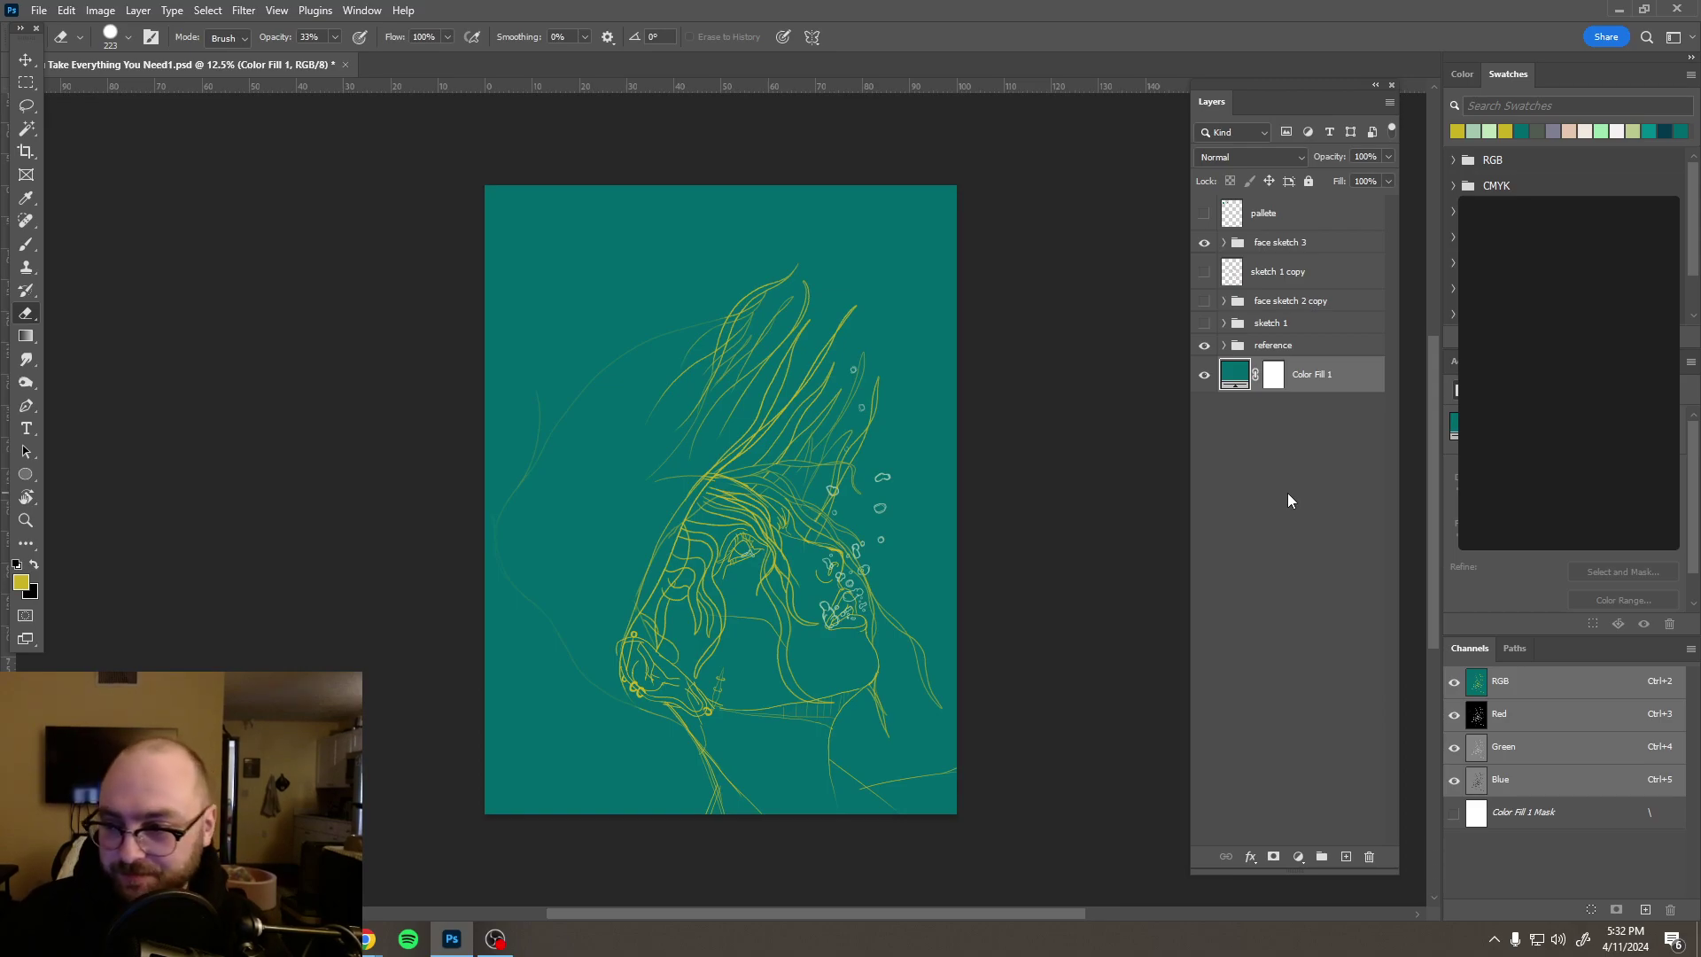
Step: Expand the face sketch 3 group and add a new layer above Layer 12
{"action": "left_click", "coordinate": [1289, 490]}
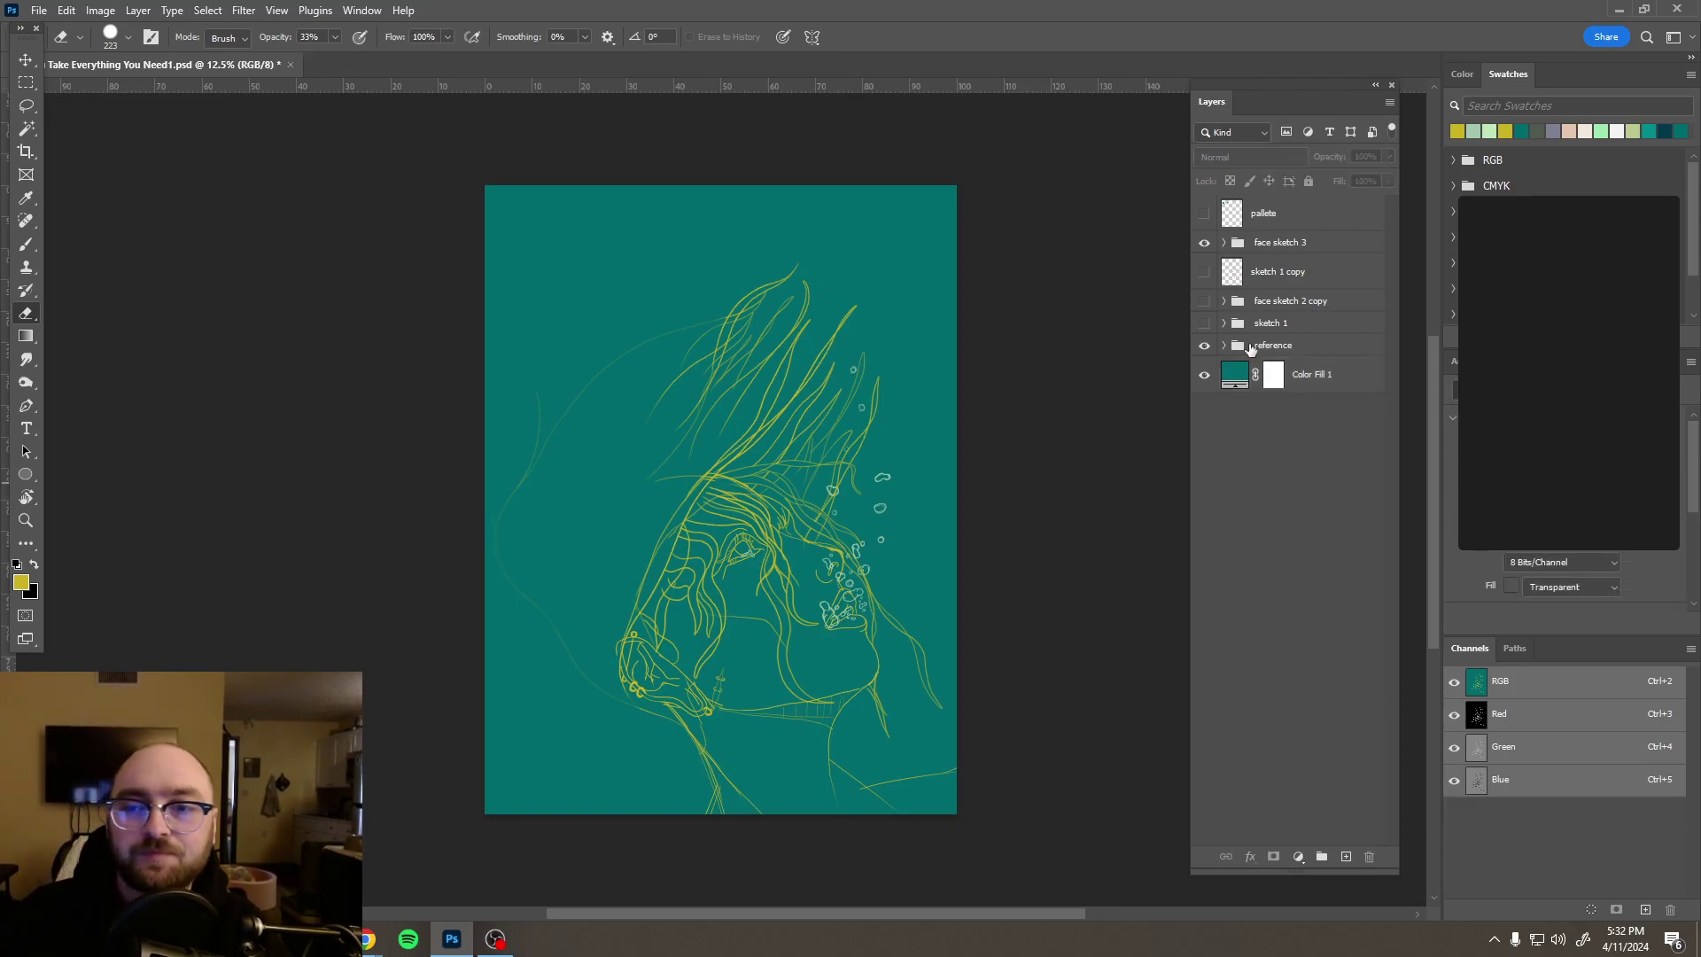
{"action": "left_click", "coordinate": [1278, 242]}
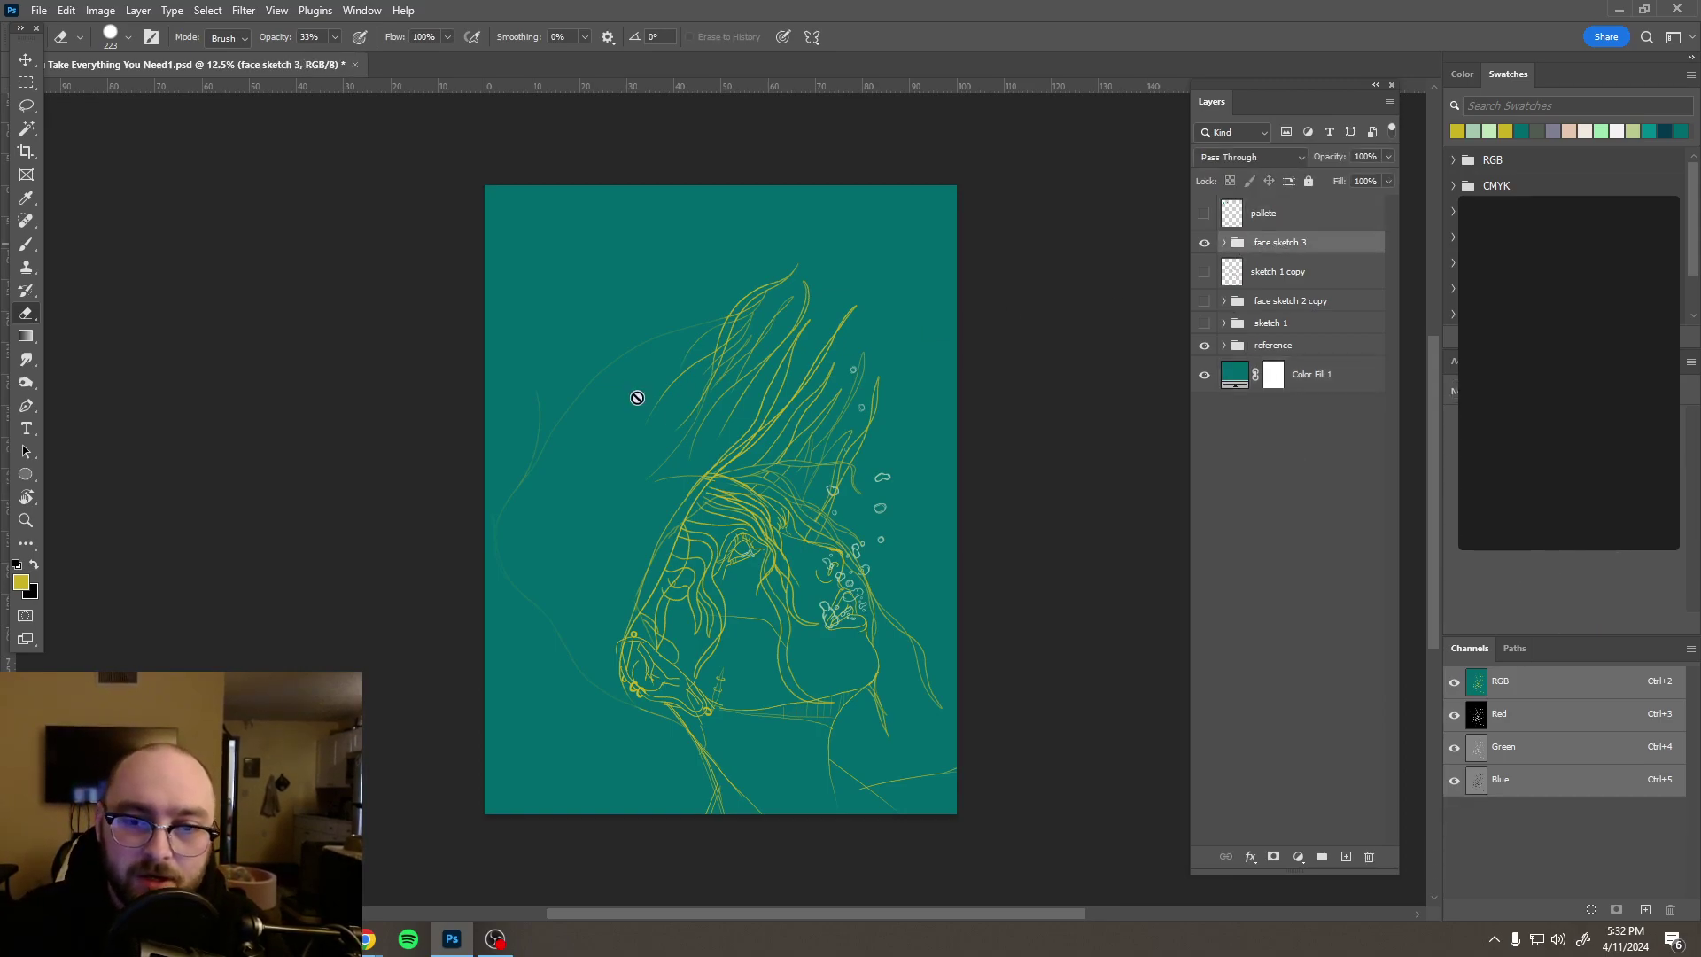
{"action": "scroll", "coordinate": [808, 425], "scroll_direction": "up", "scroll_amount": 3}
{"action": "left_click_drag", "start_coordinate": [787, 523], "coordinate": [793, 447]}
{"action": "key", "text": "b"}
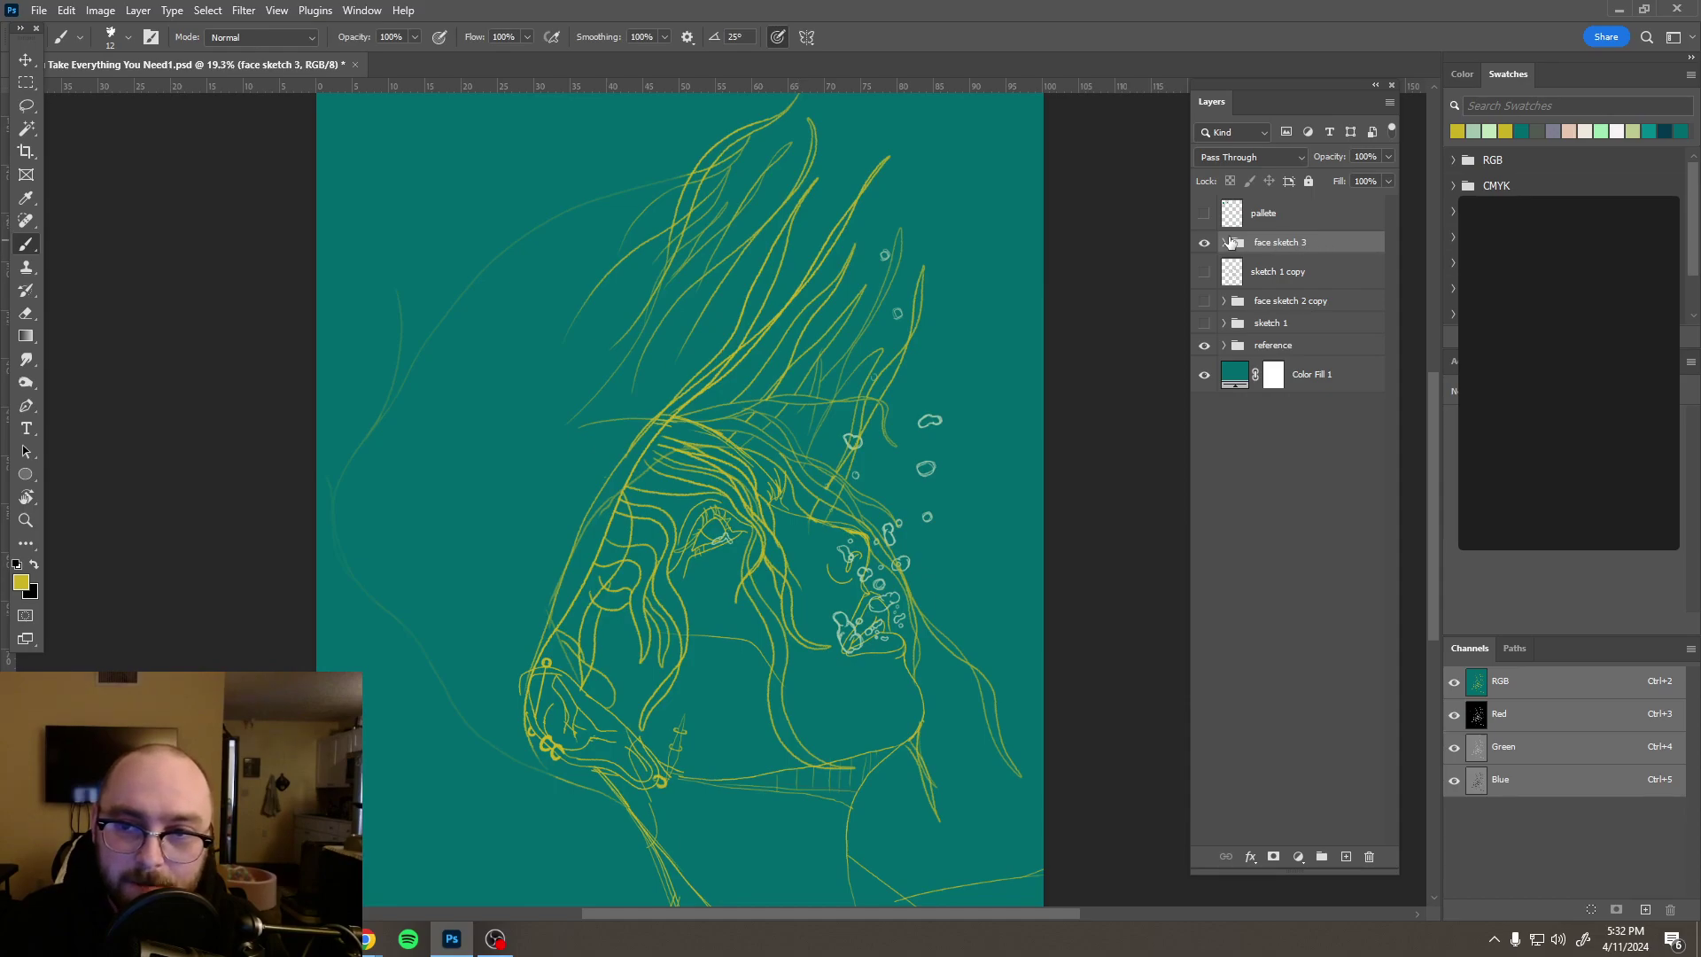
{"action": "left_click", "coordinate": [1222, 242]}
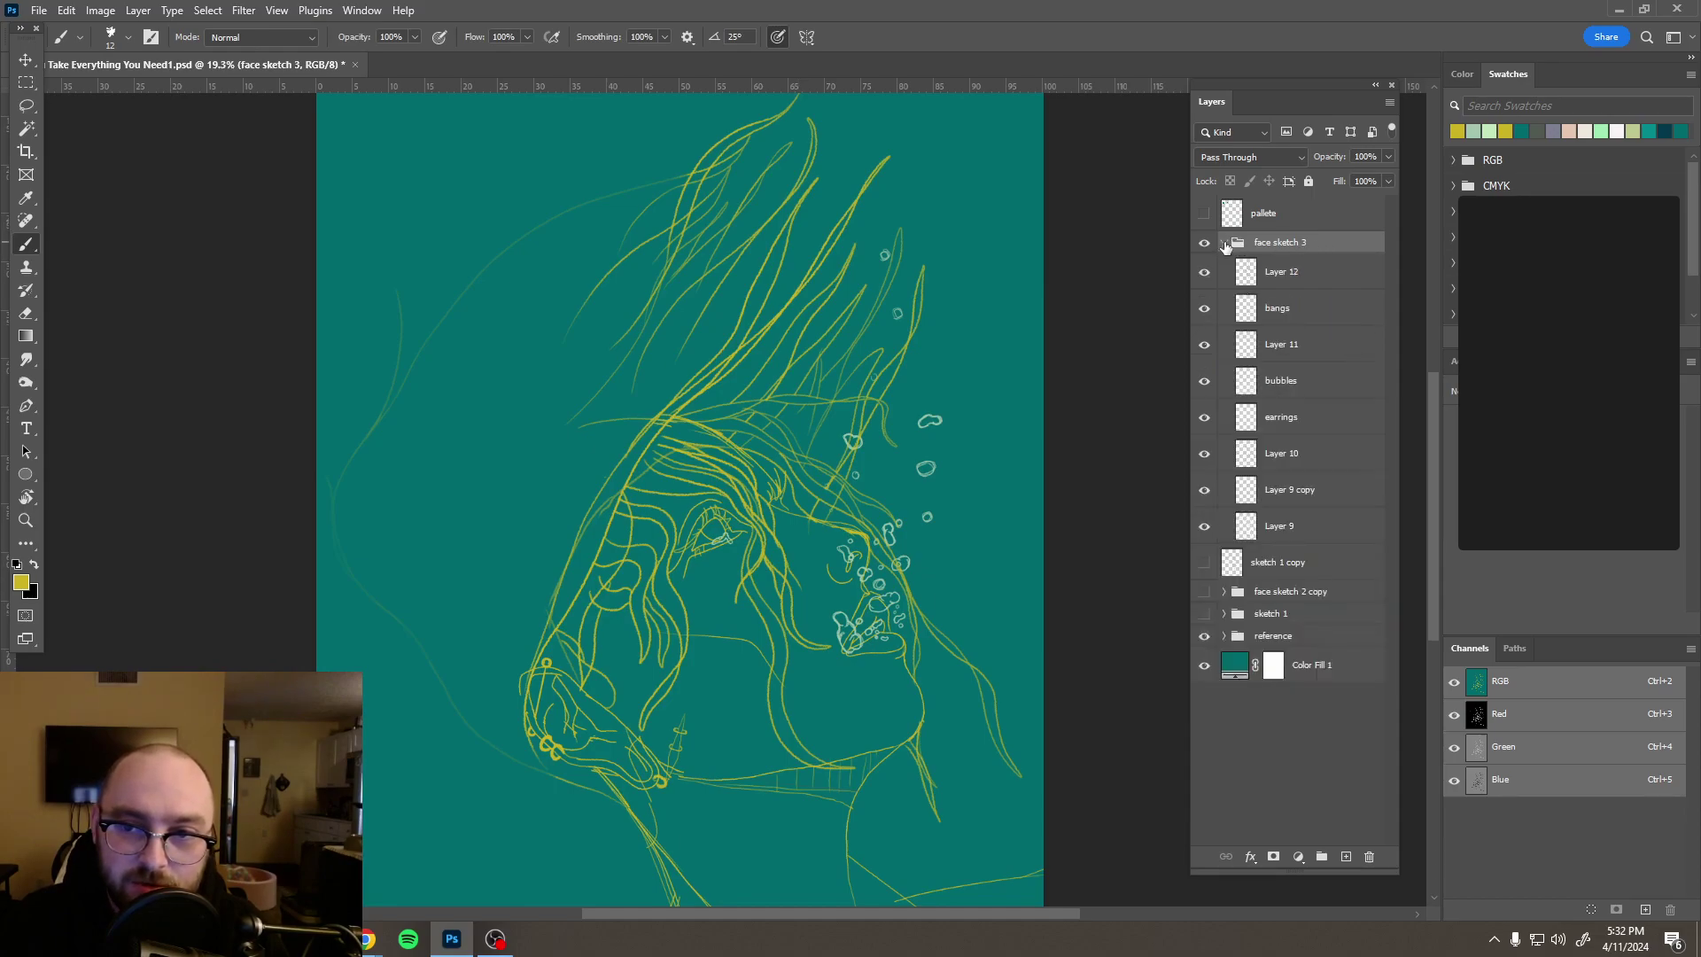
{"action": "left_click", "coordinate": [1300, 282]}
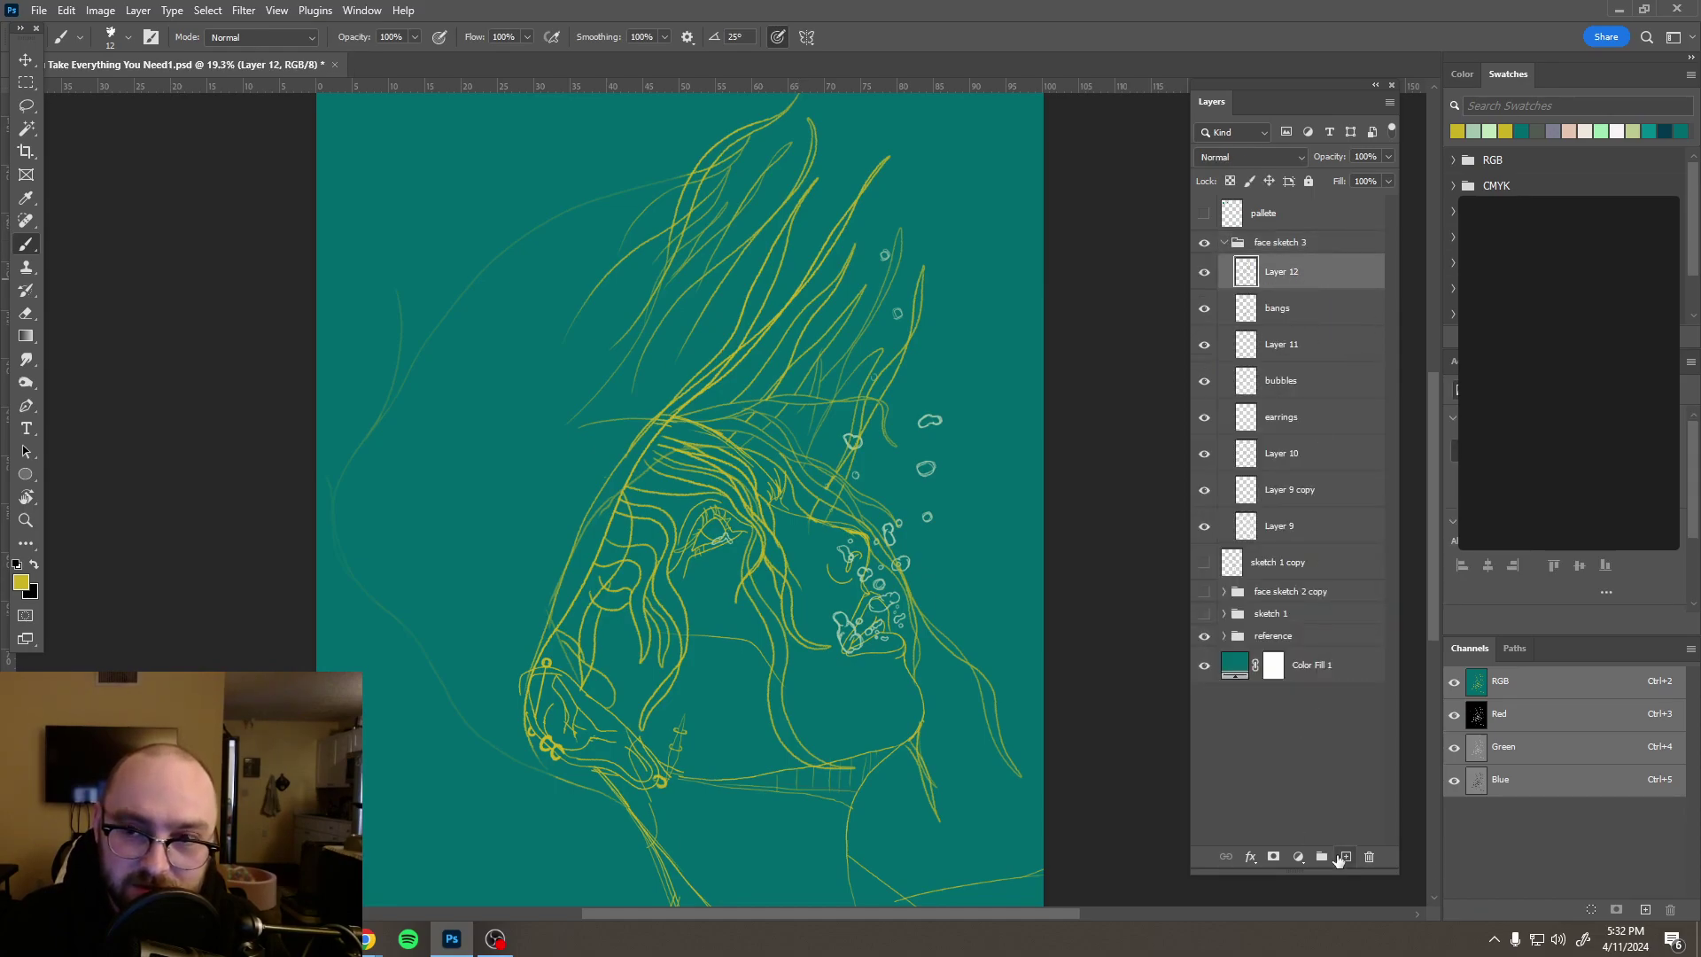
{"action": "left_click", "coordinate": [1343, 858]}
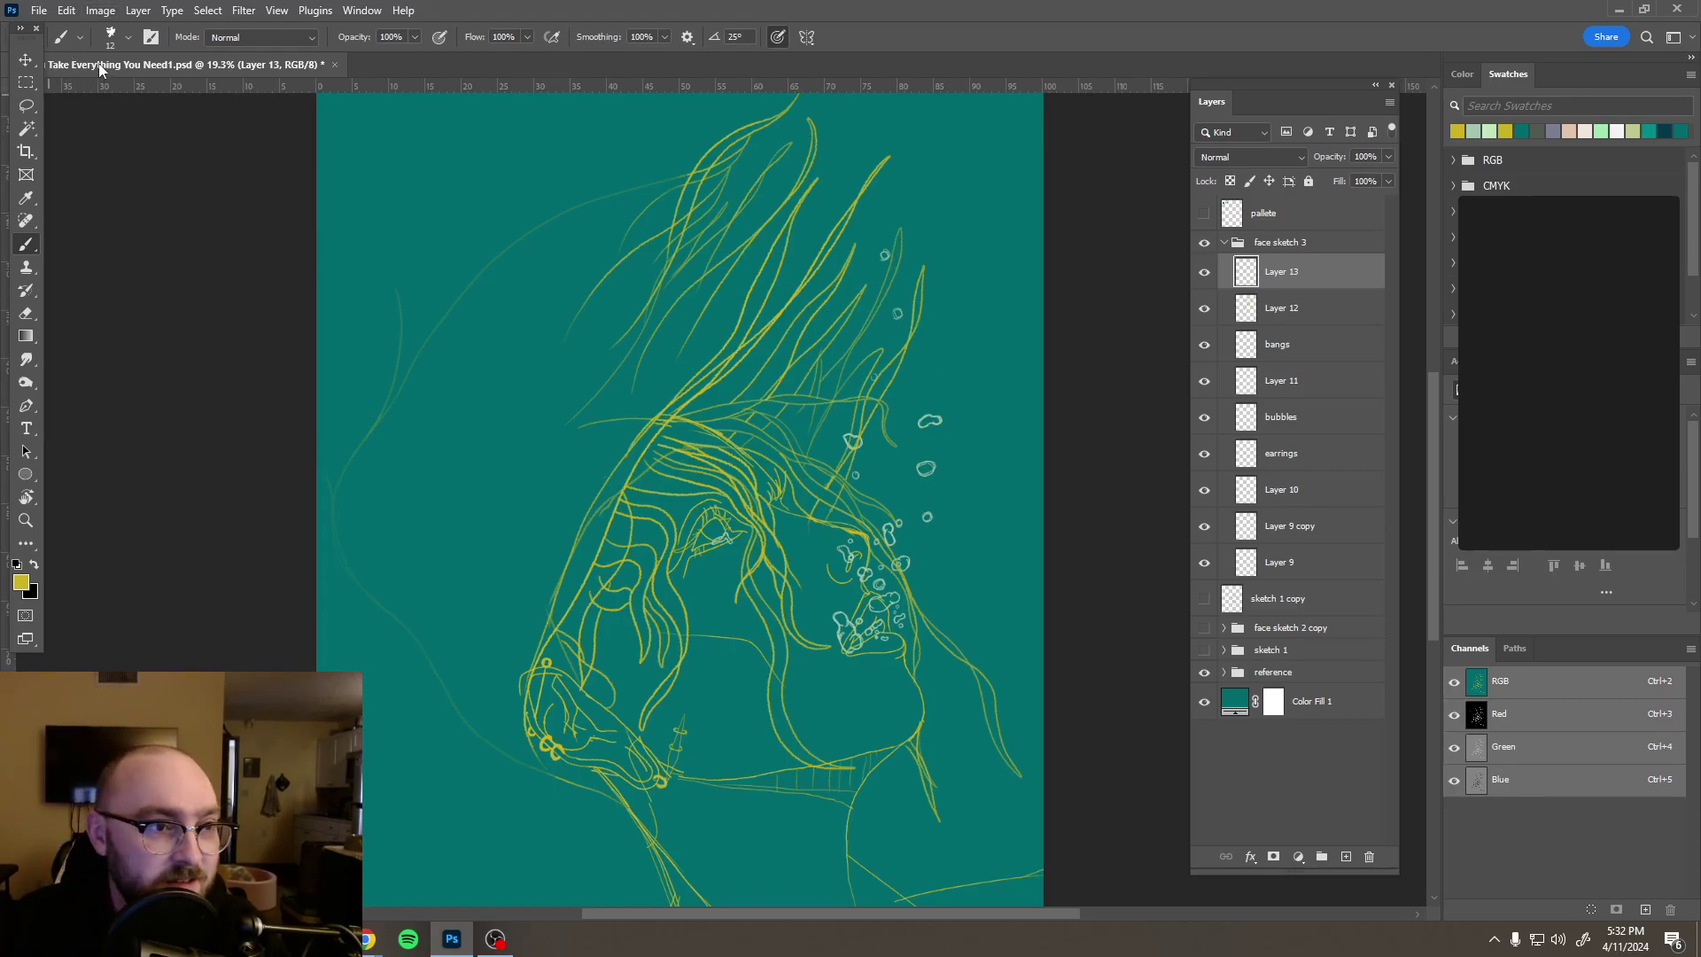
Step: Sketch long flowing hair strokes behind and above the head with the Pencil brush at 6 px
{"action": "left_click", "coordinate": [128, 37]}
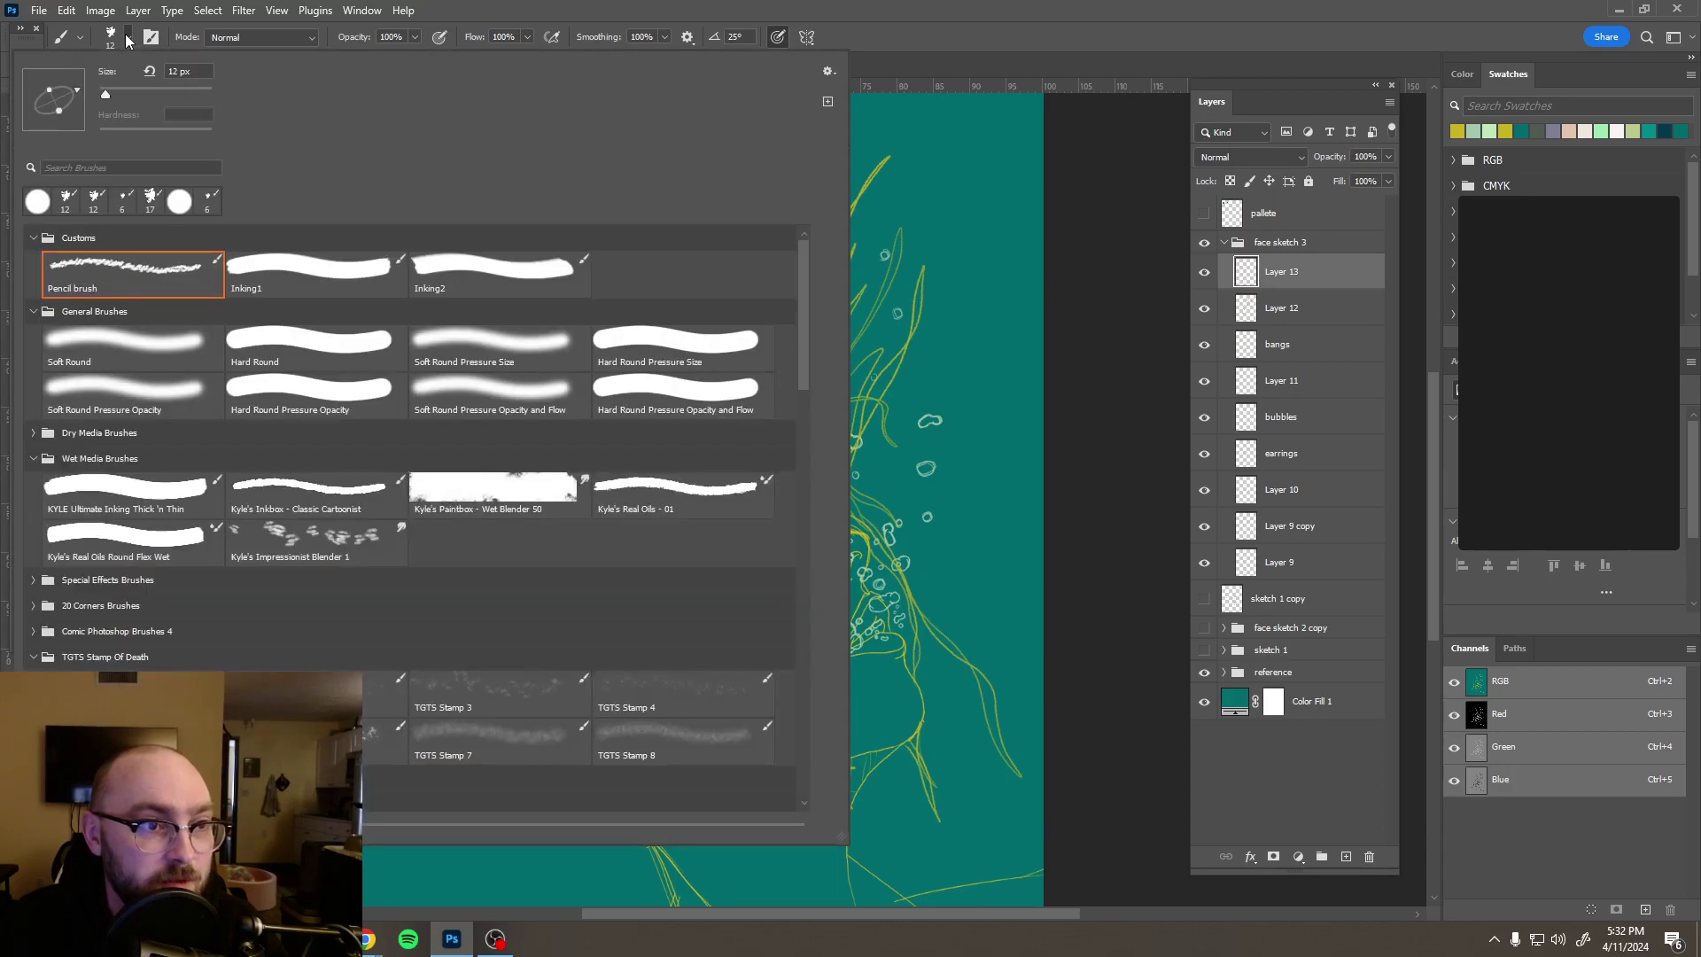
{"action": "type", "text": "6"}
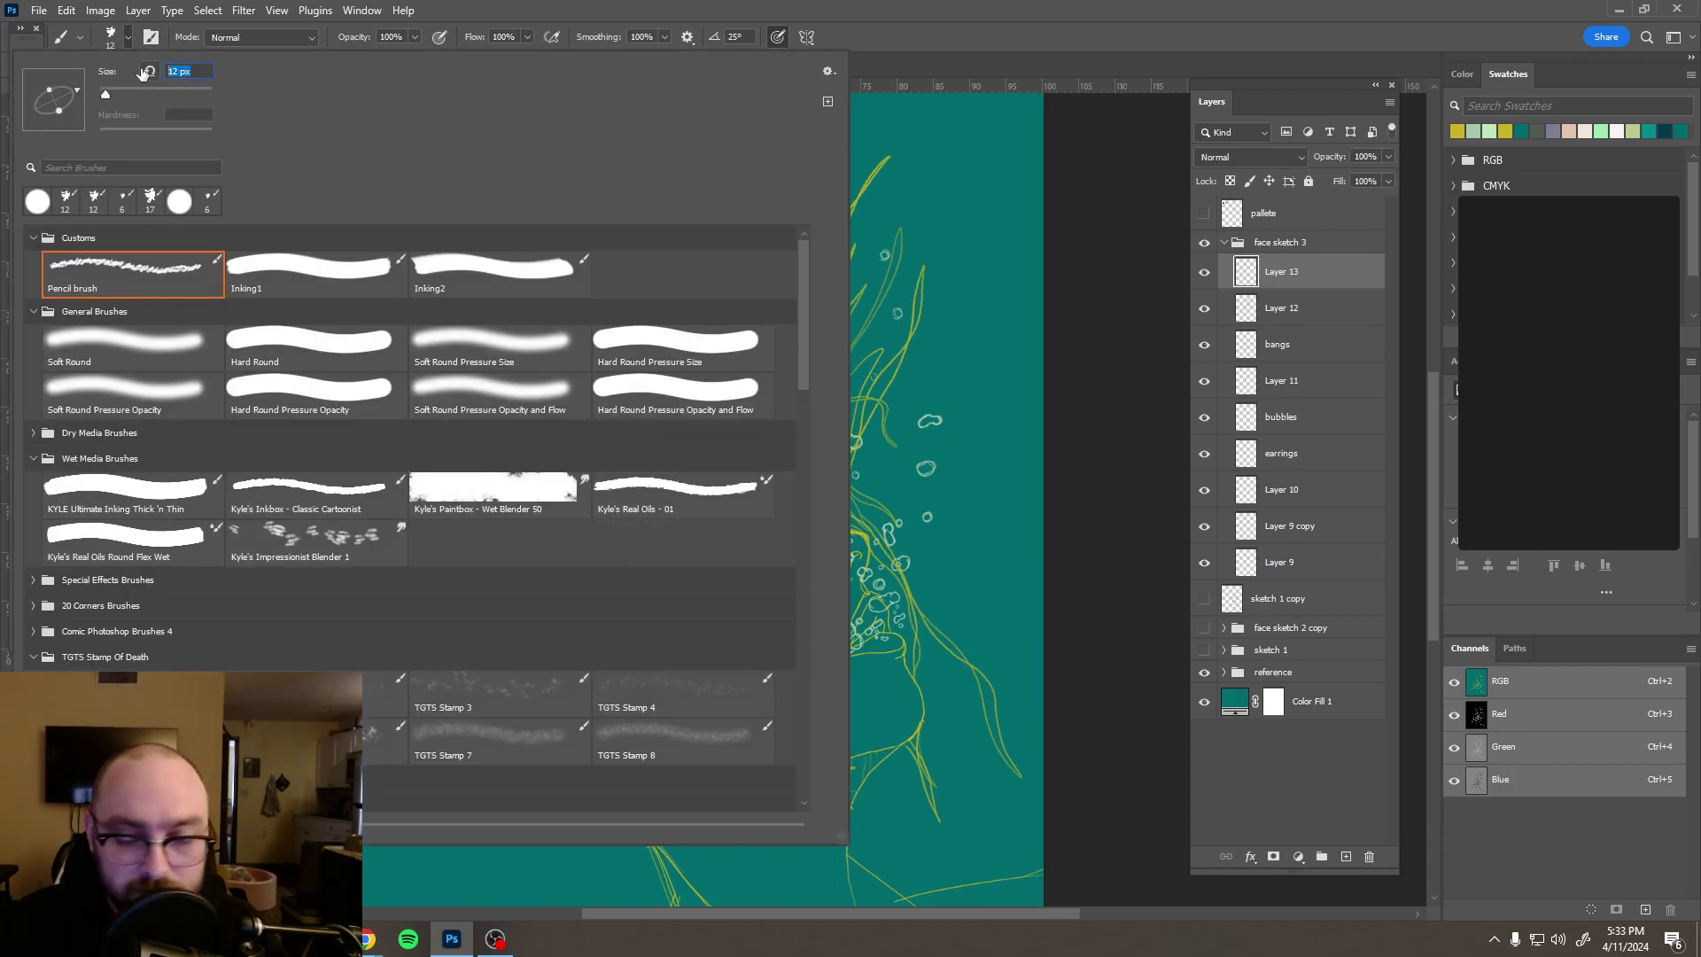
{"action": "key", "text": "Return"}
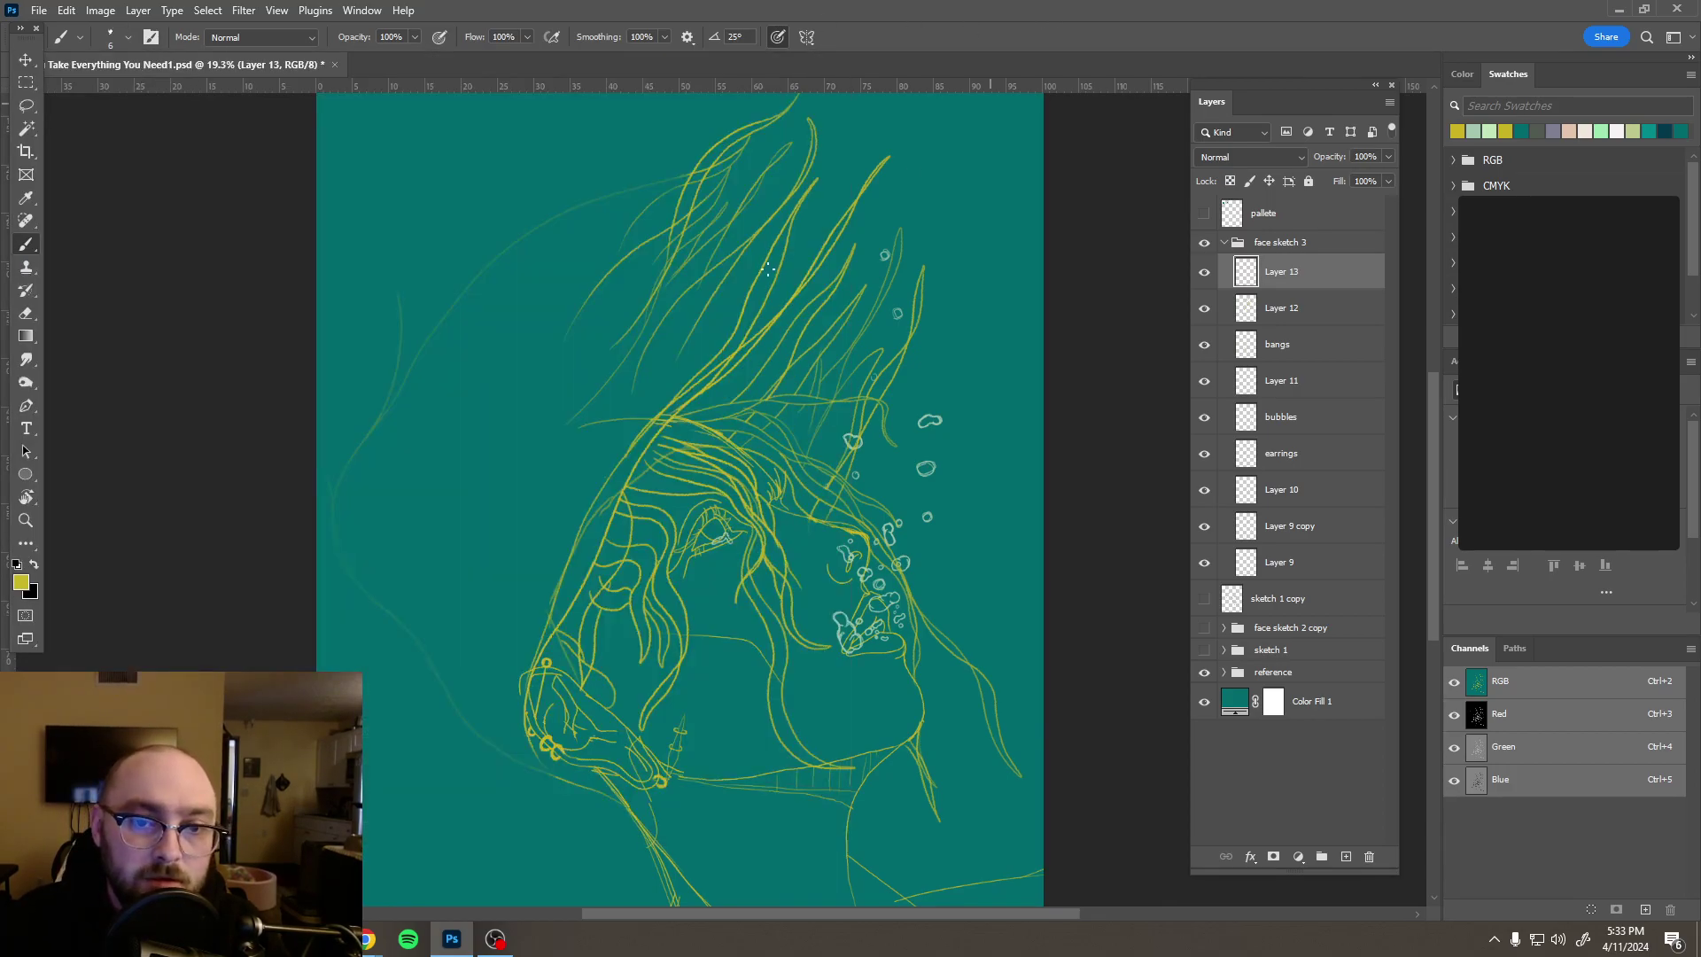
{"action": "scroll", "coordinate": [769, 265], "scroll_direction": "down", "scroll_amount": 5}
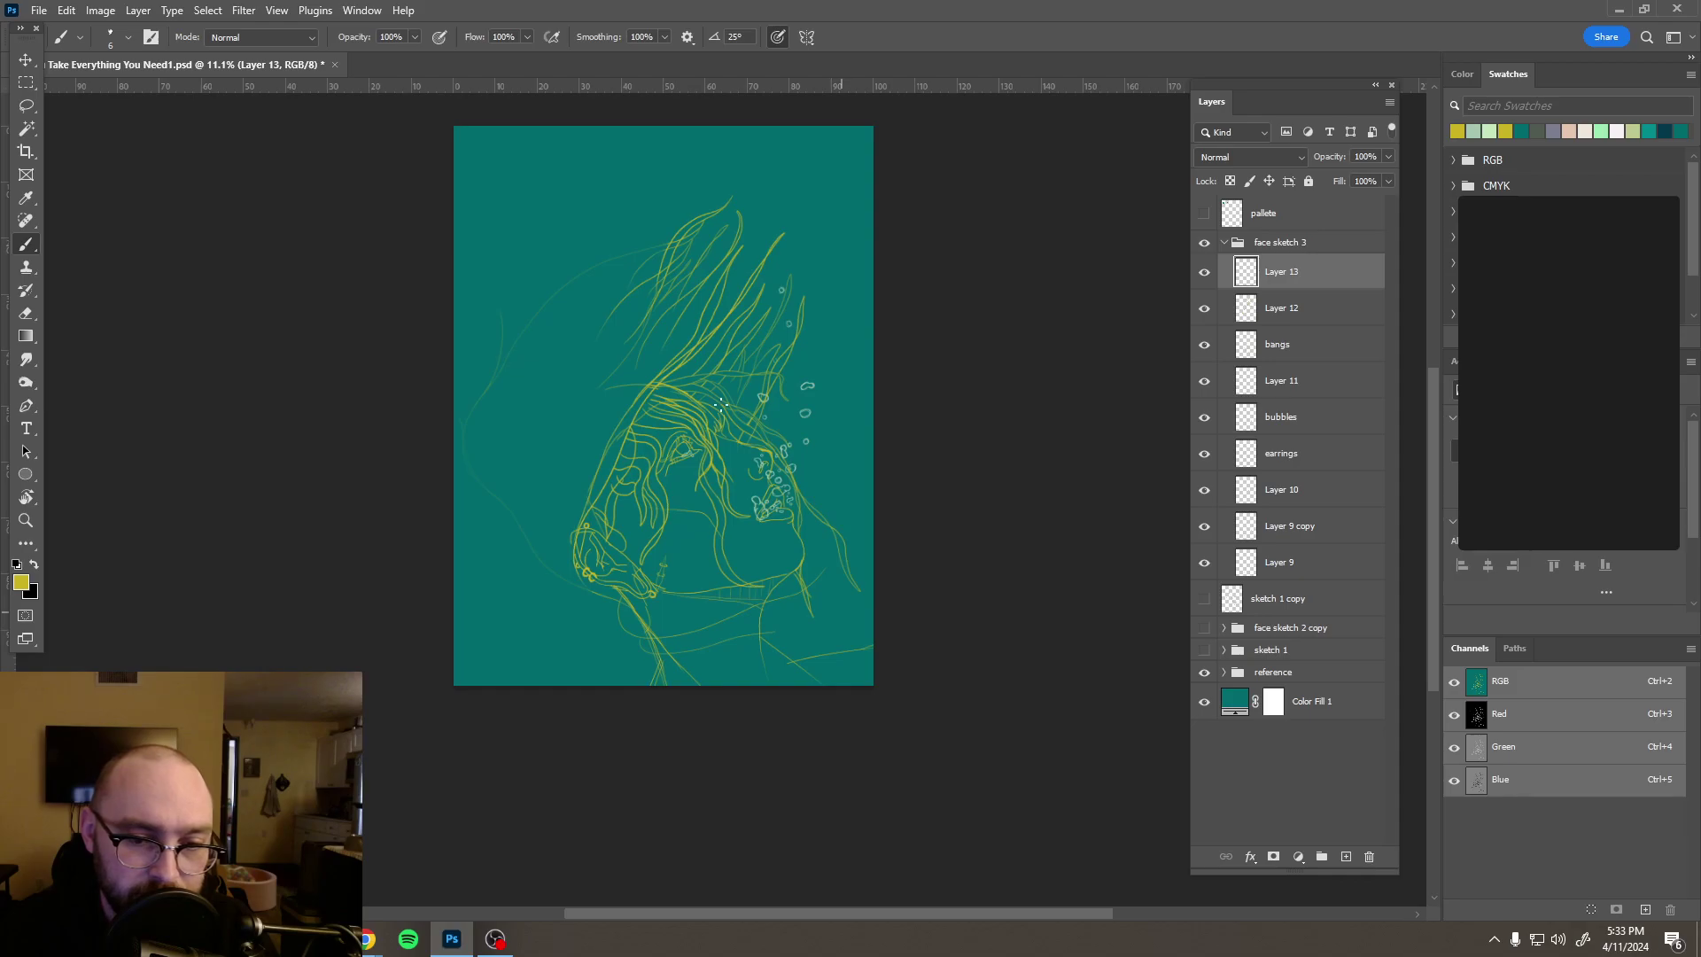
{"action": "mouse_move", "coordinate": [569, 565]}
{"action": "left_mouse_down"}
{"action": "mouse_move", "coordinate": [528, 547]}
{"action": "mouse_move", "coordinate": [477, 483]}
{"action": "mouse_move", "coordinate": [511, 340]}
{"action": "mouse_move", "coordinate": [468, 467]}
{"action": "left_mouse_up"}
{"action": "mouse_move", "coordinate": [514, 384]}
{"action": "left_mouse_down"}
{"action": "mouse_move", "coordinate": [593, 287]}
{"action": "mouse_move", "coordinate": [633, 177]}
{"action": "left_mouse_up"}
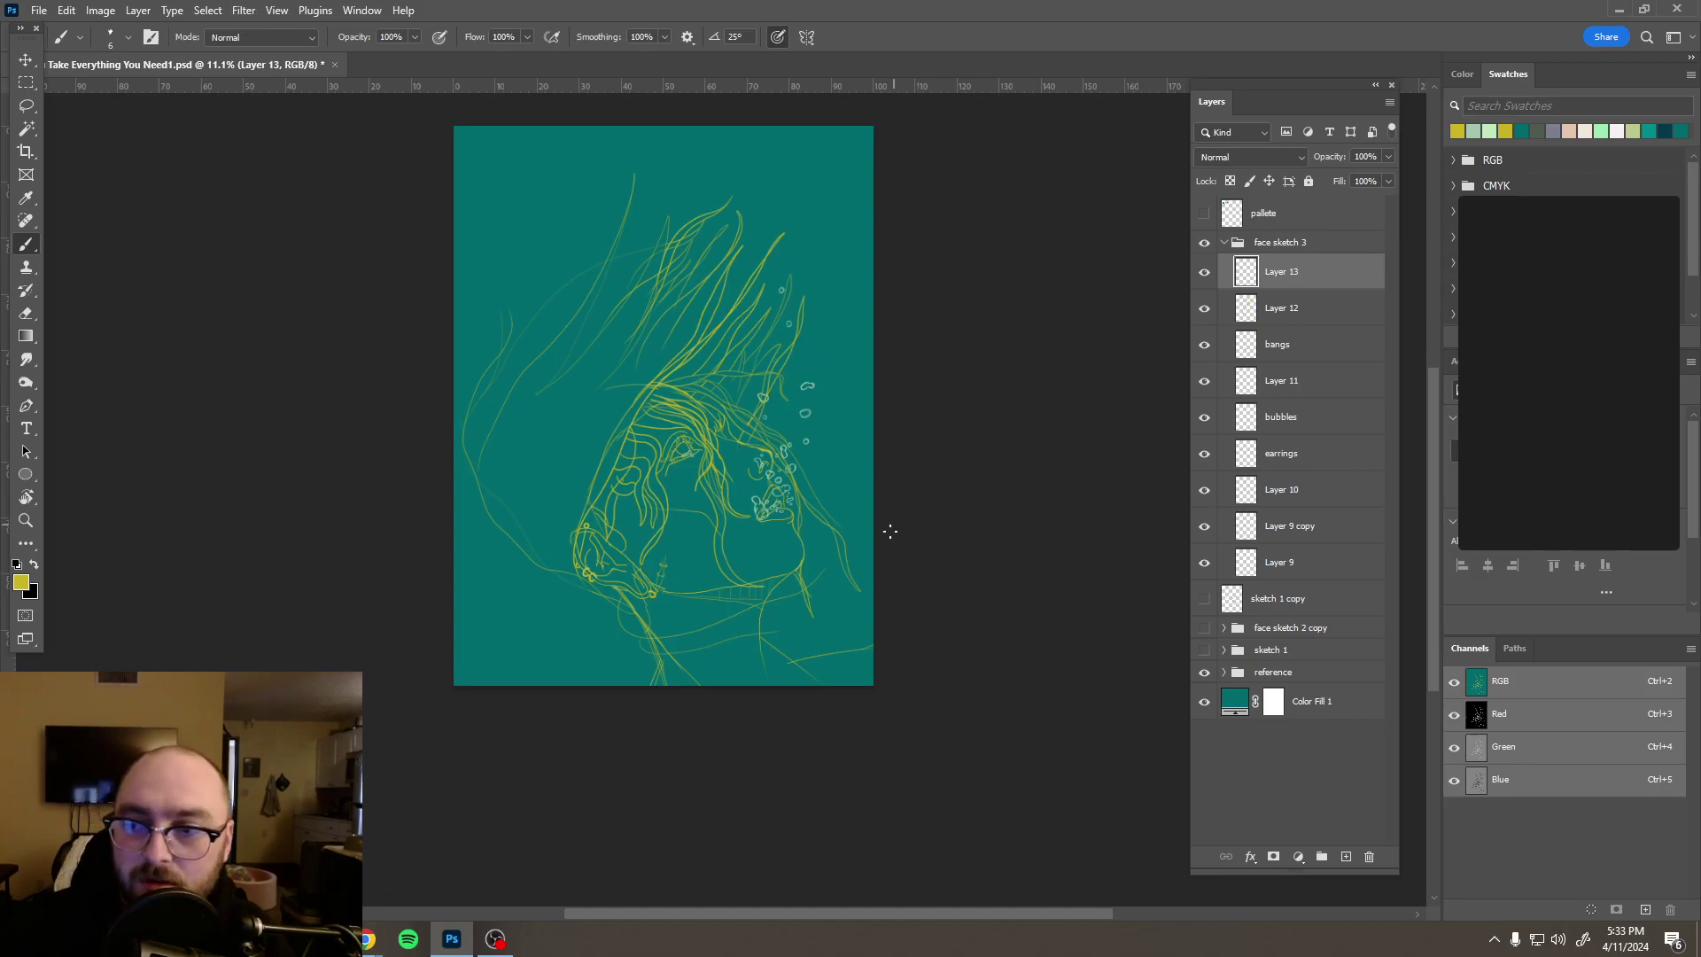
Step: Hide the collapsed face sketch 3 group, show face sketch 2 copy and move it slightly left and down on the canvas
{"action": "left_click", "coordinate": [1225, 243]}
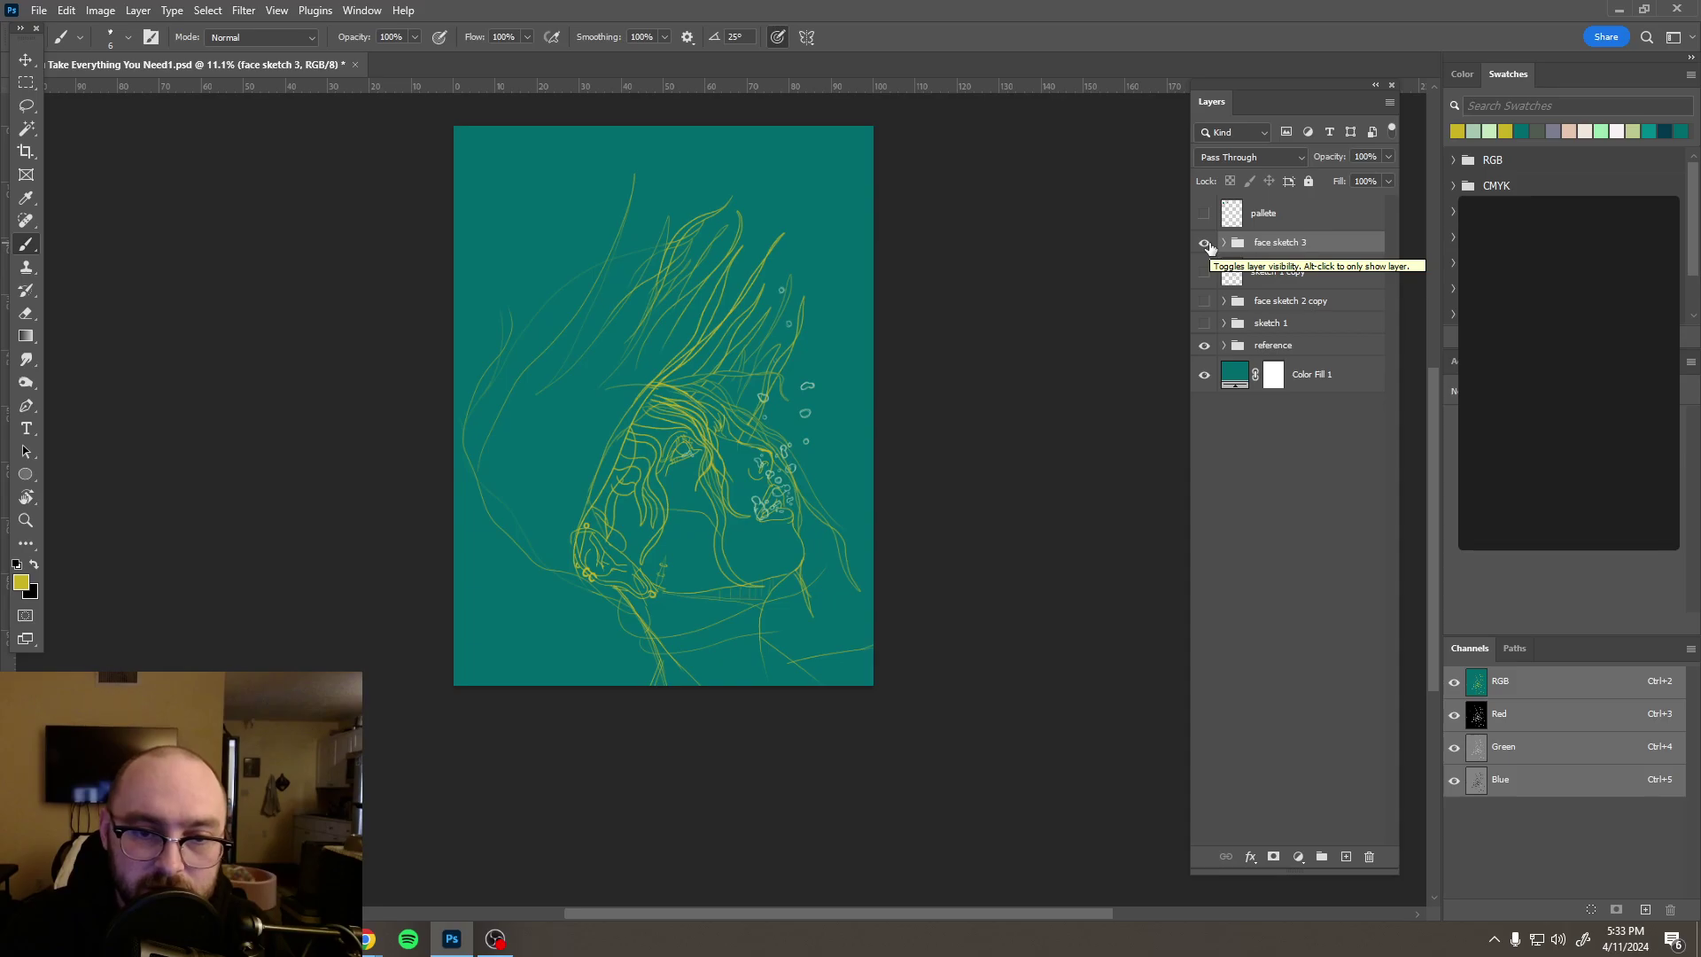
{"action": "left_click", "coordinate": [1207, 245]}
{"action": "left_click", "coordinate": [1207, 302]}
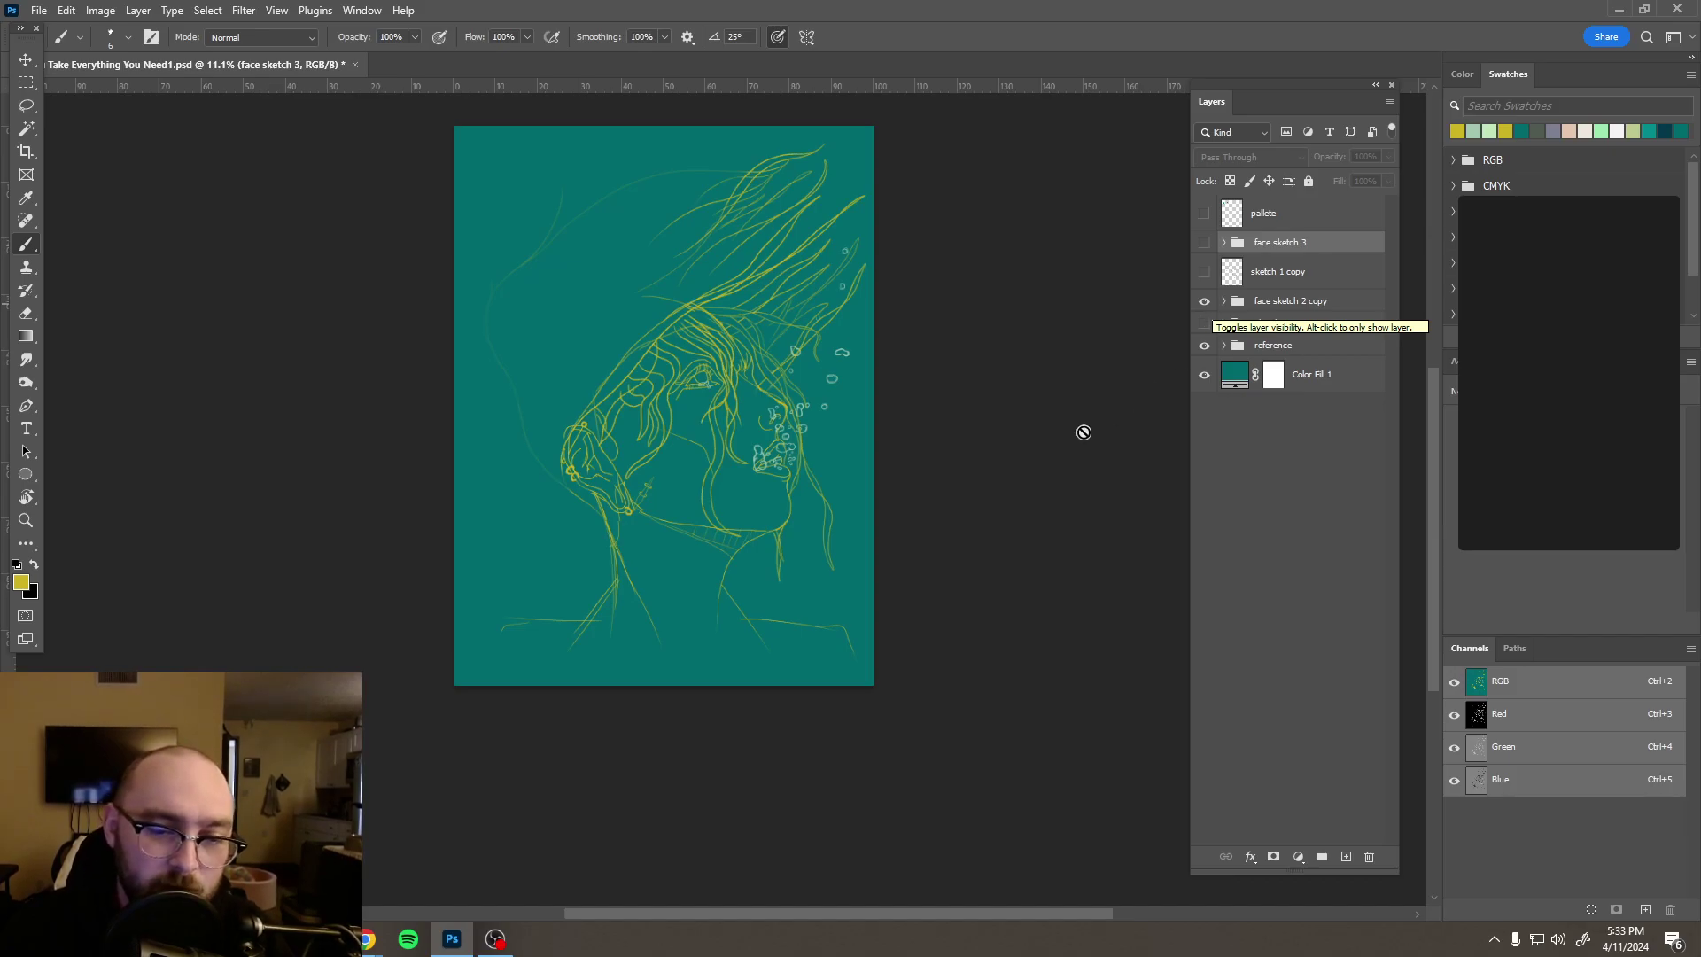
{"action": "left_click", "coordinate": [1310, 302]}
{"action": "left_click", "coordinate": [26, 59]}
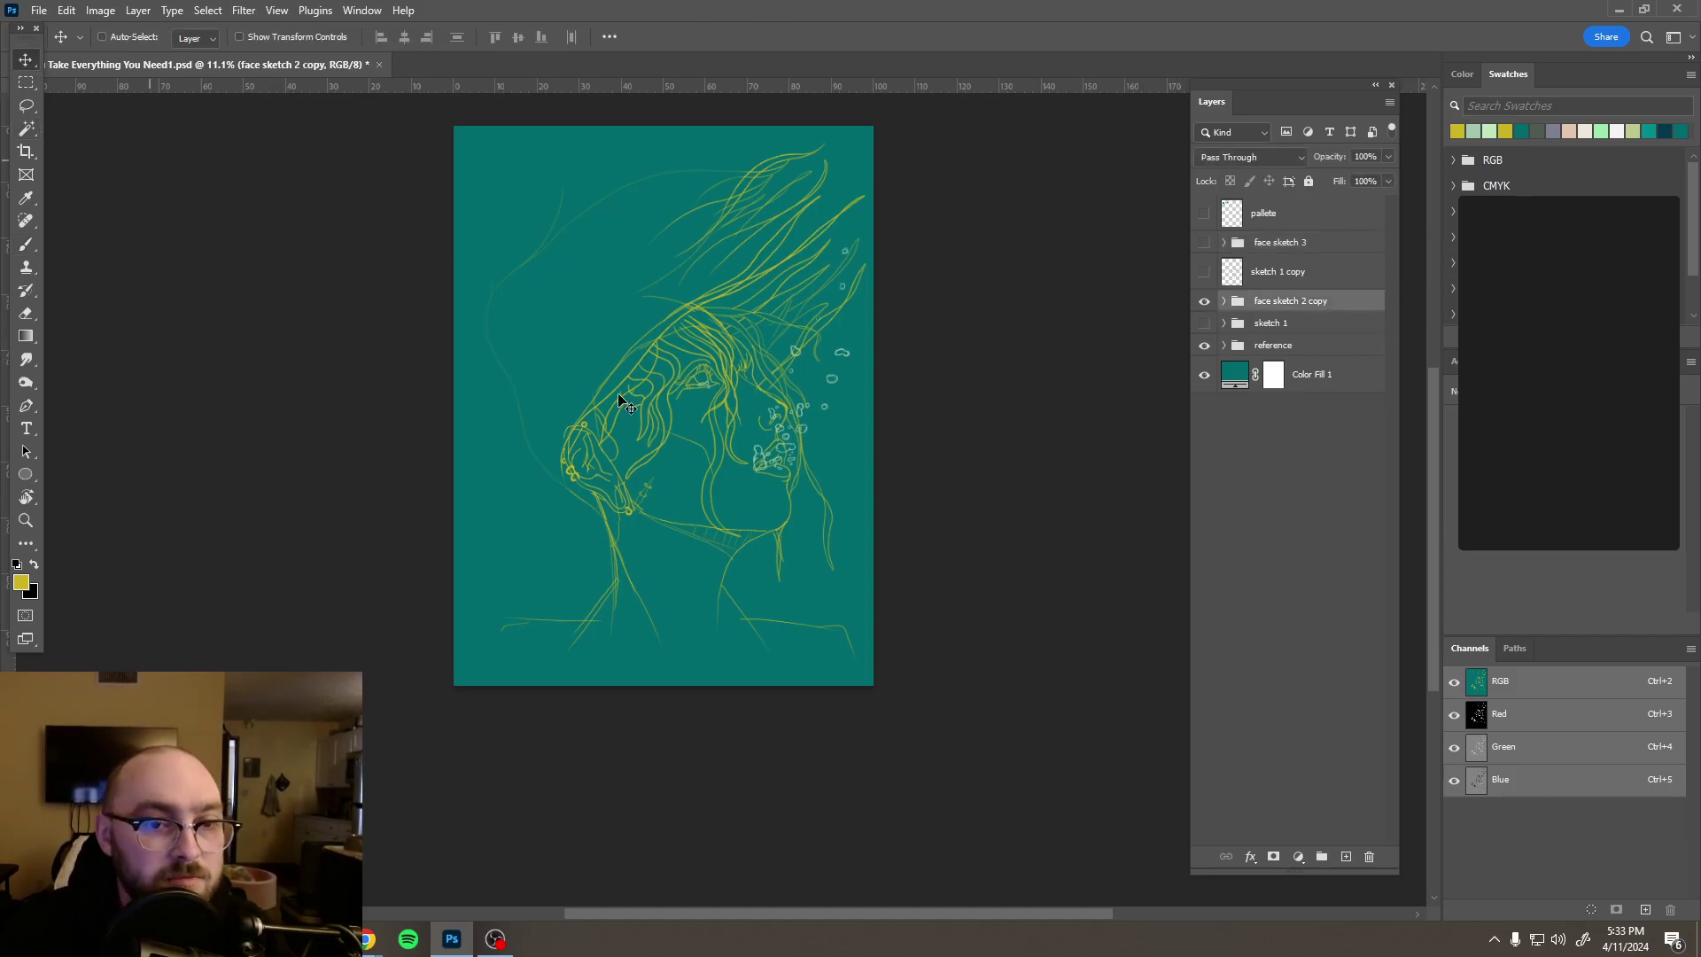
{"action": "mouse_move", "coordinate": [677, 381]}
{"action": "left_mouse_down"}
{"action": "mouse_move", "coordinate": [663, 429]}
{"action": "mouse_move", "coordinate": [662, 379]}
{"action": "left_mouse_up"}
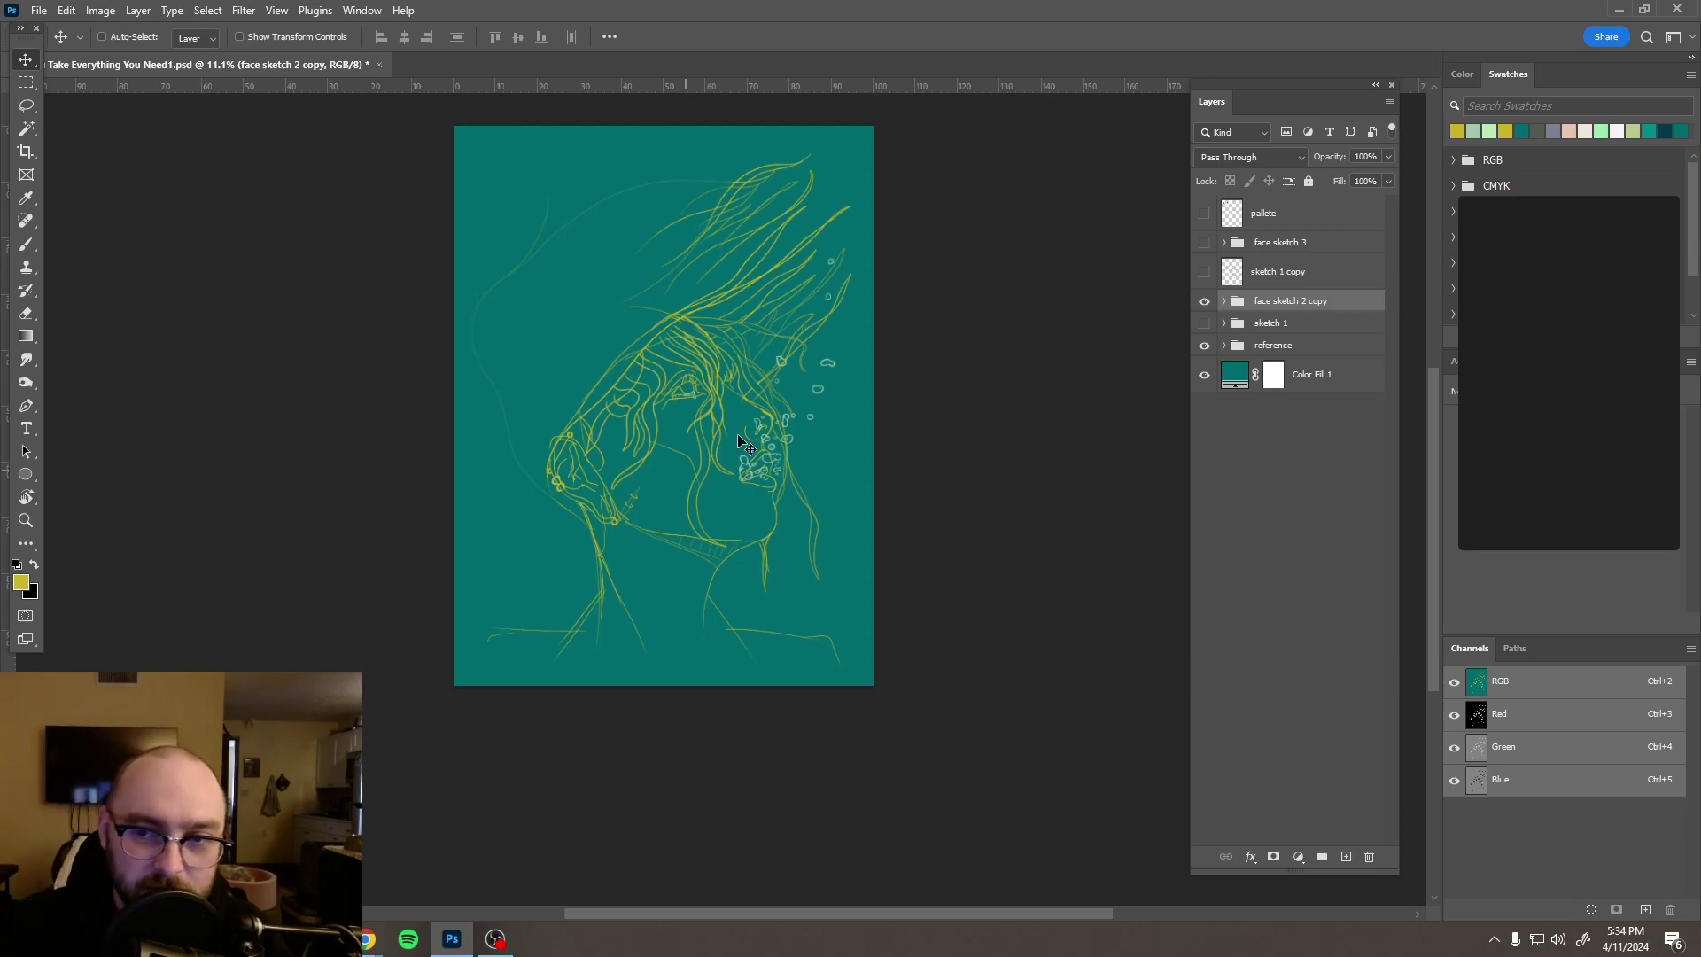
Step: Compare the face sketch 3 and face sketch 2 copy groups by toggling their visibility, ending with face sketch 2 copy shown
{"action": "left_click", "coordinate": [1204, 302]}
{"action": "left_click", "coordinate": [1204, 268]}
{"action": "left_click", "coordinate": [1205, 243]}
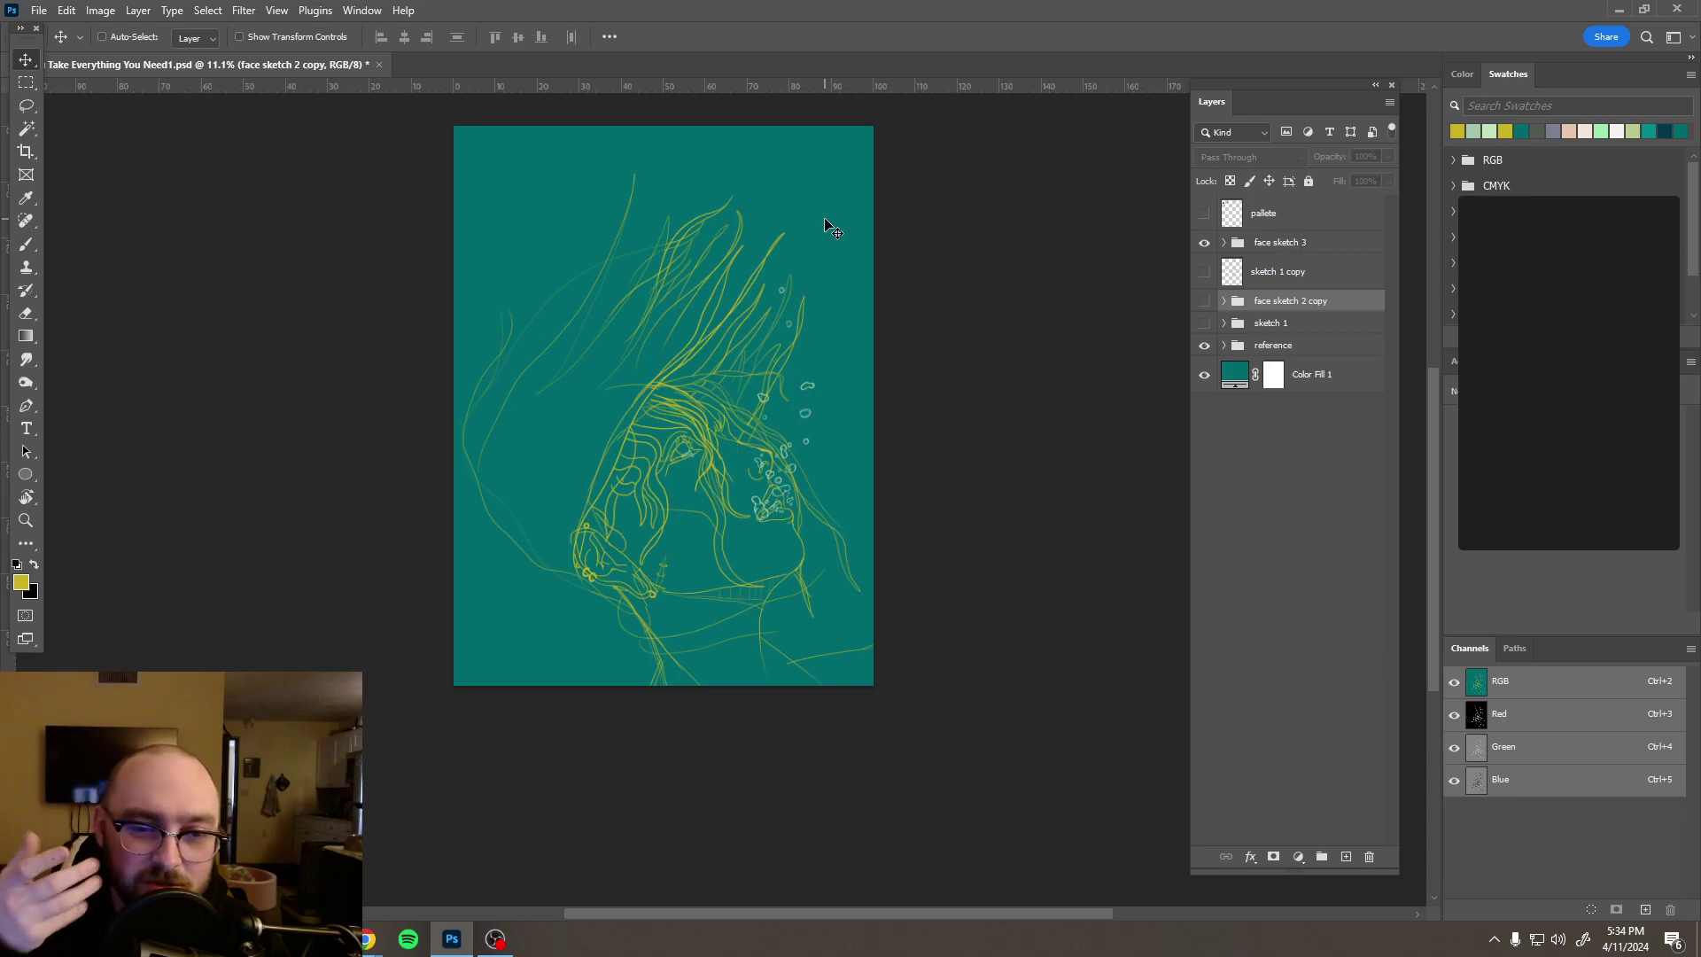
{"action": "left_click", "coordinate": [1205, 245]}
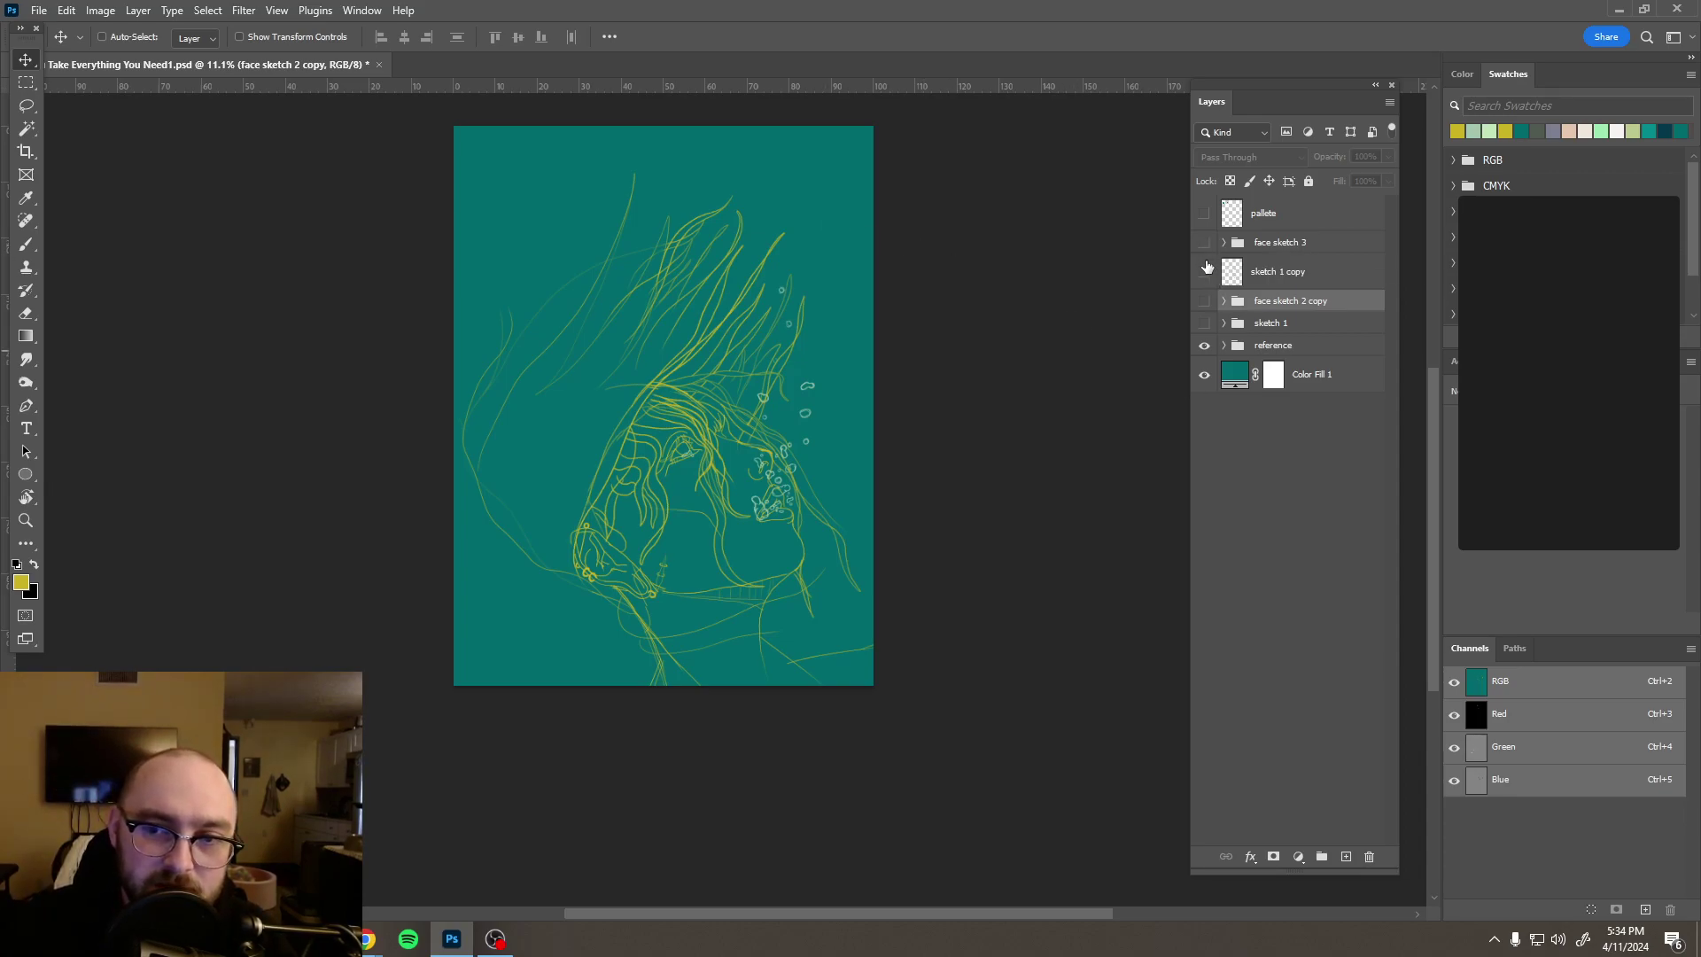
{"action": "left_click", "coordinate": [1204, 302]}
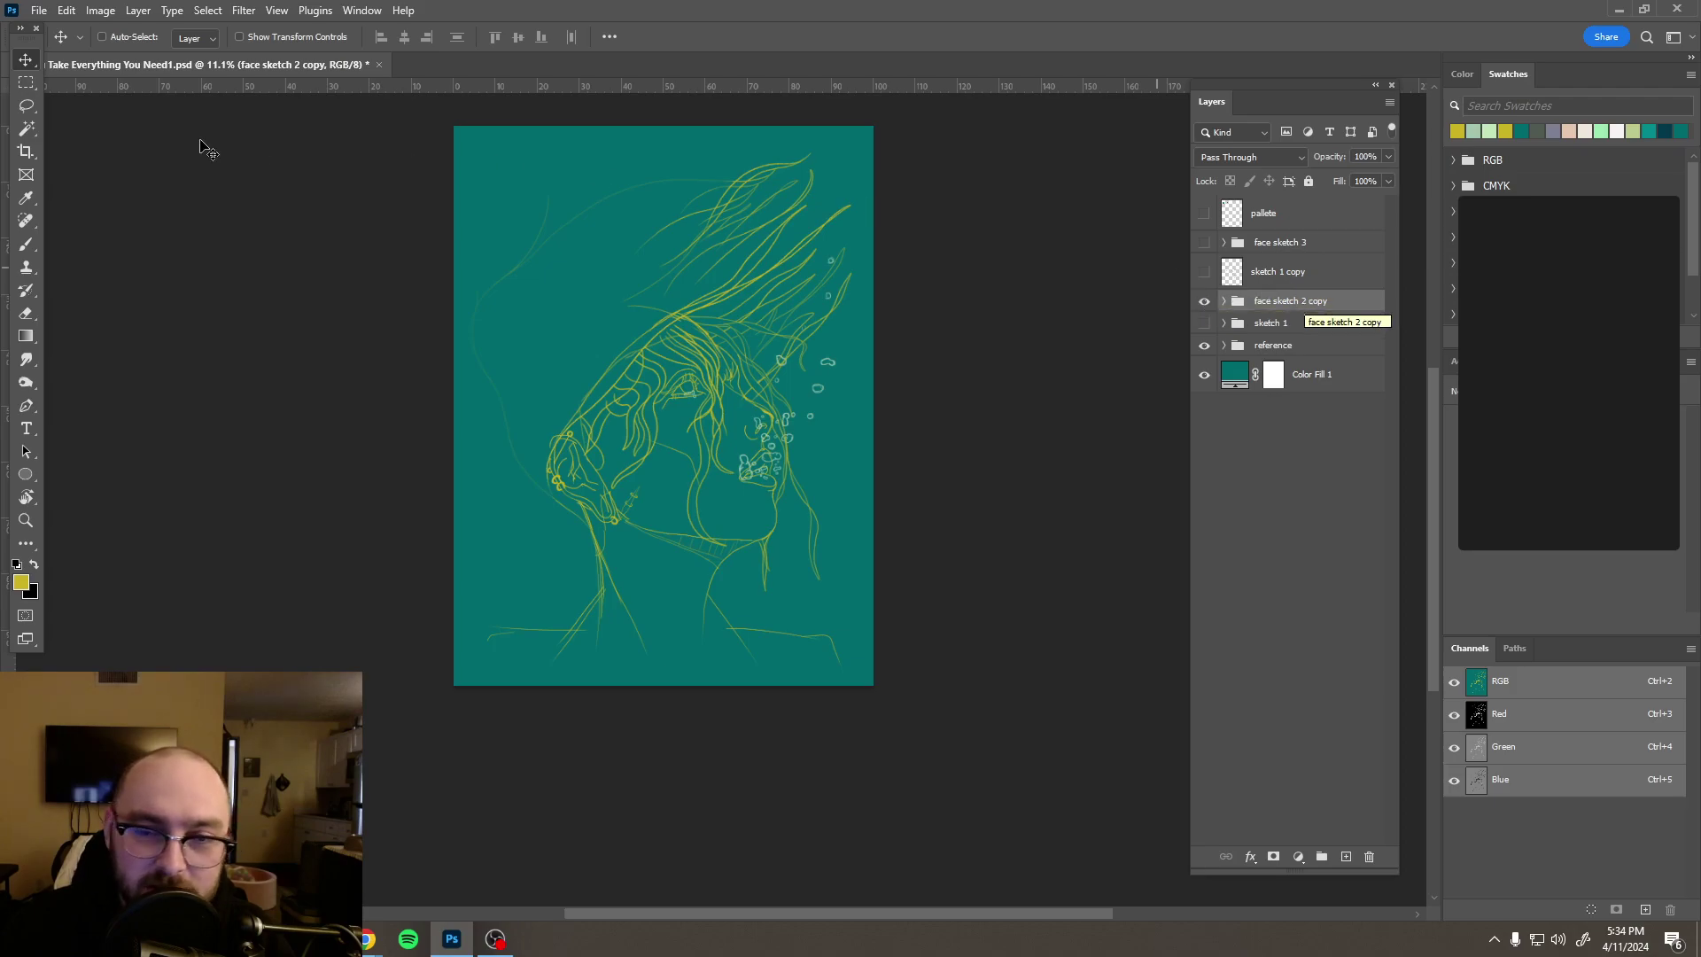
Step: Reposition the face sketch 2 copy group slightly lower and further right on the canvas
{"action": "mouse_move", "coordinate": [732, 405]}
{"action": "left_mouse_down"}
{"action": "mouse_move", "coordinate": [736, 475]}
{"action": "mouse_move", "coordinate": [733, 453]}
{"action": "left_mouse_up"}
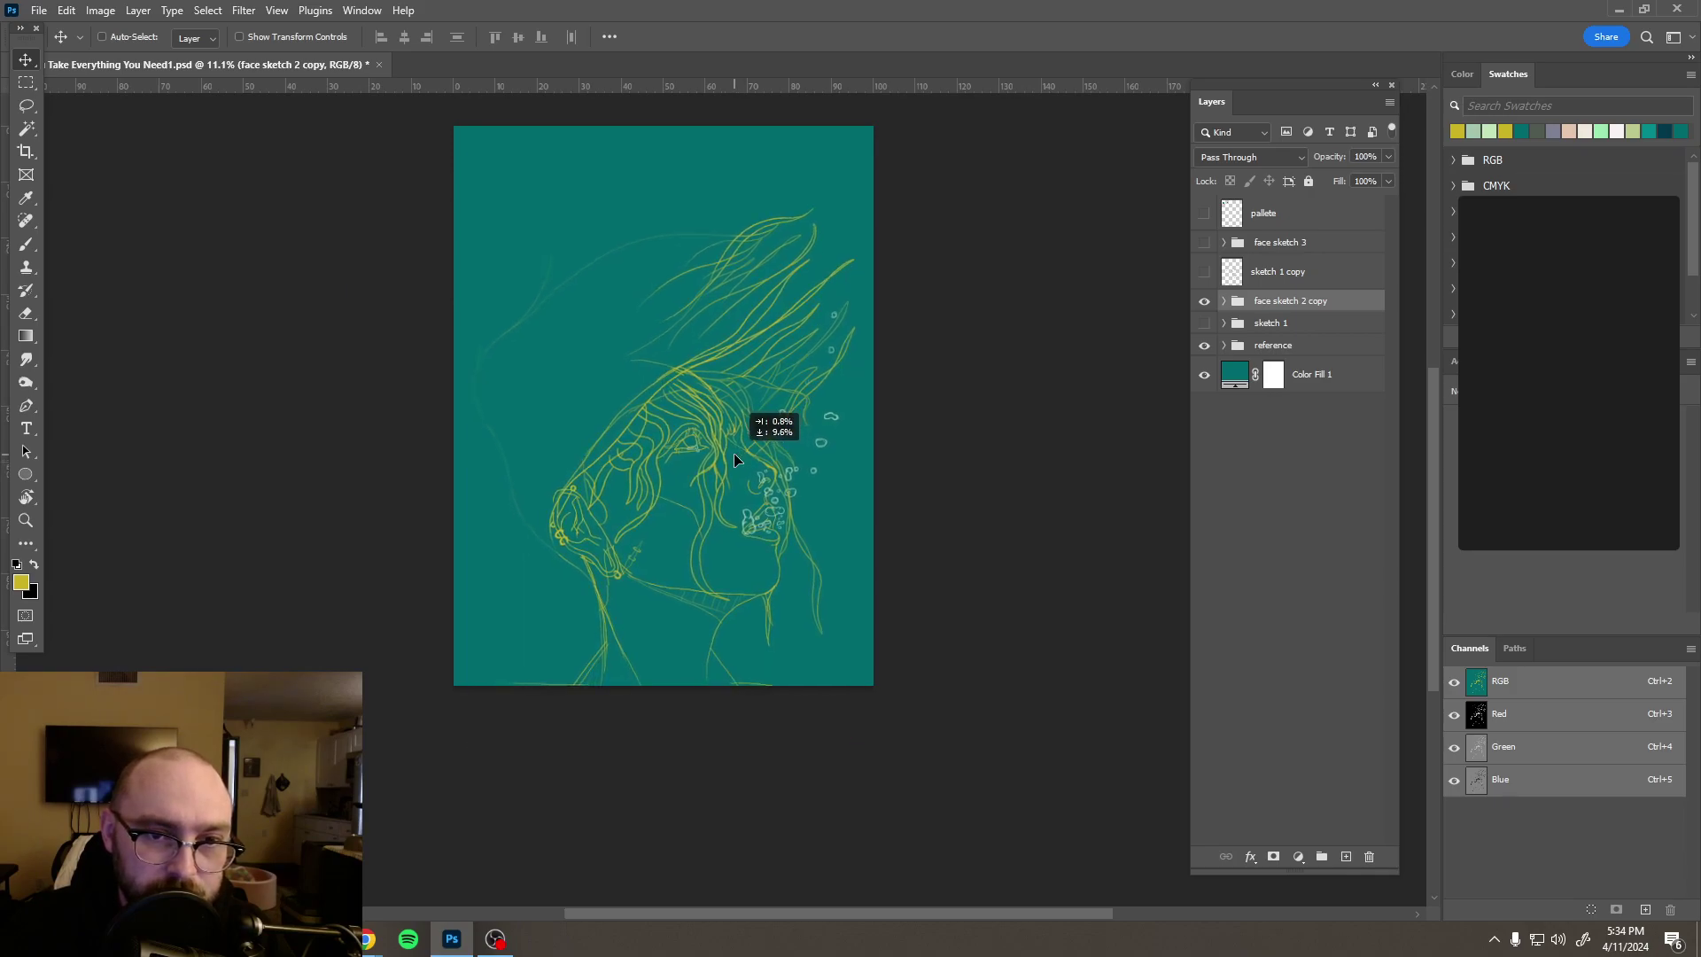
{"action": "left_click_drag", "start_coordinate": [700, 484], "coordinate": [701, 486]}
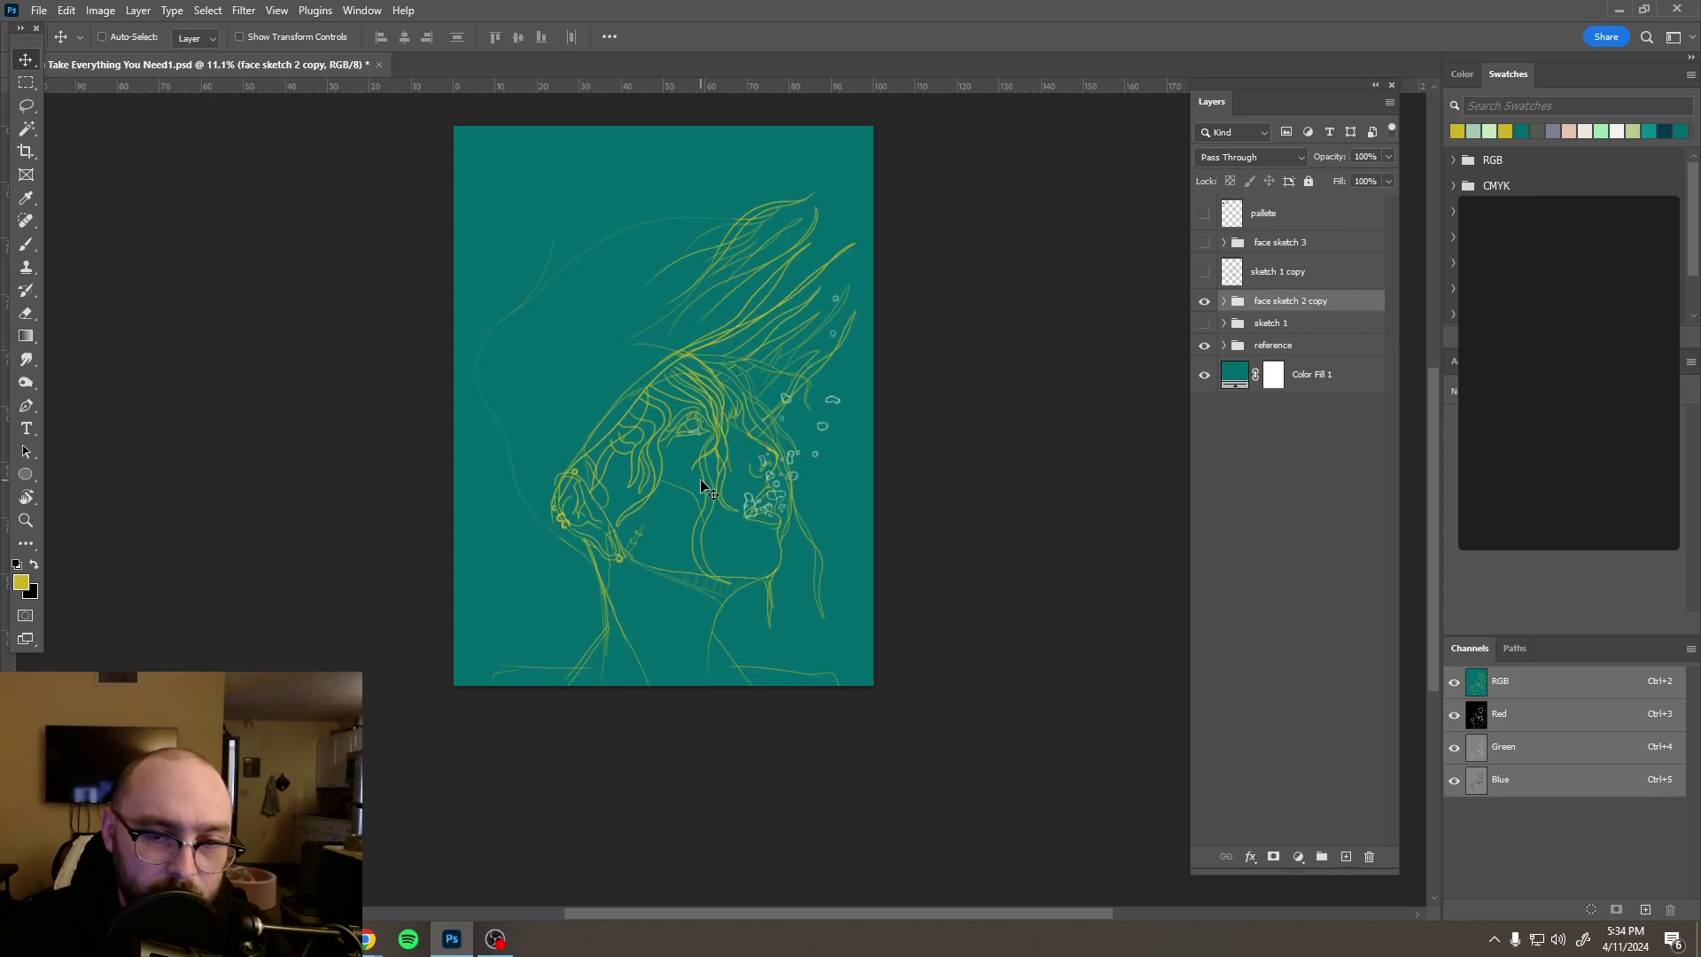
{"action": "mouse_move", "coordinate": [700, 485]}
{"action": "left_mouse_down"}
{"action": "mouse_move", "coordinate": [702, 381]}
{"action": "mouse_move", "coordinate": [707, 465]}
{"action": "left_mouse_up"}
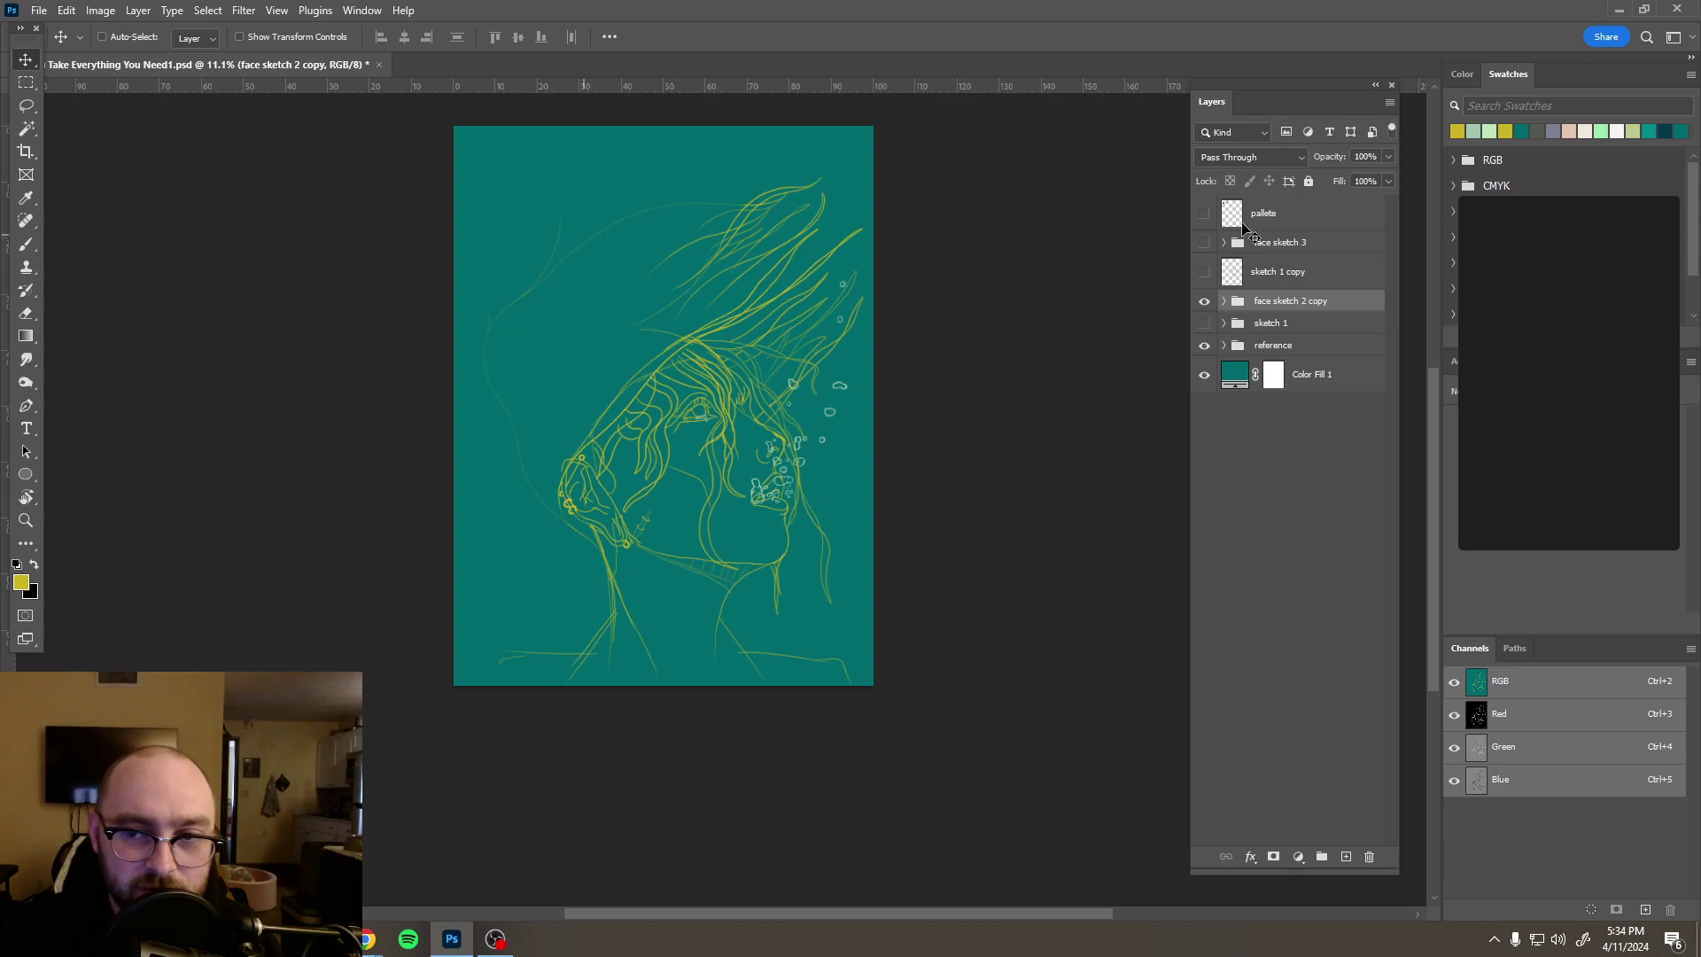
Step: Add a new layer above face sketch 3 and set the brush smoothing to 0%
{"action": "left_click", "coordinate": [1318, 252]}
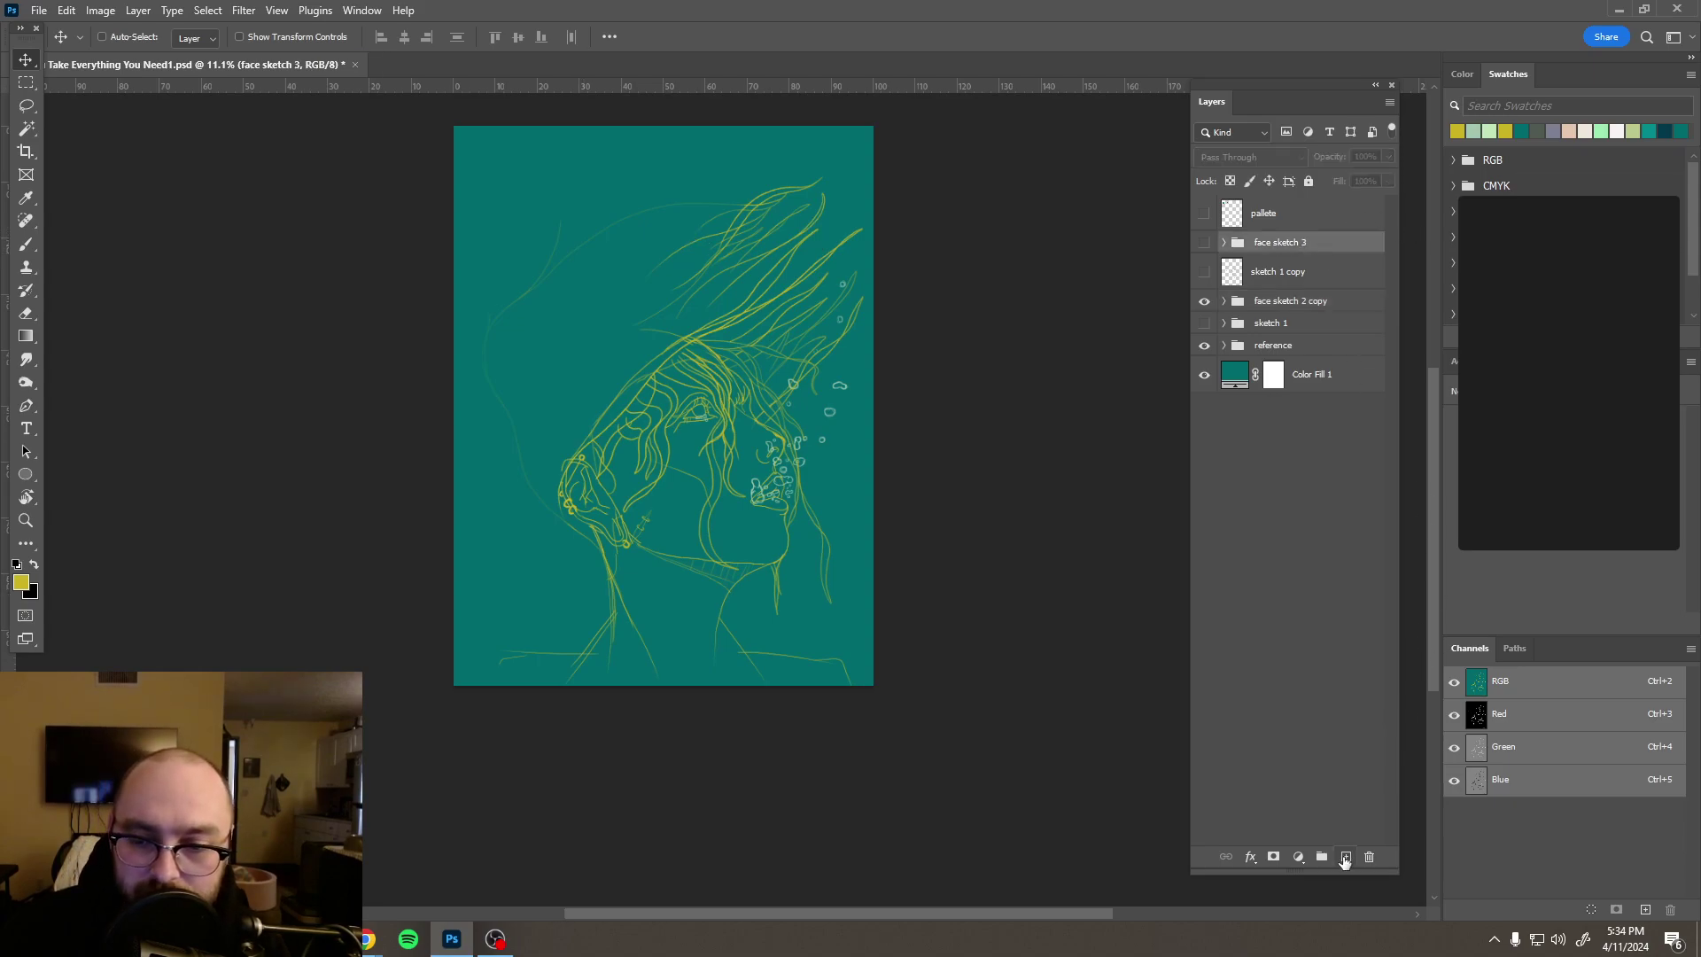
{"action": "left_click", "coordinate": [1346, 856]}
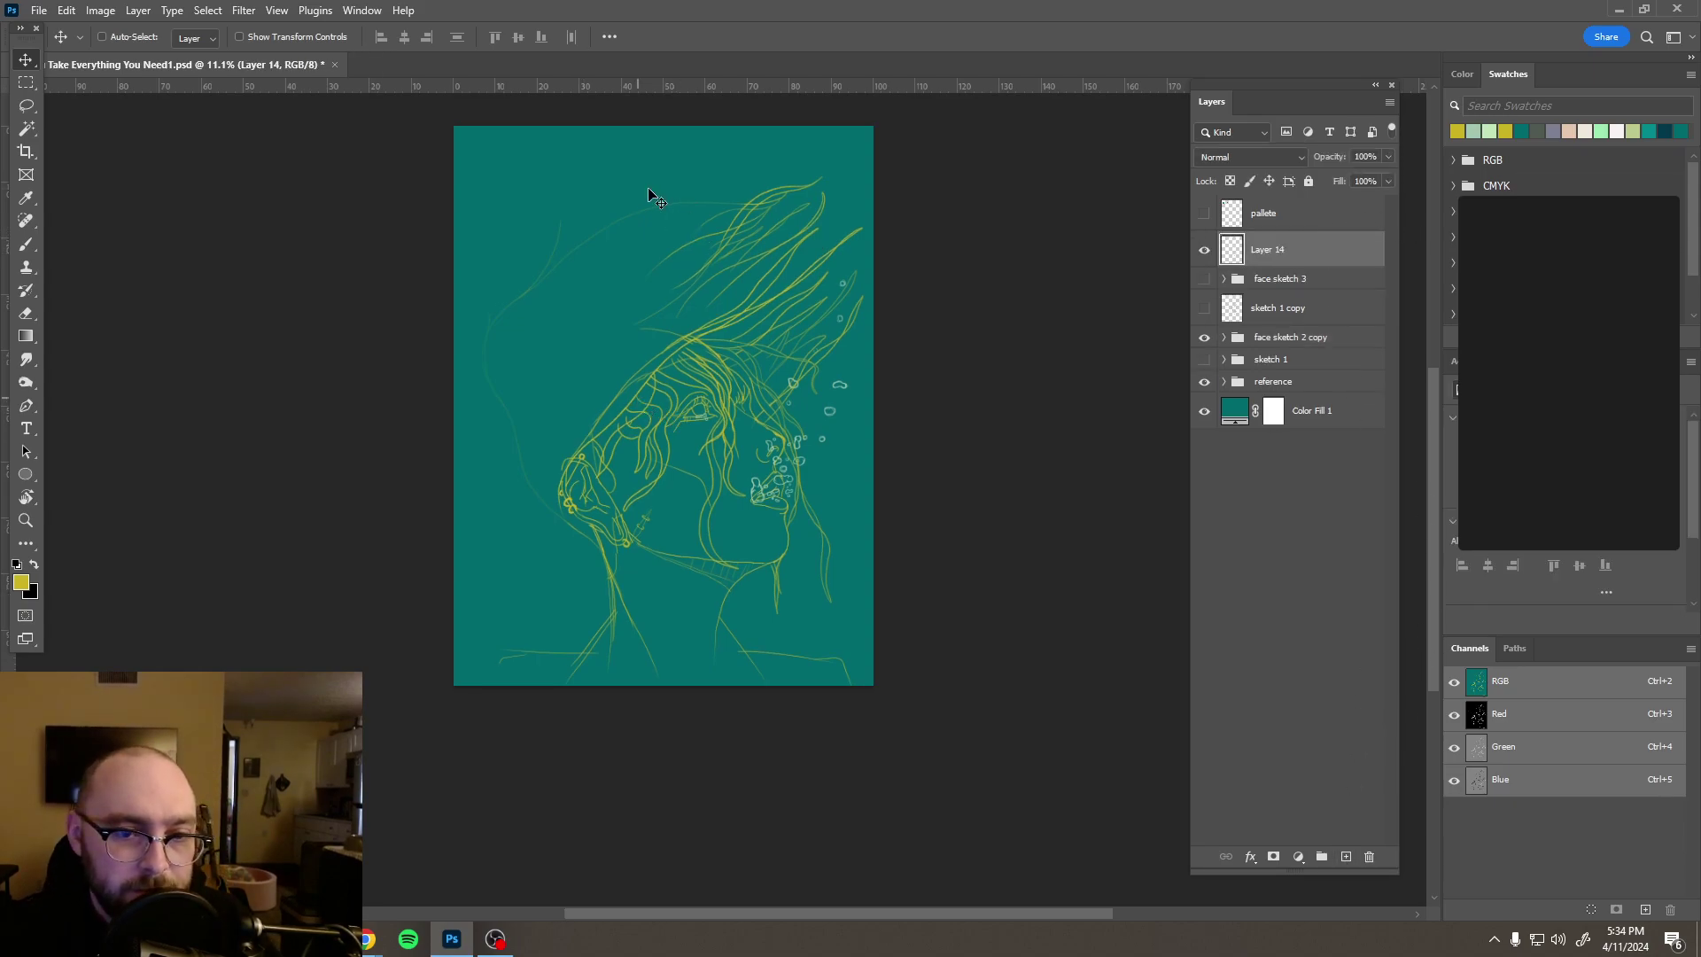
{"action": "key", "text": "b"}
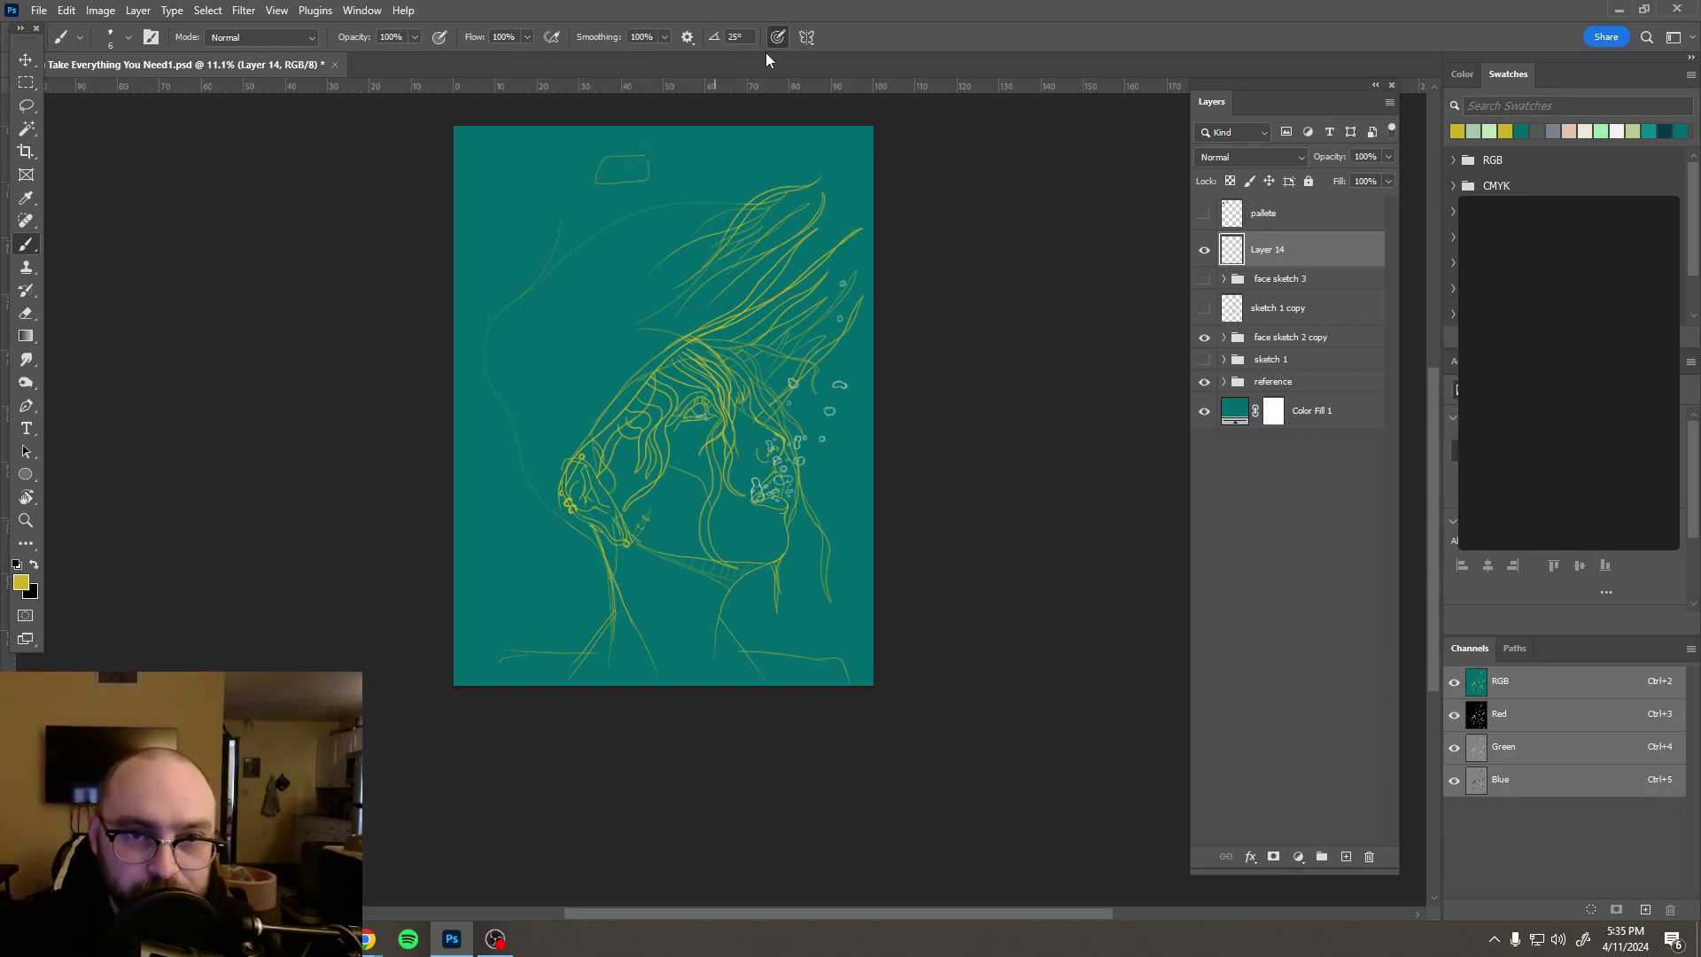
{"action": "left_click", "coordinate": [667, 38]}
{"action": "left_click_drag", "start_coordinate": [652, 59], "coordinate": [581, 59]}
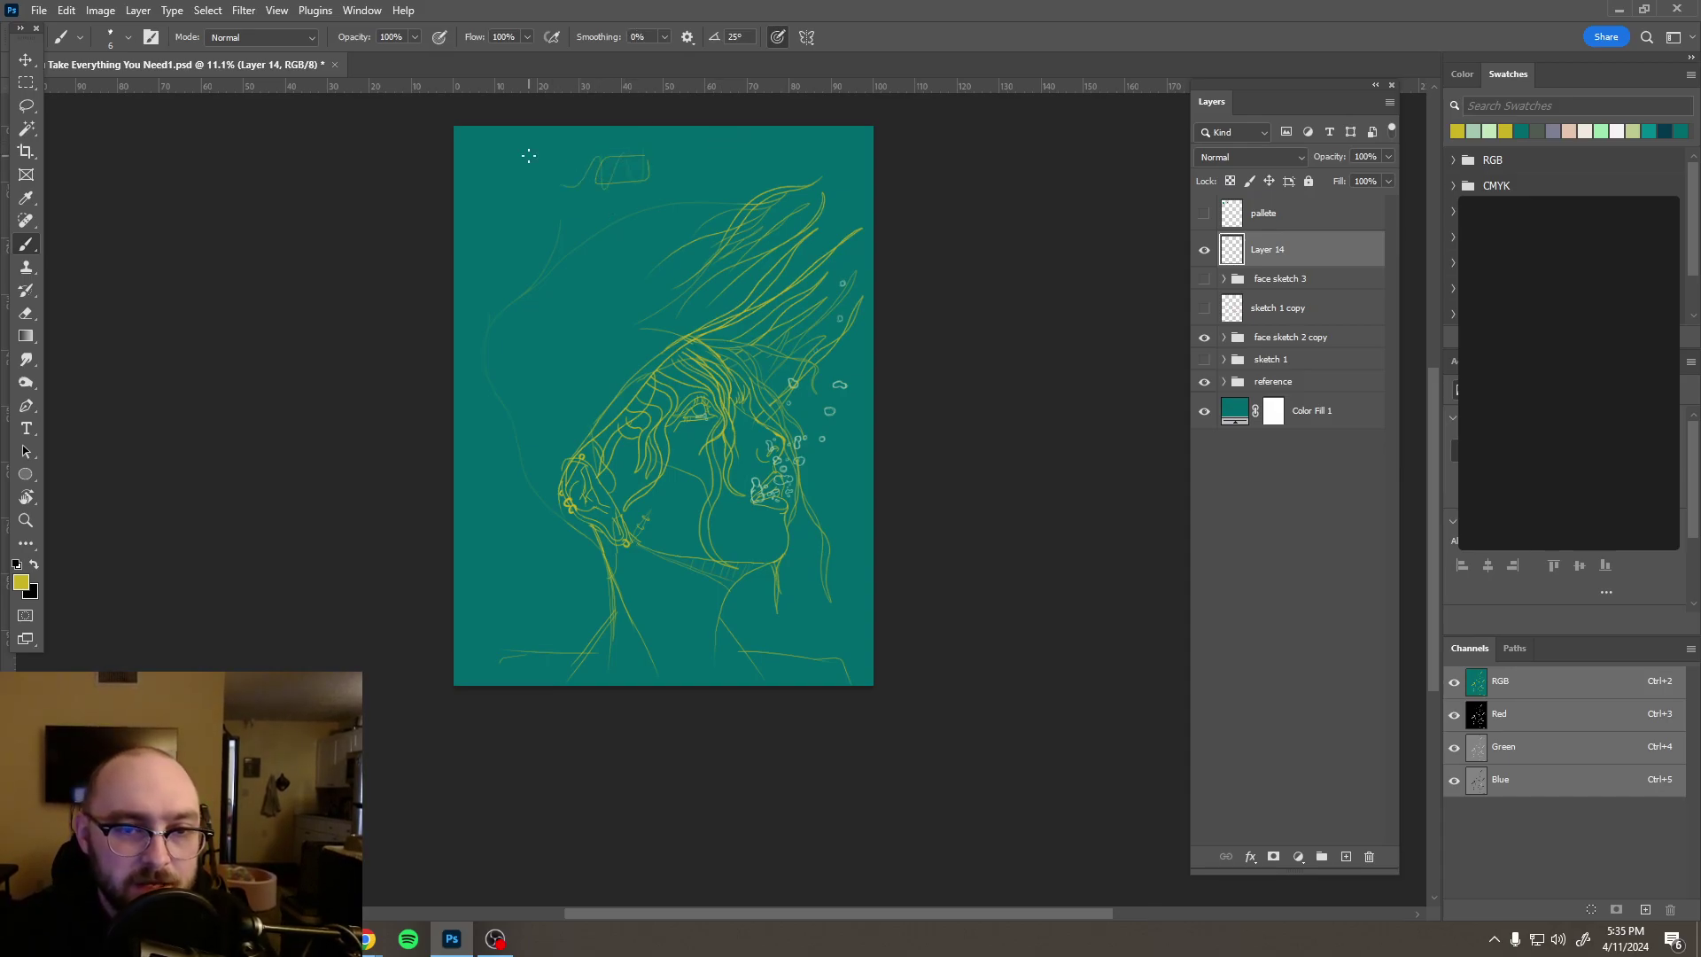
Step: Sketch rough composition outlines around the head and across the shoulders on the new layer, and delete that layer
{"action": "mouse_move", "coordinate": [560, 189]}
{"action": "left_mouse_down"}
{"action": "mouse_move", "coordinate": [479, 381]}
{"action": "mouse_move", "coordinate": [601, 560]}
{"action": "left_mouse_up"}
{"action": "left_click_drag", "start_coordinate": [765, 630], "coordinate": [872, 501]}
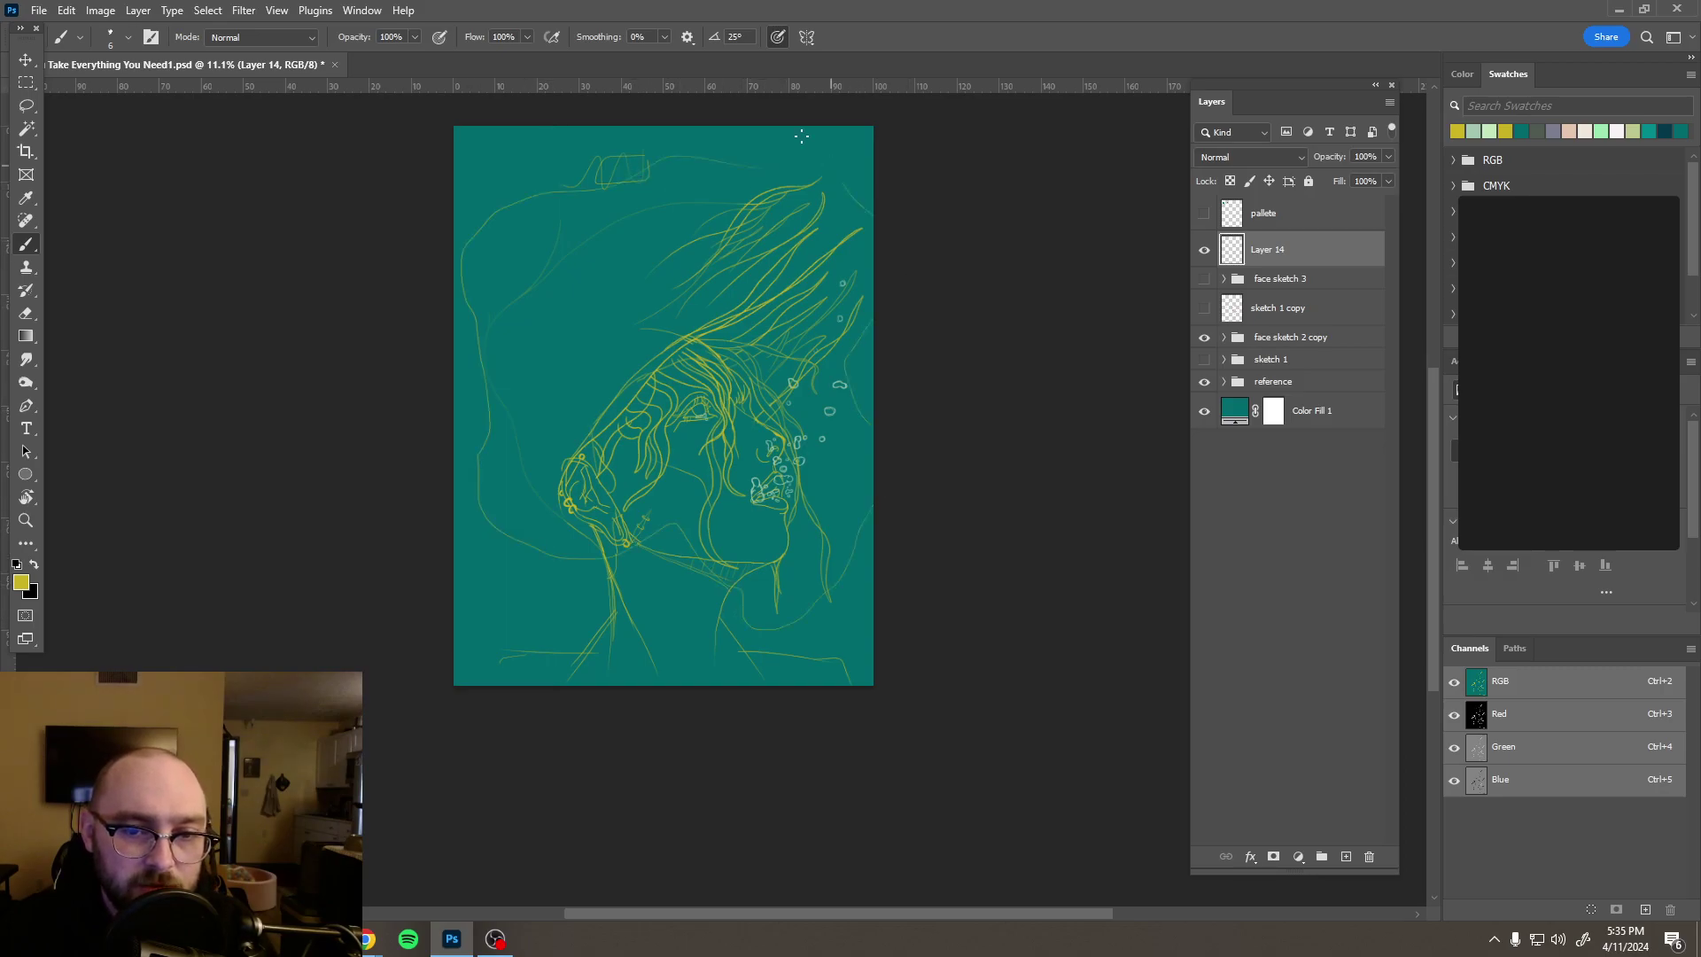
{"action": "mouse_move", "coordinate": [544, 648]}
{"action": "left_mouse_down"}
{"action": "mouse_move", "coordinate": [832, 661]}
{"action": "mouse_move", "coordinate": [524, 647]}
{"action": "left_mouse_up"}
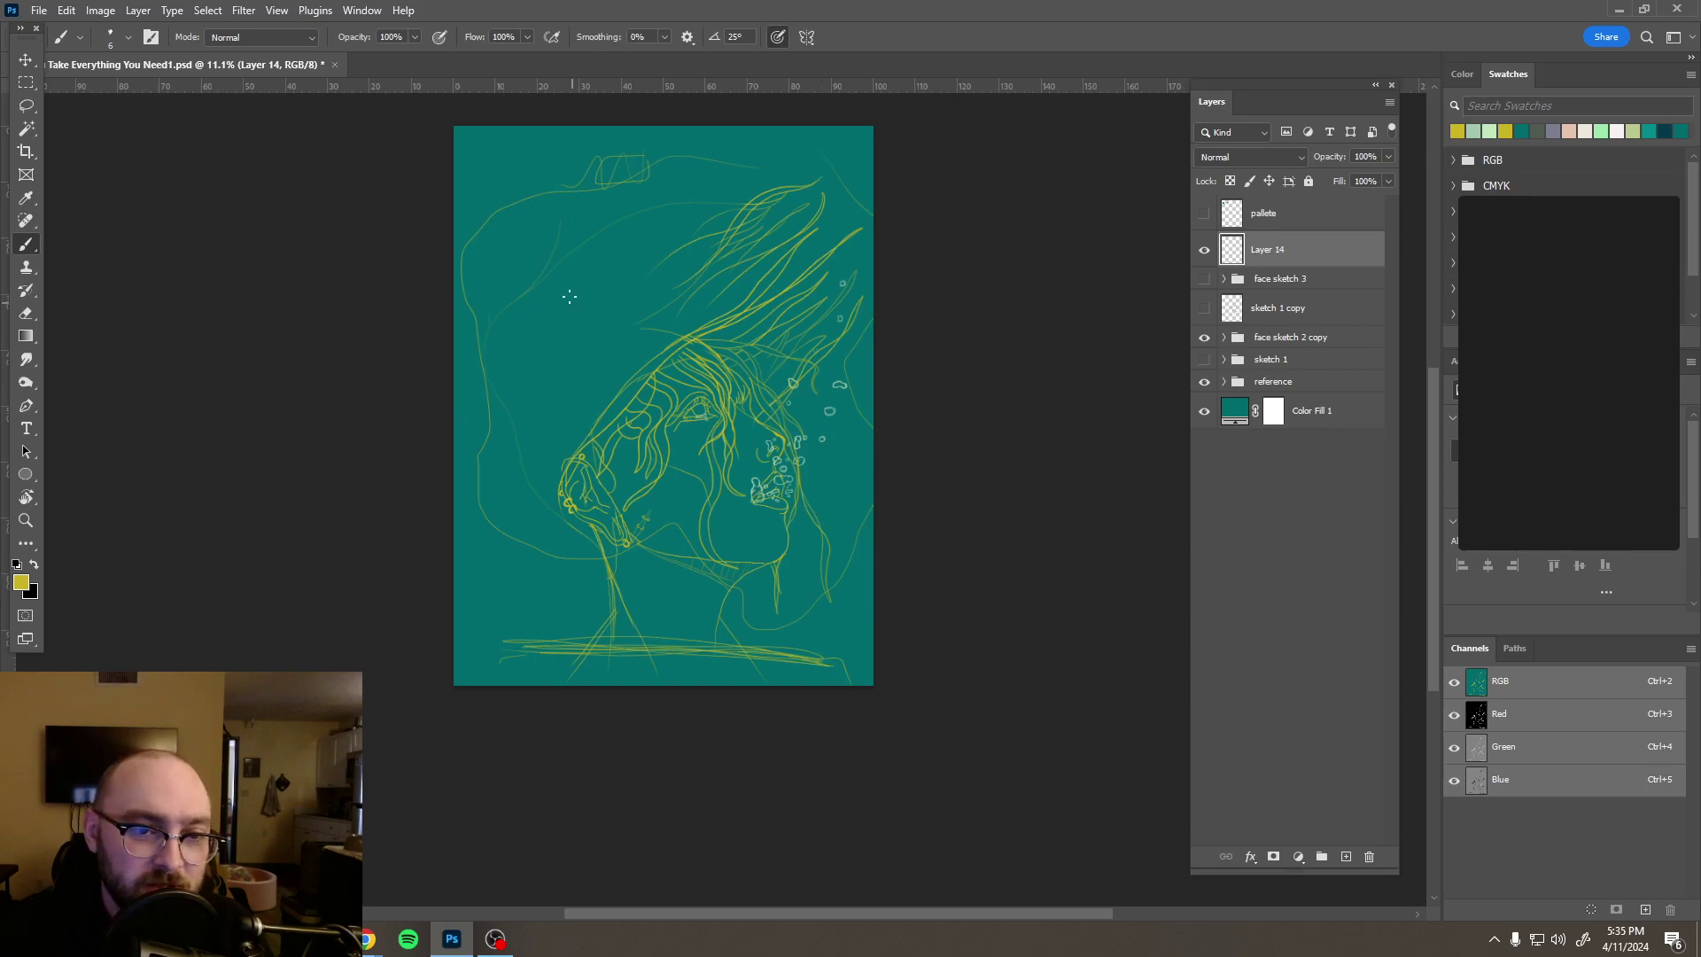
{"action": "left_click_drag", "start_coordinate": [600, 250], "coordinate": [590, 325]}
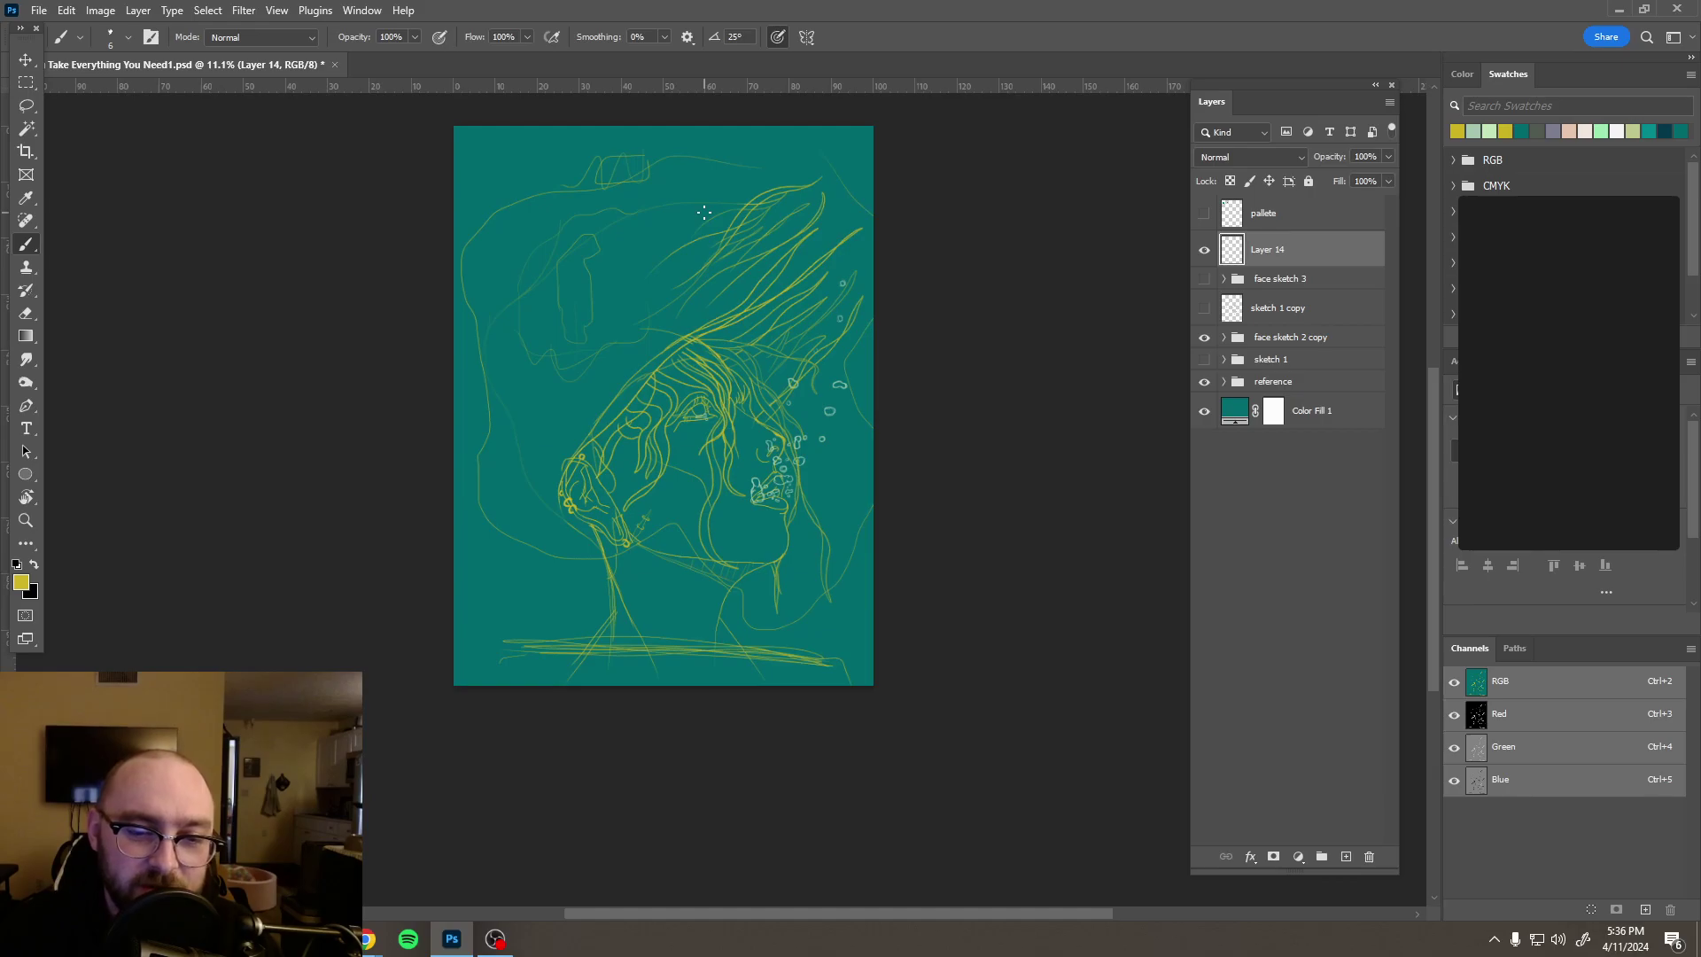
{"action": "left_click_drag", "start_coordinate": [705, 654], "coordinate": [625, 662]}
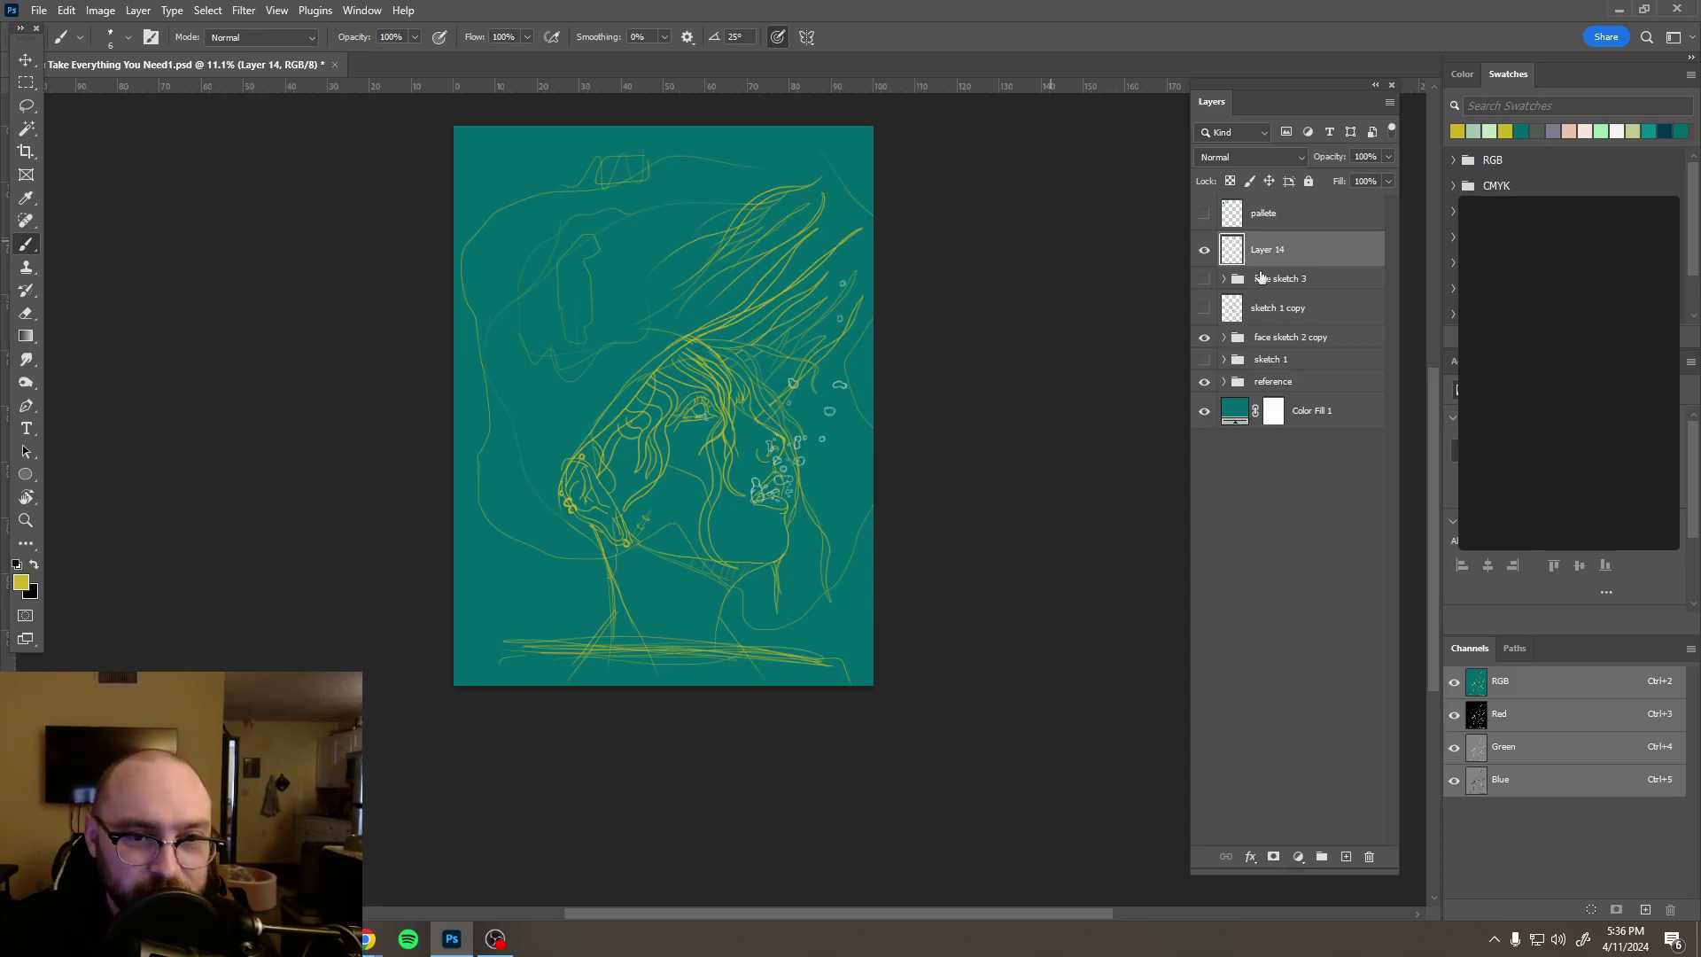
{"action": "mouse_move", "coordinate": [1270, 255]}
{"action": "left_mouse_down"}
{"action": "mouse_move", "coordinate": [1253, 798]}
{"action": "mouse_move", "coordinate": [1369, 856]}
{"action": "left_mouse_up"}
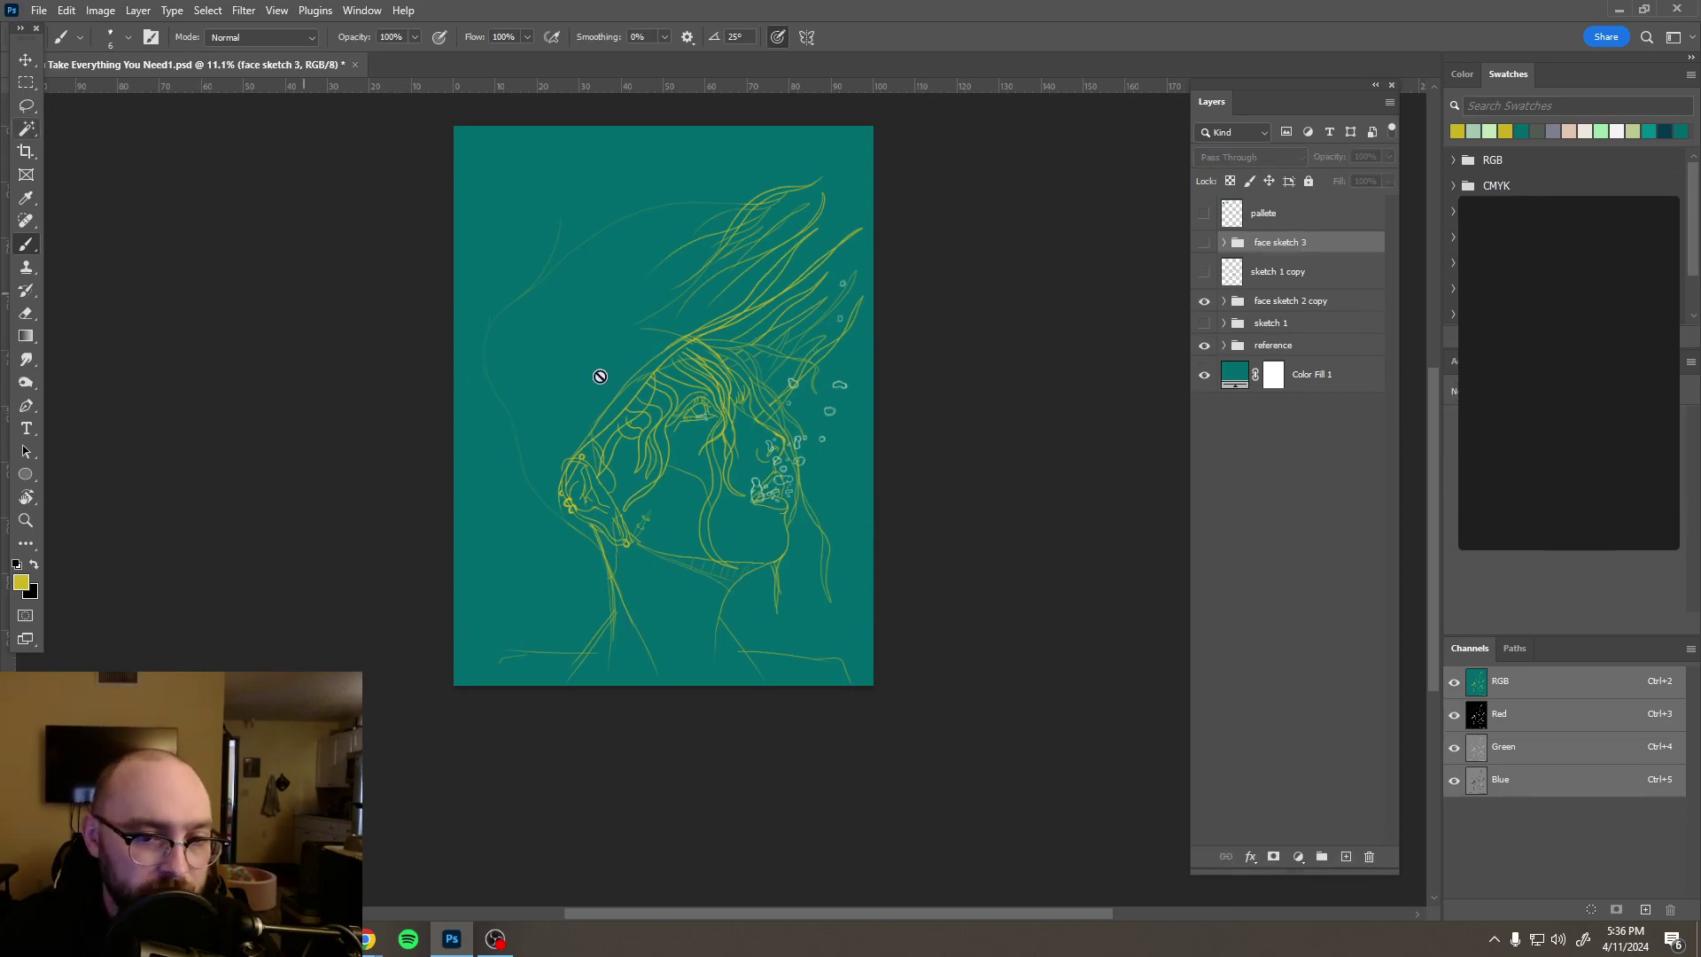
Step: Move the face sketch 2 copy group up so the shoulders sit higher above the canvas's lower edge
{"action": "left_click", "coordinate": [1267, 296]}
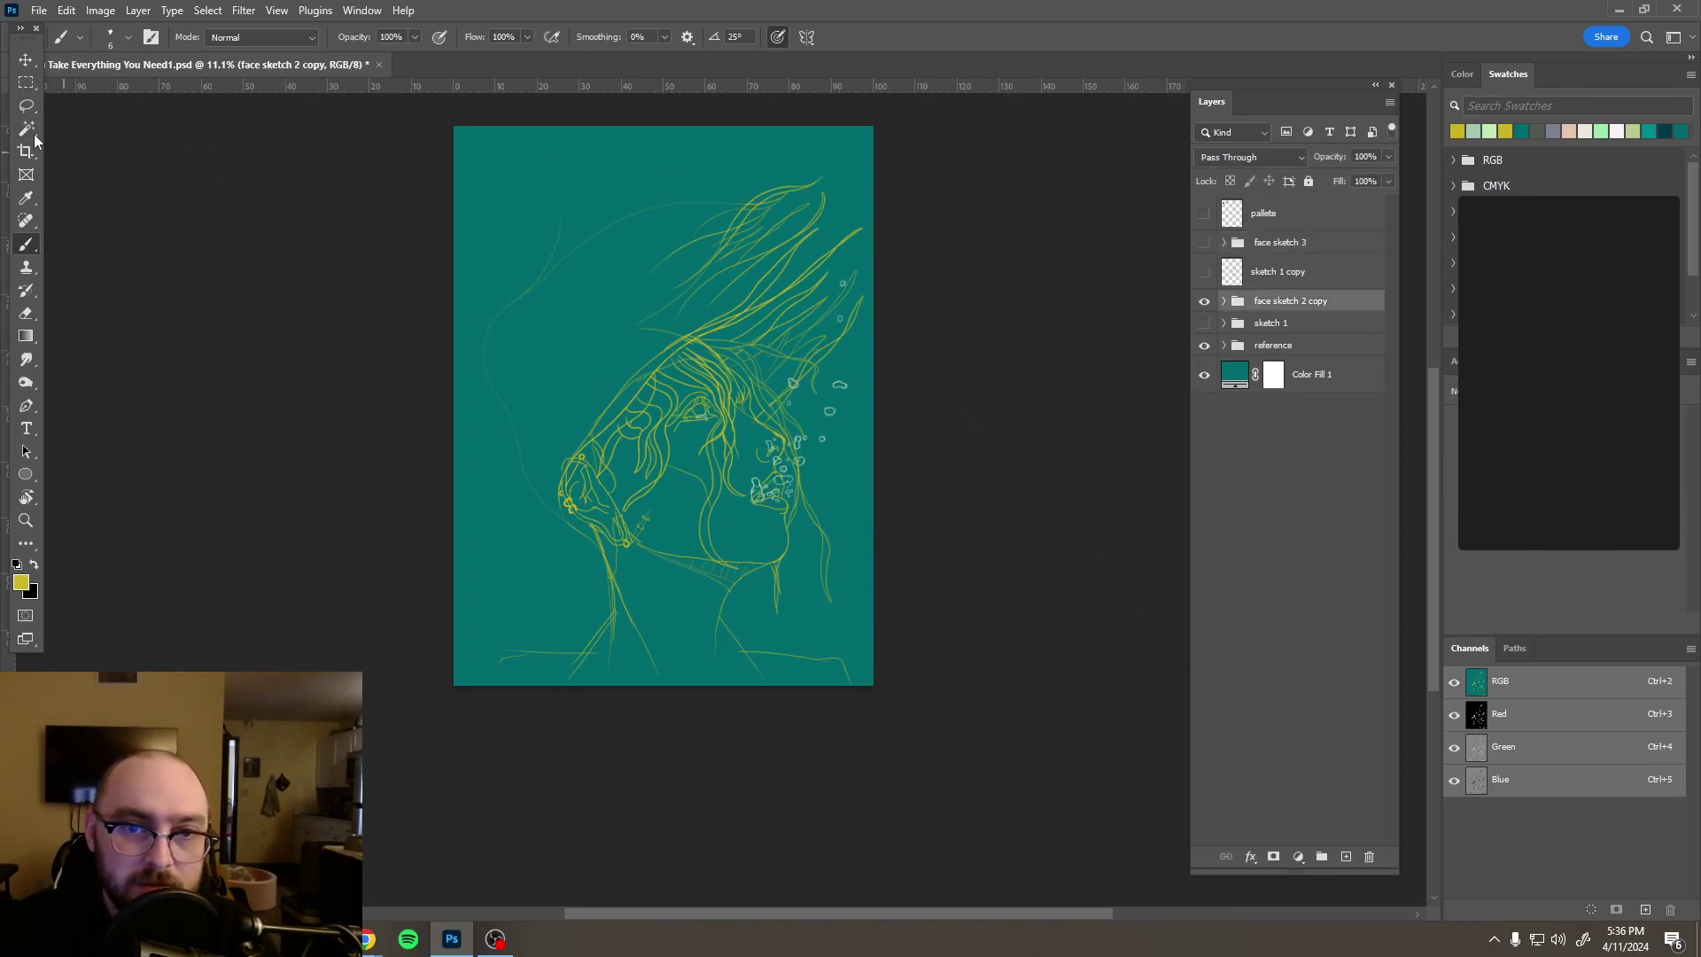
{"action": "key", "text": "v"}
{"action": "left_click_drag", "start_coordinate": [749, 312], "coordinate": [742, 263]}
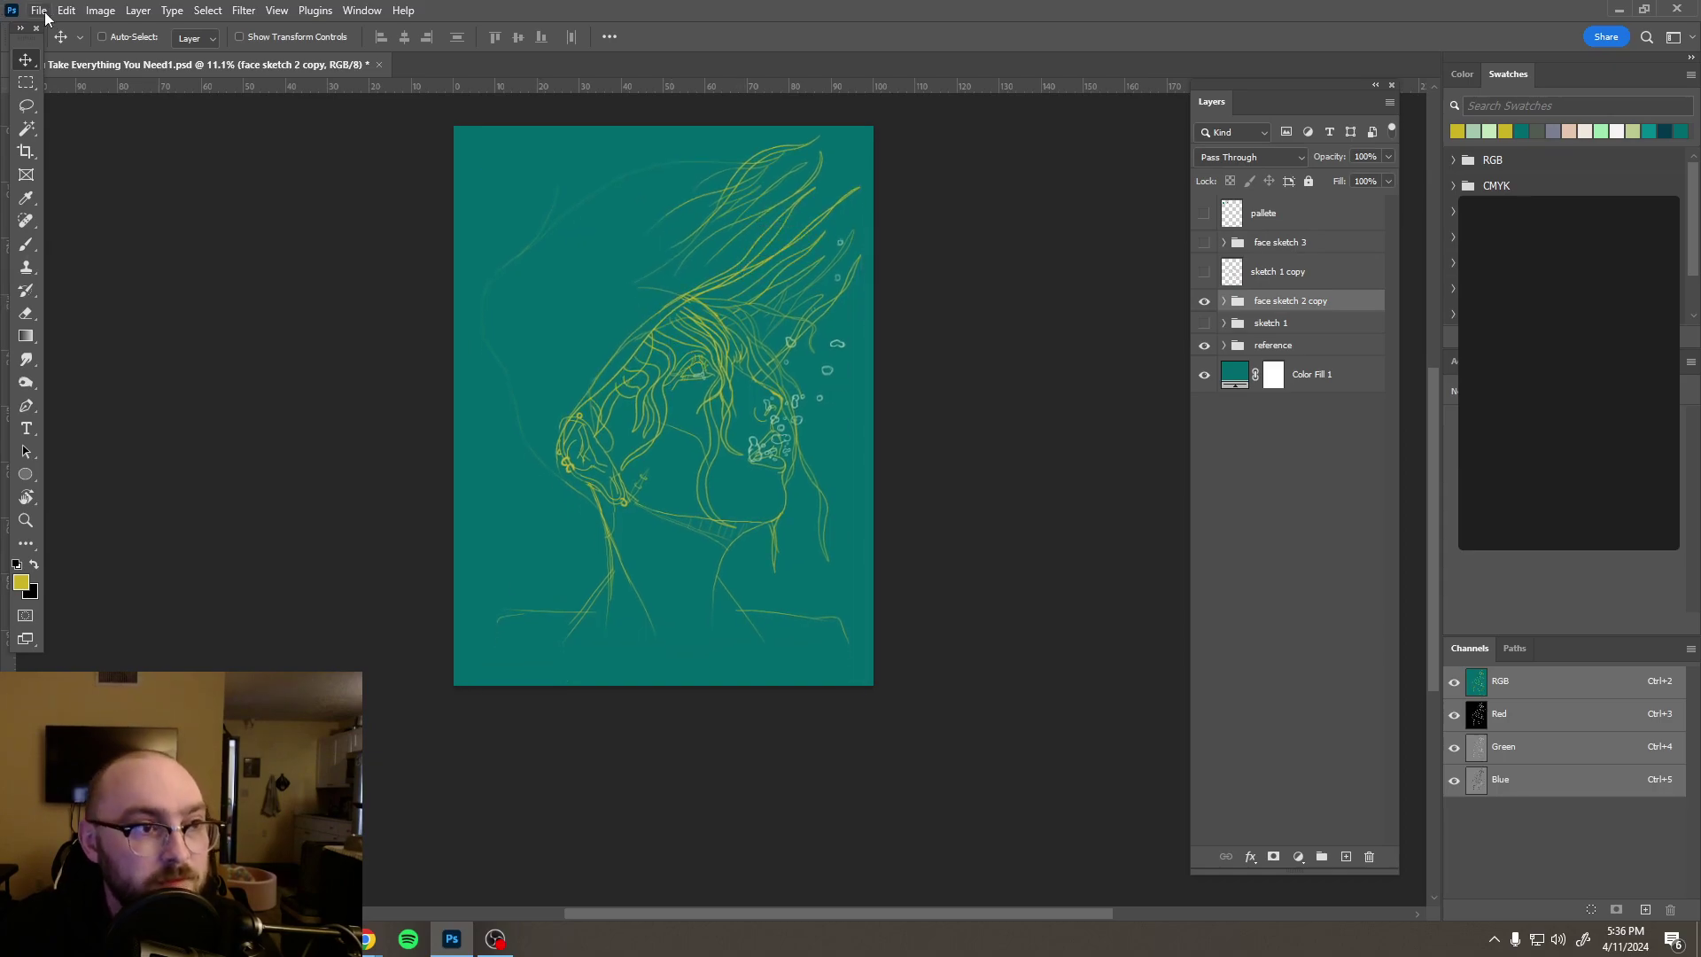
Step: Place the Ink Font logo from the LOGO > Logo V3 > PNGs folder as an embedded file above the face sketch 2 copy group
{"action": "left_click", "coordinate": [39, 9]}
{"action": "mouse_move", "coordinate": [175, 325]}
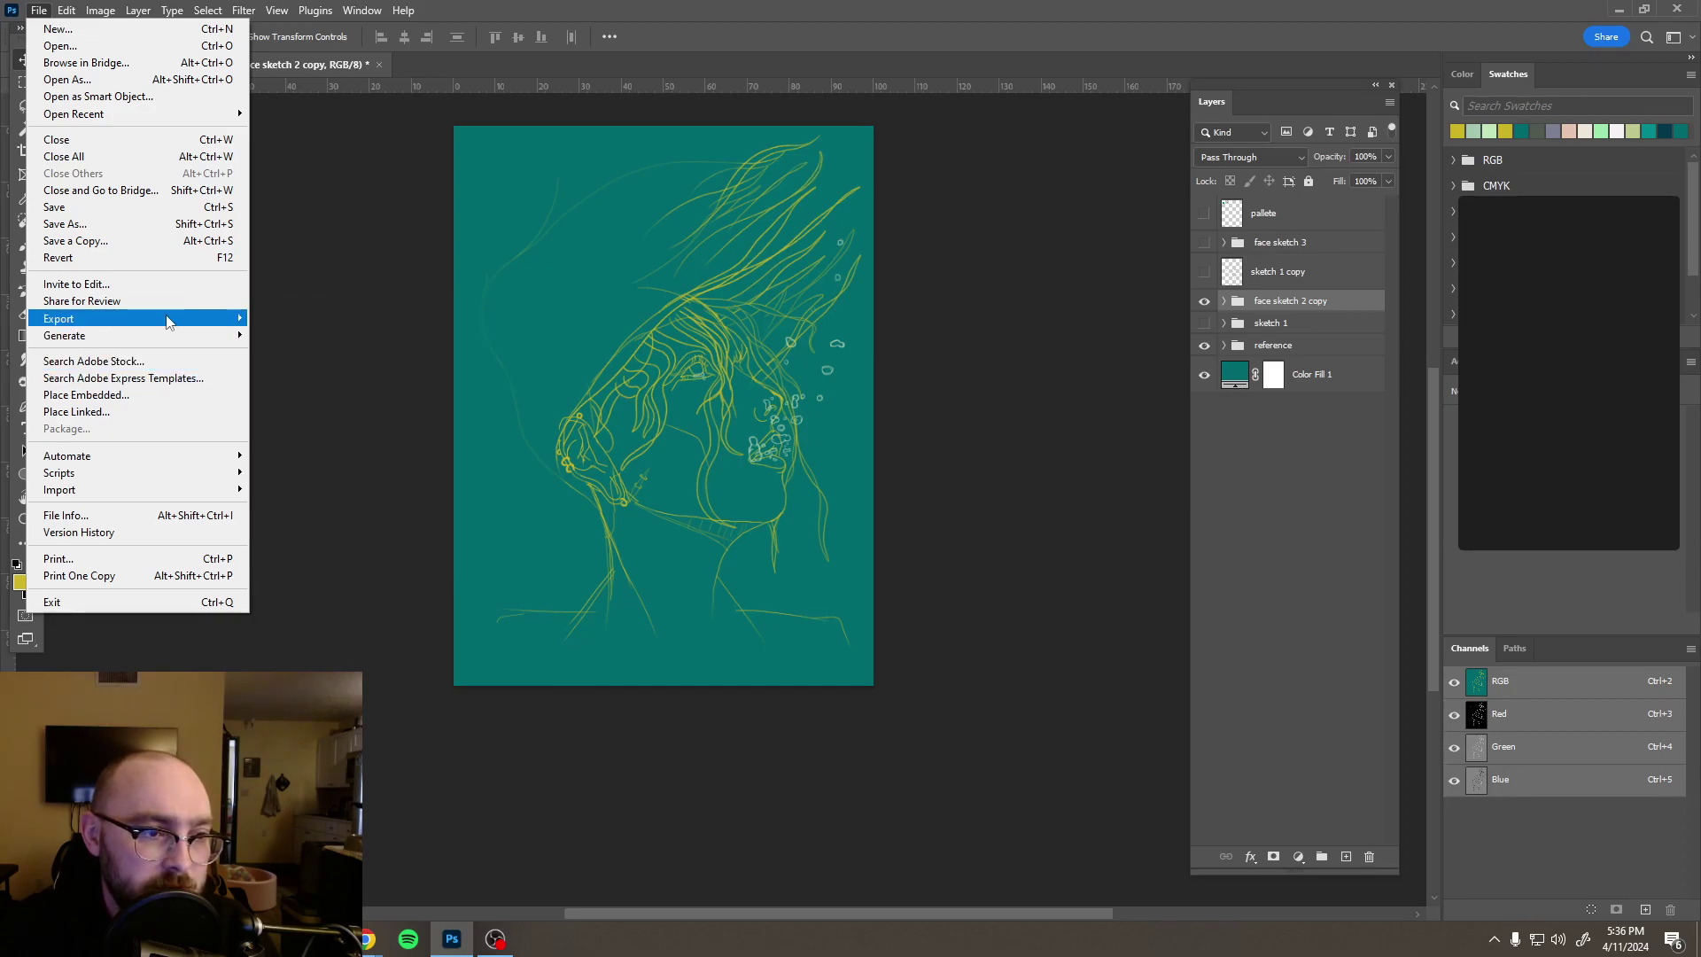
{"action": "left_click", "coordinate": [107, 394]}
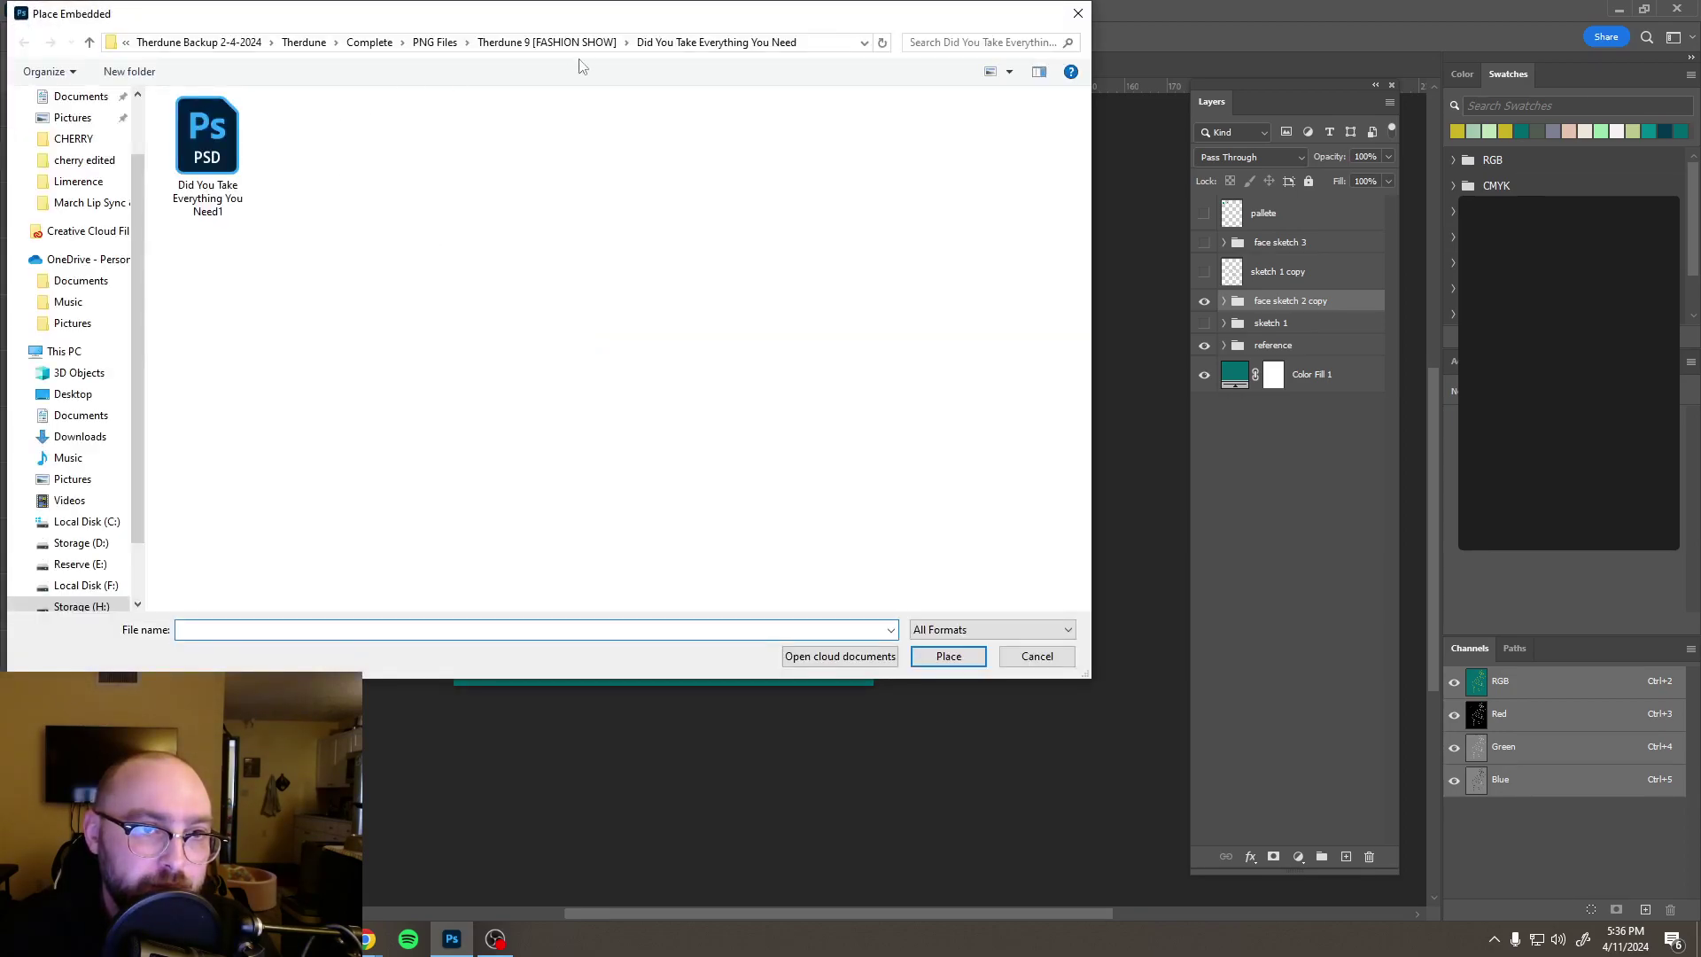
{"action": "left_click", "coordinate": [382, 42]}
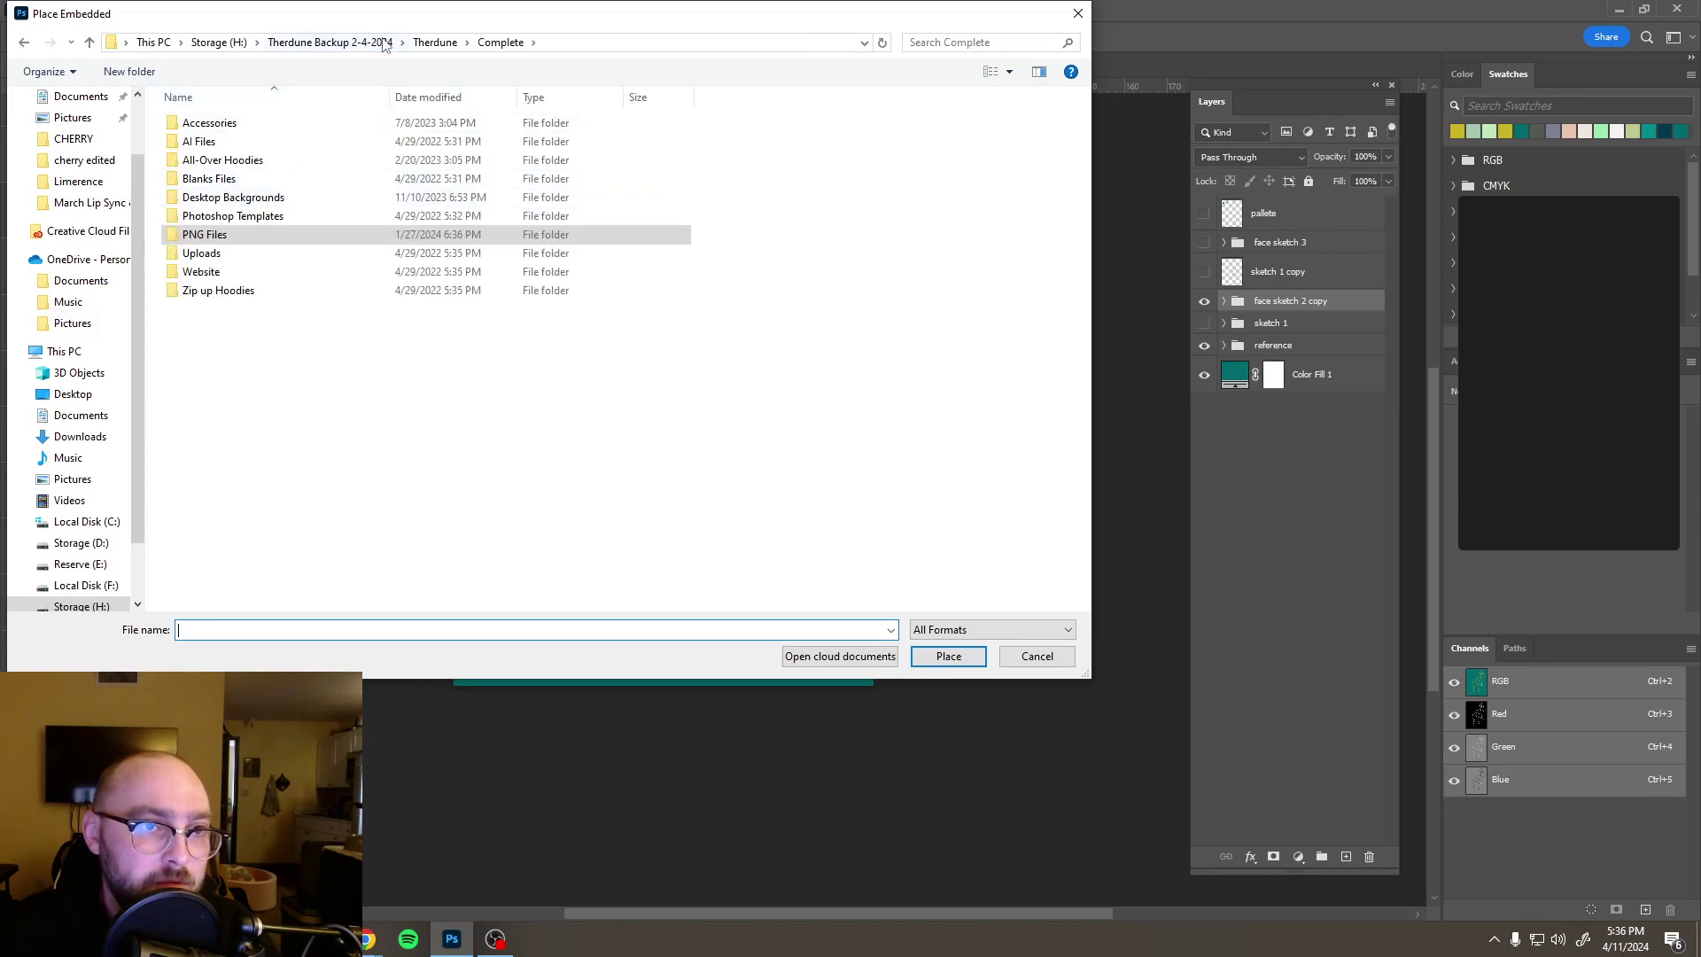
{"action": "left_click", "coordinate": [436, 43]}
{"action": "double_click", "coordinate": [306, 350]}
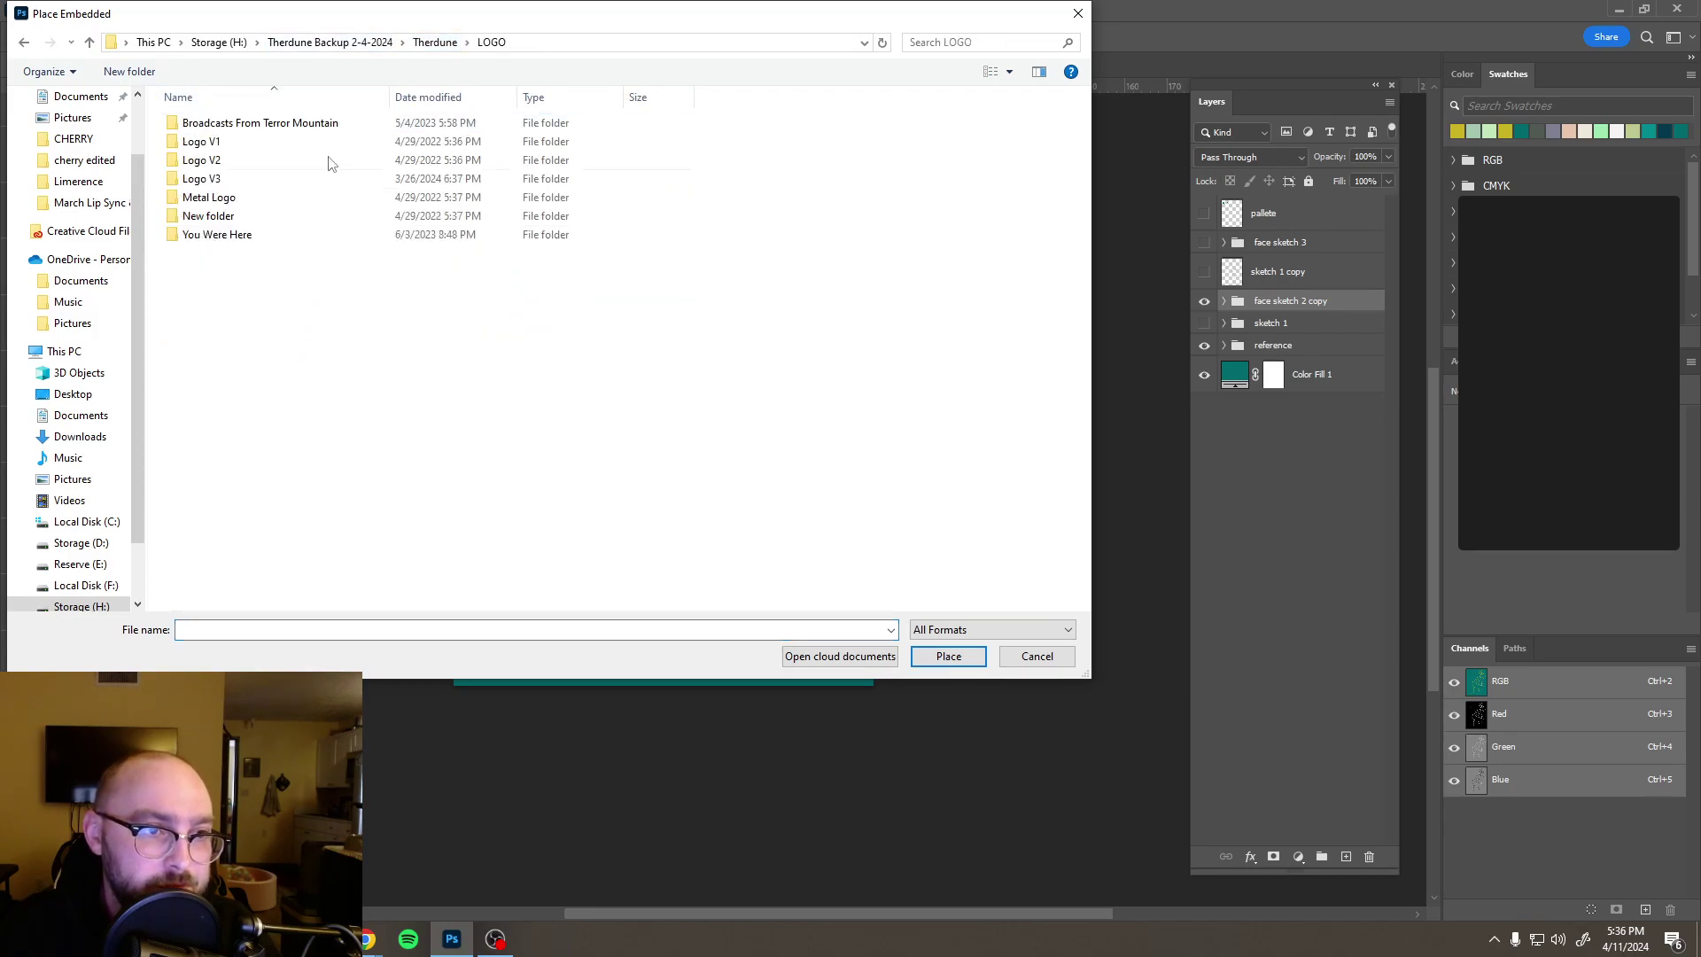
{"action": "double_click", "coordinate": [289, 178]}
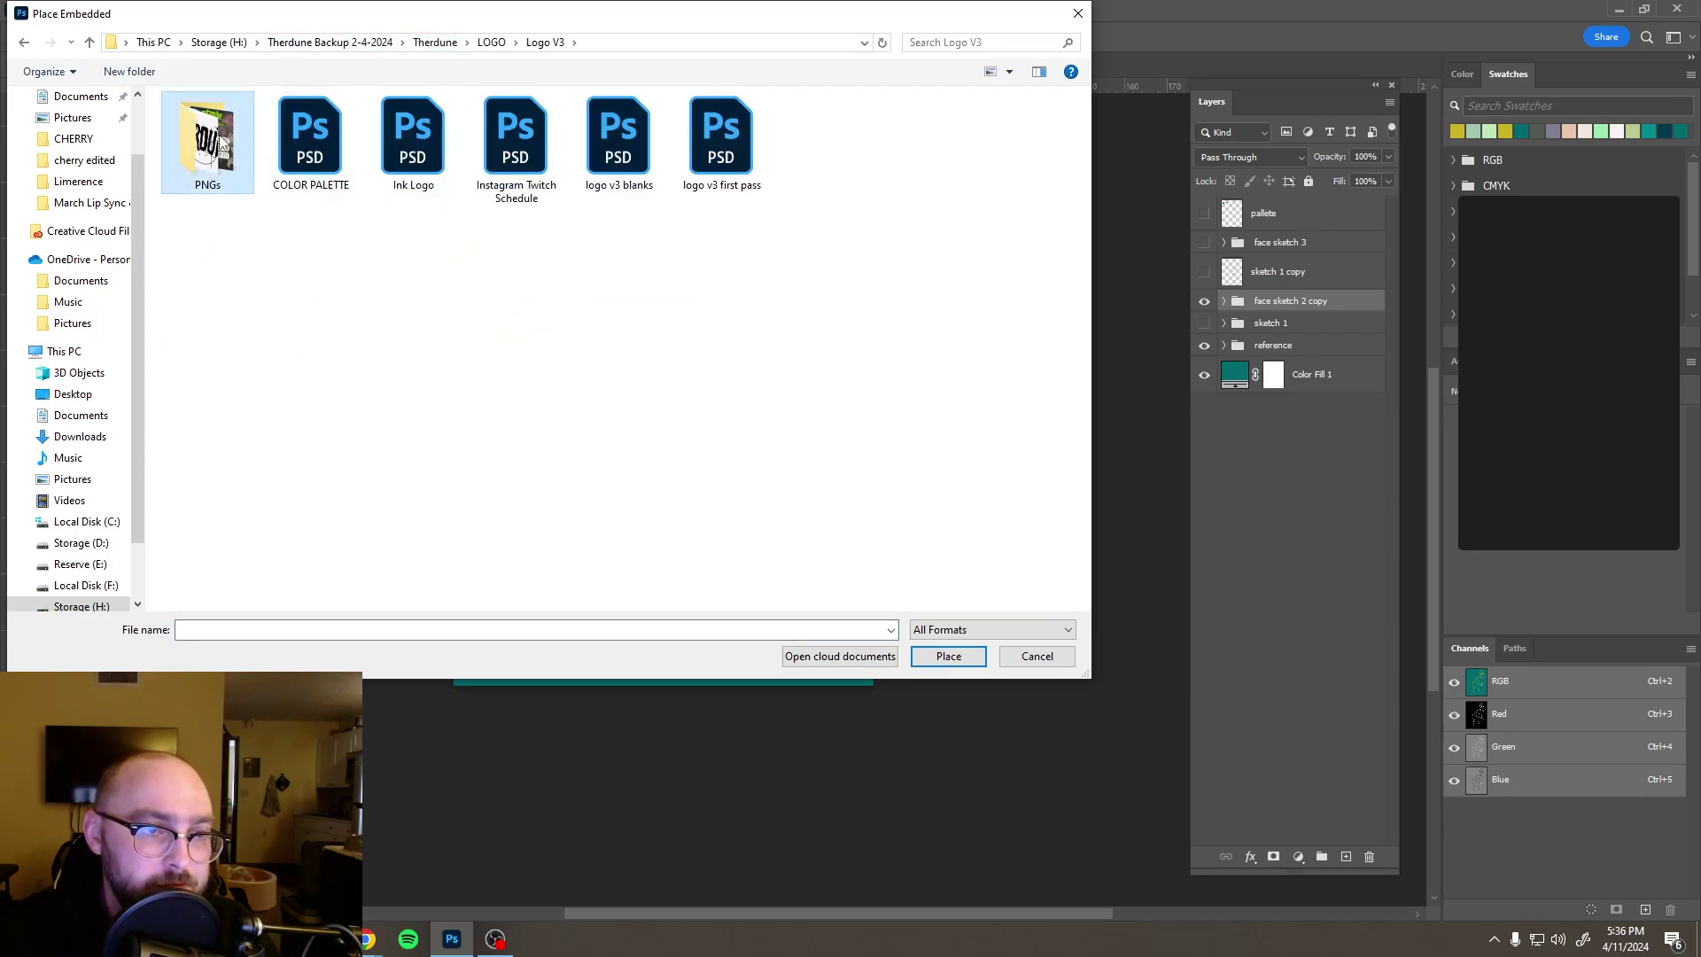
{"action": "double_click", "coordinate": [221, 142]}
{"action": "double_click", "coordinate": [410, 155]}
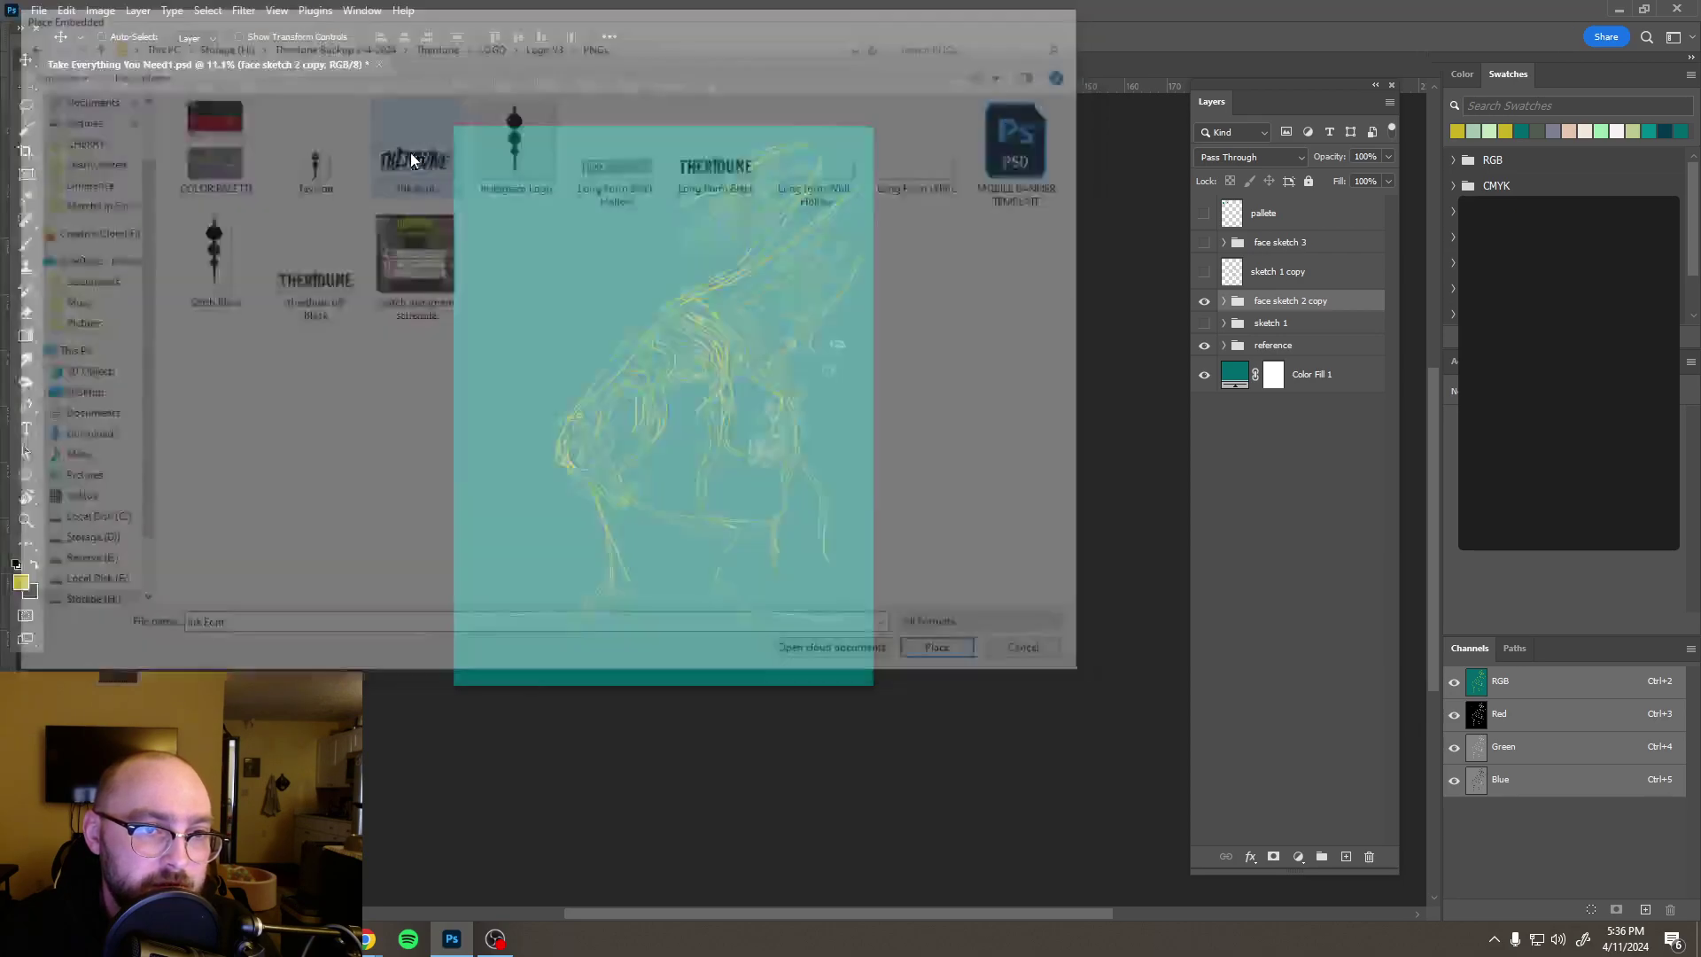
{"action": "left_click", "coordinate": [882, 41]}
Step: Try the Ink Font logo at the canvas's lower and upper edges, and shift the face sketch 2 copy group down beneath it
{"action": "left_click_drag", "start_coordinate": [712, 423], "coordinate": [714, 613]}
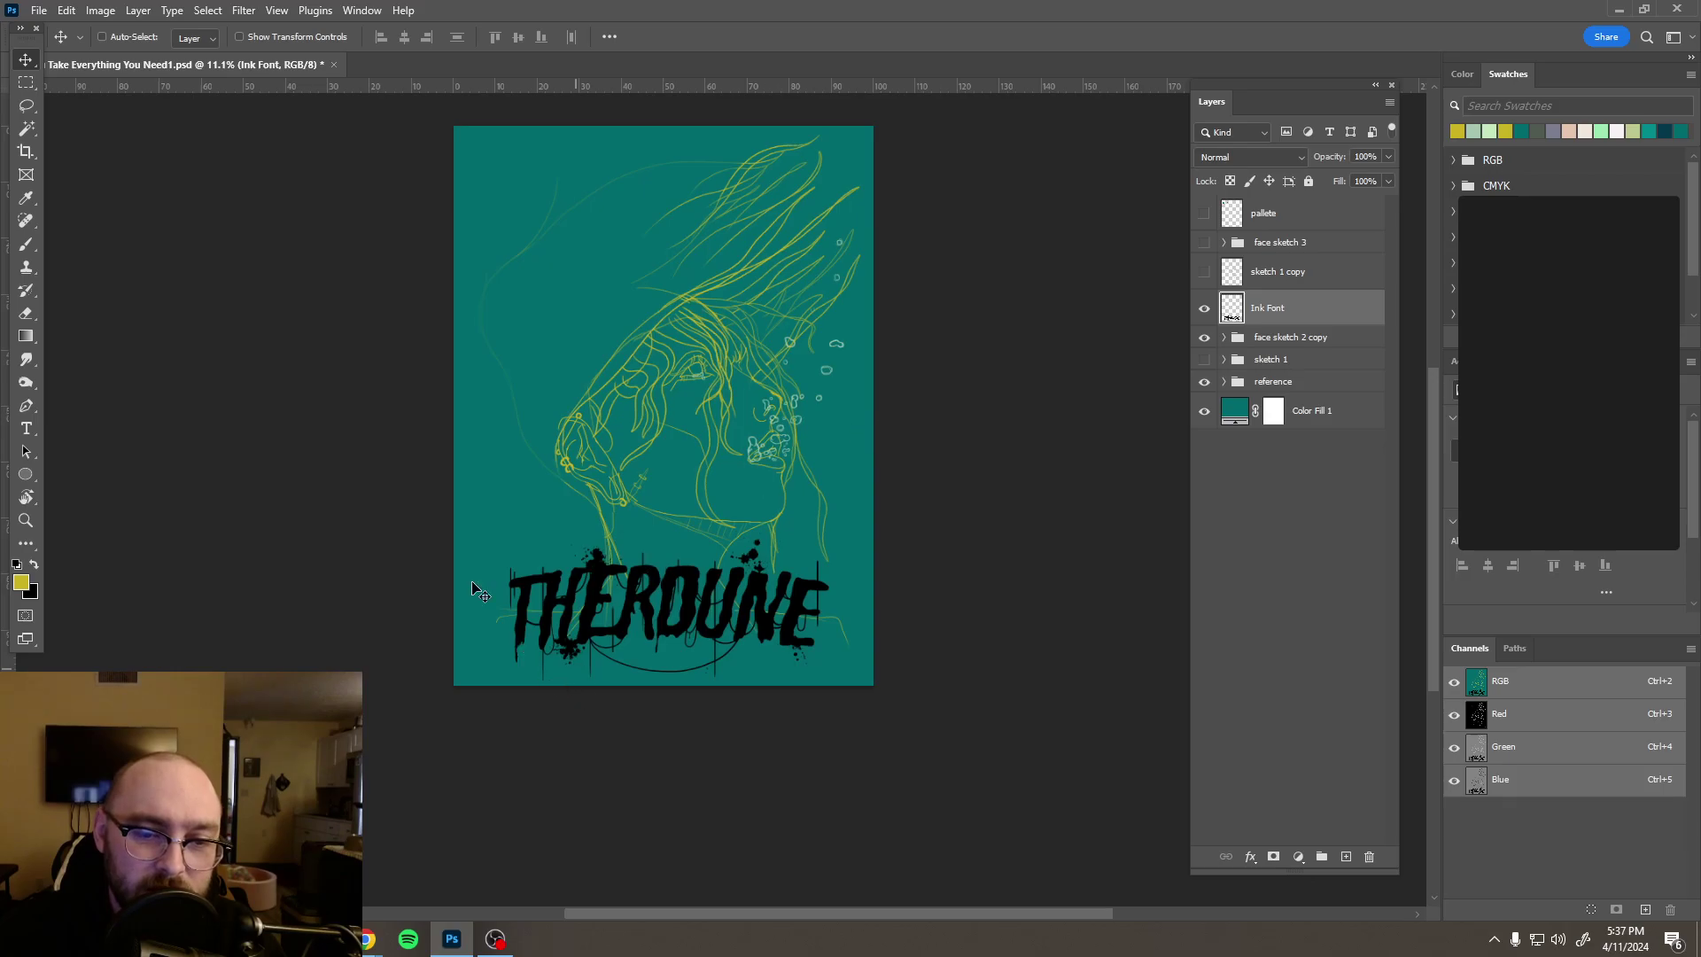
{"action": "left_click_drag", "start_coordinate": [671, 617], "coordinate": [671, 202]}
{"action": "left_click", "coordinate": [1290, 337]}
{"action": "left_click_drag", "start_coordinate": [714, 373], "coordinate": [714, 395]}
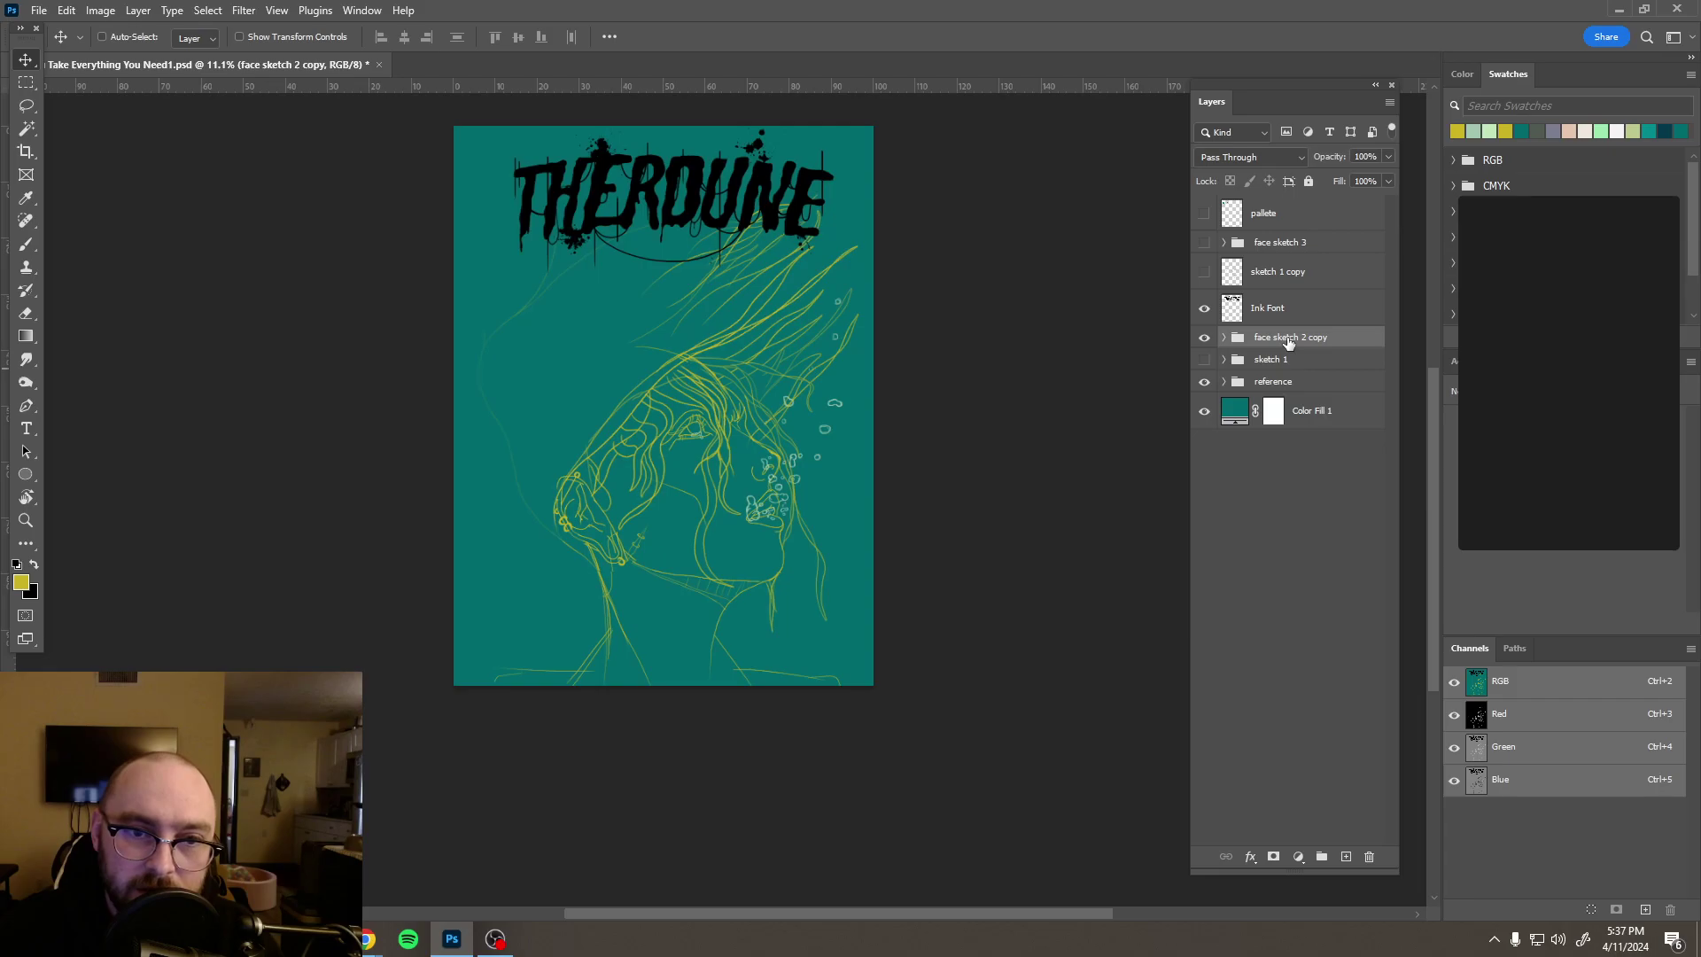
Step: Lower the Ink Font layer's opacity to 23%
{"action": "left_click", "coordinate": [1283, 310]}
{"action": "left_click", "coordinate": [1389, 156]}
{"action": "left_click_drag", "start_coordinate": [1356, 181], "coordinate": [1324, 181]}
{"action": "left_click", "coordinate": [1258, 470]}
Step: Erase the parts of the Ink Font logo that overlap the upper hair strands, using the Eraser at 100% opacity
{"action": "key", "text": "e"}
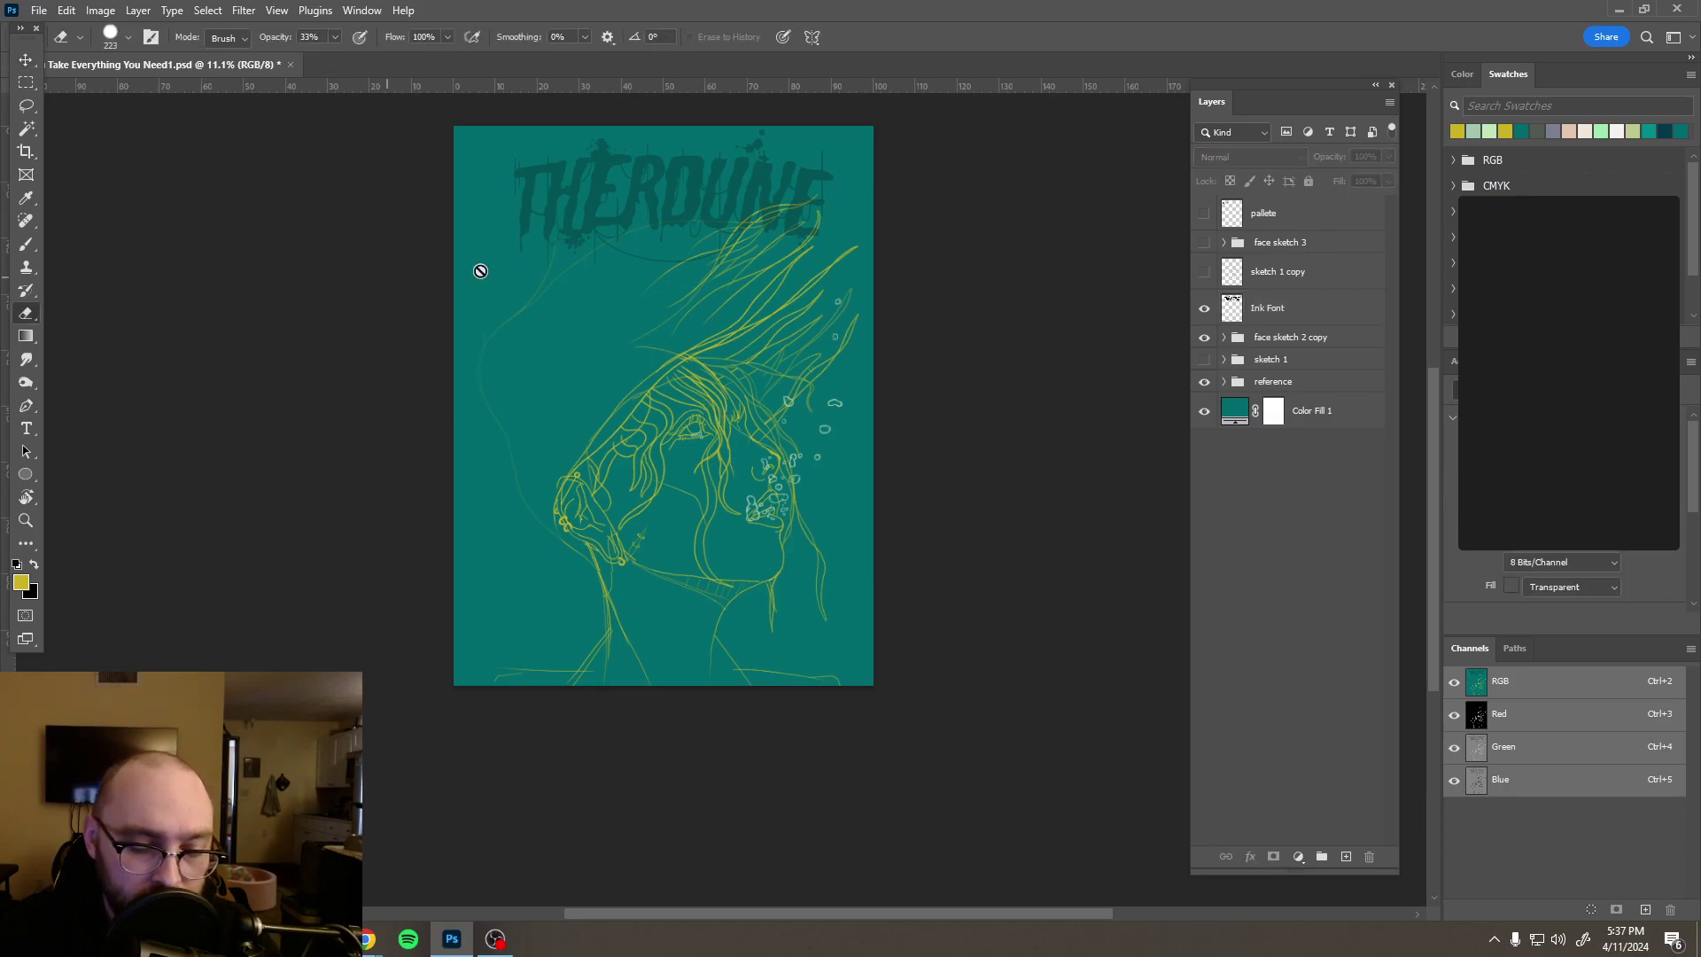
{"action": "left_click", "coordinate": [1289, 309]}
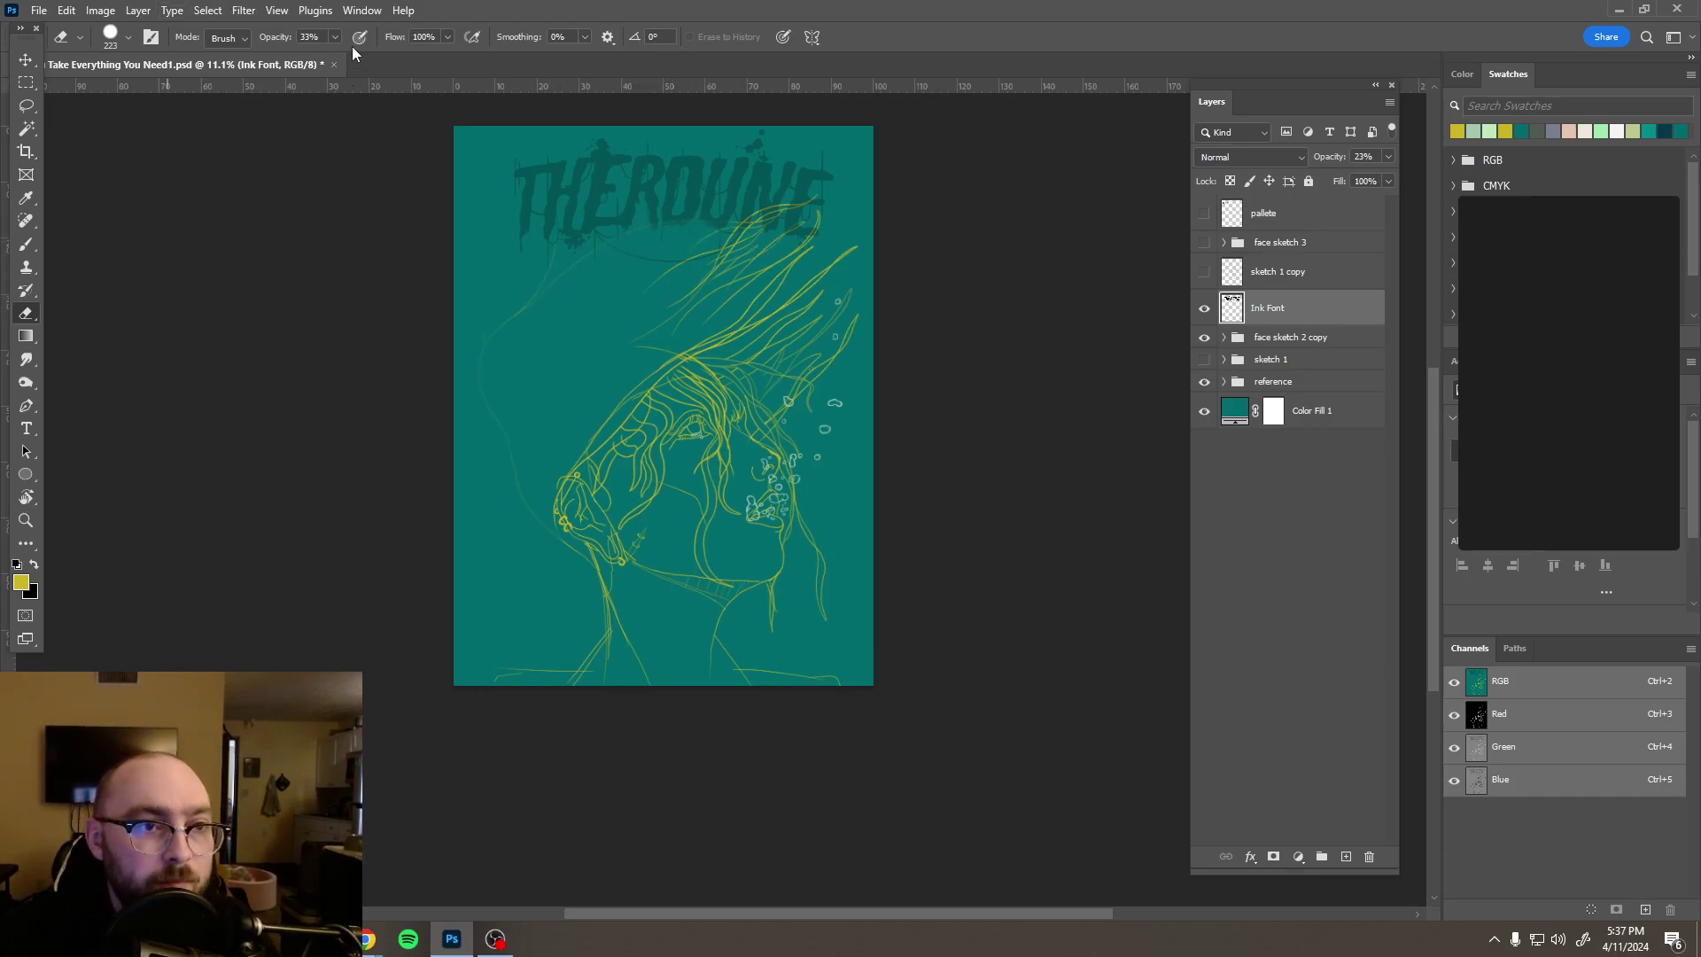
{"action": "key", "text": "0"}
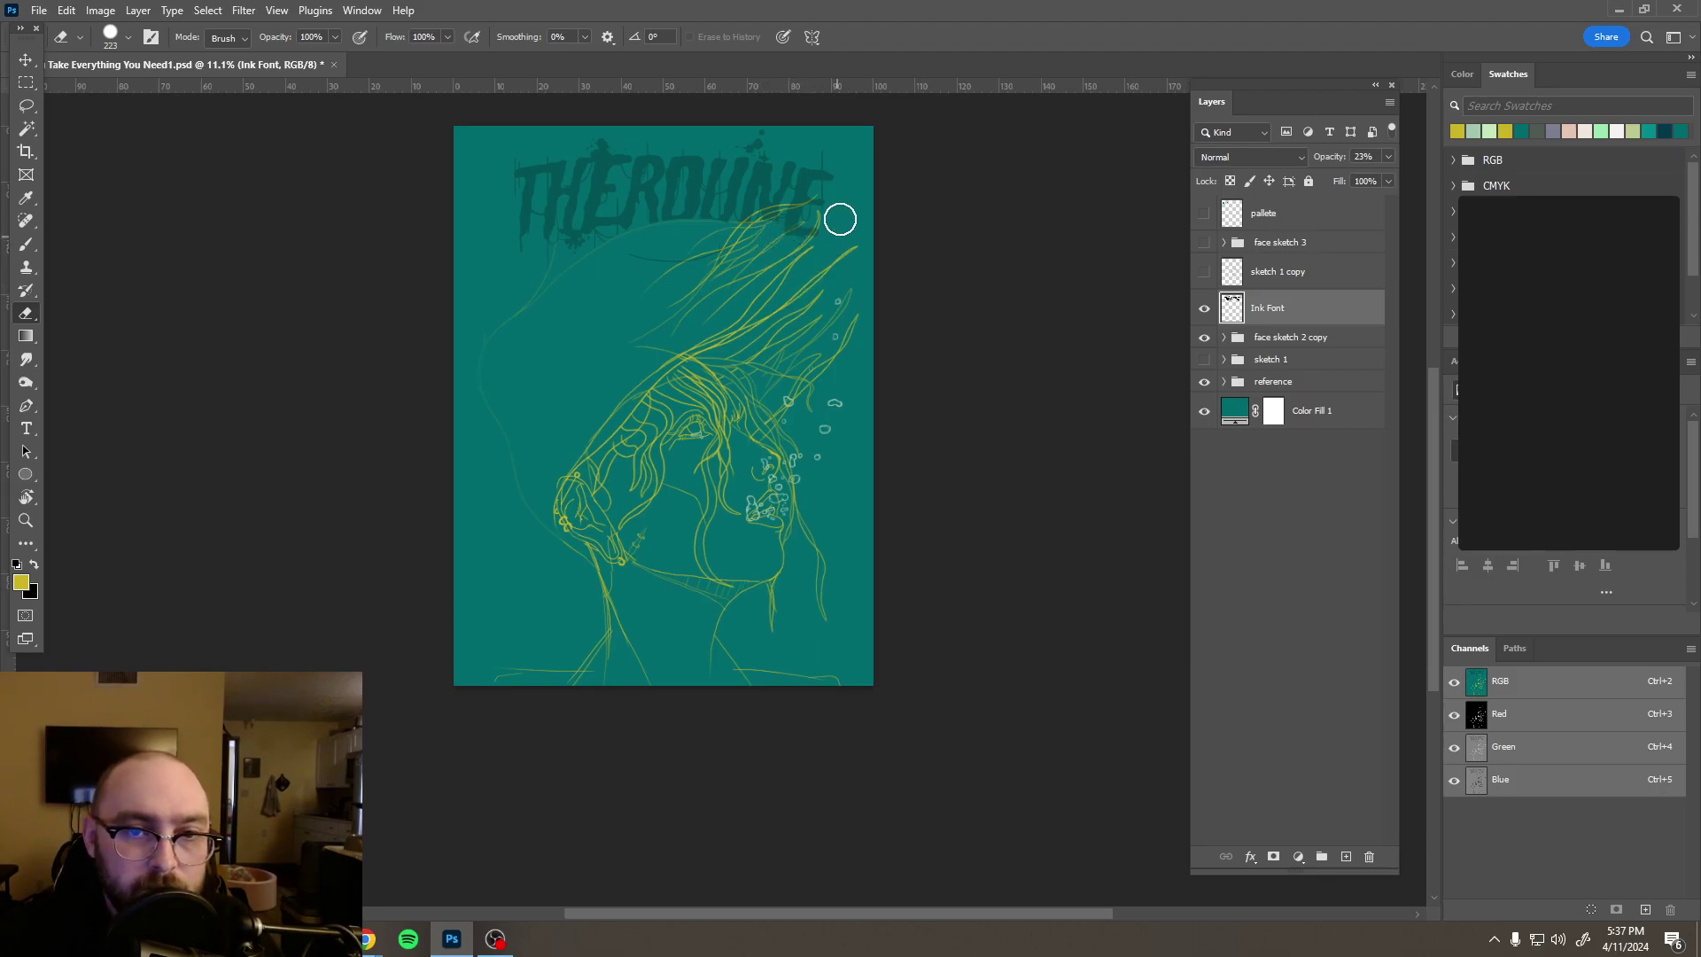
{"action": "scroll", "coordinate": [833, 213], "scroll_direction": "up", "scroll_amount": 2}
{"action": "scroll", "coordinate": [822, 207], "scroll_direction": "up", "scroll_amount": 1}
{"action": "mouse_move", "coordinate": [780, 191]}
{"action": "left_mouse_down"}
{"action": "mouse_move", "coordinate": [708, 199]}
{"action": "mouse_move", "coordinate": [723, 200]}
{"action": "left_mouse_up"}
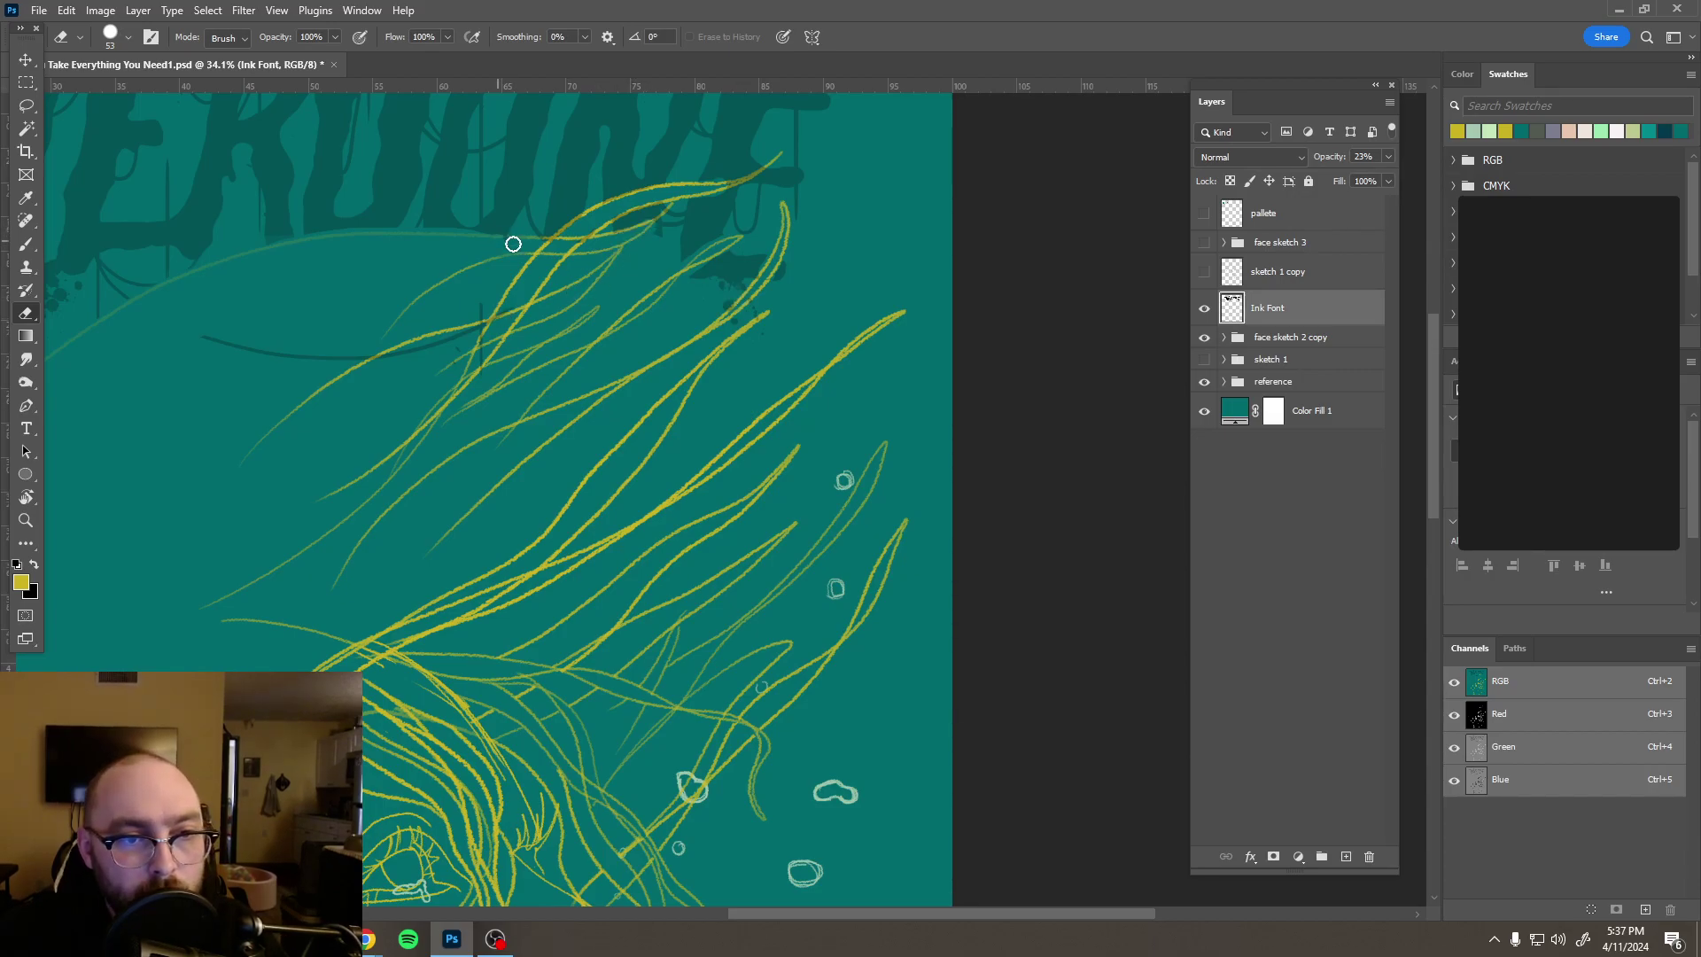
{"action": "scroll", "coordinate": [486, 297], "scroll_direction": "down", "scroll_amount": 5}
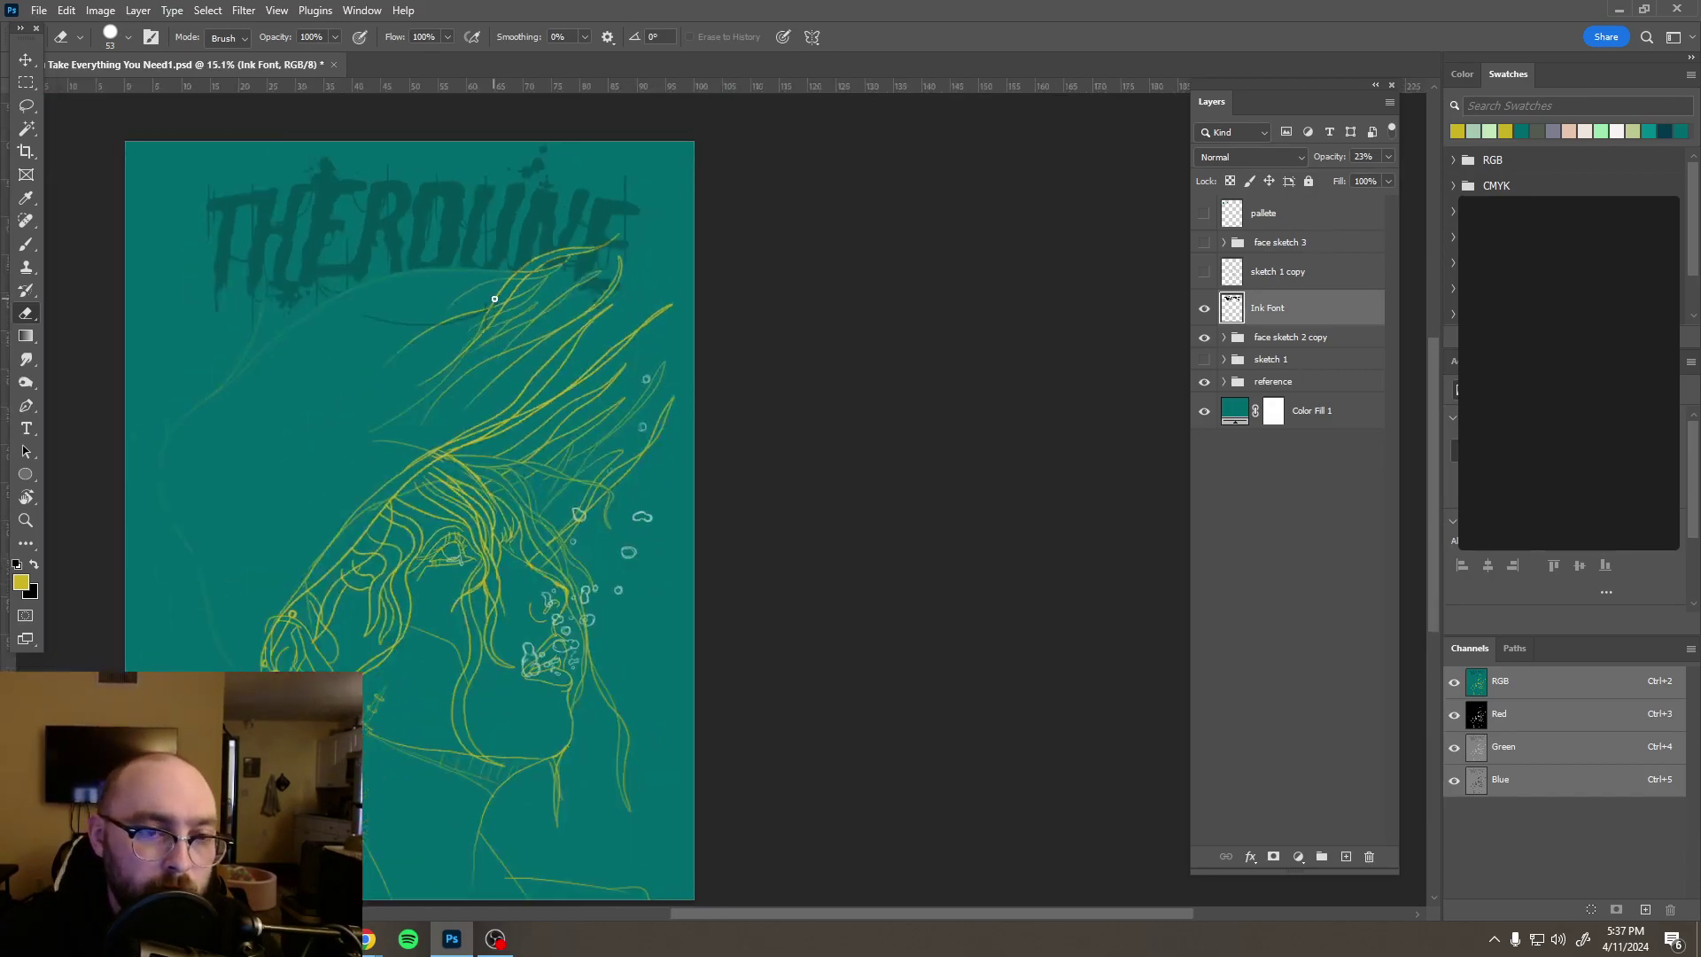
{"action": "scroll", "coordinate": [487, 339], "scroll_direction": "down", "scroll_amount": 2}
{"action": "scroll", "coordinate": [600, 404], "scroll_direction": "left", "scroll_amount": 3}
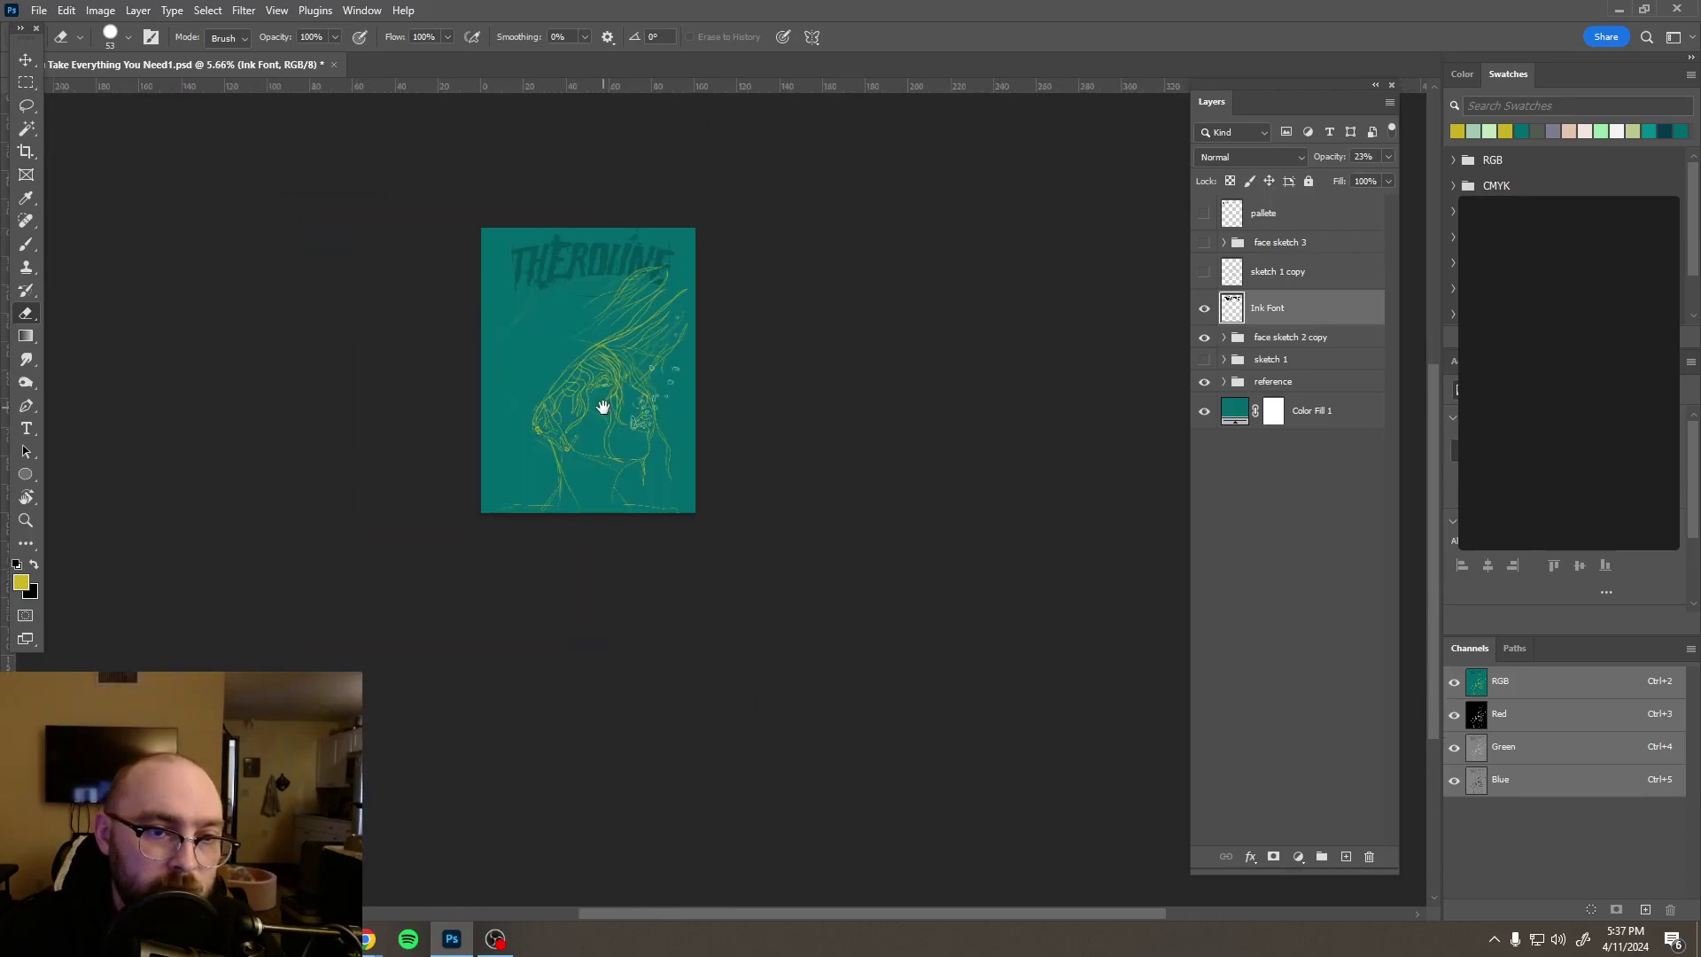
{"action": "scroll", "coordinate": [571, 307], "scroll_direction": "up", "scroll_amount": 3}
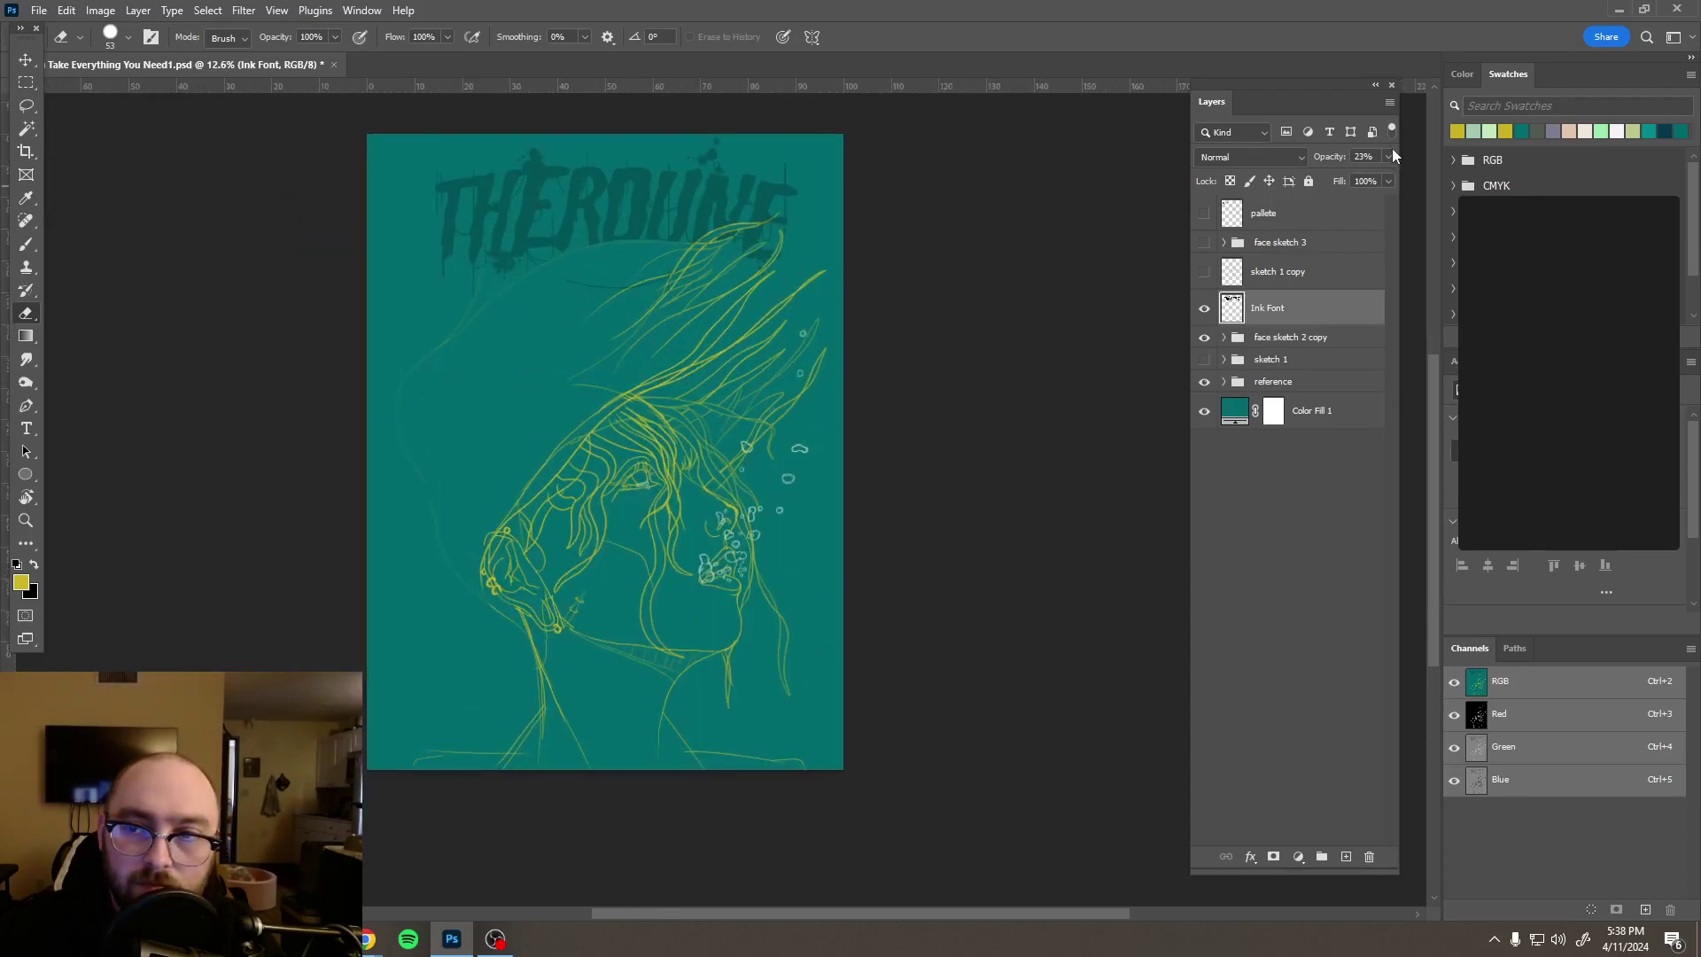
Step: Set the Ink Font layer's opacity to 100% and erase the leftover curved line beneath the lettering
{"action": "left_click_drag", "start_coordinate": [1330, 159], "coordinate": [1451, 168]}
{"action": "left_click", "coordinate": [1272, 514]}
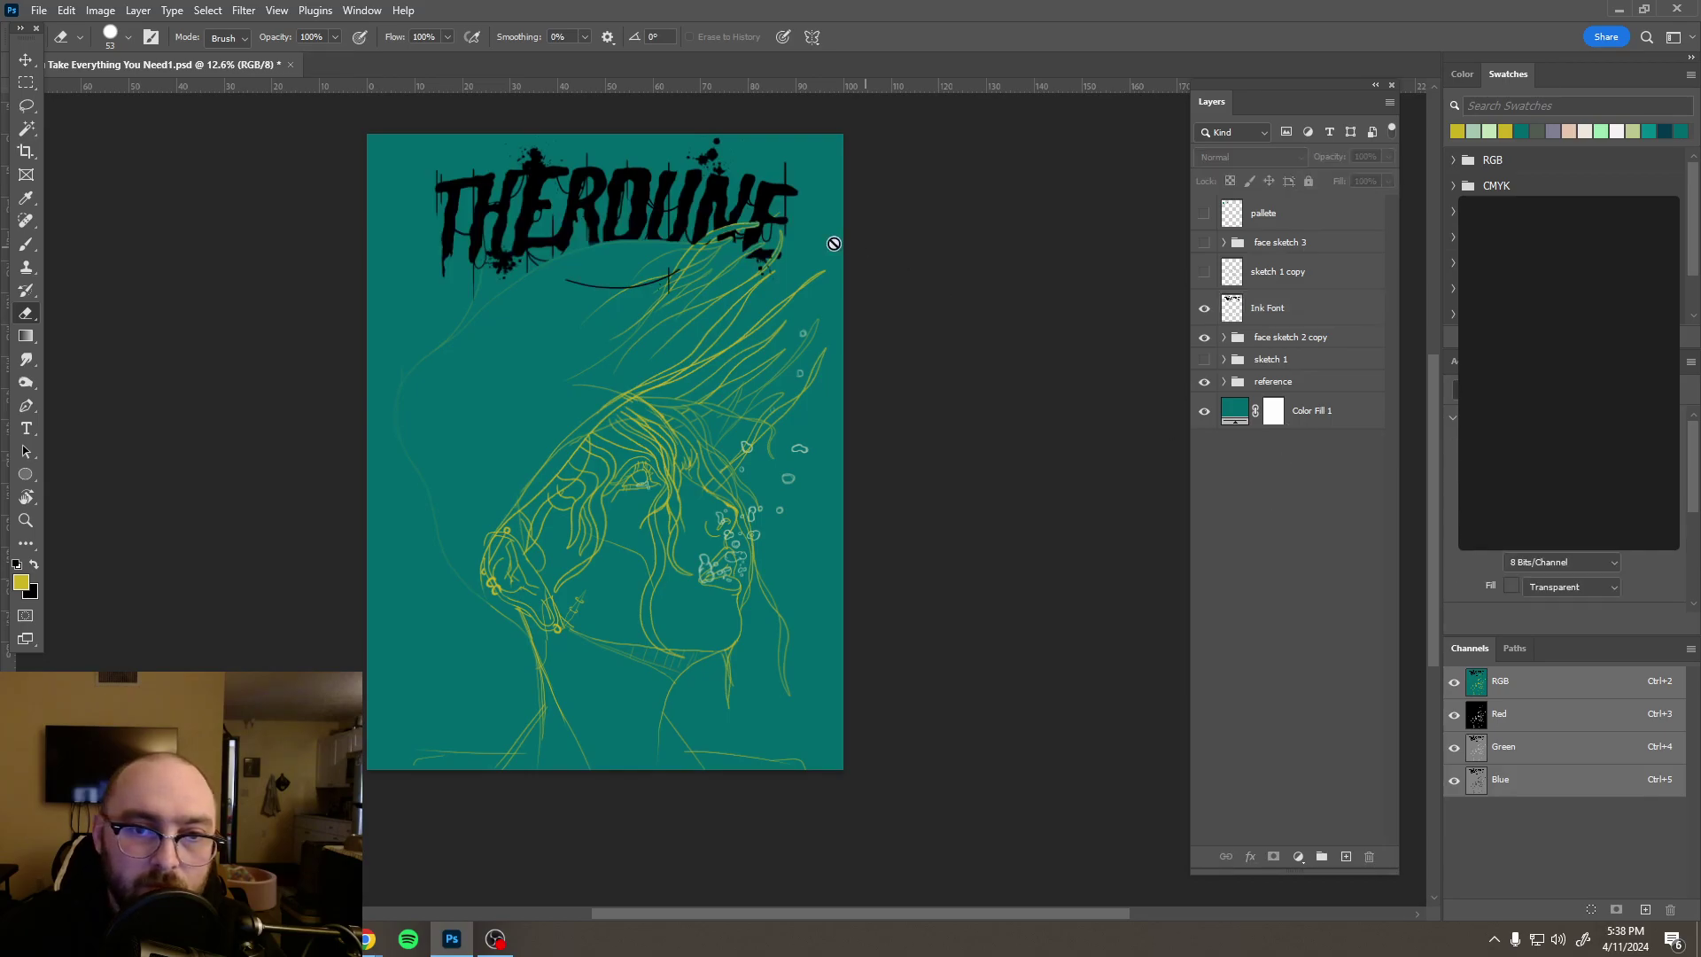
{"action": "scroll", "coordinate": [740, 284], "scroll_direction": "down", "scroll_amount": 1}
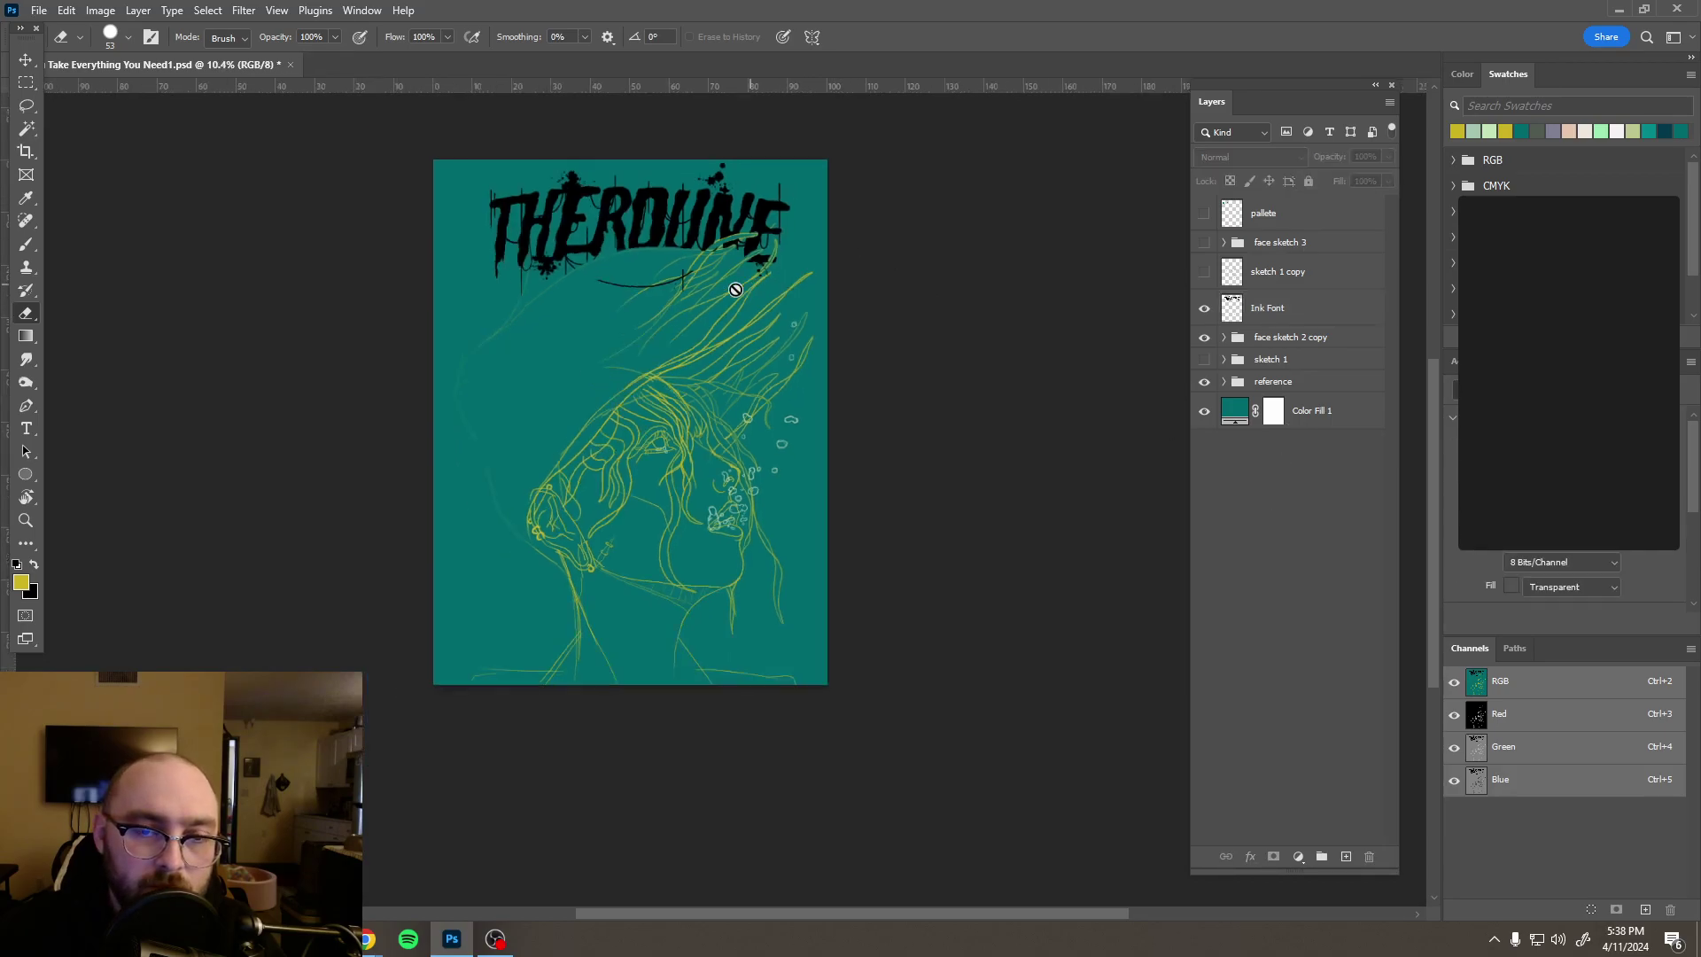
{"action": "left_click", "coordinate": [1296, 327]}
{"action": "right_click", "coordinate": [604, 284], "text": "alt"}
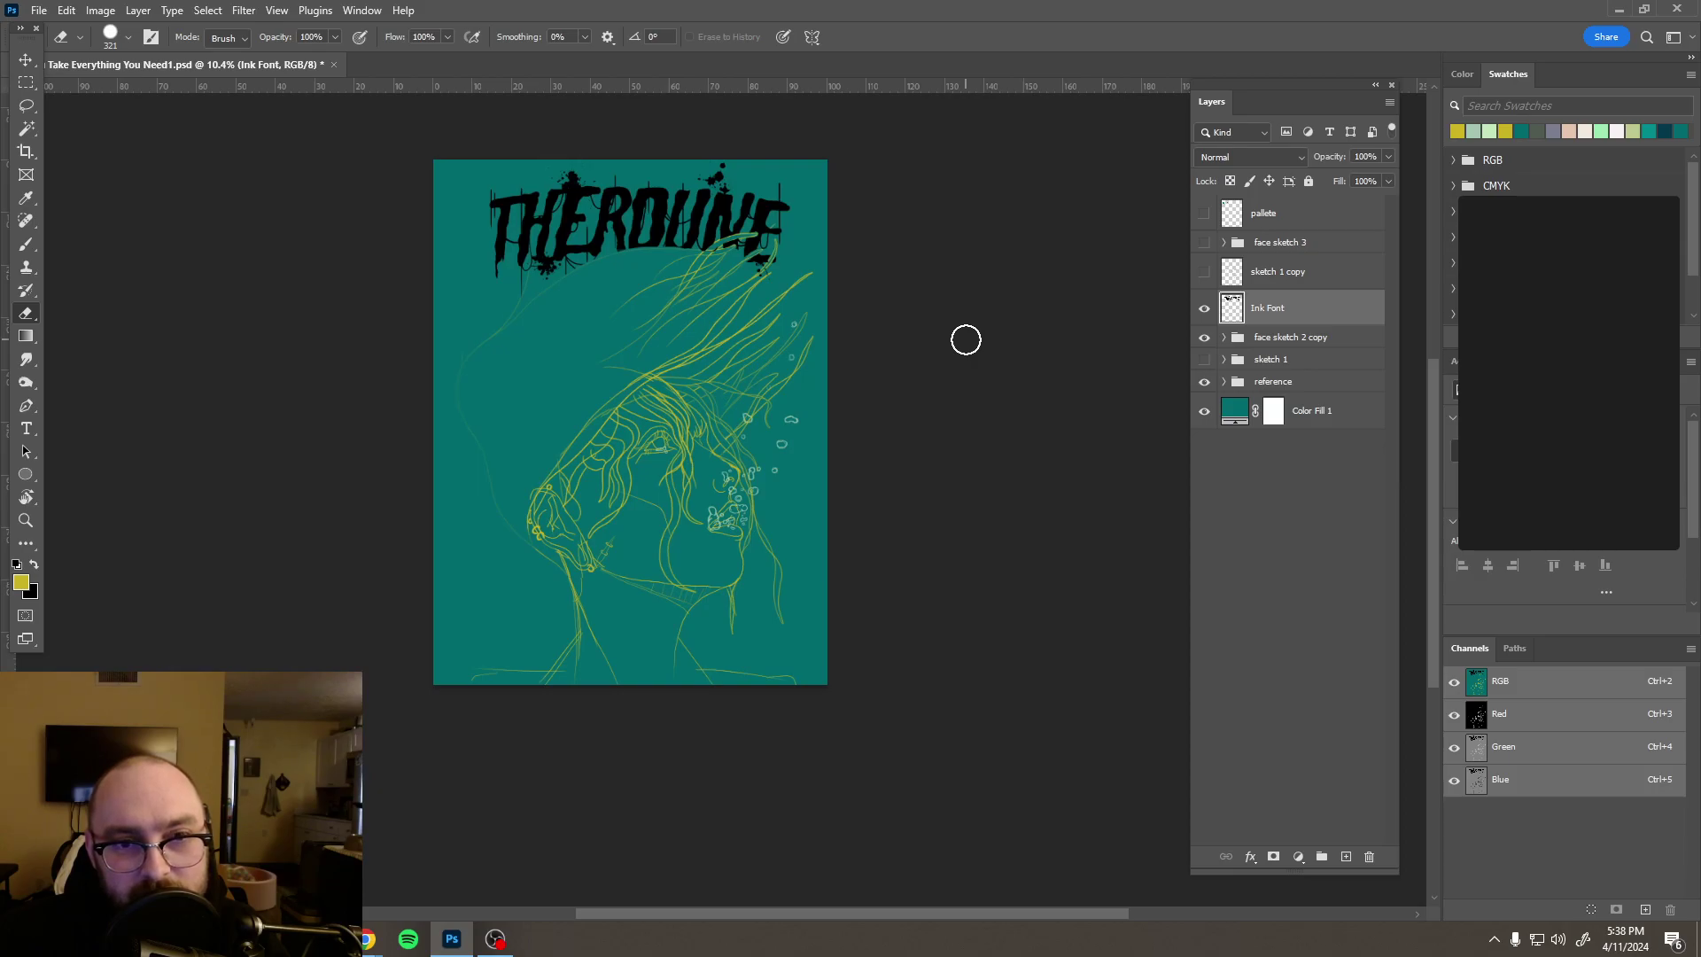
Step: Undo the logo's erasing, opacity and position changes and the sketch group's move, back to the logo's original centred placement
{"action": "key", "text": "2"}
{"action": "key", "text": "3"}
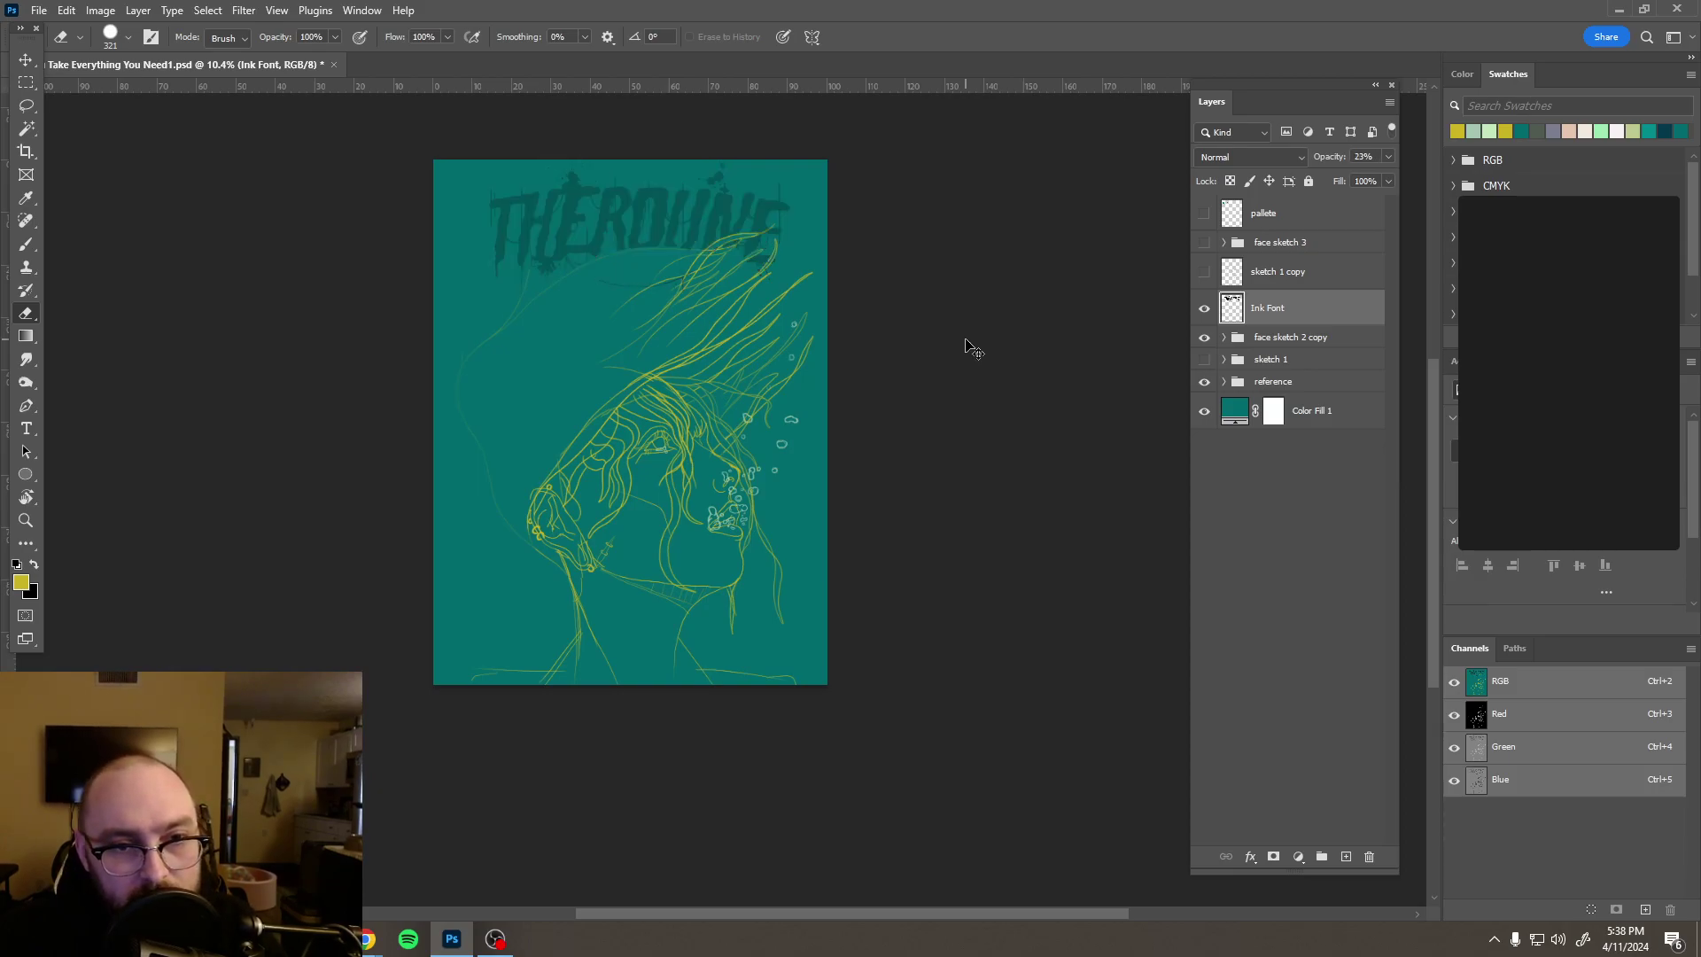
{"action": "key", "text": "0"}
{"action": "key", "text": "Delete"}
{"action": "key", "text": "ctrl+shift+alt+n"}
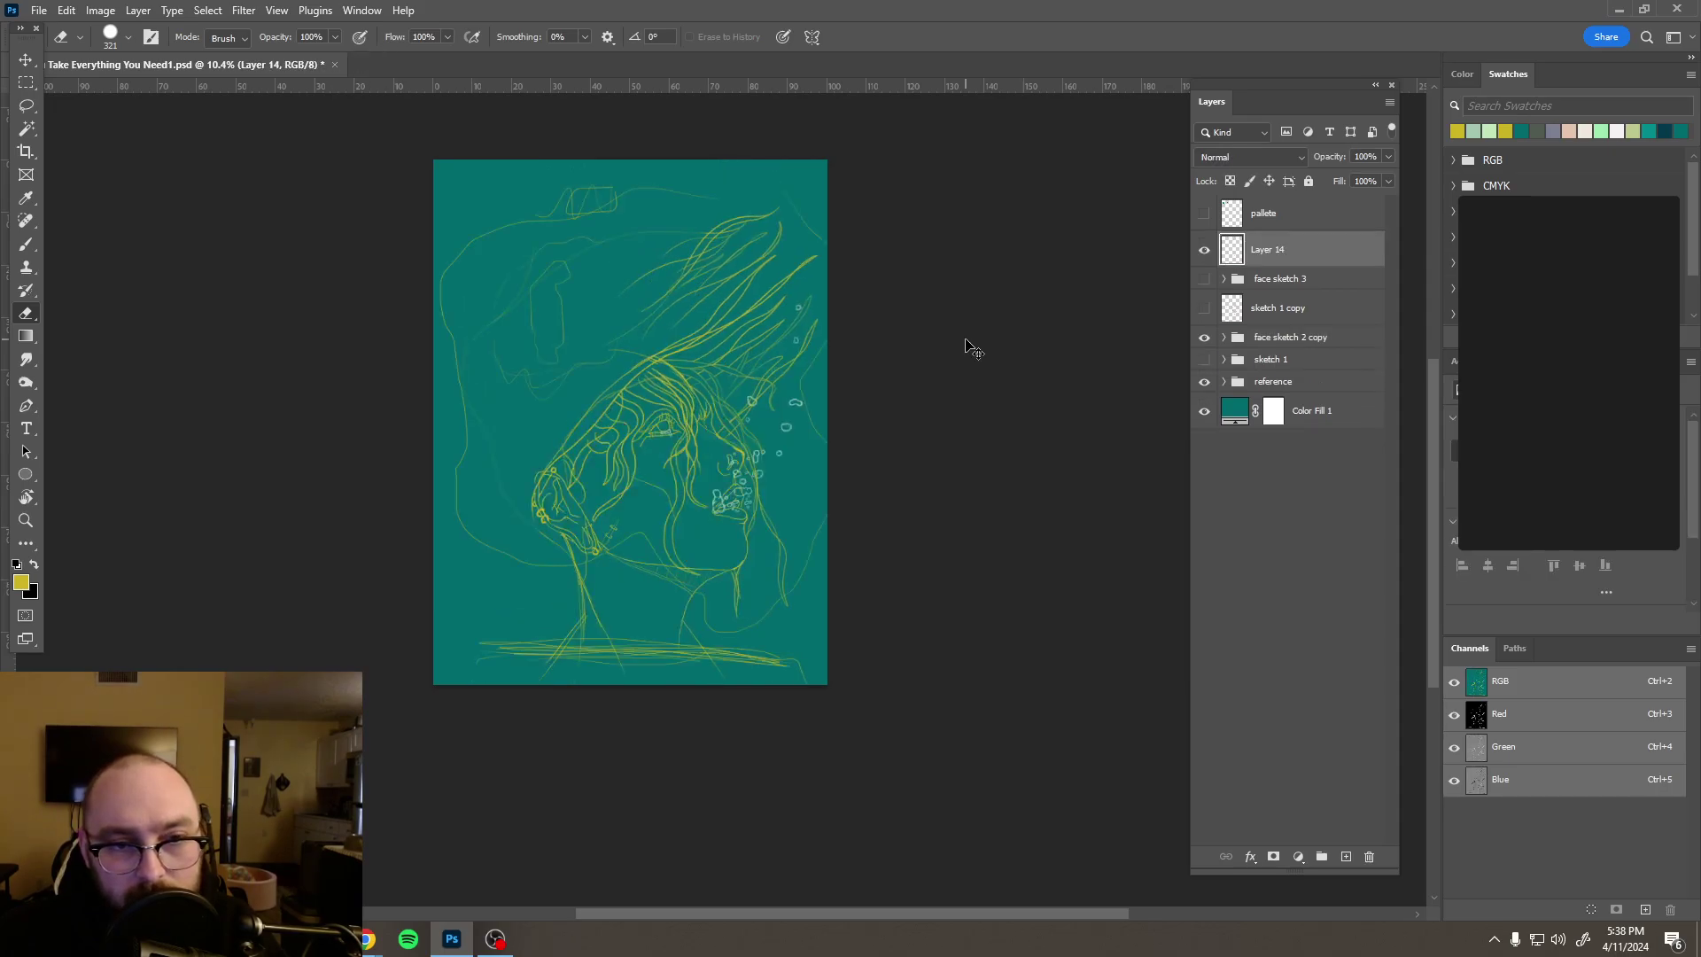
{"action": "key", "text": "Delete"}
{"action": "key", "text": "ctrl+z"}
{"action": "key", "text": "ctrl+z"}
{"action": "key", "text": "ctrl+z"}
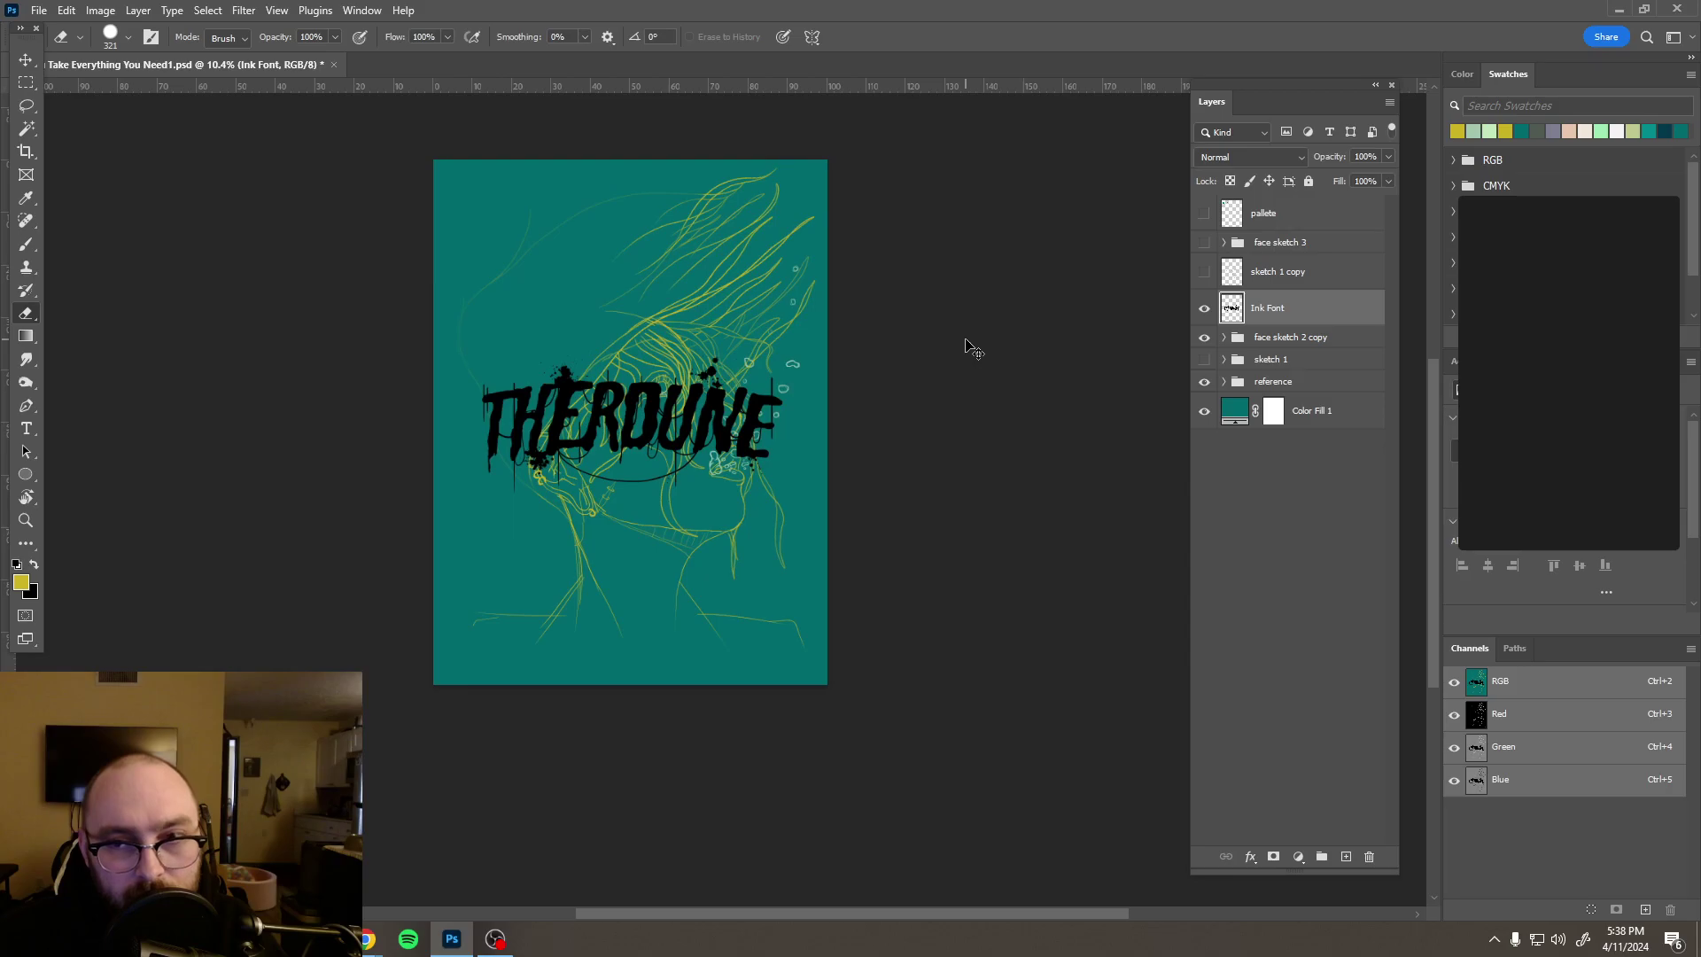
{"action": "key", "text": "ctrl+z"}
{"action": "key", "text": "ctrl+shift+z"}
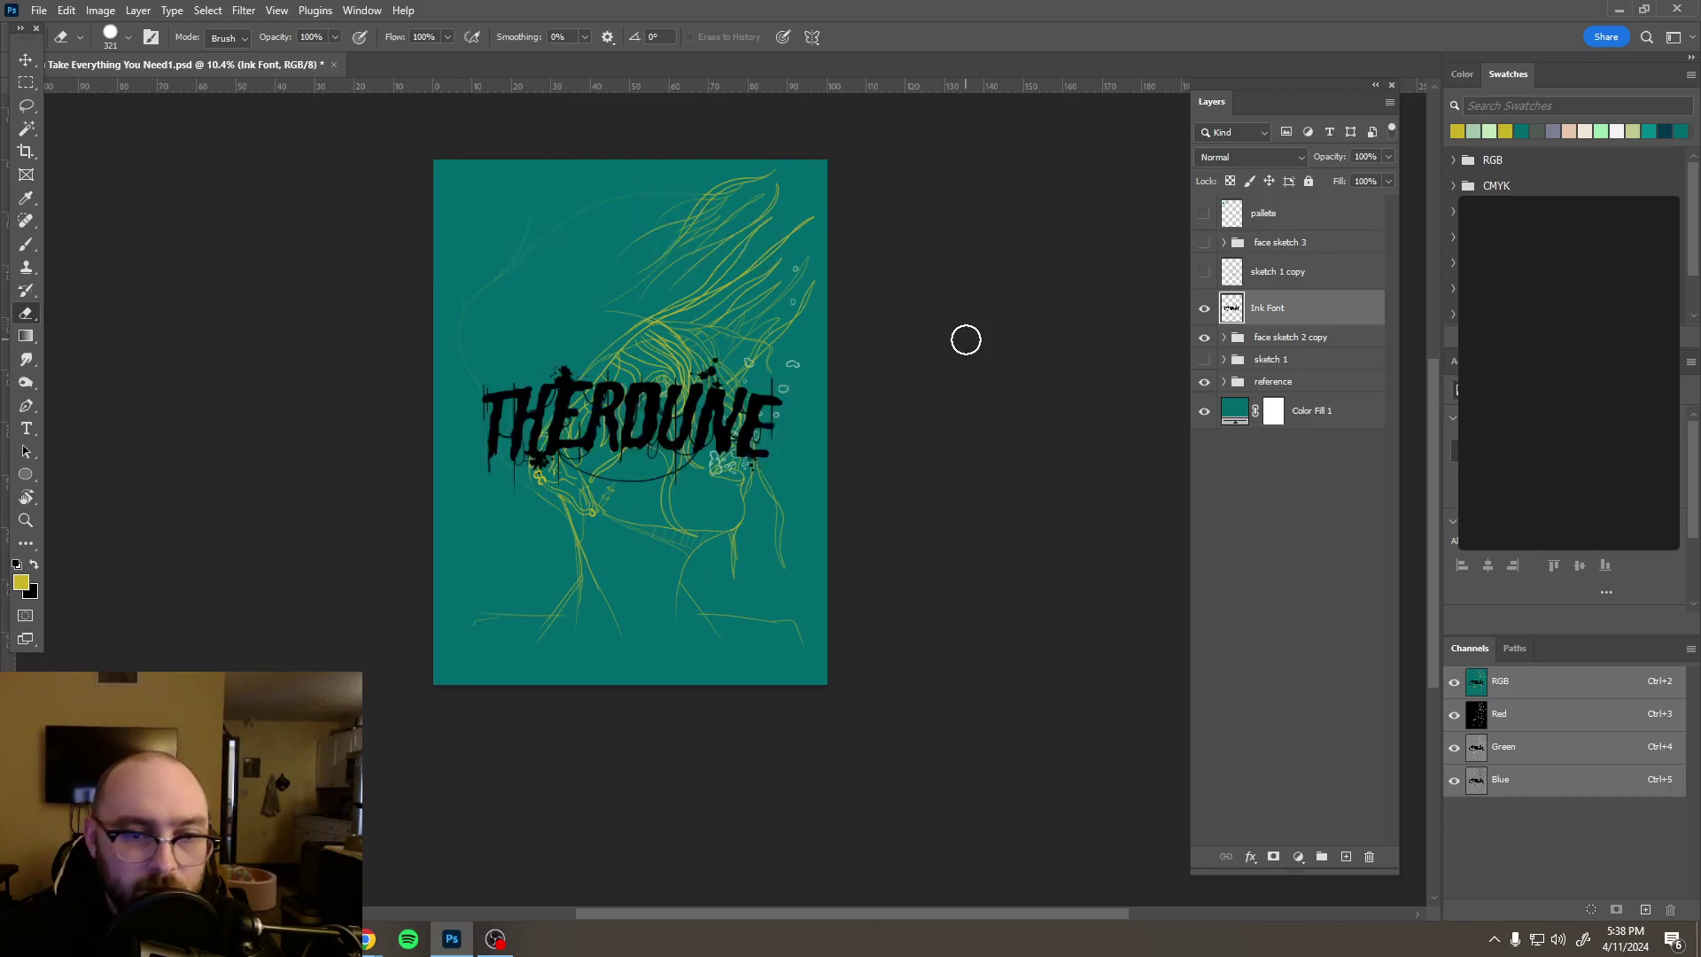
Step: Move the Ink Font logo down over the shoulders near the canvas's lower edge and deselect its layer
{"action": "key", "text": "v"}
{"action": "left_click_drag", "start_coordinate": [654, 445], "coordinate": [666, 598]}
{"action": "left_click", "coordinate": [1023, 444]}
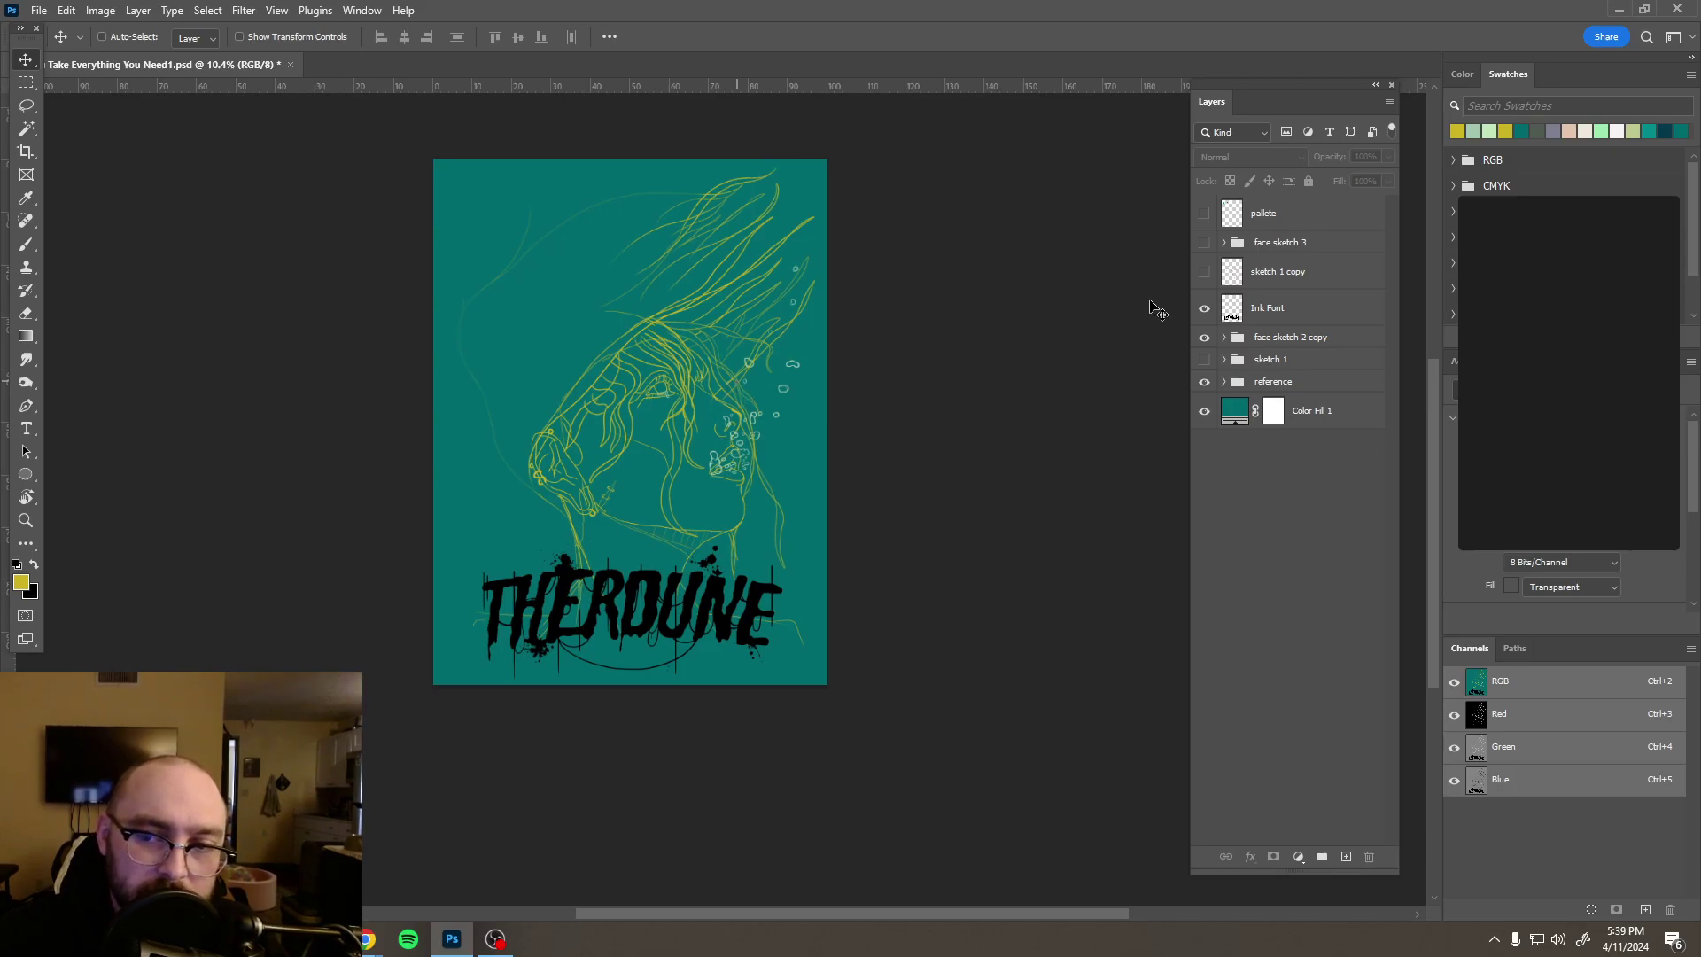
Step: Expand the reference group and move it to the top of the layer stack
{"action": "left_click", "coordinate": [1224, 381]}
{"action": "left_click", "coordinate": [1300, 384]}
{"action": "left_click_drag", "start_coordinate": [1303, 384], "coordinate": [1290, 207]}
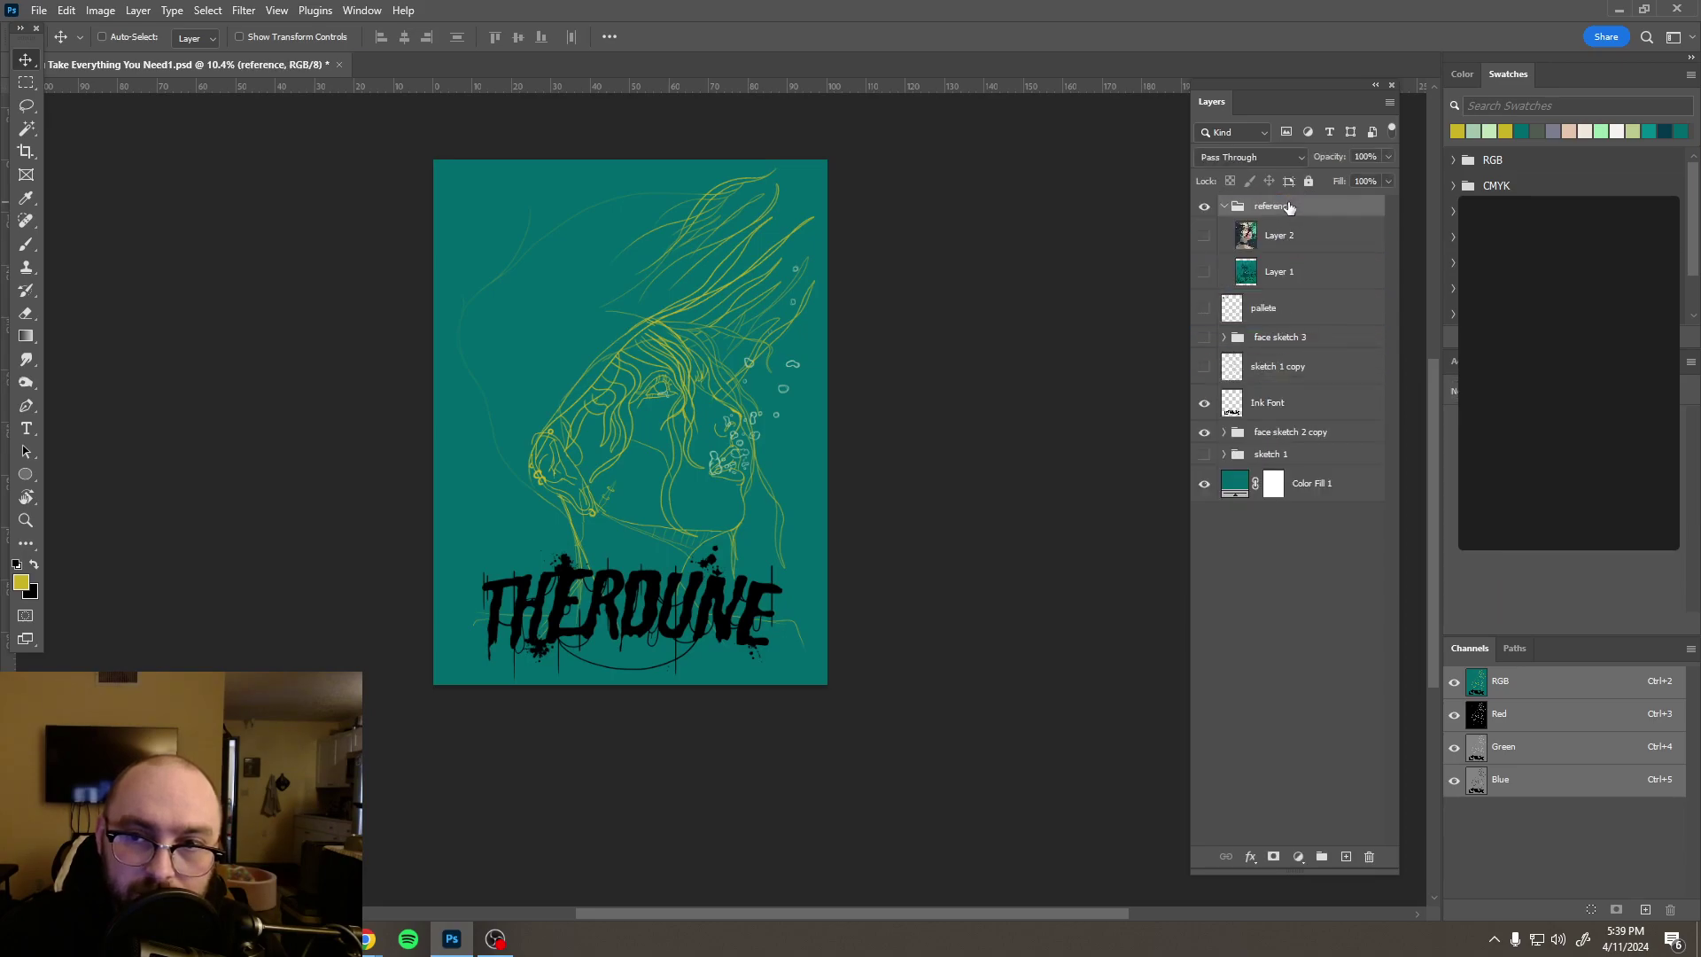
Step: Preview the Layer 1 reference and hide it, and show the Layer 2 reference at 100% opacity
{"action": "left_click", "coordinate": [1204, 274]}
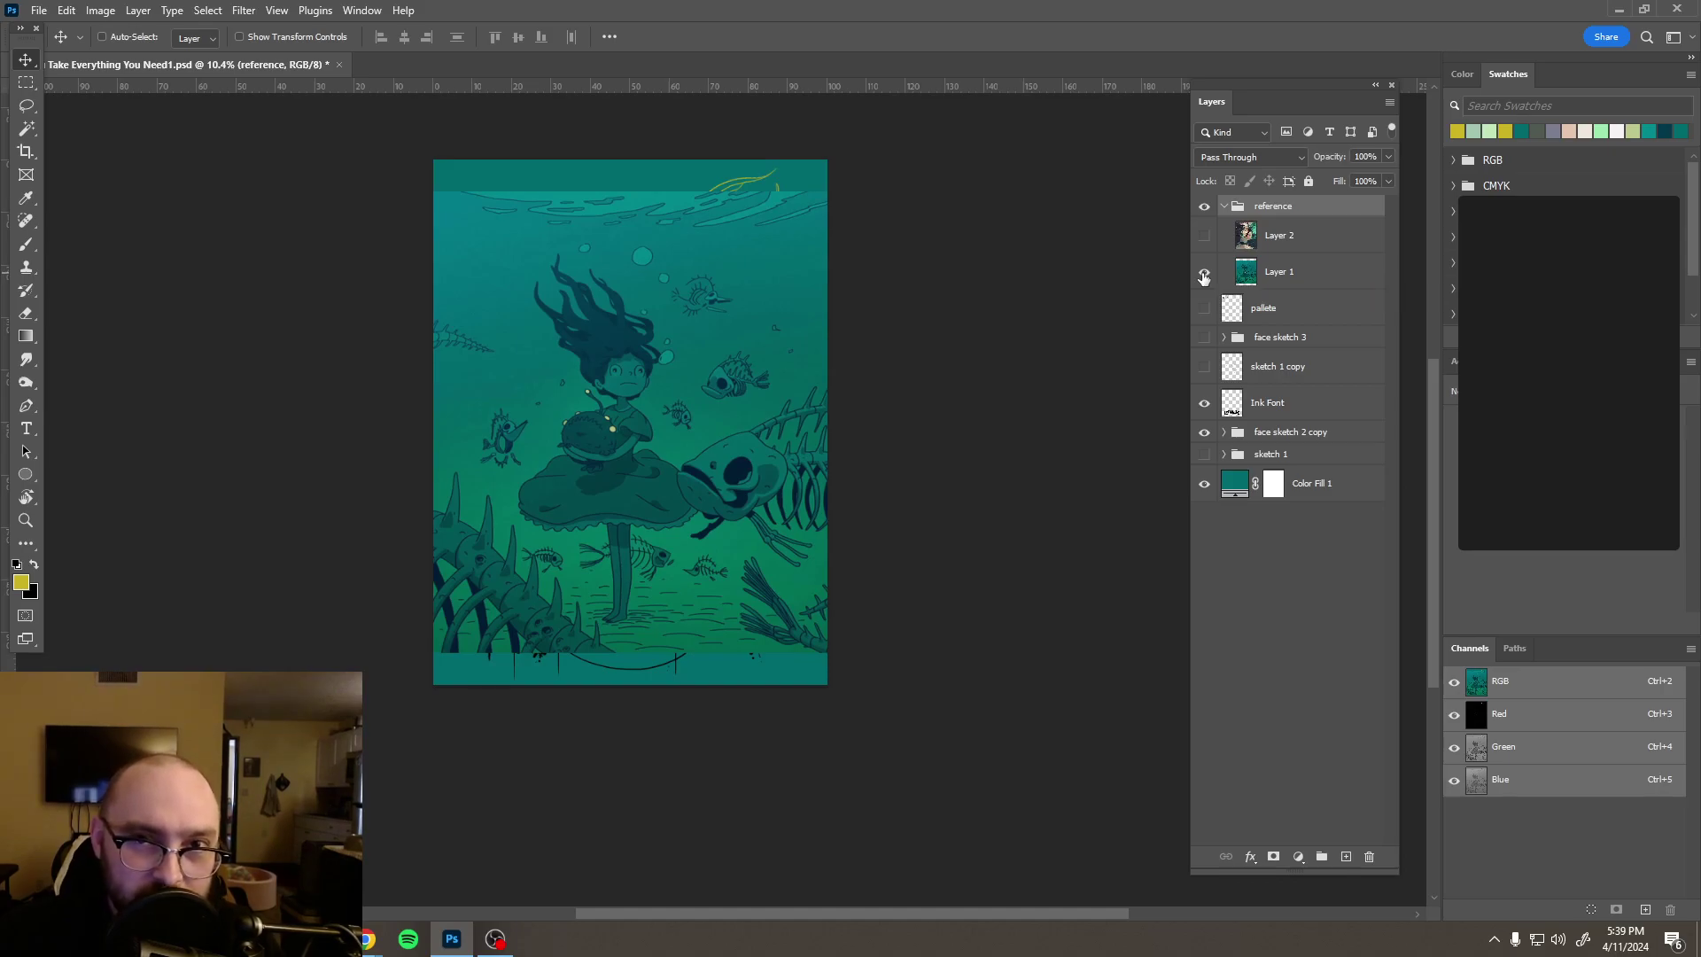
{"action": "left_click", "coordinate": [1204, 273]}
{"action": "left_click", "coordinate": [1205, 237]}
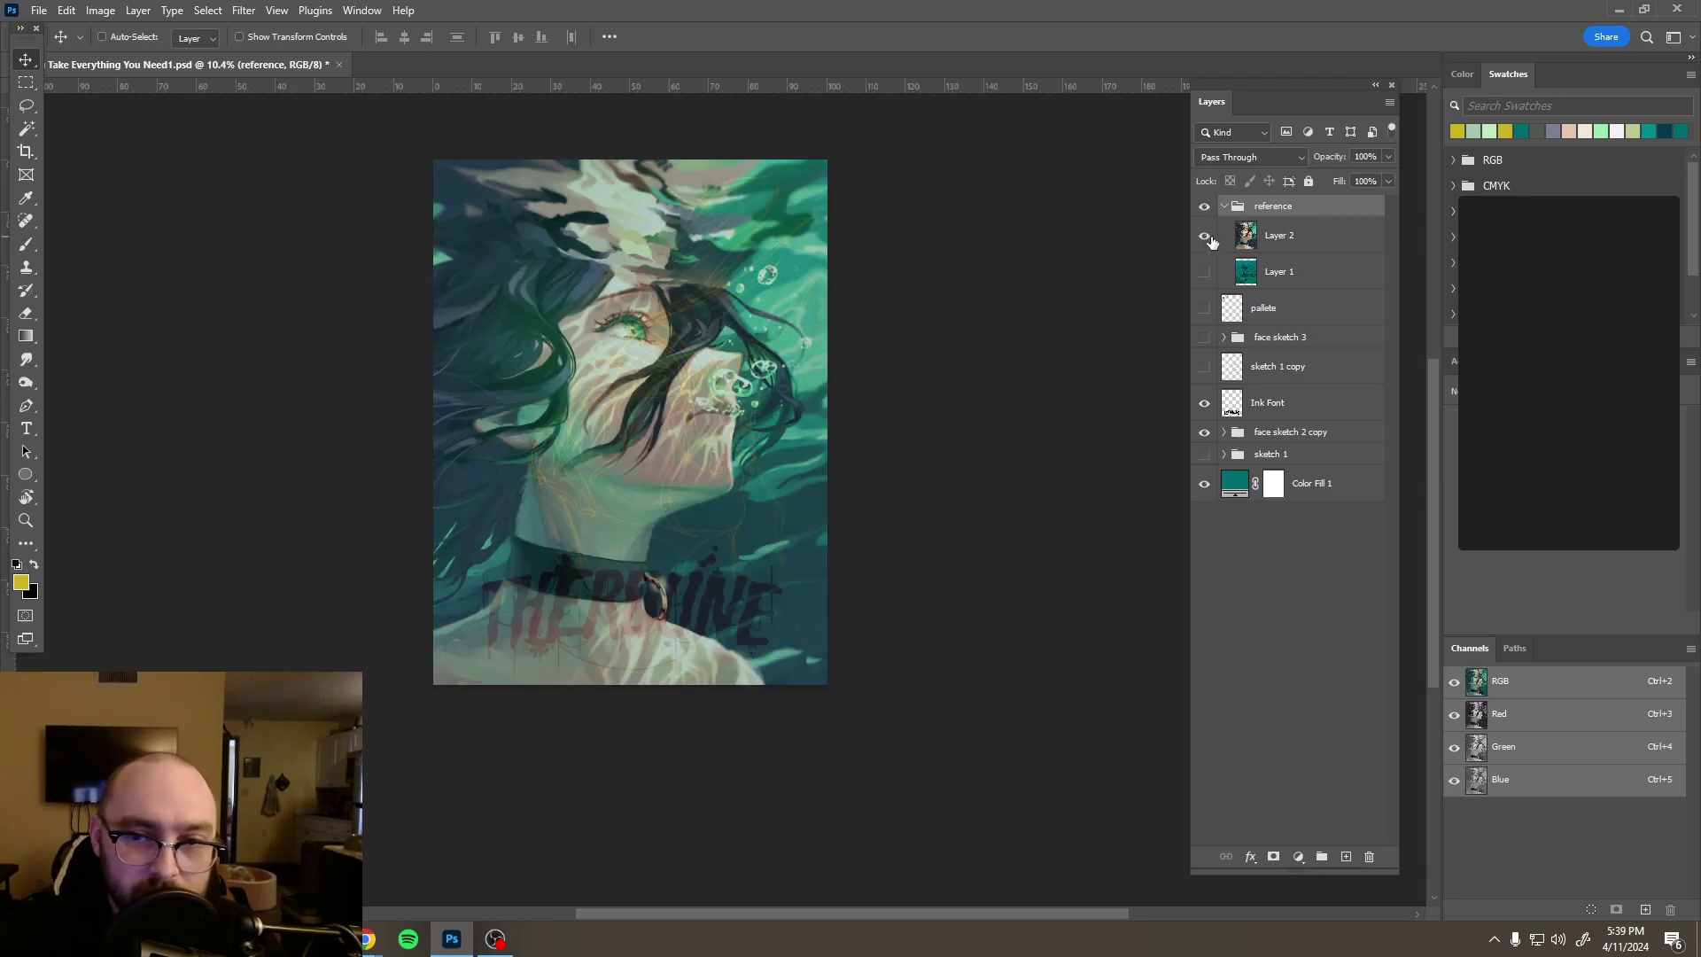
{"action": "left_click", "coordinate": [1301, 245]}
{"action": "left_click", "coordinate": [1388, 157]}
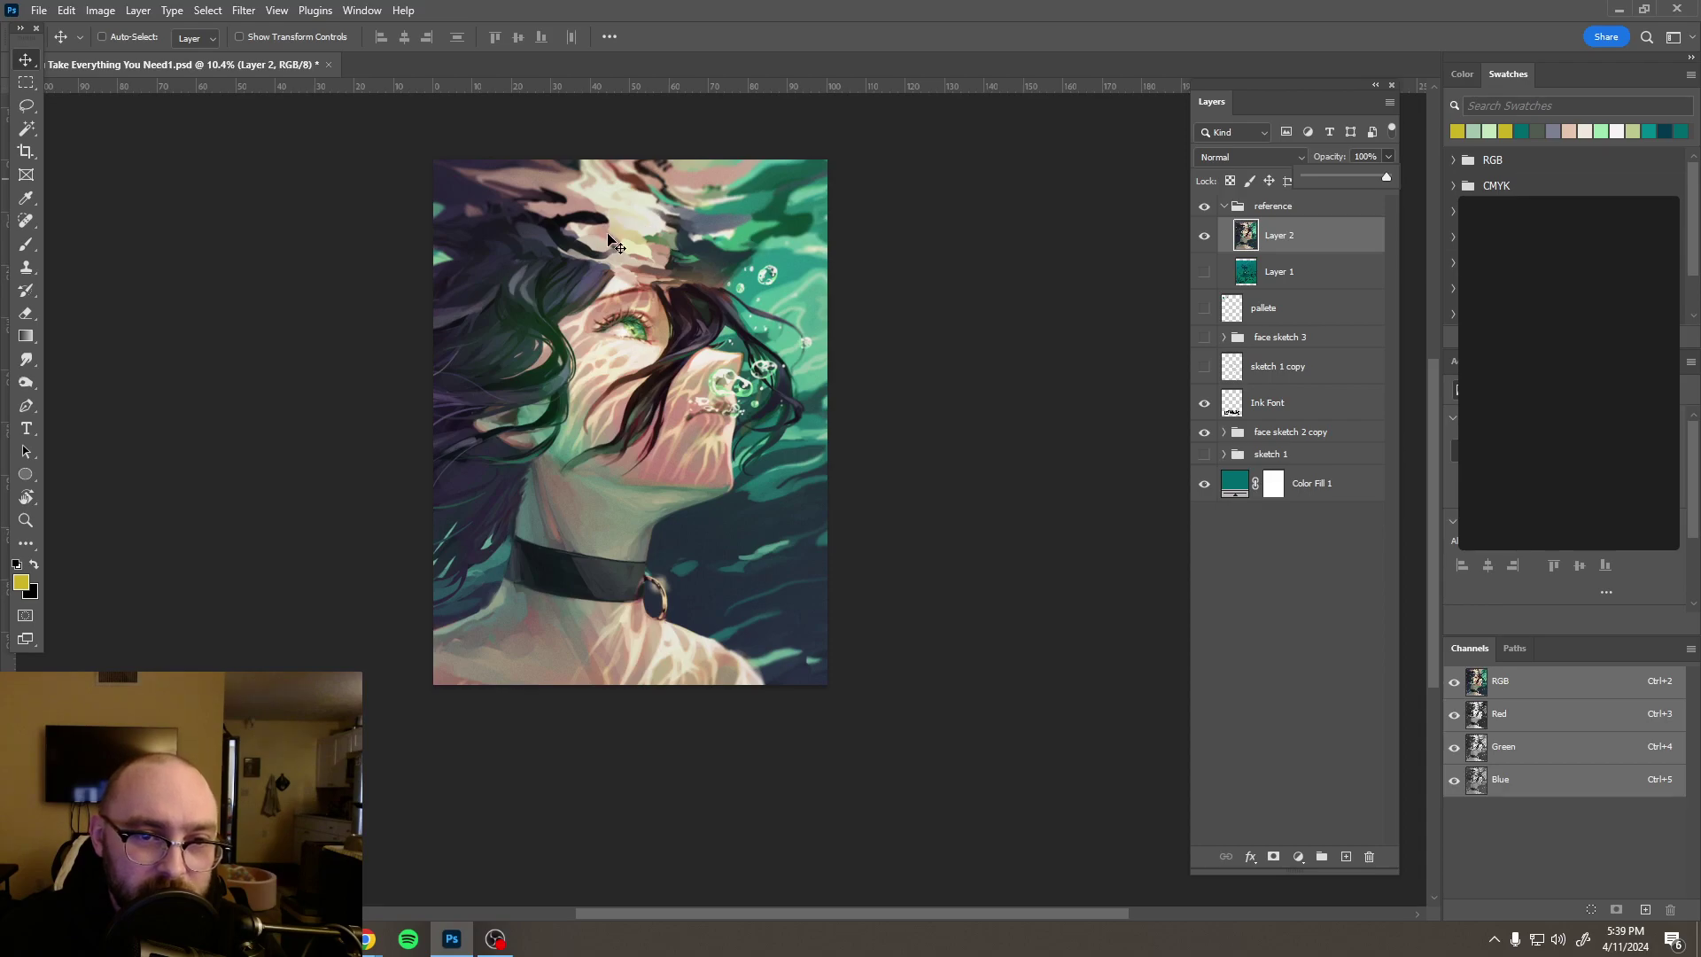
{"action": "key", "text": "Escape"}
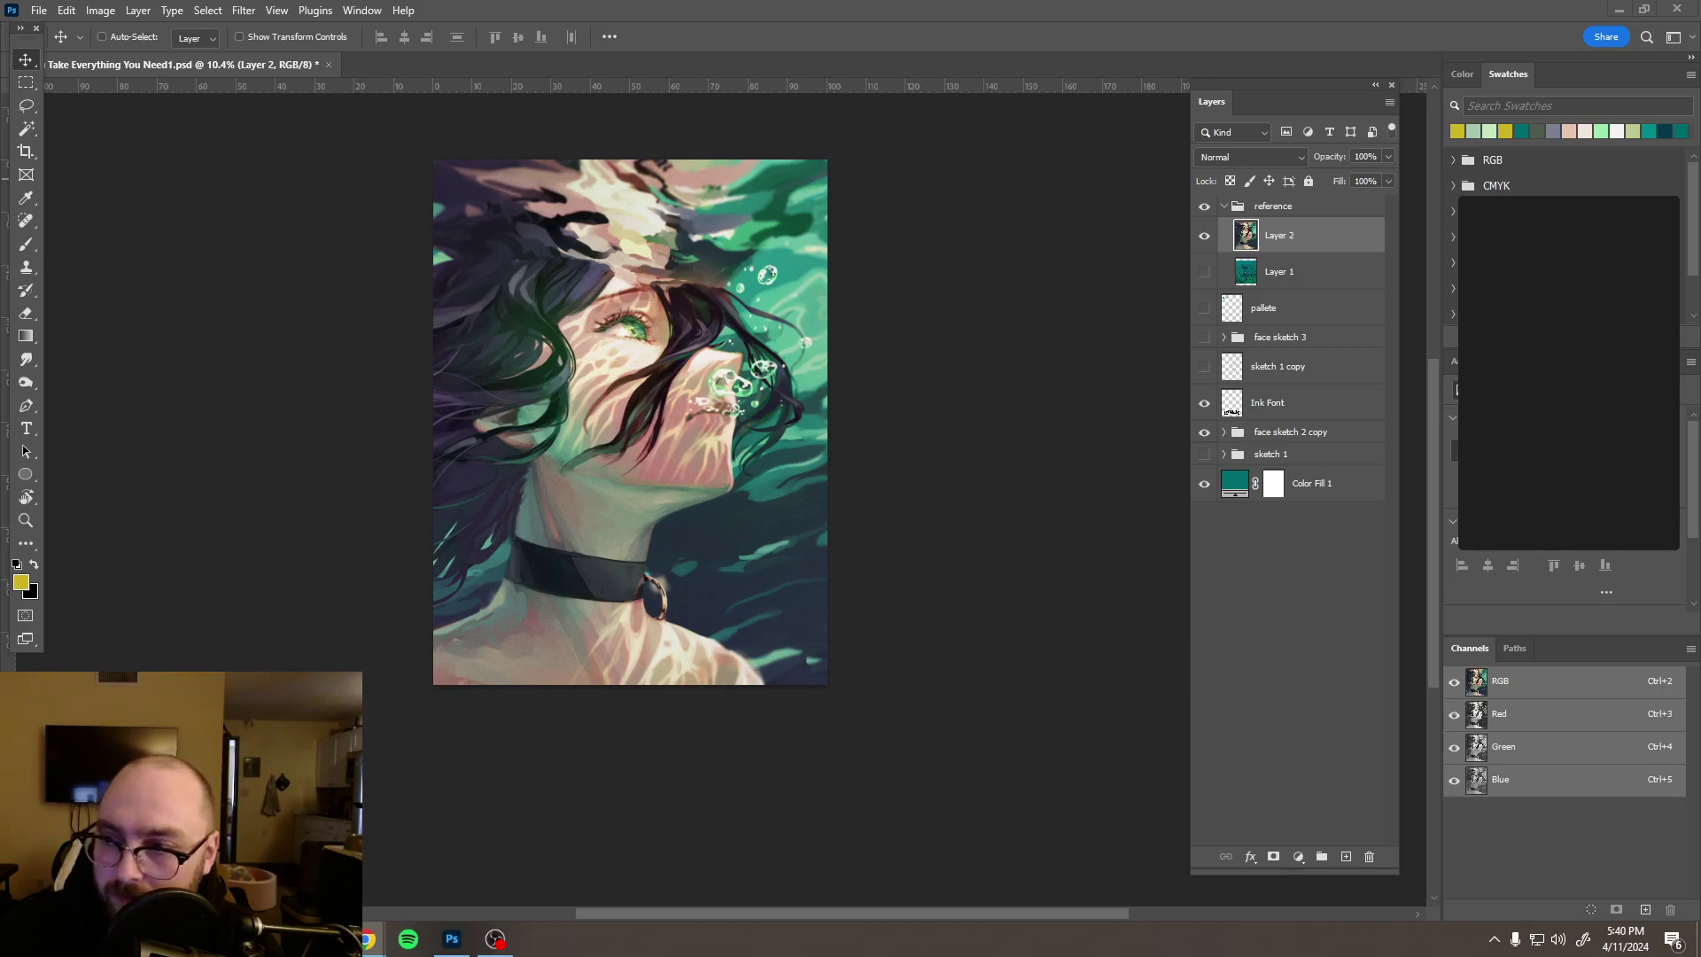
Step: Switch to Chrome, examine The Shrouded Continent shirt artwork enlarged on its product page, and return to Photoshop
{"action": "left_click", "coordinate": [366, 939]}
{"action": "double_click", "coordinate": [774, 112]}
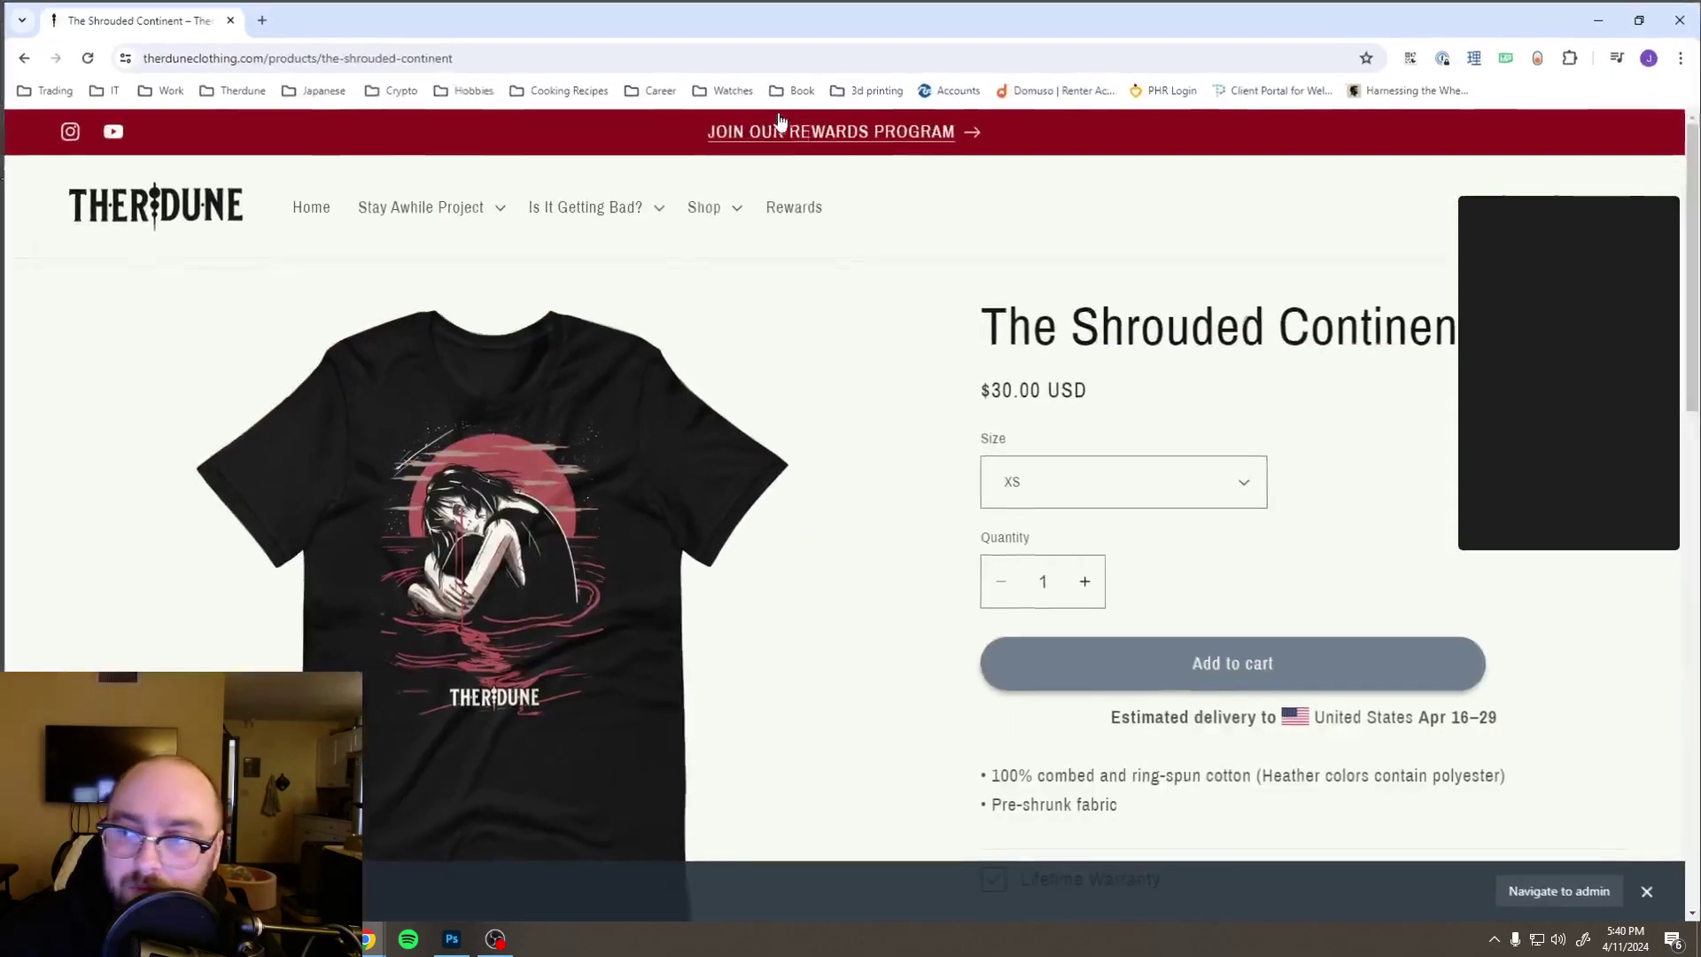
{"action": "left_click", "coordinate": [519, 503]}
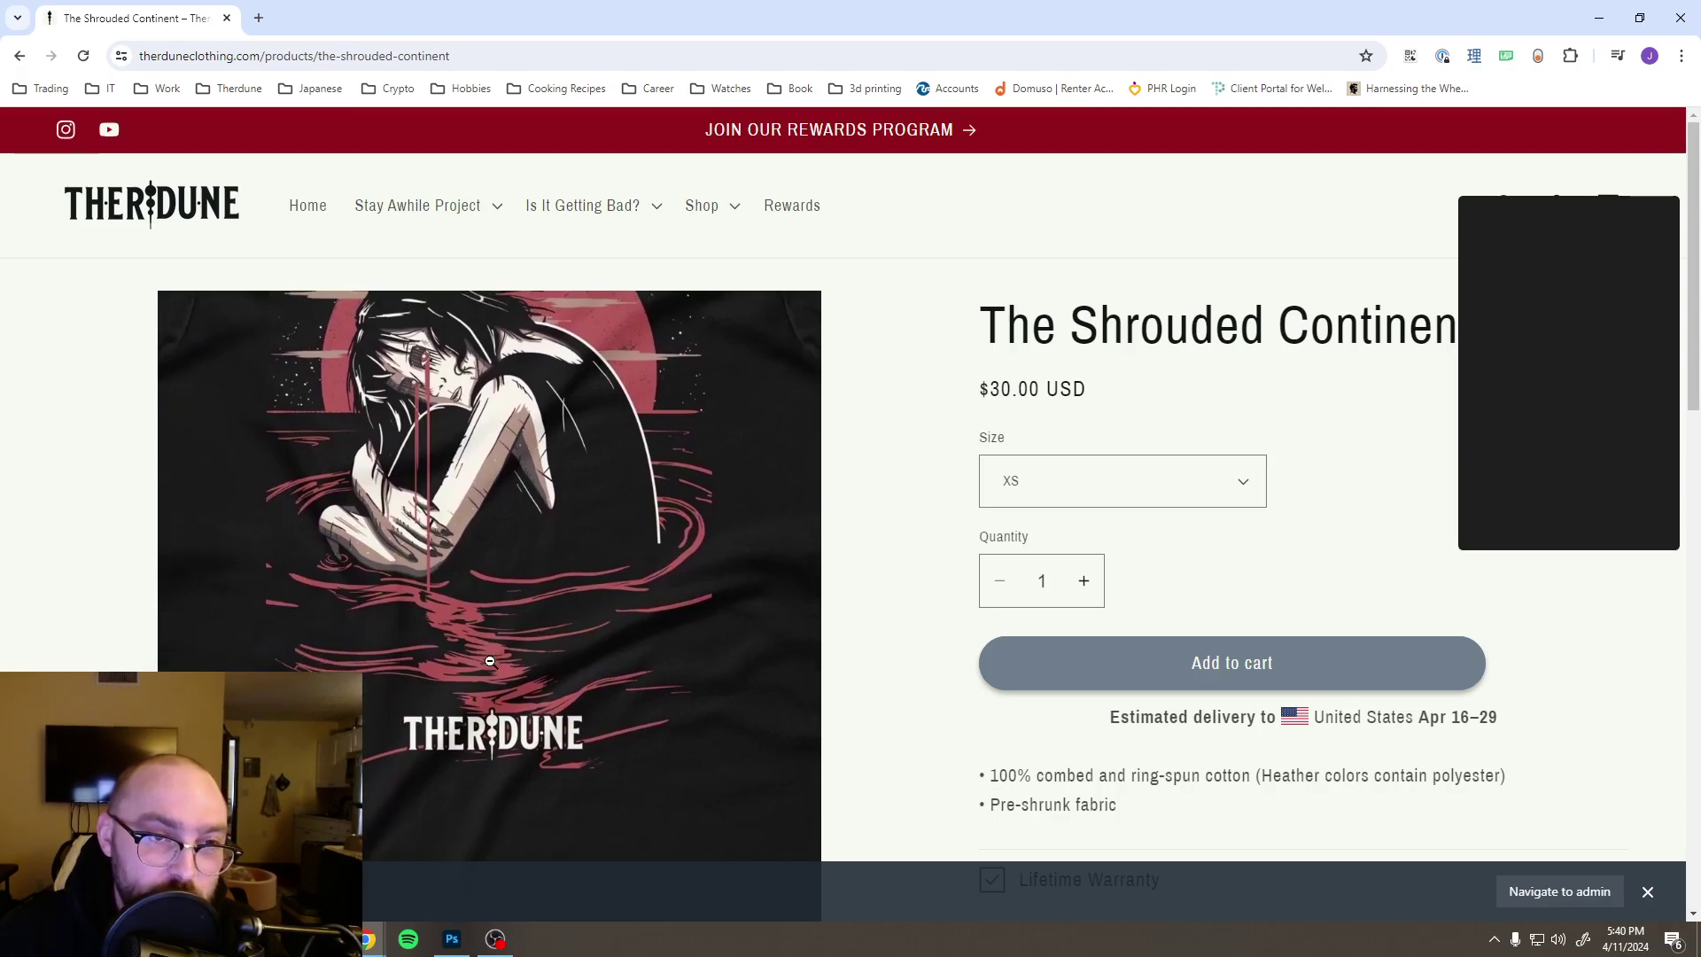
{"action": "left_click", "coordinate": [1599, 18]}
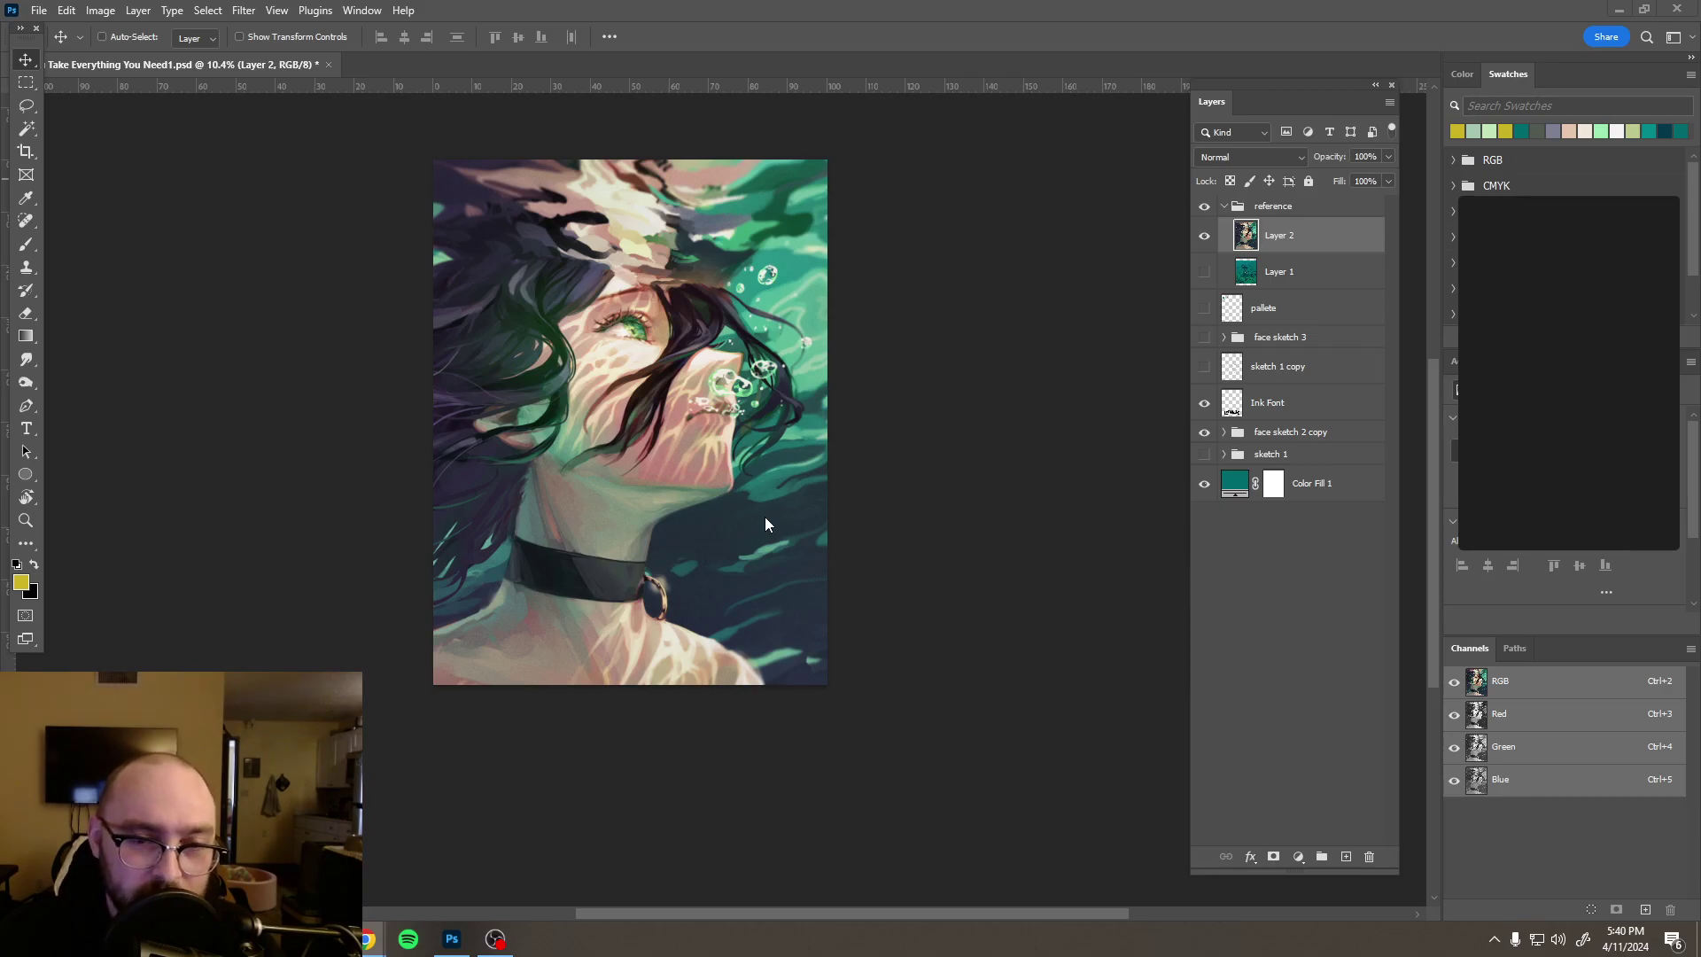
Step: Hide the reference group and set the foreground color to dark teal 074445
{"action": "left_click", "coordinate": [1204, 205]}
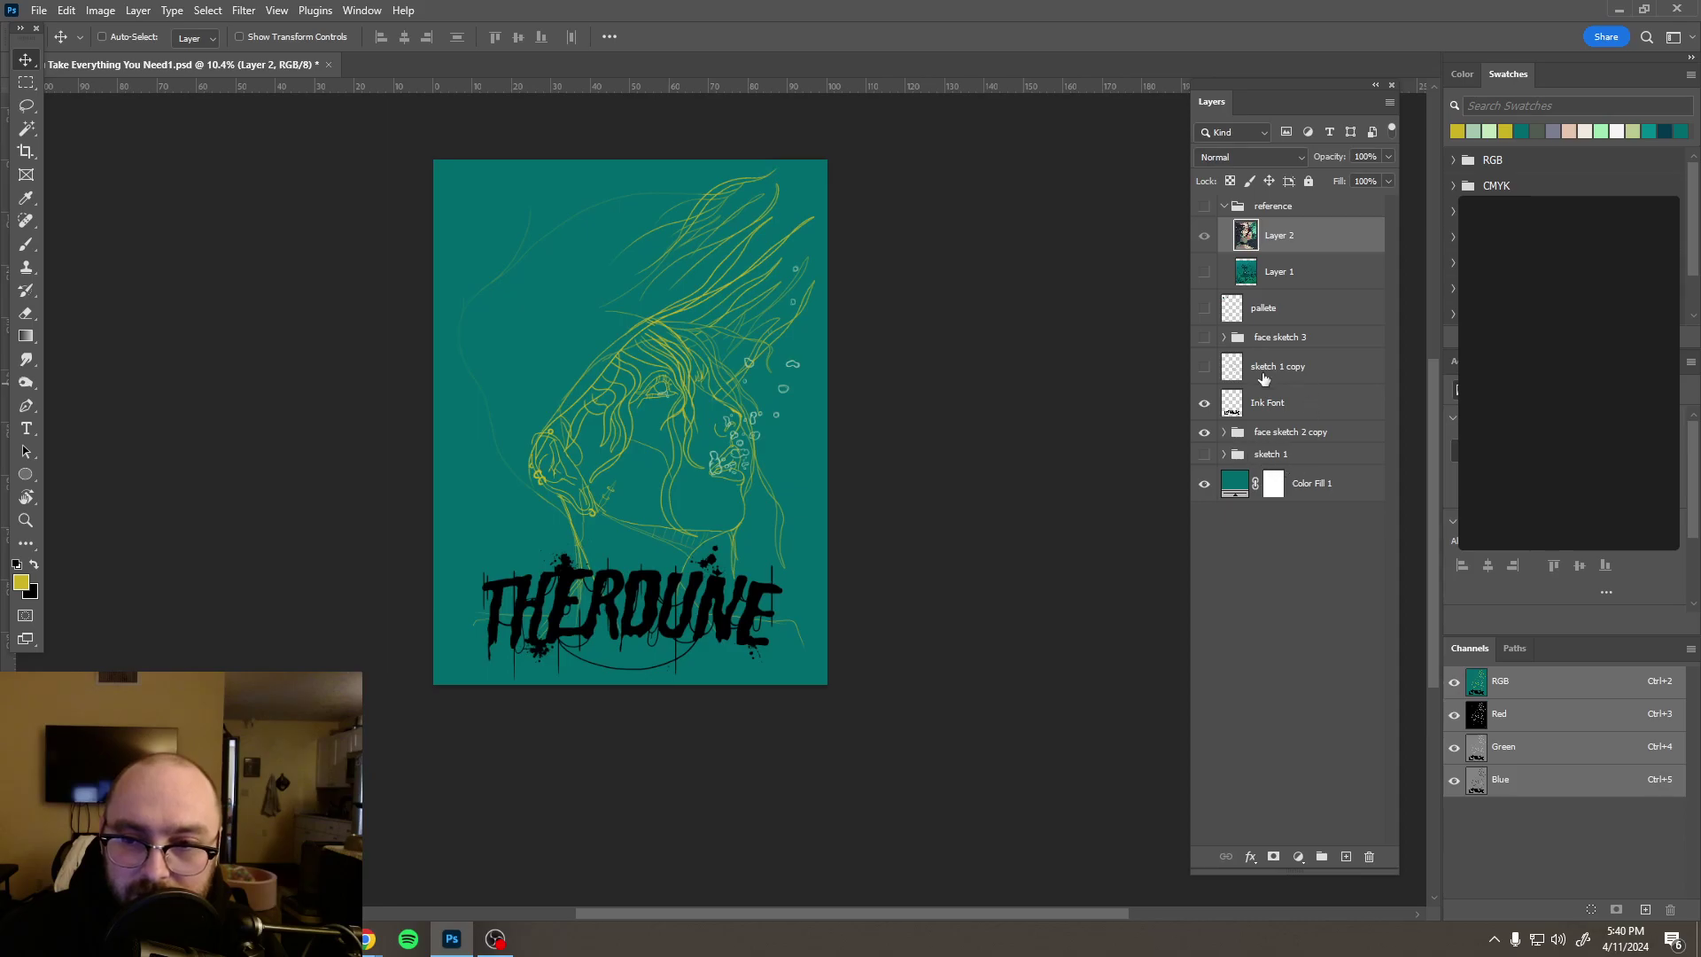
{"action": "left_click", "coordinate": [20, 581]}
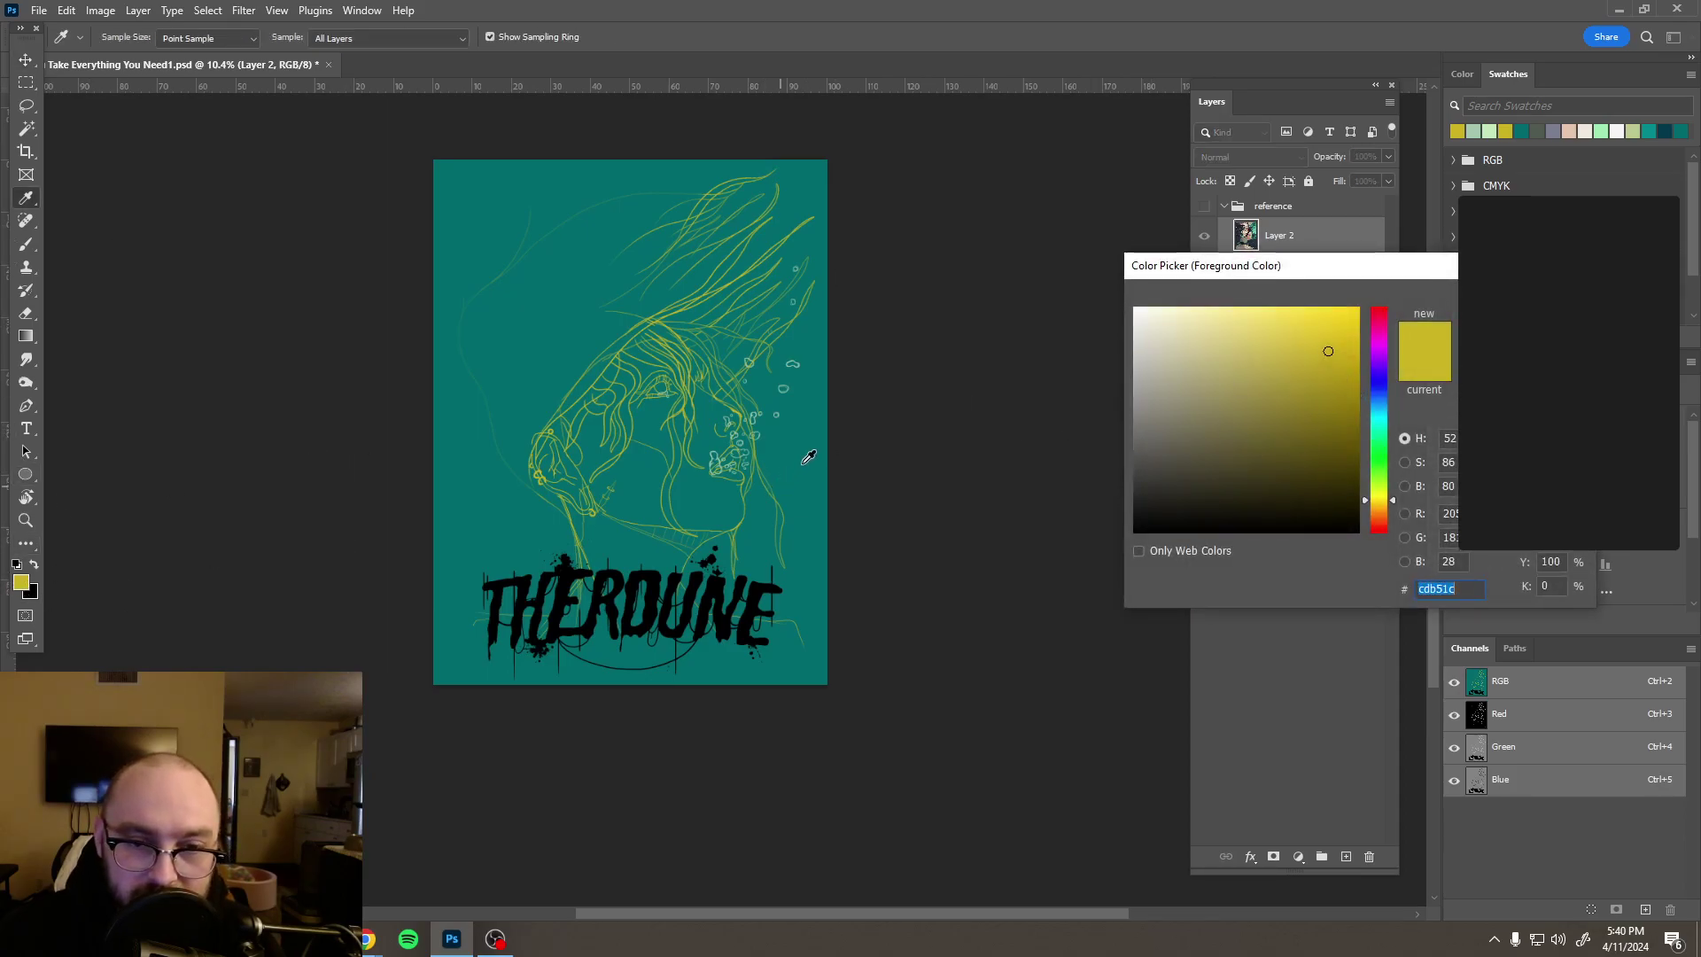
{"action": "left_click", "coordinate": [783, 482]}
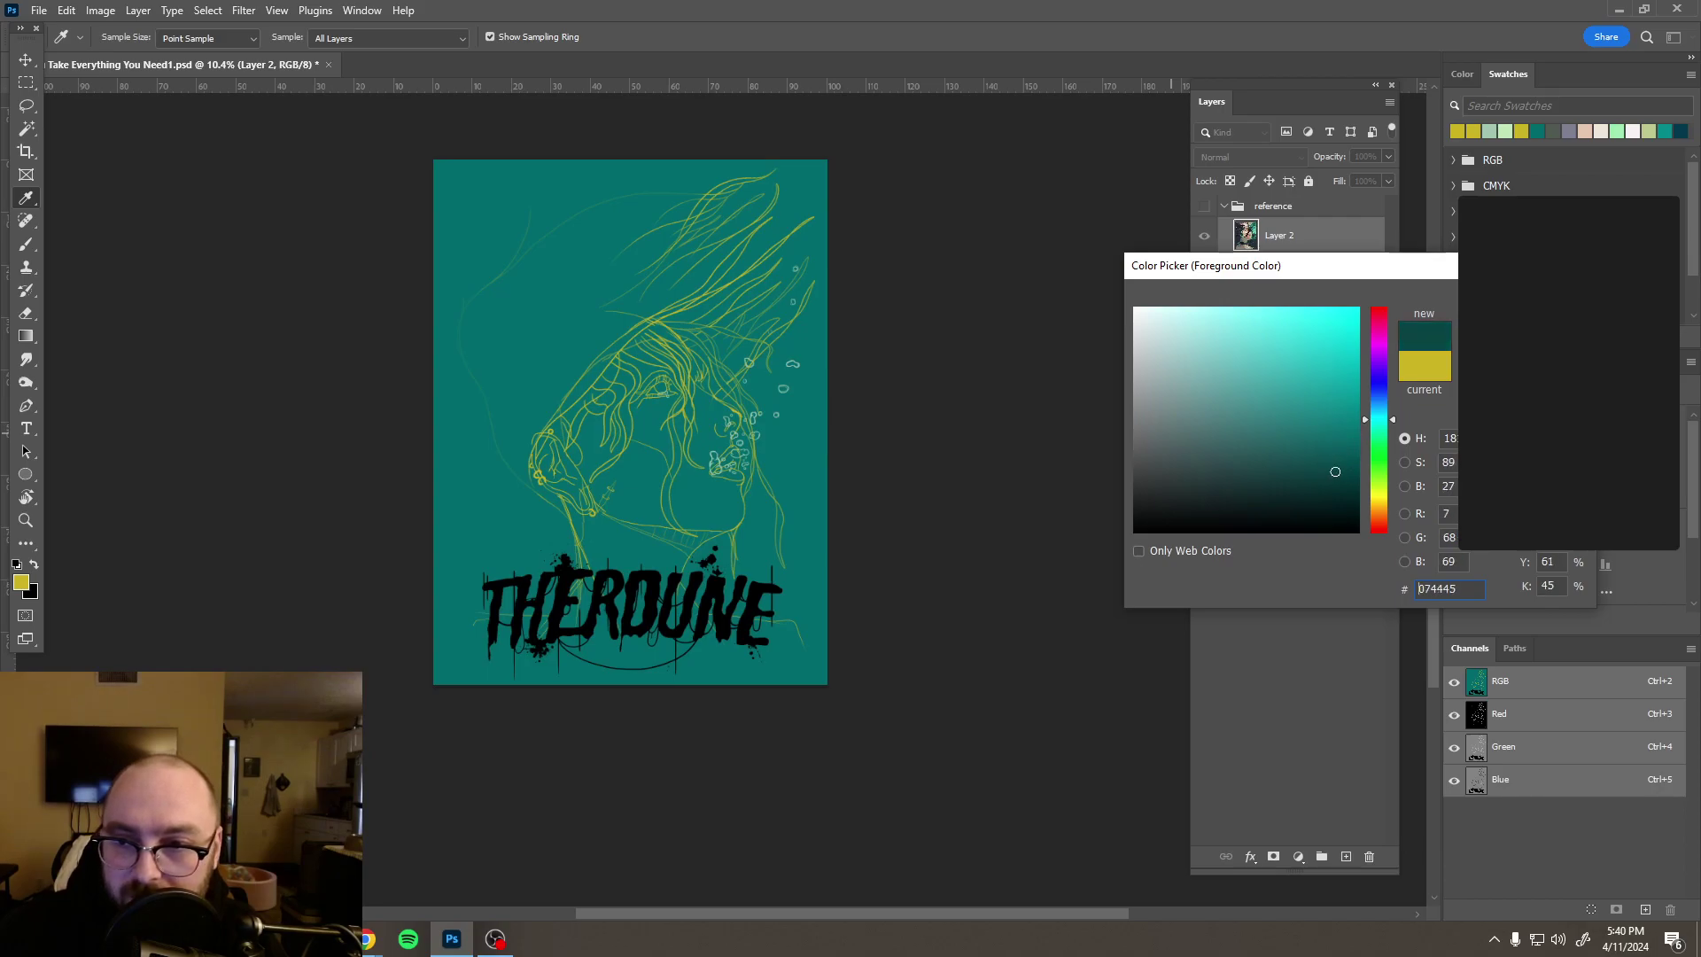
{"action": "key", "text": "Return"}
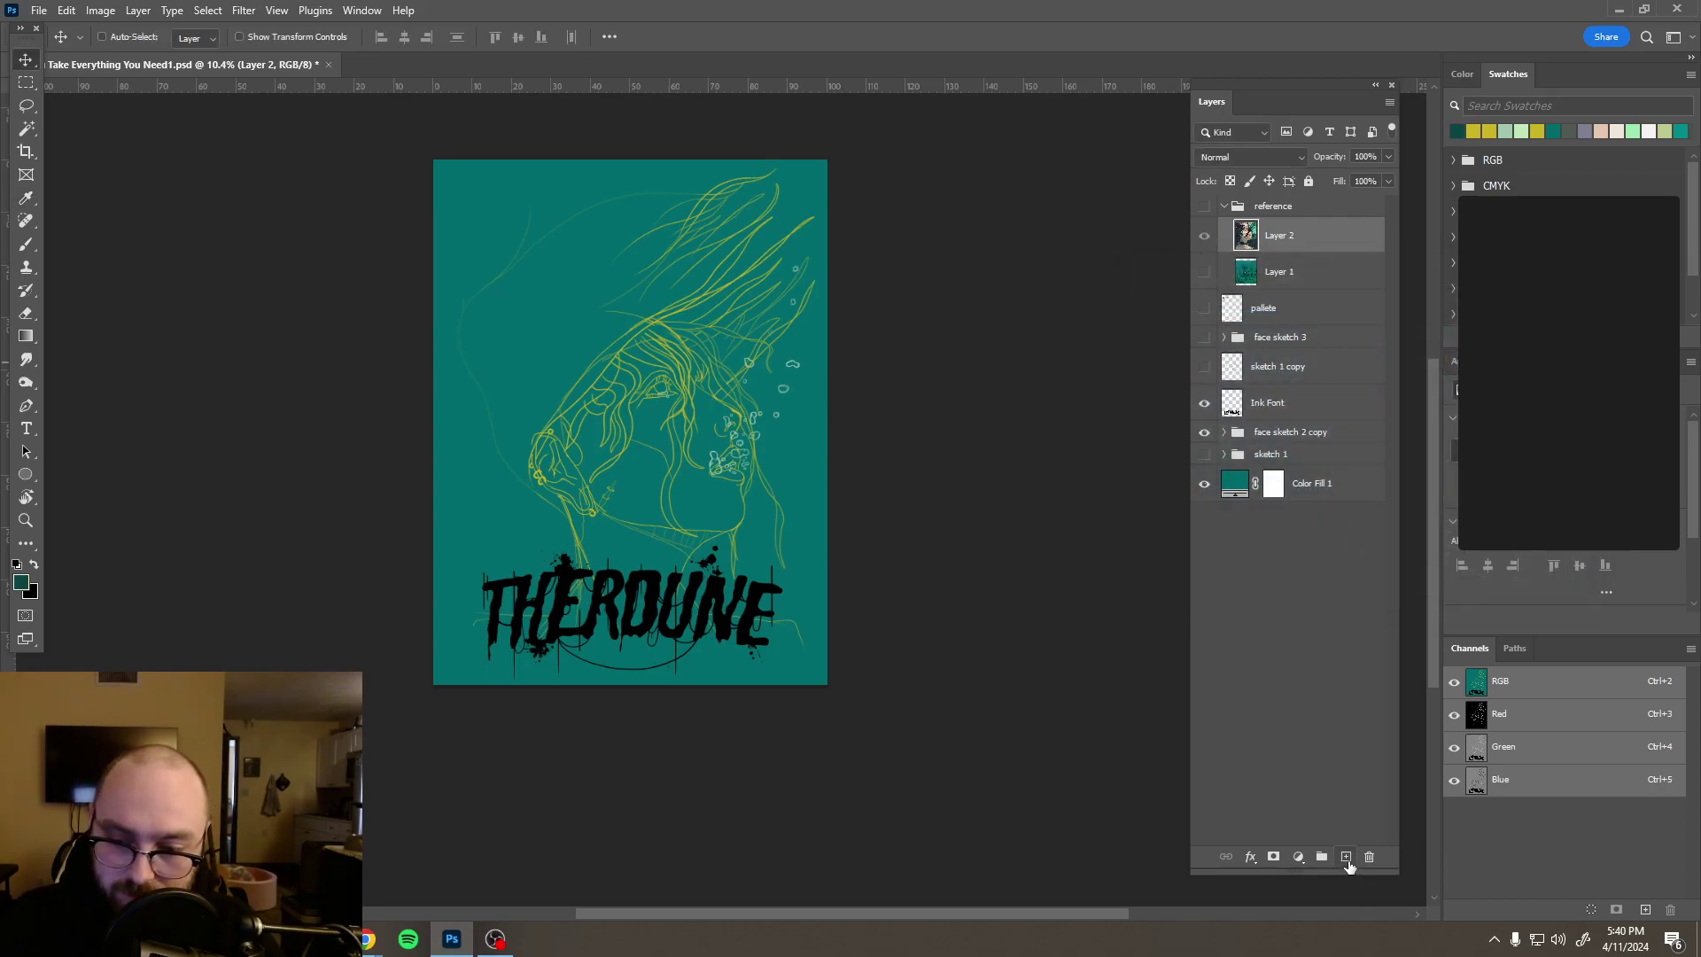
Step: Add a new layer at the top of the layer stack and choose a solid round brush for painting
{"action": "left_click", "coordinate": [1346, 857]}
{"action": "left_click_drag", "start_coordinate": [1294, 235], "coordinate": [1306, 204]}
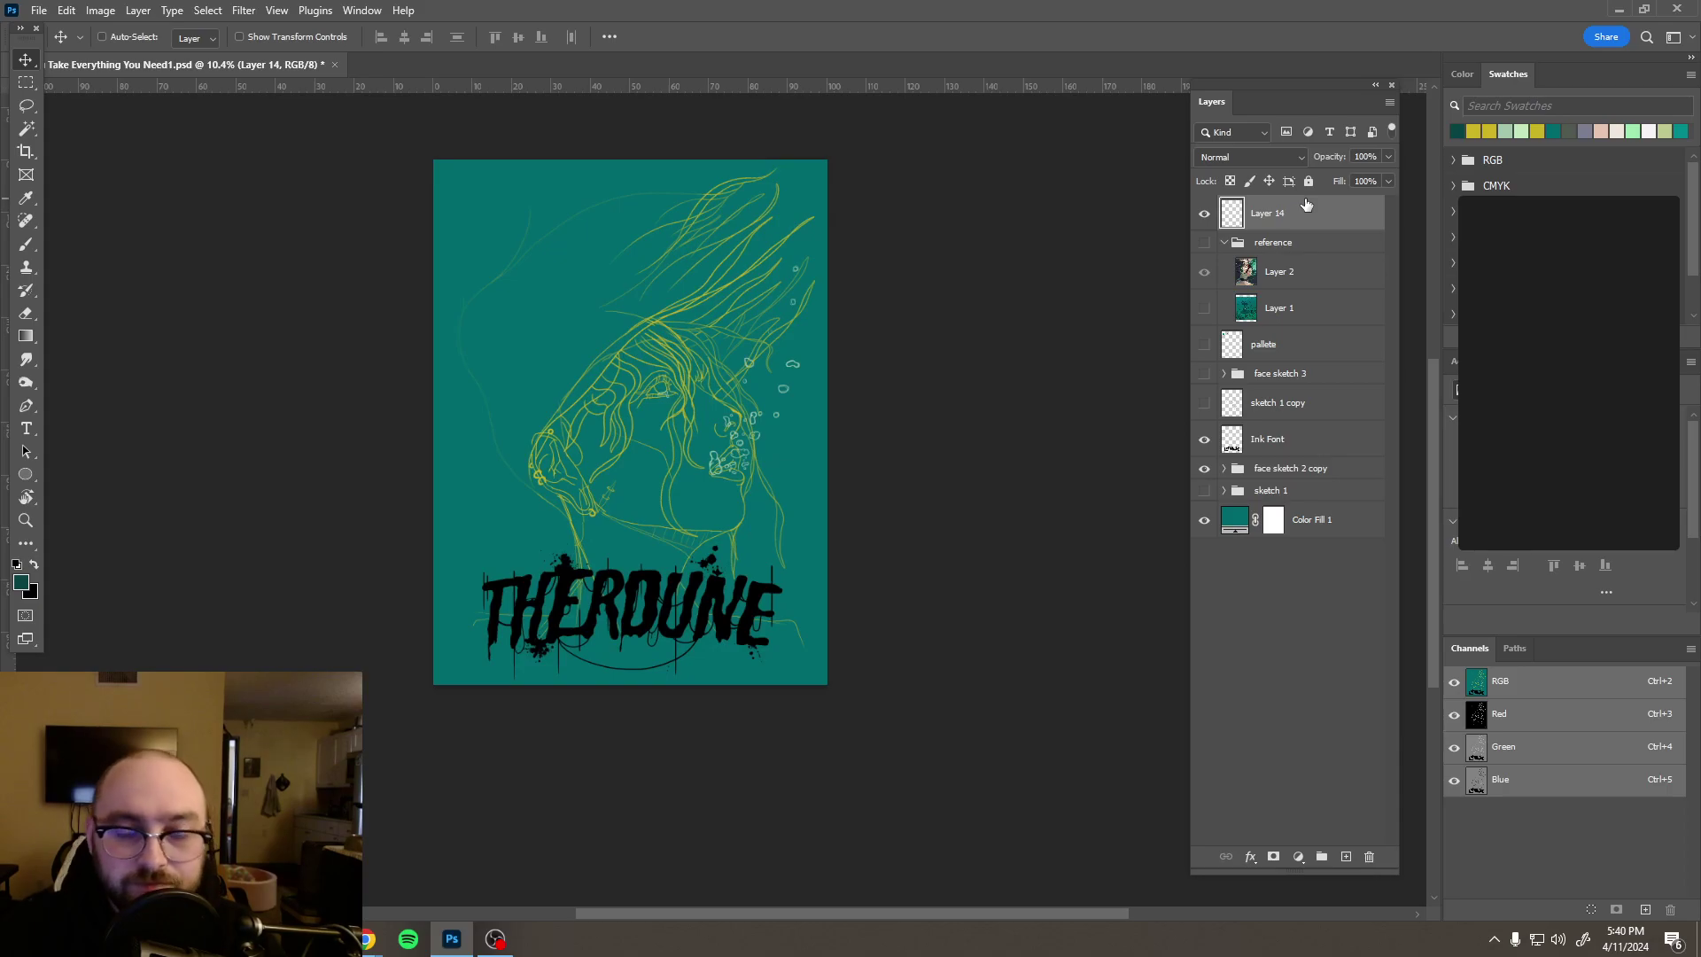
{"action": "key", "text": "b"}
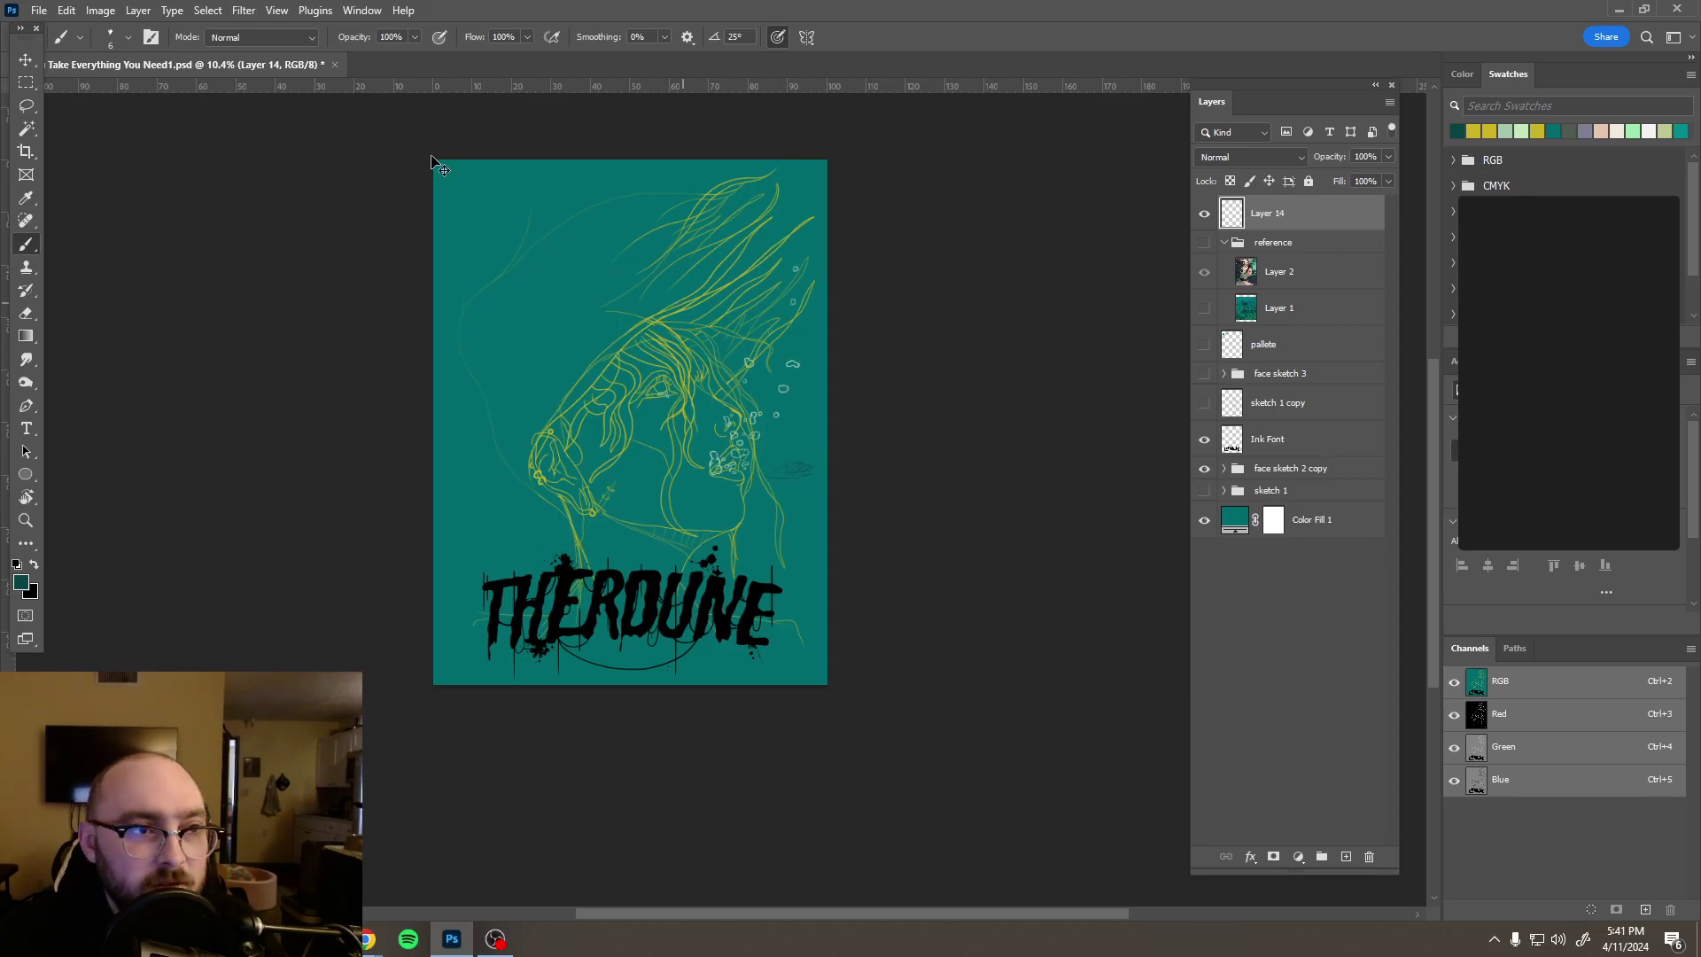
{"action": "left_click", "coordinate": [132, 39]}
{"action": "left_click", "coordinate": [316, 345]}
{"action": "key", "text": "Return"}
Step: Paint short, wavy dark teal strokes around the face, beside the logo and along the poster's upper edge
{"action": "left_click_drag", "start_coordinate": [697, 445], "coordinate": [813, 459]}
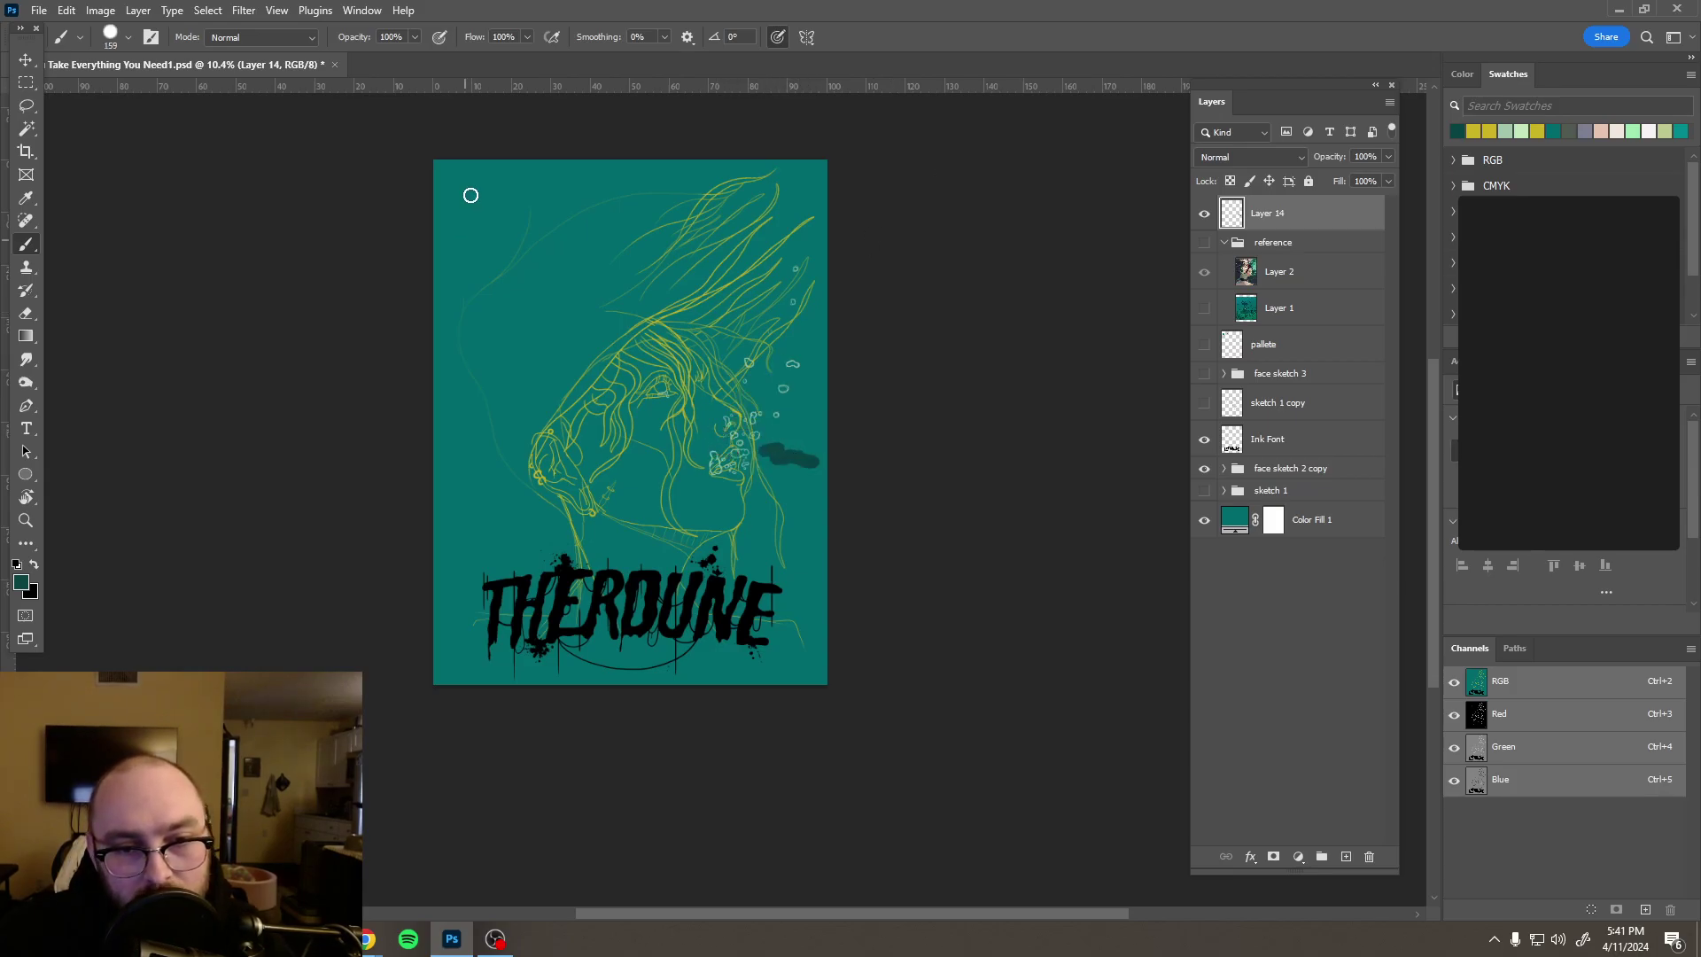
{"action": "left_click_drag", "start_coordinate": [518, 223], "coordinate": [454, 216]}
{"action": "mouse_move", "coordinate": [485, 449]}
{"action": "left_mouse_down"}
{"action": "mouse_move", "coordinate": [437, 460]}
{"action": "mouse_move", "coordinate": [514, 536]}
{"action": "mouse_move", "coordinate": [456, 542]}
{"action": "left_mouse_up"}
{"action": "left_click_drag", "start_coordinate": [769, 567], "coordinate": [816, 588]}
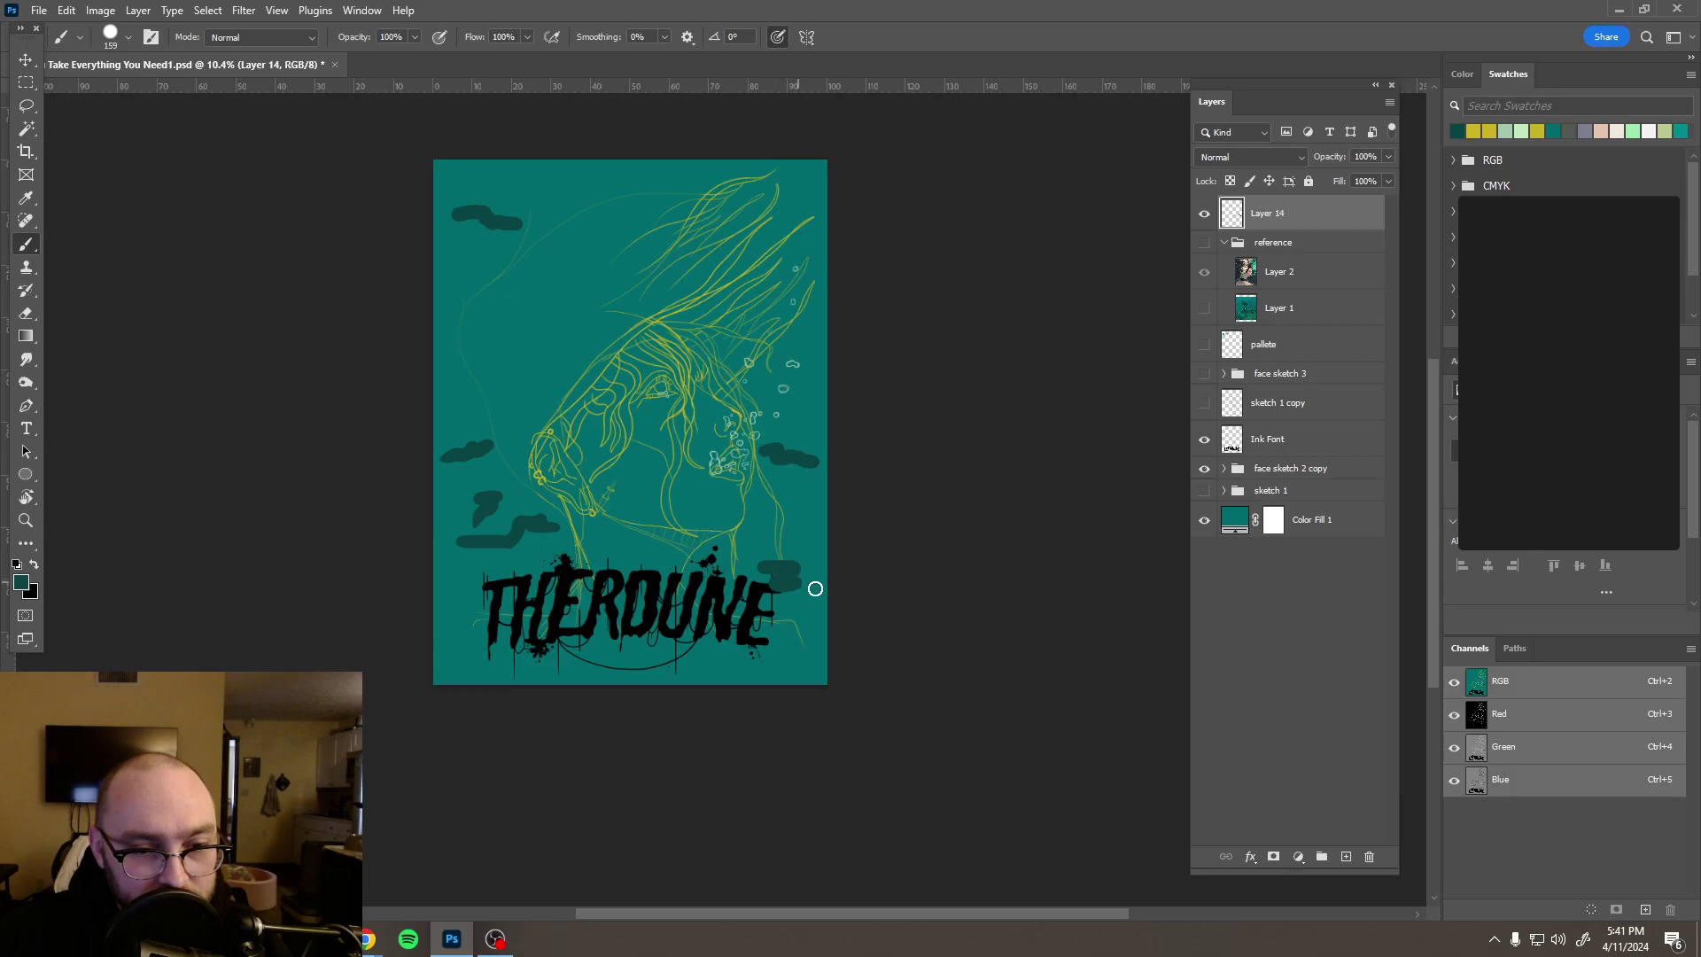
{"action": "left_click_drag", "start_coordinate": [576, 187], "coordinate": [620, 190]}
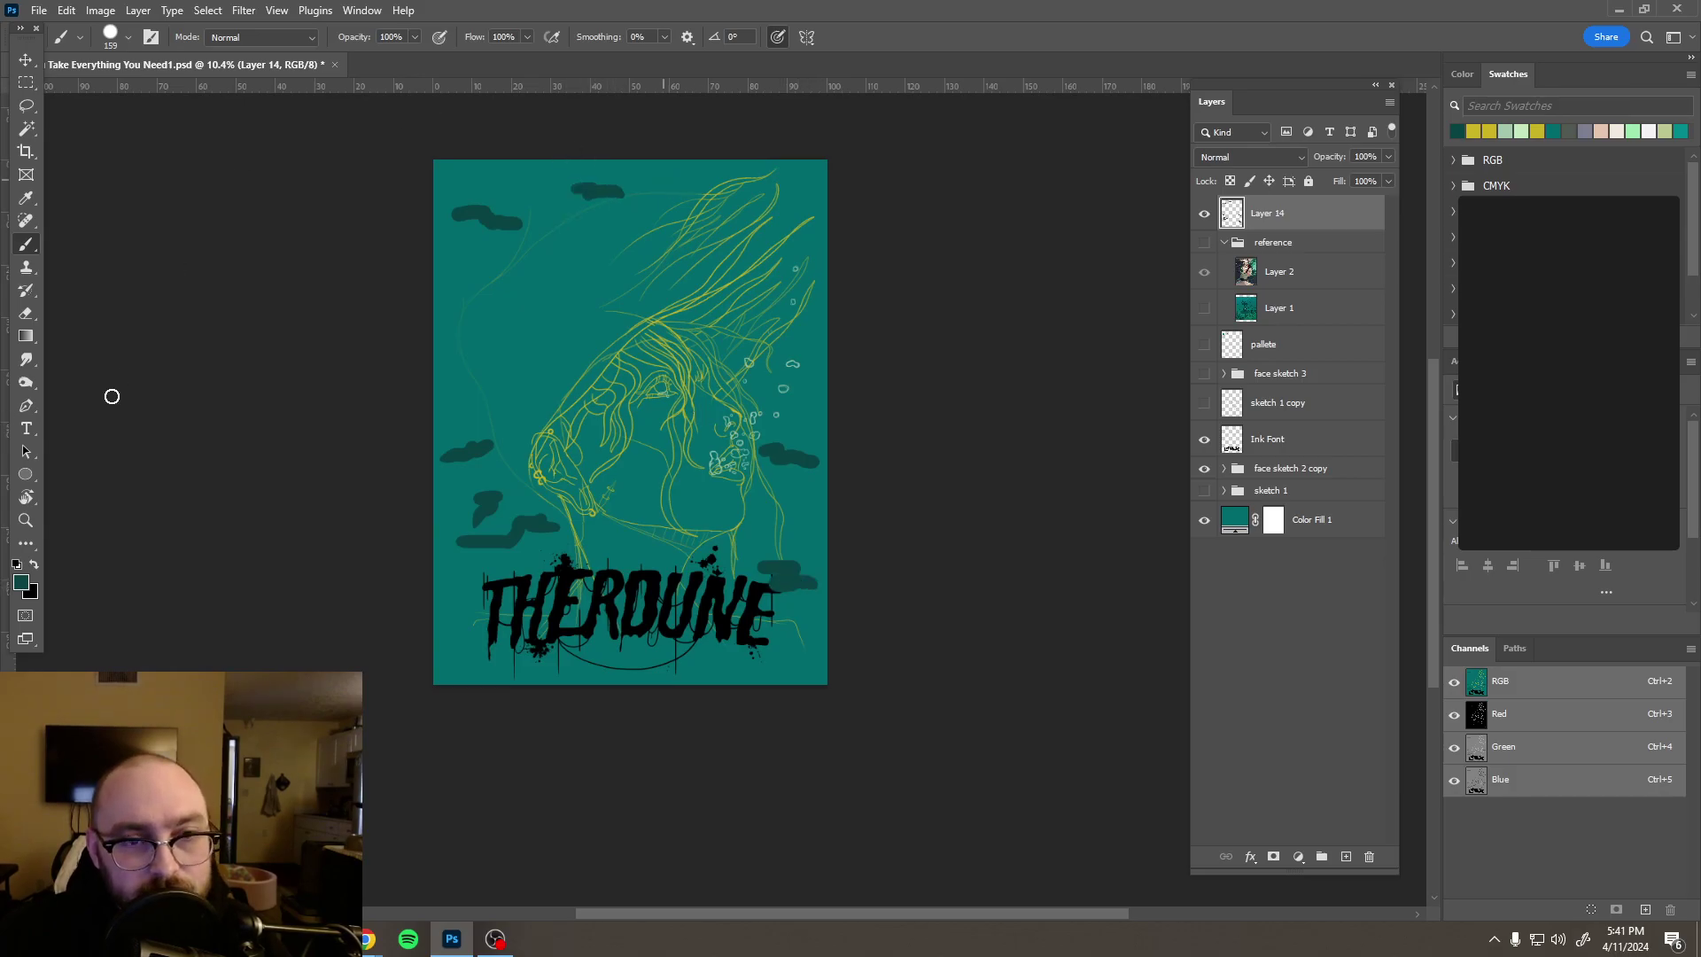
Step: Set the foreground color to bright turquoise and paint broad wavy strokes across the poster's upper area
{"action": "left_click", "coordinate": [23, 585]}
{"action": "left_click_drag", "start_coordinate": [1280, 415], "coordinate": [1350, 366]}
{"action": "key", "text": "Return"}
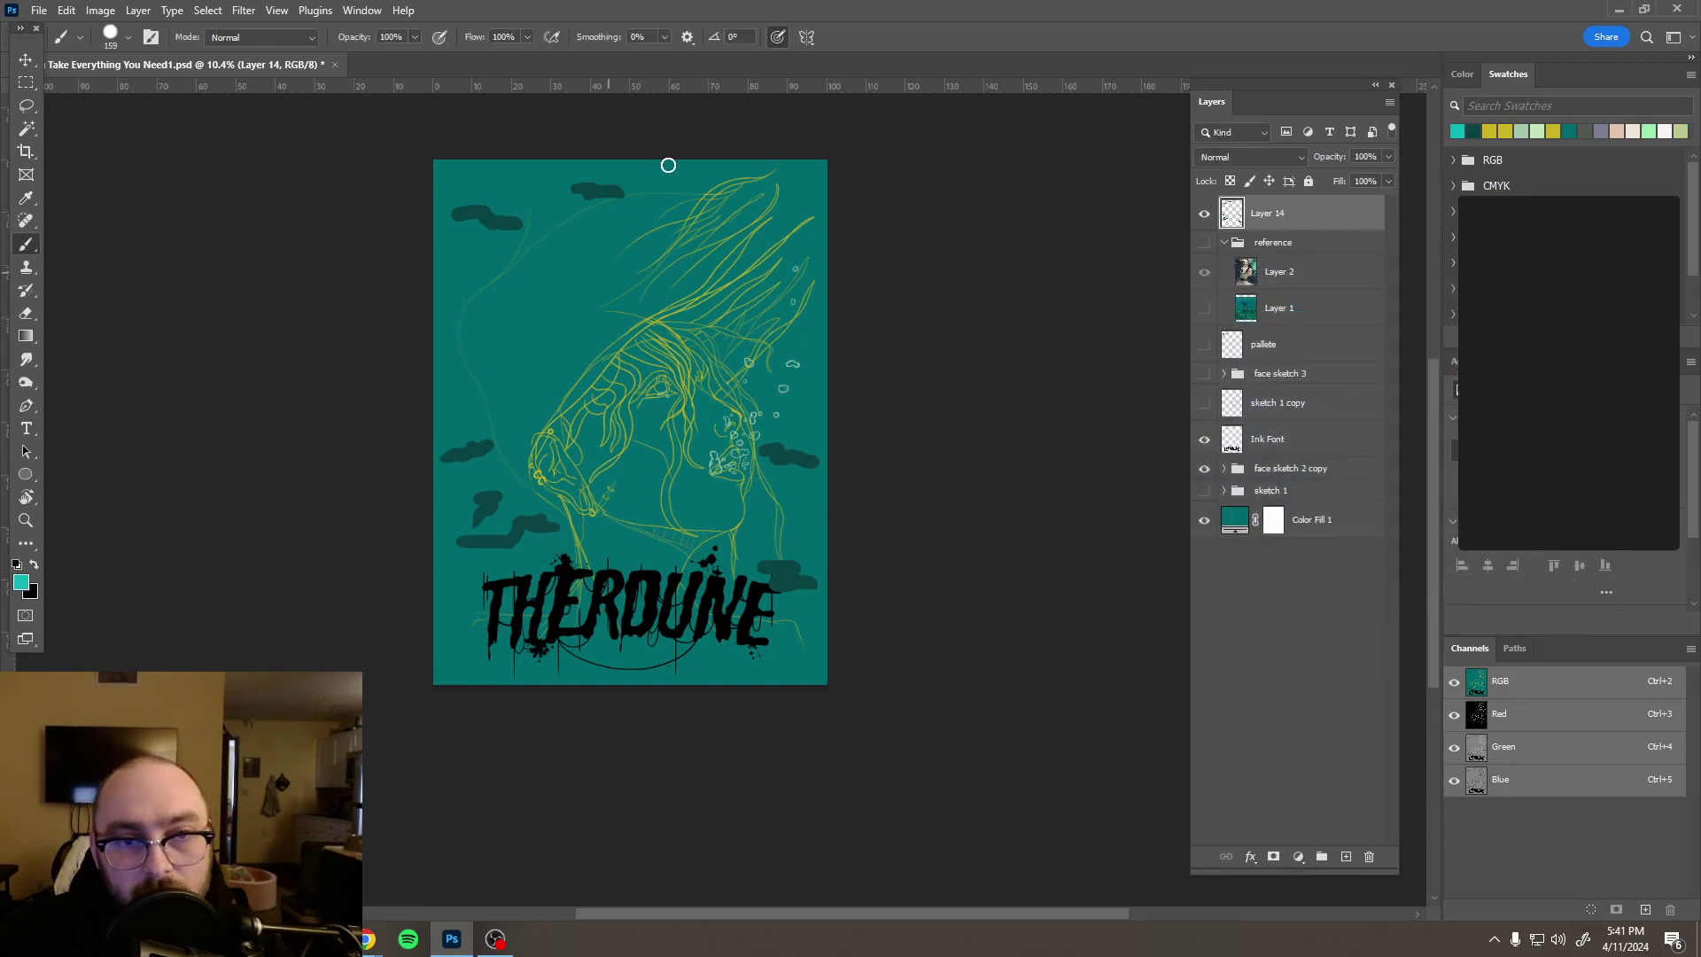
{"action": "left_click_drag", "start_coordinate": [647, 183], "coordinate": [800, 191]}
{"action": "left_click_drag", "start_coordinate": [589, 206], "coordinate": [460, 254]}
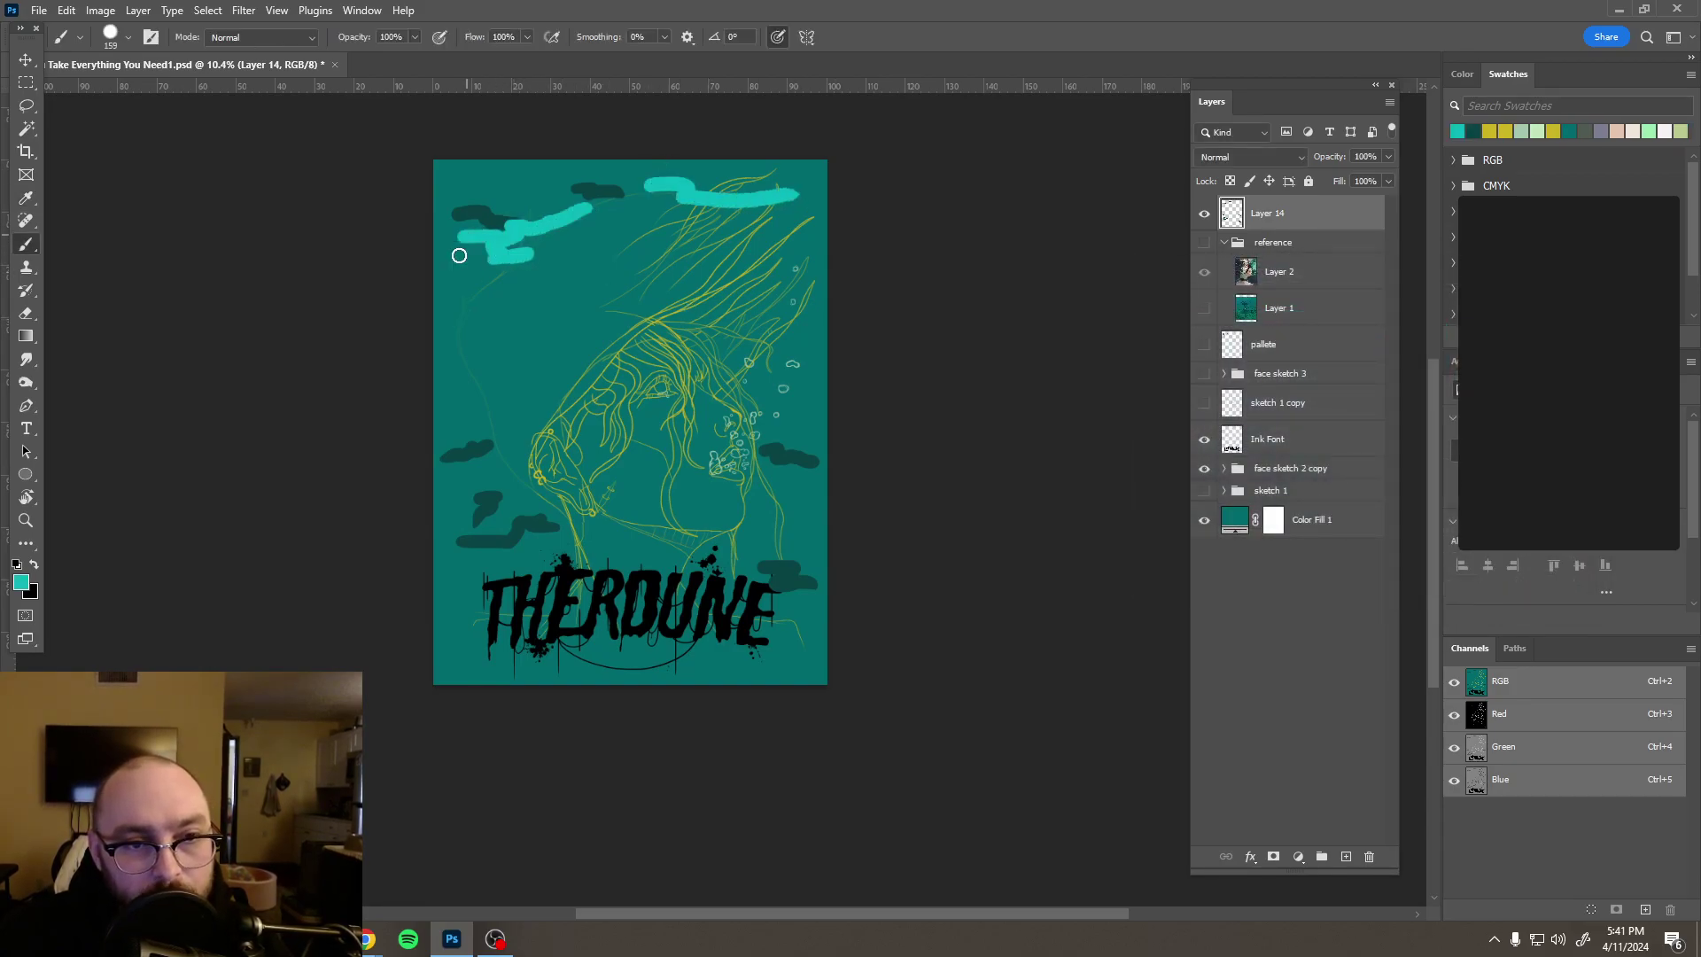
{"action": "scroll", "coordinate": [798, 456], "scroll_direction": "down", "scroll_amount": 3}
{"action": "scroll", "coordinate": [801, 460], "scroll_direction": "up", "scroll_amount": 2}
{"action": "scroll", "coordinate": [801, 459], "scroll_direction": "up", "scroll_amount": 3}
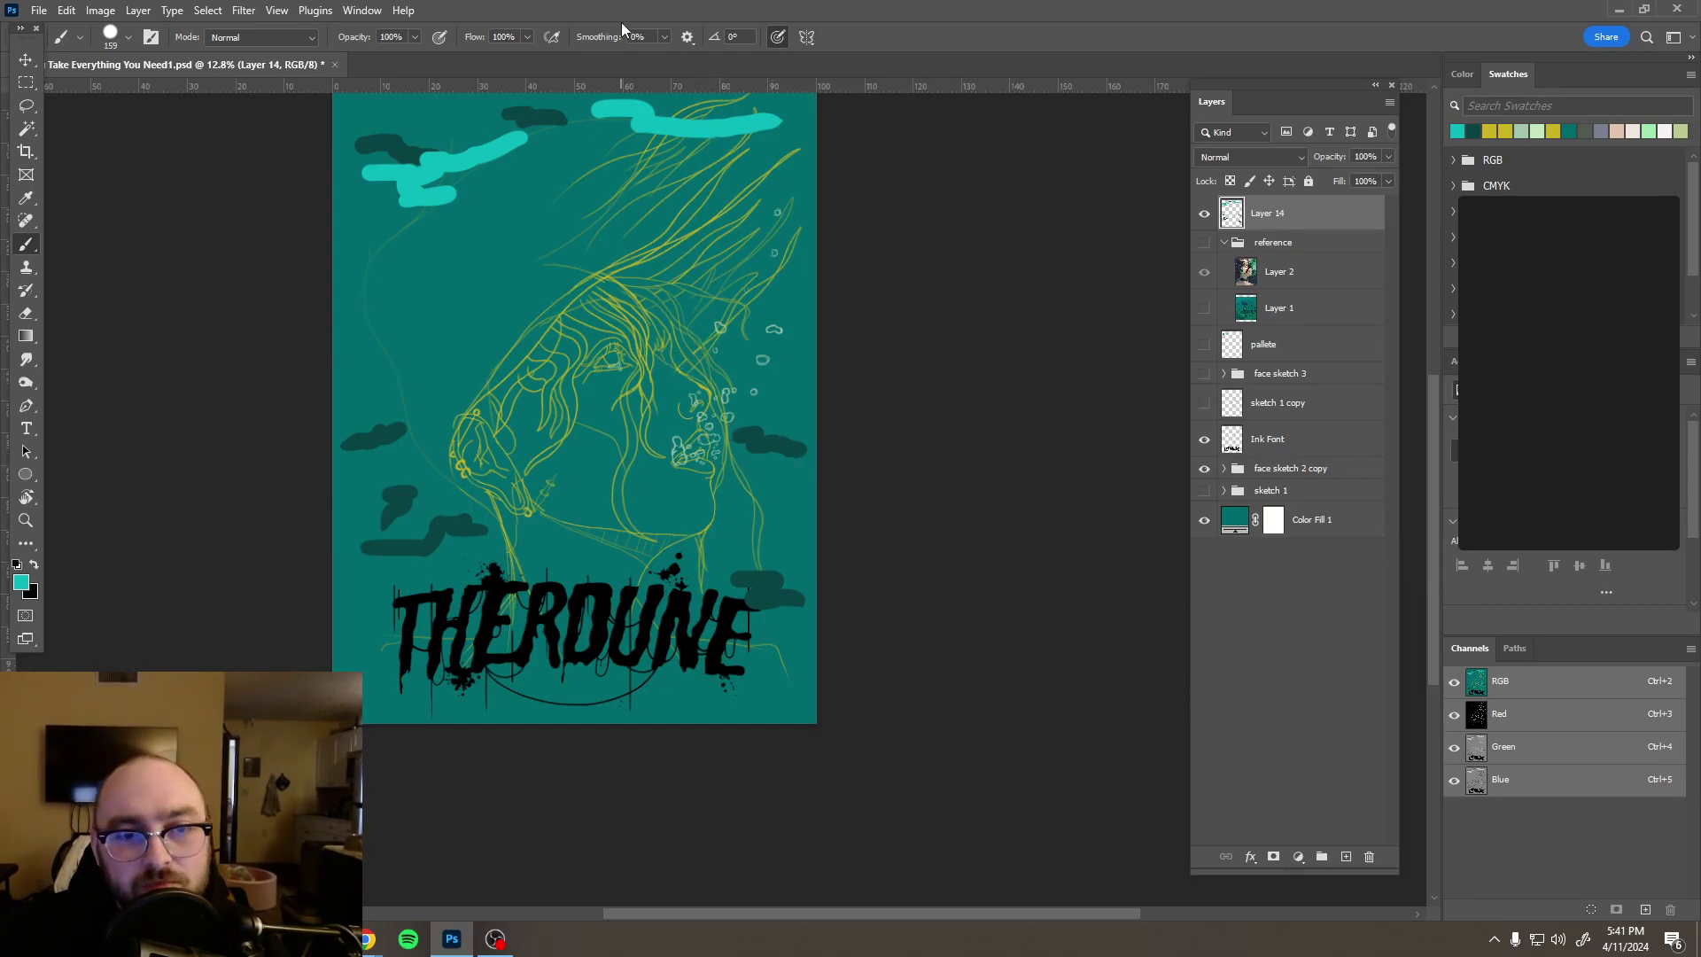
{"action": "scroll", "coordinate": [619, 297], "scroll_direction": "up", "scroll_amount": 1}
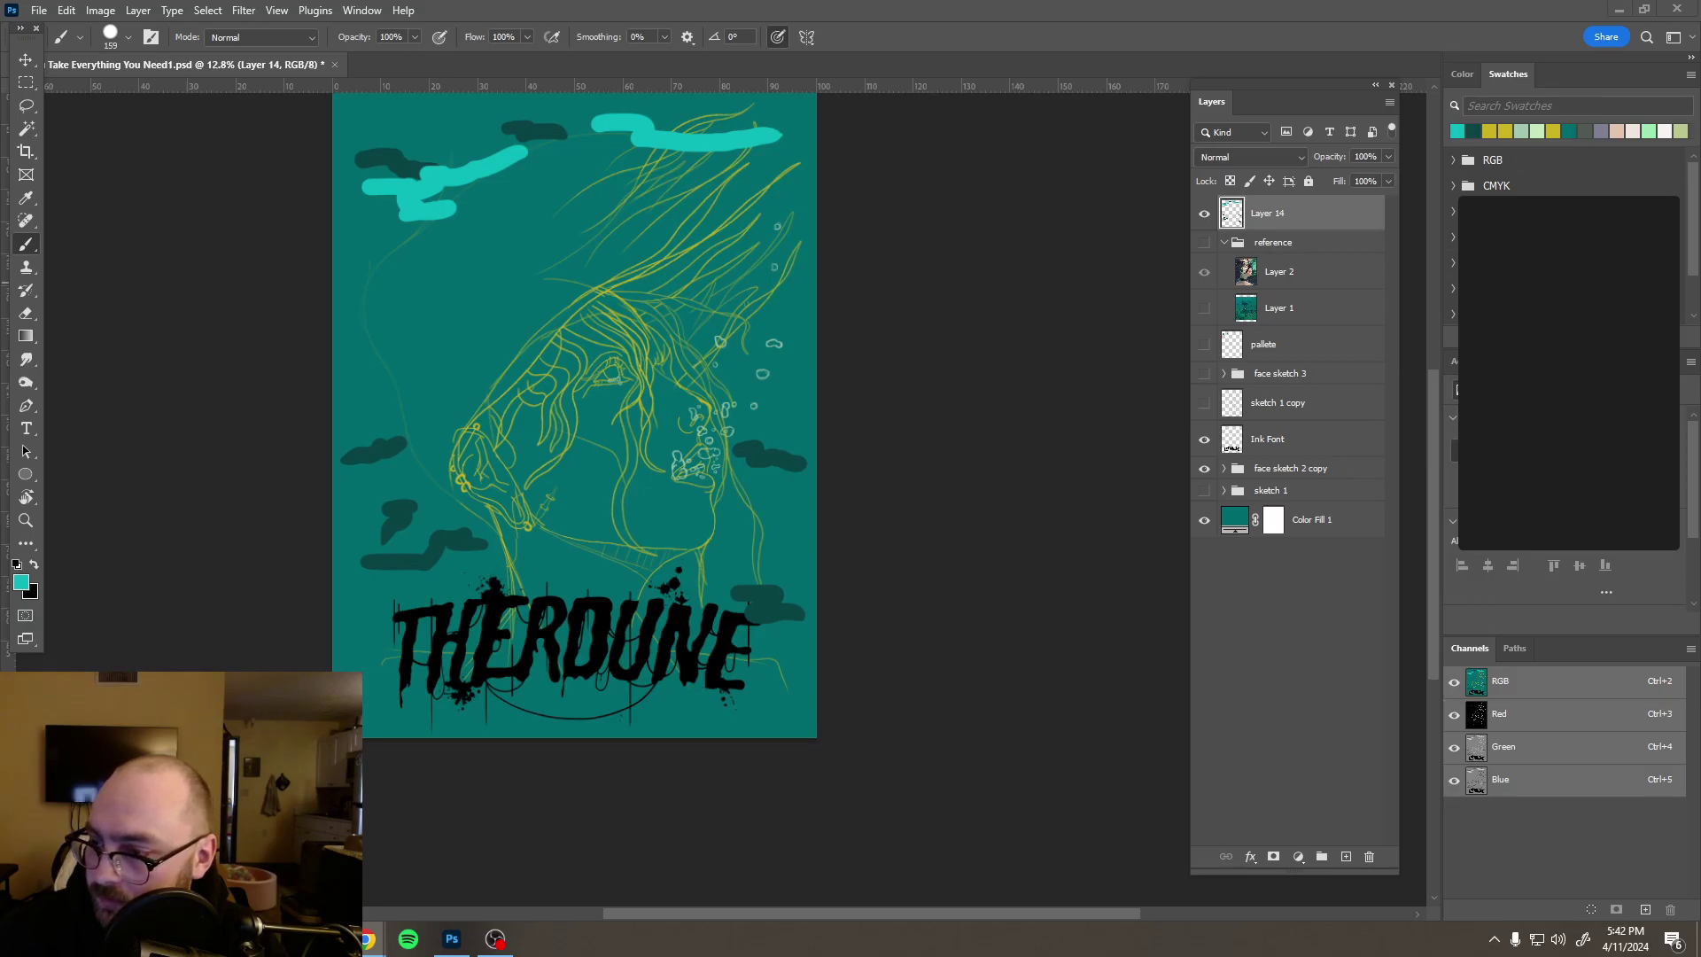
Step: Switch to Chrome and compare the Bella + Canvas 3001 shirt in Kelly, Heather Prism Ice Blue, Heather Prism Mint and Heather Prism Dusty Blue
{"action": "key", "text": "alt+Tab"}
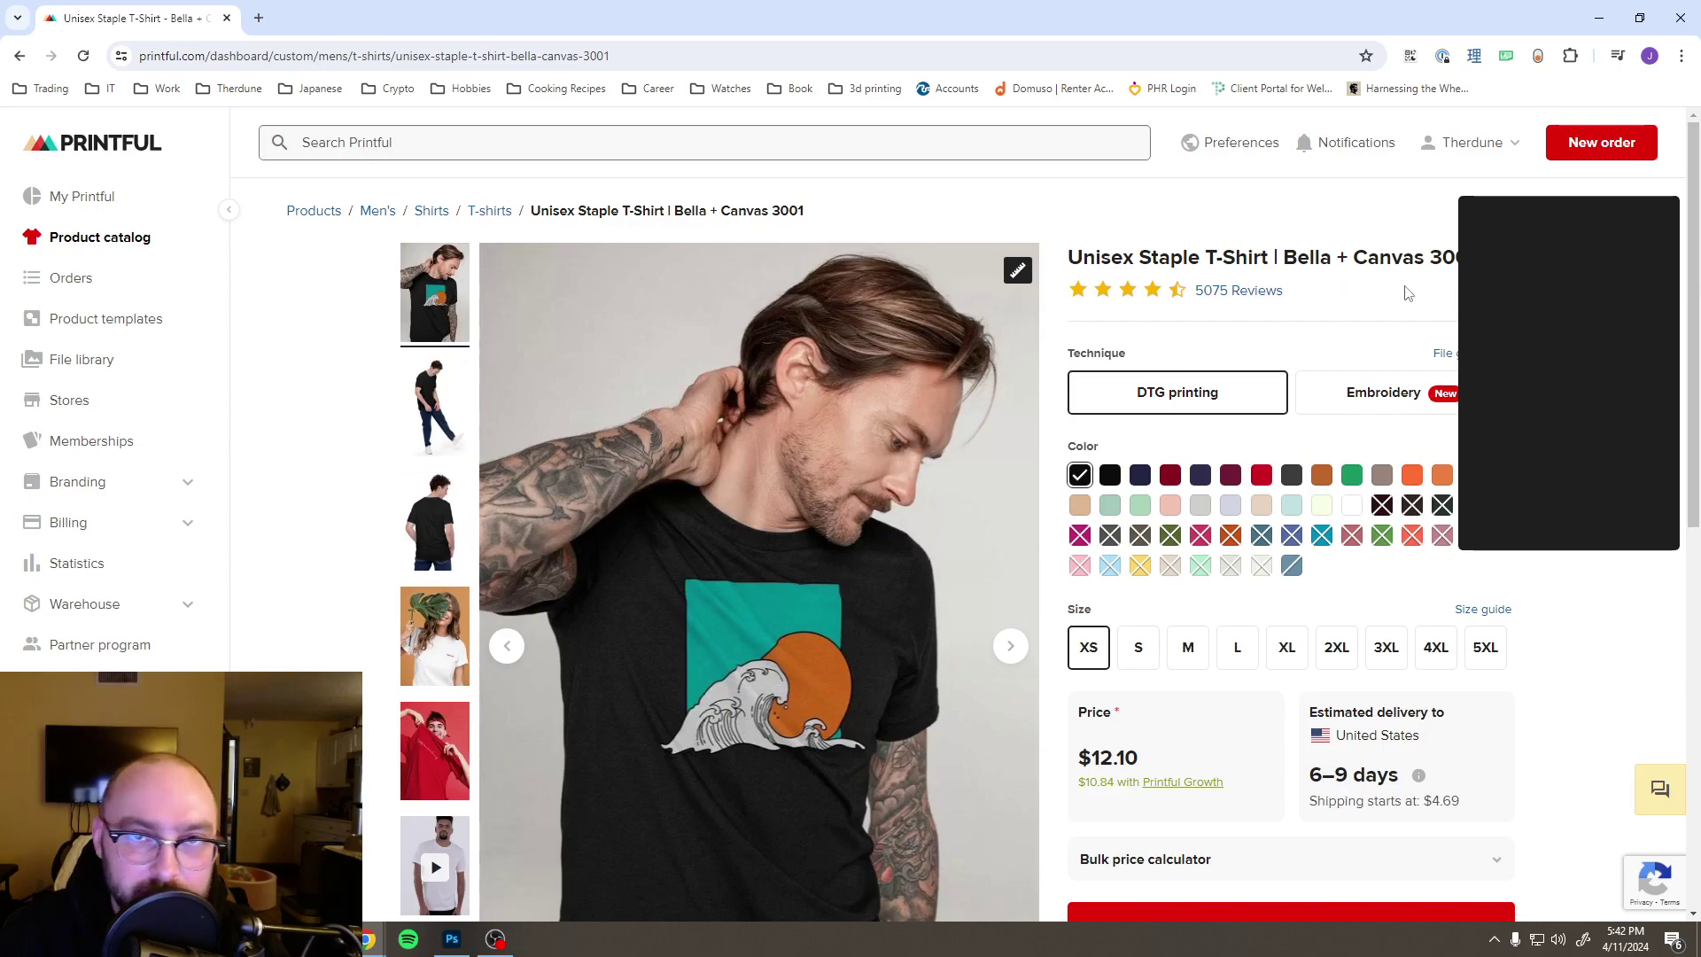
{"action": "left_click", "coordinate": [1353, 486]}
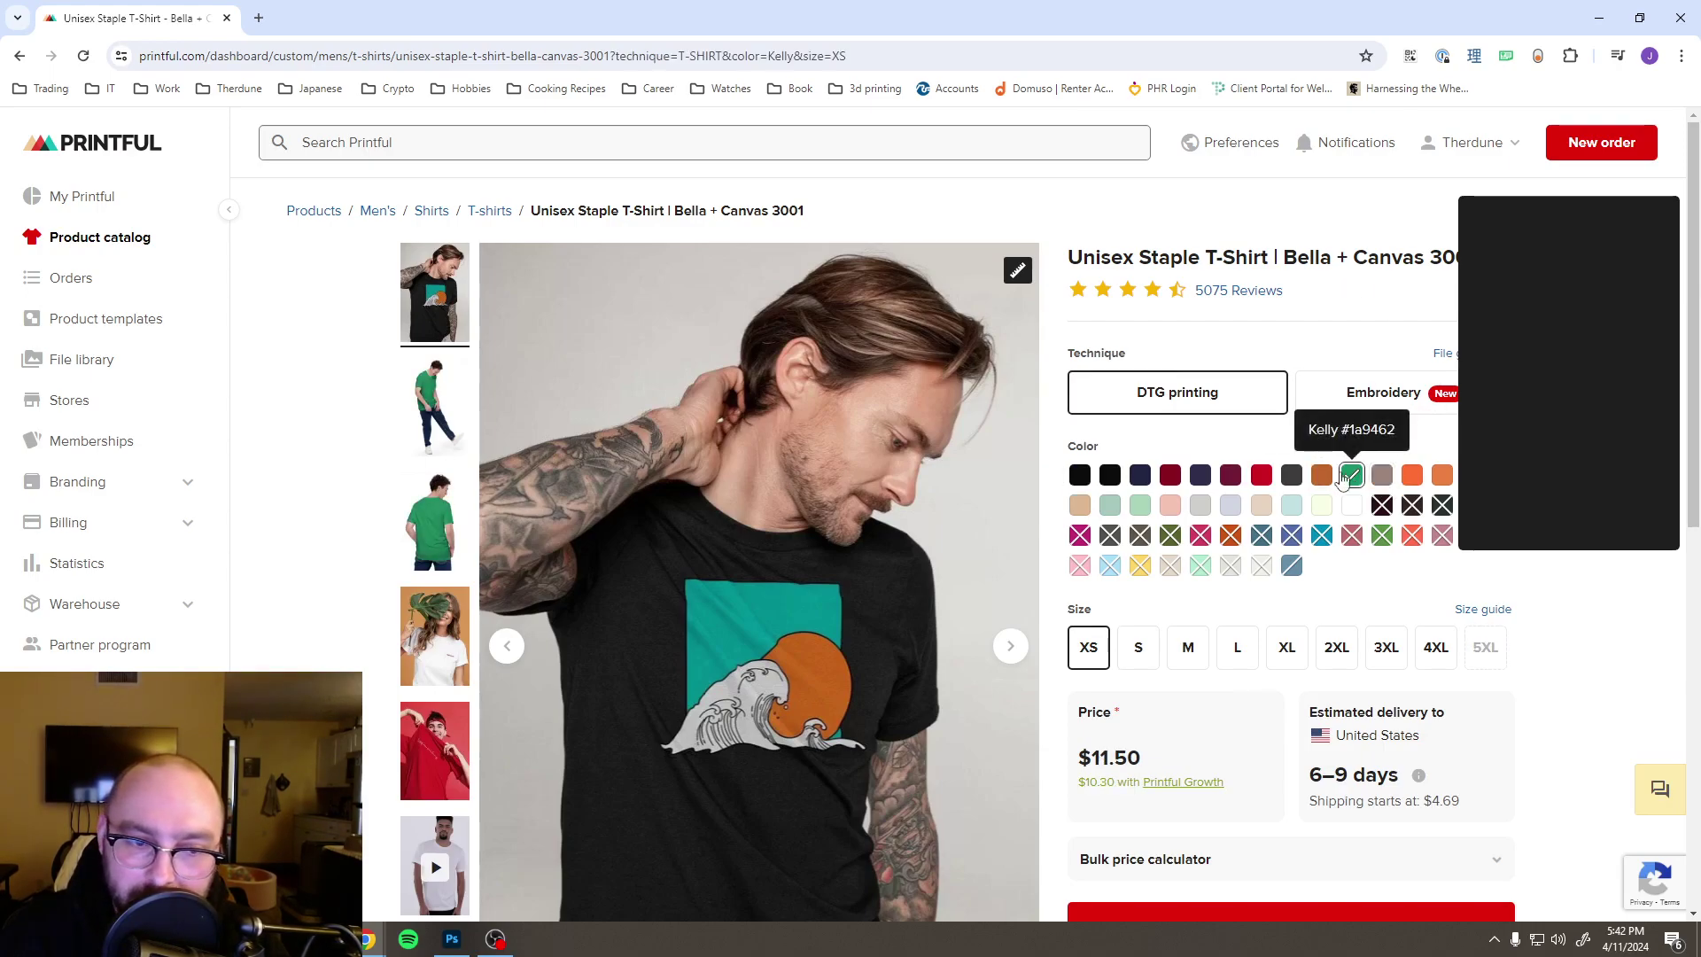
{"action": "left_click", "coordinate": [435, 404]}
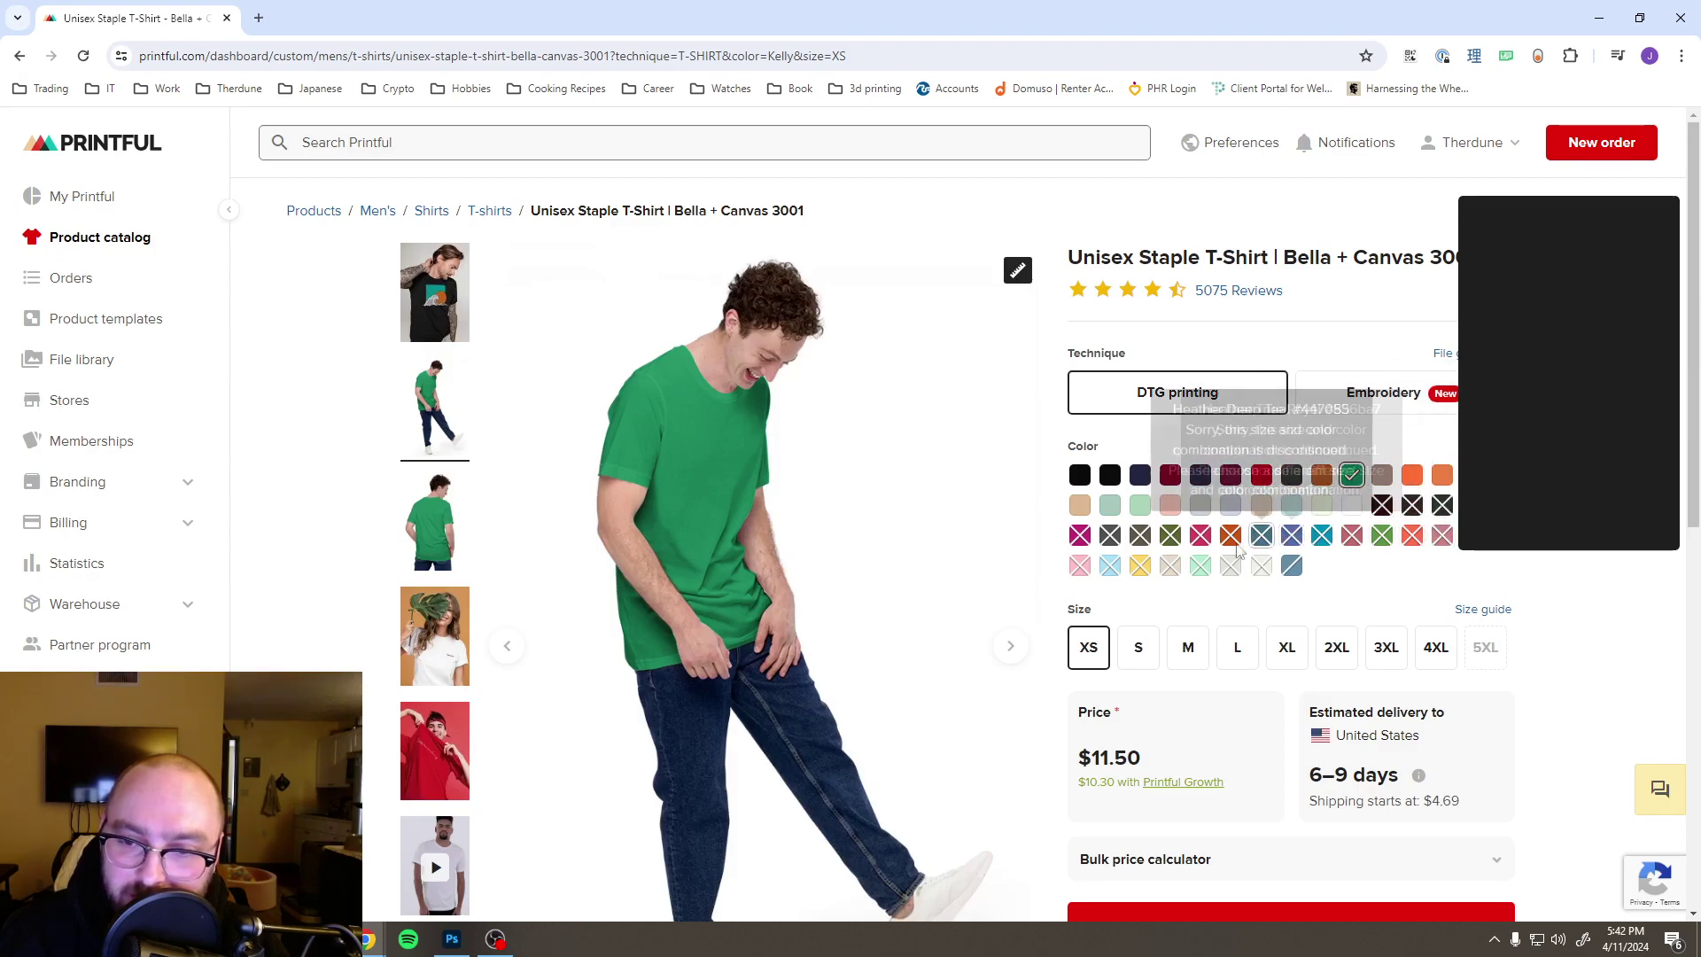
{"action": "left_click", "coordinate": [1291, 512]}
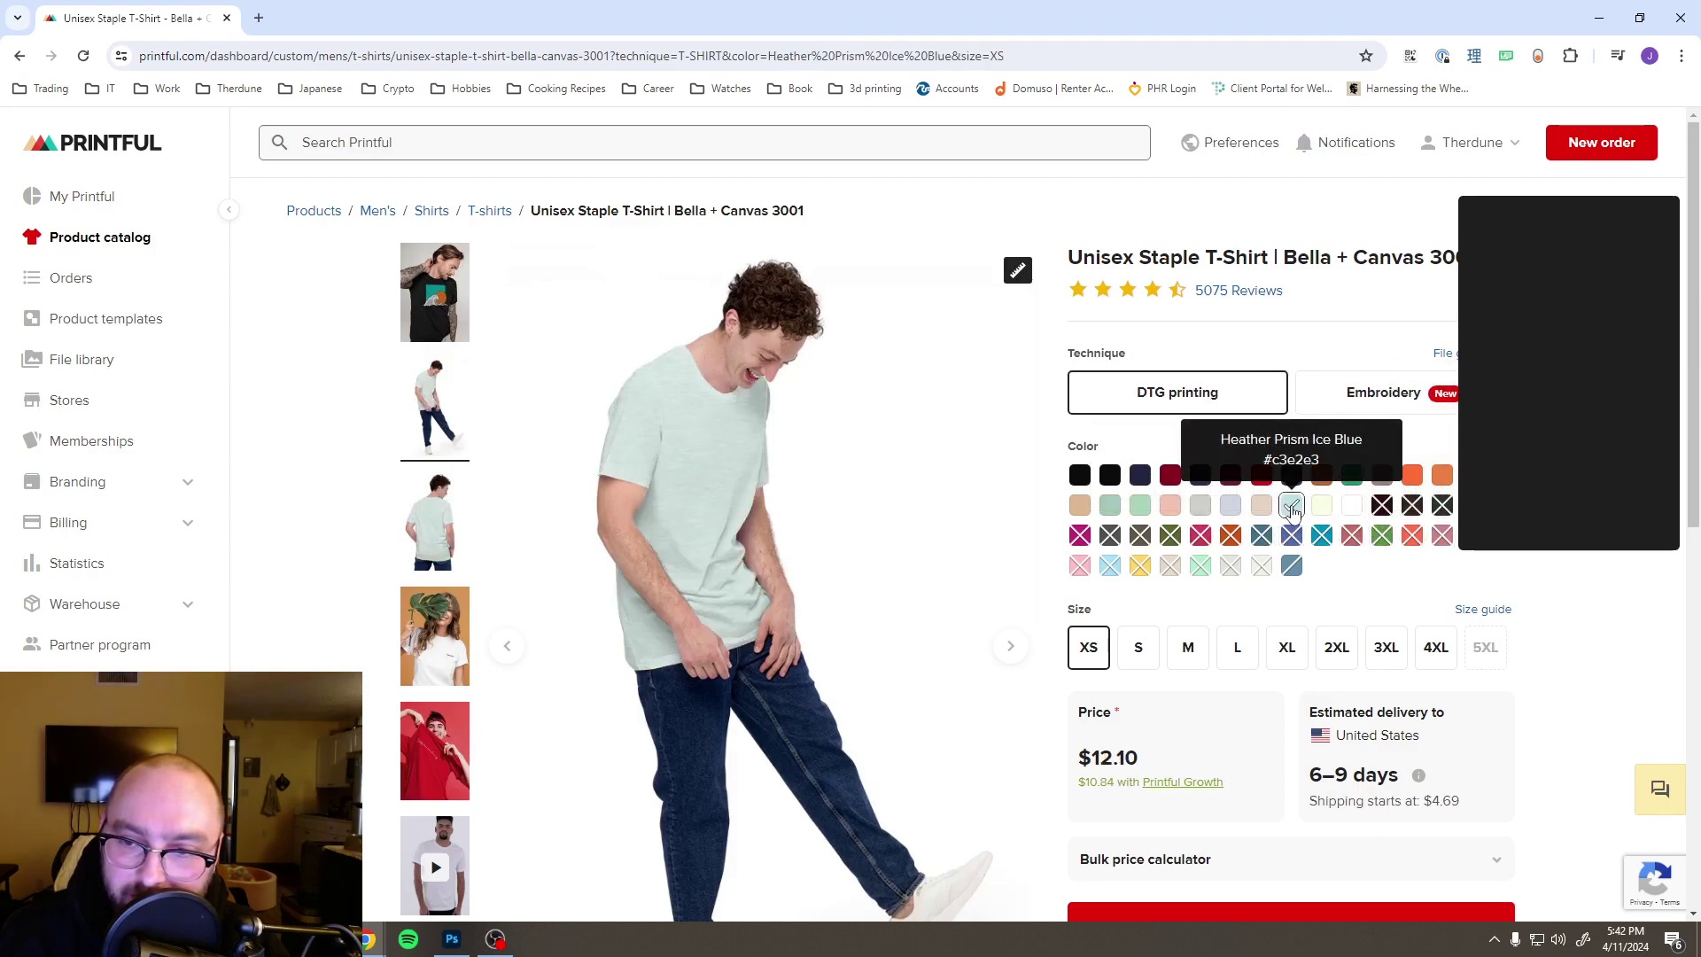
{"action": "left_click", "coordinate": [1261, 506]}
{"action": "left_click", "coordinate": [1231, 507]}
{"action": "left_click", "coordinate": [1143, 507]}
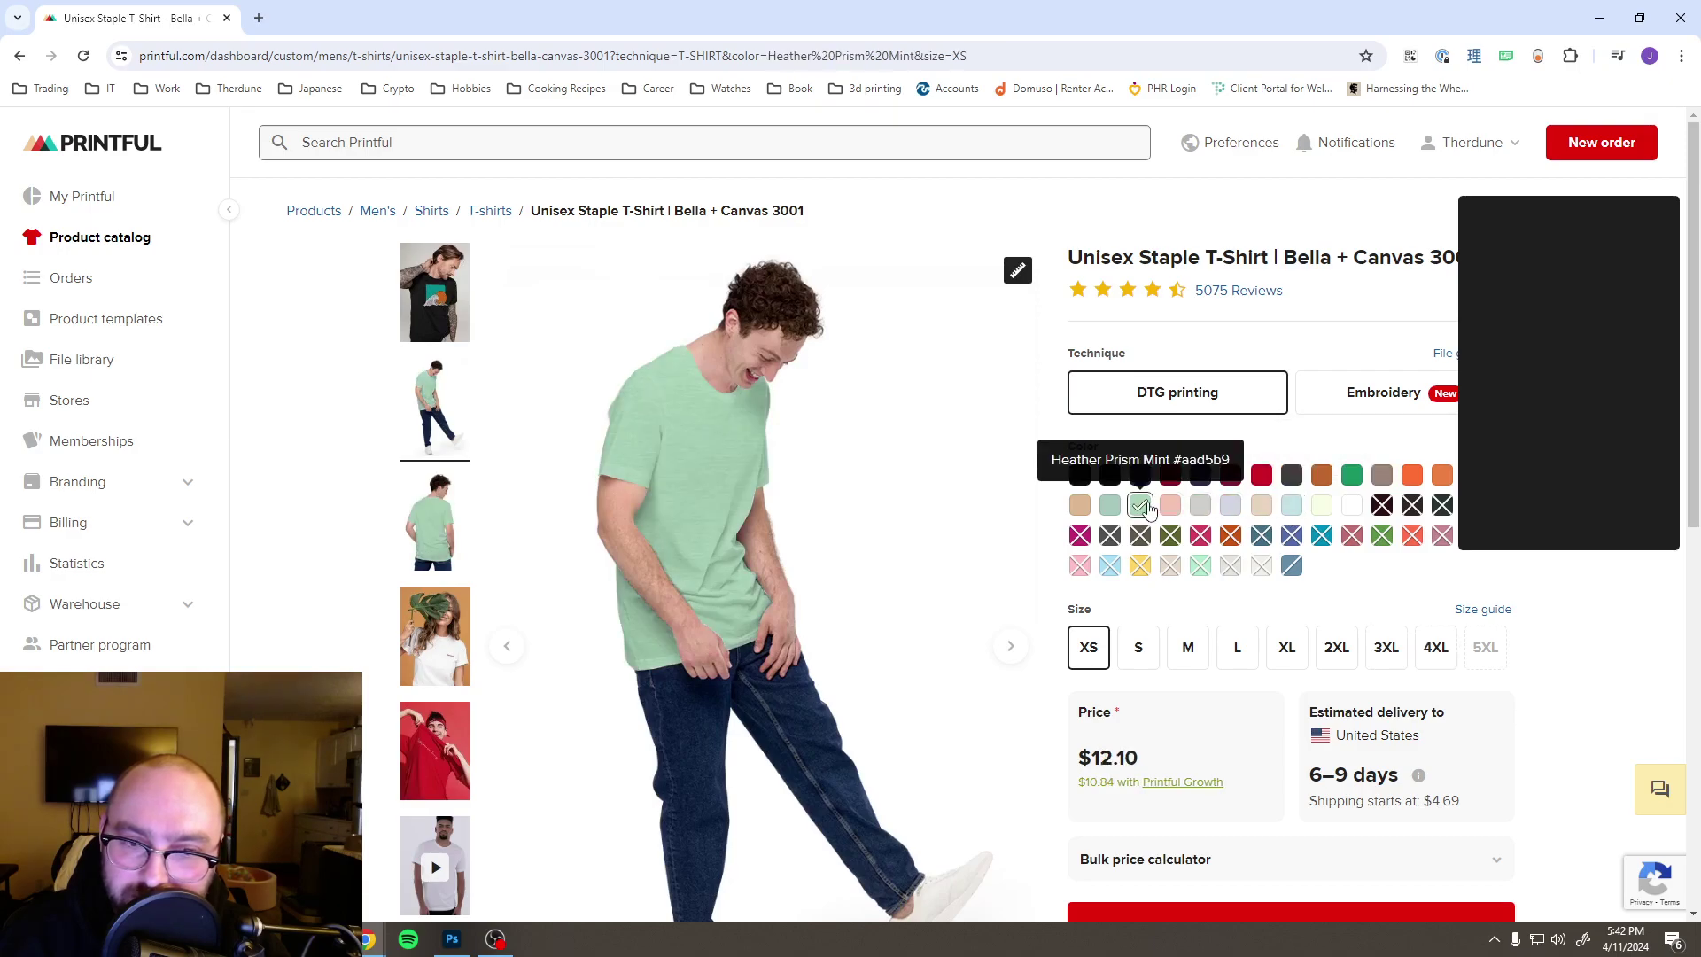
{"action": "left_click", "coordinate": [1111, 507]}
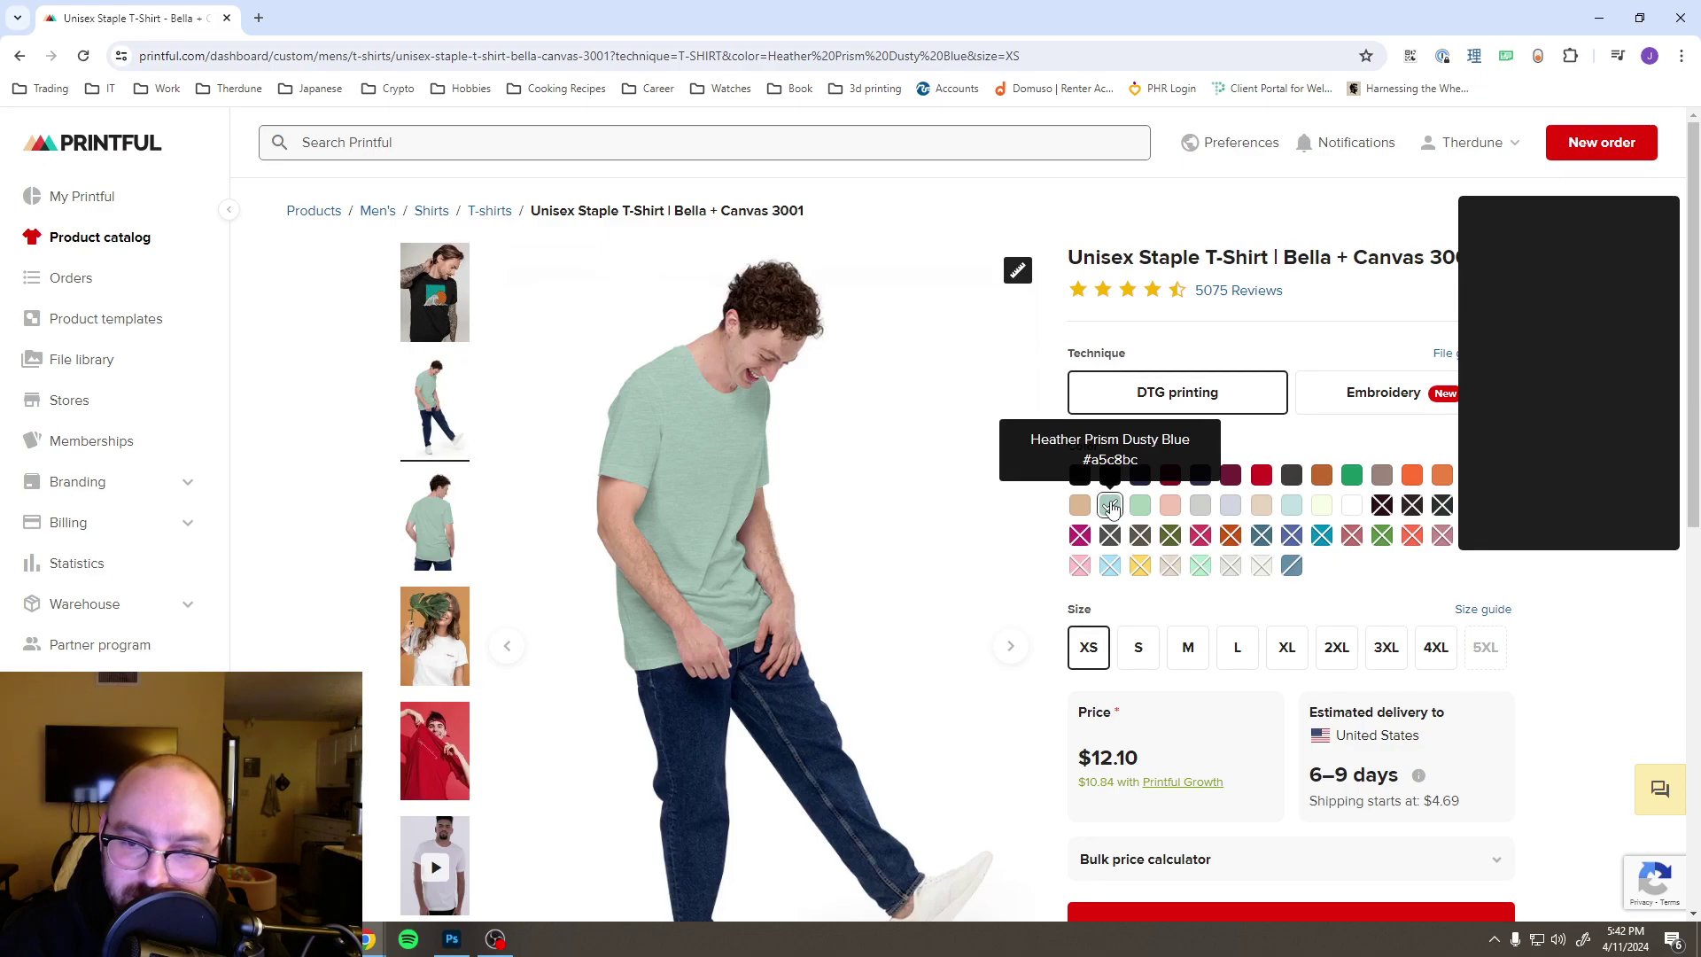
{"action": "left_click", "coordinate": [1141, 506]}
{"action": "left_click", "coordinate": [1111, 507]}
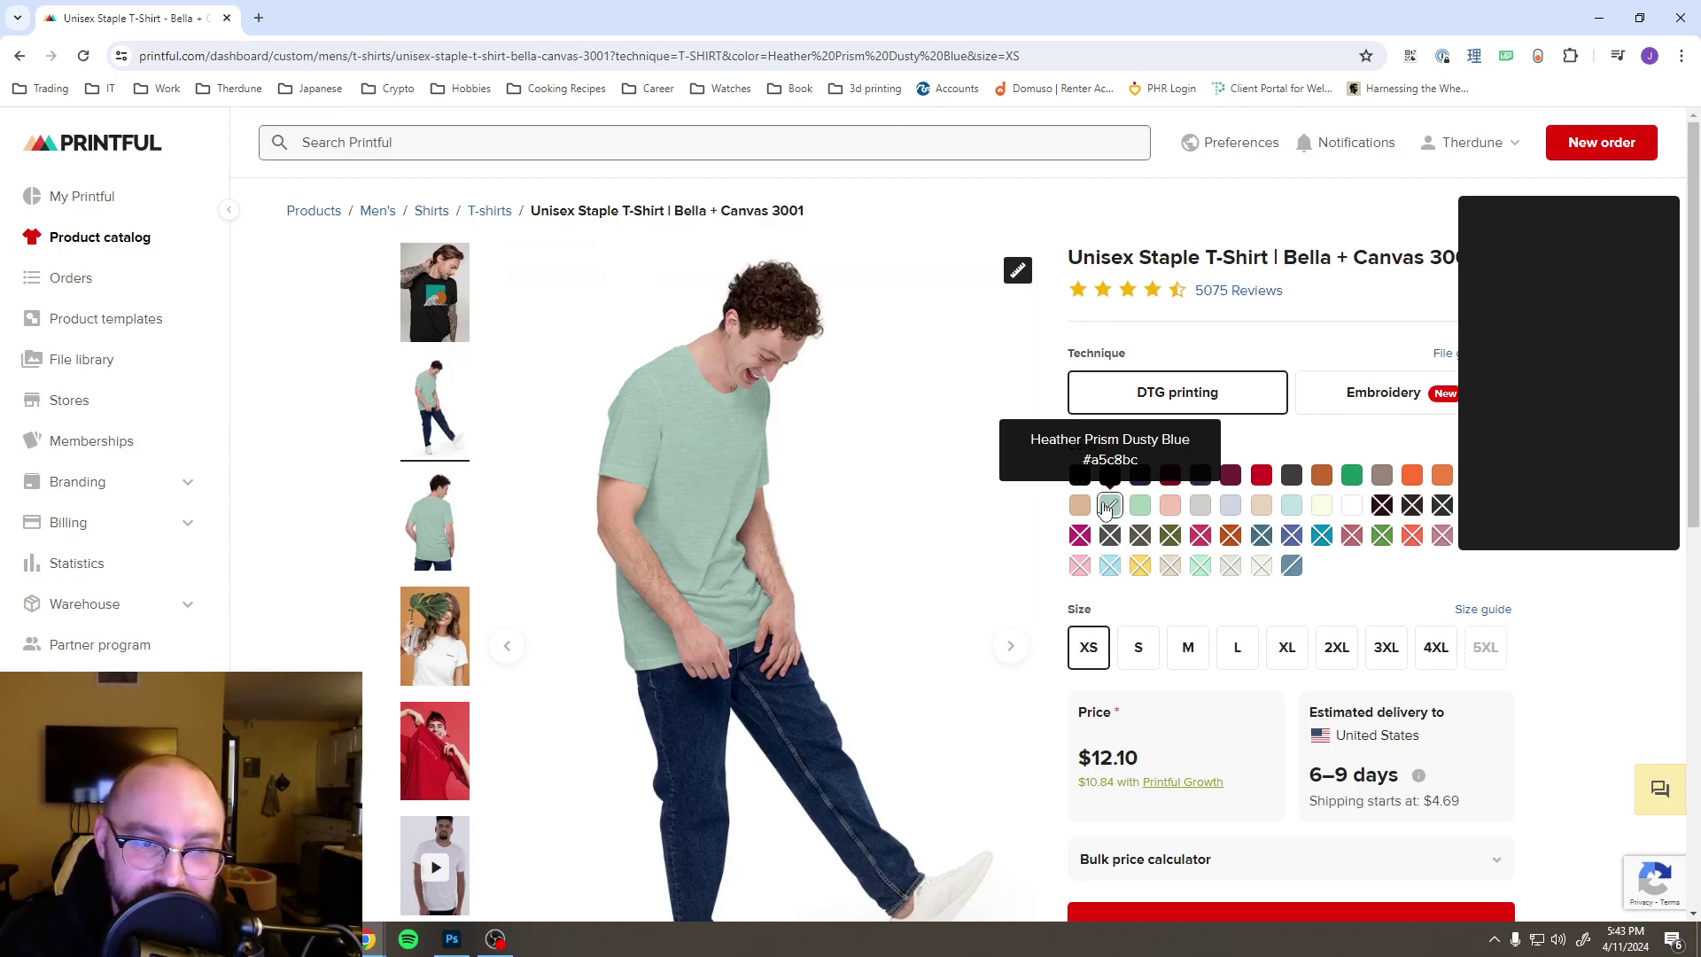
Step: View the shirt's back photo in Heather Prism Dusty Blue, check the artwork in Photoshop, and return to Chrome
{"action": "left_click", "coordinate": [423, 517]}
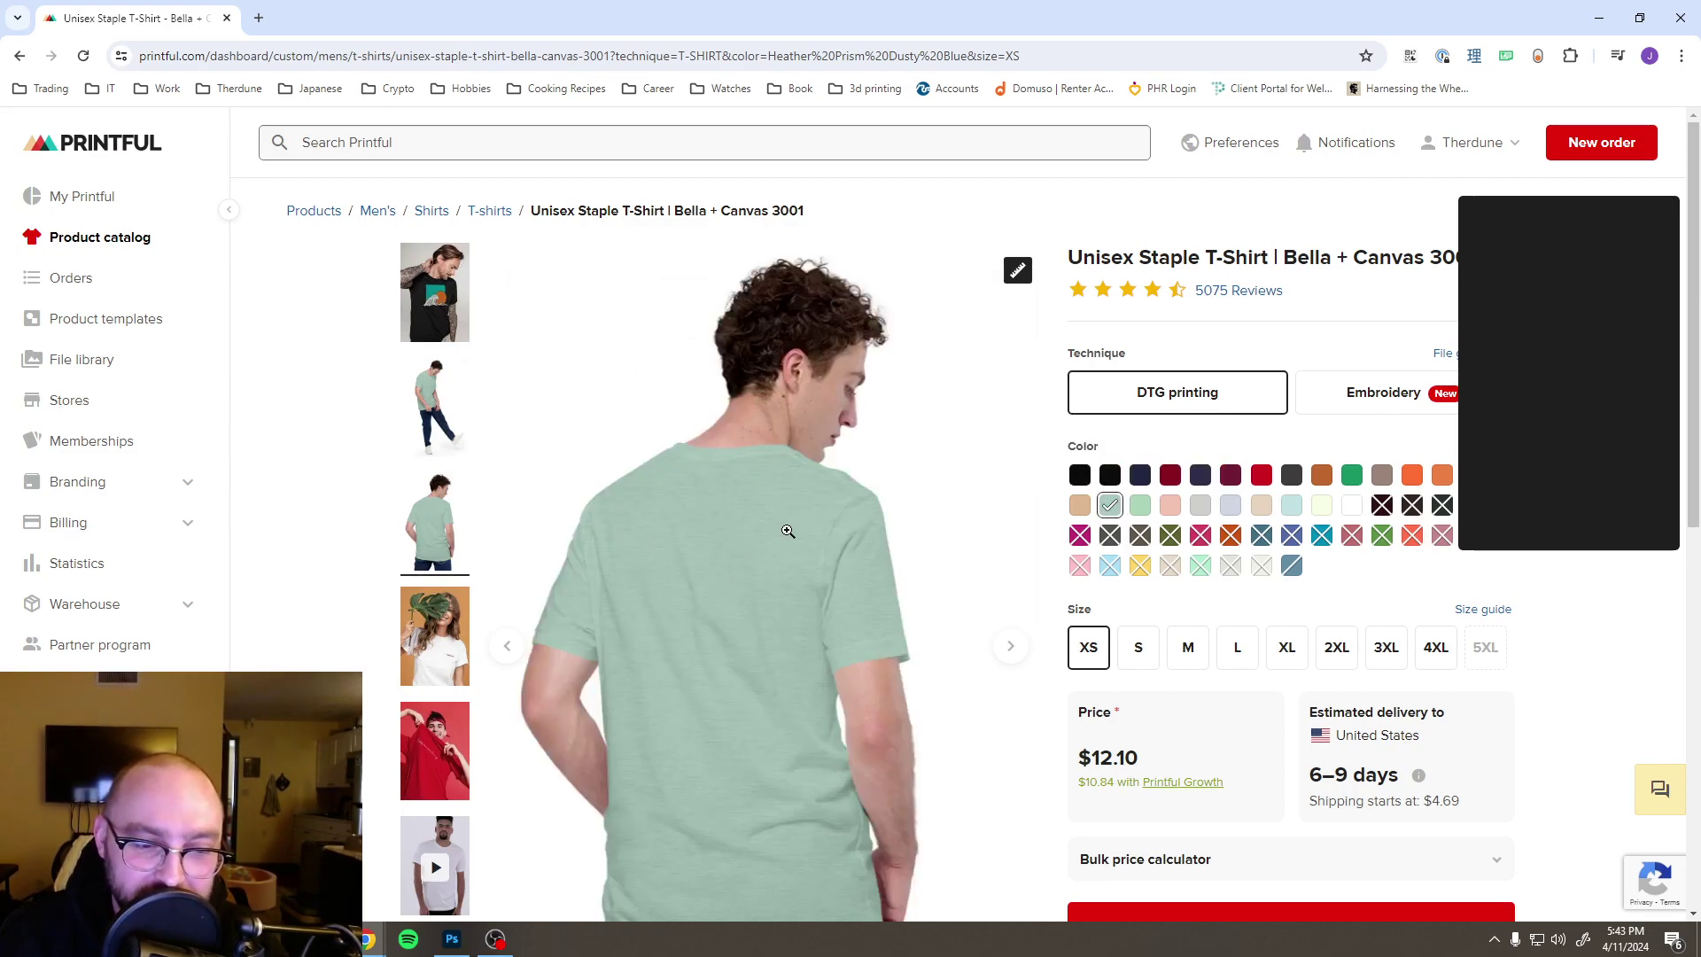
{"action": "left_click", "coordinate": [452, 941]}
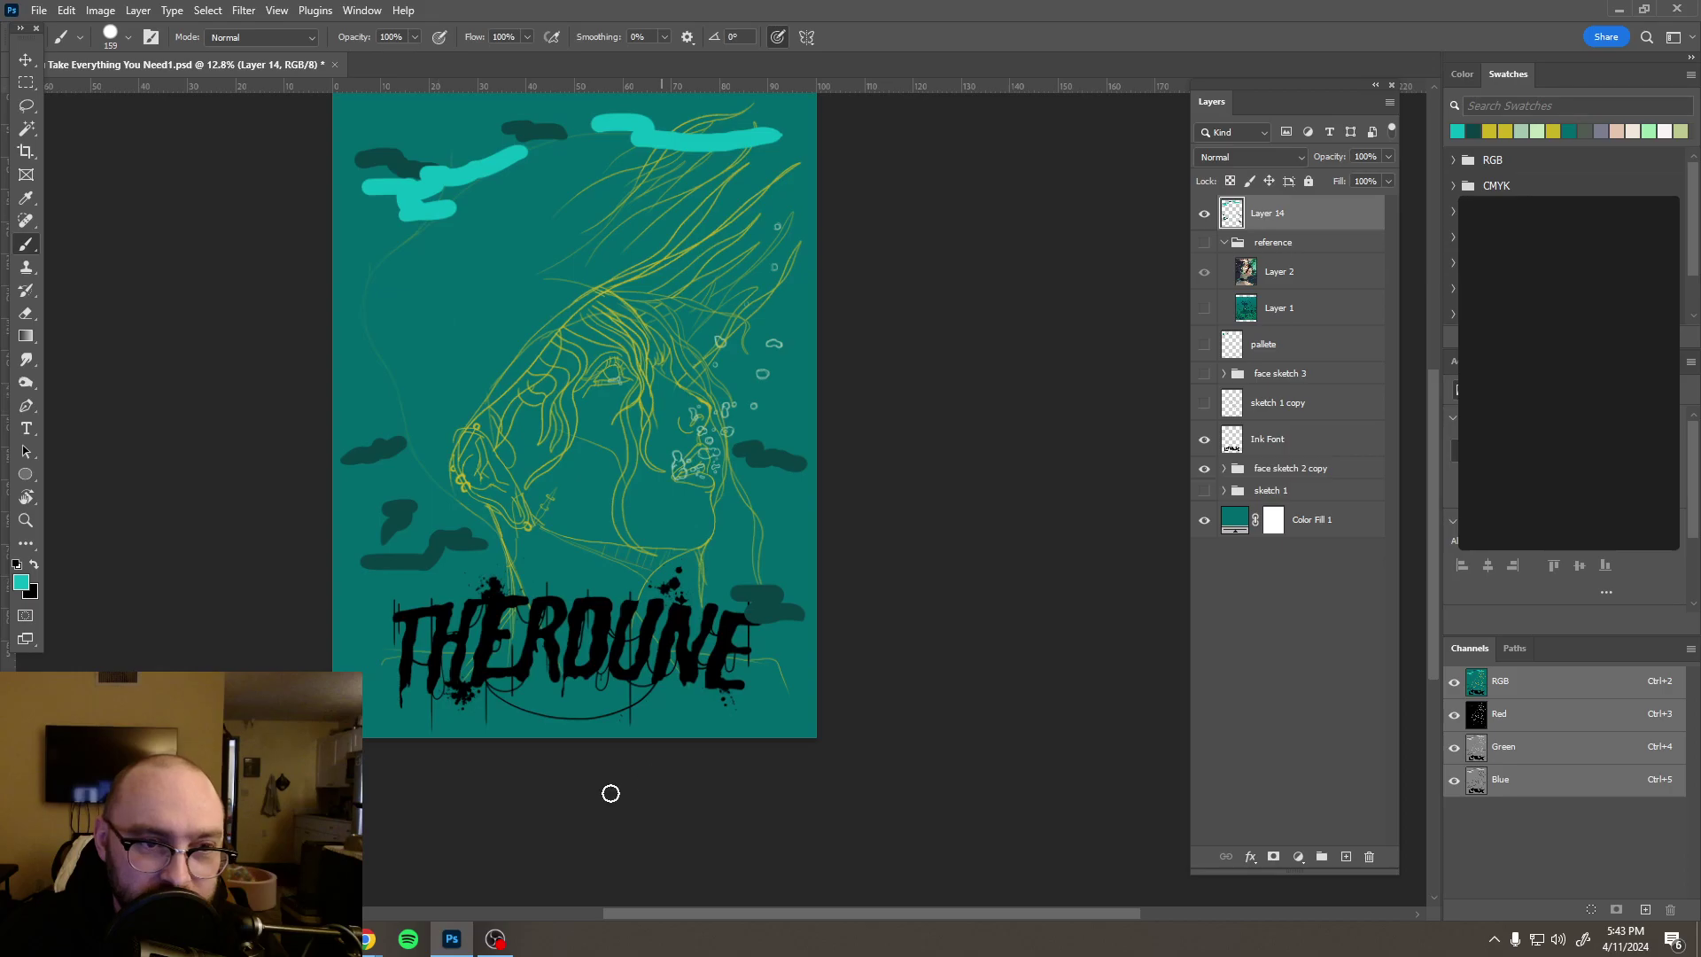
{"action": "left_click", "coordinate": [452, 941]}
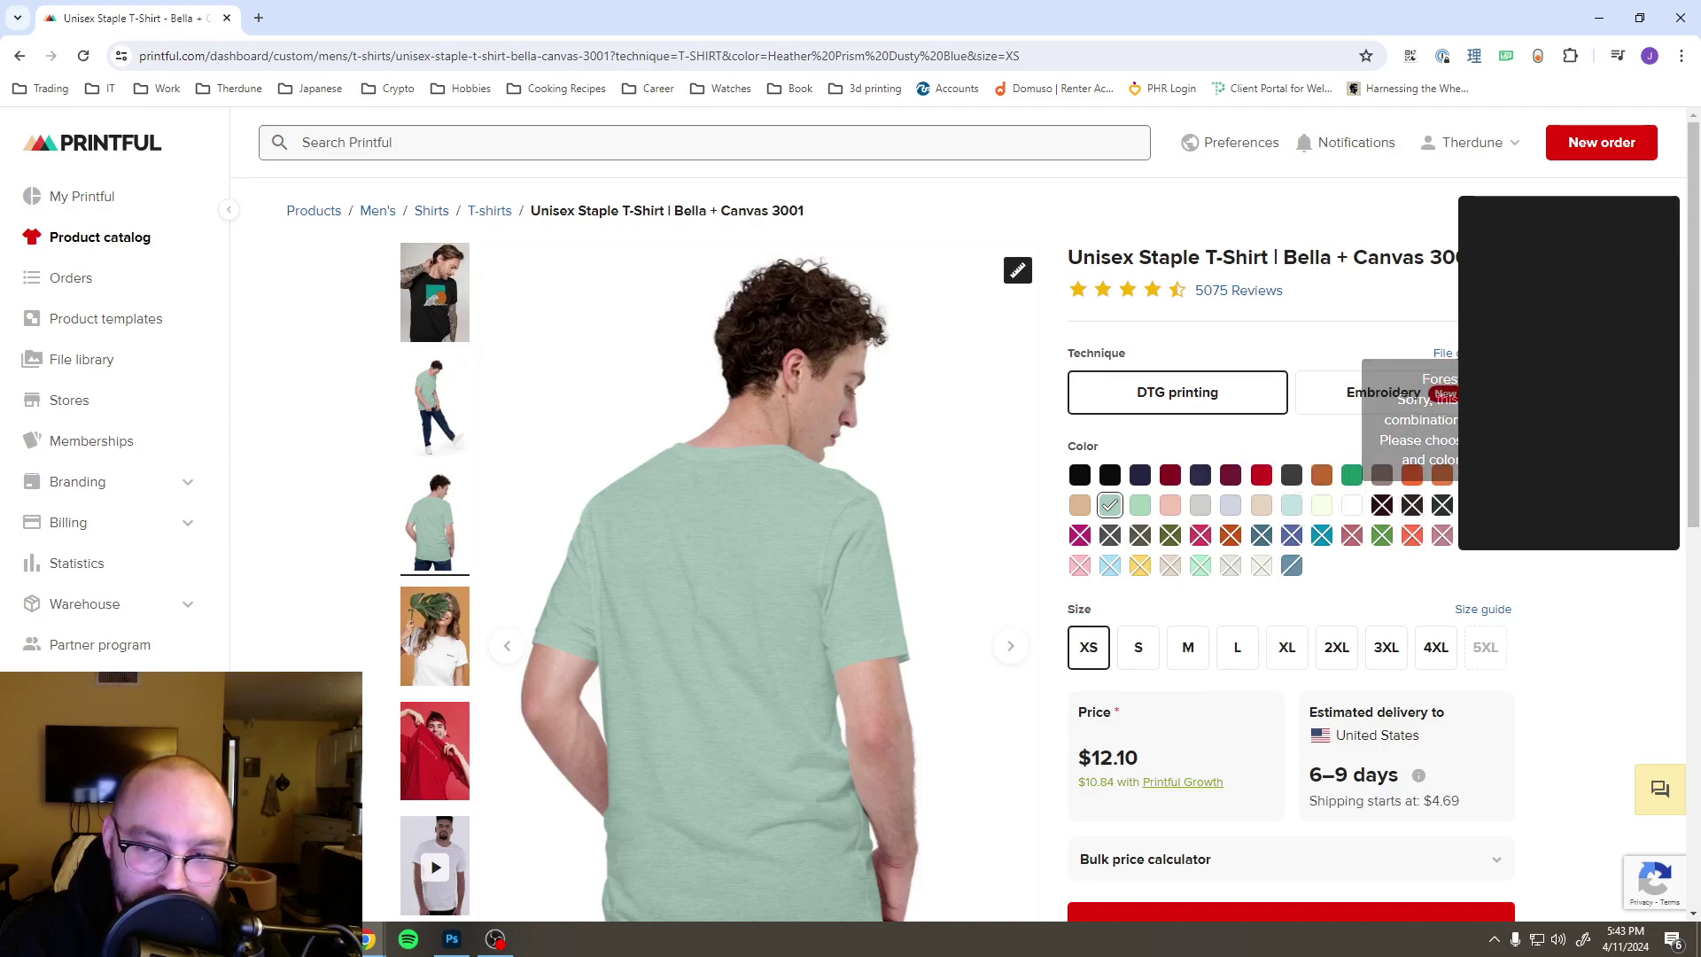
Step: Preview the shirt's back in Citron, Tan, Heather Midnight Navy, Navy, Toast and Kelly, ending on Heather Prism Dusty Blue
{"action": "left_click", "coordinate": [1321, 506]}
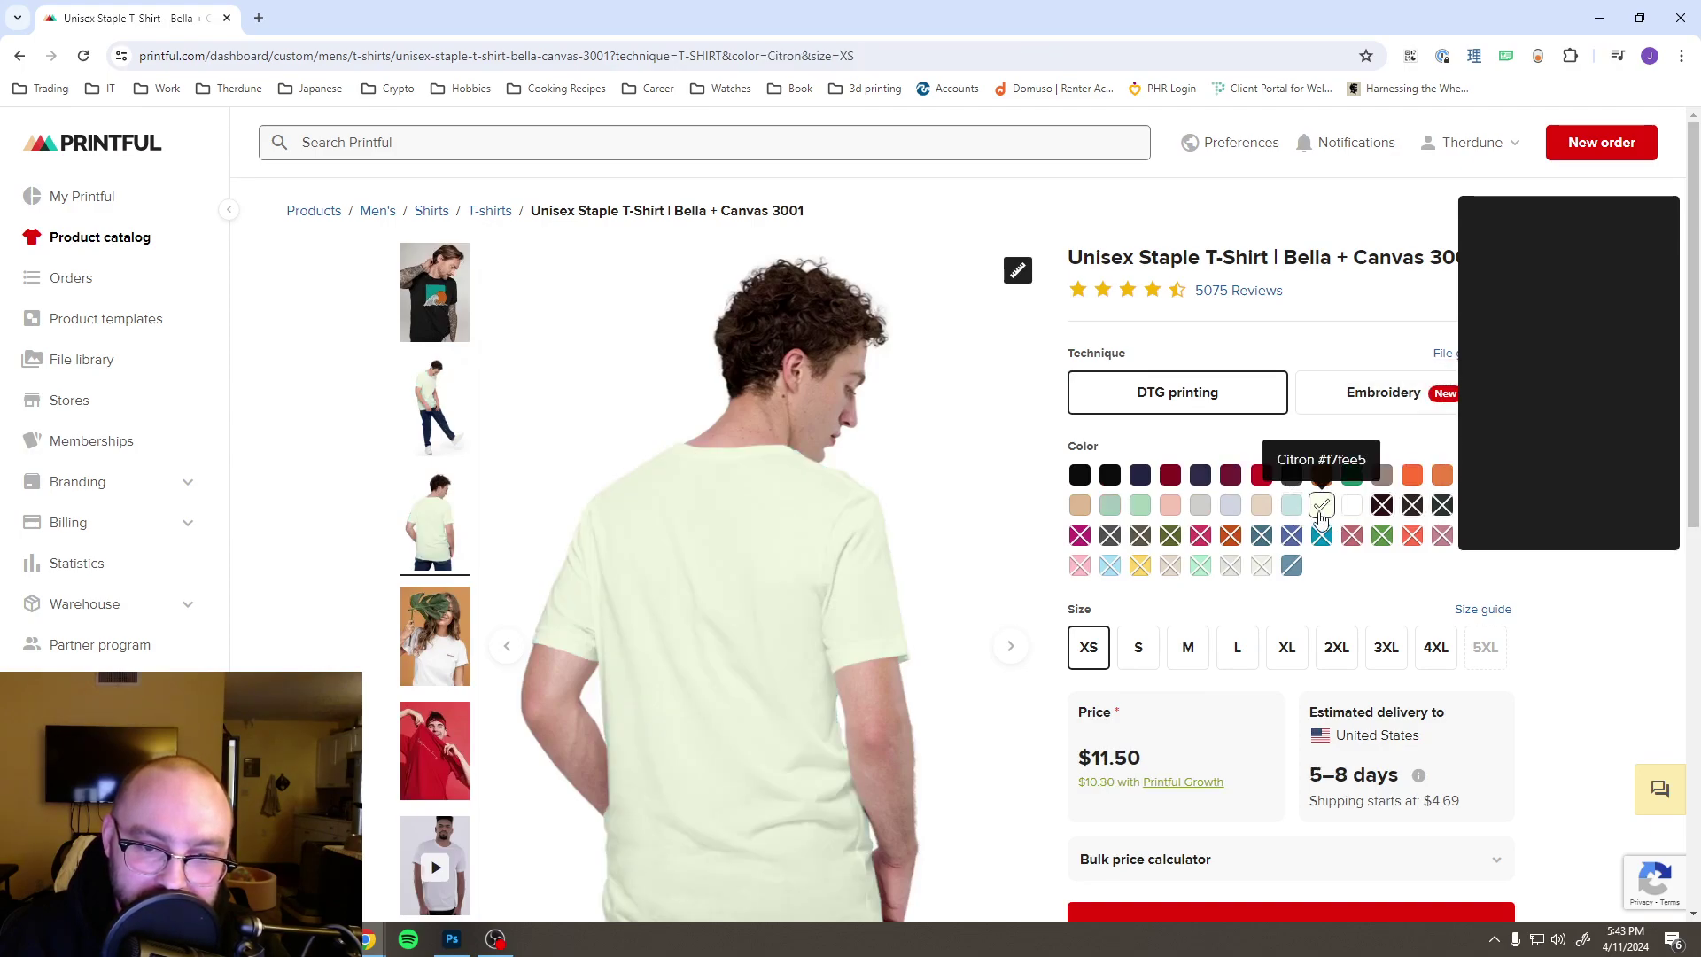
{"action": "left_click", "coordinate": [1110, 505]}
{"action": "left_click", "coordinate": [1080, 505]}
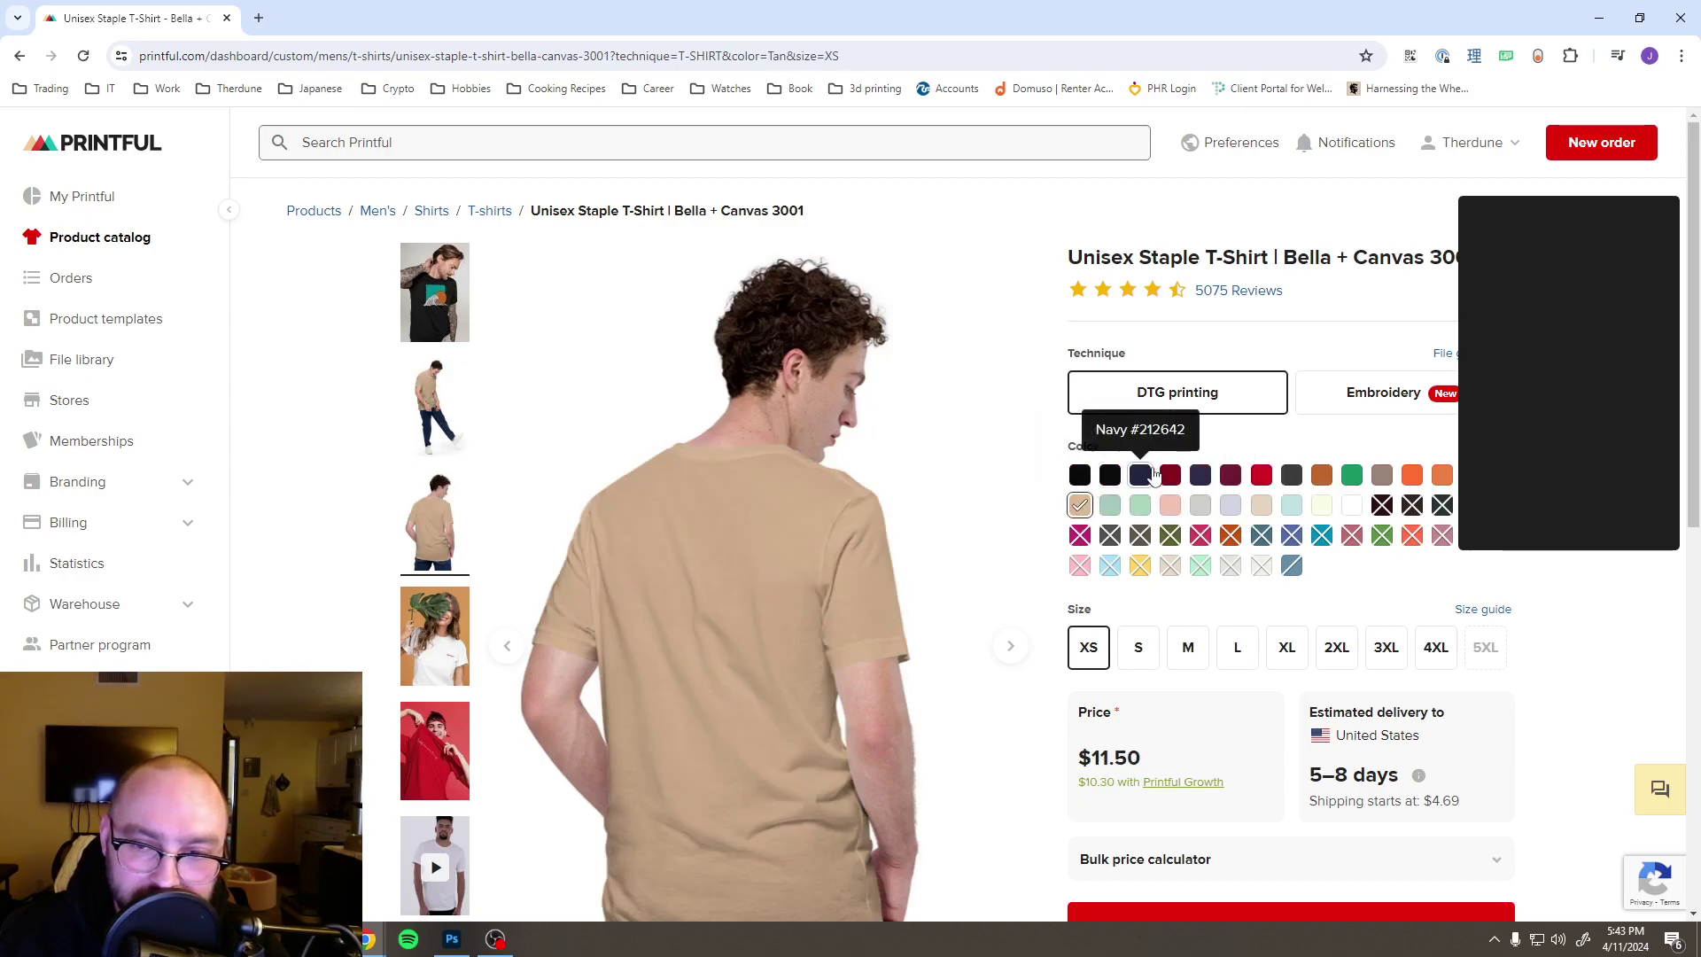
{"action": "left_click", "coordinate": [1201, 476]}
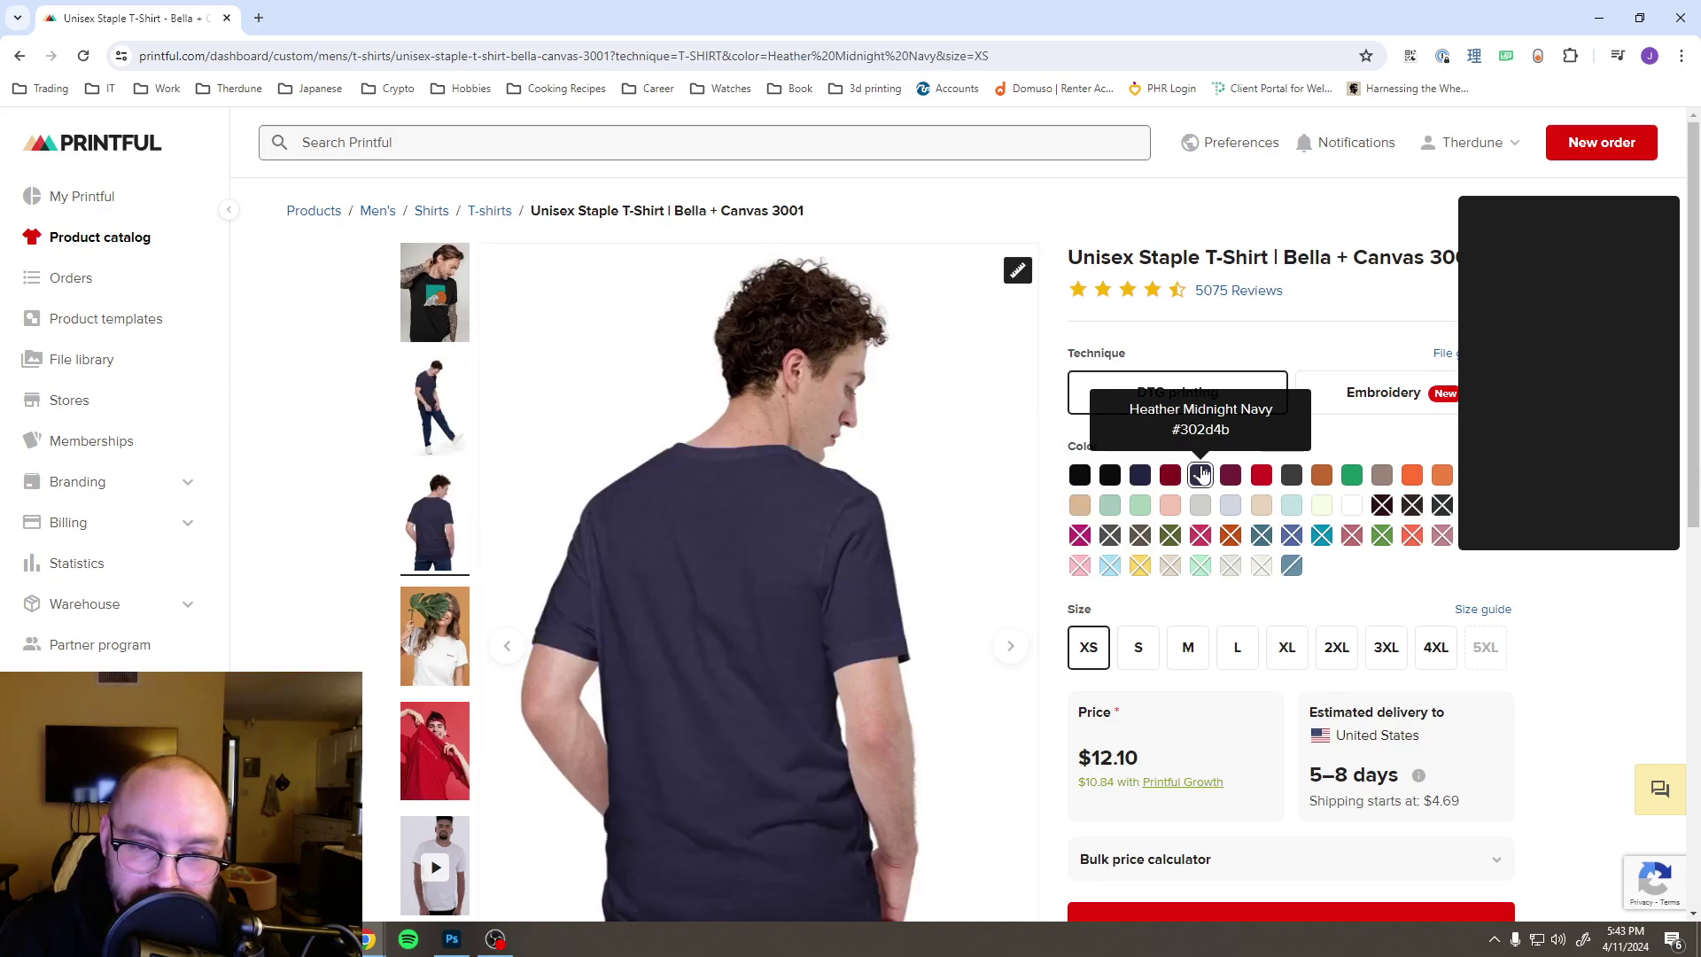
{"action": "left_click", "coordinate": [1141, 476]}
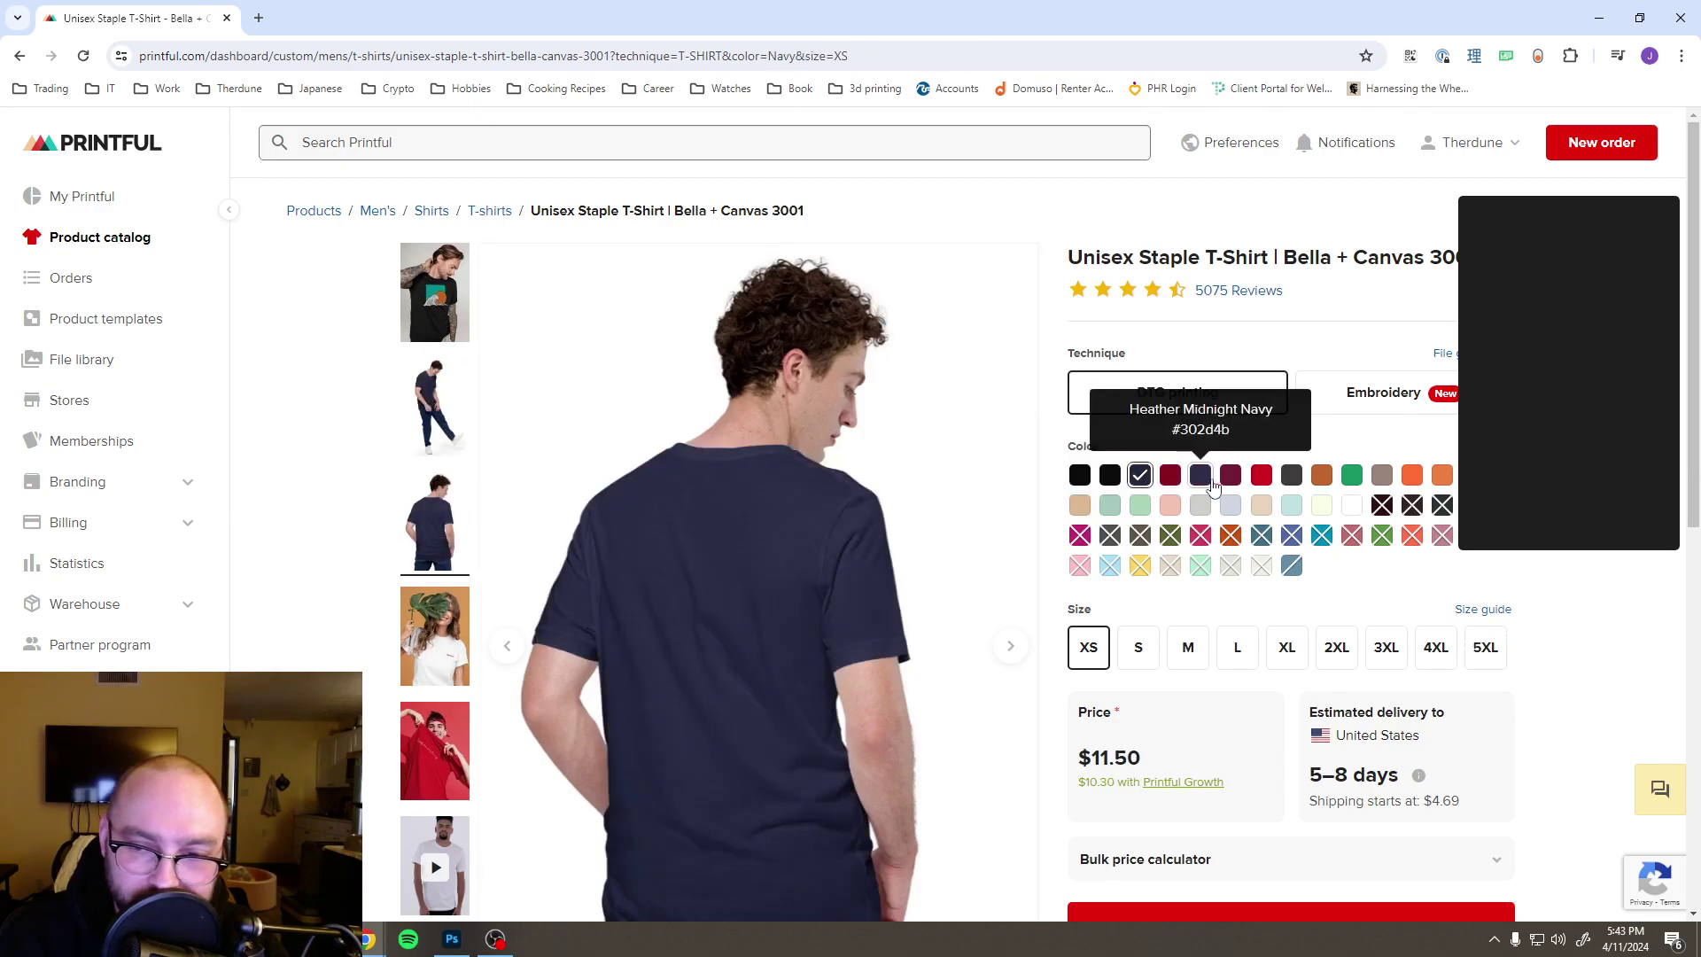
{"action": "left_click", "coordinate": [1292, 476]}
{"action": "left_click", "coordinate": [1321, 475]}
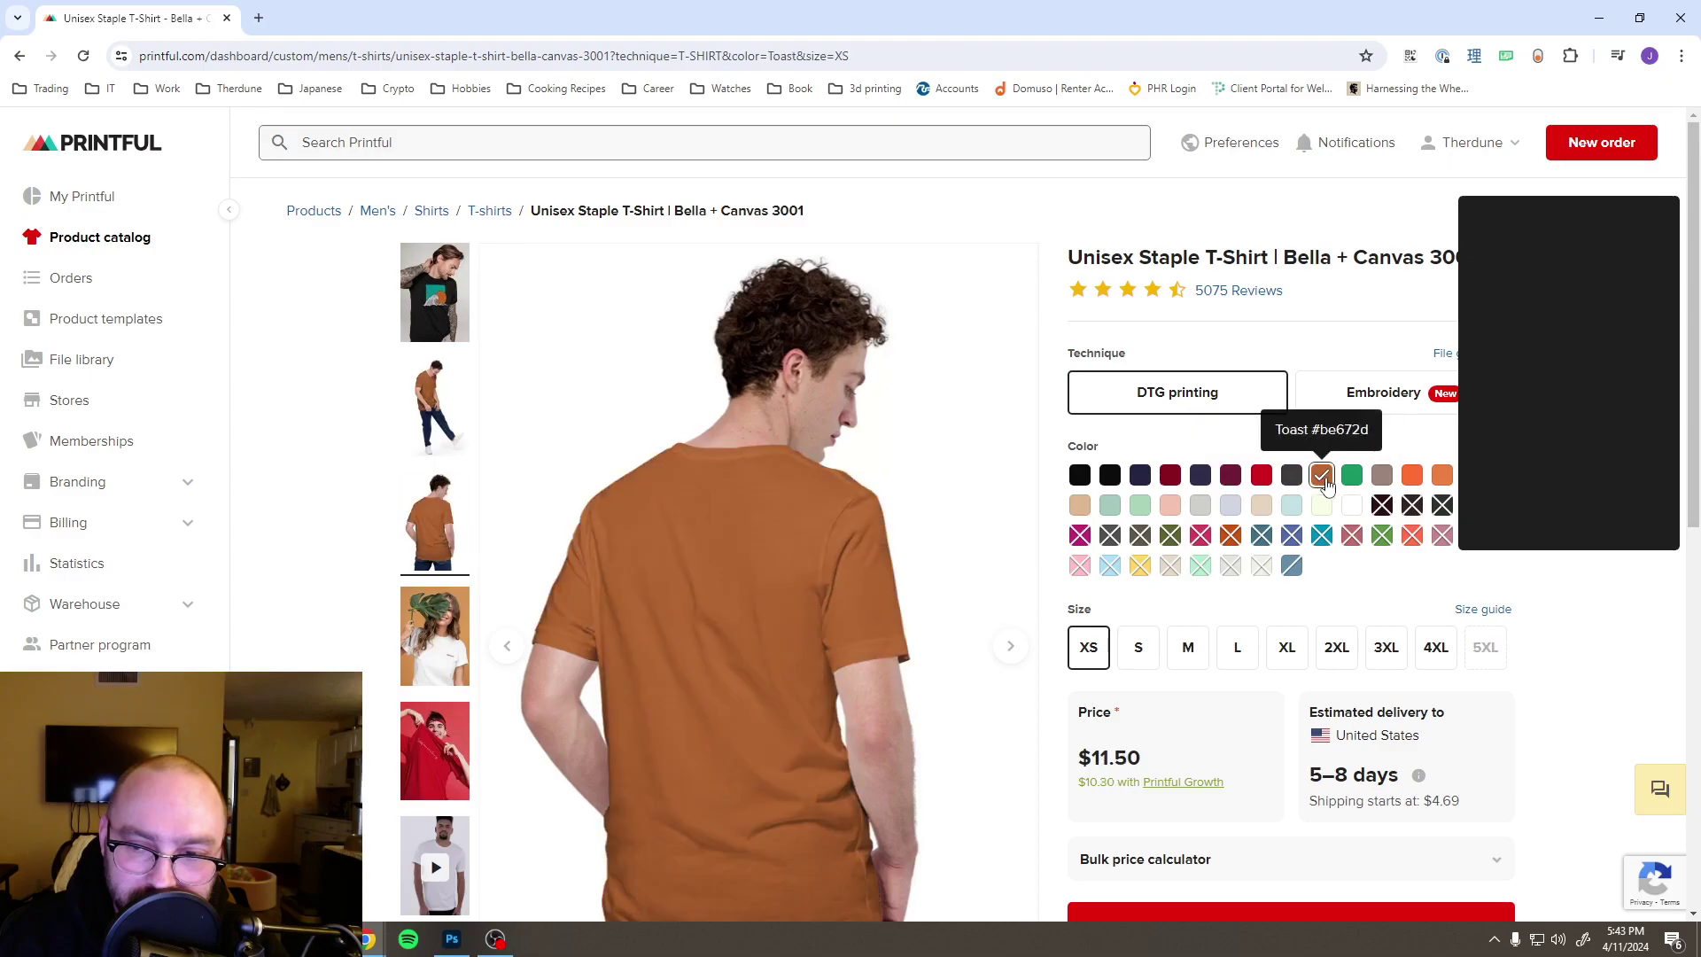
{"action": "left_click", "coordinate": [1352, 476]}
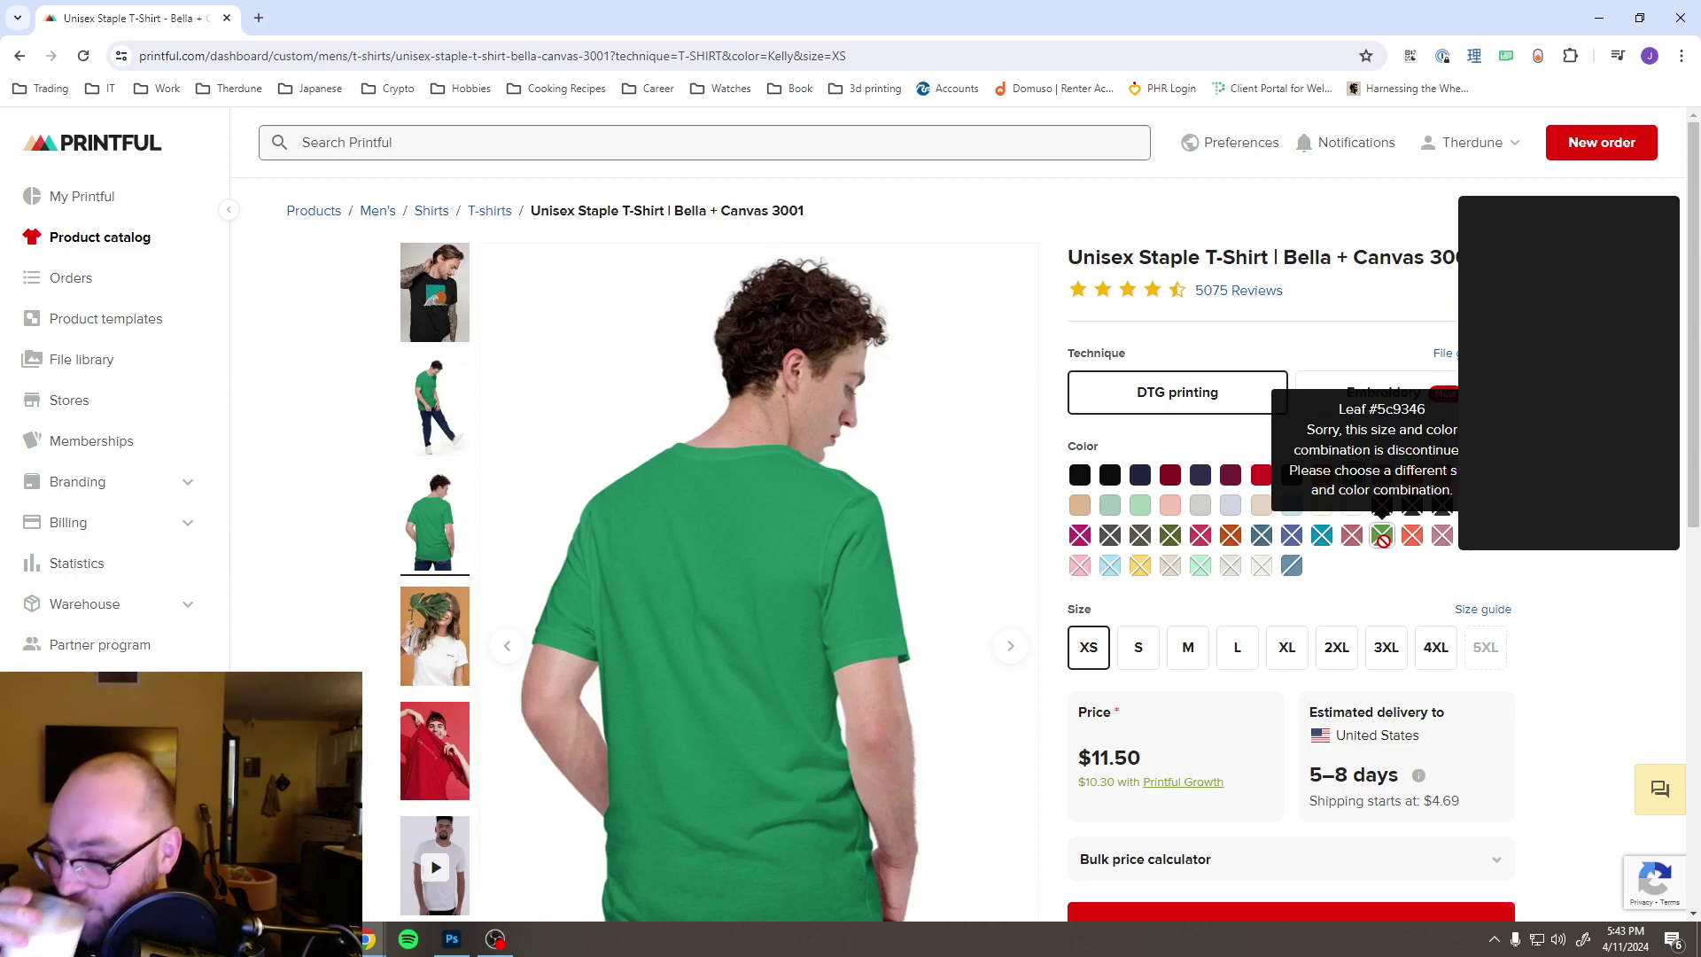
{"action": "left_click", "coordinate": [1141, 506]}
{"action": "left_click", "coordinate": [1112, 506]}
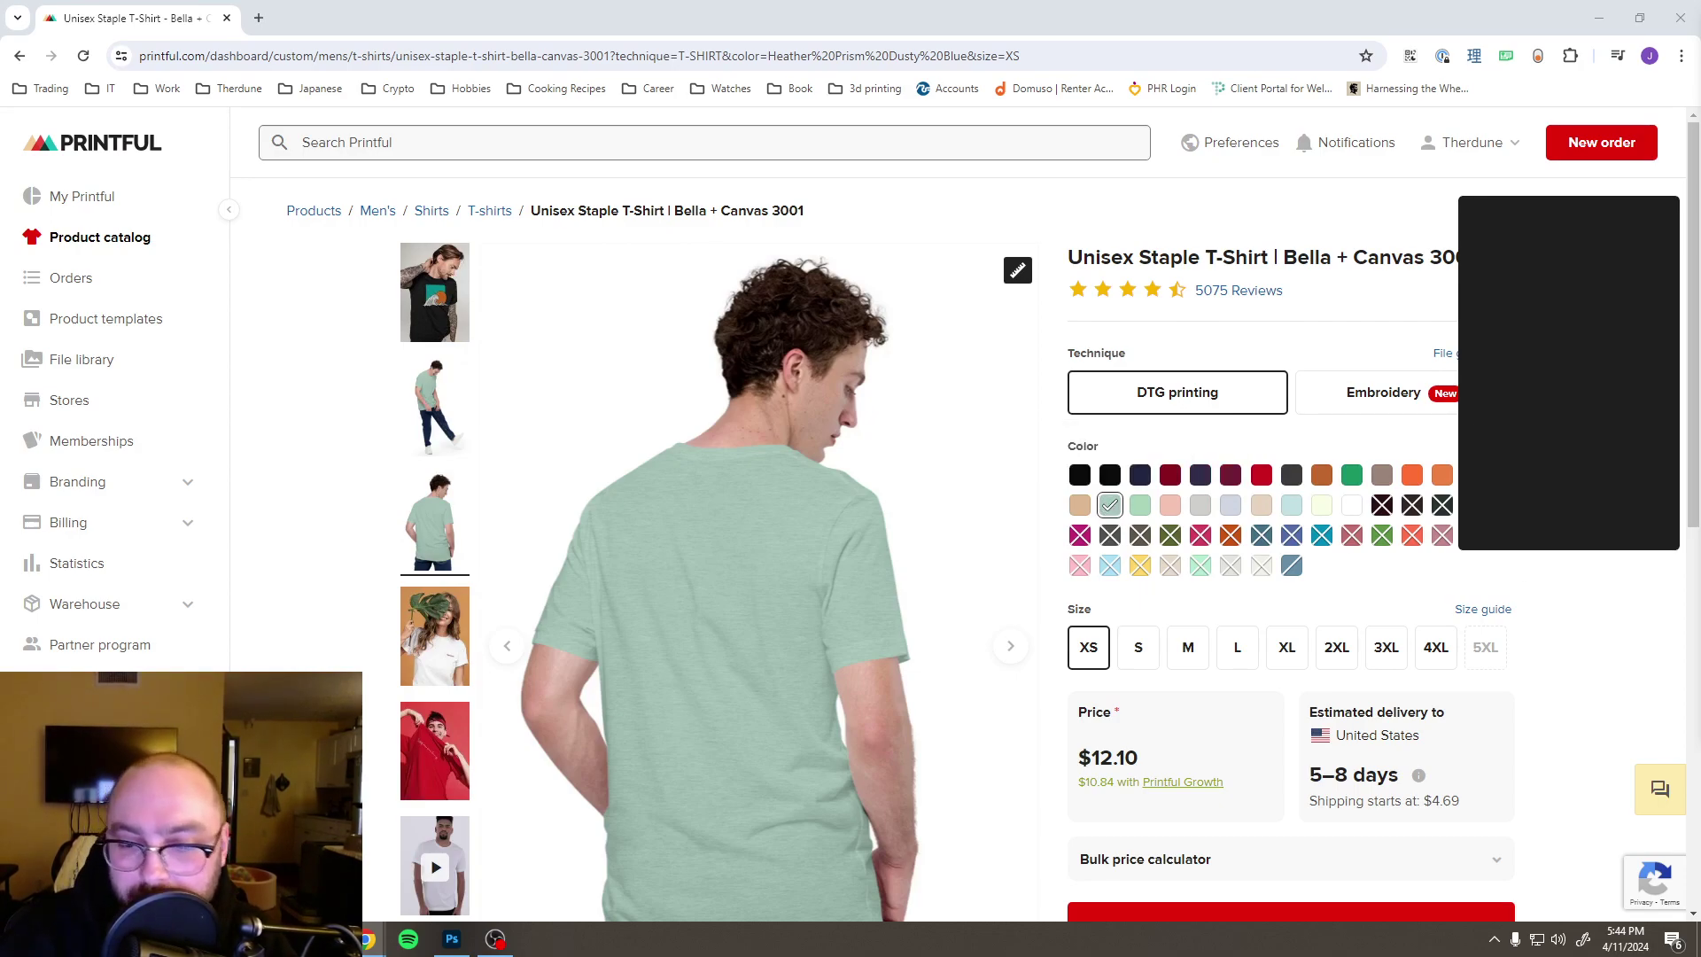
Step: Switch to Photoshop and set the Color Fill 1 background color to a5c8bc
{"action": "left_click", "coordinate": [452, 939]}
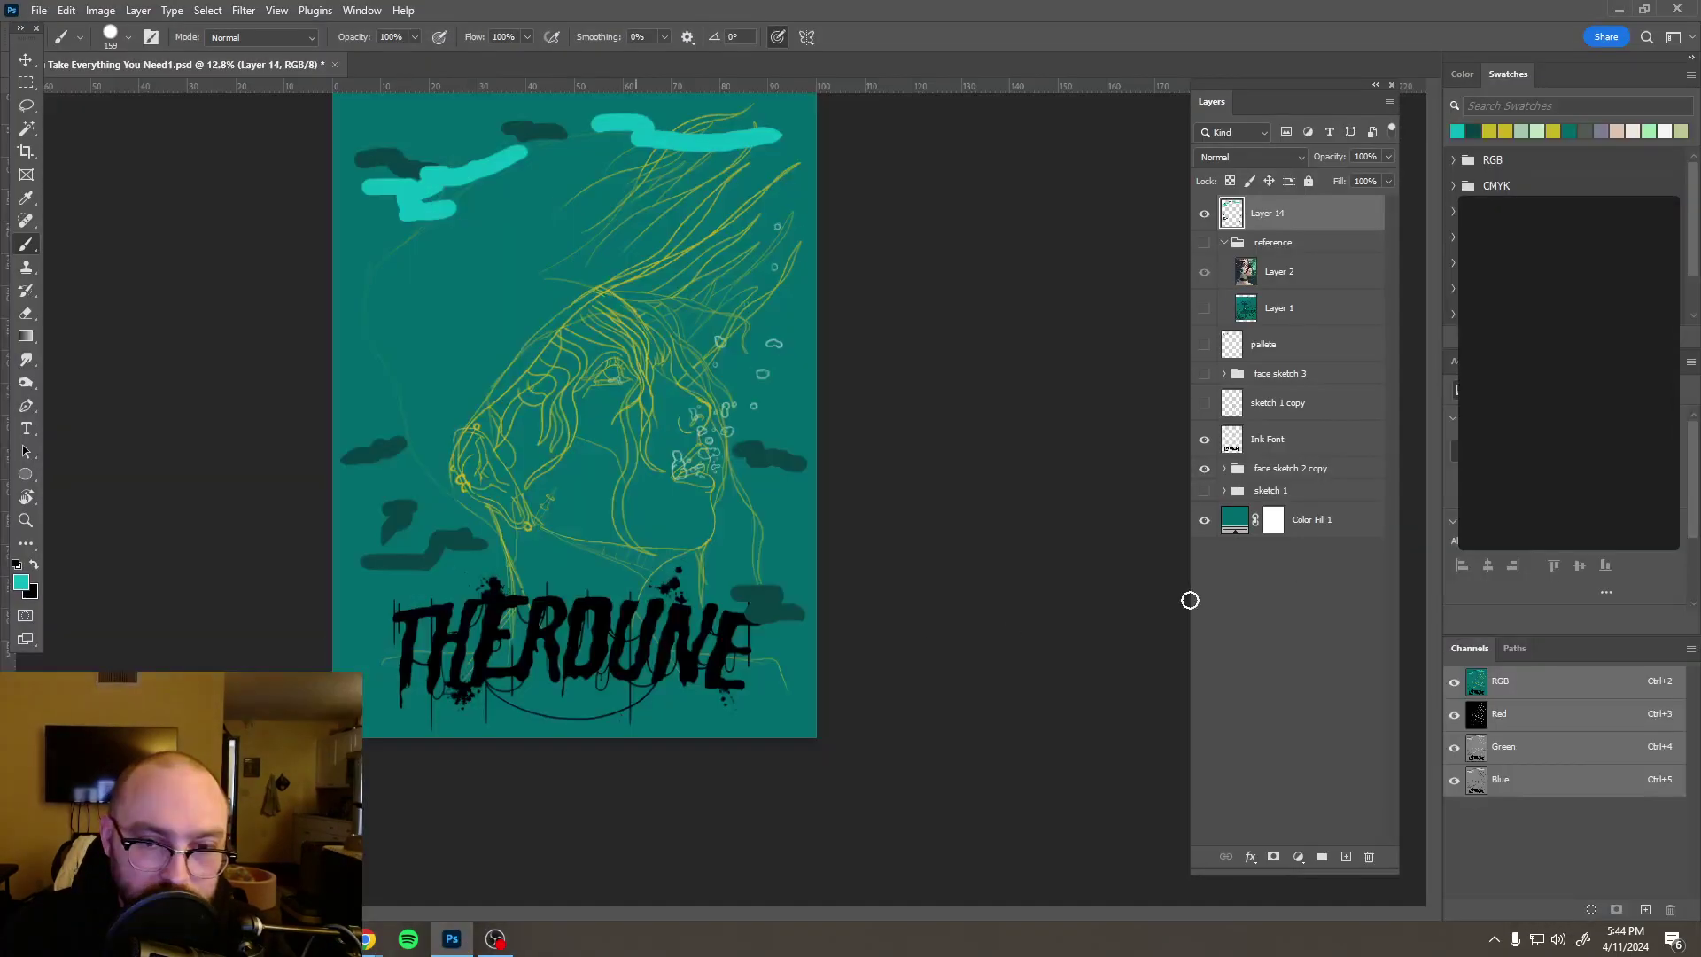
{"action": "left_click", "coordinate": [1238, 525]}
{"action": "double_click", "coordinate": [1238, 525]}
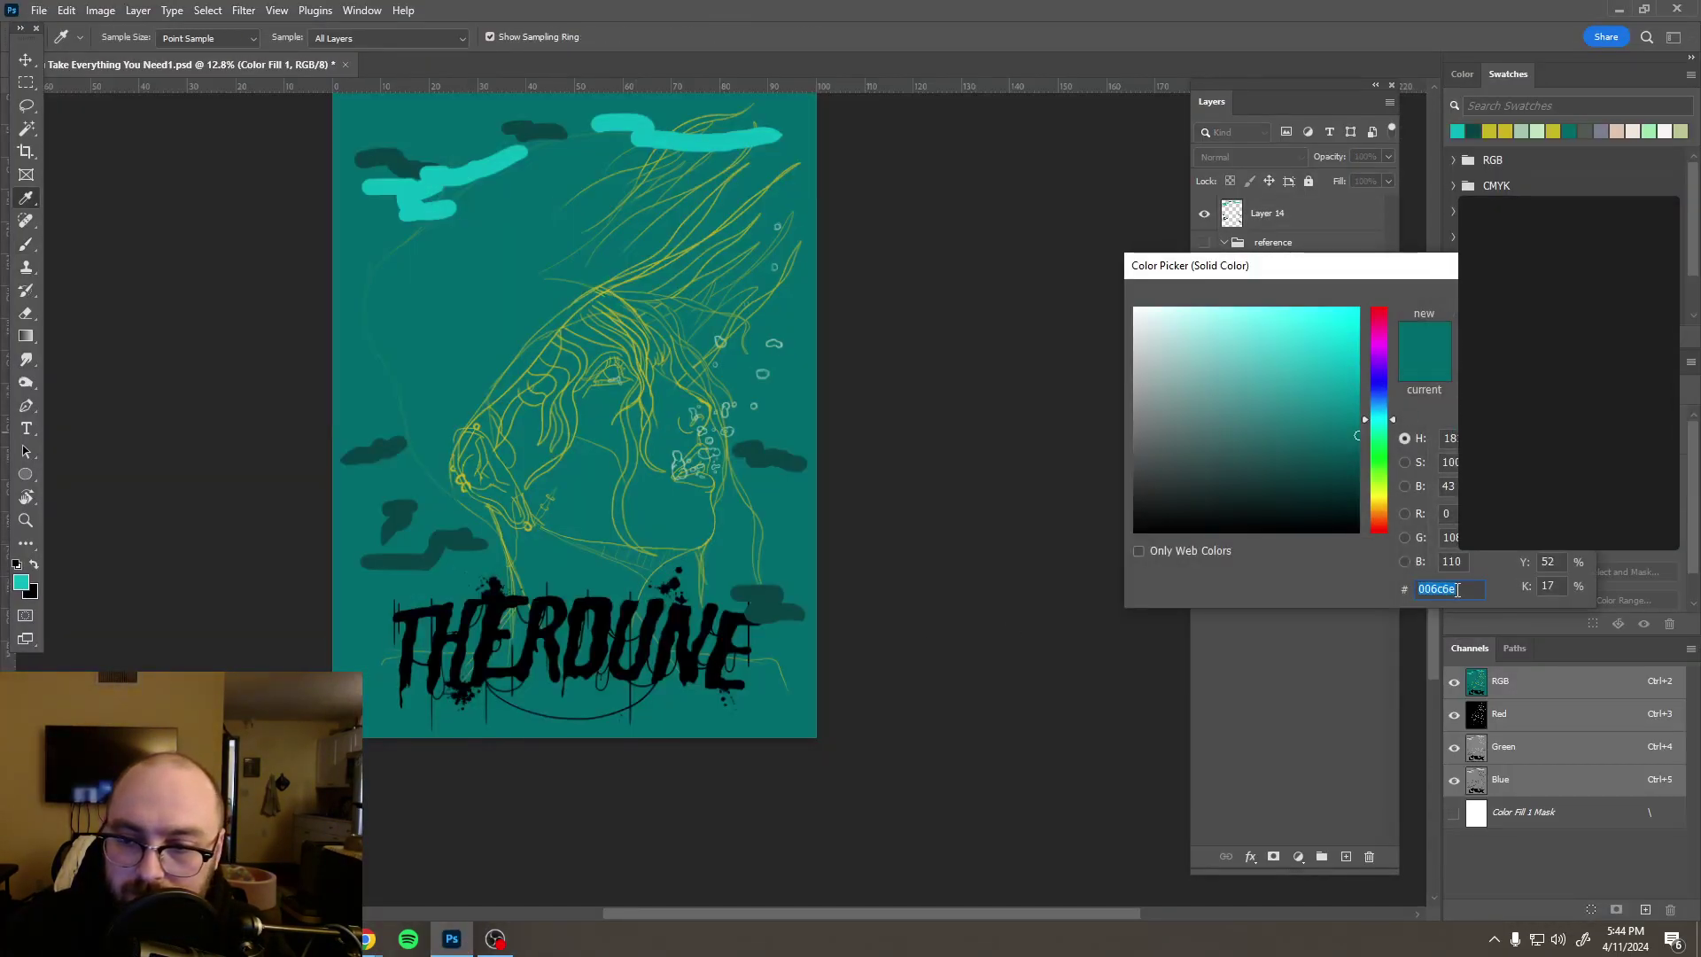
{"action": "type", "text": "a5c8bc"}
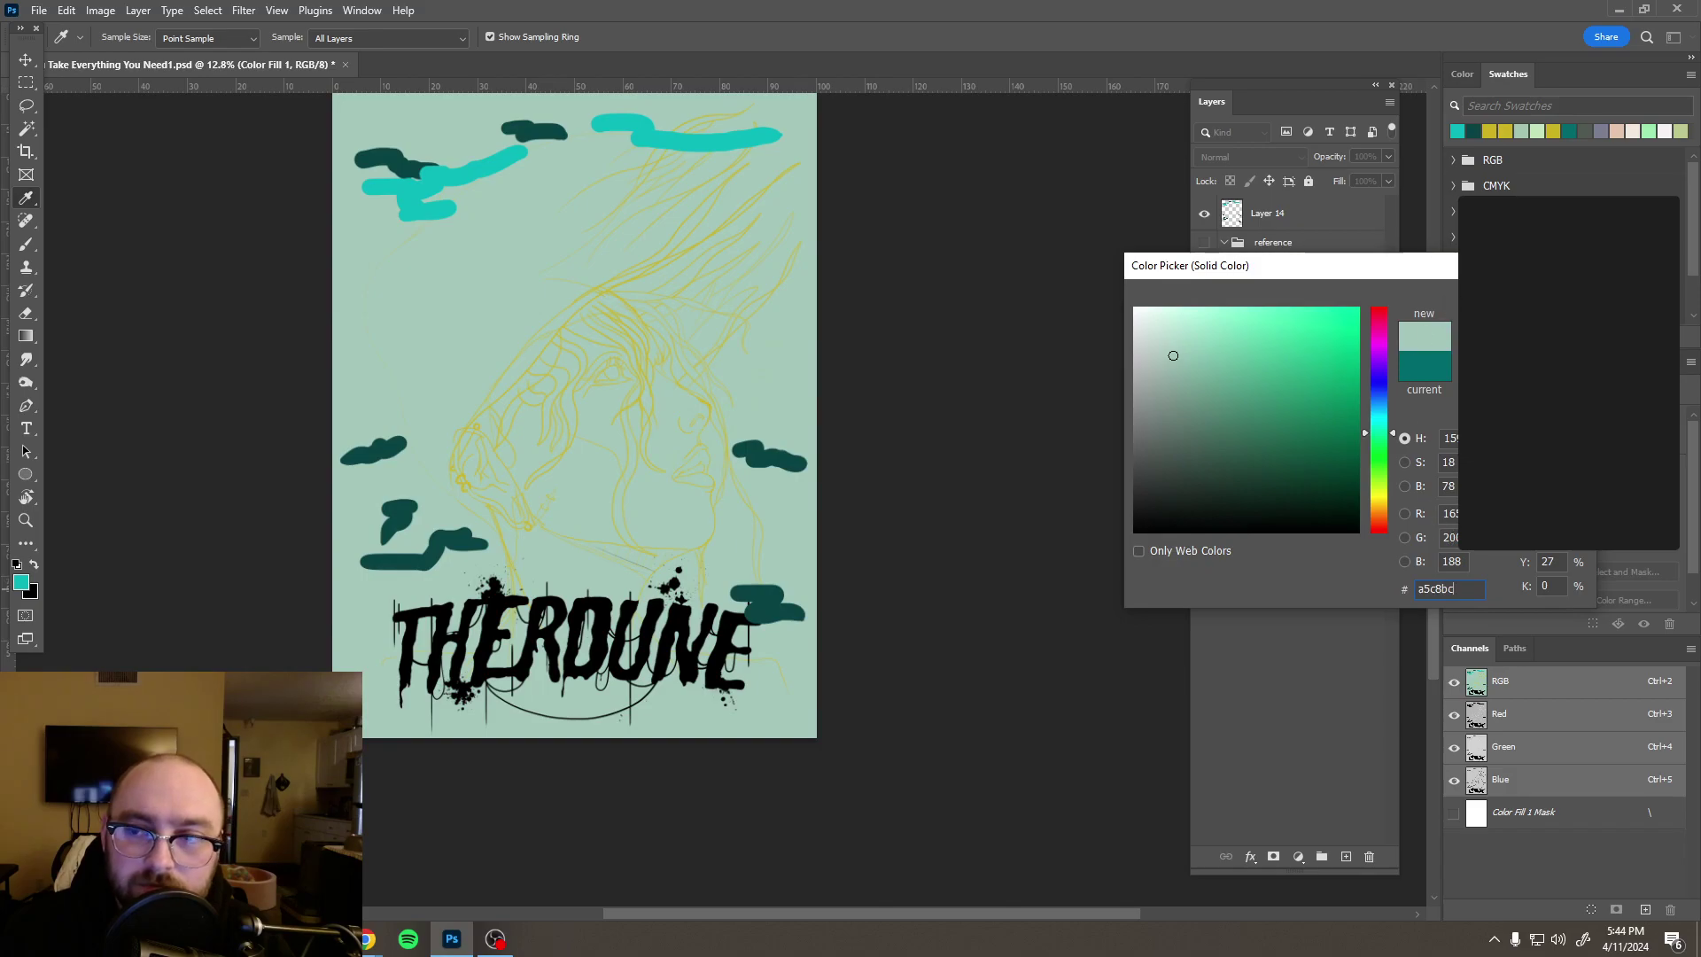
{"action": "key", "text": "Return"}
Step: Review the whole poster on the pale background and undo the last fill color change
{"action": "key", "text": "b"}
{"action": "scroll", "coordinate": [669, 353], "scroll_direction": "down", "scroll_amount": 2}
{"action": "scroll", "coordinate": [669, 353], "scroll_direction": "up", "scroll_amount": 3}
{"action": "scroll", "coordinate": [713, 394], "scroll_direction": "down", "scroll_amount": 3}
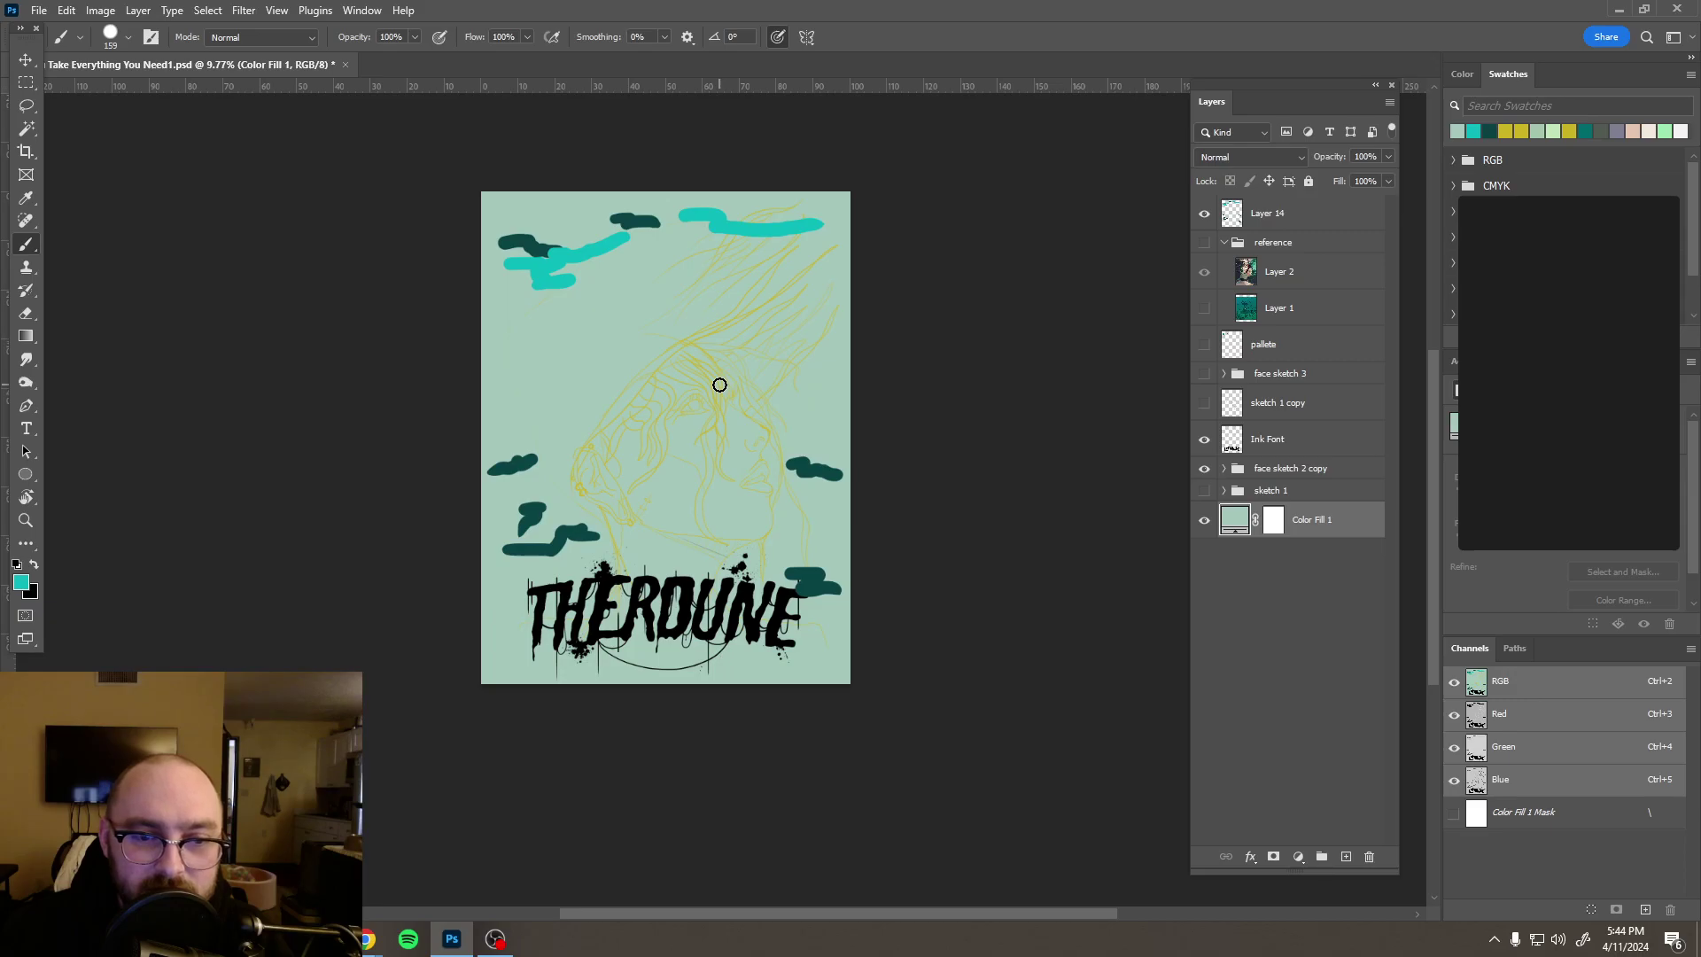
{"action": "key", "text": "ctrl+z"}
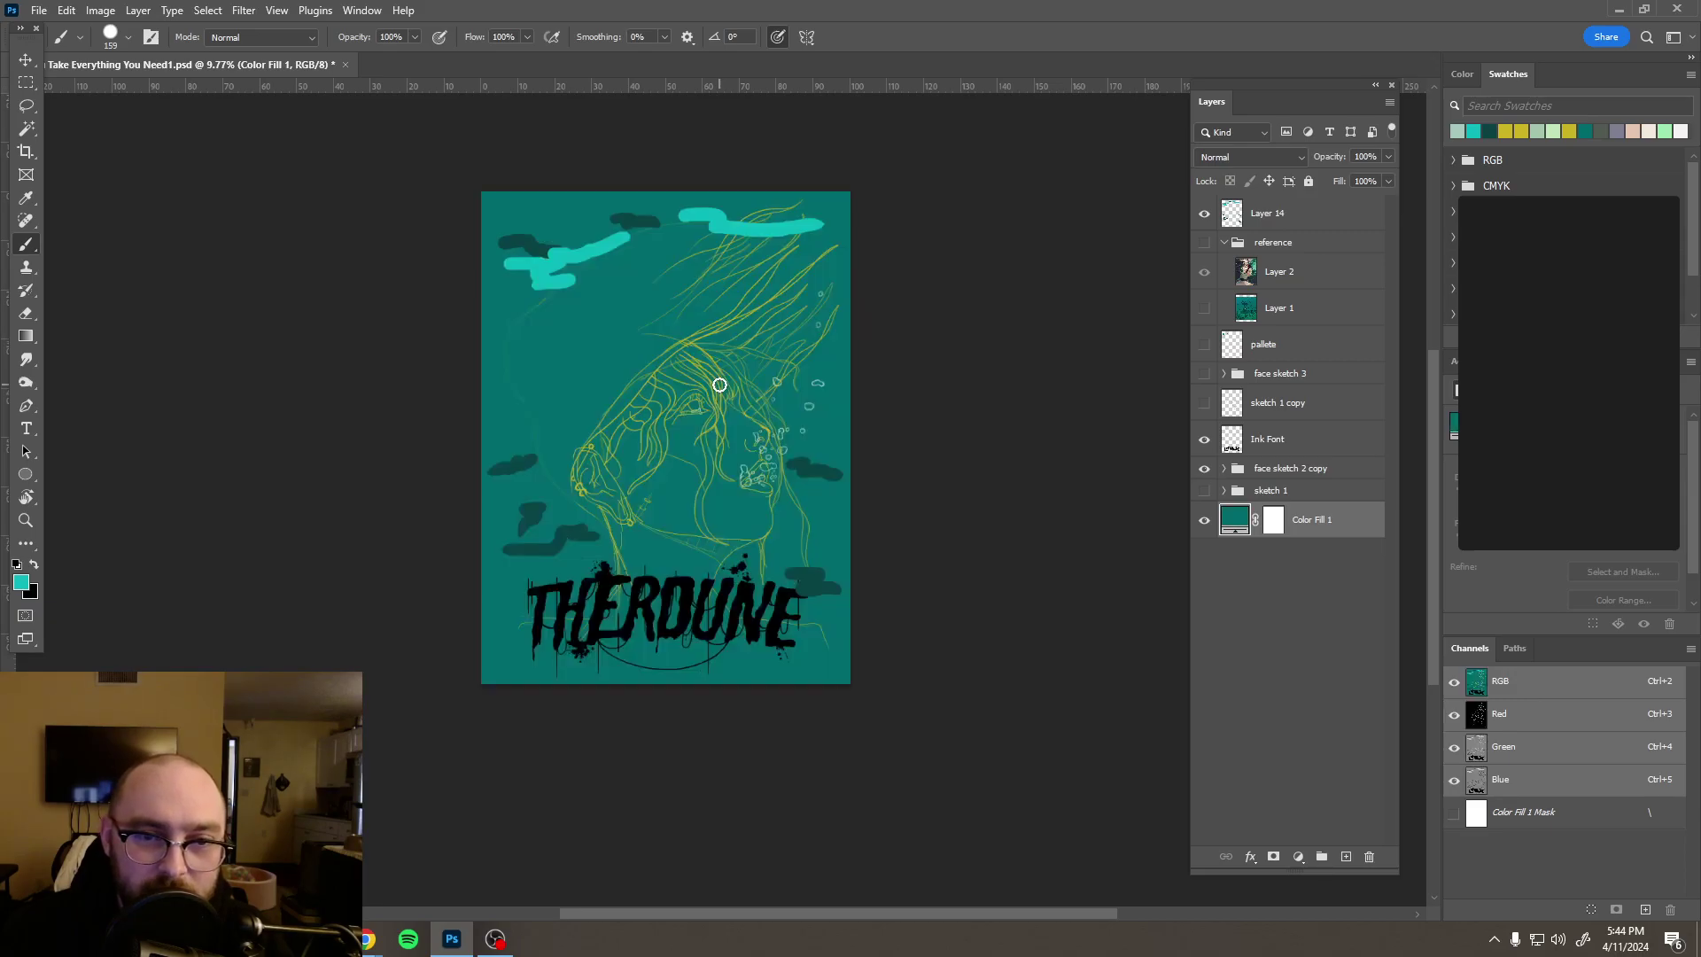
{"action": "double_click", "coordinate": [1235, 519]}
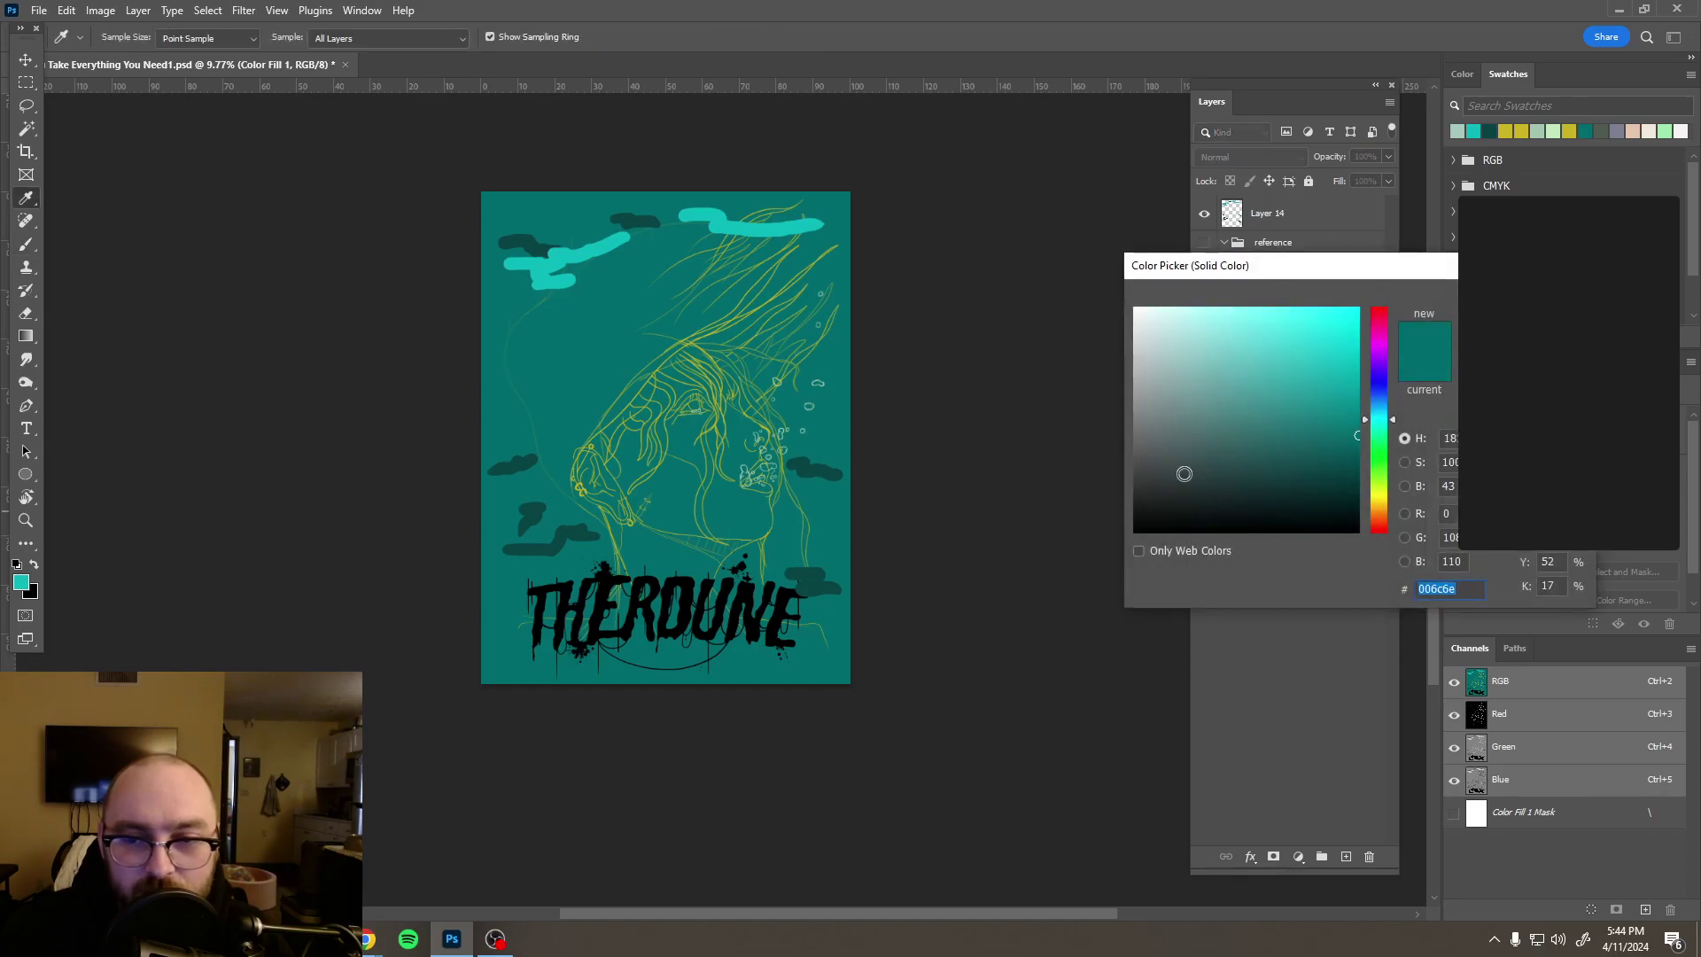
{"action": "left_click_drag", "start_coordinate": [1184, 467], "coordinate": [1042, 582]}
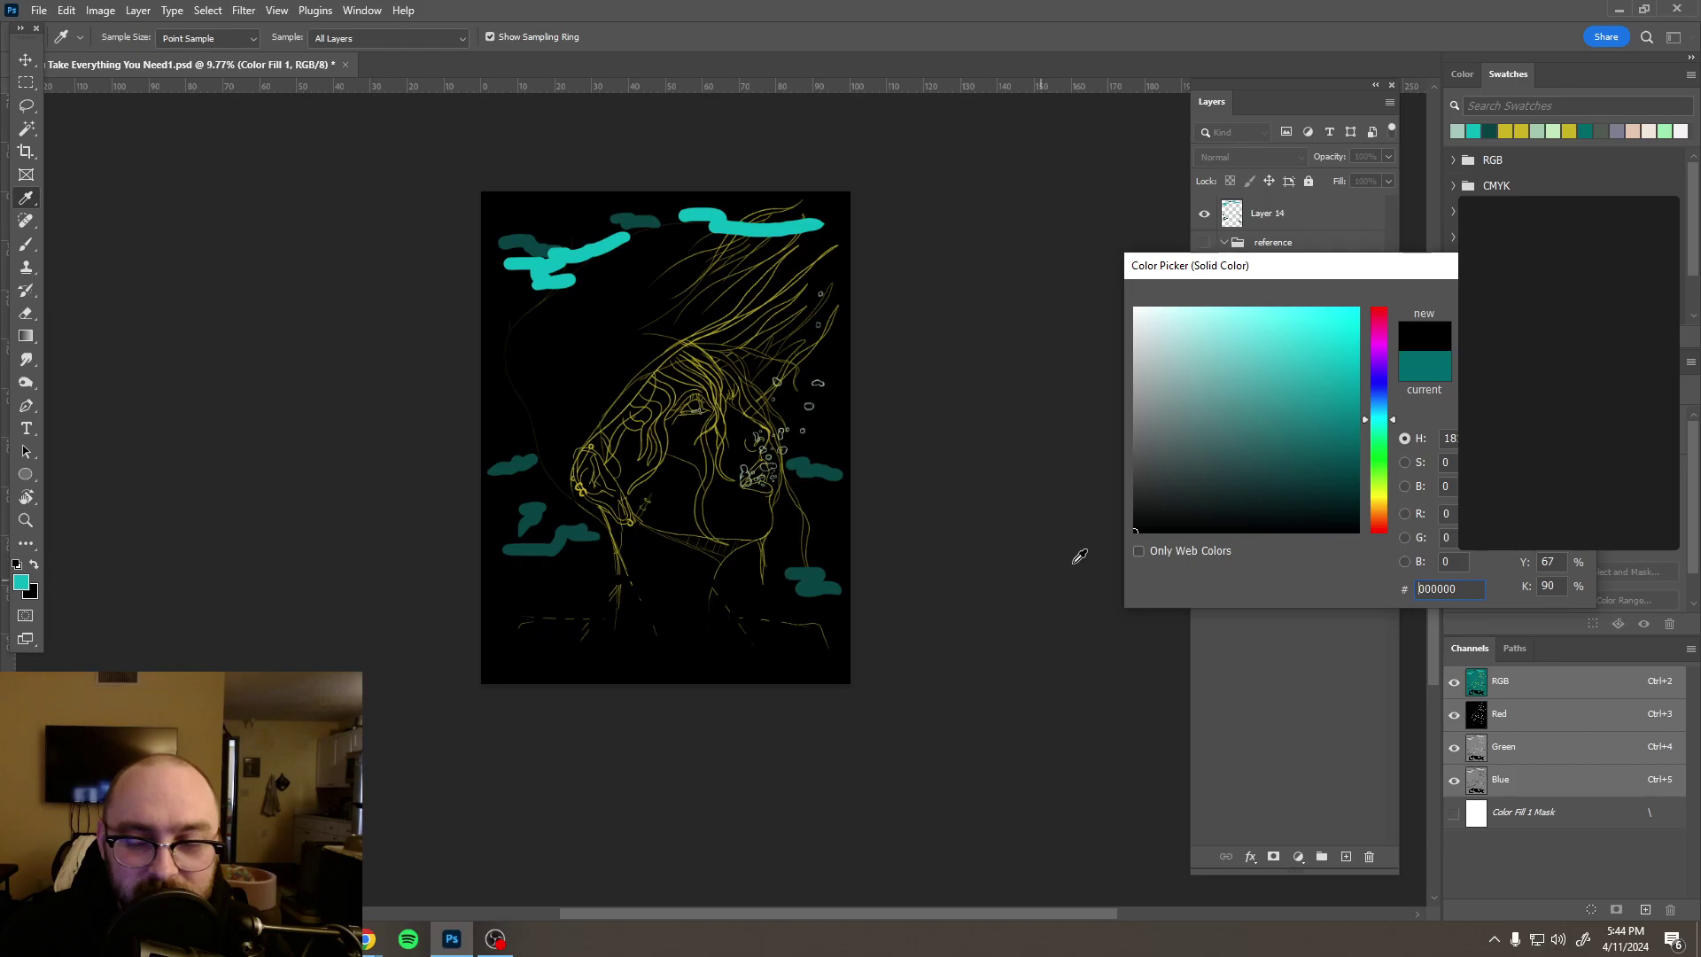
{"action": "key", "text": "Escape"}
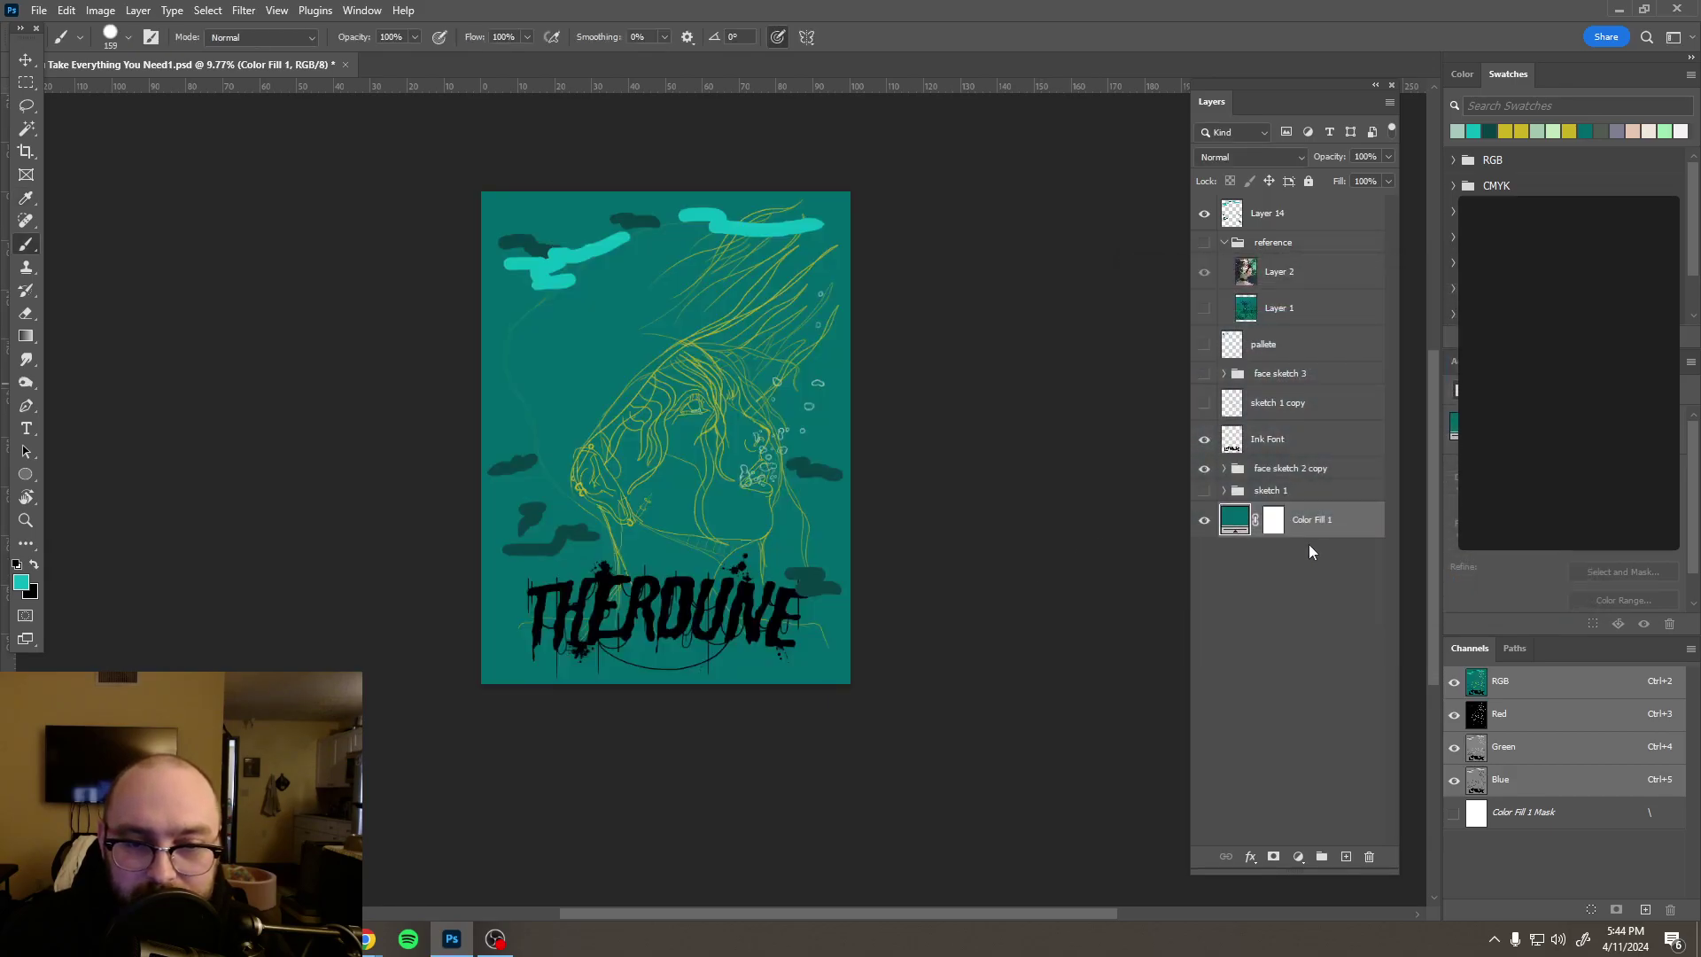
Step: Check the Color Fill 1 color in the Color Picker, cancel it, and switch back to the shirt page in Chrome
{"action": "double_click", "coordinate": [1231, 518]}
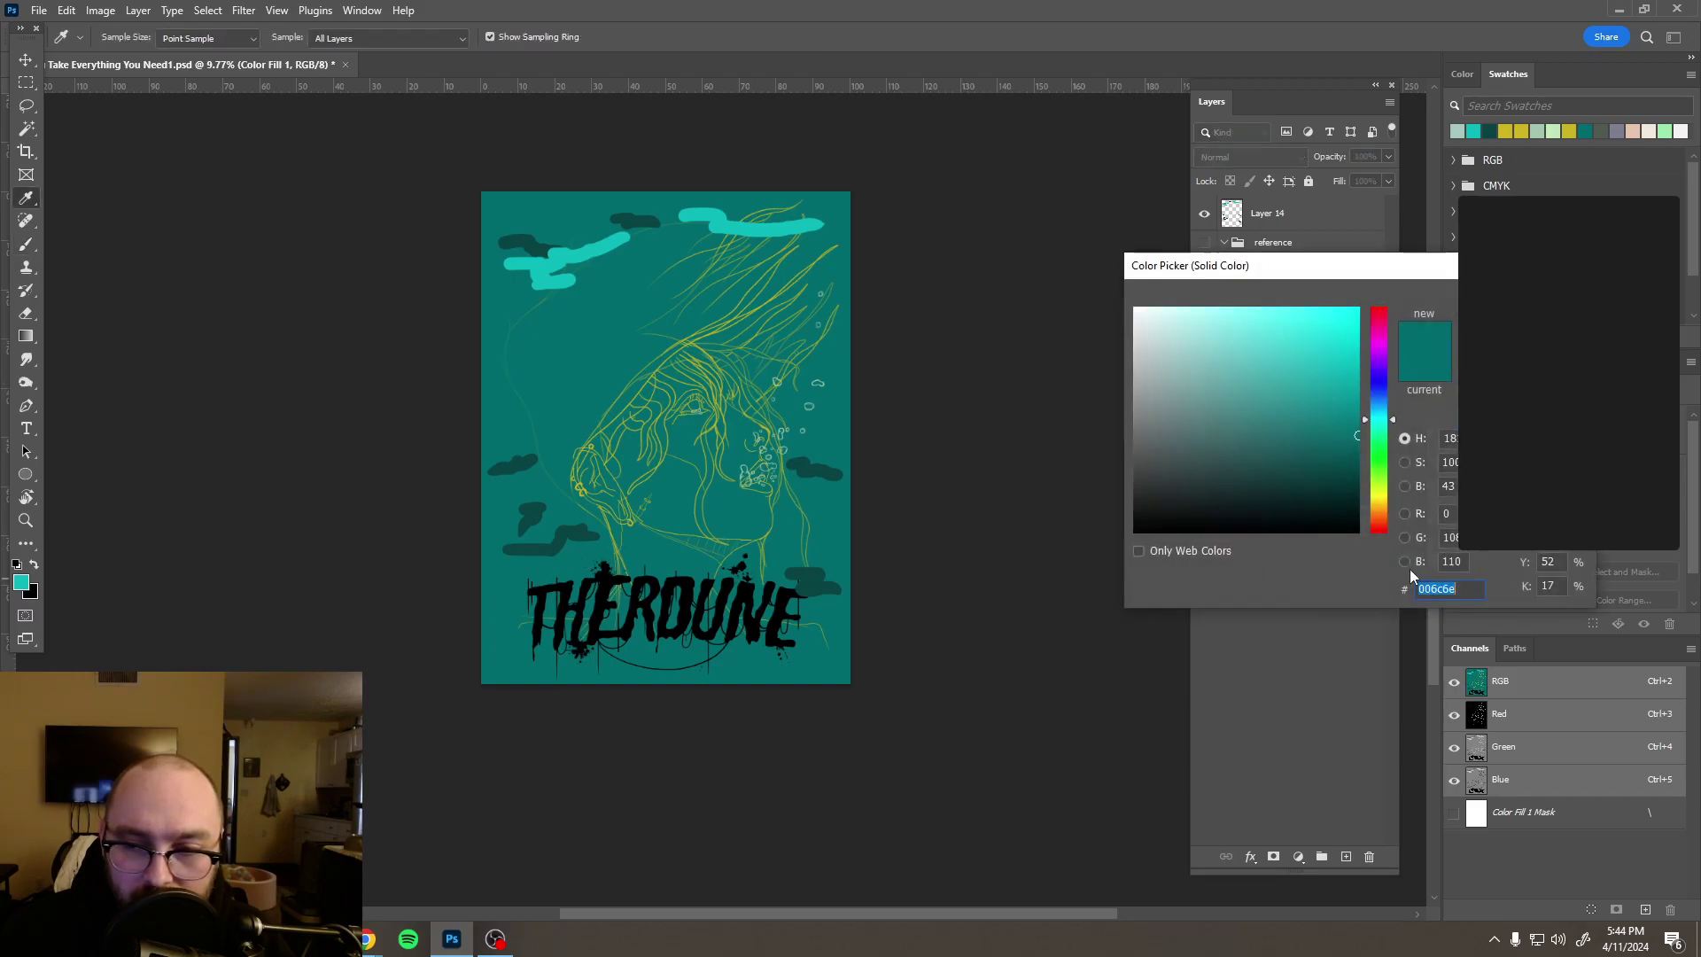
{"action": "key", "text": "Escape"}
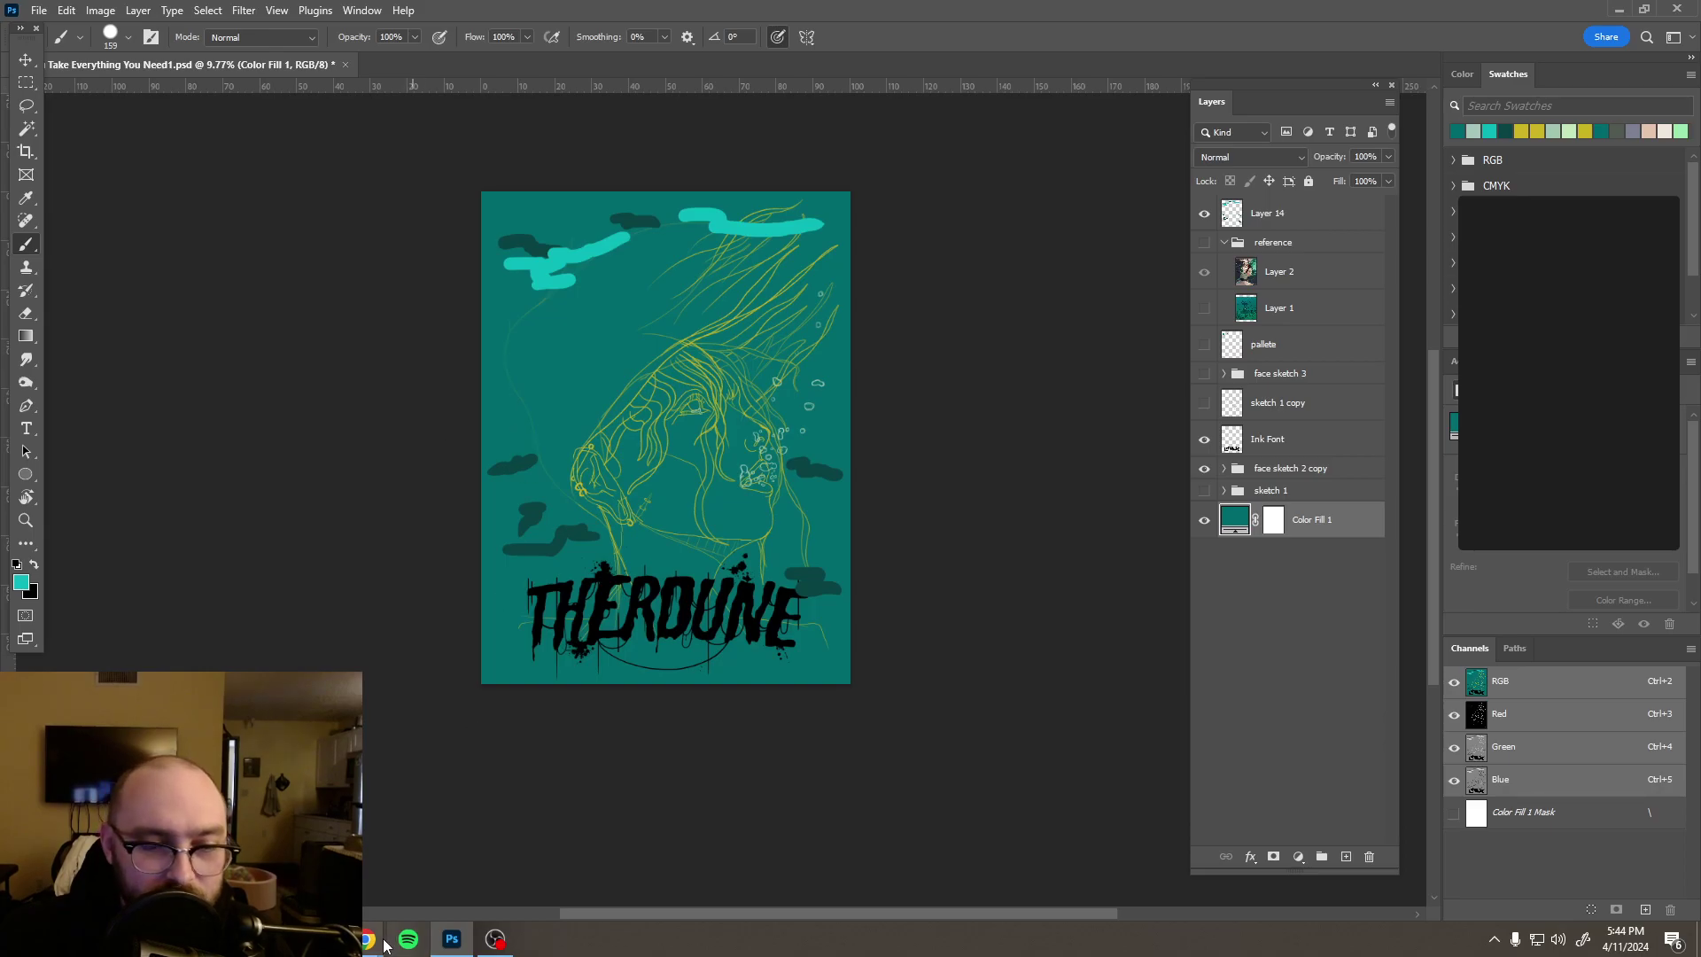
{"action": "mouse_move", "coordinate": [367, 939]}
{"action": "left_click", "coordinate": [688, 876]}
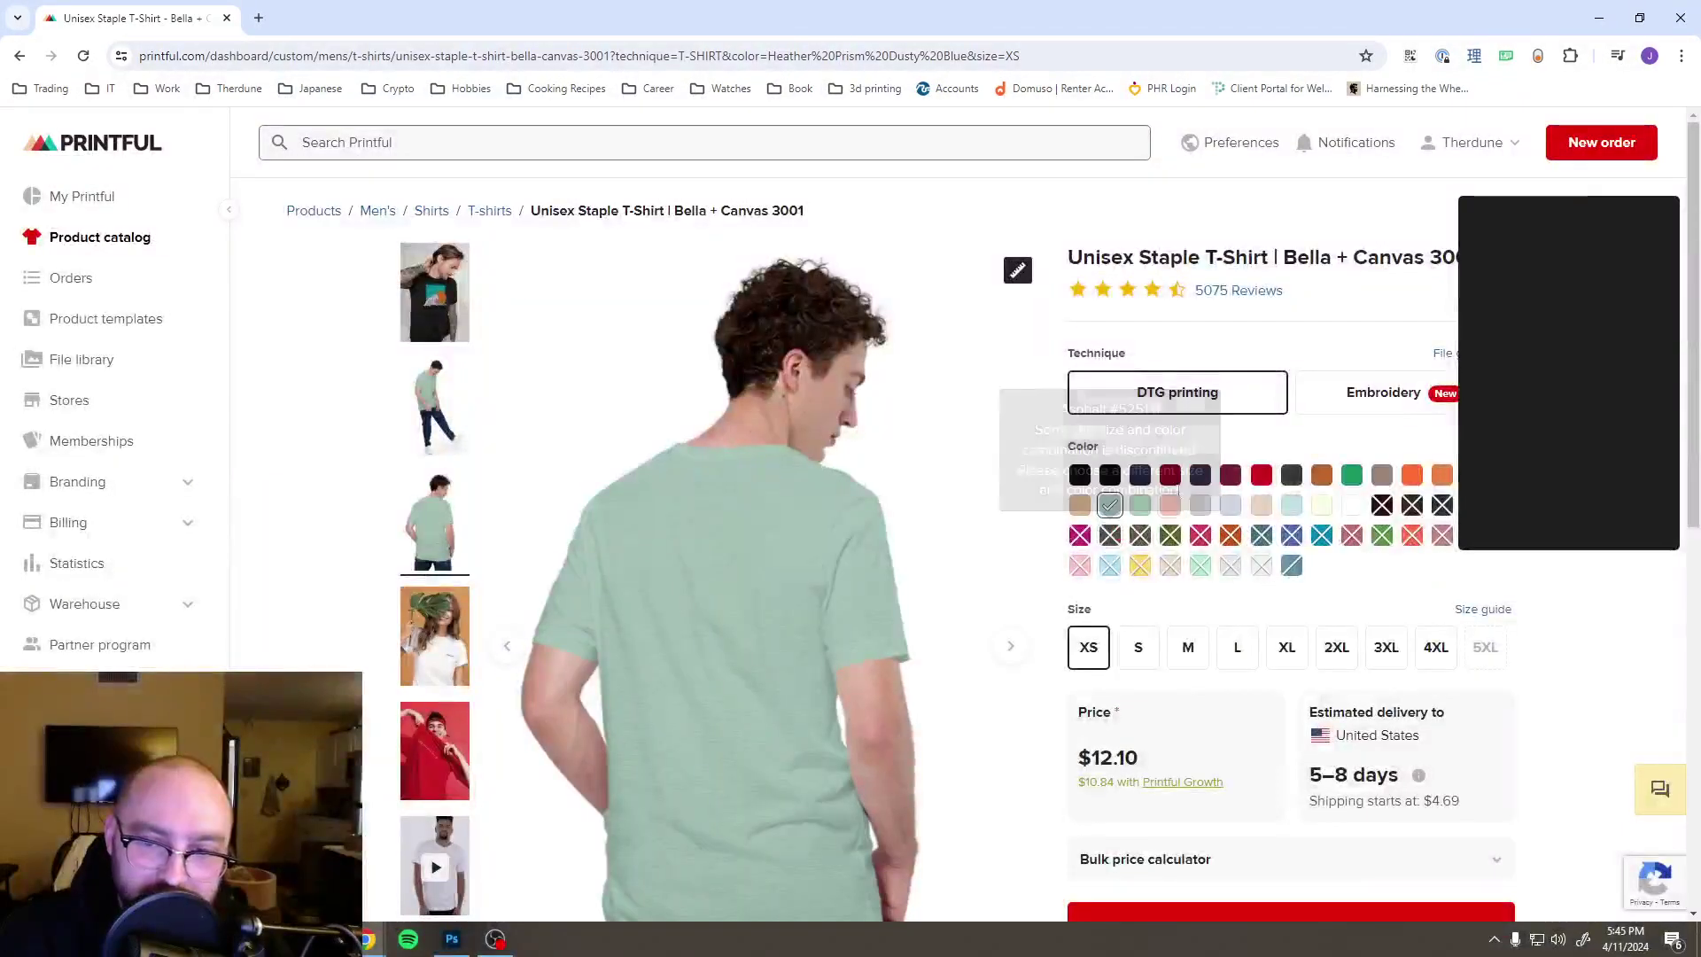
Step: Preview the shirt's back in Heather Prism Mint, Heather Prism Dusty Blue, Kelly, Citron, Heather Prism Ice Blue and Soft Cream
{"action": "left_click", "coordinate": [1141, 506]}
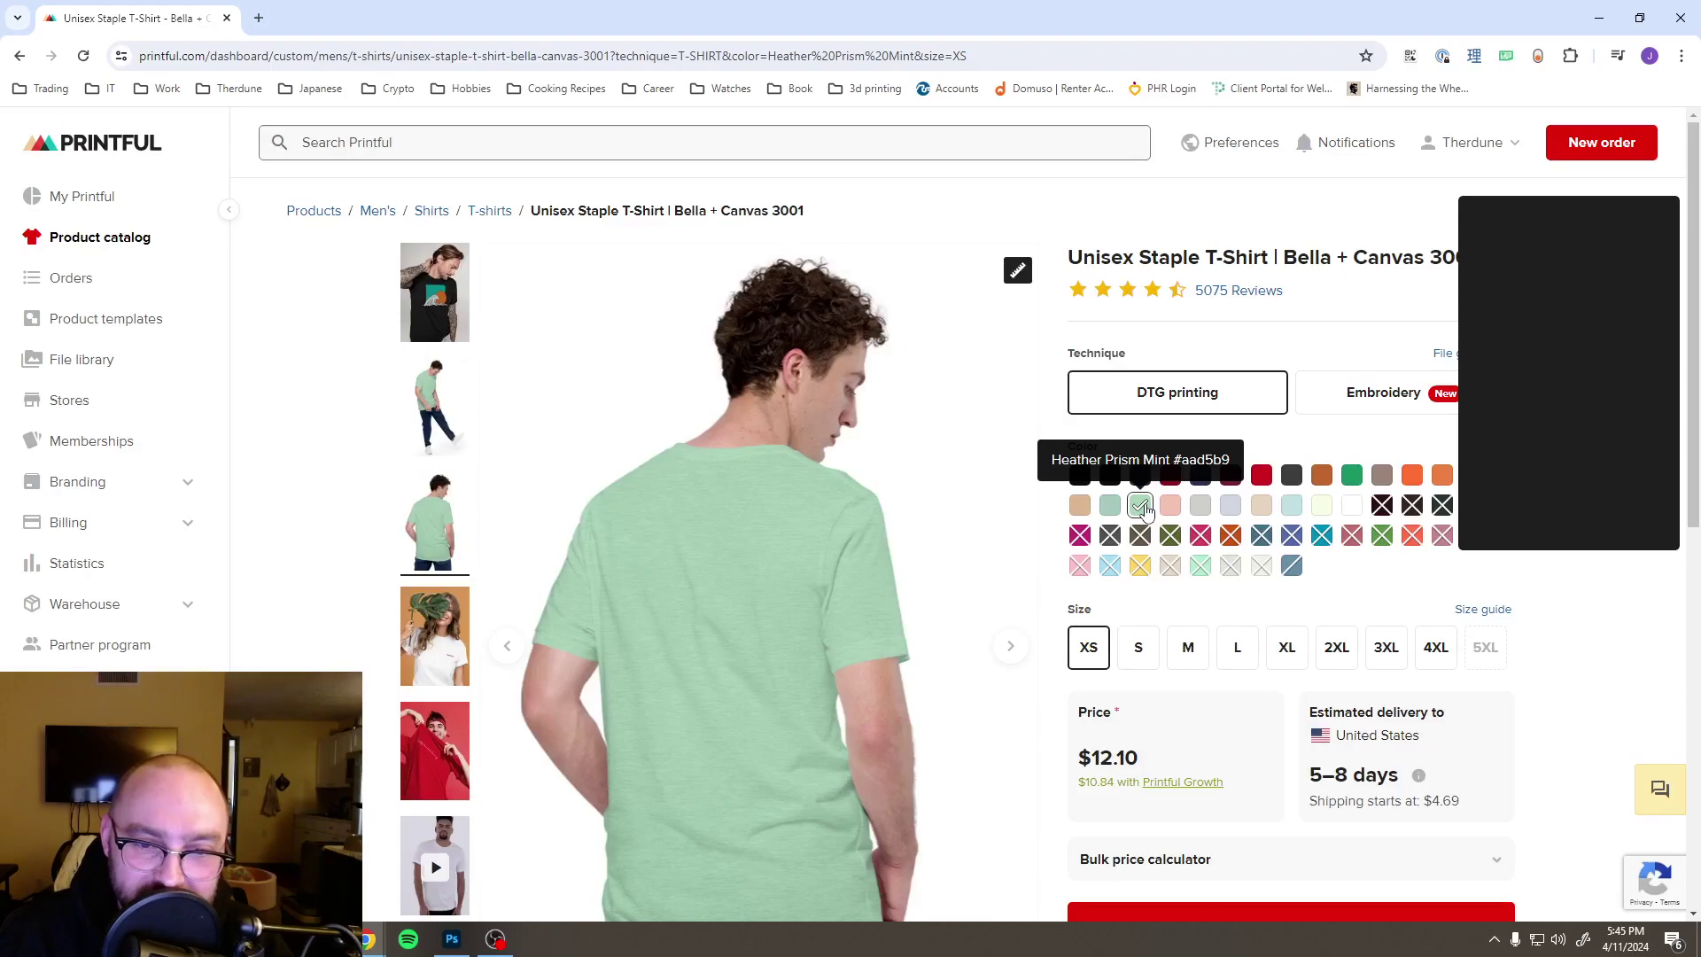
{"action": "left_click", "coordinate": [1110, 505]}
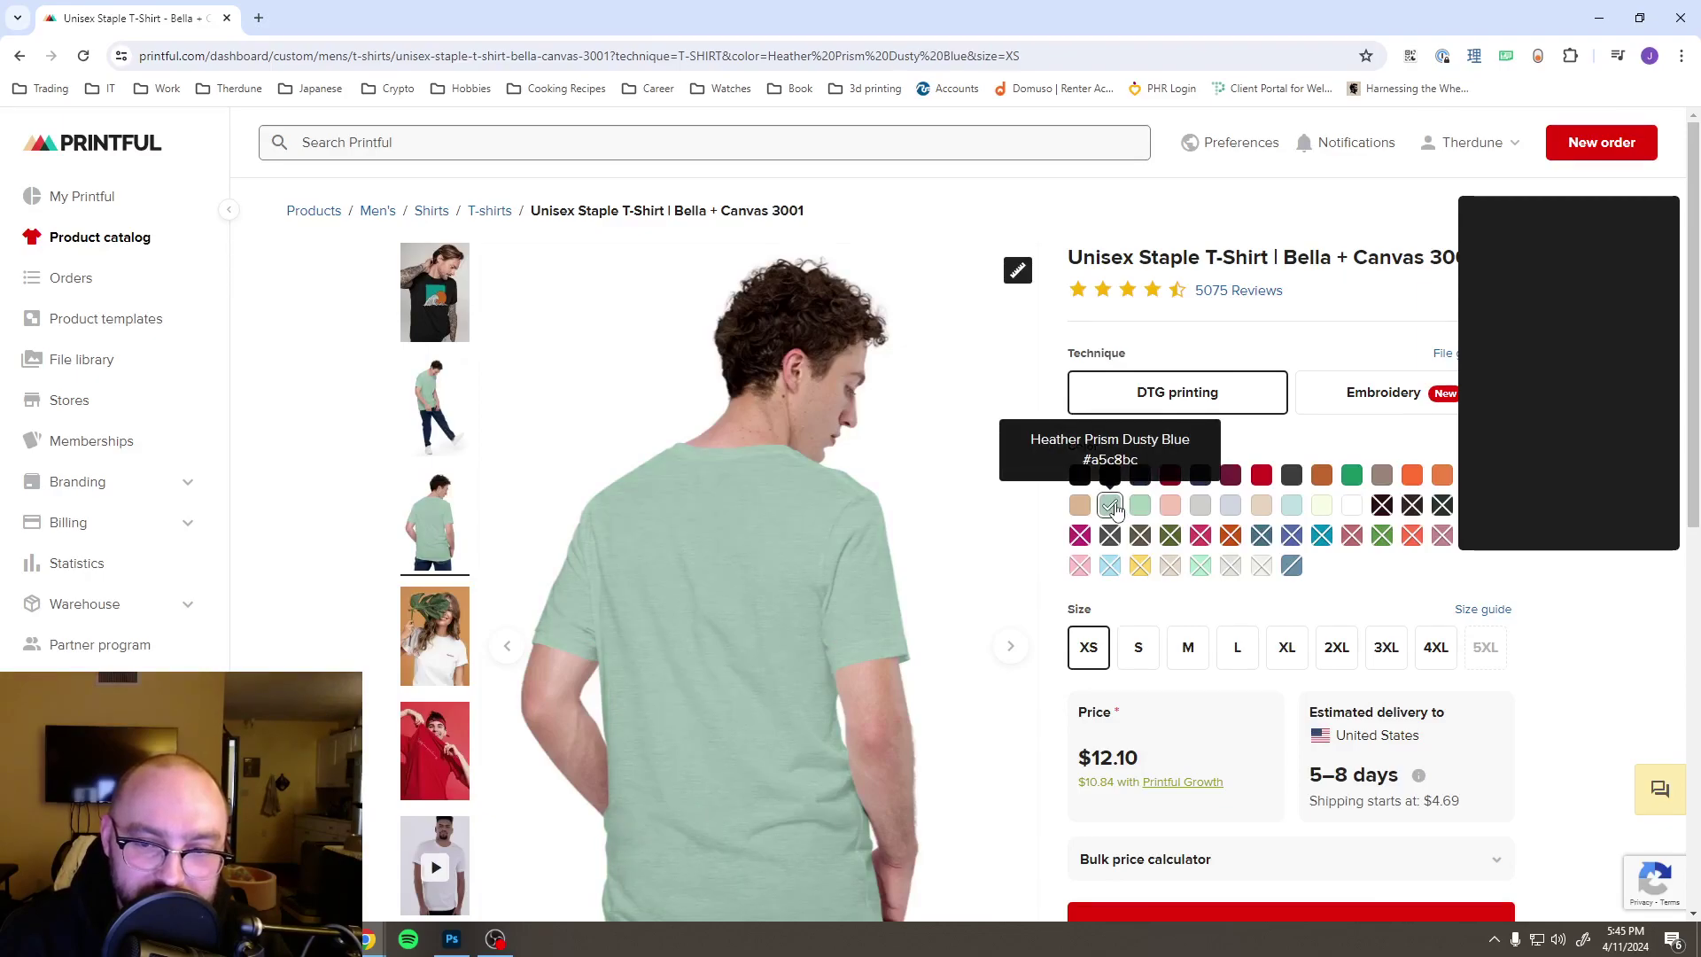
{"action": "left_click", "coordinate": [1352, 483]}
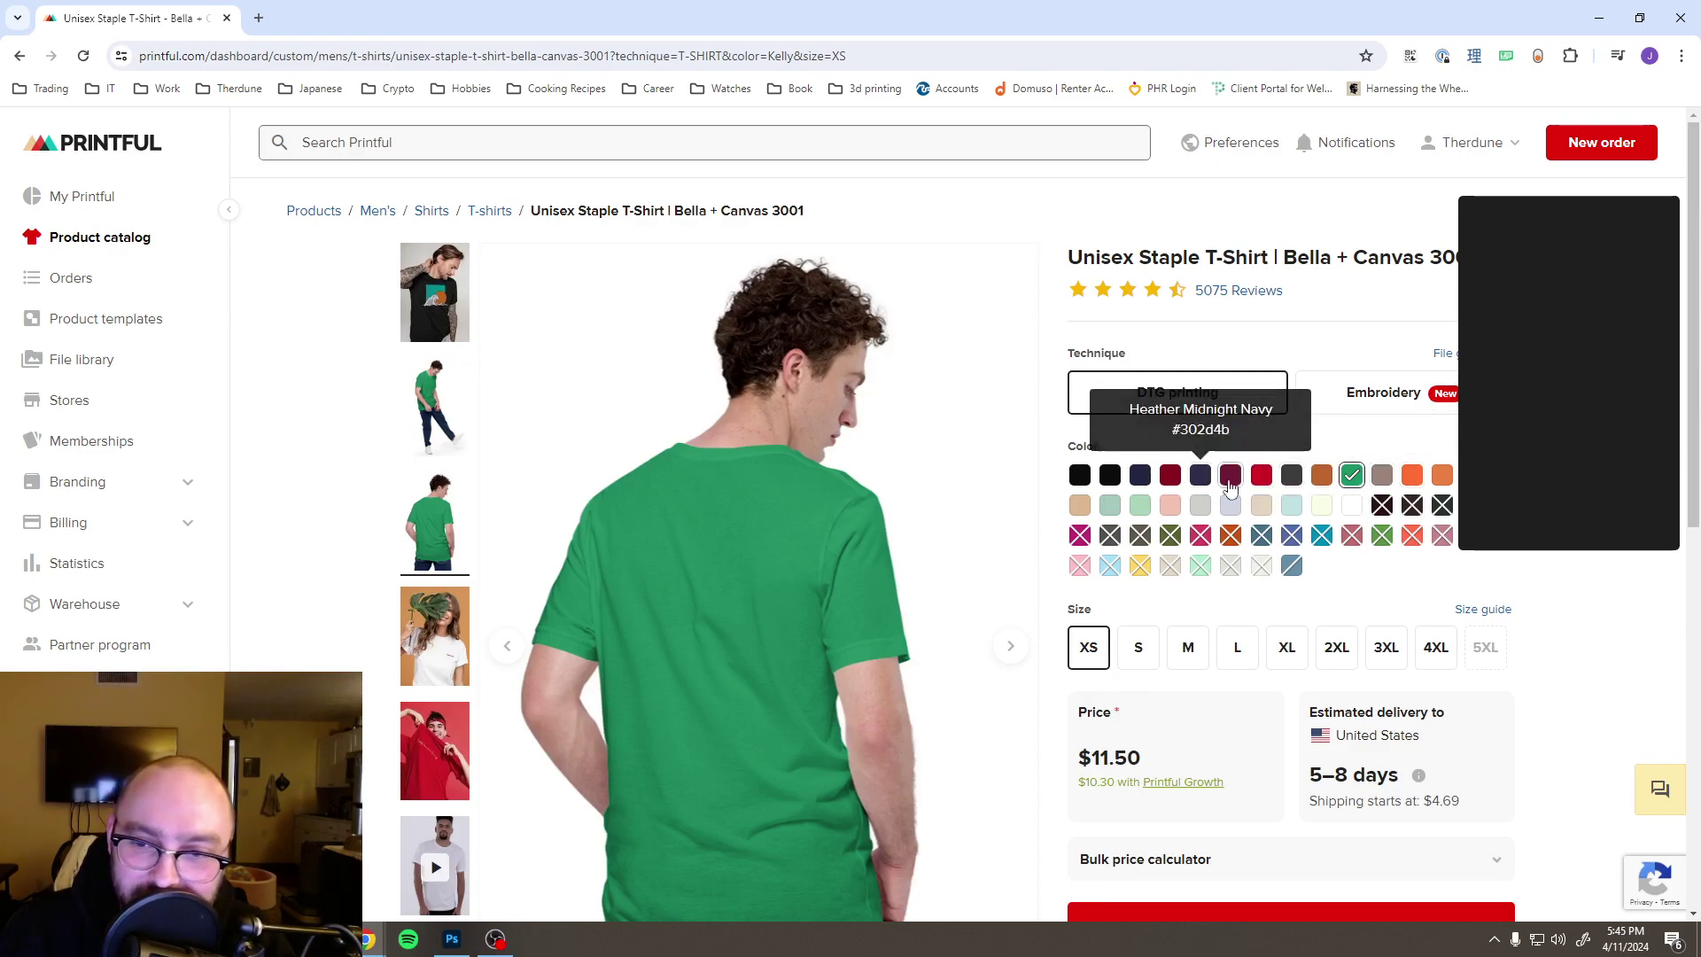
{"action": "left_click", "coordinate": [1320, 506]}
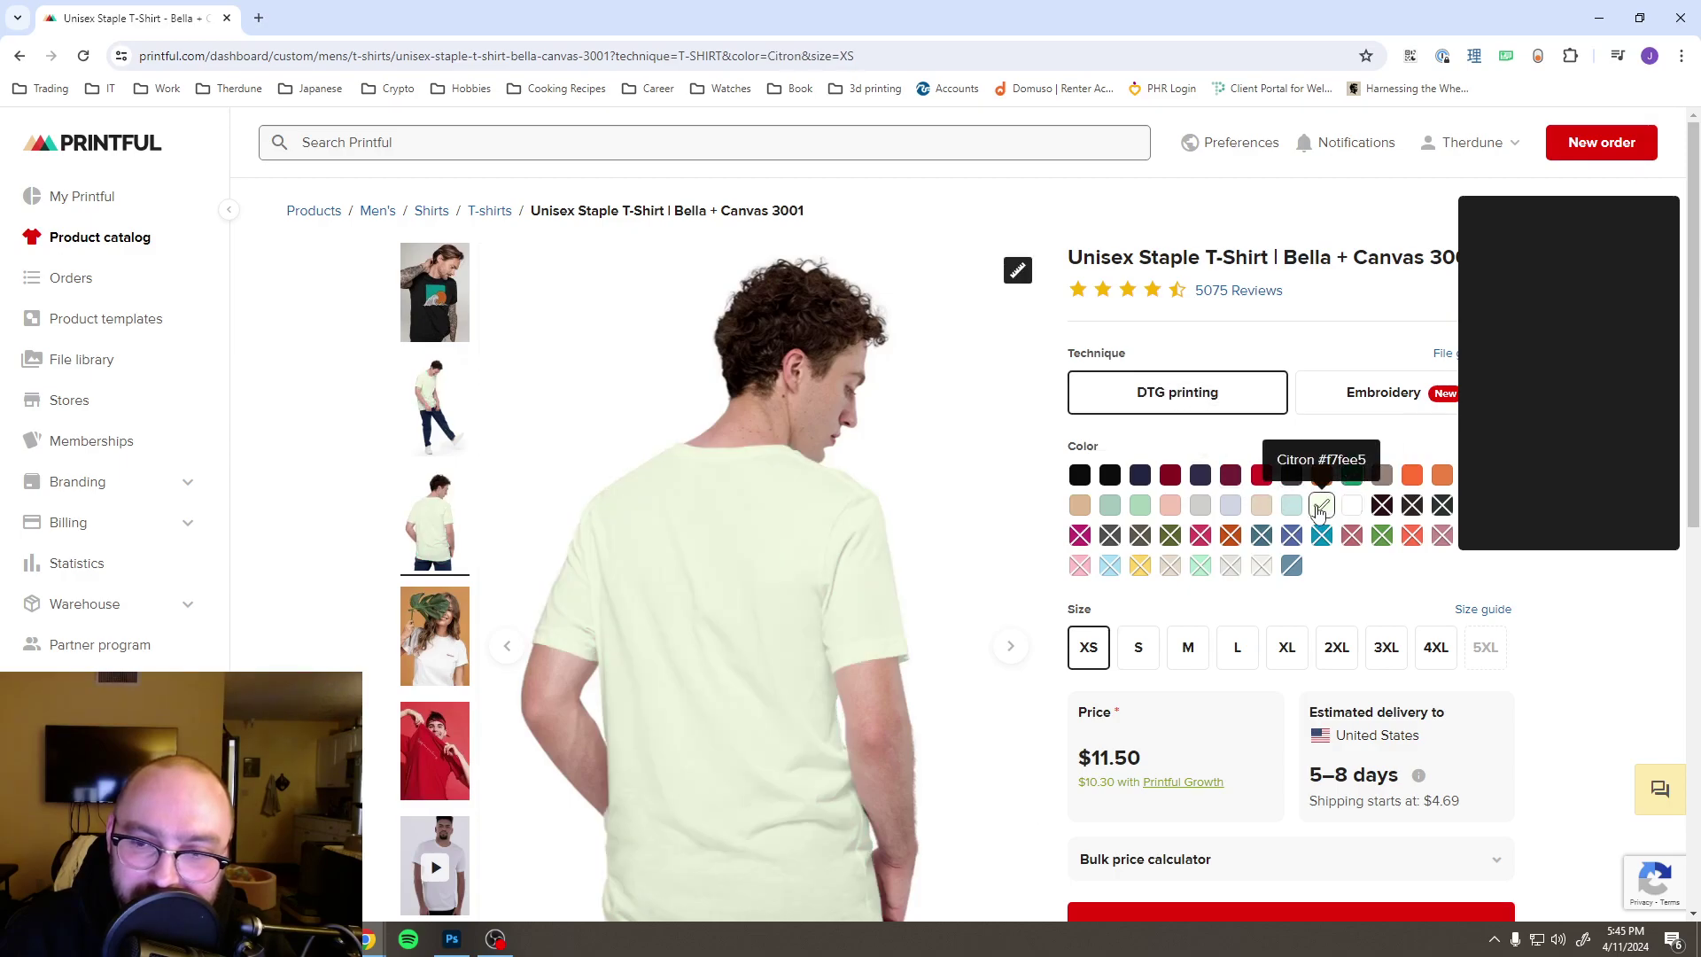
{"action": "left_click", "coordinate": [1292, 507]}
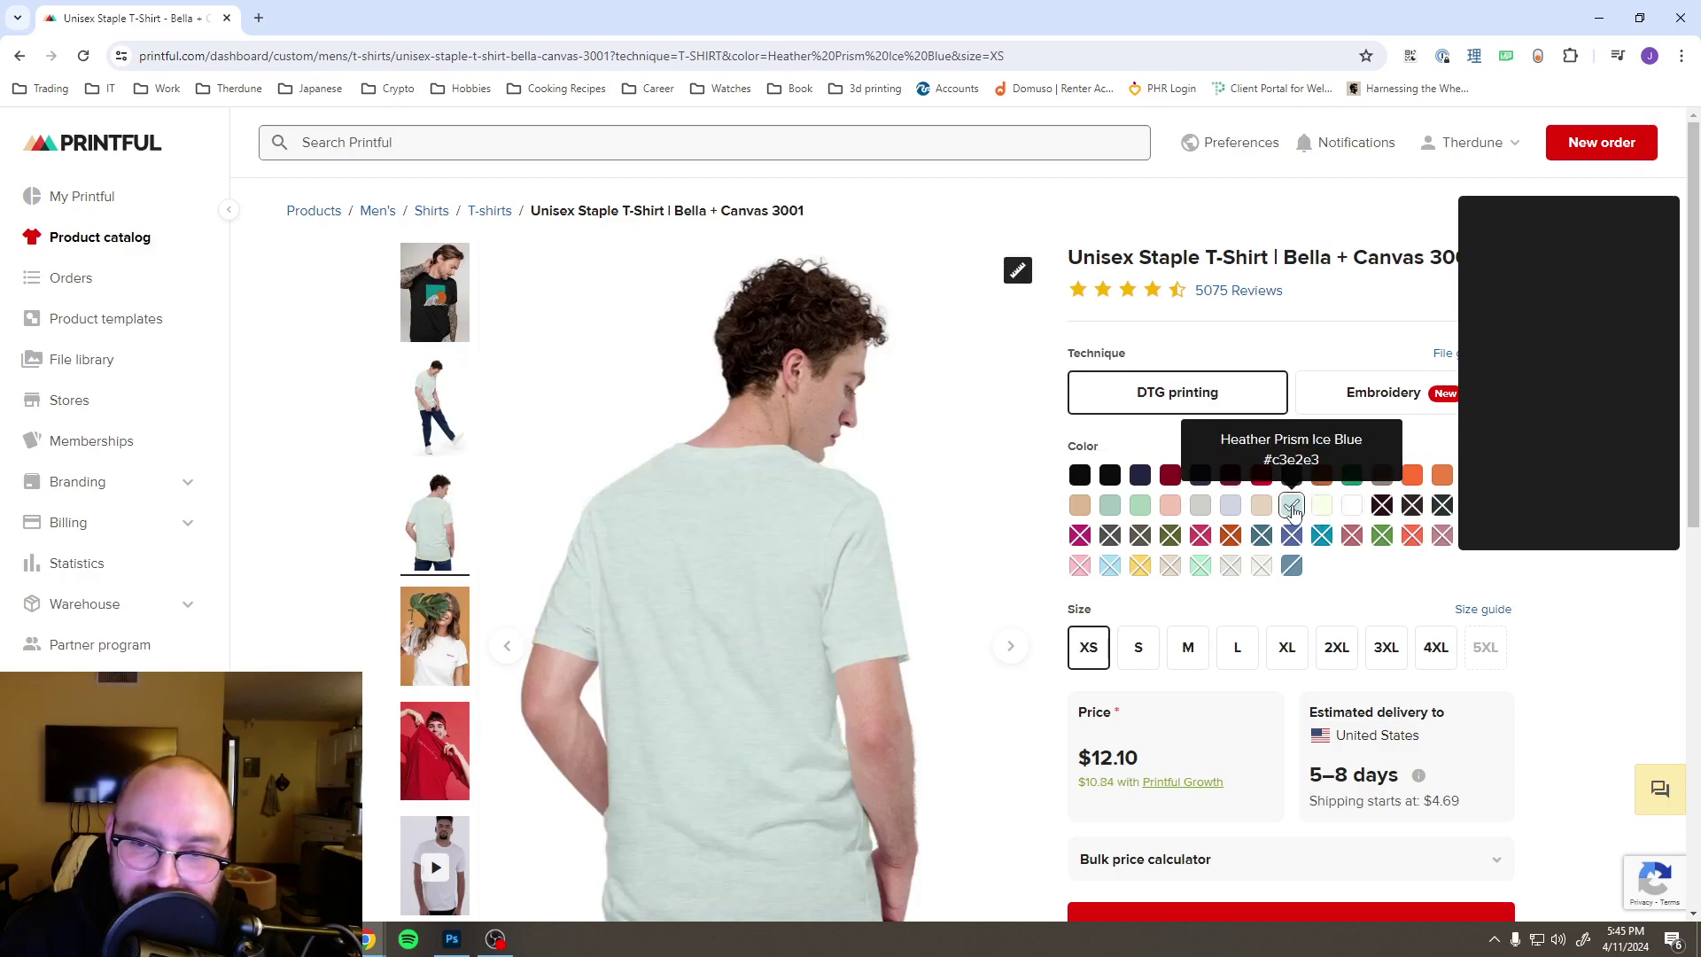
{"action": "left_click", "coordinate": [1262, 507]}
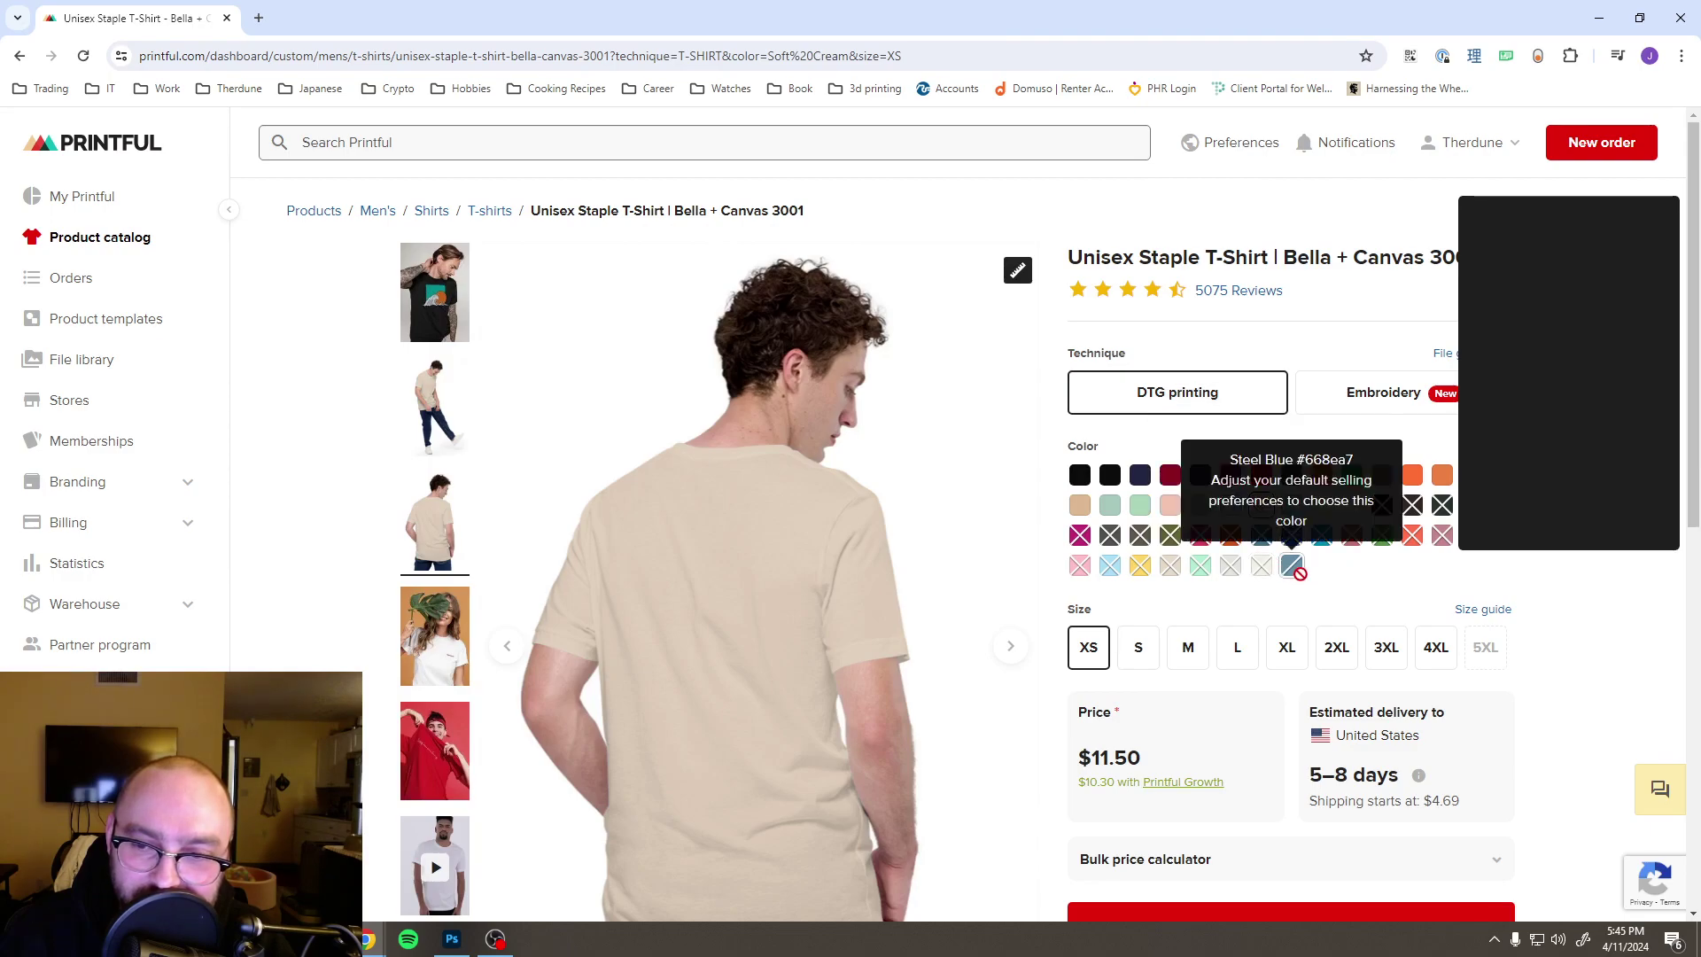
Step: Compare which shirt colors are available in sizes XS, S, M, L, 2XL, 3XL and 4XL, ending on size L
{"action": "left_click", "coordinate": [1188, 648]}
{"action": "left_click", "coordinate": [1242, 650]}
{"action": "left_click", "coordinate": [1137, 650]}
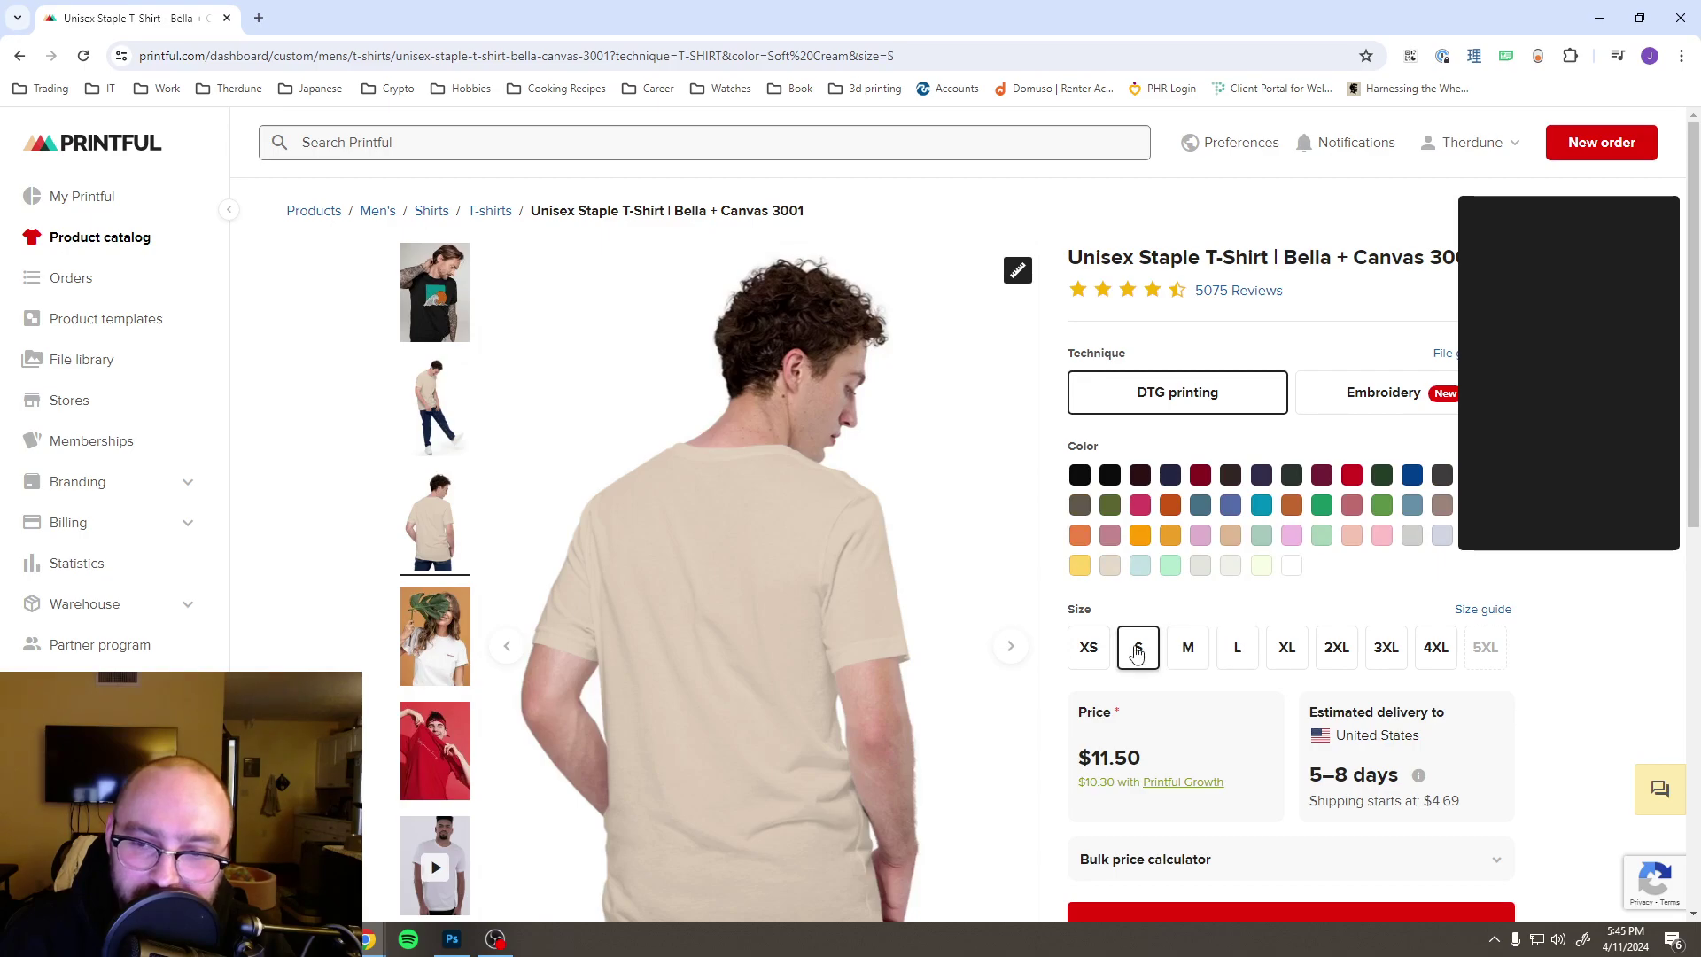
{"action": "left_click", "coordinate": [1096, 647]}
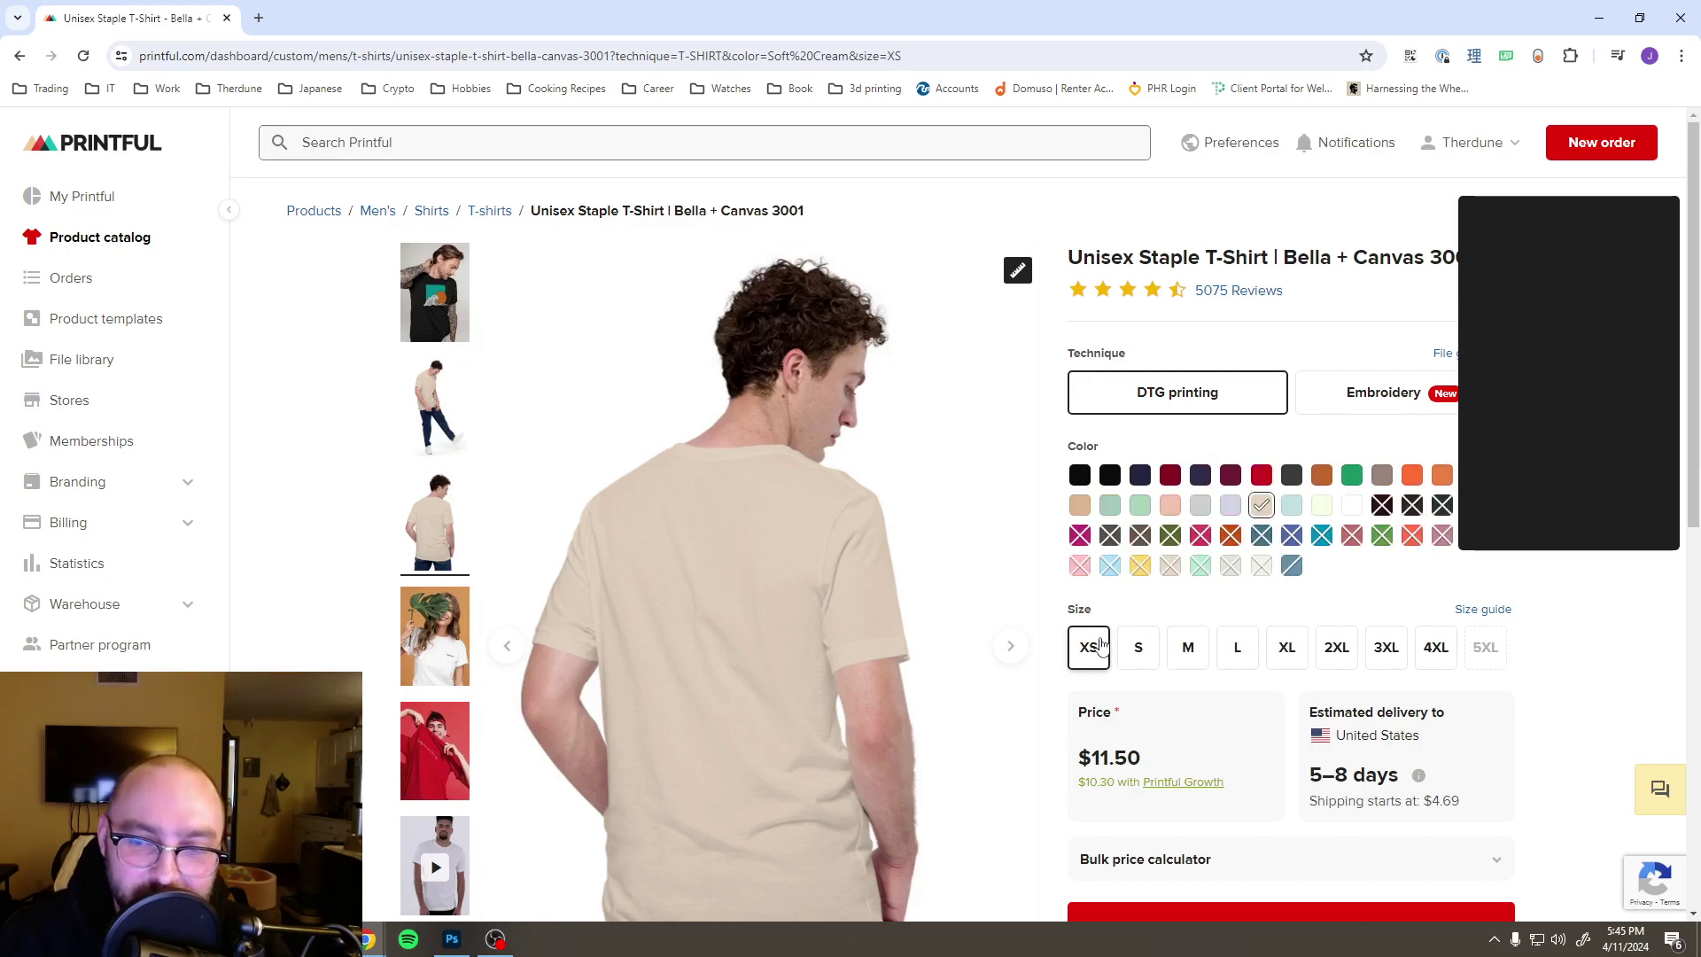
{"action": "left_click", "coordinate": [1139, 651]}
{"action": "left_click", "coordinate": [1188, 648]}
{"action": "left_click", "coordinate": [1234, 649]}
{"action": "left_click", "coordinate": [1337, 648]}
{"action": "left_click", "coordinate": [1436, 648]}
{"action": "left_click", "coordinate": [1376, 653]}
{"action": "left_click", "coordinate": [1236, 651]}
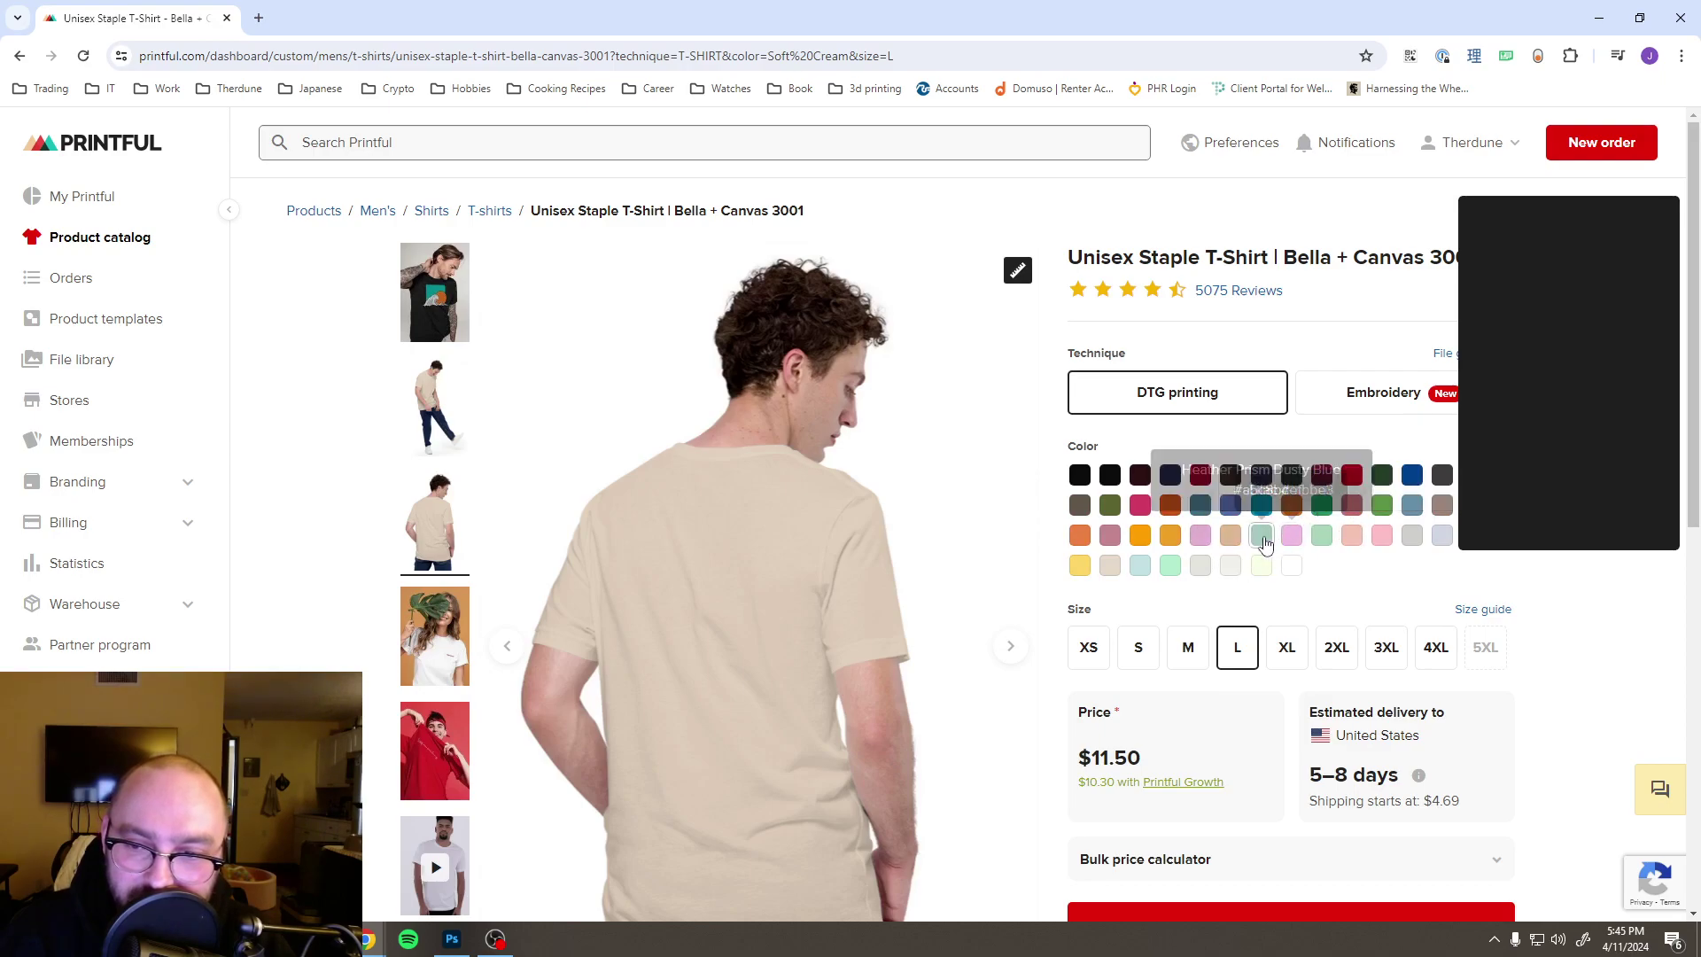
Step: Preview the size L shirt's back in Leaf, Olive and Army, ending on Leaf
{"action": "left_click", "coordinate": [1379, 507]}
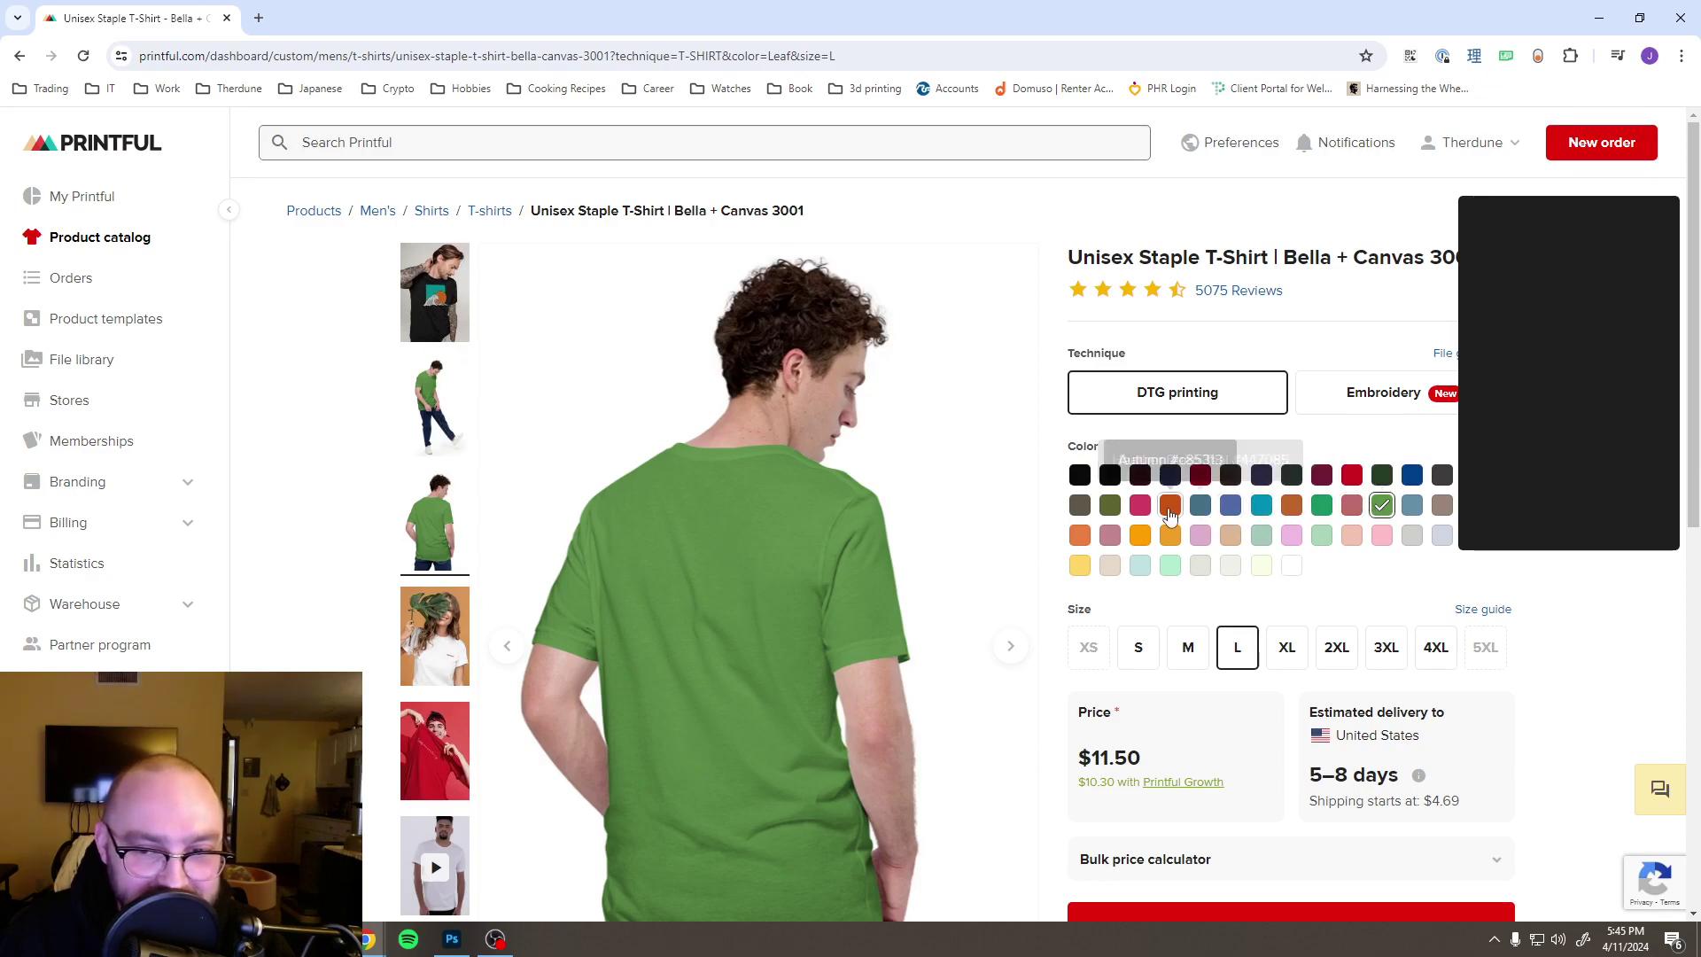
{"action": "left_click", "coordinate": [1112, 507]}
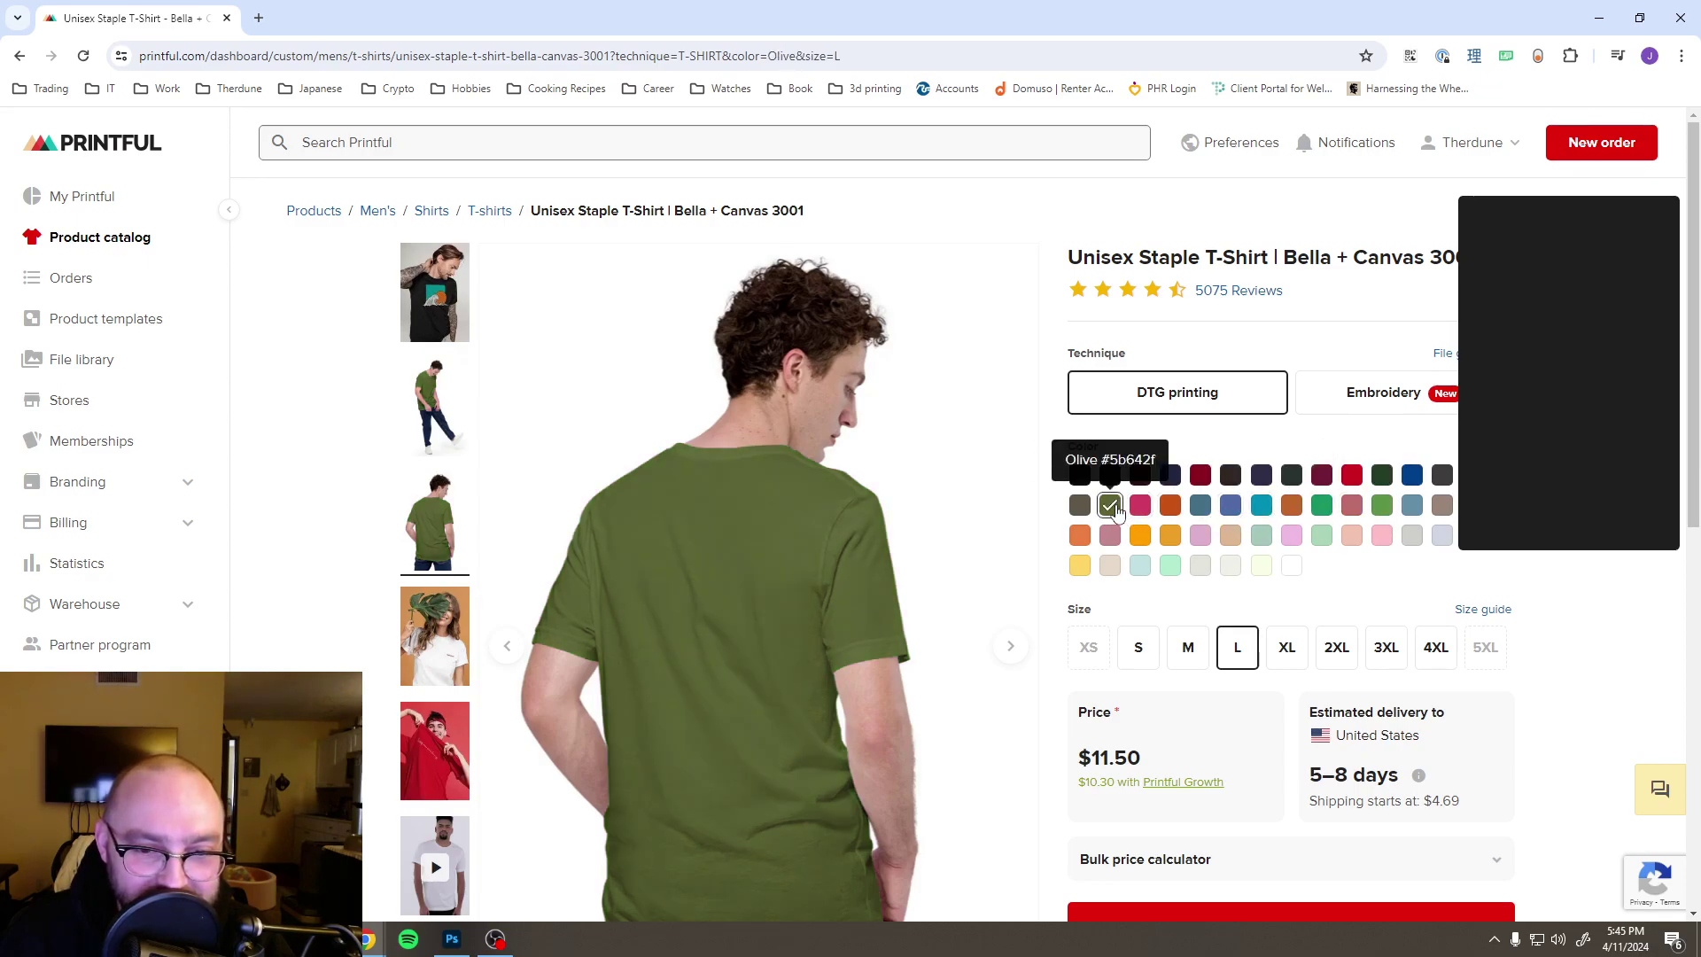
{"action": "left_click", "coordinate": [1443, 475]}
{"action": "left_click", "coordinate": [1083, 506]}
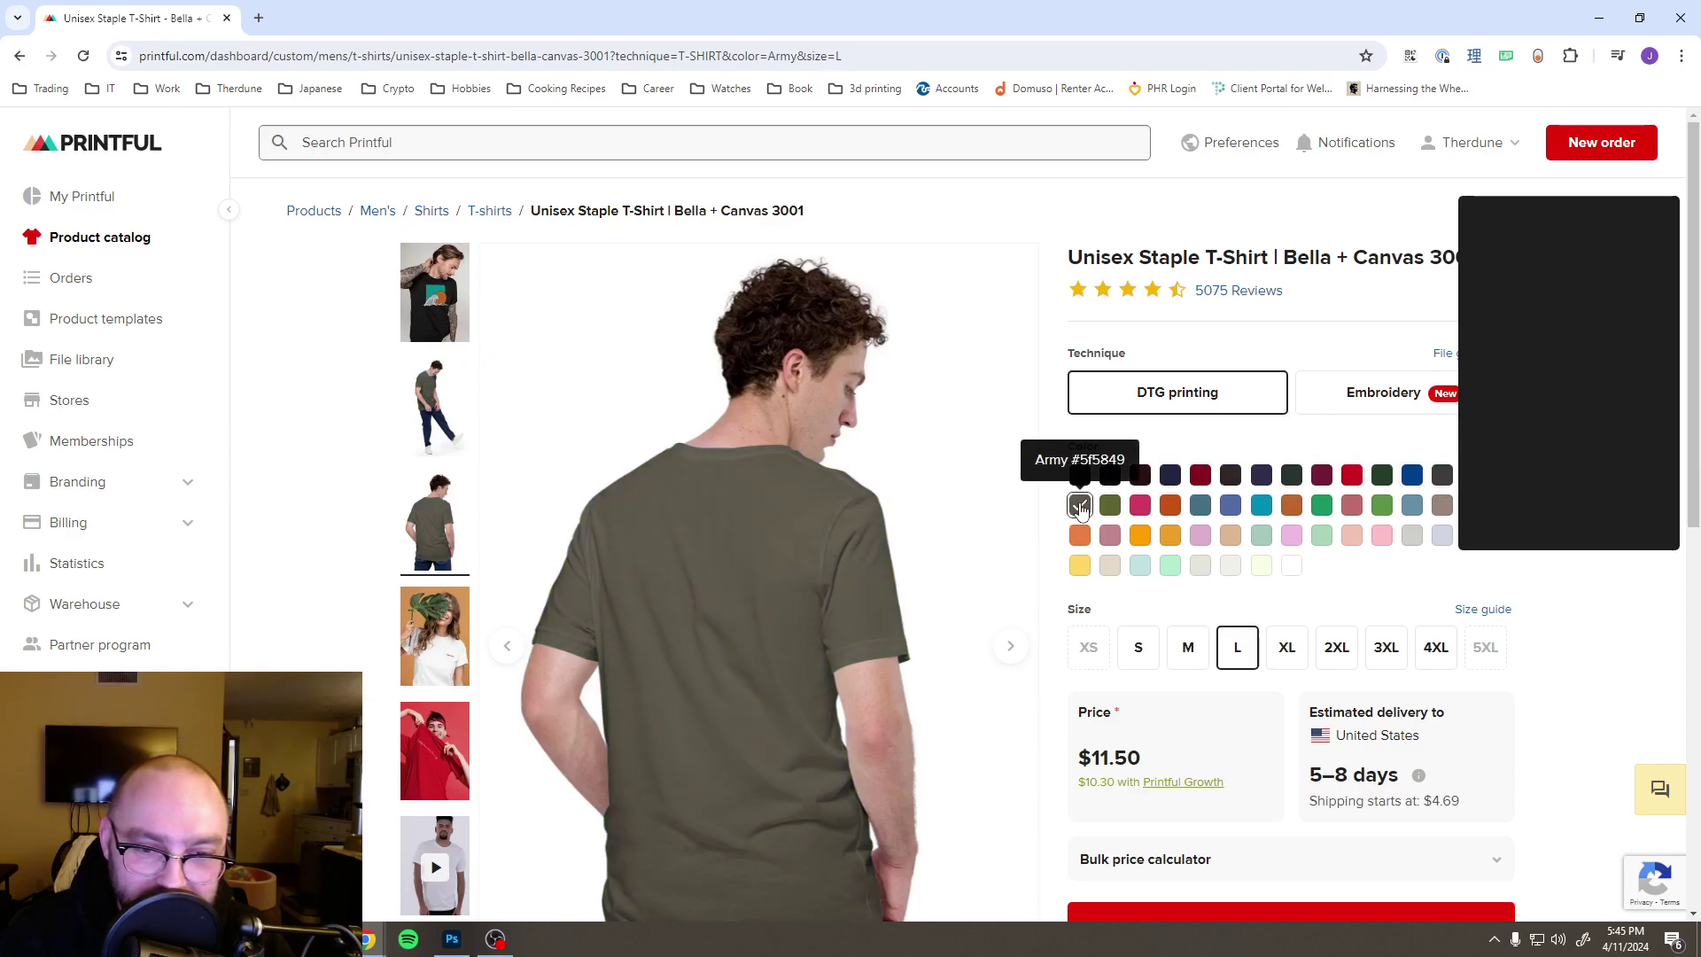
{"action": "left_click", "coordinate": [1111, 506]}
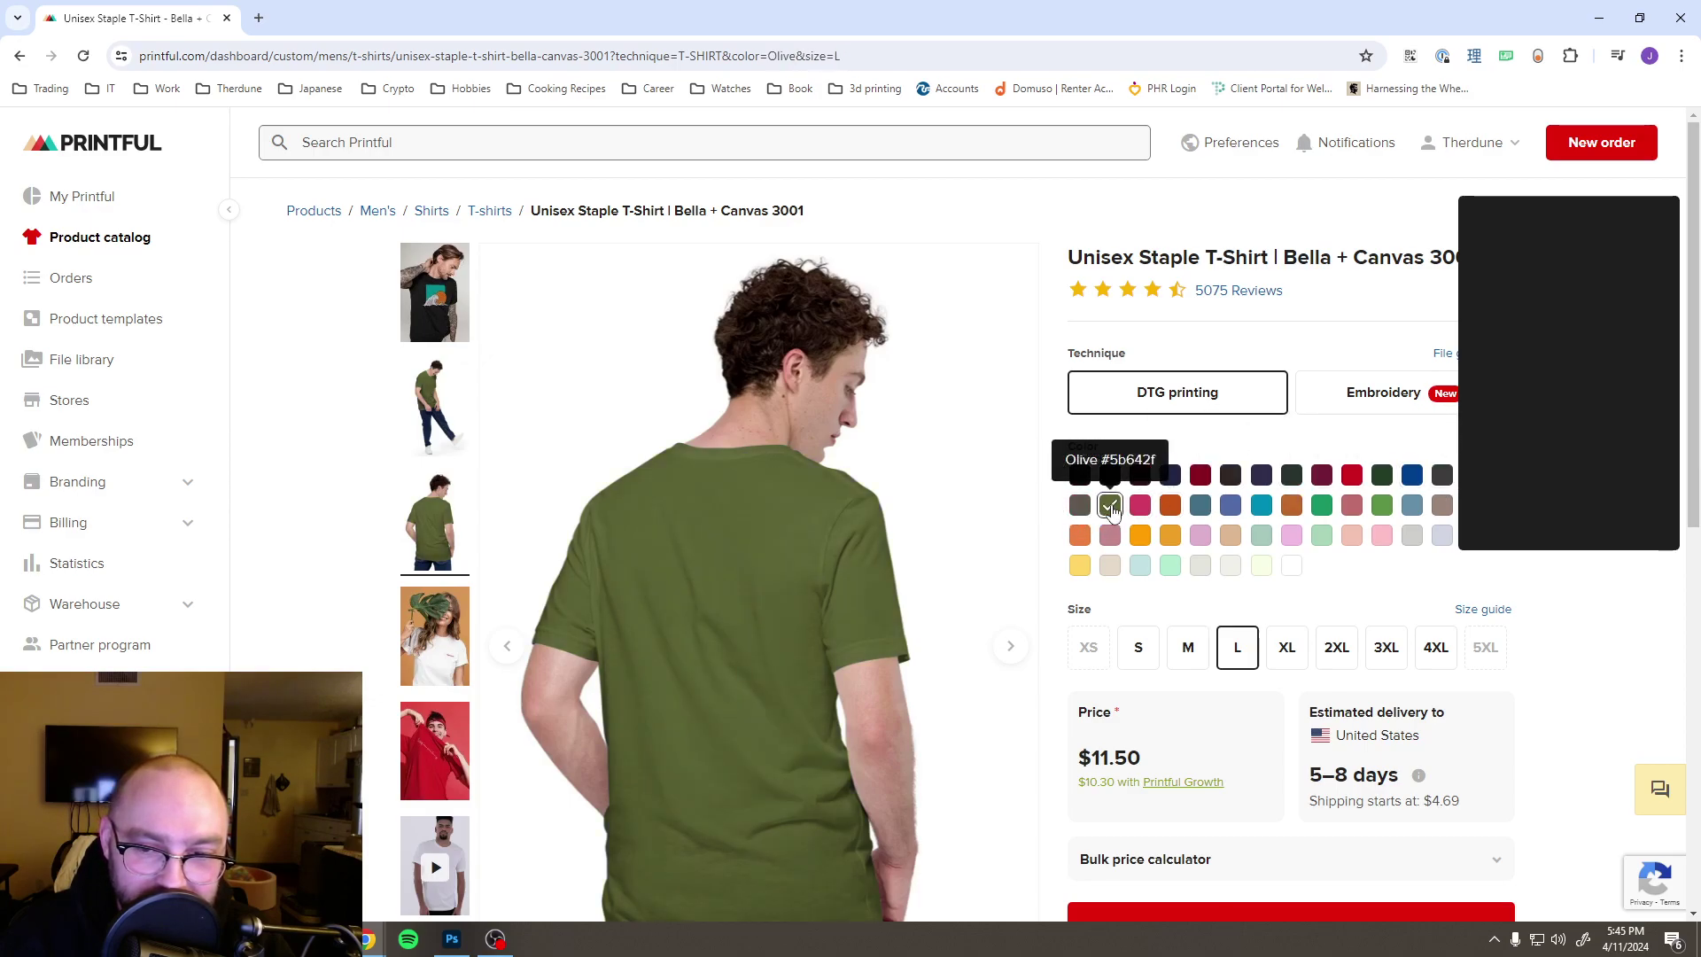
{"action": "left_click", "coordinate": [1385, 506]}
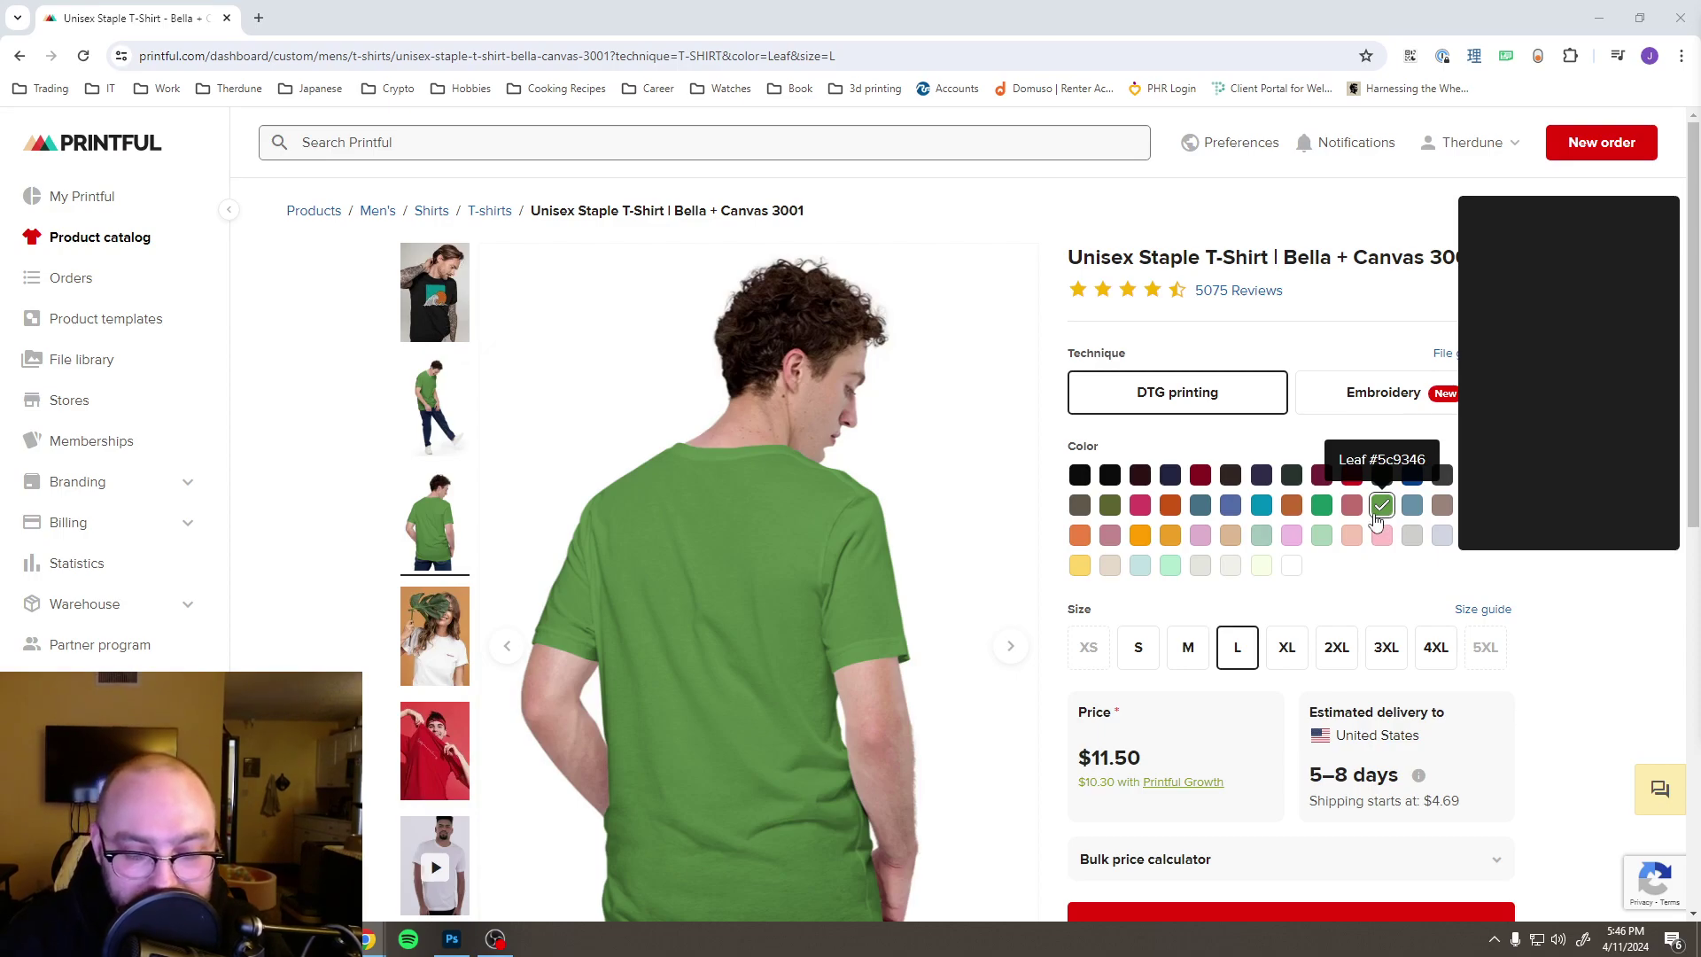
Step: Switch to Photoshop, try 5c9346 as the Color Fill 1 background color, and cancel the change
{"action": "left_click", "coordinate": [452, 938]}
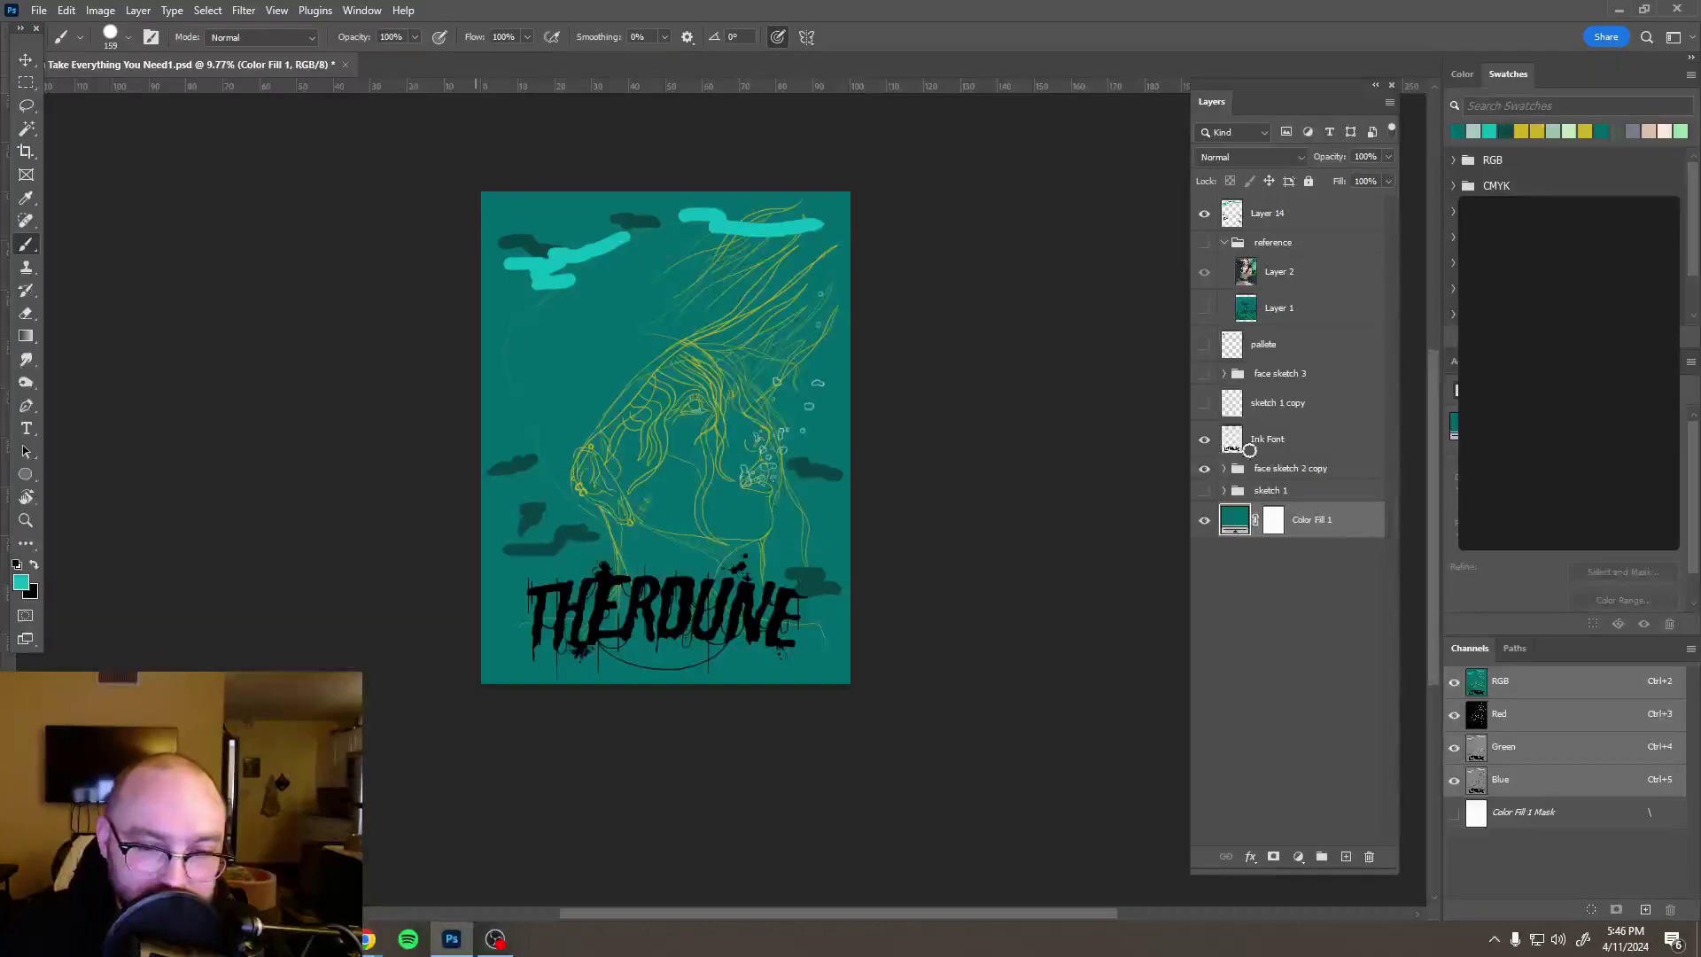
{"action": "double_click", "coordinate": [1233, 525]}
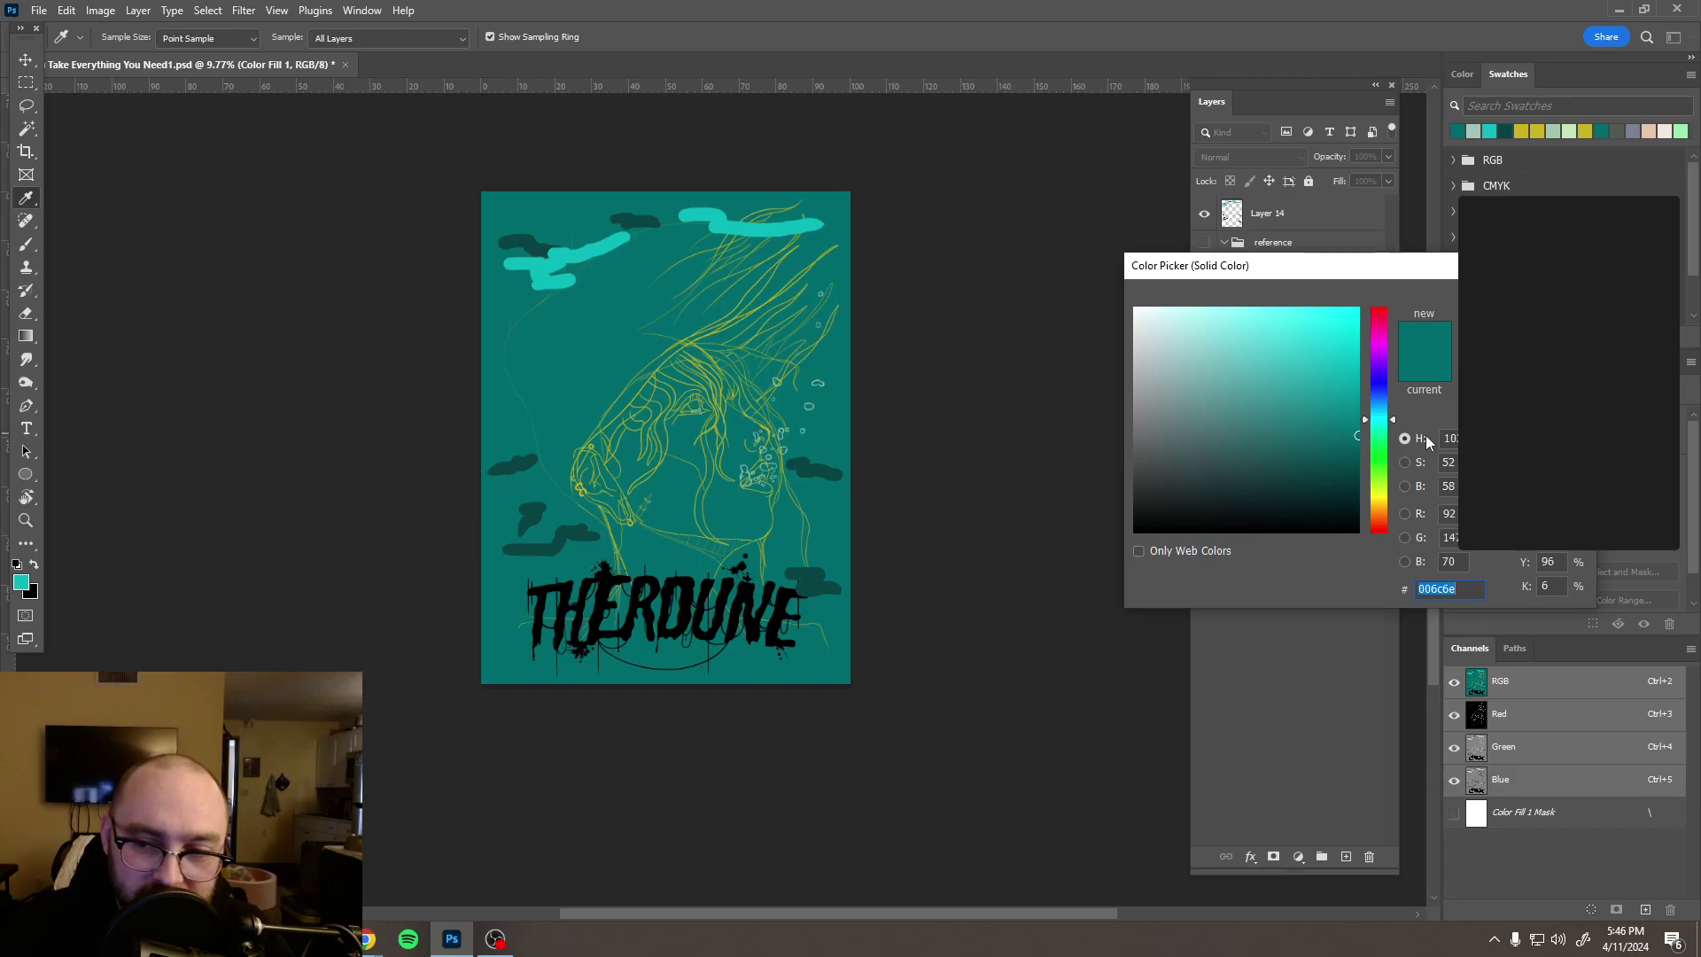
{"action": "type", "text": "5c9346"}
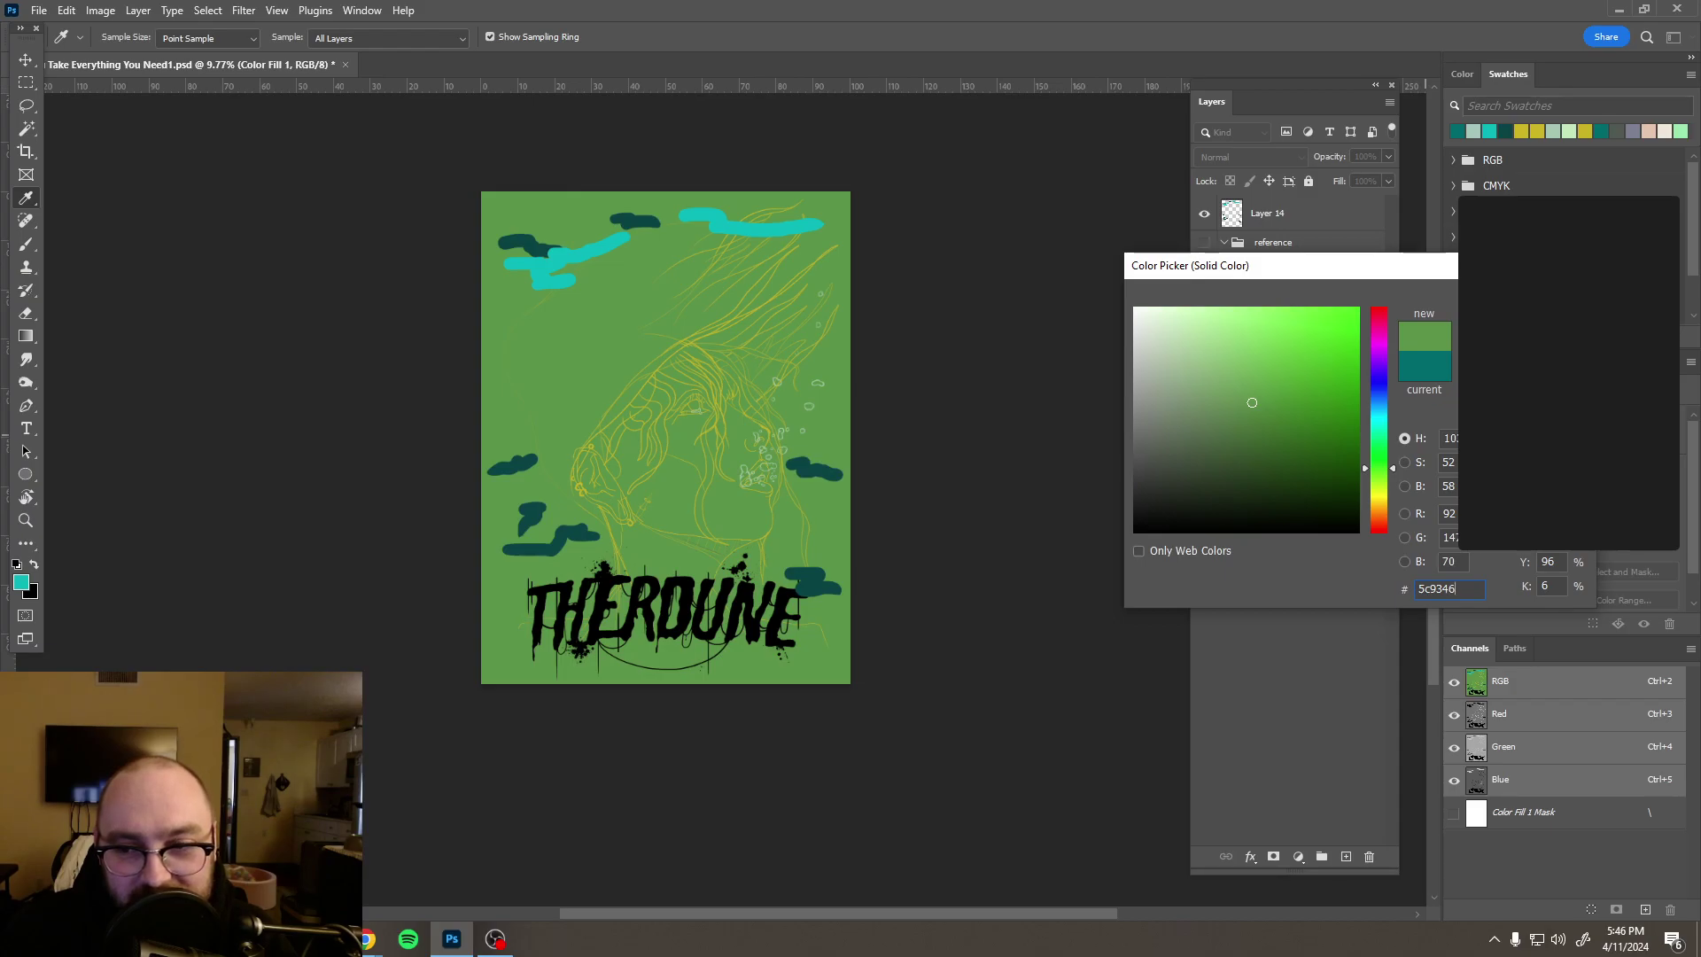
{"action": "key", "text": "Escape"}
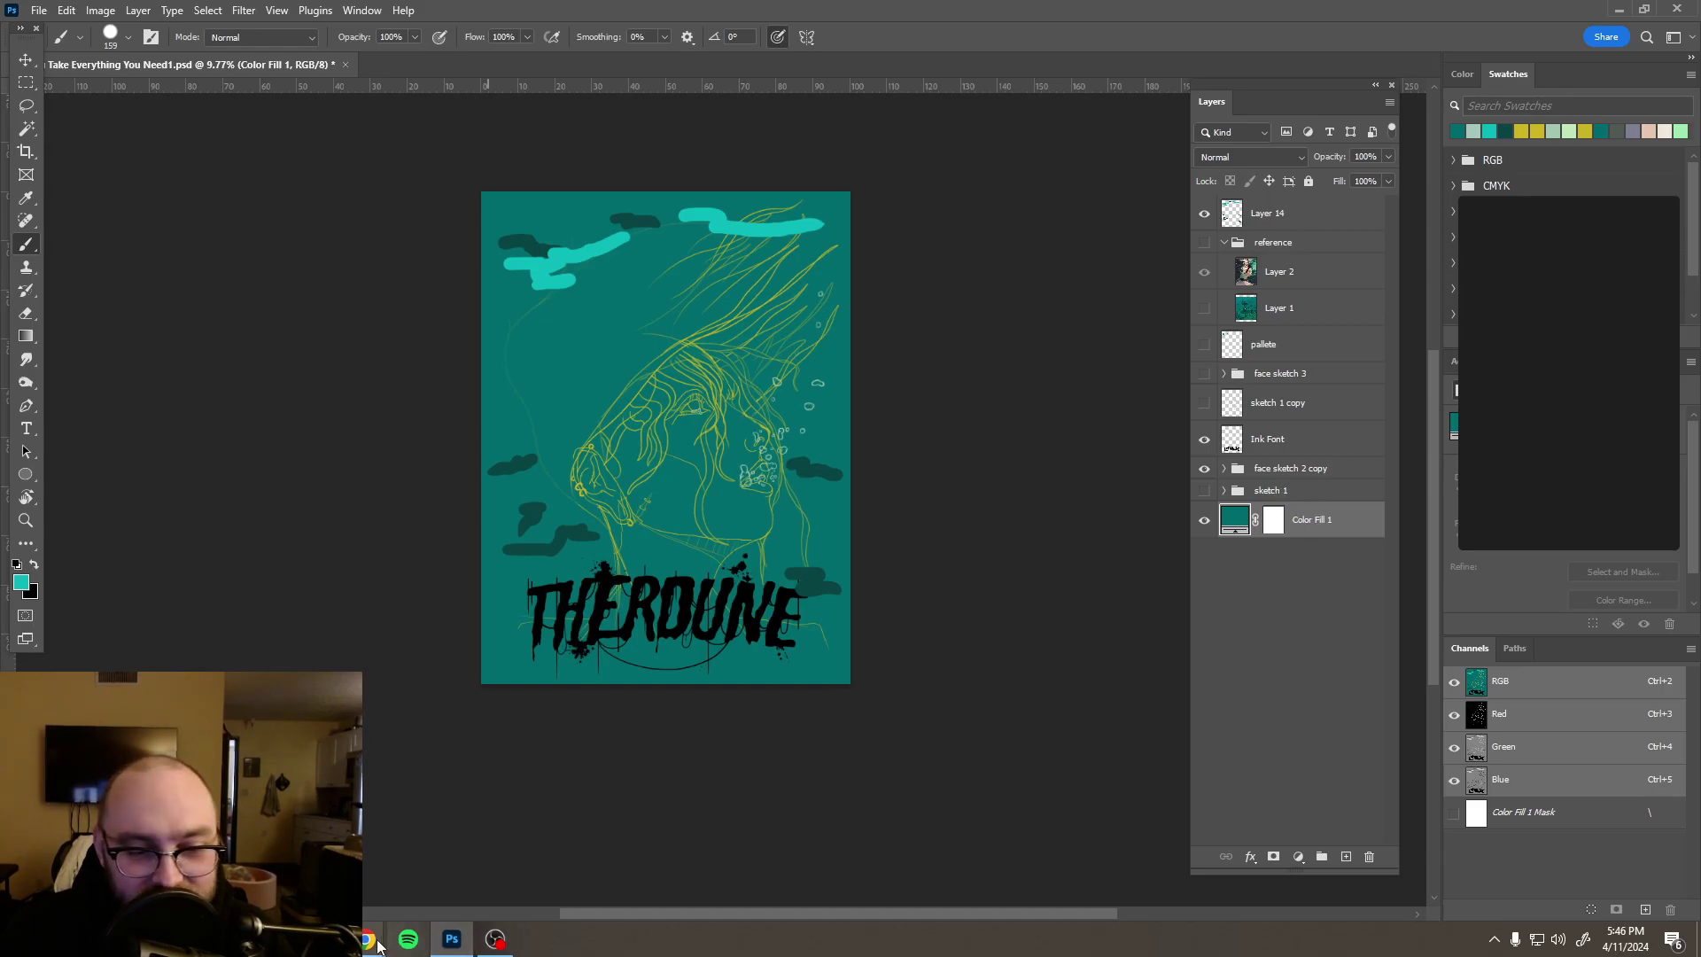
Step: Return to Chrome, open the men's T-shirts category and sort it by price from high to low
{"action": "mouse_move", "coordinate": [371, 939]}
{"action": "left_click", "coordinate": [603, 853]}
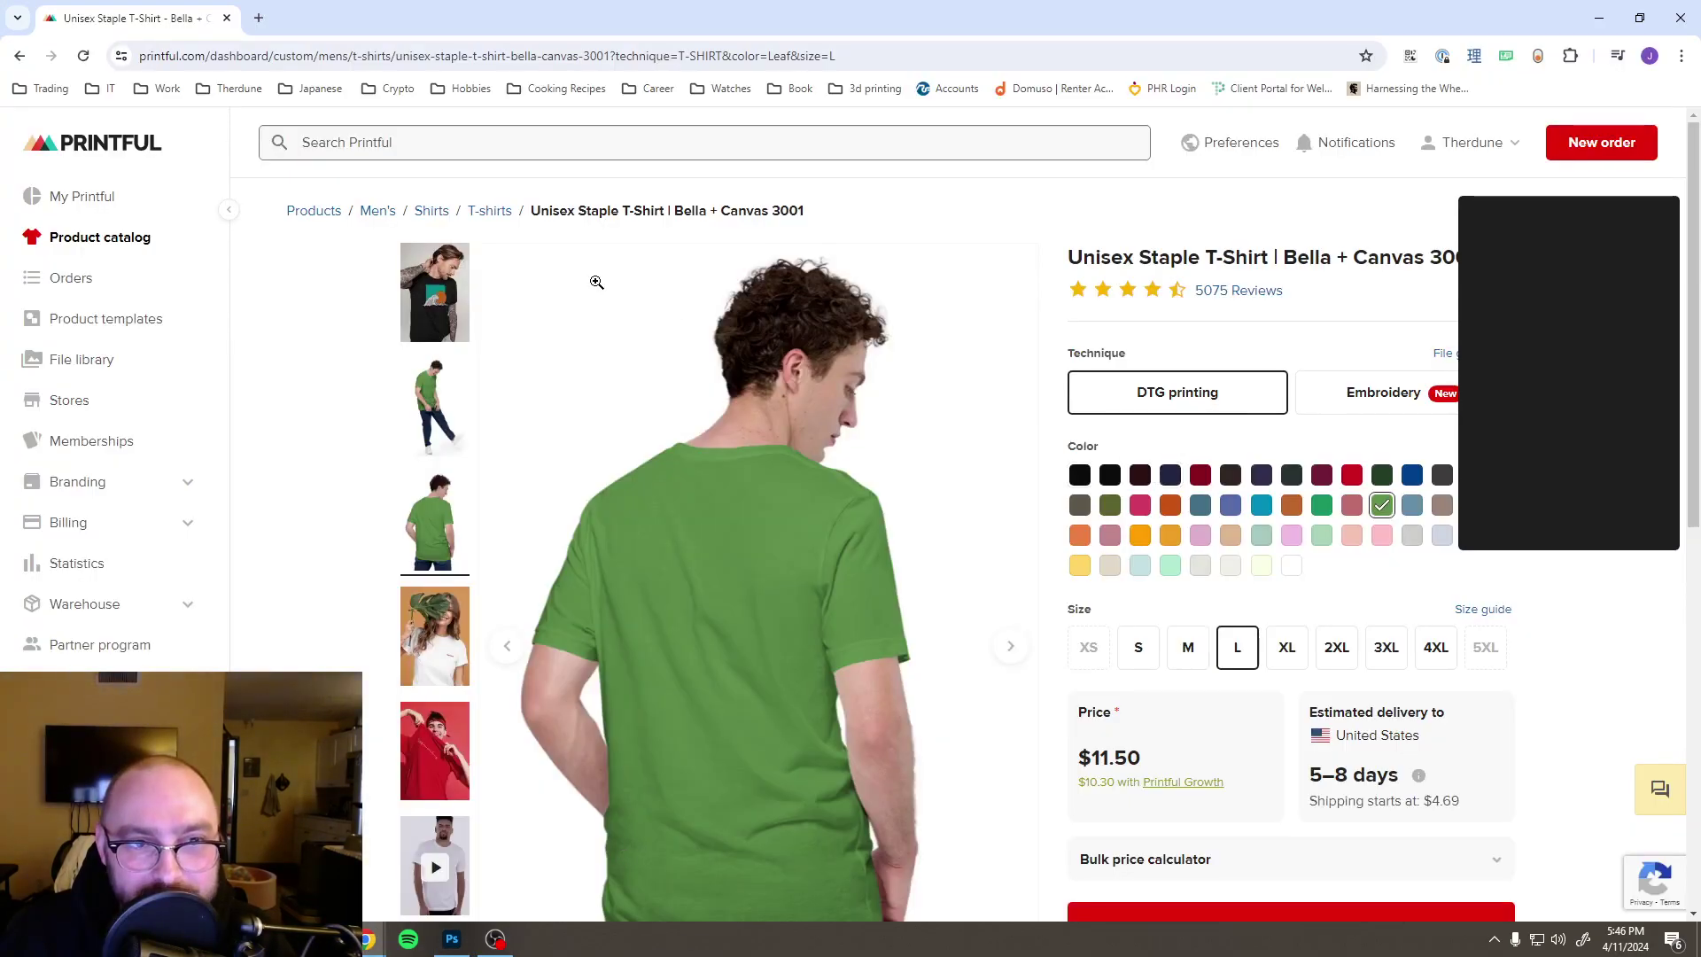
{"action": "left_click", "coordinate": [490, 211]}
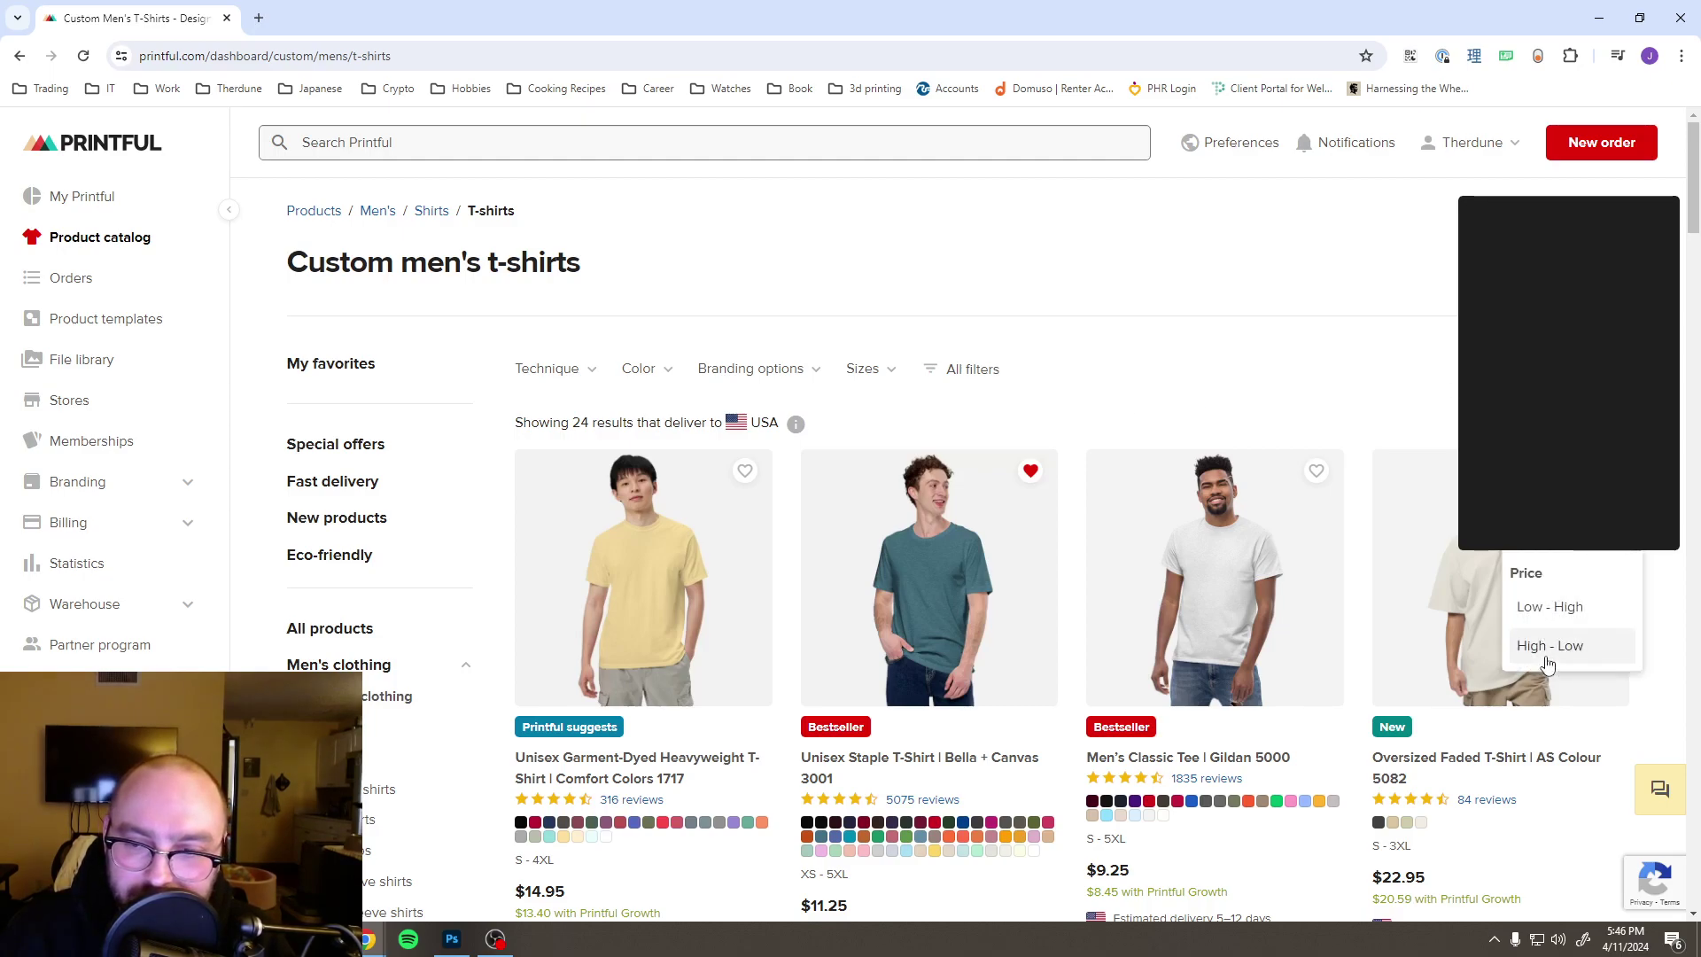
{"action": "left_click", "coordinate": [1551, 647]}
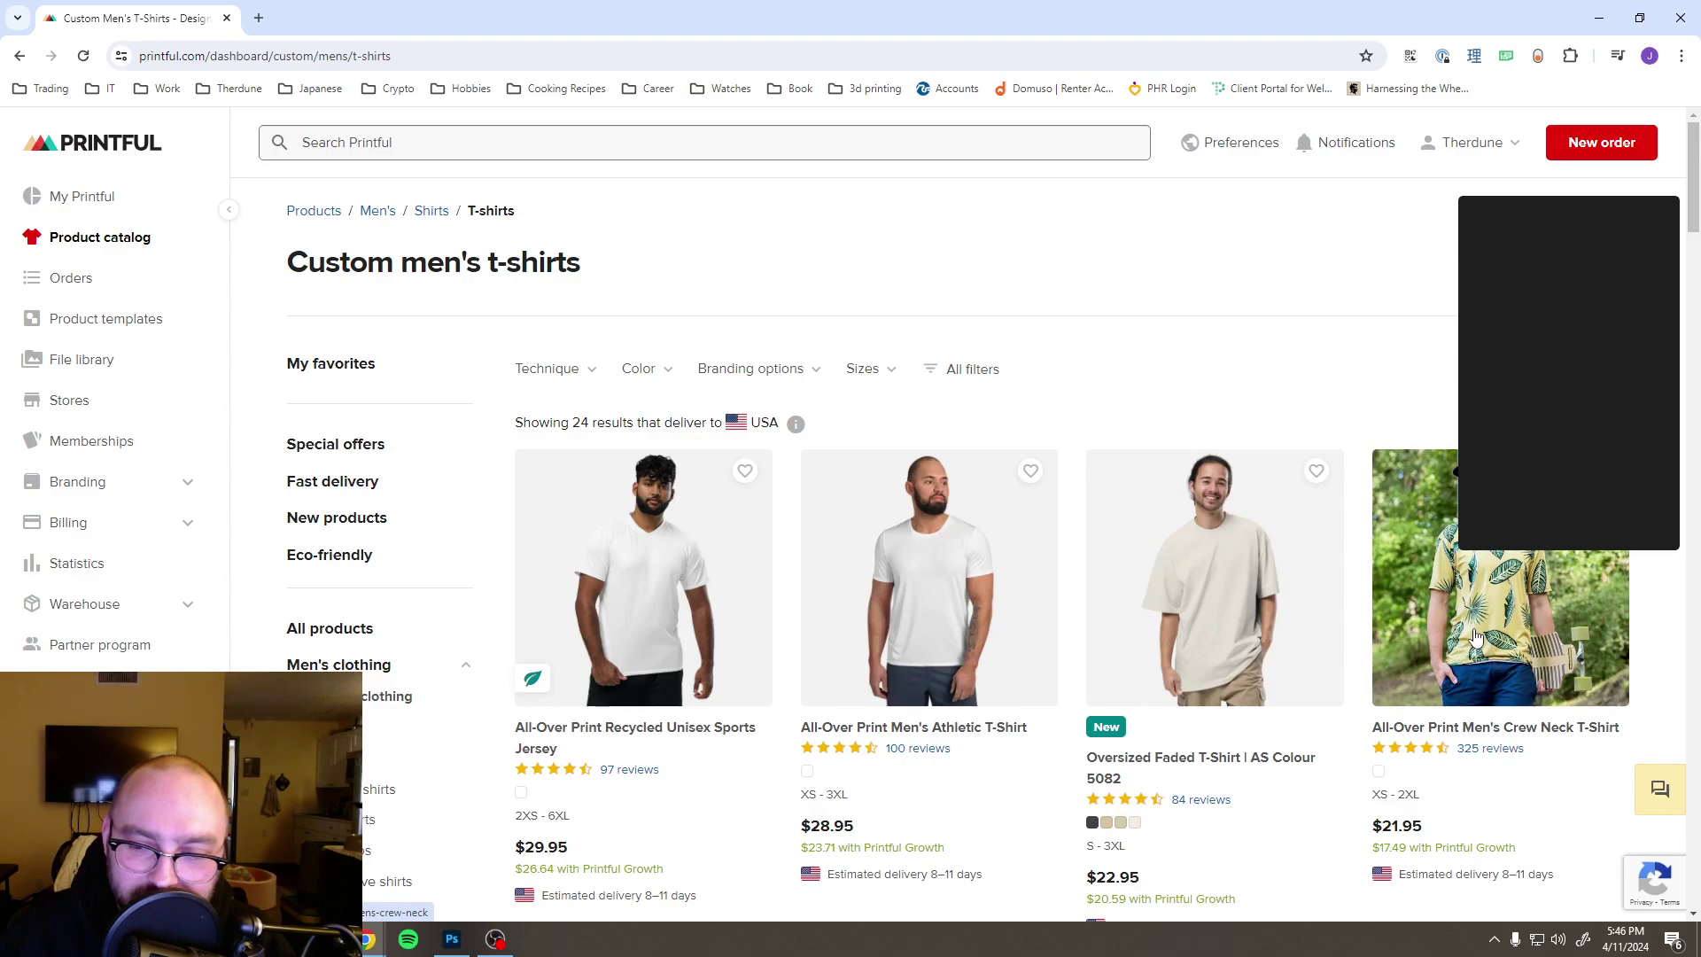
Step: Browse the sorted T-shirt listing and open the All-Over Print Men's Crew Neck T-Shirt
{"action": "scroll", "coordinate": [1476, 638], "scroll_direction": "down", "scroll_amount": 12}
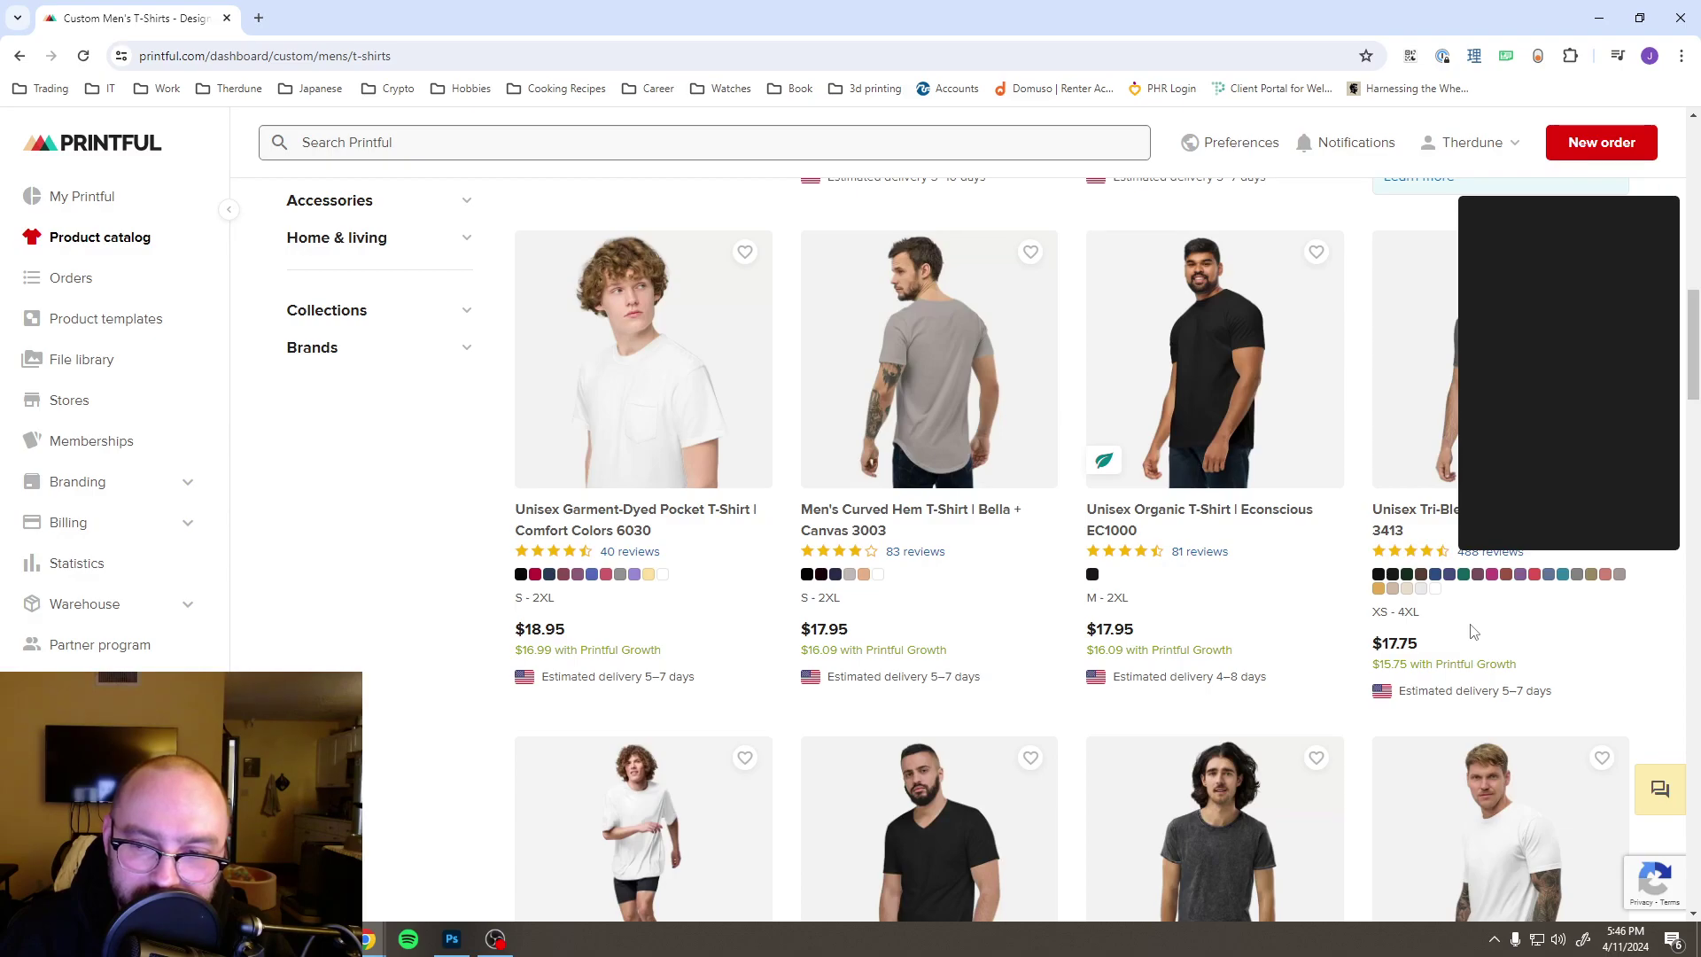
{"action": "scroll", "coordinate": [1473, 632], "scroll_direction": "down", "scroll_amount": 5}
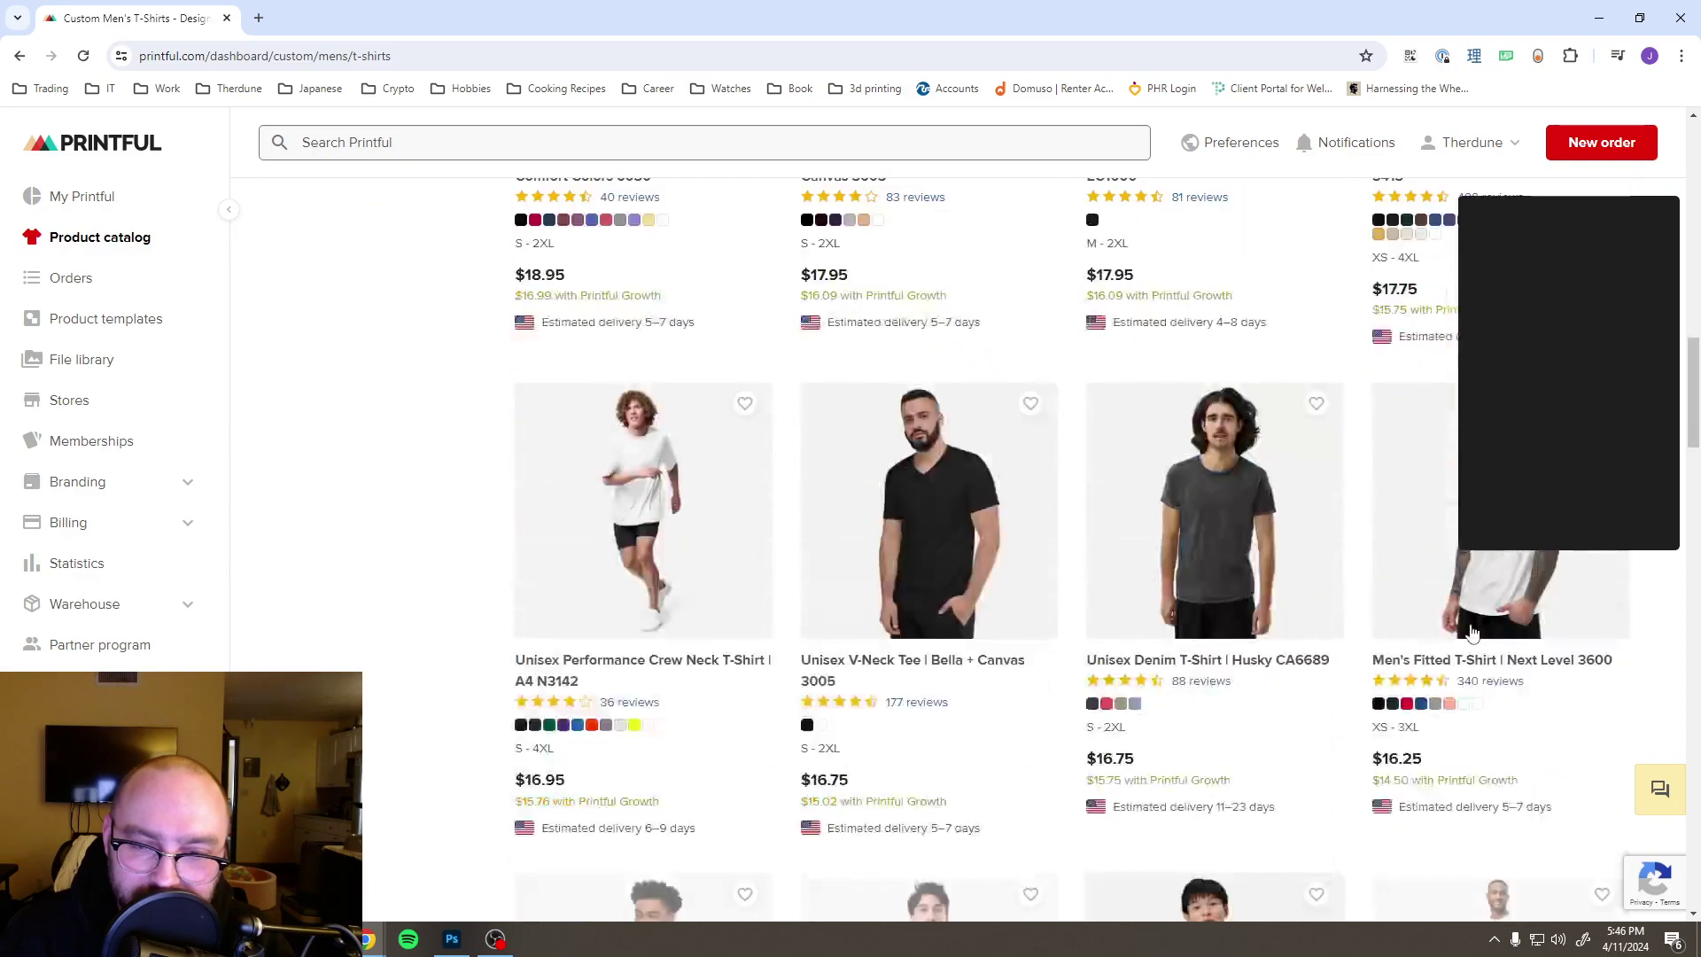
{"action": "scroll", "coordinate": [1471, 631], "scroll_direction": "up", "scroll_amount": 11}
{"action": "scroll", "coordinate": [1471, 631], "scroll_direction": "down", "scroll_amount": 15}
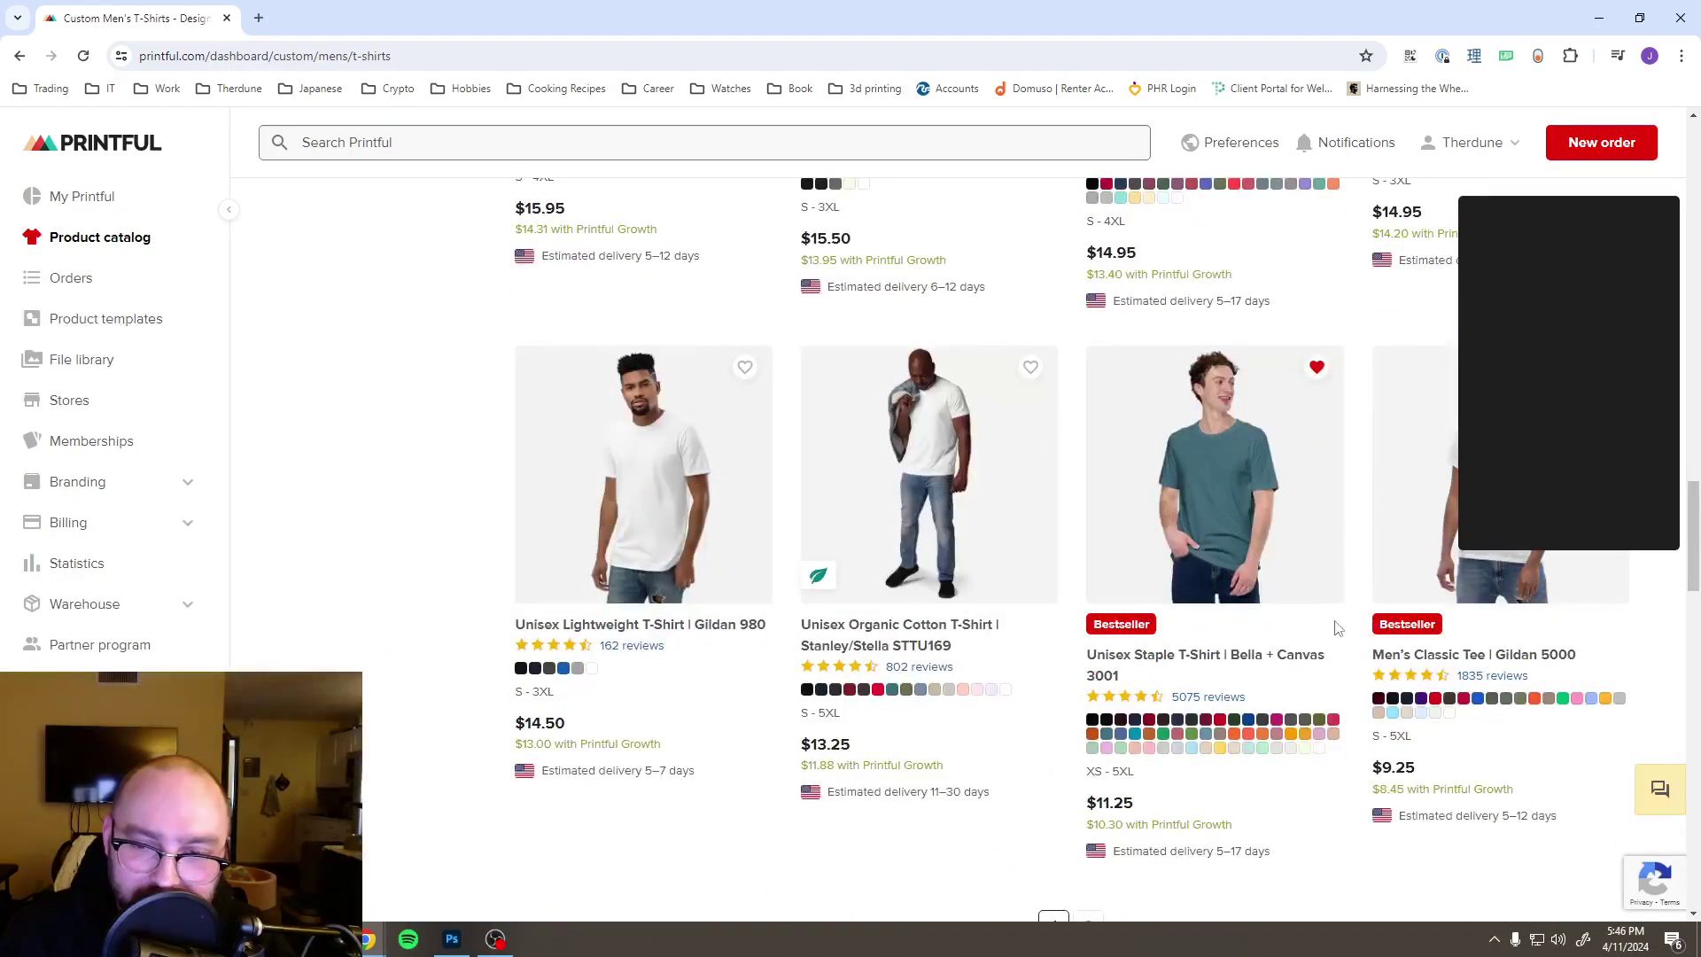
{"action": "scroll", "coordinate": [1338, 627], "scroll_direction": "up", "scroll_amount": 20}
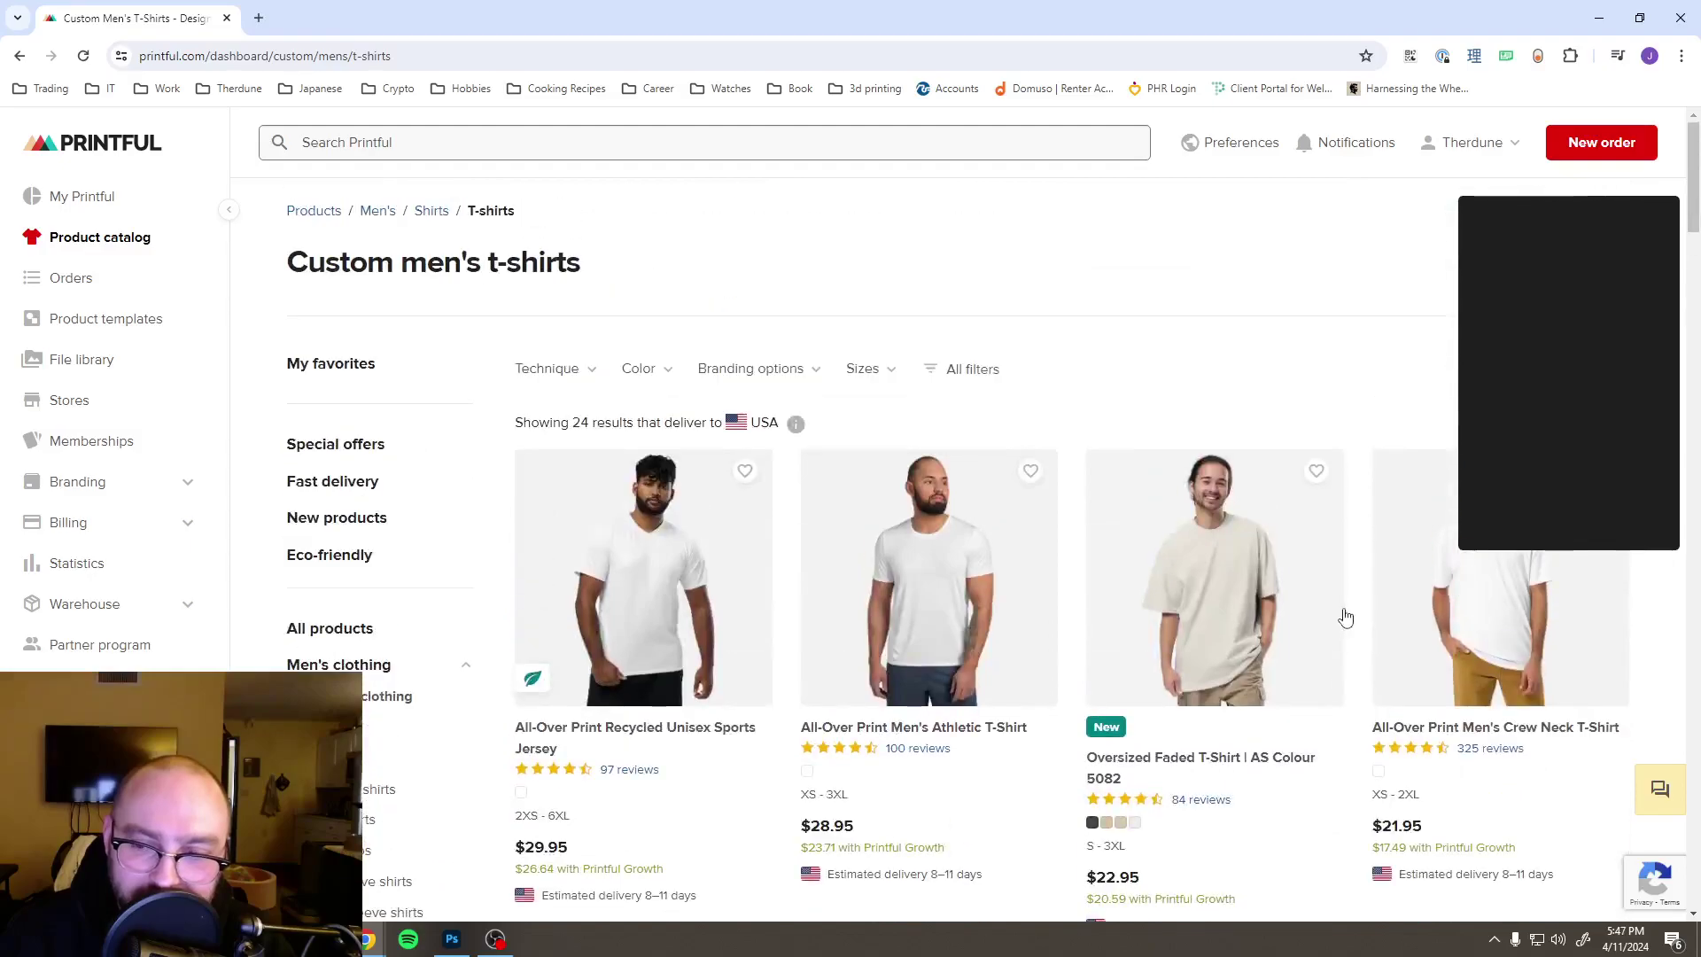
{"action": "left_click", "coordinate": [1442, 625]}
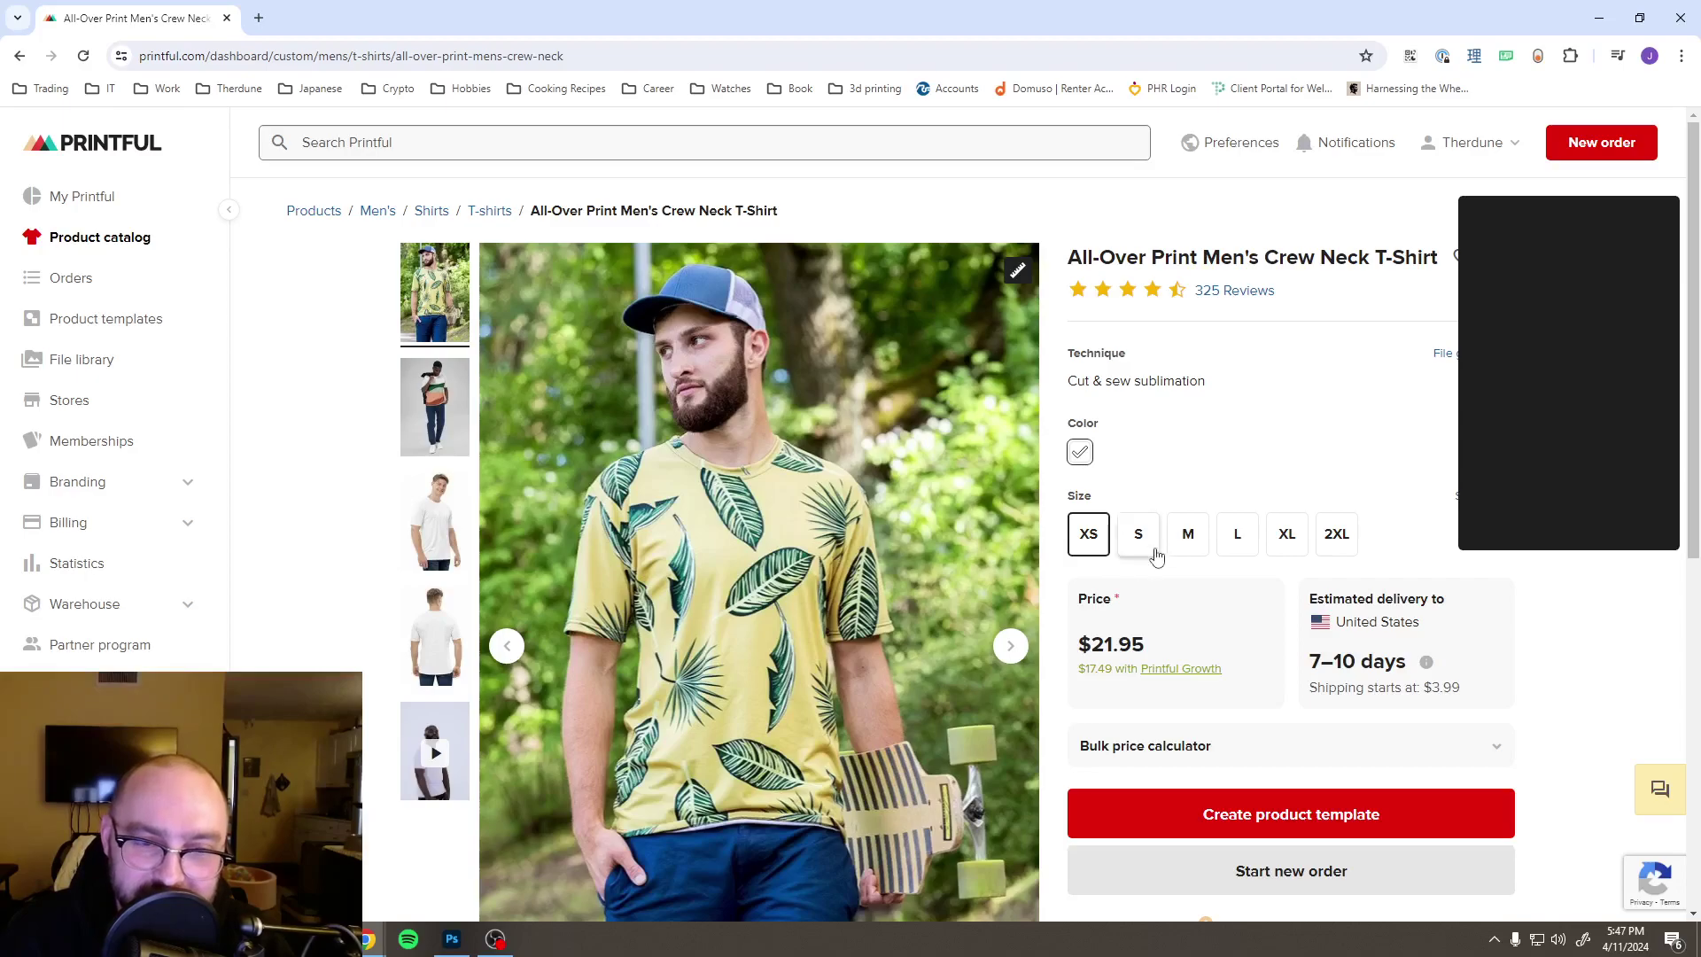
Step: Examine the crew neck shirt's striped-design and plain white front photos, along with its decoration technique, fit and material details
{"action": "left_click", "coordinate": [443, 434]}
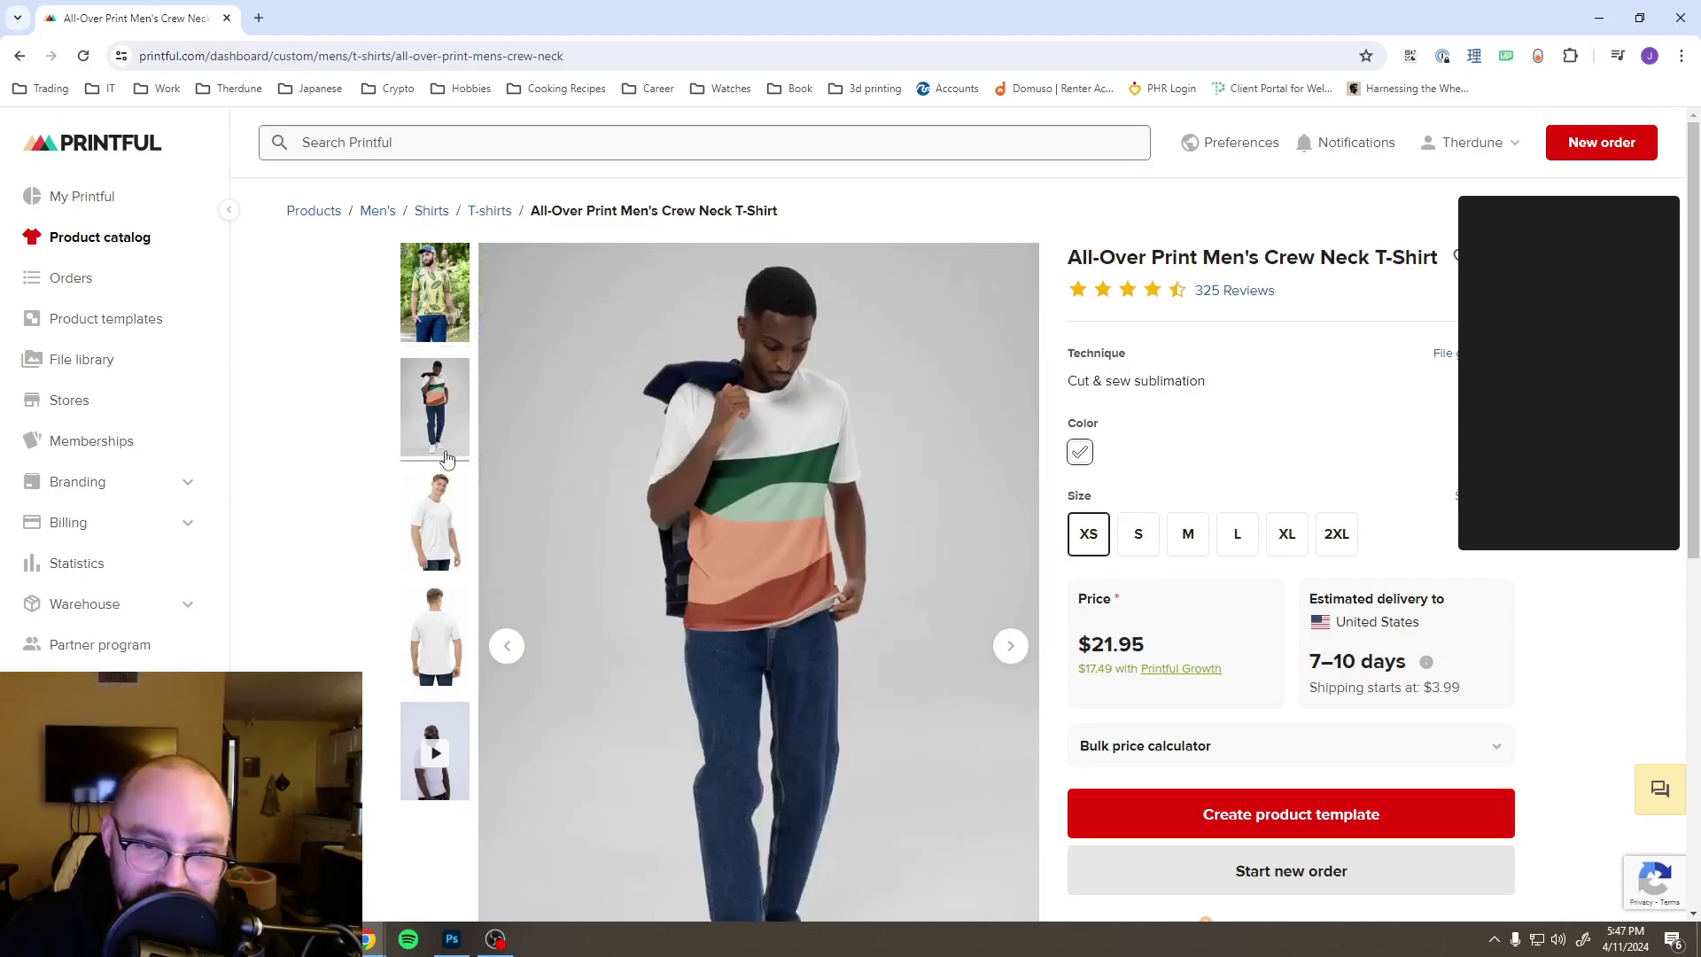
{"action": "left_click", "coordinate": [442, 504]}
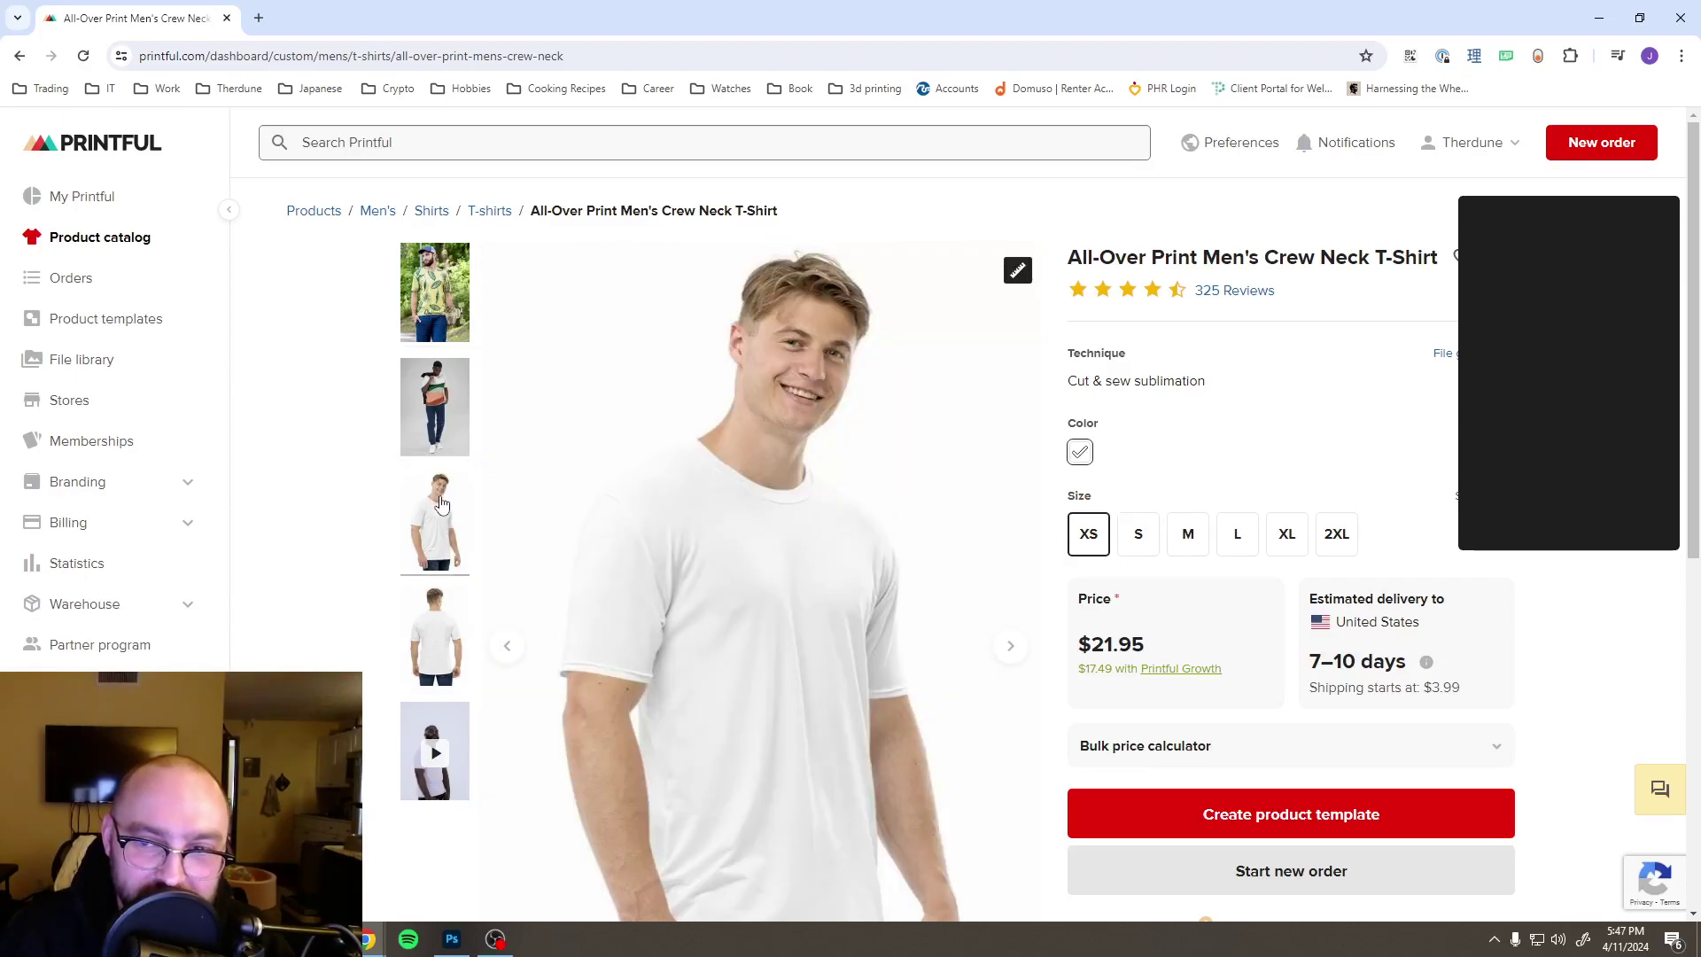
{"action": "scroll", "coordinate": [1122, 569], "scroll_direction": "down", "scroll_amount": 7}
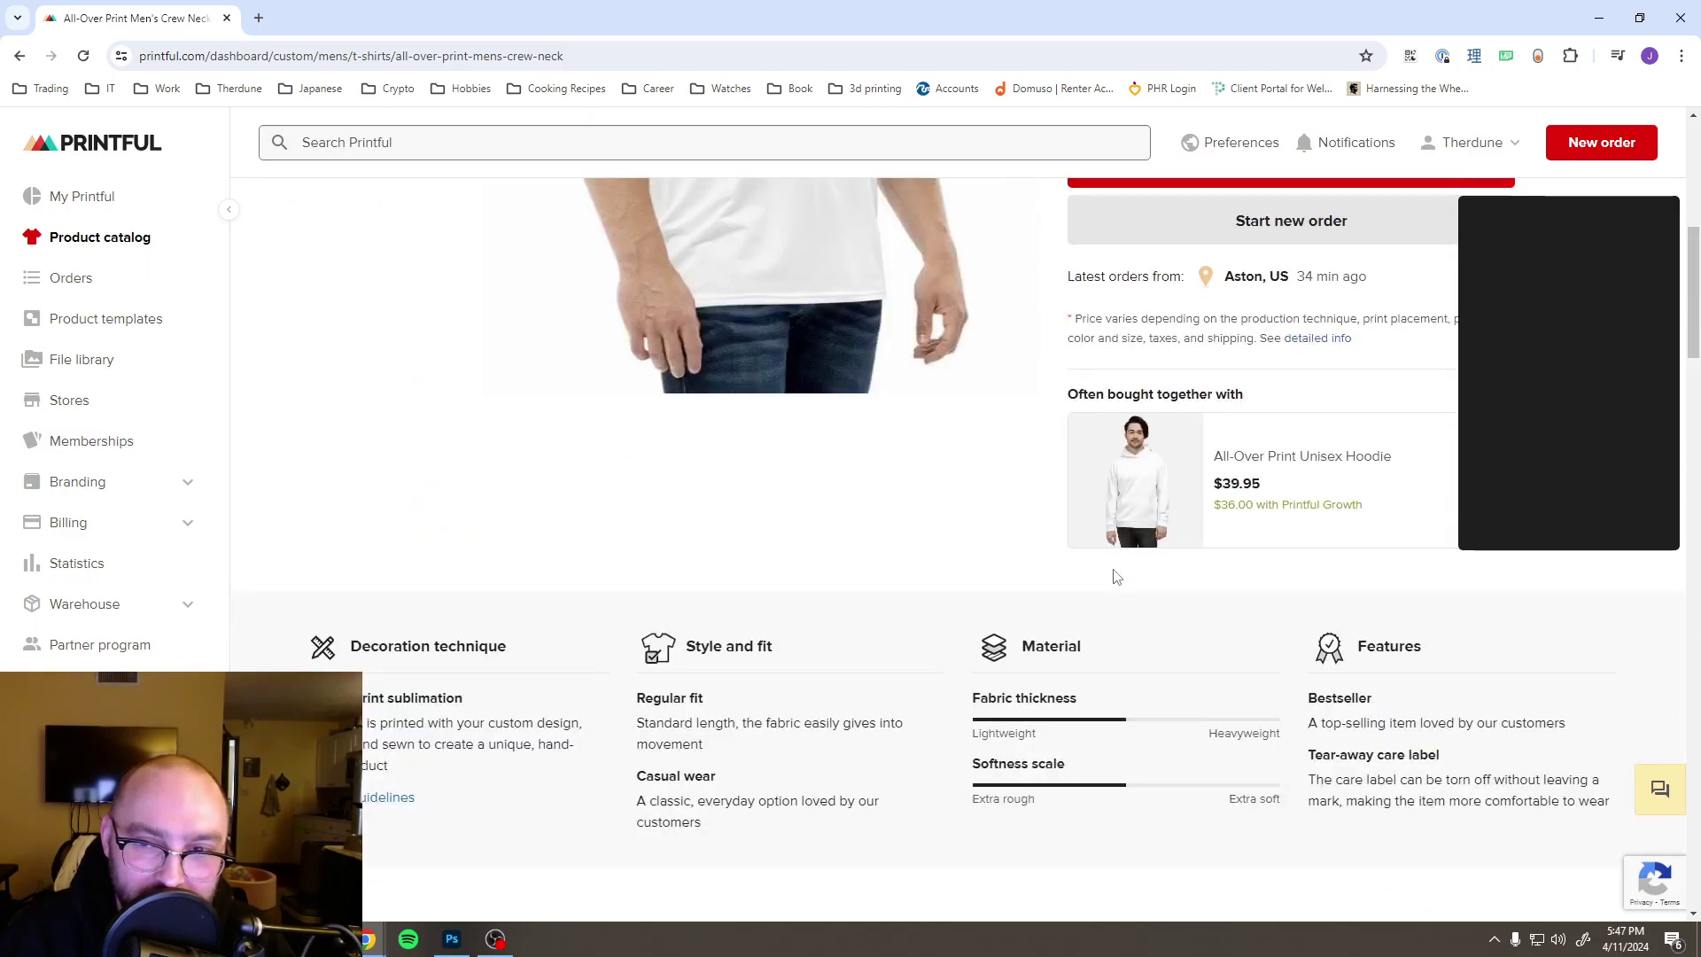
{"action": "scroll", "coordinate": [1116, 577], "scroll_direction": "down", "scroll_amount": 3}
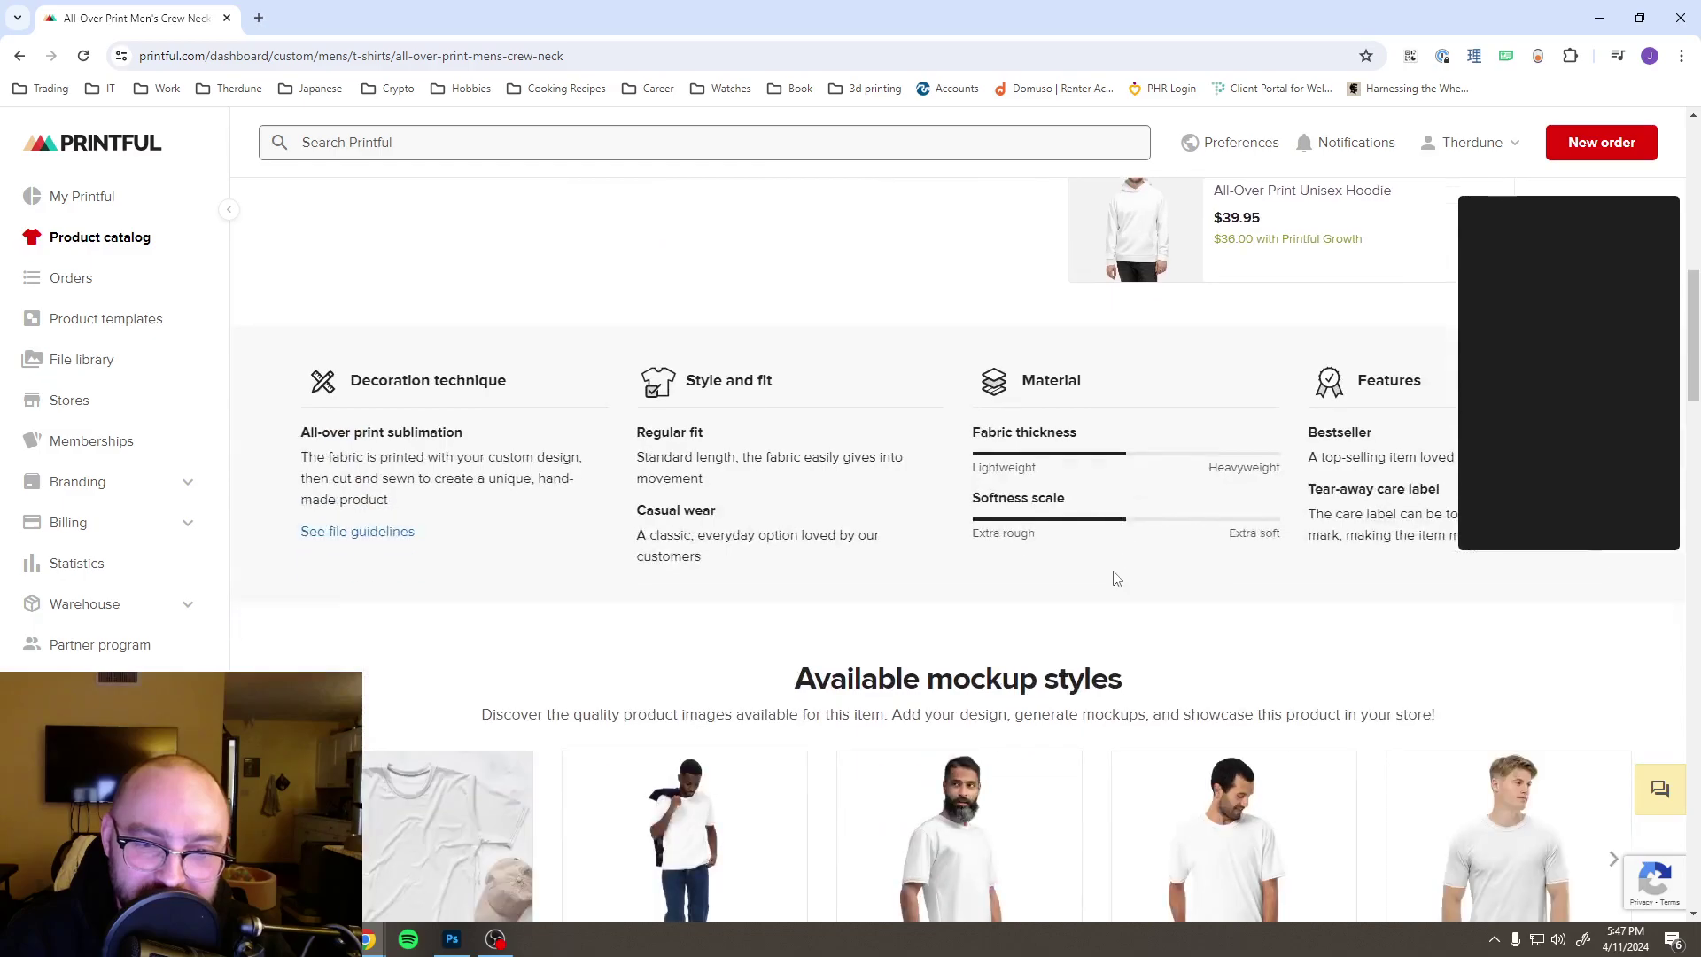
{"action": "scroll", "coordinate": [1117, 578], "scroll_direction": "up", "scroll_amount": 10}
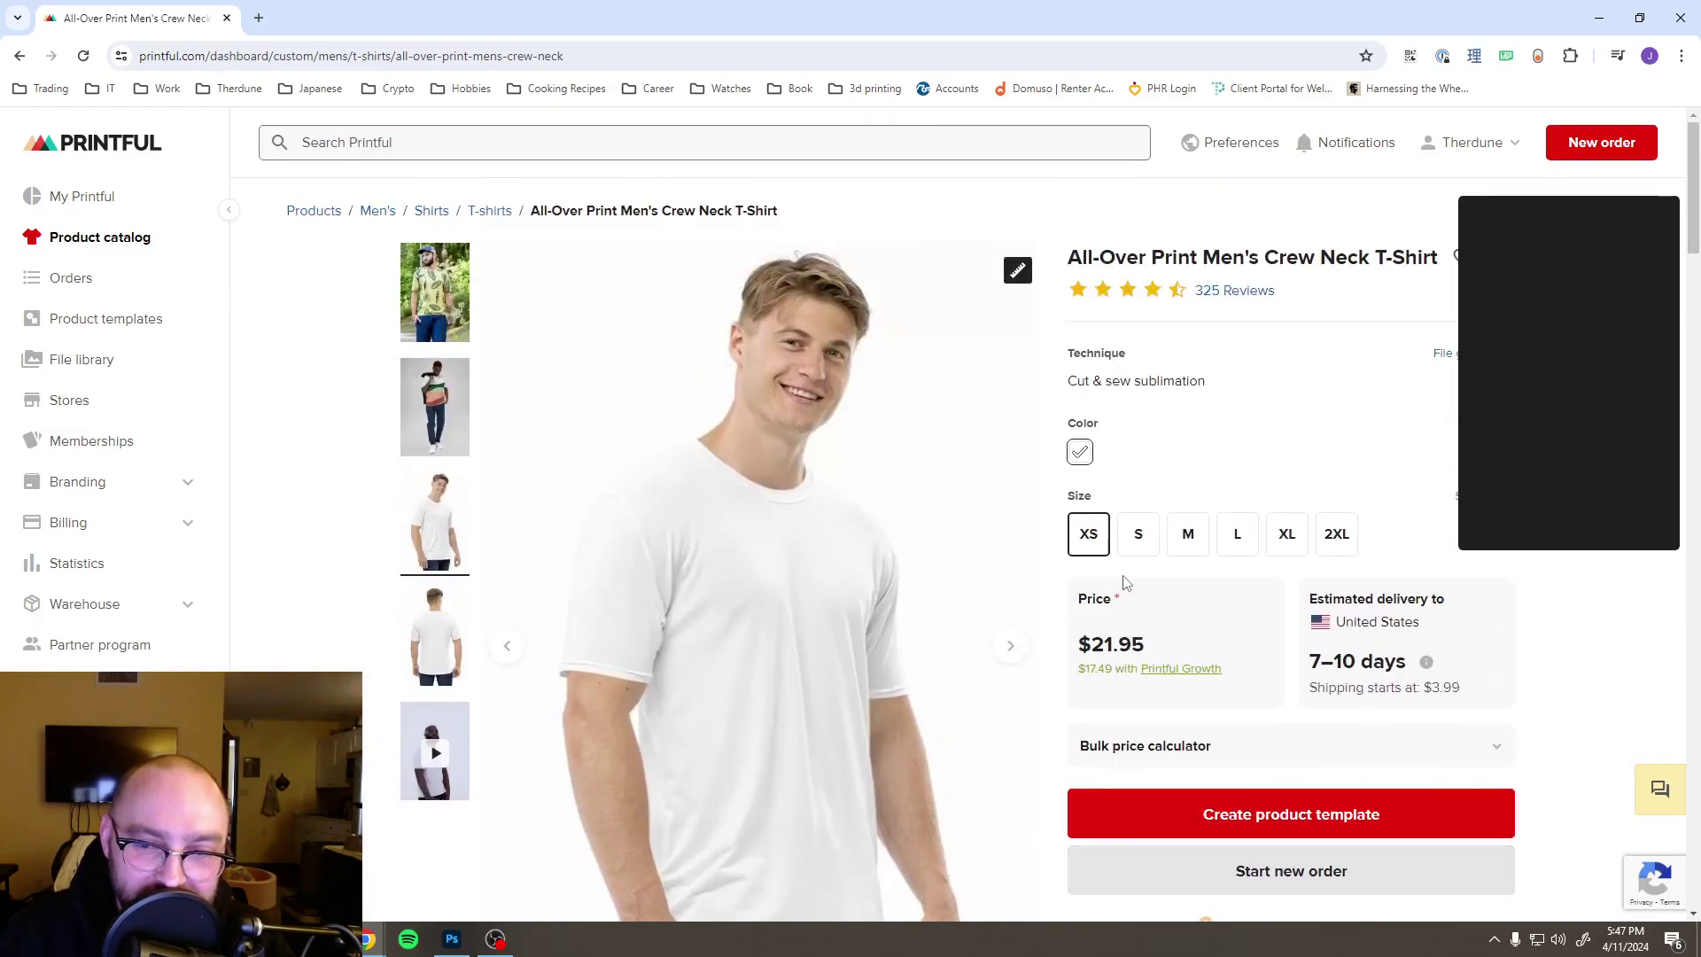
{"action": "scroll", "coordinate": [1125, 582], "scroll_direction": "down", "scroll_amount": 10}
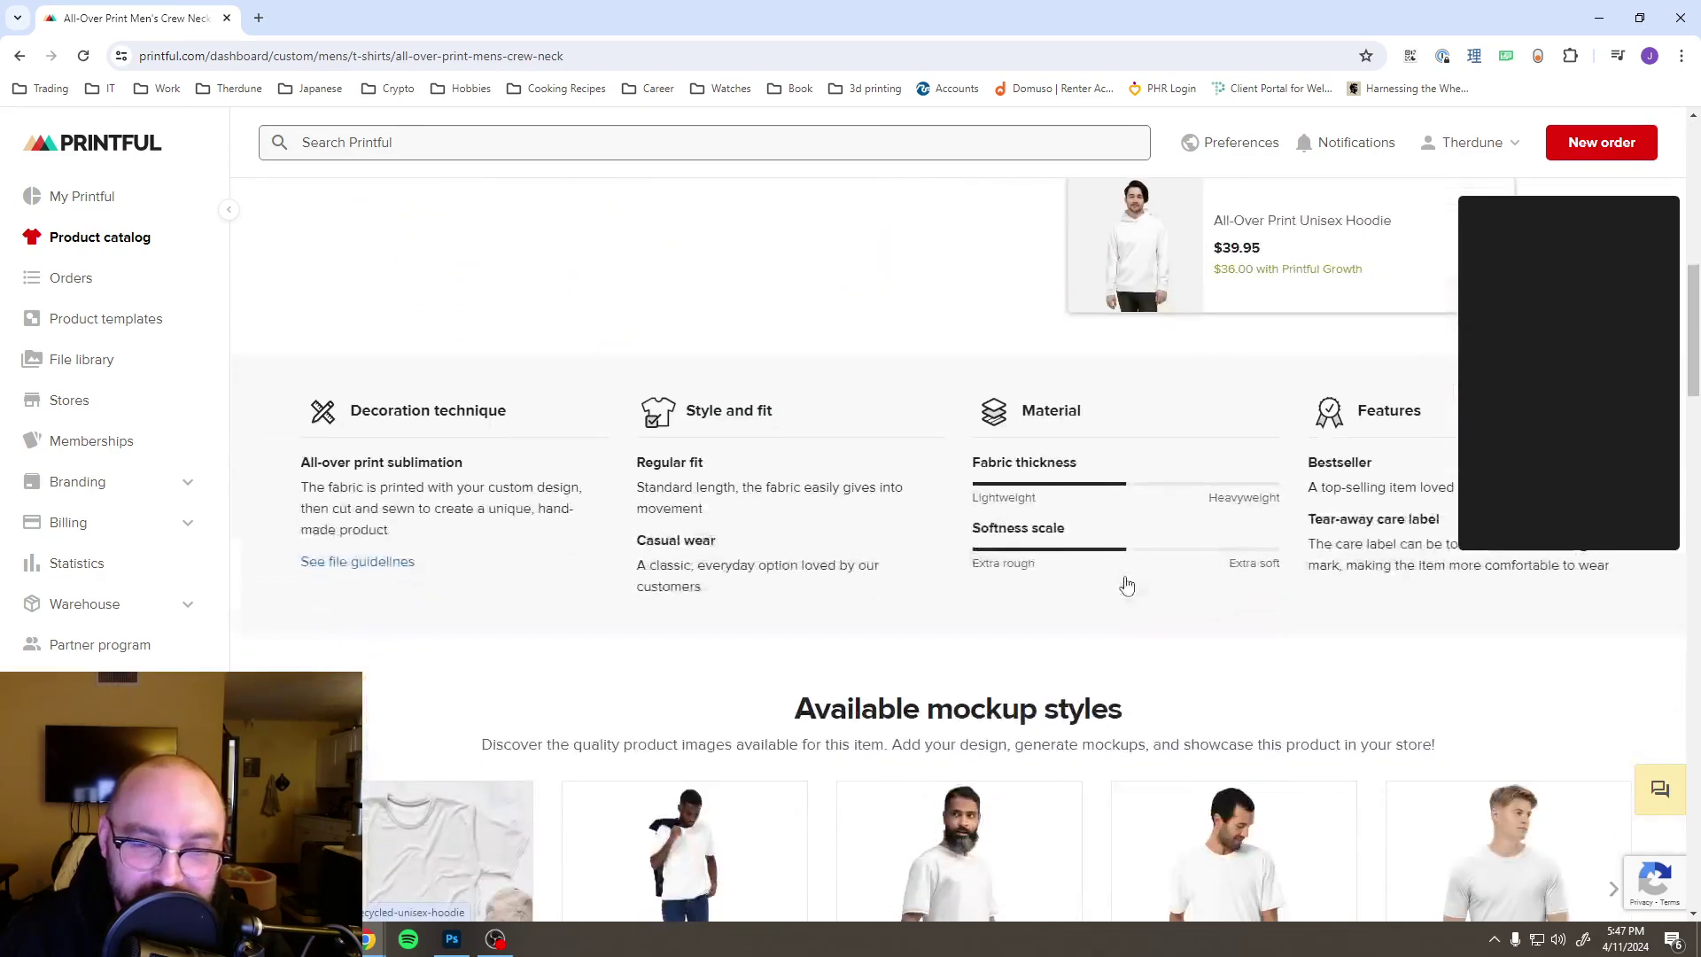
Step: Examine the crew neck shirt's description, focusing on its polyester and elastane fabric composition
{"action": "scroll", "coordinate": [1127, 585], "scroll_direction": "down", "scroll_amount": 10}
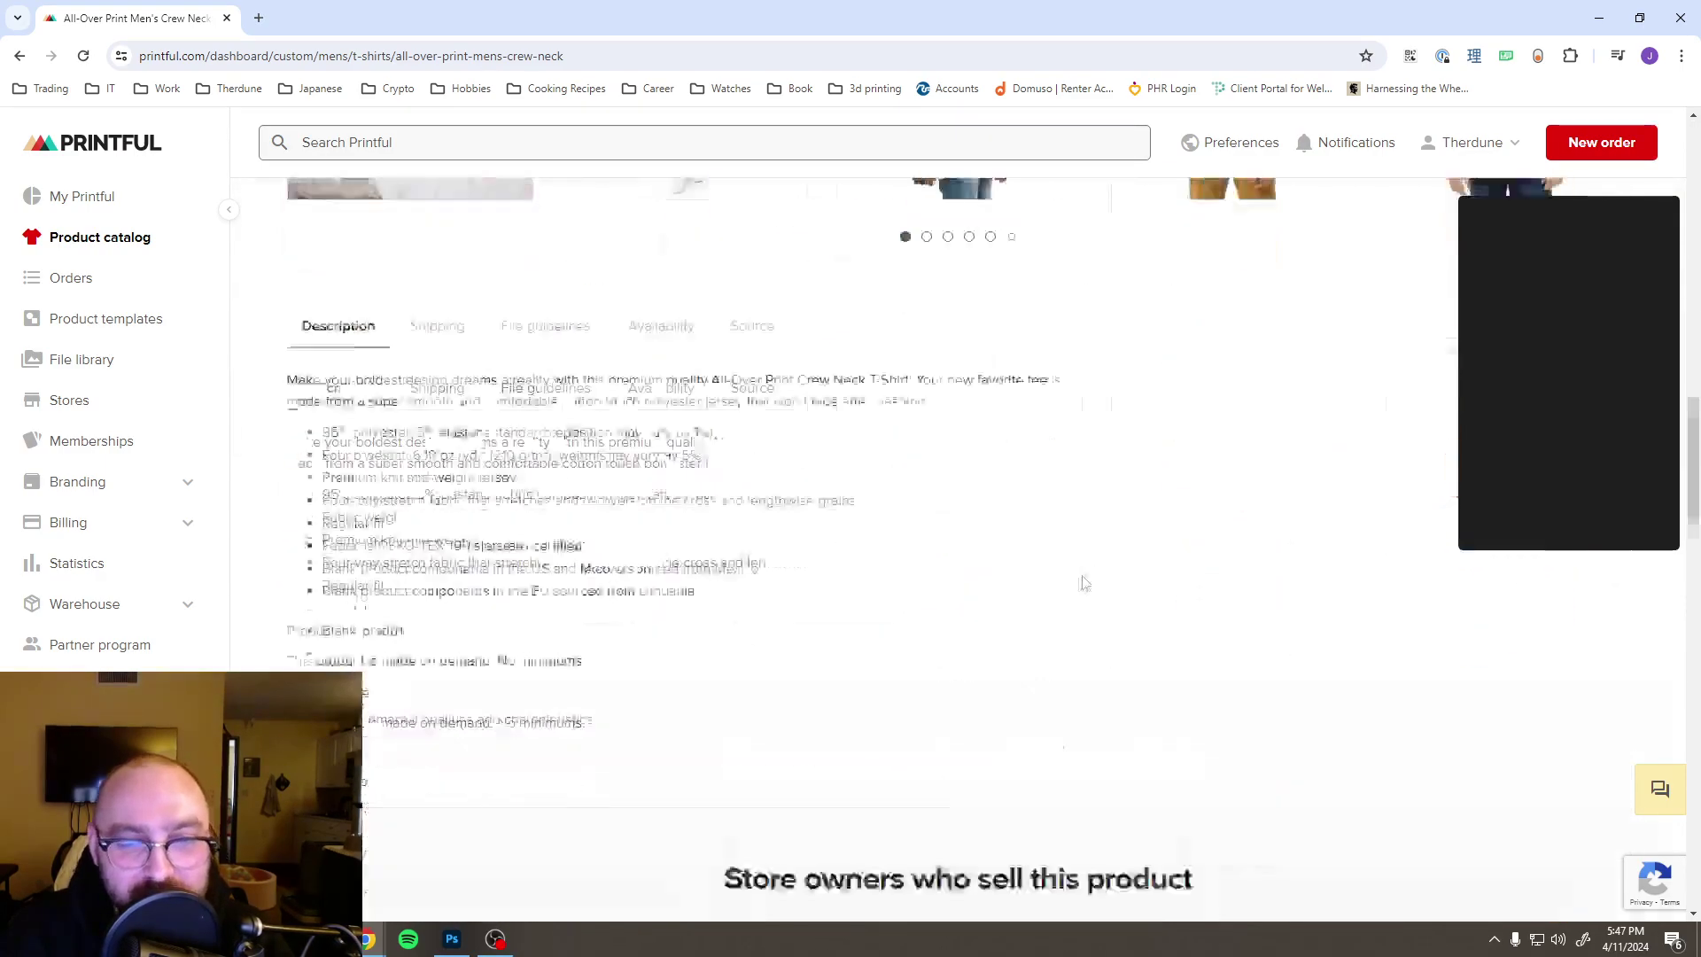
{"action": "scroll", "coordinate": [452, 499], "scroll_direction": "up", "scroll_amount": 2}
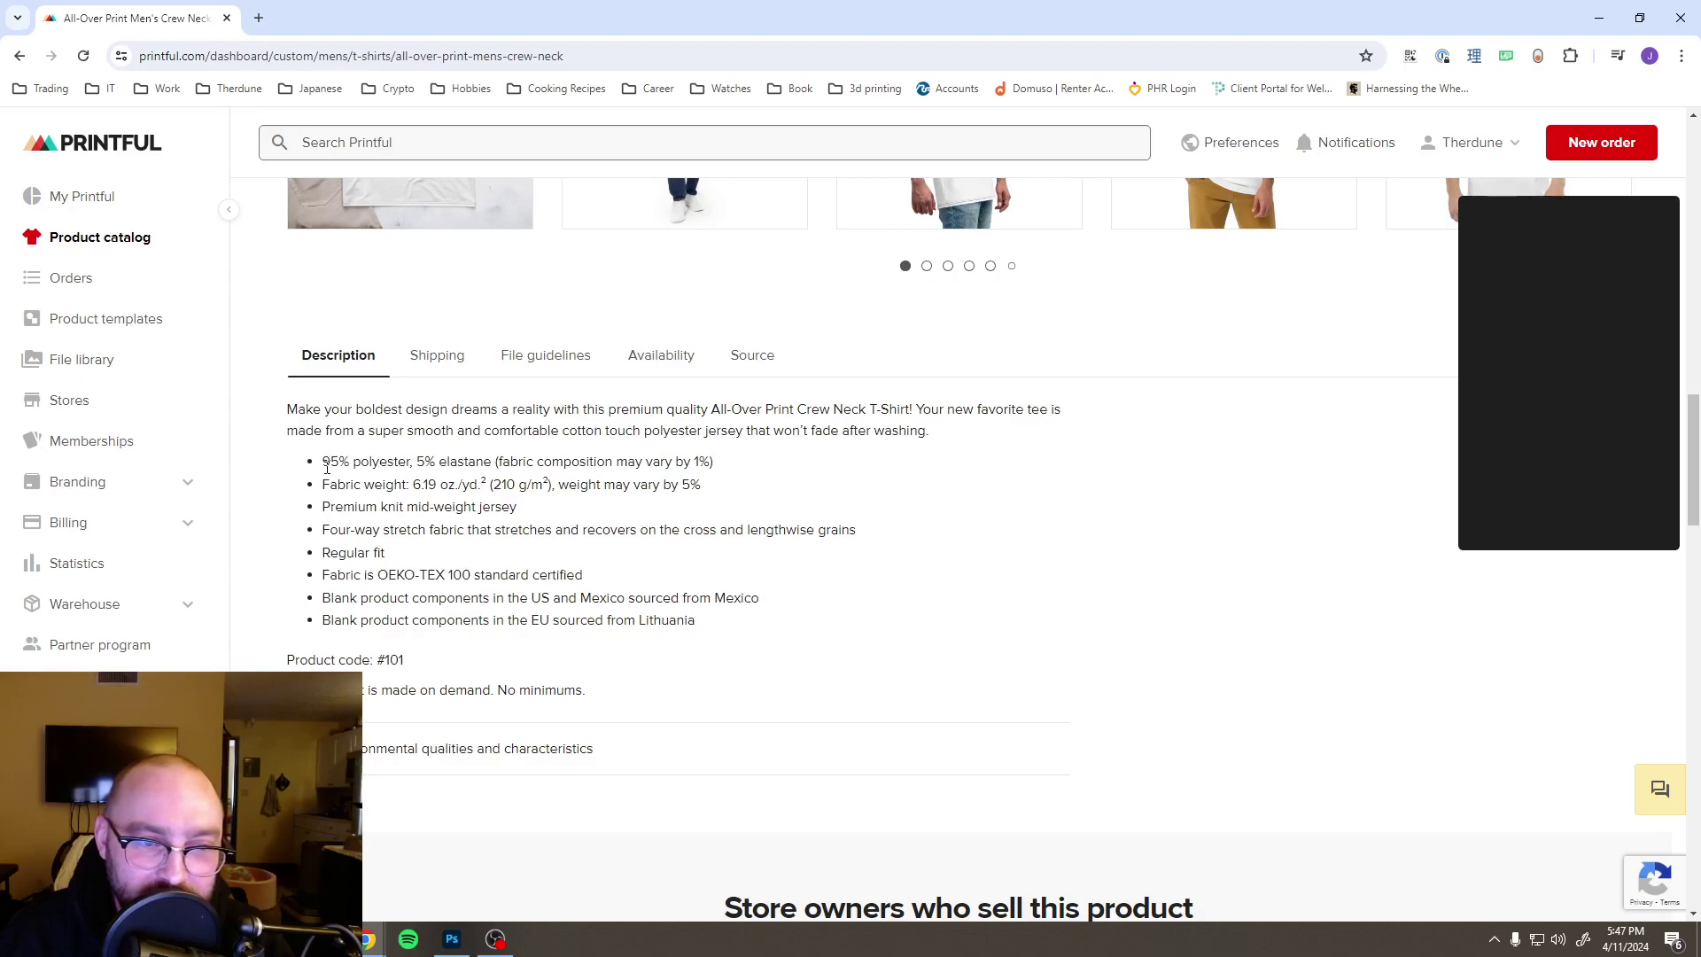
{"action": "left_click_drag", "start_coordinate": [344, 466], "coordinate": [790, 480]}
{"action": "left_click", "coordinate": [790, 479]}
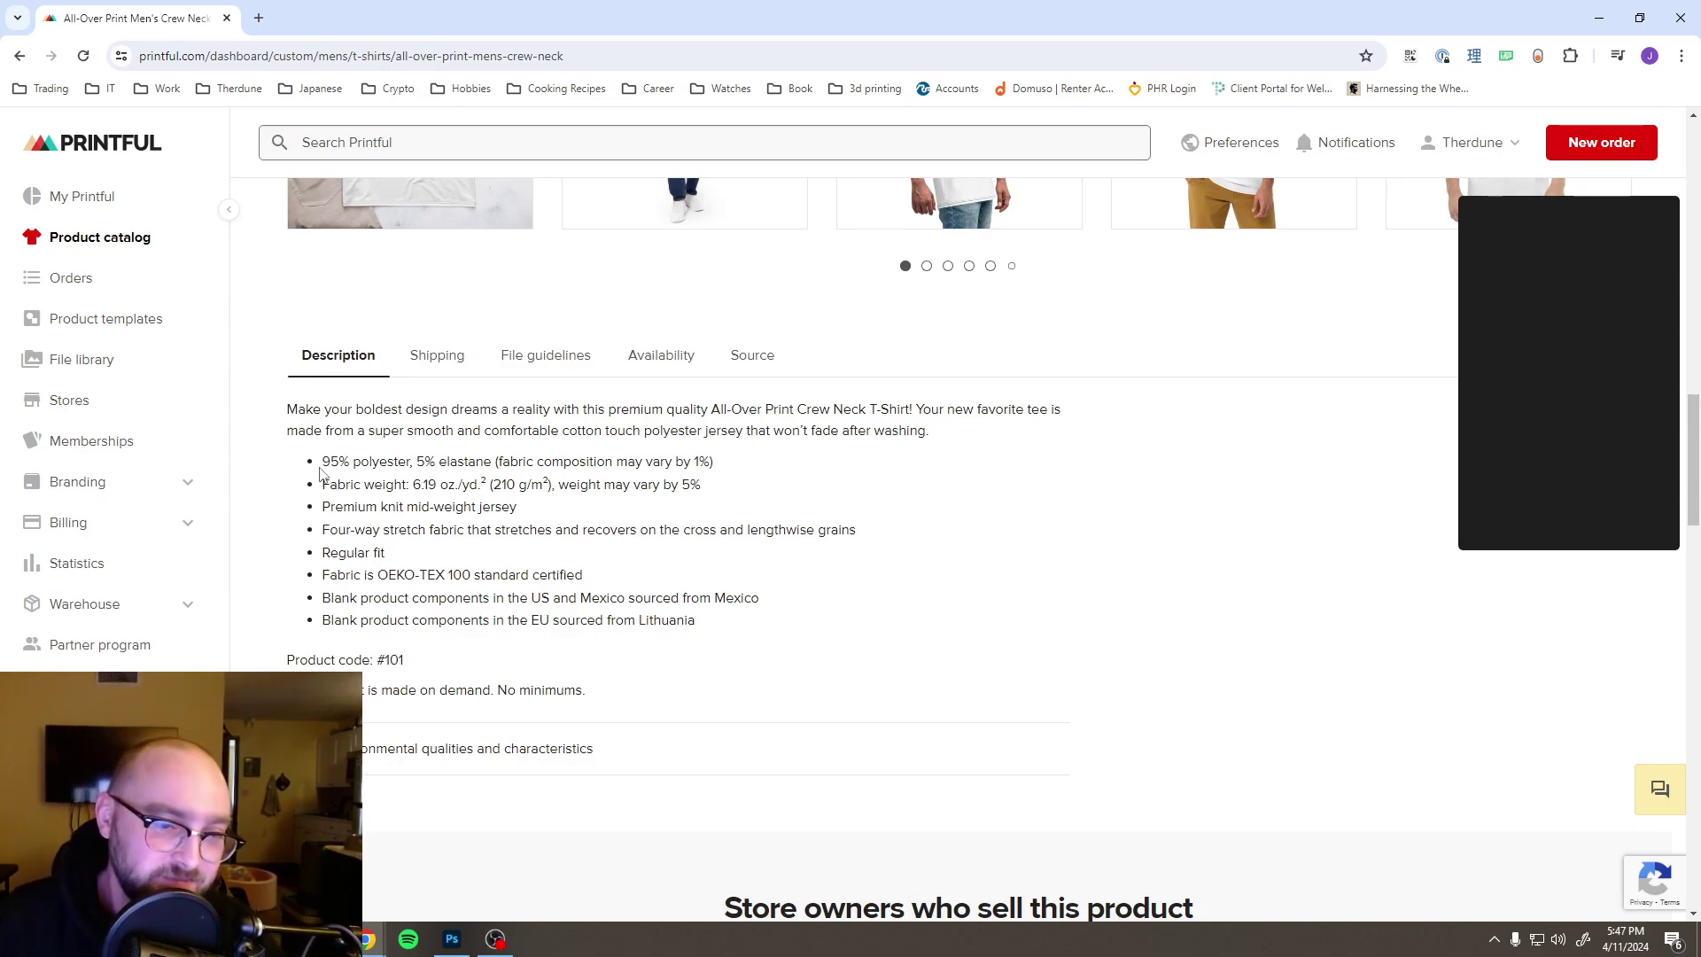
{"action": "left_click_drag", "start_coordinate": [324, 470], "coordinate": [490, 462]}
{"action": "left_click", "coordinate": [501, 470]}
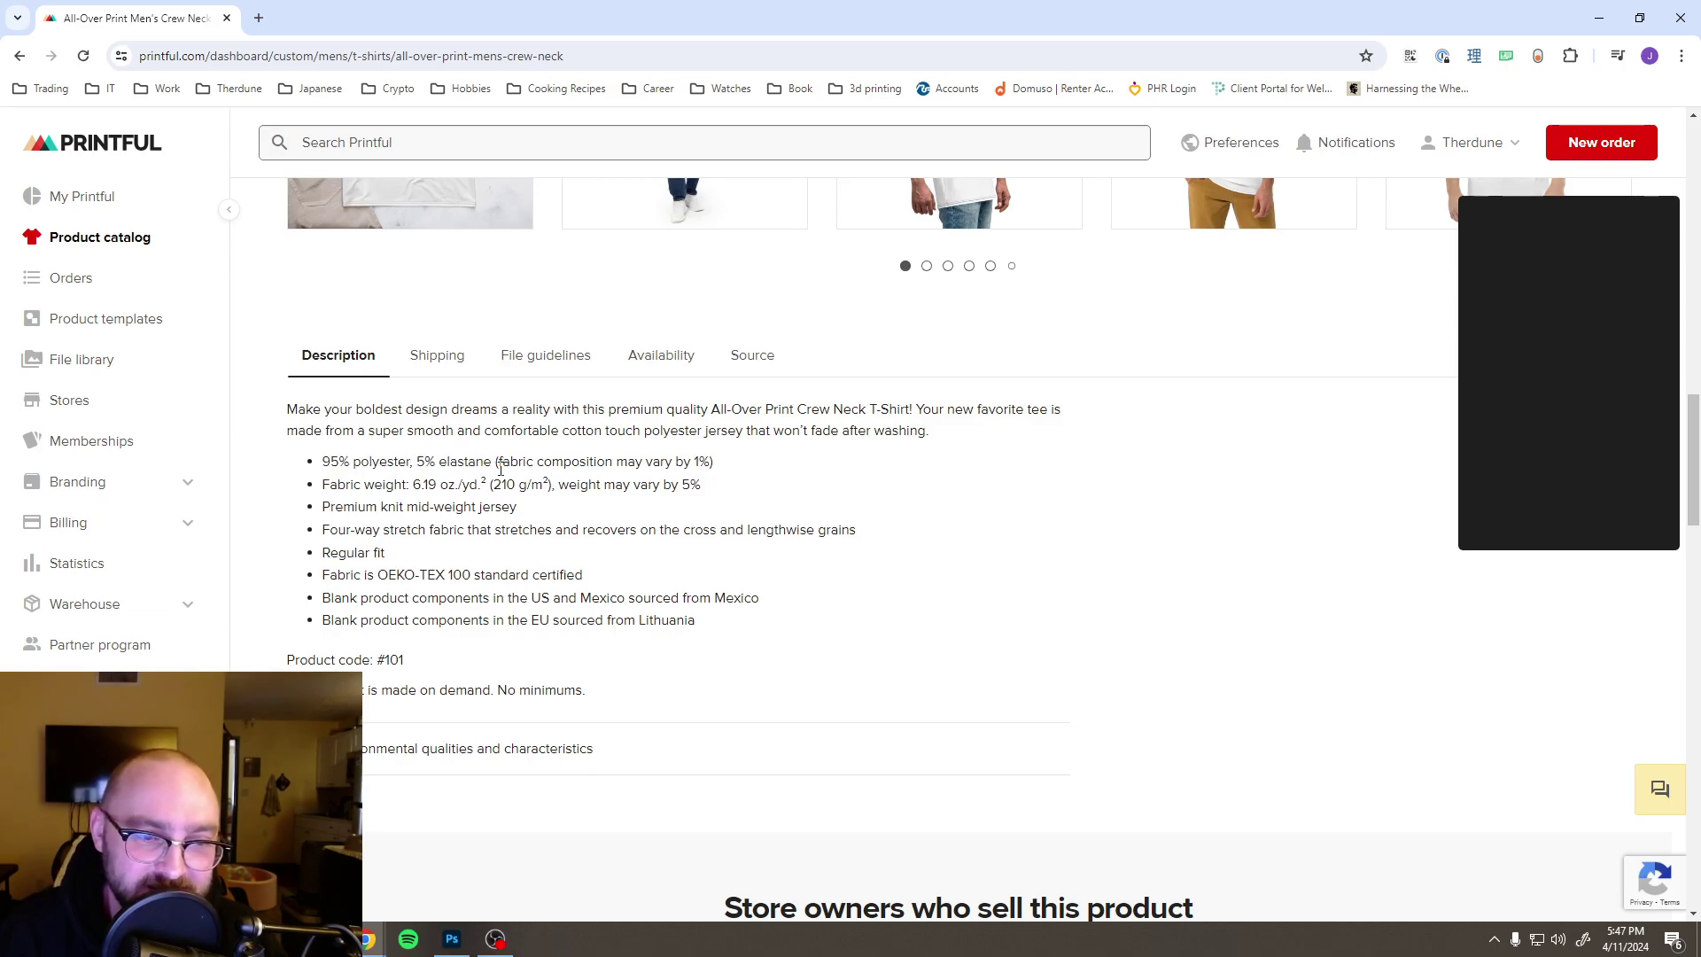
{"action": "left_click_drag", "start_coordinate": [320, 470], "coordinate": [403, 462]}
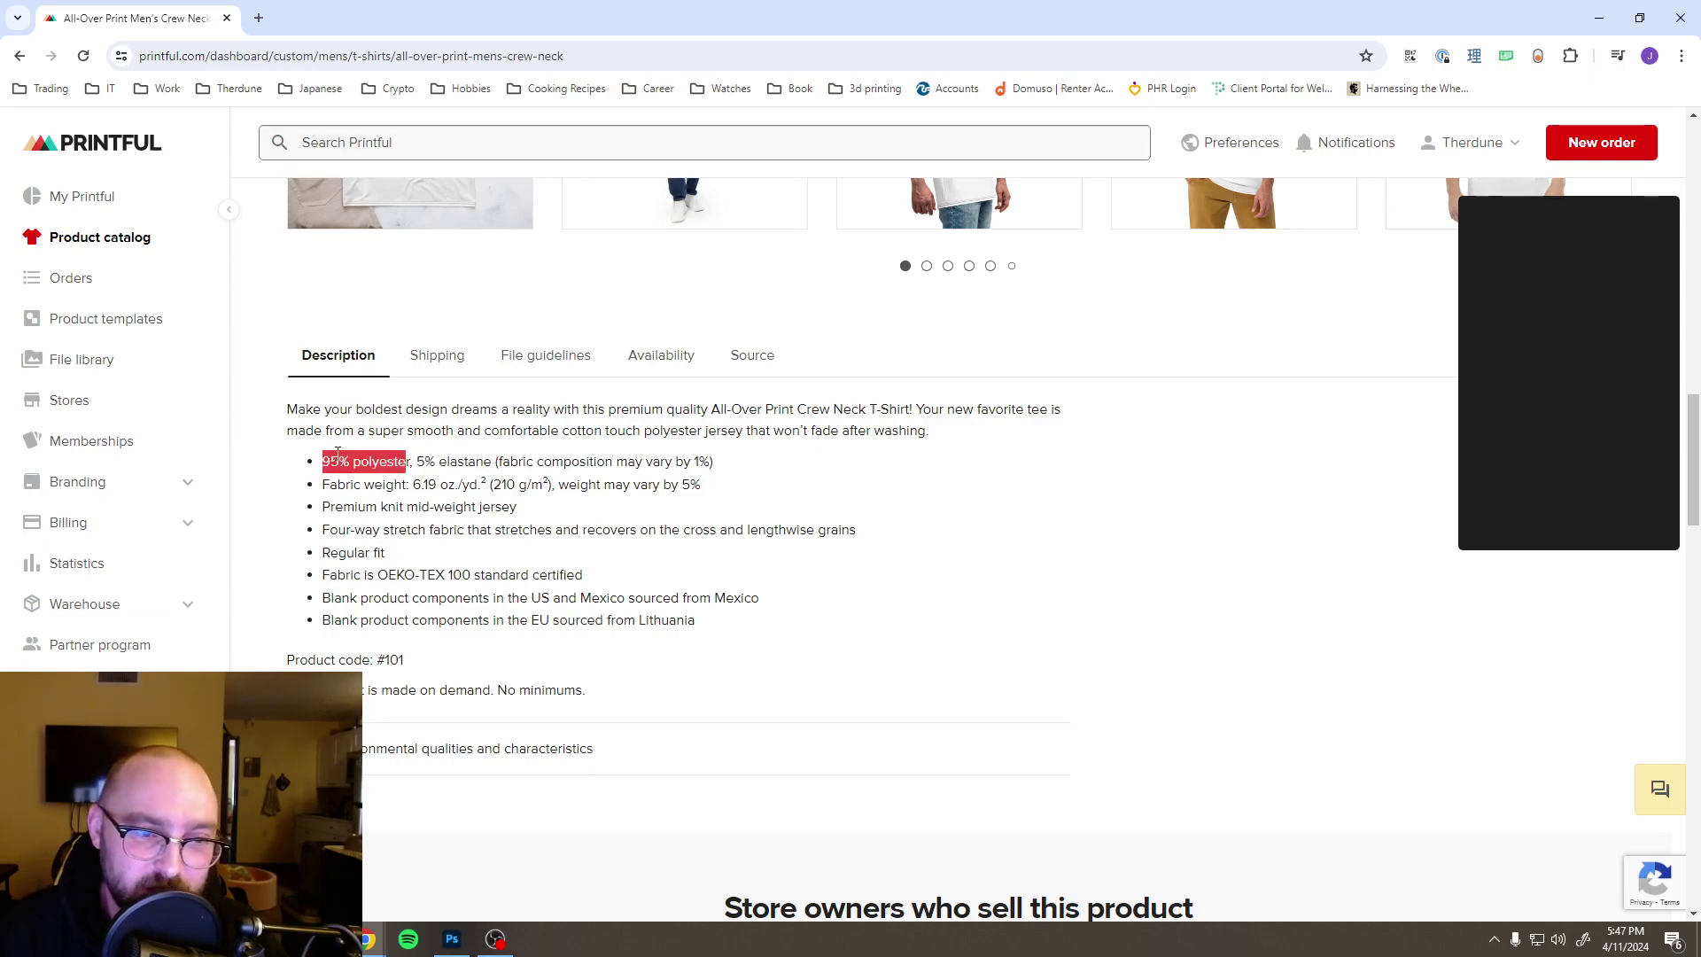
{"action": "left_click", "coordinate": [401, 457]}
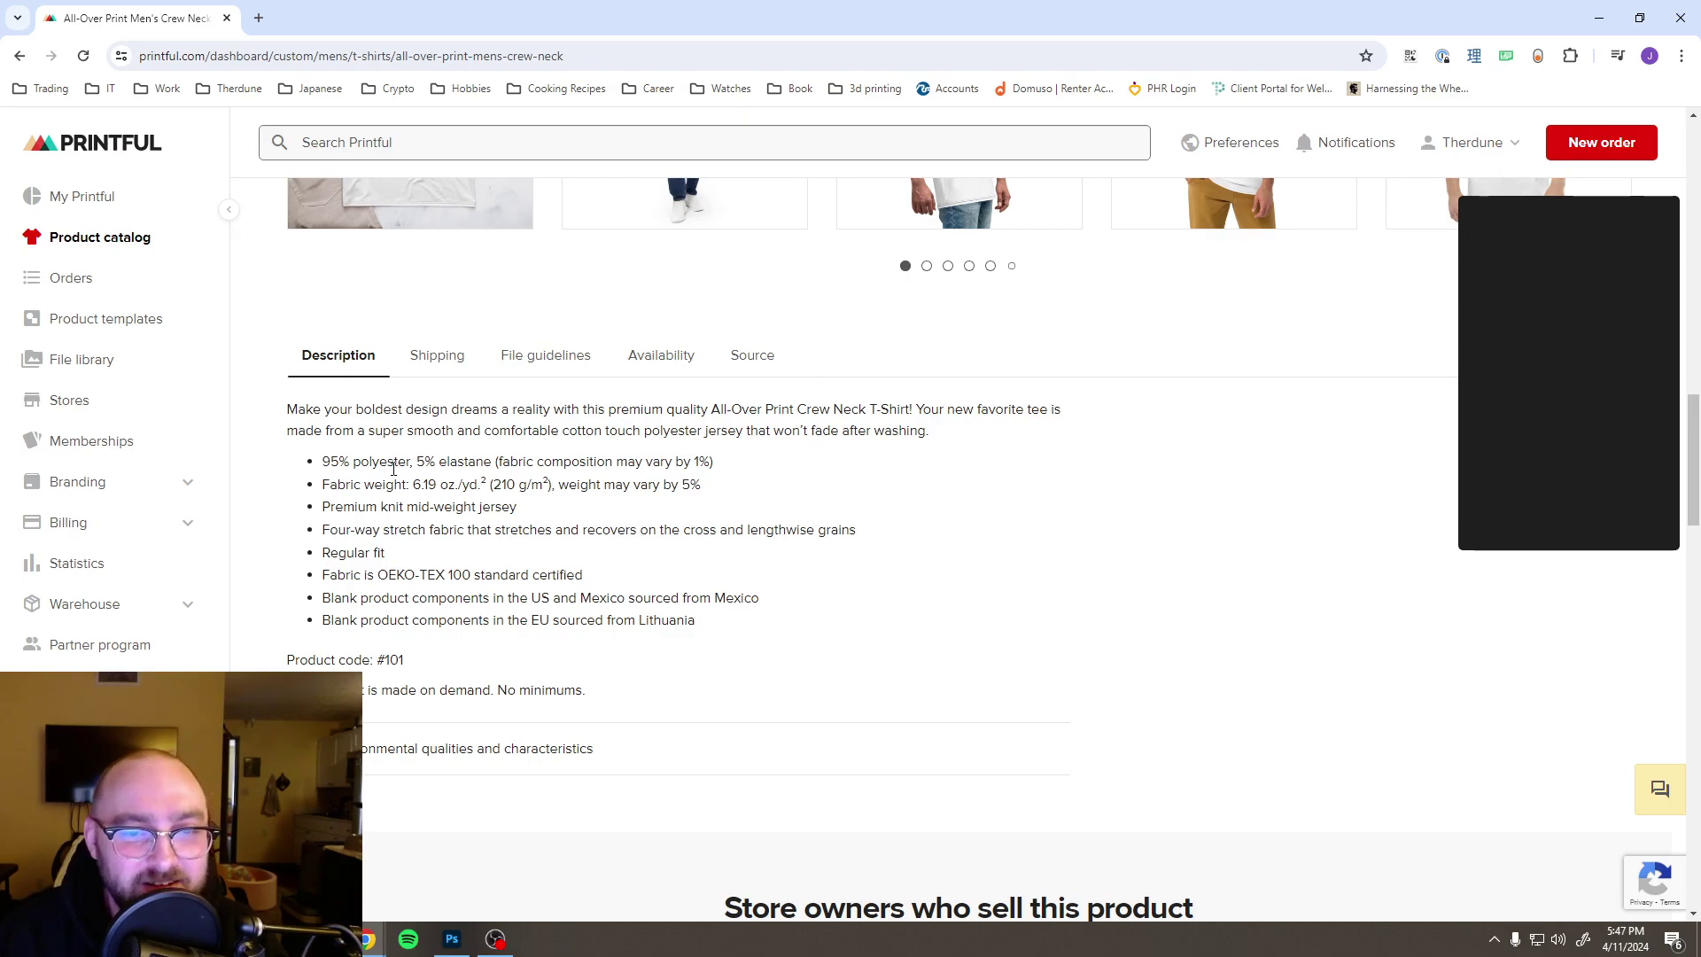
Step: Find the customer review with the black fabric close-up, inspect its photo and read the complaint about black shirts
{"action": "scroll", "coordinate": [487, 514], "scroll_direction": "down", "scroll_amount": 10}
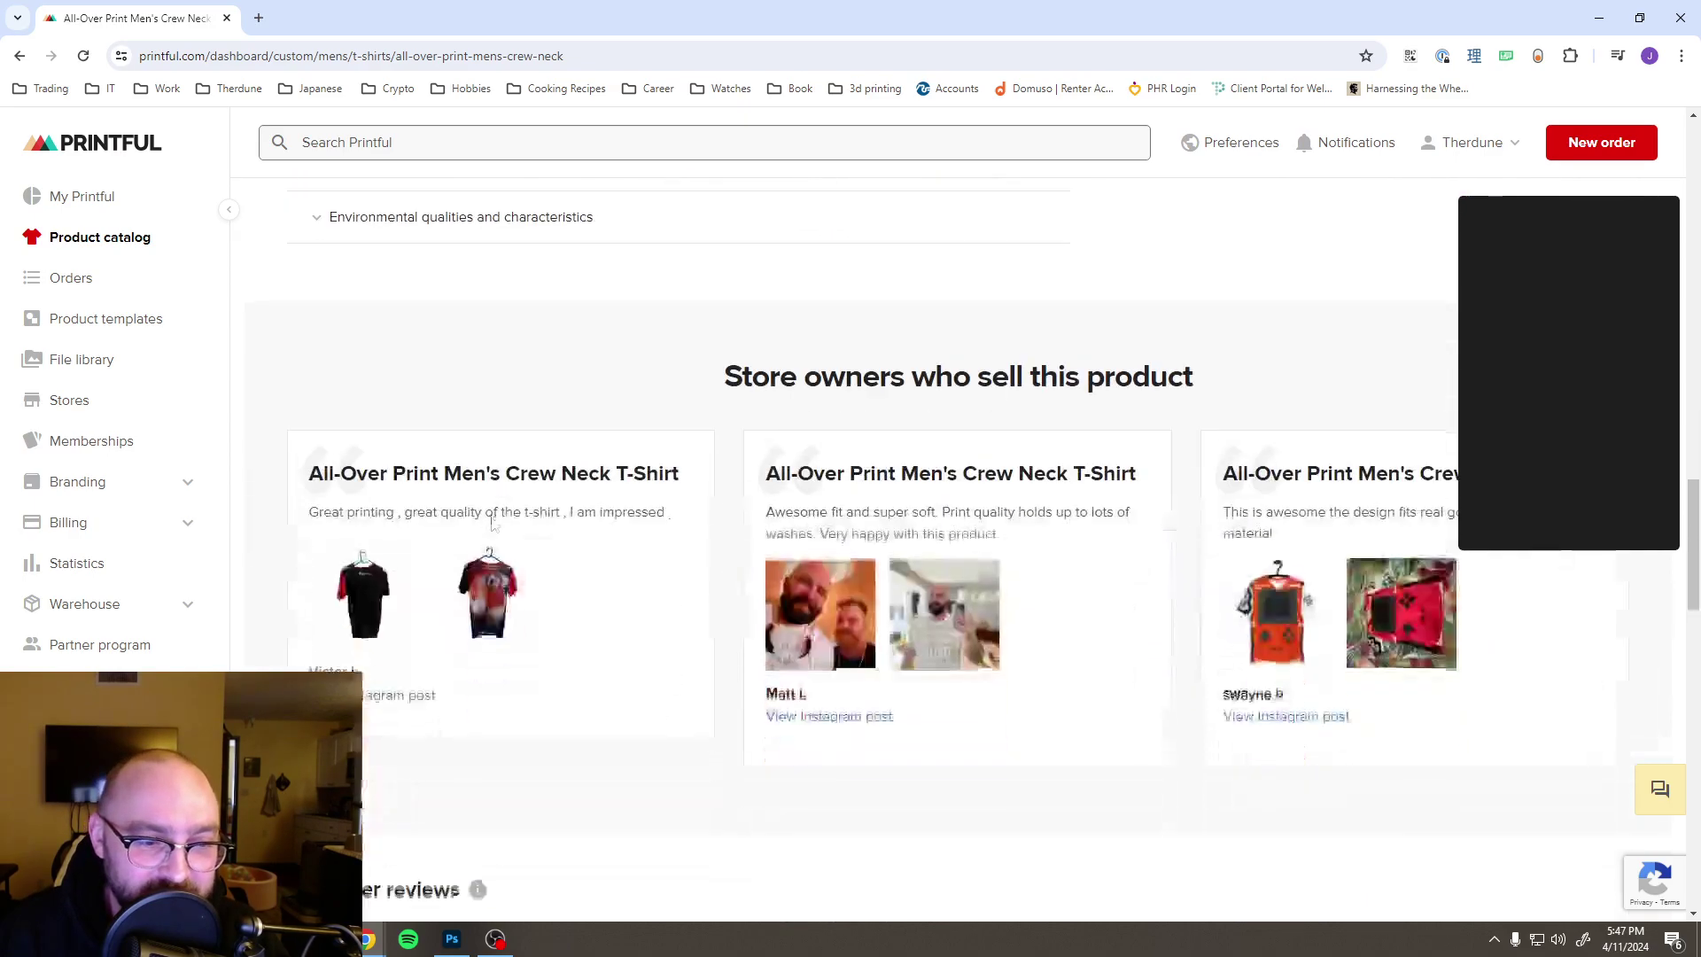
{"action": "scroll", "coordinate": [734, 521], "scroll_direction": "down", "scroll_amount": 15}
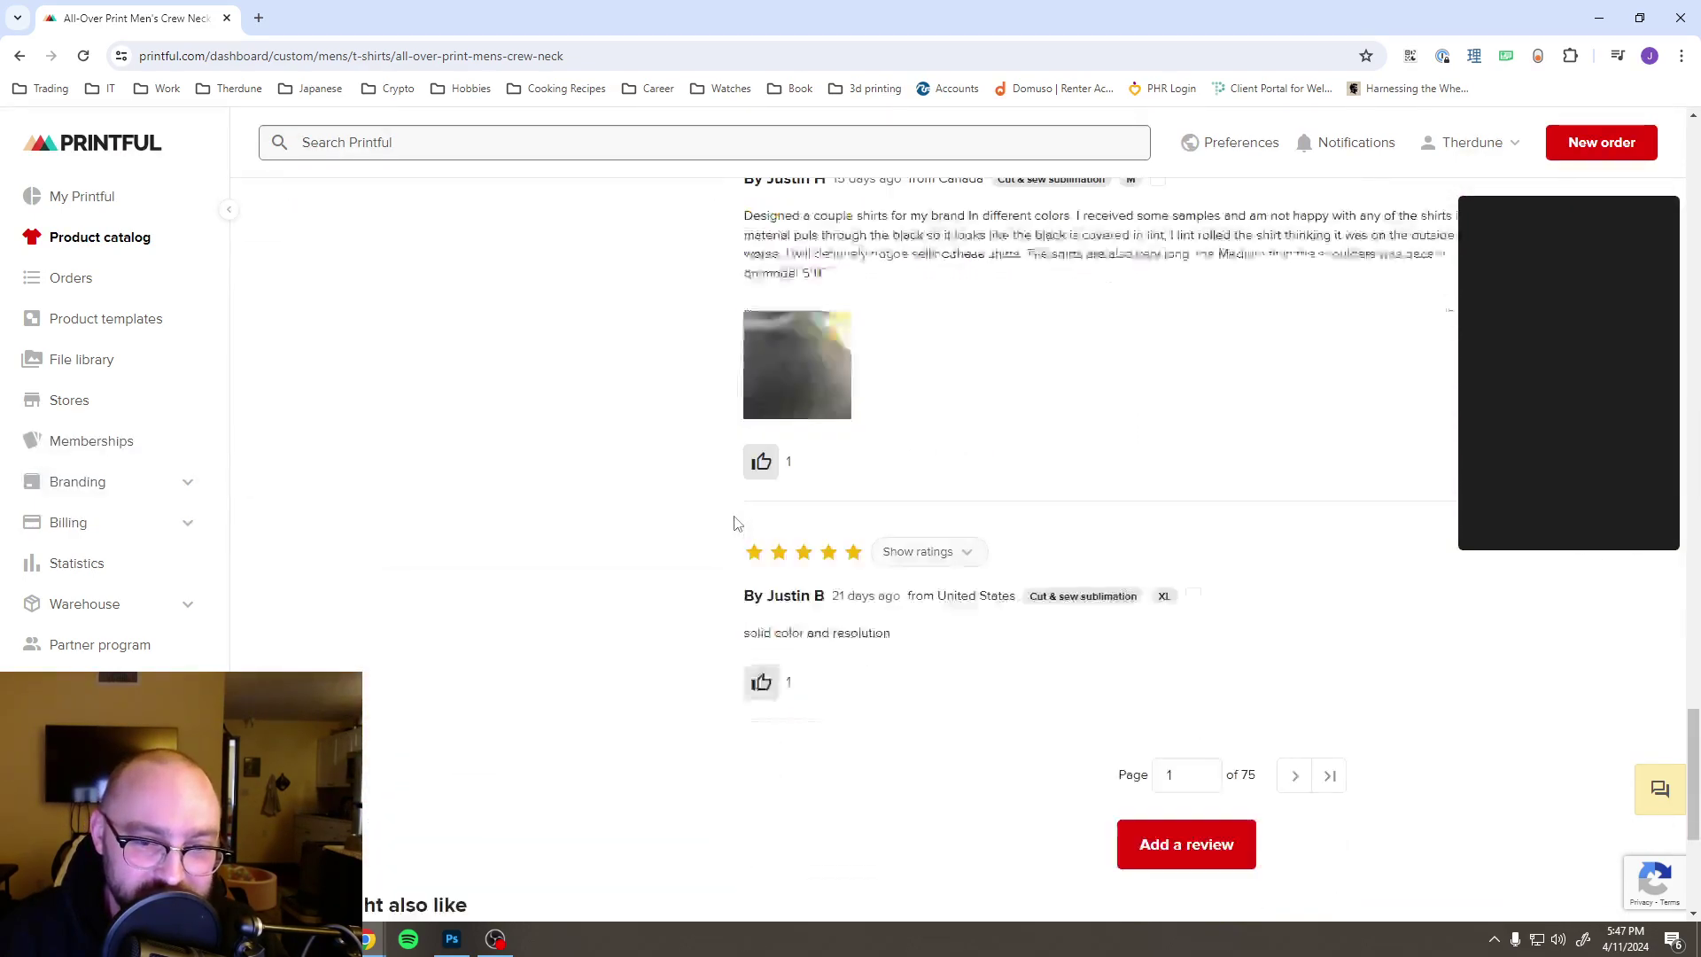
{"action": "scroll", "coordinate": [736, 520], "scroll_direction": "up", "scroll_amount": 6}
{"action": "left_click", "coordinate": [833, 514]}
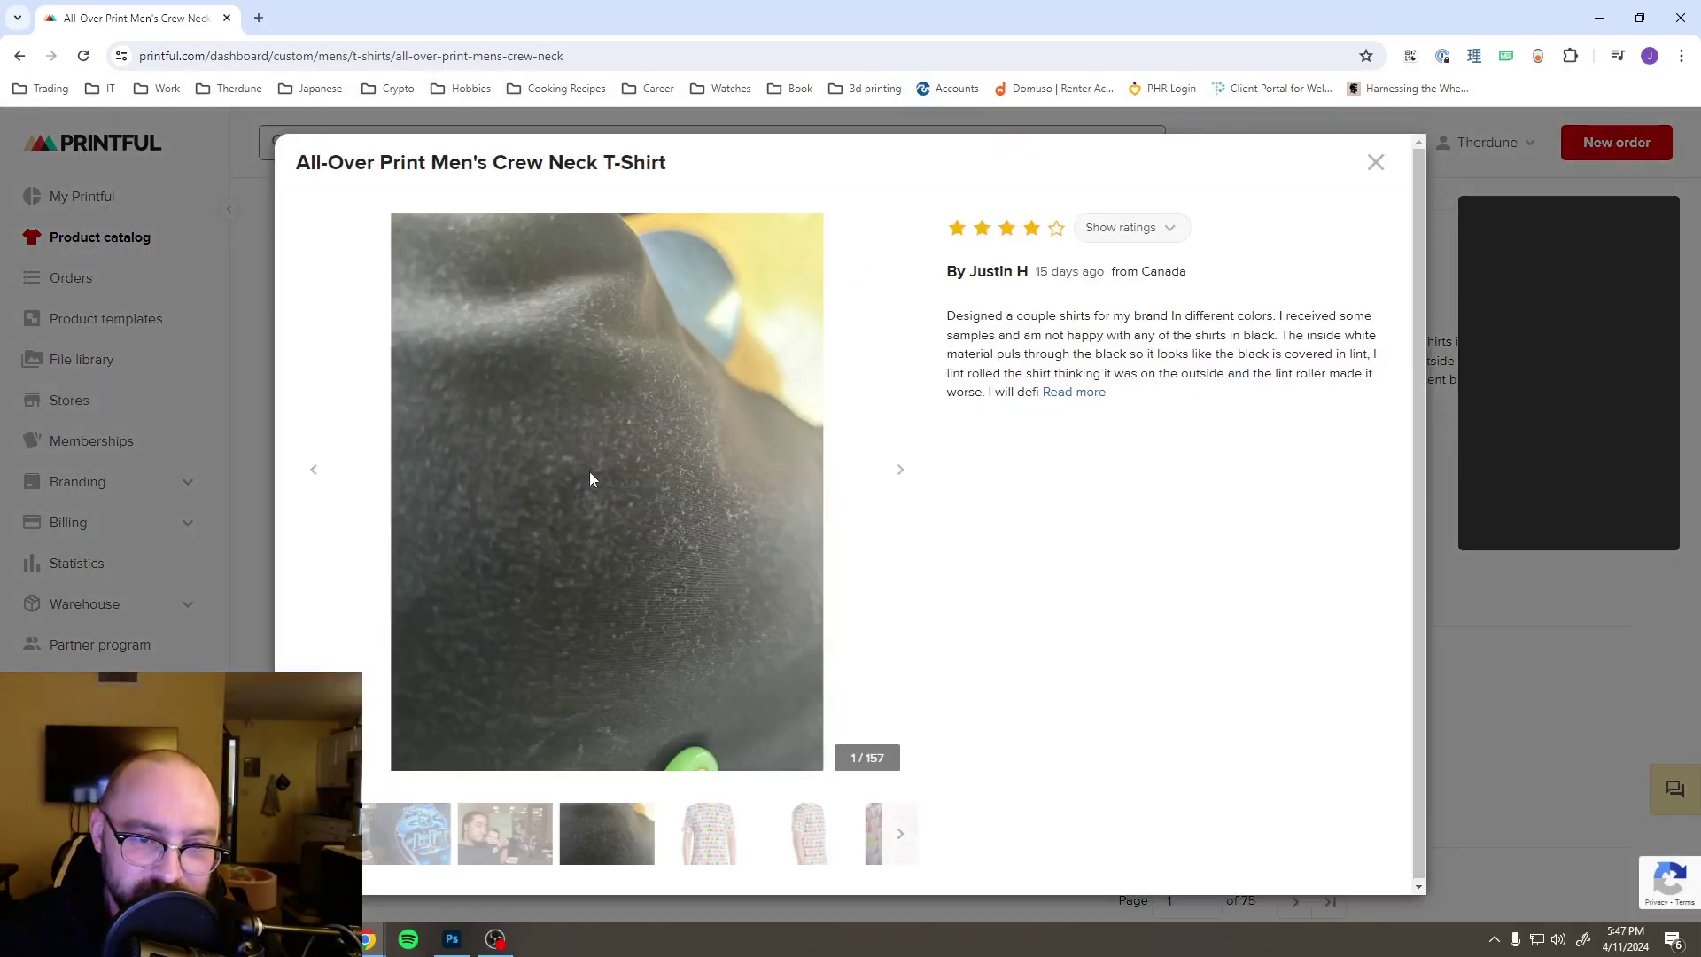
{"action": "left_click", "coordinate": [620, 470]}
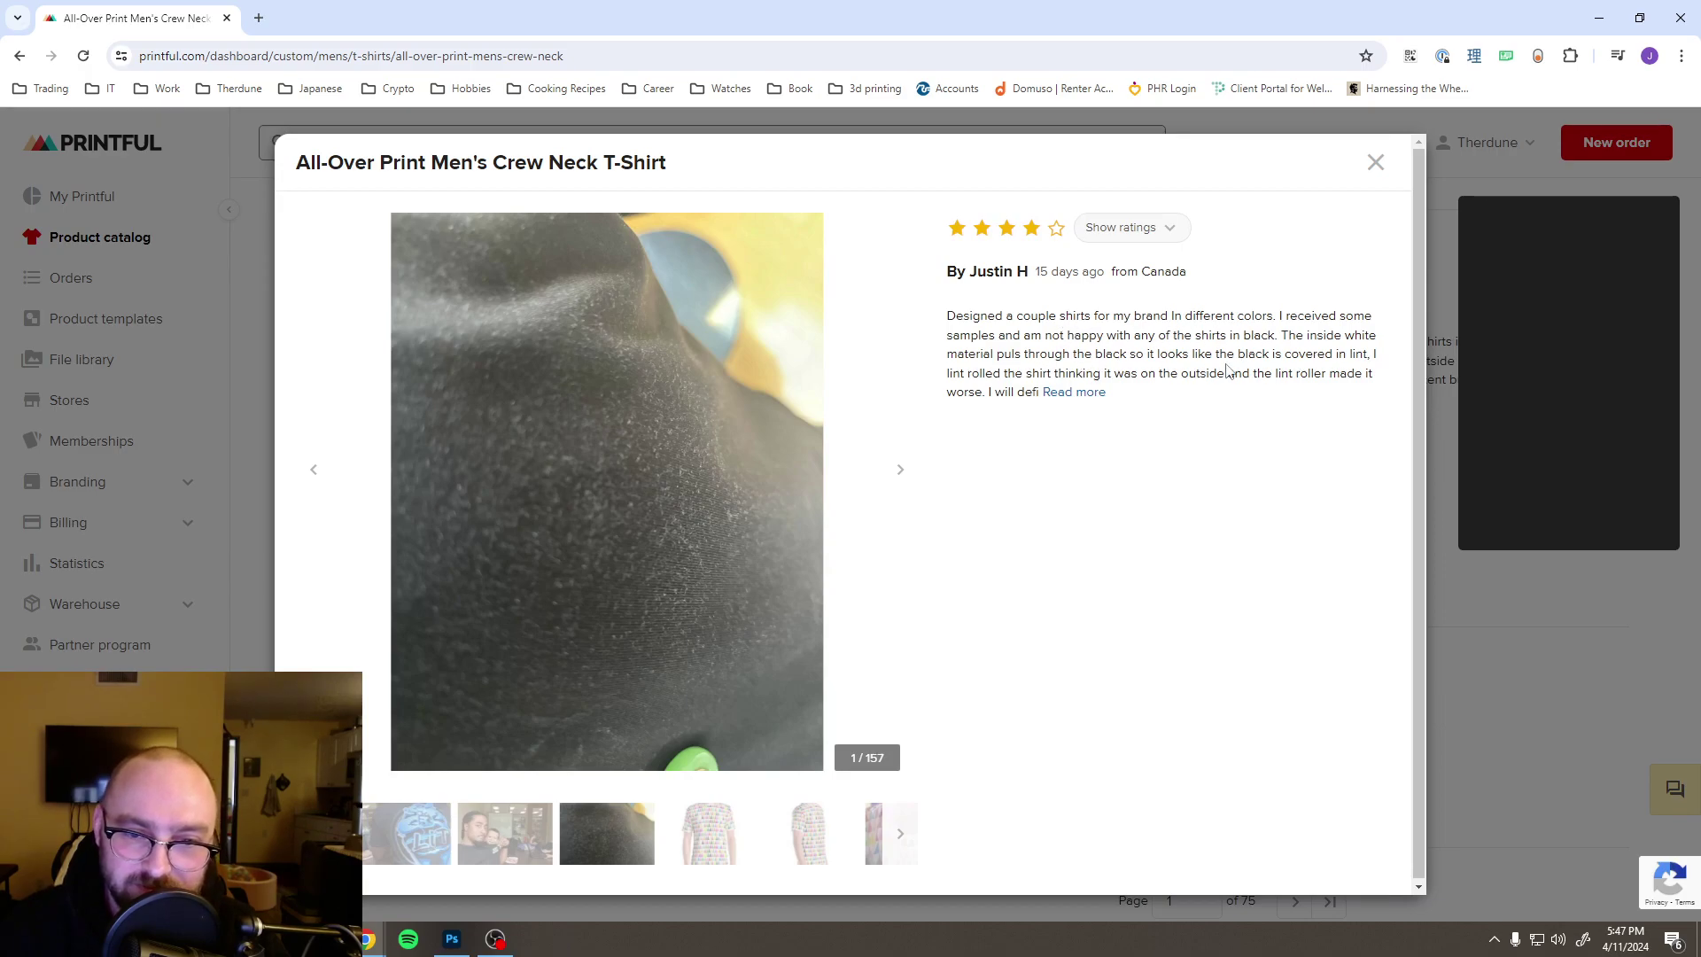
{"action": "left_click_drag", "start_coordinate": [1305, 342], "coordinate": [1262, 342]}
{"action": "left_click_drag", "start_coordinate": [1025, 355], "coordinate": [1305, 353]}
{"action": "left_click", "coordinate": [1186, 362]}
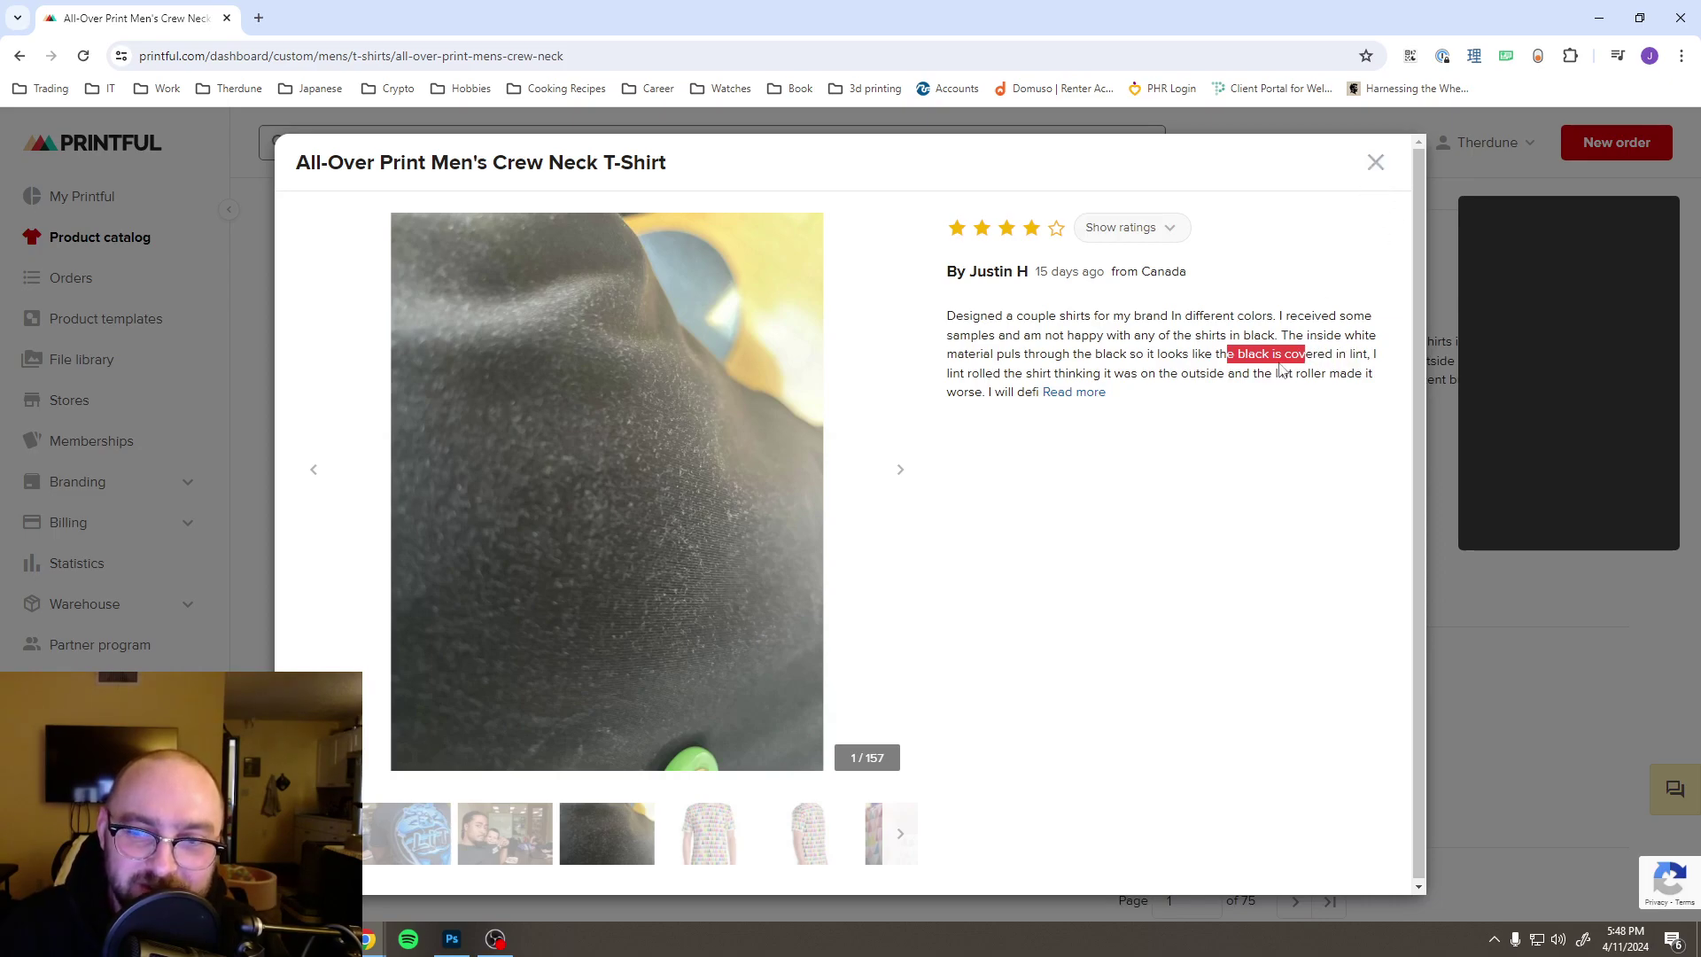
{"action": "left_click_drag", "start_coordinate": [1275, 373], "coordinate": [1312, 373]}
{"action": "left_click", "coordinate": [1375, 162]}
Step: Filter the crew neck shirt's reviews to only those with images and view the customer photo of the colorful cat-print shirt
{"action": "scroll", "coordinate": [1231, 436], "scroll_direction": "down", "scroll_amount": 2}
{"action": "scroll", "coordinate": [1224, 437], "scroll_direction": "up", "scroll_amount": 7}
{"action": "scroll", "coordinate": [1230, 440], "scroll_direction": "up", "scroll_amount": 3}
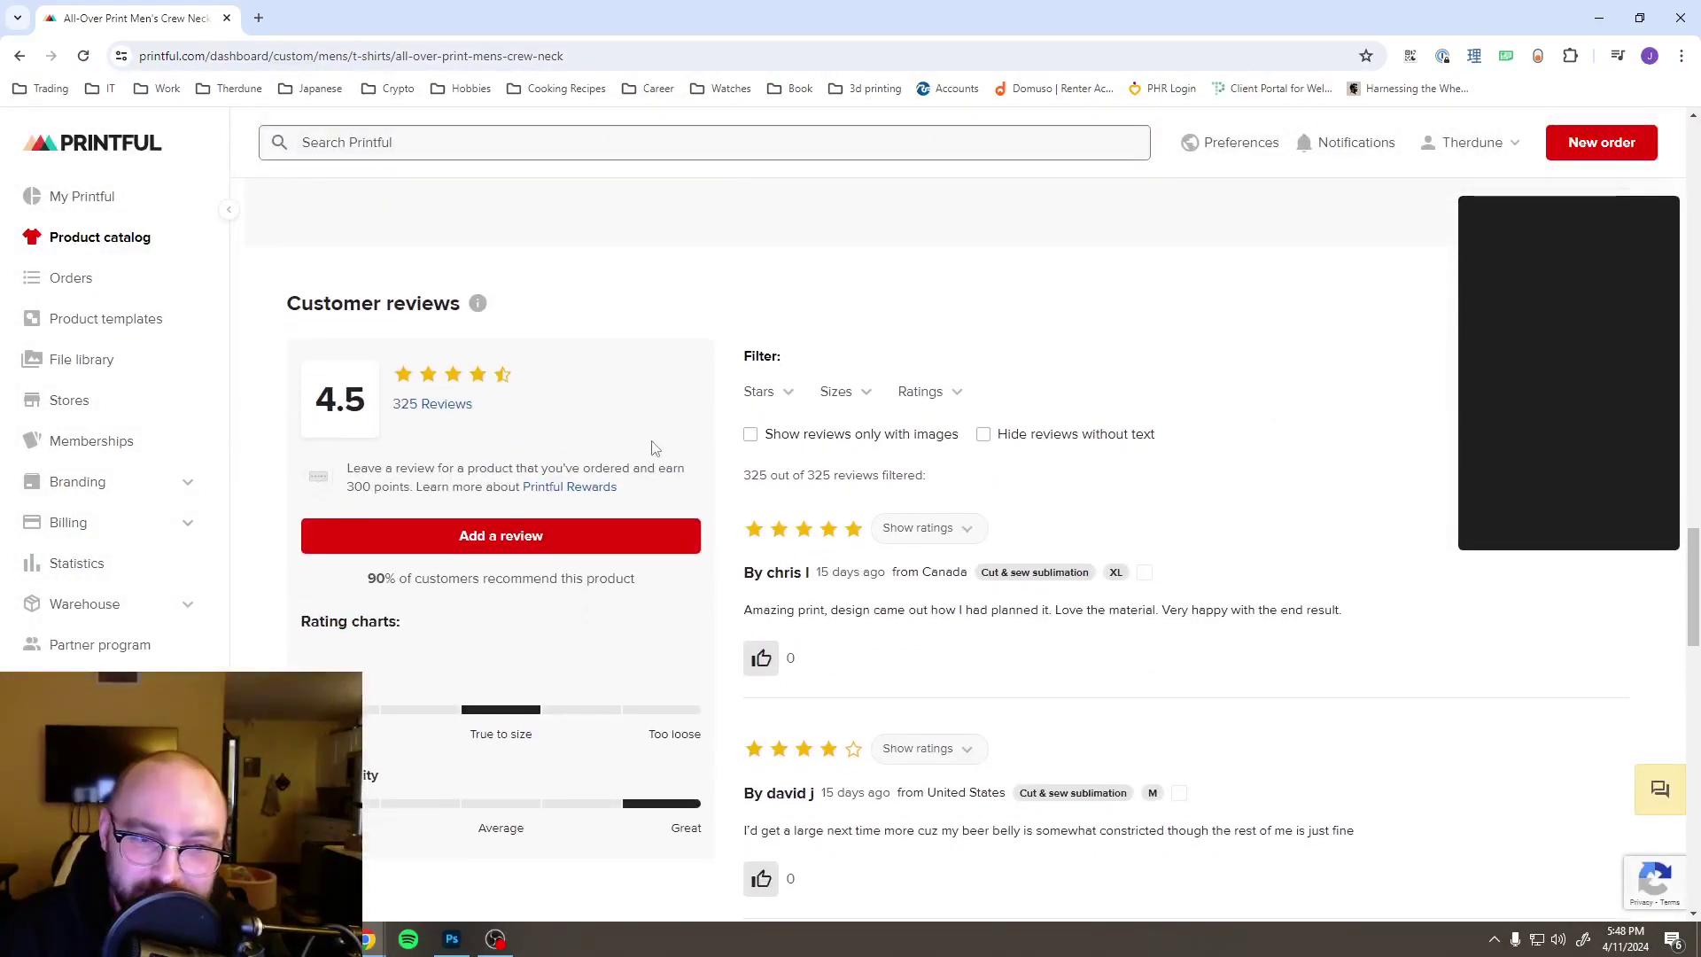
{"action": "left_click", "coordinate": [772, 437]}
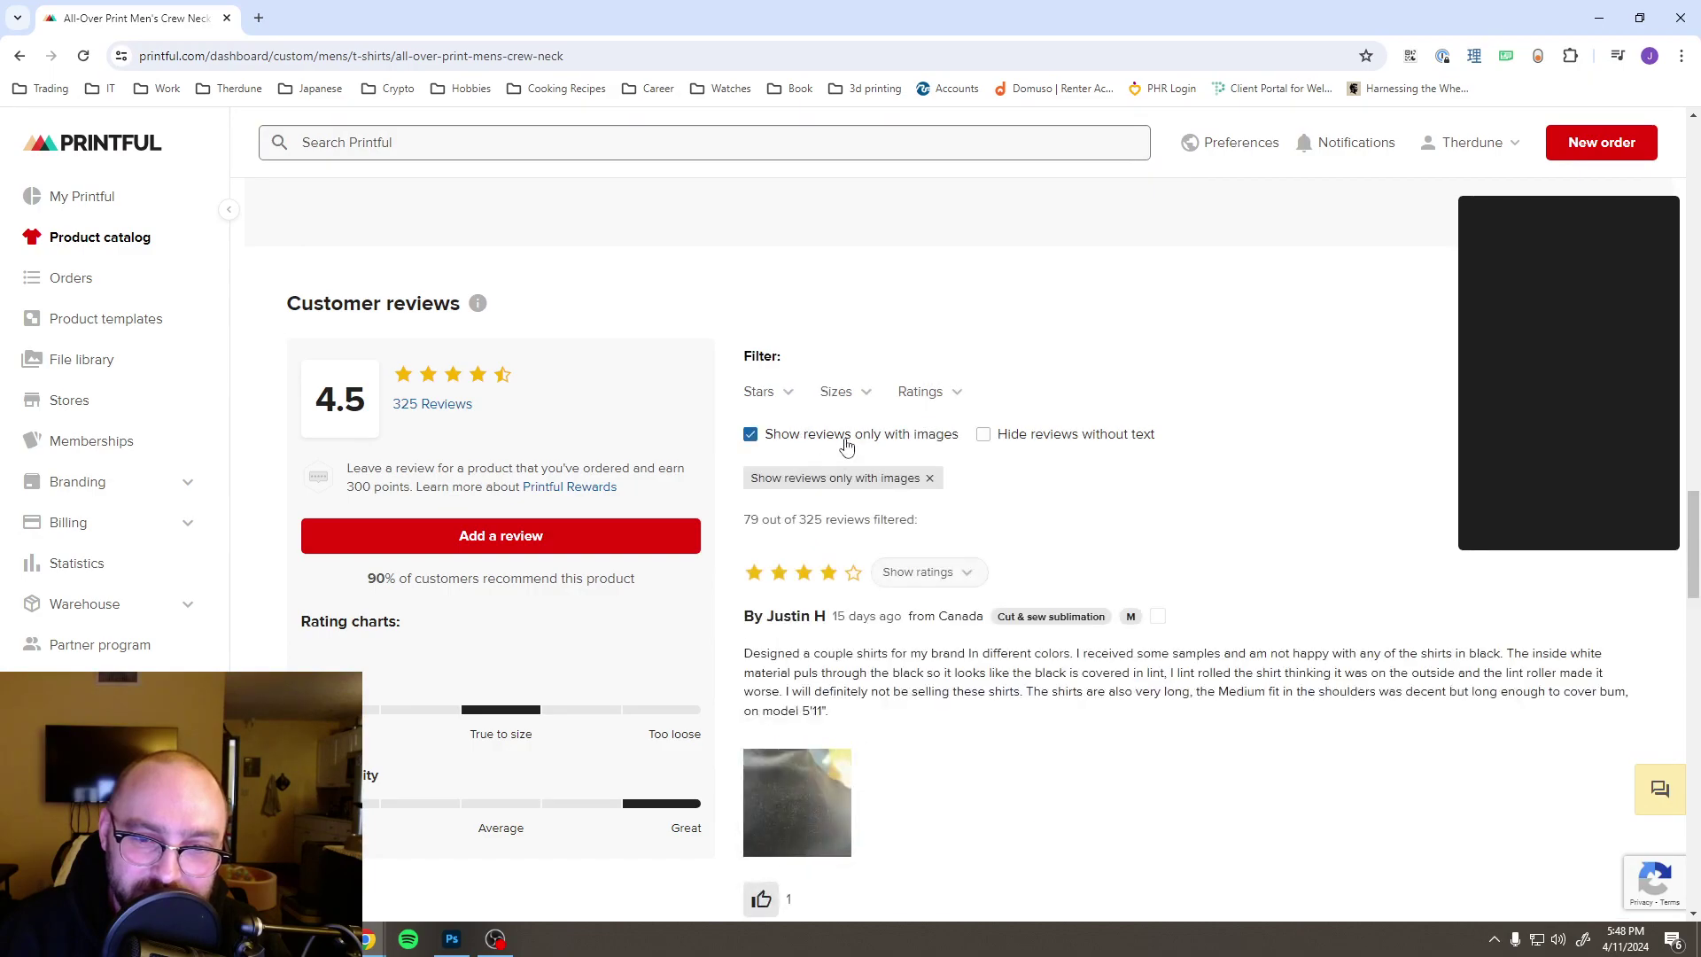
{"action": "scroll", "coordinate": [1129, 505], "scroll_direction": "down", "scroll_amount": 6}
{"action": "scroll", "coordinate": [1129, 505], "scroll_direction": "down", "scroll_amount": 7}
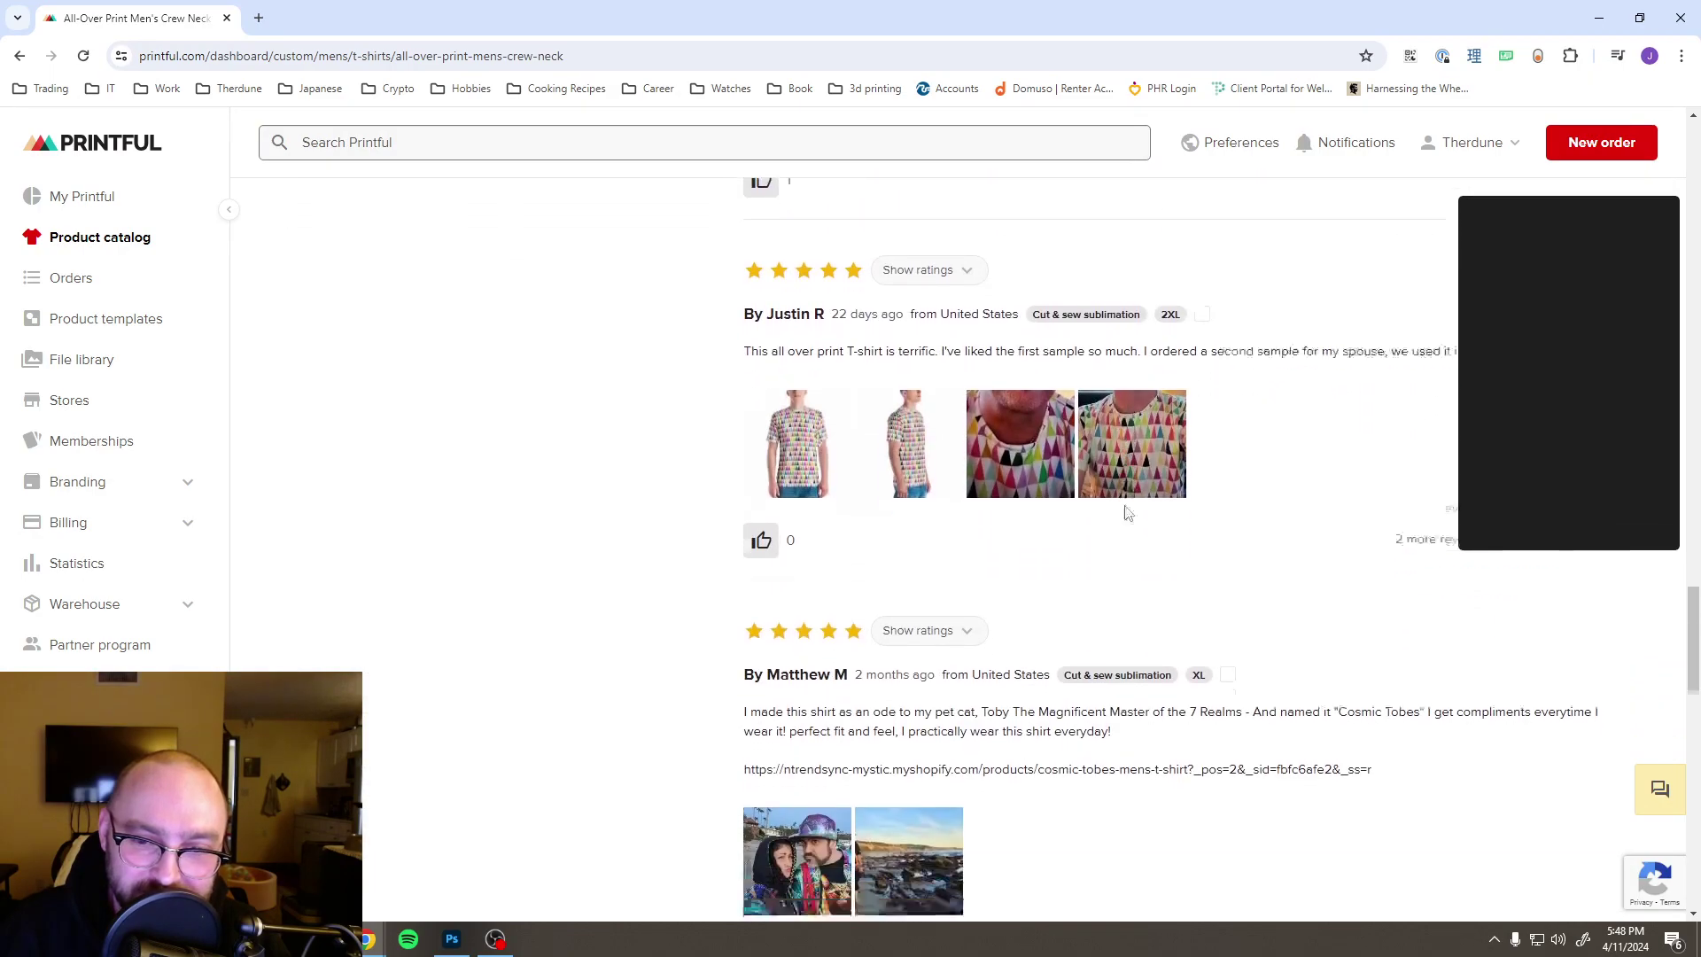
{"action": "left_click", "coordinate": [826, 431]}
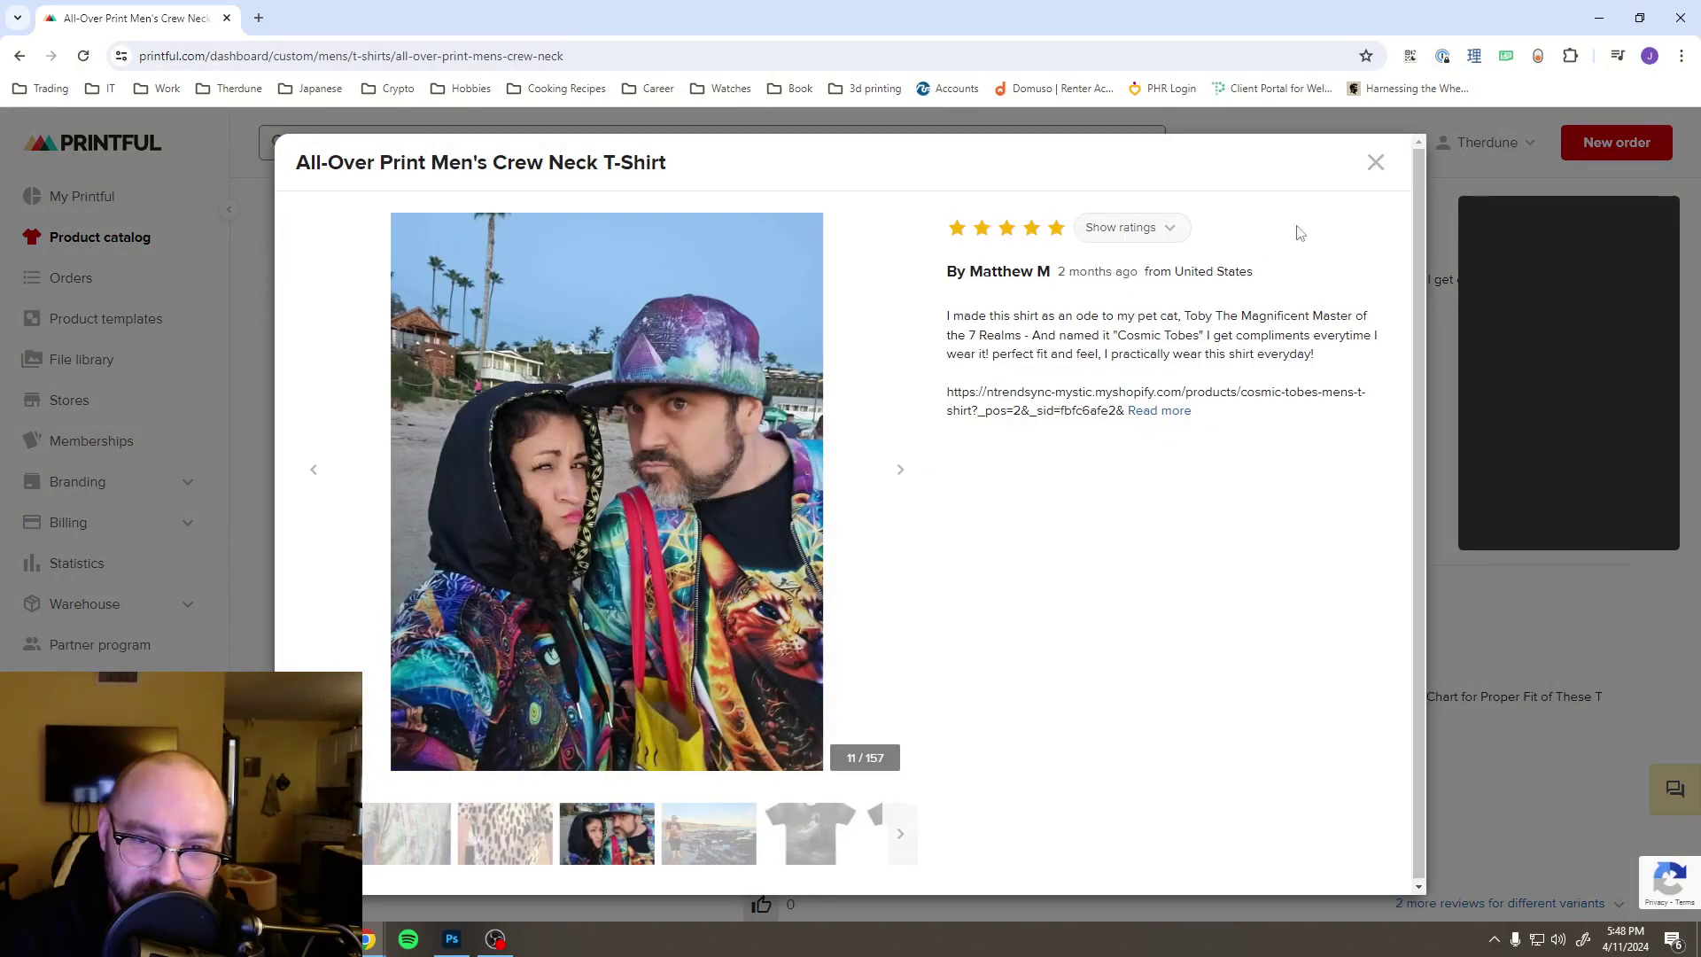
{"action": "left_click", "coordinate": [1375, 163]}
Step: View the review photo of the black-and-white religious-print shirt and browse the customer images that follow it
{"action": "scroll", "coordinate": [860, 371], "scroll_direction": "down", "scroll_amount": 4}
{"action": "left_click", "coordinate": [817, 361]}
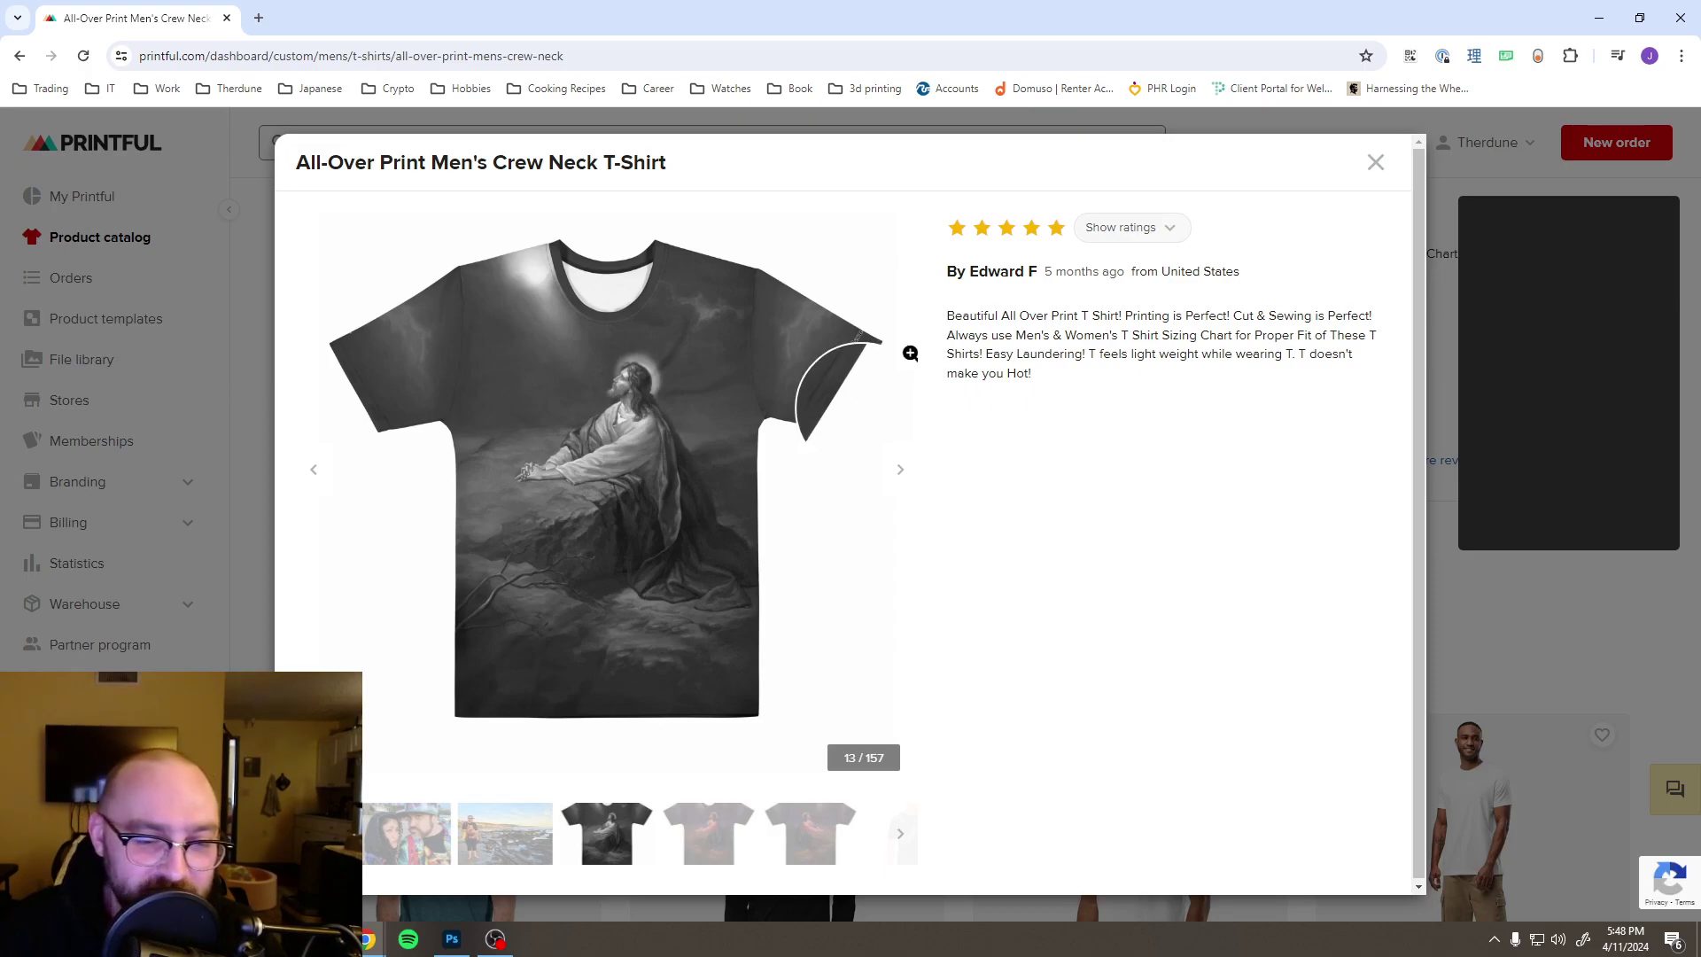
{"action": "left_click", "coordinate": [900, 834]}
{"action": "left_click", "coordinate": [904, 838]}
{"action": "left_click", "coordinate": [903, 841]}
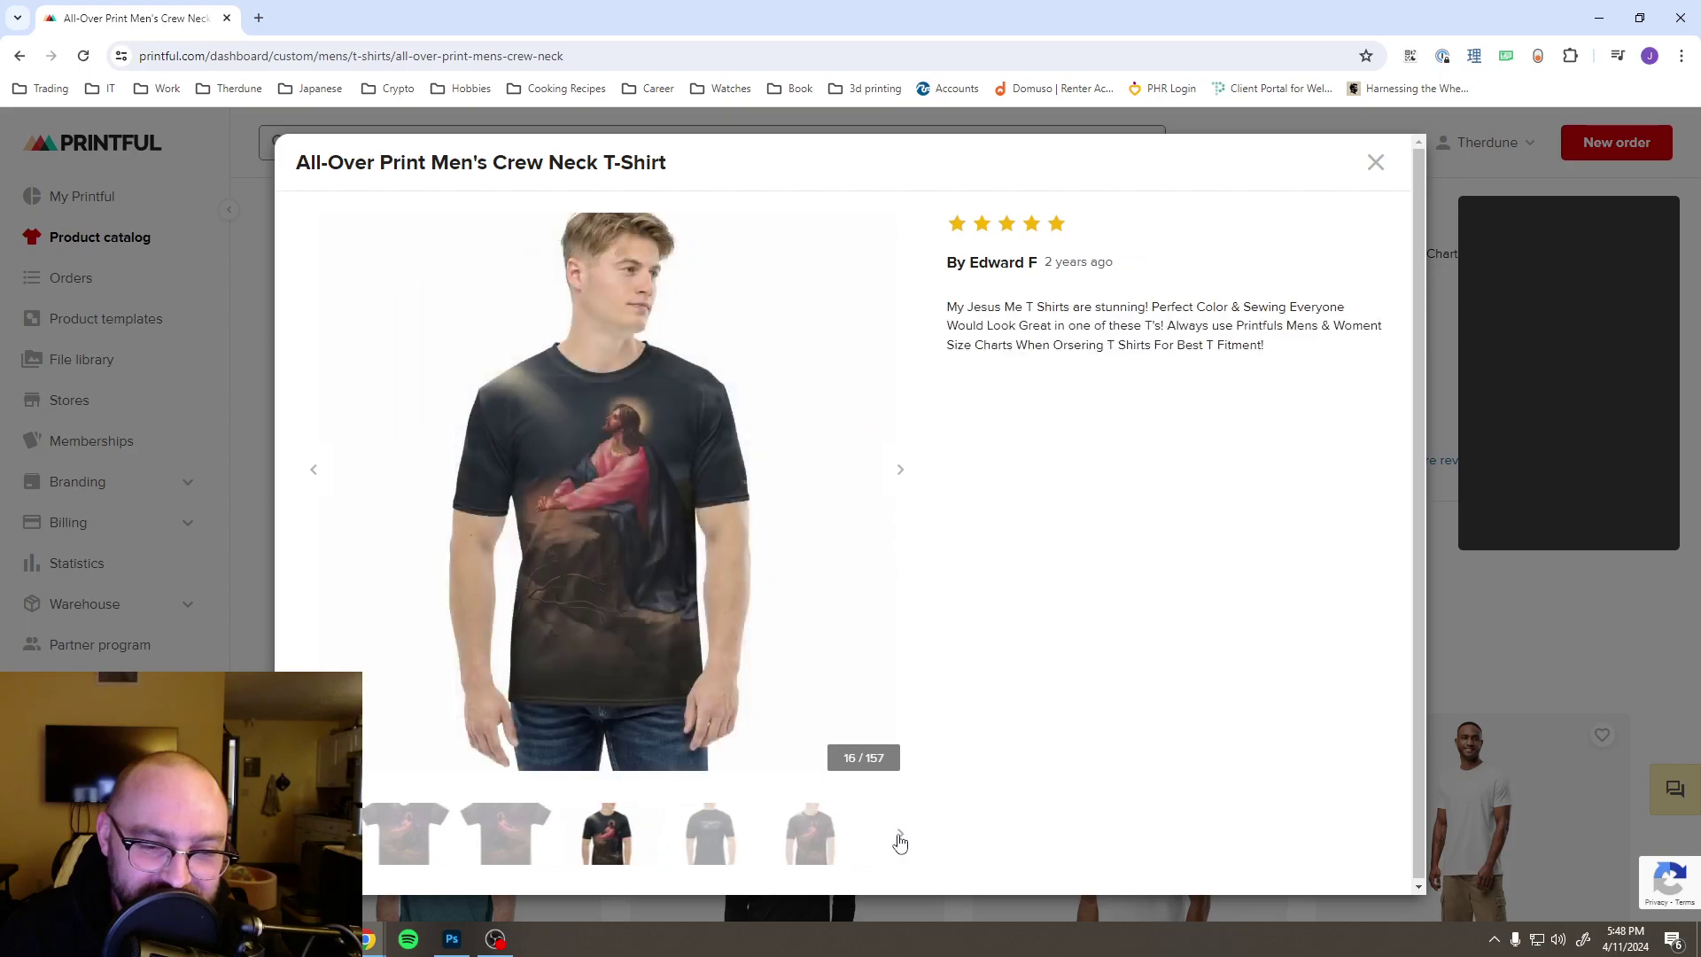
{"action": "left_click", "coordinate": [900, 842]}
{"action": "left_click", "coordinate": [900, 838]}
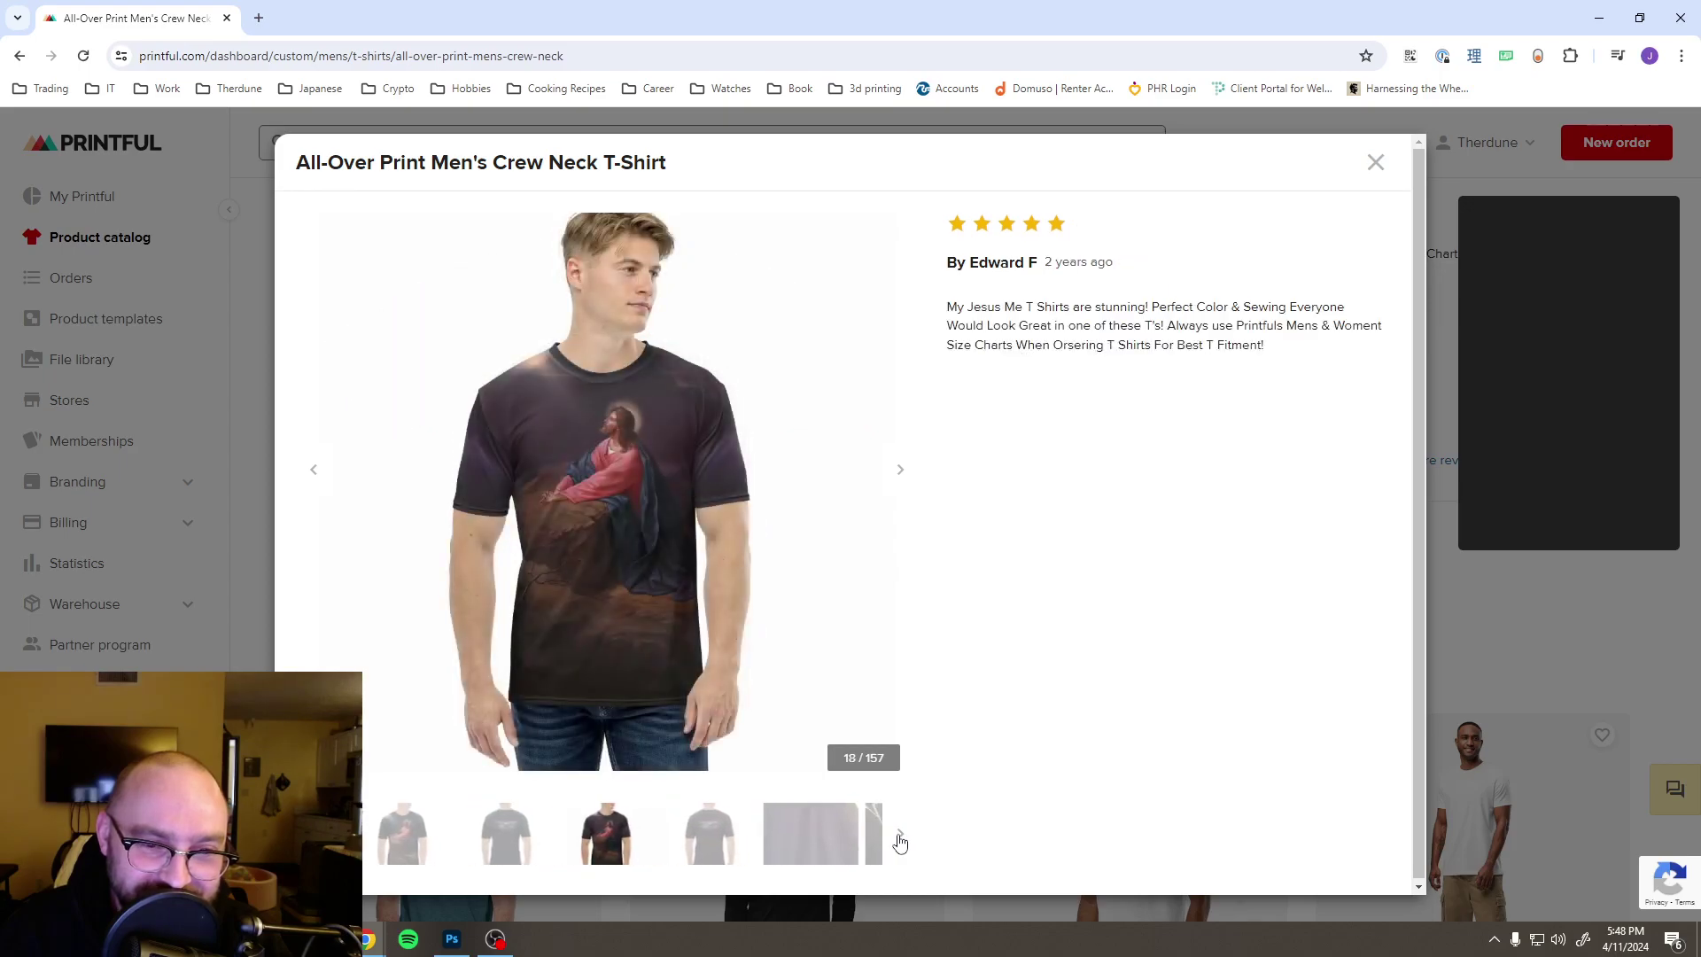
{"action": "left_click", "coordinate": [1373, 161]}
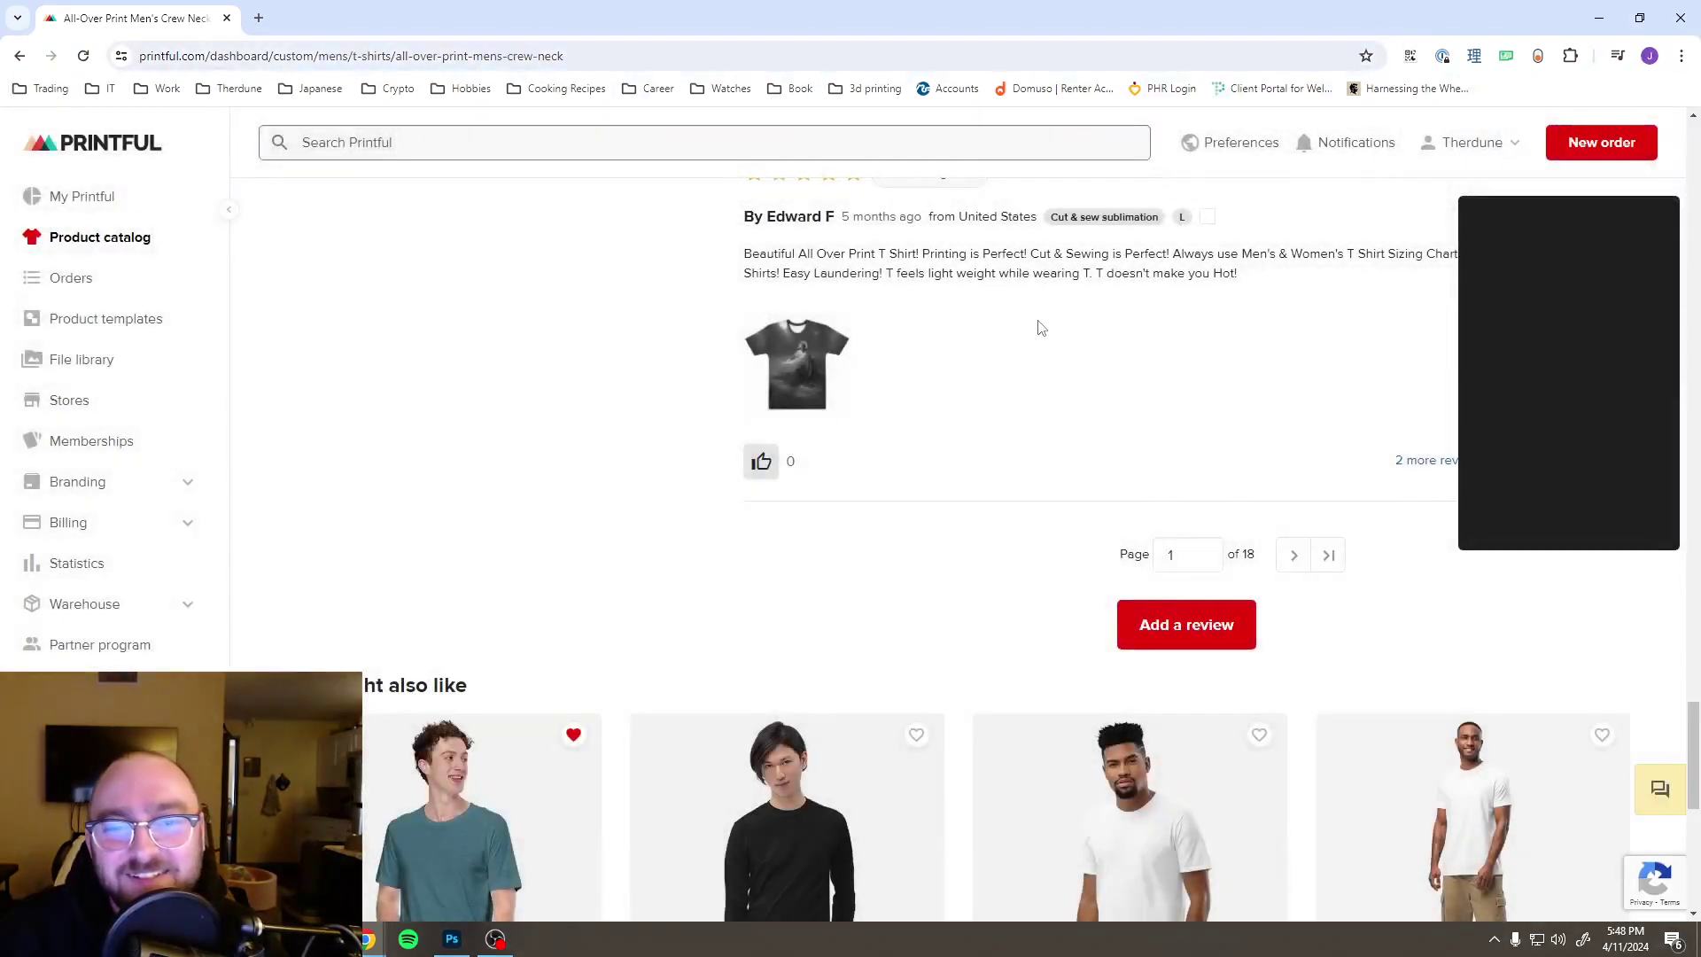
Step: Go back to the Unisex Staple T-Shirt | Bella + Canvas 3001 page and look over its options
{"action": "scroll", "coordinate": [798, 354], "scroll_direction": "up", "scroll_amount": 10}
{"action": "left_click", "coordinate": [20, 57]}
{"action": "left_click", "coordinate": [19, 56]}
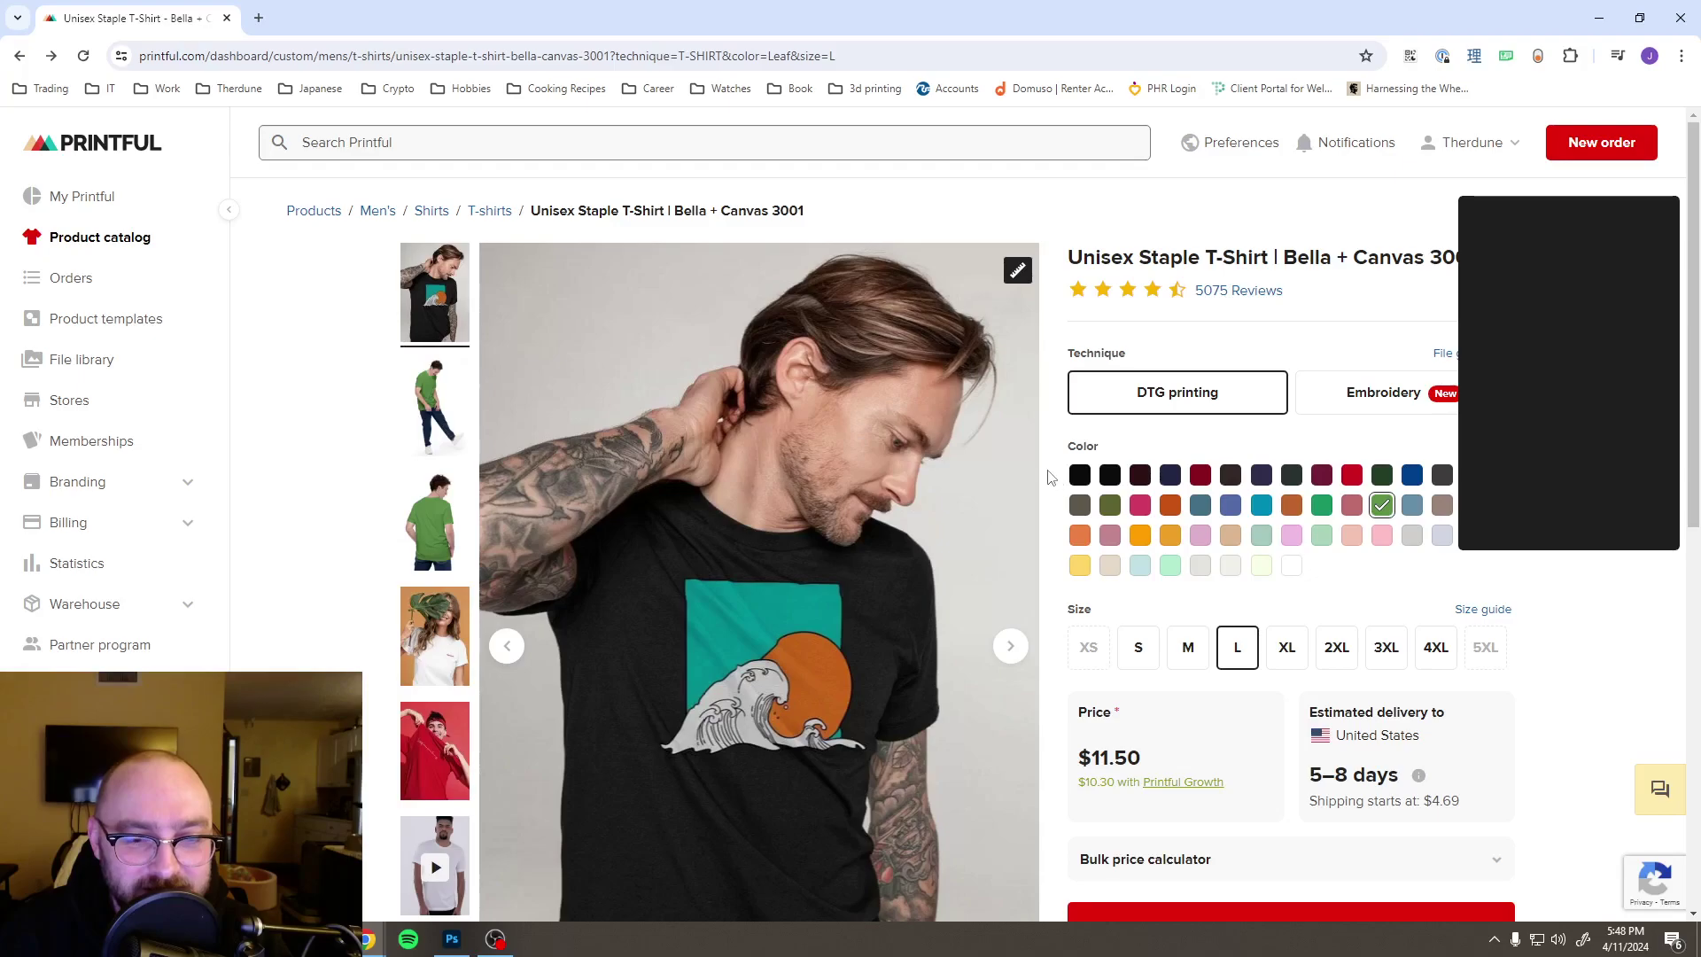
{"action": "scroll", "coordinate": [890, 456], "scroll_direction": "down", "scroll_amount": 4}
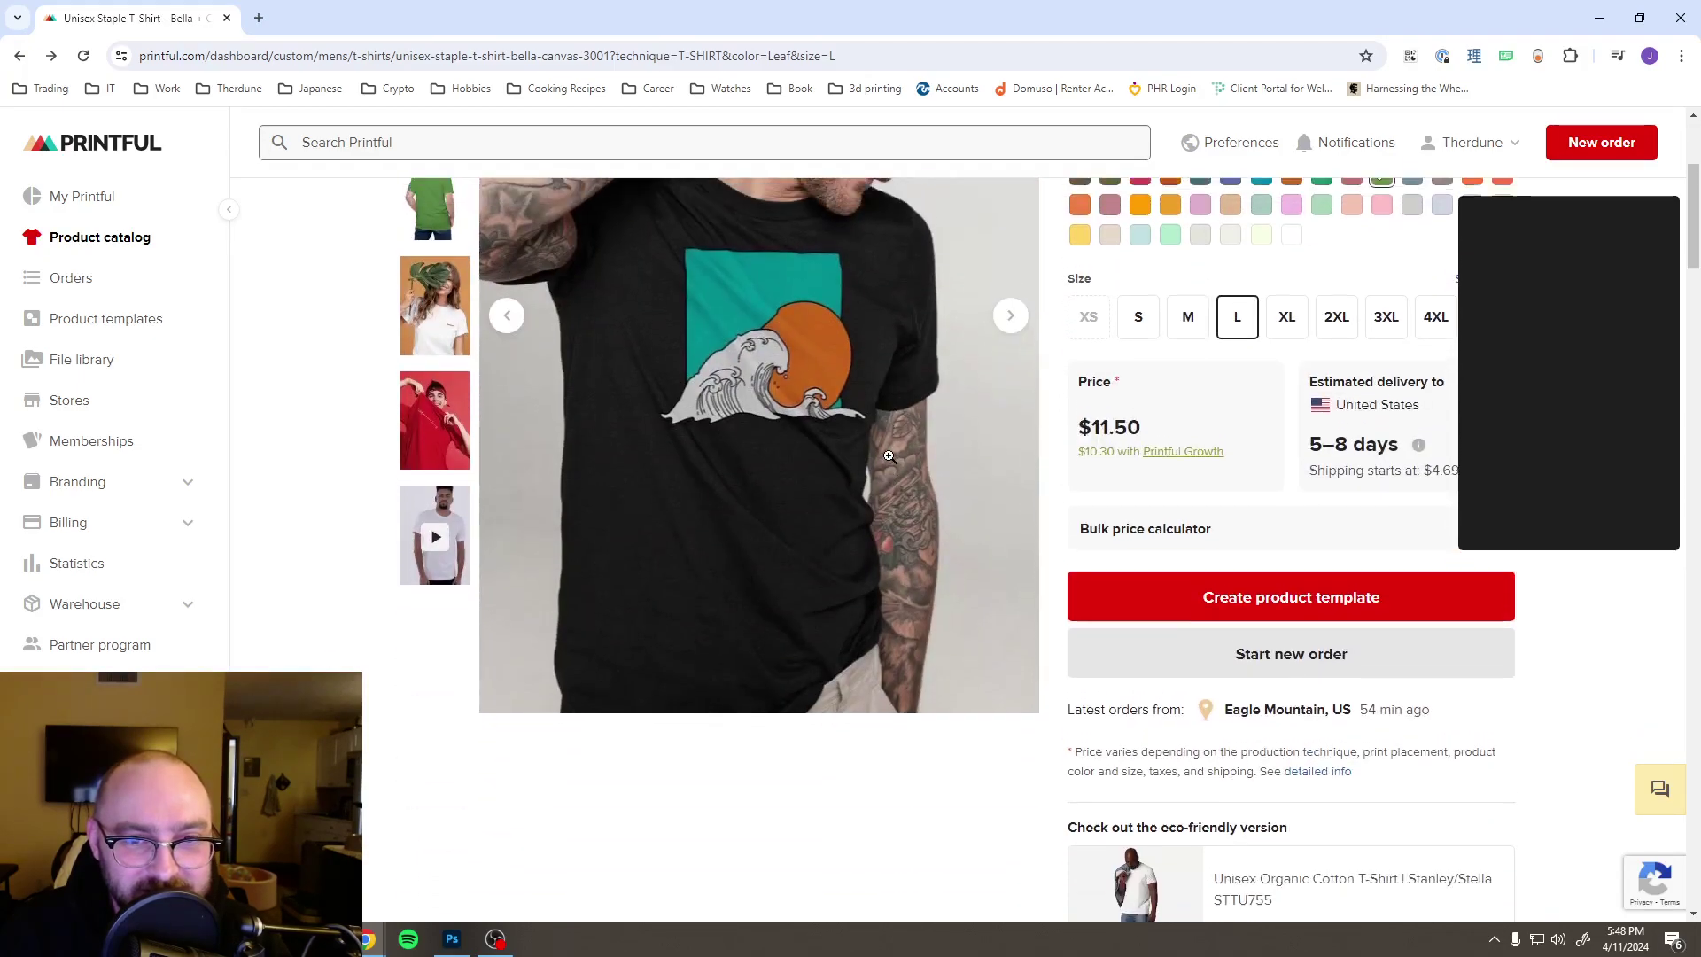
{"action": "scroll", "coordinate": [889, 457], "scroll_direction": "up", "scroll_amount": 4}
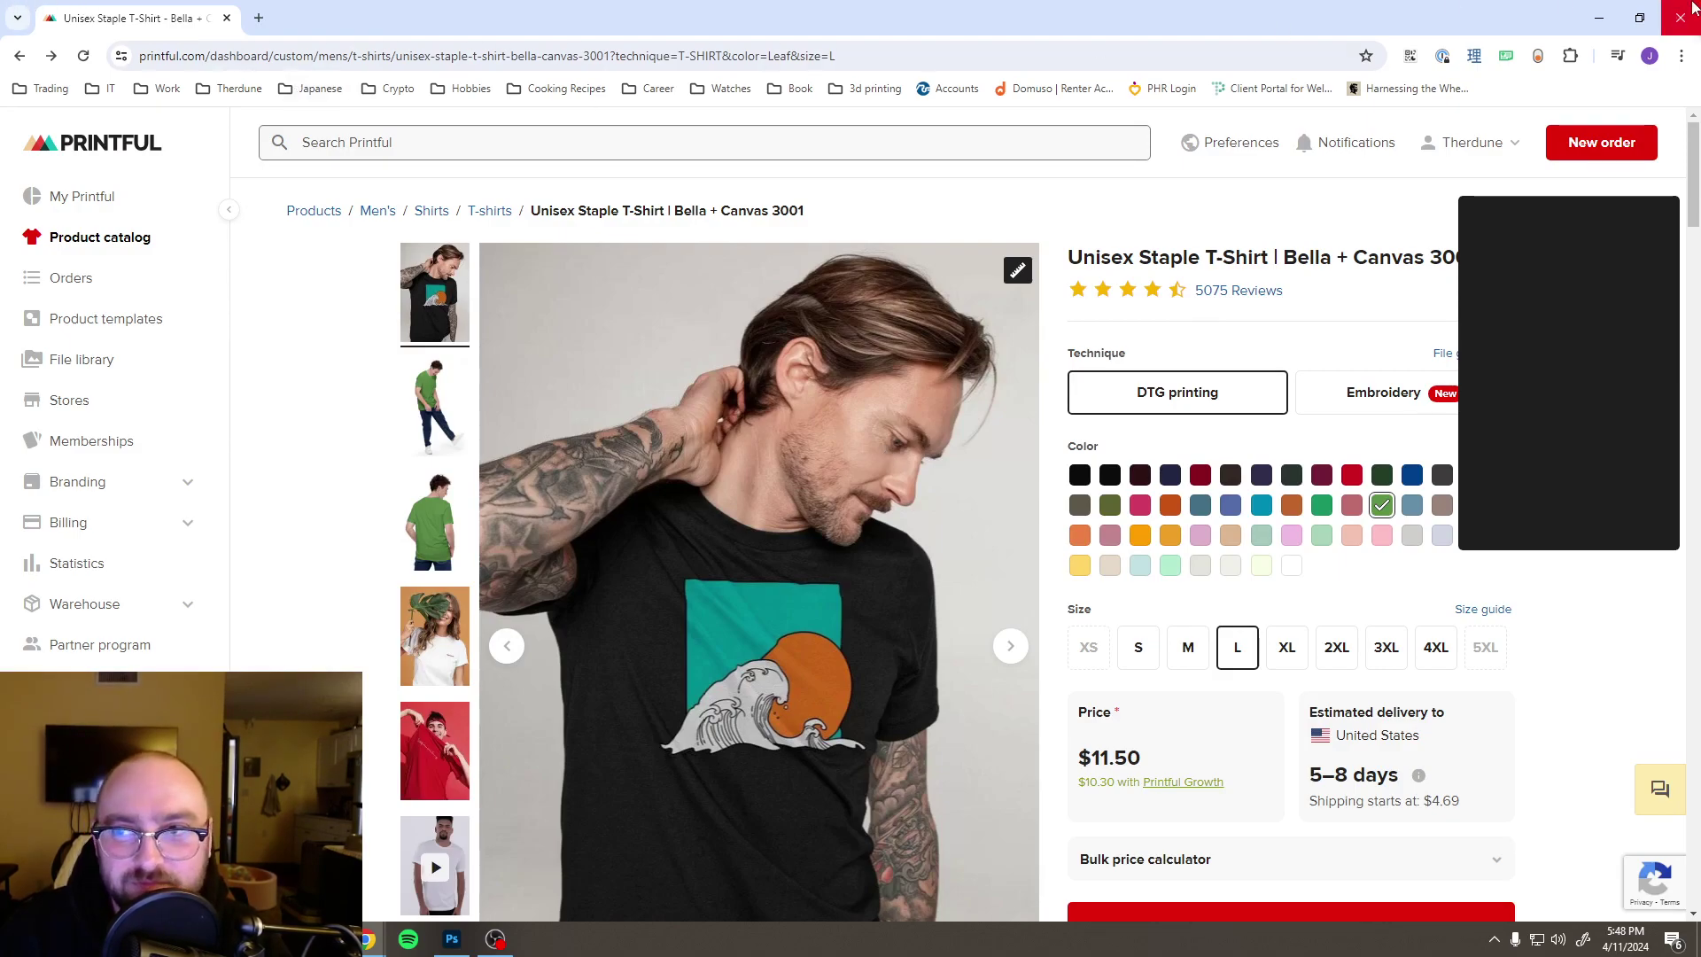
Step: Switch to Photoshop and draw a teal-filled rectangle without stroke, about 3626 × 4917 px, inside the canvas directly above Color Fill 1
{"action": "left_click", "coordinate": [1600, 18]}
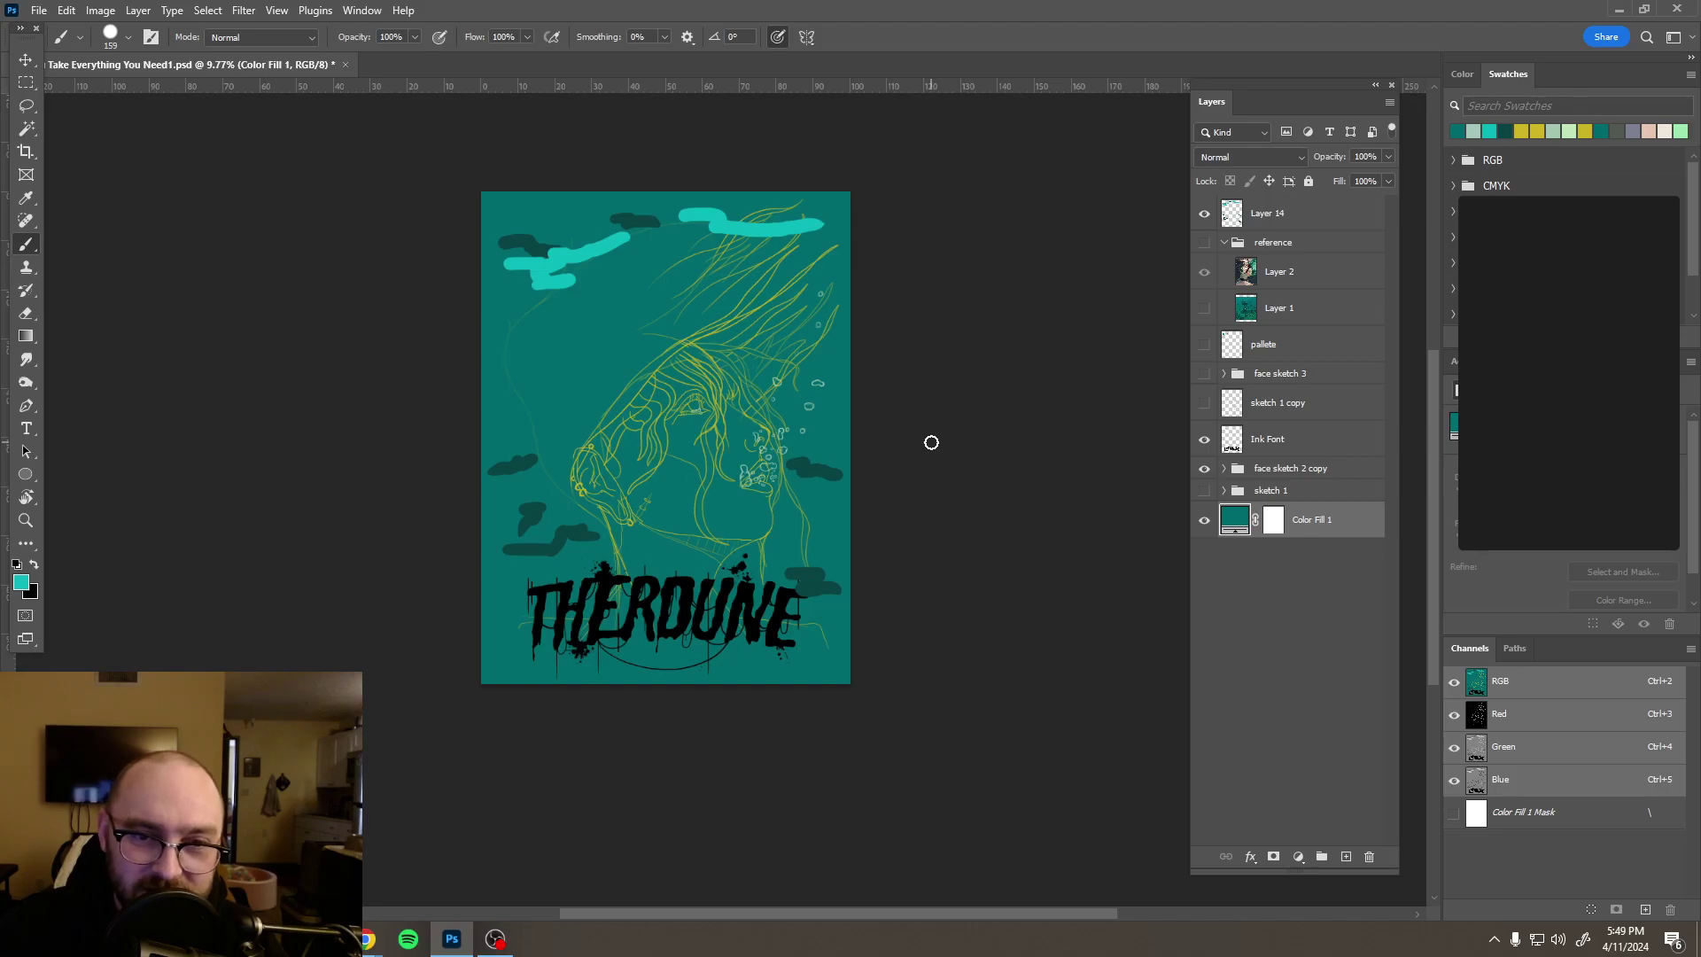
{"action": "right_click", "coordinate": [29, 472]}
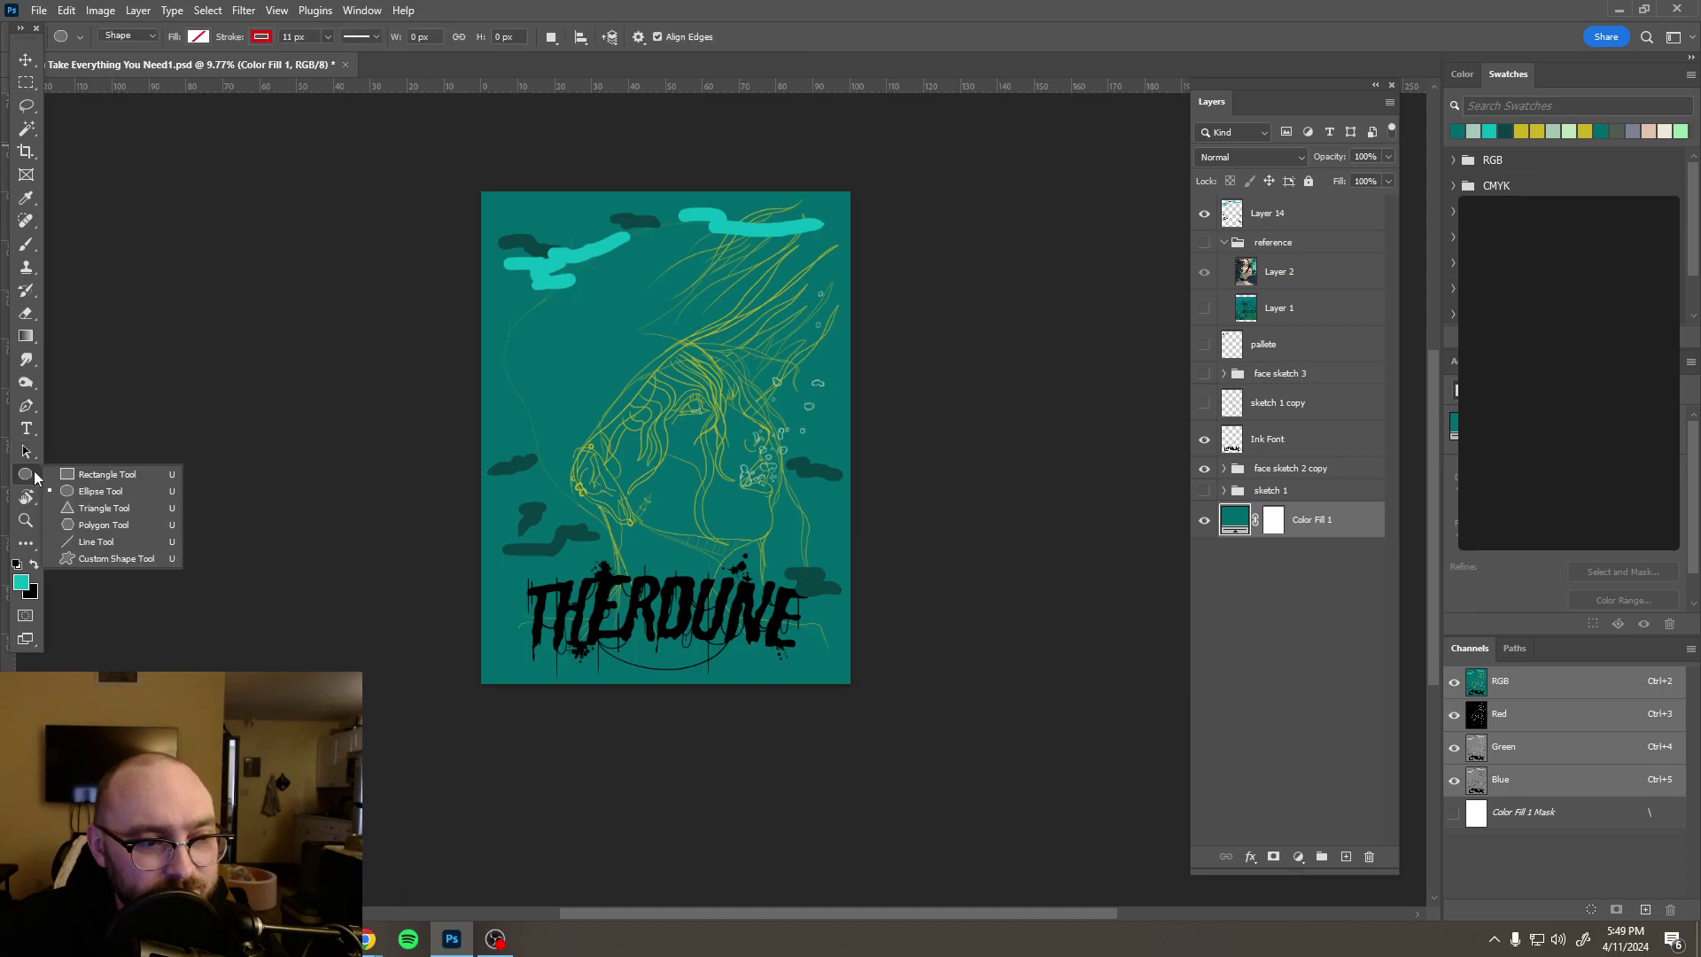
{"action": "left_click", "coordinate": [97, 469]}
{"action": "left_click", "coordinate": [264, 37]}
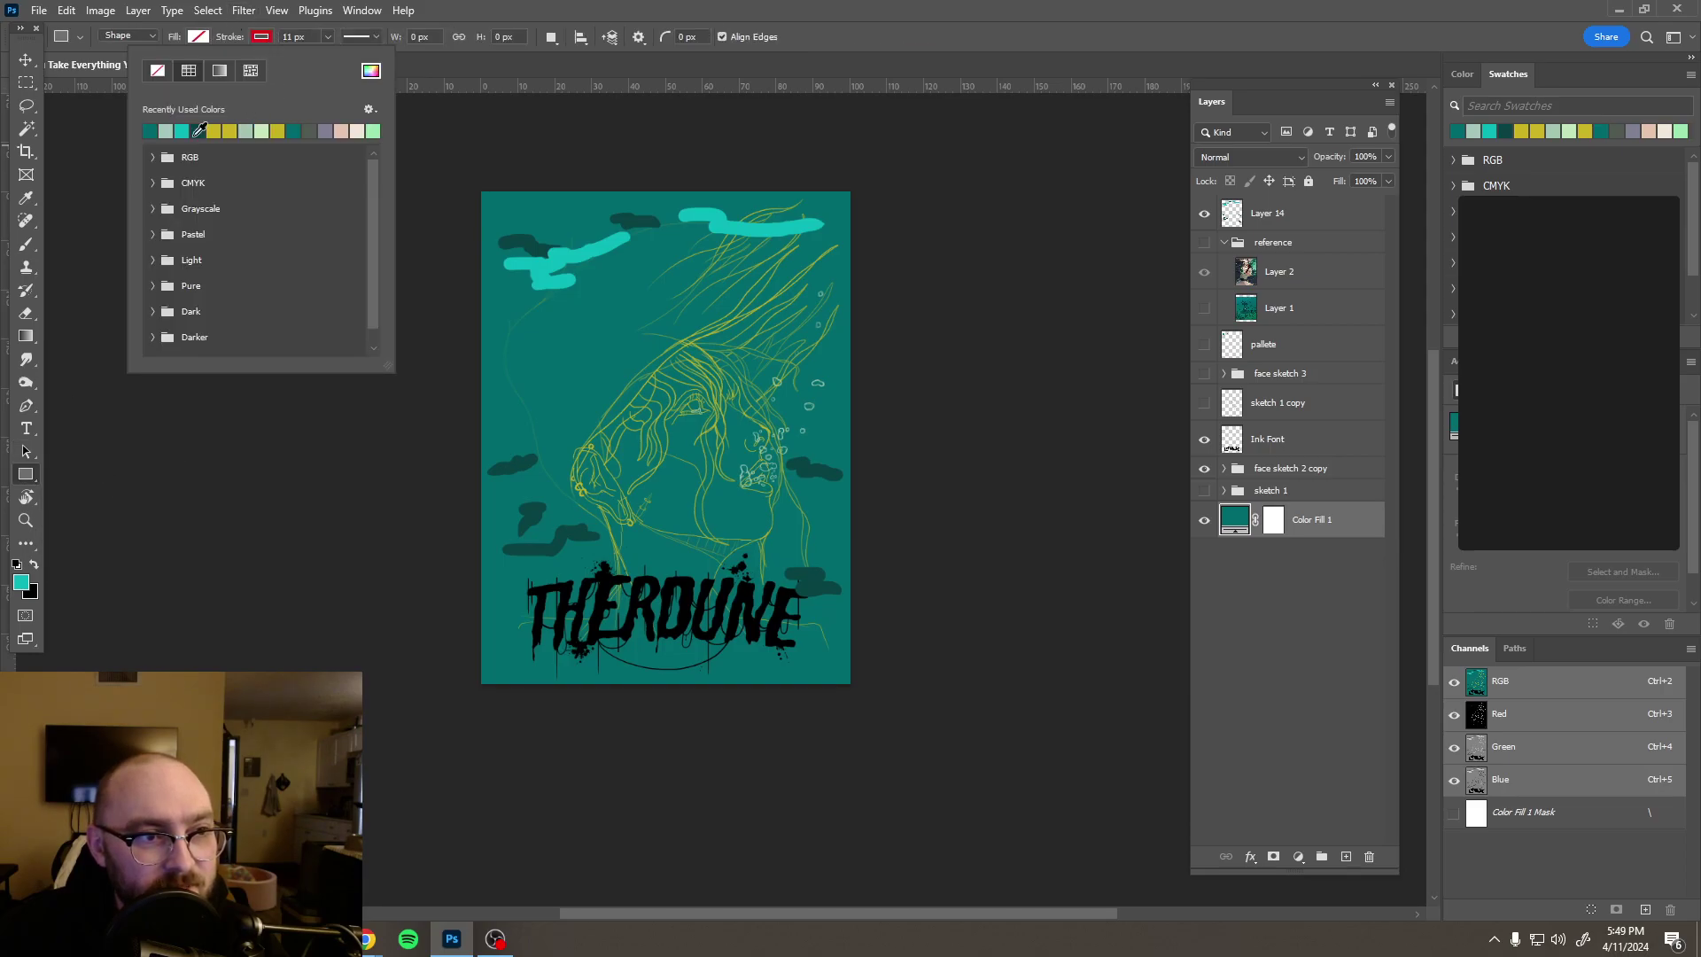
{"action": "left_click", "coordinate": [168, 71]}
{"action": "left_click", "coordinate": [198, 36]}
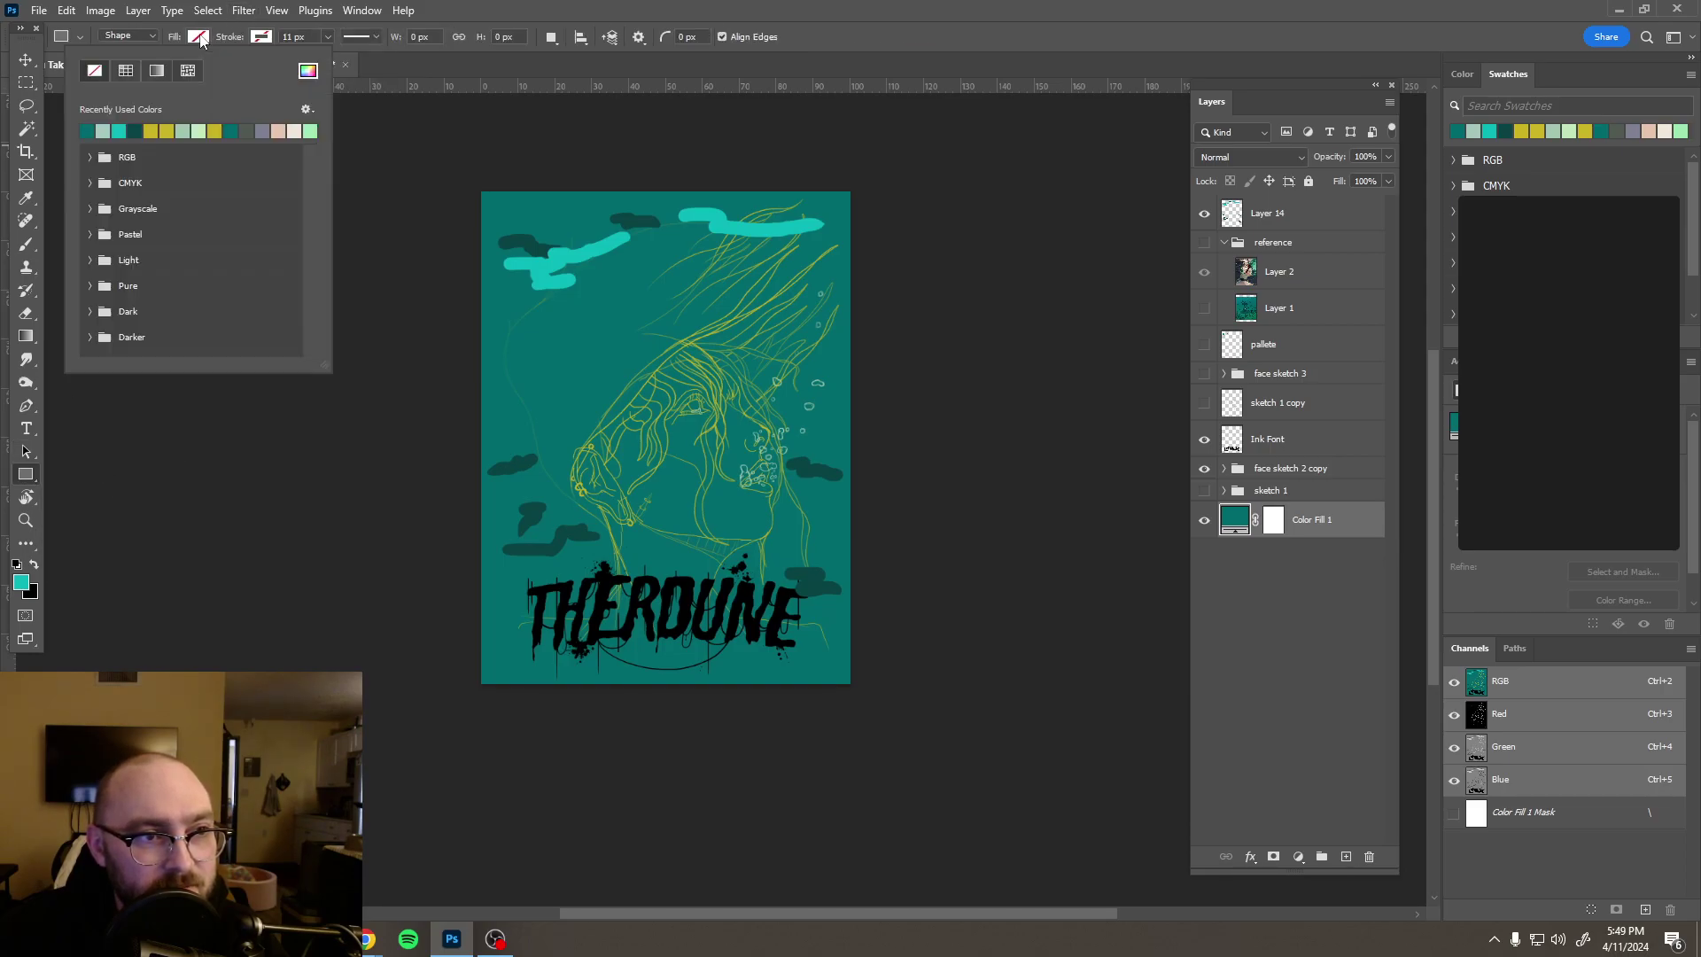
{"action": "left_click", "coordinate": [126, 70]}
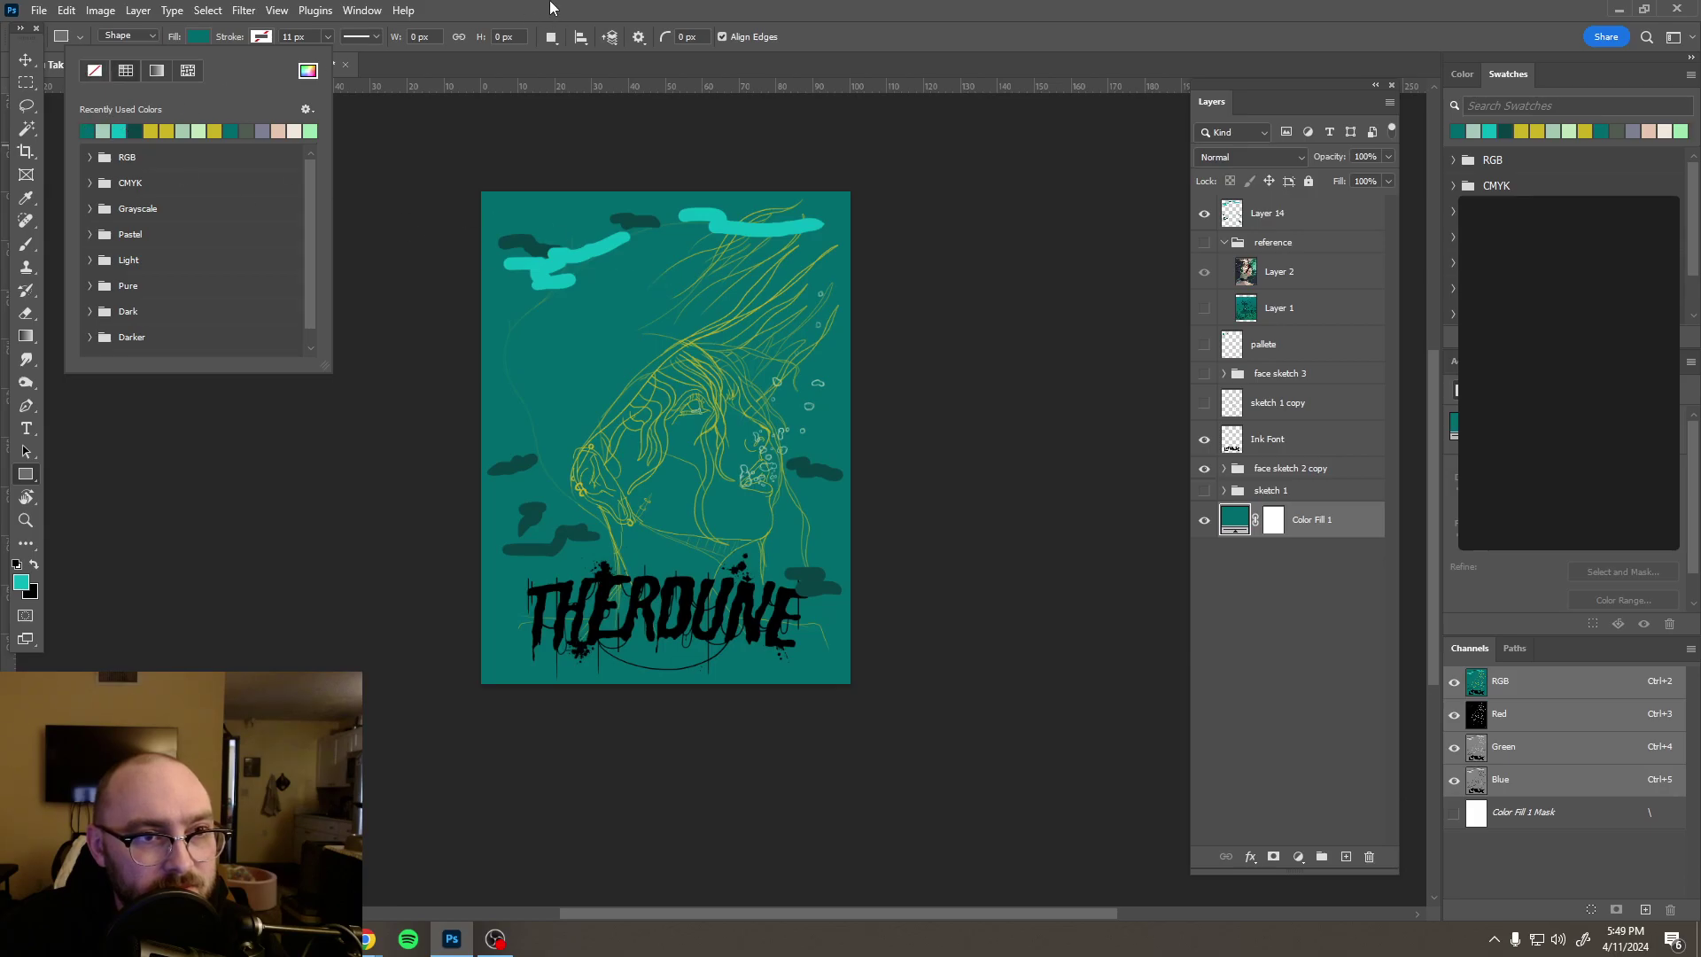
{"action": "left_click", "coordinate": [516, 173]}
{"action": "left_click_drag", "start_coordinate": [503, 214], "coordinate": [816, 639]}
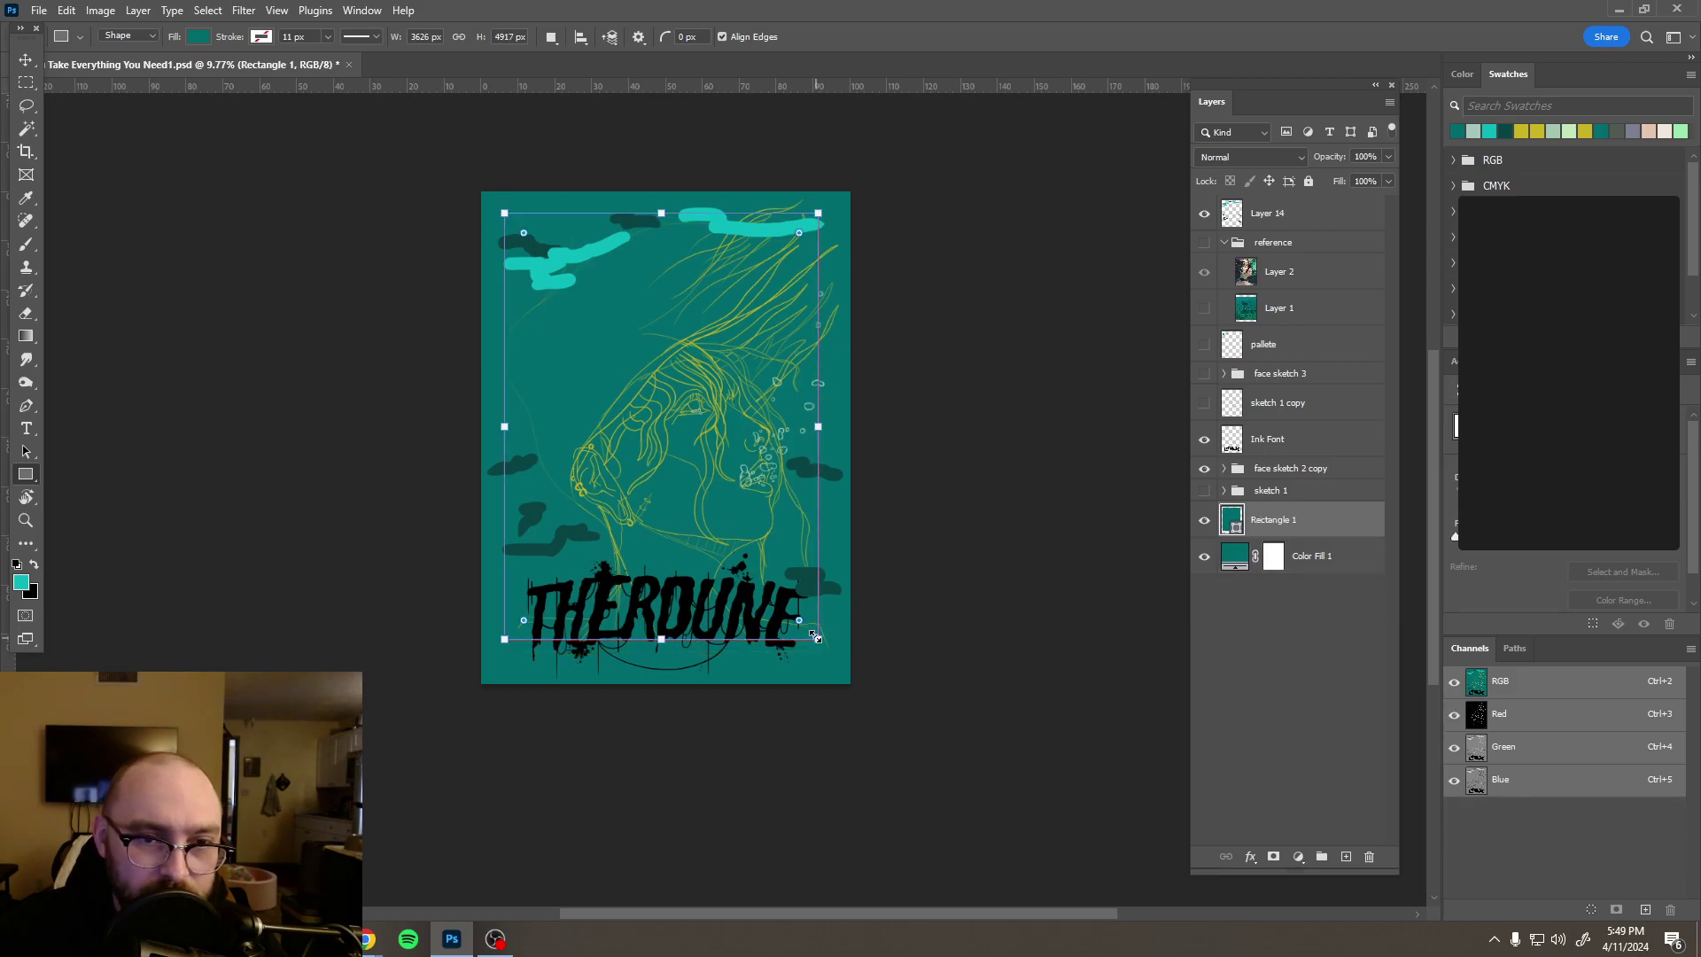
Step: Set the Color Fill 1 background color to black, 000000
{"action": "double_click", "coordinate": [1231, 558]}
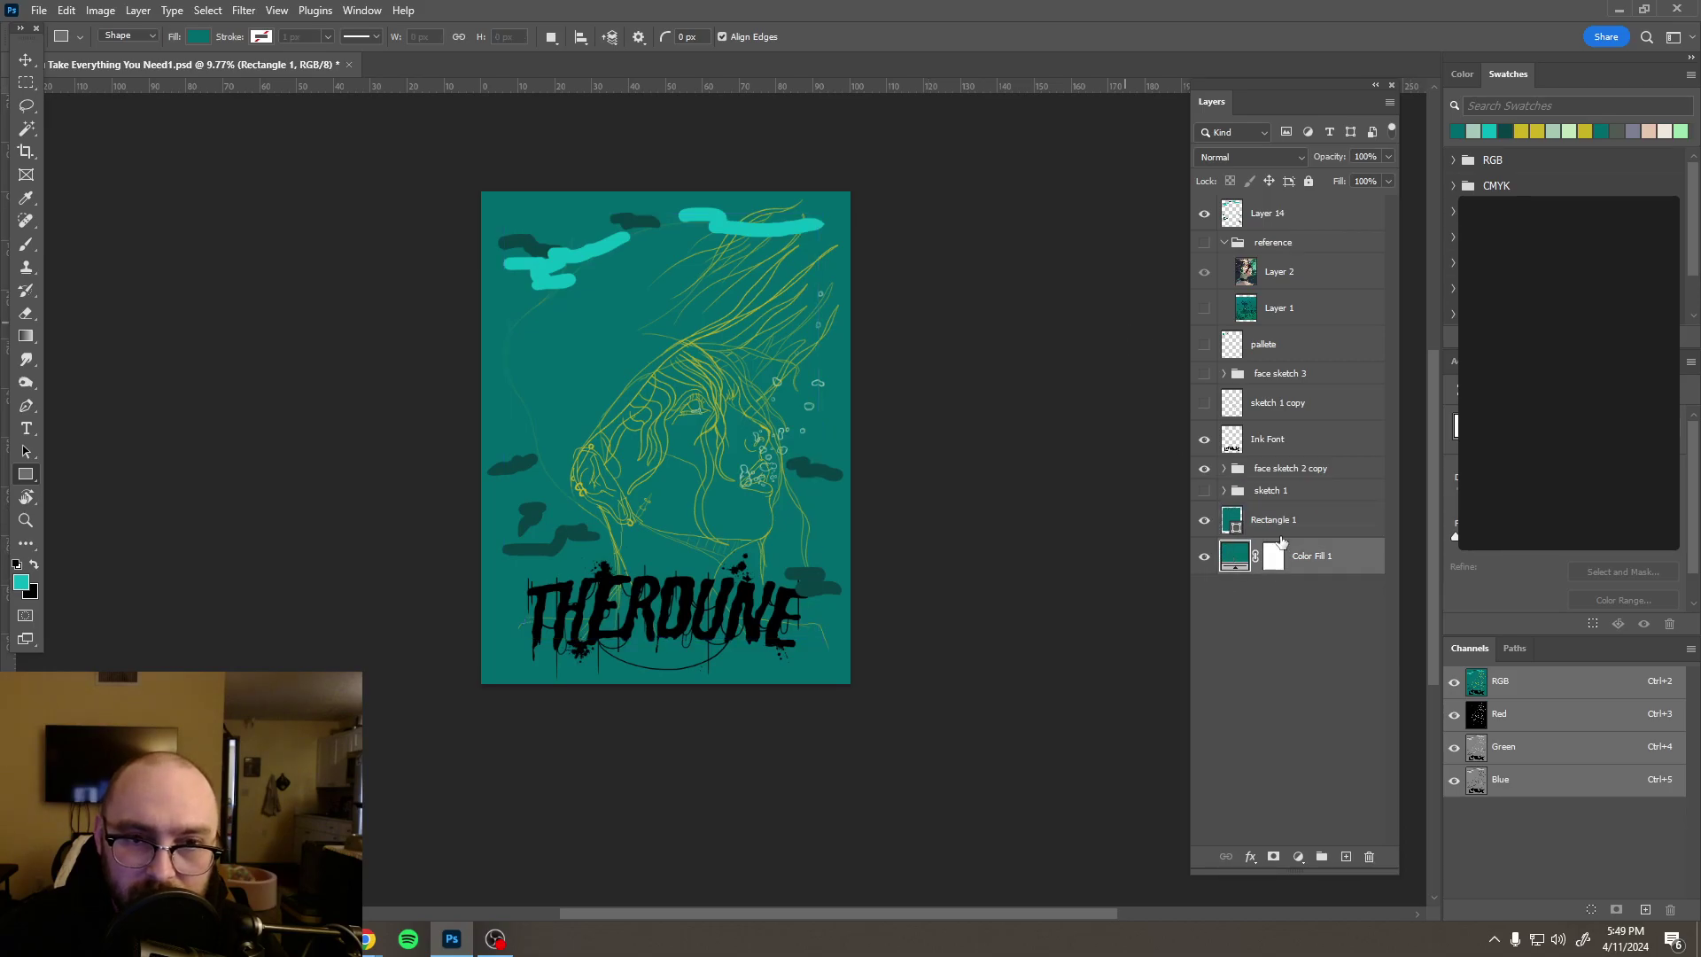
{"action": "left_click_drag", "start_coordinate": [1182, 477], "coordinate": [1134, 530]}
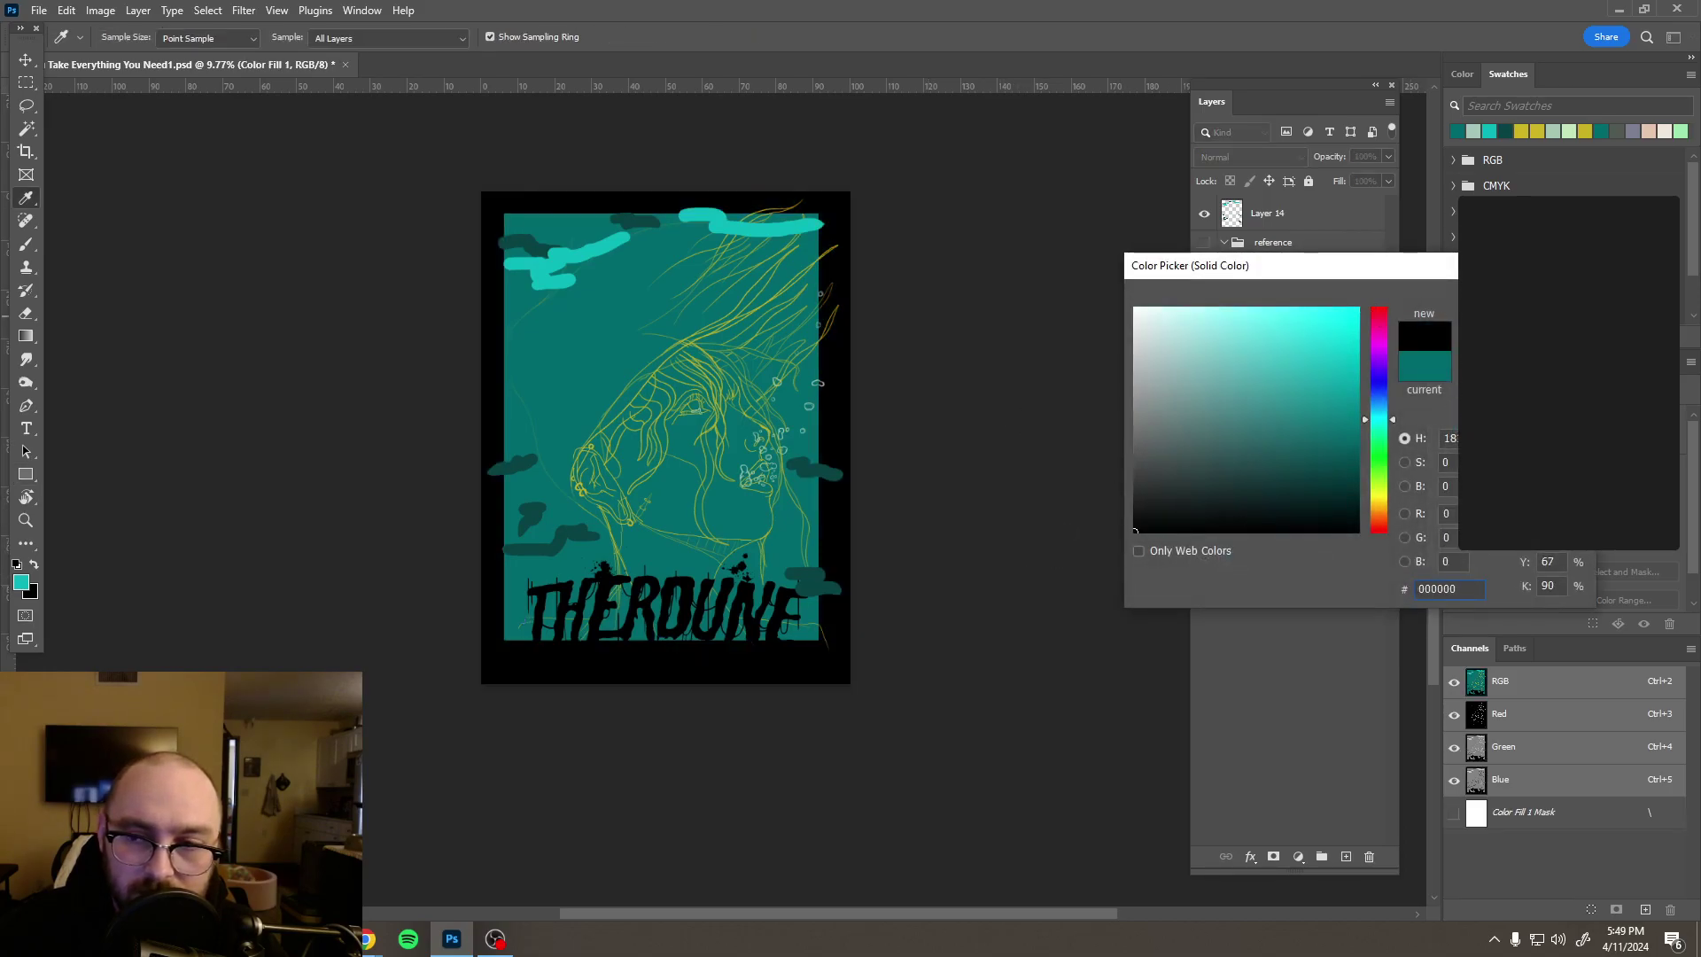
{"action": "key", "text": "Return"}
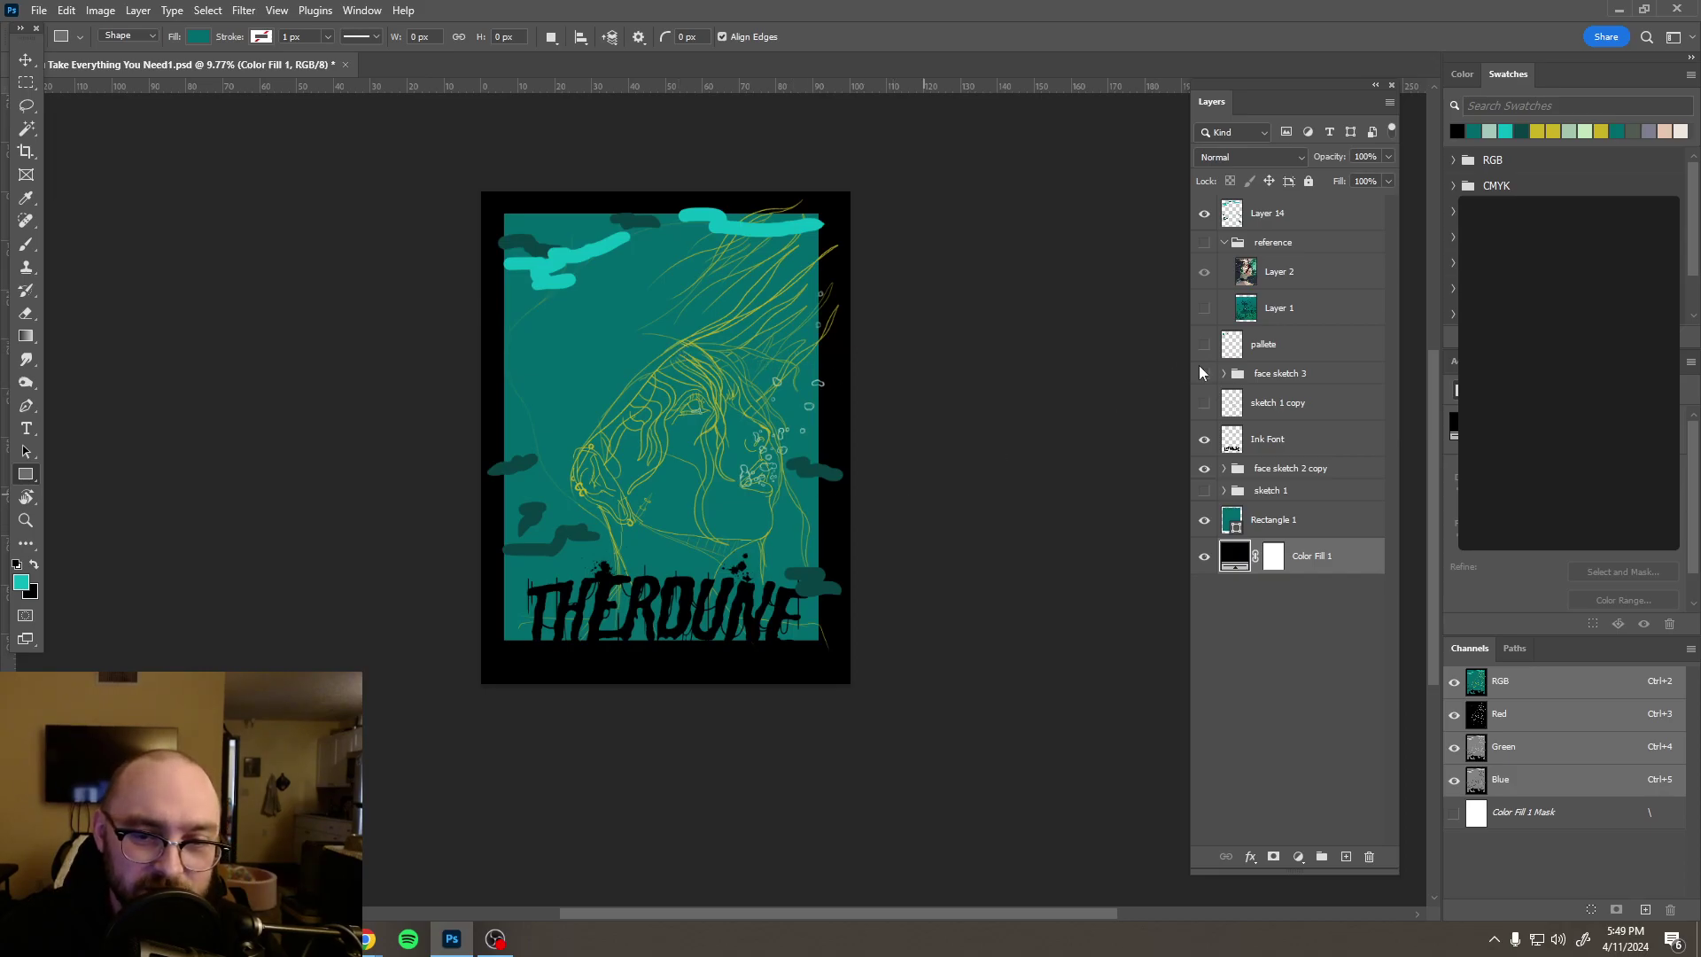
Step: Hide Layer 14, check the artwork against the black border, and collapse the reference group
{"action": "left_click", "coordinate": [1204, 214]}
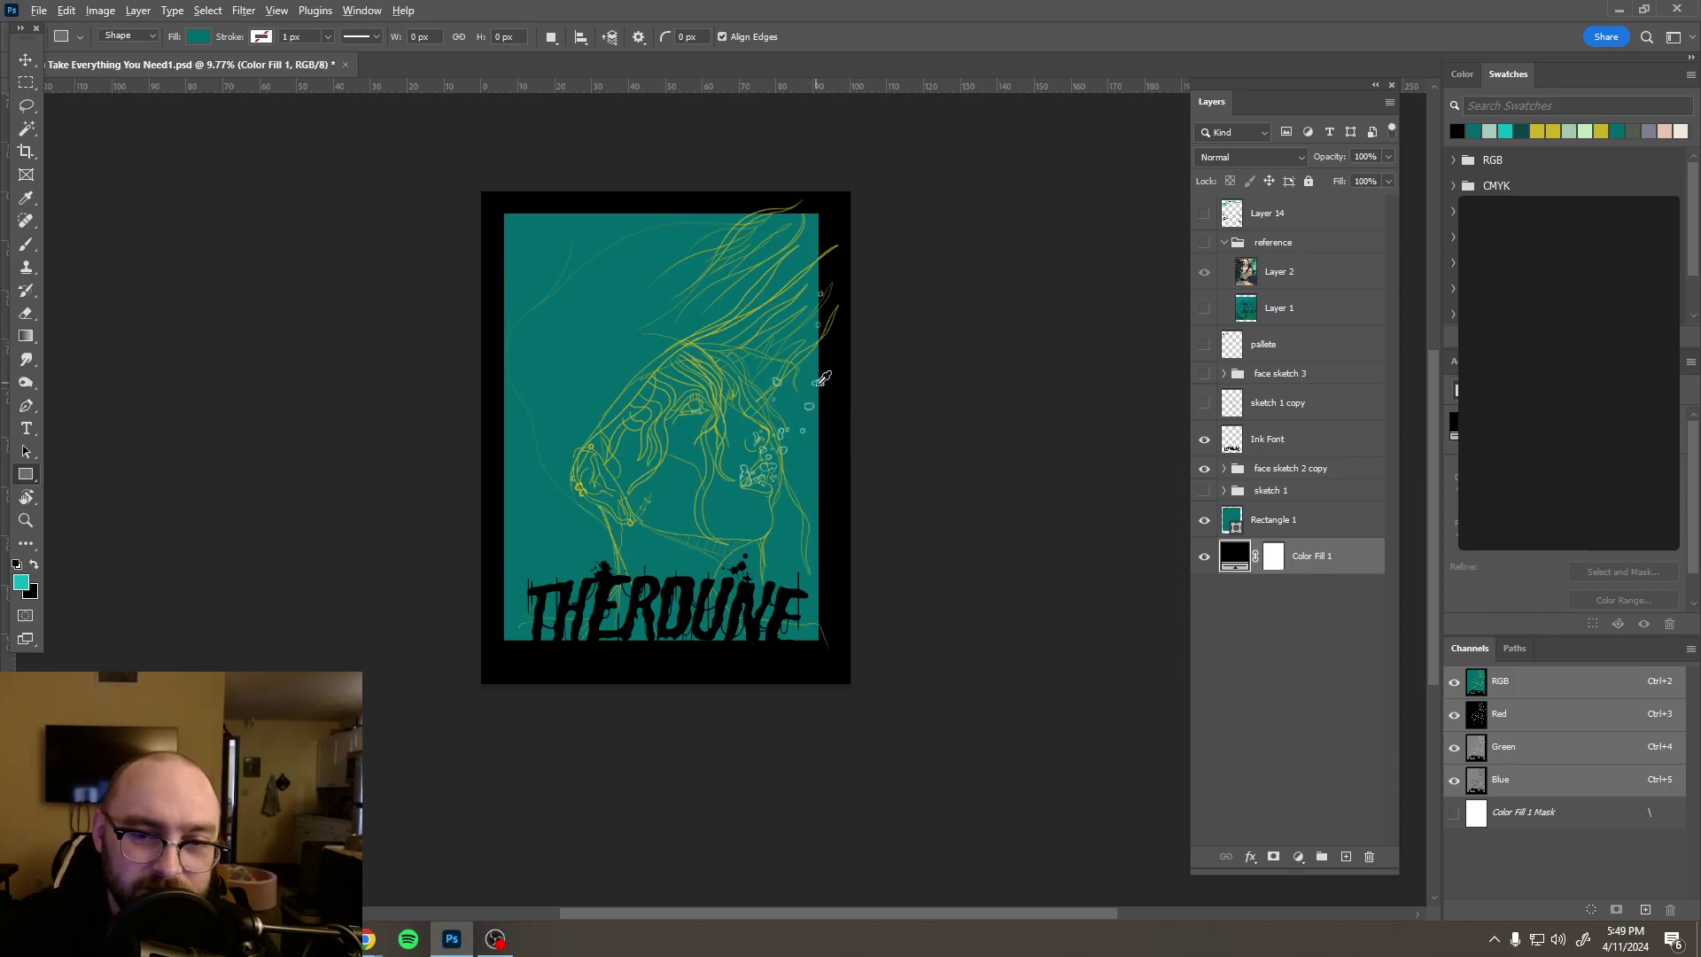
{"action": "scroll", "coordinate": [808, 372], "scroll_direction": "up", "scroll_amount": 2}
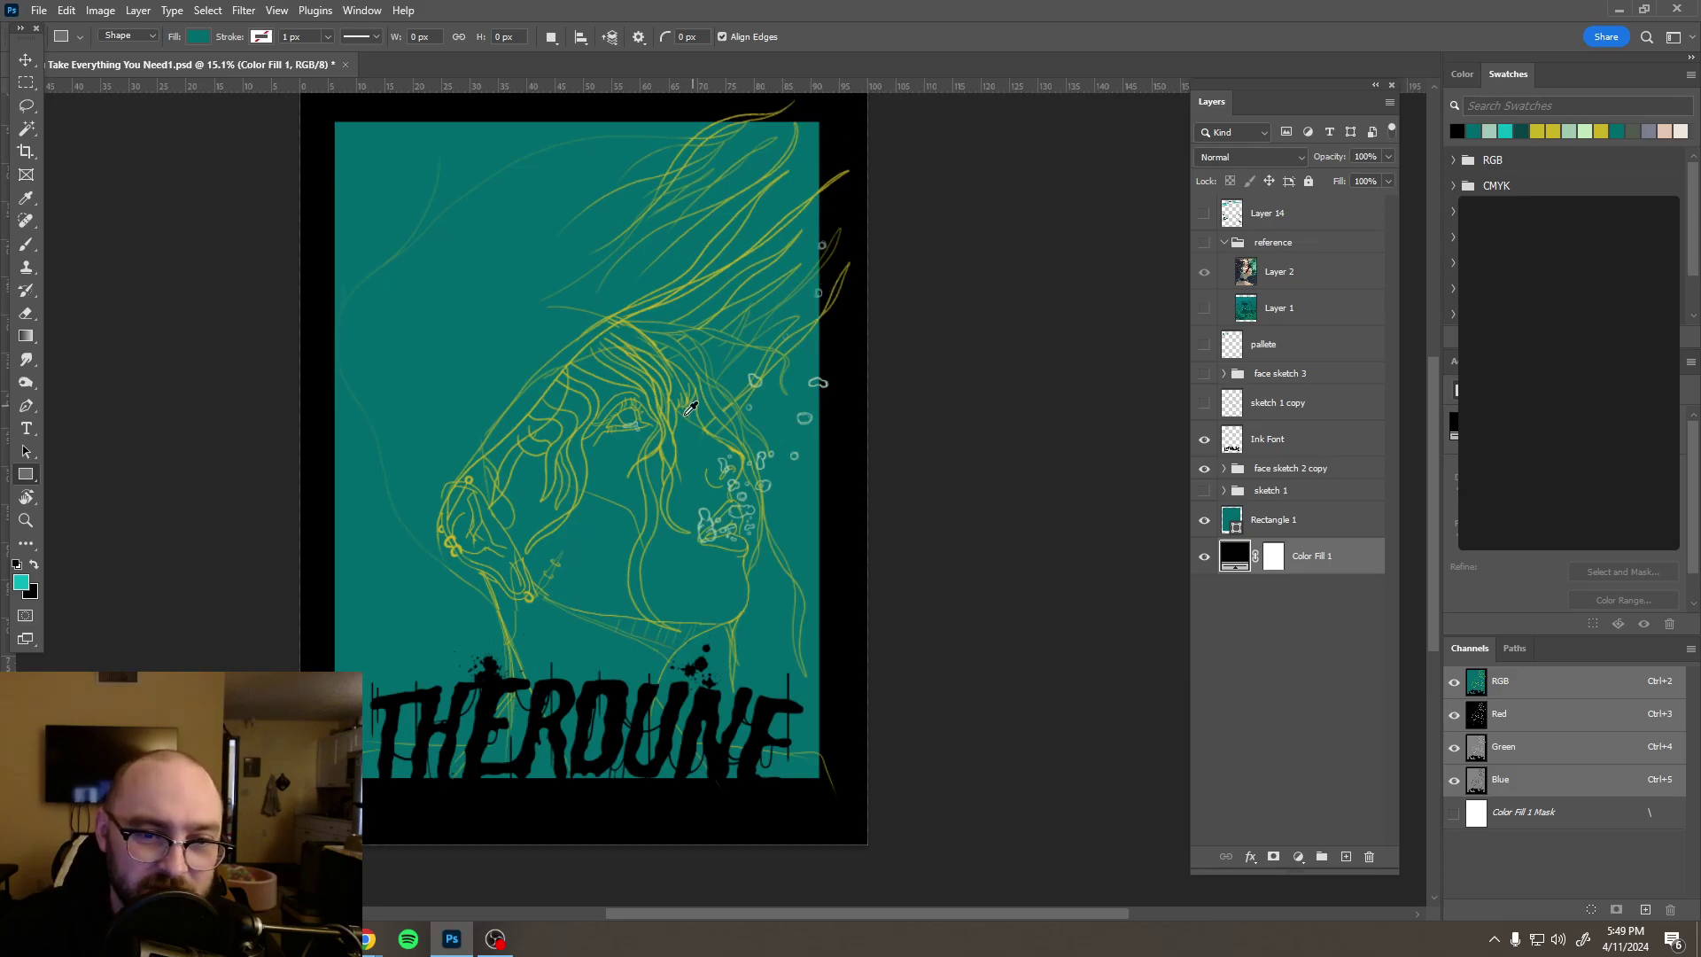
{"action": "scroll", "coordinate": [696, 405], "scroll_direction": "down", "scroll_amount": 1}
{"action": "scroll", "coordinate": [696, 405], "scroll_direction": "down", "scroll_amount": 1}
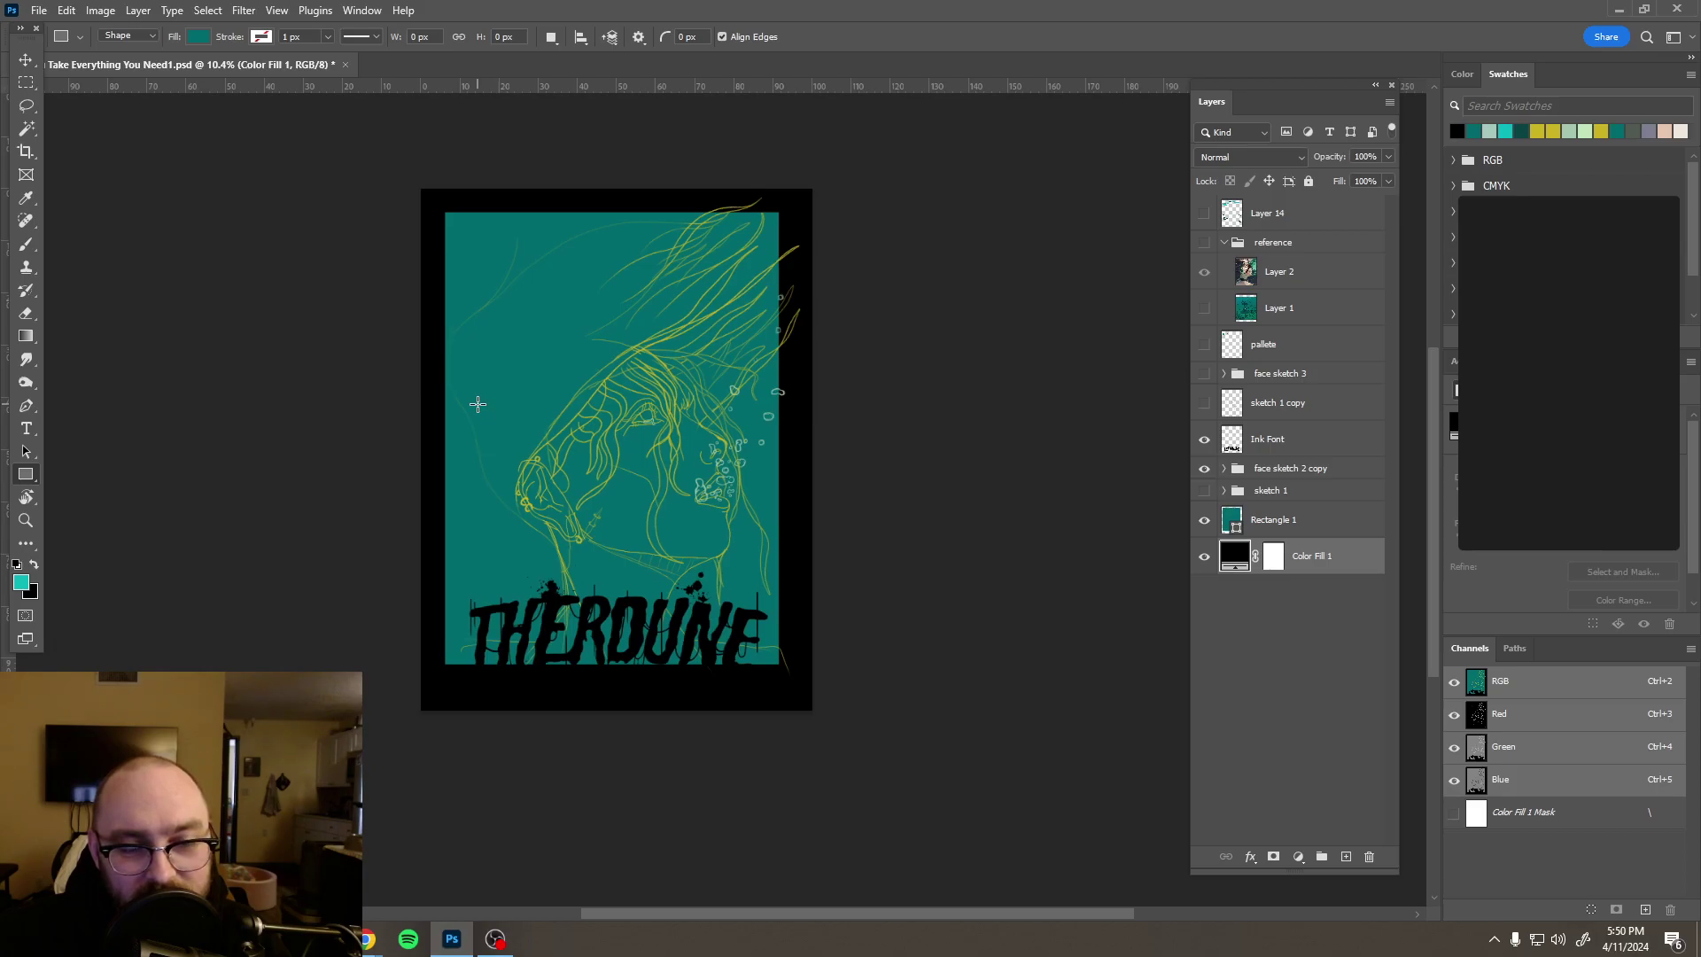
{"action": "left_click", "coordinate": [1224, 243]}
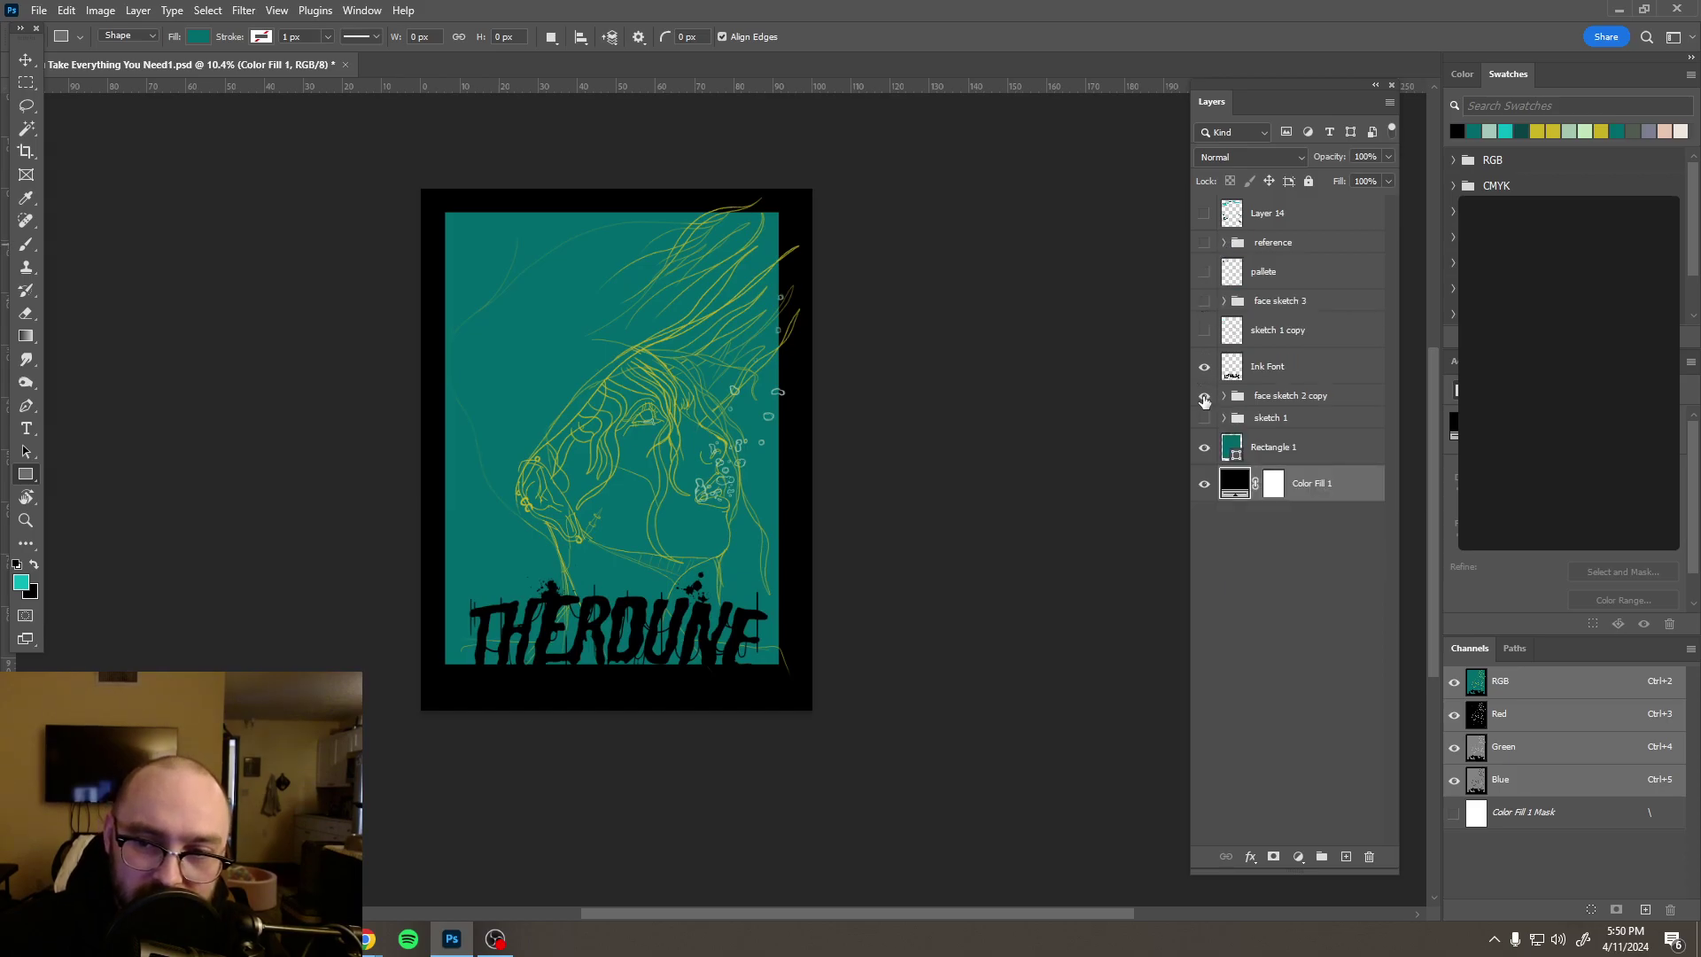
Step: Show the face sketch 3 group in place of face sketch 2 copy and shift it slightly upward
{"action": "left_click", "coordinate": [1203, 396]}
{"action": "left_click", "coordinate": [1205, 302]}
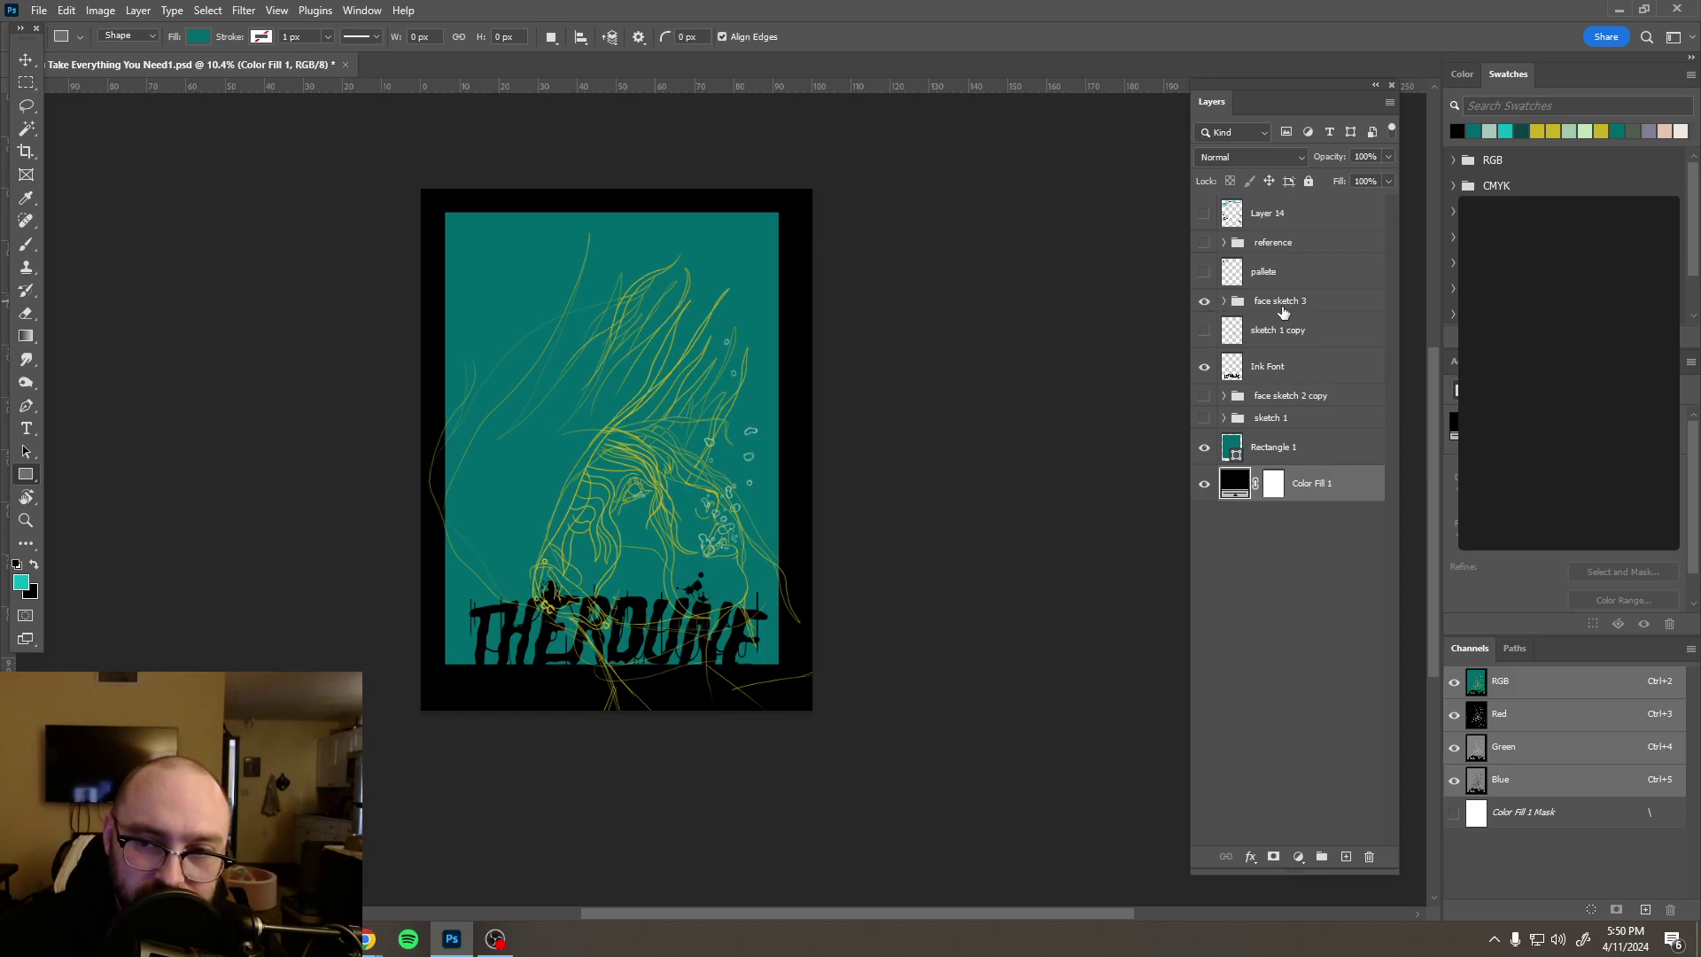
{"action": "left_click", "coordinate": [1283, 301]}
{"action": "left_click", "coordinate": [25, 60]}
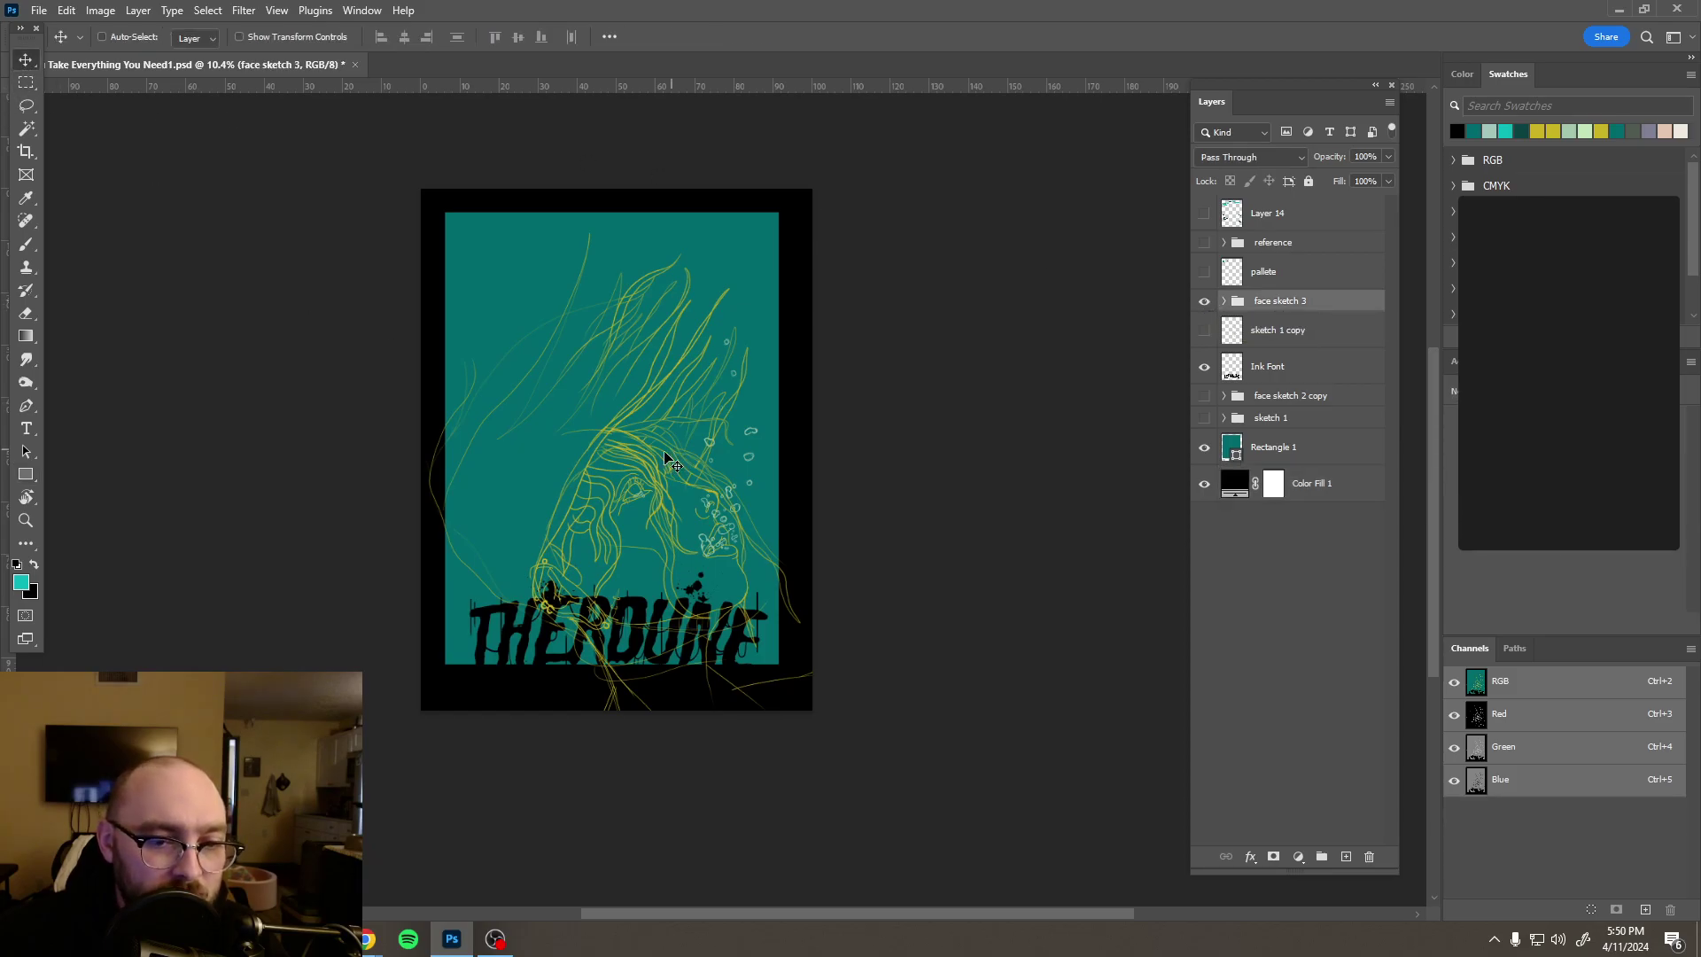
{"action": "left_click_drag", "start_coordinate": [658, 457], "coordinate": [658, 435]}
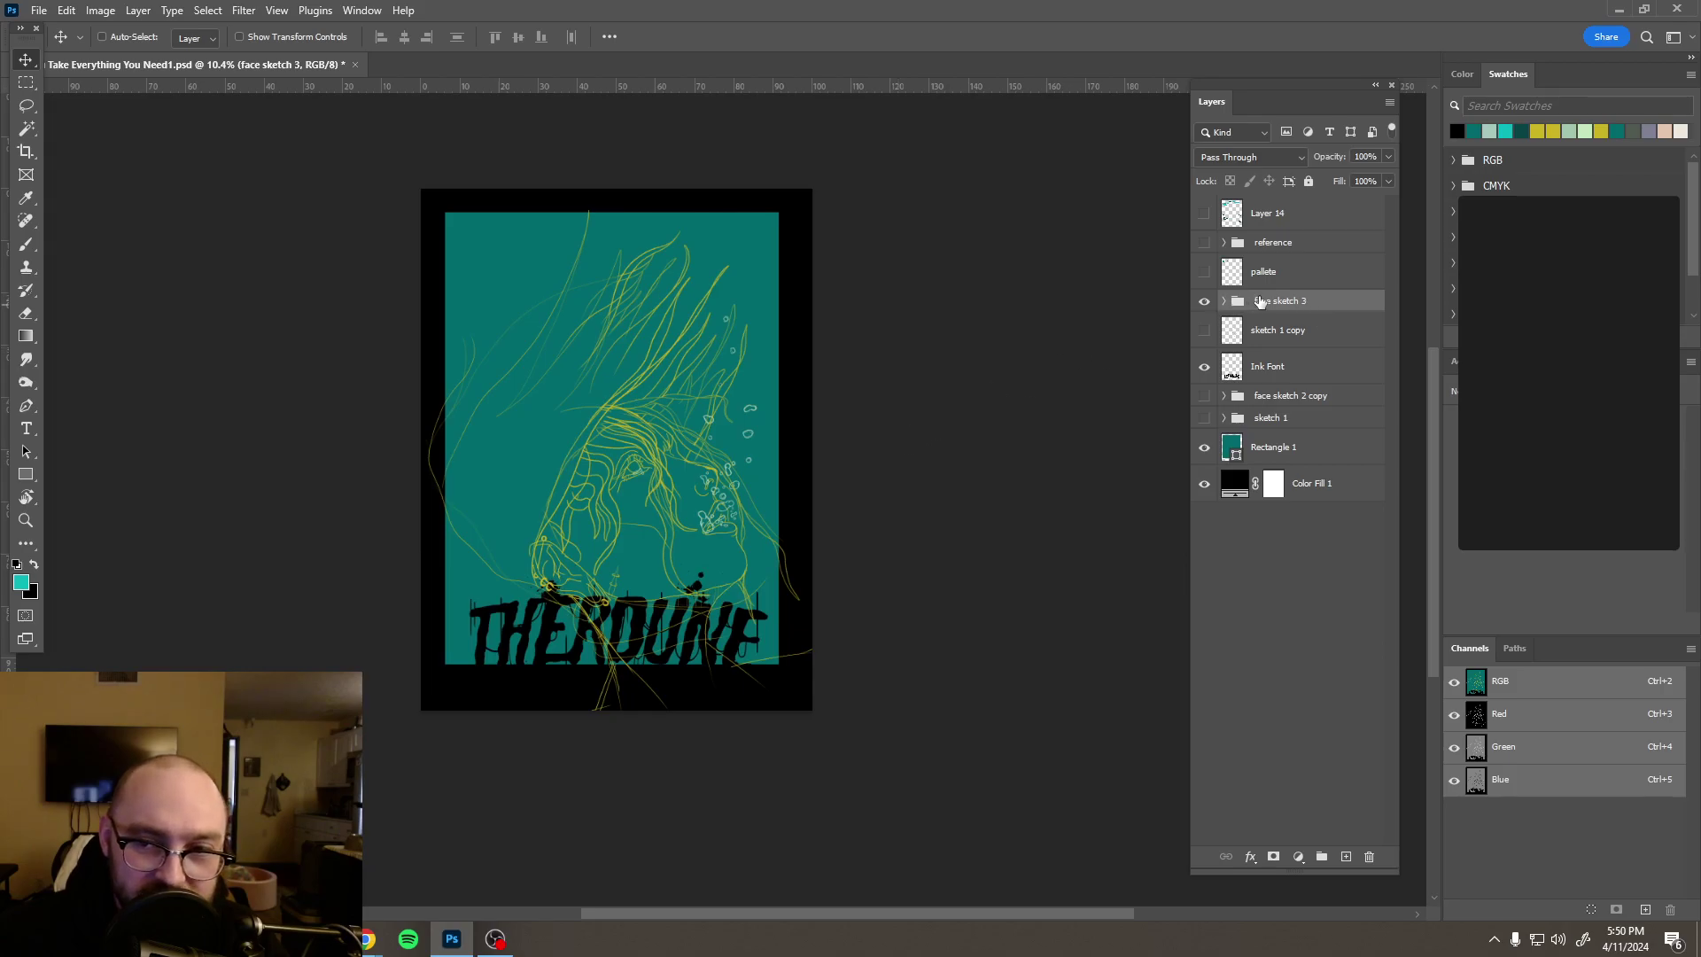
Step: Compare the two face sketches, delete the face sketch 3 group, and show face sketch 2 copy
{"action": "left_click", "coordinate": [1204, 302]}
{"action": "left_click", "coordinate": [1205, 398]}
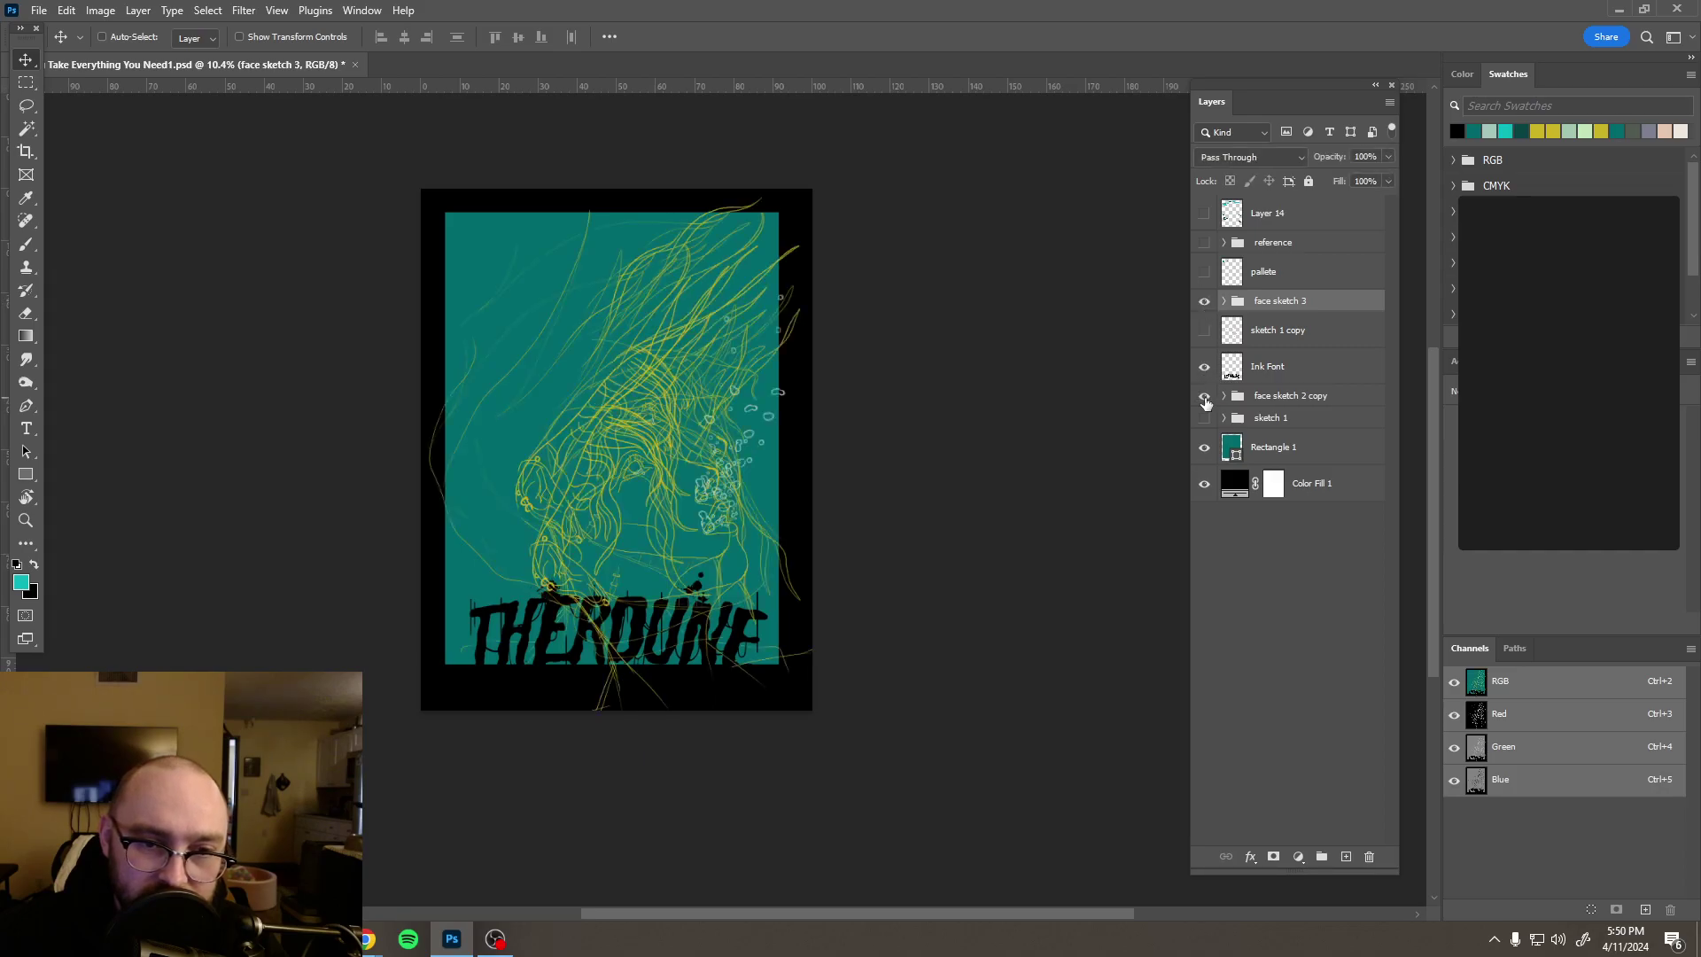
{"action": "left_click", "coordinate": [1205, 399]}
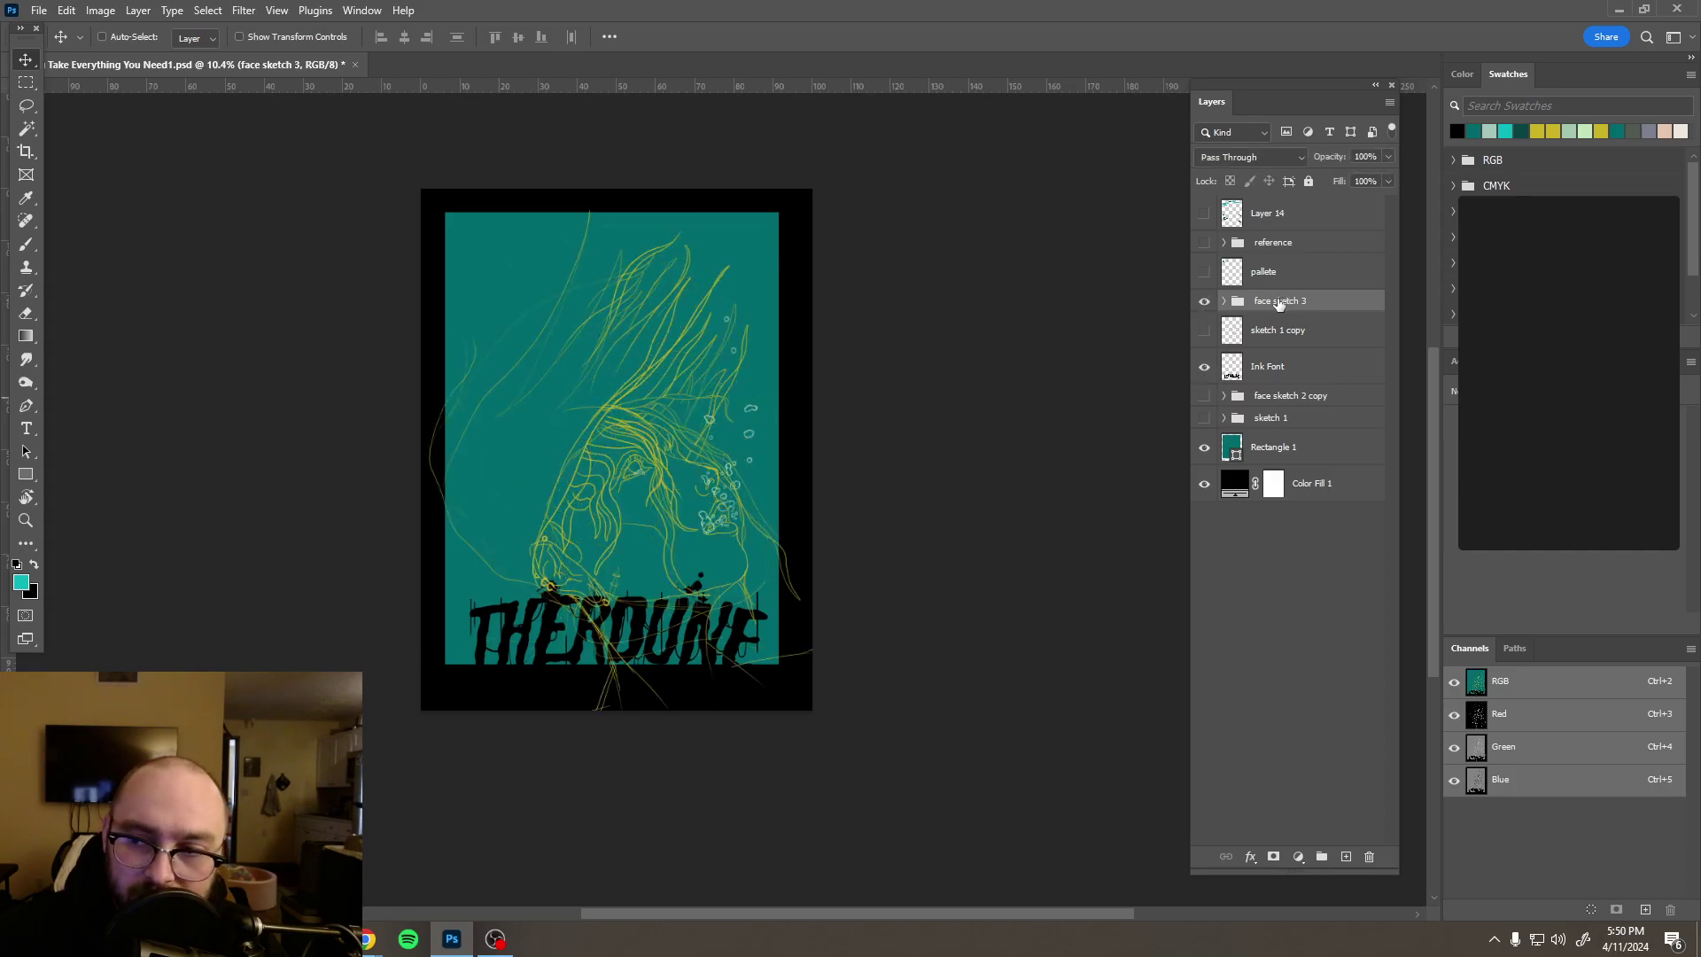
{"action": "left_click_drag", "start_coordinate": [1278, 304], "coordinate": [1375, 858]}
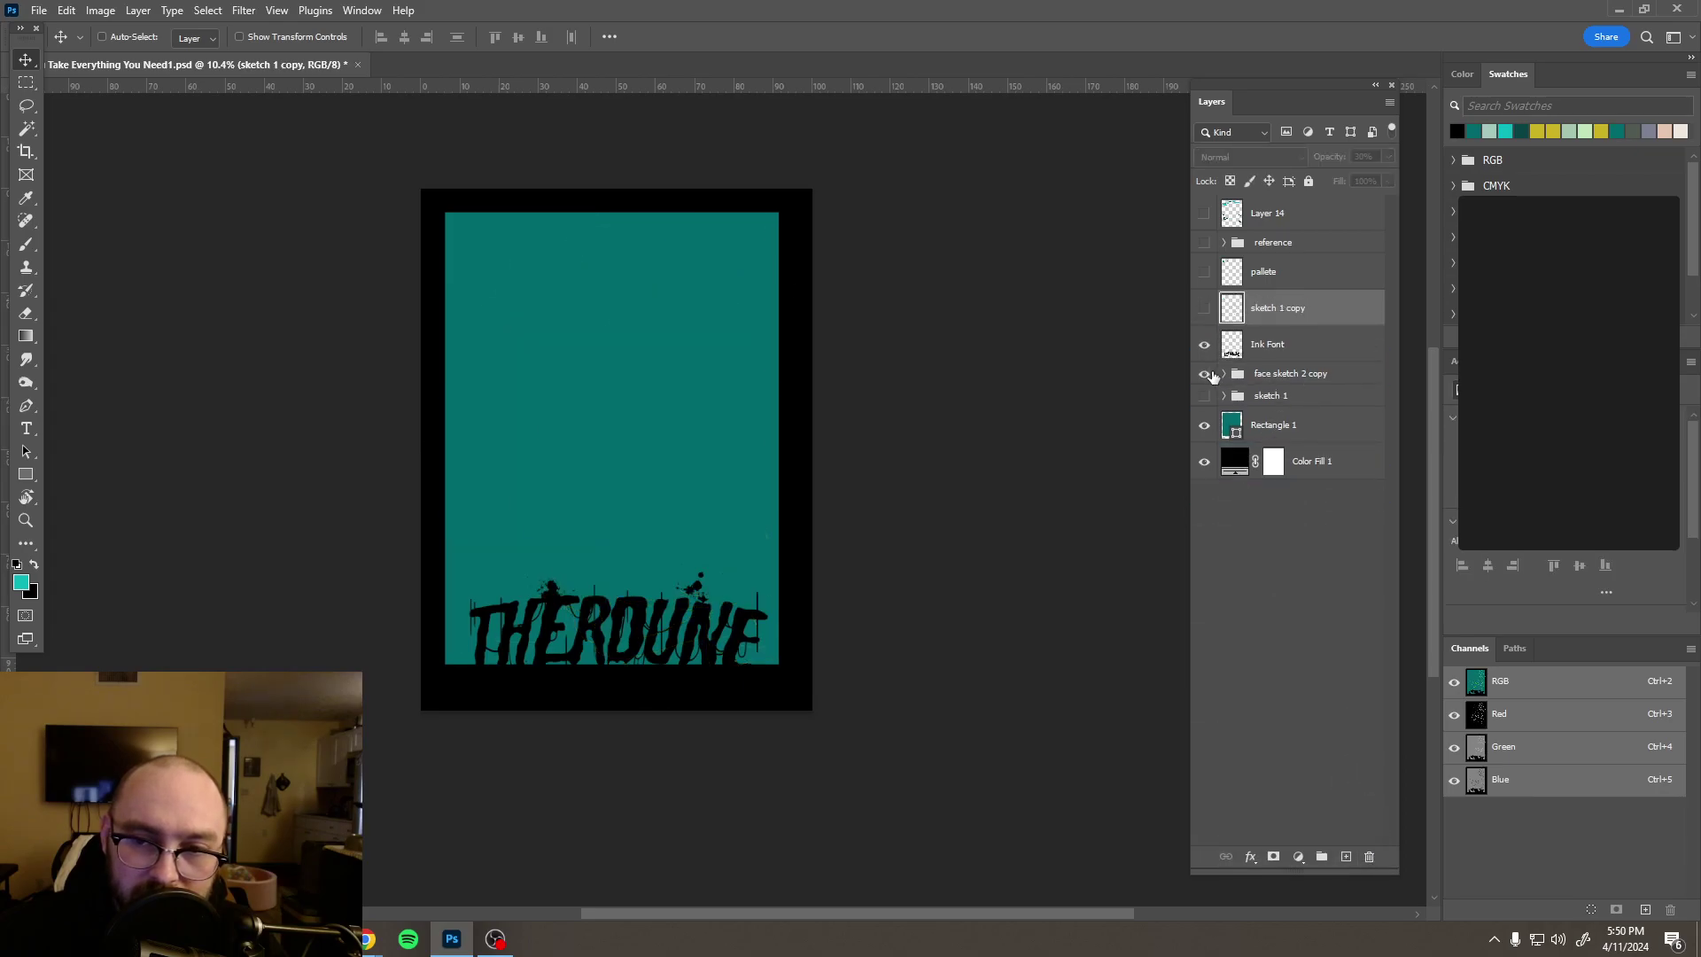
{"action": "left_click", "coordinate": [1205, 373]}
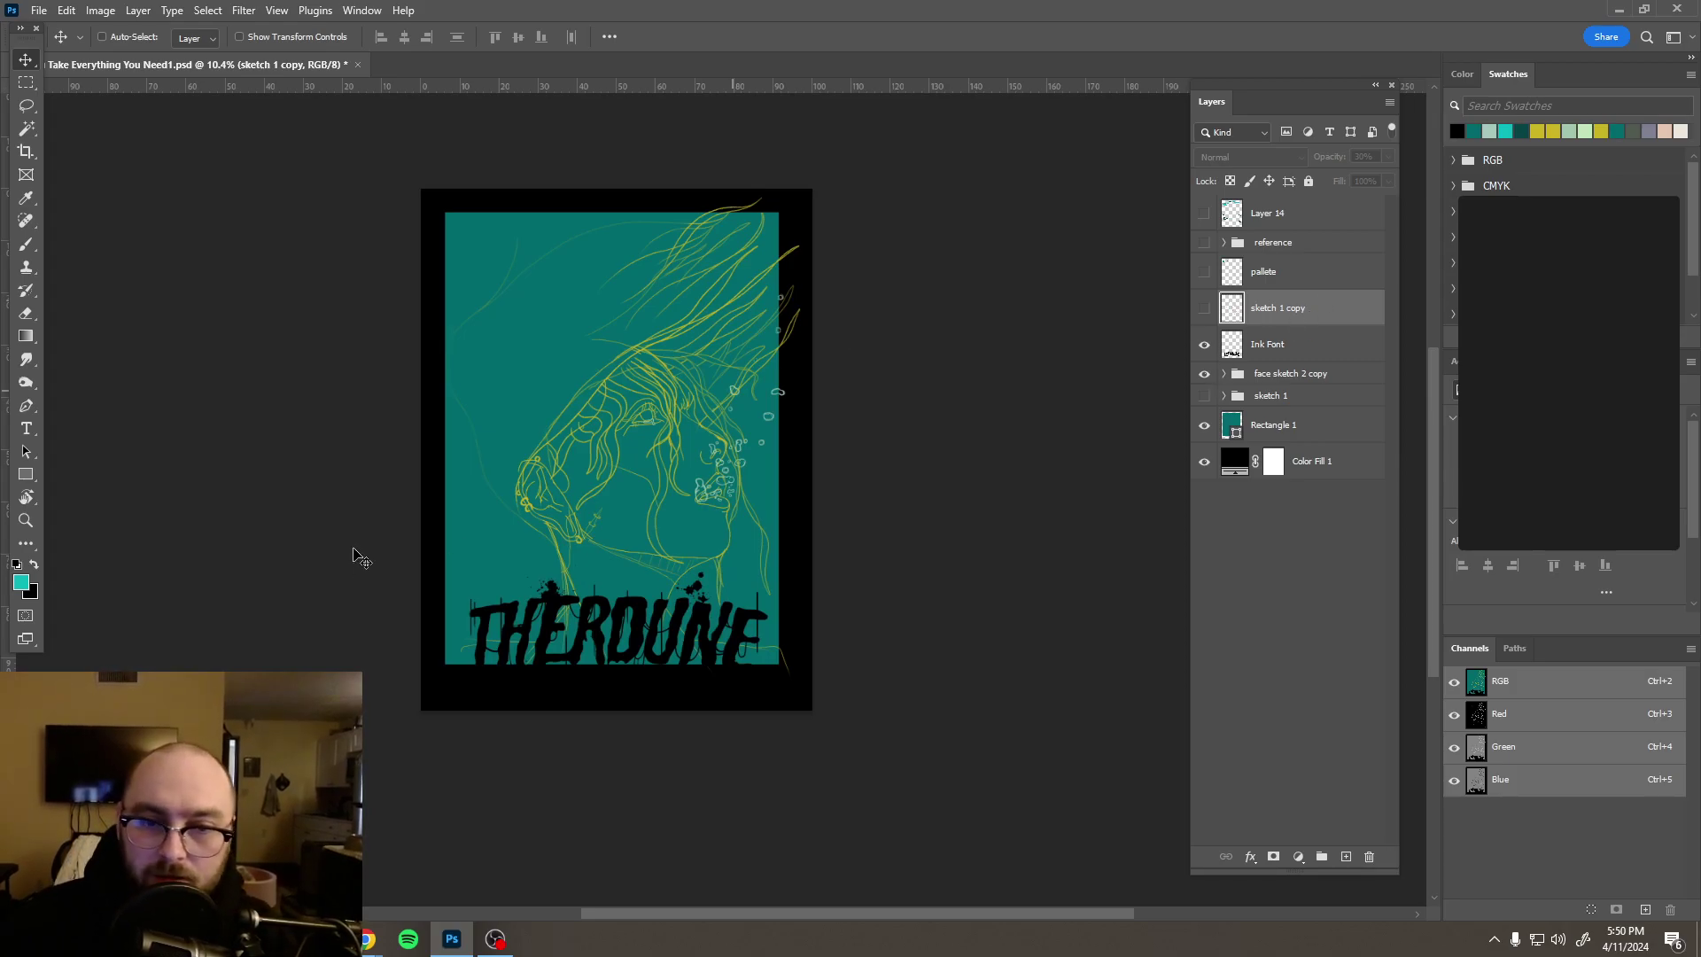
Step: Sample the pale green of the bubble outline near the rectangle's right edge as the brush color
{"action": "left_click", "coordinate": [23, 580]}
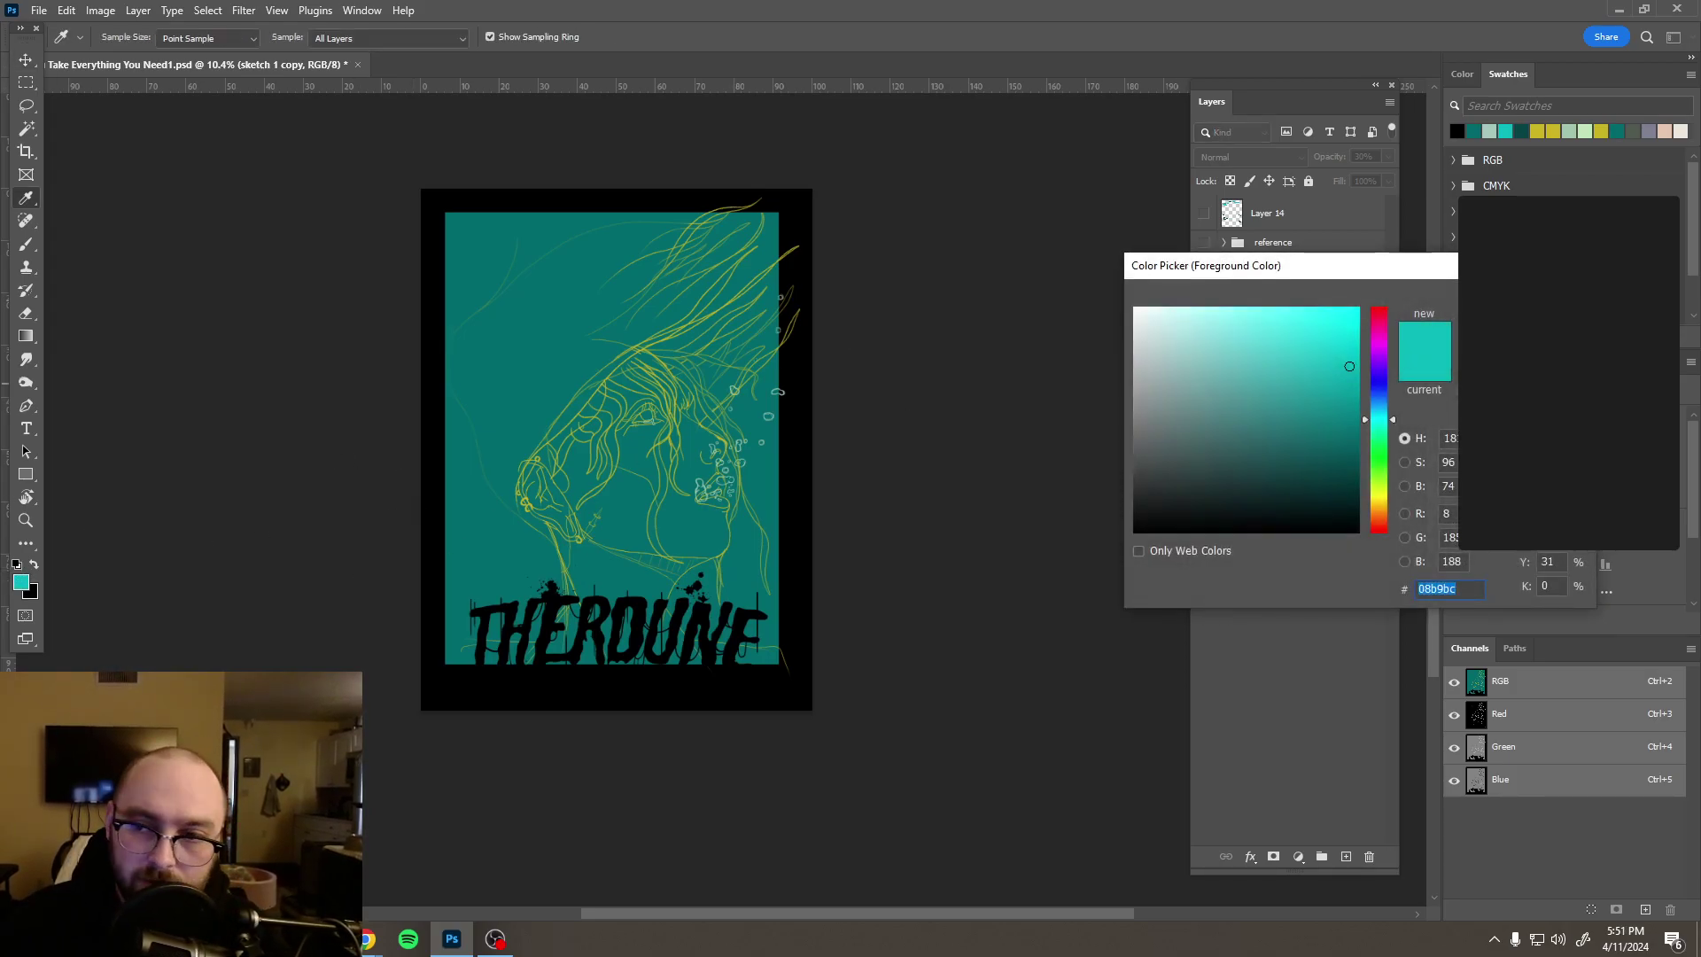
{"action": "key", "text": "Return"}
{"action": "scroll", "coordinate": [739, 442], "scroll_direction": "up", "scroll_amount": 2}
{"action": "scroll", "coordinate": [792, 408], "scroll_direction": "up", "scroll_amount": 8}
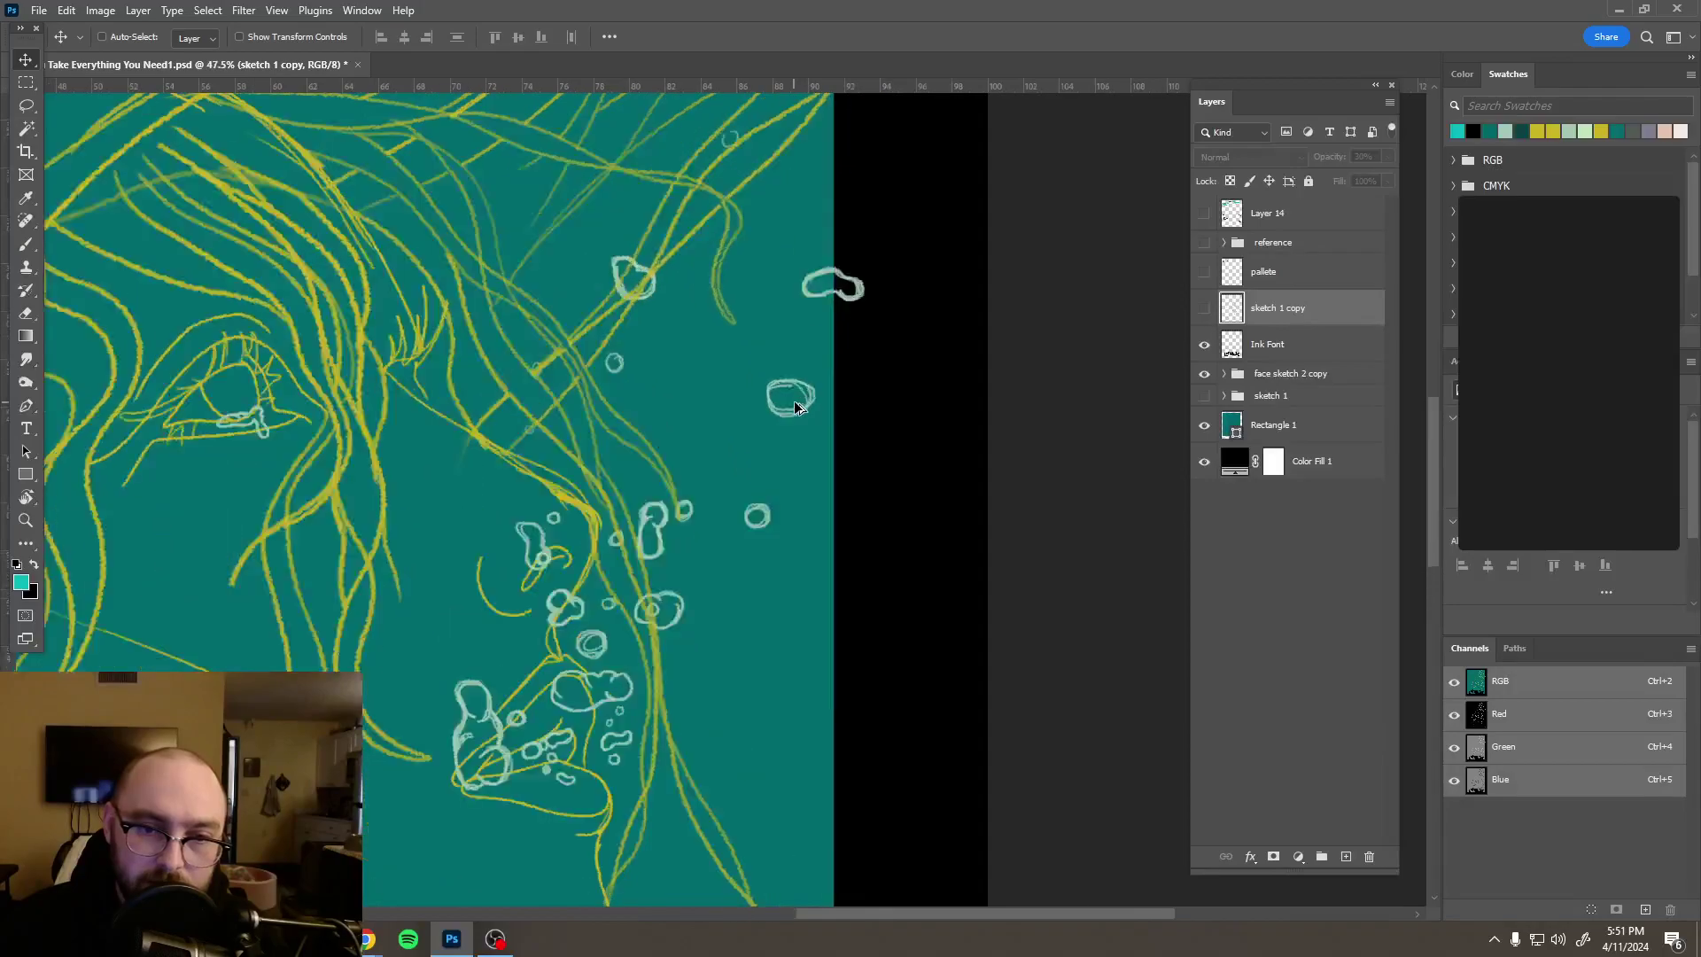
{"action": "scroll", "coordinate": [797, 408], "scroll_direction": "up", "scroll_amount": 4}
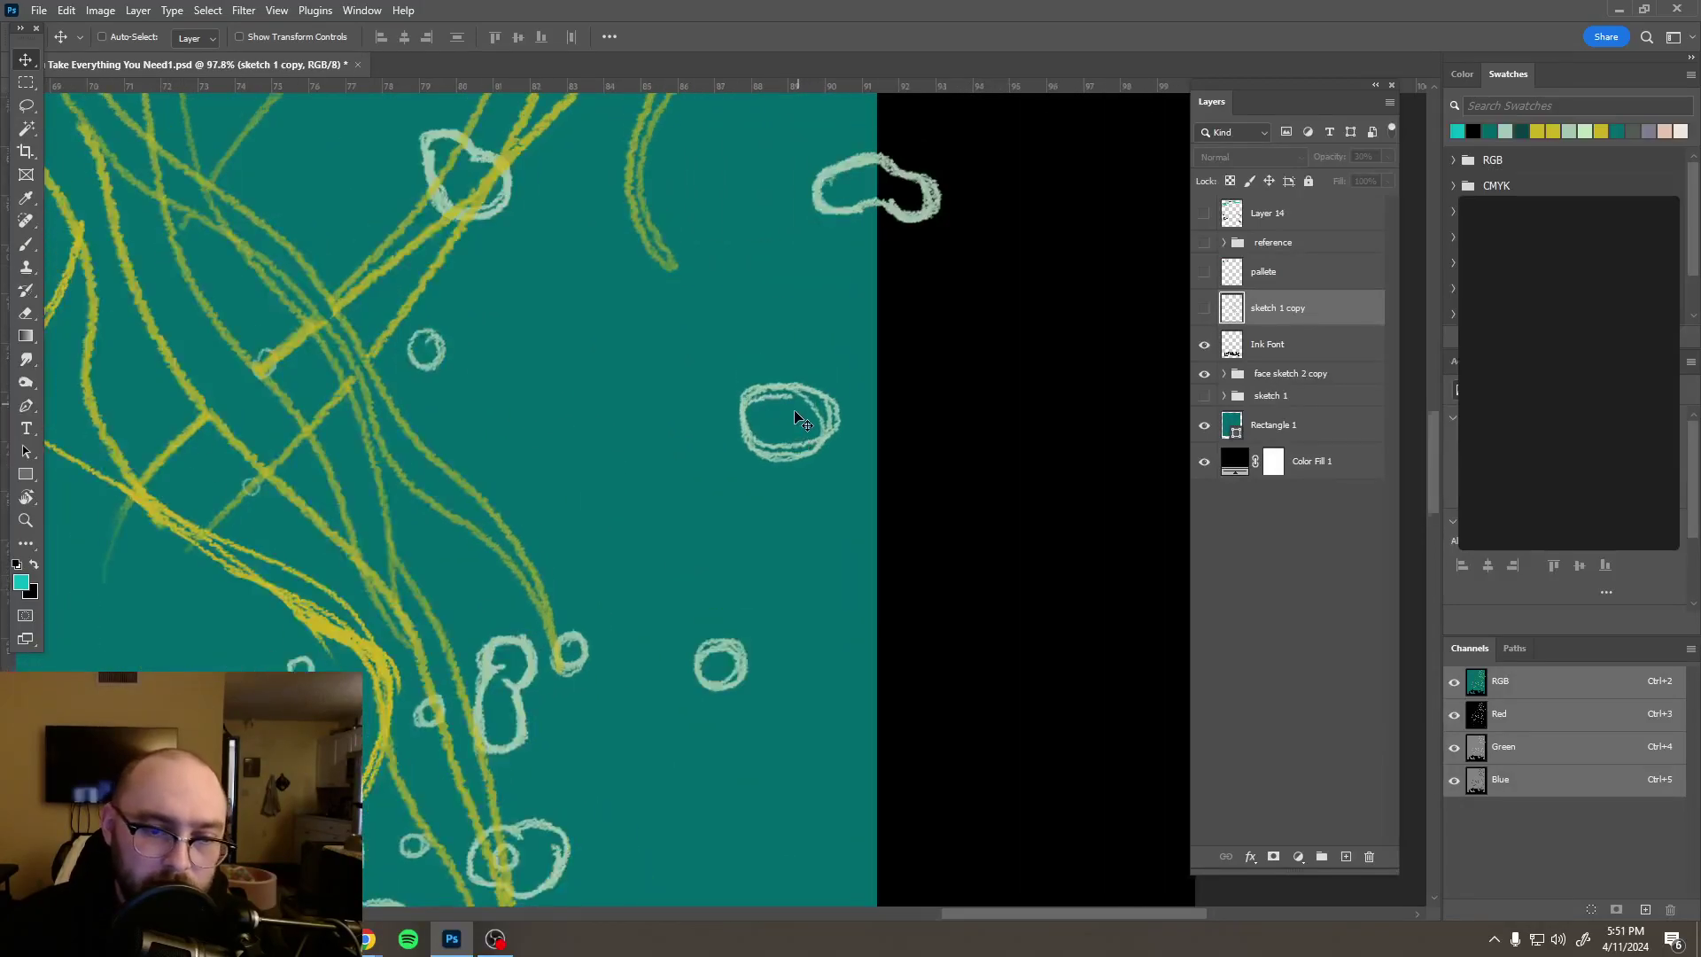
{"action": "scroll", "coordinate": [781, 474], "scroll_direction": "up", "scroll_amount": 2}
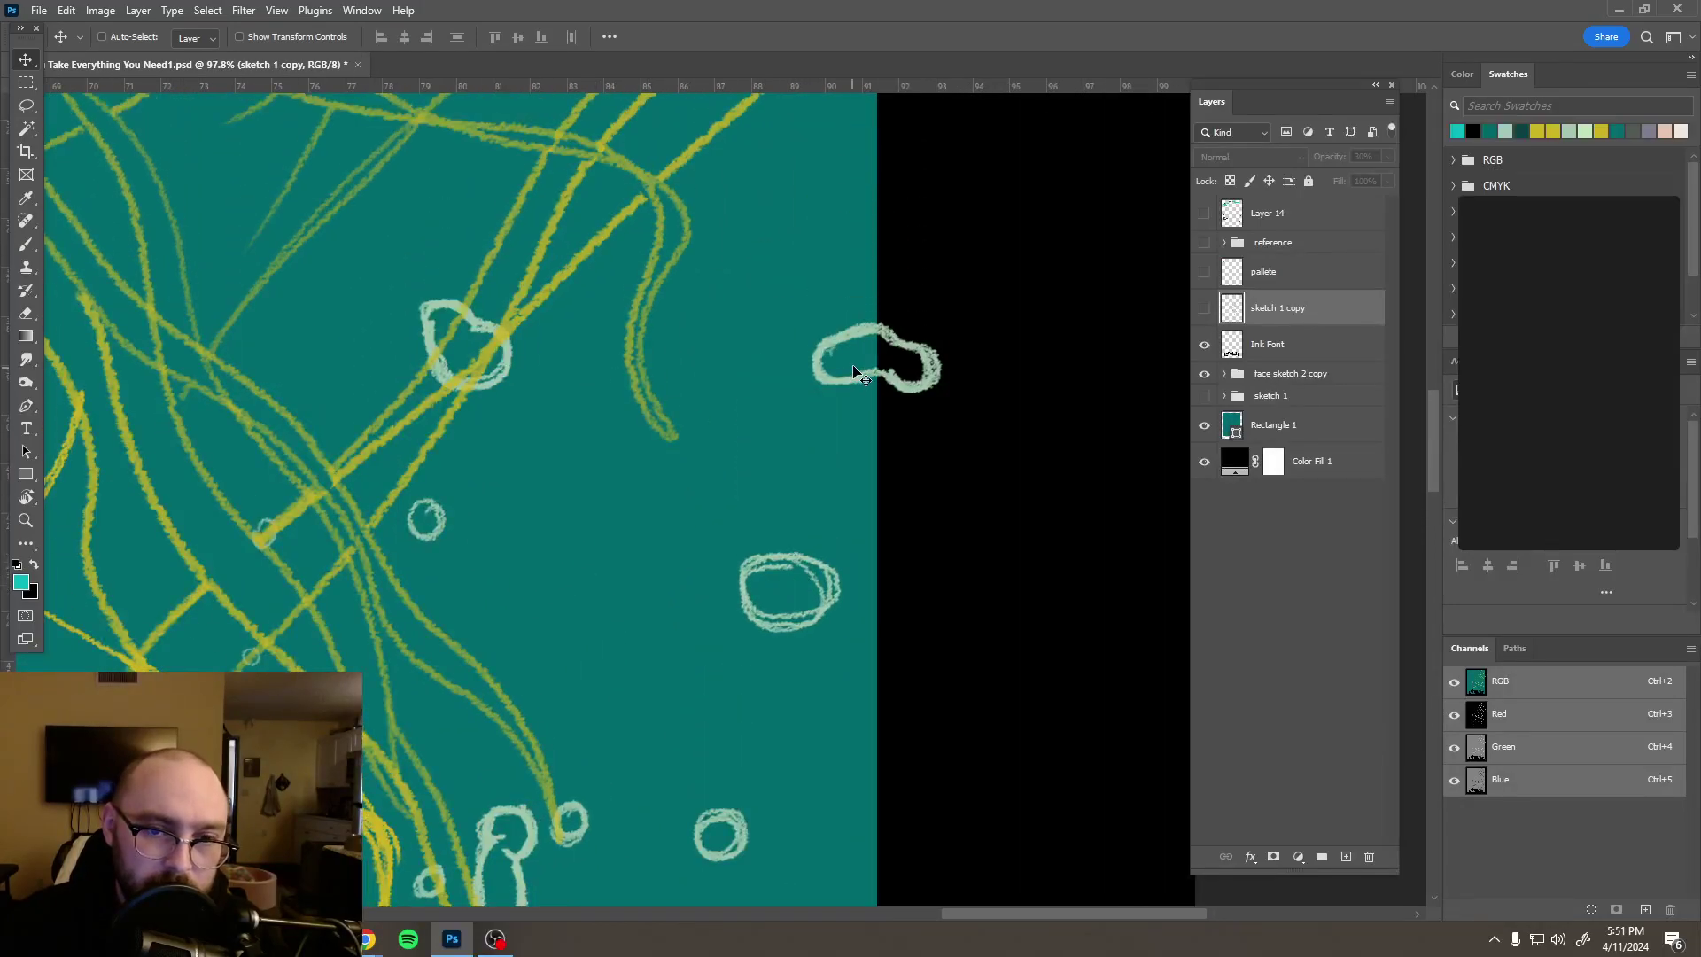
{"action": "key", "text": "b"}
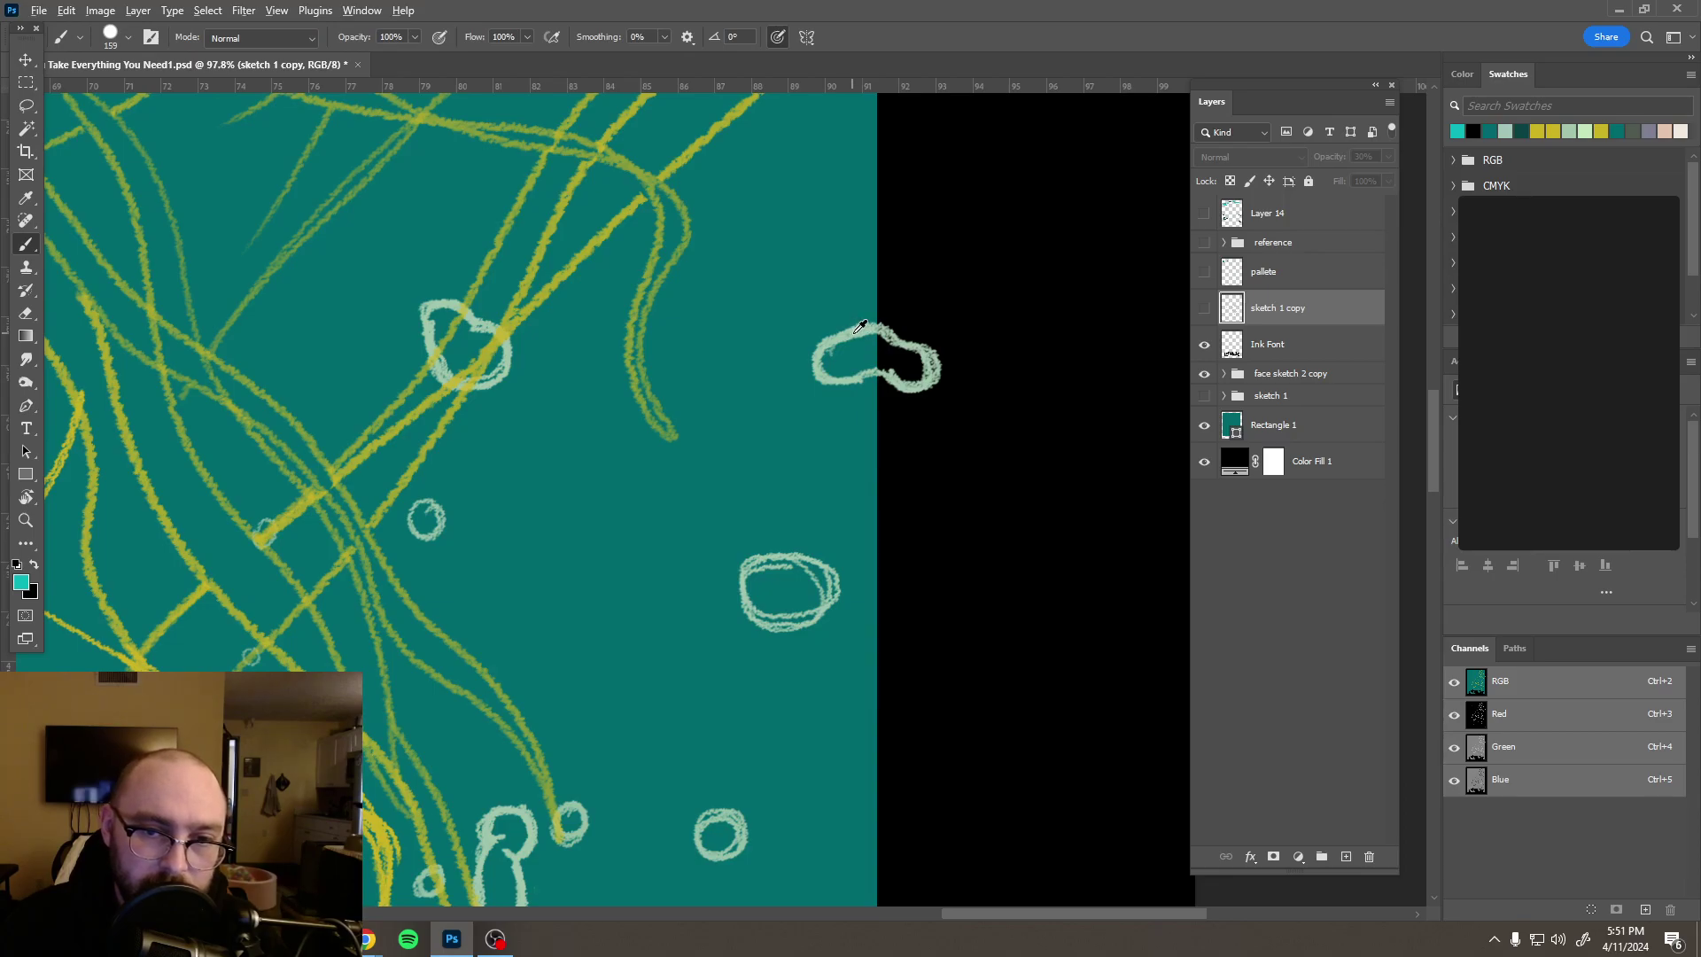
{"action": "left_click", "coordinate": [860, 326], "text": "alt"}
Step: Hide the Ink Font layer so only the face sketch sits over the teal rectangle
{"action": "scroll", "coordinate": [705, 411], "scroll_direction": "down", "scroll_amount": 3}
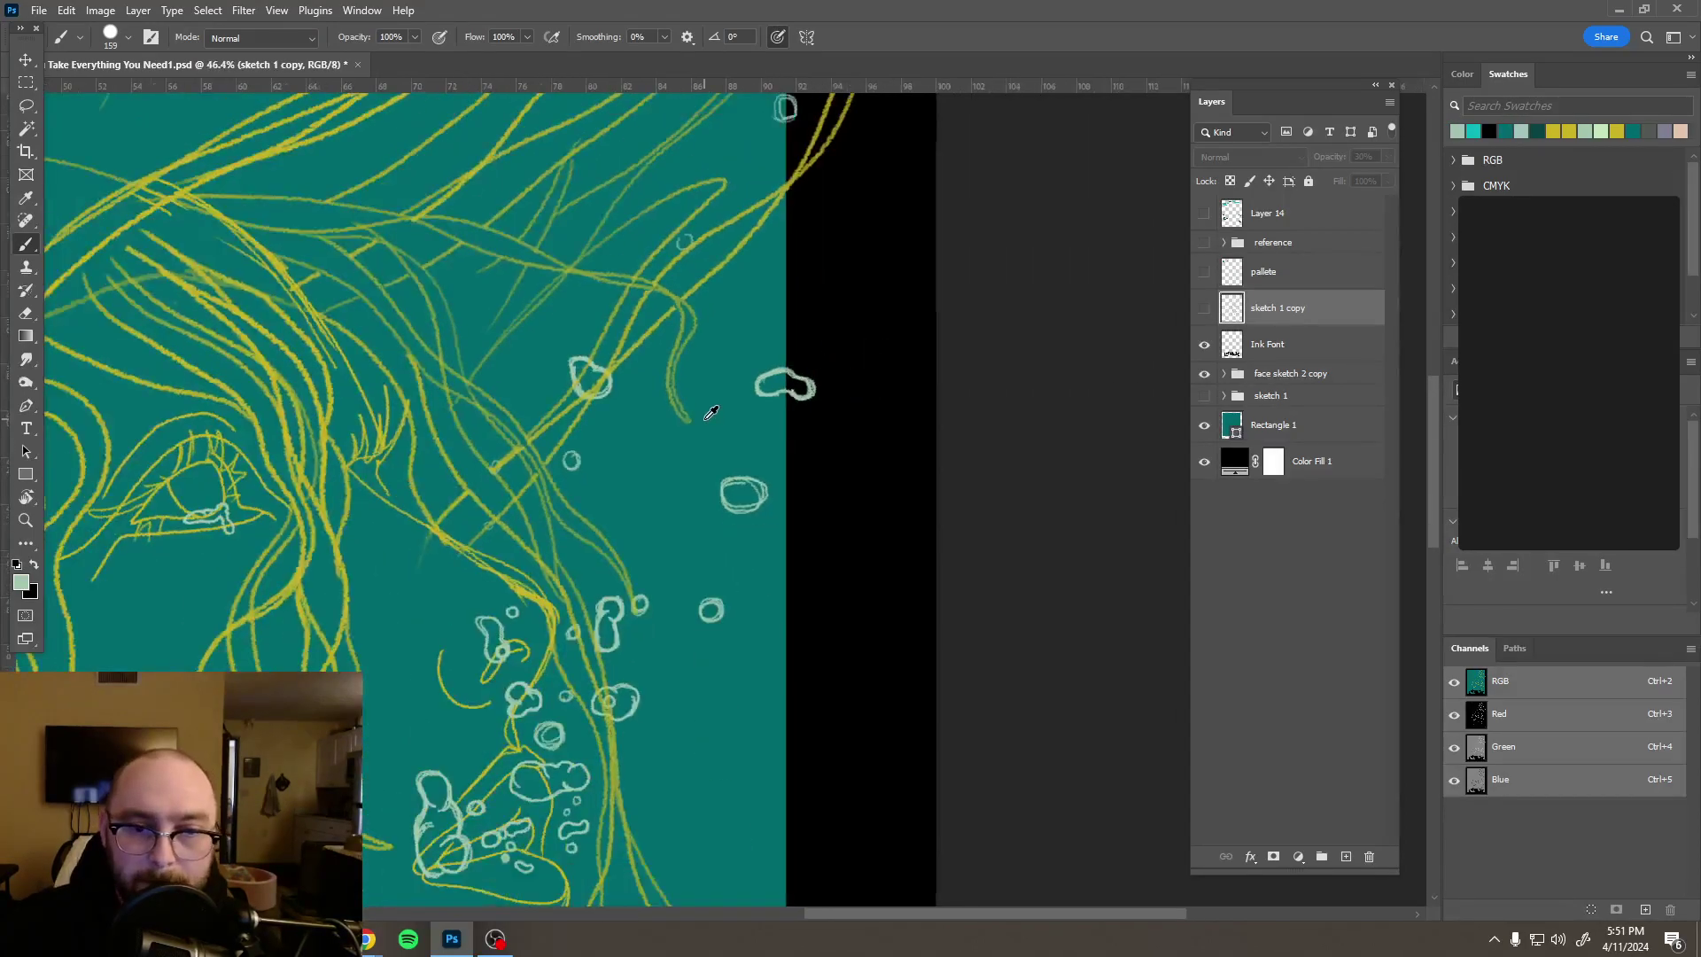
{"action": "scroll", "coordinate": [710, 413], "scroll_direction": "down", "scroll_amount": 6}
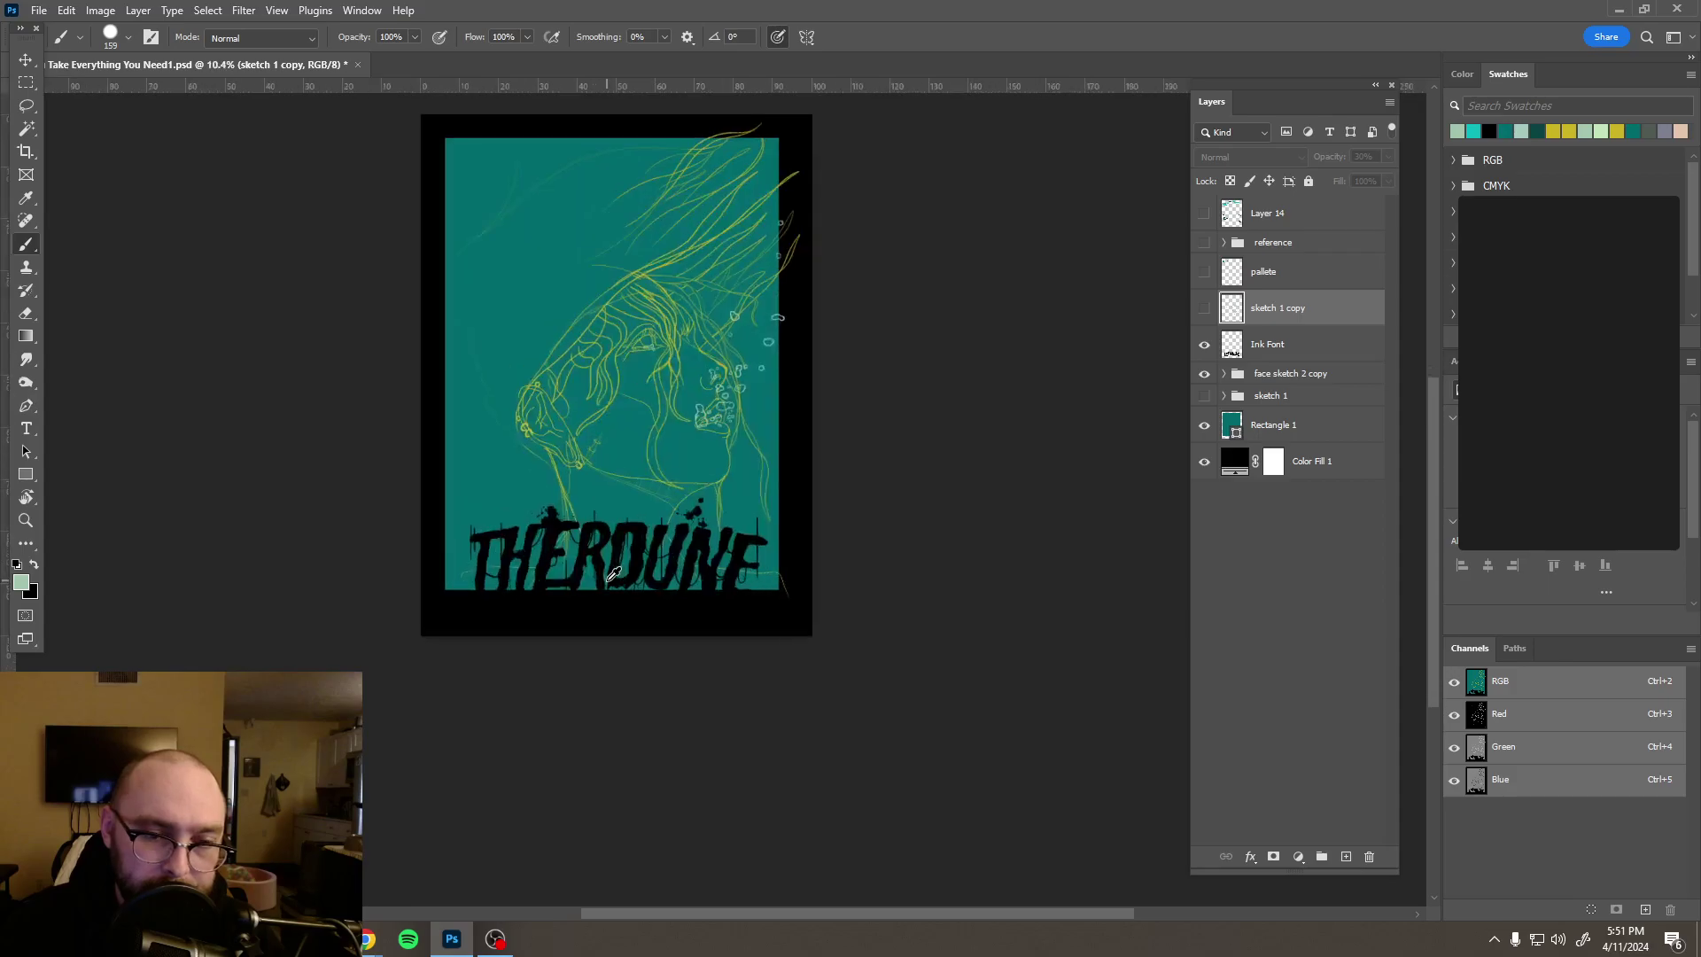
{"action": "scroll", "coordinate": [613, 575], "scroll_direction": "up", "scroll_amount": 1}
{"action": "left_click", "coordinate": [1232, 354]}
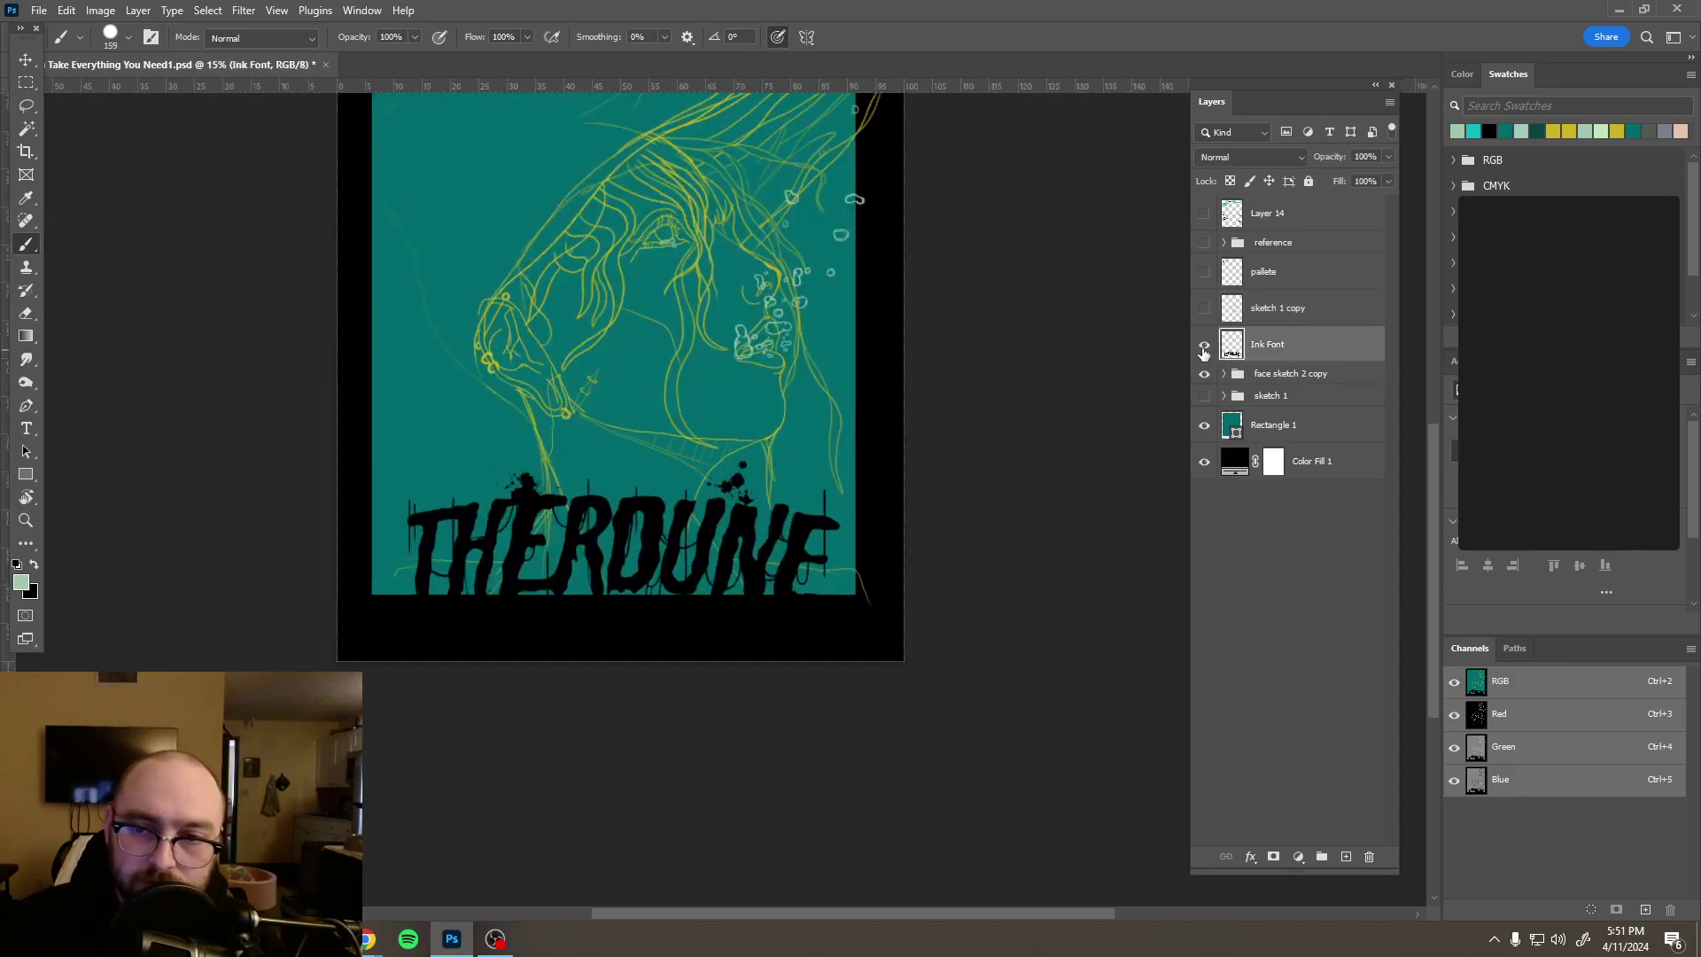
{"action": "left_click", "coordinate": [1204, 346]}
{"action": "scroll", "coordinate": [759, 348], "scroll_direction": "down", "scroll_amount": 2}
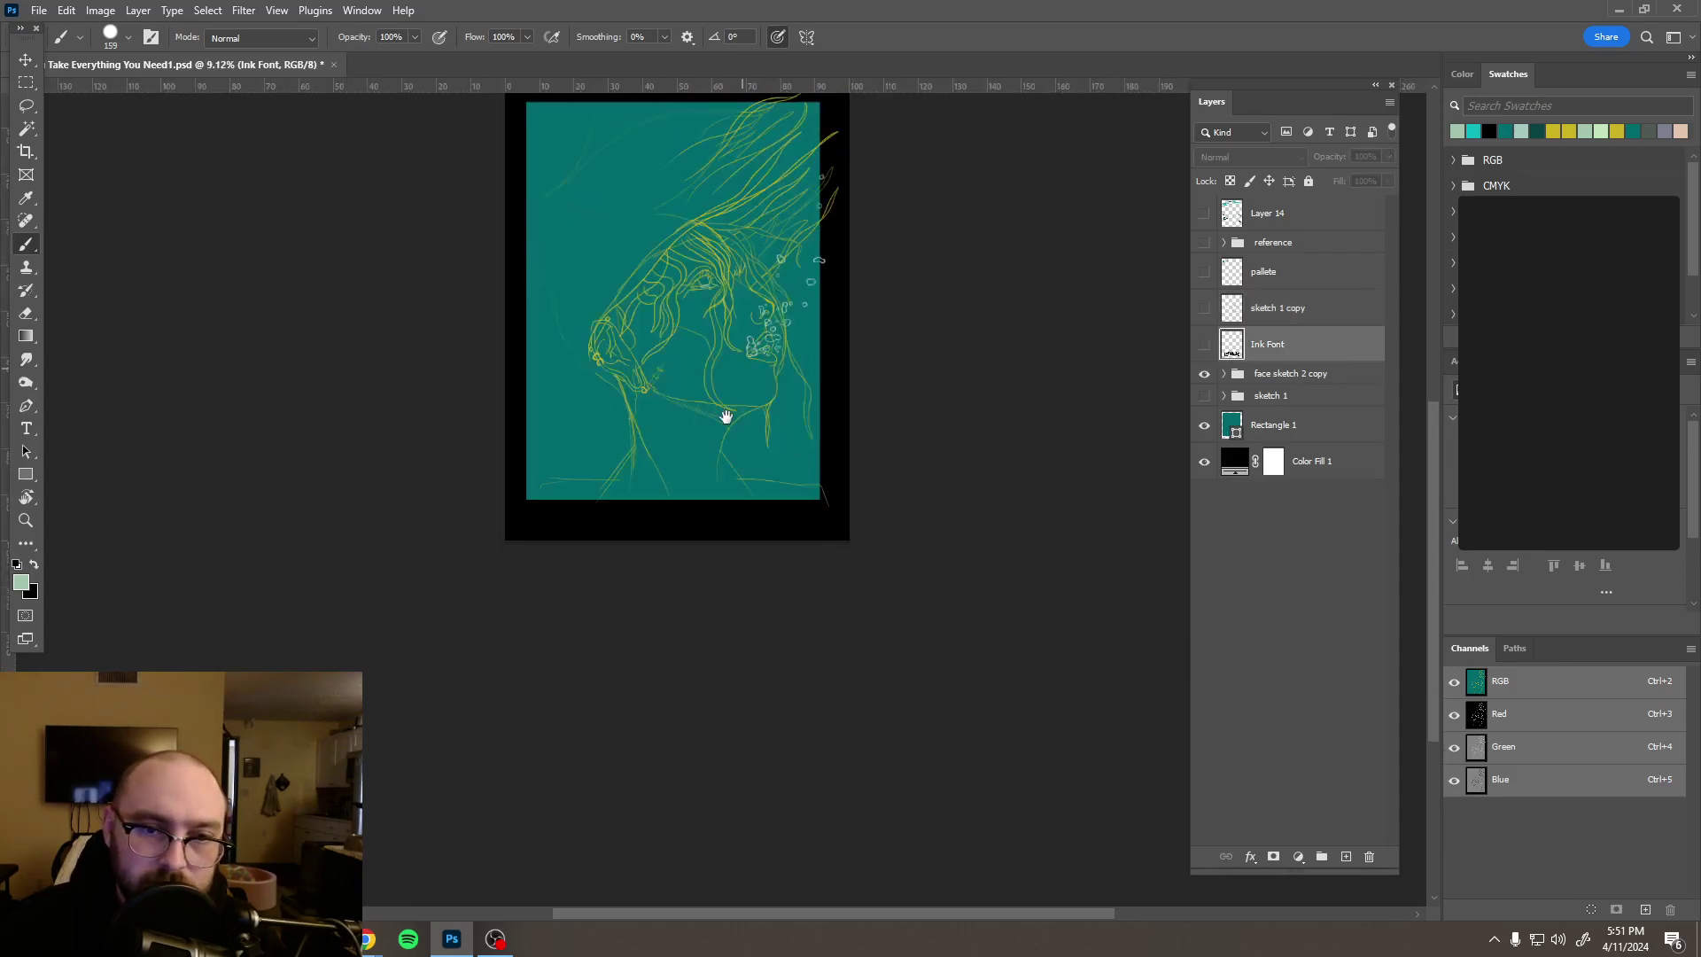
{"action": "scroll", "coordinate": [721, 417], "scroll_direction": "up", "scroll_amount": 1}
{"action": "scroll", "coordinate": [706, 402], "scroll_direction": "up", "scroll_amount": 2}
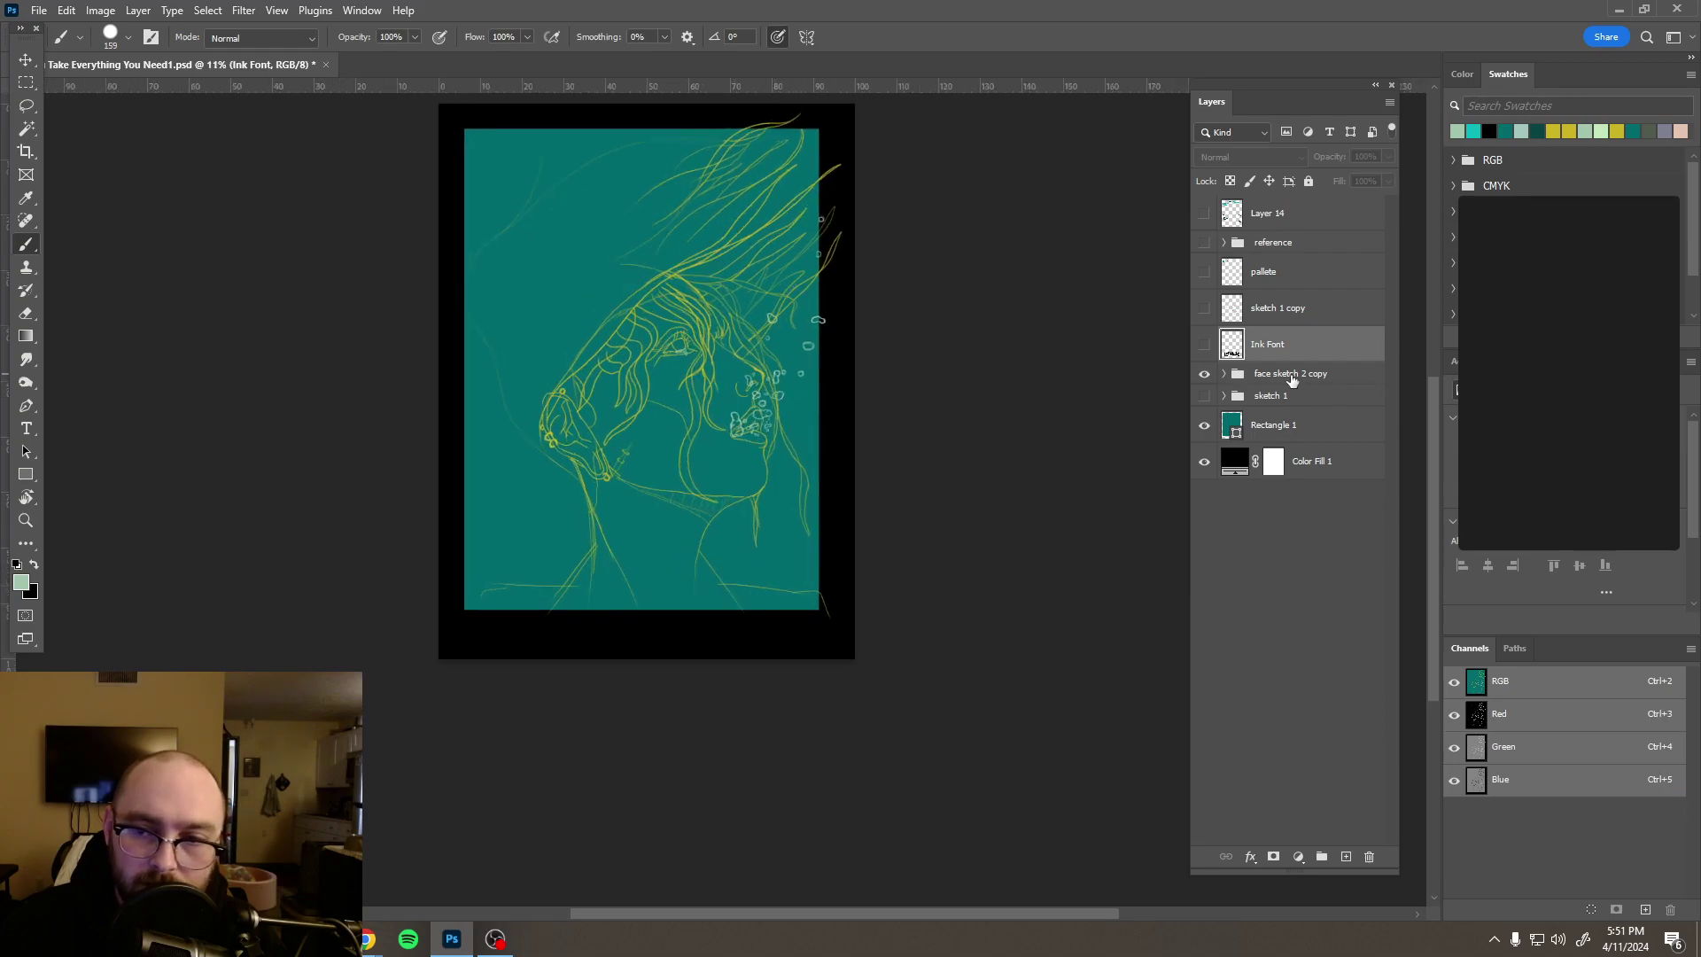
Step: Add a new layer above Layer 12 in the face sketch 2 copy group and choose the Pencil brush for sketching bubbles
{"action": "left_click", "coordinate": [1293, 379]}
{"action": "left_click", "coordinate": [1224, 373]}
{"action": "left_click", "coordinate": [1282, 403]}
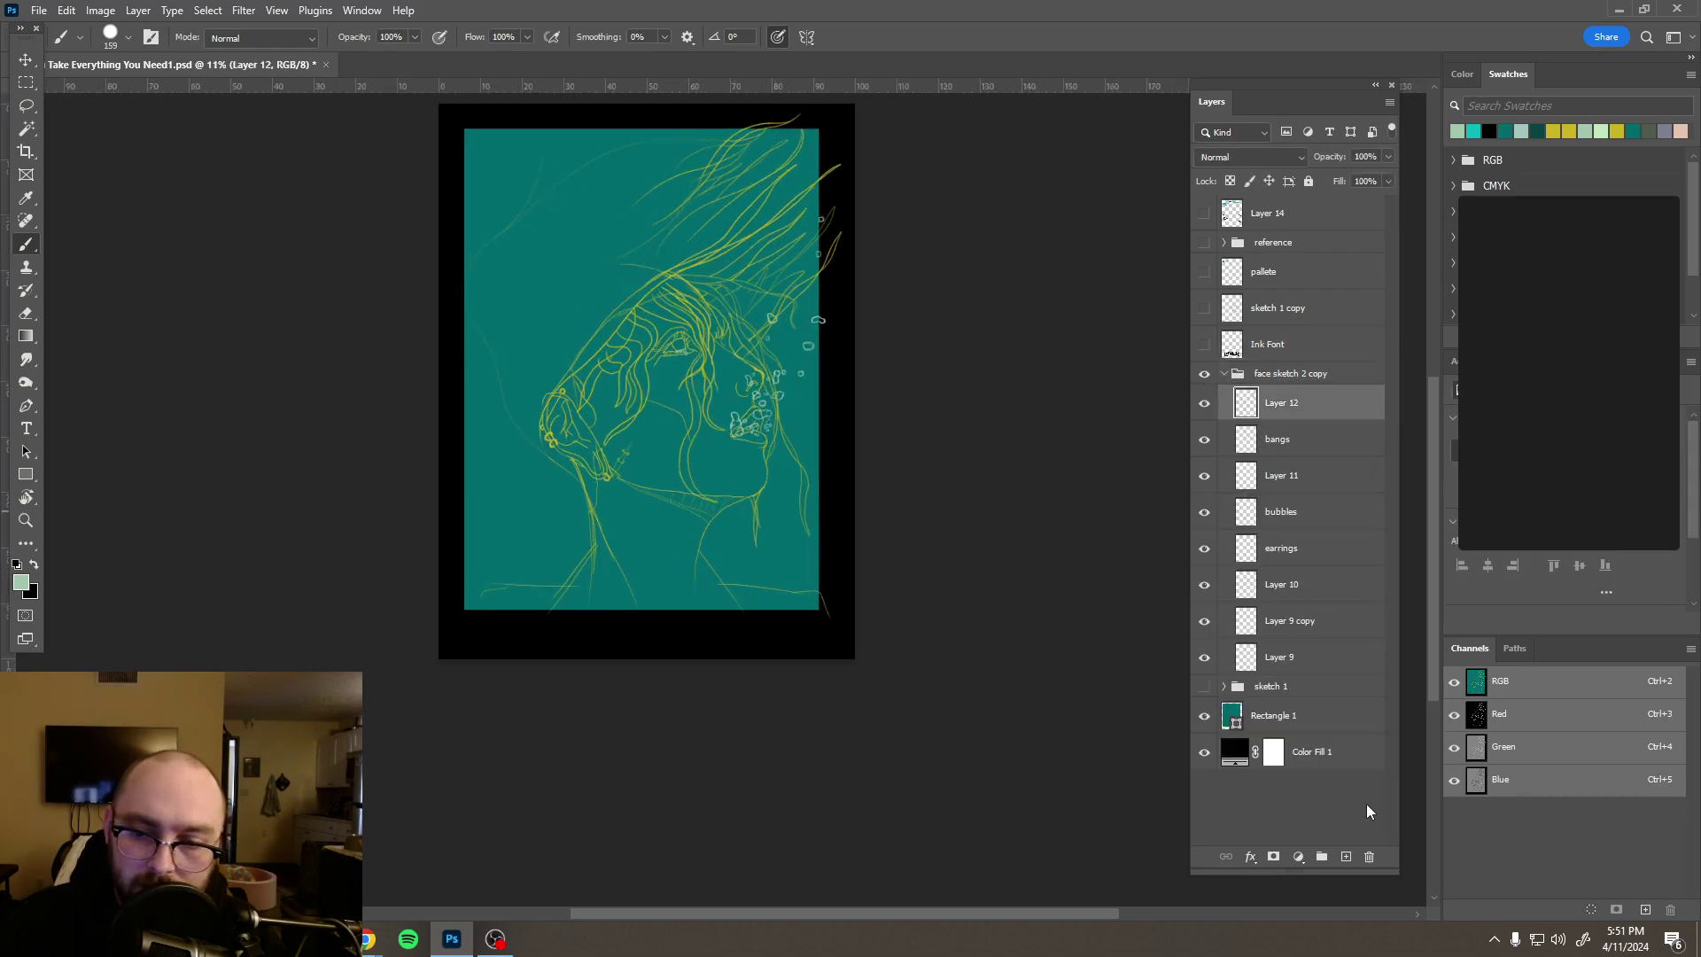
{"action": "left_click", "coordinate": [1346, 857]}
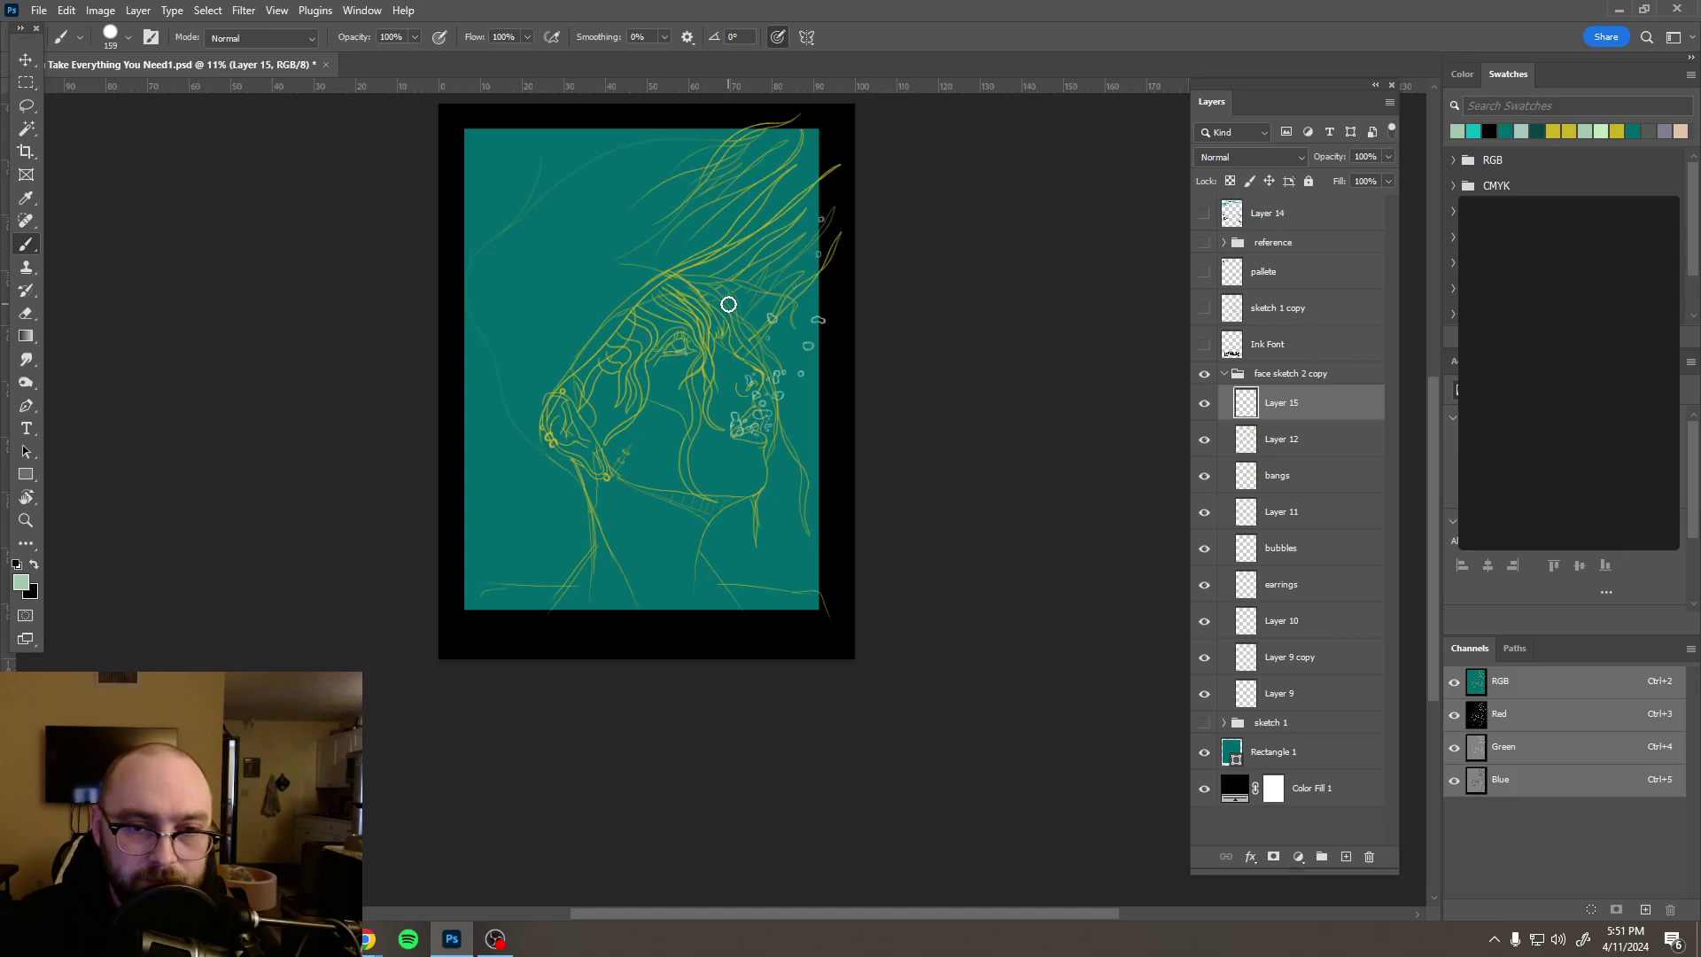
{"action": "left_click", "coordinate": [128, 37]}
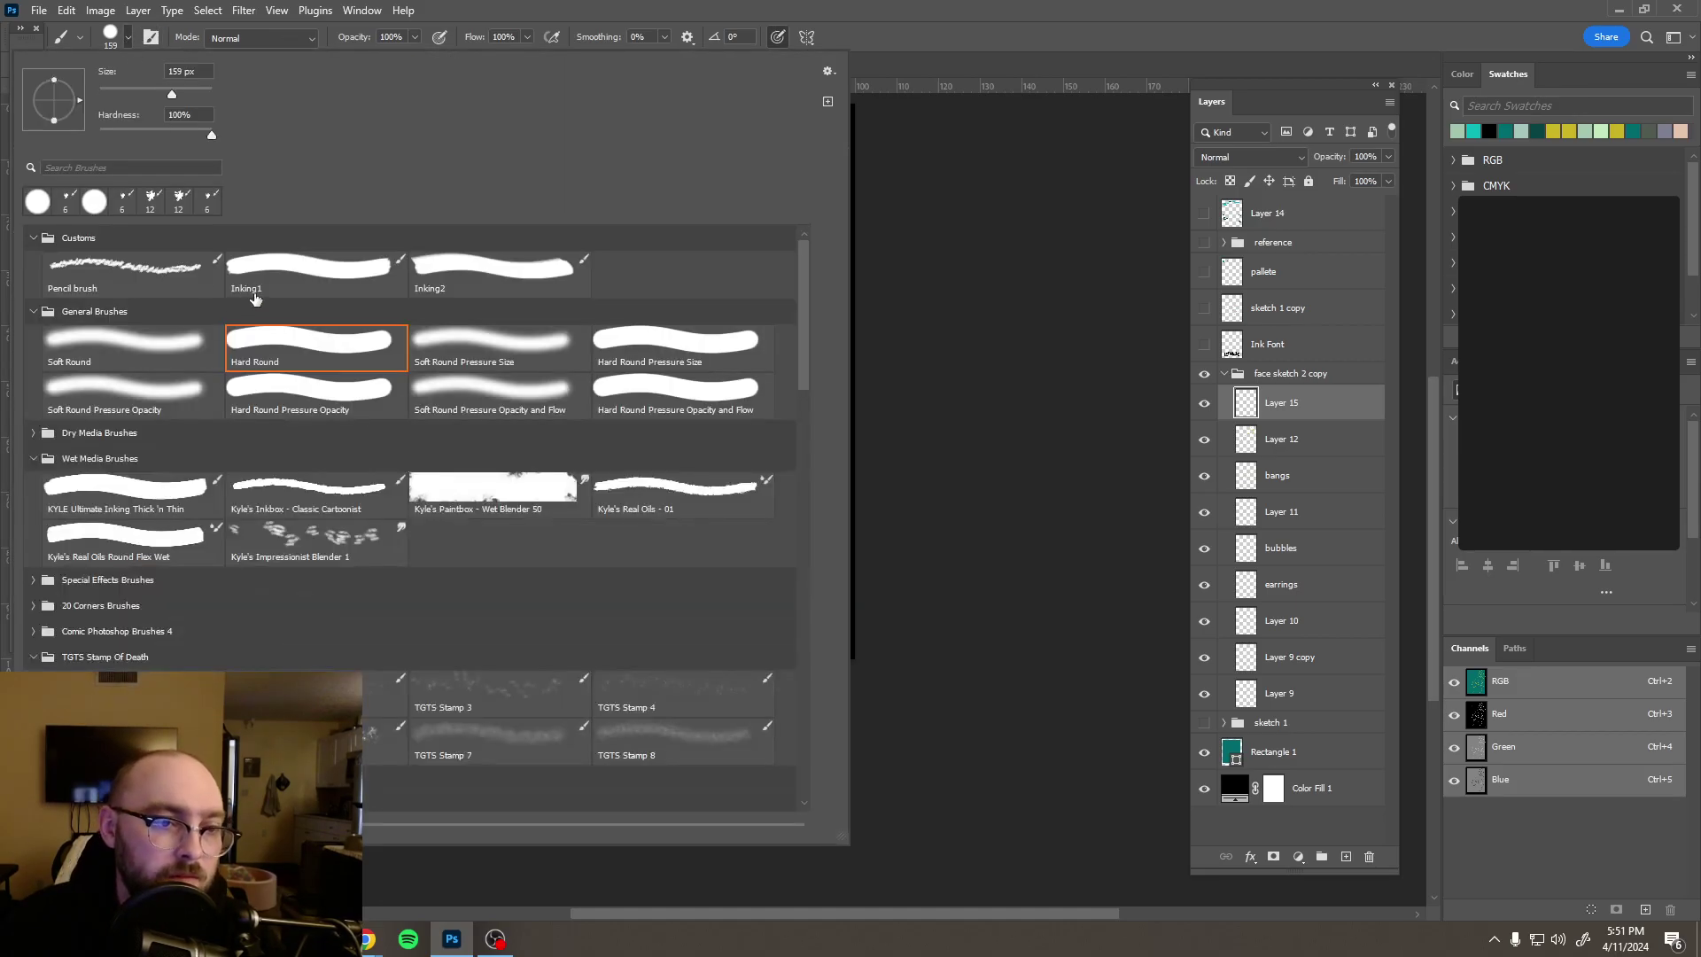
{"action": "left_click", "coordinate": [160, 276]}
{"action": "key", "text": "Return"}
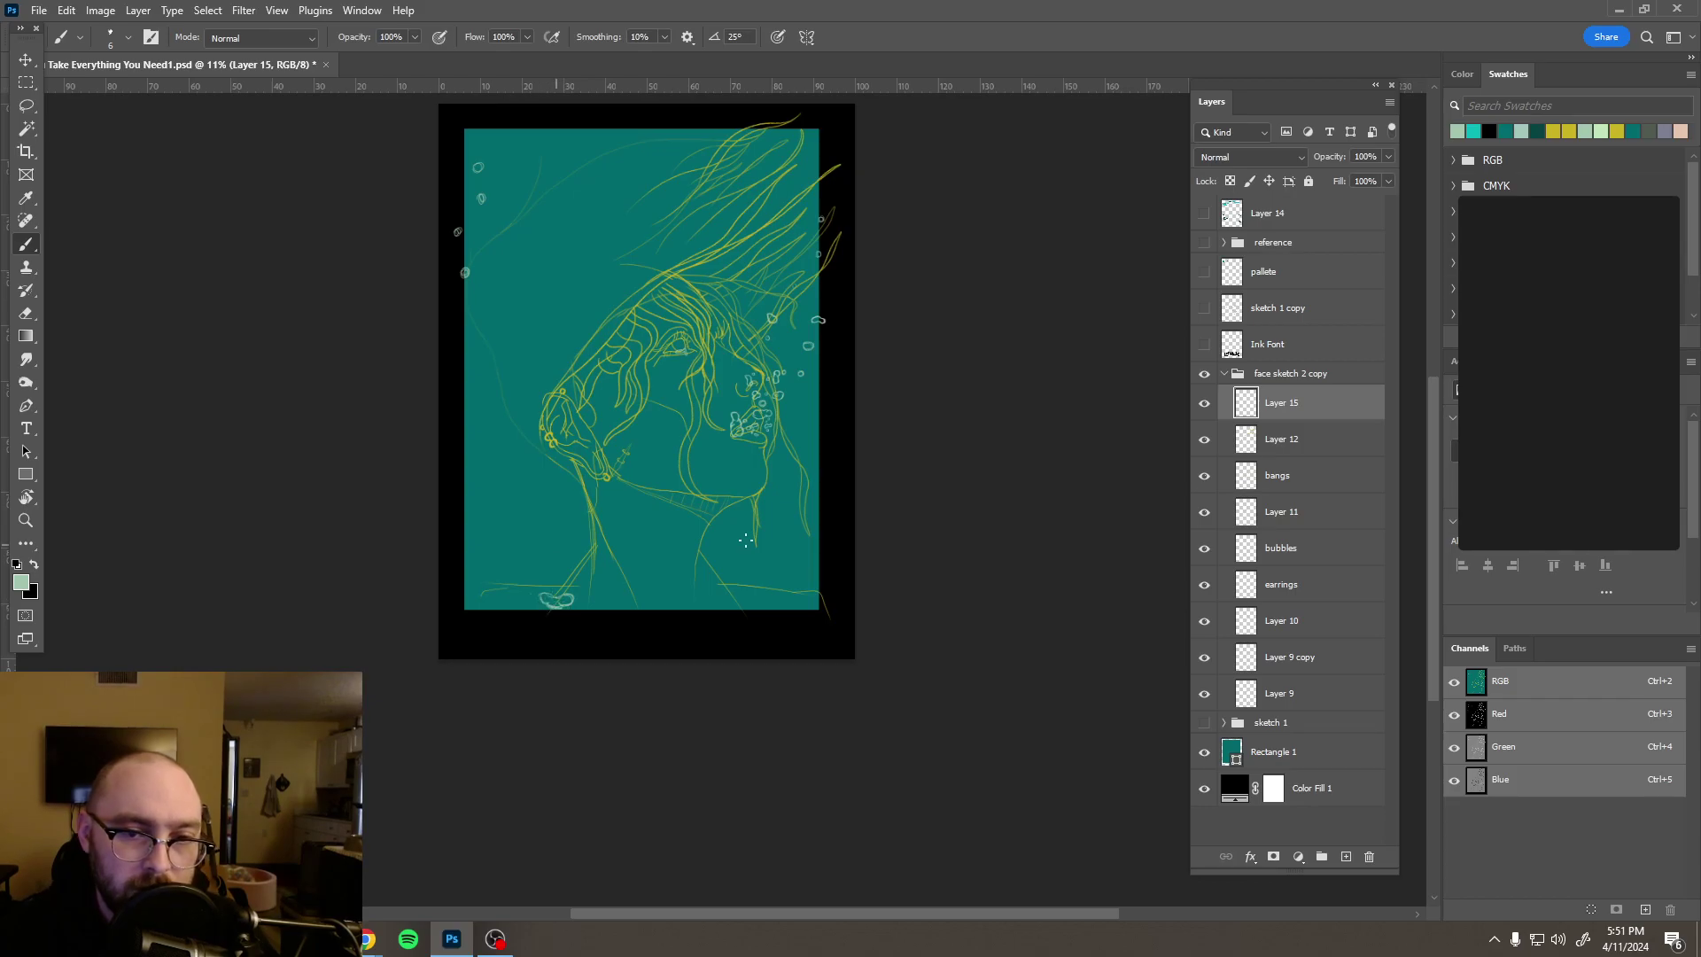
Step: Duplicate the bubbles layer, place the copy over the lower part of the artwork, and rotate it
{"action": "left_click", "coordinate": [1281, 548]}
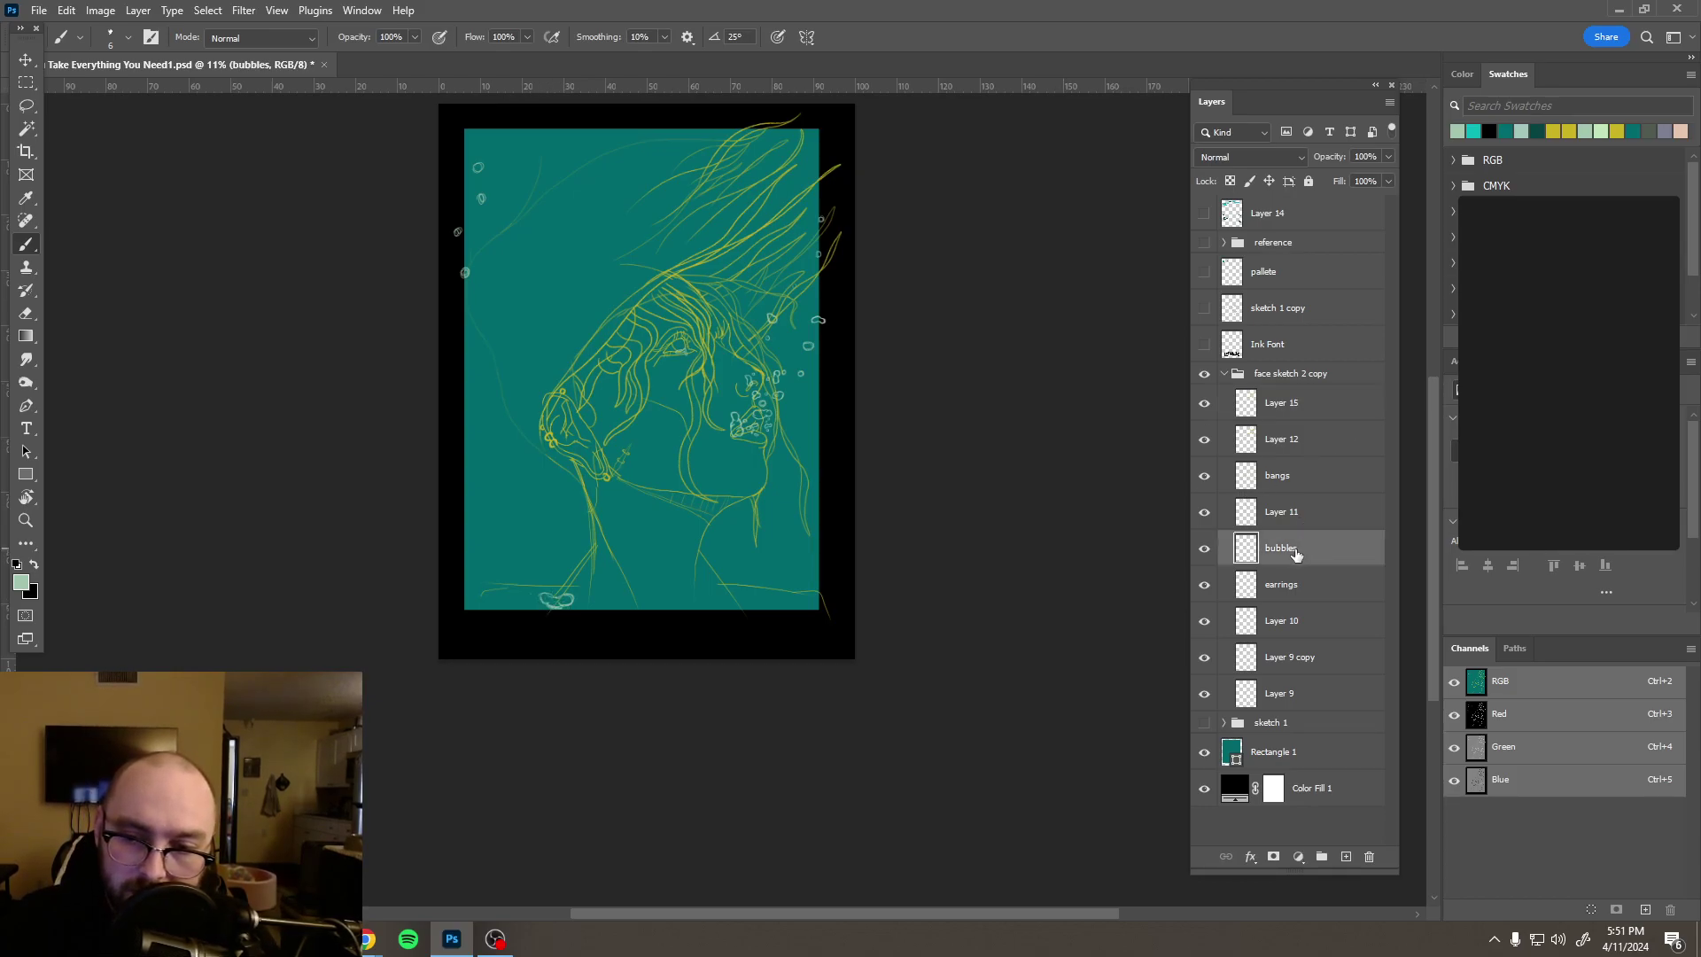
{"action": "key", "text": "ctrl+j"}
{"action": "key", "text": "v"}
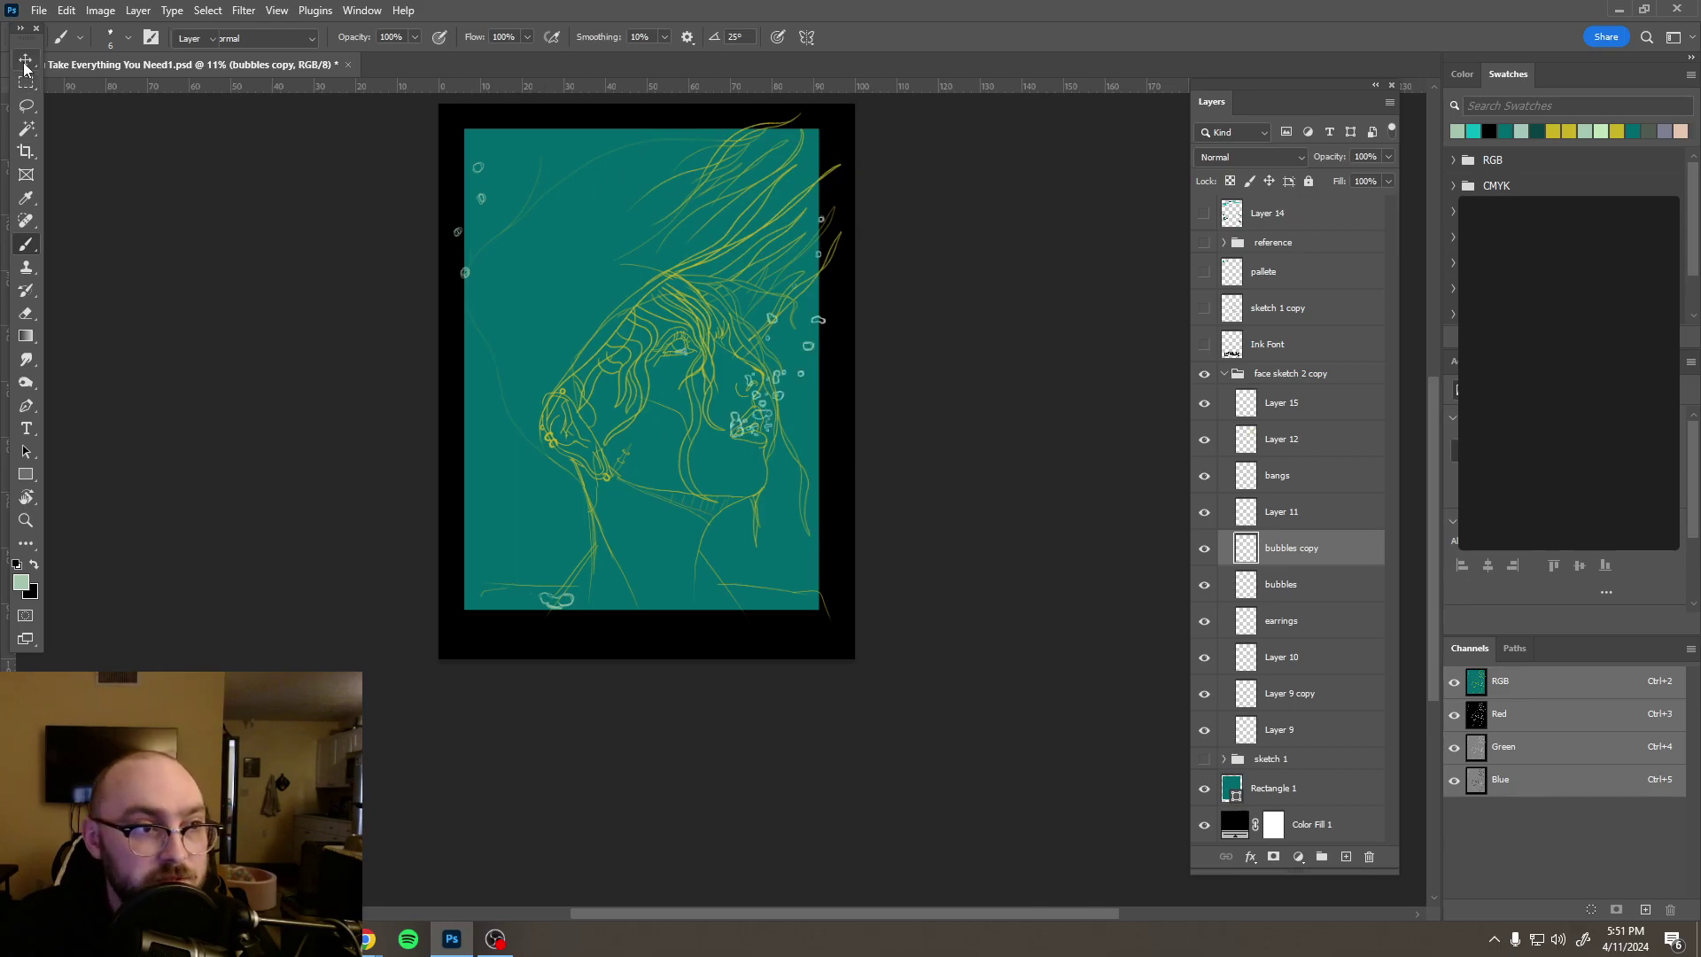
{"action": "left_click_drag", "start_coordinate": [782, 398], "coordinate": [707, 563]}
{"action": "key", "text": "ctrl+t"}
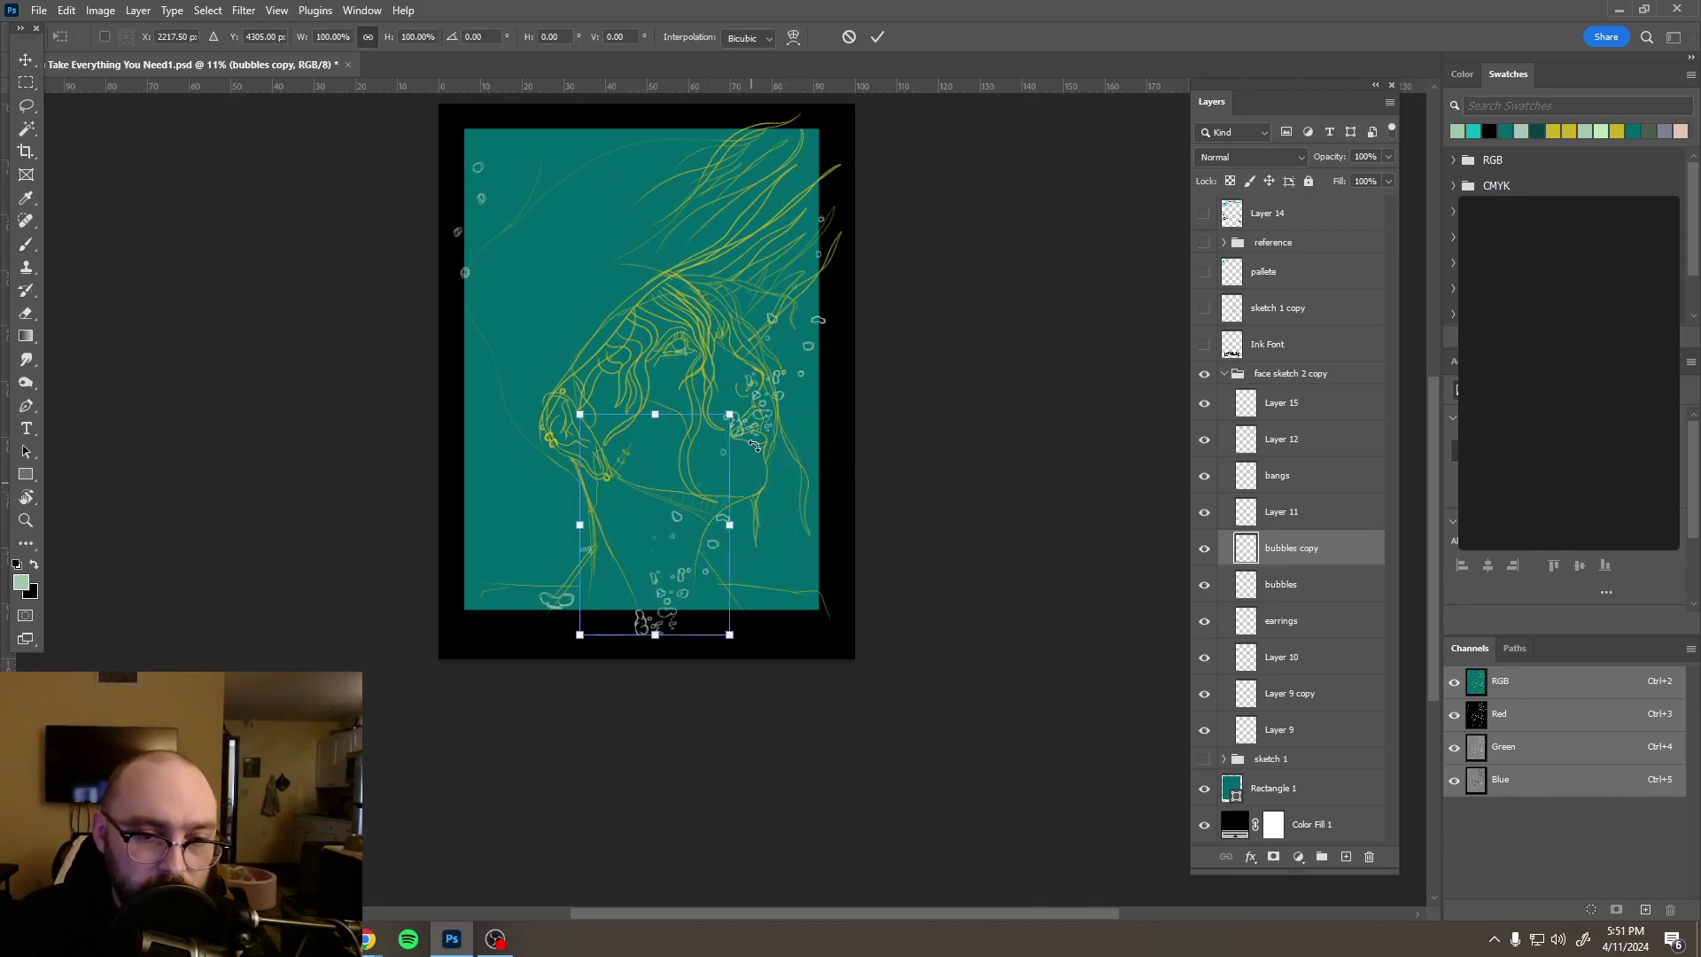
{"action": "left_click_drag", "start_coordinate": [753, 429], "coordinate": [778, 632]}
{"action": "left_click_drag", "start_coordinate": [548, 405], "coordinate": [556, 415]}
{"action": "left_click", "coordinate": [880, 40]}
Step: Duplicate the rotated bubbles repeatedly to fill the bottom of the artwork and its lower side edges
{"action": "left_click_drag", "start_coordinate": [573, 539], "coordinate": [620, 581]}
{"action": "left_click_drag", "start_coordinate": [620, 580], "coordinate": [831, 490]}
{"action": "left_click_drag", "start_coordinate": [554, 572], "coordinate": [255, 522]}
{"action": "left_click_drag", "start_coordinate": [536, 479], "coordinate": [476, 477]}
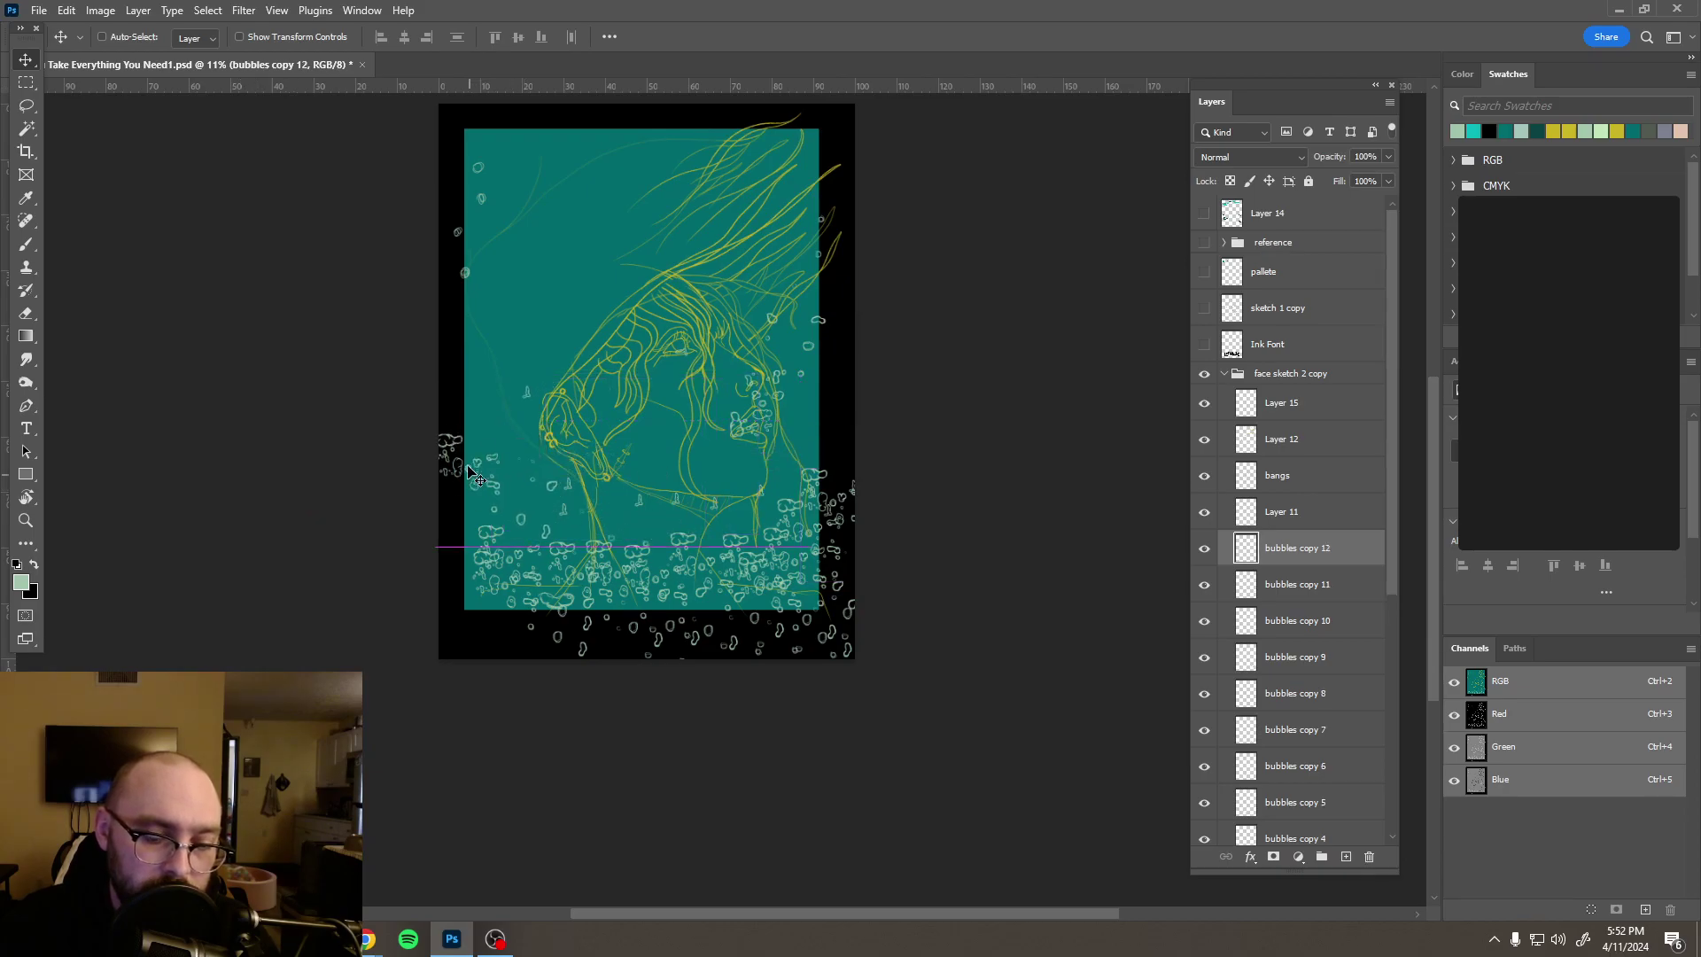
Step: Rotate another bubbles copy and repeat it up the left and right edges of the artwork
{"action": "key", "text": "ctrl+t"}
{"action": "left_click_drag", "start_coordinate": [654, 326], "coordinate": [720, 436]}
{"action": "left_click_drag", "start_coordinate": [764, 564], "coordinate": [637, 494]}
{"action": "left_click_drag", "start_coordinate": [466, 496], "coordinate": [882, 279]}
{"action": "key", "text": "Return"}
{"action": "left_click_drag", "start_coordinate": [895, 548], "coordinate": [896, 550]}
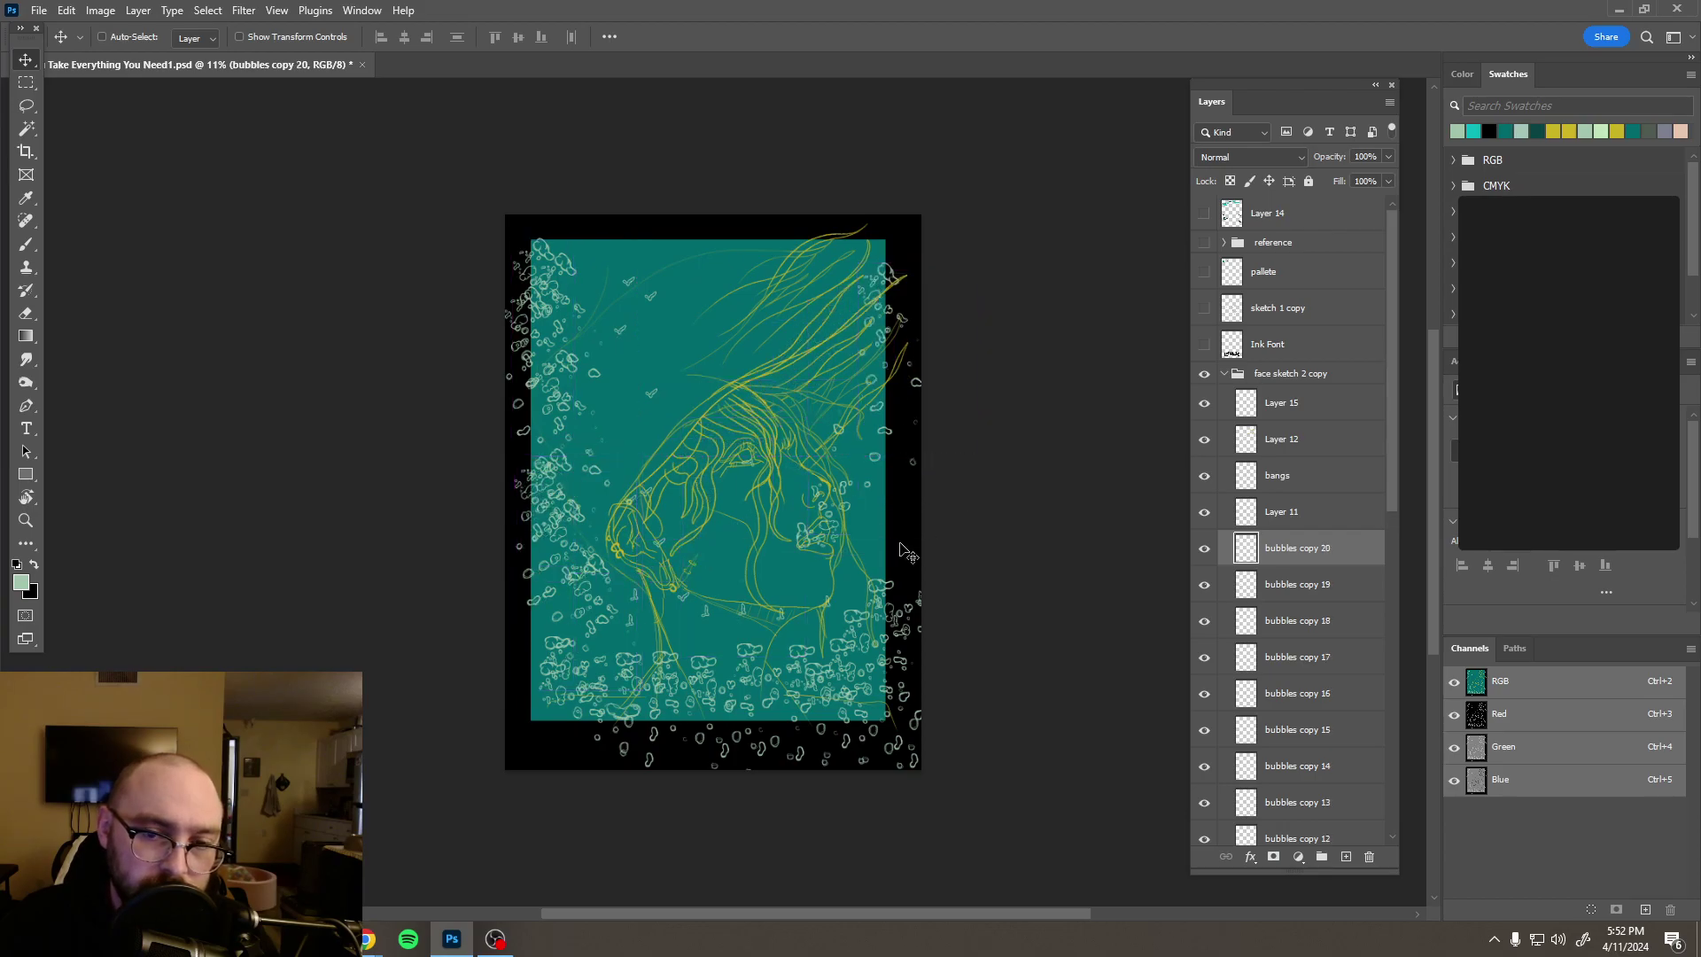
Step: Merge the layers from bubbles copy 20 through bubbles copy 2 into one layer
{"action": "scroll", "coordinate": [921, 559], "scroll_direction": "down", "scroll_amount": 2}
{"action": "scroll", "coordinate": [904, 576], "scroll_direction": "up", "scroll_amount": 4}
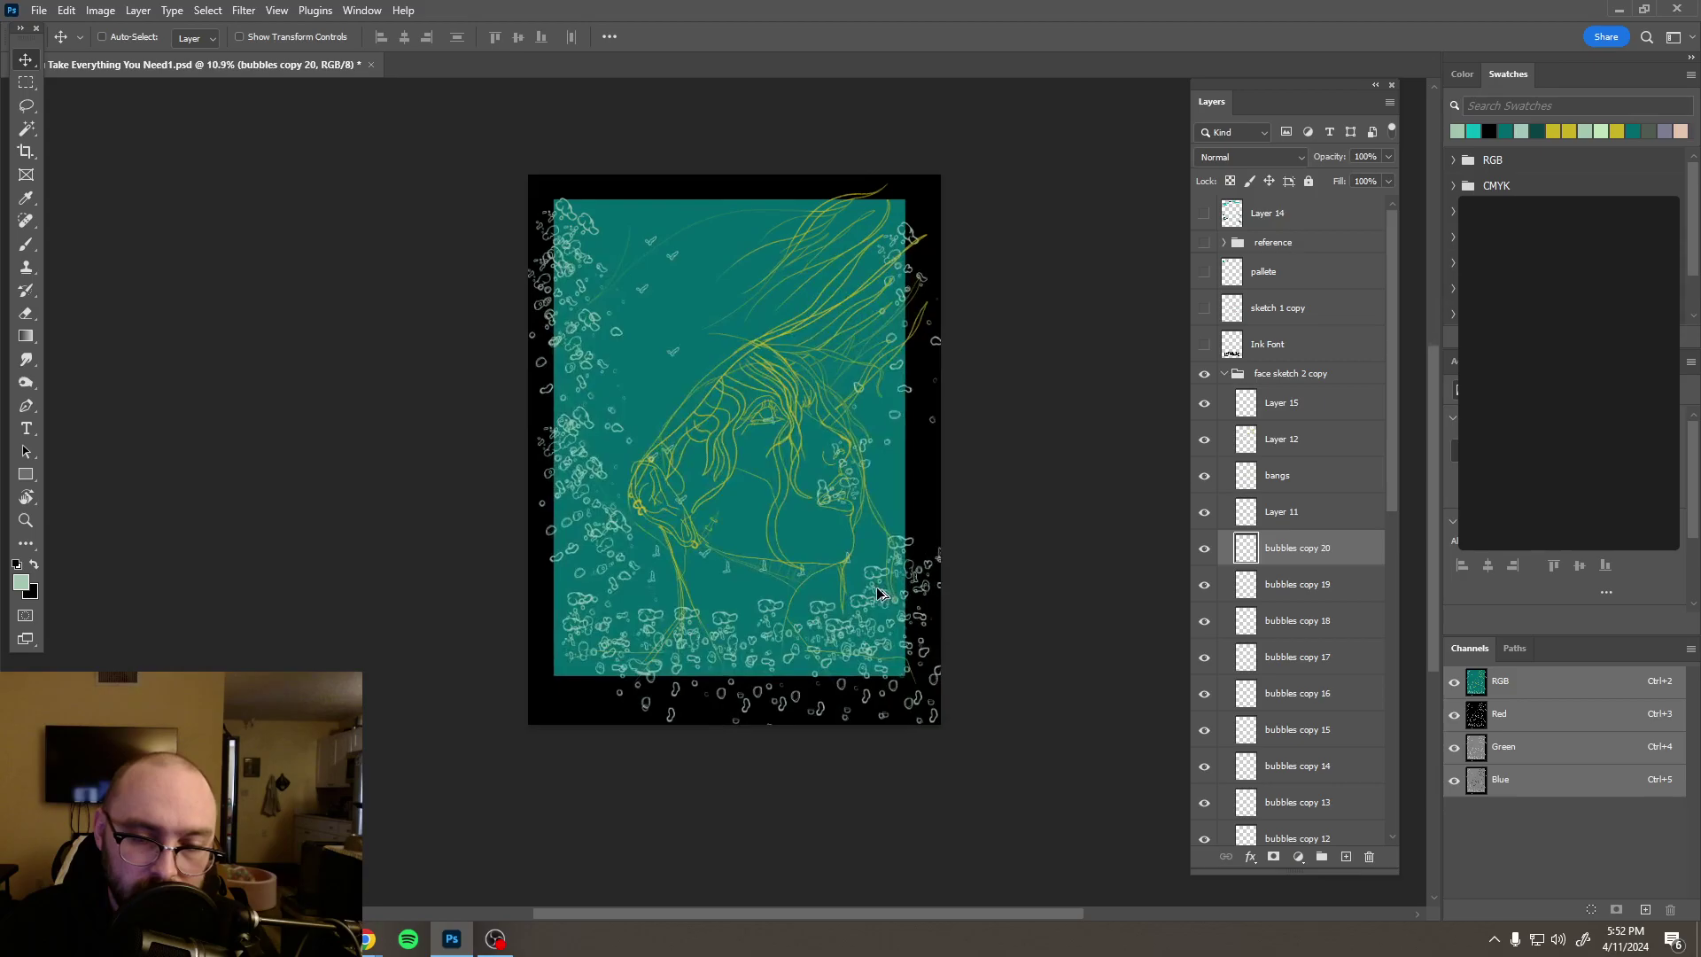
{"action": "scroll", "coordinate": [880, 594], "scroll_direction": "up", "scroll_amount": 1}
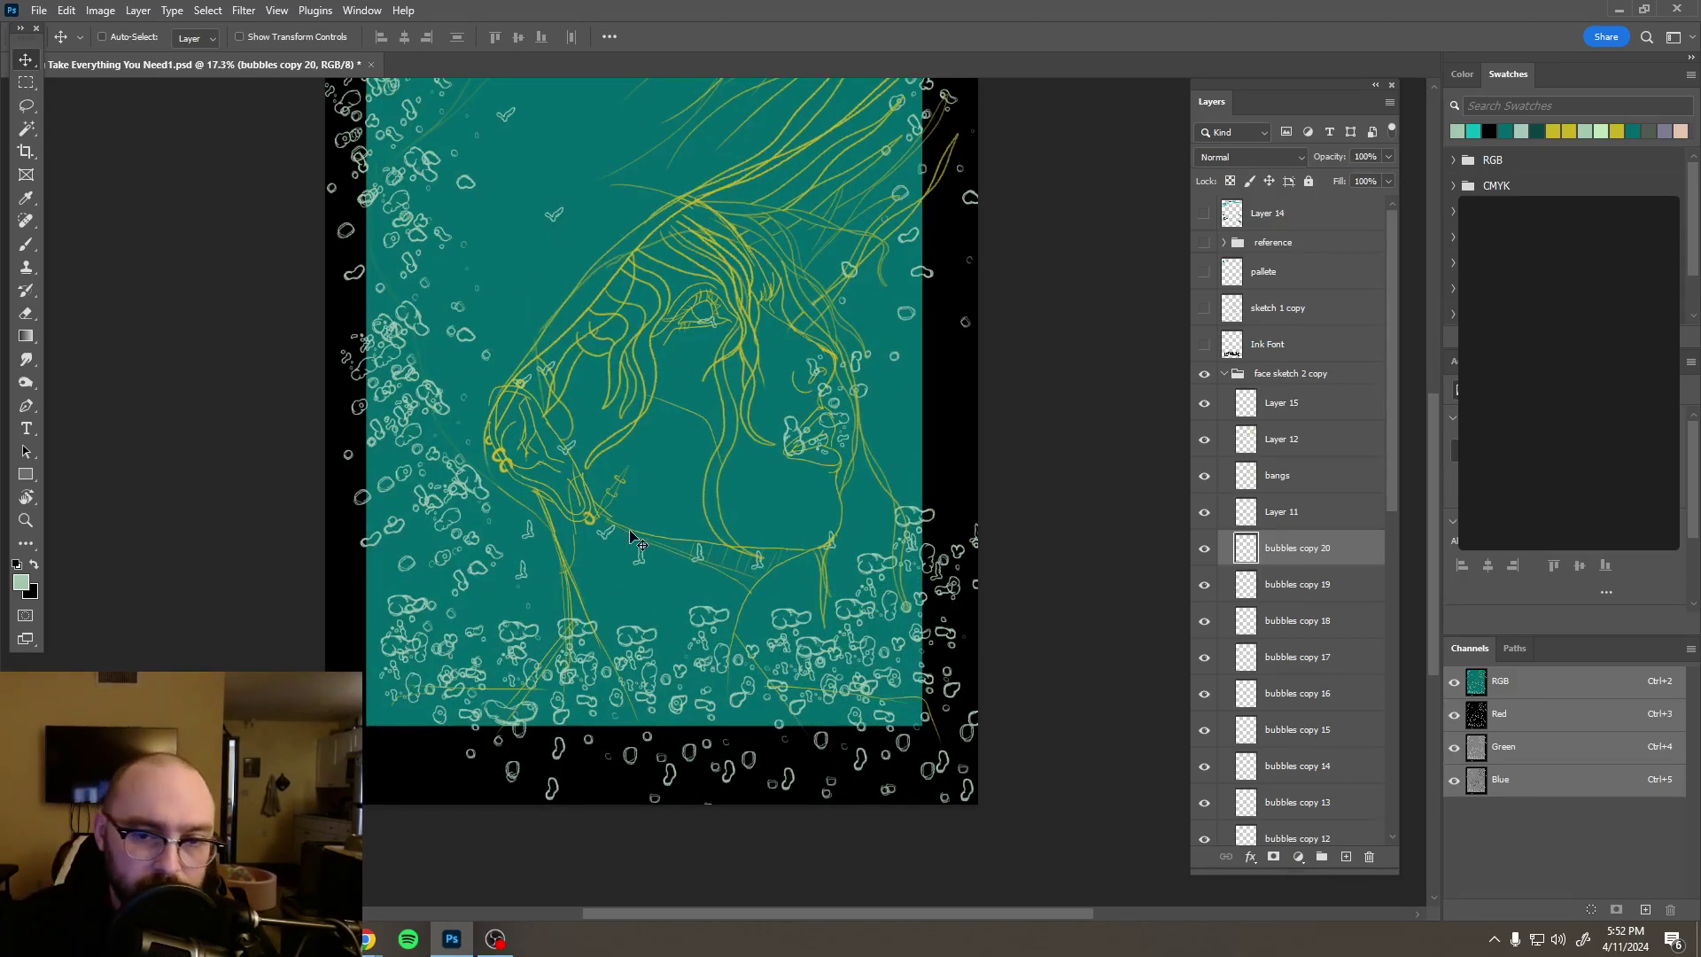
{"action": "scroll", "coordinate": [895, 445], "scroll_direction": "up", "scroll_amount": 1}
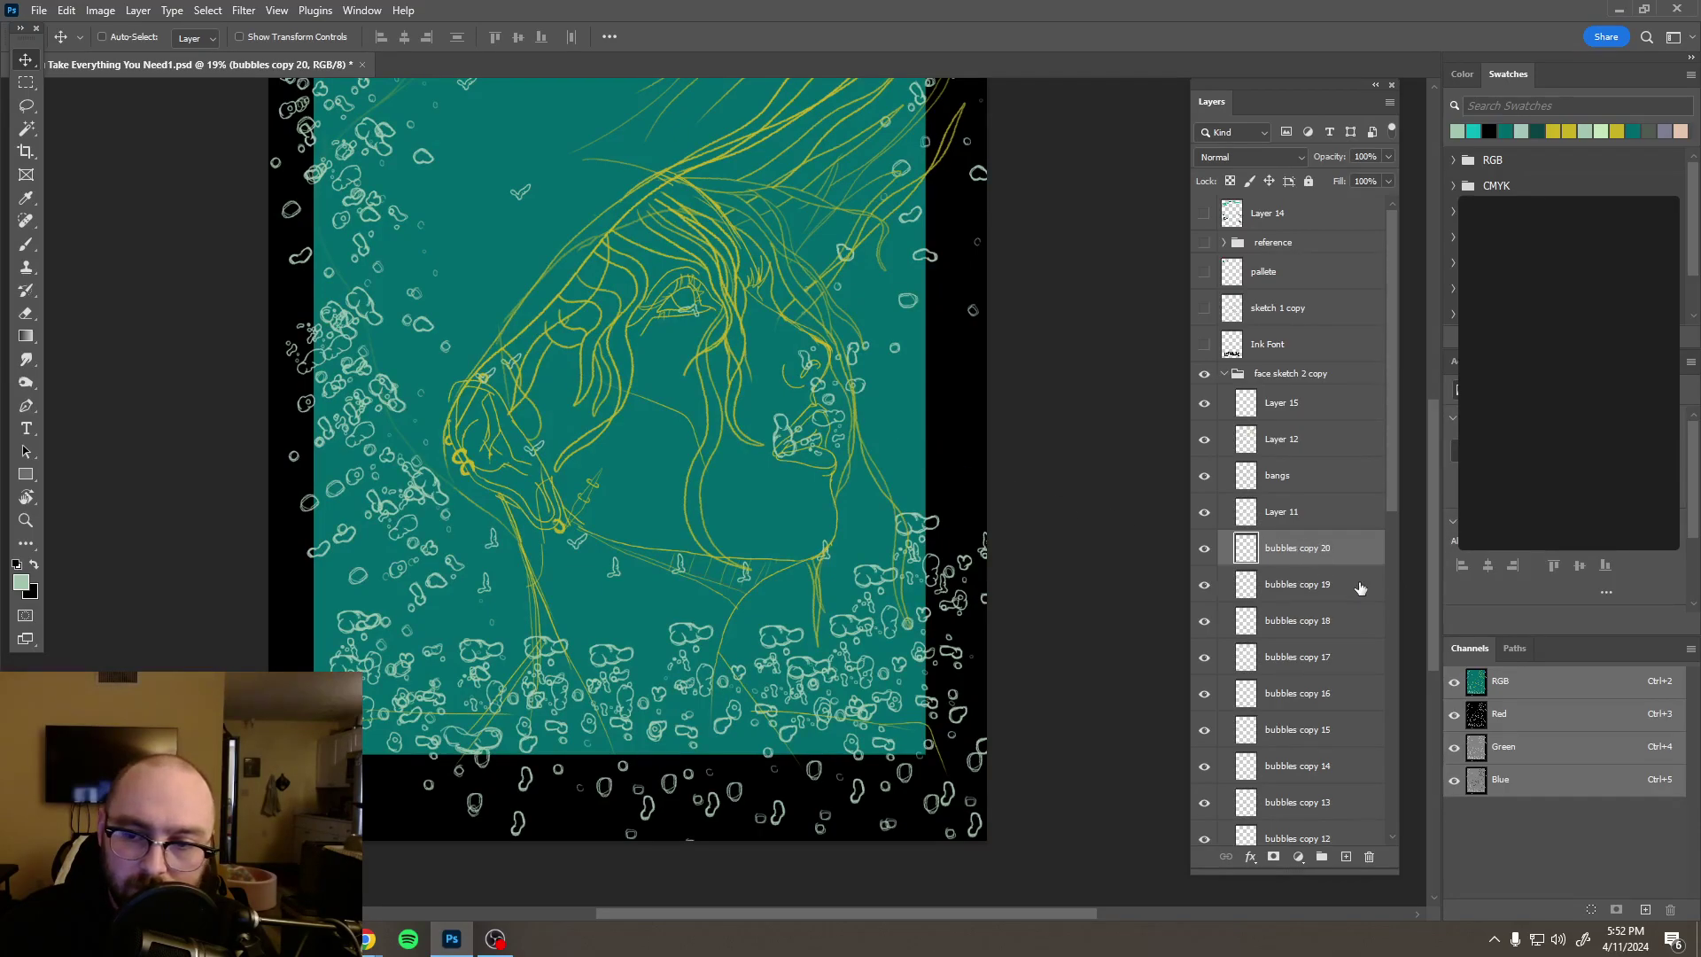
{"action": "scroll", "coordinate": [1360, 589], "scroll_direction": "down", "scroll_amount": 5}
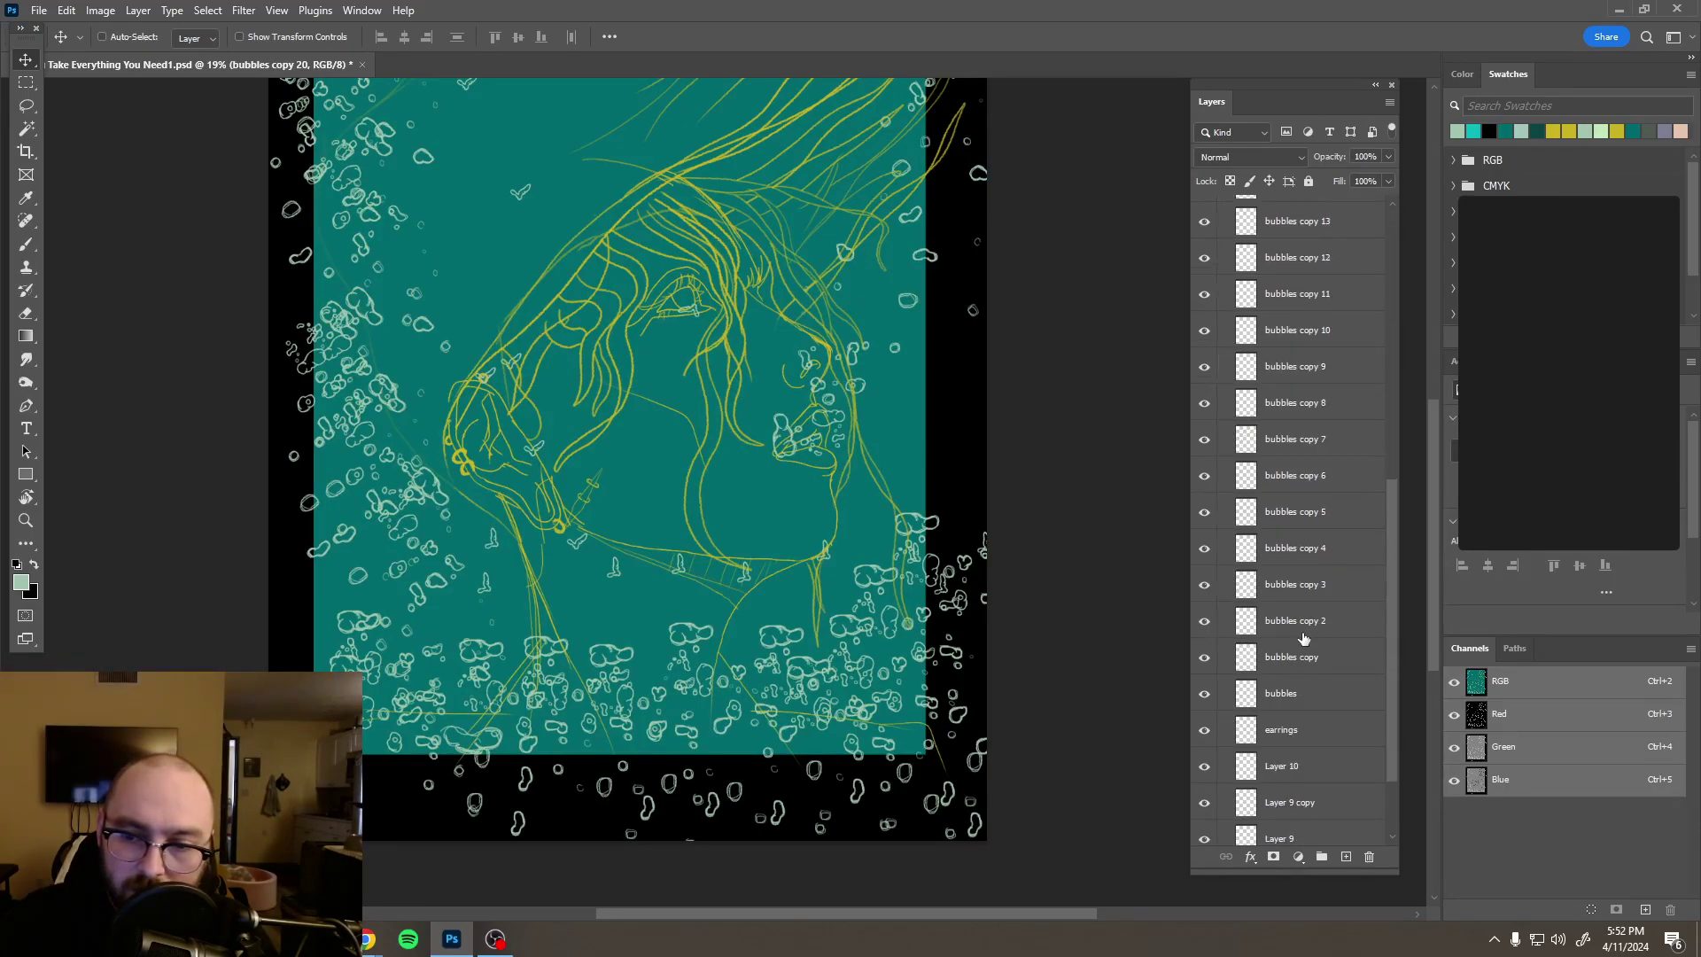
{"action": "left_click", "coordinate": [1304, 620], "text": "shift"}
{"action": "right_click", "coordinate": [1304, 620]}
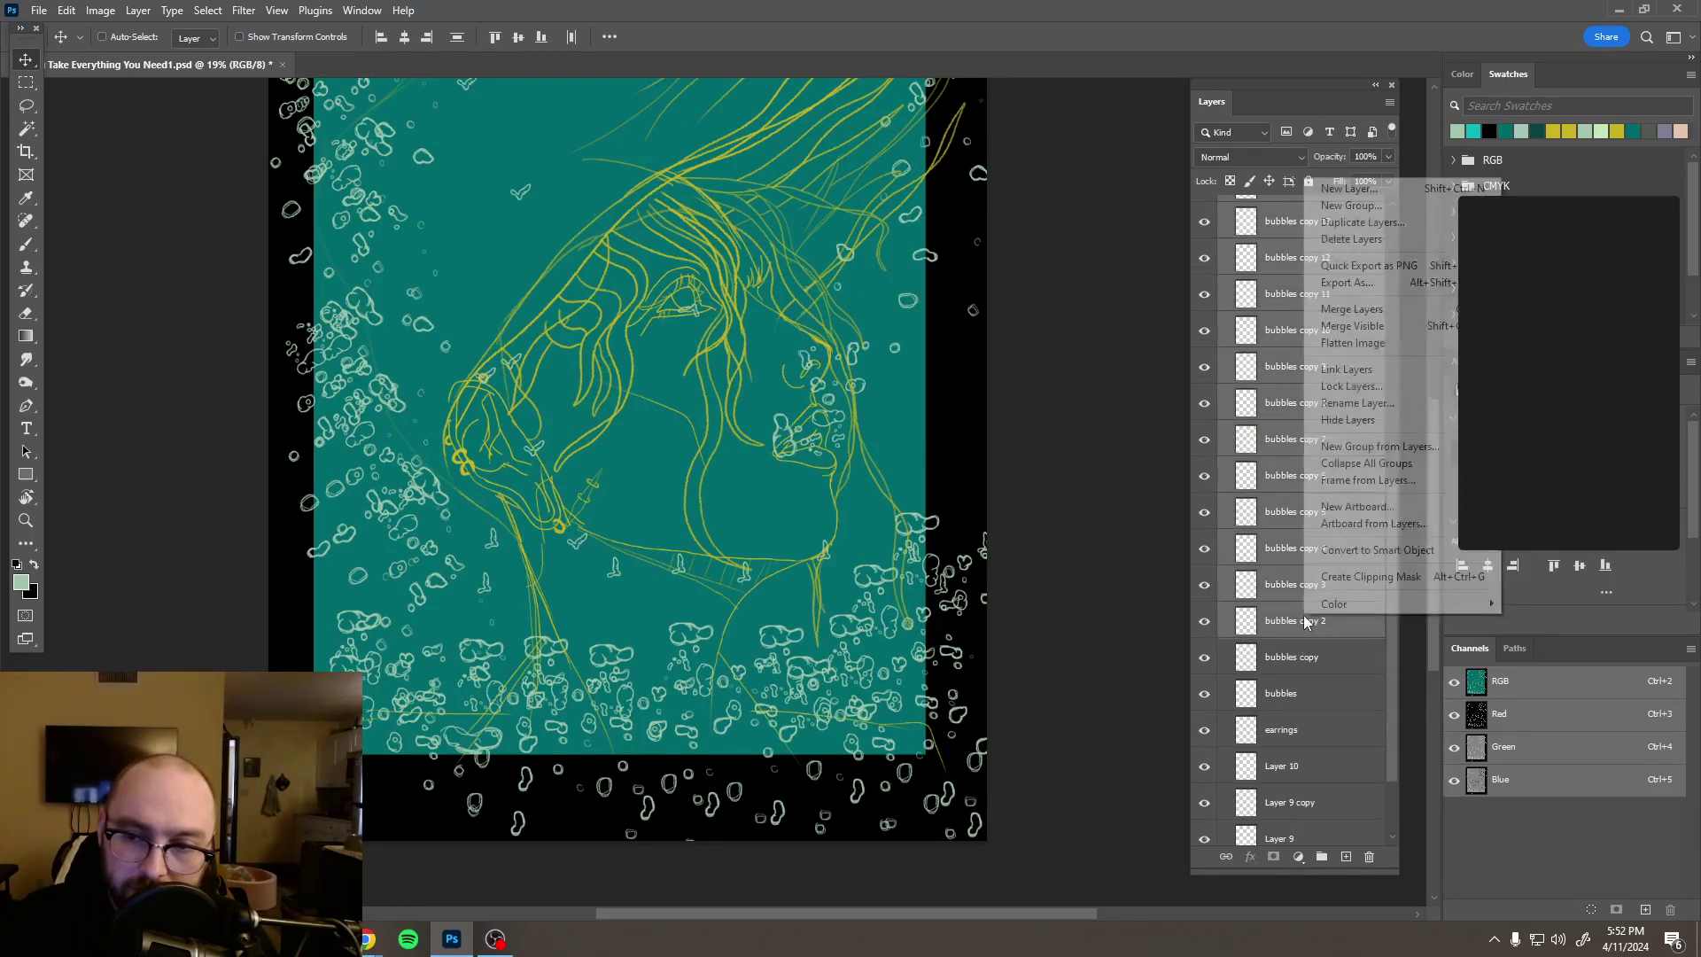
{"action": "left_click", "coordinate": [1396, 309]}
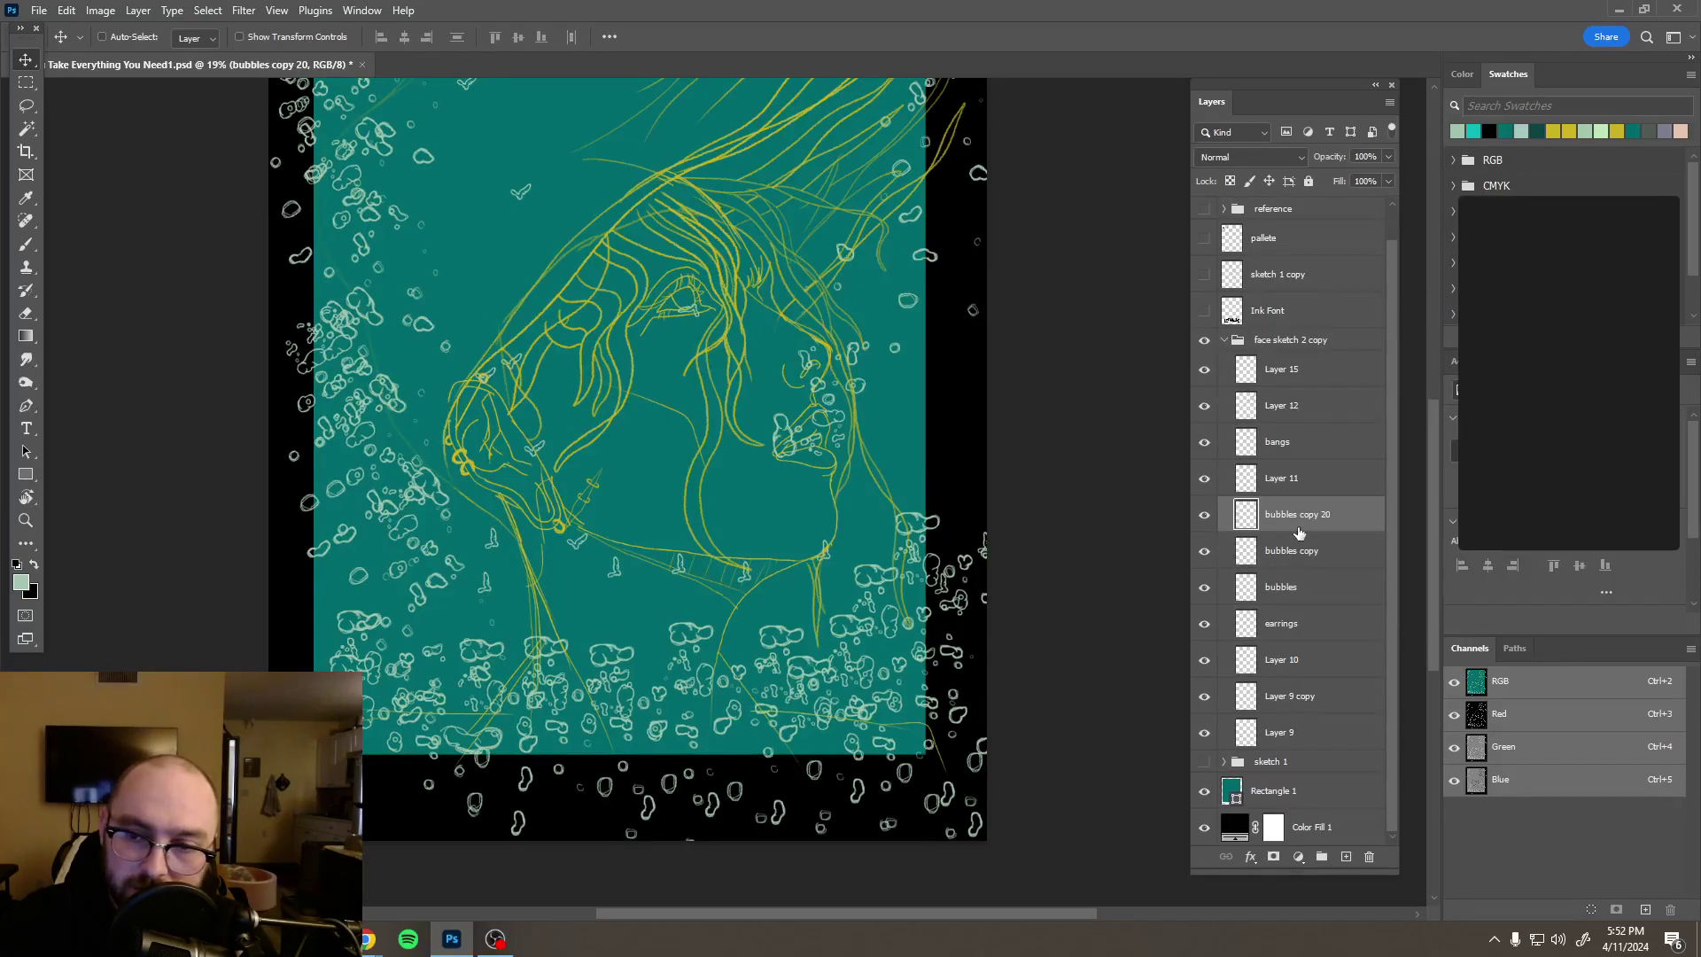
Step: Load the outlines of the bubbles copy 20 layer as a selection and expand it by 10 pixels
{"action": "left_click", "coordinate": [1246, 523], "text": "ctrl"}
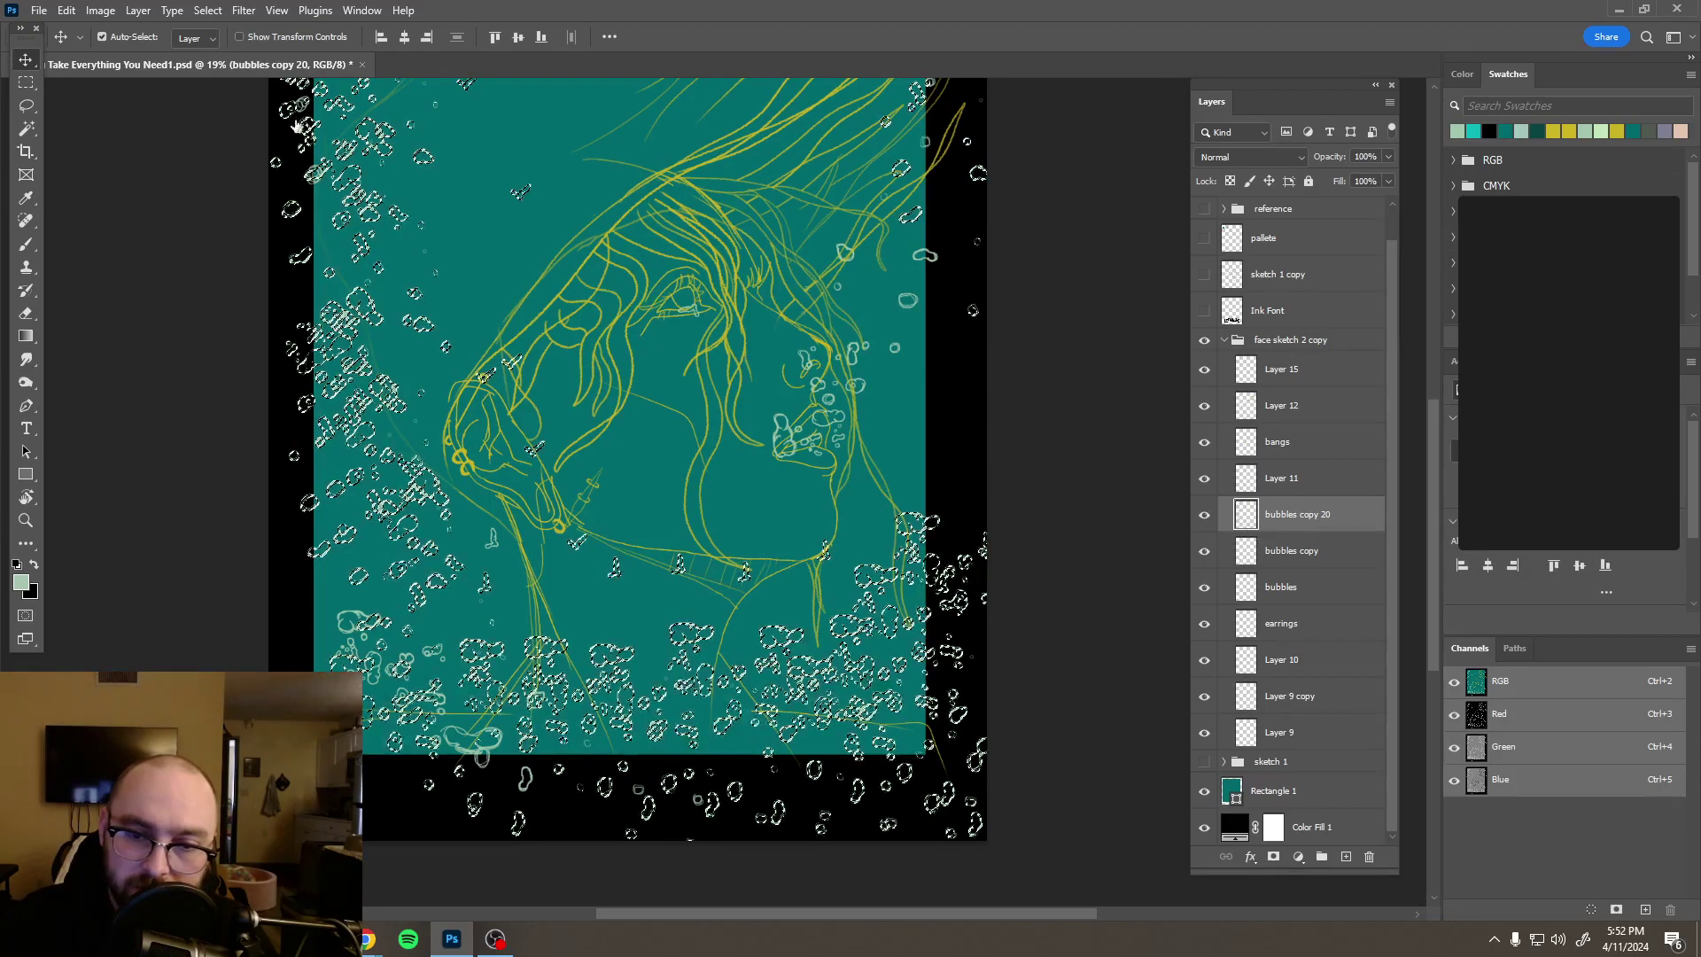
{"action": "left_click", "coordinate": [185, 11]}
{"action": "left_click", "coordinate": [186, 11]}
{"action": "left_click", "coordinate": [208, 11]}
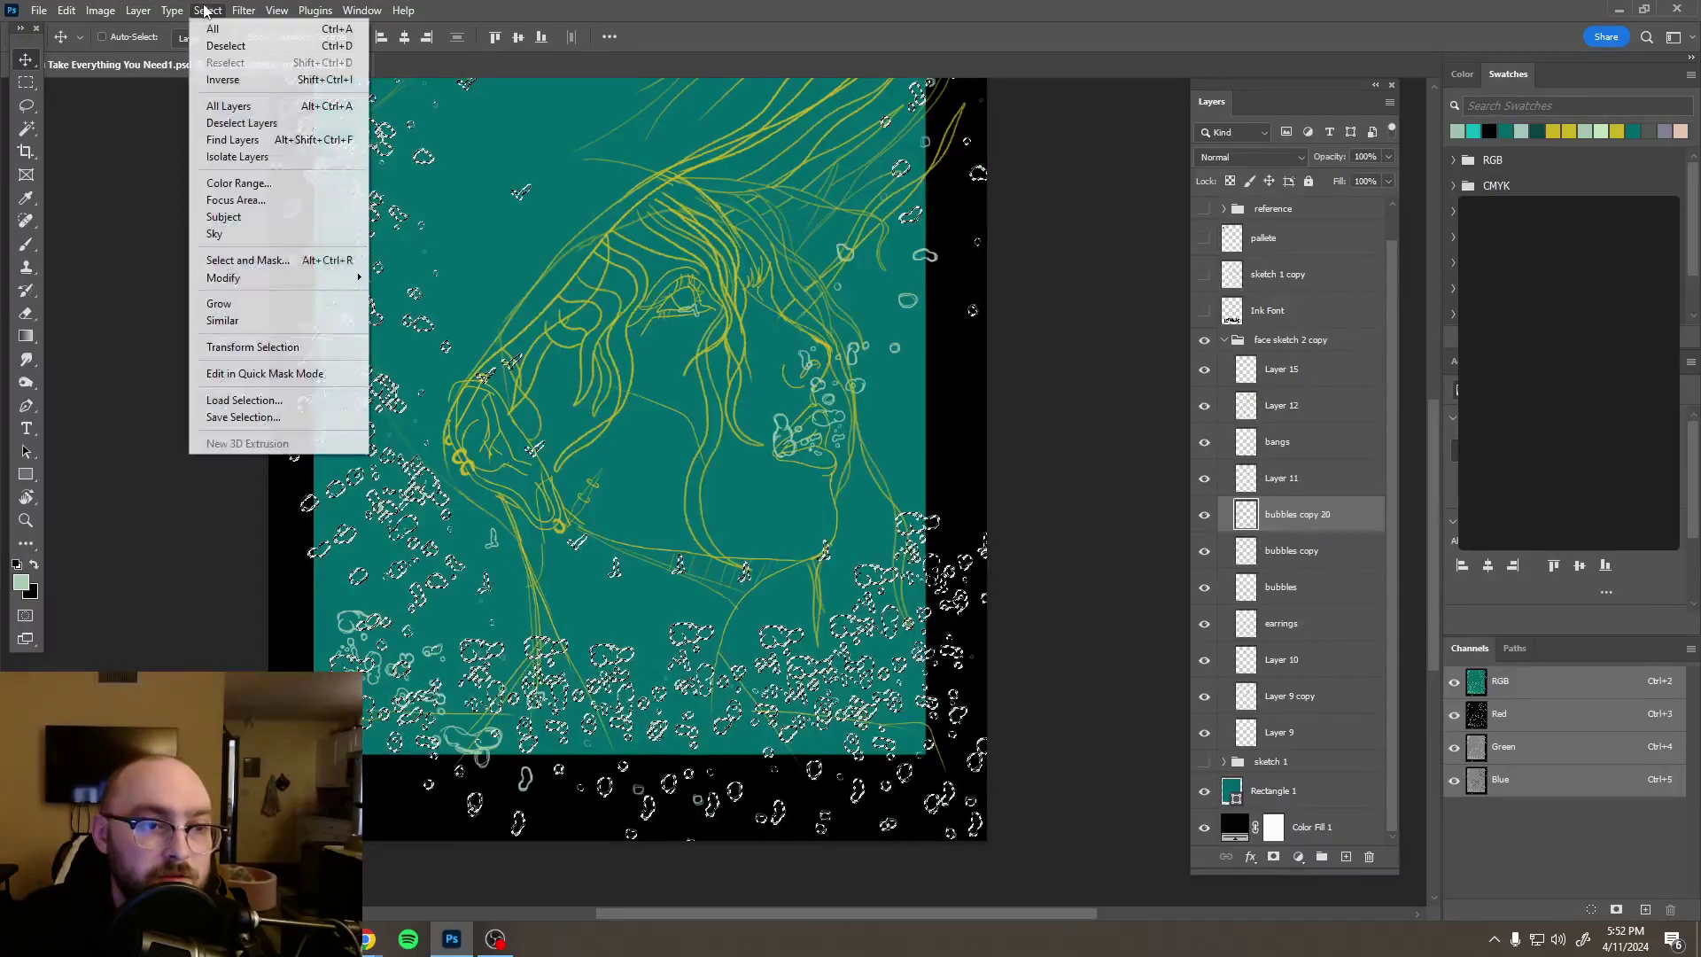
{"action": "mouse_move", "coordinate": [293, 277]}
{"action": "left_click", "coordinate": [437, 311]}
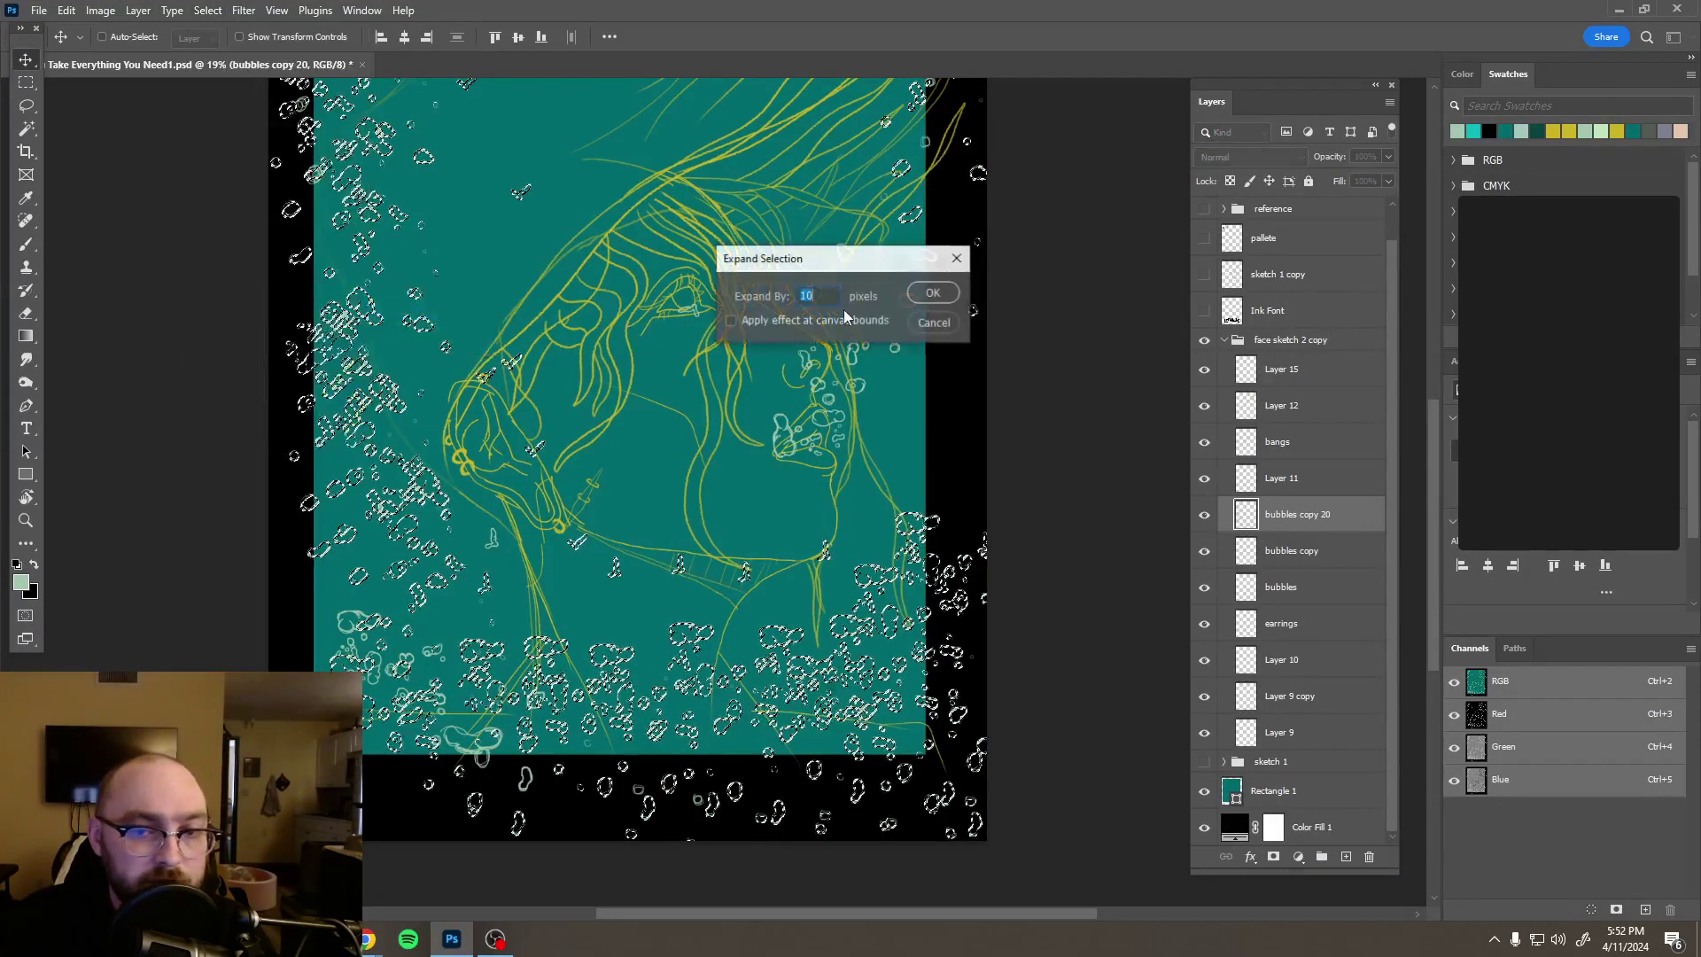
{"action": "key", "text": "Return"}
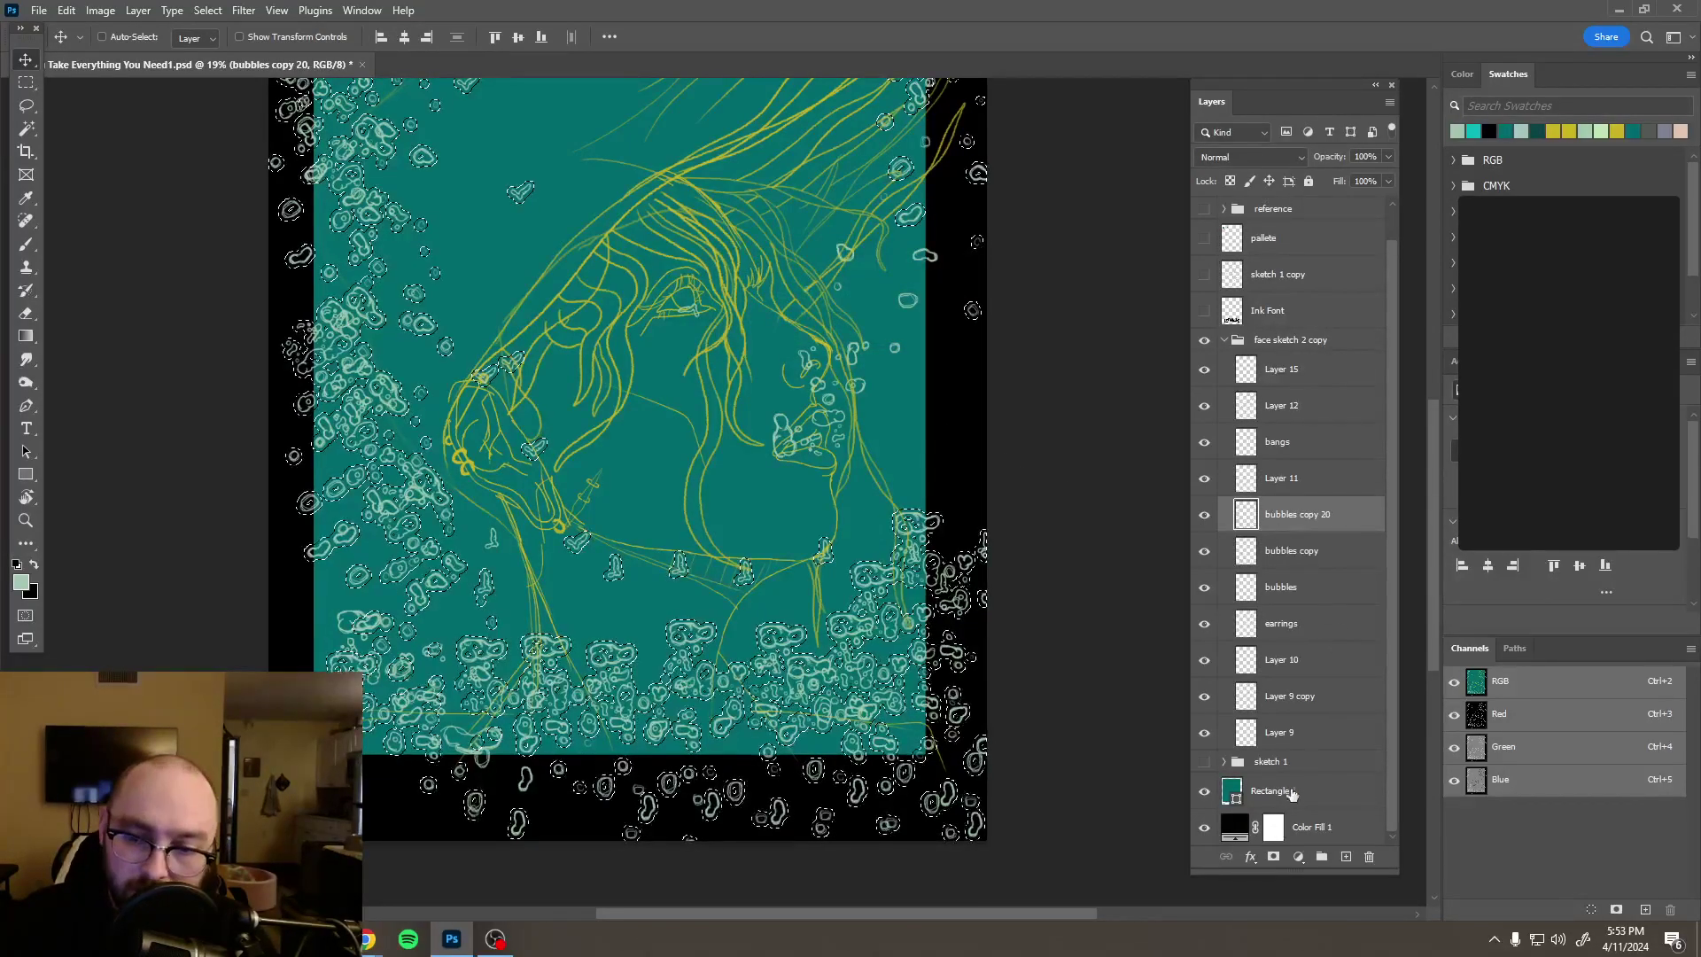
Step: Try rasterizing the Rectangle 1 layer, deleting the expanded bubble selection from it, and deselecting
{"action": "left_click", "coordinate": [1320, 793]}
{"action": "right_click", "coordinate": [1320, 792]}
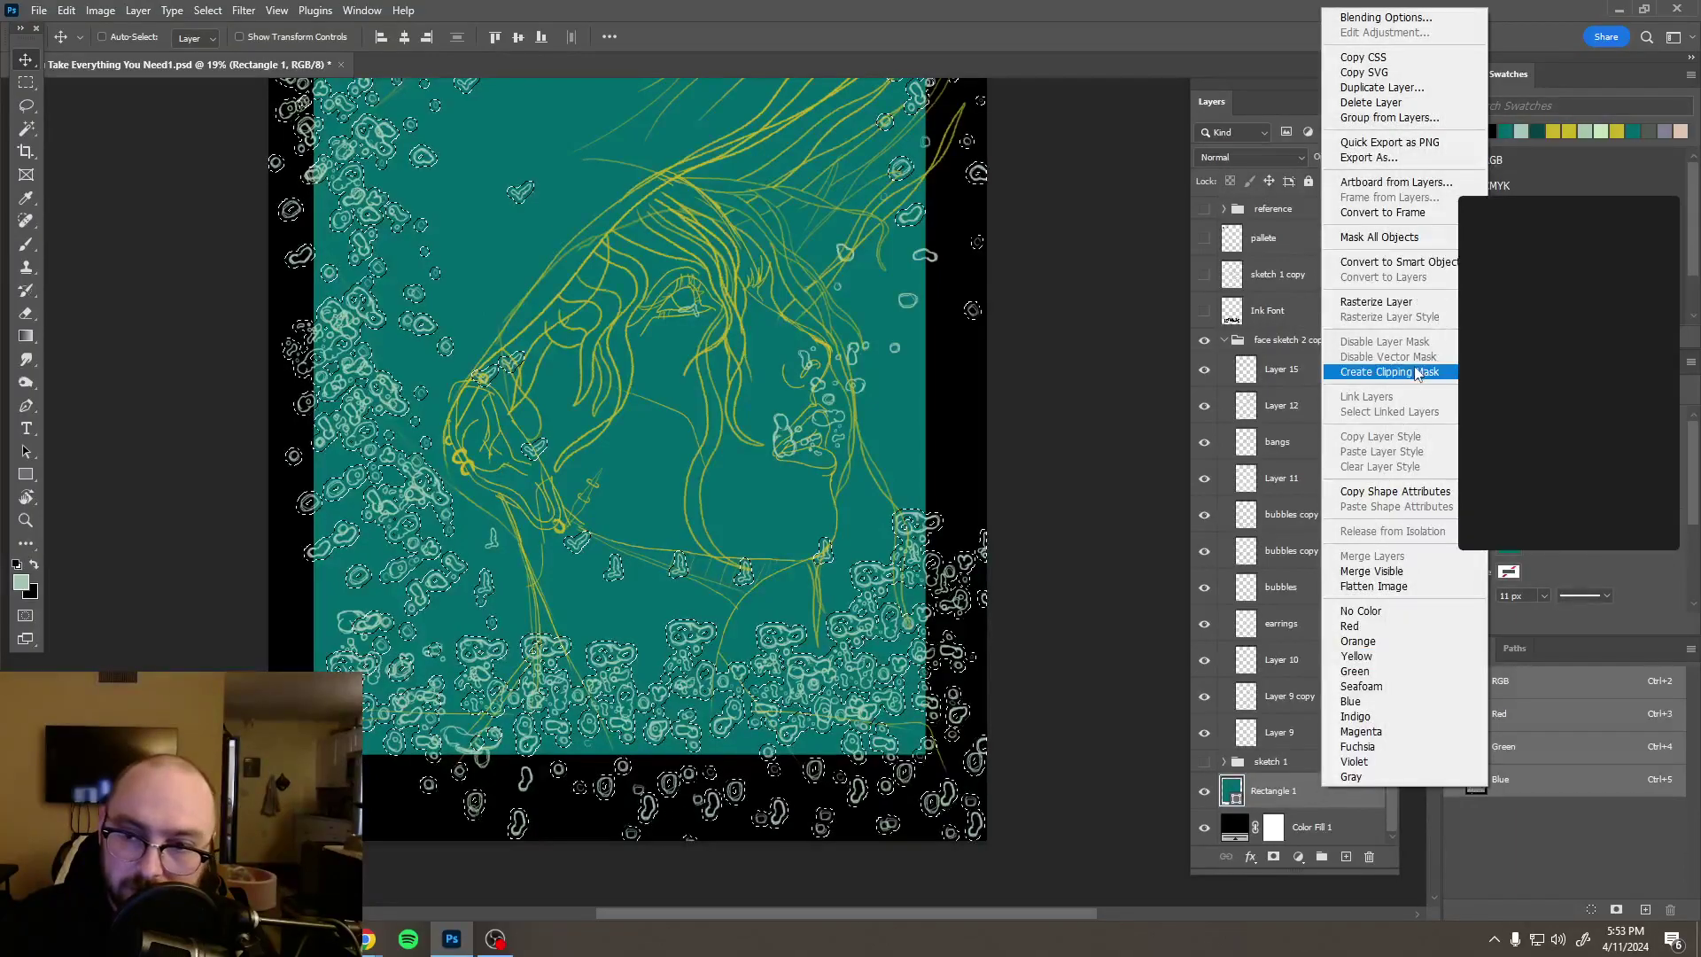
{"action": "left_click", "coordinate": [1382, 301]}
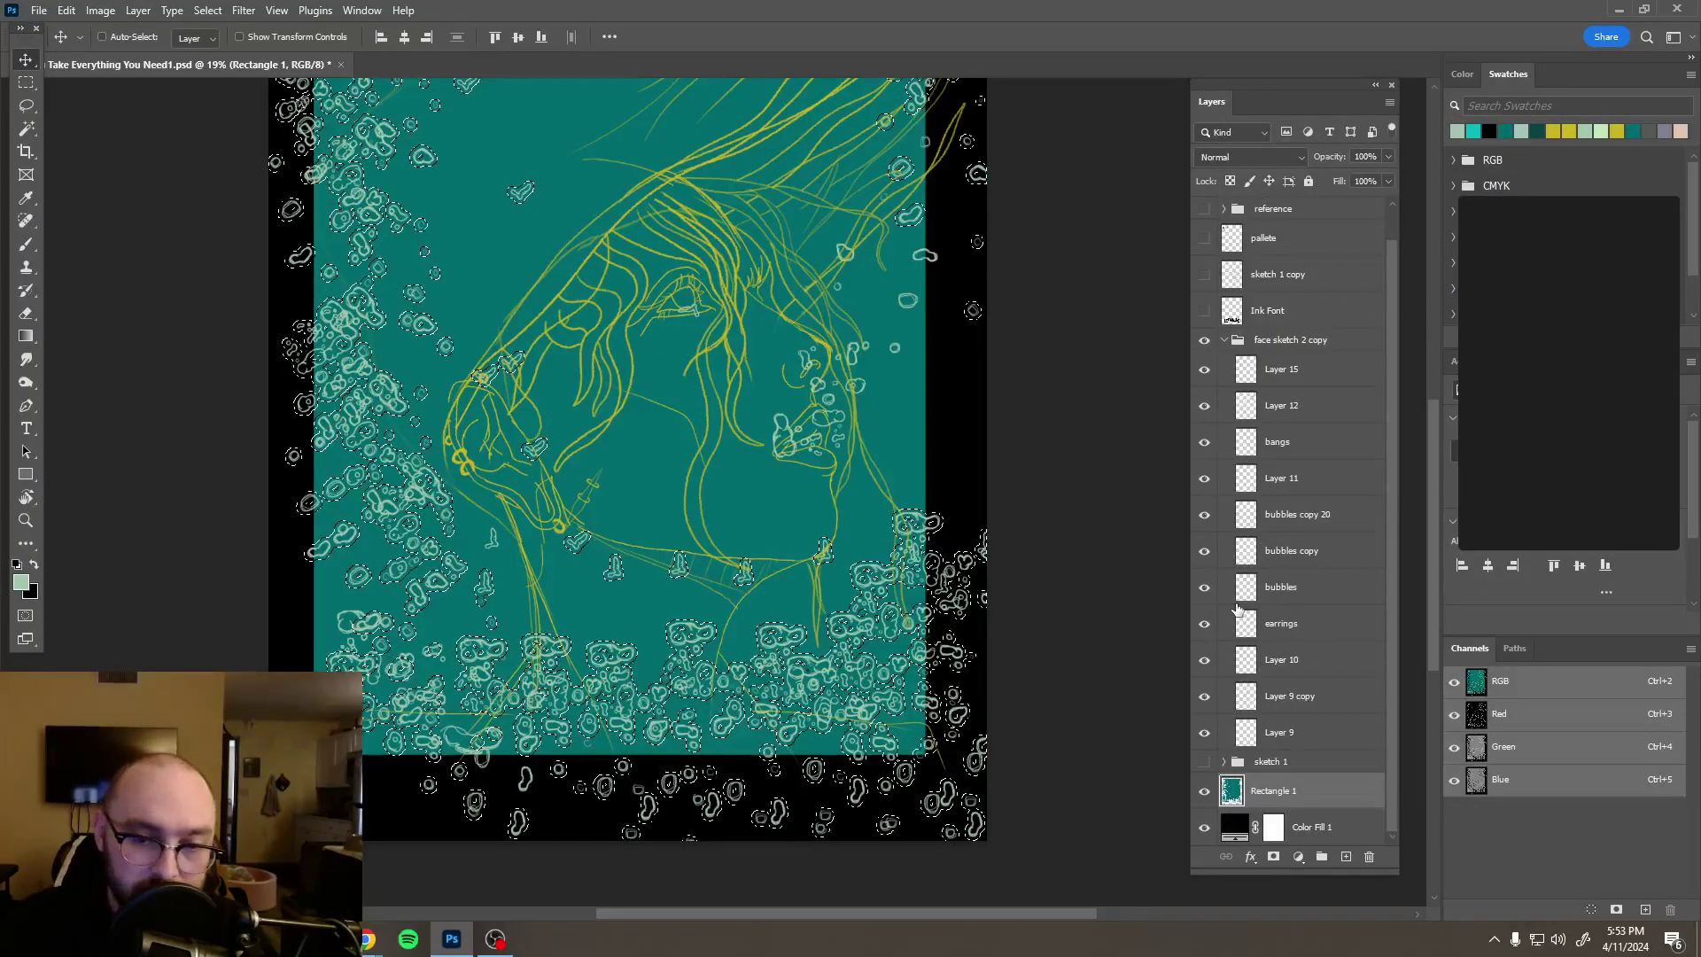
{"action": "key", "text": "Delete"}
{"action": "right_click", "coordinate": [26, 83]}
{"action": "left_click", "coordinate": [106, 82]}
{"action": "left_click", "coordinate": [725, 369]}
{"action": "scroll", "coordinate": [726, 369], "scroll_direction": "down", "scroll_amount": 4}
{"action": "scroll", "coordinate": [690, 337], "scroll_direction": "up", "scroll_amount": 2}
{"action": "scroll", "coordinate": [690, 337], "scroll_direction": "up", "scroll_amount": 2}
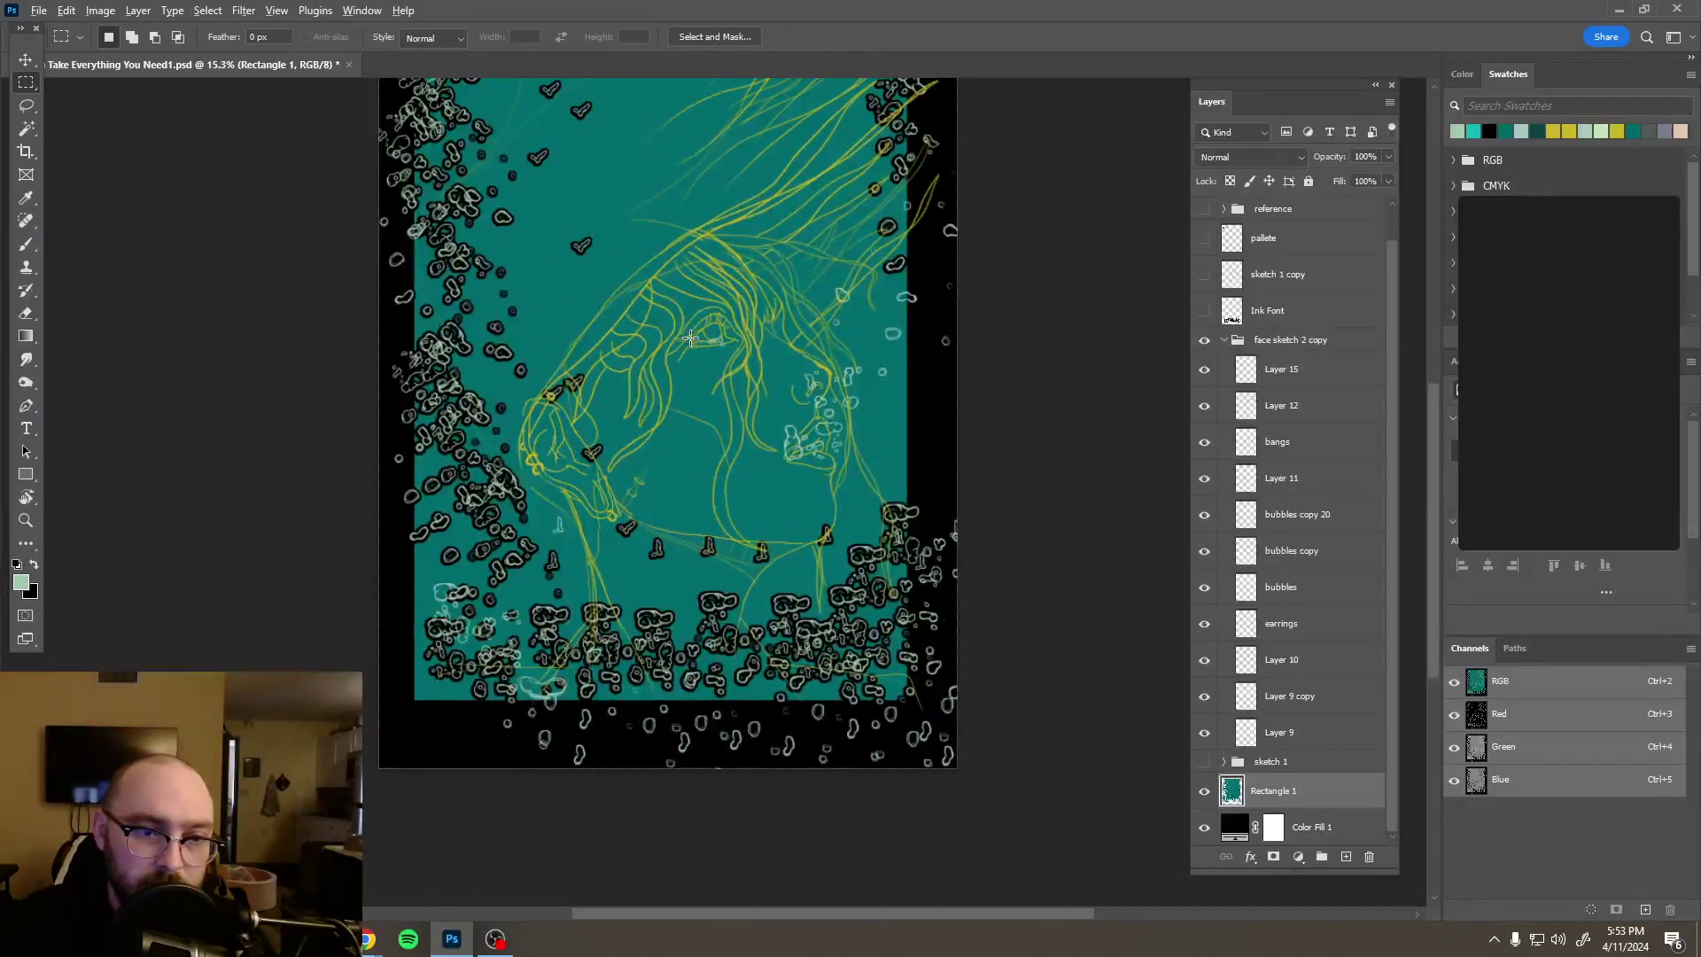
Step: Try out the Ink Font lettering over the cut-out rectangle, then undo back to the intact rectangle
{"action": "scroll", "coordinate": [690, 338], "scroll_direction": "down", "scroll_amount": 1}
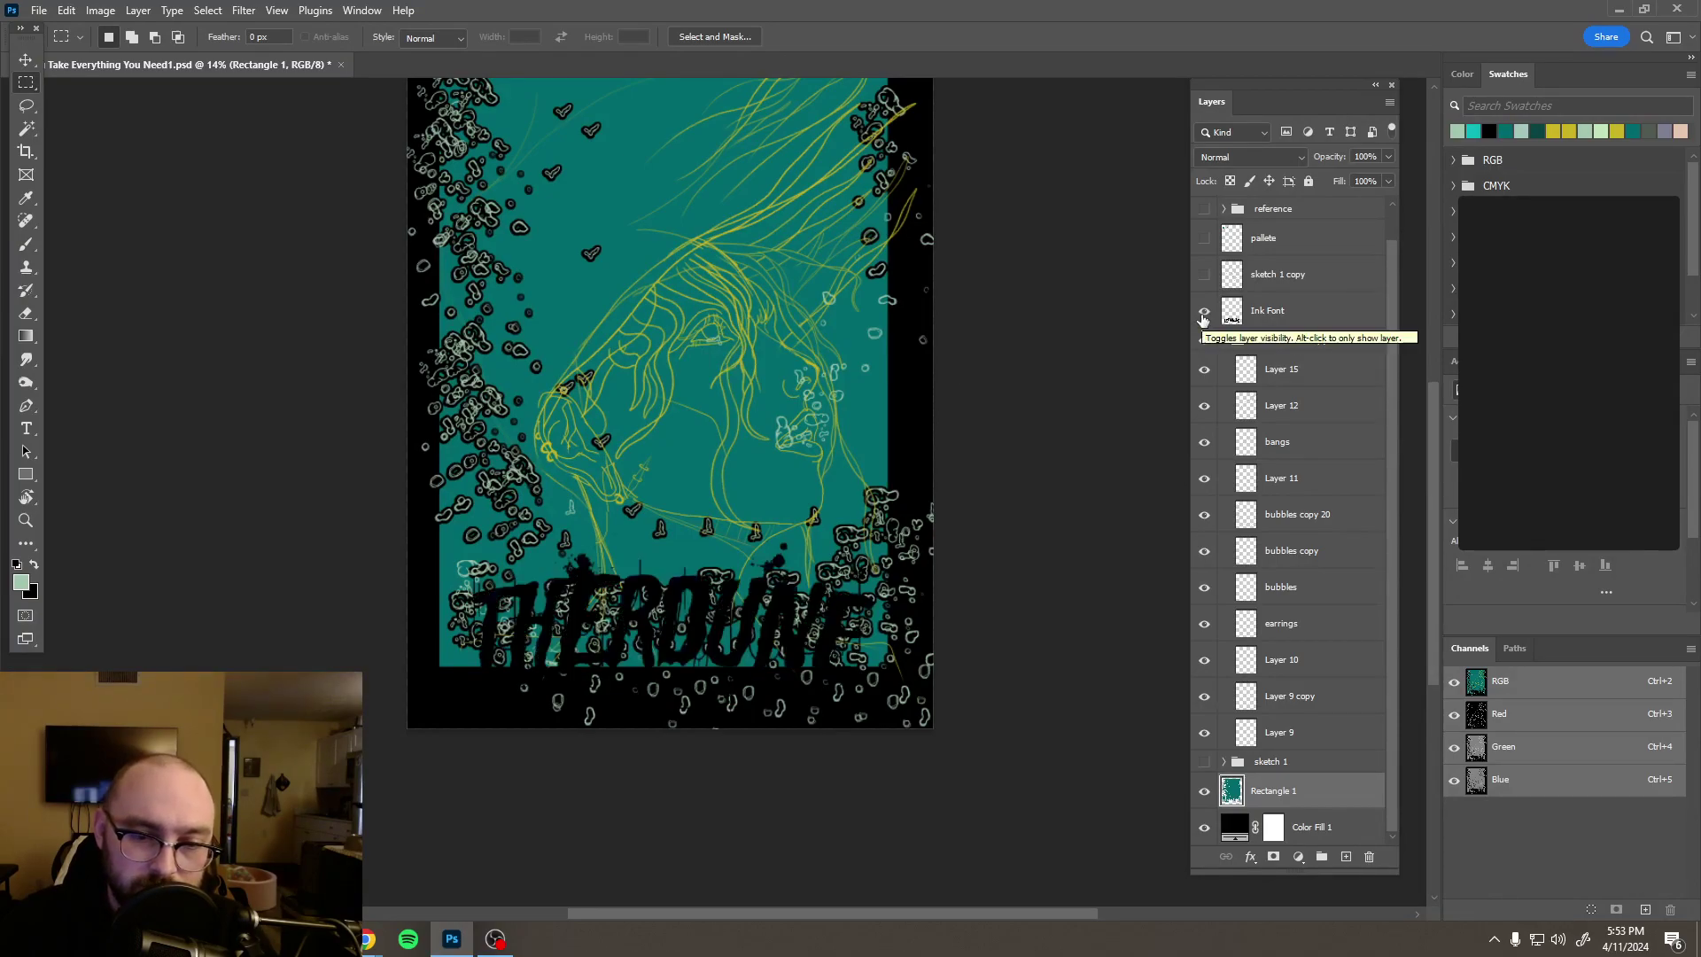
{"action": "scroll", "coordinate": [613, 393], "scroll_direction": "down", "scroll_amount": 2}
{"action": "left_click_drag", "start_coordinate": [665, 407], "coordinate": [671, 412]}
{"action": "scroll", "coordinate": [665, 333], "scroll_direction": "up", "scroll_amount": 1}
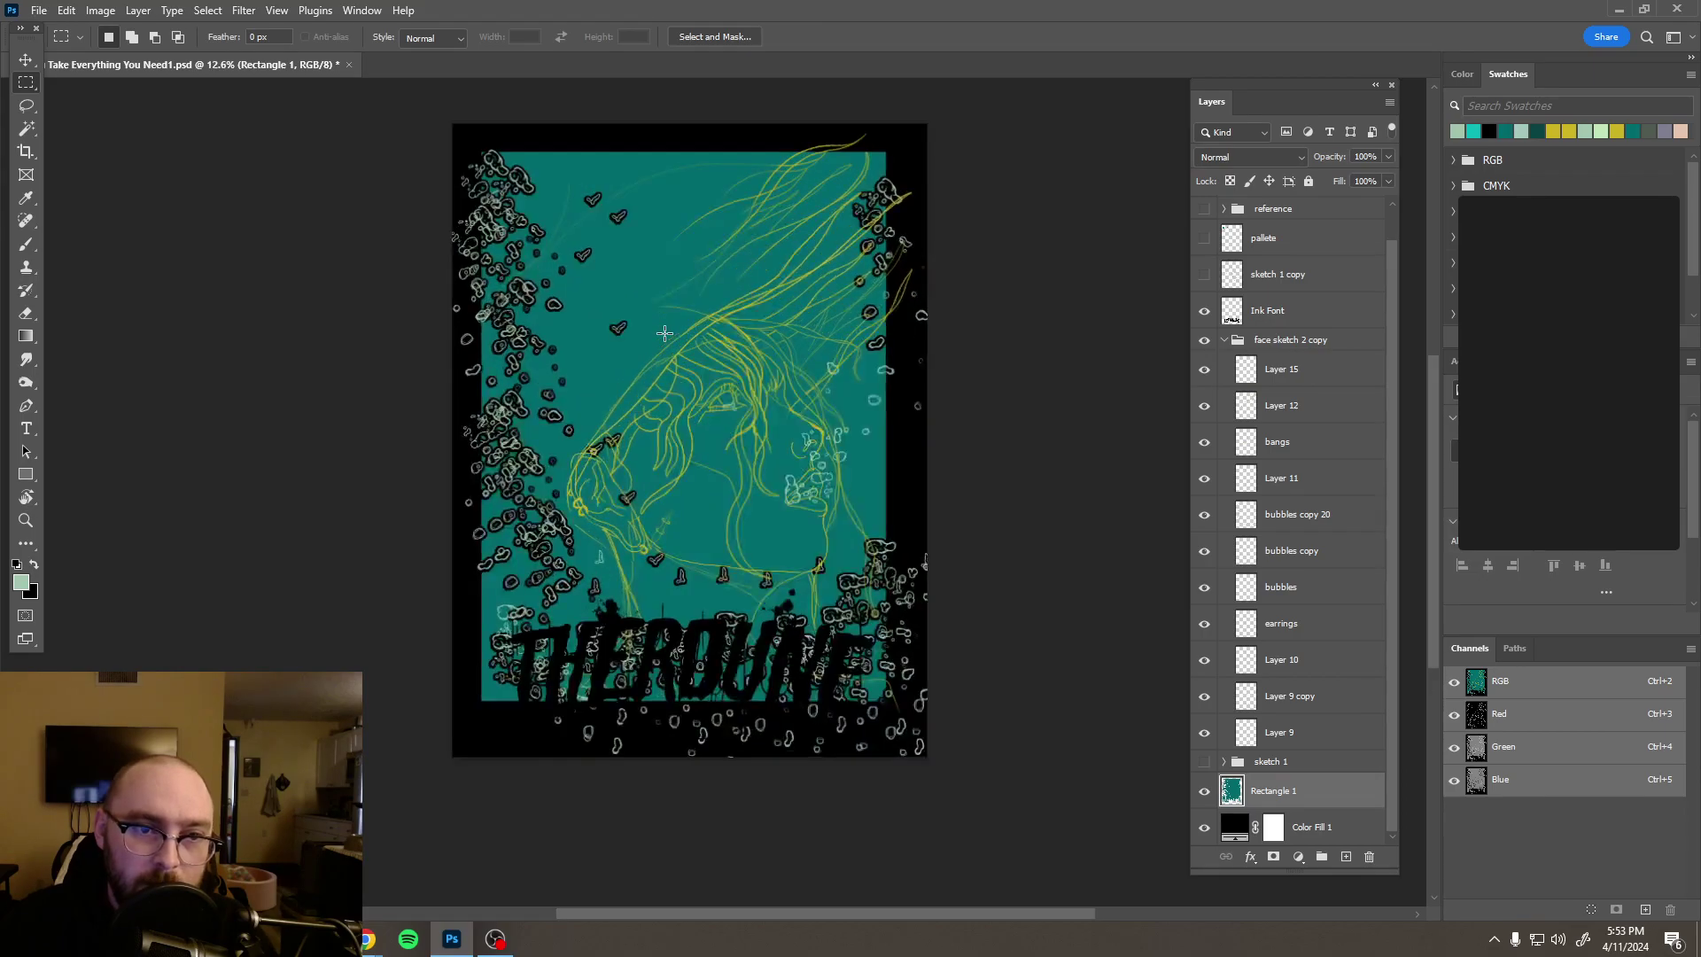
{"action": "scroll", "coordinate": [664, 333], "scroll_direction": "up", "scroll_amount": 1}
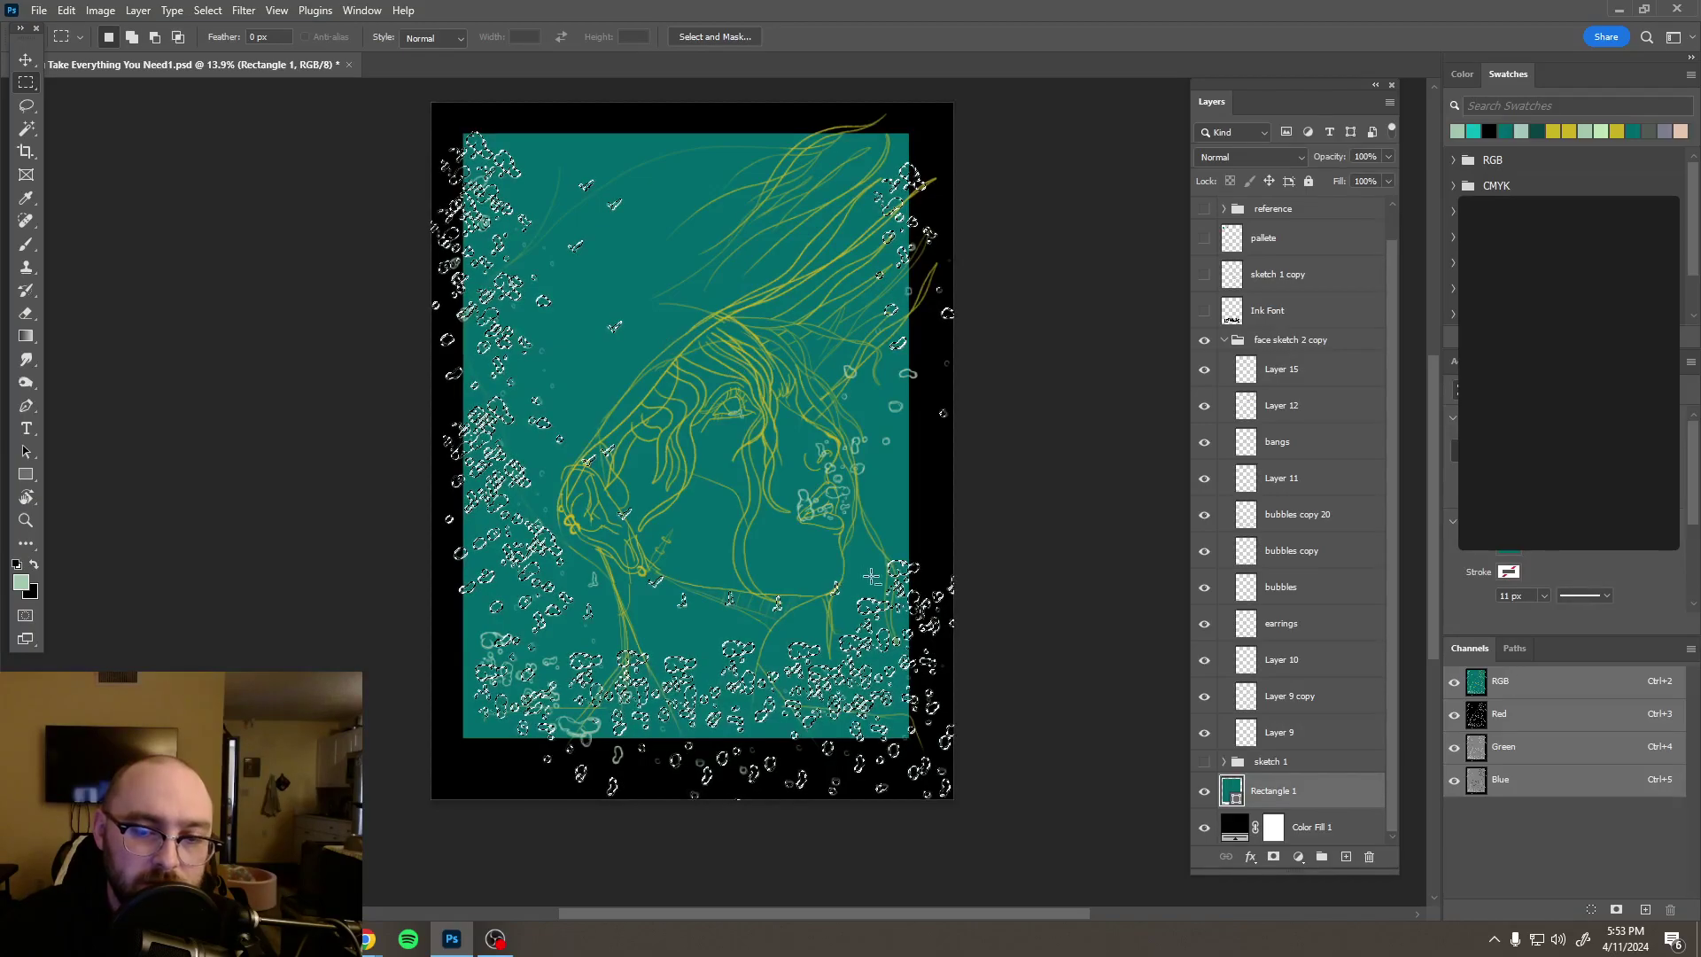
Step: Examine the bubbles overlapping the rectangle's lower right edge and clear the selection
{"action": "scroll", "coordinate": [899, 589], "scroll_direction": "up", "scroll_amount": 5}
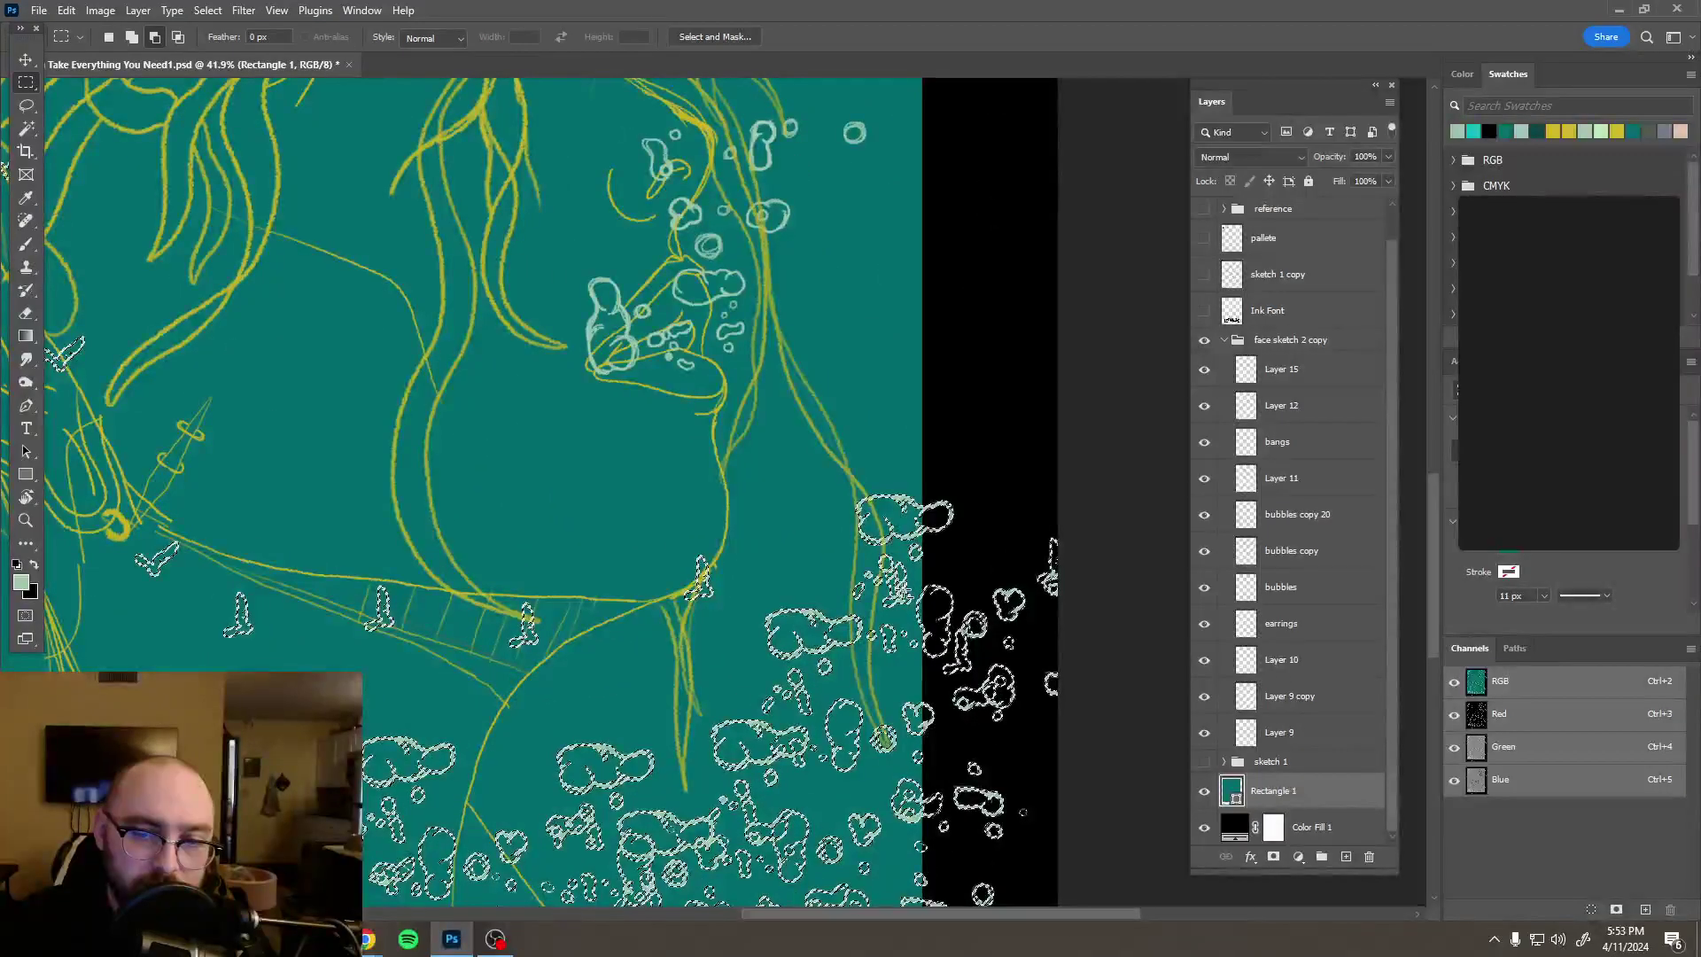
{"action": "scroll", "coordinate": [899, 589], "scroll_direction": "up", "scroll_amount": 2}
{"action": "scroll", "coordinate": [912, 591], "scroll_direction": "up", "scroll_amount": 3}
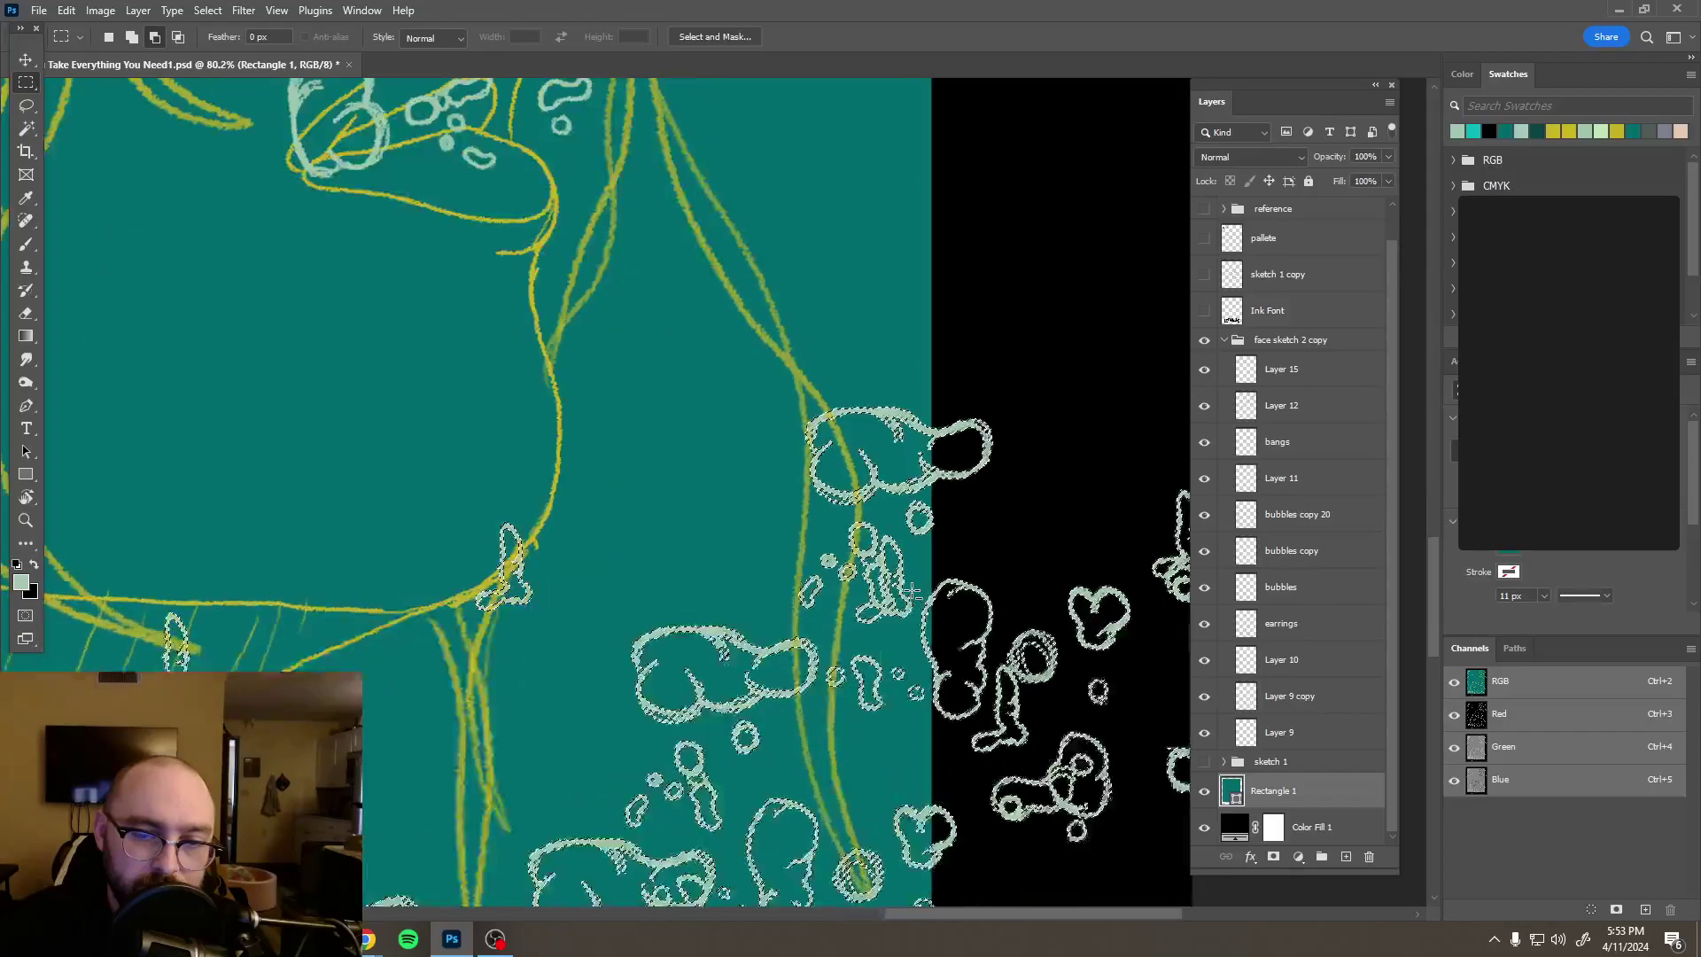
{"action": "scroll", "coordinate": [913, 589], "scroll_direction": "down", "scroll_amount": 8}
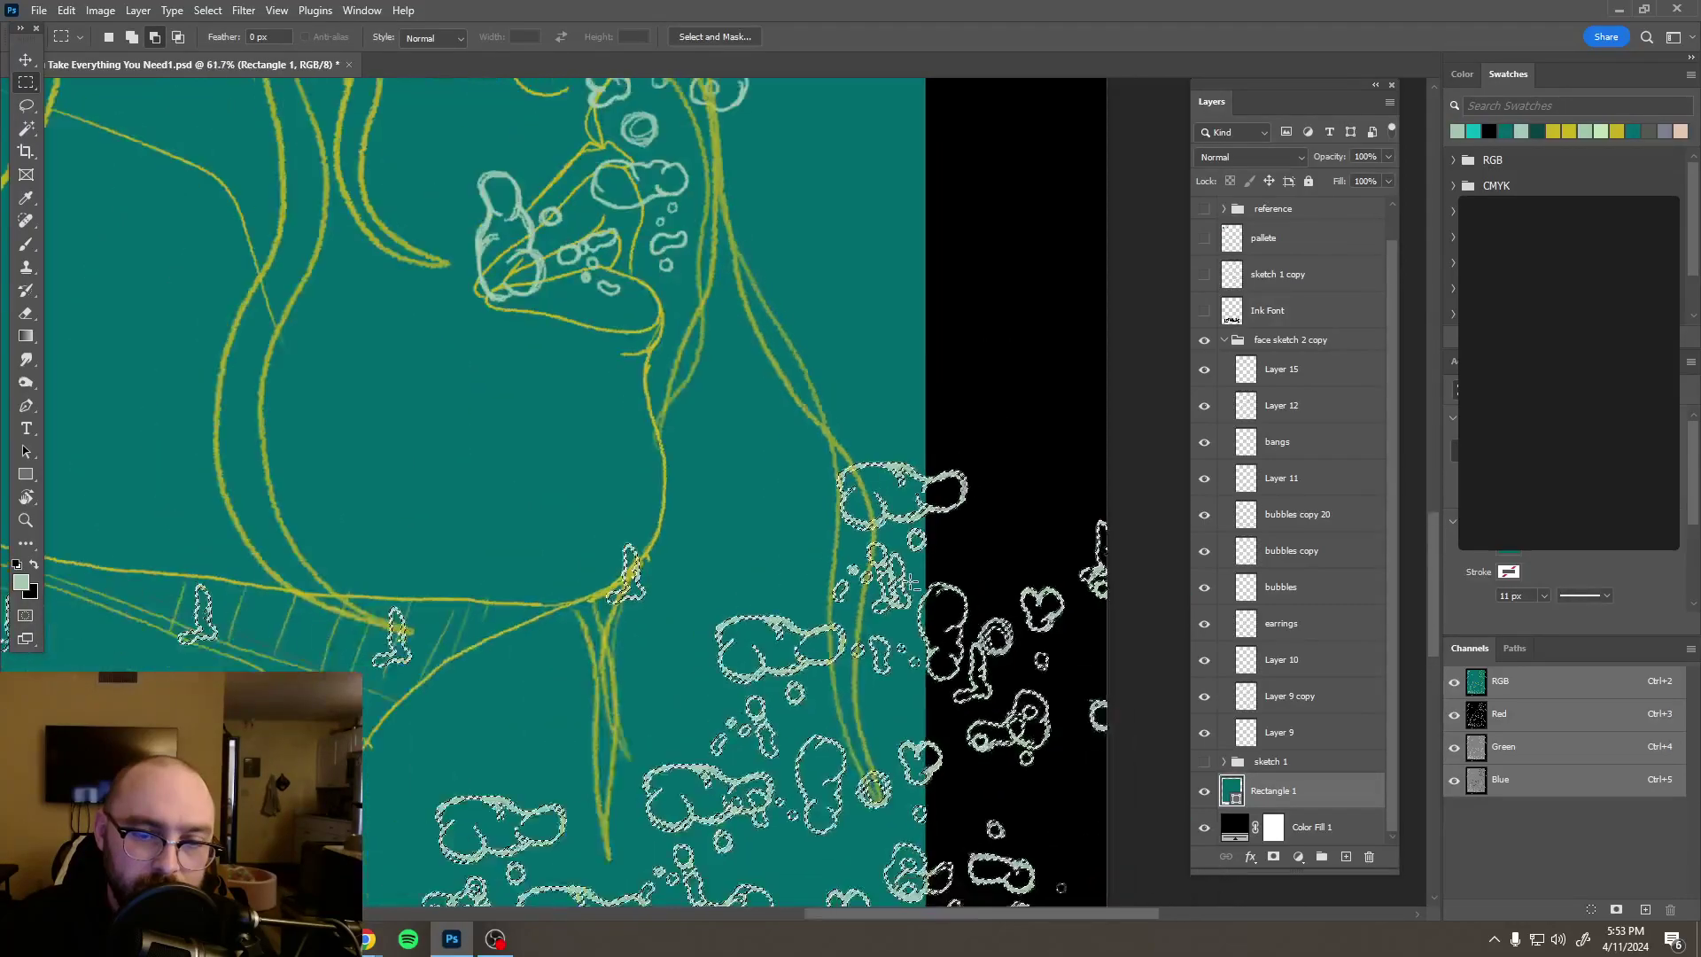
{"action": "scroll", "coordinate": [912, 589], "scroll_direction": "down", "scroll_amount": 5}
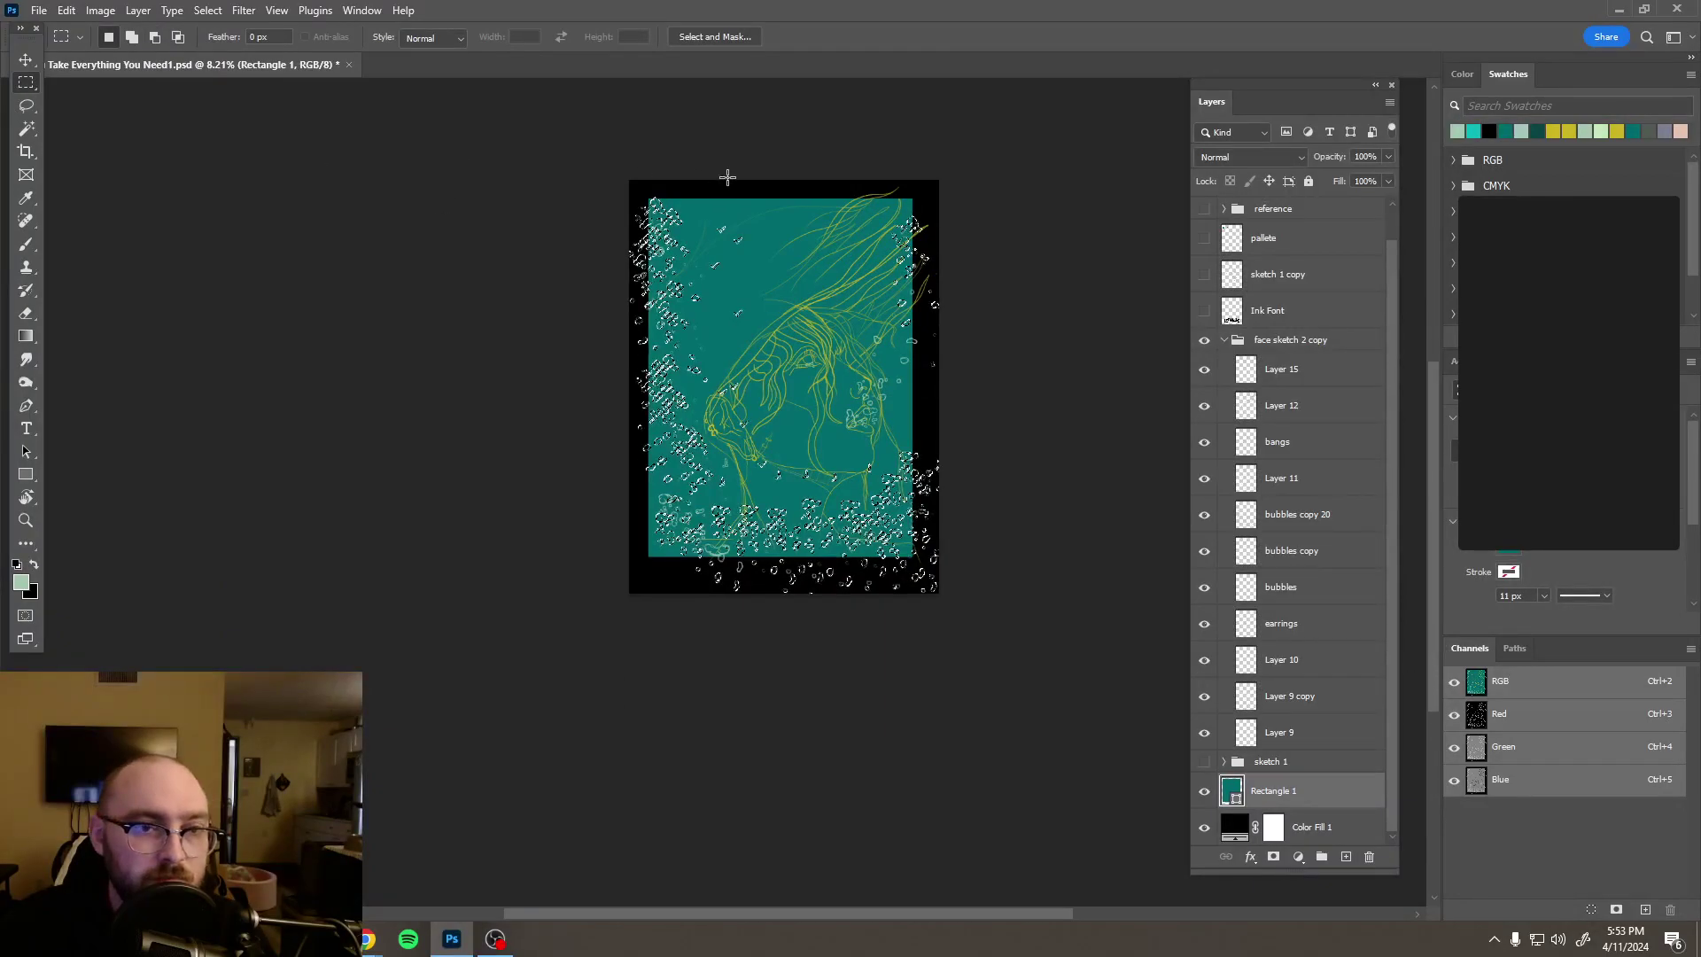
{"action": "scroll", "coordinate": [653, 214], "scroll_direction": "up", "scroll_amount": 2}
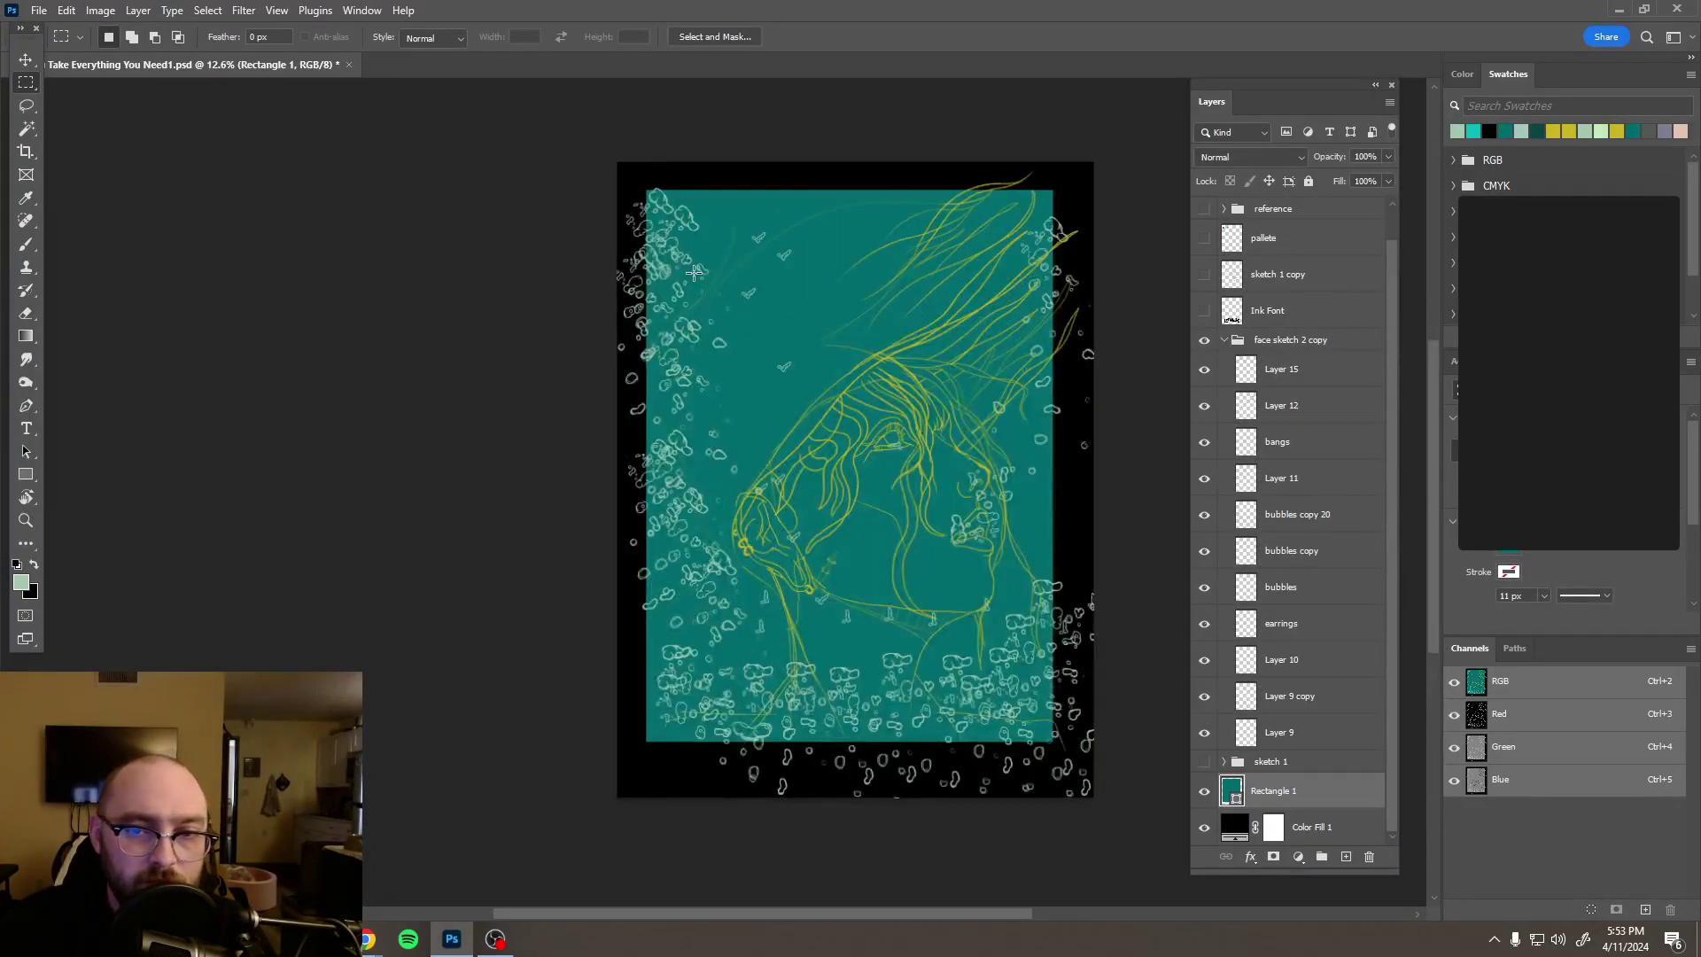
Step: Add a new layer above Rectangle 1 and fill the upper-left bubbles with pale green using the 39 px pencil brush
{"action": "scroll", "coordinate": [694, 272], "scroll_direction": "up", "scroll_amount": 5}
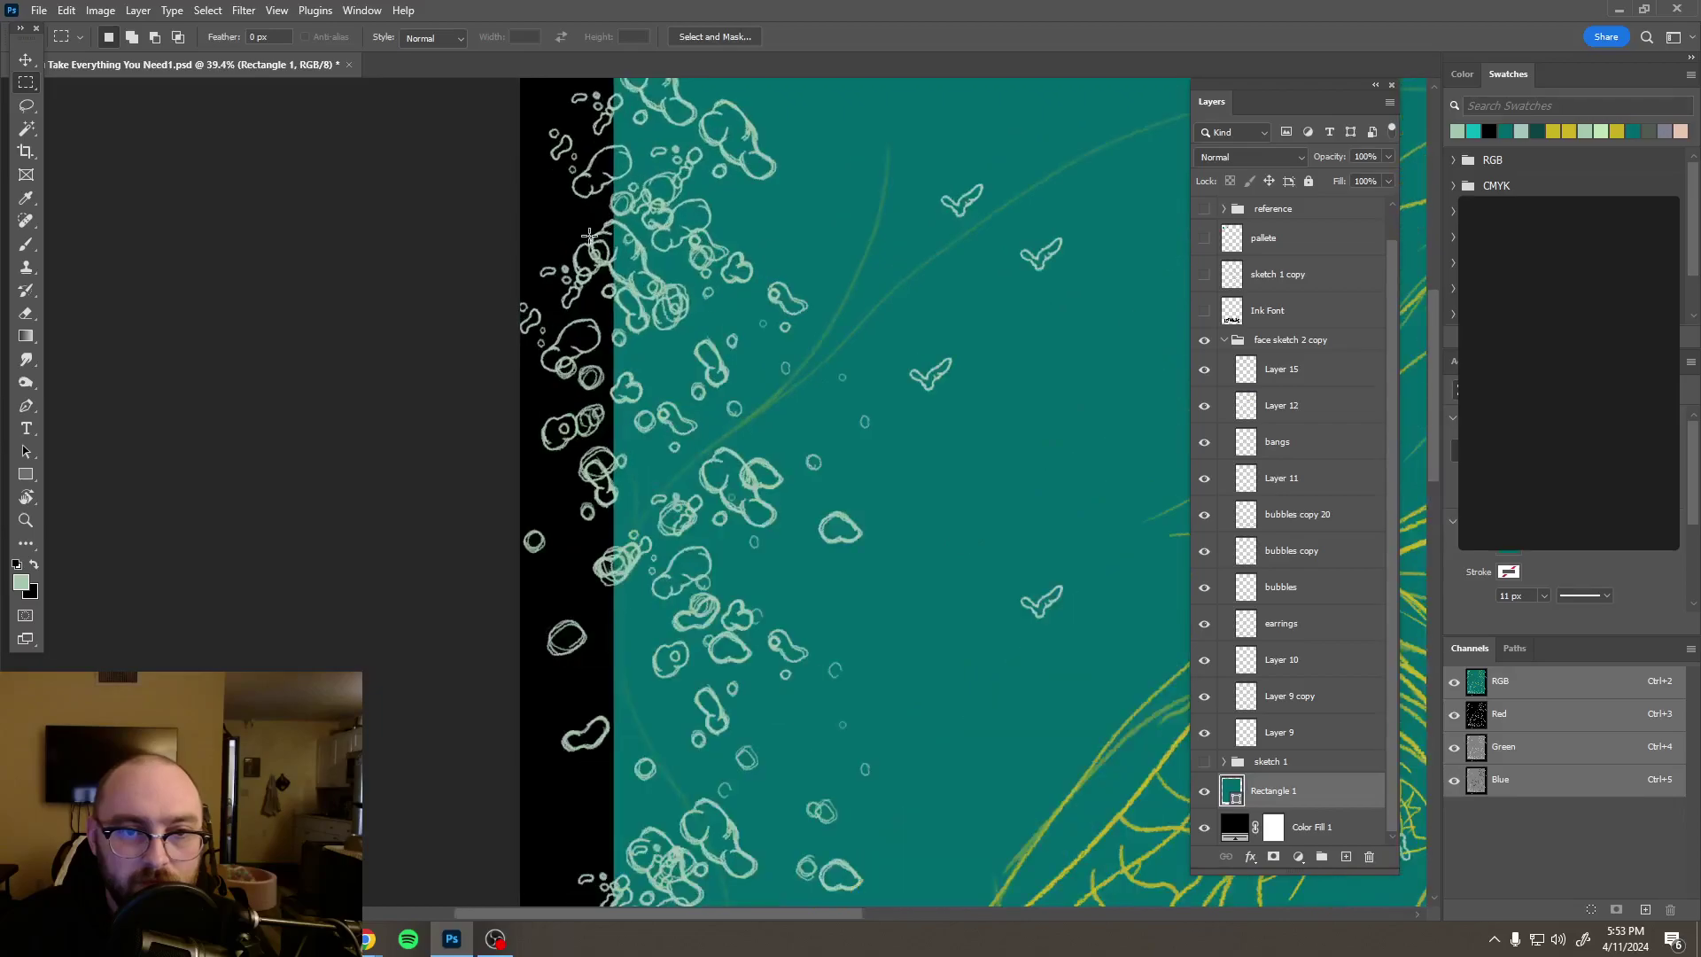
{"action": "key", "text": "b"}
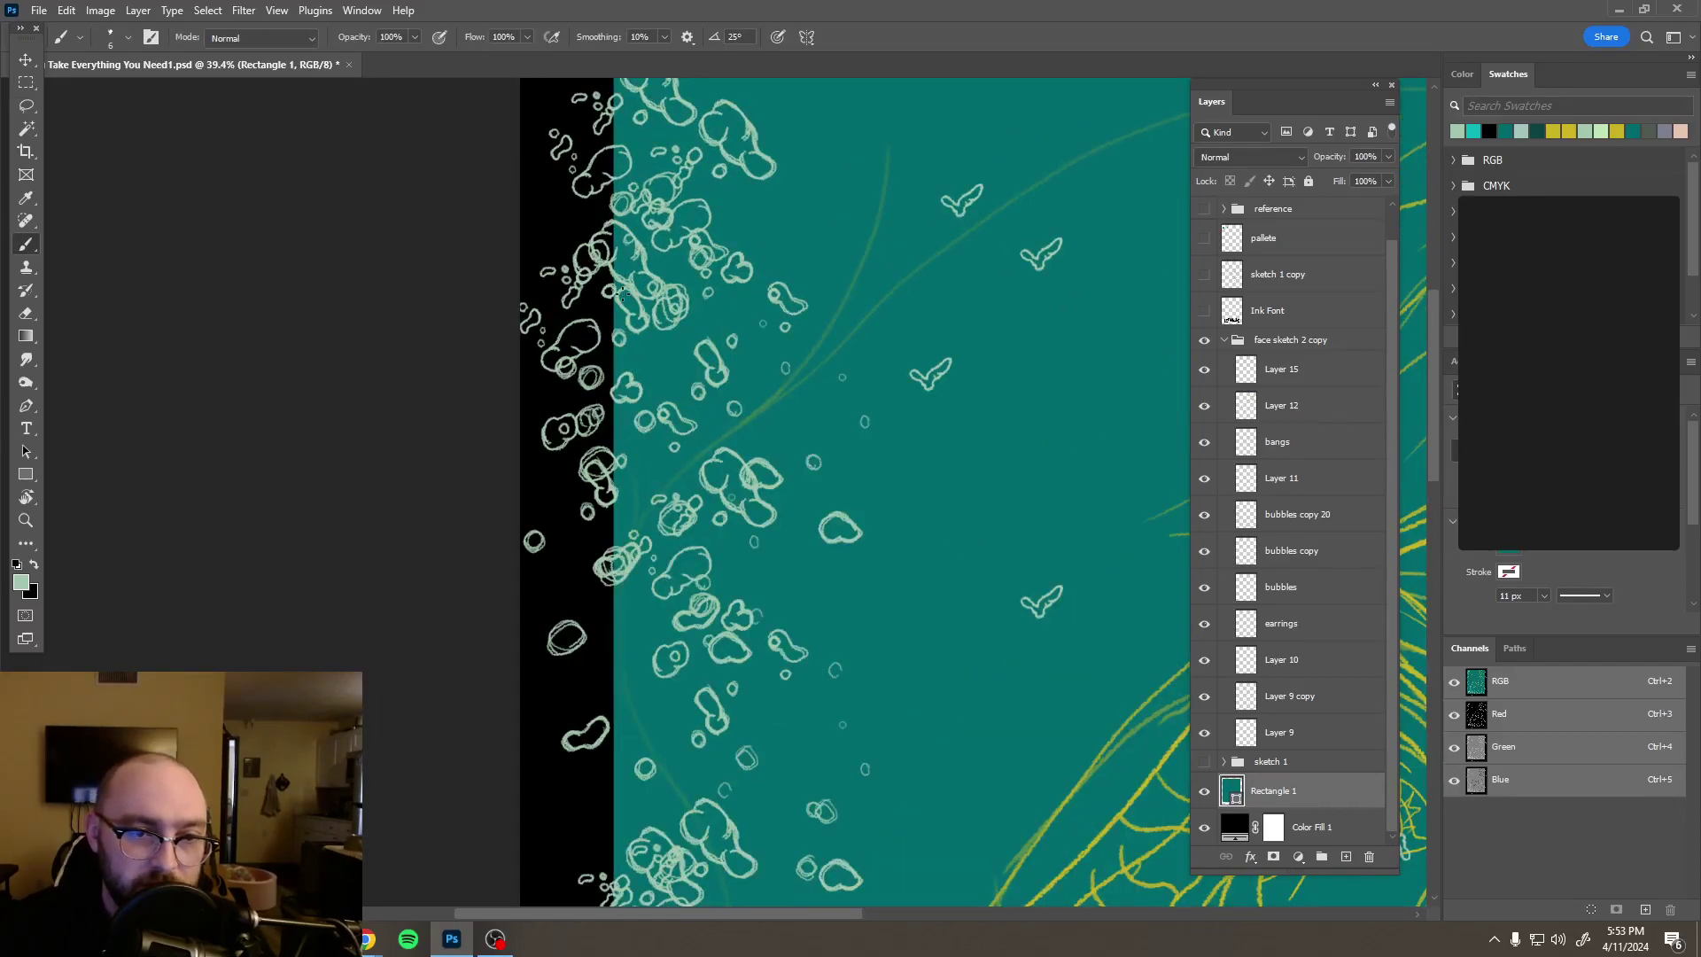
{"action": "scroll", "coordinate": [629, 253], "scroll_direction": "up", "scroll_amount": 2}
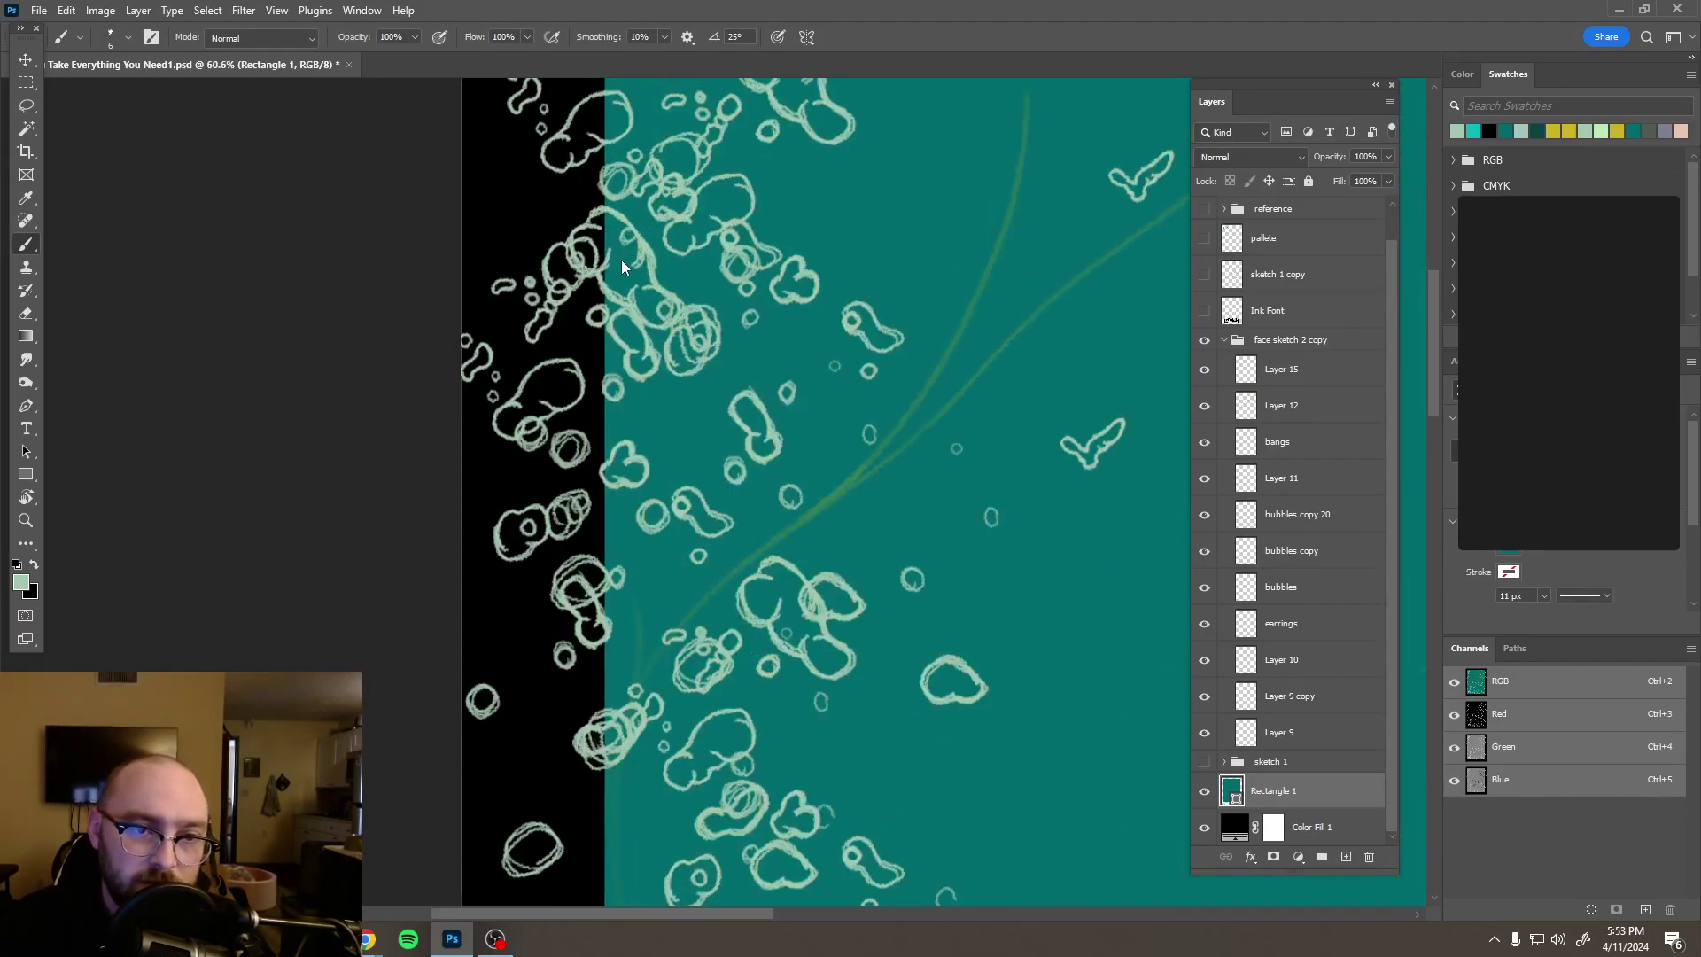
{"action": "key", "text": "period"}
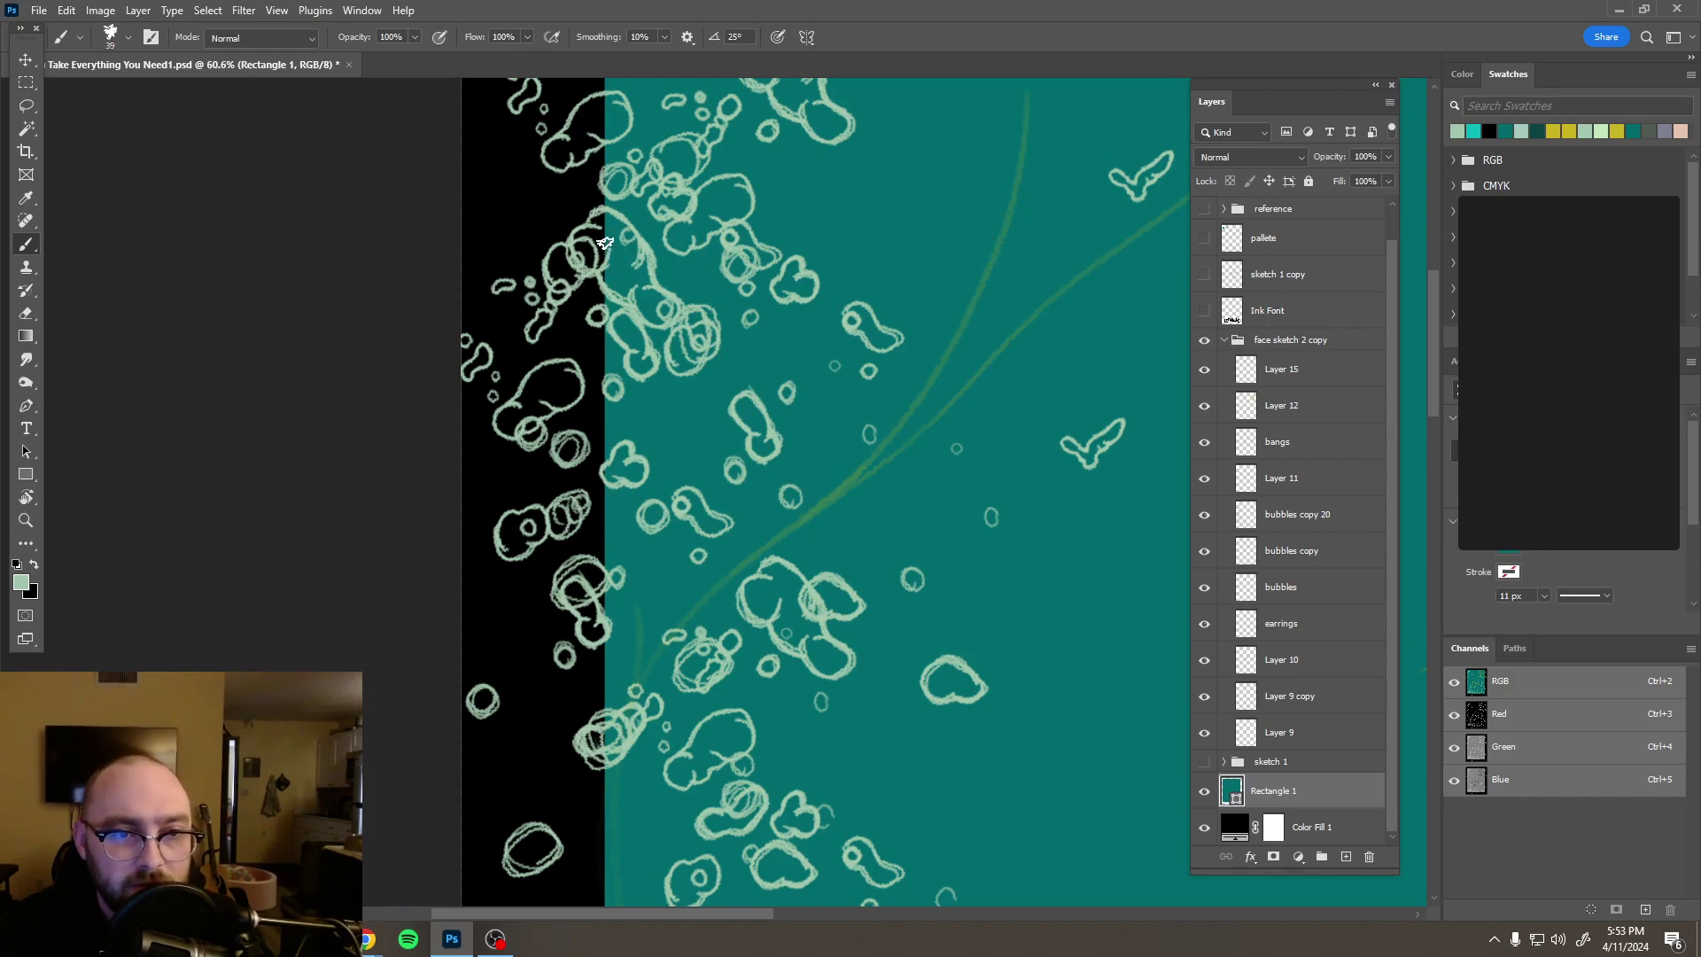
{"action": "key", "text": "ctrl+shift+alt+n"}
{"action": "mouse_move", "coordinate": [605, 239]}
{"action": "left_mouse_down"}
{"action": "mouse_move", "coordinate": [636, 276]}
{"action": "mouse_move", "coordinate": [606, 256]}
{"action": "mouse_move", "coordinate": [530, 336]}
{"action": "mouse_move", "coordinate": [603, 316]}
{"action": "mouse_move", "coordinate": [700, 341]}
{"action": "mouse_move", "coordinate": [686, 363]}
{"action": "left_mouse_up"}
{"action": "mouse_move", "coordinate": [567, 363]}
{"action": "left_mouse_down"}
{"action": "mouse_move", "coordinate": [509, 426]}
{"action": "mouse_move", "coordinate": [559, 502]}
{"action": "mouse_move", "coordinate": [507, 537]}
{"action": "mouse_move", "coordinate": [589, 602]}
{"action": "mouse_move", "coordinate": [584, 631]}
{"action": "left_mouse_up"}
{"action": "mouse_move", "coordinate": [697, 665]}
{"action": "left_mouse_down"}
{"action": "mouse_move", "coordinate": [780, 610]}
{"action": "mouse_move", "coordinate": [822, 641]}
{"action": "mouse_move", "coordinate": [827, 598]}
{"action": "mouse_move", "coordinate": [781, 577]}
{"action": "left_mouse_up"}
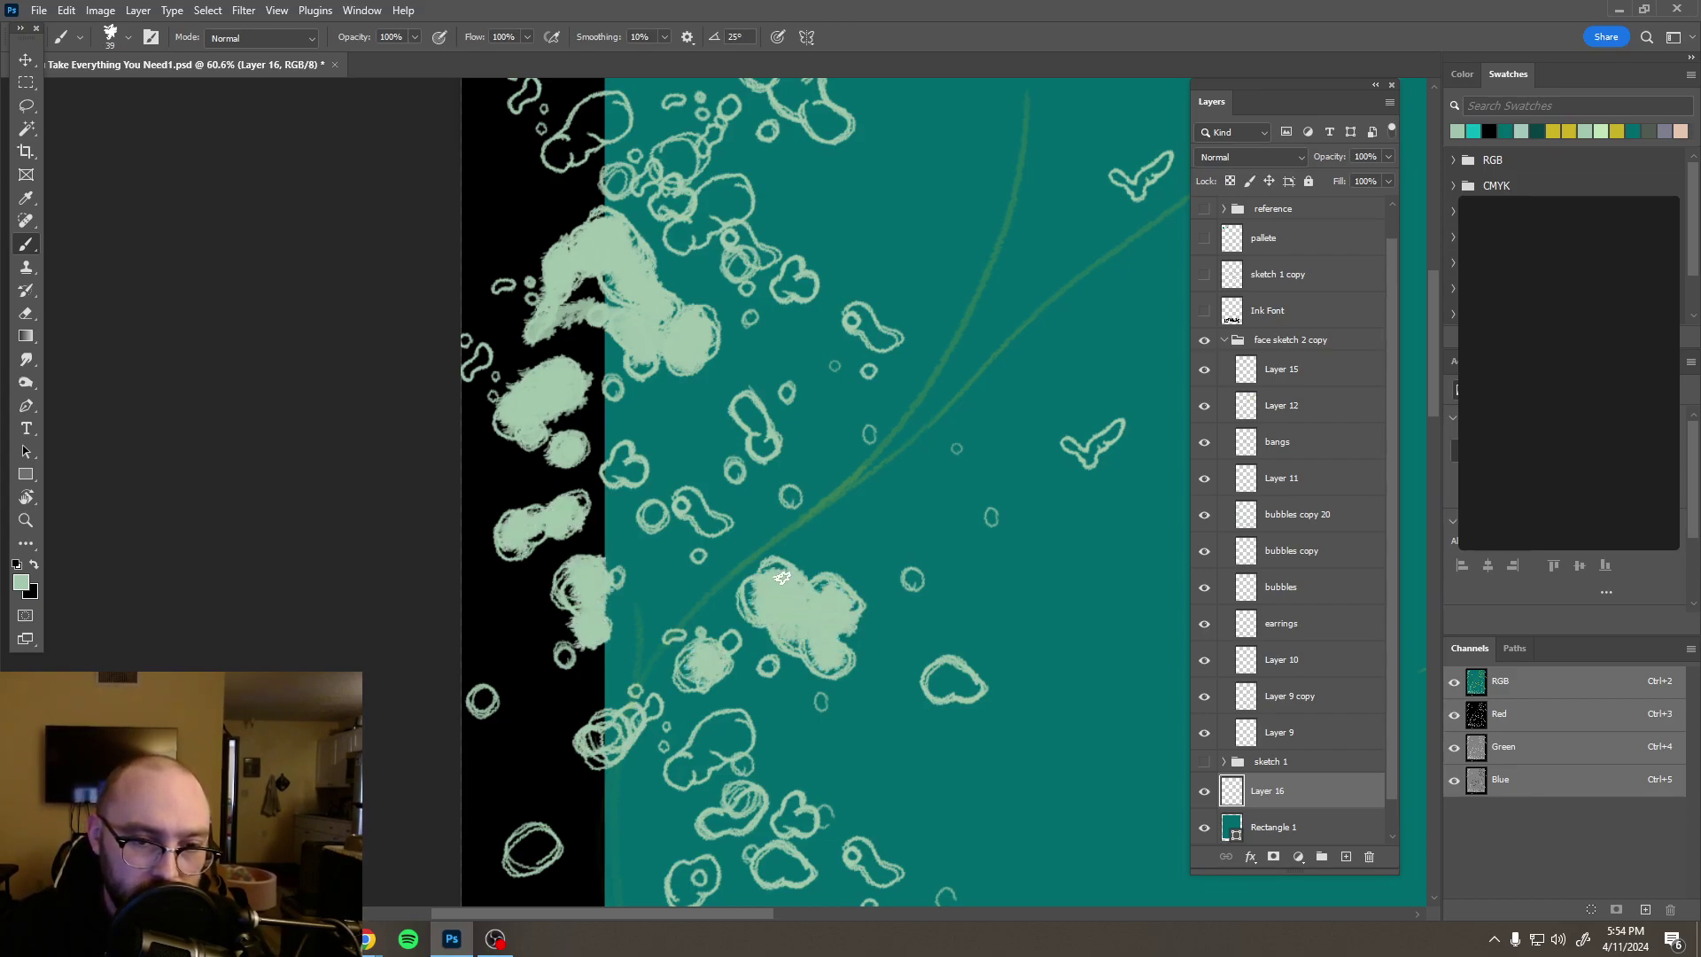
{"action": "mouse_move", "coordinate": [740, 409]}
{"action": "left_mouse_down"}
{"action": "mouse_move", "coordinate": [755, 469]}
{"action": "mouse_move", "coordinate": [625, 467]}
{"action": "mouse_move", "coordinate": [654, 507]}
{"action": "left_mouse_up"}
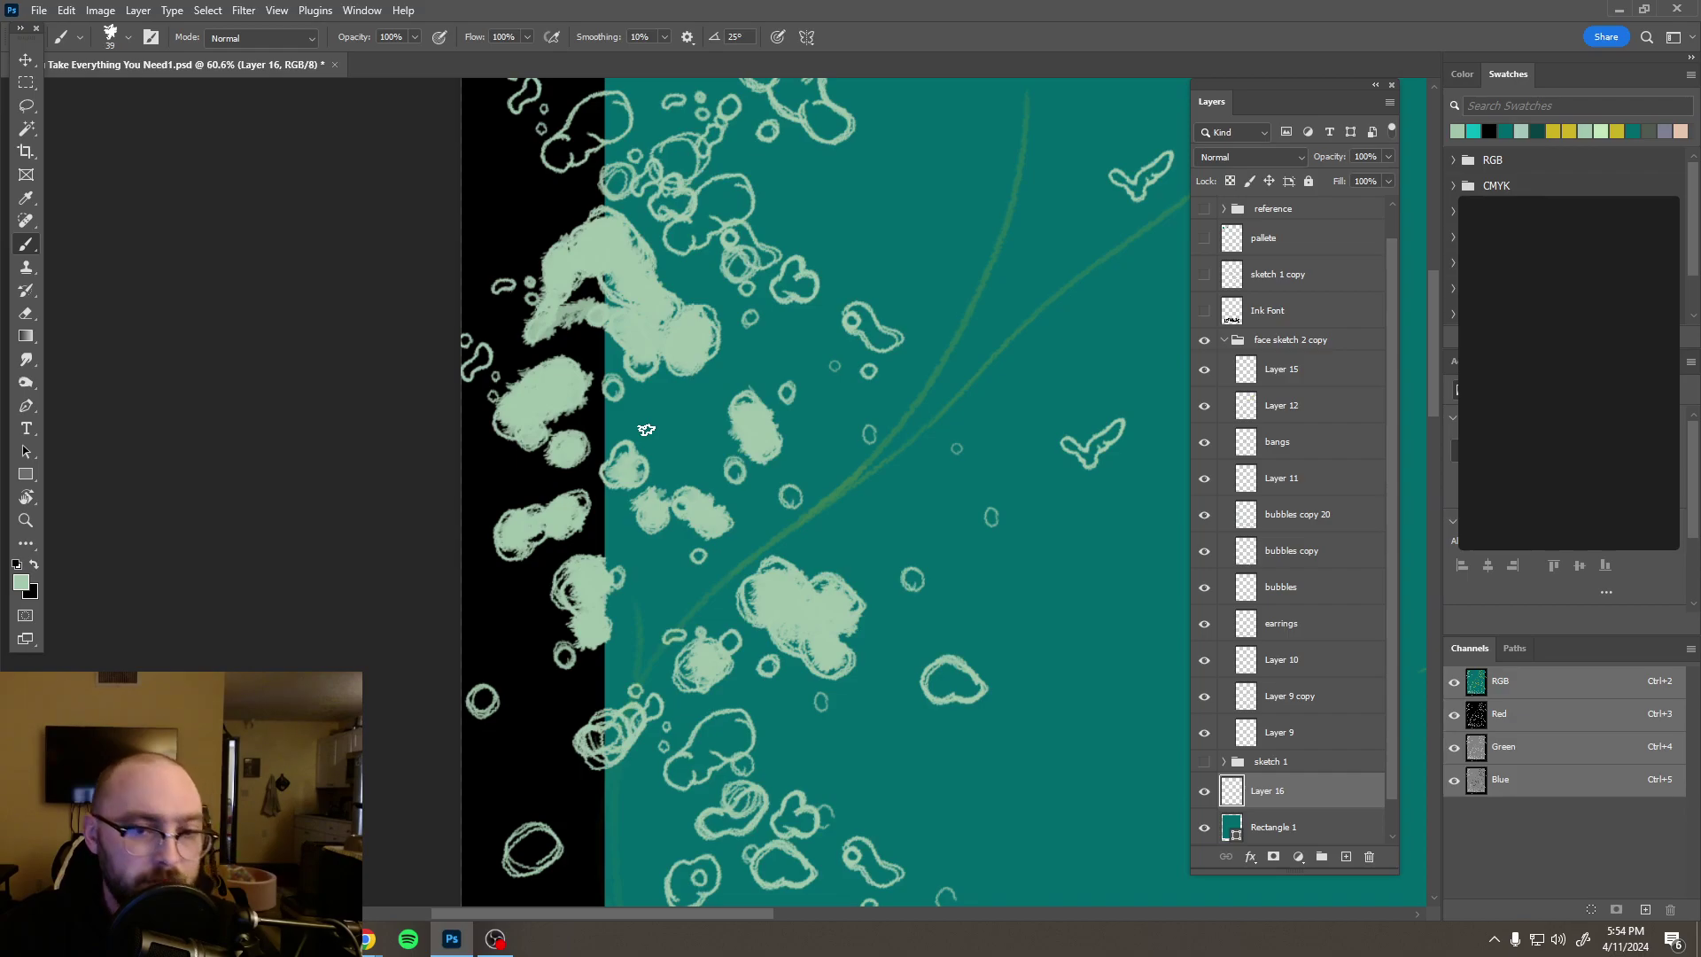
Step: Continue filling bubbles with pale green in the upper-left corner, down both sides, and across the bottom of the artwork
{"action": "scroll", "coordinate": [646, 430], "scroll_direction": "up", "scroll_amount": 5}
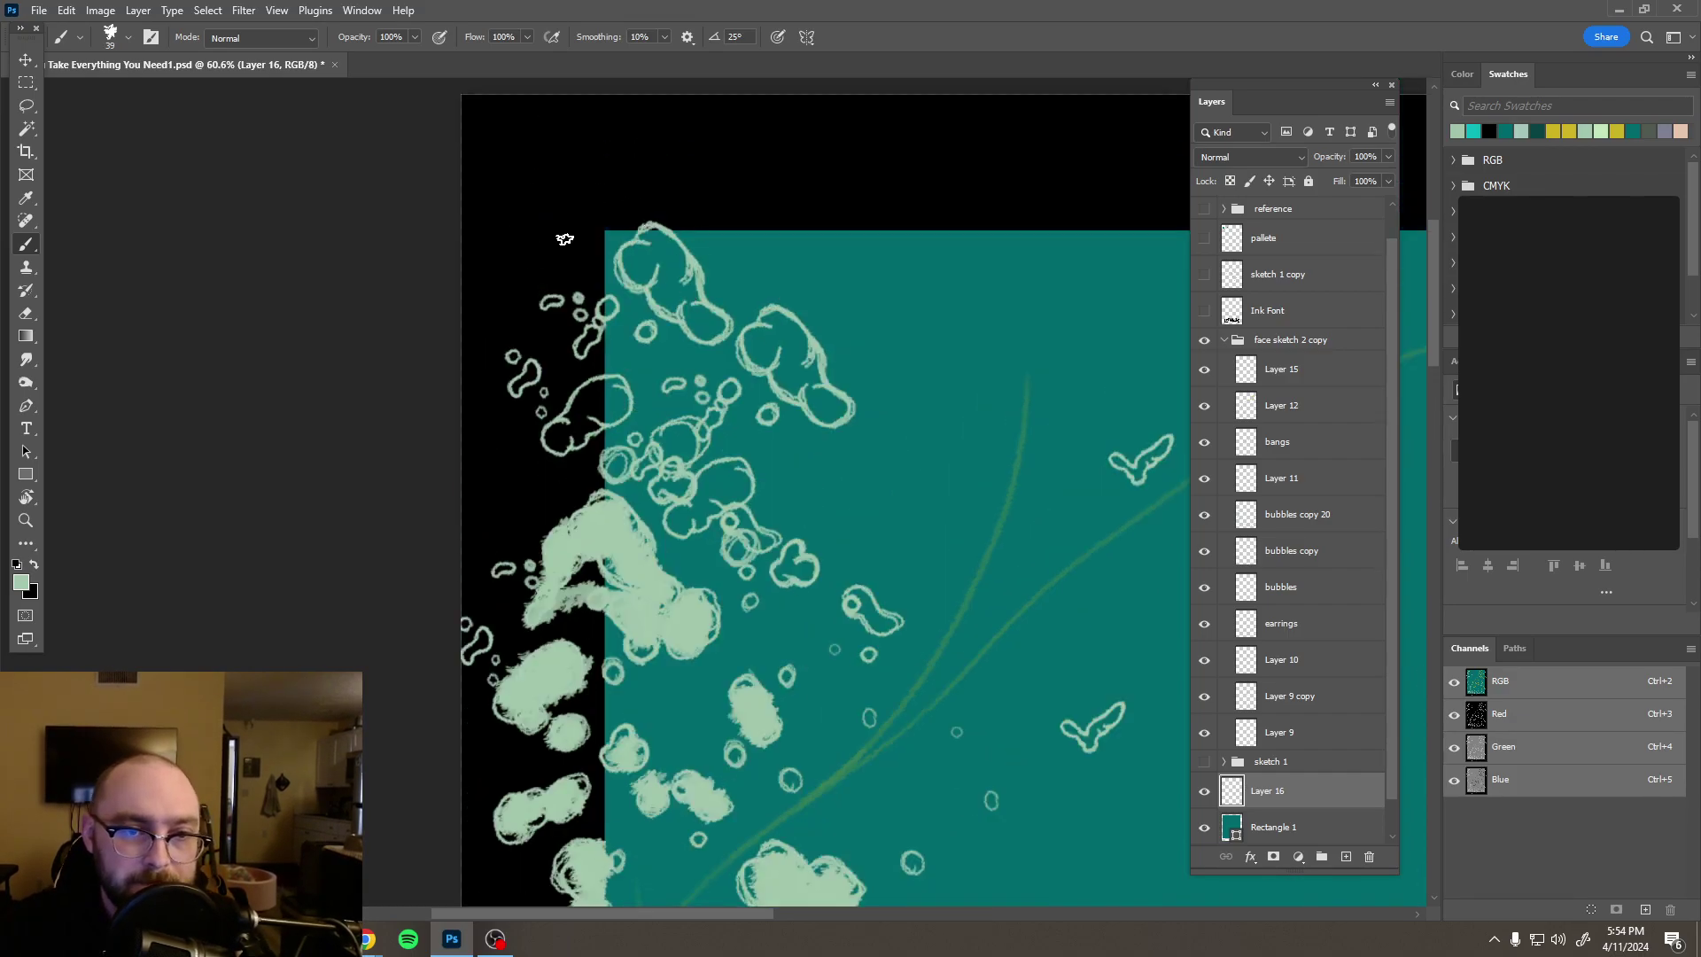
{"action": "mouse_move", "coordinate": [594, 391]}
{"action": "left_mouse_down"}
{"action": "mouse_move", "coordinate": [567, 432]}
{"action": "mouse_move", "coordinate": [521, 387]}
{"action": "mouse_move", "coordinate": [532, 372]}
{"action": "left_mouse_up"}
{"action": "mouse_move", "coordinate": [581, 350]}
{"action": "left_mouse_down"}
{"action": "mouse_move", "coordinate": [598, 318]}
{"action": "mouse_move", "coordinate": [669, 296]}
{"action": "mouse_move", "coordinate": [753, 350]}
{"action": "mouse_move", "coordinate": [780, 324]}
{"action": "mouse_move", "coordinate": [841, 390]}
{"action": "mouse_move", "coordinate": [646, 460]}
{"action": "mouse_move", "coordinate": [700, 496]}
{"action": "mouse_move", "coordinate": [735, 482]}
{"action": "mouse_move", "coordinate": [714, 527]}
{"action": "mouse_move", "coordinate": [740, 556]}
{"action": "mouse_move", "coordinate": [866, 592]}
{"action": "left_mouse_up"}
{"action": "mouse_move", "coordinate": [905, 651]}
{"action": "left_mouse_down"}
{"action": "mouse_move", "coordinate": [913, 599]}
{"action": "mouse_move", "coordinate": [975, 540]}
{"action": "mouse_move", "coordinate": [824, 486]}
{"action": "mouse_move", "coordinate": [850, 481]}
{"action": "left_mouse_up"}
{"action": "scroll", "coordinate": [934, 527], "scroll_direction": "down", "scroll_amount": 10}
{"action": "scroll", "coordinate": [935, 527], "scroll_direction": "down", "scroll_amount": 2}
{"action": "scroll", "coordinate": [851, 481], "scroll_direction": "up", "scroll_amount": 2}
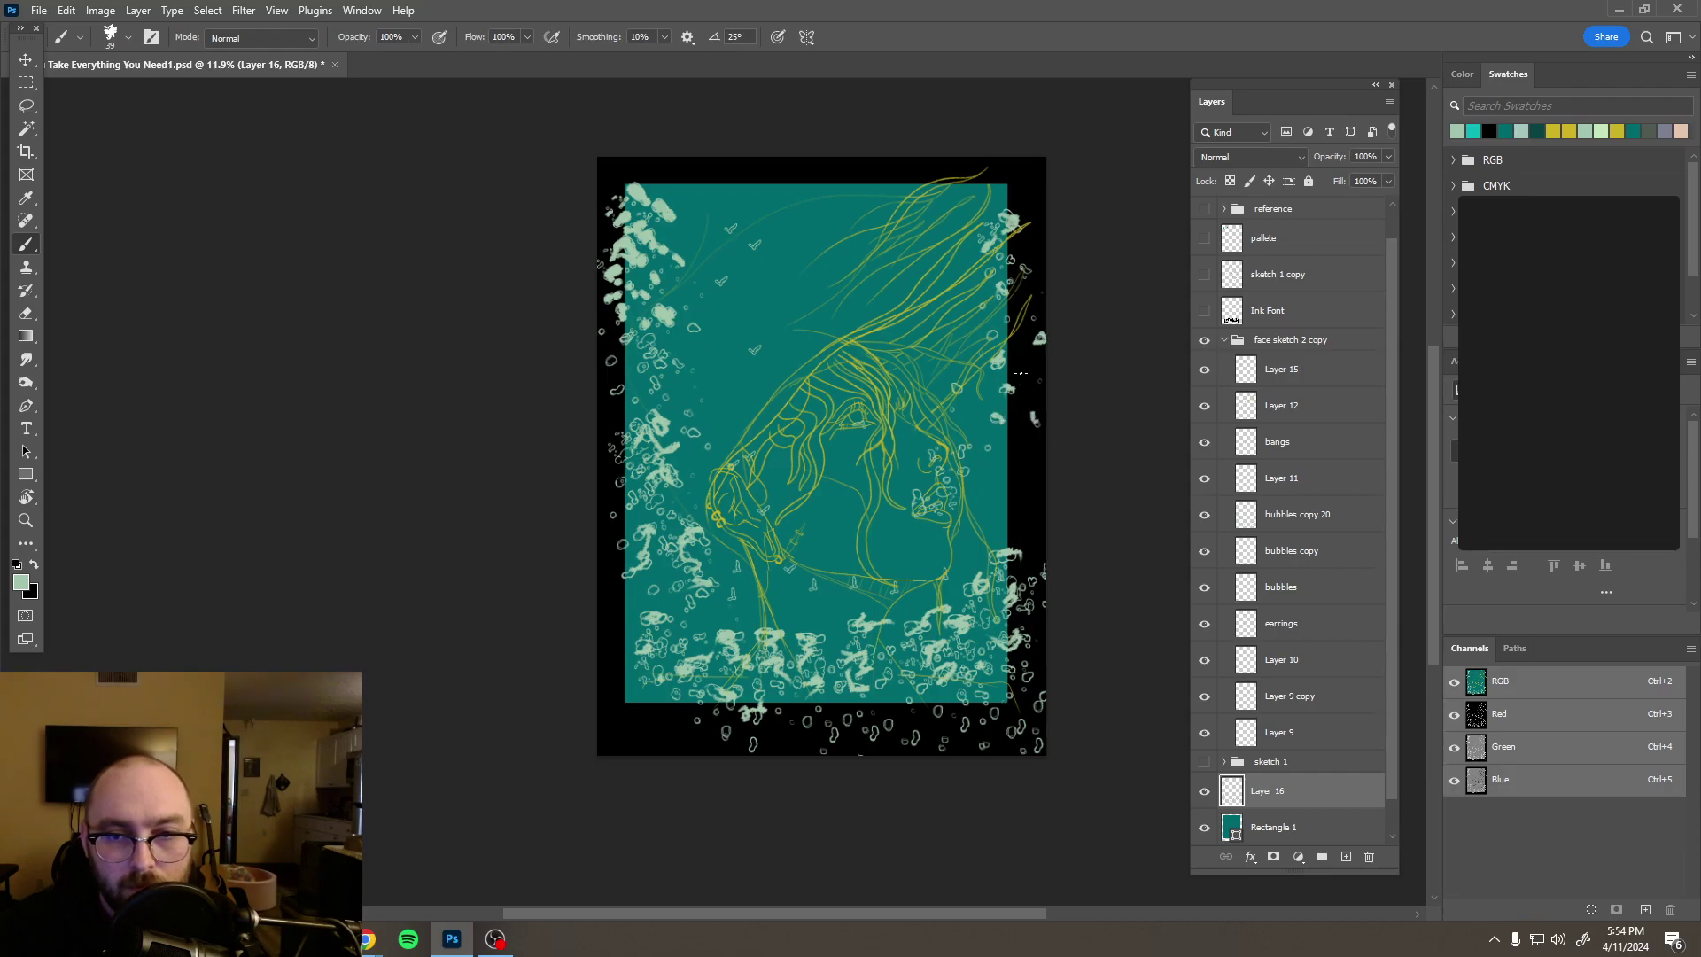
Step: Transform Rectangle 1 to narrow it from both sides and shorten it from the bottom to 90.37% height
{"action": "scroll", "coordinate": [936, 416], "scroll_direction": "down", "scroll_amount": 5}
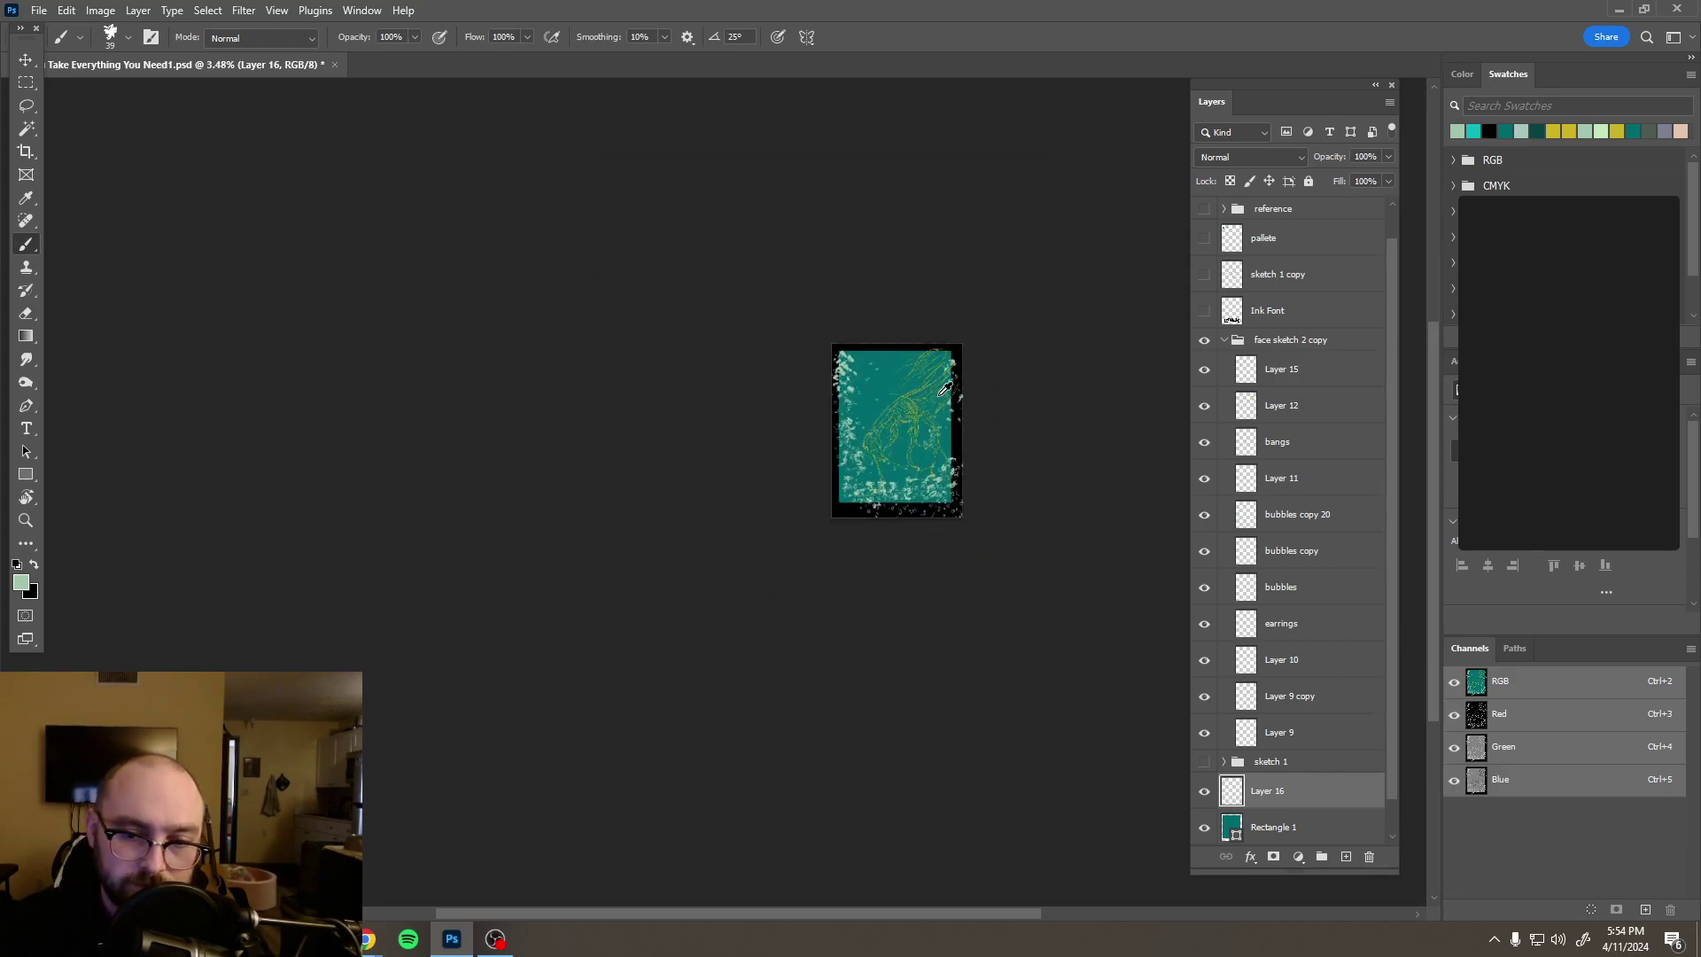
{"action": "scroll", "coordinate": [910, 370], "scroll_direction": "up", "scroll_amount": 2}
{"action": "scroll", "coordinate": [910, 371], "scroll_direction": "up", "scroll_amount": 4}
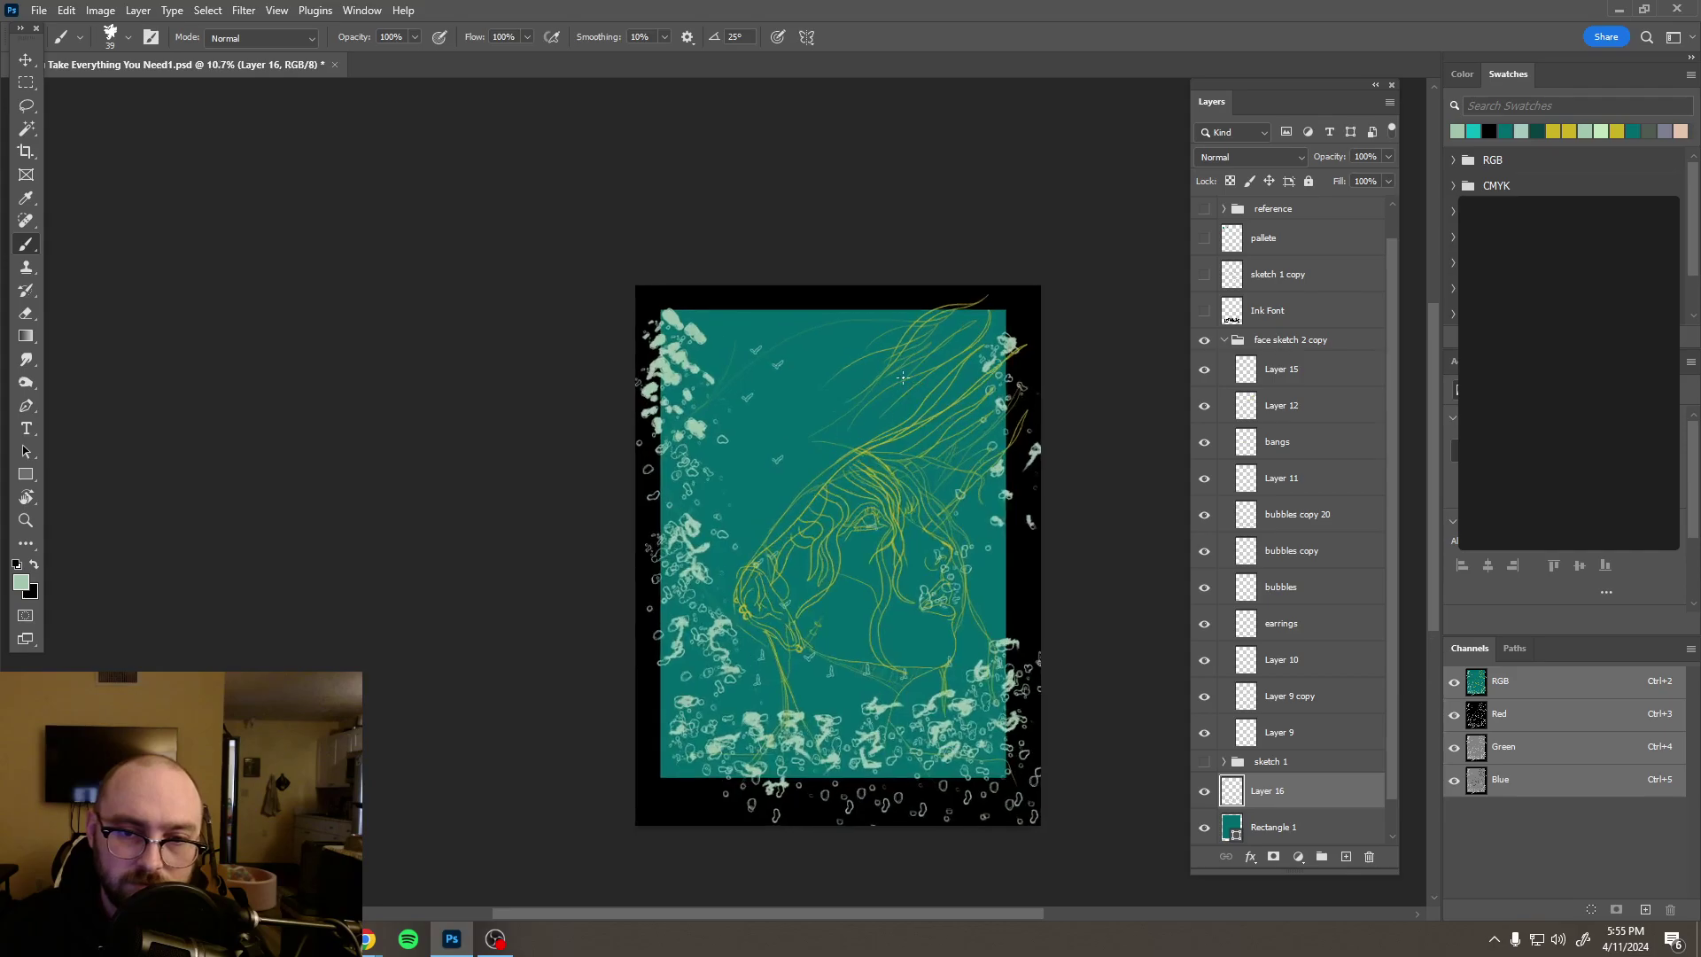
{"action": "scroll", "coordinate": [863, 404], "scroll_direction": "down", "scroll_amount": 1}
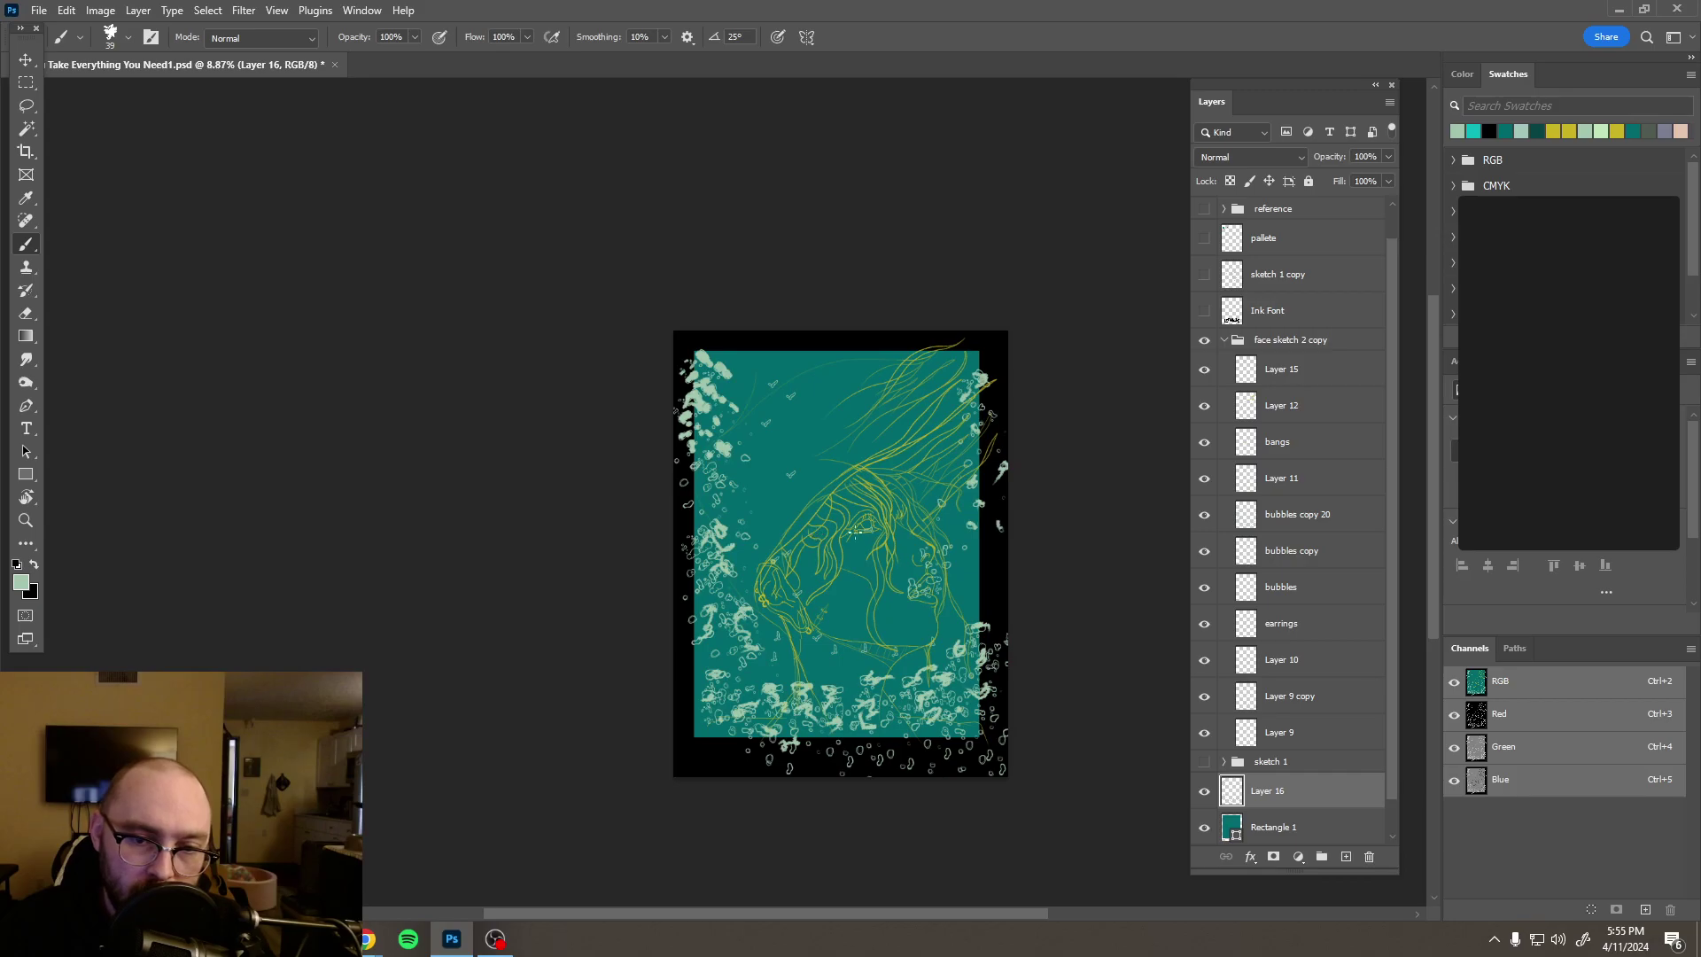
{"action": "left_click", "coordinate": [1320, 783]}
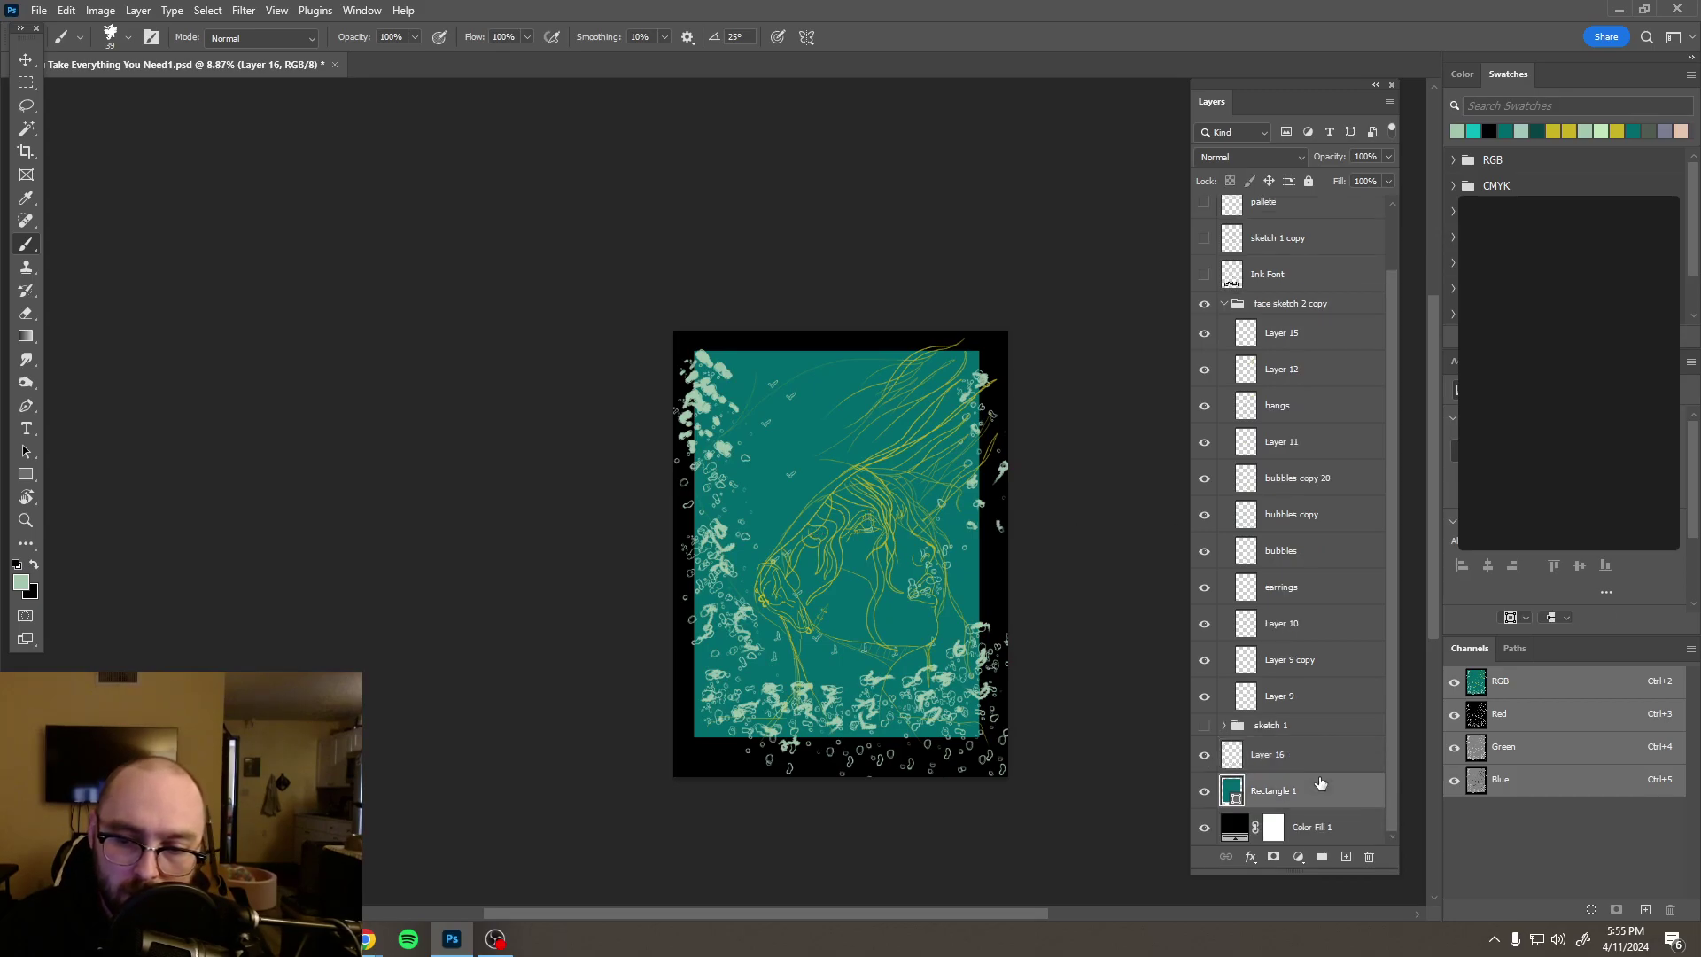
{"action": "key", "text": "ctrl+t"}
{"action": "left_click_drag", "start_coordinate": [694, 543], "coordinate": [751, 544]}
{"action": "left_click_drag", "start_coordinate": [864, 732], "coordinate": [865, 700]}
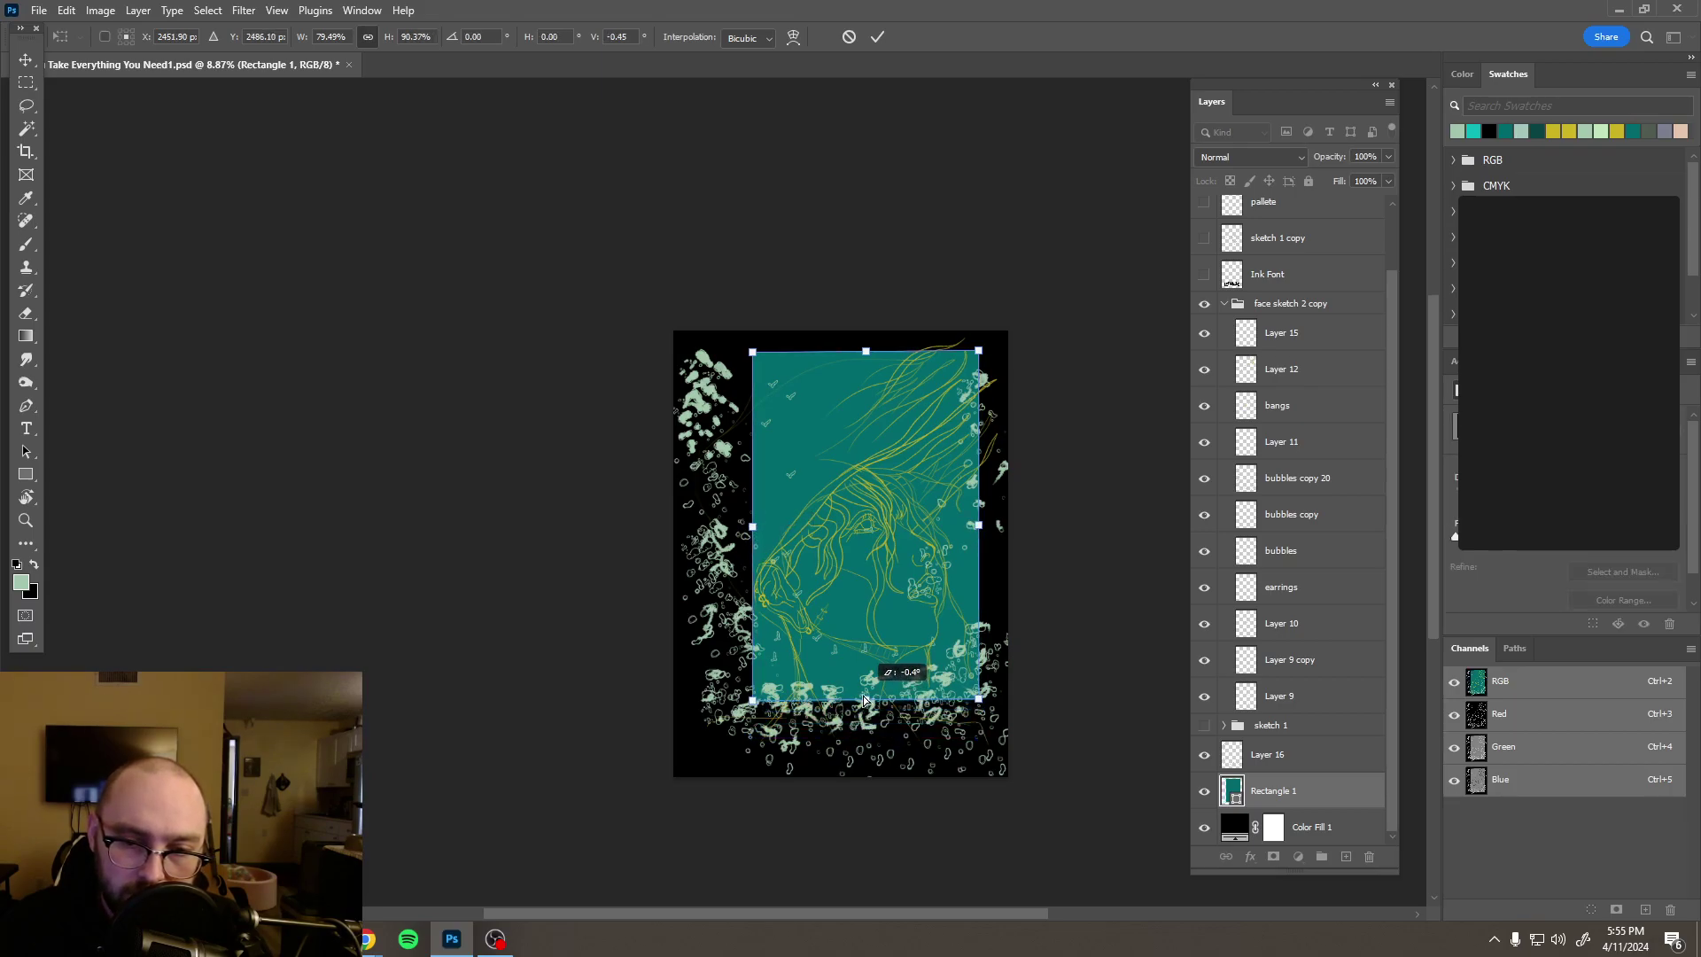
{"action": "left_click_drag", "start_coordinate": [979, 526], "coordinate": [925, 533]}
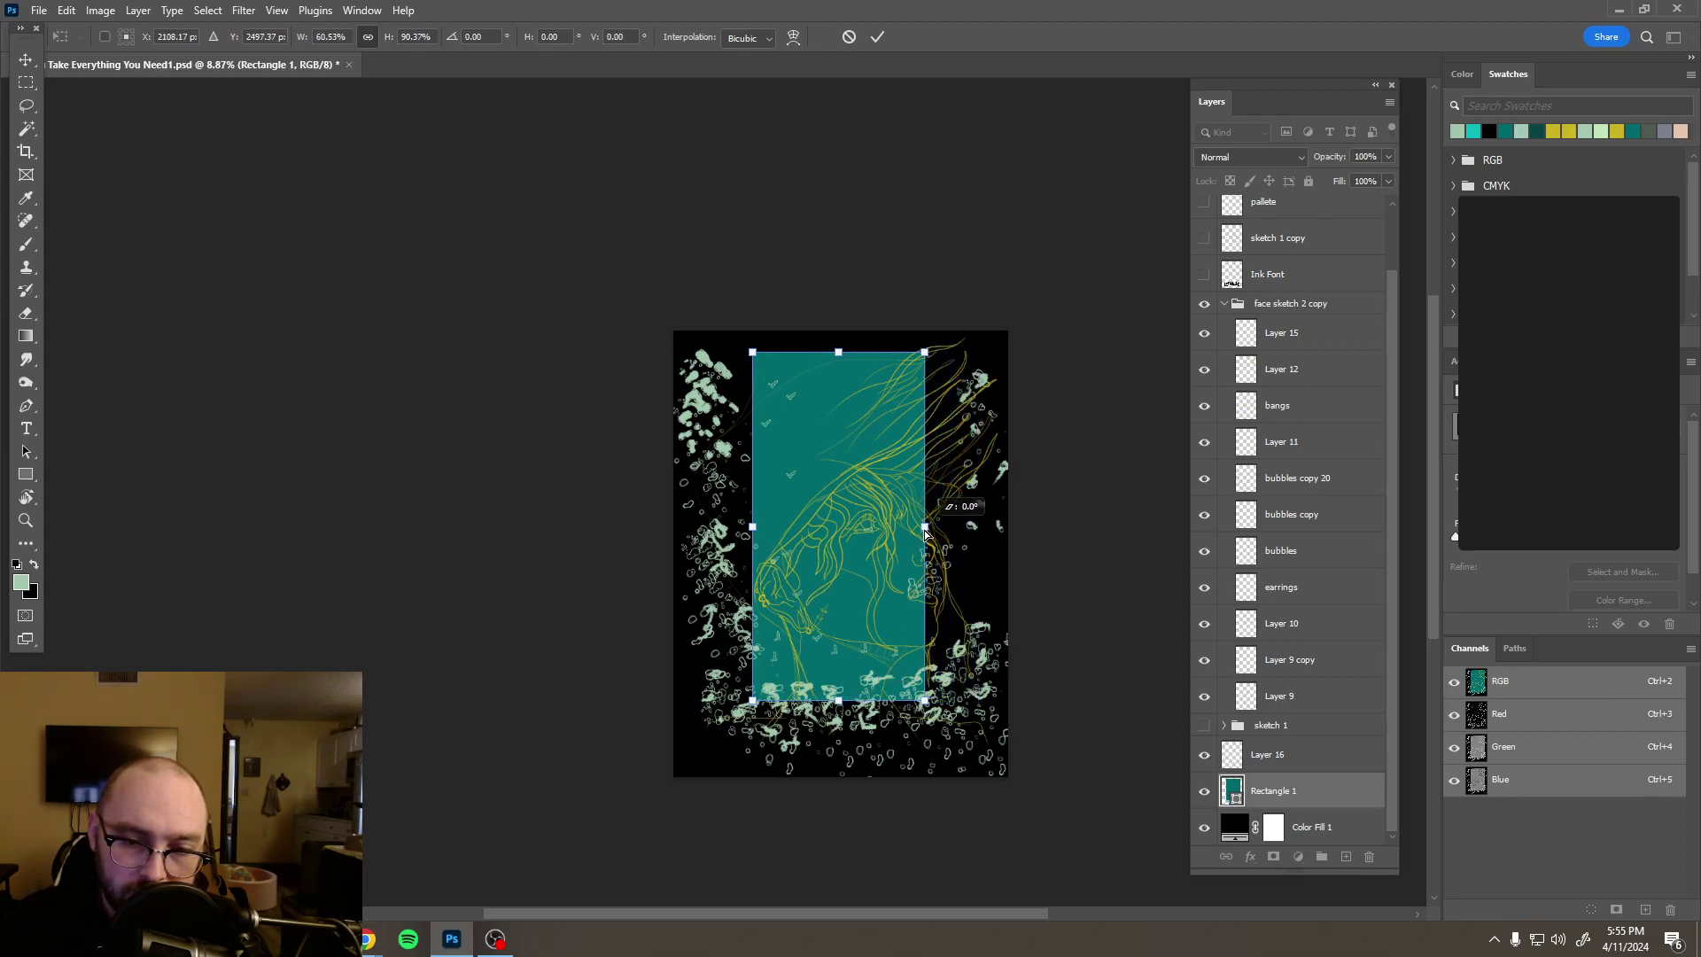
{"action": "left_click_drag", "start_coordinate": [752, 530], "coordinate": [737, 532]}
Step: Show the Ink Font layer and recolor its lettering with the rectangle's teal using a 1257 px Hard Round brush, then deselect
{"action": "left_click", "coordinate": [1201, 280]}
{"action": "left_click", "coordinate": [1268, 280]}
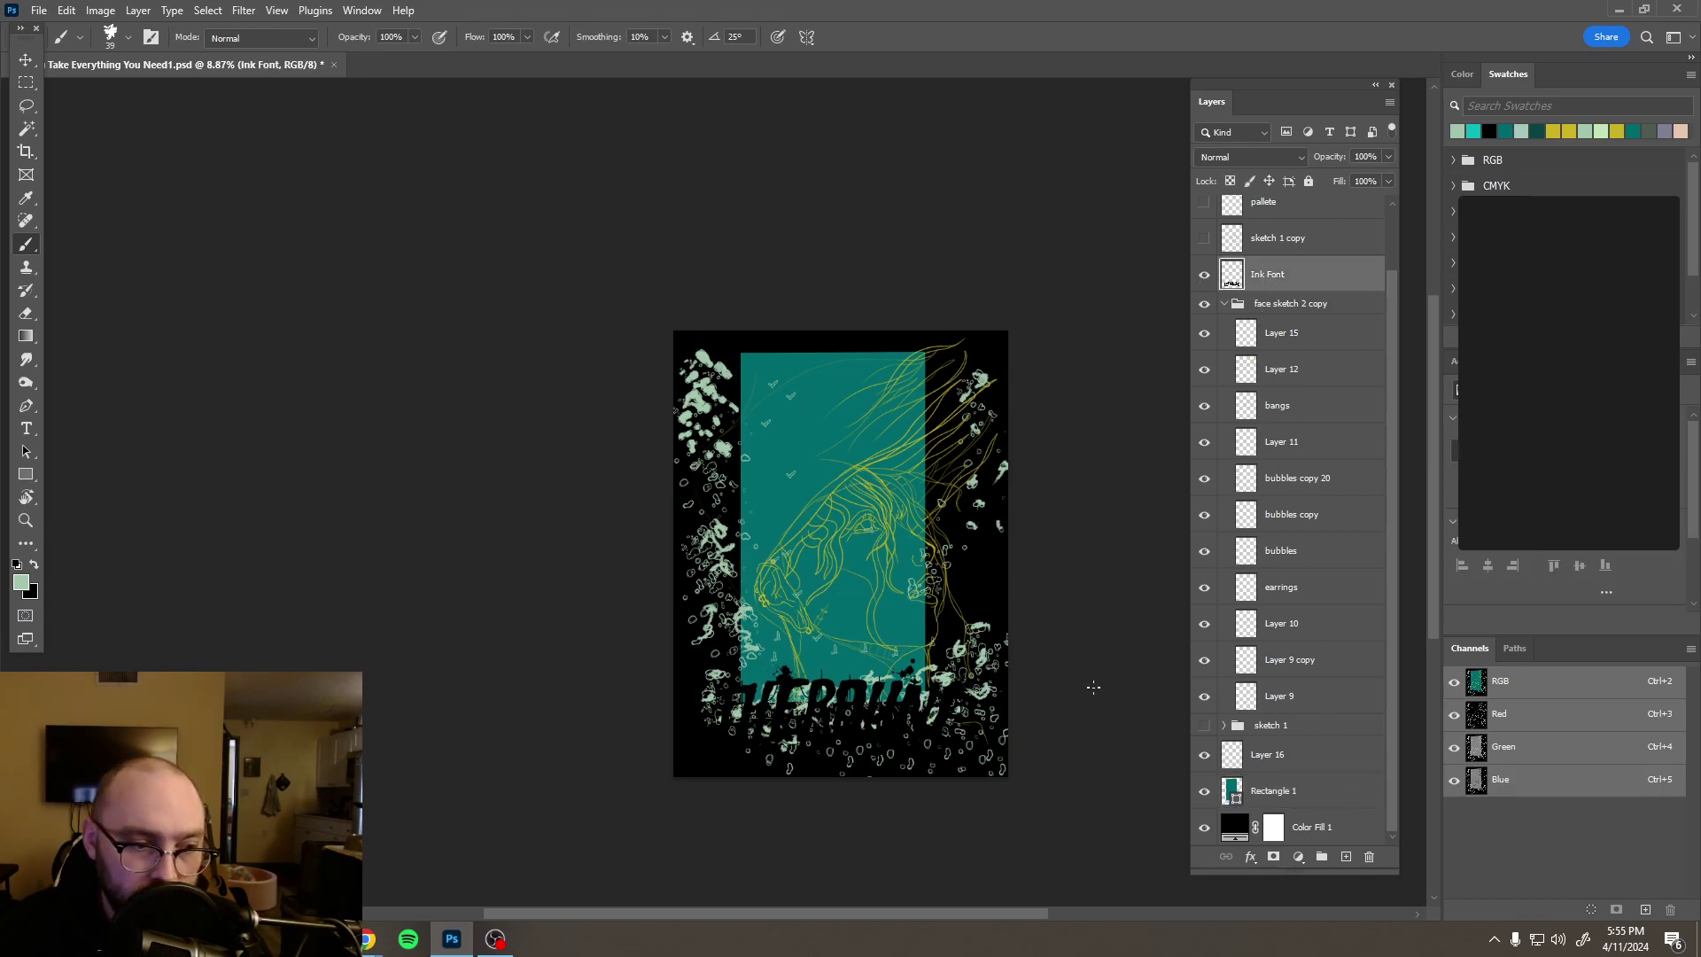
{"action": "left_click", "coordinate": [822, 410], "text": "alt"}
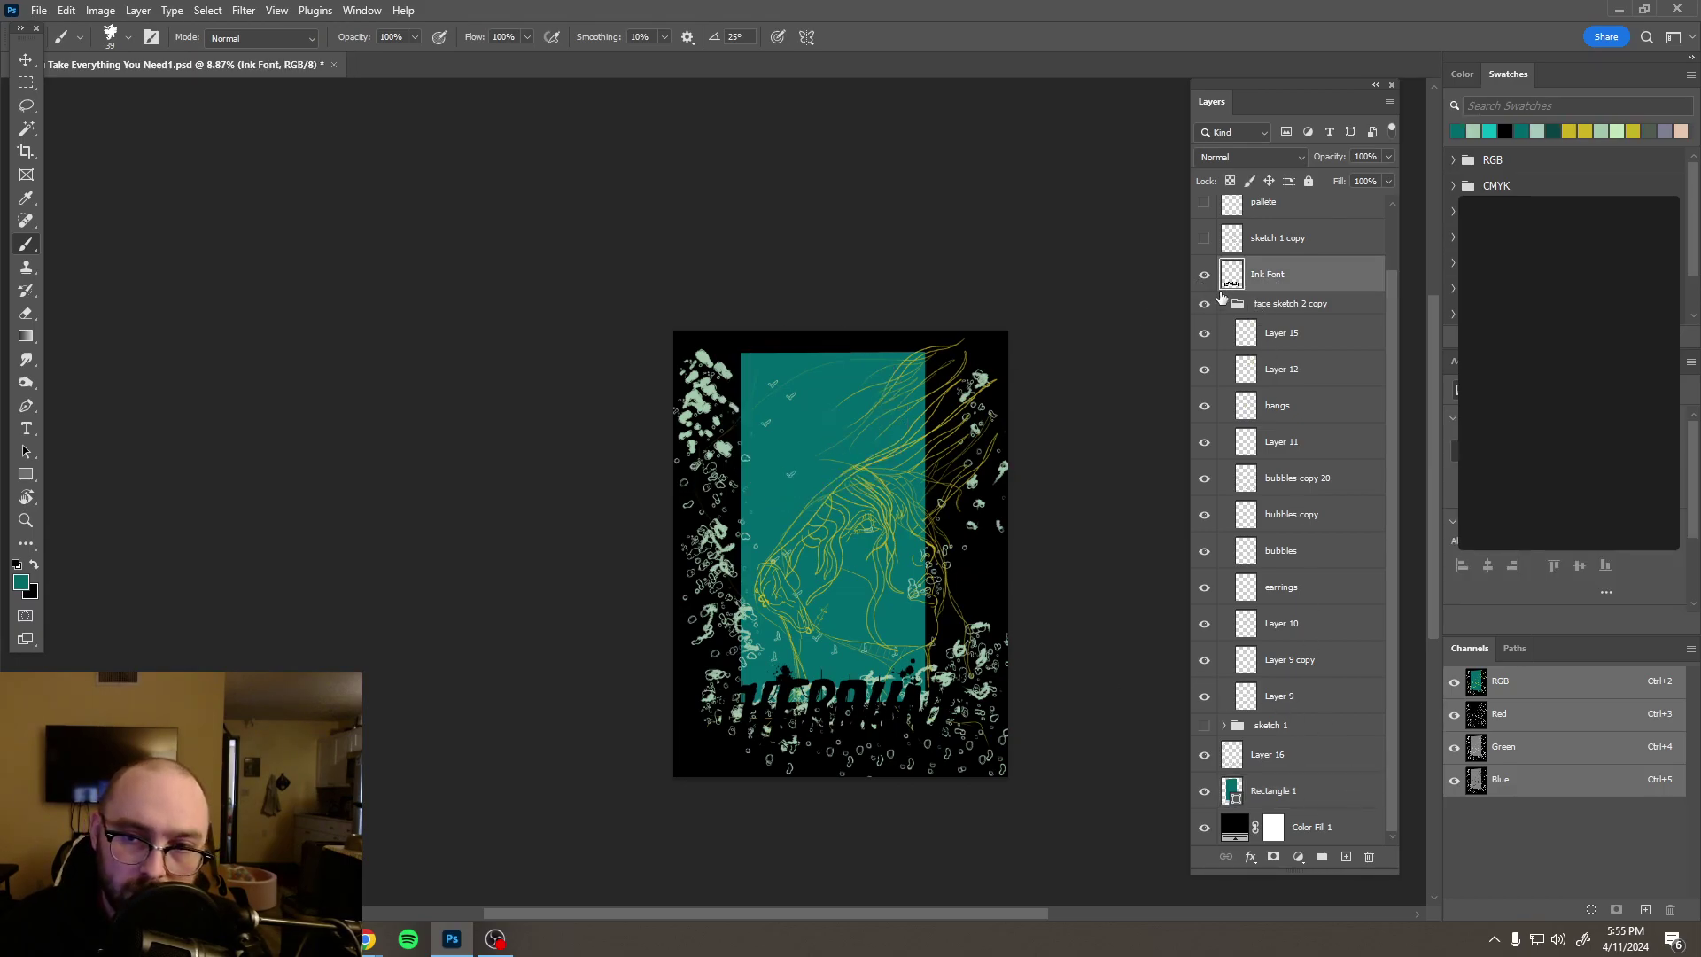
{"action": "right_click", "coordinate": [899, 687], "text": "alt"}
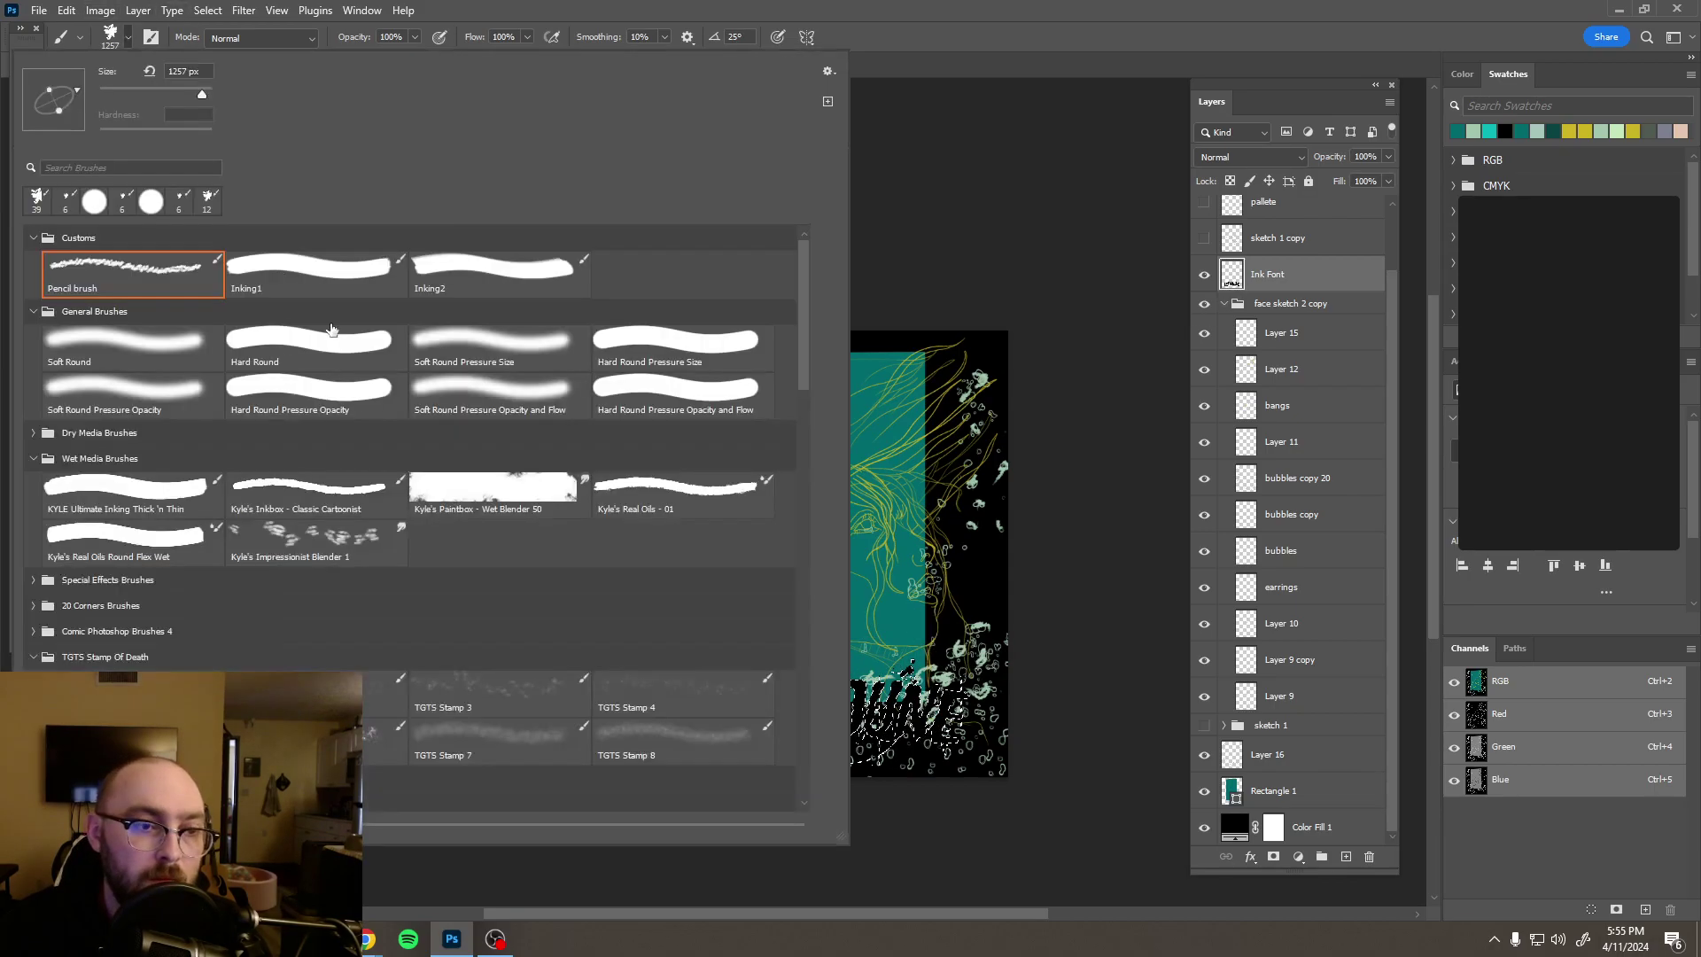
{"action": "left_click", "coordinate": [110, 37]}
{"action": "left_click", "coordinate": [313, 343]}
{"action": "key", "text": "Return"}
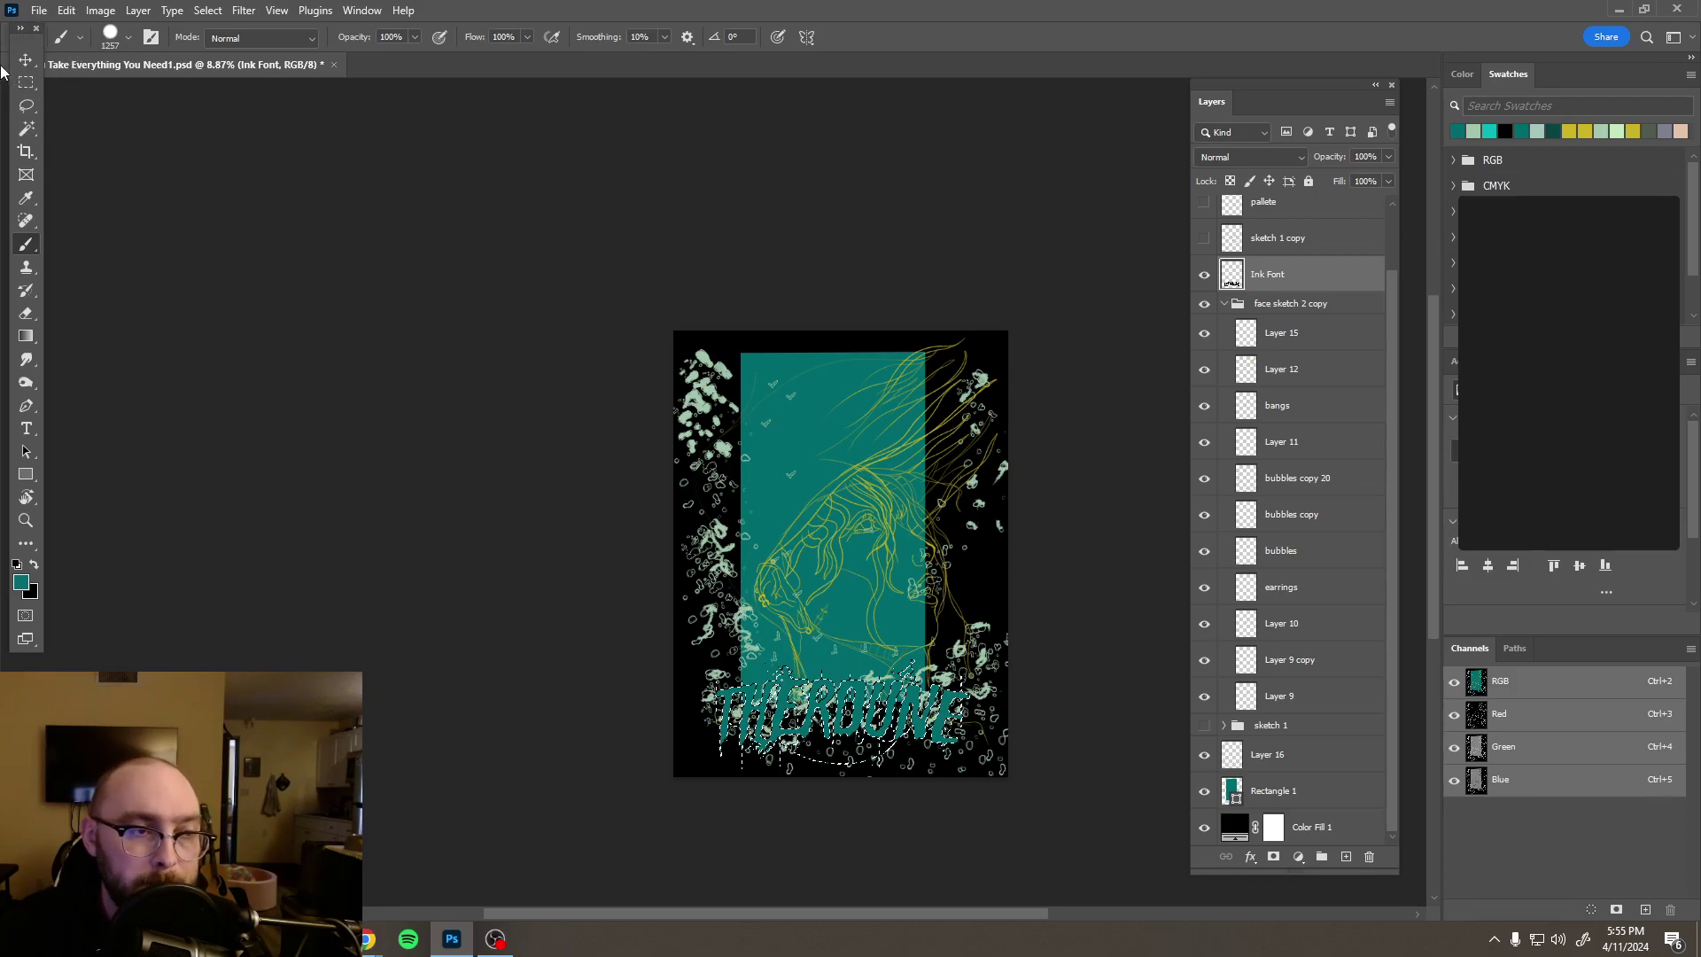
{"action": "left_click", "coordinate": [26, 83]}
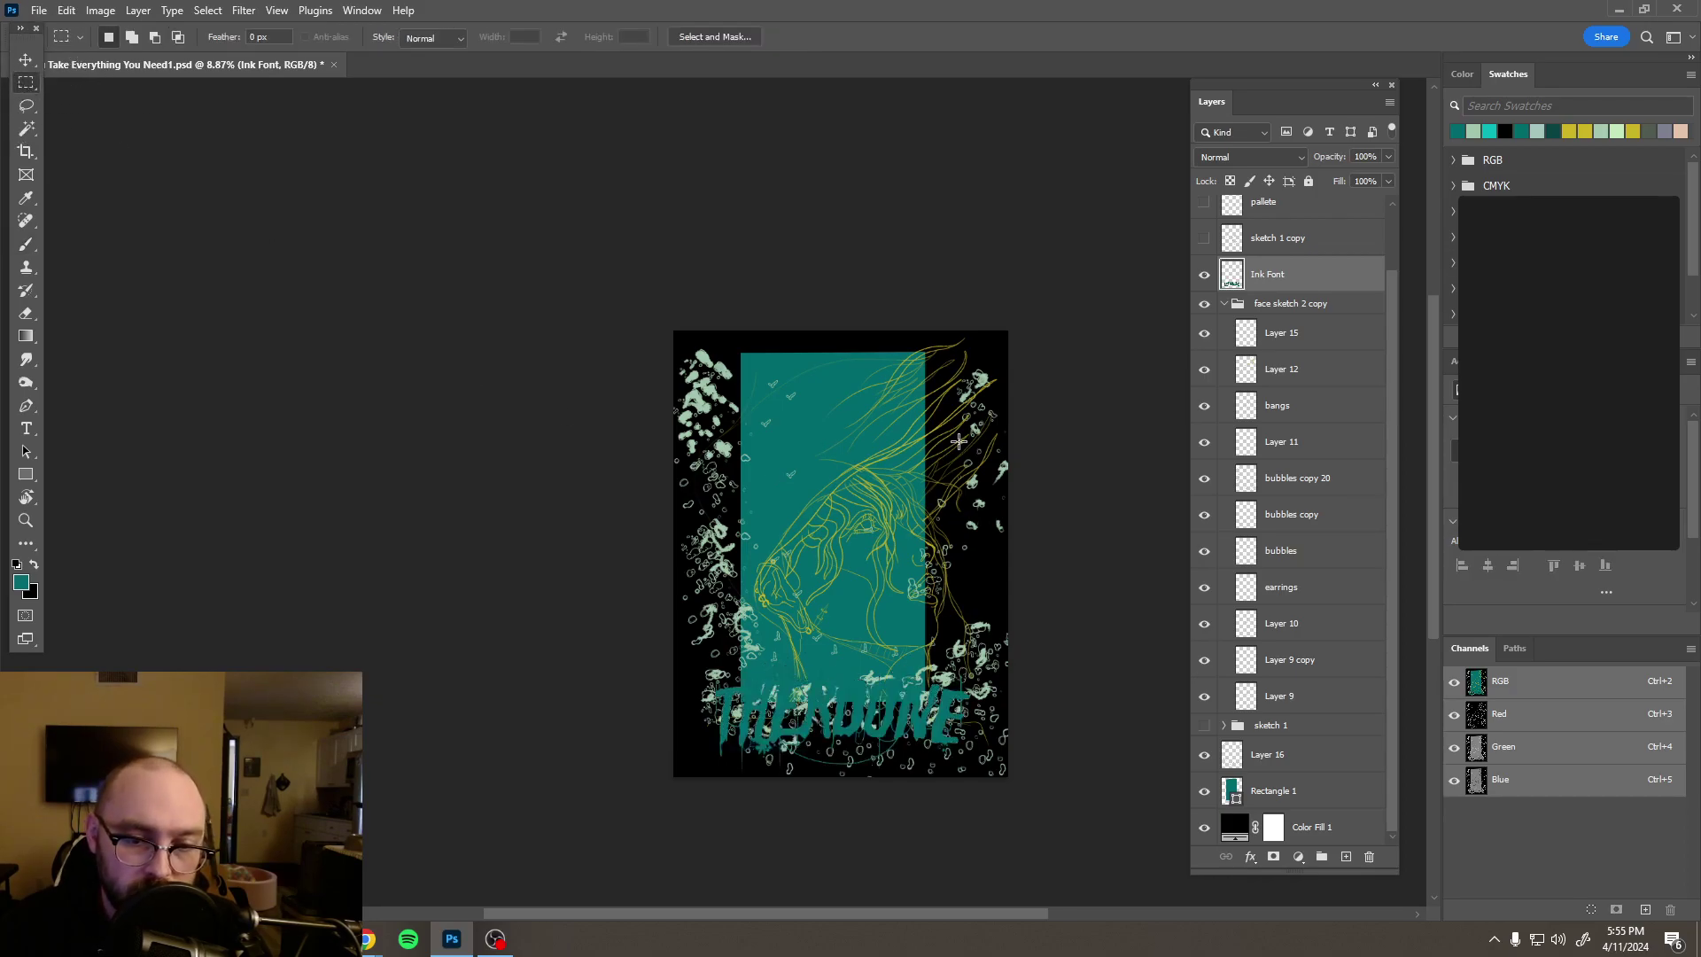
Step: Set the foreground color to bright green #18a41e, load the Ink Font lettering as a selection, paint it green and deselect
{"action": "left_click", "coordinate": [20, 591]}
{"action": "left_click_drag", "start_coordinate": [1382, 428], "coordinate": [1376, 454]}
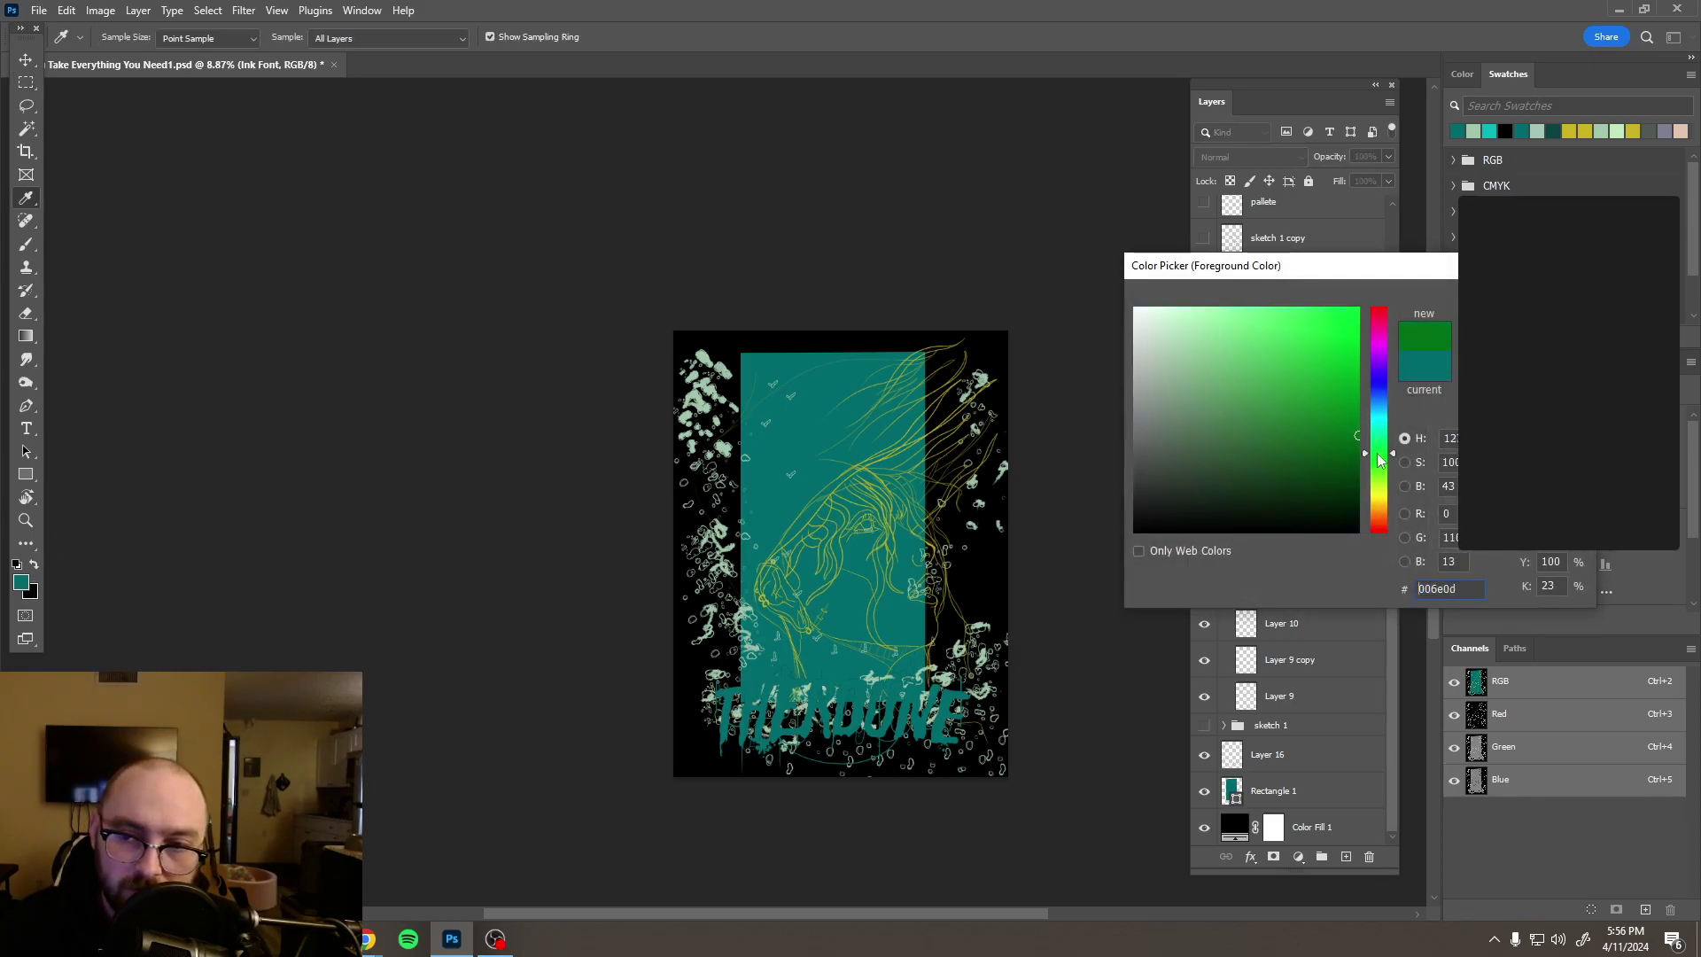
{"action": "mouse_move", "coordinate": [1298, 335]}
{"action": "left_mouse_down"}
{"action": "mouse_move", "coordinate": [1320, 329]}
{"action": "mouse_move", "coordinate": [1326, 390]}
{"action": "left_mouse_up"}
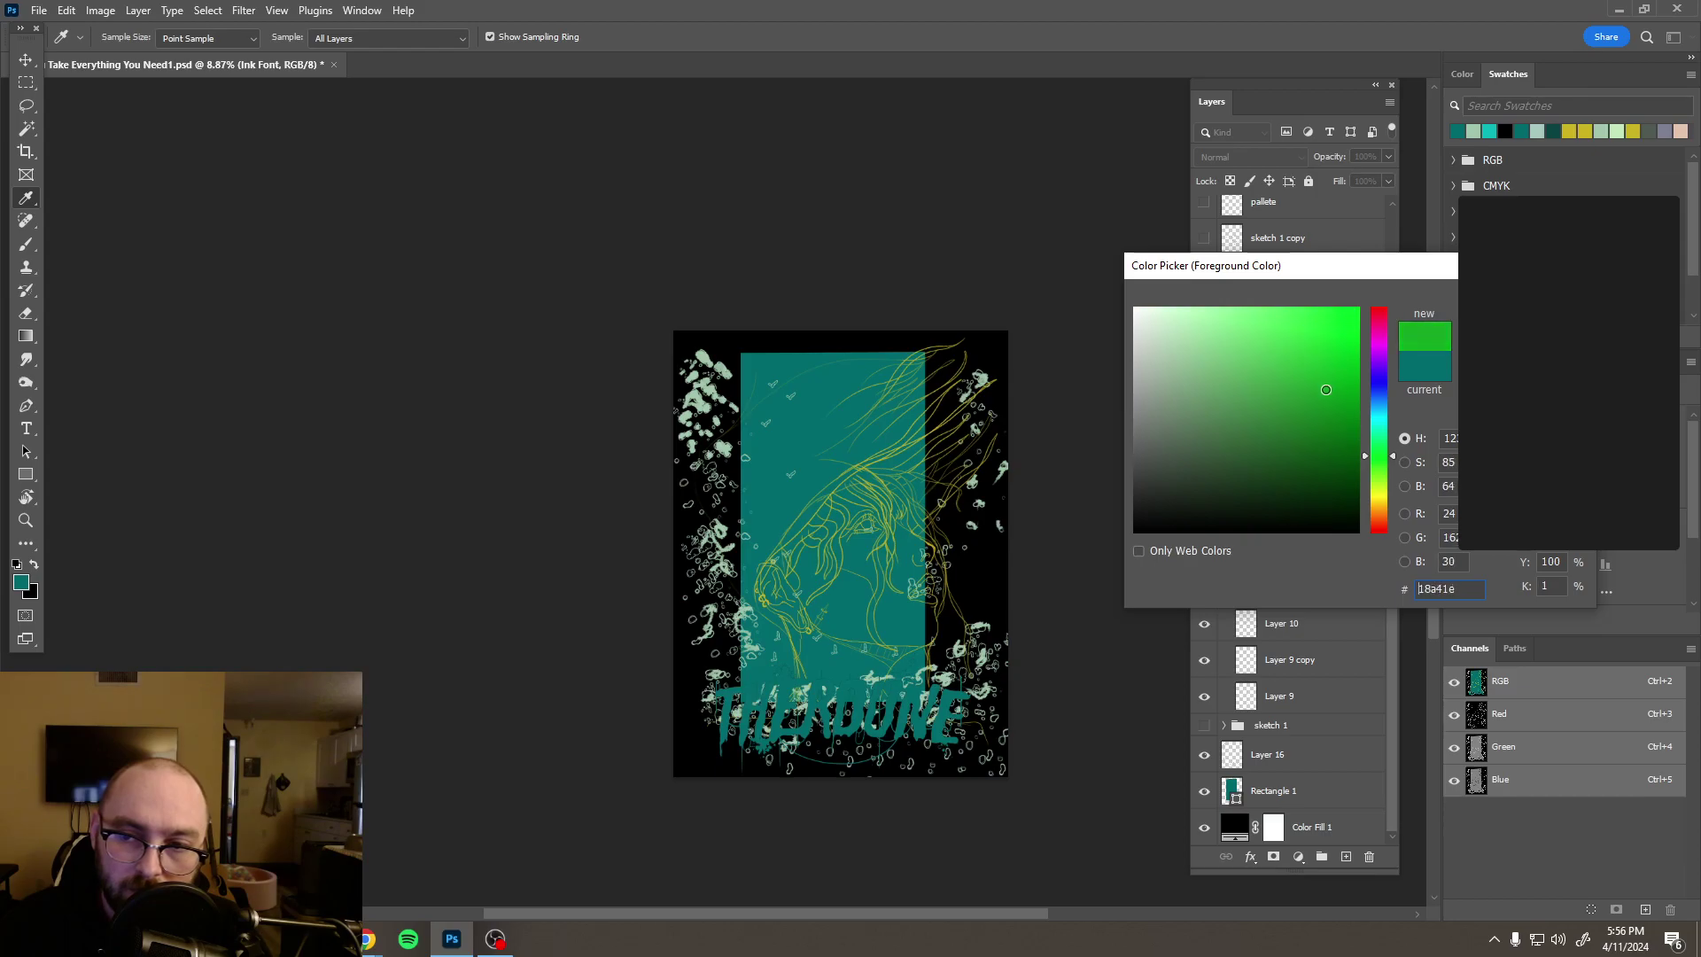
{"action": "key", "text": "Return"}
{"action": "key", "text": "m"}
{"action": "left_click", "coordinate": [1239, 277], "text": "ctrl"}
{"action": "key", "text": "b"}
{"action": "left_click_drag", "start_coordinate": [957, 721], "coordinate": [922, 716]}
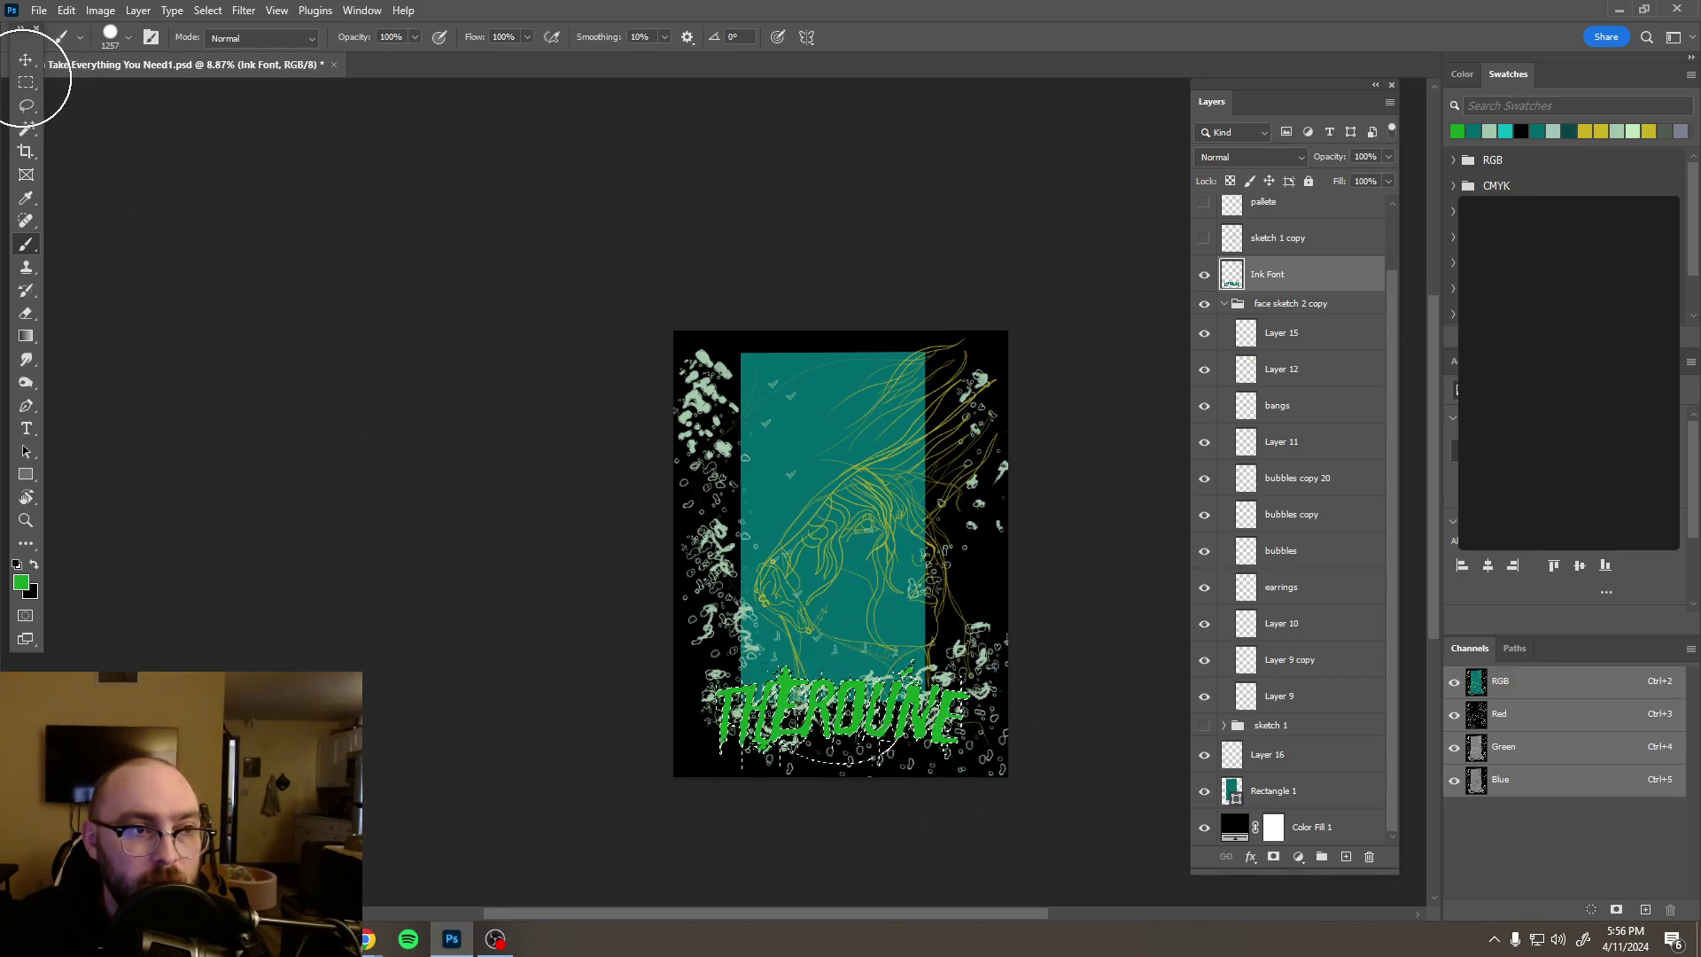
{"action": "left_click", "coordinate": [26, 82]}
{"action": "scroll", "coordinate": [936, 483], "scroll_direction": "down", "scroll_amount": 2}
{"action": "scroll", "coordinate": [935, 483], "scroll_direction": "up", "scroll_amount": 2}
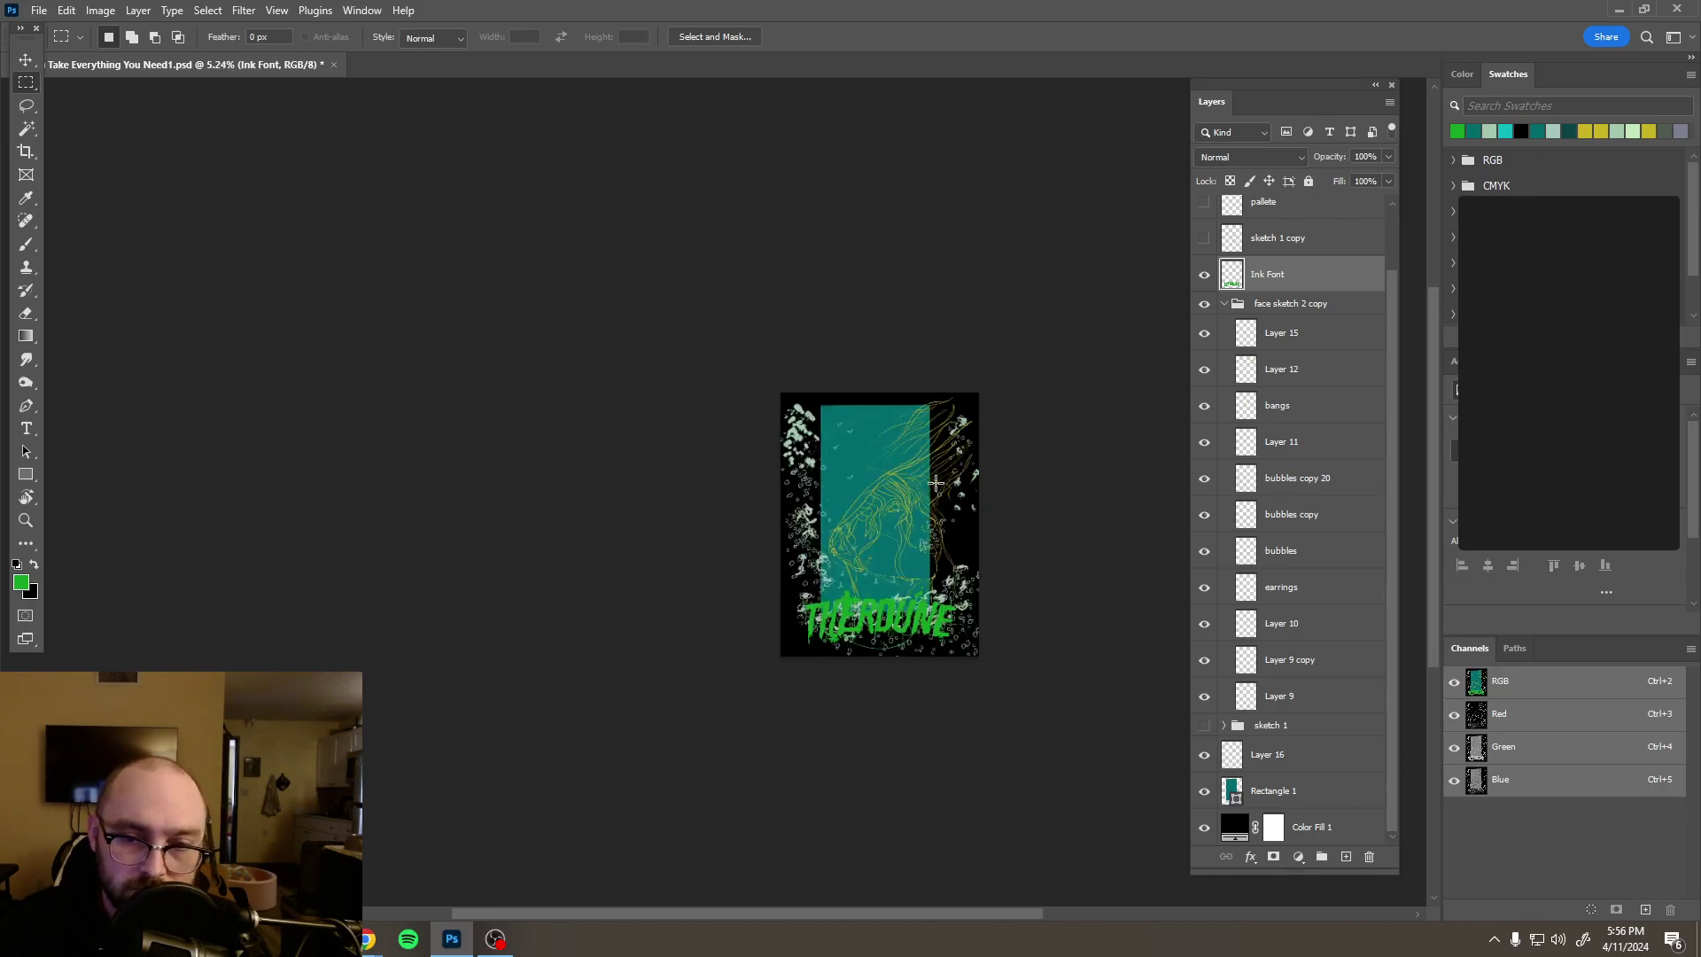
Step: Hide Layer 15, Layer 12, bangs, Layer 11, bubbles copy 20 and bubbles copy in the face sketch 2 copy group
{"action": "left_click", "coordinate": [1213, 525]}
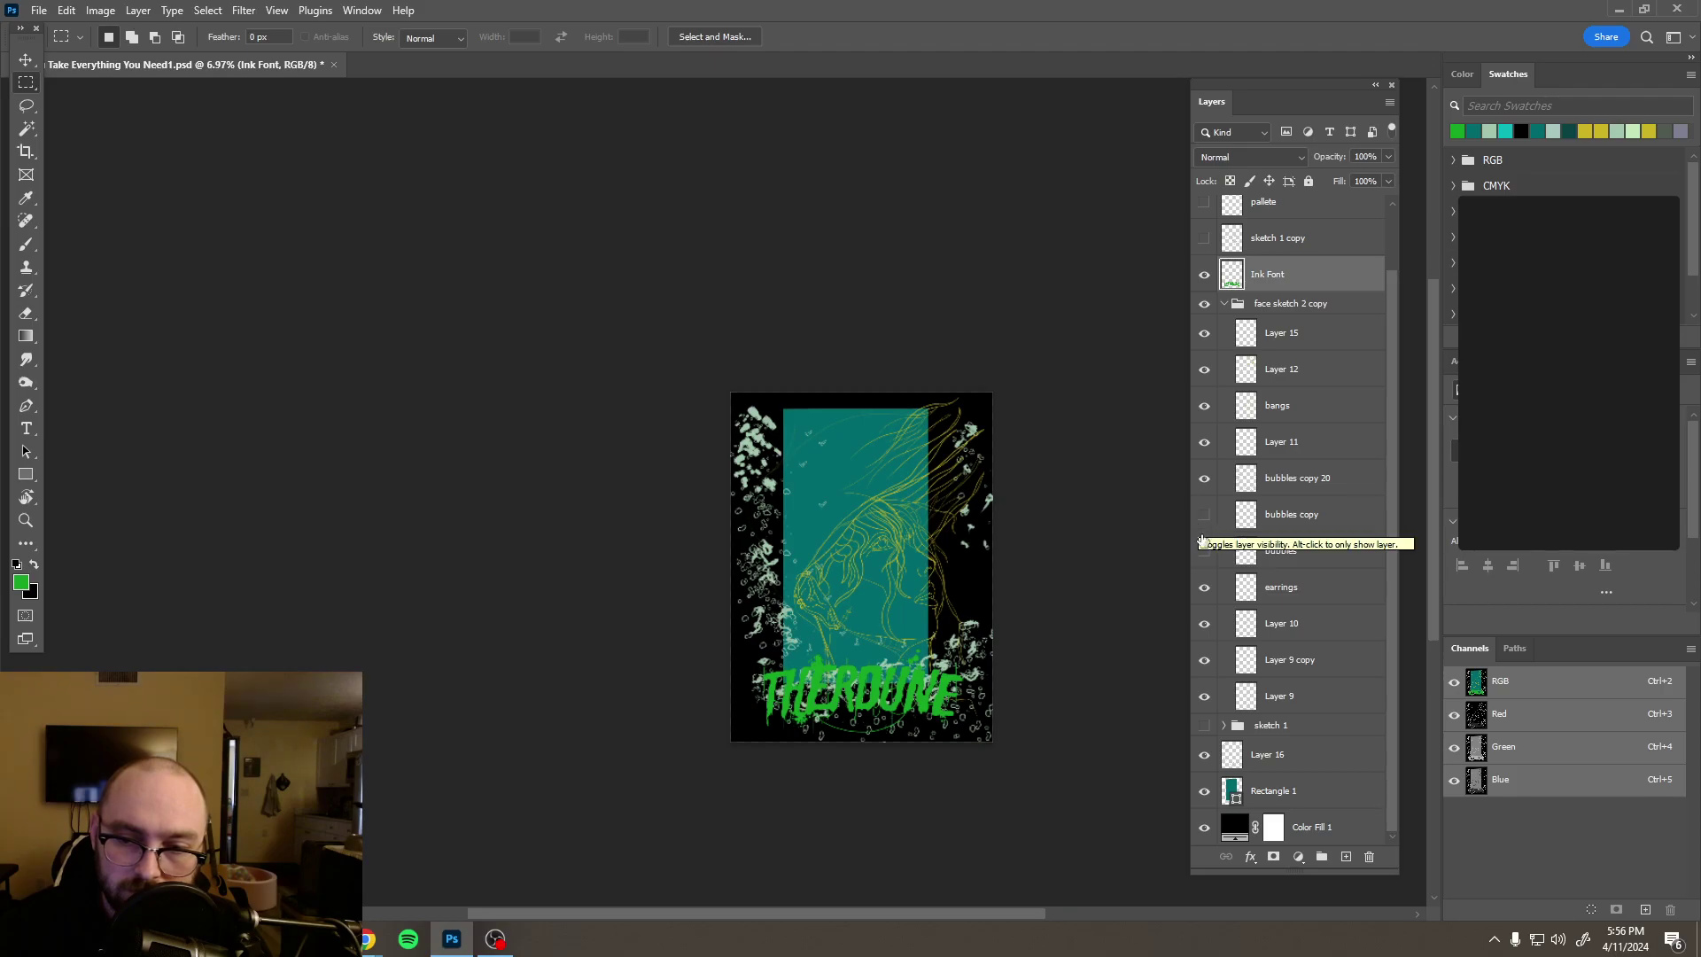
{"action": "left_click", "coordinate": [1205, 551]}
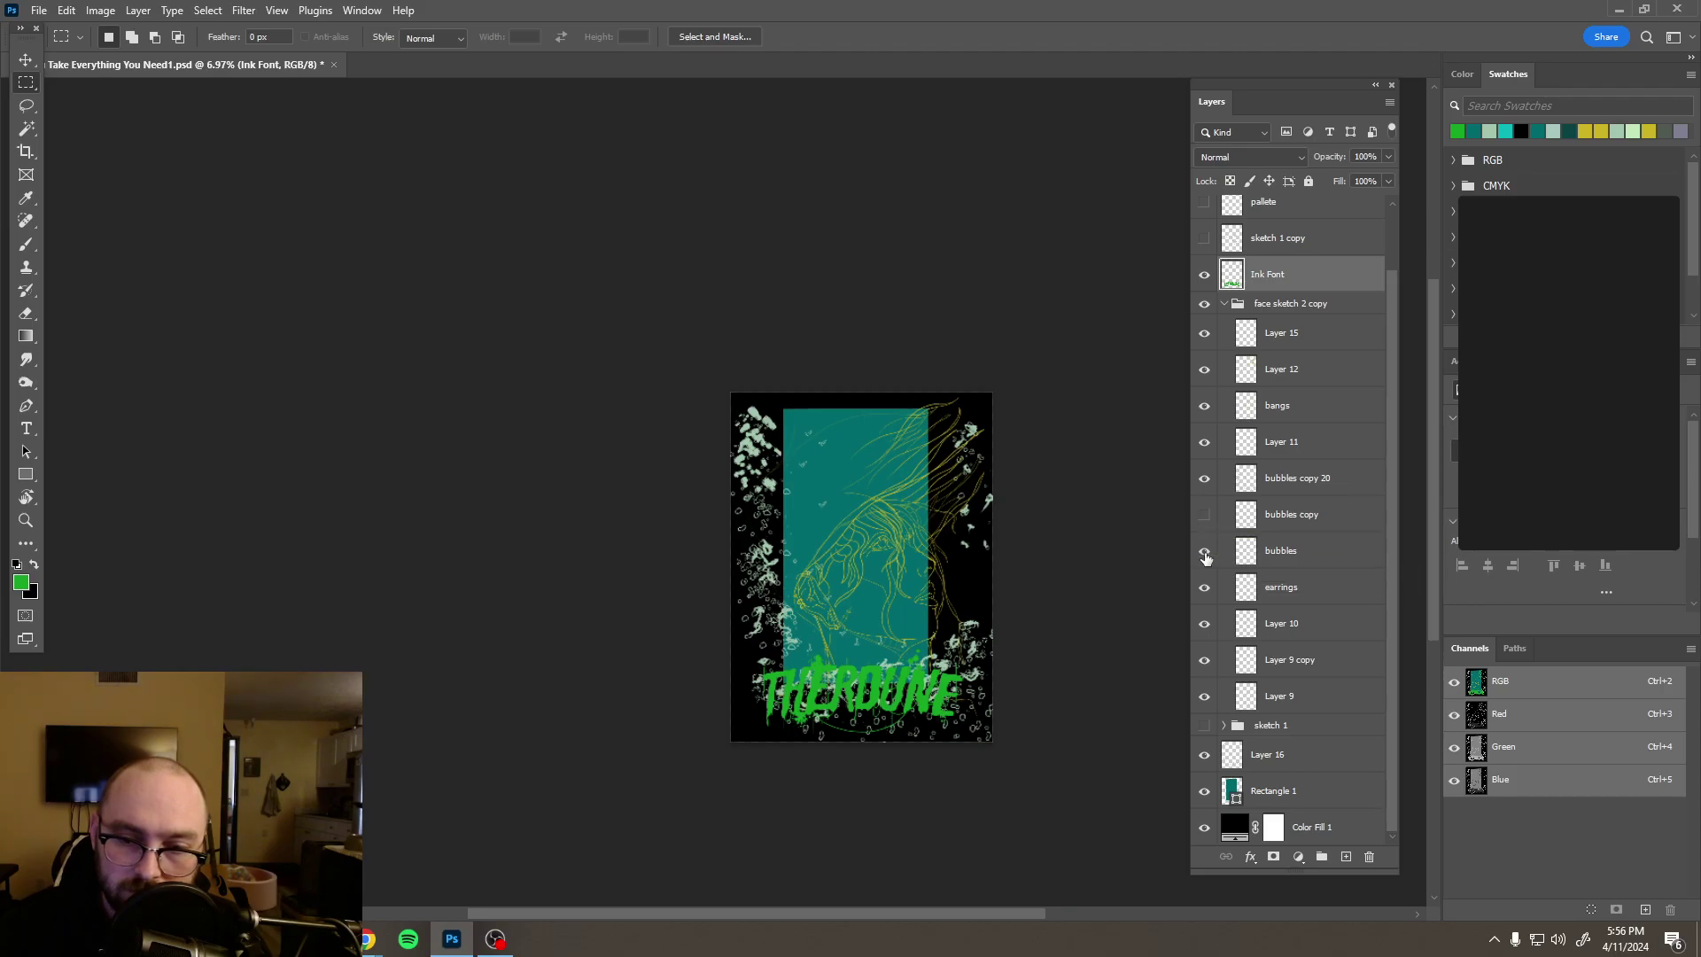
{"action": "left_click", "coordinate": [1210, 484]}
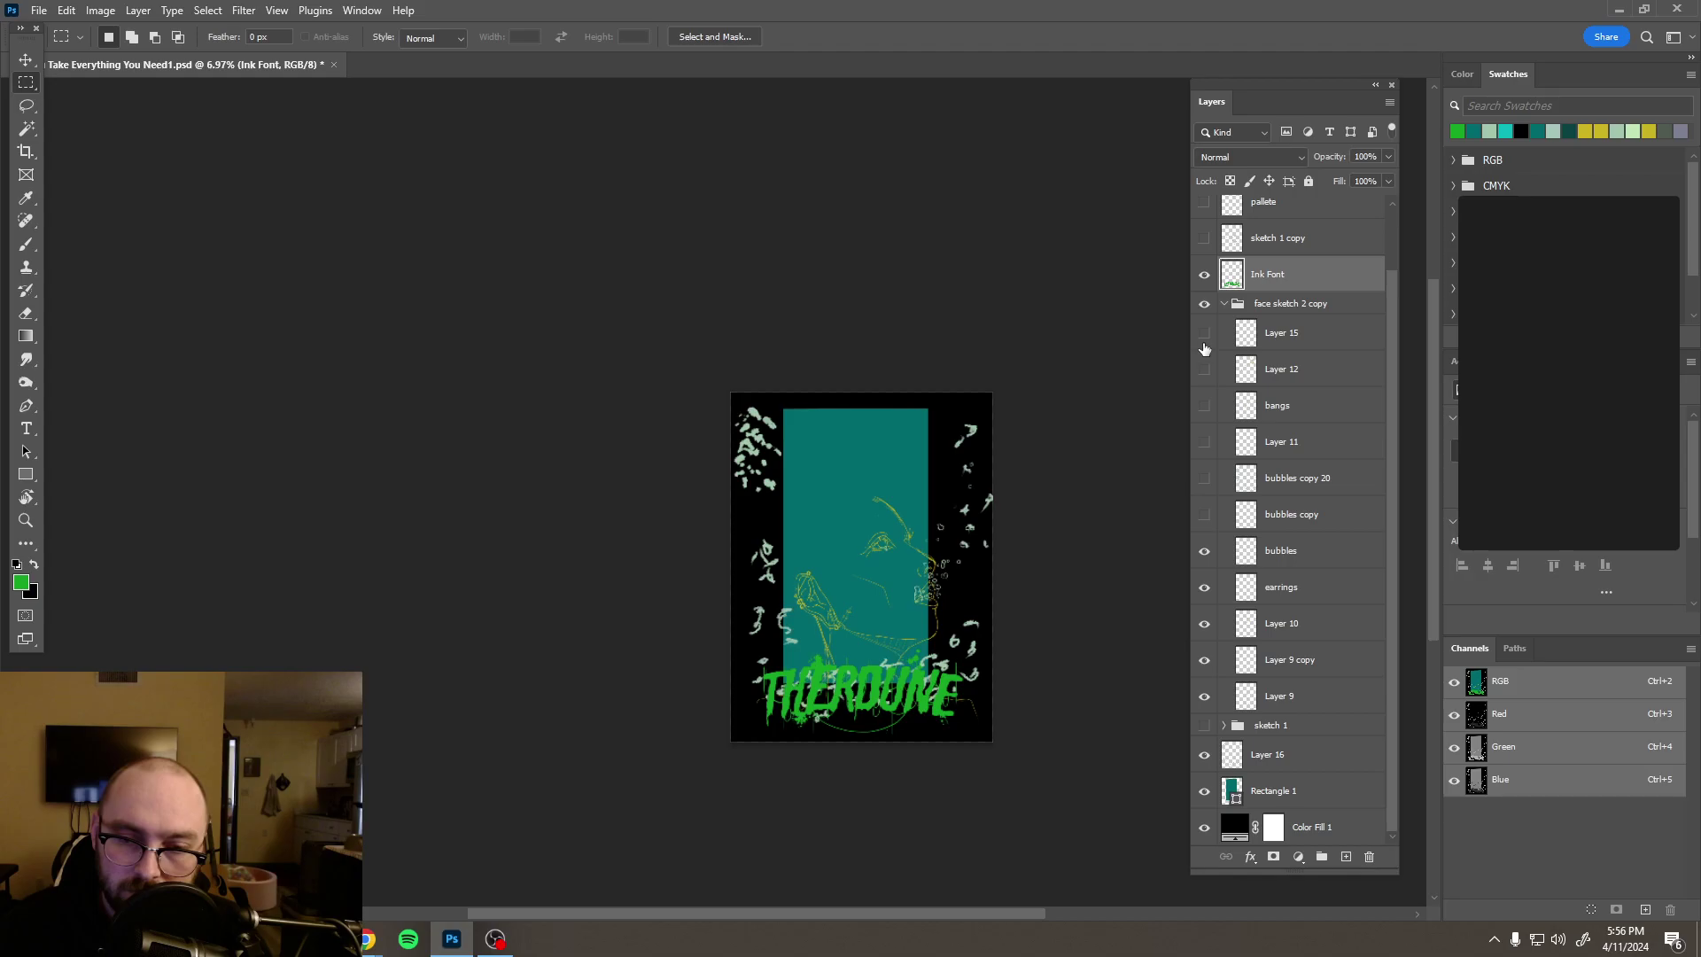
{"action": "left_click", "coordinate": [1203, 554]}
{"action": "left_click", "coordinate": [1202, 554]}
{"action": "scroll", "coordinate": [1239, 376], "scroll_direction": "up", "scroll_amount": 2}
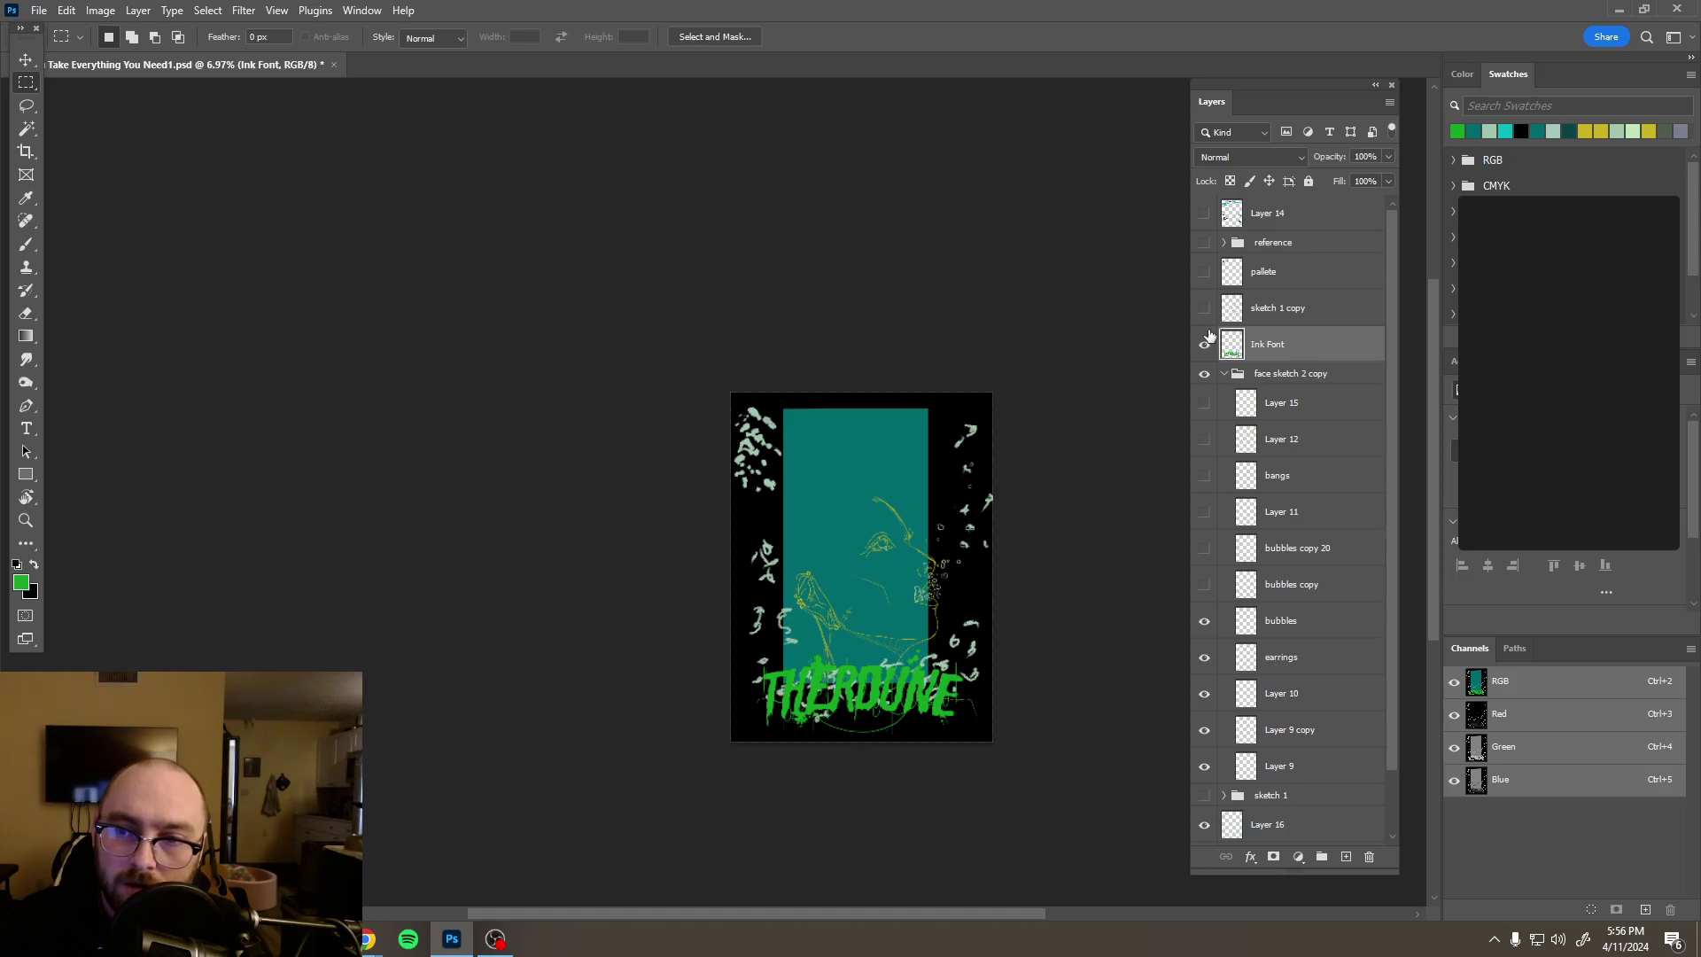
Step: Select Layer 16 by its pale green bubble fills on the canvas with Auto-Select and delete that layer
{"action": "key", "text": "v"}
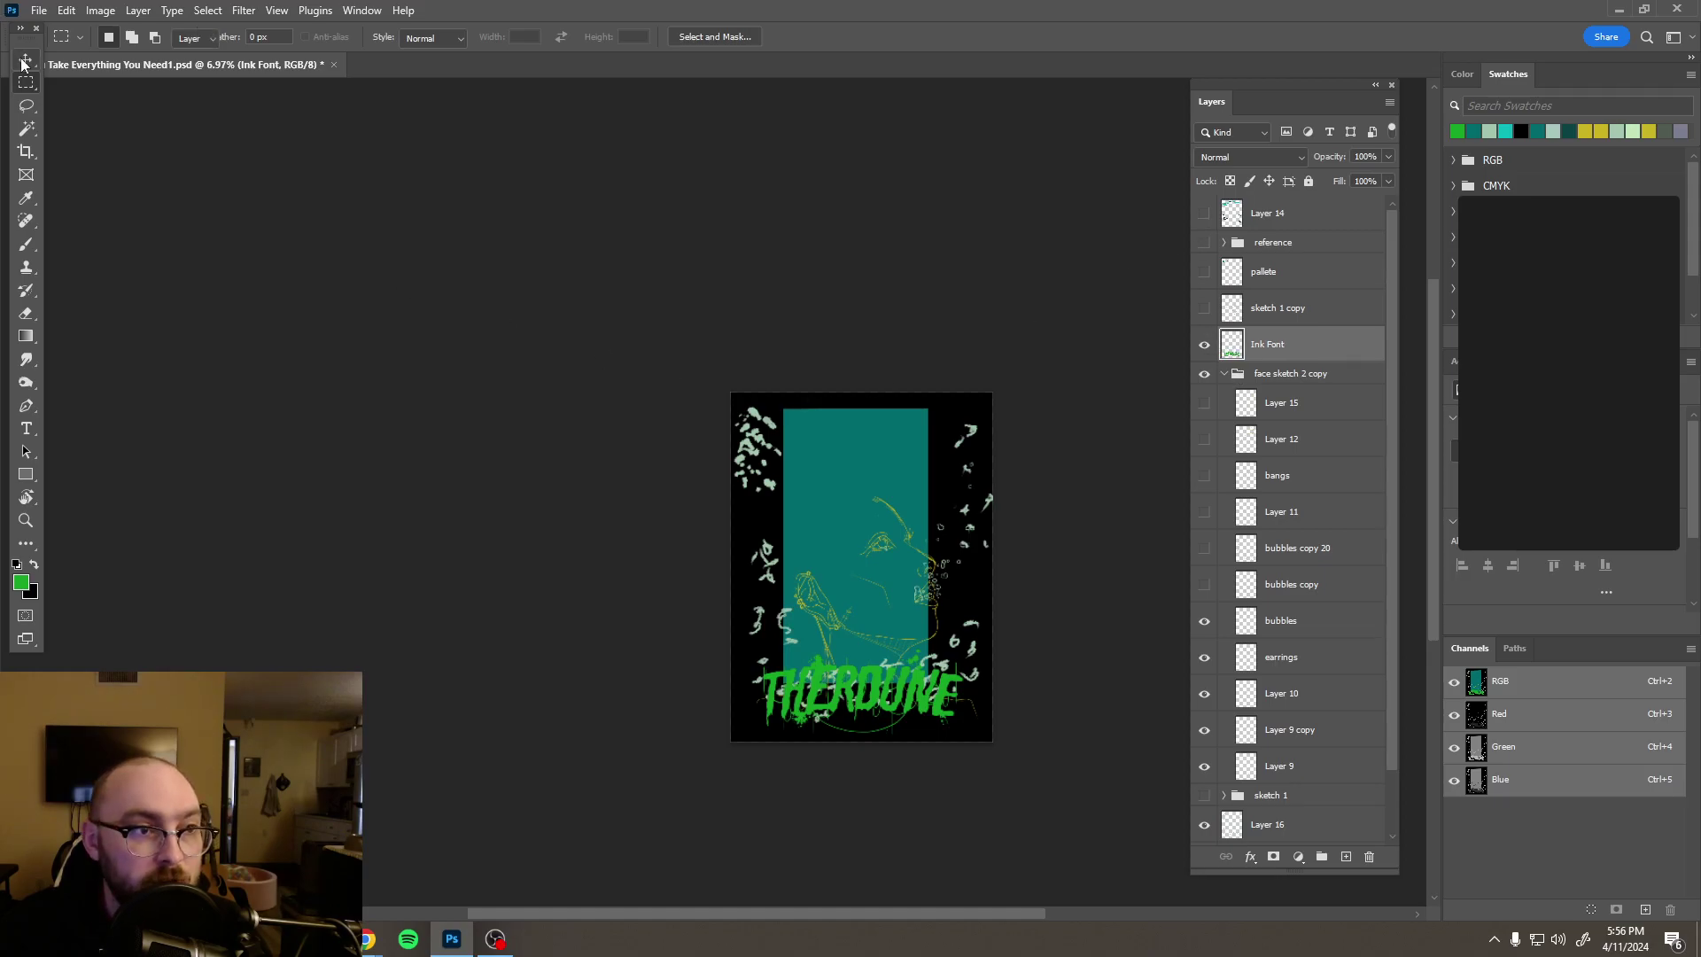
{"action": "scroll", "coordinate": [773, 483], "scroll_direction": "up", "scroll_amount": 2}
{"action": "scroll", "coordinate": [774, 483], "scroll_direction": "up", "scroll_amount": 2}
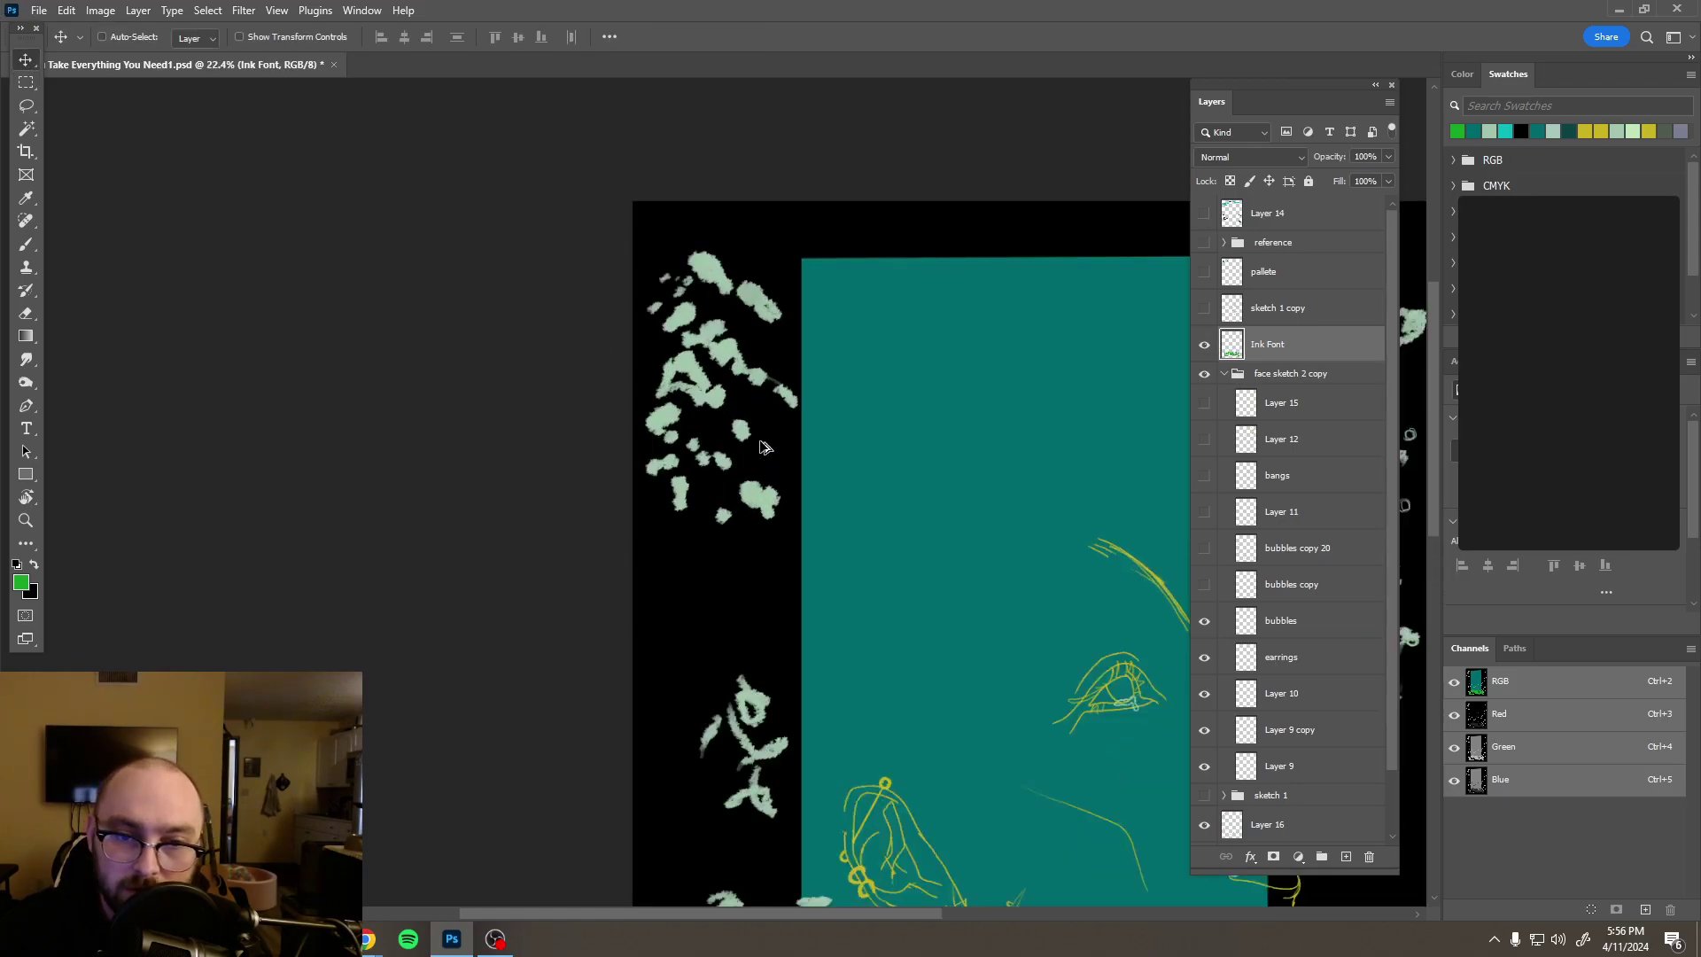
{"action": "scroll", "coordinate": [766, 449], "scroll_direction": "up", "scroll_amount": 2}
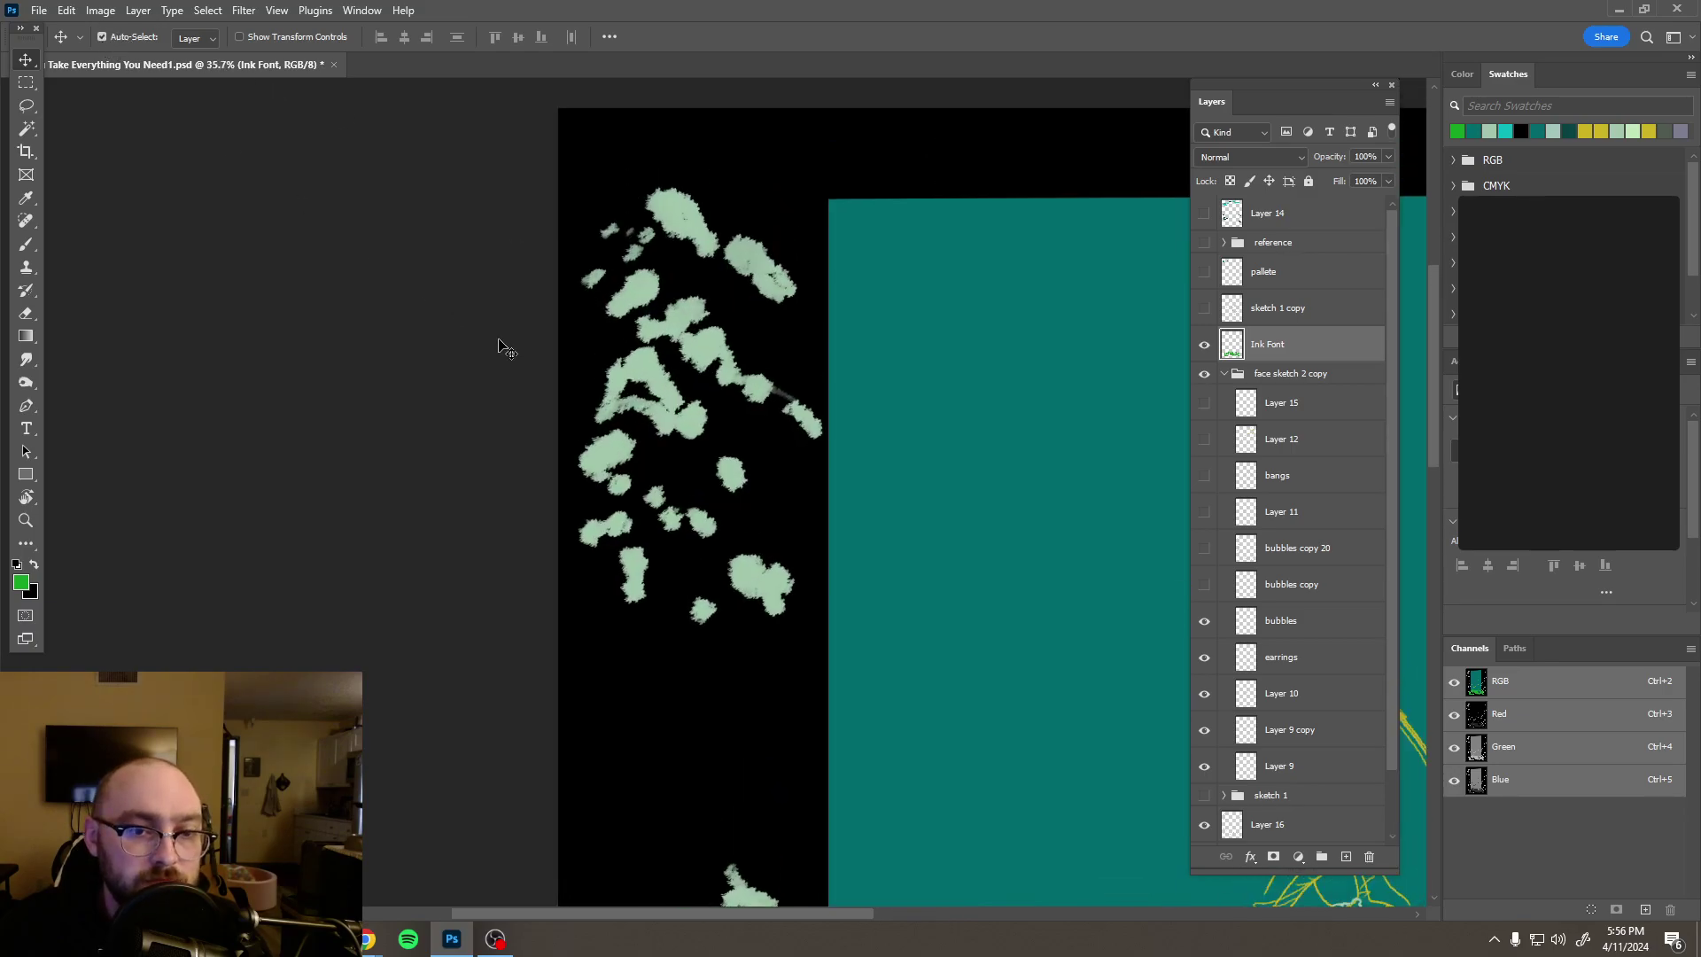
{"action": "left_click", "coordinate": [647, 377]}
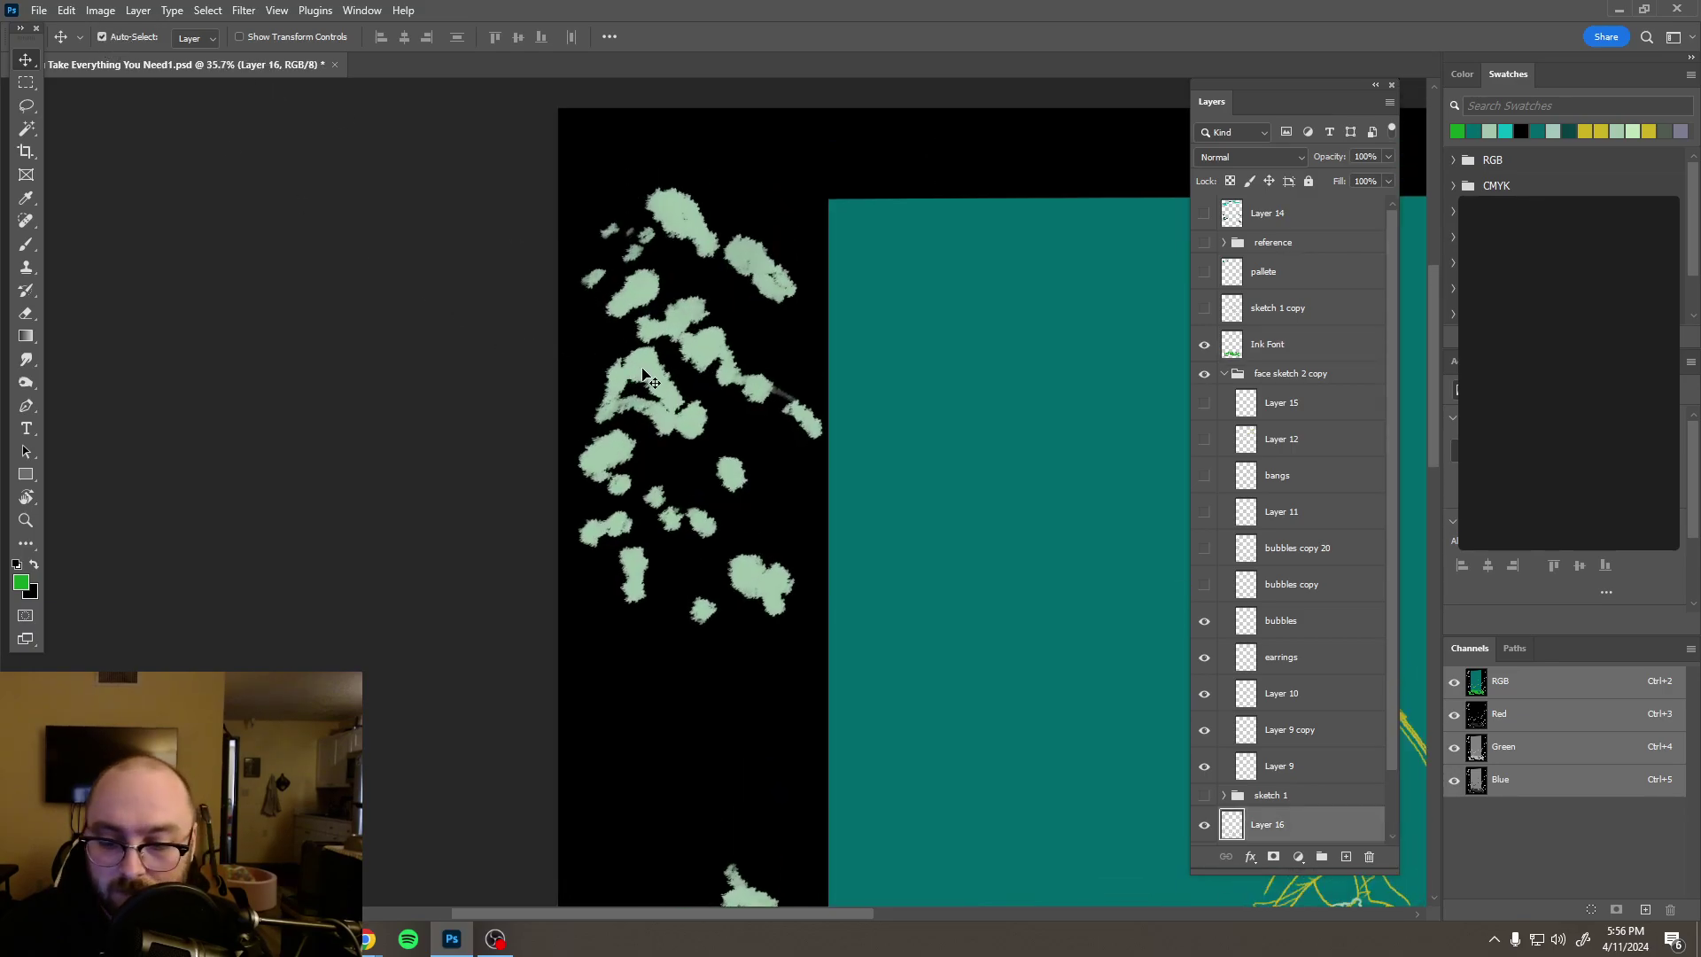
{"action": "key", "text": "Delete"}
{"action": "scroll", "coordinate": [811, 479], "scroll_direction": "down", "scroll_amount": 2}
{"action": "scroll", "coordinate": [876, 495], "scroll_direction": "down", "scroll_amount": 4}
{"action": "scroll", "coordinate": [957, 620], "scroll_direction": "up", "scroll_amount": 3}
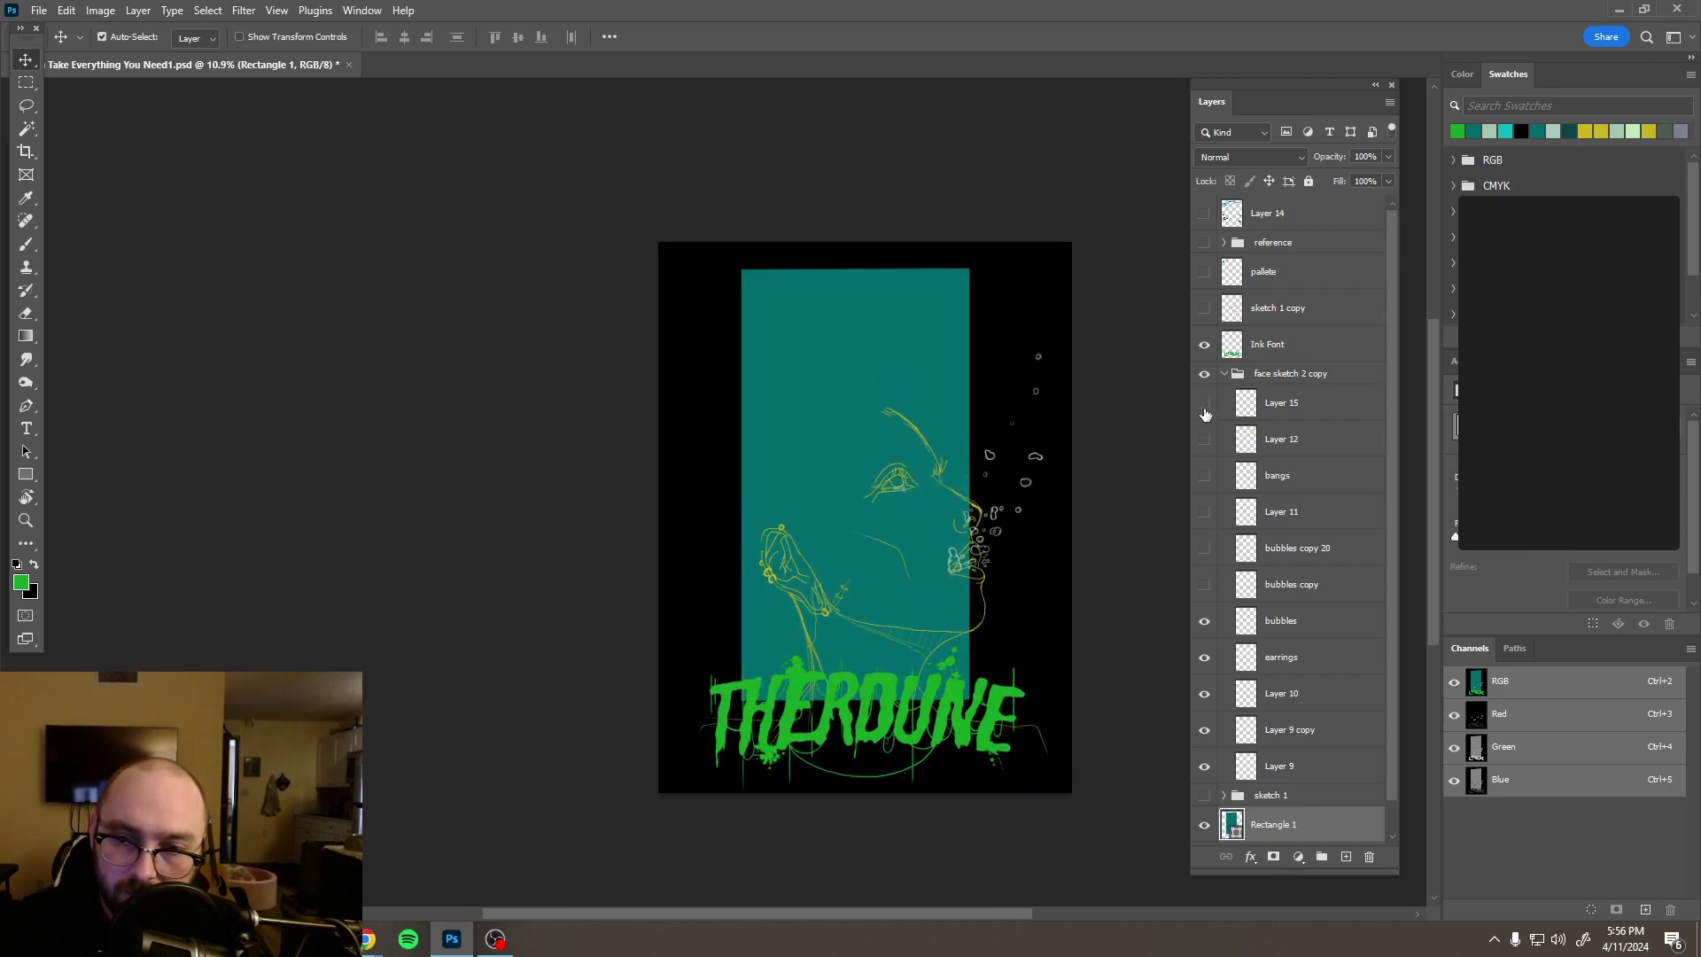
Step: Show the hidden hair and face sketch layers, keeping bubbles copy 20, bubbles copy and Layer 15 hidden
{"action": "left_click_drag", "start_coordinate": [1205, 414], "coordinate": [1211, 556]}
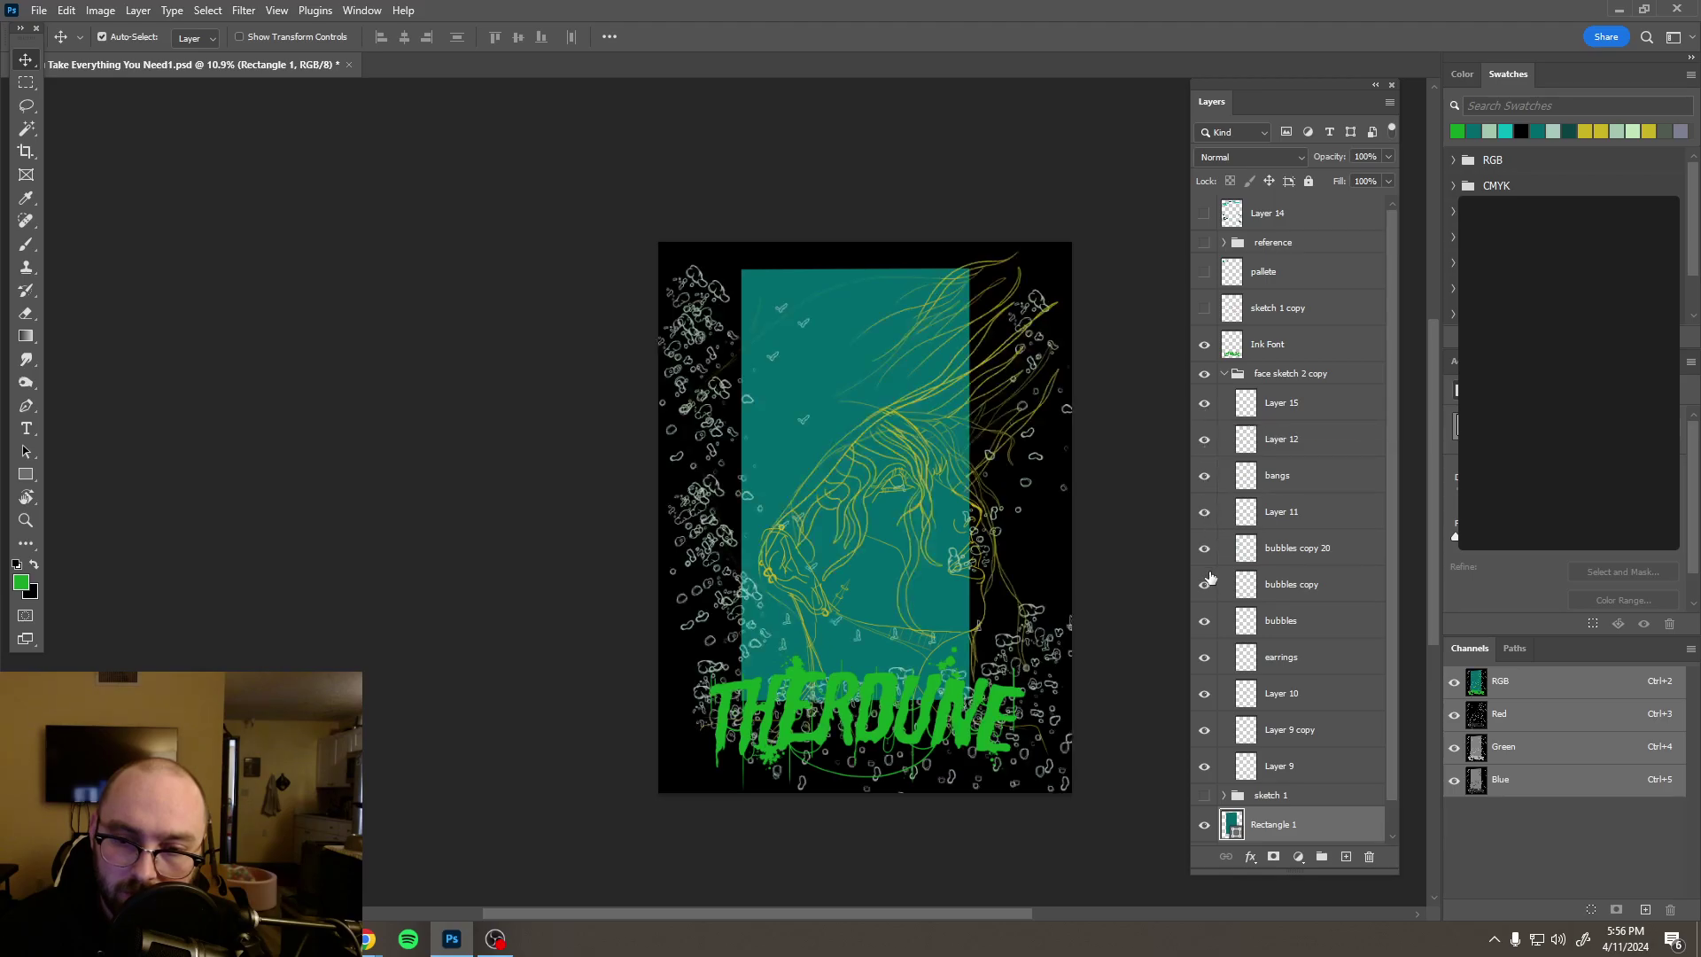
{"action": "left_click", "coordinate": [1205, 585]}
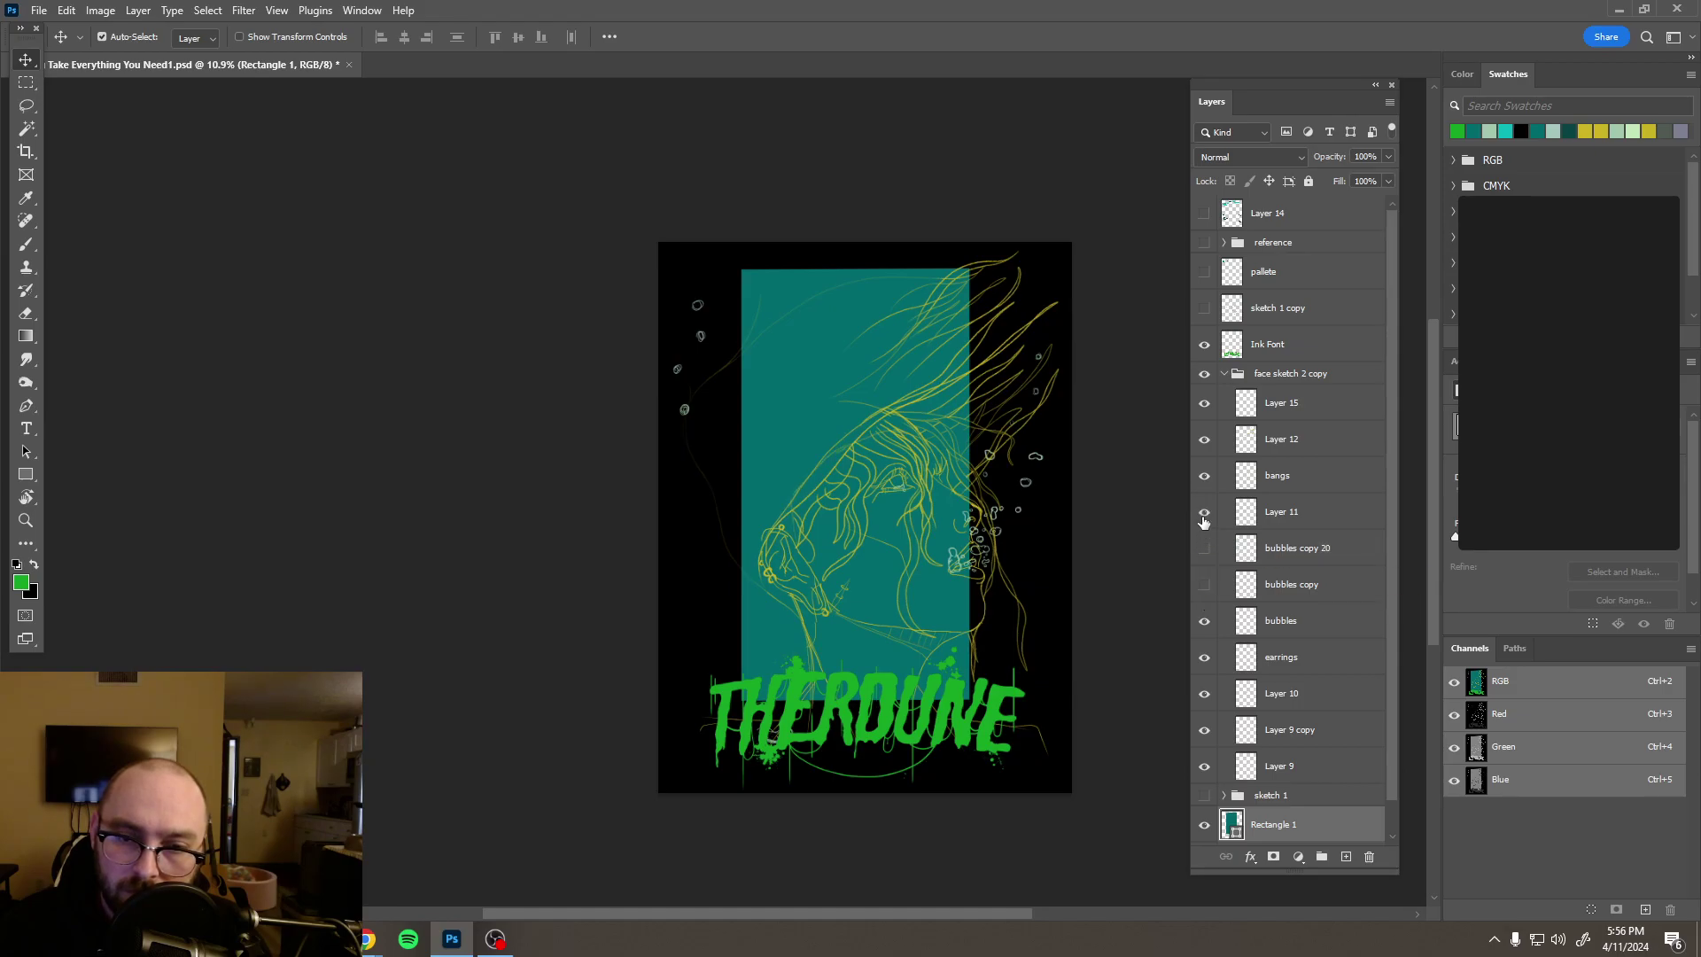
{"action": "left_click", "coordinate": [1205, 479]}
{"action": "left_click", "coordinate": [1205, 478]}
{"action": "left_click", "coordinate": [1205, 442]}
{"action": "left_click", "coordinate": [1205, 442]}
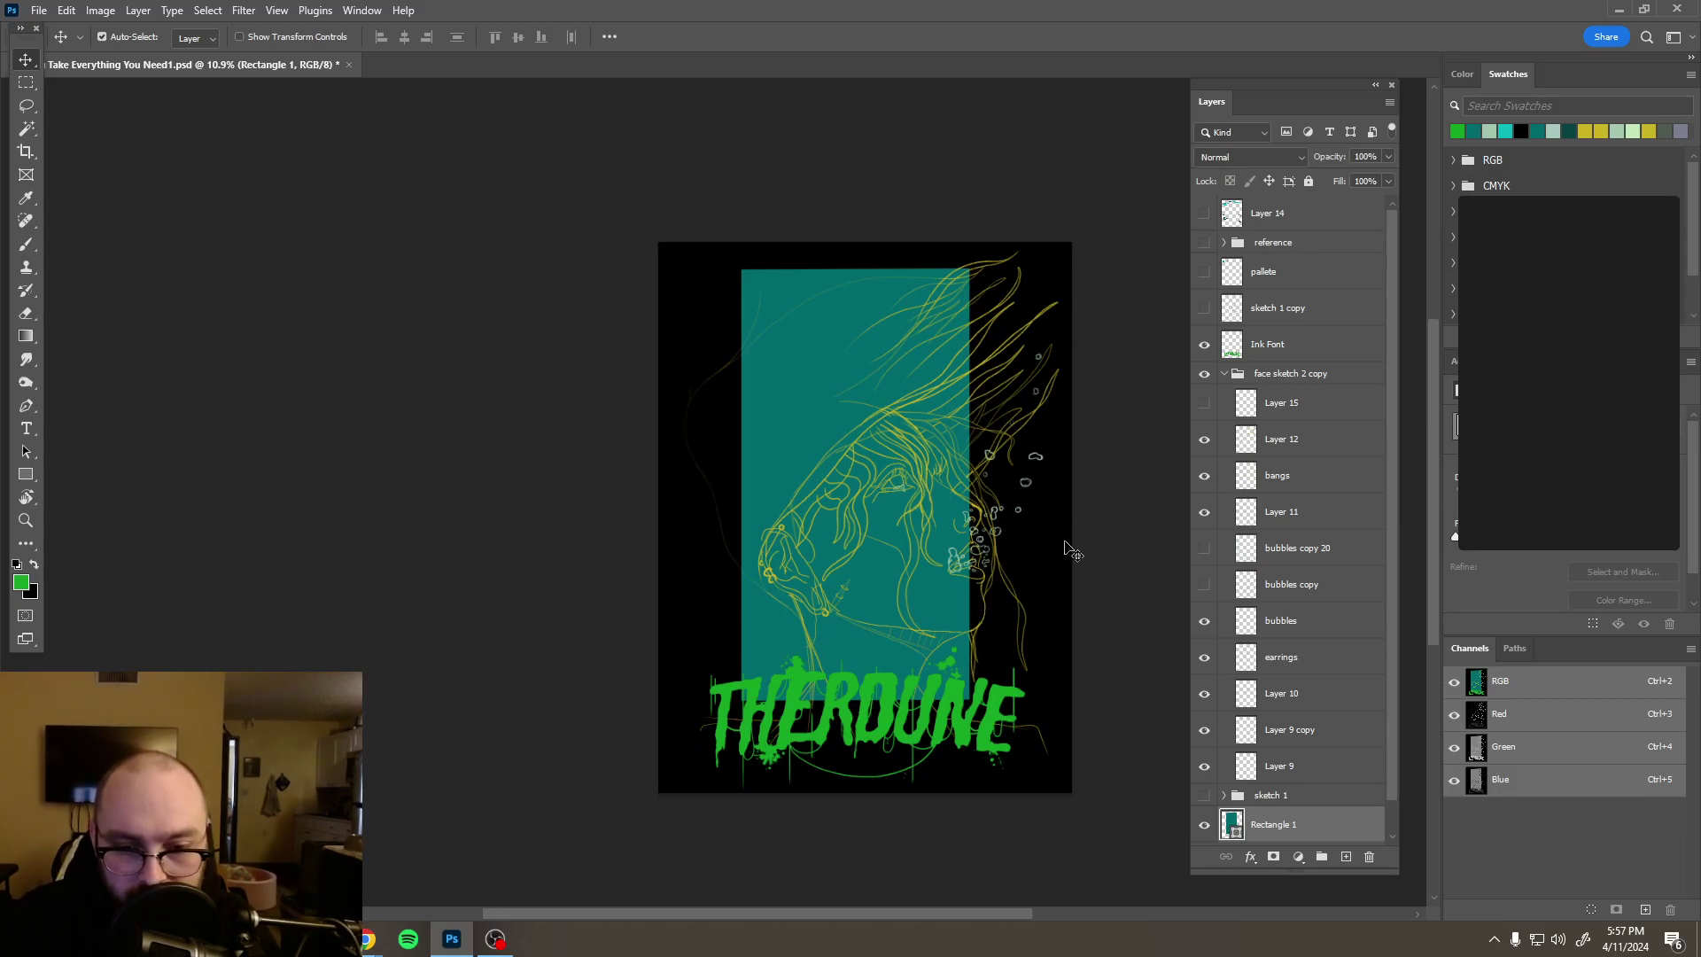
Step: Load the Ink Font lettering as a selection and expand it by 40 pixels
{"action": "scroll", "coordinate": [1307, 461], "scroll_direction": "down", "scroll_amount": 1}
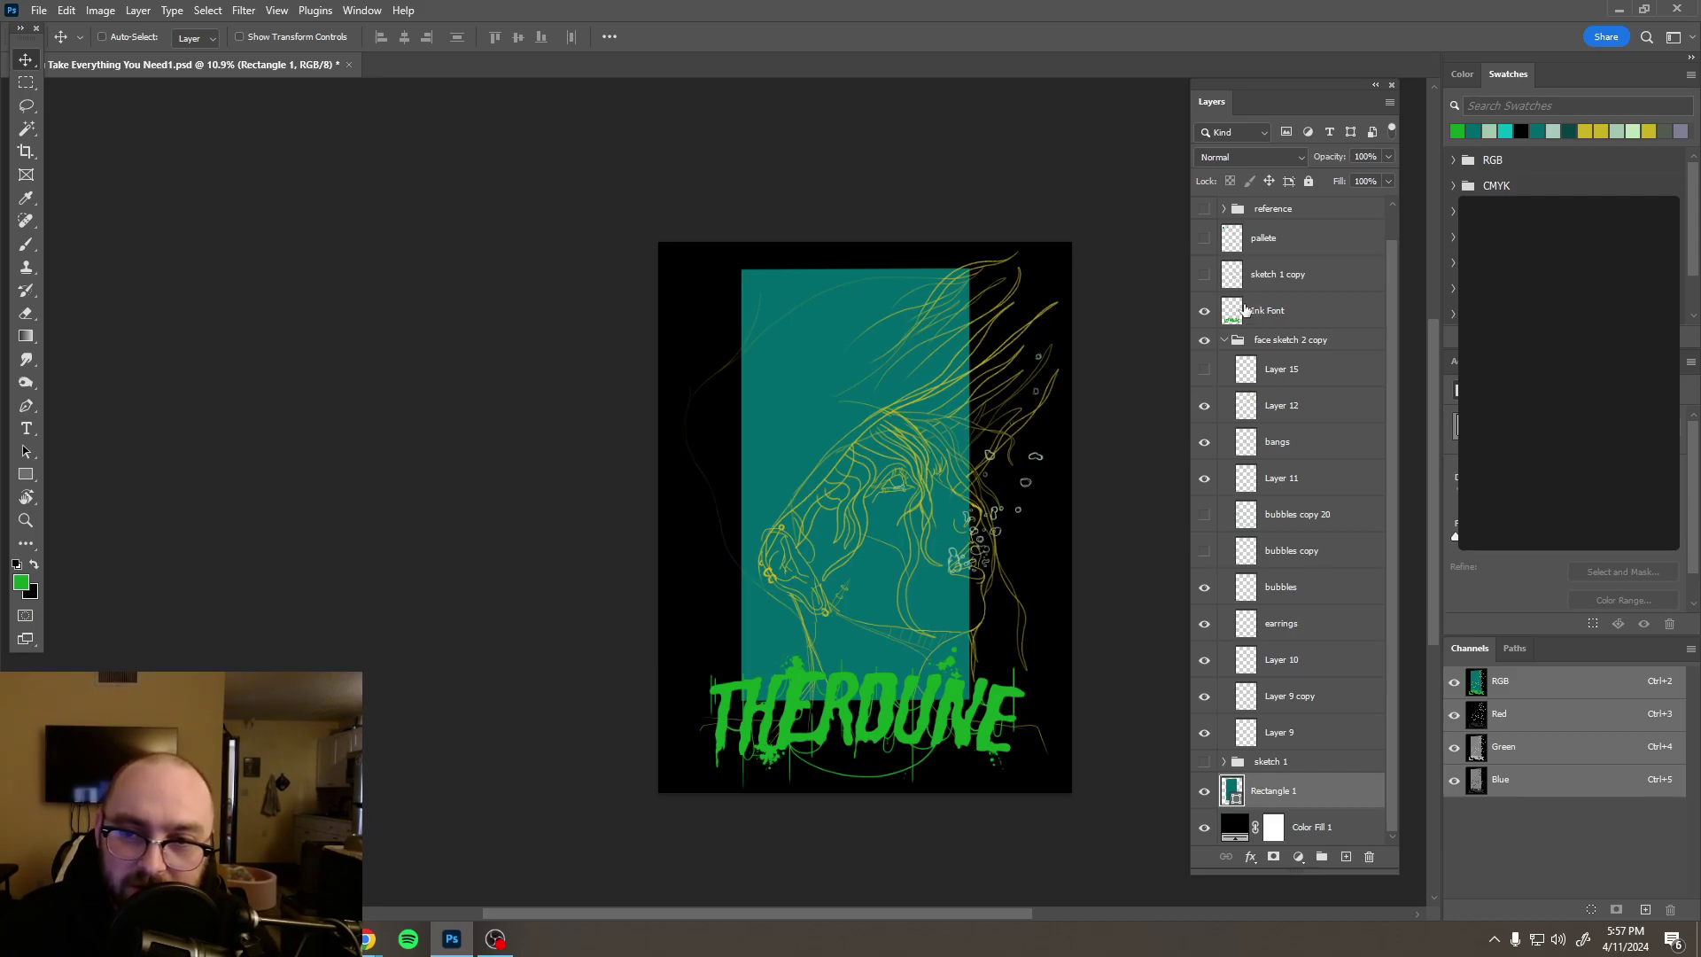
{"action": "left_click_drag", "start_coordinate": [1245, 309], "coordinate": [1241, 311]}
{"action": "left_click", "coordinate": [1241, 310], "text": "ctrl"}
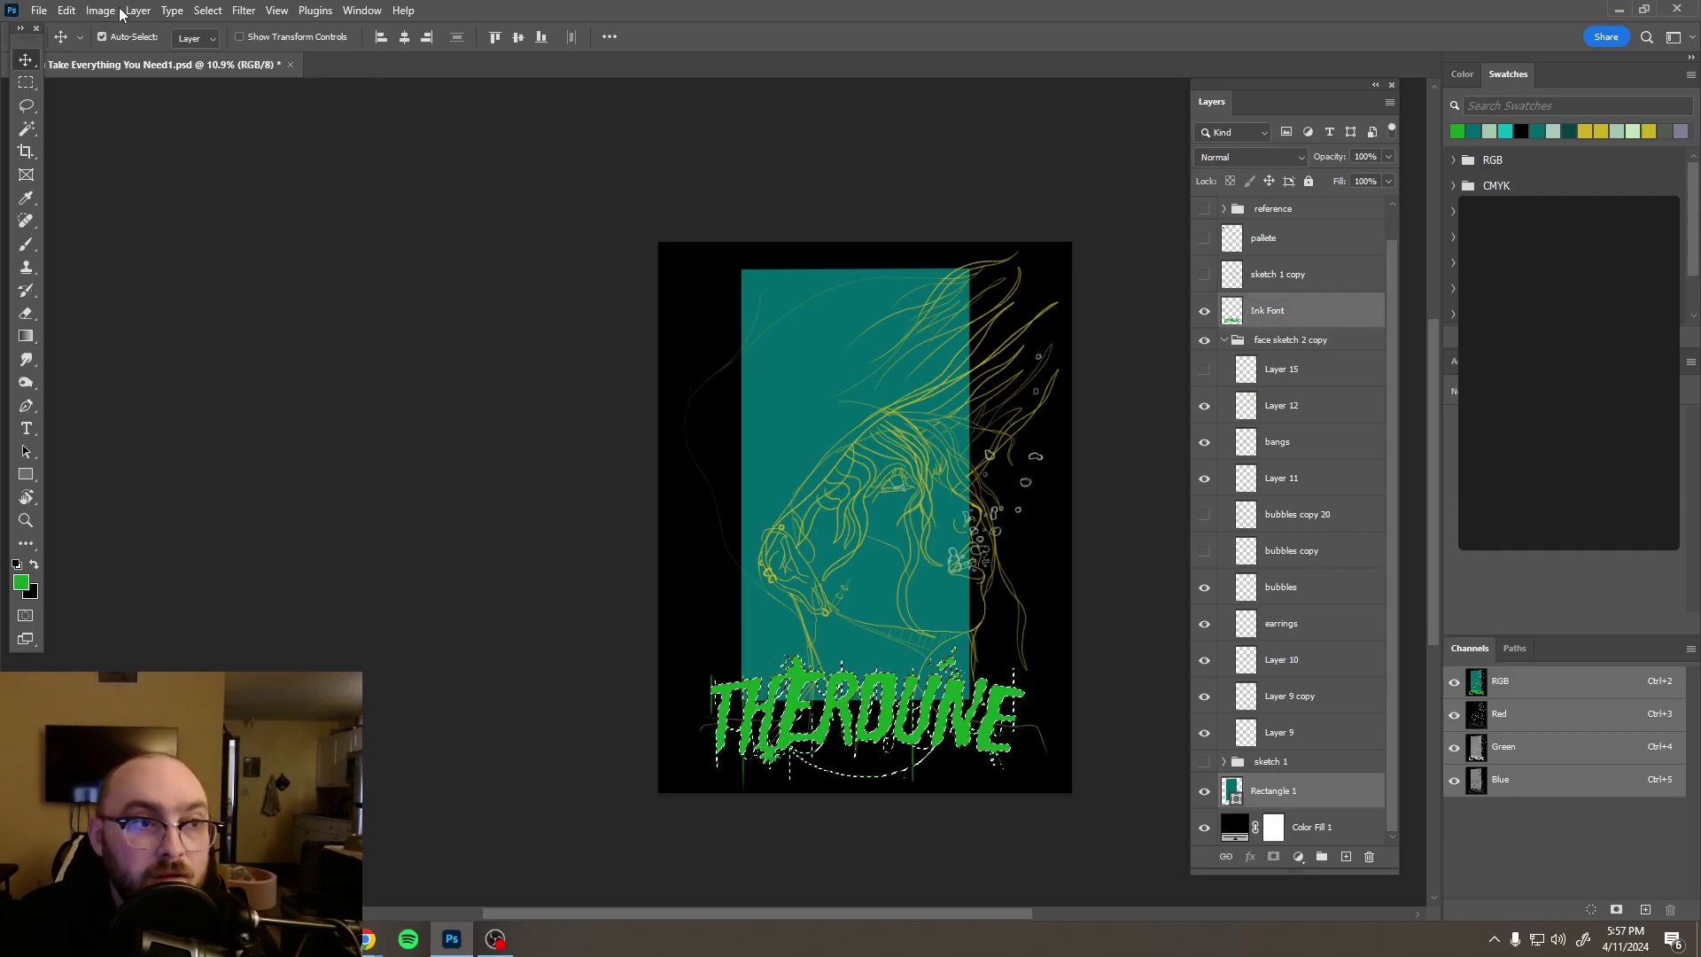
{"action": "left_click", "coordinate": [207, 11]}
{"action": "mouse_move", "coordinate": [266, 277]}
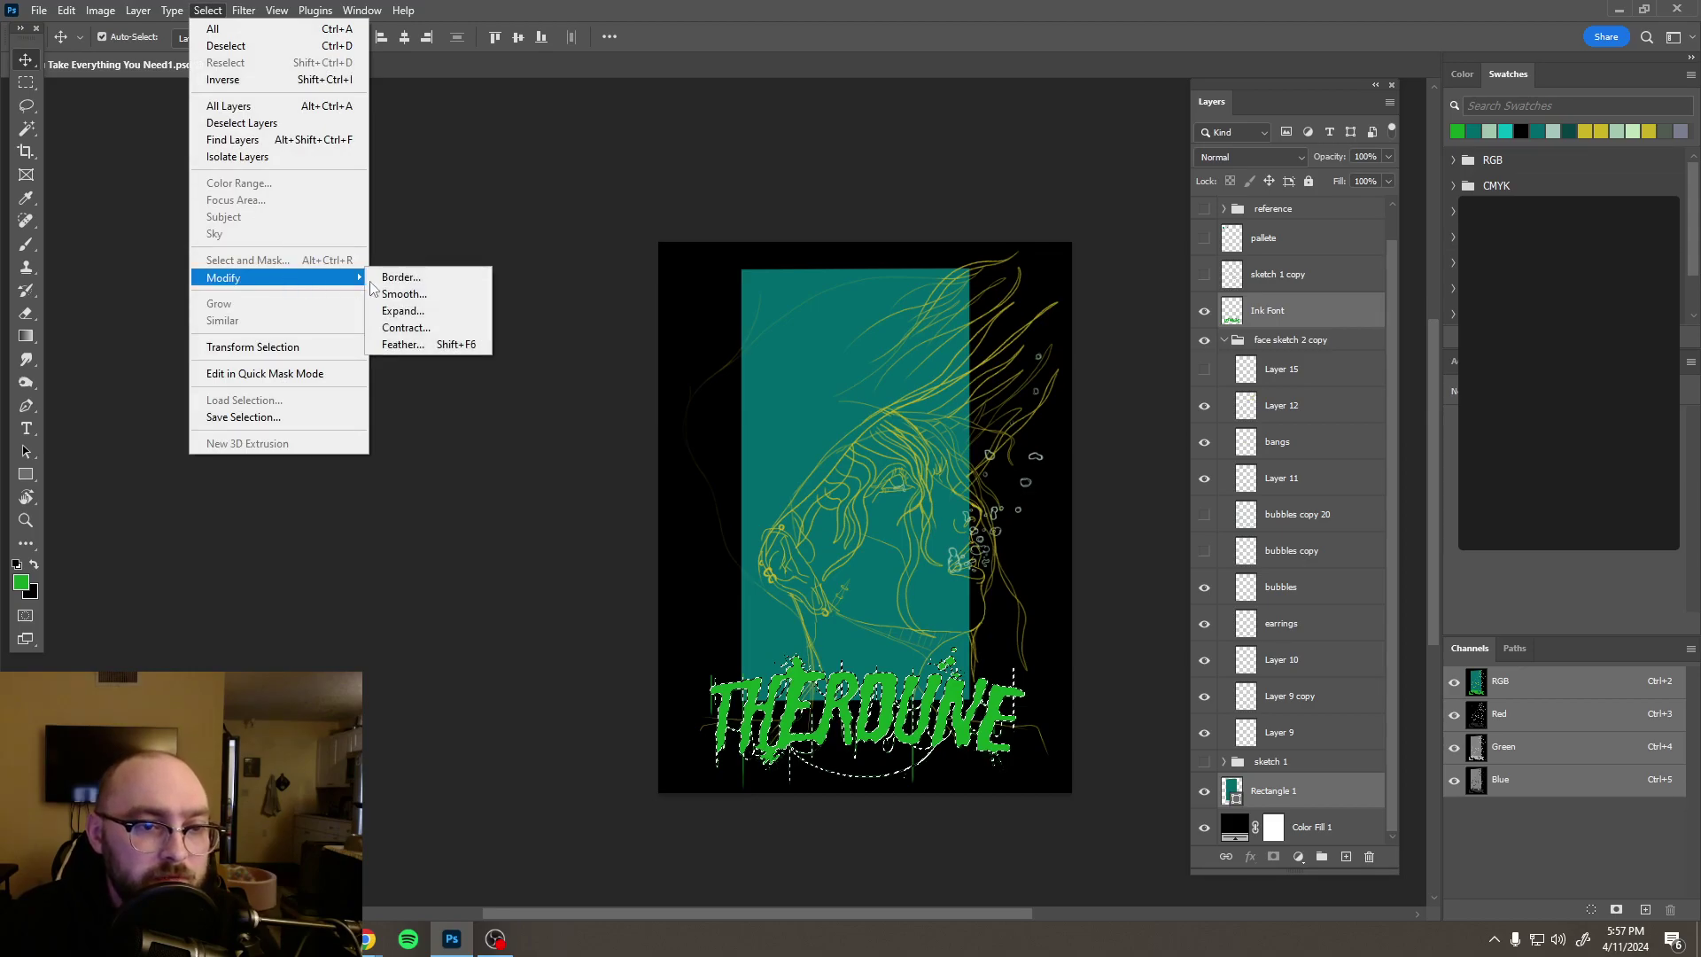
{"action": "left_click", "coordinate": [399, 311]}
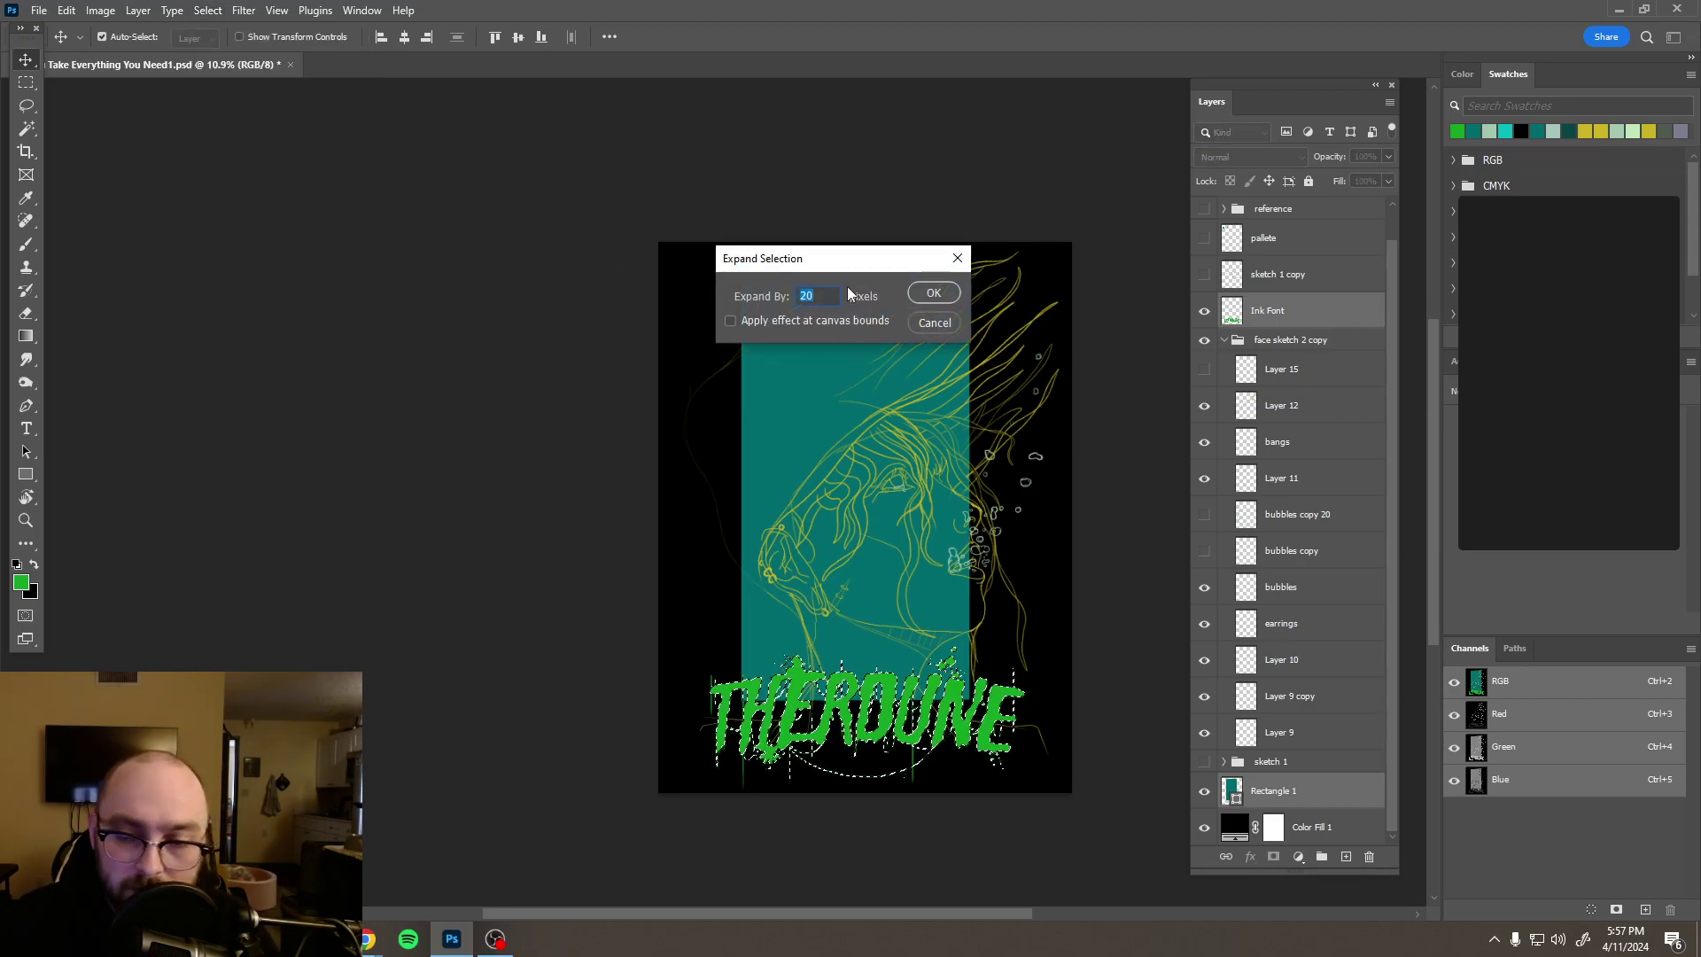
{"action": "type", "text": "40"}
{"action": "key", "text": "Return"}
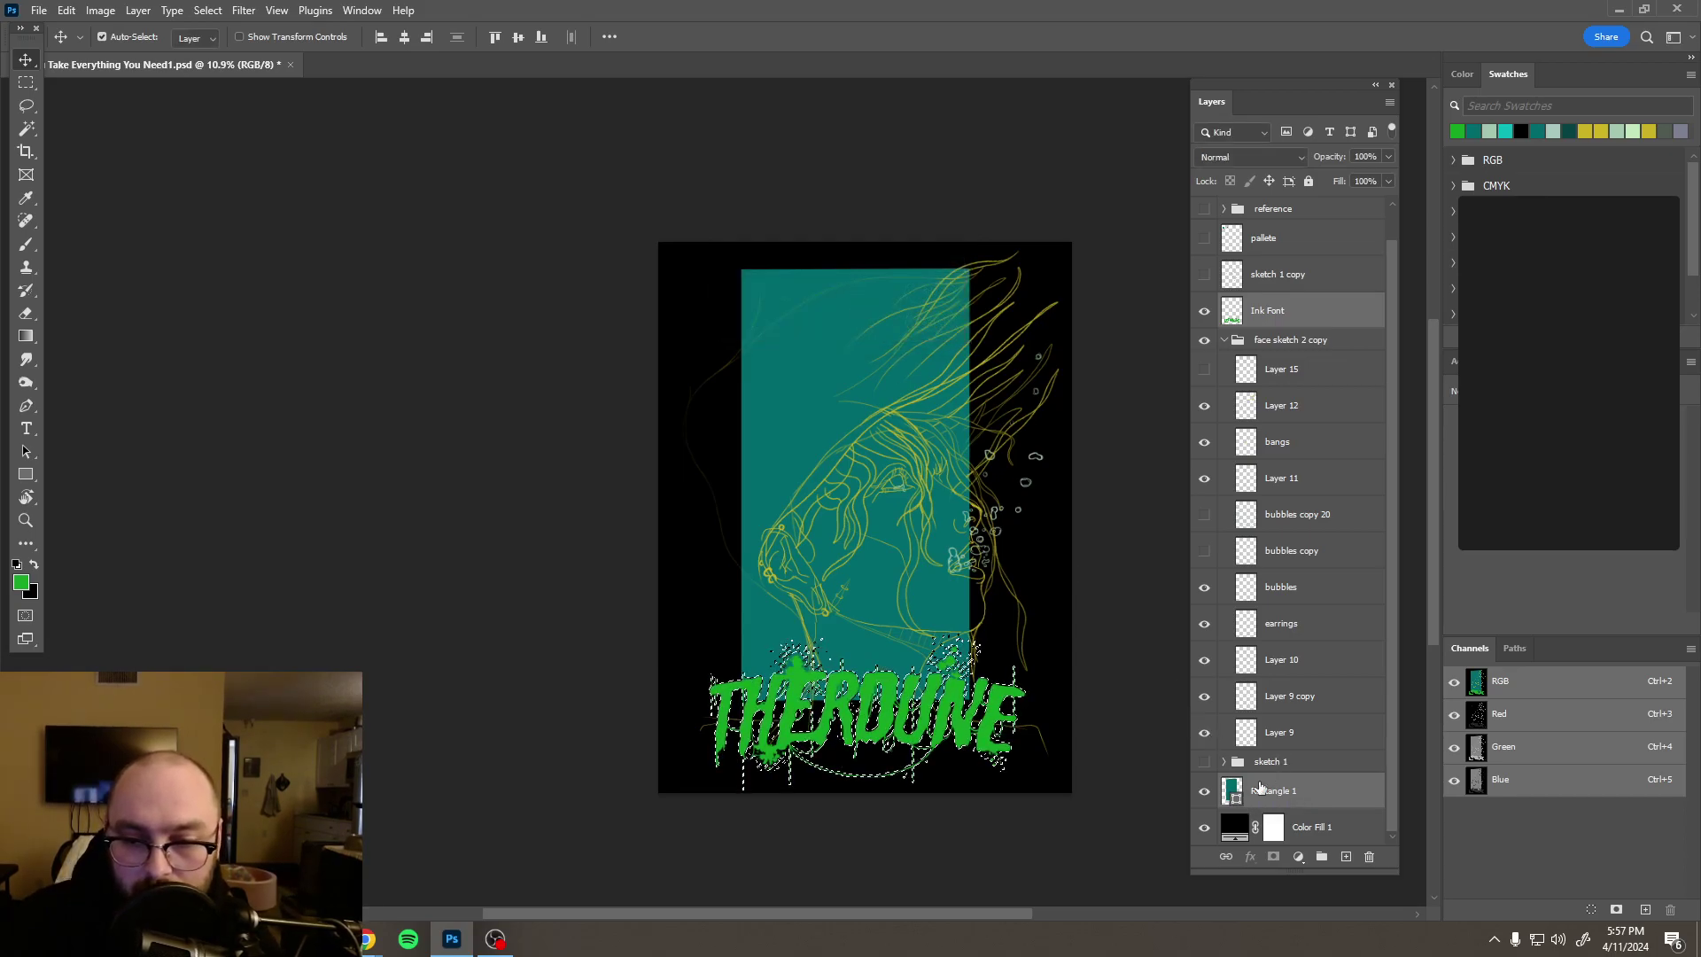
Step: Rasterize the selected Ink Font and Rectangle 1 layers
{"action": "right_click", "coordinate": [1334, 802]}
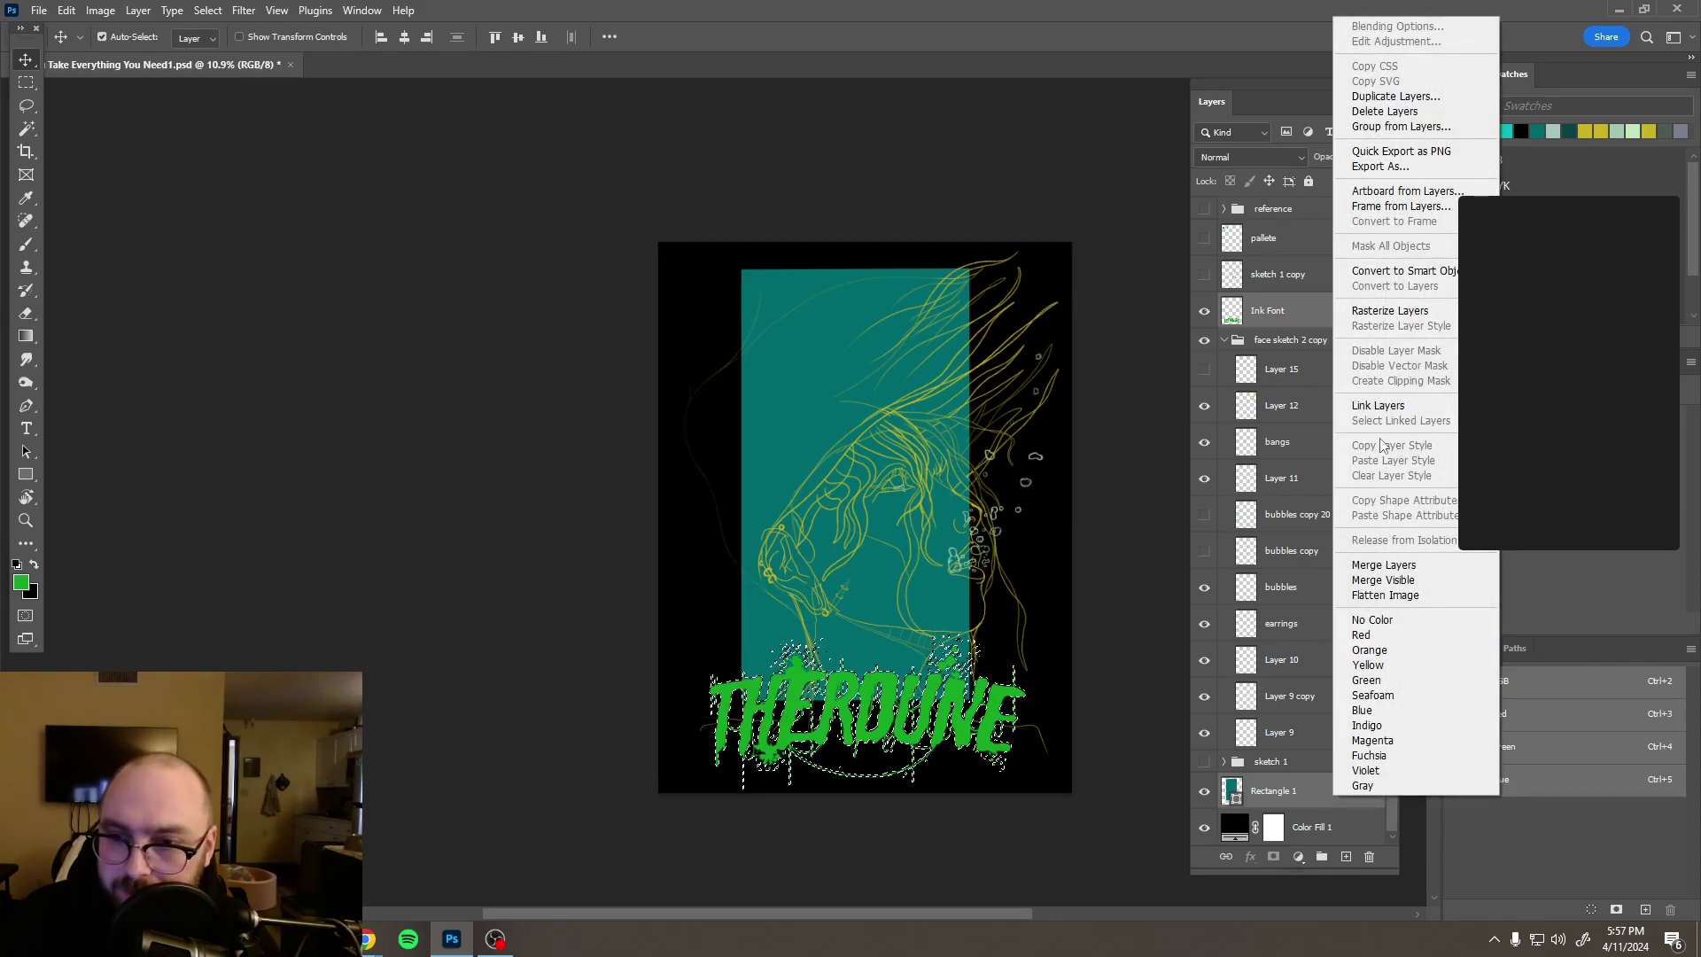
{"action": "left_click", "coordinate": [1387, 312]}
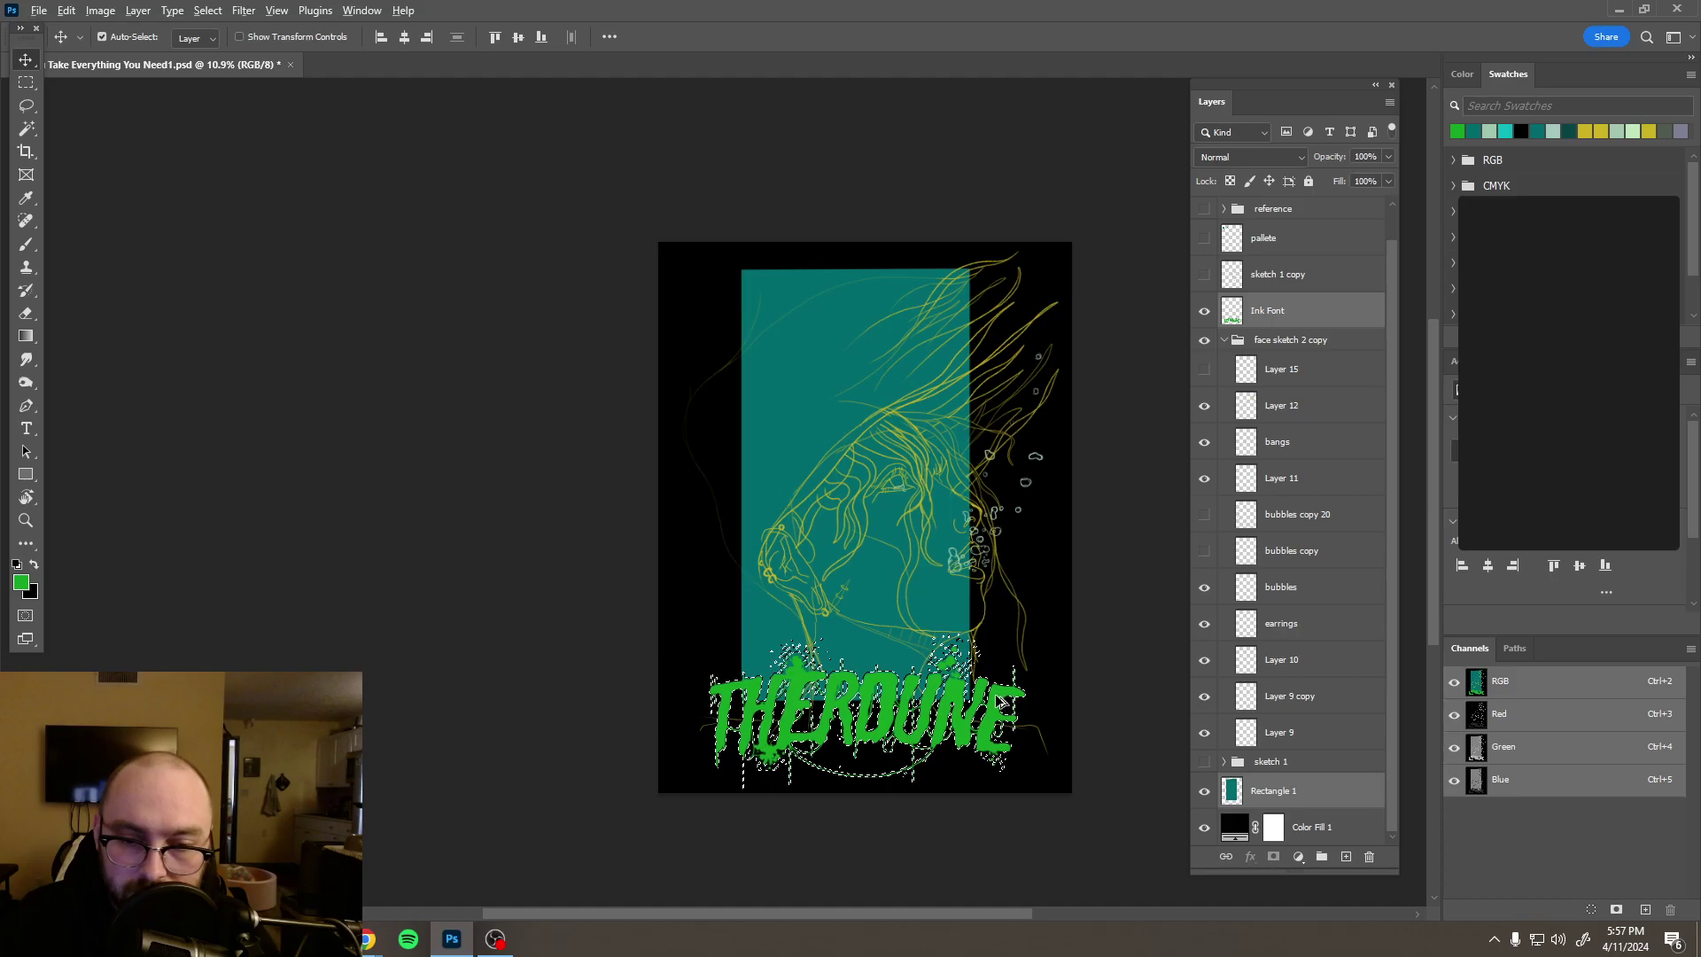
Step: Try outlining the lettering by filling the expanded selection with black on Rectangle 1, then undo the fill
{"action": "scroll", "coordinate": [976, 697], "scroll_direction": "up", "scroll_amount": 1}
{"action": "scroll", "coordinate": [871, 690], "scroll_direction": "up", "scroll_amount": 5}
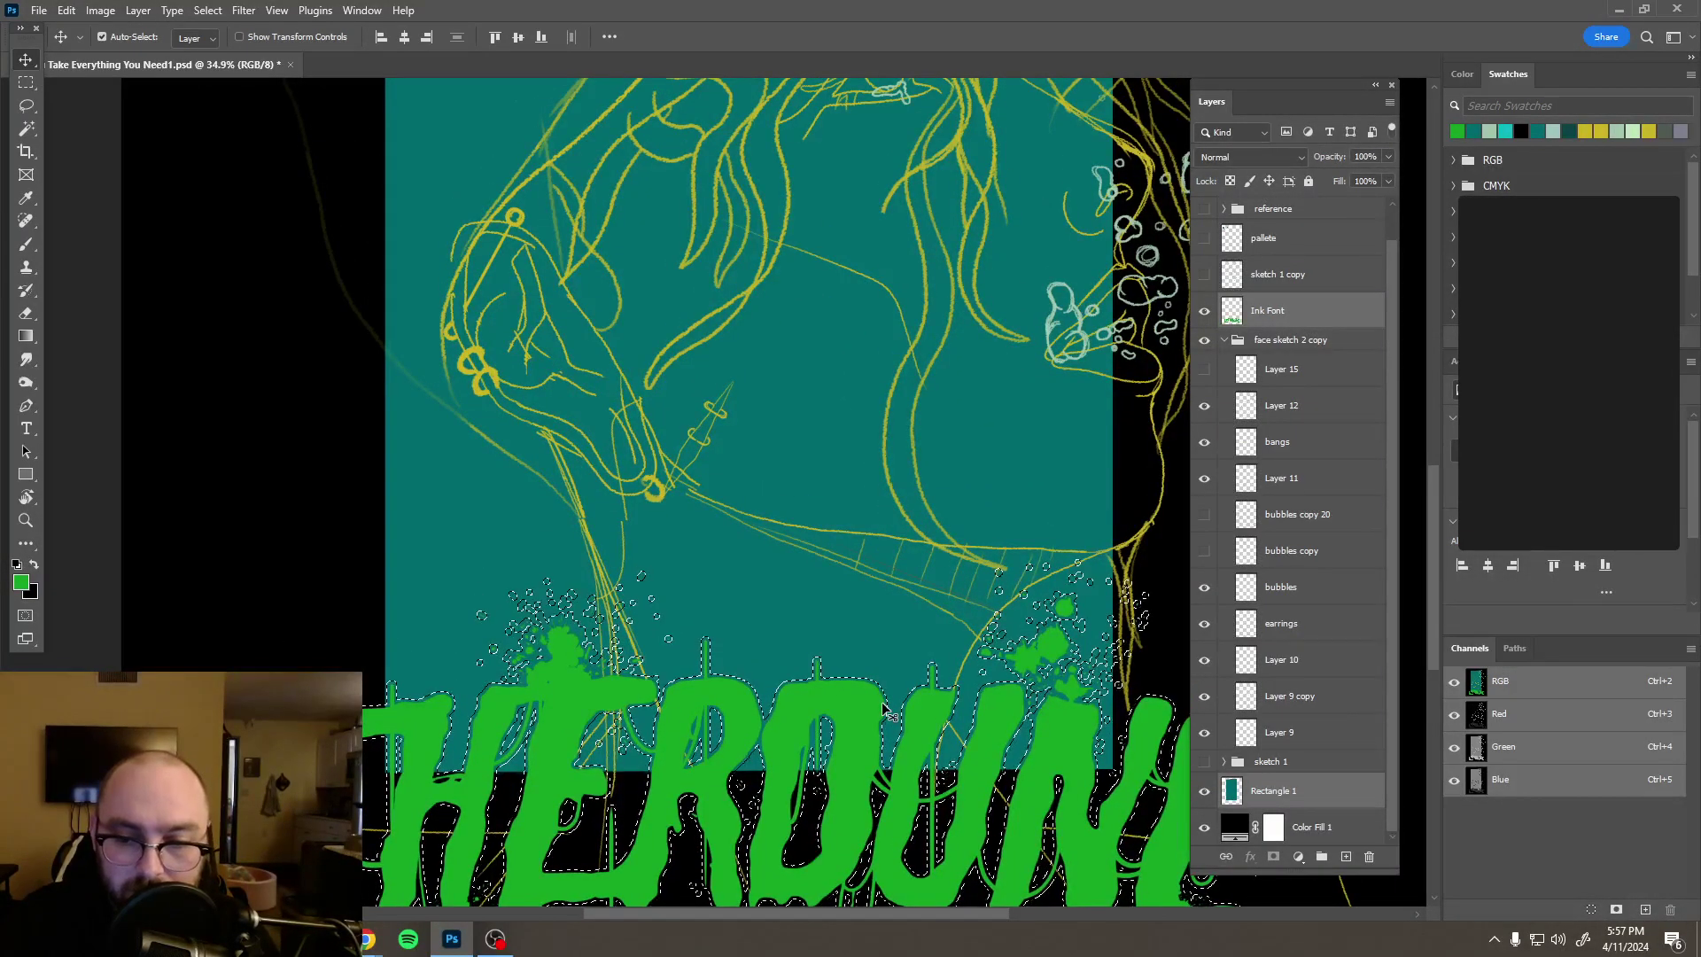
{"action": "left_click", "coordinate": [1335, 798]}
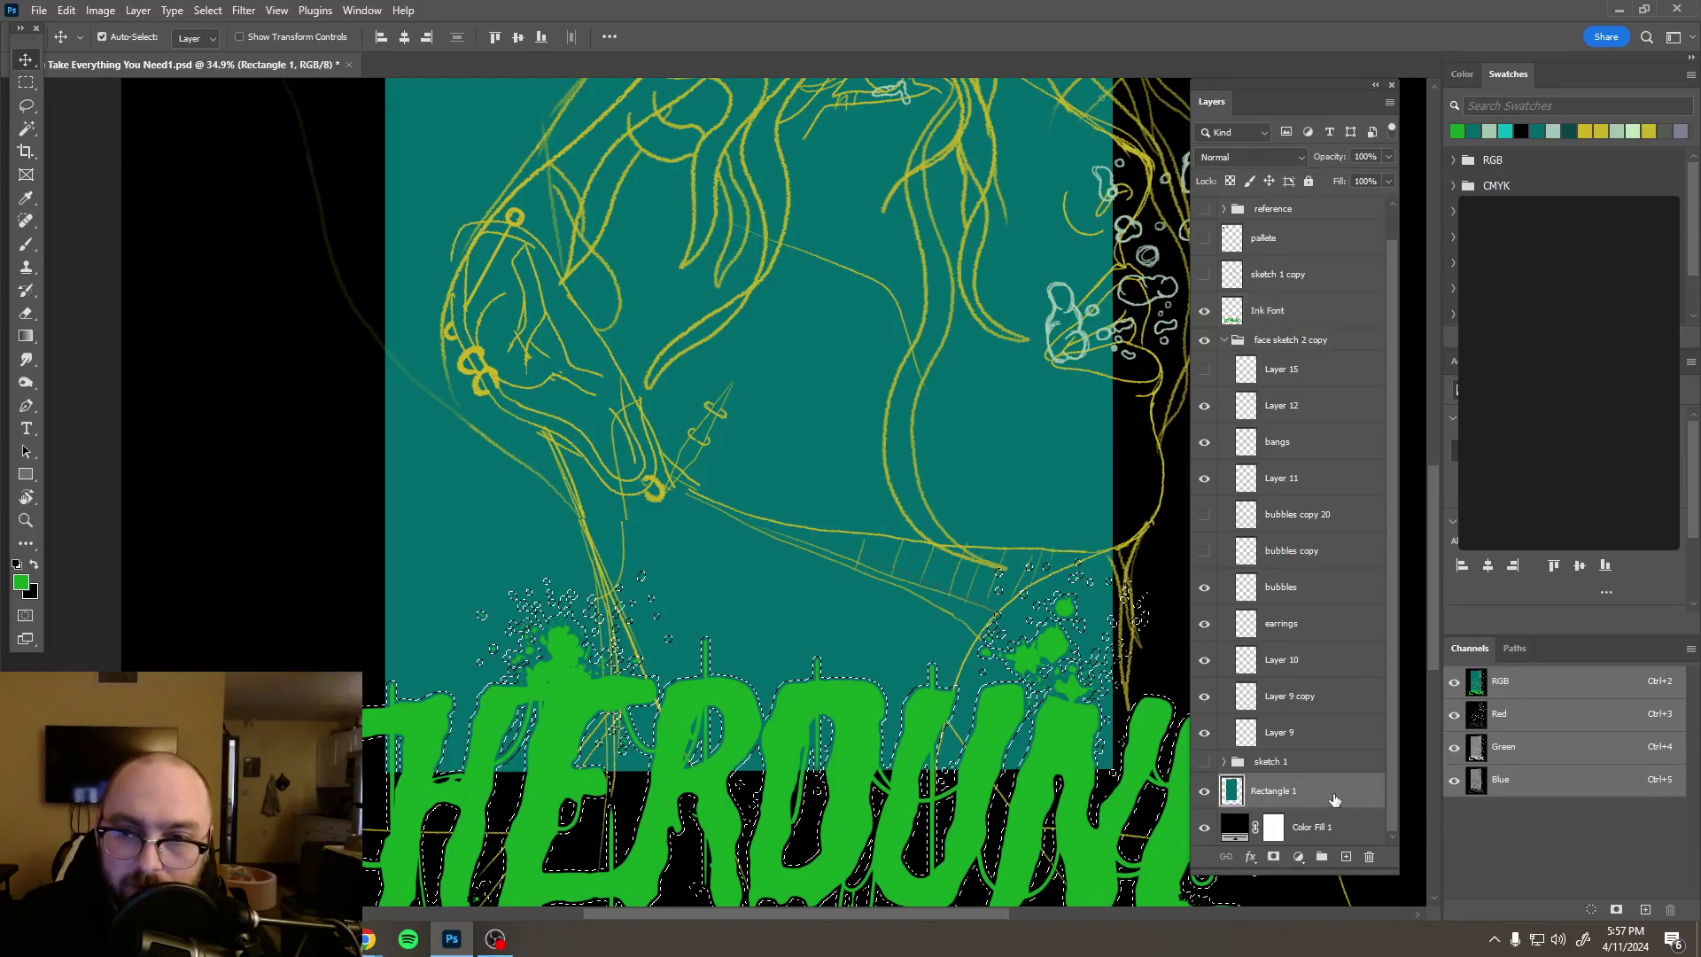
{"action": "key", "text": "ctrl+BackSpace"}
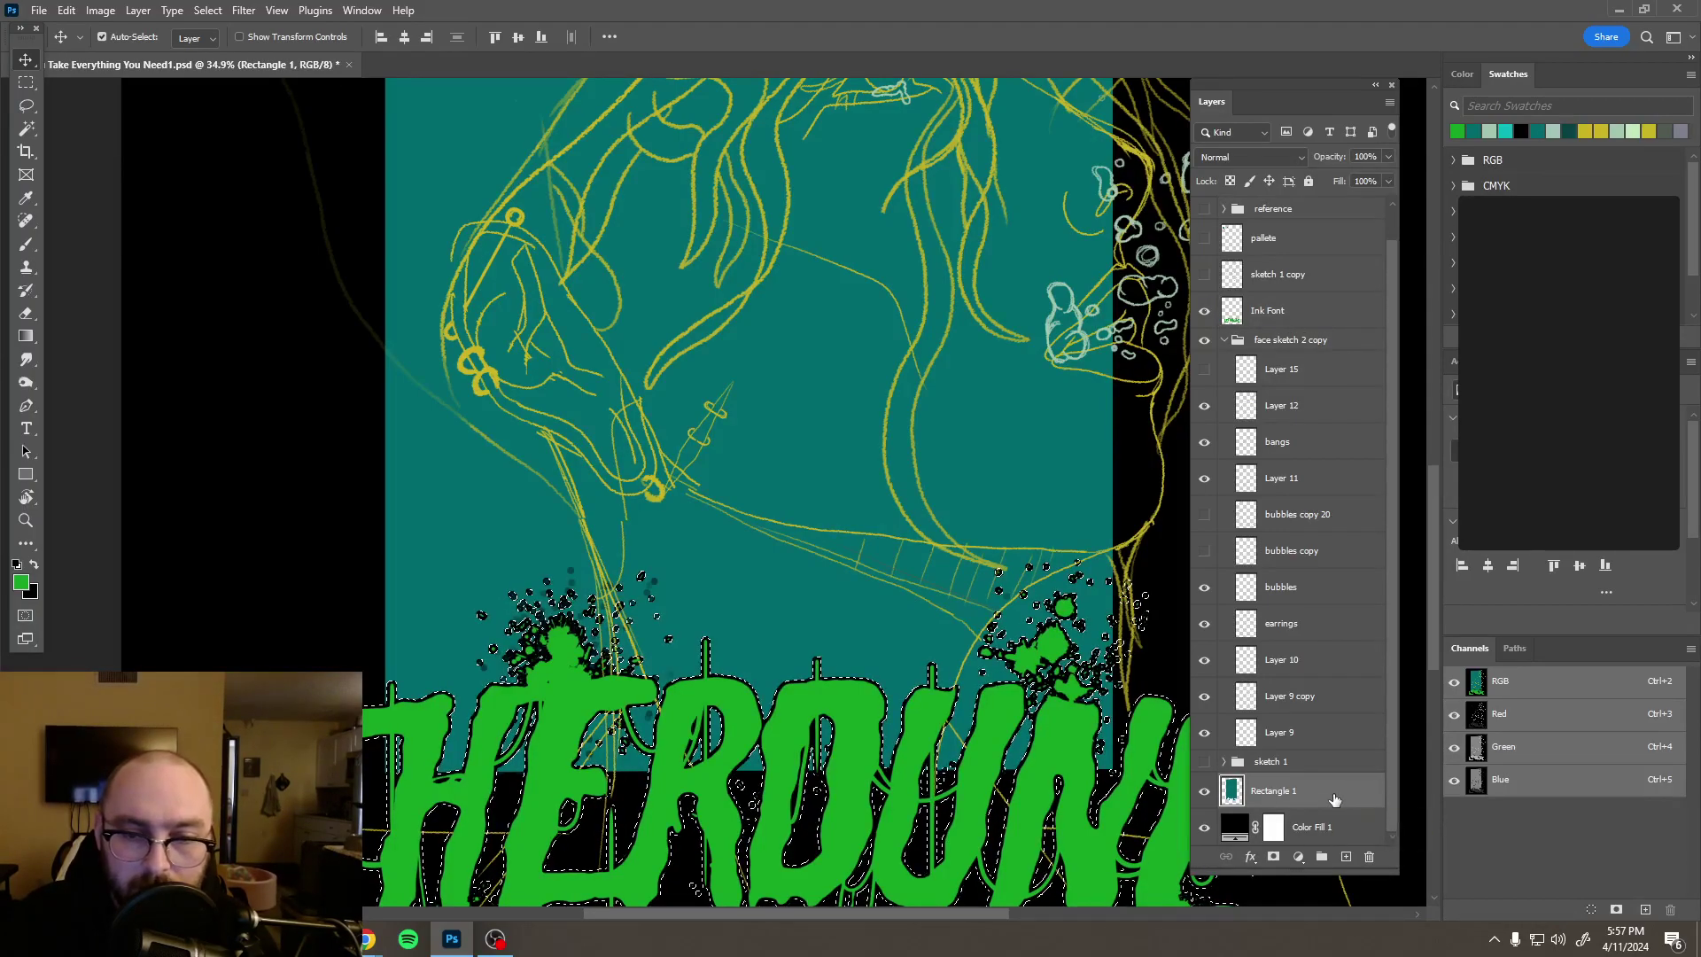
{"action": "key", "text": "m"}
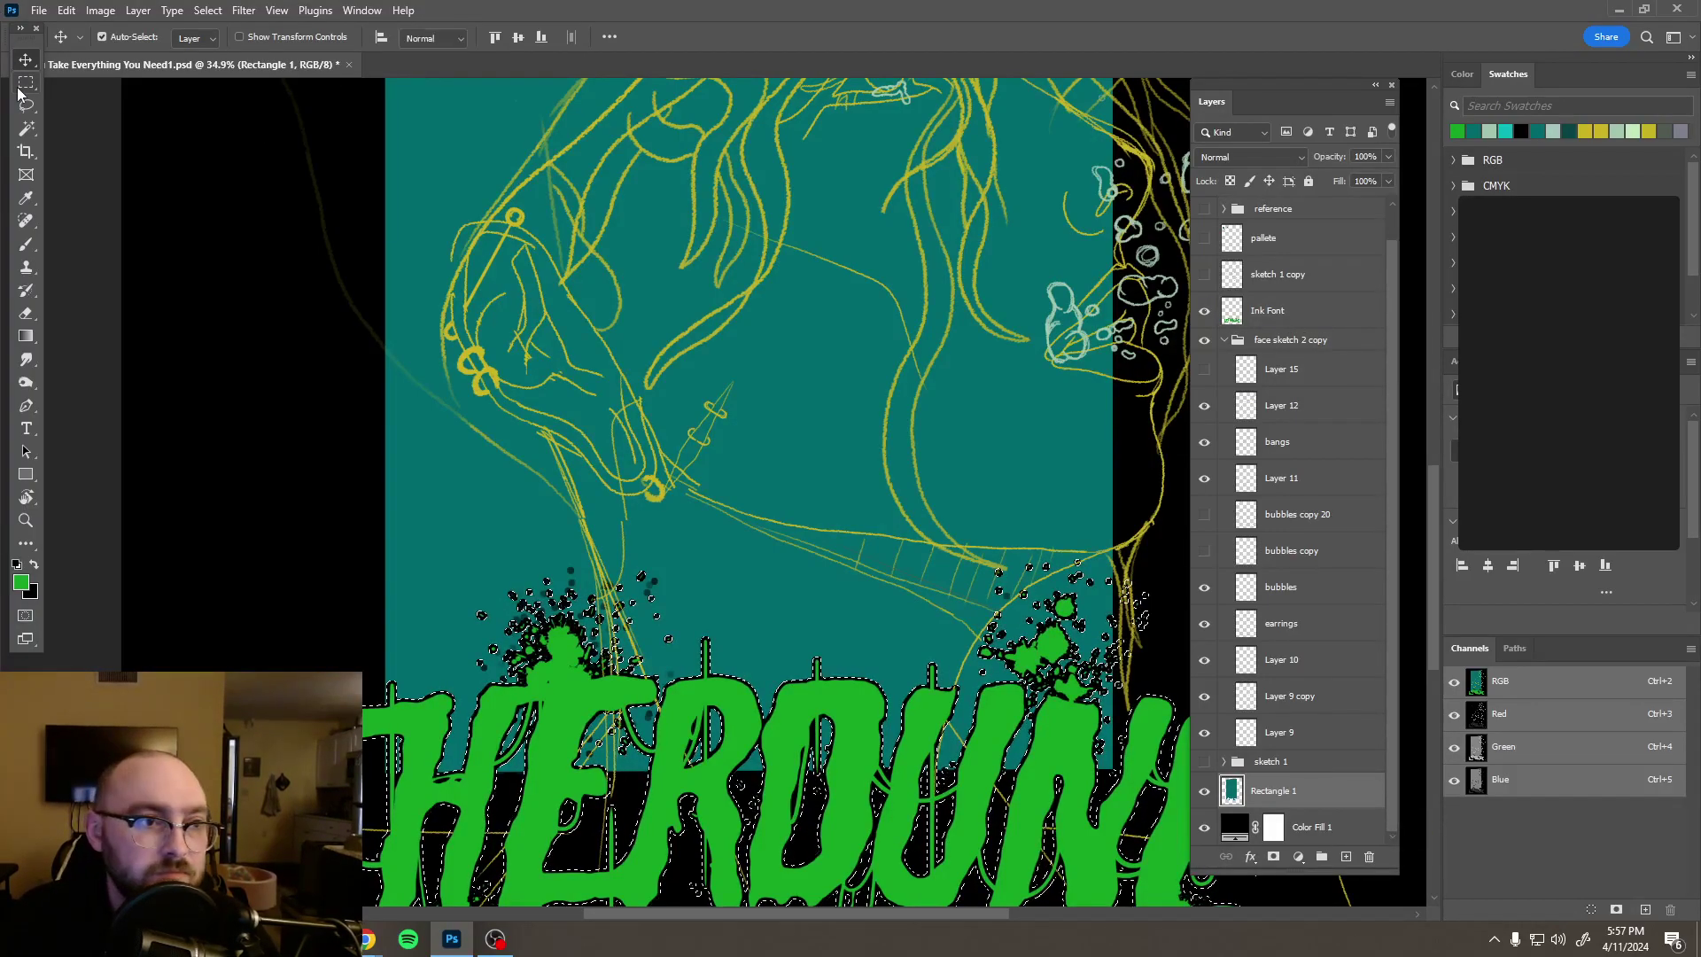
{"action": "left_click", "coordinate": [737, 490]}
{"action": "scroll", "coordinate": [790, 494], "scroll_direction": "down", "scroll_amount": 8}
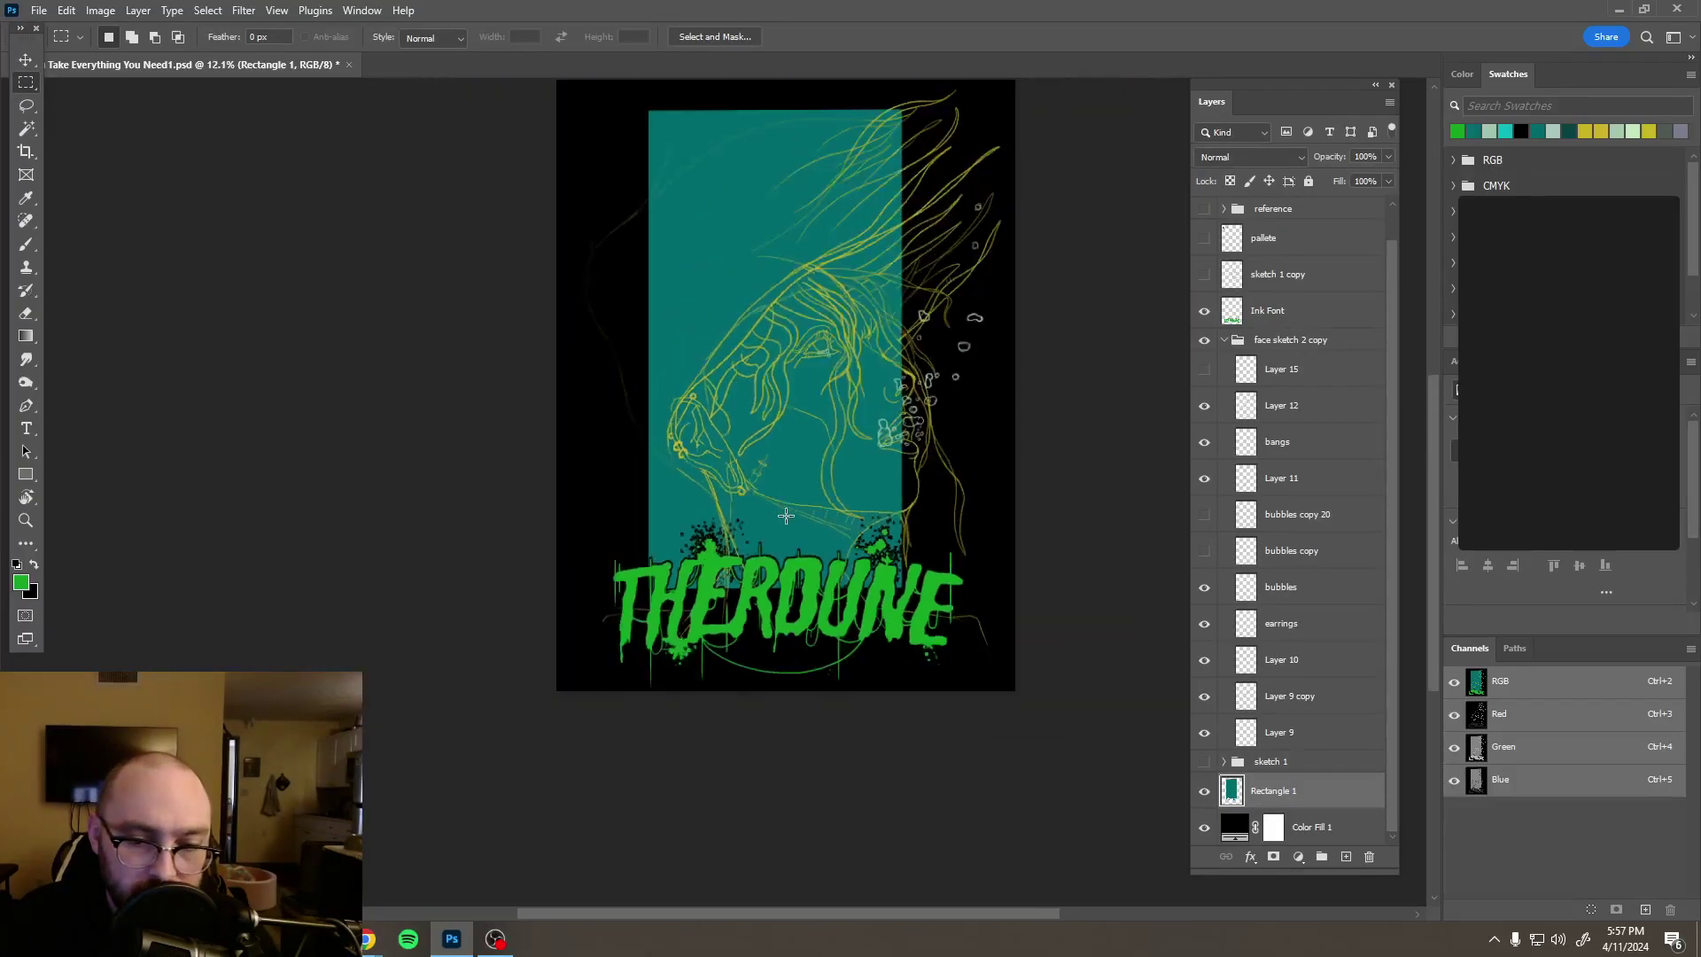
{"action": "scroll", "coordinate": [799, 498], "scroll_direction": "up", "scroll_amount": 1}
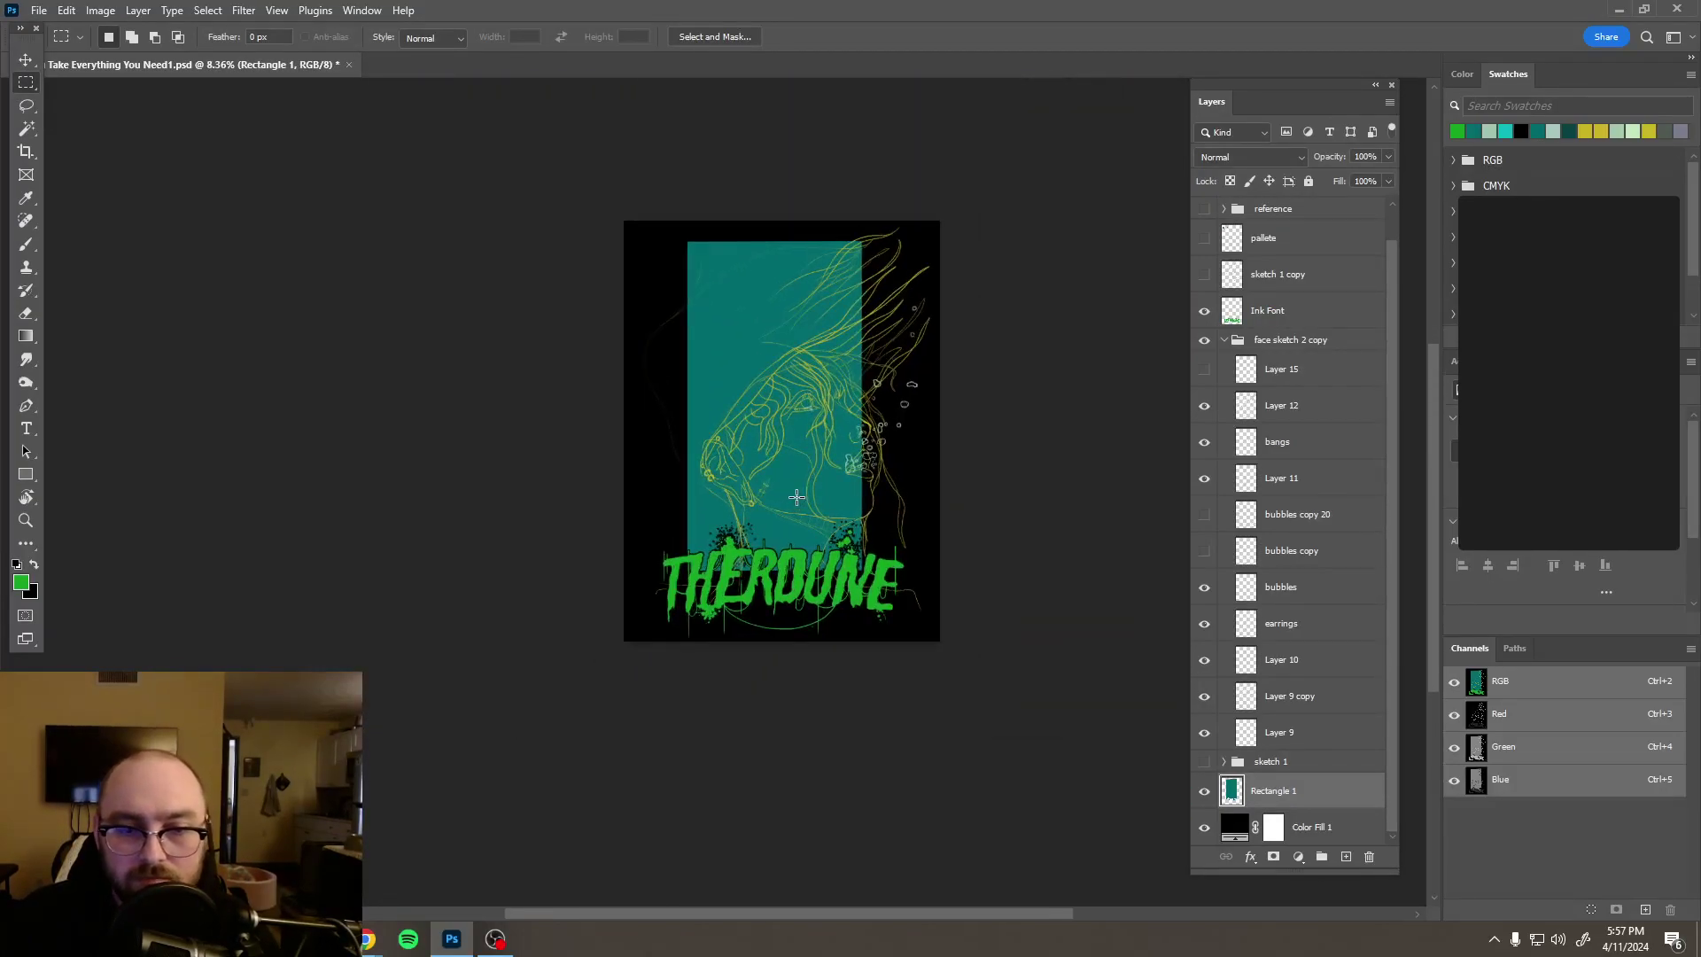
{"action": "left_click_drag", "start_coordinate": [790, 477], "coordinate": [790, 511]}
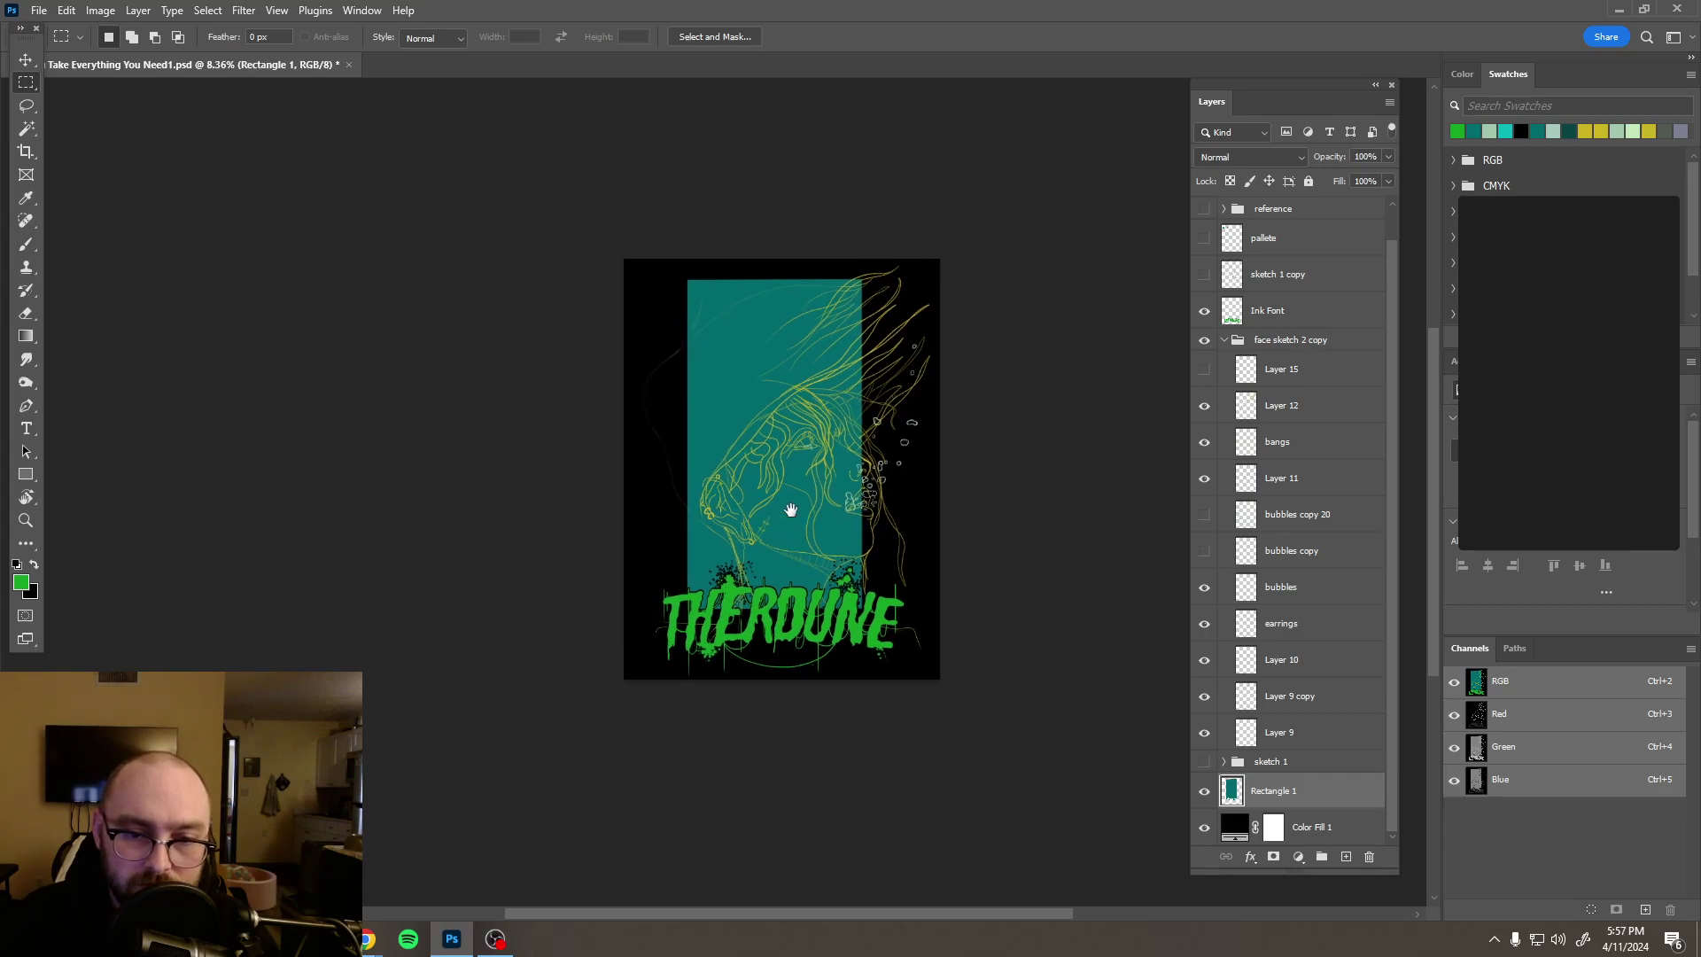
{"action": "key", "text": "ctrl+shift+d"}
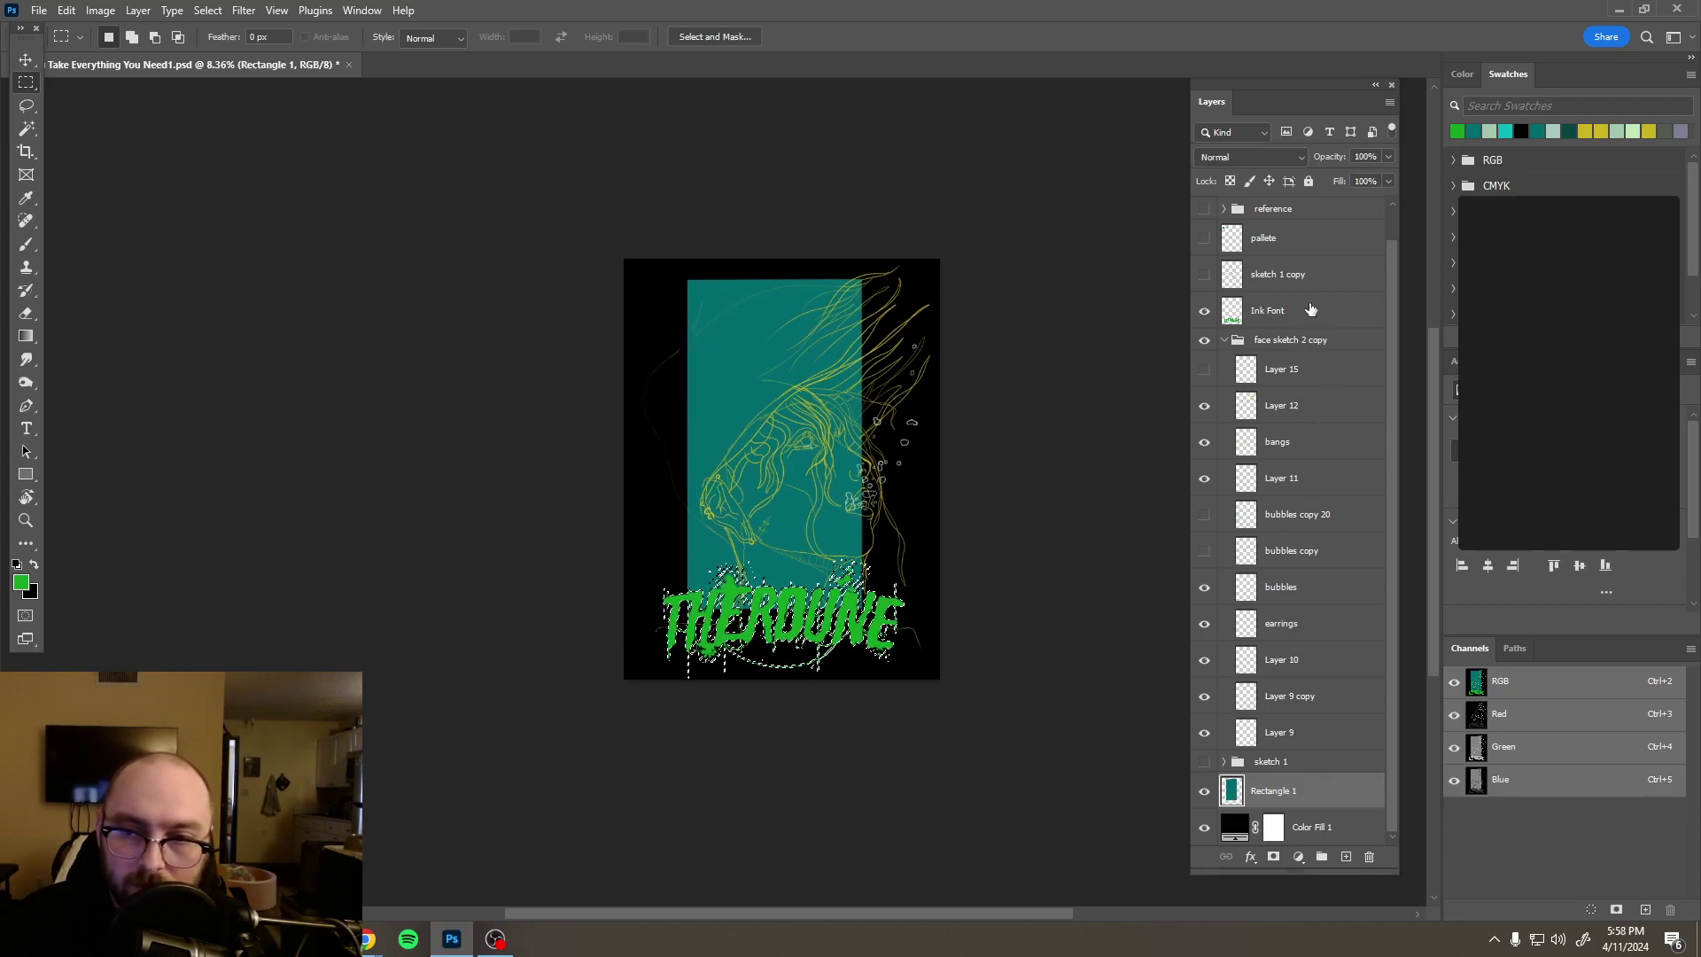
Step: Scale the Ink Font lettering to 62.72% and place it centered just beneath the teal rectangle
{"action": "left_click", "coordinate": [1276, 310]}
{"action": "key", "text": "ctrl+t"}
{"action": "left_click_drag", "start_coordinate": [789, 559], "coordinate": [800, 633]}
{"action": "key", "text": "Return"}
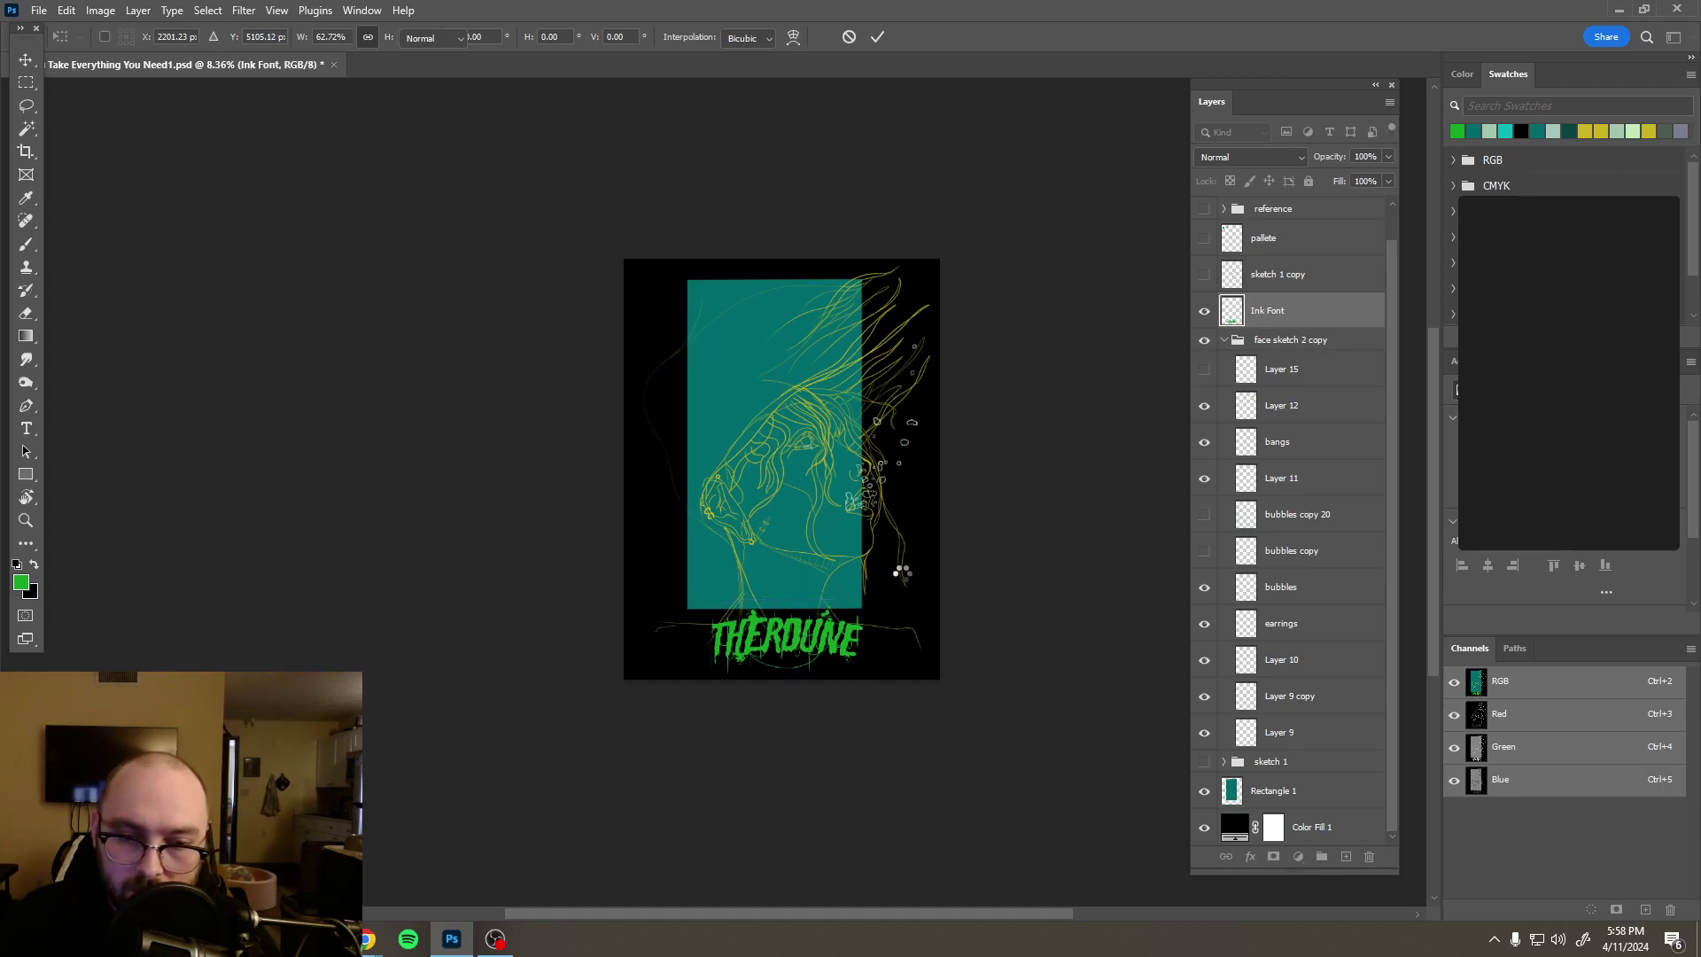
Step: Transform Rectangle 1 to stretch its bottom edge down behind the top of the lettering, with the width at 101.06%
{"action": "left_click", "coordinate": [1258, 788]}
{"action": "key", "text": "ctrl+t"}
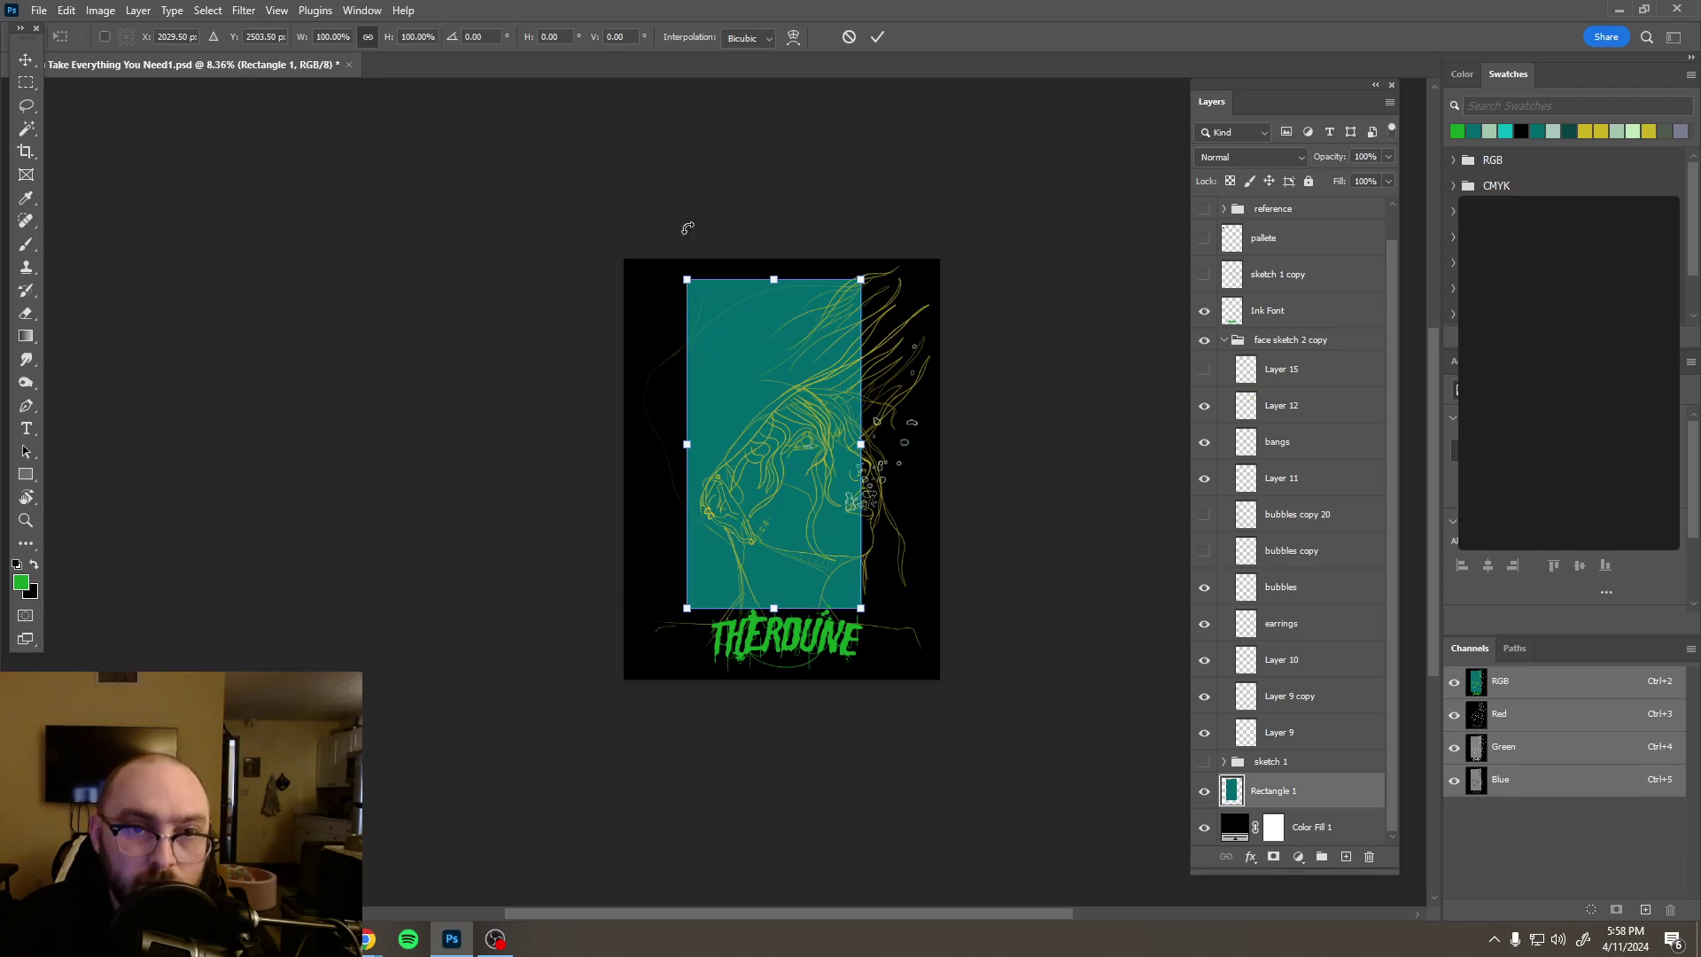
{"action": "mouse_move", "coordinate": [774, 604]}
{"action": "left_mouse_down"}
{"action": "mouse_move", "coordinate": [774, 648]}
{"action": "mouse_move", "coordinate": [782, 625]}
{"action": "left_mouse_up"}
{"action": "left_click", "coordinate": [877, 36]}
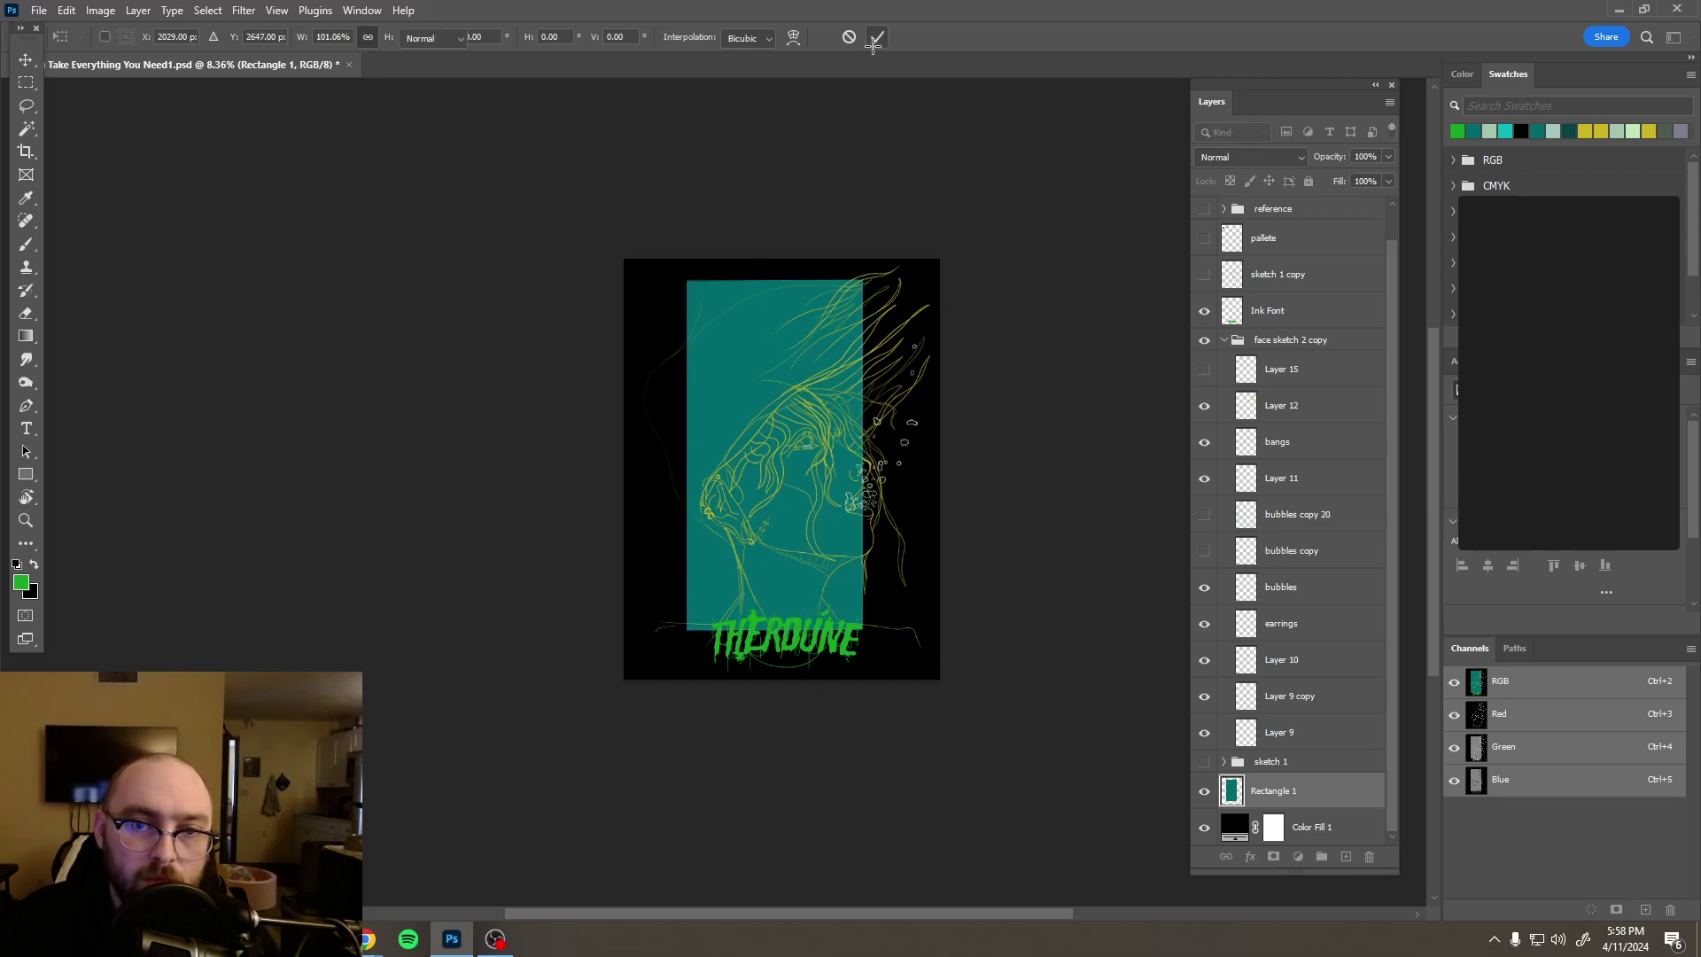
{"action": "key", "text": "m"}
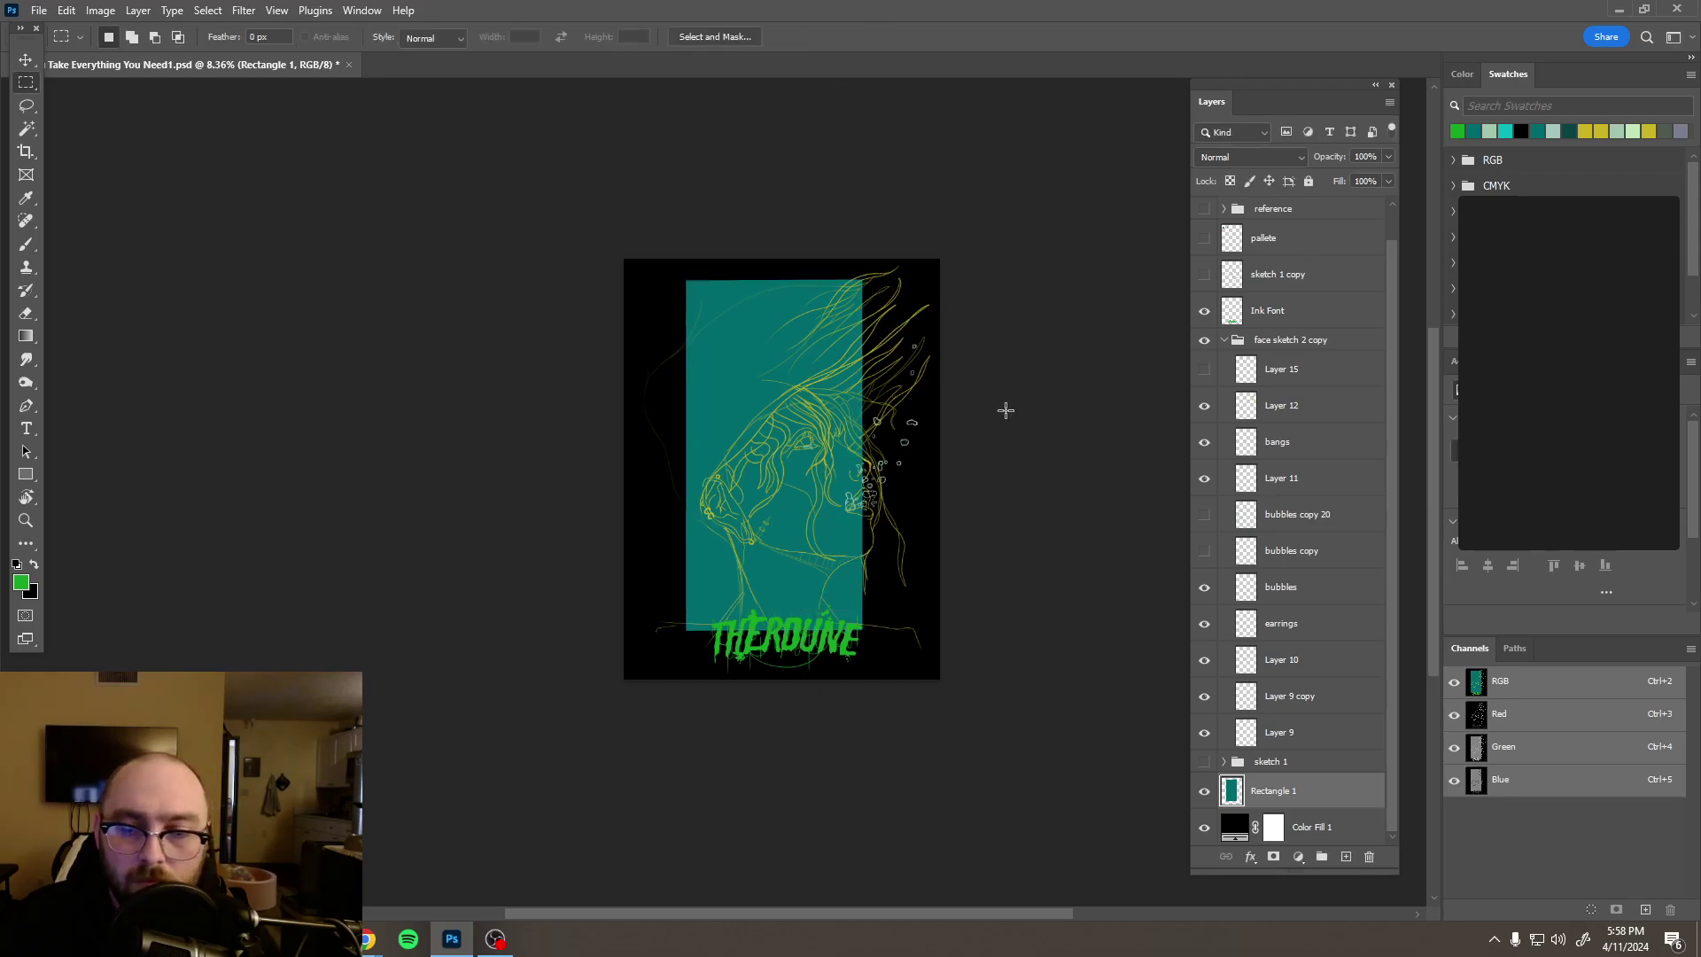
Step: Center Rectangle 1 horizontally on the canvas, try centering it vertically as well, and undo the vertical alignment
{"action": "key", "text": "v"}
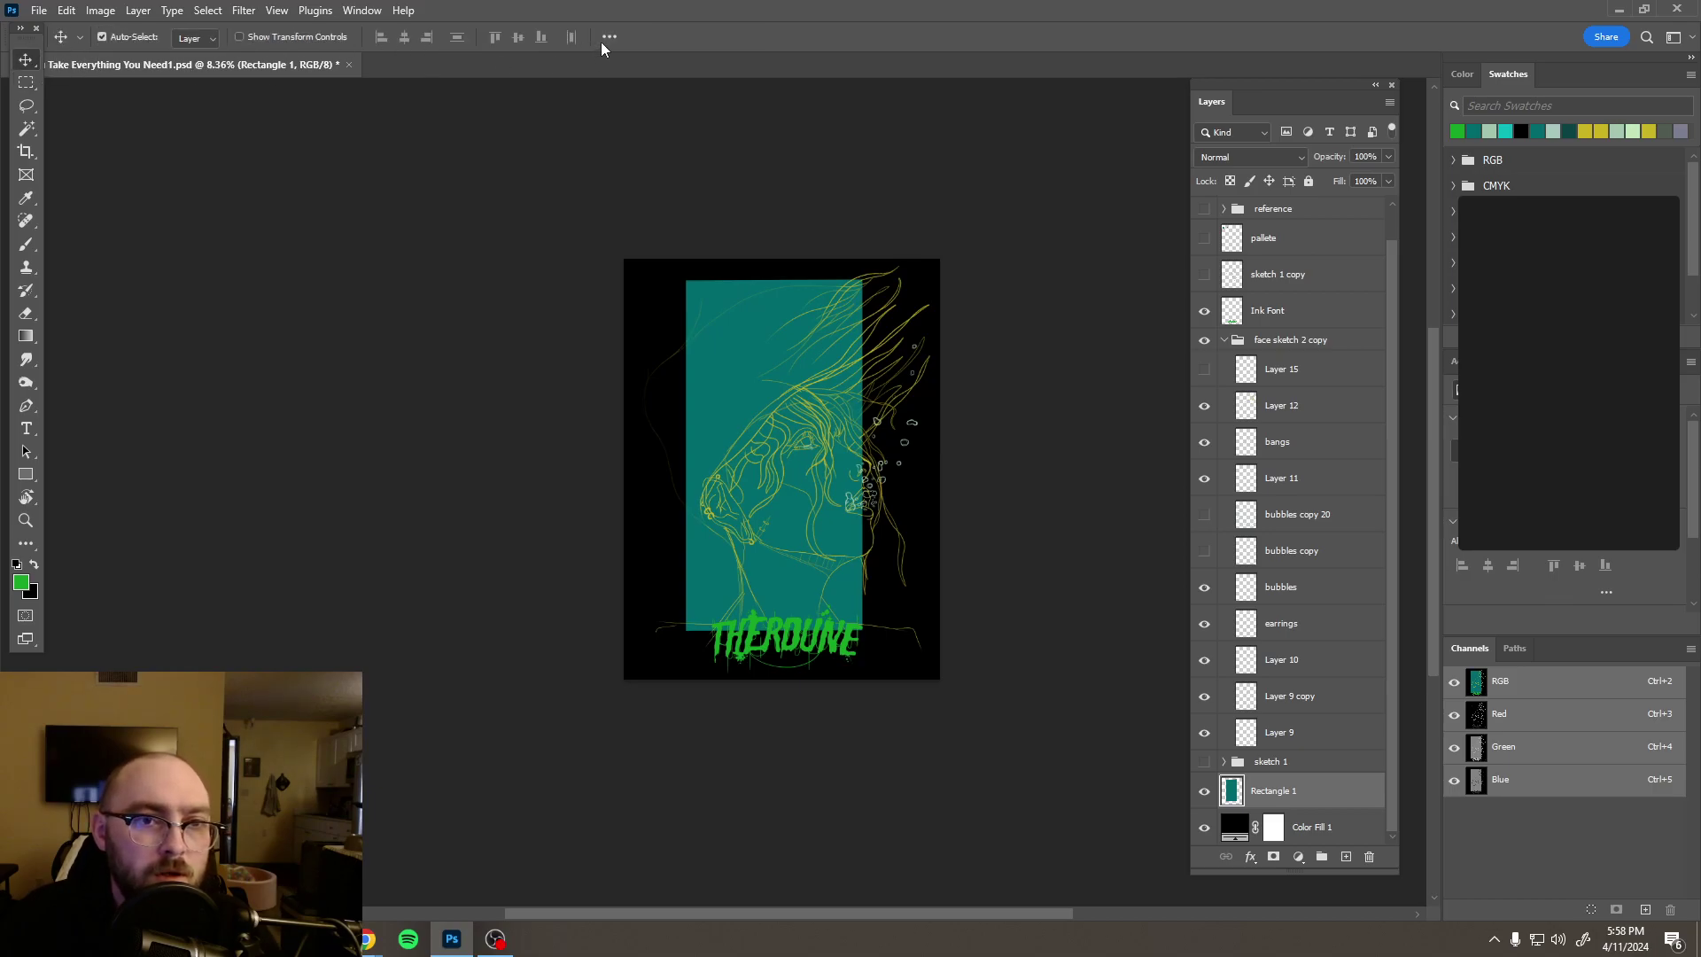
{"action": "left_click", "coordinate": [609, 36]}
{"action": "left_click", "coordinate": [656, 231]}
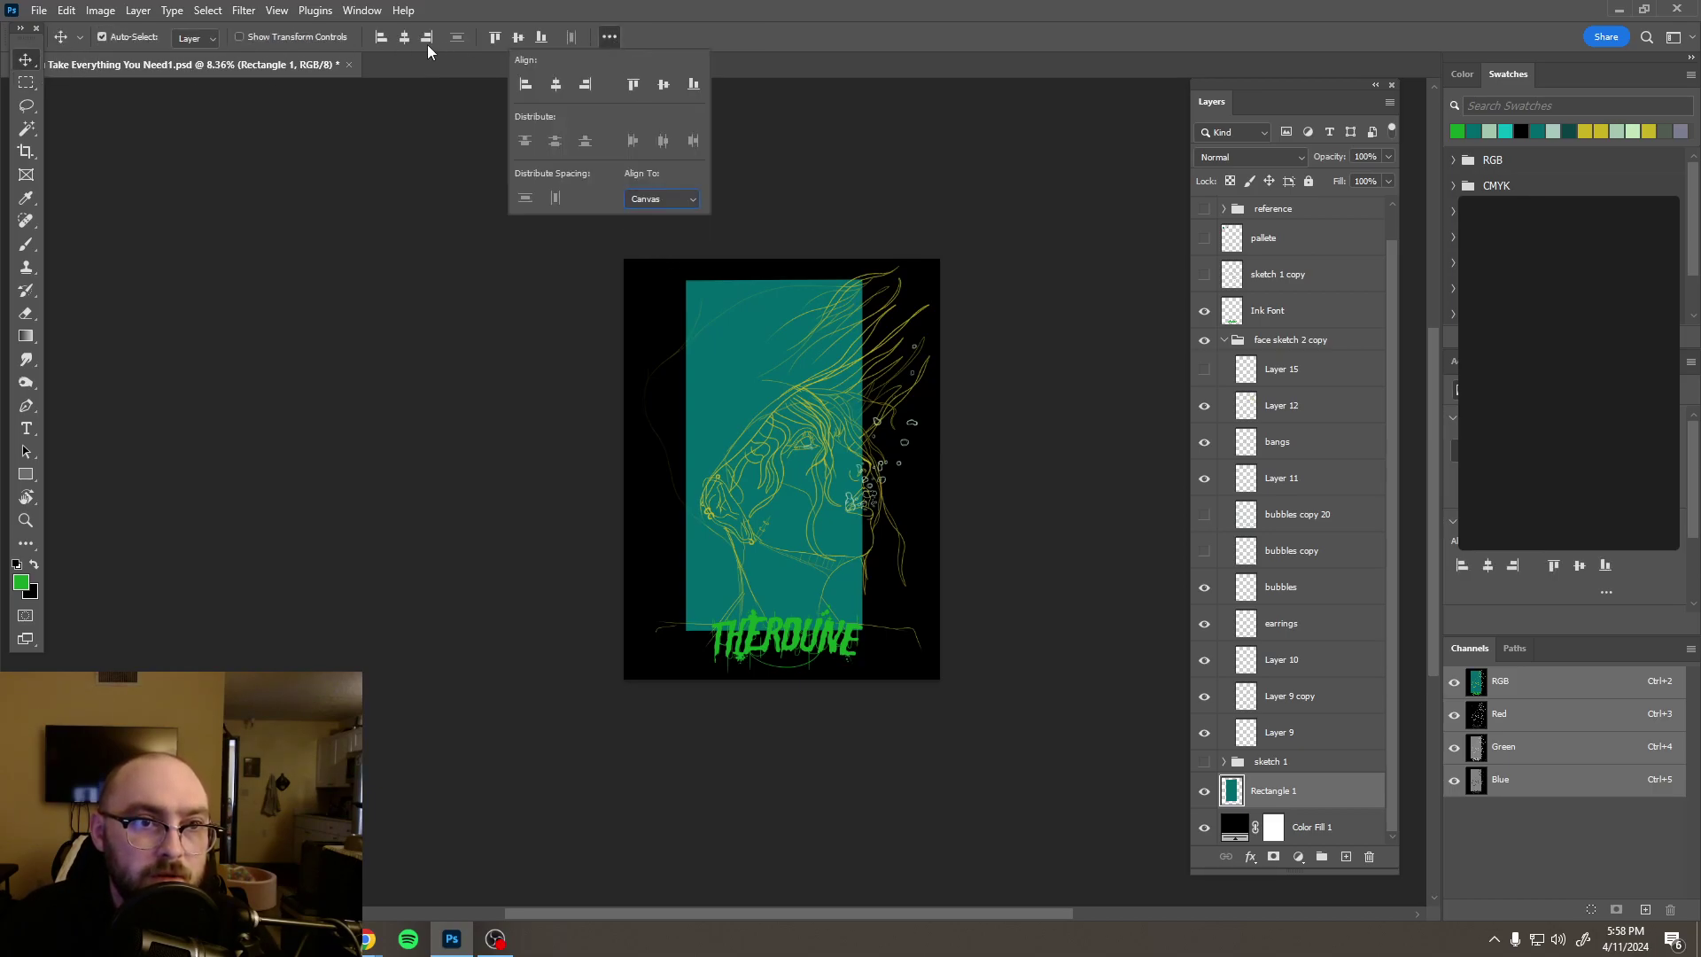
{"action": "left_click", "coordinate": [404, 36]}
{"action": "left_click", "coordinate": [516, 37]}
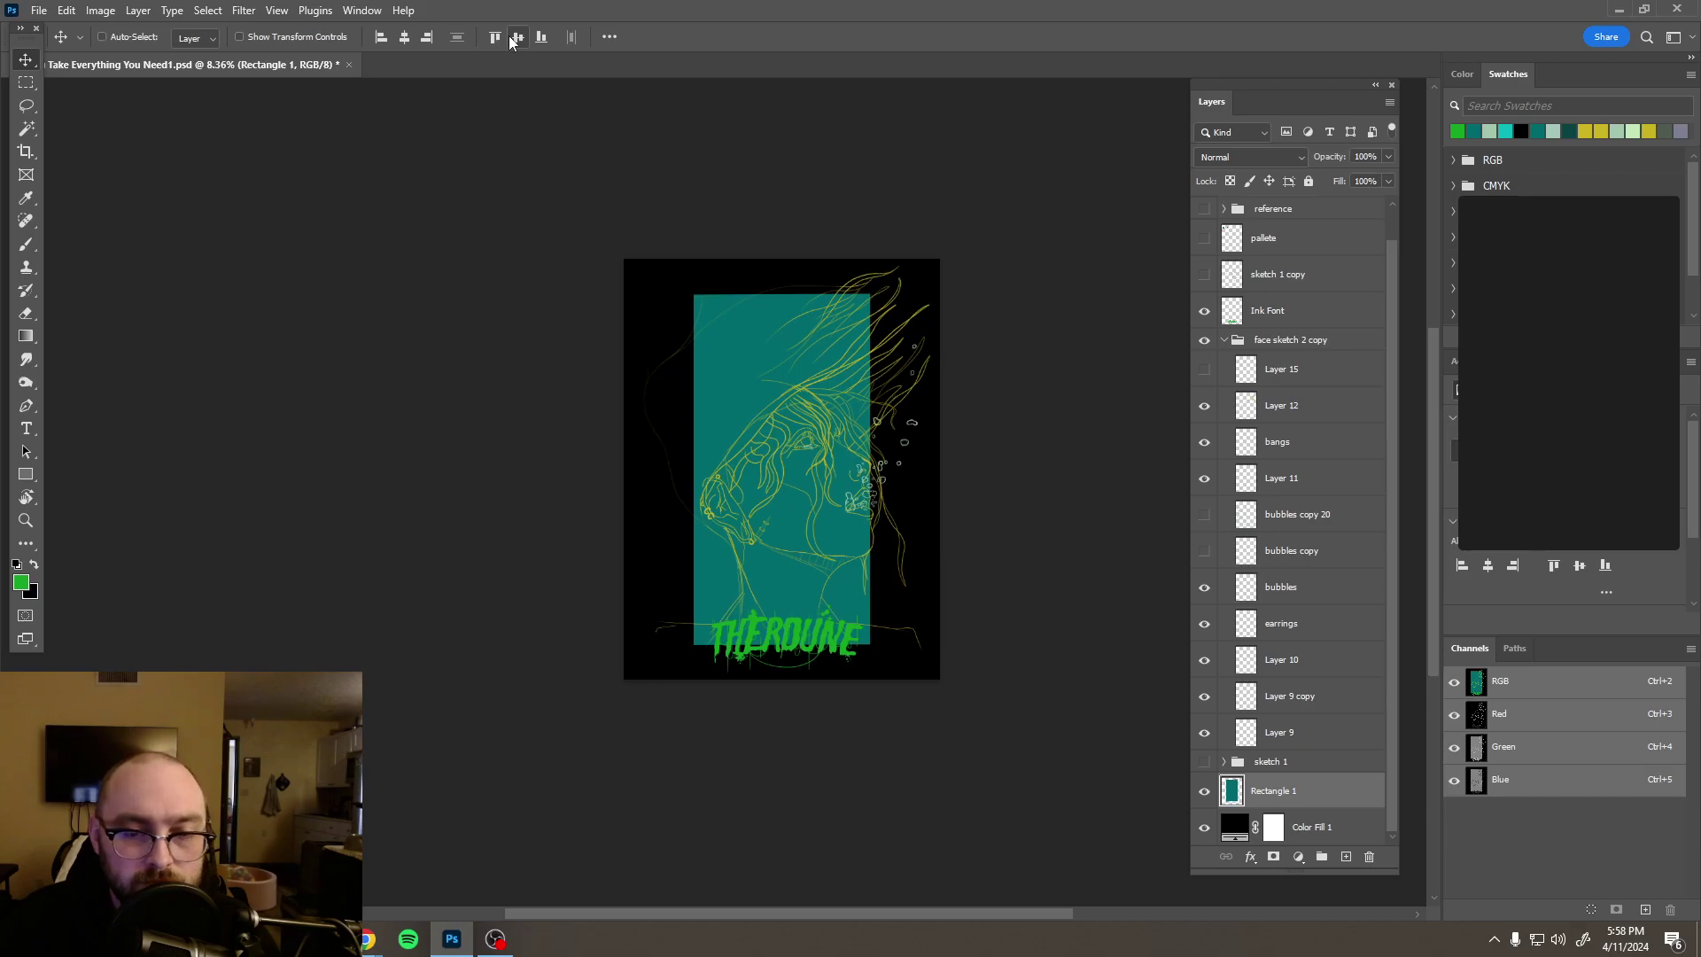
{"action": "key", "text": "ctrl+z"}
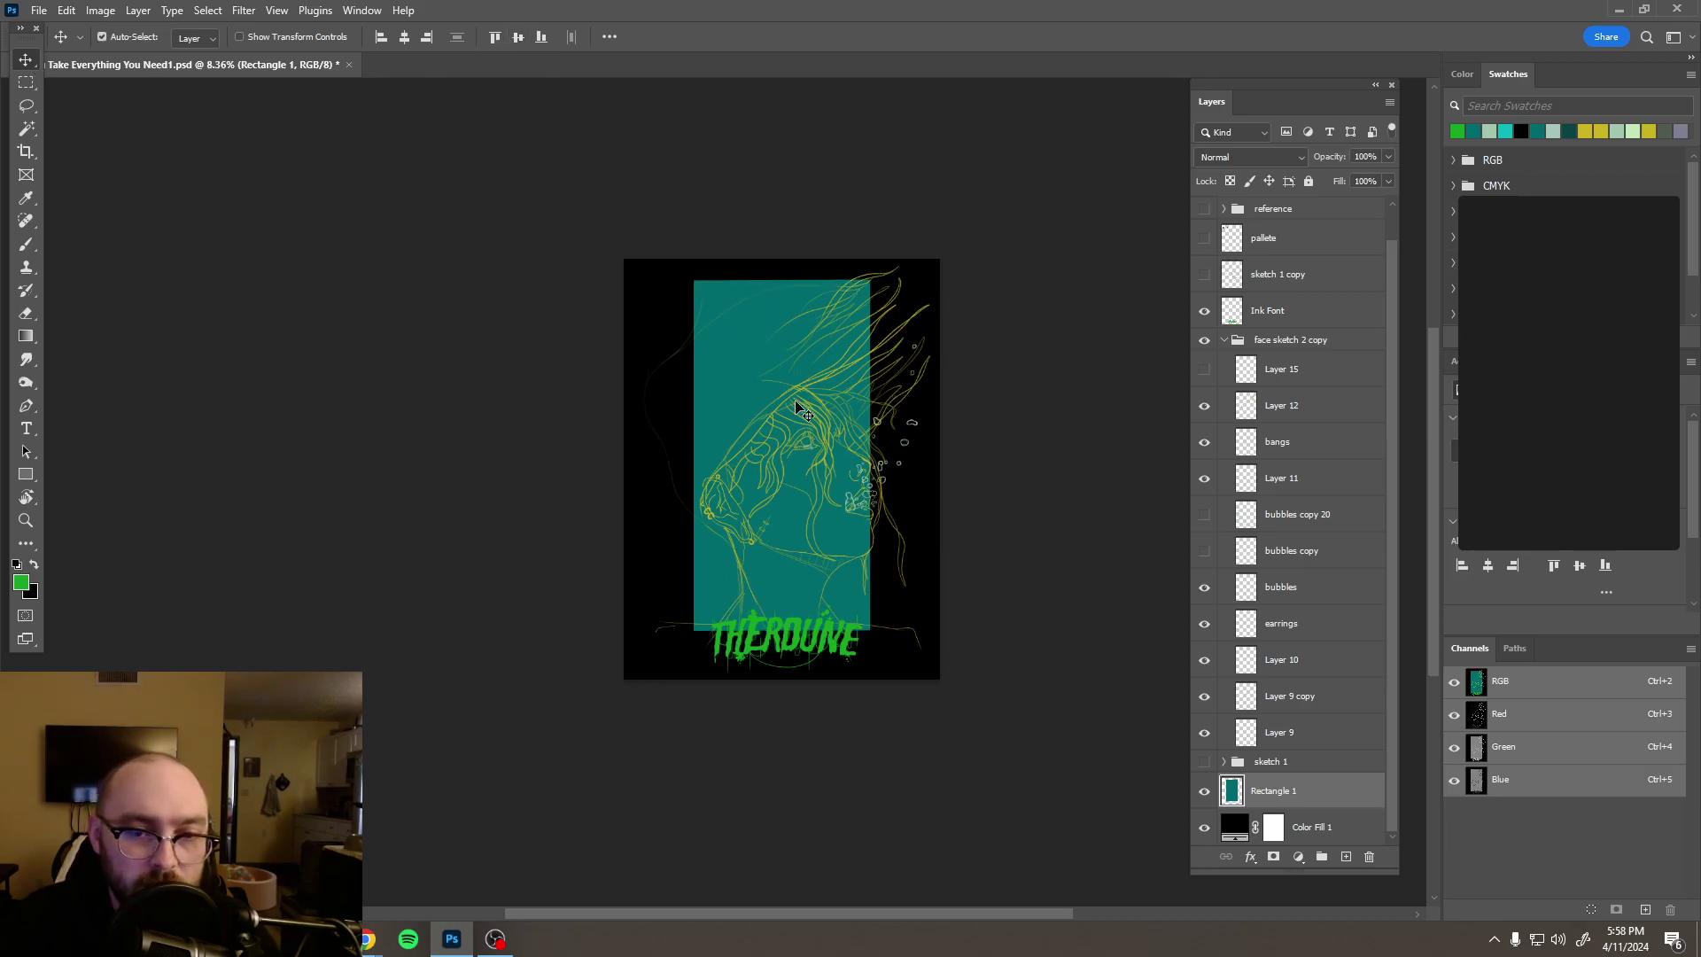
Step: Move Rectangle 1 left so its right edge runs down through the face just before the mouth and bubbles
{"action": "left_click_drag", "start_coordinate": [795, 401], "coordinate": [774, 400]}
{"action": "key", "text": "ctrl+minus"}
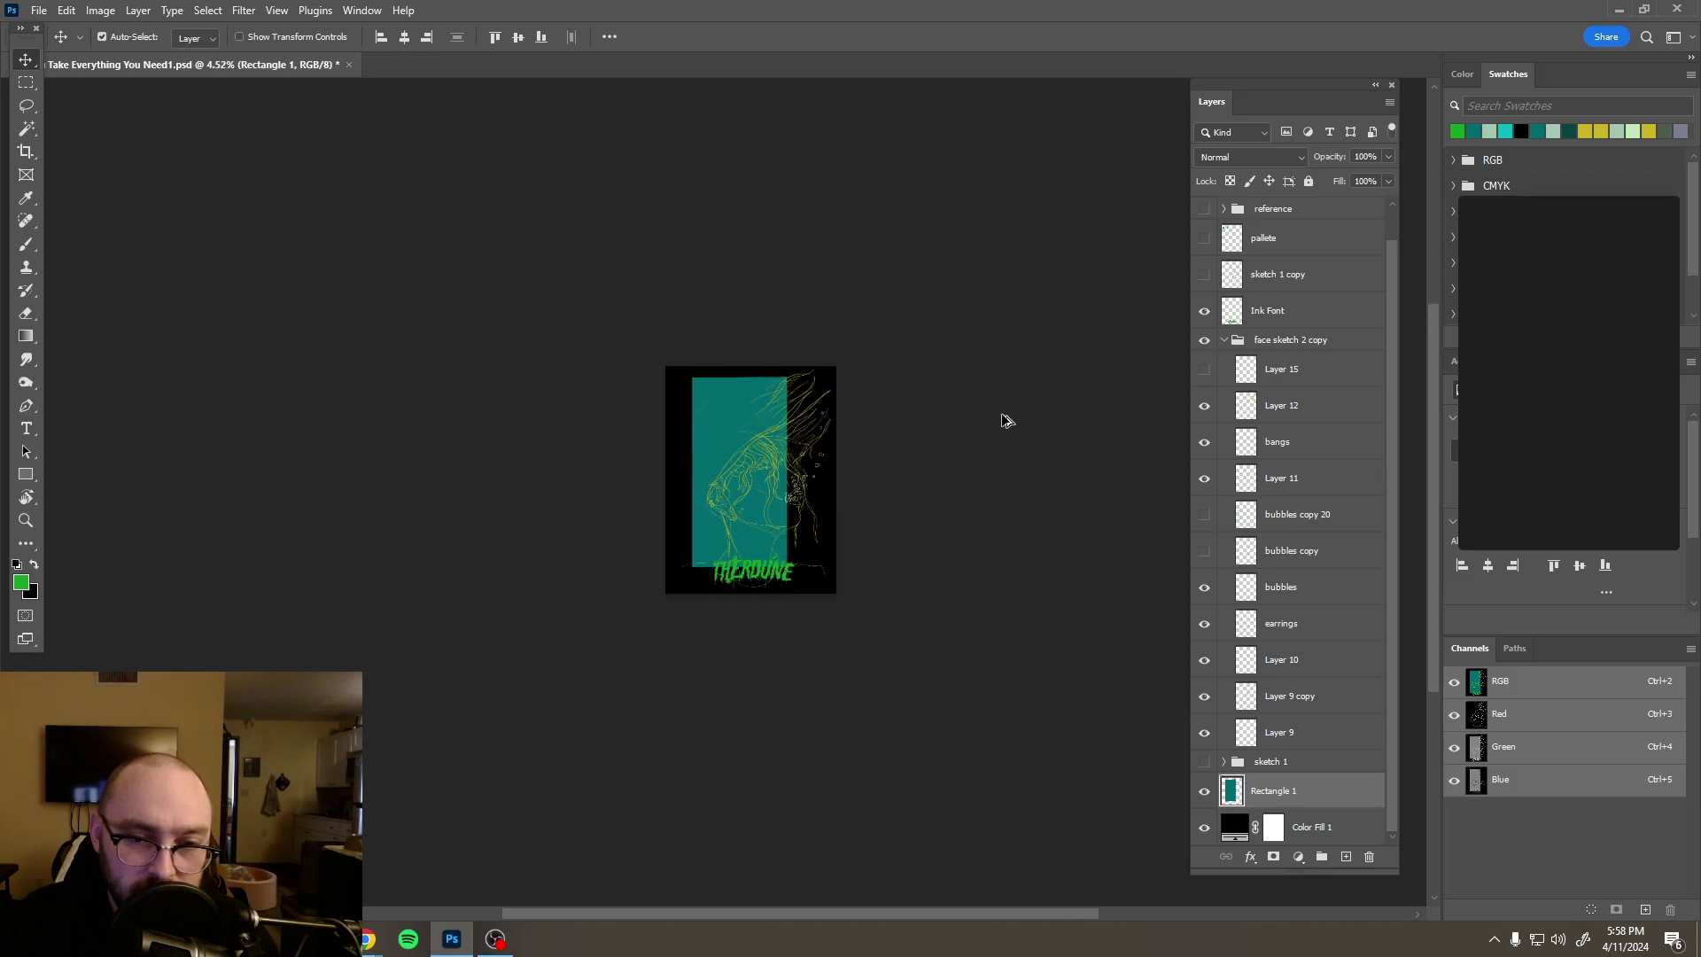
{"action": "scroll", "coordinate": [760, 489], "scroll_direction": "up", "scroll_amount": 5}
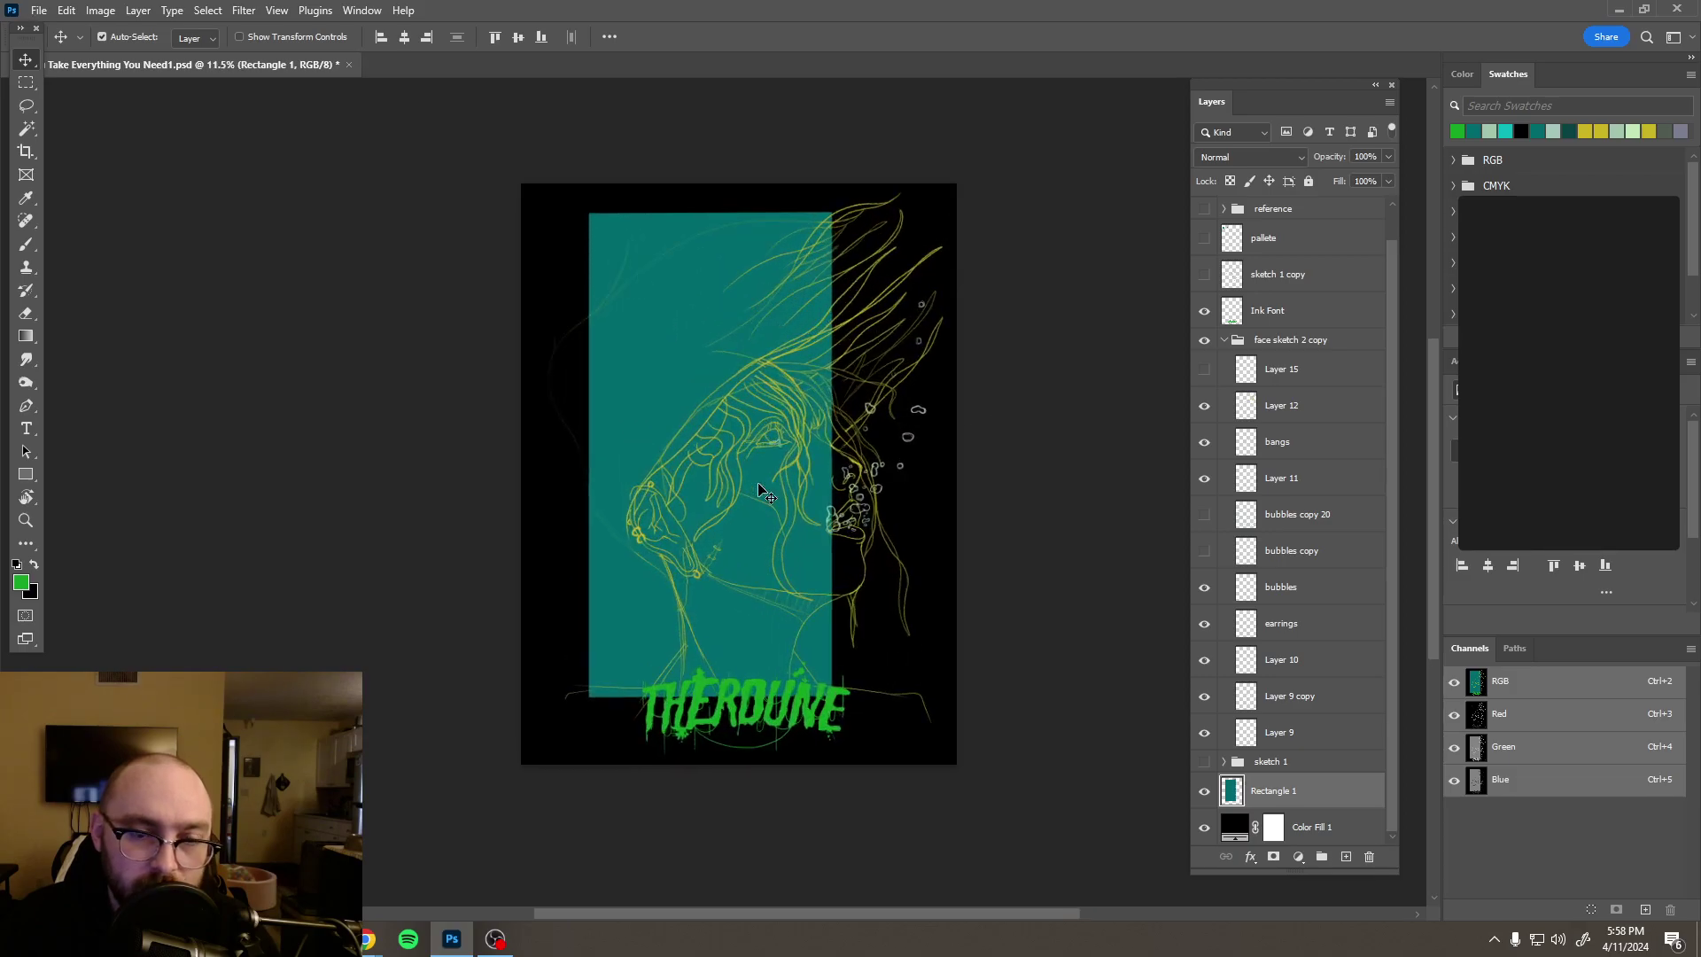
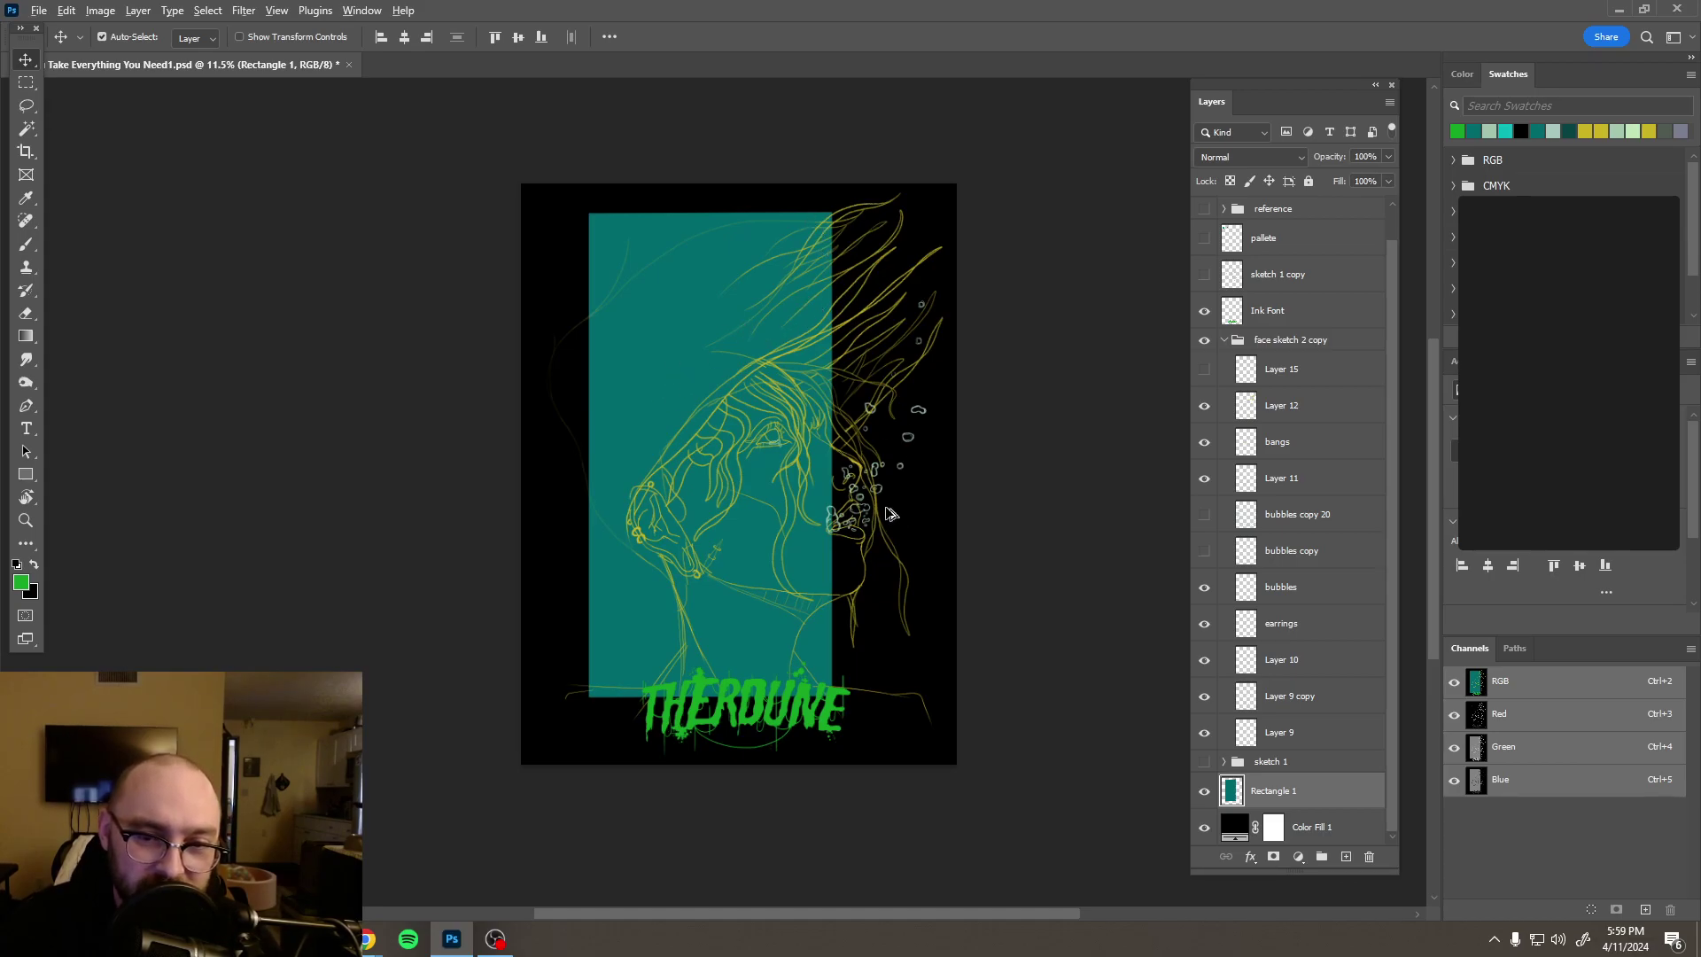
{"action": "scroll", "coordinate": [890, 523], "scroll_direction": "up", "scroll_amount": 5}
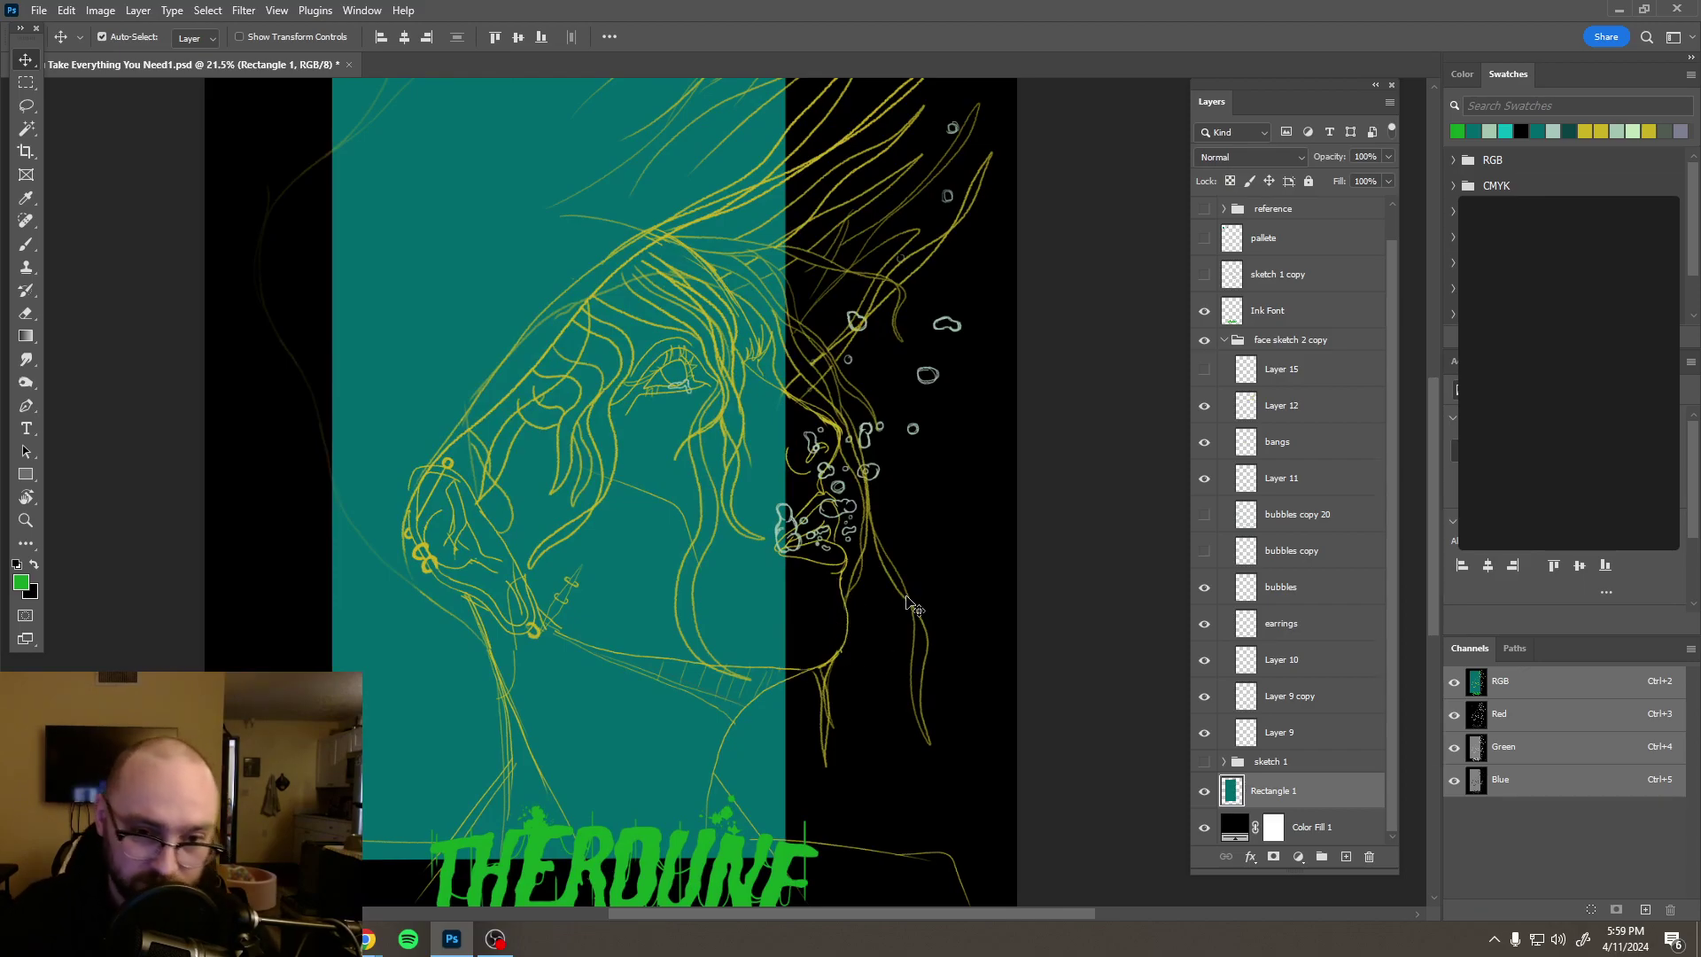
{"action": "scroll", "coordinate": [908, 602], "scroll_direction": "down", "scroll_amount": 5}
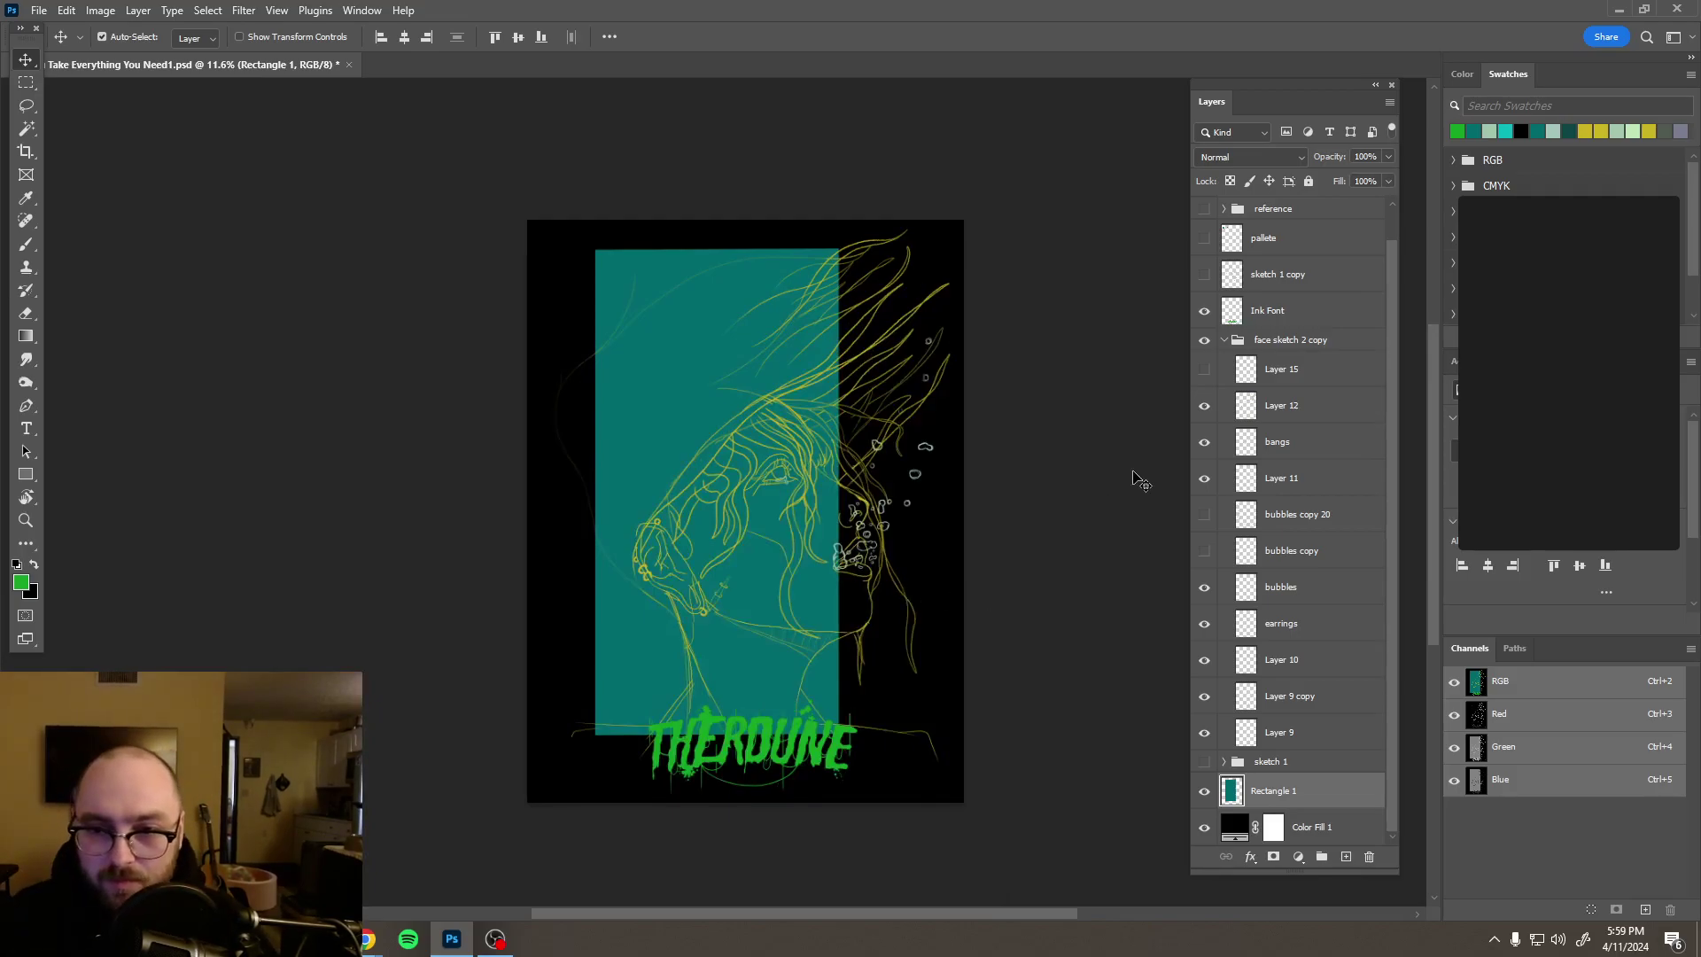
Step: Duplicate the face sketch 2 copy group, merge the duplicate into a single layer, and hide the original group
{"action": "left_click", "coordinate": [1299, 347]}
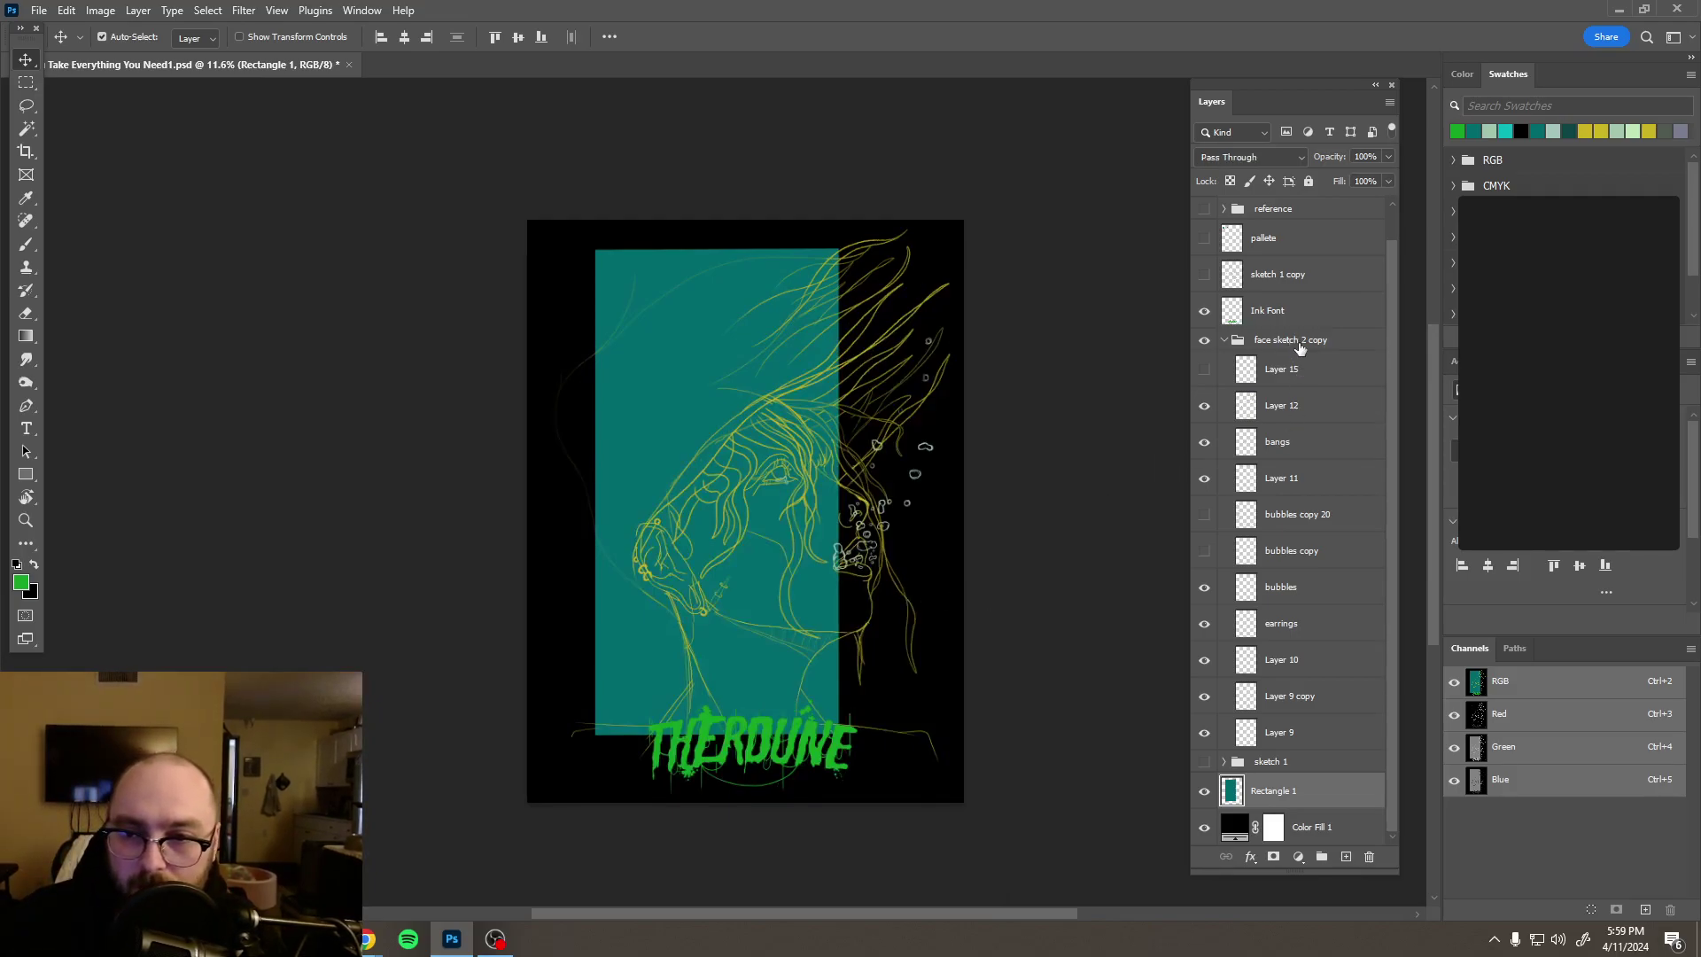
{"action": "left_click", "coordinate": [1225, 341]}
{"action": "key", "text": "ctrl+j"}
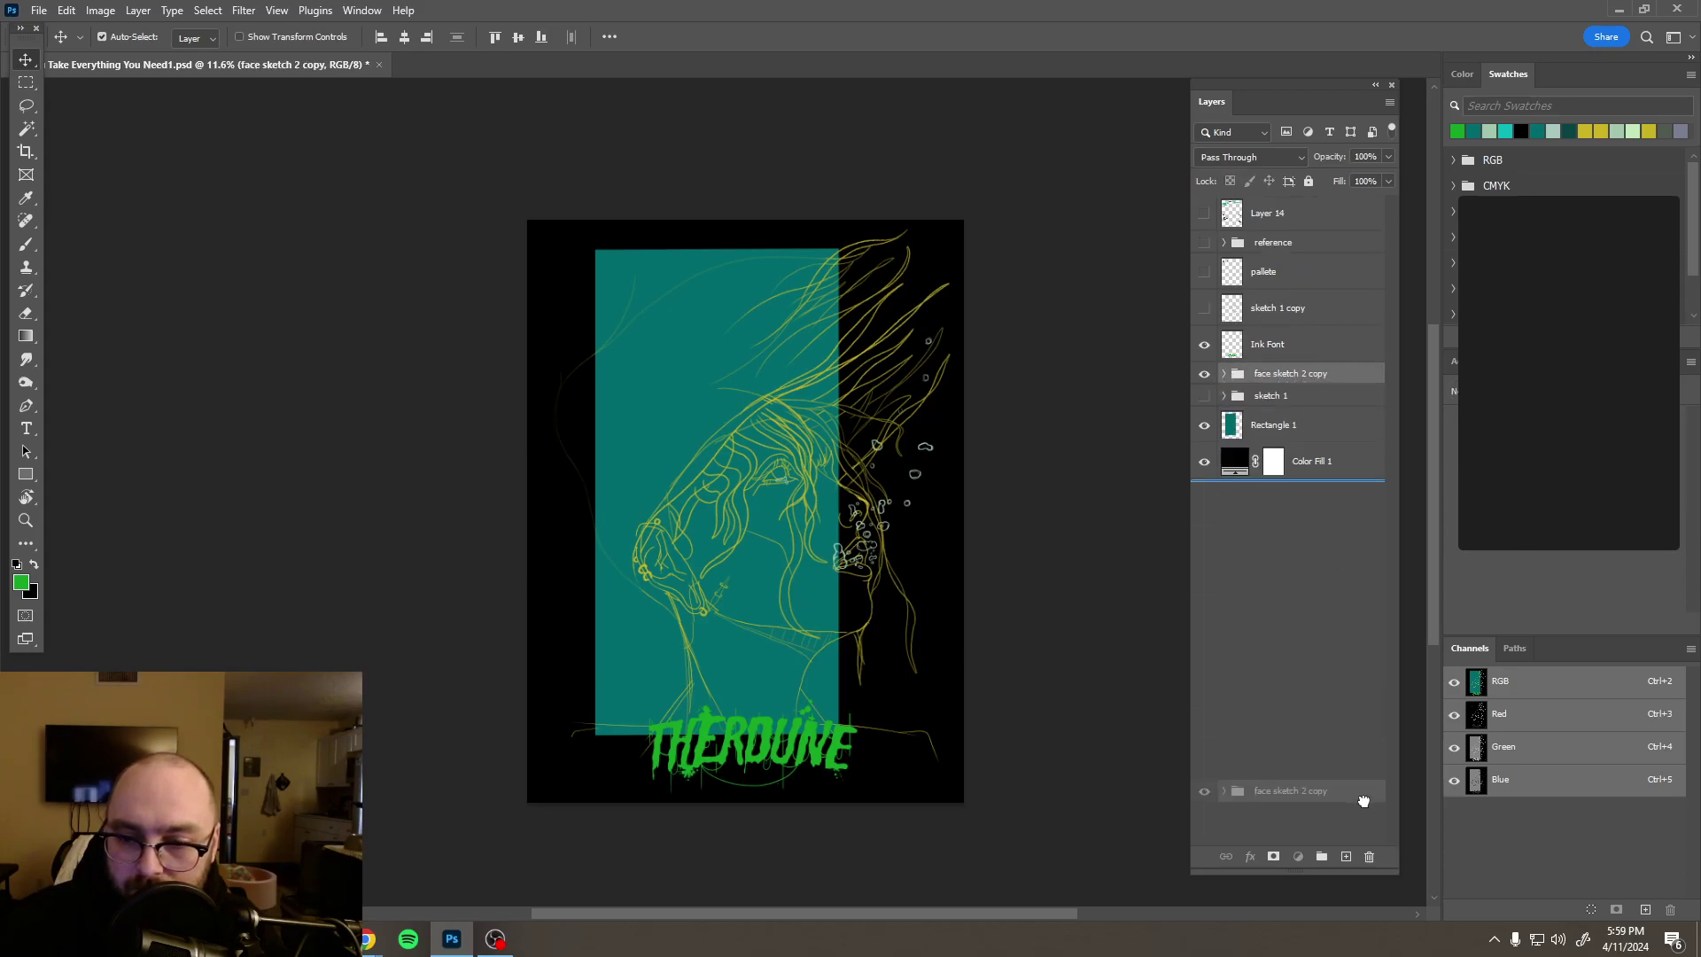
{"action": "right_click", "coordinate": [1270, 377]}
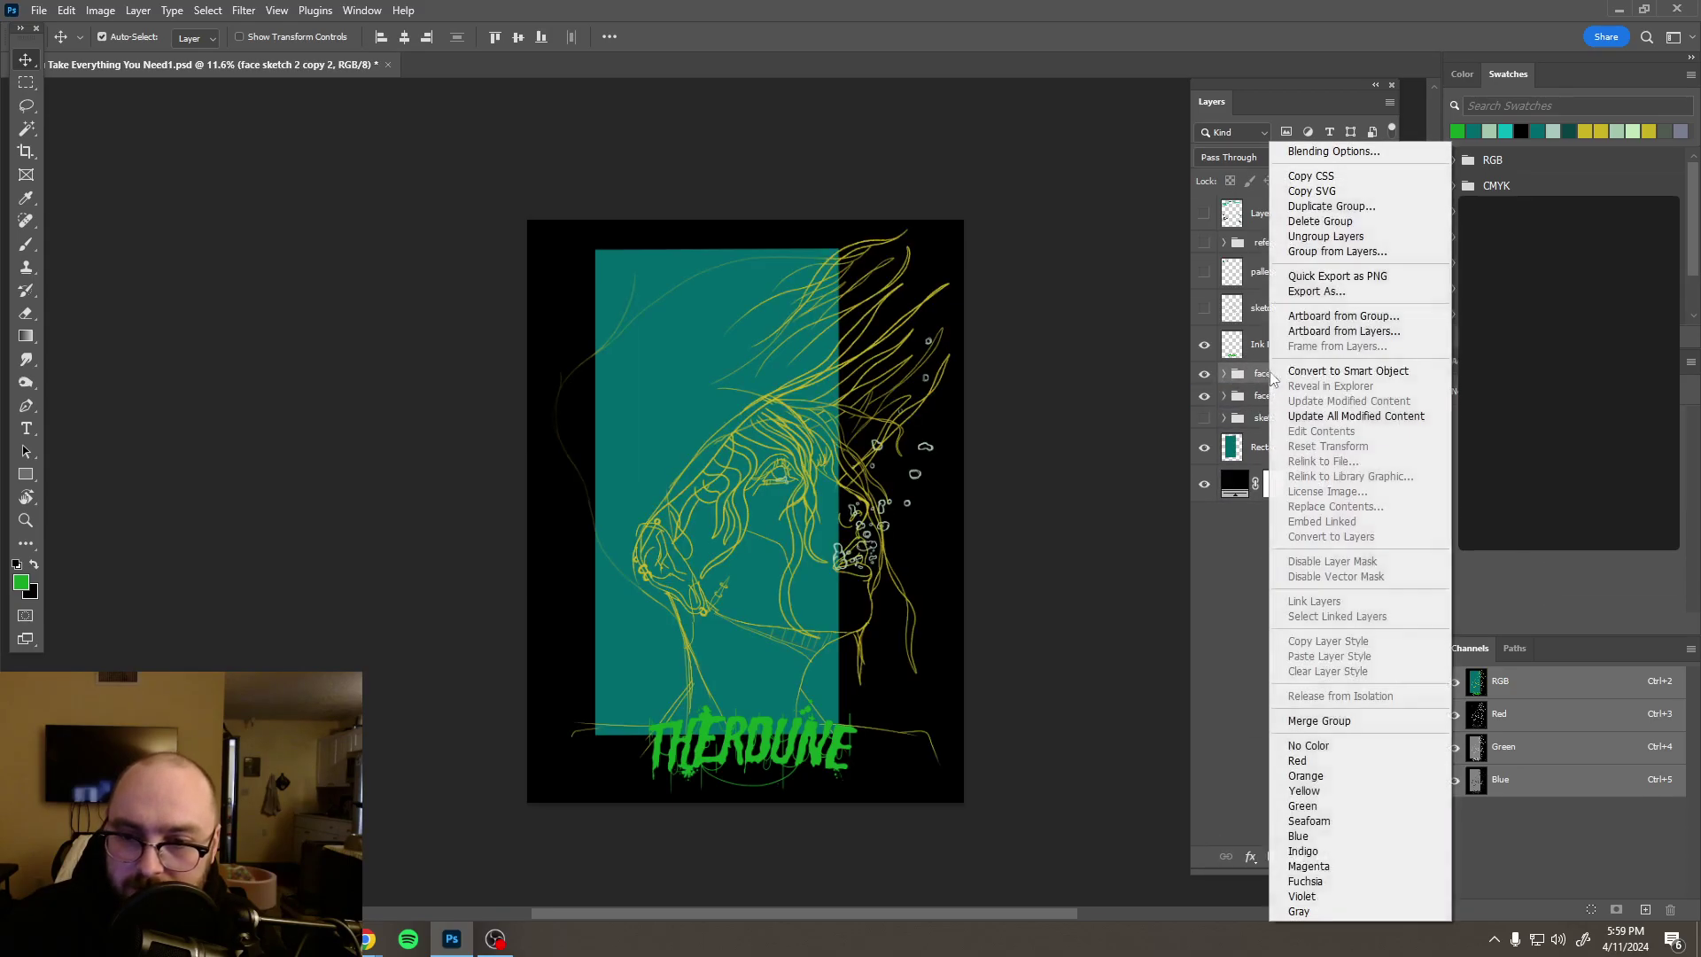
{"action": "left_click", "coordinate": [1331, 720]}
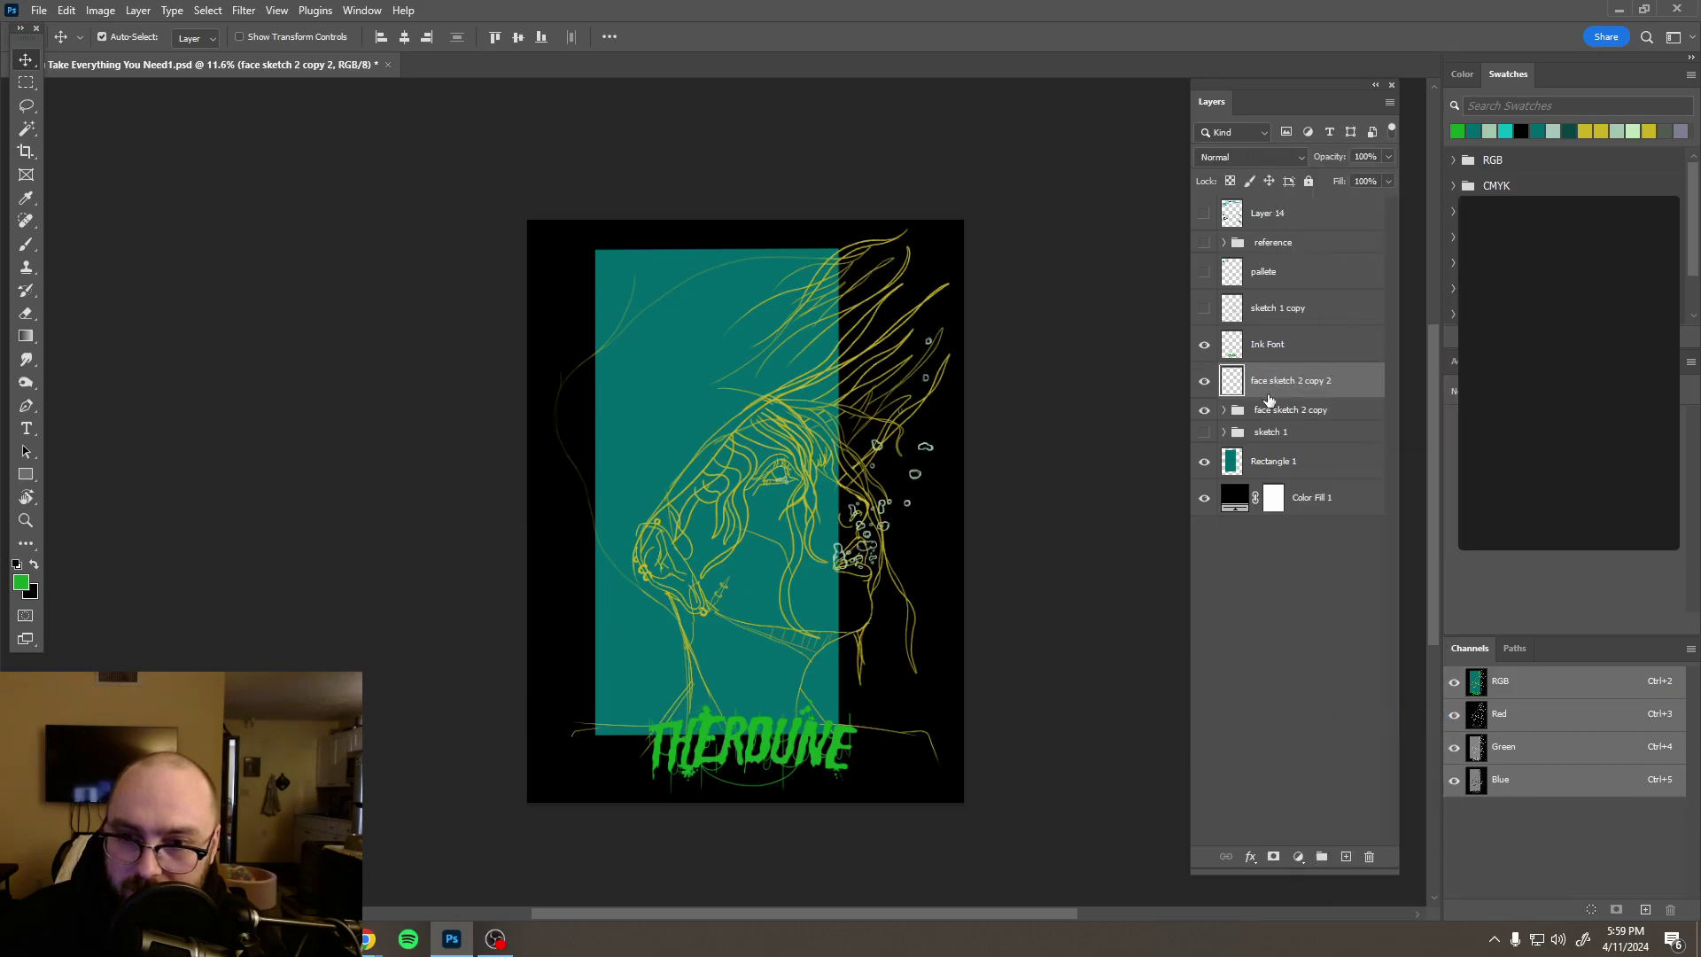
{"action": "left_click", "coordinate": [1207, 410]}
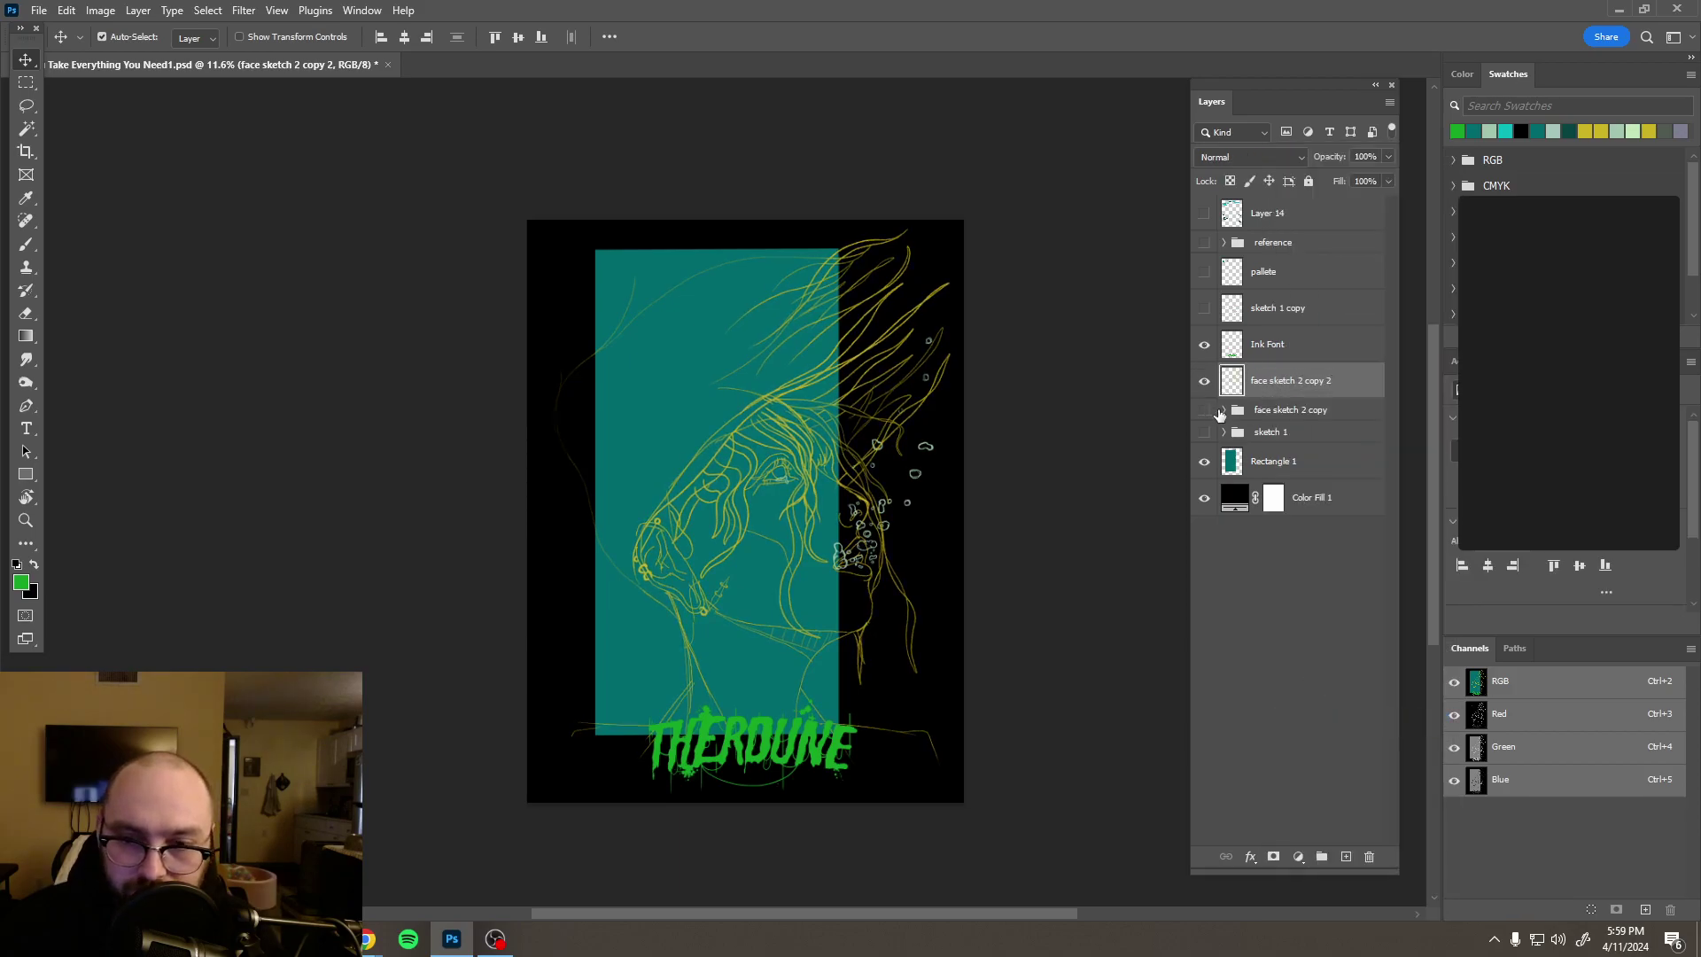
Step: Load the merged sketch's lines as a selection, recolor those beyond the rectangle's right edge with the palette's muted pale green, and deselect
{"action": "key", "text": "ctrl"}
{"action": "left_click", "coordinate": [1233, 383], "text": "ctrl"}
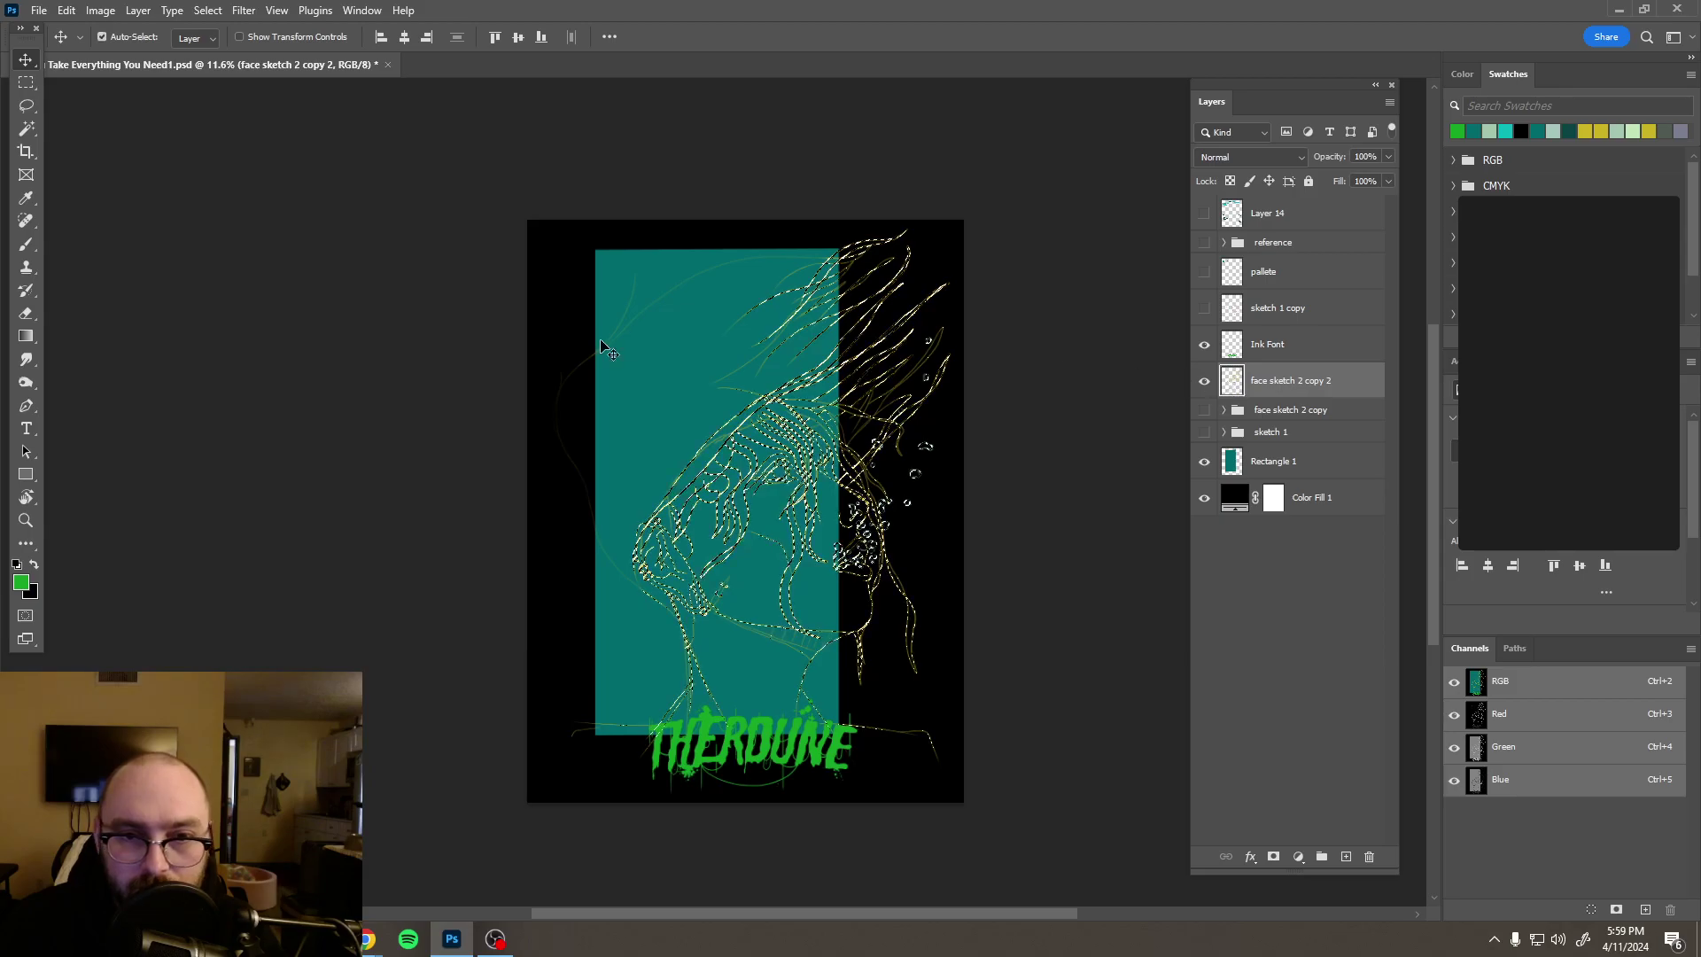
{"action": "left_click", "coordinate": [20, 582]}
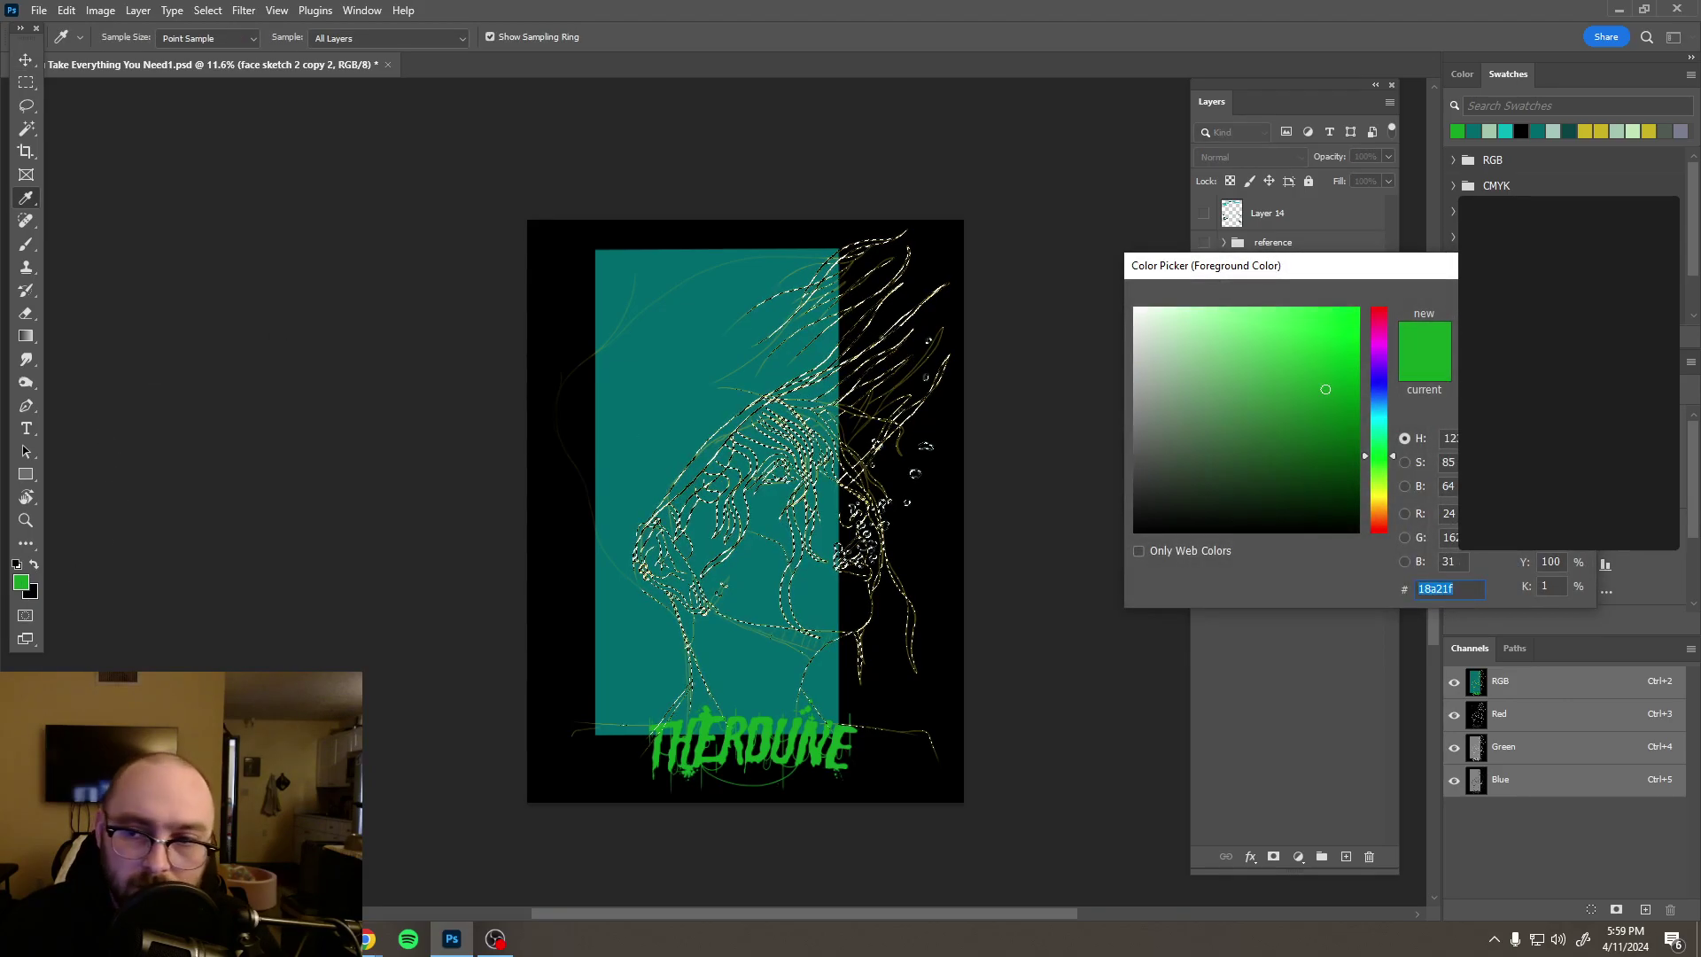
{"action": "key", "text": "Return"}
{"action": "key", "text": "v"}
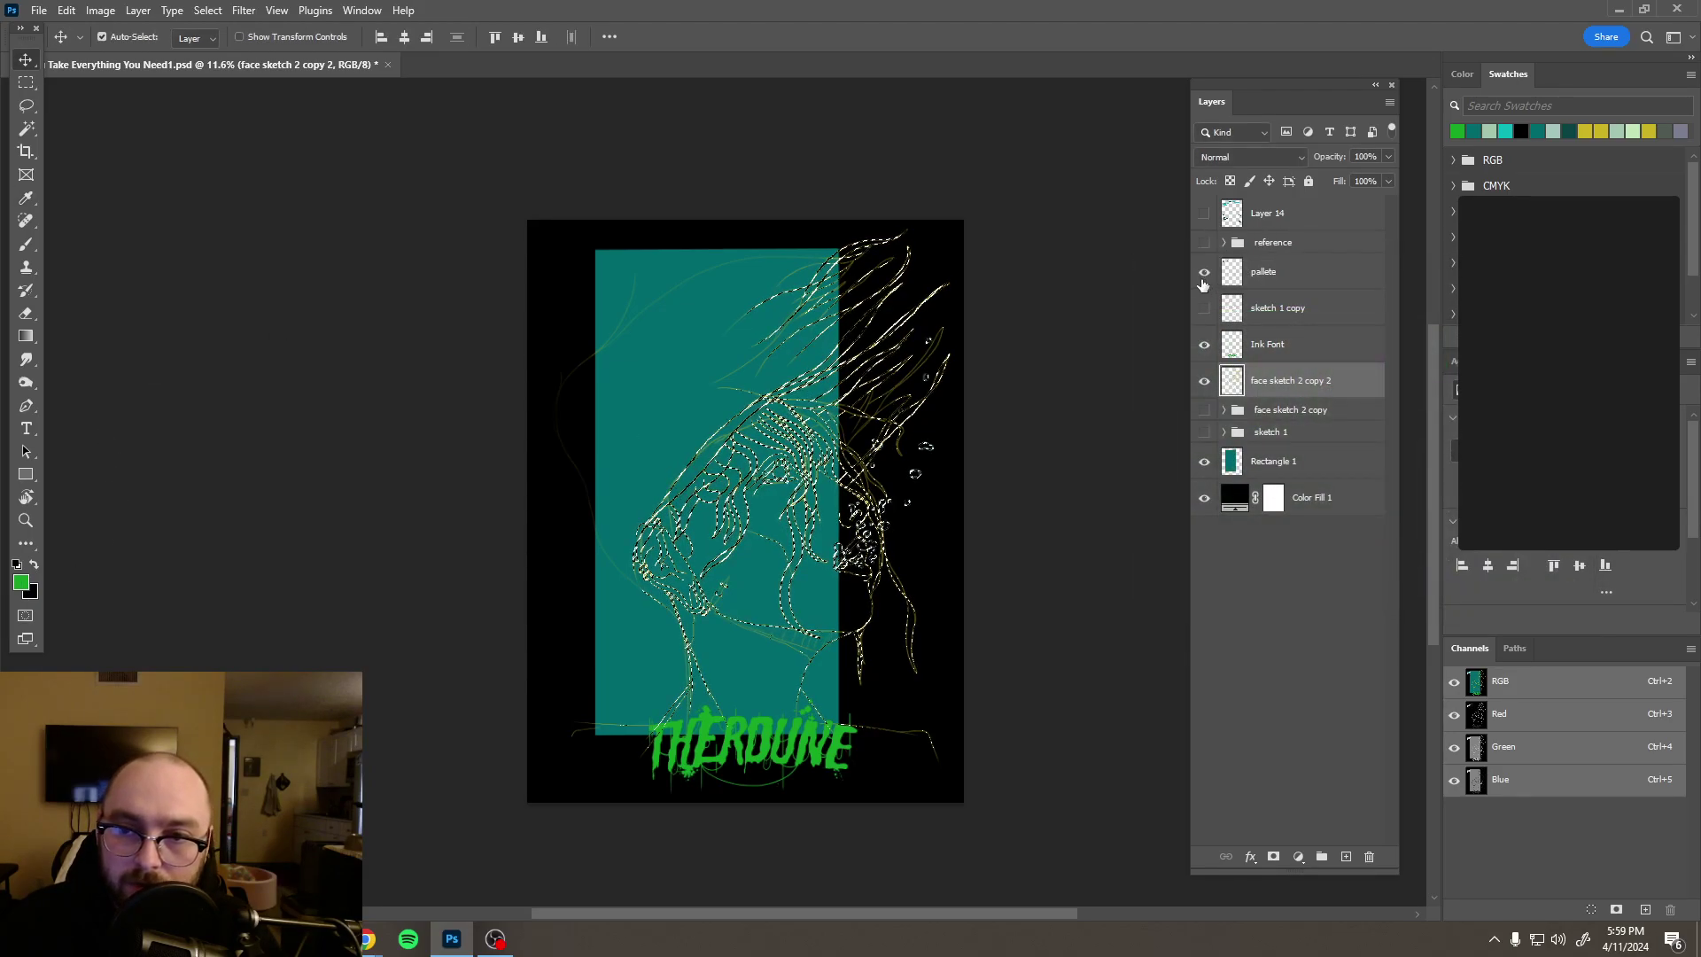
{"action": "left_click", "coordinate": [1204, 272]}
{"action": "key", "text": "b"}
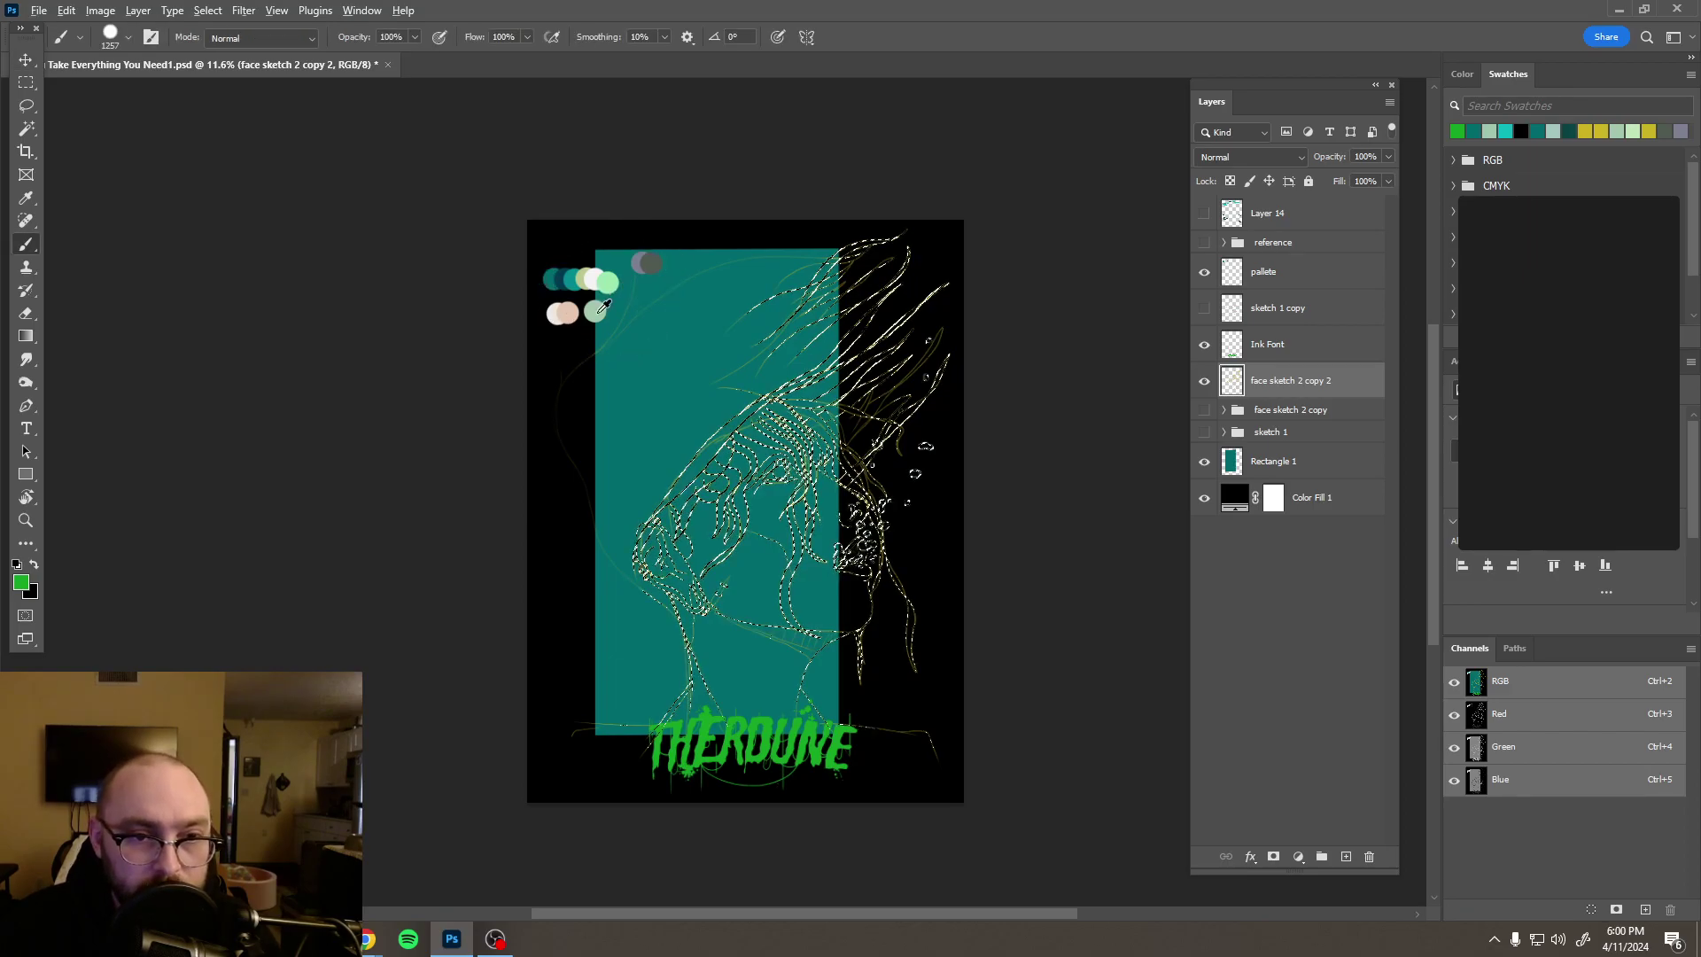
{"action": "left_click", "coordinate": [607, 289], "text": "alt"}
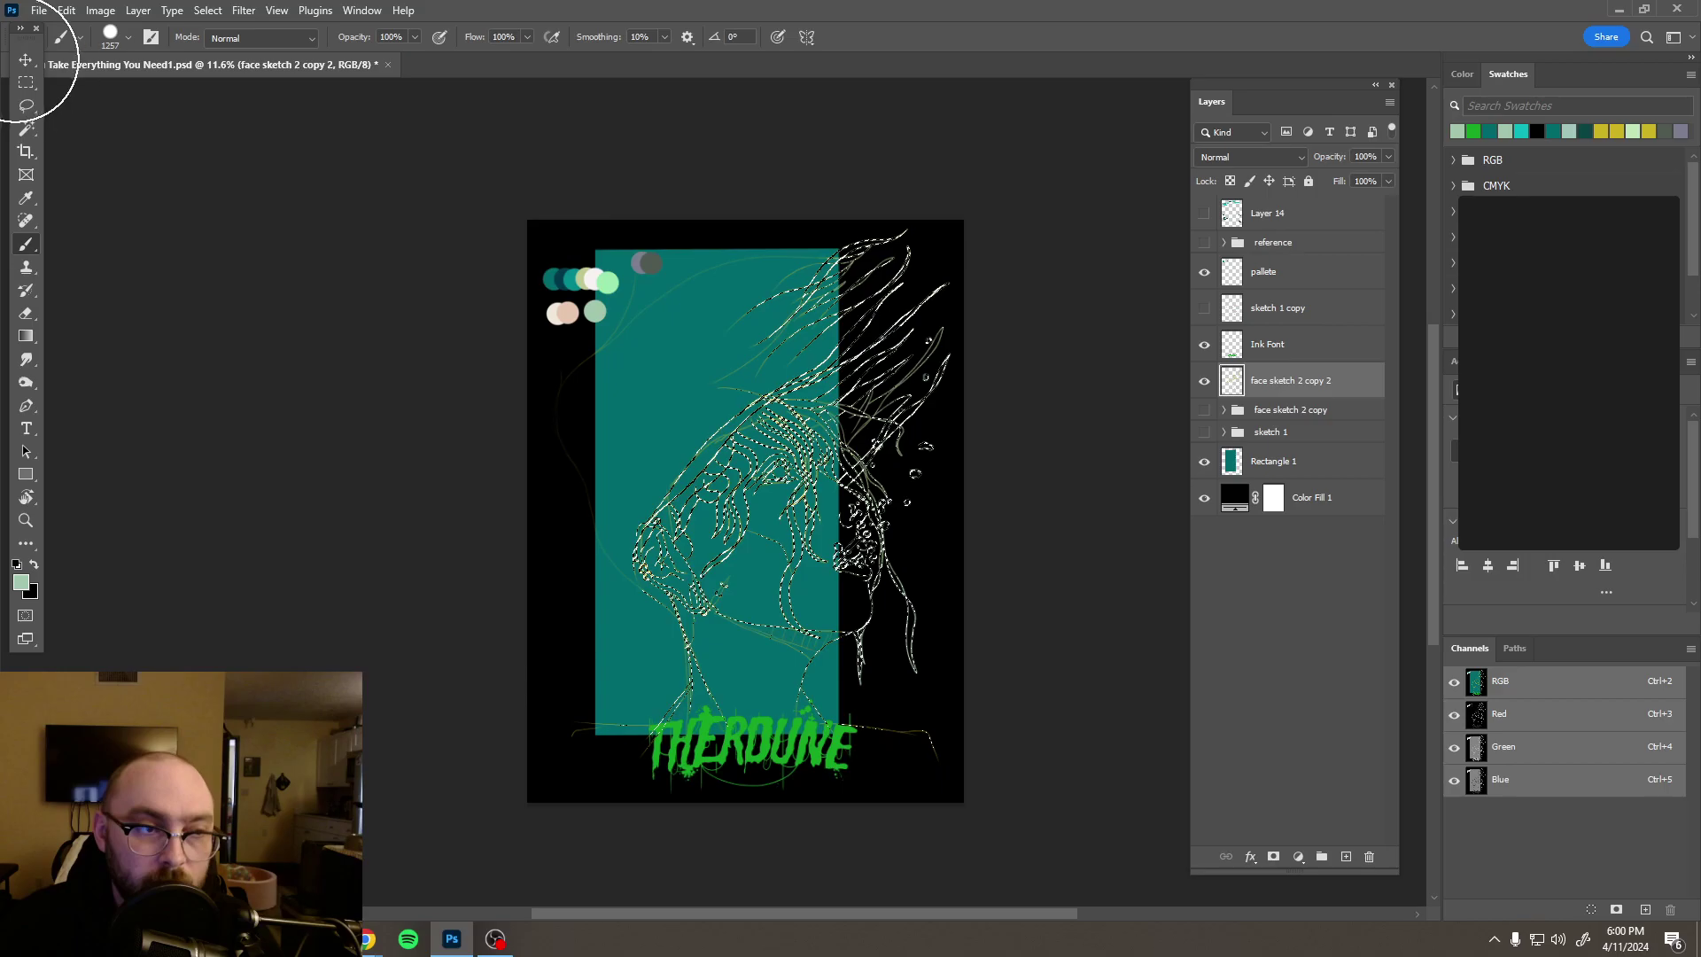
{"action": "left_click", "coordinate": [26, 83]}
{"action": "left_click", "coordinate": [917, 485]}
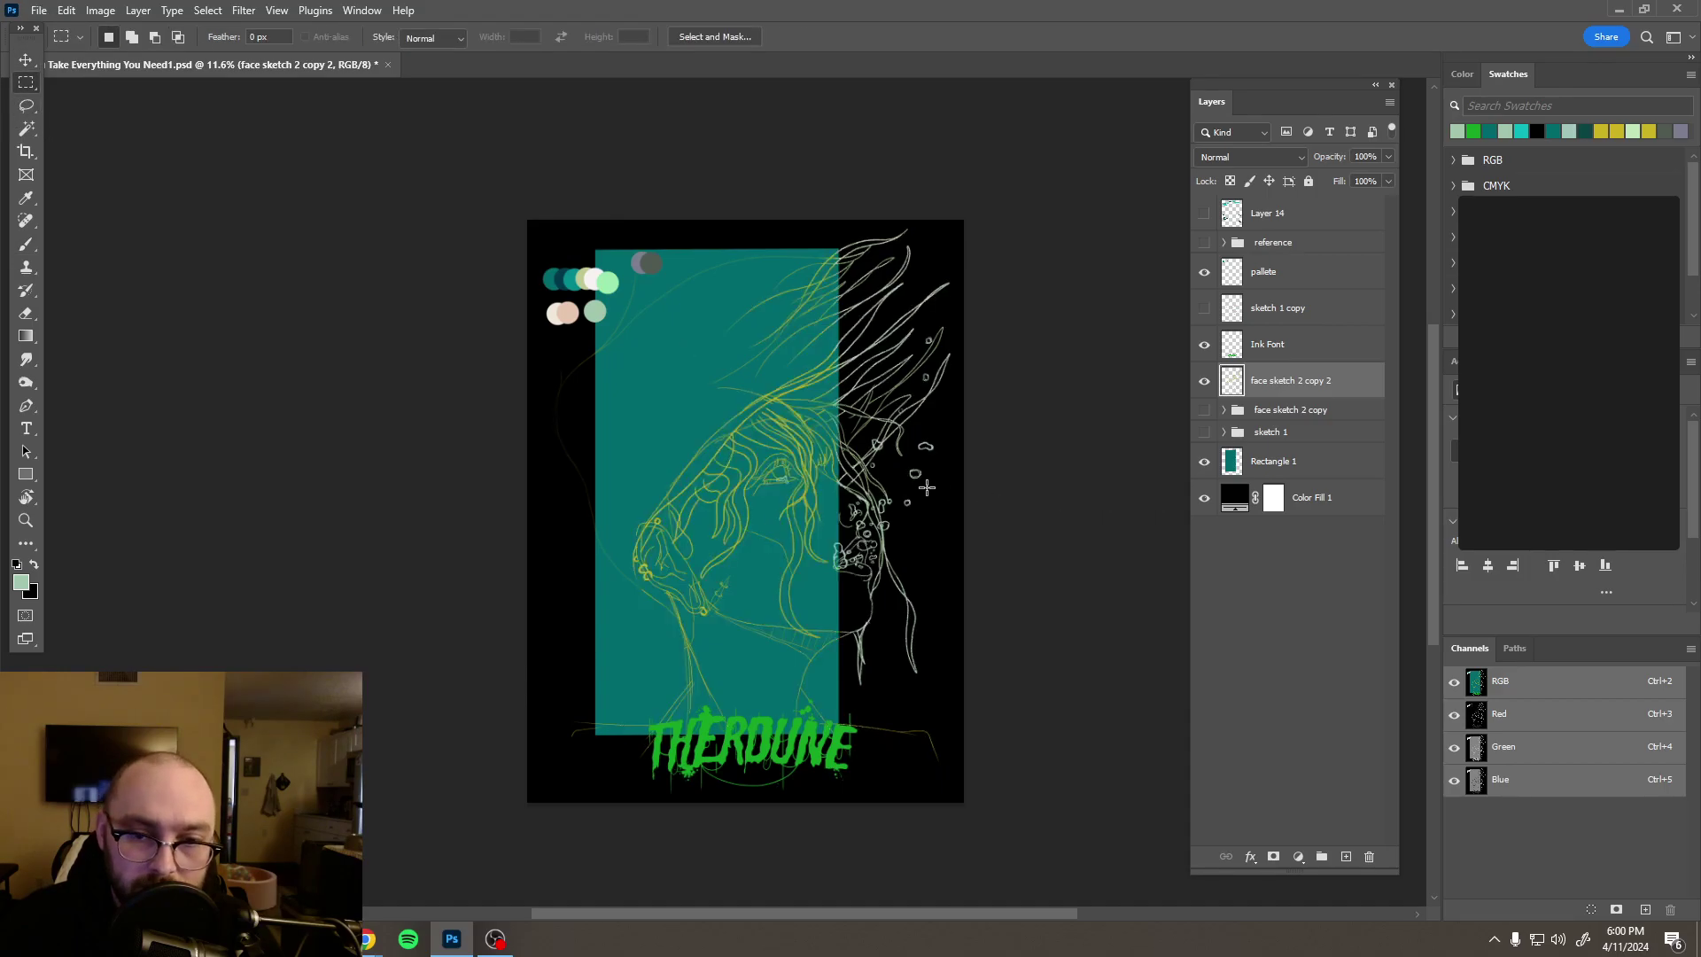
Step: Reload the merged sketch's lines as a selection and set up the Brush with black as the foreground color
{"action": "scroll", "coordinate": [942, 431], "scroll_direction": "down", "scroll_amount": 3}
{"action": "scroll", "coordinate": [942, 431], "scroll_direction": "up", "scroll_amount": 6}
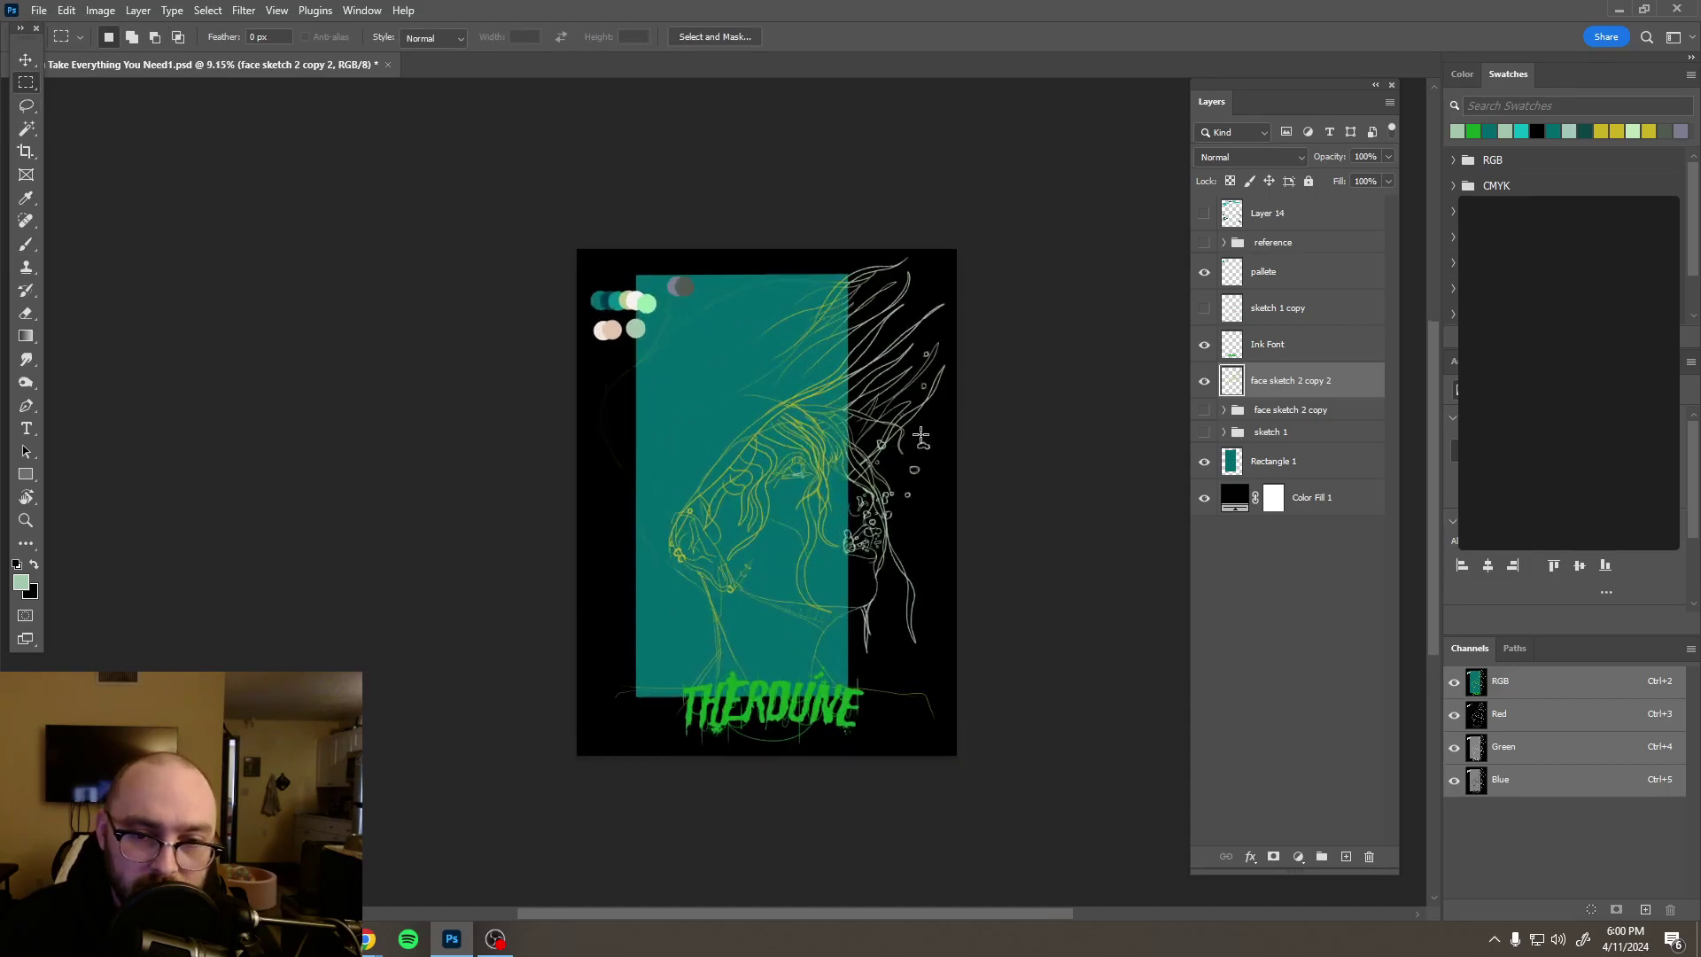
{"action": "scroll", "coordinate": [877, 429], "scroll_direction": "up", "scroll_amount": 2}
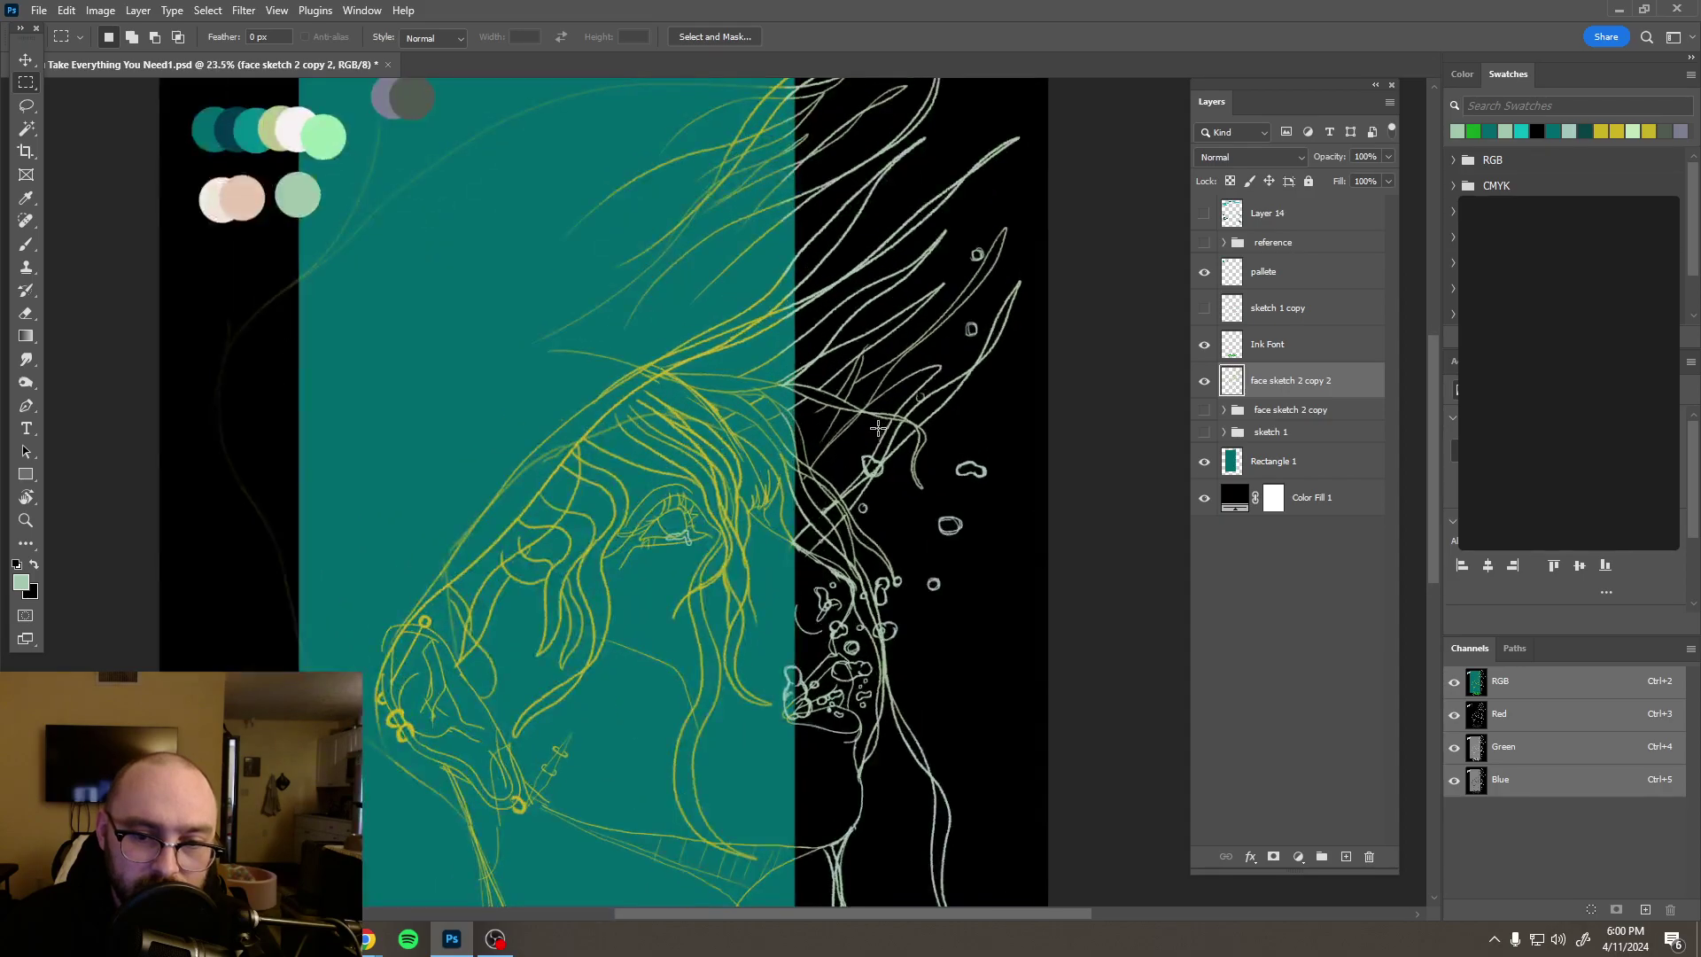
{"action": "scroll", "coordinate": [877, 429], "scroll_direction": "down", "scroll_amount": 3}
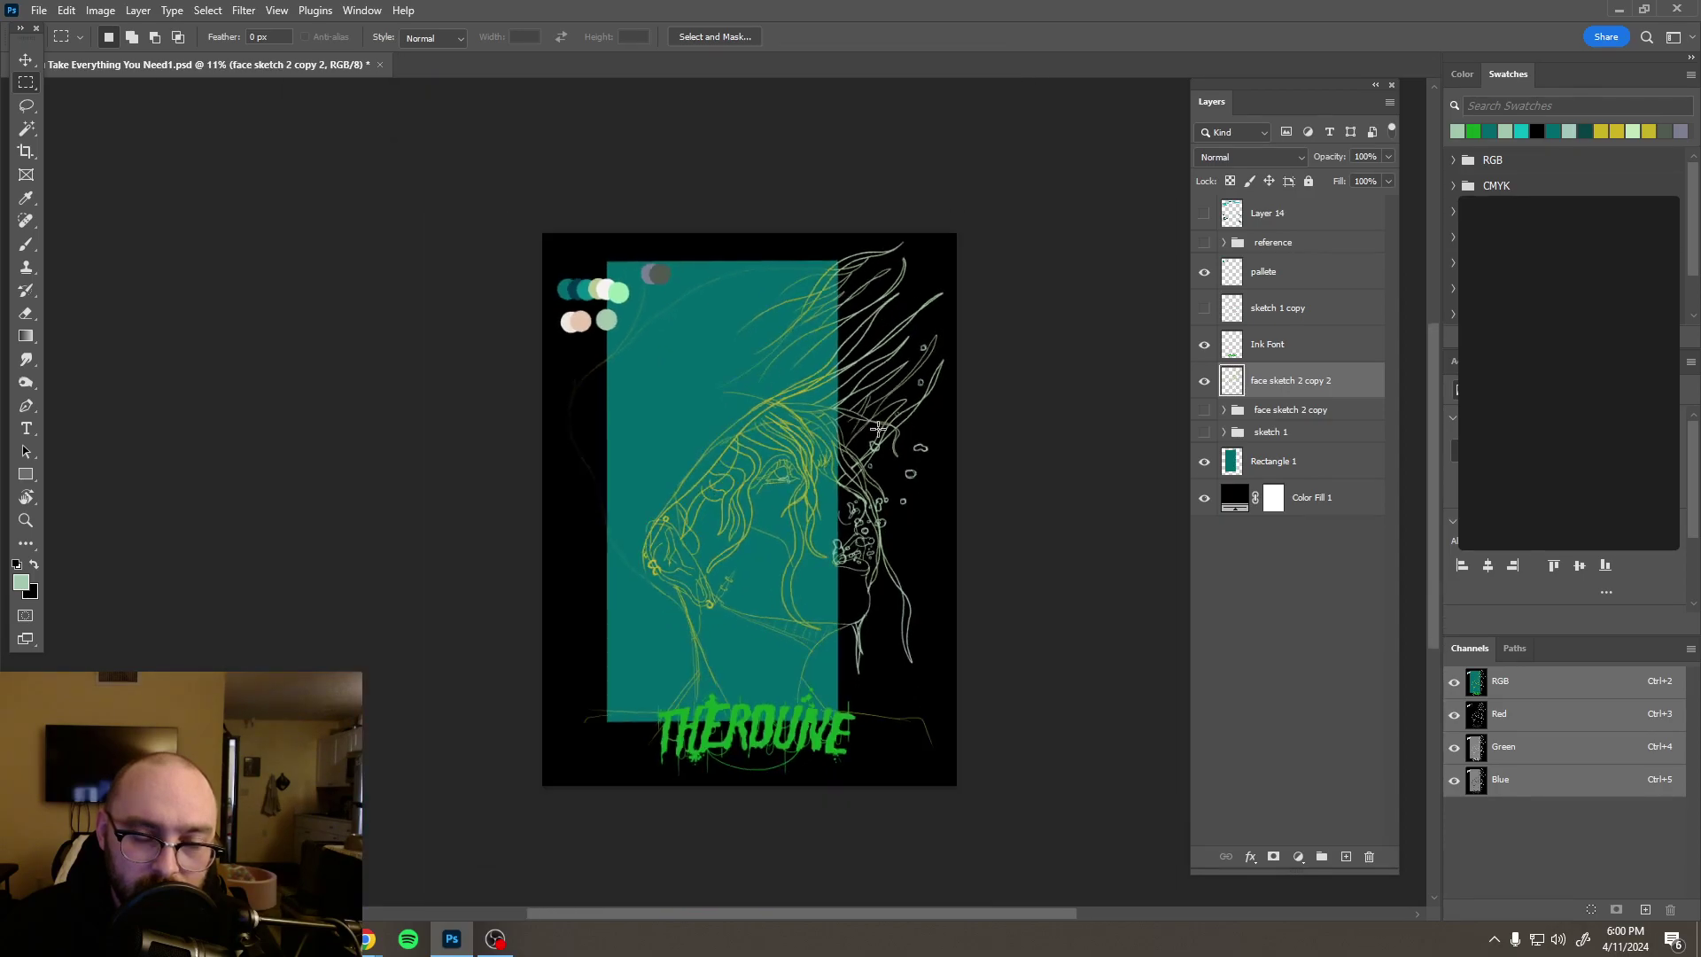
{"action": "scroll", "coordinate": [877, 429], "scroll_direction": "down", "scroll_amount": 1}
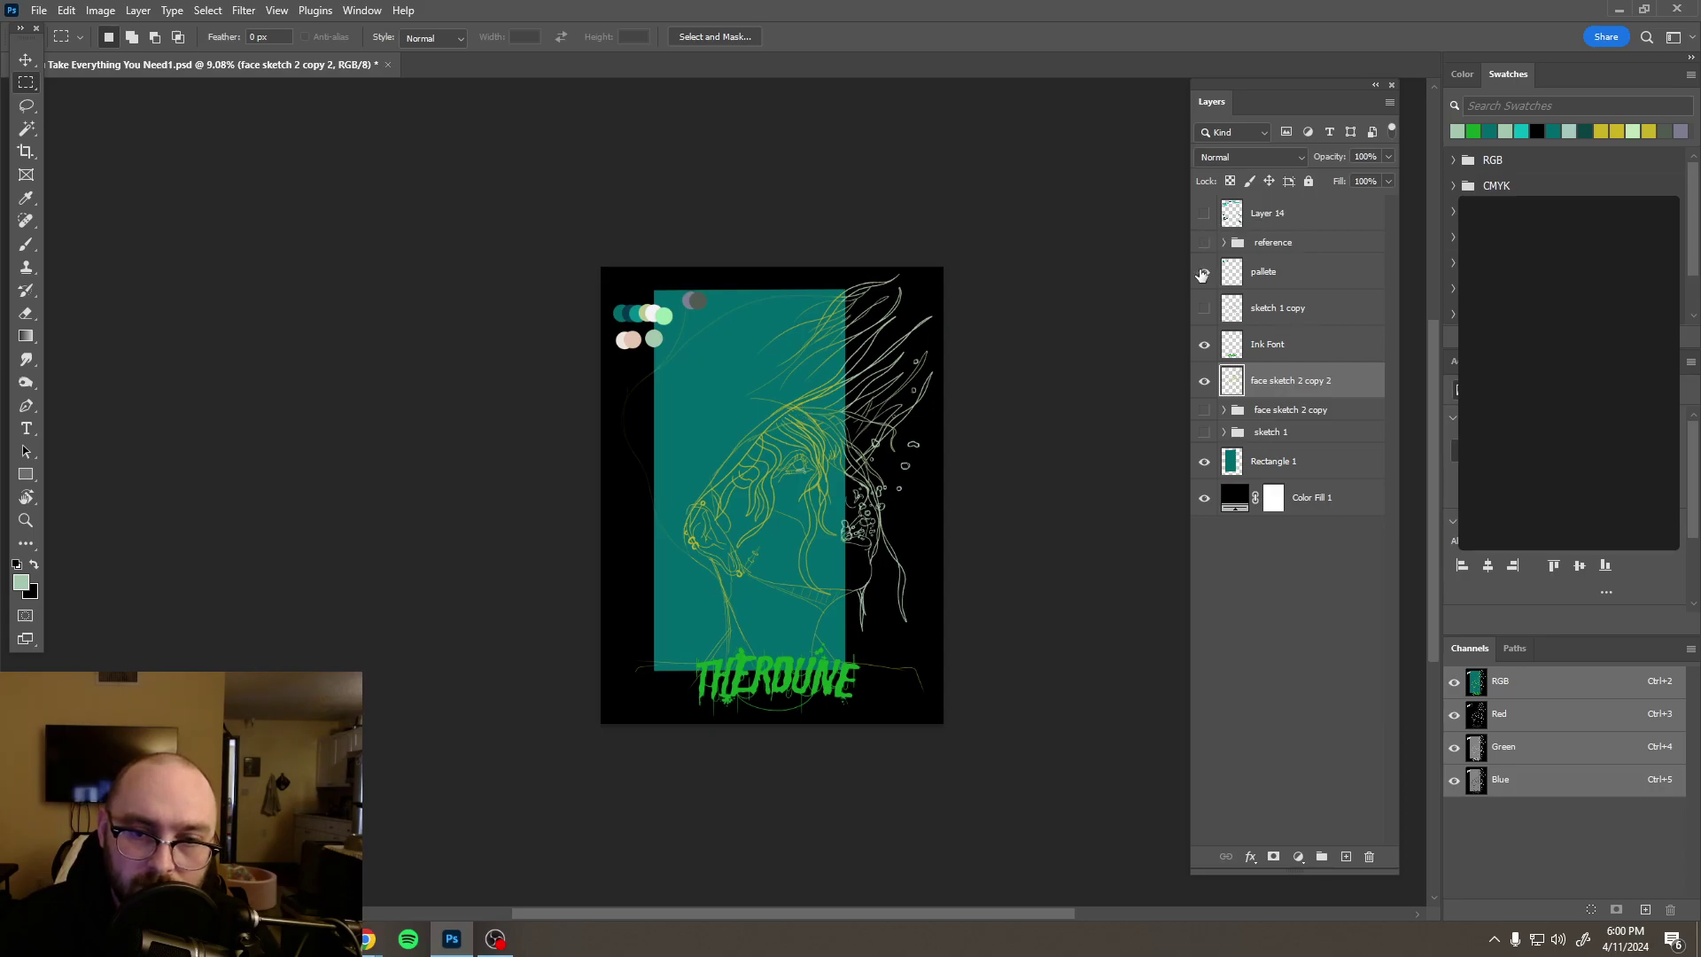
{"action": "left_click", "coordinate": [1232, 383], "text": "ctrl"}
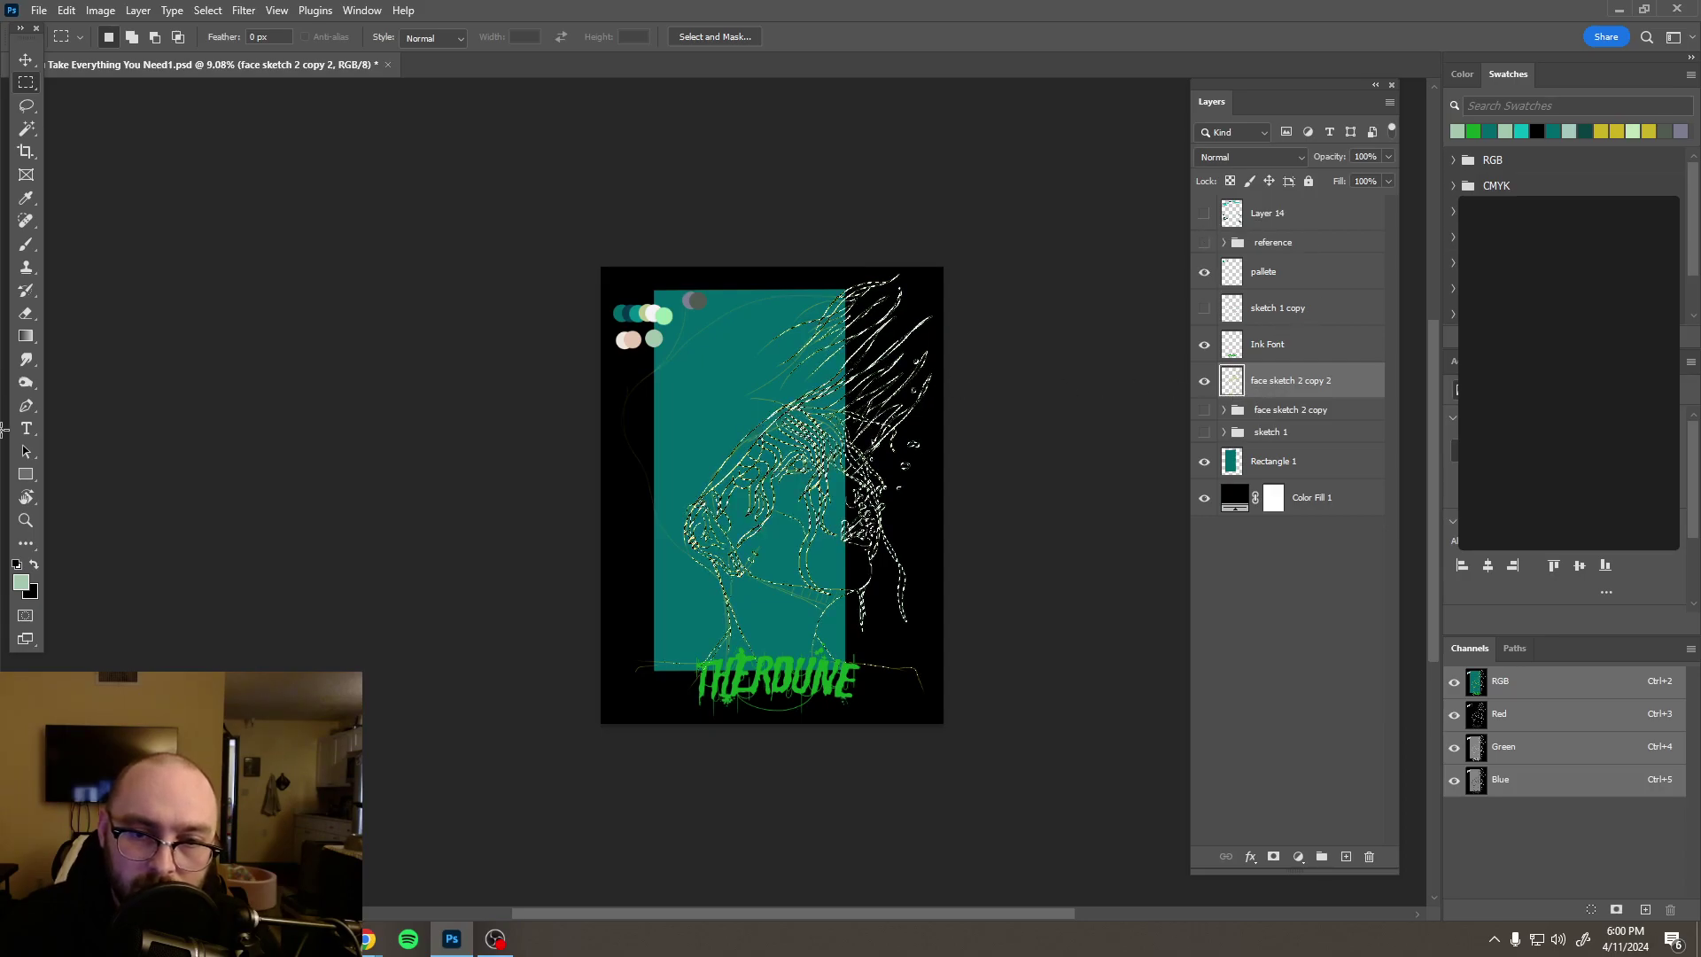
{"action": "key", "text": "x"}
{"action": "scroll", "coordinate": [622, 461], "scroll_direction": "up", "scroll_amount": 2}
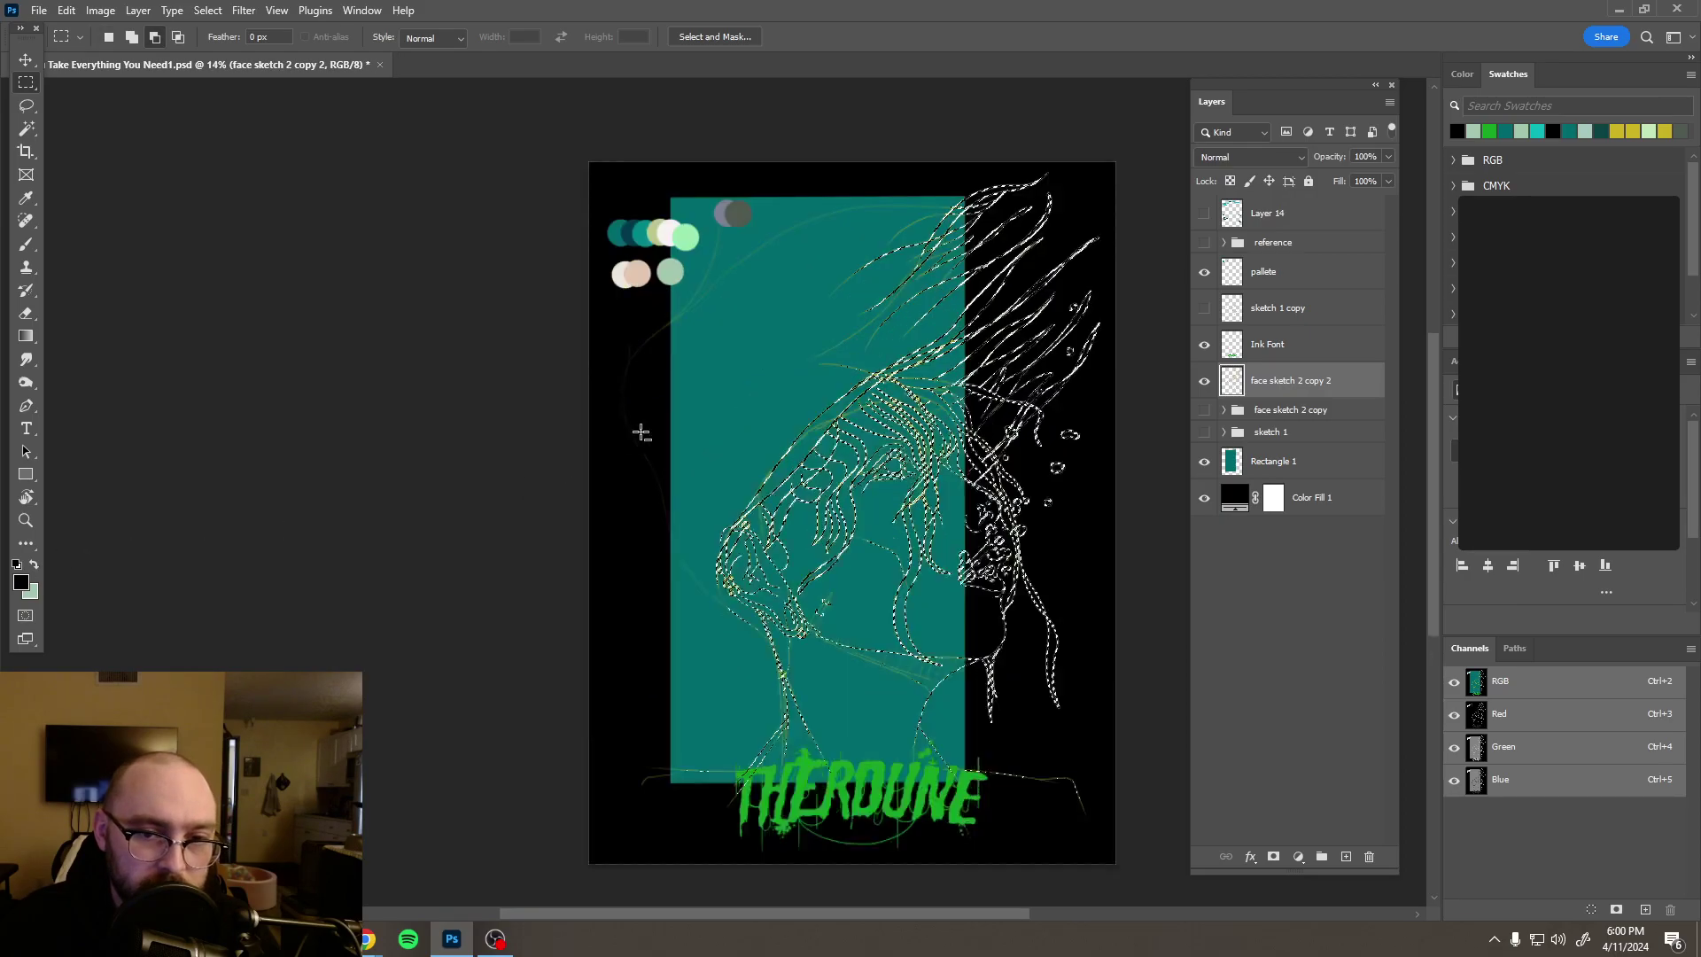
{"action": "key", "text": "b"}
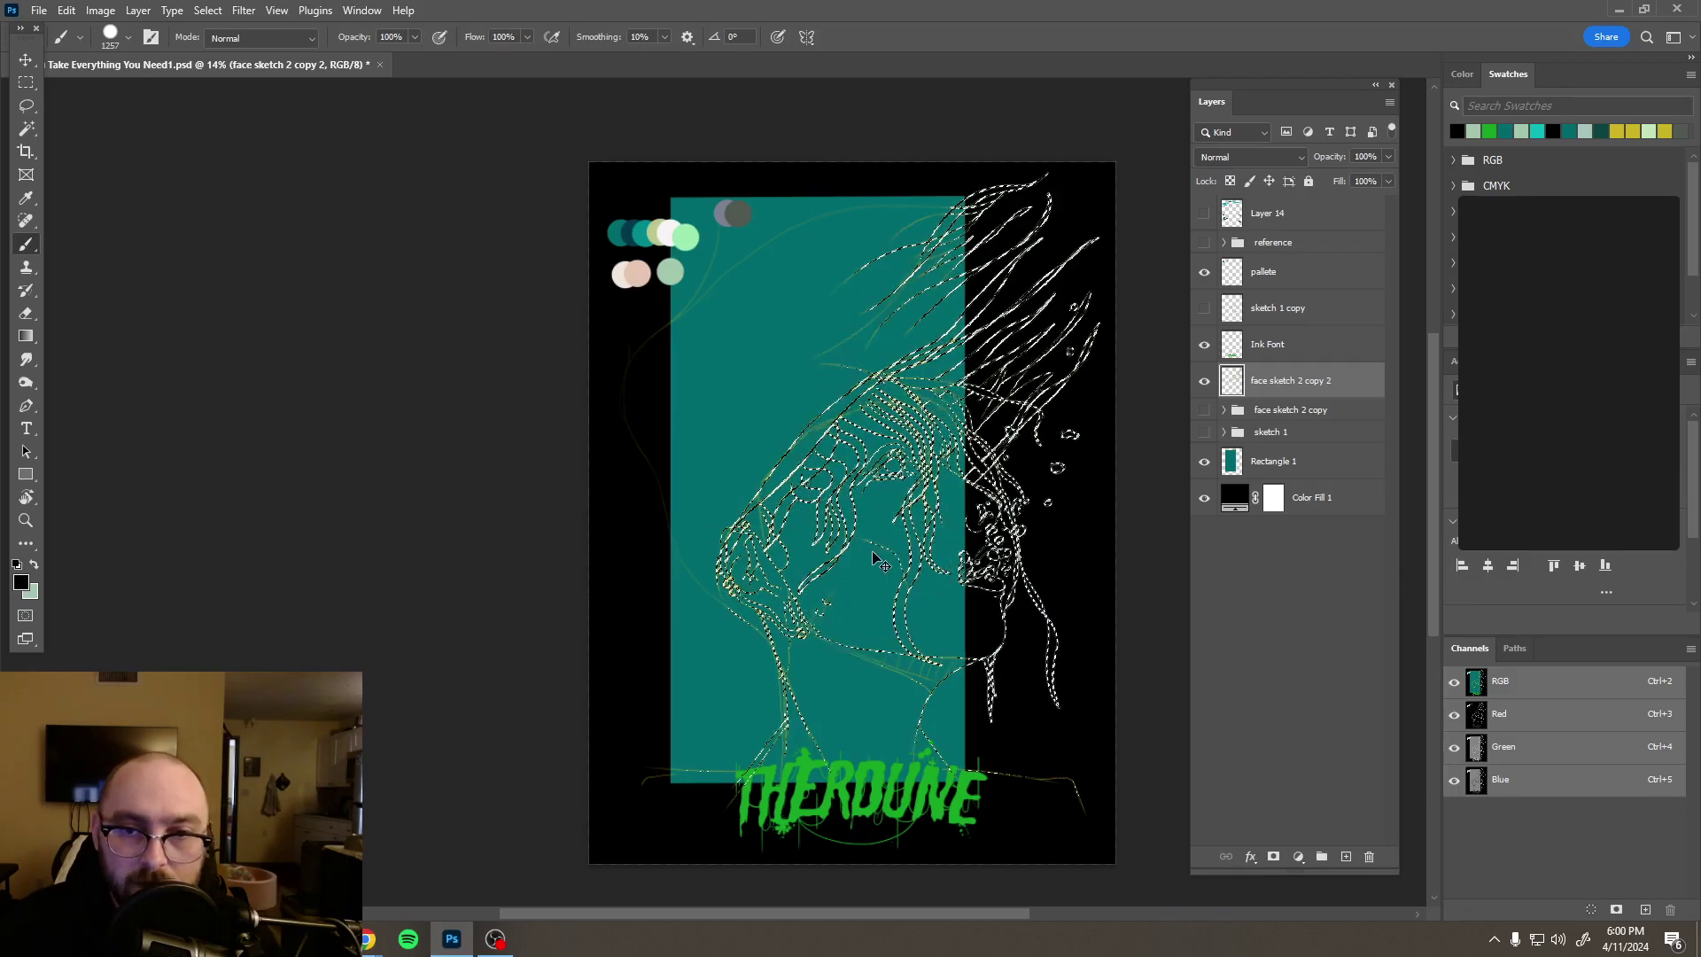
Step: Combine the Rectangle 1 and merged sketch selections into the rectangle's area with the sketch lines cut out
{"action": "left_click", "coordinate": [1231, 462], "text": "ctrl"}
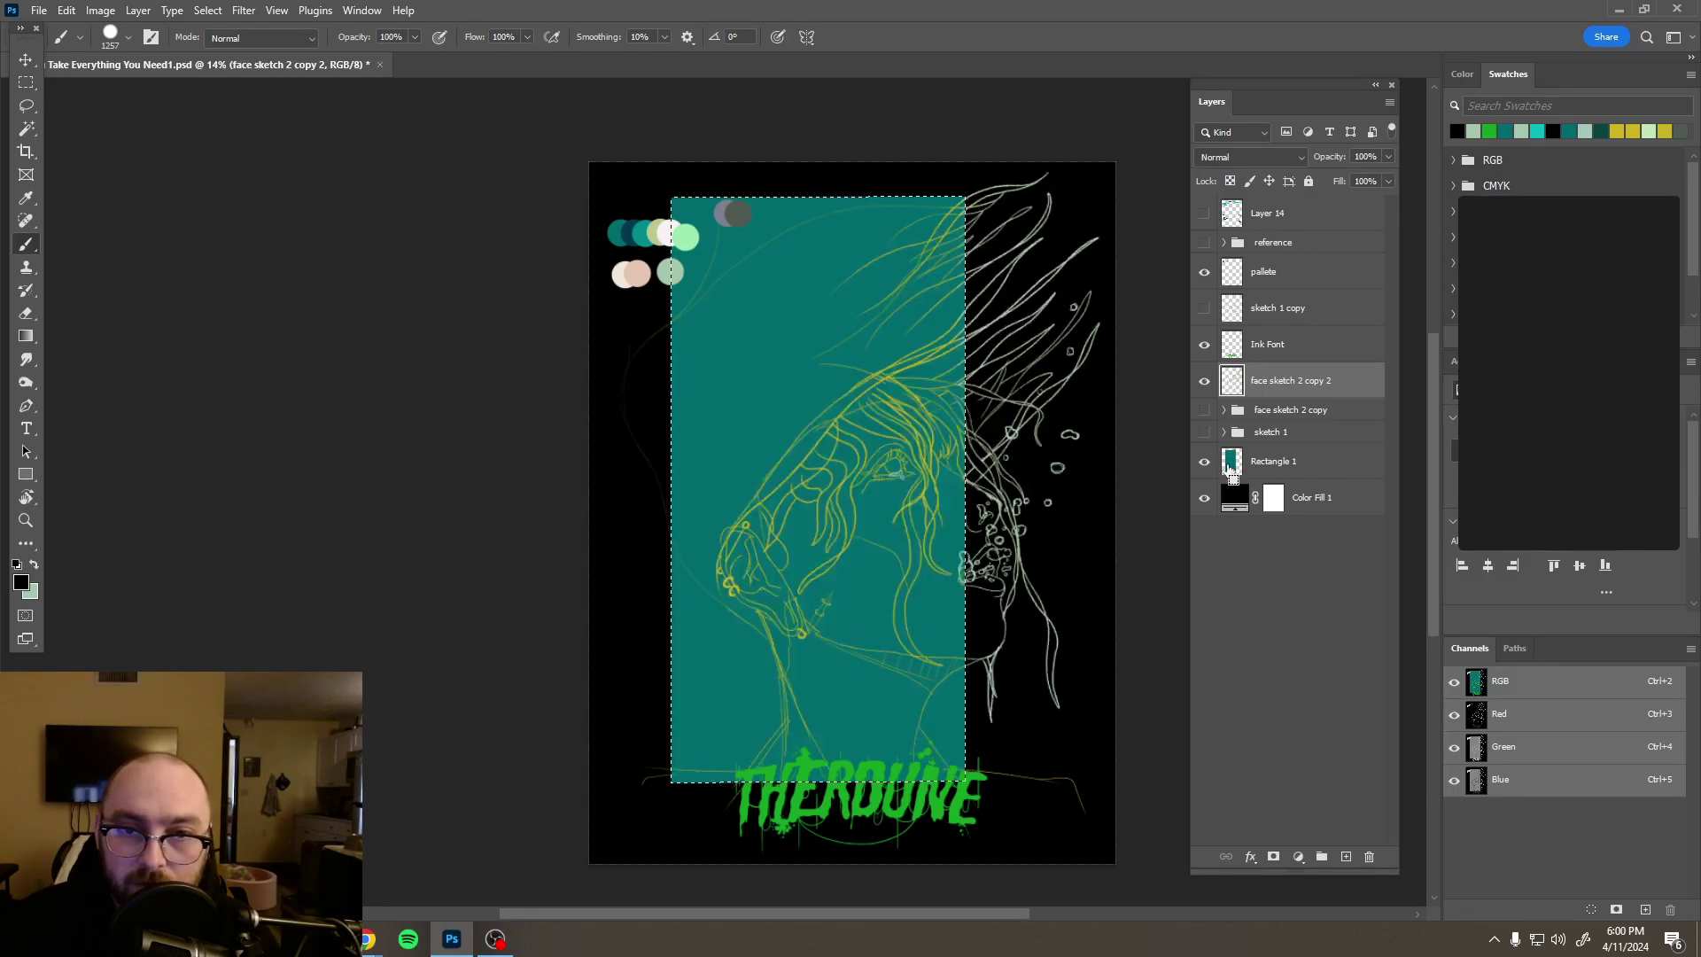
{"action": "left_click", "coordinate": [1237, 387], "text": "ctrl+shift"}
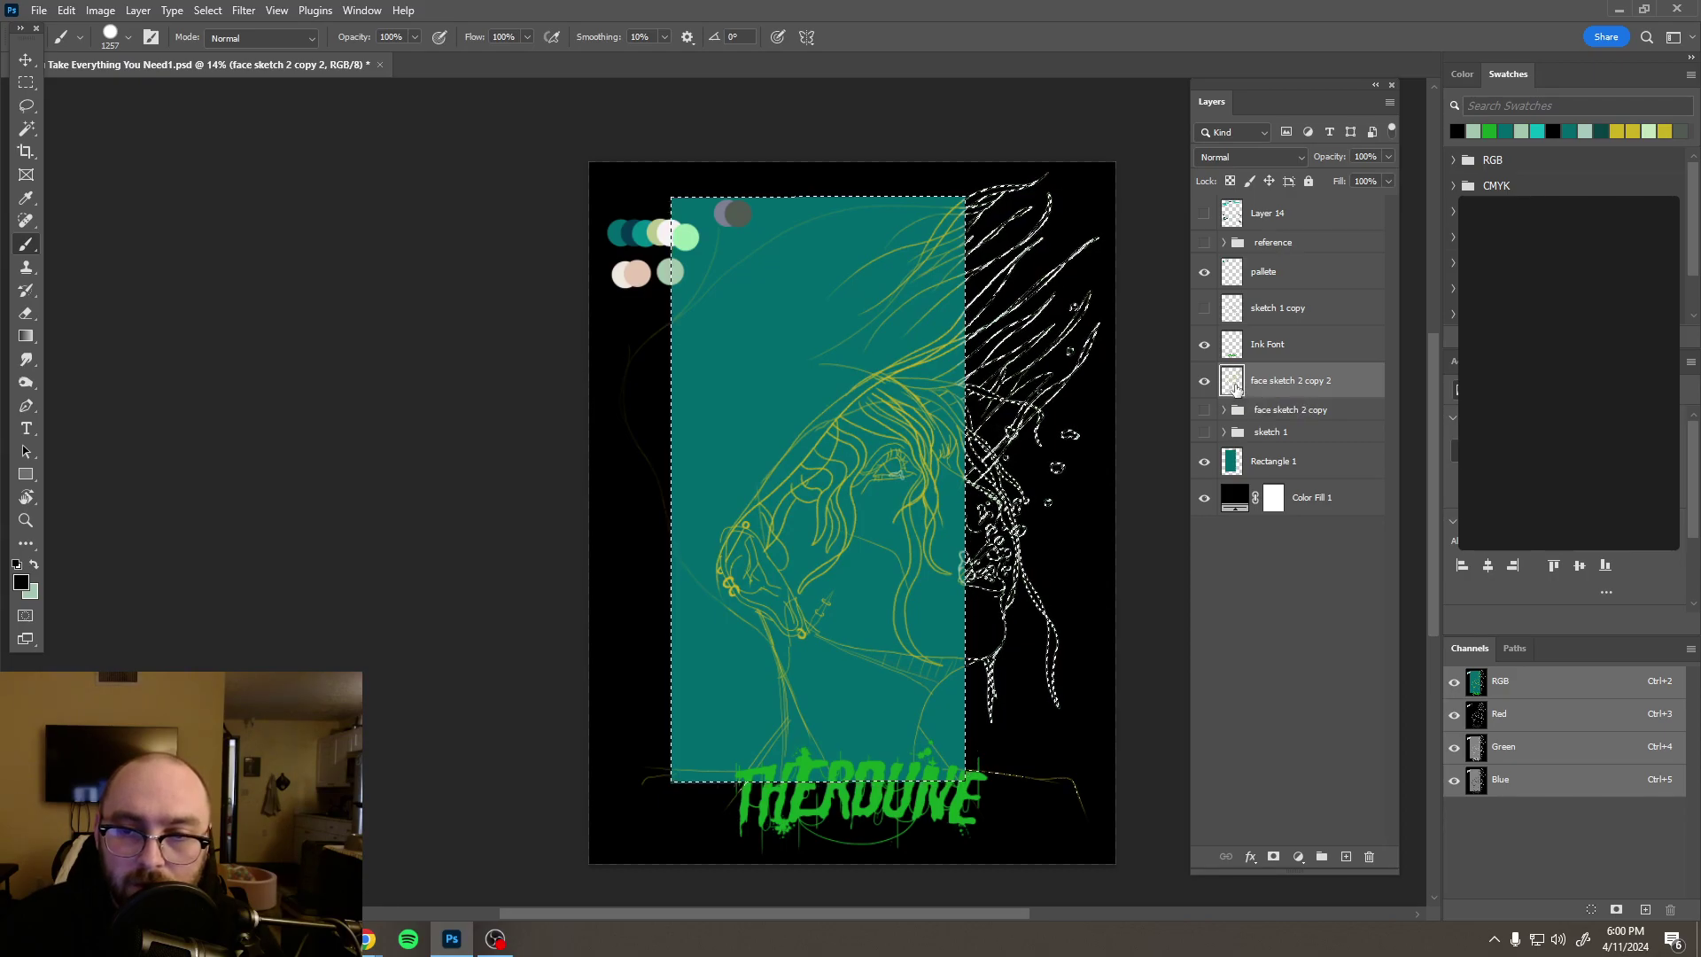
{"action": "left_click", "coordinate": [1237, 387], "text": "ctrl"}
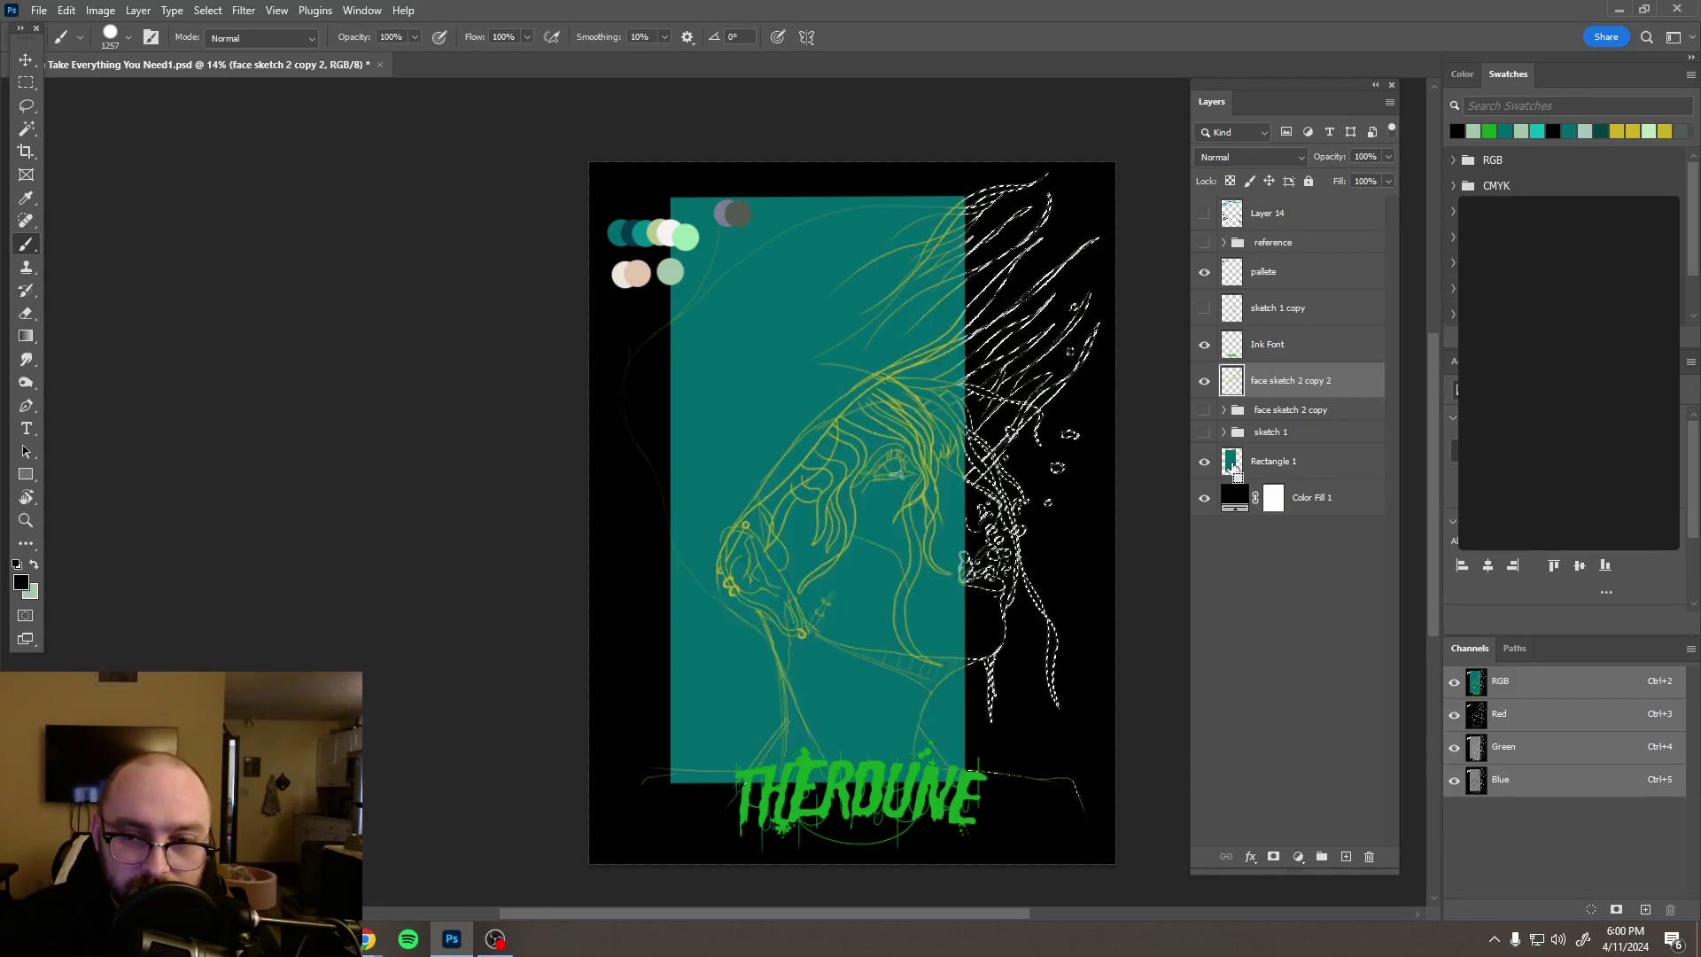
{"action": "left_click", "coordinate": [1234, 470], "text": "ctrl"}
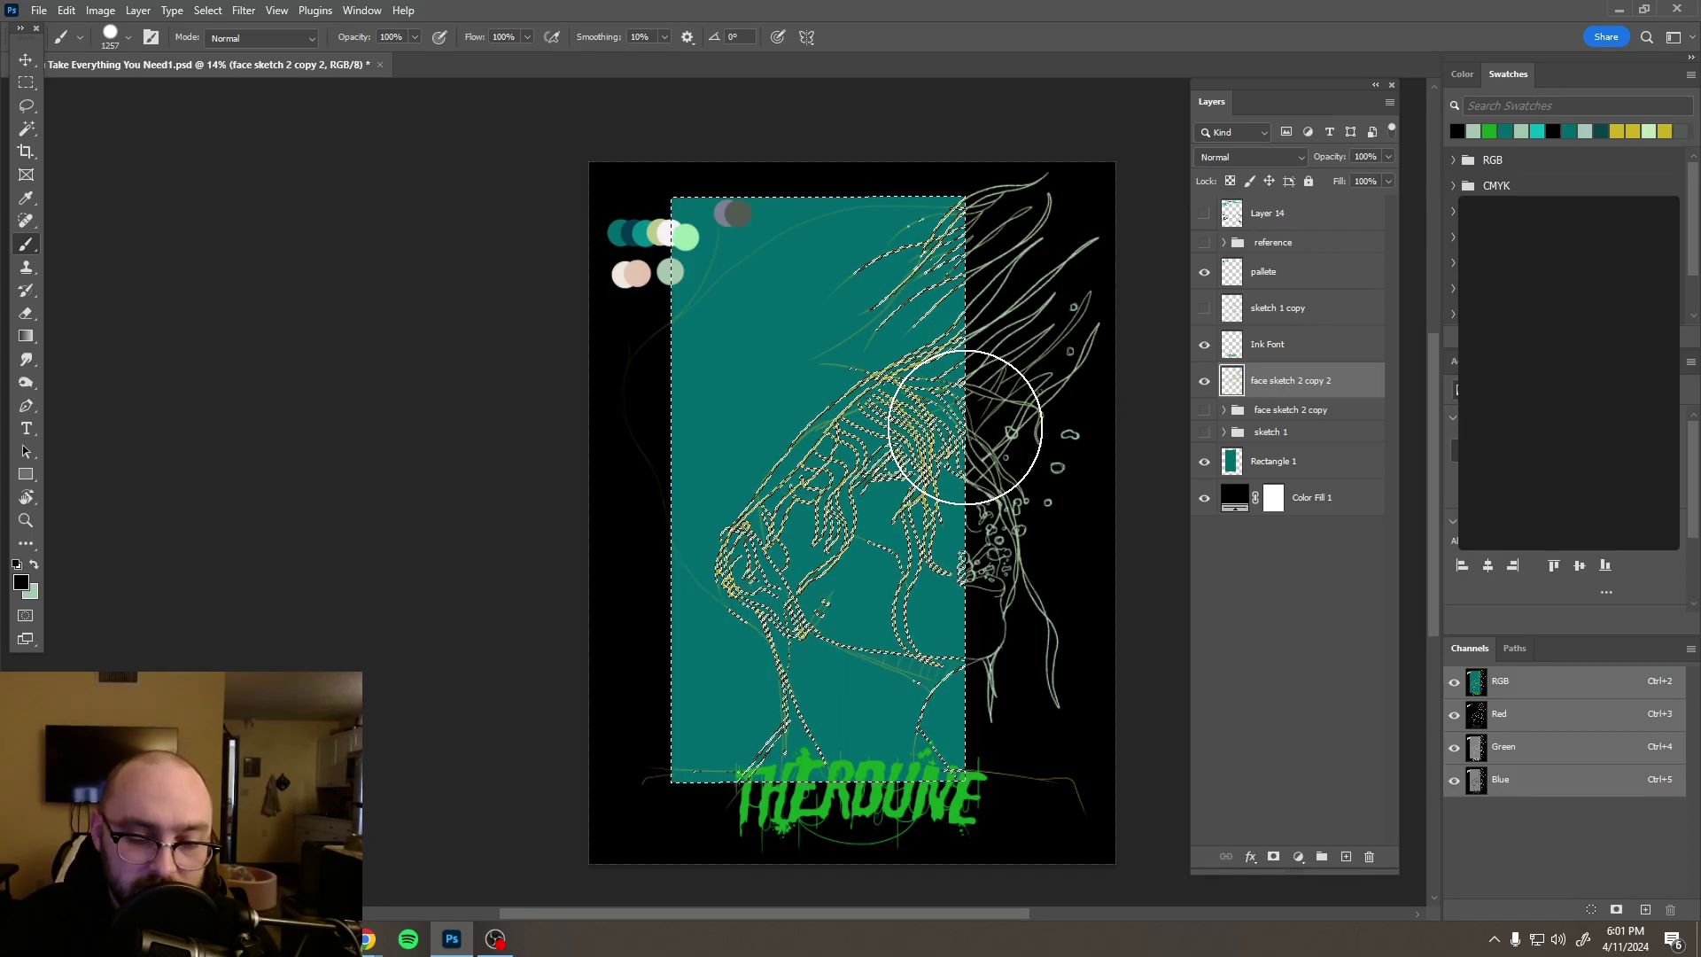
Step: Try brushing black over the face inside the teal rectangle on the merged sketch layer, undoing each stroke
{"action": "mouse_move", "coordinate": [895, 443]}
{"action": "left_mouse_down"}
{"action": "mouse_move", "coordinate": [824, 629]}
{"action": "mouse_move", "coordinate": [839, 657]}
{"action": "left_mouse_up"}
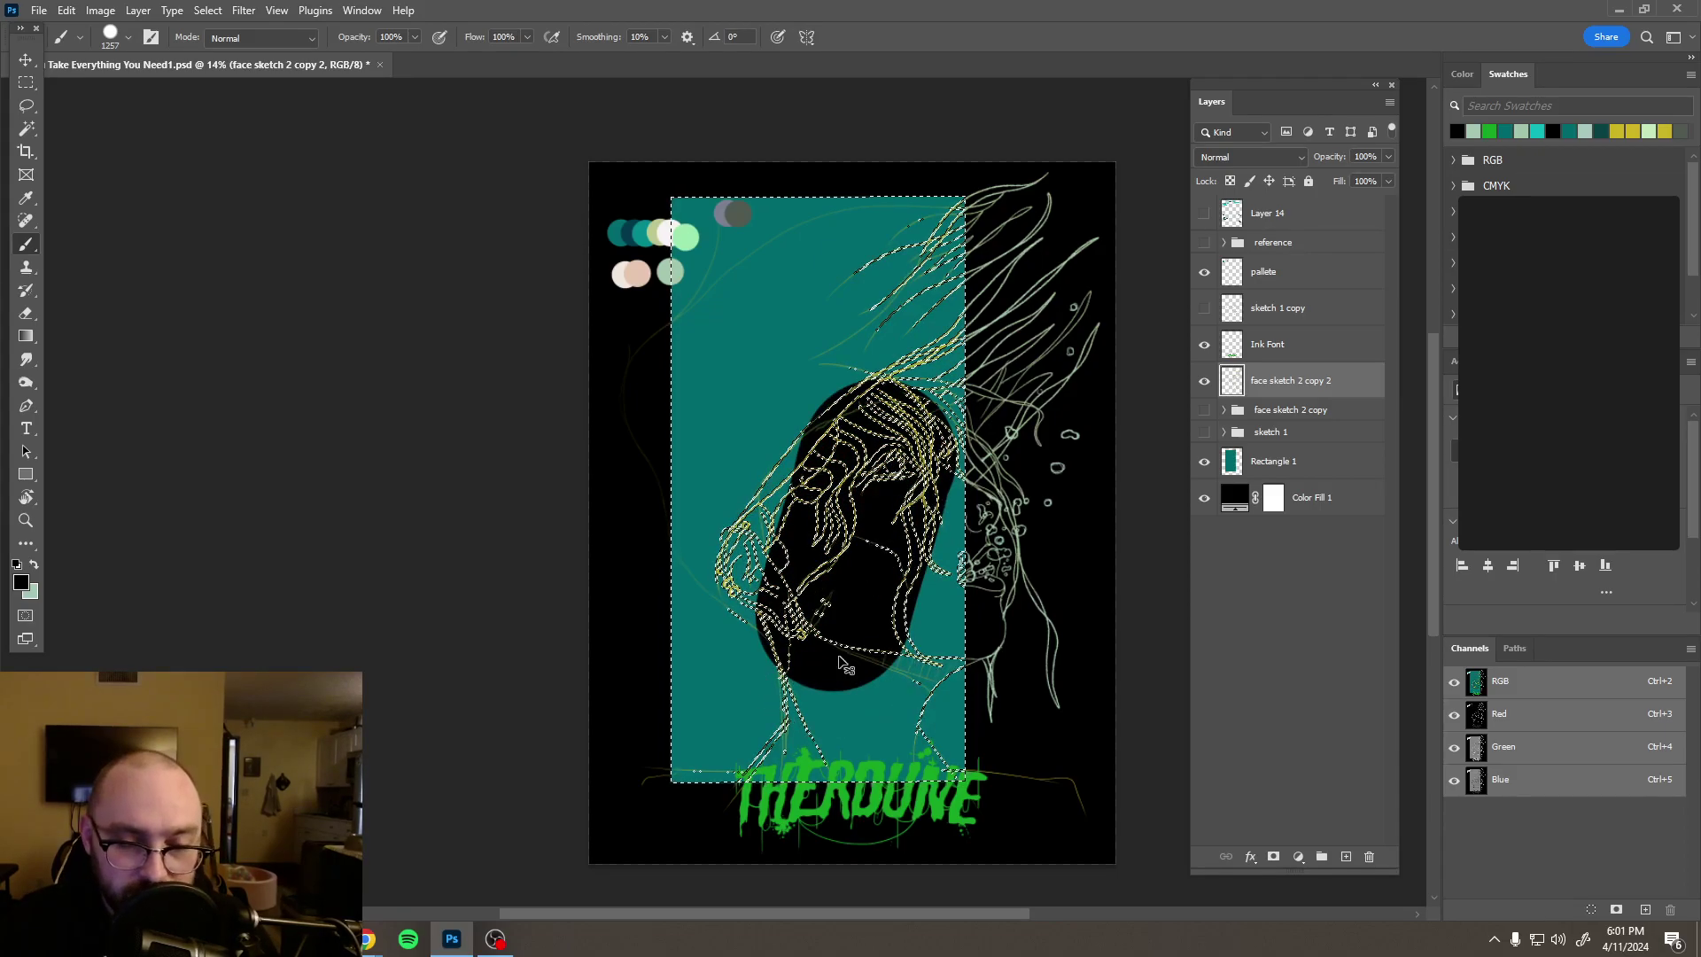
{"action": "key", "text": "ctrl+z"}
{"action": "left_click", "coordinate": [891, 738]}
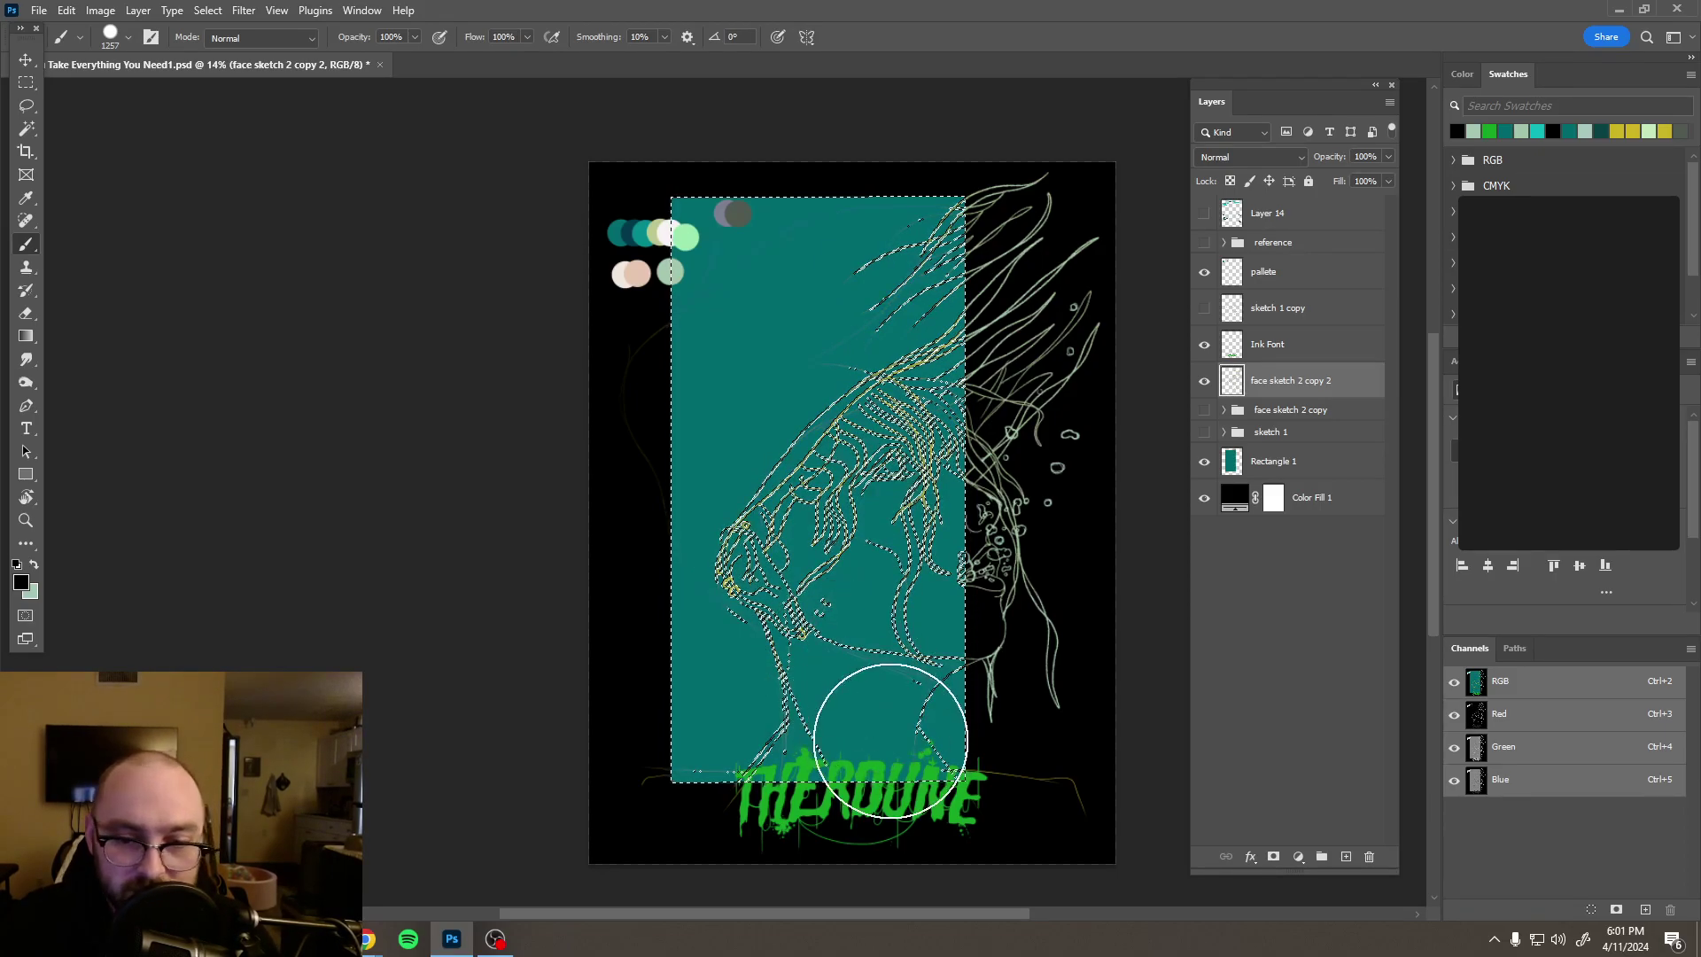
{"action": "key", "text": "ctrl+z"}
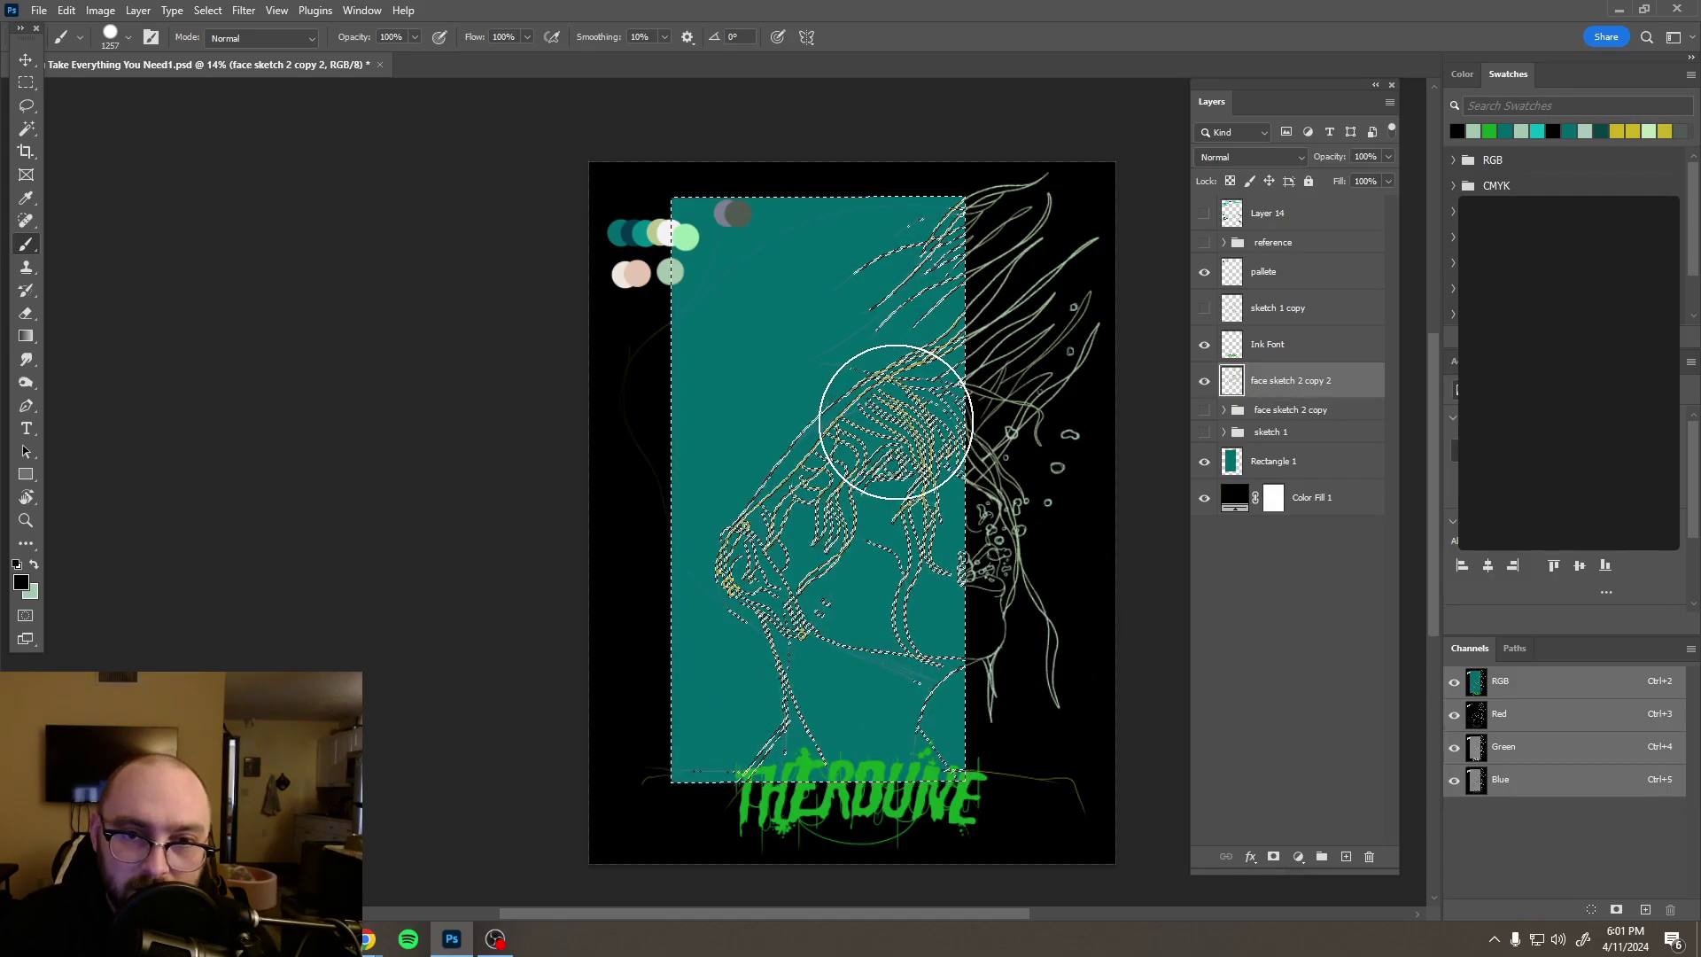
{"action": "left_click_drag", "start_coordinate": [886, 398], "coordinate": [808, 424]}
{"action": "key", "text": "ctrl+z"}
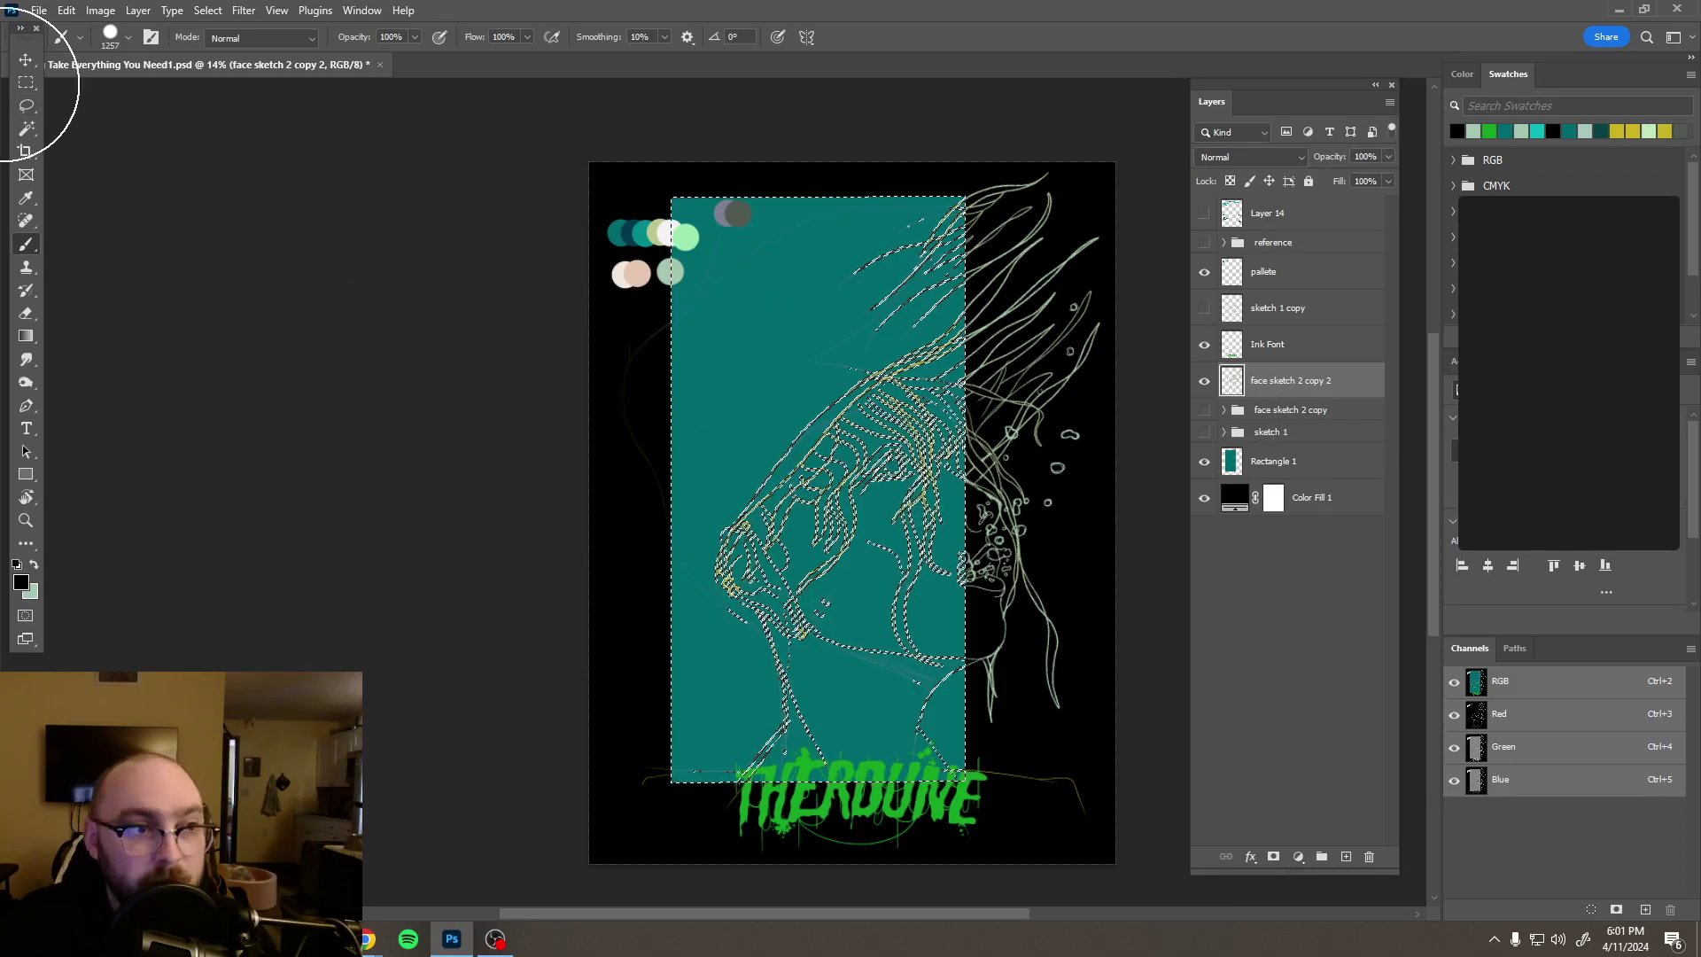
Step: Deselect the combined rectangle and sketch selection and enlarge the Eraser before returning to the Brush
{"action": "left_click", "coordinate": [26, 83]}
{"action": "left_click", "coordinate": [875, 344]}
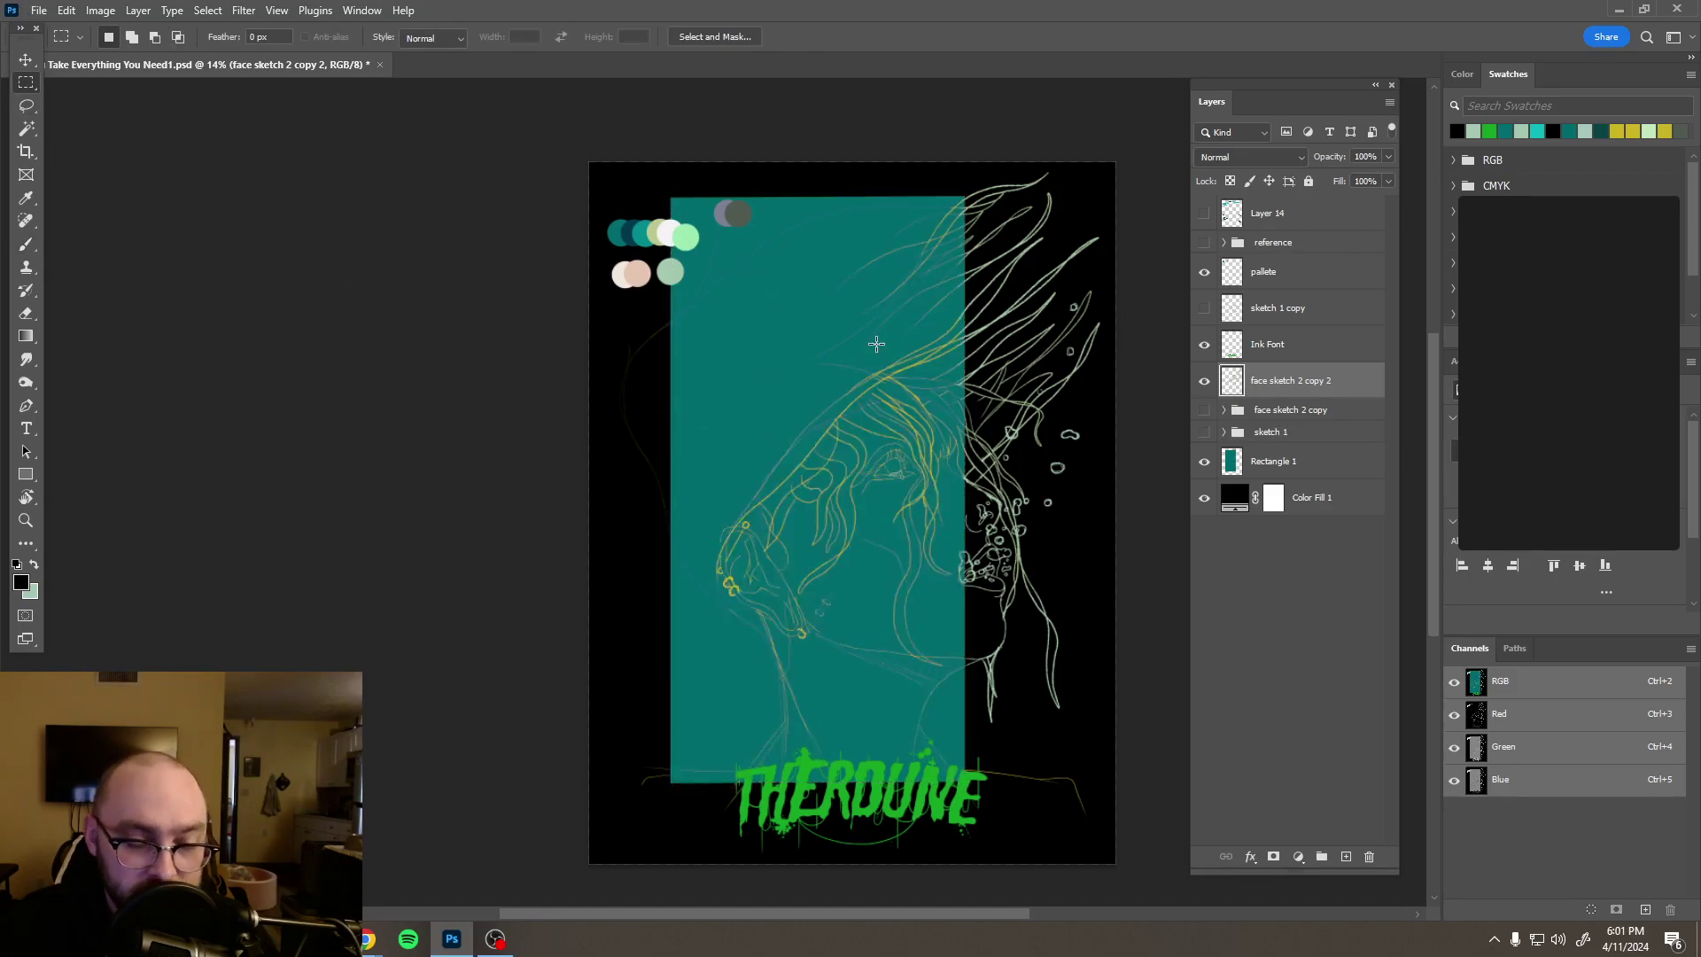
{"action": "key", "text": "e"}
{"action": "right_click", "coordinate": [873, 344], "text": "alt"}
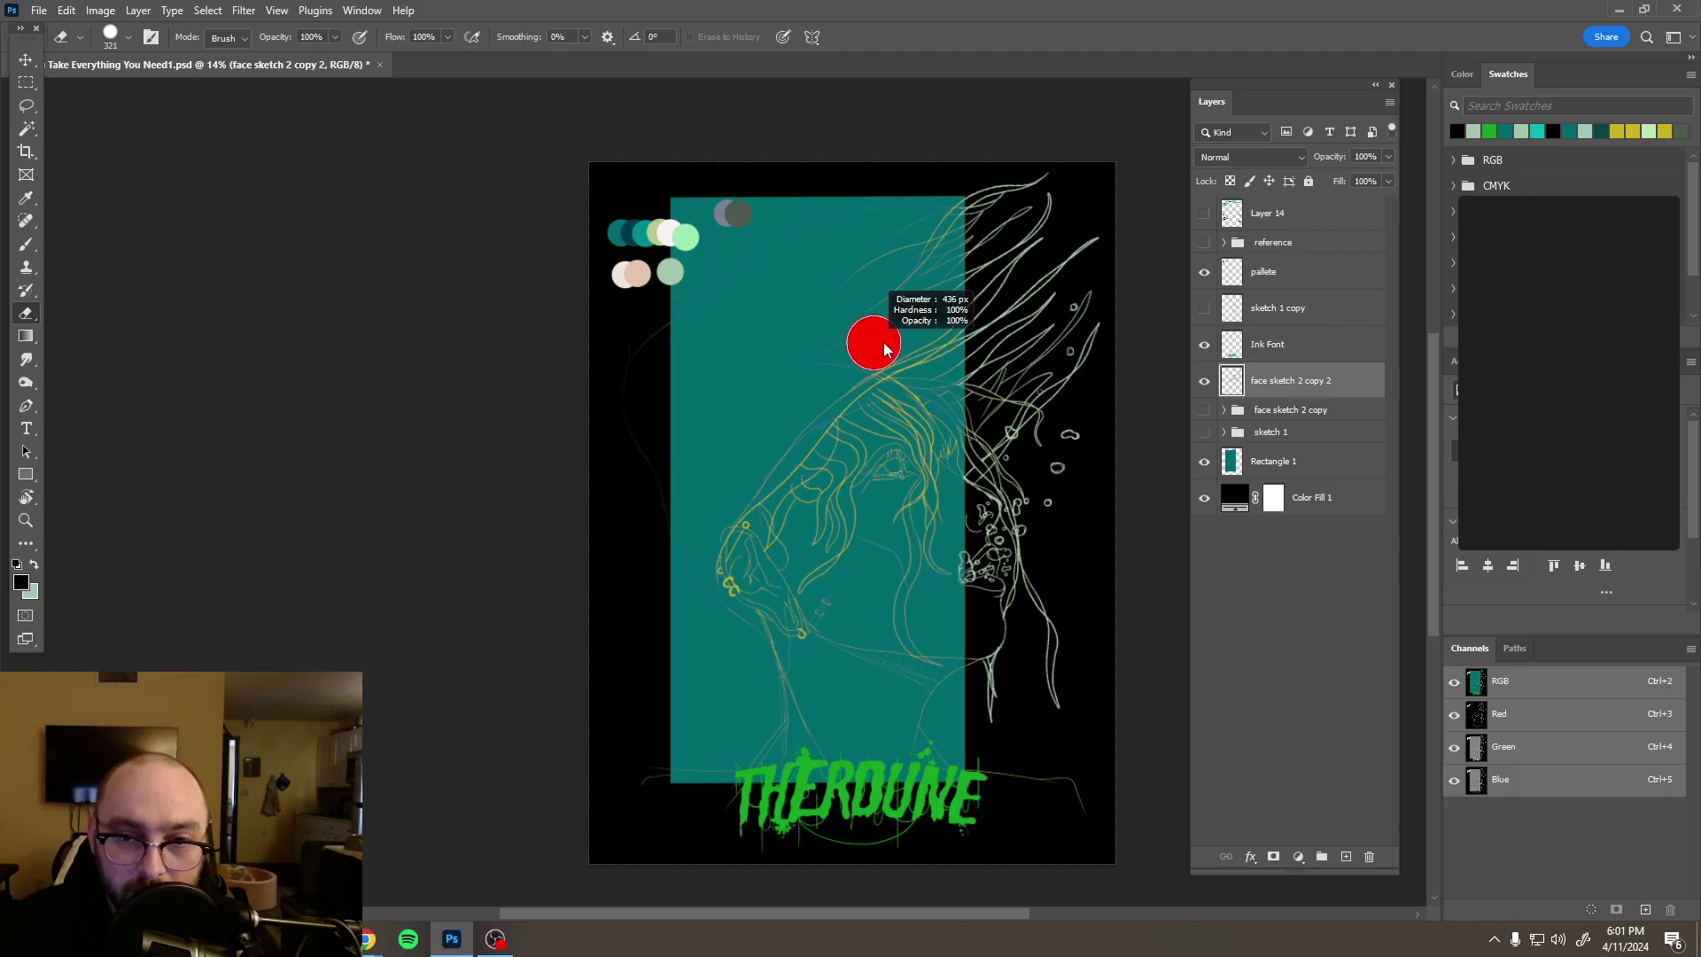
{"action": "key", "text": "b"}
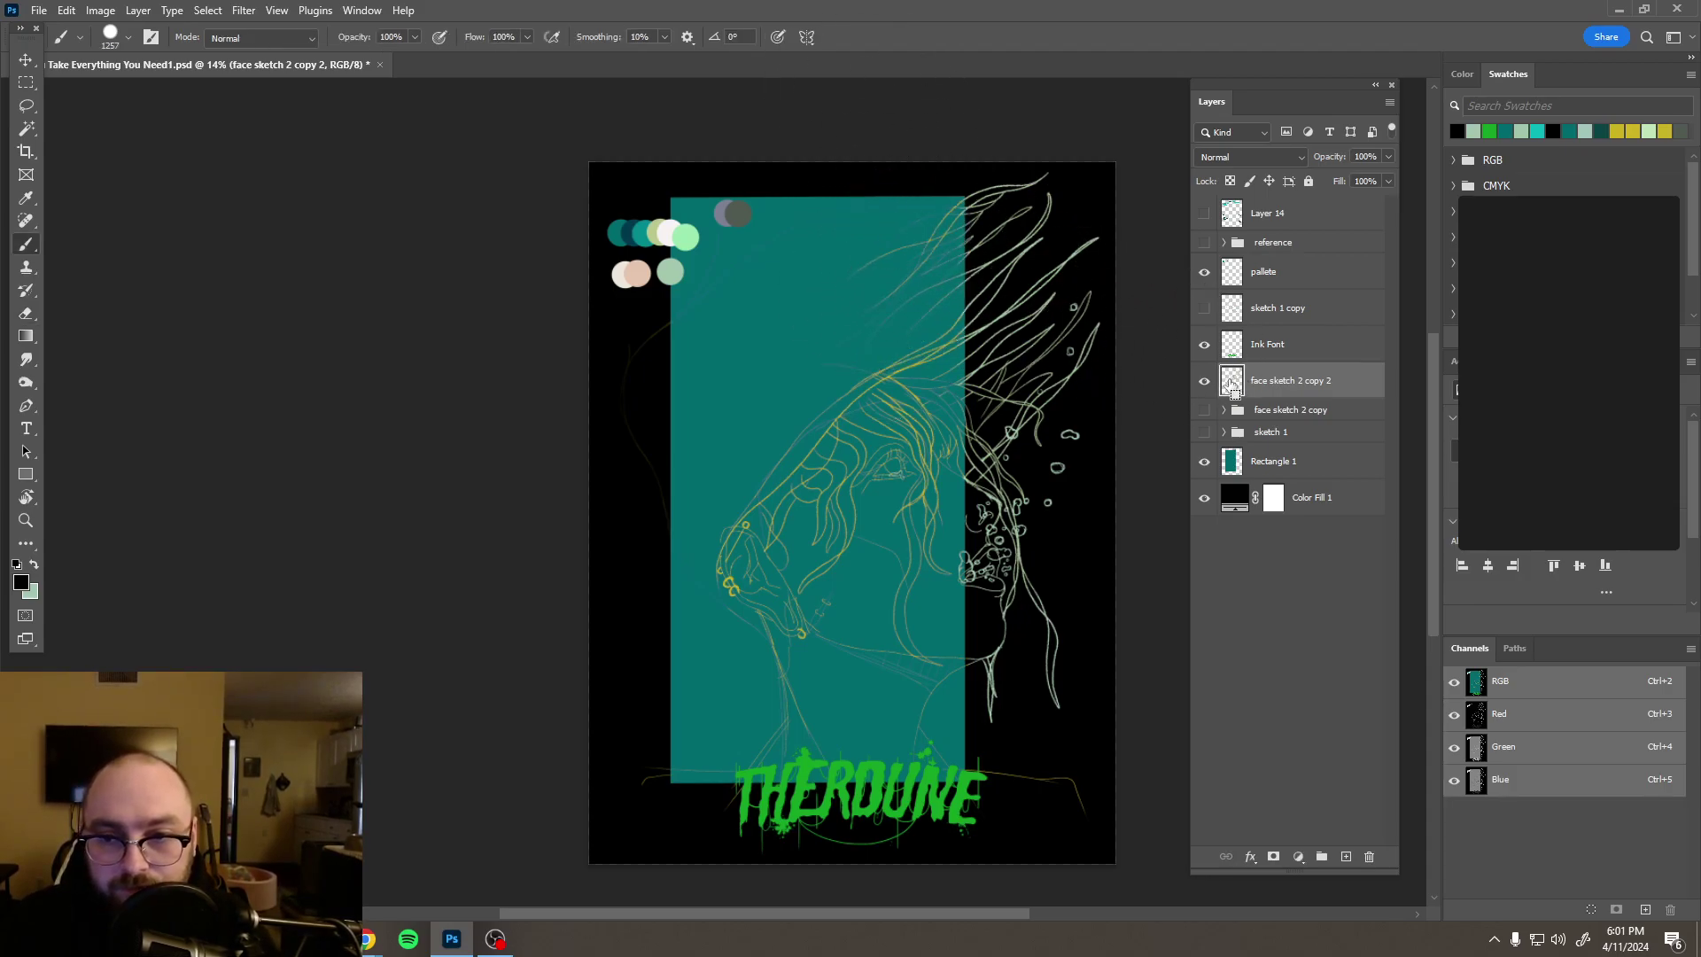
Step: Load the lines of face sketch 2 copy 2 as a selection, paint them black inside the teal rectangle, and deselect
{"action": "left_click", "coordinate": [1231, 383], "text": "ctrl"}
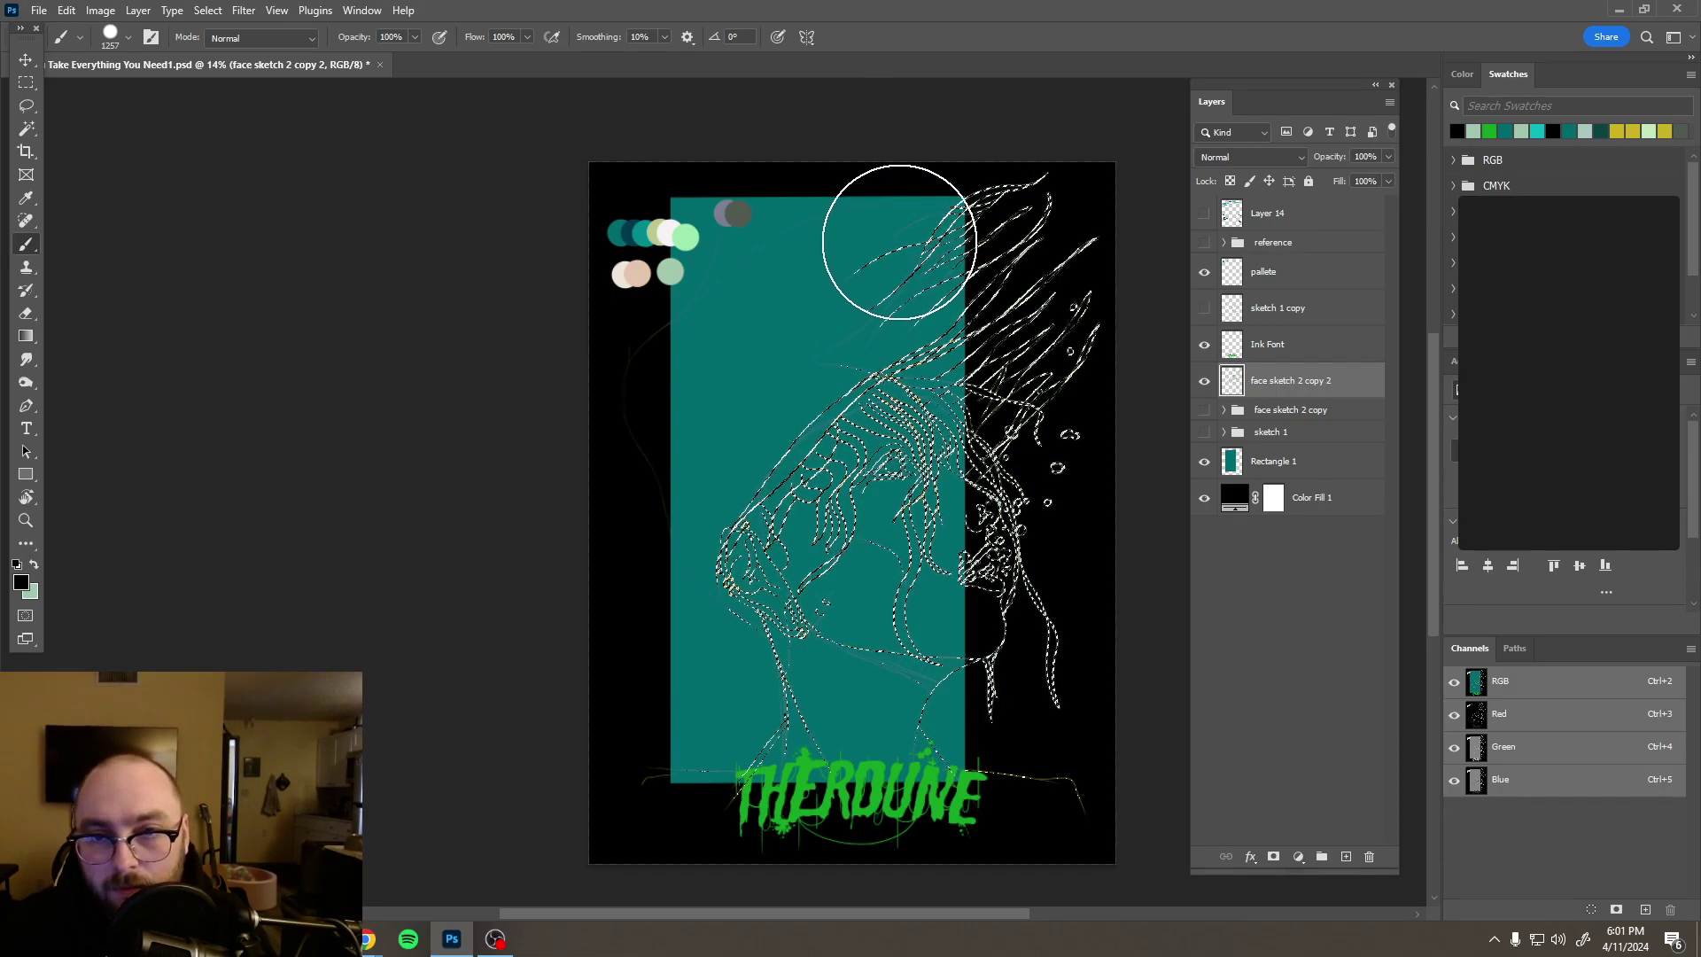
{"action": "mouse_move", "coordinate": [892, 233]}
{"action": "left_mouse_down"}
{"action": "mouse_move", "coordinate": [877, 334]}
{"action": "mouse_move", "coordinate": [895, 672]}
{"action": "mouse_move", "coordinate": [788, 670]}
{"action": "mouse_move", "coordinate": [768, 550]}
{"action": "mouse_move", "coordinate": [824, 502]}
{"action": "left_mouse_up"}
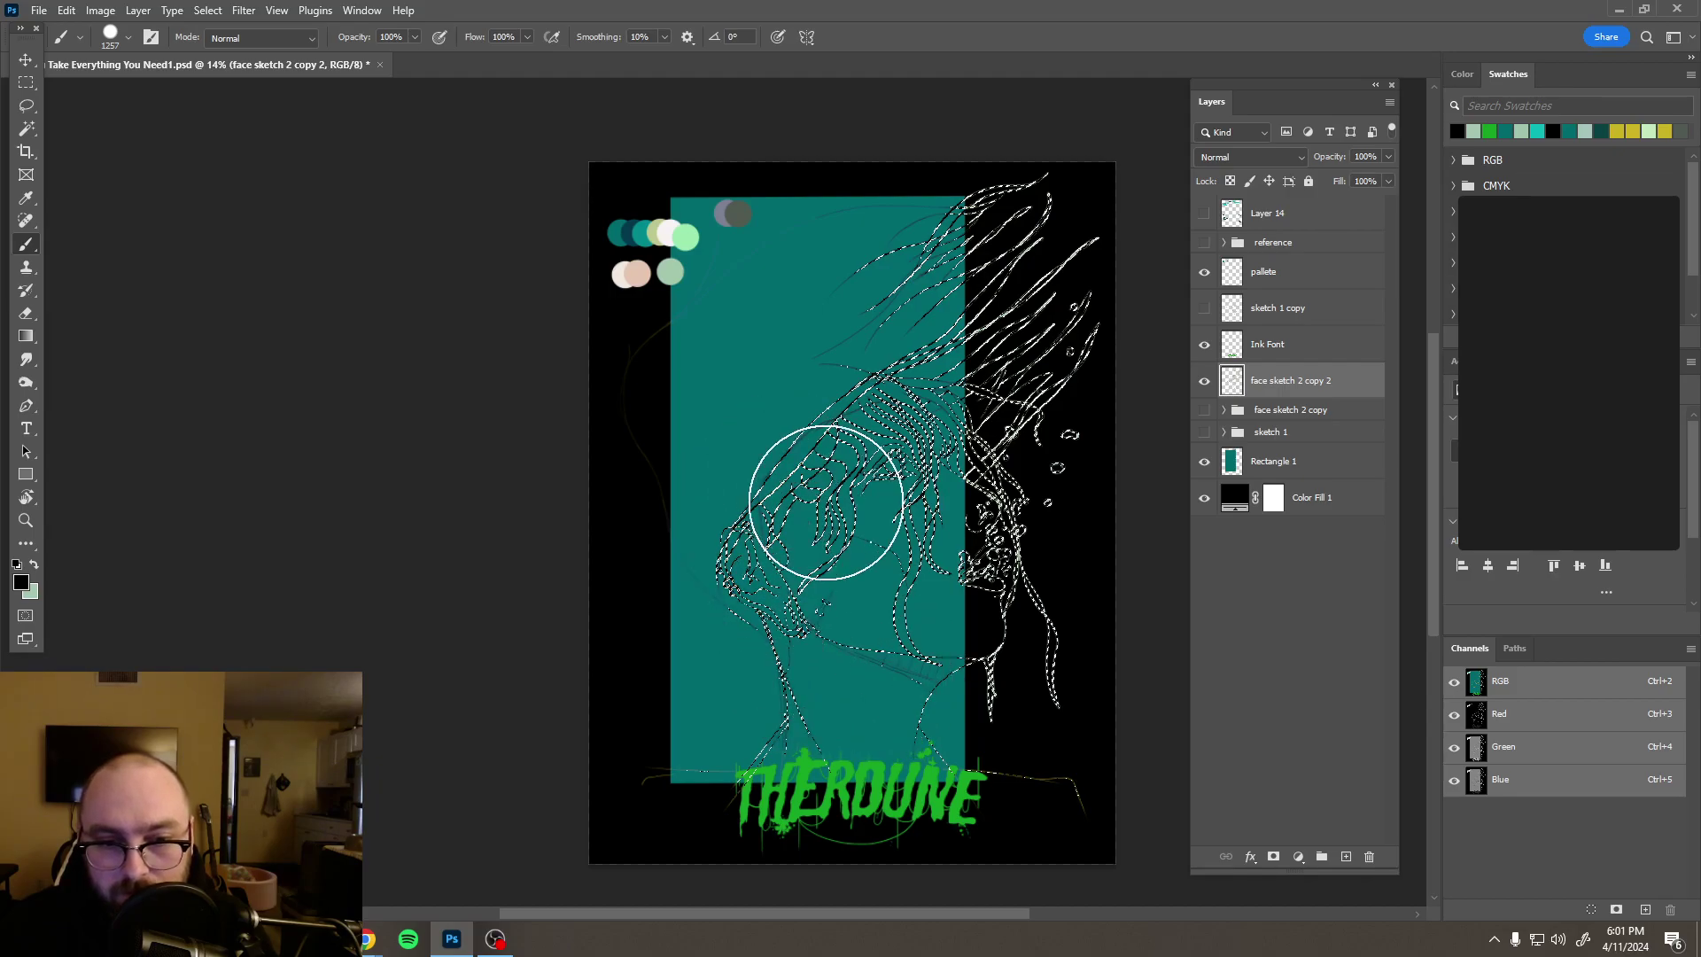
{"action": "mouse_move", "coordinate": [836, 369]}
{"action": "left_mouse_down"}
{"action": "mouse_move", "coordinate": [881, 292]}
{"action": "mouse_move", "coordinate": [896, 463]}
{"action": "mouse_move", "coordinate": [881, 395]}
{"action": "mouse_move", "coordinate": [874, 546]}
{"action": "mouse_move", "coordinate": [763, 549]}
{"action": "mouse_move", "coordinate": [762, 417]}
{"action": "mouse_move", "coordinate": [733, 456]}
{"action": "mouse_move", "coordinate": [735, 620]}
{"action": "left_mouse_up"}
{"action": "left_click_drag", "start_coordinate": [732, 425], "coordinate": [992, 496]}
{"action": "left_click", "coordinate": [26, 83]}
{"action": "left_click", "coordinate": [833, 370]}
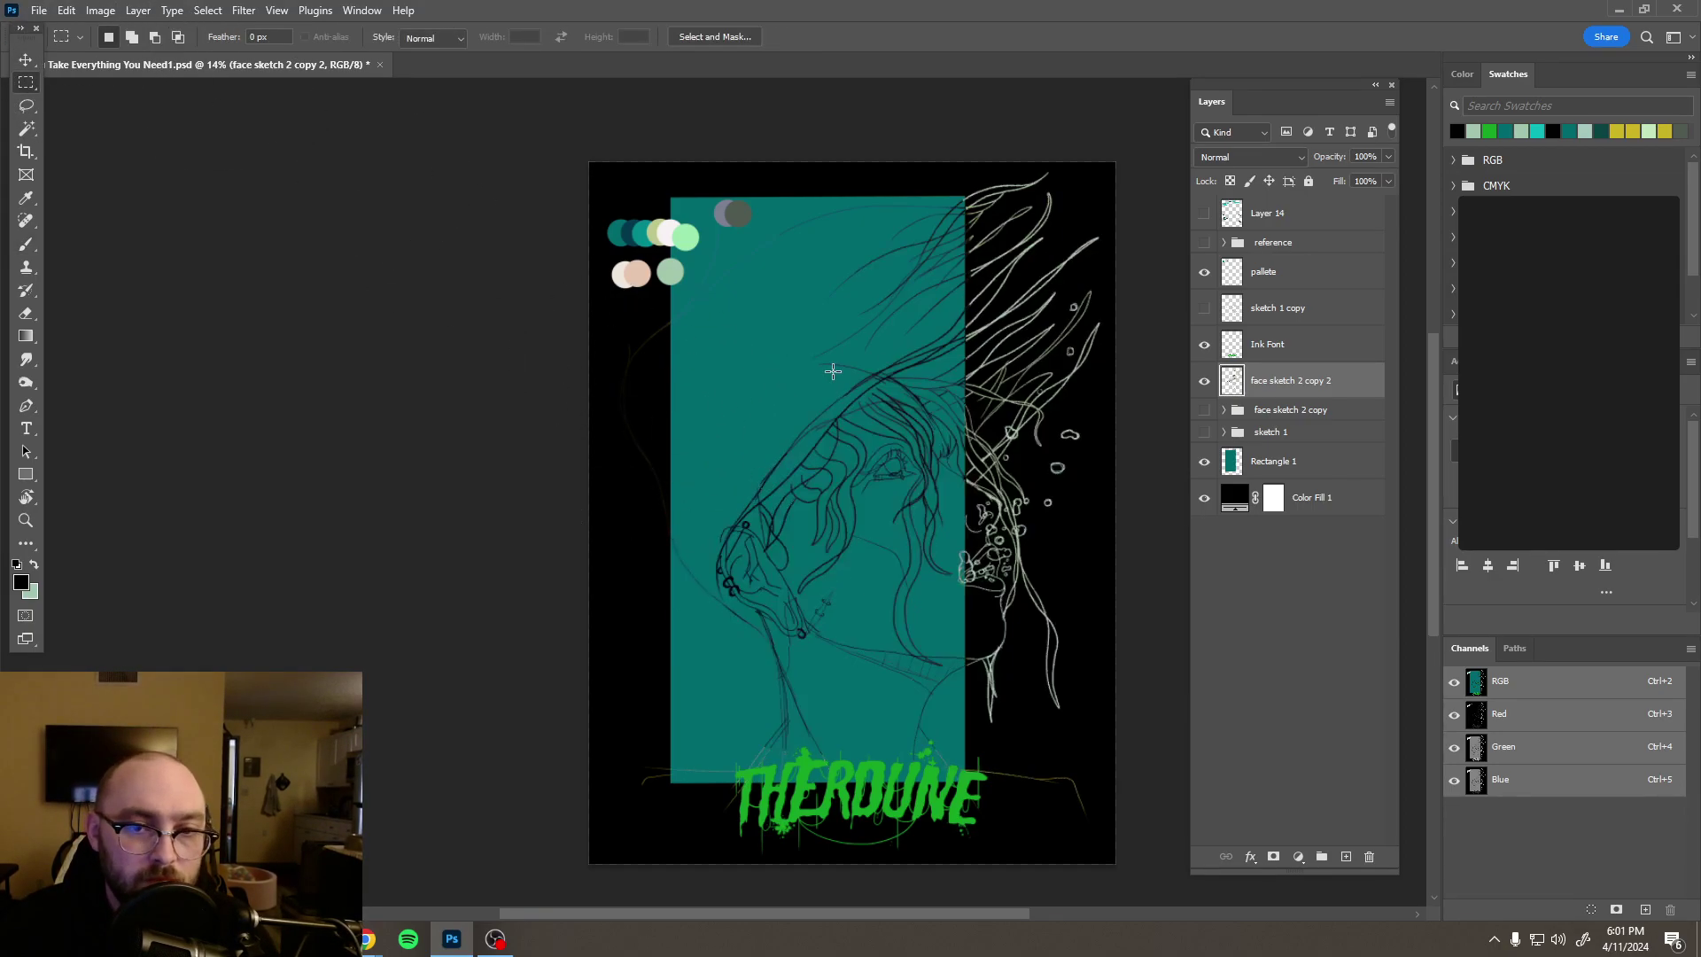
Step: Hide the Ink Font and pallete layers so only the sketch, teal rectangle and black background show
{"action": "scroll", "coordinate": [1070, 436], "scroll_direction": "down", "scroll_amount": 3}
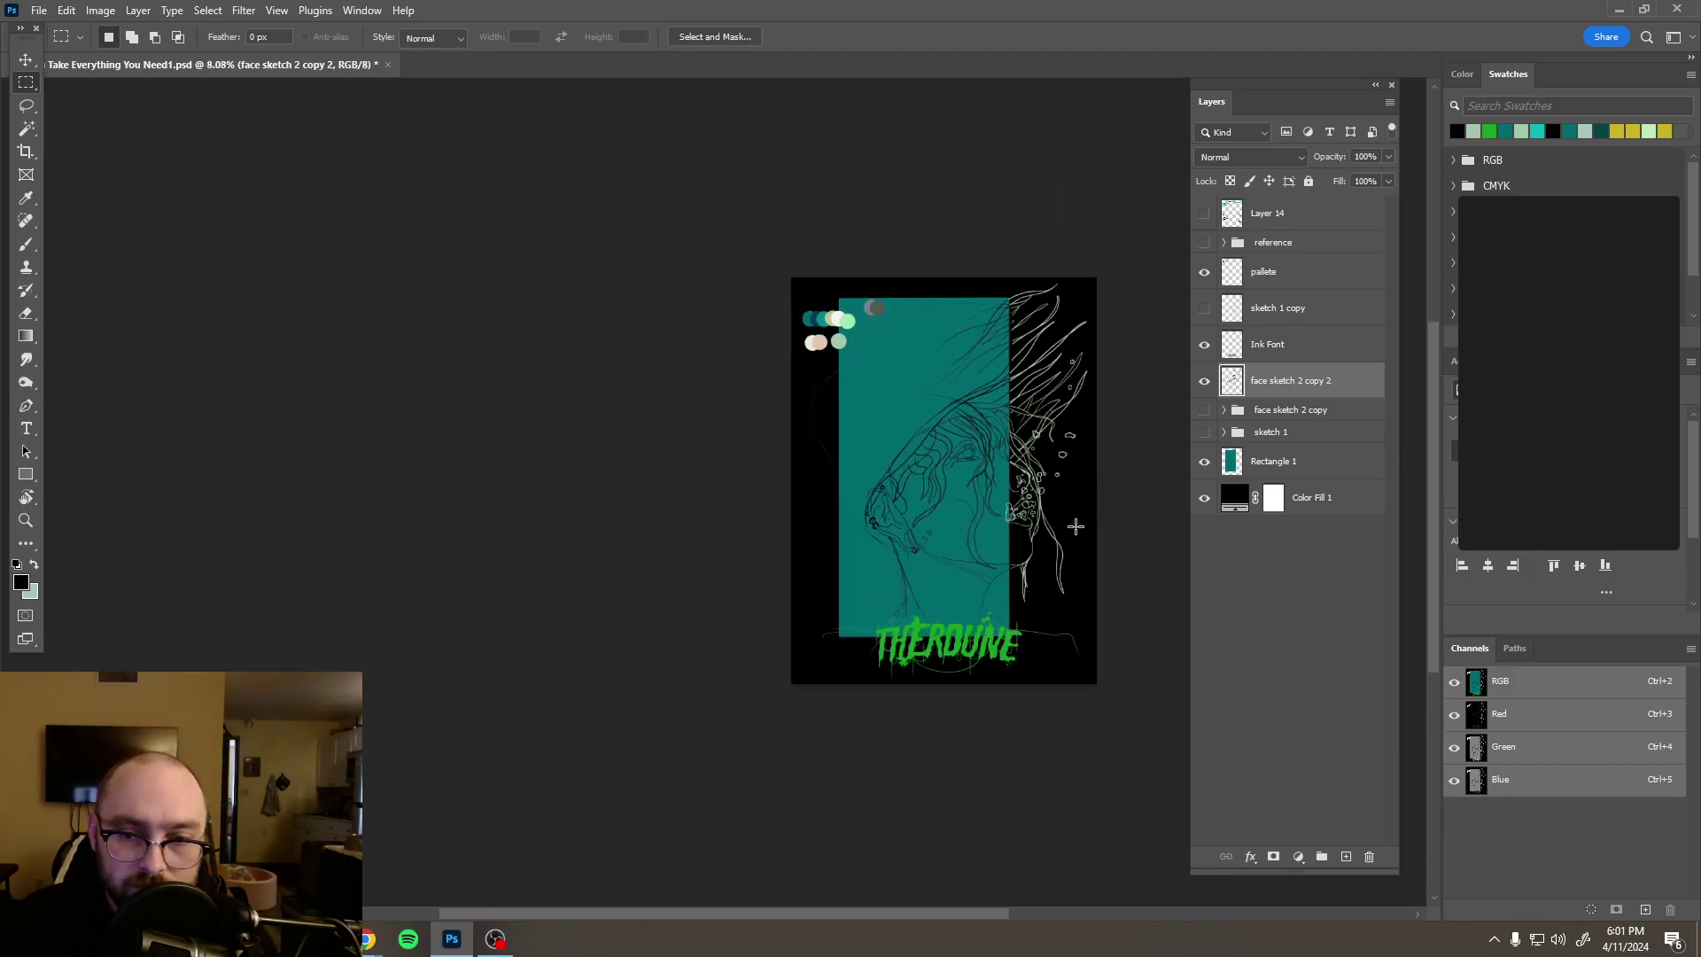
{"action": "left_click_drag", "start_coordinate": [1025, 541], "coordinate": [987, 538]}
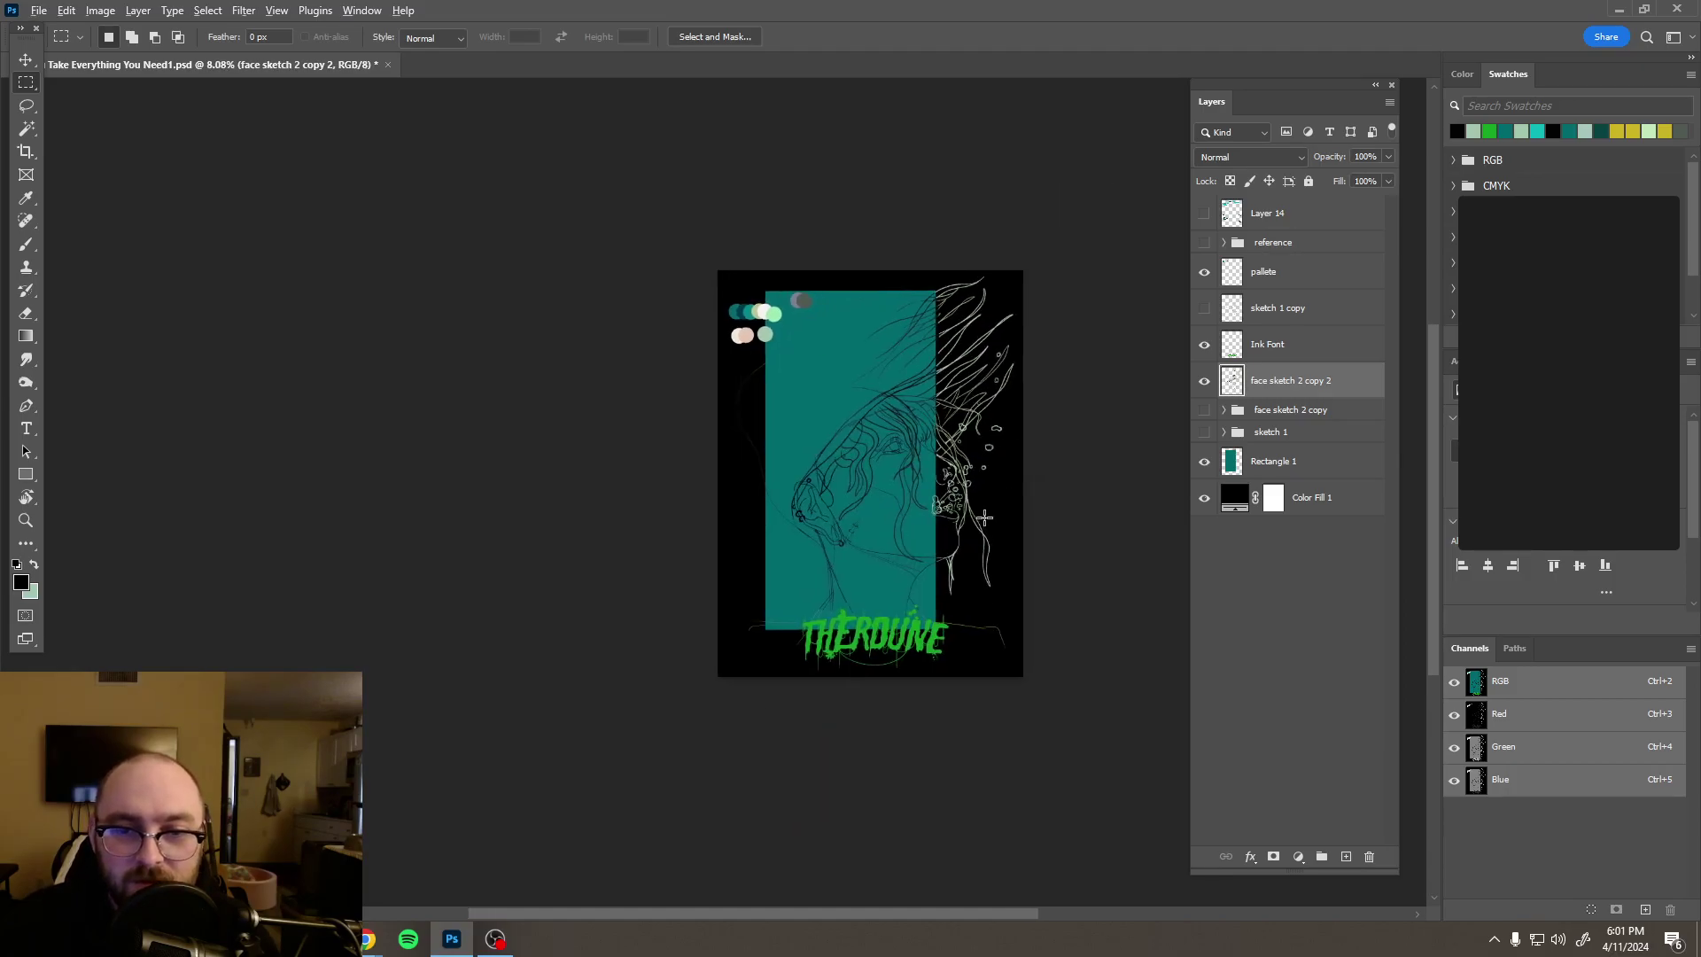
{"action": "scroll", "coordinate": [984, 517], "scroll_direction": "up", "scroll_amount": 3}
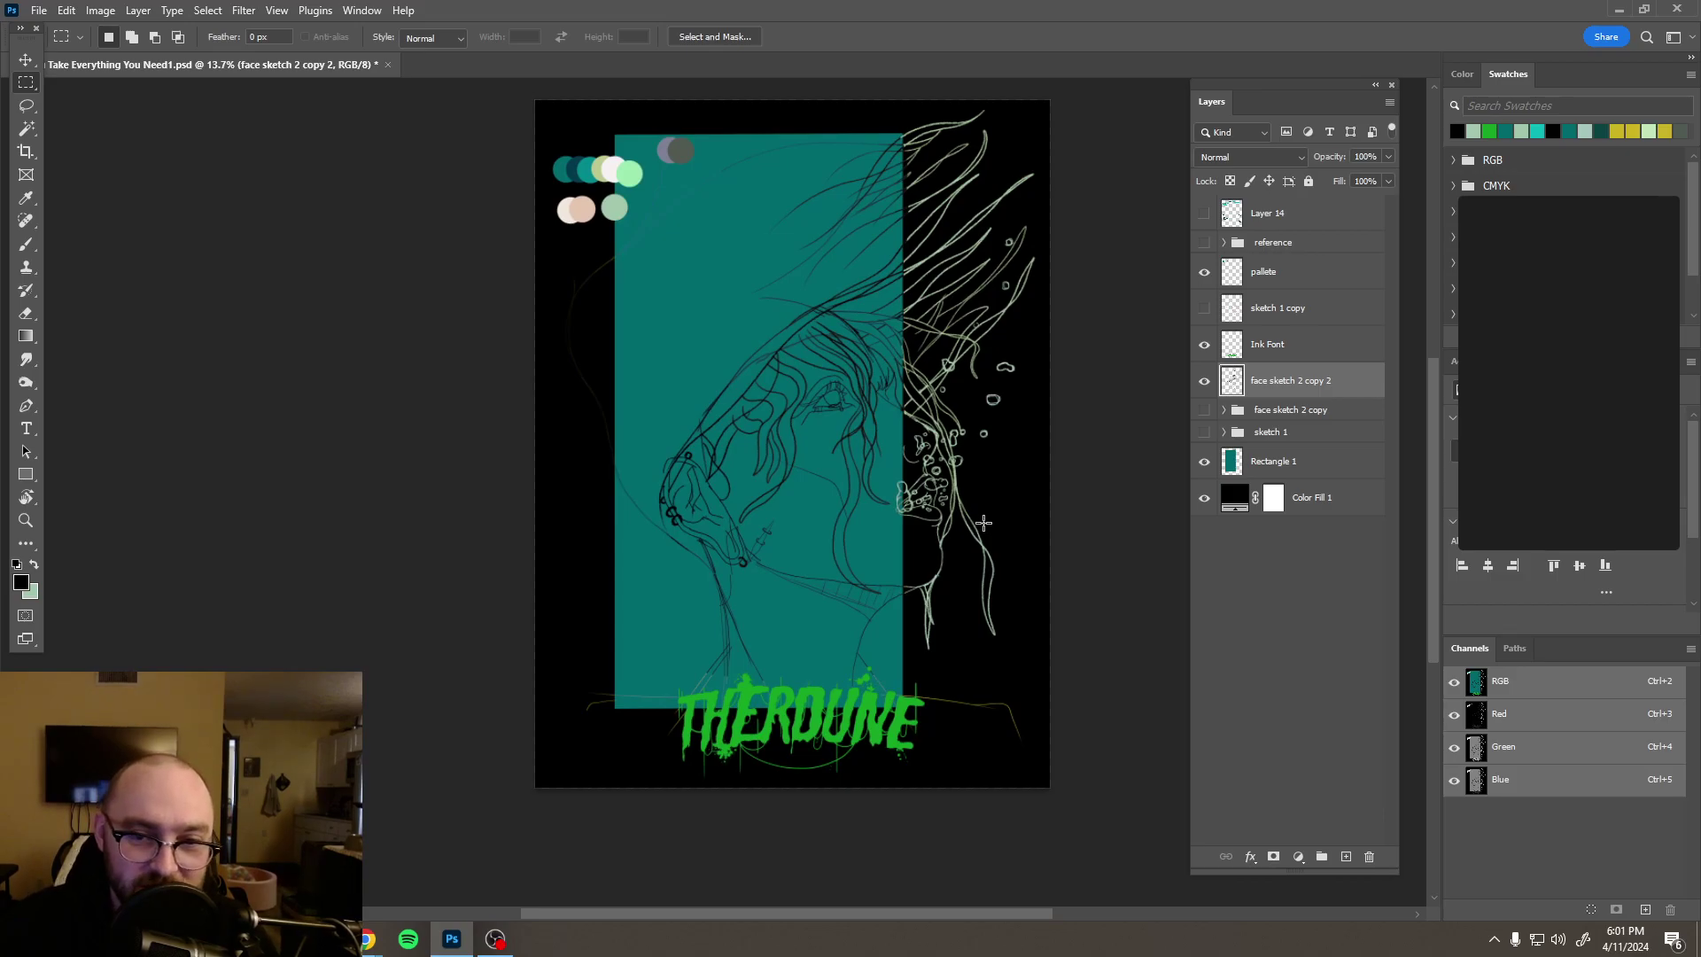
{"action": "scroll", "coordinate": [984, 523], "scroll_direction": "up", "scroll_amount": 2}
{"action": "scroll", "coordinate": [993, 530], "scroll_direction": "down", "scroll_amount": 2}
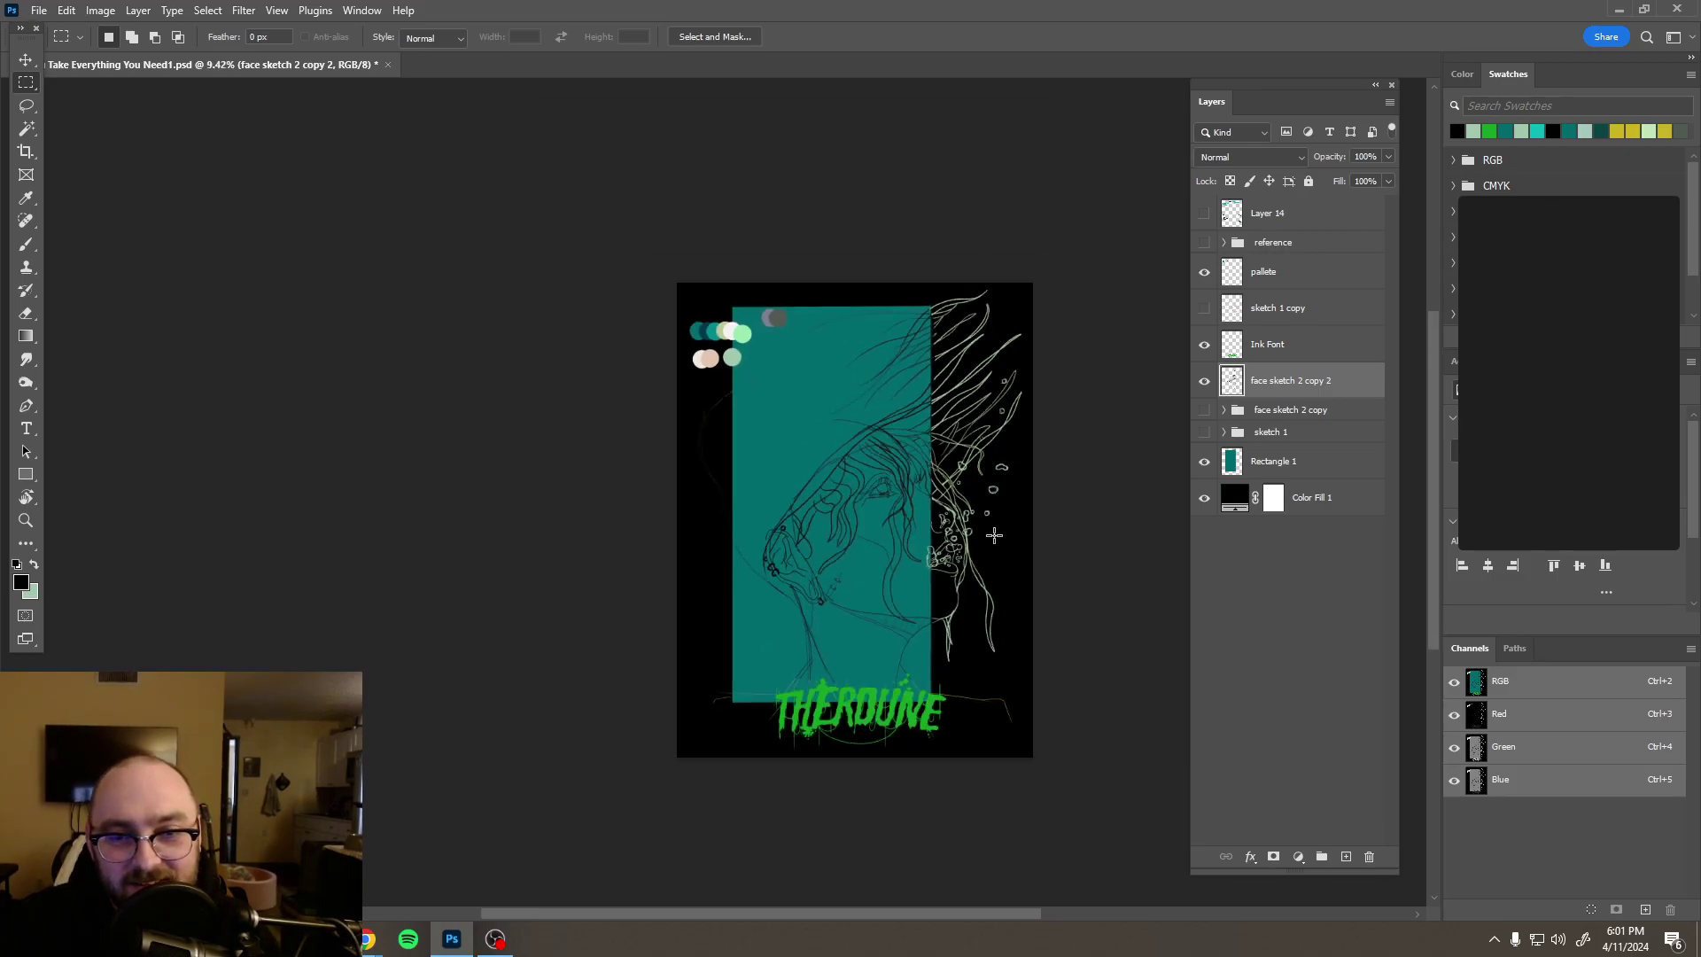
{"action": "scroll", "coordinate": [994, 535], "scroll_direction": "down", "scroll_amount": 2}
{"action": "scroll", "coordinate": [994, 535], "scroll_direction": "up", "scroll_amount": 2}
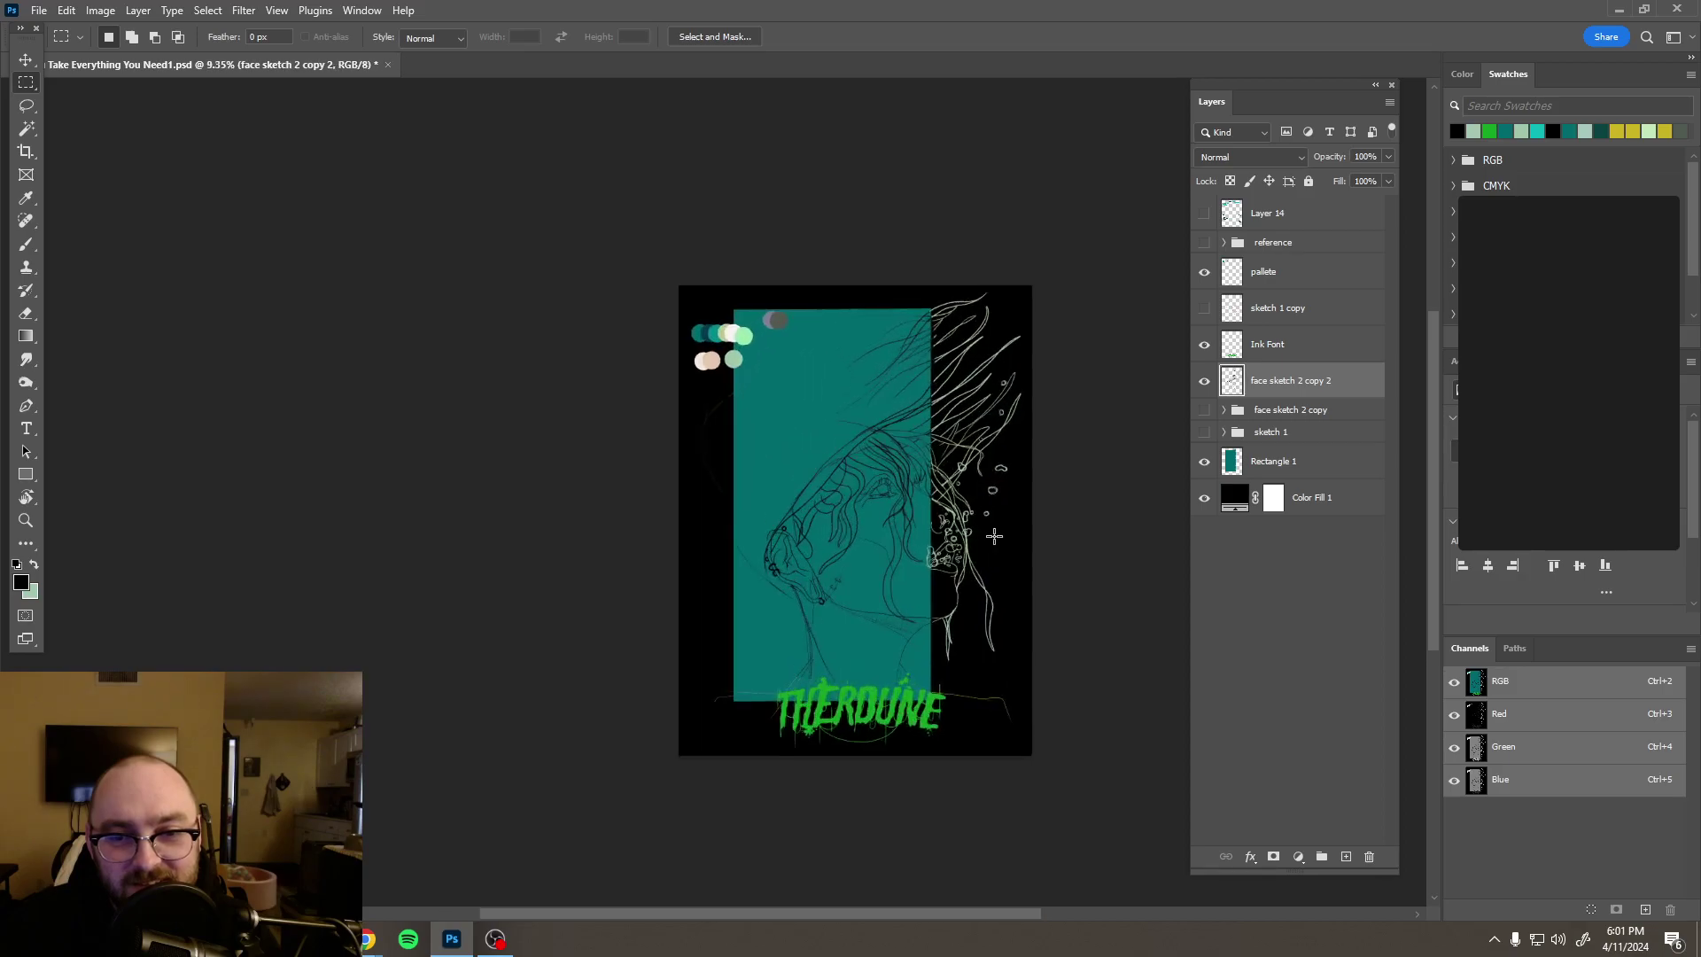
{"action": "left_click", "coordinate": [1202, 344]}
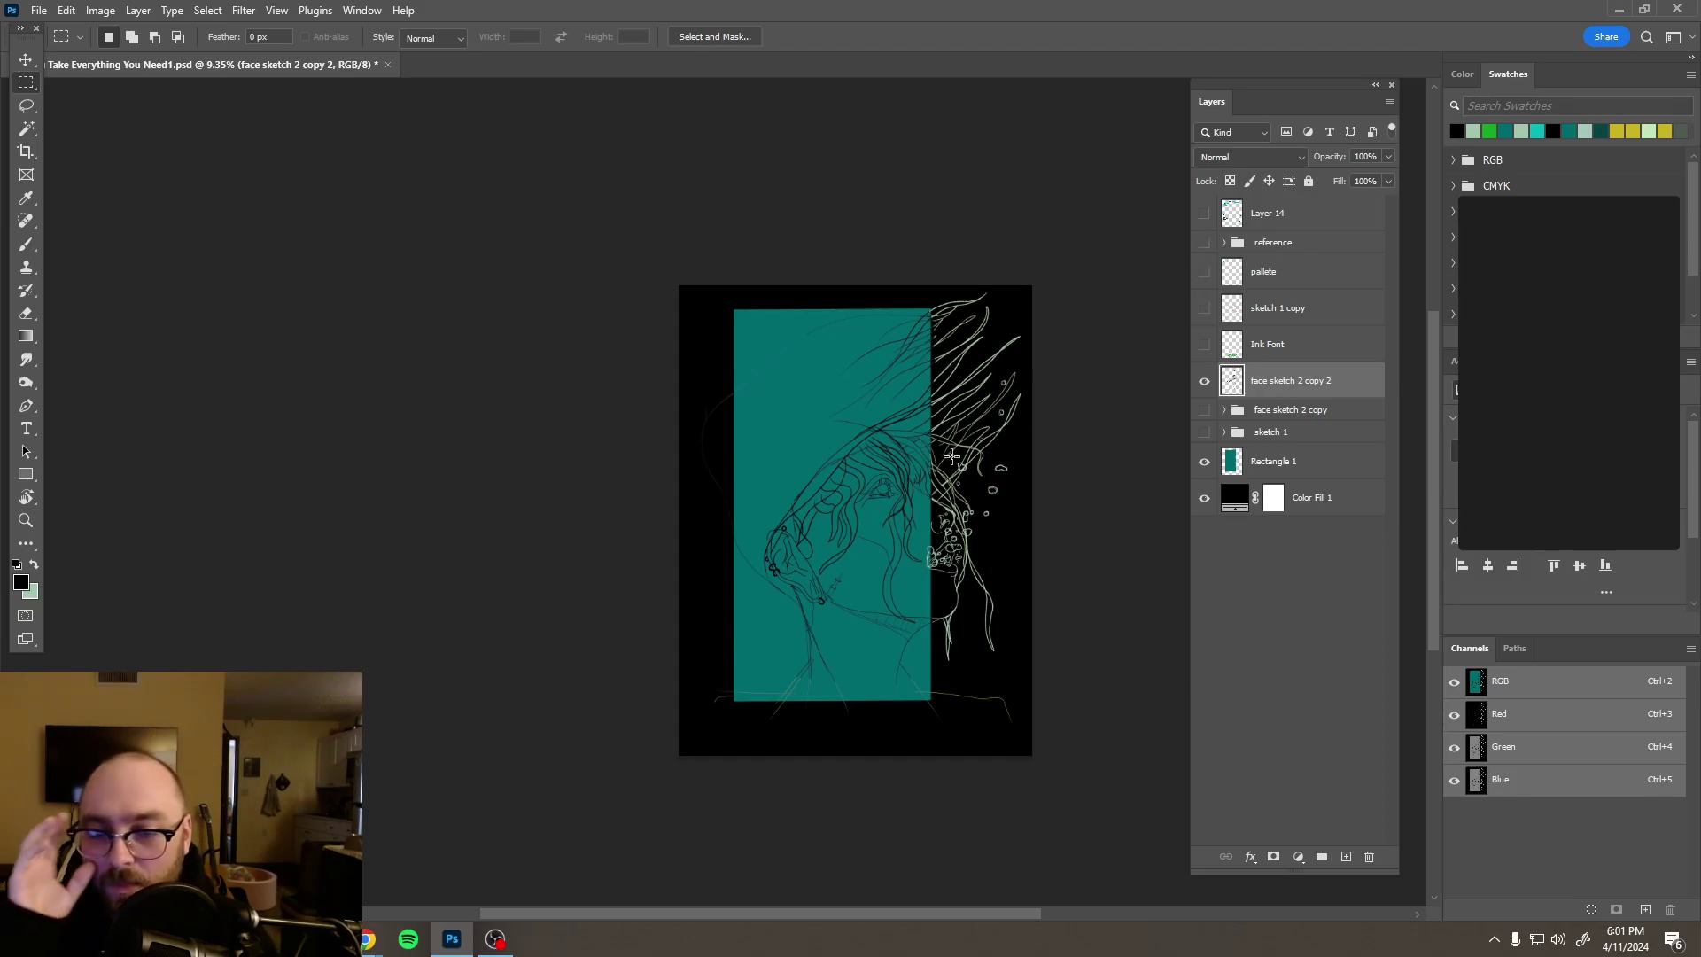
{"action": "scroll", "coordinate": [979, 502], "scroll_direction": "down", "scroll_amount": 3}
{"action": "scroll", "coordinate": [1005, 508], "scroll_direction": "up", "scroll_amount": 3}
Step: Erase the stray shoulder lines extending below the teal rectangle on the face sketch 2 copy 2 layer
{"action": "left_click", "coordinate": [1259, 465]}
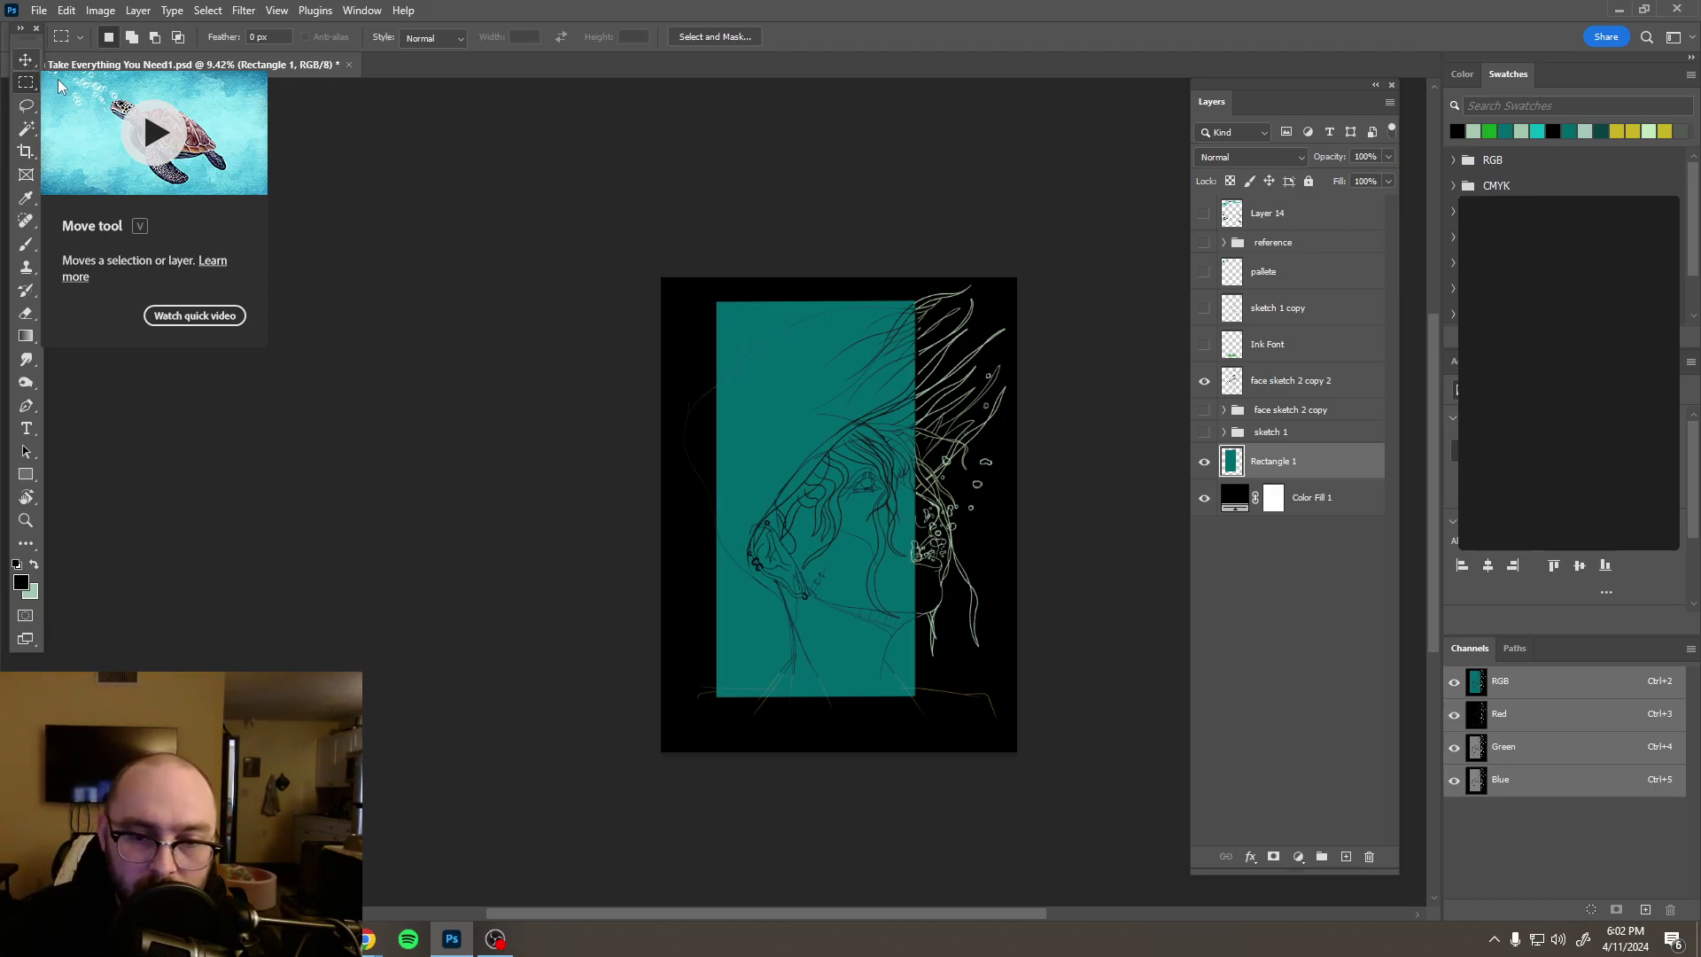
{"action": "left_click", "coordinate": [1276, 381]}
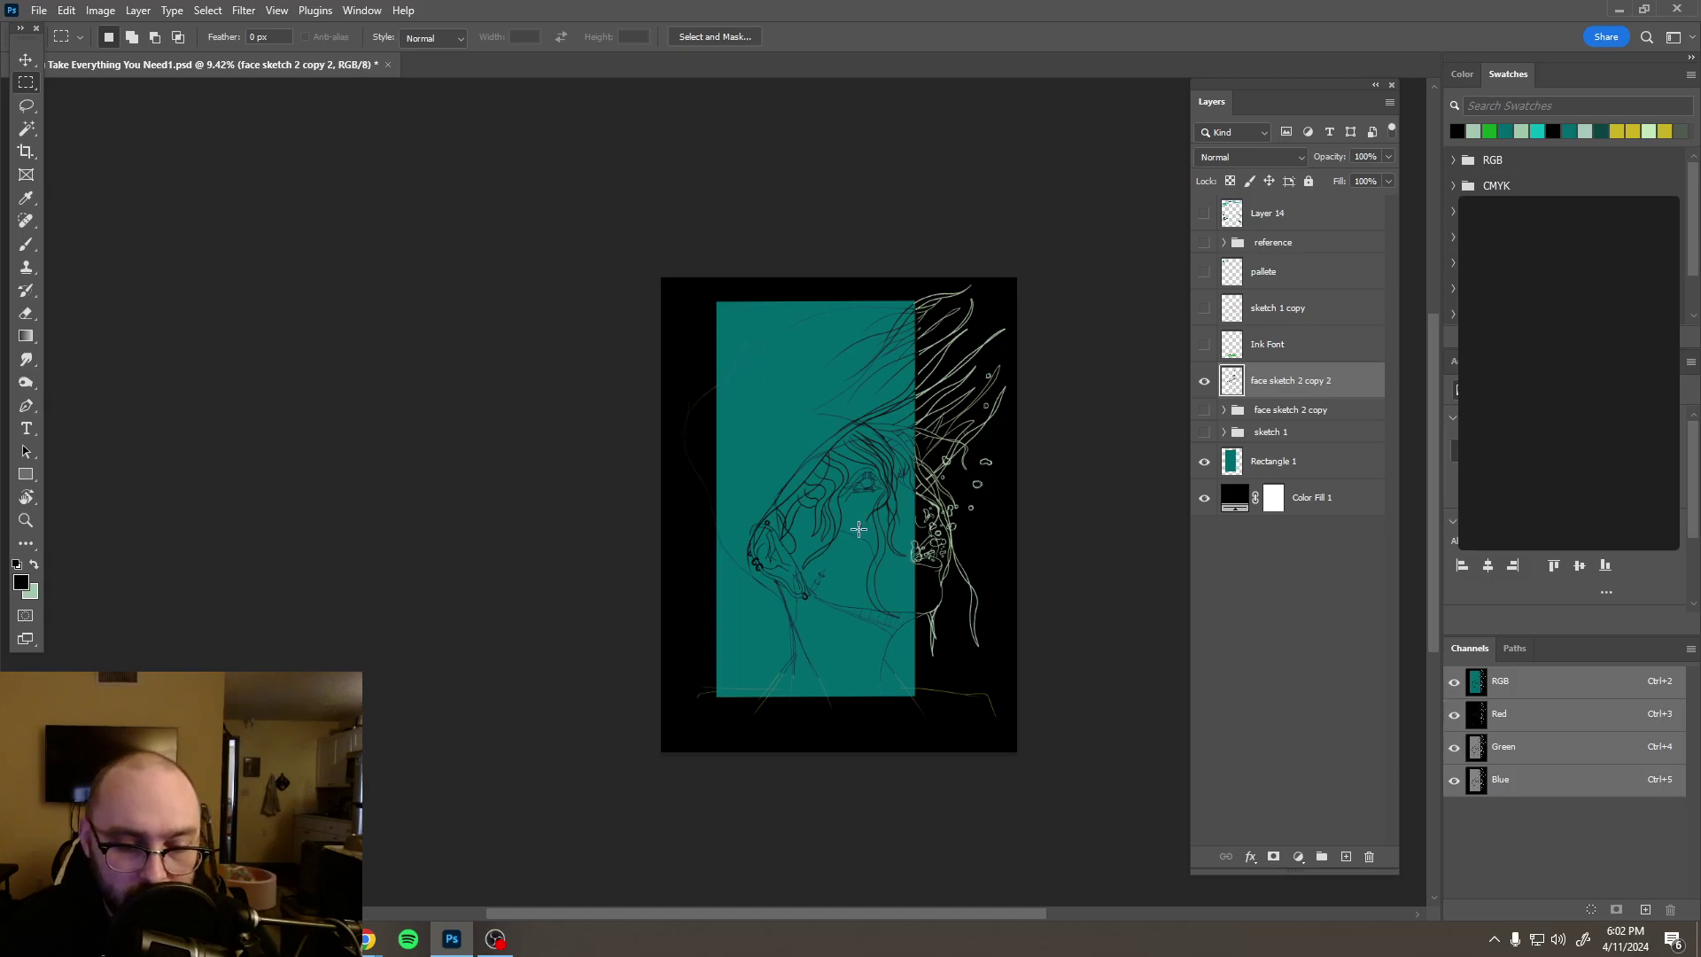
{"action": "key", "text": "e"}
{"action": "left_click_drag", "start_coordinate": [731, 730], "coordinate": [975, 695]}
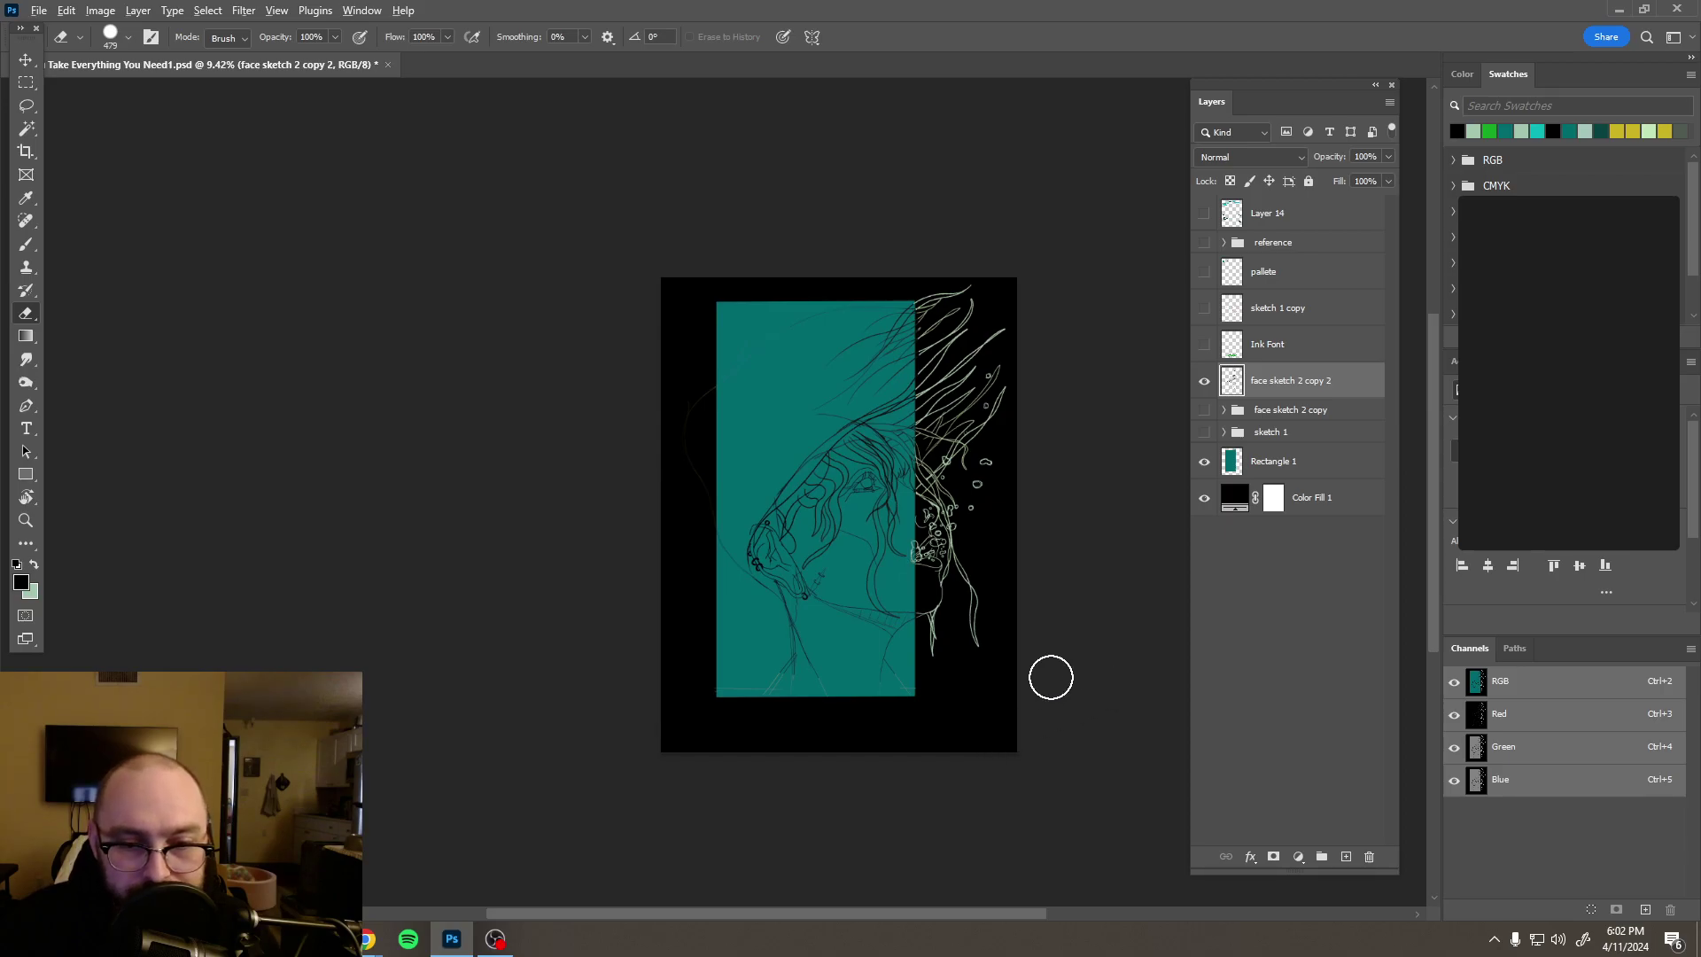
{"action": "scroll", "coordinate": [1051, 678], "scroll_direction": "up", "scroll_amount": 2}
{"action": "scroll", "coordinate": [1055, 694], "scroll_direction": "down", "scroll_amount": 3}
{"action": "scroll", "coordinate": [1088, 693], "scroll_direction": "up", "scroll_amount": 2}
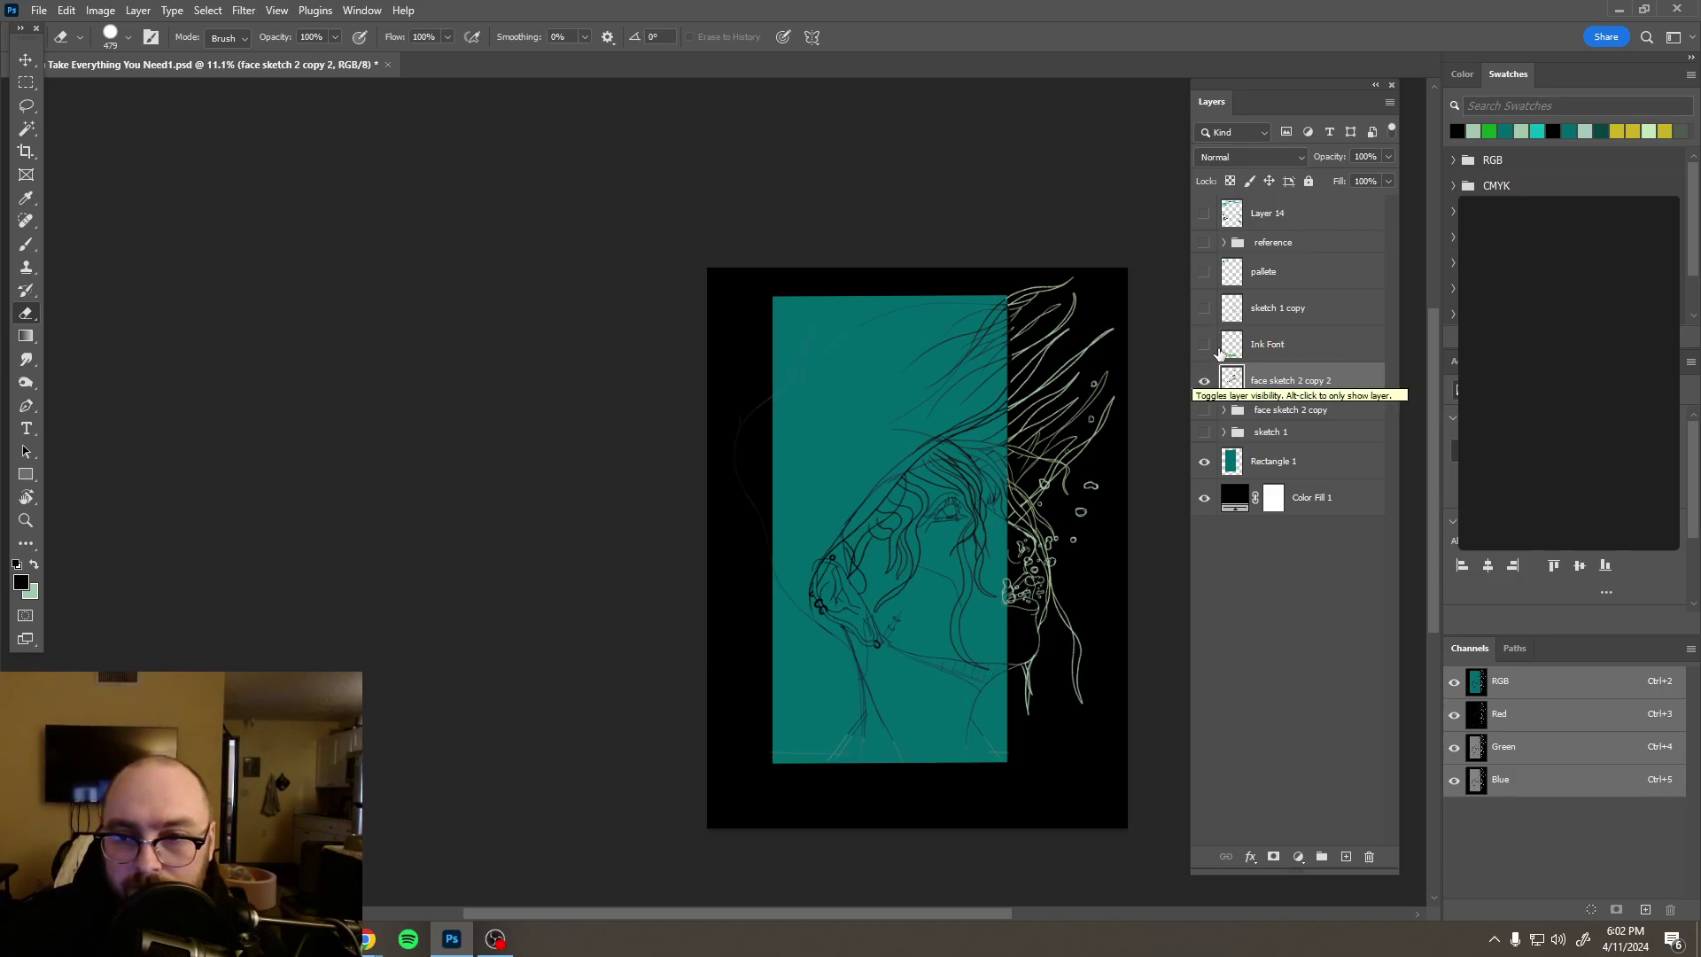
Step: Show the Ink Font layer again and center the THERDUNE lettering horizontally on the canvas
{"action": "left_click", "coordinate": [1204, 344]}
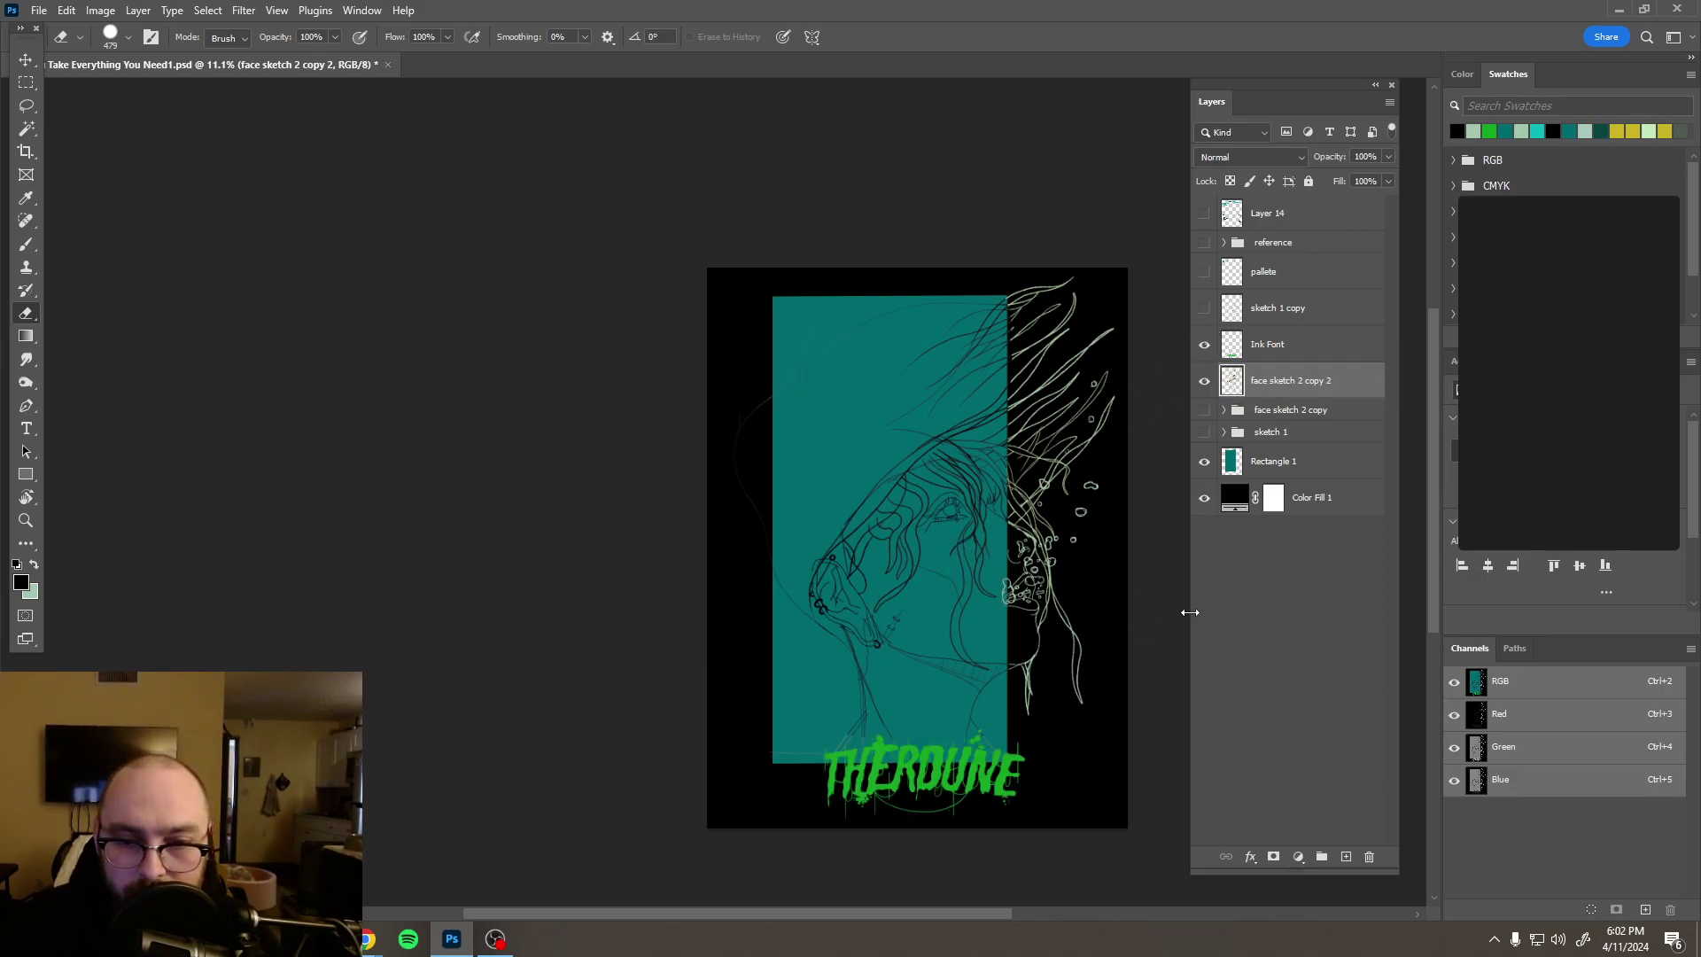
{"action": "left_click", "coordinate": [26, 60]}
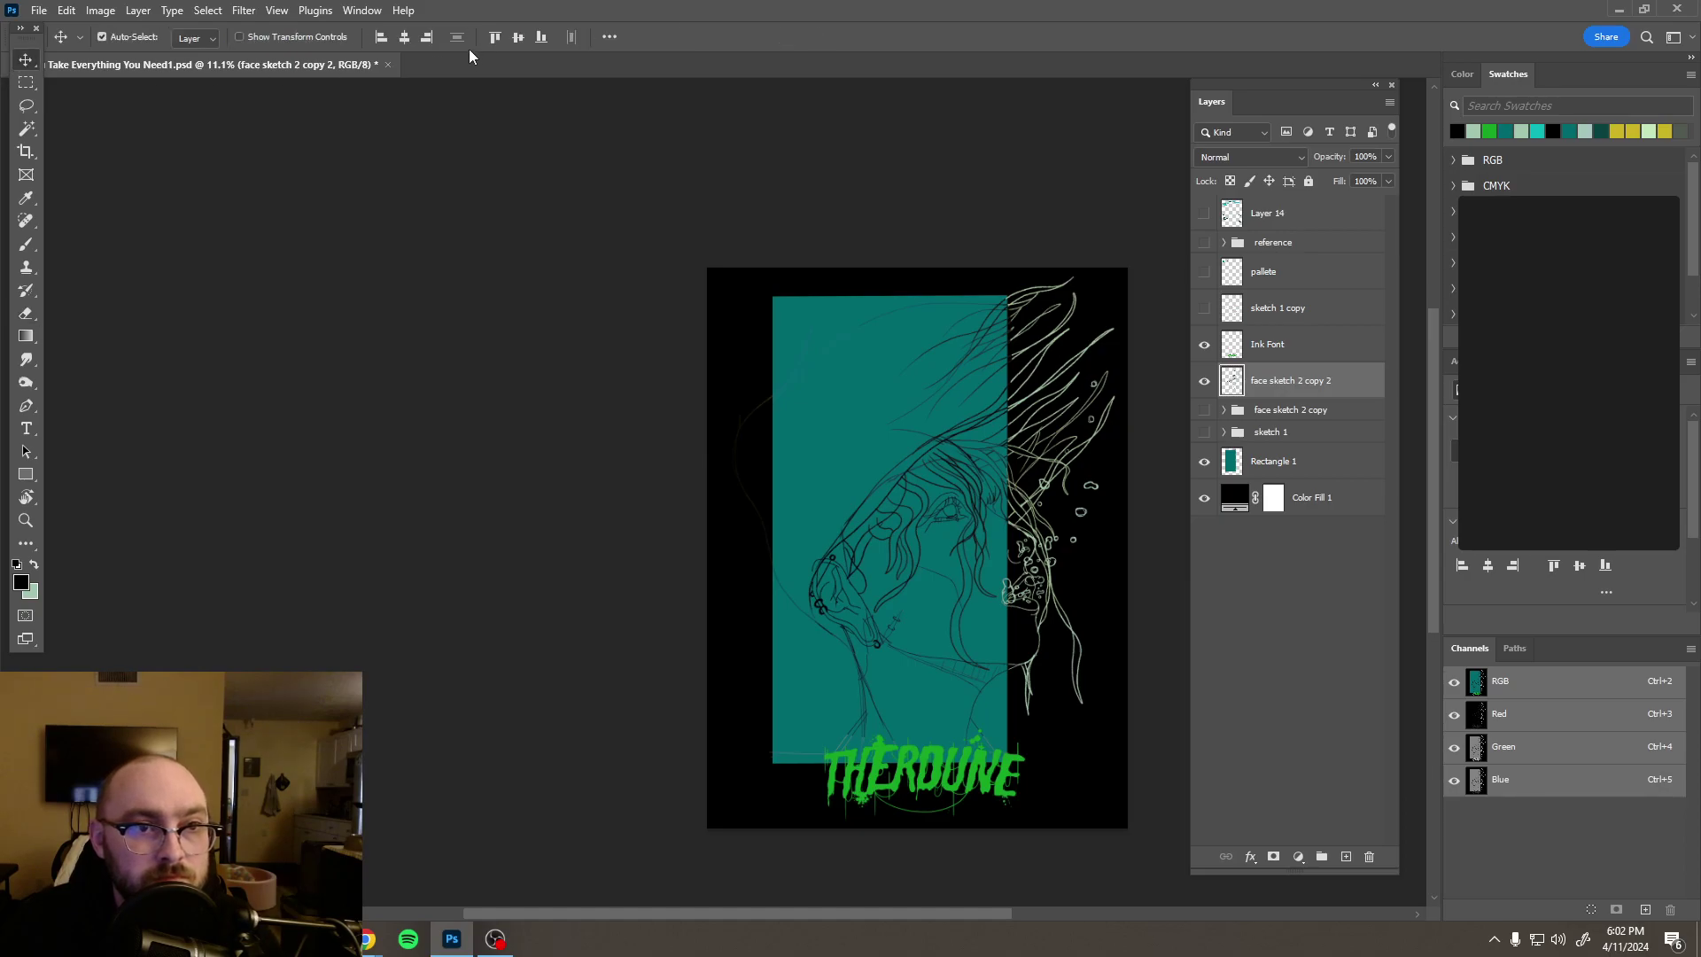
{"action": "left_click", "coordinate": [406, 37]}
{"action": "key", "text": "ctrl+z"}
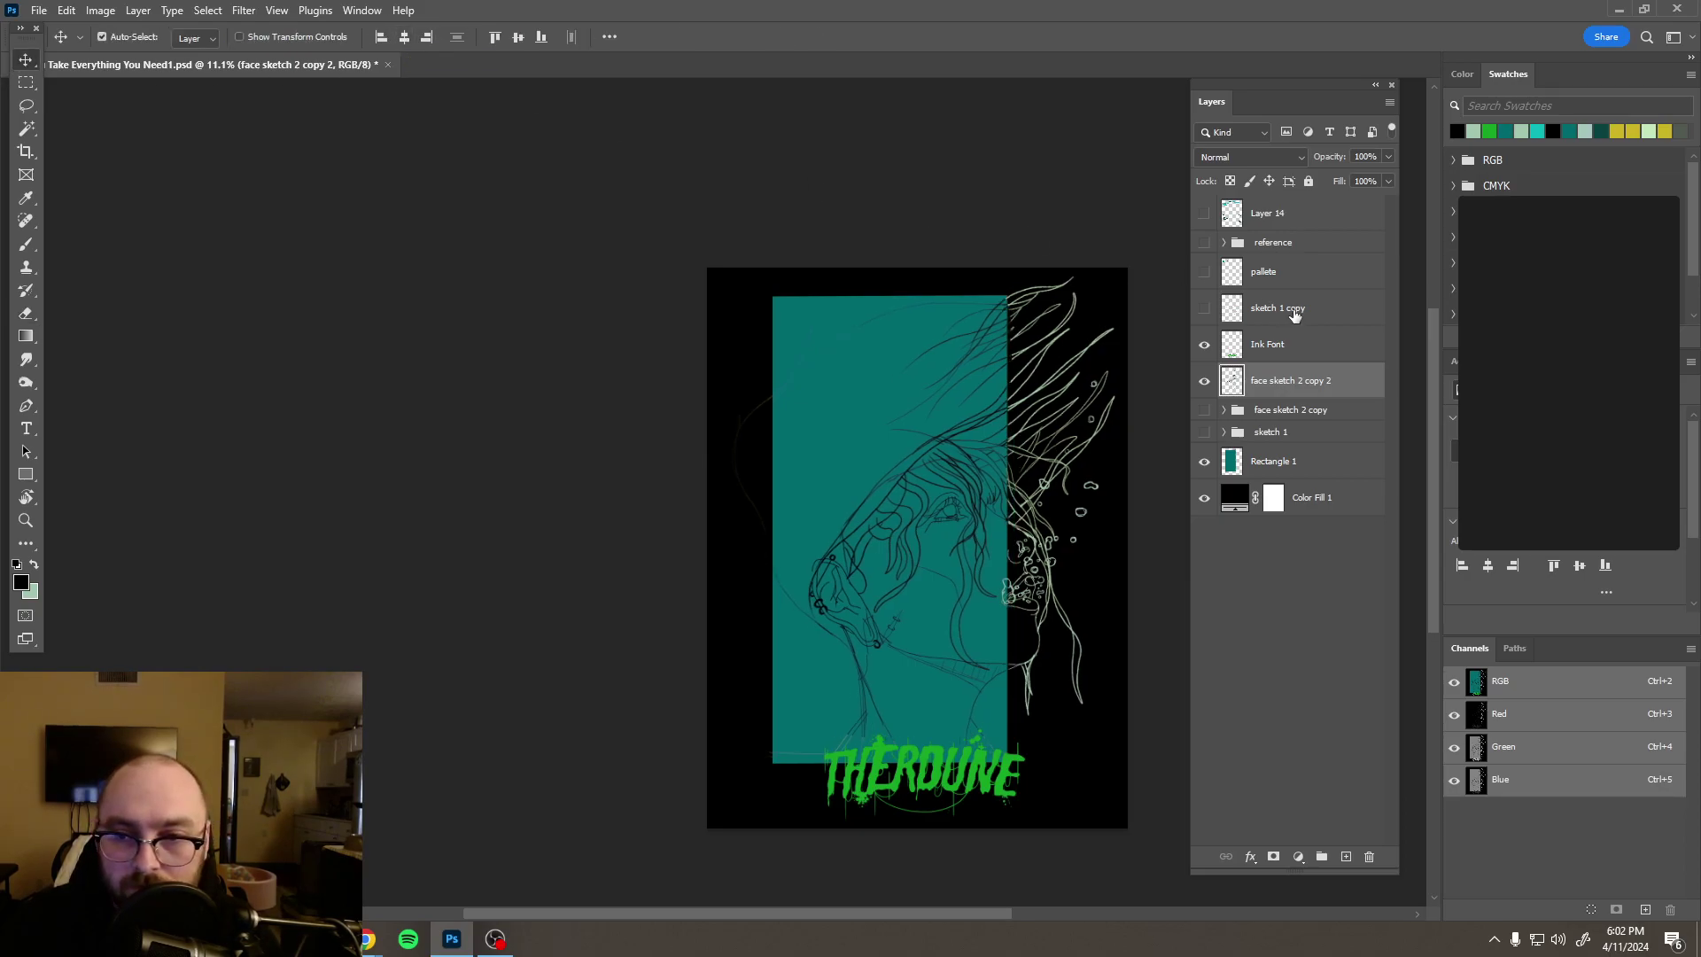
{"action": "left_click", "coordinate": [1289, 358]}
{"action": "left_click", "coordinate": [406, 37]}
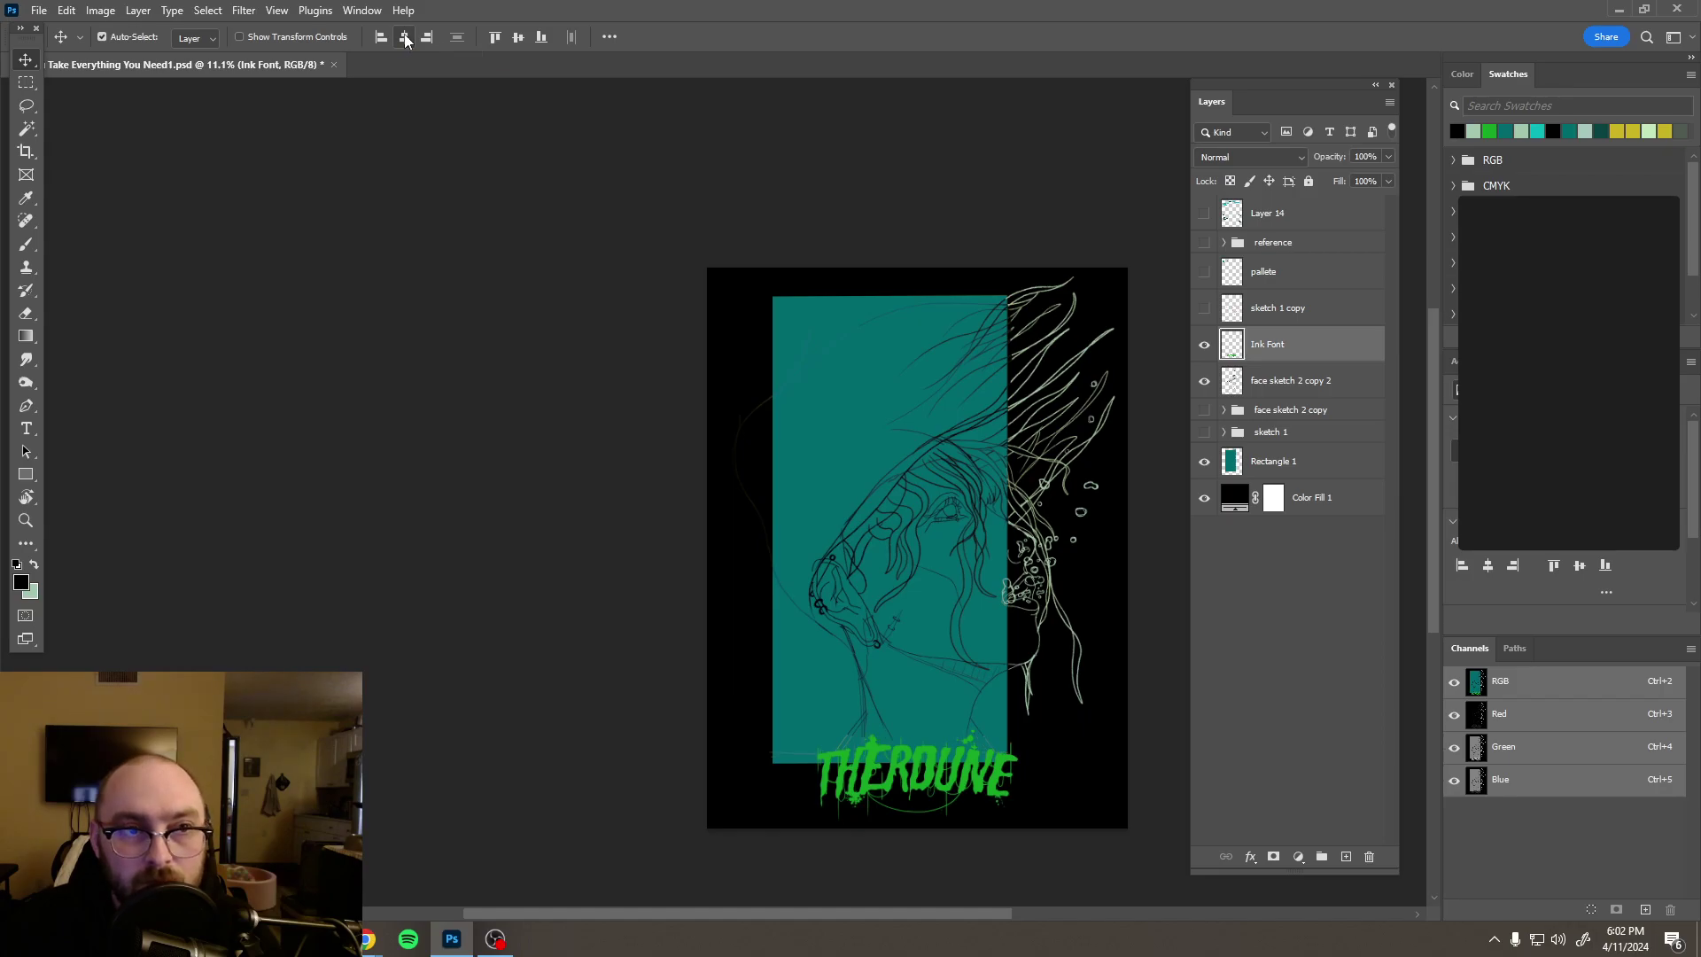
Step: Show the rulers and place a vertical guide down the middle of the canvas with snapping turned on
{"action": "scroll", "coordinate": [1072, 531], "scroll_direction": "down", "scroll_amount": 5}
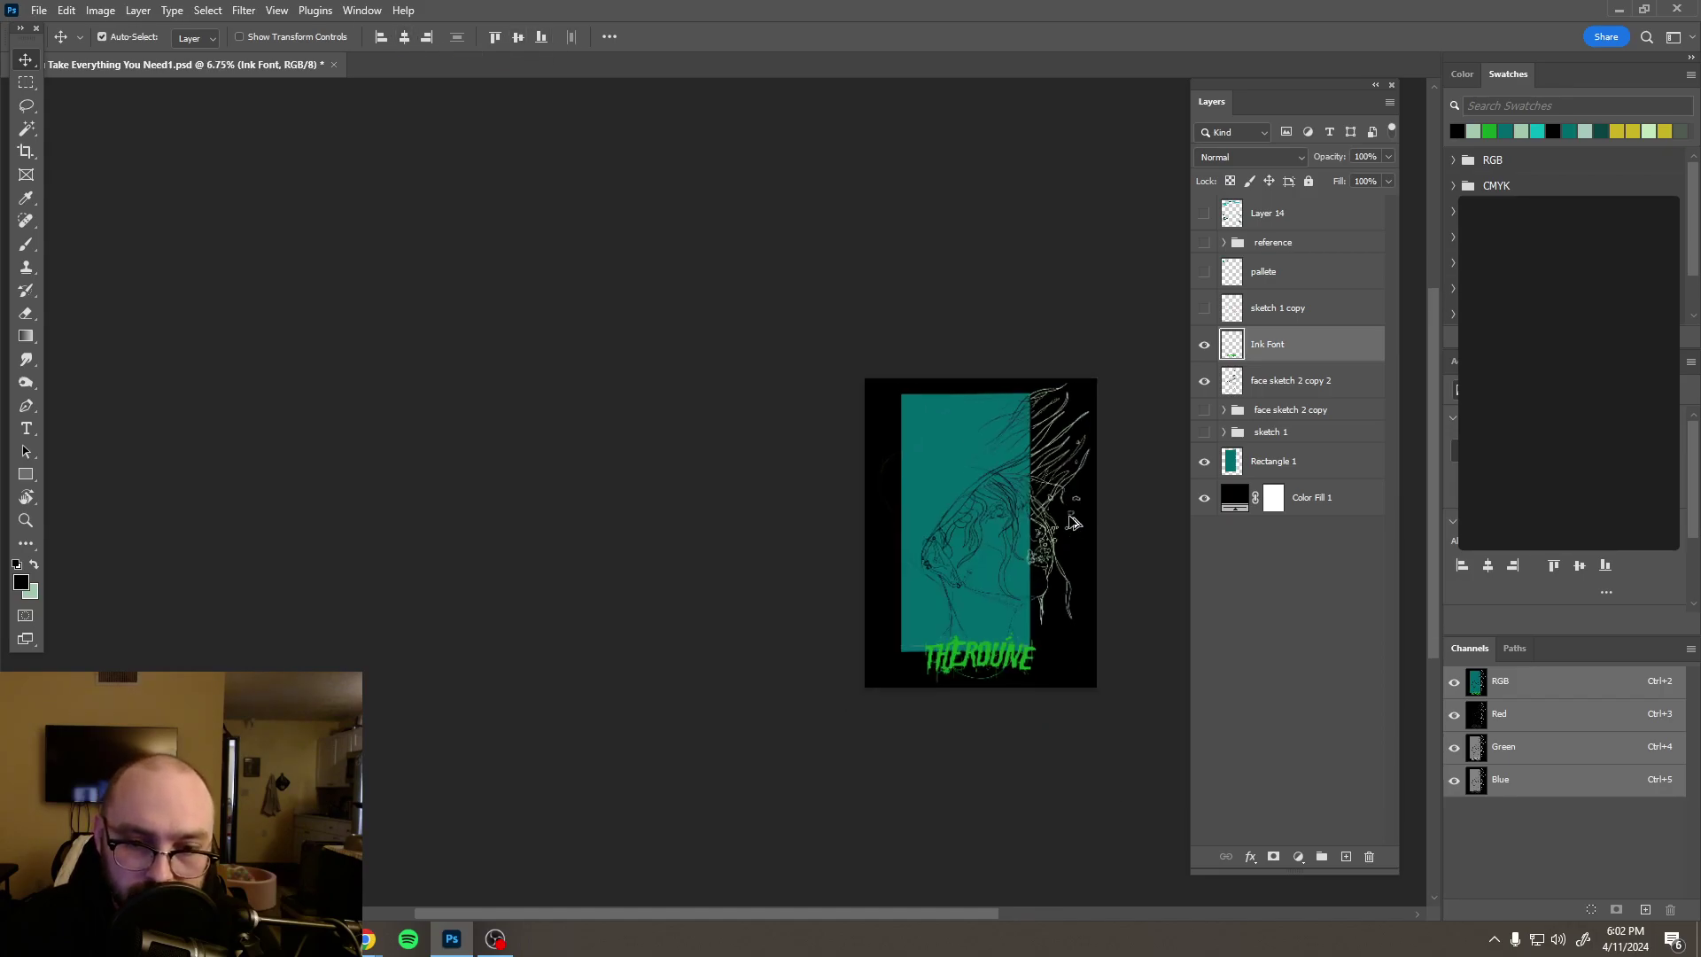
{"action": "left_click_drag", "start_coordinate": [938, 513], "coordinate": [806, 460]}
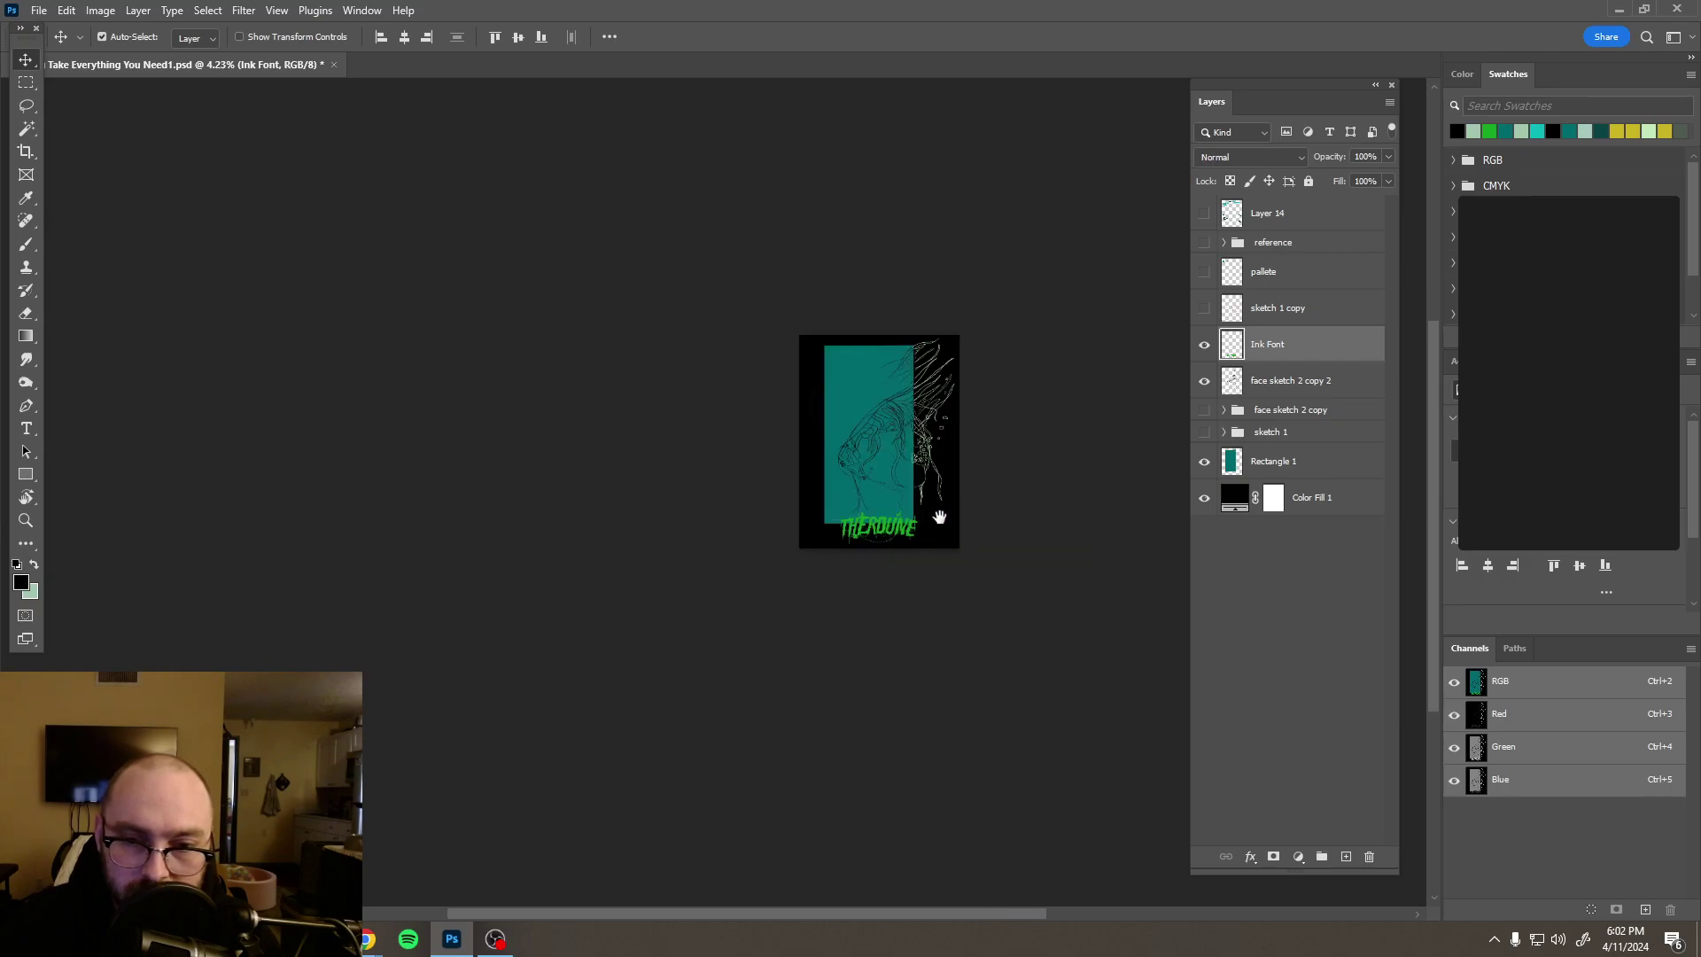
{"action": "scroll", "coordinate": [962, 467], "scroll_direction": "up", "scroll_amount": 3}
{"action": "scroll", "coordinate": [961, 466], "scroll_direction": "up", "scroll_amount": 2}
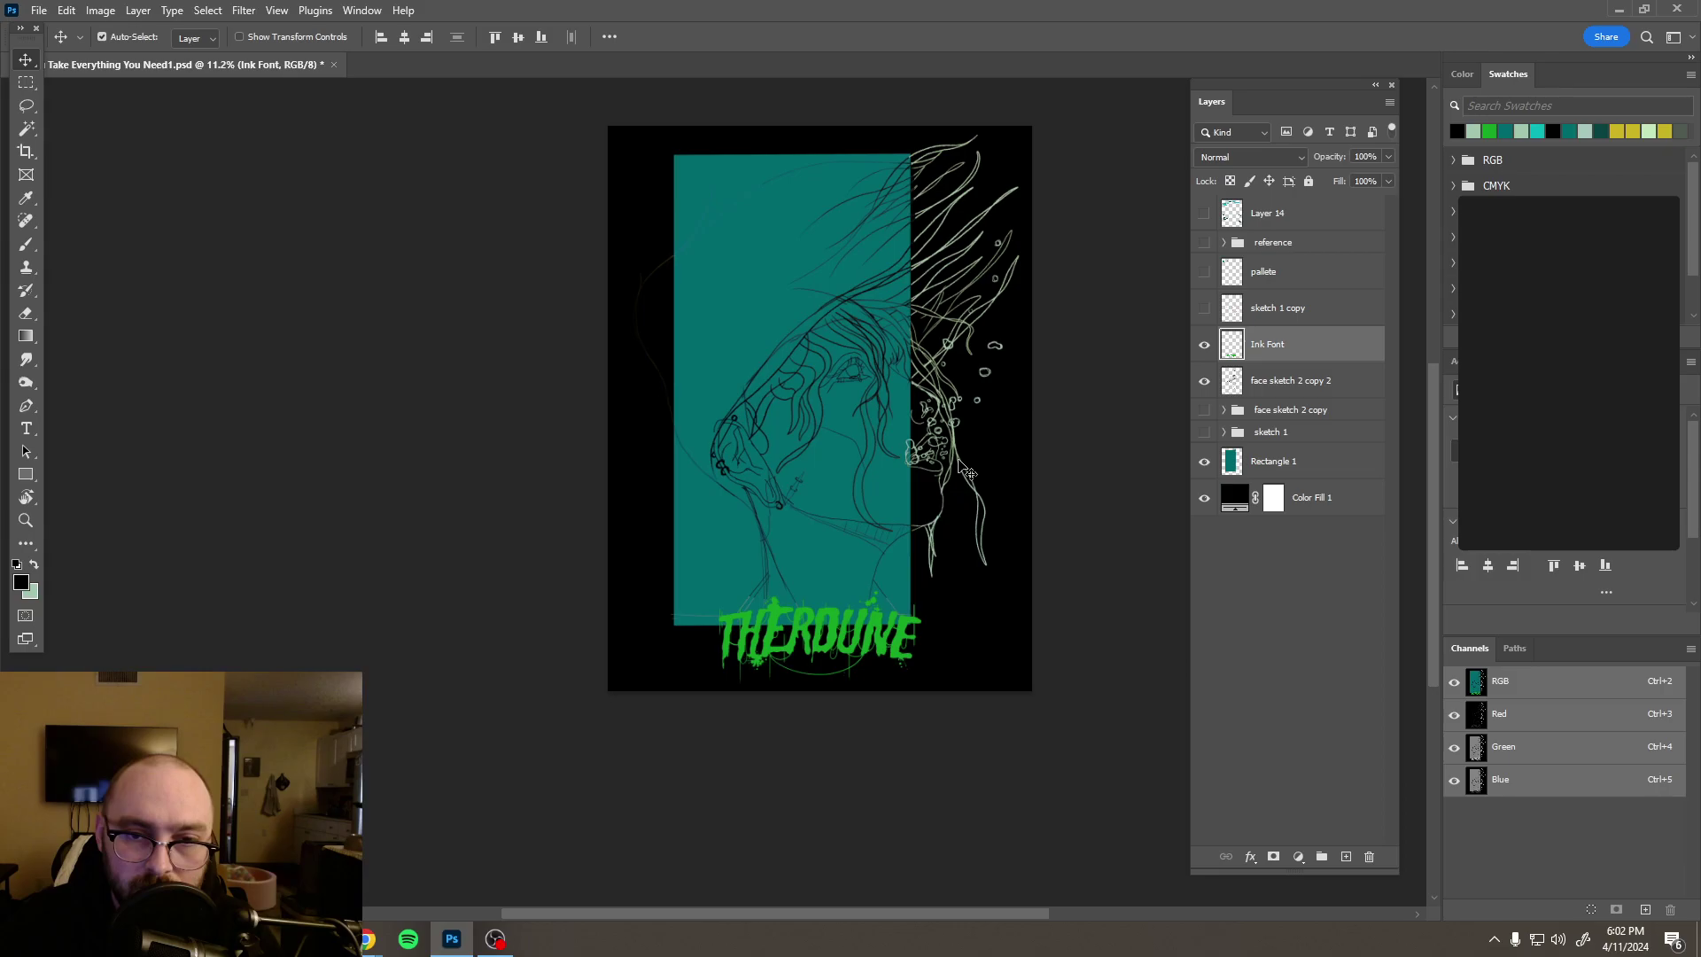
{"action": "scroll", "coordinate": [961, 467], "scroll_direction": "down", "scroll_amount": 2}
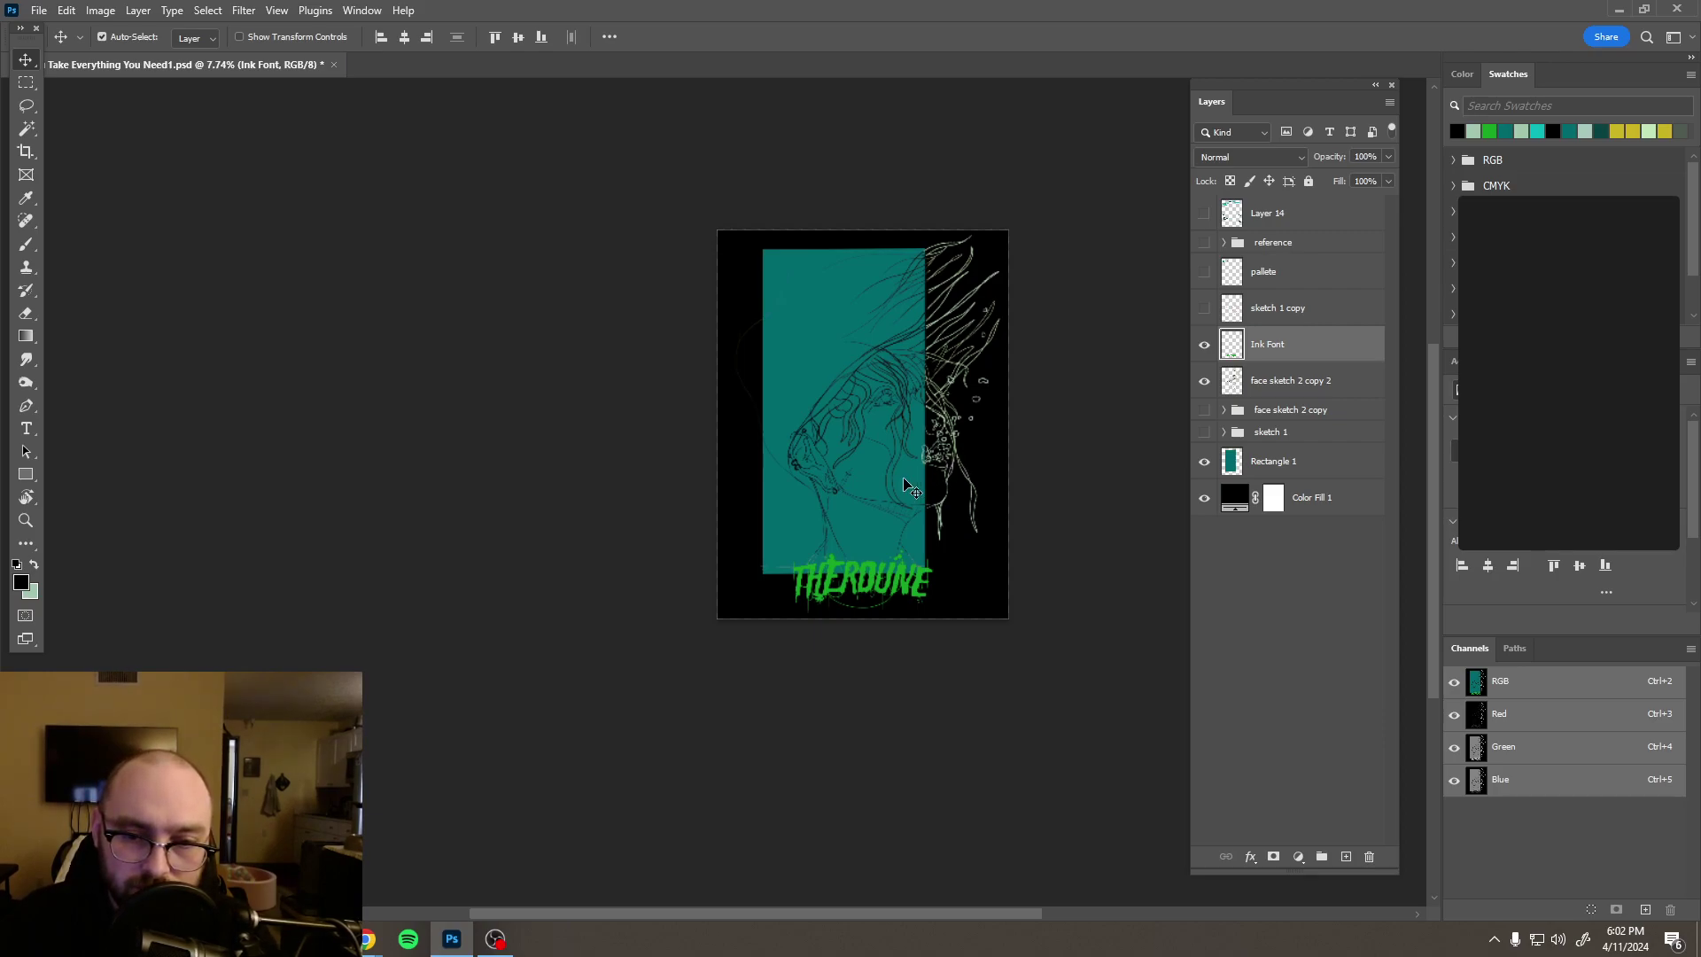
{"action": "left_click", "coordinate": [277, 9]}
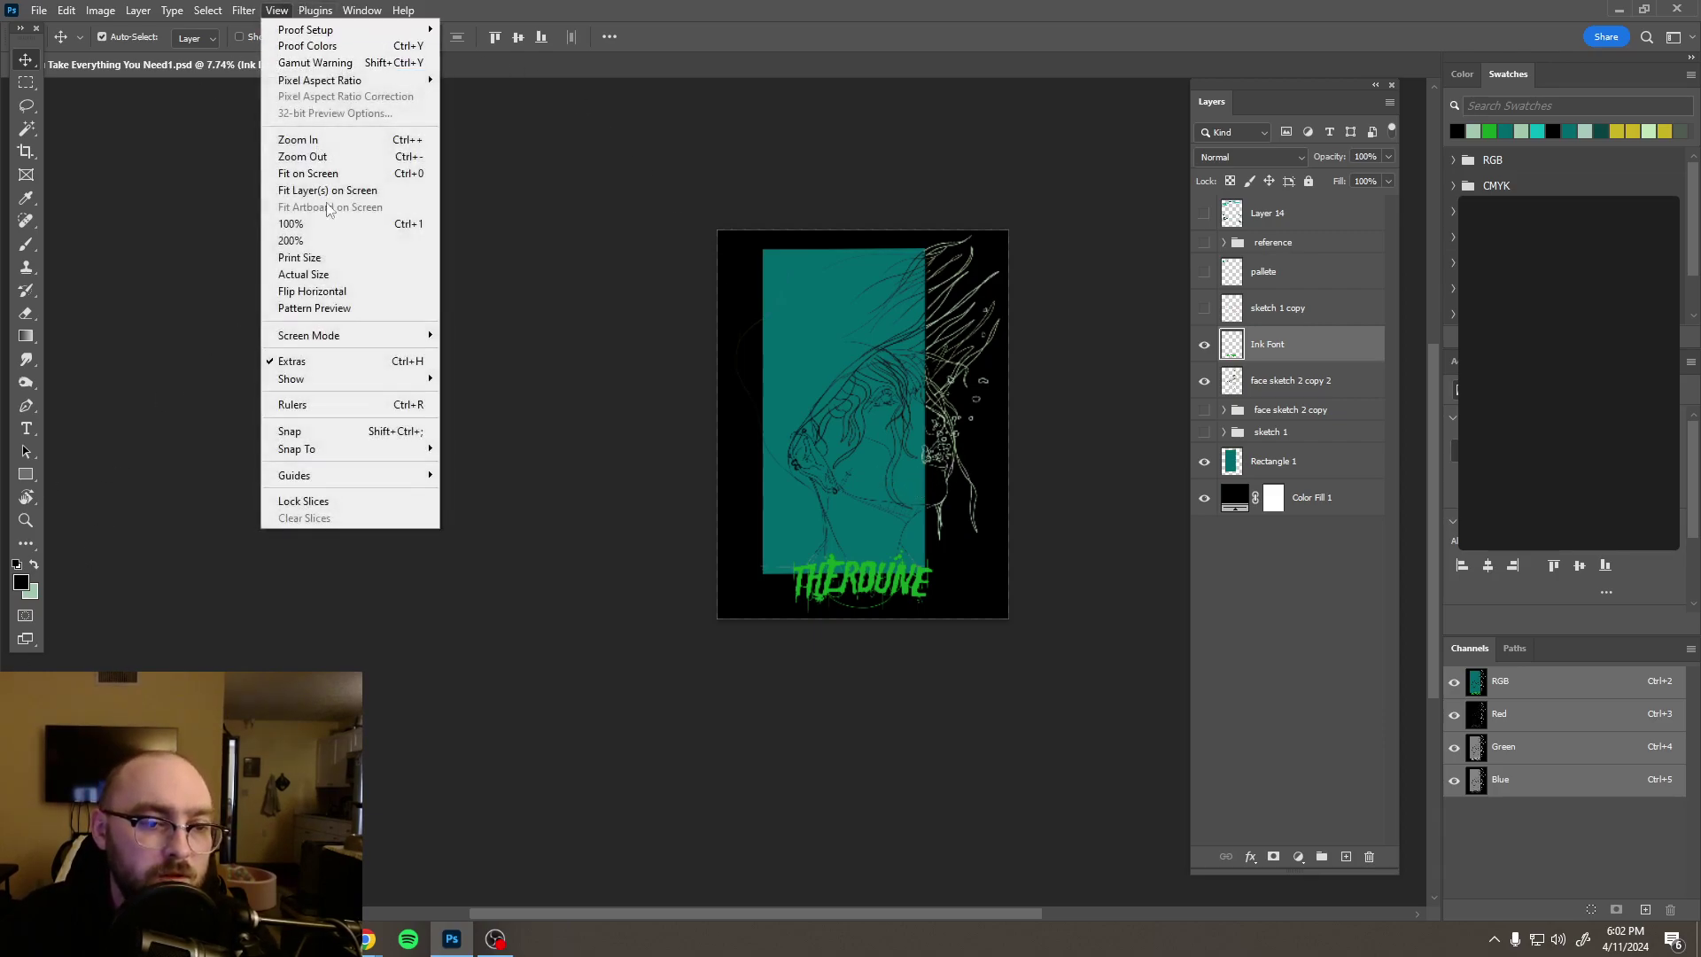
{"action": "left_click", "coordinate": [363, 406]}
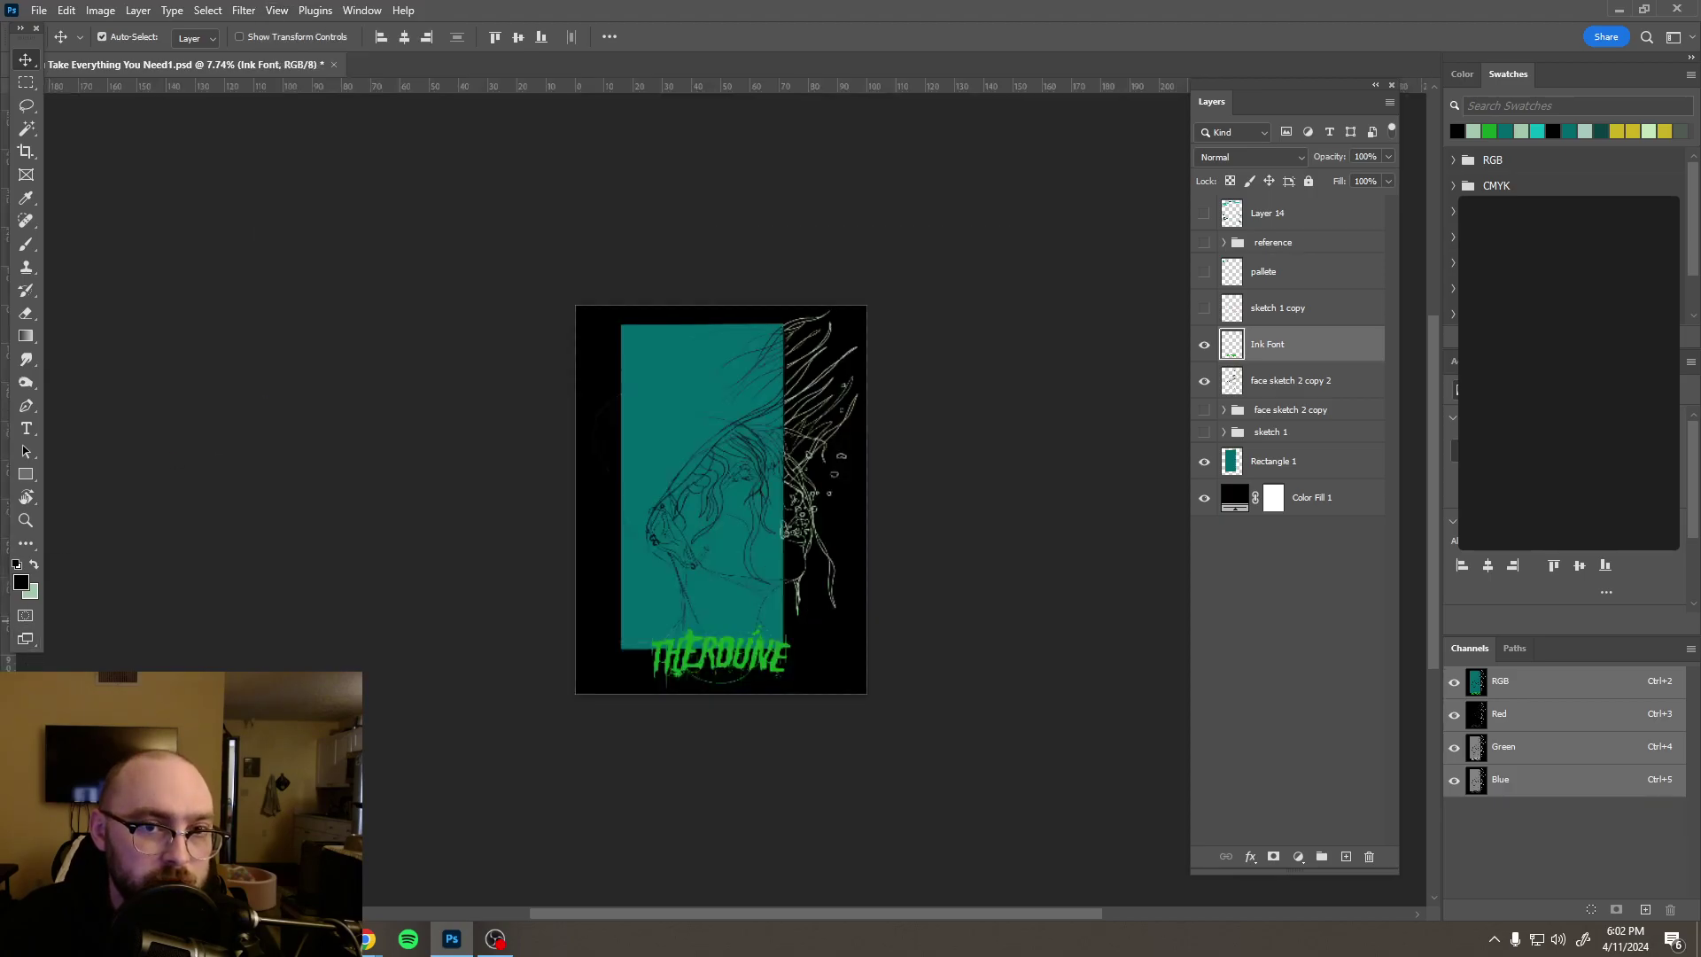
{"action": "left_click_drag", "start_coordinate": [8, 660], "coordinate": [725, 620]}
{"action": "left_click", "coordinate": [306, 9]}
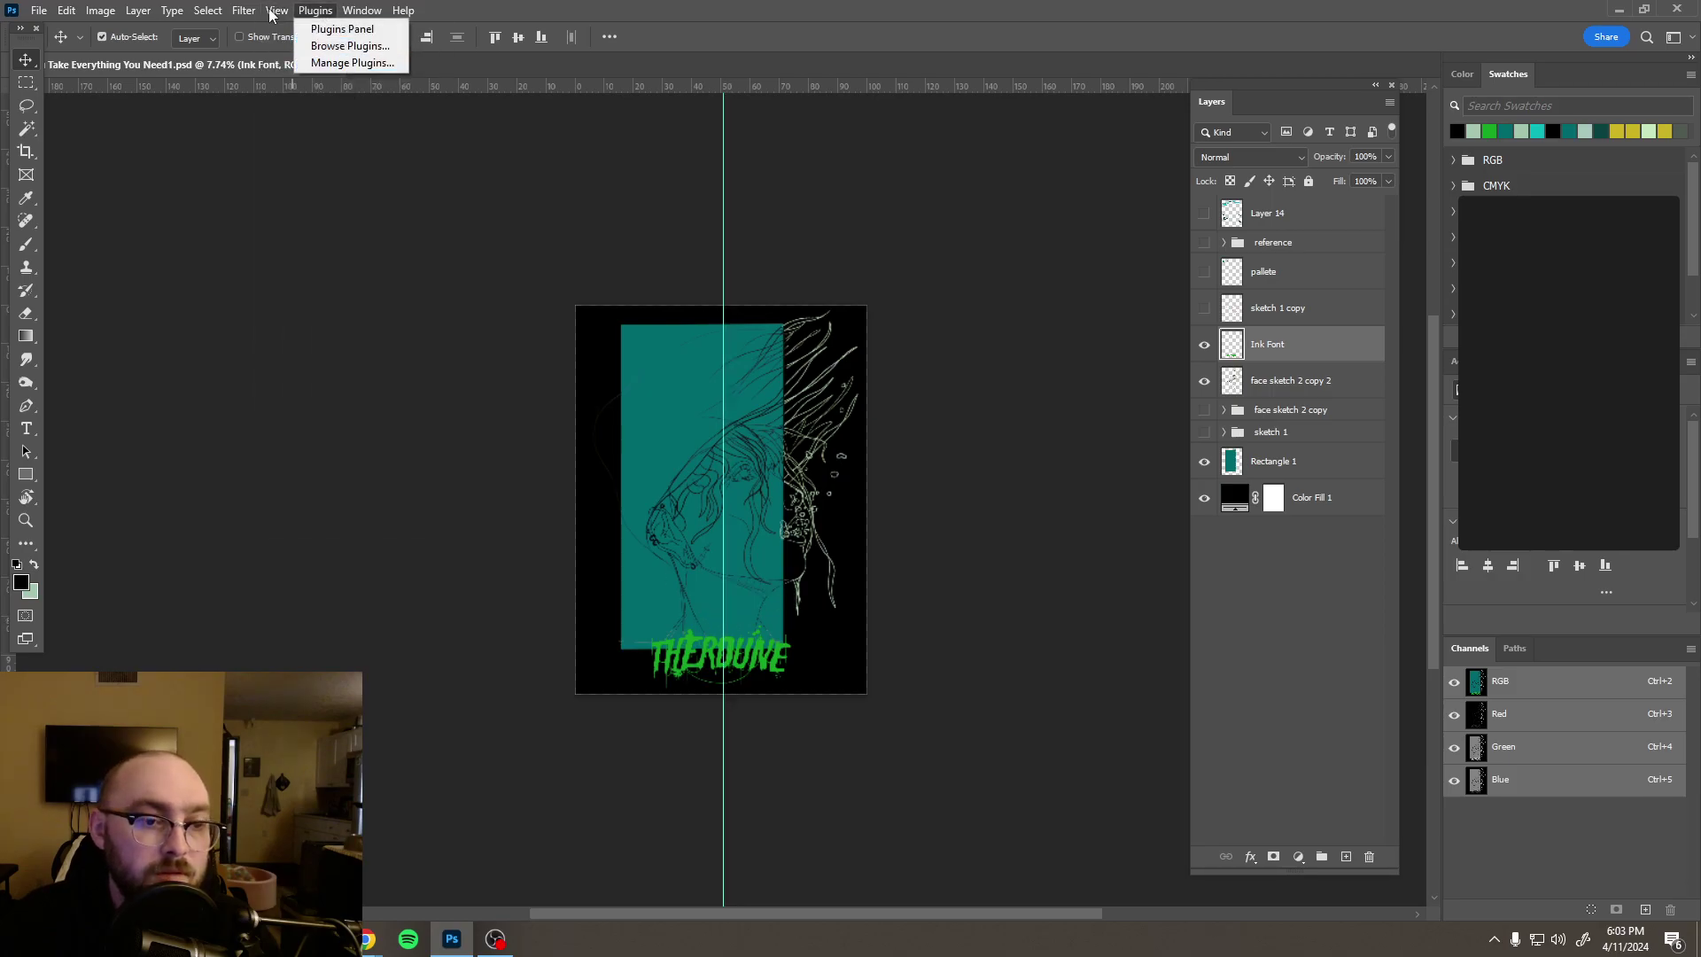
{"action": "mouse_move", "coordinate": [295, 10]}
{"action": "left_click", "coordinate": [293, 431]}
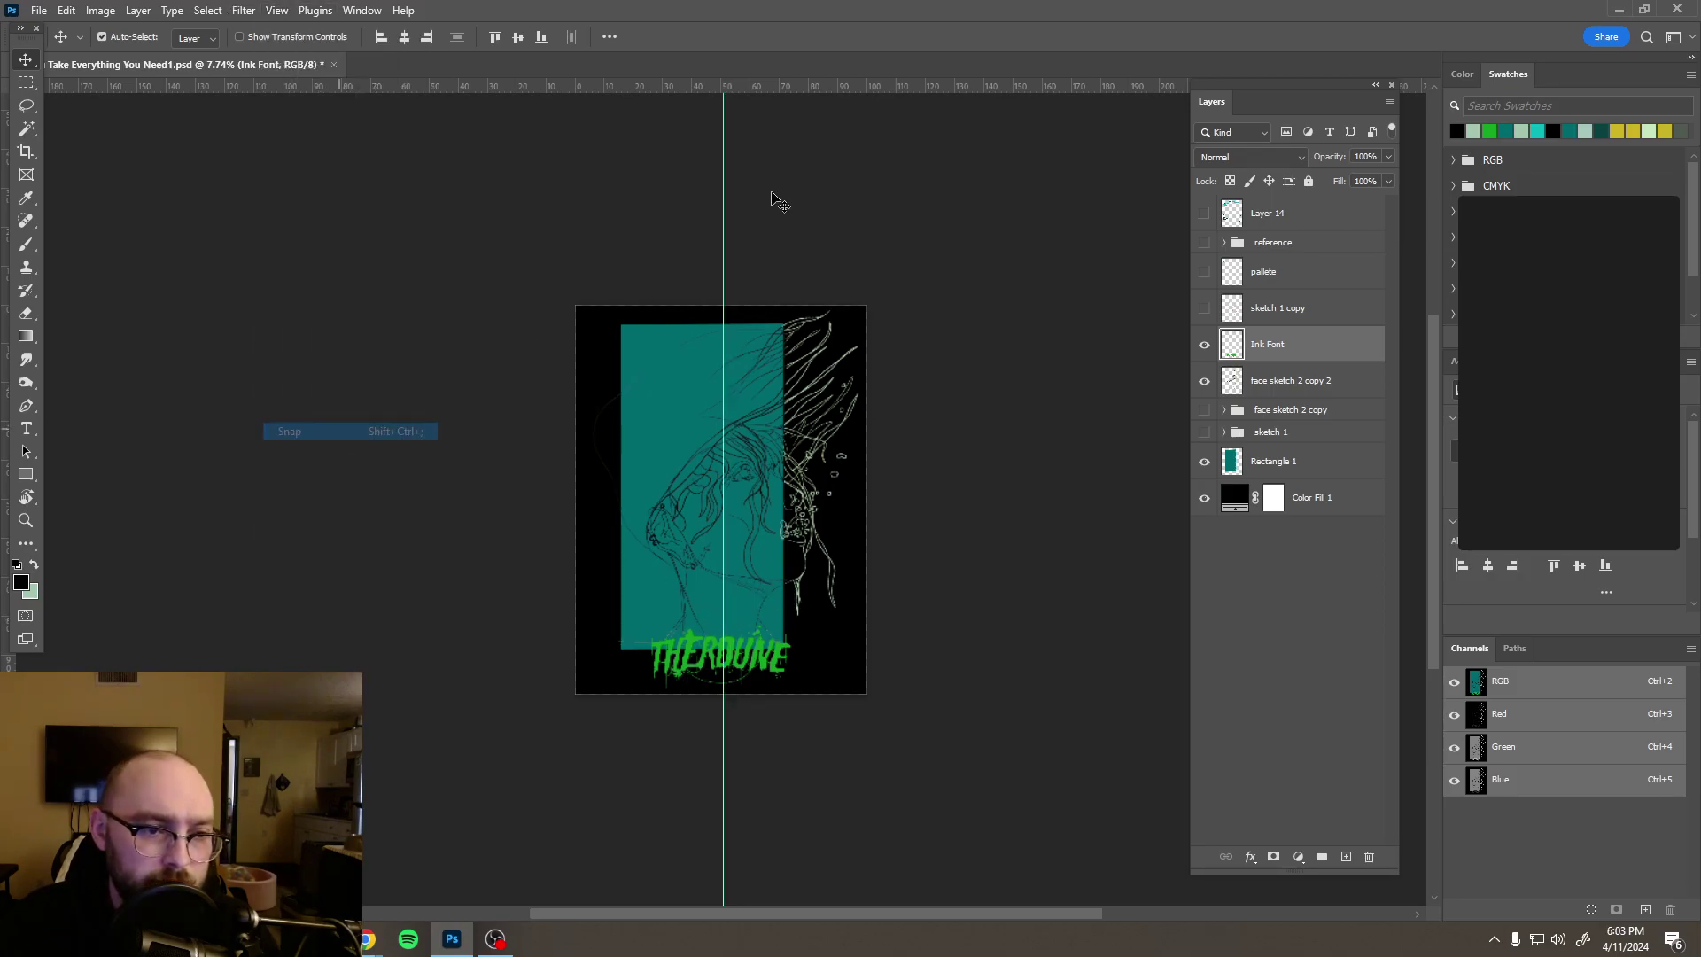
{"action": "left_click_drag", "start_coordinate": [716, 207], "coordinate": [722, 210]}
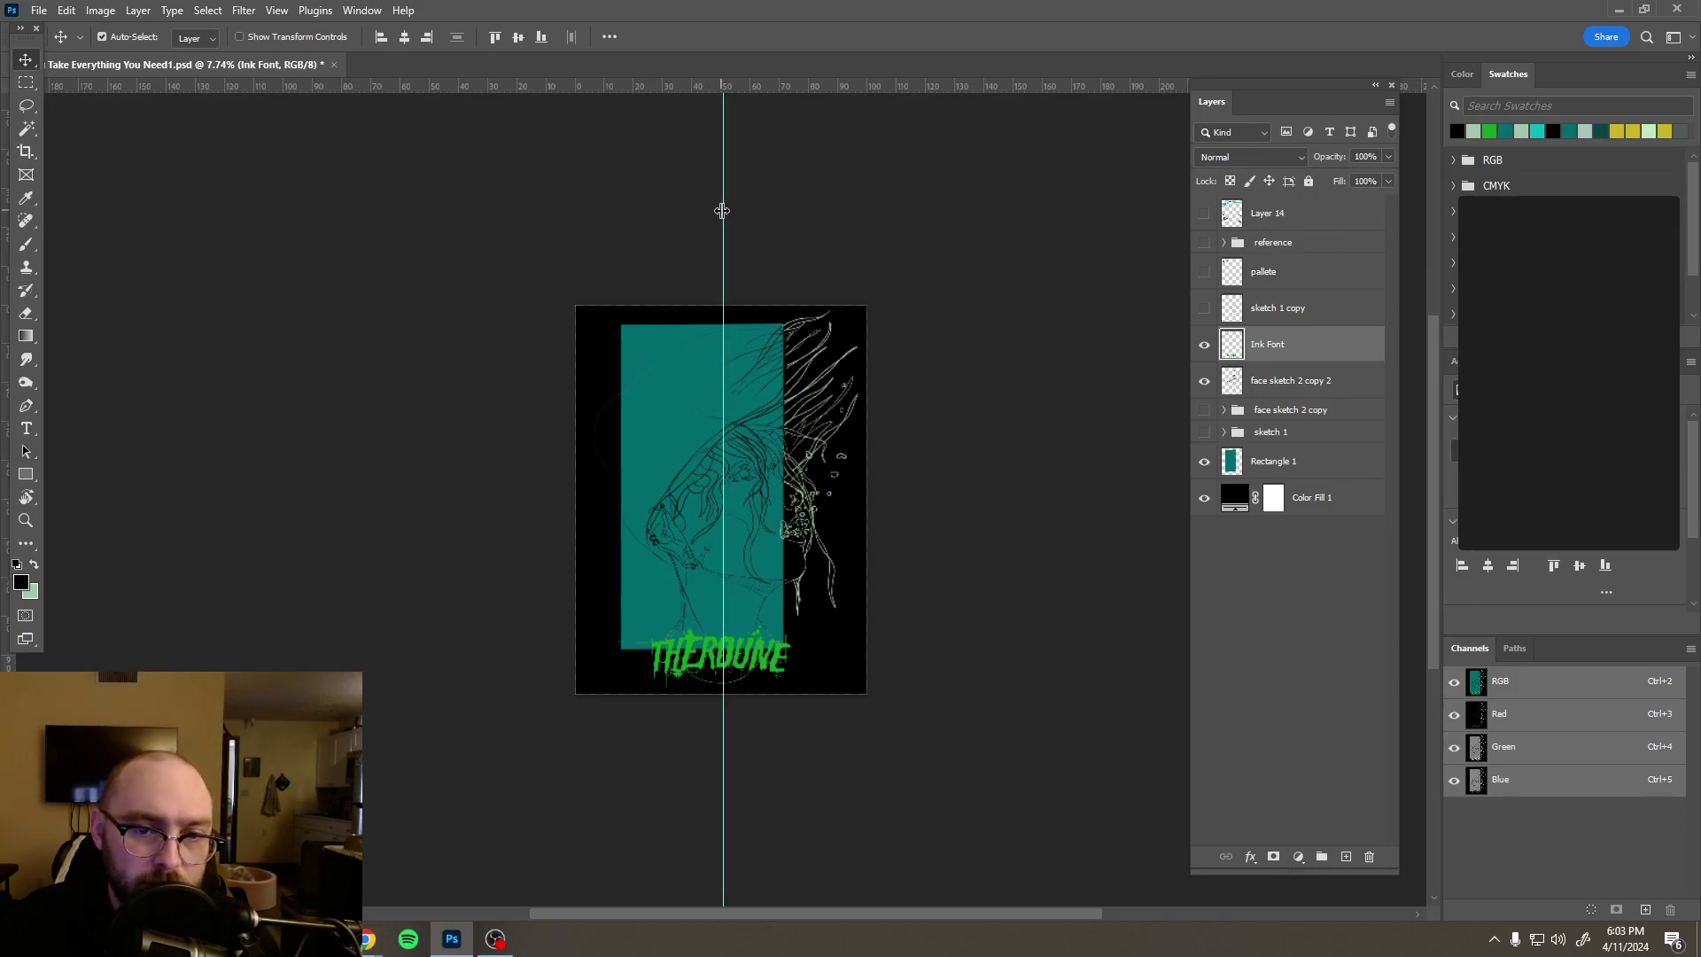
Step: Scale the THERDUNE lettering to about 36% and place it just outside the teal rectangle's lower-right corner
{"action": "scroll", "coordinate": [769, 431], "scroll_direction": "down", "scroll_amount": 2}
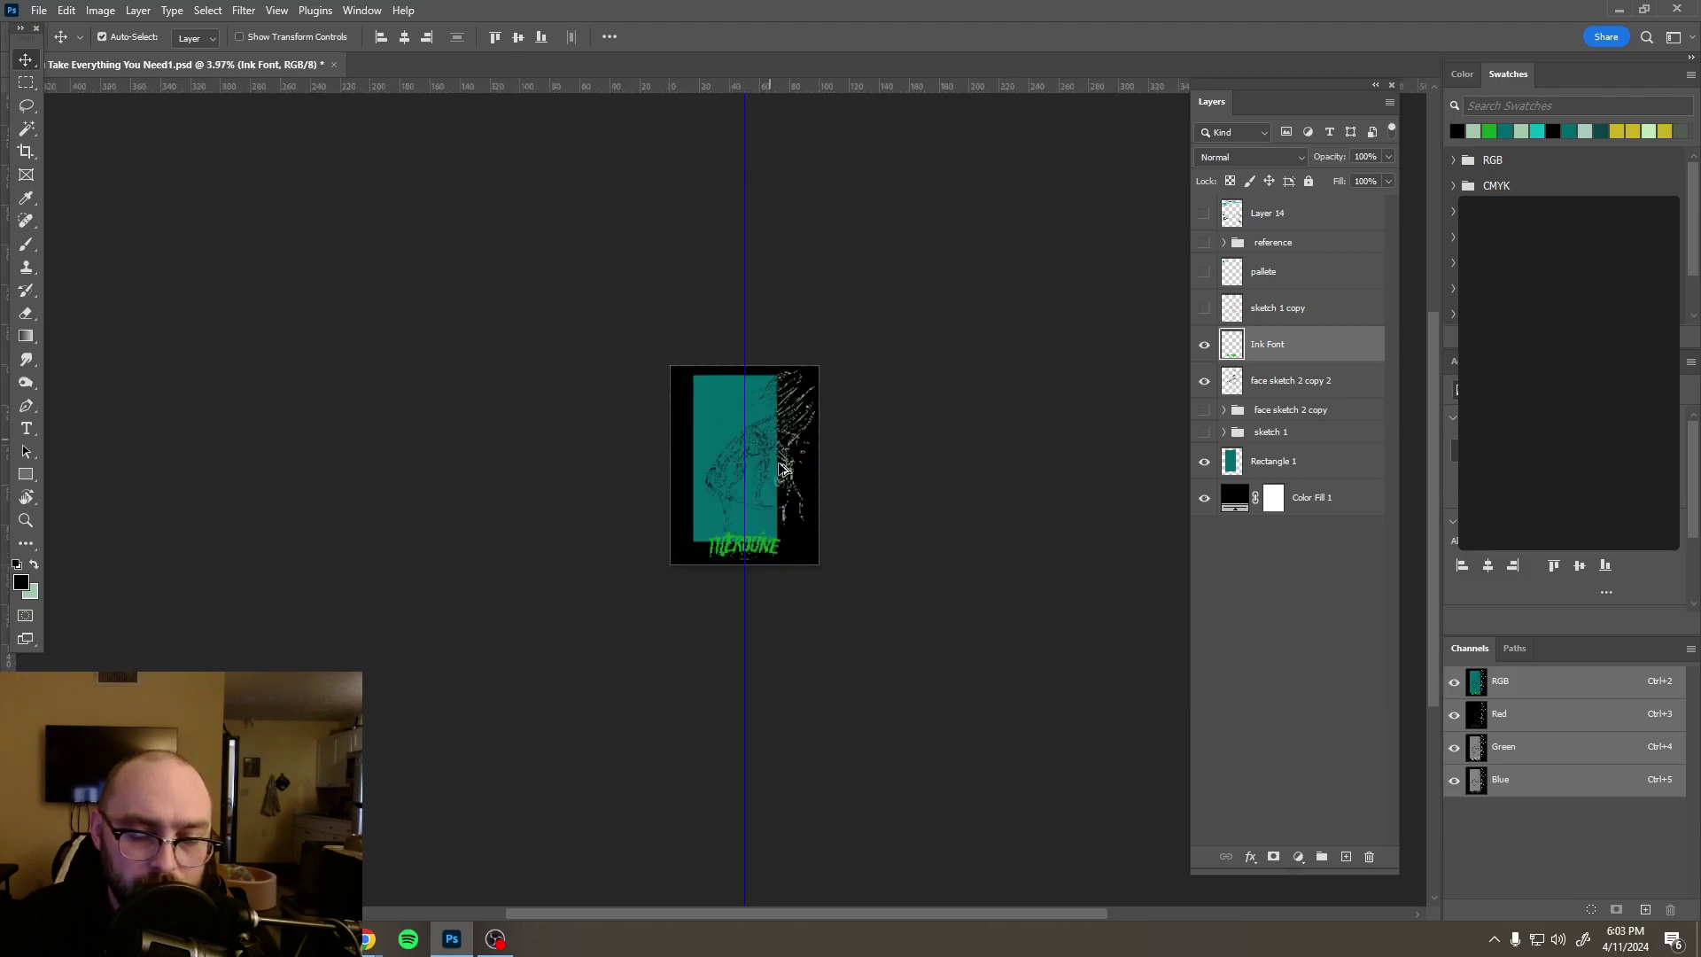
{"action": "scroll", "coordinate": [779, 468], "scroll_direction": "up", "scroll_amount": 3}
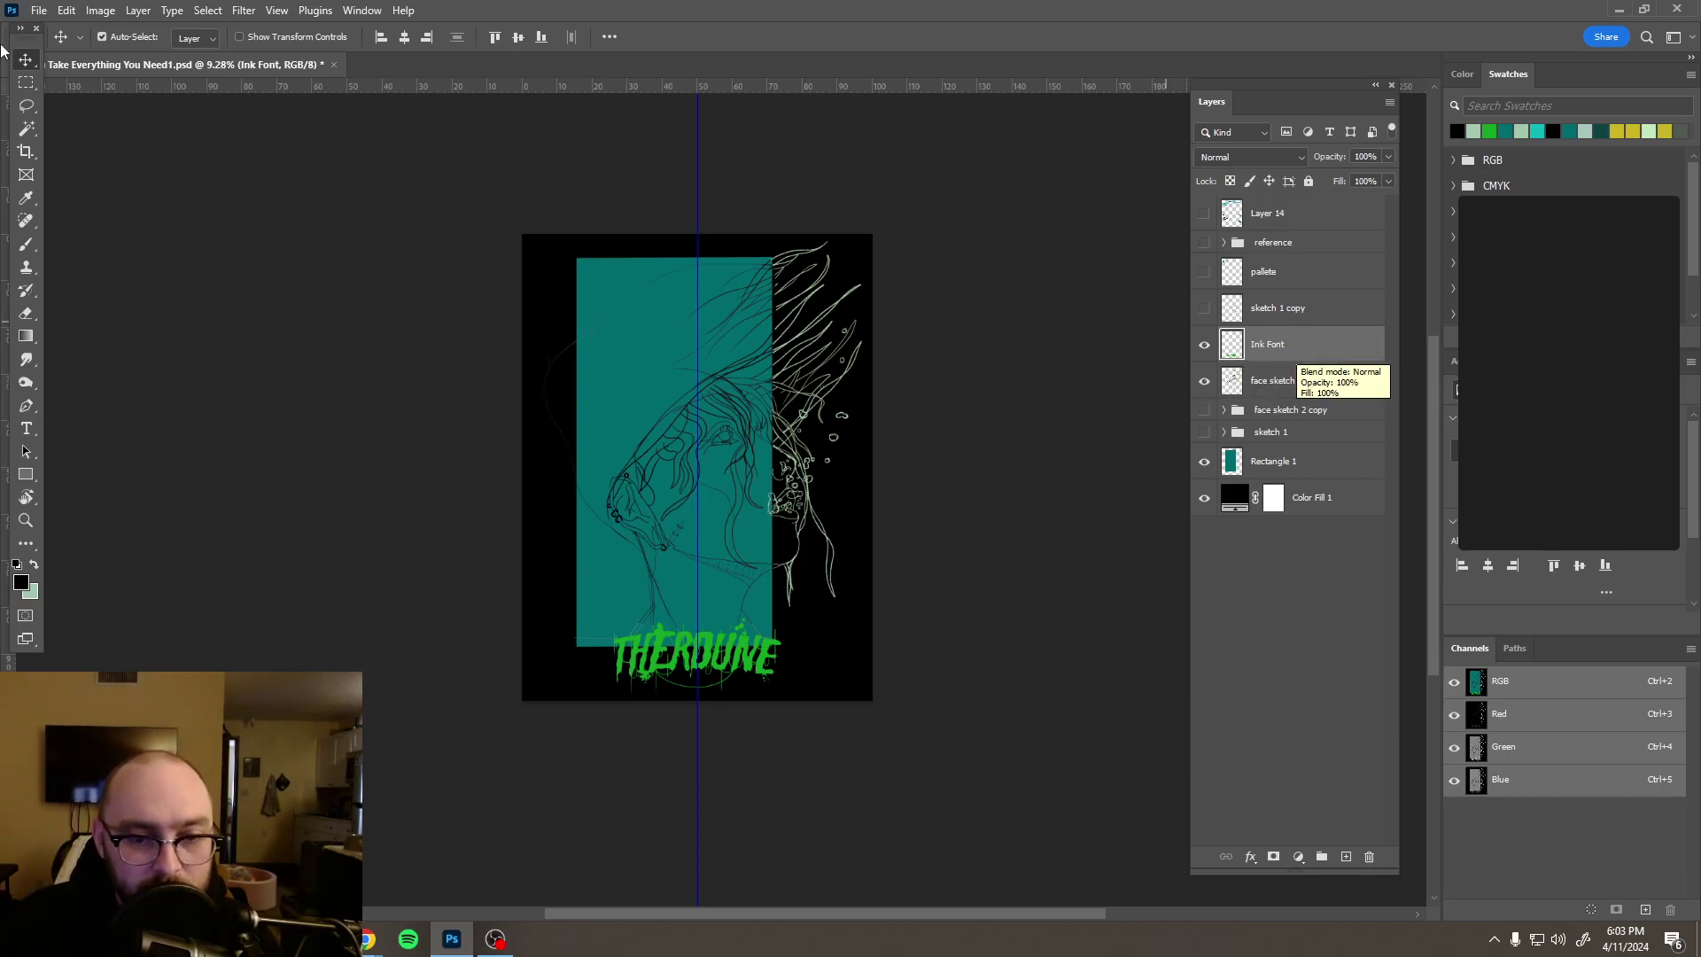
{"action": "left_click_drag", "start_coordinate": [726, 664], "coordinate": [658, 680]}
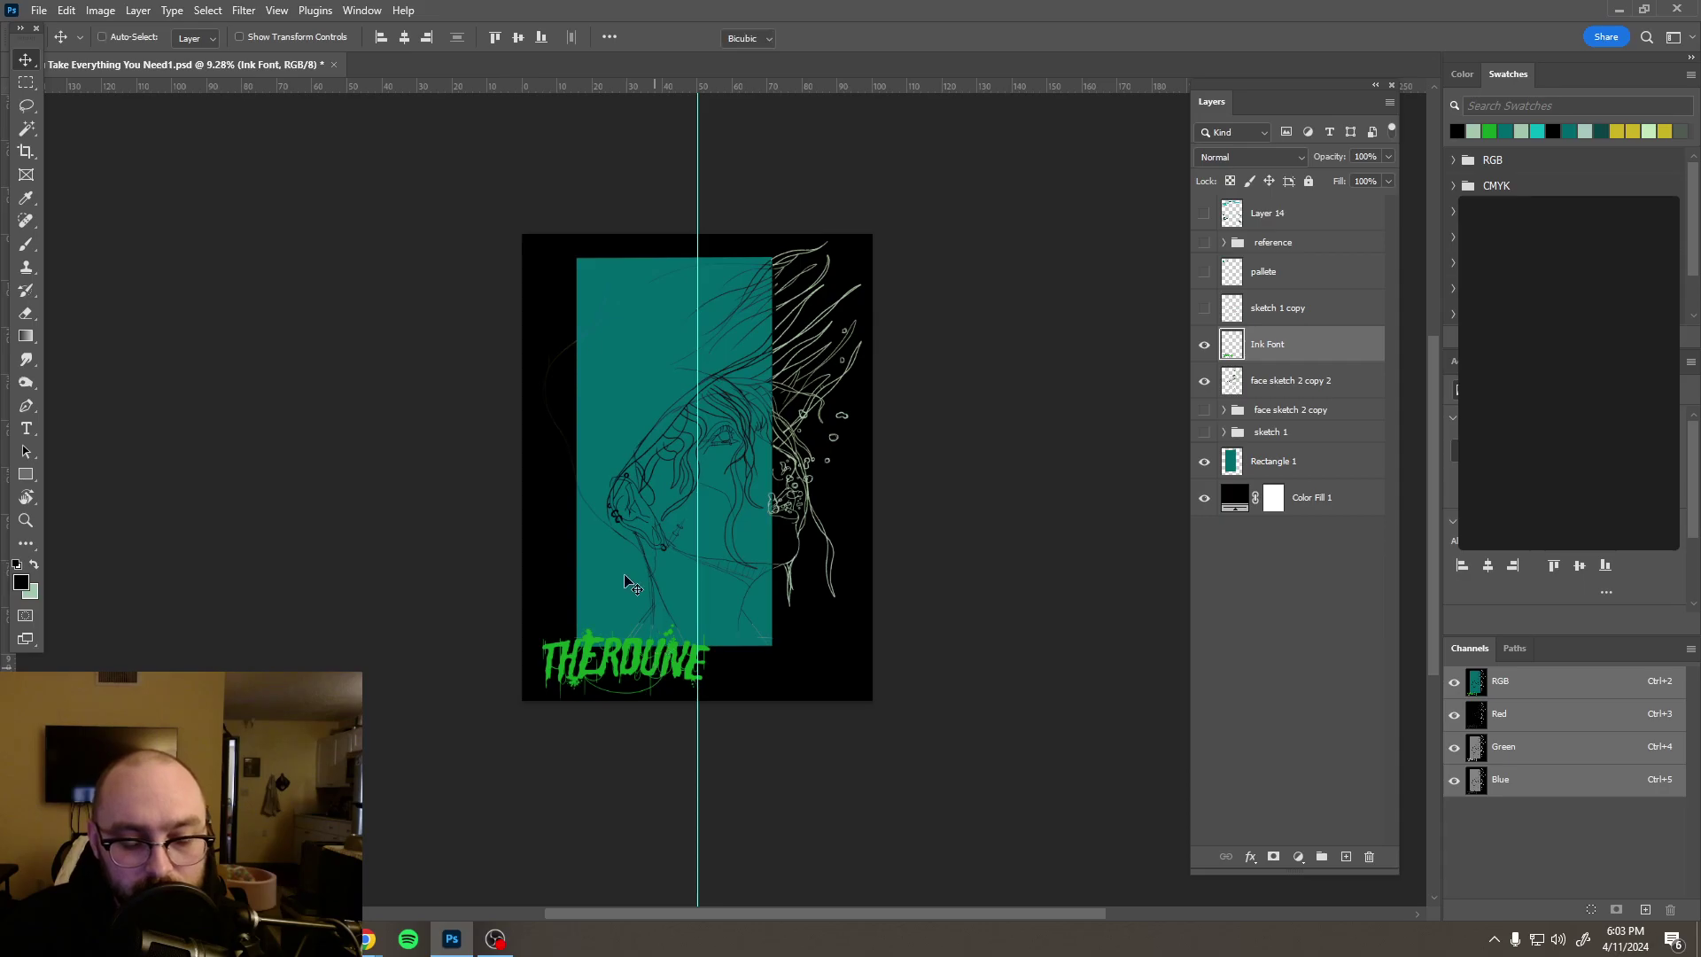
{"action": "key", "text": "ctrl+t"}
{"action": "mouse_move", "coordinate": [549, 581]}
{"action": "left_mouse_down"}
{"action": "mouse_move", "coordinate": [521, 678]}
{"action": "mouse_move", "coordinate": [541, 716]}
{"action": "mouse_move", "coordinate": [505, 600]}
{"action": "mouse_move", "coordinate": [543, 550]}
{"action": "left_mouse_up"}
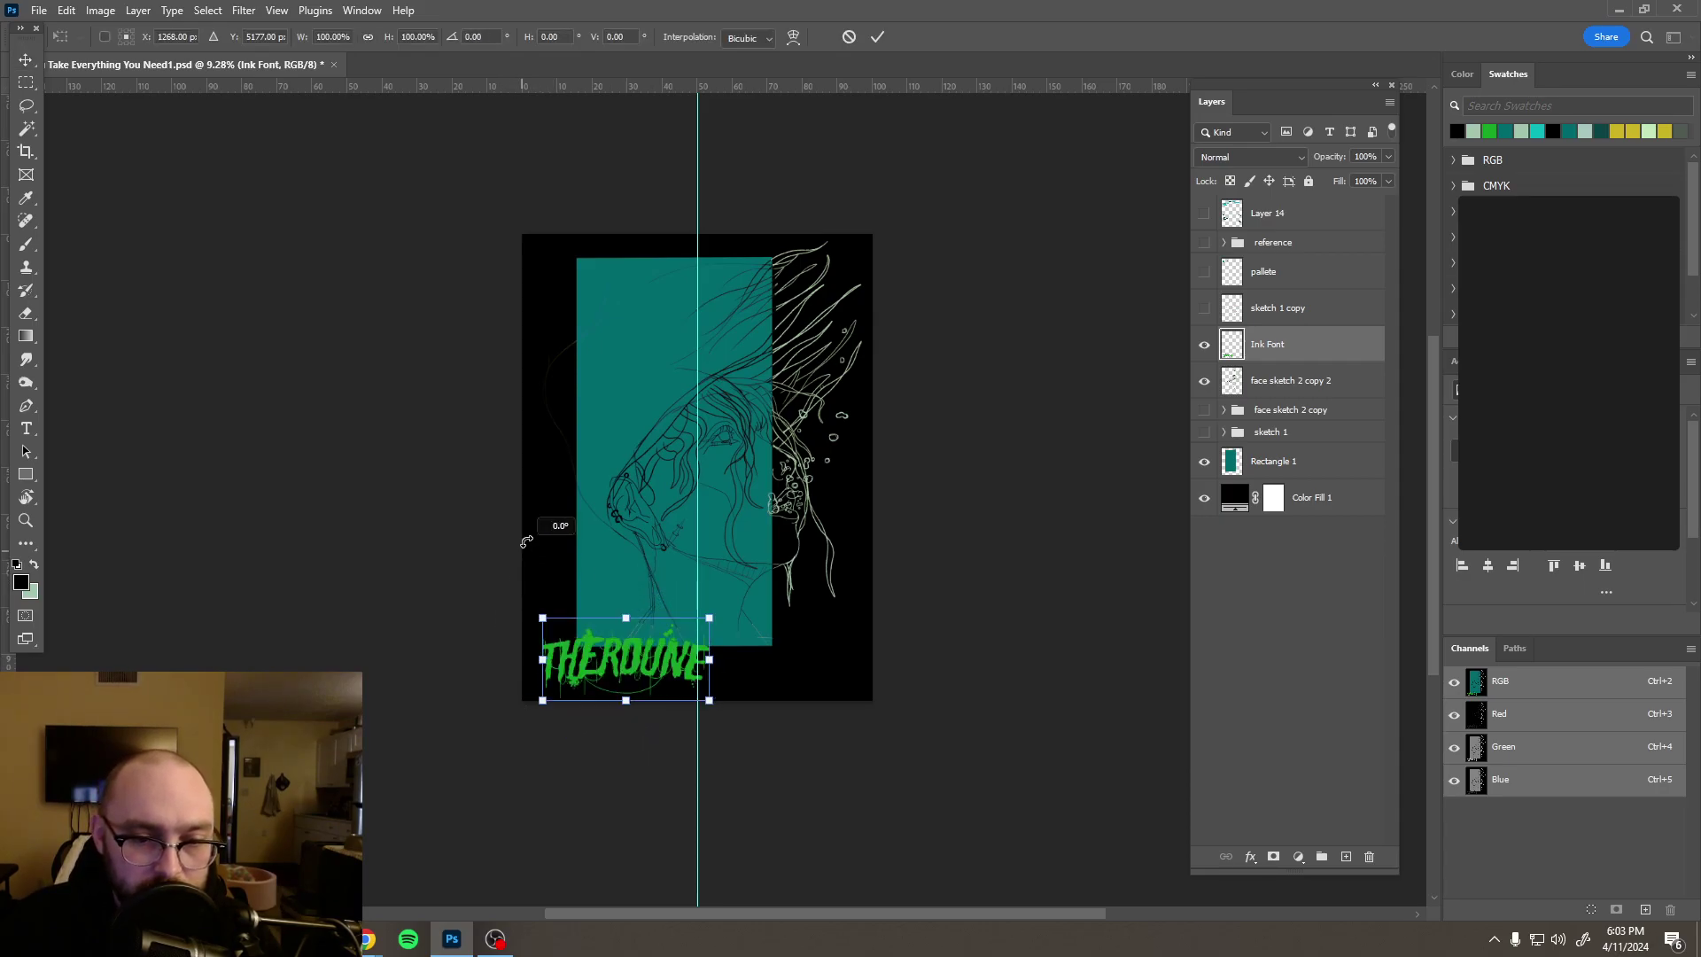
{"action": "left_click_drag", "start_coordinate": [709, 658], "coordinate": [797, 635]}
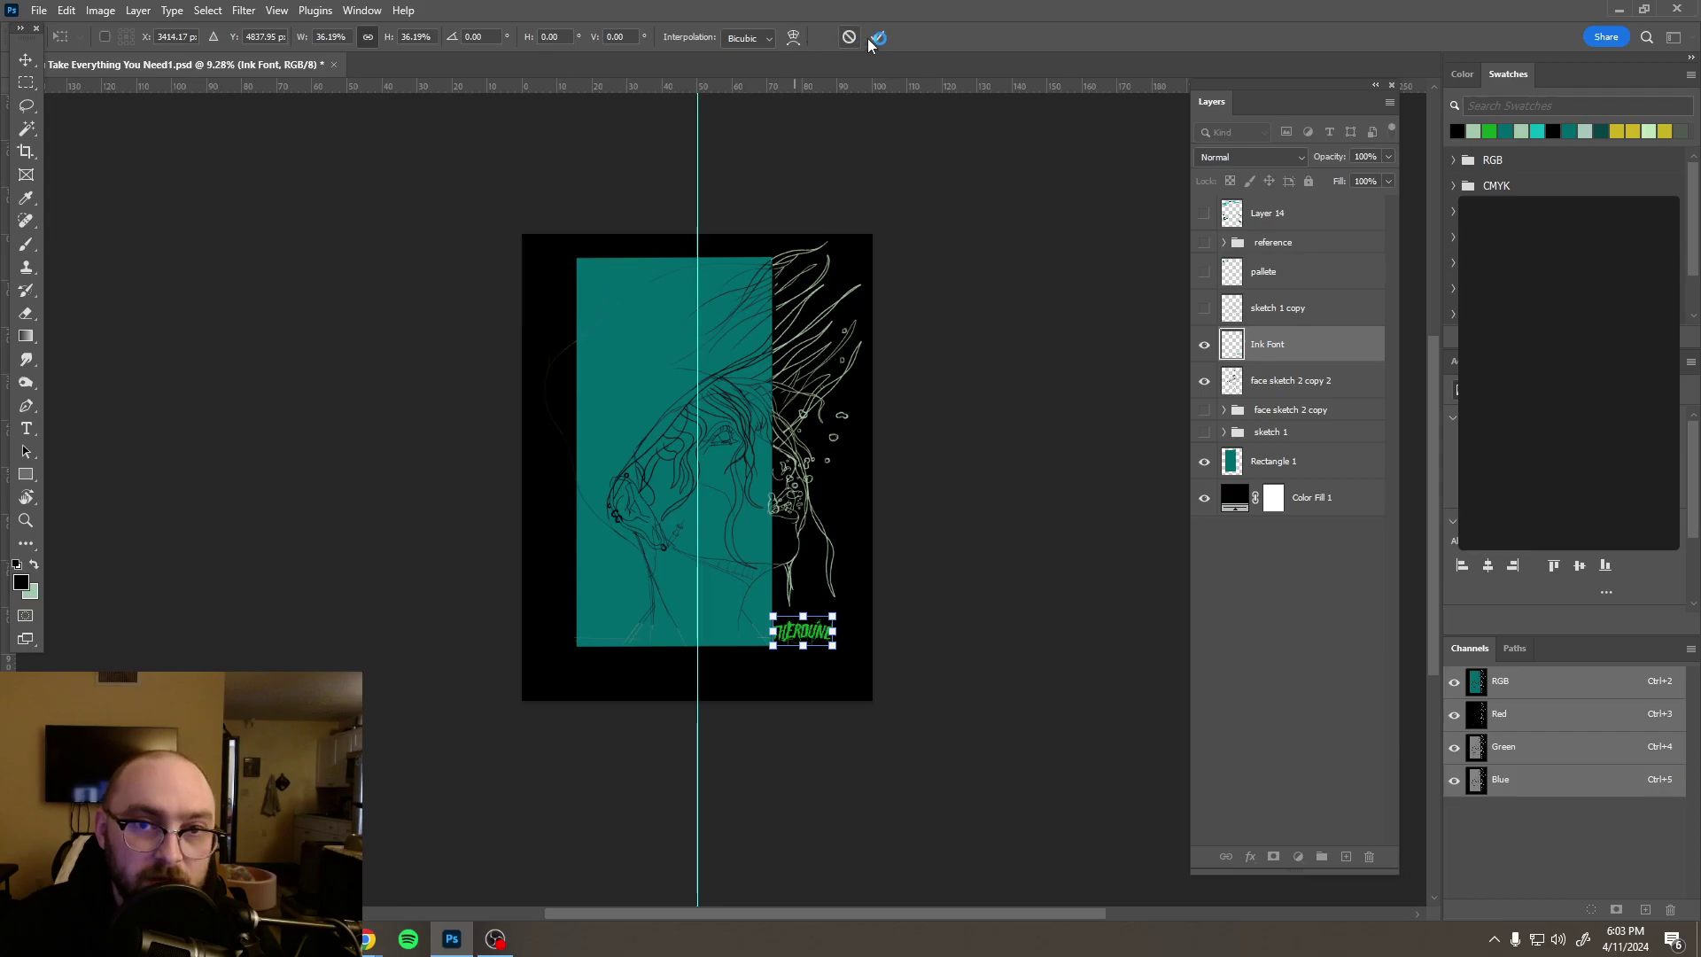
{"action": "key", "text": "Return"}
{"action": "scroll", "coordinate": [975, 368], "scroll_direction": "down", "scroll_amount": 3}
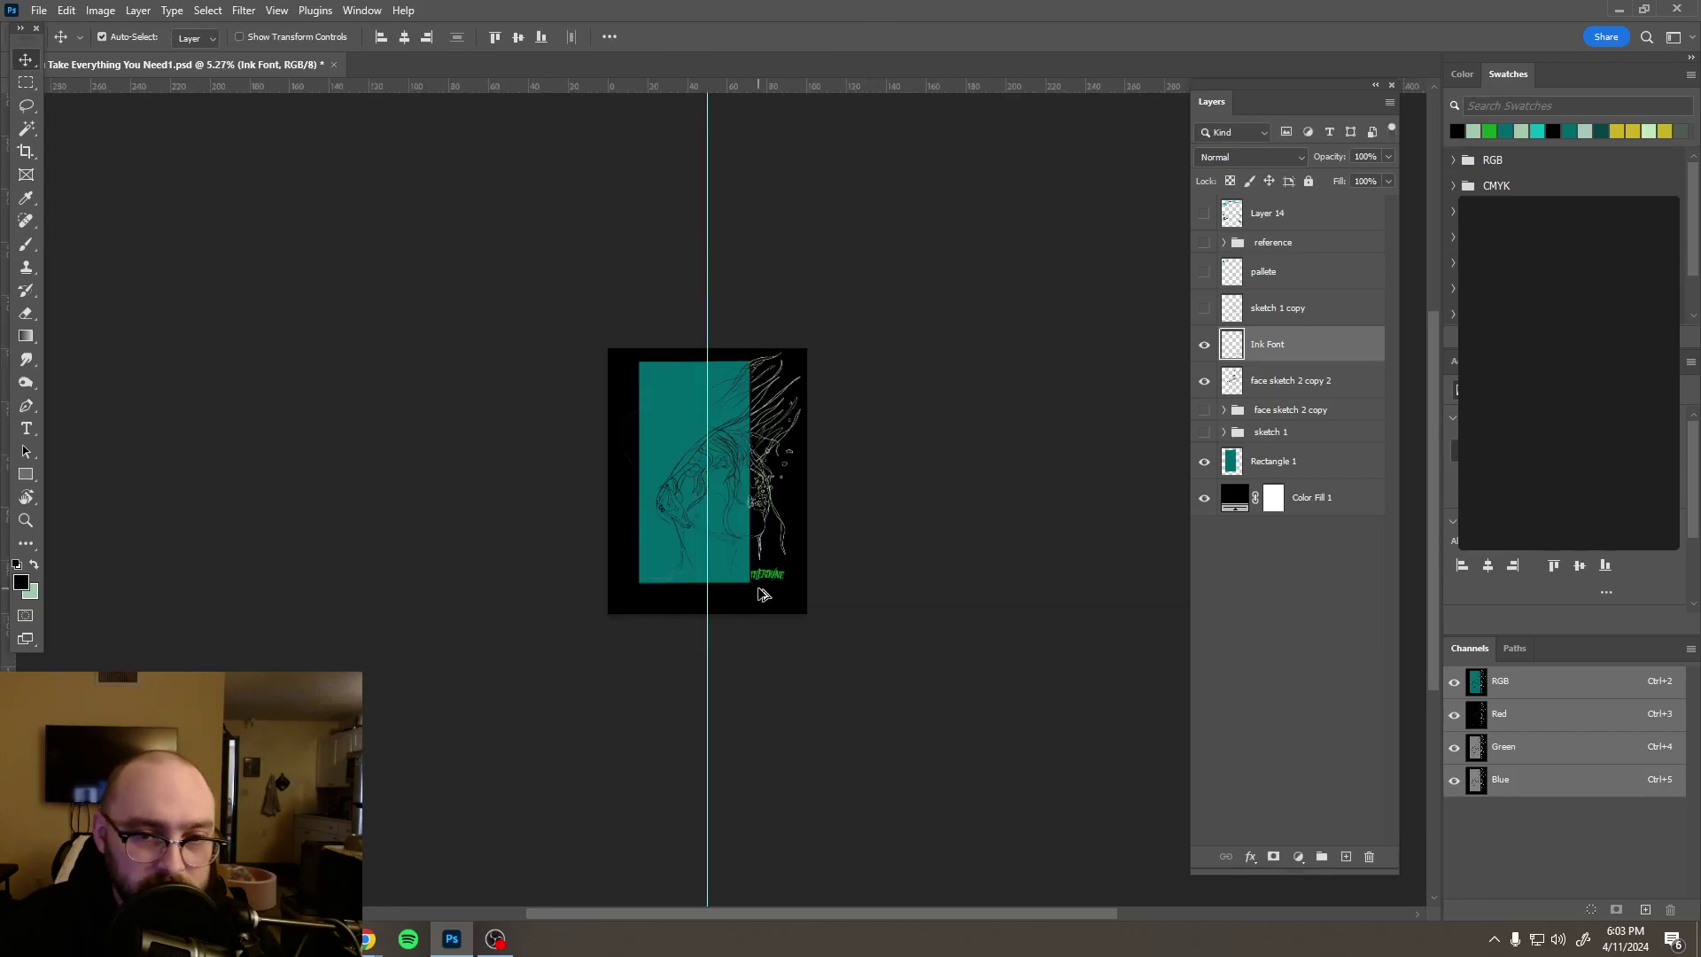
Step: Turn off Auto-Select for the Move tool and make Ink Font the active layer
{"action": "scroll", "coordinate": [764, 594], "scroll_direction": "up", "scroll_amount": 6}
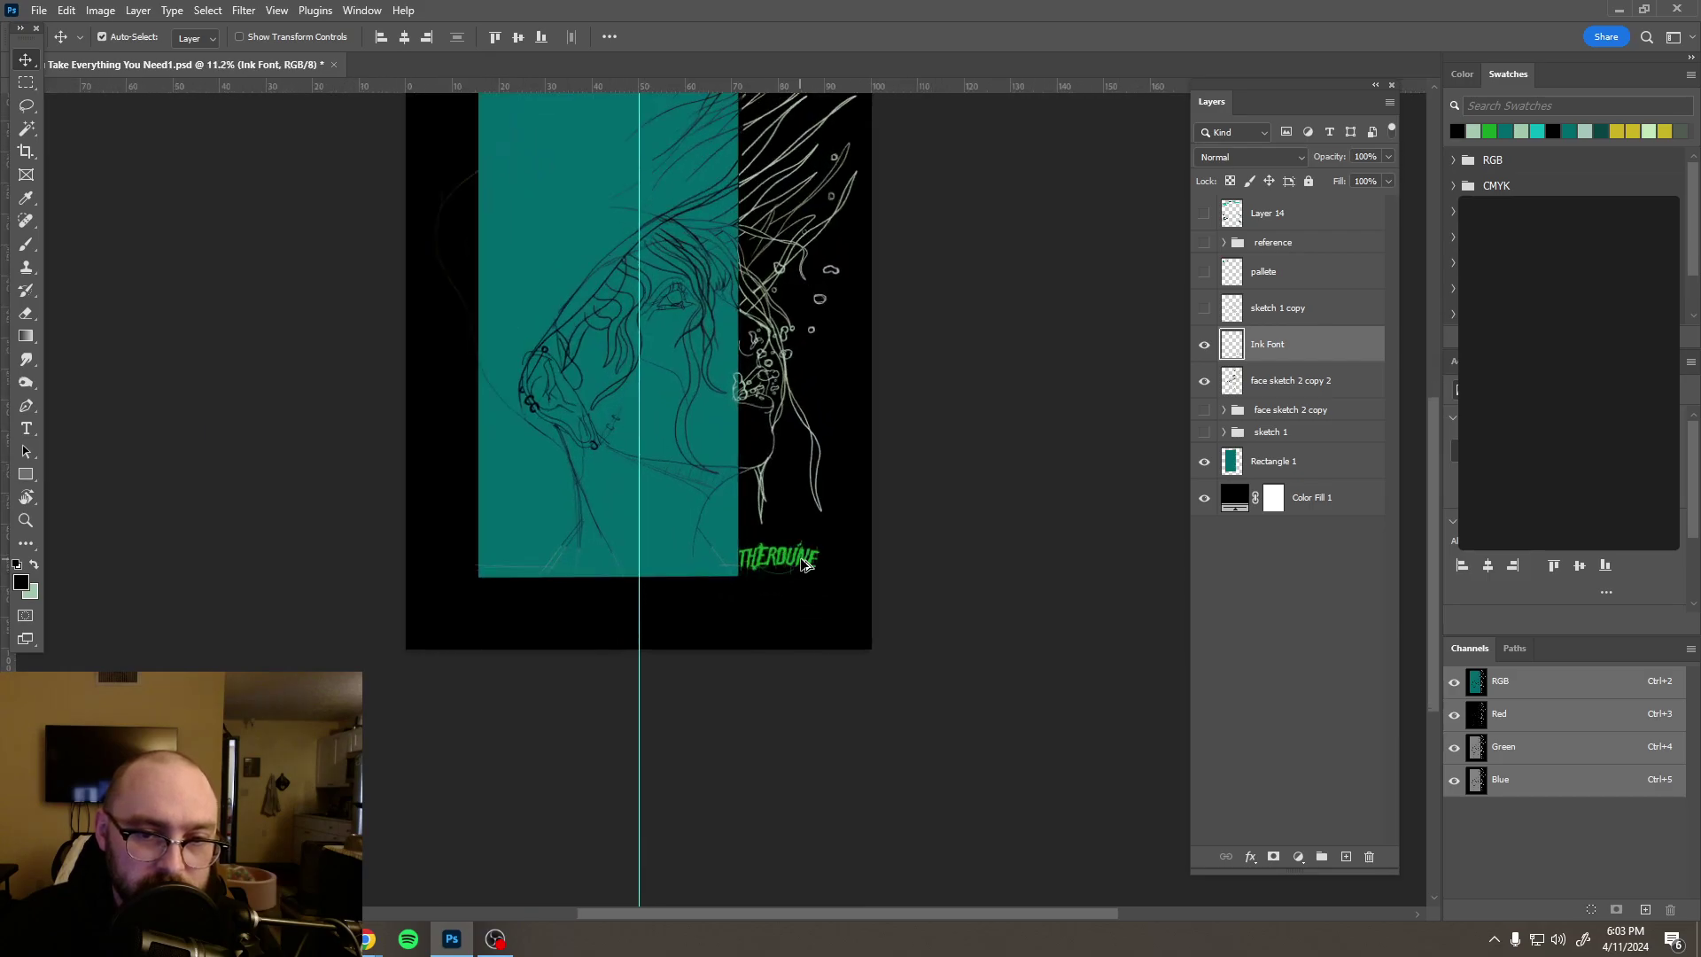
{"action": "scroll", "coordinate": [804, 565], "scroll_direction": "up", "scroll_amount": 5}
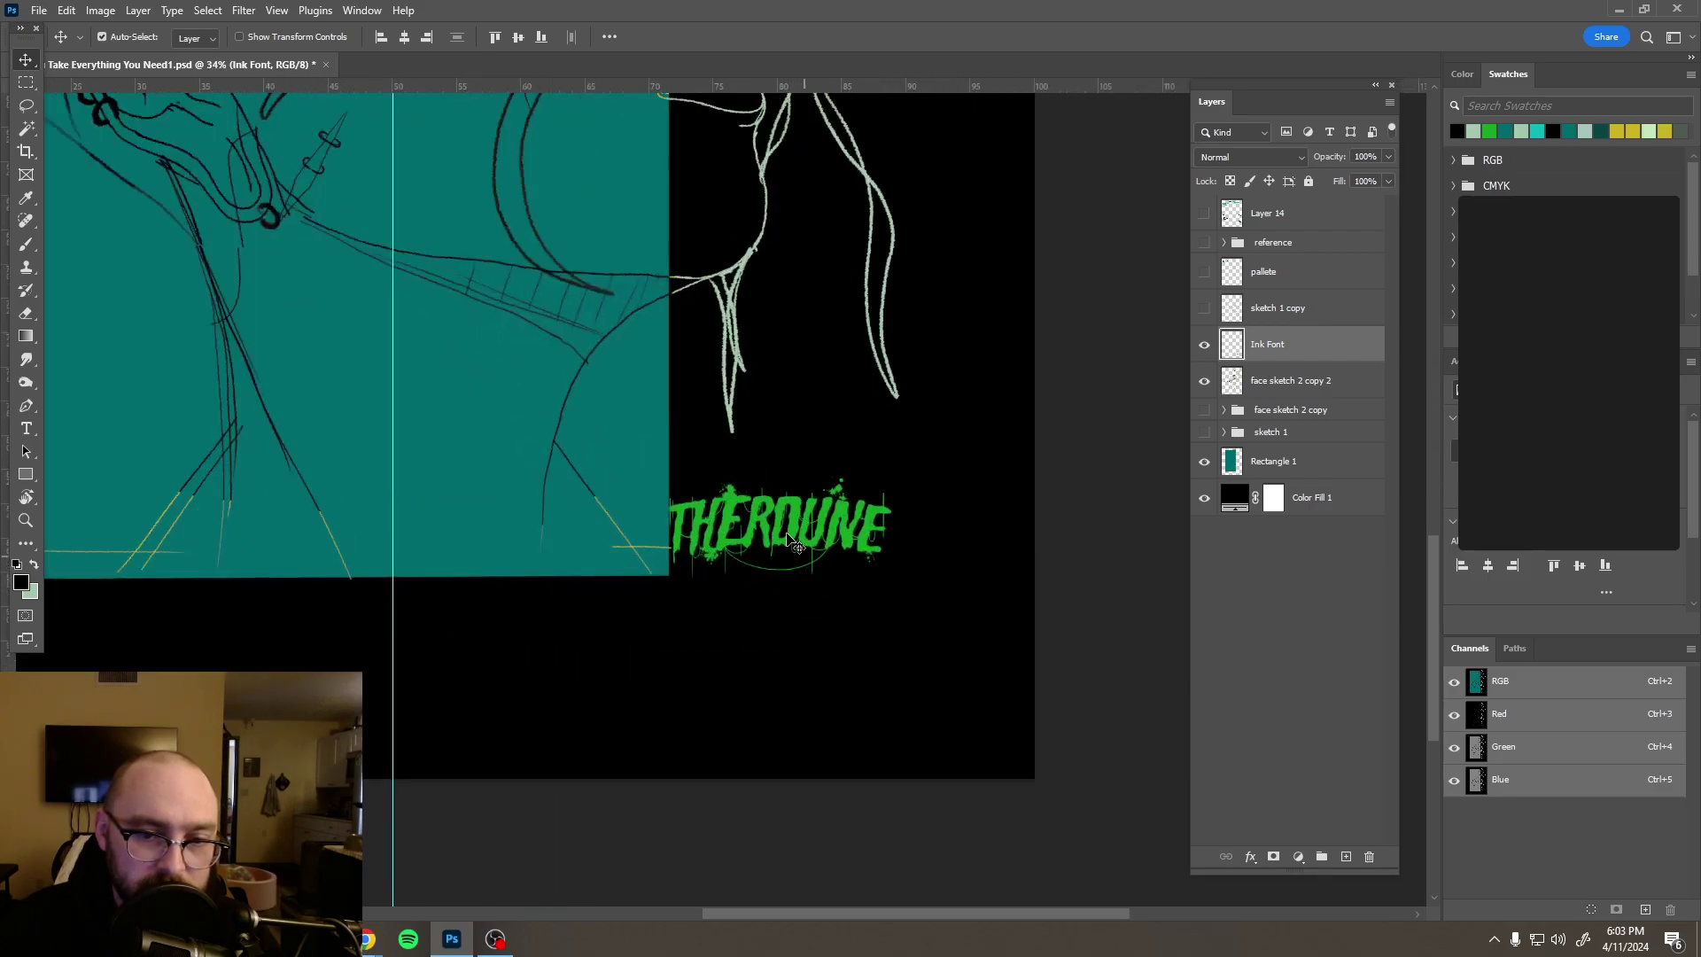
{"action": "left_click", "coordinate": [791, 541]}
{"action": "mouse_move", "coordinate": [791, 541]}
{"action": "left_mouse_down"}
{"action": "mouse_move", "coordinate": [833, 539]}
{"action": "mouse_move", "coordinate": [808, 532]}
{"action": "left_mouse_up"}
{"action": "left_click", "coordinate": [107, 39]}
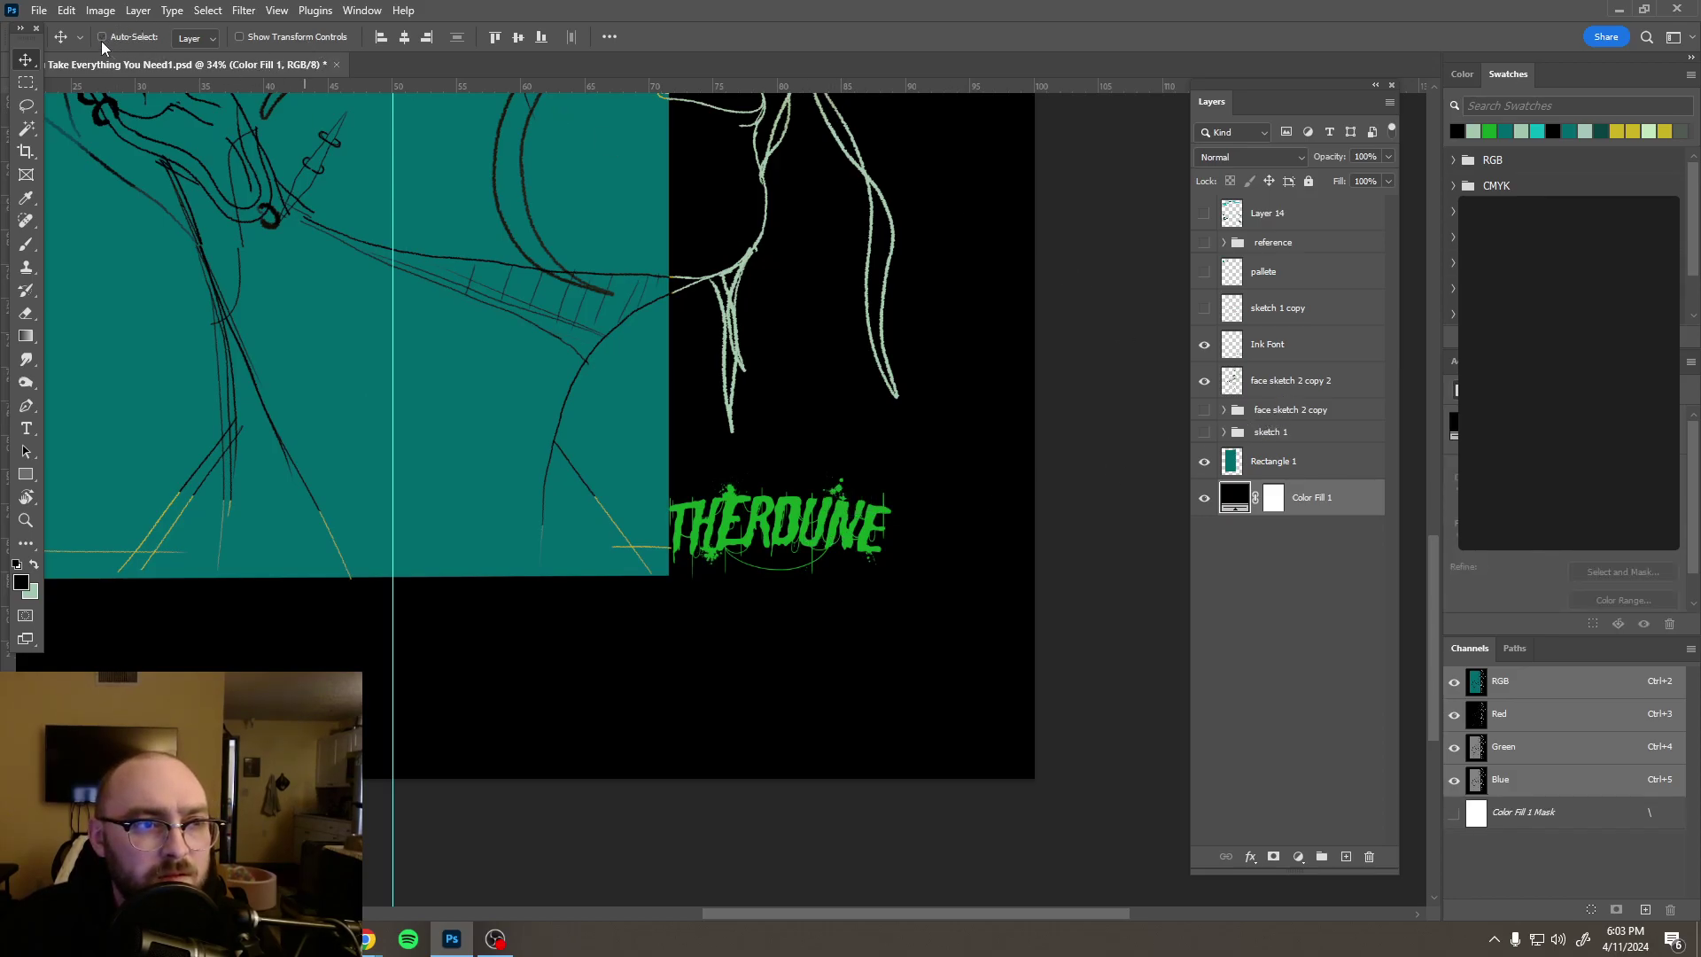
{"action": "left_click", "coordinate": [1306, 224]}
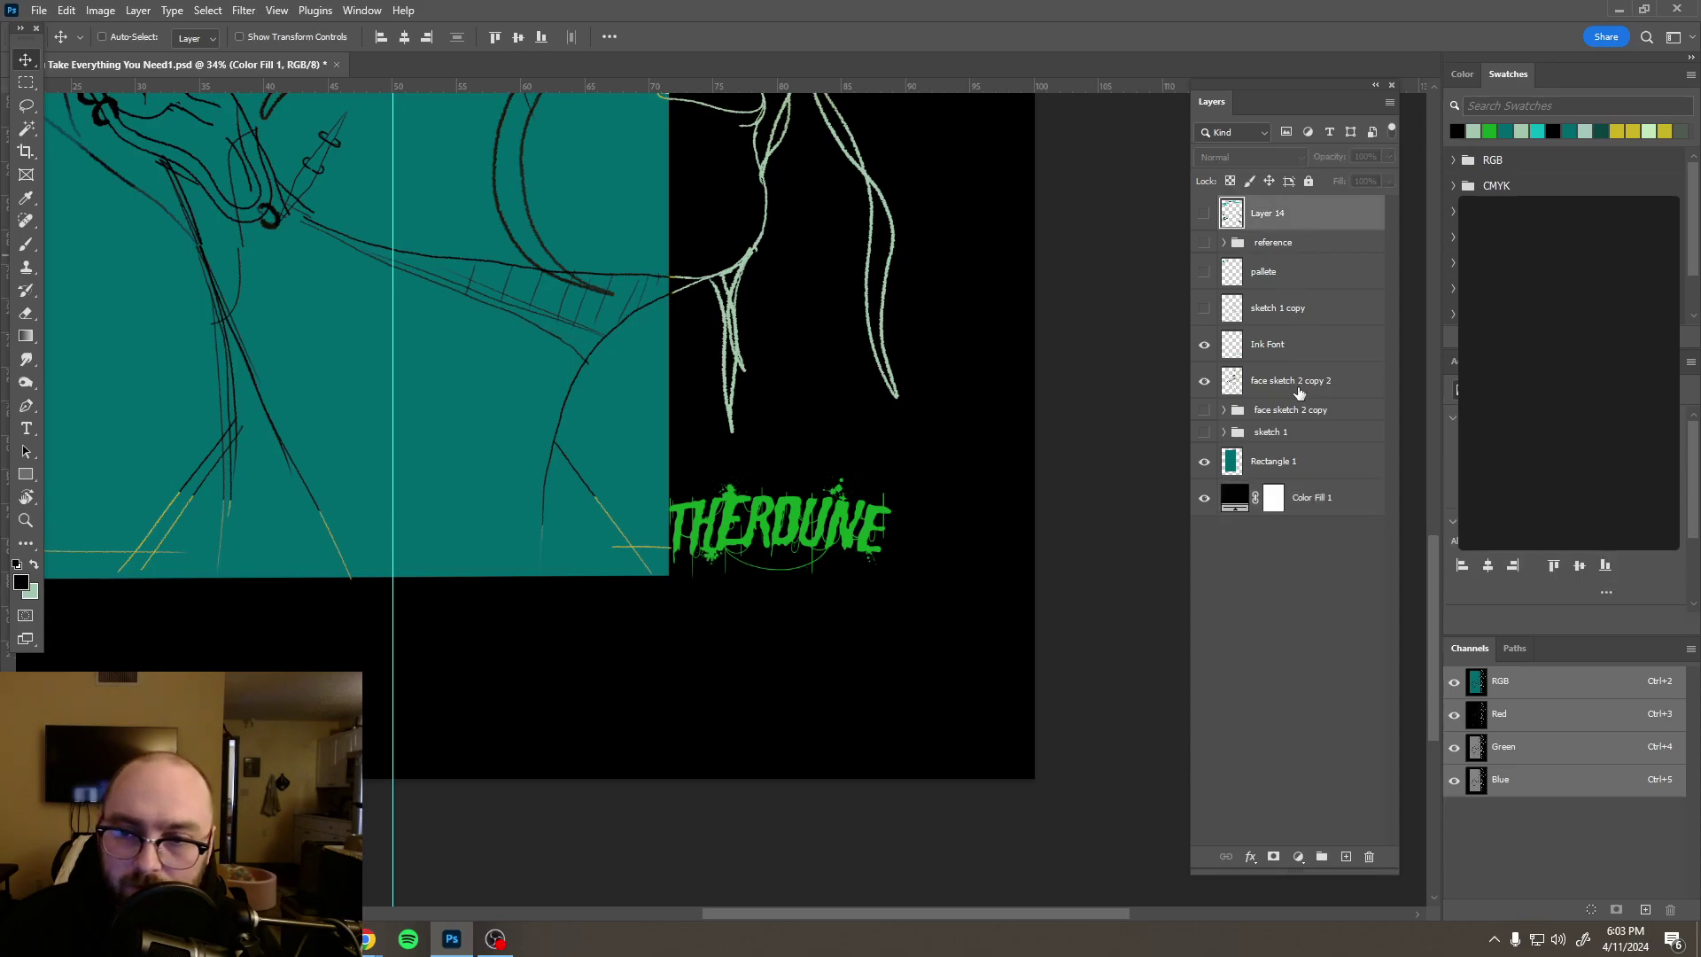
{"action": "left_click", "coordinate": [1301, 393]}
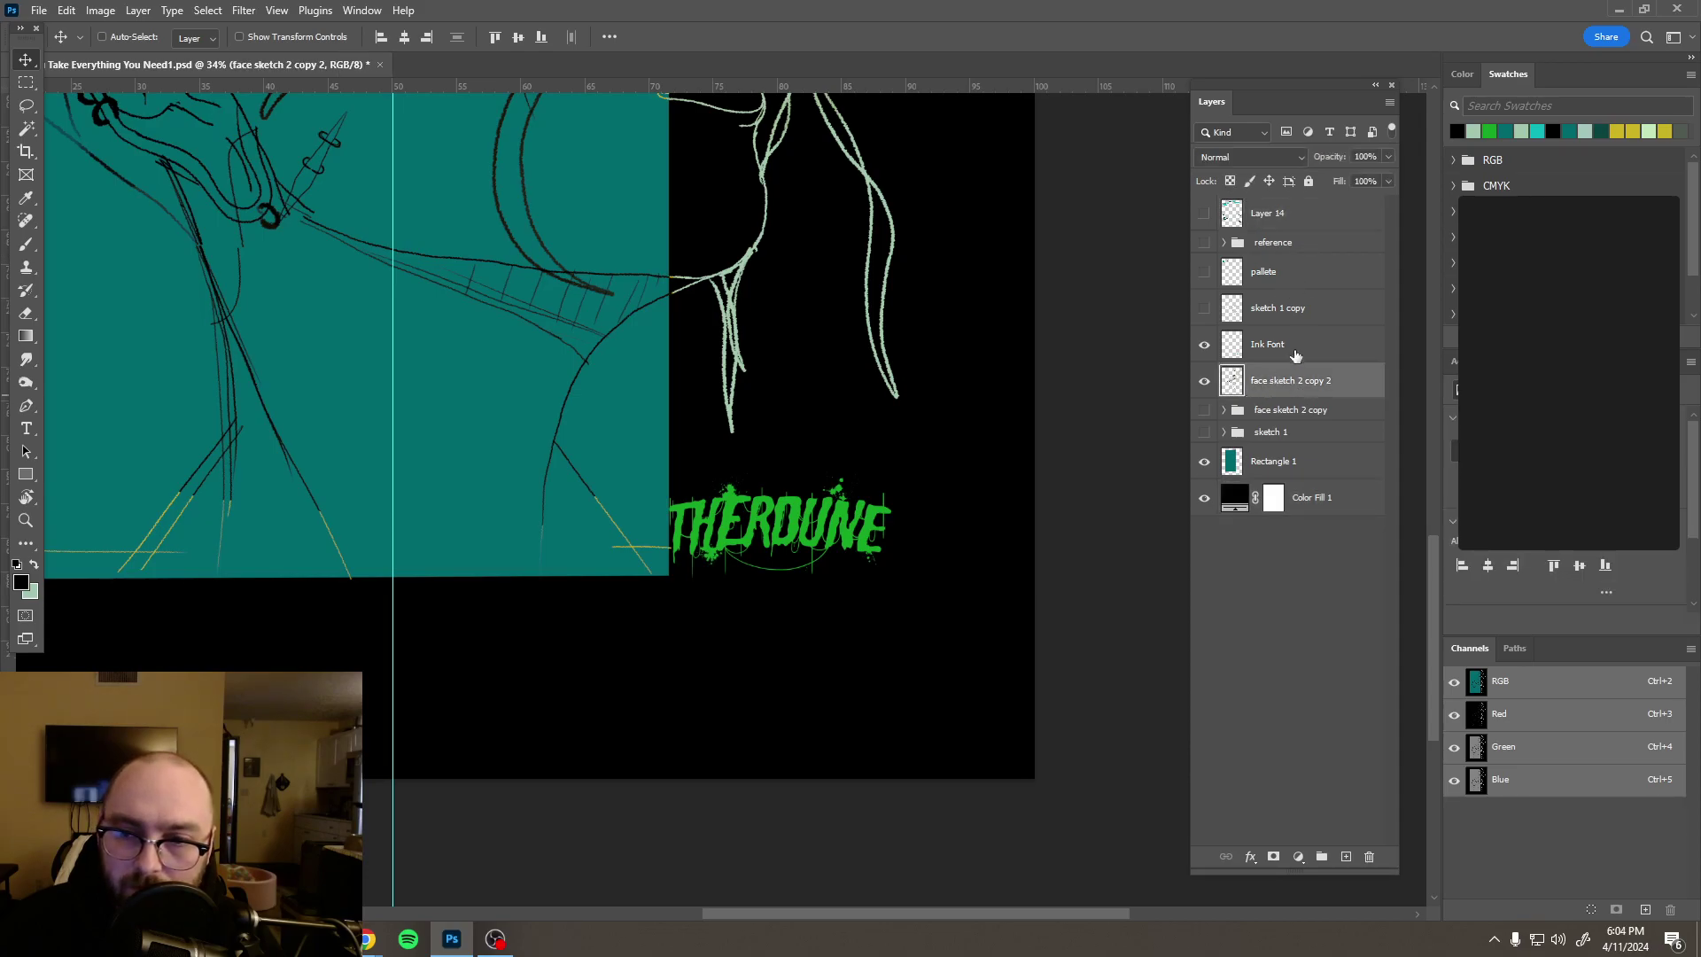
{"action": "left_click", "coordinate": [1291, 349]}
{"action": "mouse_move", "coordinate": [818, 517]}
{"action": "left_mouse_down"}
{"action": "mouse_move", "coordinate": [841, 517]}
{"action": "mouse_move", "coordinate": [794, 517]}
{"action": "left_mouse_up"}
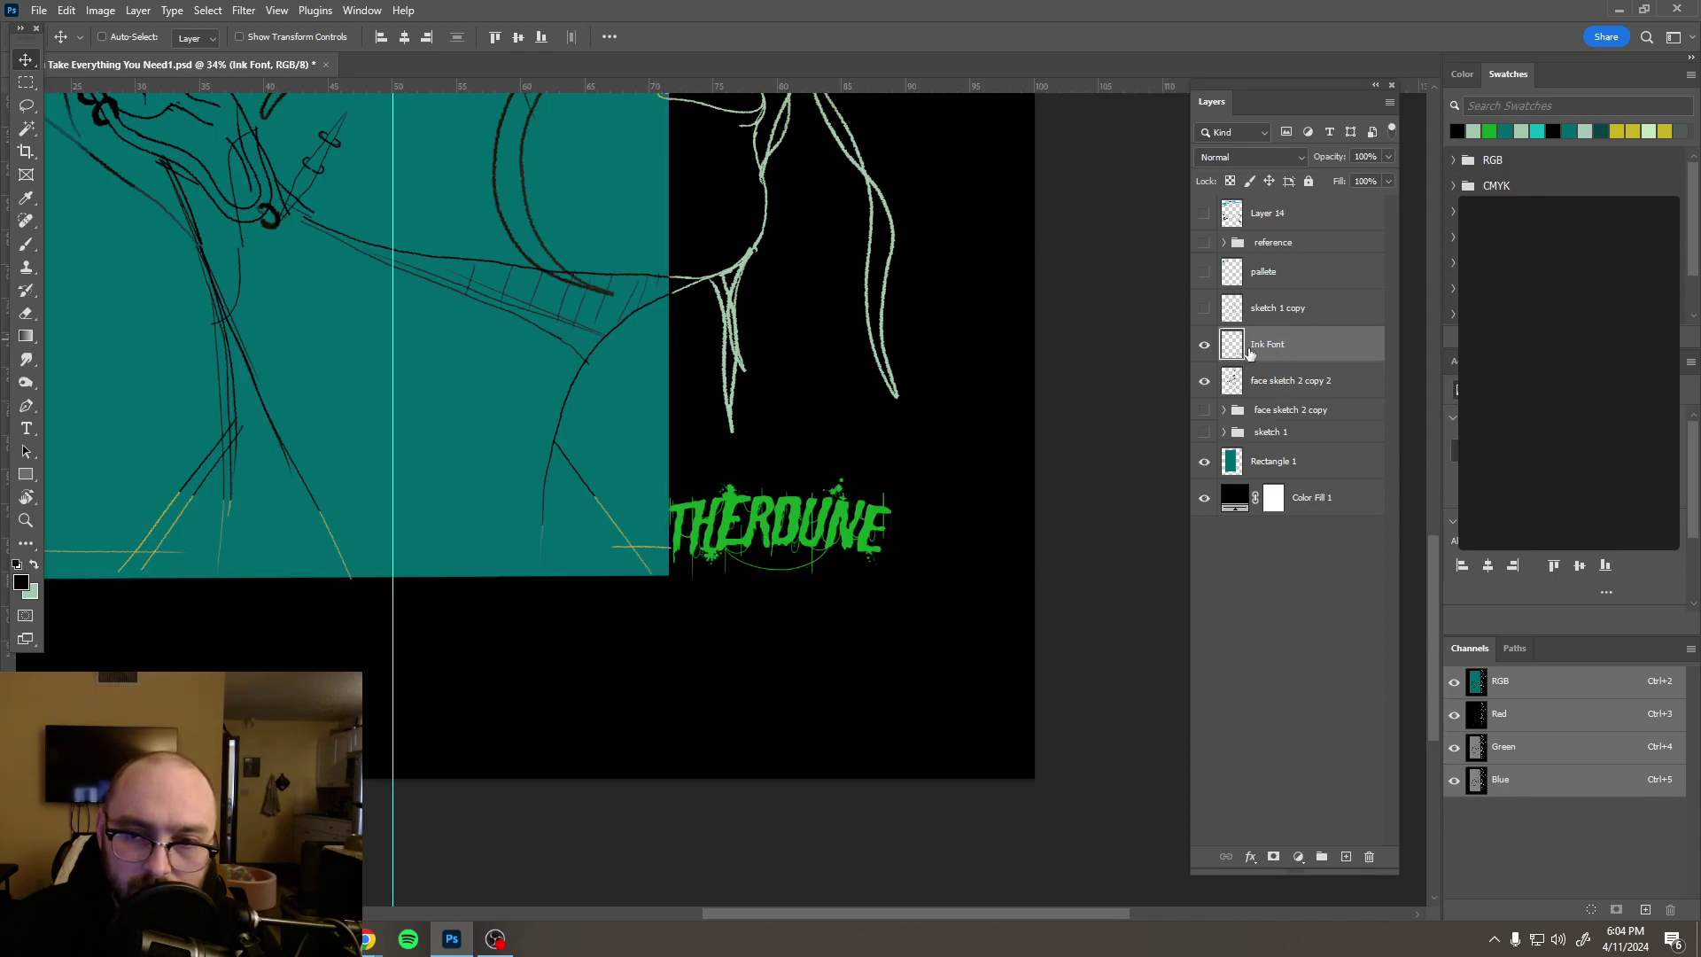
Step: Load the THERDUNE lettering's outline as a selection and brush it over with the pale mint green swatch colour
{"action": "left_click", "coordinate": [1233, 345], "text": "ctrl"}
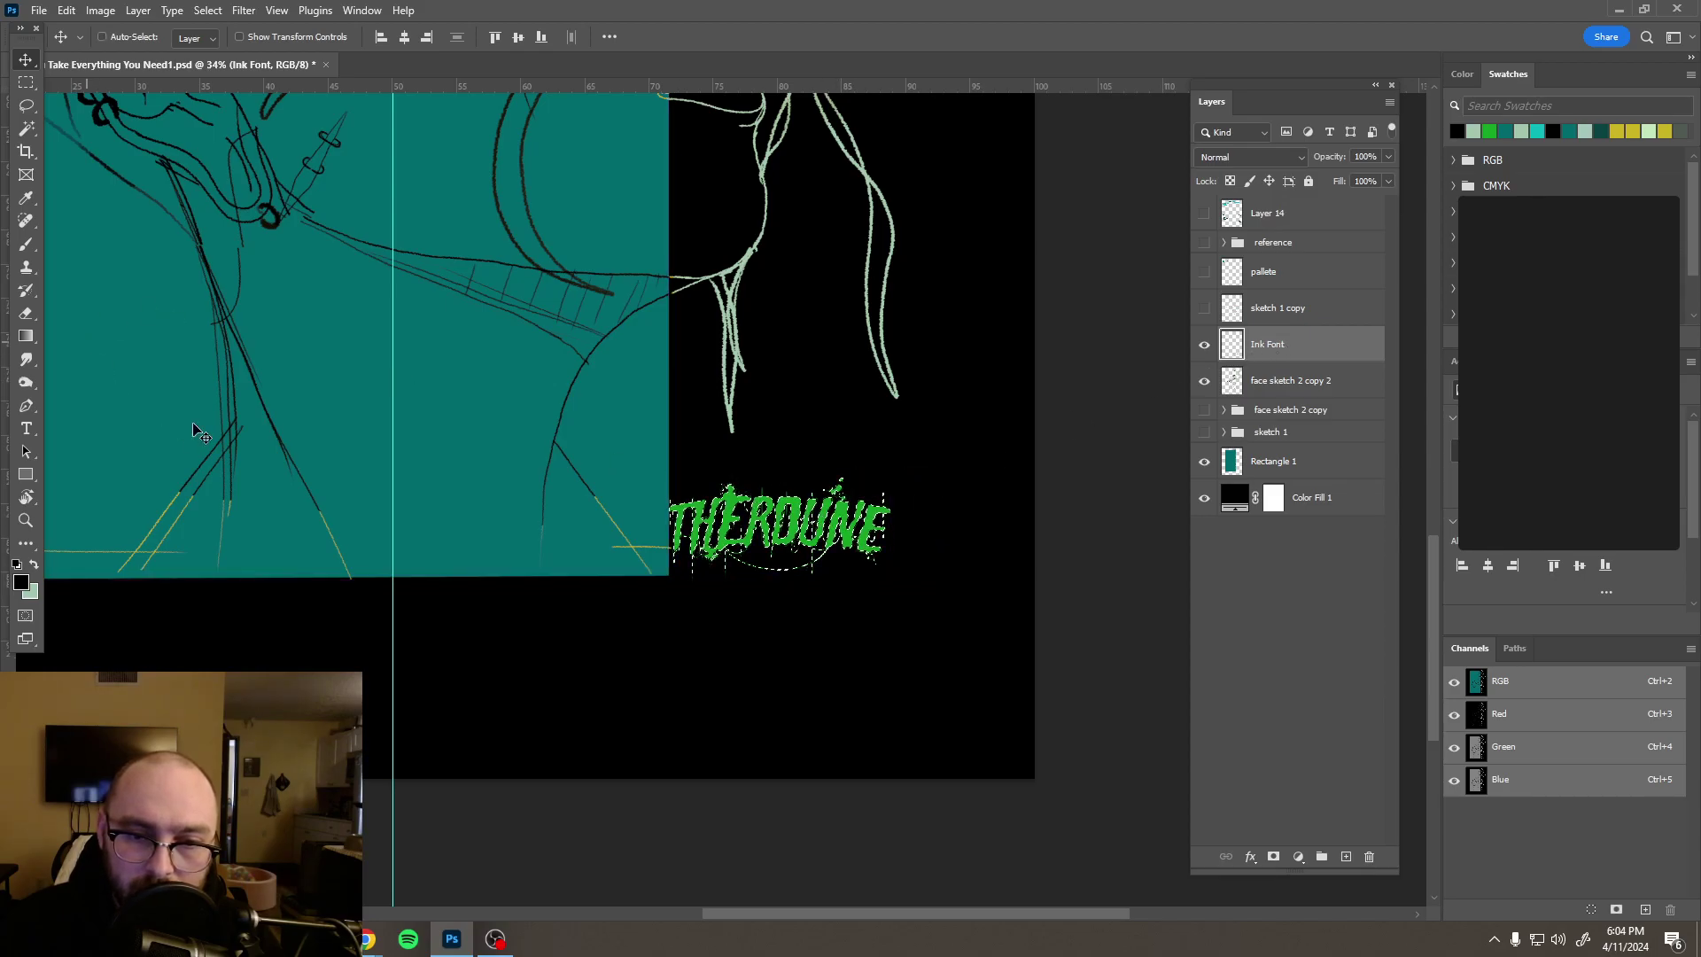
{"action": "key", "text": "b"}
{"action": "key", "text": "x"}
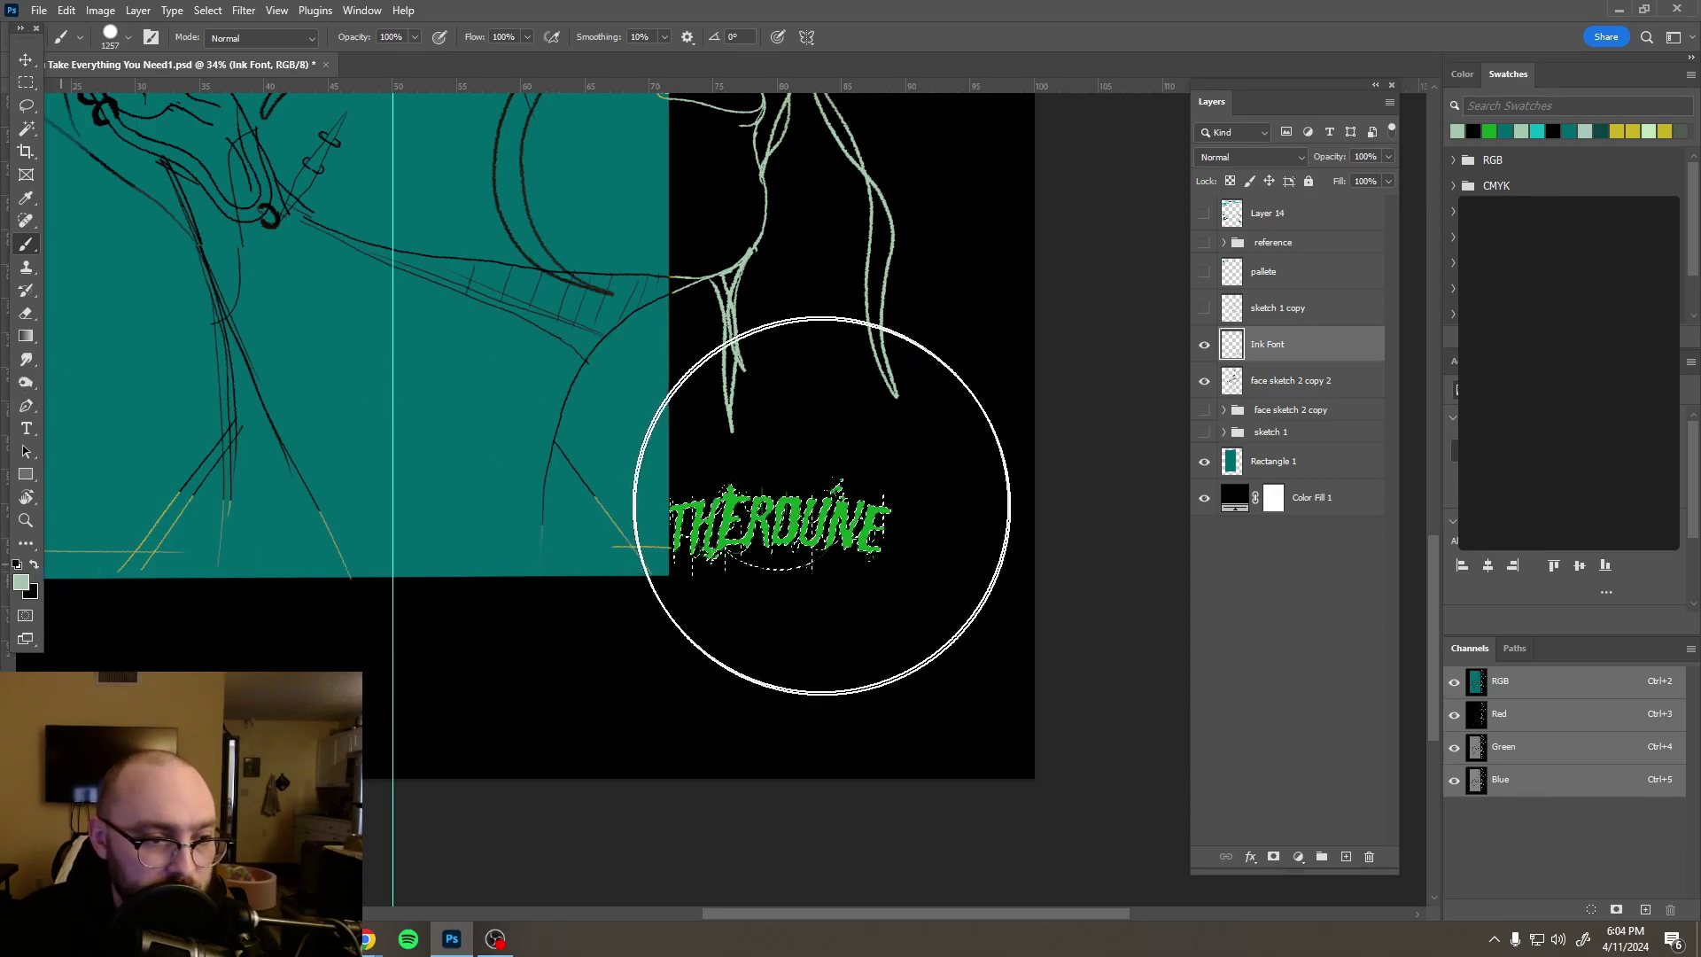
{"action": "mouse_move", "coordinate": [608, 665]}
{"action": "left_mouse_down"}
{"action": "mouse_move", "coordinate": [585, 612]}
{"action": "mouse_move", "coordinate": [779, 608]}
{"action": "mouse_move", "coordinate": [852, 544]}
{"action": "left_mouse_up"}
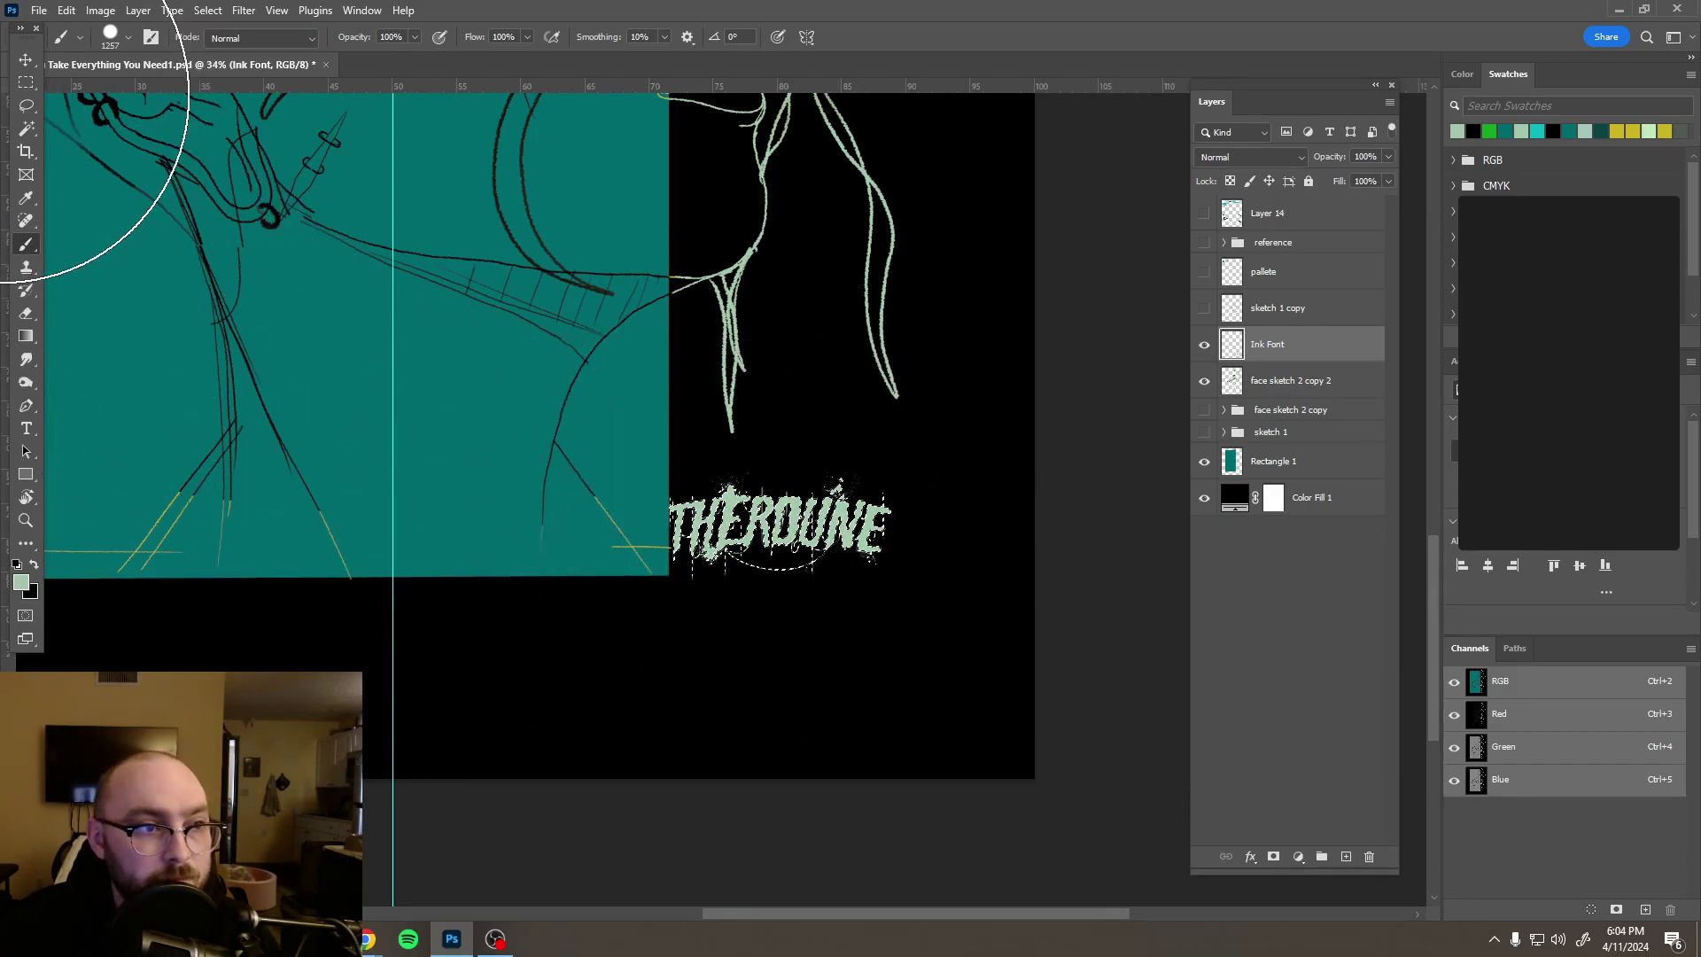
Step: Deselect, shift the THERDUNE lettering slightly right, clear of the teal rectangle's edge, and remove the vertical centre guide
{"action": "key", "text": "m"}
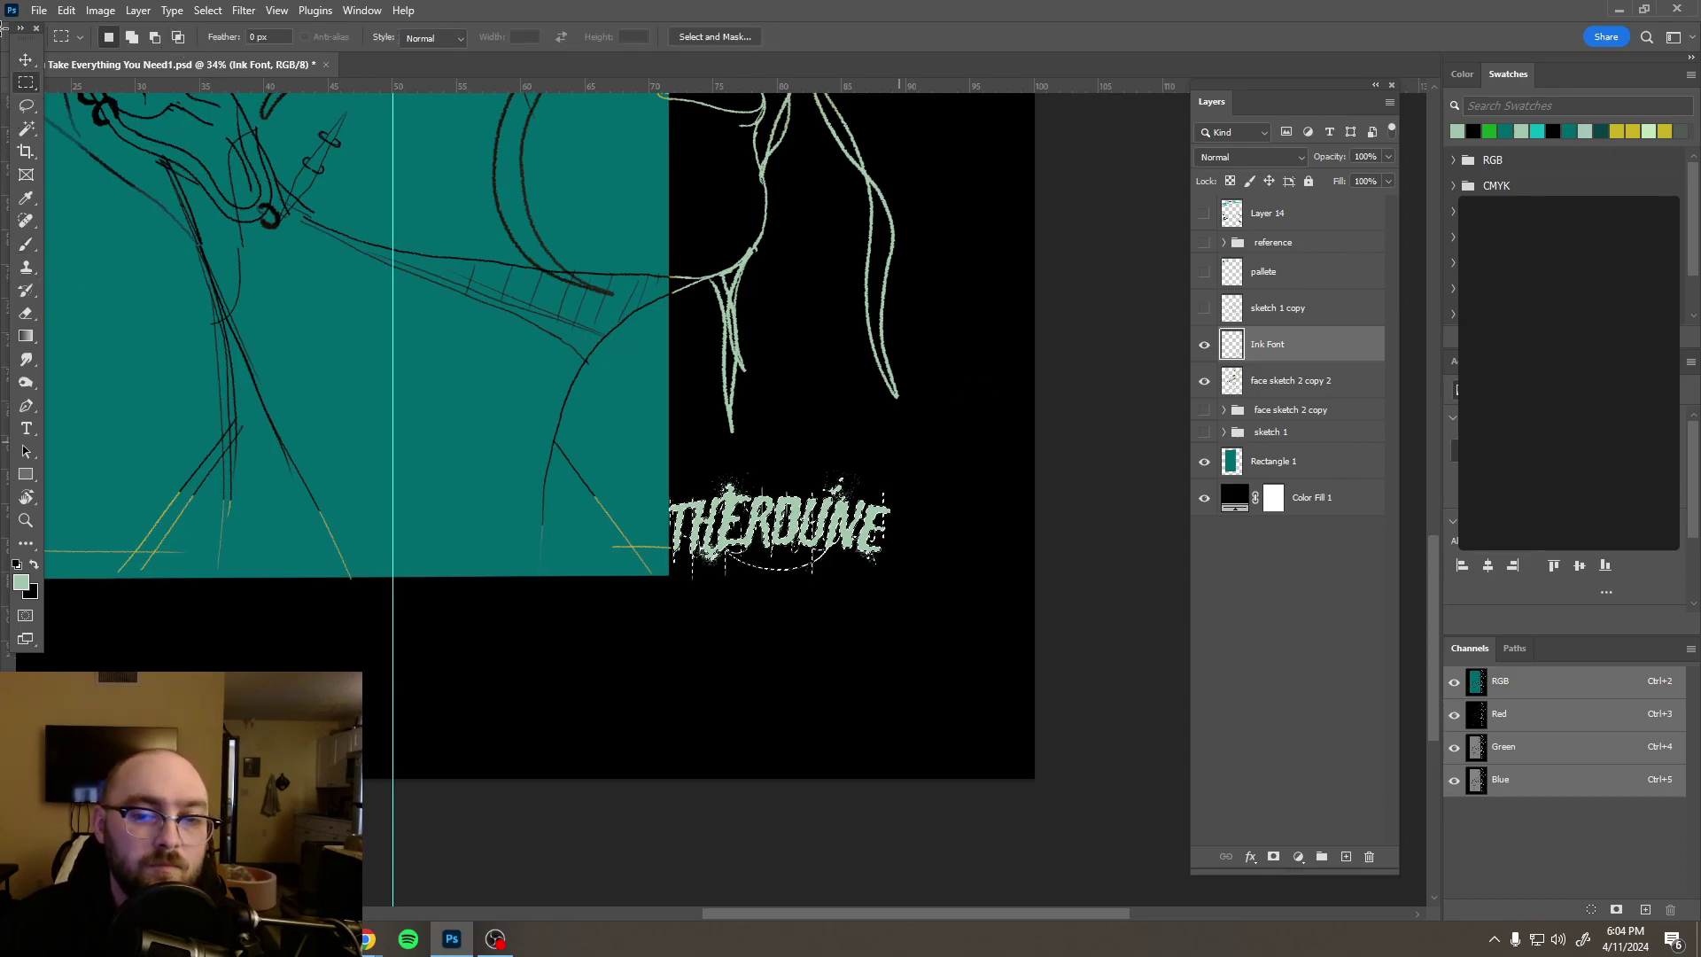
{"action": "key", "text": "v"}
{"action": "left_click_drag", "start_coordinate": [830, 527], "coordinate": [873, 530]}
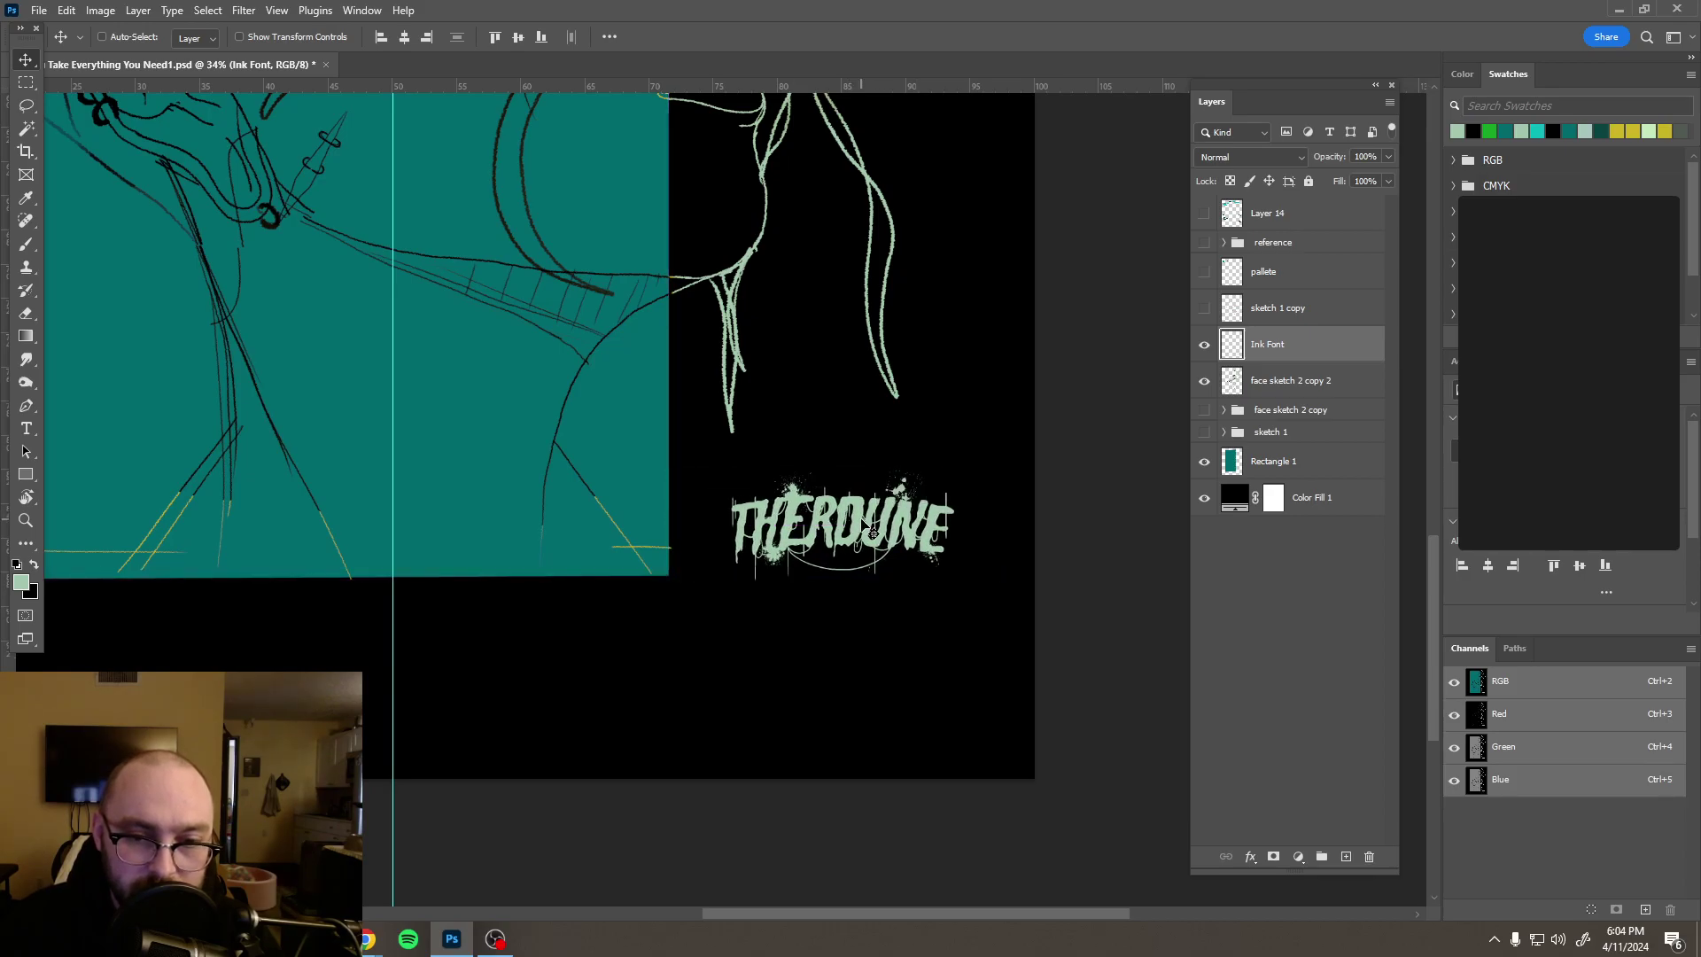
{"action": "scroll", "coordinate": [848, 438], "scroll_direction": "down", "scroll_amount": 10}
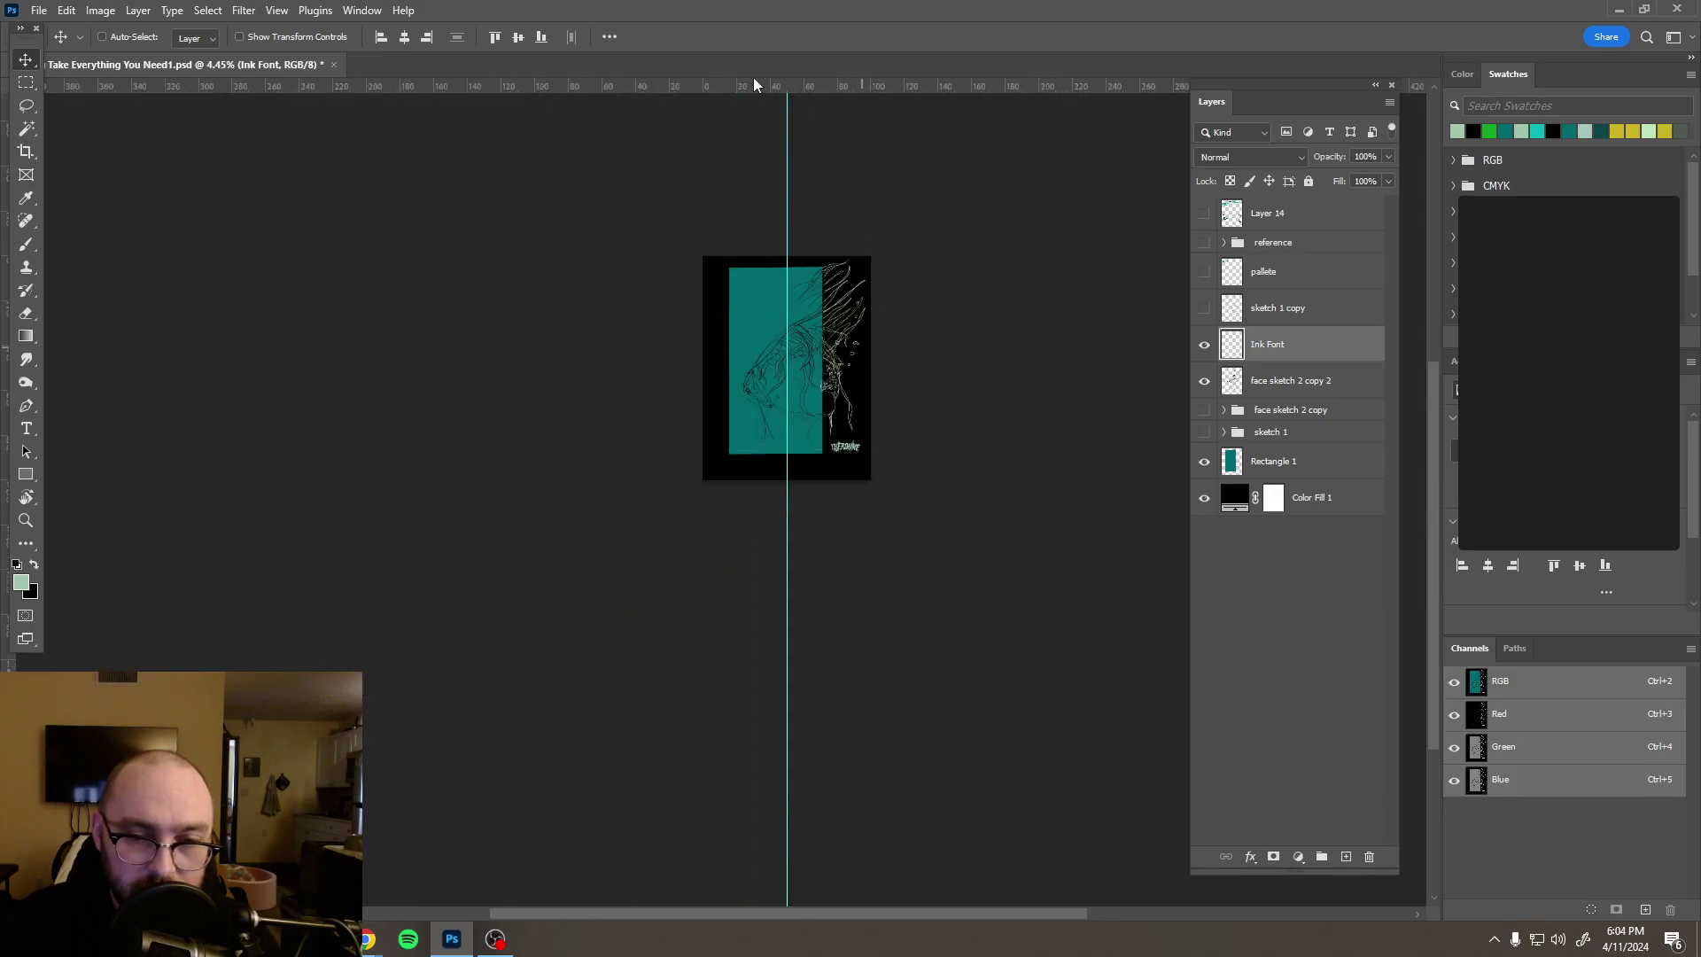
{"action": "left_click_drag", "start_coordinate": [788, 122], "coordinate": [741, 87]}
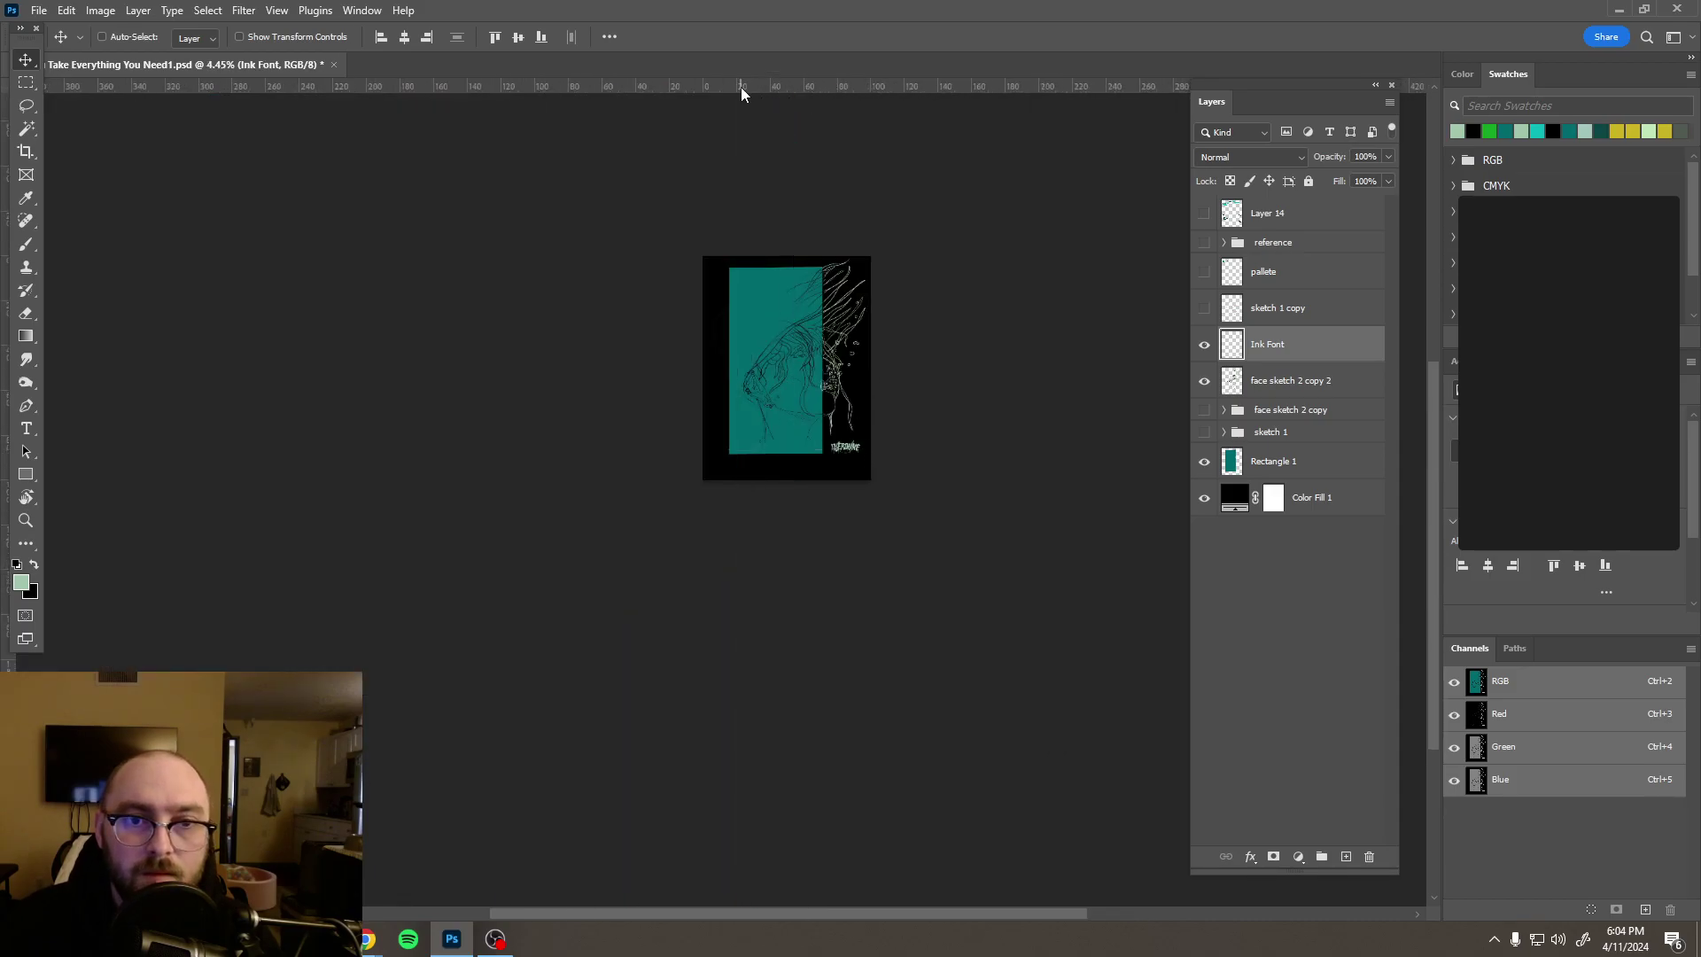
Step: Start a pale green Blackriver Bold text line at 41.04 pt just below the teal rectangle, reading THERDUNE
{"action": "scroll", "coordinate": [869, 183], "scroll_direction": "down", "scroll_amount": 3}
{"action": "scroll", "coordinate": [793, 296], "scroll_direction": "up", "scroll_amount": 2}
{"action": "scroll", "coordinate": [793, 283], "scroll_direction": "up", "scroll_amount": 4}
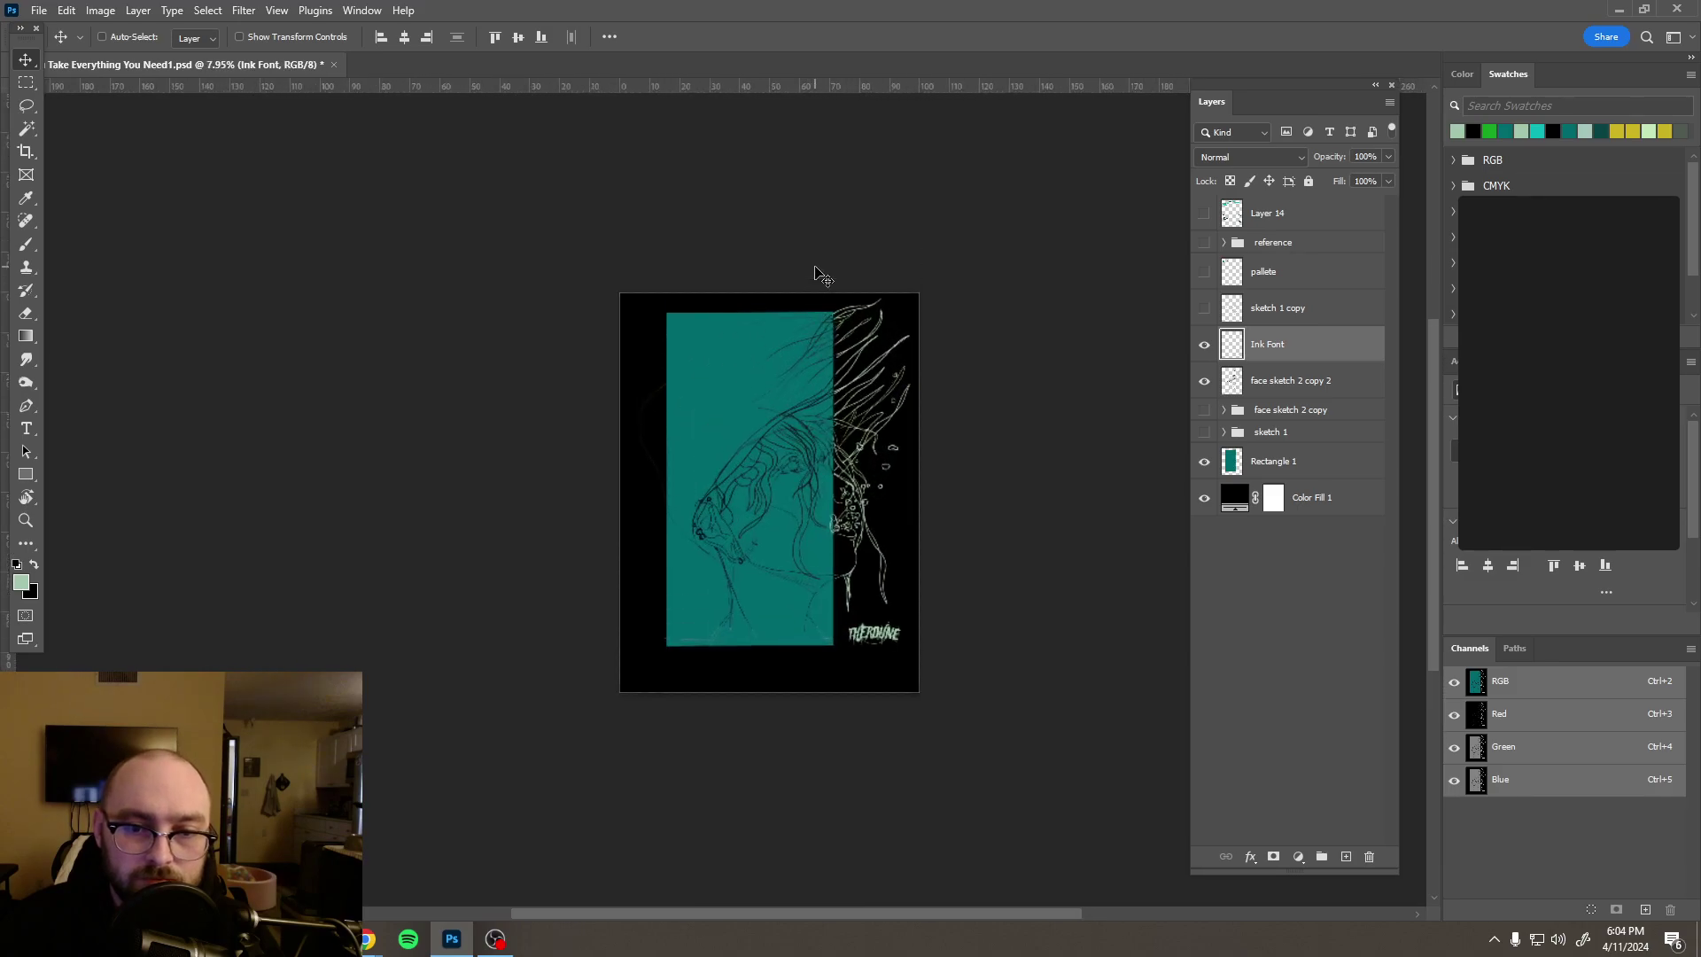
{"action": "scroll", "coordinate": [823, 276], "scroll_direction": "up", "scroll_amount": 1}
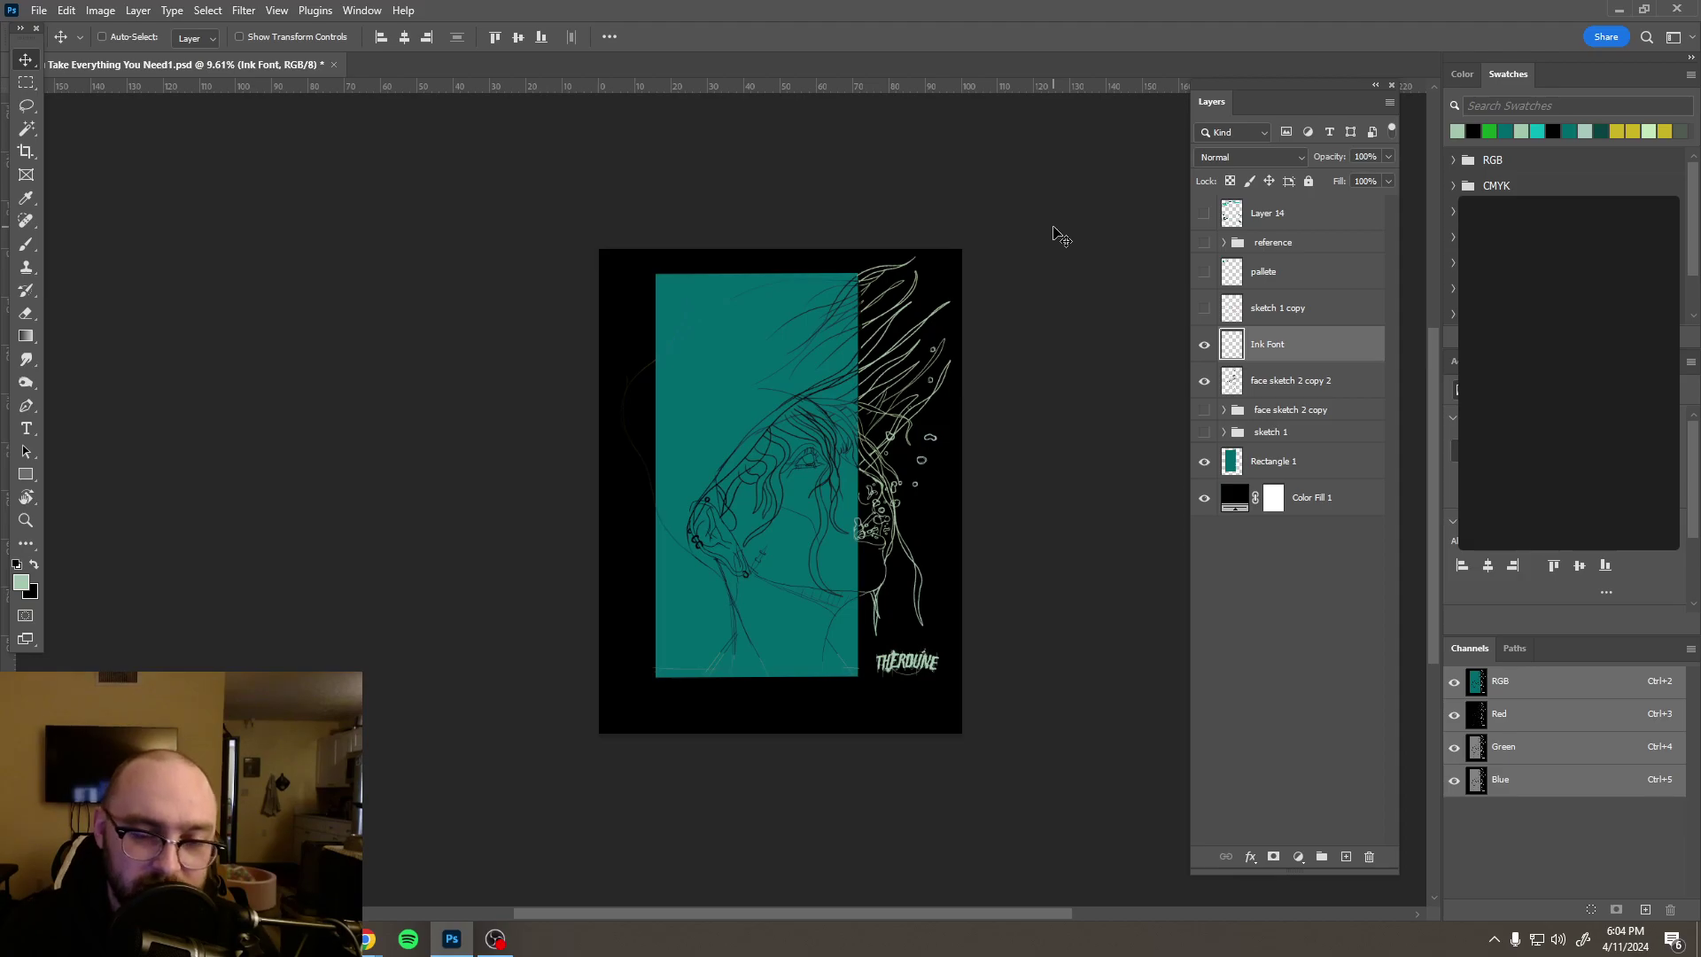
{"action": "scroll", "coordinate": [797, 646], "scroll_direction": "up", "scroll_amount": 4}
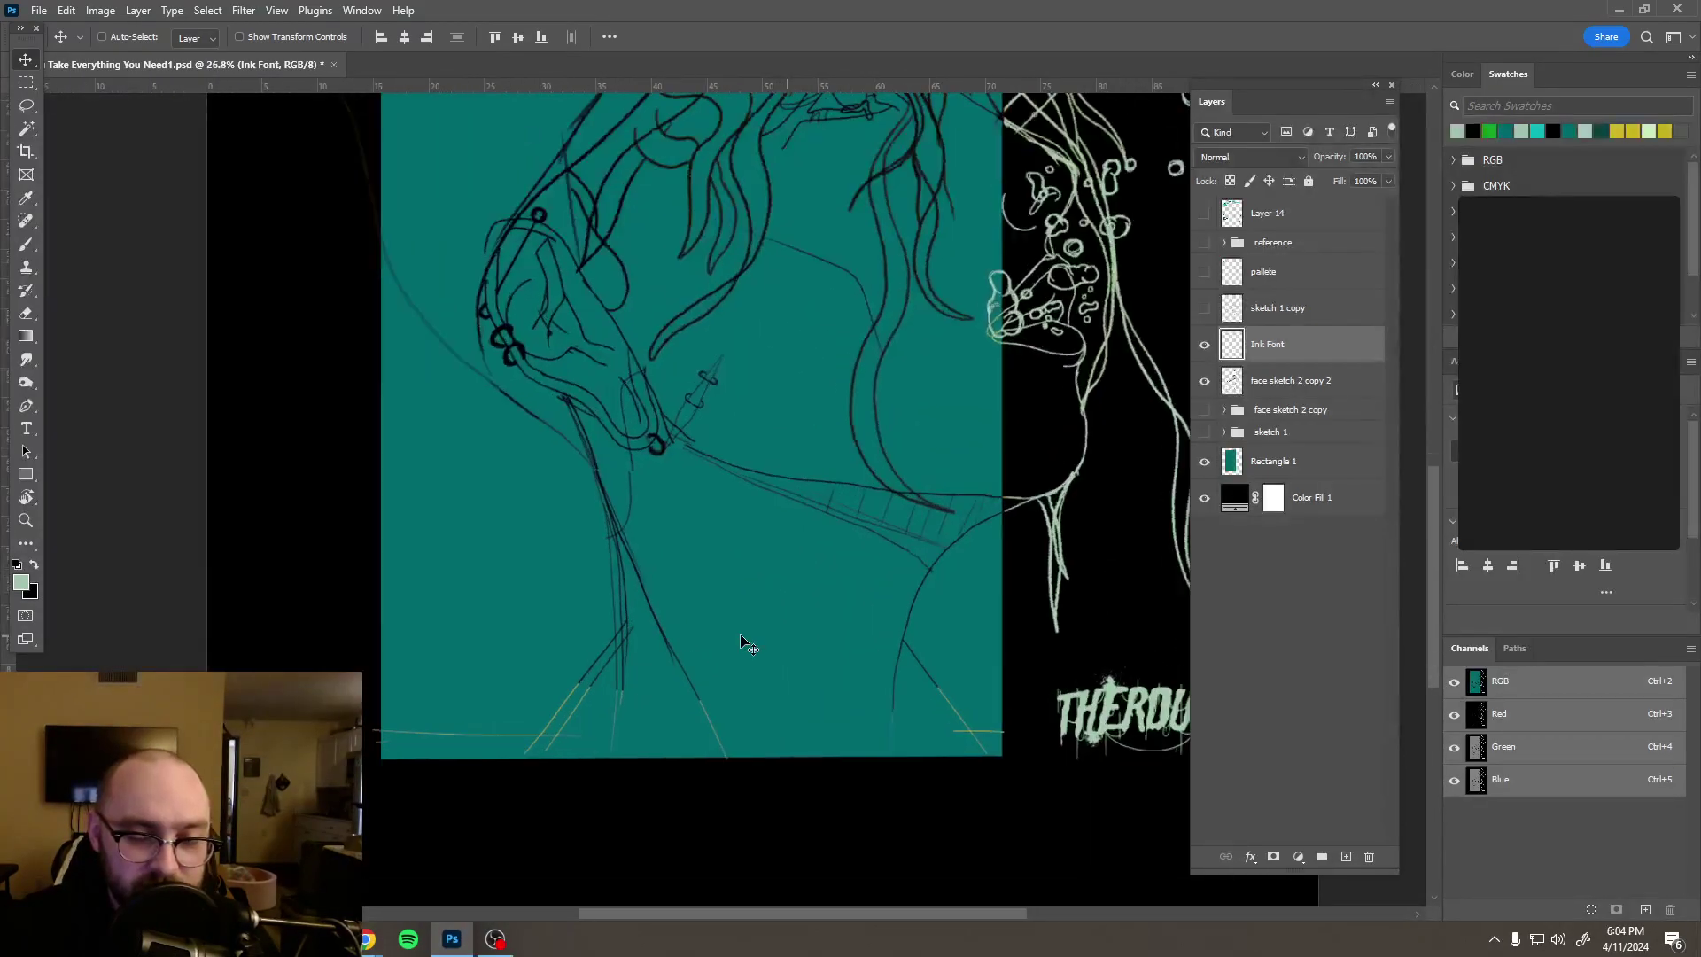
{"action": "scroll", "coordinate": [678, 665], "scroll_direction": "down", "scroll_amount": 2}
{"action": "key", "text": "t"}
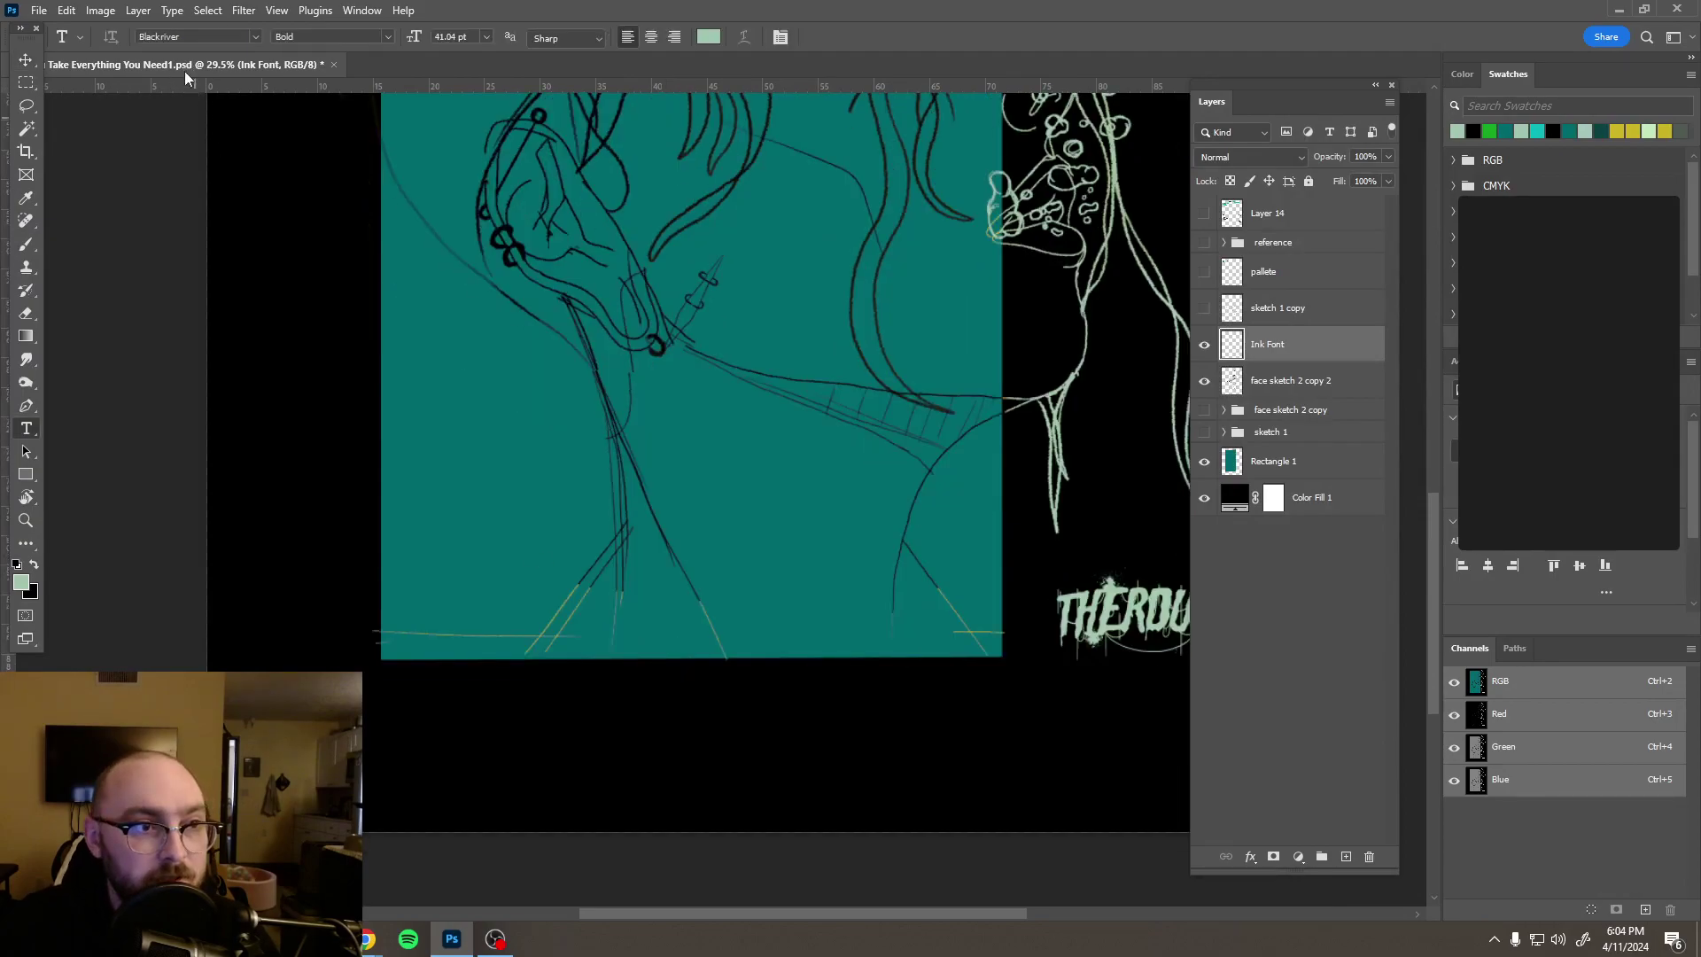
{"action": "left_click", "coordinate": [441, 706]}
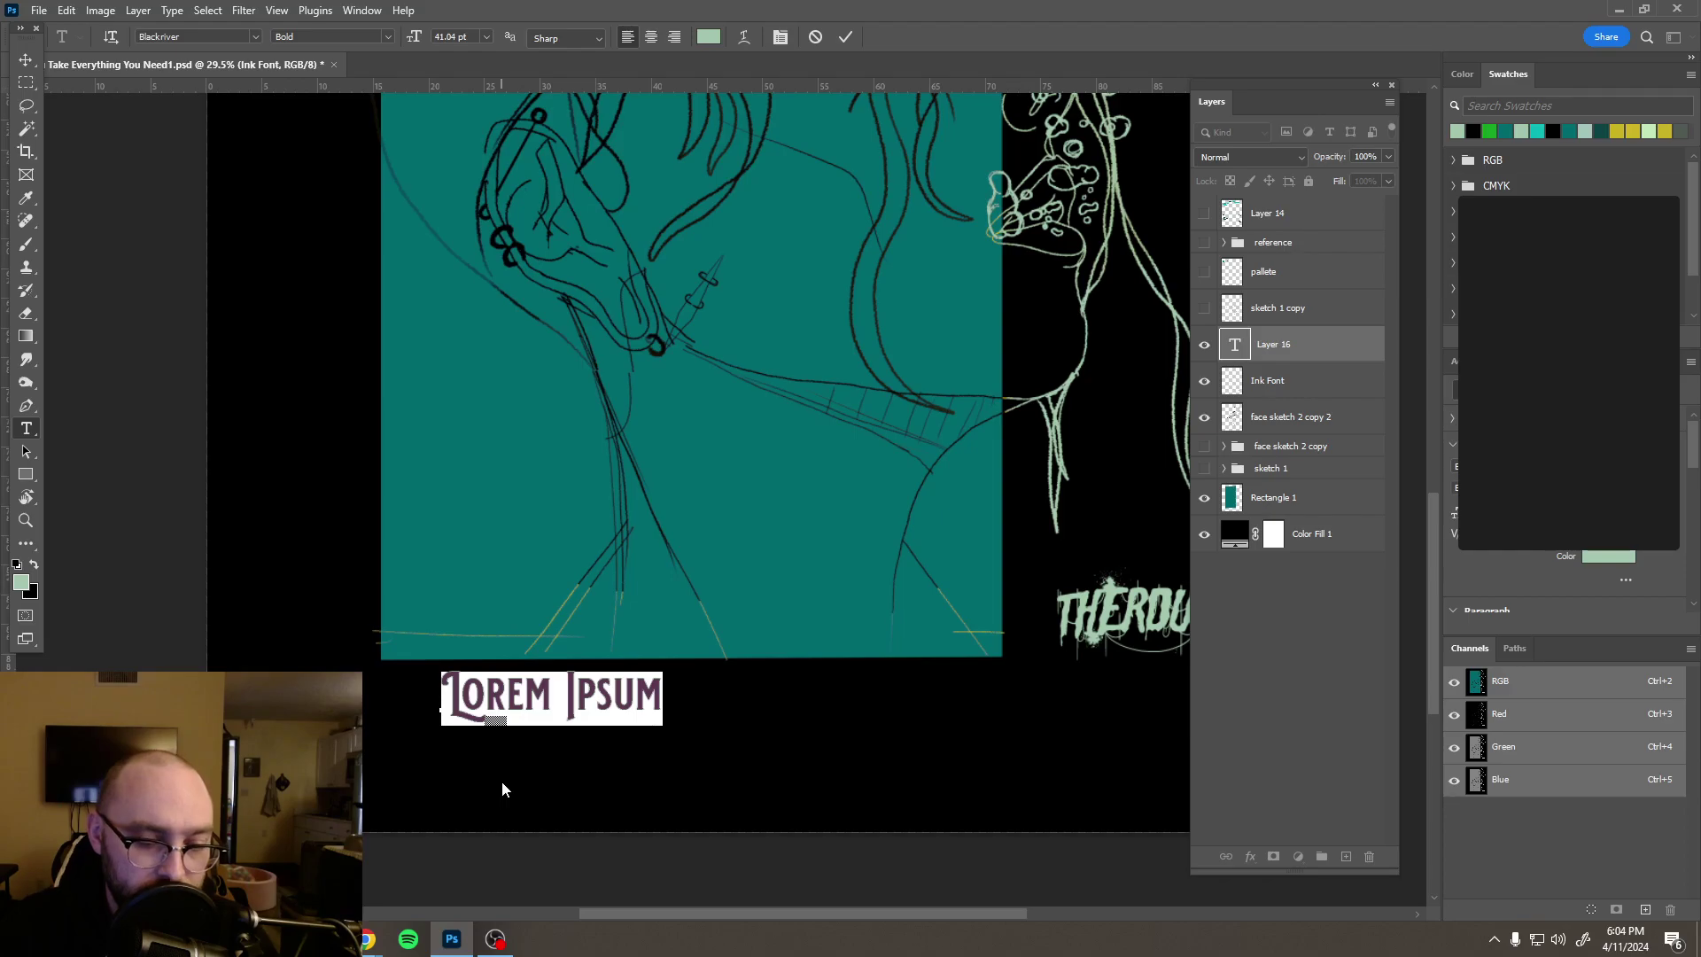
{"action": "left_click", "coordinate": [707, 41]}
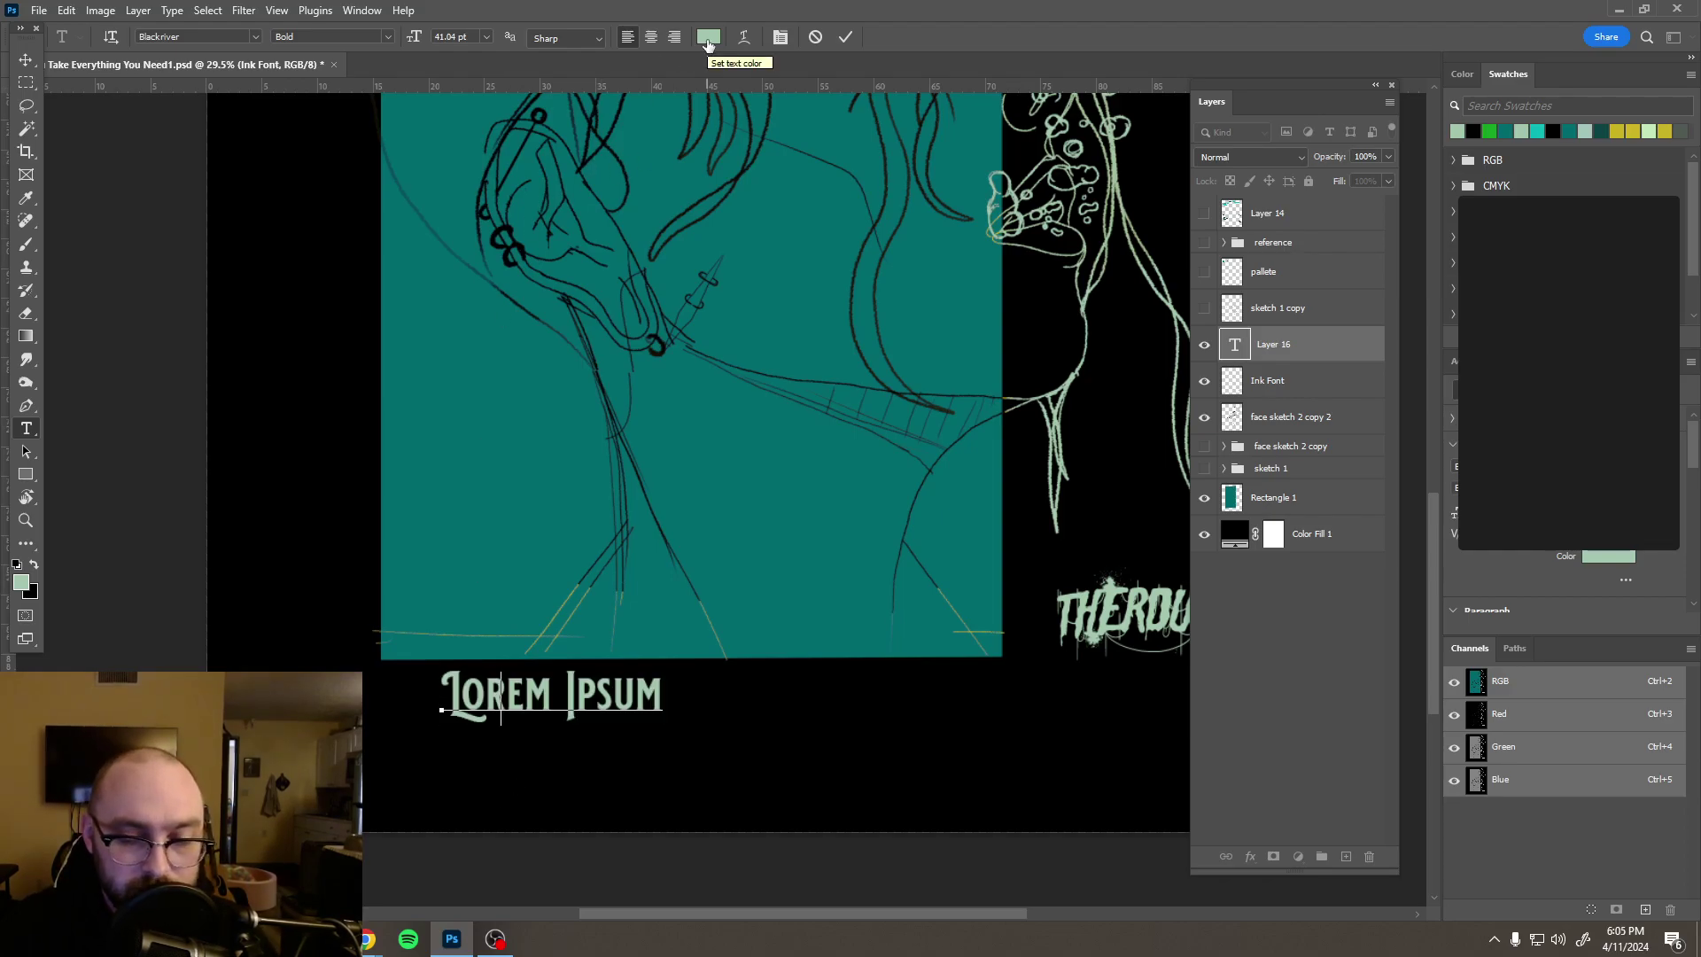
{"action": "type", "text": "therdune"}
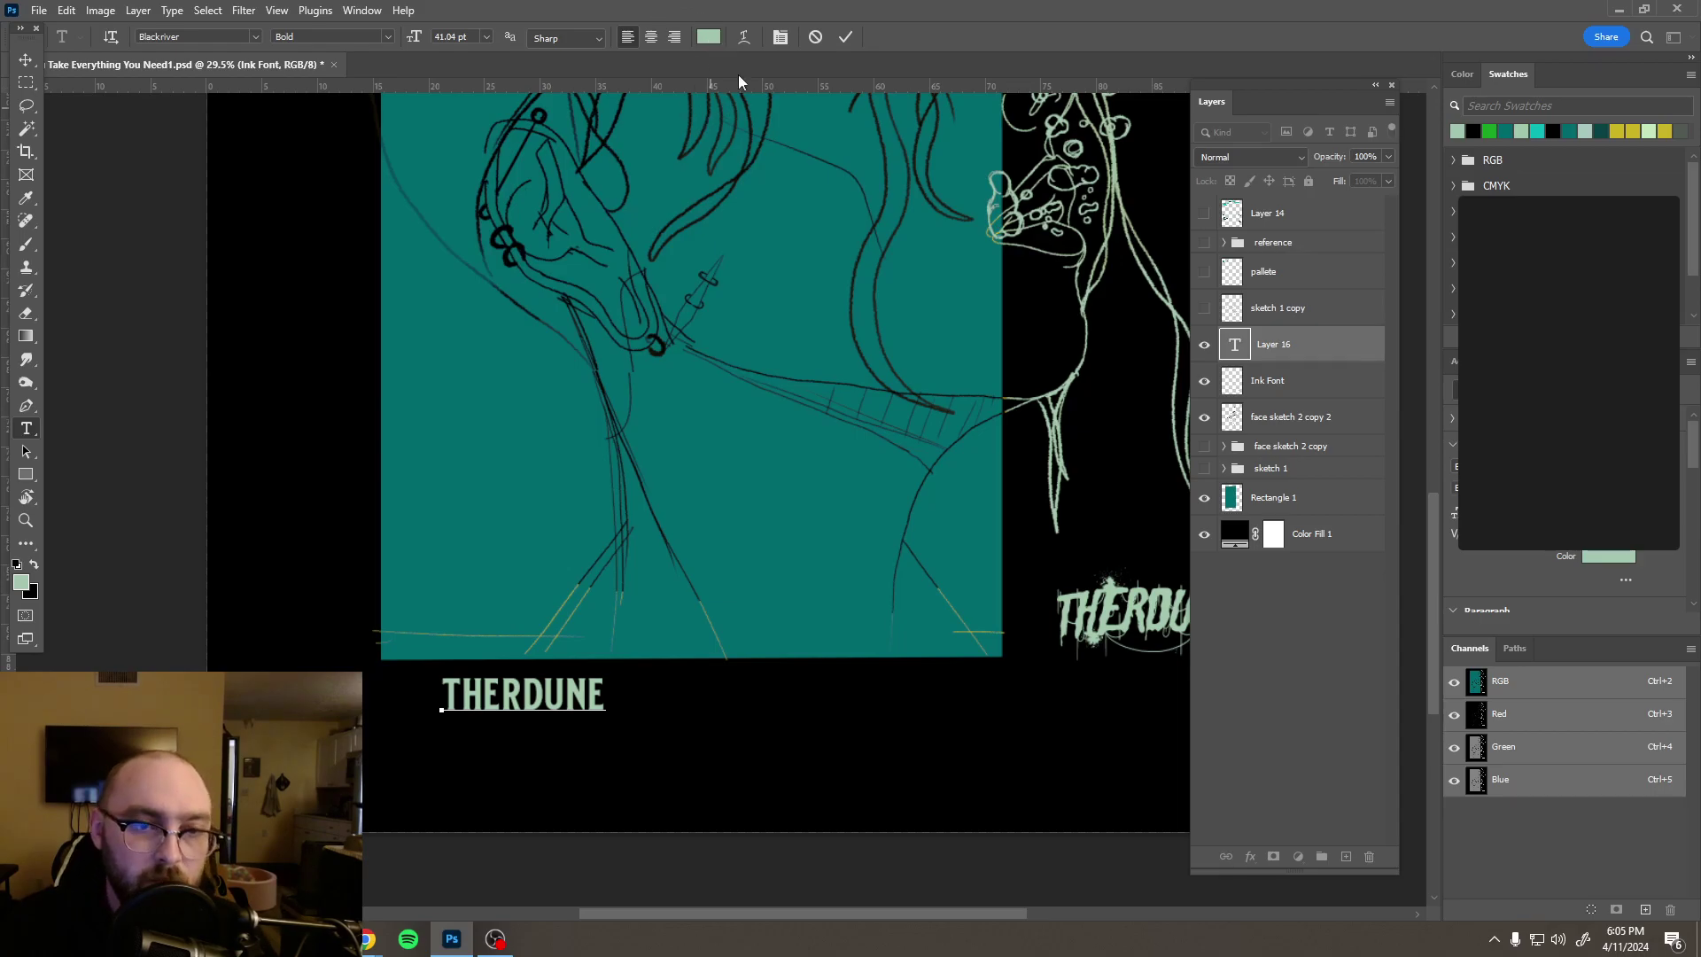
Step: Find the bullet dot among the Blackriver glyphs and insert it after THERDUNE and a space
{"action": "left_click", "coordinate": [362, 10]}
{"action": "left_click", "coordinate": [403, 317]}
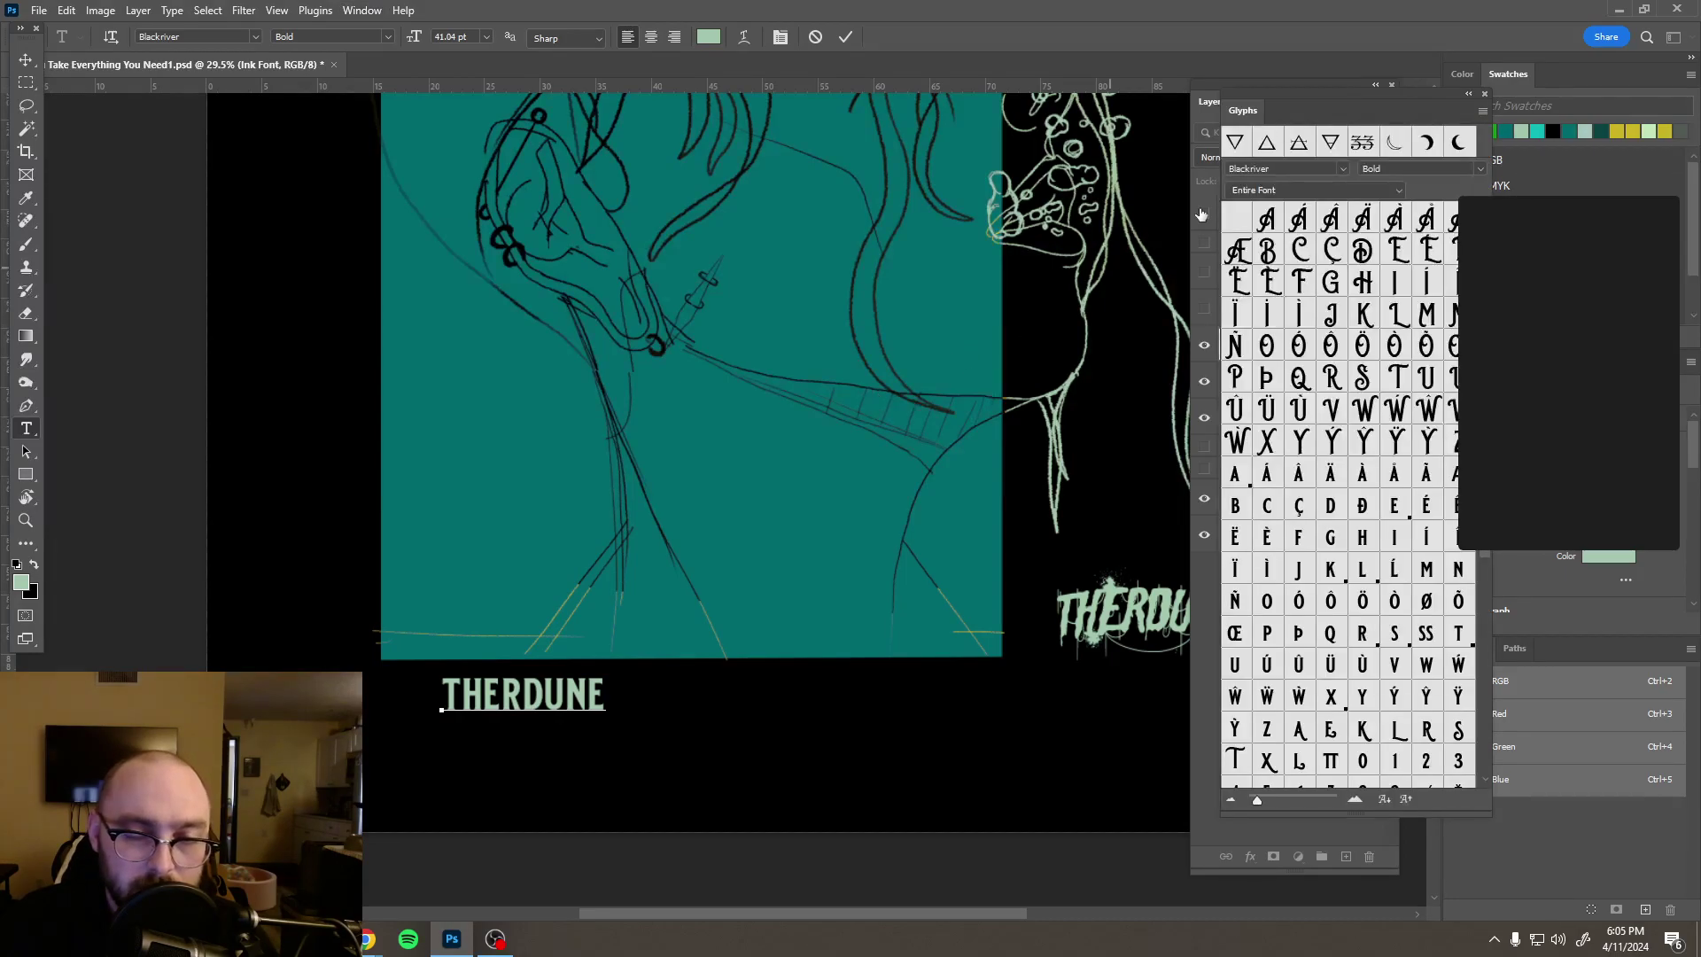
{"action": "left_click_drag", "start_coordinate": [1306, 94], "coordinate": [821, 122]}
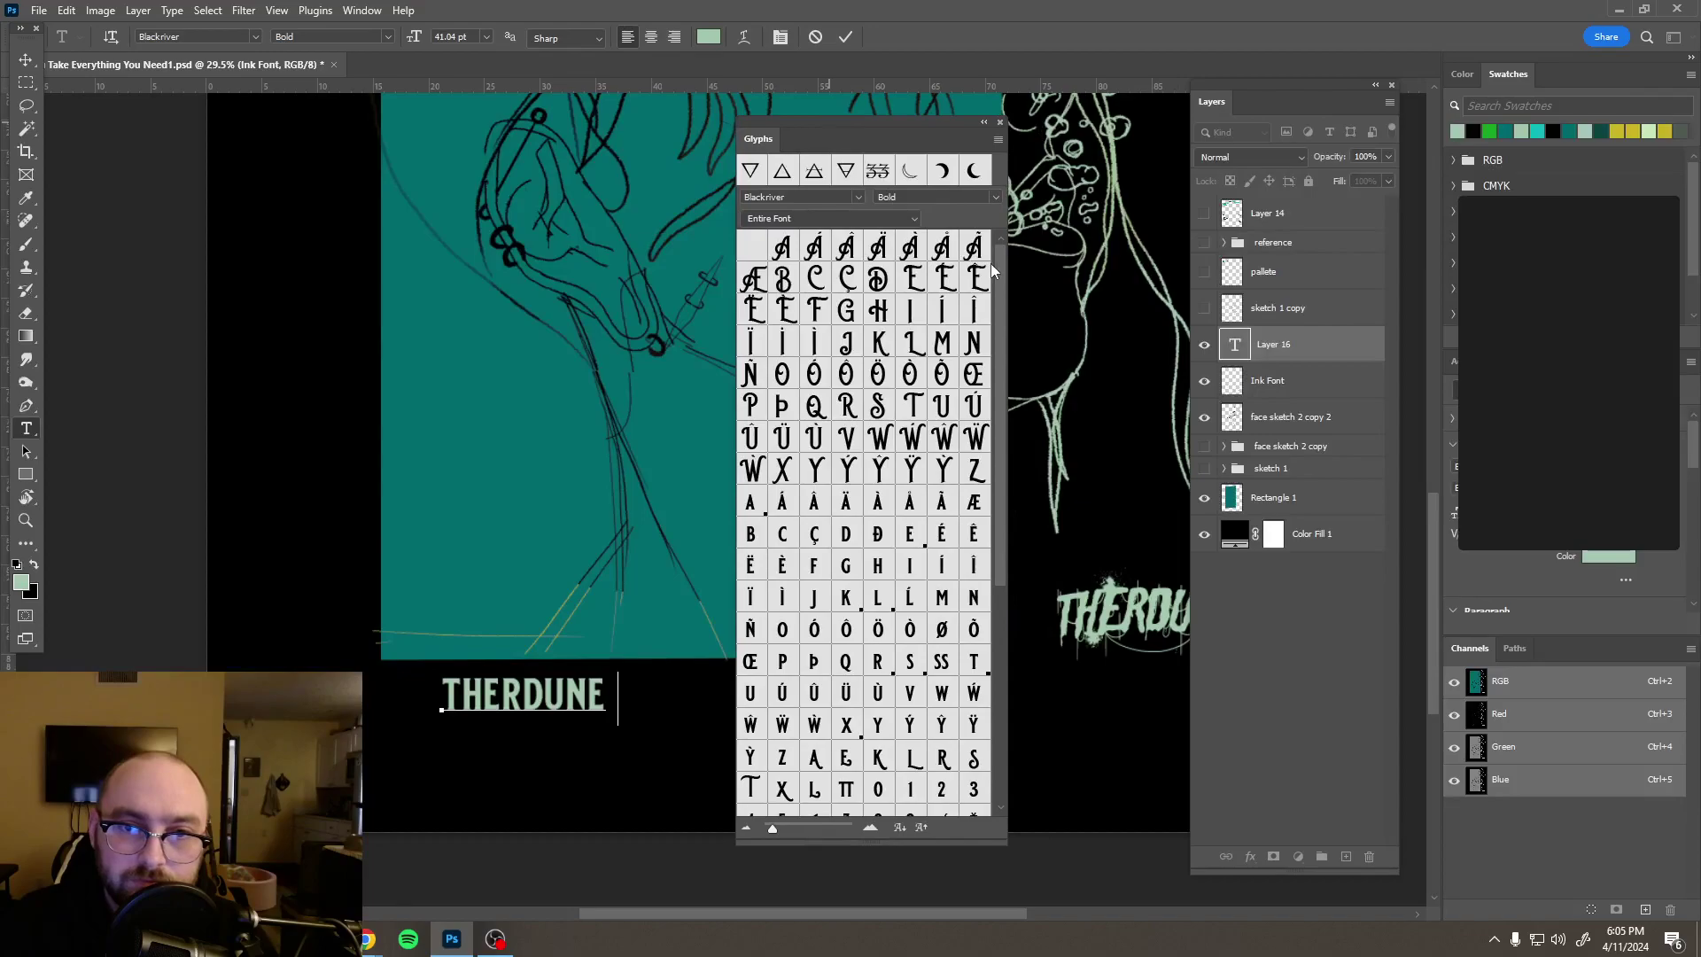
{"action": "left_click_drag", "start_coordinate": [1001, 276], "coordinate": [1006, 524]}
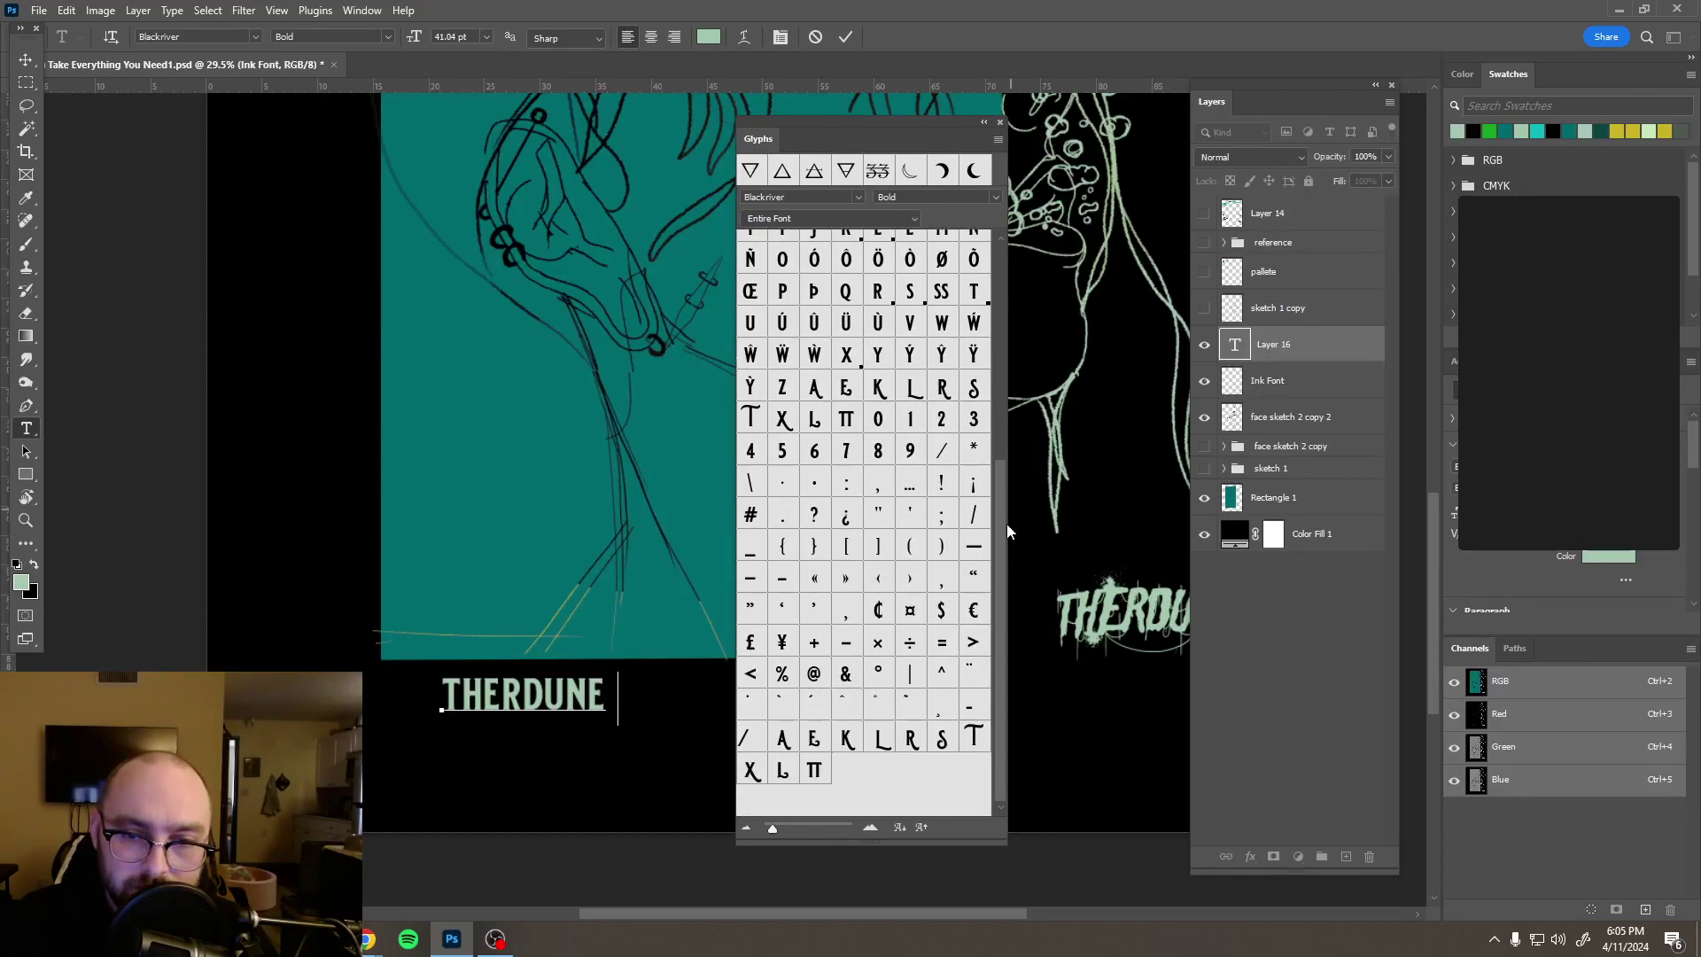
{"action": "double_click", "coordinate": [814, 487]}
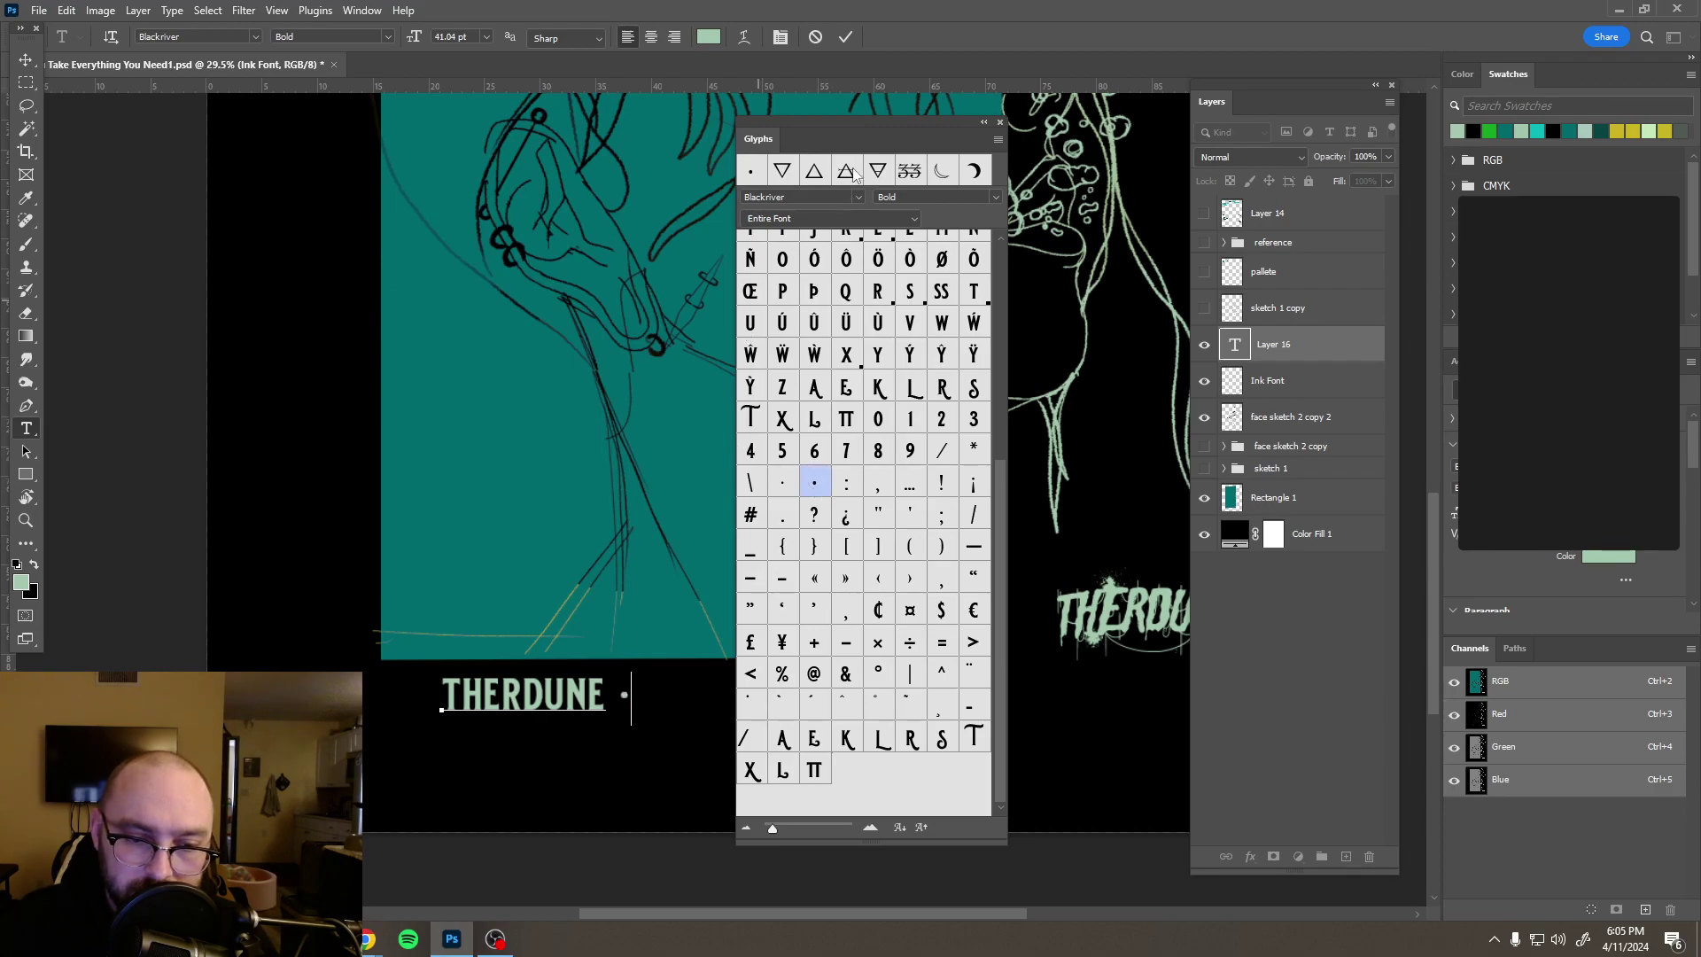
Step: Complete the text line with "DID YOU TAKE EVERYTHING YOU NEED?", commit it, and close the Glyphs panel
{"action": "left_click_drag", "start_coordinate": [876, 120], "coordinate": [1092, 102]}
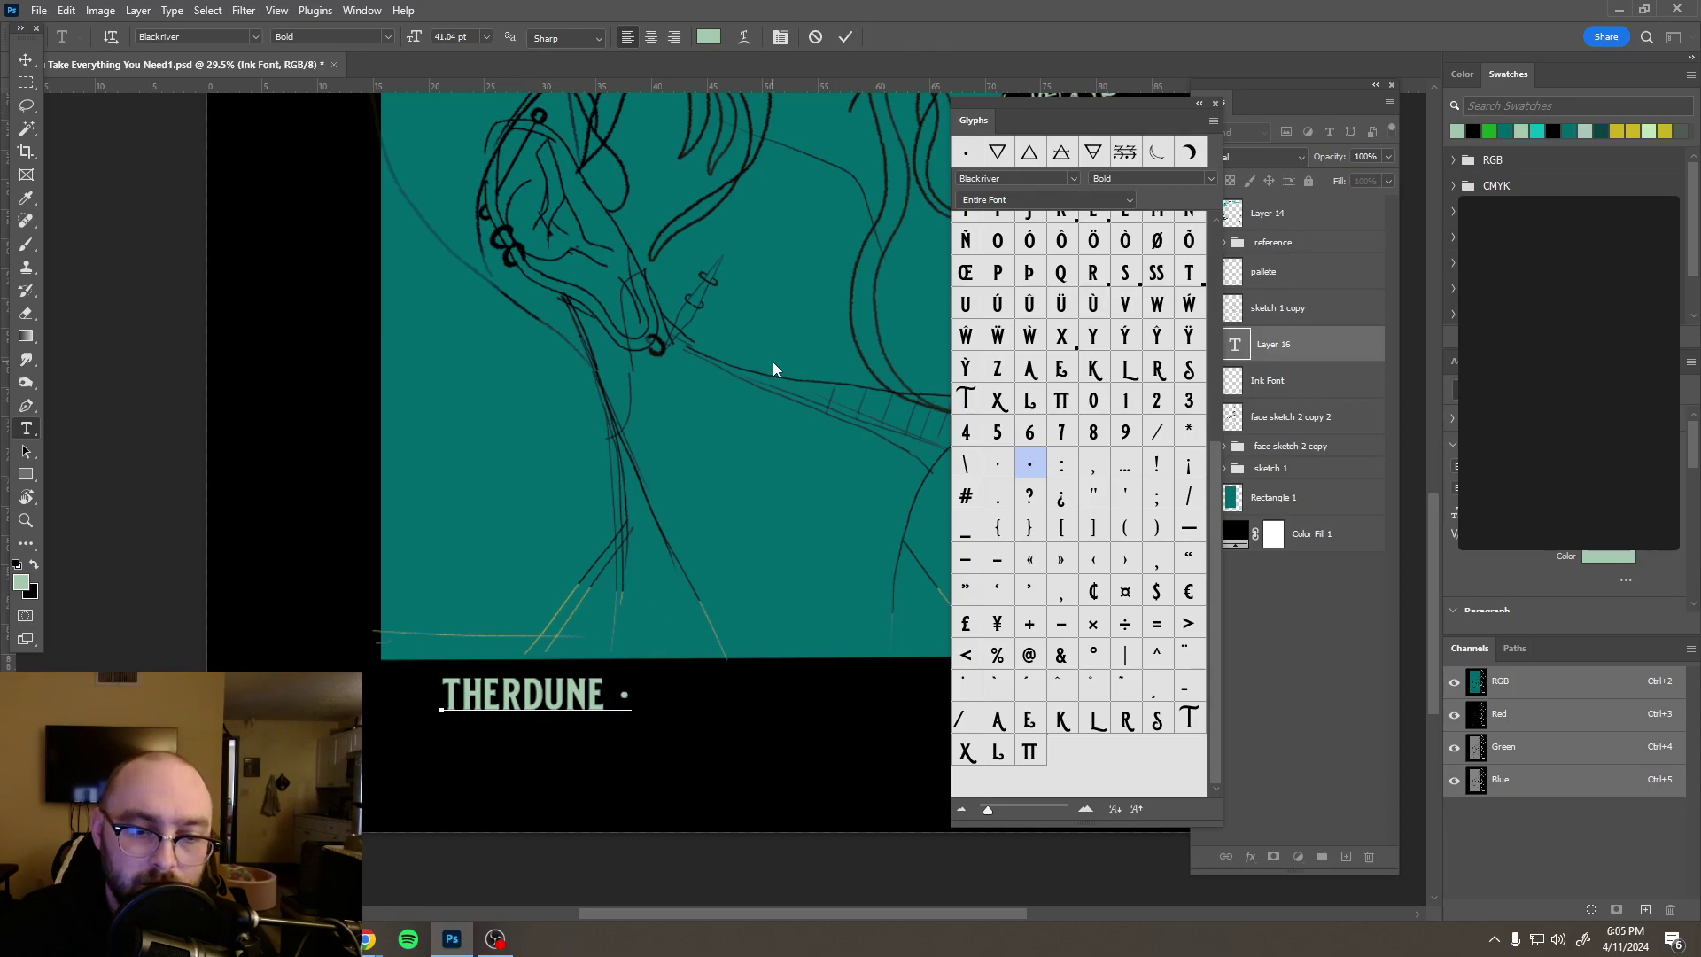
{"action": "type", "text": "DID YOU TAKE EVER"}
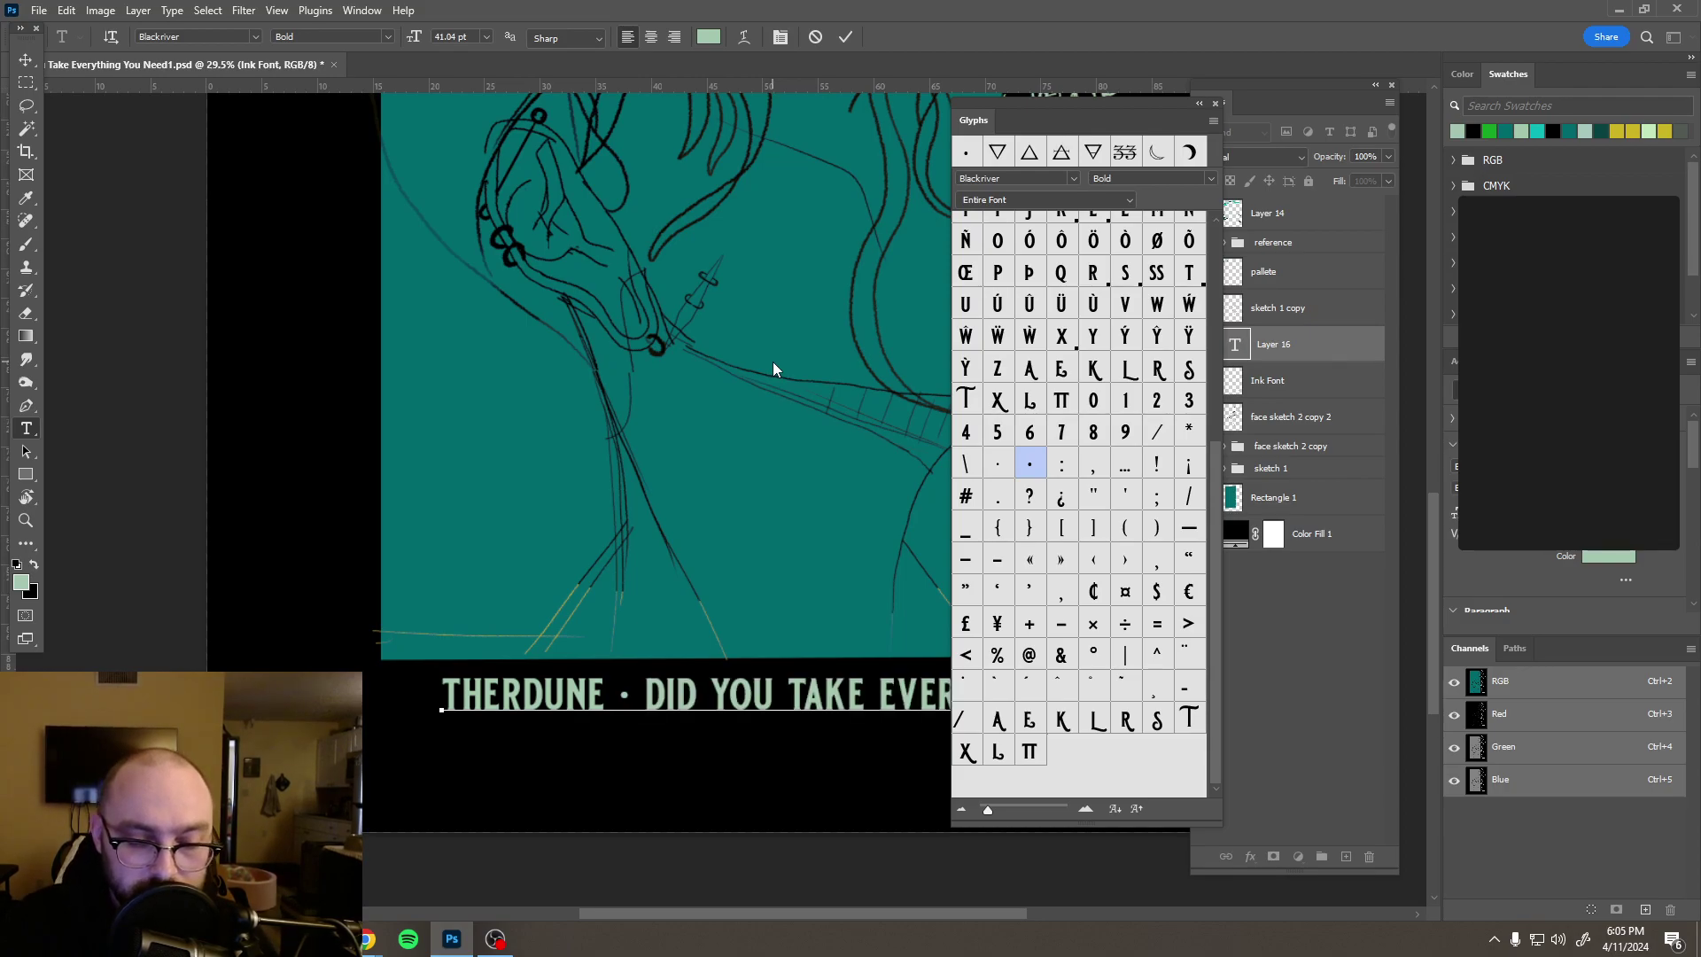
{"action": "left_click", "coordinate": [845, 37]}
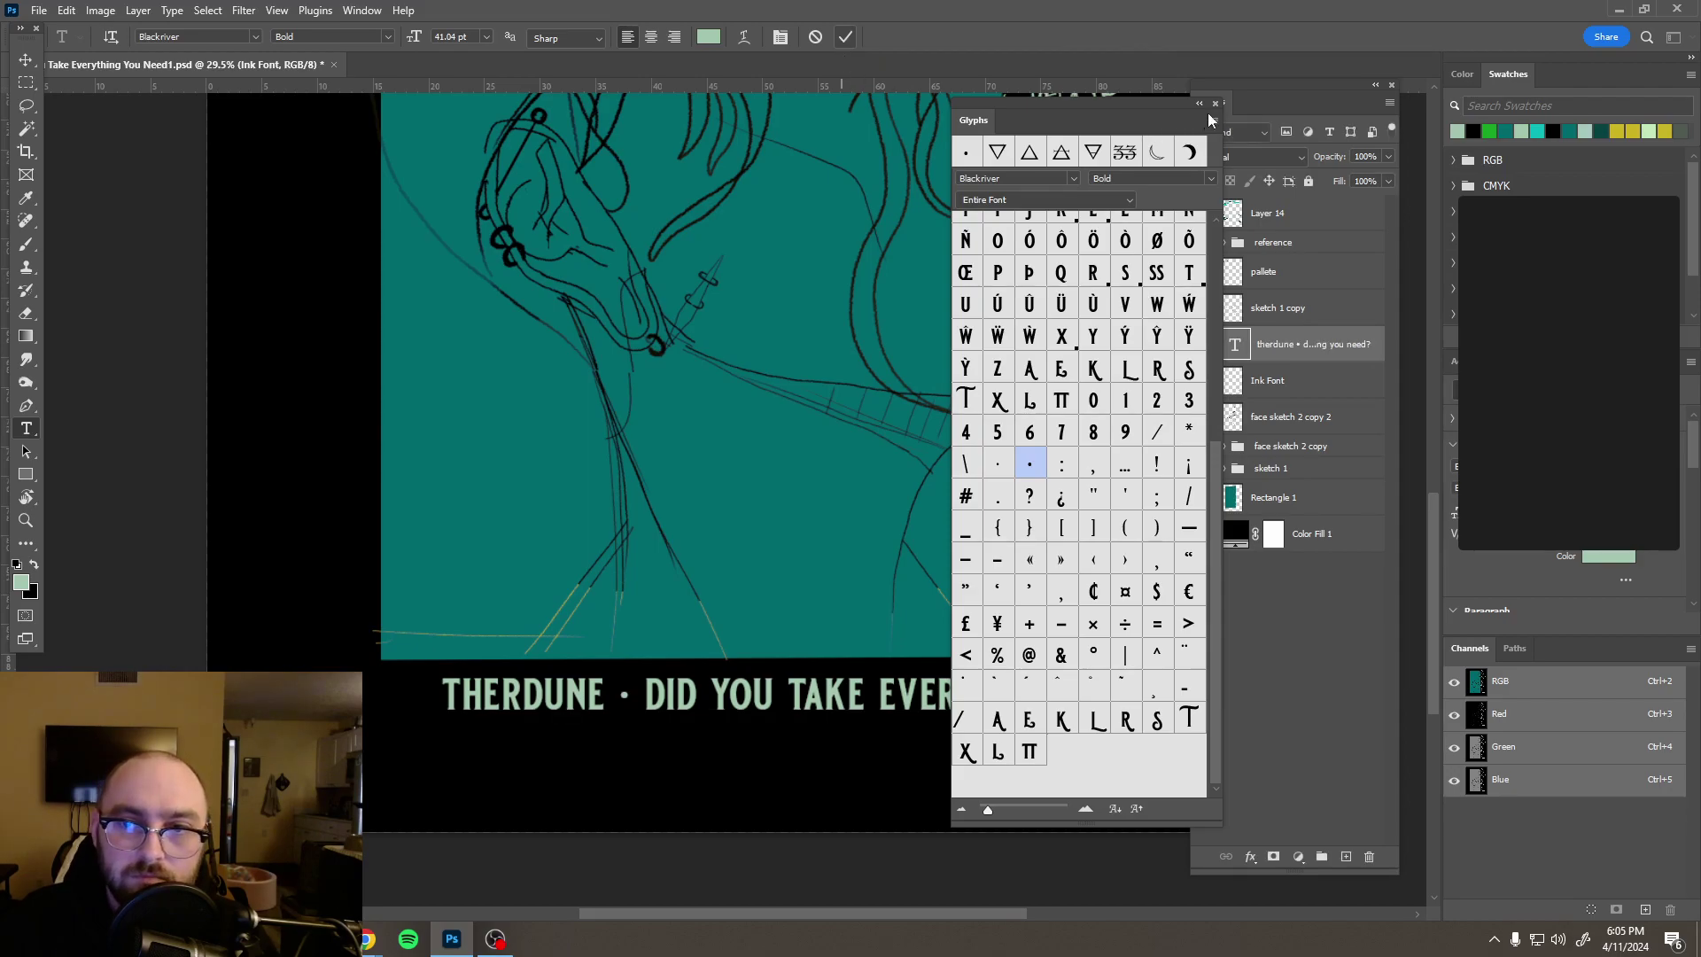
{"action": "left_click", "coordinate": [1201, 104]}
Step: Hide the Ink Font layer and scale the text line to 75.70% so it spans the teal rectangle's width directly beneath it
{"action": "scroll", "coordinate": [897, 350], "scroll_direction": "down", "scroll_amount": 3, "text": "alt"}
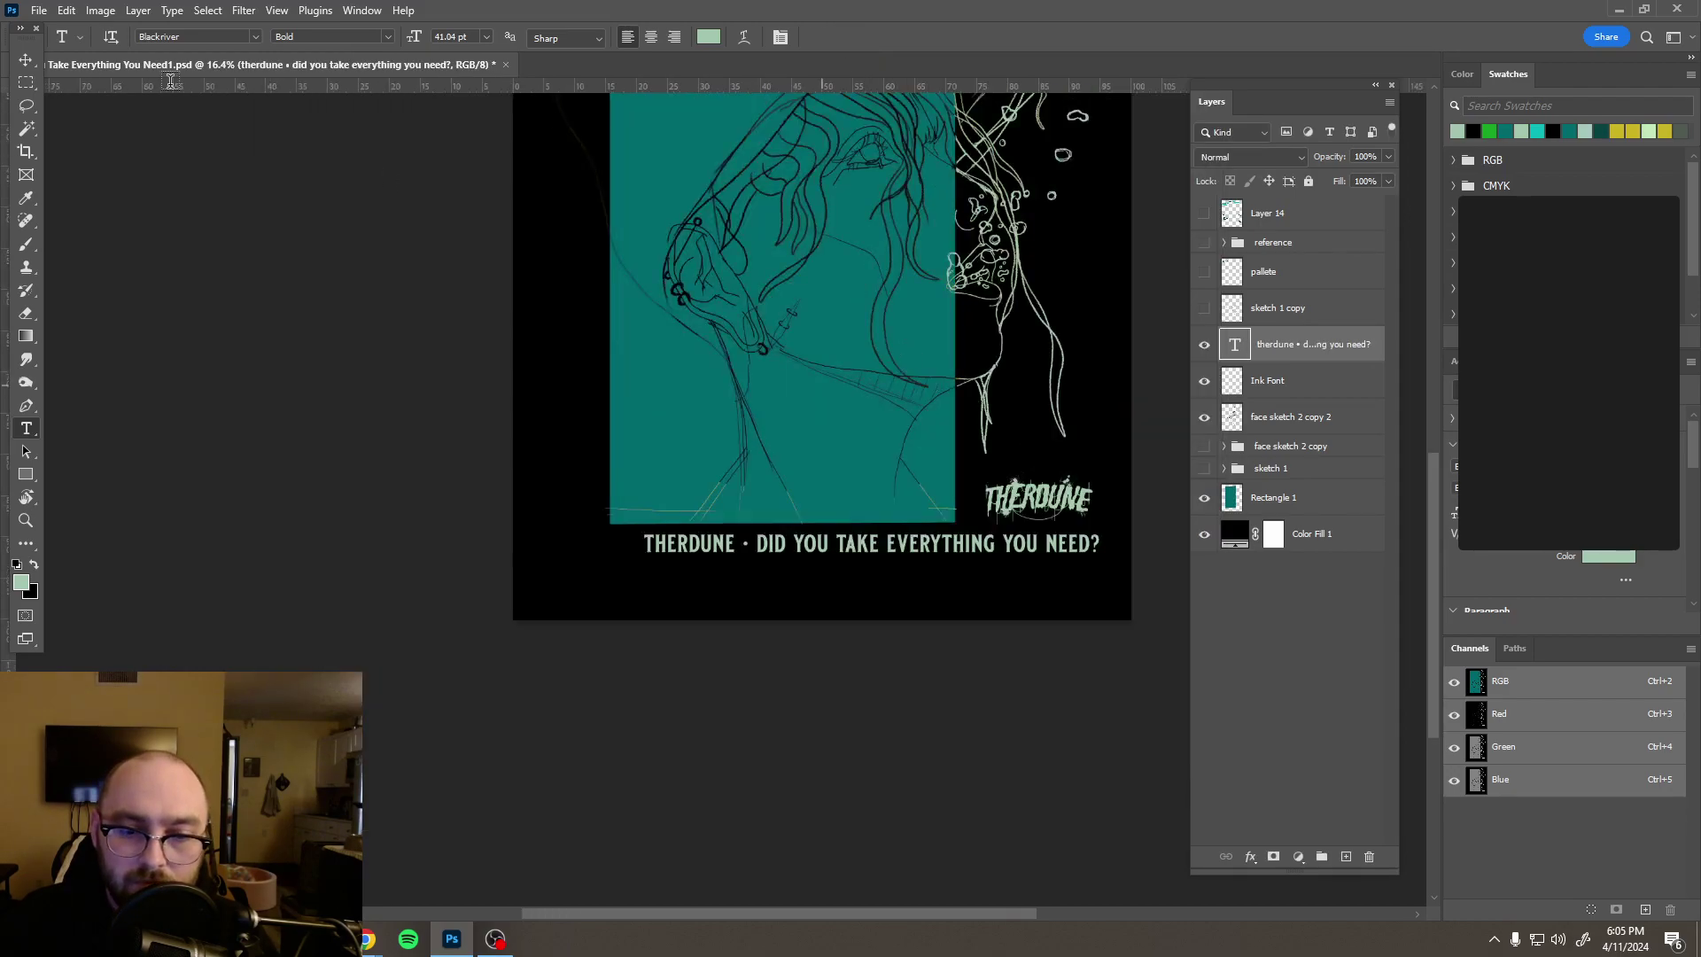
{"action": "left_click", "coordinate": [26, 59]}
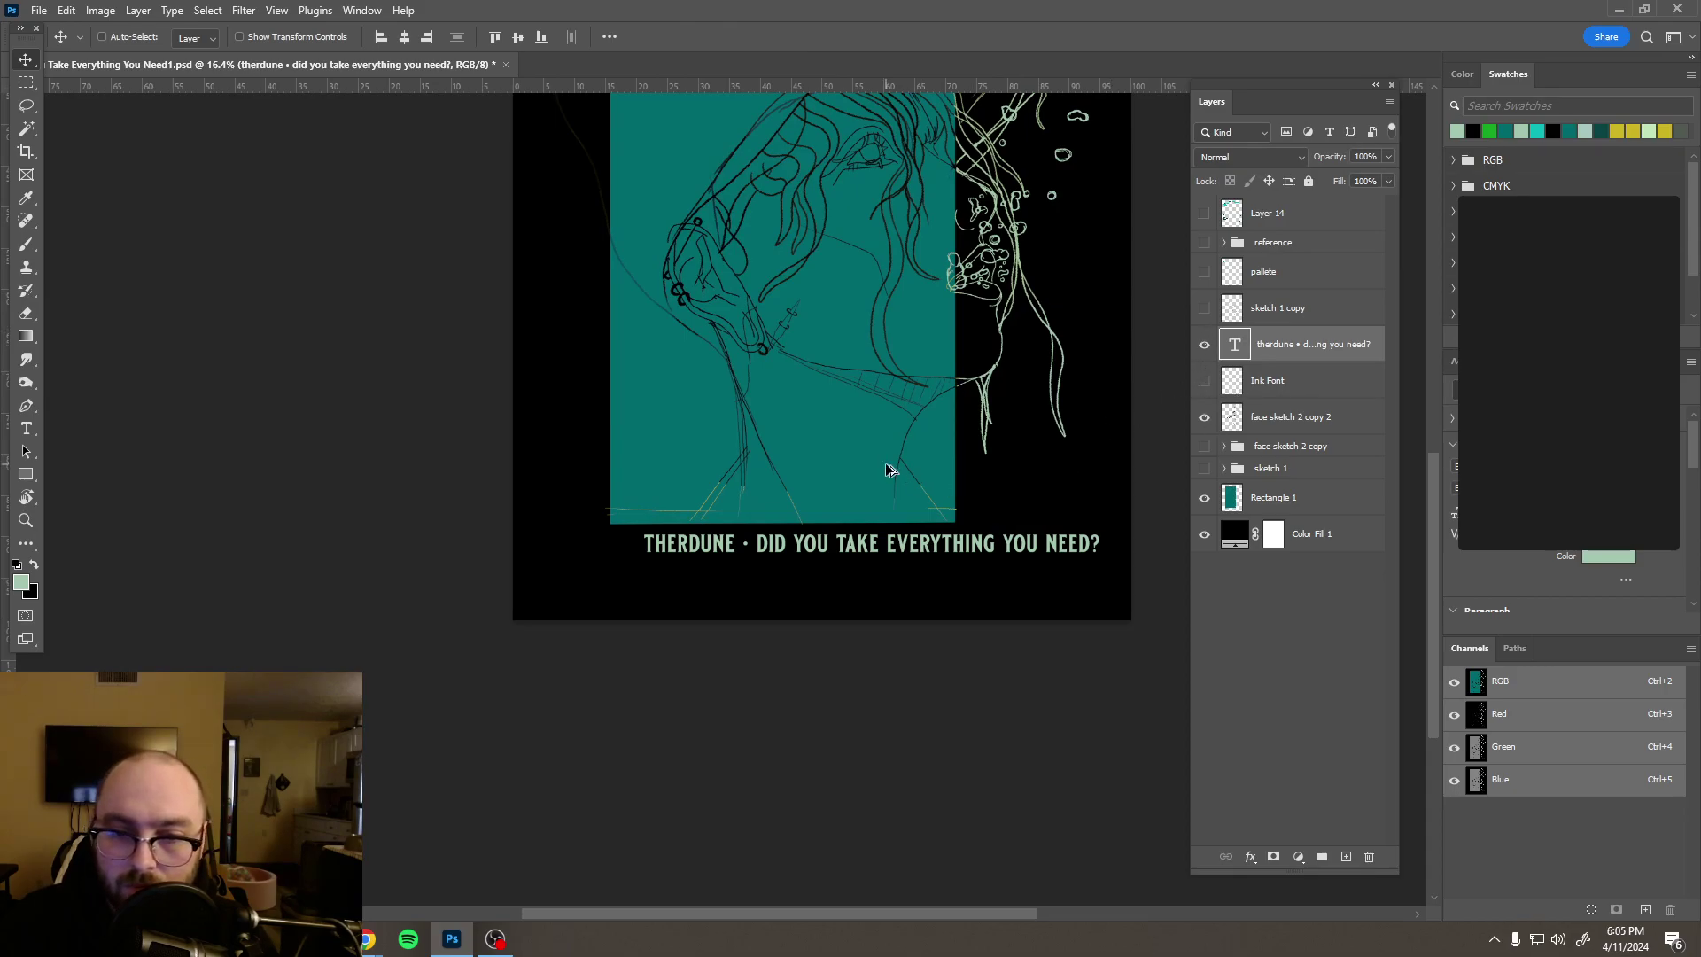
{"action": "scroll", "coordinate": [890, 465], "scroll_direction": "up", "scroll_amount": 1, "text": "alt"}
{"action": "key", "text": "ctrl+t"}
{"action": "left_click_drag", "start_coordinate": [666, 564], "coordinate": [623, 561]}
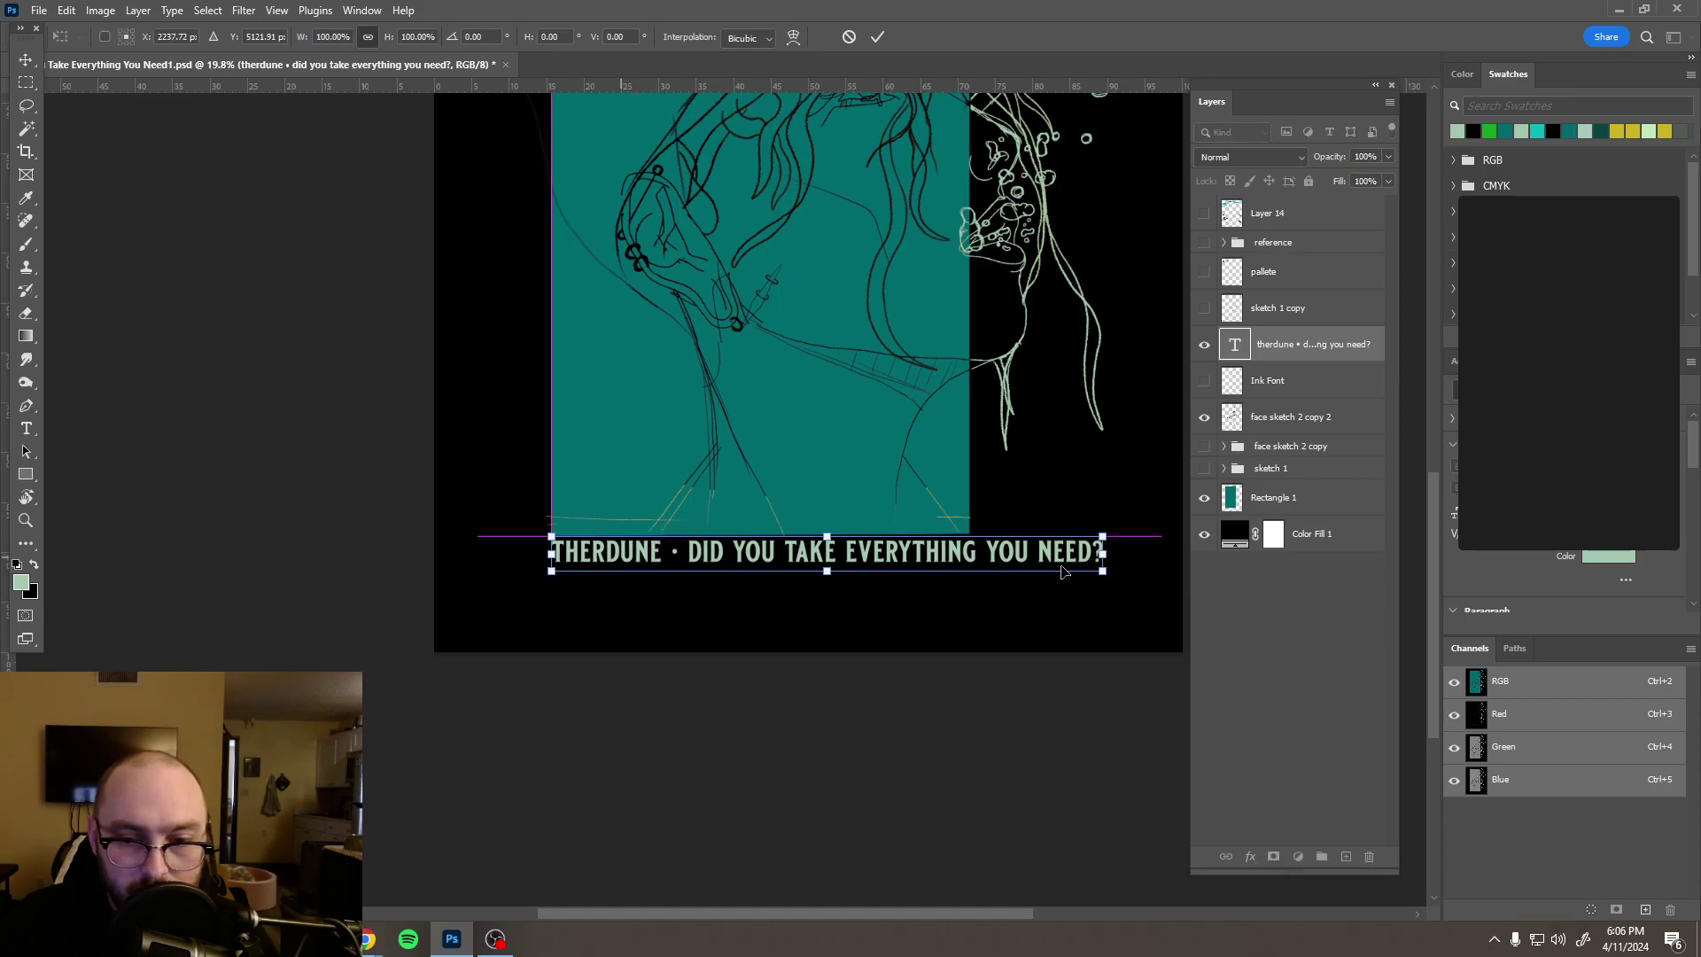
{"action": "left_click_drag", "start_coordinate": [1102, 553], "coordinate": [937, 548]}
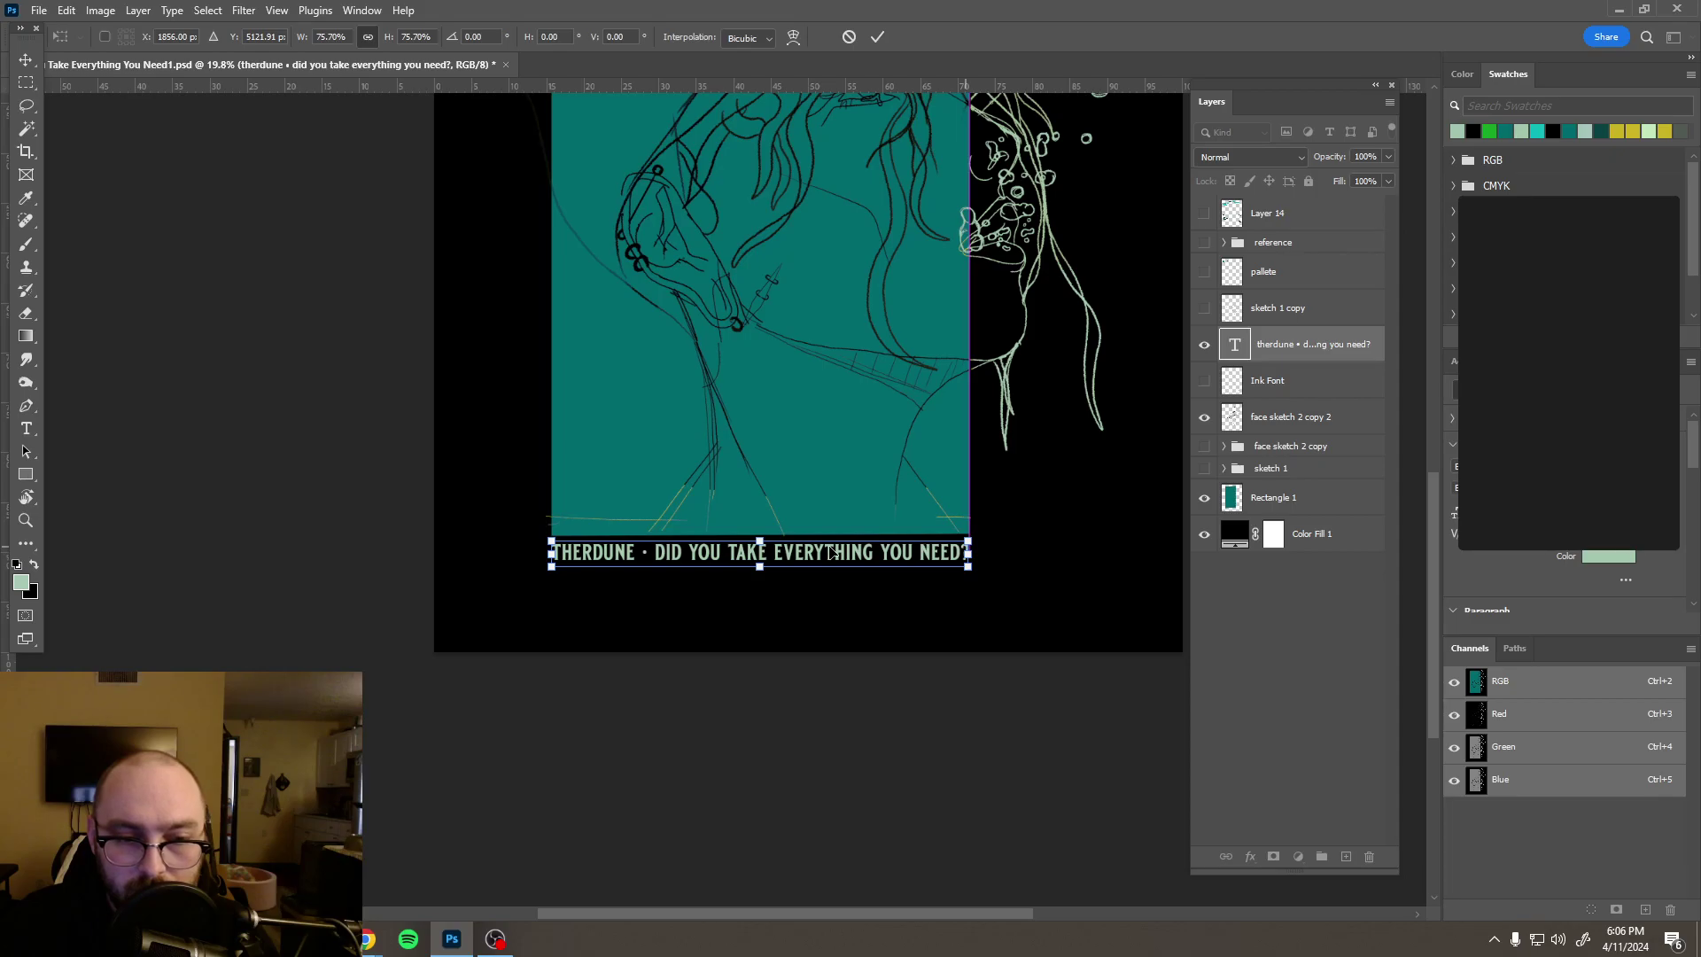
{"action": "left_click", "coordinate": [881, 37]}
{"action": "scroll", "coordinate": [1076, 492], "scroll_direction": "down", "scroll_amount": 5}
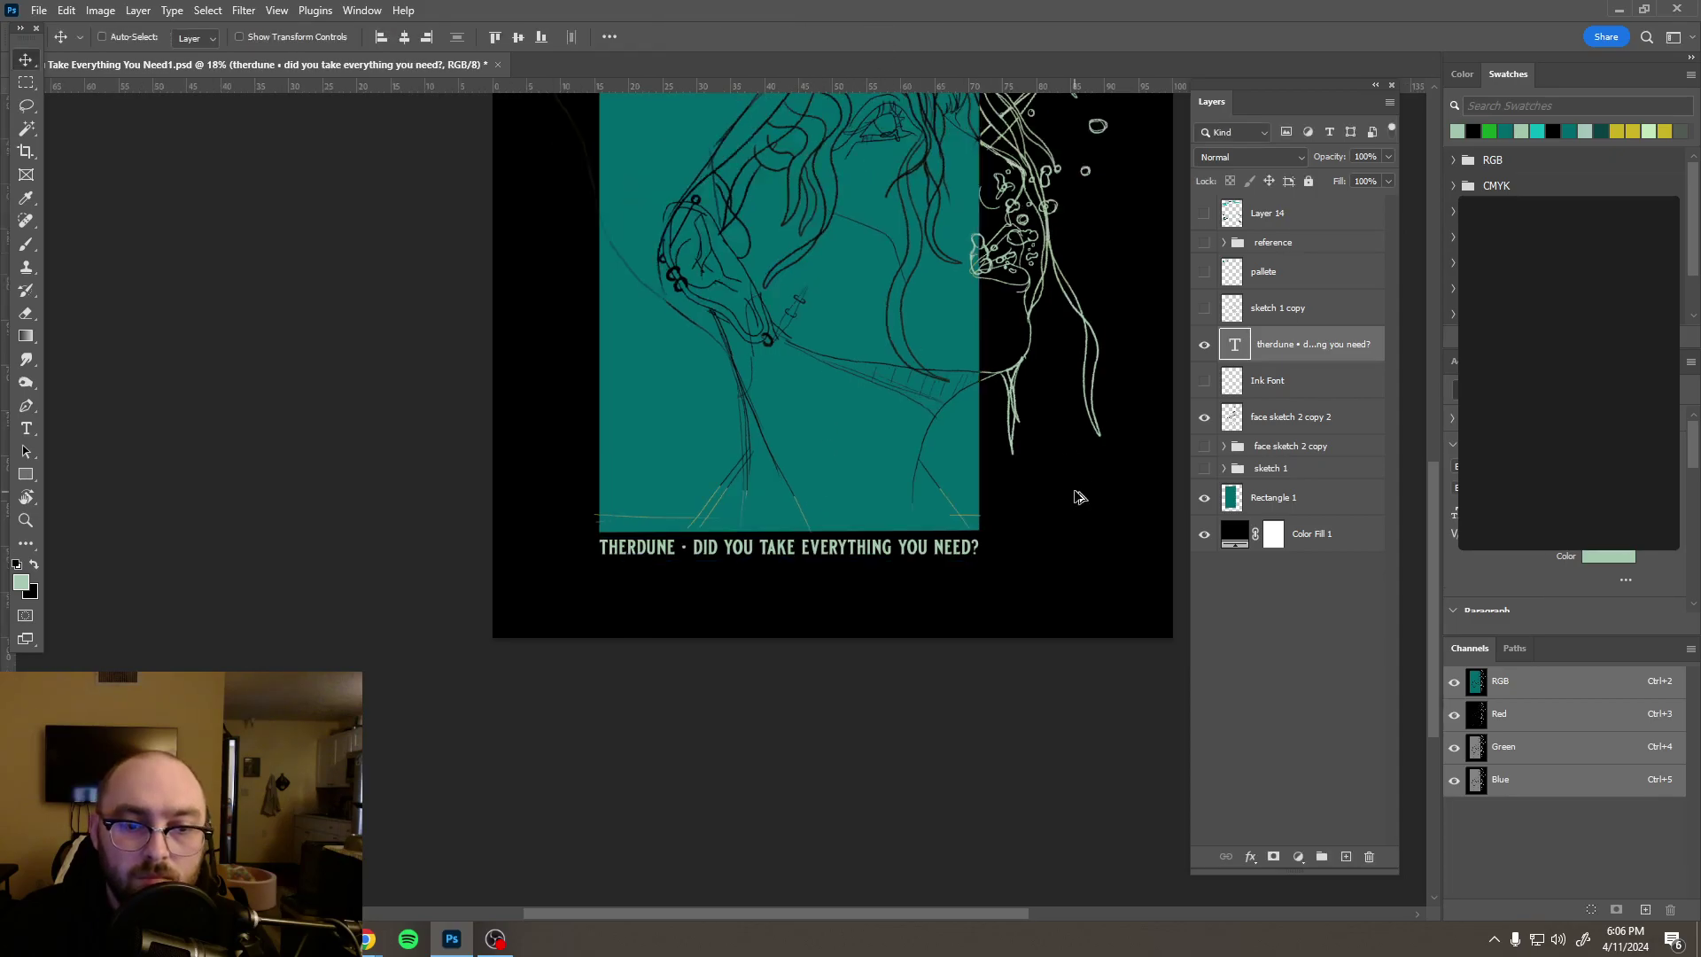
{"action": "scroll", "coordinate": [972, 573], "scroll_direction": "up", "scroll_amount": 3}
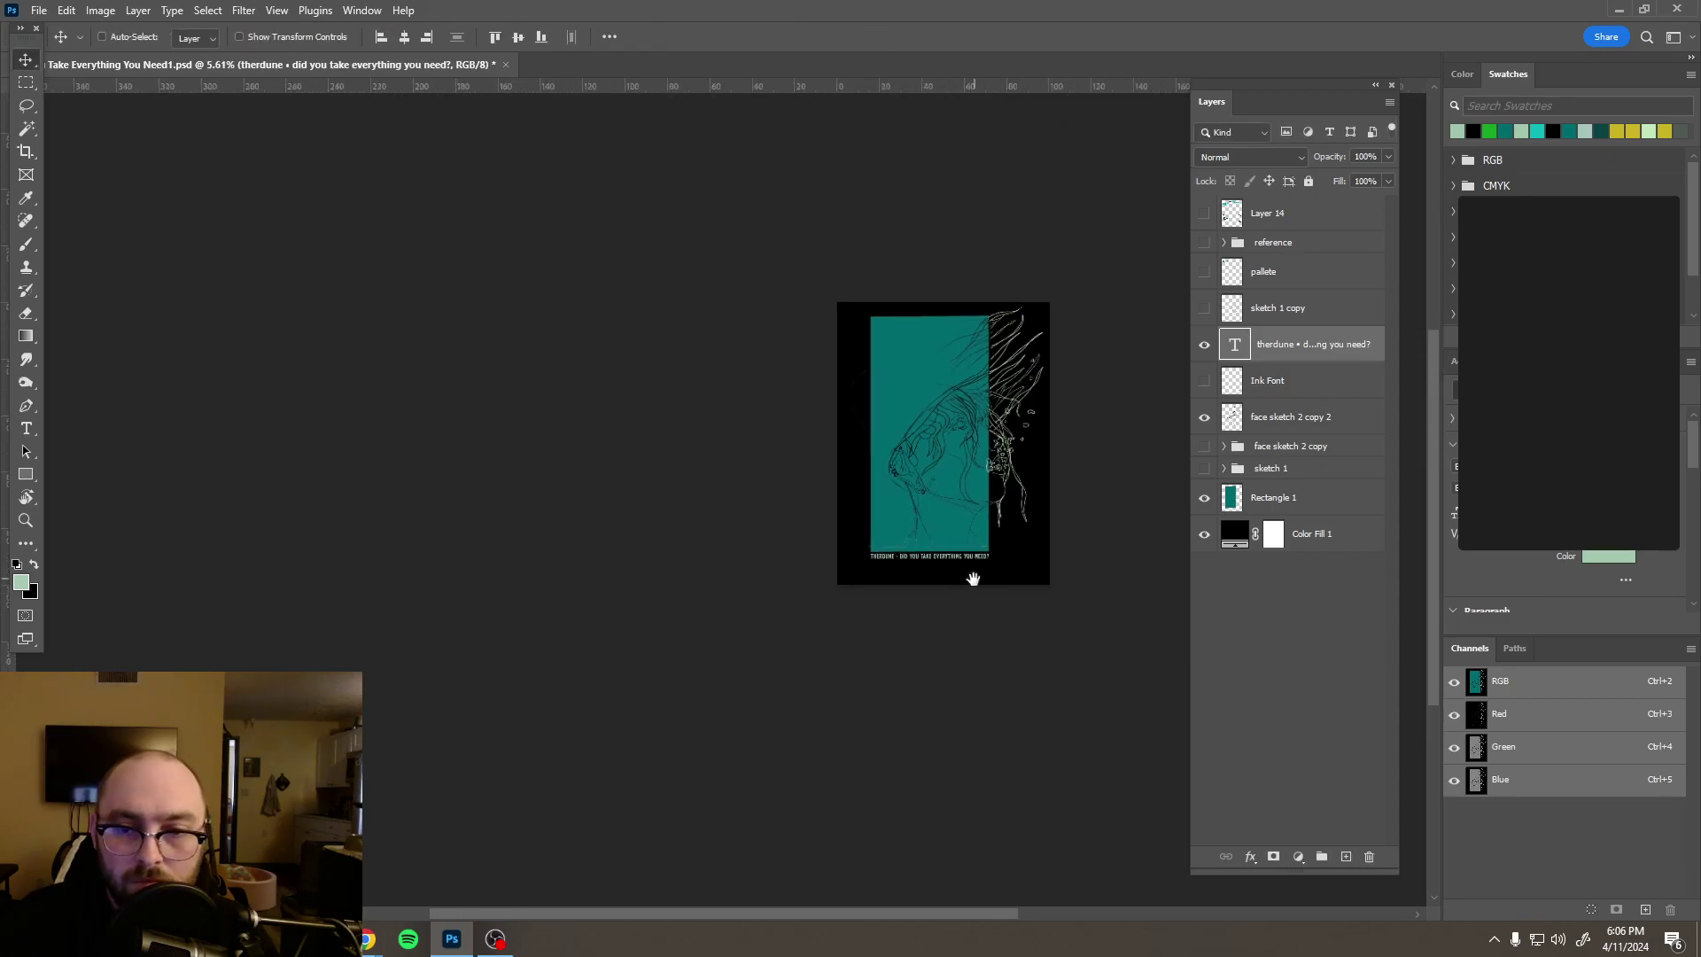
{"action": "scroll", "coordinate": [972, 503], "scroll_direction": "up", "scroll_amount": 1}
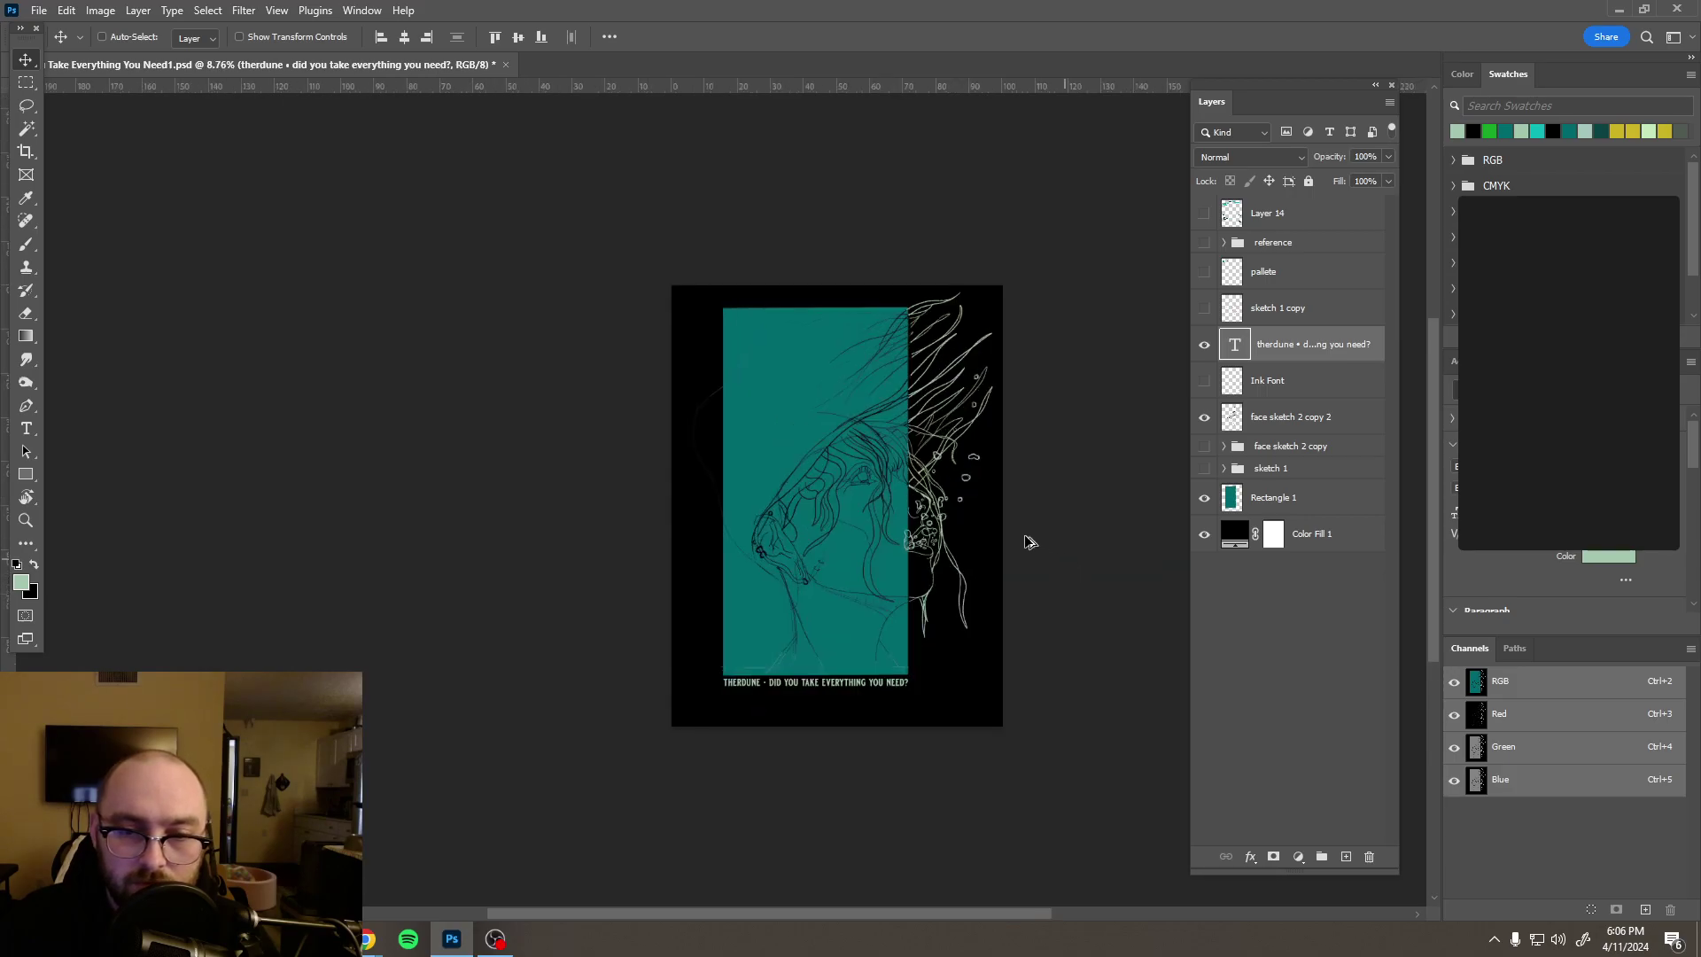
{"action": "scroll", "coordinate": [1028, 542], "scroll_direction": "down", "scroll_amount": 1}
{"action": "scroll", "coordinate": [881, 543], "scroll_direction": "up", "scroll_amount": 1}
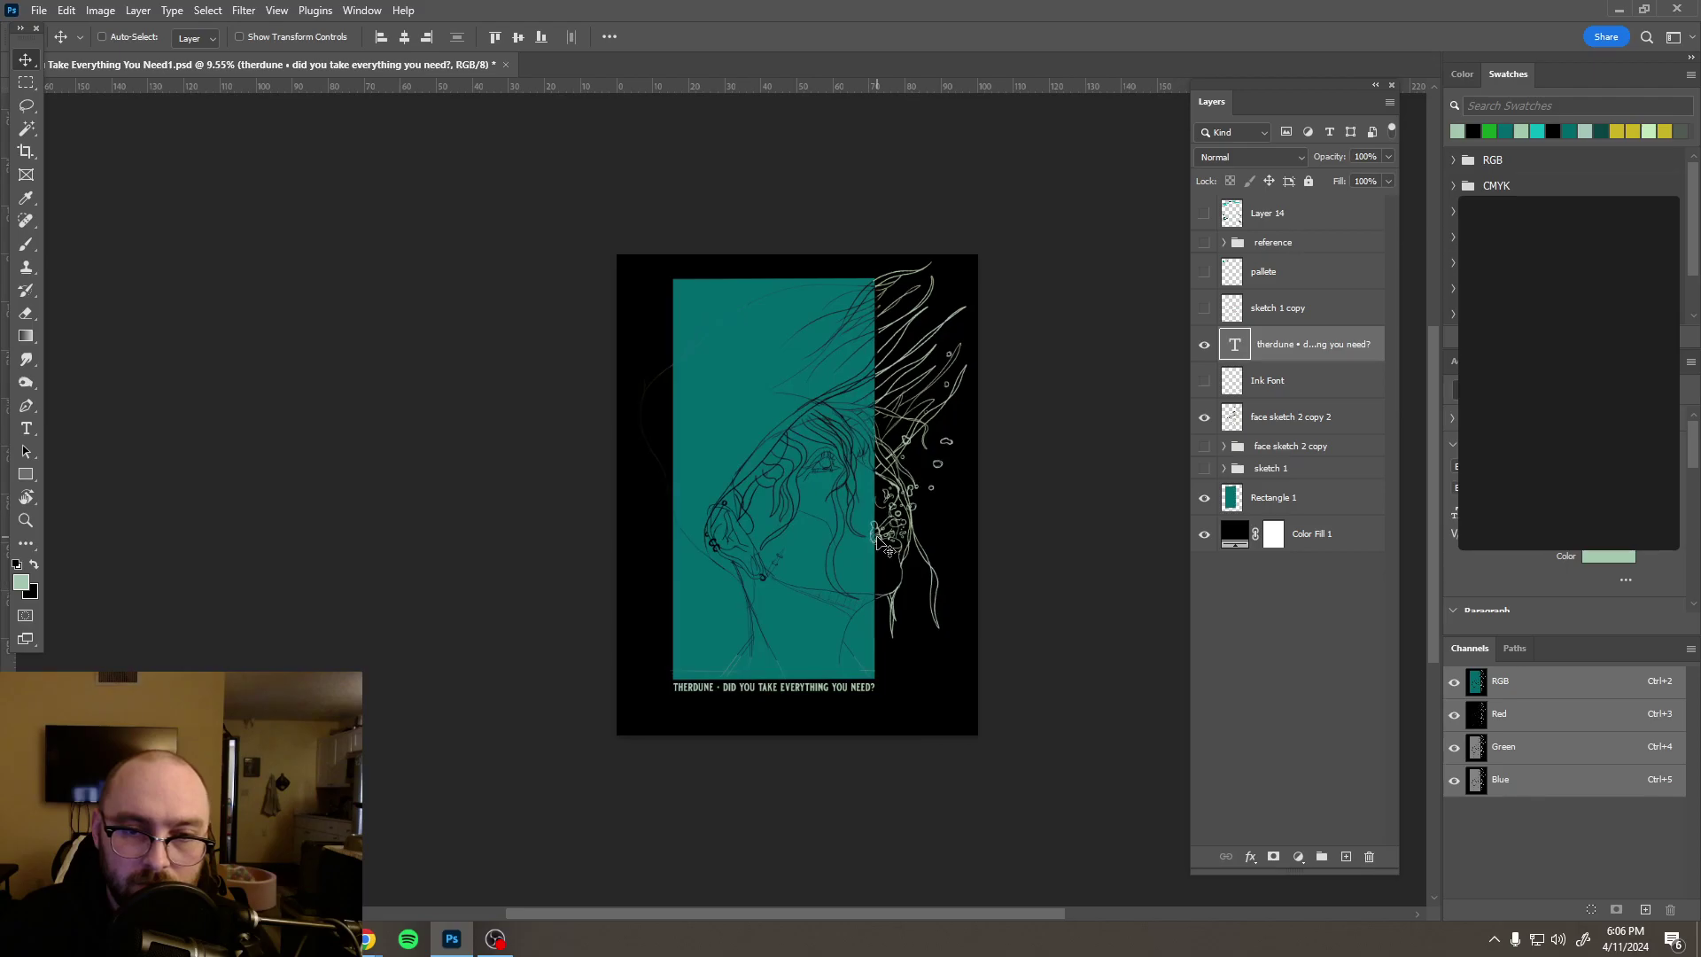
Step: Add the face sketch 2 copy 2 layer to the selection alongside the tagline text layer
{"action": "scroll", "coordinate": [921, 496], "scroll_direction": "up", "scroll_amount": 1}
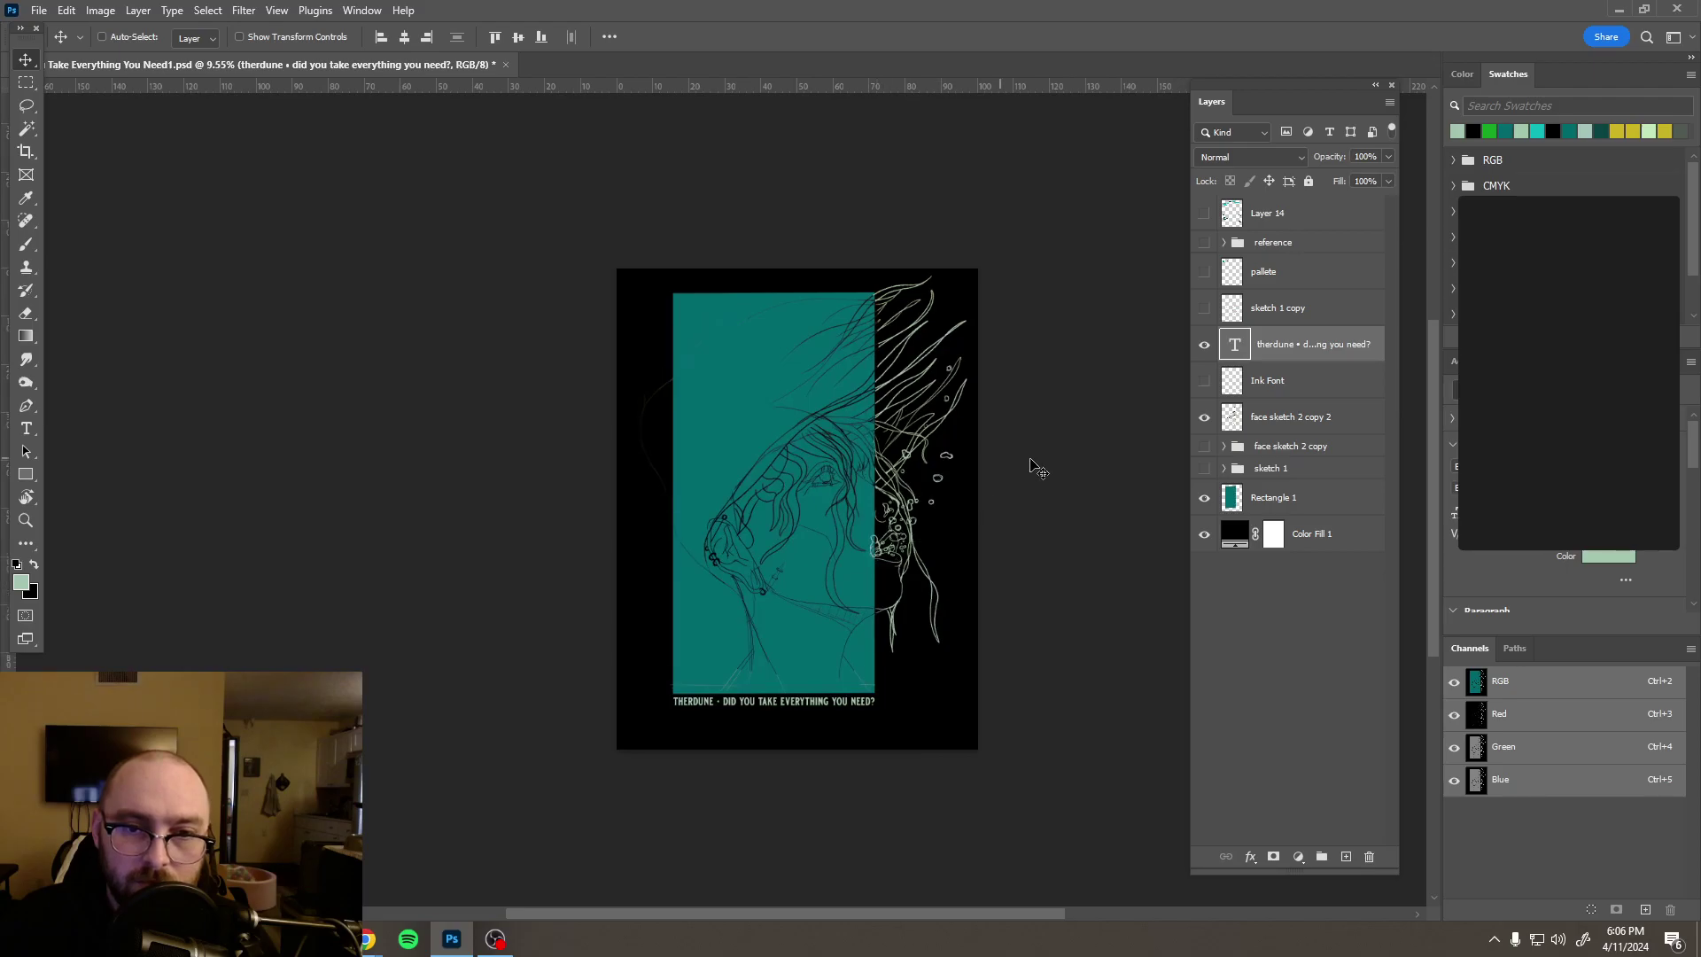
{"action": "left_click", "coordinate": [1282, 418], "text": "ctrl"}
{"action": "key", "text": "ctrl+t"}
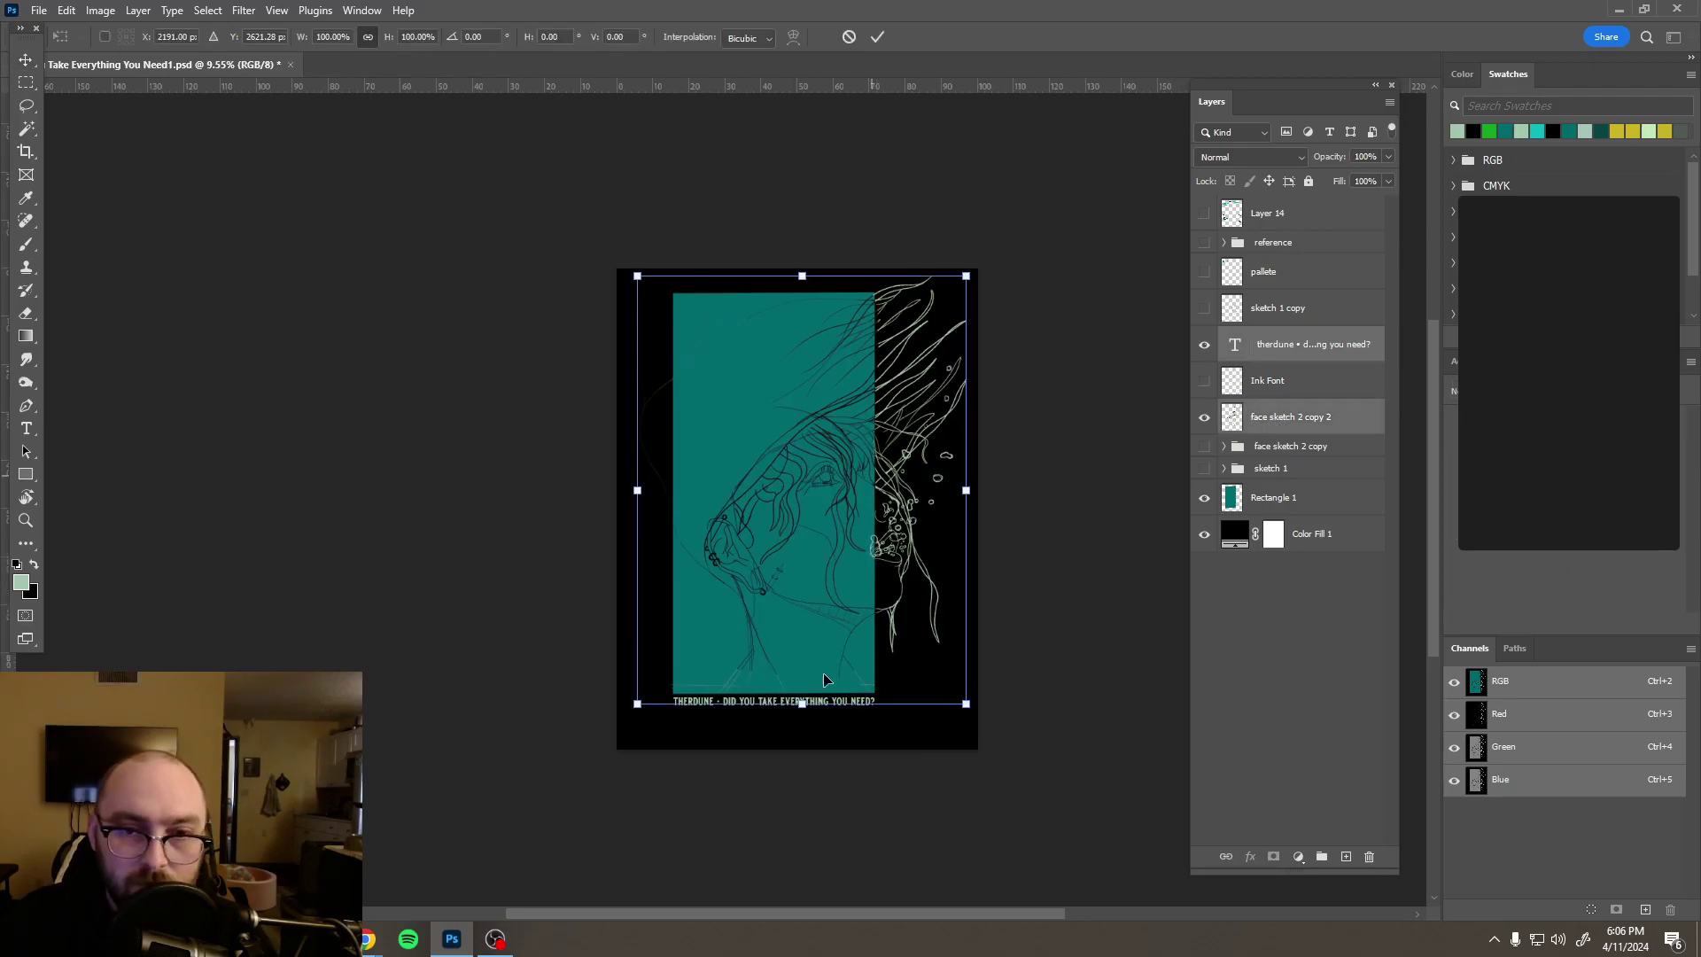
{"action": "left_click_drag", "start_coordinate": [801, 705], "coordinate": [798, 734]}
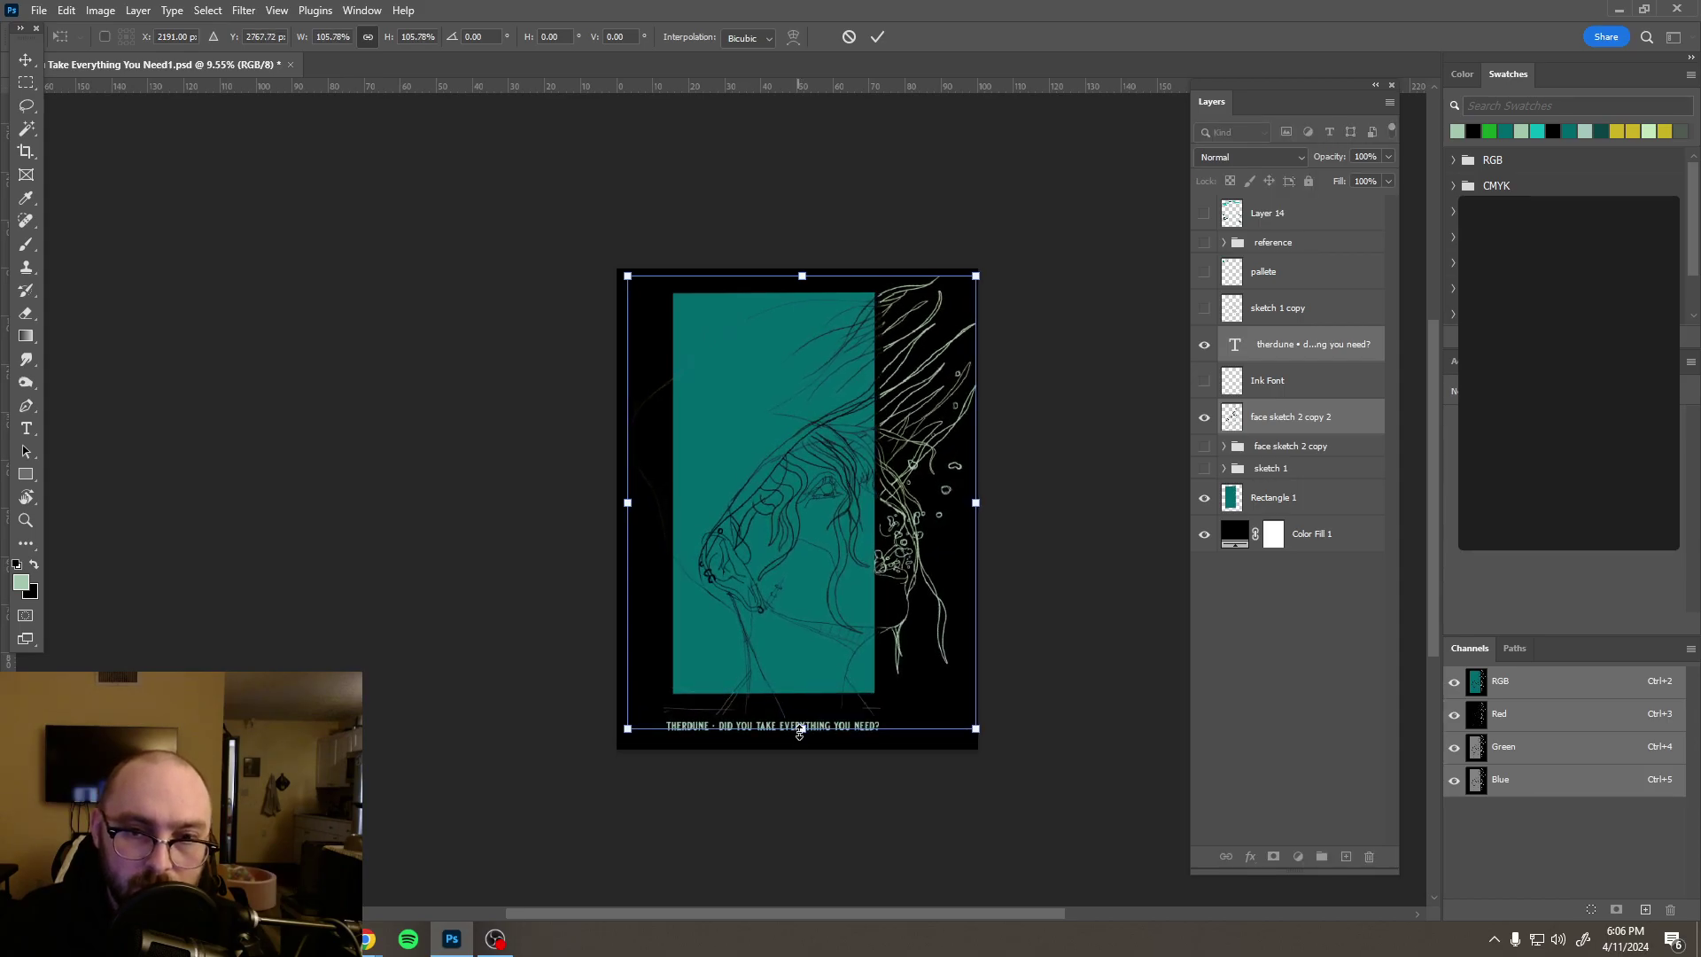
{"action": "left_click_drag", "start_coordinate": [979, 506], "coordinate": [971, 507]}
{"action": "left_click_drag", "start_coordinate": [797, 724], "coordinate": [789, 733]}
{"action": "left_click_drag", "start_coordinate": [796, 512], "coordinate": [795, 526]}
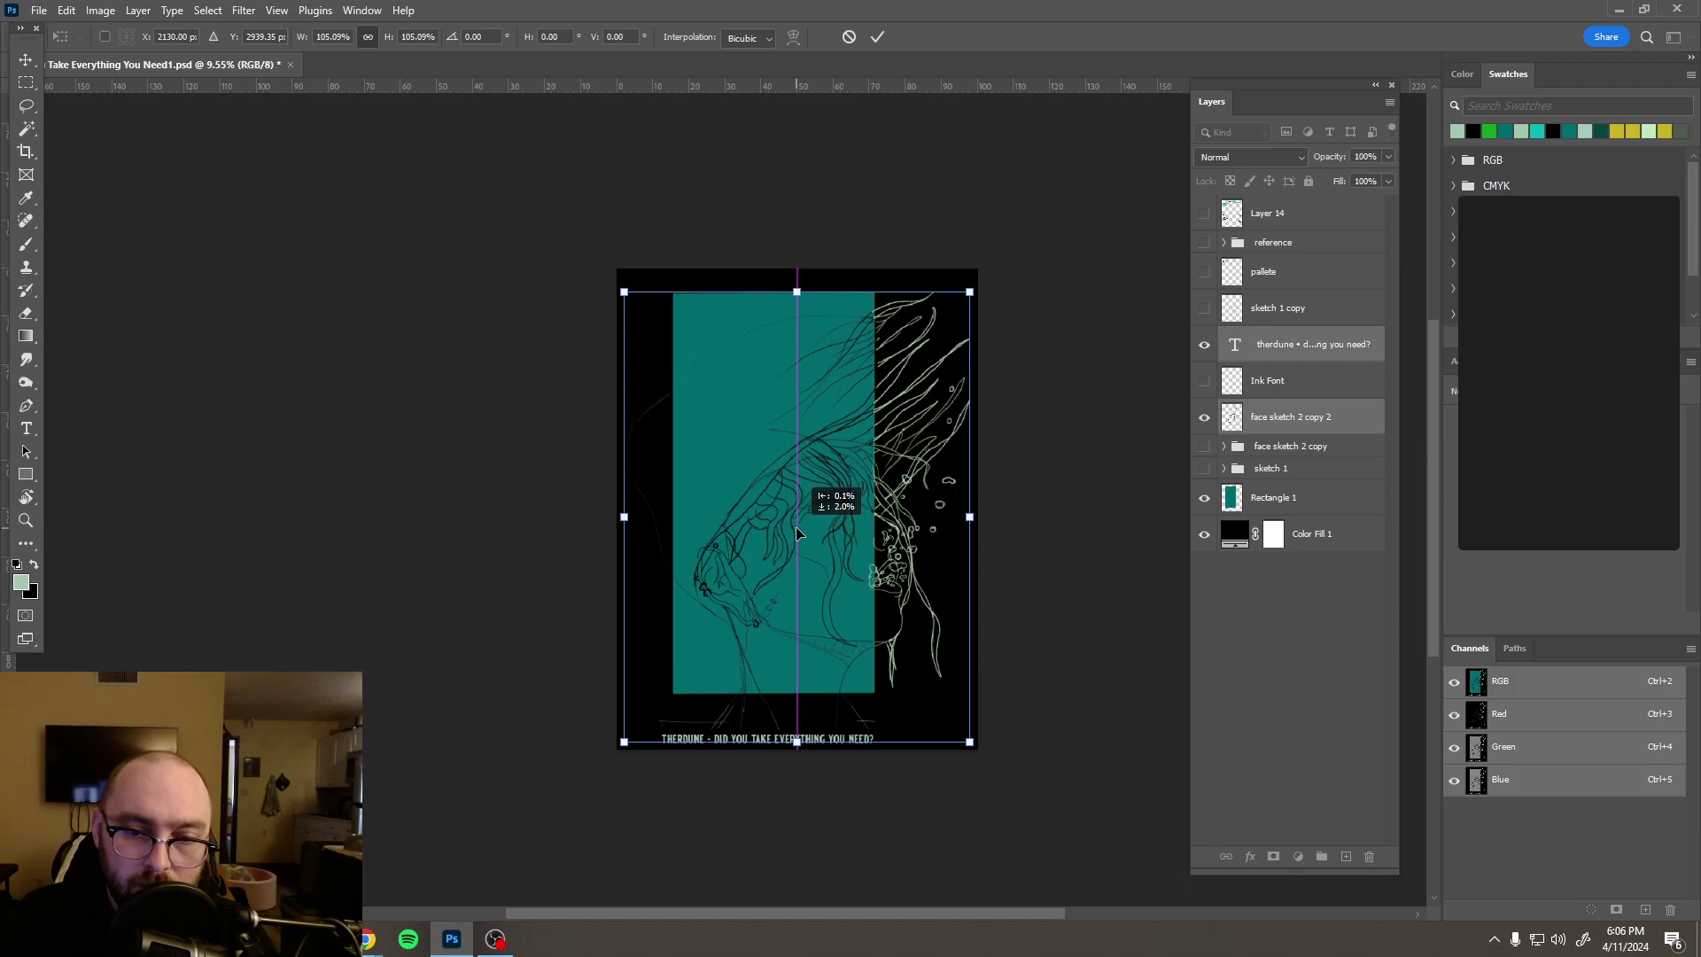
{"action": "left_click_drag", "start_coordinate": [796, 526], "coordinate": [795, 526]}
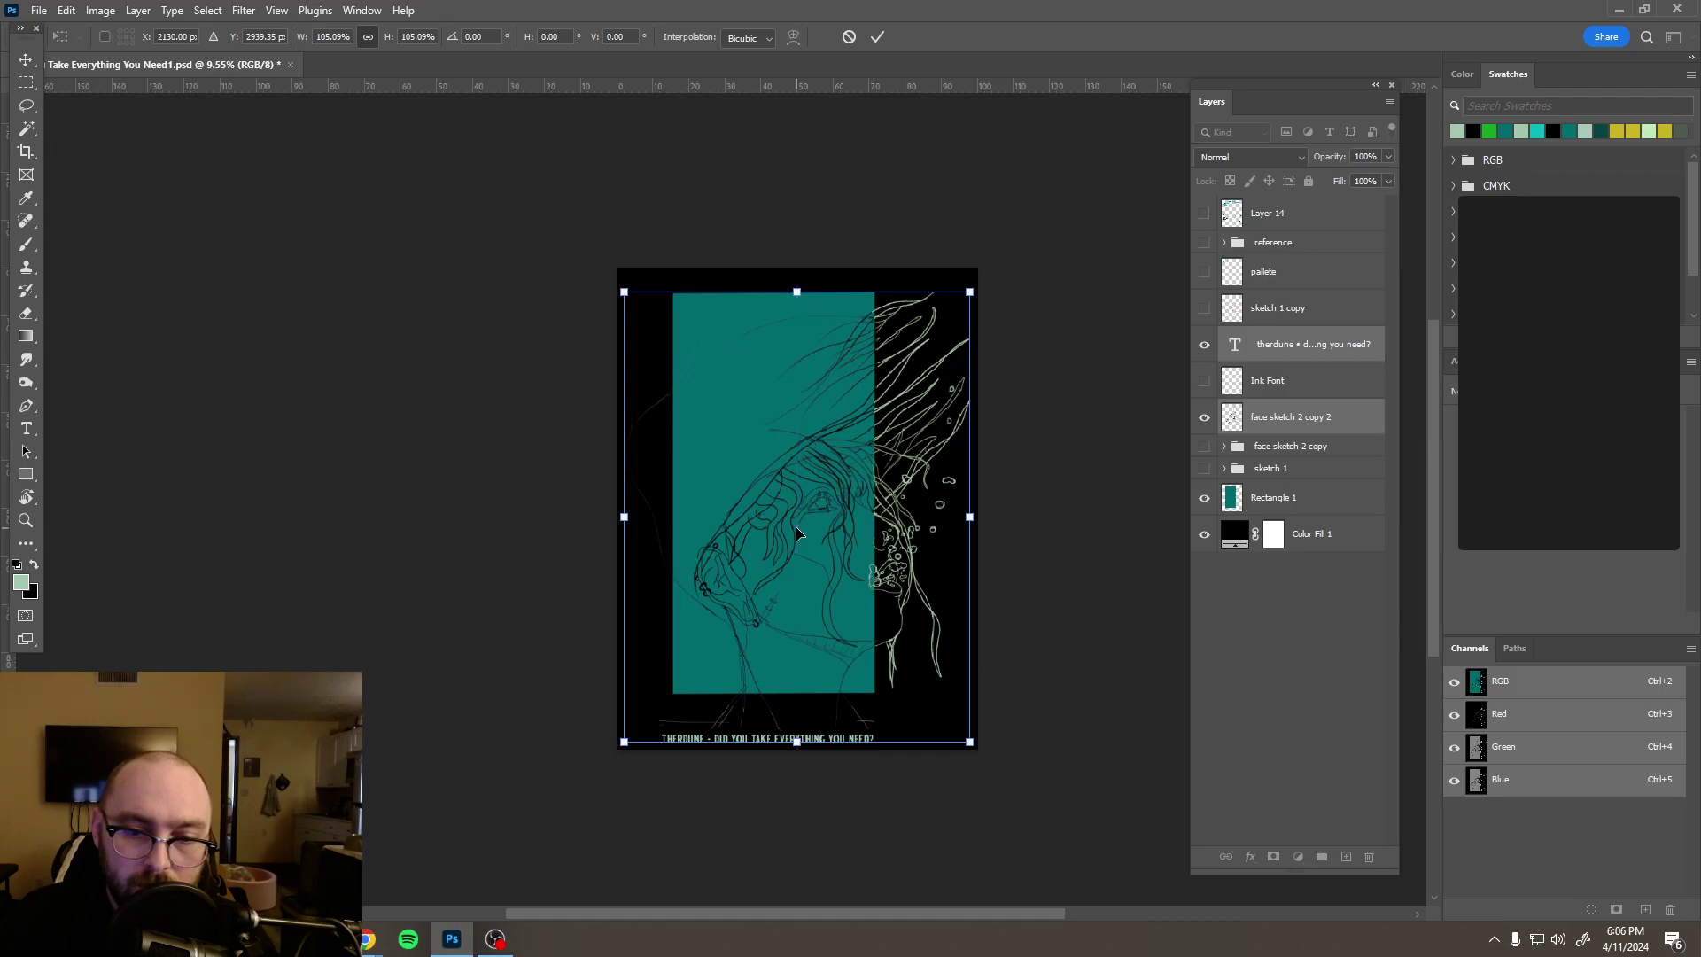
{"action": "key", "text": "ctrl+z"}
{"action": "key", "text": "ctrl+z"}
{"action": "key", "text": "ctrl+z"}
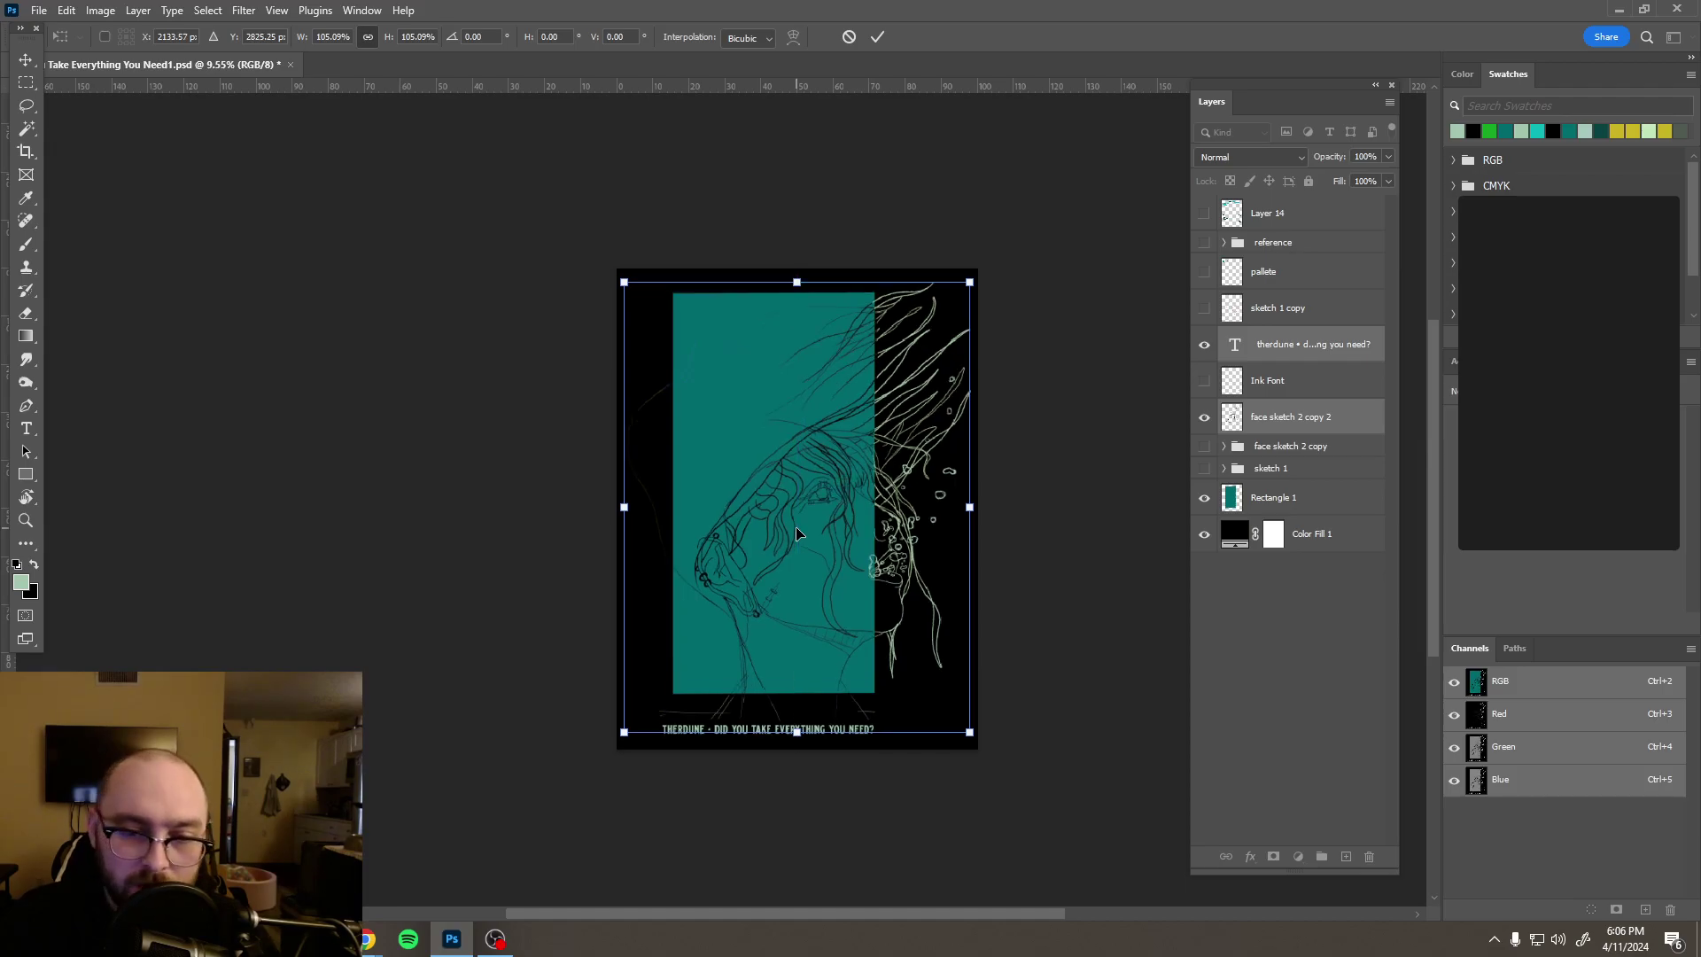
{"action": "key", "text": "ctrl+z"}
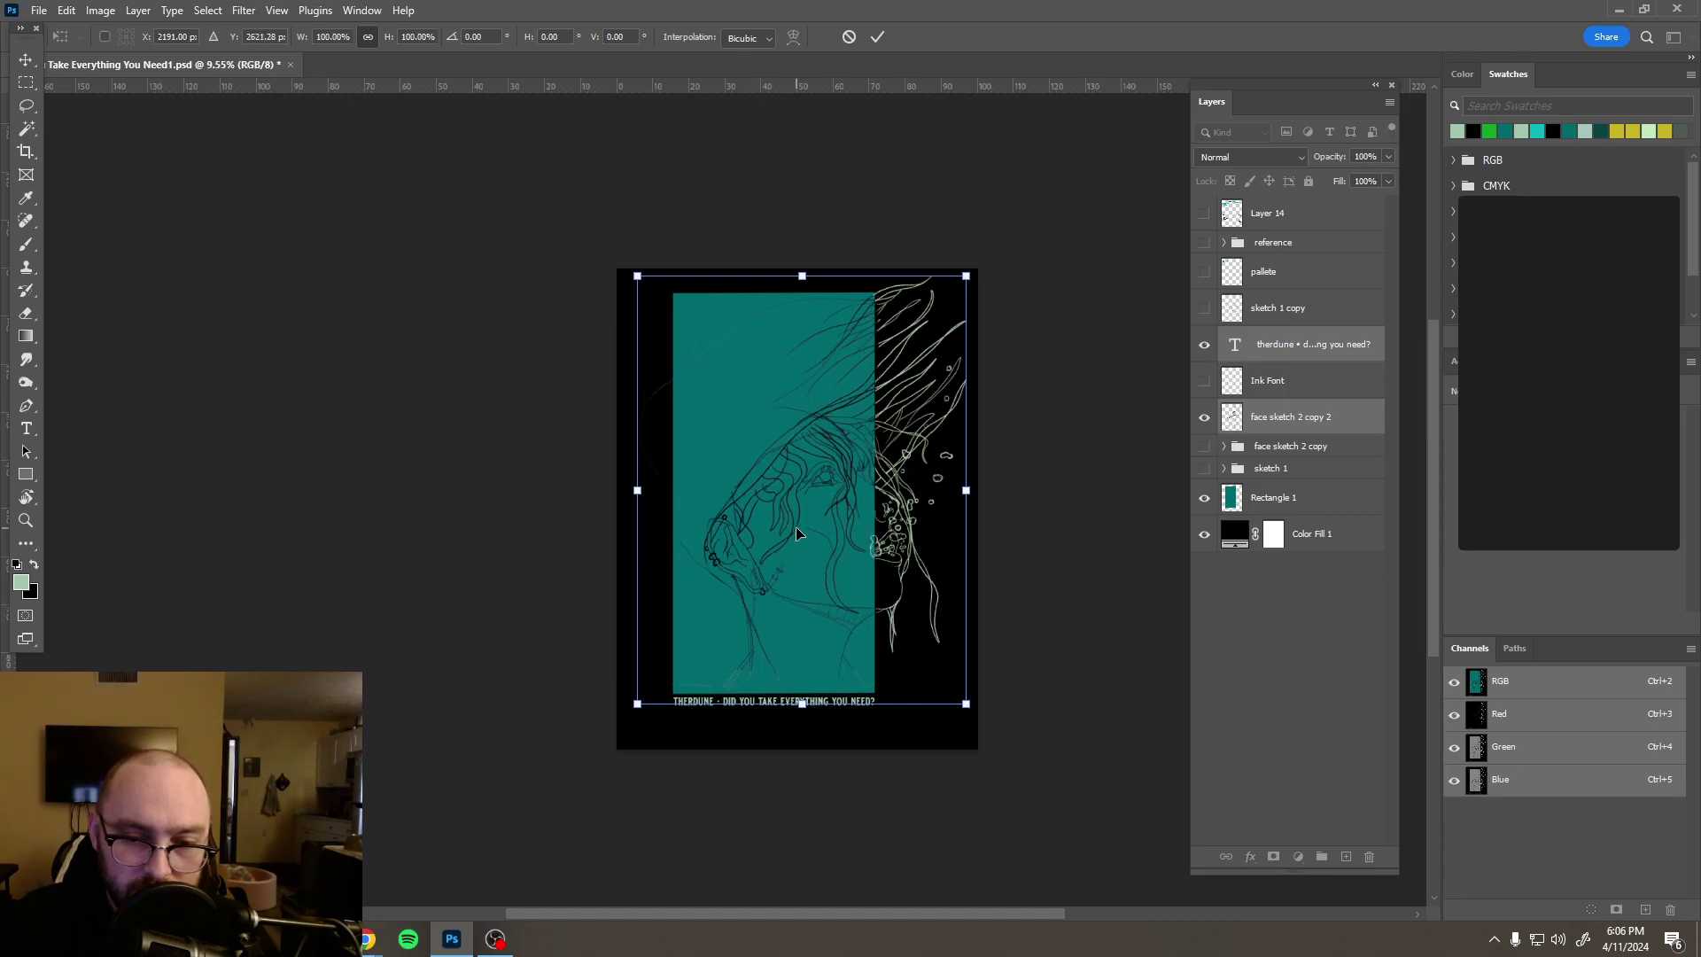
{"action": "key", "text": "Return"}
Step: Include Rectangle 1 in the selection, scale the text, sketch and rectangle together to 106.71%, reposition them to fill the black canvas, and deselect
{"action": "left_click", "coordinate": [1305, 500], "text": "ctrl"}
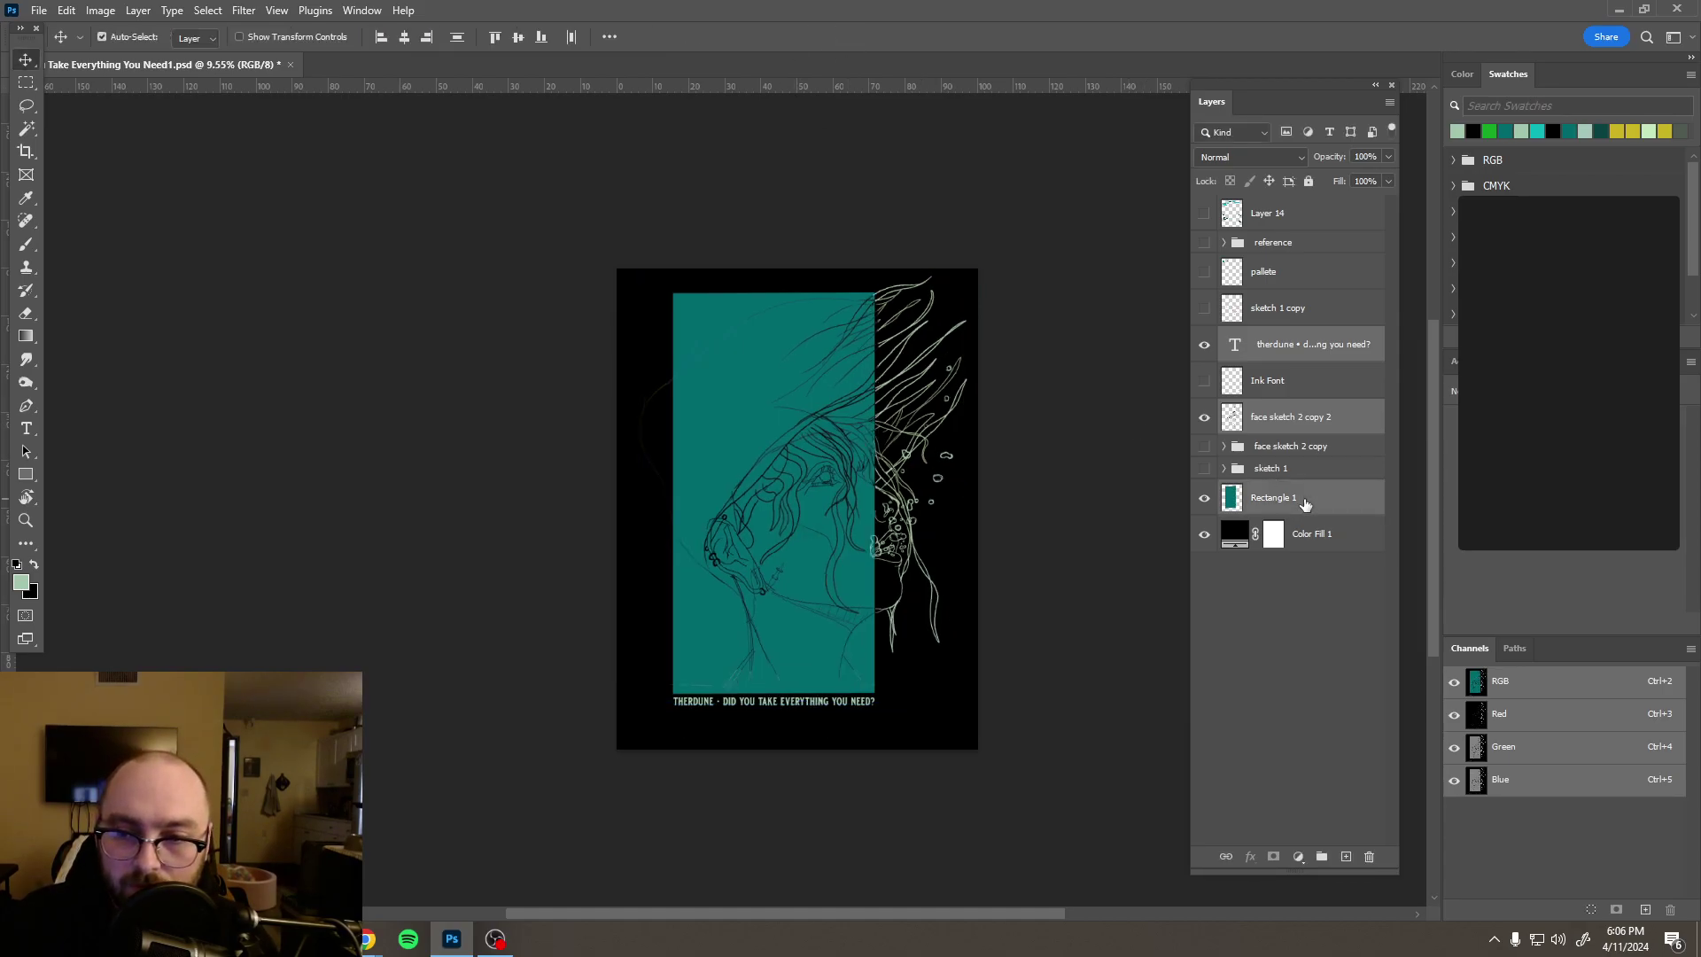
{"action": "key", "text": "ctrl+t"}
{"action": "left_click_drag", "start_coordinate": [801, 706], "coordinate": [799, 721]}
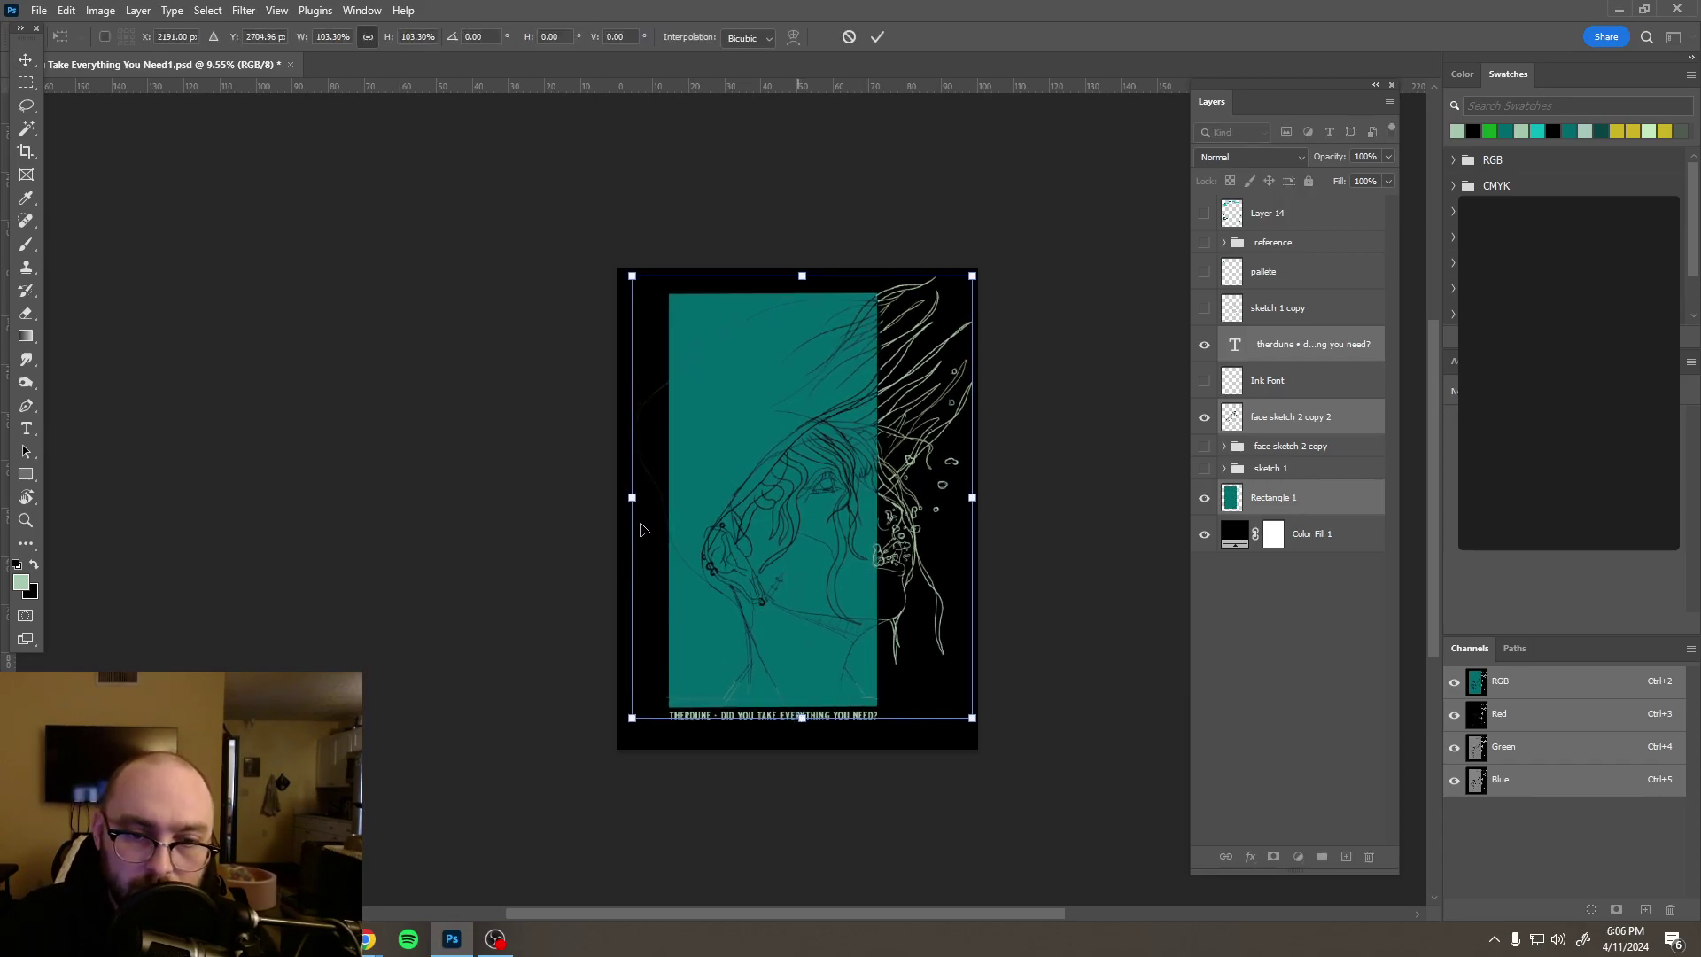
{"action": "left_click_drag", "start_coordinate": [631, 720], "coordinate": [618, 734]}
{"action": "left_click_drag", "start_coordinate": [745, 658], "coordinate": [740, 663]}
{"action": "left_click", "coordinate": [877, 37]}
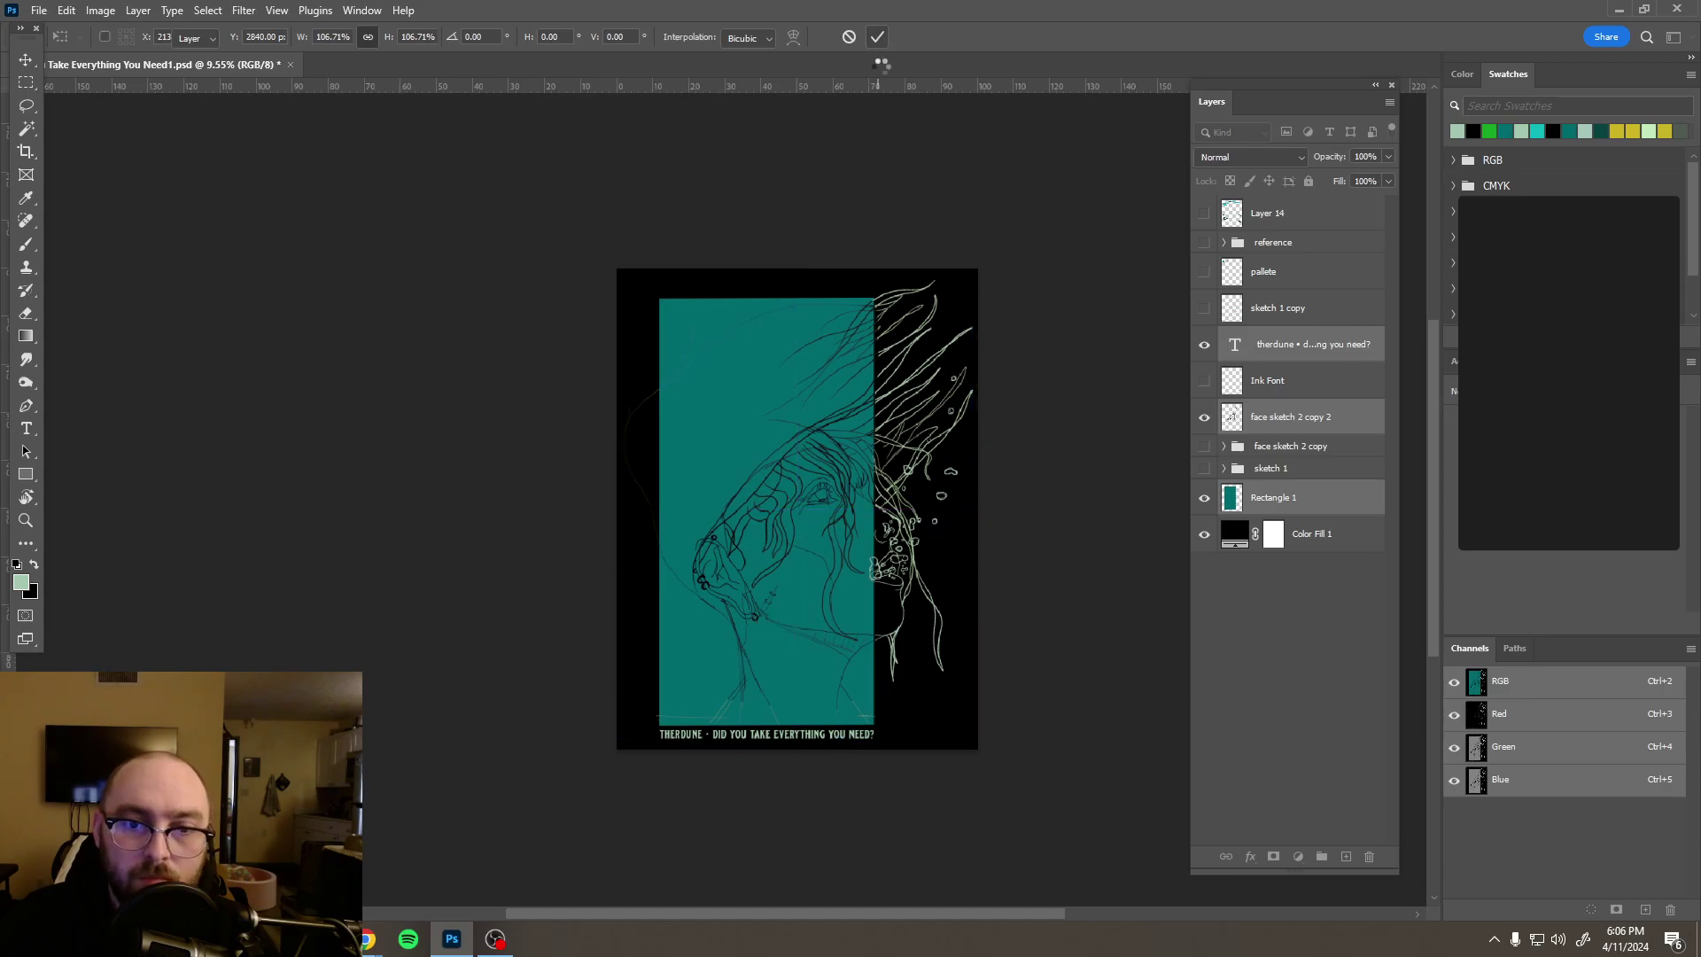
{"action": "left_click", "coordinate": [1269, 623]}
{"action": "scroll", "coordinate": [917, 487], "scroll_direction": "down", "scroll_amount": 1}
{"action": "scroll", "coordinate": [917, 488], "scroll_direction": "up", "scroll_amount": 2}
{"action": "scroll", "coordinate": [917, 488], "scroll_direction": "up", "scroll_amount": 1}
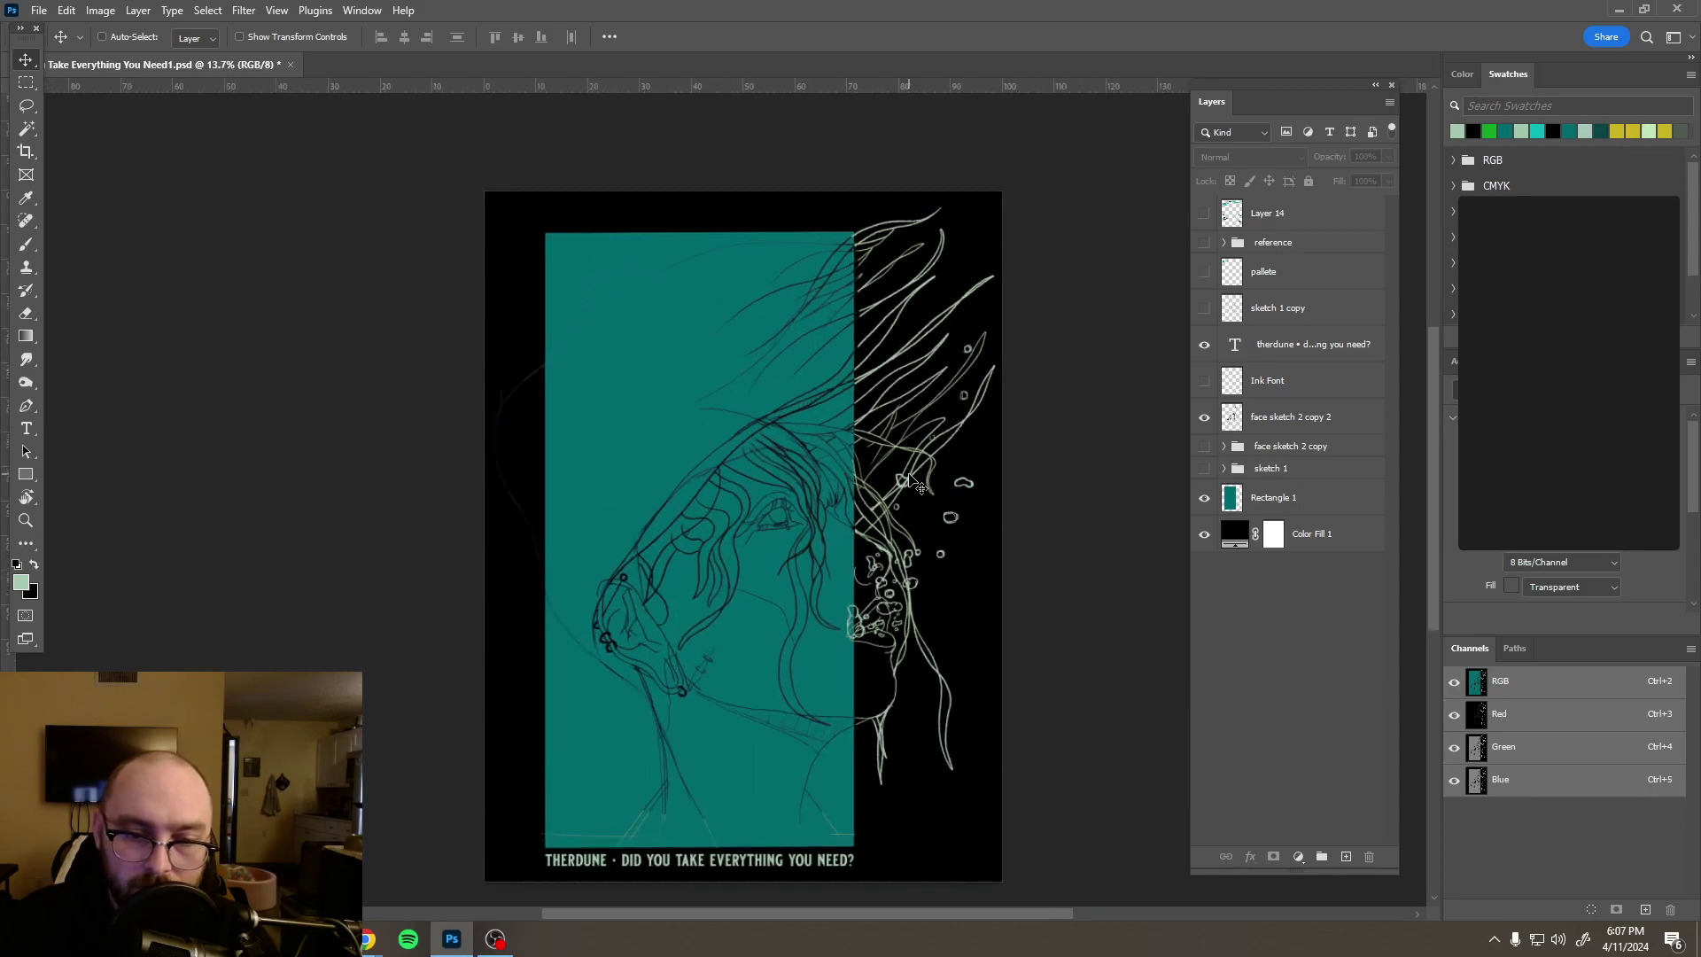
Step: Scale the title text below the teal rectangle down to about 89%, keeping its left end aligned with the rectangle
{"action": "scroll", "coordinate": [915, 484], "scroll_direction": "down", "scroll_amount": 1}
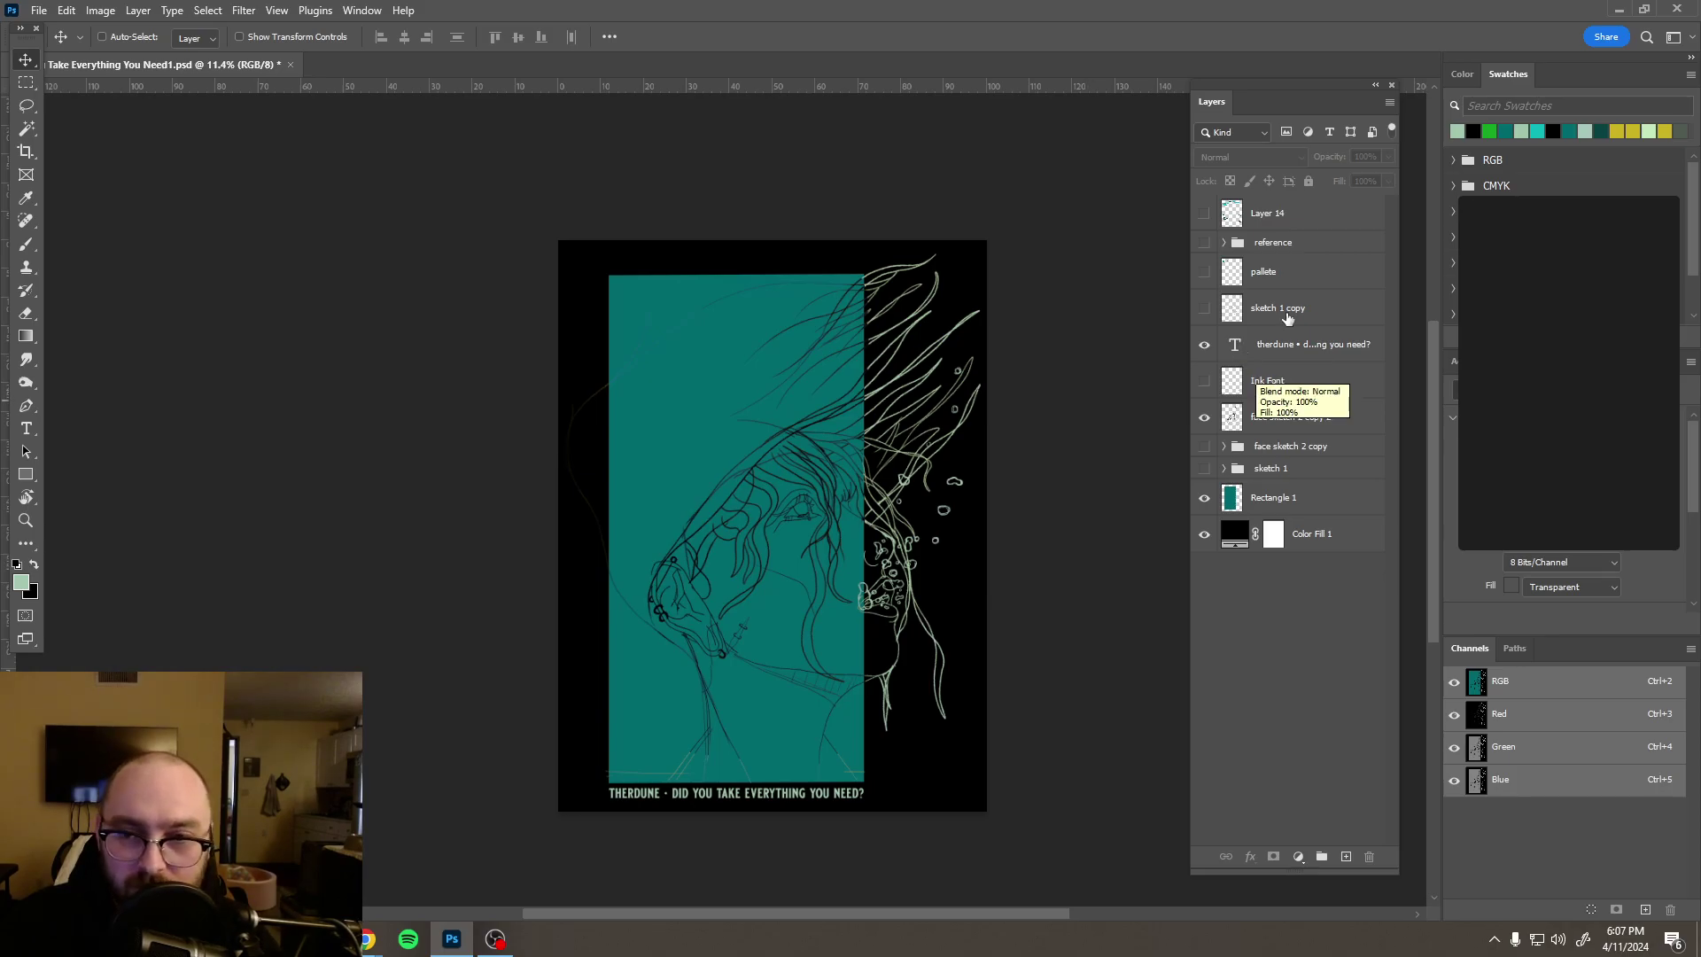
{"action": "left_click", "coordinate": [276, 11]}
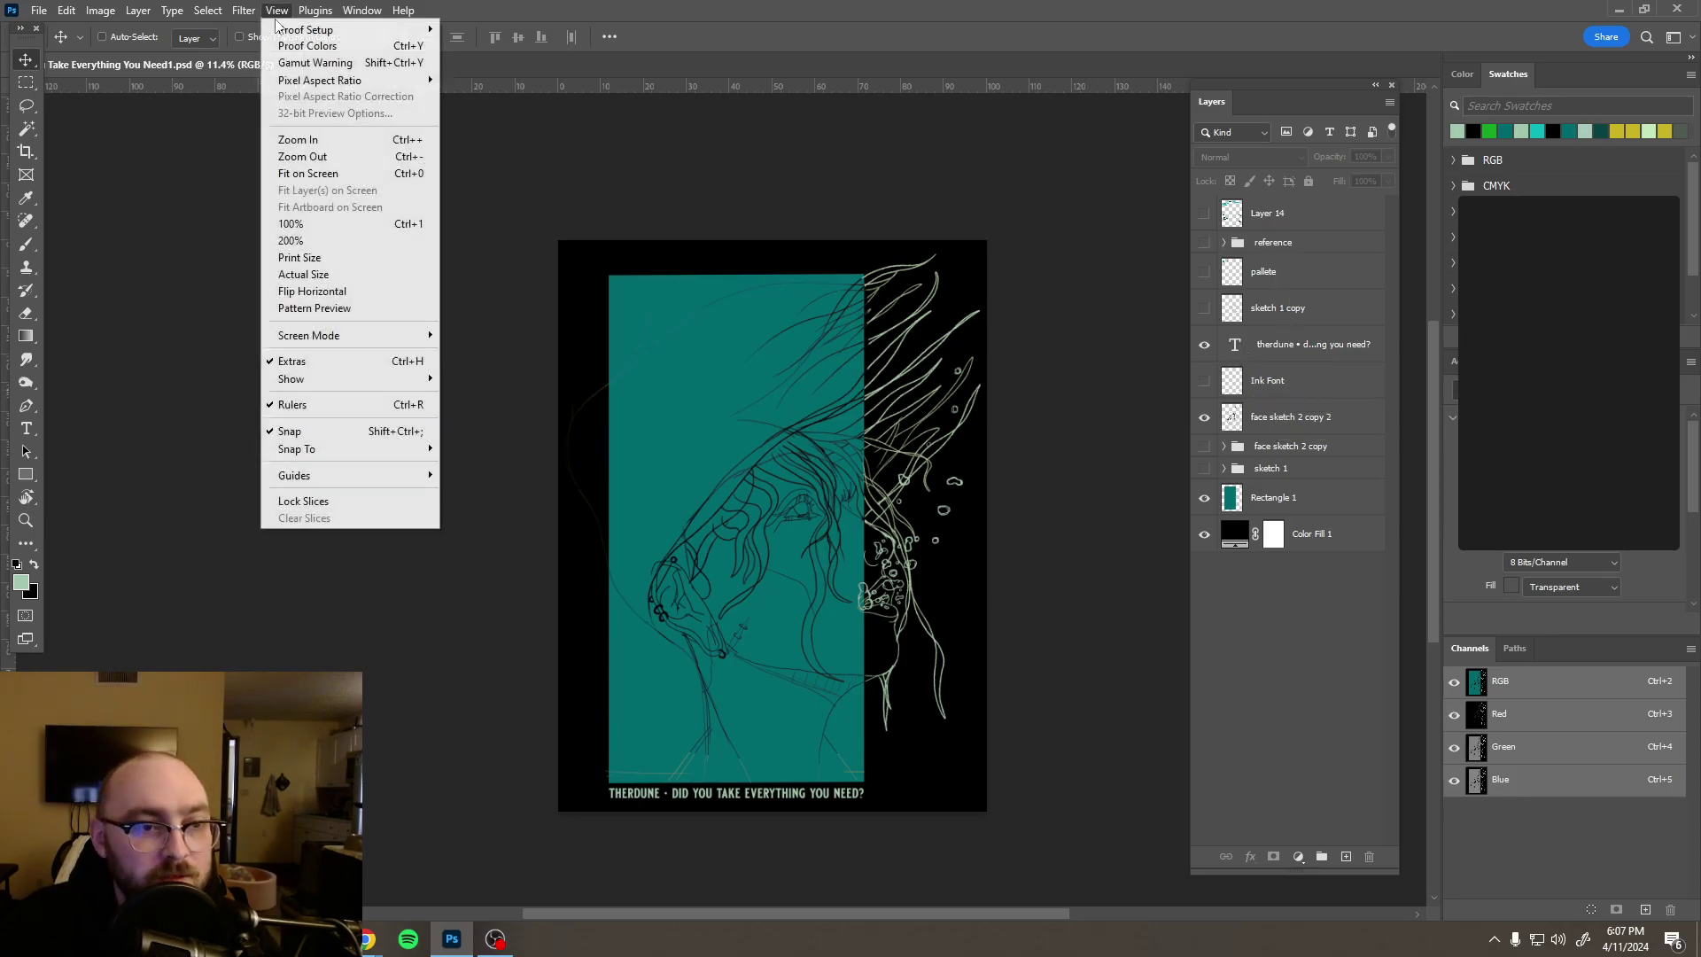
{"action": "left_click", "coordinate": [344, 274]}
{"action": "scroll", "coordinate": [895, 486], "scroll_direction": "down", "scroll_amount": 8}
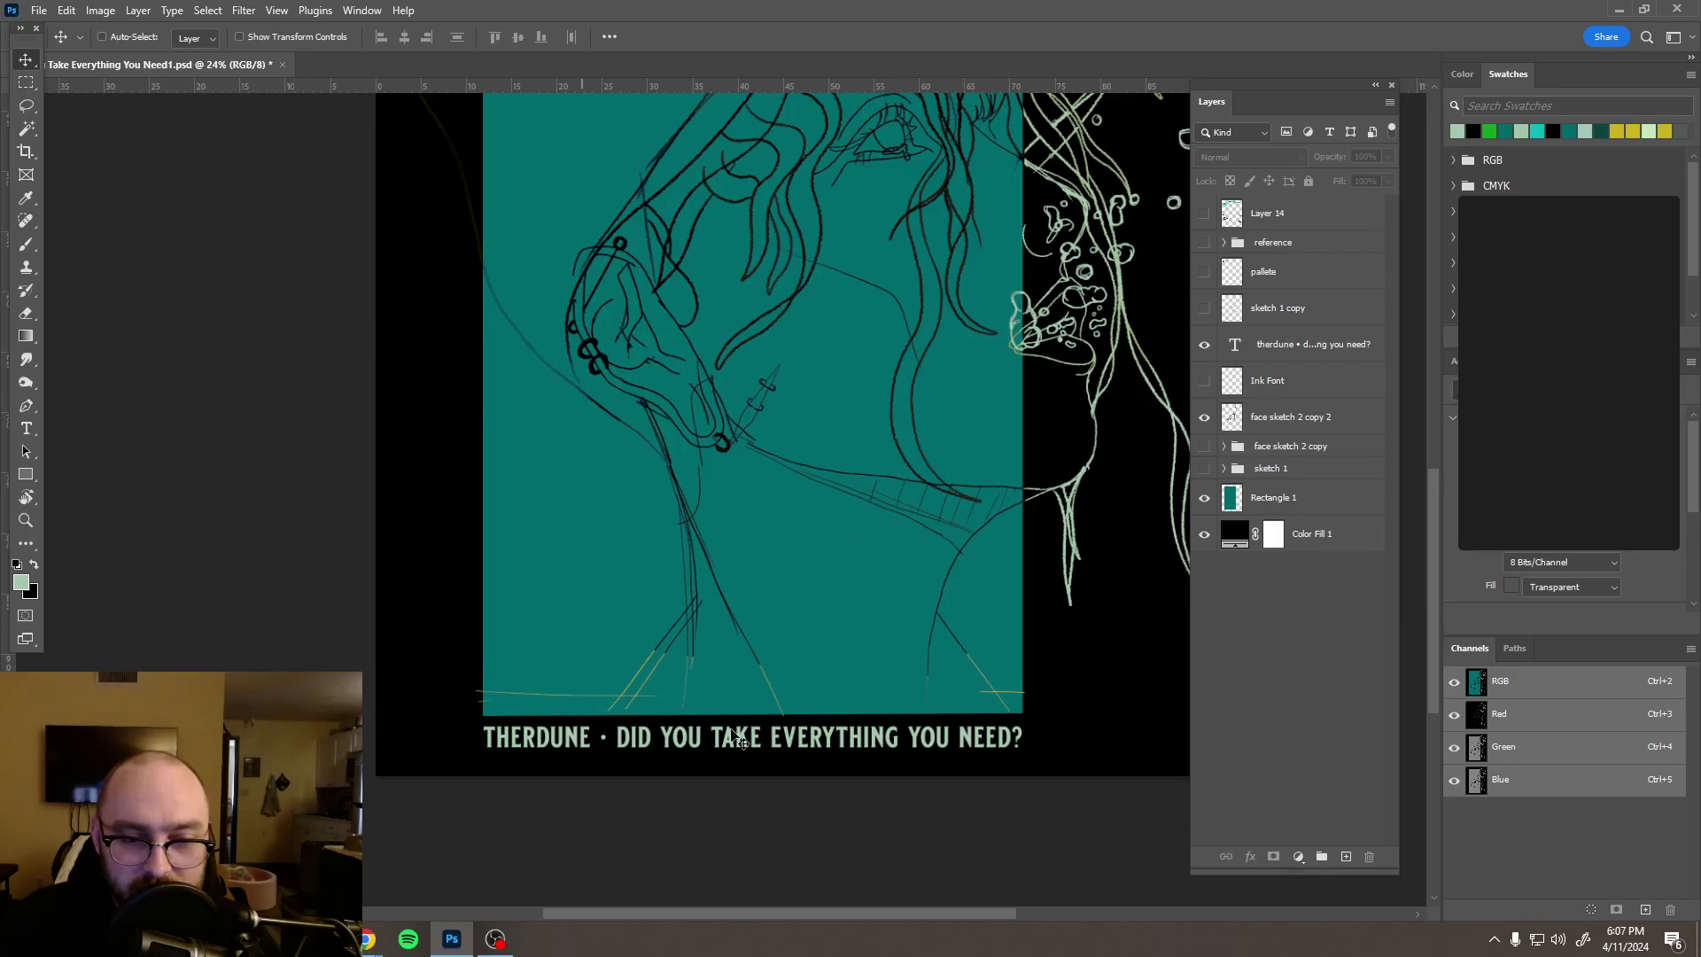
{"action": "left_click", "coordinate": [1279, 342]}
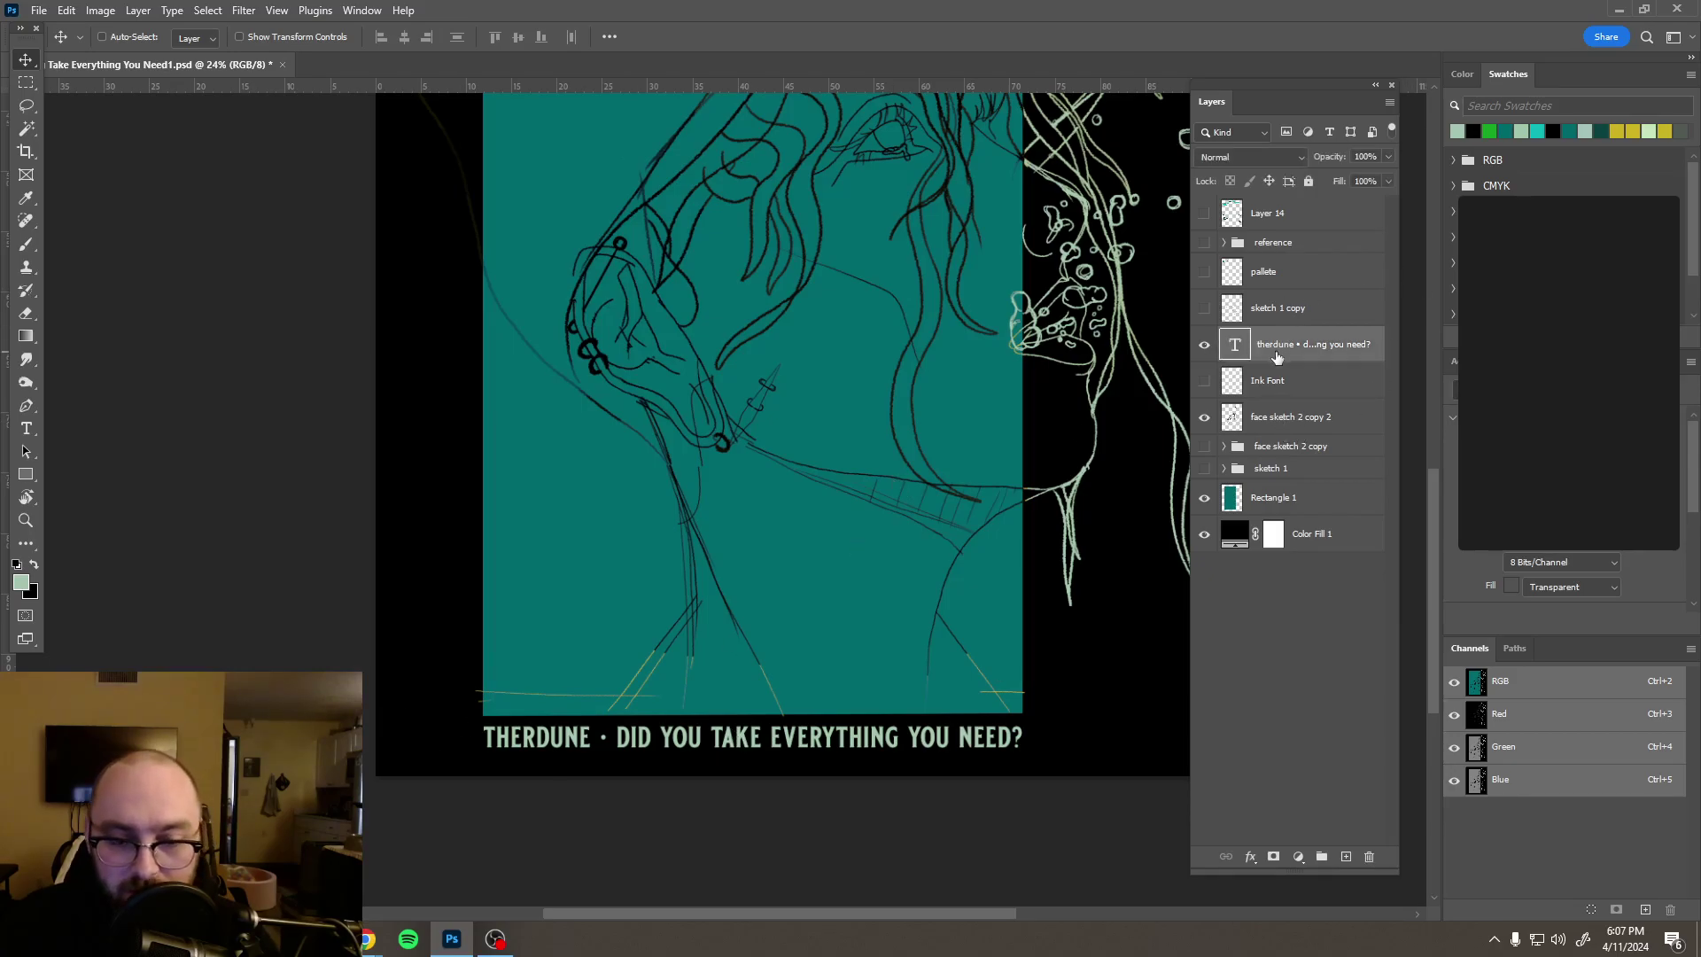
{"action": "key", "text": "ctrl+t"}
{"action": "left_click_drag", "start_coordinate": [1022, 740], "coordinate": [955, 722]}
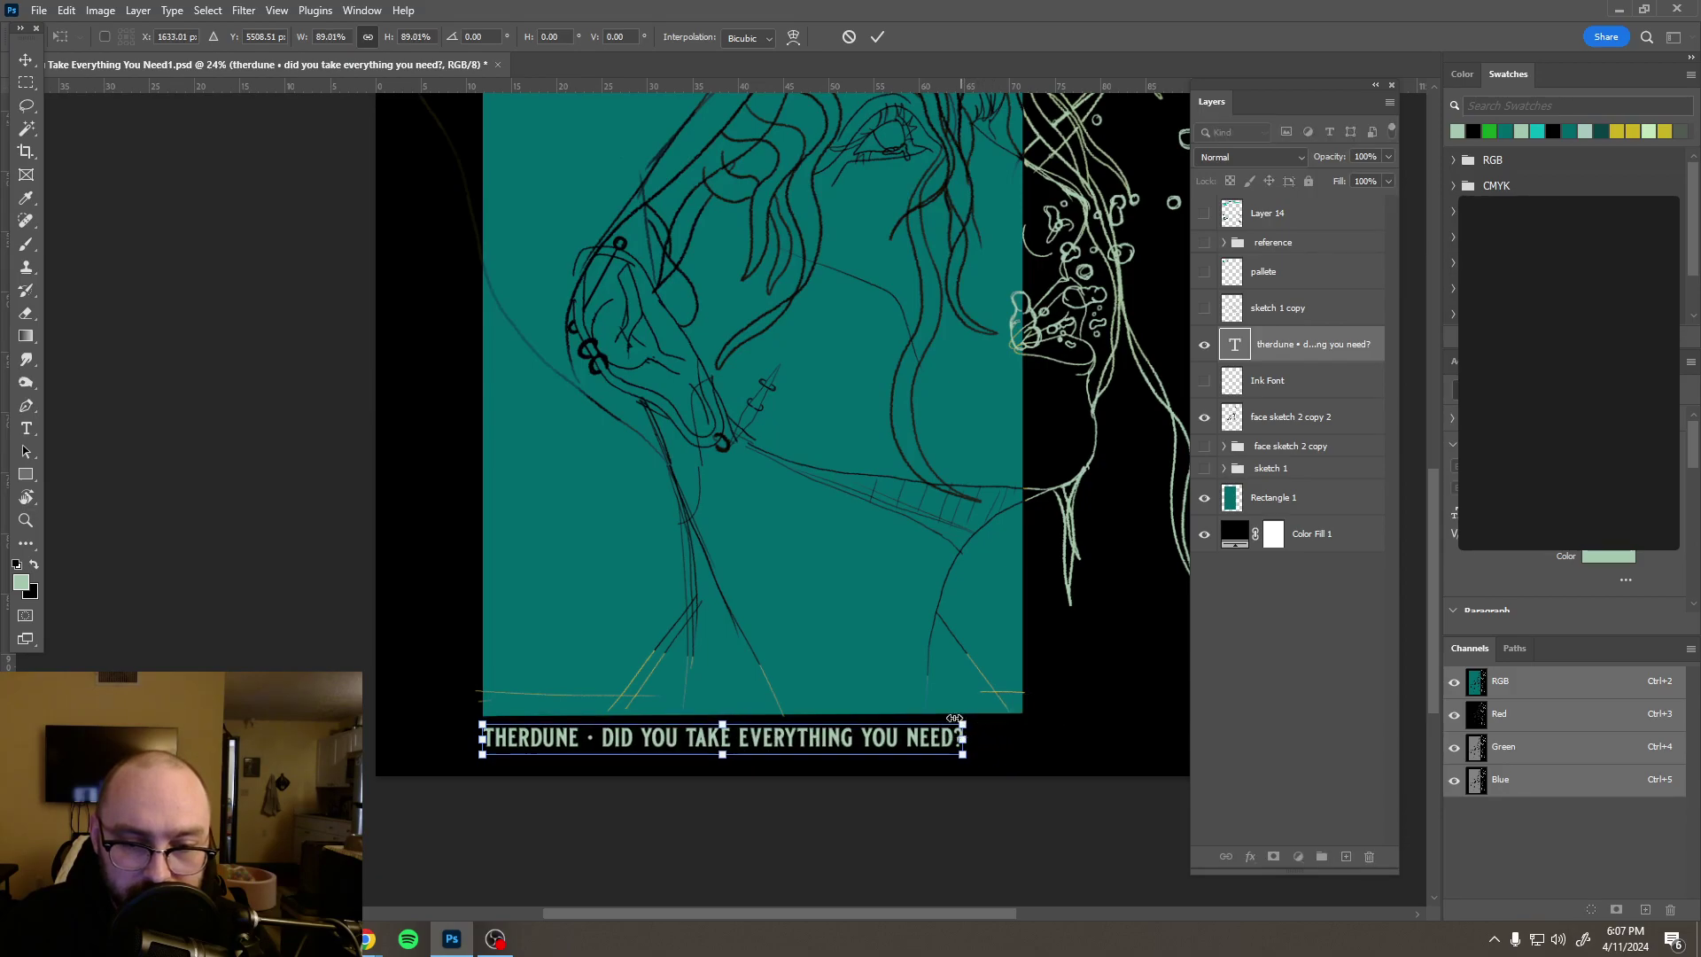
{"action": "left_click", "coordinate": [878, 36]}
{"action": "scroll", "coordinate": [958, 373], "scroll_direction": "down", "scroll_amount": 6}
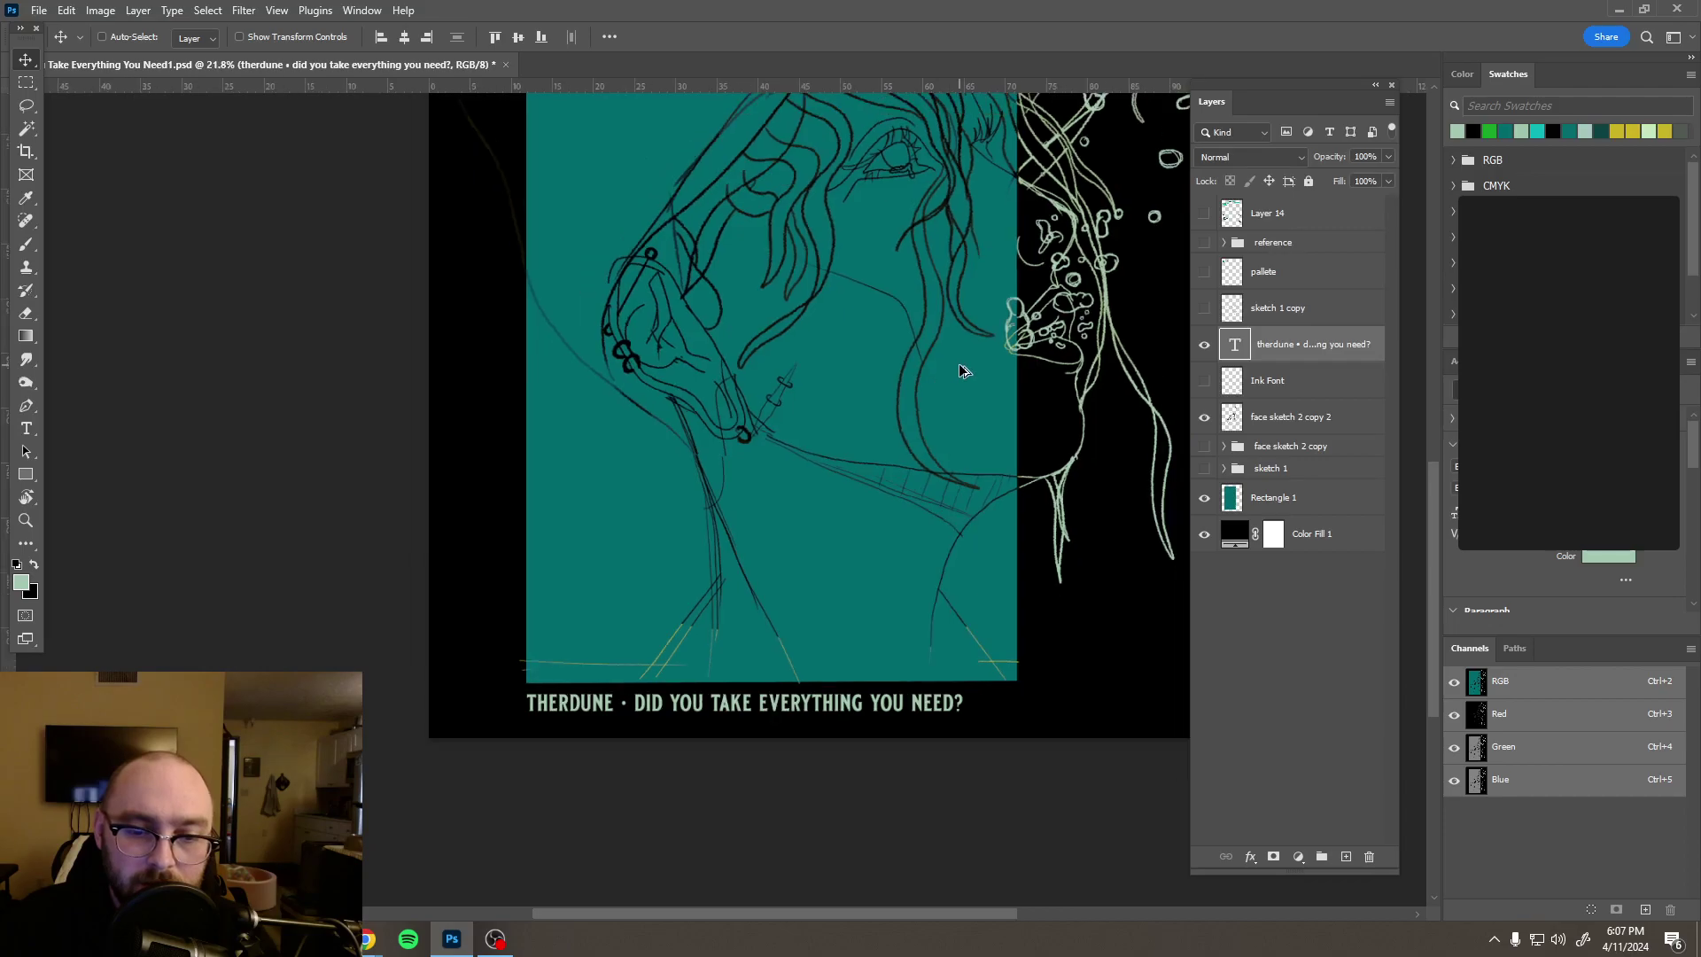
Step: Widen the teal rectangle to about 118% by extending its left edge almost to the poster's left border
{"action": "left_click_drag", "start_coordinate": [1024, 361], "coordinate": [925, 561]}
{"action": "scroll", "coordinate": [923, 416], "scroll_direction": "up", "scroll_amount": 2}
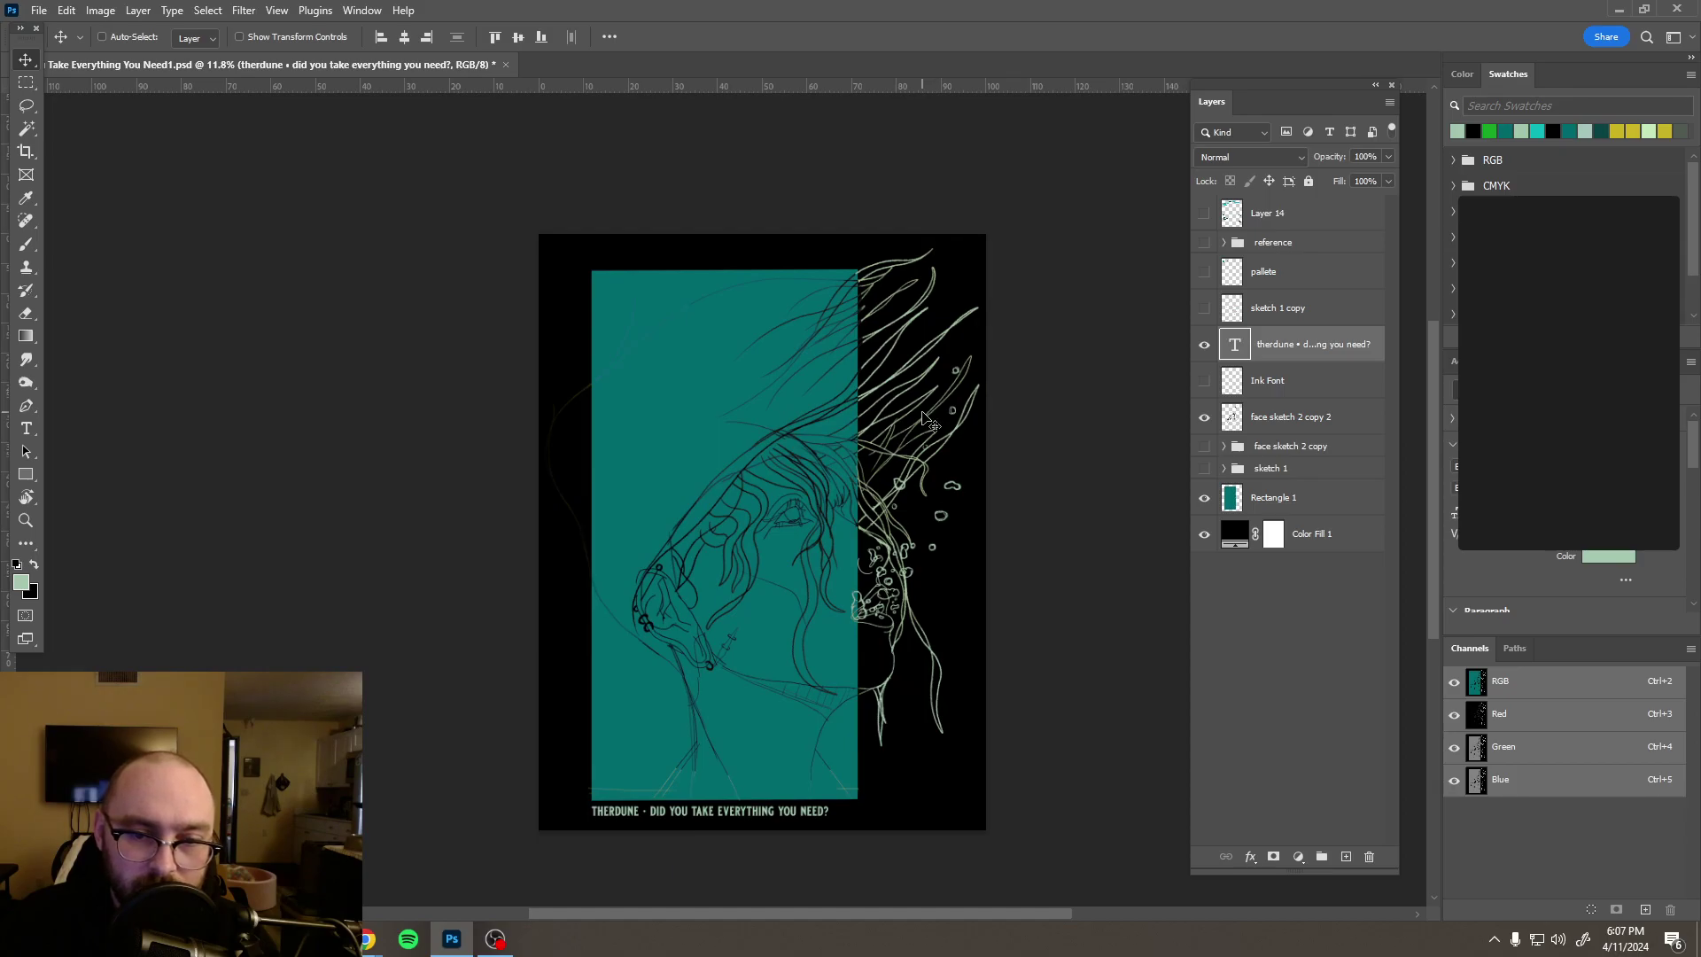
{"action": "left_click", "coordinate": [1295, 497]}
{"action": "key", "text": "ctrl+t"}
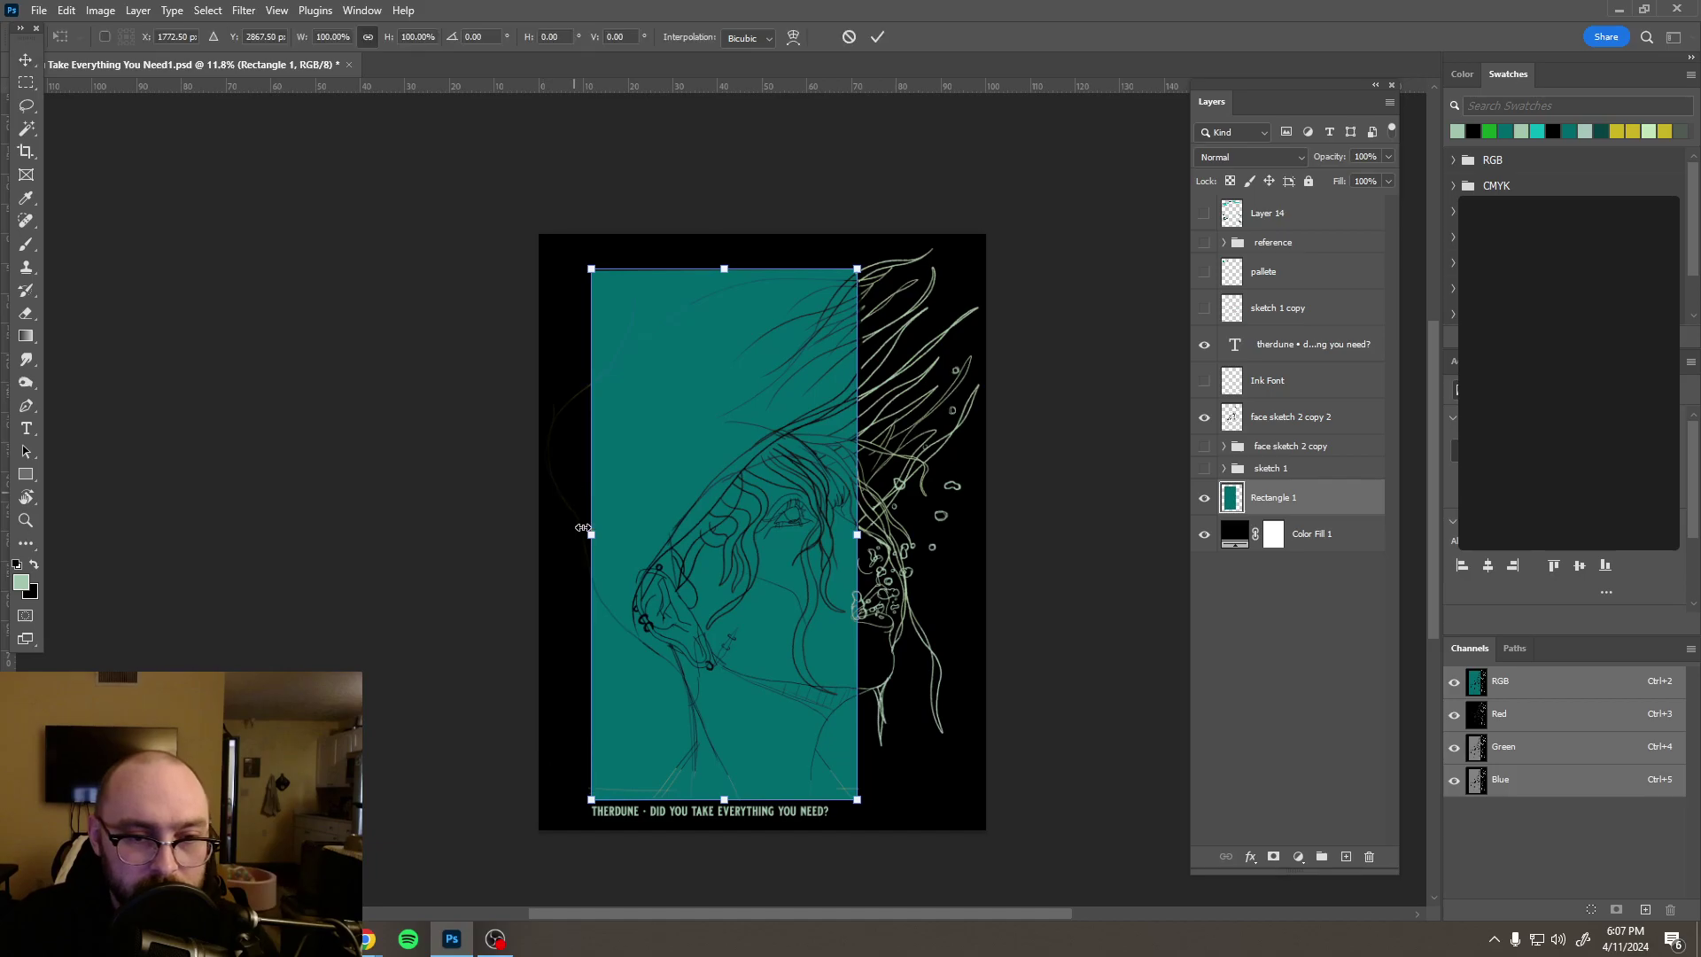
{"action": "left_click_drag", "start_coordinate": [582, 529], "coordinate": [542, 531]}
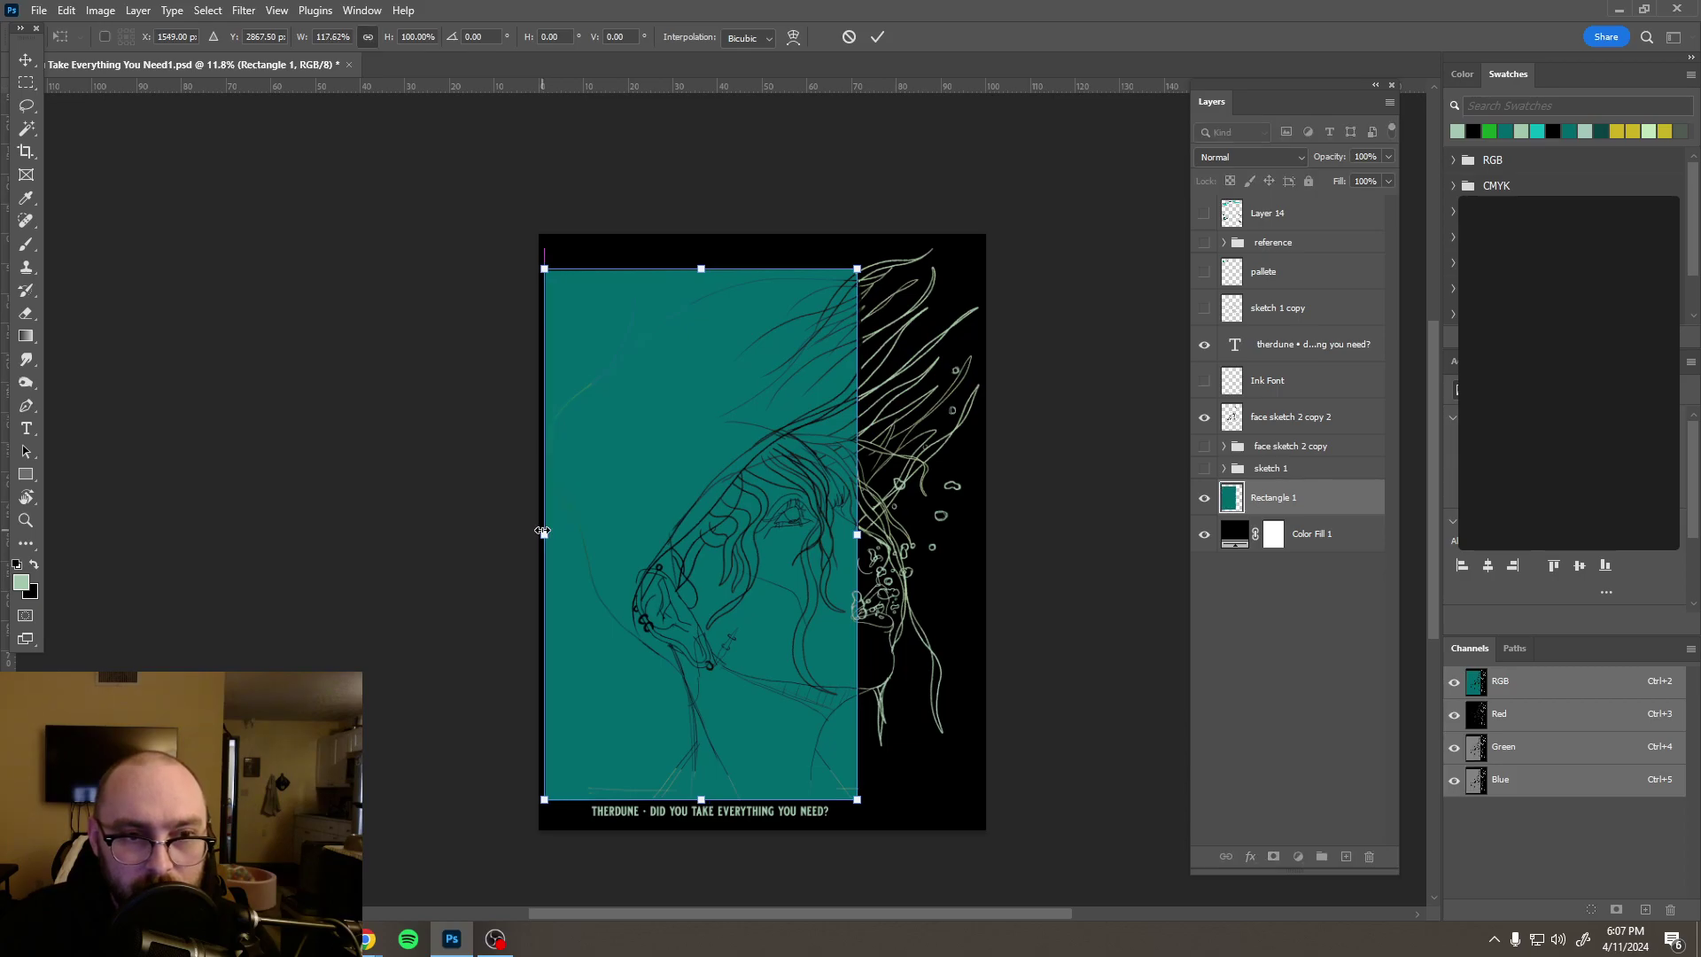
{"action": "left_click", "coordinate": [878, 37]}
{"action": "scroll", "coordinate": [1004, 345], "scroll_direction": "down", "scroll_amount": 5}
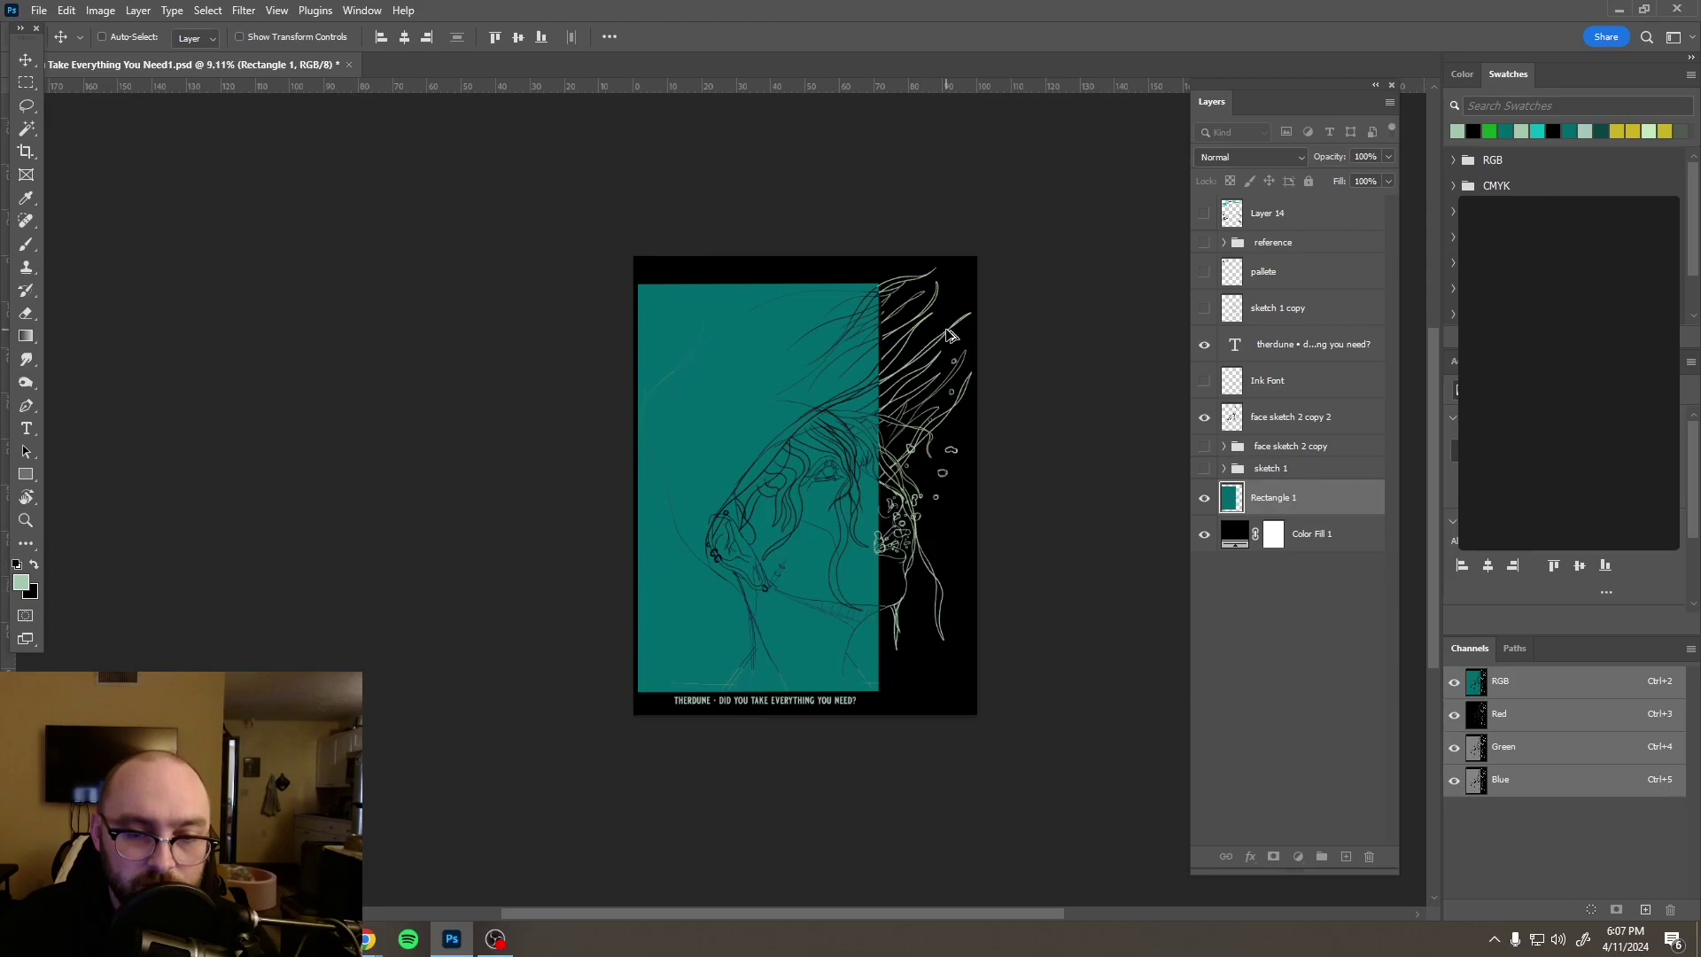
{"action": "scroll", "coordinate": [1004, 345], "scroll_direction": "up", "scroll_amount": 4}
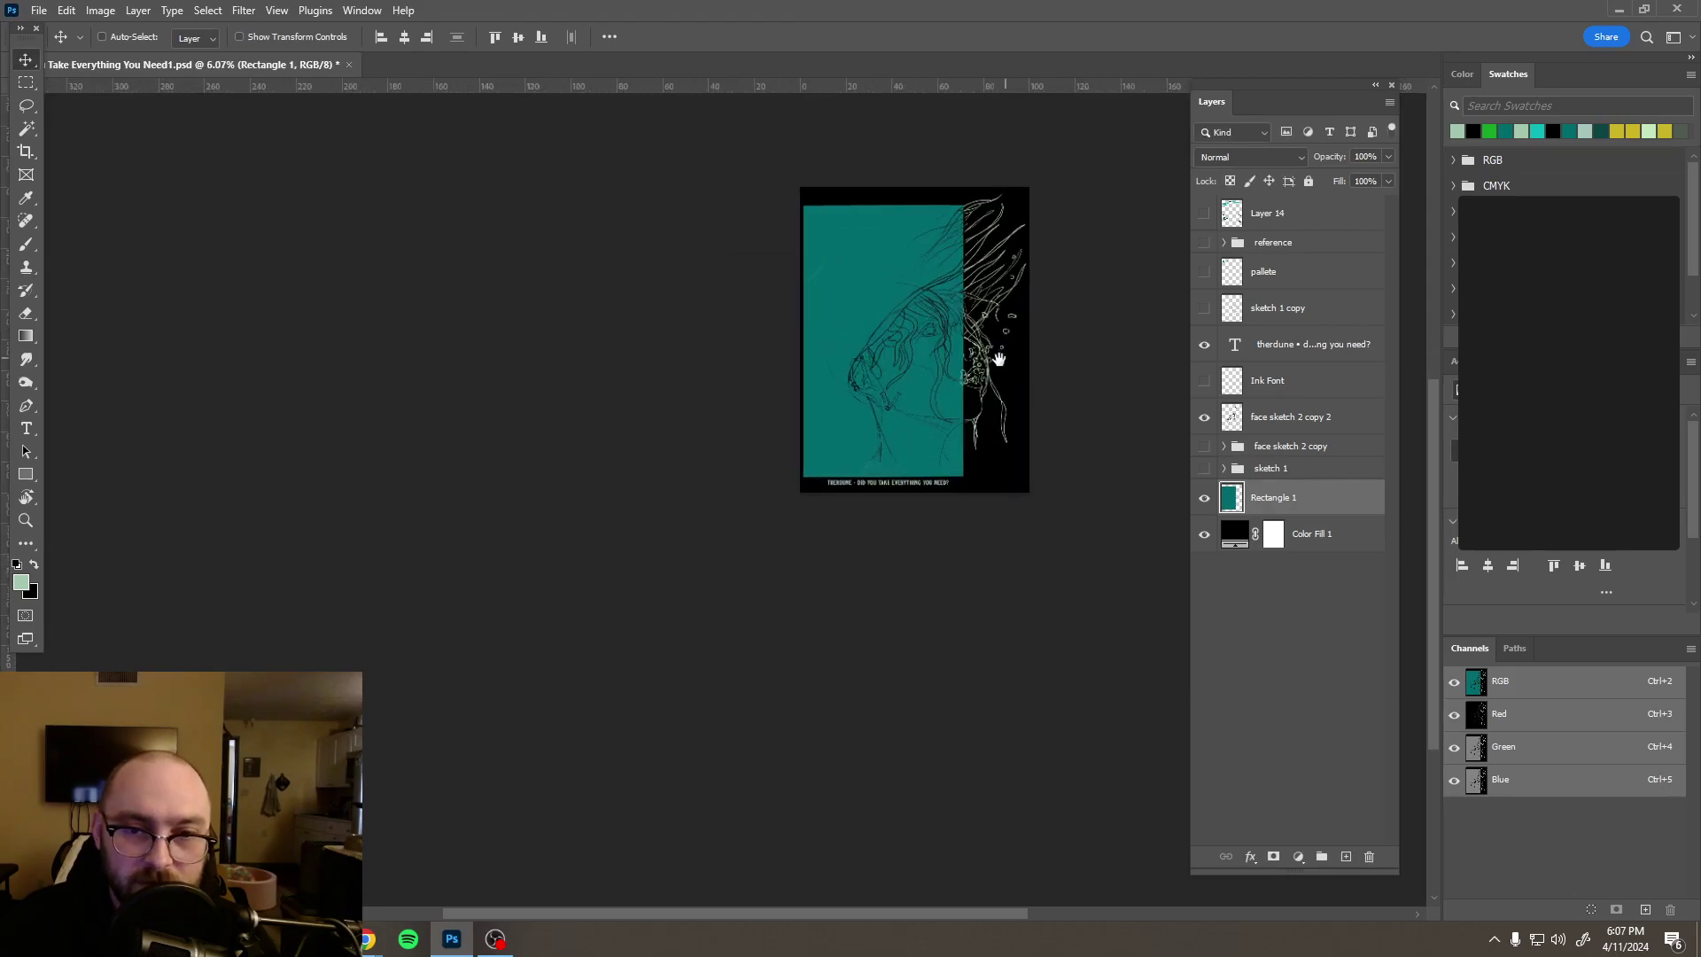
{"action": "left_click_drag", "start_coordinate": [914, 446], "coordinate": [881, 485]}
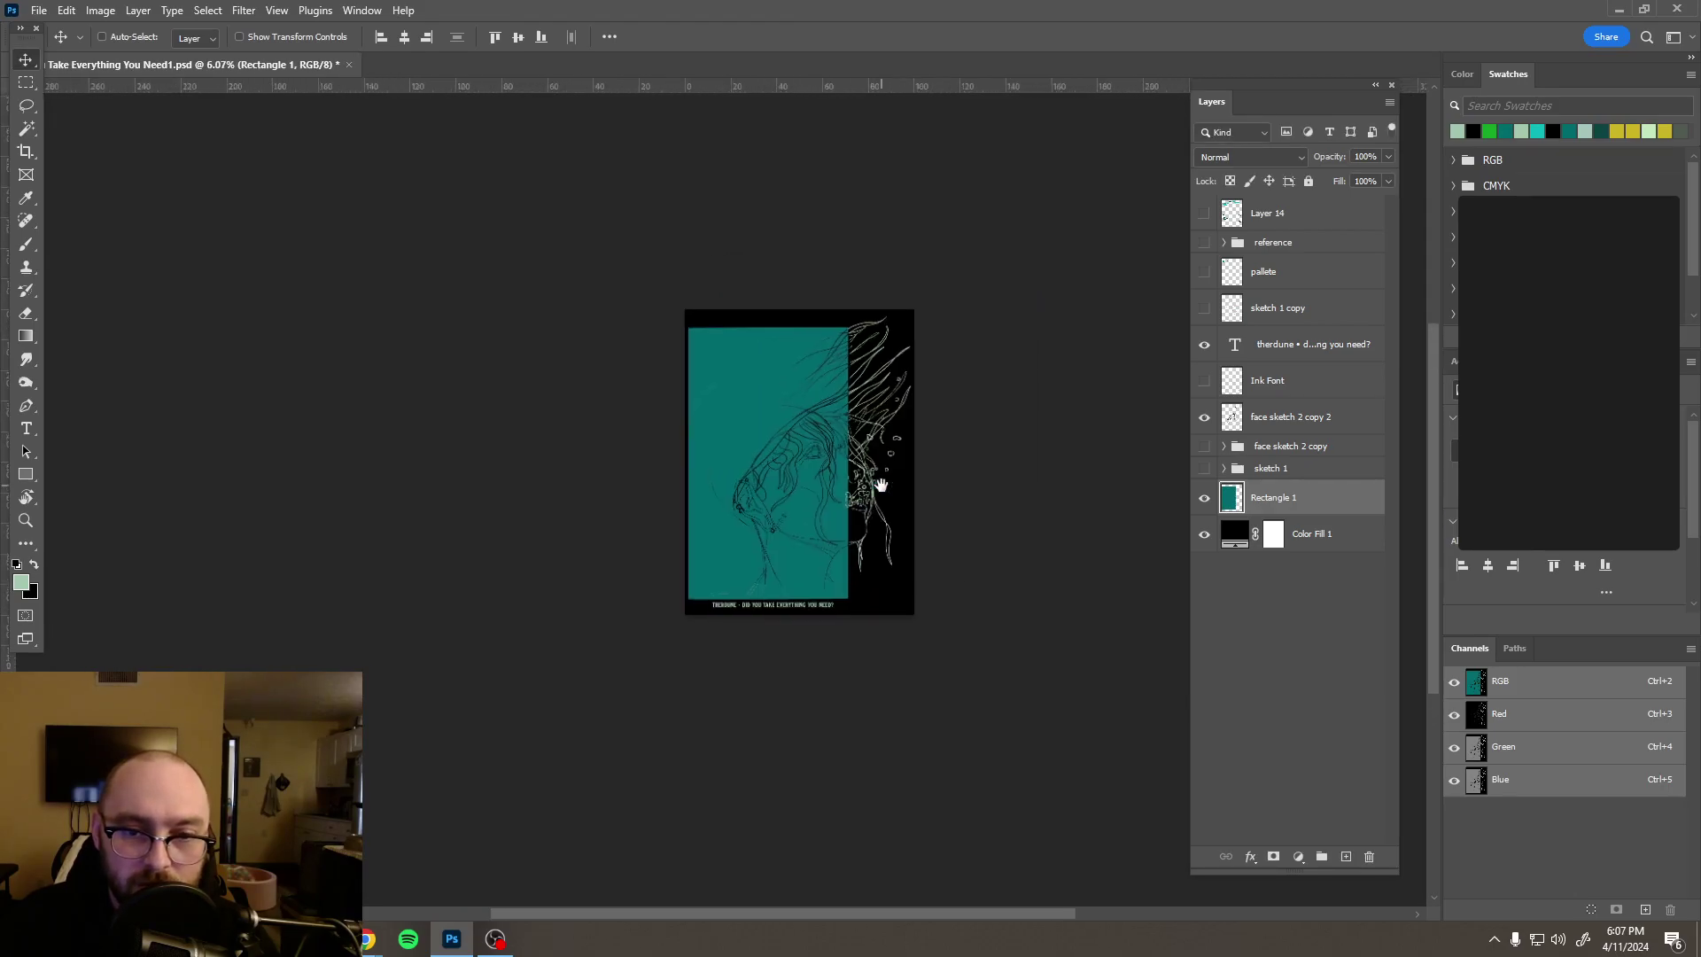
Step: Move the title text left until it aligns with the widened teal rectangle's left edge
{"action": "left_click", "coordinate": [1273, 347]}
{"action": "scroll", "coordinate": [770, 605], "scroll_direction": "up", "scroll_amount": 3}
{"action": "scroll", "coordinate": [771, 605], "scroll_direction": "up", "scroll_amount": 5}
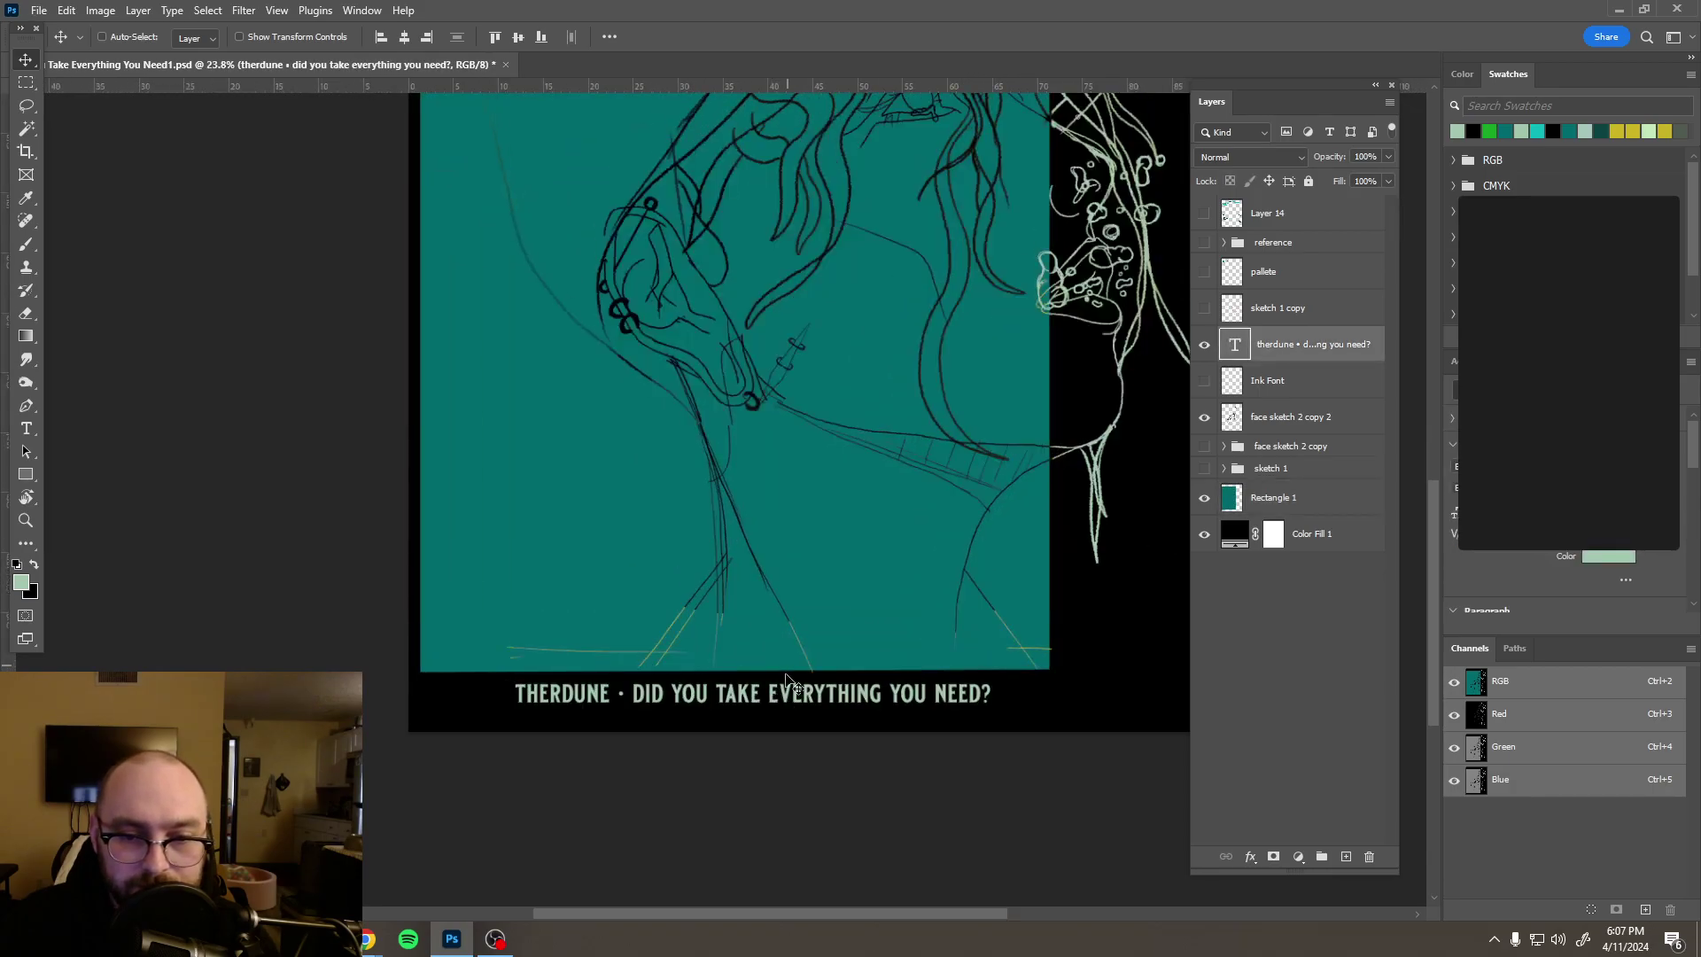
{"action": "left_click_drag", "start_coordinate": [766, 693], "coordinate": [696, 700]}
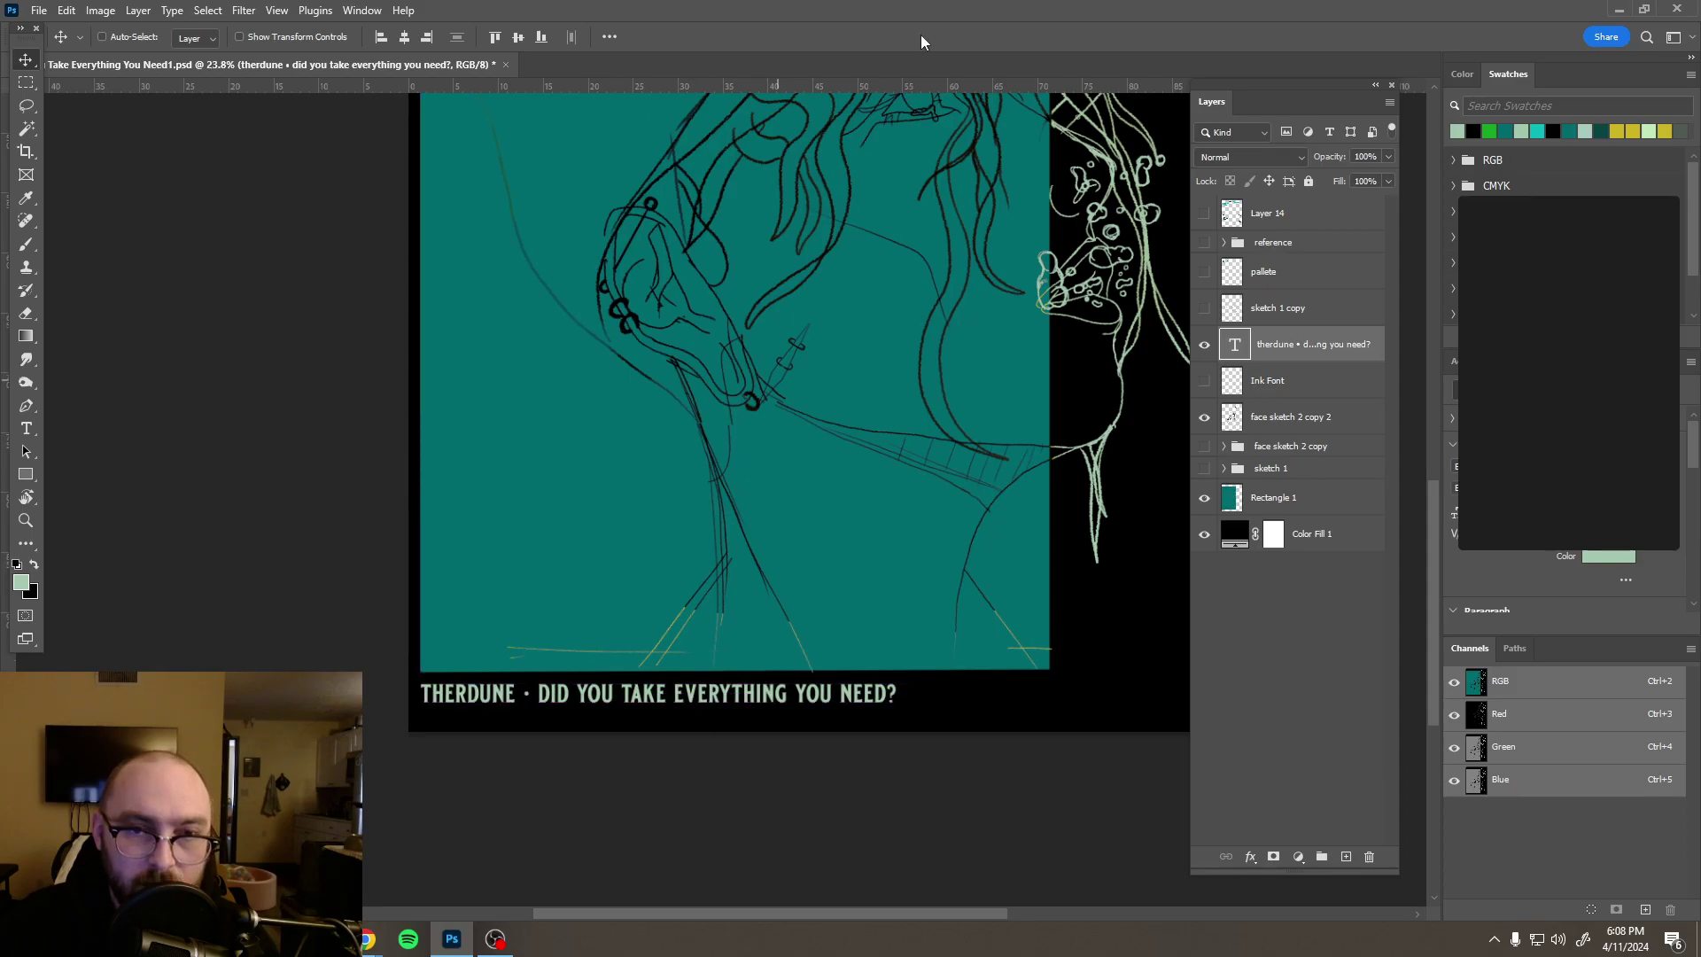
{"action": "scroll", "coordinate": [920, 224], "scroll_direction": "down", "scroll_amount": 6}
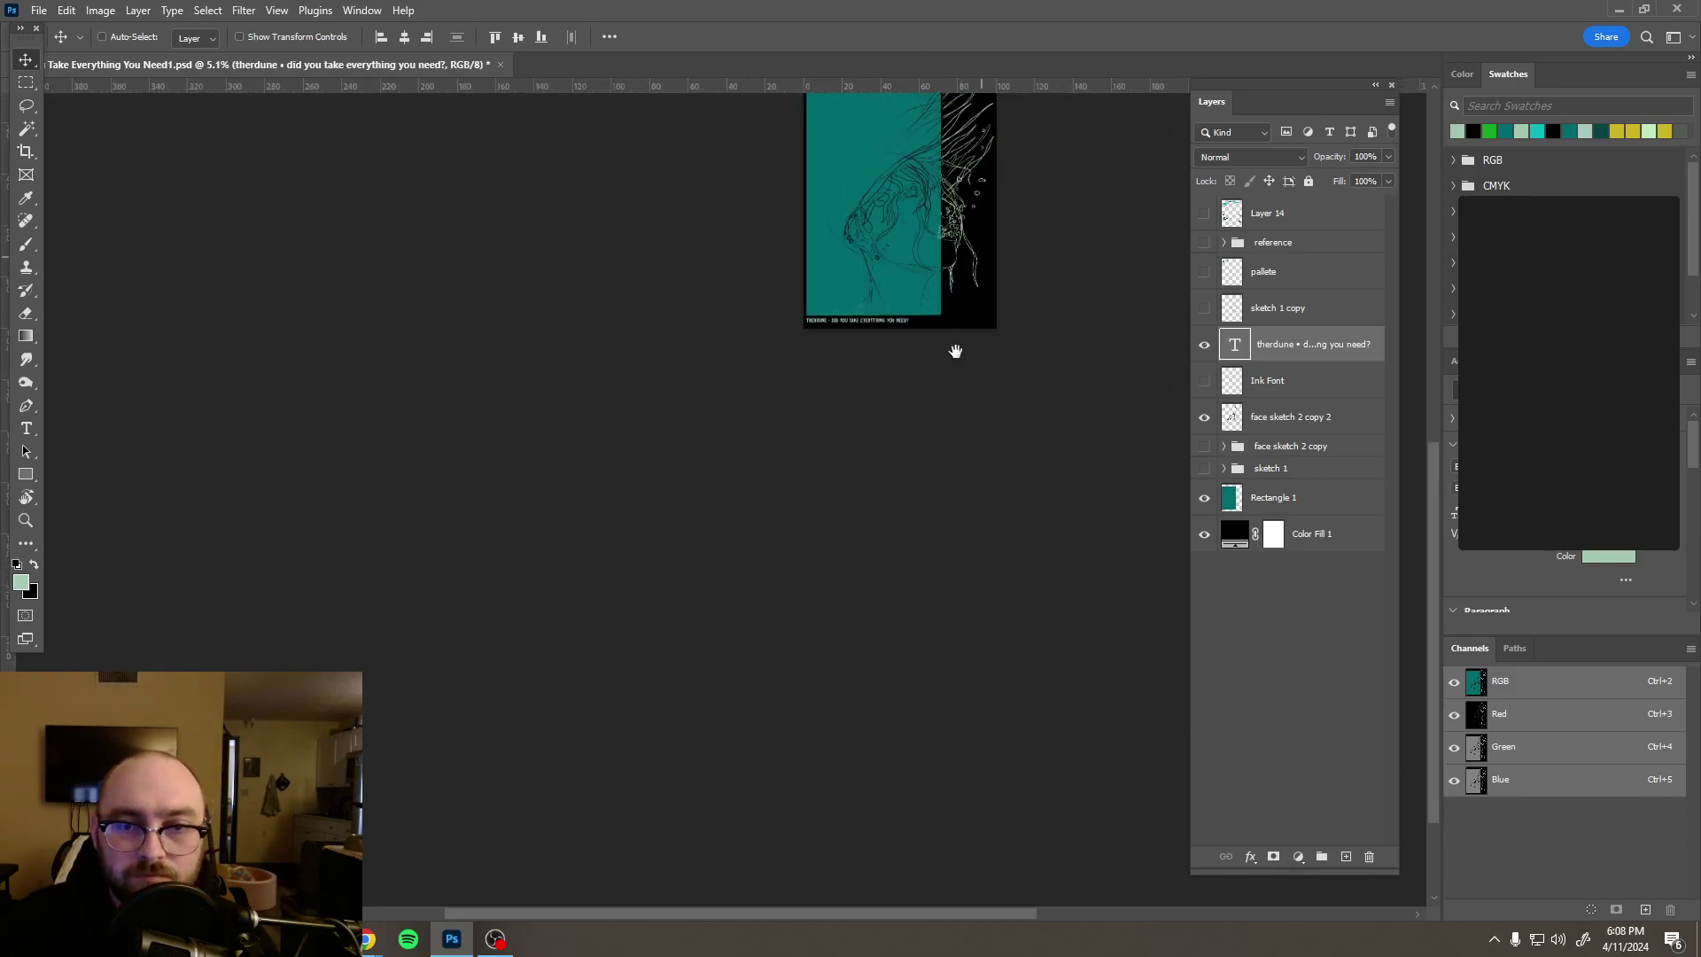
{"action": "left_click_drag", "start_coordinate": [957, 319], "coordinate": [930, 452]}
{"action": "scroll", "coordinate": [960, 347], "scroll_direction": "up", "scroll_amount": 2}
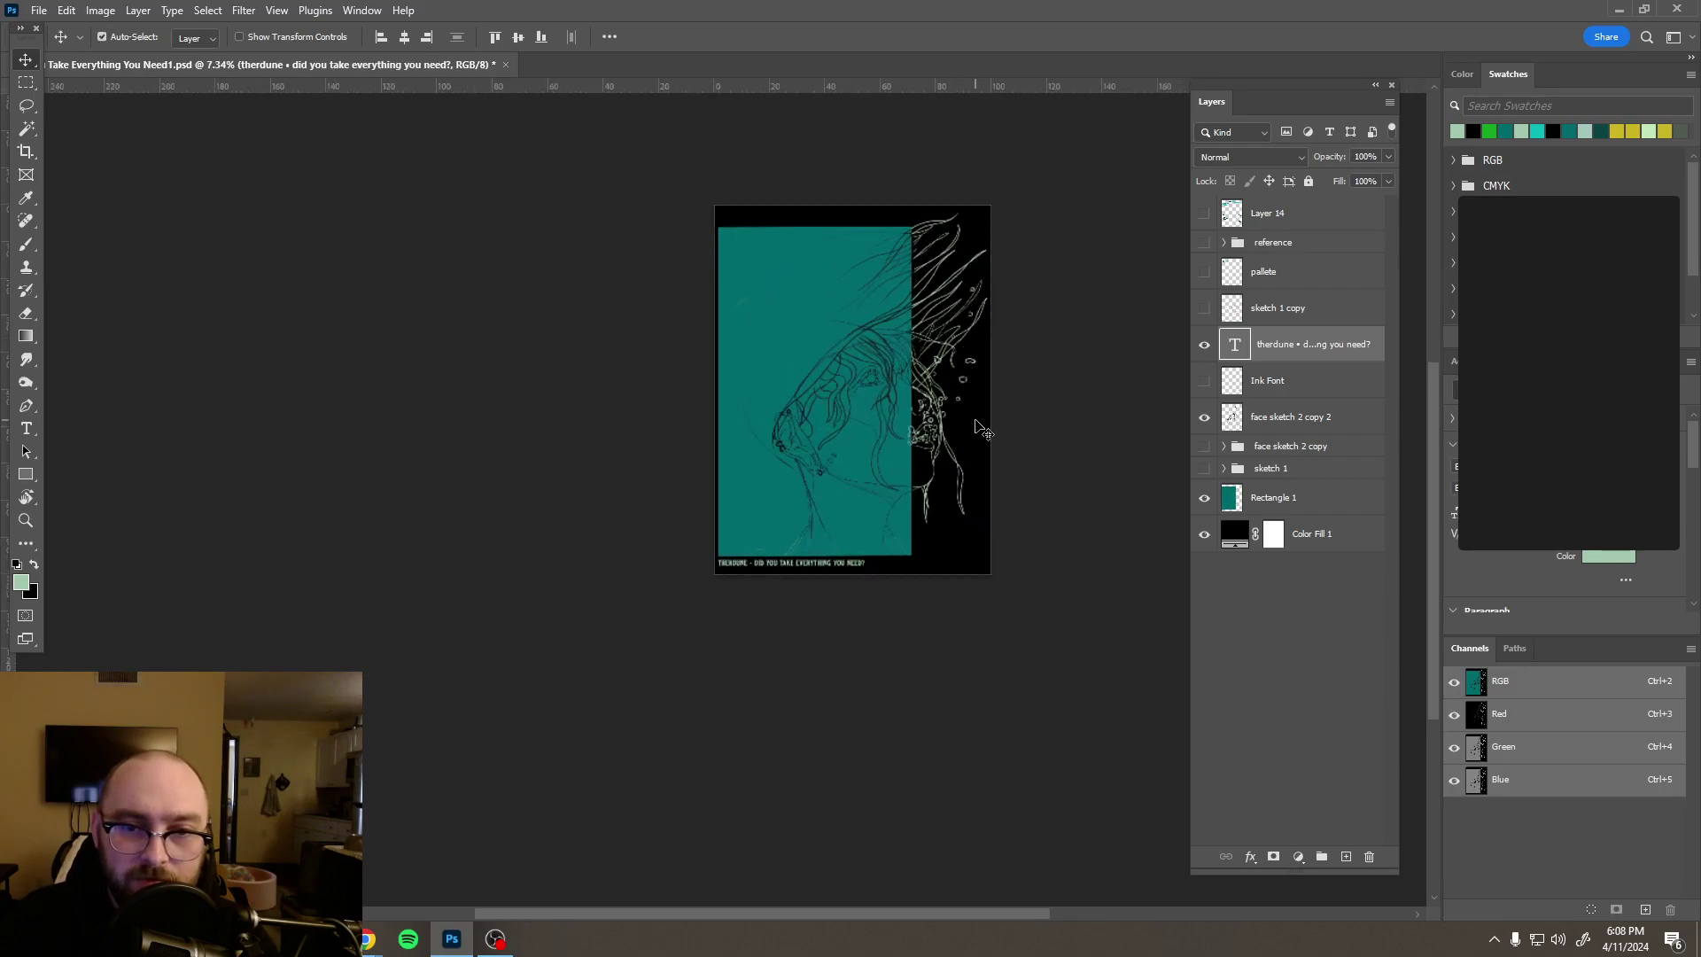
Step: Undo the title text move and the rectangle widening, keeping the scaled-down text, and save the document
{"action": "key", "text": "ctrl+z"}
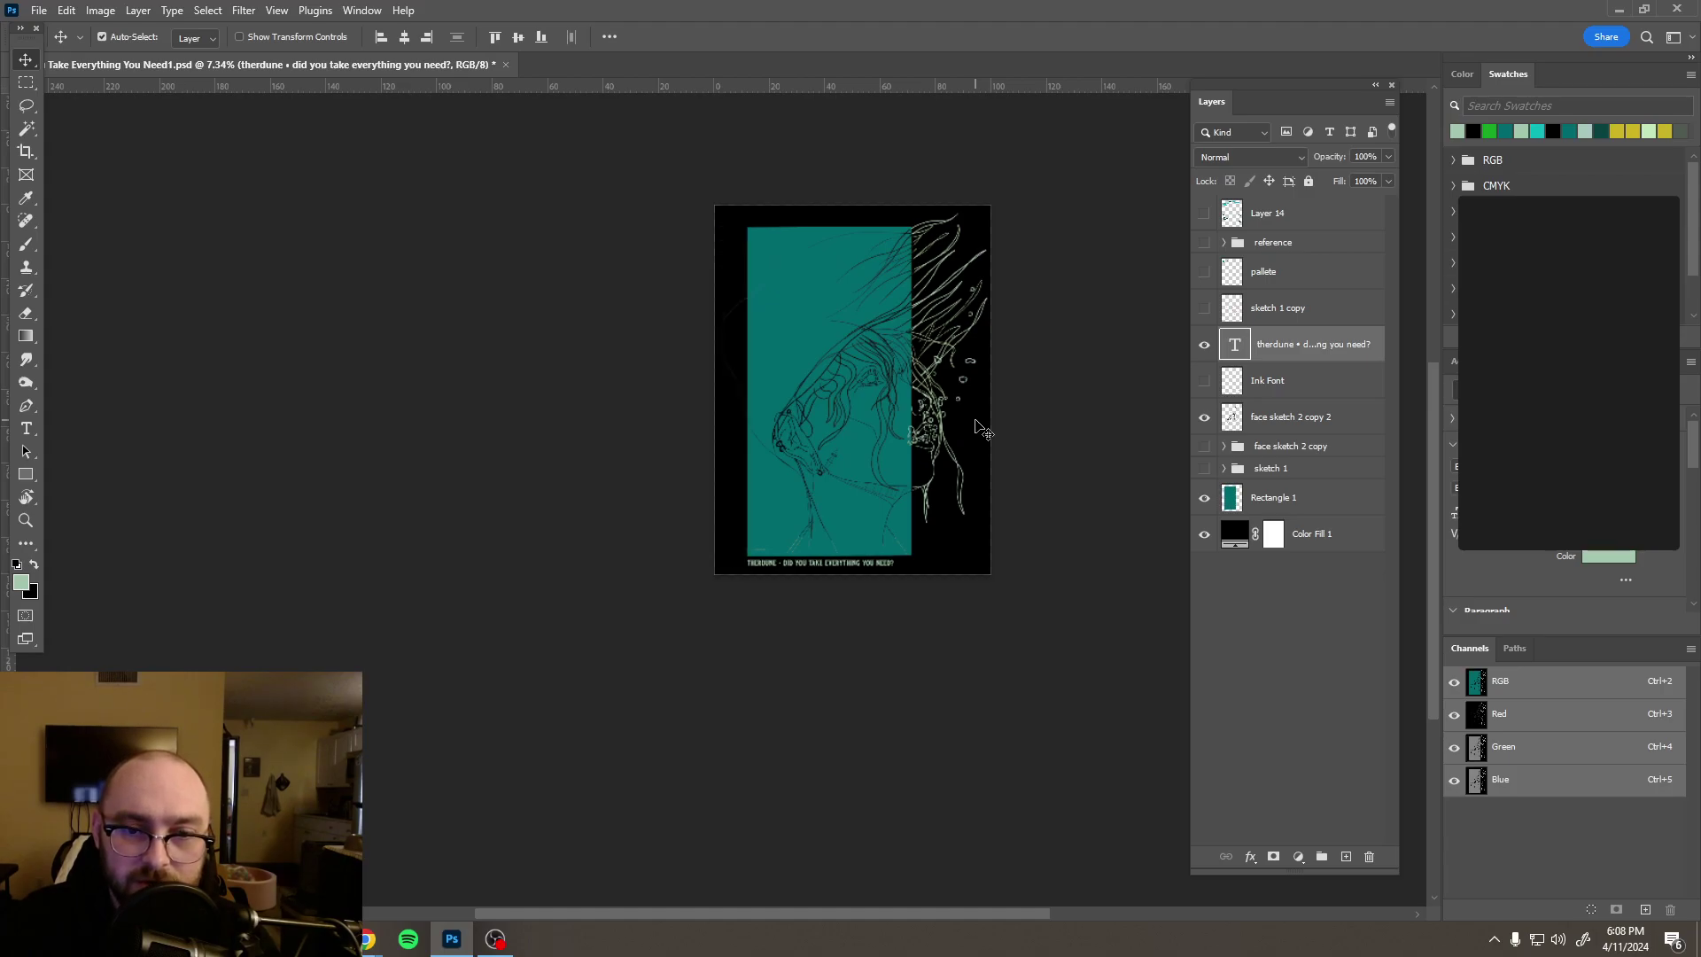
{"action": "key", "text": "ctrl+z"}
{"action": "key", "text": "ctrl+shift+z"}
{"action": "key", "text": "ctrl+s"}
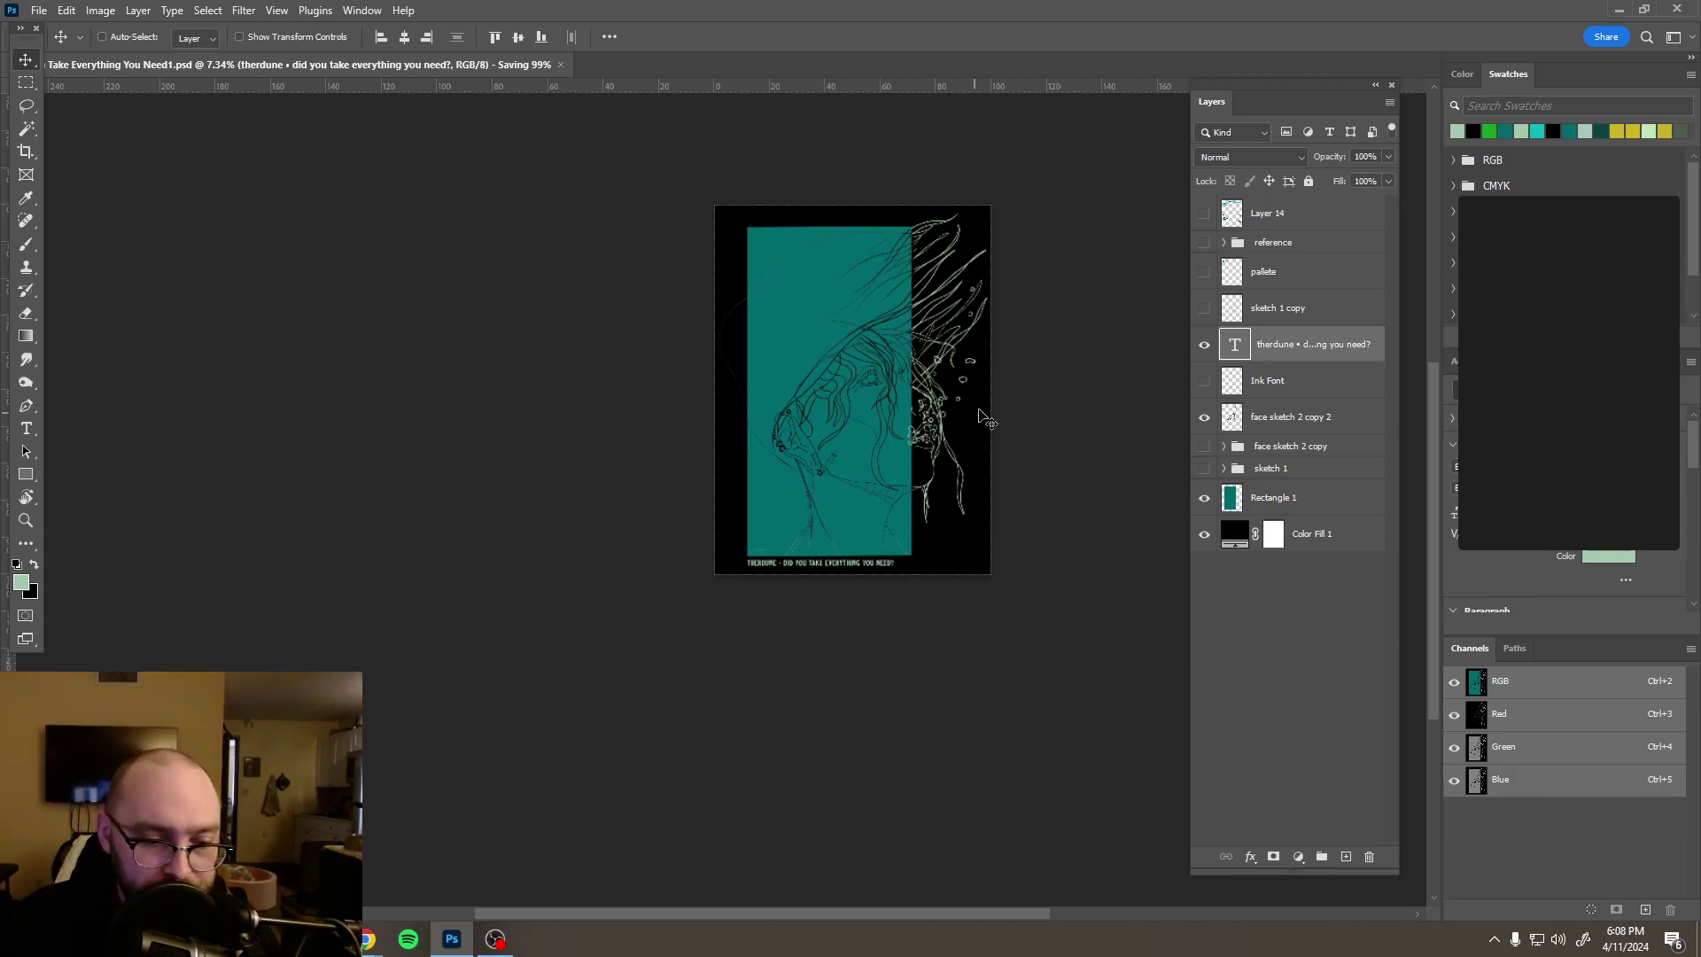
Step: Move the face sketch 2 copy 2 layer straight down by about 4.9%, keeping its horizontal position
{"action": "scroll", "coordinate": [988, 322], "scroll_direction": "up", "scroll_amount": 3}
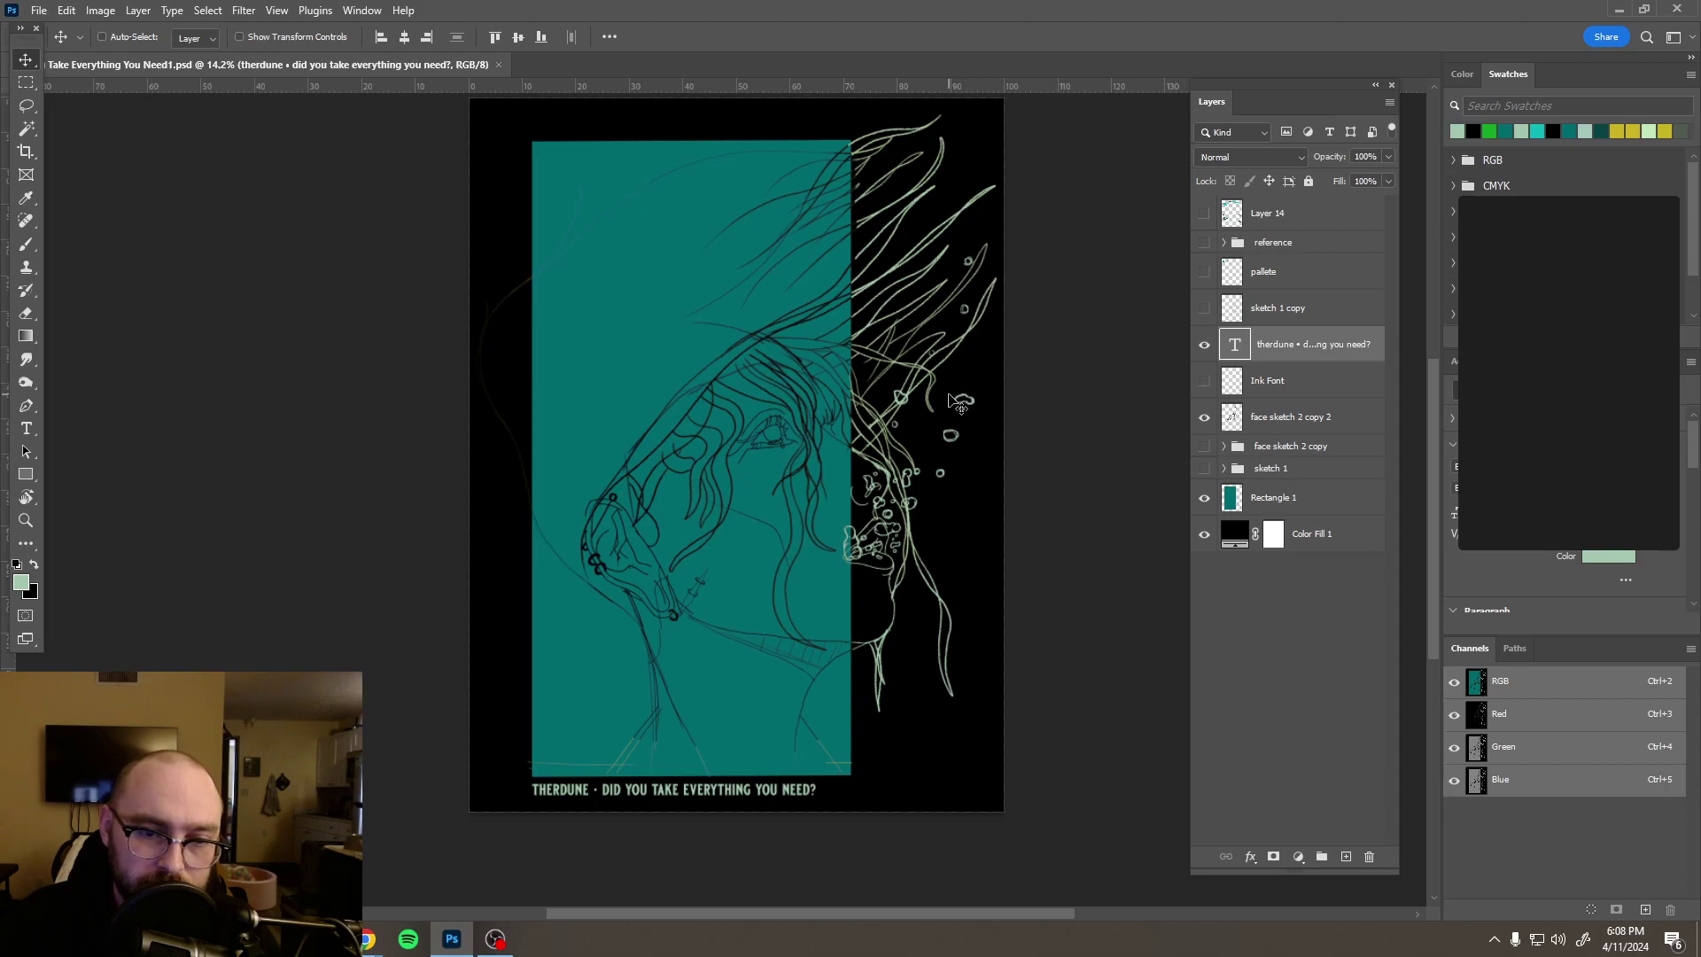
{"action": "scroll", "coordinate": [912, 390], "scroll_direction": "down", "scroll_amount": 2}
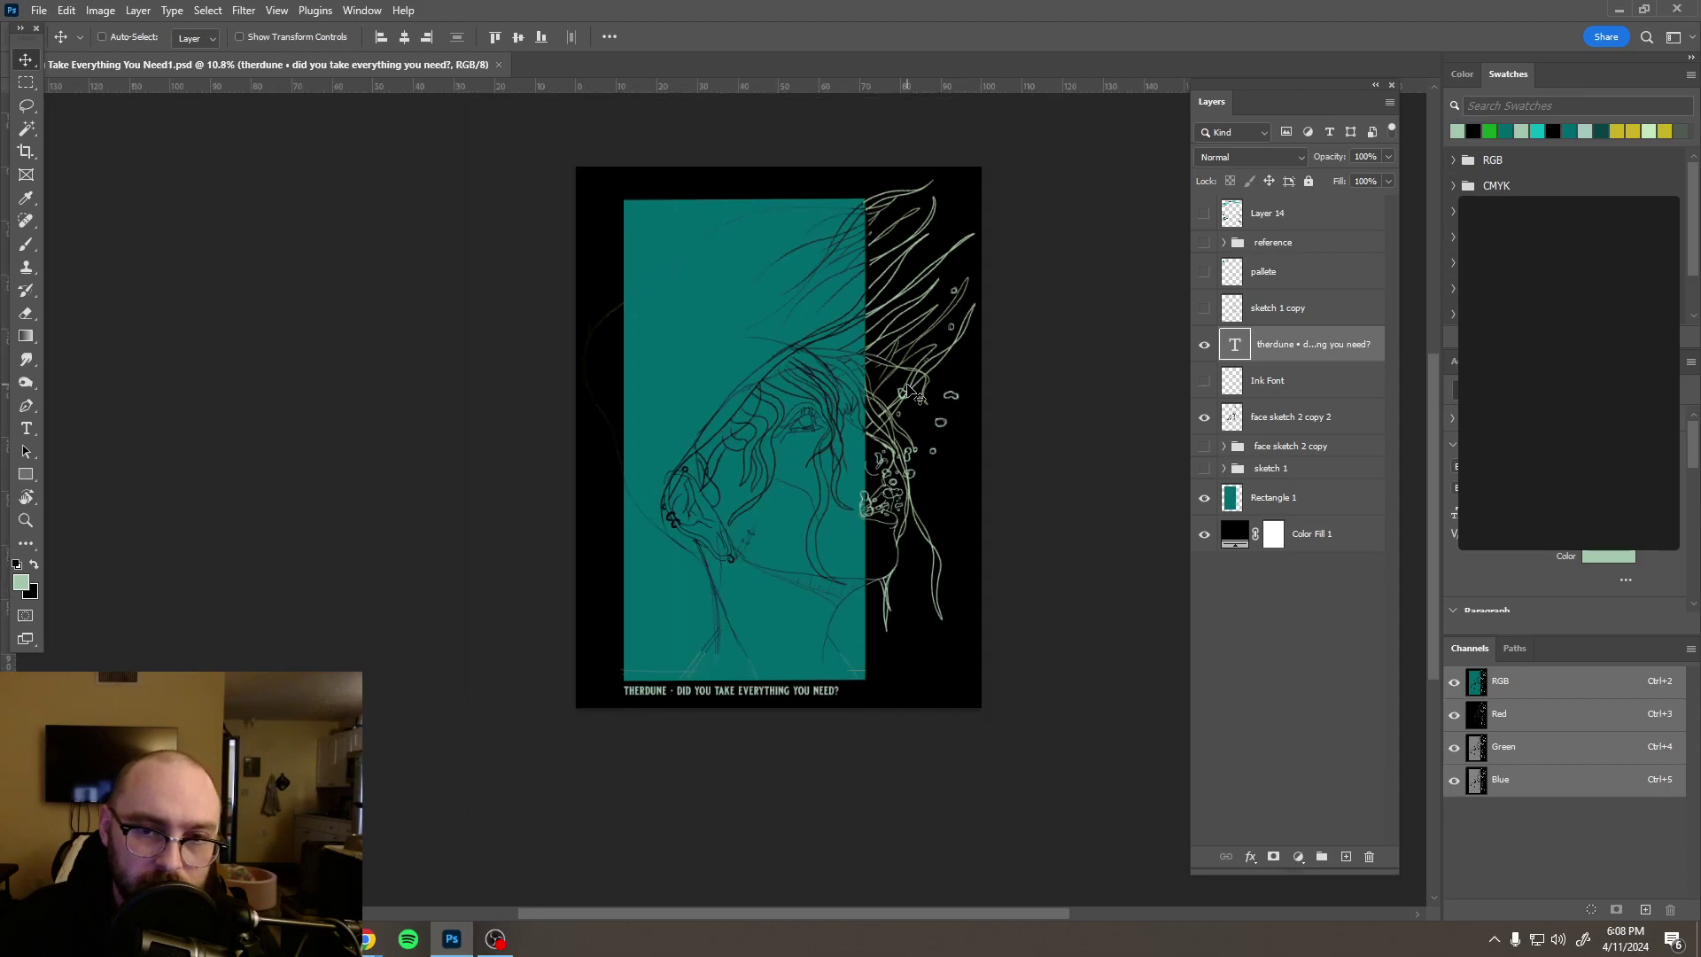
{"action": "left_click", "coordinate": [1294, 426]}
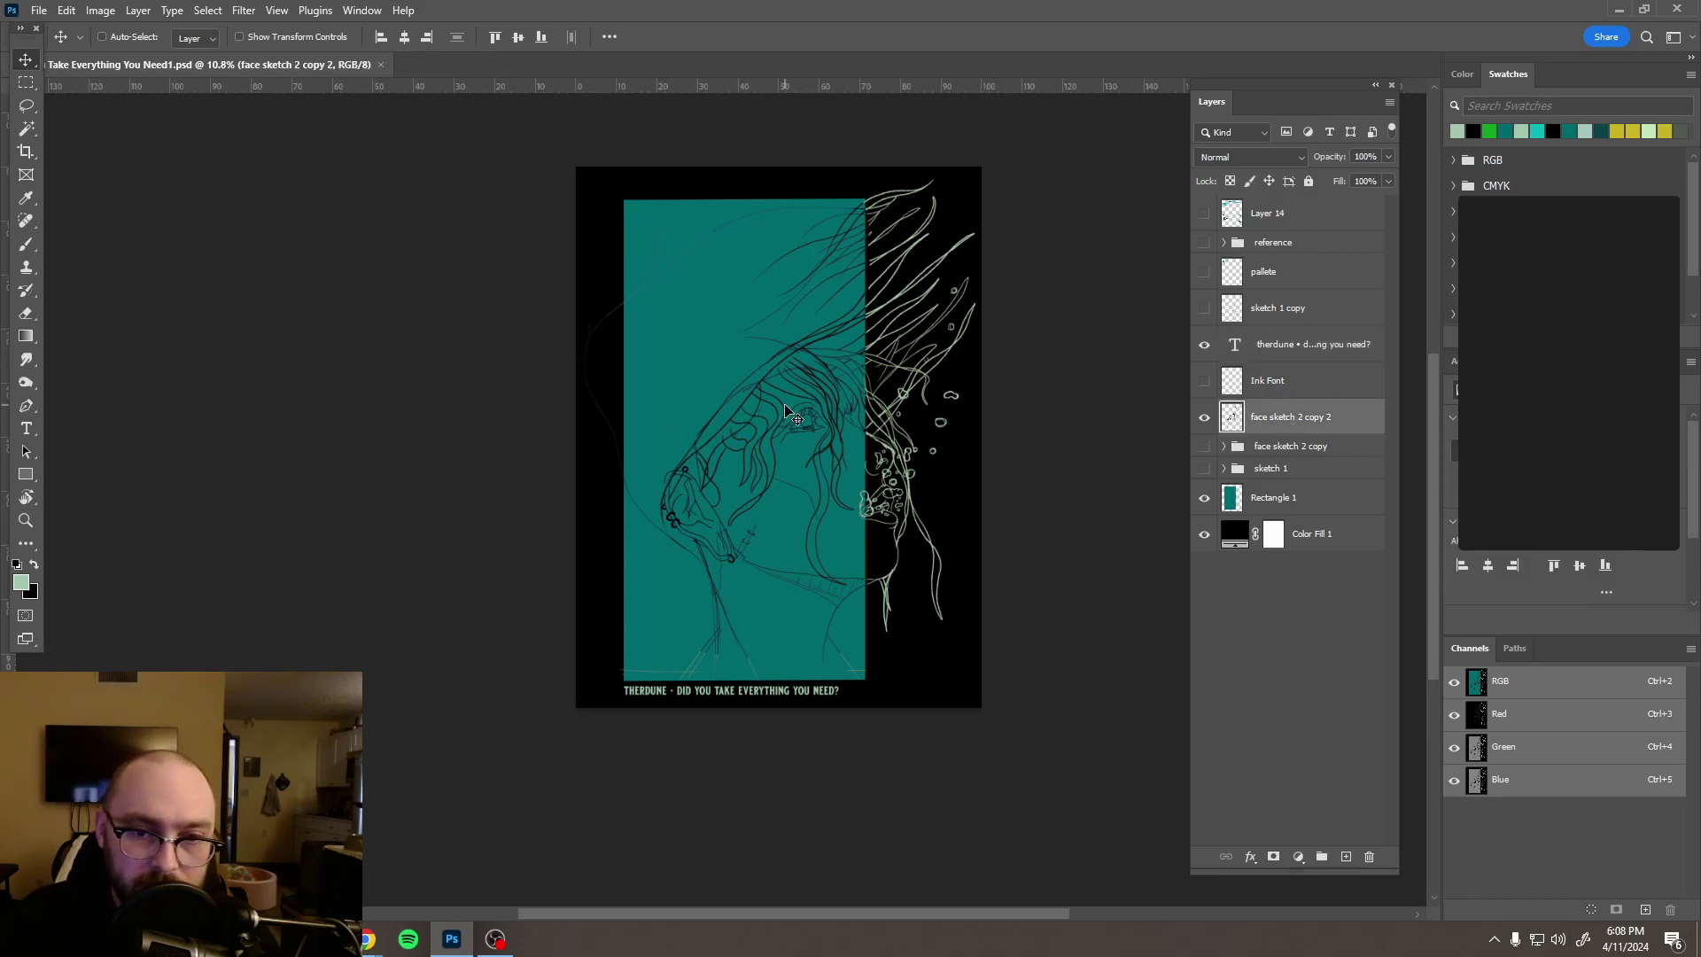
{"action": "left_click_drag", "start_coordinate": [785, 412], "coordinate": [789, 434]}
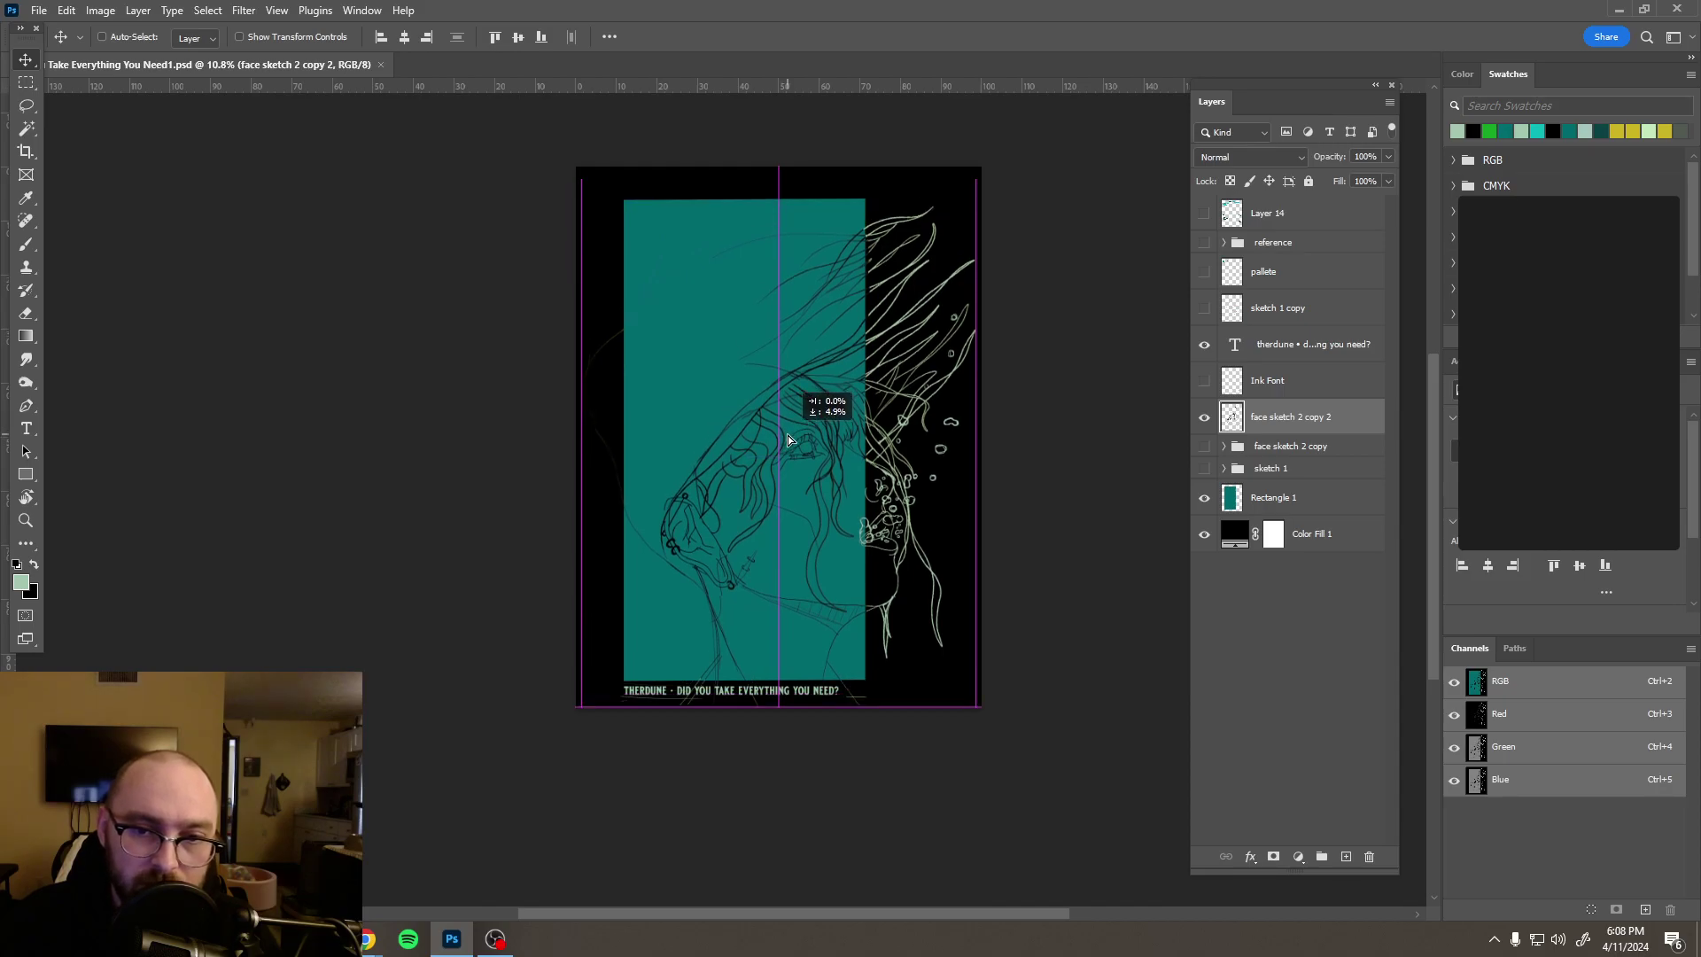
{"action": "left_click_drag", "start_coordinate": [789, 434], "coordinate": [788, 435]}
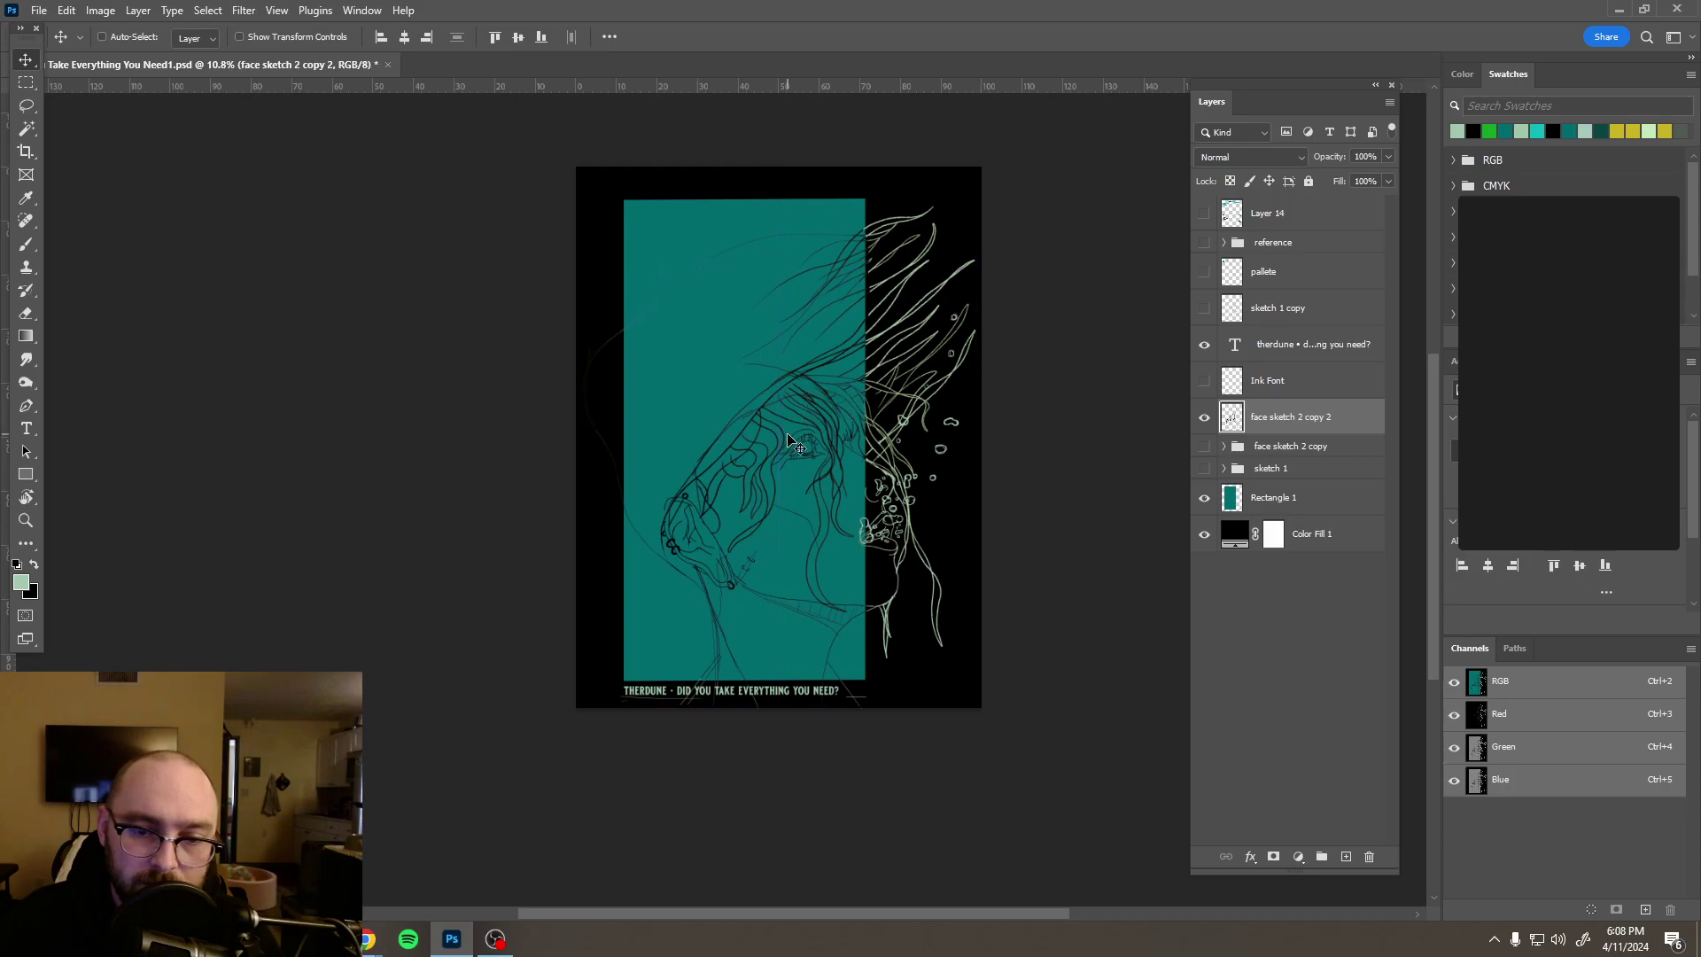
{"action": "scroll", "coordinate": [901, 372], "scroll_direction": "down", "scroll_amount": 3}
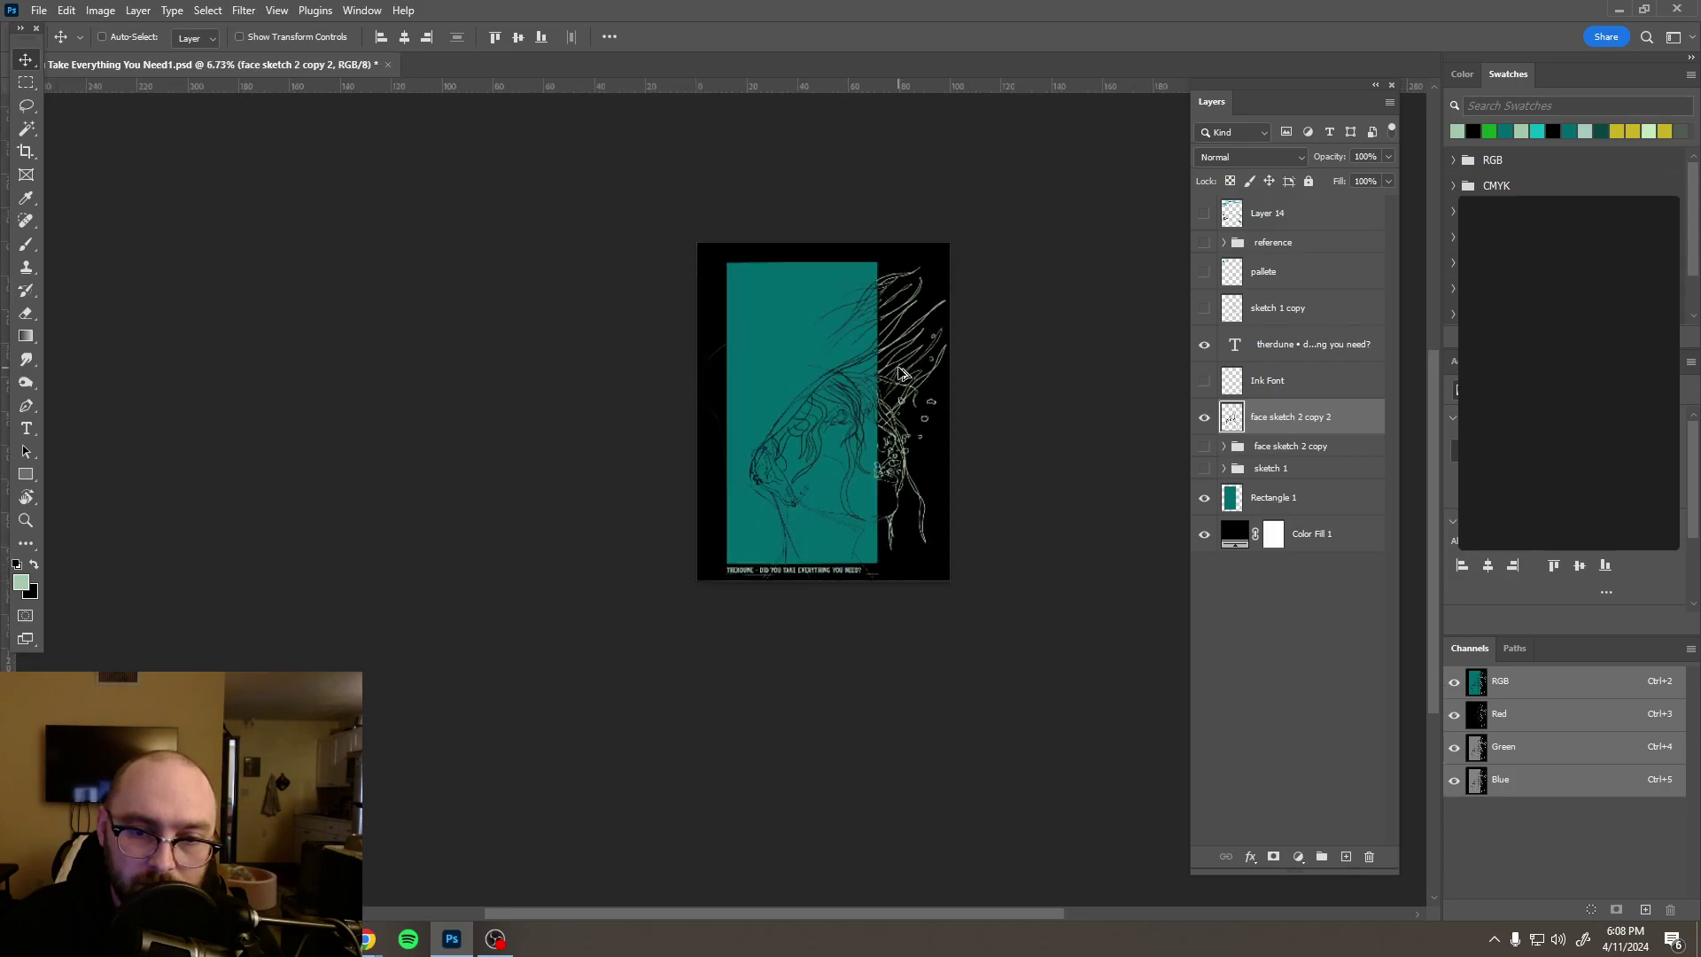
{"action": "scroll", "coordinate": [948, 295], "scroll_direction": "up", "scroll_amount": 2}
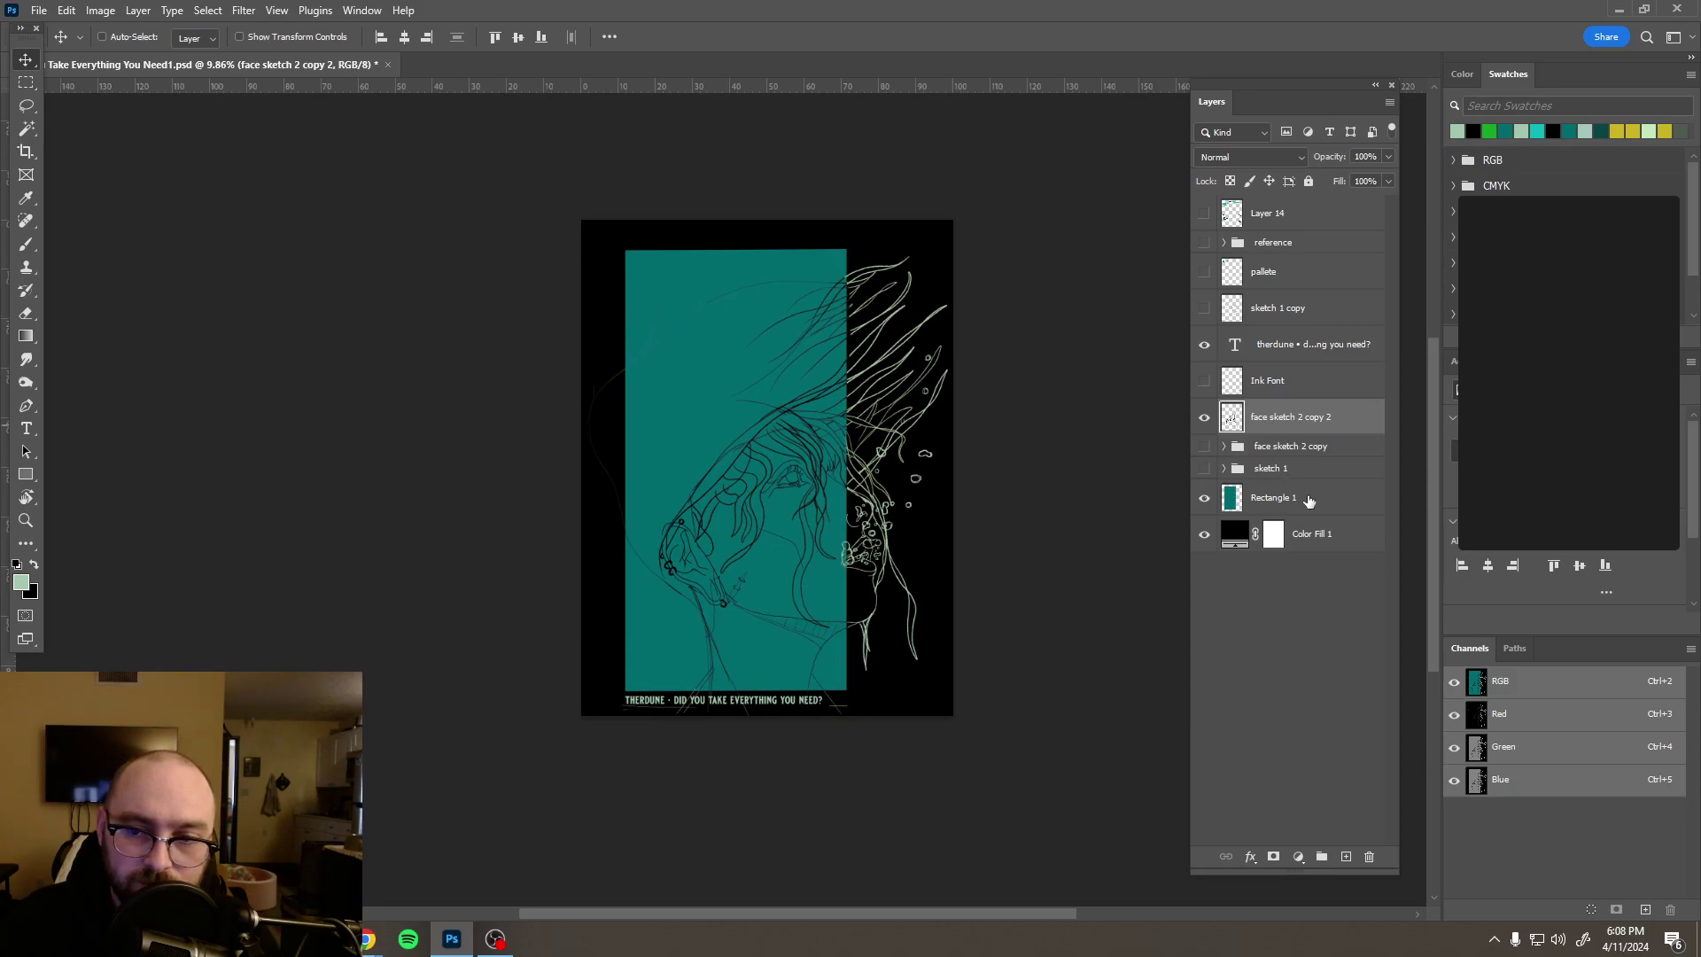
Step: Try rounding the upper-left corner of the teal rectangle with the Eraser, and undo the erasure
{"action": "left_click", "coordinate": [1310, 501]}
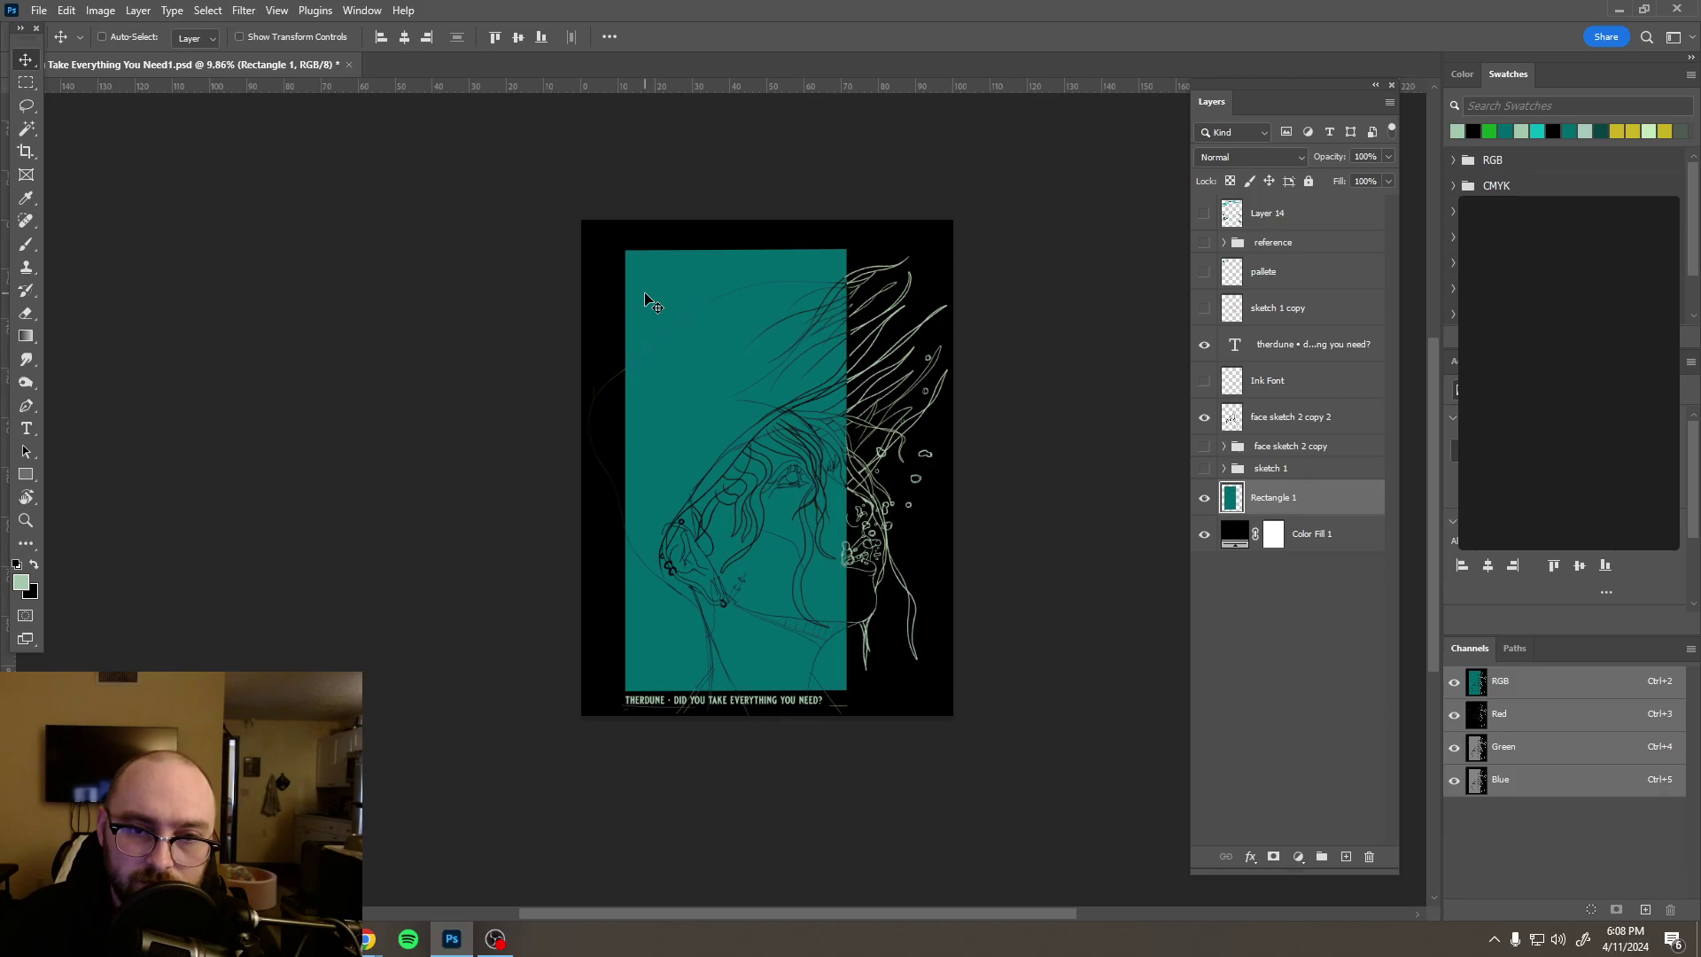
{"action": "scroll", "coordinate": [596, 228], "scroll_direction": "up", "scroll_amount": 6}
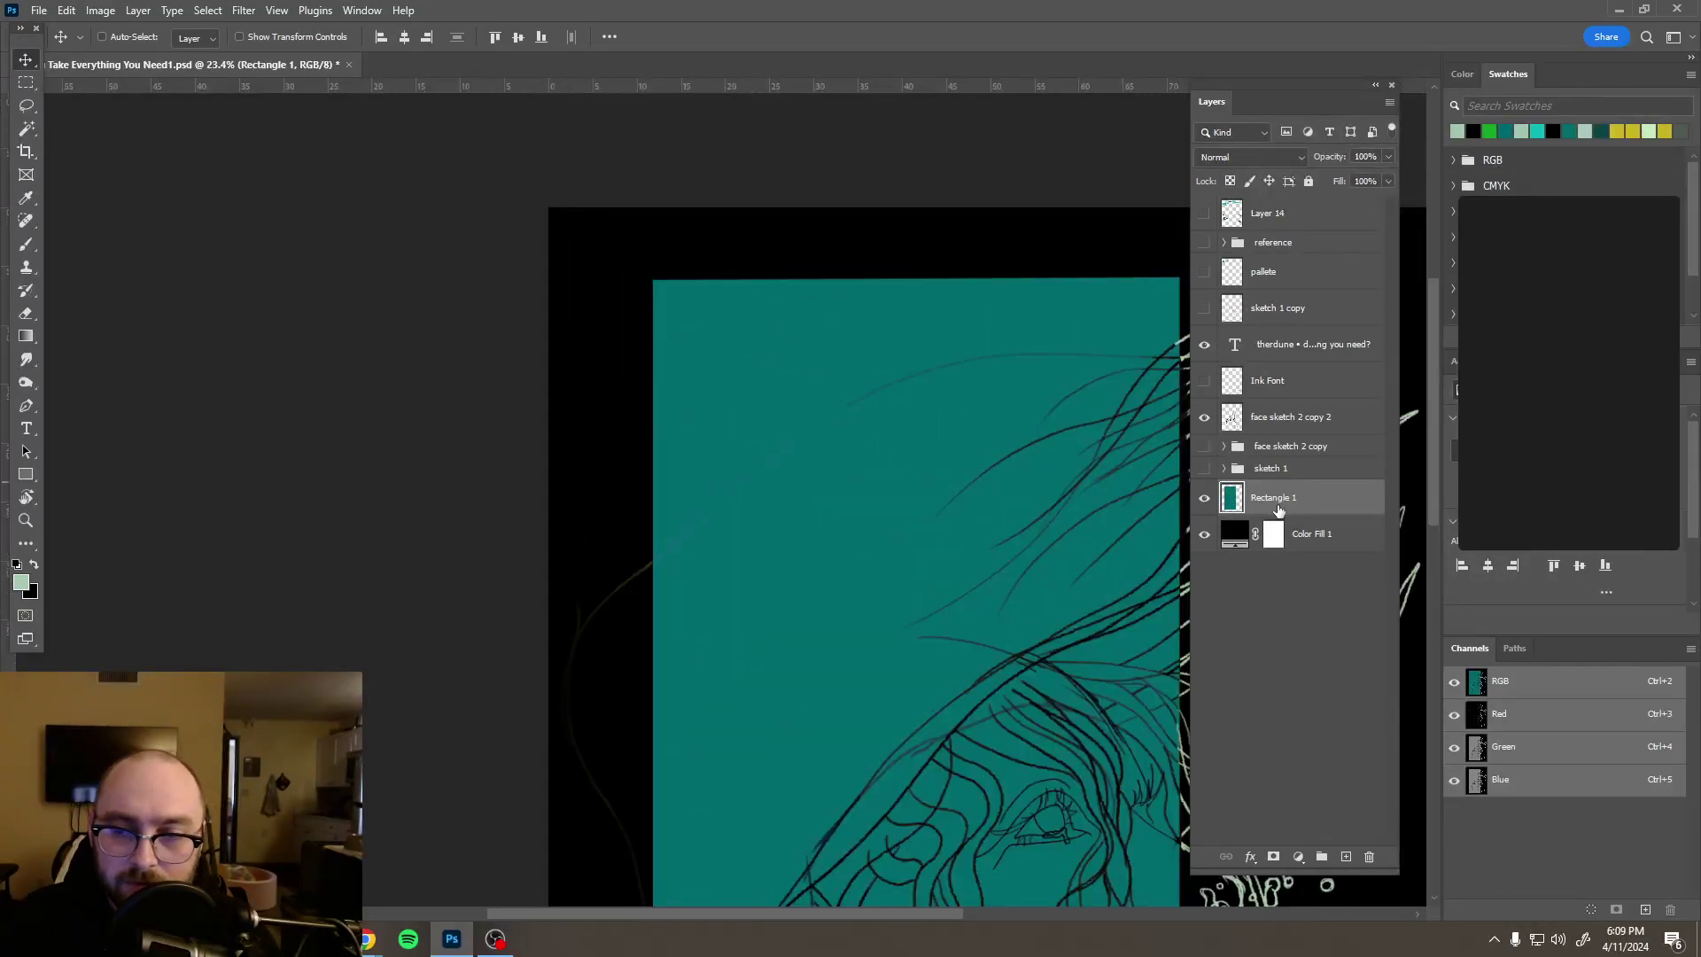
{"action": "key", "text": "e"}
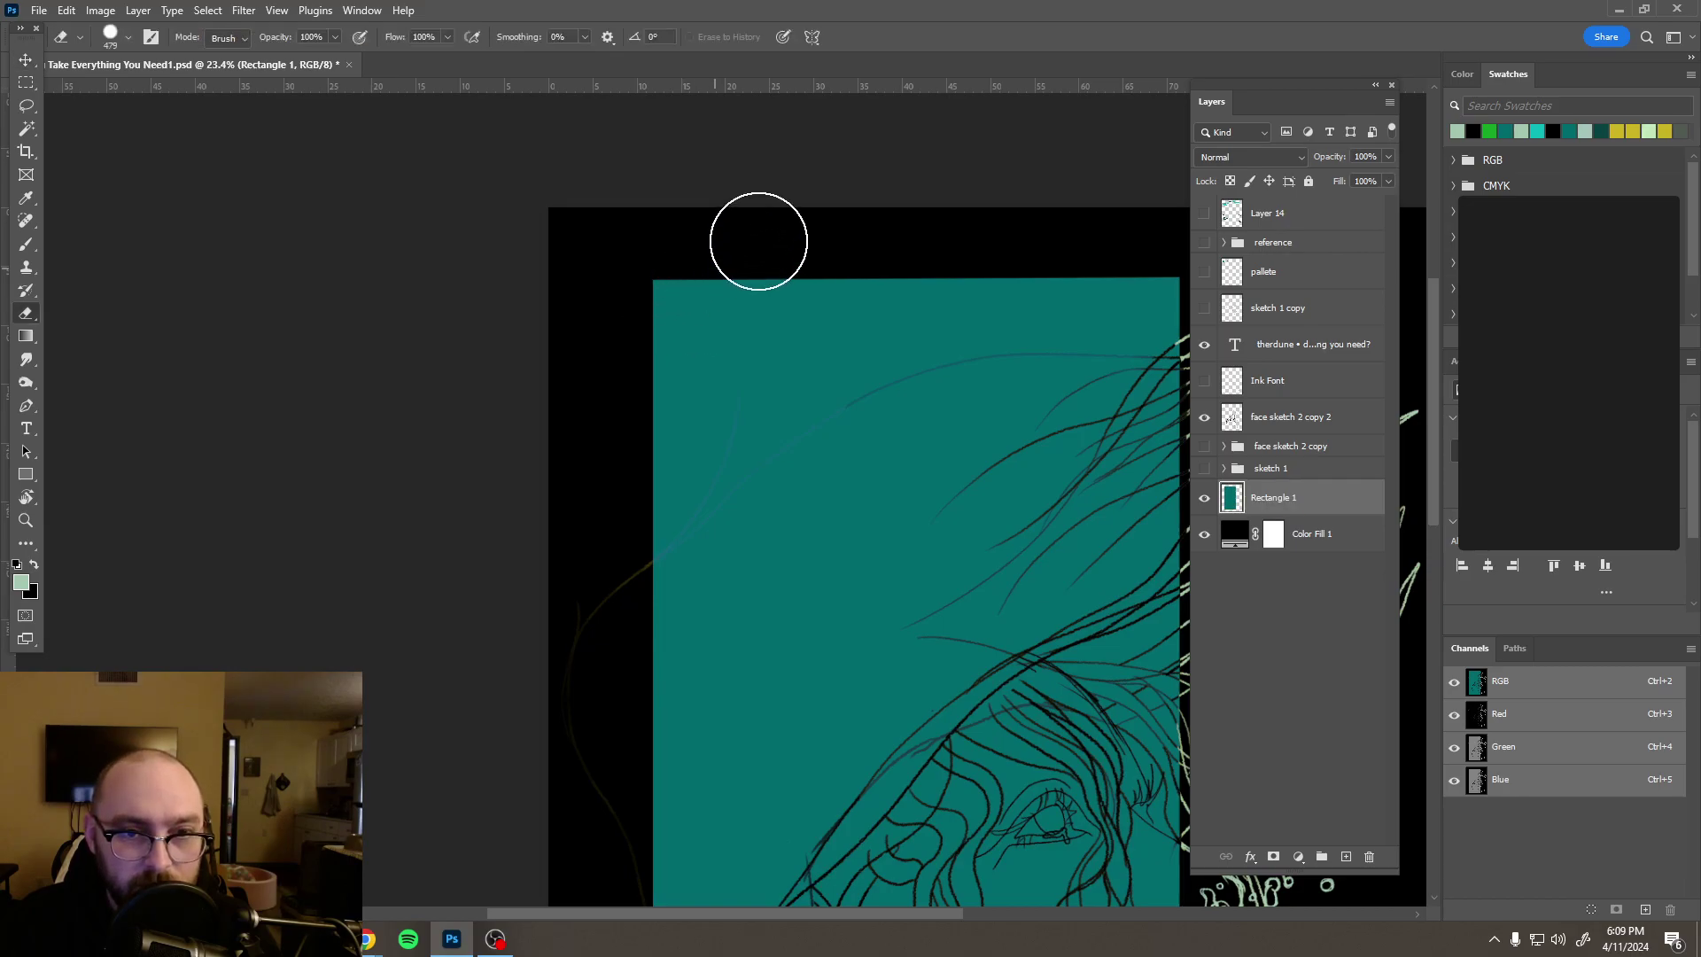
{"action": "mouse_move", "coordinate": [789, 235]}
{"action": "left_mouse_down"}
{"action": "mouse_move", "coordinate": [665, 289]}
{"action": "mouse_move", "coordinate": [582, 473]}
{"action": "mouse_move", "coordinate": [649, 349]}
{"action": "mouse_move", "coordinate": [756, 257]}
{"action": "mouse_move", "coordinate": [869, 216]}
{"action": "mouse_move", "coordinate": [923, 303]}
{"action": "left_mouse_up"}
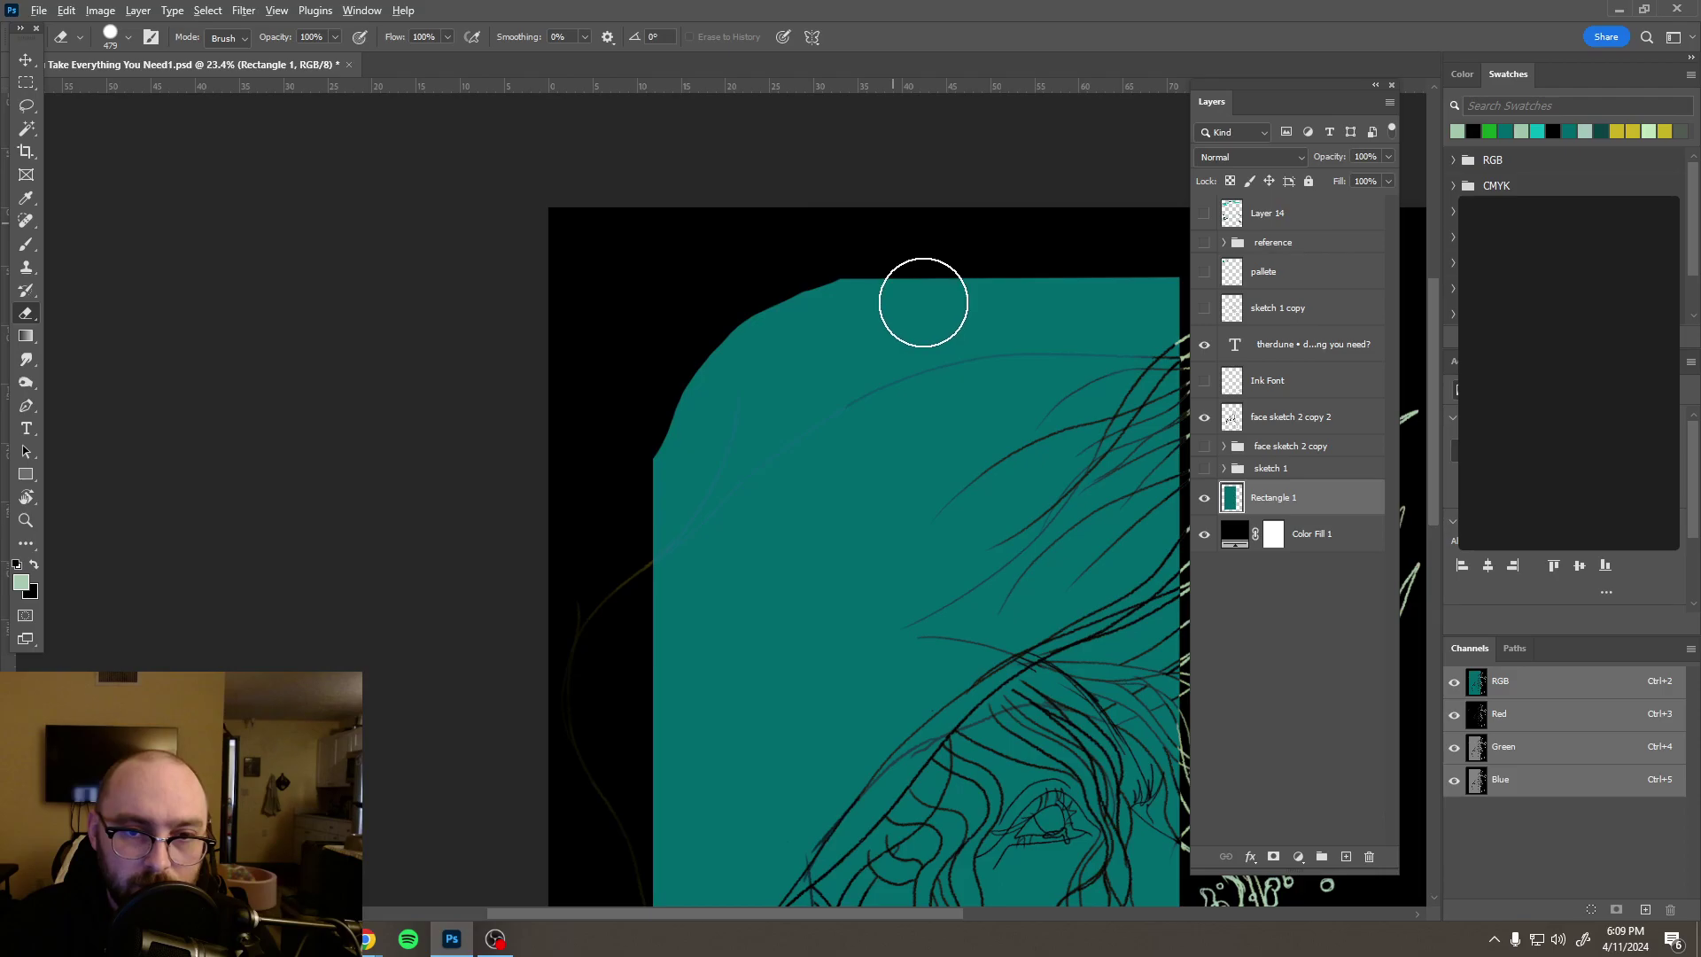
{"action": "scroll", "coordinate": [923, 302], "scroll_direction": "down", "scroll_amount": 10}
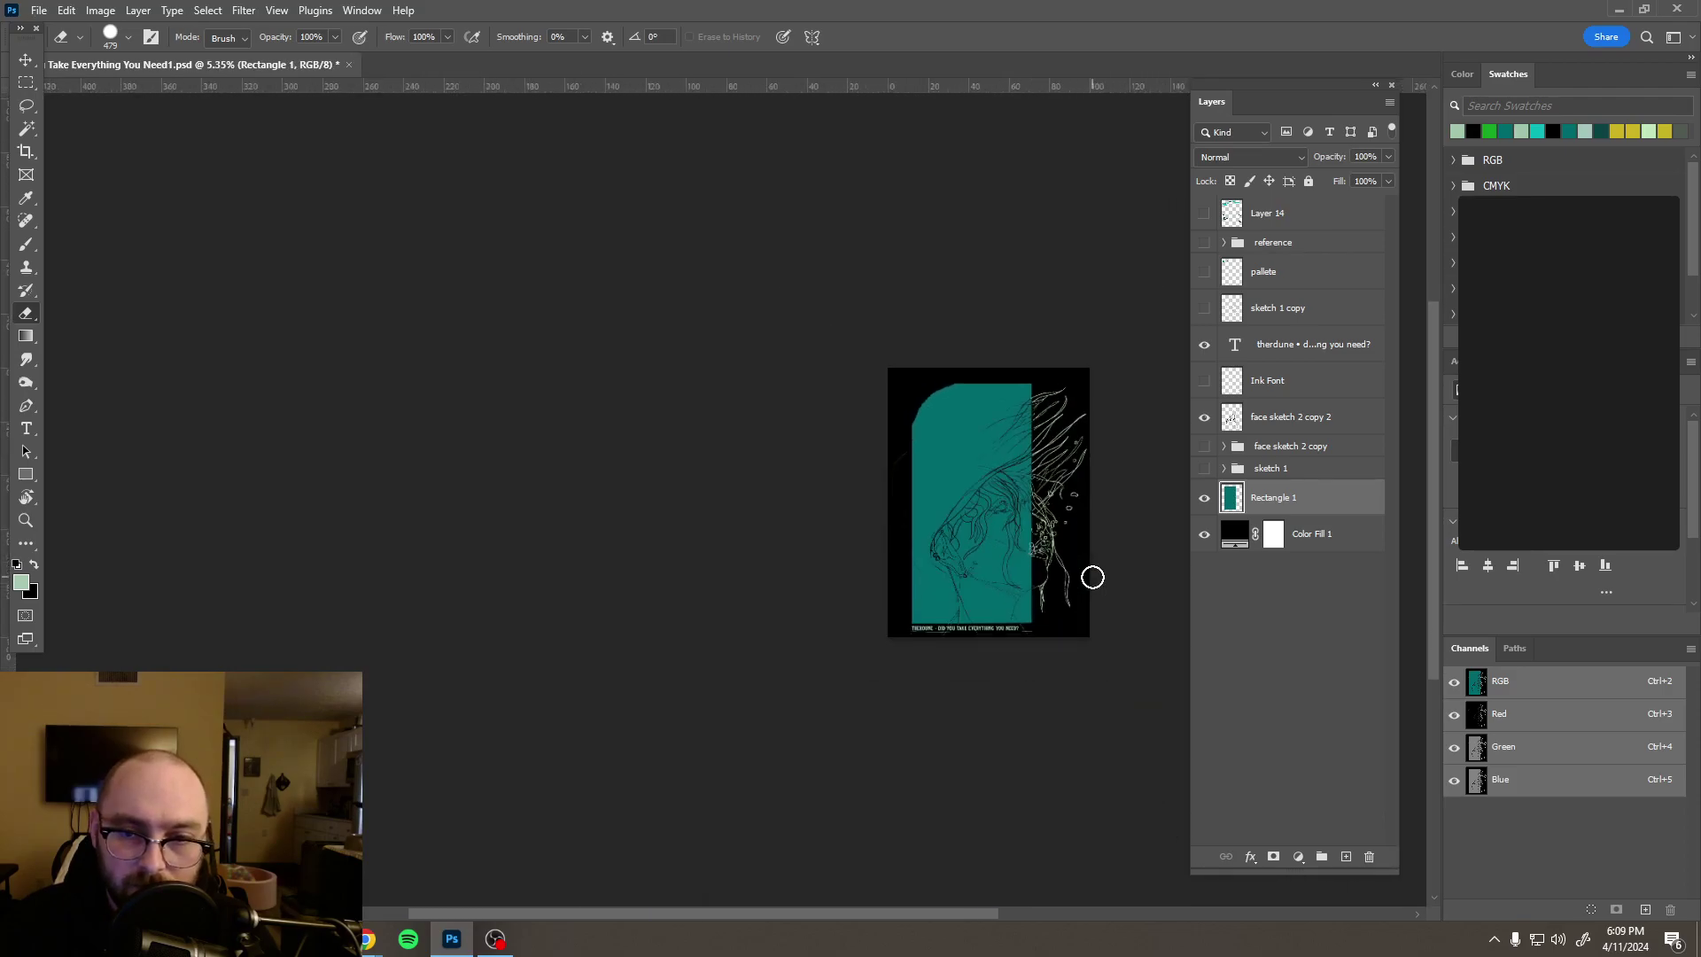
{"action": "scroll", "coordinate": [1092, 578], "scroll_direction": "down", "scroll_amount": 2}
{"action": "left_click_drag", "start_coordinate": [1089, 574], "coordinate": [956, 547]}
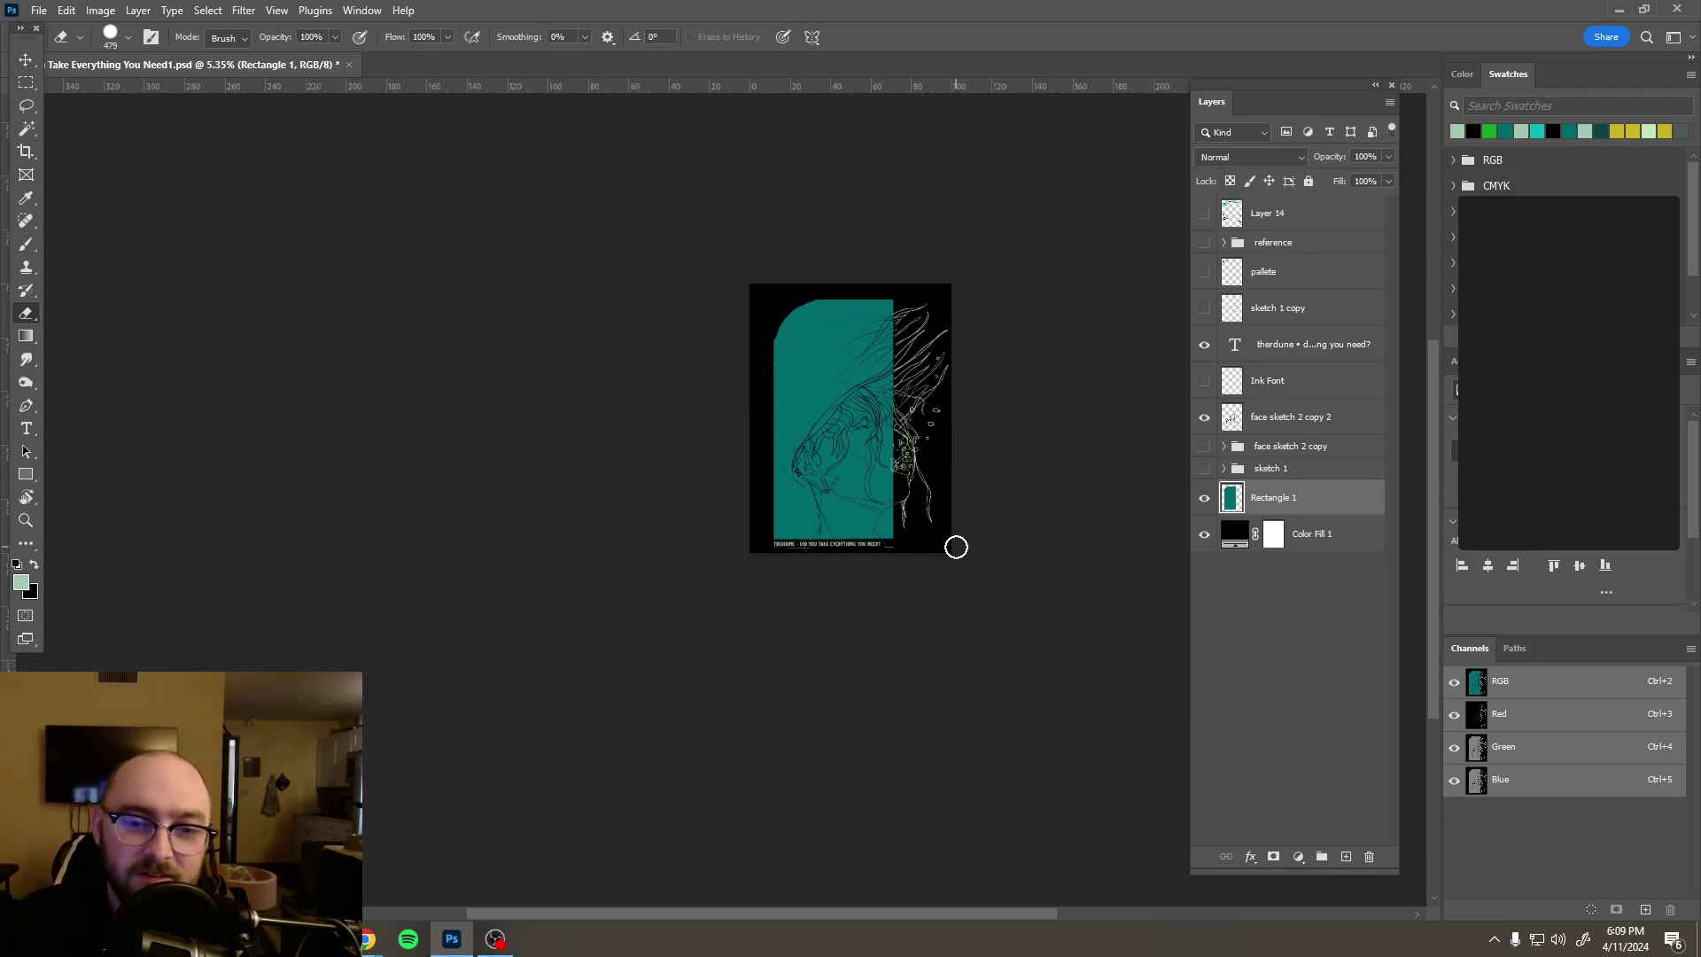
{"action": "scroll", "coordinate": [782, 267], "scroll_direction": "up", "scroll_amount": 4}
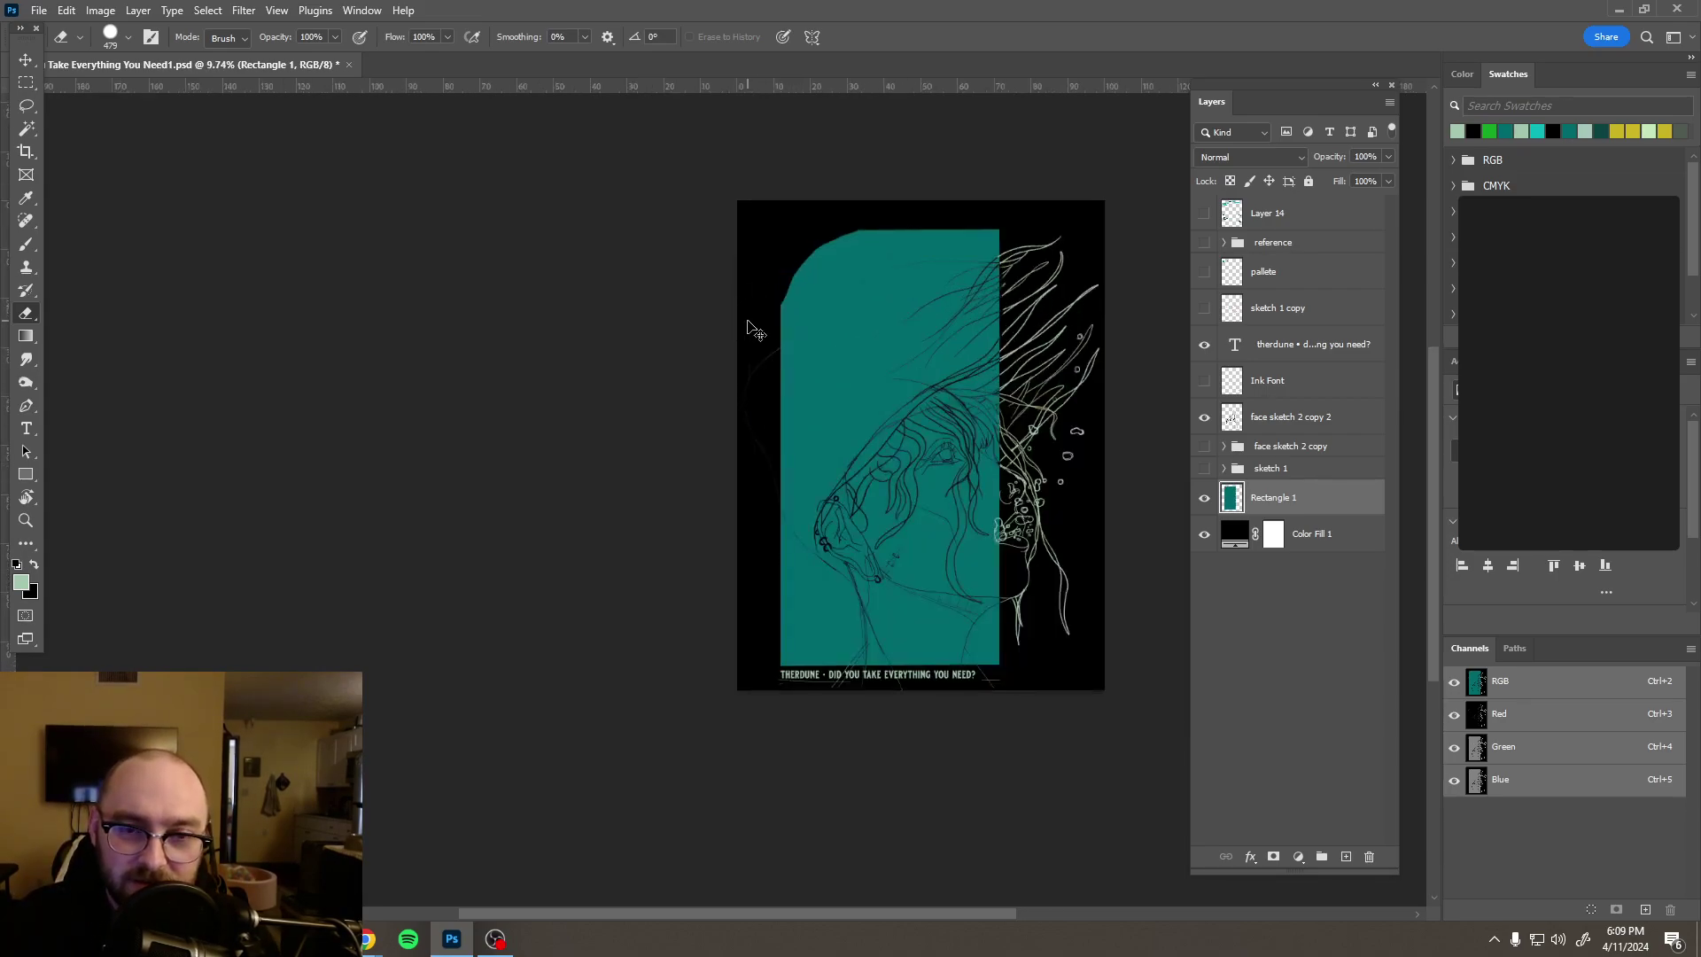
{"action": "key", "text": "ctrl+z"}
Step: Draw a pale green filled circle with the Ellipse tool over the upper part of the teal rectangle, redoing the first attempt
{"action": "left_click", "coordinate": [25, 477]}
{"action": "right_click", "coordinate": [23, 483]}
{"action": "left_click", "coordinate": [89, 489]}
{"action": "left_click_drag", "start_coordinate": [876, 345], "coordinate": [781, 271]}
{"action": "key", "text": "ctrl+z"}
{"action": "left_click_drag", "start_coordinate": [910, 364], "coordinate": [816, 275]}
{"action": "key", "text": "v"}
{"action": "scroll", "coordinate": [722, 201], "scroll_direction": "up", "scroll_amount": 3}
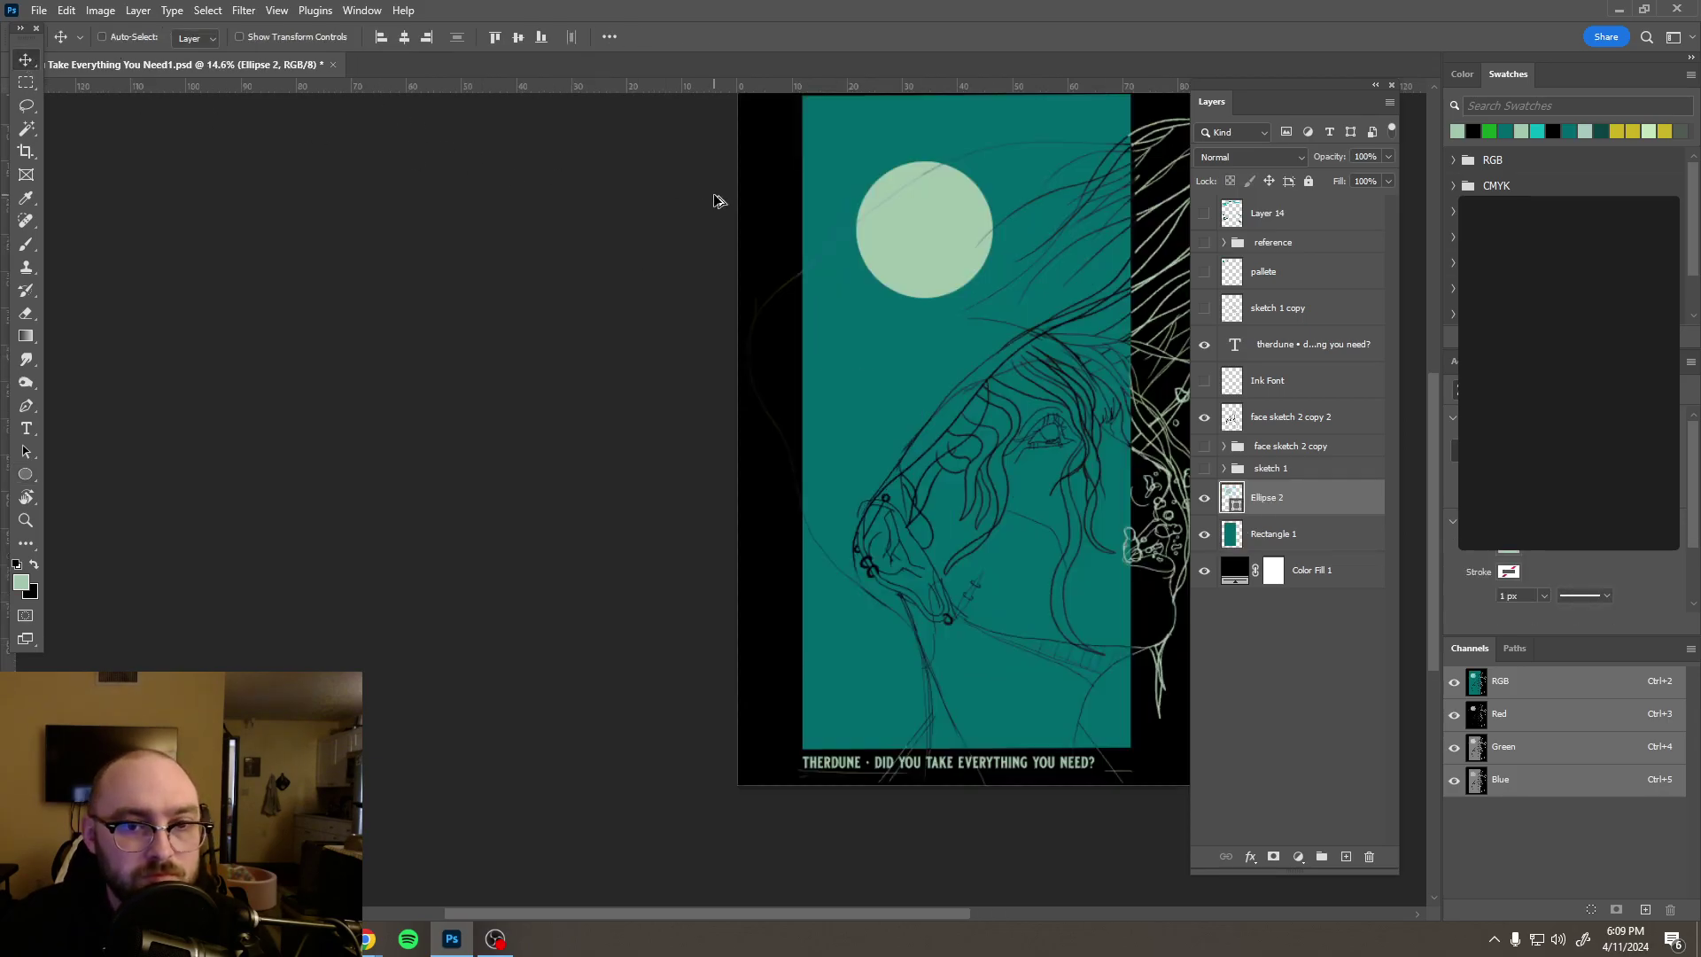
{"action": "left_click_drag", "start_coordinate": [1056, 296], "coordinate": [961, 531]}
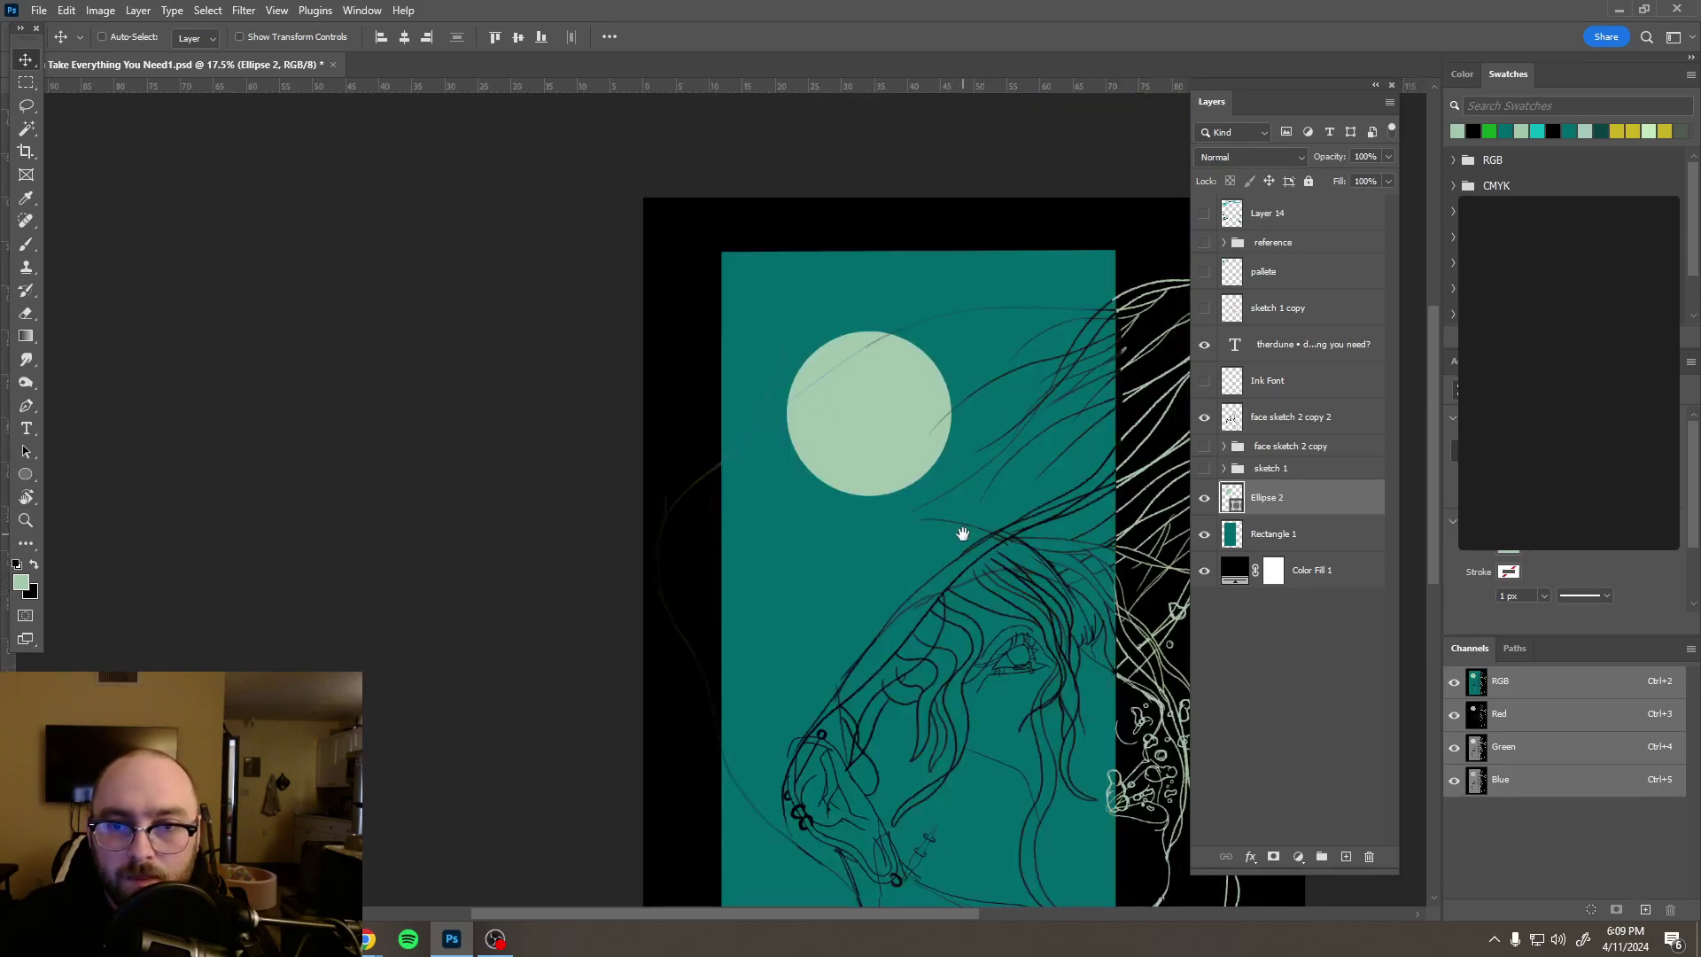
{"action": "scroll", "coordinate": [864, 330], "scroll_direction": "up", "scroll_amount": 2}
{"action": "scroll", "coordinate": [864, 330], "scroll_direction": "up", "scroll_amount": 2}
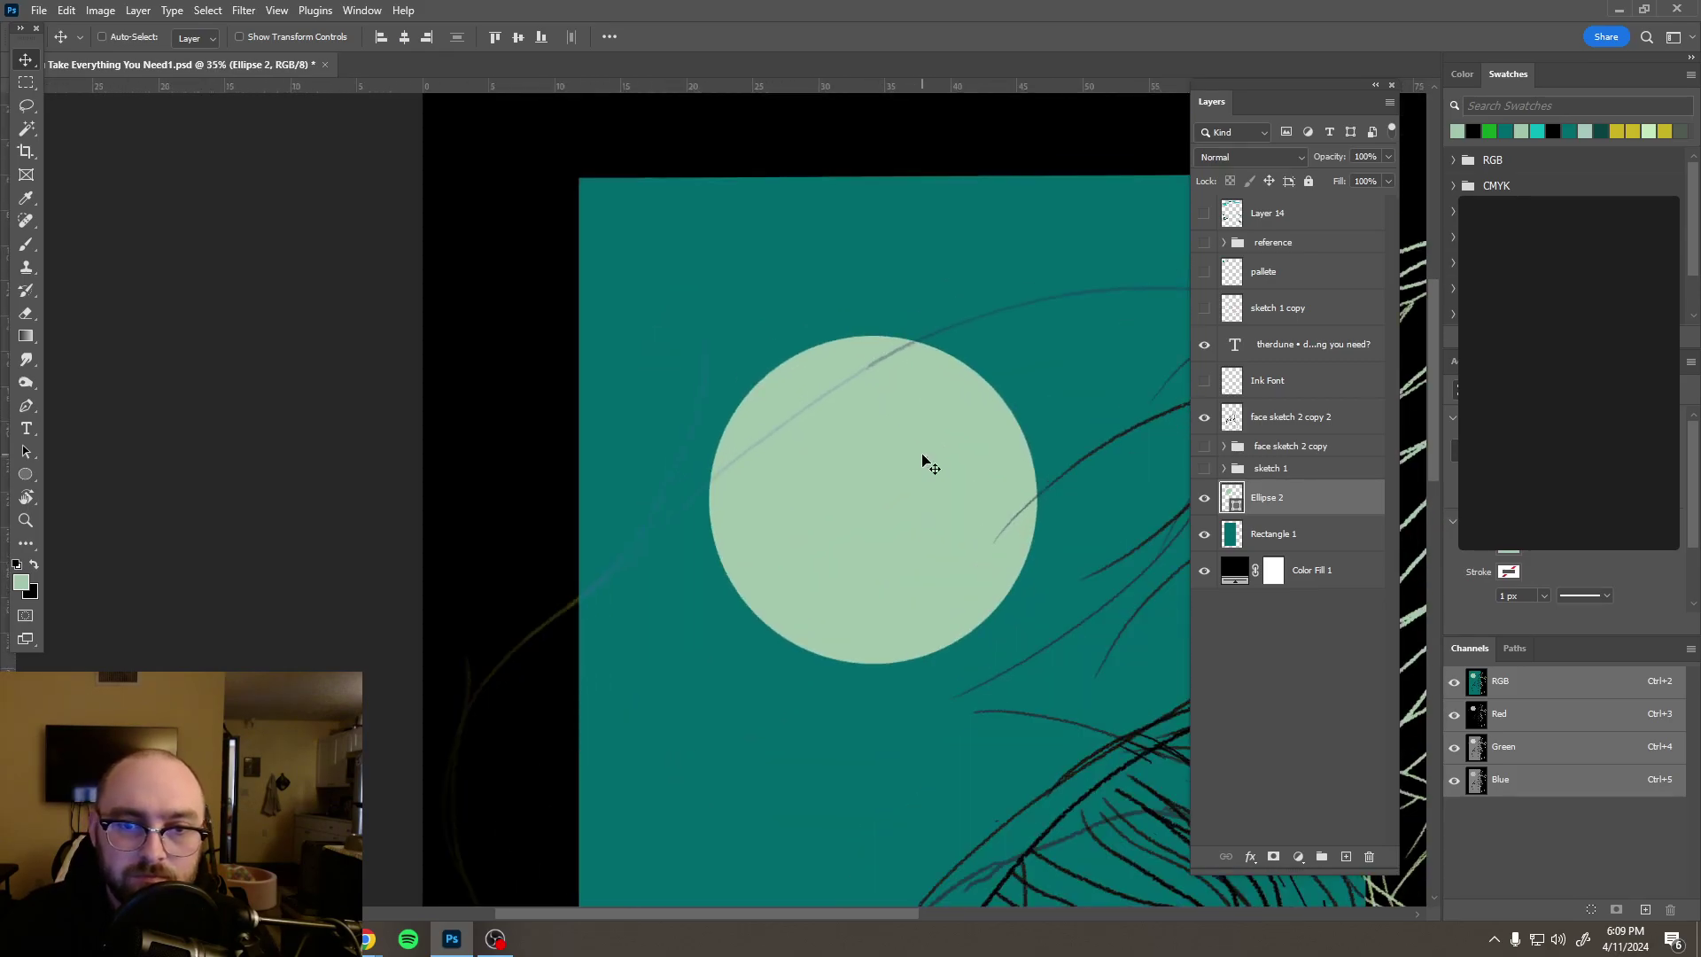
Step: Move the pale green circle into the teal rectangle's upper-left corner and, with snapping turned off, fit it flush against the rectangle's edges
{"action": "left_click_drag", "start_coordinate": [921, 464], "coordinate": [792, 314]}
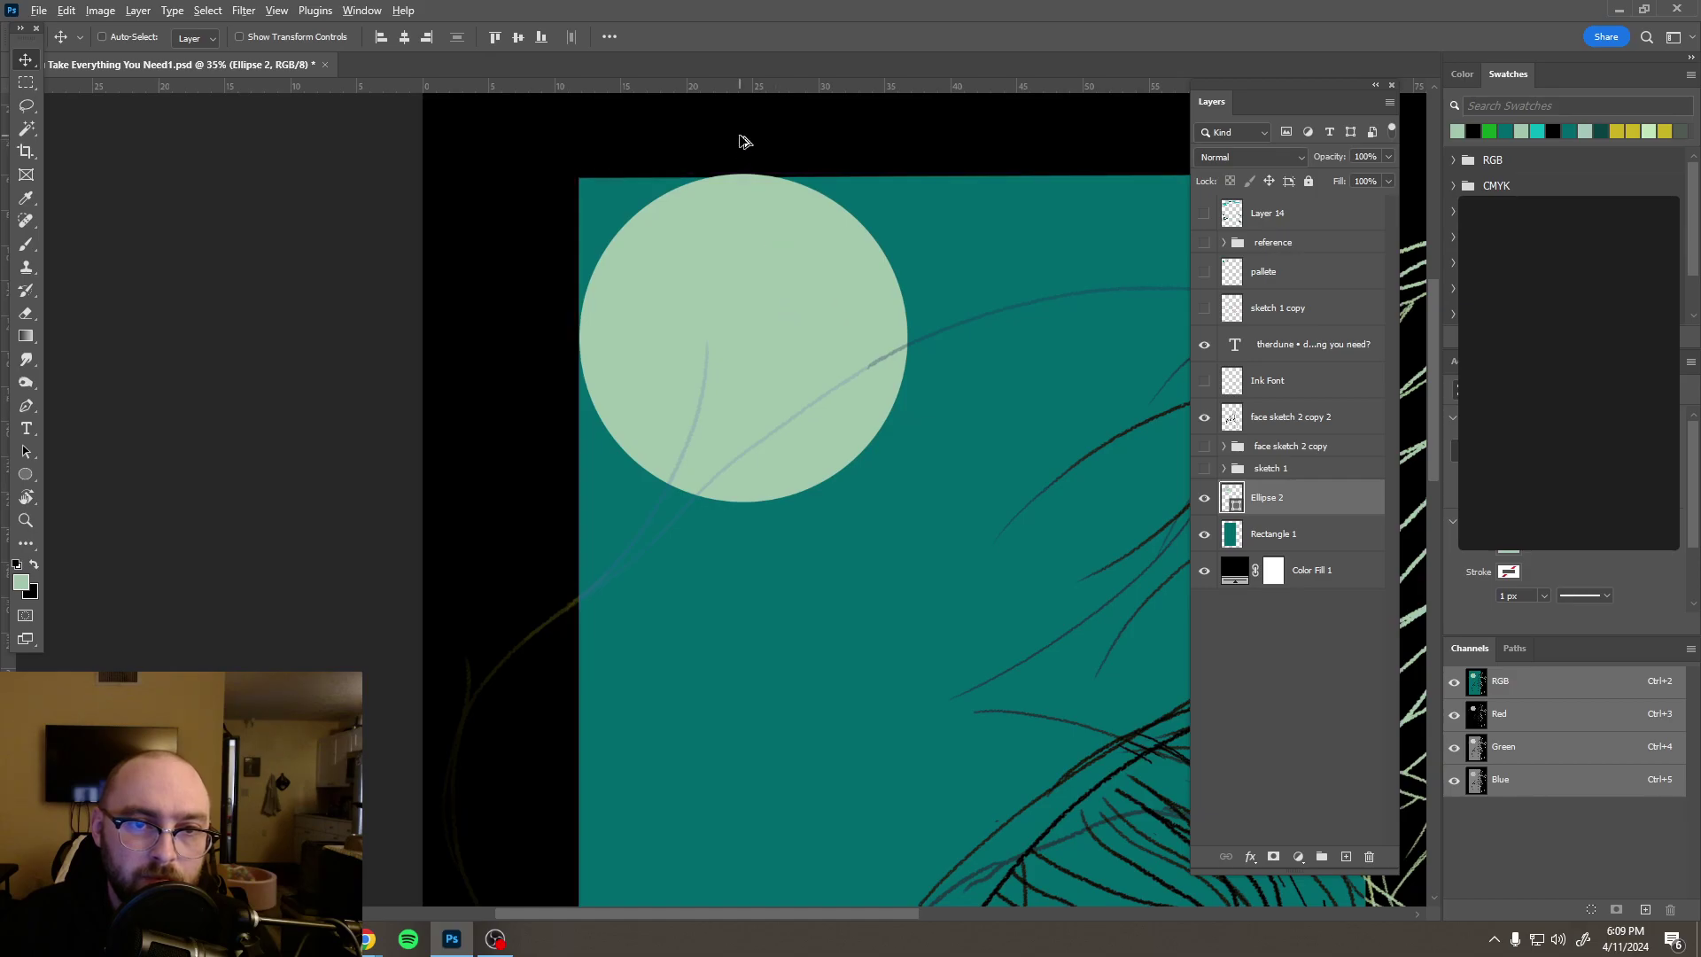
{"action": "scroll", "coordinate": [767, 169], "scroll_direction": "up", "scroll_amount": 8}
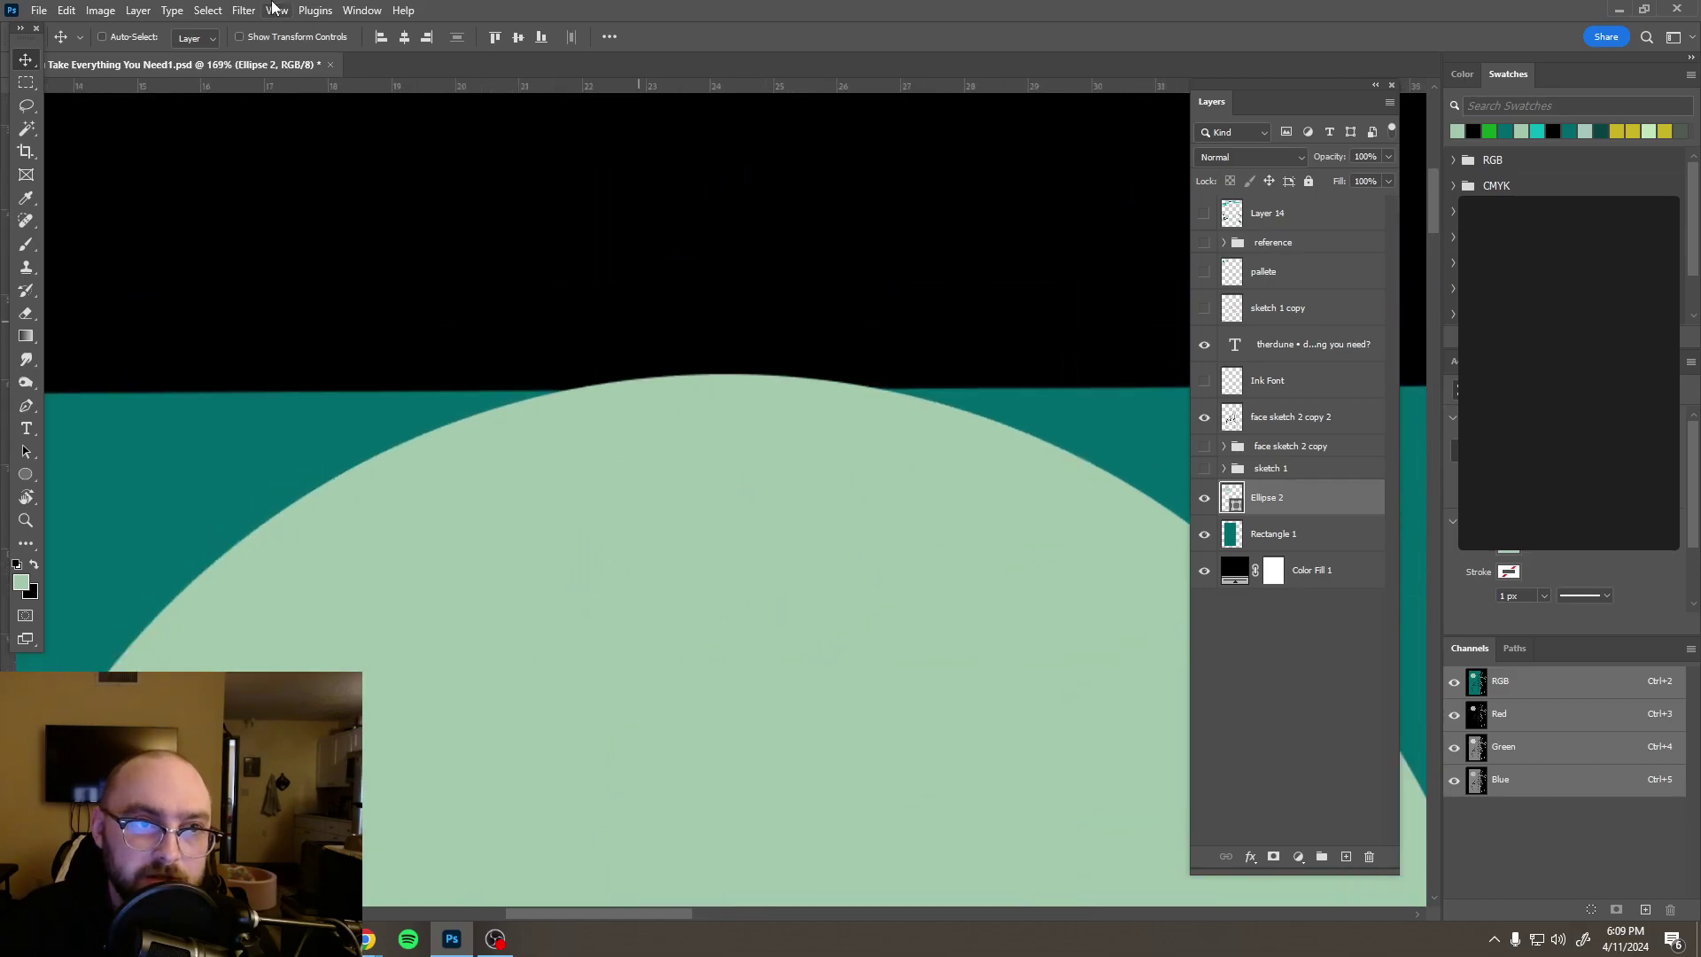
{"action": "left_click", "coordinate": [314, 10]}
{"action": "mouse_move", "coordinate": [277, 10]}
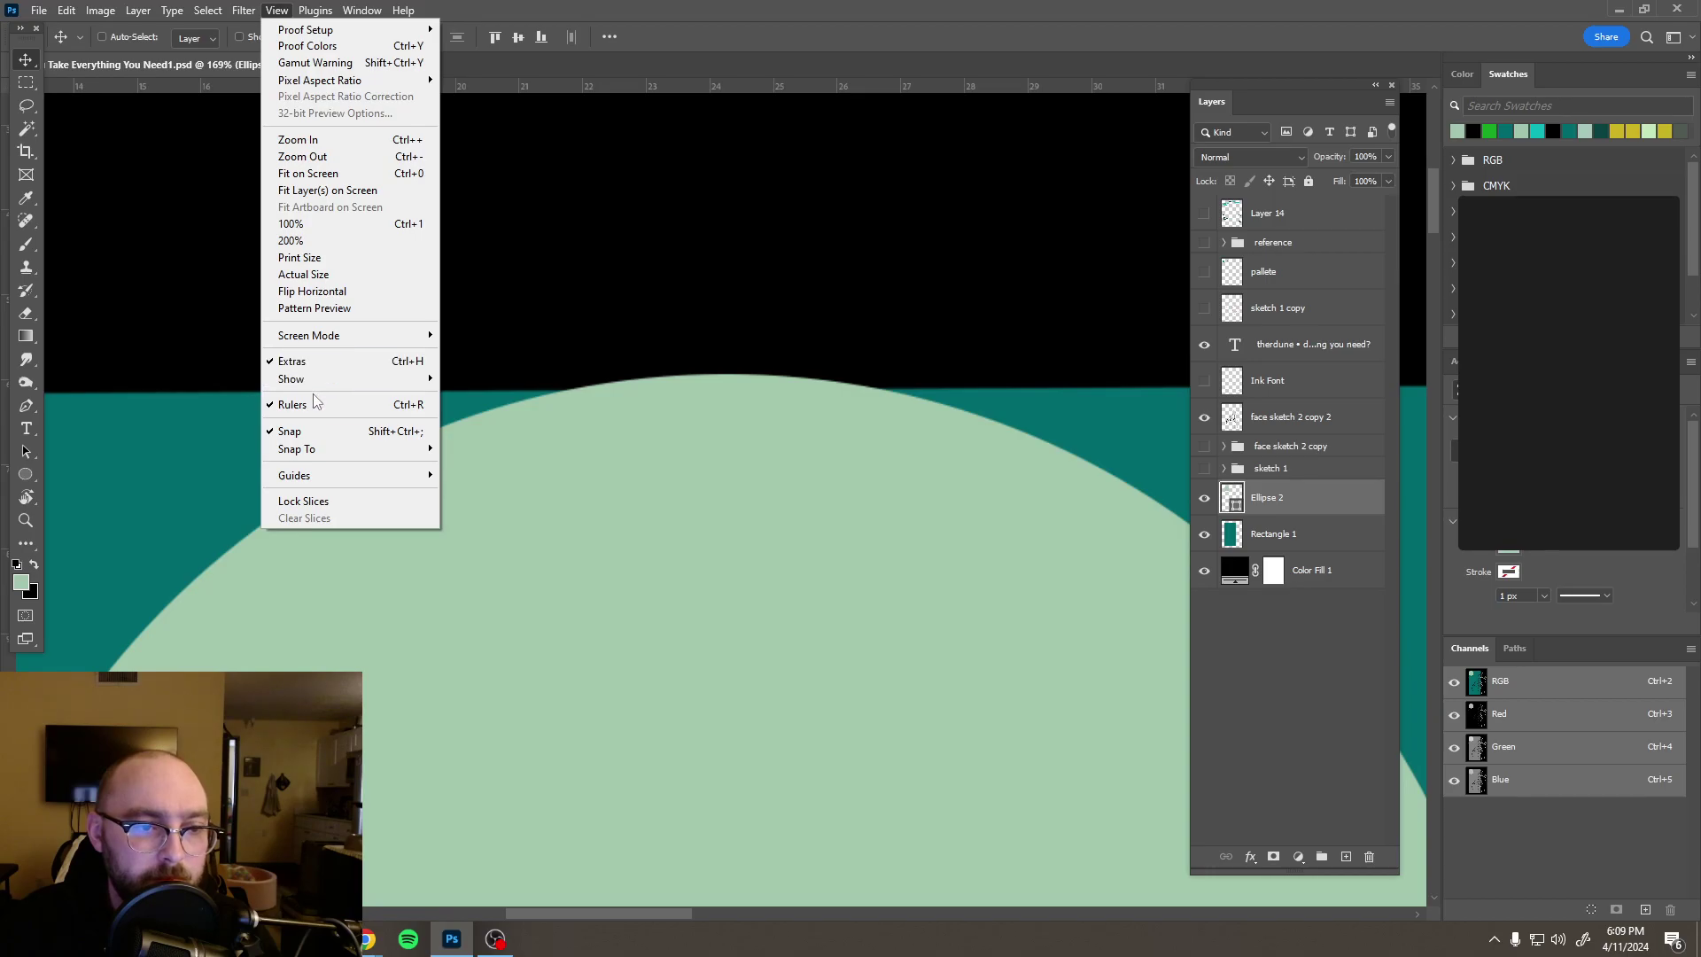
{"action": "left_click", "coordinate": [306, 432]}
{"action": "left_click_drag", "start_coordinate": [735, 441], "coordinate": [736, 454]}
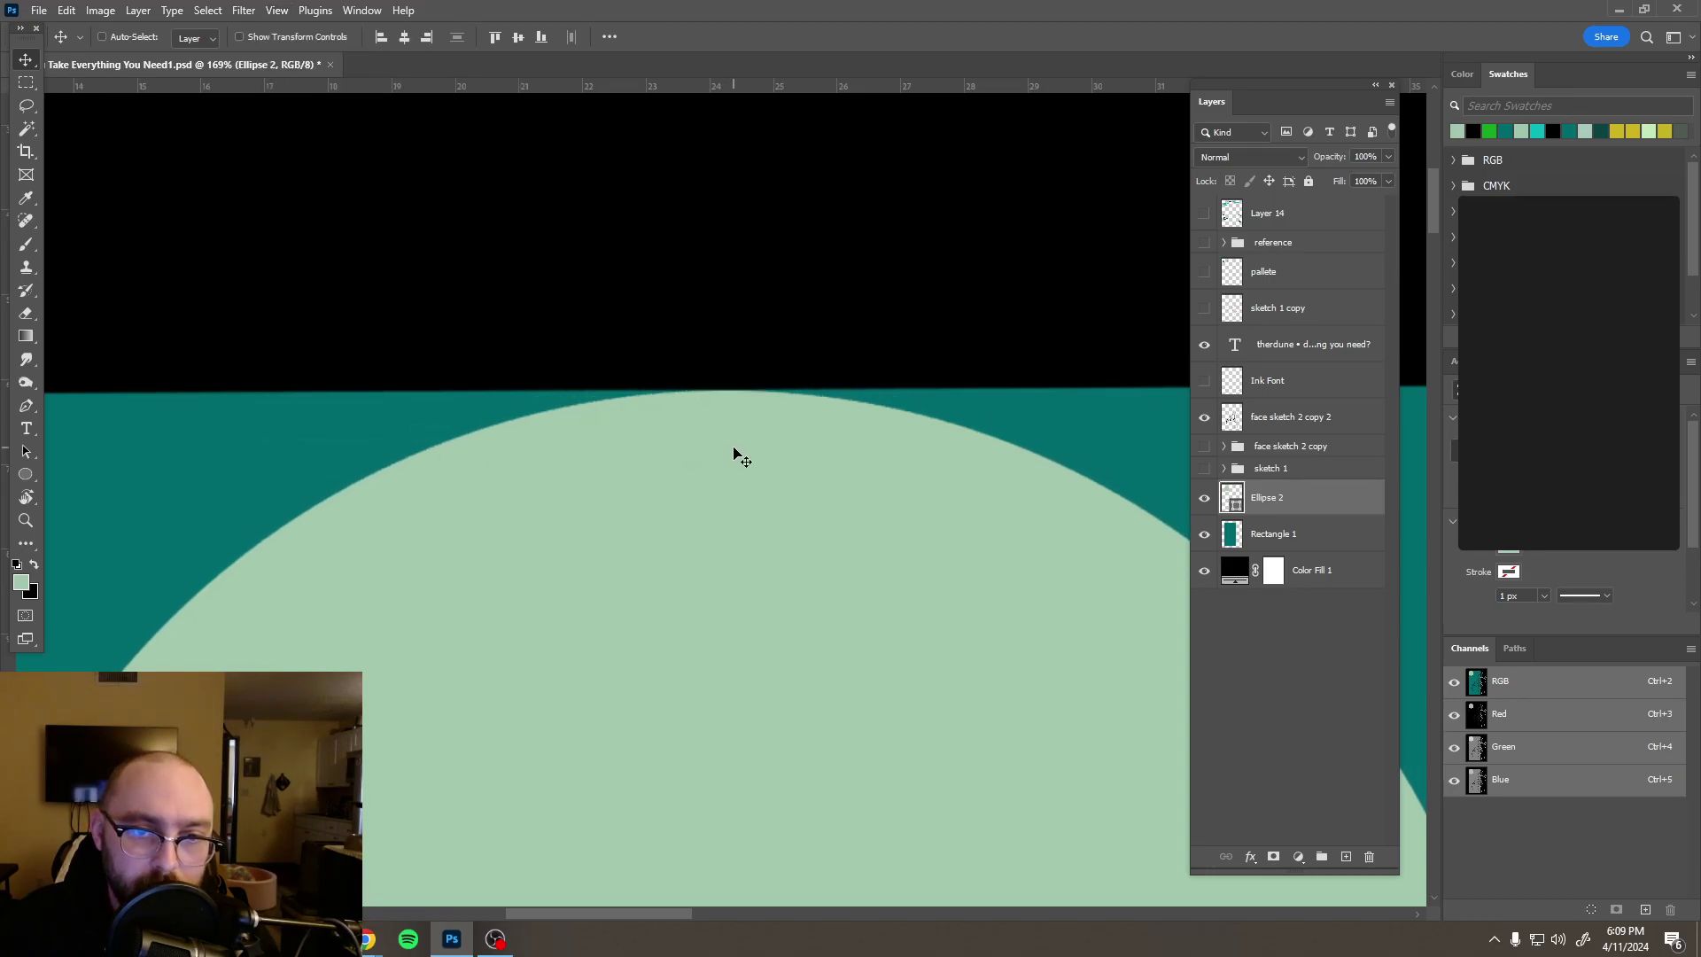
{"action": "scroll", "coordinate": [734, 450], "scroll_direction": "down", "scroll_amount": 10}
{"action": "scroll", "coordinate": [751, 493], "scroll_direction": "down", "scroll_amount": 10}
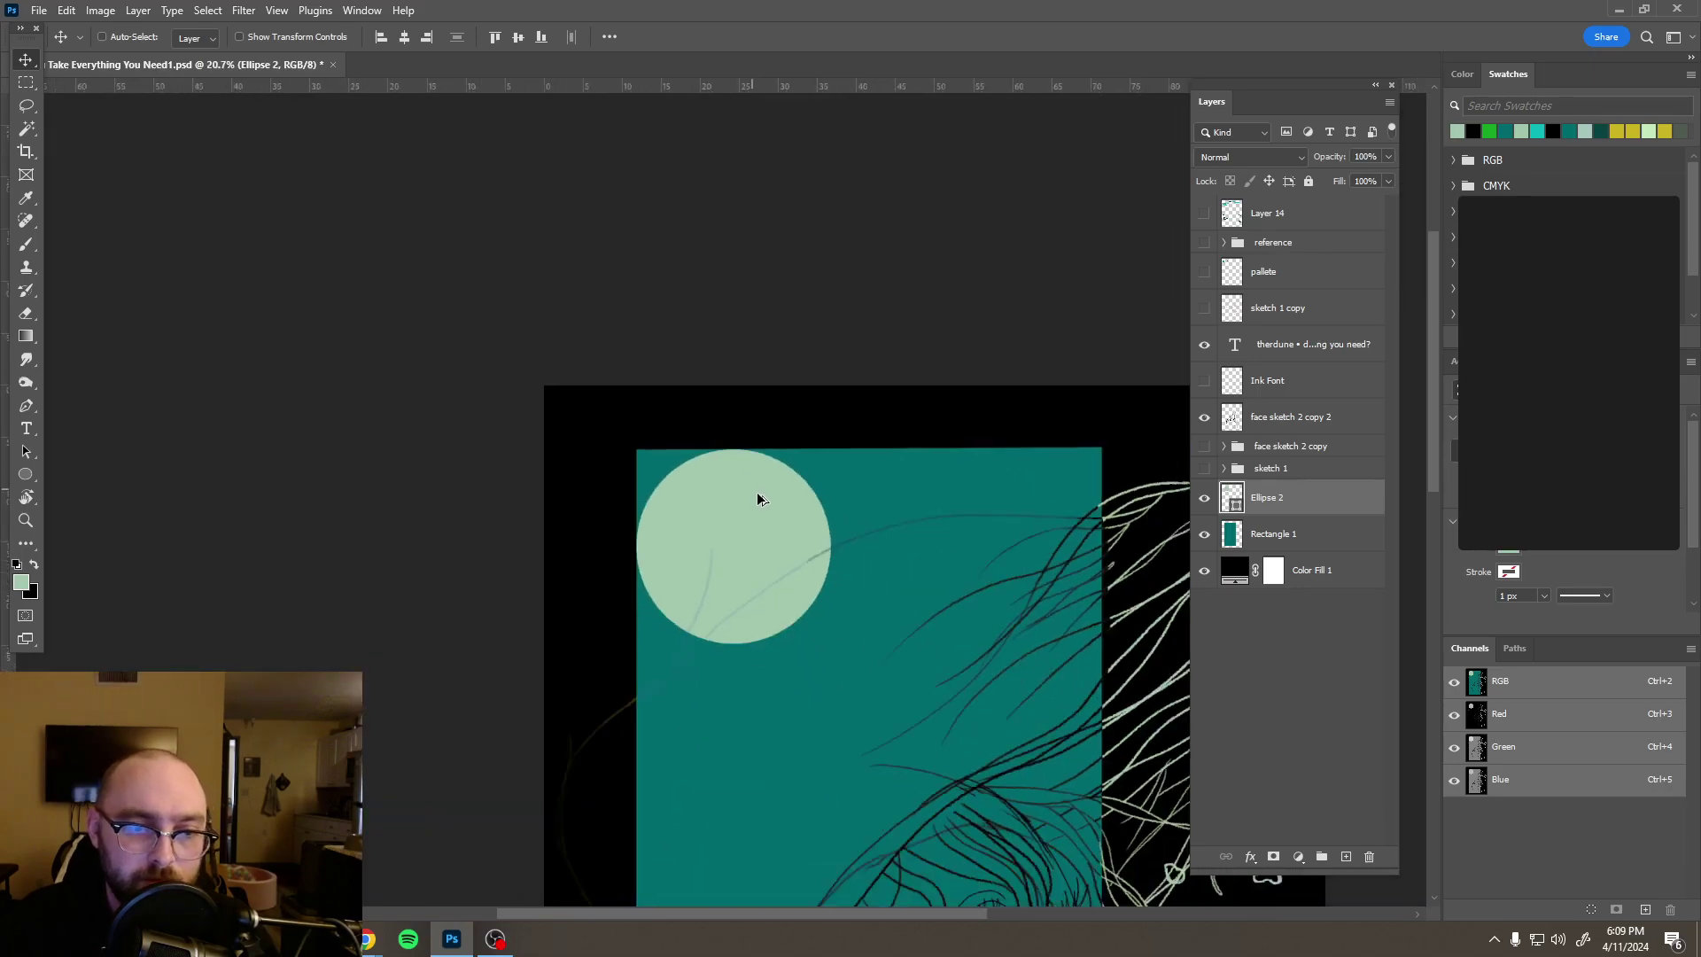
{"action": "scroll", "coordinate": [758, 500], "scroll_direction": "up", "scroll_amount": 4}
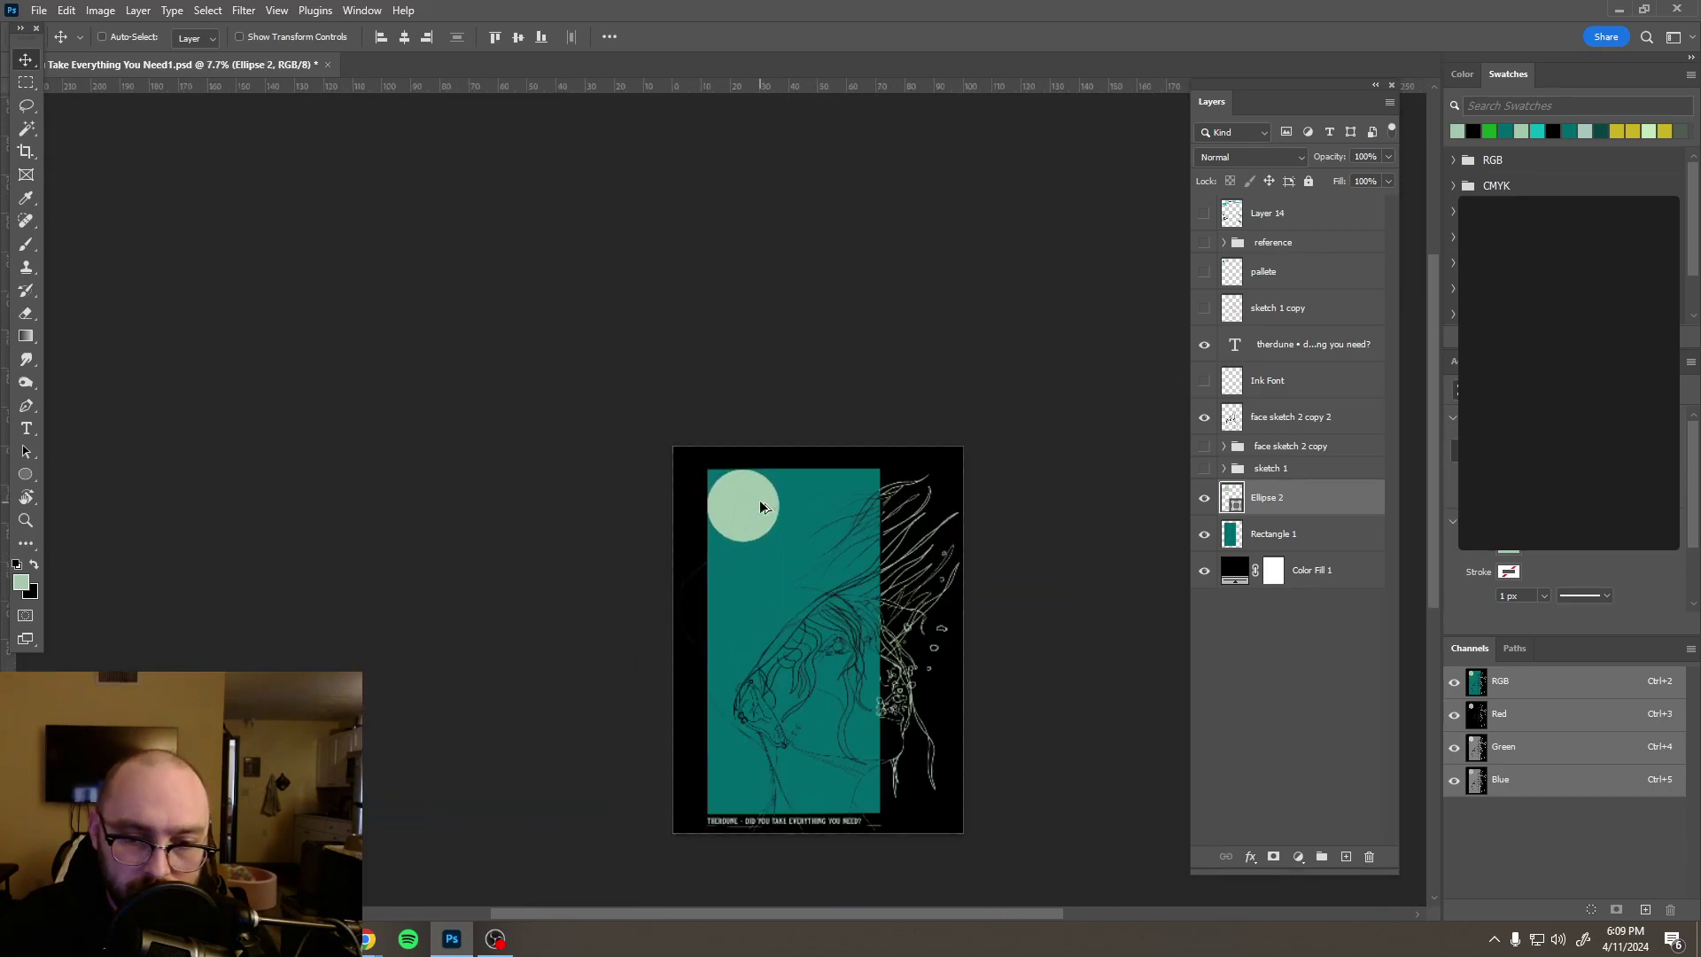
Step: Select everything outside the Ellipse 2 circle and erase the upper-left corner of the Rectangle 1 layer along its curve
{"action": "left_click", "coordinate": [1240, 505], "text": "ctrl"}
{"action": "key", "text": "ctrl+shift+i"}
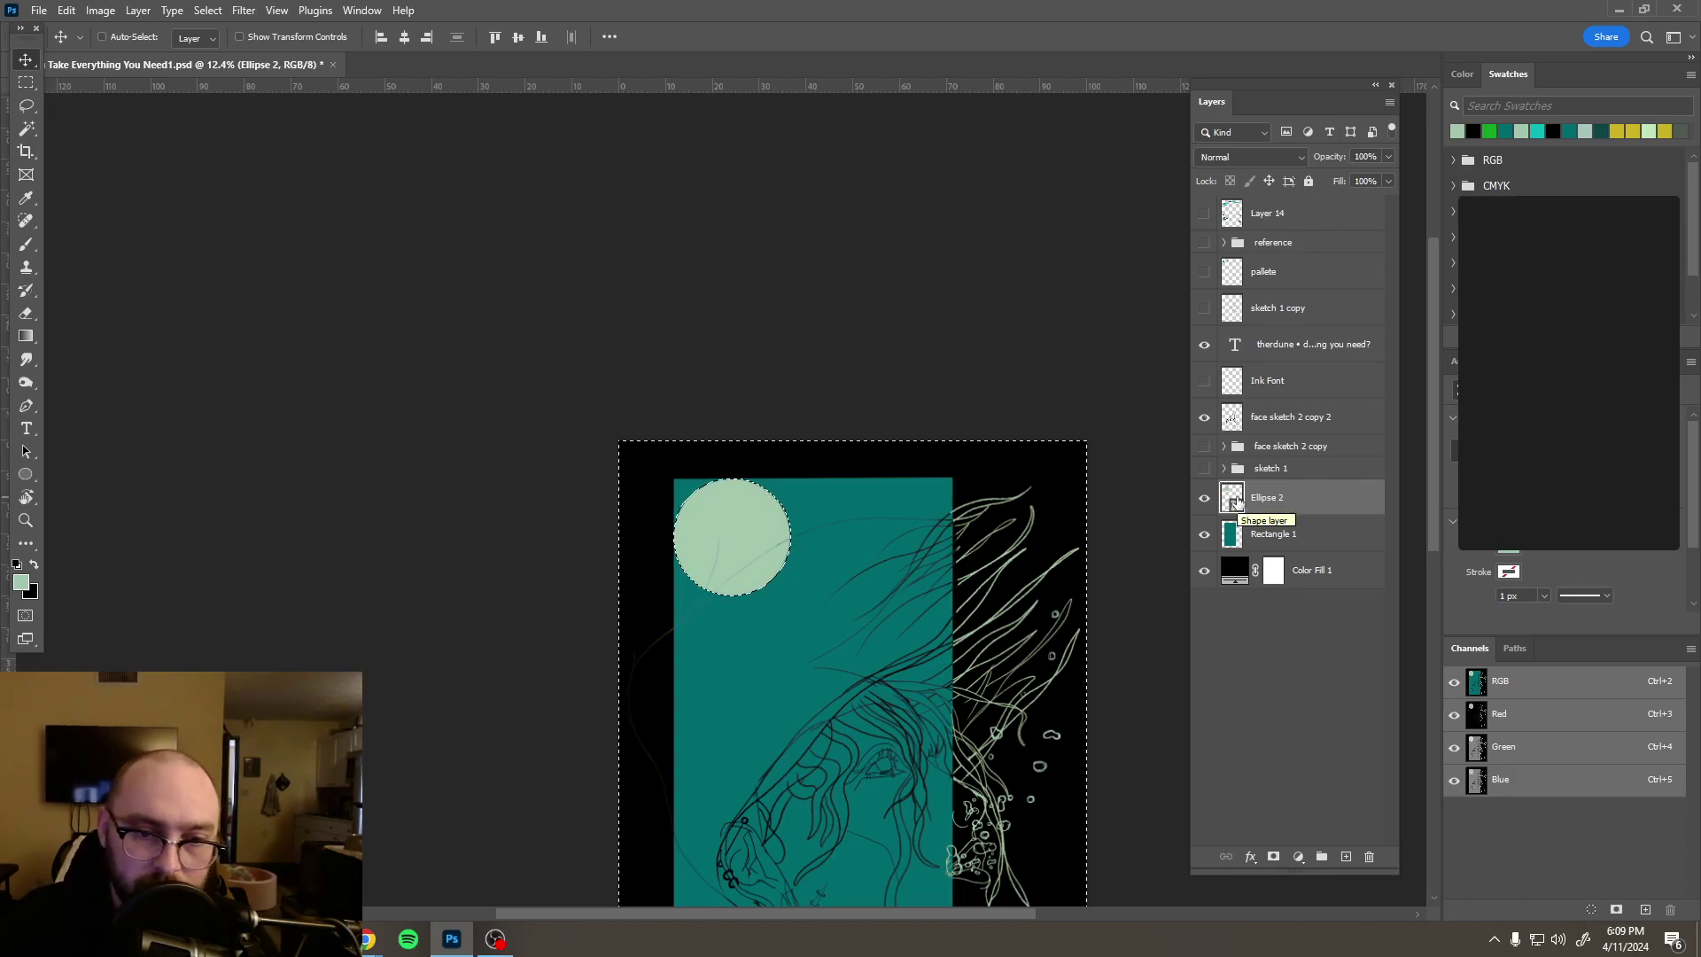
{"action": "left_click", "coordinate": [1295, 538]}
{"action": "scroll", "coordinate": [714, 493], "scroll_direction": "up", "scroll_amount": 6}
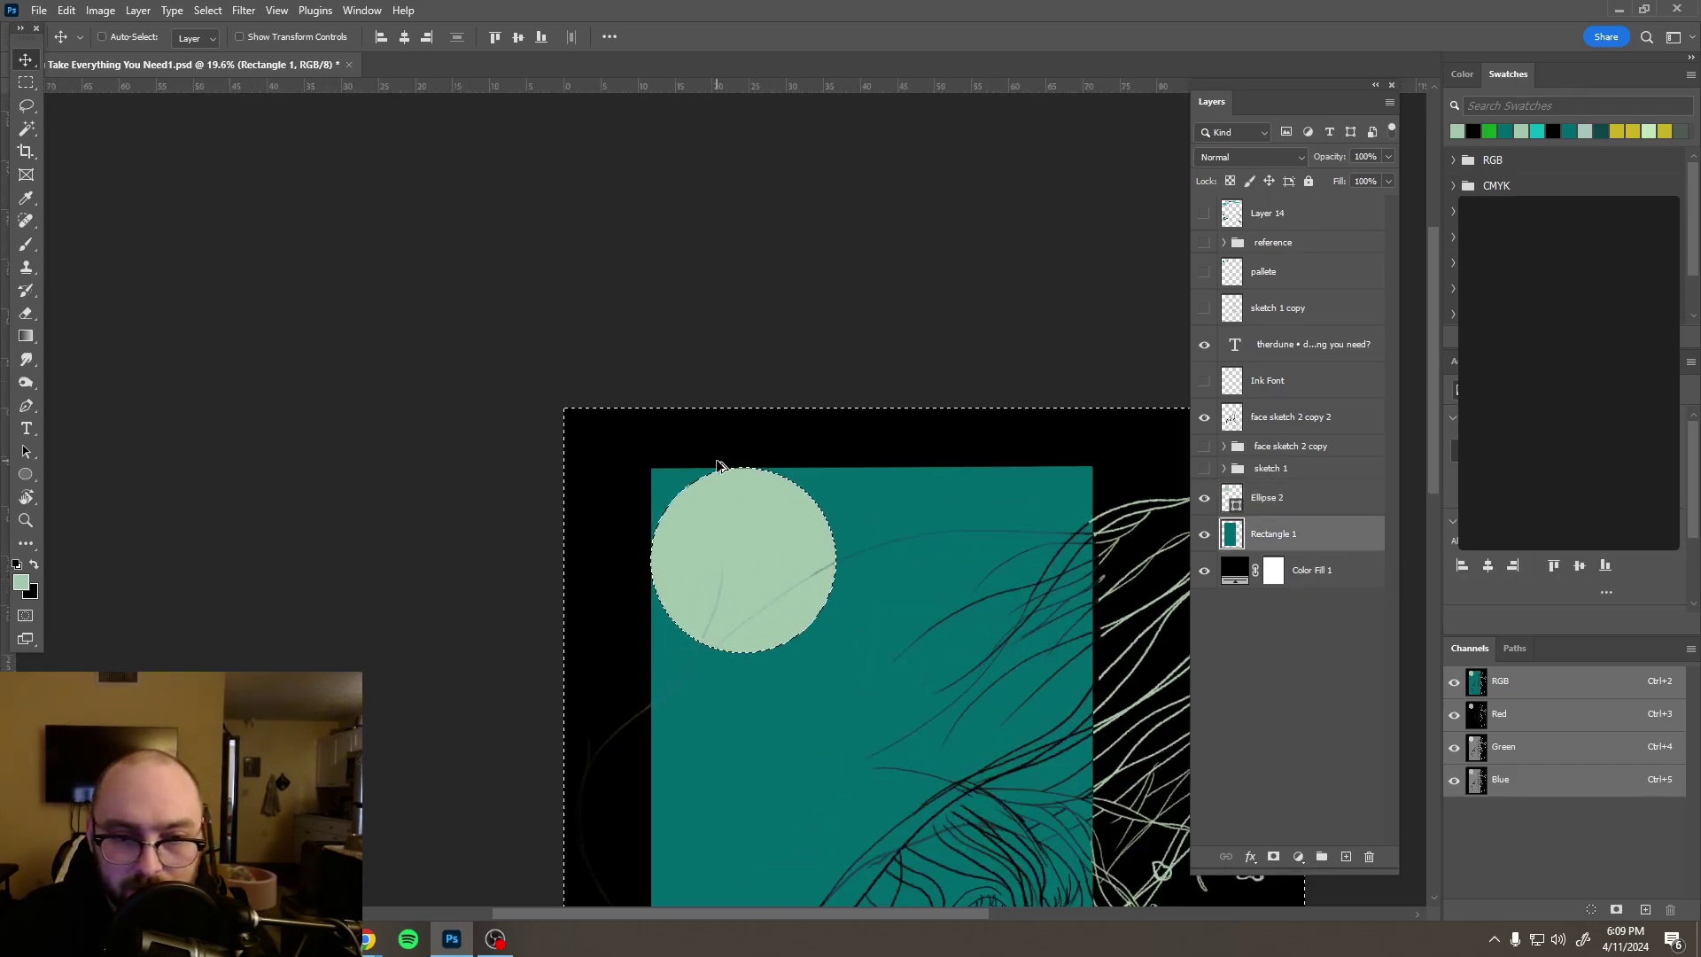
{"action": "scroll", "coordinate": [595, 478], "scroll_direction": "up", "scroll_amount": 1}
{"action": "key", "text": "e"}
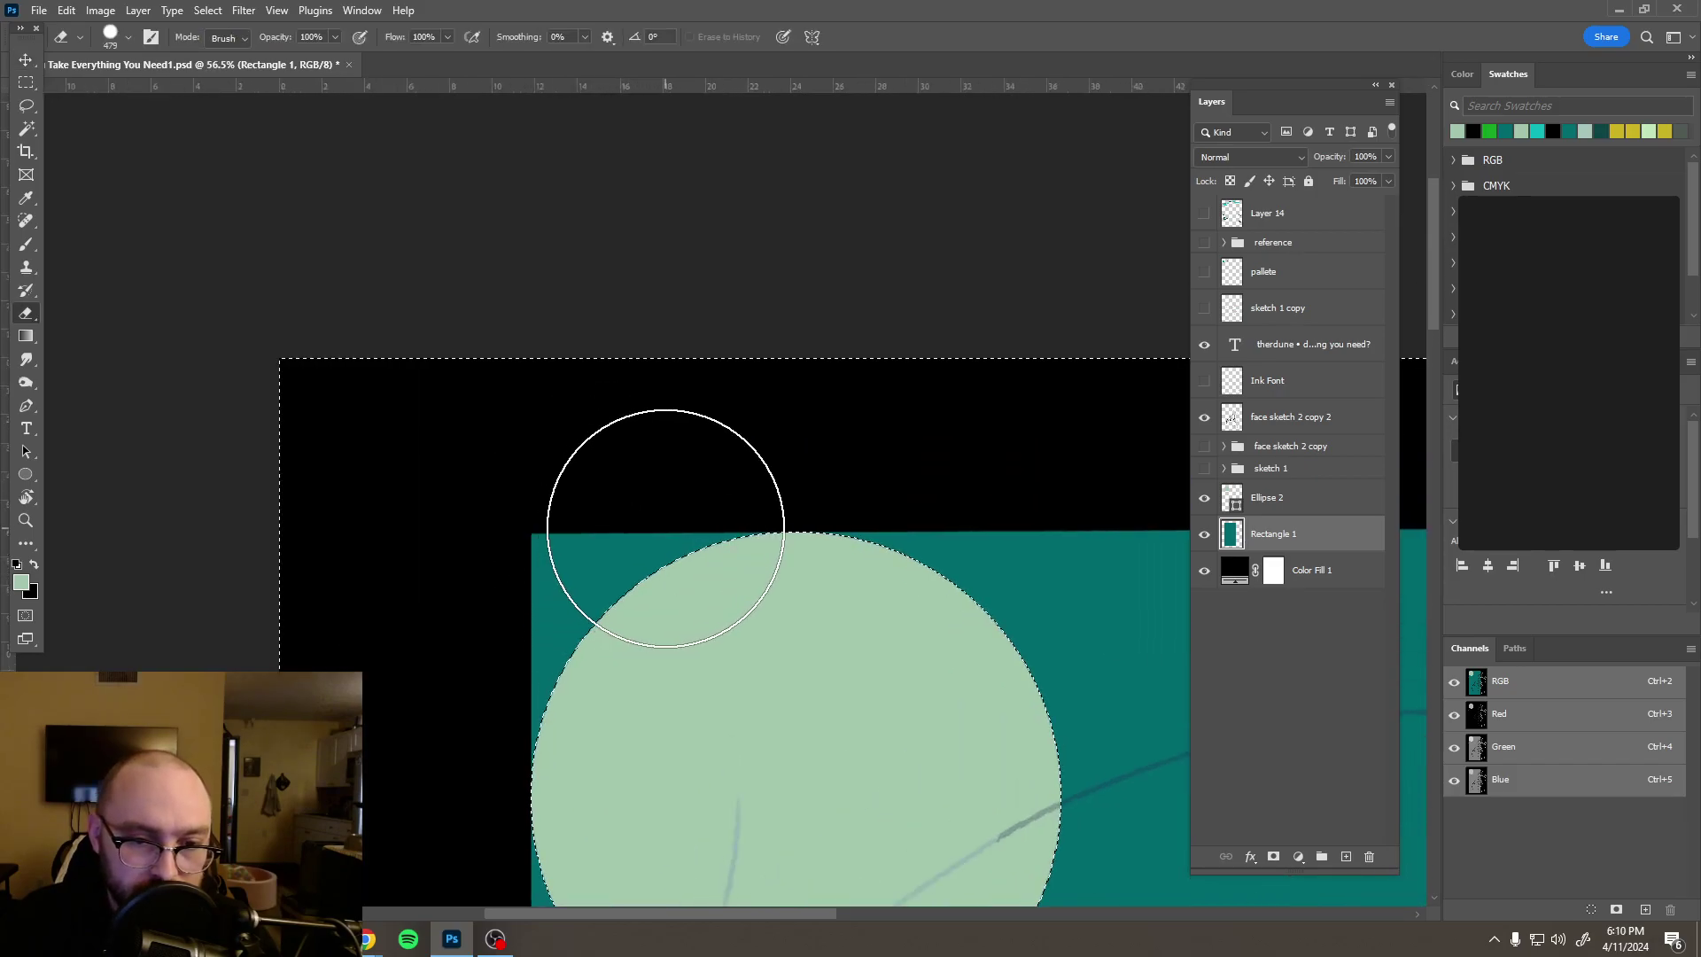
{"action": "mouse_move", "coordinate": [649, 516]}
{"action": "left_mouse_down"}
{"action": "mouse_move", "coordinate": [539, 525]}
{"action": "mouse_move", "coordinate": [518, 668]}
{"action": "left_mouse_up"}
{"action": "scroll", "coordinate": [642, 571], "scroll_direction": "down", "scroll_amount": 8}
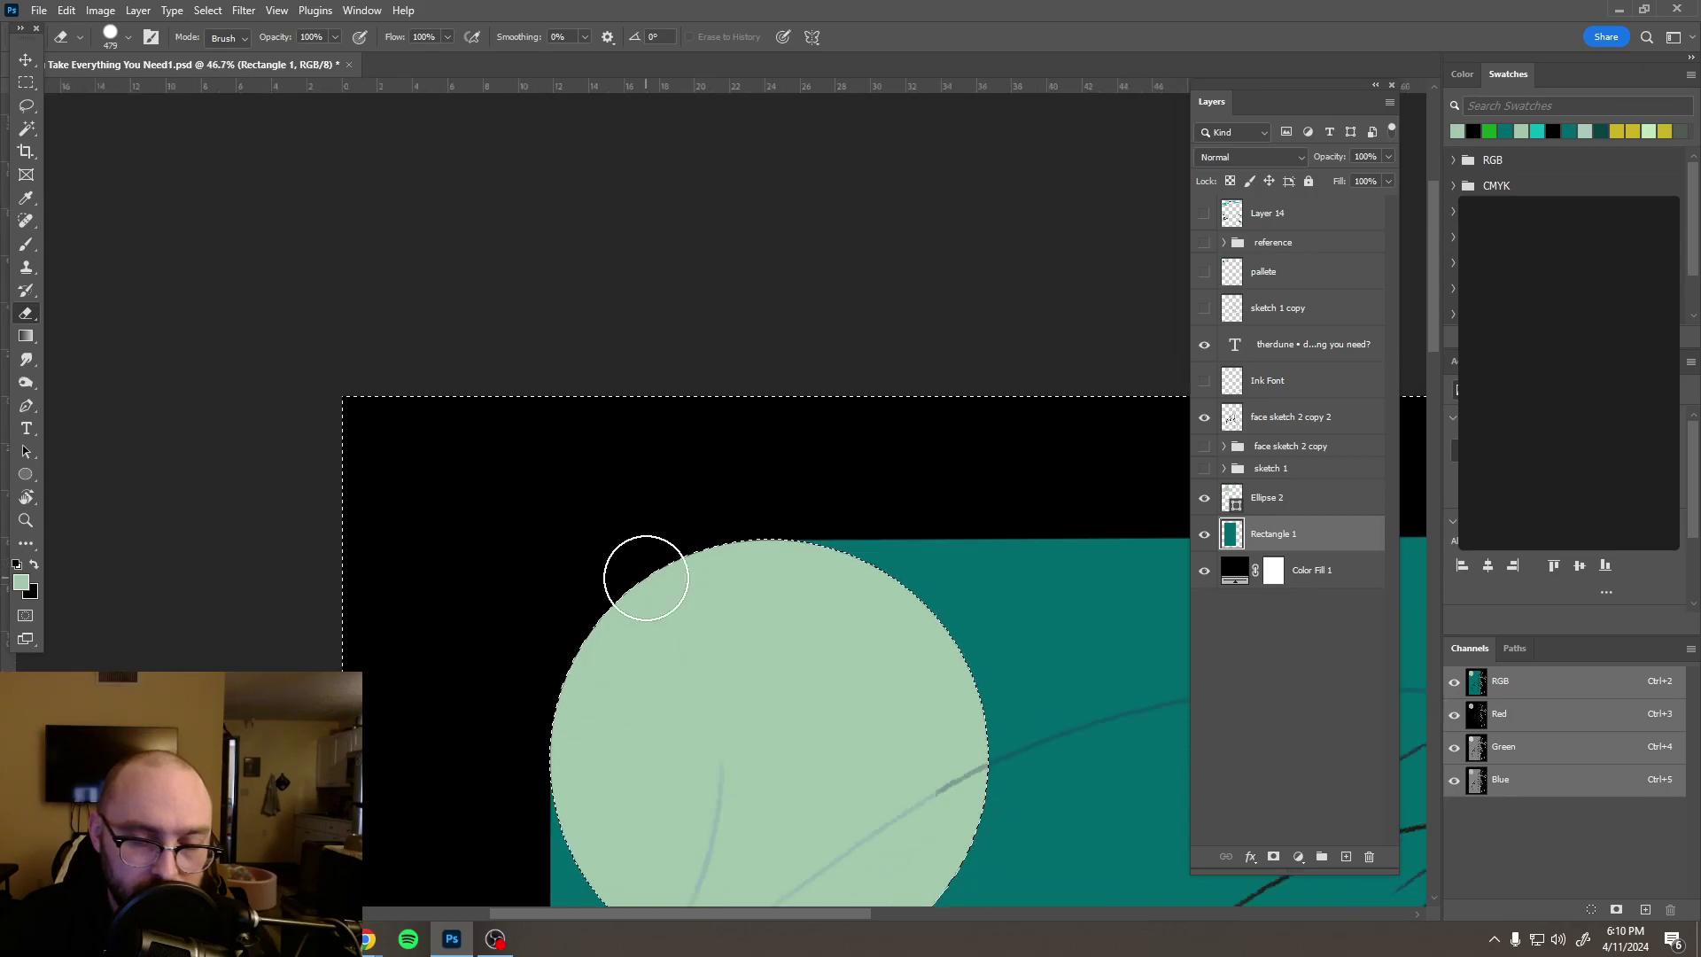
Step: Hide the Ellipse 2 layer and clear the selection around the rounded corner
{"action": "left_click", "coordinate": [1205, 502]}
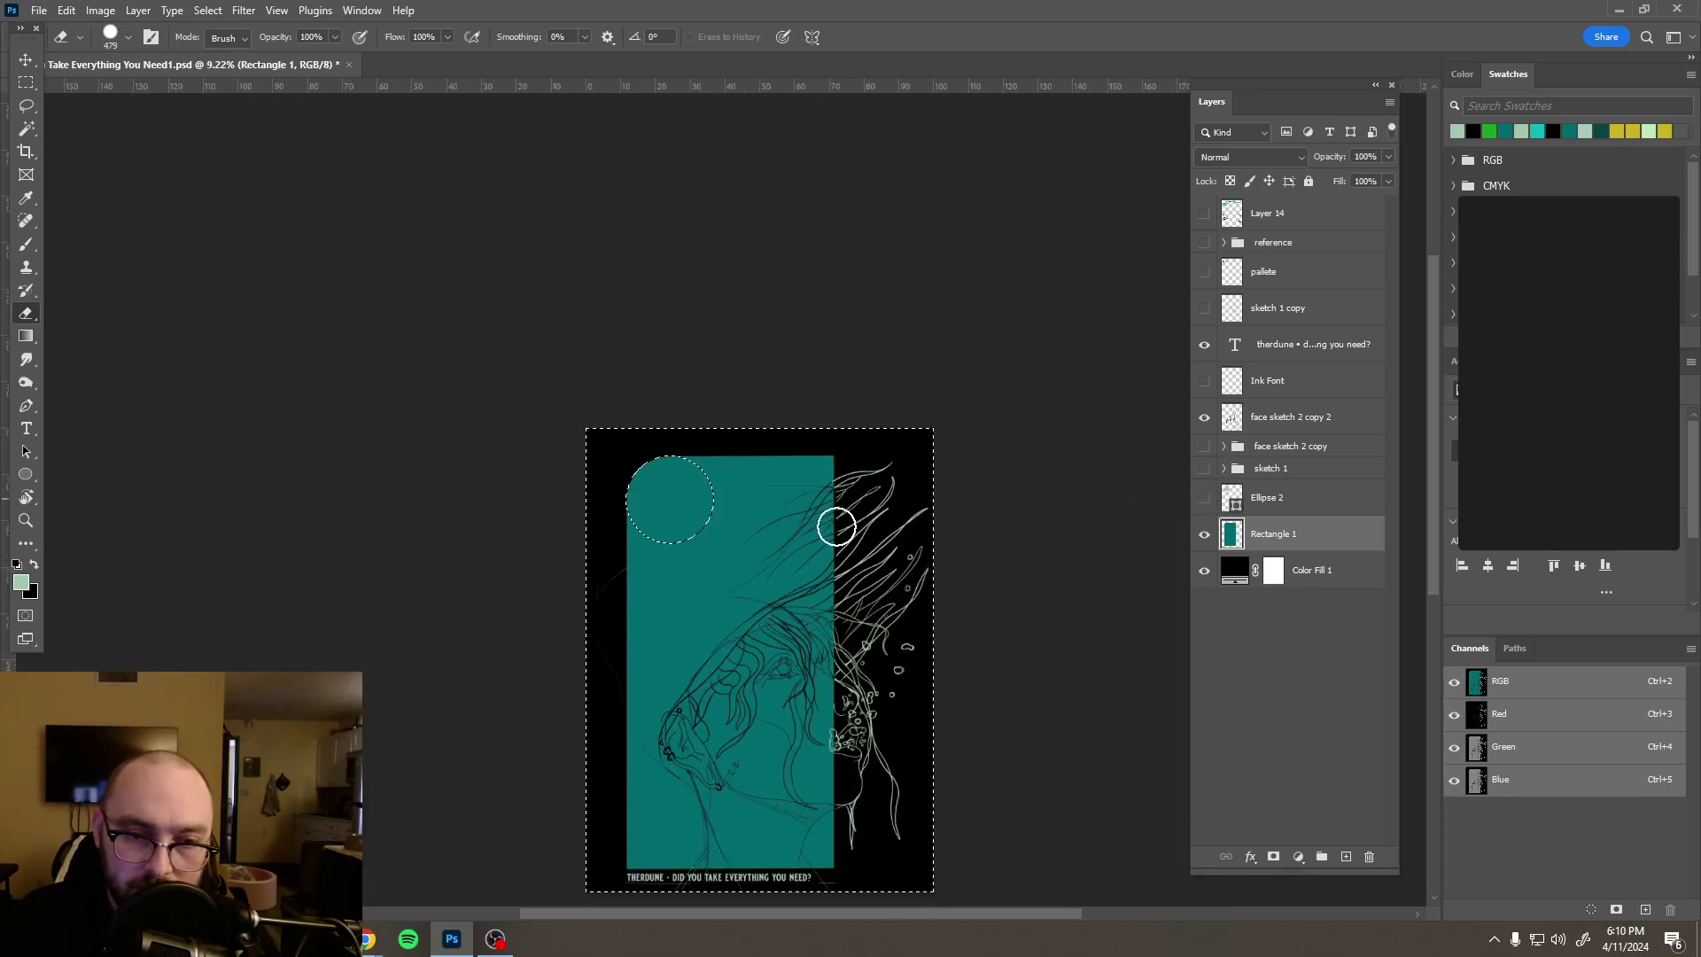
{"action": "left_click", "coordinate": [27, 85]}
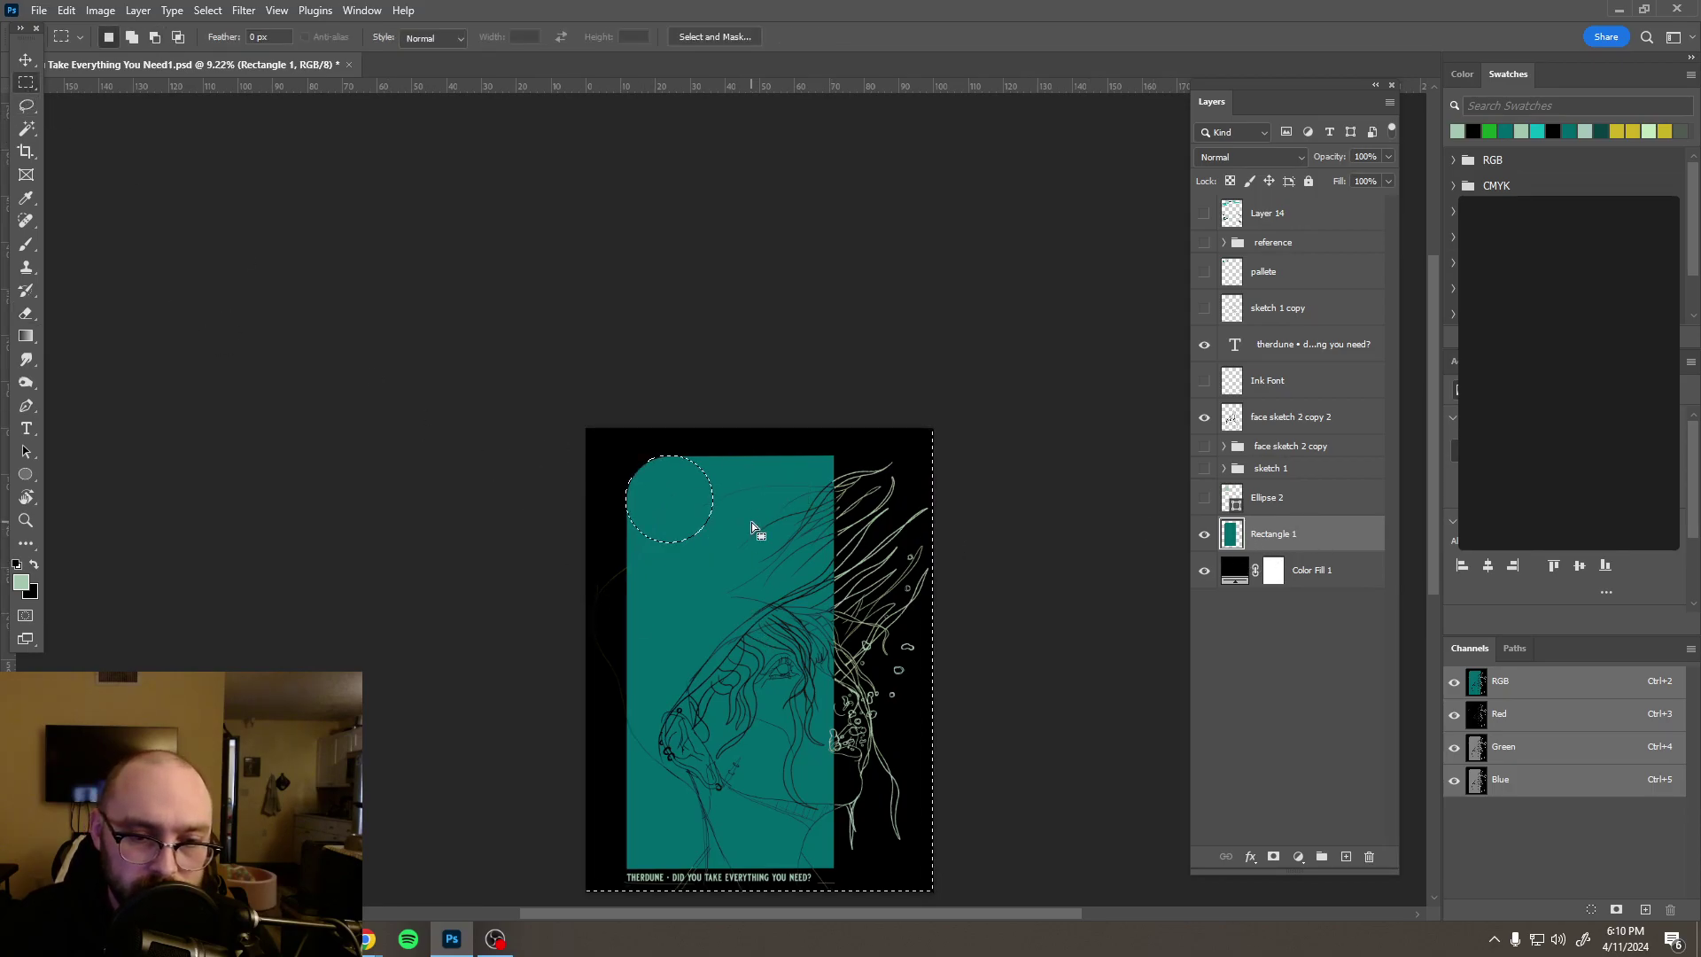
{"action": "key", "text": "l"}
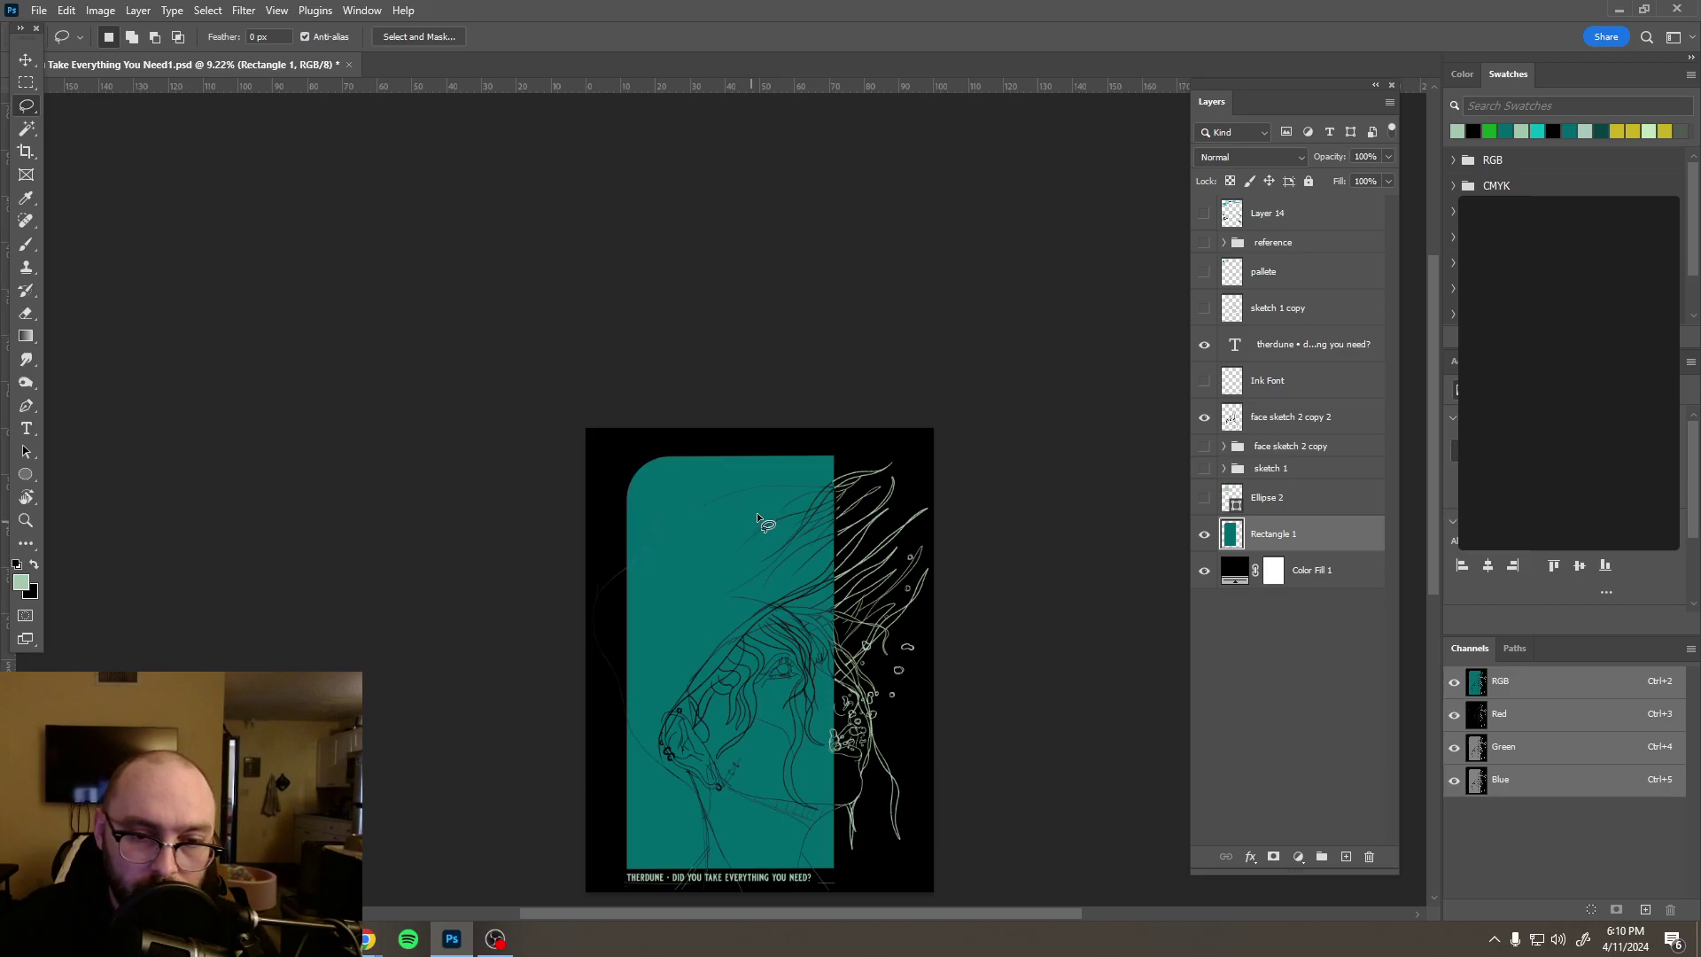
{"action": "scroll", "coordinate": [752, 514], "scroll_direction": "down", "scroll_amount": 5}
{"action": "scroll", "coordinate": [814, 573], "scroll_direction": "up", "scroll_amount": 5}
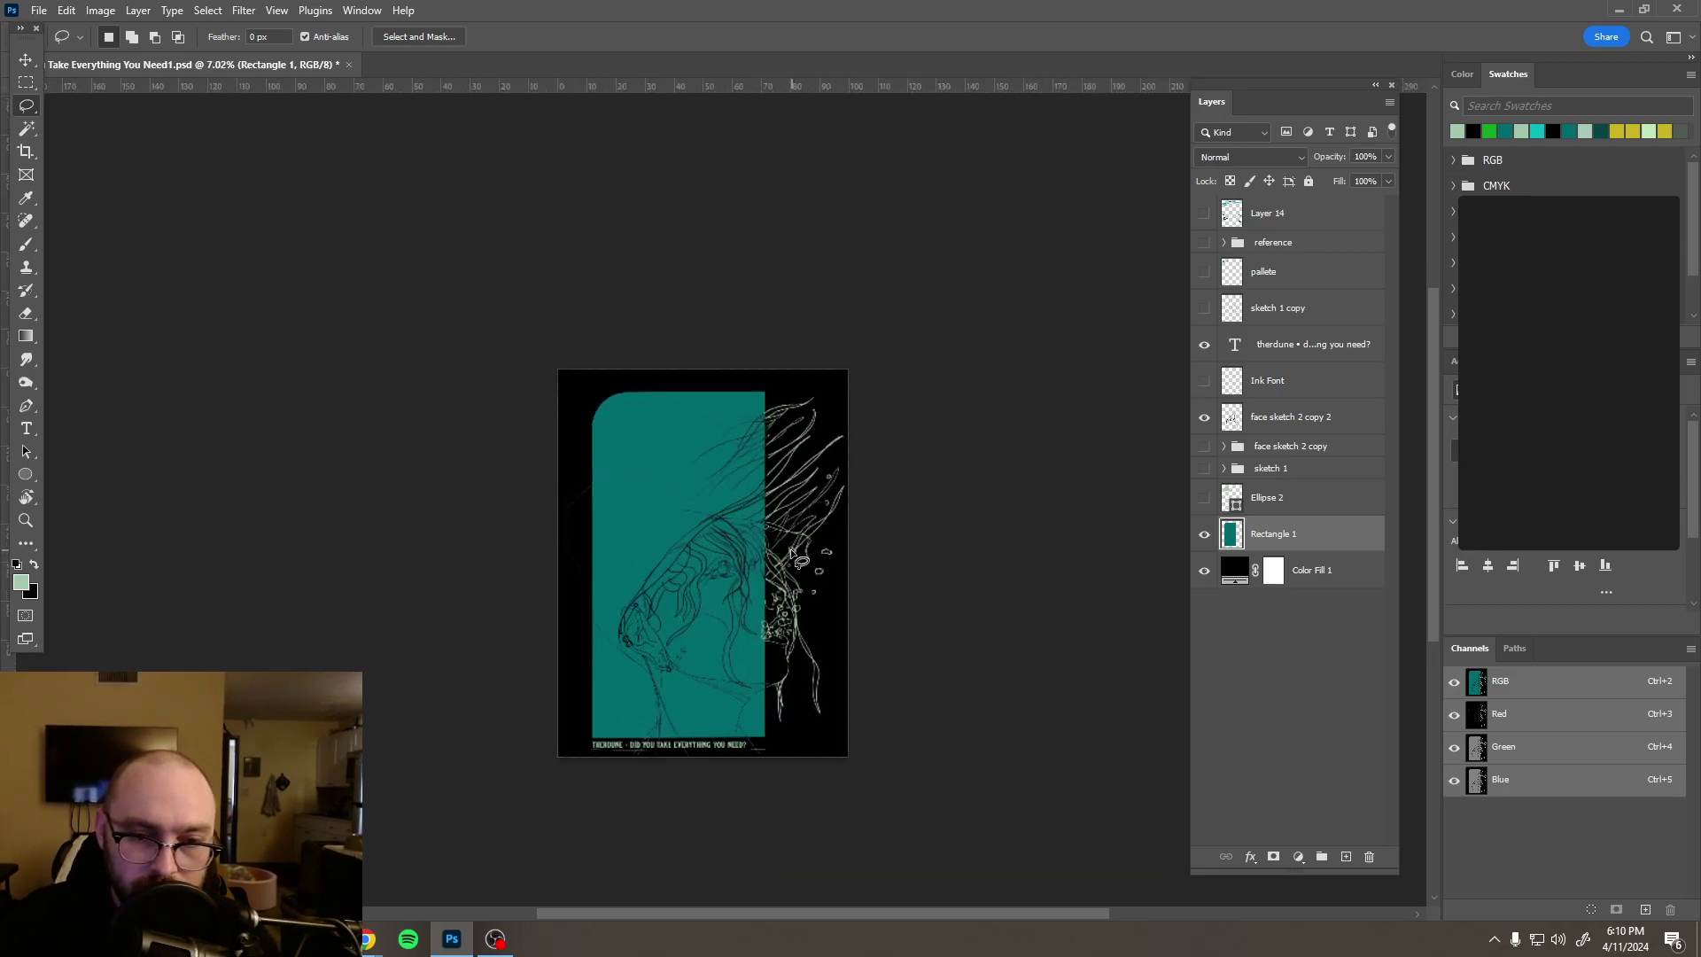
{"action": "left_click_drag", "start_coordinate": [842, 501], "coordinate": [844, 499]}
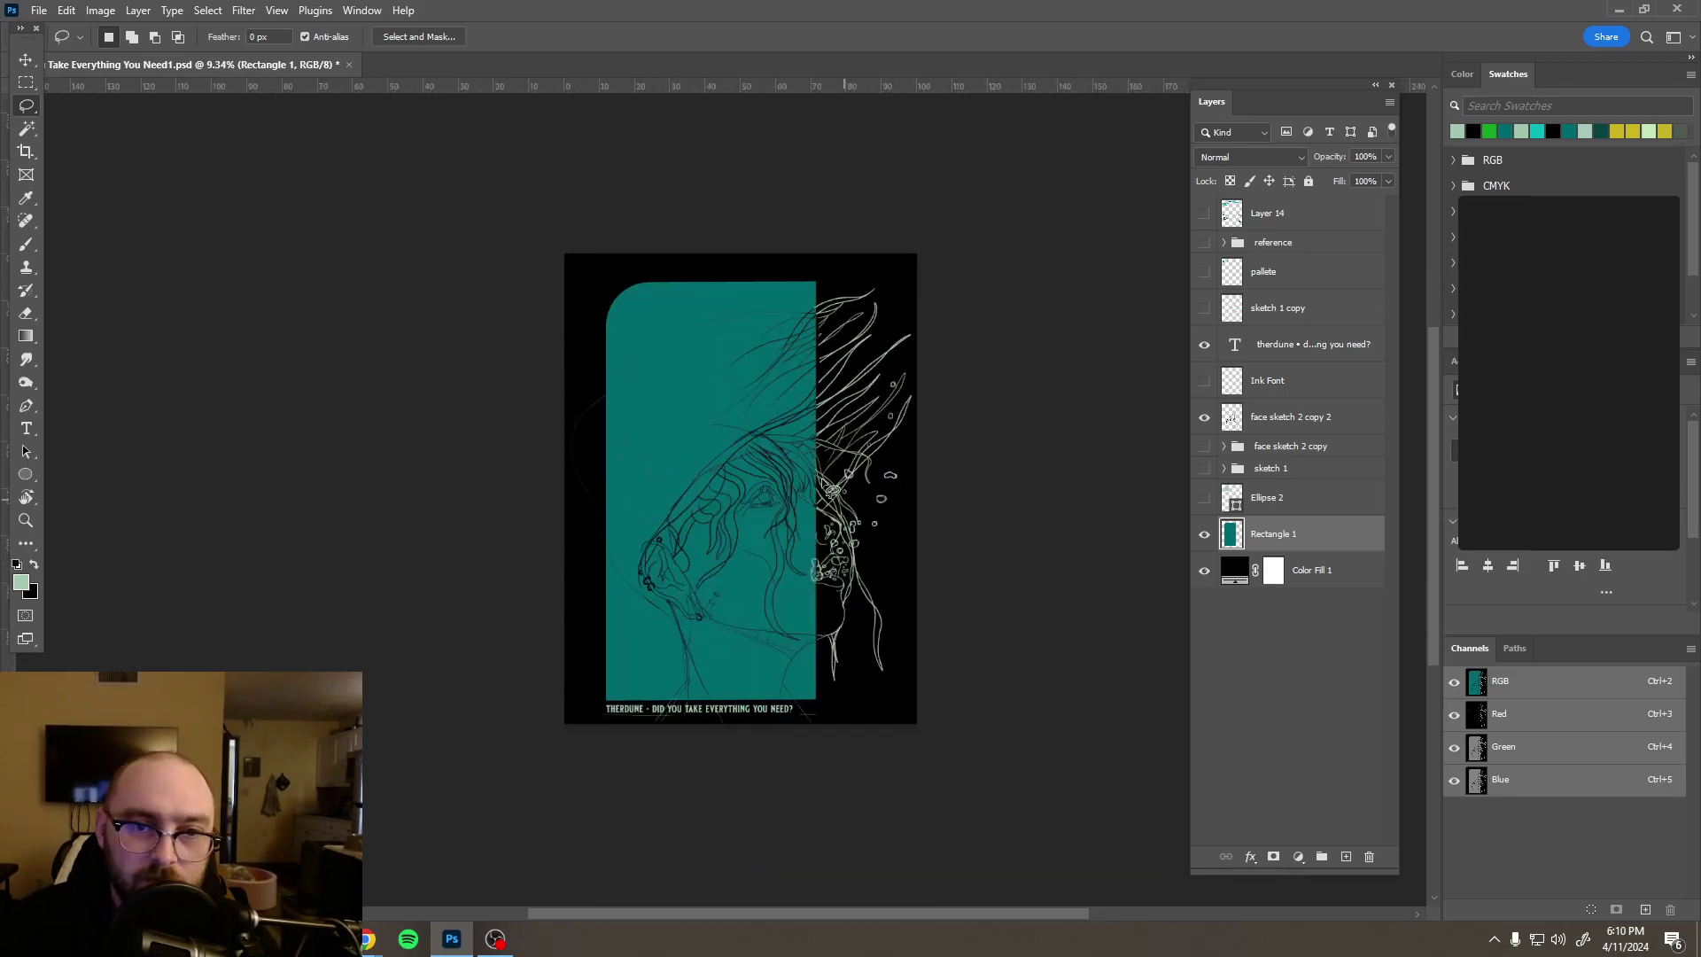
{"action": "scroll", "coordinate": [824, 483], "scroll_direction": "up", "scroll_amount": 2}
{"action": "scroll", "coordinate": [815, 483], "scroll_direction": "down", "scroll_amount": 1}
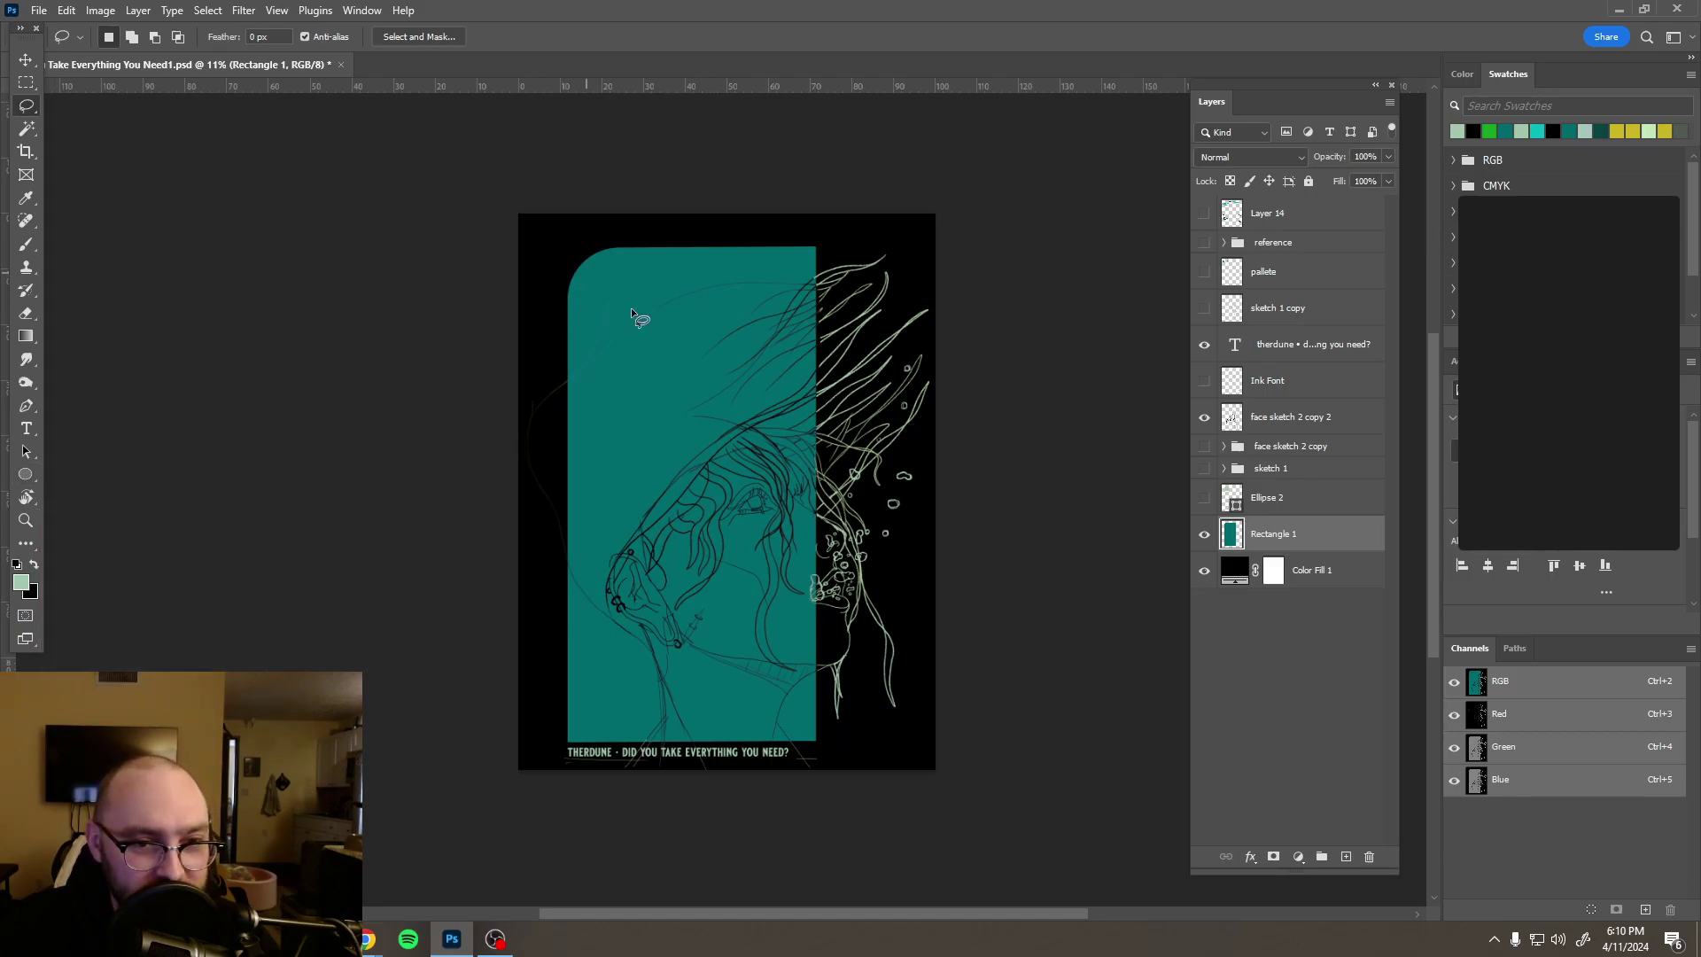
Step: Draw a new pale green circle over the rounded upper-left corner of the teal rectangle and scale it down to about 732 px across
{"action": "left_click", "coordinate": [26, 475]}
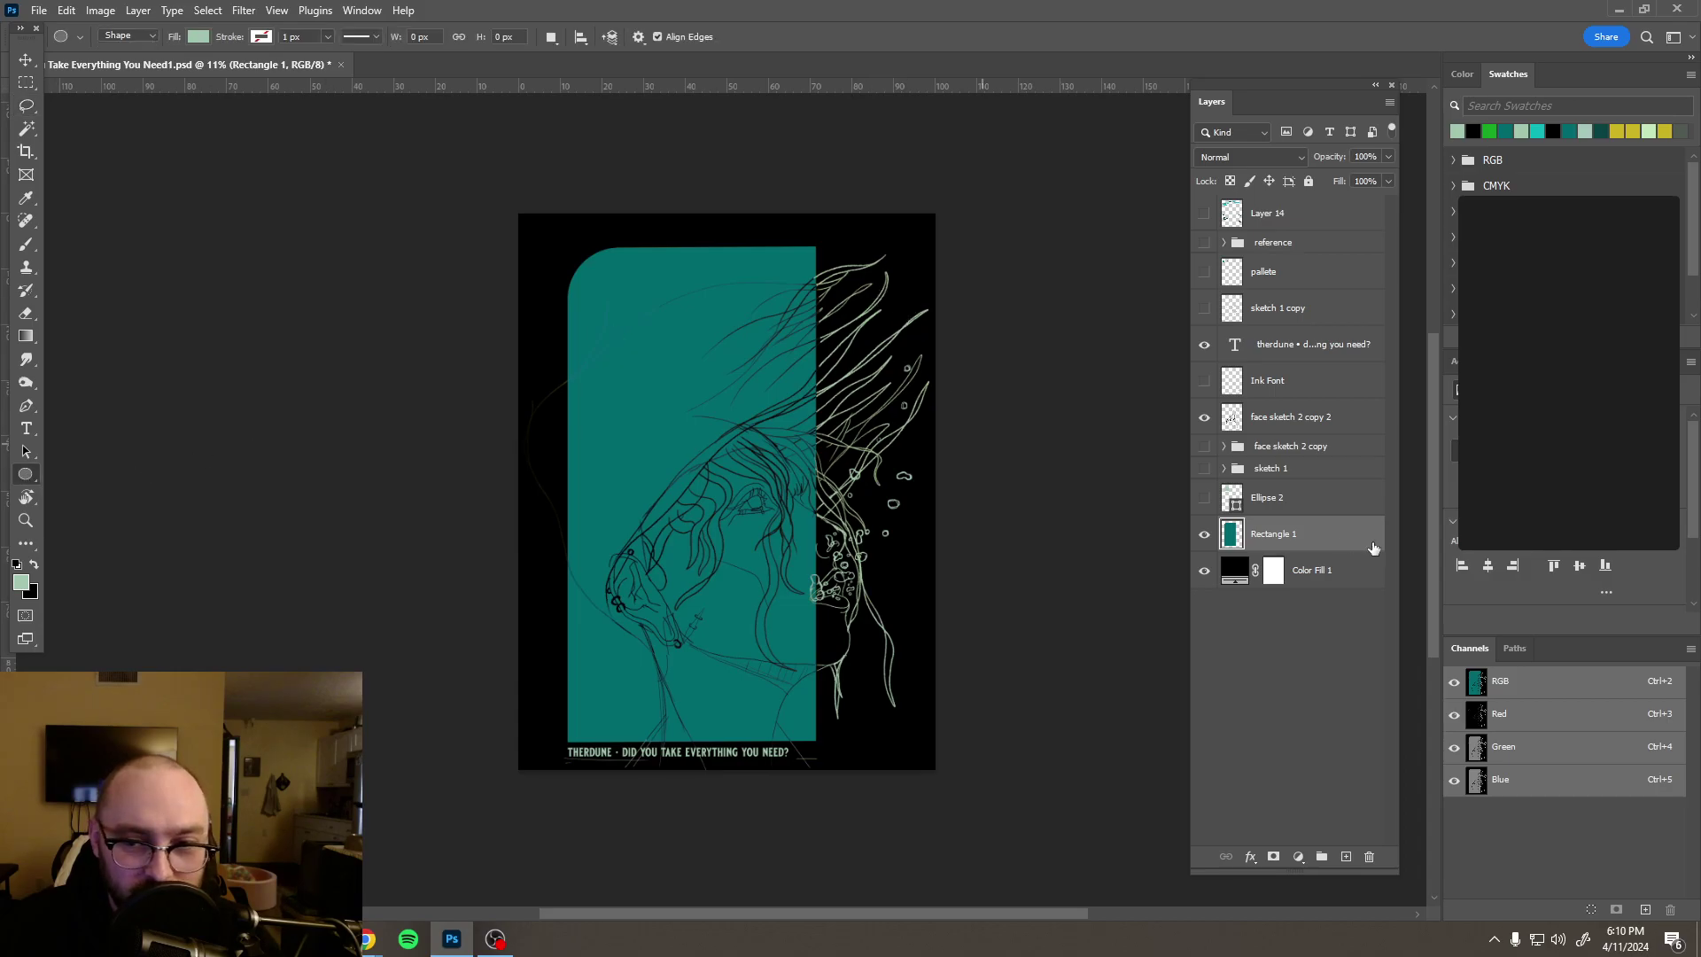
{"action": "left_click_drag", "start_coordinate": [561, 251], "coordinate": [654, 344]}
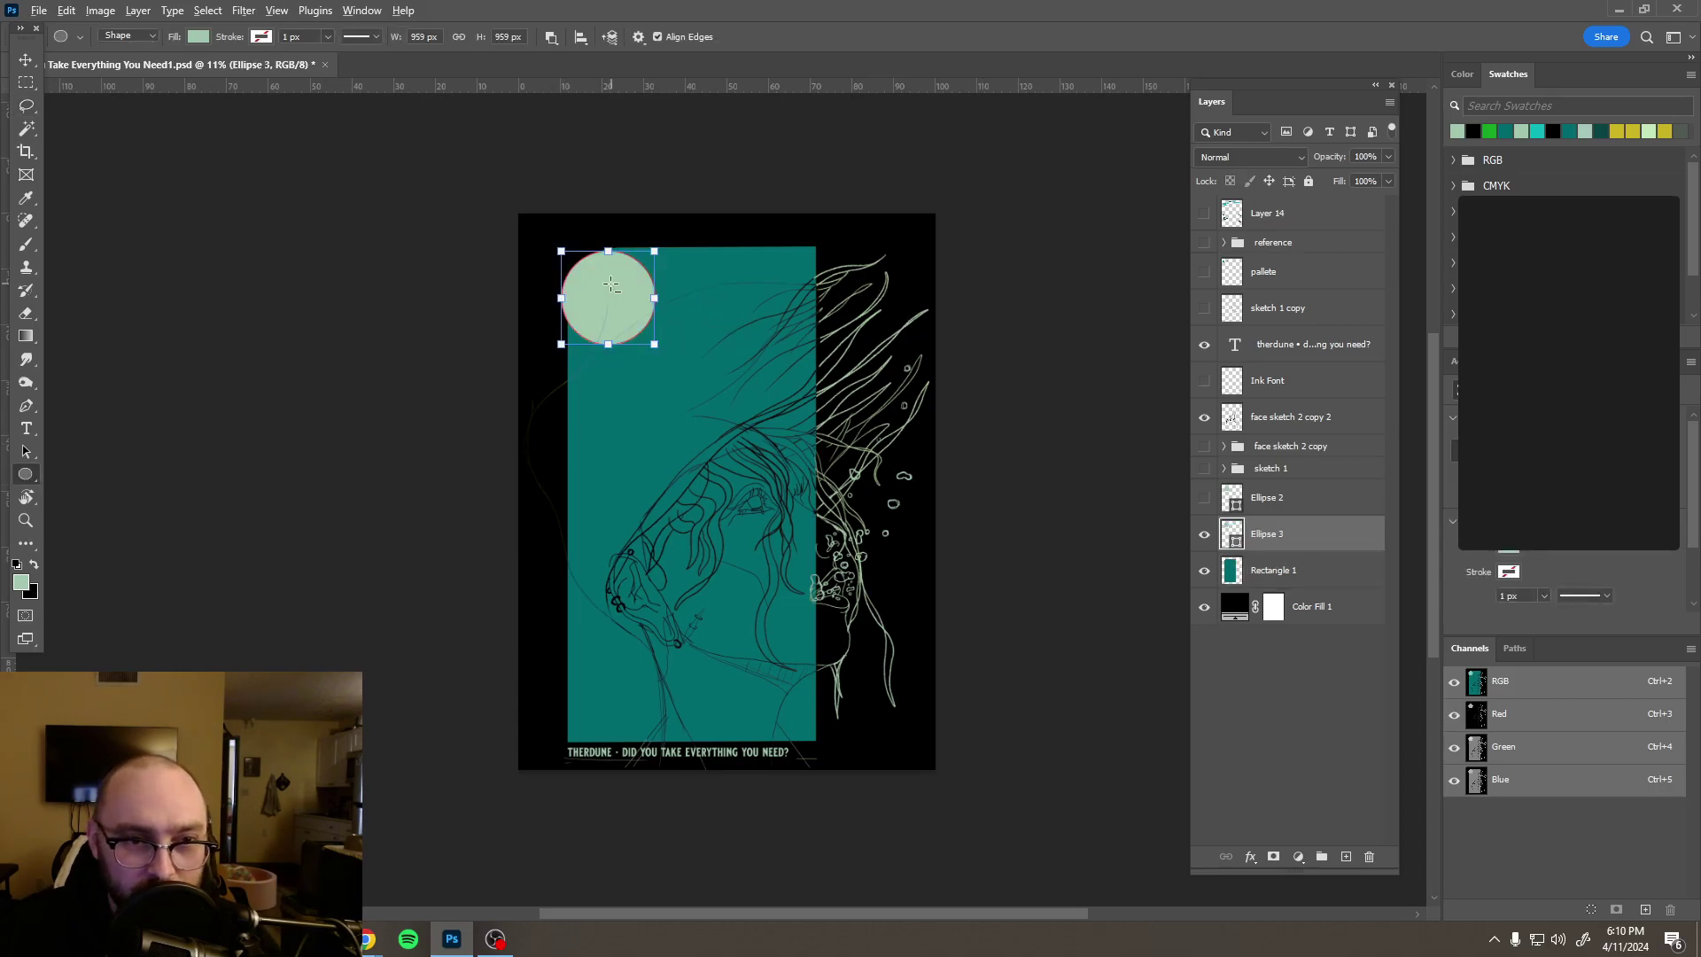
{"action": "scroll", "coordinate": [611, 285], "scroll_direction": "up", "scroll_amount": 3}
{"action": "scroll", "coordinate": [716, 427], "scroll_direction": "up", "scroll_amount": 1}
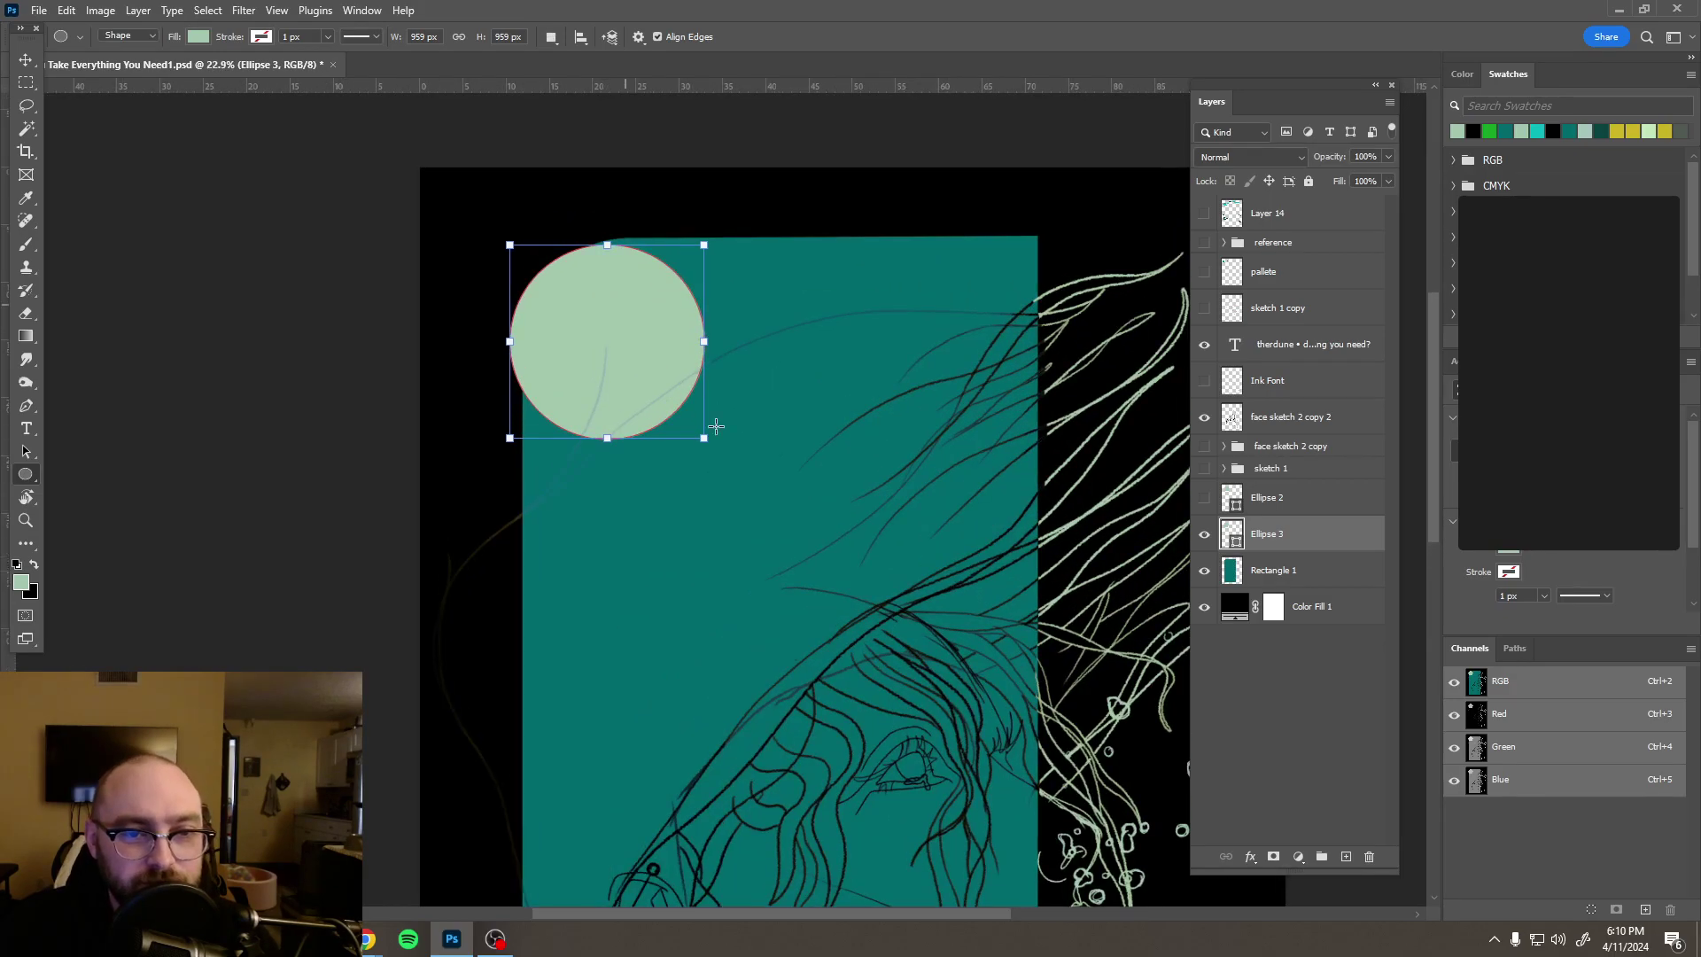
{"action": "scroll", "coordinate": [716, 427], "scroll_direction": "up", "scroll_amount": 1}
{"action": "left_click_drag", "start_coordinate": [700, 483], "coordinate": [651, 438]}
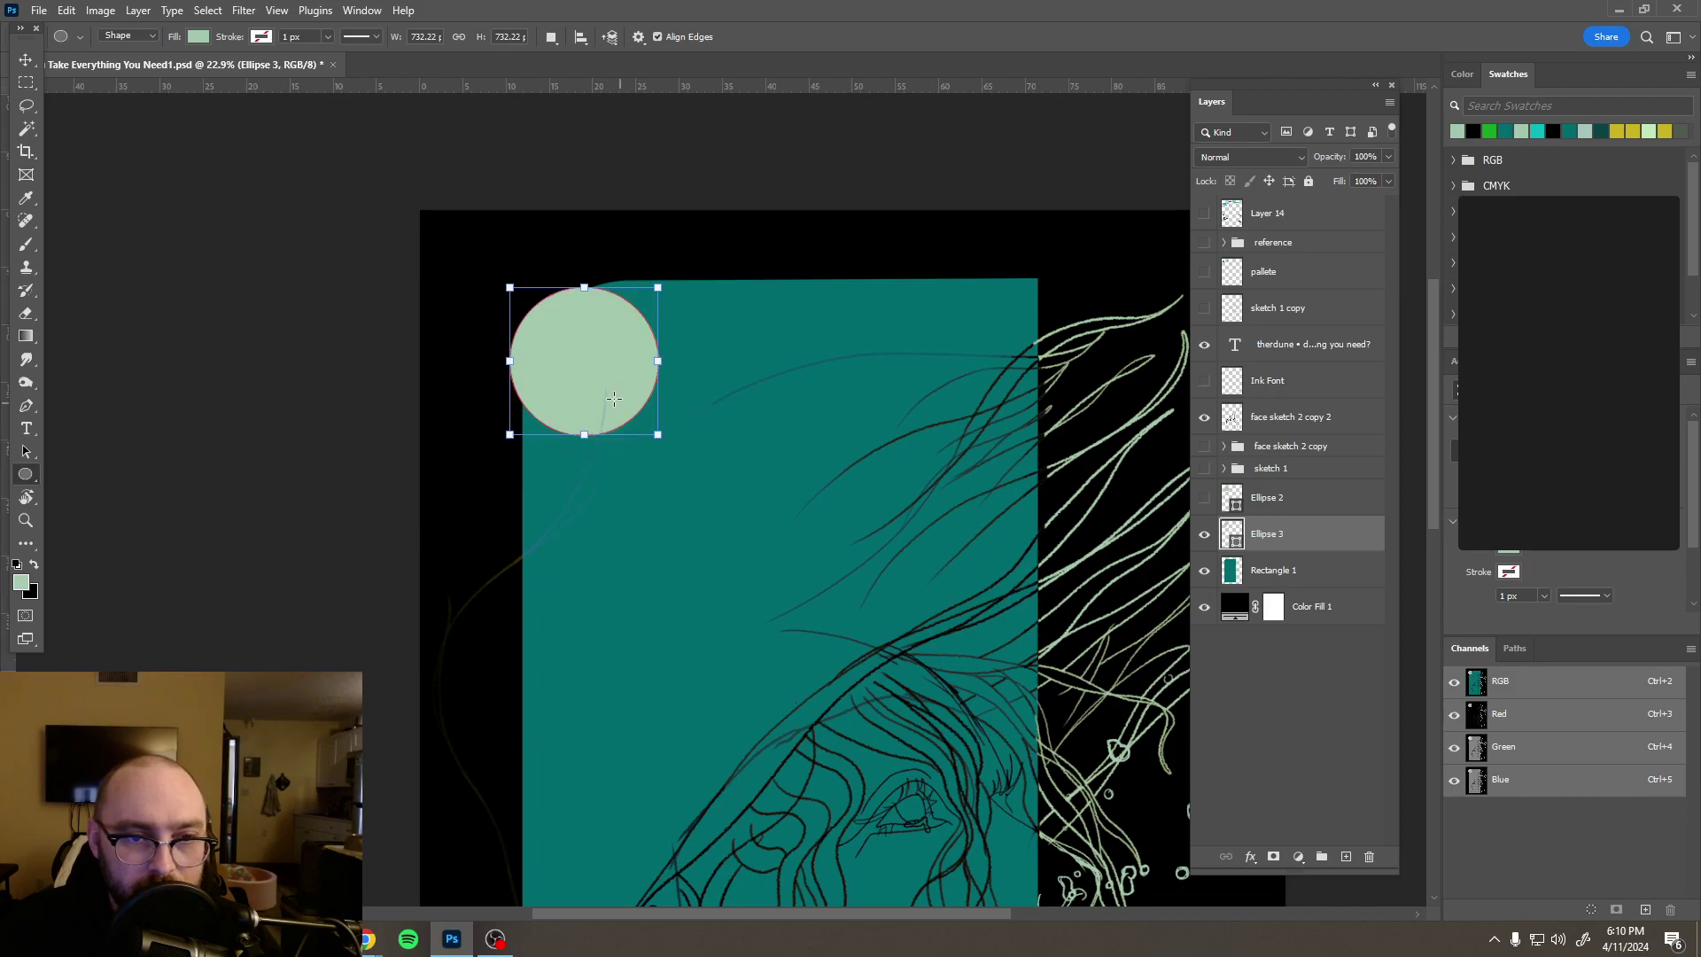
Step: Move the new circle diagonally up and left so it straddles the rounded corner, and duplicate its layer
{"action": "left_click", "coordinate": [24, 59]}
{"action": "left_click_drag", "start_coordinate": [570, 334], "coordinate": [512, 277]}
{"action": "left_click_drag", "start_coordinate": [1320, 527], "coordinate": [1346, 856]}
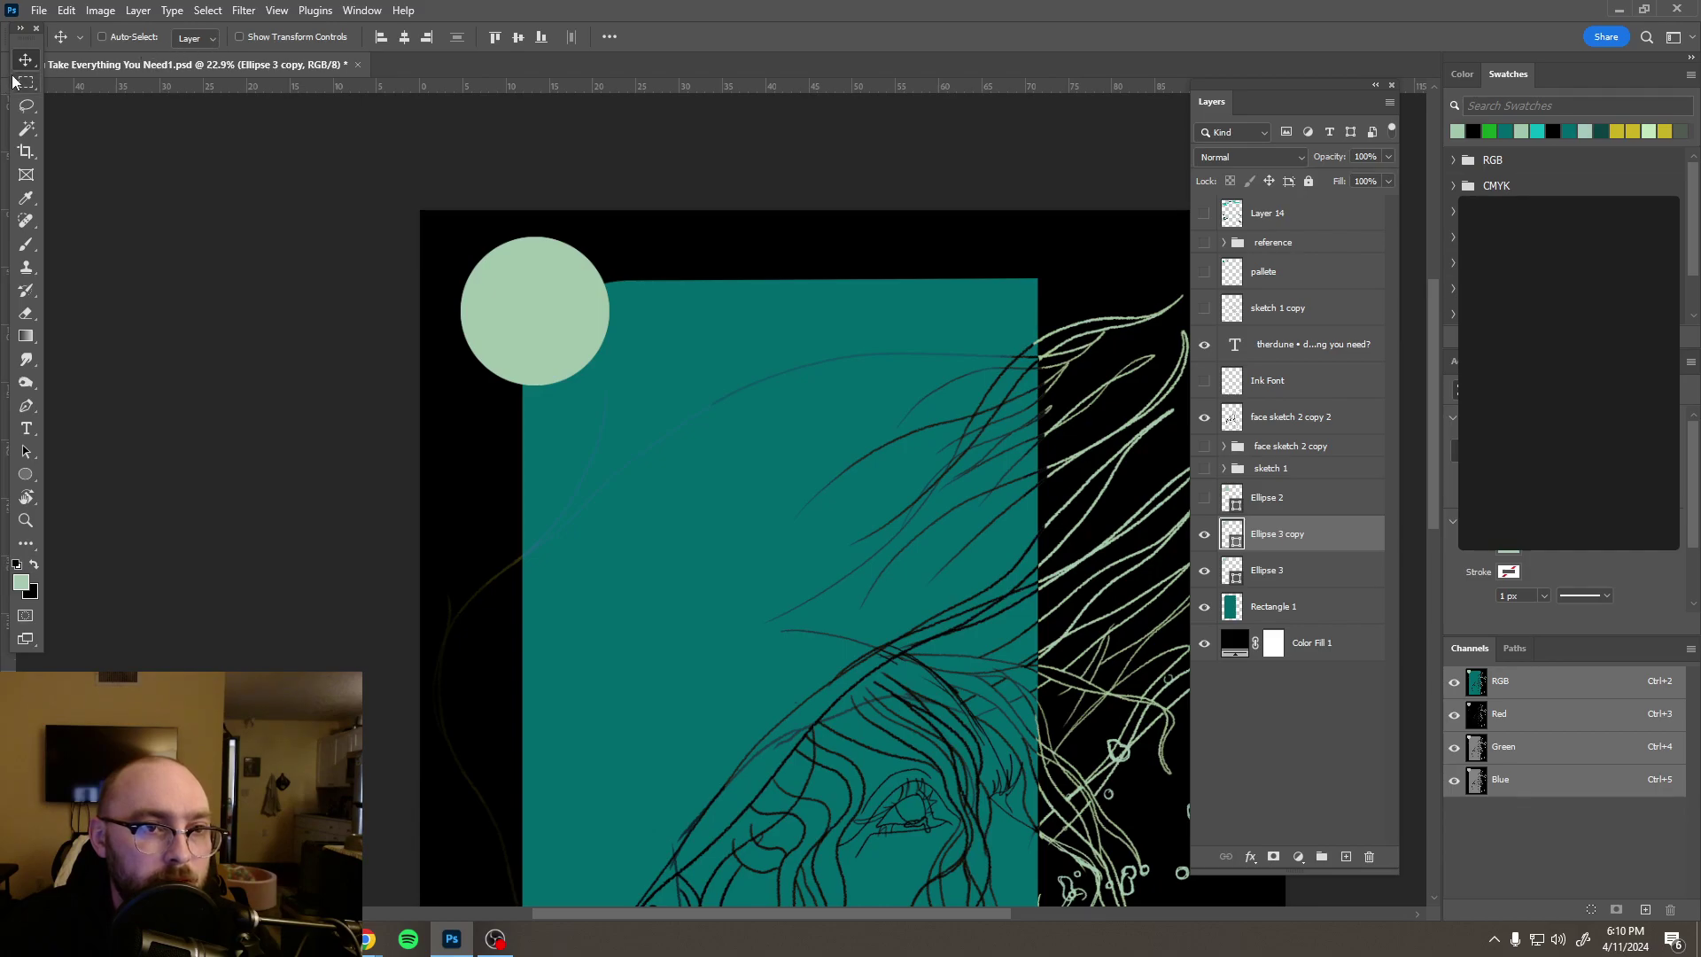
Step: Fill the duplicated circle with black and reduce its width and height proportionally to 717.22 px
{"action": "left_click", "coordinate": [26, 474]}
{"action": "left_click", "coordinate": [199, 37]}
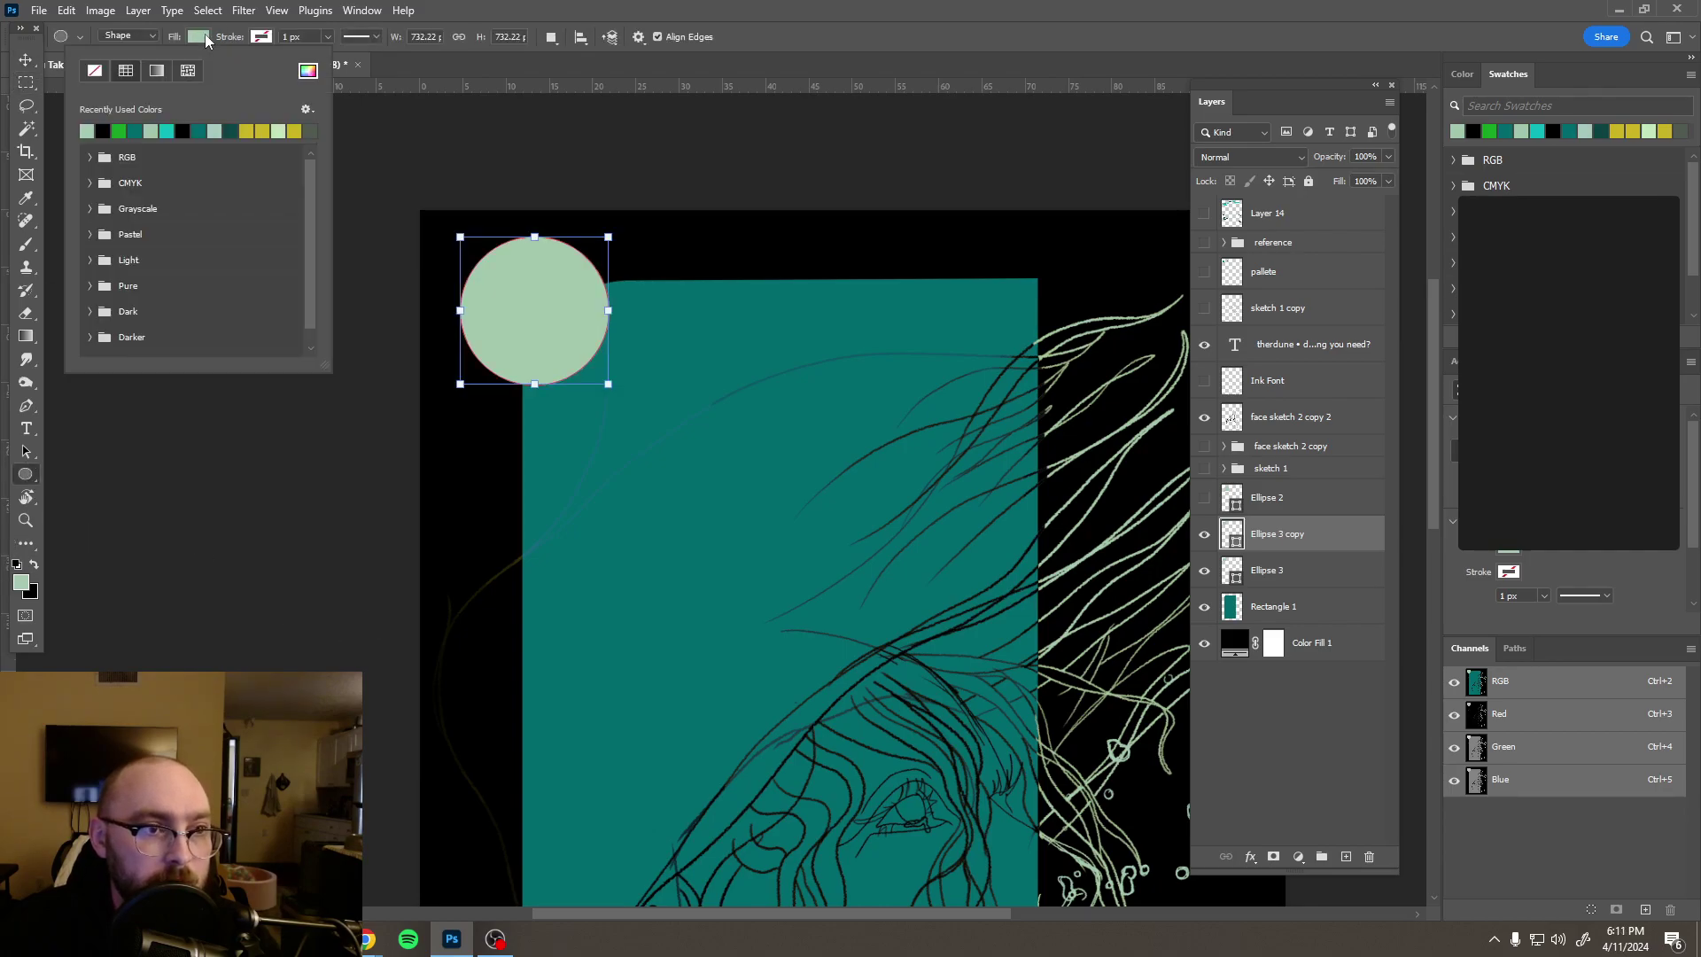
{"action": "left_click", "coordinate": [104, 131]}
{"action": "left_click", "coordinate": [456, 16]}
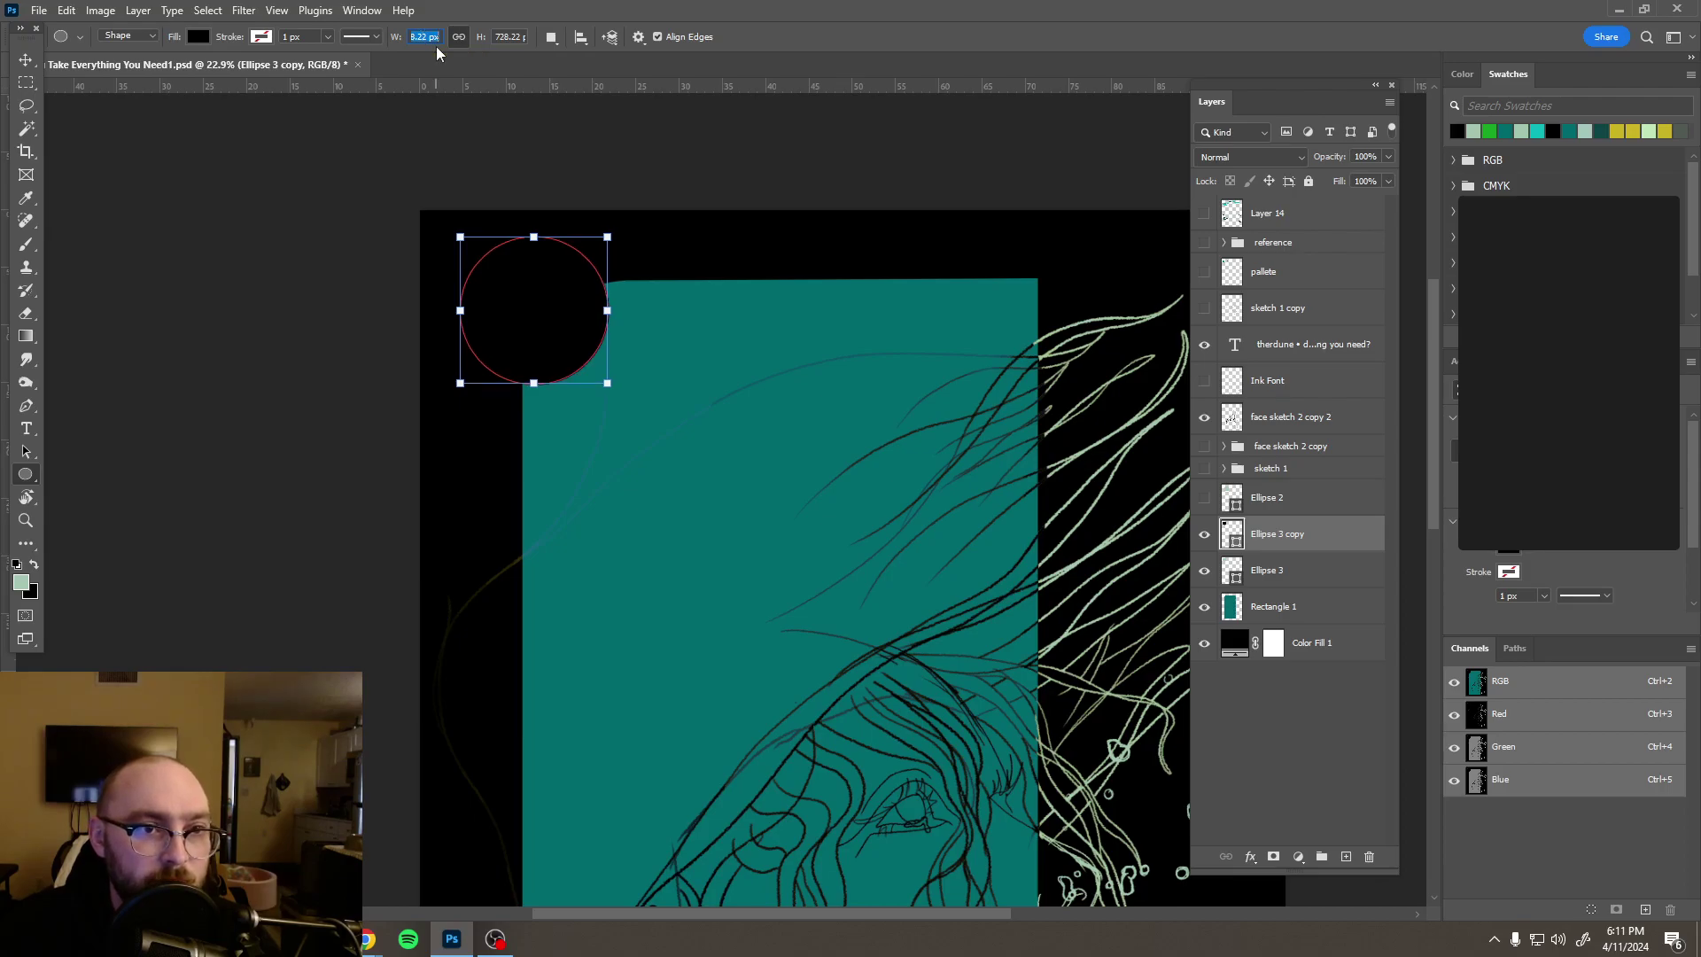
{"action": "scroll", "coordinate": [558, 249], "scroll_direction": "up", "scroll_amount": 3}
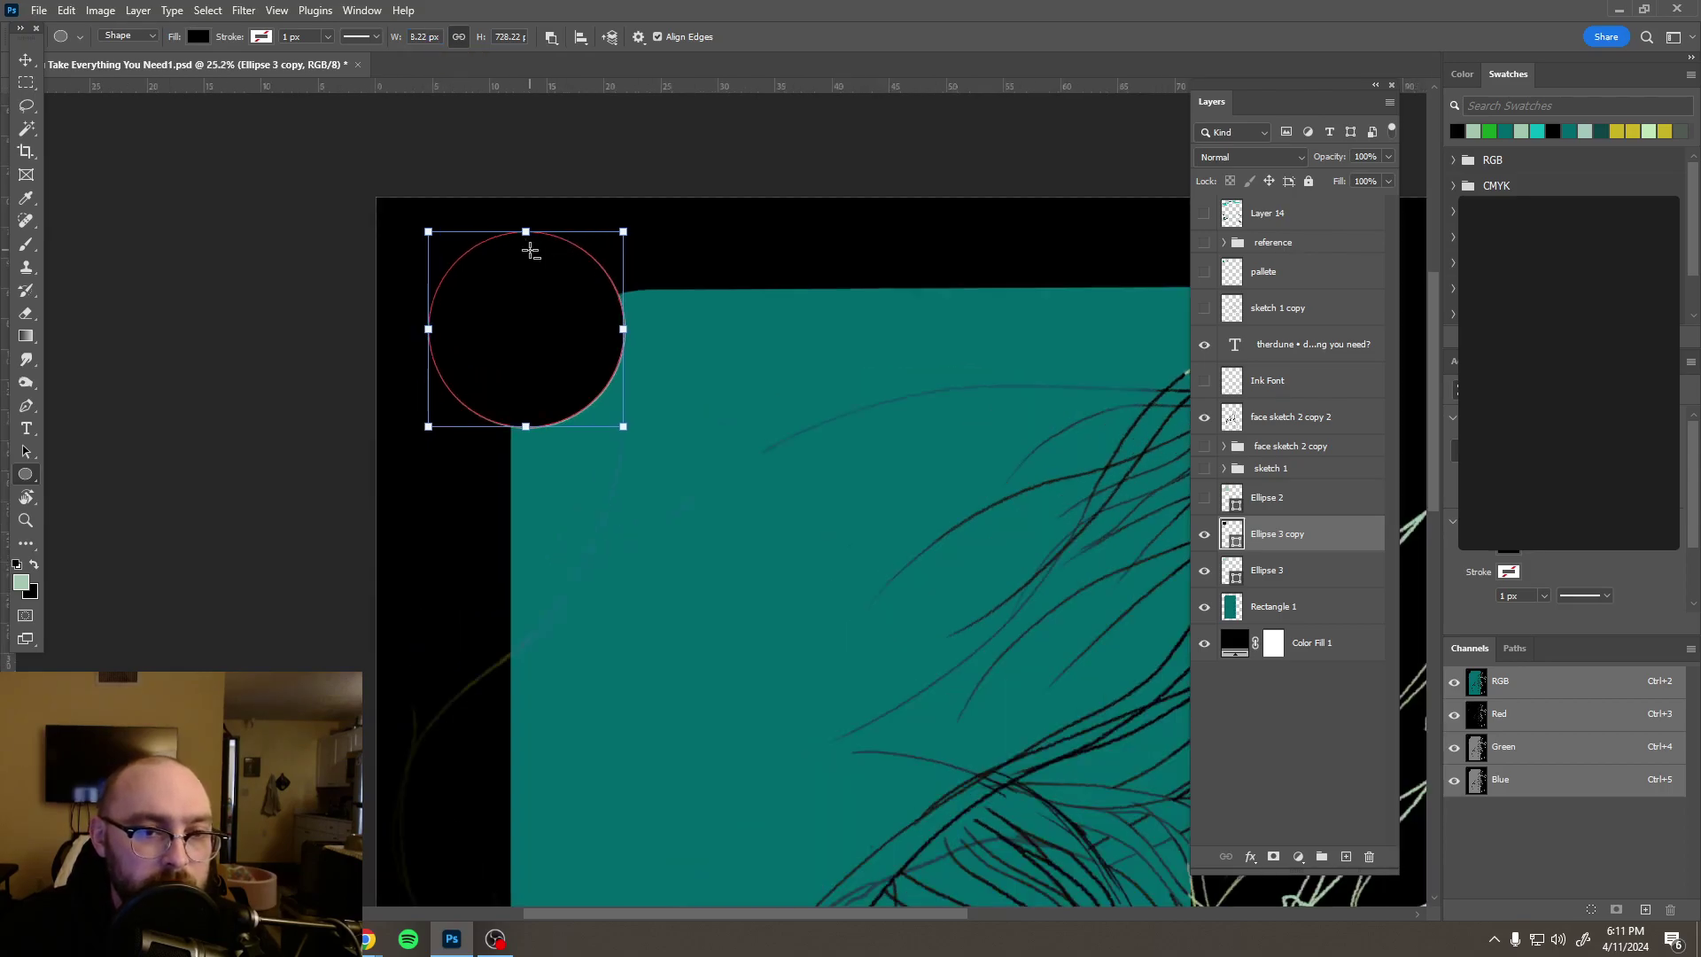
{"action": "scroll", "coordinate": [530, 250], "scroll_direction": "up", "scroll_amount": 5}
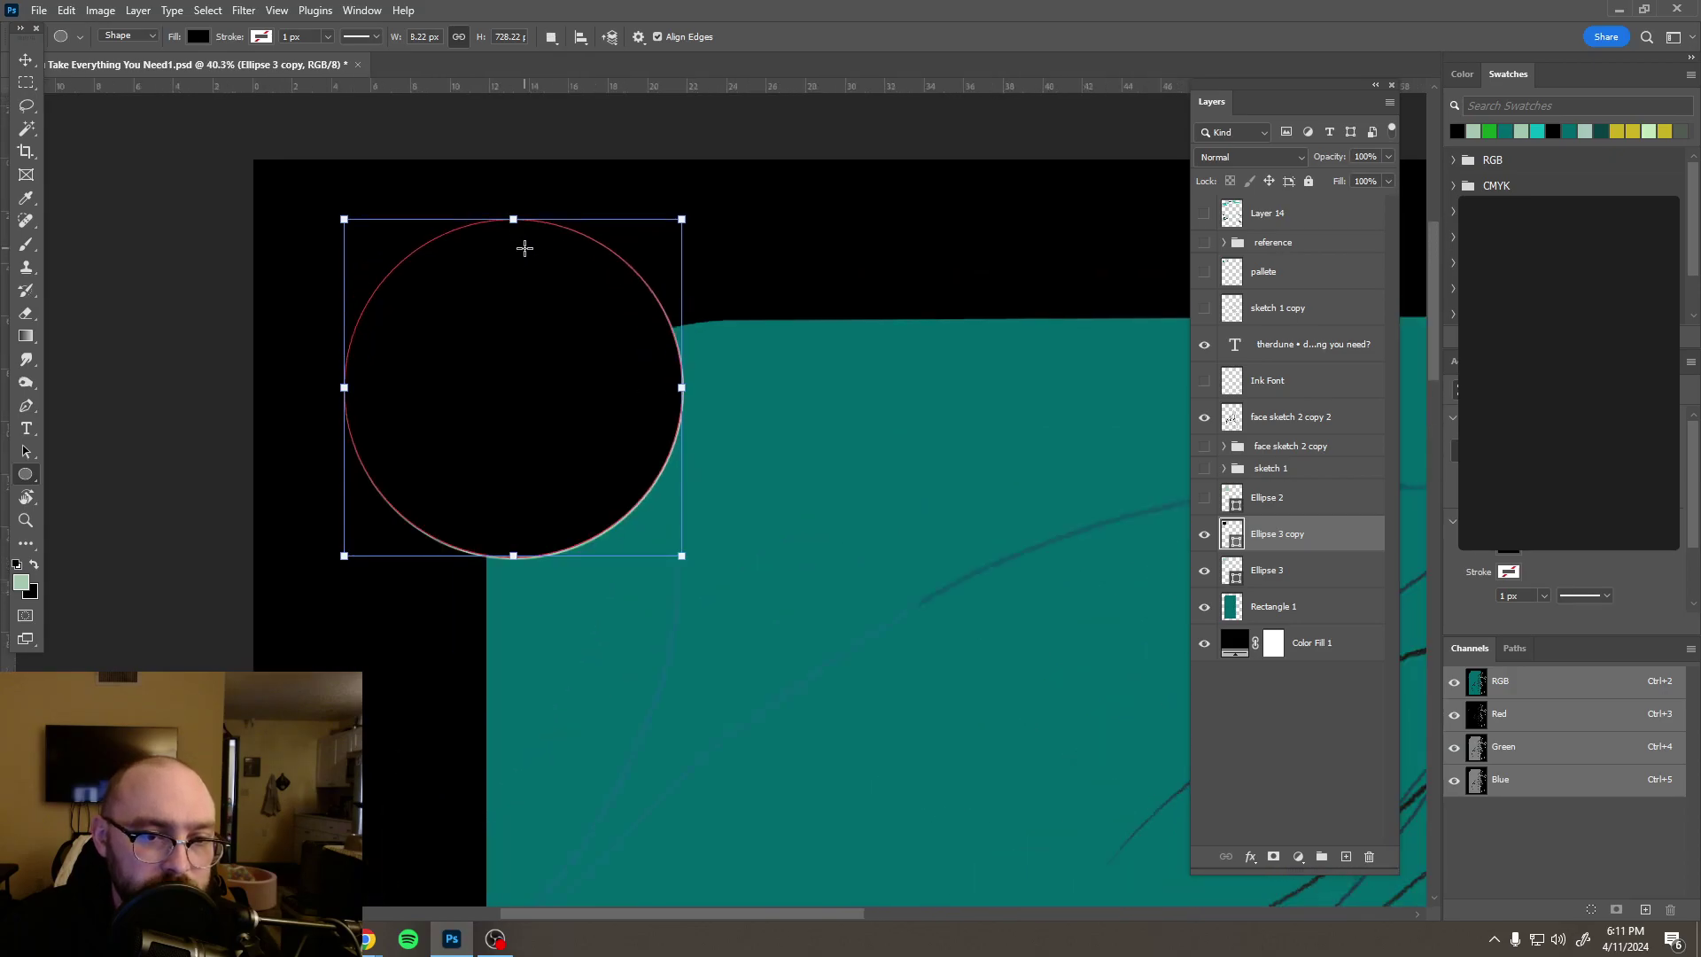
{"action": "scroll", "coordinate": [525, 253], "scroll_direction": "up", "scroll_amount": 1}
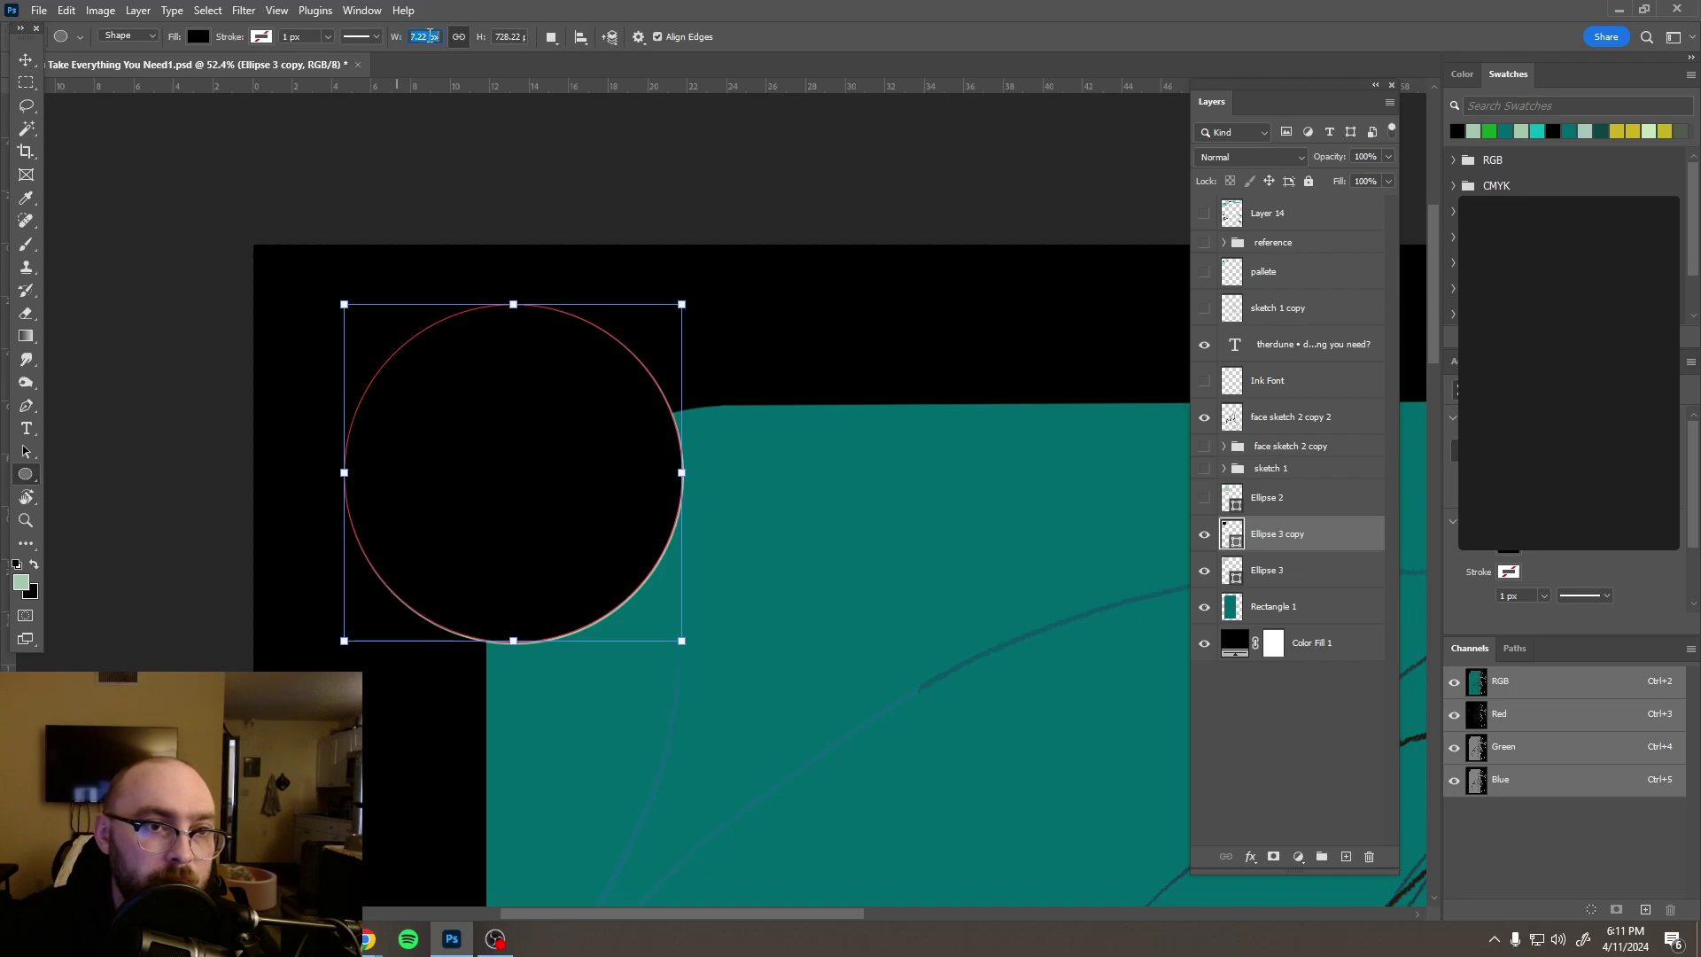
{"action": "type", "text": "717.22"}
{"action": "key", "text": "Return"}
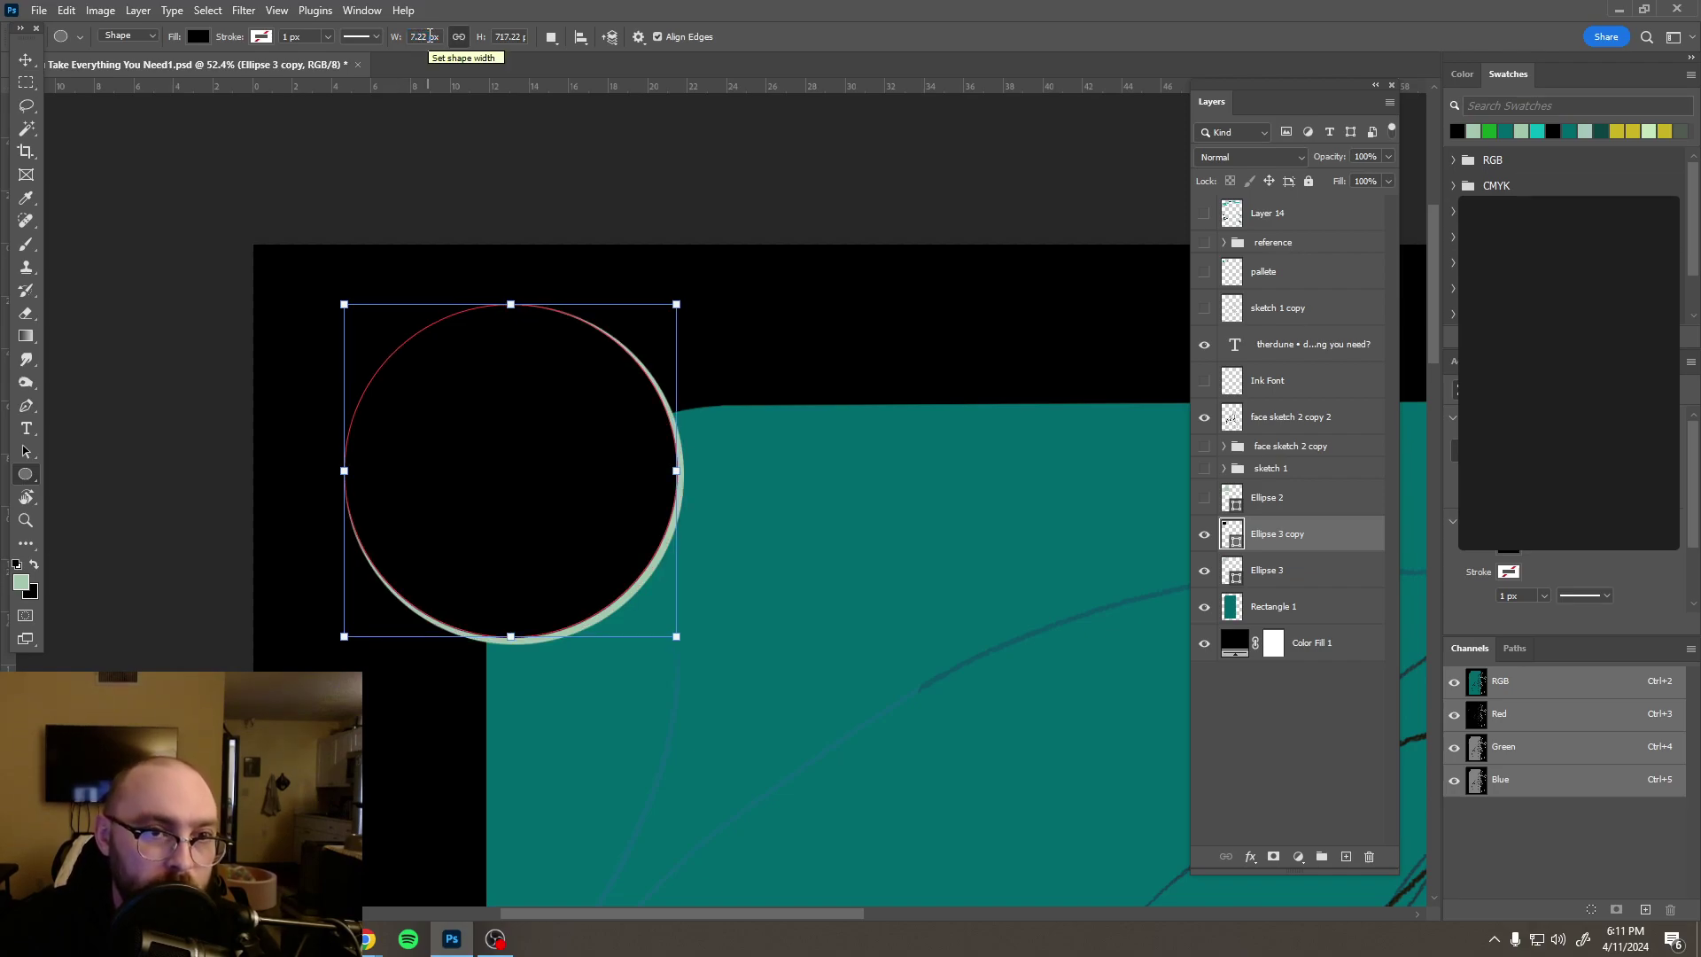
Step: Load the Ellipse 3 outline as a selection, centre the black circle in it horizontally and vertically, and clear the selection
{"action": "left_click", "coordinate": [26, 59]}
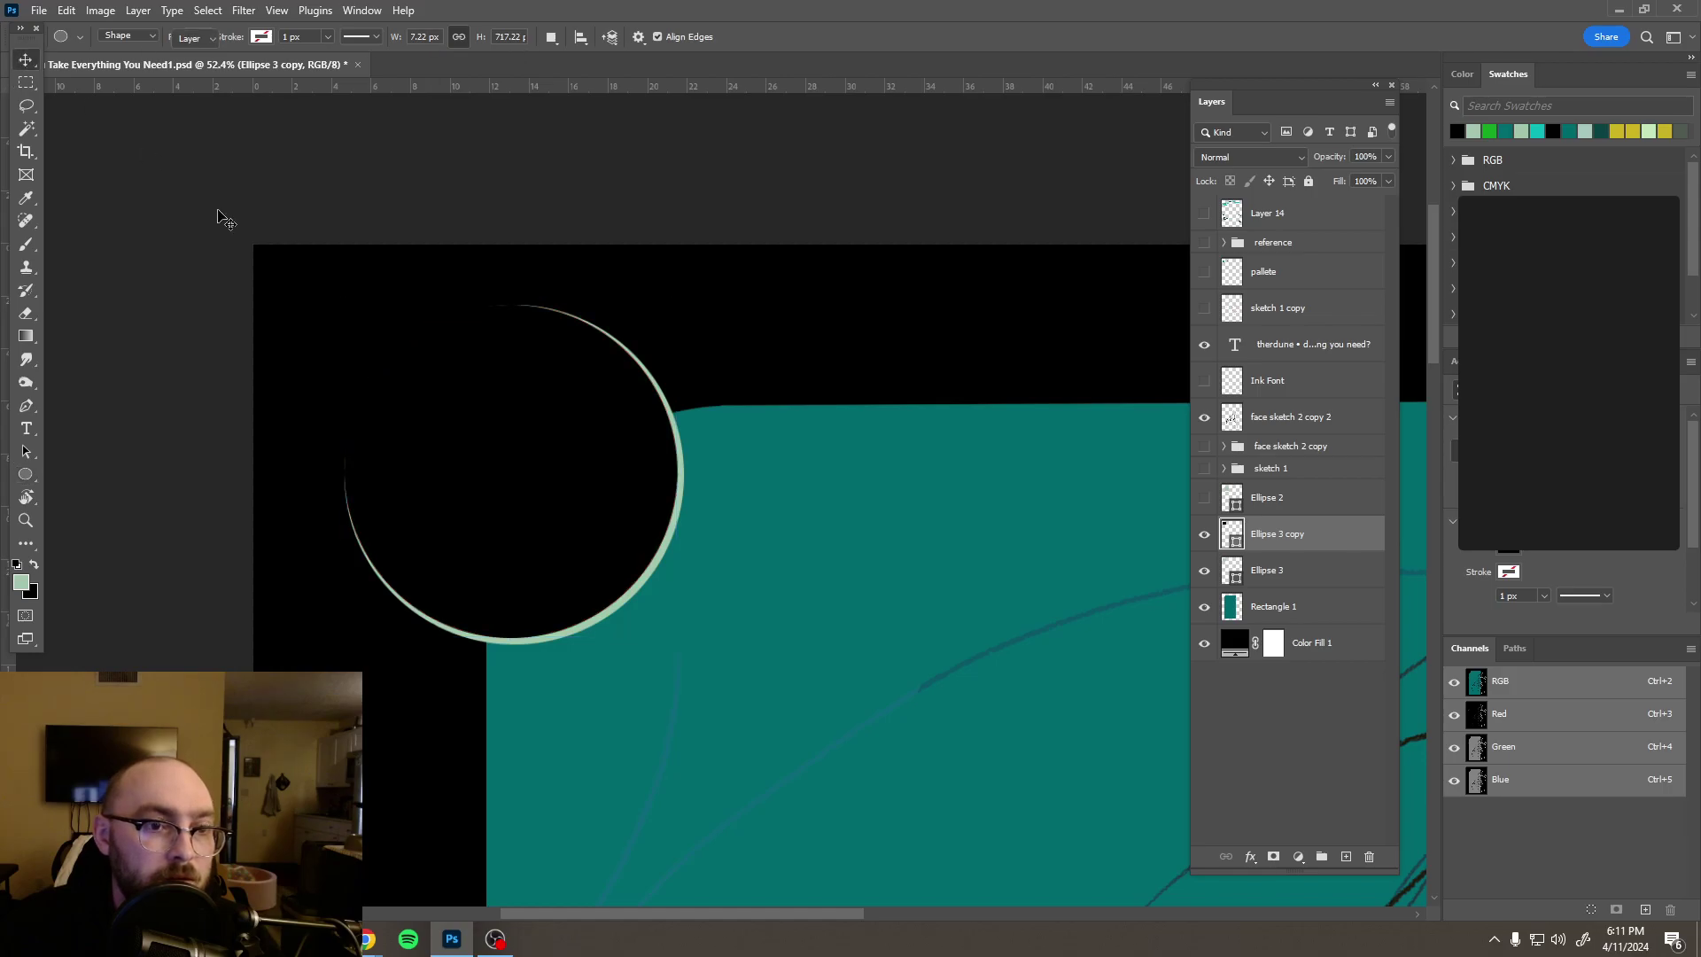
{"action": "scroll", "coordinate": [529, 406], "scroll_direction": "down", "scroll_amount": 5}
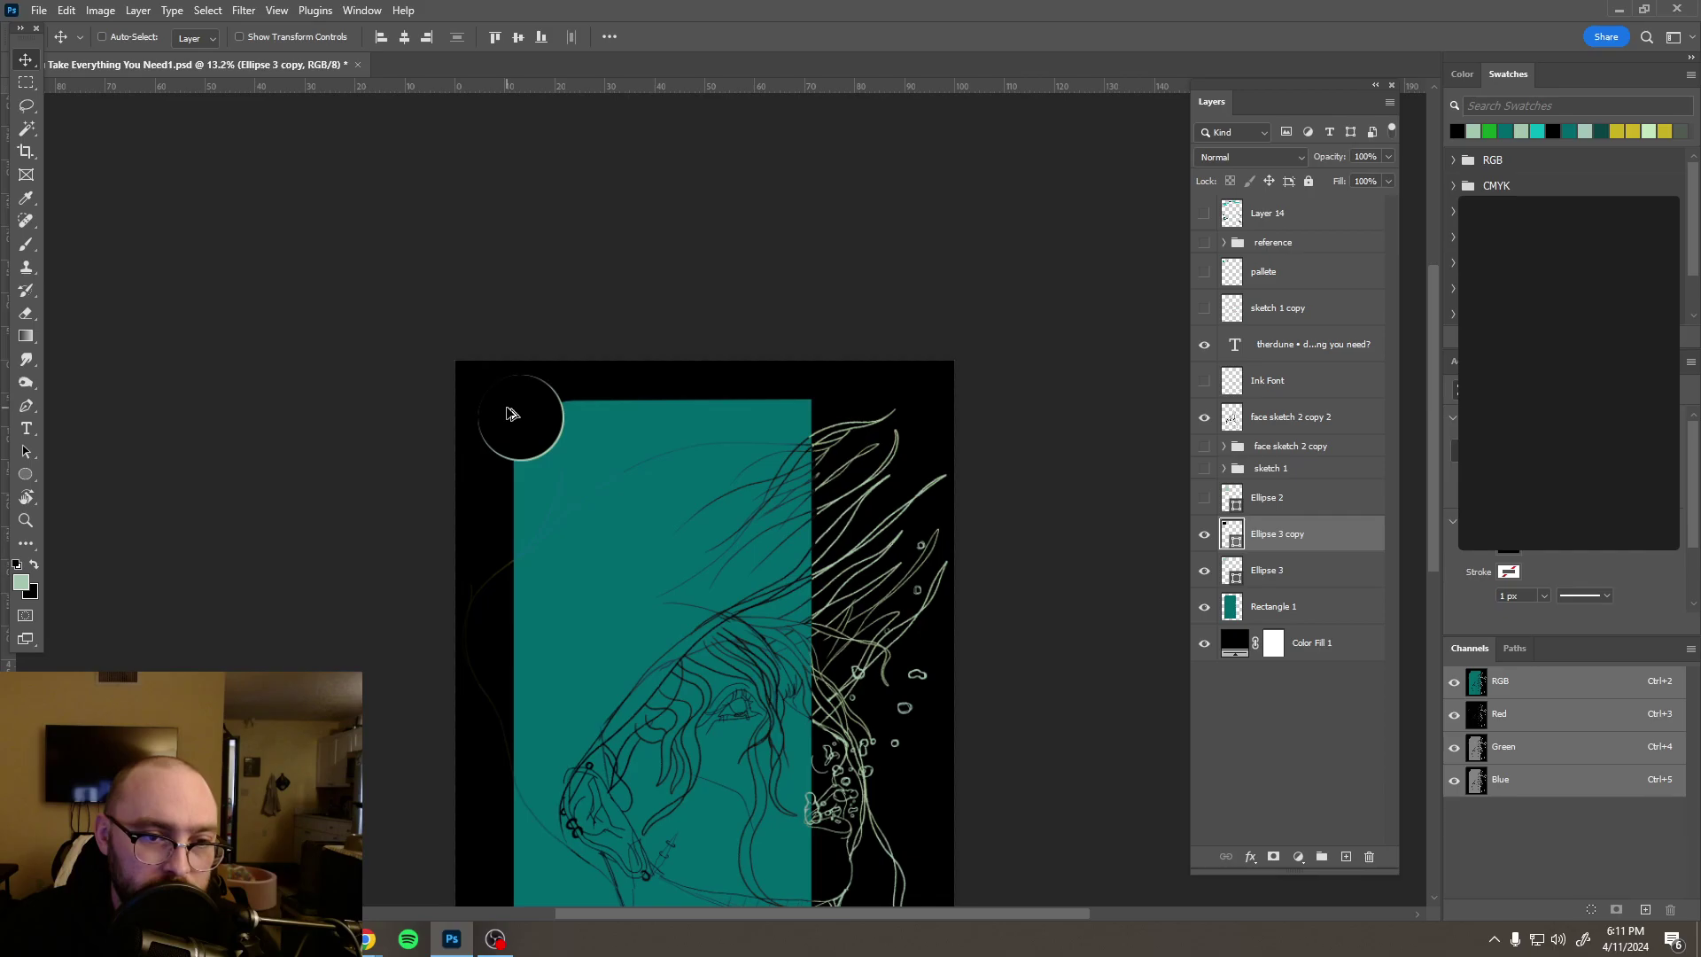
{"action": "scroll", "coordinate": [509, 414], "scroll_direction": "up", "scroll_amount": 6}
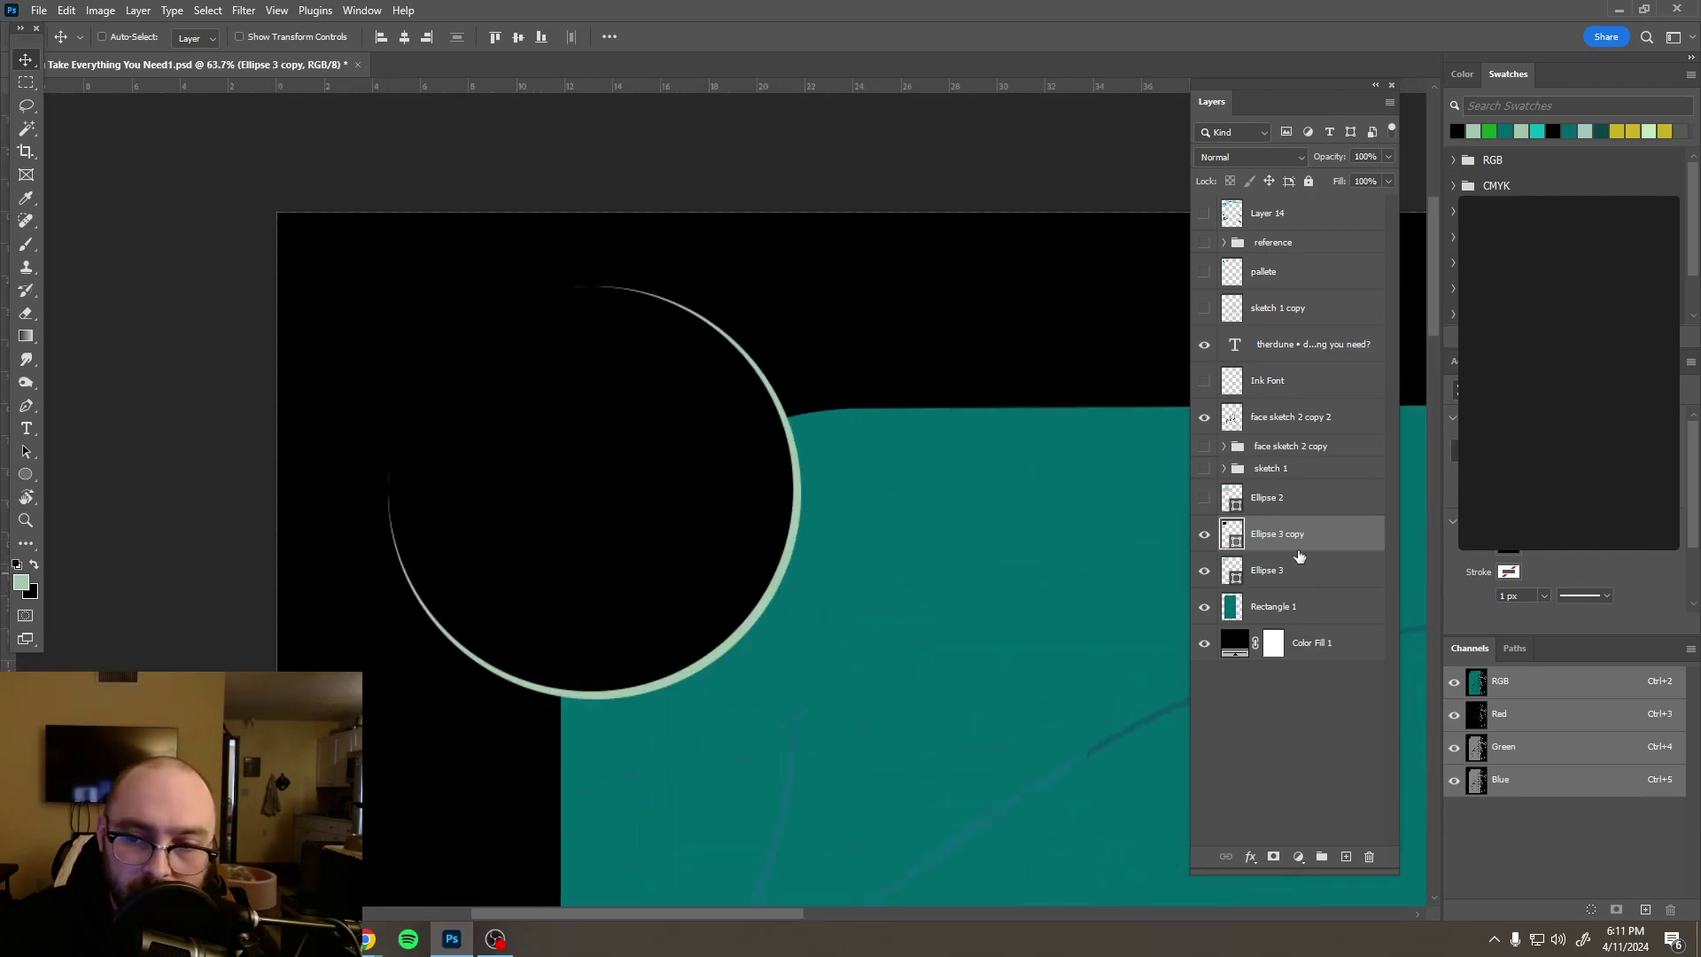
{"action": "key", "text": "ctrl"}
{"action": "left_click", "coordinate": [1238, 575], "text": "ctrl"}
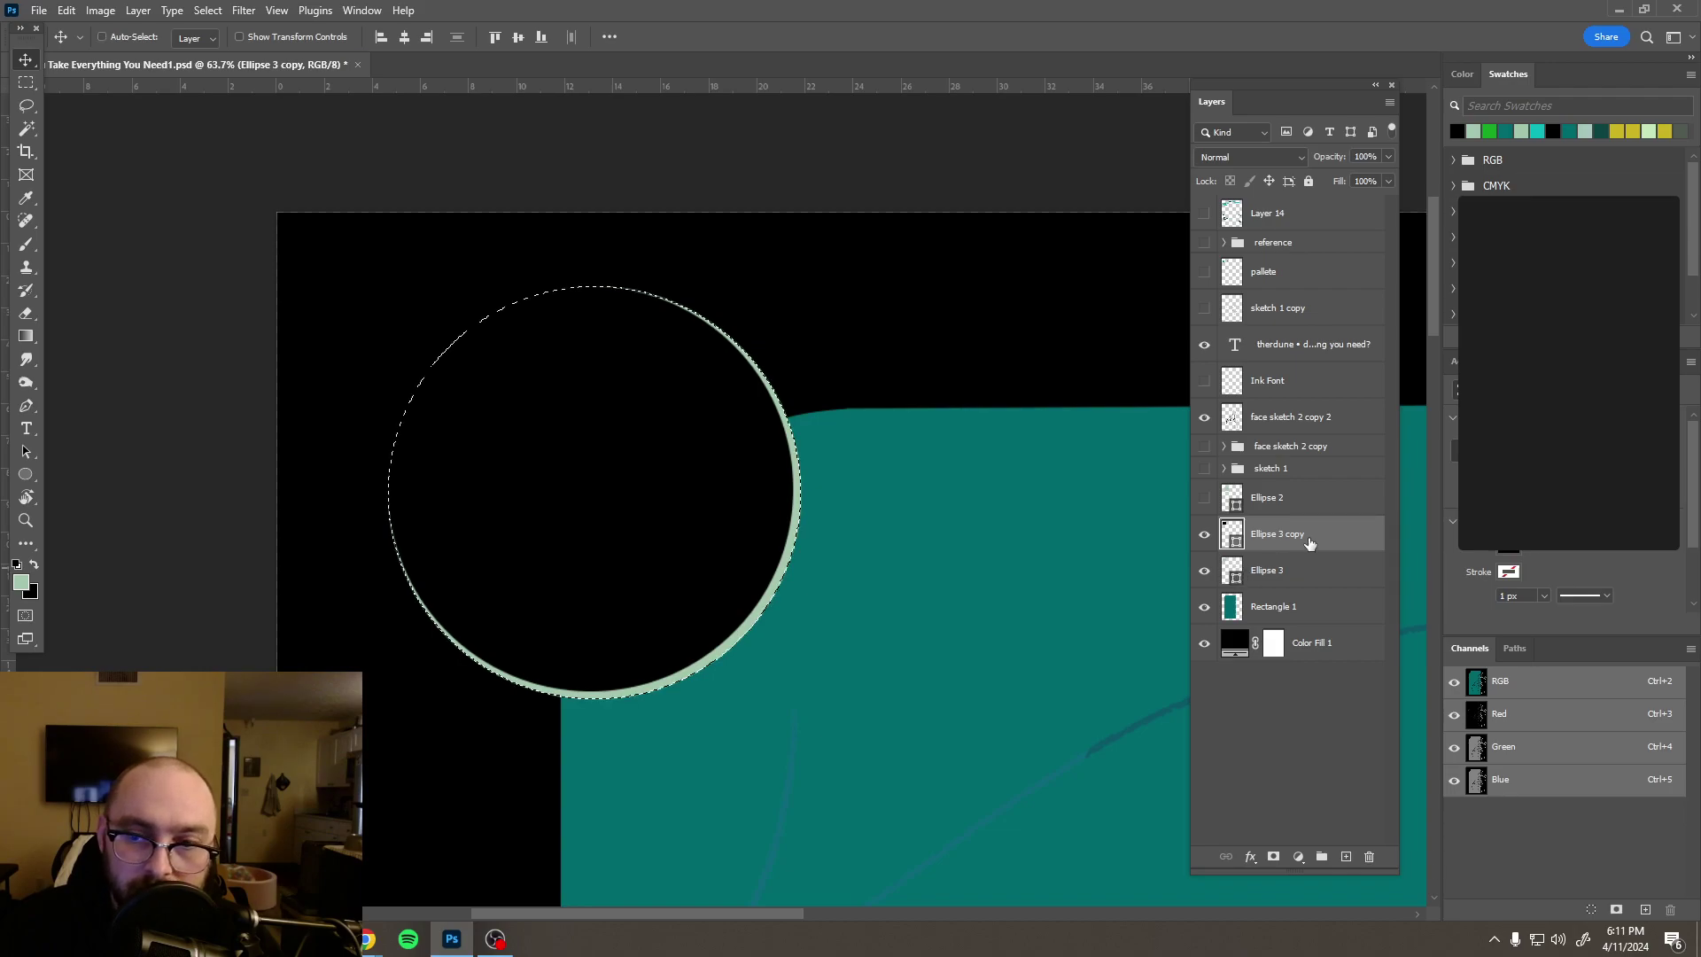
{"action": "left_click", "coordinate": [609, 38]}
{"action": "left_click", "coordinate": [675, 205]}
{"action": "left_click", "coordinate": [654, 227]}
{"action": "left_click", "coordinate": [555, 84]}
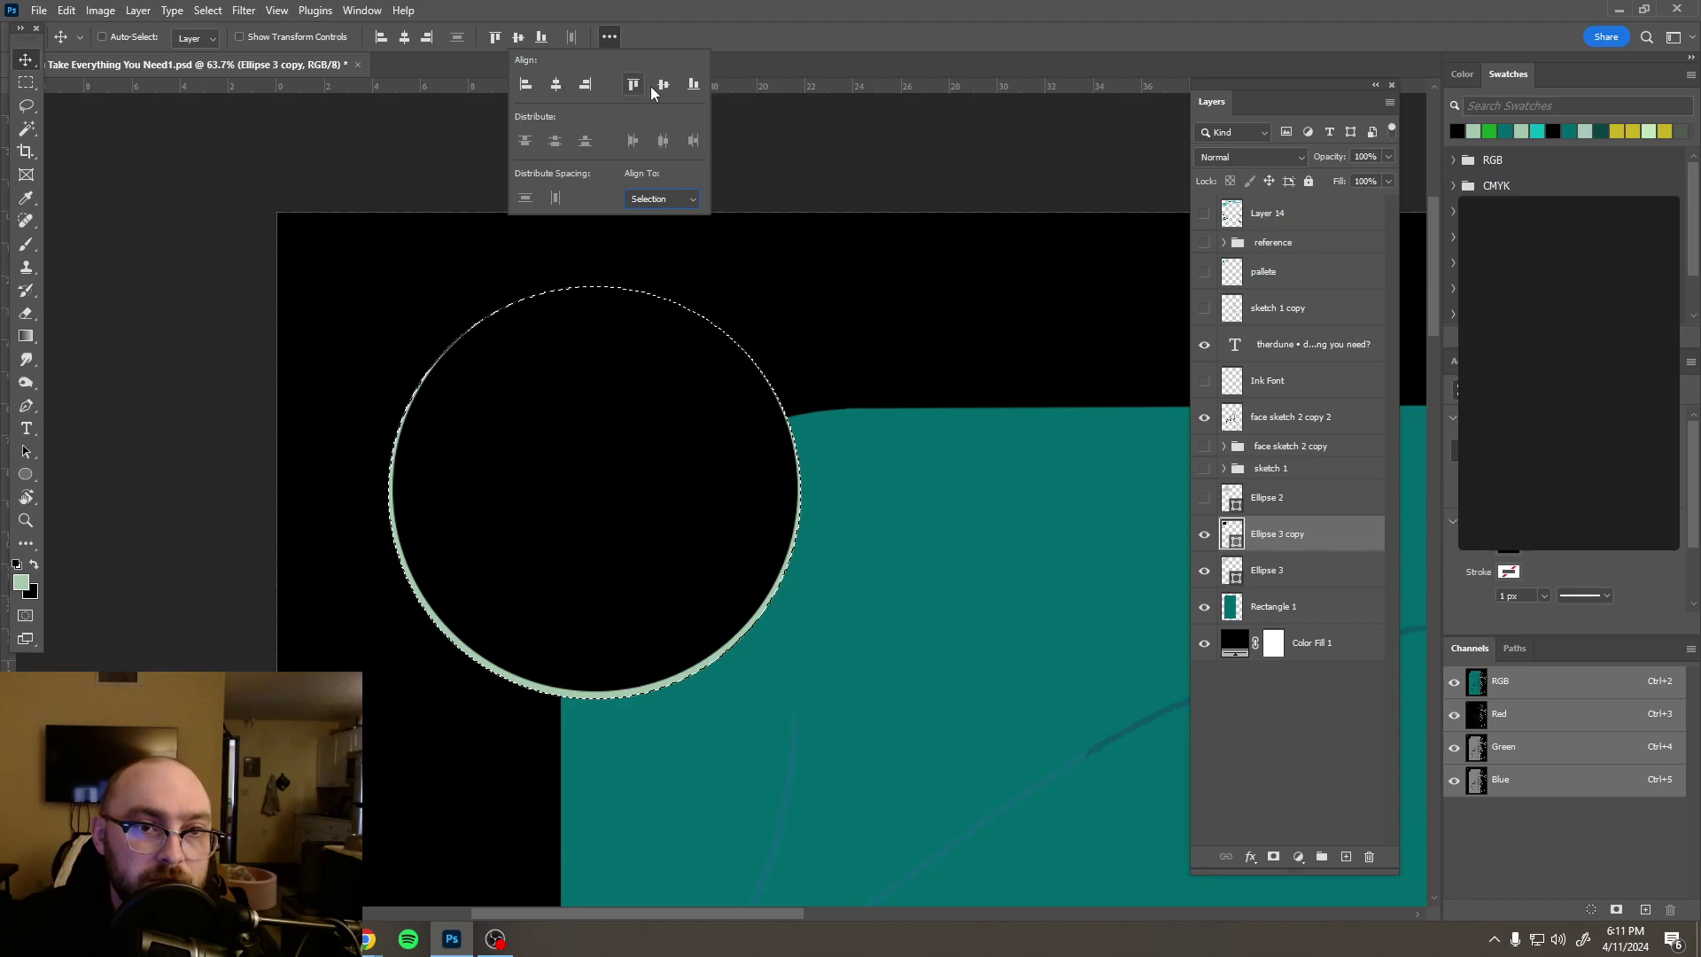
{"action": "left_click", "coordinate": [663, 84]}
{"action": "left_click", "coordinate": [24, 86]}
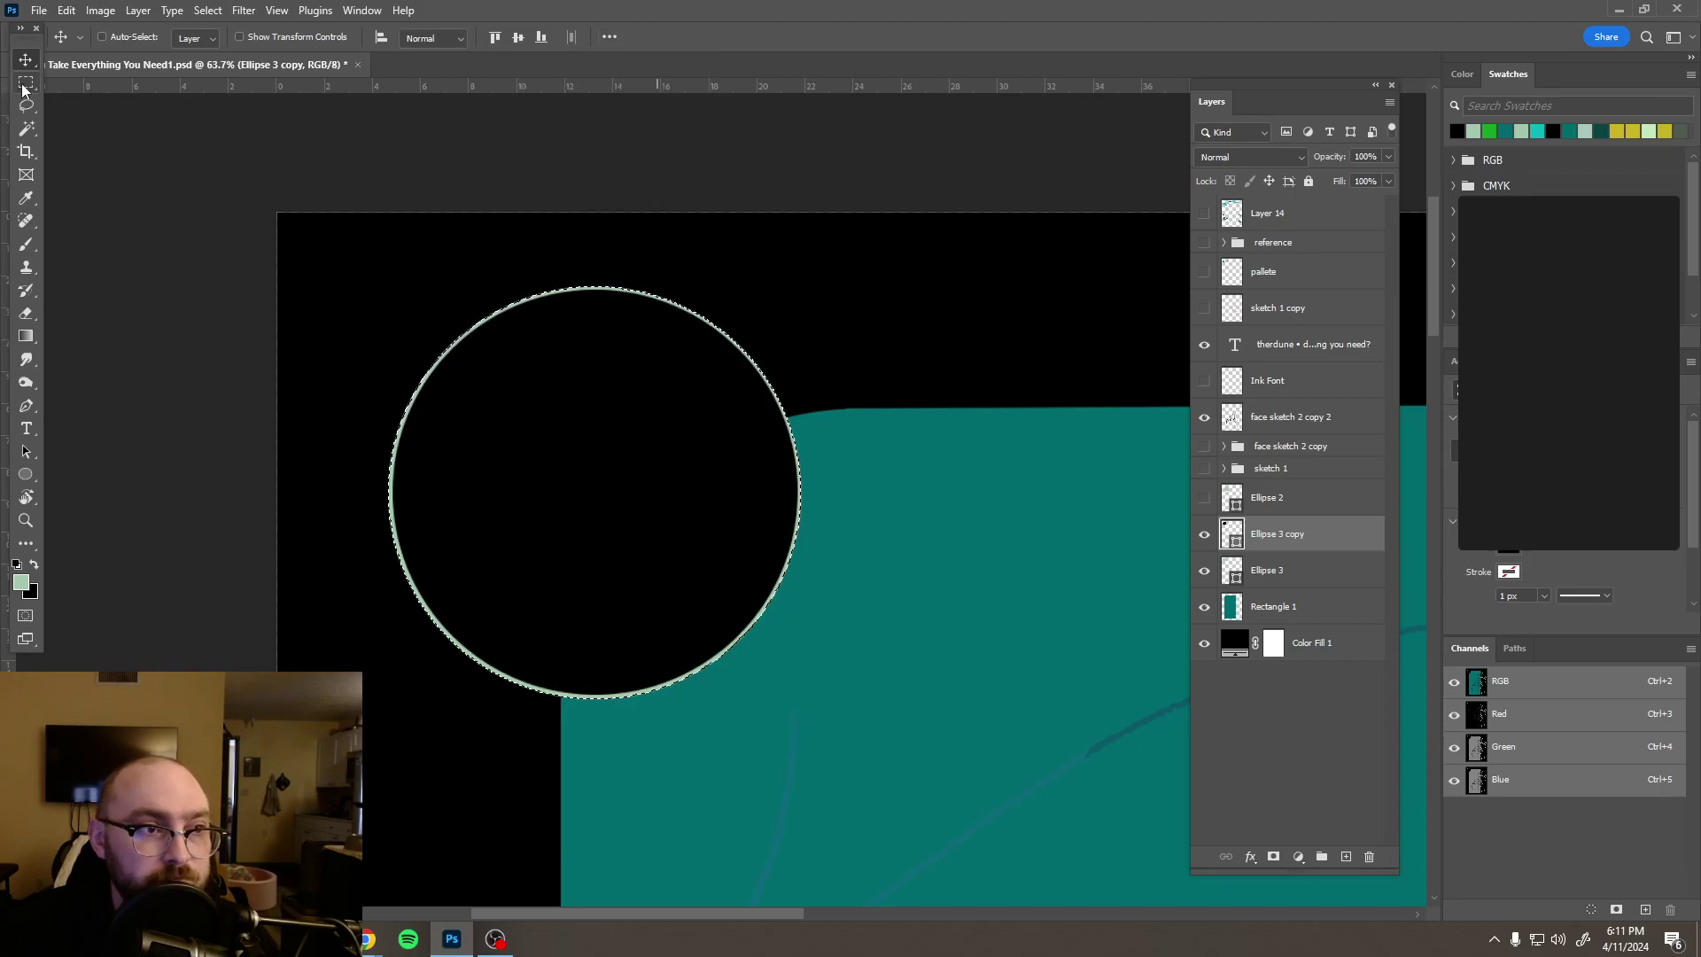
{"action": "key", "text": "ctrl+d"}
{"action": "scroll", "coordinate": [841, 416], "scroll_direction": "down", "scroll_amount": 3}
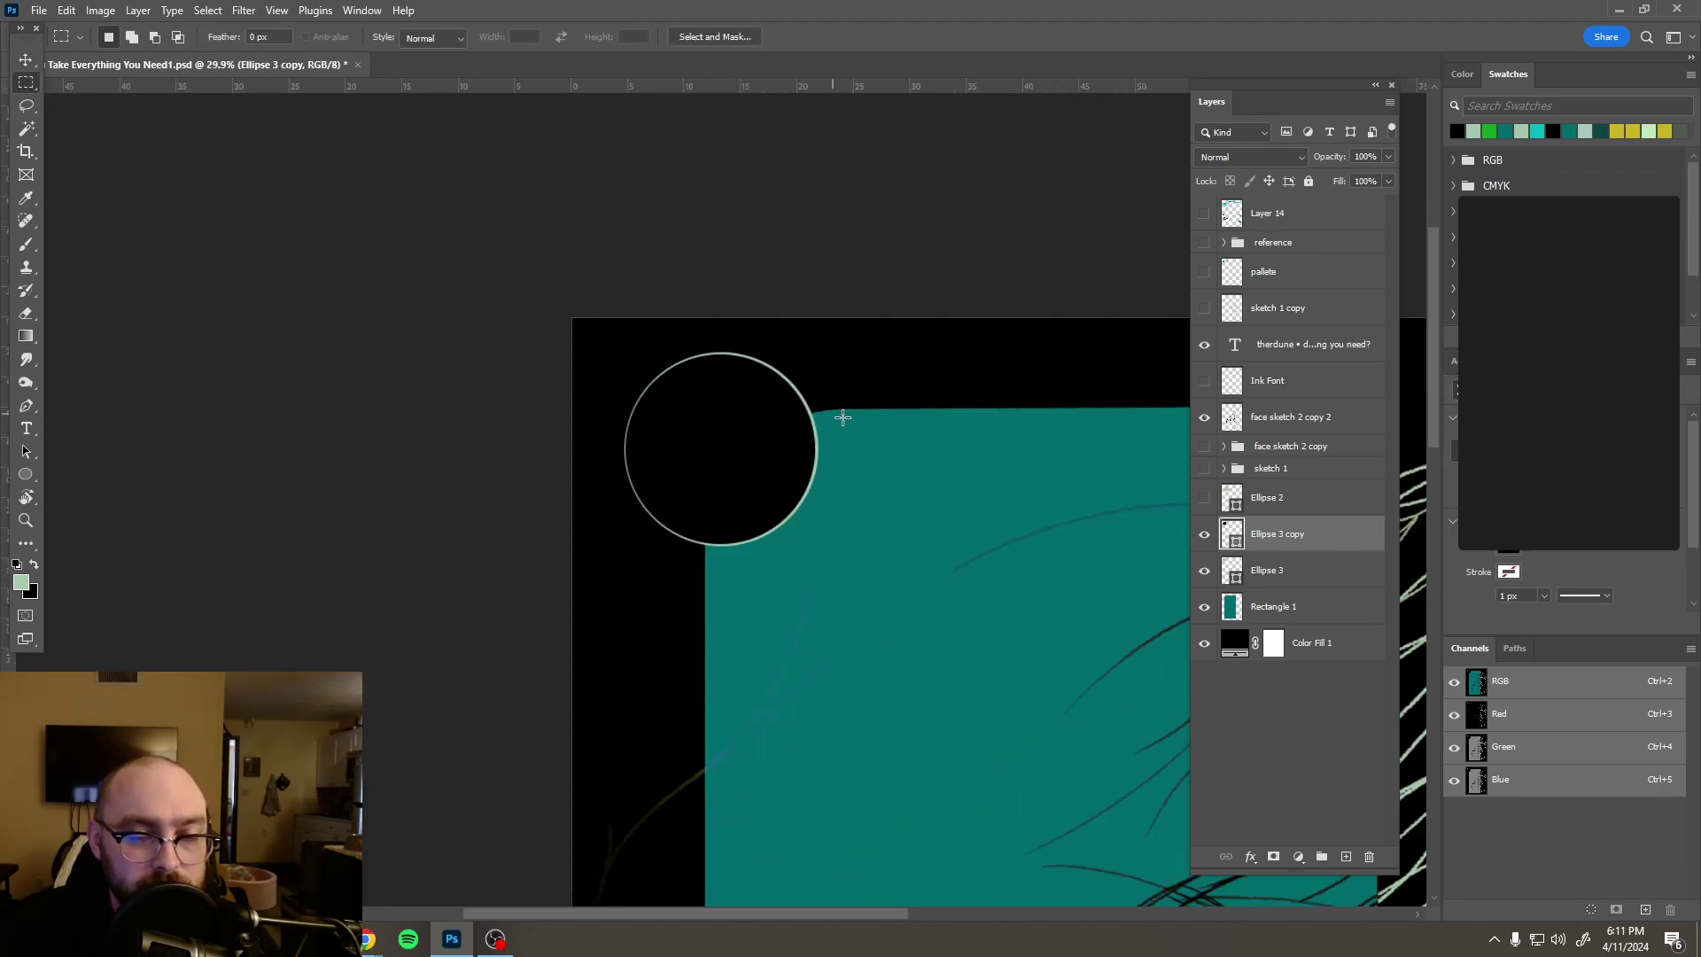
{"action": "scroll", "coordinate": [842, 417], "scroll_direction": "down", "scroll_amount": 4}
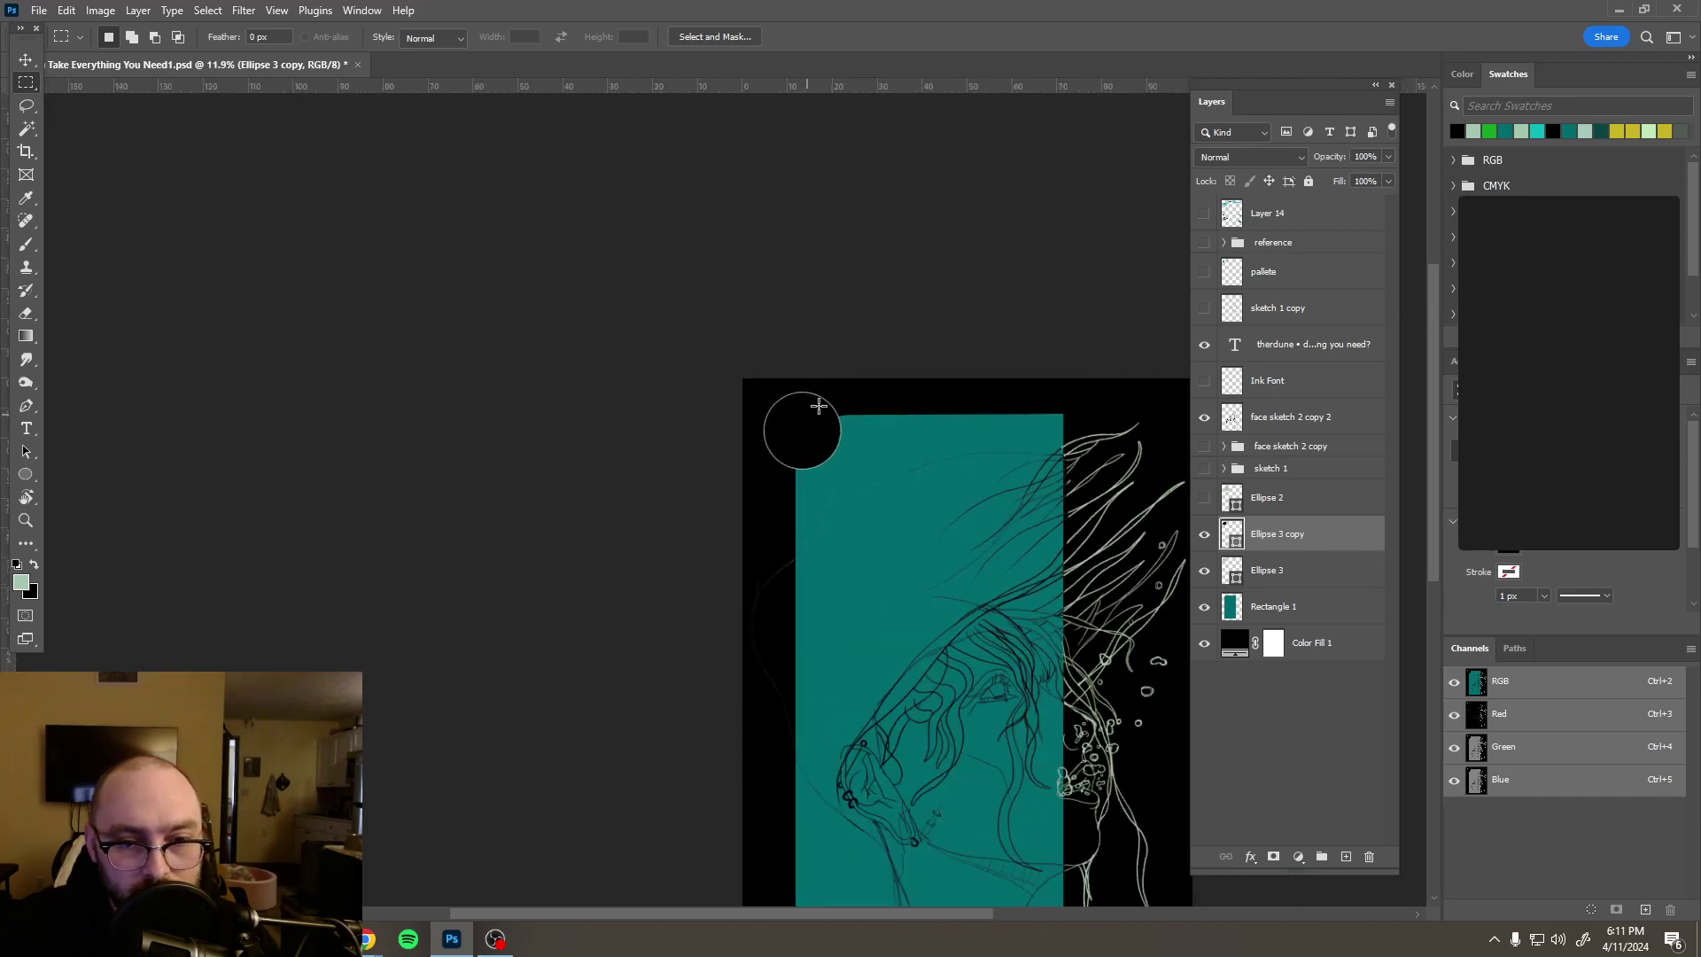
Step: Add a new layer directly below the black circle's layer and choose a rough-edged 20 px brush
{"action": "scroll", "coordinate": [819, 406], "scroll_direction": "up", "scroll_amount": 7}
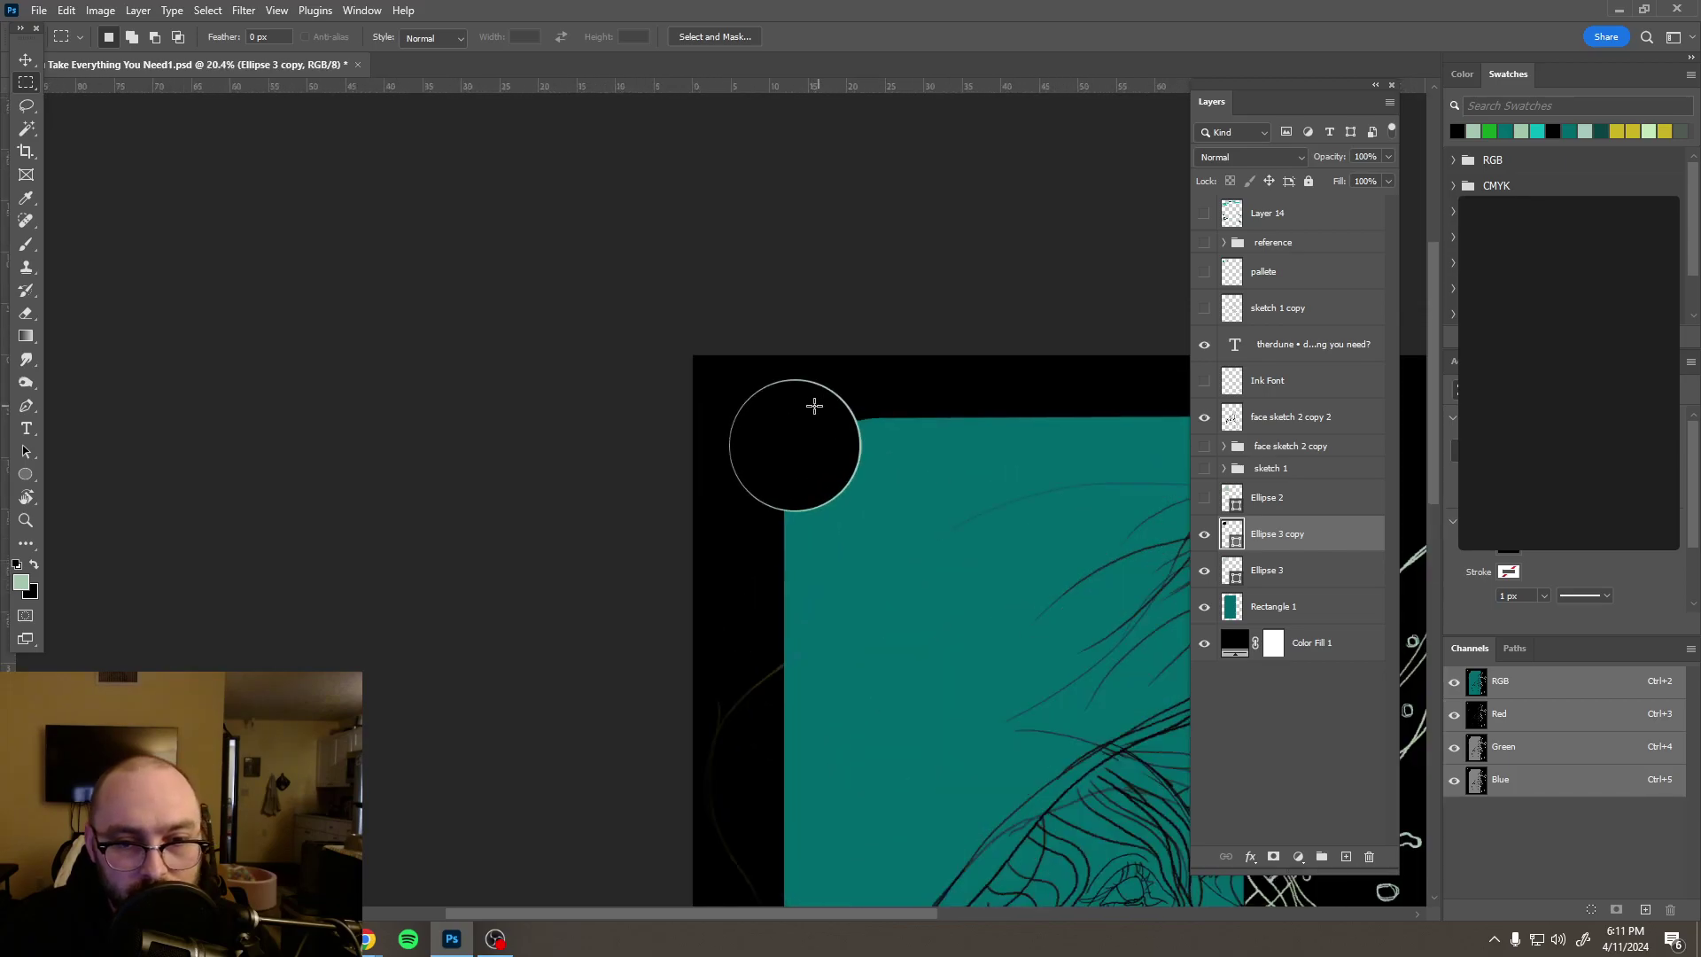
{"action": "left_click", "coordinate": [1340, 864]}
{"action": "scroll", "coordinate": [709, 496], "scroll_direction": "down", "scroll_amount": 2}
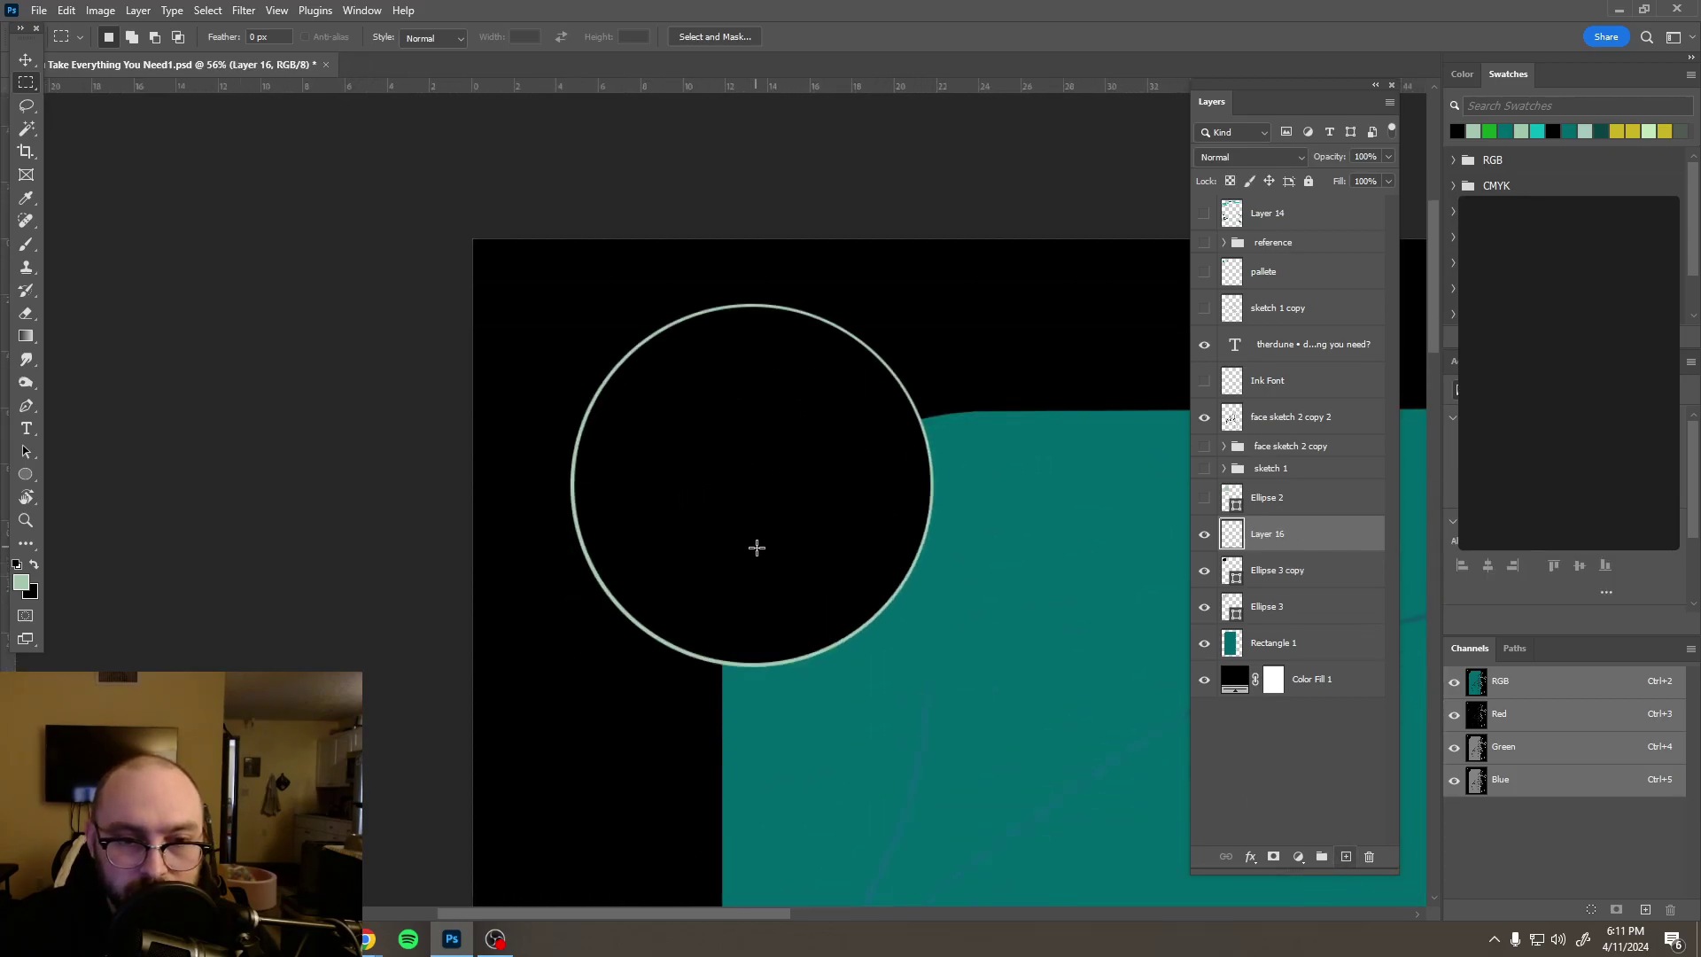
{"action": "scroll", "coordinate": [756, 547], "scroll_direction": "up", "scroll_amount": 2}
{"action": "key", "text": "b"}
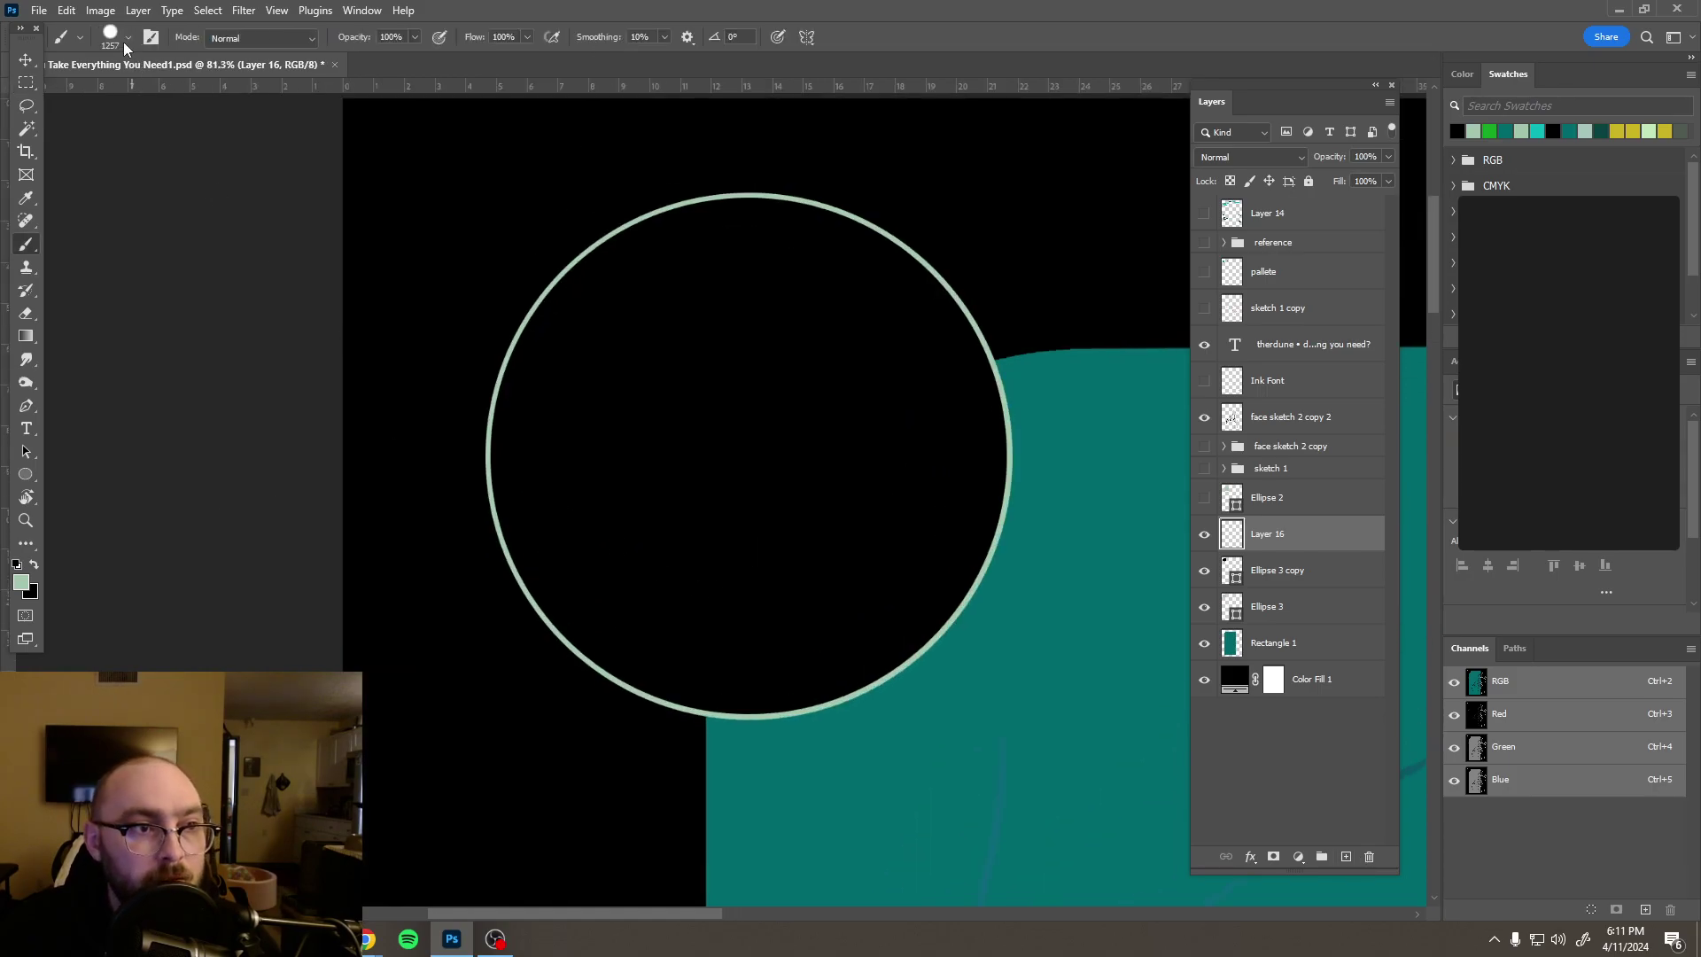
{"action": "left_click", "coordinate": [126, 40]}
{"action": "key", "text": "Escape"}
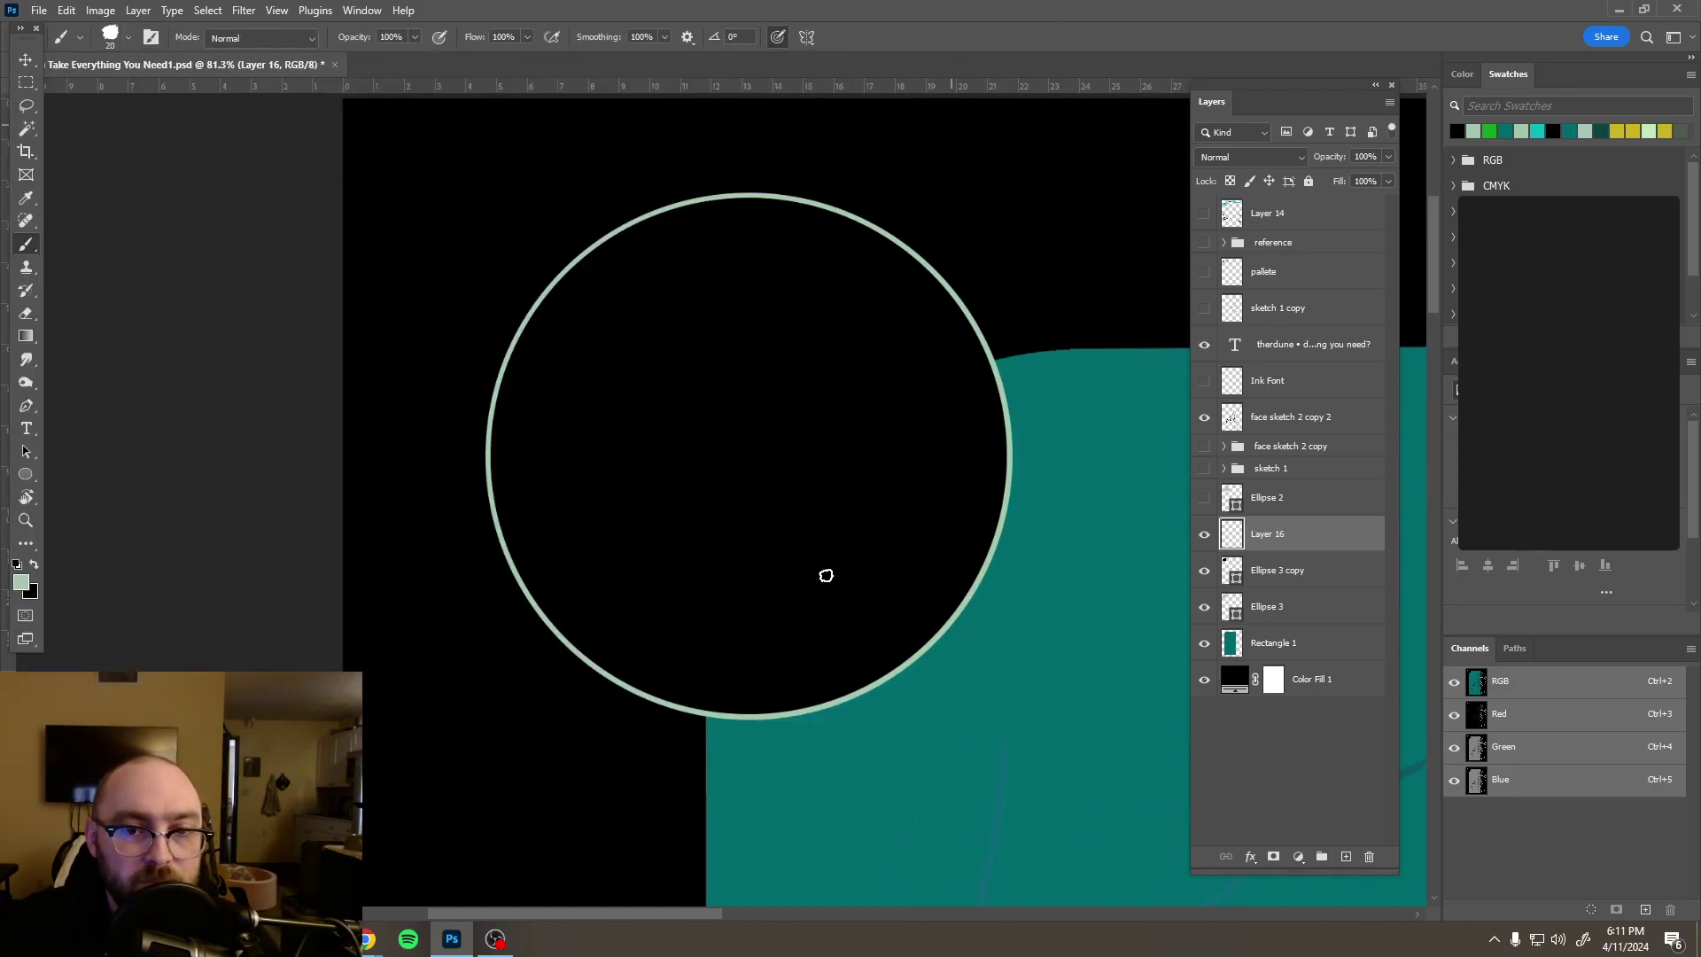
{"action": "left_click_drag", "start_coordinate": [1289, 534], "coordinate": [1291, 599]}
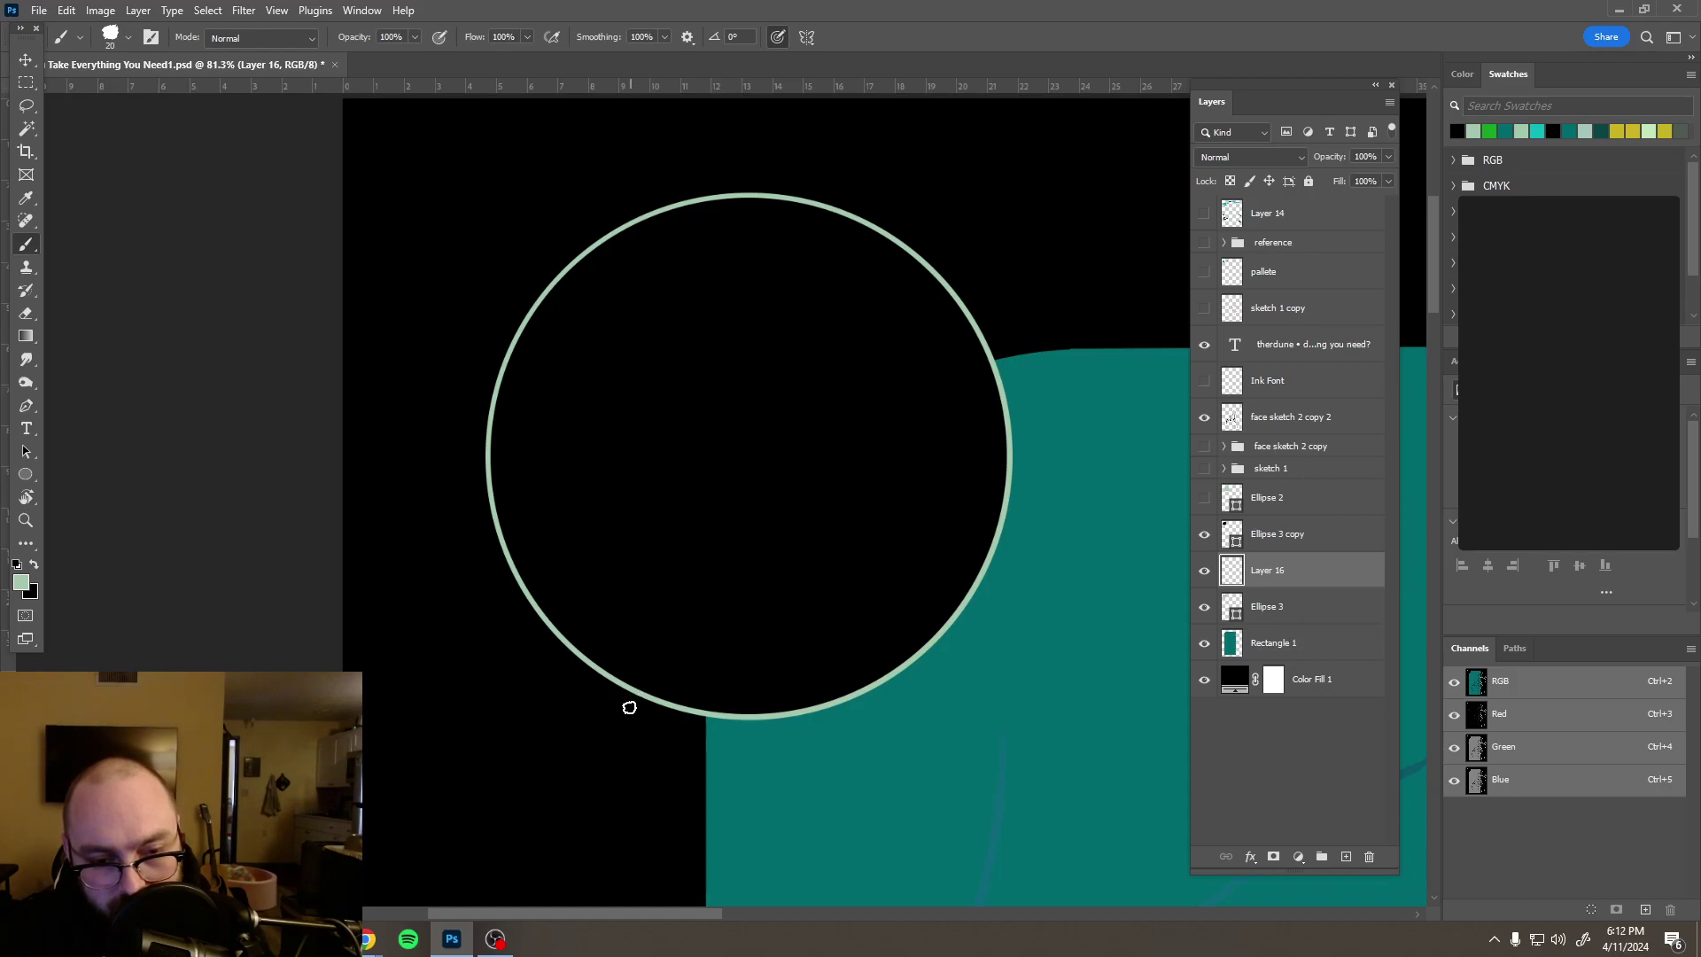
Step: Paint small pale green spikes and hooked marks outward from the ring at four spots around the circle
{"action": "left_click_drag", "start_coordinate": [628, 714], "coordinate": [619, 721]}
{"action": "key", "text": "ctrl+z"}
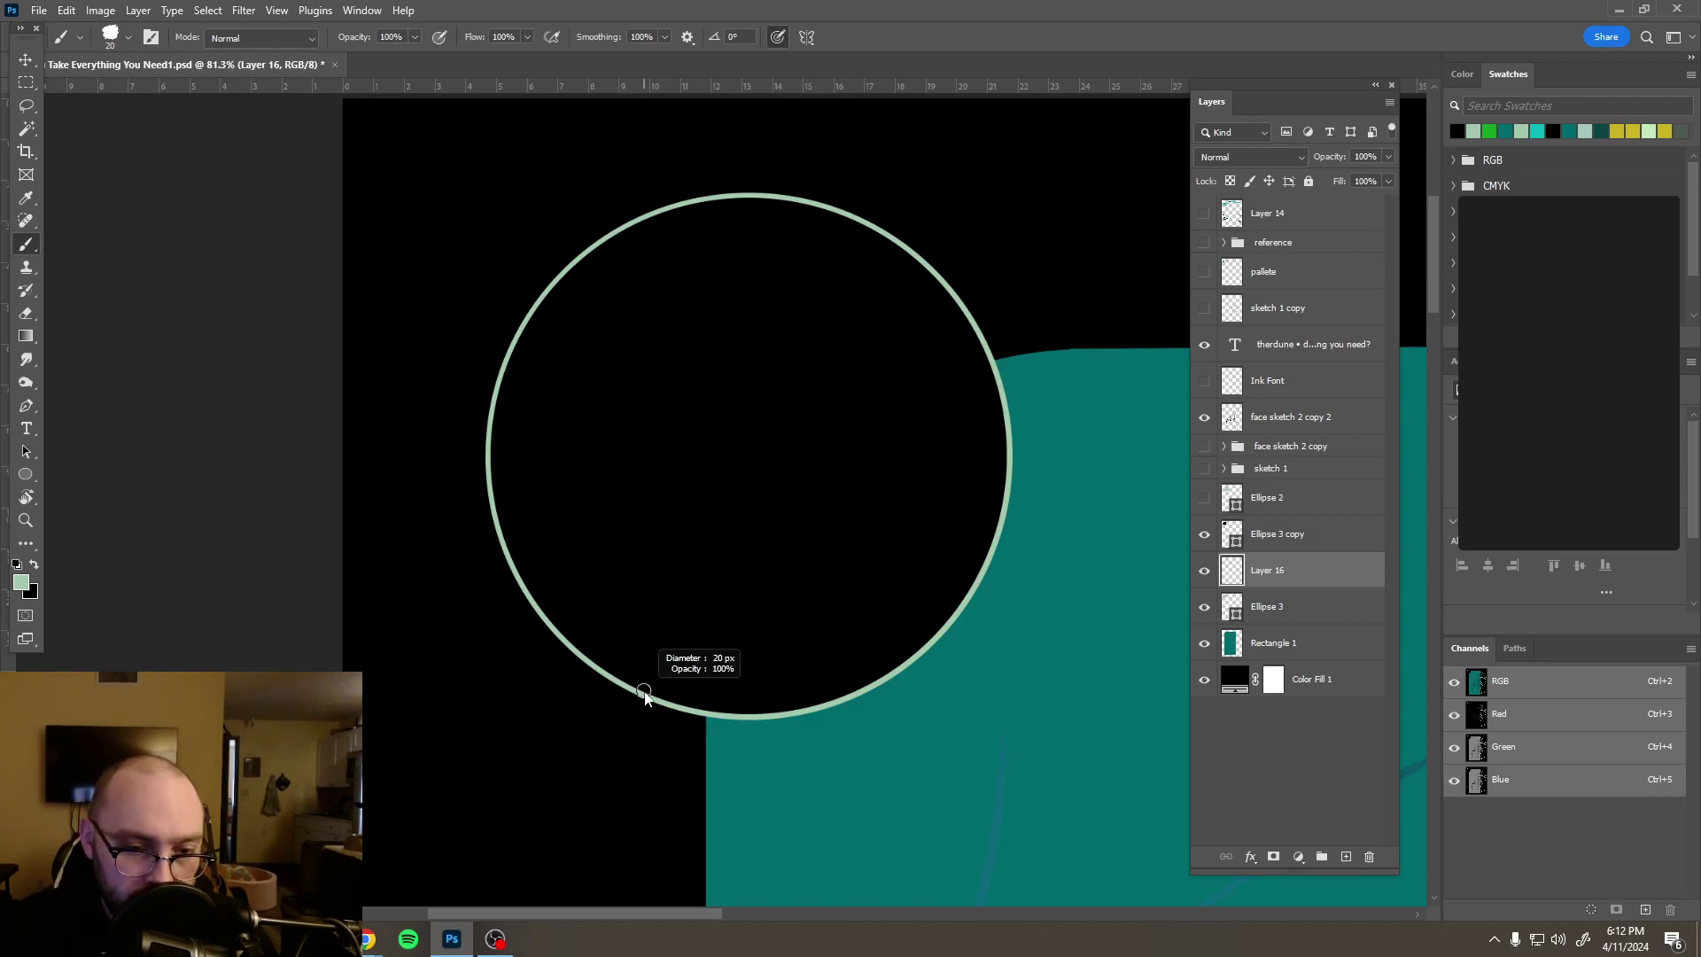
{"action": "left_click_drag", "start_coordinate": [630, 684], "coordinate": [618, 707]}
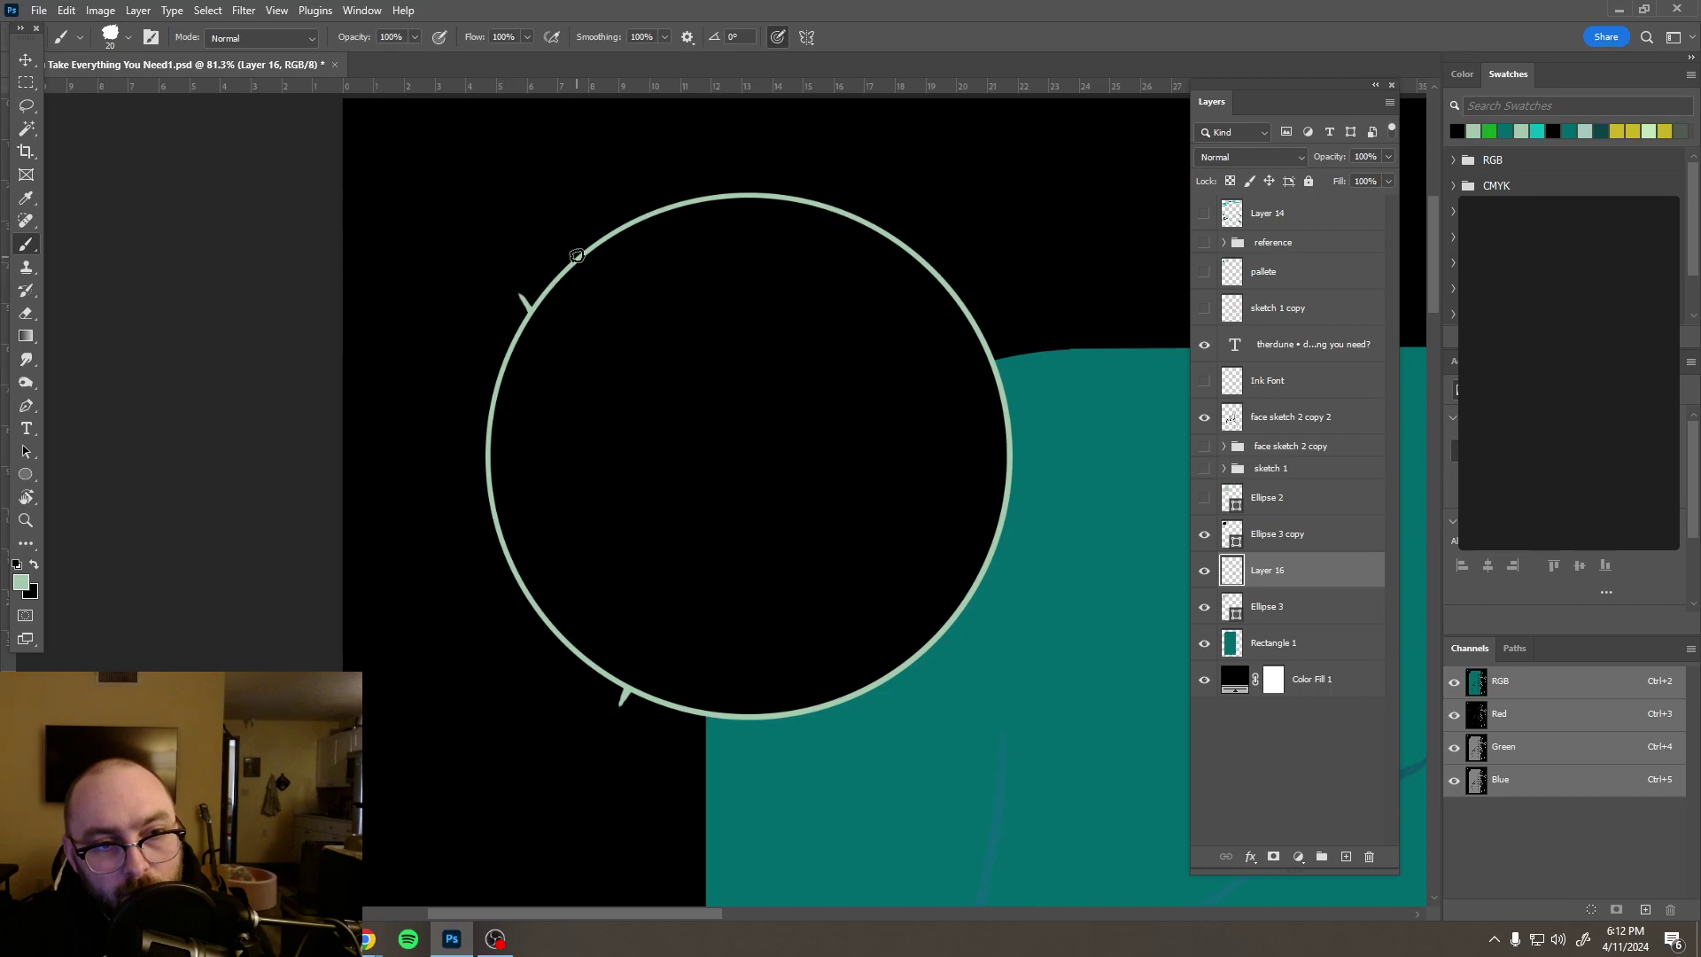
{"action": "left_click_drag", "start_coordinate": [522, 307], "coordinate": [528, 313]}
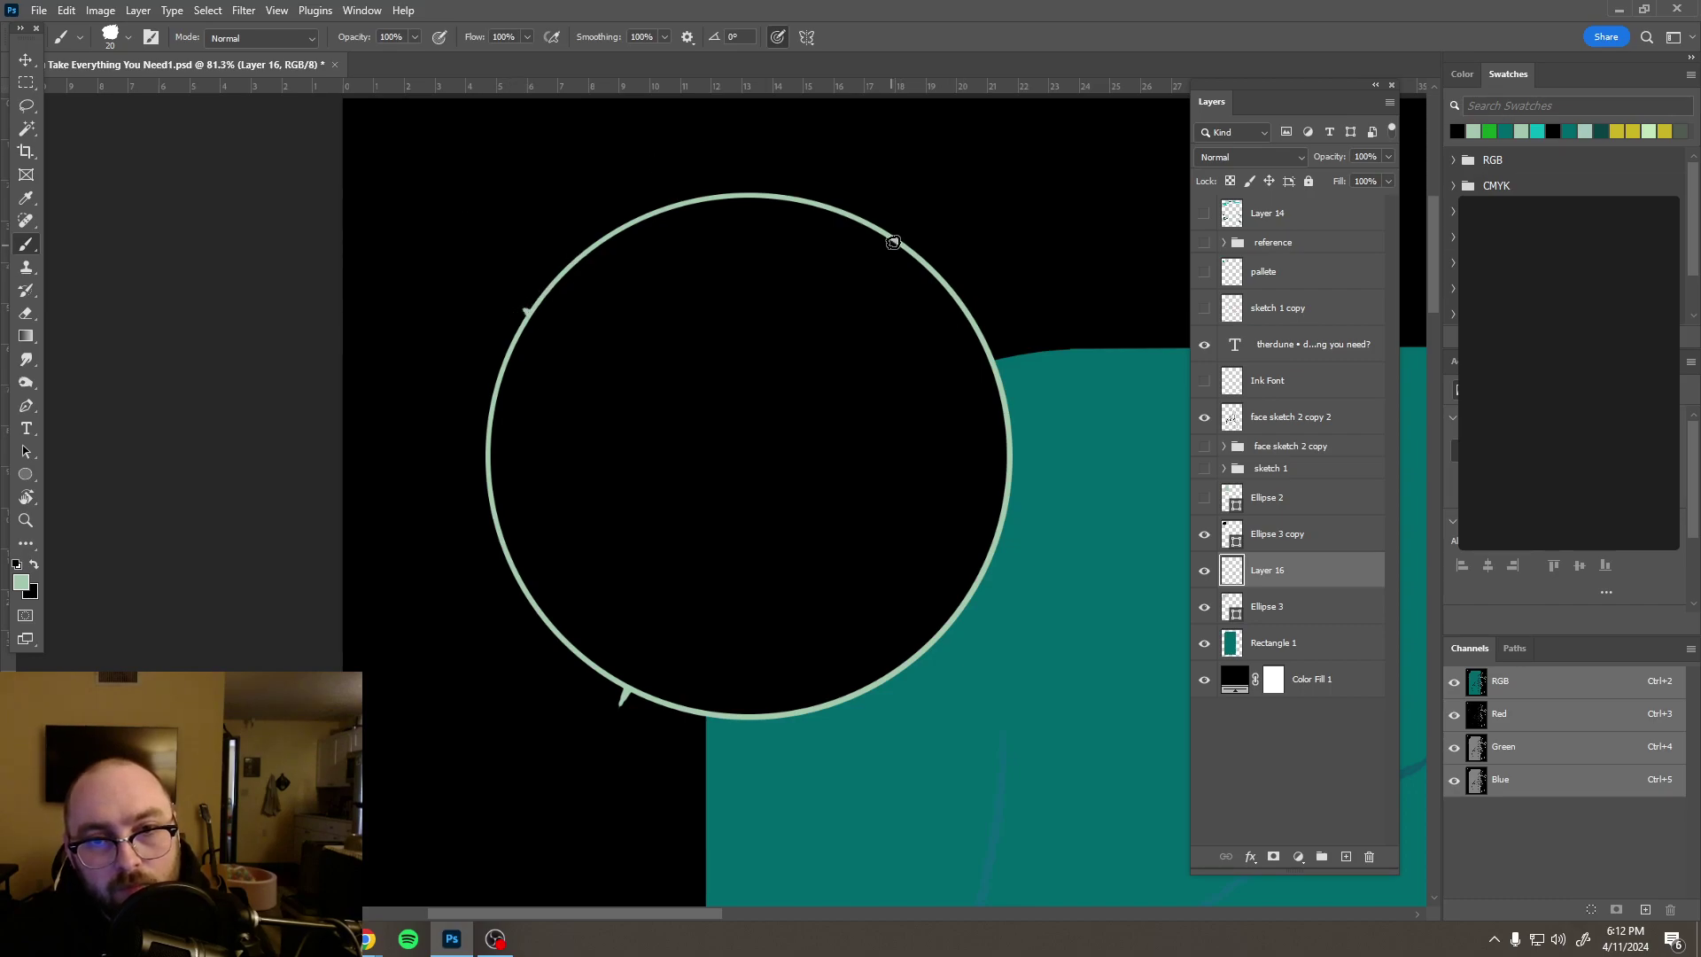
{"action": "left_click_drag", "start_coordinate": [925, 247], "coordinate": [930, 259]}
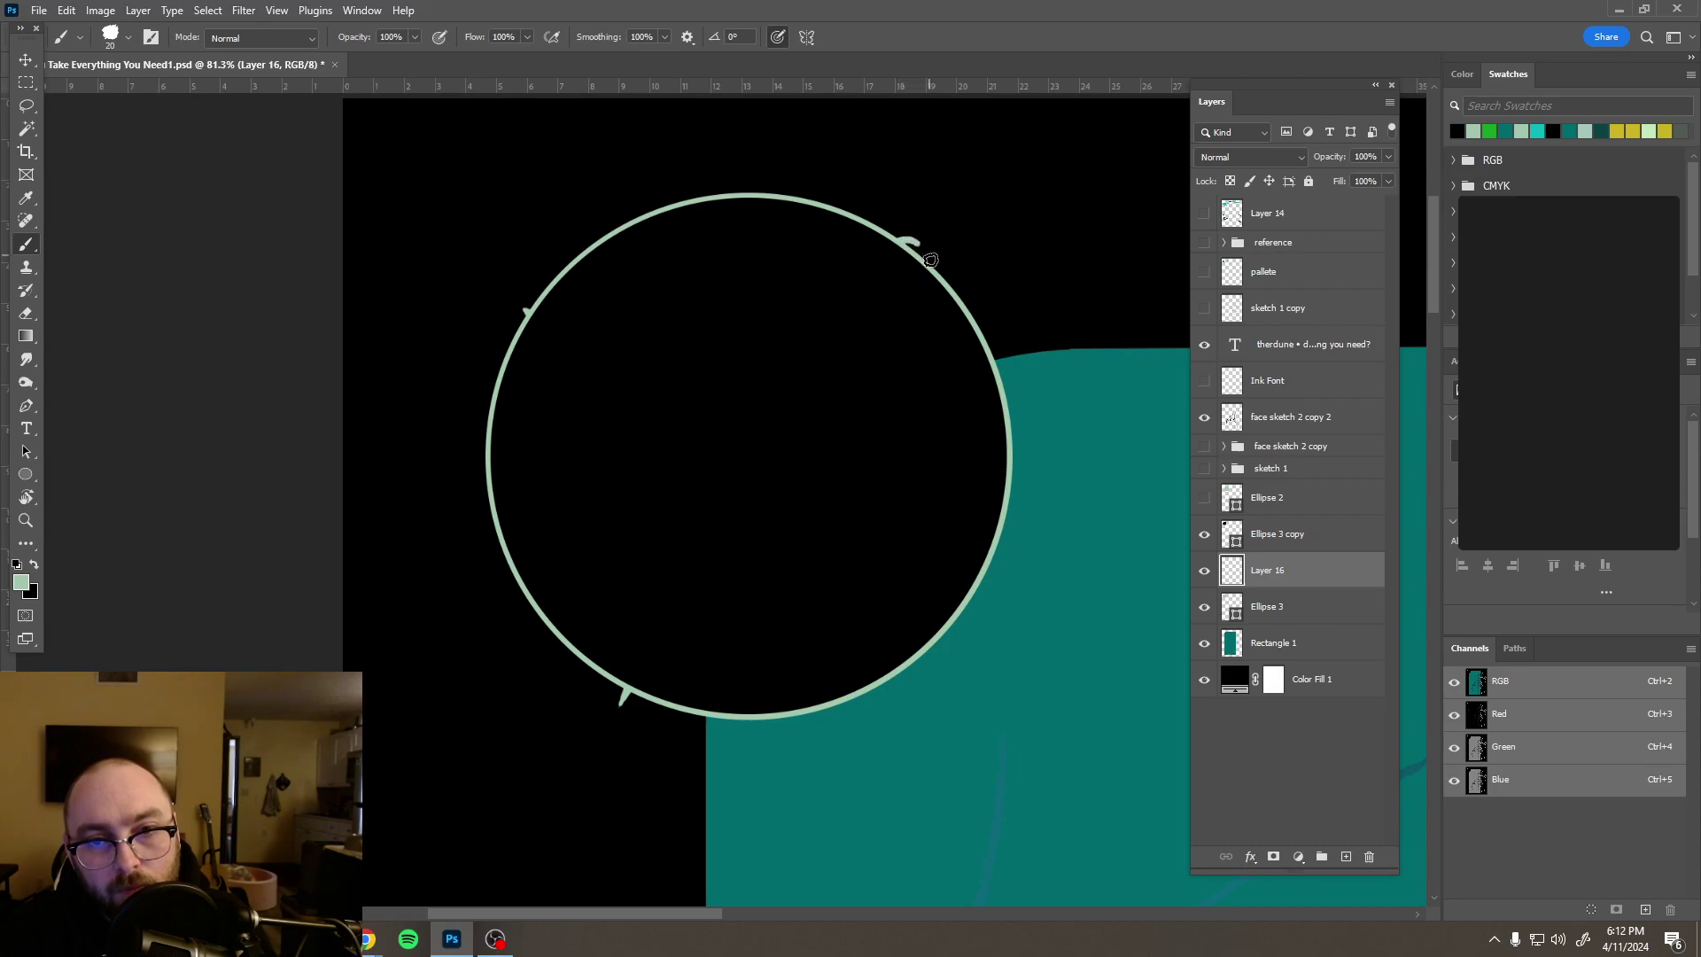
{"action": "key", "text": "ctrl+z"}
{"action": "left_click_drag", "start_coordinate": [927, 246], "coordinate": [947, 306]}
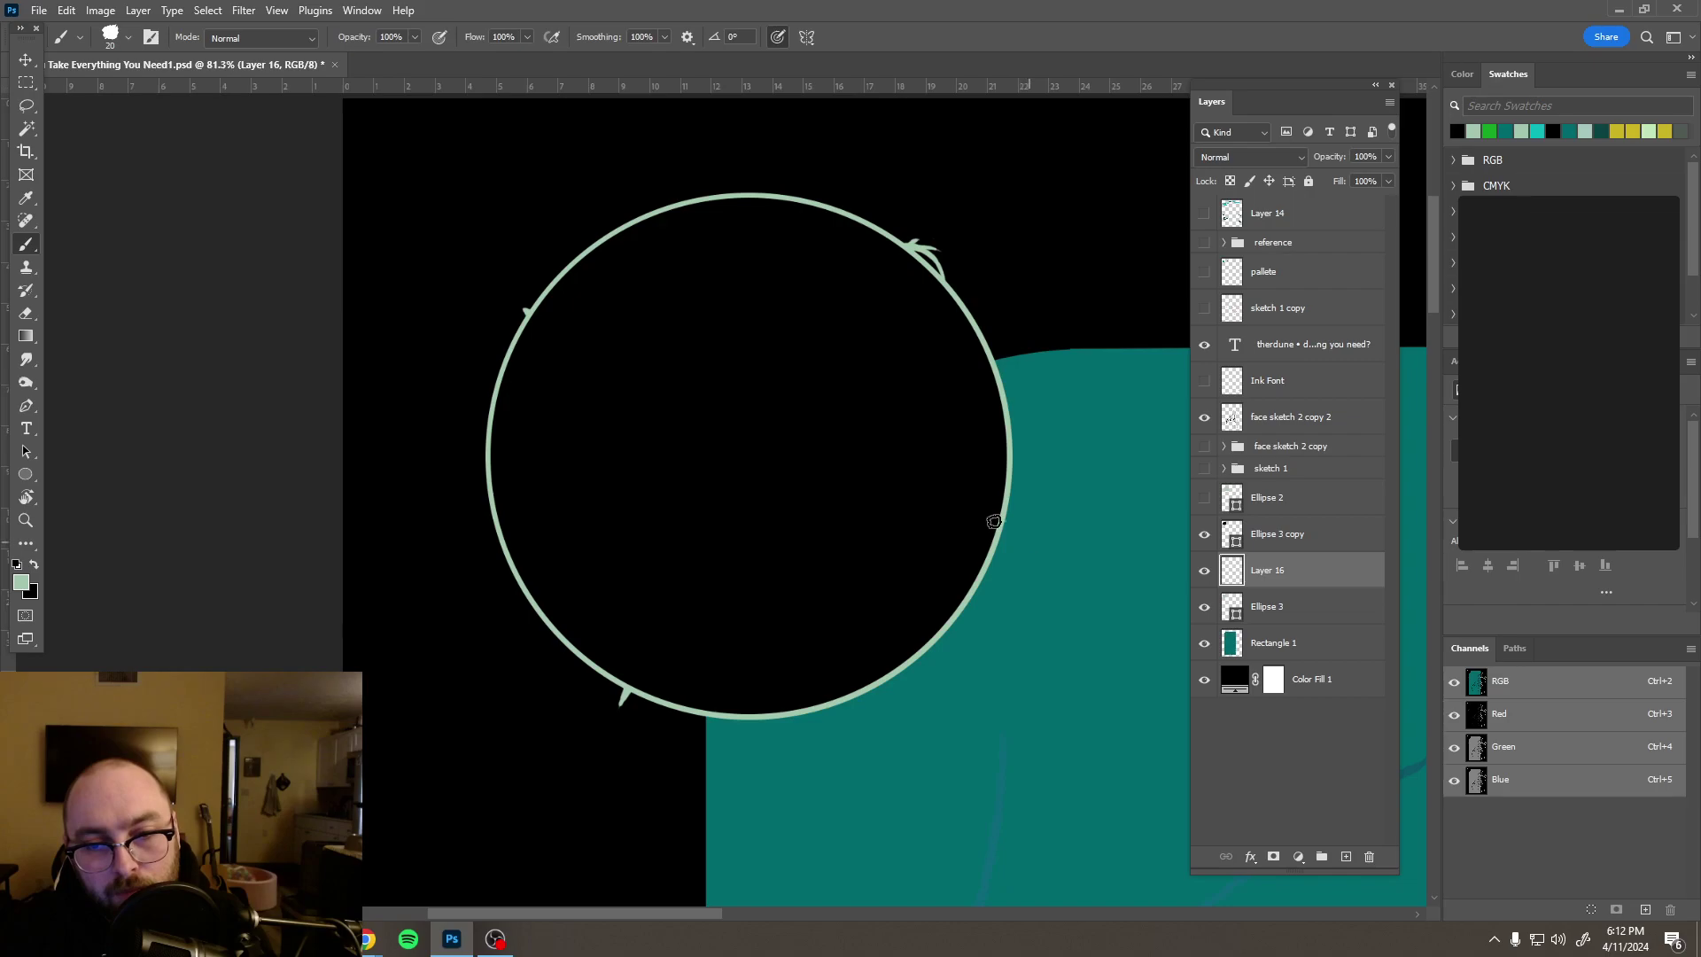
{"action": "left_click_drag", "start_coordinate": [1003, 522], "coordinate": [1011, 528]}
{"action": "left_click_drag", "start_coordinate": [1031, 545], "coordinate": [1011, 540]}
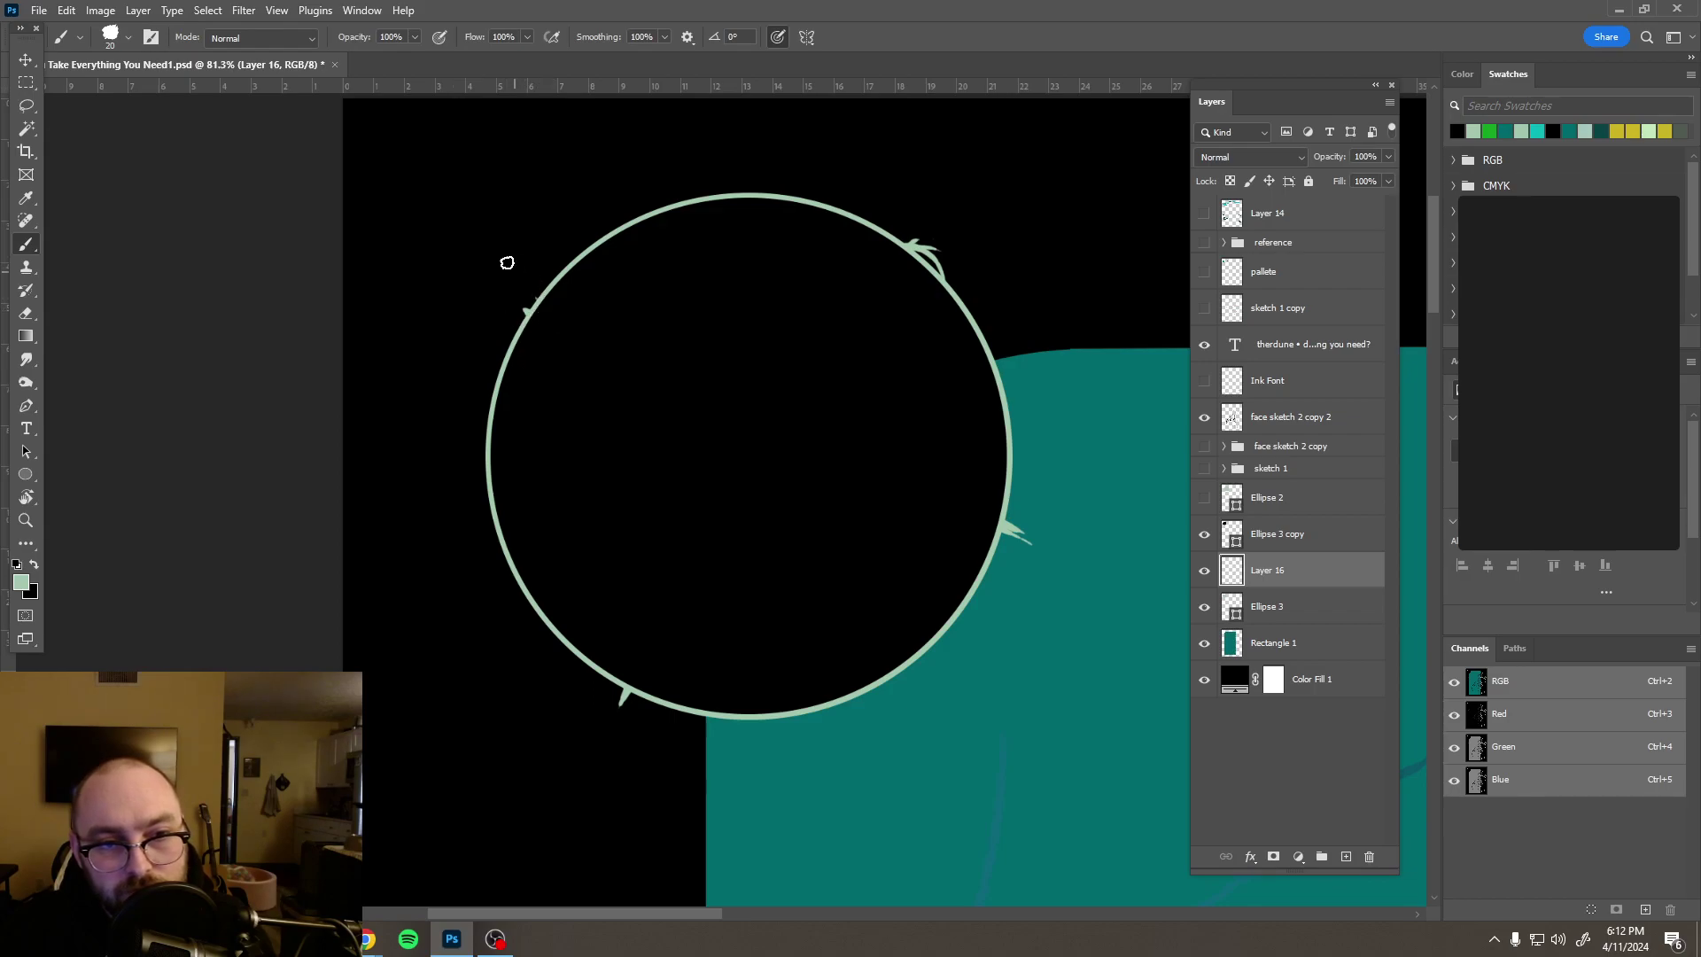
{"action": "left_click_drag", "start_coordinate": [532, 303], "coordinate": [515, 283]}
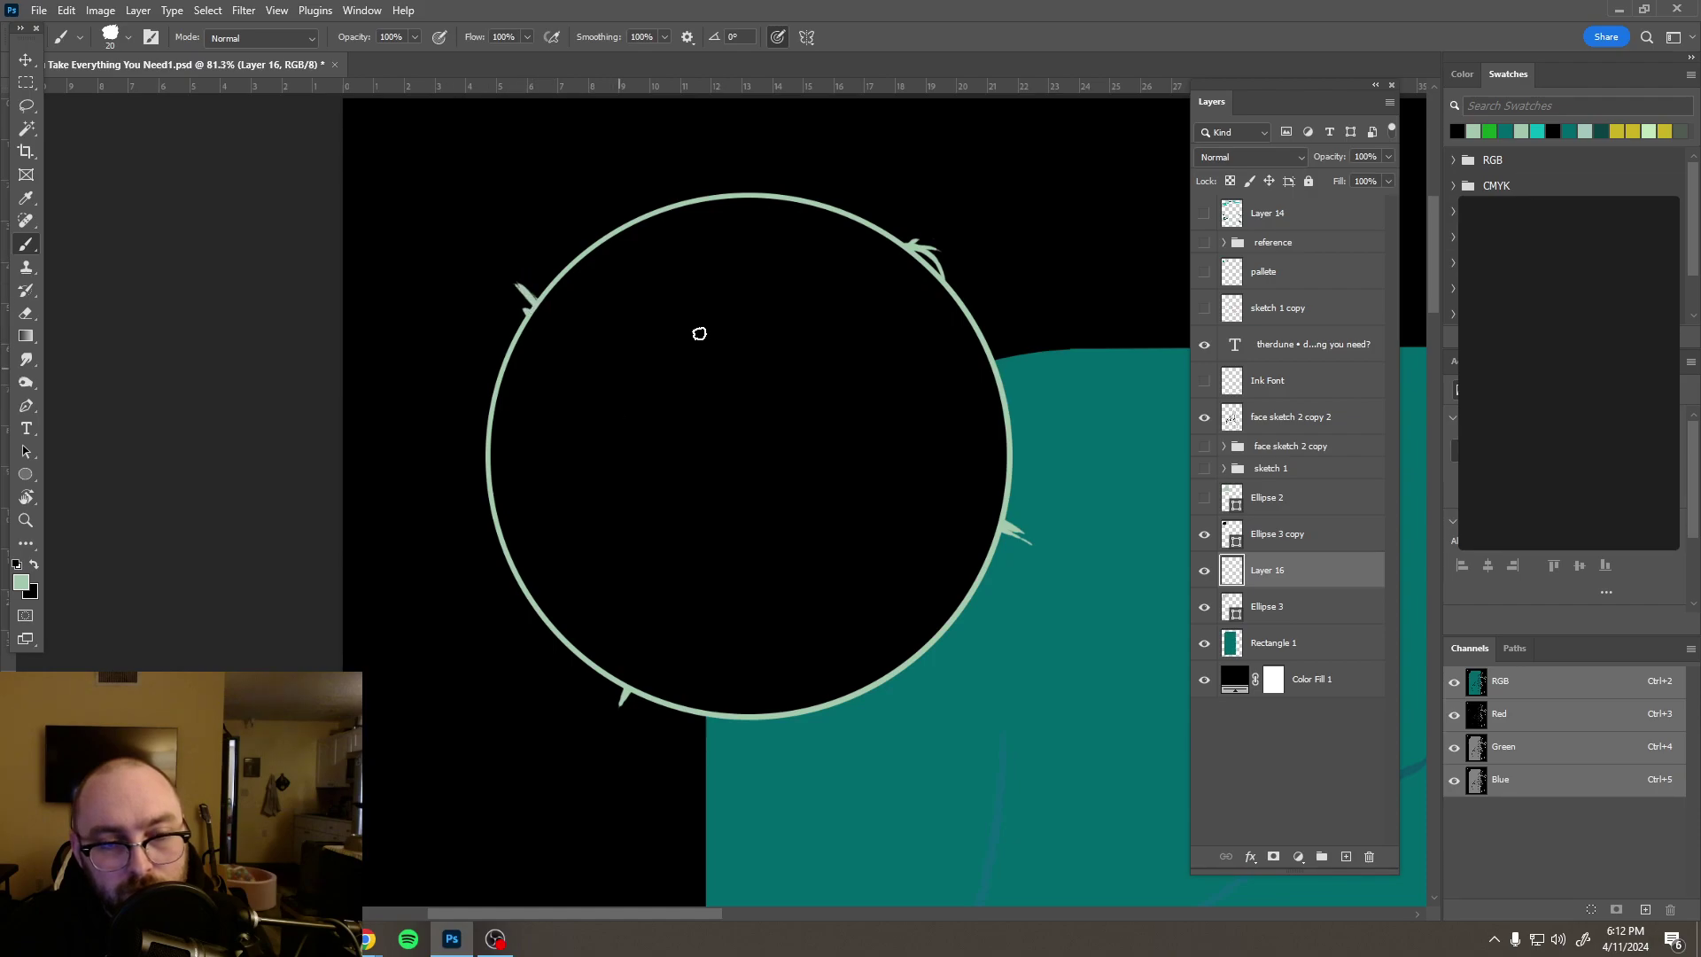
Step: Examine the spiked ring within the whole poster and at actual size
{"action": "scroll", "coordinate": [696, 319], "scroll_direction": "down", "scroll_amount": 10}
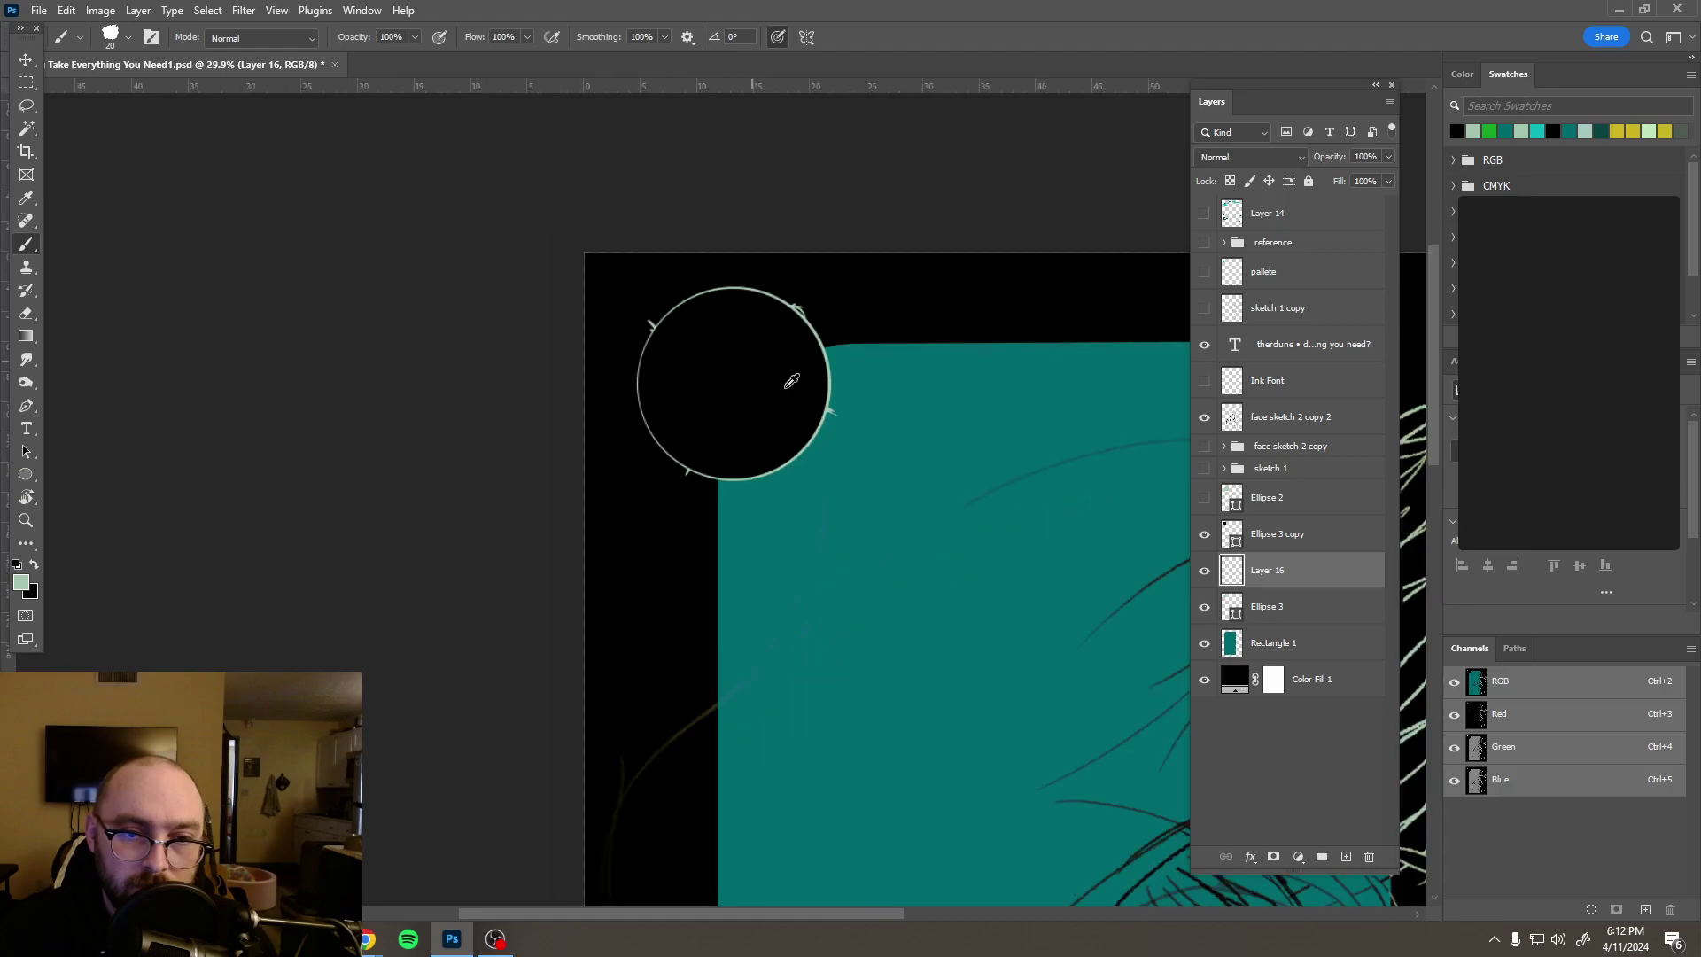
{"action": "scroll", "coordinate": [818, 390], "scroll_direction": "down", "scroll_amount": 3}
{"action": "scroll", "coordinate": [800, 364], "scroll_direction": "up", "scroll_amount": 2}
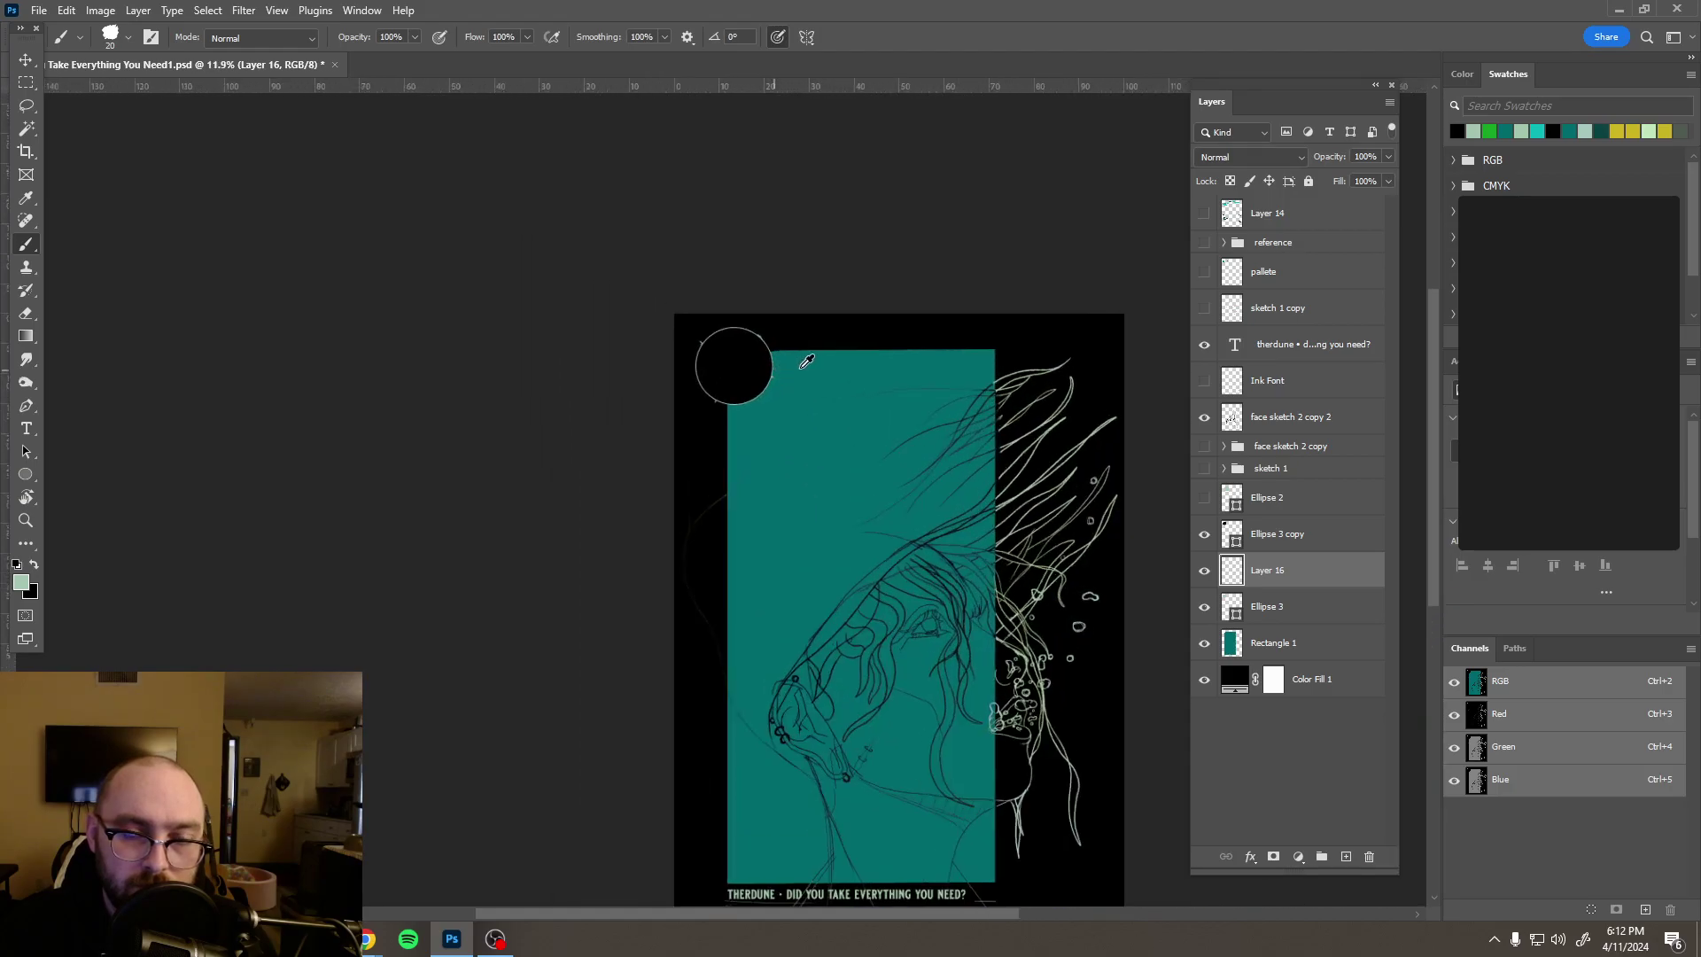
{"action": "left_click", "coordinate": [276, 11]}
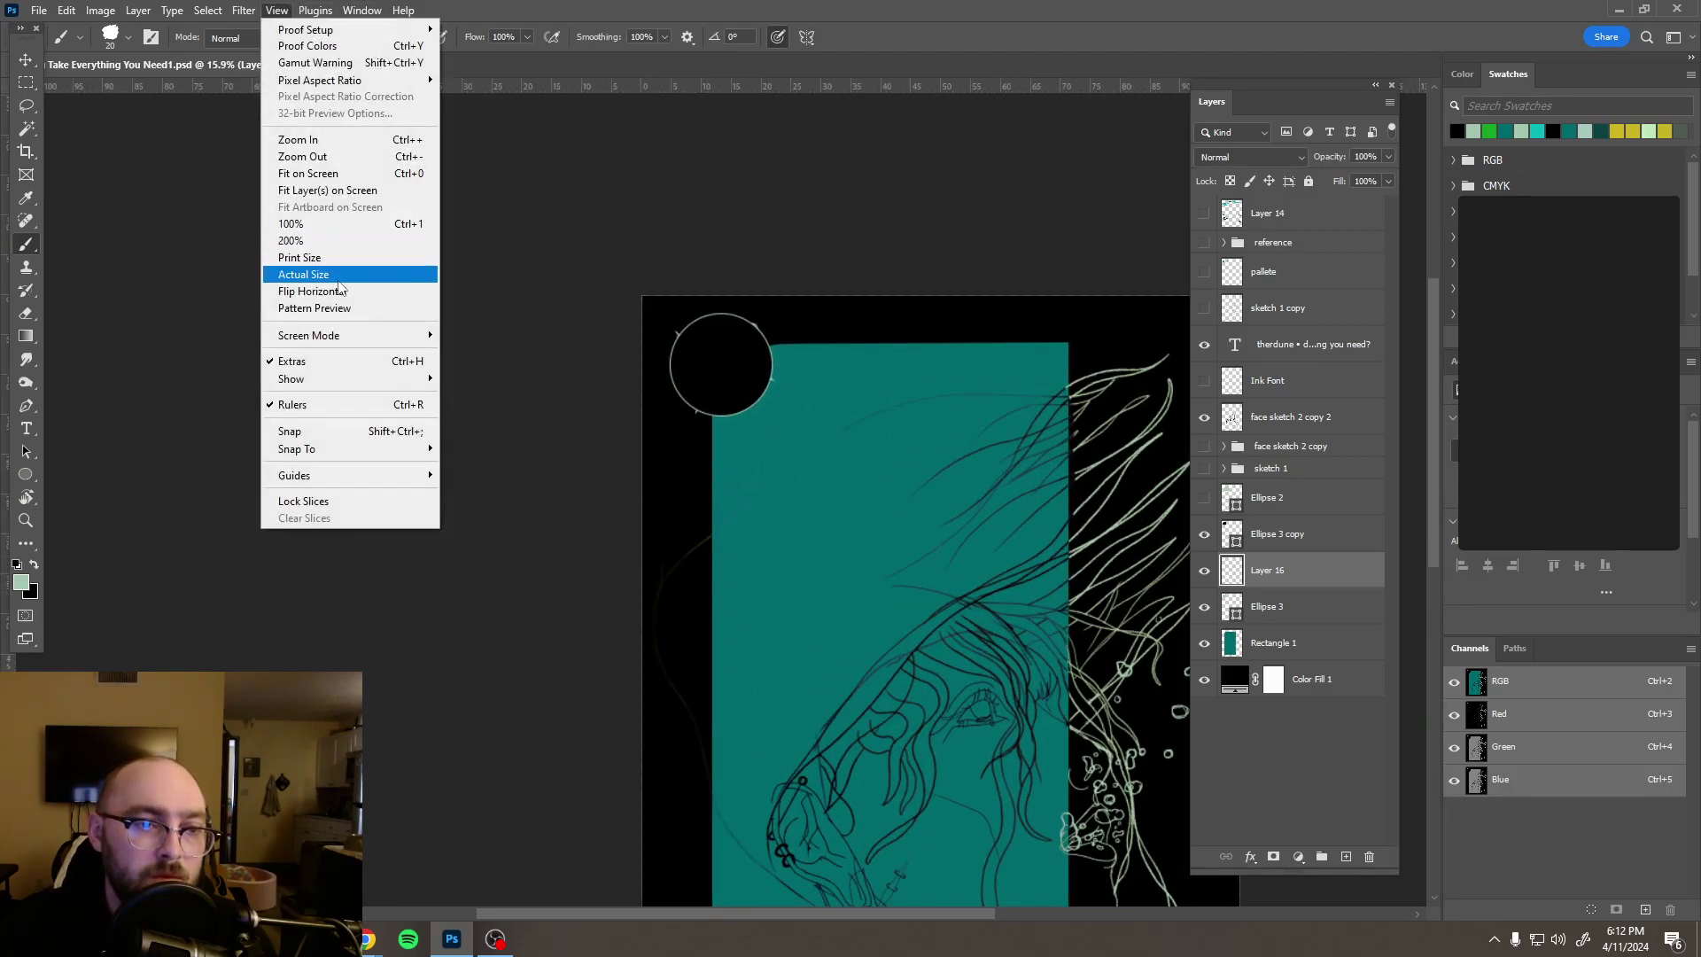
{"action": "left_click", "coordinate": [337, 276]}
{"action": "left_click_drag", "start_coordinate": [1055, 418], "coordinate": [840, 417]}
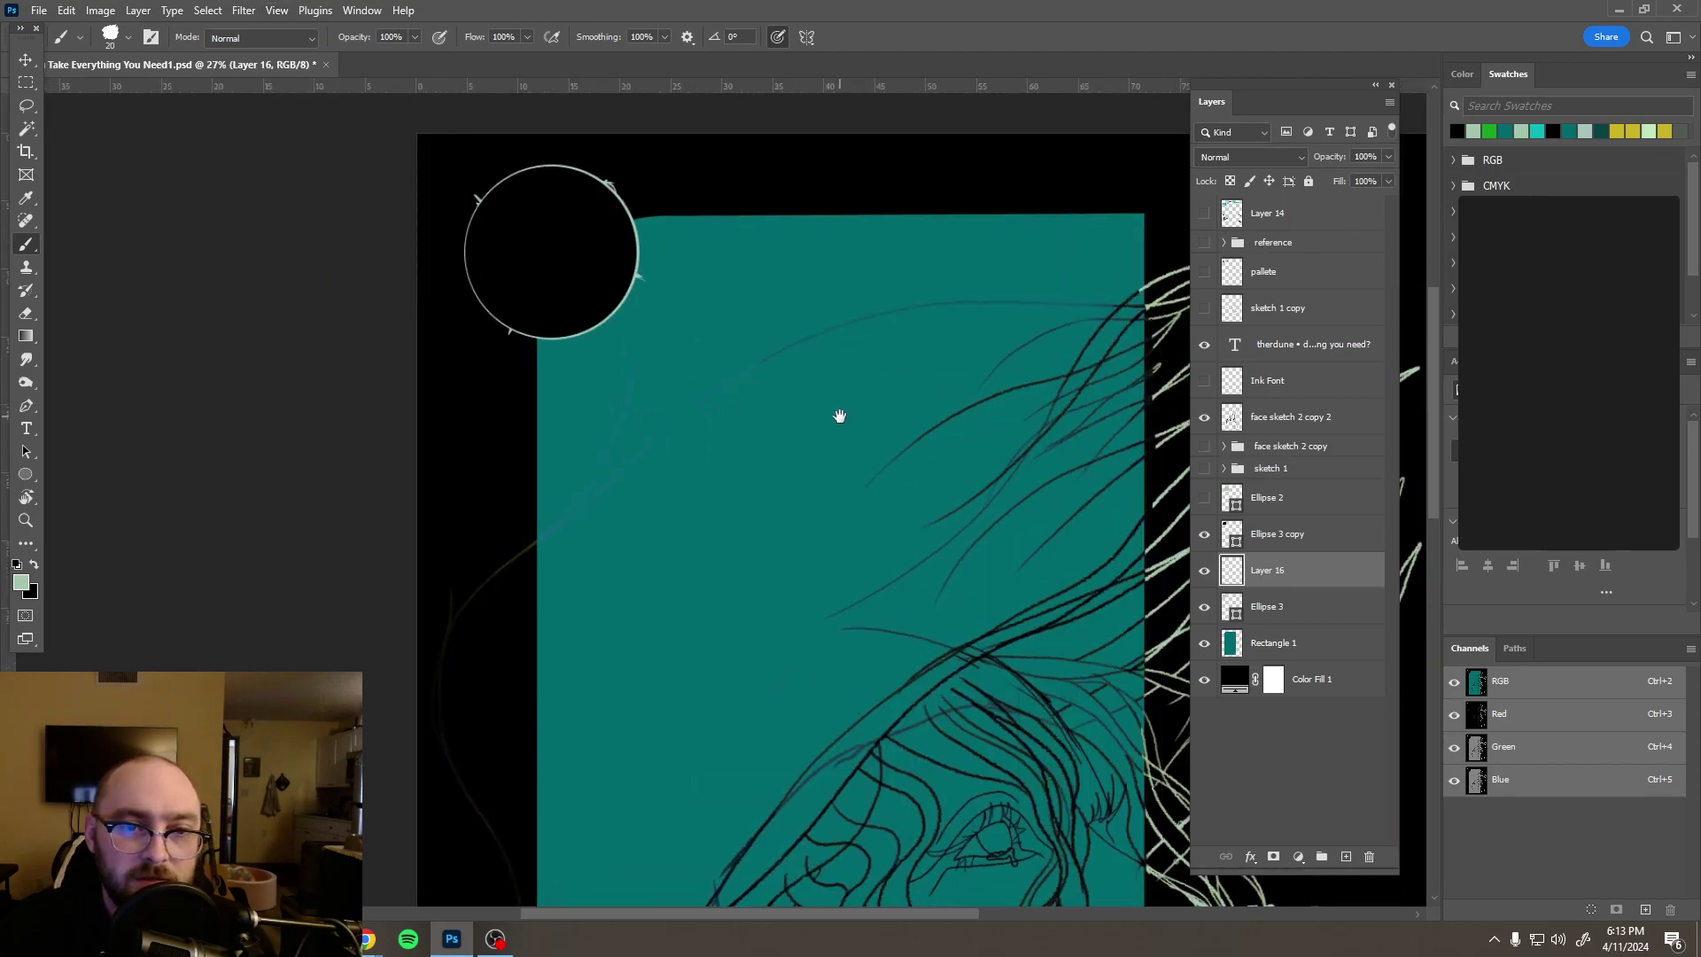
{"action": "scroll", "coordinate": [641, 227], "scroll_direction": "up", "scroll_amount": 3}
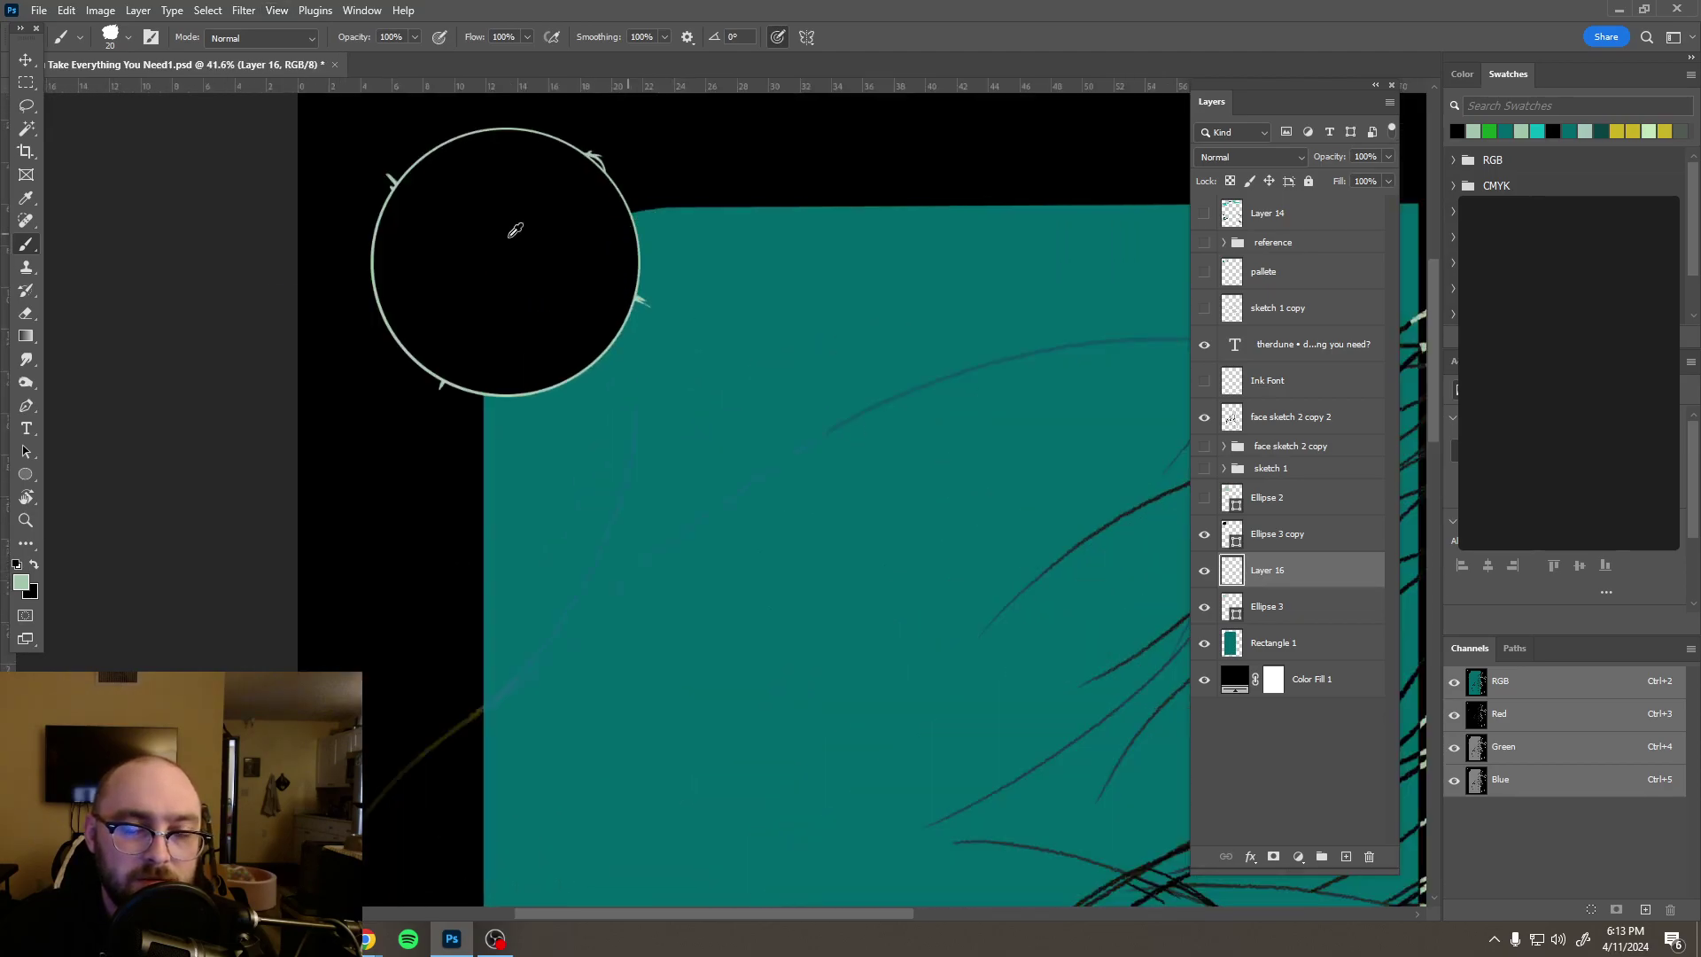
Step: Load the Ellipse 3 copy outline as a selection and fill it with a diagonal linear gradient from upper left to lower right
{"action": "left_click", "coordinate": [1238, 543]}
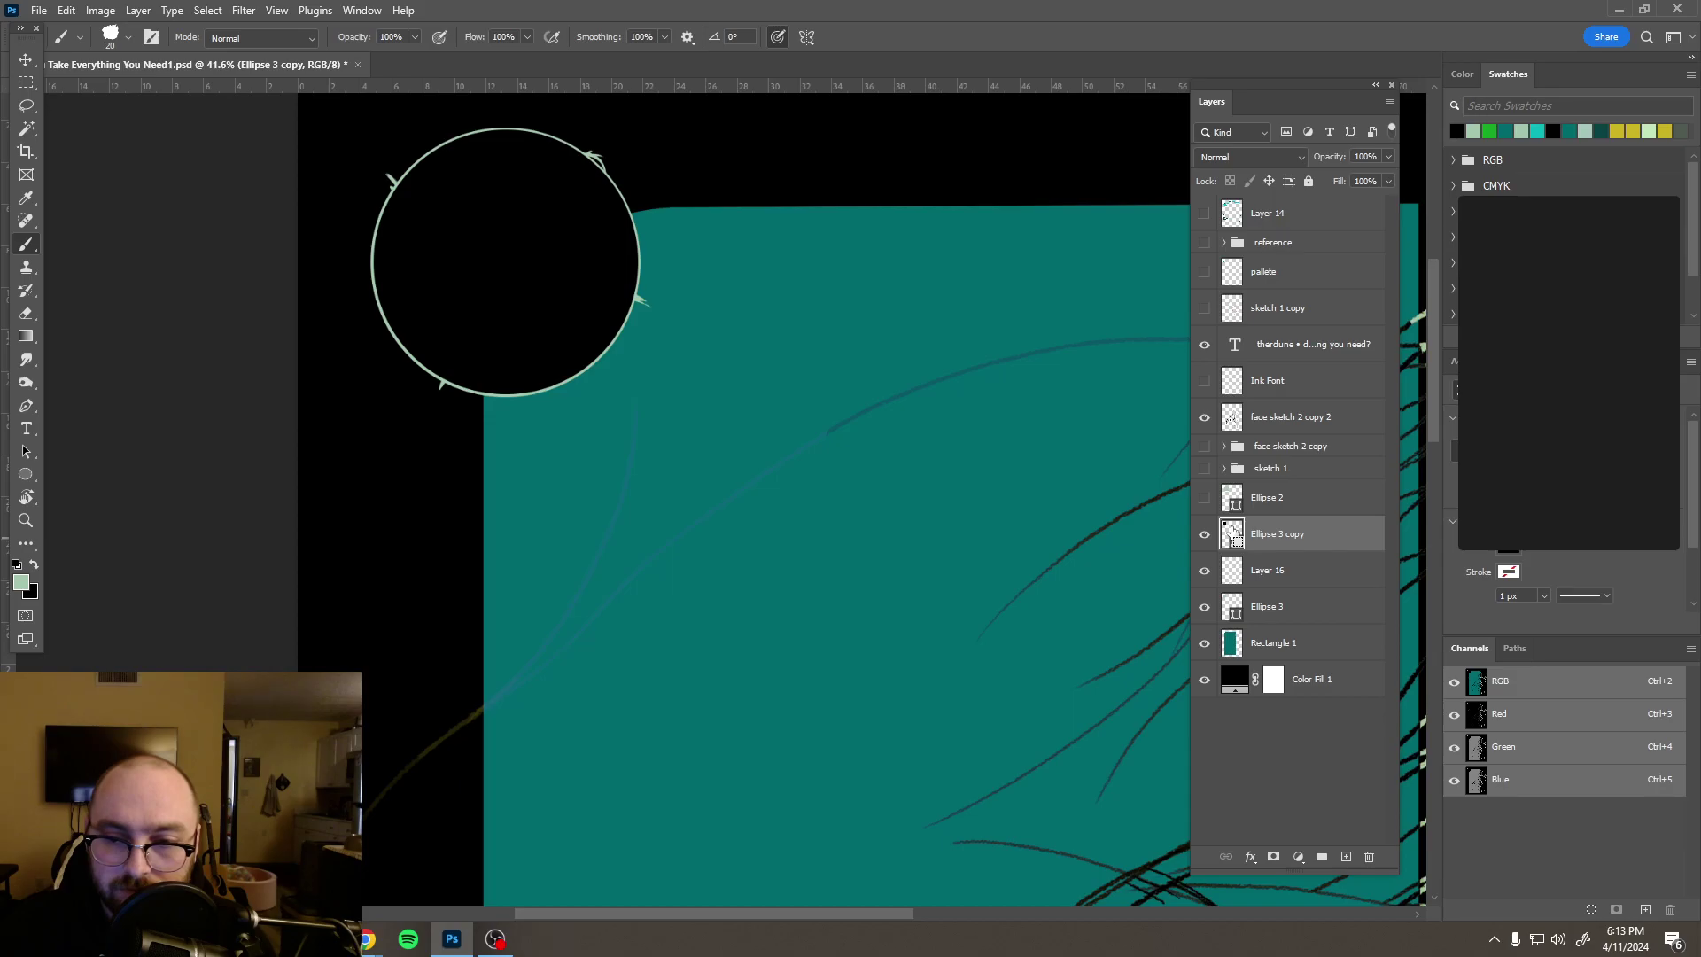
{"action": "left_click", "coordinate": [1233, 532], "text": "ctrl"}
{"action": "left_click", "coordinate": [26, 474]}
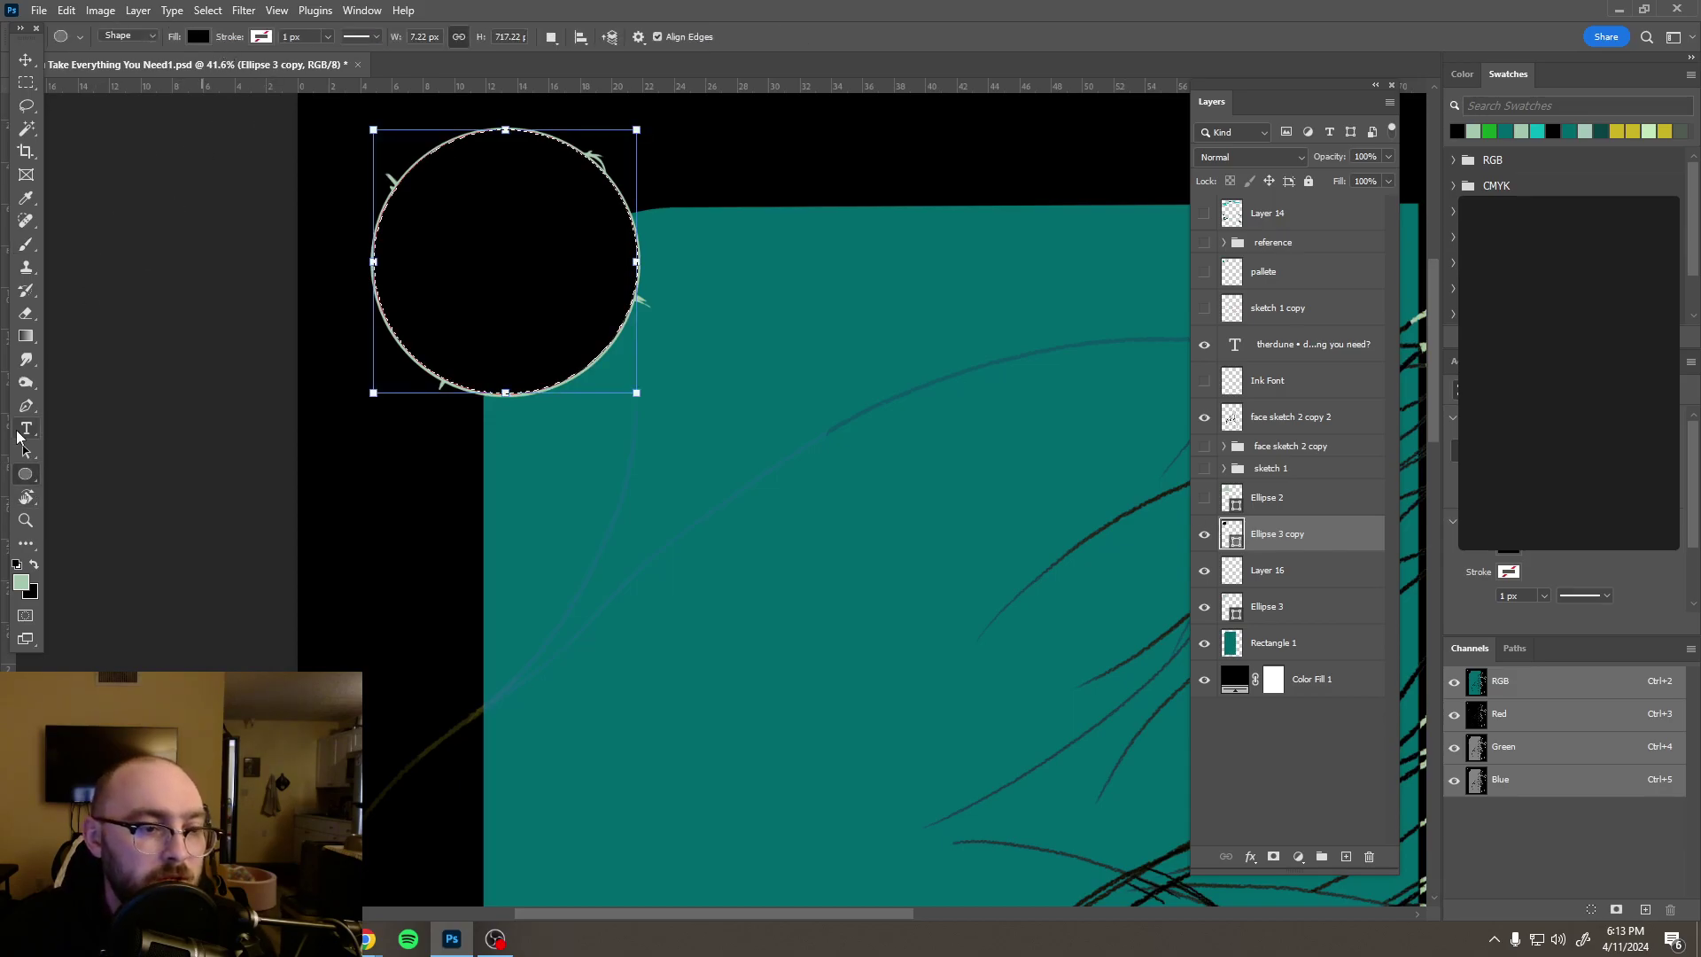
{"action": "left_click", "coordinate": [25, 336]}
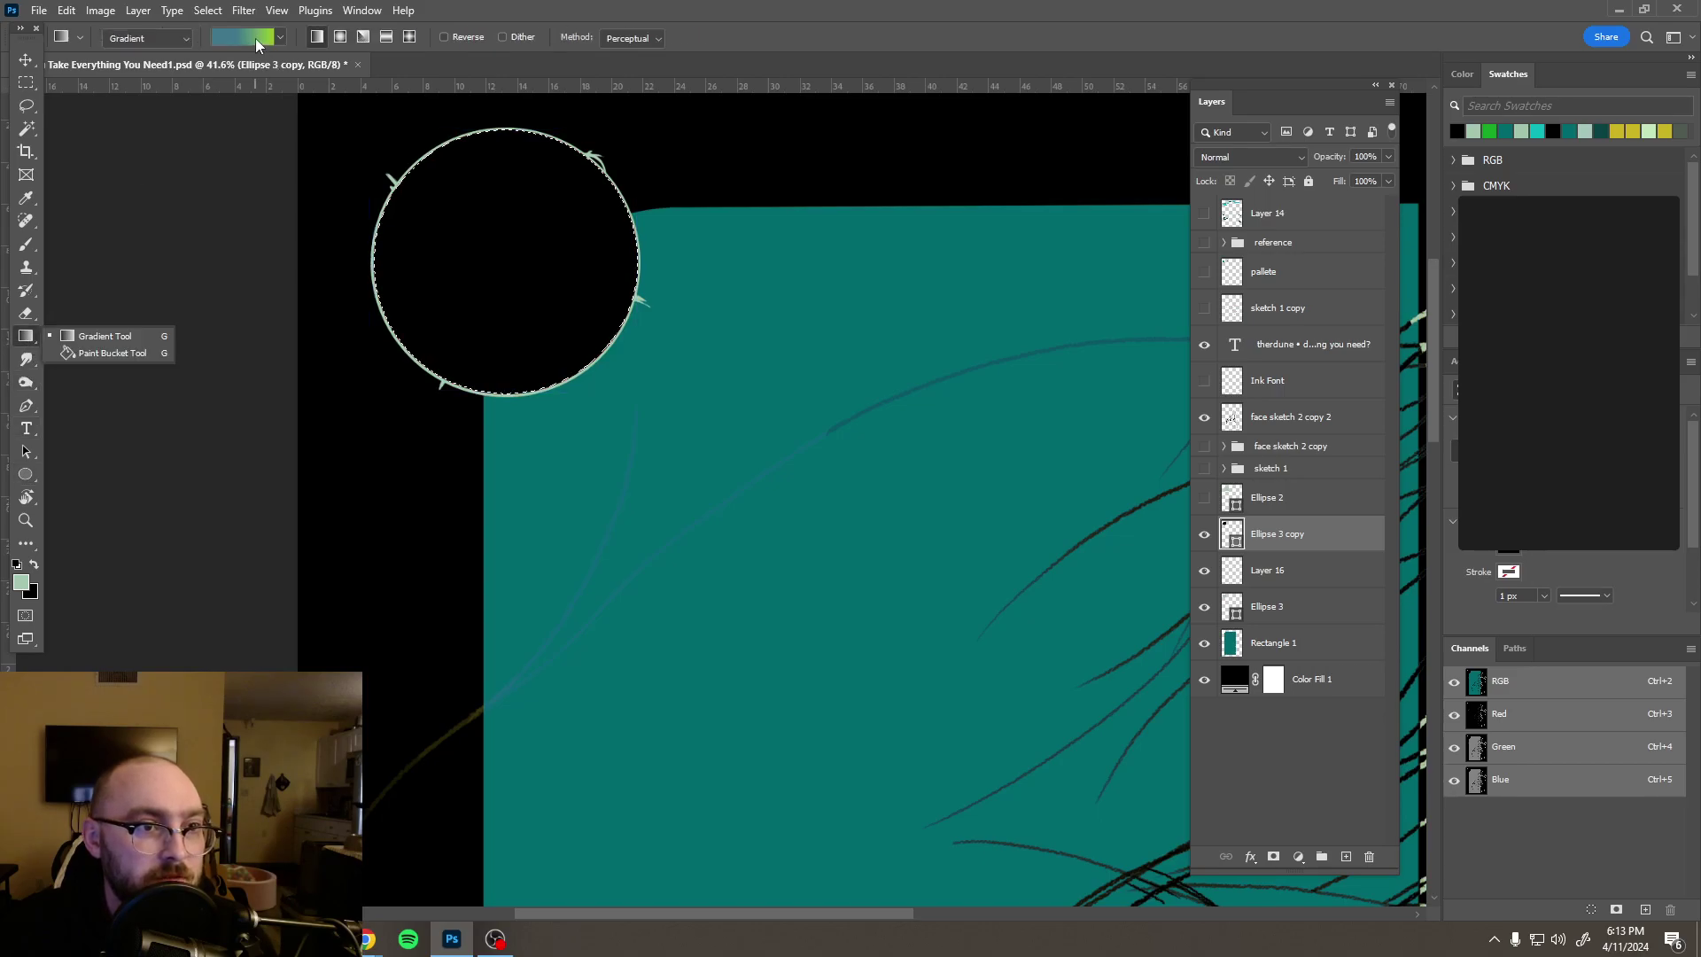
{"action": "left_click", "coordinate": [255, 39]}
{"action": "left_click", "coordinate": [255, 39]}
{"action": "left_click_drag", "start_coordinate": [385, 137], "coordinate": [595, 365]}
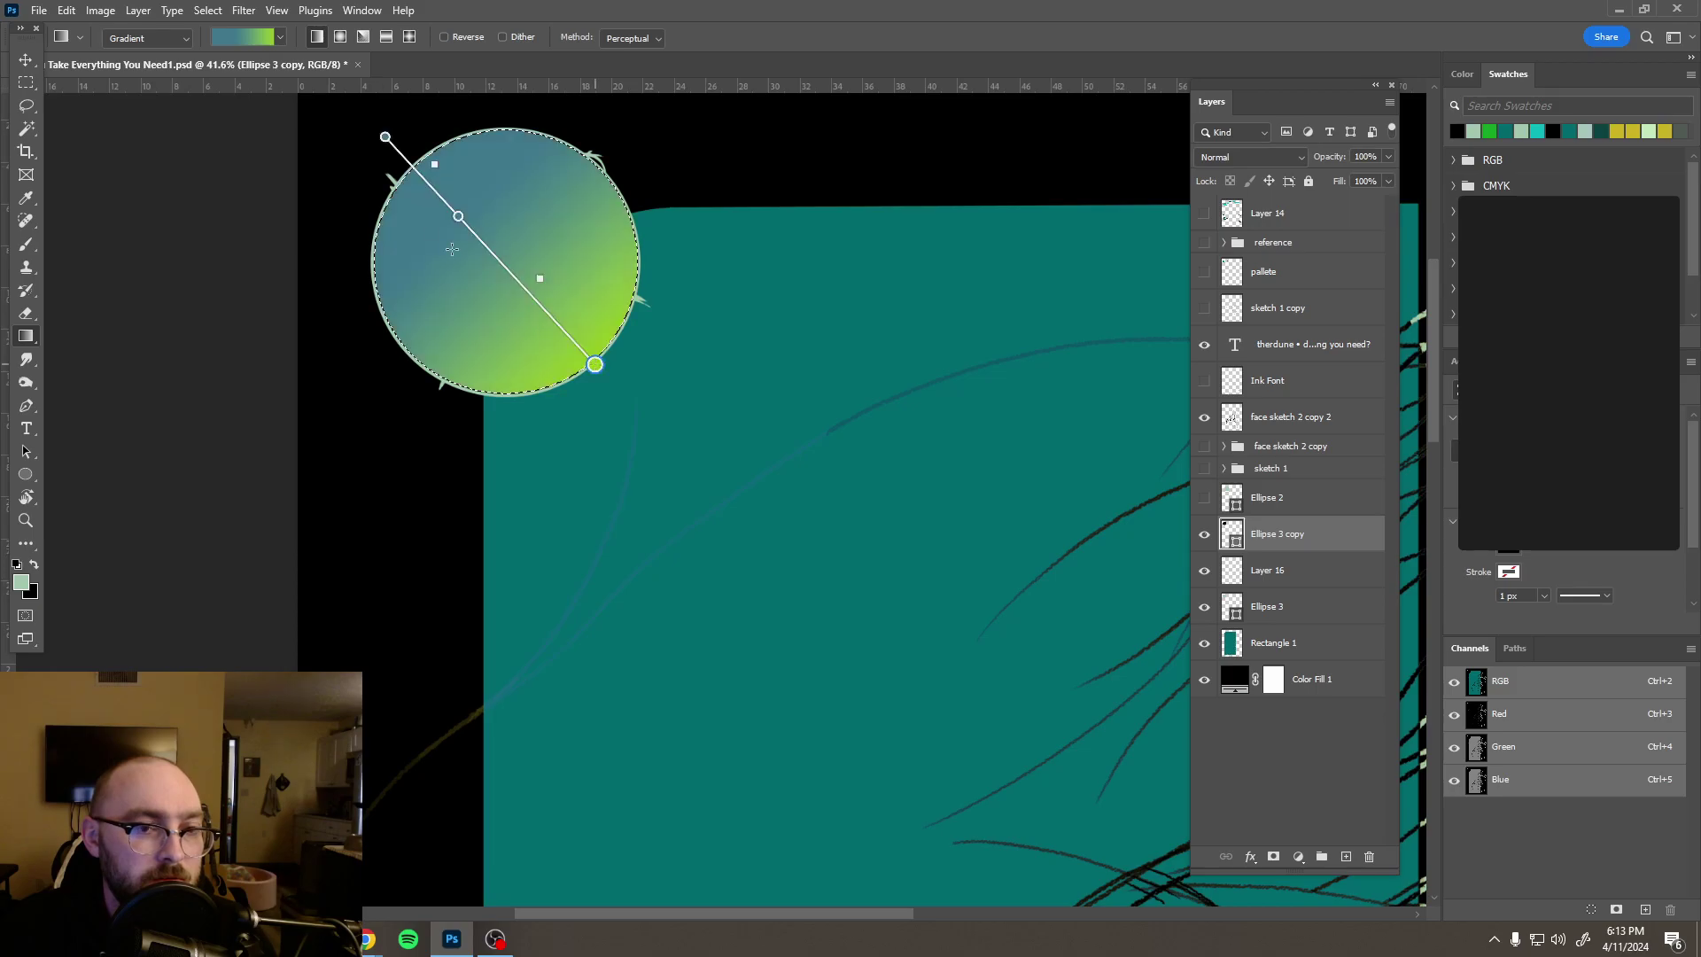
Step: Edit the circle's gradient fill and set its starting colour stop to black
{"action": "double_click", "coordinate": [1239, 532]}
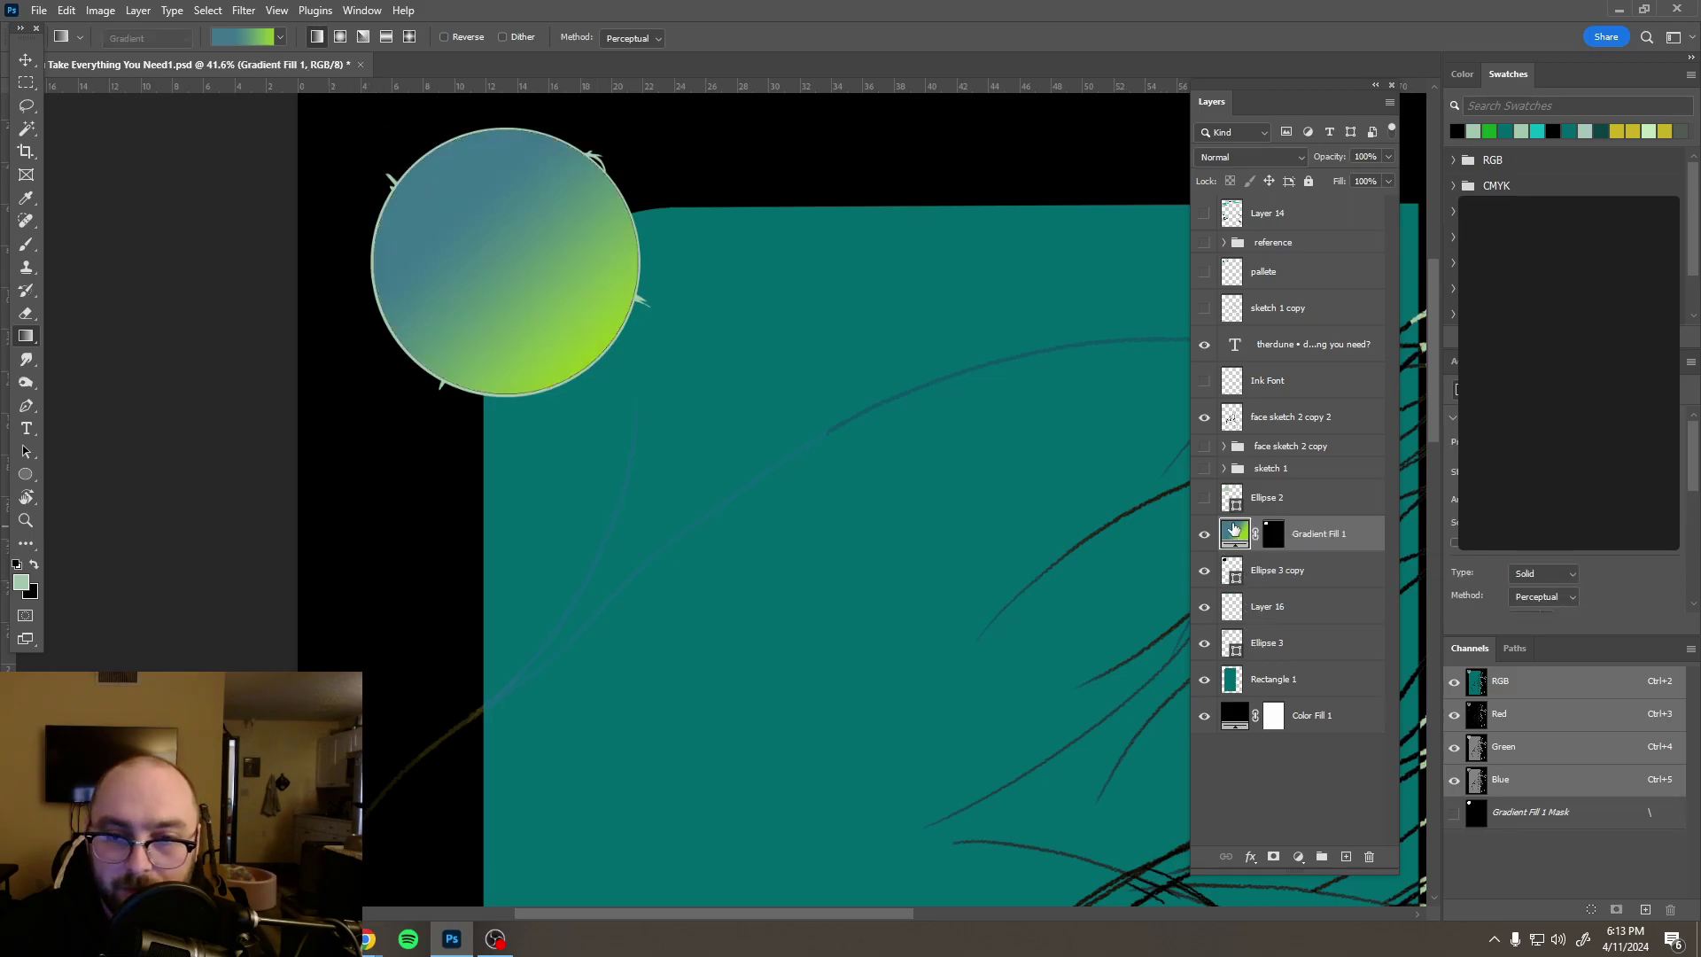
{"action": "left_click", "coordinate": [201, 166]}
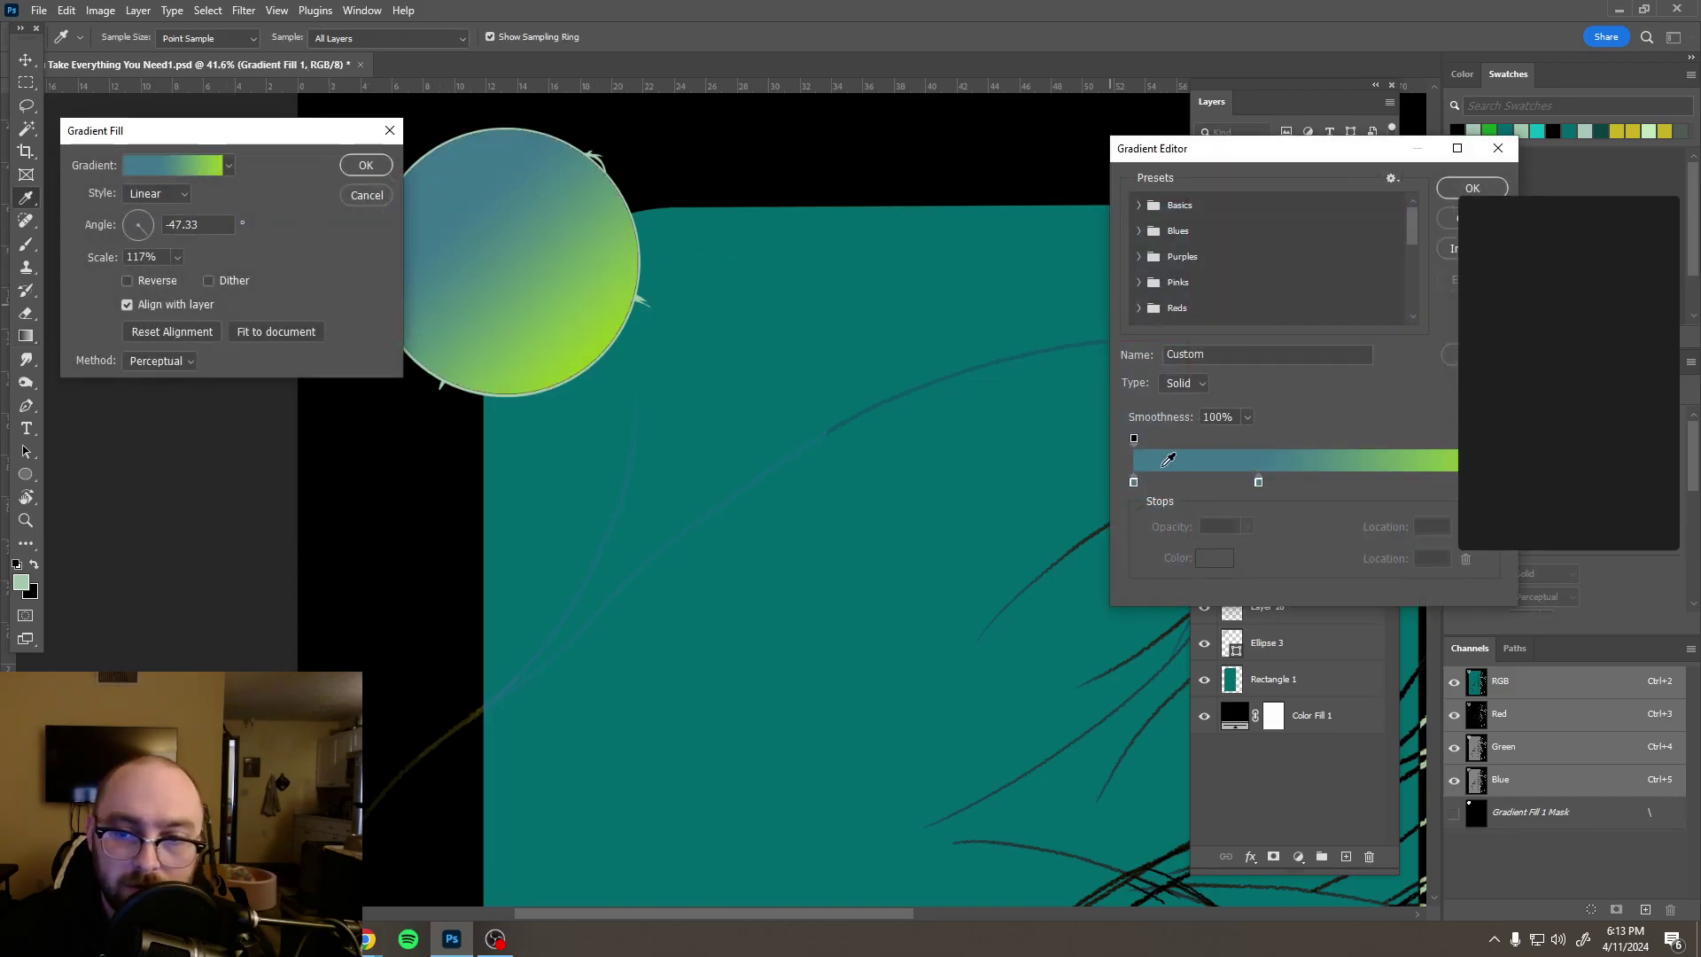
{"action": "double_click", "coordinate": [1134, 482]}
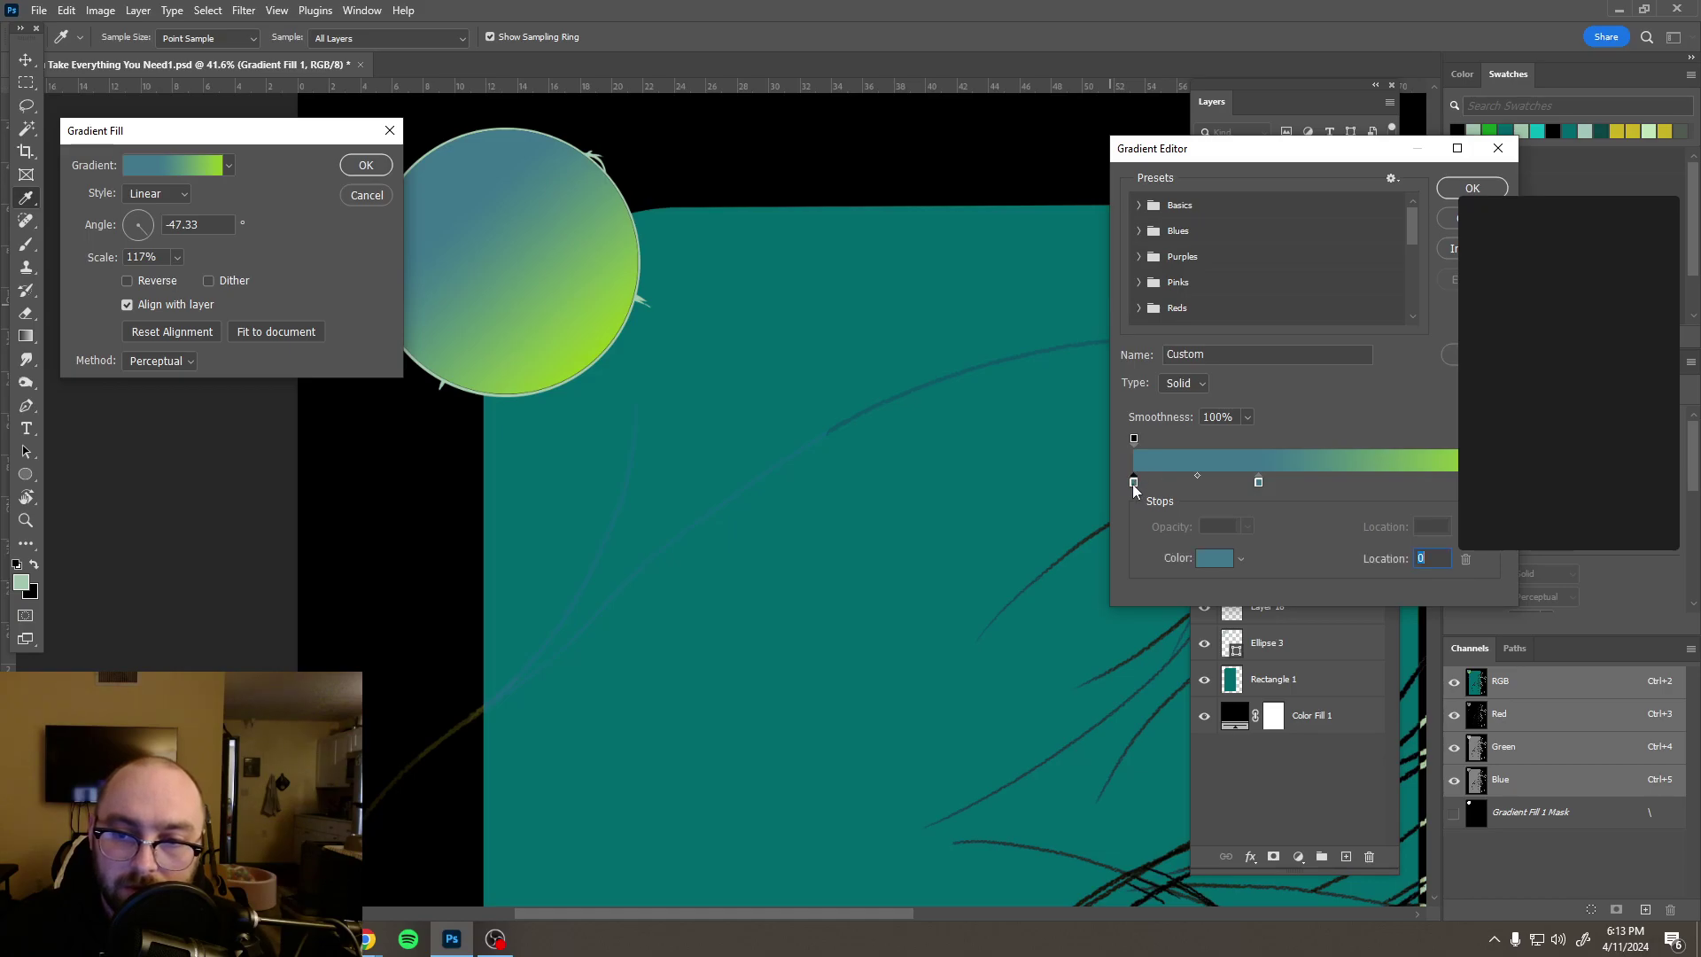
{"action": "left_click_drag", "start_coordinate": [1135, 489], "coordinate": [1044, 596]}
{"action": "key", "text": "Return"}
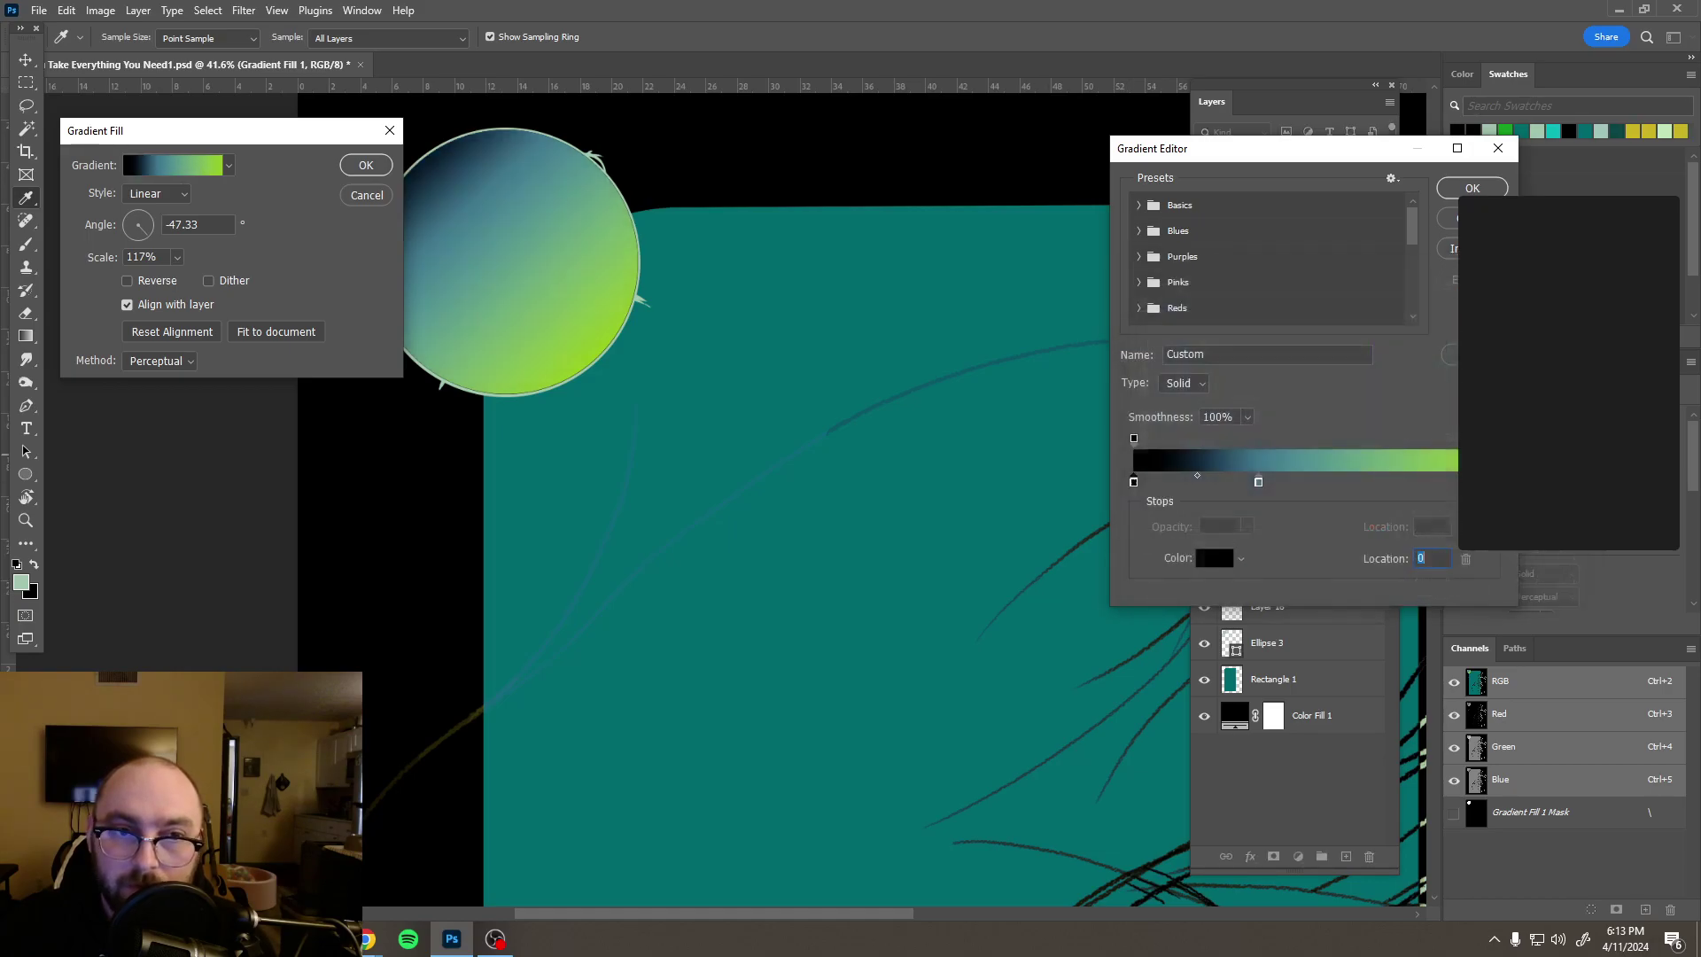
Step: Set the gradient's end colour stop to the teal sampled from the rectangle and apply the gradient changes
{"action": "double_click", "coordinate": [1258, 482]}
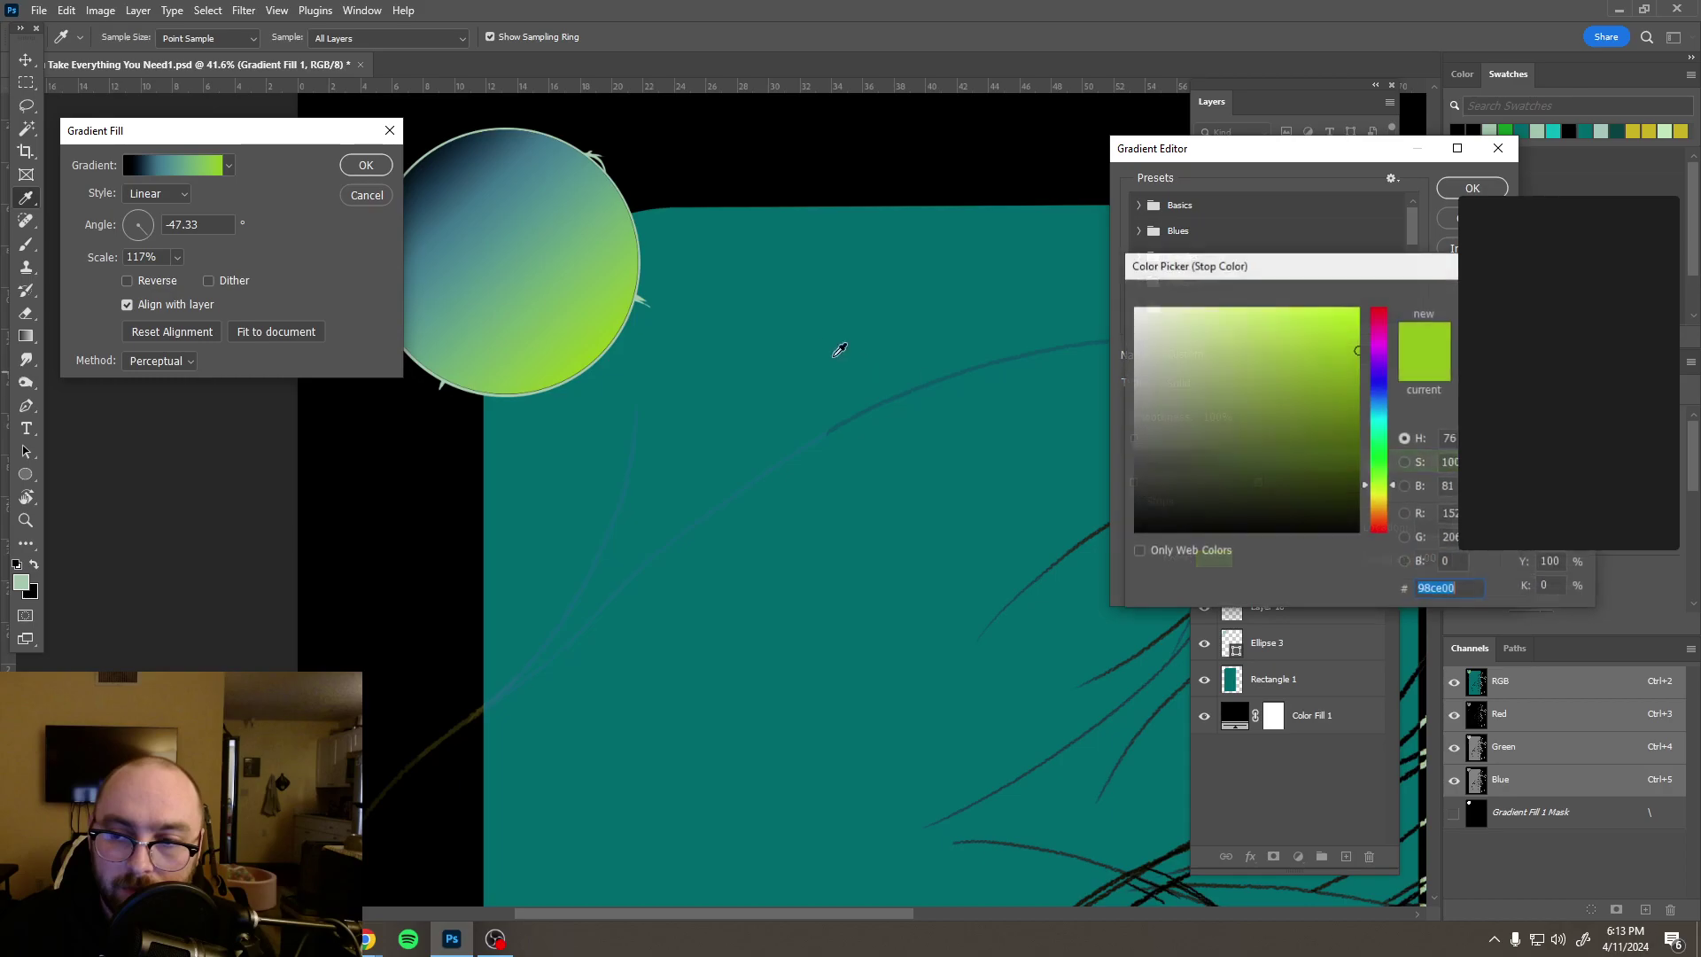
{"action": "left_click", "coordinate": [798, 311]}
{"action": "key", "text": "Return"}
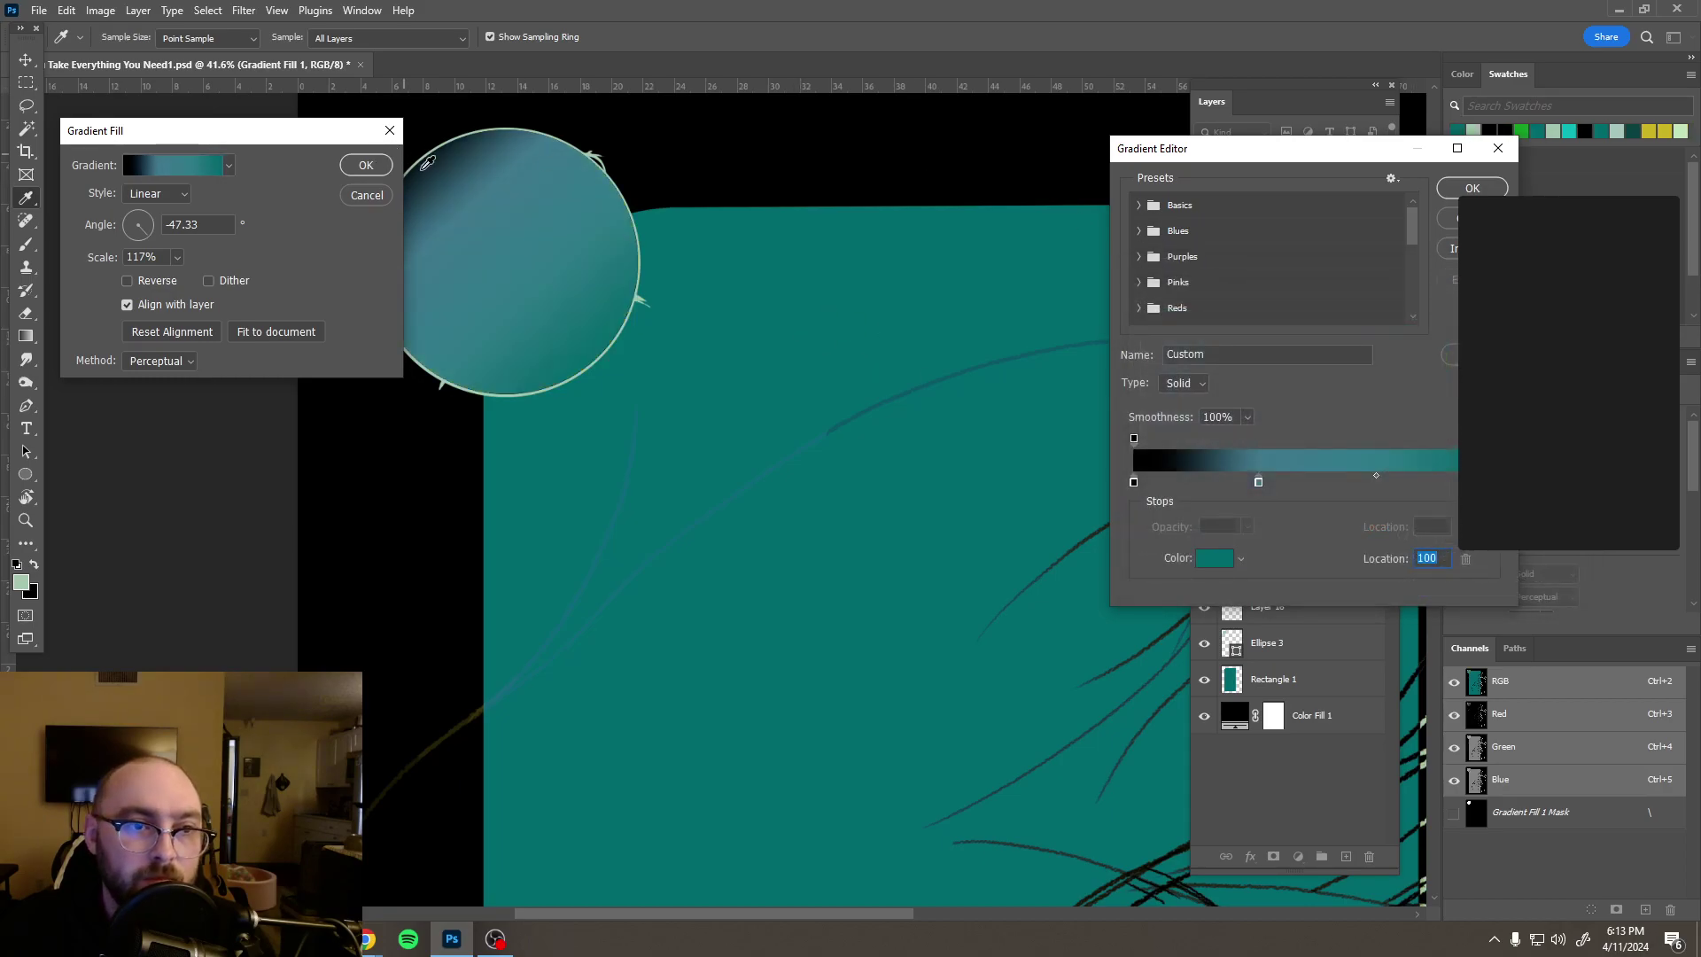
{"action": "key", "text": "Return"}
{"action": "key", "text": "Return"}
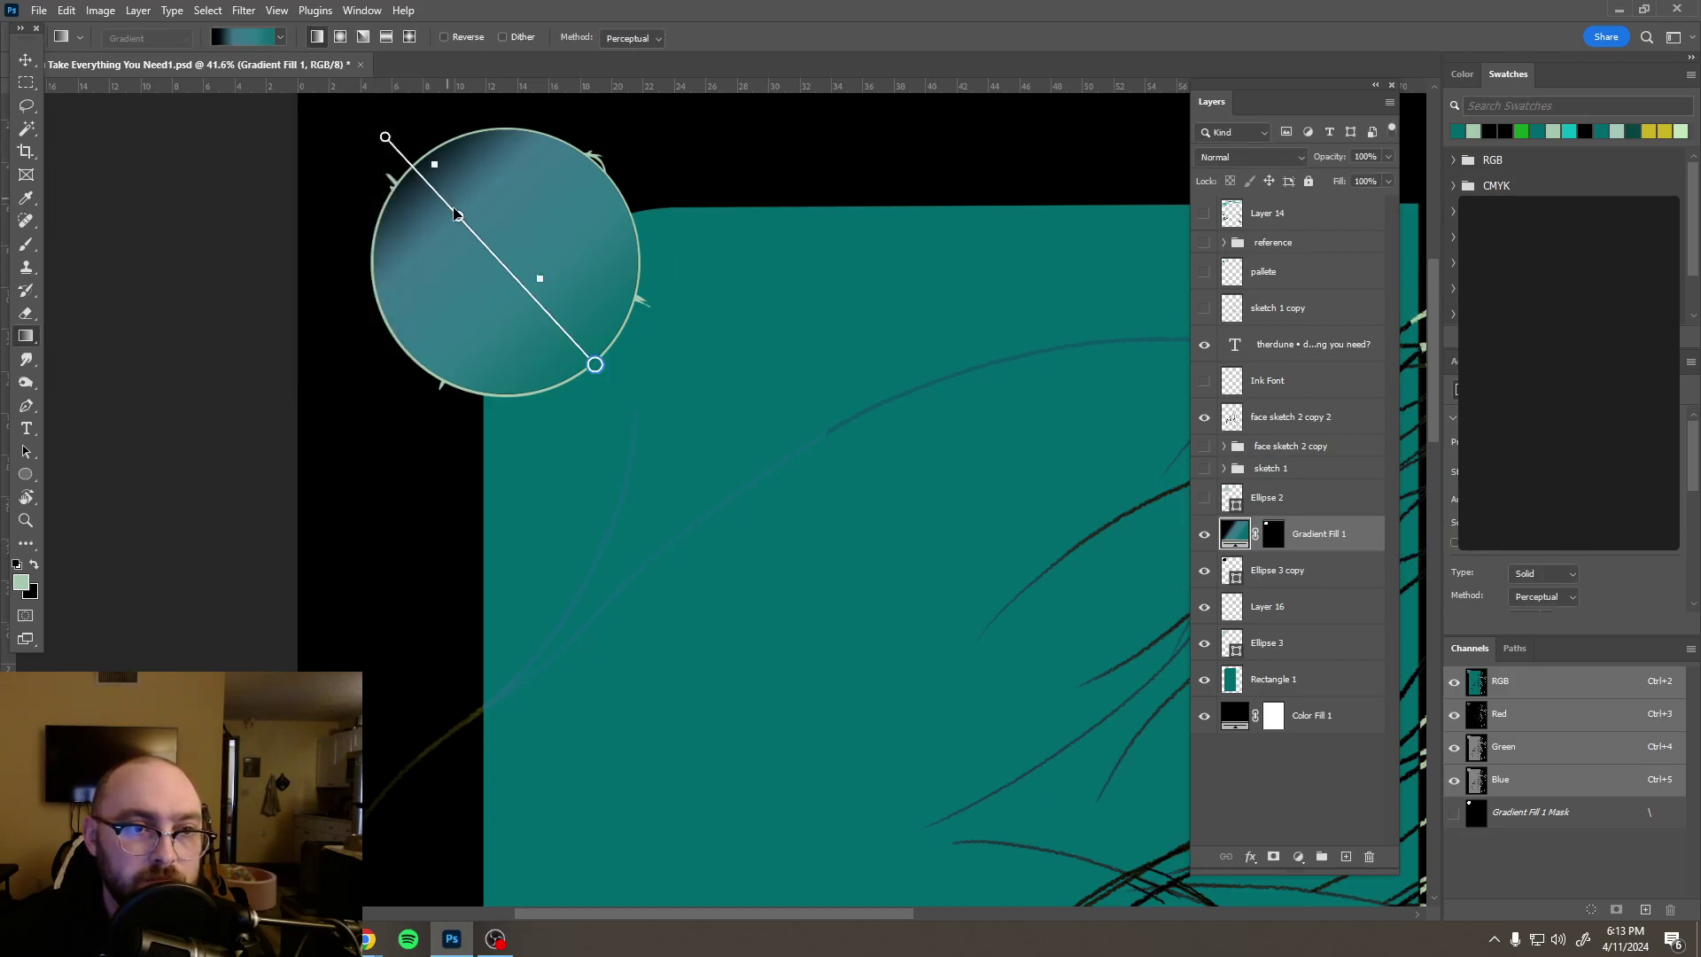
Step: Extend the gradient's end point far past the circle to the lower right and shift its middle colour stop well outside the circle
{"action": "left_click_drag", "start_coordinate": [685, 461], "coordinate": [954, 747]}
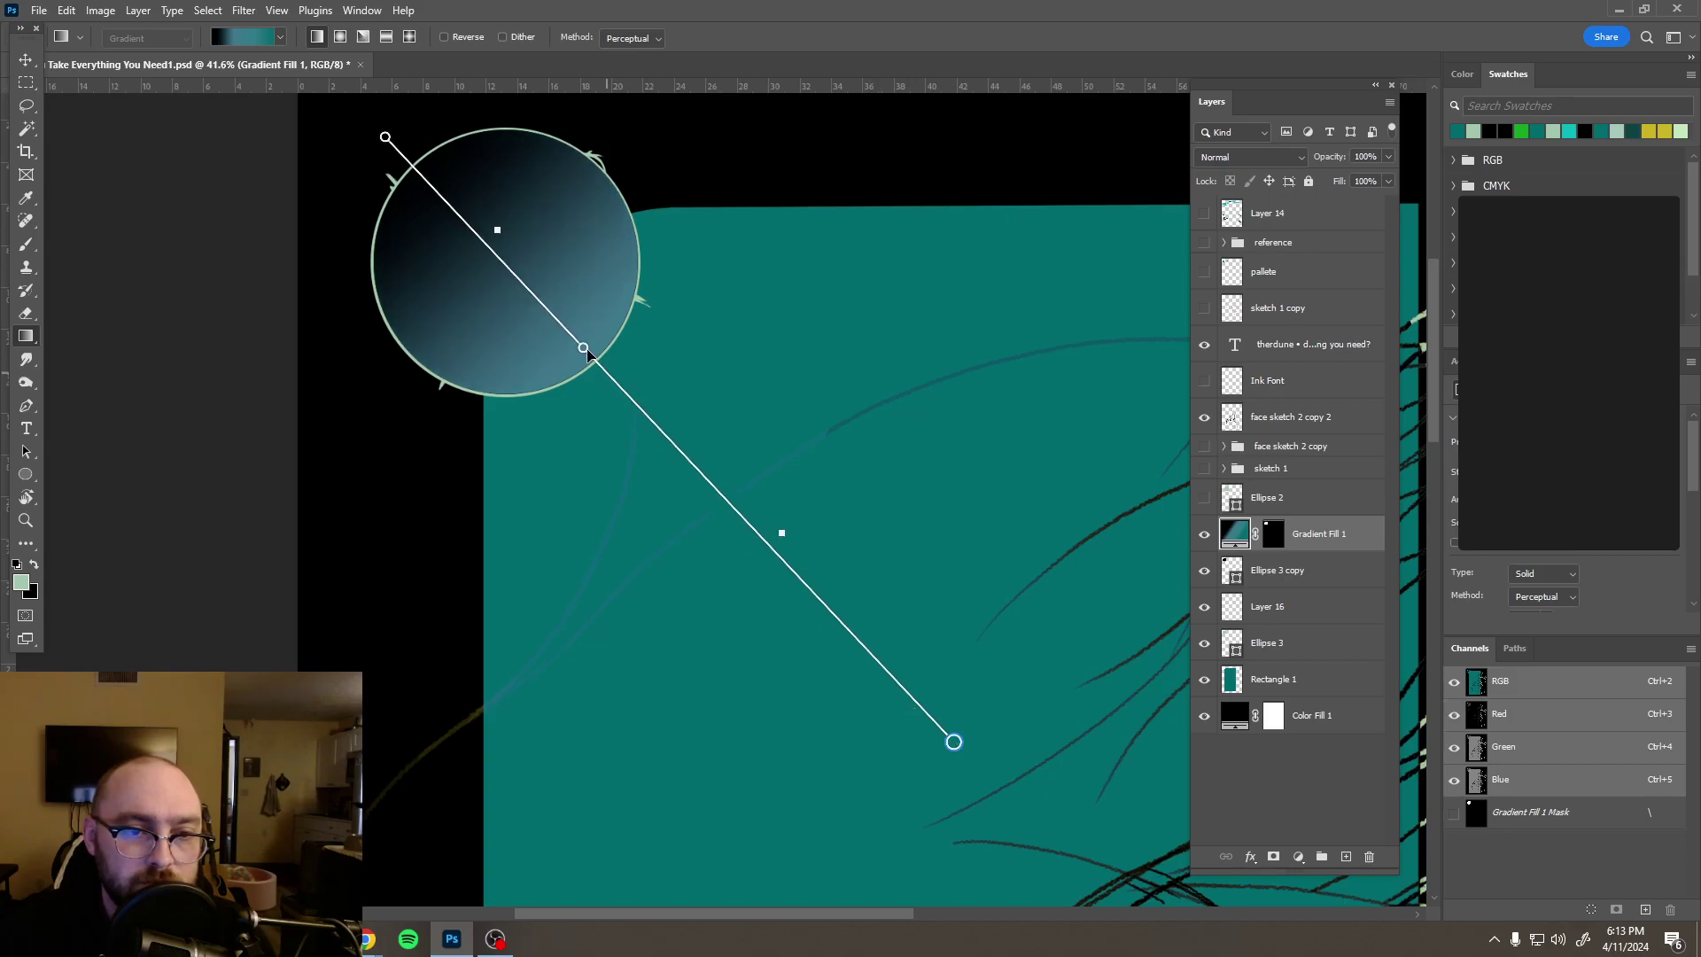
{"action": "left_click_drag", "start_coordinate": [598, 360], "coordinate": [781, 553]}
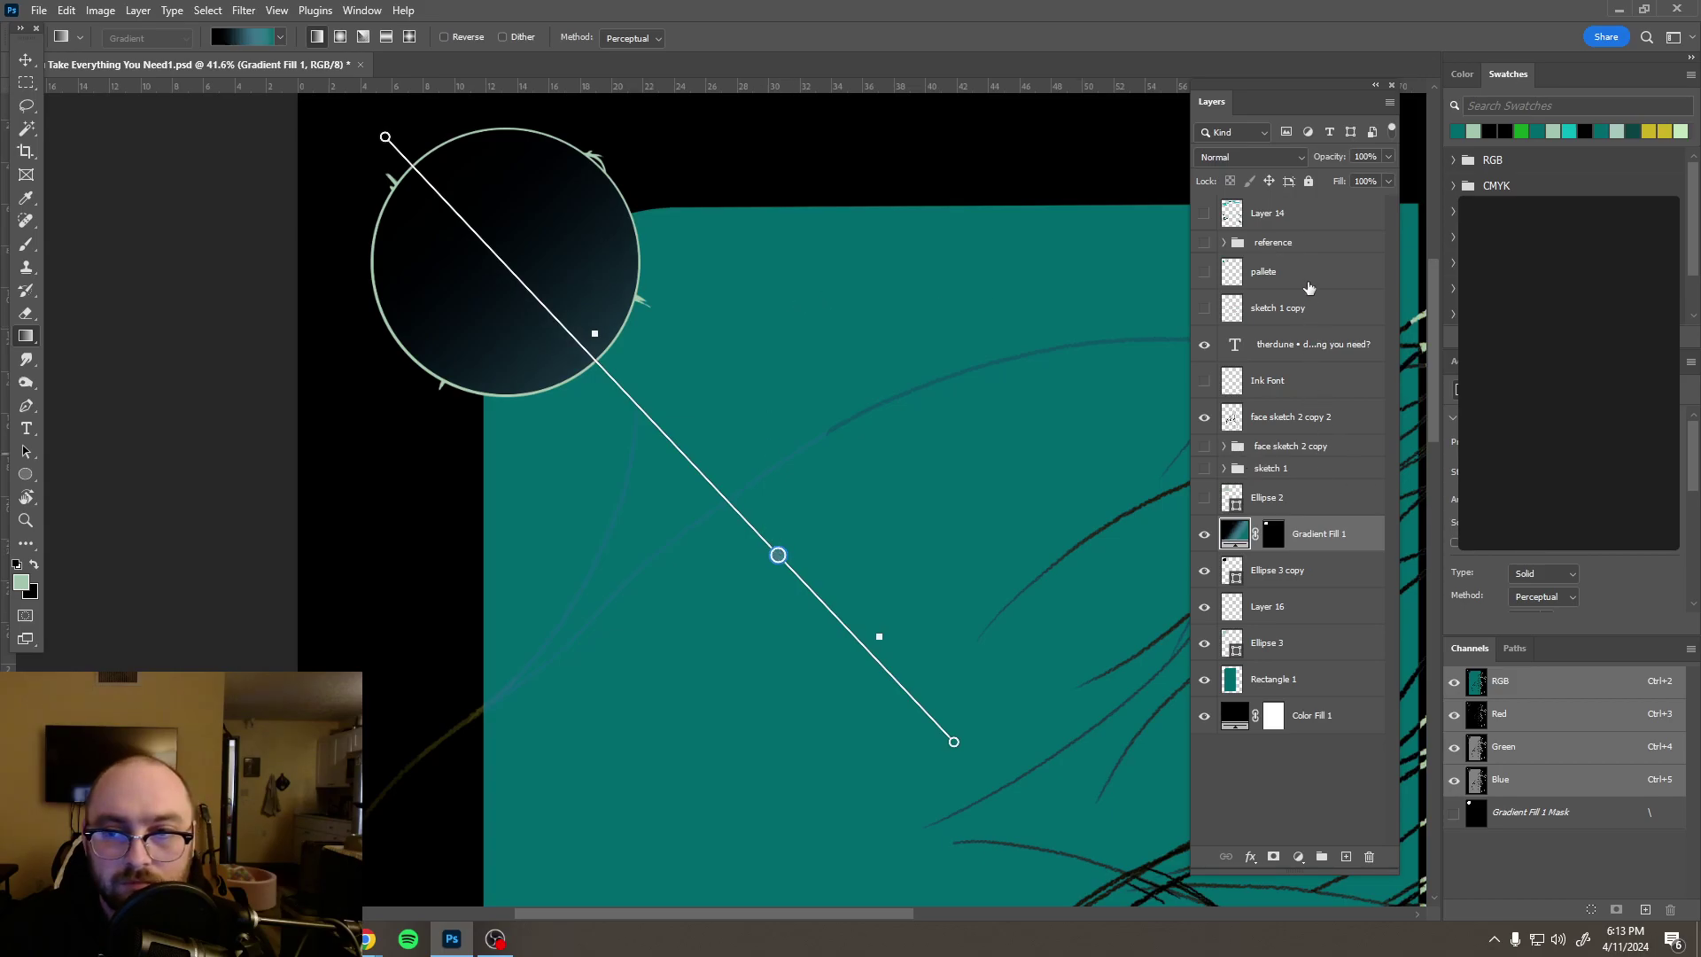
{"action": "left_click", "coordinate": [1221, 268]}
{"action": "scroll", "coordinate": [869, 266], "scroll_direction": "down", "scroll_amount": 5}
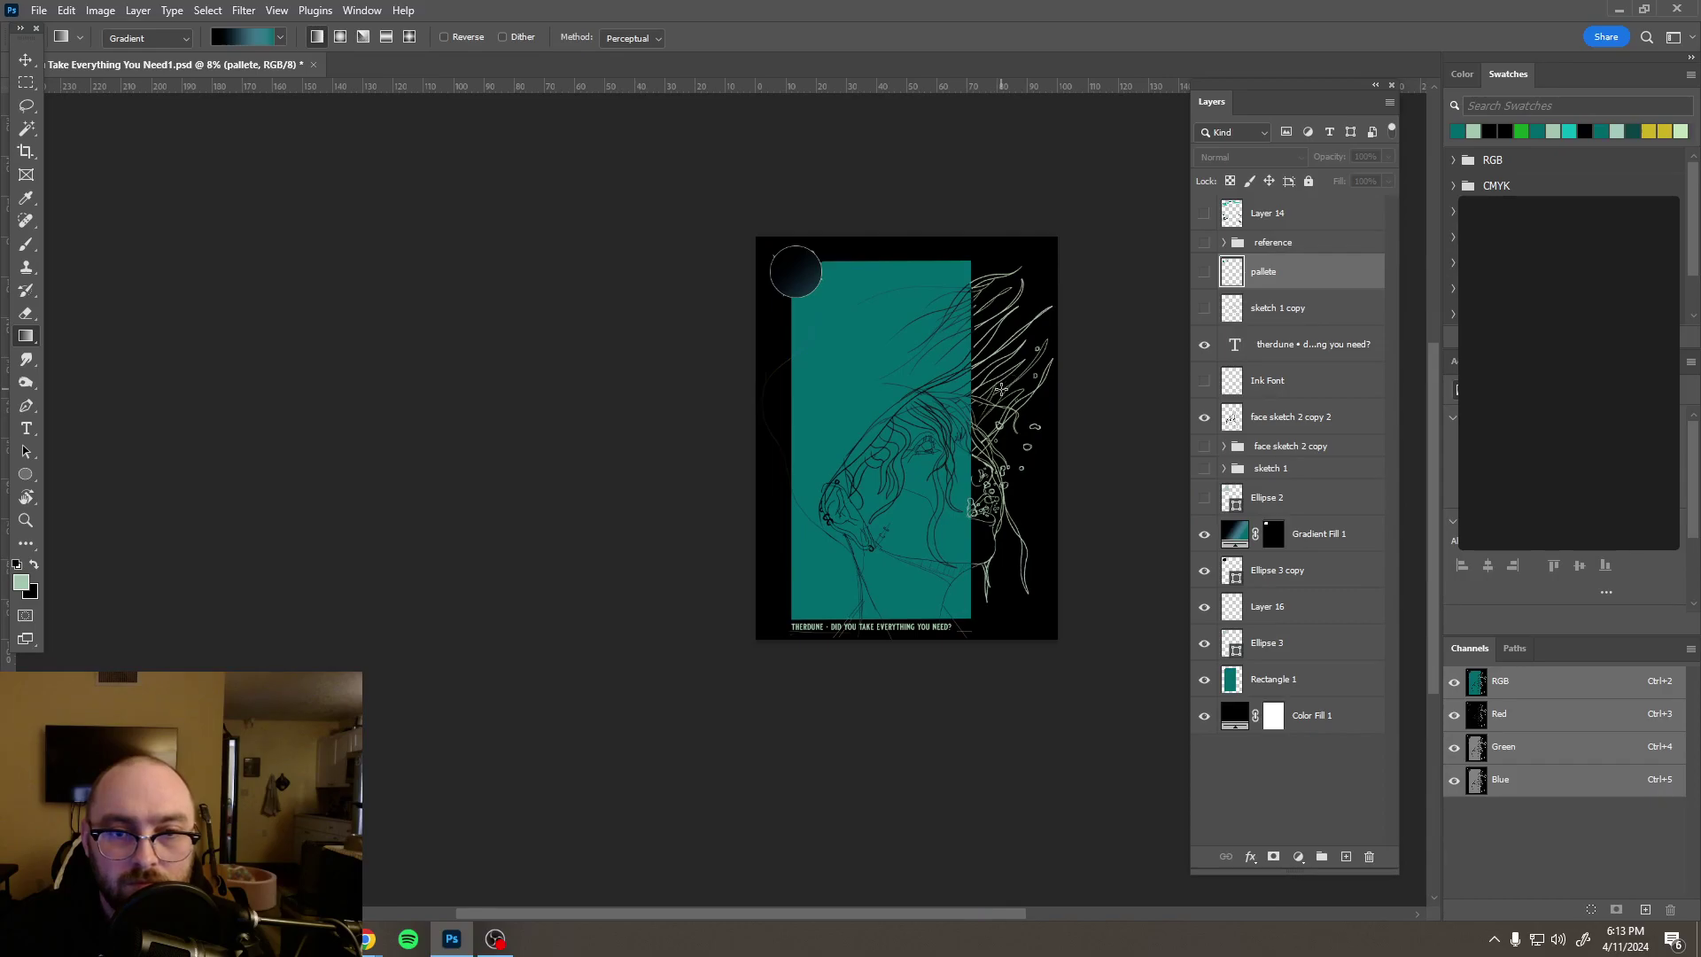
{"action": "scroll", "coordinate": [973, 311], "scroll_direction": "up", "scroll_amount": 3}
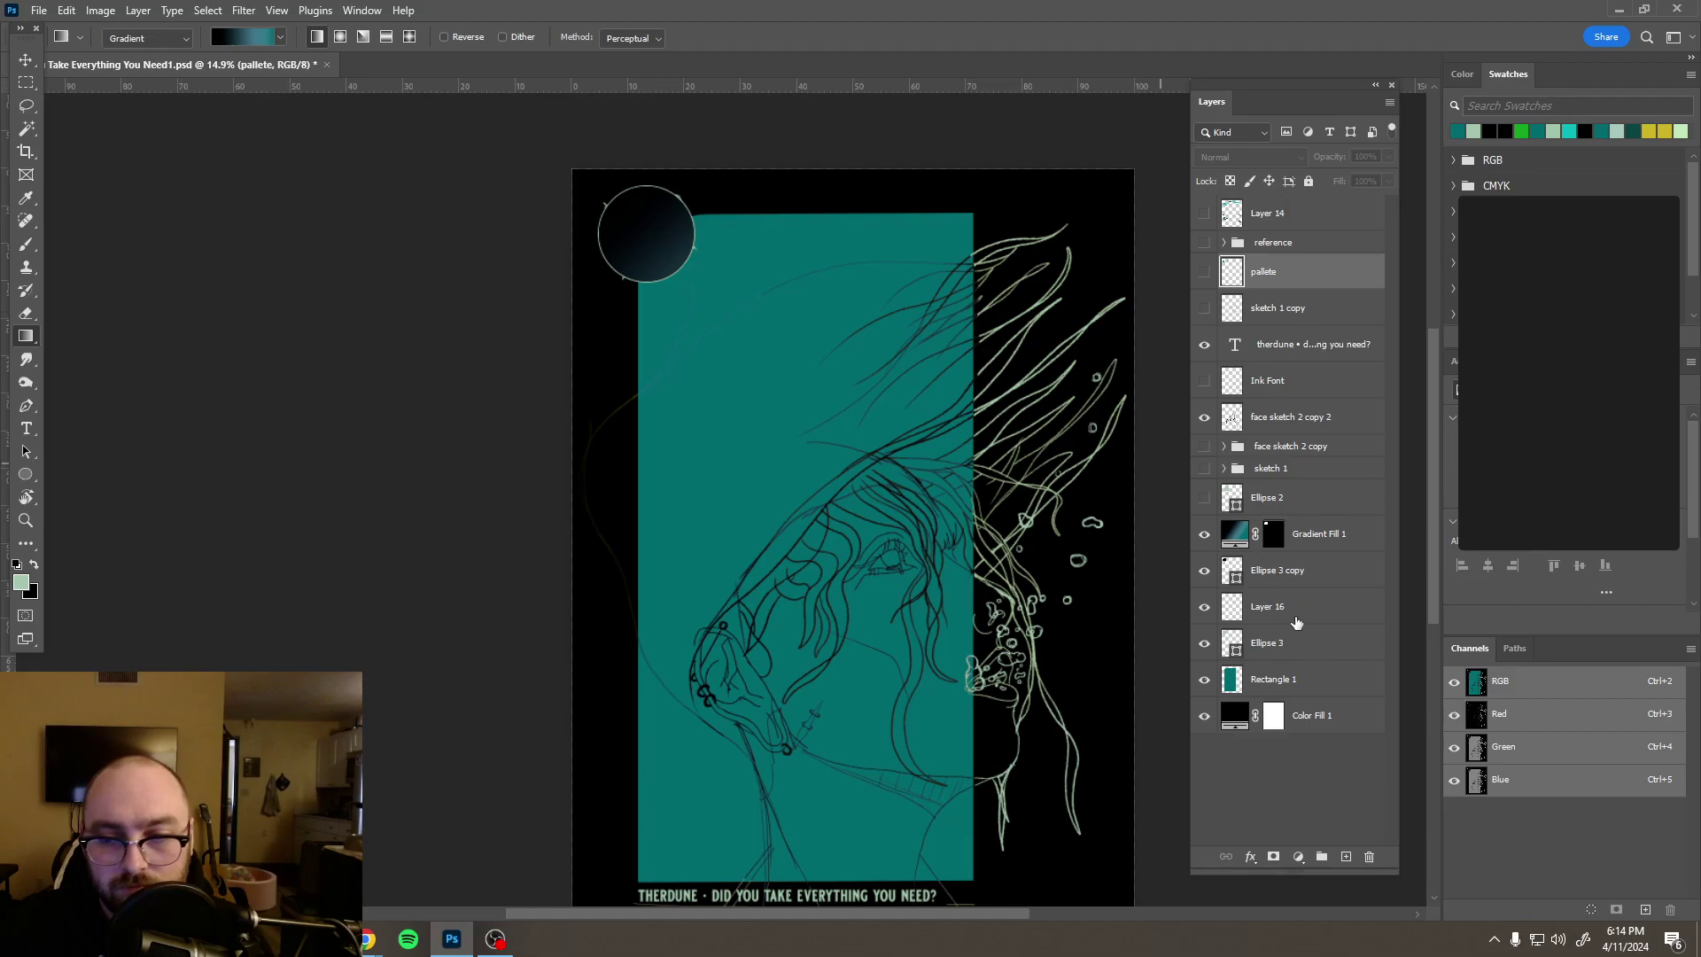
Step: Scale down the circle's four layers together, from Ellipse 3 up to Gradient Fill 1
{"action": "left_click", "coordinate": [1297, 650]}
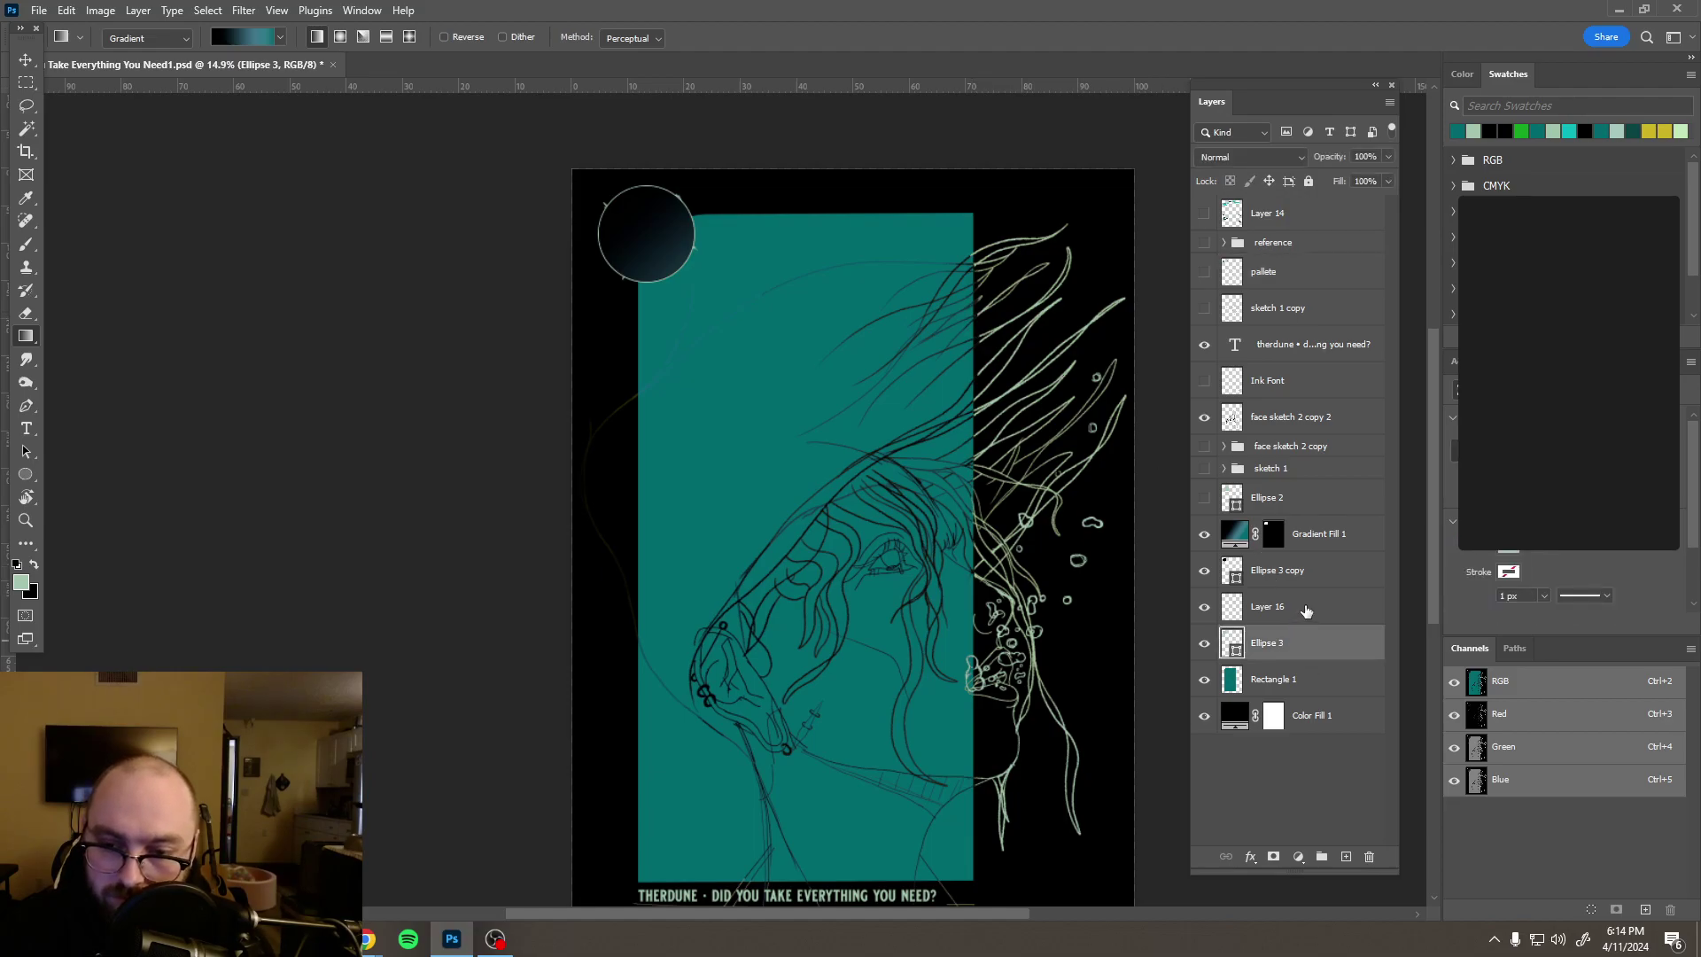
{"action": "left_click", "coordinate": [1205, 639]}
{"action": "left_click", "coordinate": [1205, 638]}
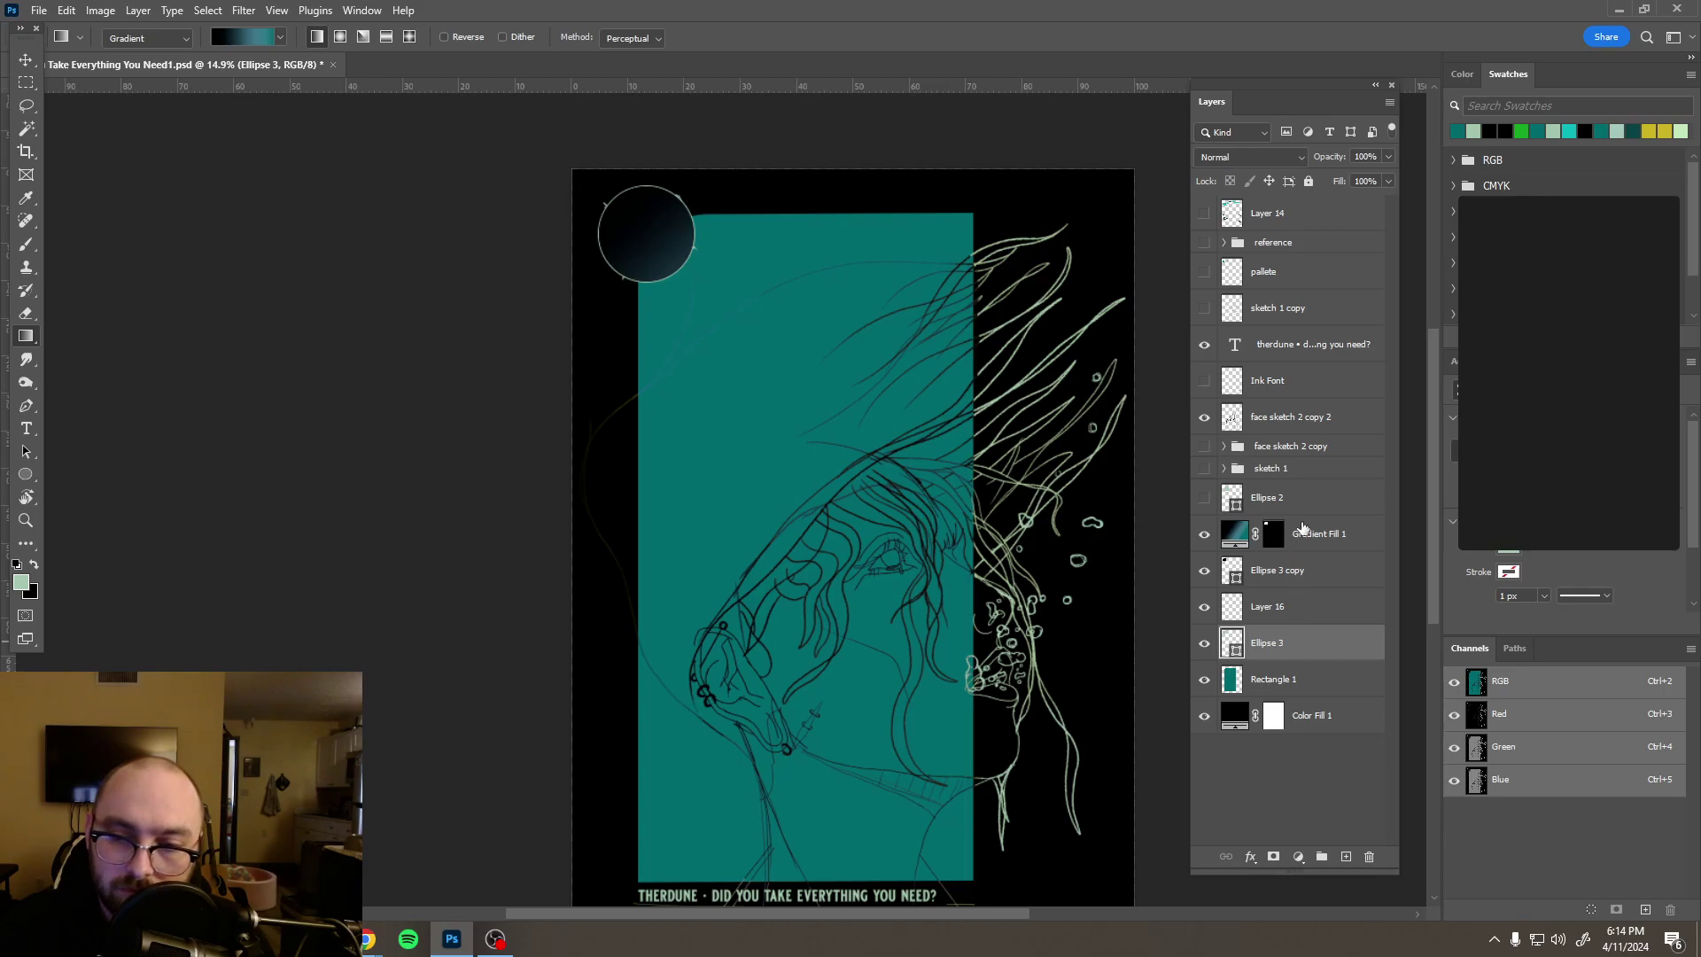
{"action": "left_click", "coordinate": [1335, 534], "text": "shift"}
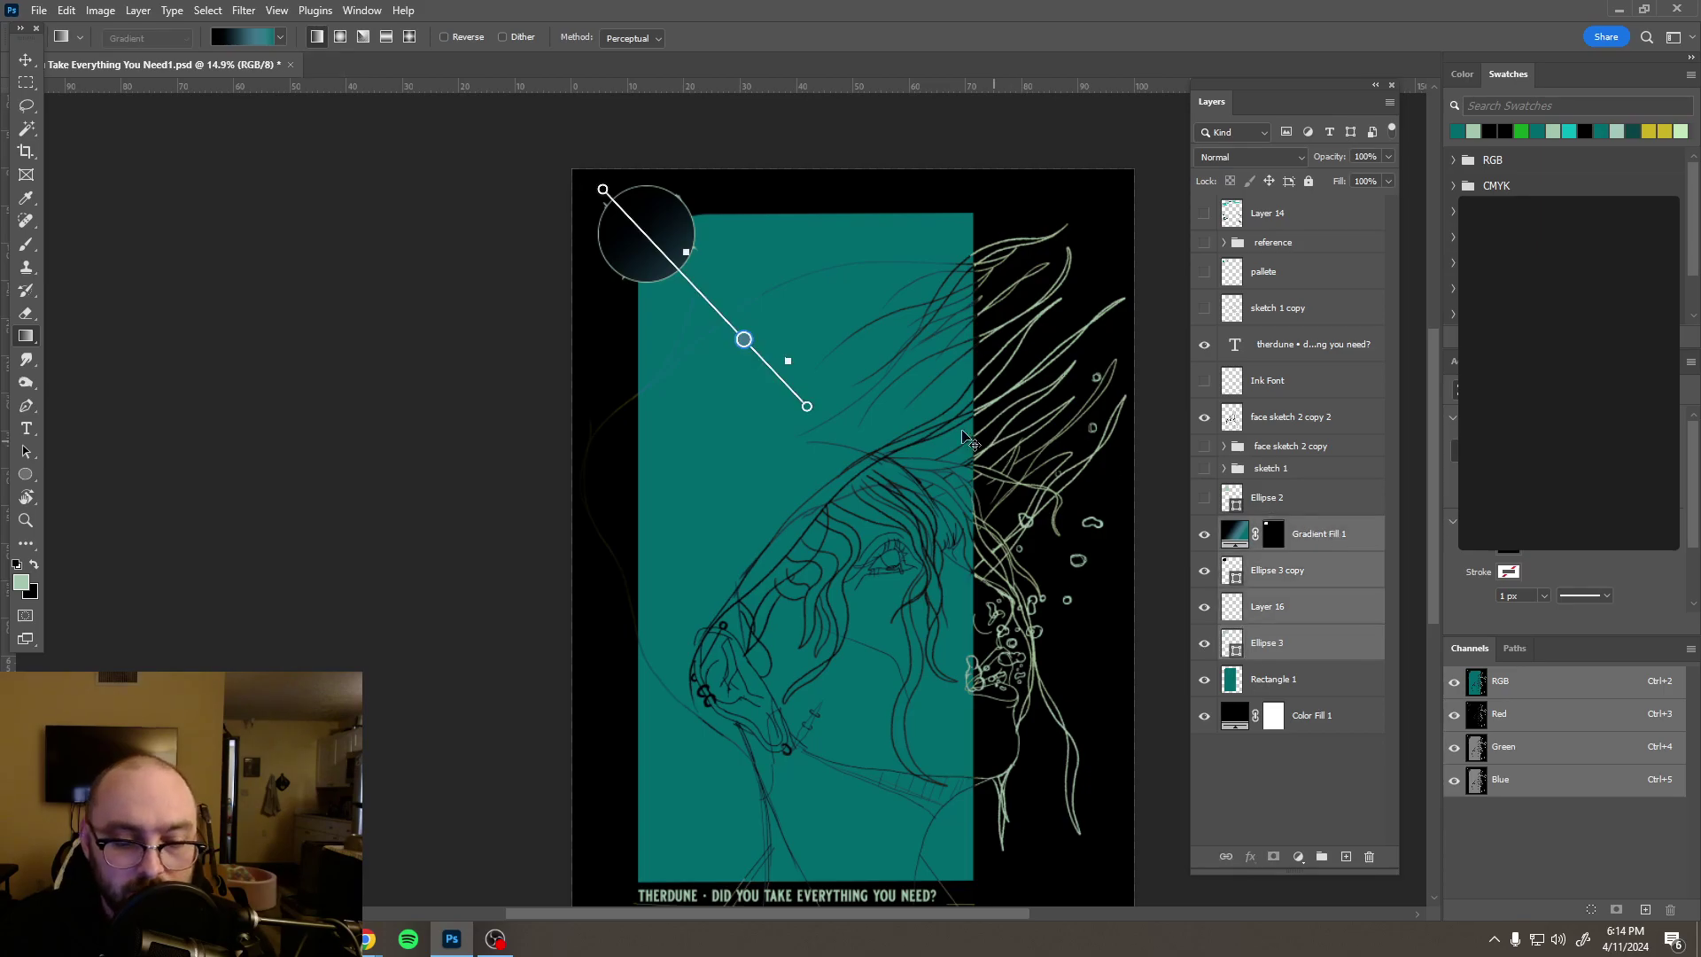
{"action": "key", "text": "ctrl+t"}
{"action": "left_click_drag", "start_coordinate": [648, 186], "coordinate": [648, 207]}
{"action": "left_click", "coordinate": [878, 36]}
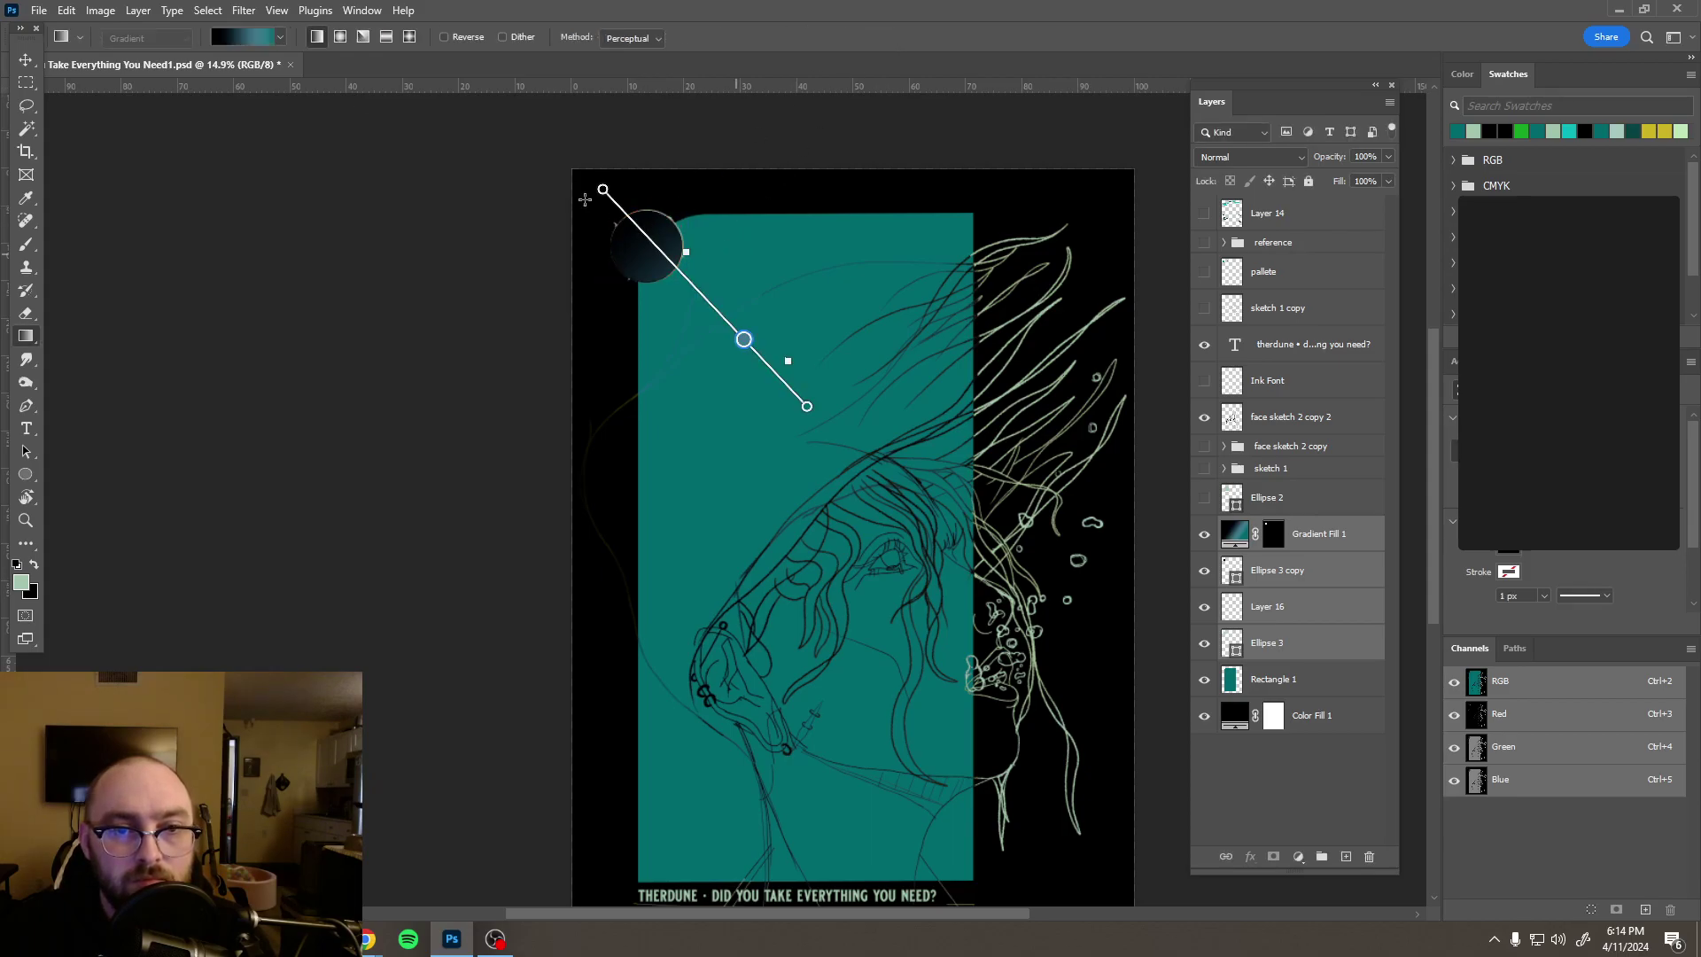
Step: Group the four circle layers and move the group to the poster's upper right corner
{"action": "left_click", "coordinate": [25, 59]}
{"action": "scroll", "coordinate": [620, 190], "scroll_direction": "up", "scroll_amount": 4}
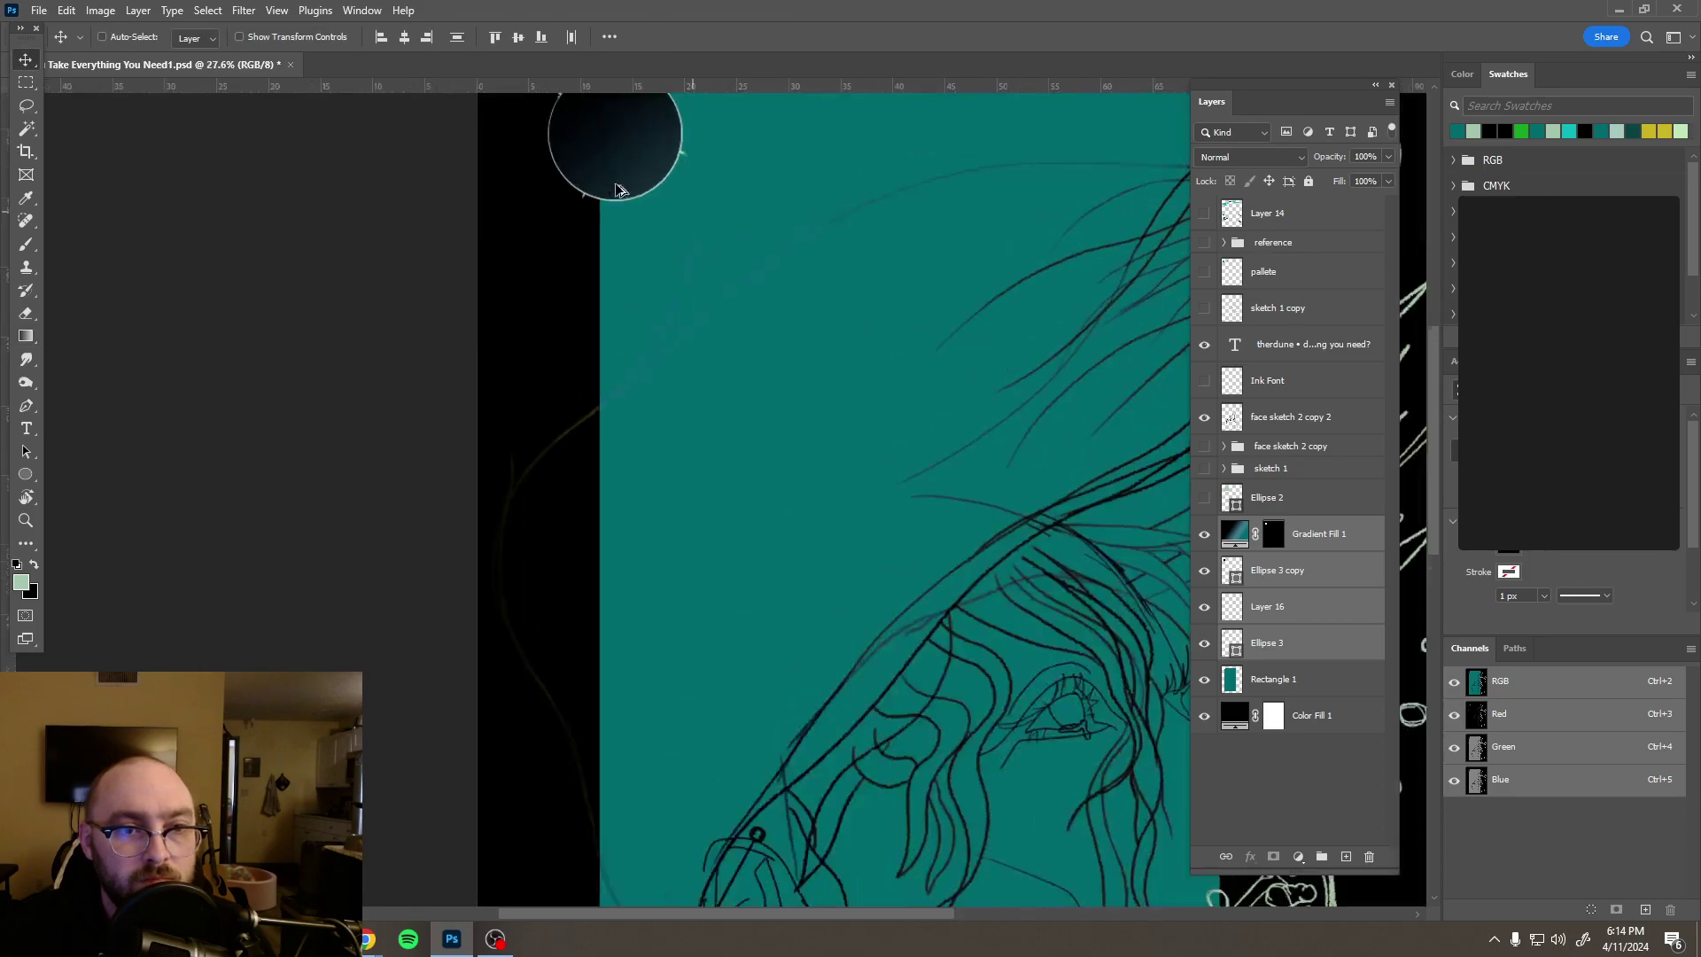
{"action": "left_click_drag", "start_coordinate": [645, 193], "coordinate": [746, 473]}
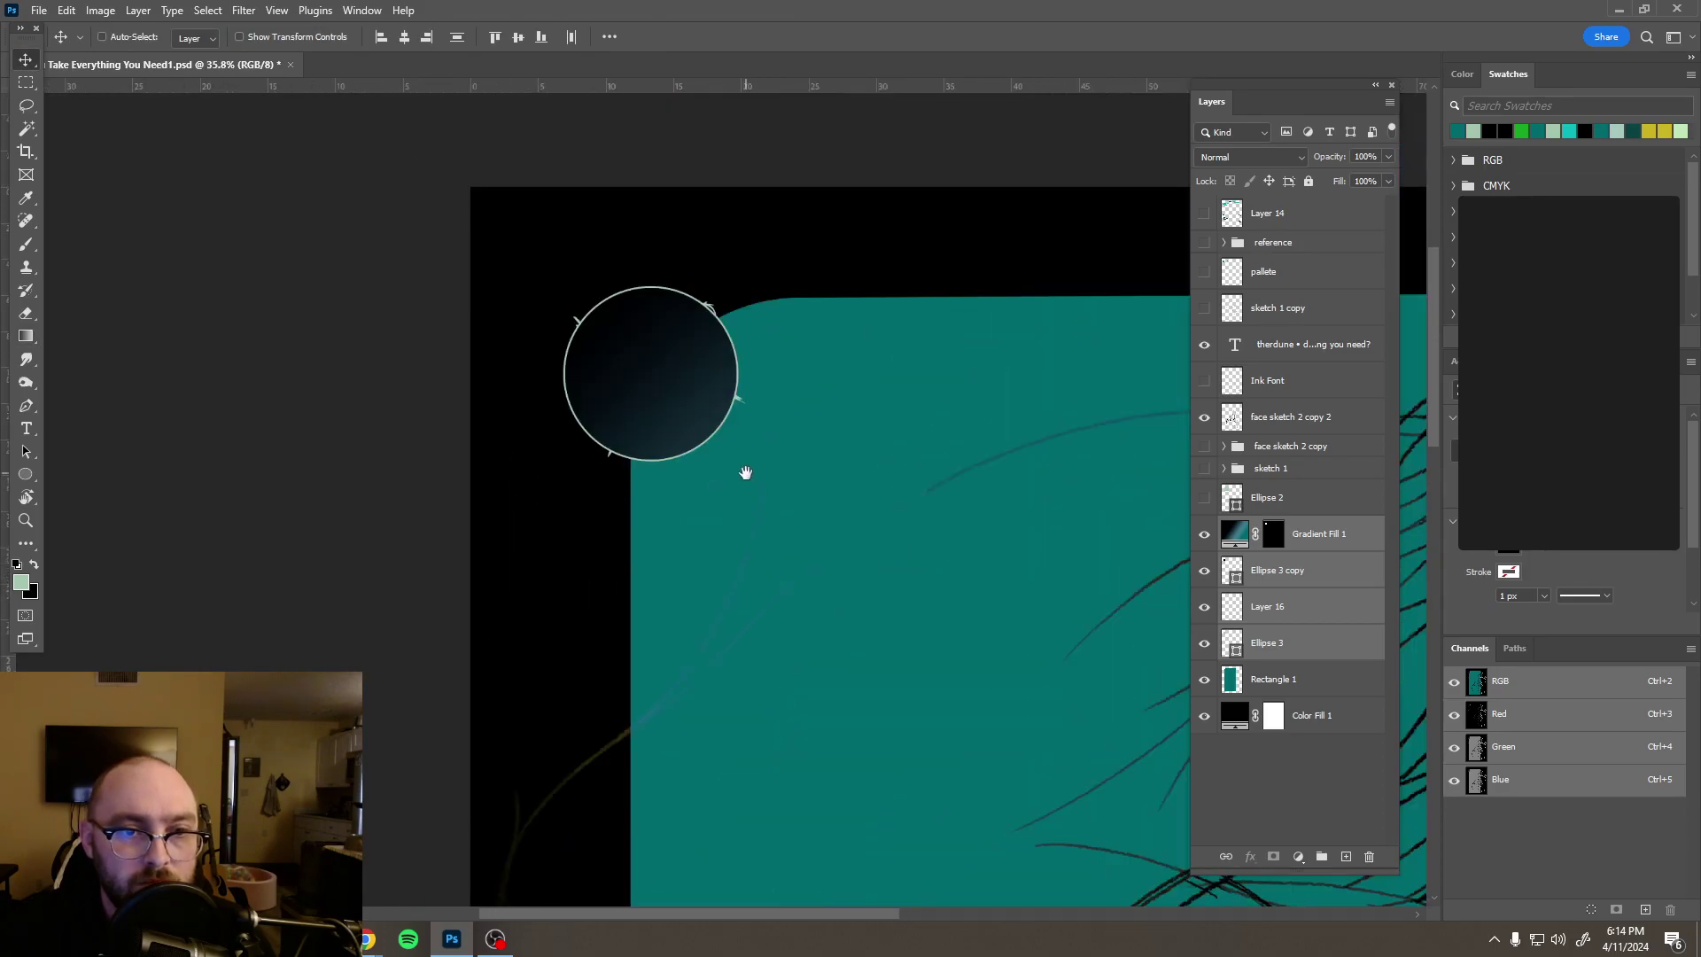
{"action": "key", "text": "ctrl+g"}
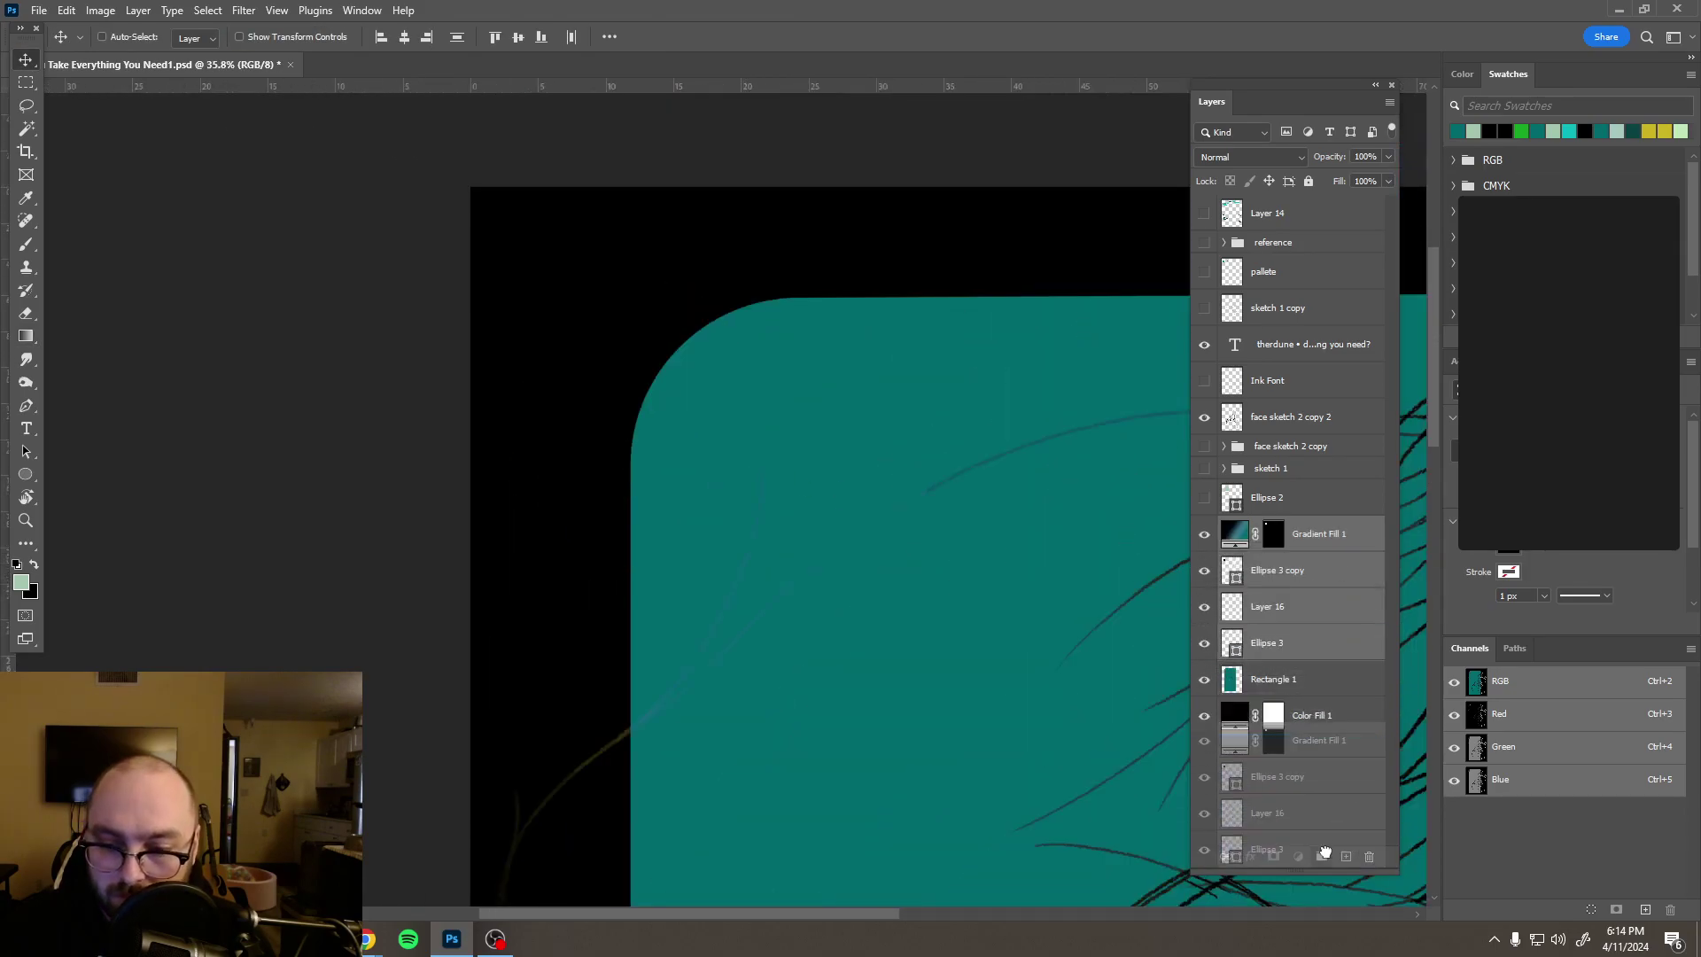
{"action": "scroll", "coordinate": [886, 383], "scroll_direction": "down", "scroll_amount": 5}
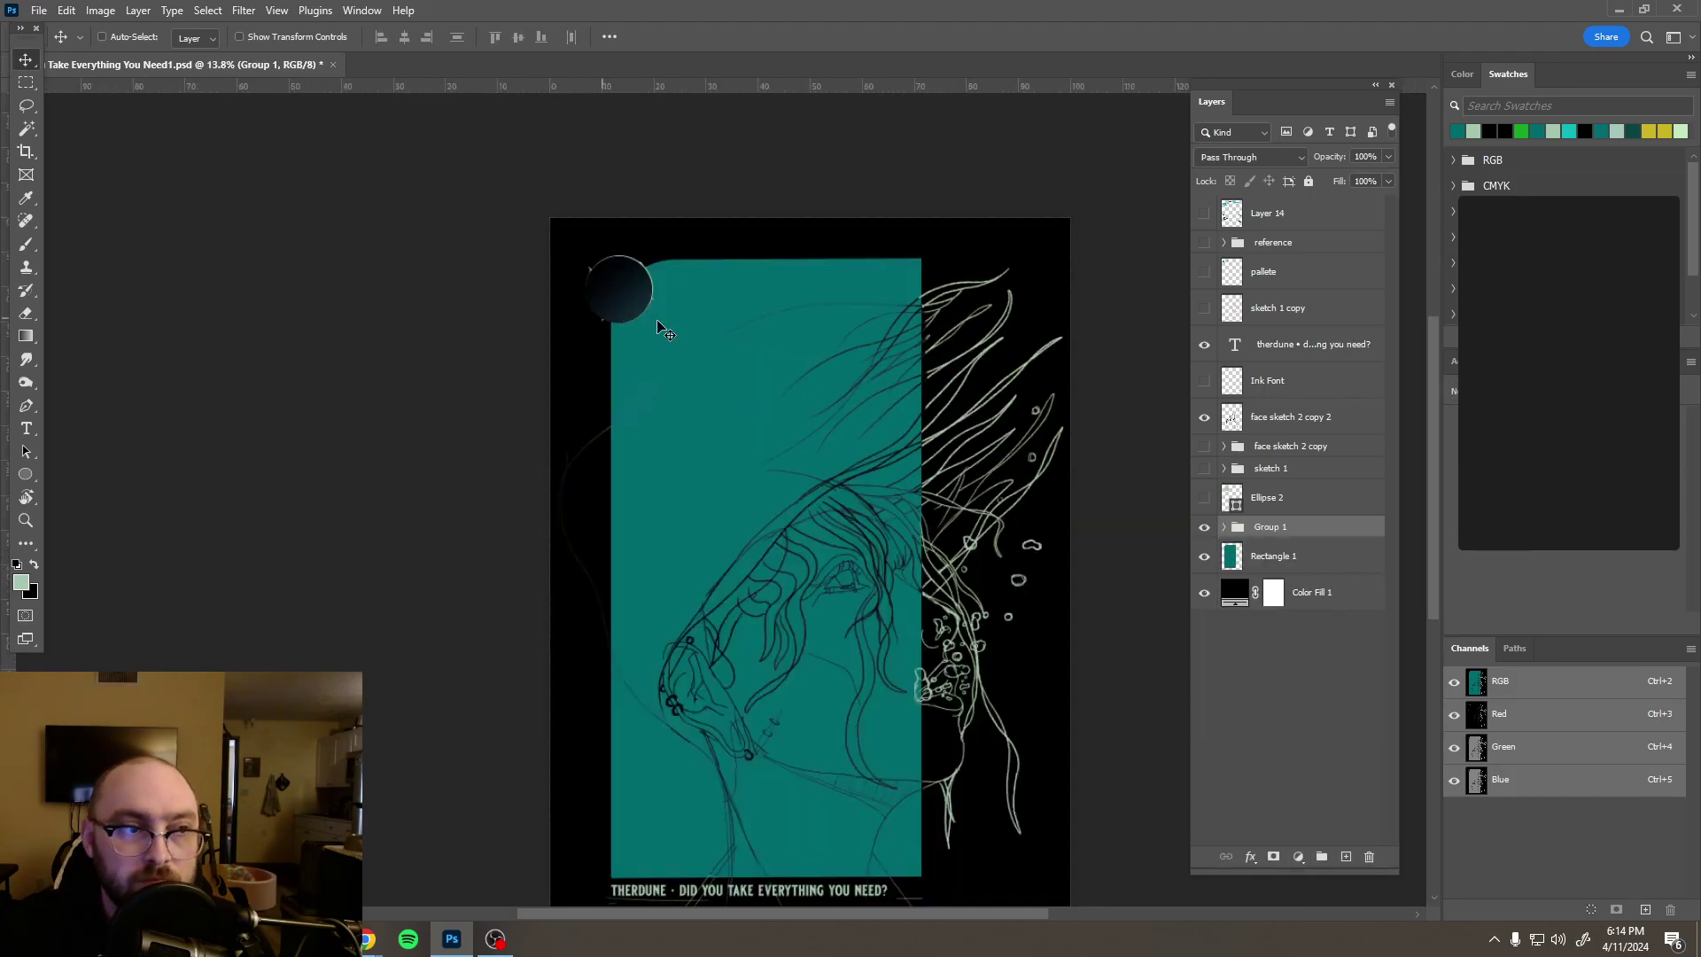
{"action": "left_click_drag", "start_coordinate": [640, 289], "coordinate": [1058, 266]}
Step: Reposition the Gradient Fill 1 gradient to start just beyond the circle's upper right and end a short distance to its lower left
{"action": "left_click", "coordinate": [1222, 528]}
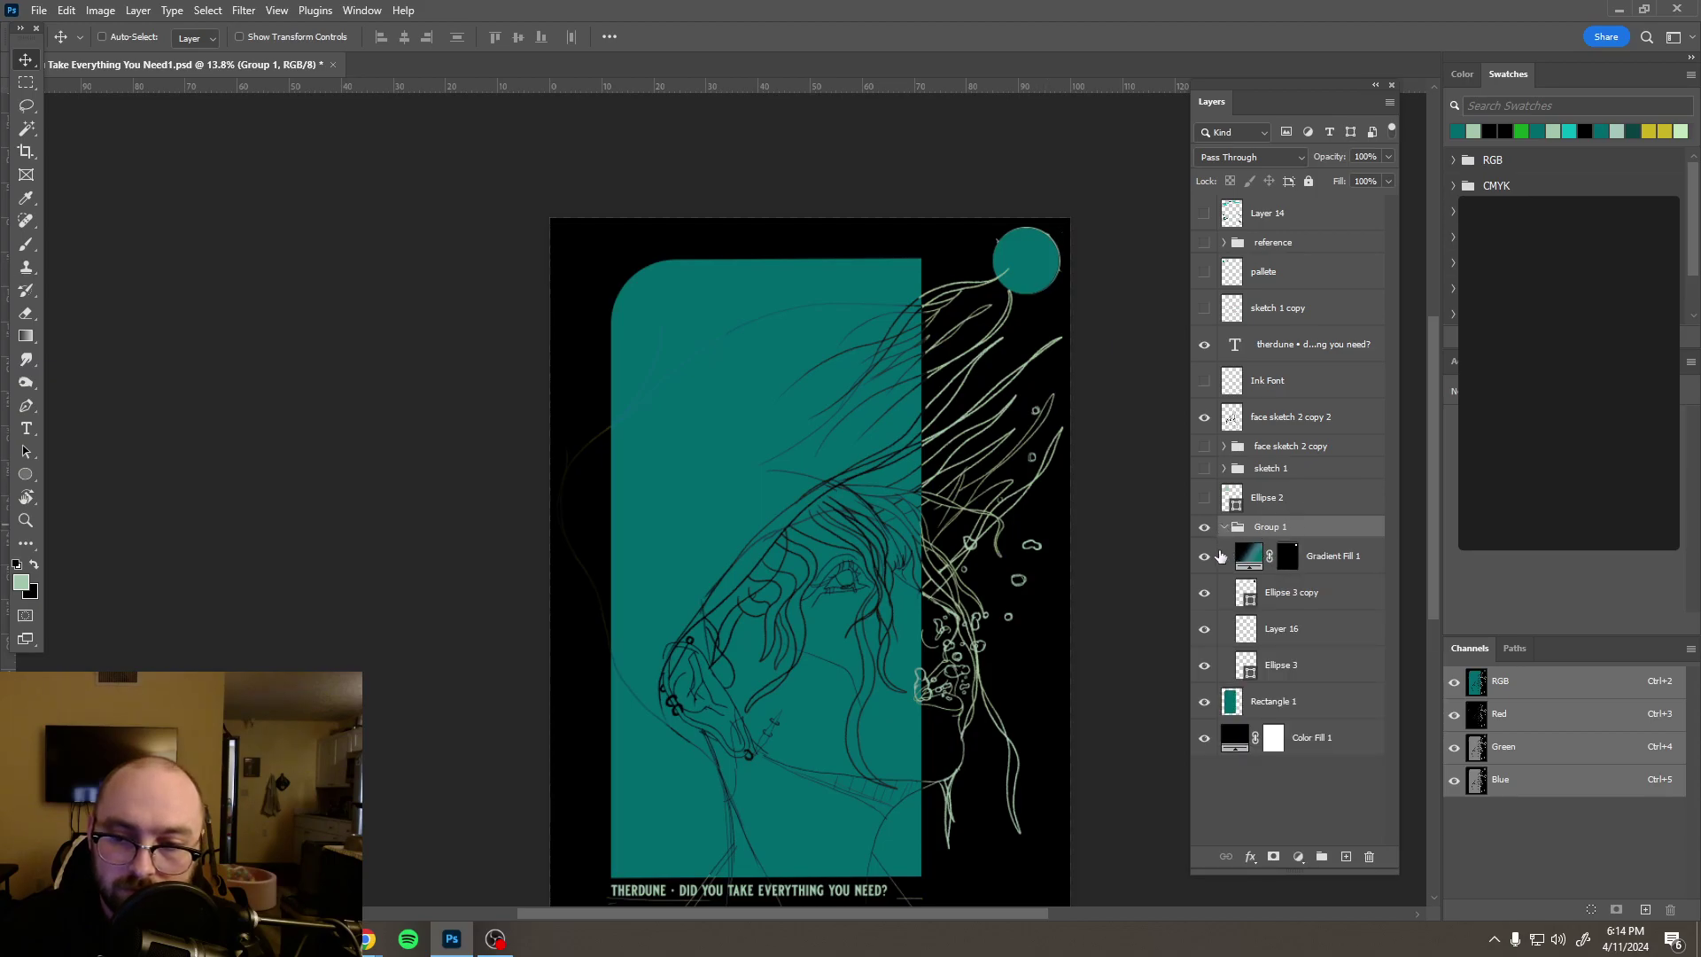
{"action": "left_click", "coordinate": [1254, 556]}
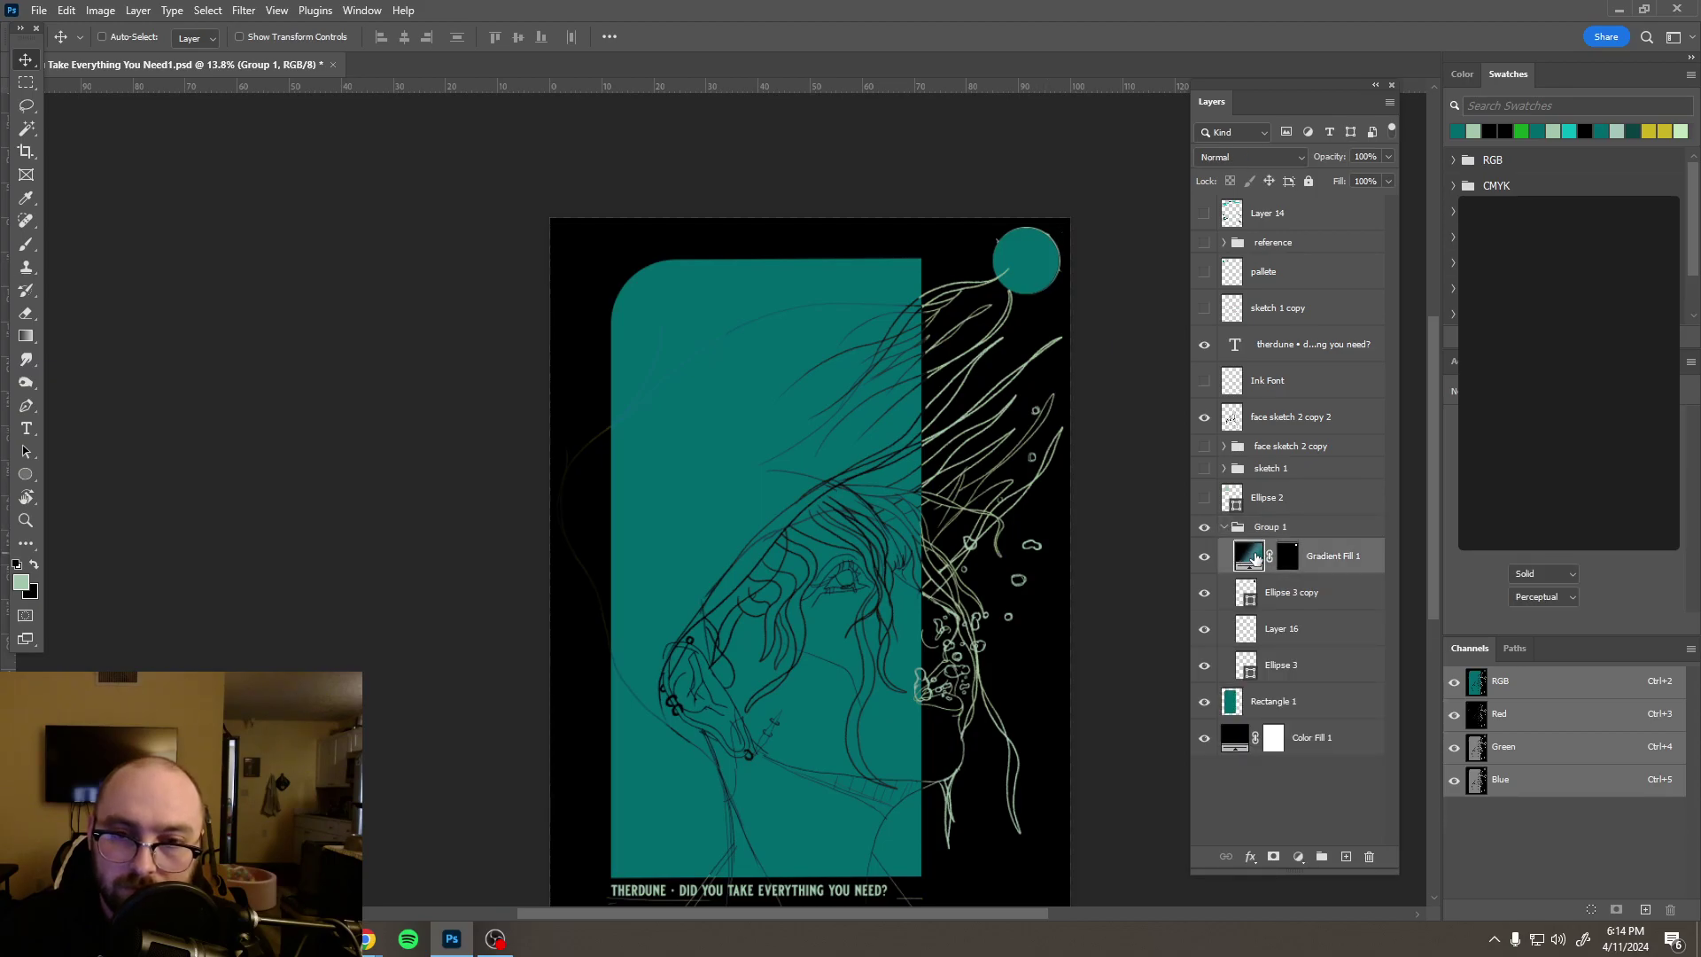
{"action": "left_click", "coordinate": [26, 336]}
{"action": "mouse_move", "coordinate": [578, 238]}
{"action": "left_mouse_down"}
{"action": "mouse_move", "coordinate": [1034, 248]}
{"action": "mouse_move", "coordinate": [1065, 233]}
{"action": "left_mouse_up"}
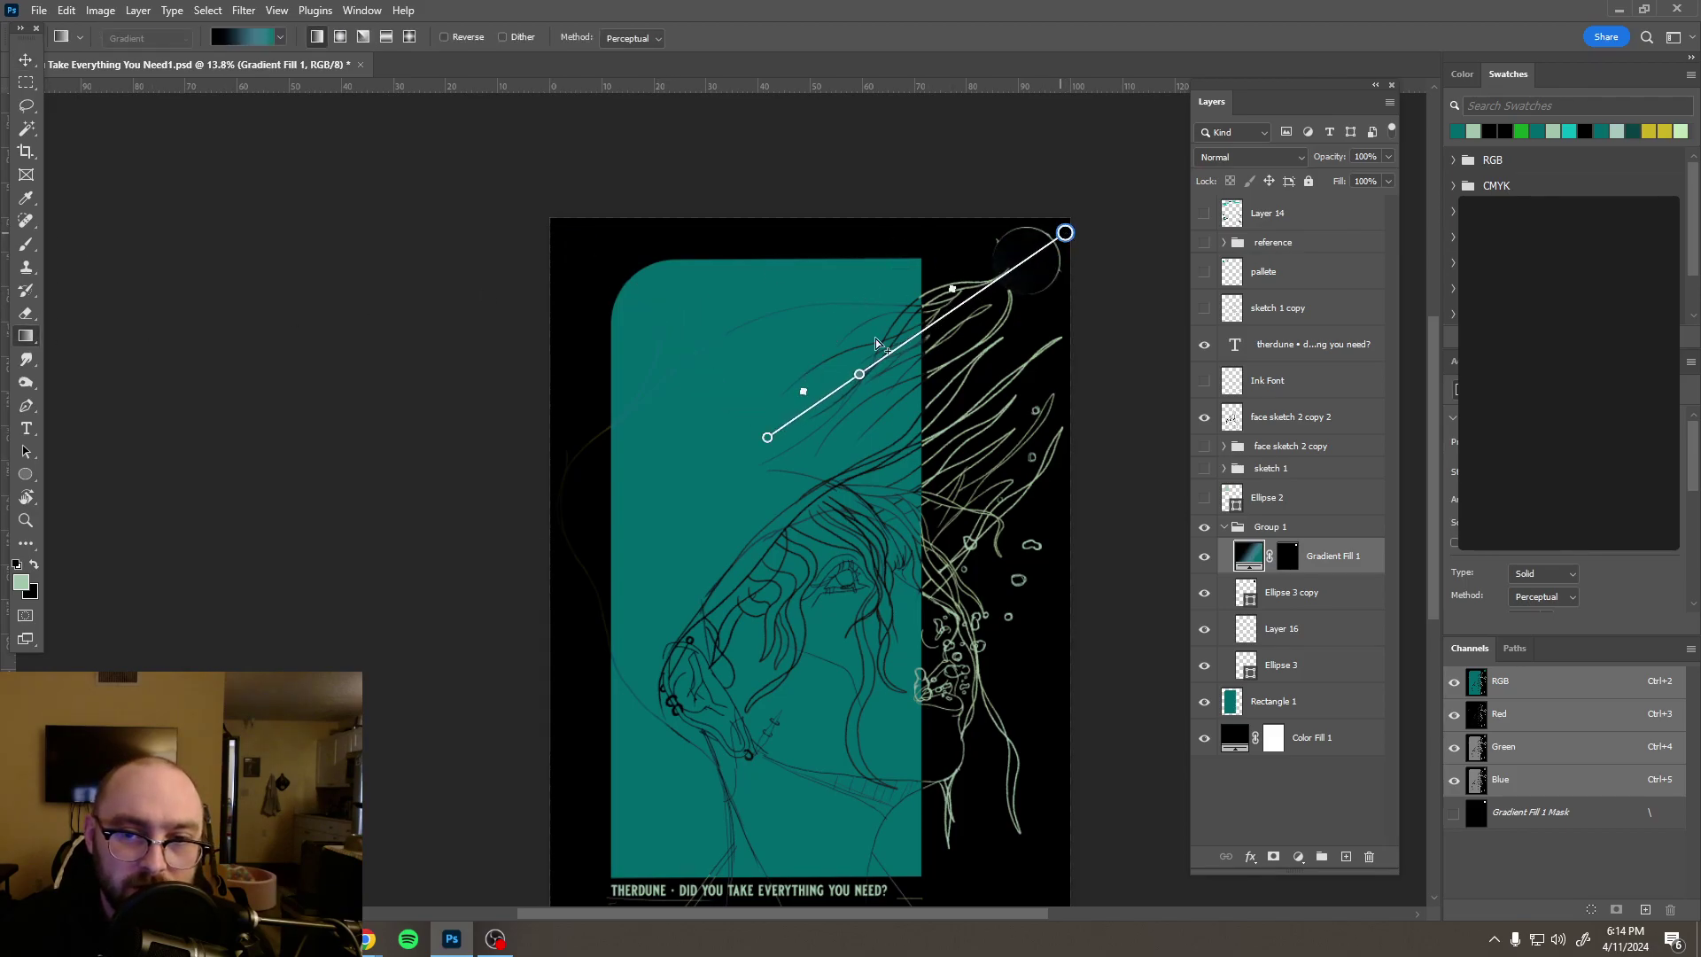
{"action": "left_click_drag", "start_coordinate": [768, 441], "coordinate": [905, 357]}
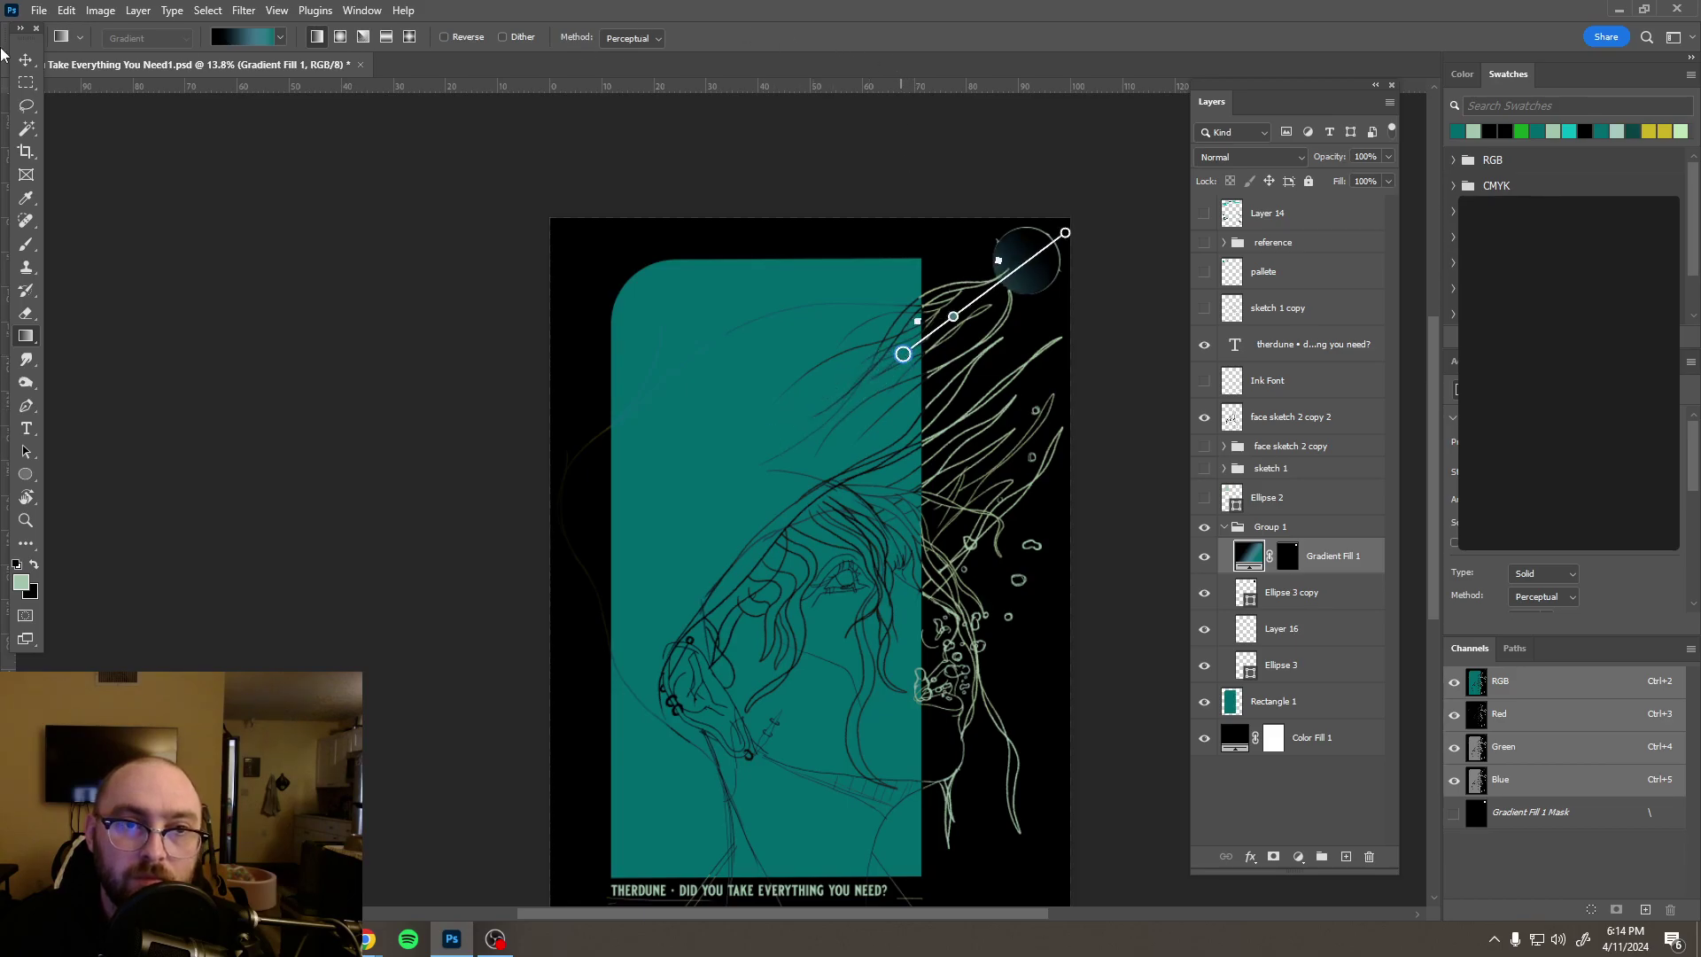
{"action": "key", "text": "v"}
{"action": "scroll", "coordinate": [1041, 279], "scroll_direction": "down", "scroll_amount": 3}
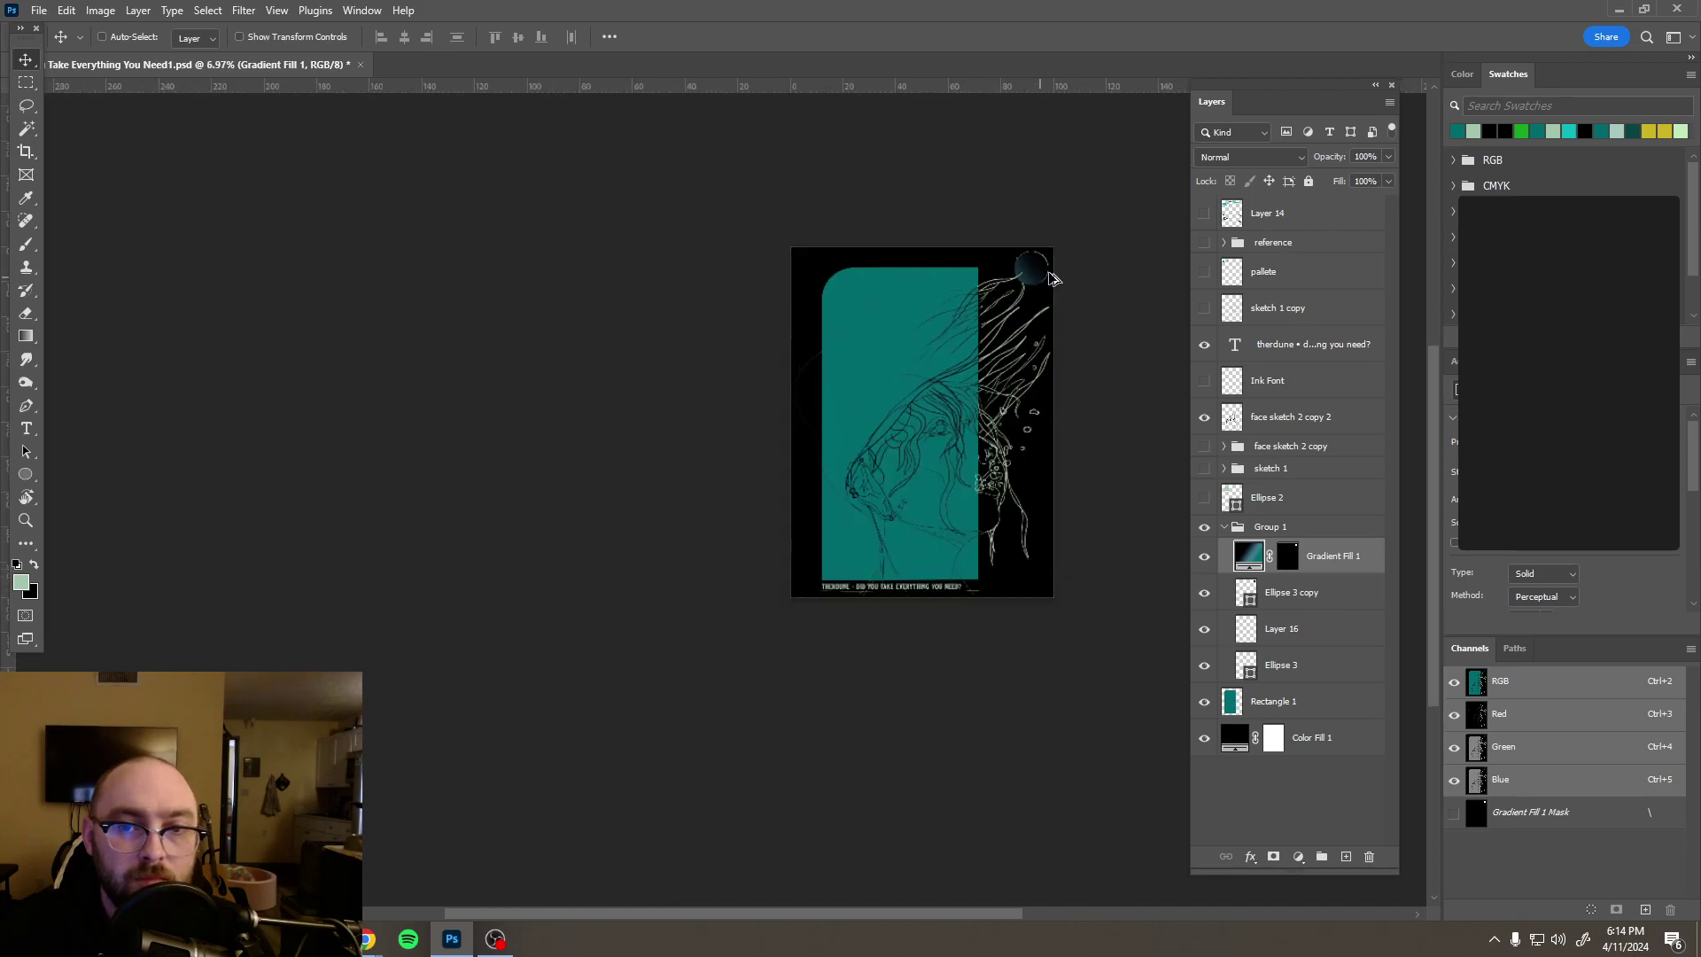
{"action": "scroll", "coordinate": [1103, 216], "scroll_direction": "up", "scroll_amount": 4}
{"action": "scroll", "coordinate": [1103, 216], "scroll_direction": "up", "scroll_amount": 5}
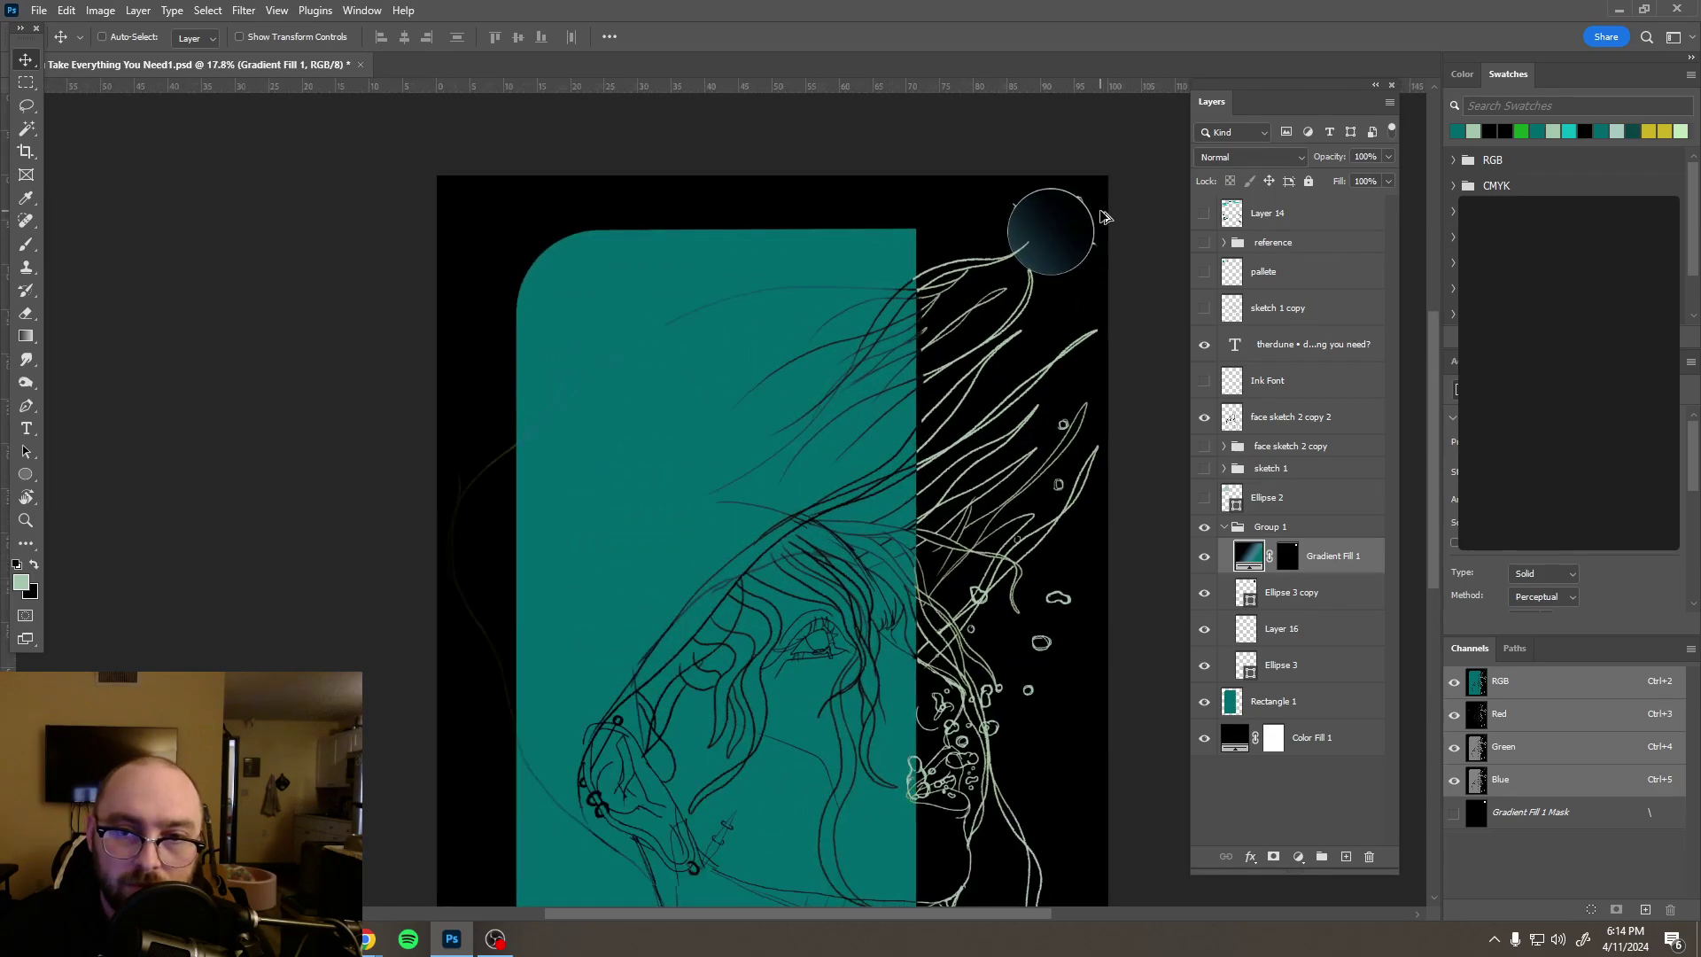
Step: Rasterize the Ellipse 3 layer in the circle group
{"action": "left_click", "coordinate": [1299, 669]}
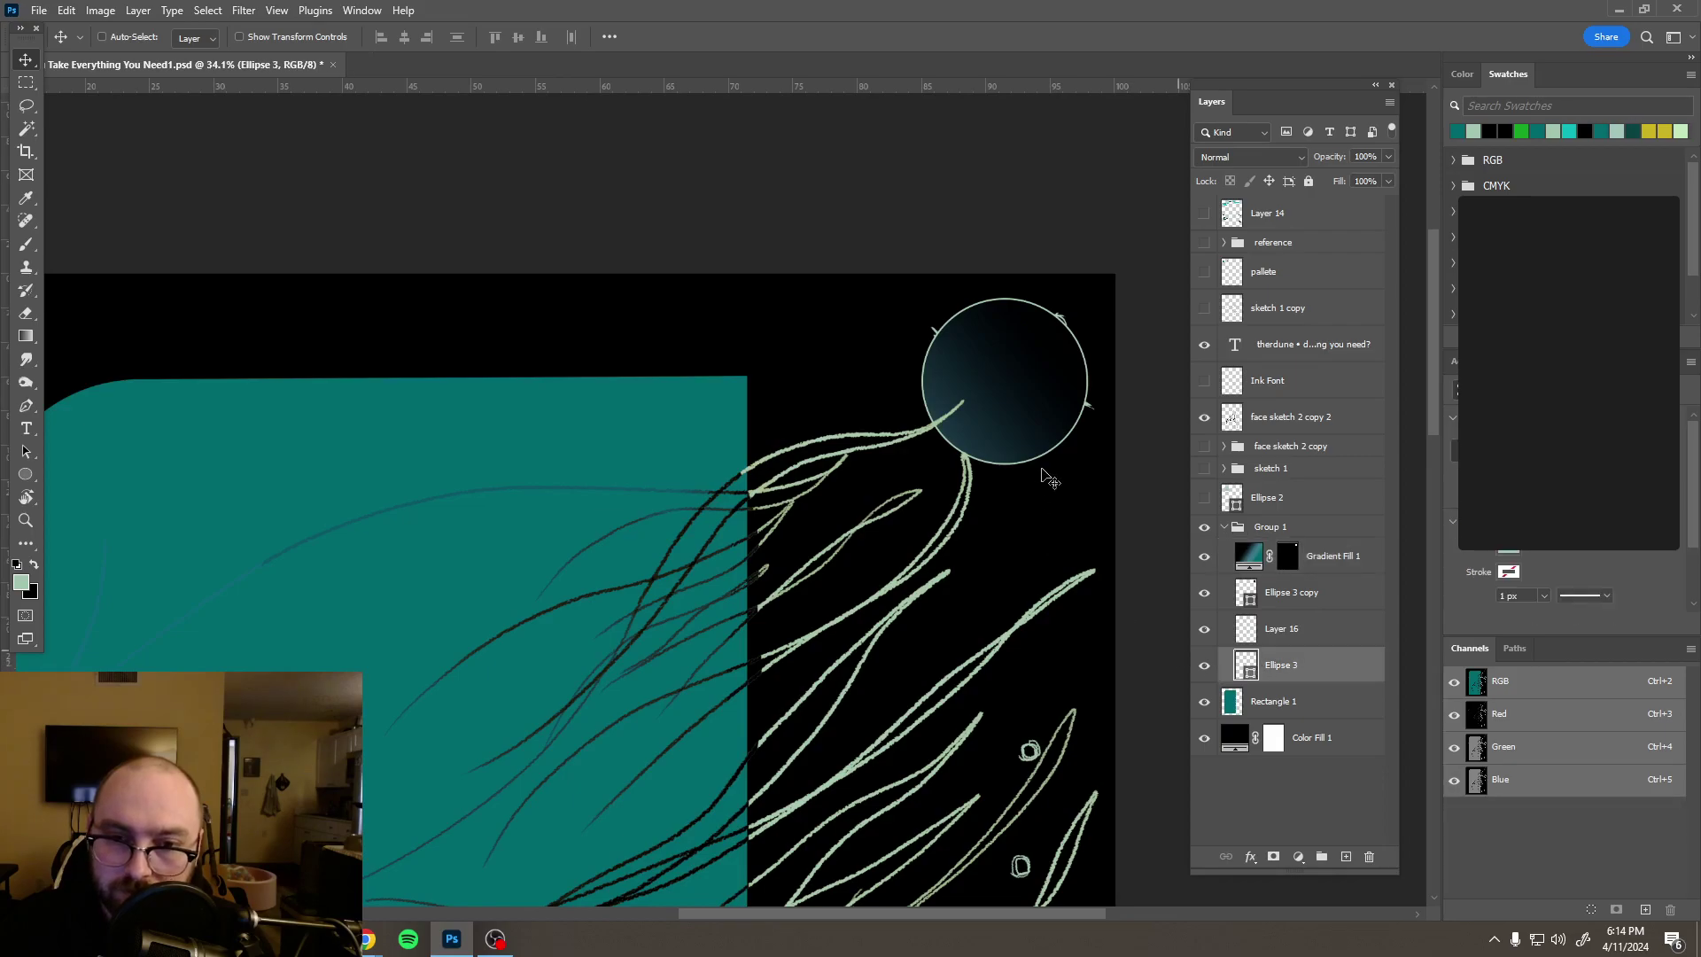
{"action": "left_click", "coordinate": [1204, 666]}
{"action": "left_click", "coordinate": [1205, 669]}
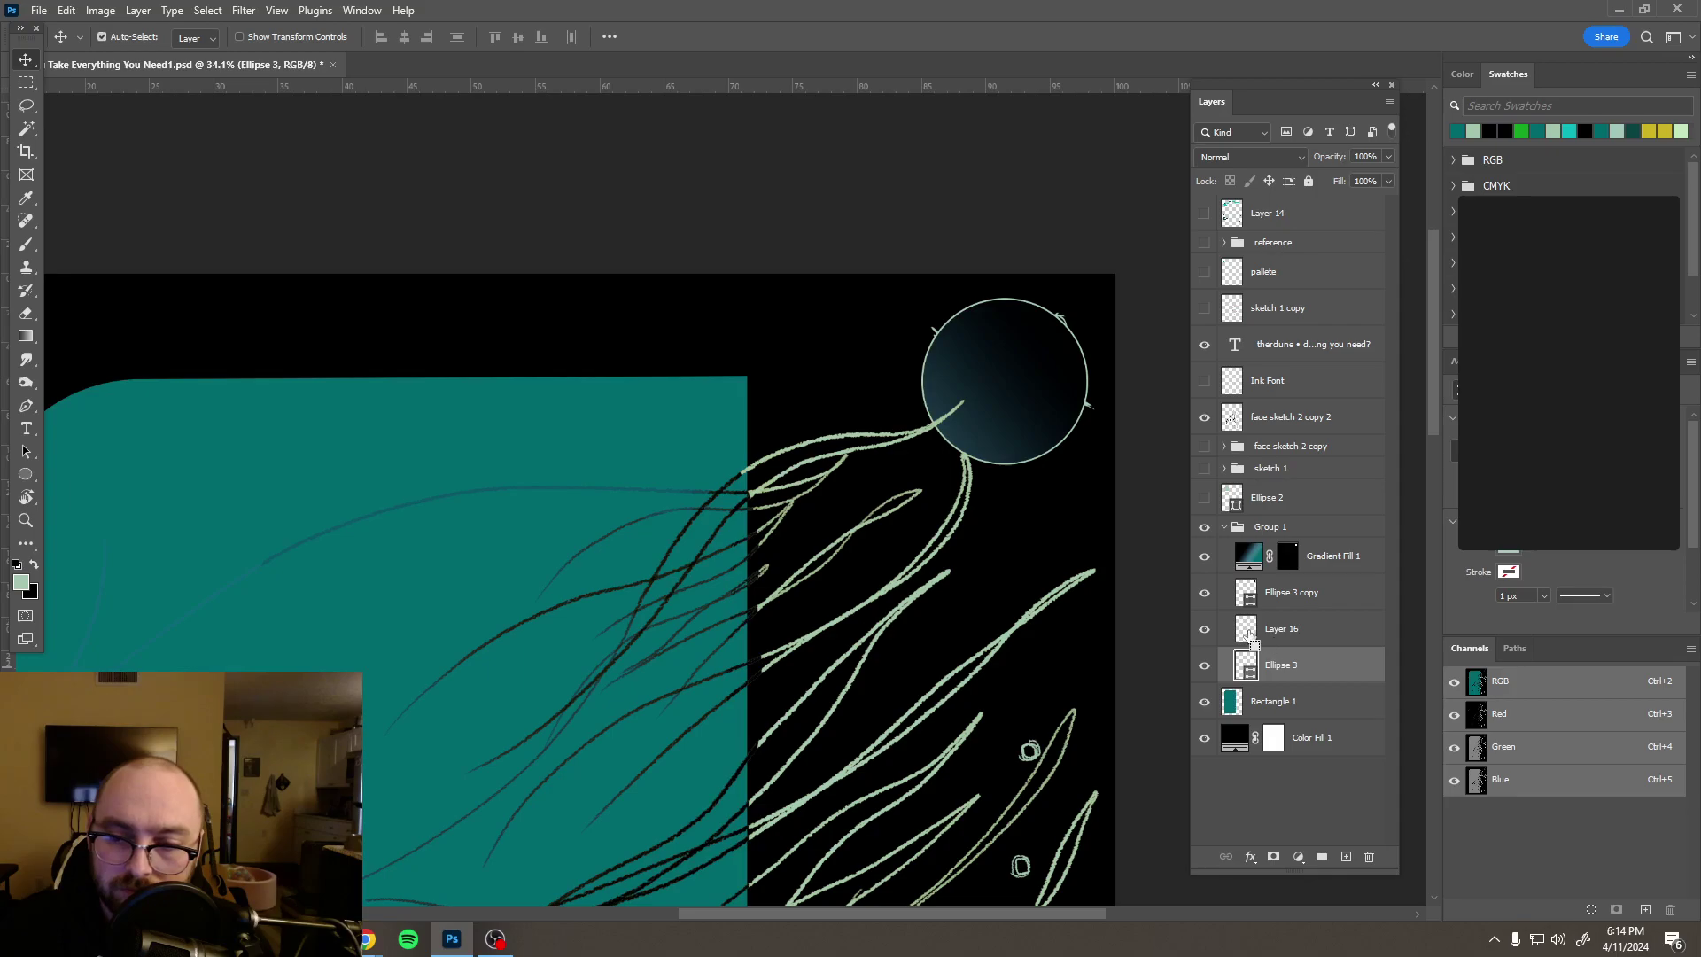
{"action": "key", "text": "ctrl+t"}
{"action": "left_click", "coordinate": [890, 362]}
{"action": "right_click", "coordinate": [1331, 664]}
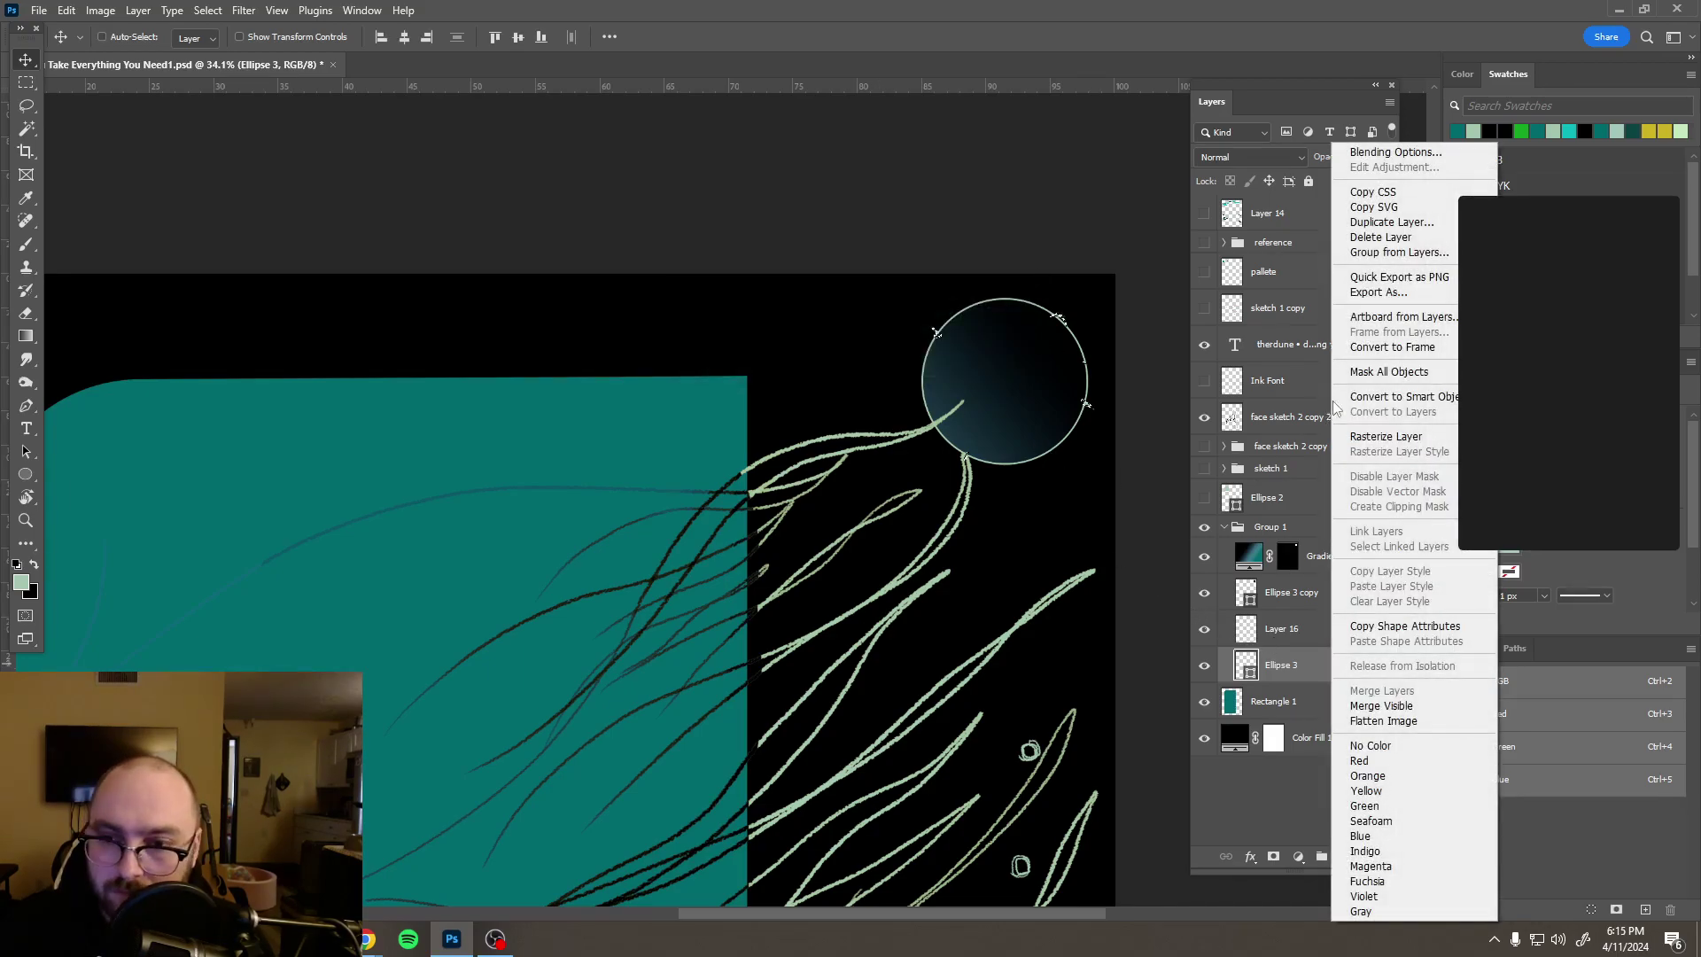
{"action": "left_click", "coordinate": [1393, 435]}
Step: Enlarge Layer 16 and Ellipse 3 together to 102.93% and shift them slightly up and right so the ring thickens on that side
{"action": "left_click", "coordinate": [1281, 624], "text": "shift"}
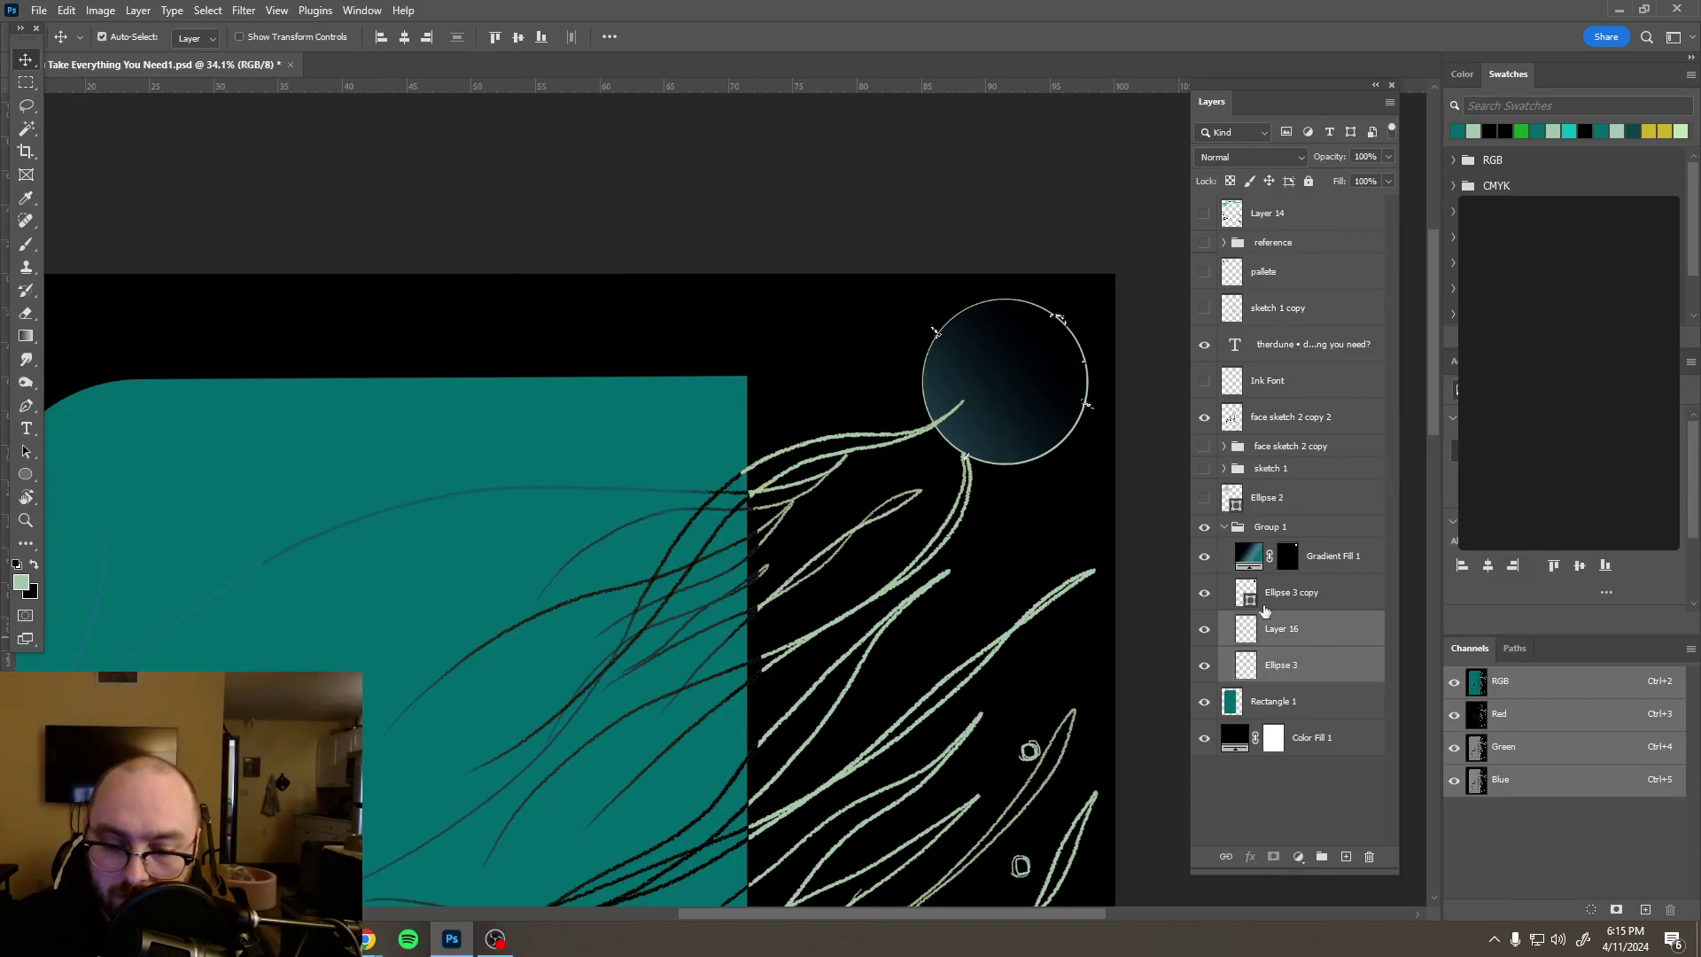
{"action": "key", "text": "ctrl+t"}
{"action": "scroll", "coordinate": [1056, 334], "scroll_direction": "up", "scroll_amount": 3}
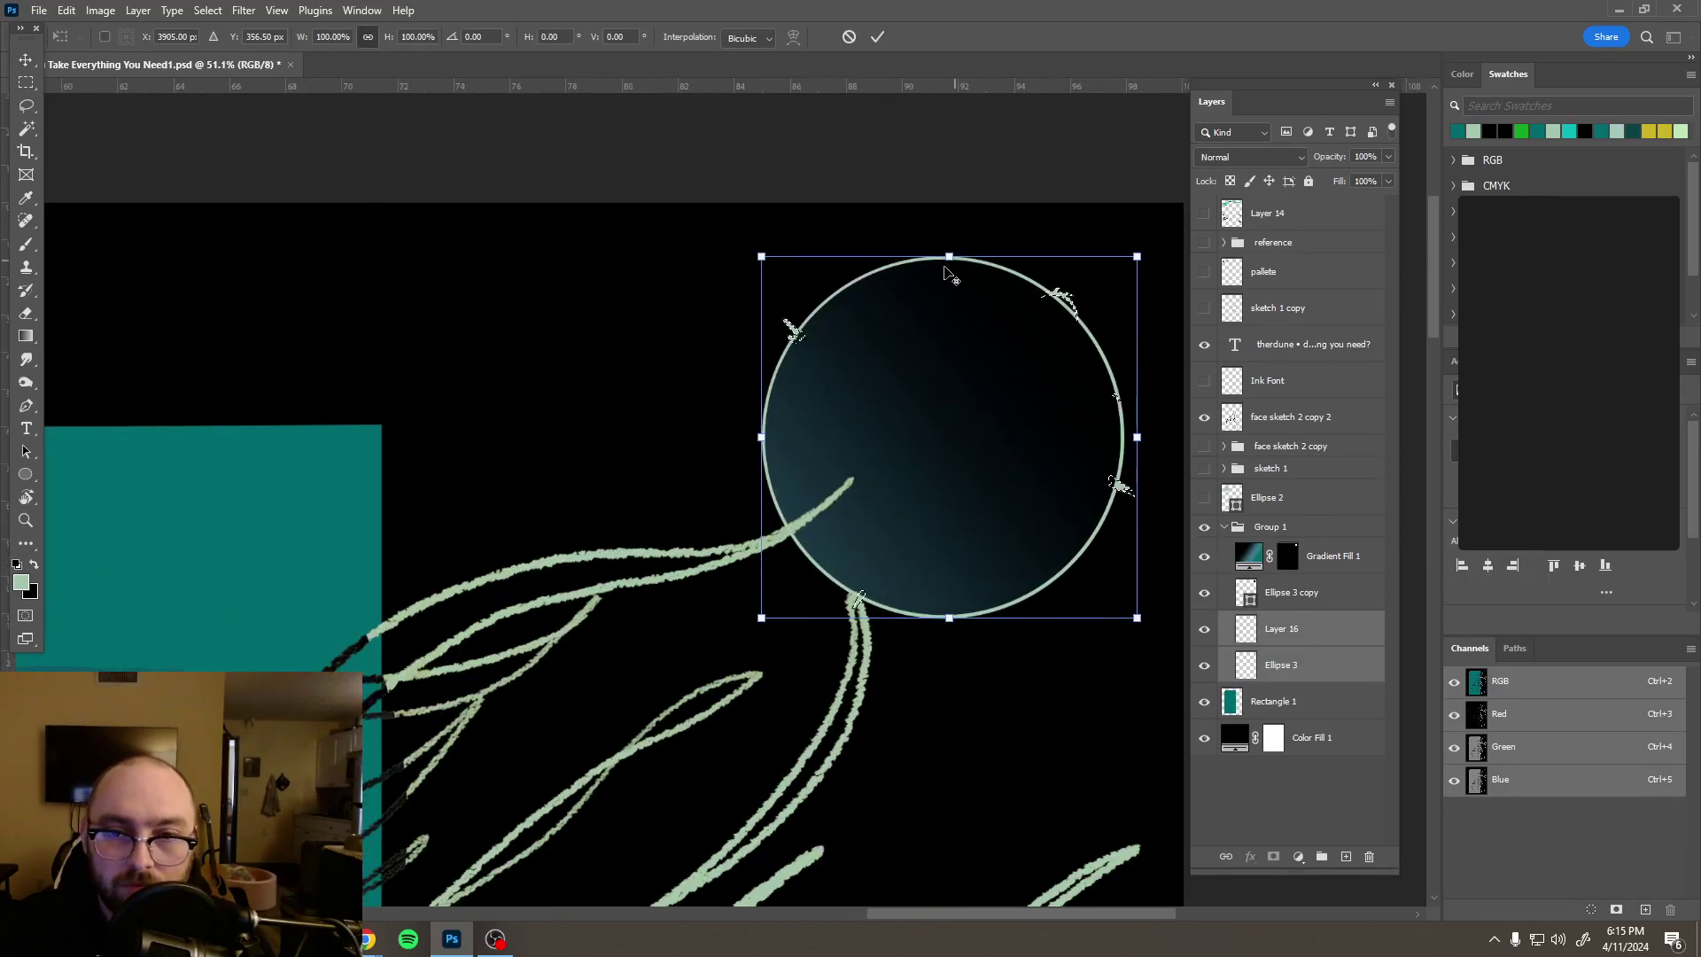
{"action": "scroll", "coordinate": [946, 272], "scroll_direction": "up", "scroll_amount": 2}
{"action": "left_click_drag", "start_coordinate": [950, 276], "coordinate": [950, 270]}
{"action": "left_click_drag", "start_coordinate": [1025, 369], "coordinate": [1024, 369]}
{"action": "left_click_drag", "start_coordinate": [1023, 369], "coordinate": [1033, 363]}
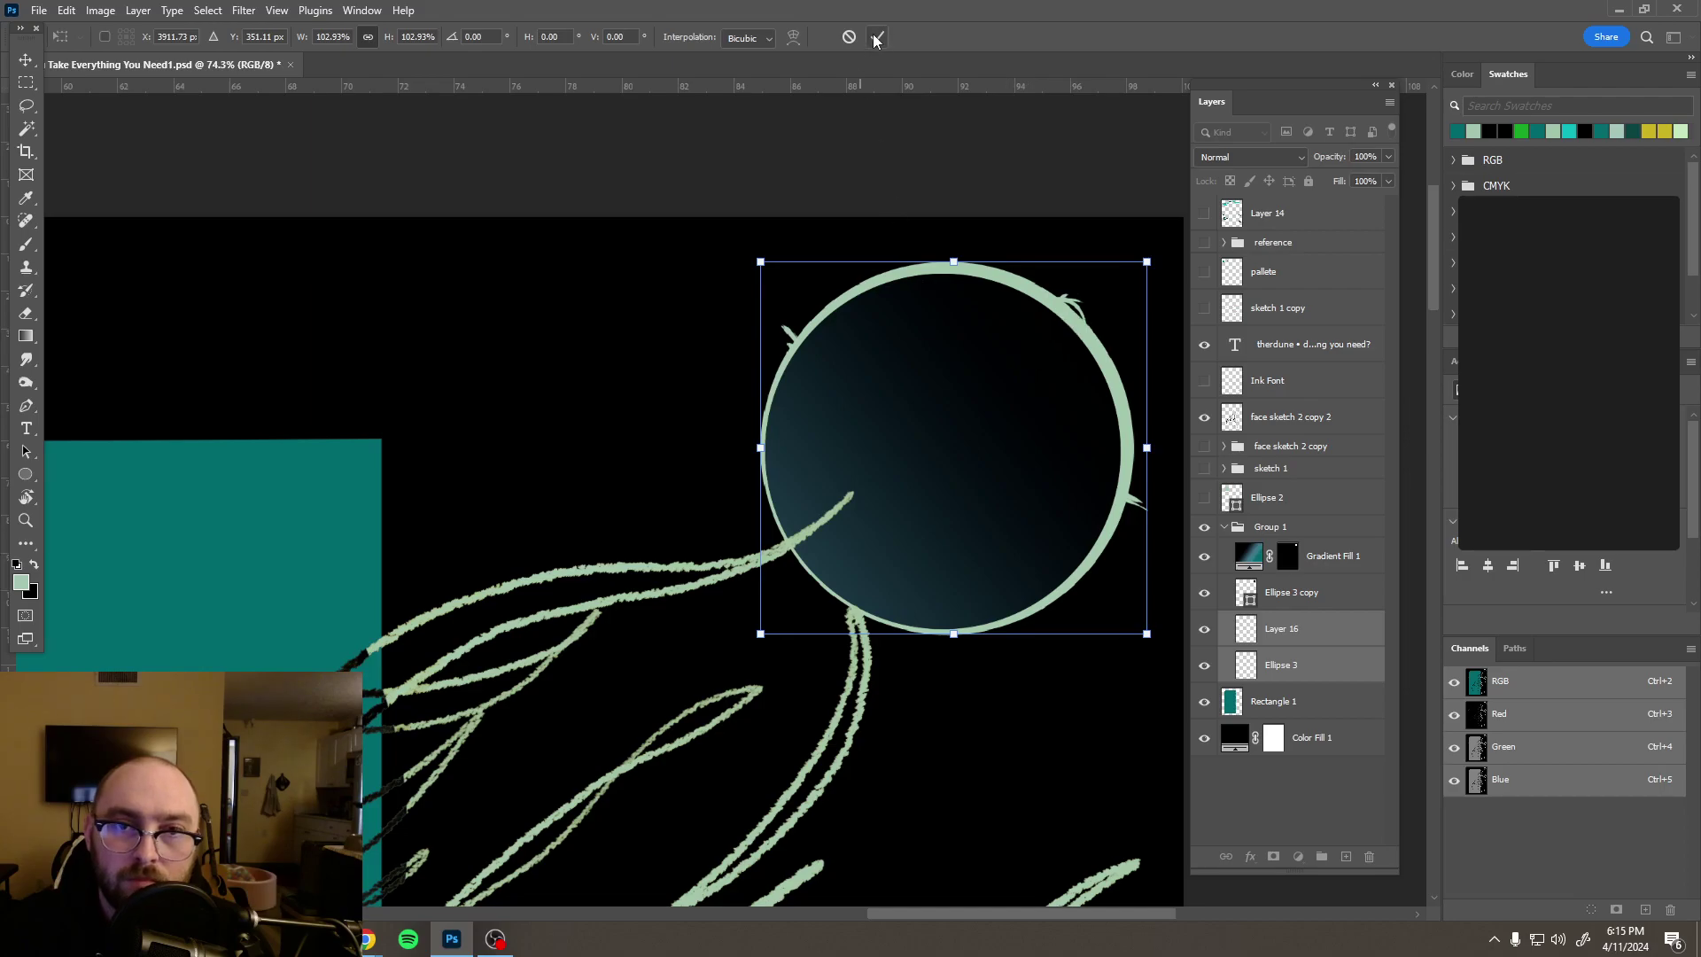
{"action": "left_click", "coordinate": [877, 36]}
Step: Delete the whole circle group, Group 1, from the poster and save the document
{"action": "scroll", "coordinate": [1032, 414], "scroll_direction": "down", "scroll_amount": 10}
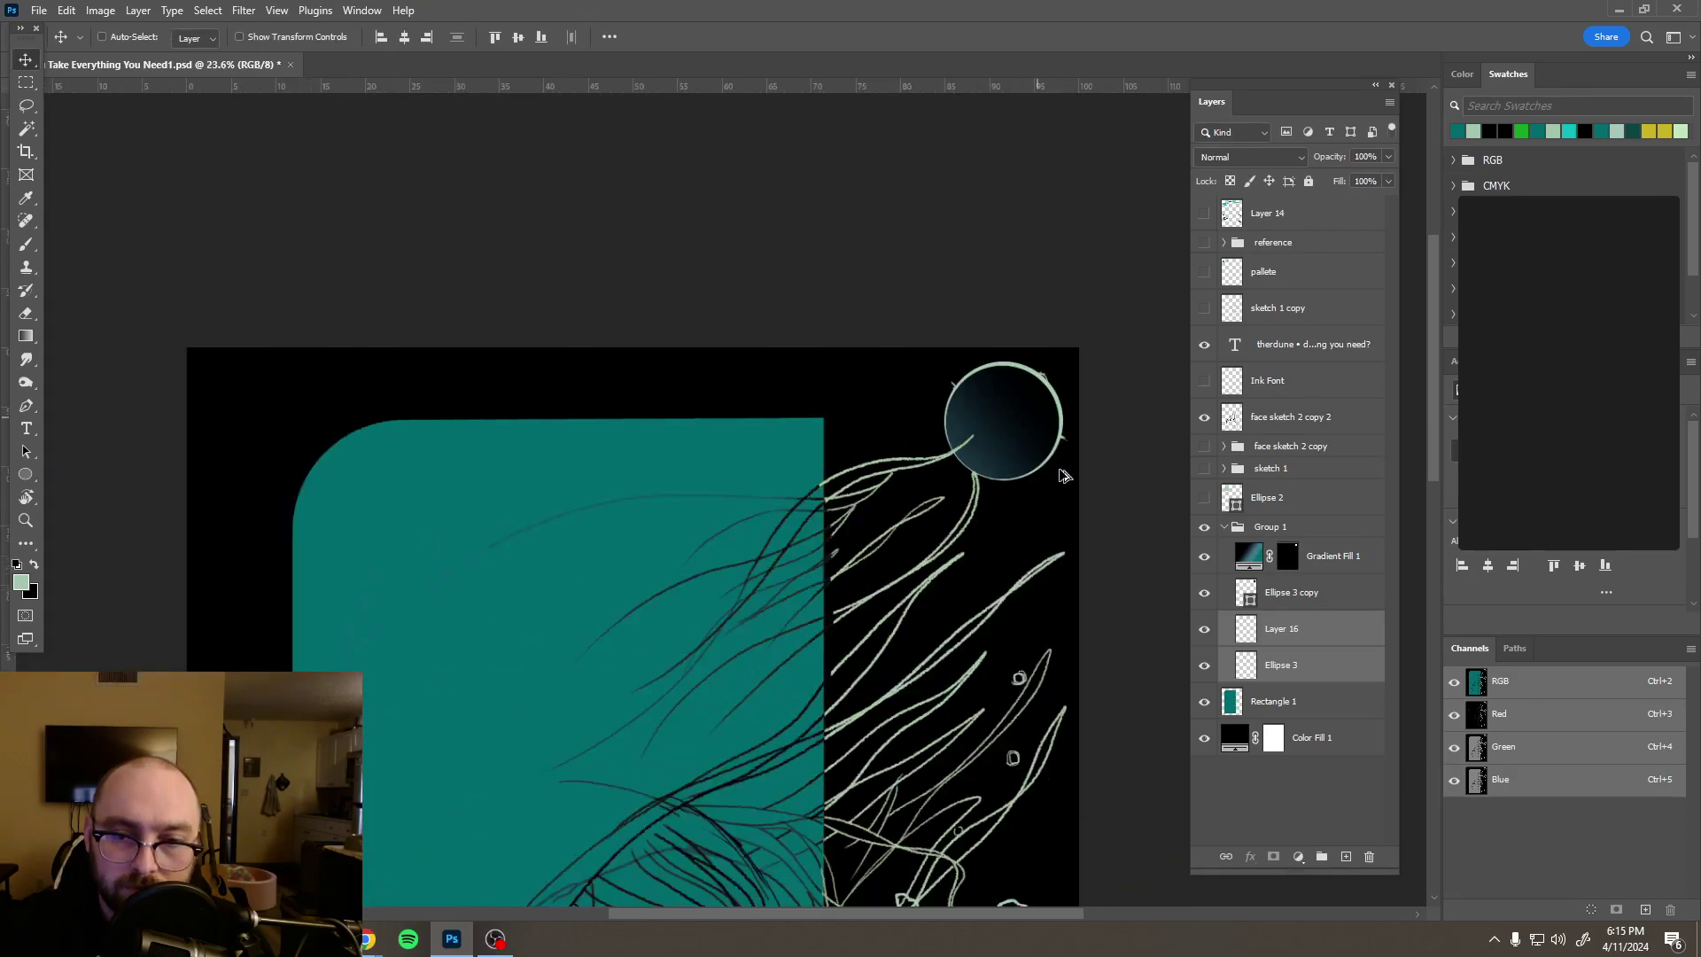
{"action": "scroll", "coordinate": [1032, 535], "scroll_direction": "down", "scroll_amount": 4}
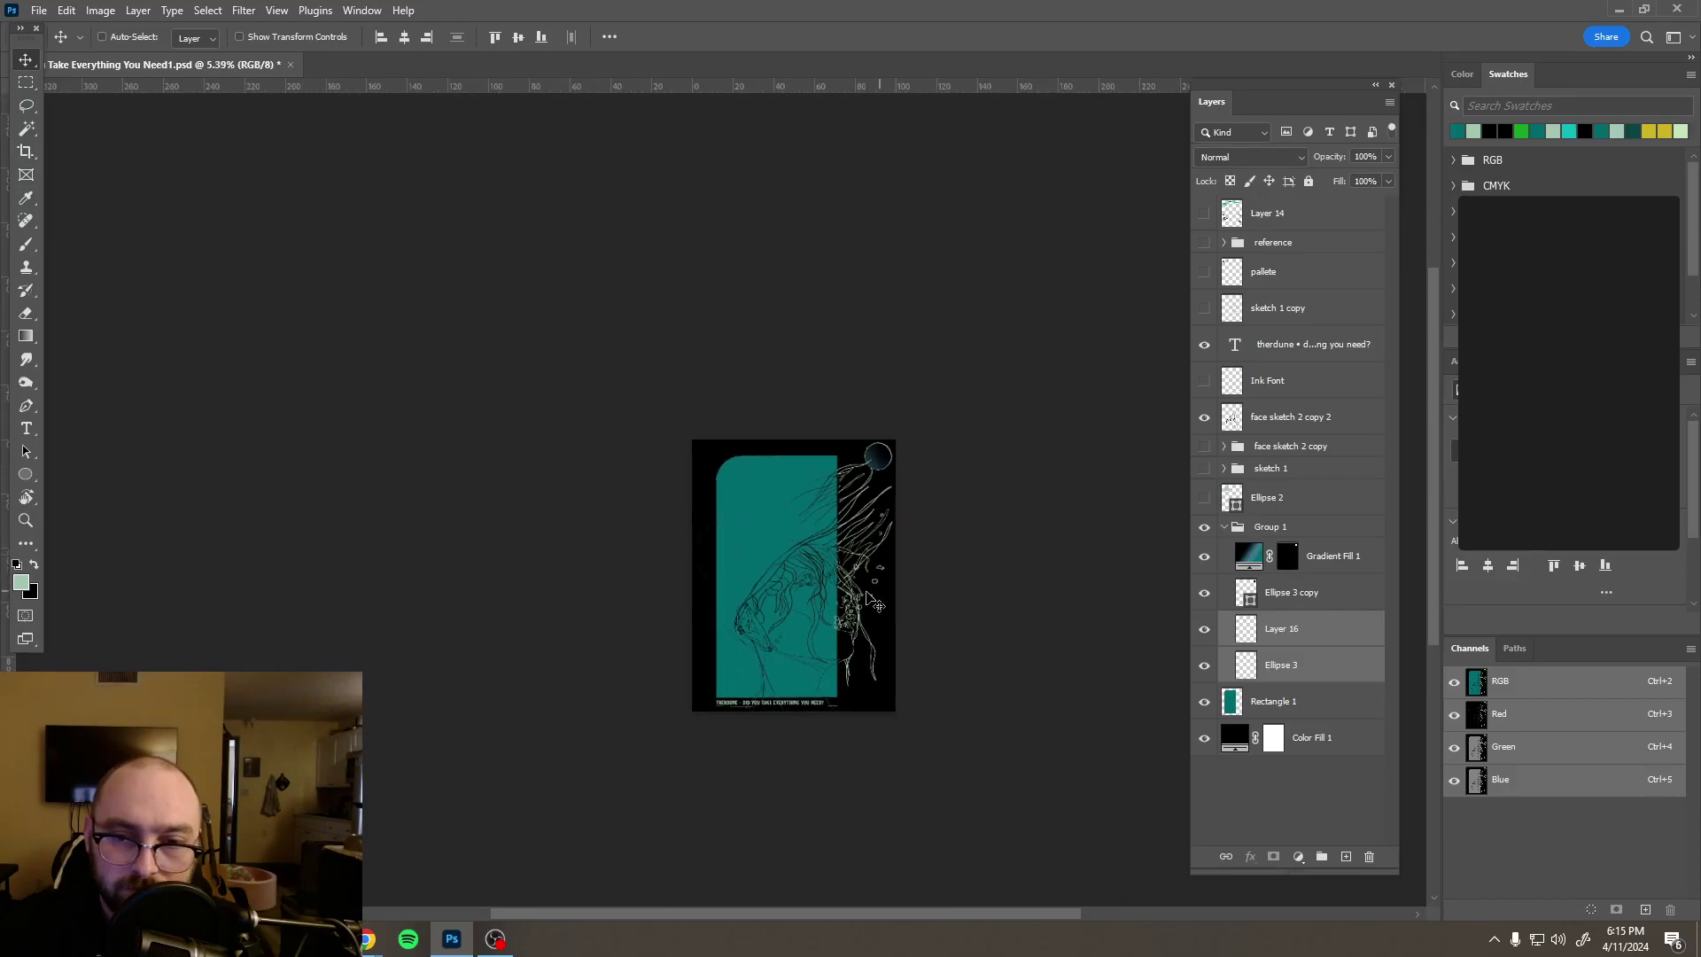
{"action": "left_click_drag", "start_coordinate": [897, 520], "coordinate": [920, 495]}
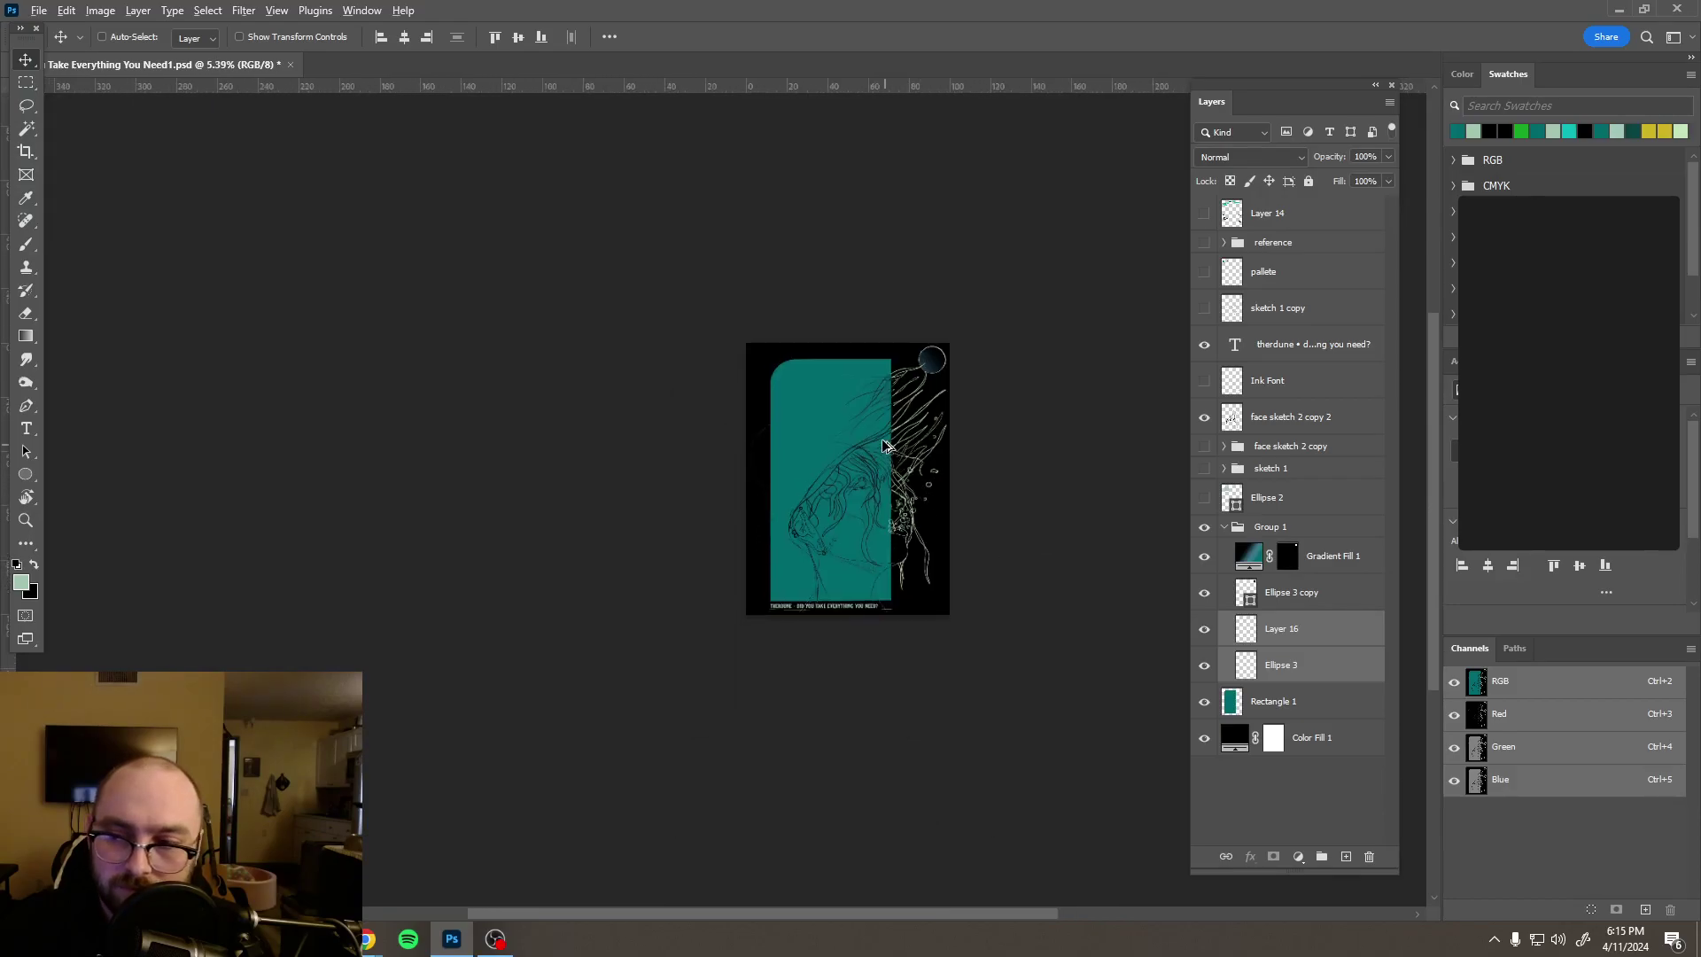
{"action": "scroll", "coordinate": [888, 450], "scroll_direction": "up", "scroll_amount": 4}
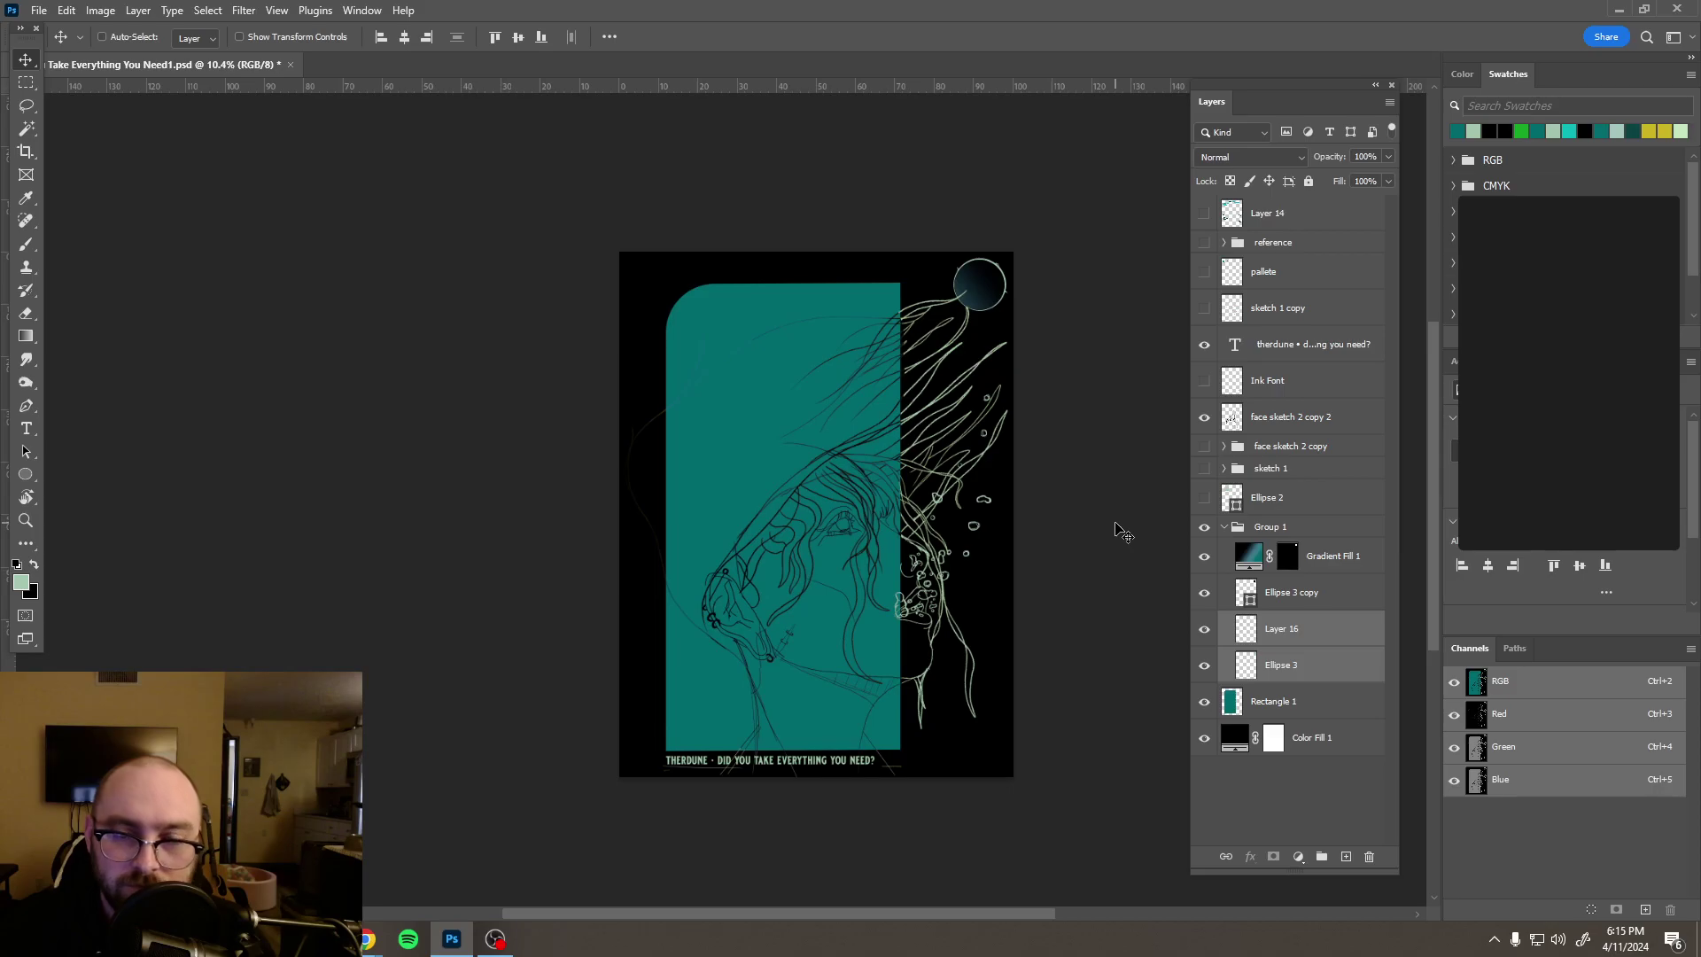
{"action": "left_click", "coordinate": [1237, 528]}
{"action": "left_click", "coordinate": [1224, 526]}
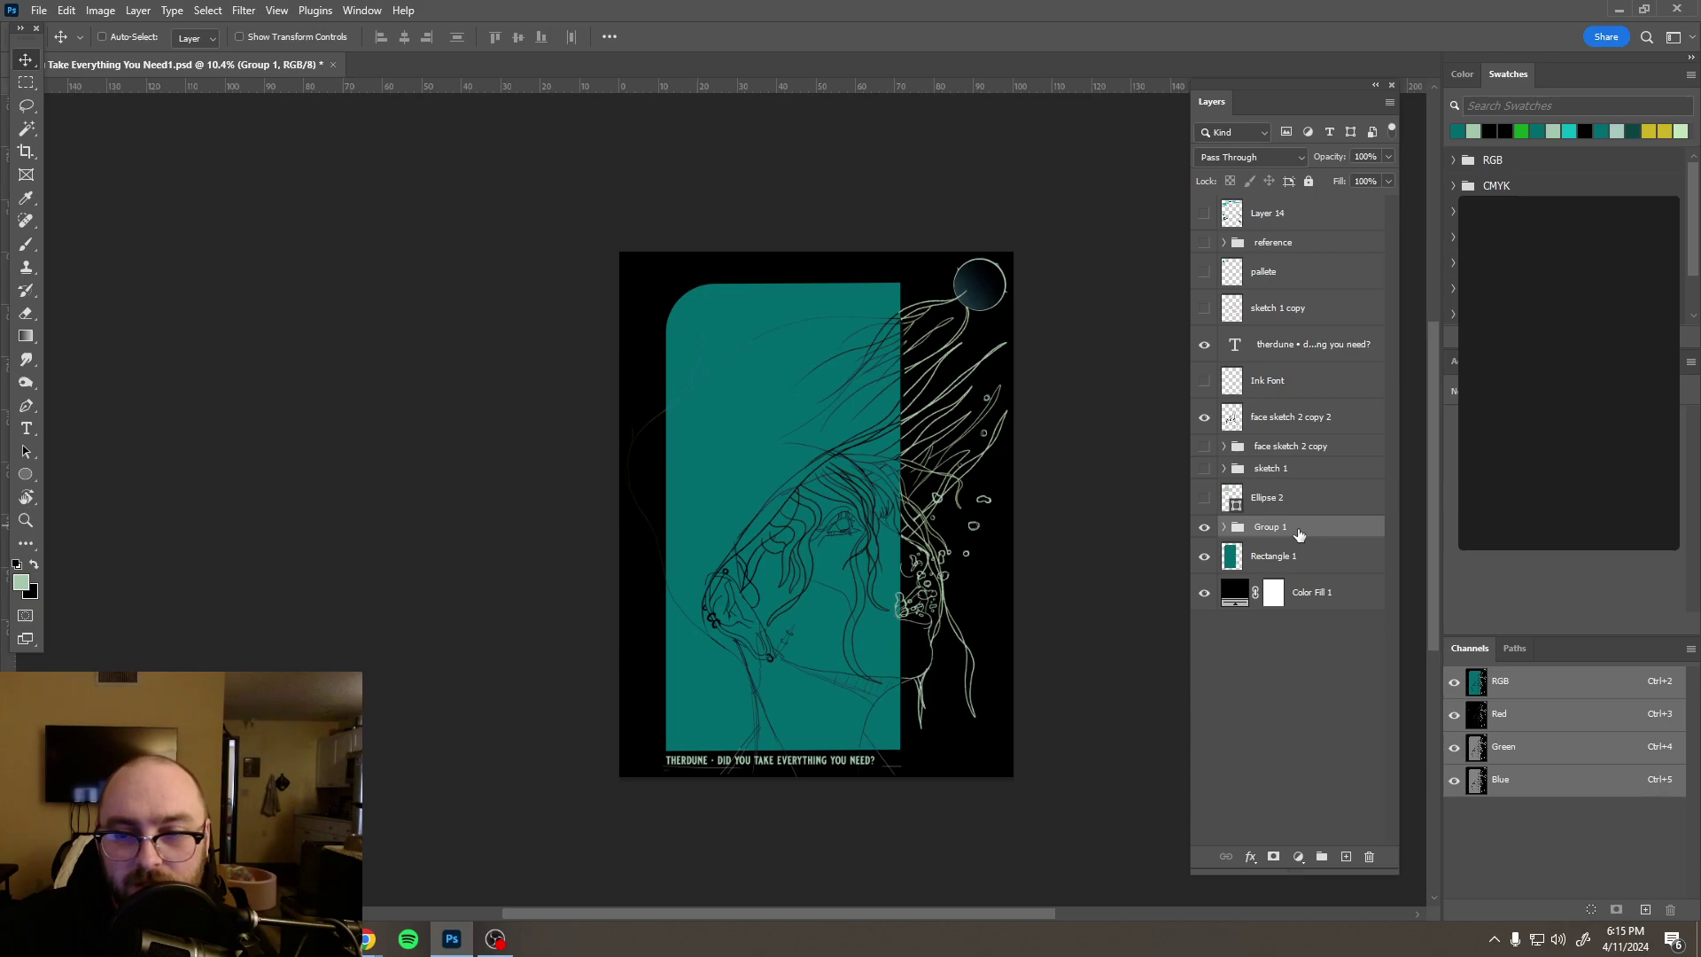
{"action": "left_click_drag", "start_coordinate": [1299, 533], "coordinate": [1368, 856]}
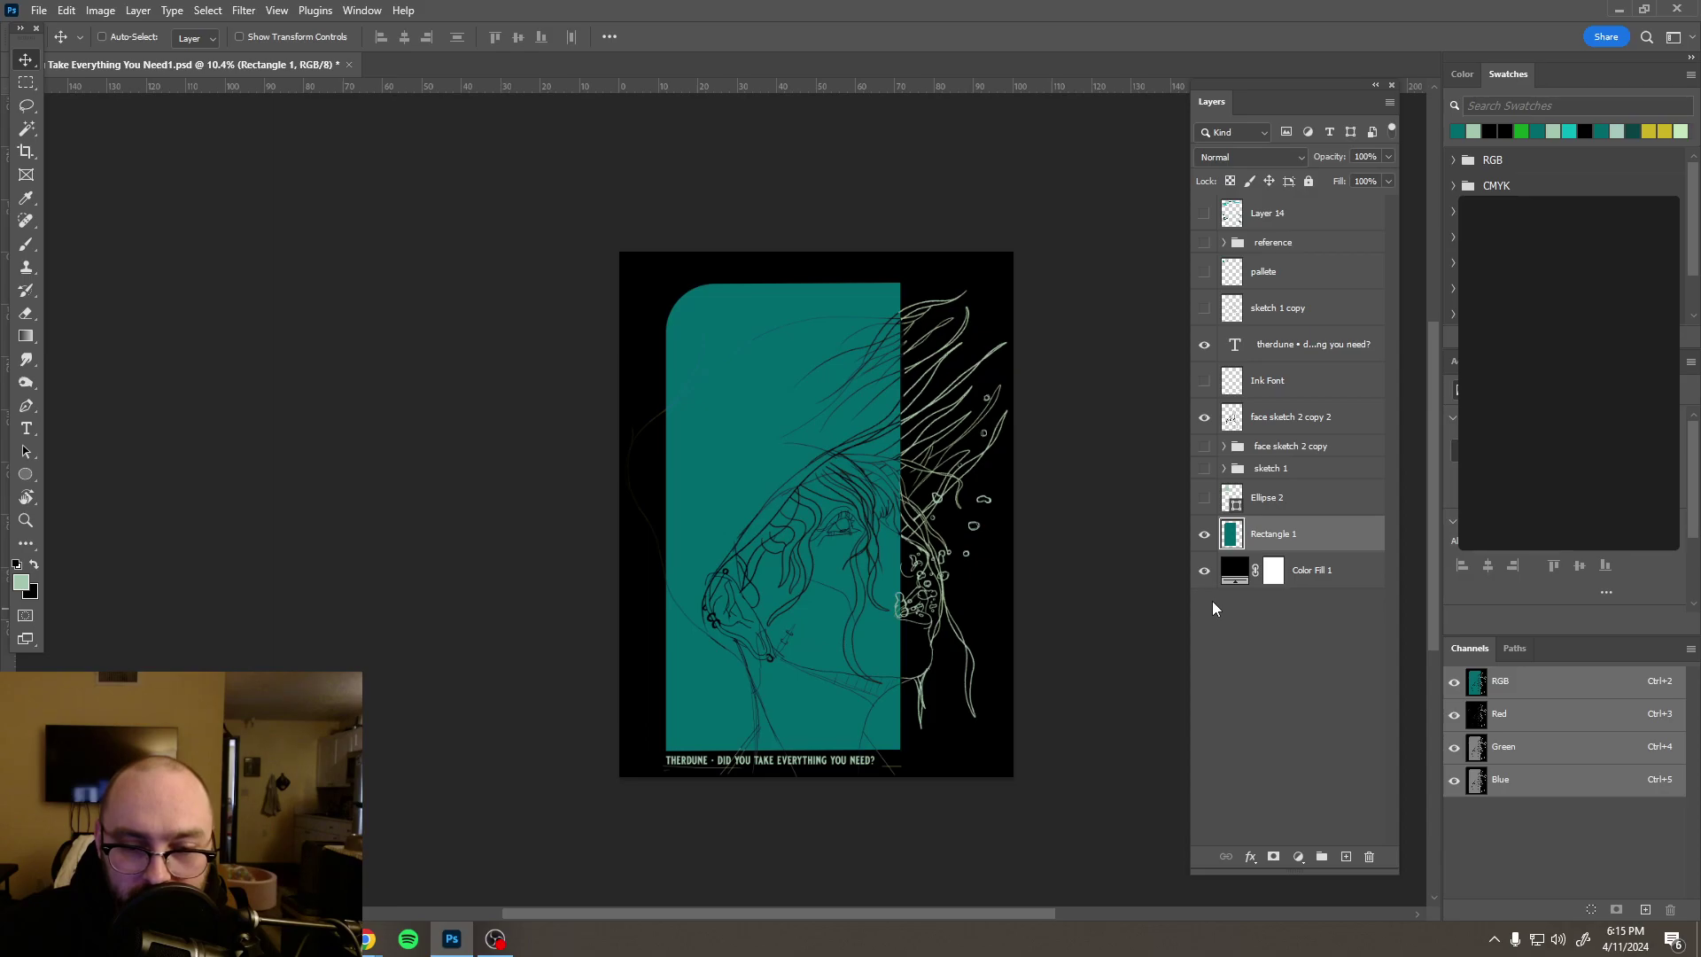
{"action": "key", "text": "ctrl+s"}
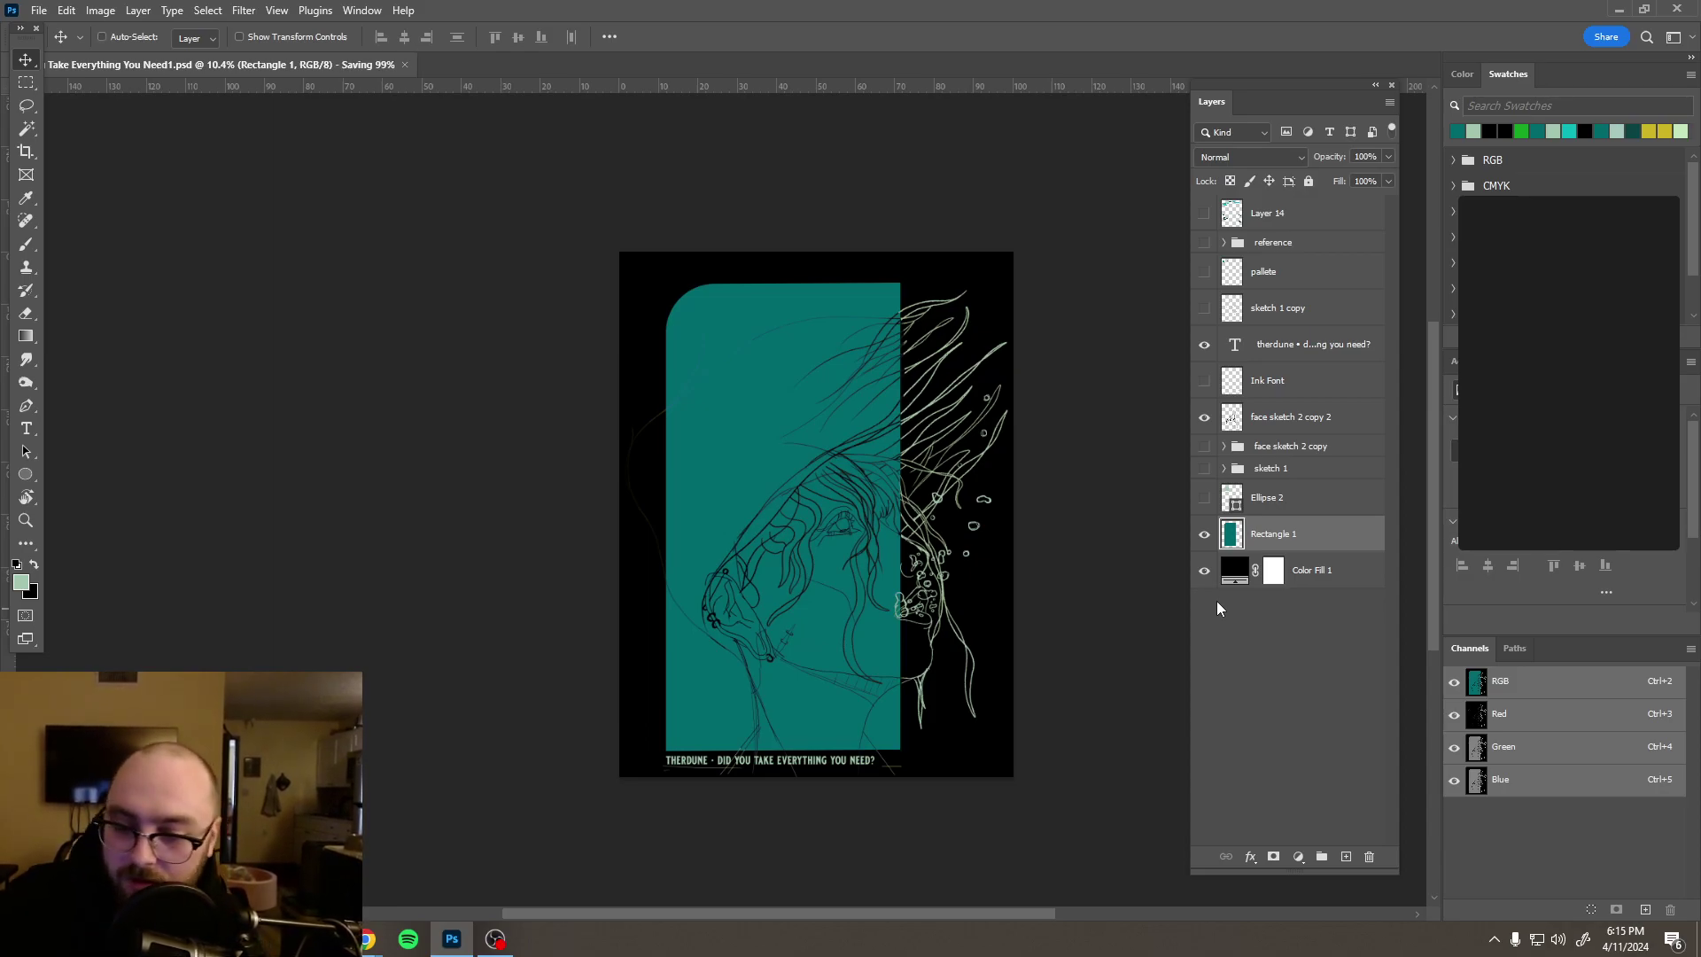
Step: Add a new empty layer above Layer 14 and set the Brush tool's smoothing to 0%
{"action": "left_click", "coordinate": [1314, 223]}
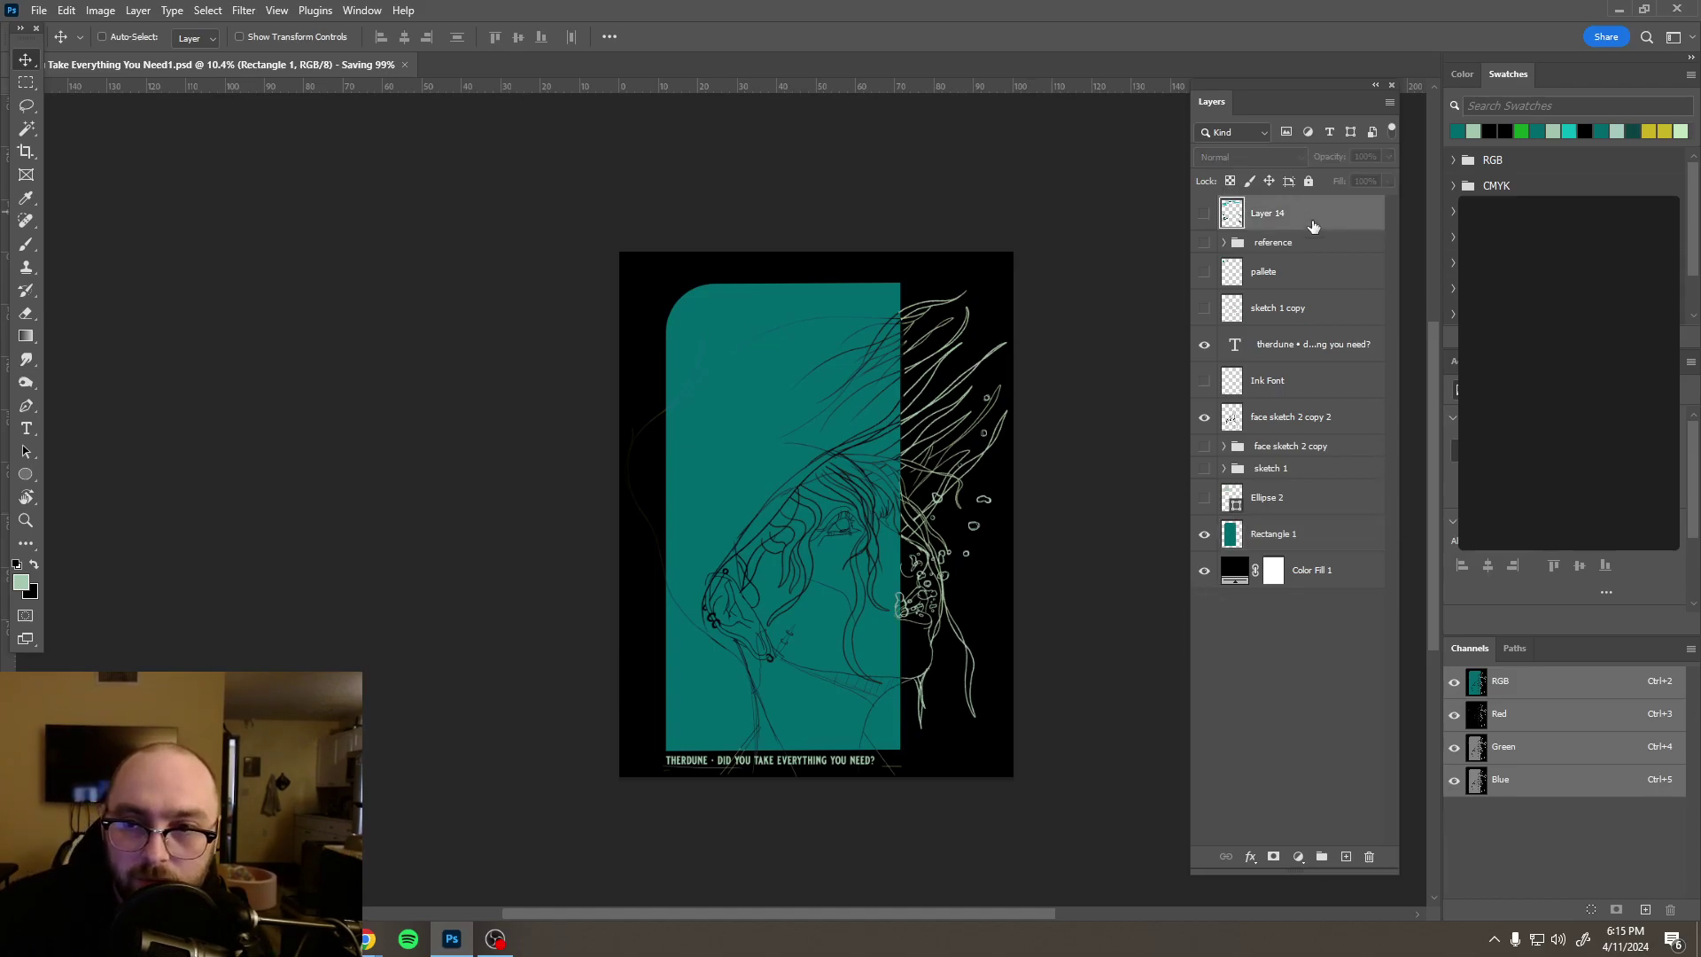
{"action": "left_click", "coordinate": [1345, 857]}
{"action": "scroll", "coordinate": [734, 225], "scroll_direction": "up", "scroll_amount": 1}
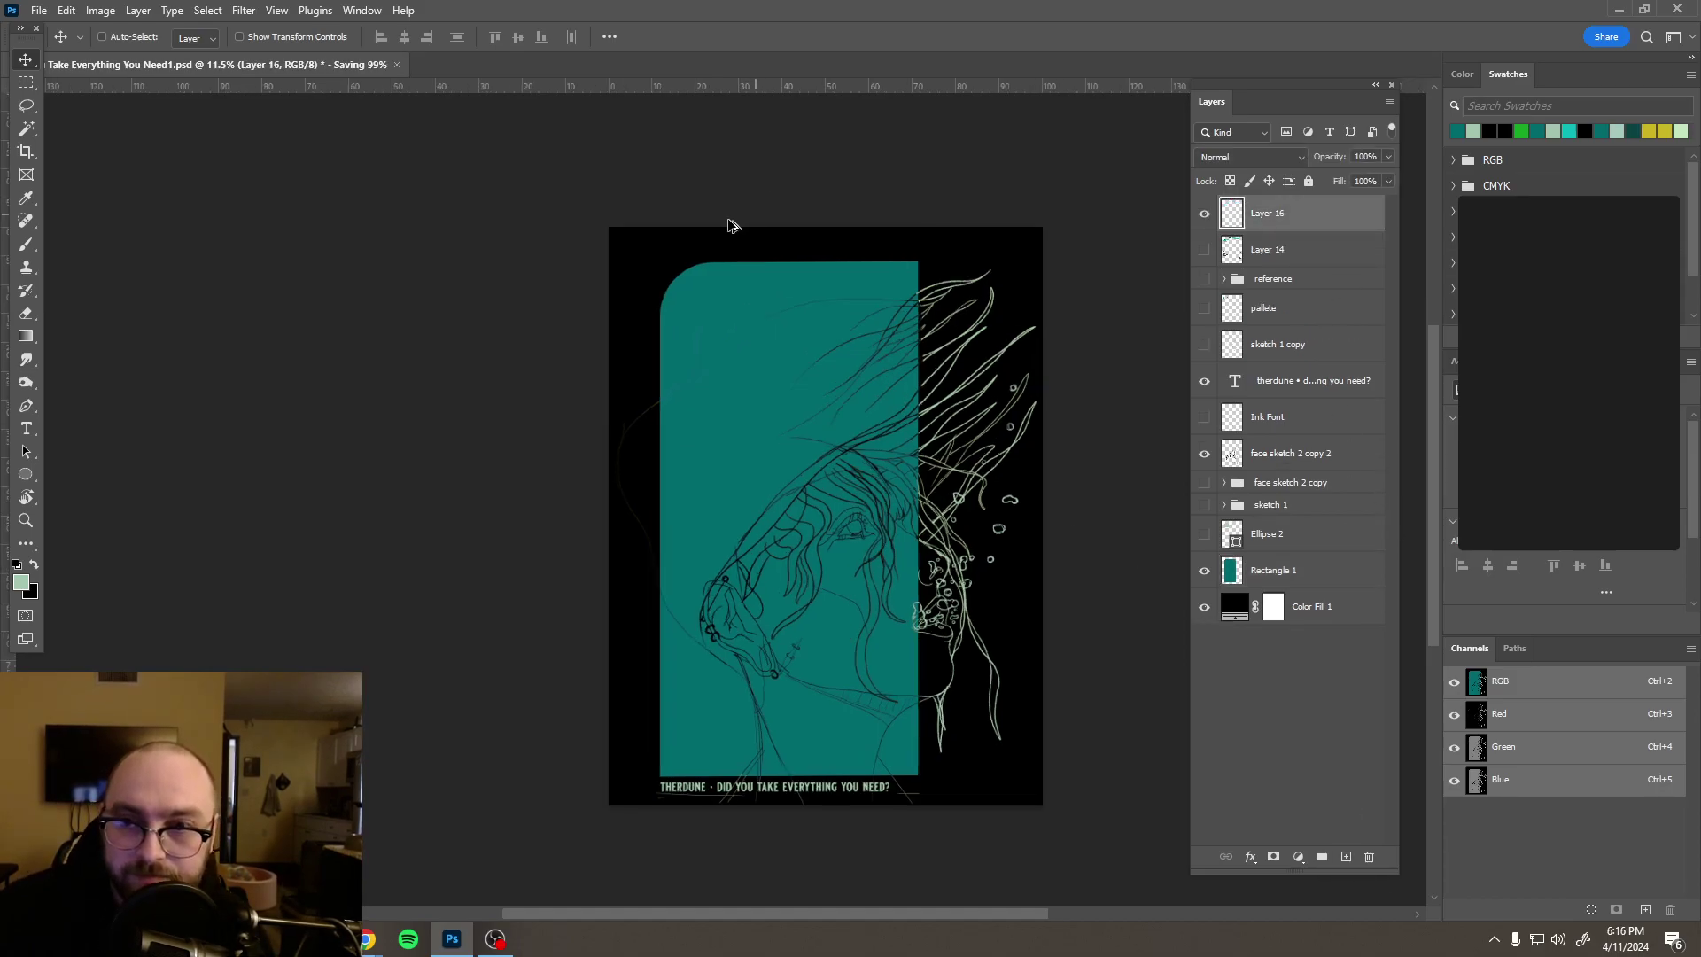
{"action": "scroll", "coordinate": [734, 225], "scroll_direction": "up", "scroll_amount": 8}
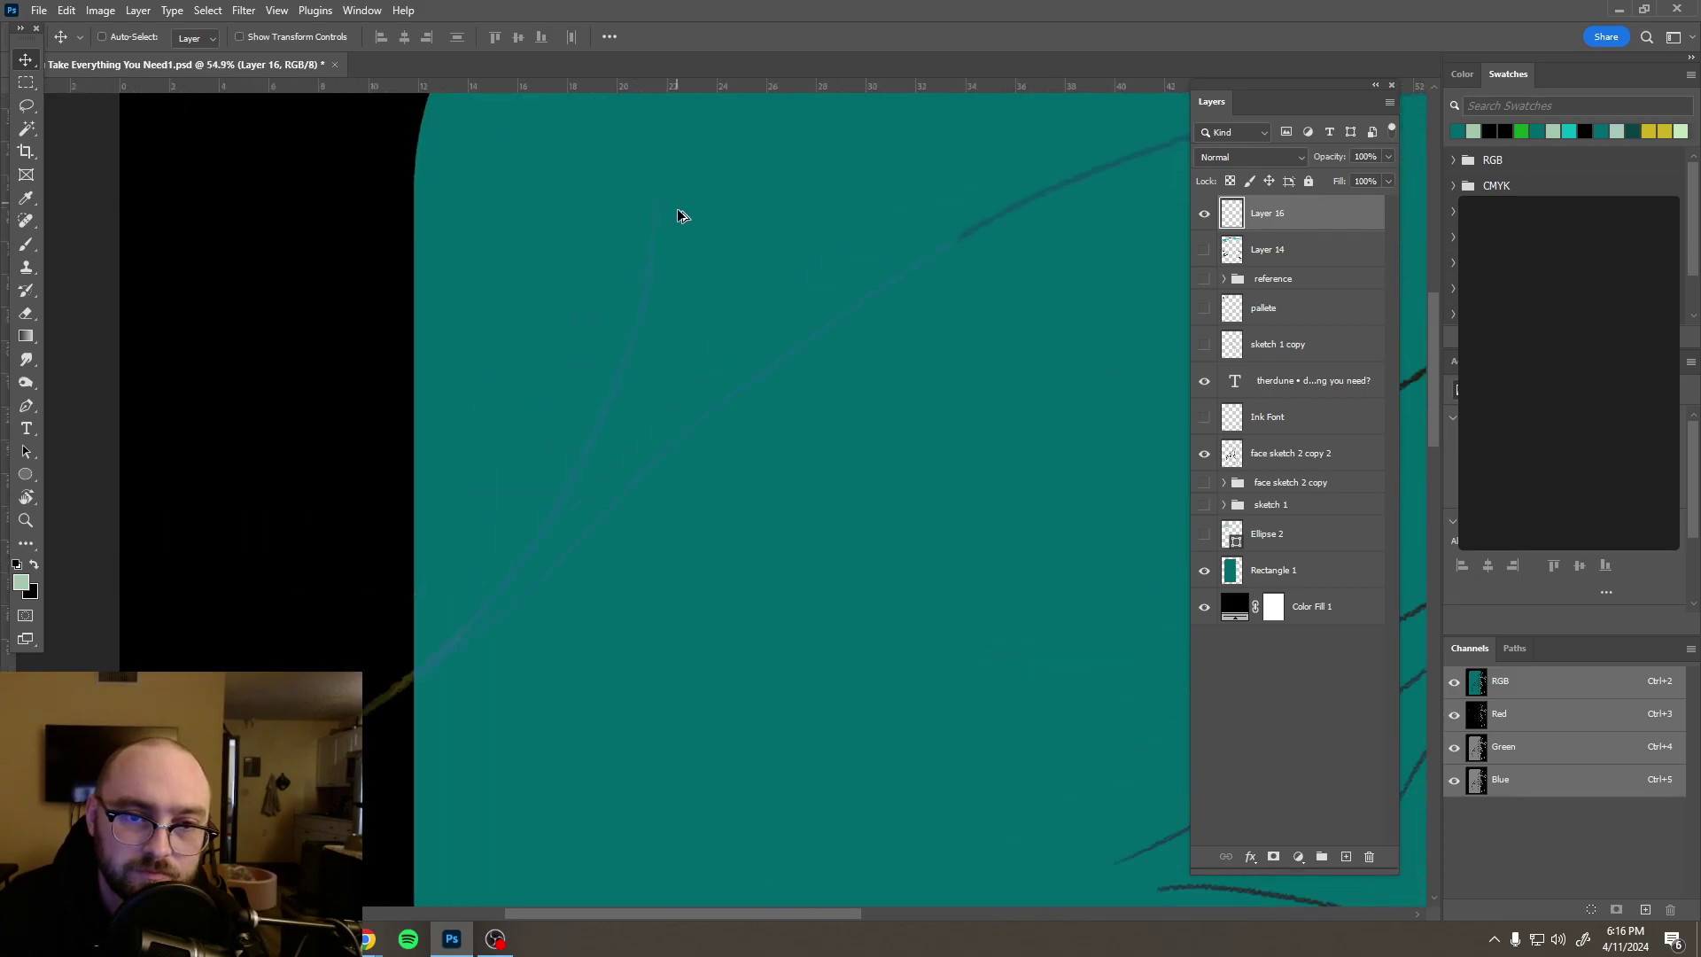
{"action": "left_click_drag", "start_coordinate": [677, 216], "coordinate": [856, 598]}
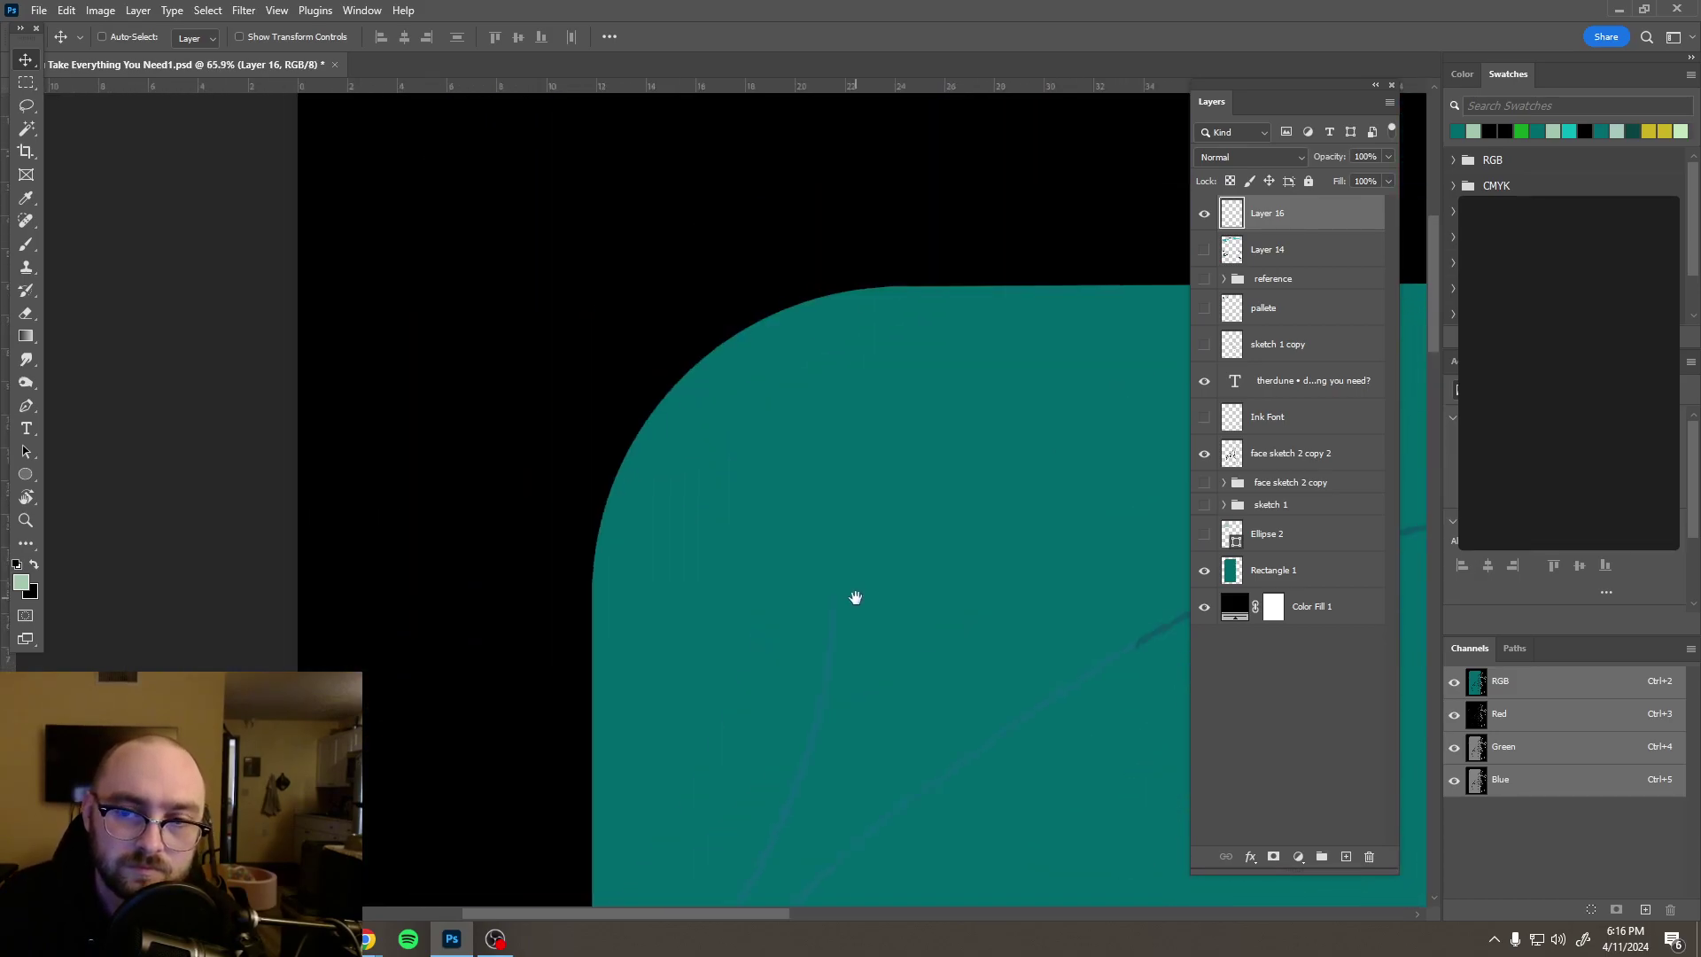
{"action": "key", "text": "b"}
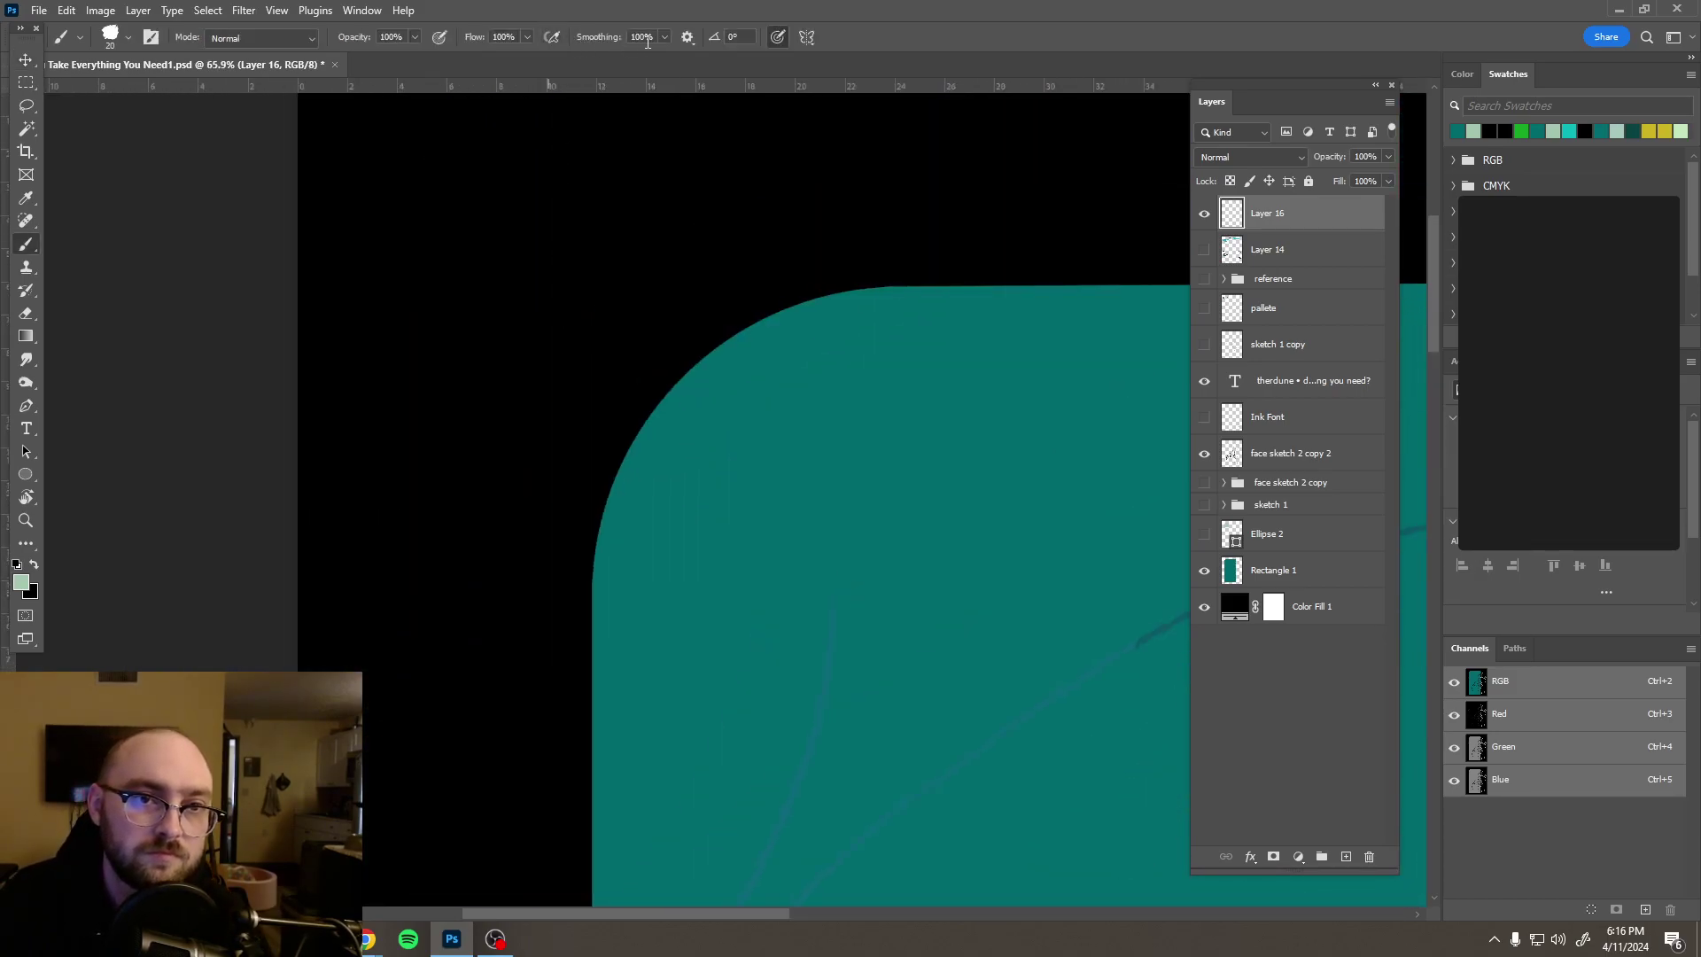
{"action": "left_click", "coordinate": [665, 37]}
{"action": "left_click_drag", "start_coordinate": [665, 56], "coordinate": [529, 9]}
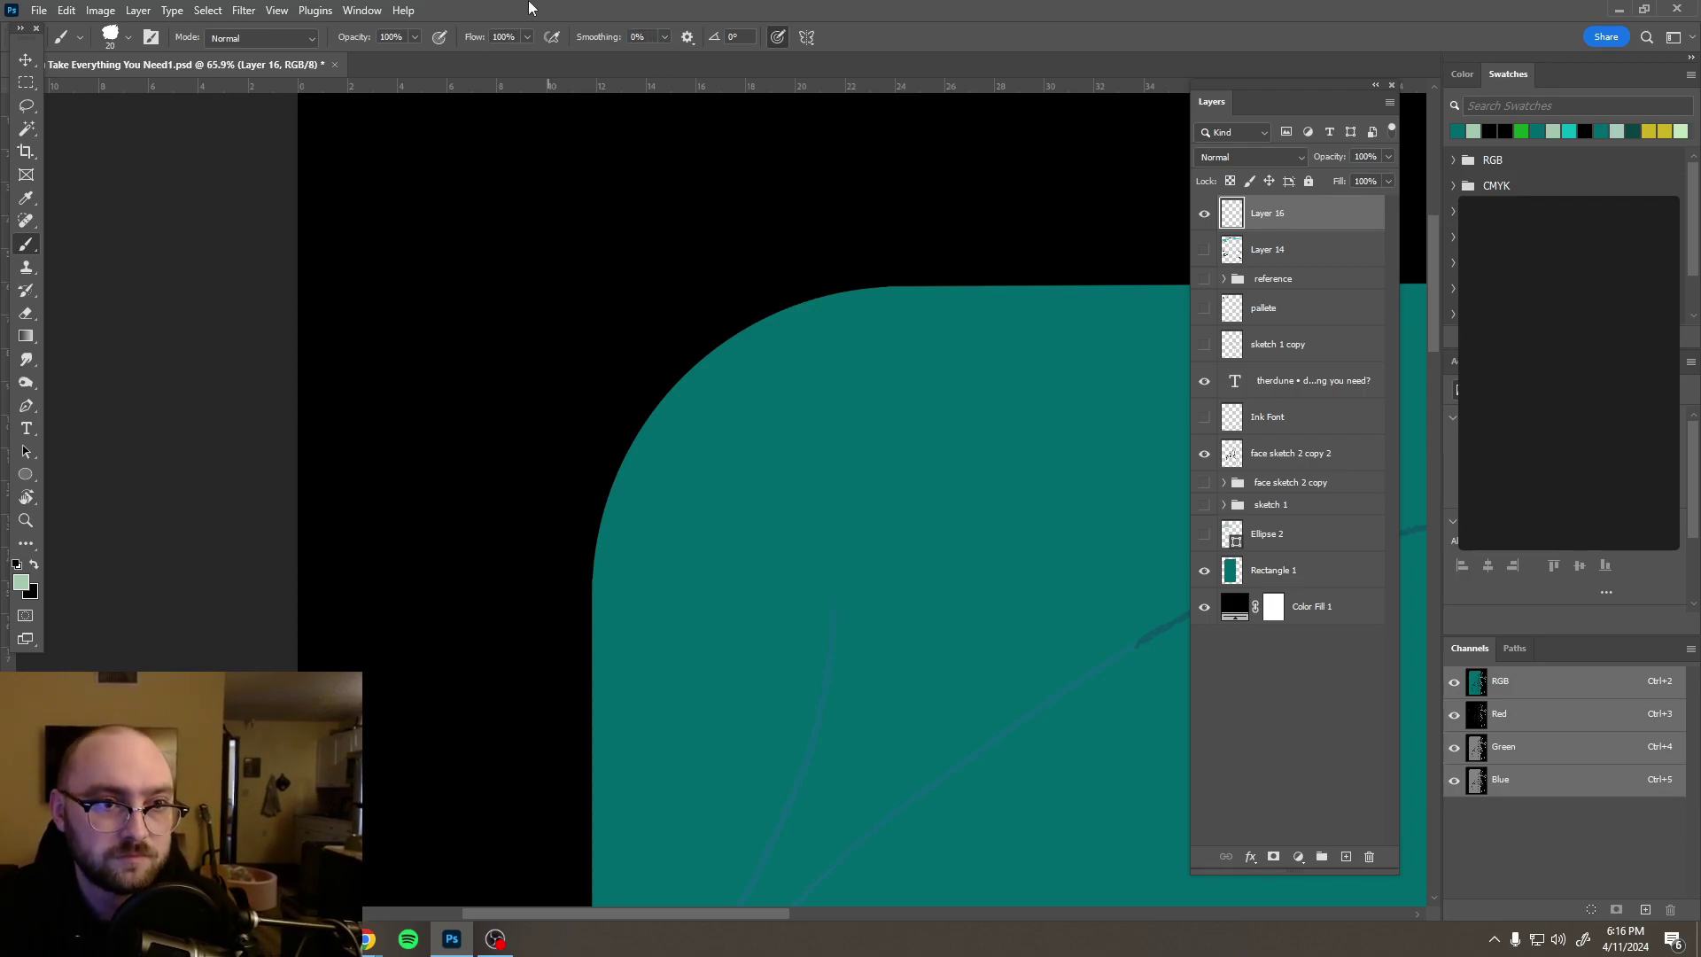
Step: Handwrite "BRB" with a smiley face below it in pale green on the black area outside the rectangle's rounded corner
{"action": "left_click_drag", "start_coordinate": [461, 160], "coordinate": [499, 294]}
{"action": "mouse_move", "coordinate": [448, 163]}
{"action": "left_mouse_down"}
{"action": "mouse_move", "coordinate": [547, 194]}
{"action": "mouse_move", "coordinate": [469, 284]}
{"action": "left_mouse_up"}
{"action": "mouse_move", "coordinate": [549, 153]}
{"action": "left_mouse_down"}
{"action": "mouse_move", "coordinate": [602, 240]}
{"action": "mouse_move", "coordinate": [566, 190]}
{"action": "mouse_move", "coordinate": [648, 215]}
{"action": "left_mouse_up"}
{"action": "mouse_move", "coordinate": [633, 133]}
{"action": "left_mouse_down"}
{"action": "mouse_move", "coordinate": [653, 217]}
{"action": "mouse_move", "coordinate": [722, 206]}
{"action": "mouse_move", "coordinate": [661, 220]}
{"action": "left_mouse_up"}
{"action": "mouse_move", "coordinate": [564, 298]}
{"action": "left_mouse_down"}
{"action": "mouse_move", "coordinate": [567, 317]}
{"action": "mouse_move", "coordinate": [646, 316]}
{"action": "mouse_move", "coordinate": [651, 293]}
{"action": "left_mouse_up"}
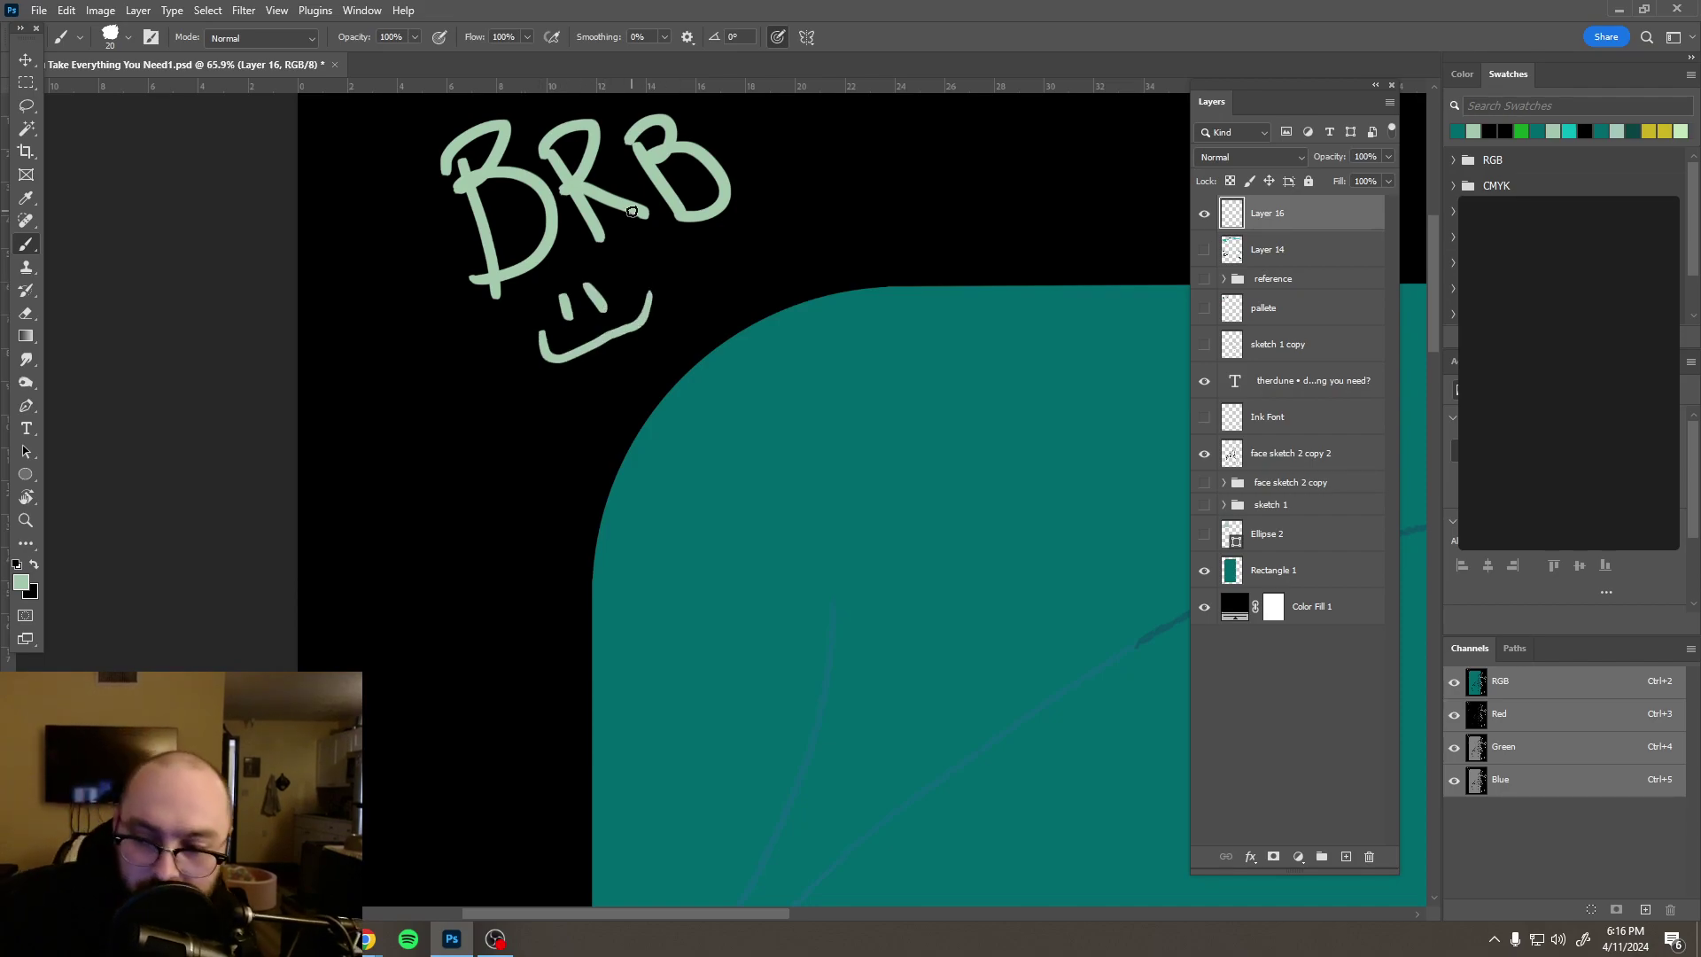
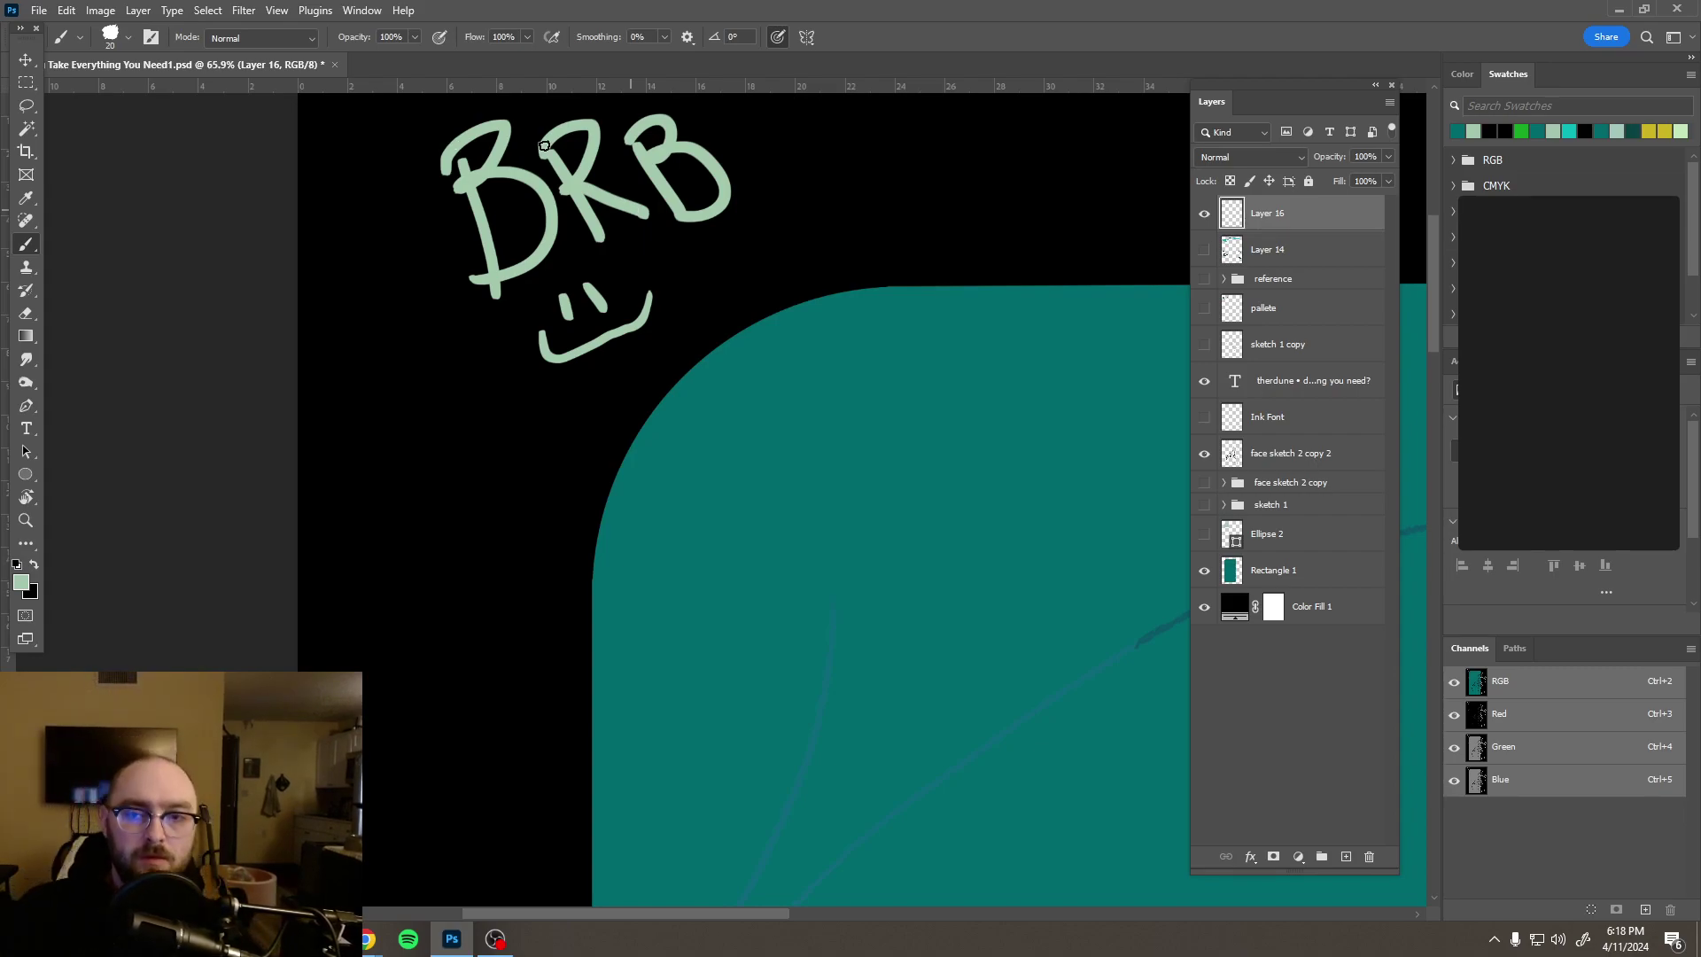
Step: Delete the handwritten "BRB" doodle layer, Layer 16, from the document
{"action": "left_click_drag", "start_coordinate": [1342, 222], "coordinate": [1369, 856]}
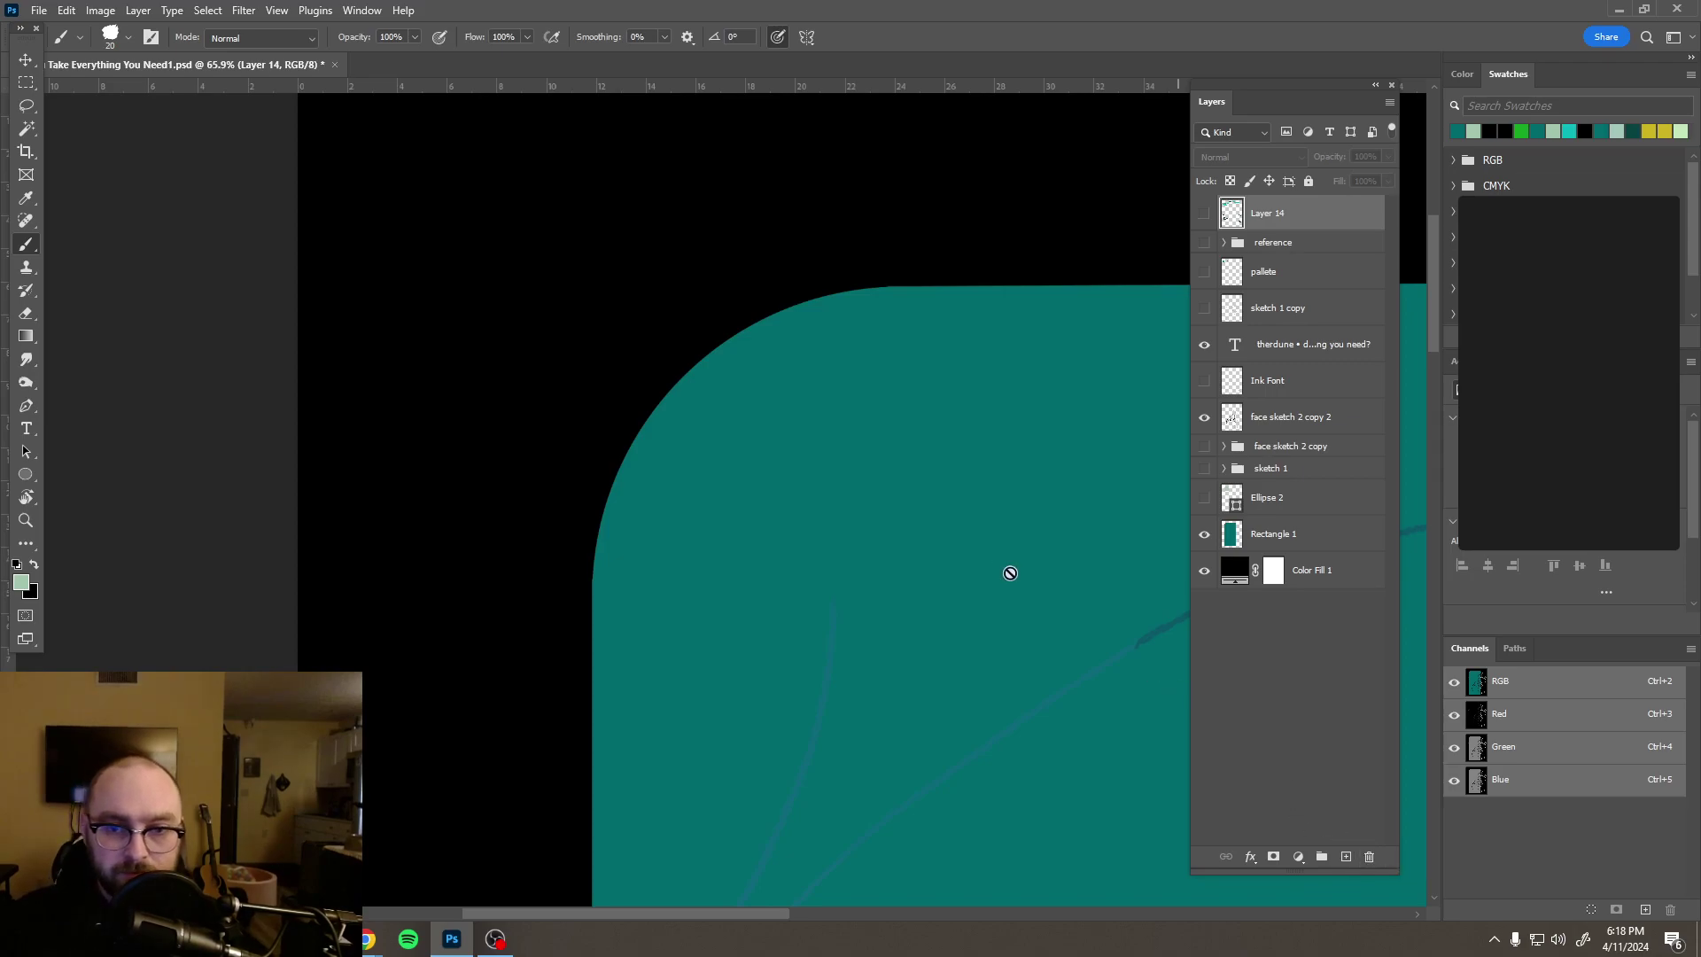
{"action": "scroll", "coordinate": [953, 488], "scroll_direction": "down", "scroll_amount": 3}
{"action": "scroll", "coordinate": [968, 493], "scroll_direction": "down", "scroll_amount": 4}
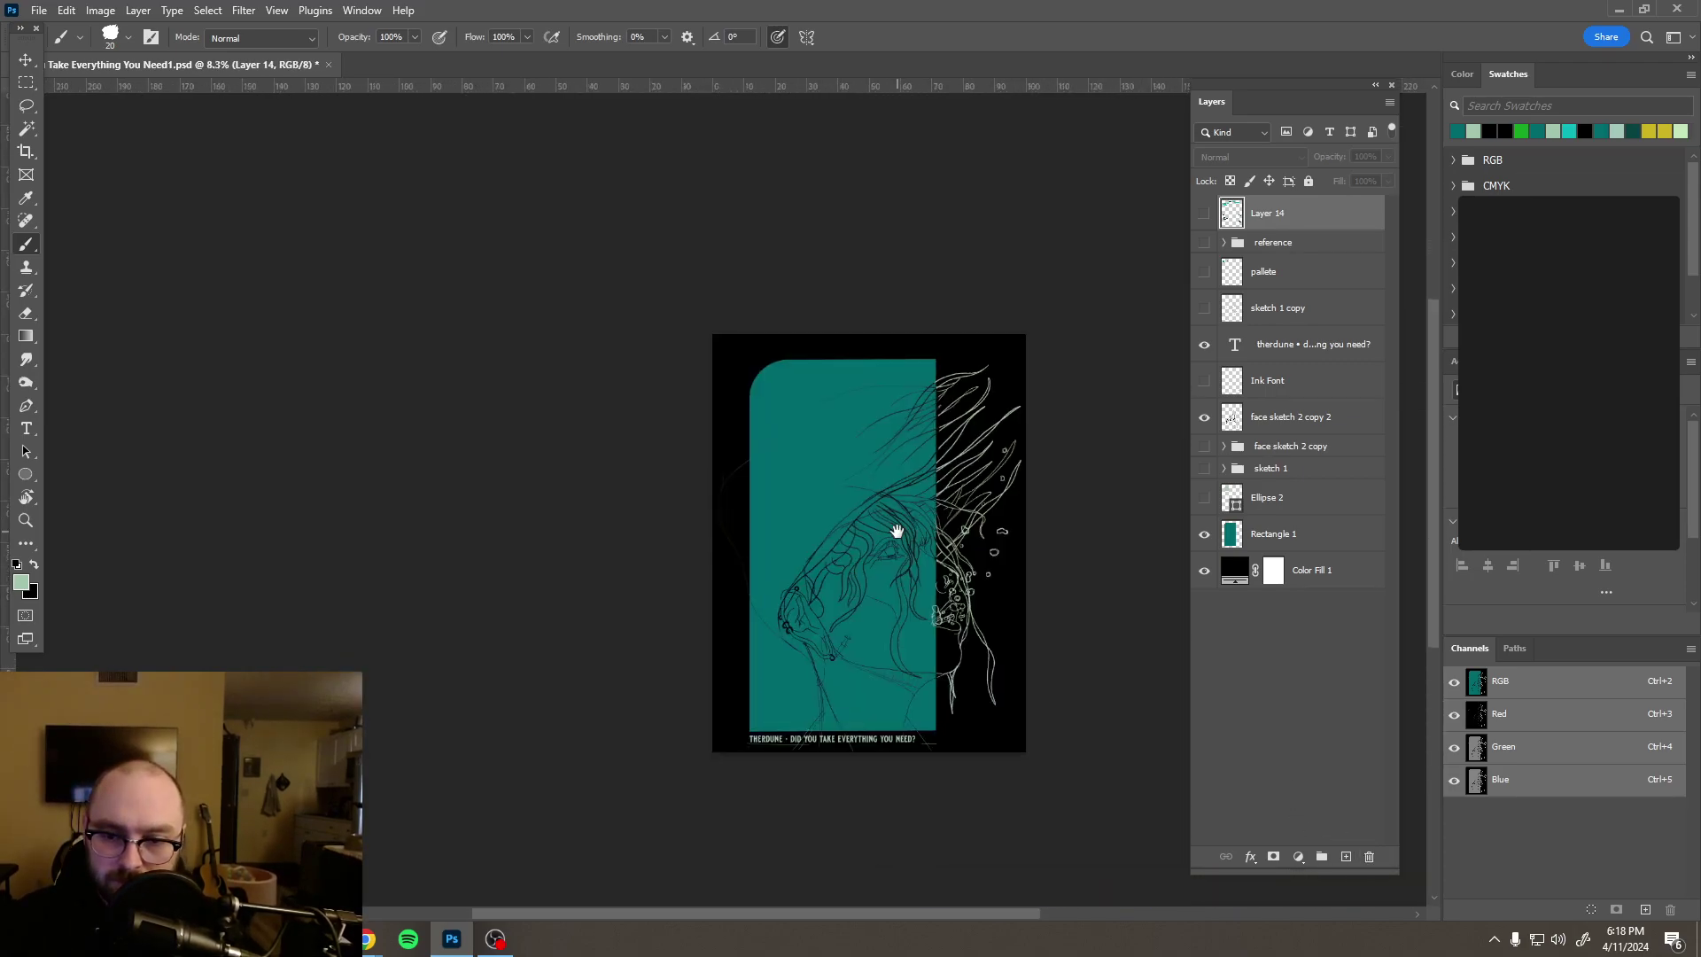
Step: Save the document as a new Photoshop file named "Did You Take Everything You Need2" with Maximize Compatibility kept on
{"action": "left_click", "coordinate": [39, 10]}
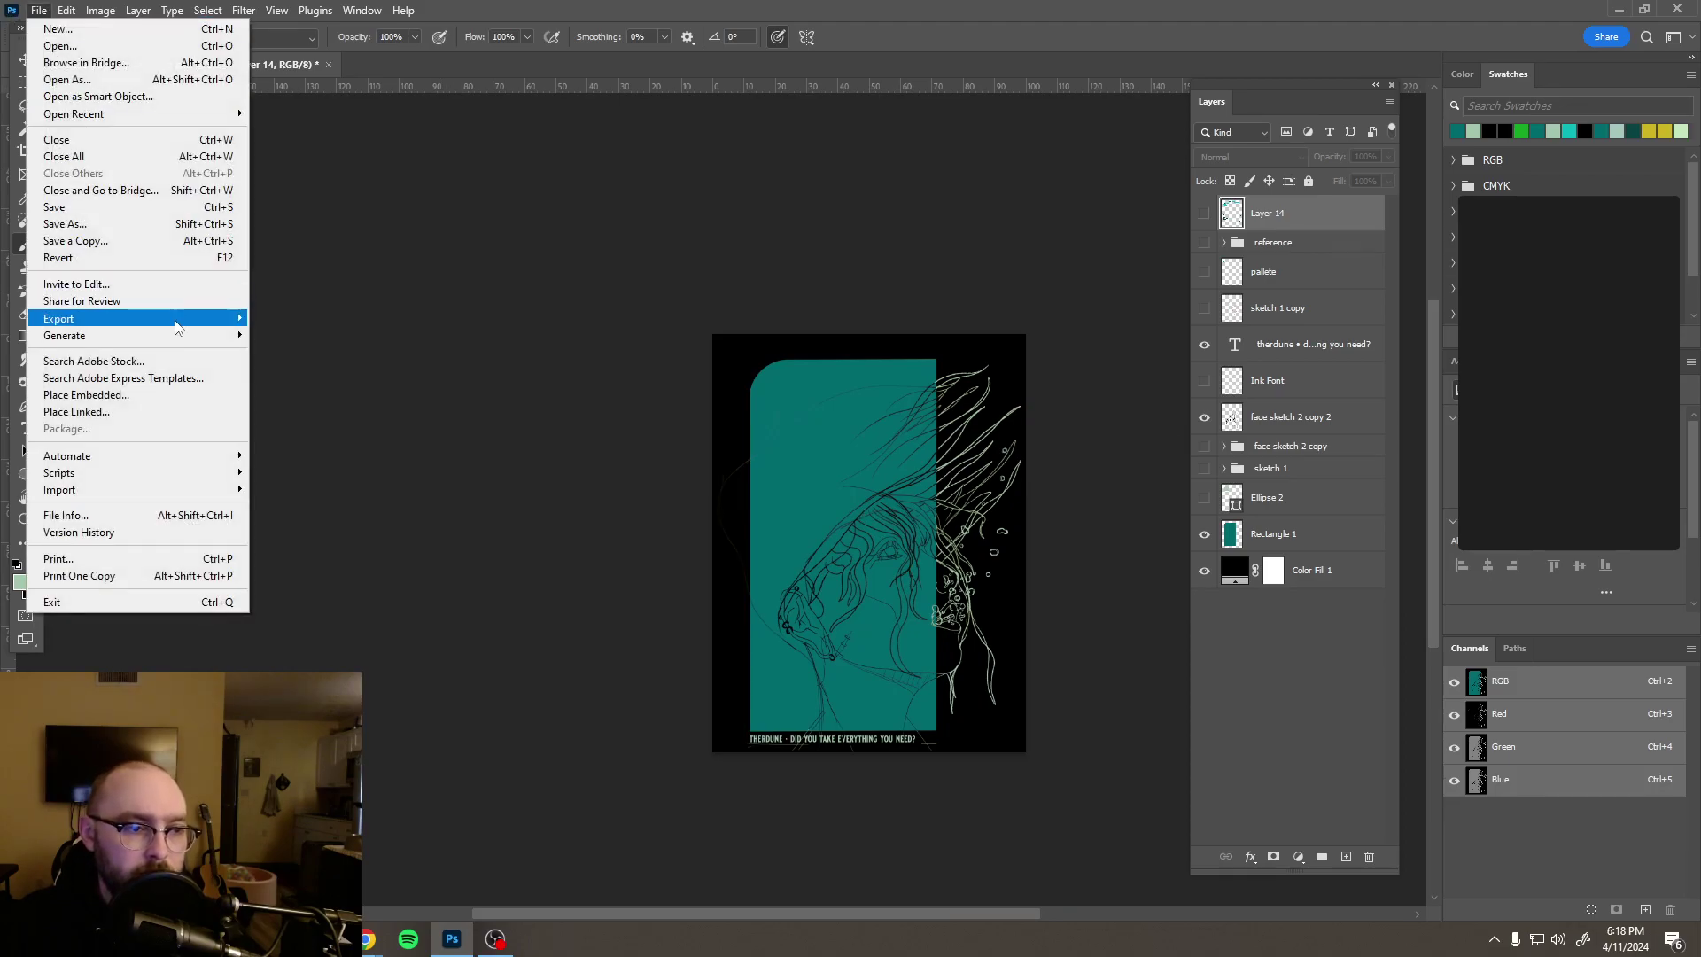
{"action": "left_click", "coordinate": [120, 229]}
{"action": "key", "text": "End"}
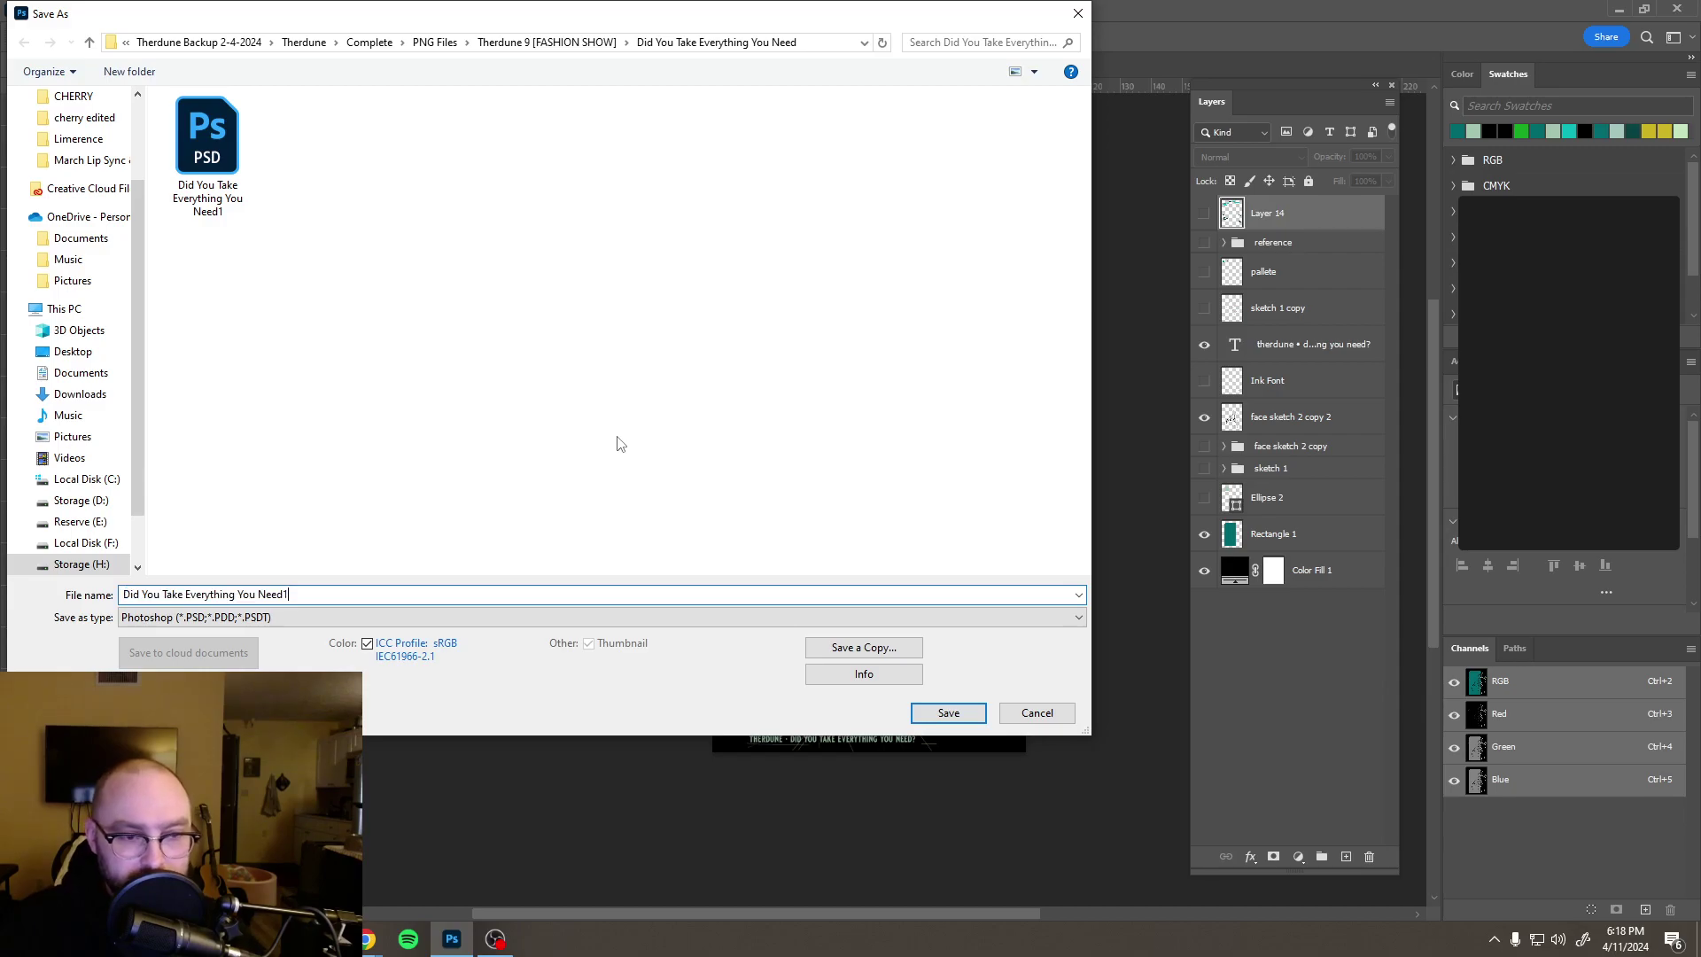
{"action": "type", "text": "2"}
{"action": "key", "text": "Return"}
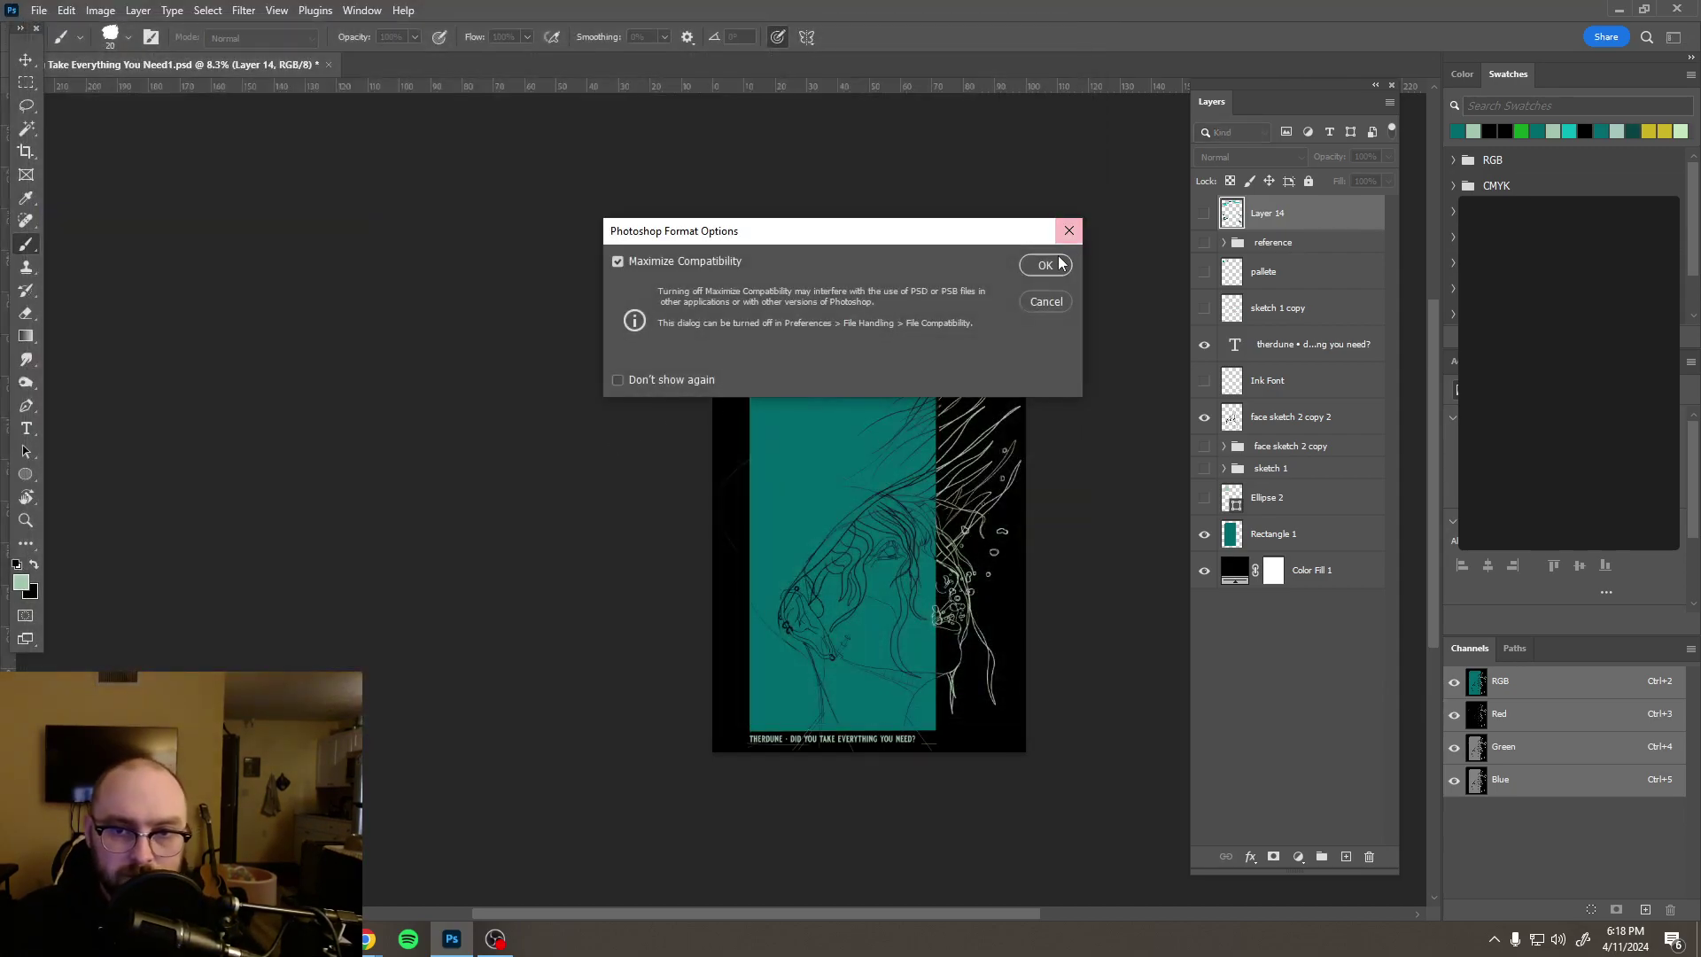
{"action": "left_click", "coordinate": [1055, 258]}
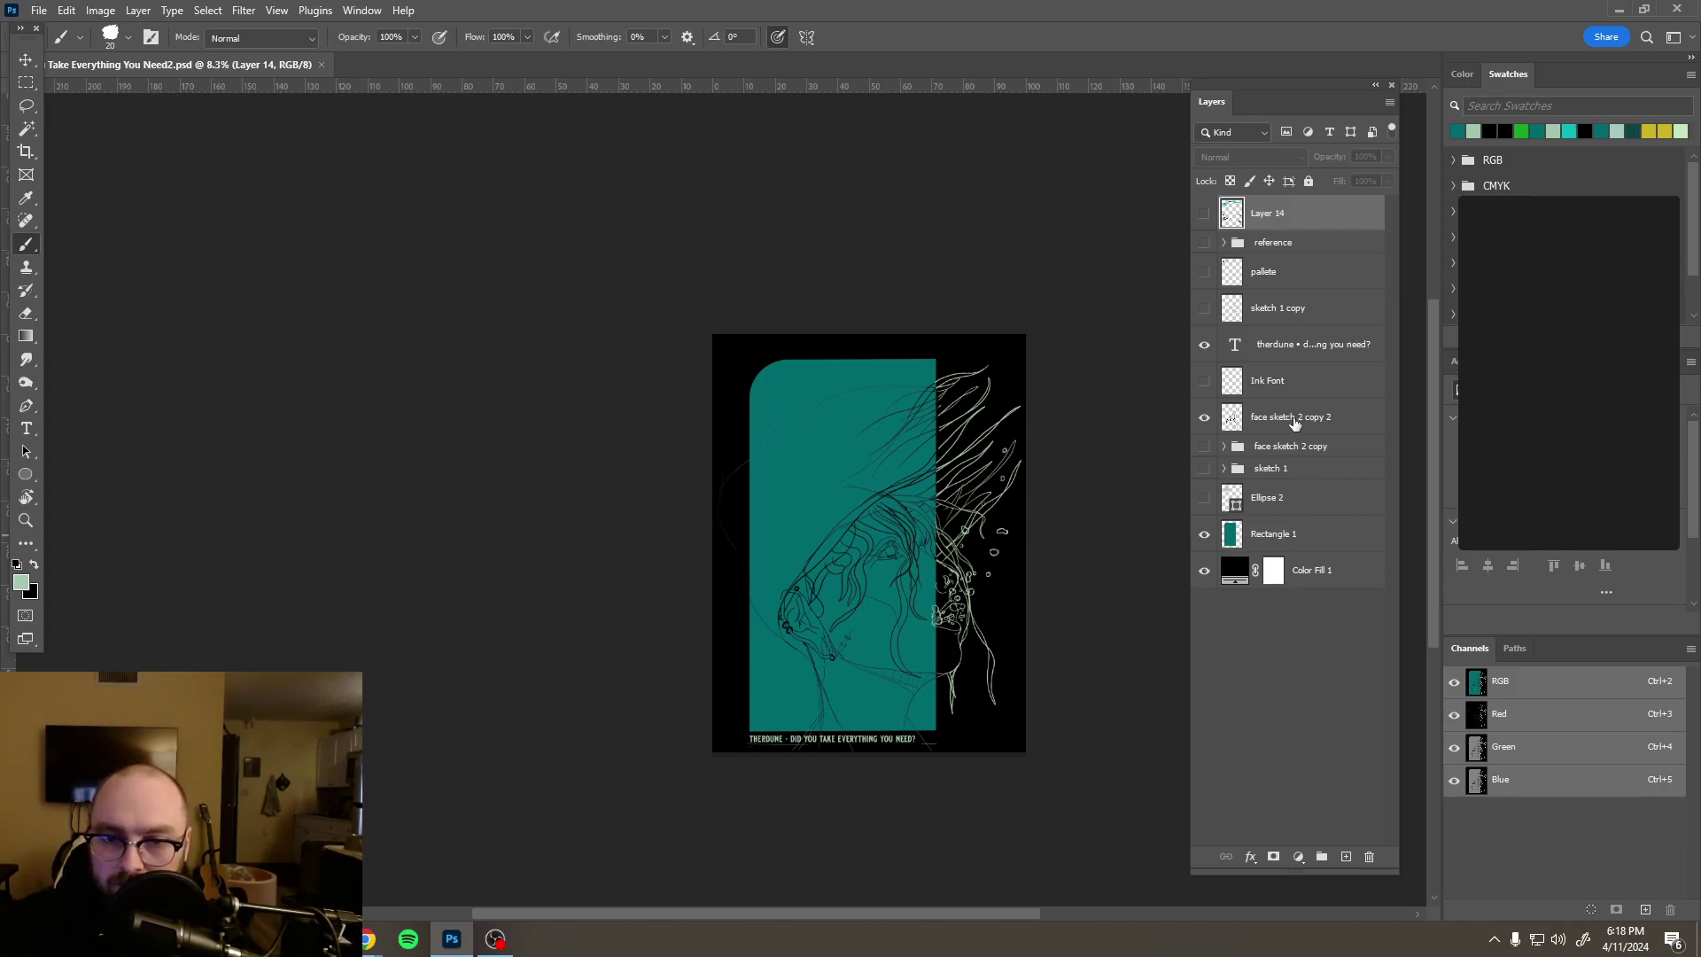
Step: Show the yellow face sketch 2 copy group and move it down roughly onto the black face sketch 2 copy 2 linework
{"action": "scroll", "coordinate": [1030, 504], "scroll_direction": "up", "scroll_amount": 2}
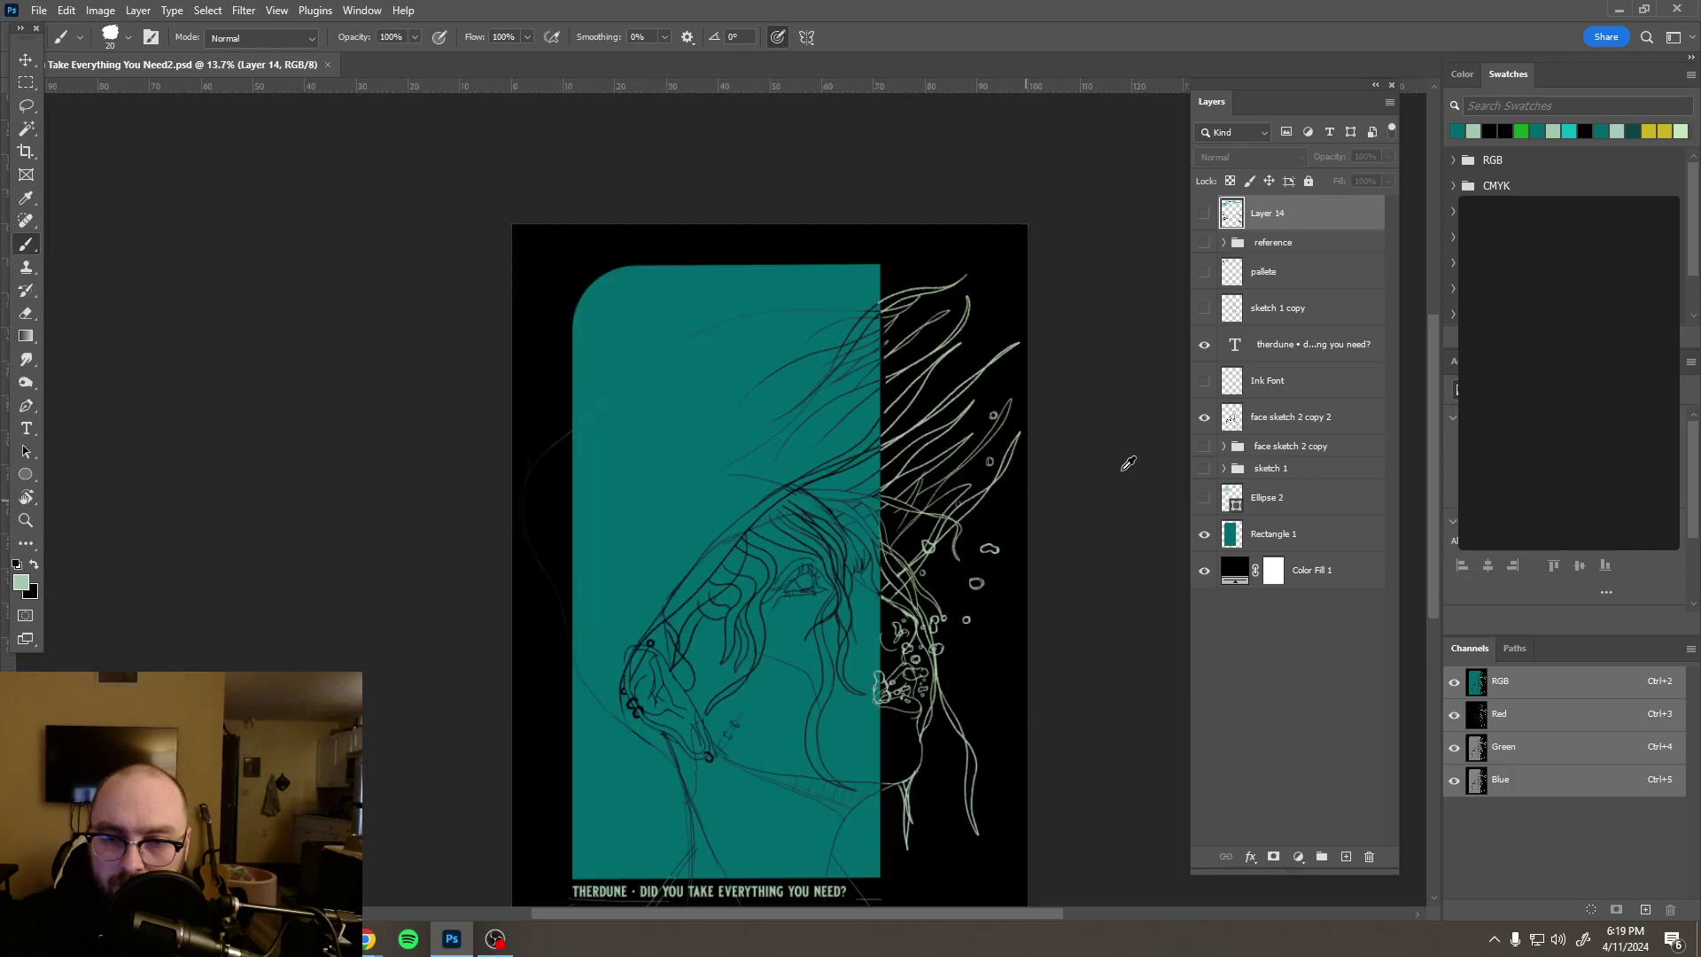
{"action": "left_click", "coordinate": [1204, 446]}
{"action": "key", "text": "v"}
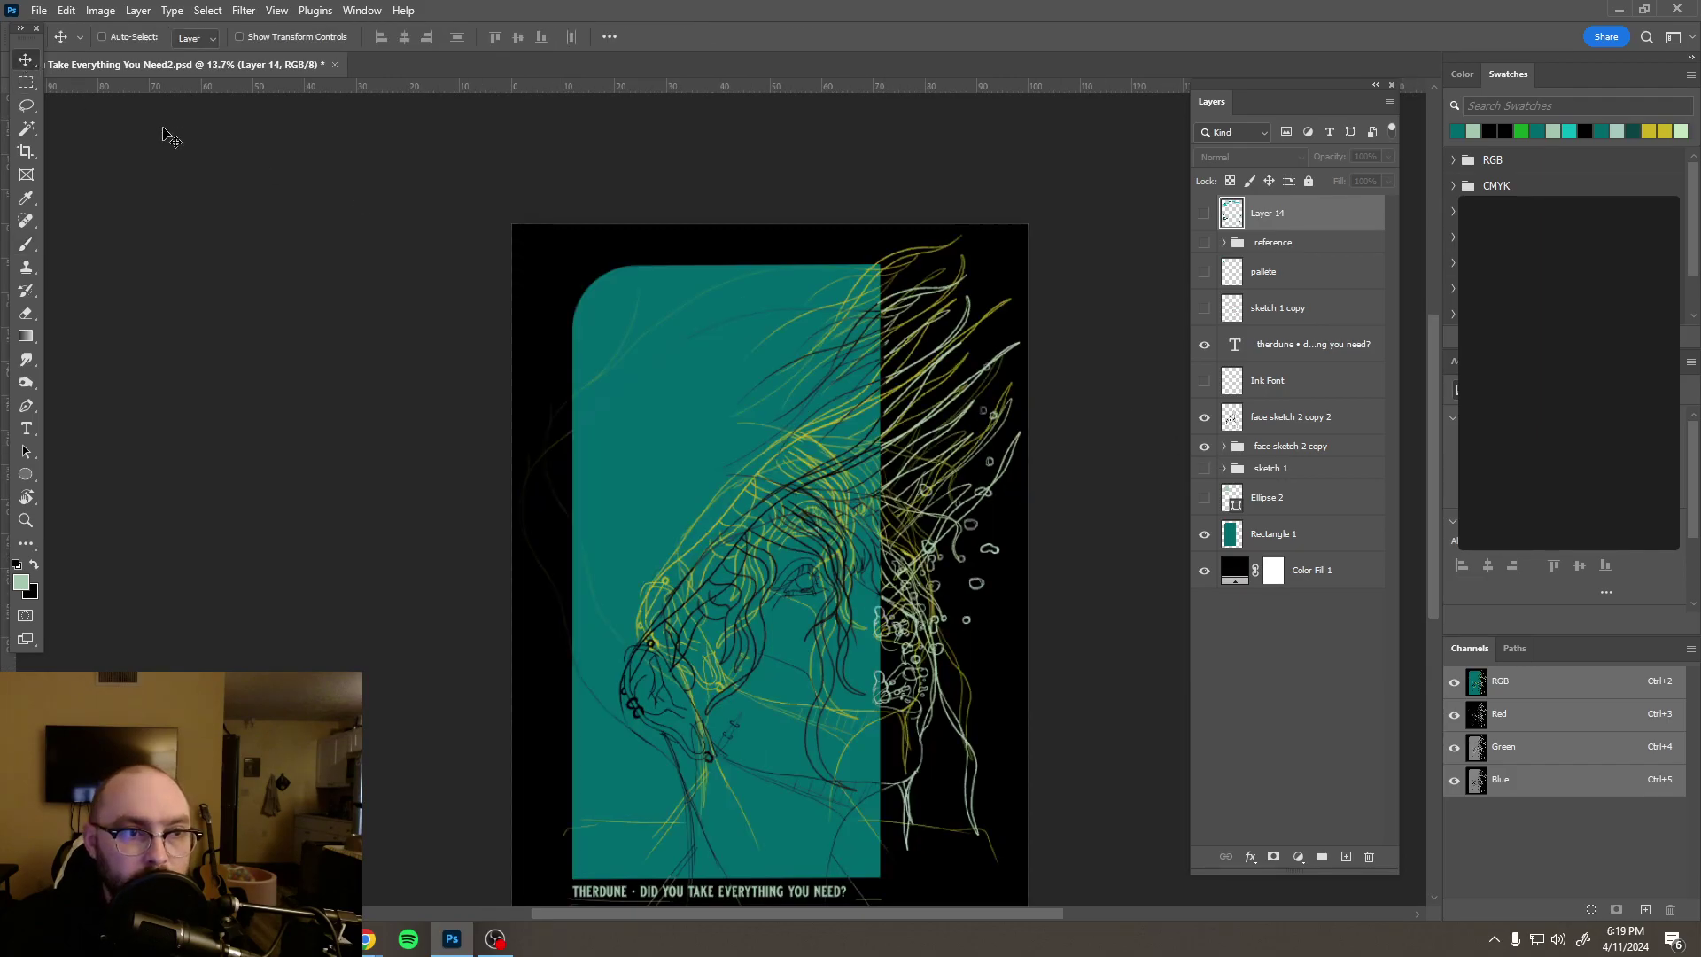
{"action": "left_click", "coordinate": [1325, 427]}
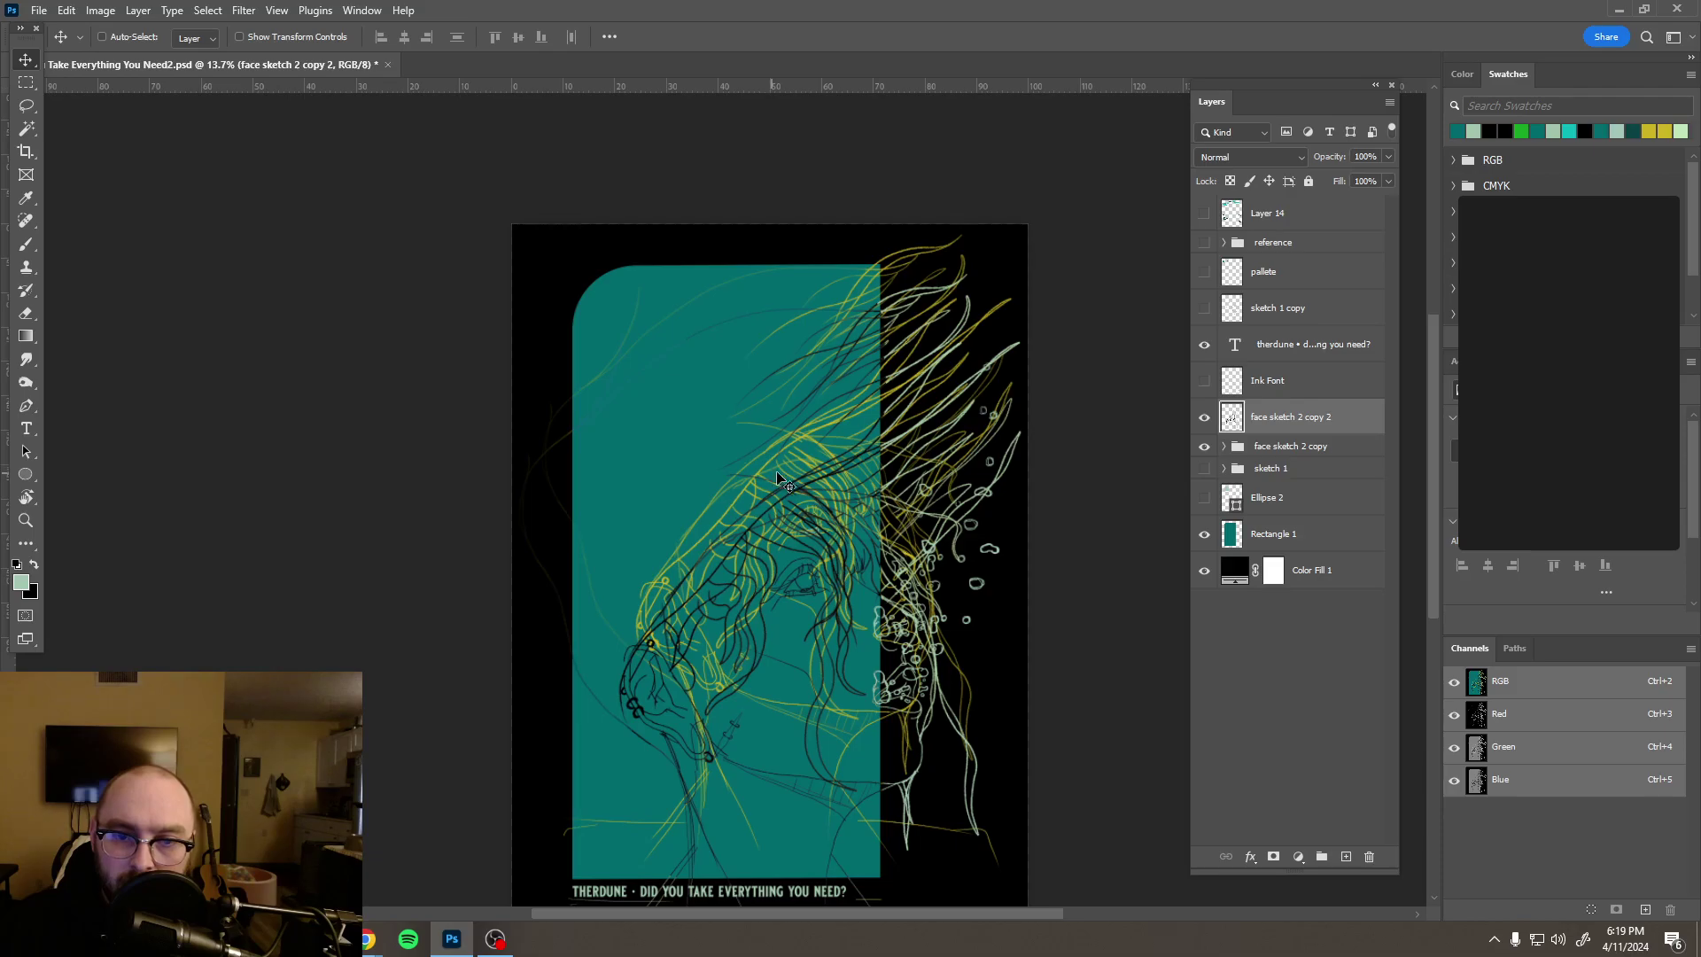
{"action": "left_click", "coordinate": [1338, 452]}
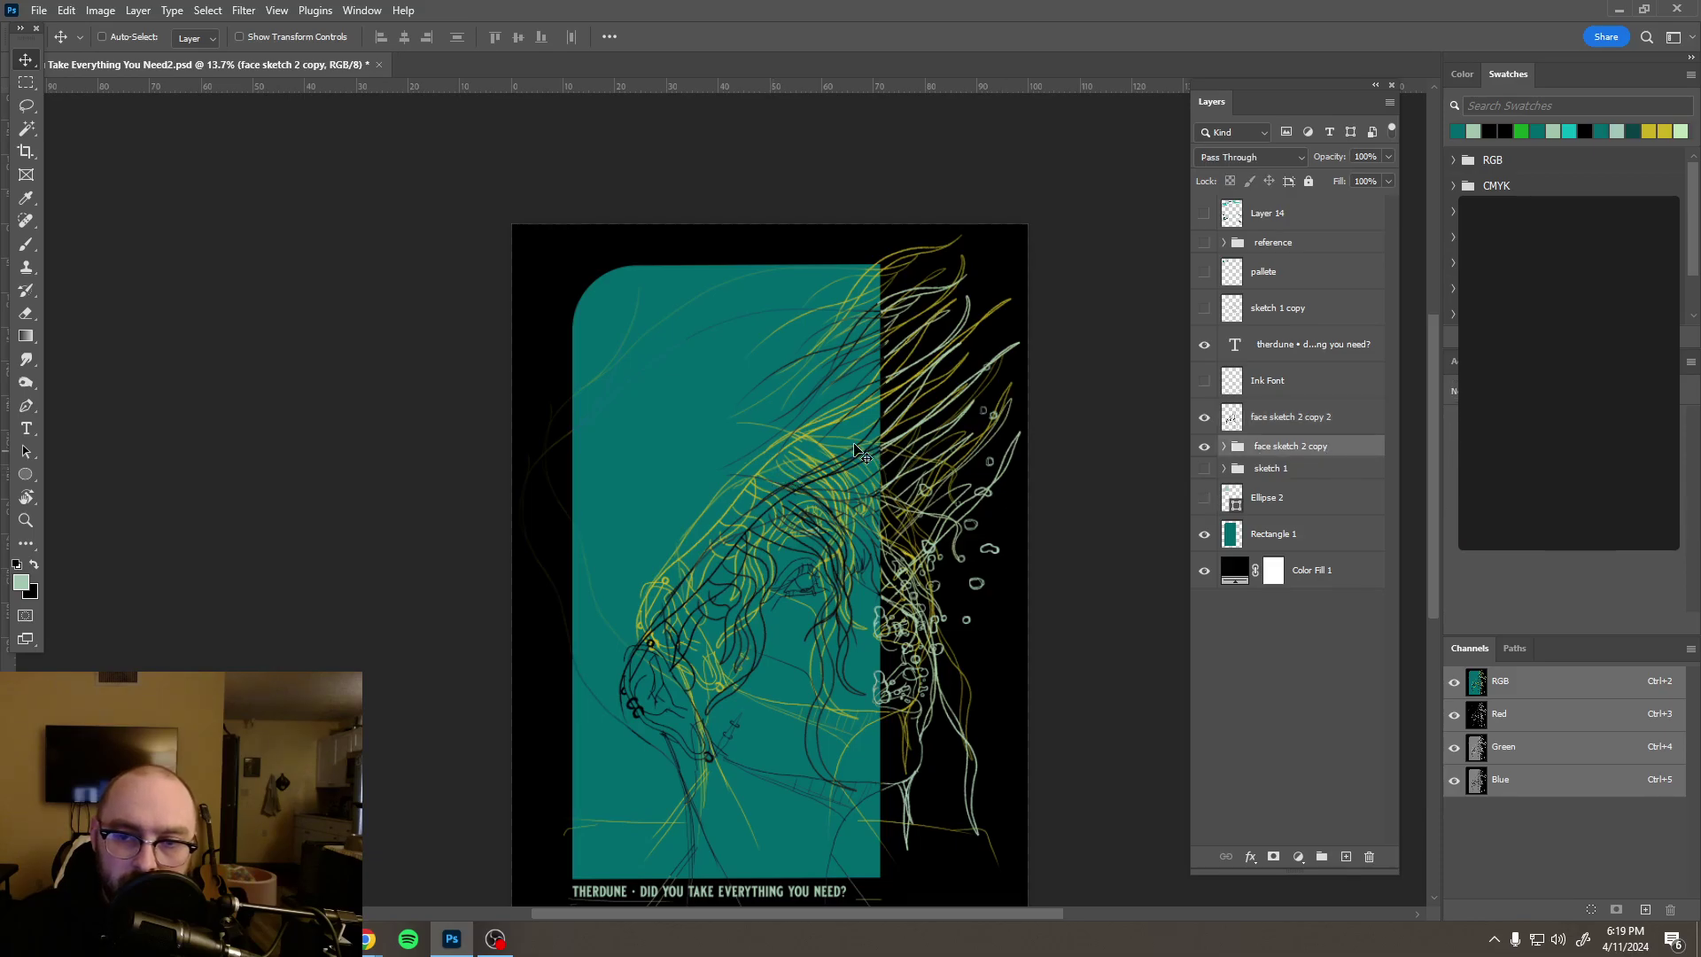
{"action": "left_click_drag", "start_coordinate": [825, 448], "coordinate": [837, 514]}
Step: Nudge the face sketch 2 copy group up and slightly left so its hair and eye lines meet the black sketch
{"action": "scroll", "coordinate": [842, 532], "scroll_direction": "up", "scroll_amount": 4}
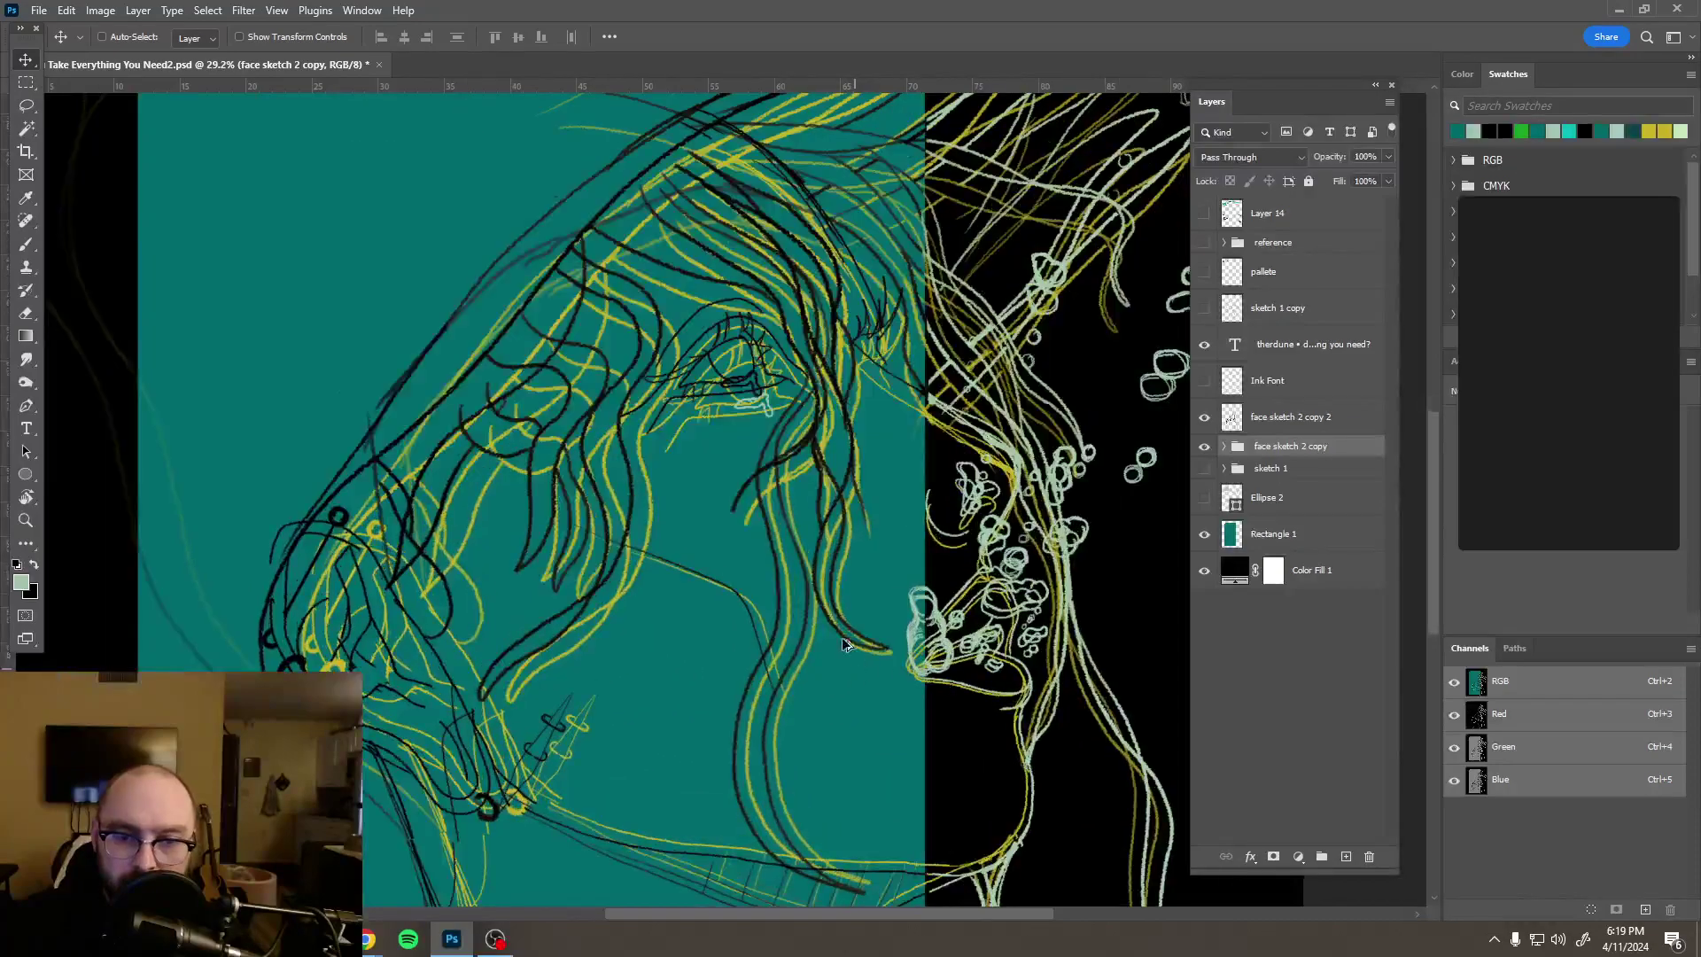
{"action": "scroll", "coordinate": [848, 551], "scroll_direction": "up", "scroll_amount": 3}
{"action": "left_click_drag", "start_coordinate": [839, 545], "coordinate": [835, 529]}
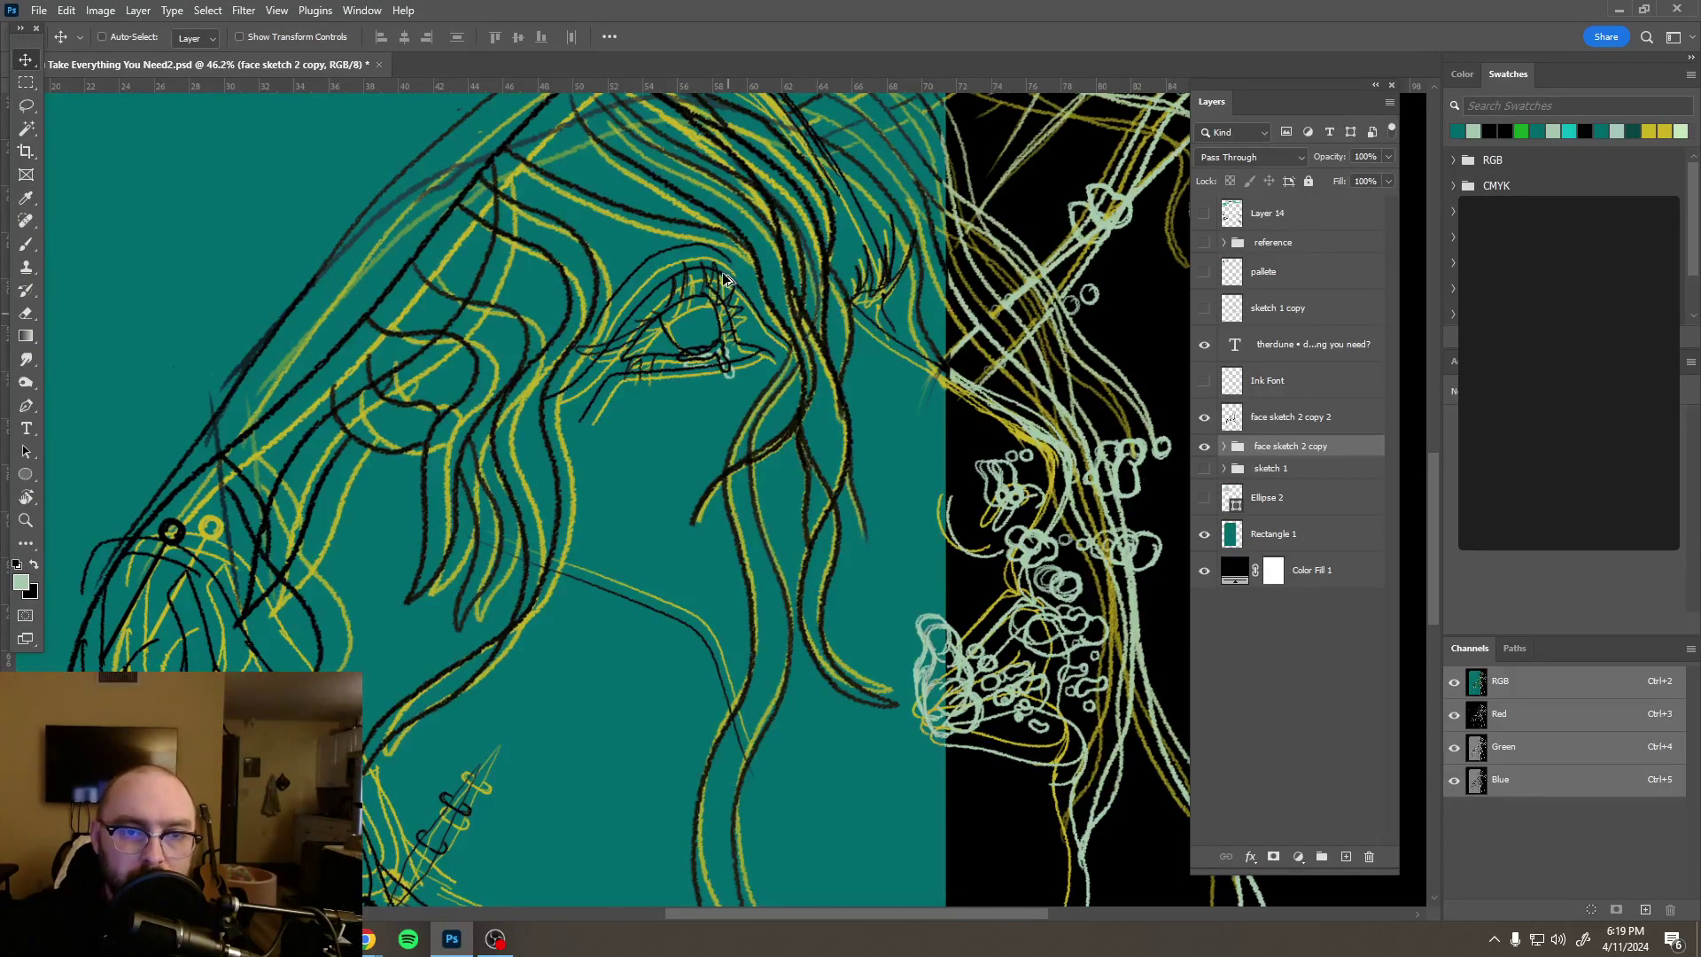
{"action": "scroll", "coordinate": [721, 272], "scroll_direction": "up", "scroll_amount": 3}
{"action": "scroll", "coordinate": [719, 279], "scroll_direction": "up", "scroll_amount": 2}
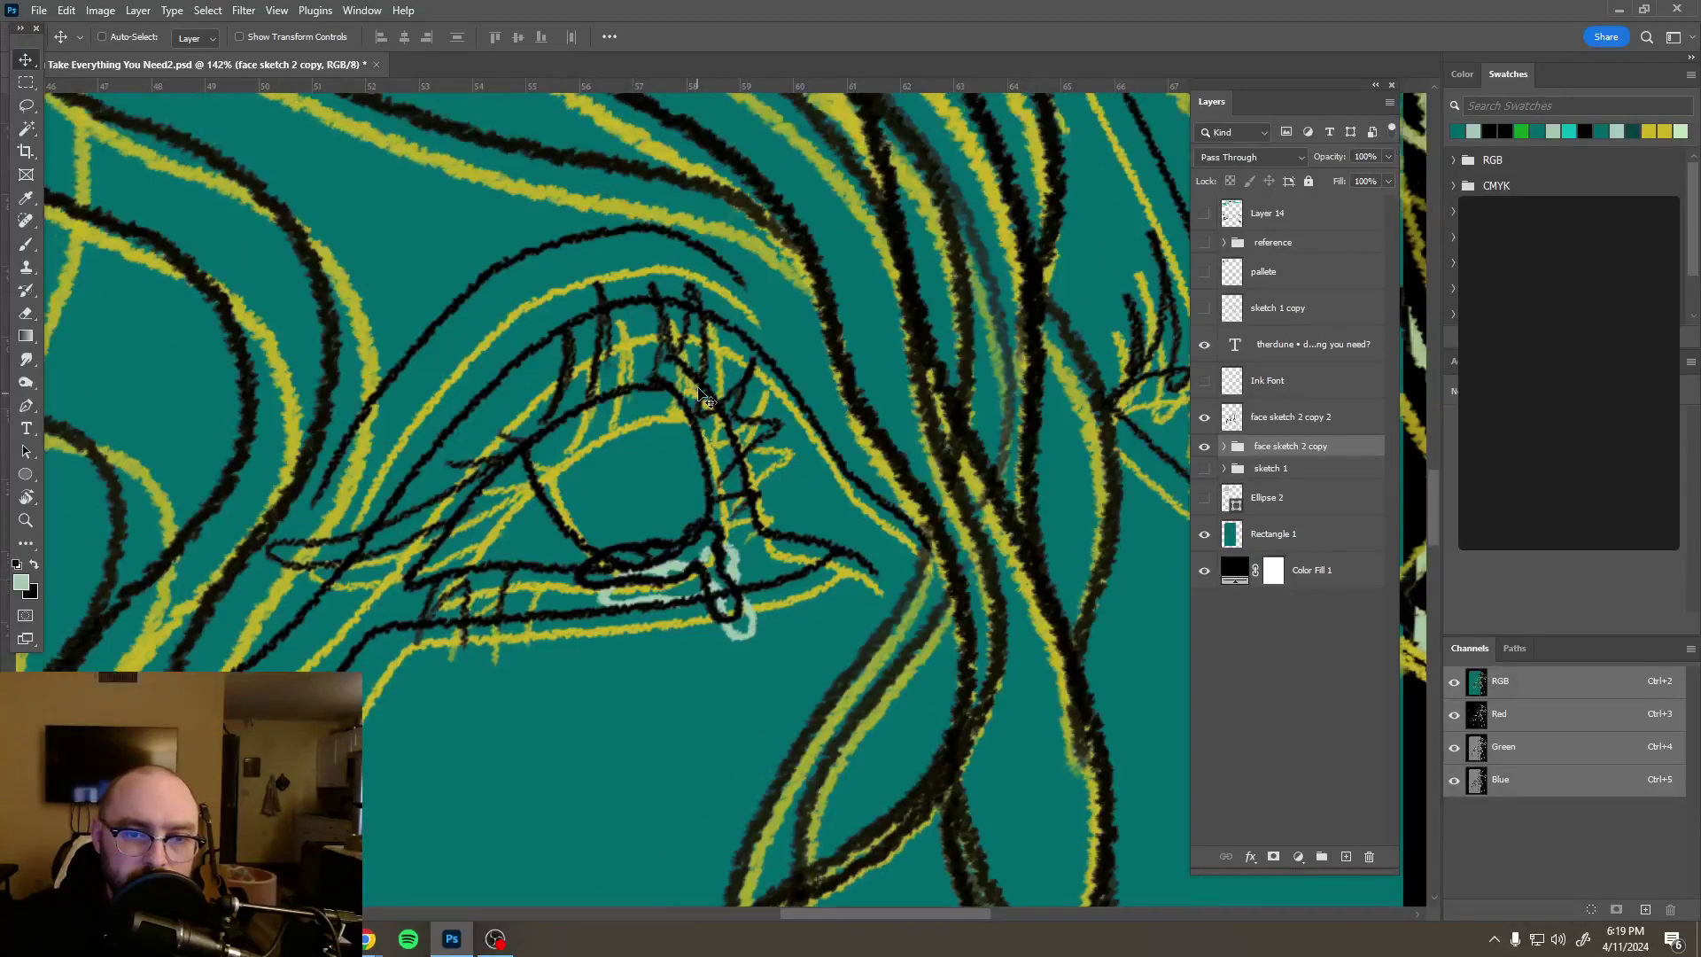
{"action": "left_click_drag", "start_coordinate": [681, 462], "coordinate": [659, 427]}
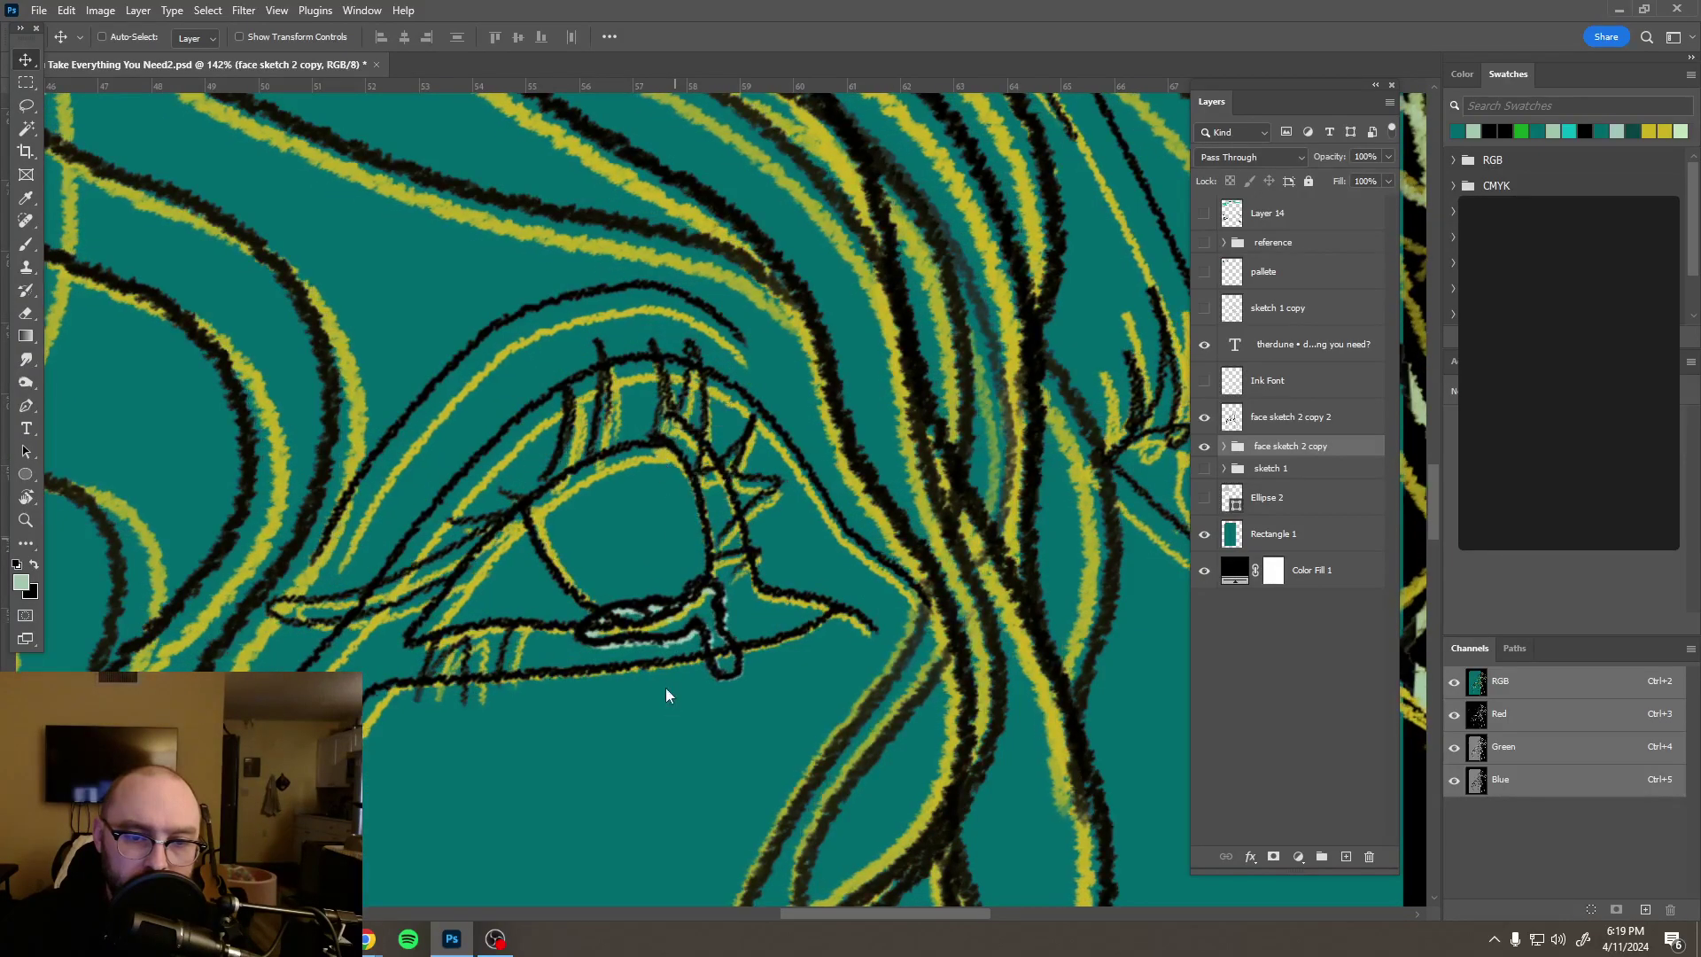
Step: Fine-tune the face sketch 2 copy group's position against the black outlines of the iris and lower eyelid
{"action": "scroll", "coordinate": [666, 644], "scroll_direction": "up", "scroll_amount": 5}
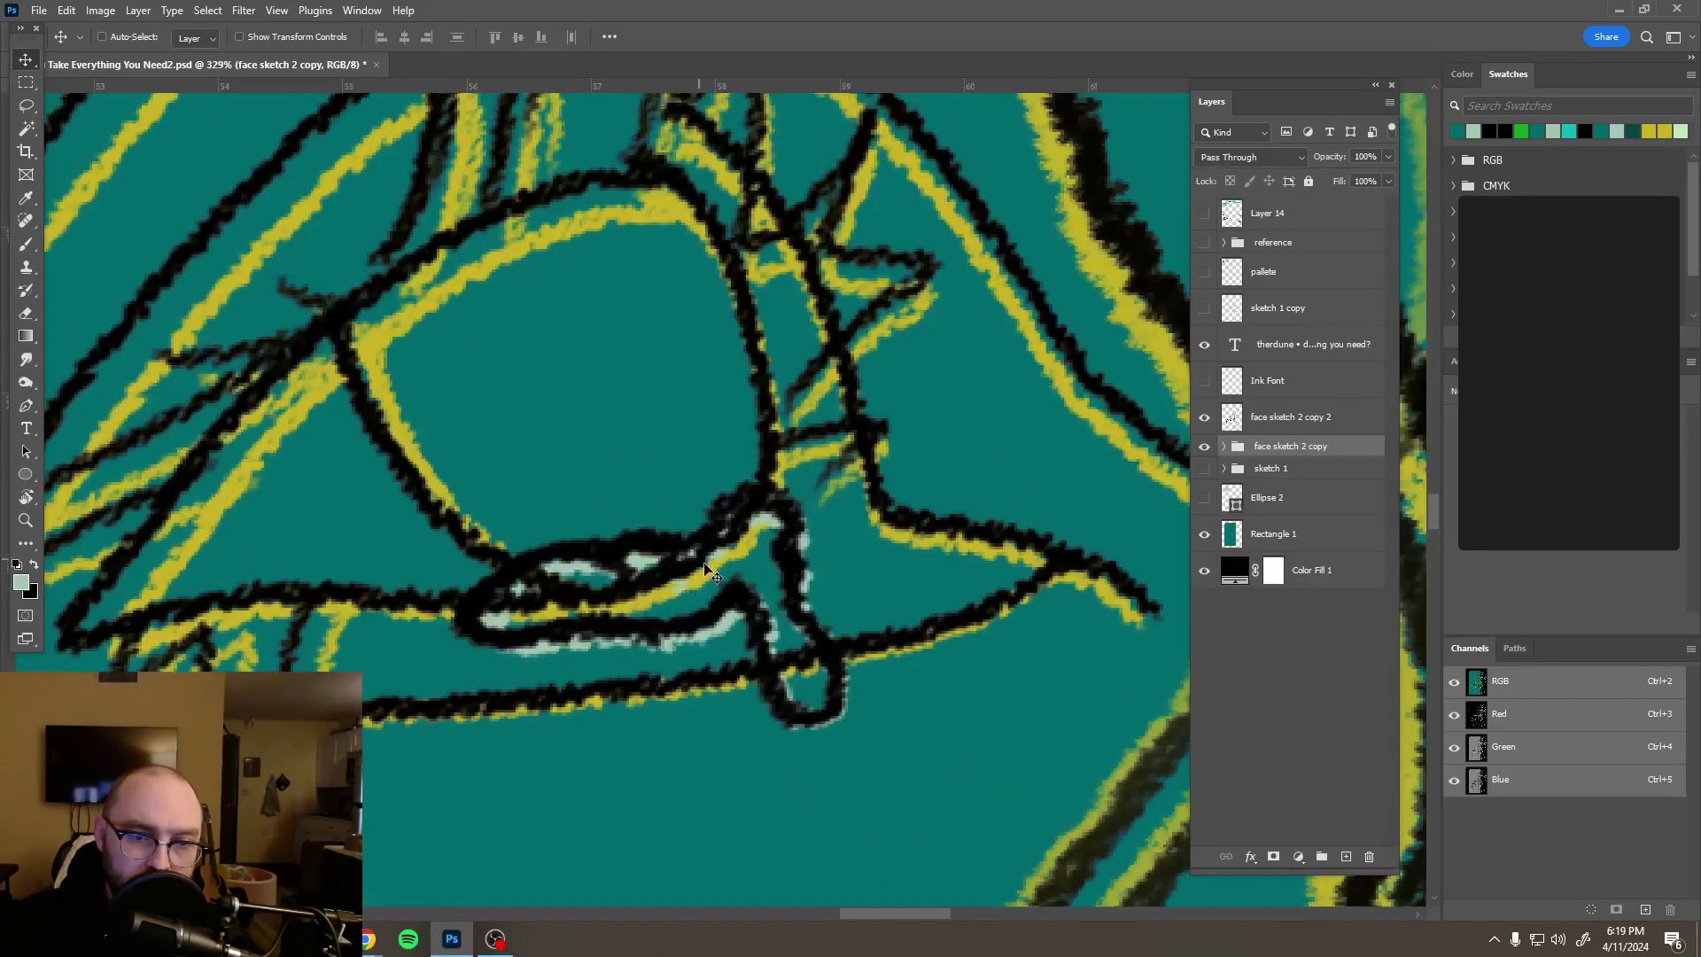
{"action": "left_click_drag", "start_coordinate": [713, 575], "coordinate": [651, 545]}
{"action": "left_click_drag", "start_coordinate": [361, 342], "coordinate": [350, 338]}
{"action": "scroll", "coordinate": [886, 505], "scroll_direction": "down", "scroll_amount": 1}
{"action": "scroll", "coordinate": [886, 505], "scroll_direction": "down", "scroll_amount": 8}
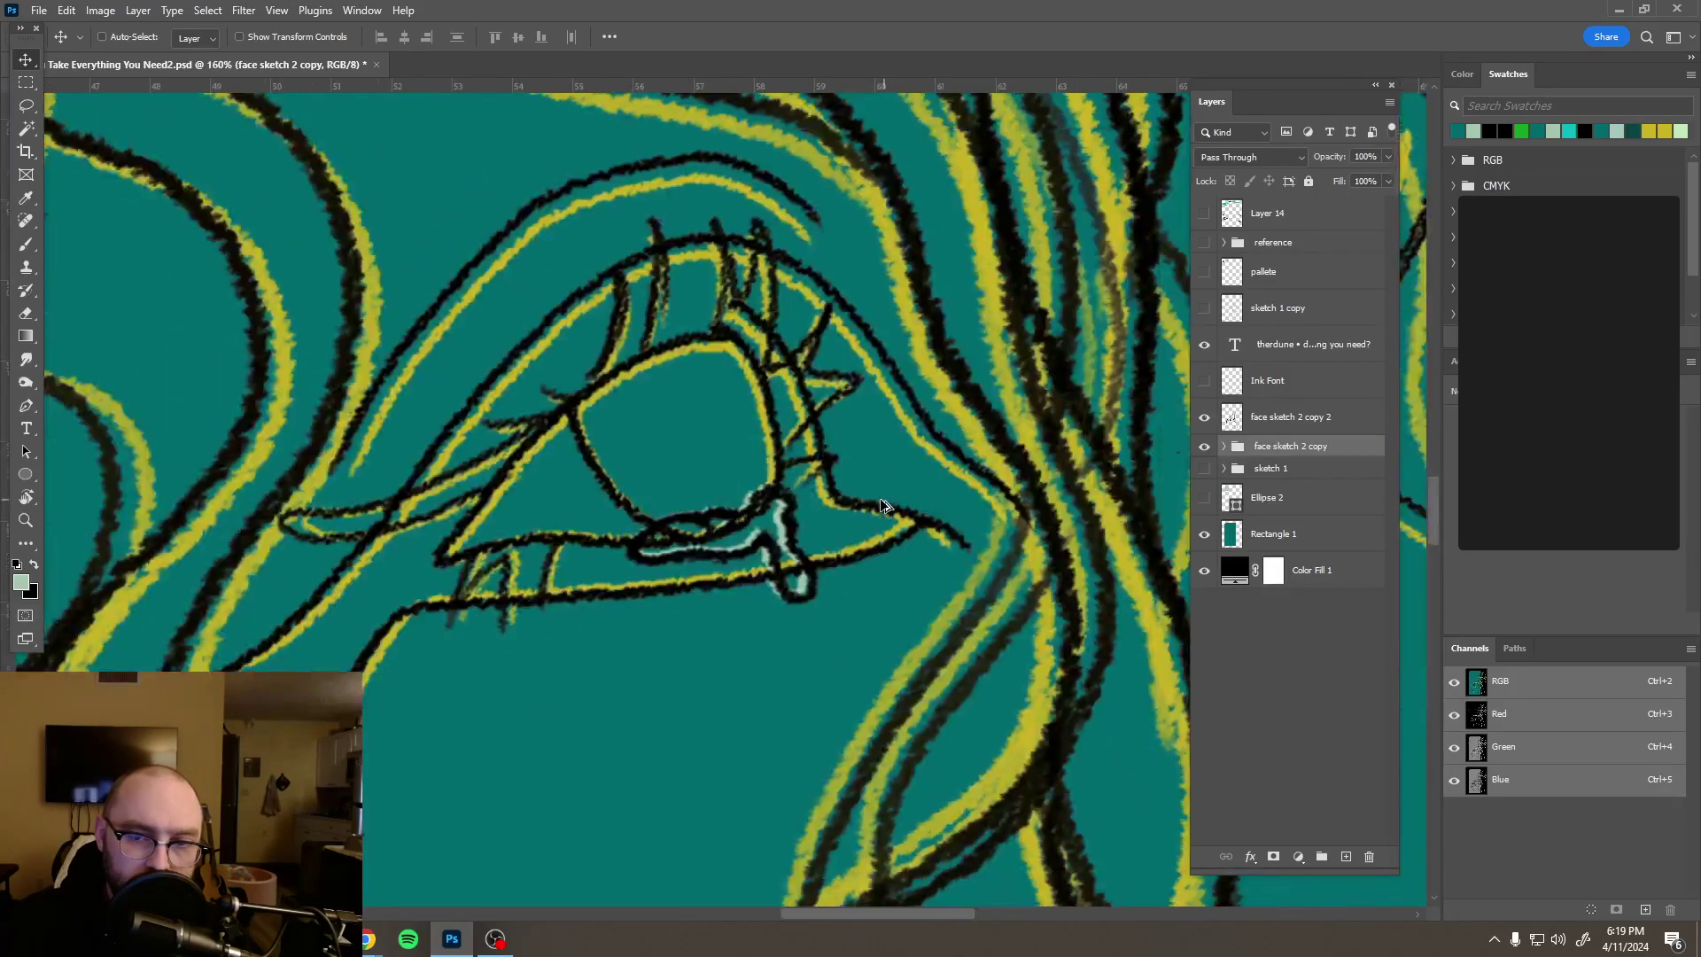
{"action": "scroll", "coordinate": [881, 505], "scroll_direction": "down", "scroll_amount": 4}
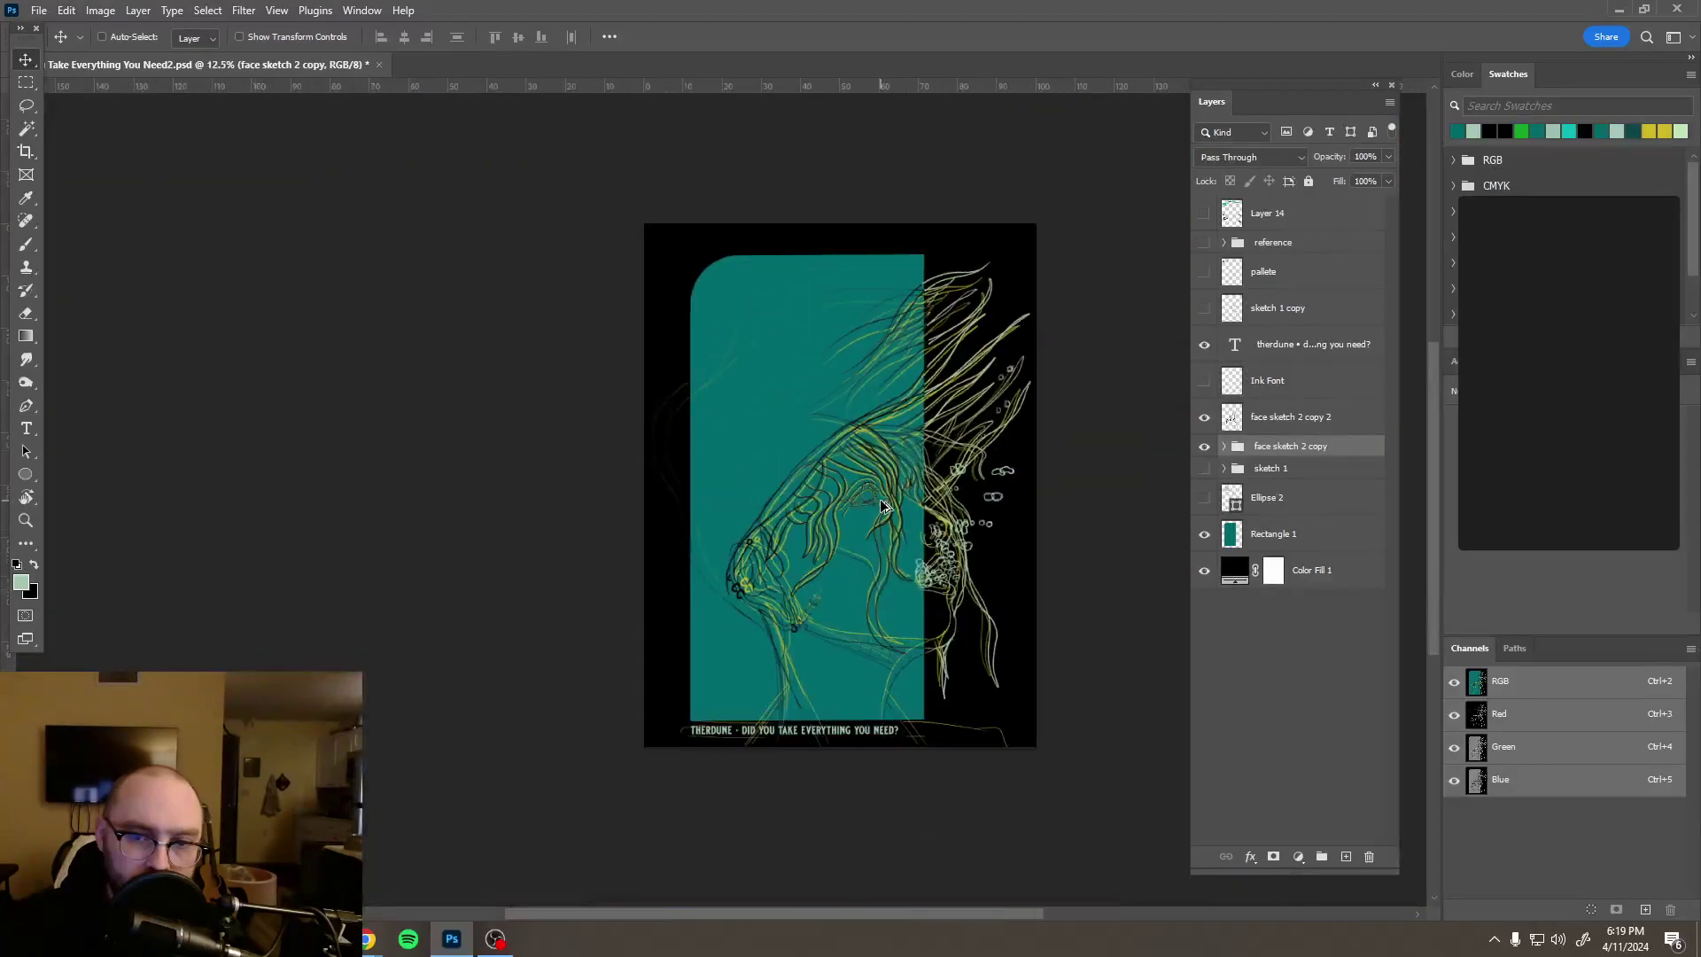
Step: Delete the face sketch 2 copy 2 layer, keeping the yellow face sketch group in its place
{"action": "left_click", "coordinate": [1333, 424]}
{"action": "mouse_move", "coordinate": [1333, 423]}
{"action": "left_mouse_down"}
{"action": "mouse_move", "coordinate": [1333, 651]}
{"action": "mouse_move", "coordinate": [1369, 856]}
{"action": "left_mouse_up"}
{"action": "scroll", "coordinate": [959, 382], "scroll_direction": "down", "scroll_amount": 1}
{"action": "scroll", "coordinate": [959, 383], "scroll_direction": "up", "scroll_amount": 5}
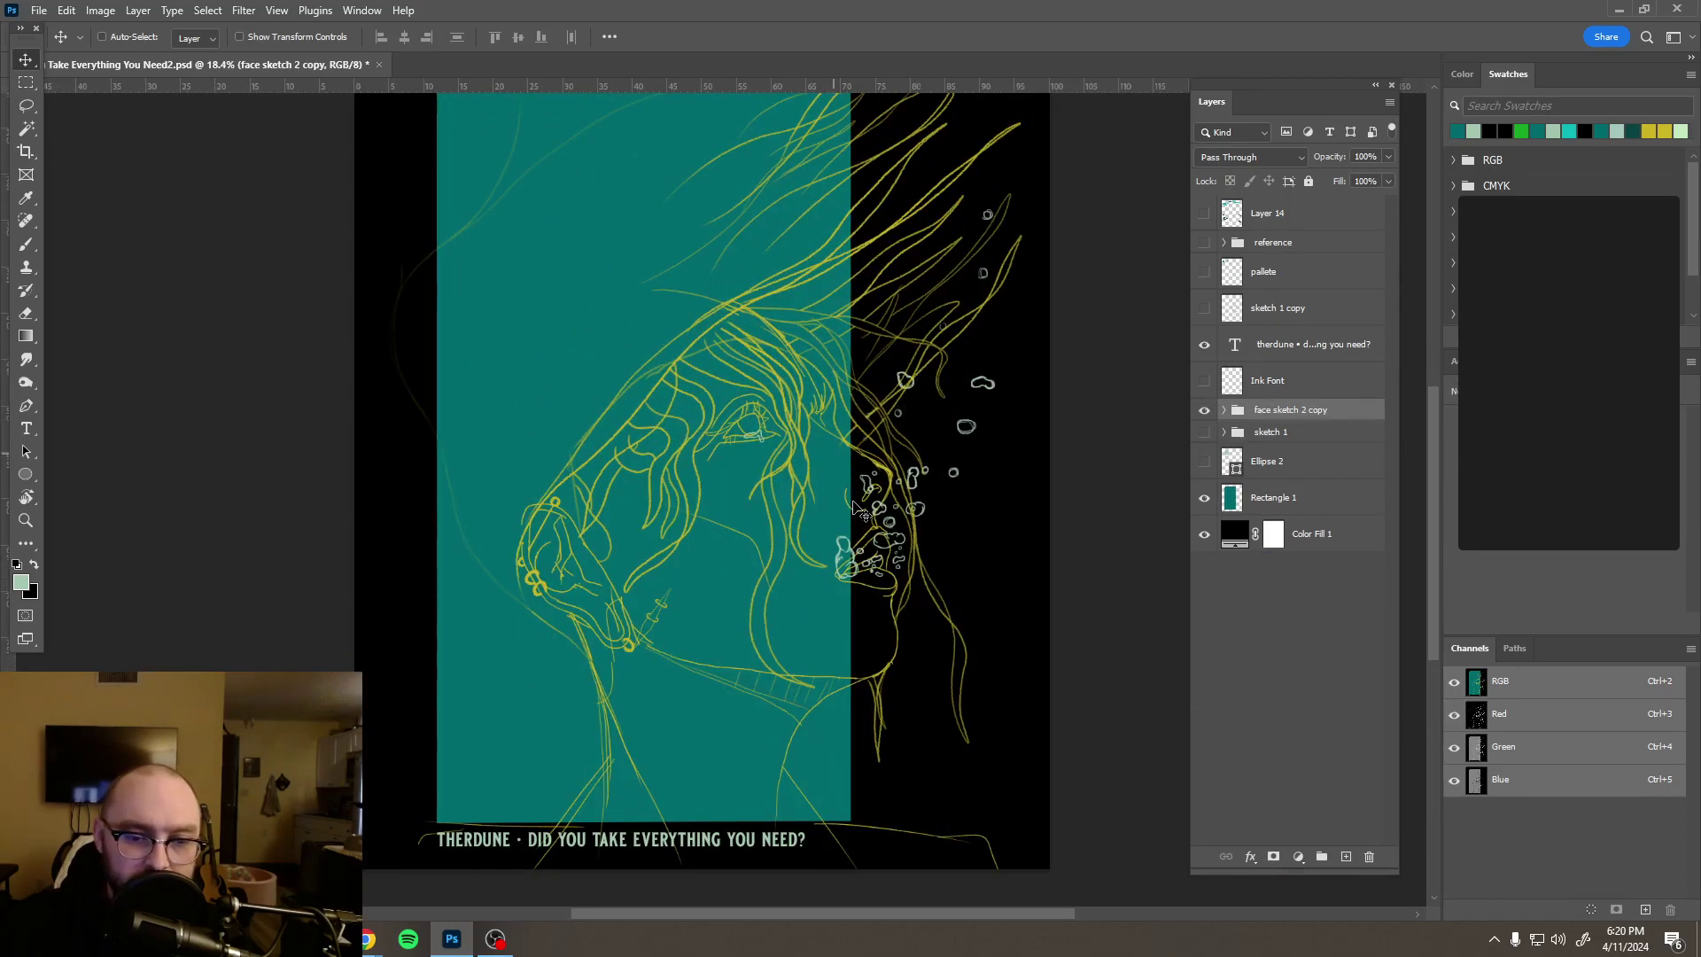
{"action": "scroll", "coordinate": [924, 382], "scroll_direction": "up", "scroll_amount": 3}
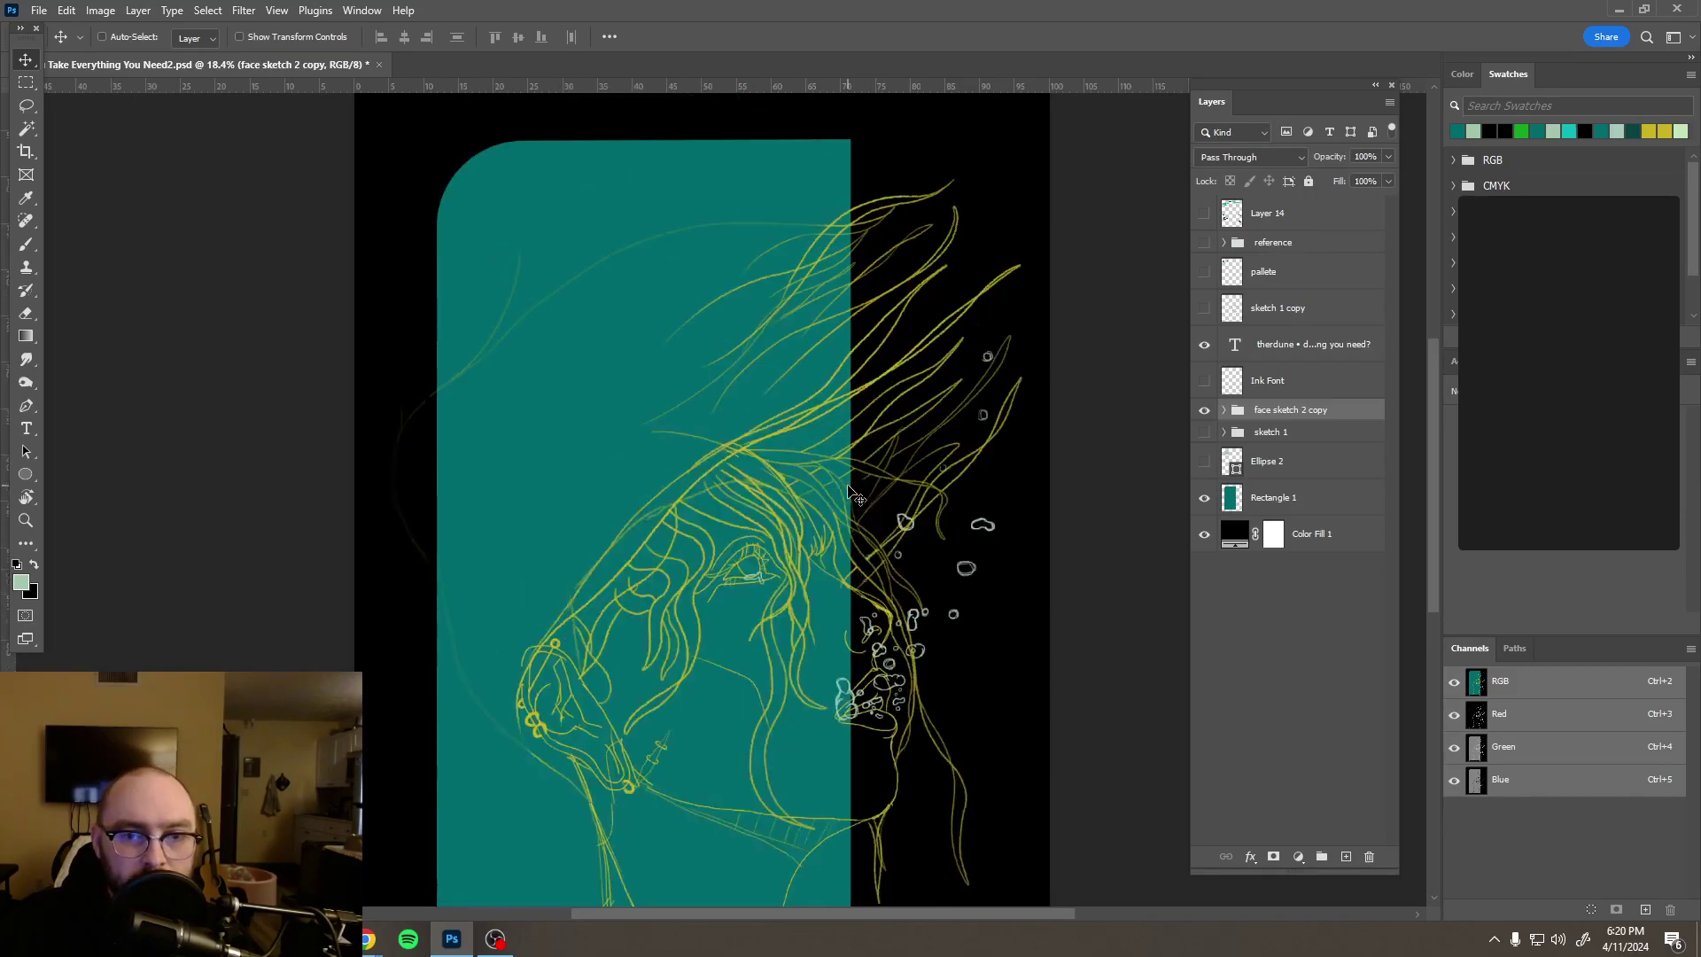
{"action": "scroll", "coordinate": [853, 496], "scroll_direction": "down", "scroll_amount": 2}
{"action": "scroll", "coordinate": [853, 496], "scroll_direction": "down", "scroll_amount": 2}
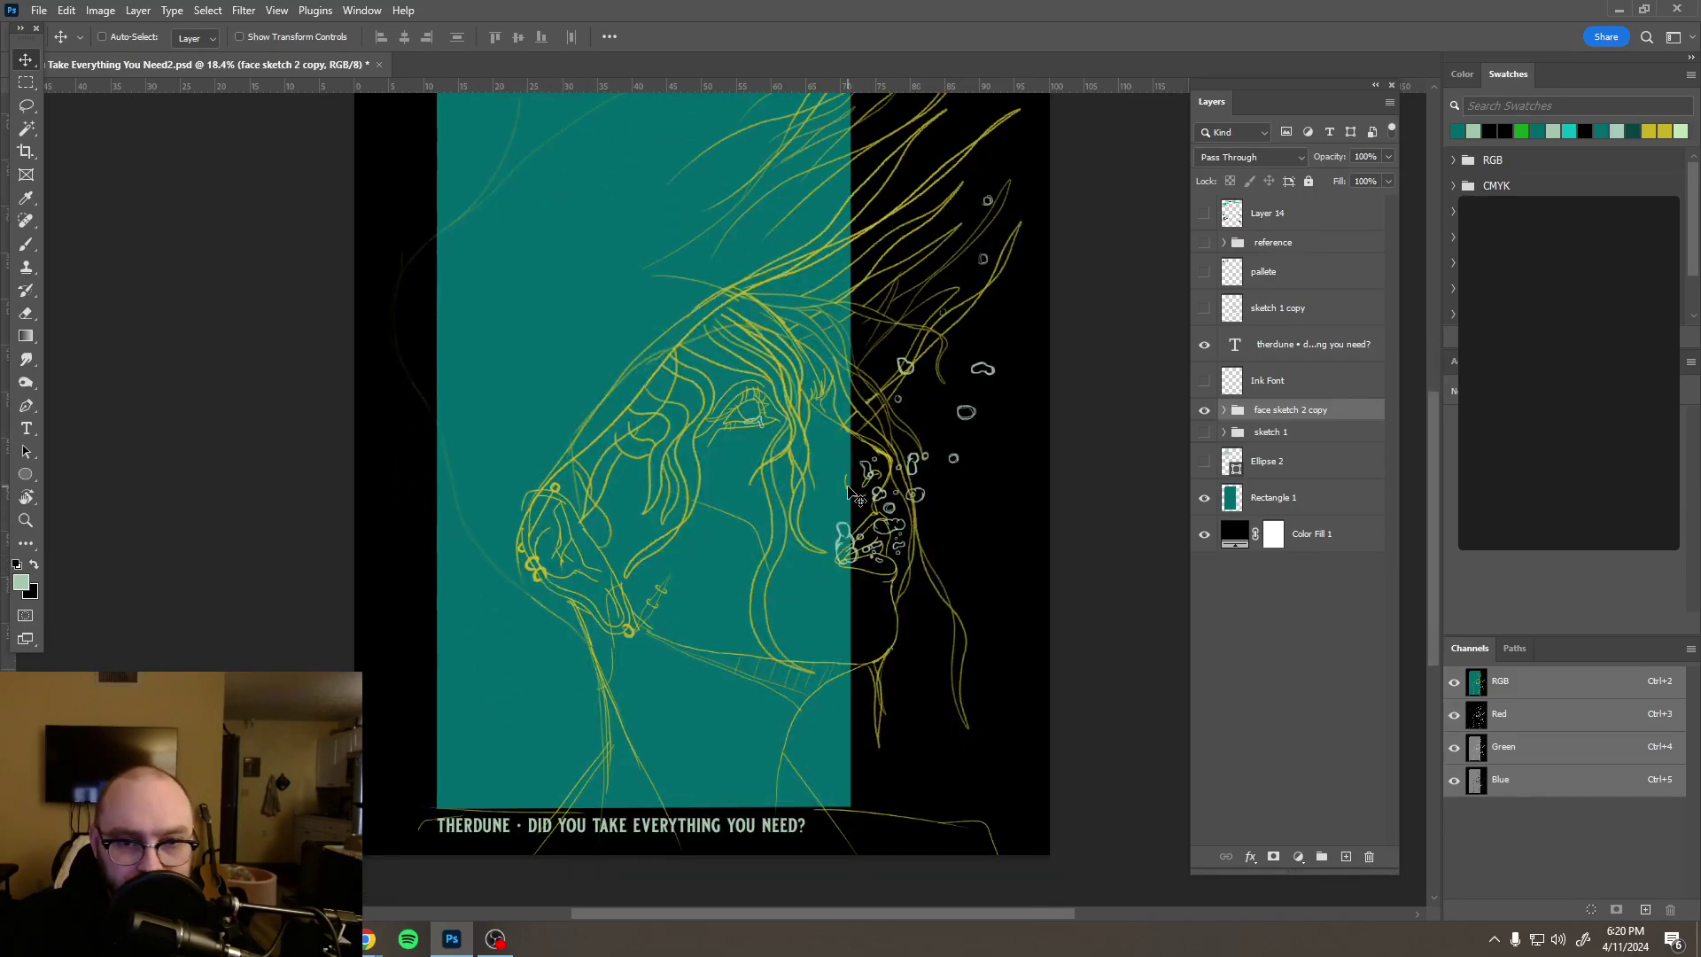
{"action": "left_click", "coordinate": [1204, 498]}
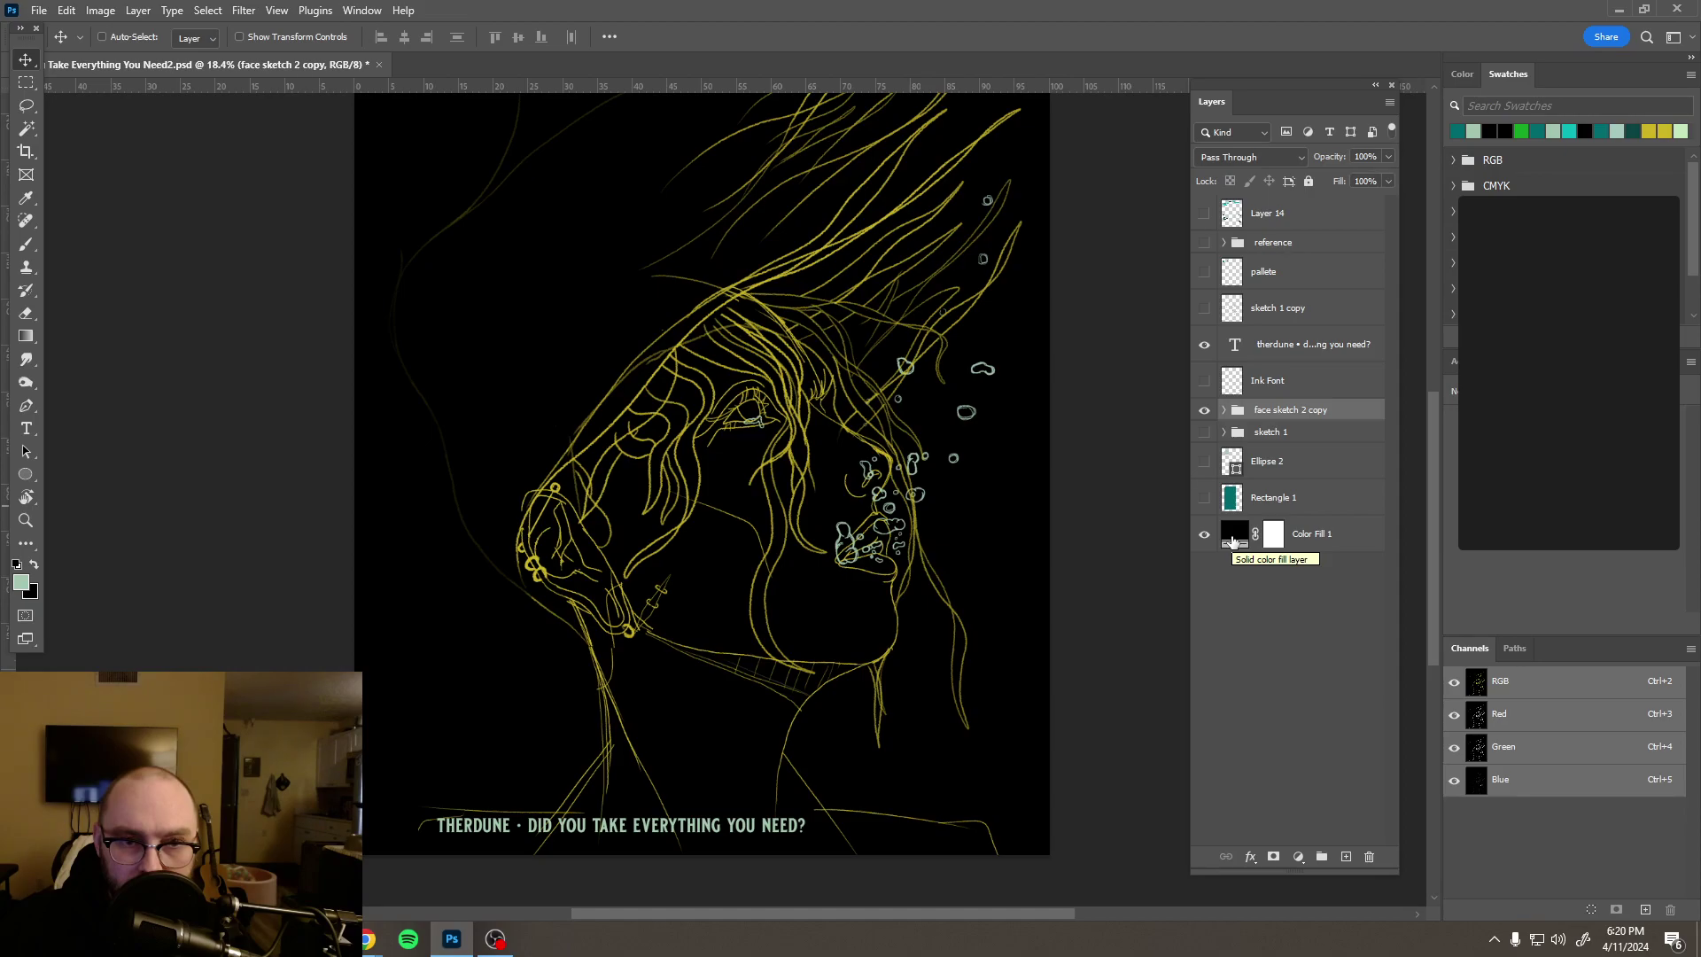
{"action": "left_click", "coordinate": [1204, 498]}
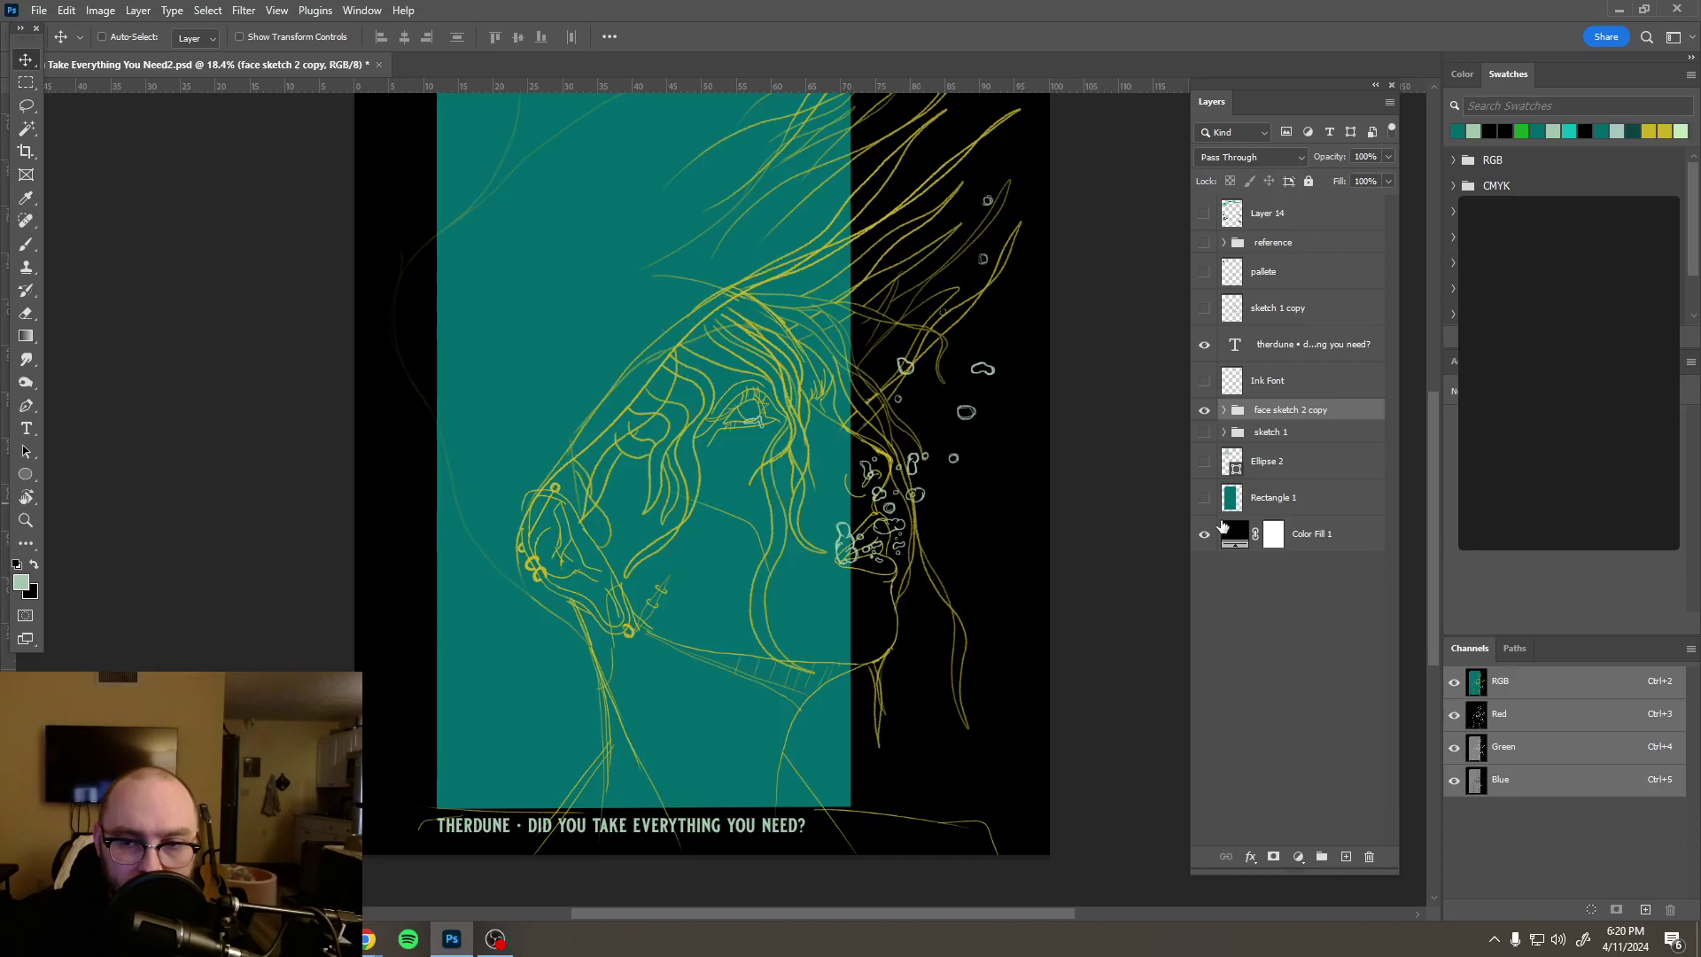
{"action": "double_click", "coordinate": [1231, 535]}
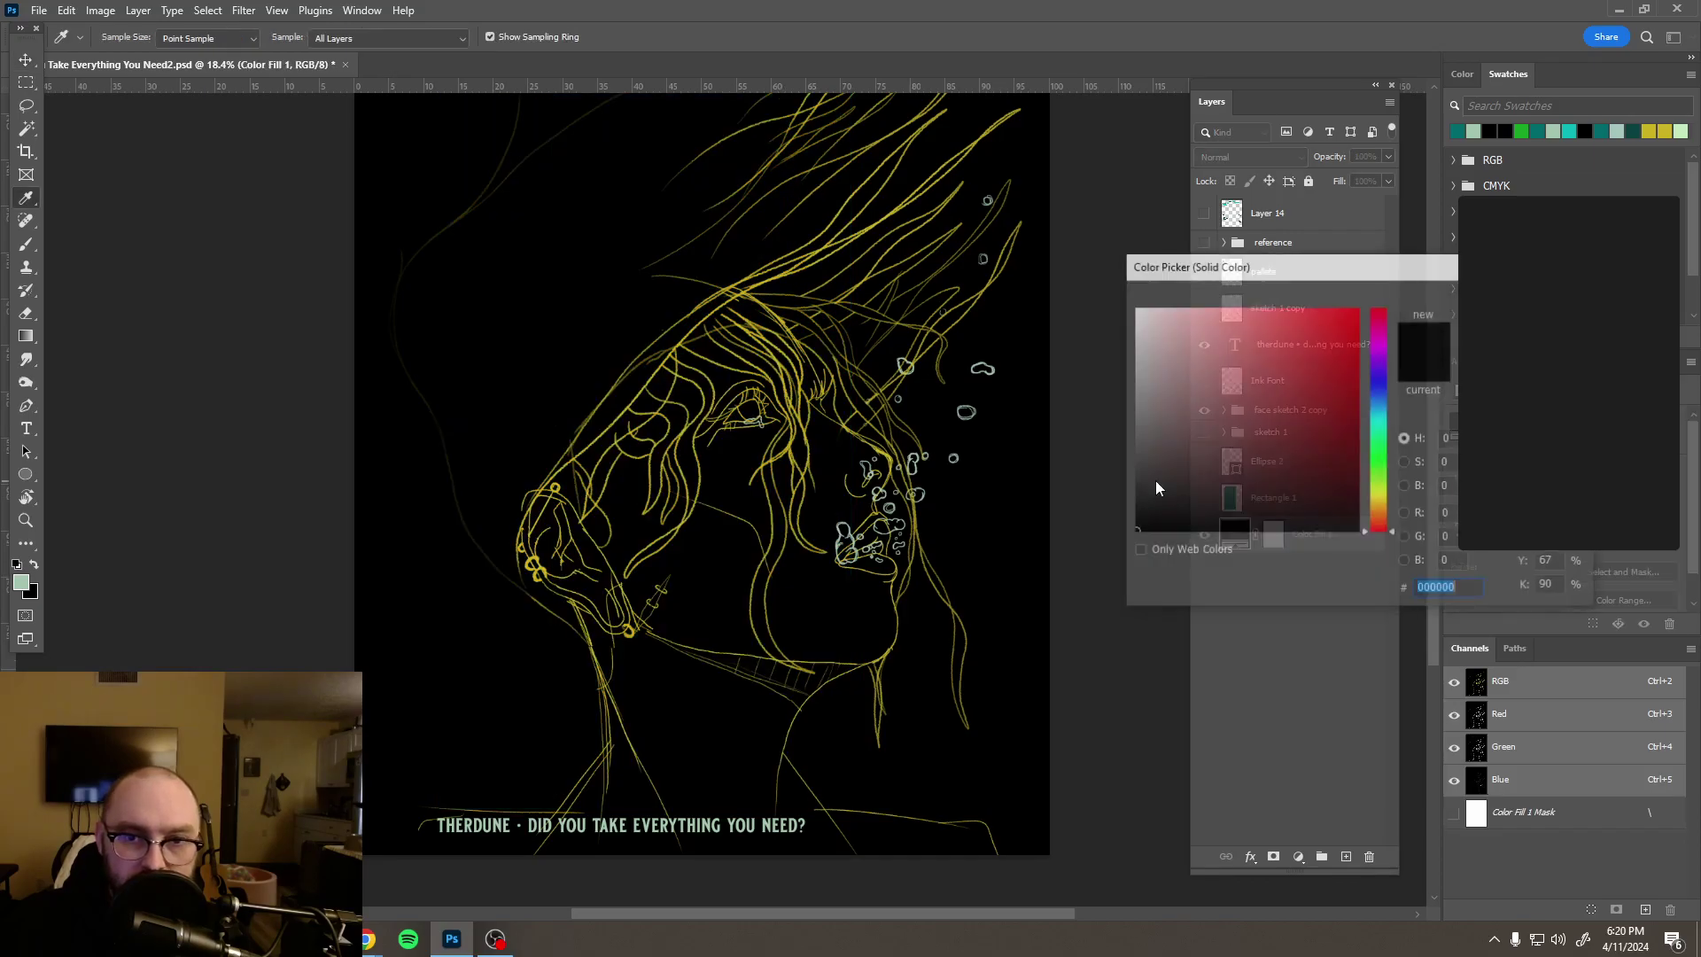
{"action": "left_click_drag", "start_coordinate": [1256, 278], "coordinate": [1278, 600]}
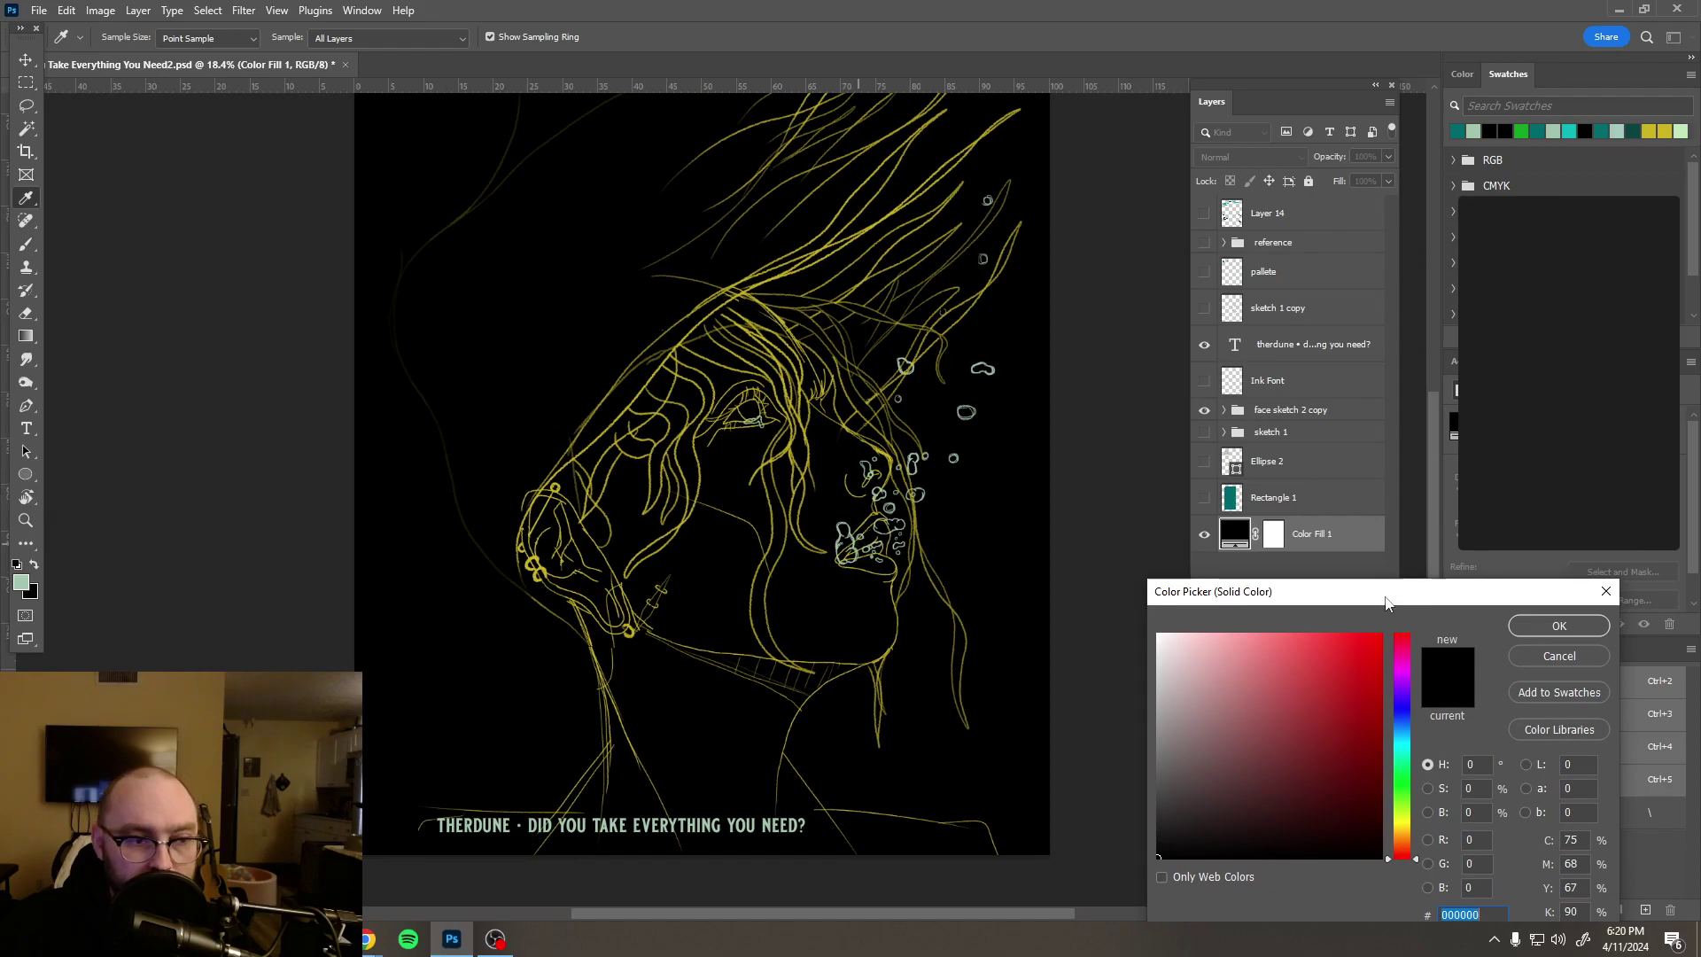
{"action": "left_click", "coordinate": [1561, 659]}
{"action": "left_click", "coordinate": [1204, 498]}
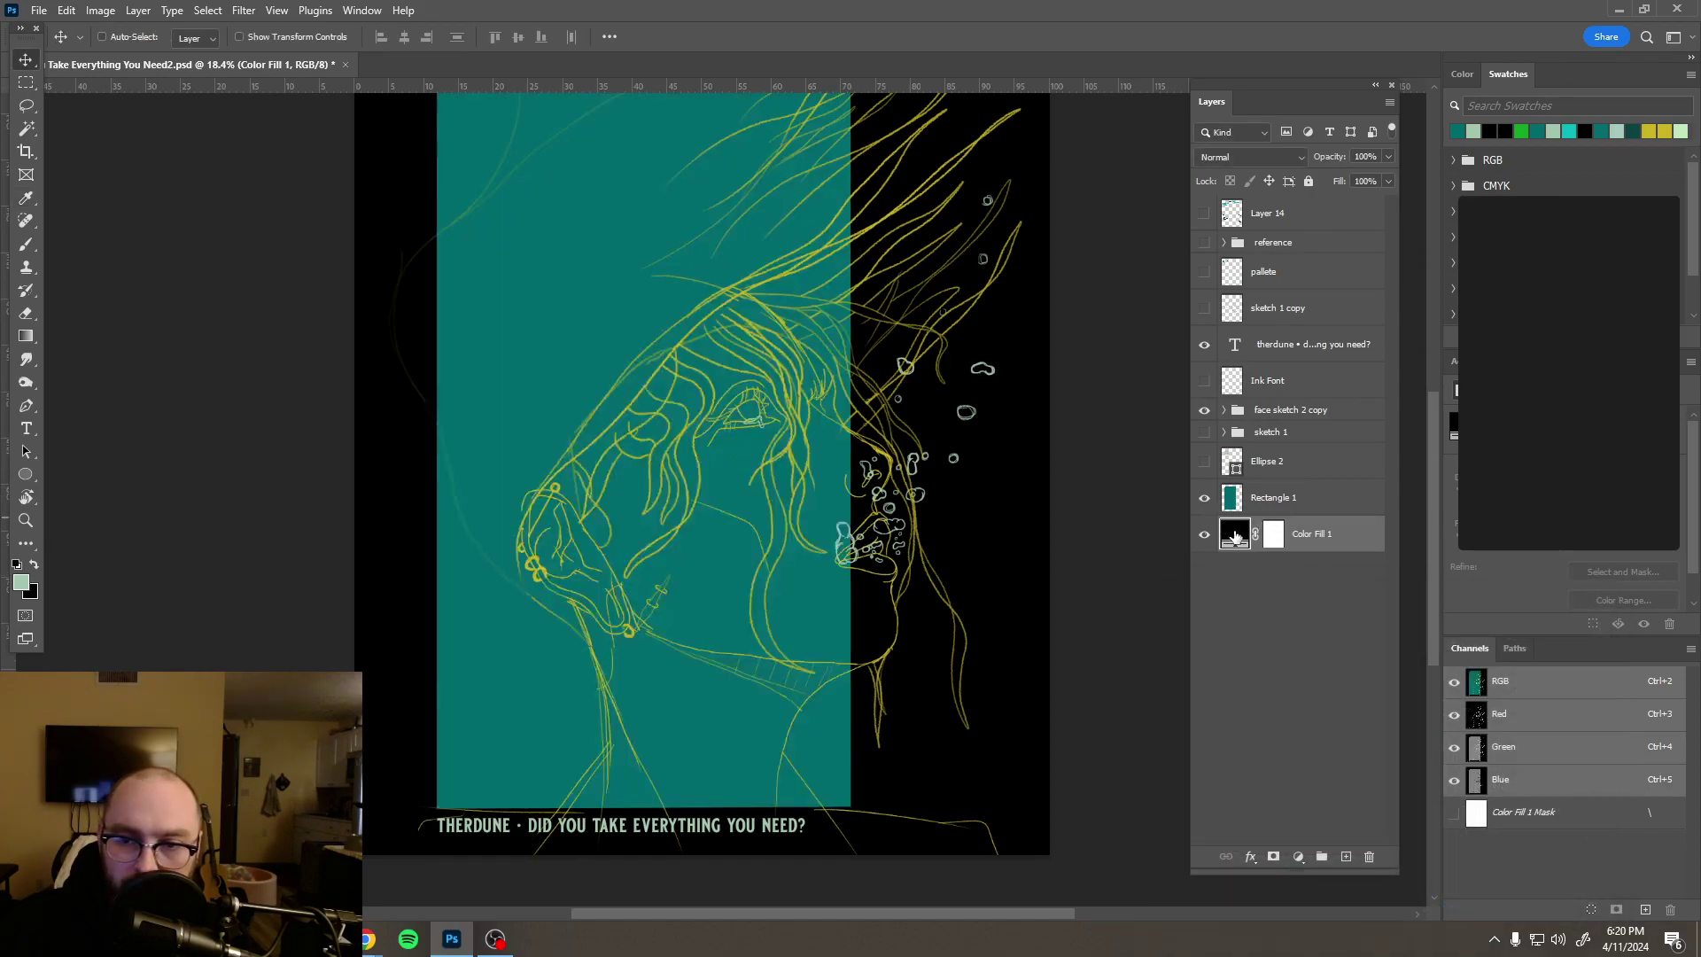
Step: Recolor the Color Fill 1 background with the teal sampled from the rectangle
{"action": "double_click", "coordinate": [1234, 534]}
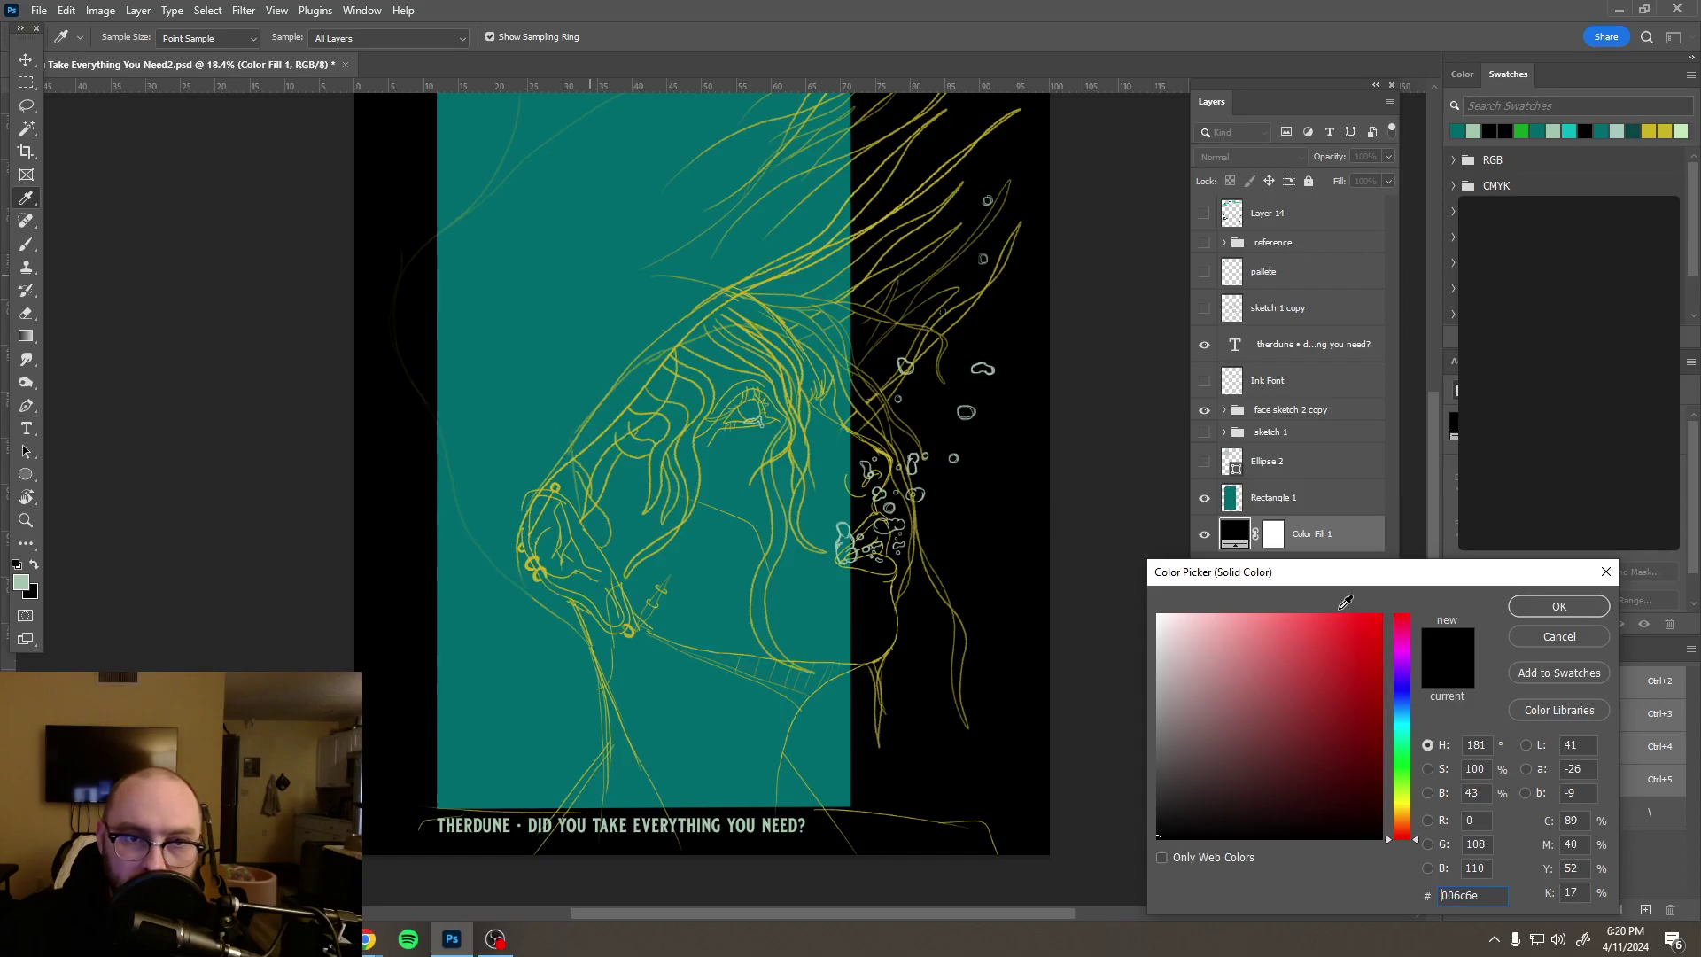
{"action": "left_click", "coordinate": [600, 281]}
{"action": "left_click", "coordinate": [1533, 612]}
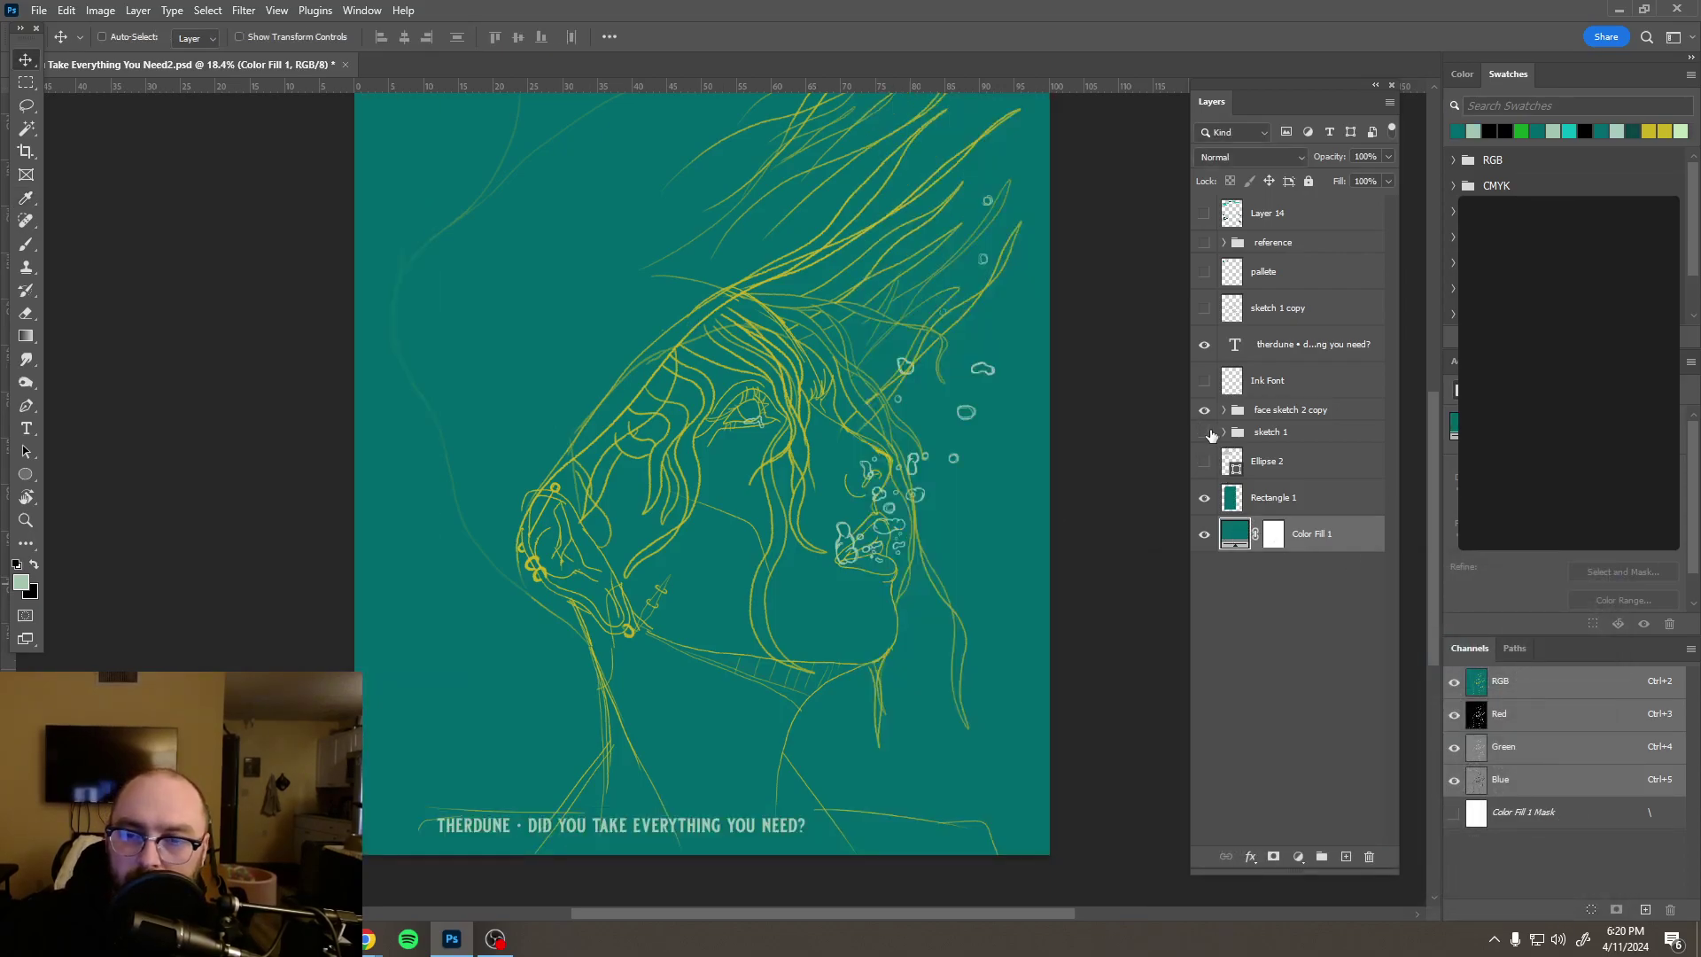
Step: Hide the poster's title text layer so only the face sketch shows on the teal background
{"action": "left_click", "coordinate": [1204, 345]}
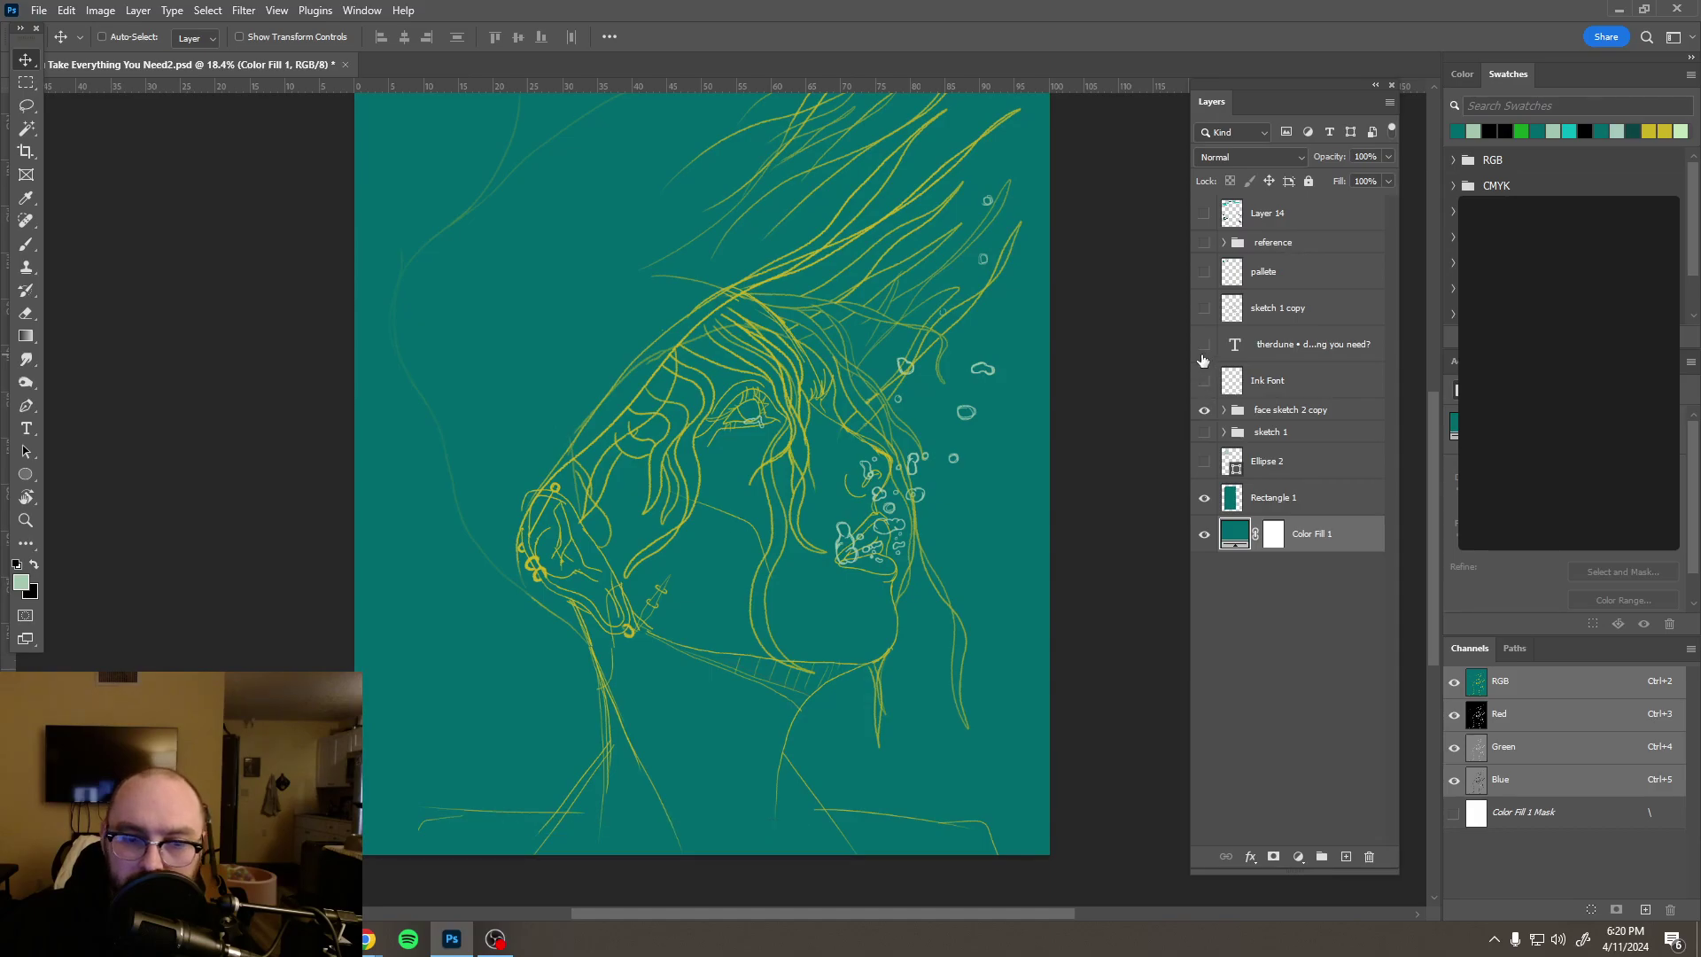
{"action": "scroll", "coordinate": [955, 441], "scroll_direction": "up", "scroll_amount": 2}
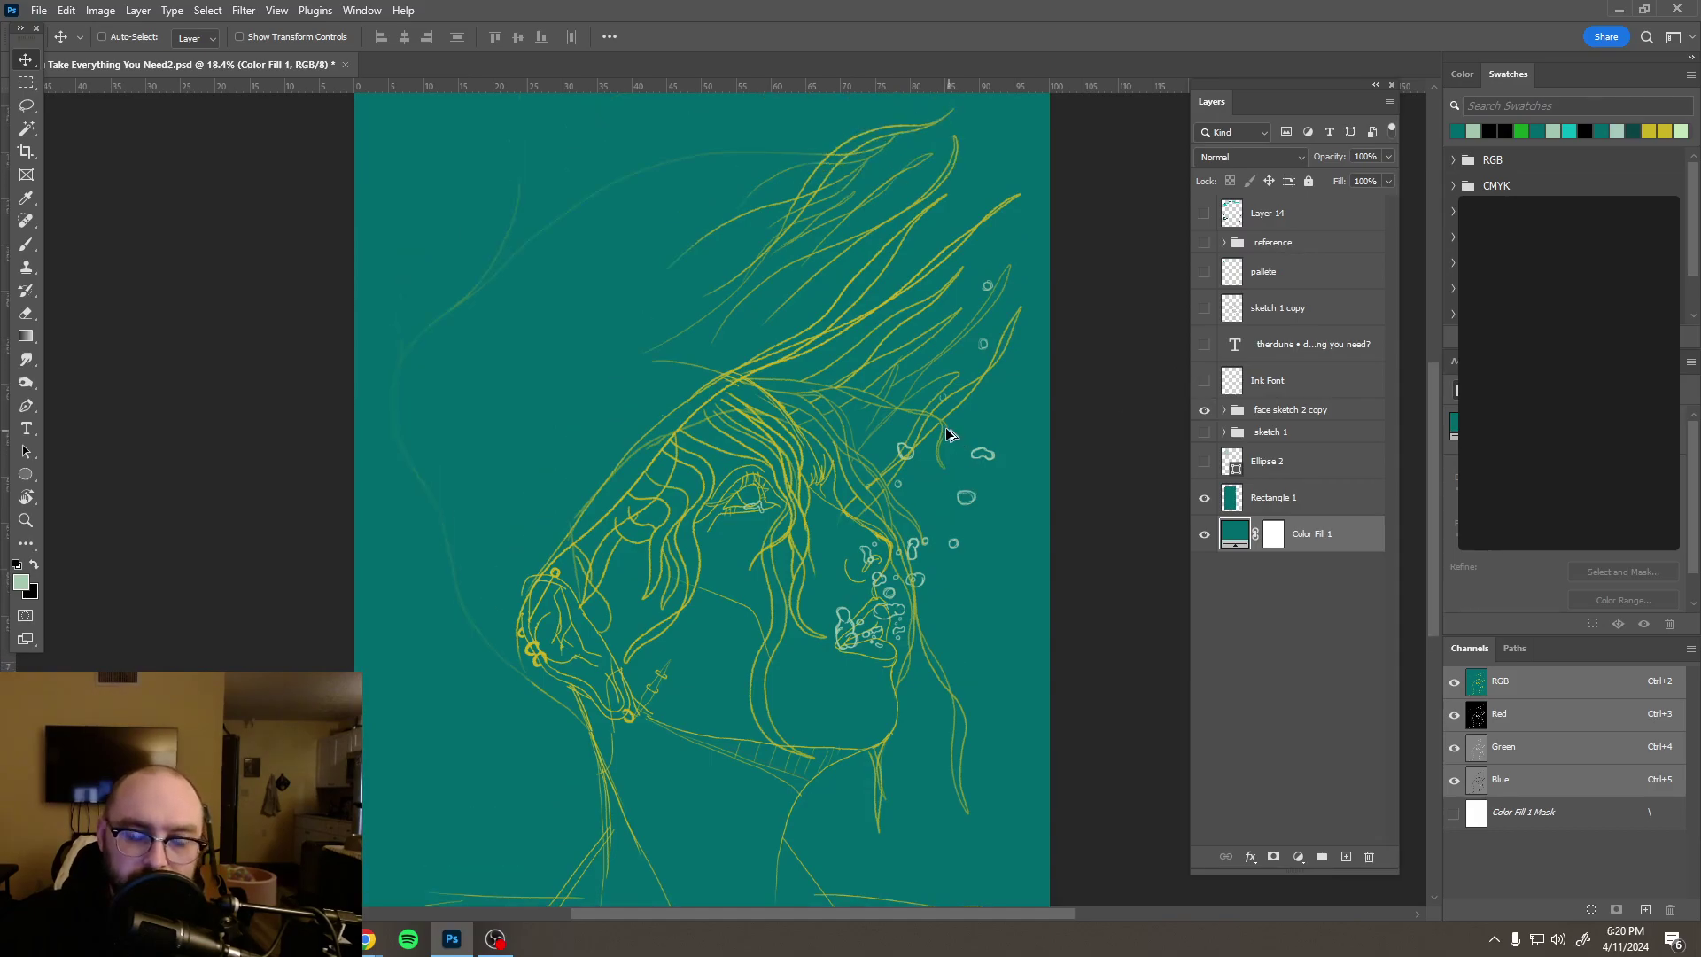
{"action": "scroll", "coordinate": [948, 435], "scroll_direction": "down", "scroll_amount": 2}
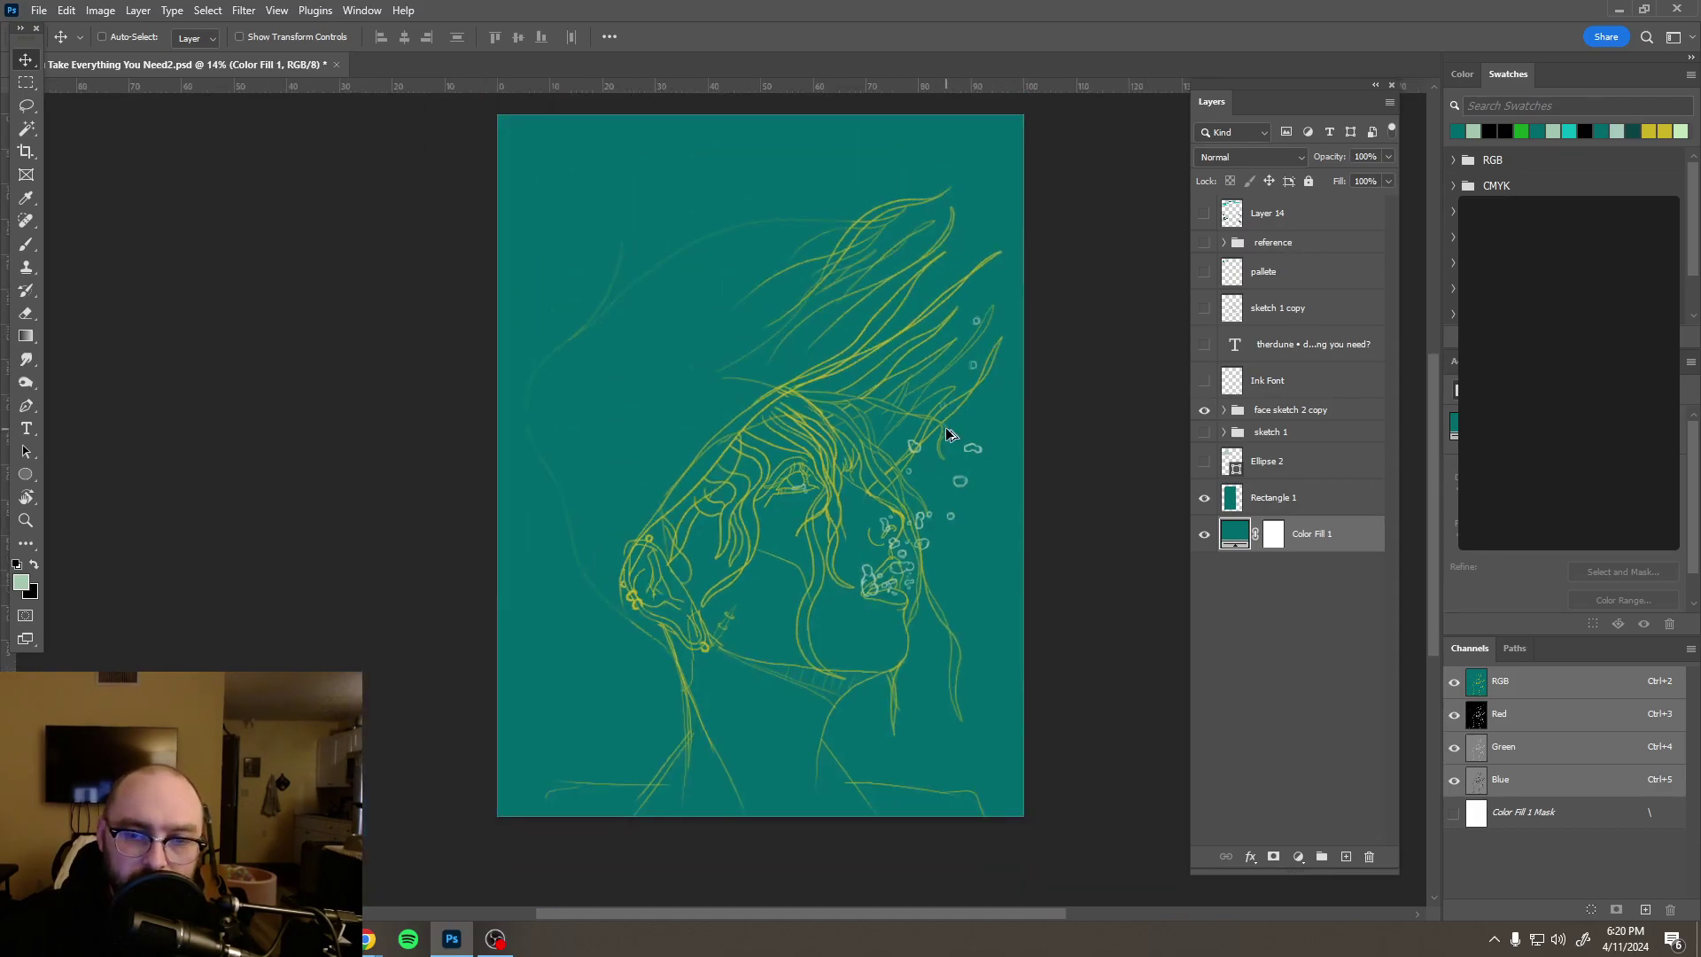
Step: Duplicate the face sketch 2 copy group and hide the original group
{"action": "left_click", "coordinate": [1223, 410]}
{"action": "left_click", "coordinate": [1224, 411]}
{"action": "mouse_move", "coordinate": [1311, 534]}
{"action": "left_mouse_down"}
{"action": "mouse_move", "coordinate": [1292, 694]}
{"action": "mouse_move", "coordinate": [1320, 847]}
{"action": "left_mouse_up"}
{"action": "left_click", "coordinate": [1206, 434]}
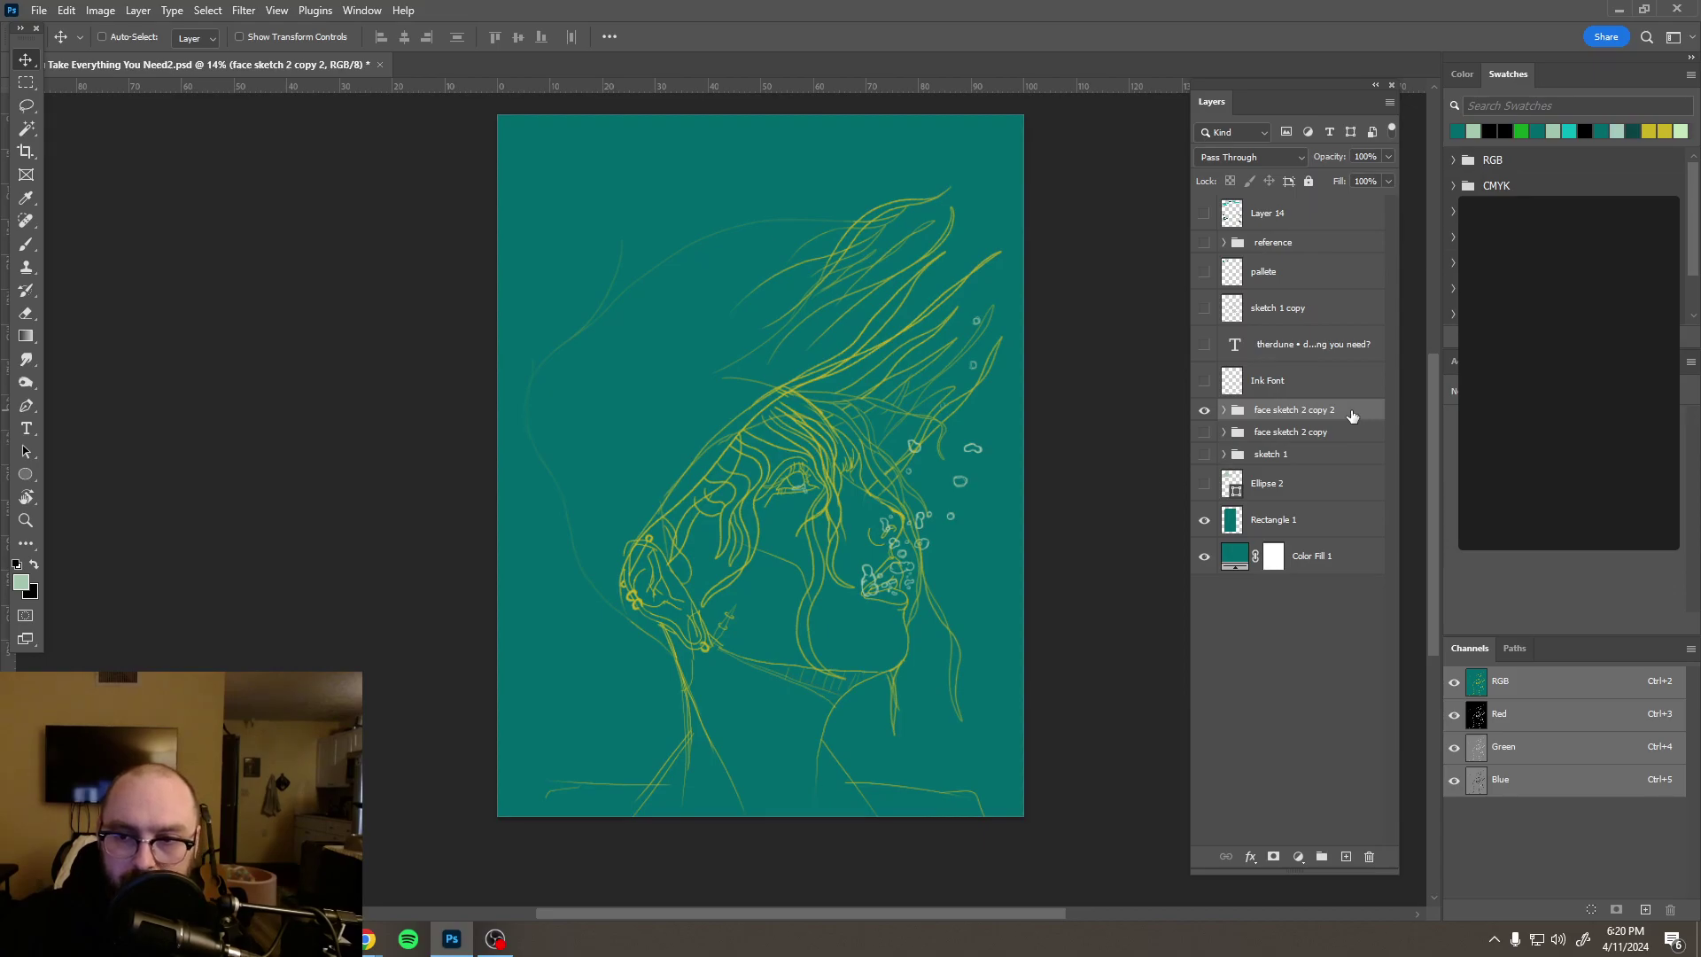
Step: Rename the duplicated face sketch group as "face sketch 3"
{"action": "double_click", "coordinate": [1352, 417]}
{"action": "left_click", "coordinate": [1542, 140]}
{"action": "double_click", "coordinate": [1296, 409]}
{"action": "key", "text": "Right"}
{"action": "key", "text": "BackSpace"}
{"action": "key", "text": "BackSpace"}
{"action": "key", "text": "BackSpace"}
{"action": "key", "text": "BackSpace"}
{"action": "key", "text": "BackSpace"}
{"action": "key", "text": "BackSpace"}
{"action": "key", "text": "BackSpace"}
{"action": "type", "text": "3"}
{"action": "key", "text": "Return"}
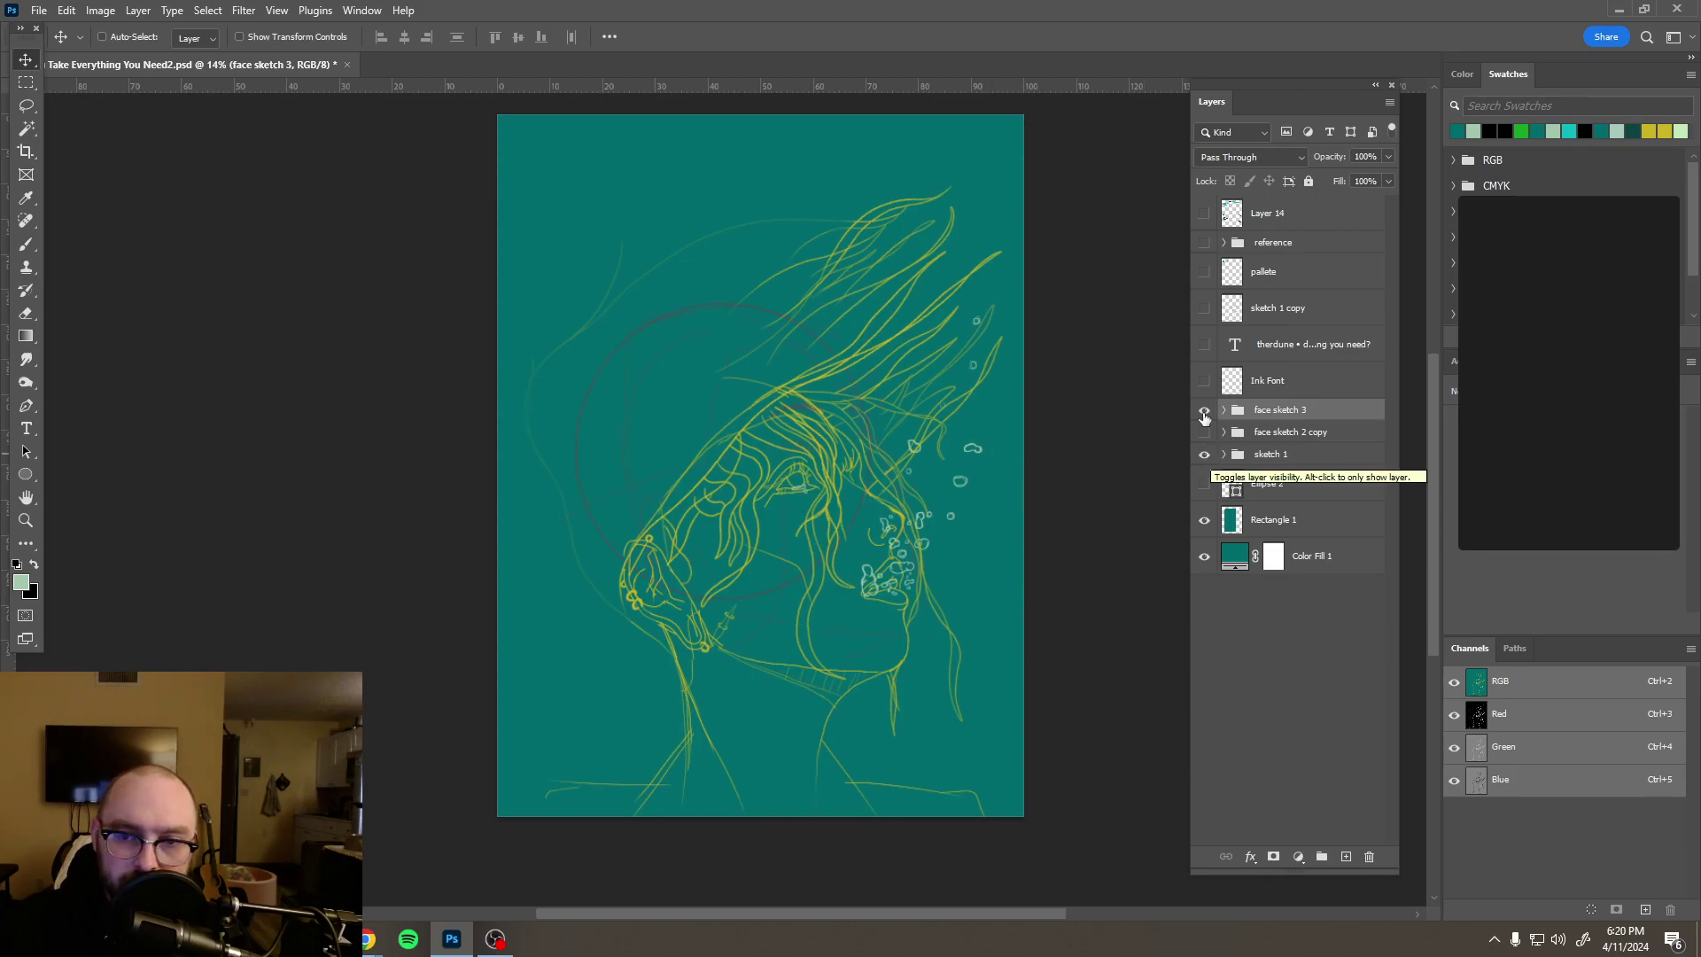
Step: Compare face sketch 3 with the earlier sketch groups by toggling their visibility, leaving only face sketch 3 shown
{"action": "left_click", "coordinate": [1203, 413]}
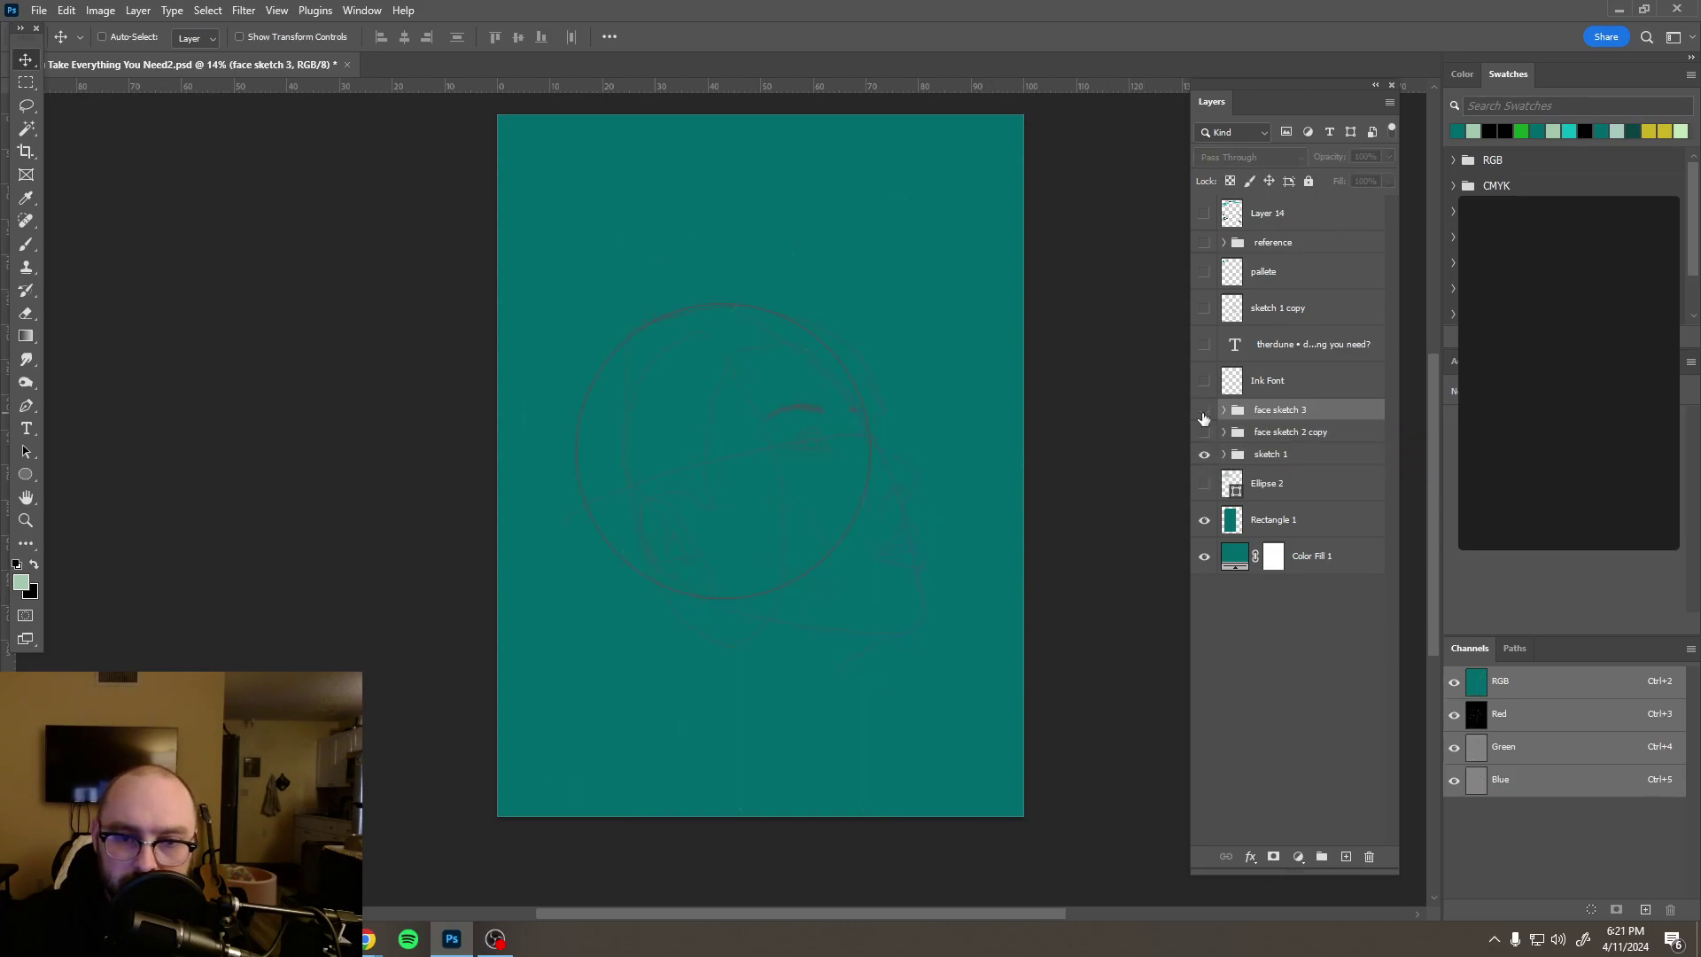
{"action": "left_click", "coordinate": [1203, 412]}
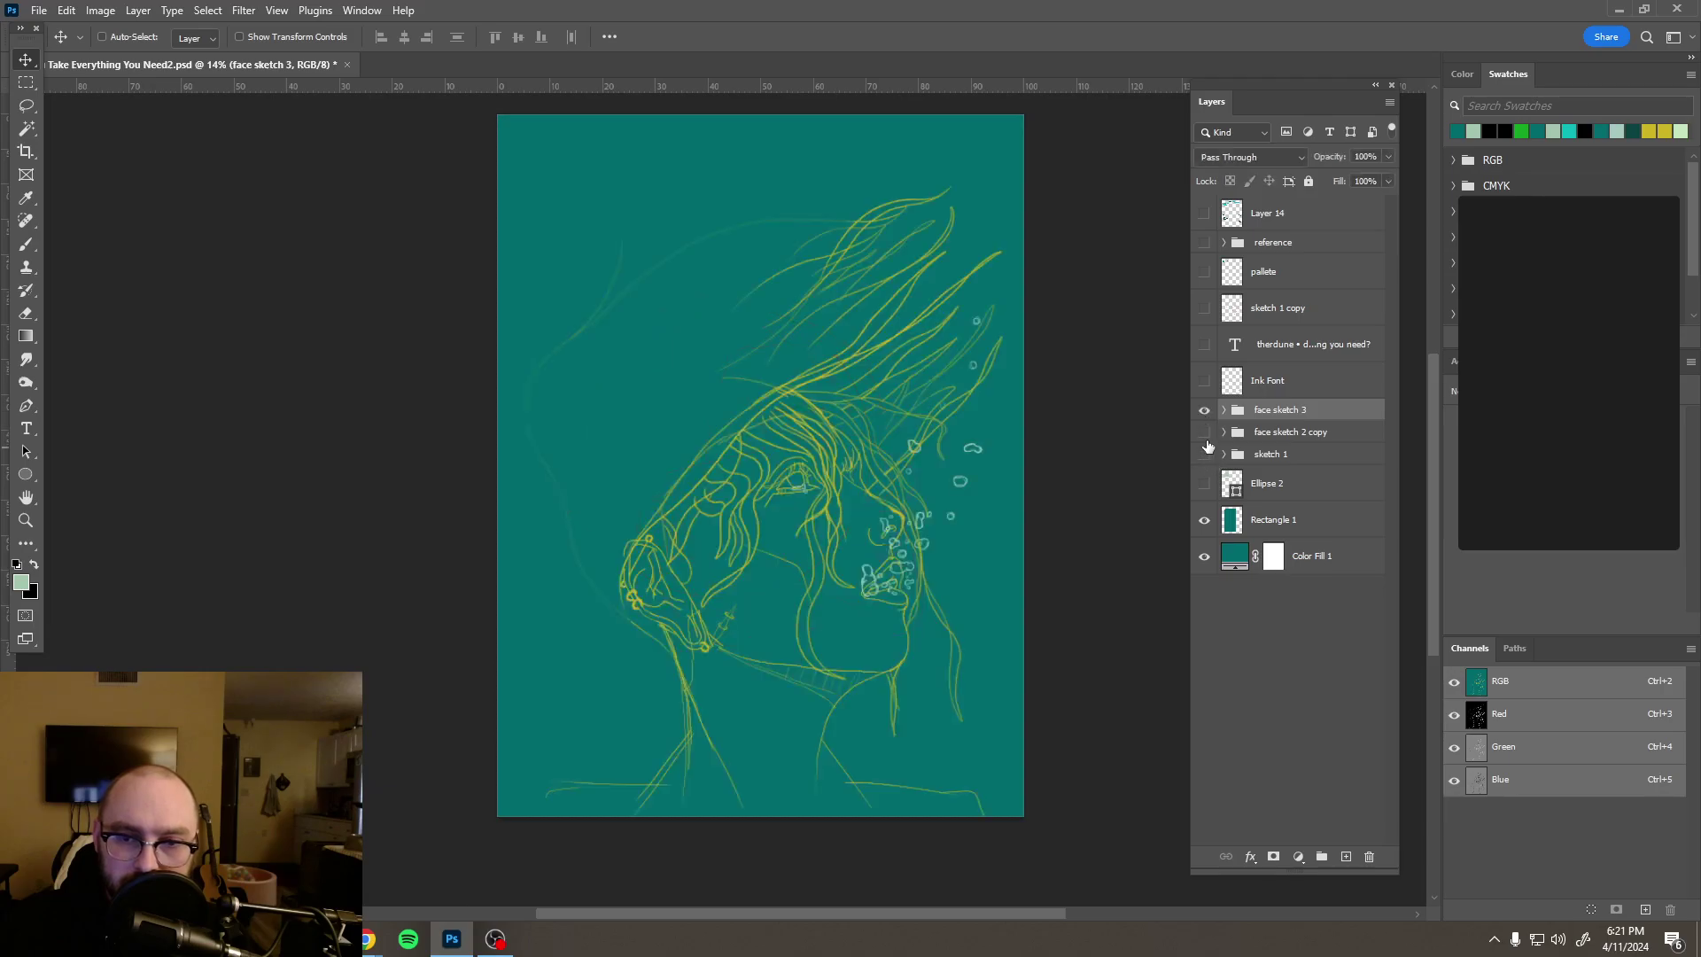
{"action": "left_click", "coordinate": [1203, 436]}
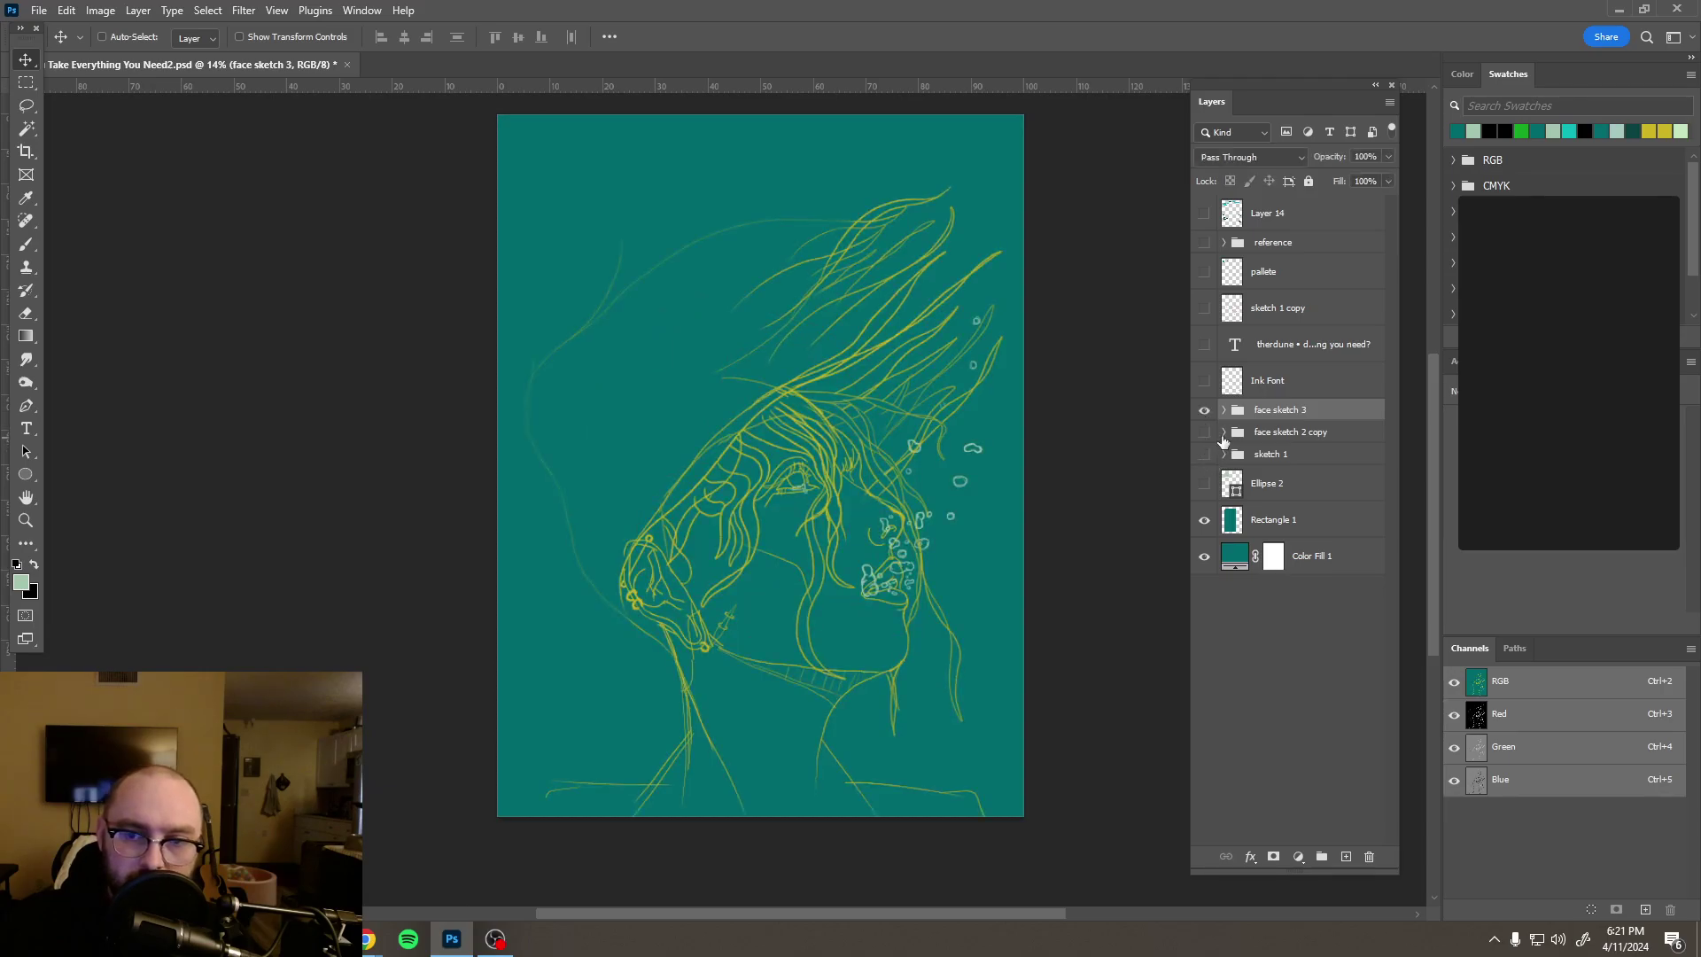
Step: Switch to the Chrome browser and open the Pexels stock photo website
{"action": "scroll", "coordinate": [902, 458], "scroll_direction": "up", "scroll_amount": 3}
{"action": "scroll", "coordinate": [902, 457], "scroll_direction": "down", "scroll_amount": 2}
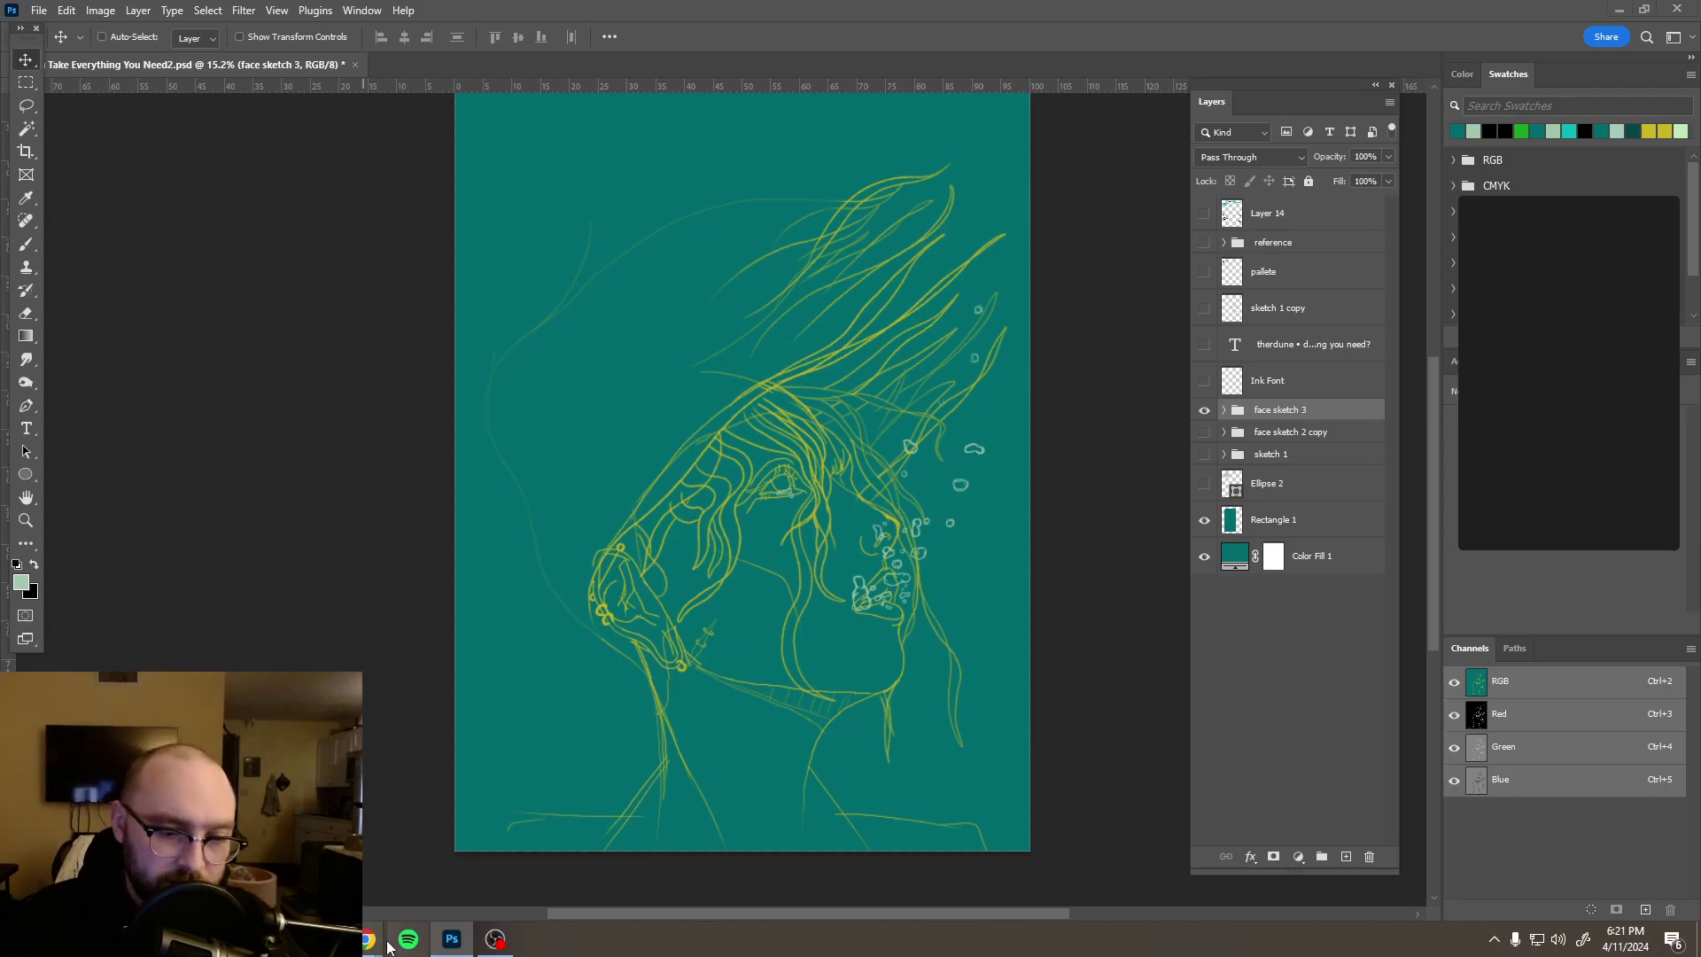
{"action": "mouse_move", "coordinate": [368, 939]}
{"action": "left_click", "coordinate": [649, 864]}
{"action": "left_click", "coordinate": [312, 55]}
{"action": "type", "text": "pexels"}
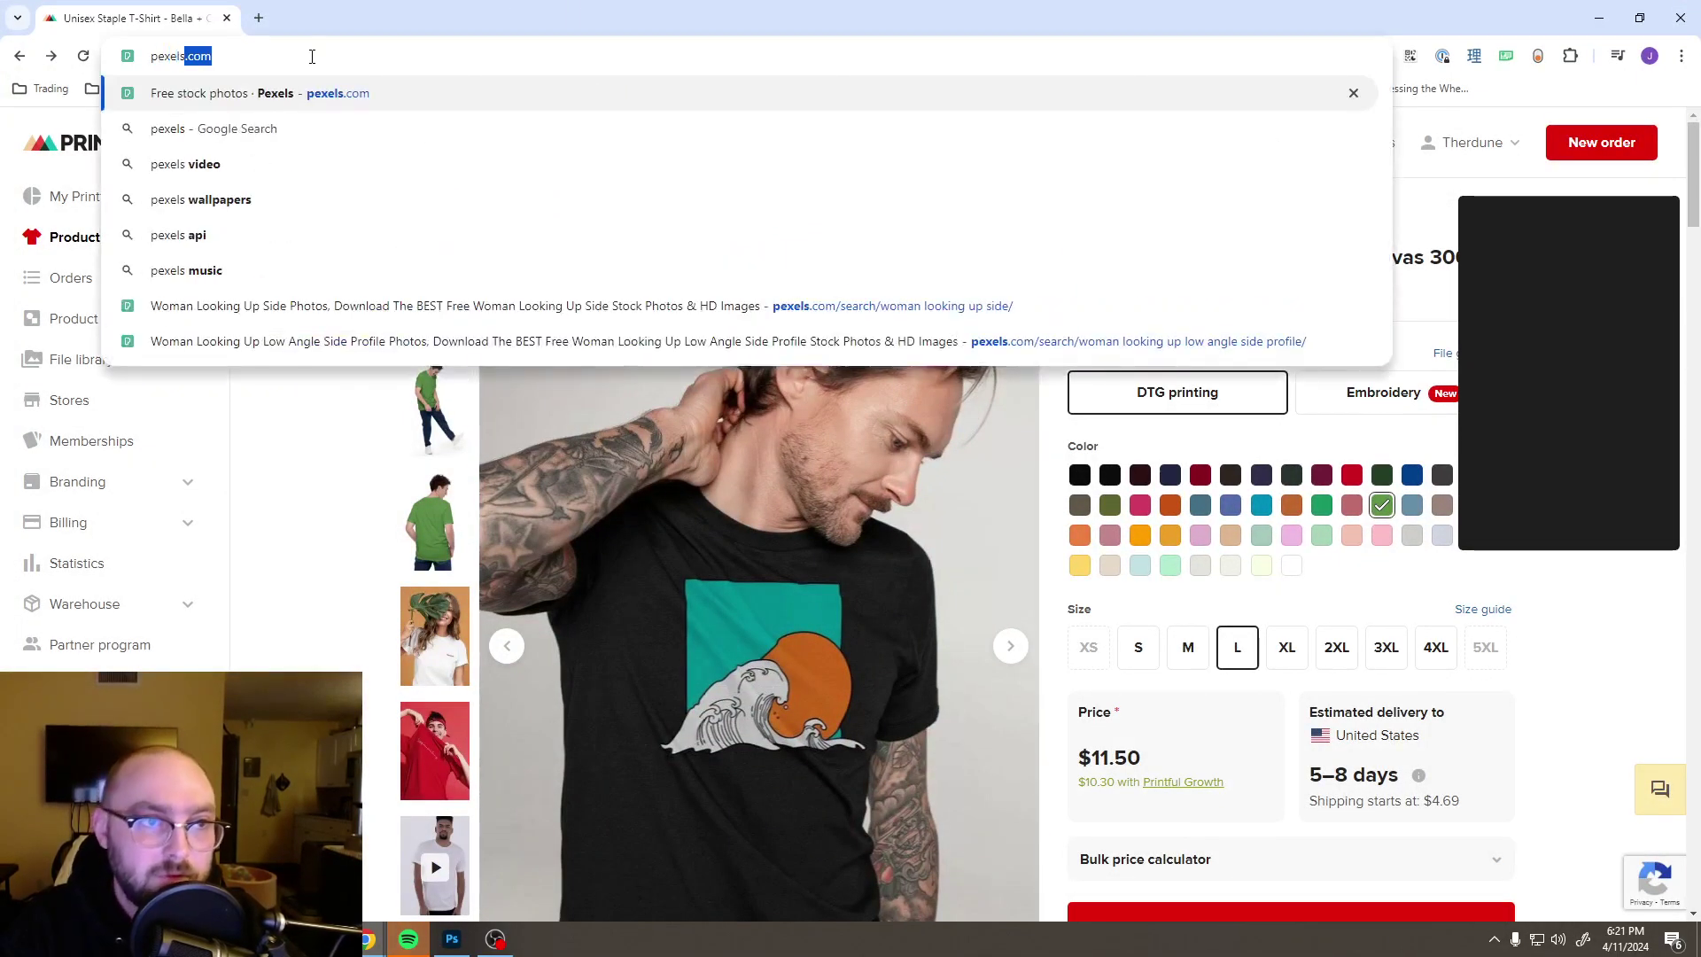
{"action": "key", "text": "Return"}
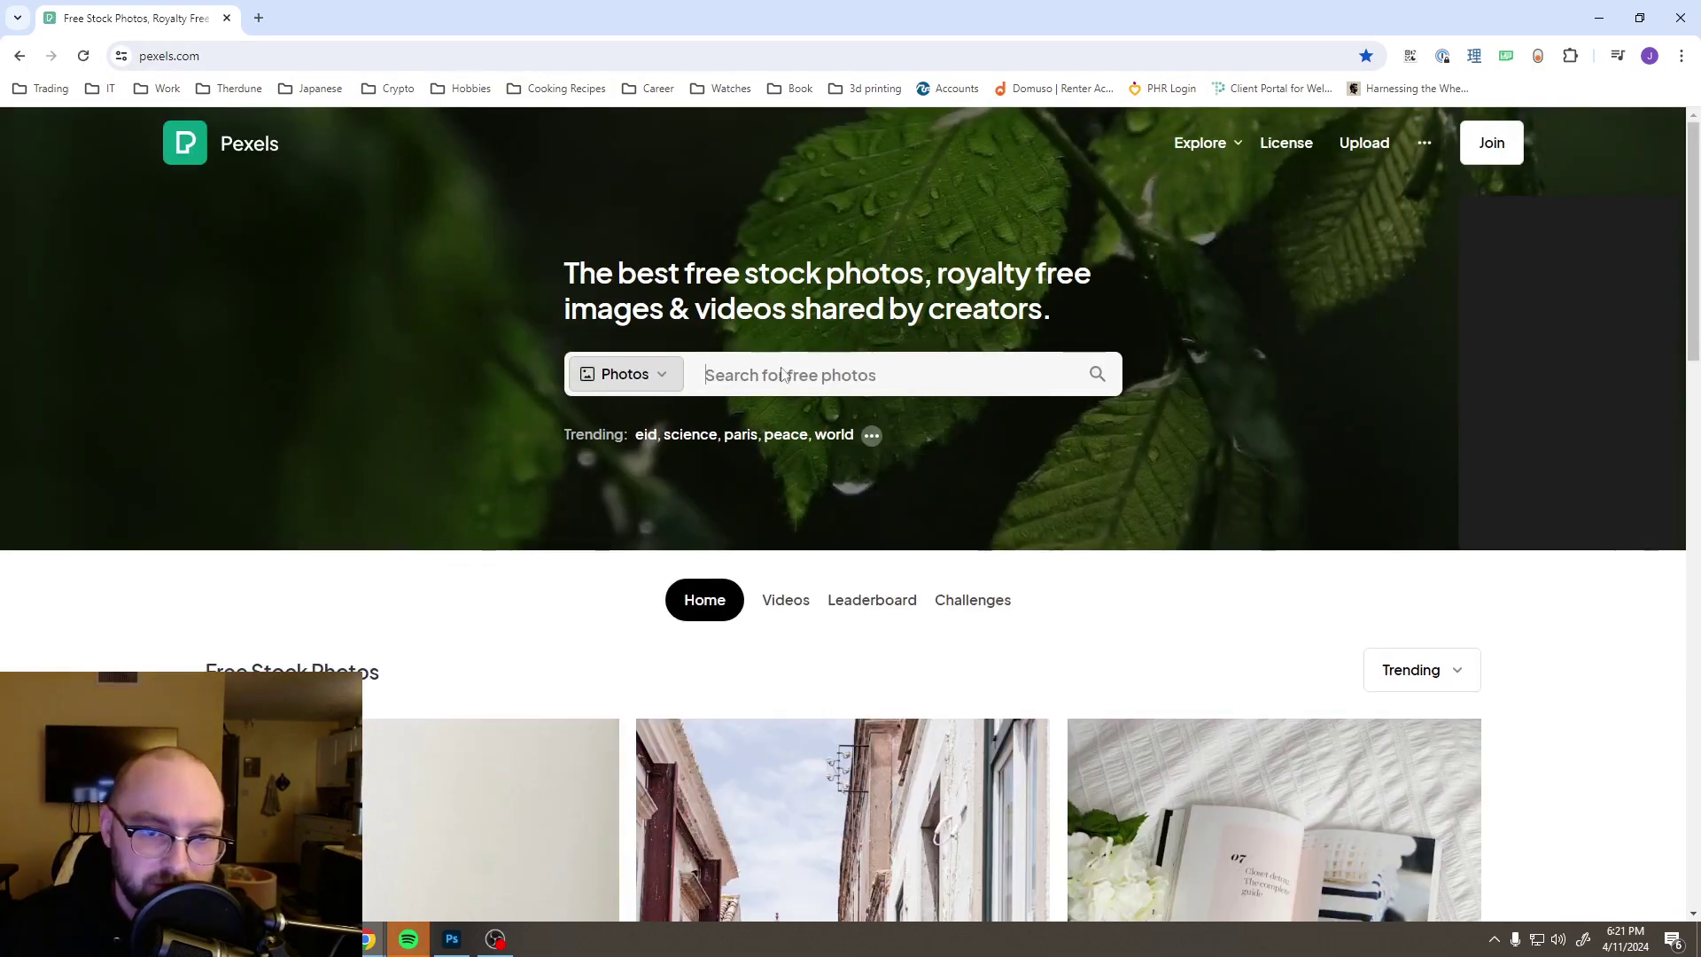
Step: Search the Pexels photos for "woman underwater"
{"action": "left_click", "coordinate": [782, 368]}
{"action": "type", "text": "woman"}
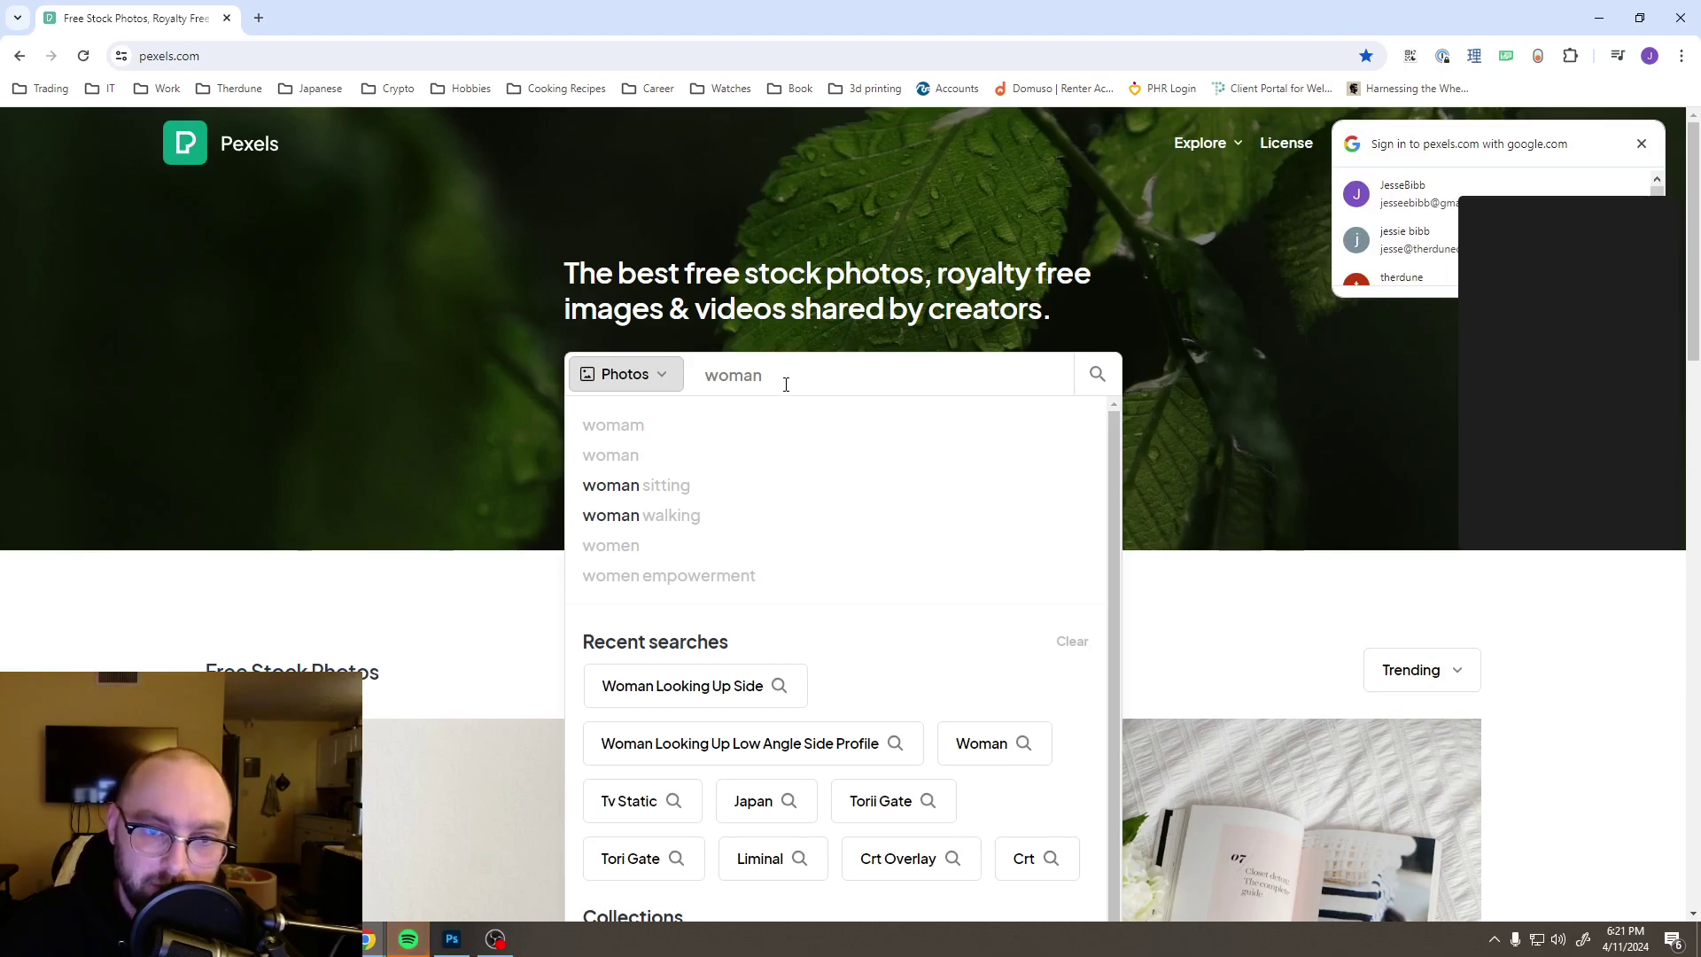
{"action": "type", "text": " underwater"}
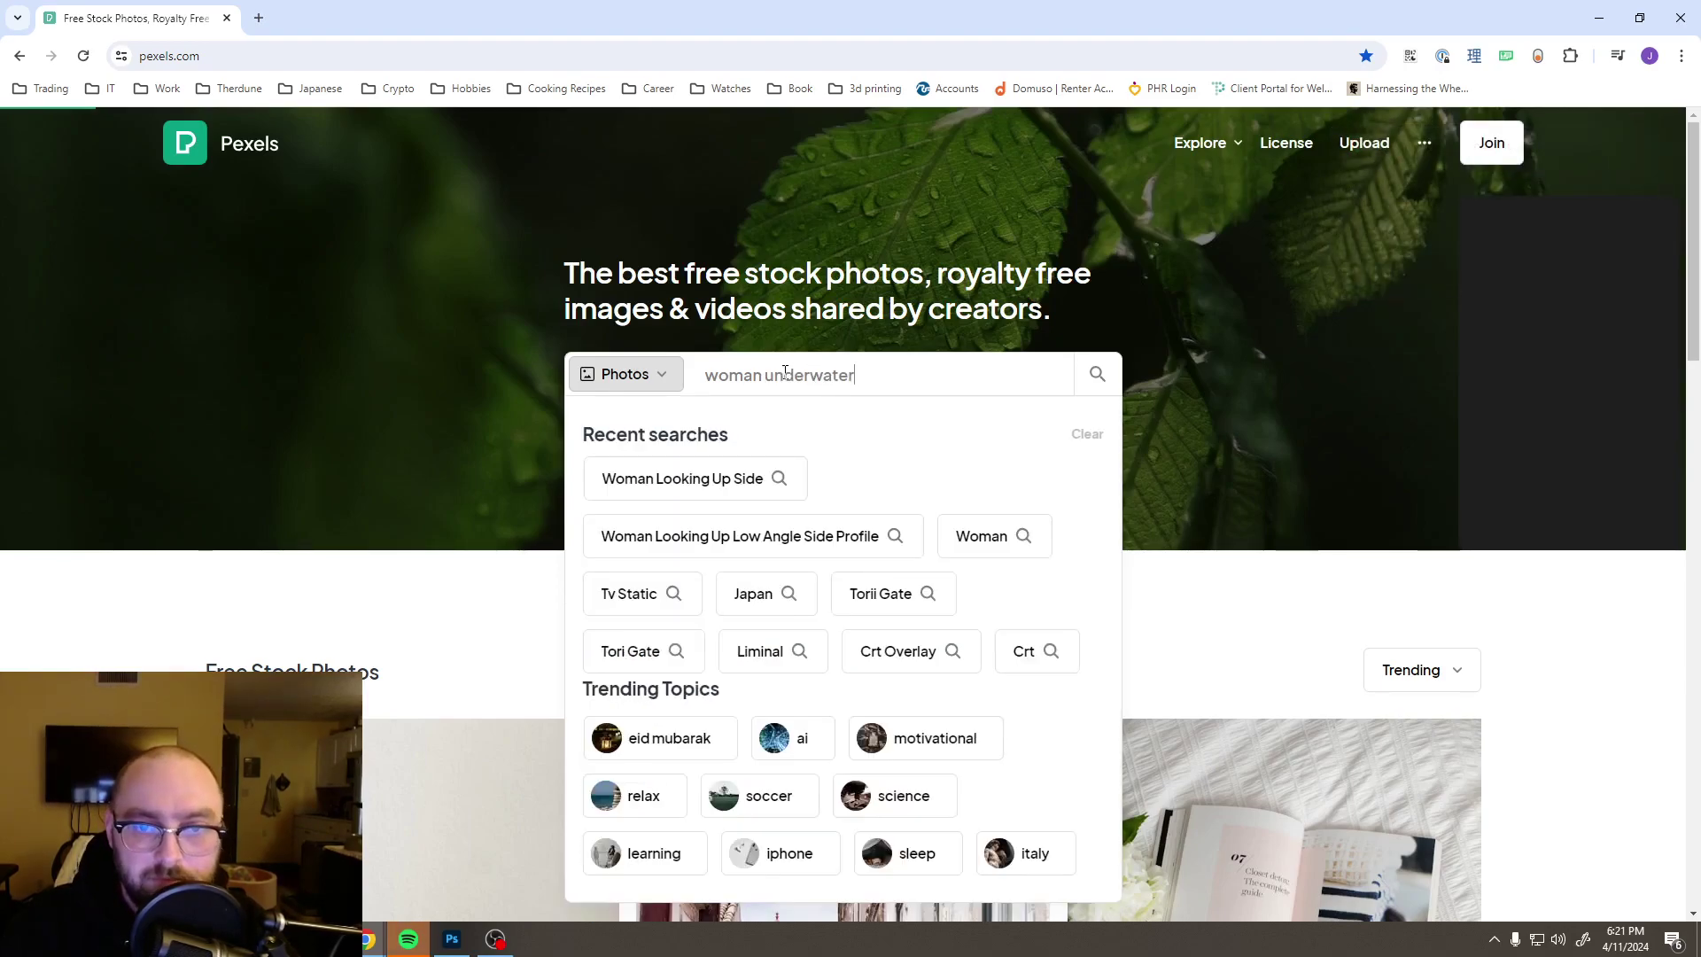
{"action": "key", "text": "Return"}
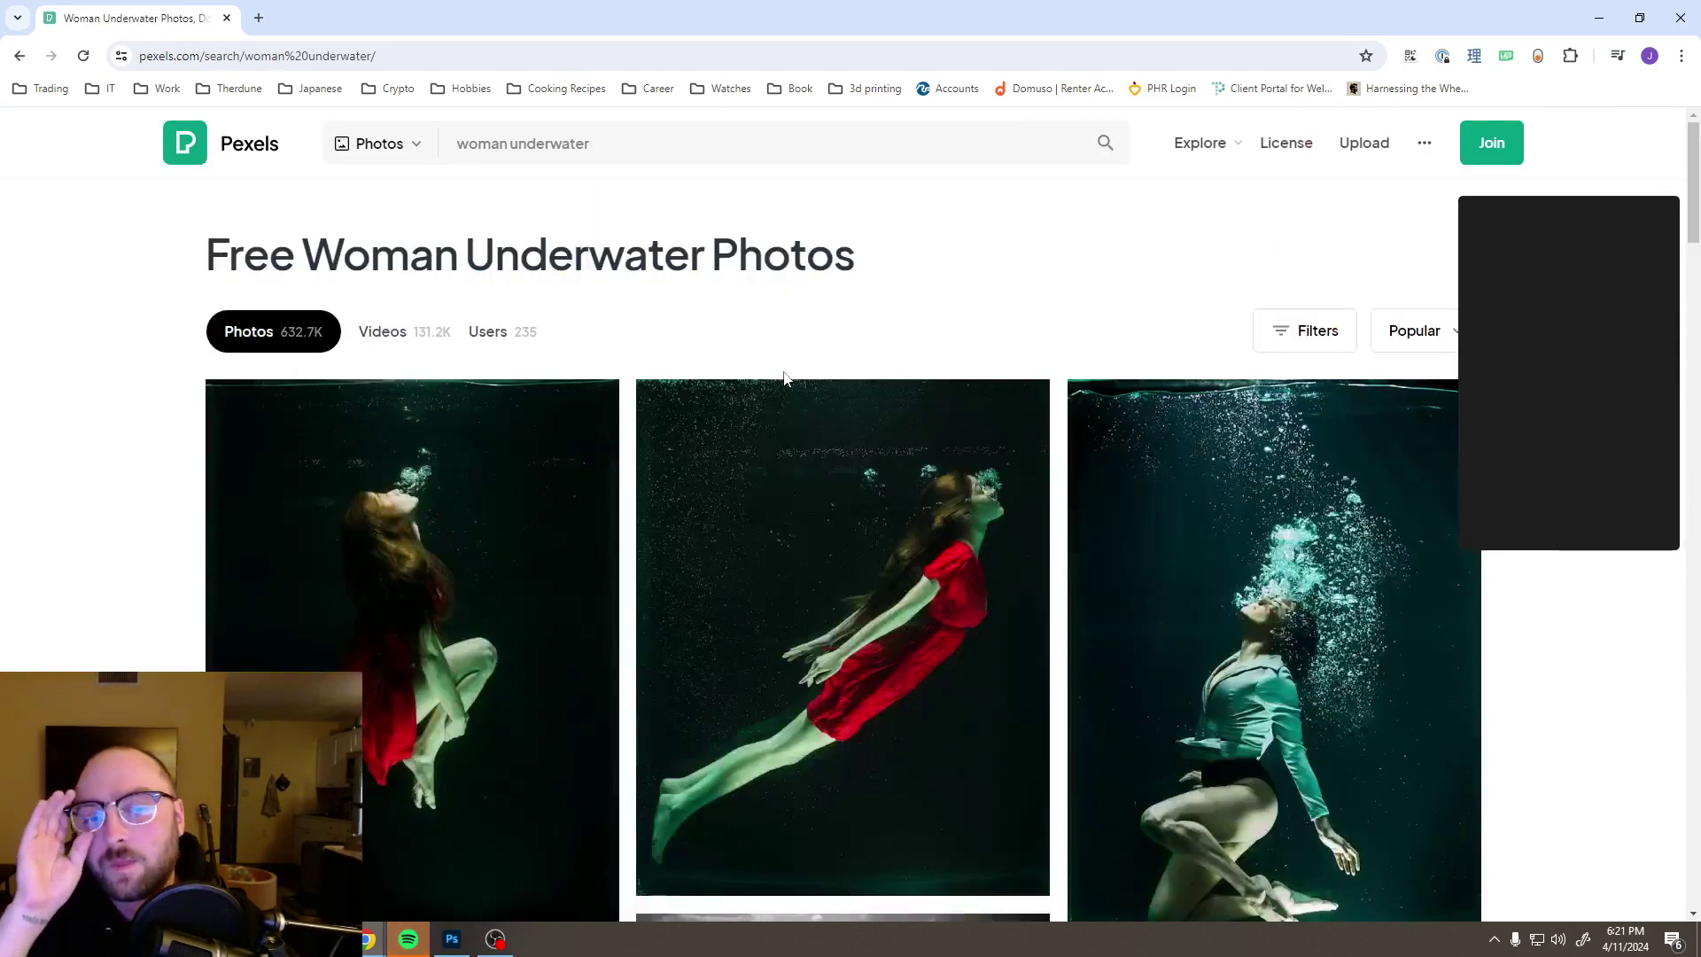
Step: Look through the "woman underwater" photos for poses, hair and bubbles that could serve as reference for the face sketch
{"action": "scroll", "coordinate": [1031, 257], "scroll_direction": "down", "scroll_amount": 8}
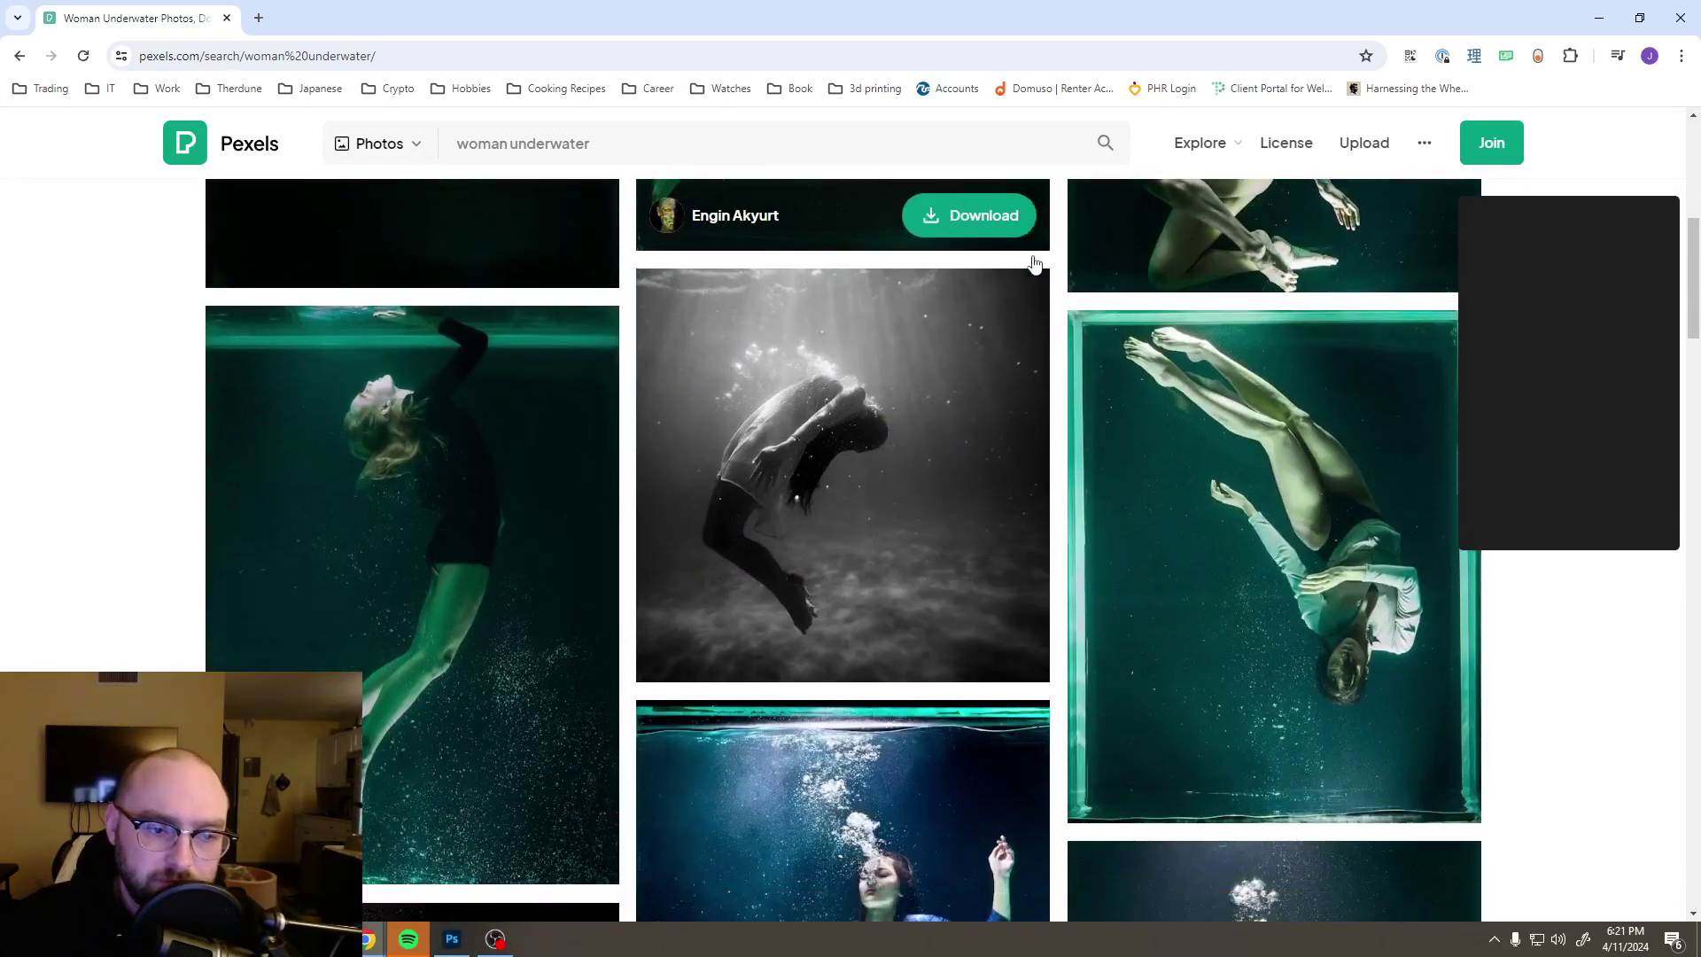
{"action": "scroll", "coordinate": [843, 549], "scroll_direction": "down", "scroll_amount": 5}
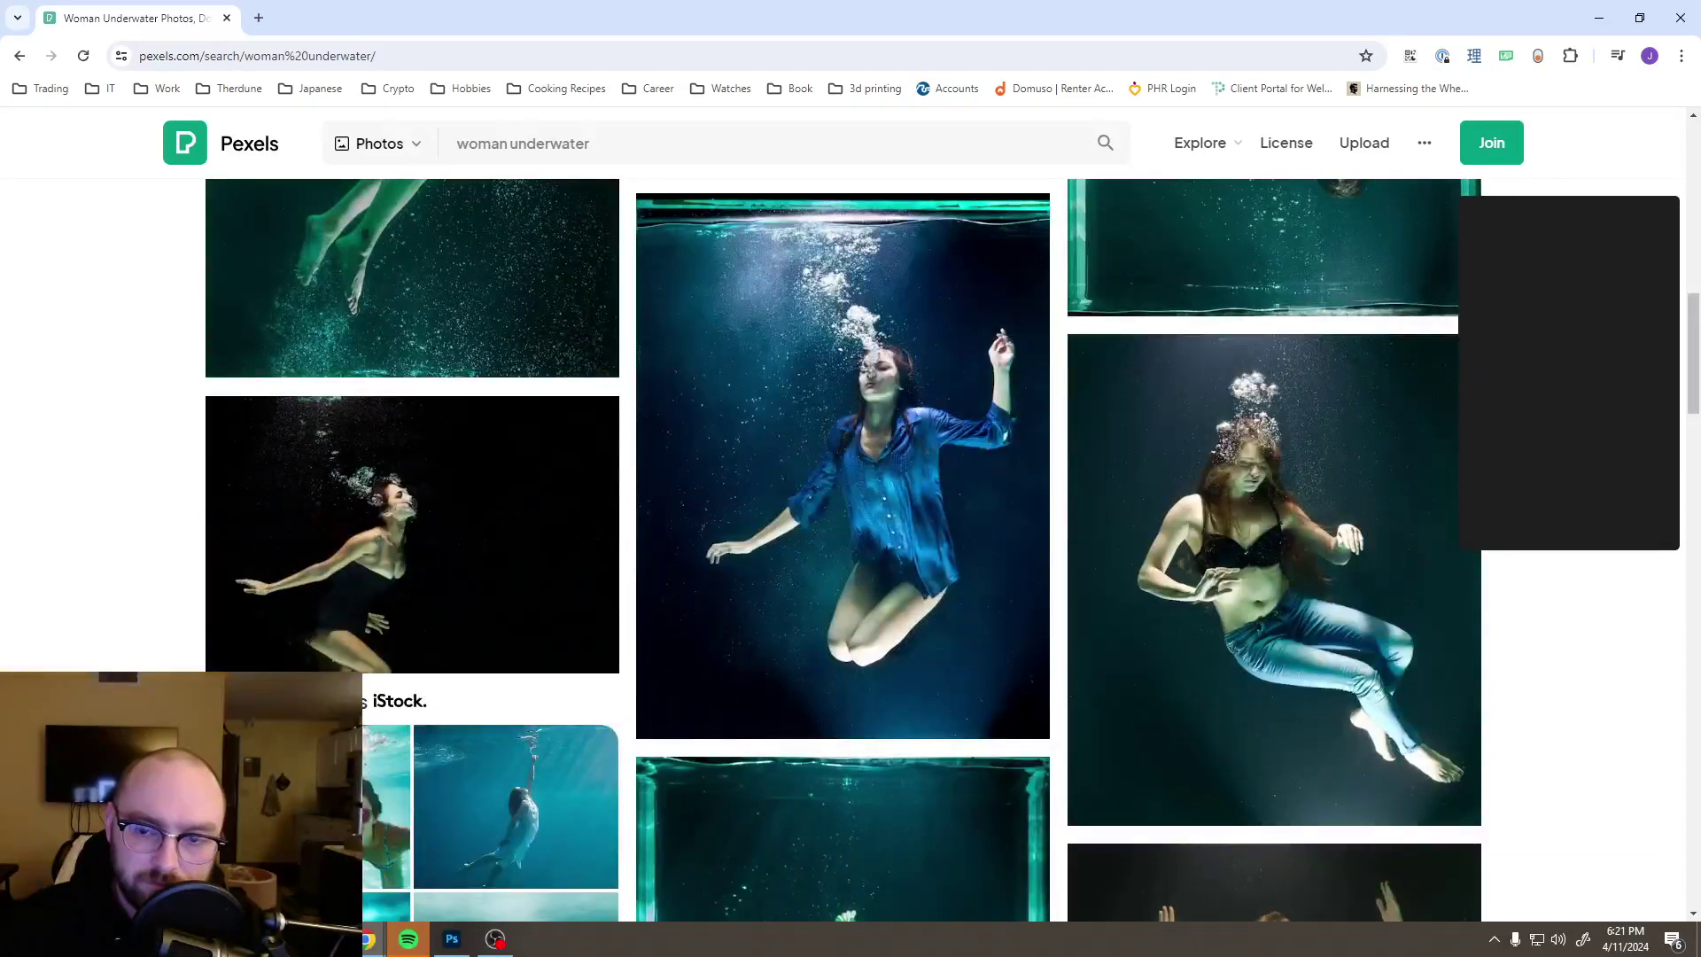
{"action": "scroll", "coordinate": [842, 549], "scroll_direction": "down", "scroll_amount": 4}
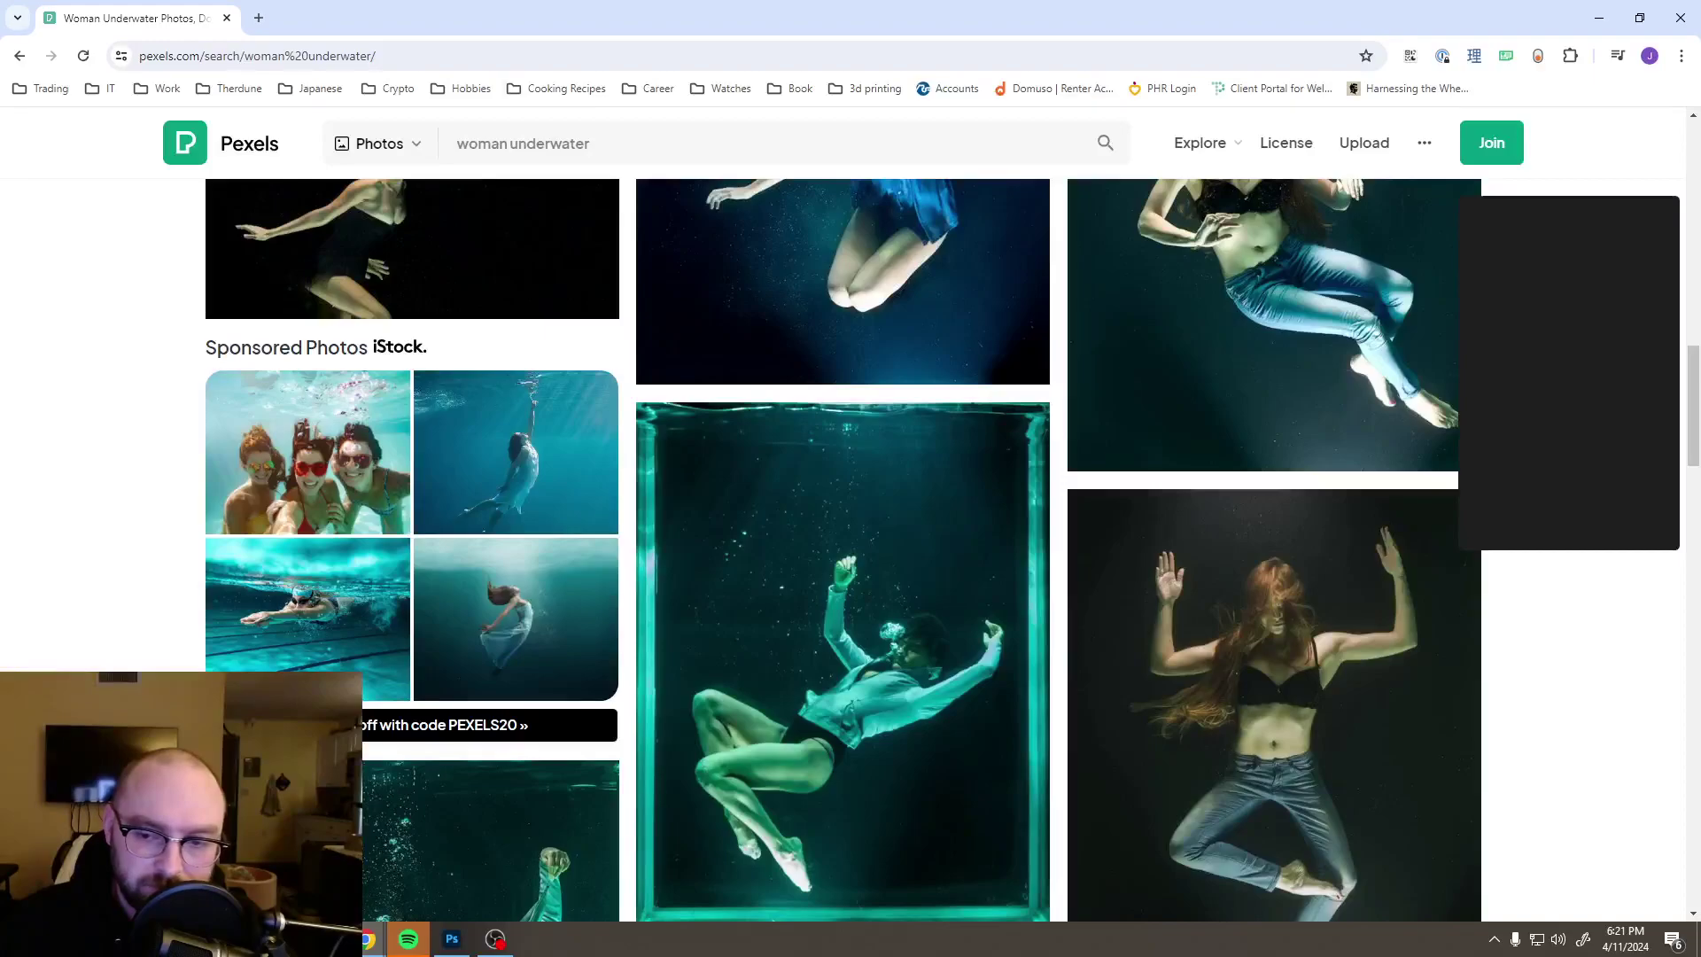
{"action": "scroll", "coordinate": [842, 550], "scroll_direction": "down", "scroll_amount": 15}
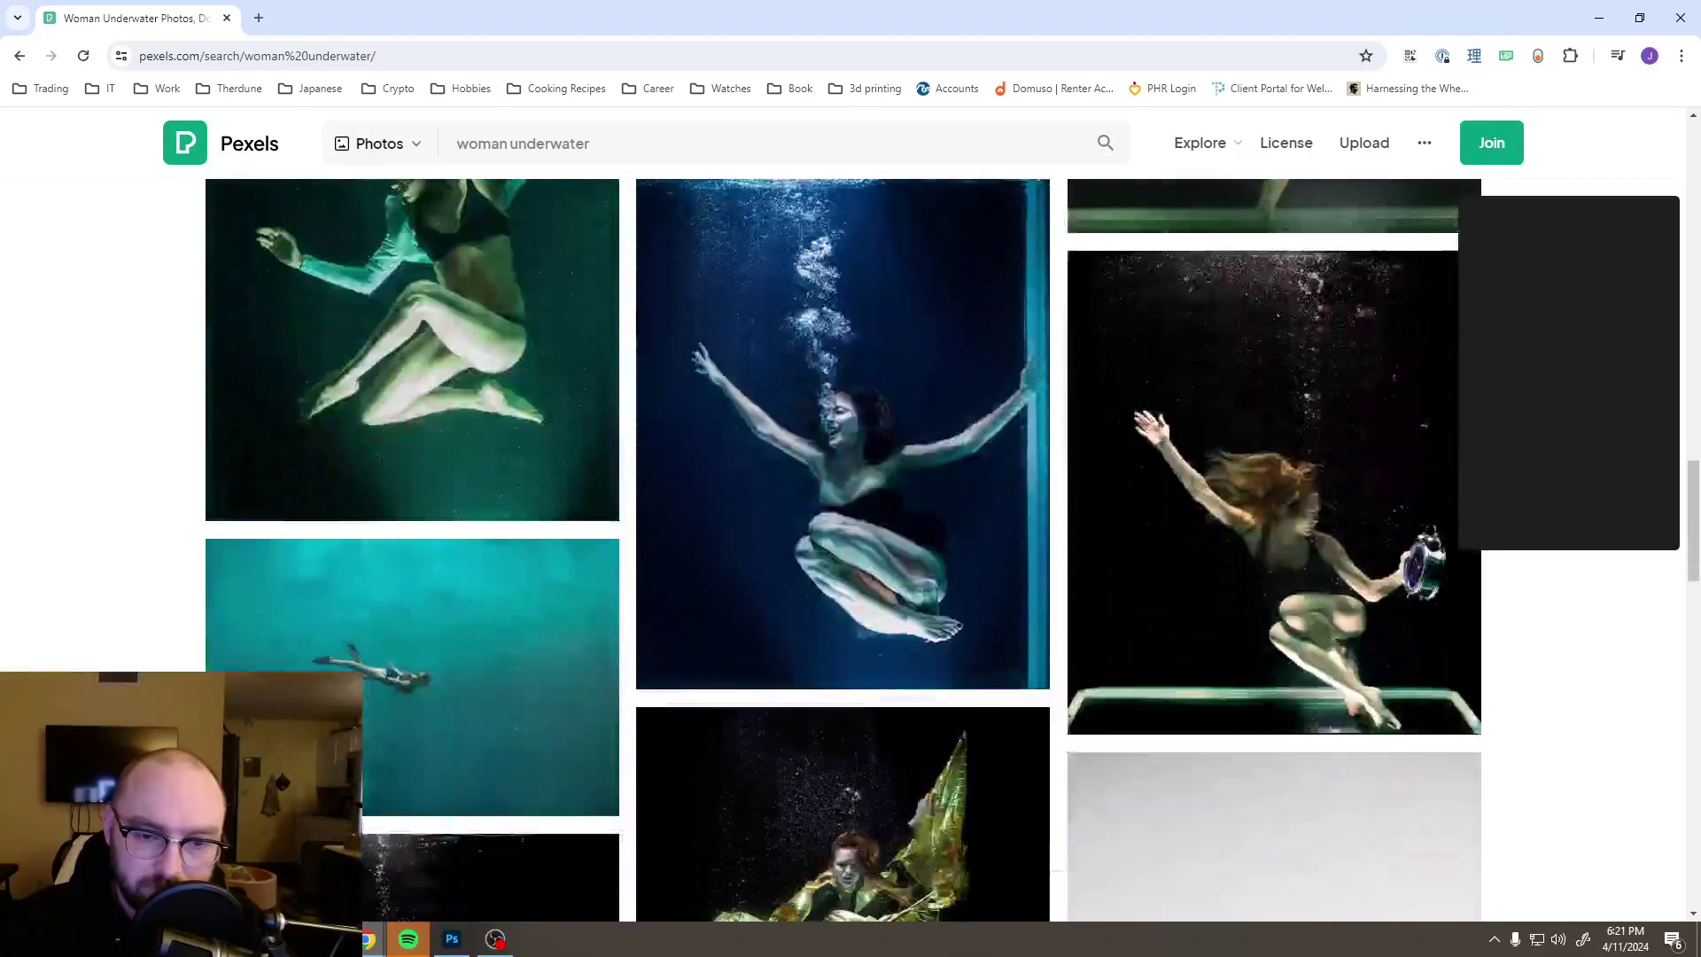
{"action": "scroll", "coordinate": [843, 550], "scroll_direction": "down", "scroll_amount": 6}
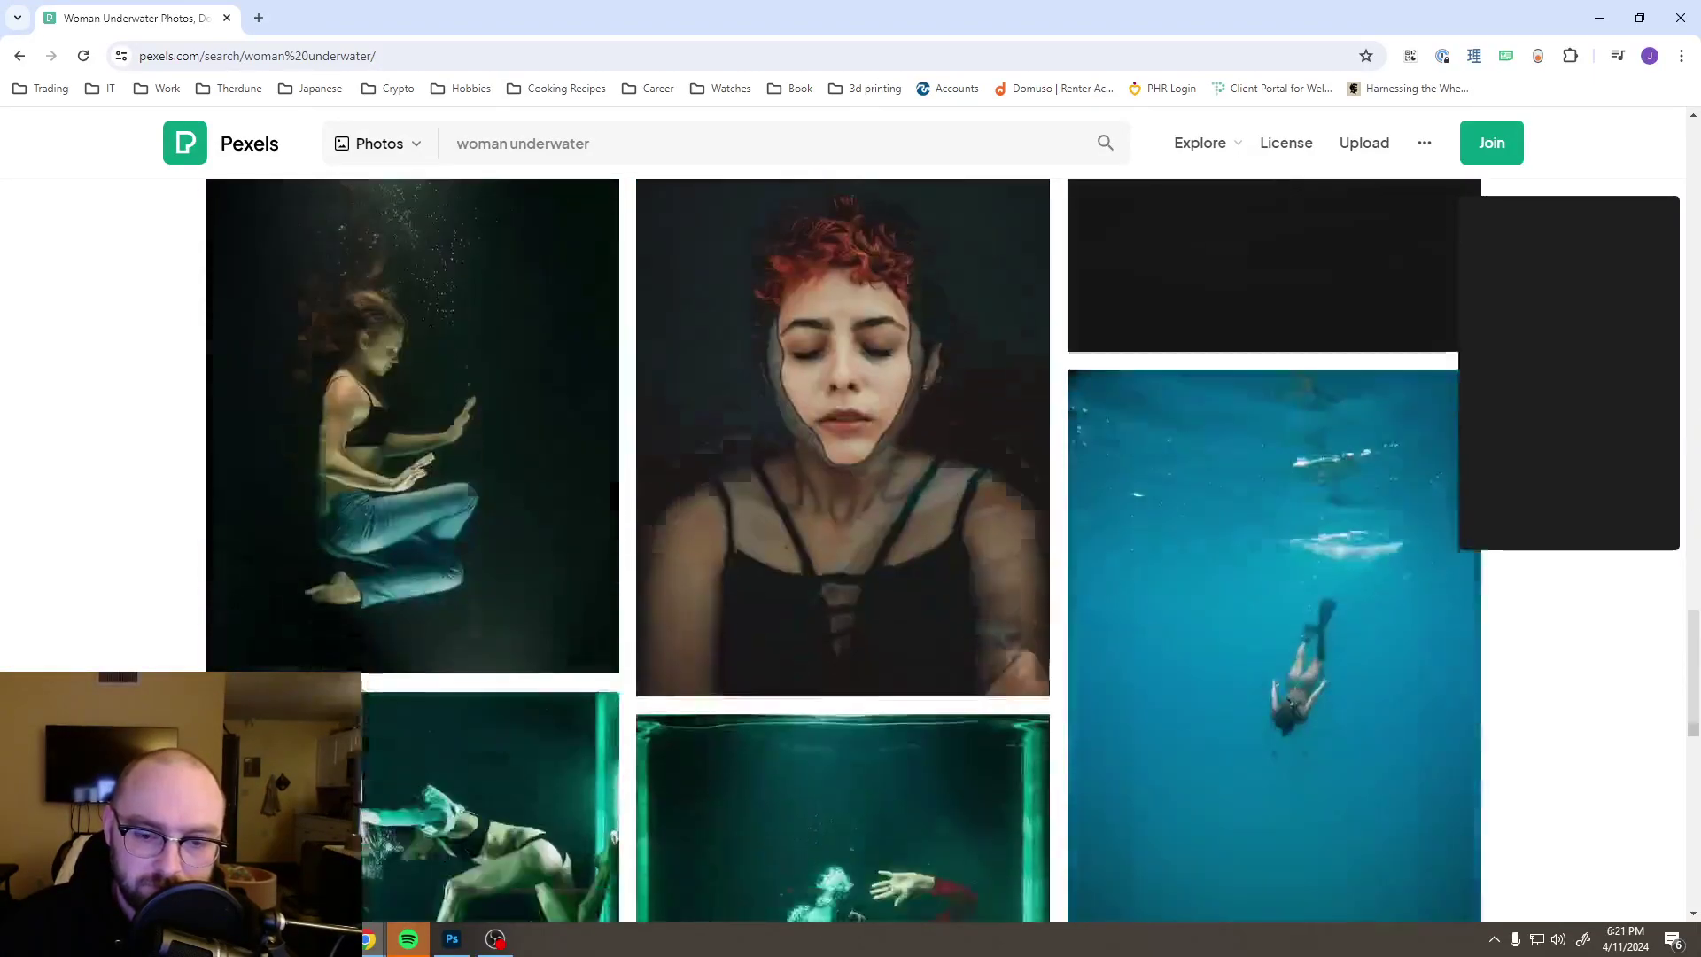
{"action": "scroll", "coordinate": [843, 550], "scroll_direction": "down", "scroll_amount": 1}
{"action": "scroll", "coordinate": [842, 549], "scroll_direction": "down", "scroll_amount": 4}
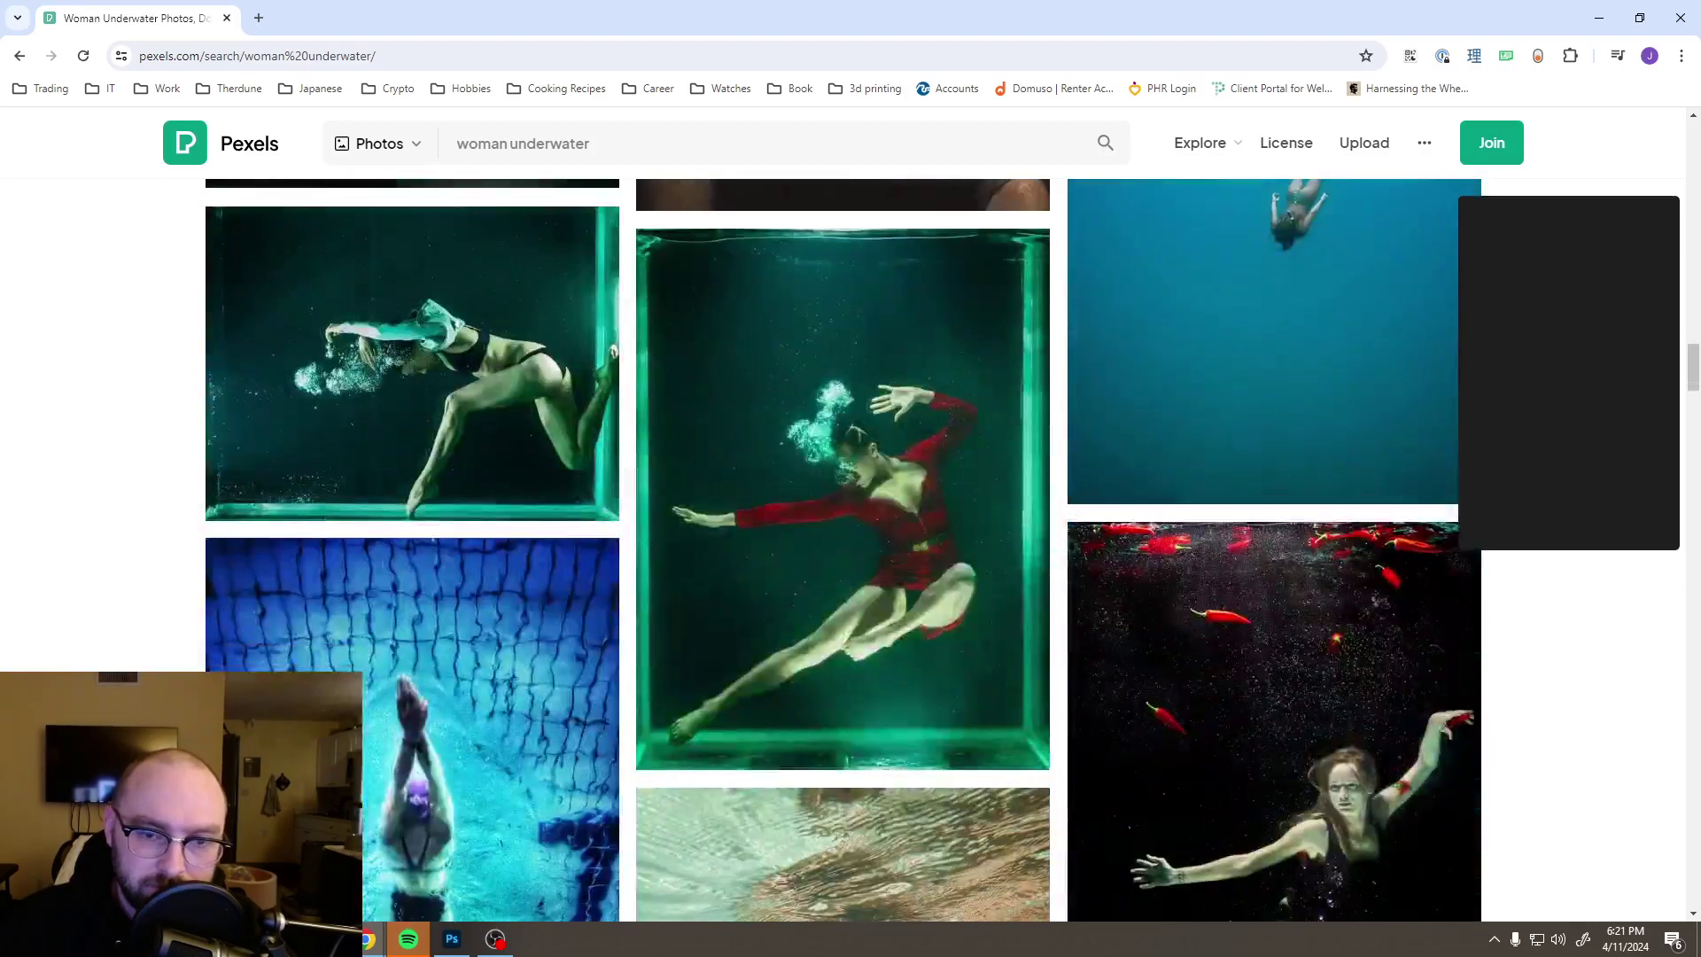
{"action": "scroll", "coordinate": [1419, 377], "scroll_direction": "down", "scroll_amount": 5}
{"action": "scroll", "coordinate": [1418, 376], "scroll_direction": "down", "scroll_amount": 5}
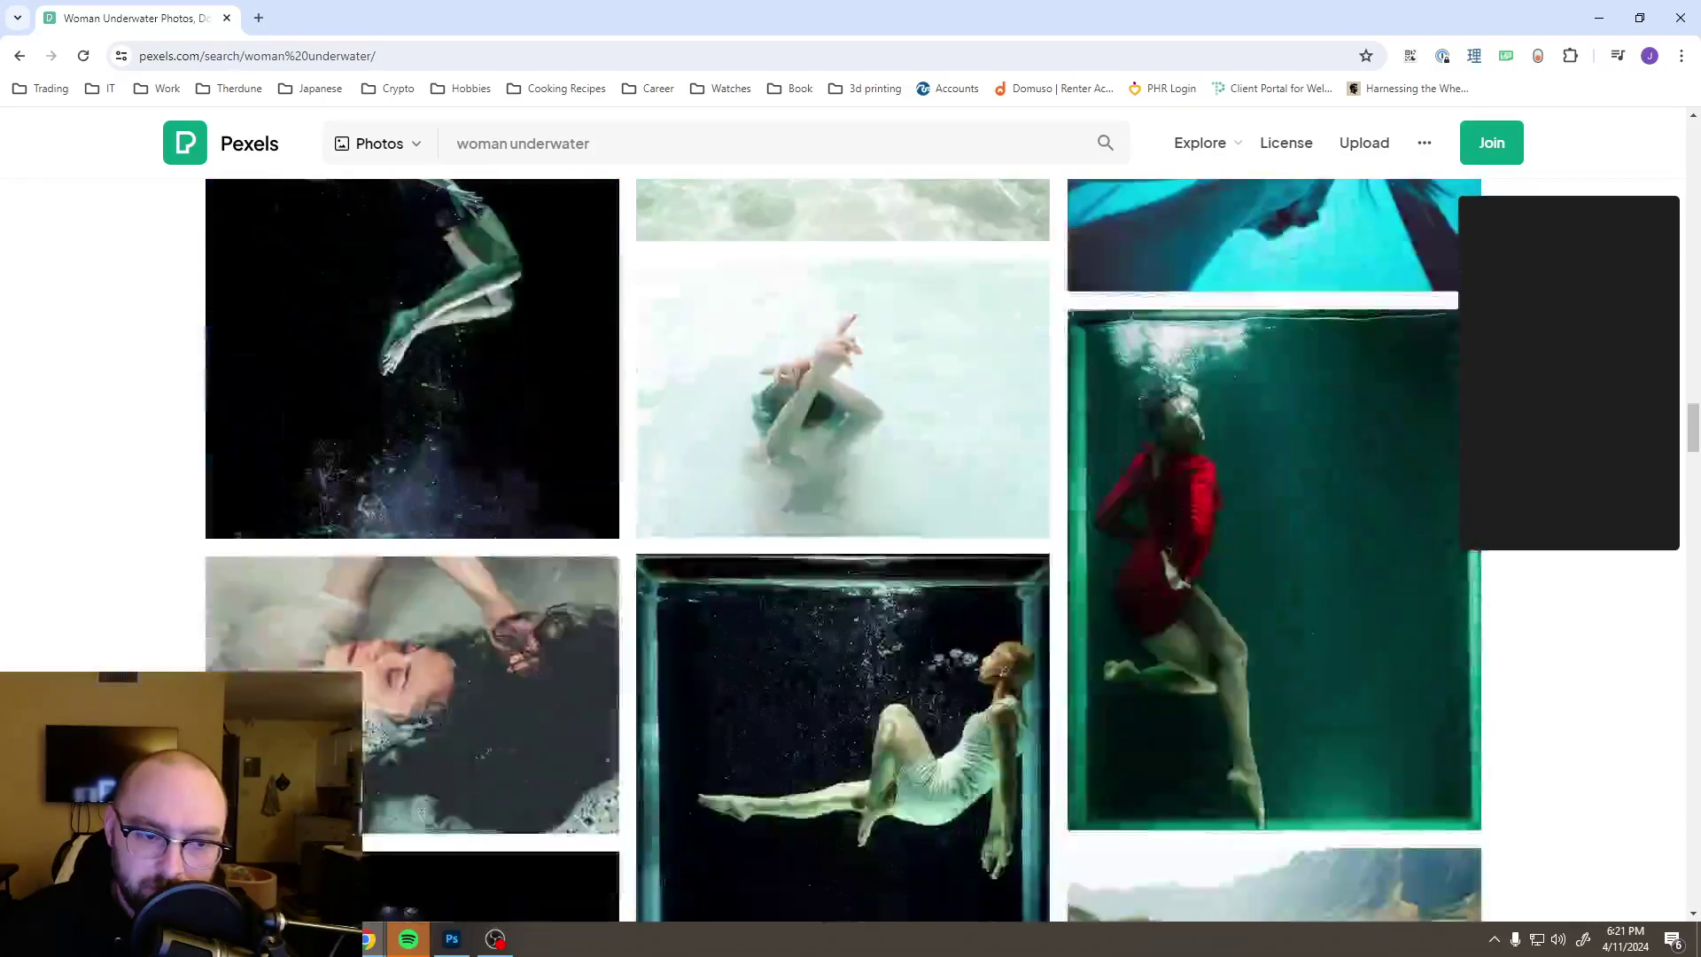
{"action": "scroll", "coordinate": [485, 137], "scroll_direction": "up", "scroll_amount": 20}
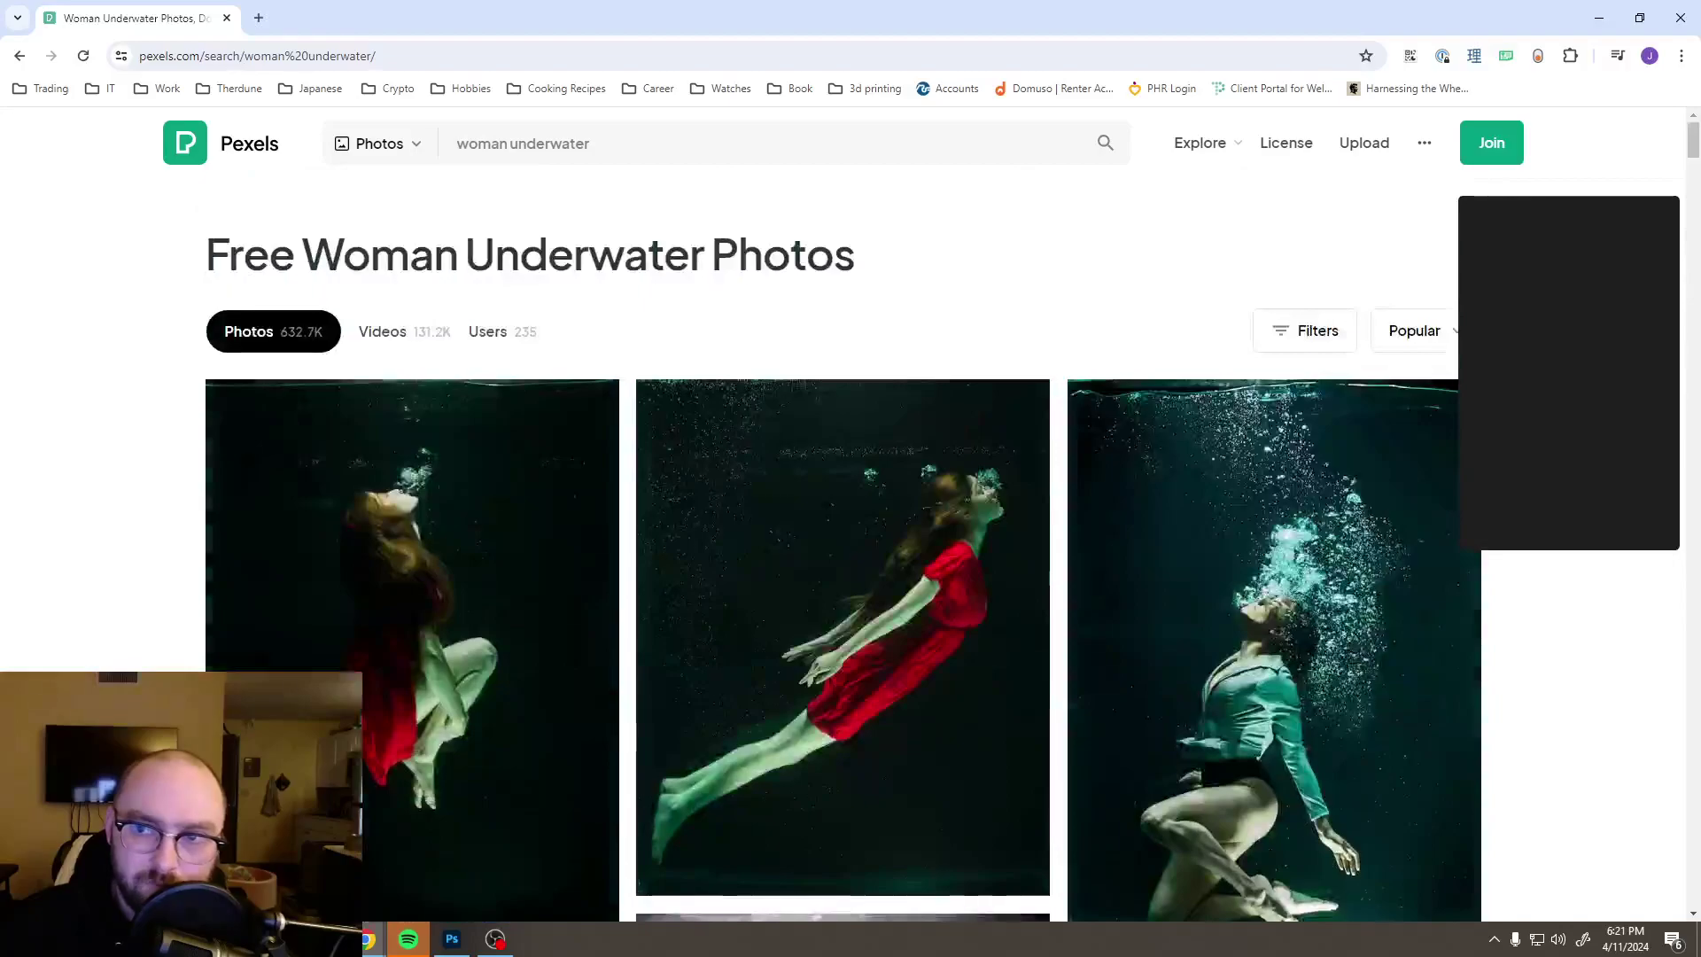
Step: Refine the photo search to "woman face underwater"
{"action": "left_click", "coordinate": [536, 150]}
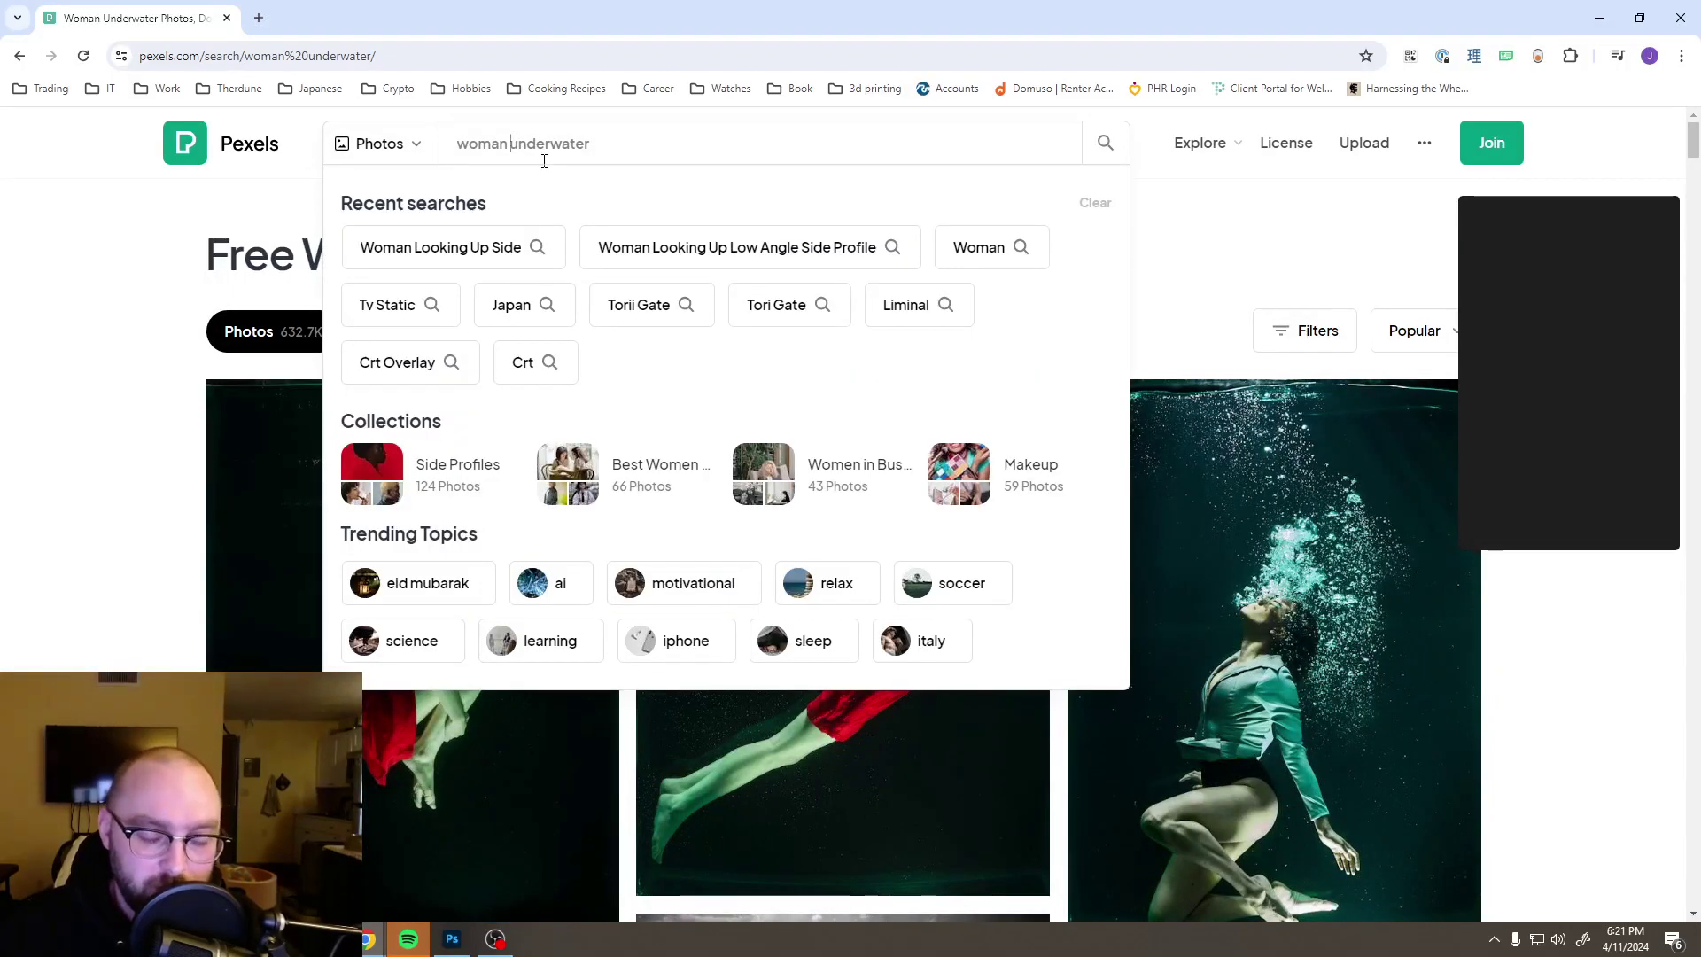
{"action": "type", "text": "face"}
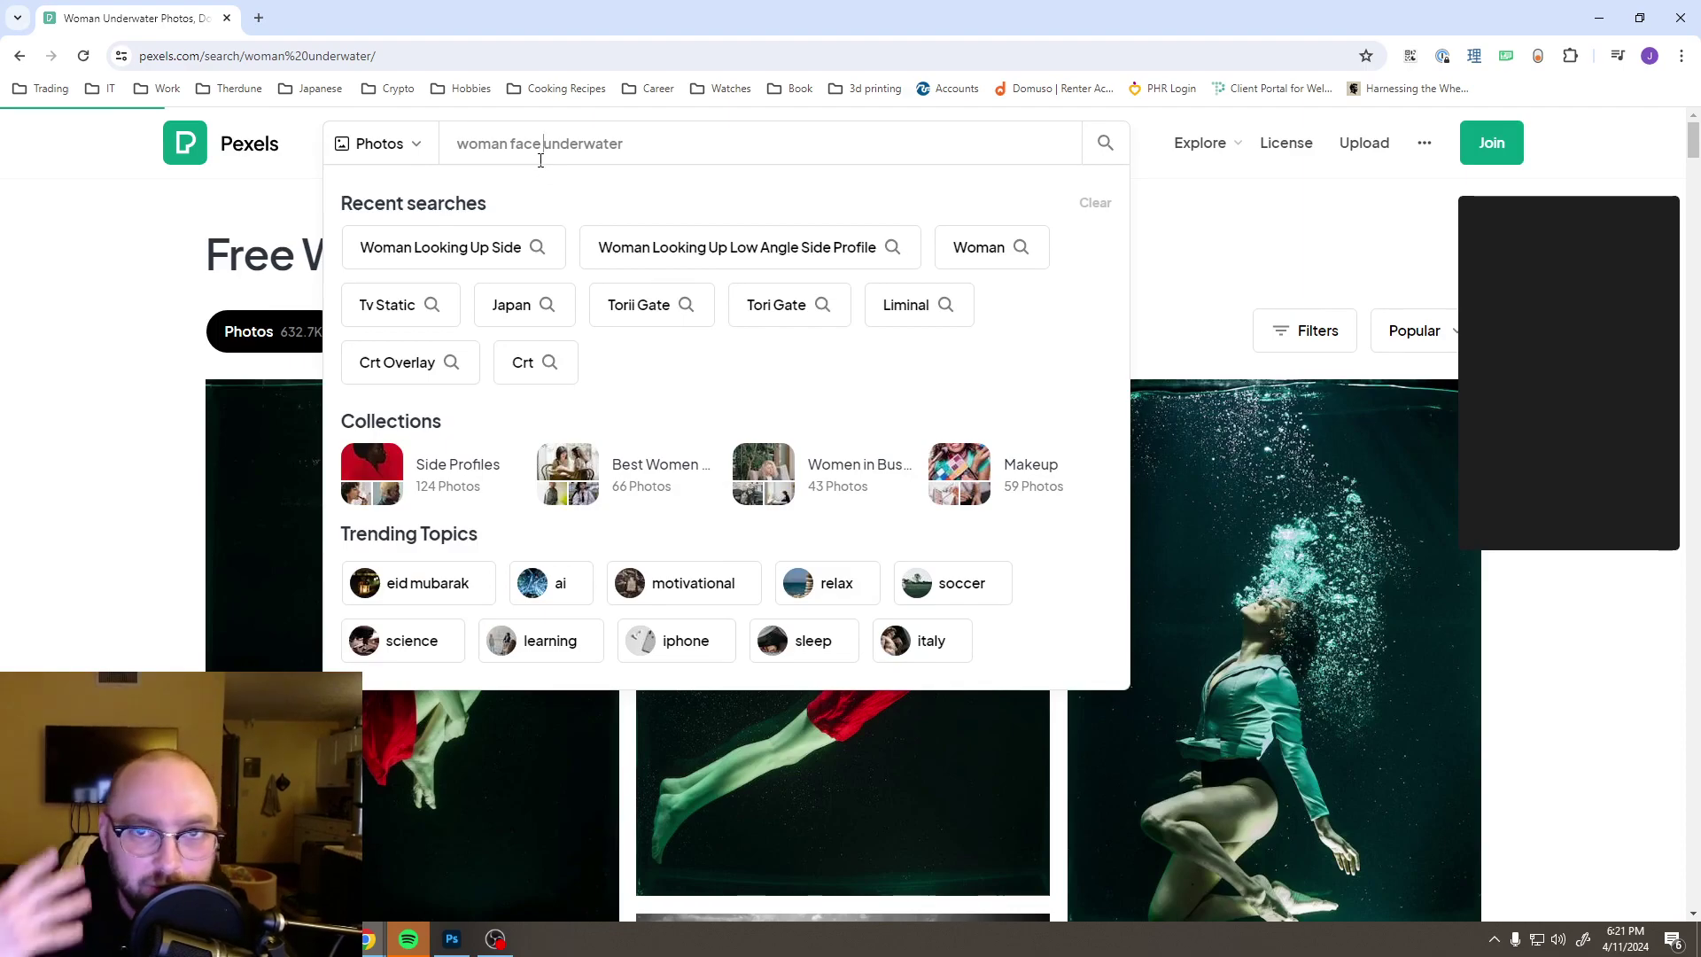
{"action": "key", "text": "Return"}
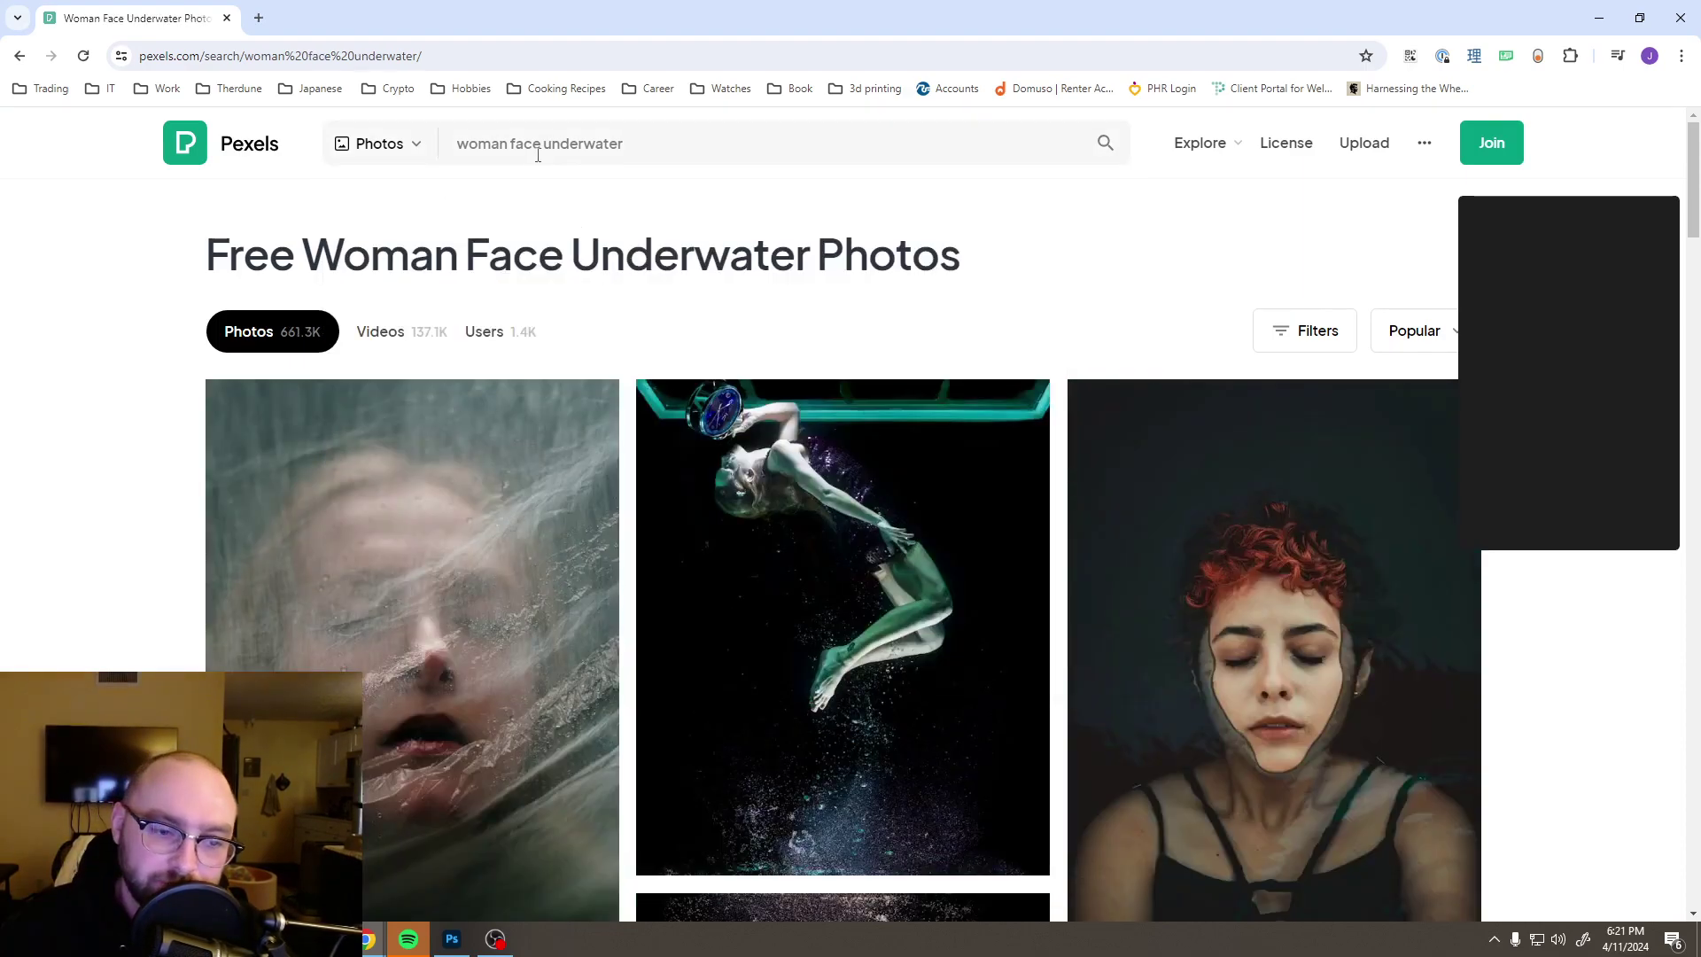
Step: Examine the "woman face underwater" photos for a close-up face reference with floating hair and bubbles
{"action": "scroll", "coordinate": [176, 510], "scroll_direction": "down", "scroll_amount": 7}
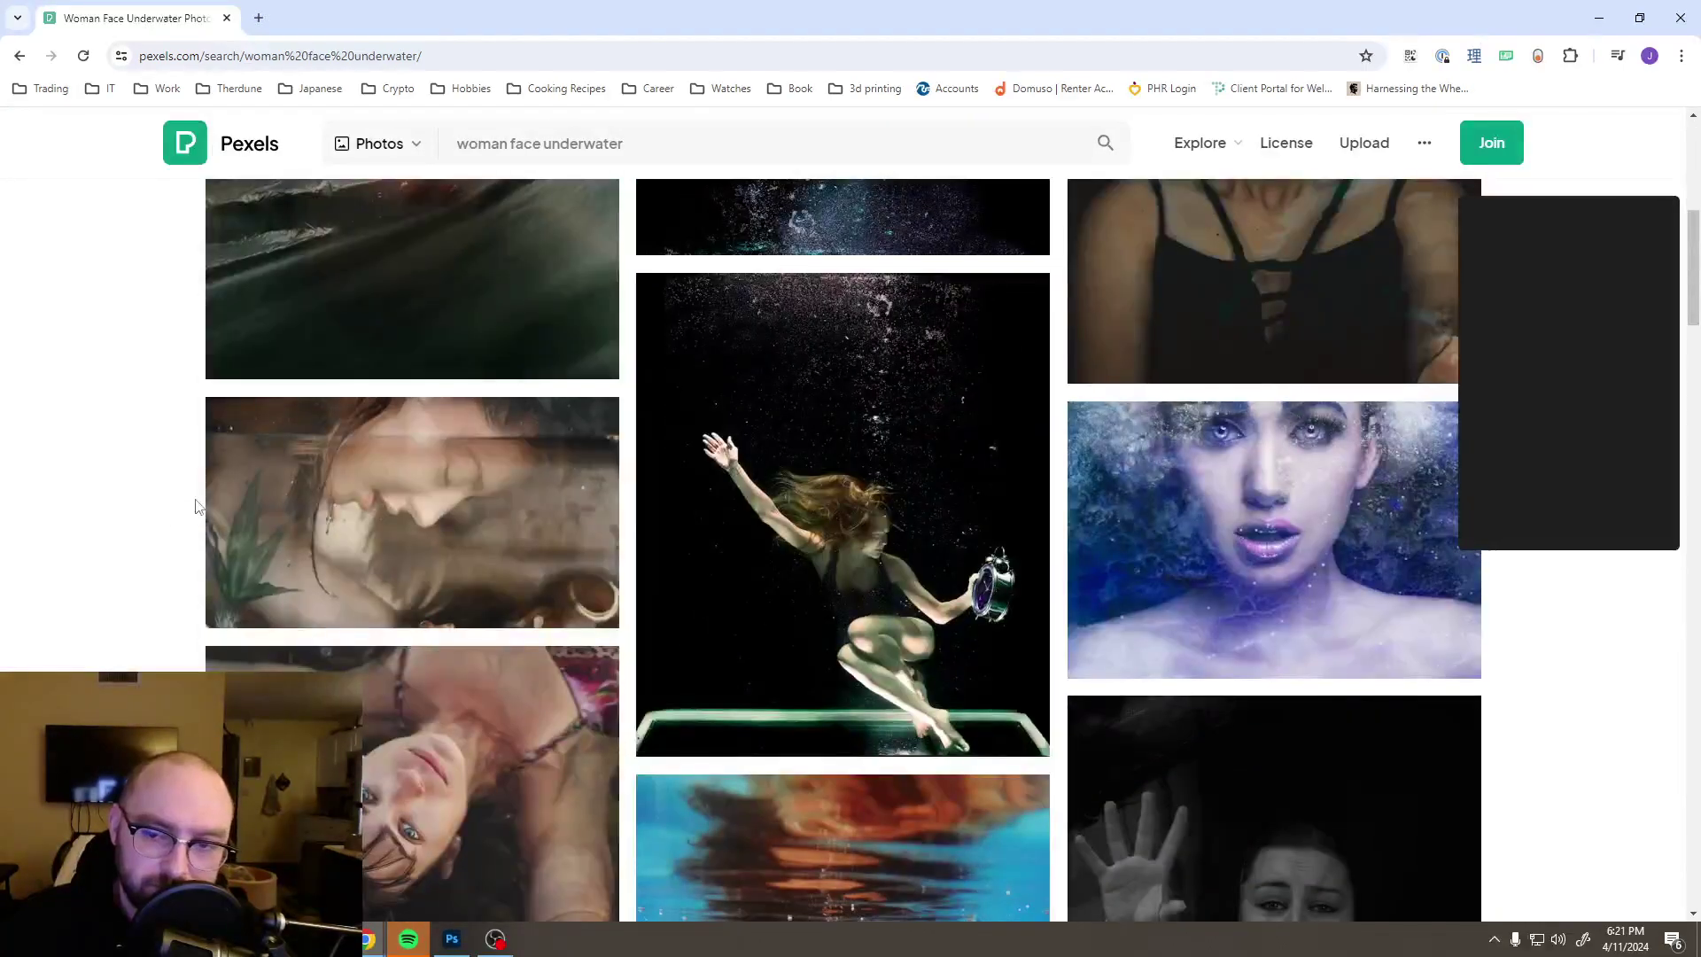
{"action": "scroll", "coordinate": [196, 506], "scroll_direction": "down", "scroll_amount": 6}
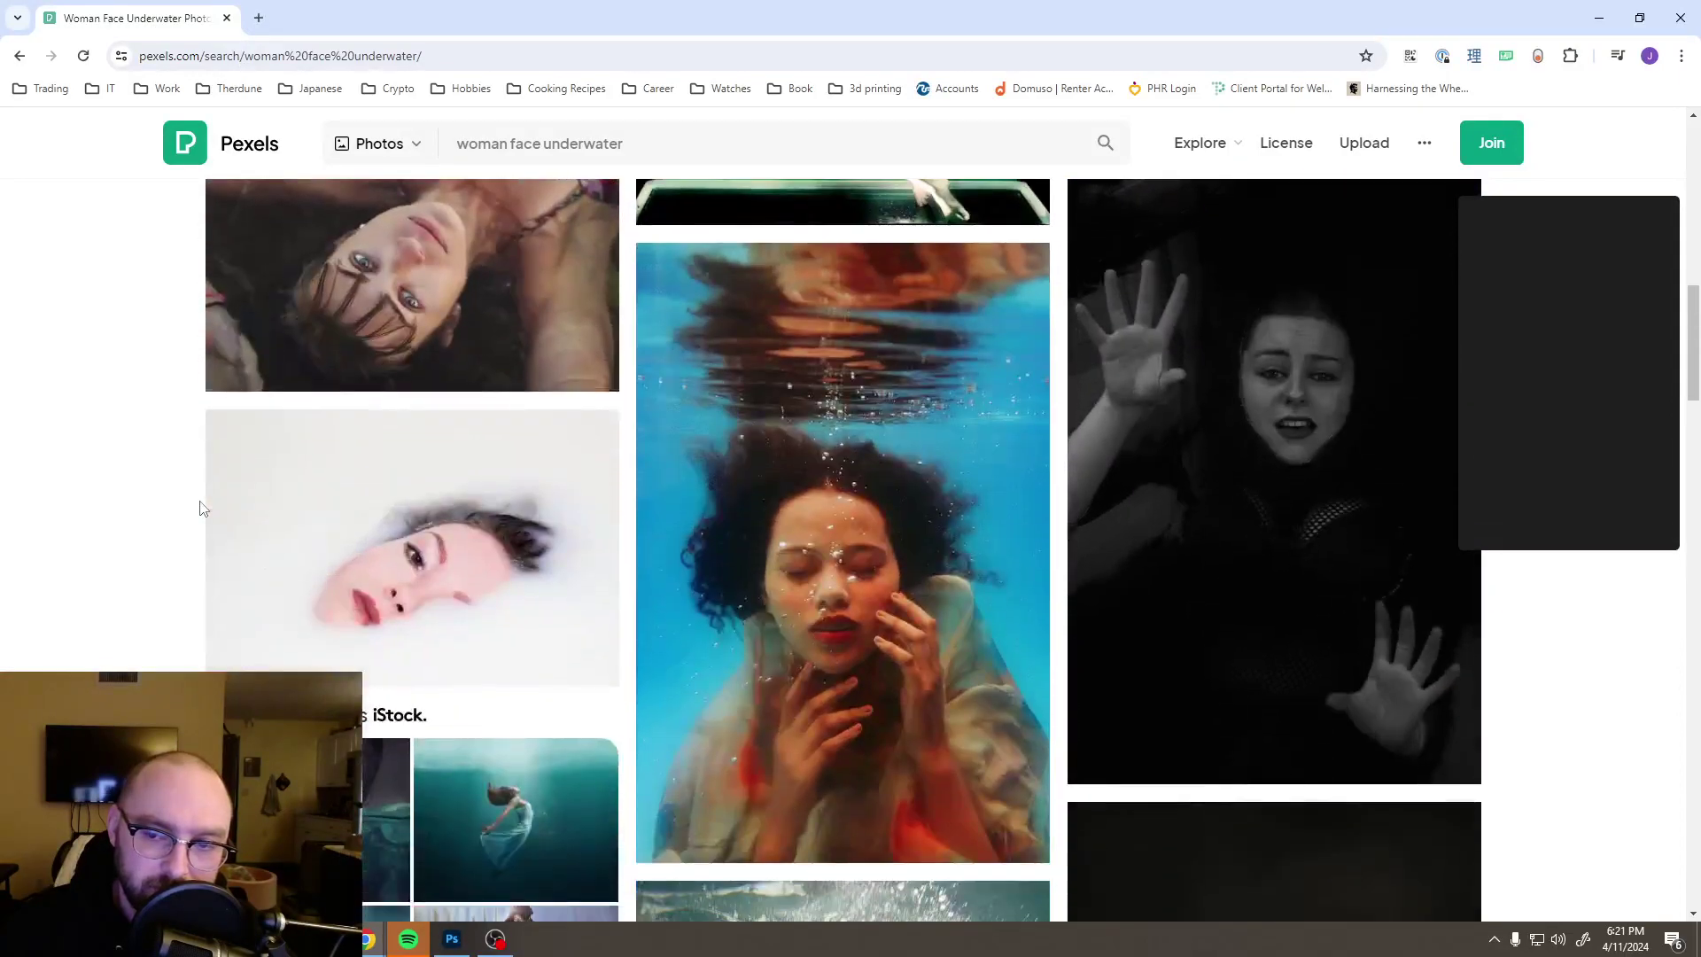
{"action": "scroll", "coordinate": [203, 506], "scroll_direction": "down", "scroll_amount": 6}
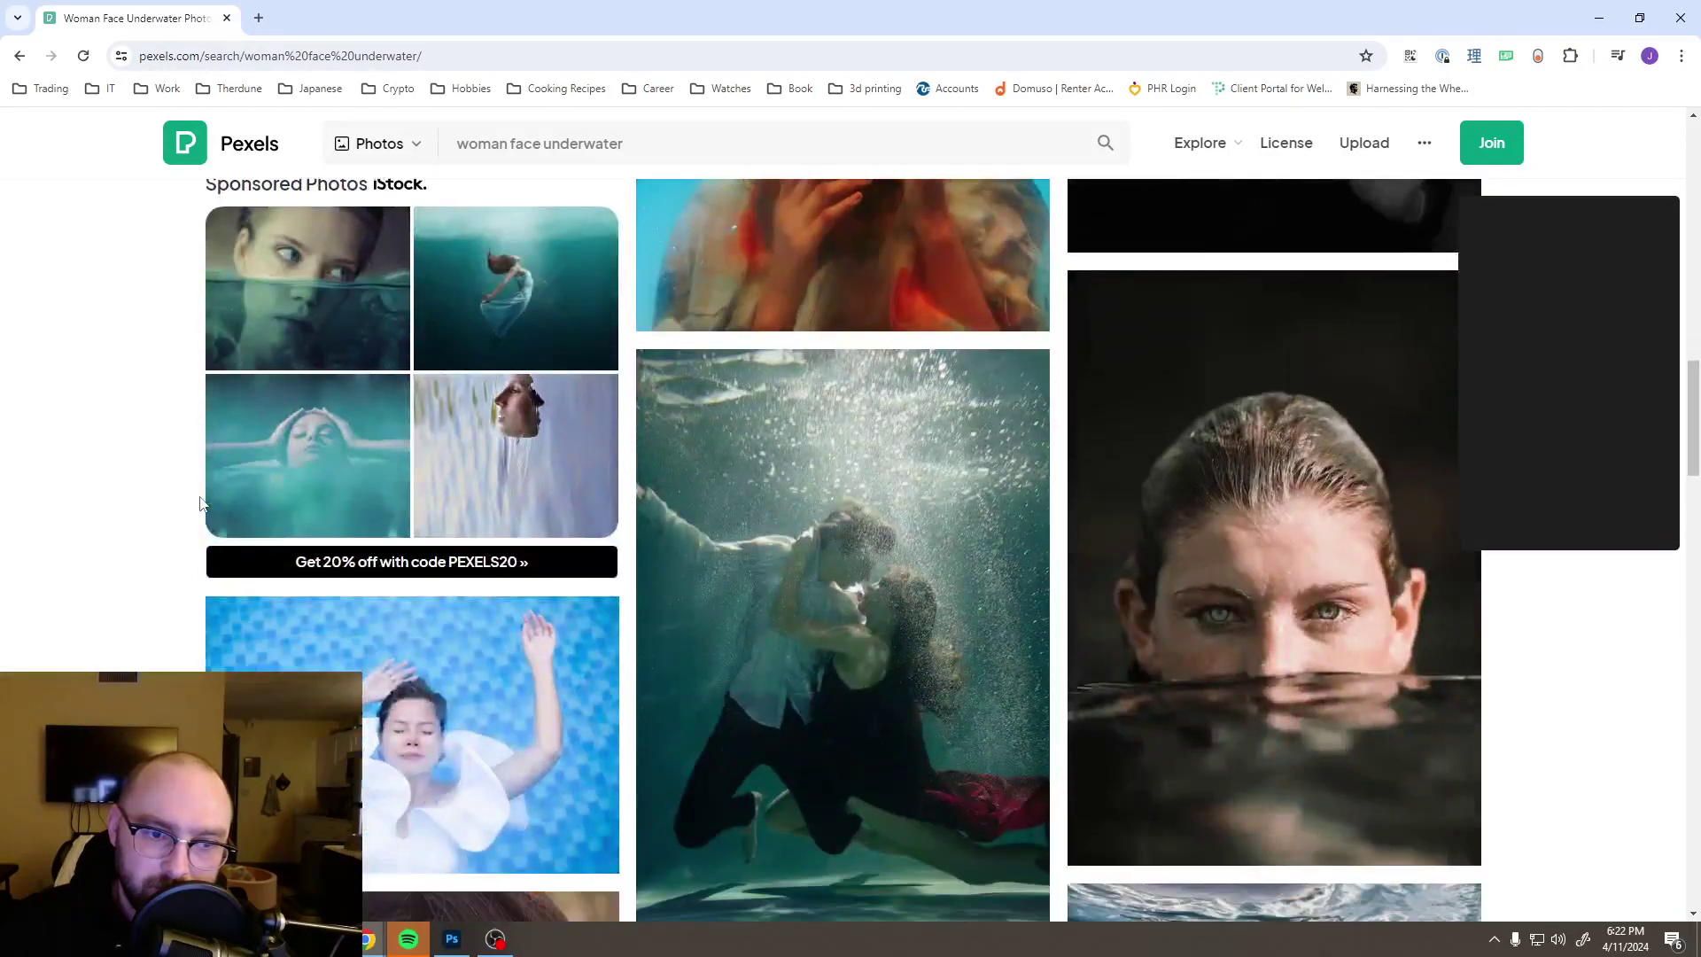
{"action": "scroll", "coordinate": [202, 506], "scroll_direction": "down", "scroll_amount": 9}
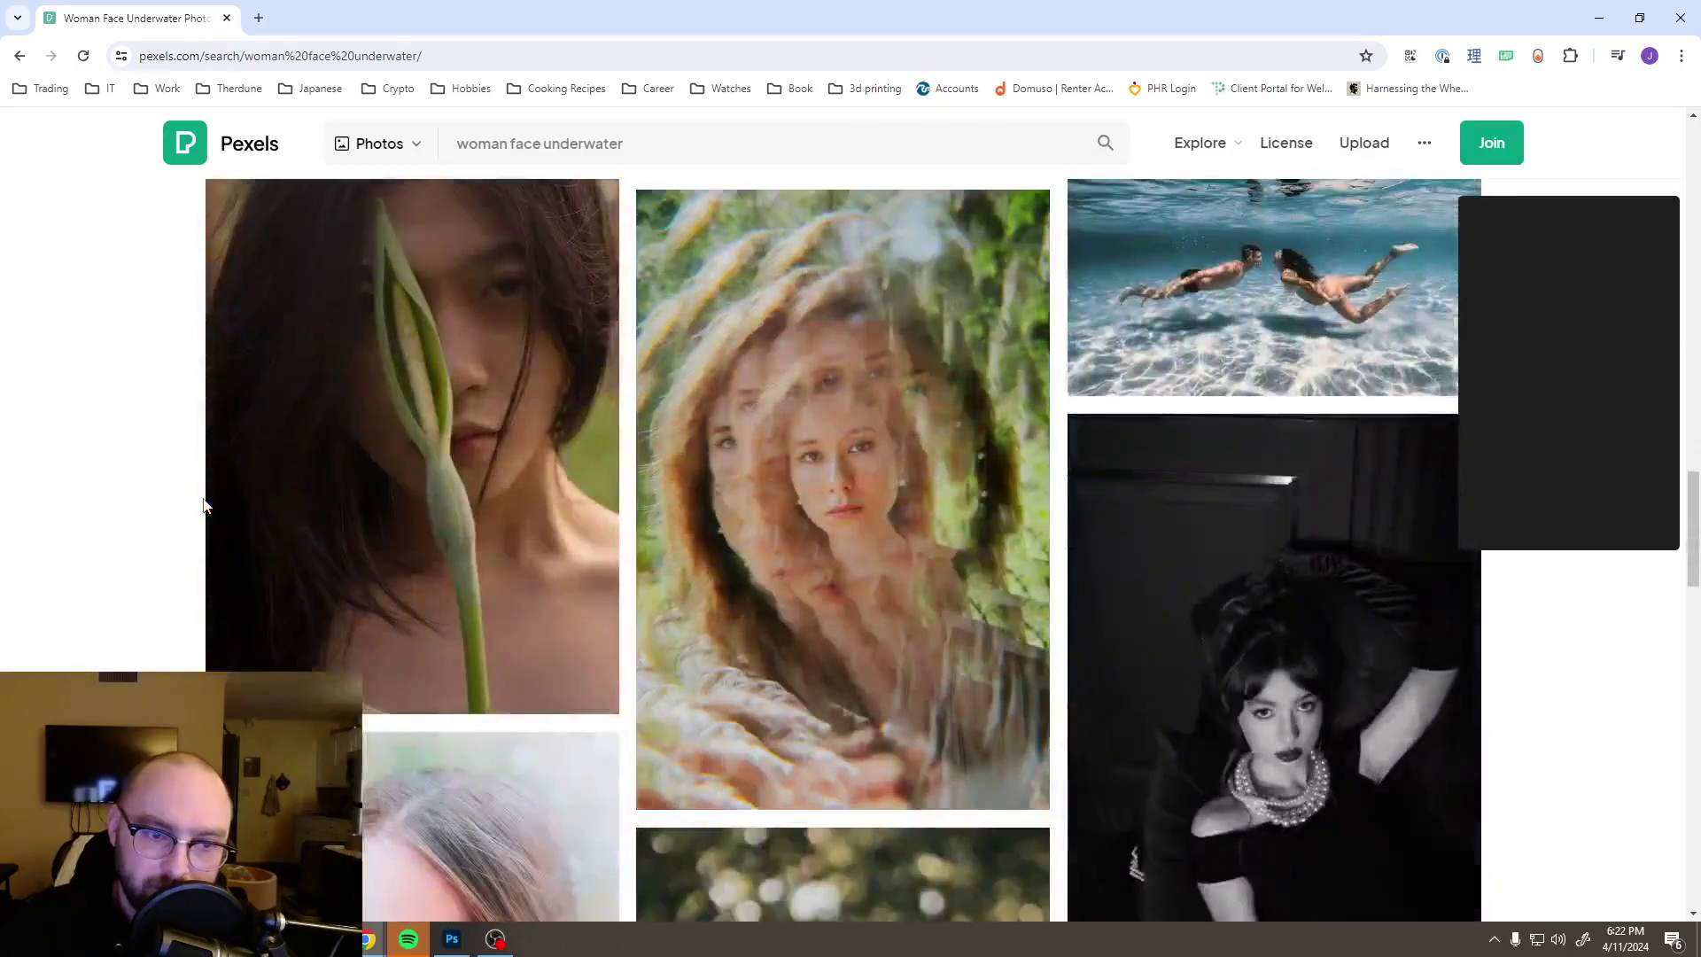
{"action": "scroll", "coordinate": [203, 506], "scroll_direction": "down", "scroll_amount": 6}
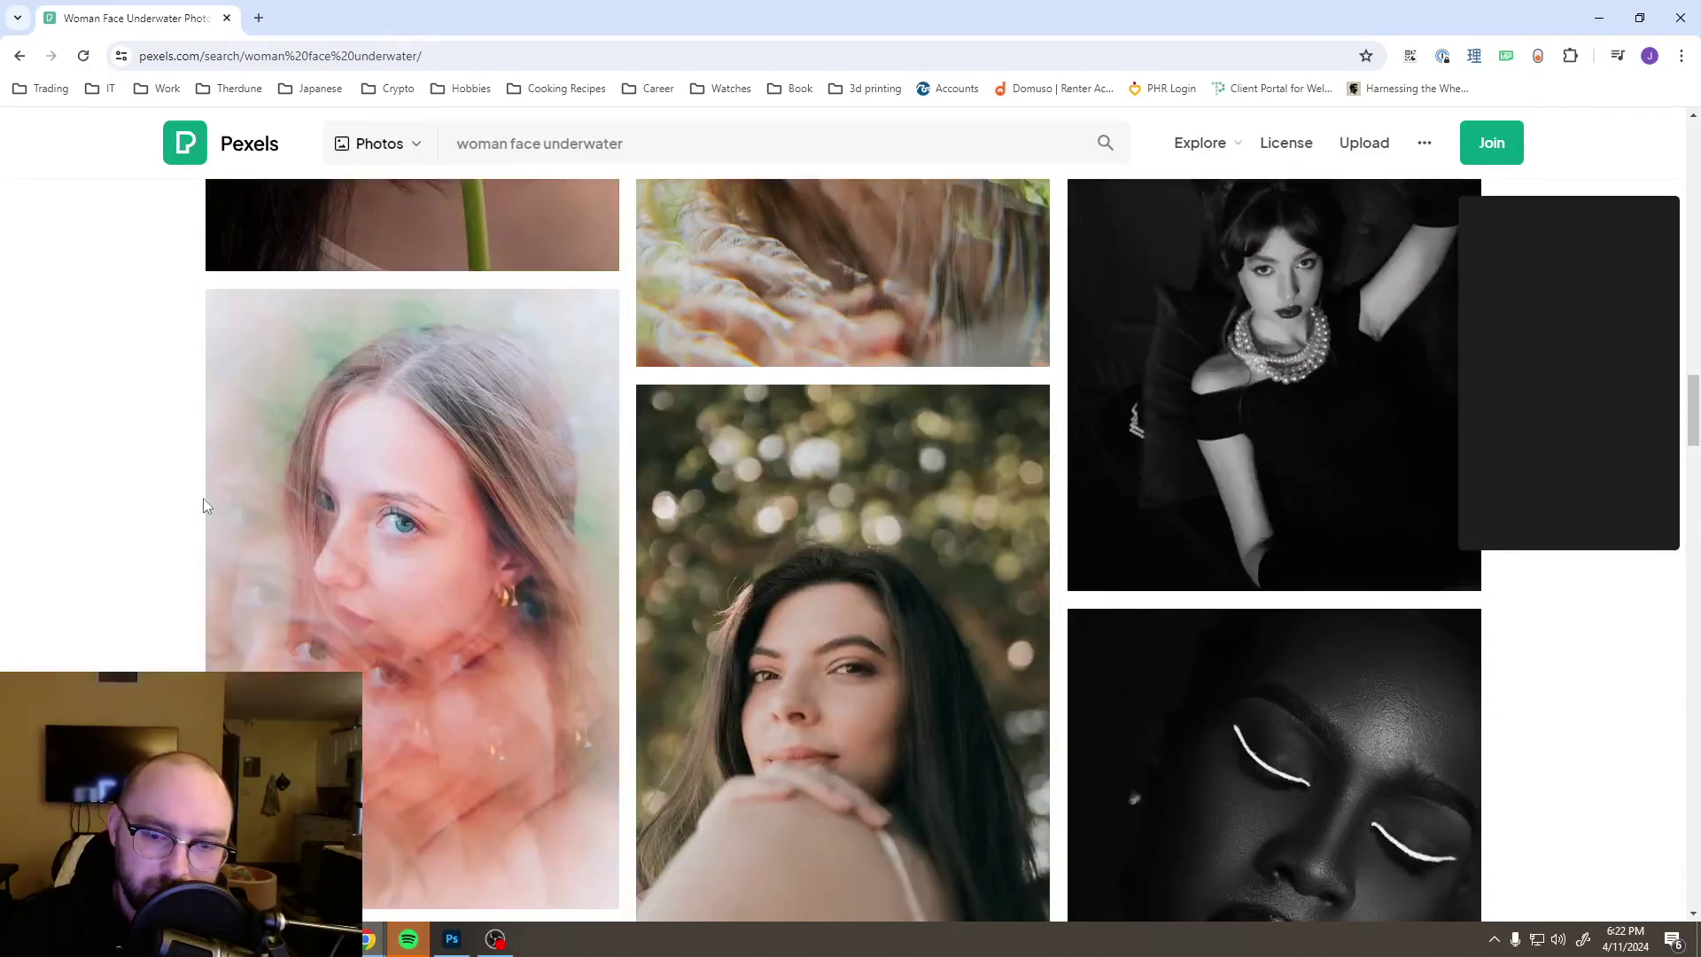
{"action": "scroll", "coordinate": [204, 507], "scroll_direction": "down", "scroll_amount": 4}
{"action": "scroll", "coordinate": [205, 507], "scroll_direction": "down", "scroll_amount": 1}
{"action": "scroll", "coordinate": [200, 504], "scroll_direction": "down", "scroll_amount": 4}
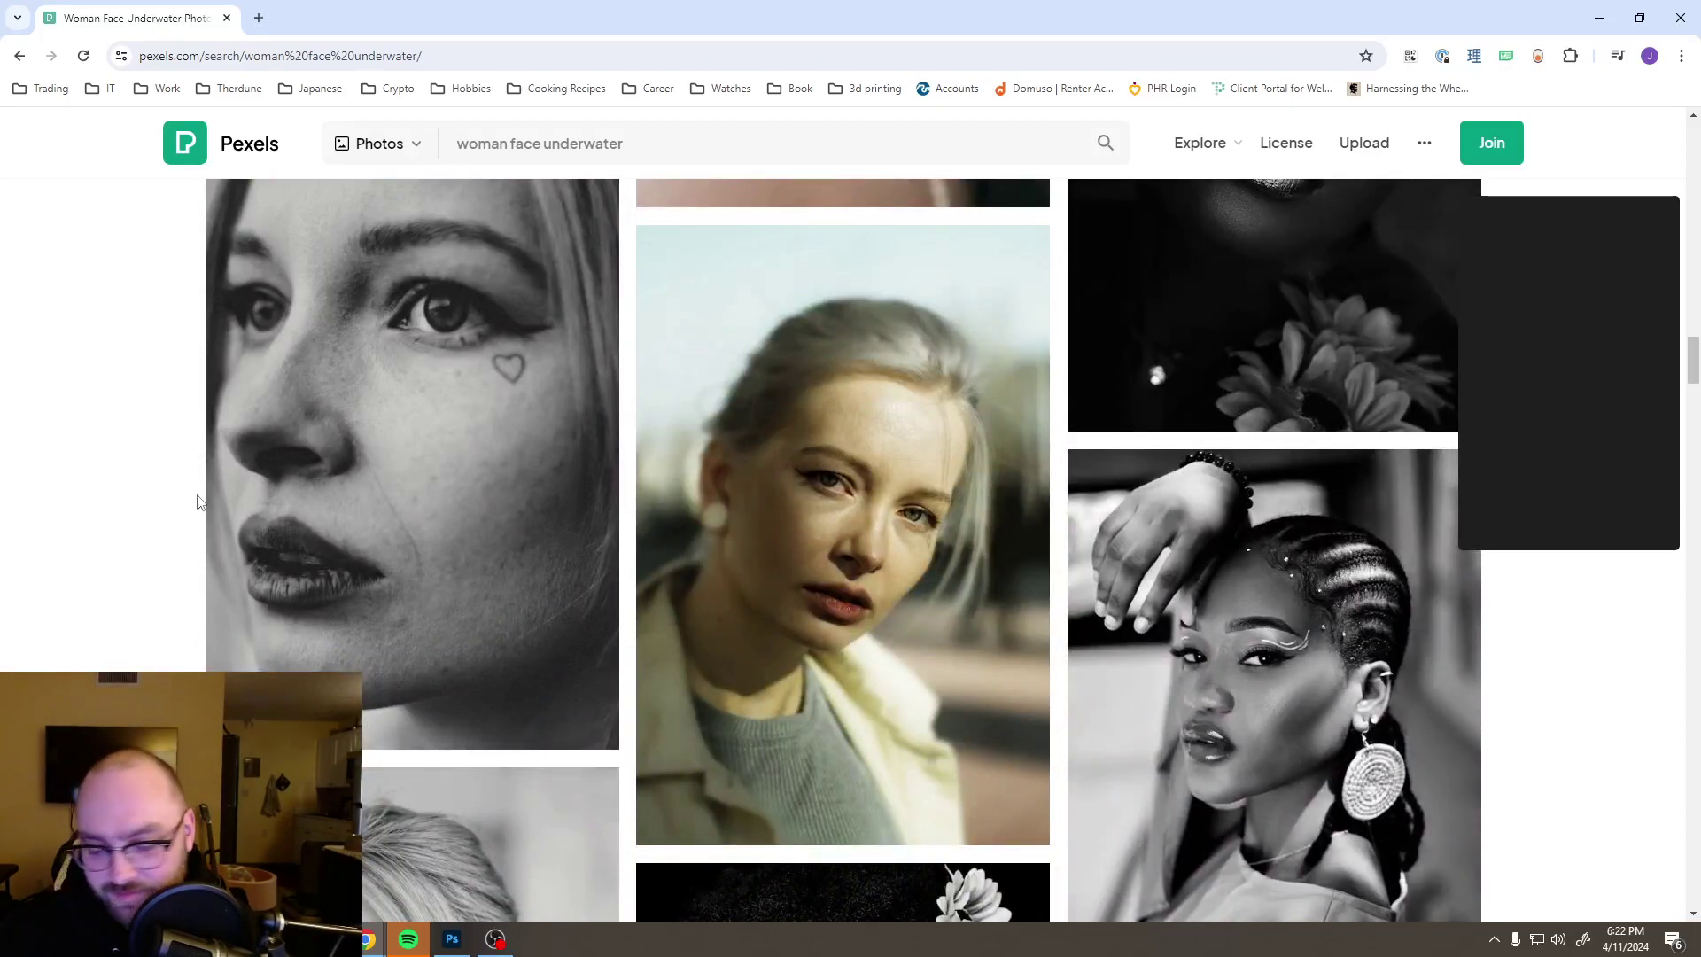
{"action": "scroll", "coordinate": [428, 505], "scroll_direction": "down", "scroll_amount": 8}
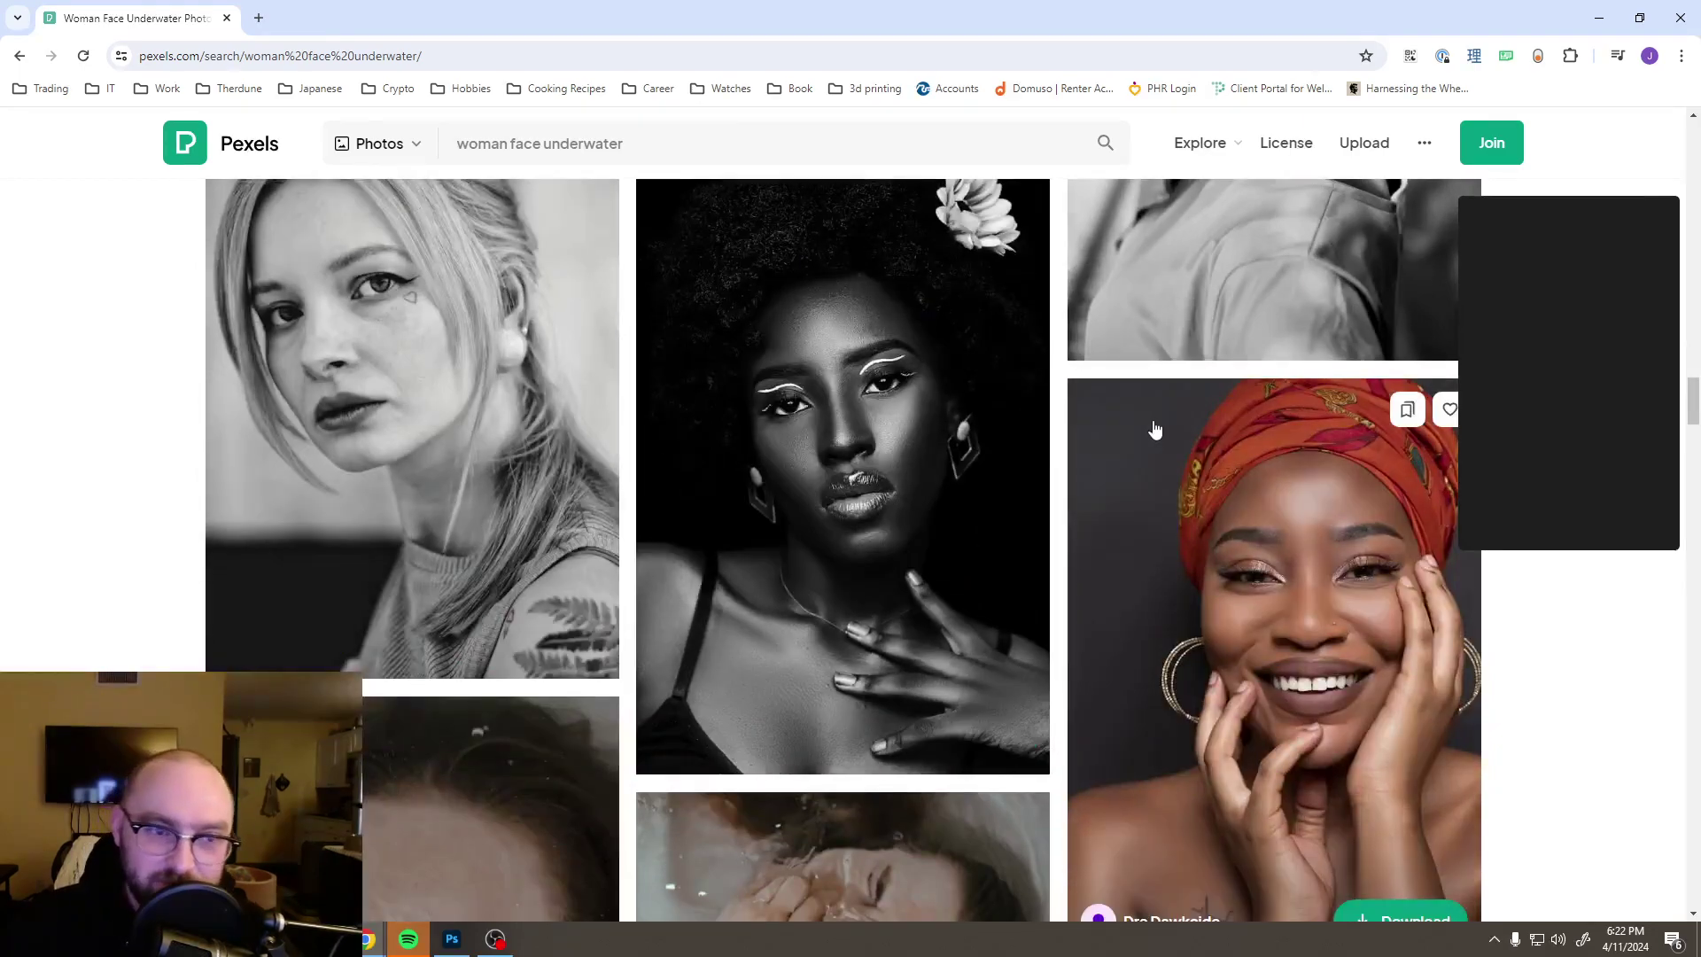
{"action": "scroll", "coordinate": [1222, 429], "scroll_direction": "down", "scroll_amount": 8}
{"action": "scroll", "coordinate": [1340, 440], "scroll_direction": "down", "scroll_amount": 5}
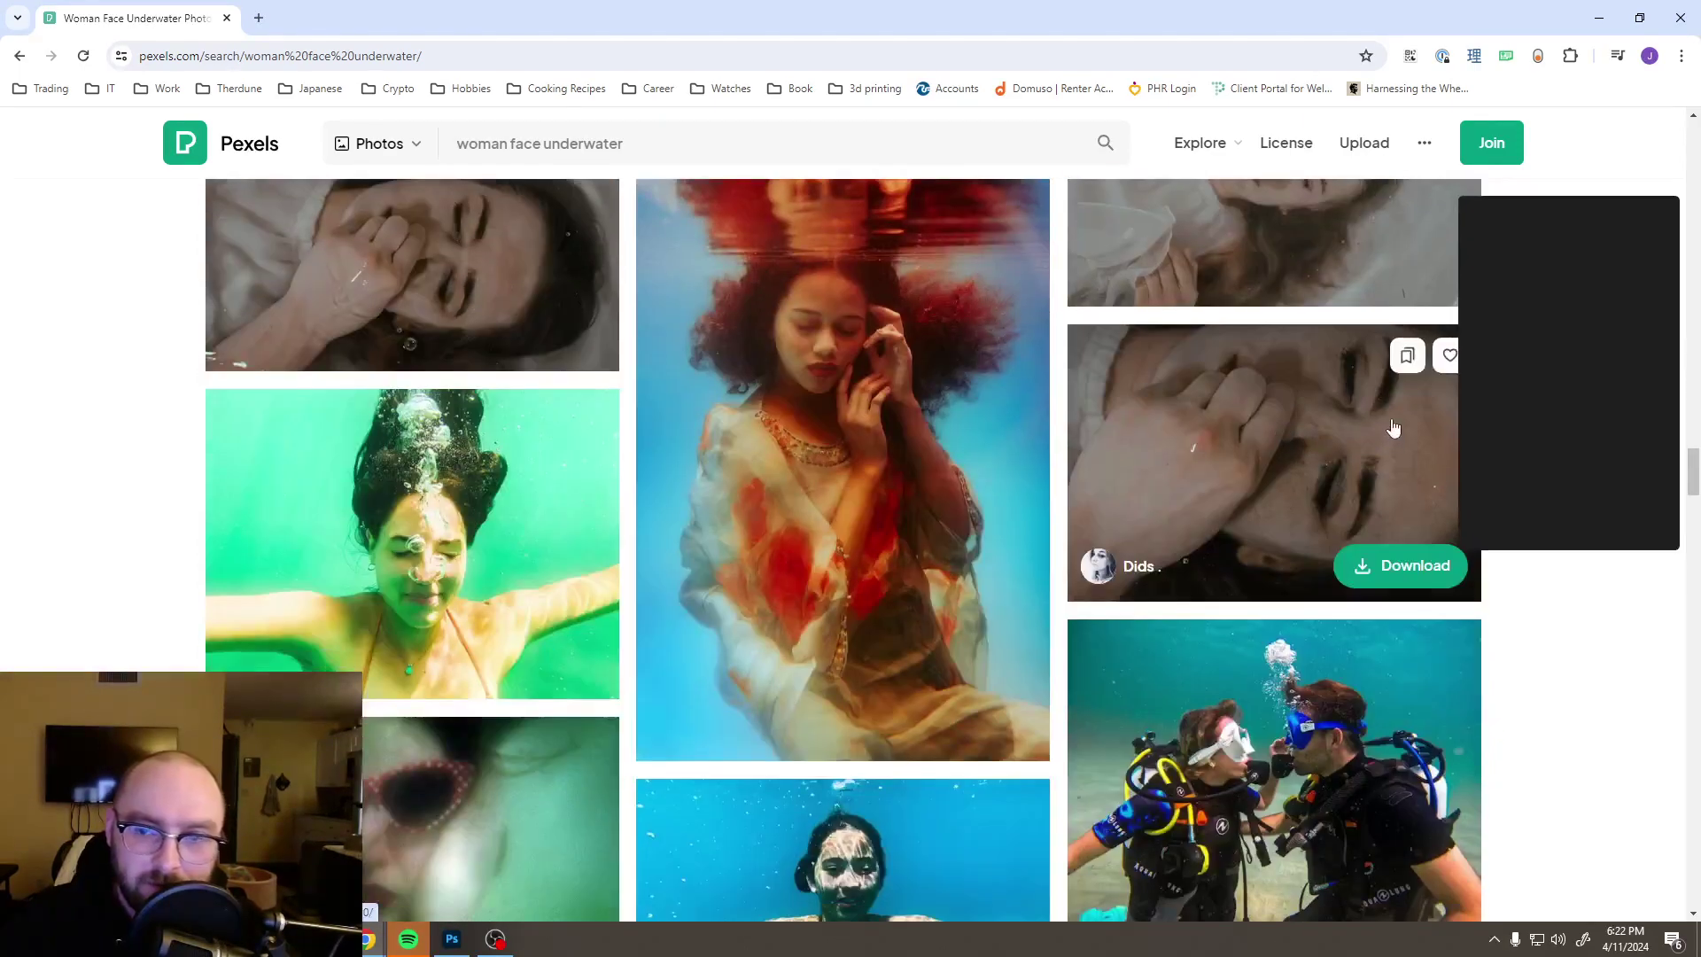
{"action": "scroll", "coordinate": [1395, 425], "scroll_direction": "down", "scroll_amount": 2}
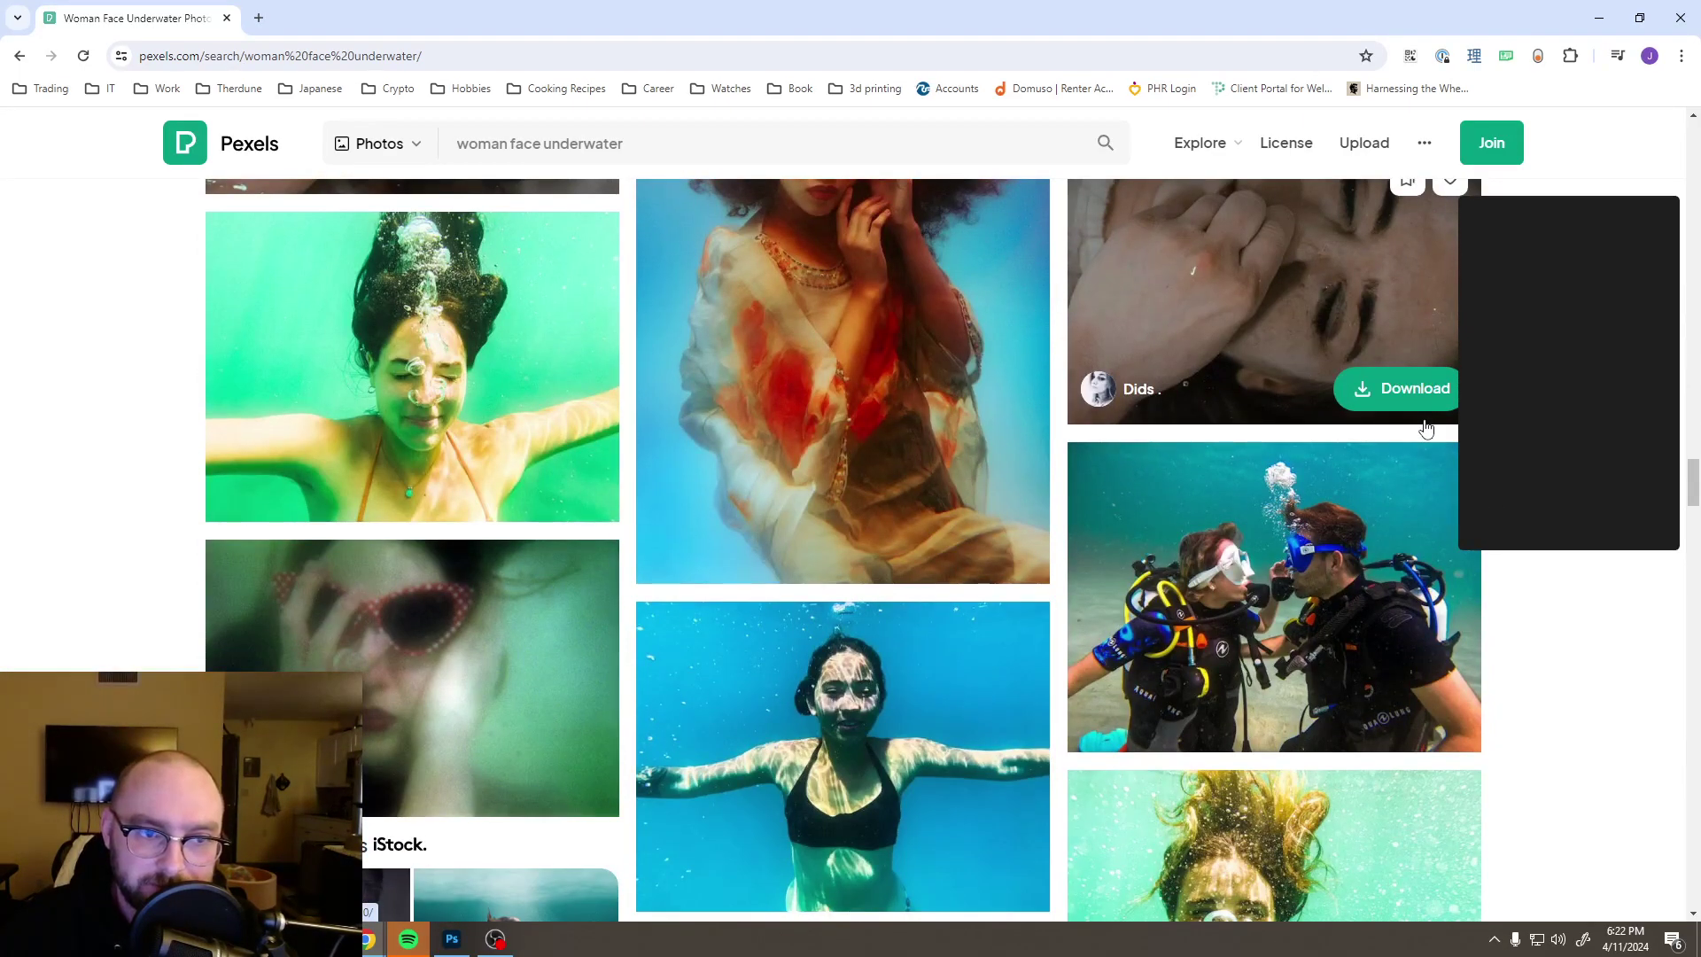
Step: Open the photo of the woman with bubbles rising in green water, and reopen the search results in a second tab
{"action": "left_click", "coordinate": [494, 380]}
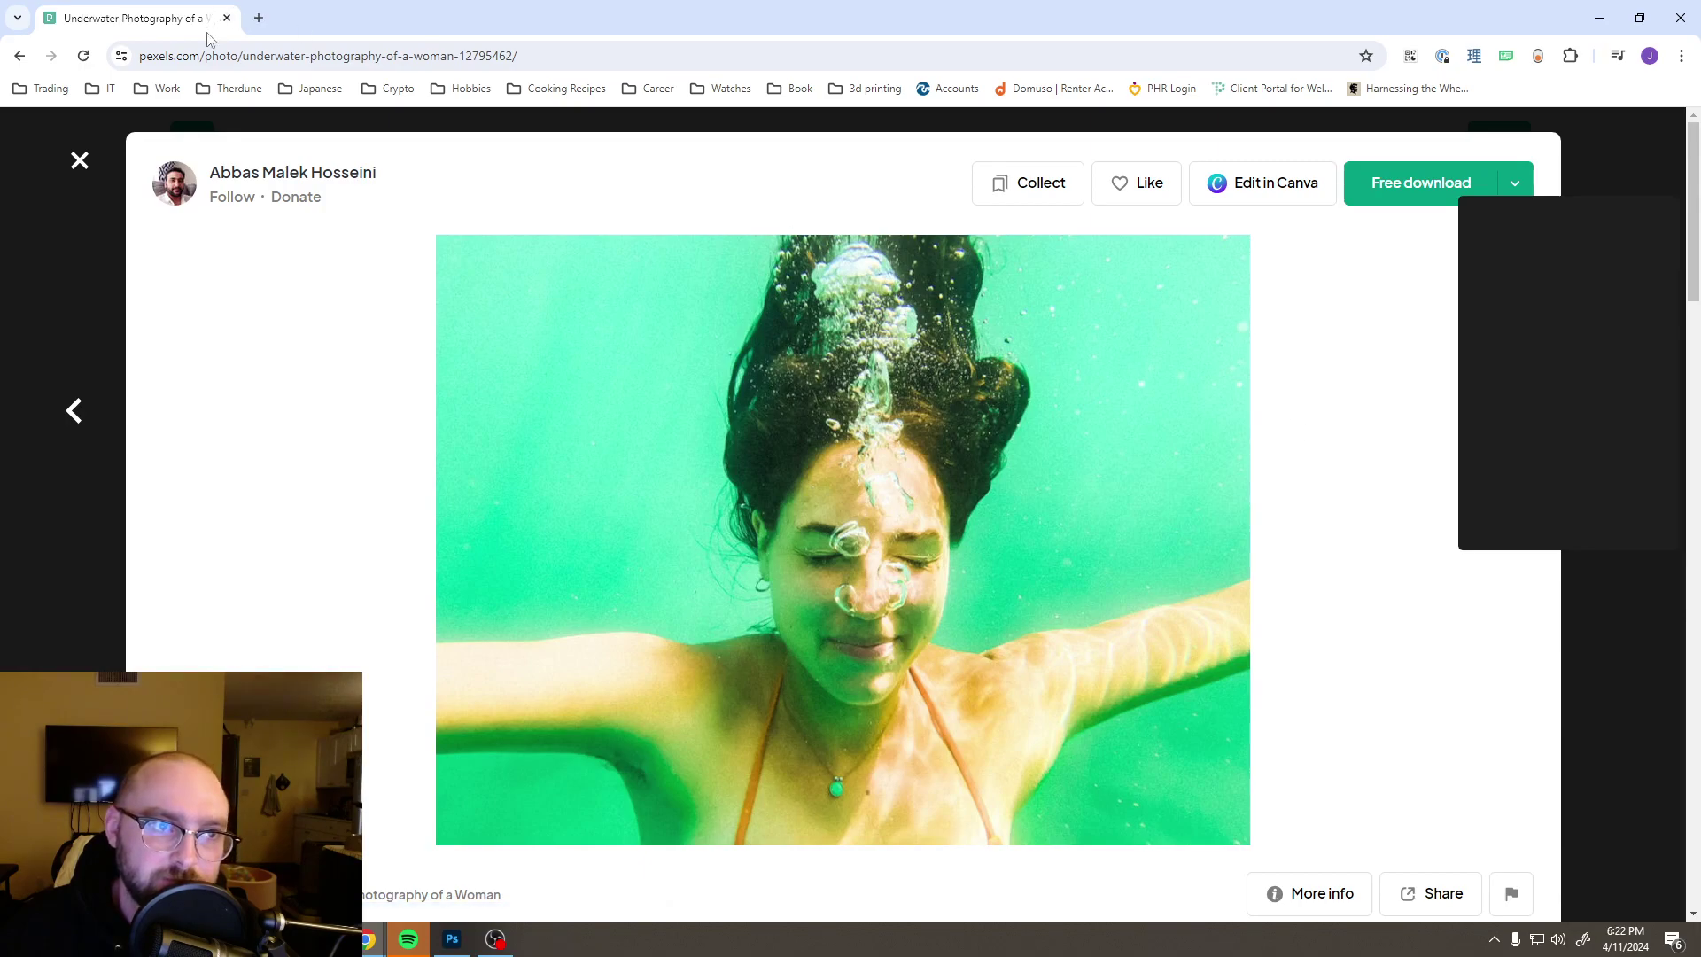
{"action": "left_click", "coordinate": [320, 15]}
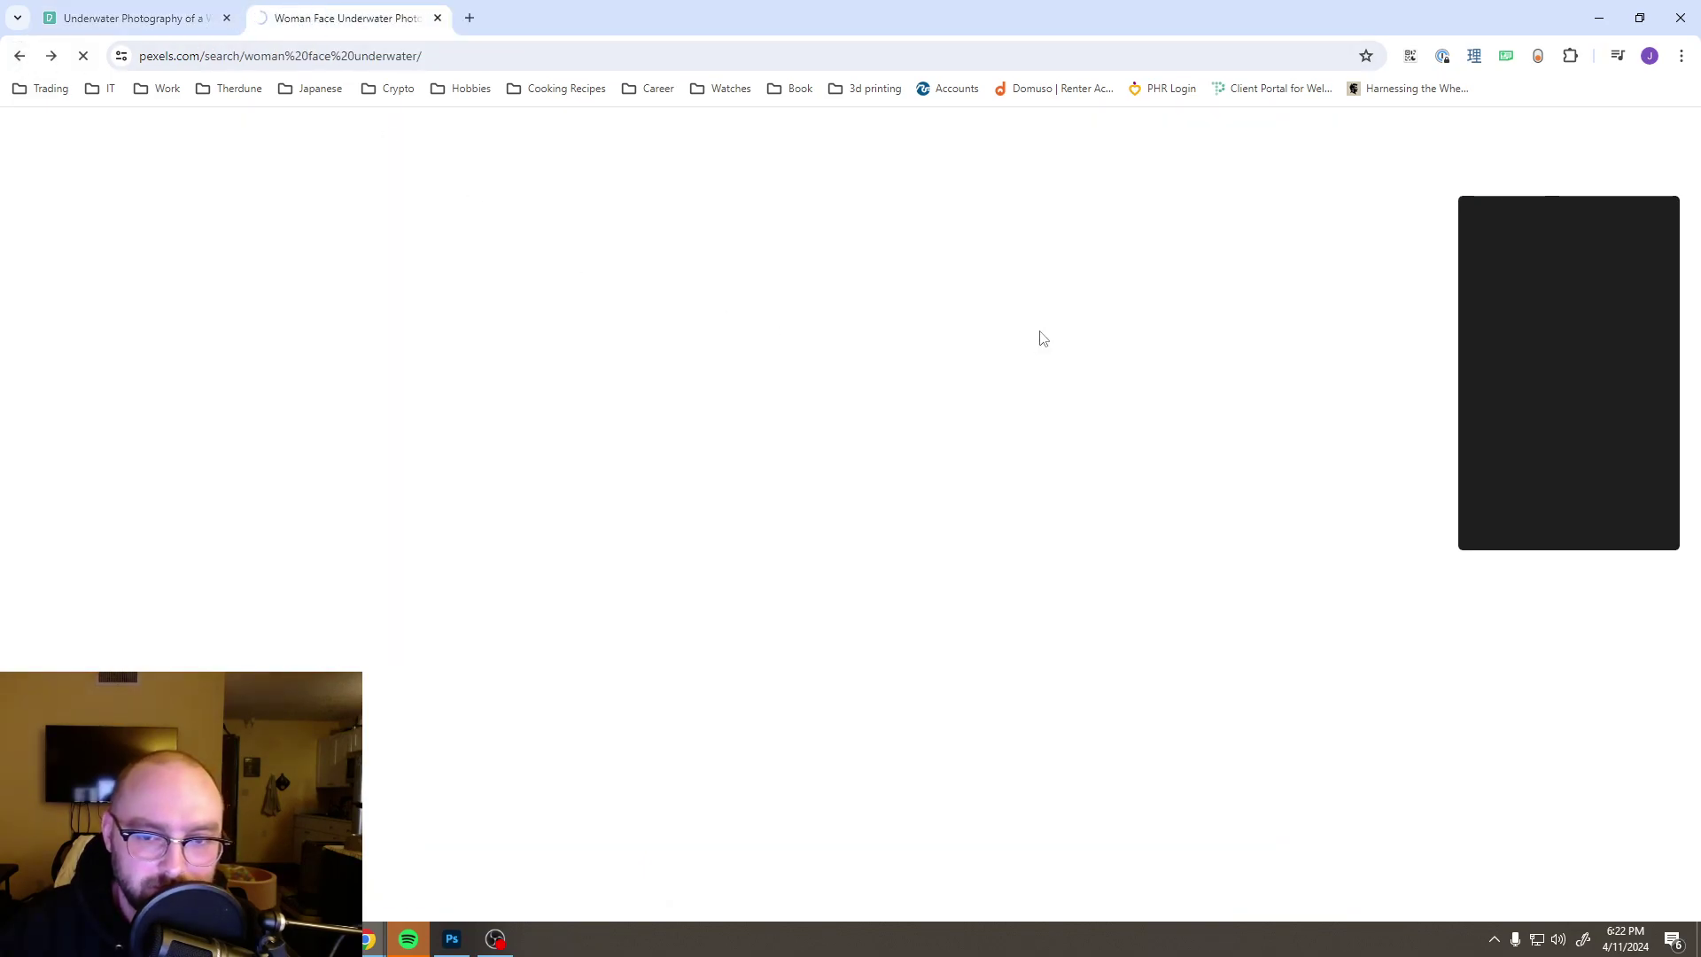
{"action": "scroll", "coordinate": [1097, 364], "scroll_direction": "down", "scroll_amount": 15}
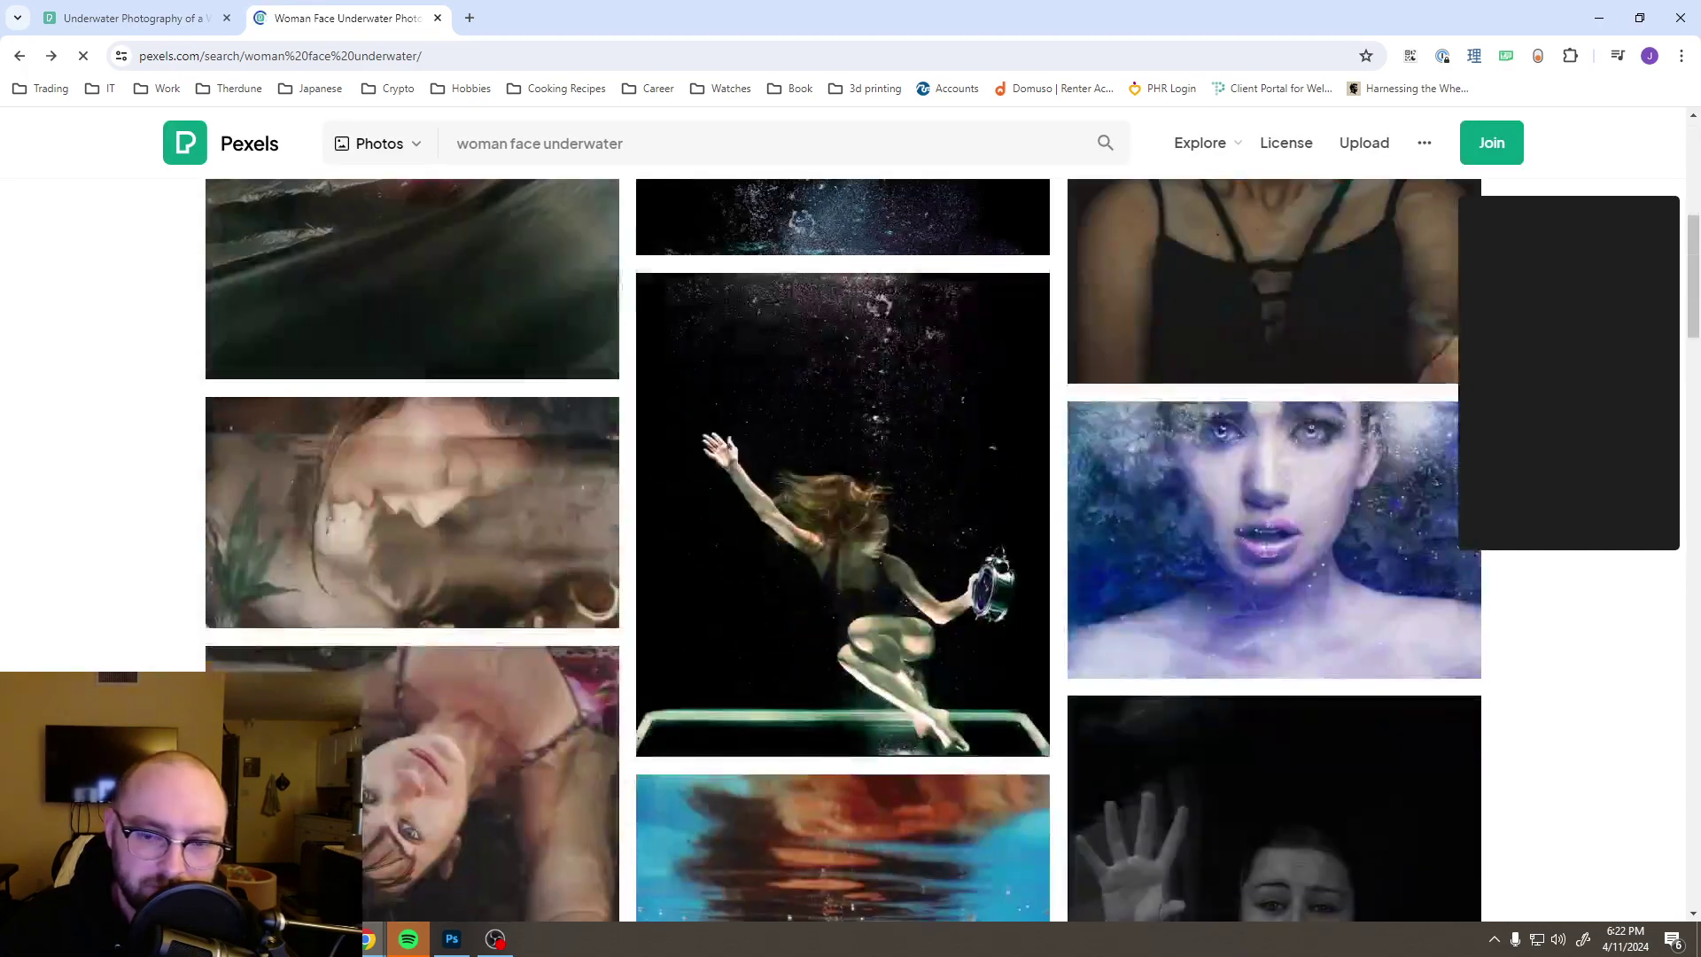
{"action": "scroll", "coordinate": [843, 550], "scroll_direction": "down", "scroll_amount": 20}
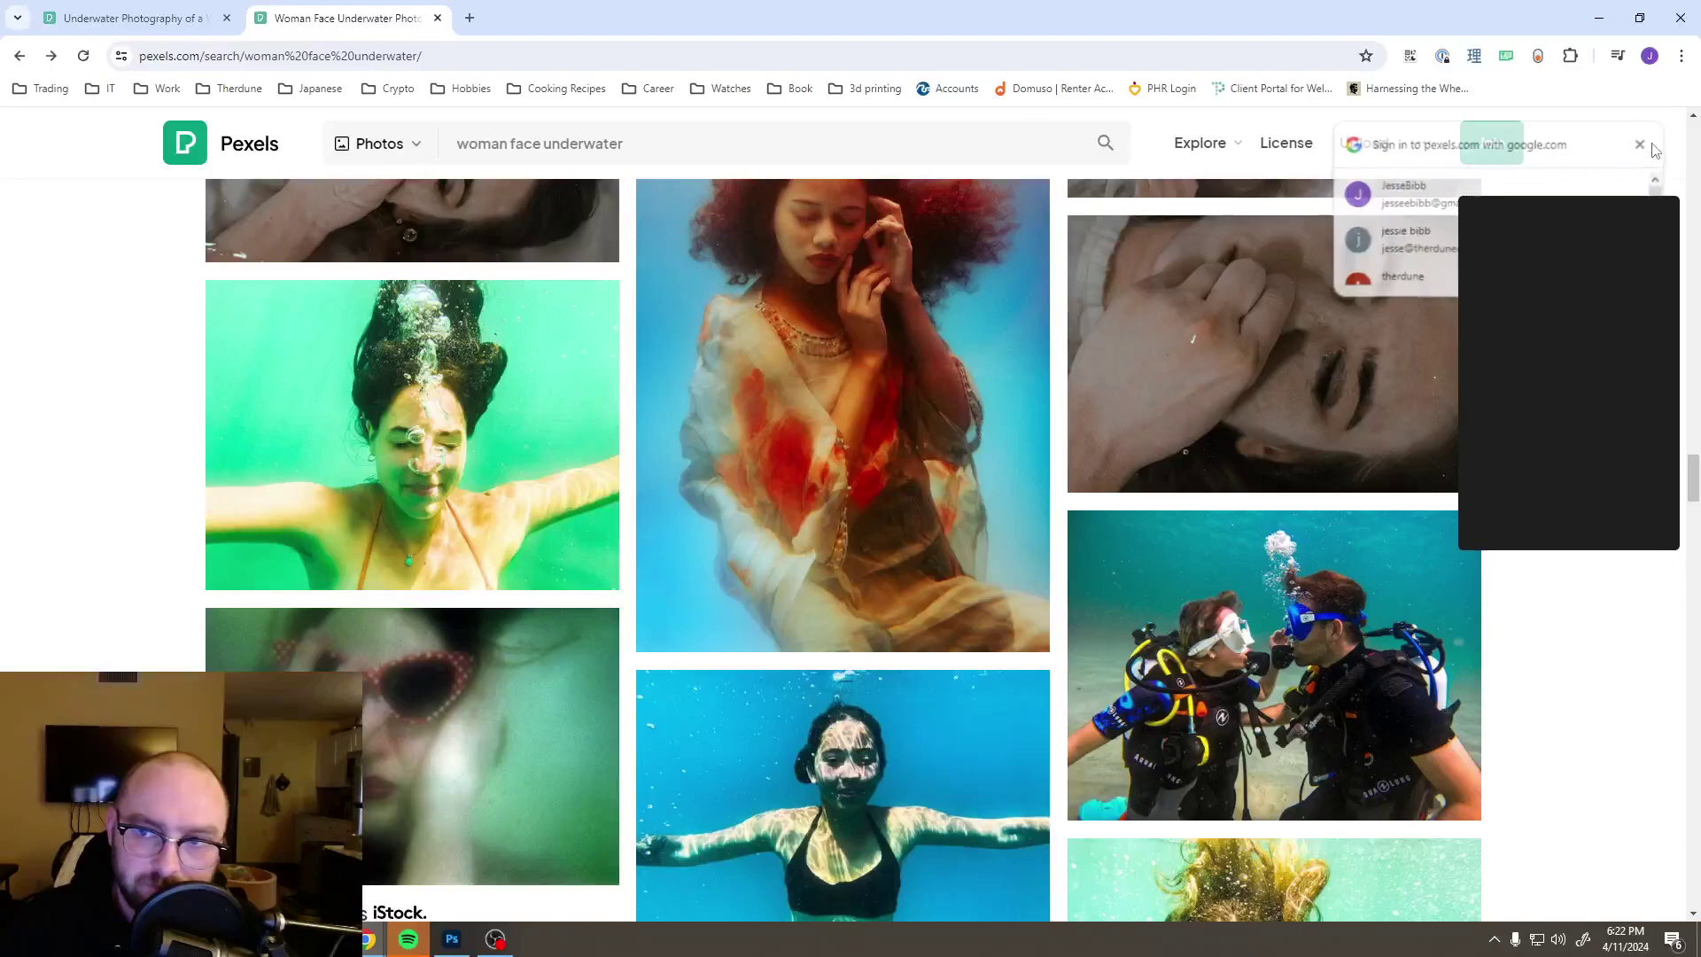
Step: Check the remaining "woman face underwater" photos further down the results for more face references
{"action": "scroll", "coordinate": [843, 549], "scroll_direction": "down", "scroll_amount": 5}
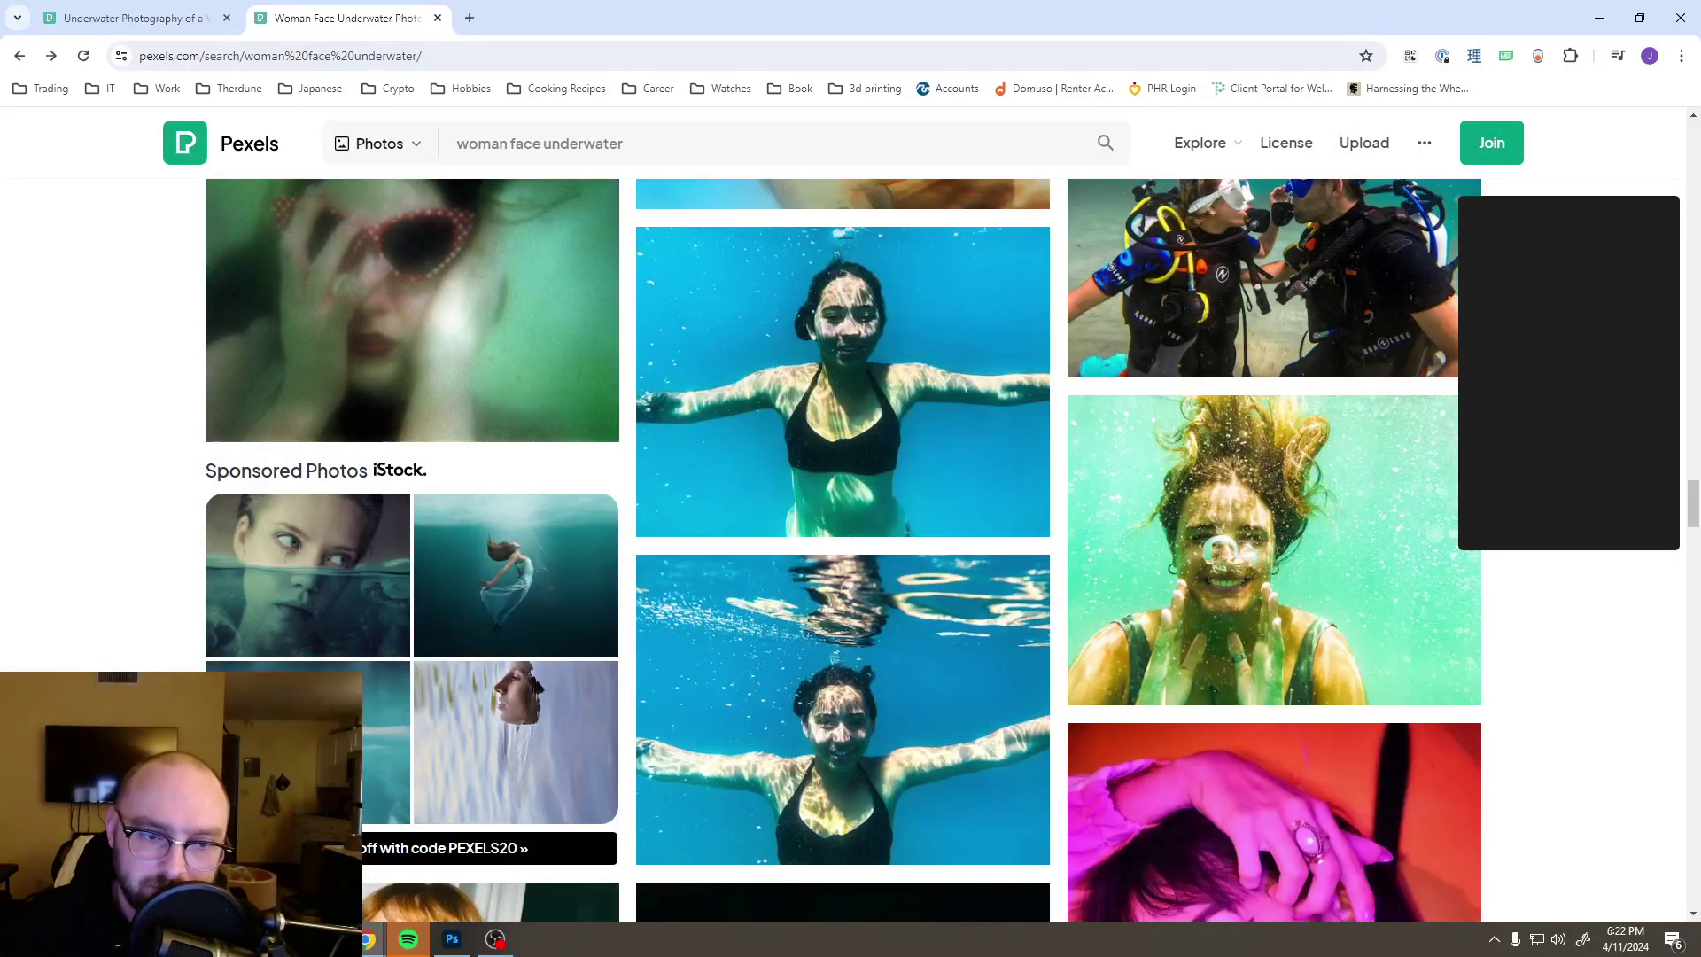
{"action": "scroll", "coordinate": [843, 550], "scroll_direction": "down", "scroll_amount": 10}
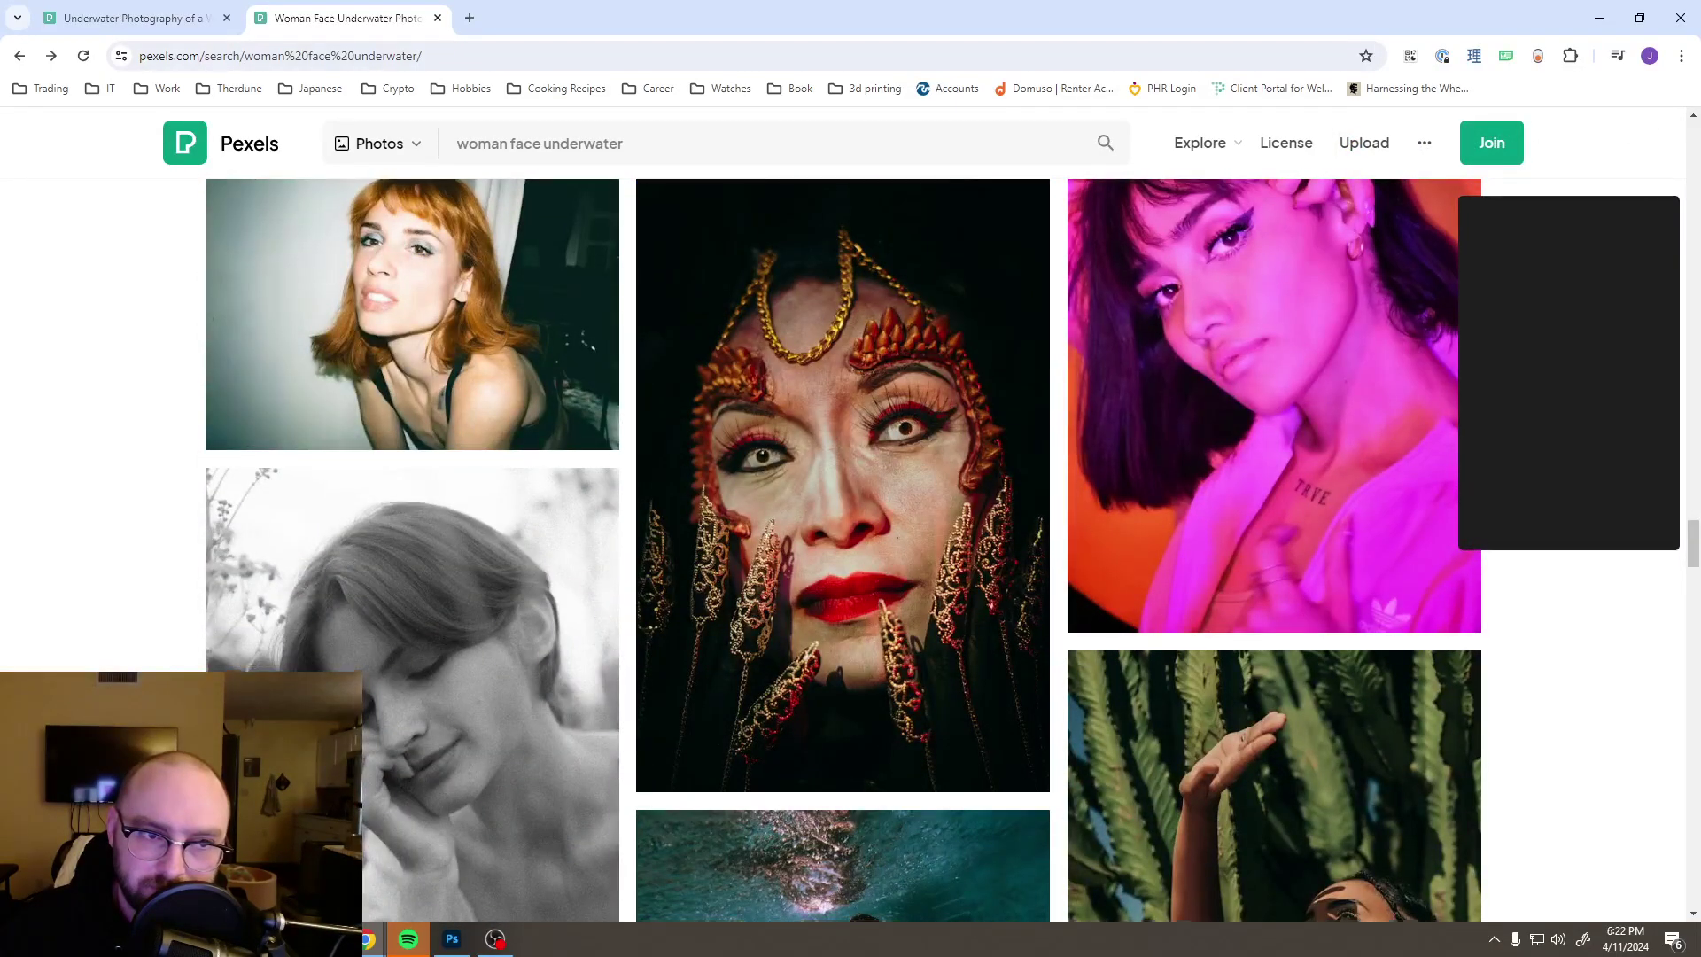
{"action": "scroll", "coordinate": [842, 549], "scroll_direction": "down", "scroll_amount": 18}
{"action": "scroll", "coordinate": [843, 550], "scroll_direction": "up", "scroll_amount": 3}
{"action": "scroll", "coordinate": [843, 549], "scroll_direction": "down", "scroll_amount": 15}
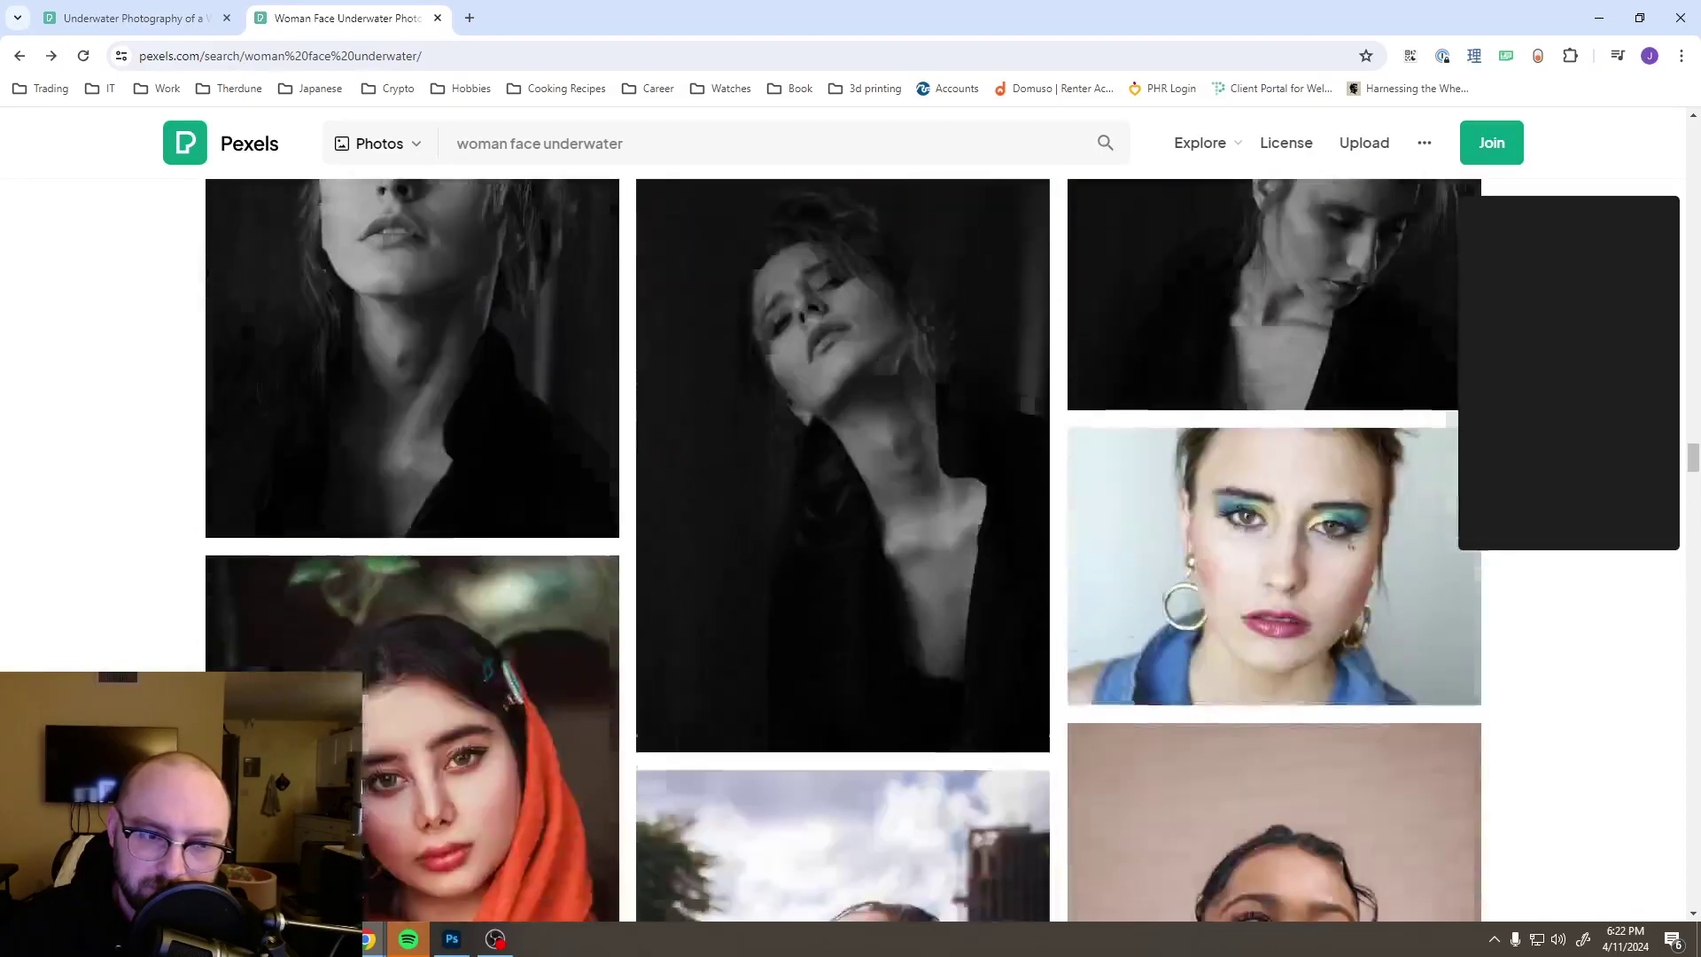
{"action": "scroll", "coordinate": [843, 549], "scroll_direction": "down", "scroll_amount": 5}
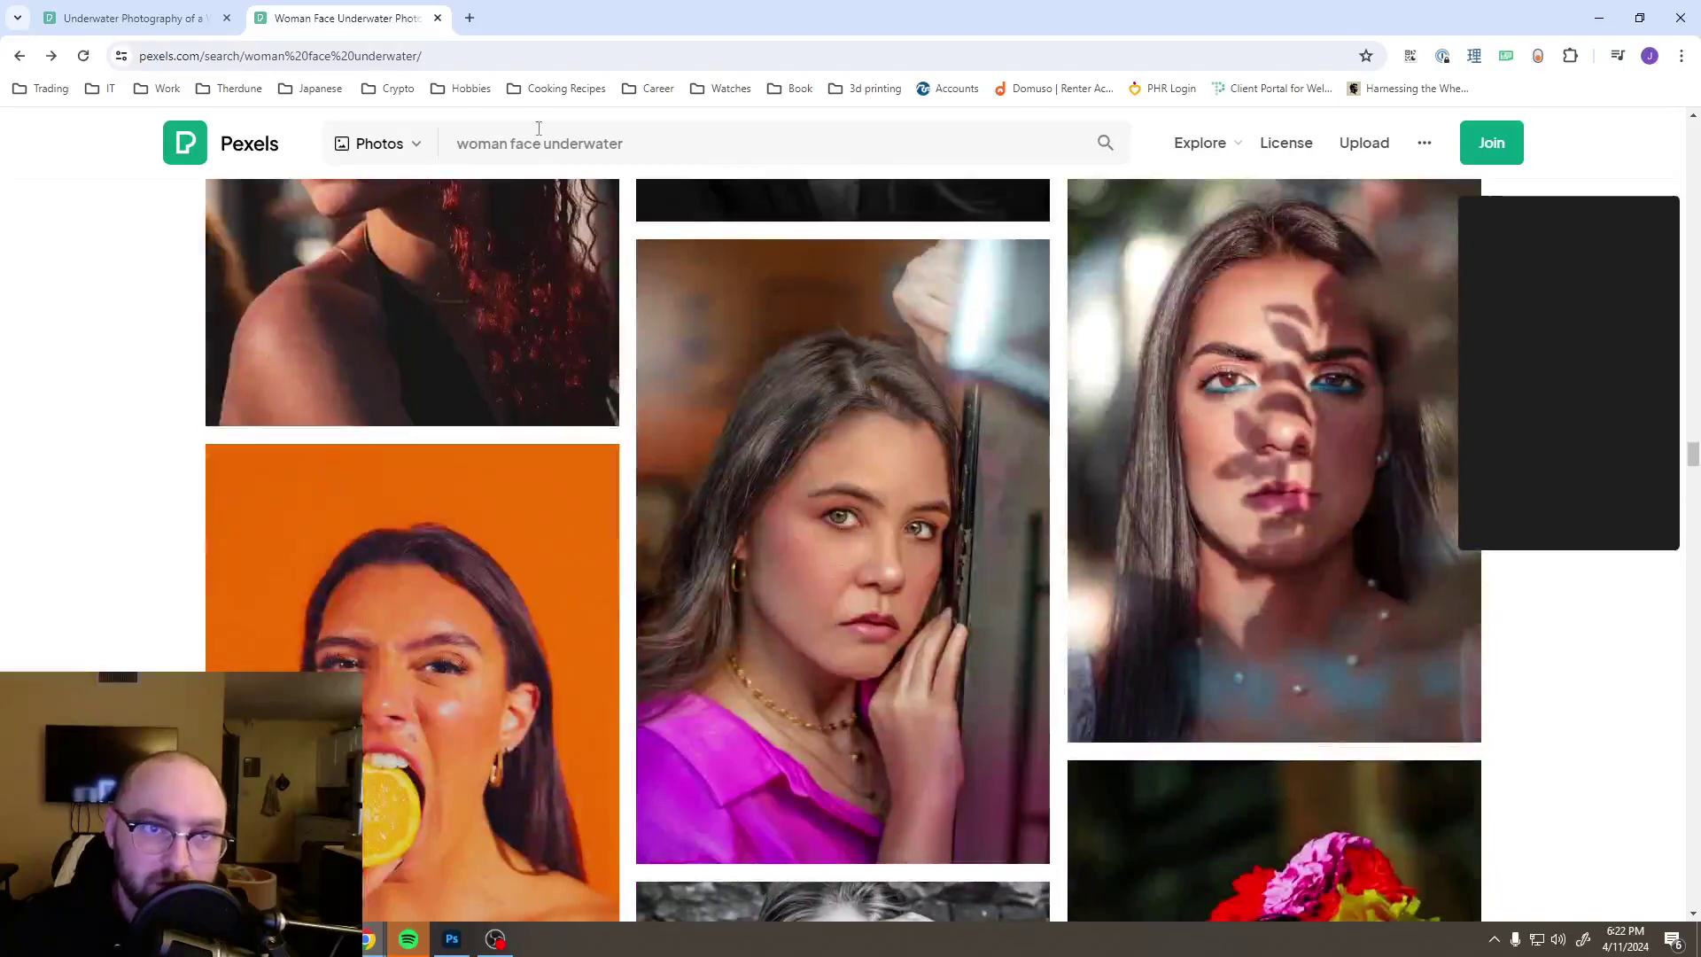
Step: Search Google for "woman underwater face" in the second tab and show the image results
{"action": "left_click", "coordinate": [533, 65]}
{"action": "type", "text": "google"}
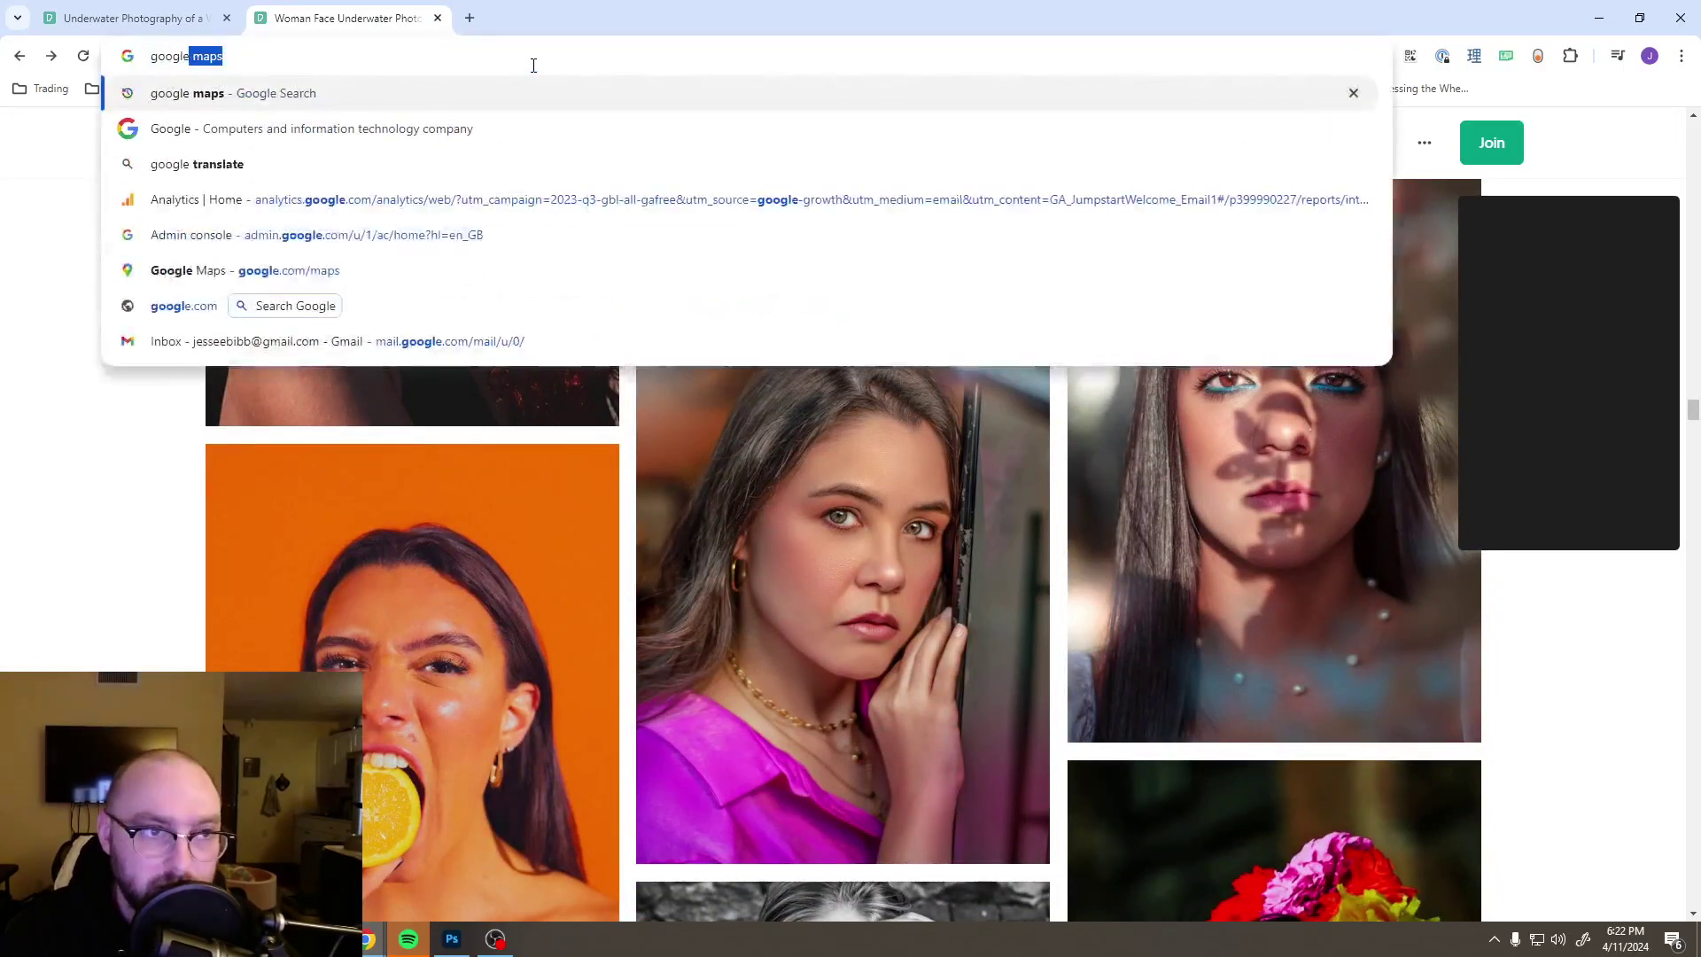
{"action": "key", "text": "BackSpace"}
{"action": "key", "text": "BackSpace"}
{"action": "key", "text": "BackSpace"}
{"action": "key", "text": "BackSpace"}
{"action": "key", "text": "BackSpace"}
{"action": "key", "text": "BackSpace"}
{"action": "key", "text": "BackSpace"}
{"action": "key", "text": "BackSpace"}
{"action": "type", "text": "woma"}
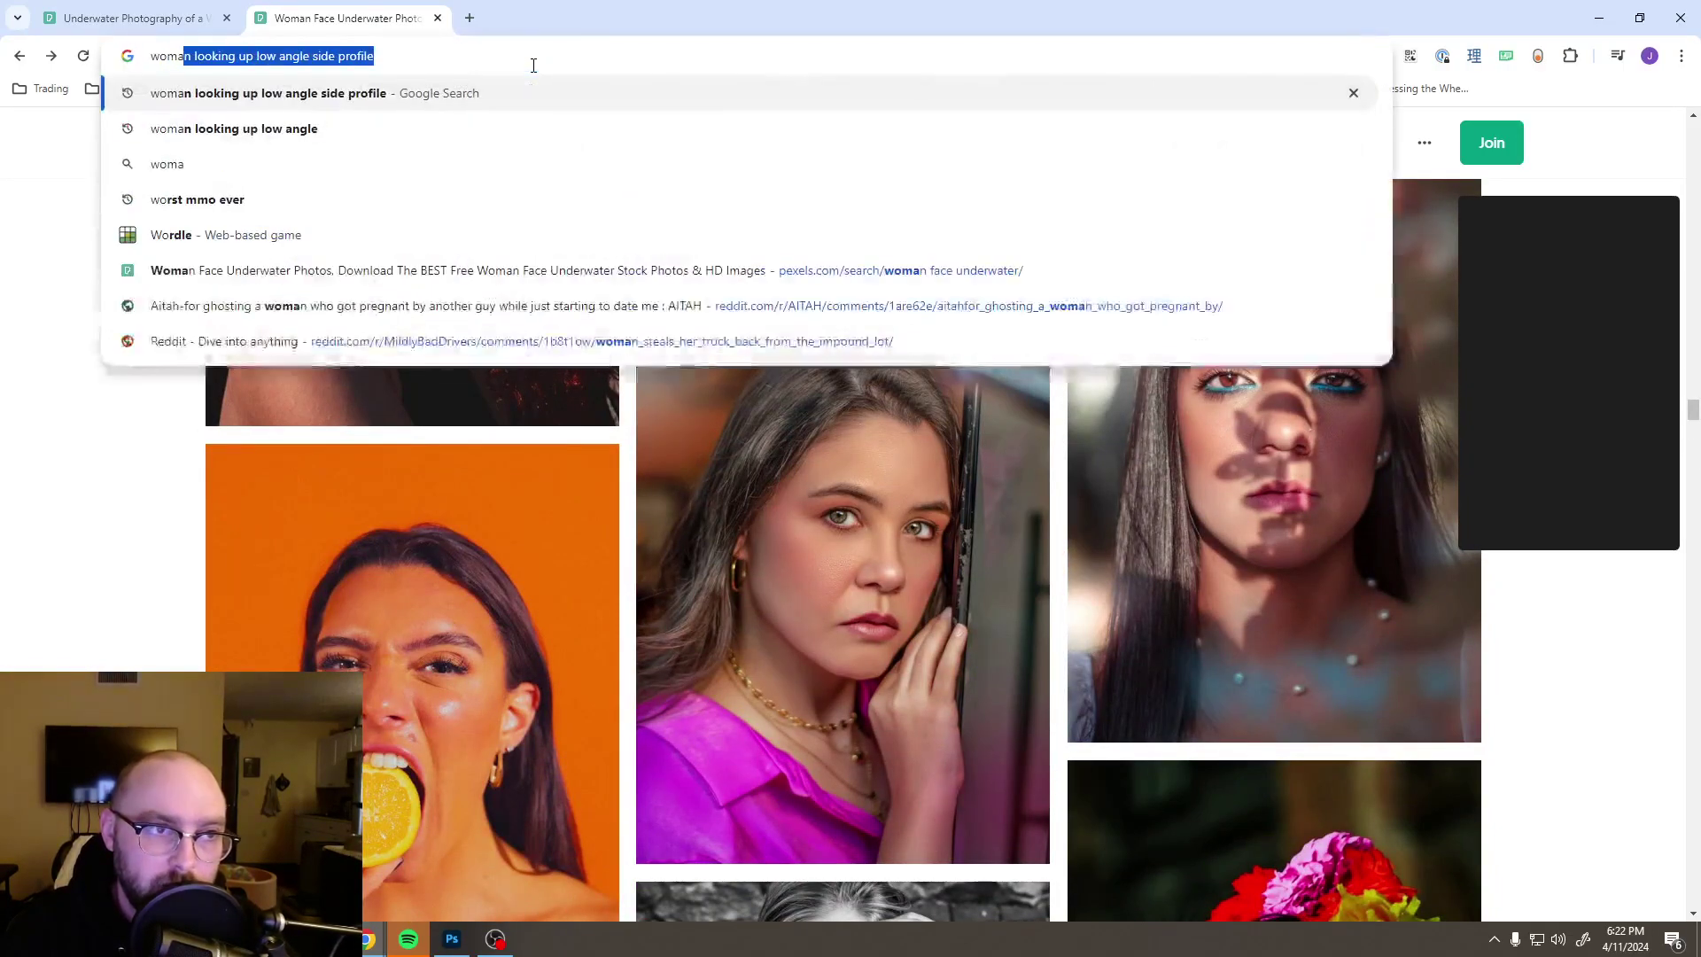
{"action": "type", "text": "n underwater "}
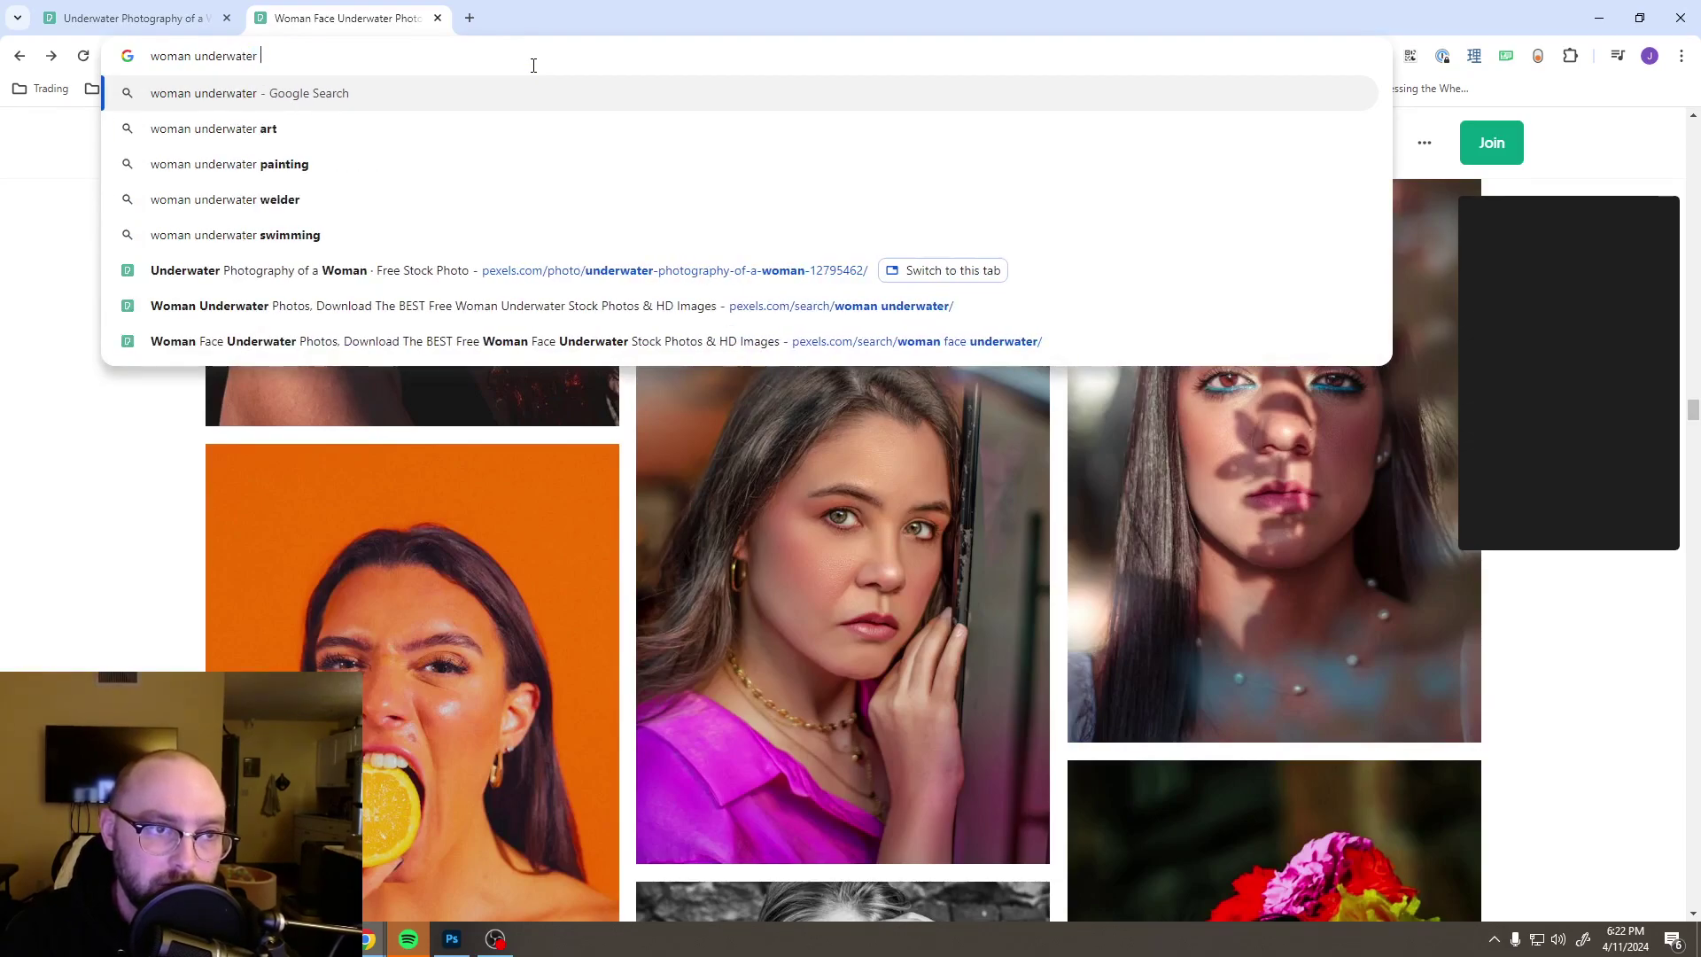
{"action": "type", "text": "face"}
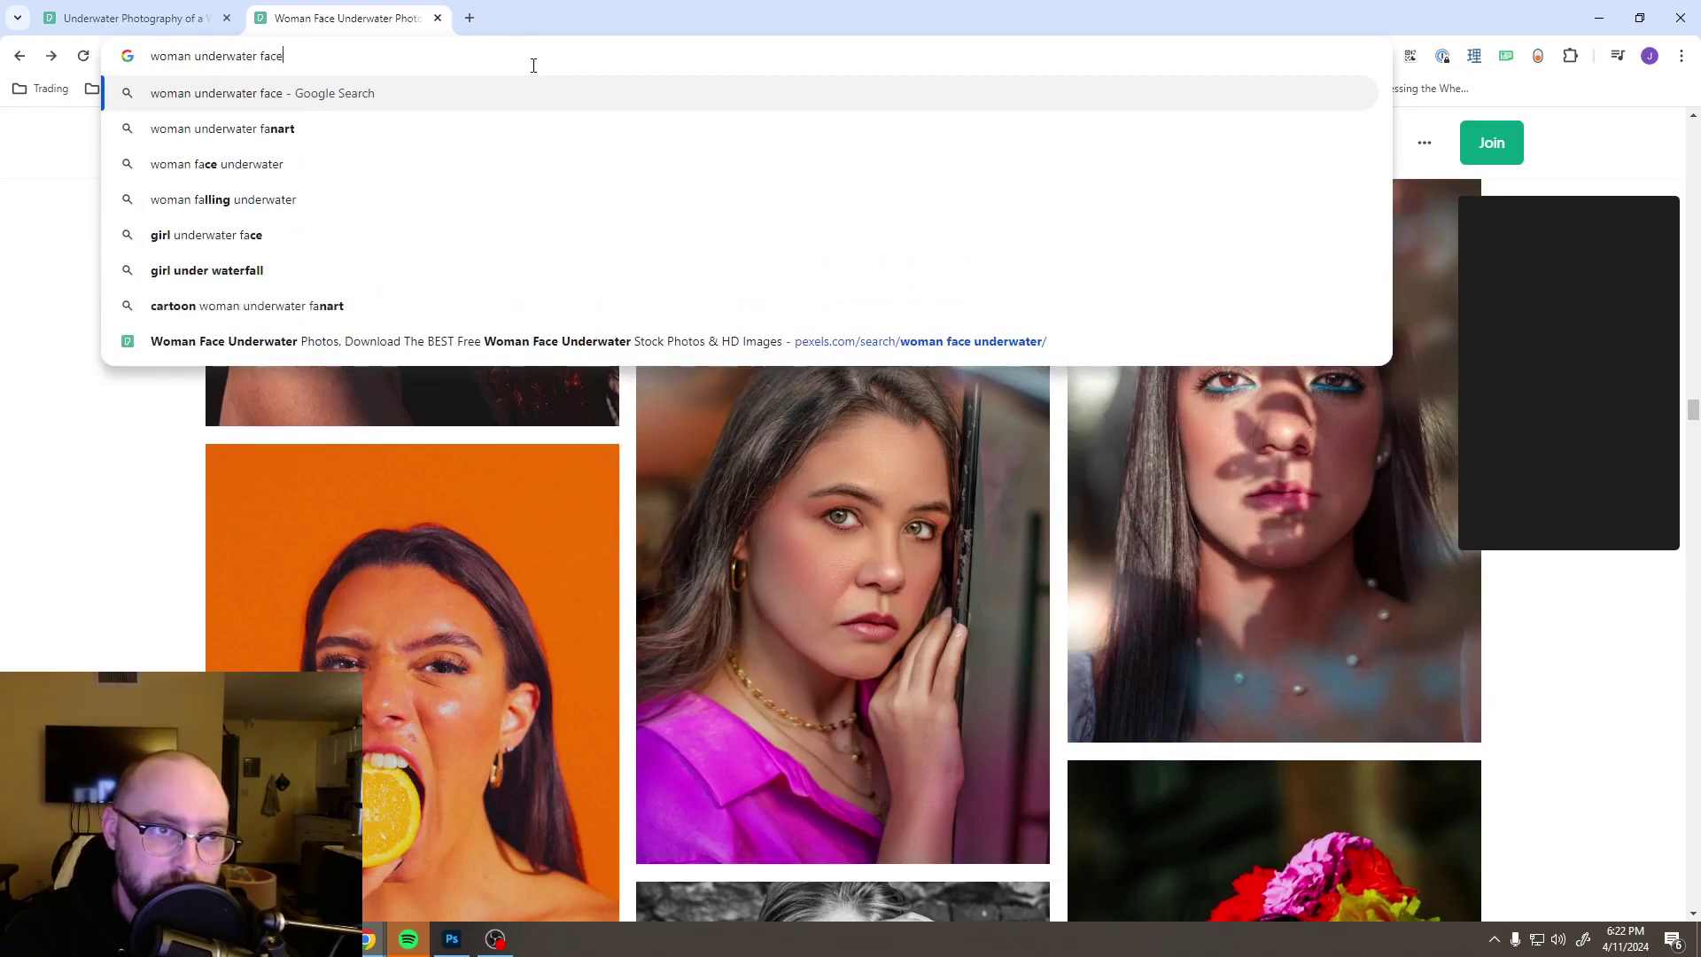
{"action": "key", "text": "Return"}
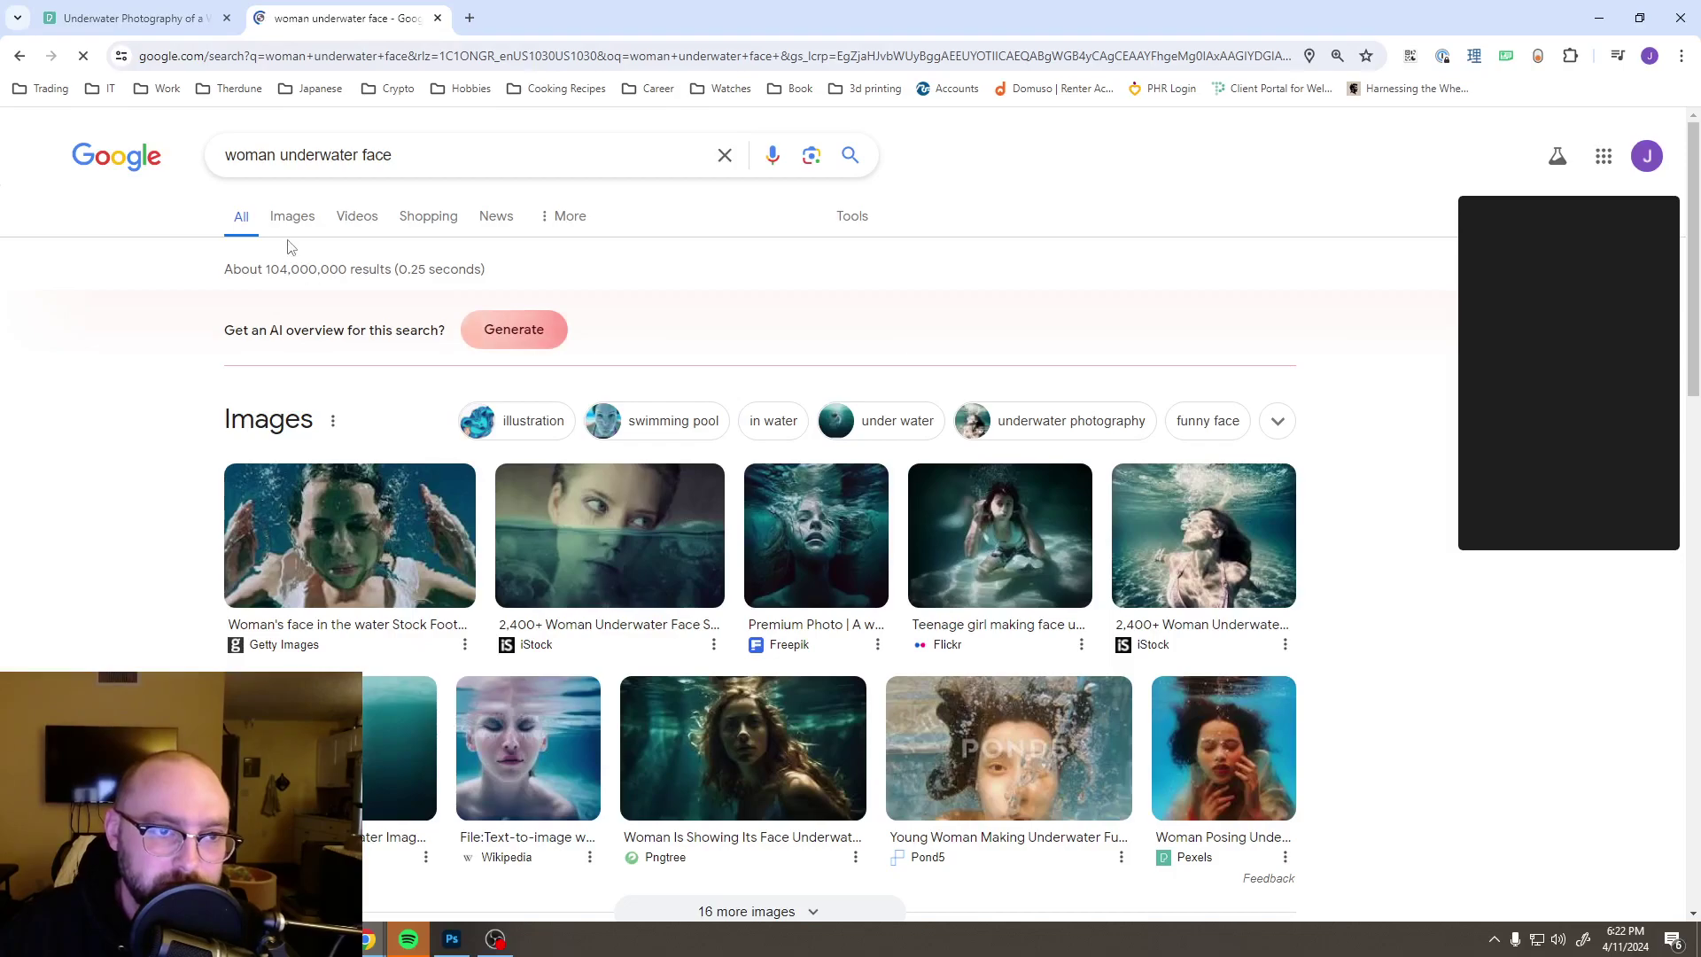
{"action": "left_click", "coordinate": [295, 222]}
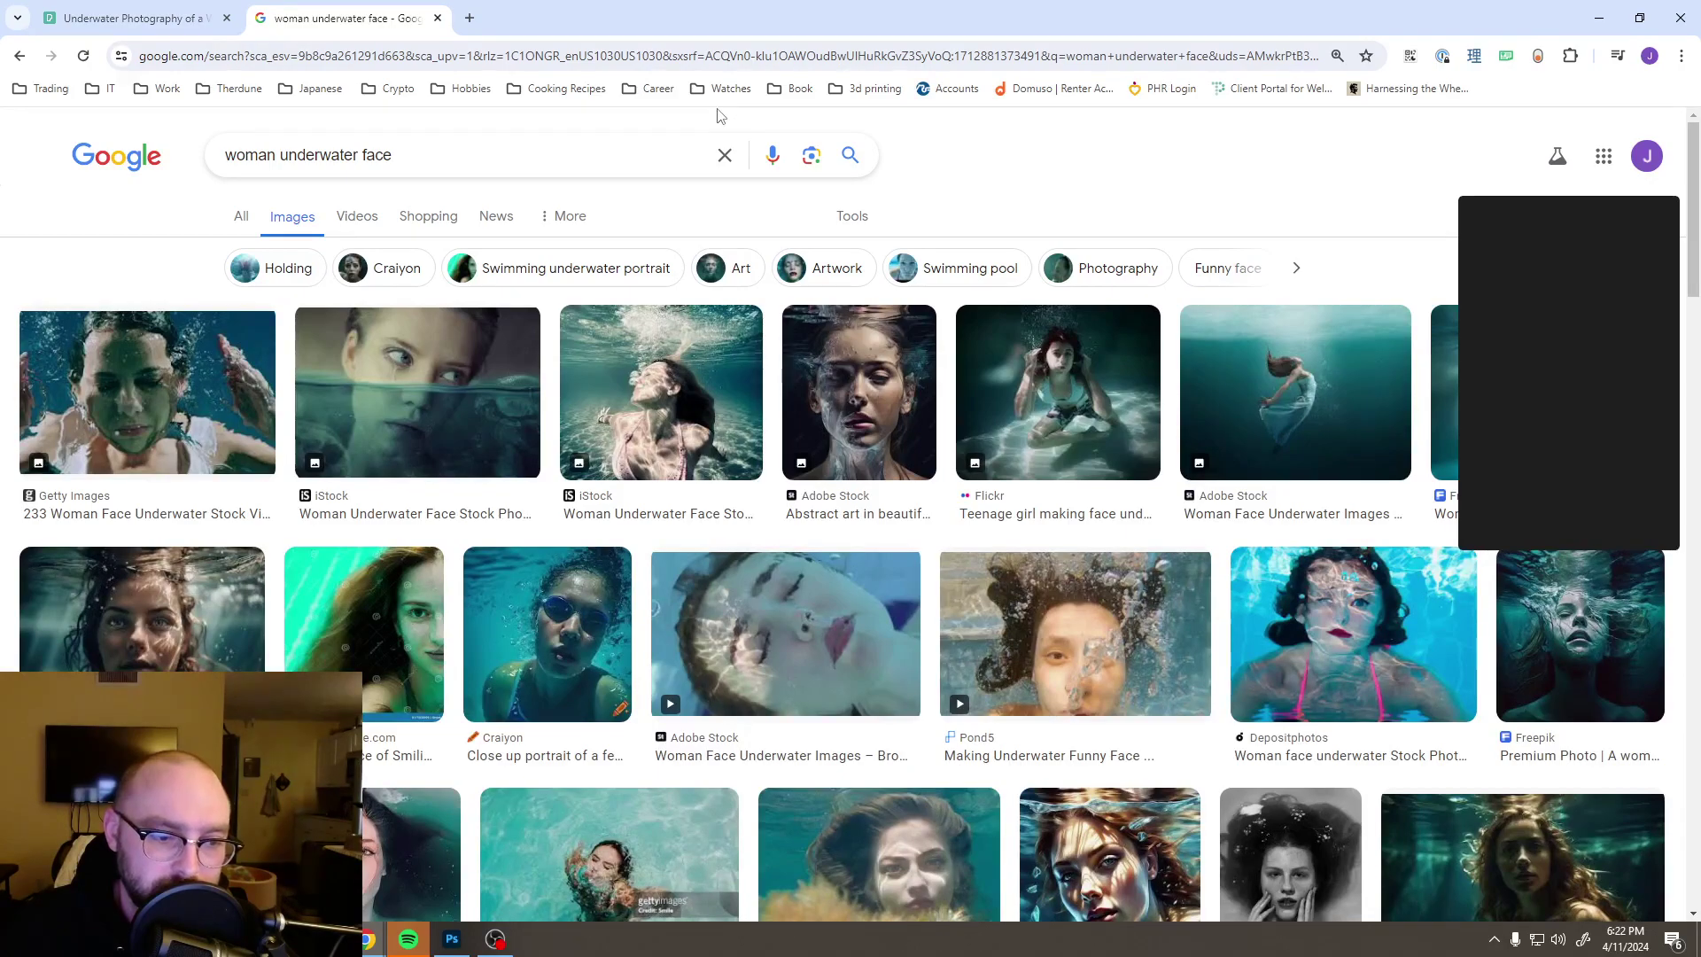
{"action": "left_click", "coordinate": [469, 18]}
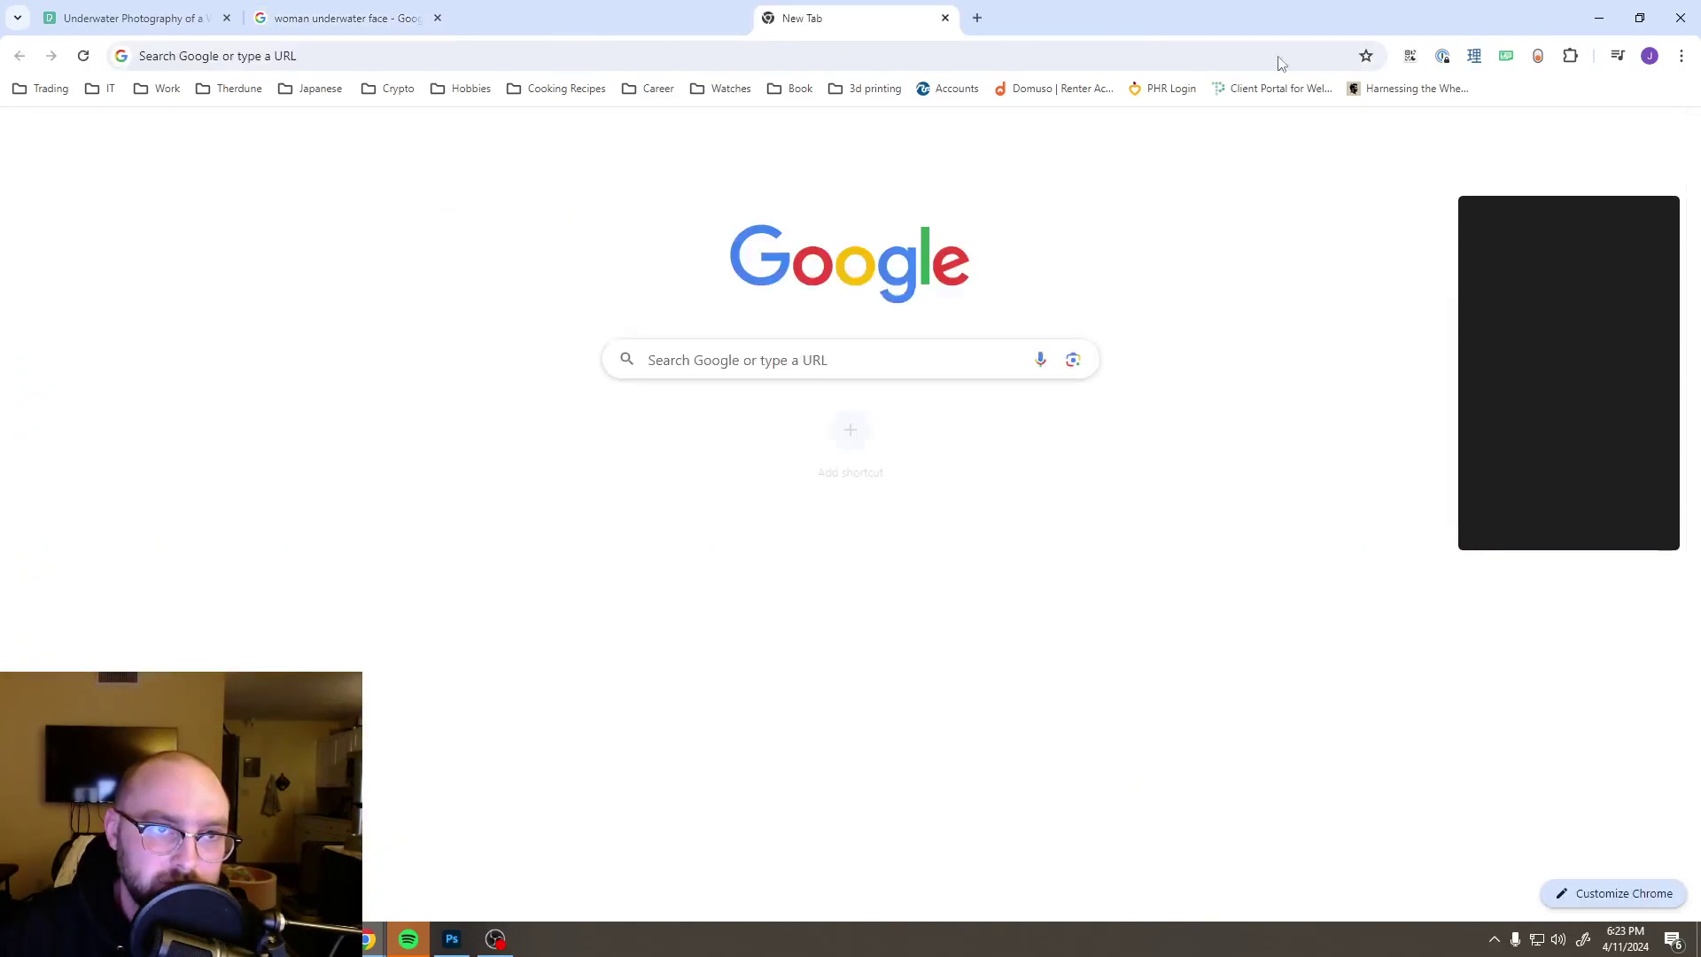
{"action": "key", "text": "ctrl+w"}
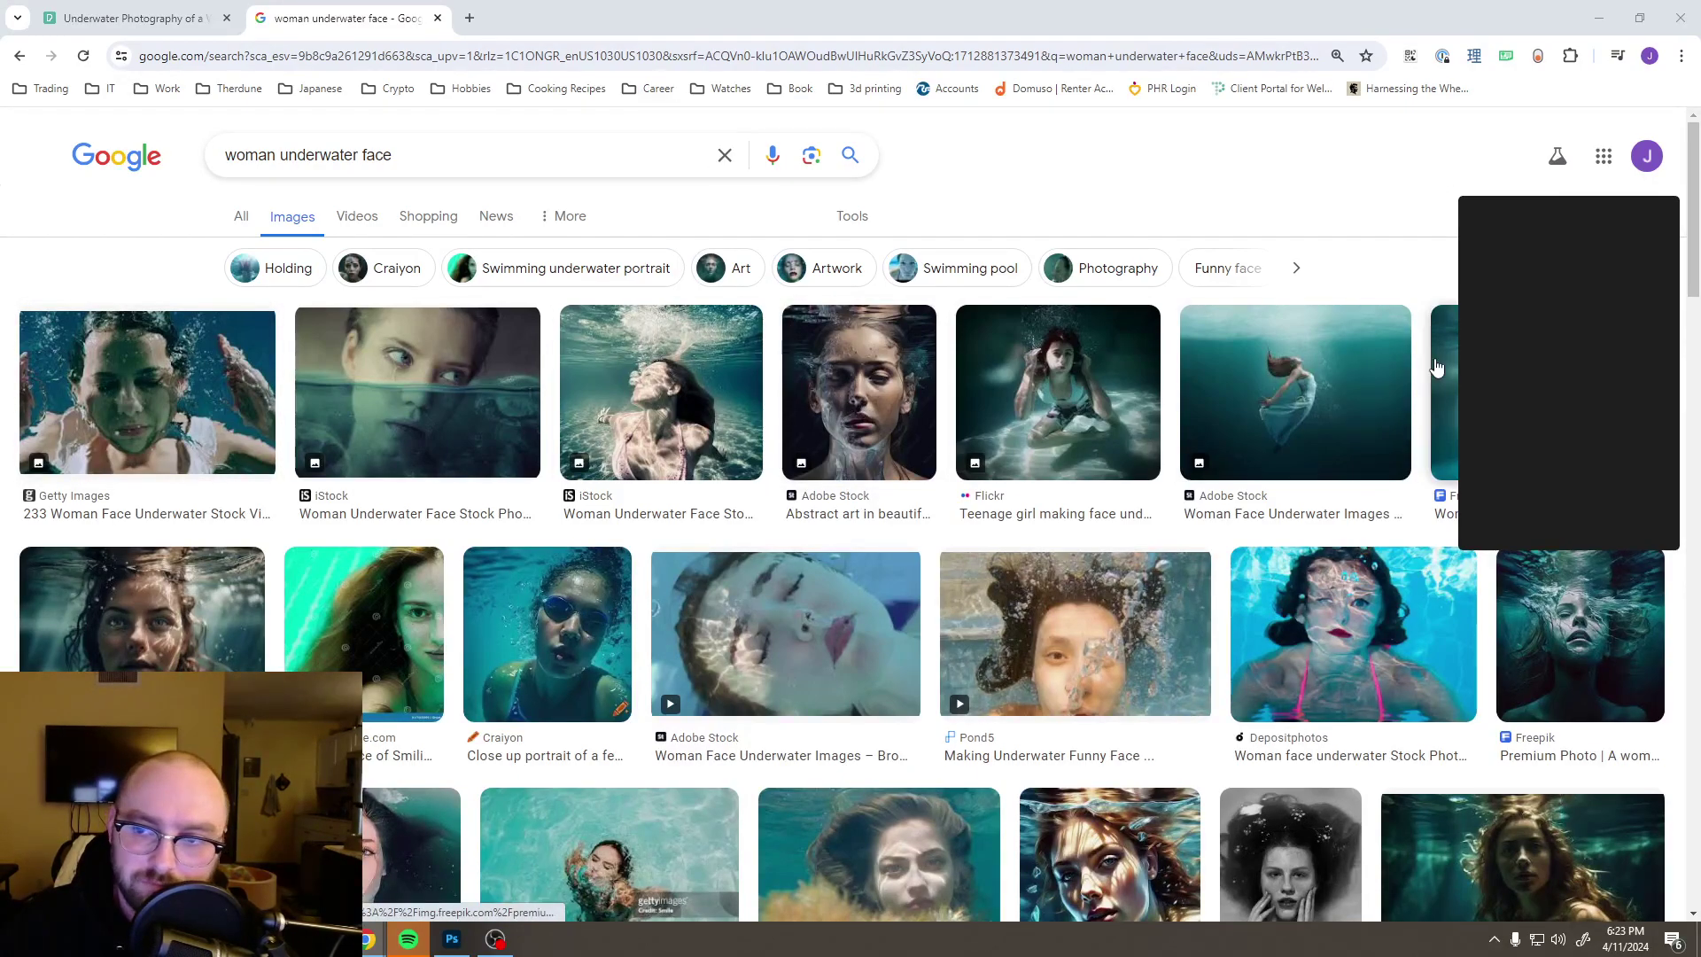
Step: Examine the image results for underwater face references, previewing the Pikbest picture of the curly-haired woman in dark green water
{"action": "scroll", "coordinate": [864, 411], "scroll_direction": "down", "scroll_amount": 4}
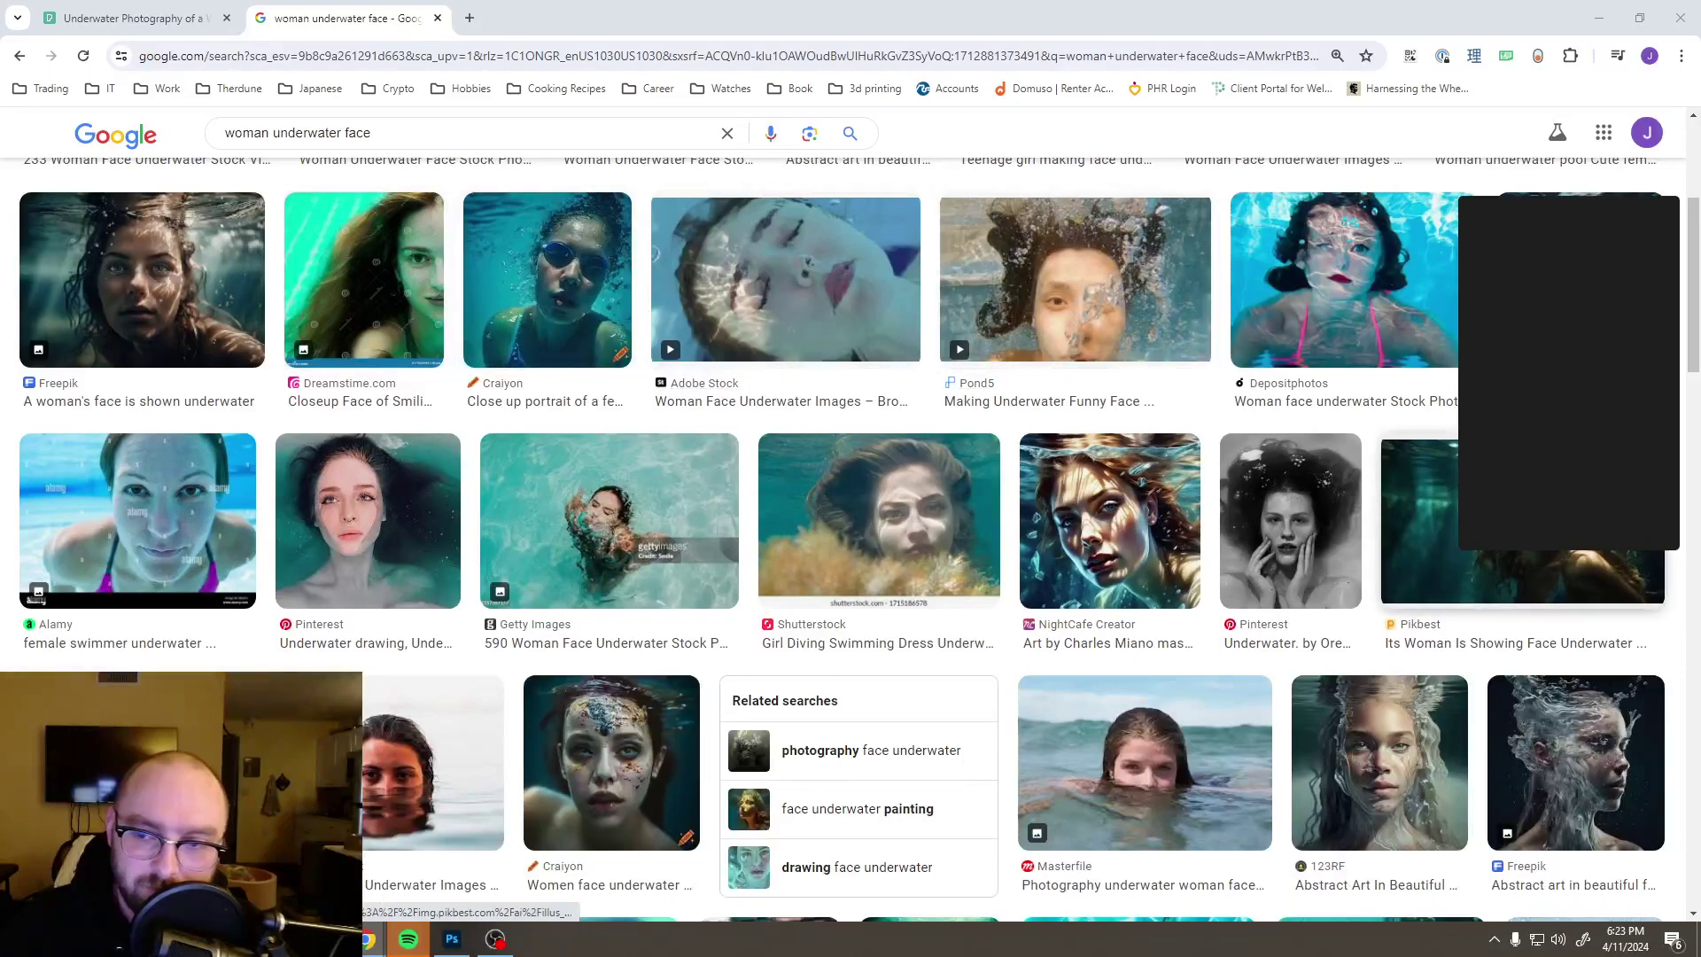
{"action": "scroll", "coordinate": [1559, 426], "scroll_direction": "down", "scroll_amount": 2}
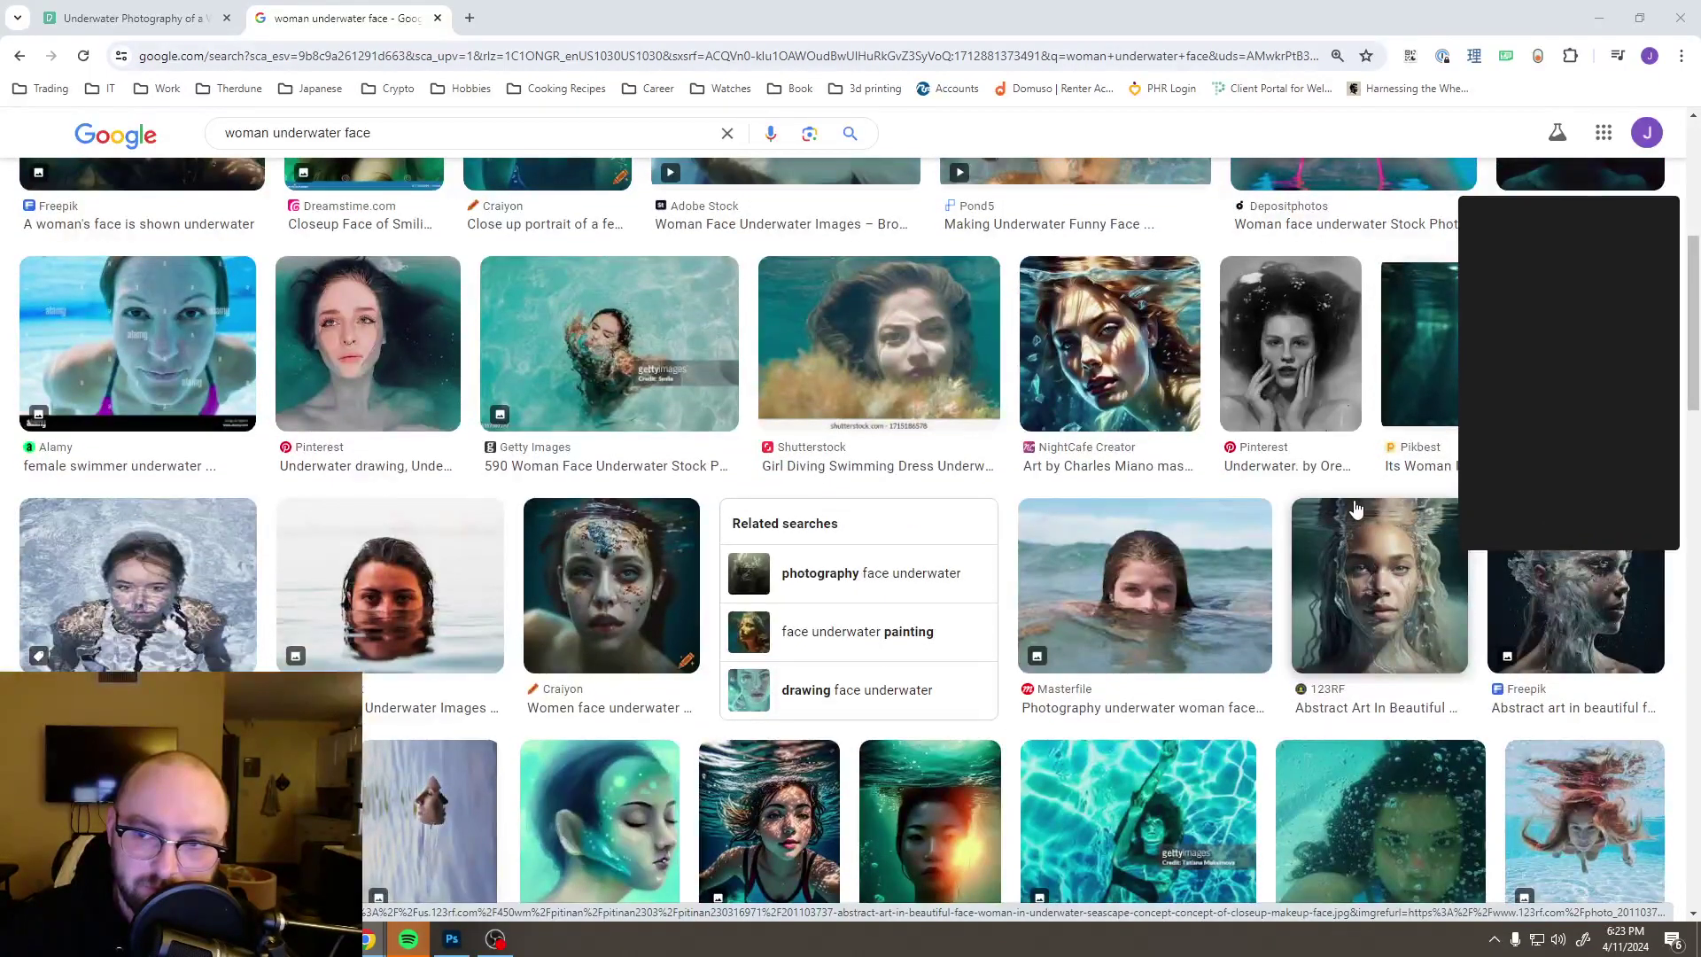
{"action": "left_click", "coordinate": [1417, 354]}
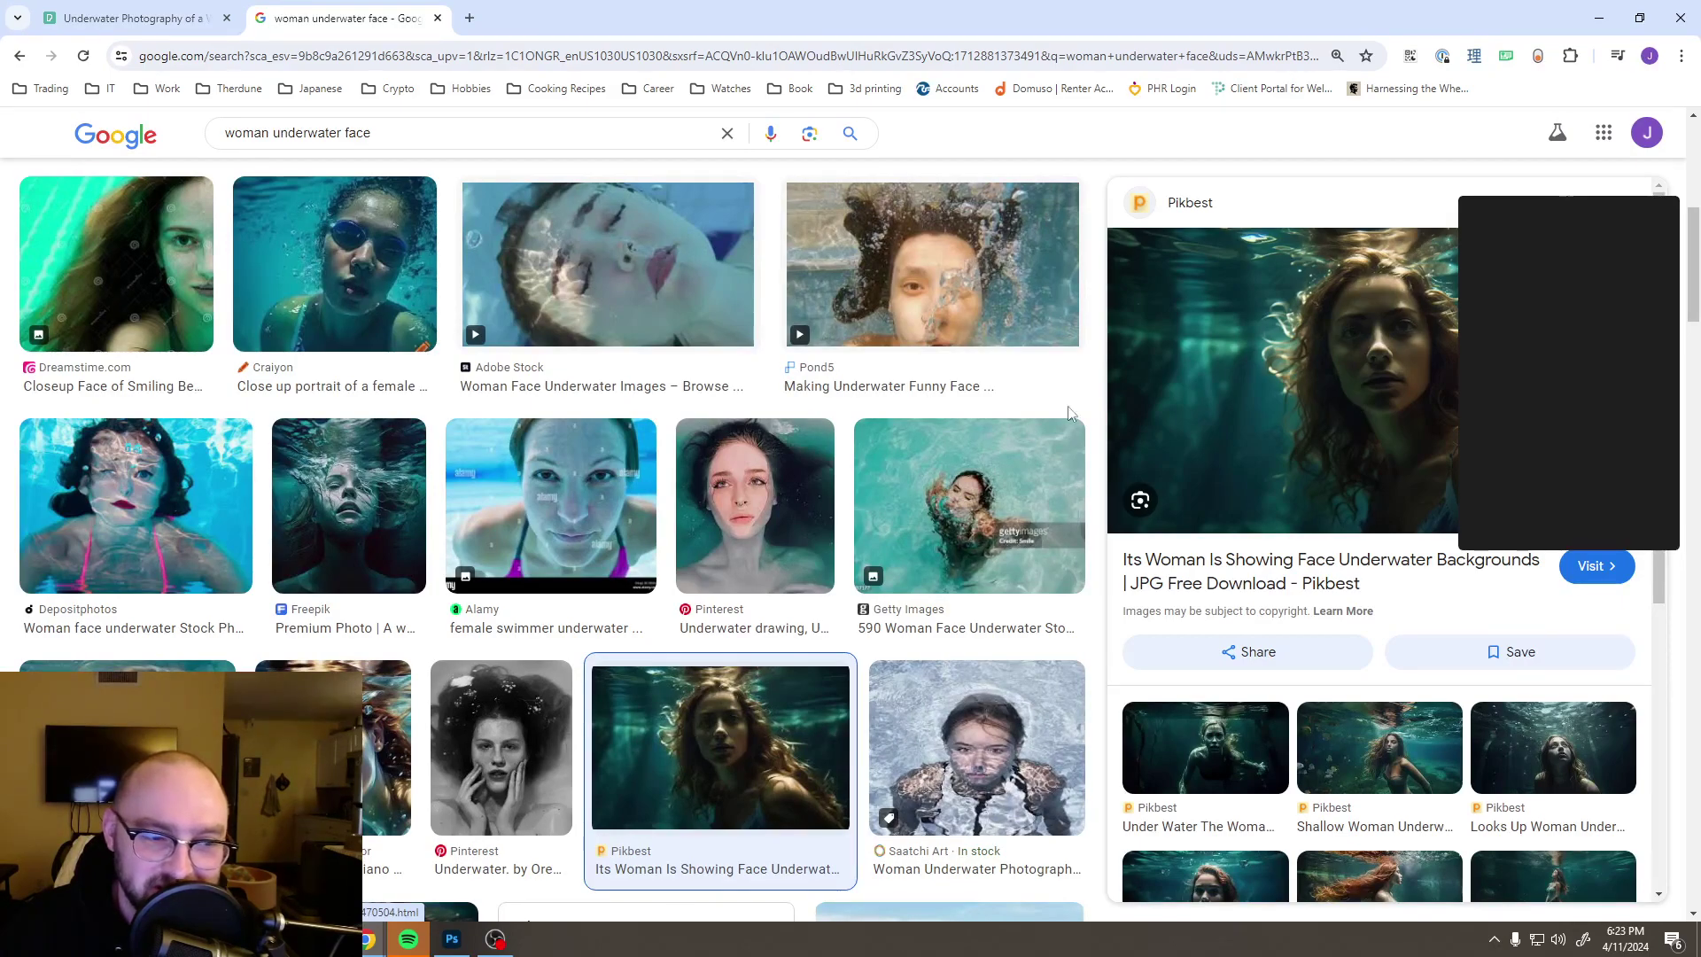
{"action": "scroll", "coordinate": [972, 415], "scroll_direction": "down", "scroll_amount": 2}
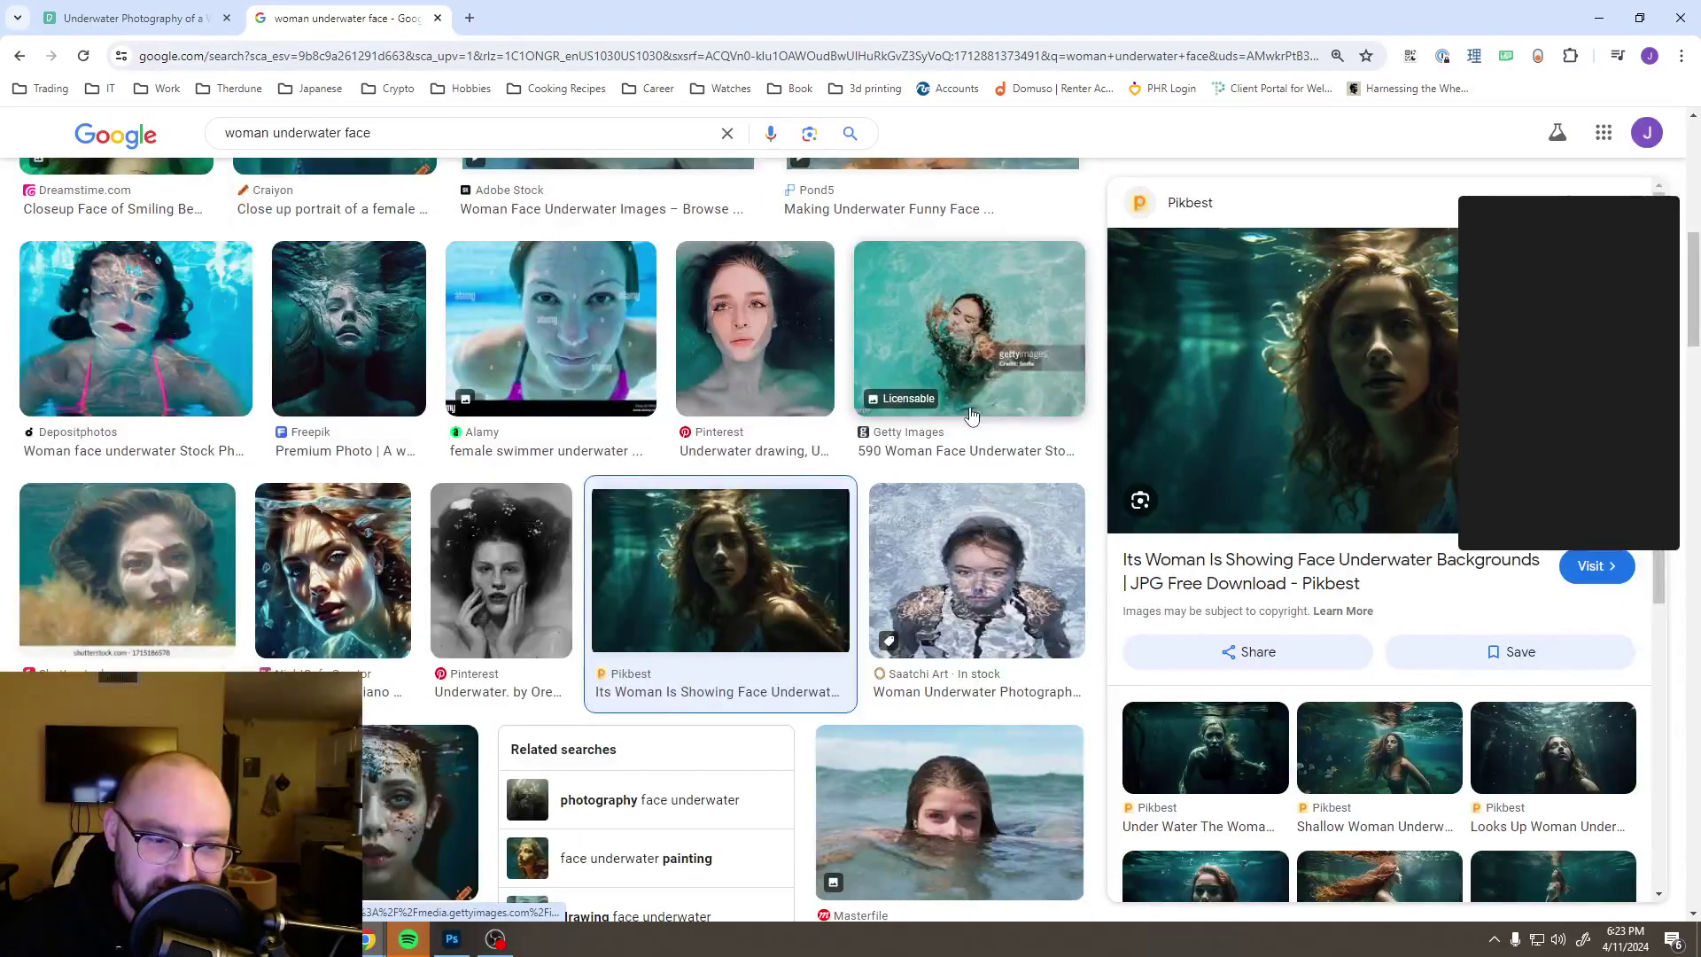
{"action": "scroll", "coordinate": [972, 414], "scroll_direction": "down", "scroll_amount": 7}
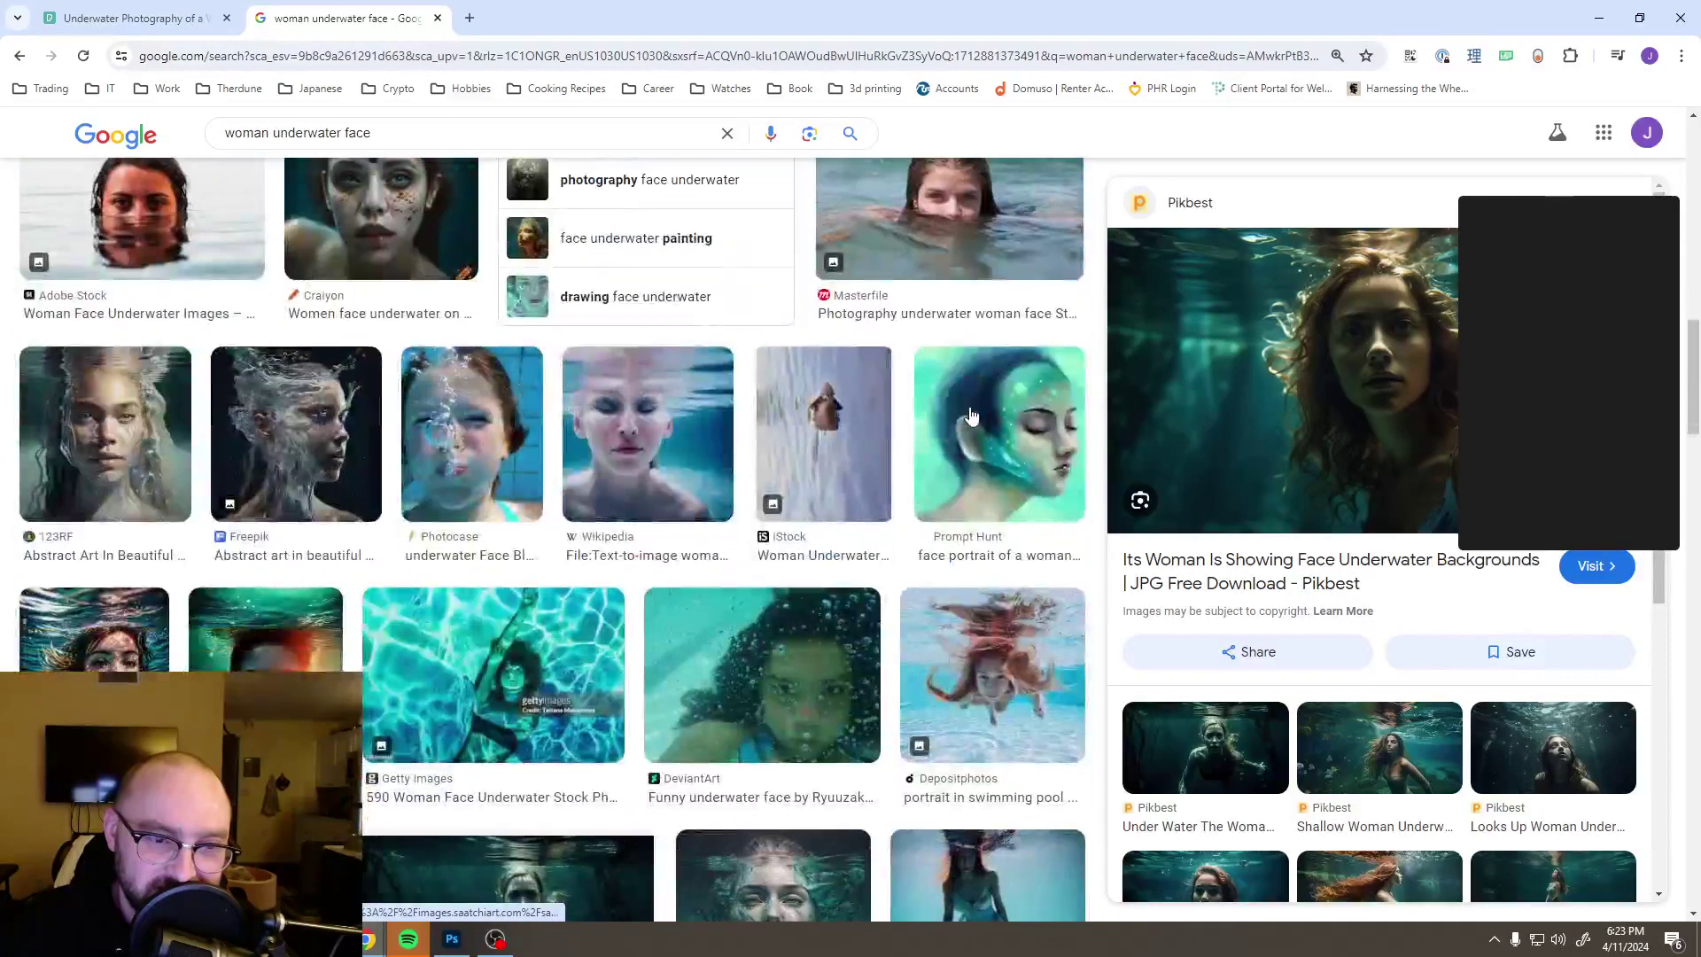
{"action": "scroll", "coordinate": [972, 415], "scroll_direction": "down", "scroll_amount": 2}
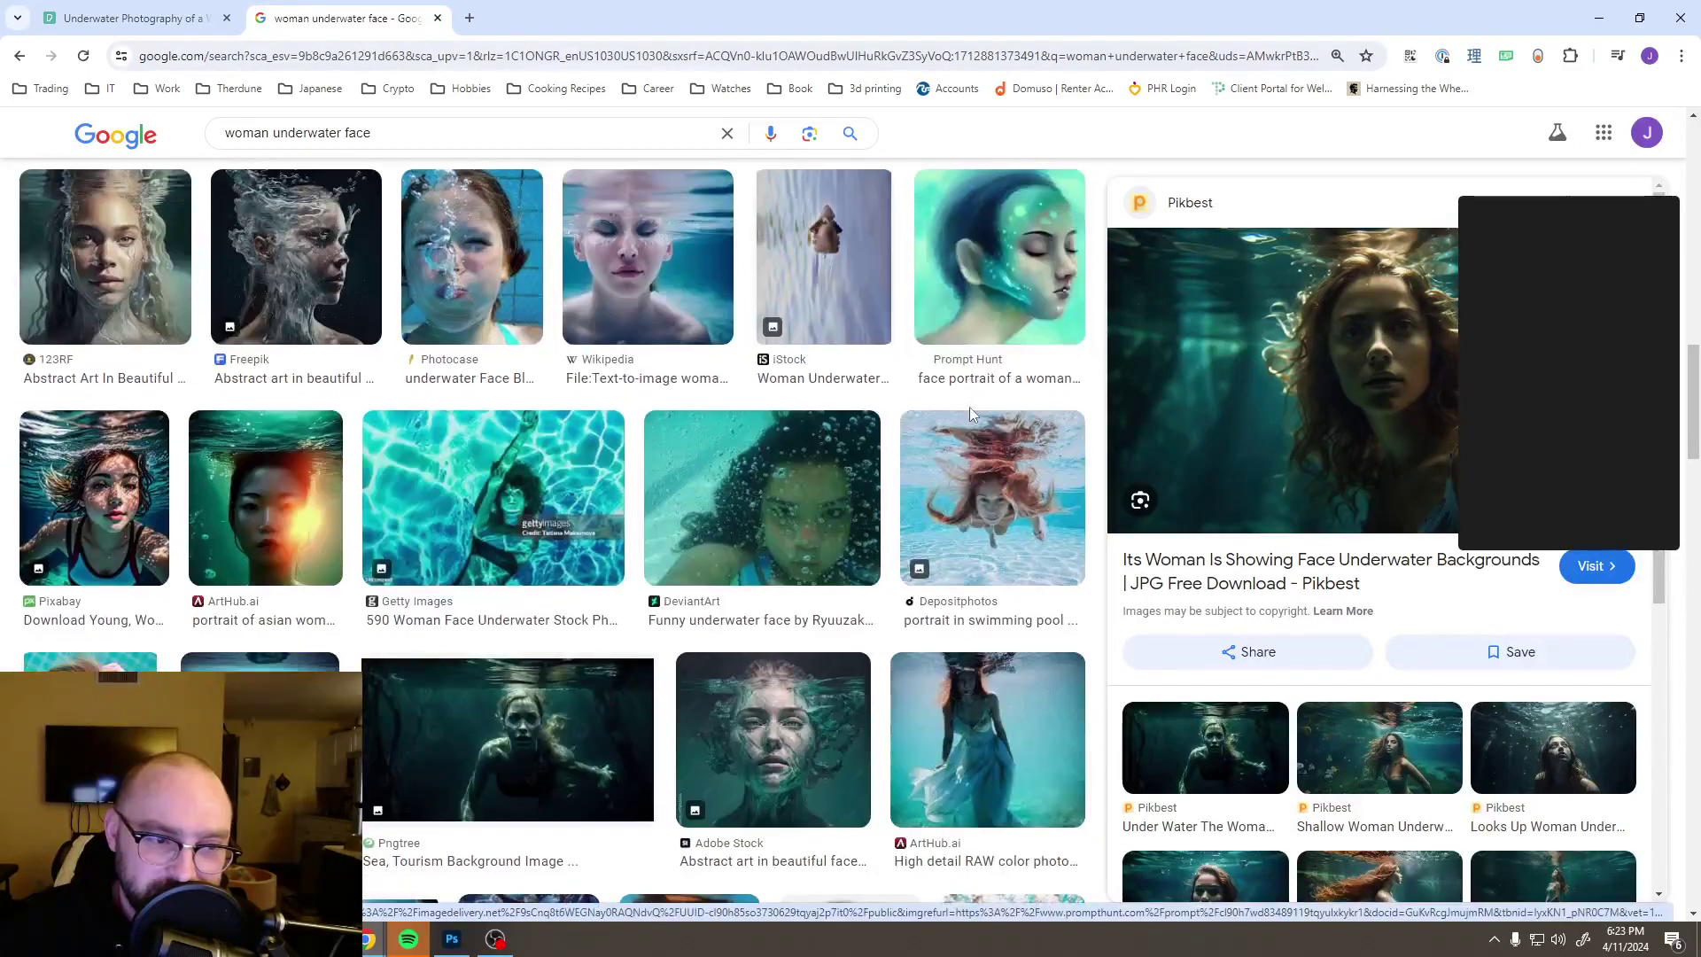
{"action": "scroll", "coordinate": [972, 415], "scroll_direction": "down", "scroll_amount": 1}
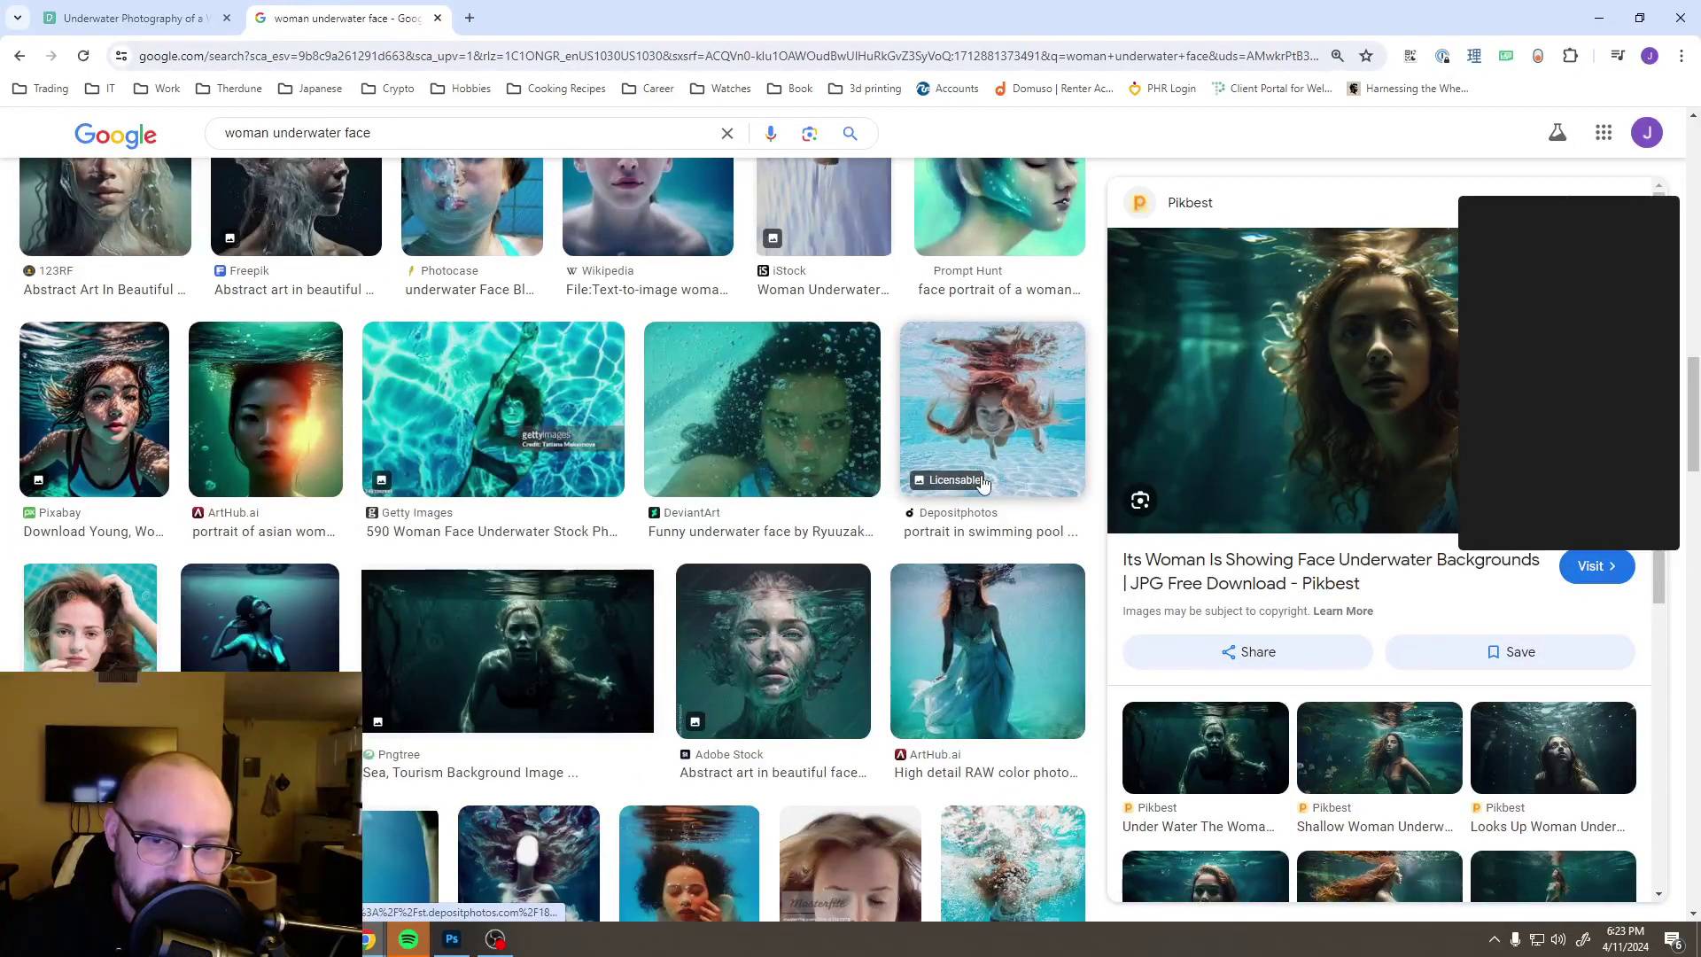
Step: Preview the swimming-pool portrait with floating red hair and the black-haired woman in a red dress among the further results
{"action": "left_click", "coordinate": [1028, 444]}
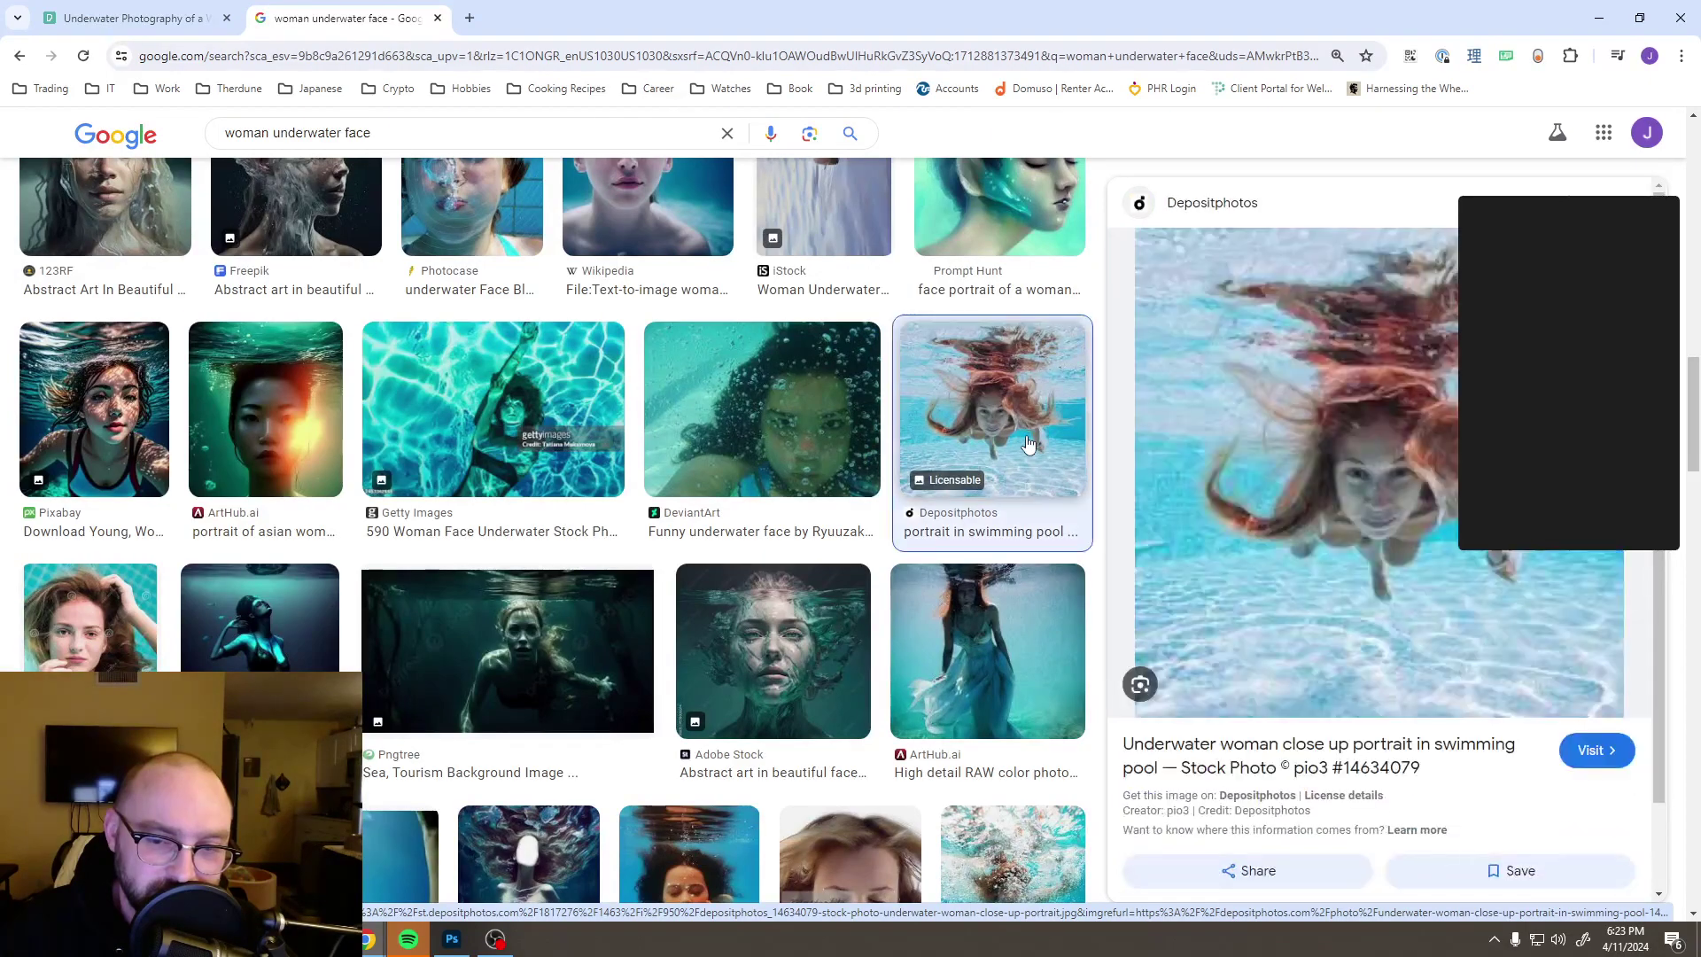
{"action": "scroll", "coordinate": [1028, 443], "scroll_direction": "down", "scroll_amount": 1}
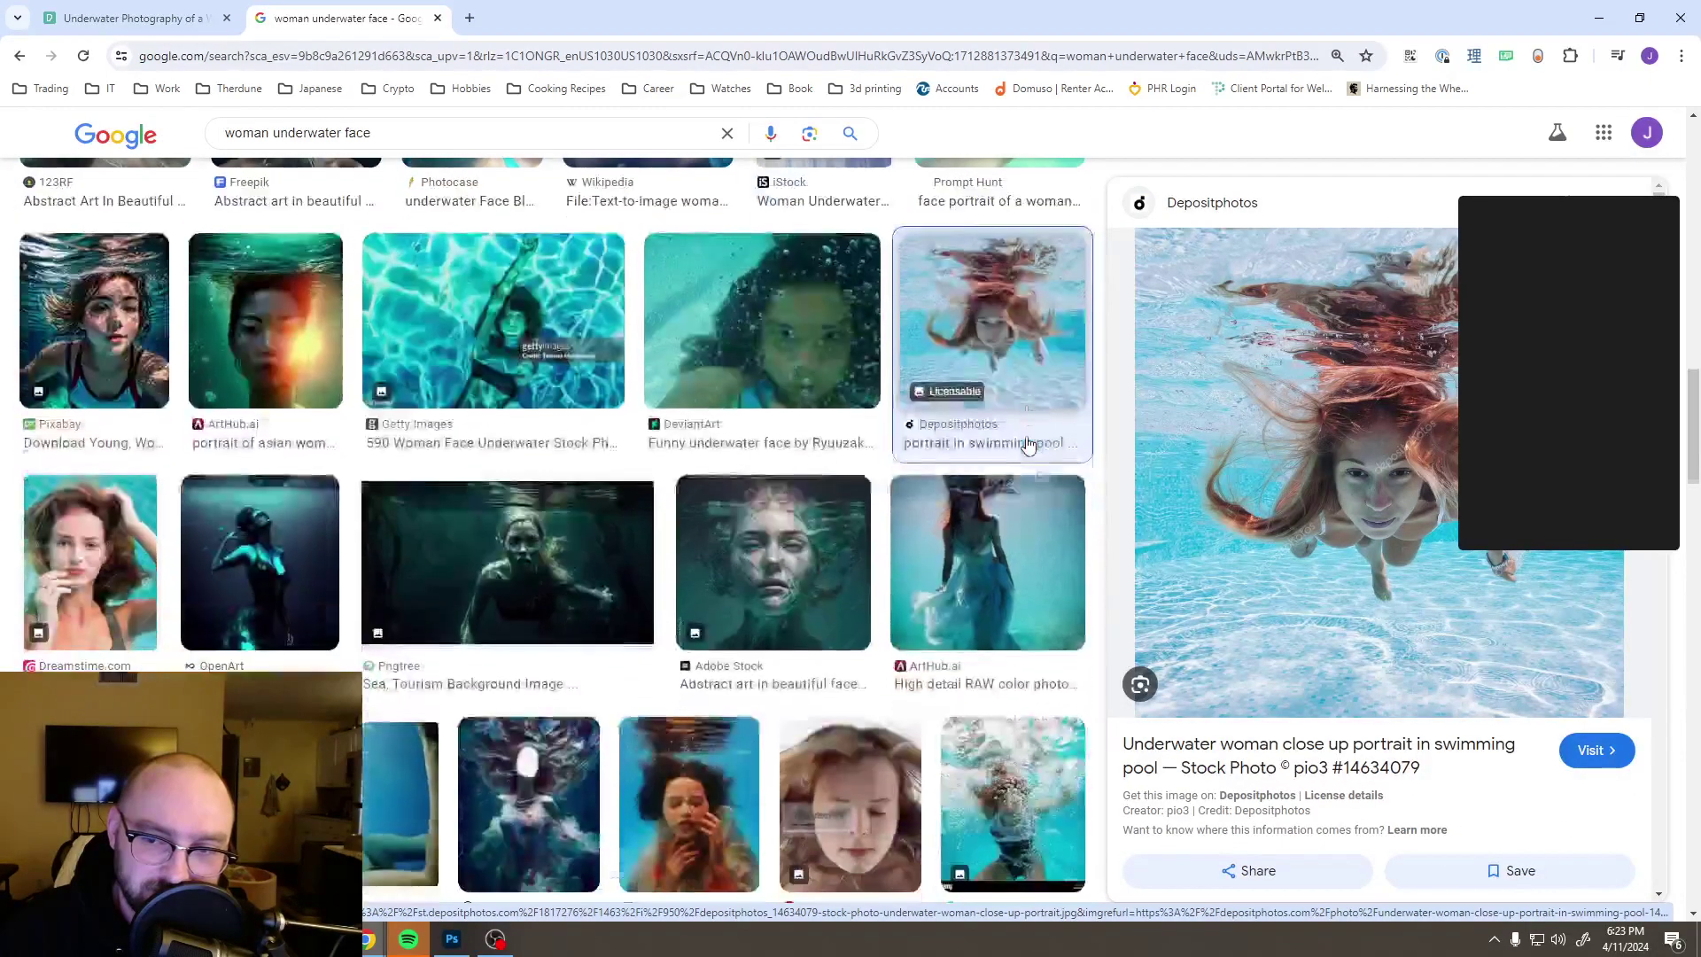
{"action": "scroll", "coordinate": [1028, 444], "scroll_direction": "down", "scroll_amount": 4}
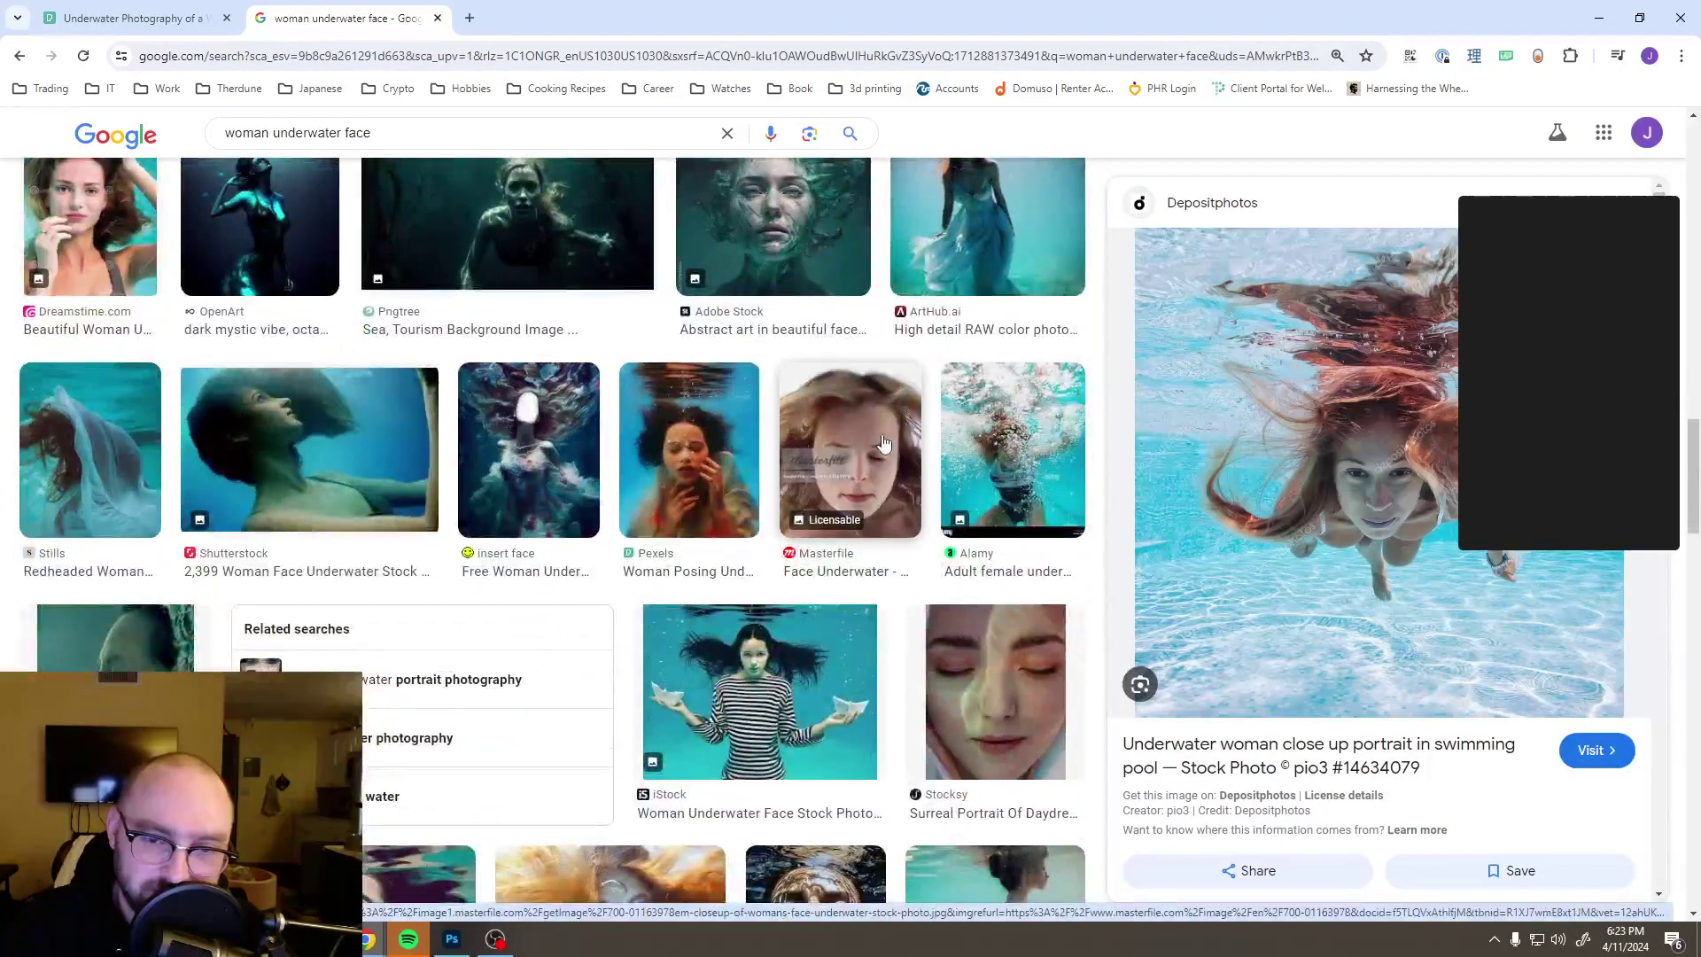
{"action": "scroll", "coordinate": [883, 443], "scroll_direction": "down", "scroll_amount": 5}
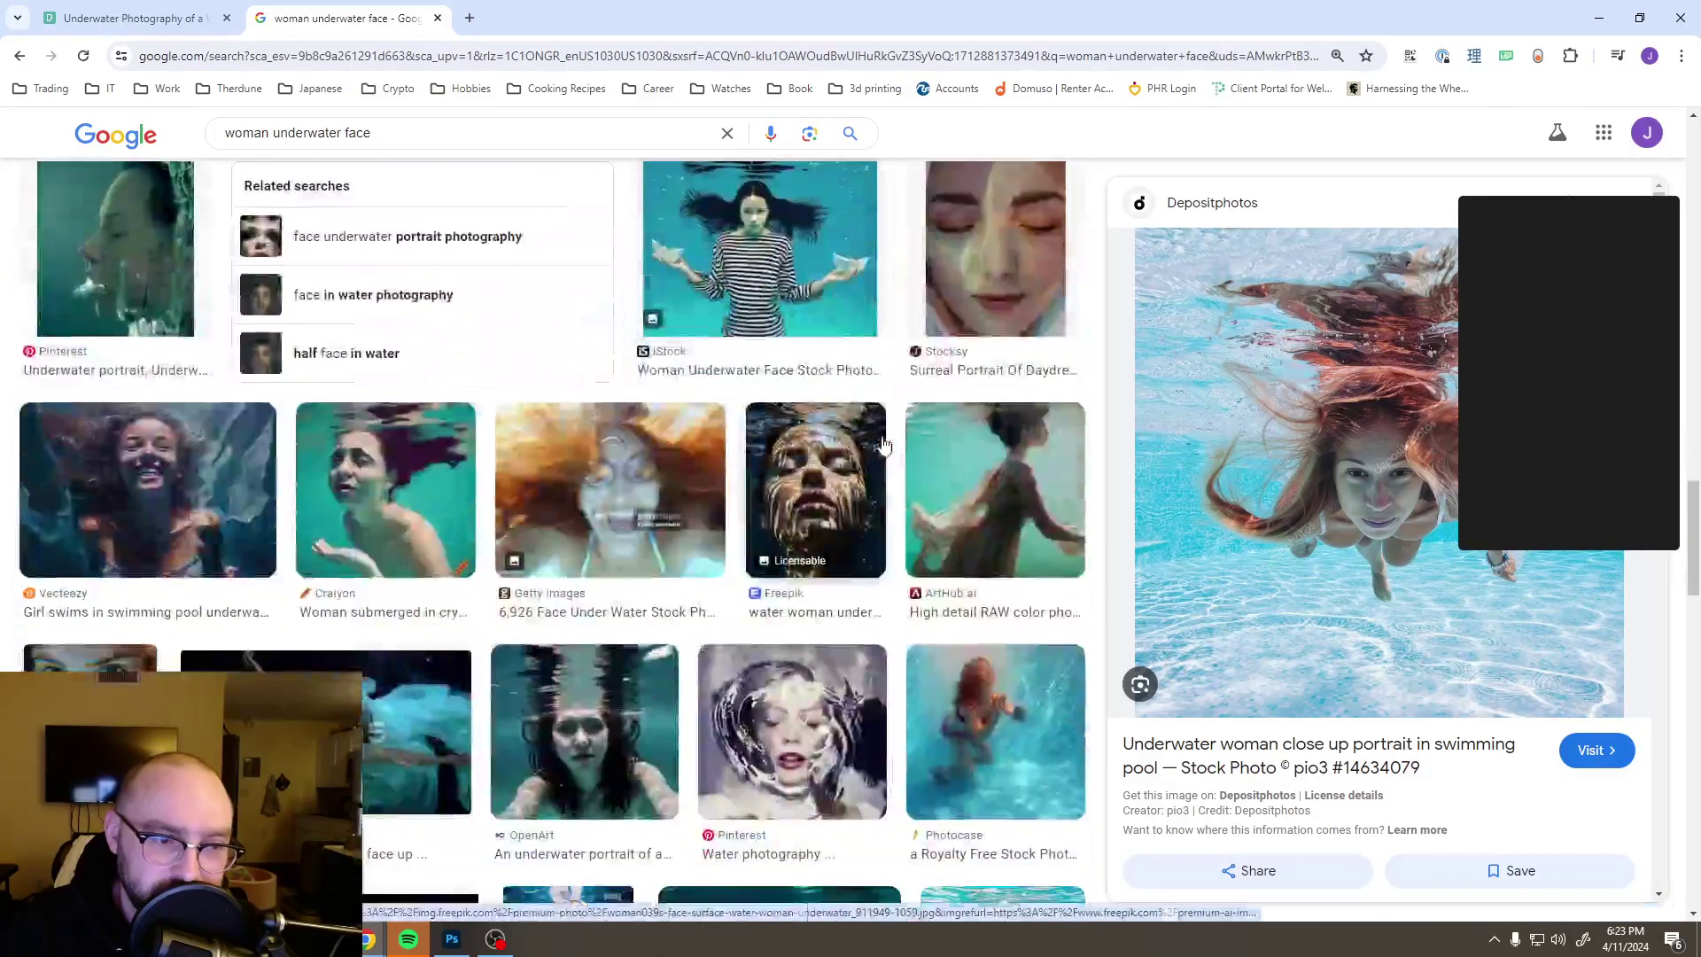
{"action": "scroll", "coordinate": [884, 444], "scroll_direction": "down", "scroll_amount": 7}
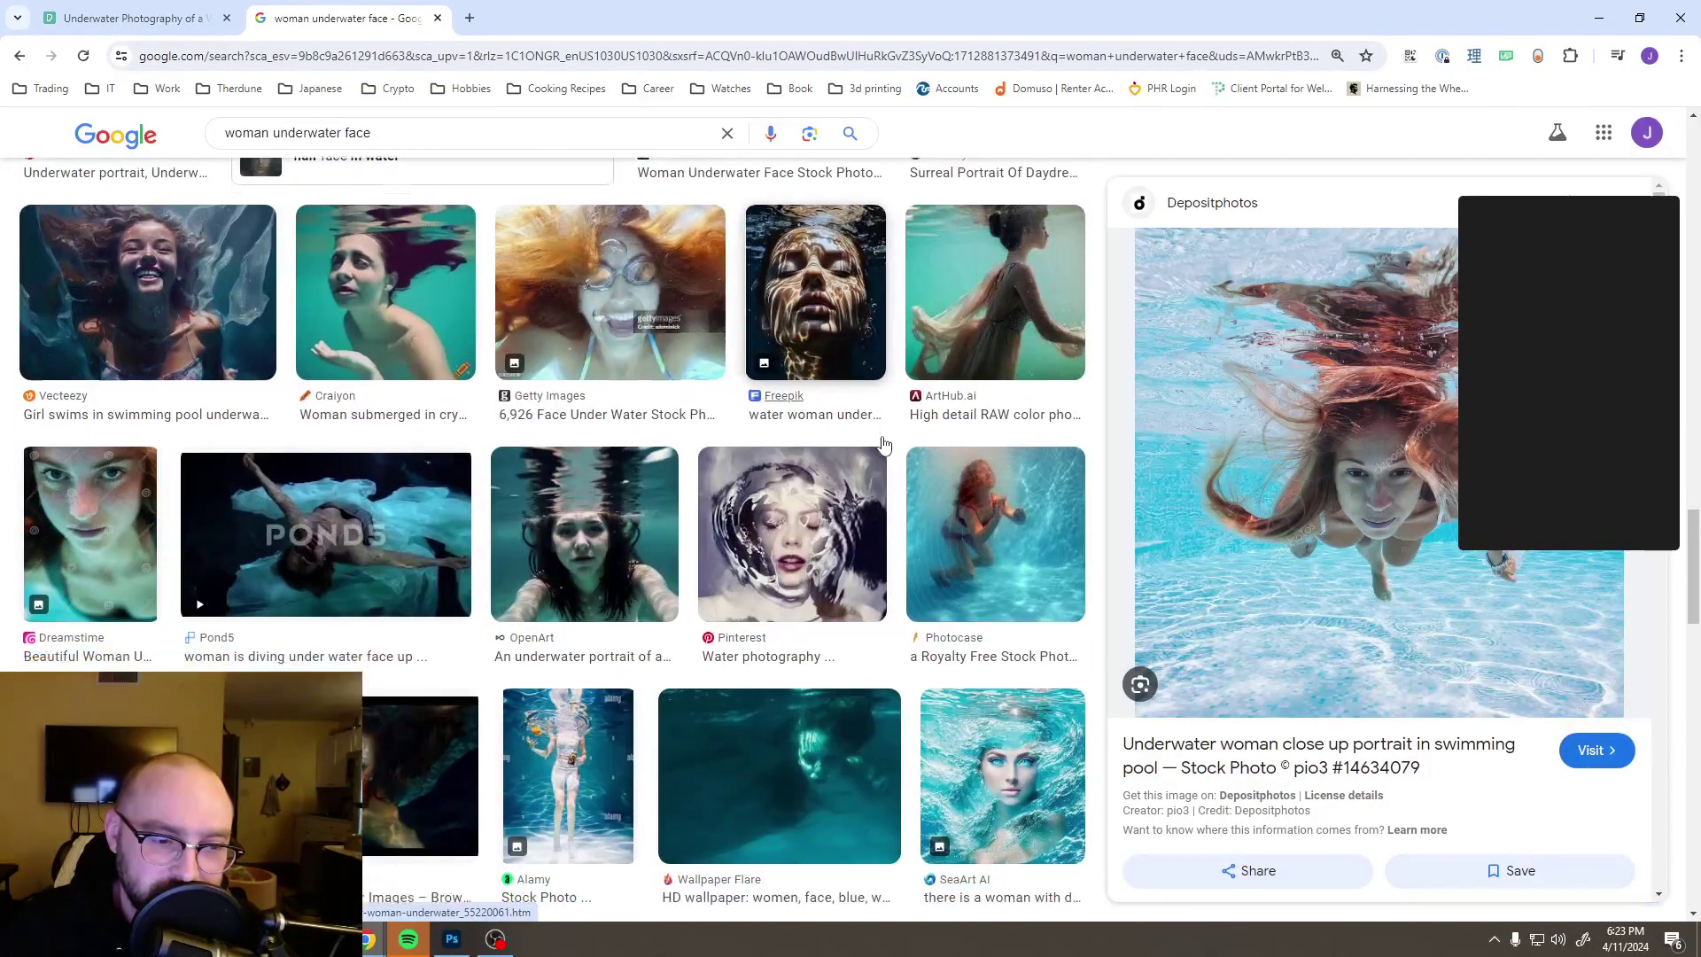
{"action": "scroll", "coordinate": [883, 444], "scroll_direction": "down", "scroll_amount": 9}
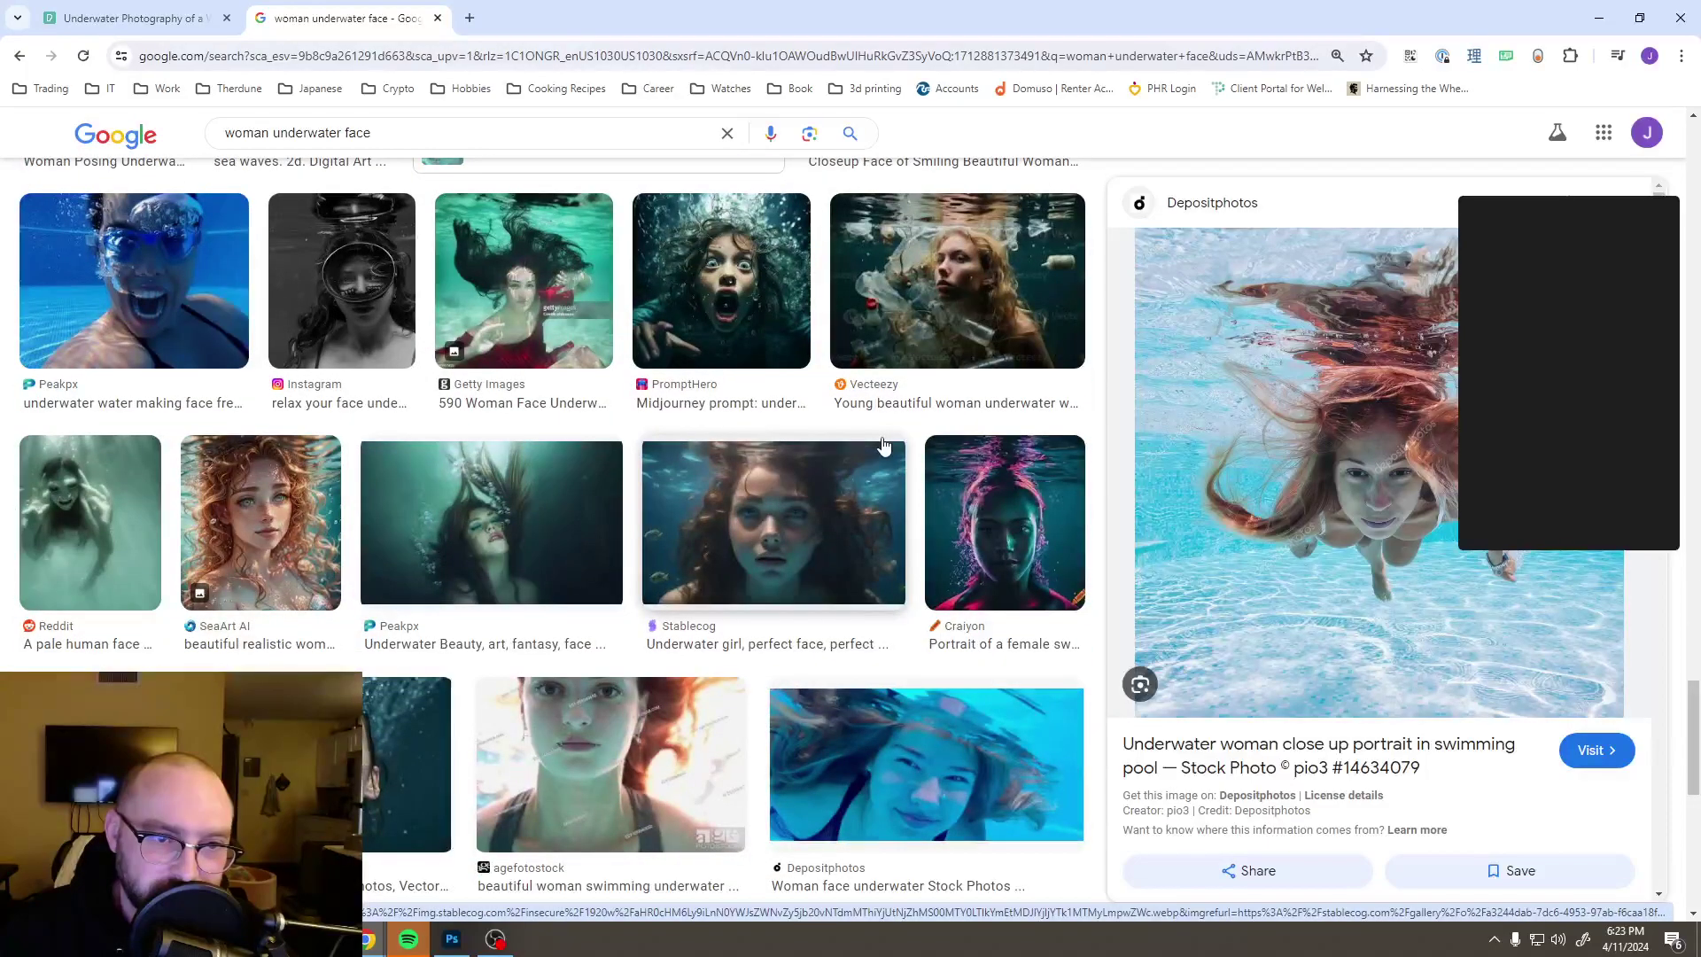
{"action": "left_click", "coordinate": [483, 301]}
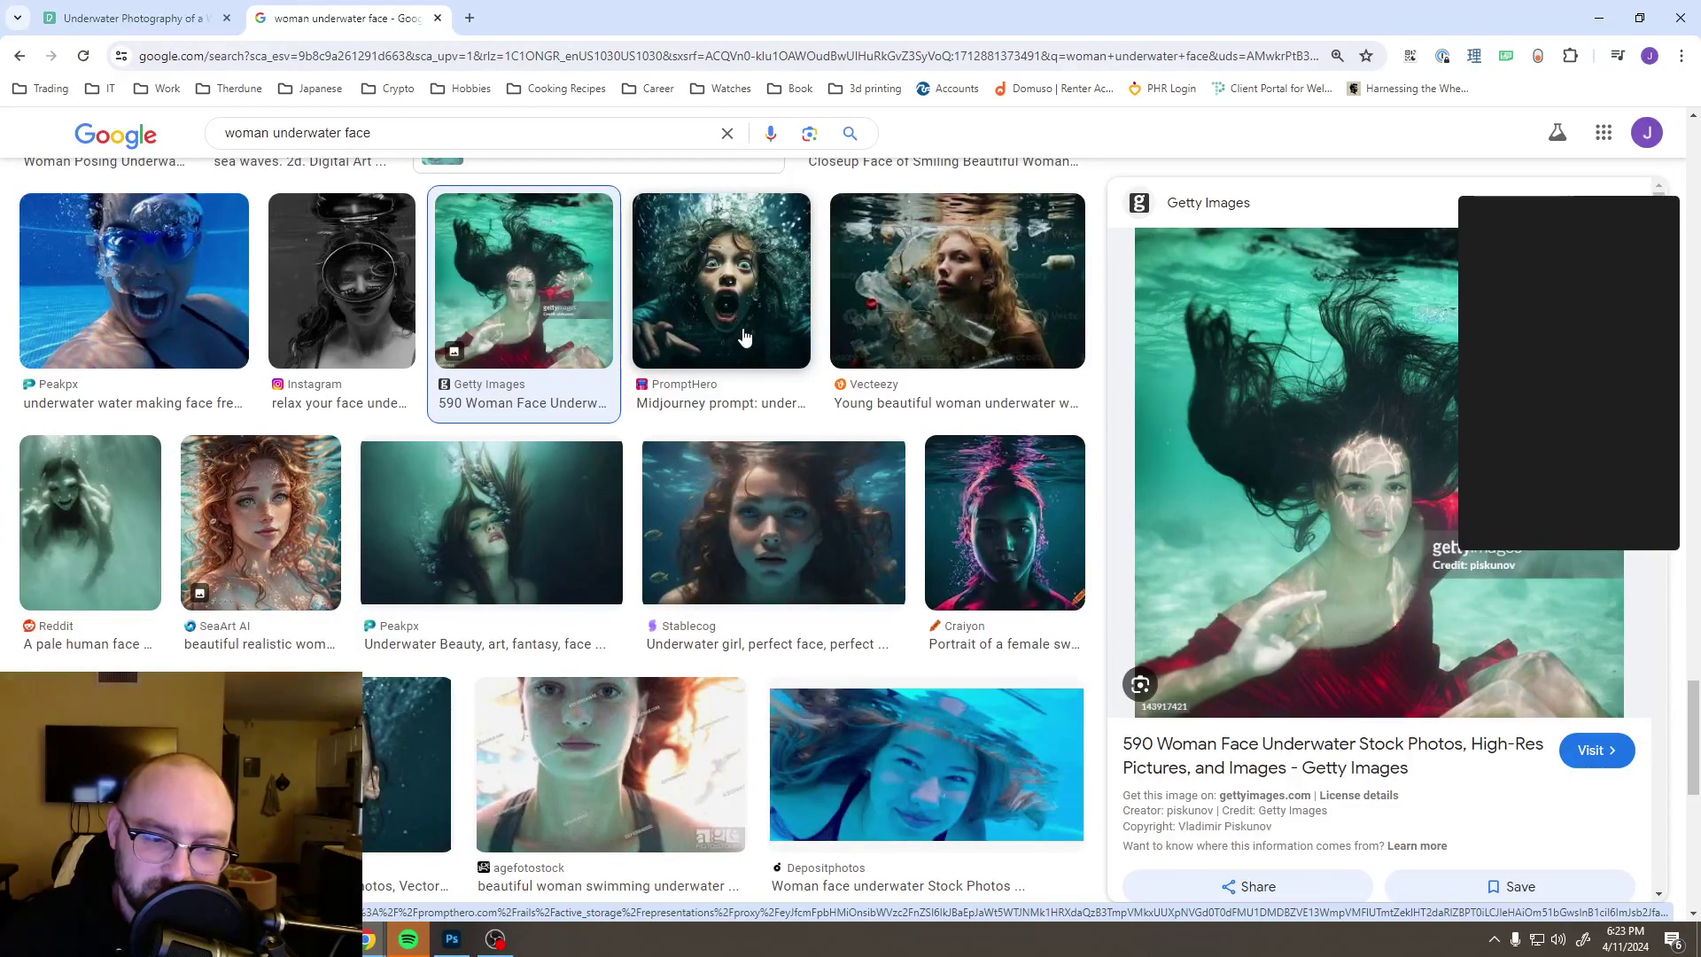
Step: Close the image search results and switch to the poster document in Photoshop
{"action": "key", "text": "ctrl+w"}
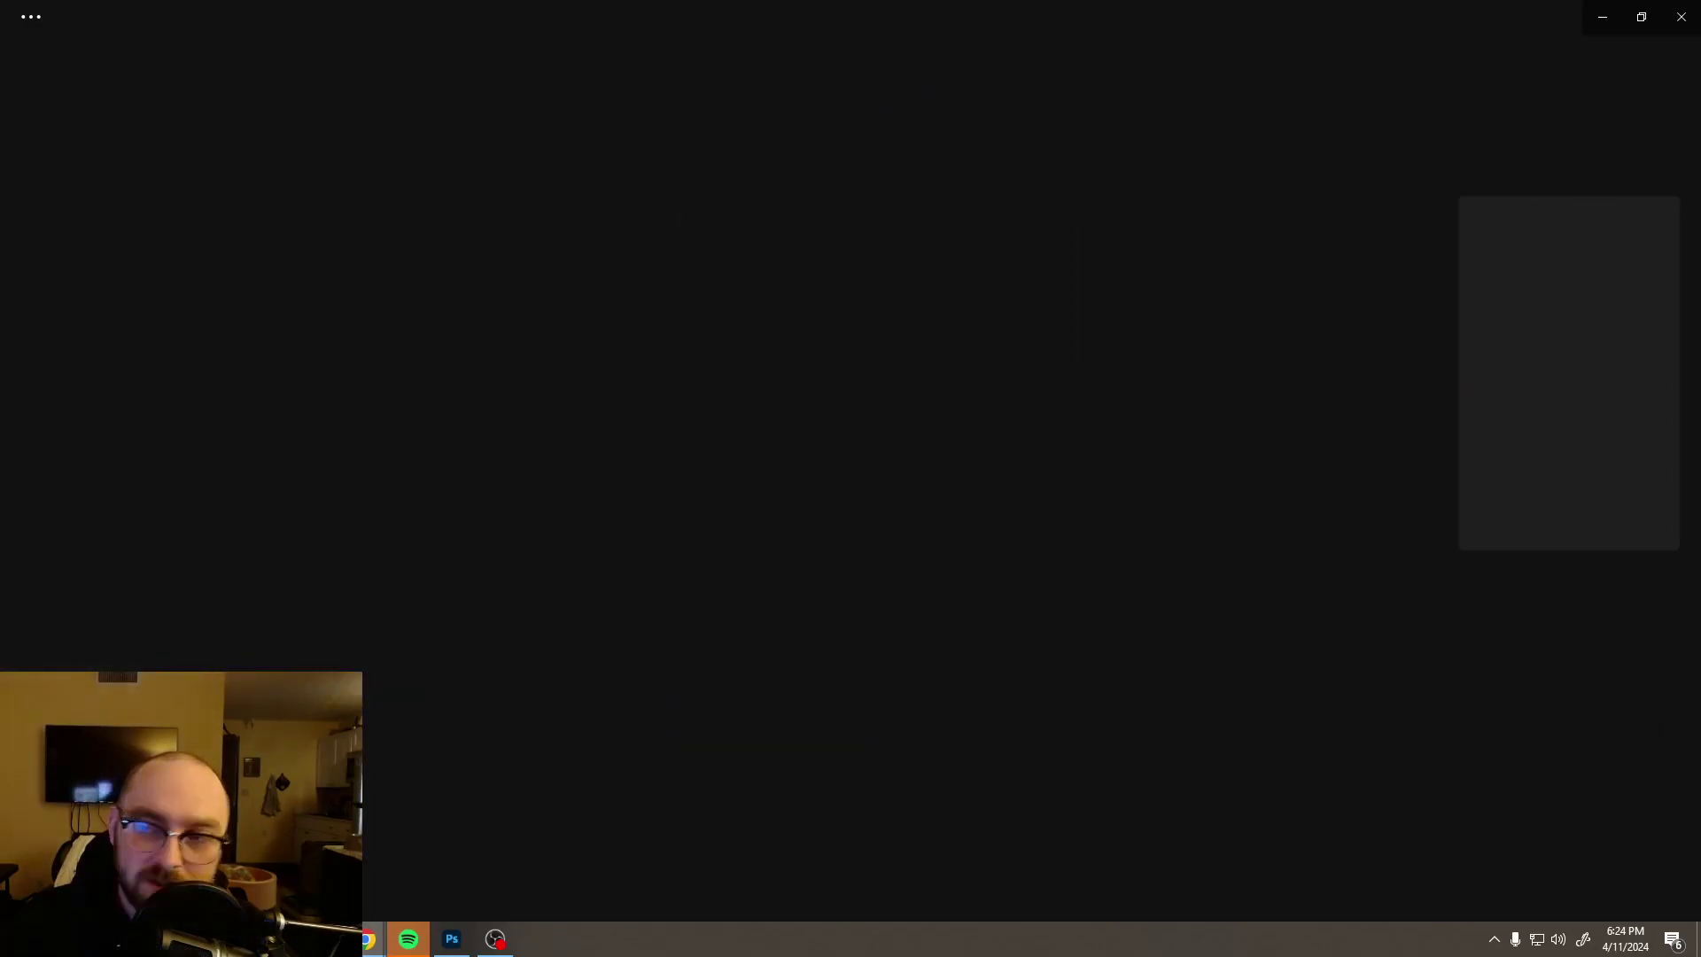
{"action": "key", "text": "alt+Tab"}
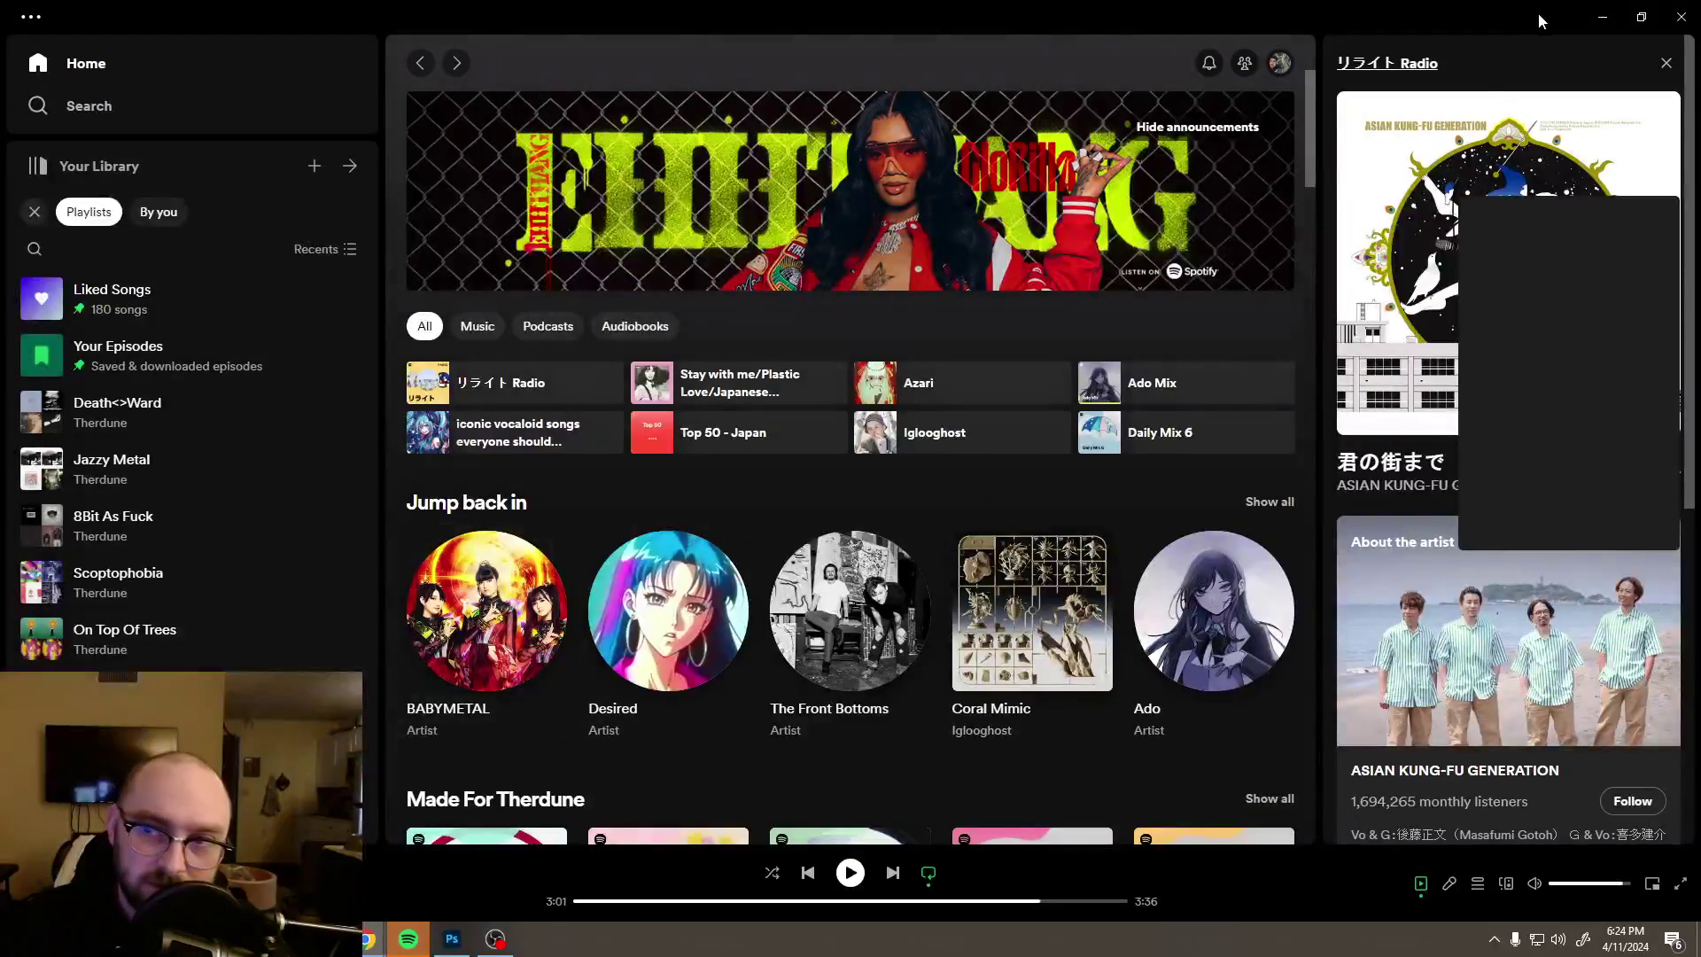
{"action": "left_click", "coordinate": [452, 938]}
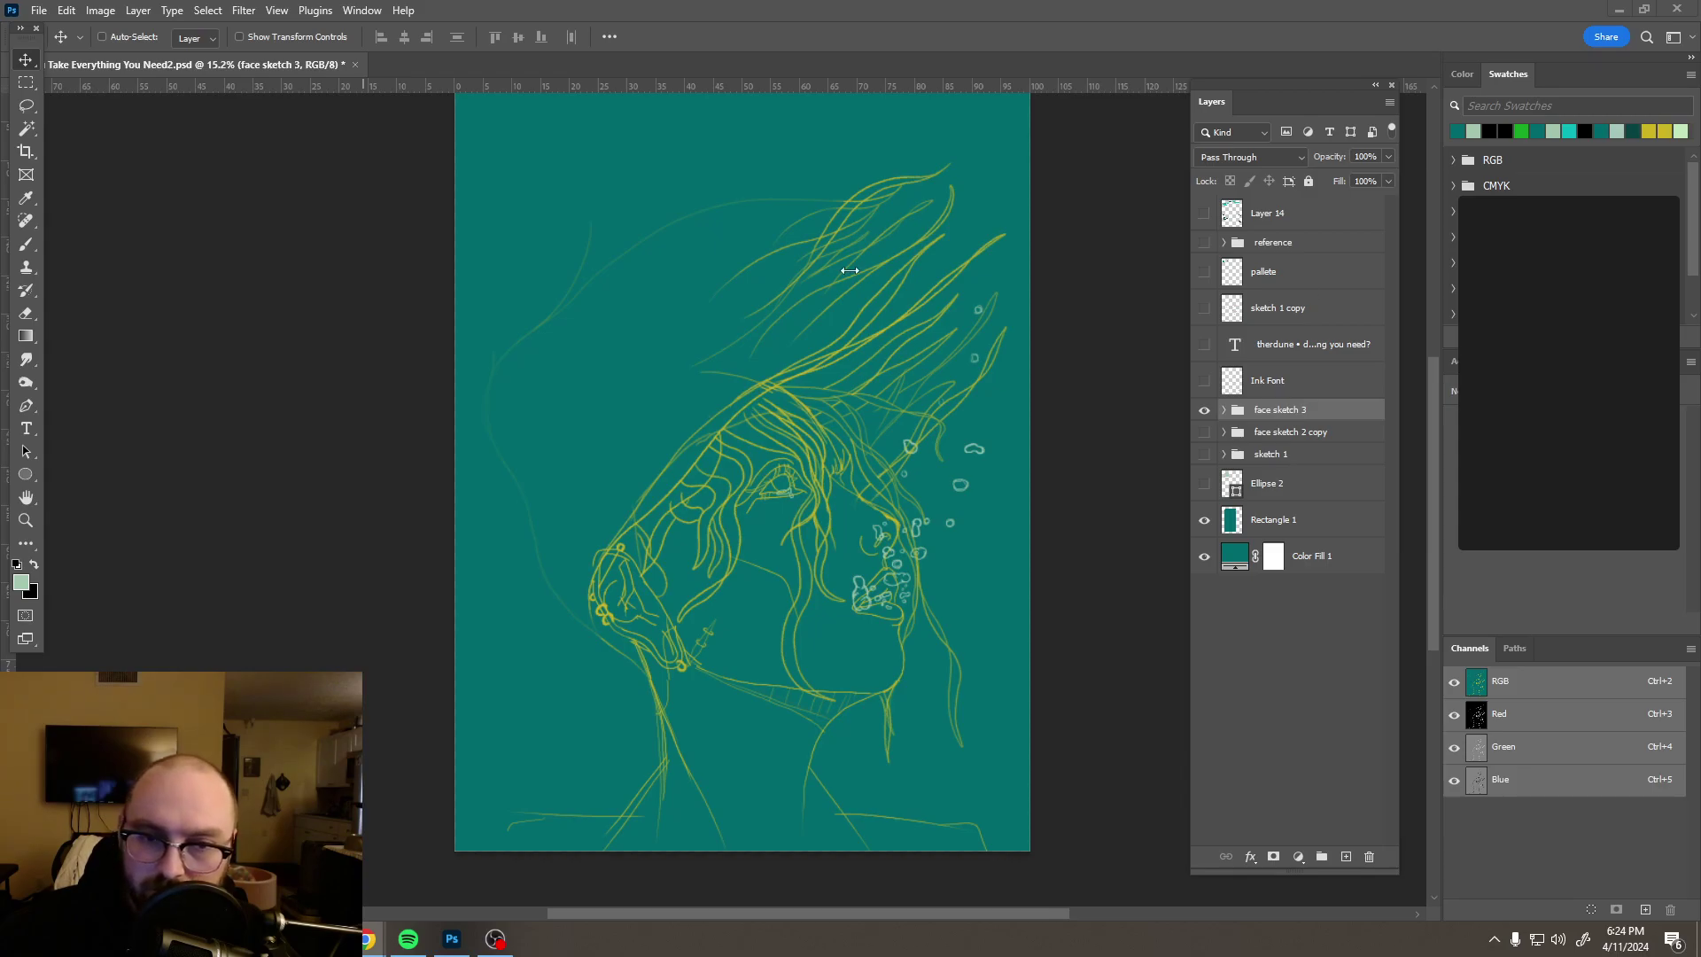
Step: Expand the face sketch 3 group and toggle Layer 12 off and on to check which hair strokes it holds
{"action": "left_click", "coordinate": [1224, 410]}
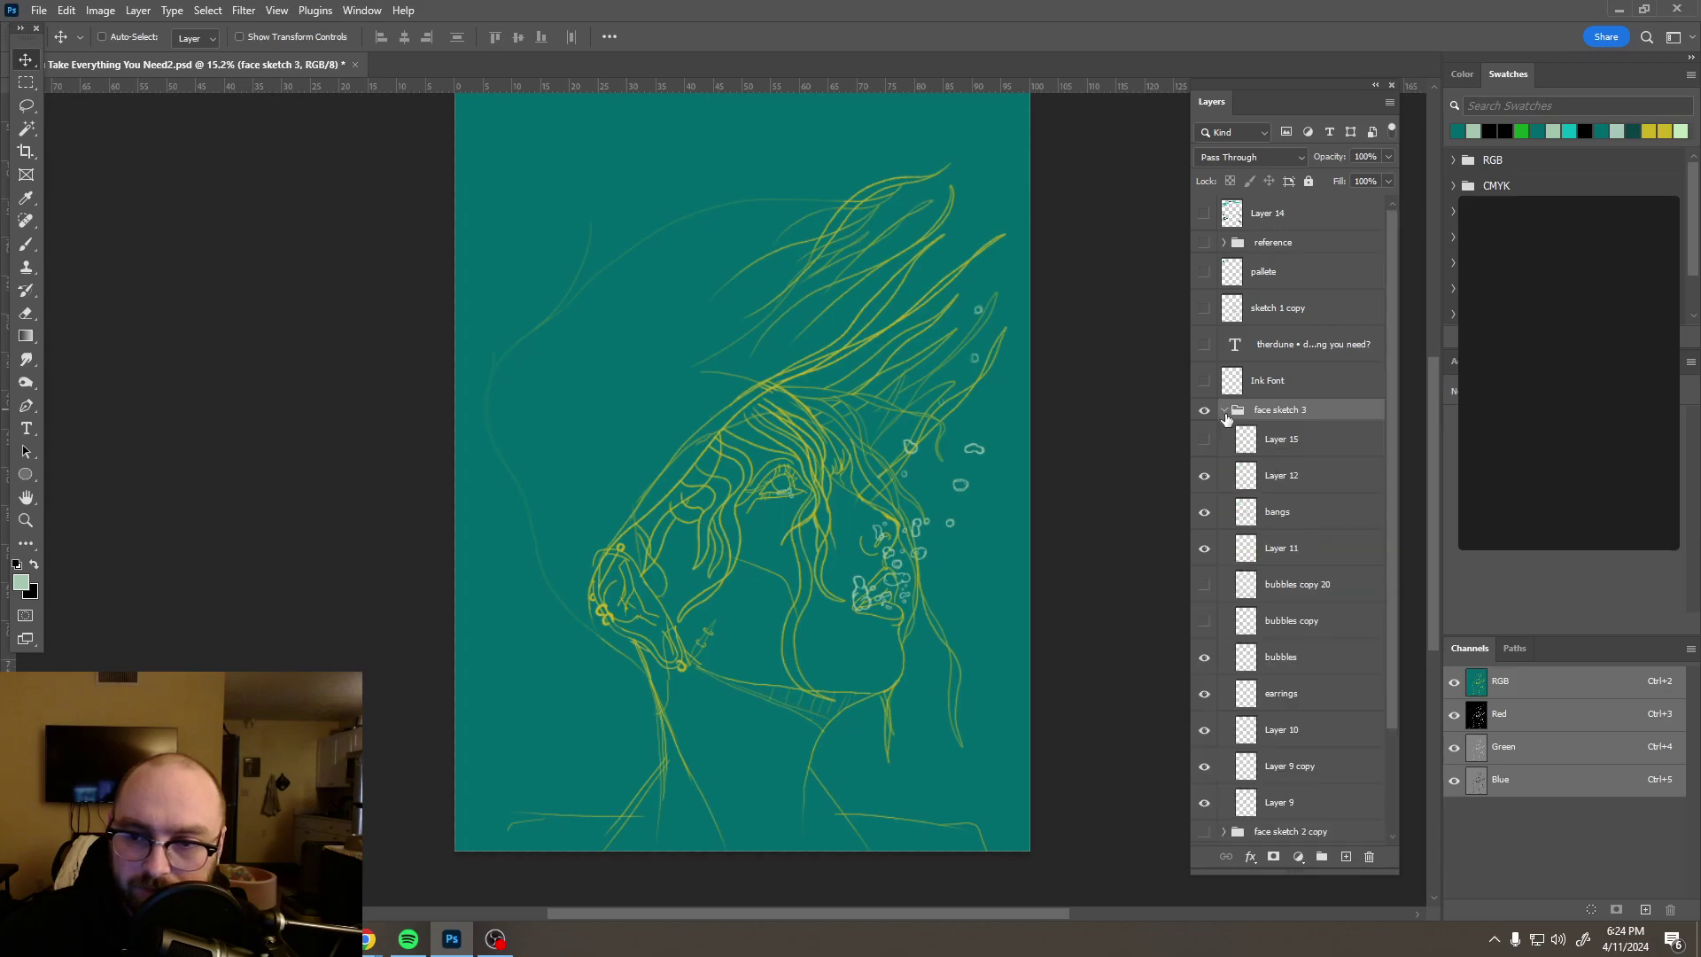
{"action": "left_click", "coordinate": [1205, 477]}
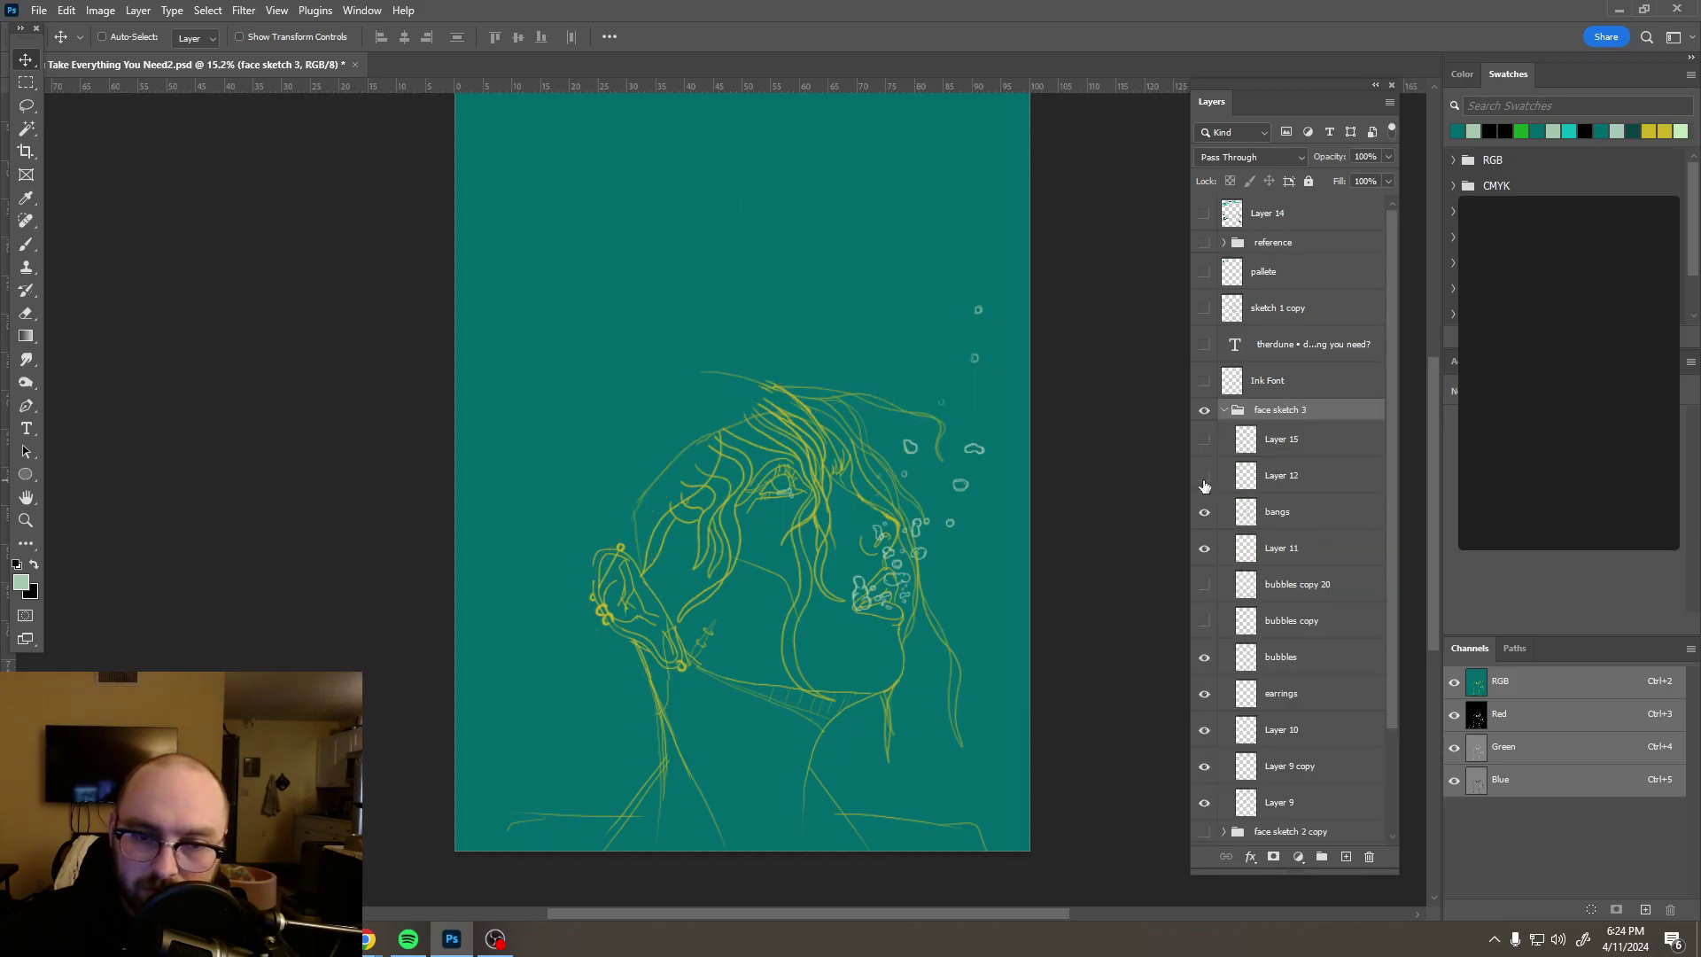
{"action": "left_click", "coordinate": [1205, 484]}
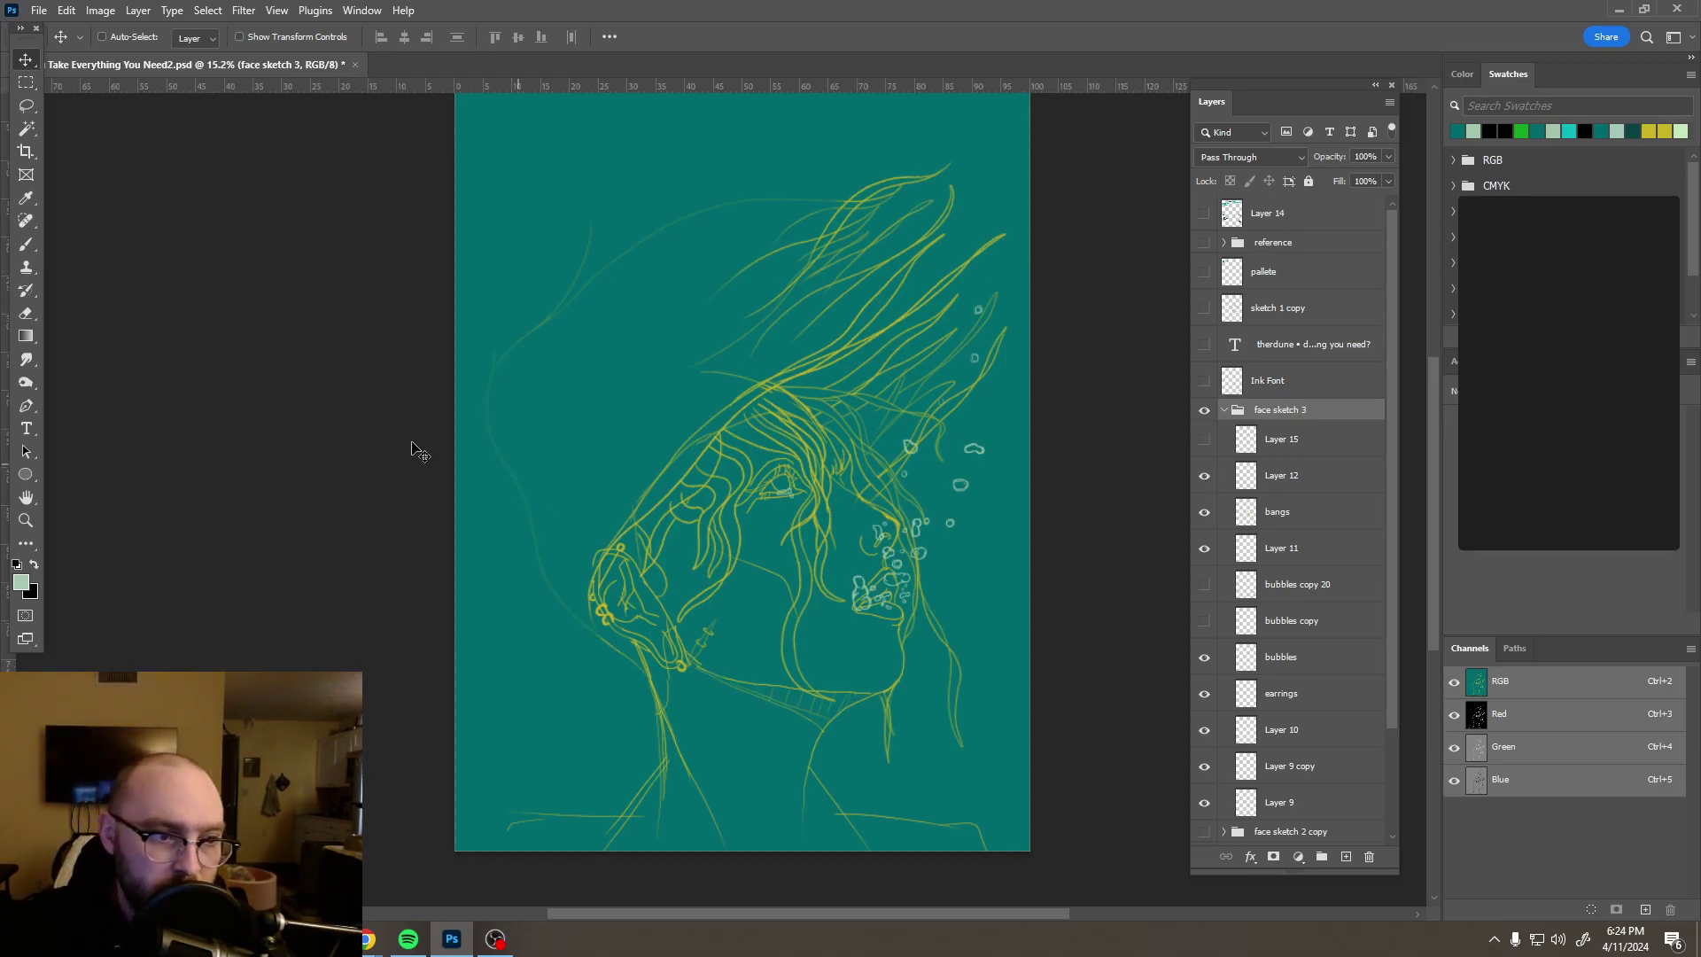
Step: Activate the Brush tool and sample the yellow line colour from the earring on the sketched ear
{"action": "scroll", "coordinate": [616, 620], "scroll_direction": "up", "scroll_amount": 5}
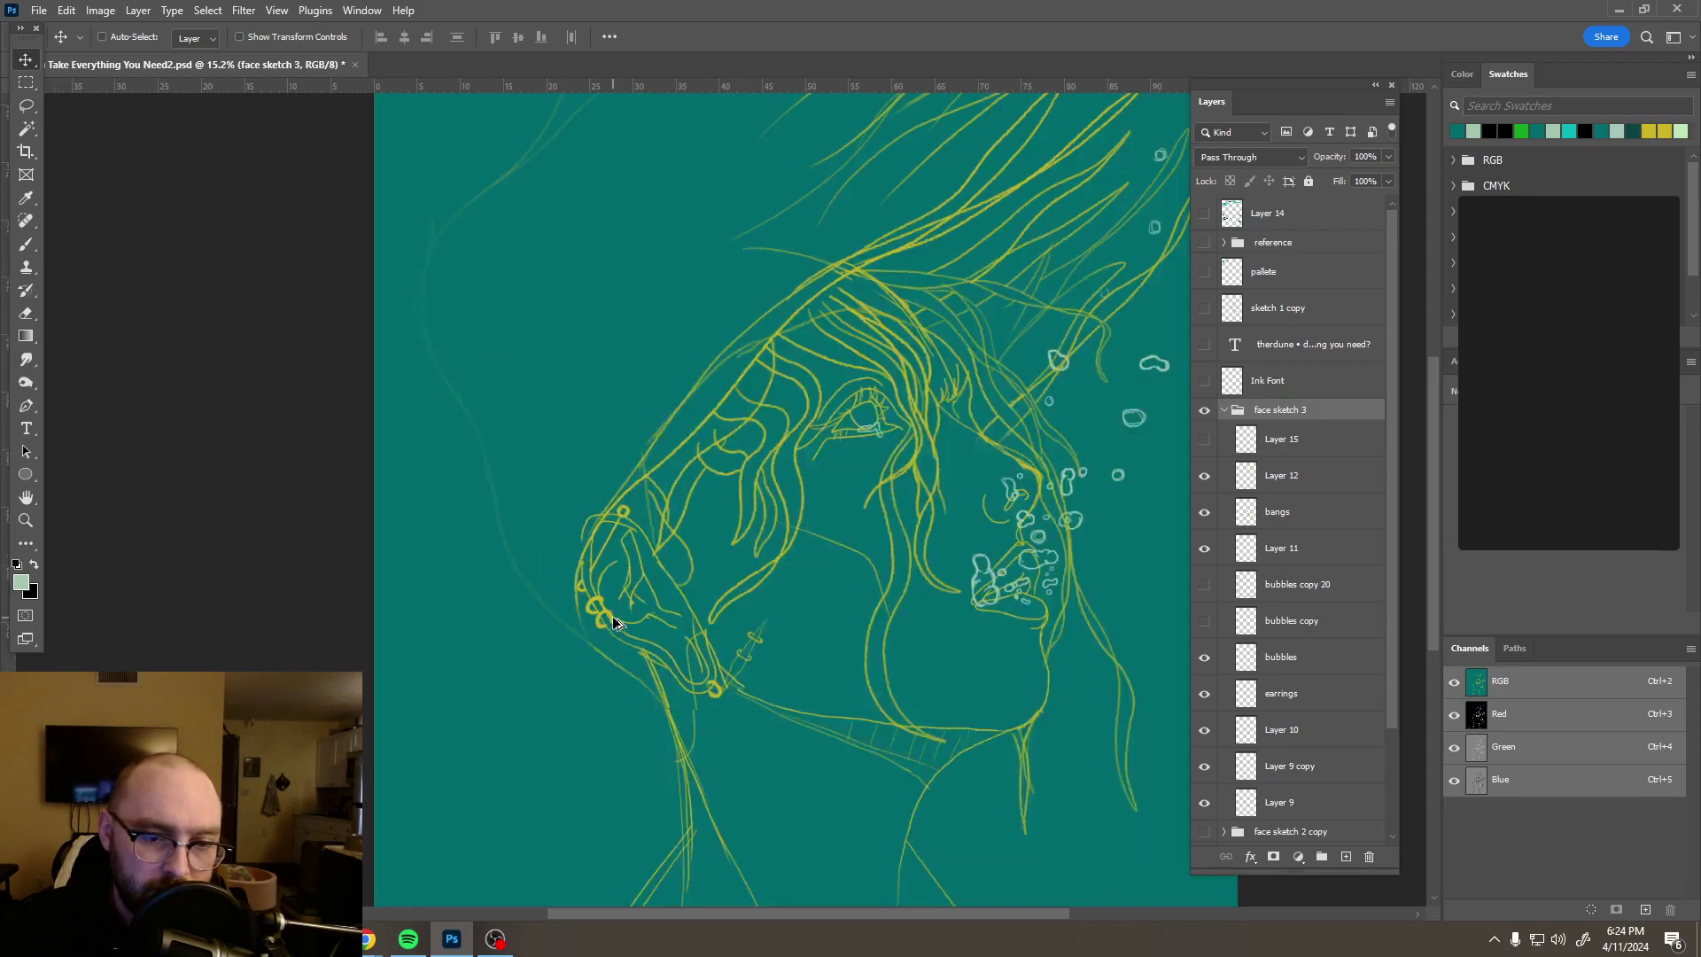
{"action": "scroll", "coordinate": [613, 622], "scroll_direction": "up", "scroll_amount": 2}
{"action": "key", "text": "b"}
{"action": "left_click", "coordinate": [600, 667], "text": "alt"}
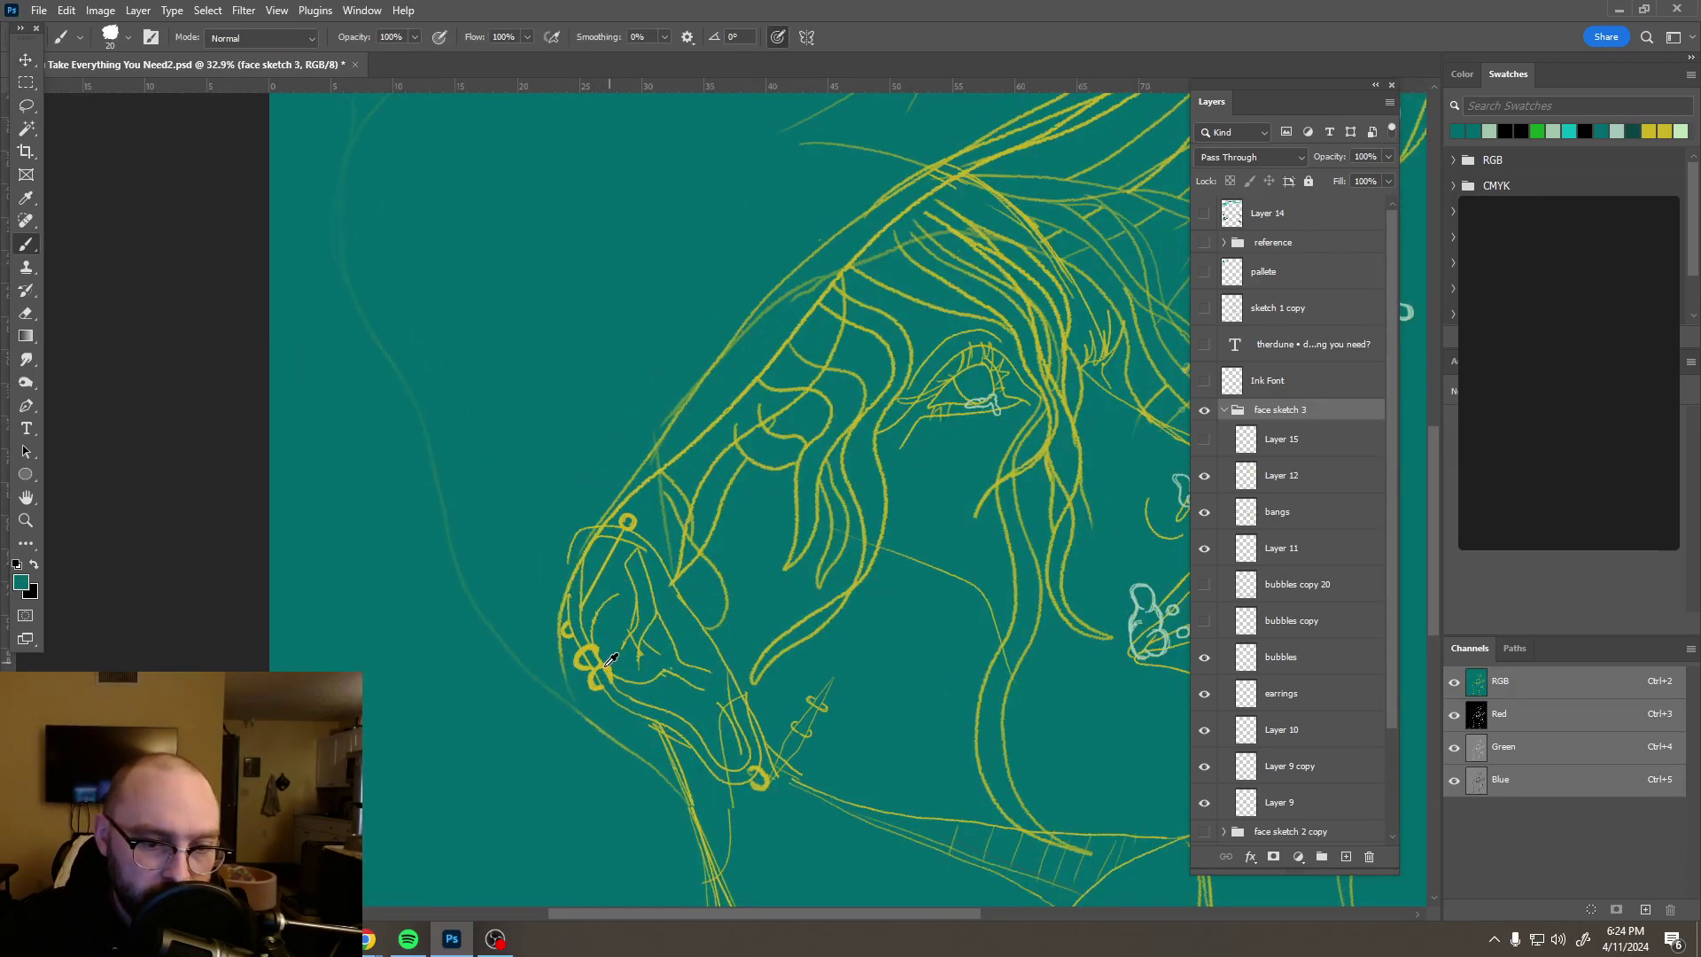
{"action": "scroll", "coordinate": [778, 565], "scroll_direction": "down", "scroll_amount": 8}
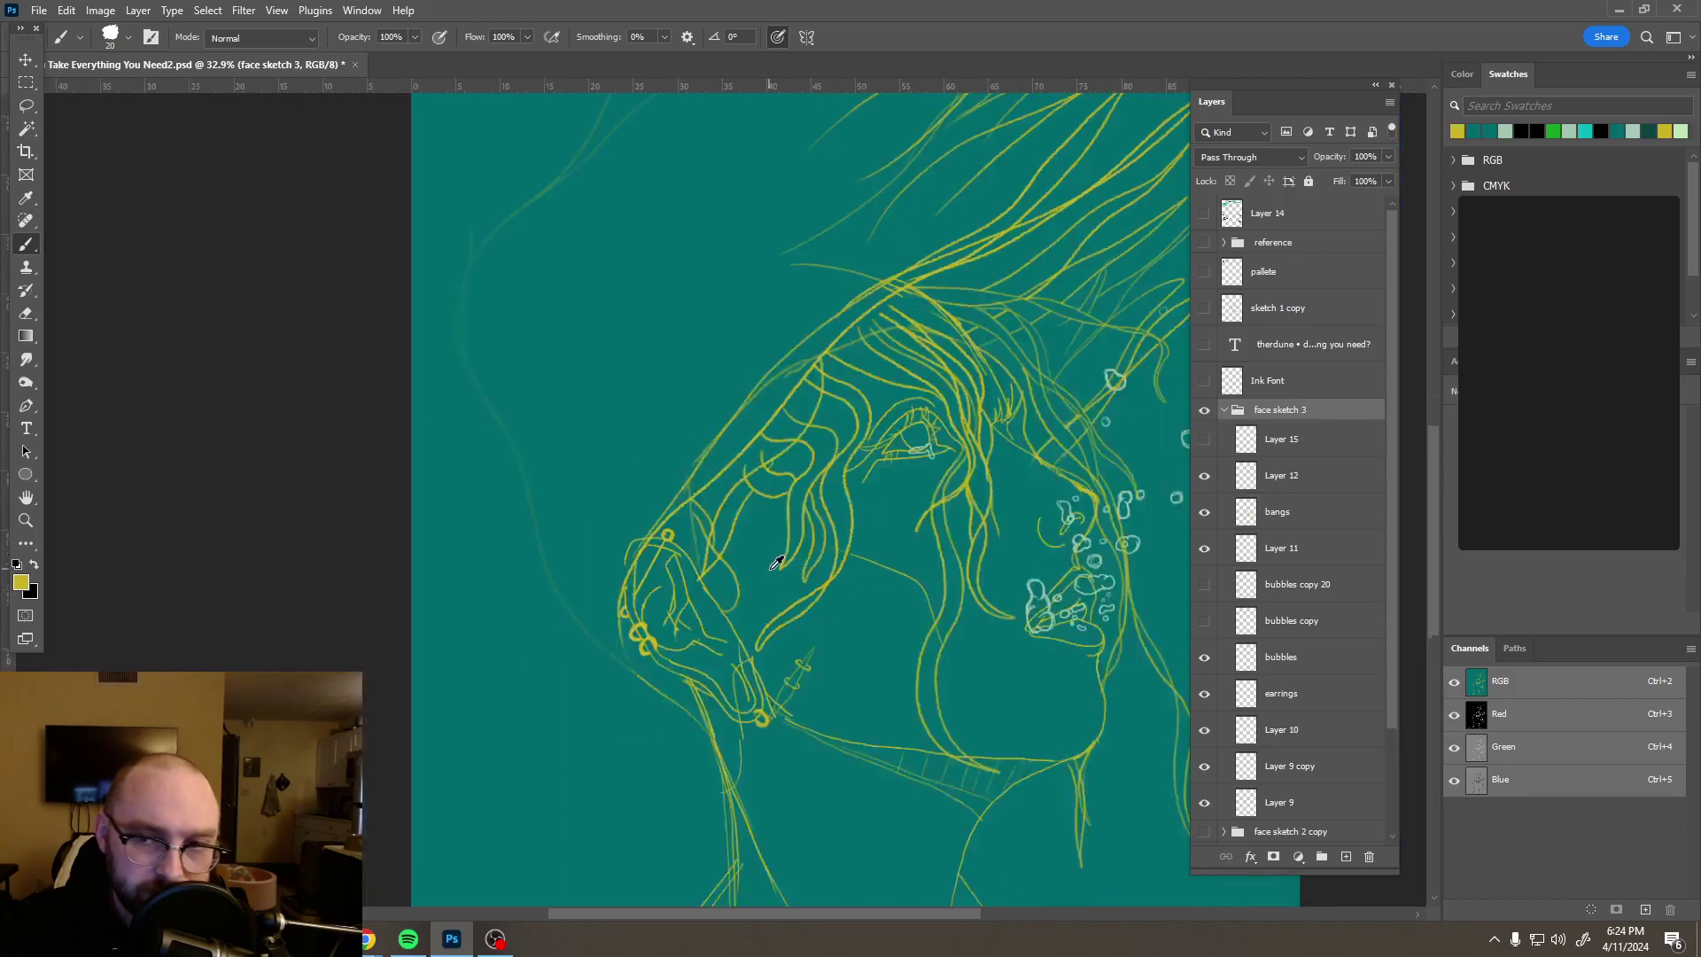
{"action": "scroll", "coordinate": [777, 564], "scroll_direction": "up", "scroll_amount": 2}
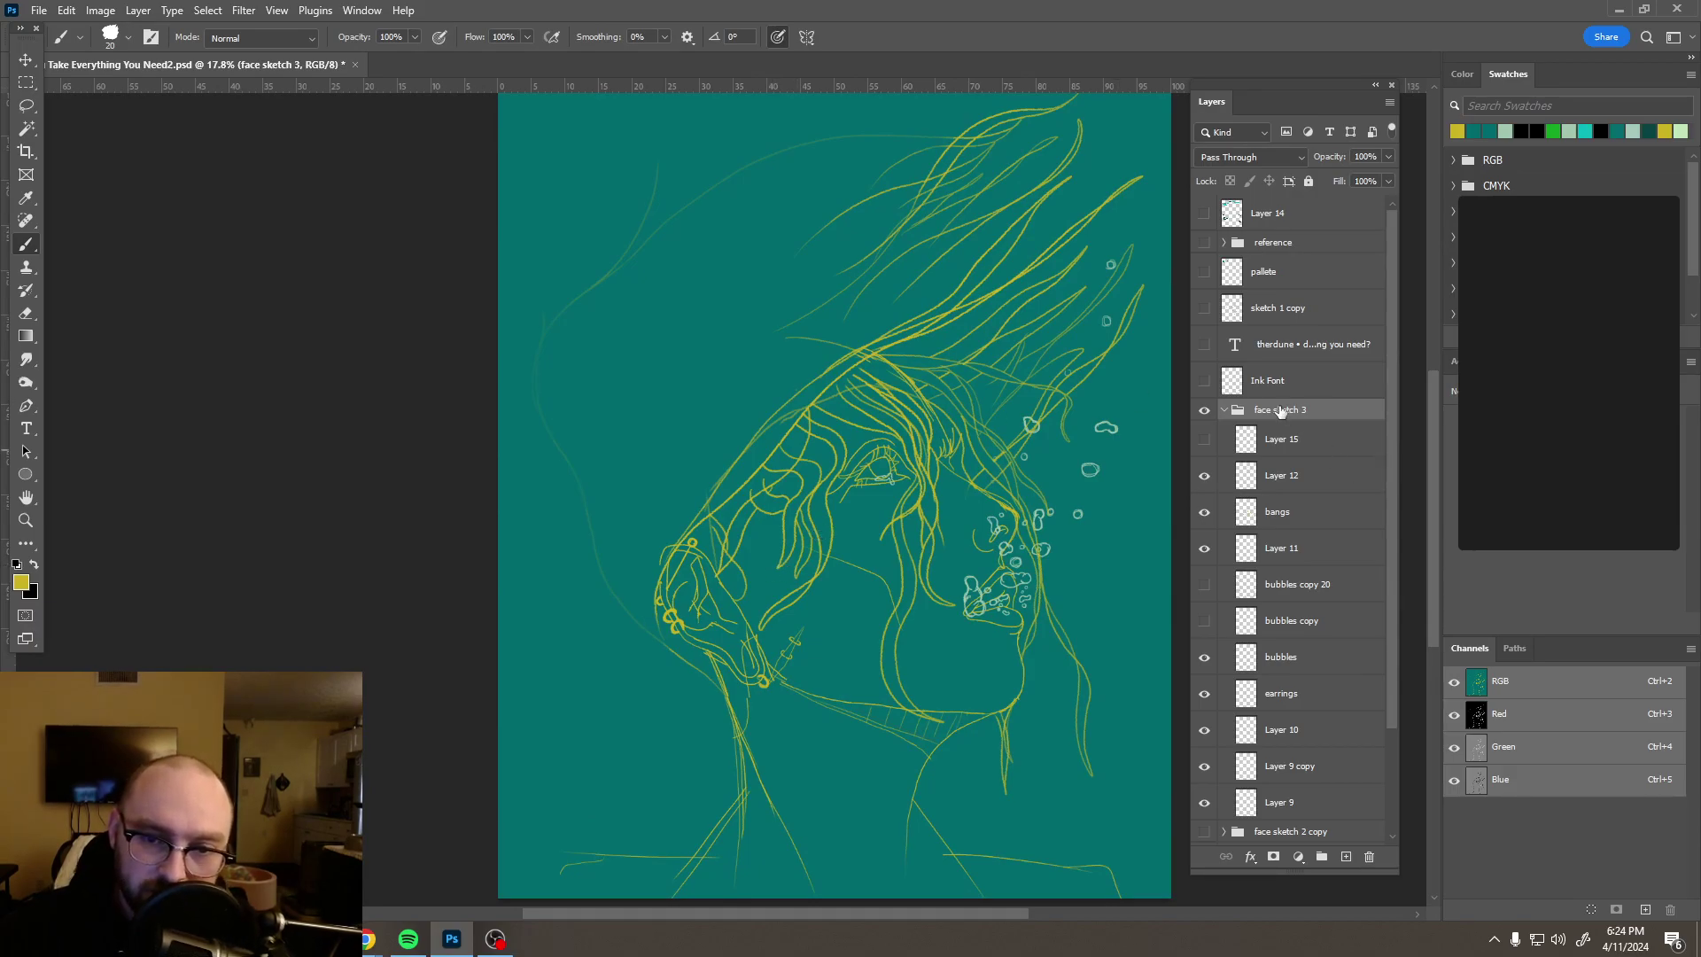
Step: Load the hidden Layer 15's outline as a selection and delete that layer from the face sketch 3 group
{"action": "left_click", "coordinate": [1247, 440], "text": "ctrl"}
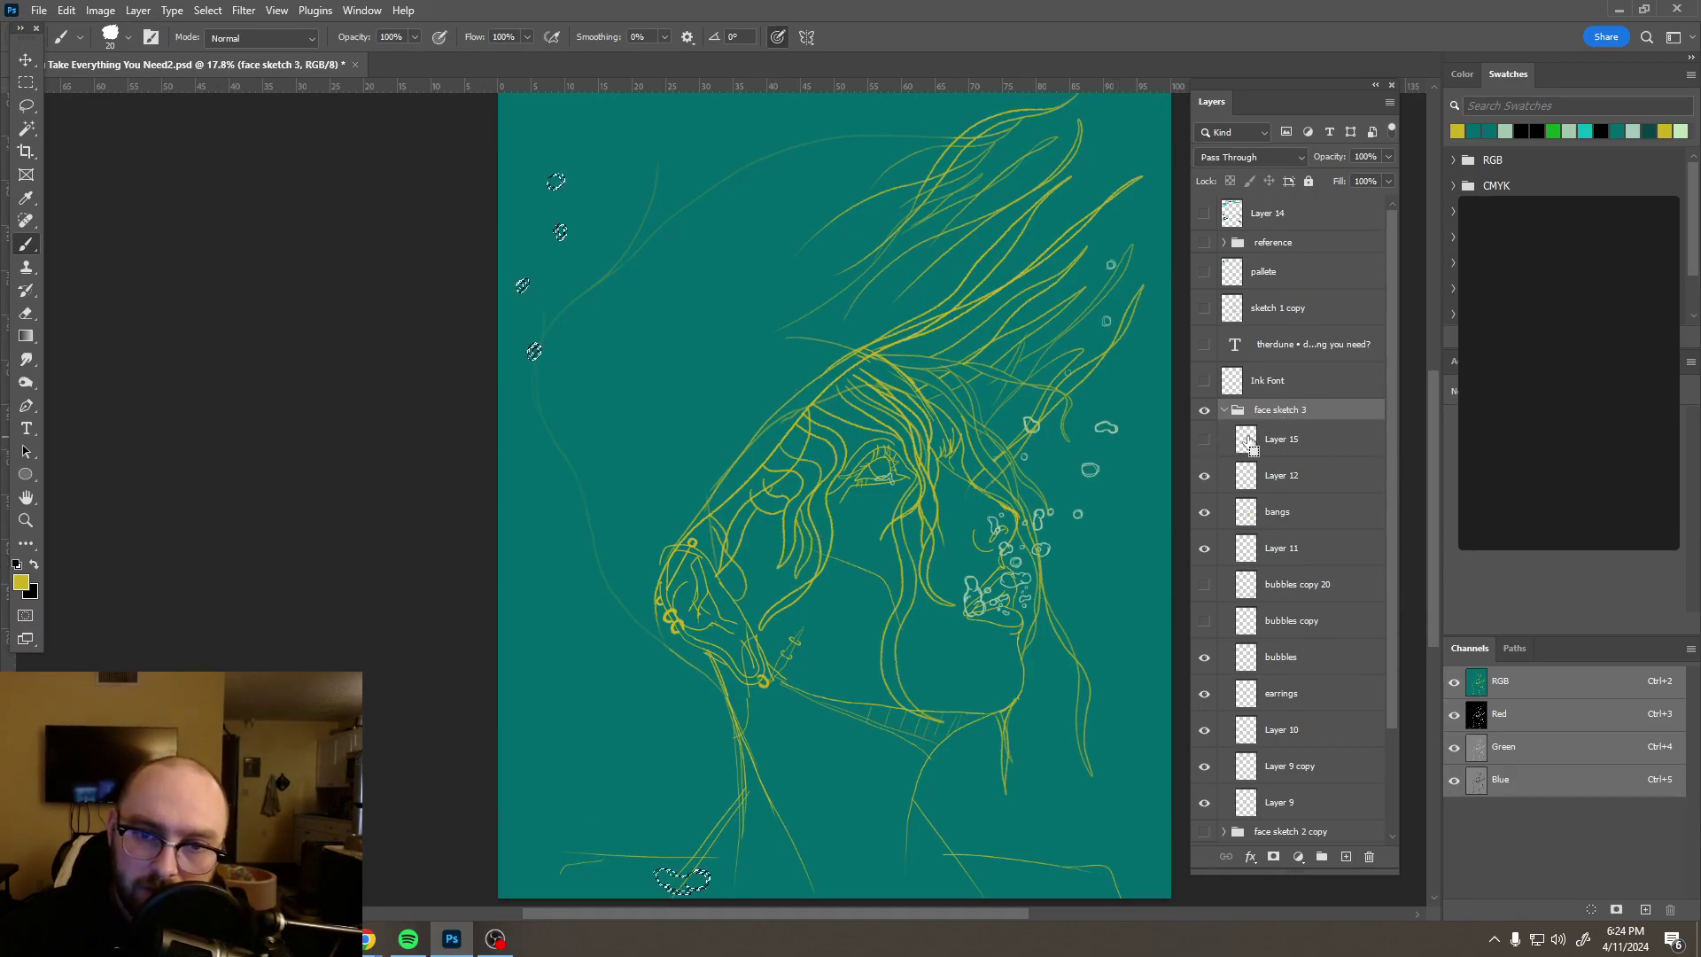
{"action": "left_click", "coordinate": [1328, 449]}
{"action": "mouse_move", "coordinate": [1328, 449]}
{"action": "left_mouse_down"}
{"action": "mouse_move", "coordinate": [1332, 809]}
{"action": "mouse_move", "coordinate": [1369, 856]}
{"action": "left_mouse_up"}
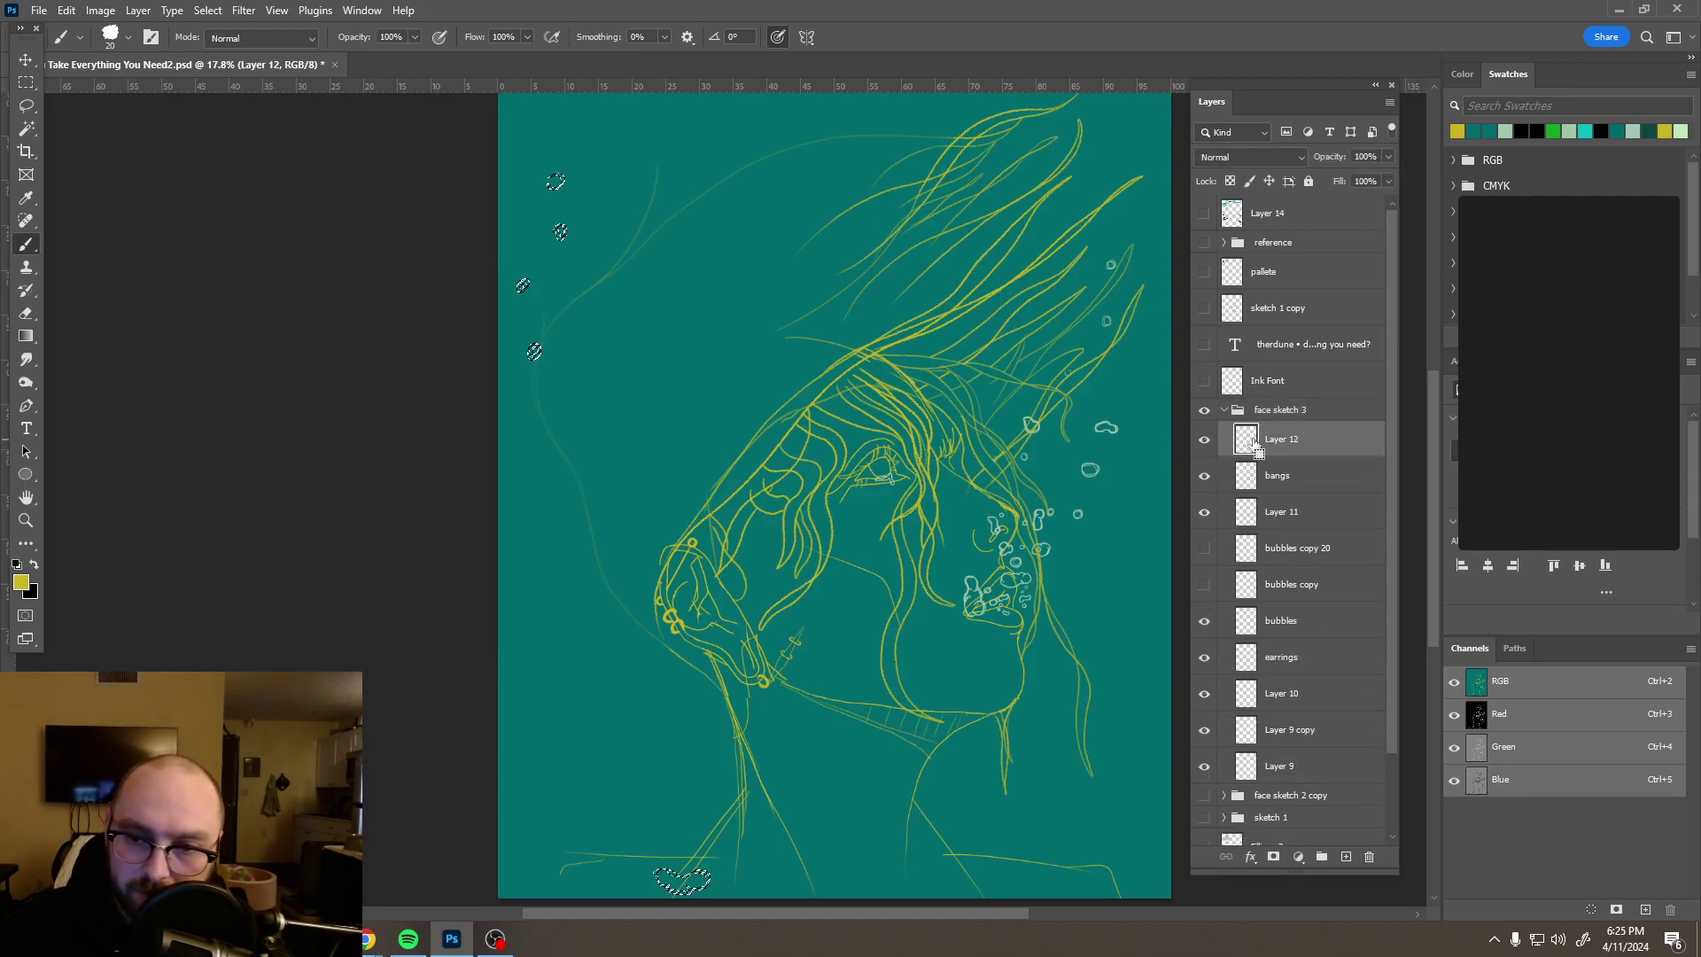
Step: Load the outlines of Layer 12, bangs and Layer 11, and move Layer 11 out of face sketch 3 to below the sketch 1 group
{"action": "left_click", "coordinate": [1246, 440], "text": "ctrl"}
{"action": "left_click", "coordinate": [1249, 477], "text": "ctrl"}
{"action": "left_click", "coordinate": [1254, 516], "text": "ctrl"}
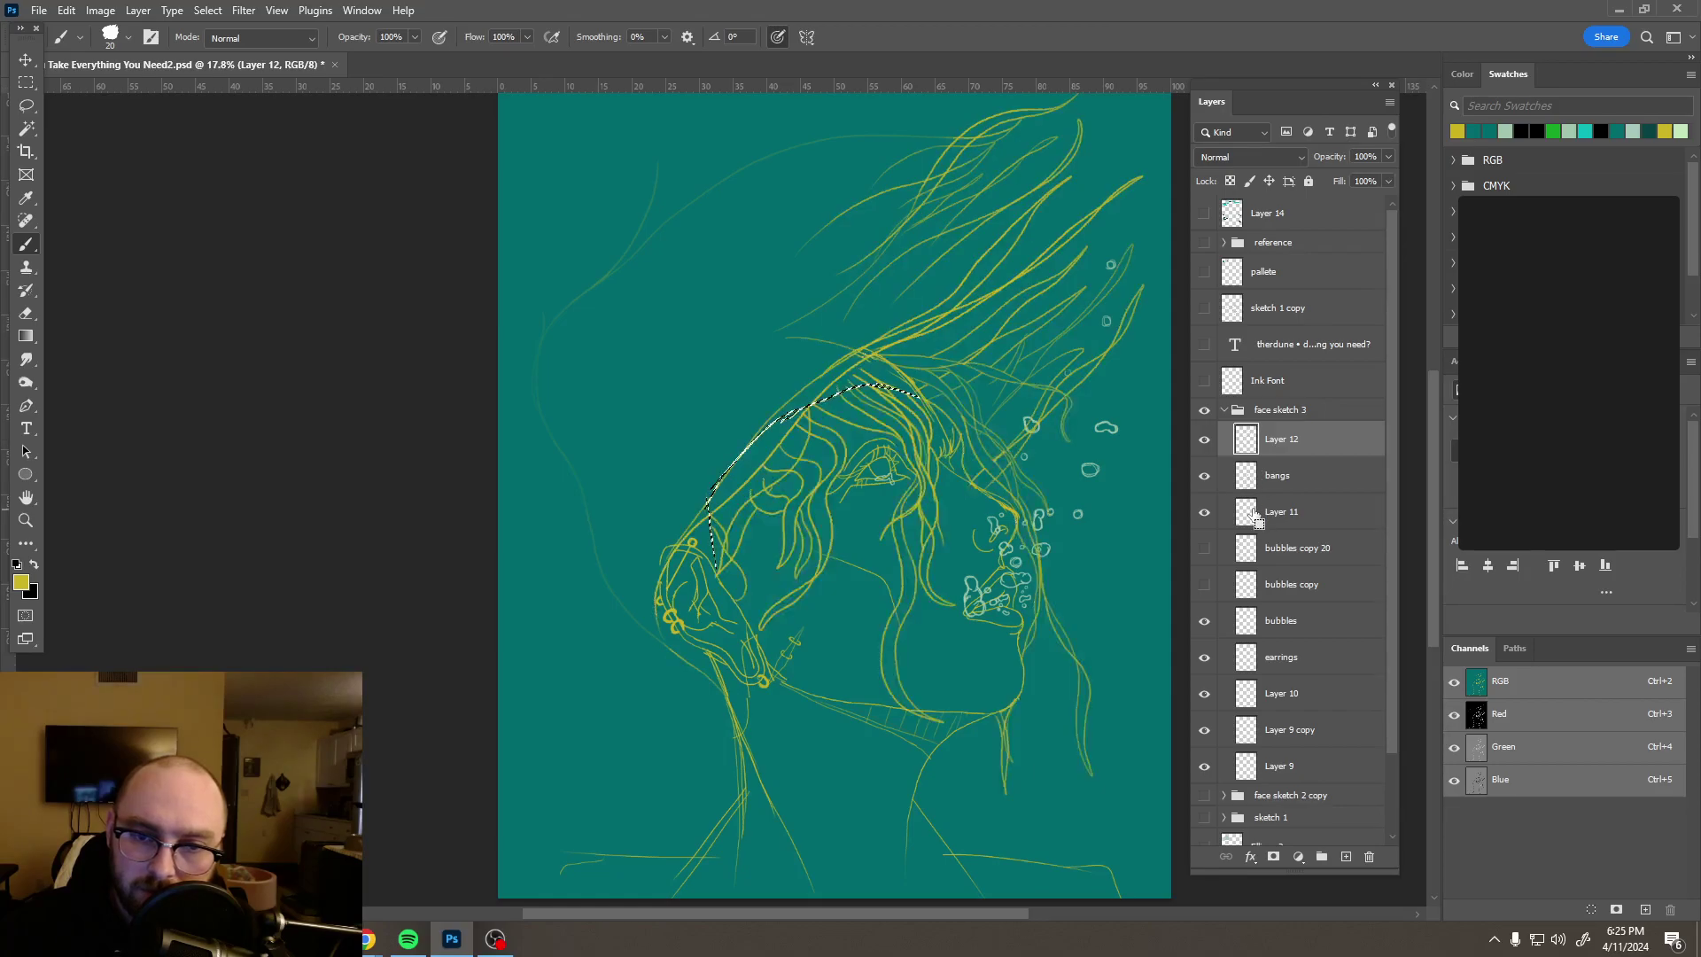
{"action": "mouse_move", "coordinate": [1281, 620]}
{"action": "left_mouse_down"}
{"action": "mouse_move", "coordinate": [1326, 685]}
{"action": "mouse_move", "coordinate": [1240, 828]}
{"action": "left_mouse_up"}
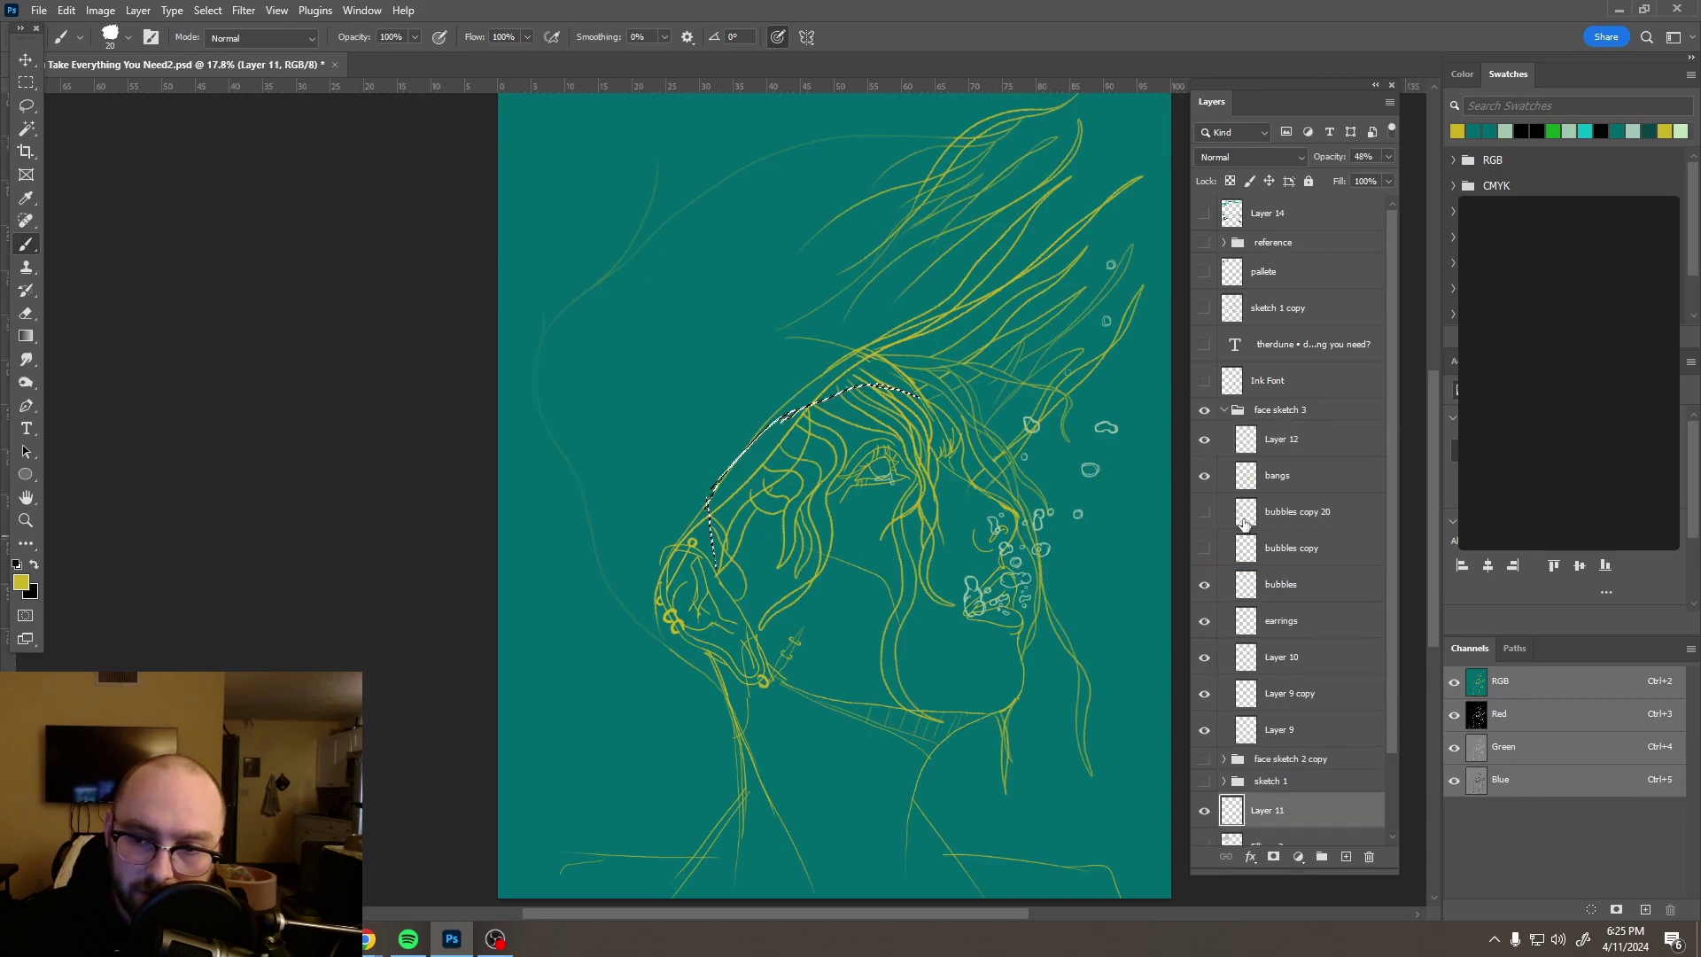
Step: Delete the hidden bubbles copy 20 and bubbles copy layers, and hide the bubbles and earrings layers
{"action": "left_click", "coordinate": [1320, 520], "text": "shift"}
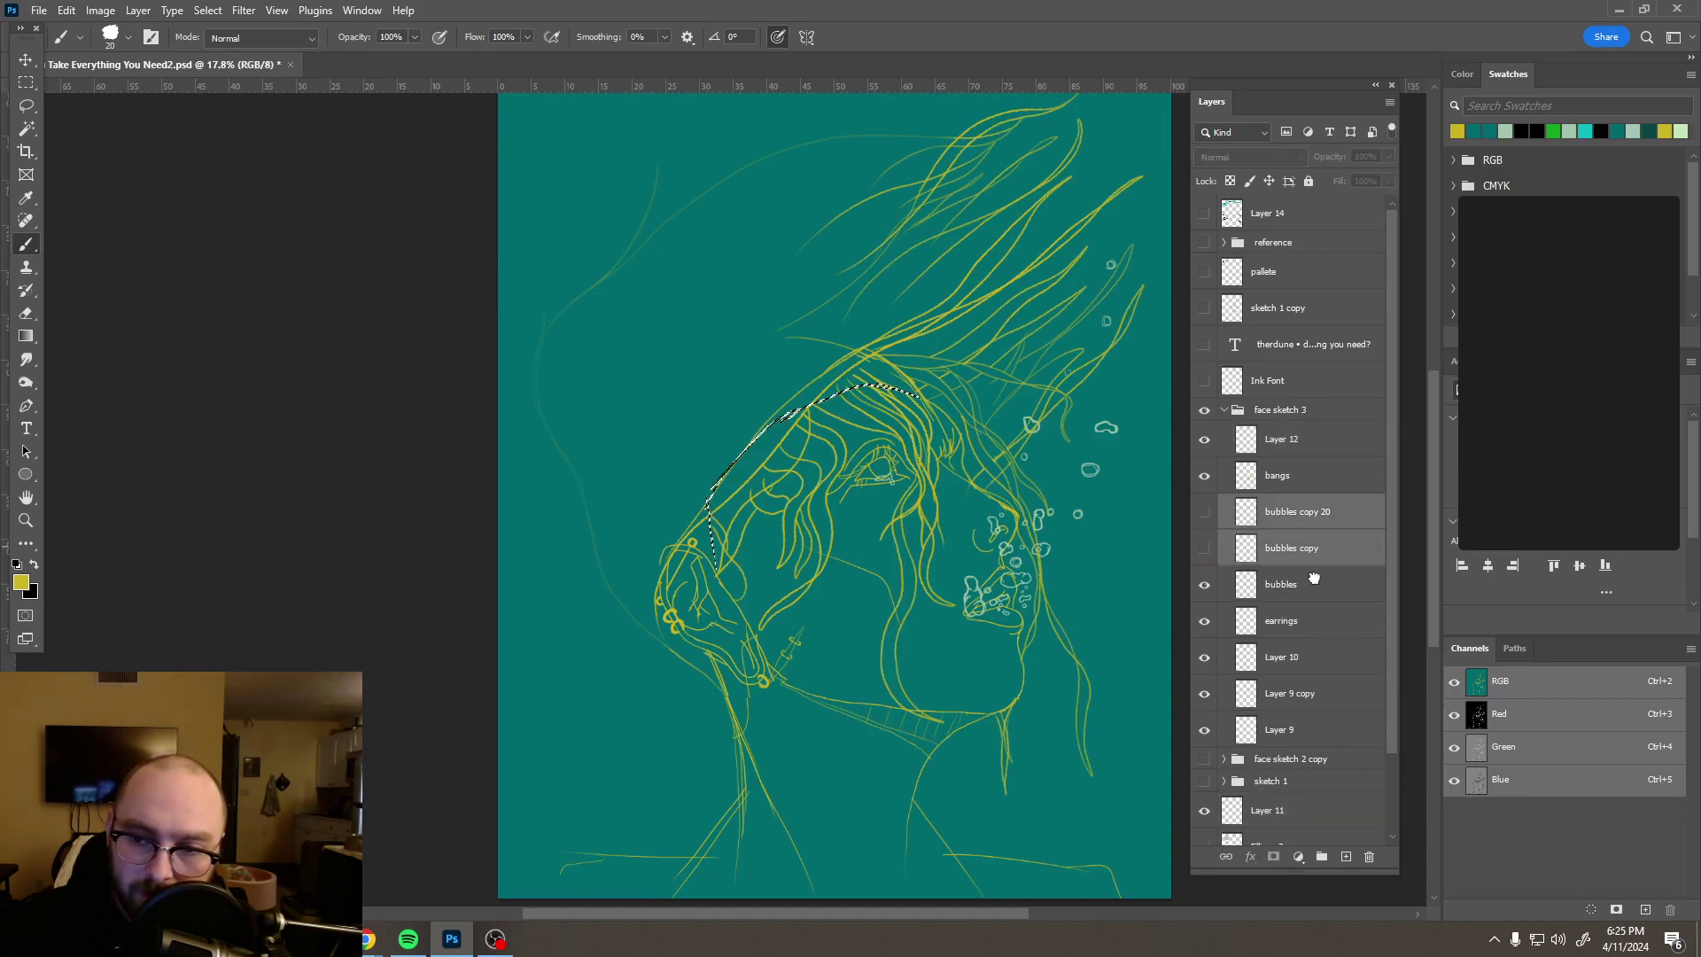
{"action": "key", "text": "Delete"}
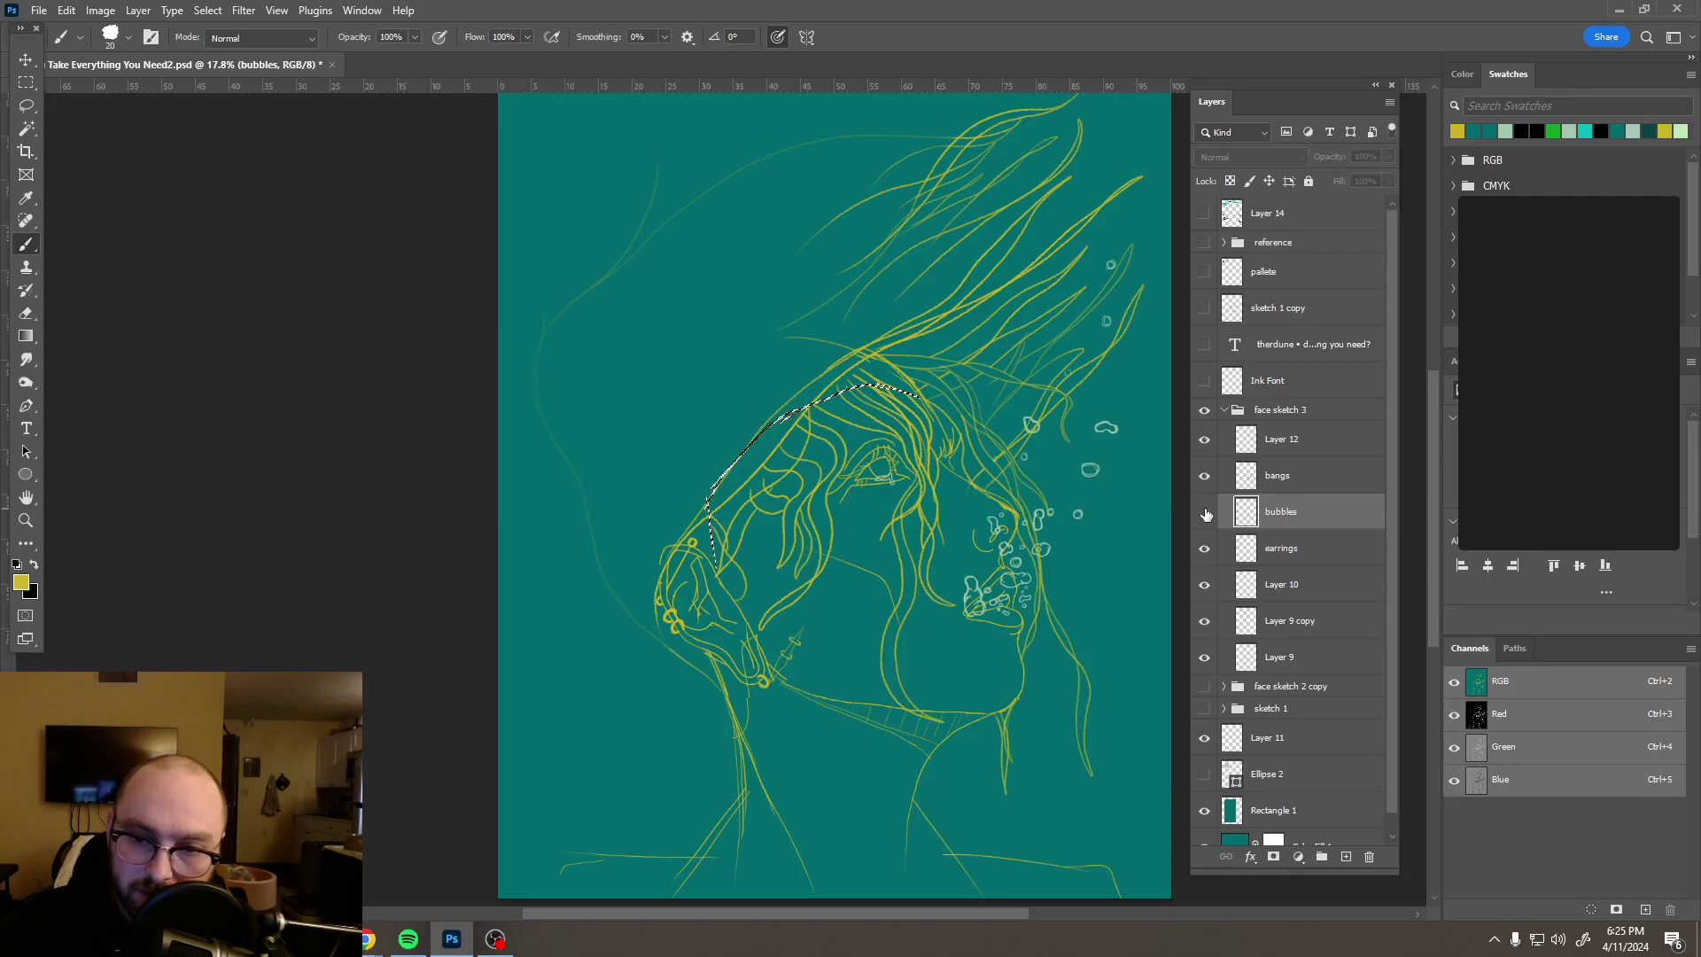
{"action": "left_click", "coordinate": [1205, 513]}
{"action": "left_click", "coordinate": [1205, 513]}
{"action": "left_click", "coordinate": [1205, 513]}
{"action": "left_click", "coordinate": [1205, 550]}
Step: Toggle Layer 10, Layer 9 copy and Layer 9 to check their strokes, and delete Layer 9 from face sketch 3
{"action": "left_click", "coordinate": [1205, 586]}
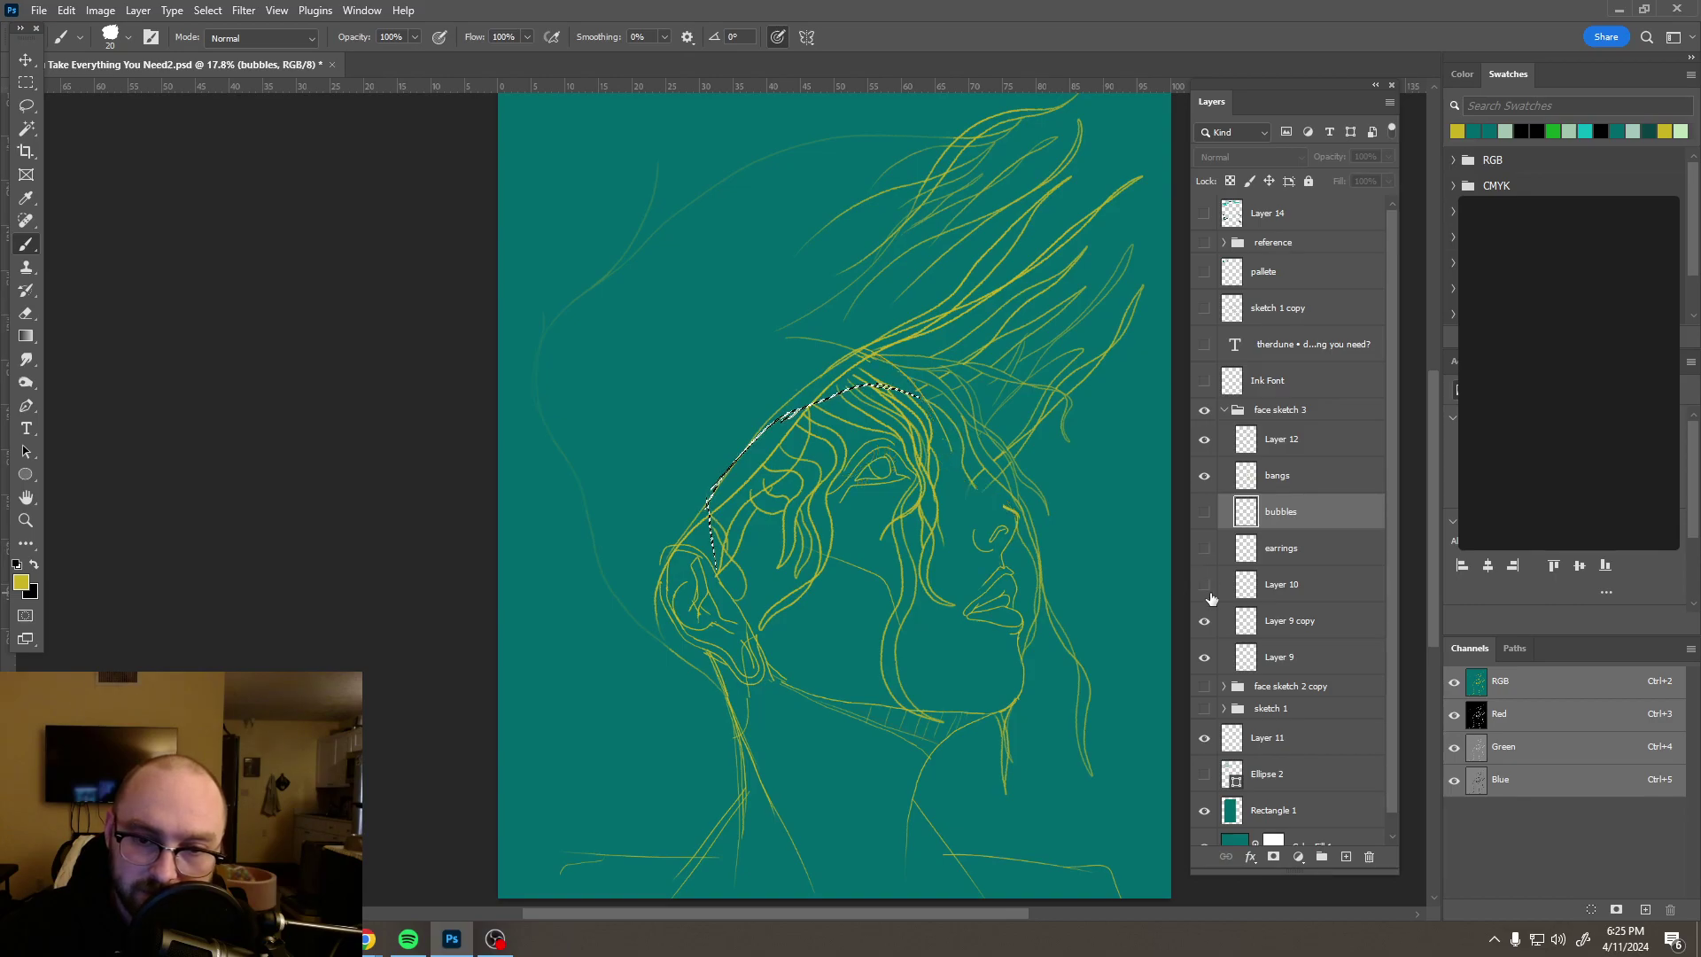
{"action": "left_click", "coordinate": [1204, 622]}
{"action": "left_click", "coordinate": [1204, 624]}
{"action": "left_click", "coordinate": [1205, 660]}
{"action": "left_click_drag", "start_coordinate": [1276, 658], "coordinate": [1369, 856]}
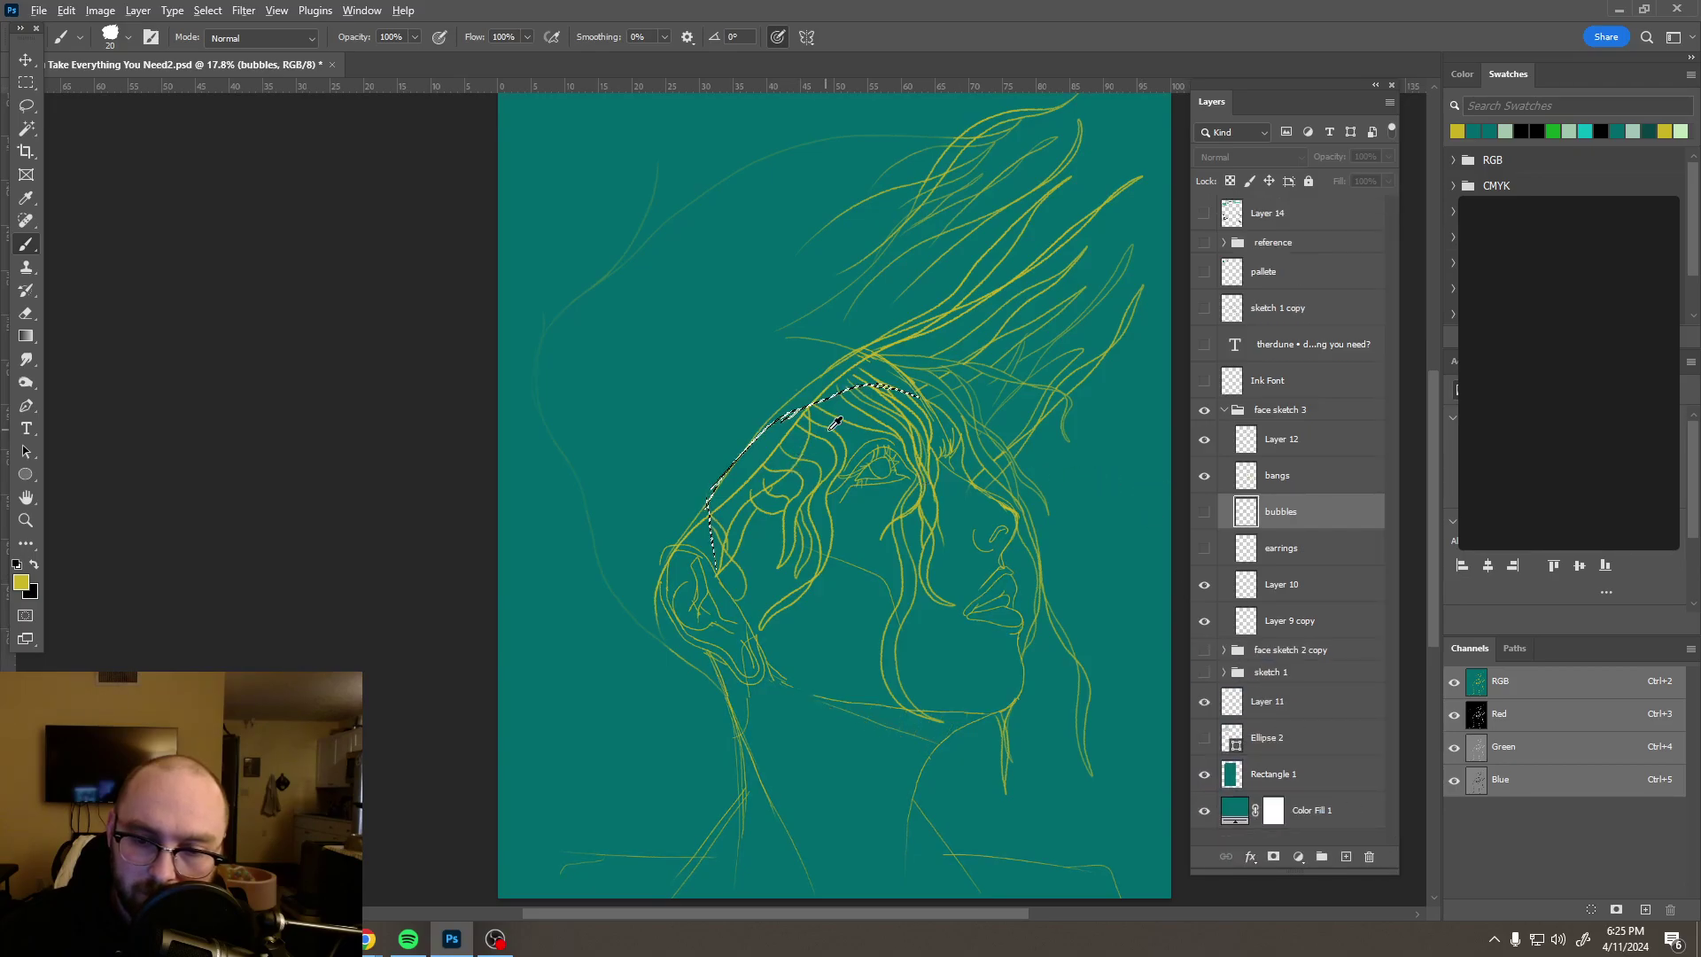
Step: Clear the active selection along the hairline
{"action": "scroll", "coordinate": [828, 430], "scroll_direction": "down", "scroll_amount": 2}
{"action": "key", "text": "m"}
{"action": "key", "text": "ctrl+d"}
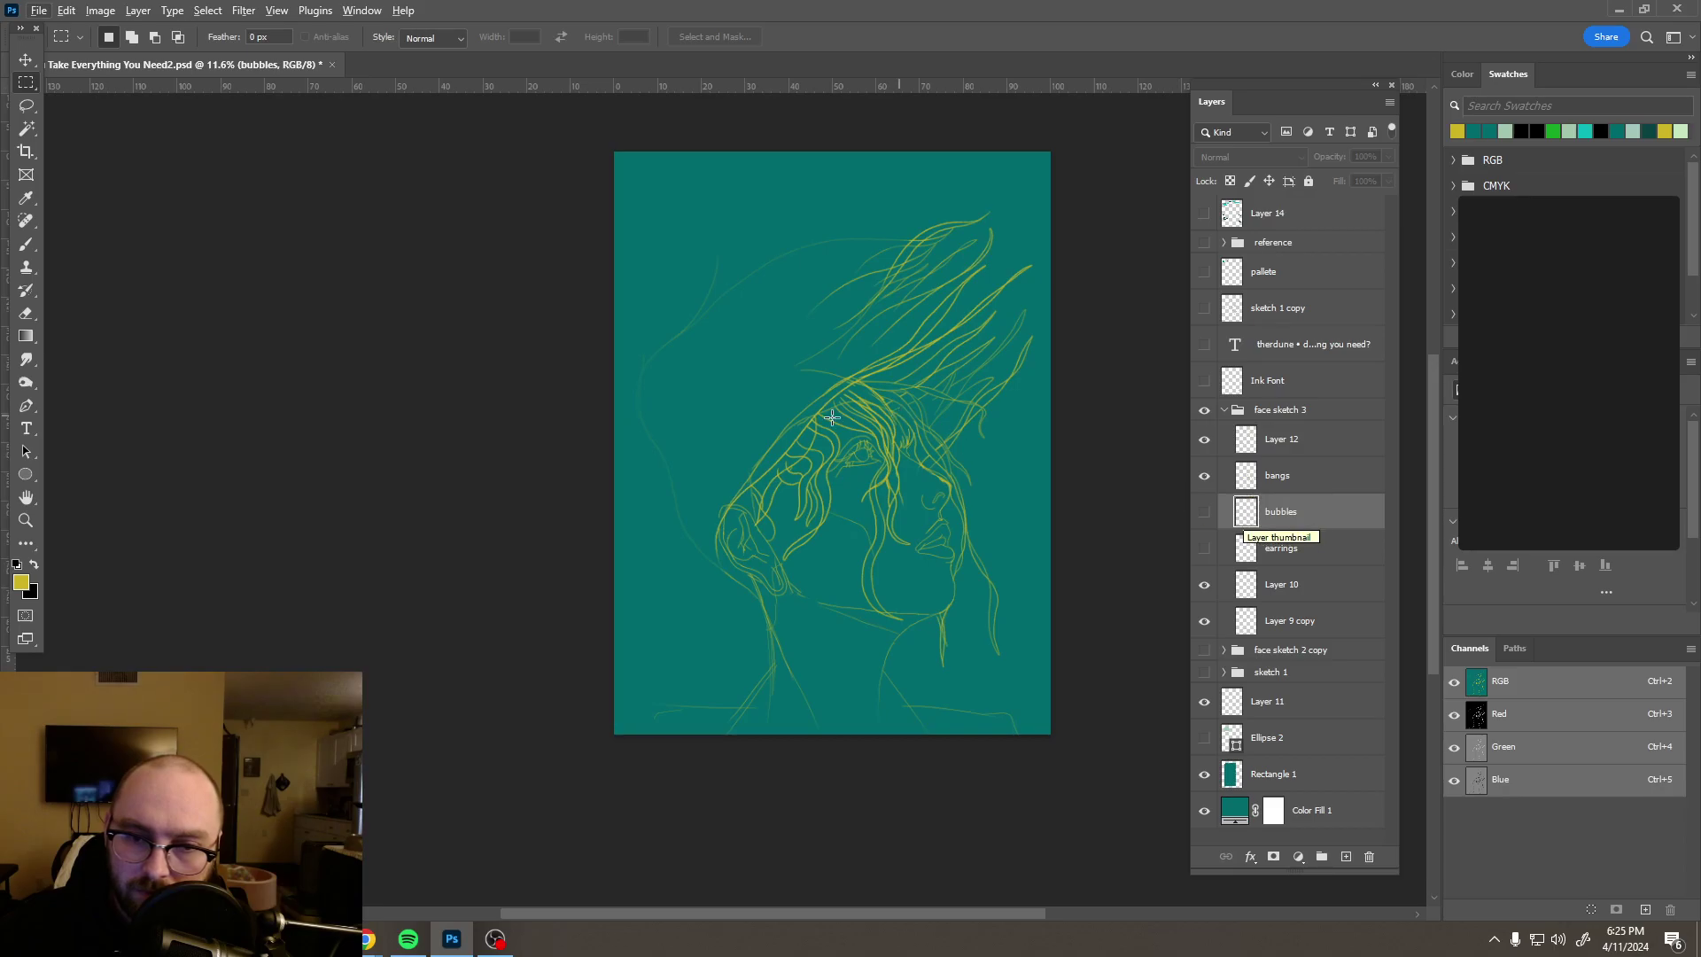
Step: Enable auto-select for the Move tool, pick the faint stroke crossing the hairline, and delete Layer 11 that holds it
{"action": "scroll", "coordinate": [828, 403], "scroll_direction": "up", "scroll_amount": 5}
{"action": "scroll", "coordinate": [828, 403], "scroll_direction": "up", "scroll_amount": 2}
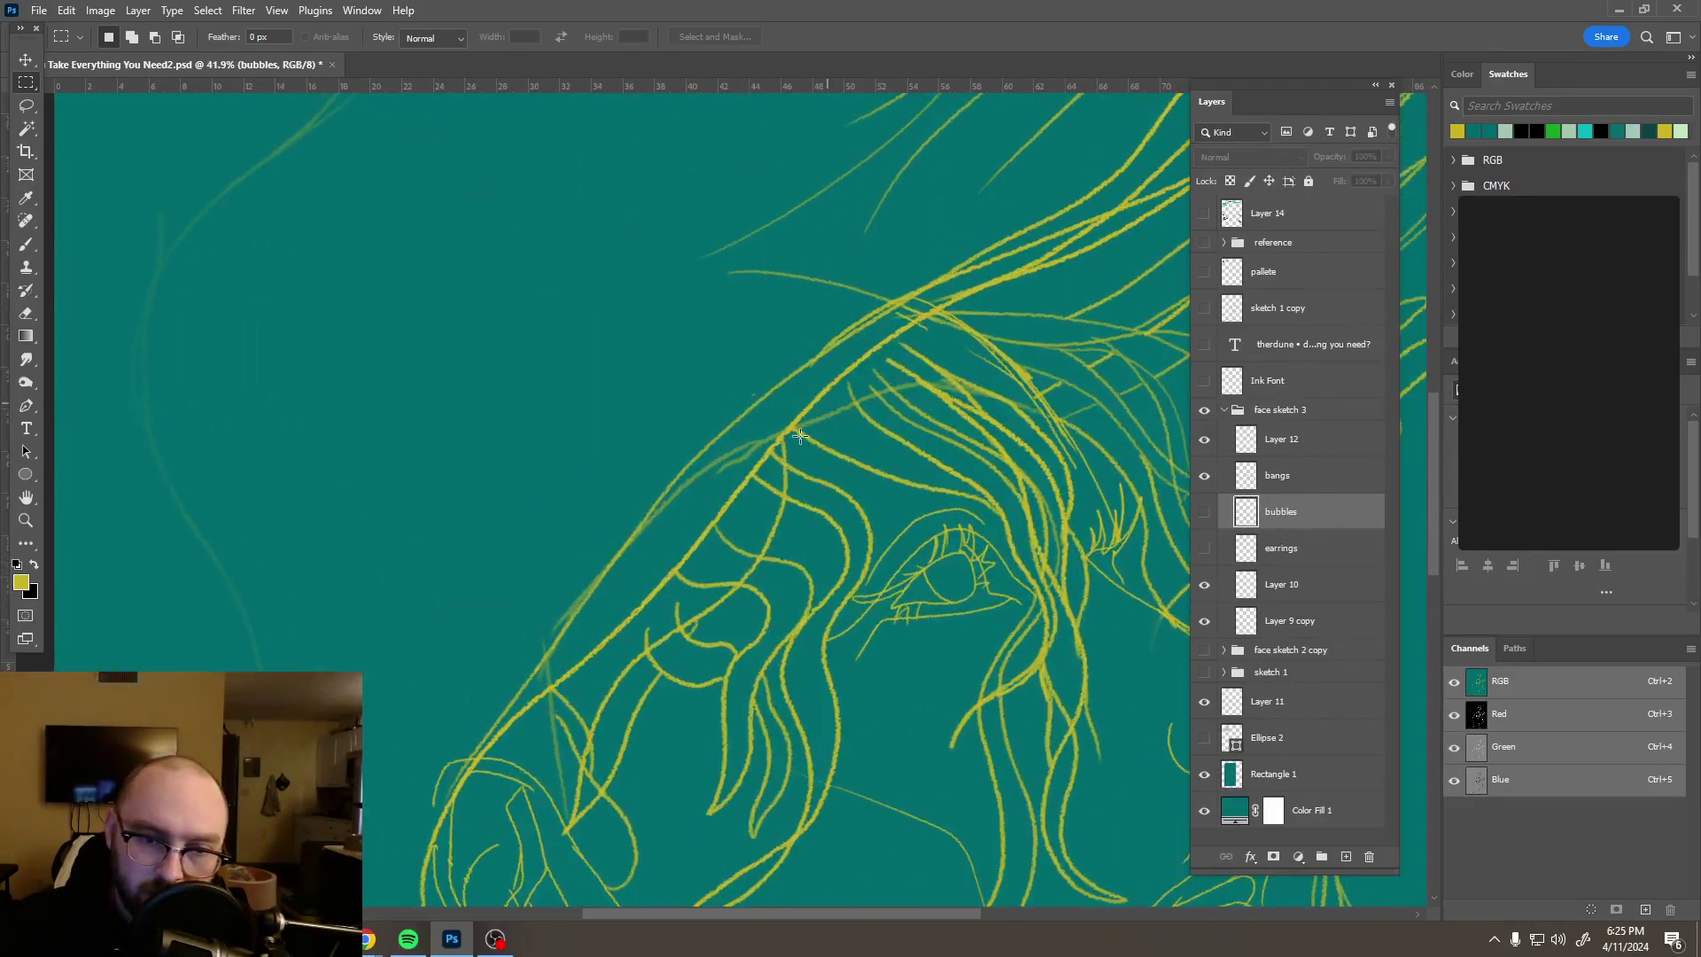
{"action": "key", "text": "v"}
{"action": "scroll", "coordinate": [848, 396], "scroll_direction": "up", "scroll_amount": 6}
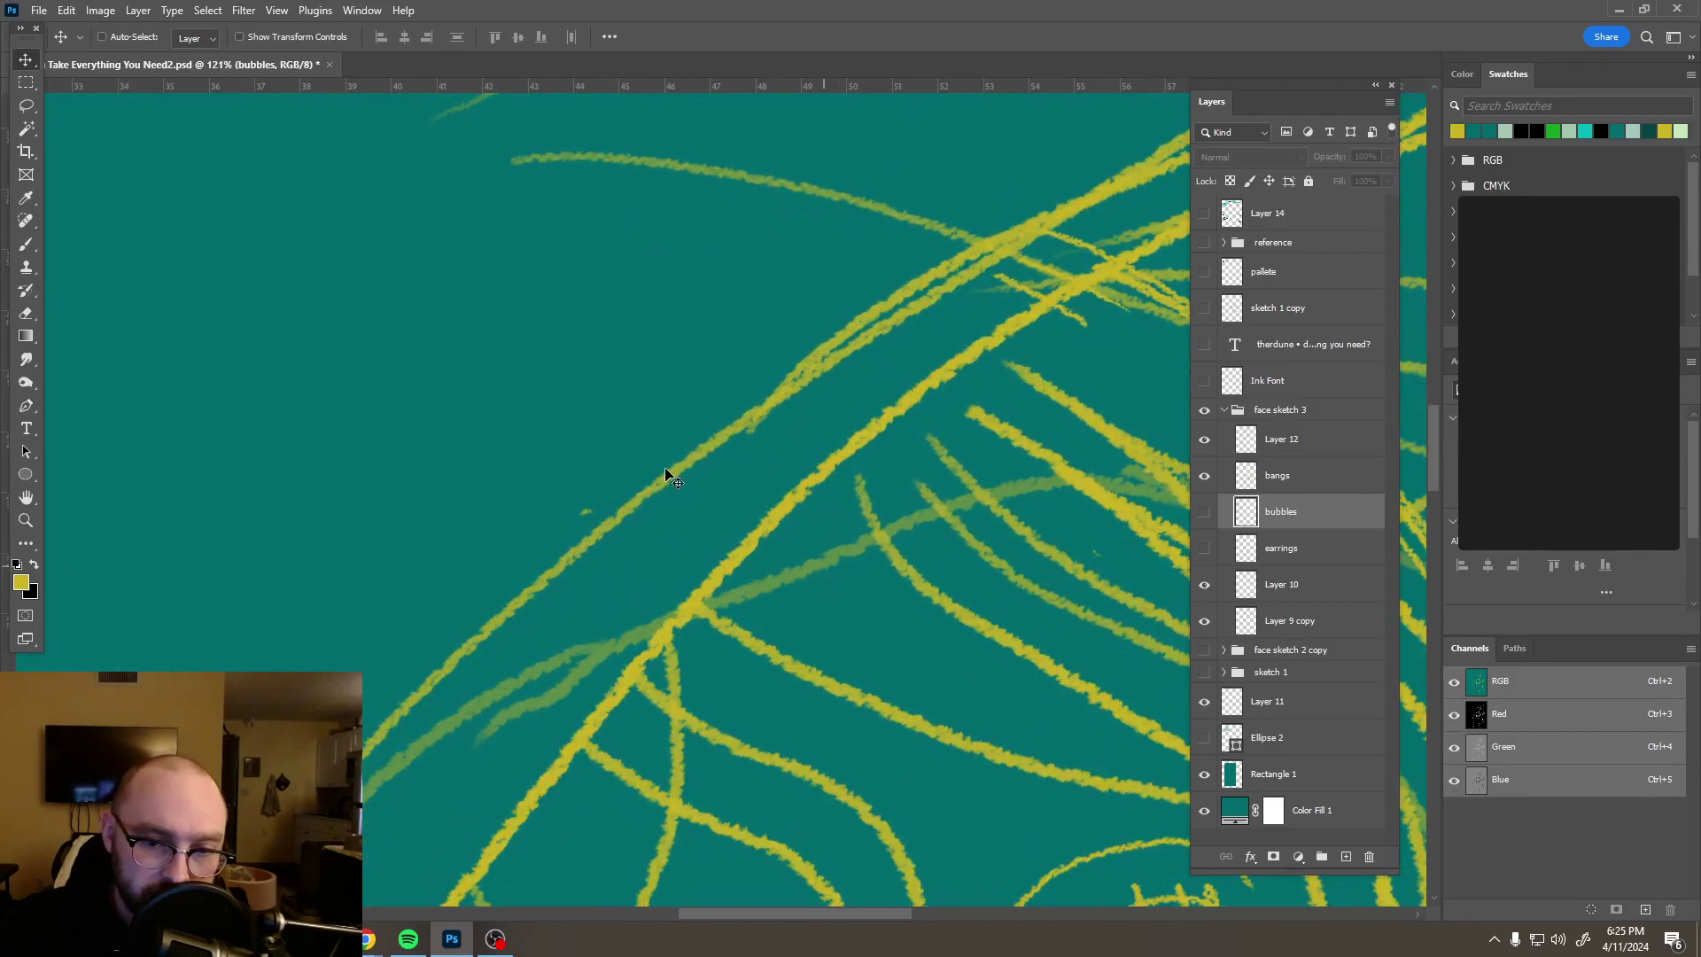
{"action": "left_click", "coordinate": [102, 37]}
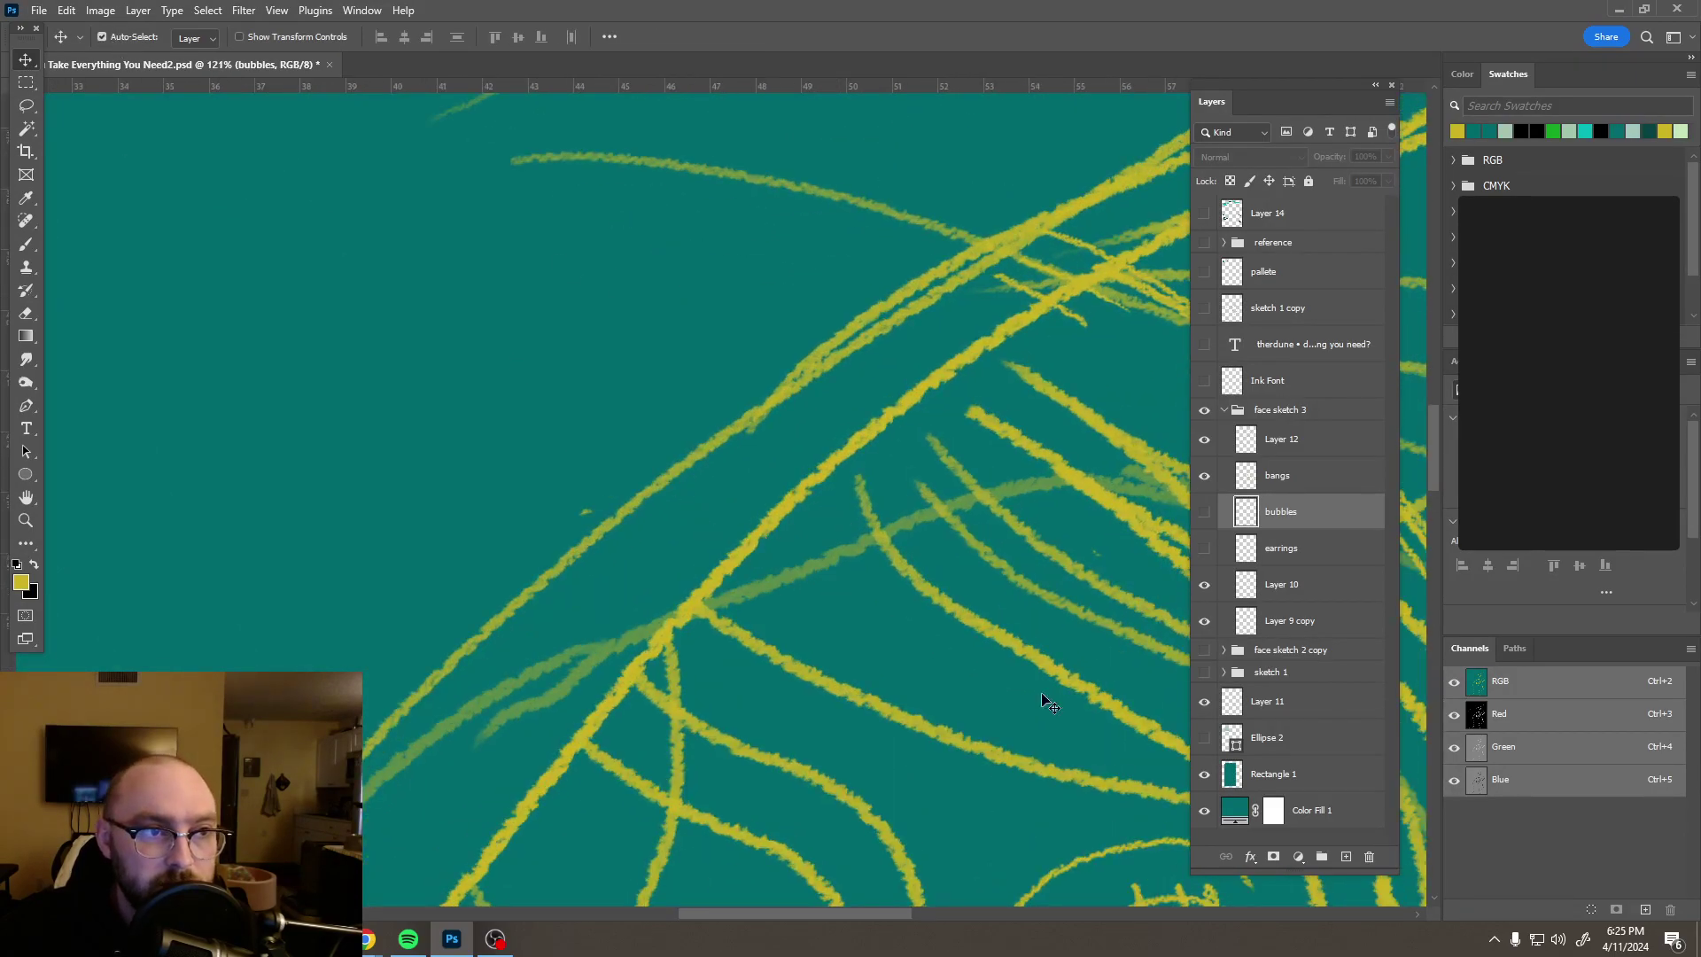
{"action": "left_click", "coordinate": [833, 574]}
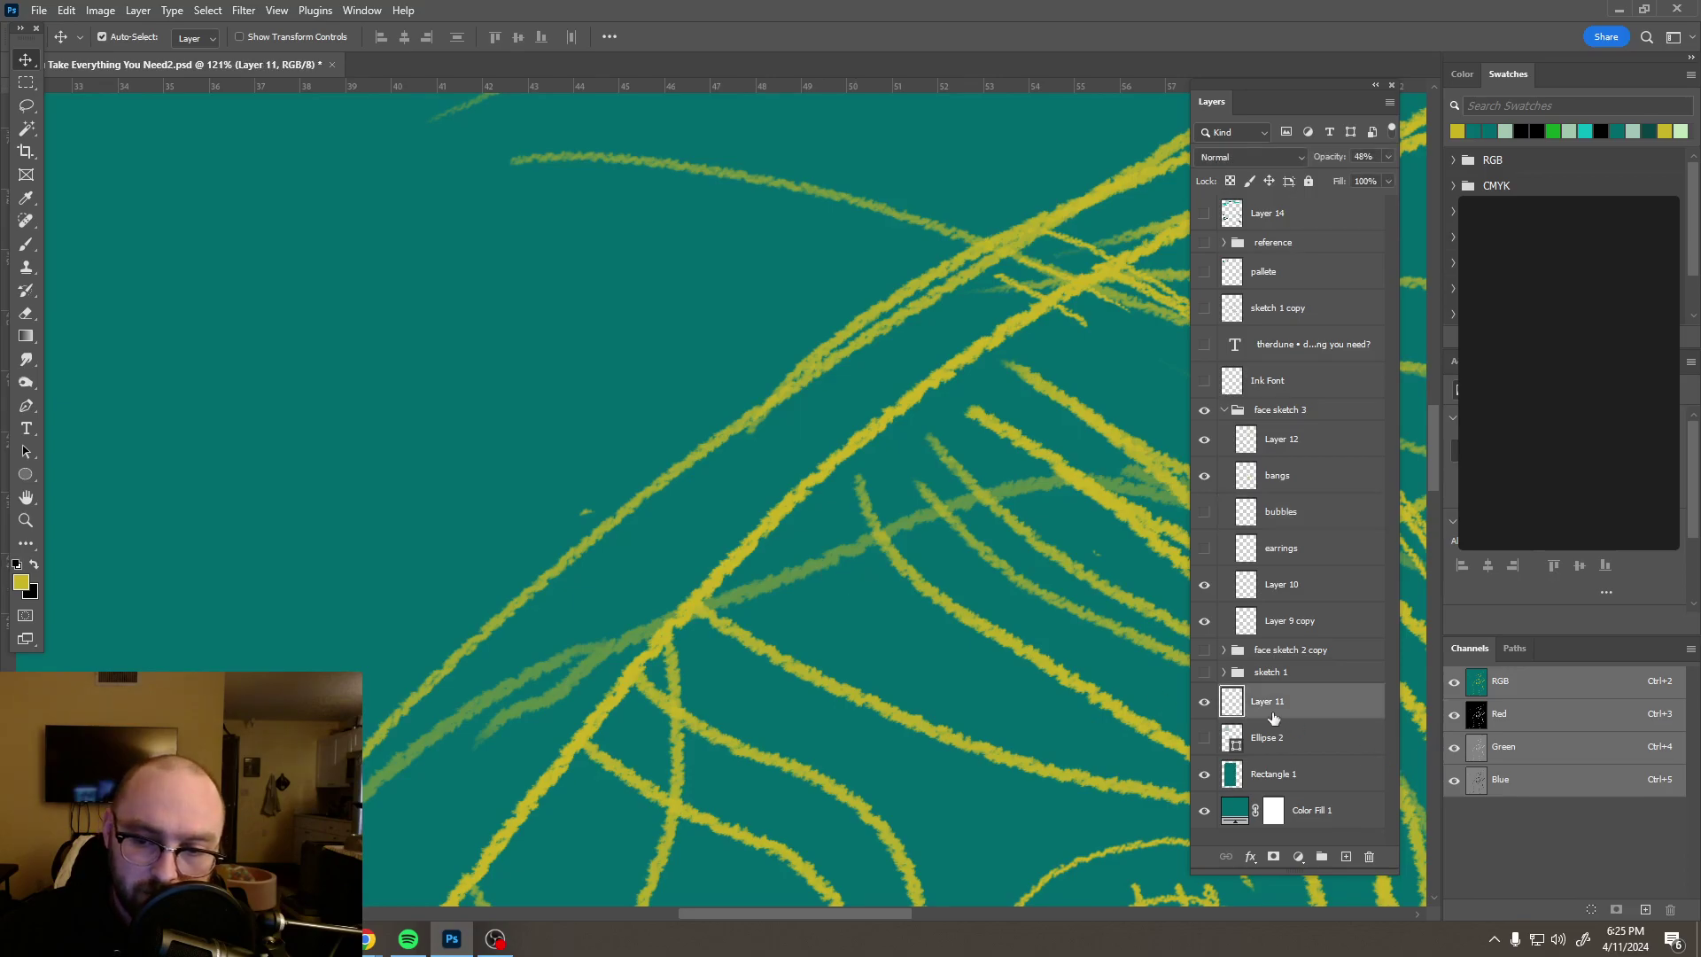
{"action": "left_click_drag", "start_coordinate": [1276, 716], "coordinate": [1369, 856]}
Step: Examine the face sketch as a whole and up close around the ear, jaw and neck
{"action": "scroll", "coordinate": [897, 521], "scroll_direction": "down", "scroll_amount": 2}
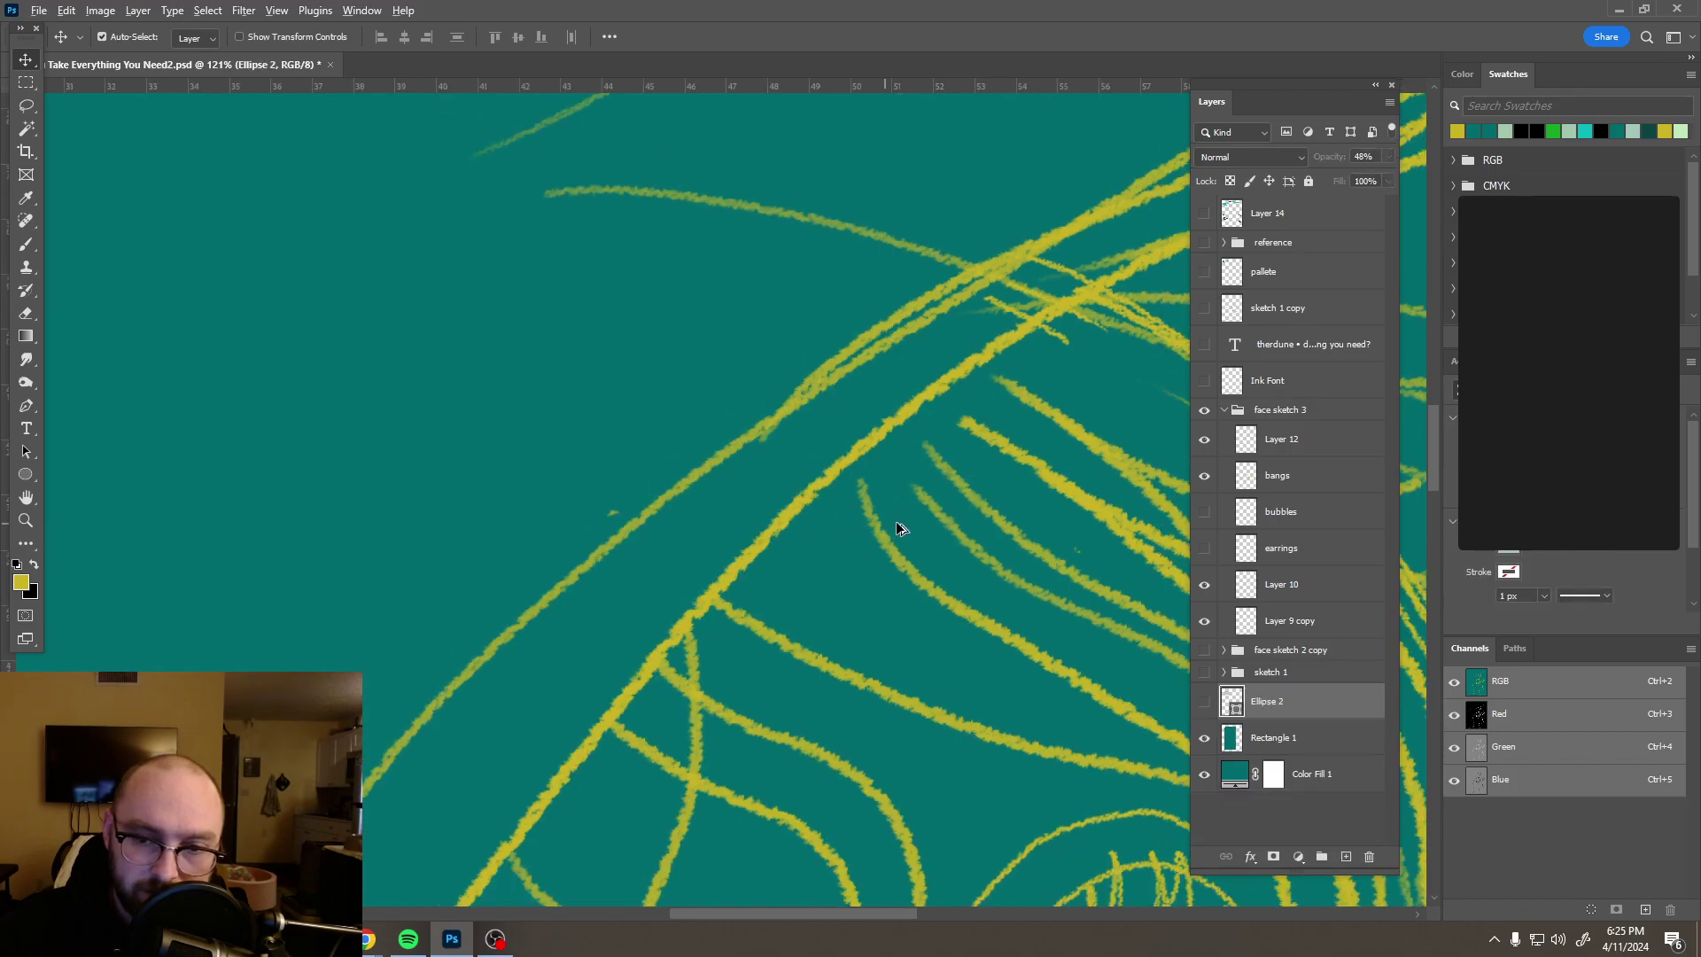
{"action": "scroll", "coordinate": [900, 528], "scroll_direction": "down", "scroll_amount": 10}
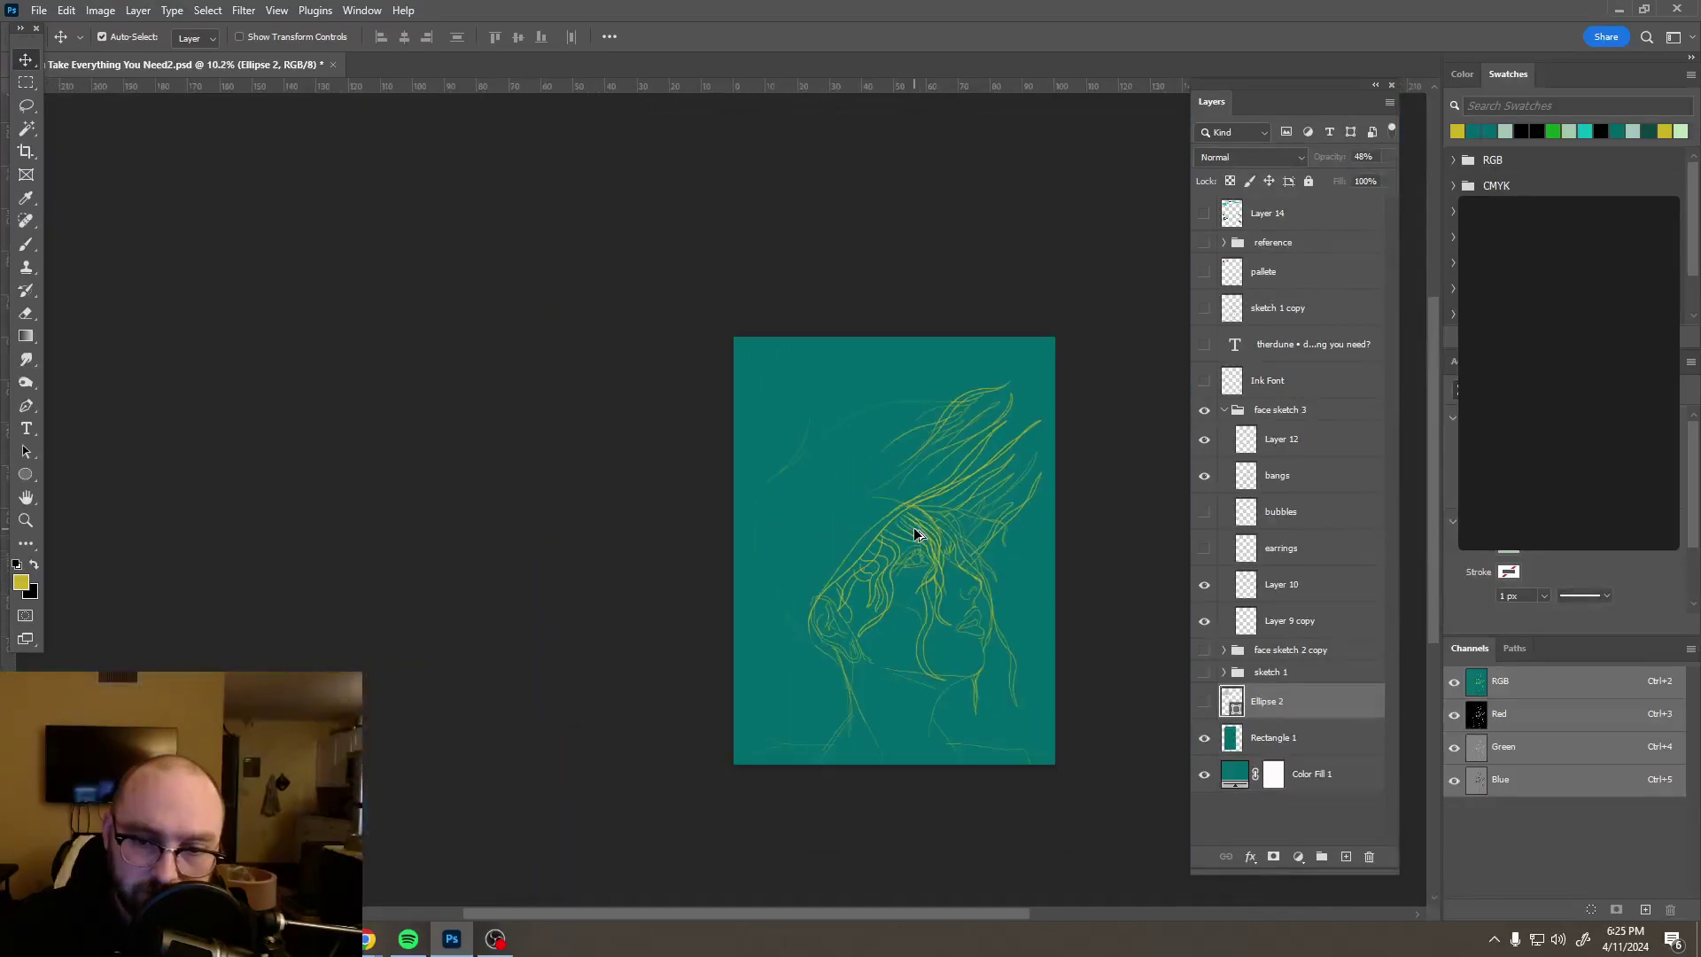
{"action": "scroll", "coordinate": [935, 531], "scroll_direction": "down", "scroll_amount": 3}
{"action": "scroll", "coordinate": [915, 528], "scroll_direction": "up", "scroll_amount": 4}
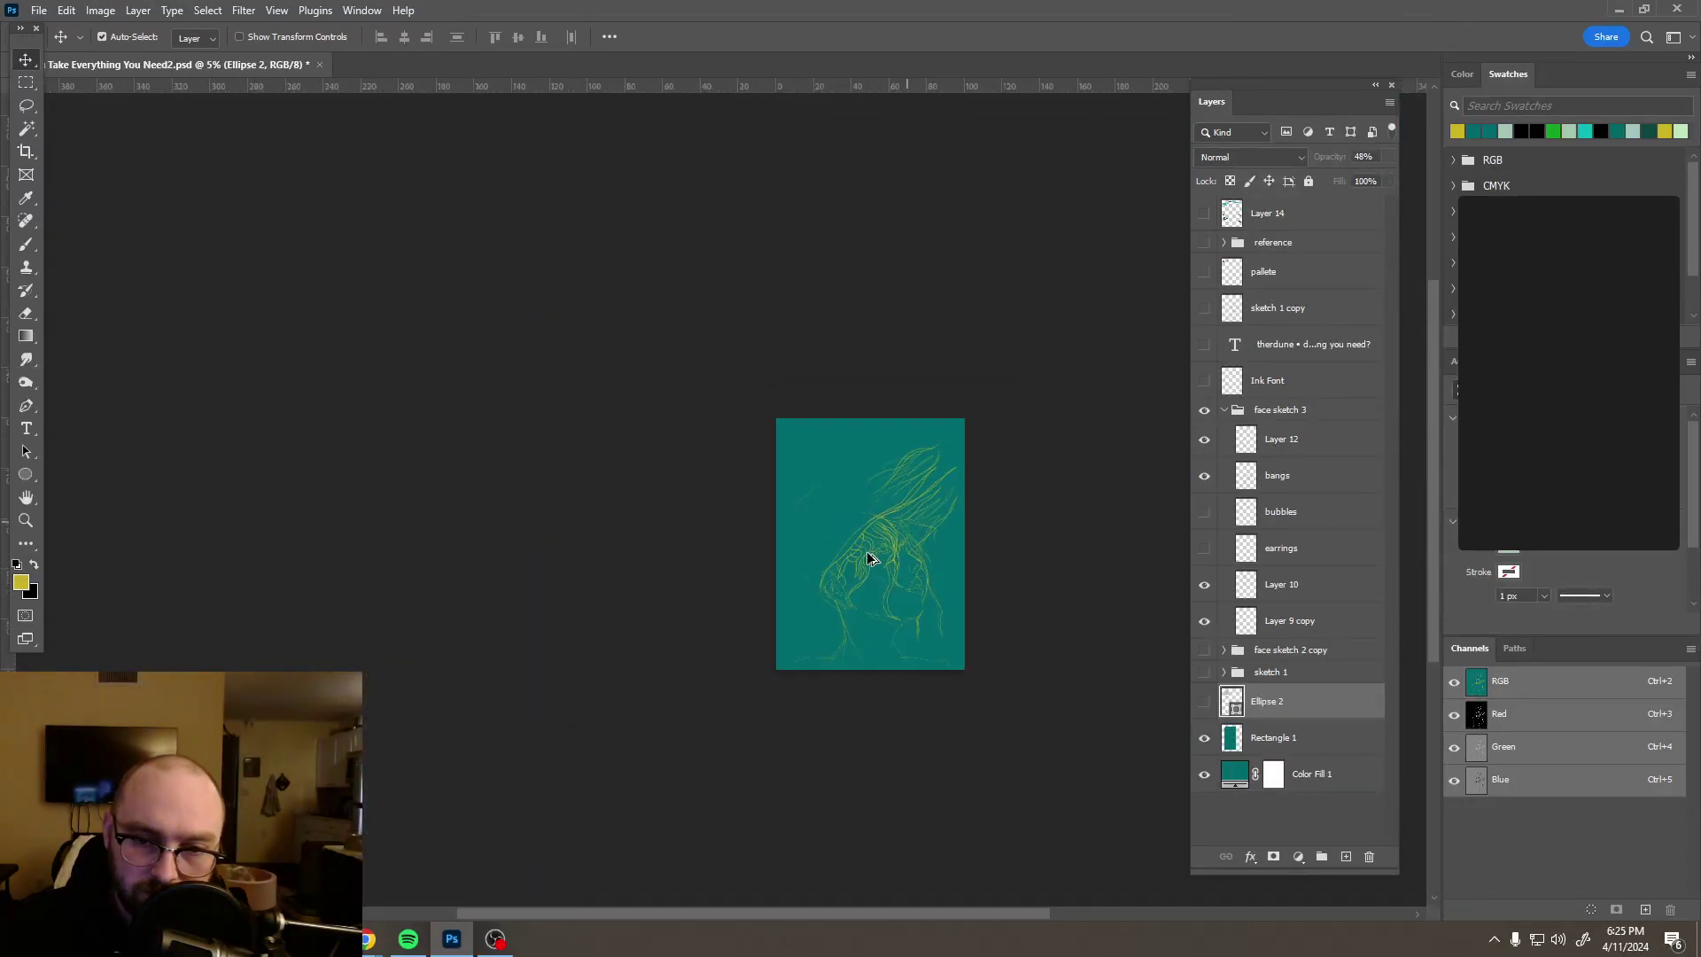
{"action": "scroll", "coordinate": [824, 567], "scroll_direction": "up", "scroll_amount": 2}
{"action": "scroll", "coordinate": [771, 571], "scroll_direction": "up", "scroll_amount": 2}
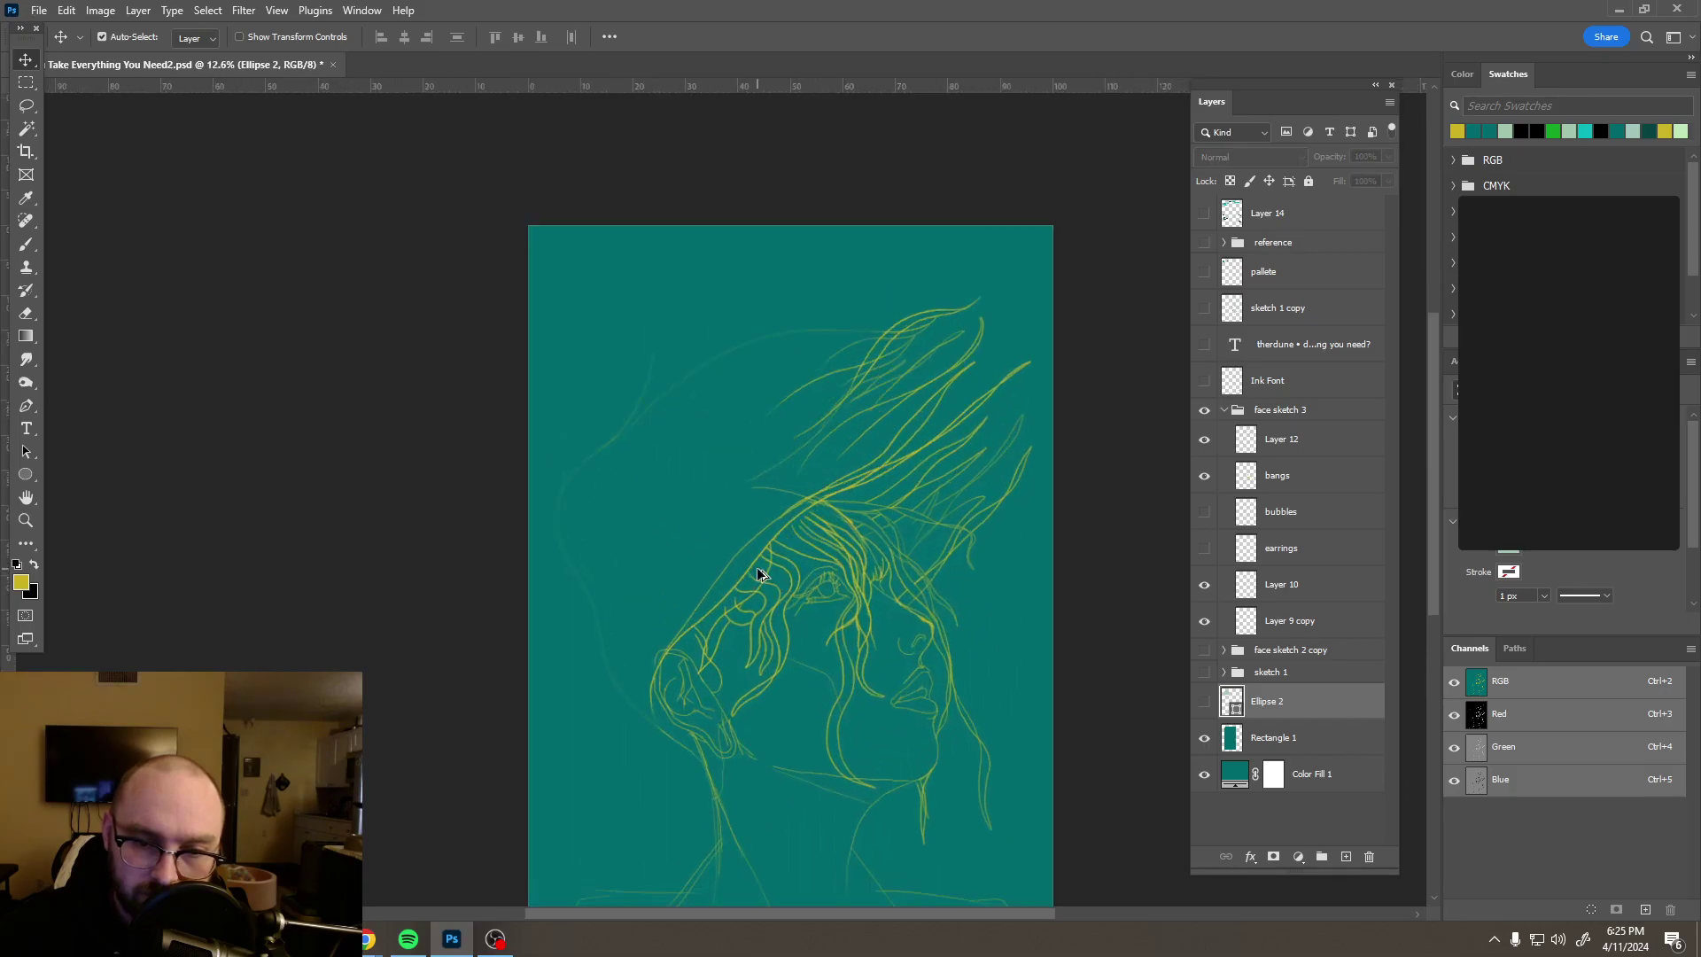
{"action": "scroll", "coordinate": [760, 574], "scroll_direction": "up", "scroll_amount": 1}
{"action": "scroll", "coordinate": [771, 580], "scroll_direction": "down", "scroll_amount": 3}
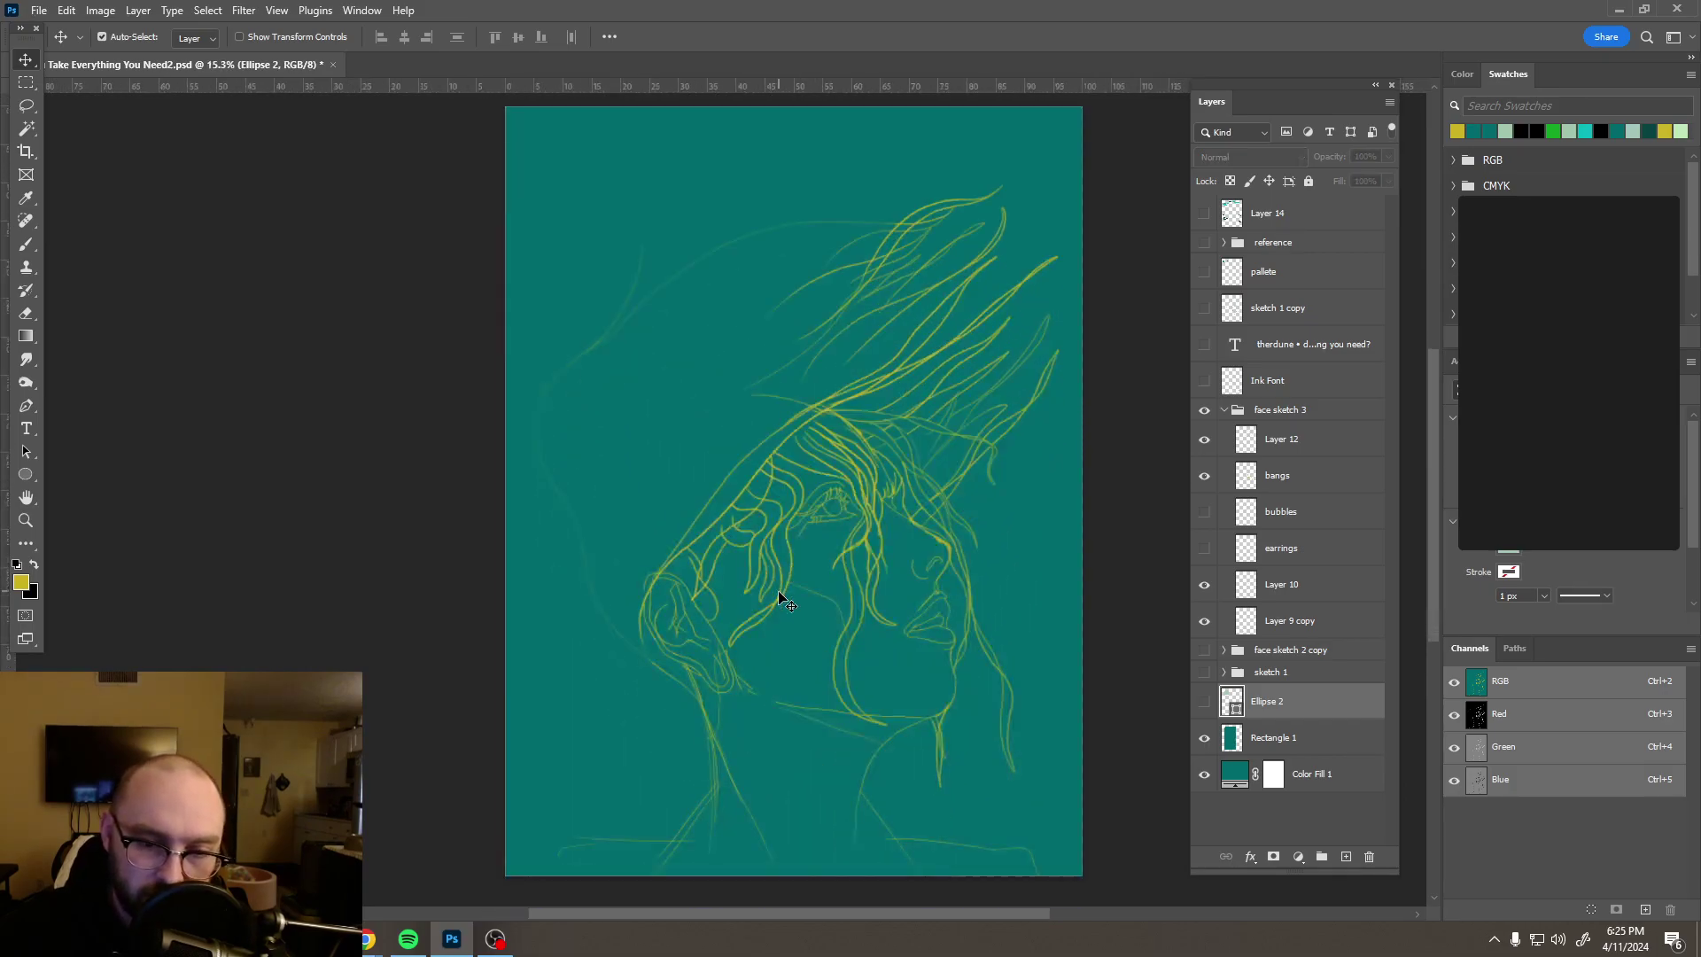
{"action": "scroll", "coordinate": [719, 740], "scroll_direction": "up", "scroll_amount": 3}
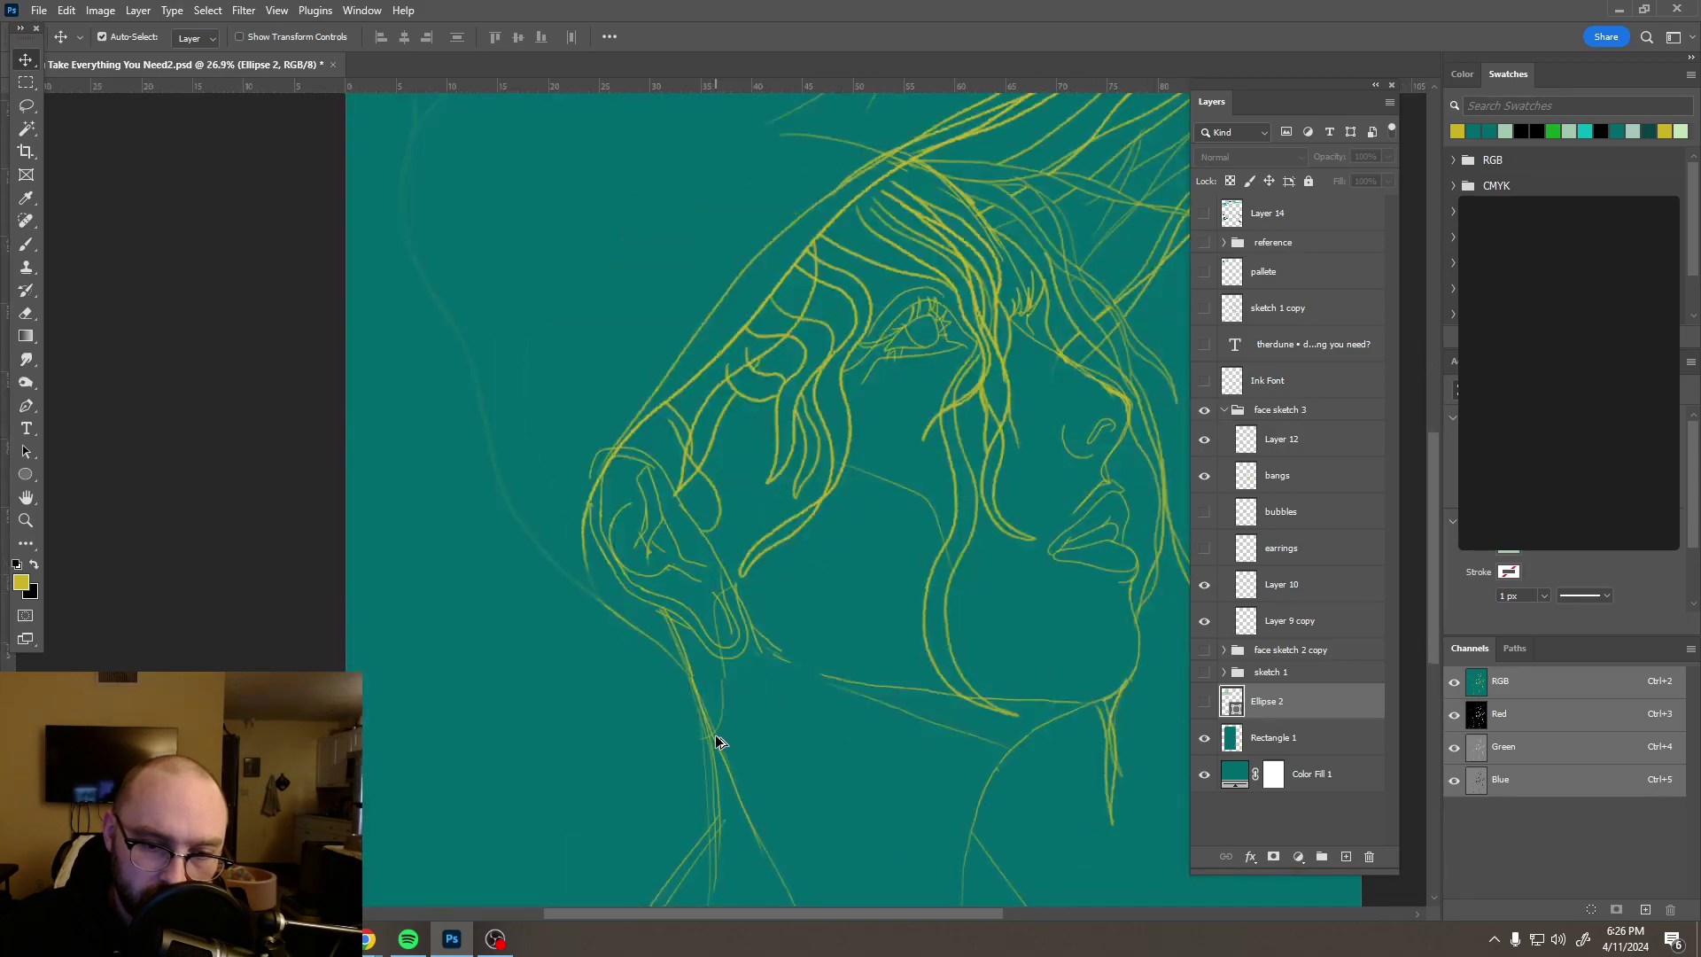
{"action": "scroll", "coordinate": [741, 678], "scroll_direction": "down", "scroll_amount": 3}
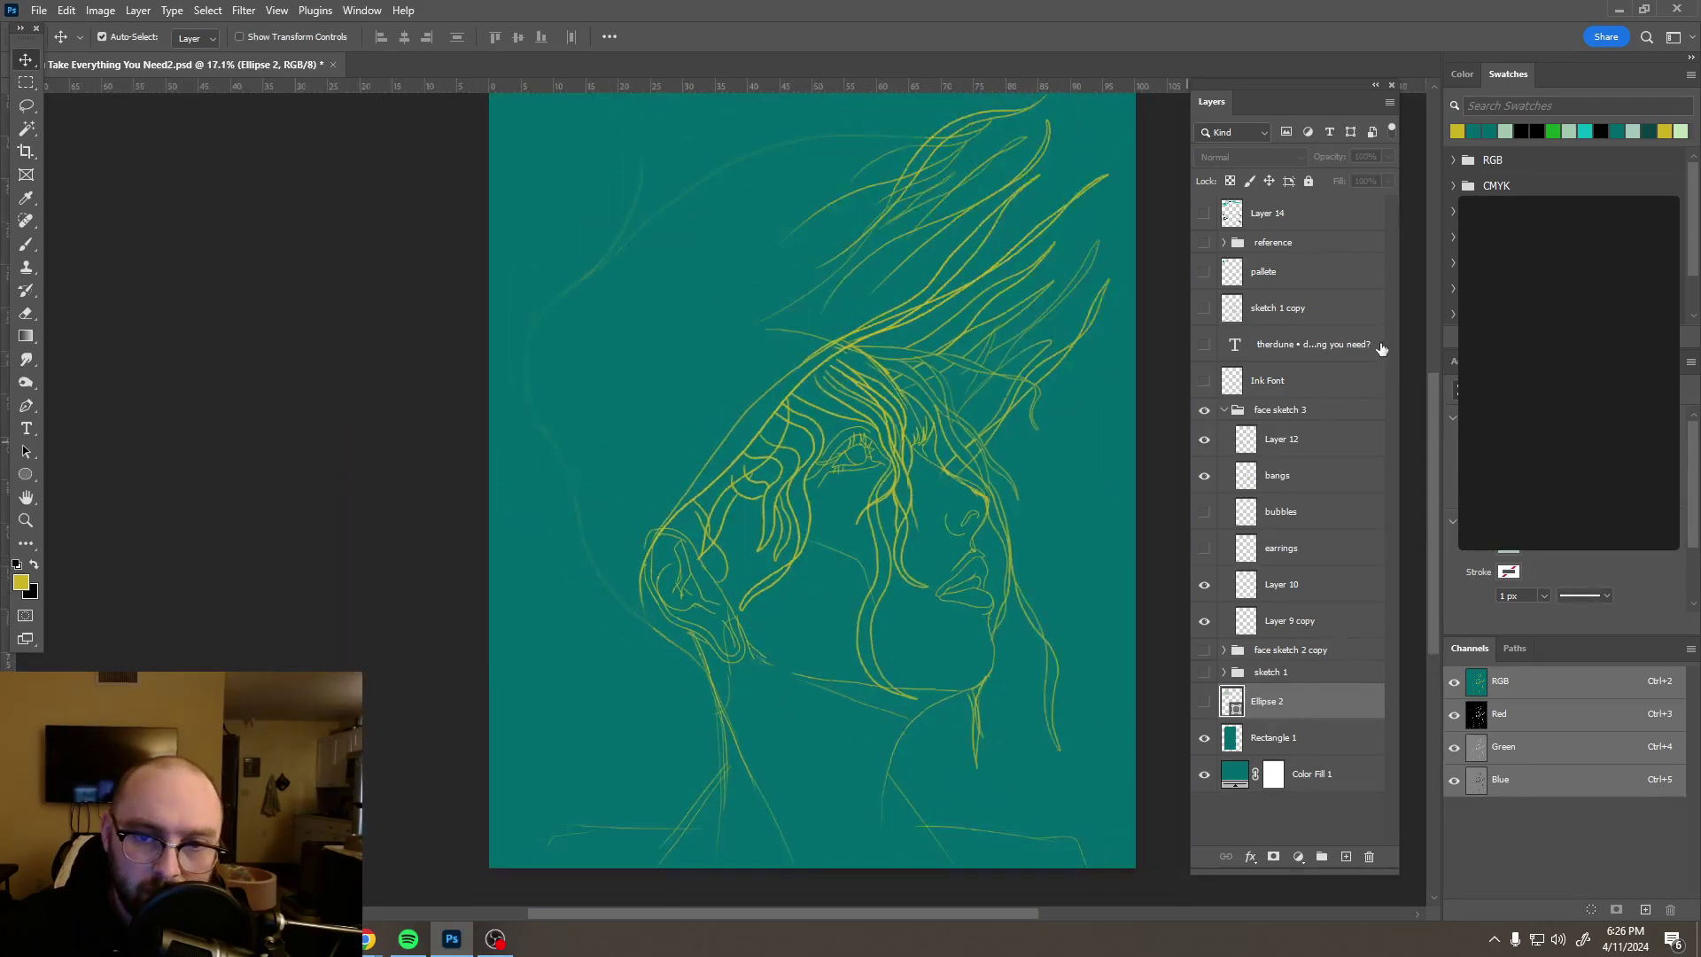
Step: Add a new layer above Layer 12 in the face sketch 3 group and activate the Brush tool for drawing behind the ear
{"action": "left_click", "coordinate": [1298, 454]}
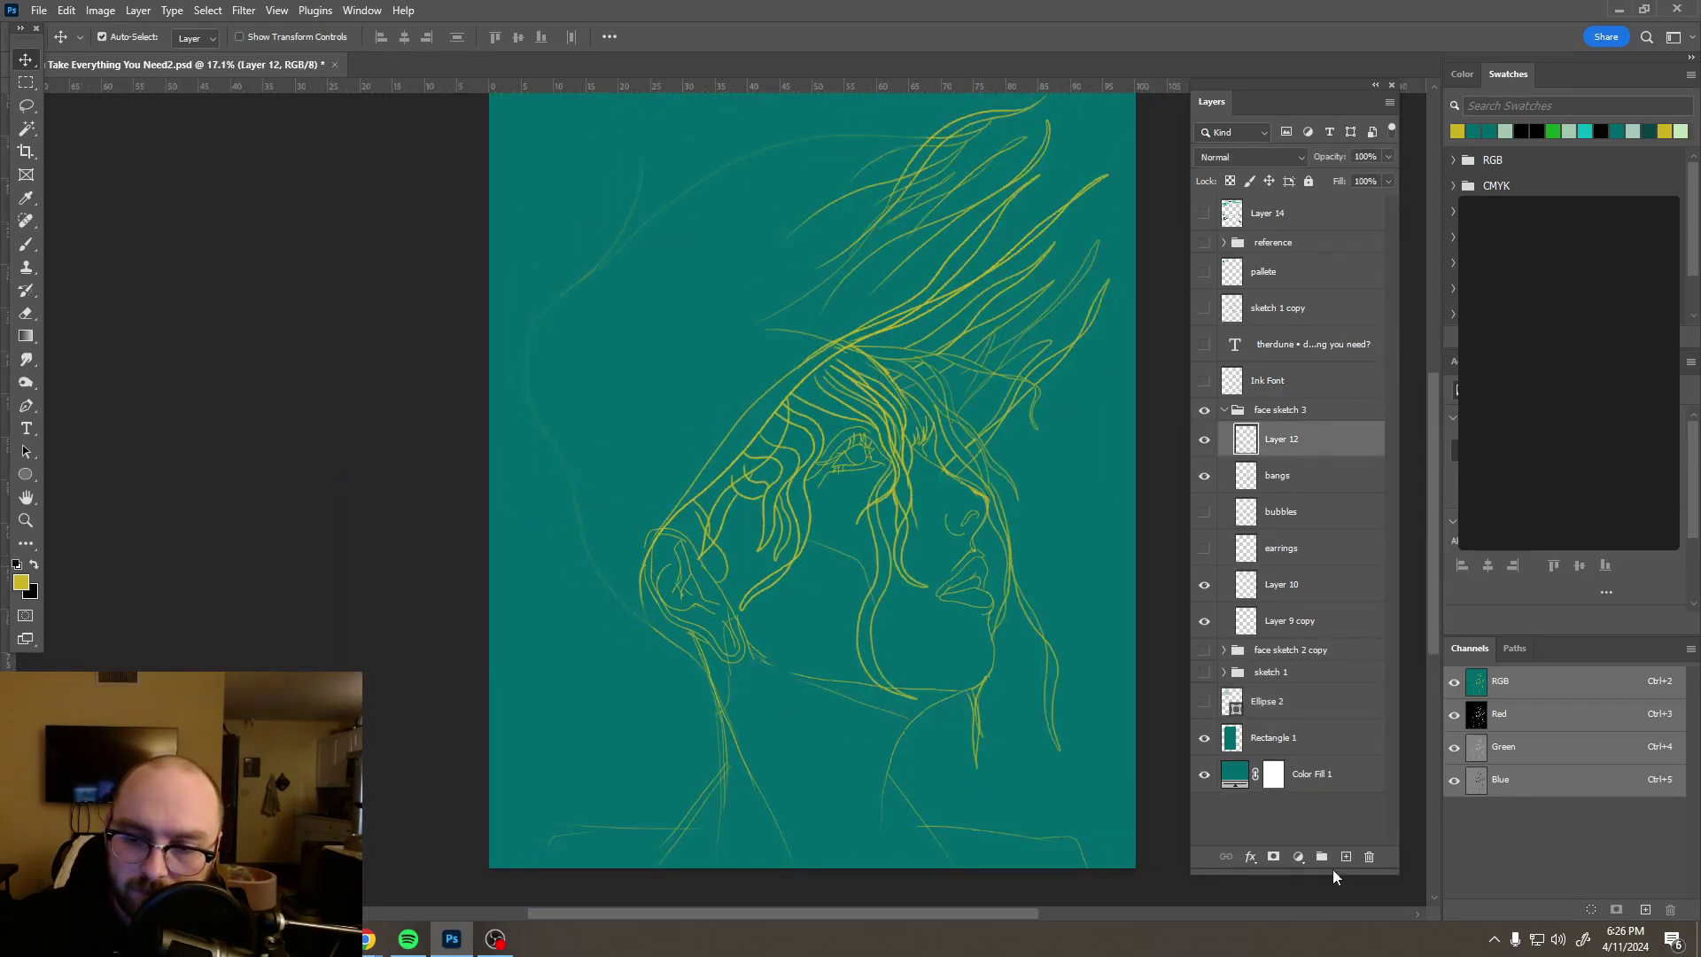
{"action": "left_click", "coordinate": [1347, 857]}
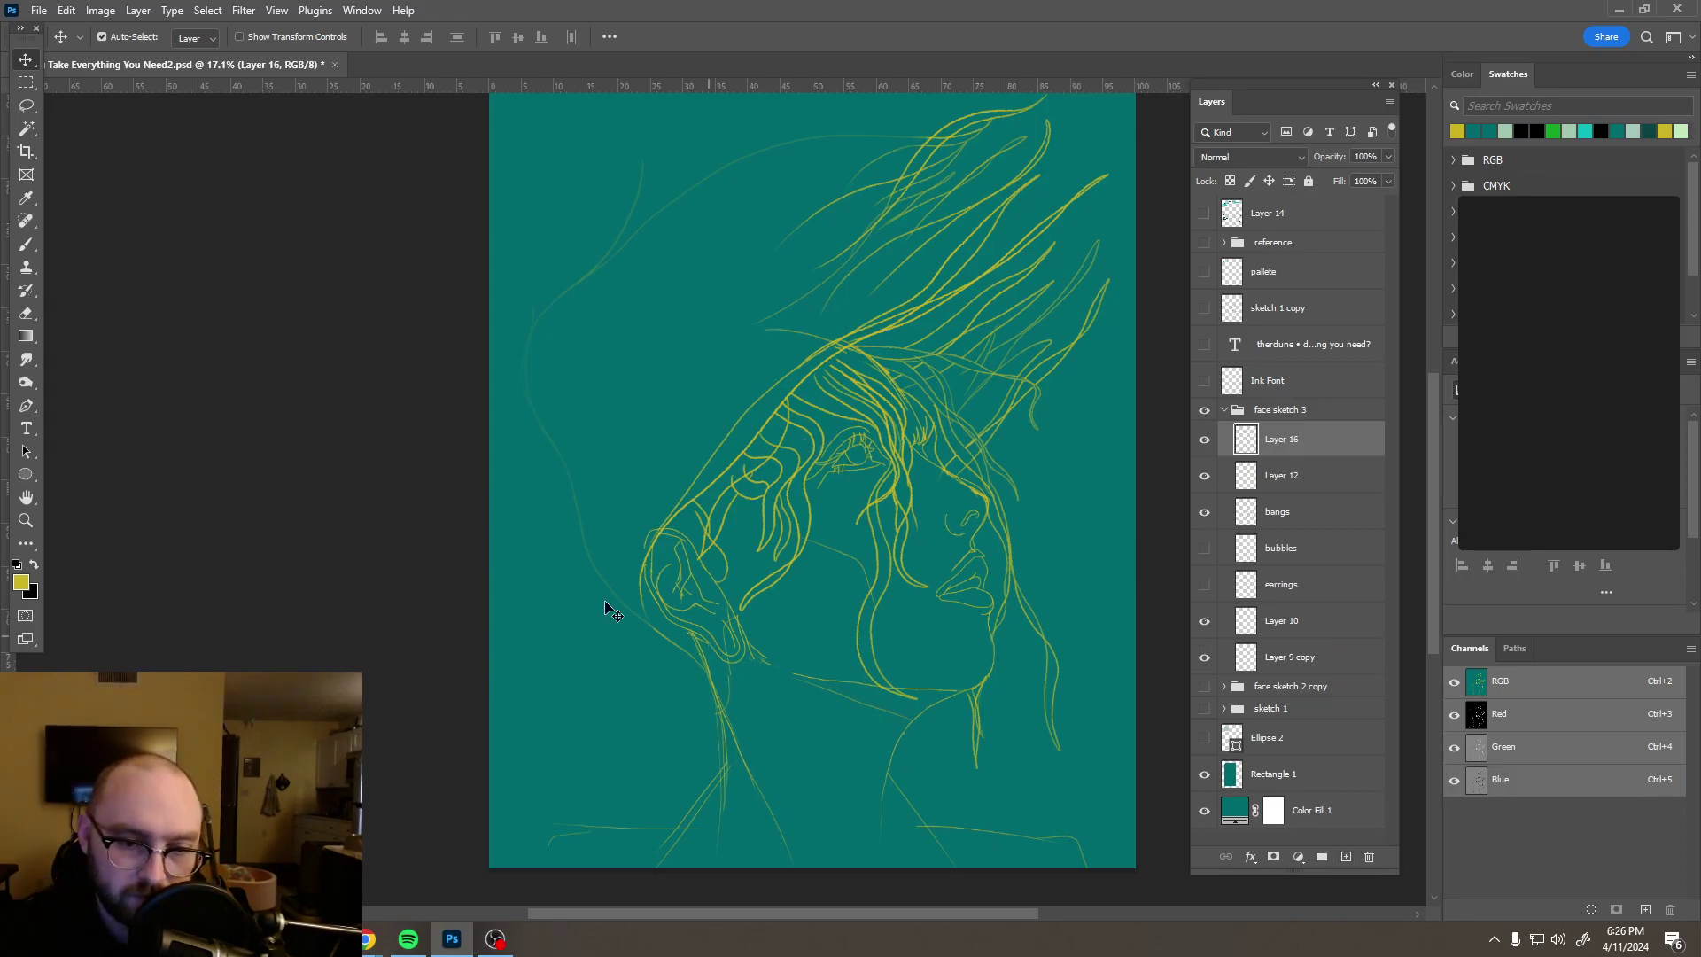
{"action": "scroll", "coordinate": [664, 689], "scroll_direction": "up", "scroll_amount": 2}
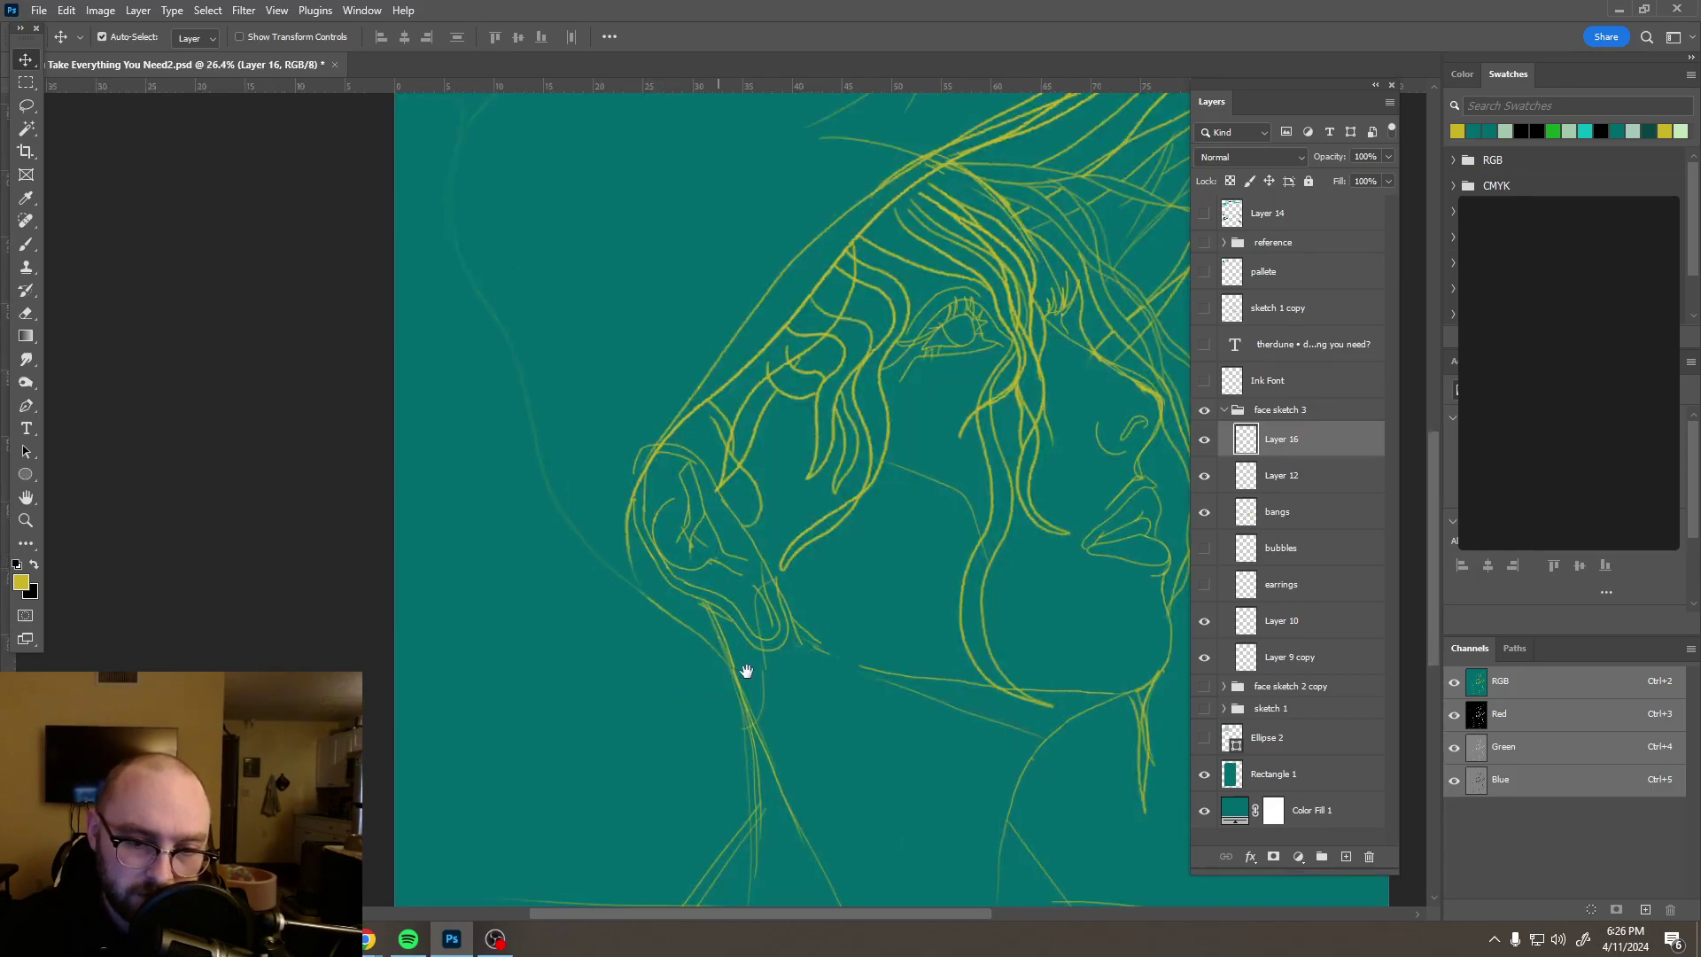
{"action": "left_click_drag", "start_coordinate": [746, 672], "coordinate": [787, 598]}
{"action": "scroll", "coordinate": [787, 598], "scroll_direction": "up", "scroll_amount": 2}
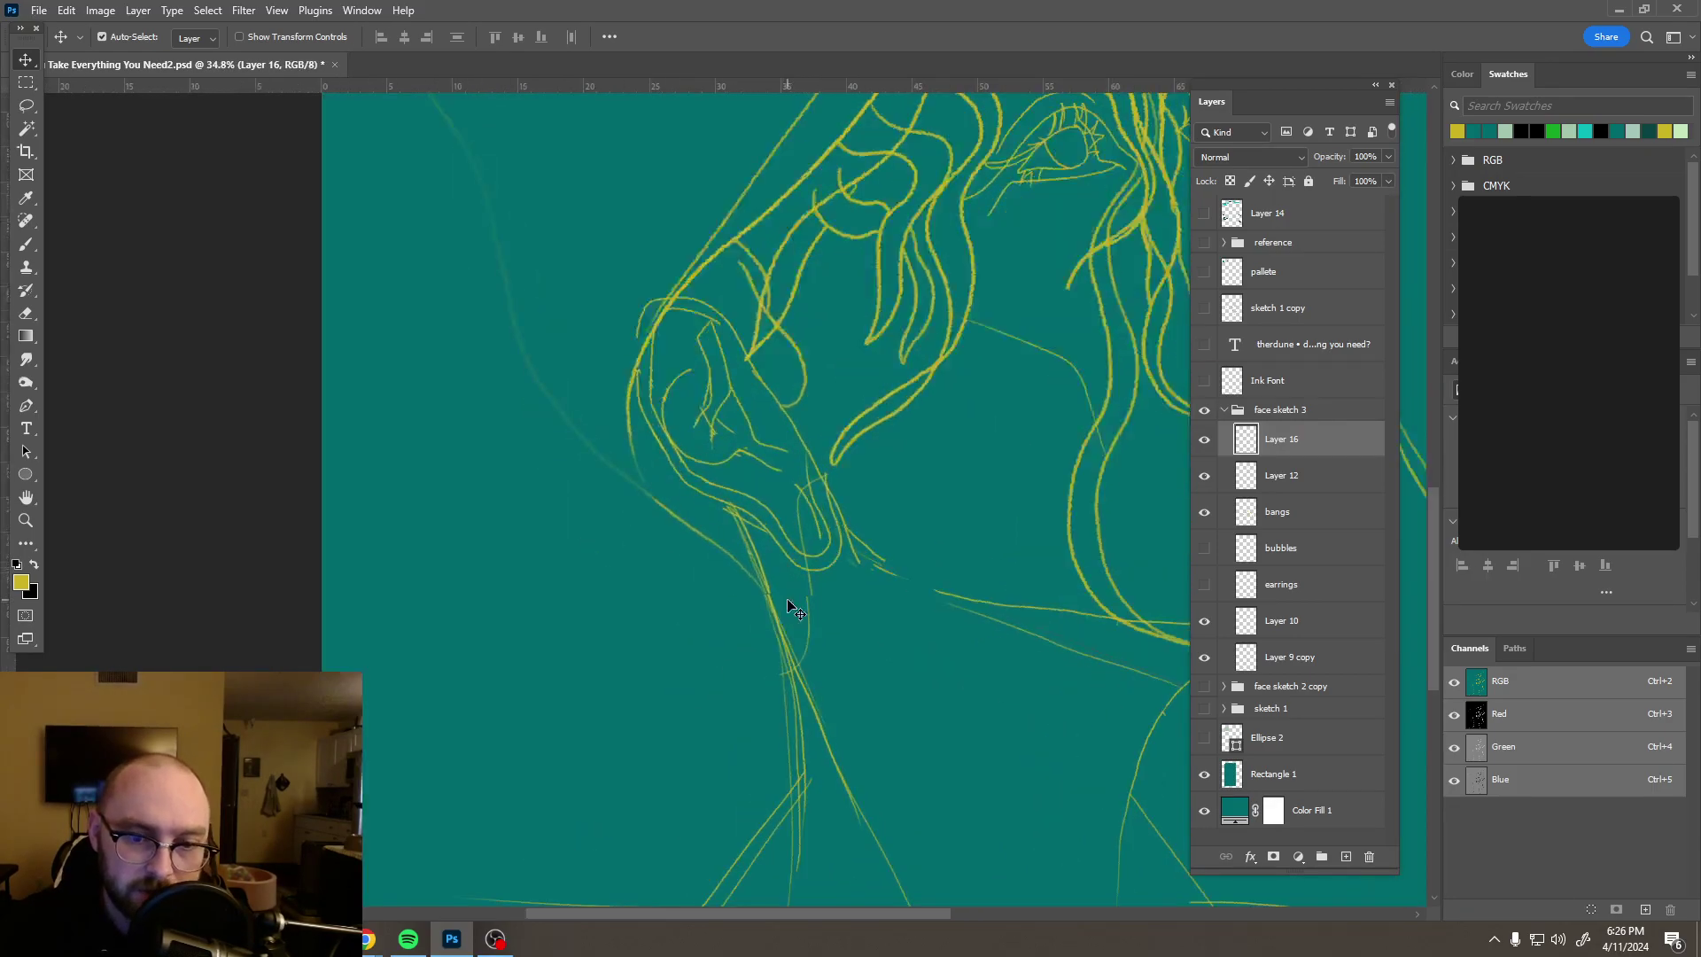
{"action": "key", "text": "b"}
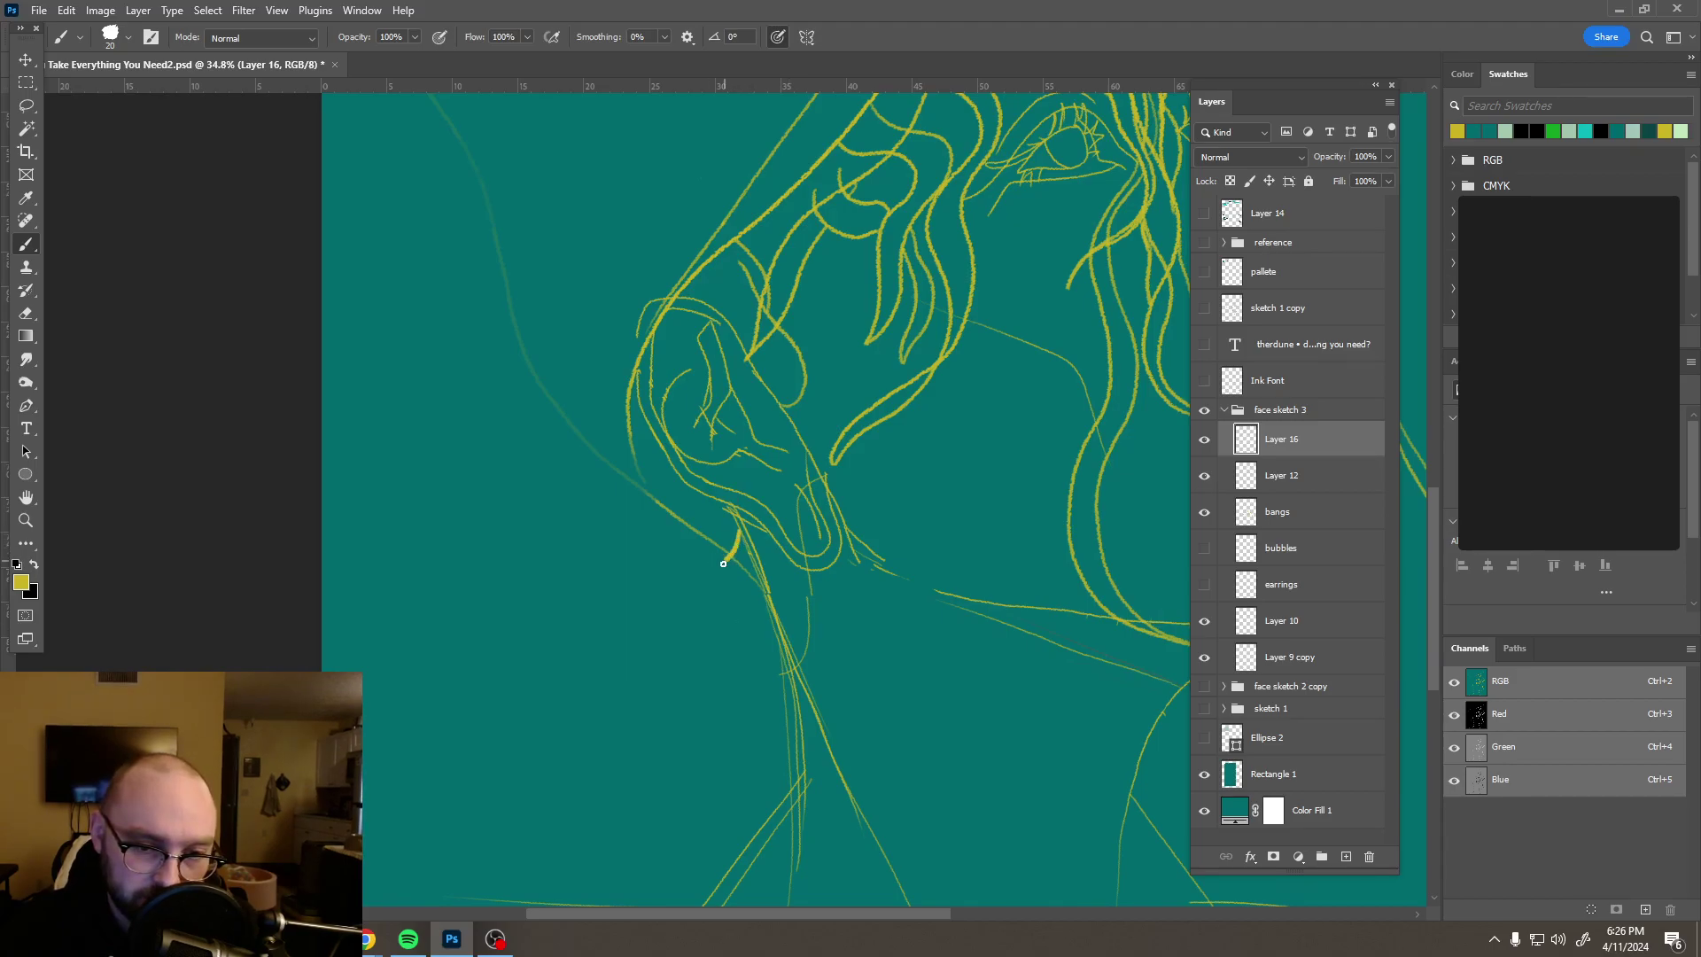
Step: Undo the short stroke below the ear, set brush smoothing to 100%, and try a large, thick curled hair lock there
{"action": "key", "text": "ctrl+z"}
{"action": "left_click", "coordinate": [663, 36]}
{"action": "left_click", "coordinate": [755, 57]}
{"action": "scroll", "coordinate": [716, 603], "scroll_direction": "down", "scroll_amount": 4}
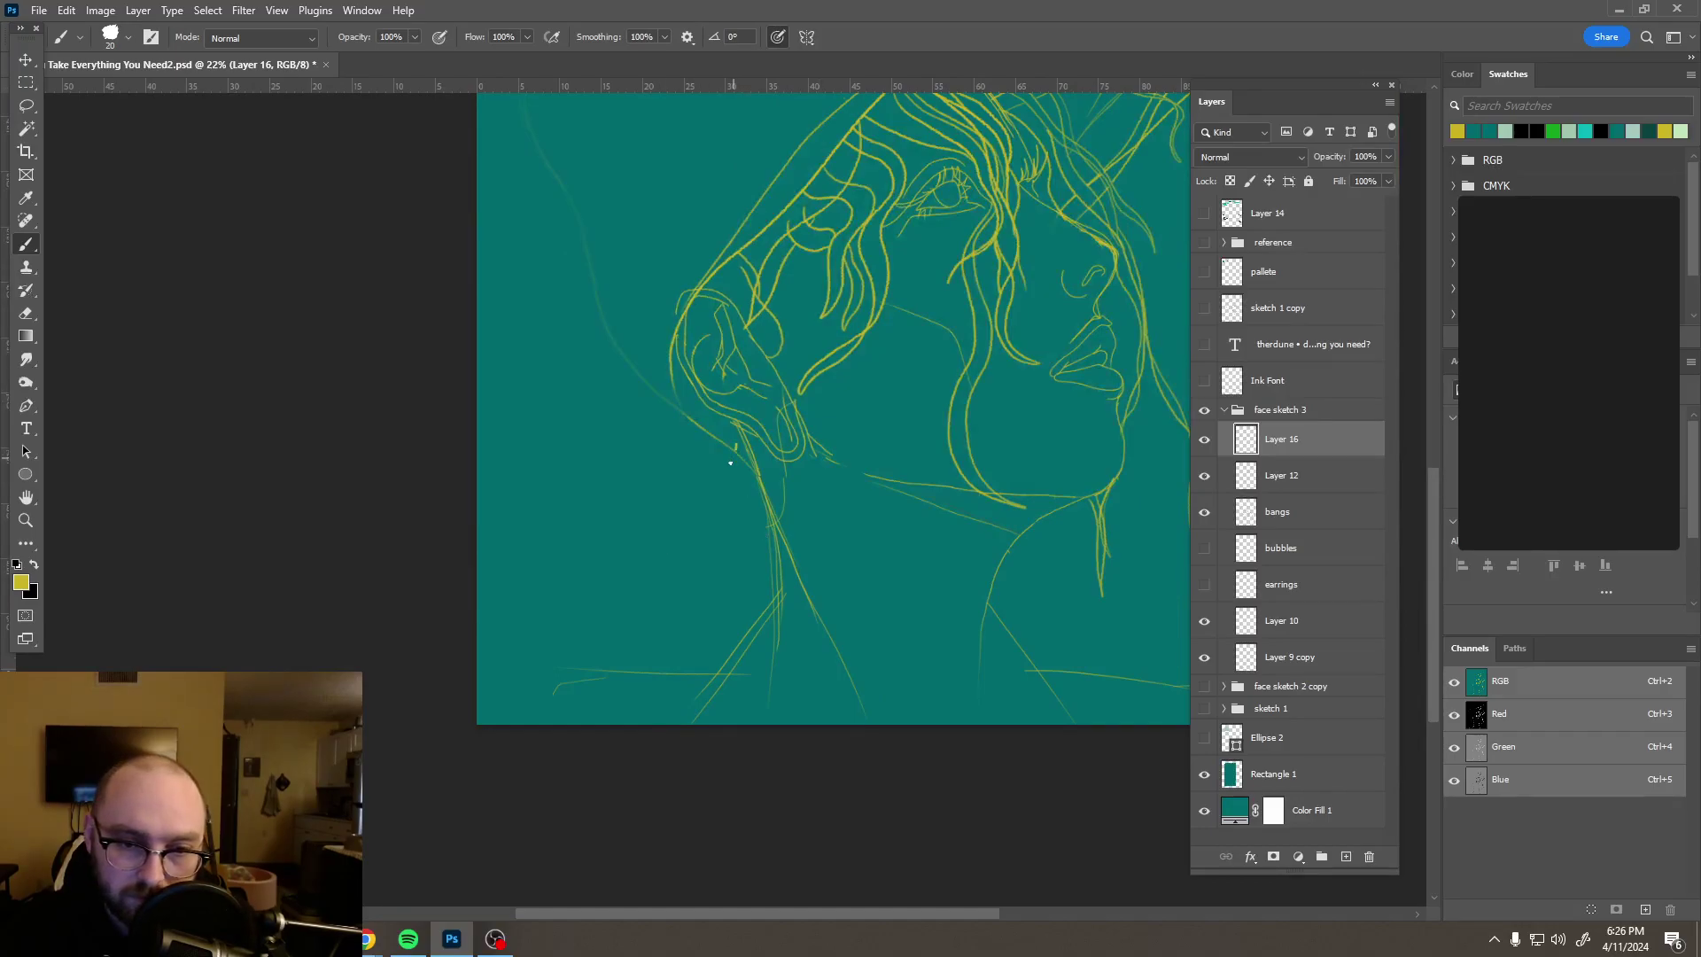
{"action": "mouse_move", "coordinate": [700, 475]}
{"action": "left_mouse_down"}
{"action": "mouse_move", "coordinate": [657, 481]}
{"action": "mouse_move", "coordinate": [597, 548]}
{"action": "left_mouse_up"}
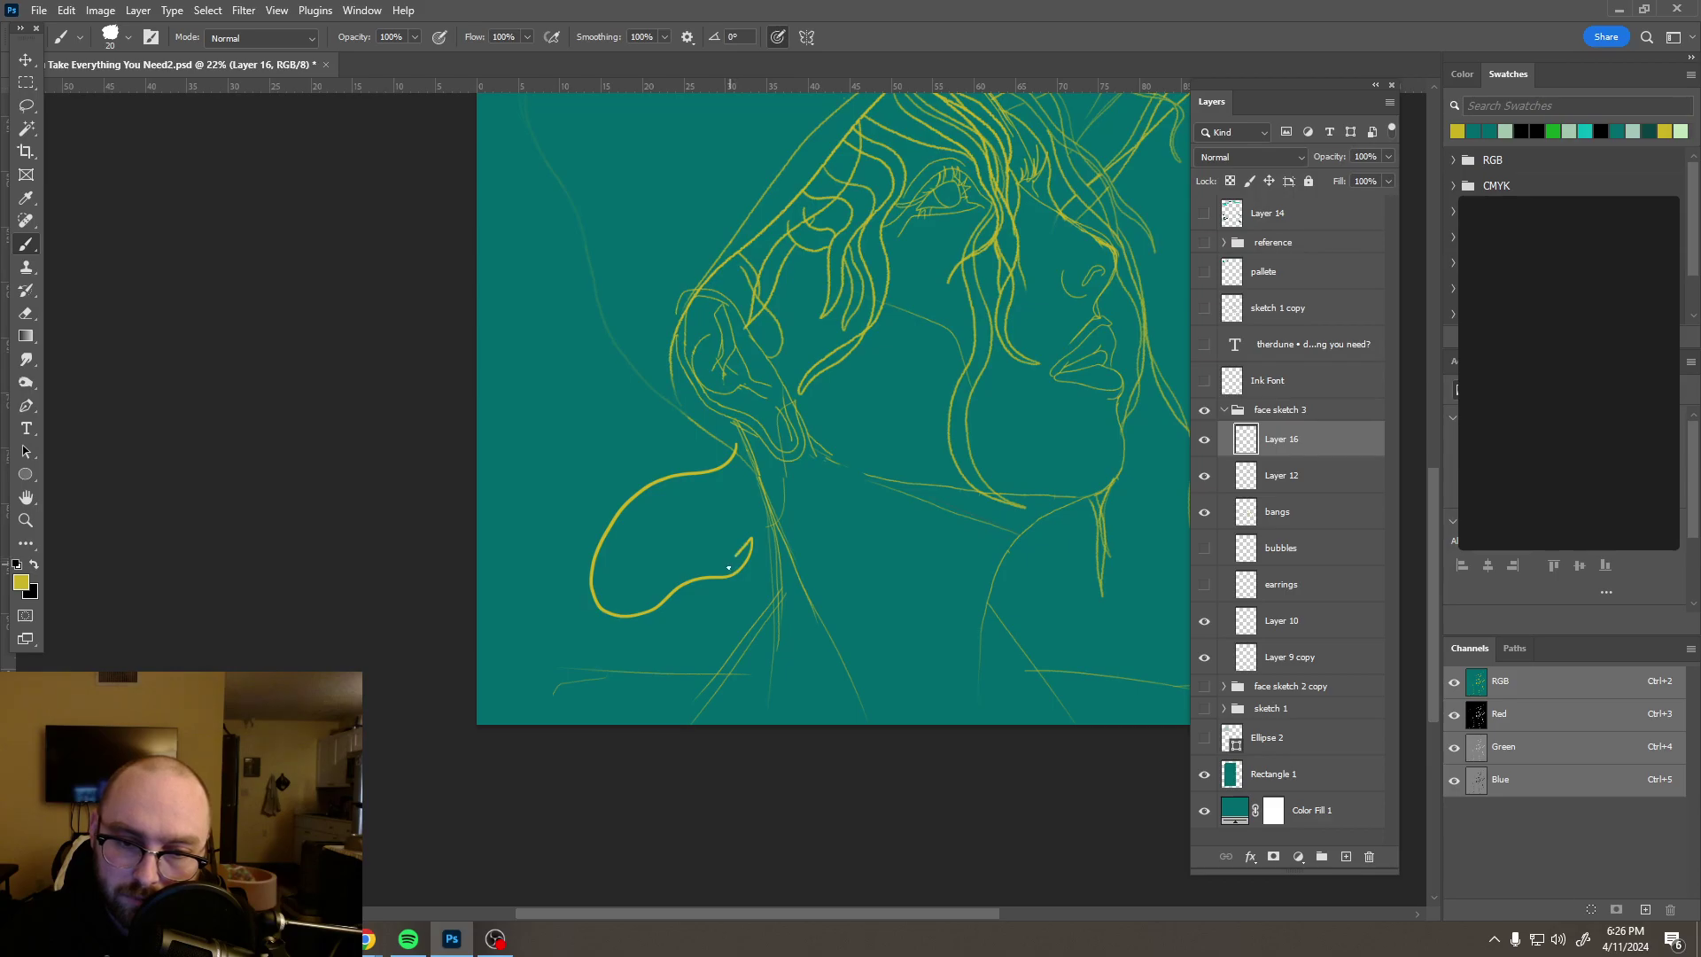
{"action": "left_click_drag", "start_coordinate": [691, 594], "coordinate": [682, 595]}
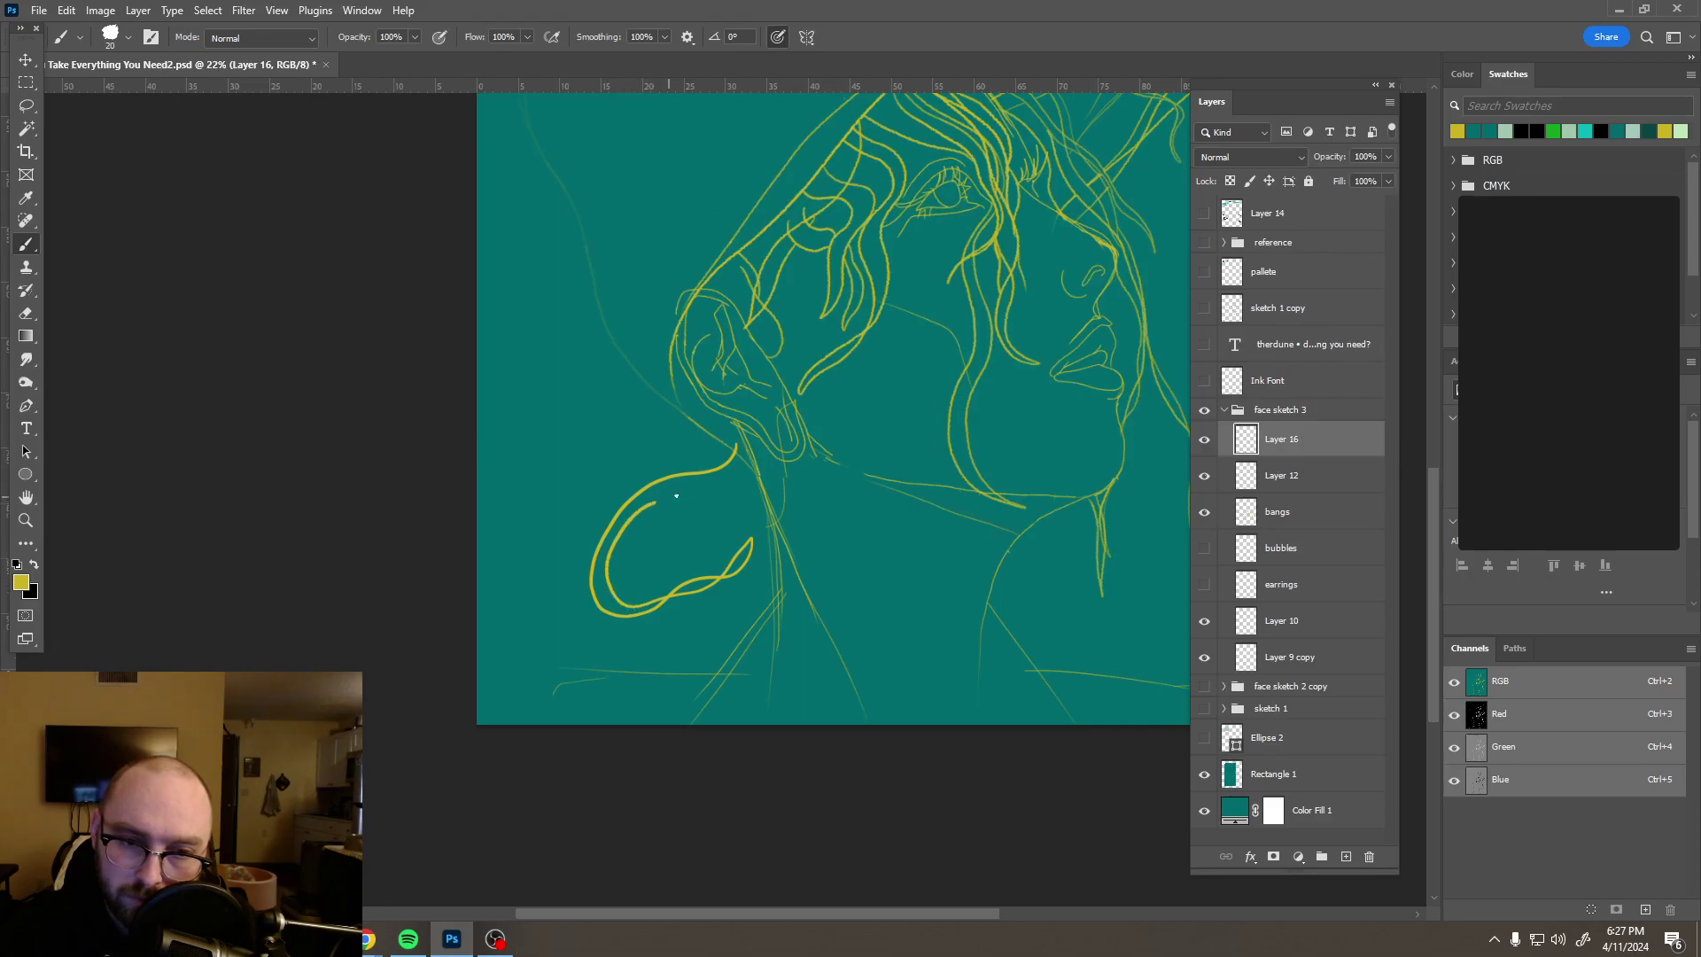
{"action": "left_click_drag", "start_coordinate": [700, 489], "coordinate": [752, 452]}
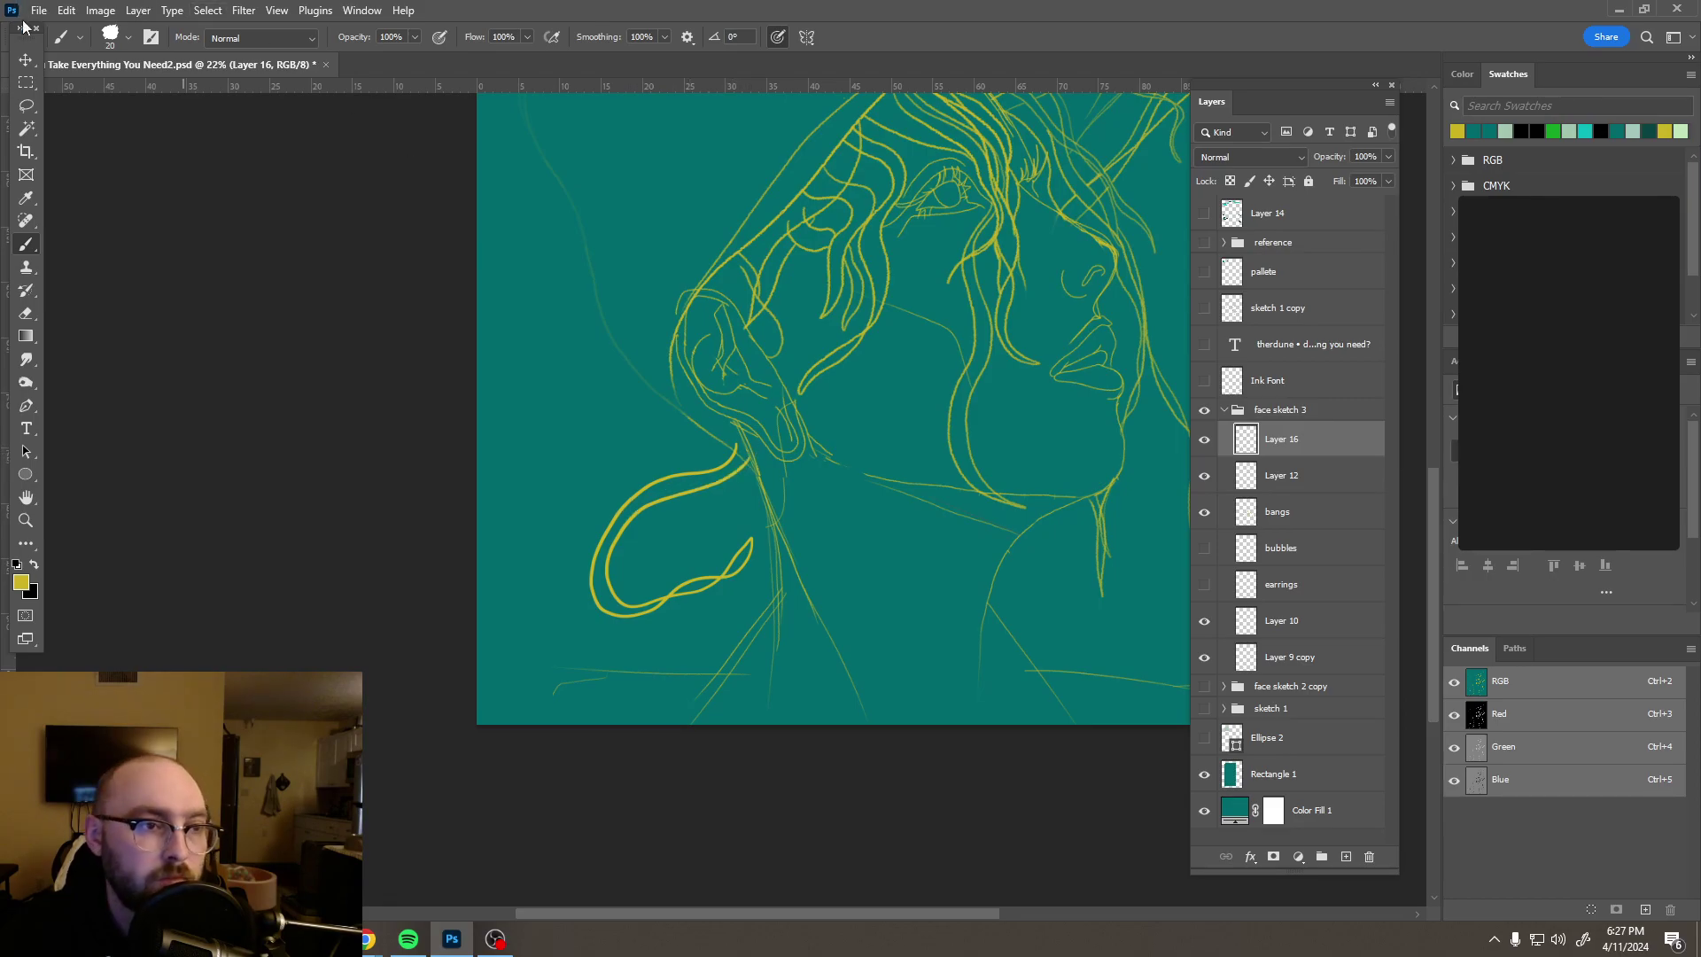
Step: Switch to the custom Pencil brush preset at 6 px and undo the thick curled lock behind the neck
{"action": "left_click", "coordinate": [123, 41]}
{"action": "left_click", "coordinate": [115, 275]}
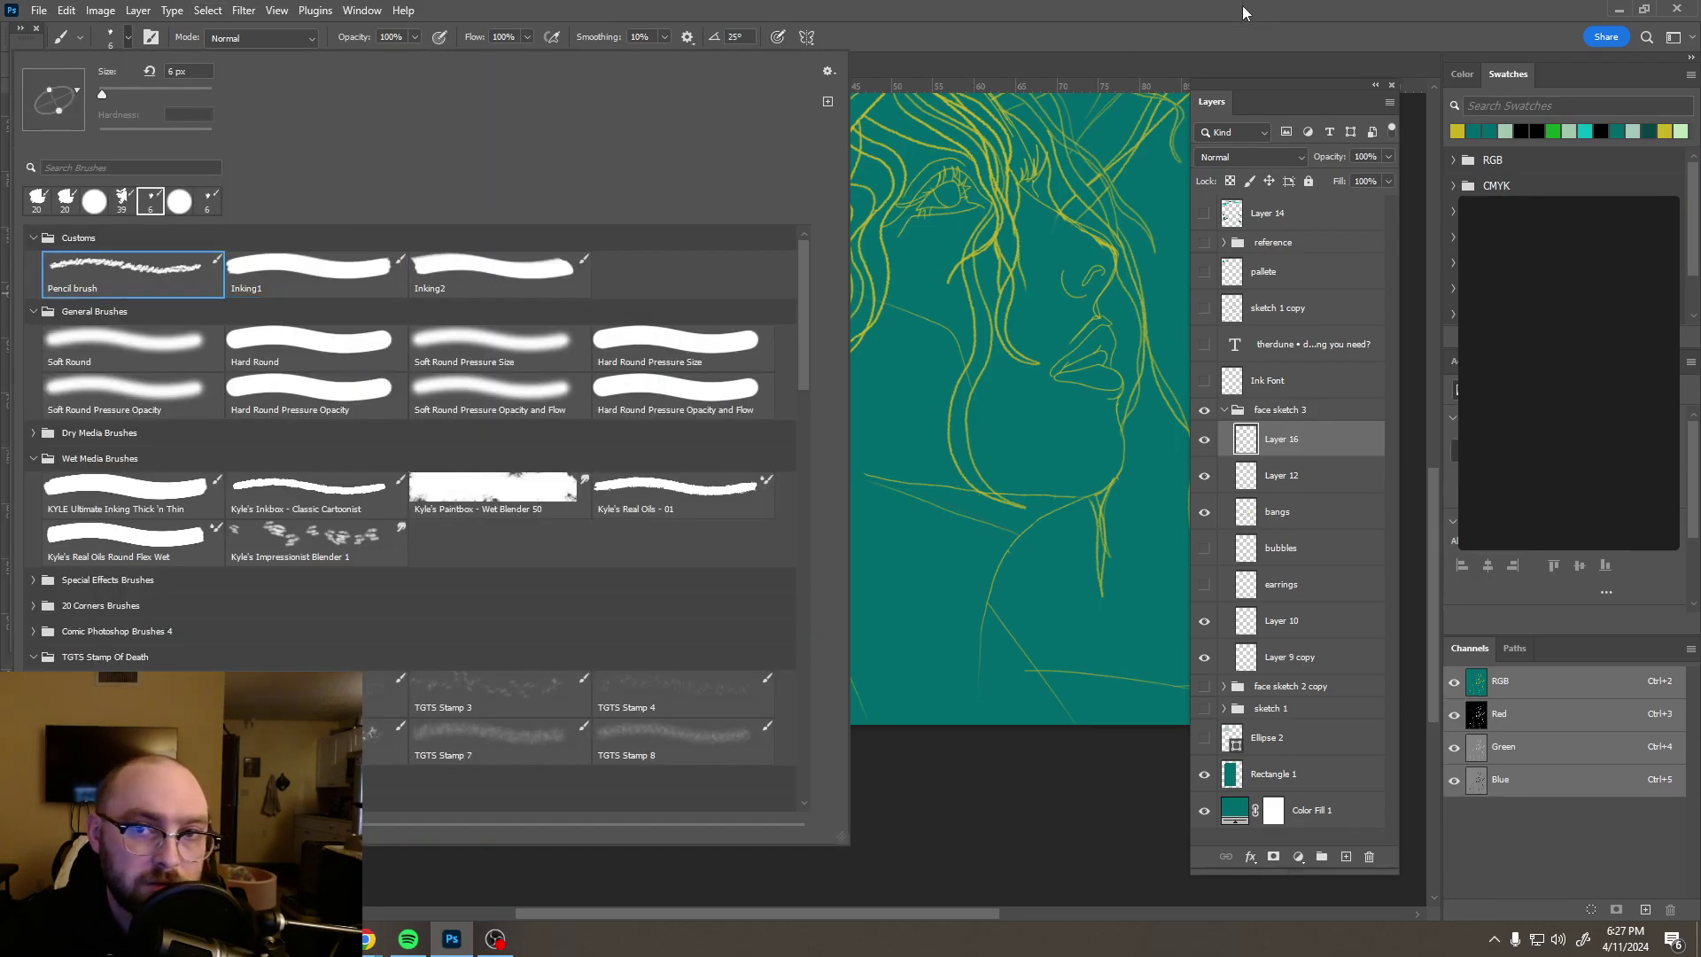
{"action": "key", "text": "Return"}
{"action": "key", "text": "ctrl+z"}
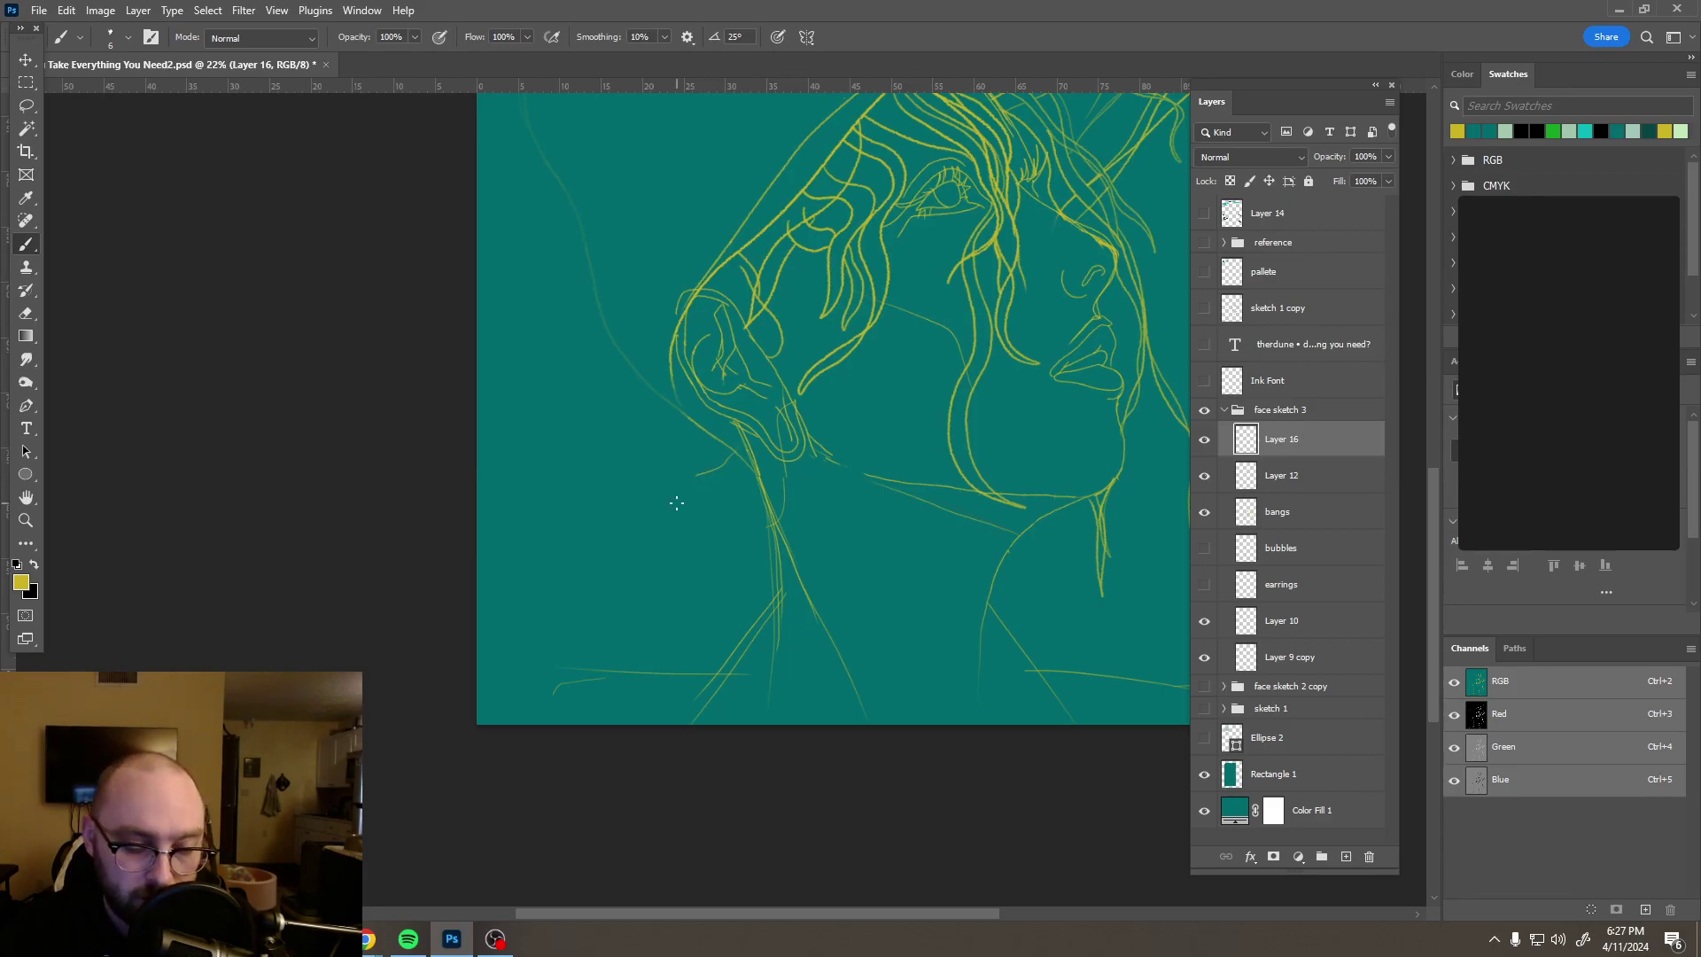
Step: Set the pencil brush smoothing to 100% and sketch a smaller, thin curled hair lock behind the neck below the ear
{"action": "left_click", "coordinate": [664, 37]}
{"action": "left_click_drag", "start_coordinate": [695, 58], "coordinate": [849, 39]}
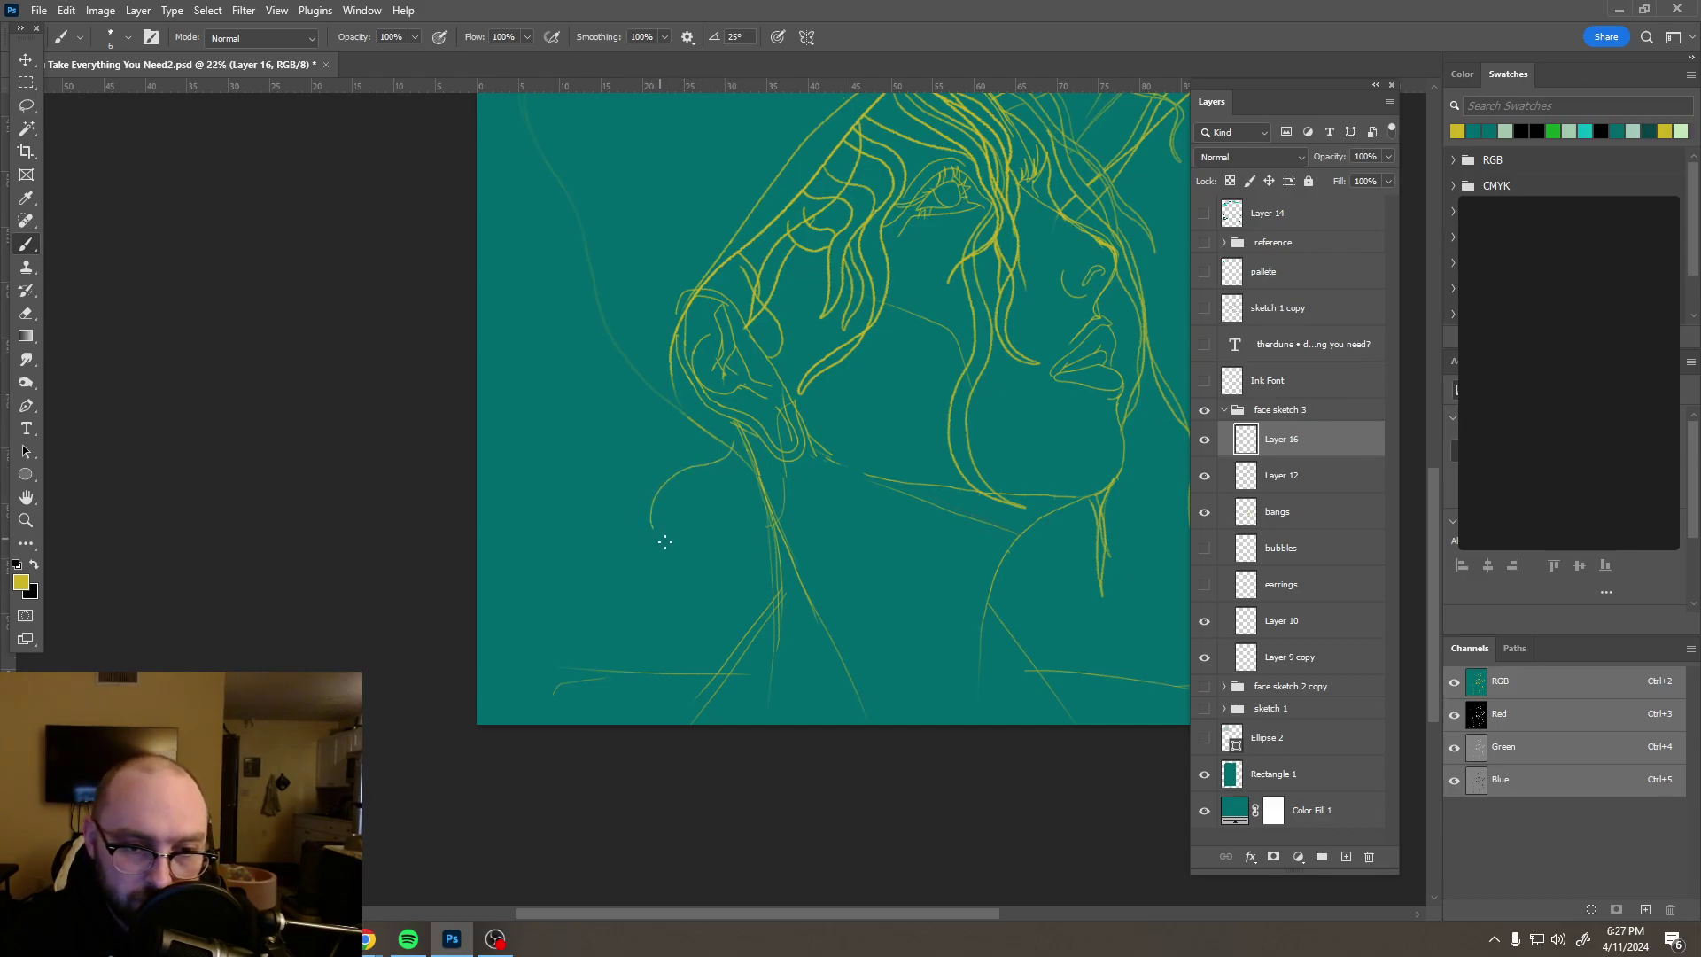
{"action": "mouse_move", "coordinate": [686, 550]}
{"action": "left_mouse_down"}
{"action": "mouse_move", "coordinate": [722, 527]}
{"action": "mouse_move", "coordinate": [701, 539]}
{"action": "left_mouse_up"}
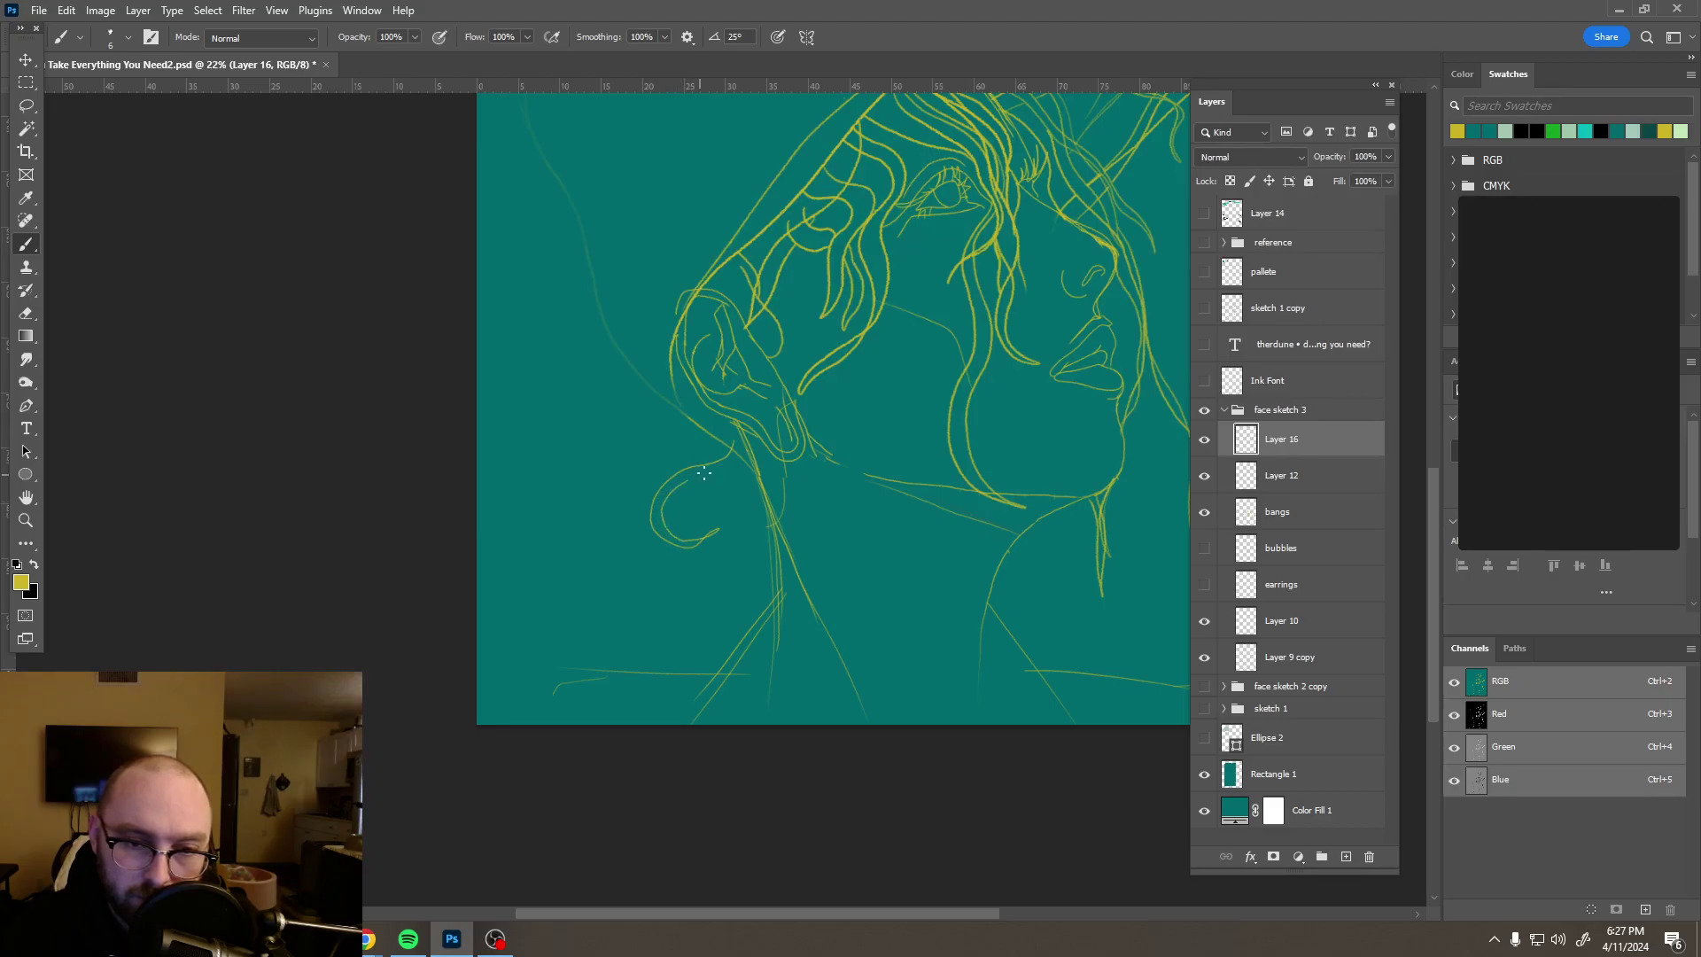
{"action": "left_click_drag", "start_coordinate": [723, 469], "coordinate": [737, 454]}
Step: Sketch a second long, wavy hair lock running from behind the ear down along the neck to a point
{"action": "scroll", "coordinate": [779, 408], "scroll_direction": "down", "scroll_amount": 4}
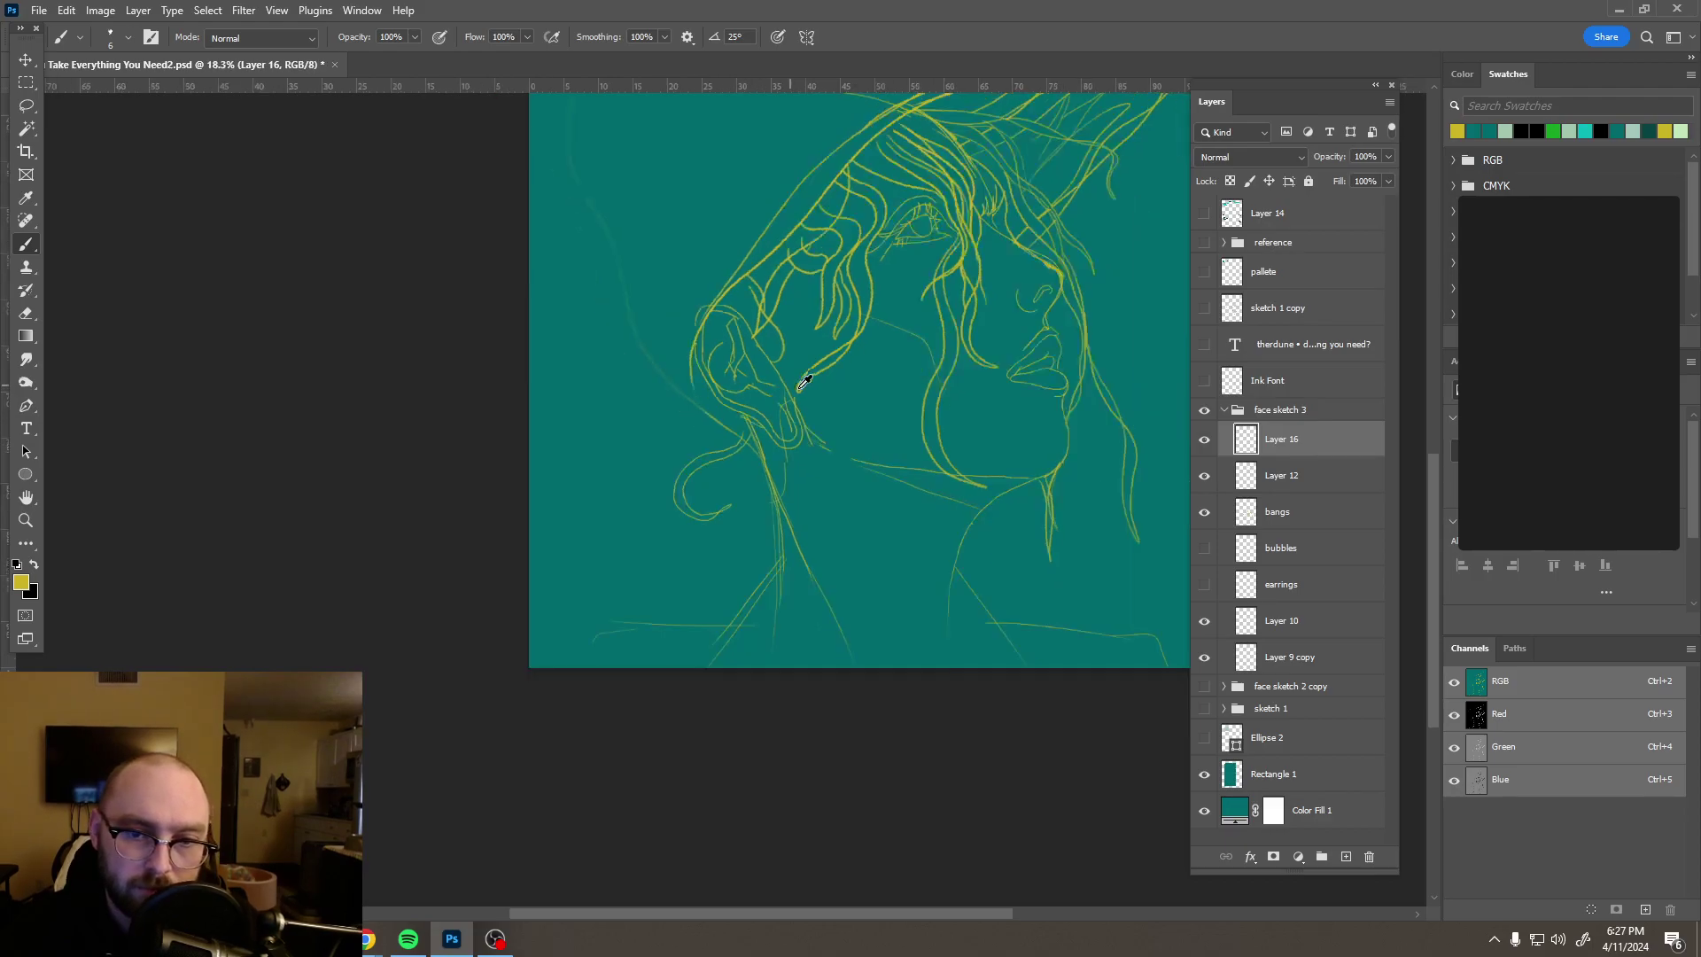
{"action": "scroll", "coordinate": [812, 383], "scroll_direction": "down", "scroll_amount": 4}
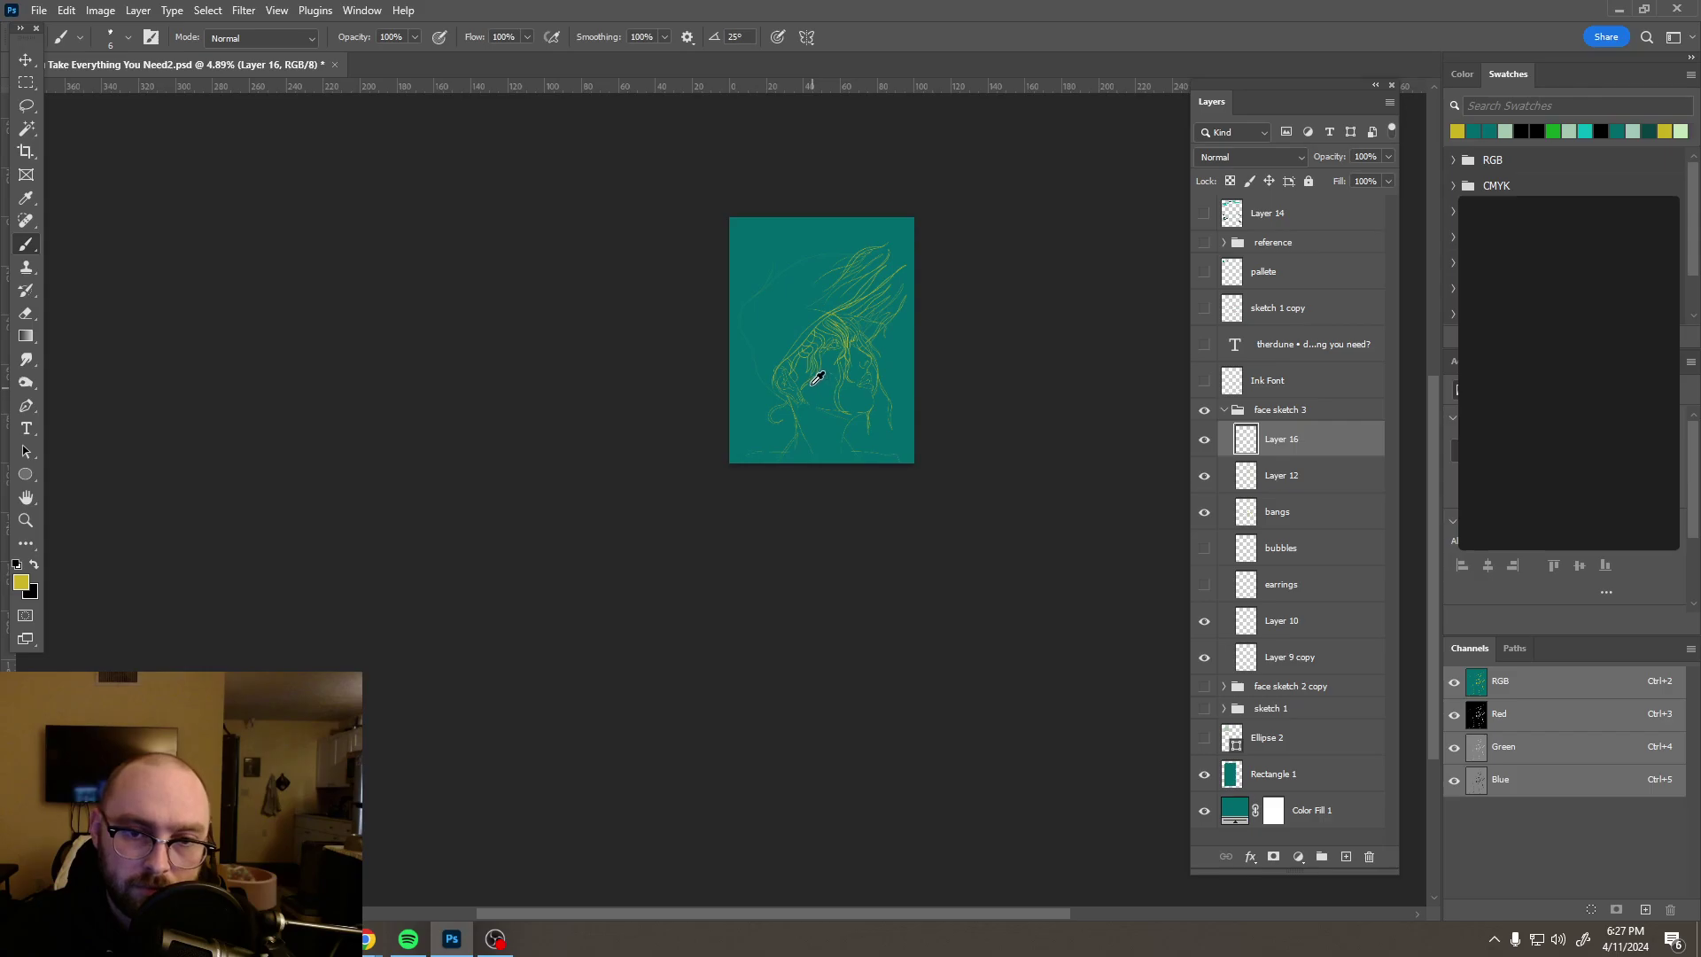
{"action": "scroll", "coordinate": [786, 398], "scroll_direction": "up", "scroll_amount": 3}
{"action": "scroll", "coordinate": [786, 399], "scroll_direction": "up", "scroll_amount": 8}
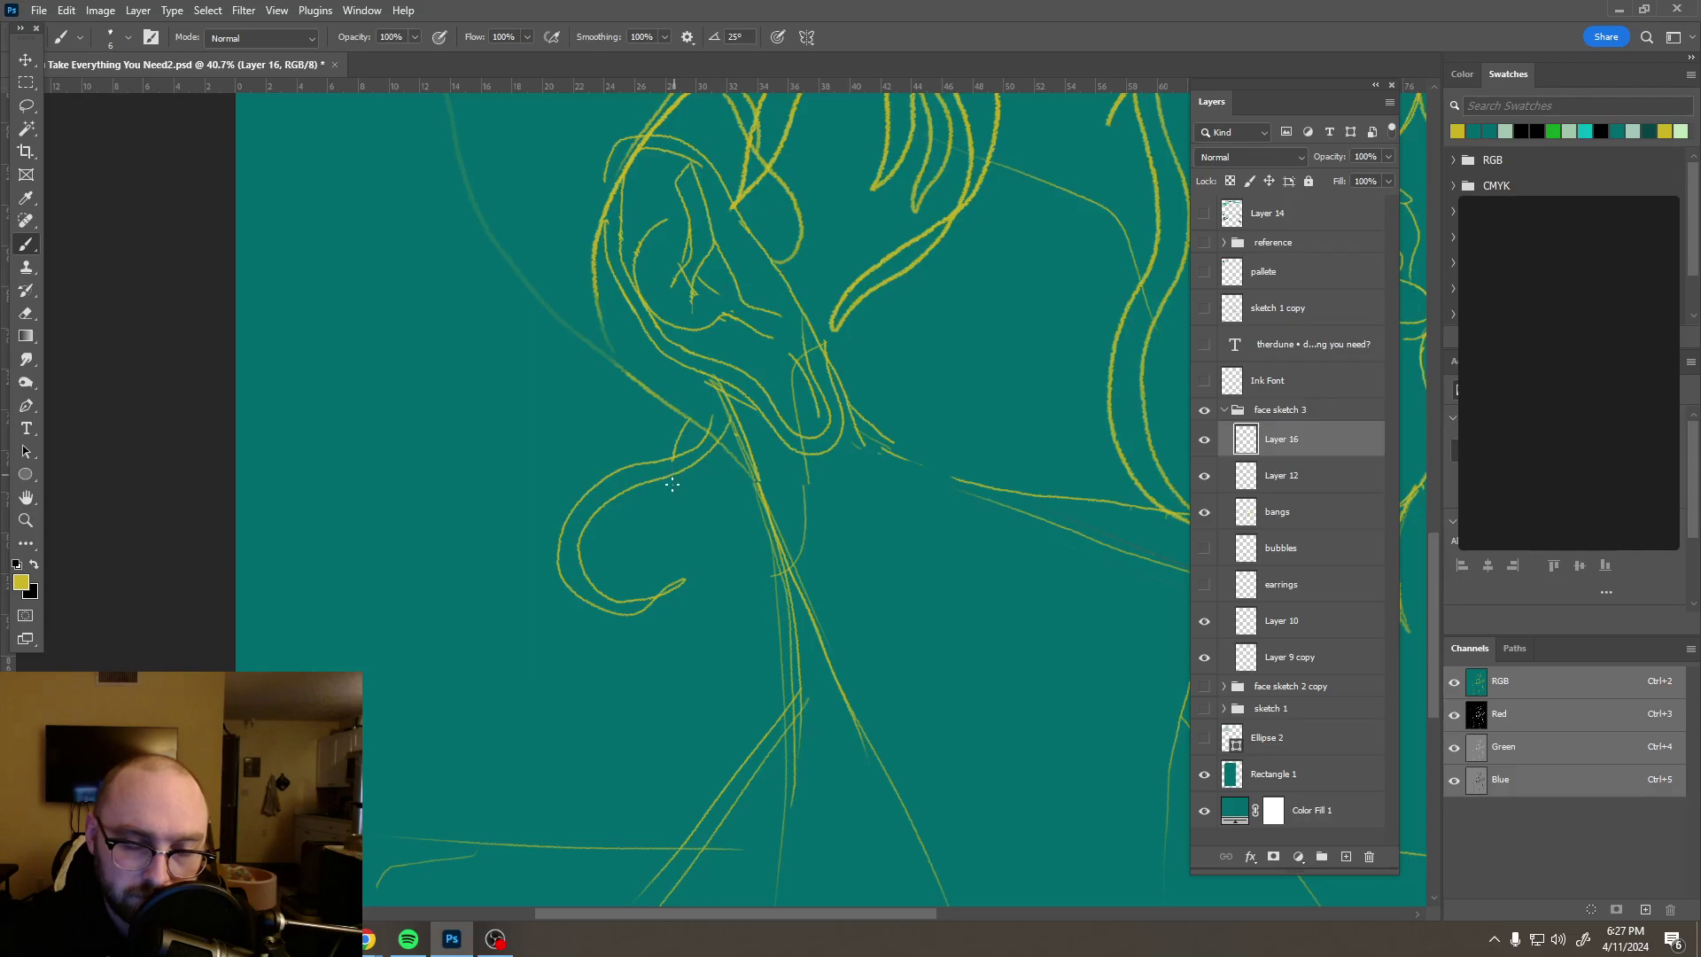
{"action": "left_click_drag", "start_coordinate": [681, 517], "coordinate": [700, 581]}
{"action": "mouse_move", "coordinate": [701, 661]}
{"action": "left_mouse_down"}
{"action": "mouse_move", "coordinate": [744, 749]}
{"action": "mouse_move", "coordinate": [823, 828]}
{"action": "left_mouse_up"}
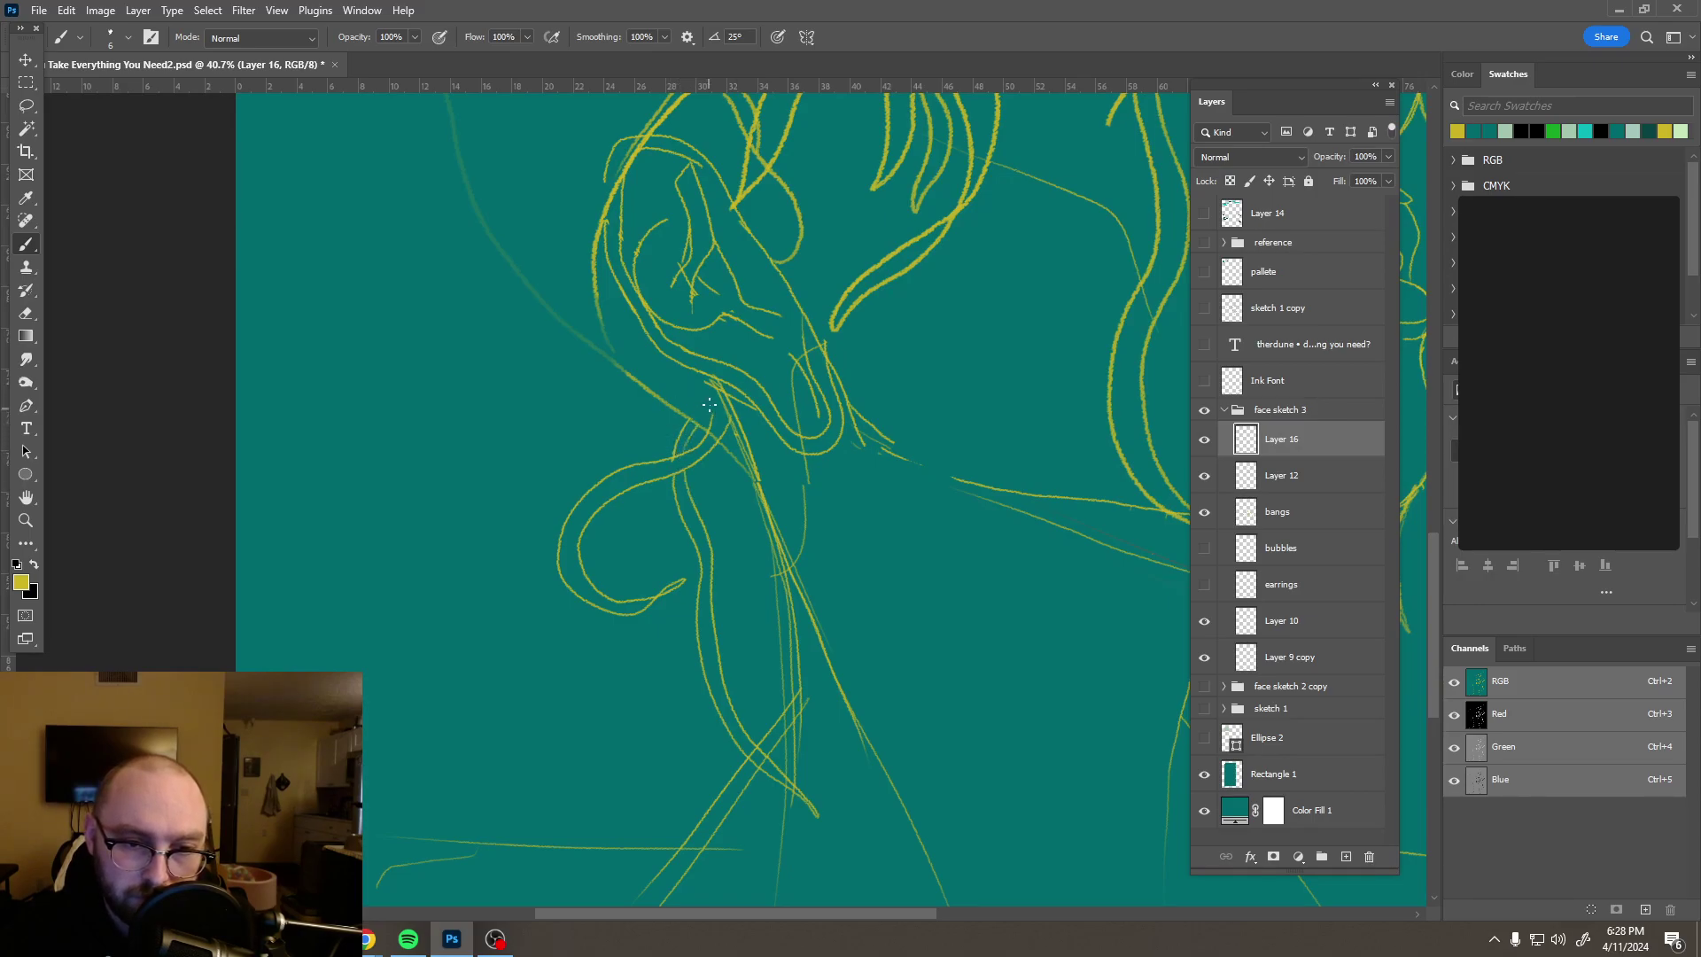
Step: Toggle the visibility of Layer 10 and Layer 9 copy to identify their lines, and make Layer 9 copy the active layer
{"action": "scroll", "coordinate": [771, 487], "scroll_direction": "down", "scroll_amount": 5}
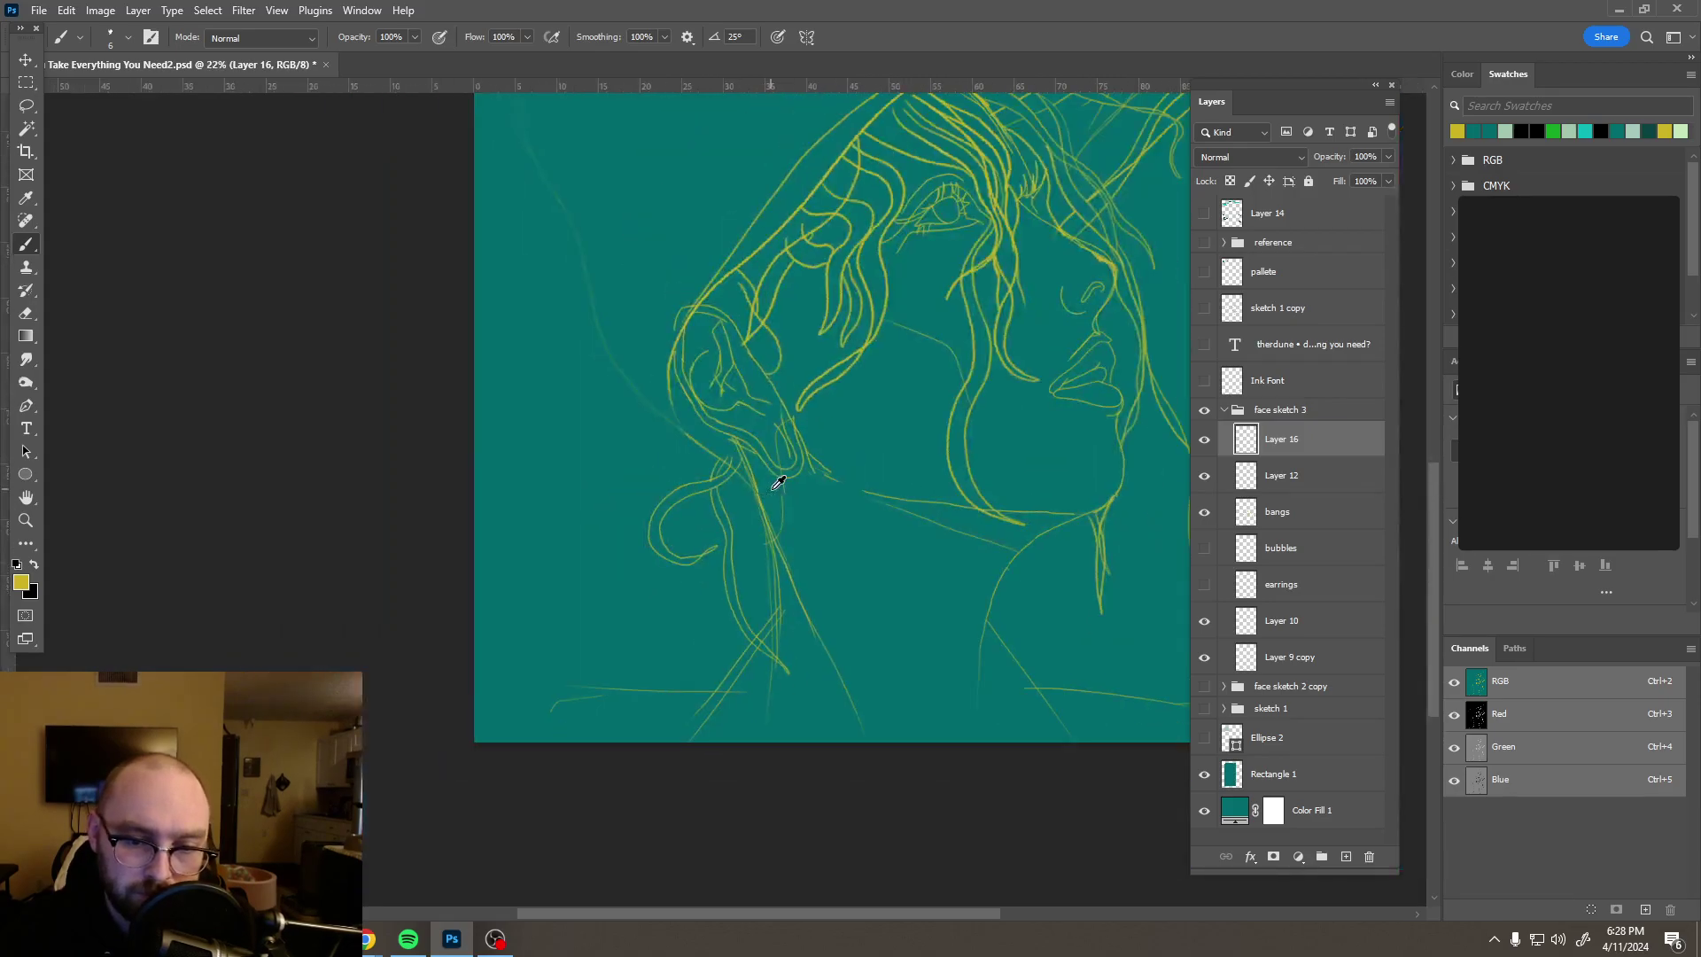
{"action": "scroll", "coordinate": [781, 490], "scroll_direction": "down", "scroll_amount": 2}
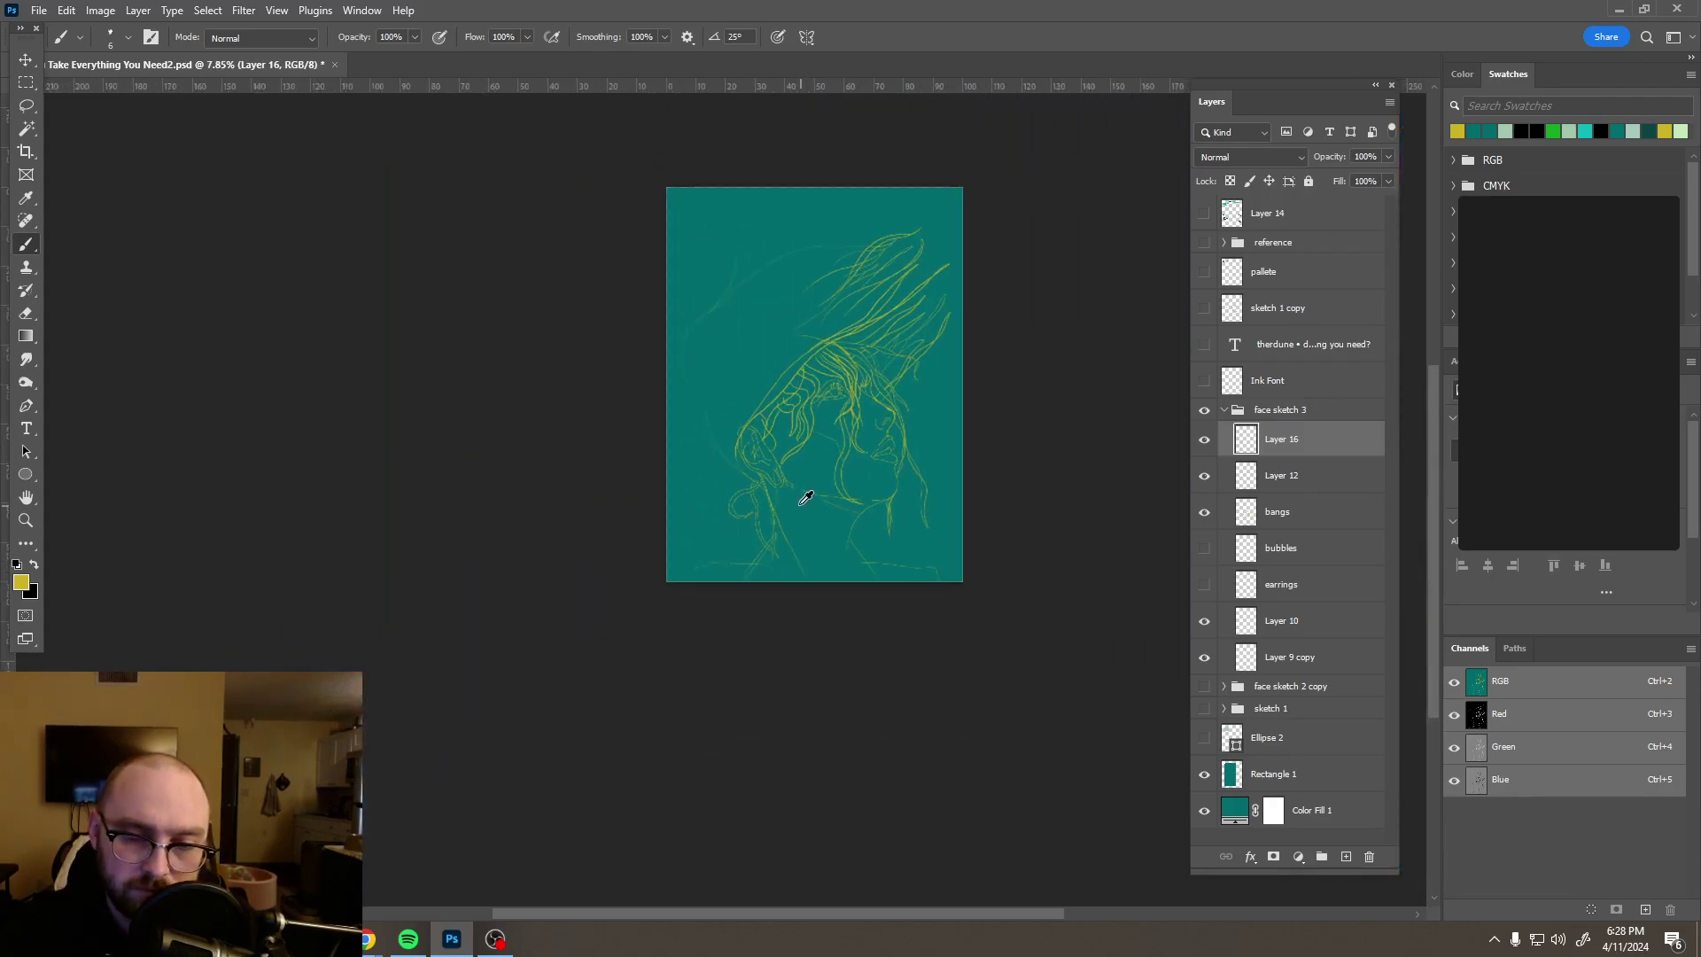
{"action": "scroll", "coordinate": [784, 479], "scroll_direction": "up", "scroll_amount": 5}
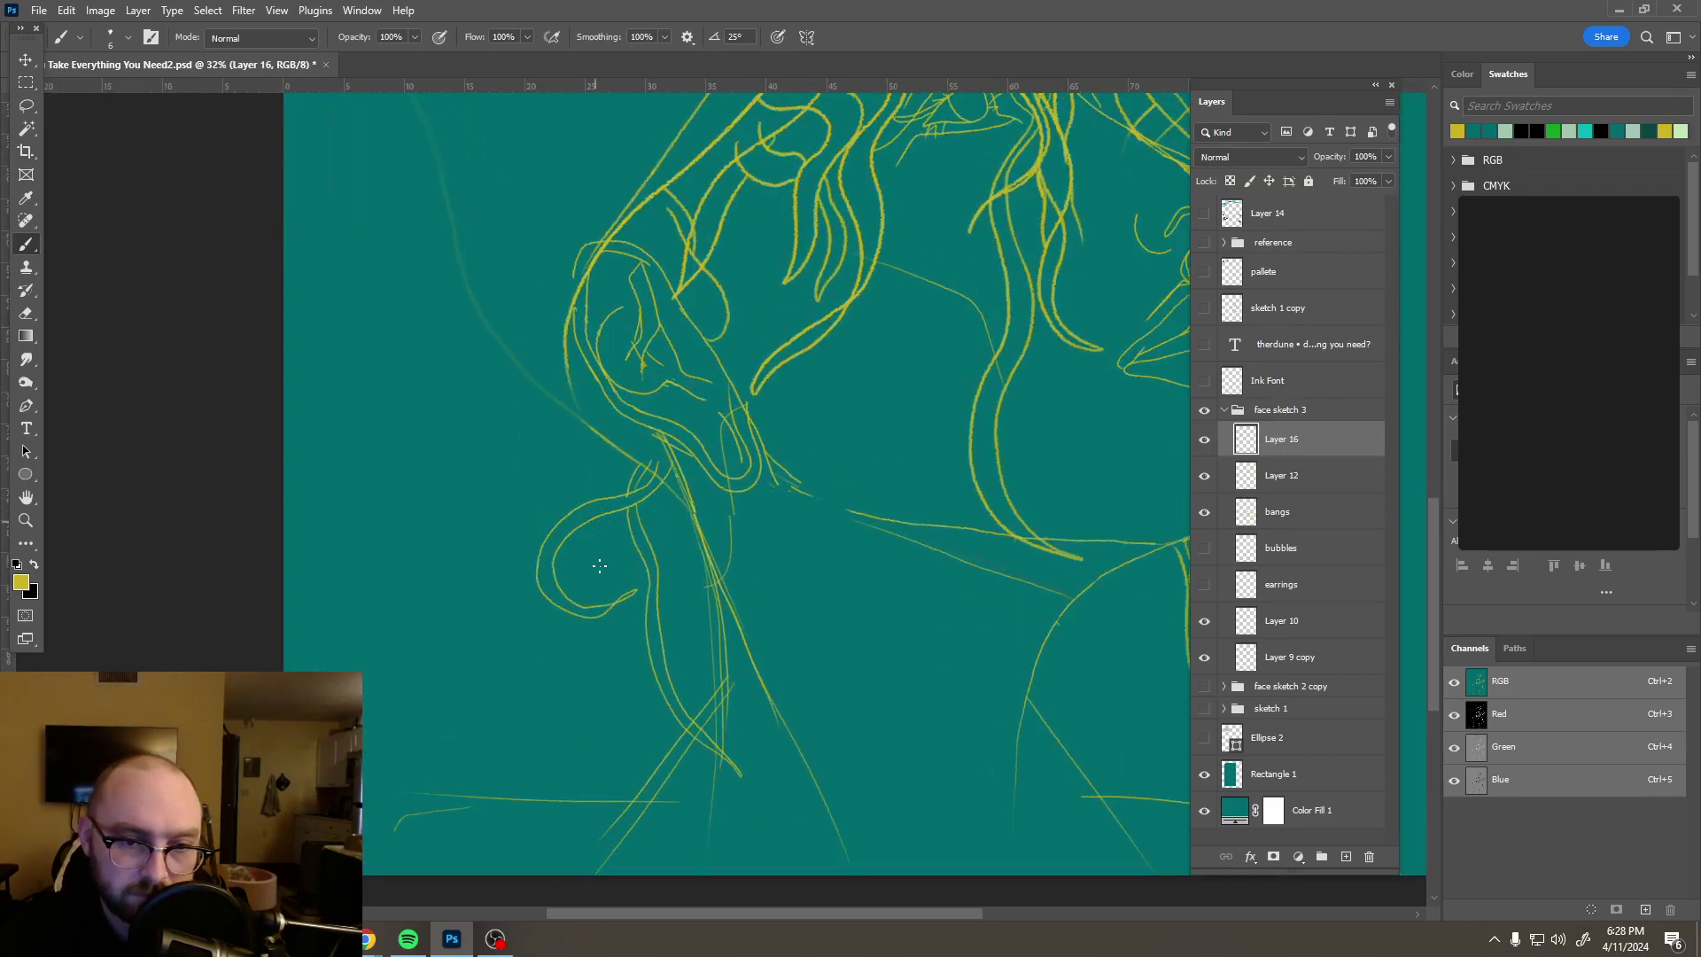
{"action": "left_click", "coordinate": [1204, 625]}
{"action": "left_click", "coordinate": [1204, 627]}
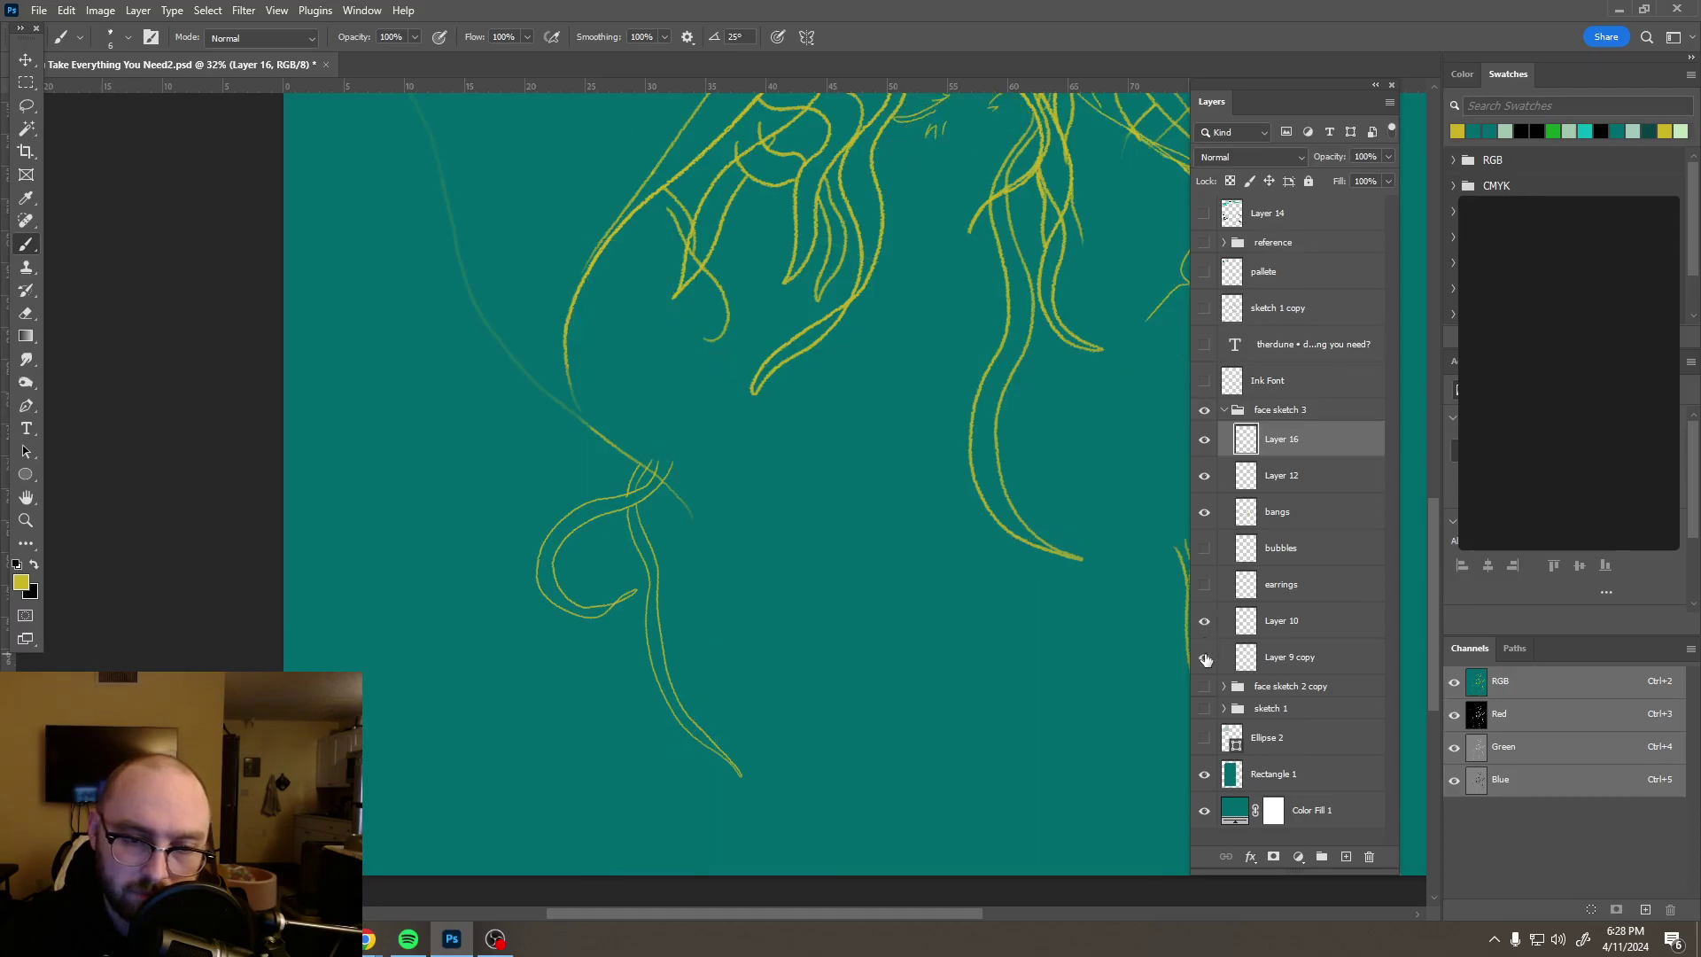
{"action": "left_click", "coordinate": [1205, 657]}
{"action": "left_click", "coordinate": [1301, 657]}
{"action": "scroll", "coordinate": [873, 460], "scroll_direction": "down", "scroll_amount": 3}
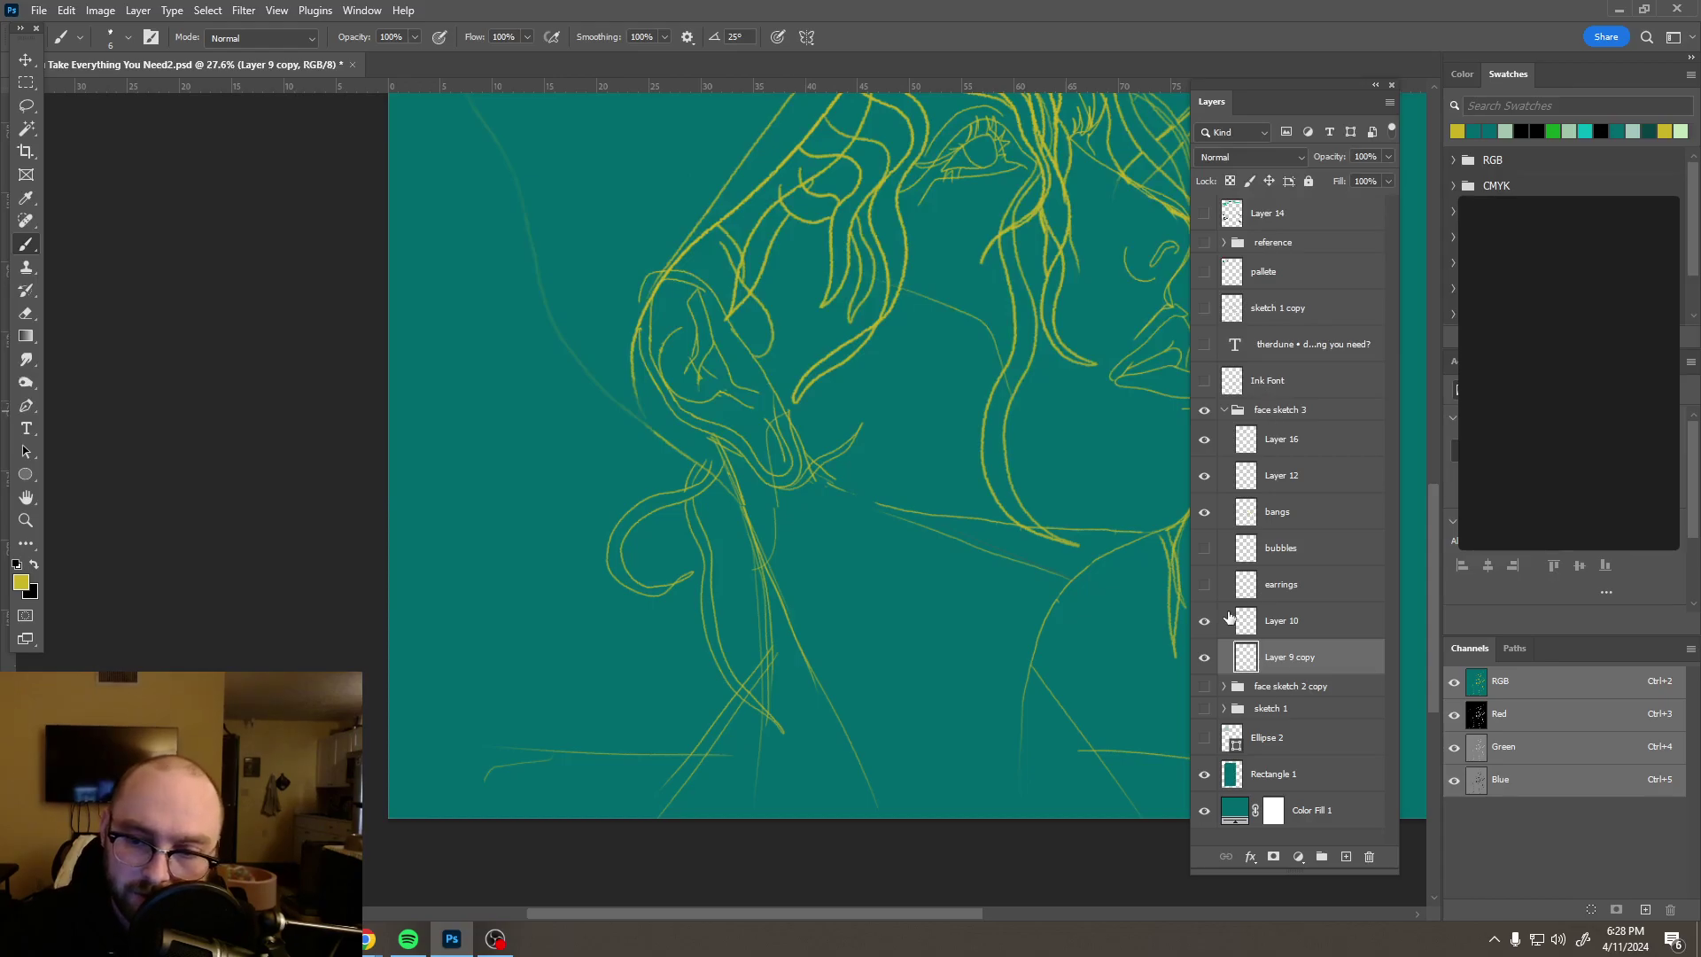
Step: Show the earrings layer and sketch an inner strand and a short wisp on the curled lock behind the neck
{"action": "left_click", "coordinate": [1205, 588]}
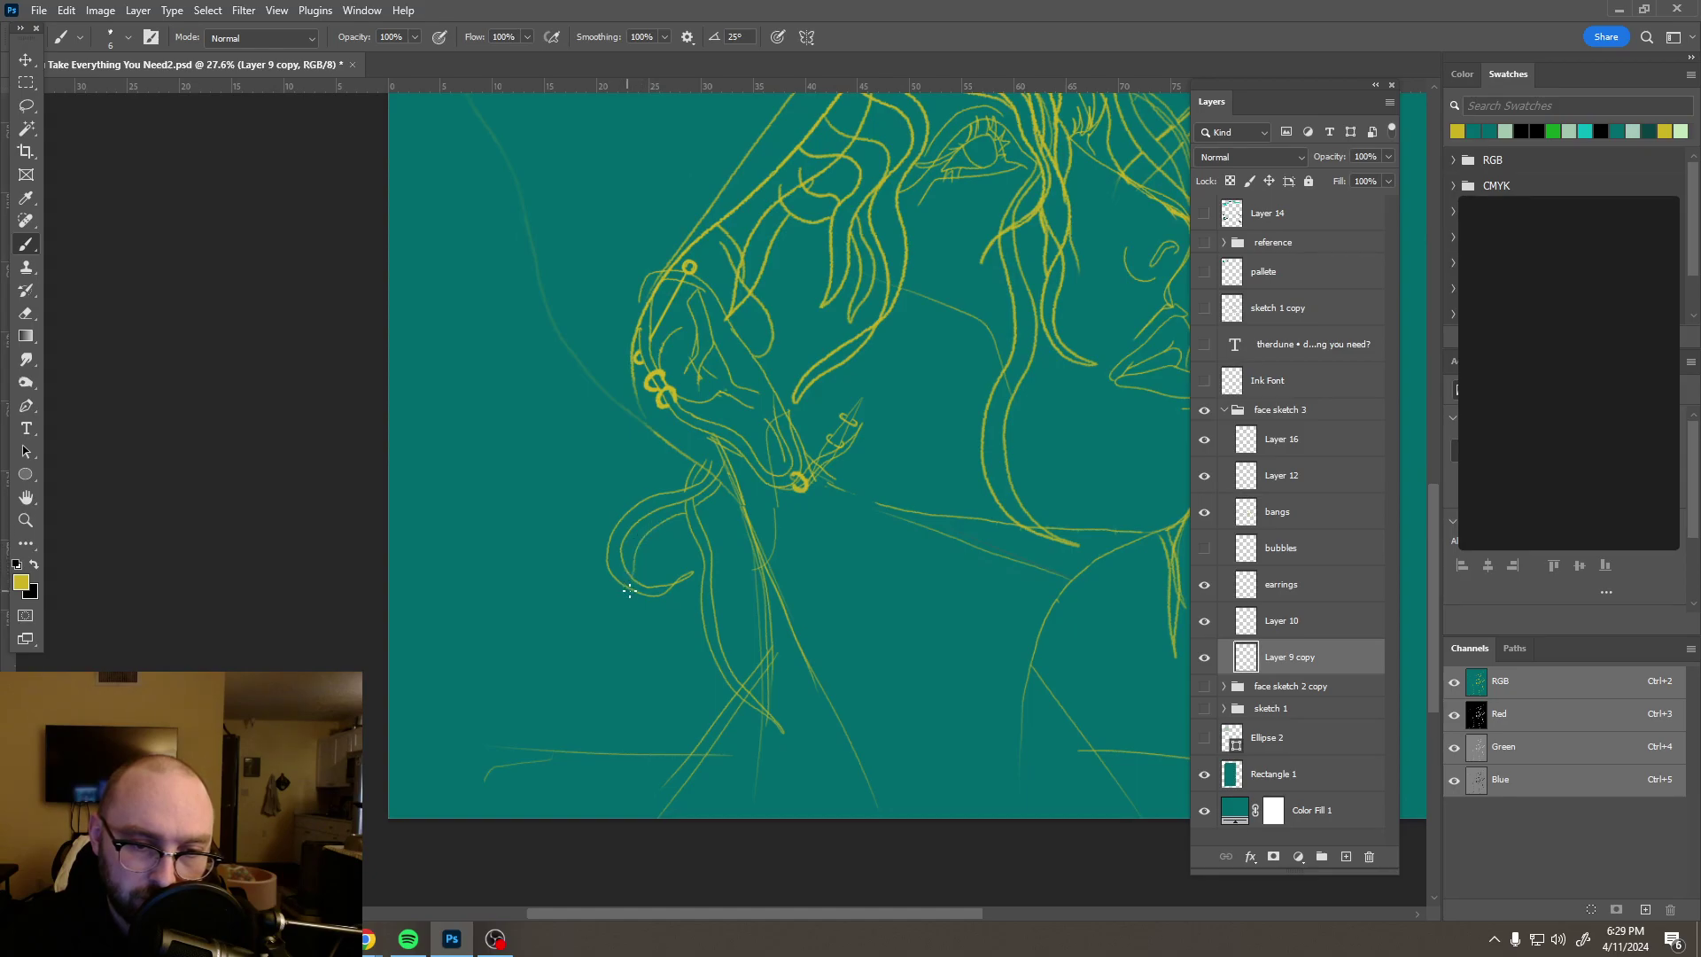
{"action": "mouse_move", "coordinate": [605, 616]}
{"action": "left_mouse_down"}
{"action": "mouse_move", "coordinate": [601, 631]}
{"action": "mouse_move", "coordinate": [621, 574]}
{"action": "left_mouse_up"}
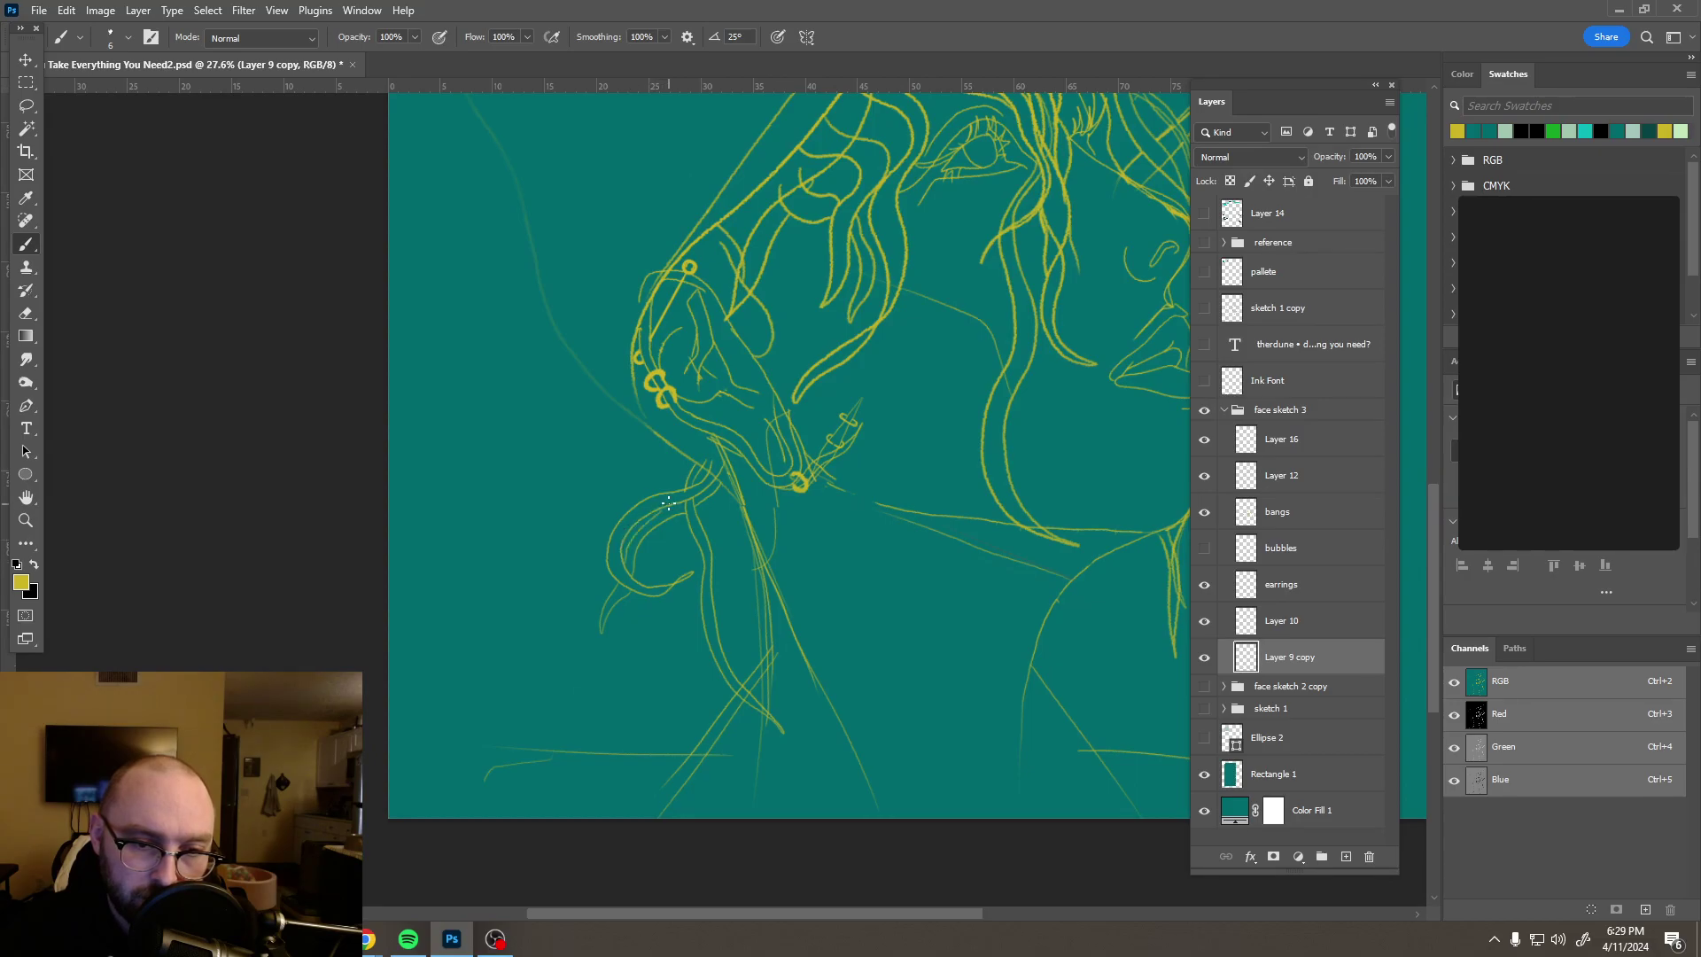
{"action": "scroll", "coordinate": [746, 406], "scroll_direction": "down", "scroll_amount": 5}
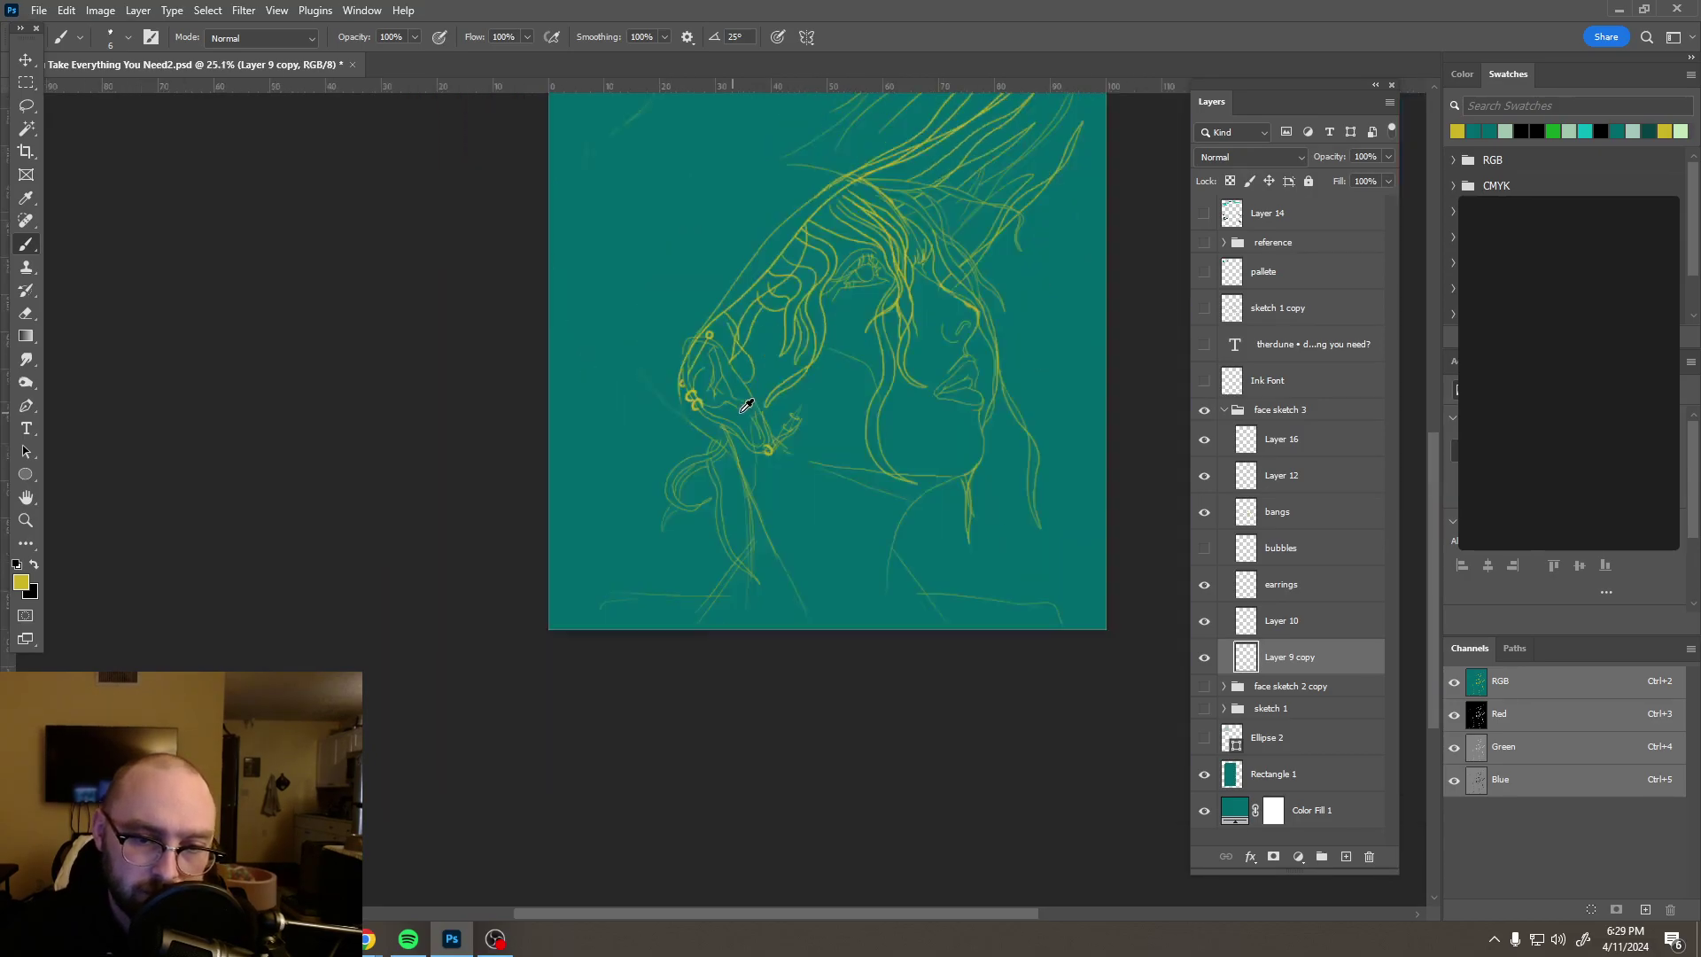
{"action": "scroll", "coordinate": [747, 406], "scroll_direction": "down", "scroll_amount": 3}
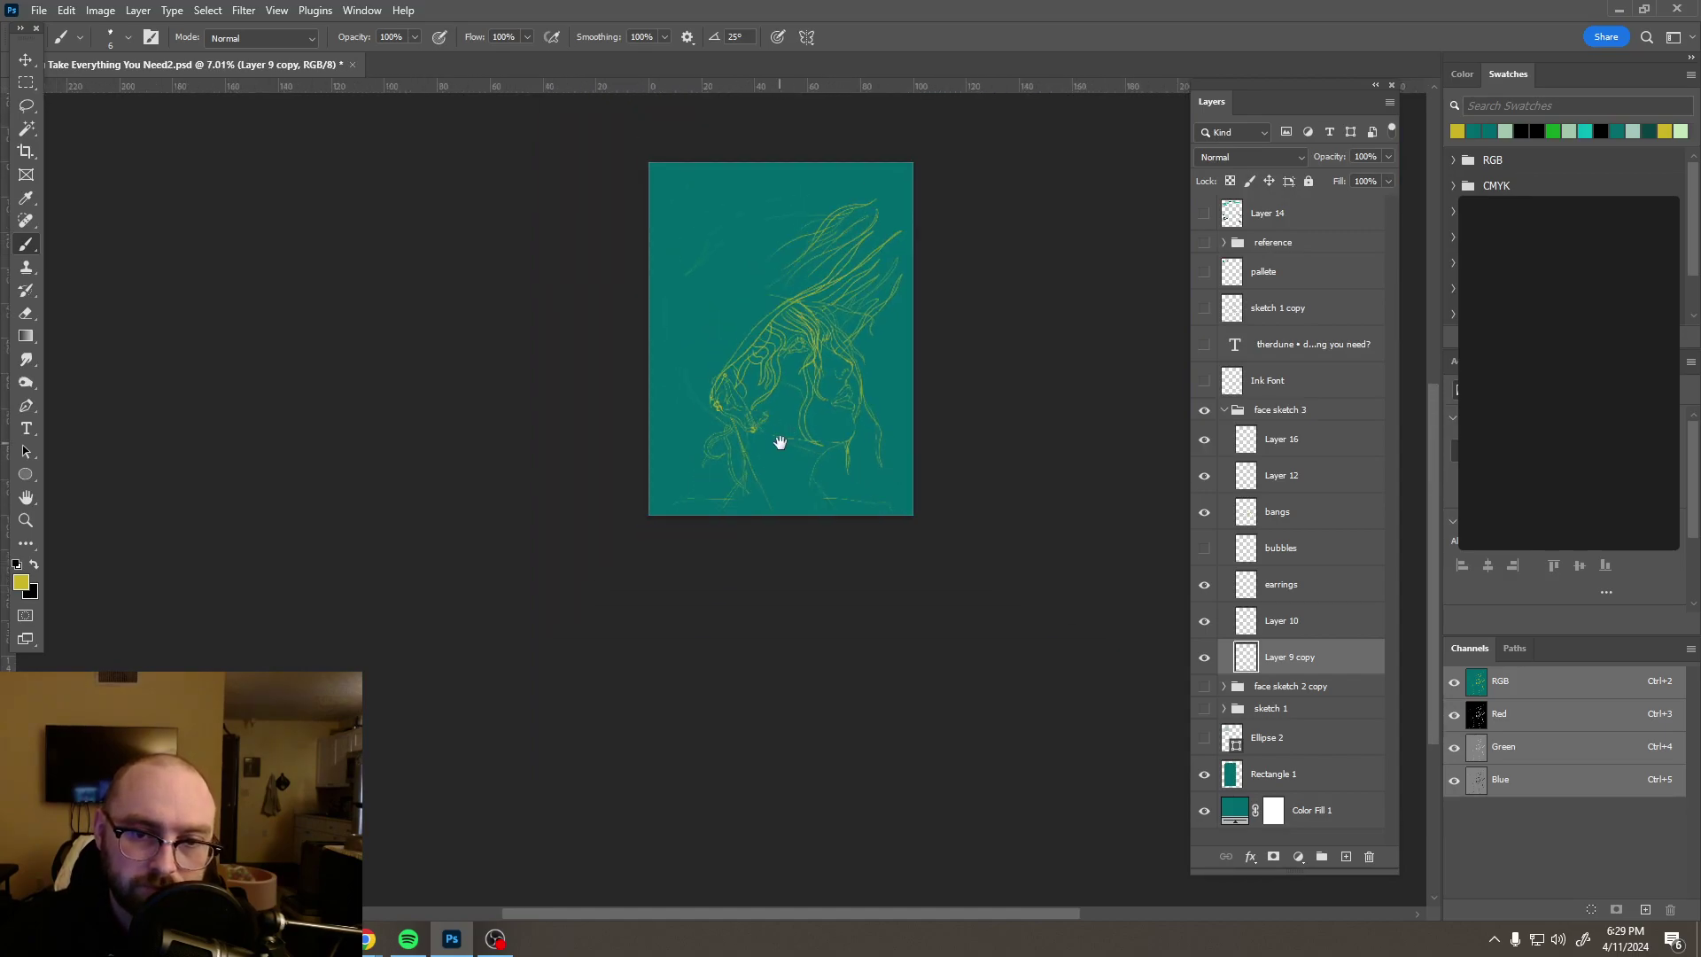
Step: Sketch a long, wavy lock from behind the ear across the neck to a tapered point, joining its root to the hairline
{"action": "scroll", "coordinate": [764, 461], "scroll_direction": "up", "scroll_amount": 4}
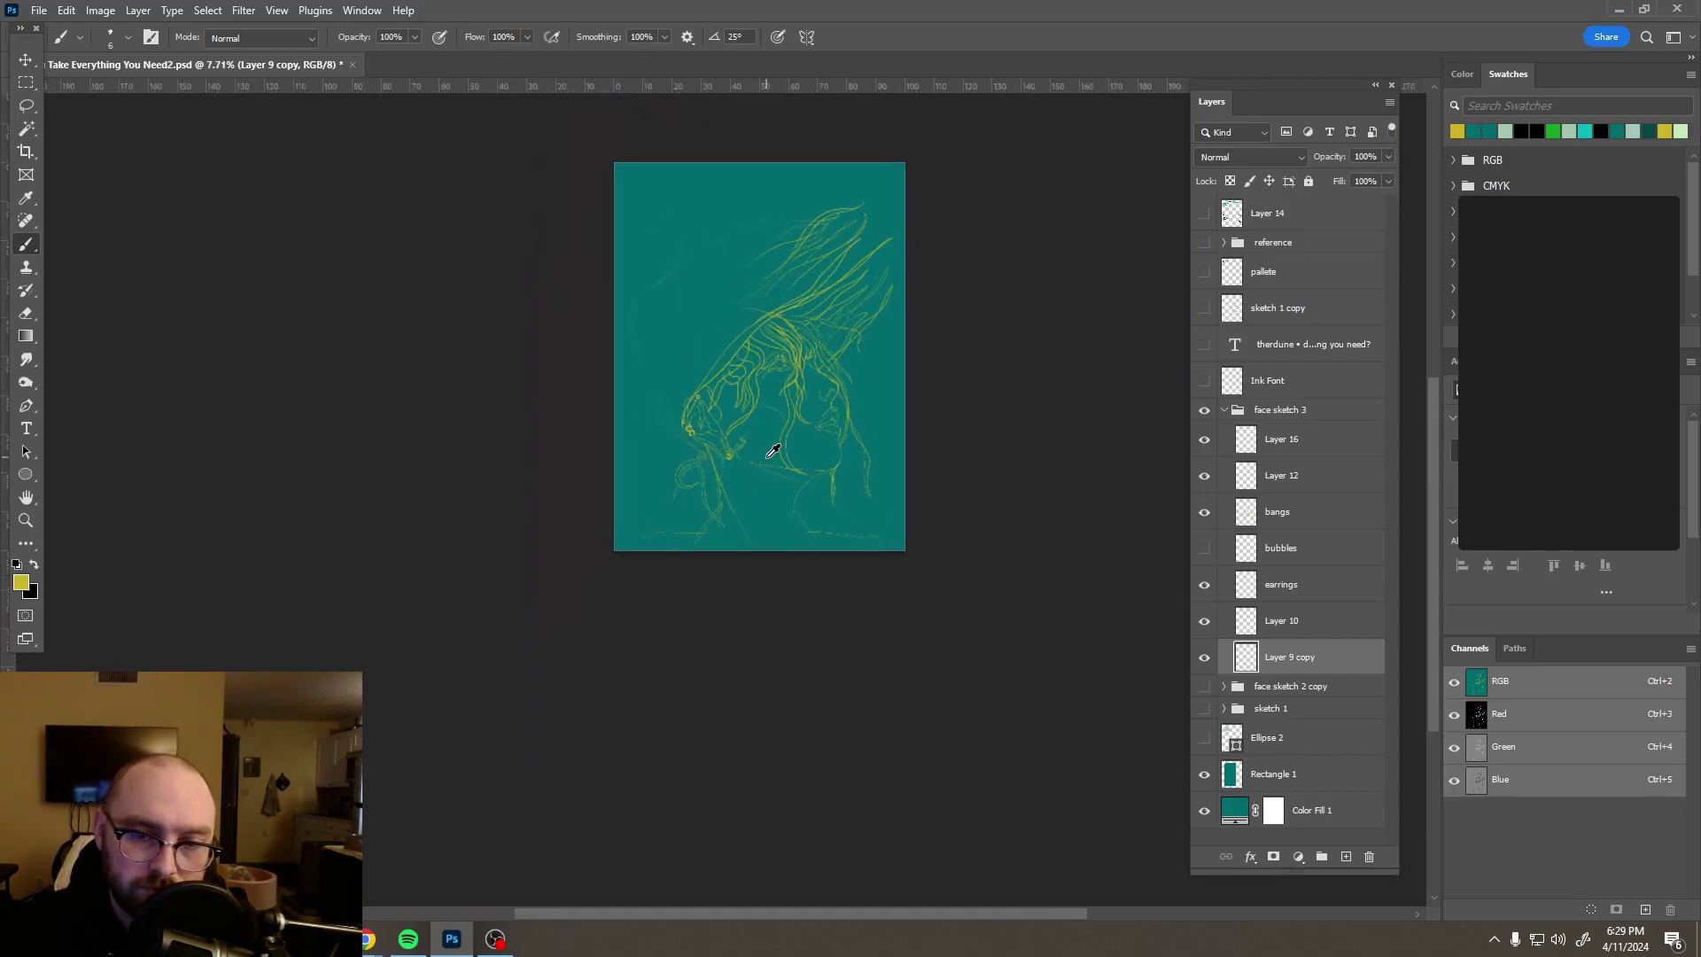
{"action": "scroll", "coordinate": [771, 452], "scroll_direction": "up", "scroll_amount": 3}
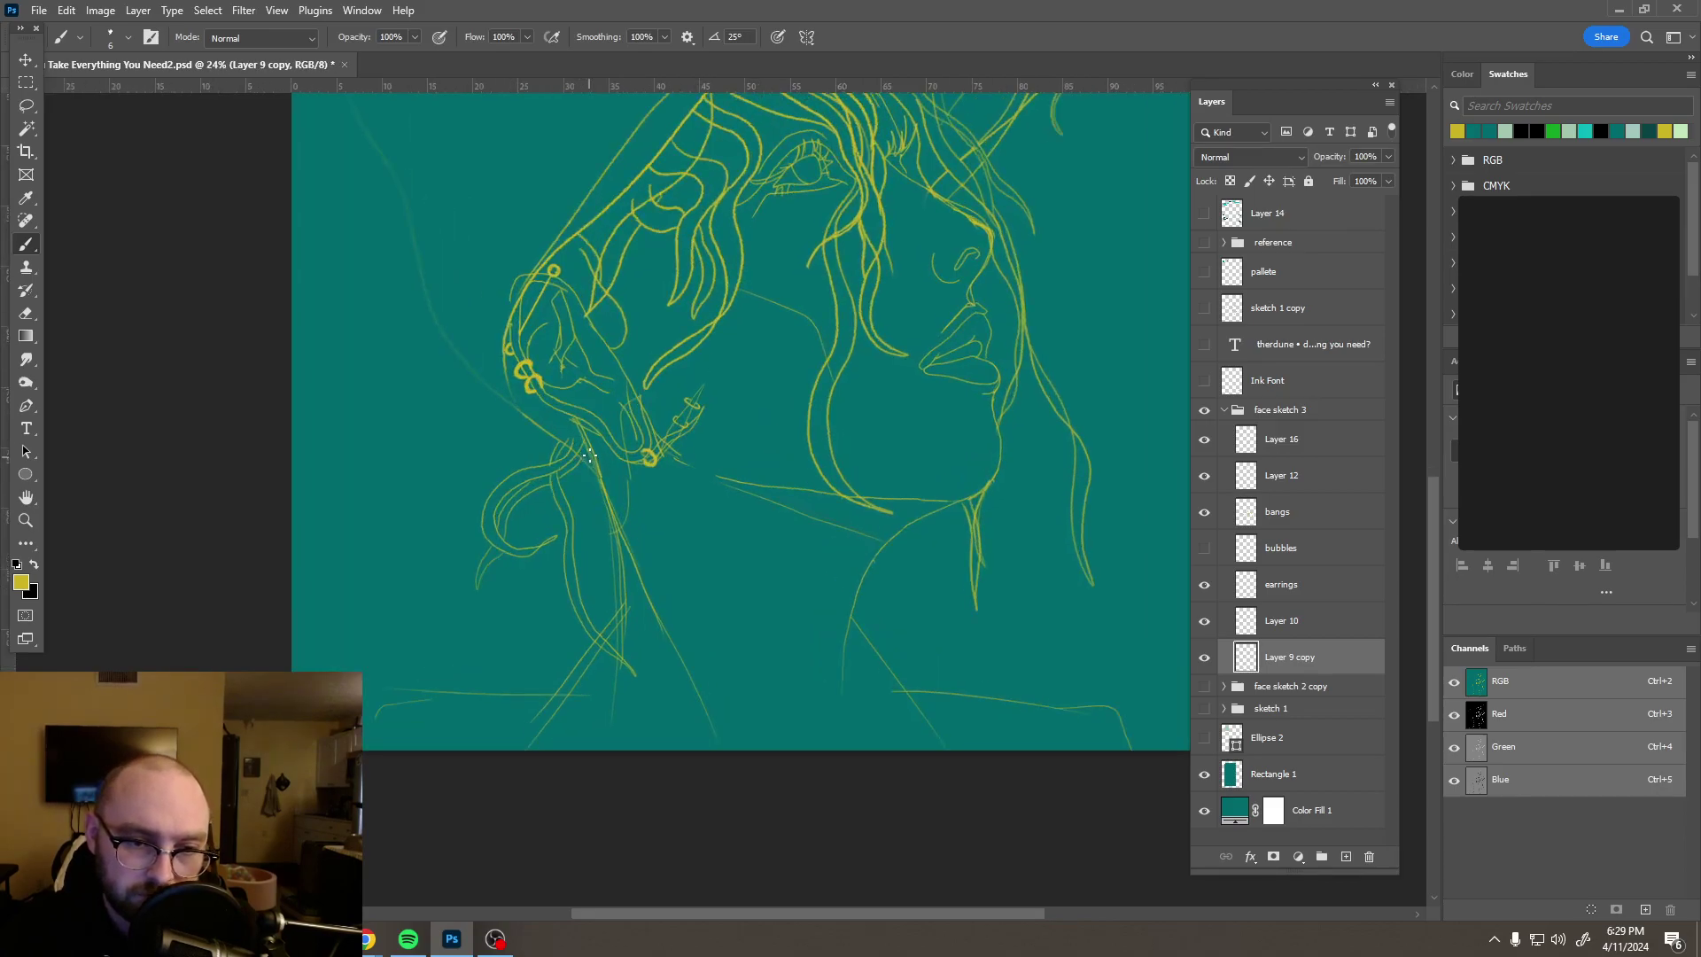
{"action": "mouse_move", "coordinate": [613, 485]}
{"action": "left_mouse_down"}
{"action": "mouse_move", "coordinate": [667, 519]}
{"action": "mouse_move", "coordinate": [760, 538]}
{"action": "left_mouse_up"}
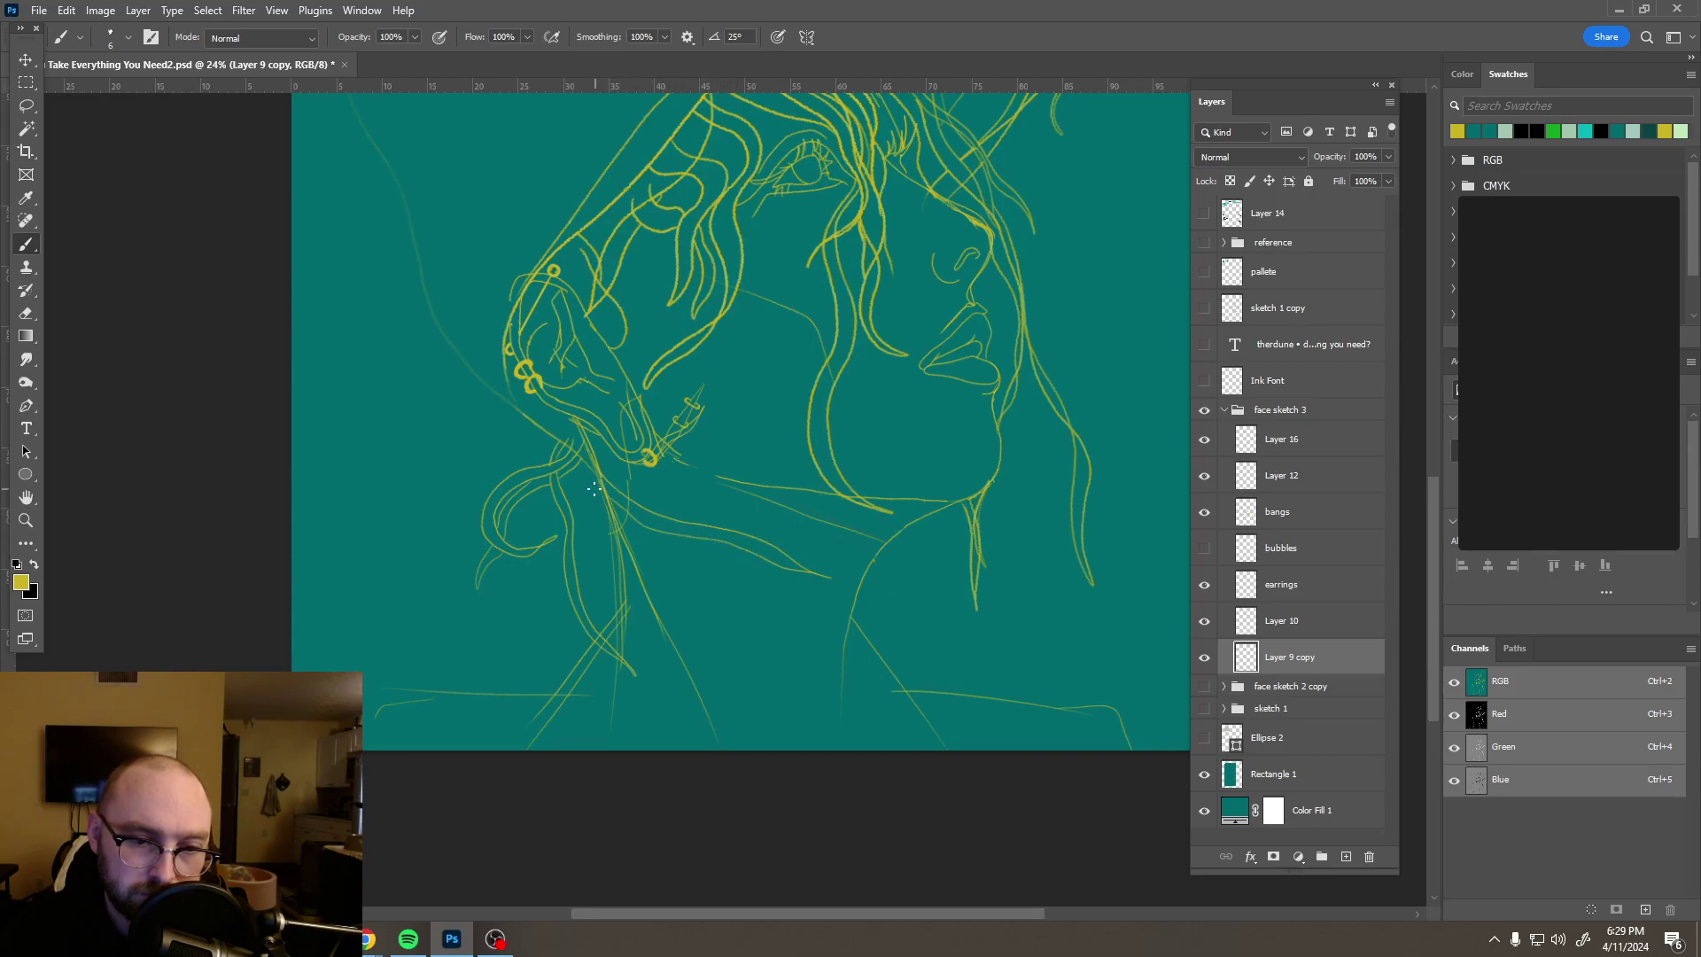
{"action": "scroll", "coordinate": [620, 487], "scroll_direction": "up", "scroll_amount": 5}
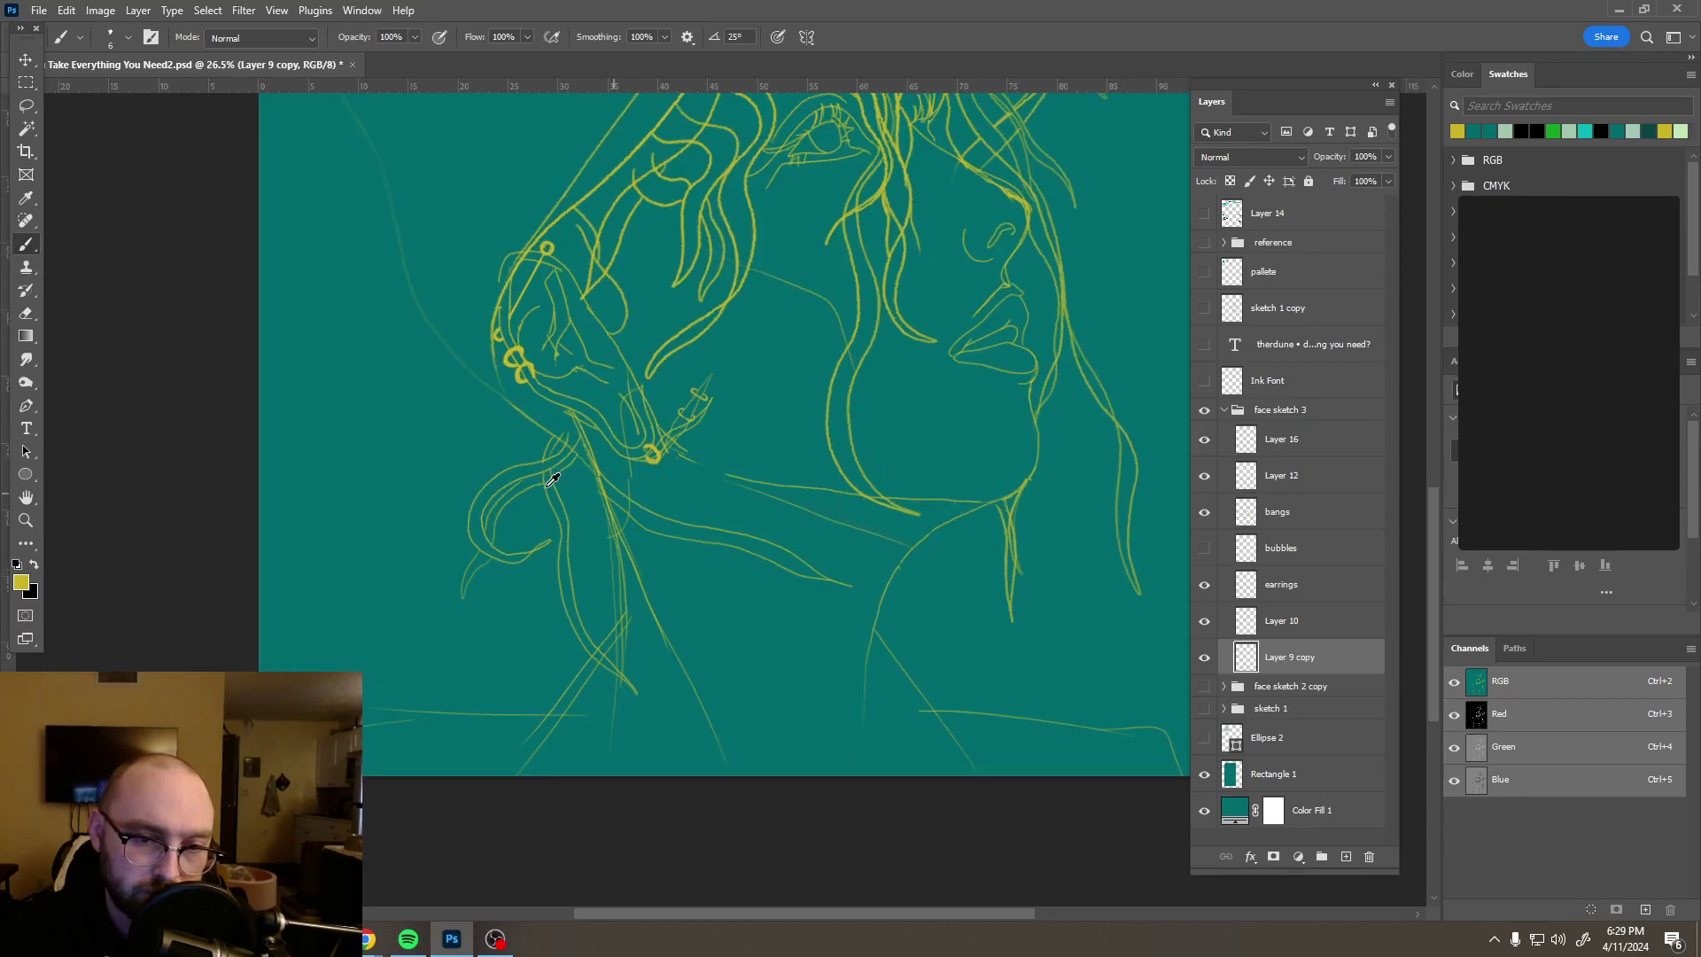
{"action": "scroll", "coordinate": [557, 479], "scroll_direction": "up", "scroll_amount": 3}
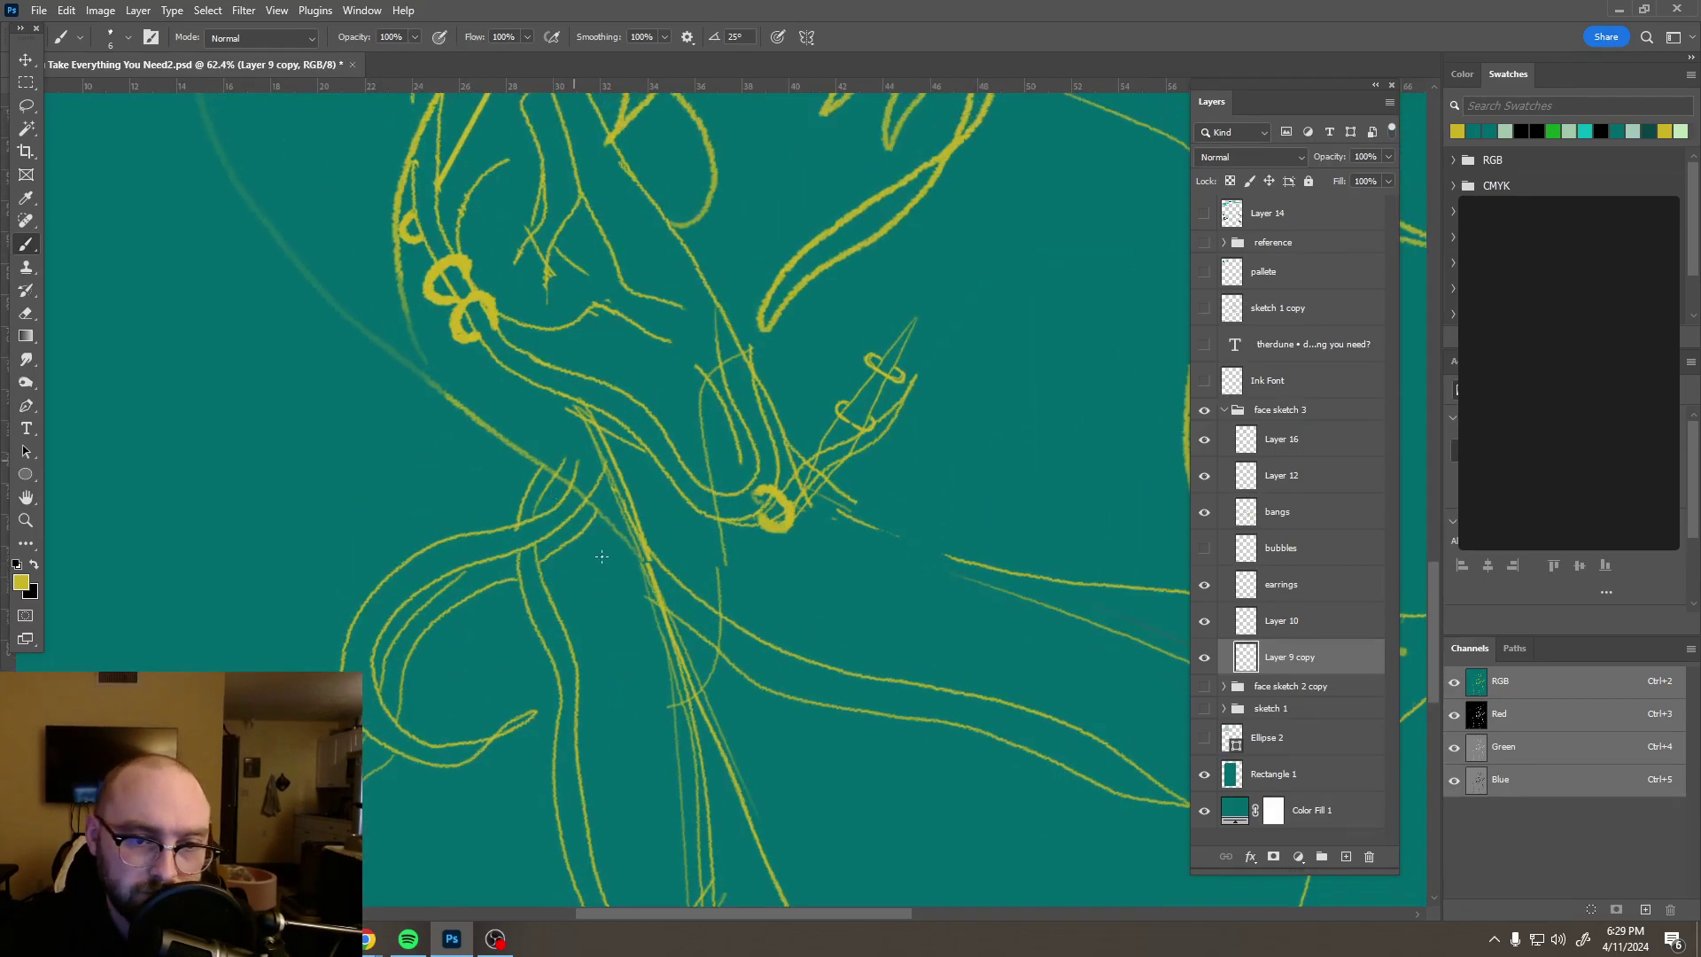
{"action": "left_click_drag", "start_coordinate": [601, 518], "coordinate": [616, 562]}
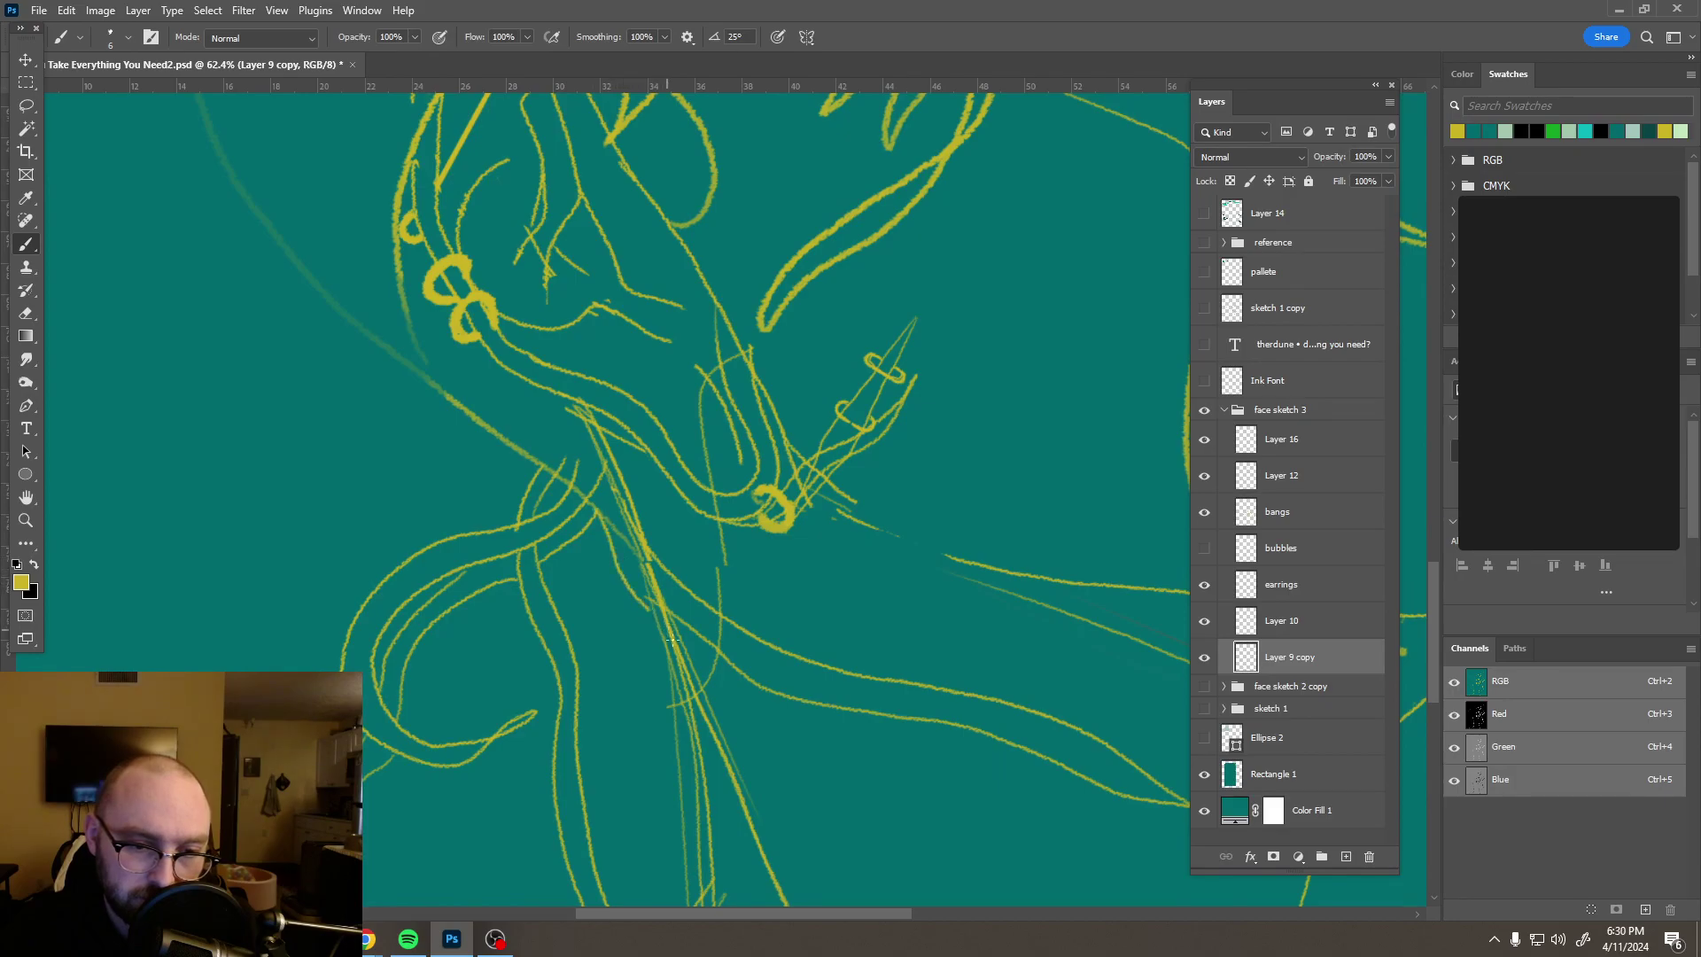
Step: Add thin stray strands along the upper and lower edges of the lock crossing the neck
{"action": "scroll", "coordinate": [769, 521], "scroll_direction": "down", "scroll_amount": 5}
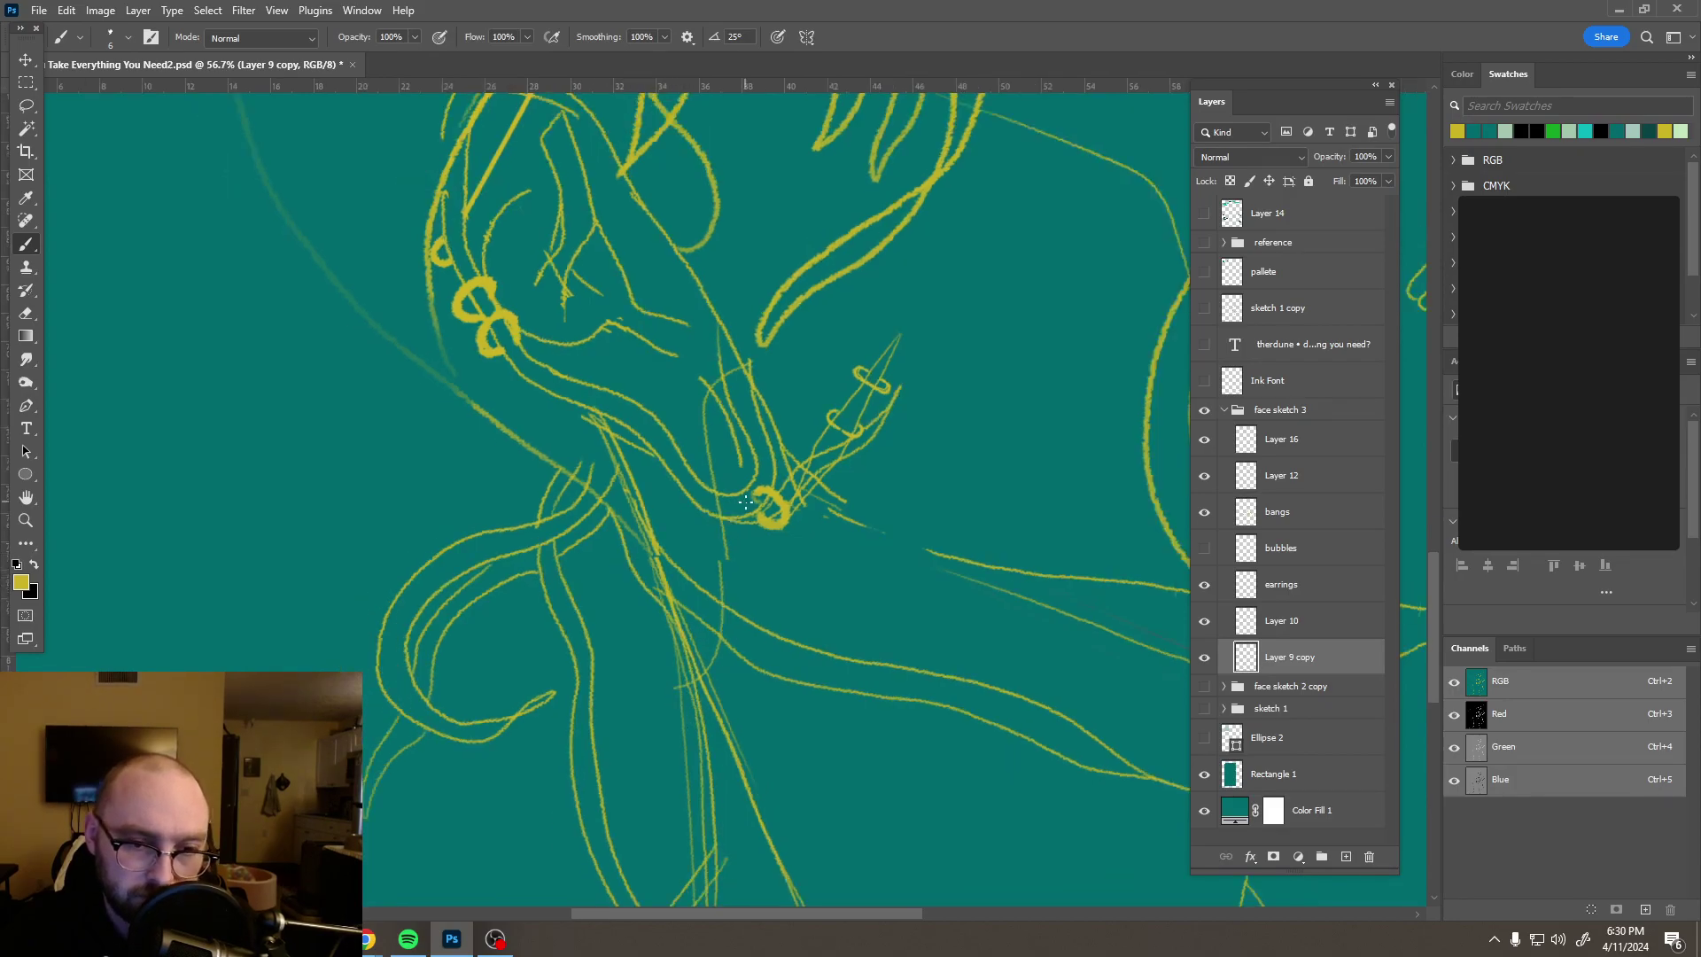
{"action": "scroll", "coordinate": [769, 520], "scroll_direction": "down", "scroll_amount": 3}
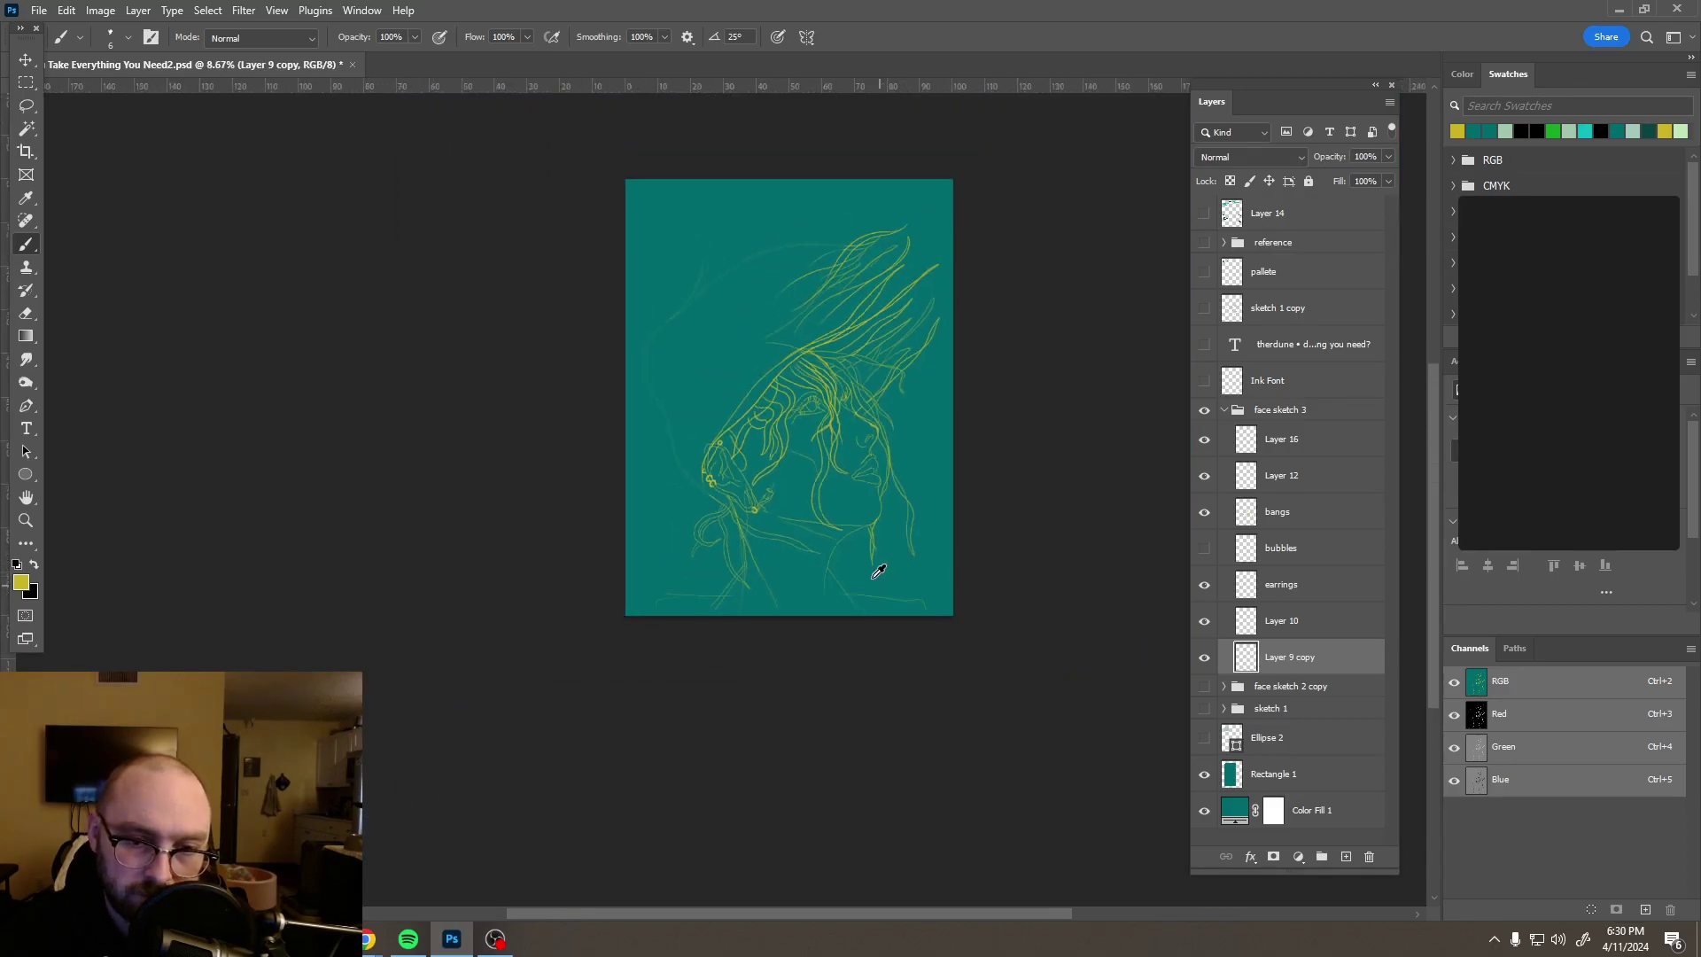
{"action": "scroll", "coordinate": [768, 544], "scroll_direction": "up", "scroll_amount": 1}
{"action": "scroll", "coordinate": [768, 544], "scroll_direction": "up", "scroll_amount": 6}
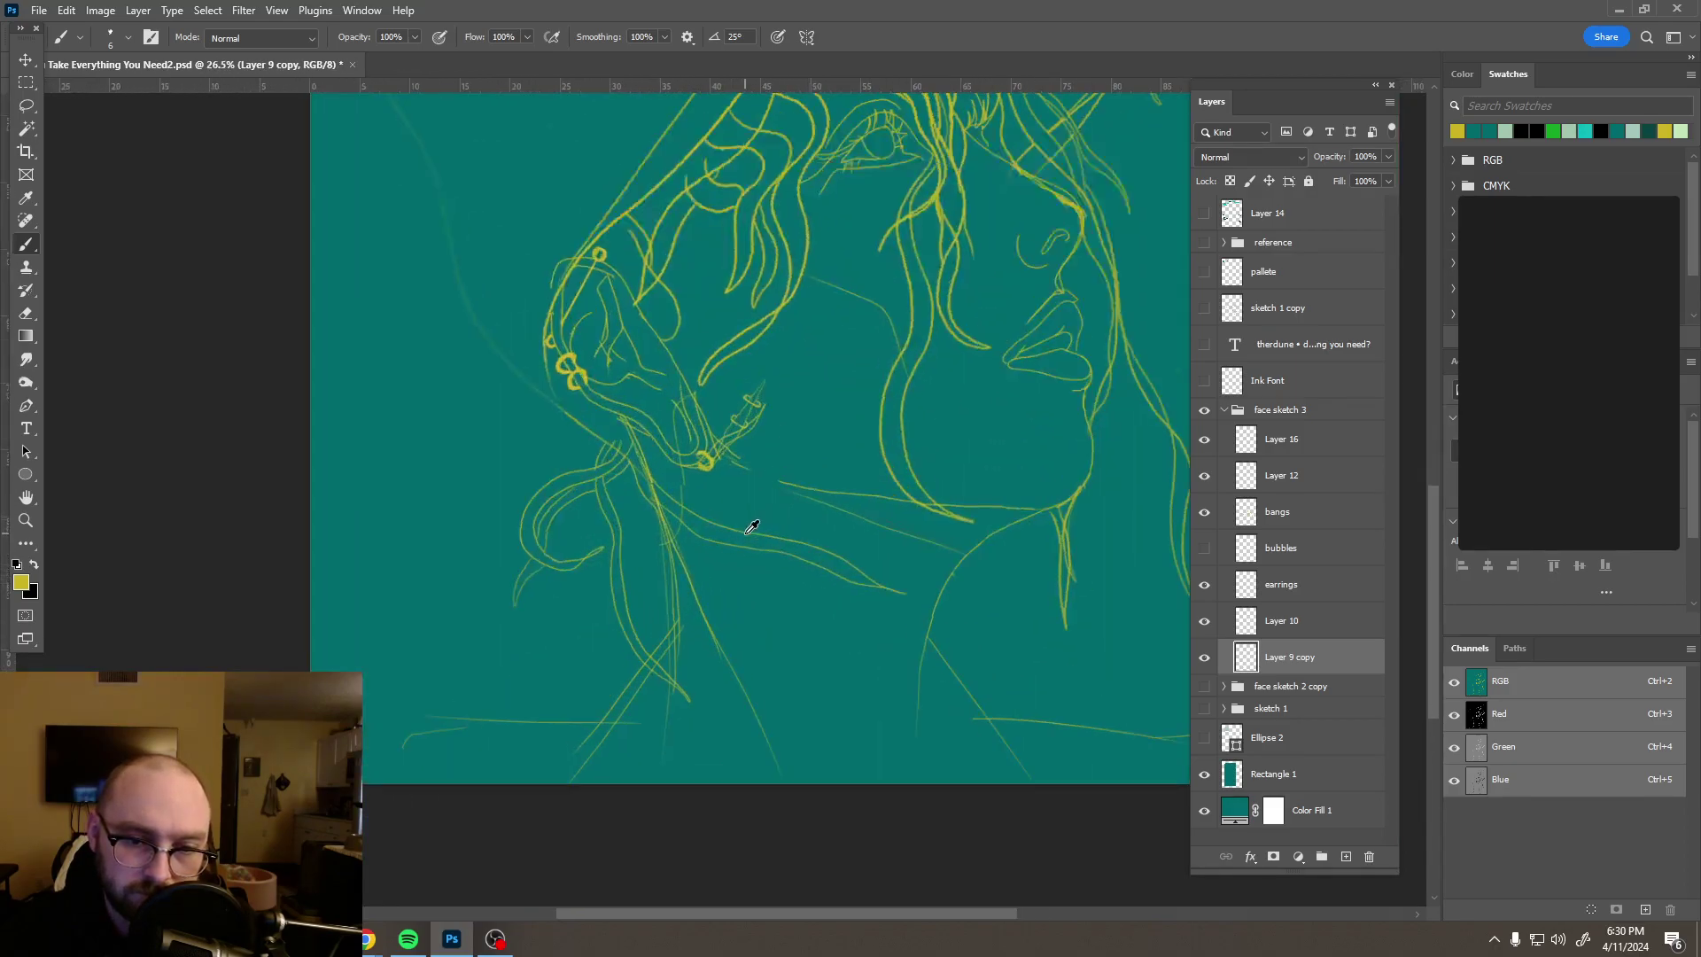
{"action": "scroll", "coordinate": [745, 532], "scroll_direction": "up", "scroll_amount": 1}
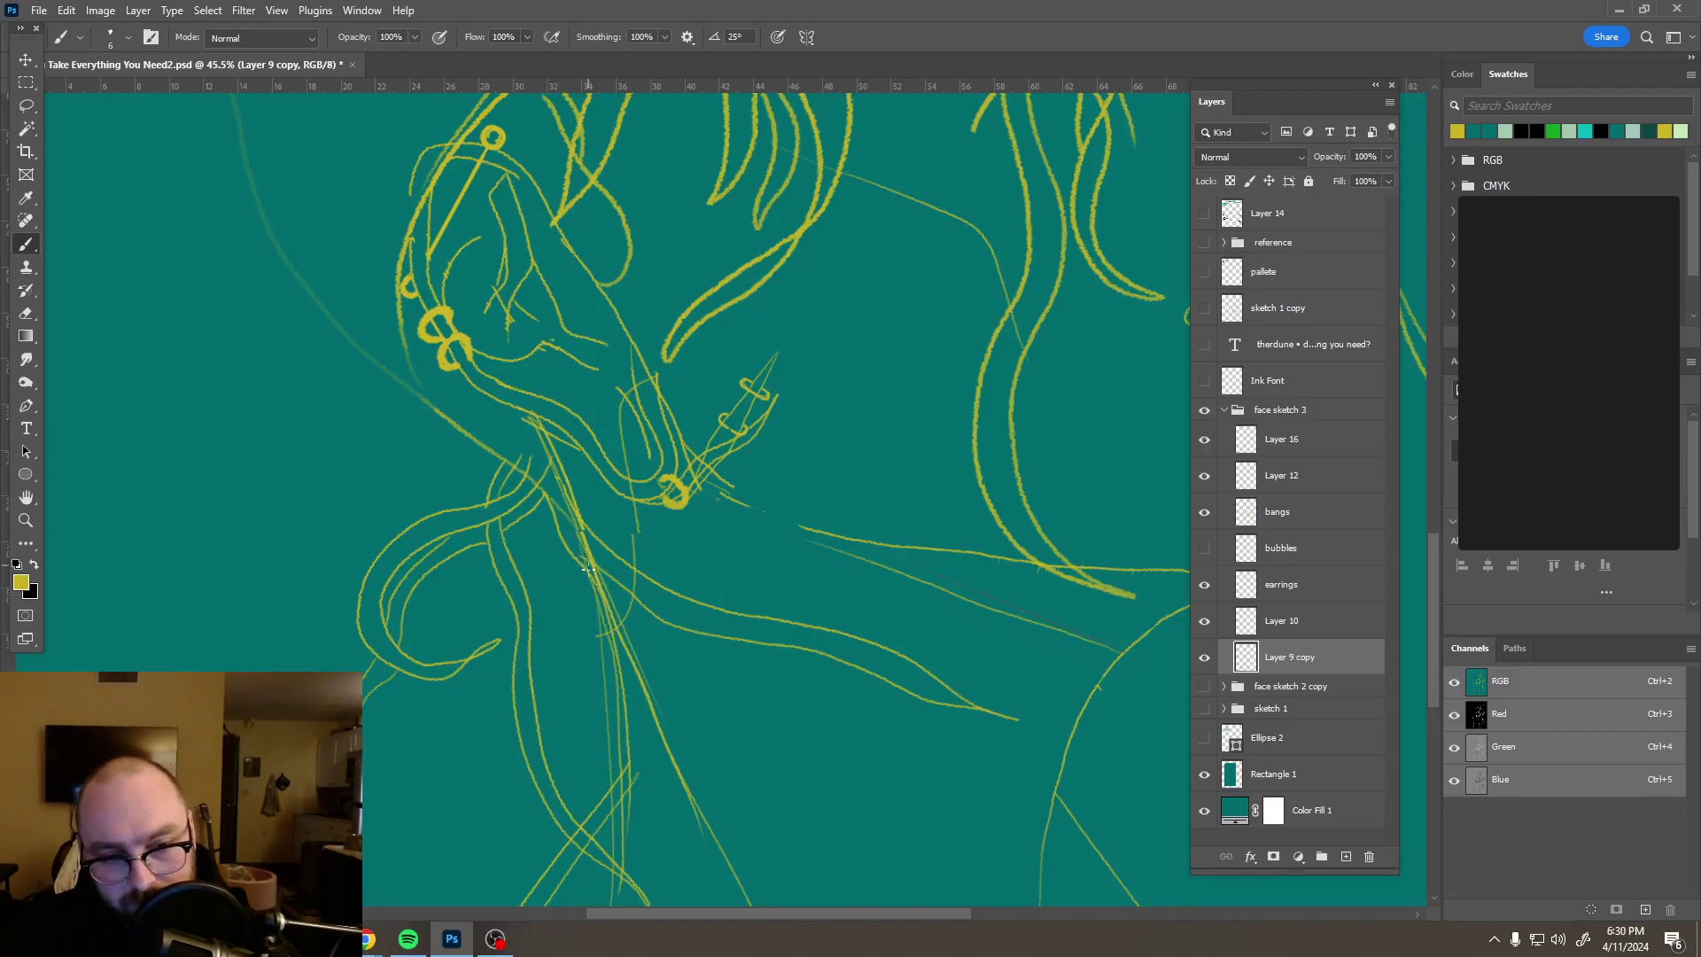
{"action": "left_click_drag", "start_coordinate": [593, 534], "coordinate": [670, 565]}
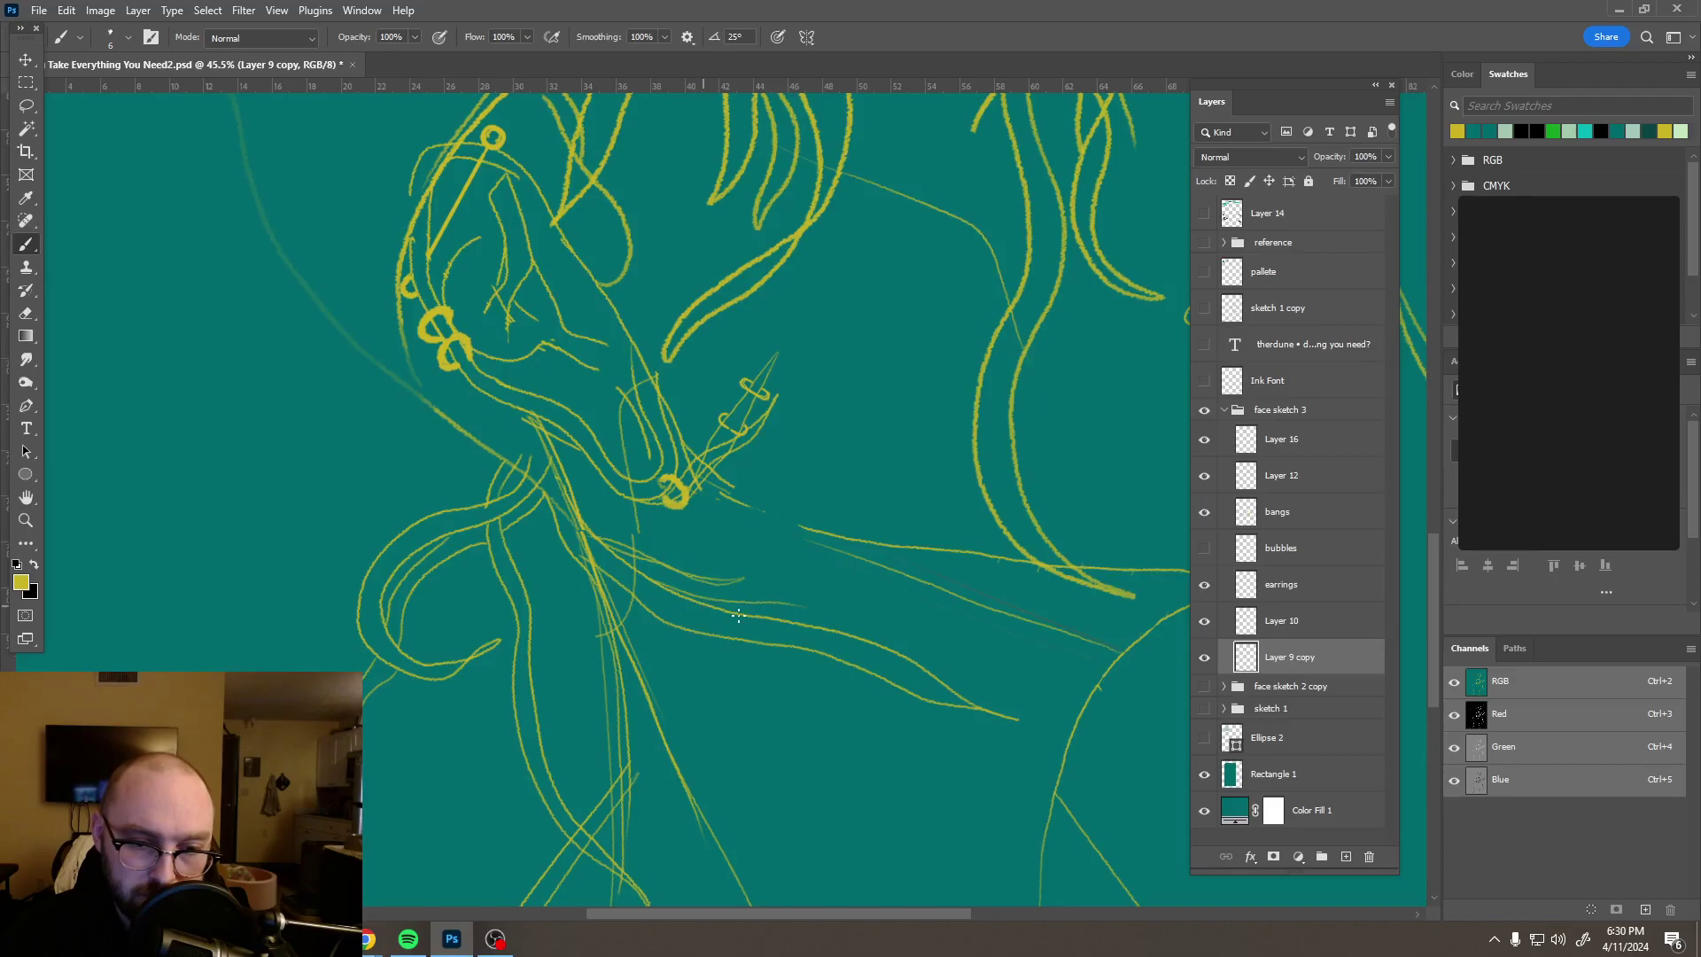
{"action": "left_click_drag", "start_coordinate": [766, 615], "coordinate": [798, 615]}
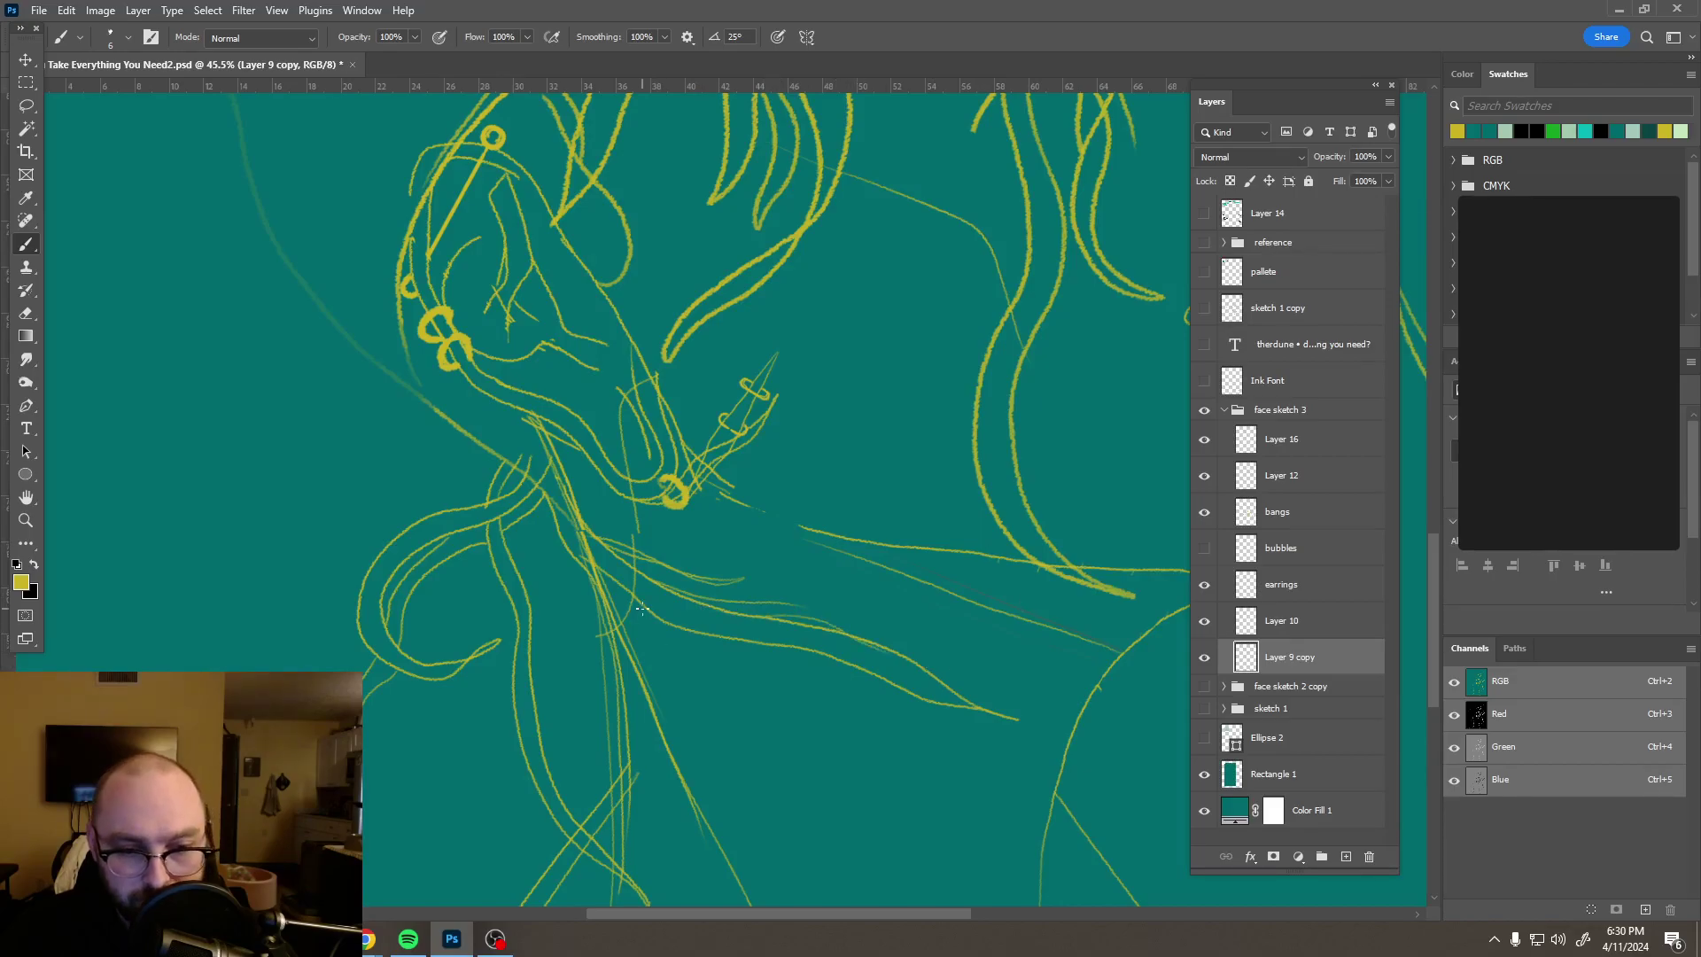
{"action": "left_click_drag", "start_coordinate": [705, 638], "coordinate": [791, 696]}
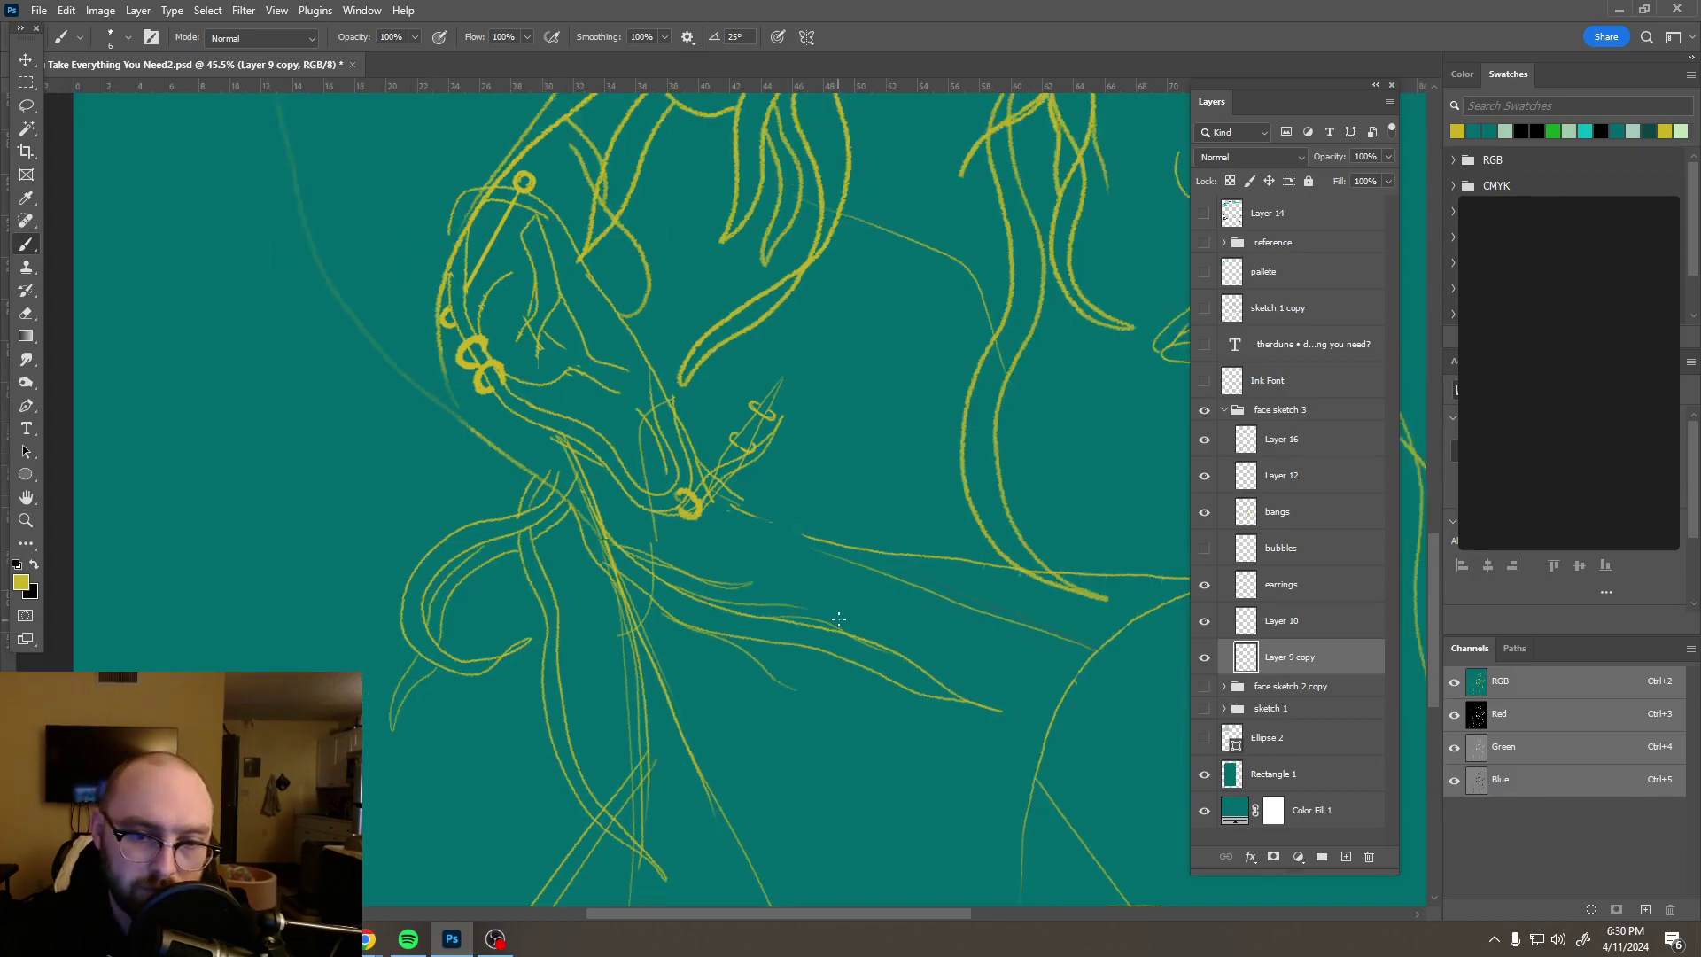
Step: Sketch another thin, wavy strand branching below the neck lock and sweeping past the front of the throat, doubling its line
{"action": "scroll", "coordinate": [834, 549], "scroll_direction": "down", "scroll_amount": 5}
{"action": "scroll", "coordinate": [834, 549], "scroll_direction": "down", "scroll_amount": 2}
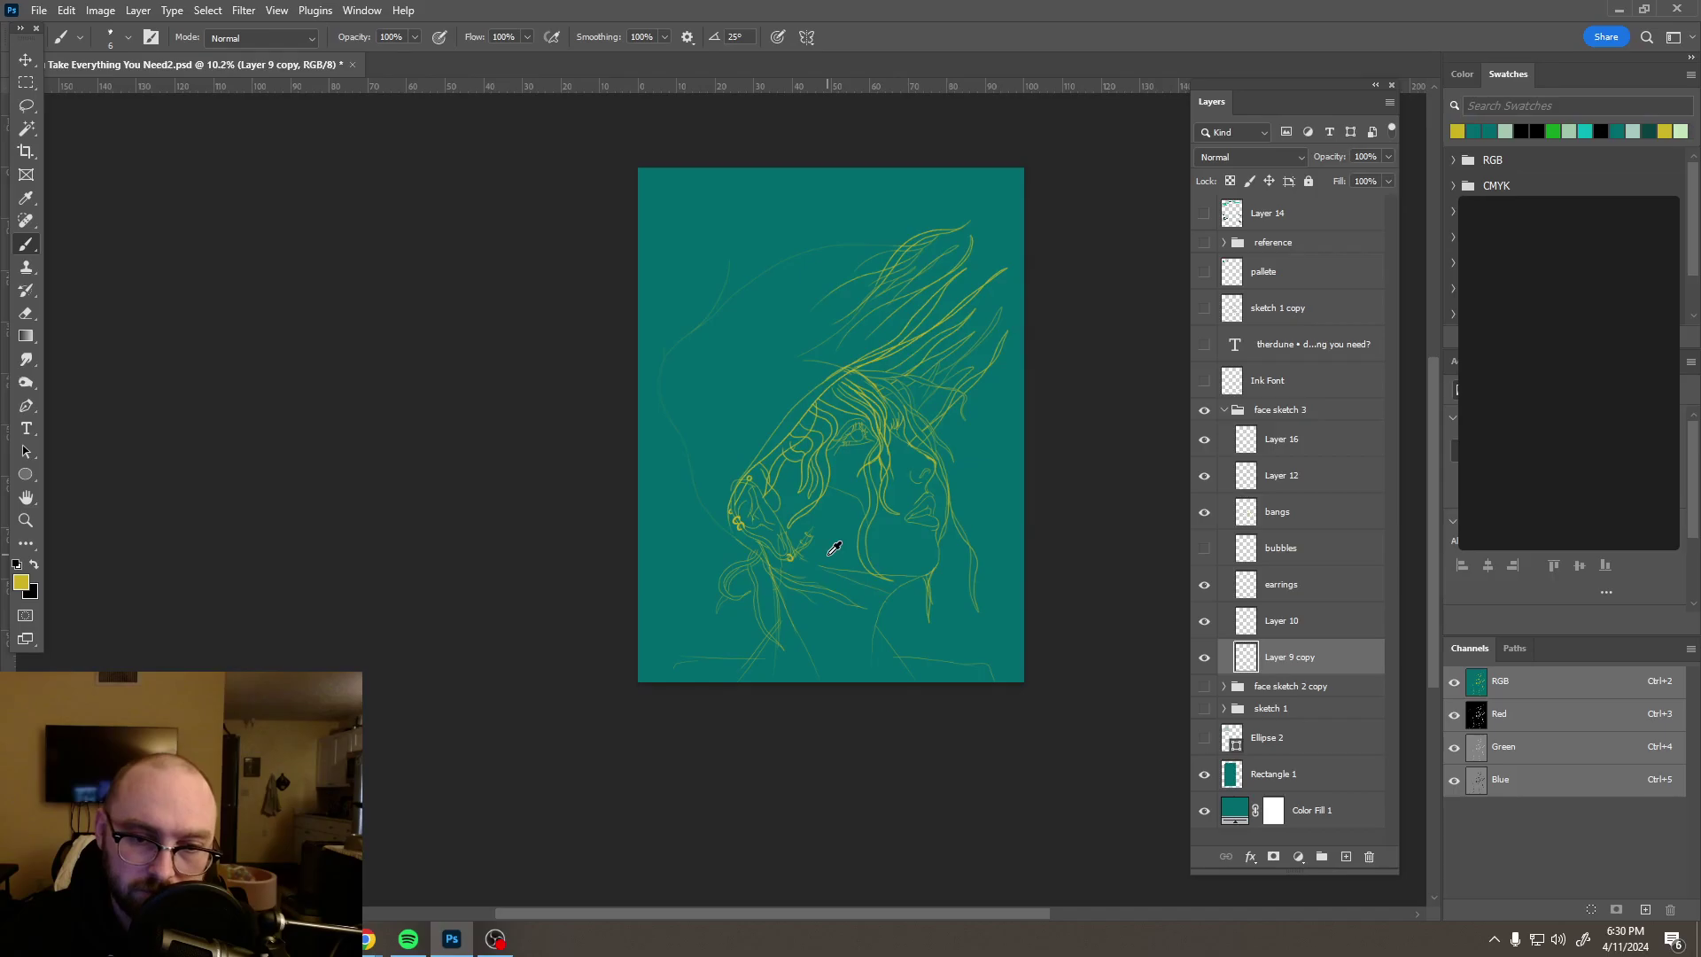
{"action": "scroll", "coordinate": [833, 549], "scroll_direction": "down", "scroll_amount": 2}
{"action": "scroll", "coordinate": [834, 549], "scroll_direction": "up", "scroll_amount": 2}
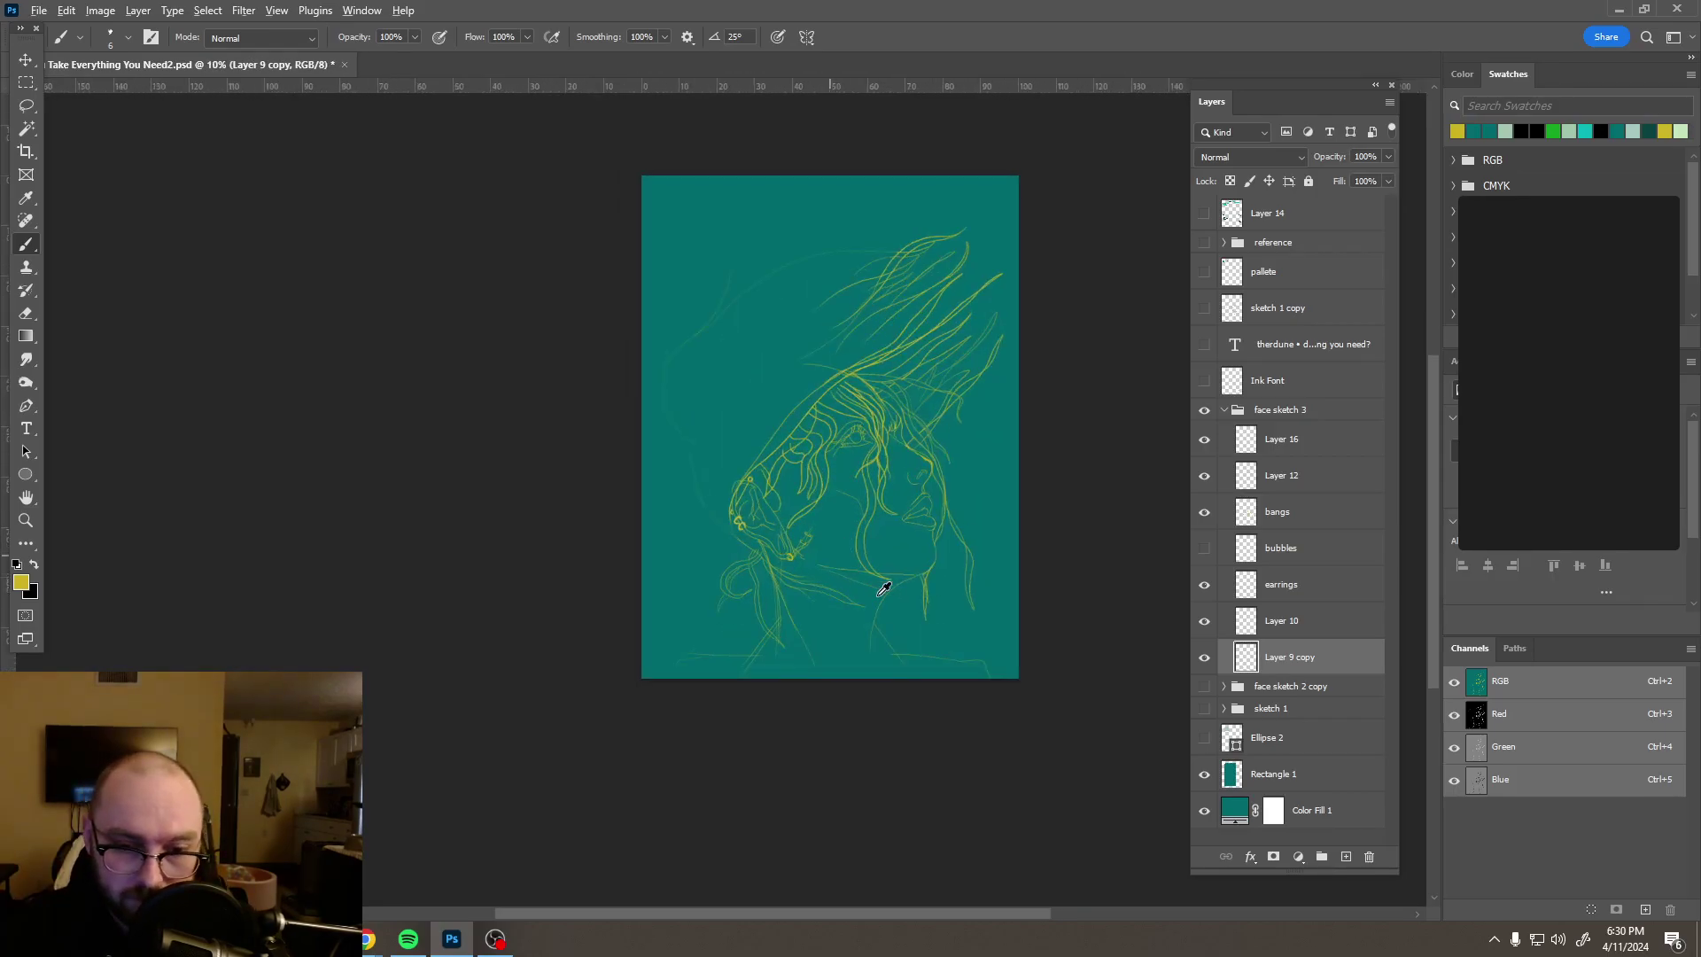
{"action": "scroll", "coordinate": [883, 590], "scroll_direction": "up", "scroll_amount": 5}
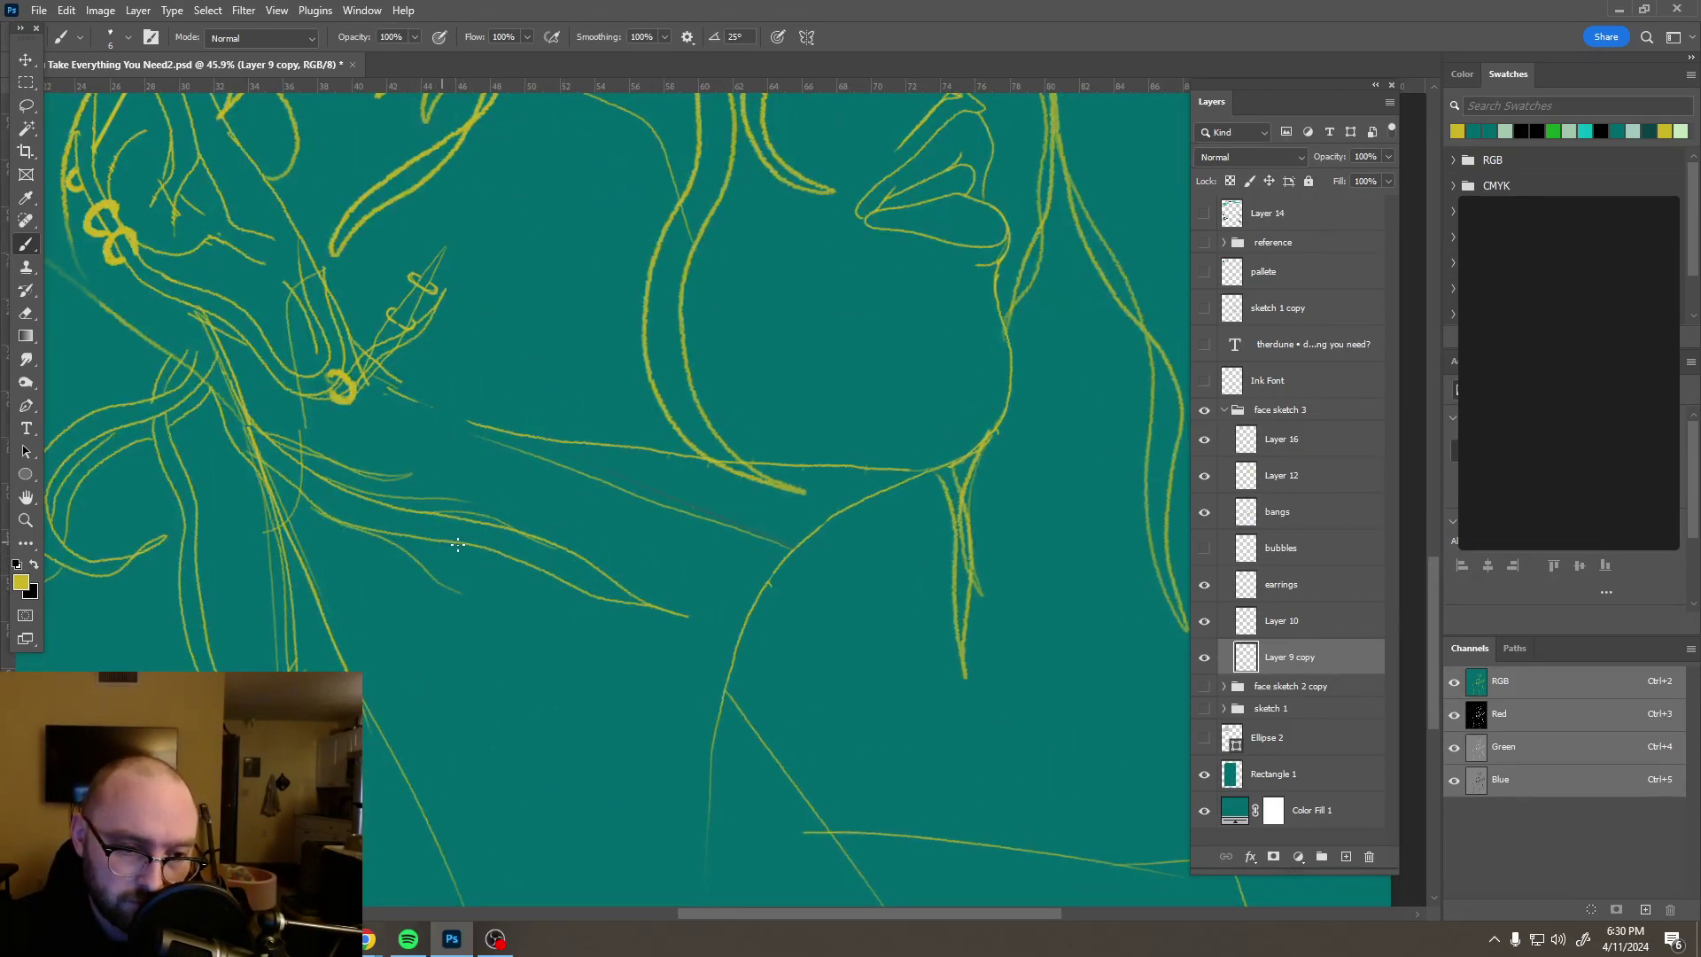
{"action": "left_click_drag", "start_coordinate": [523, 589], "coordinate": [524, 590]}
{"action": "left_click_drag", "start_coordinate": [592, 636], "coordinate": [843, 693]}
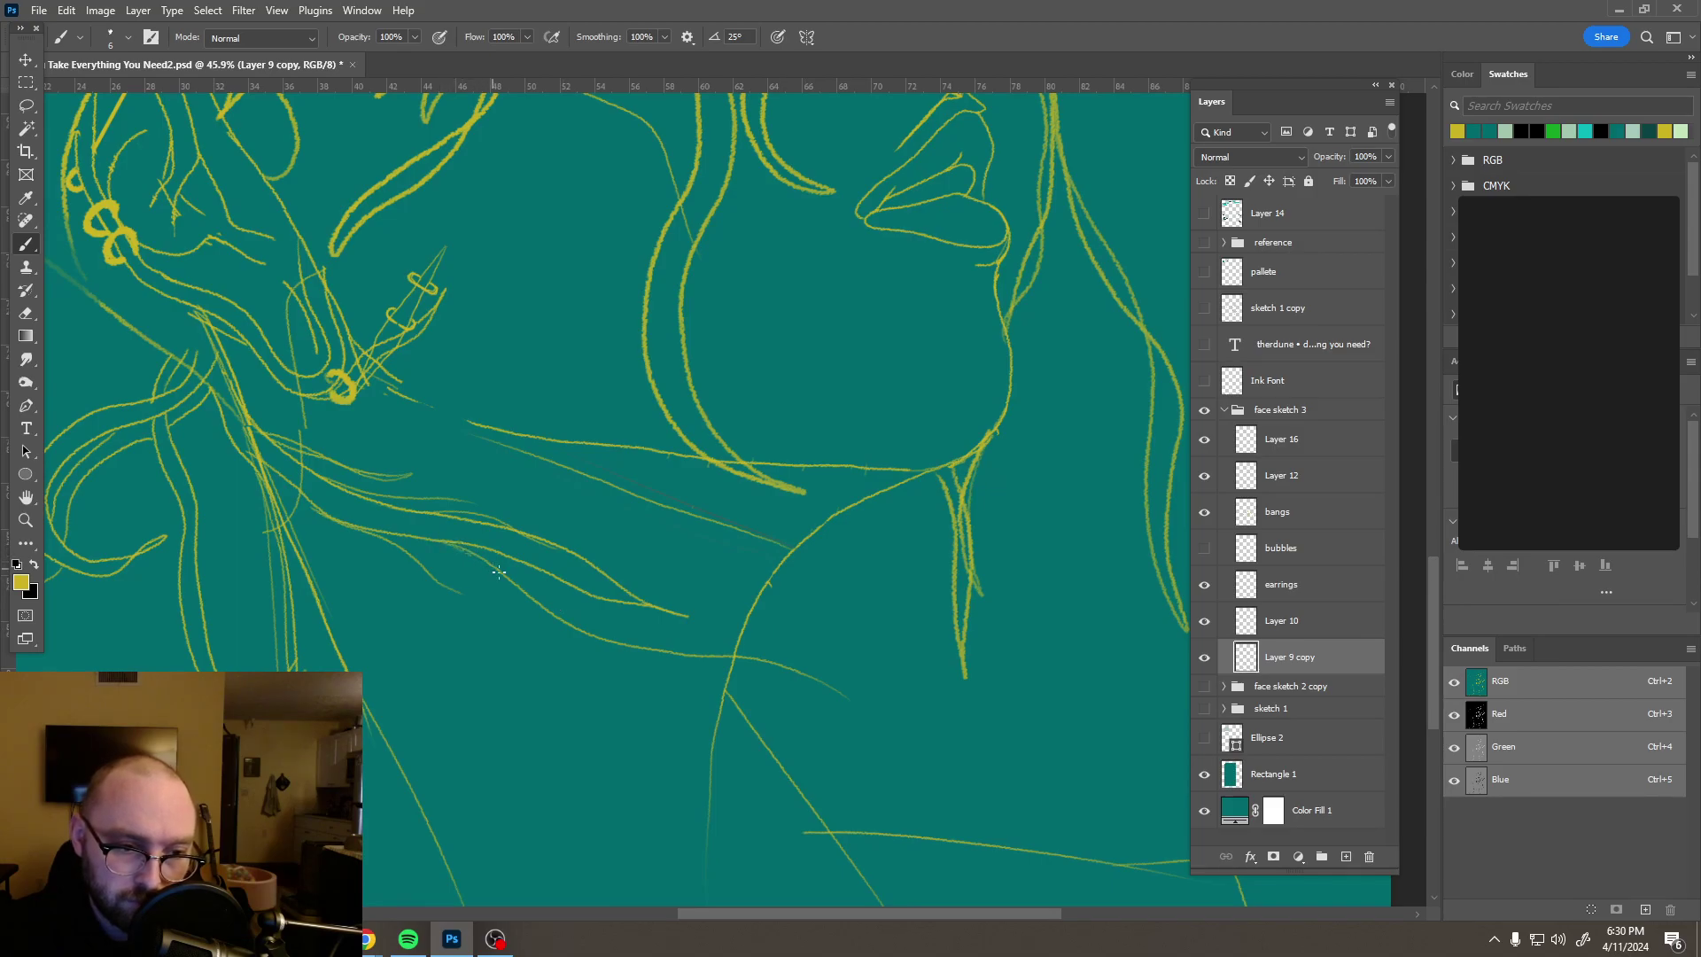
{"action": "left_click_drag", "start_coordinate": [589, 639], "coordinate": [682, 656]}
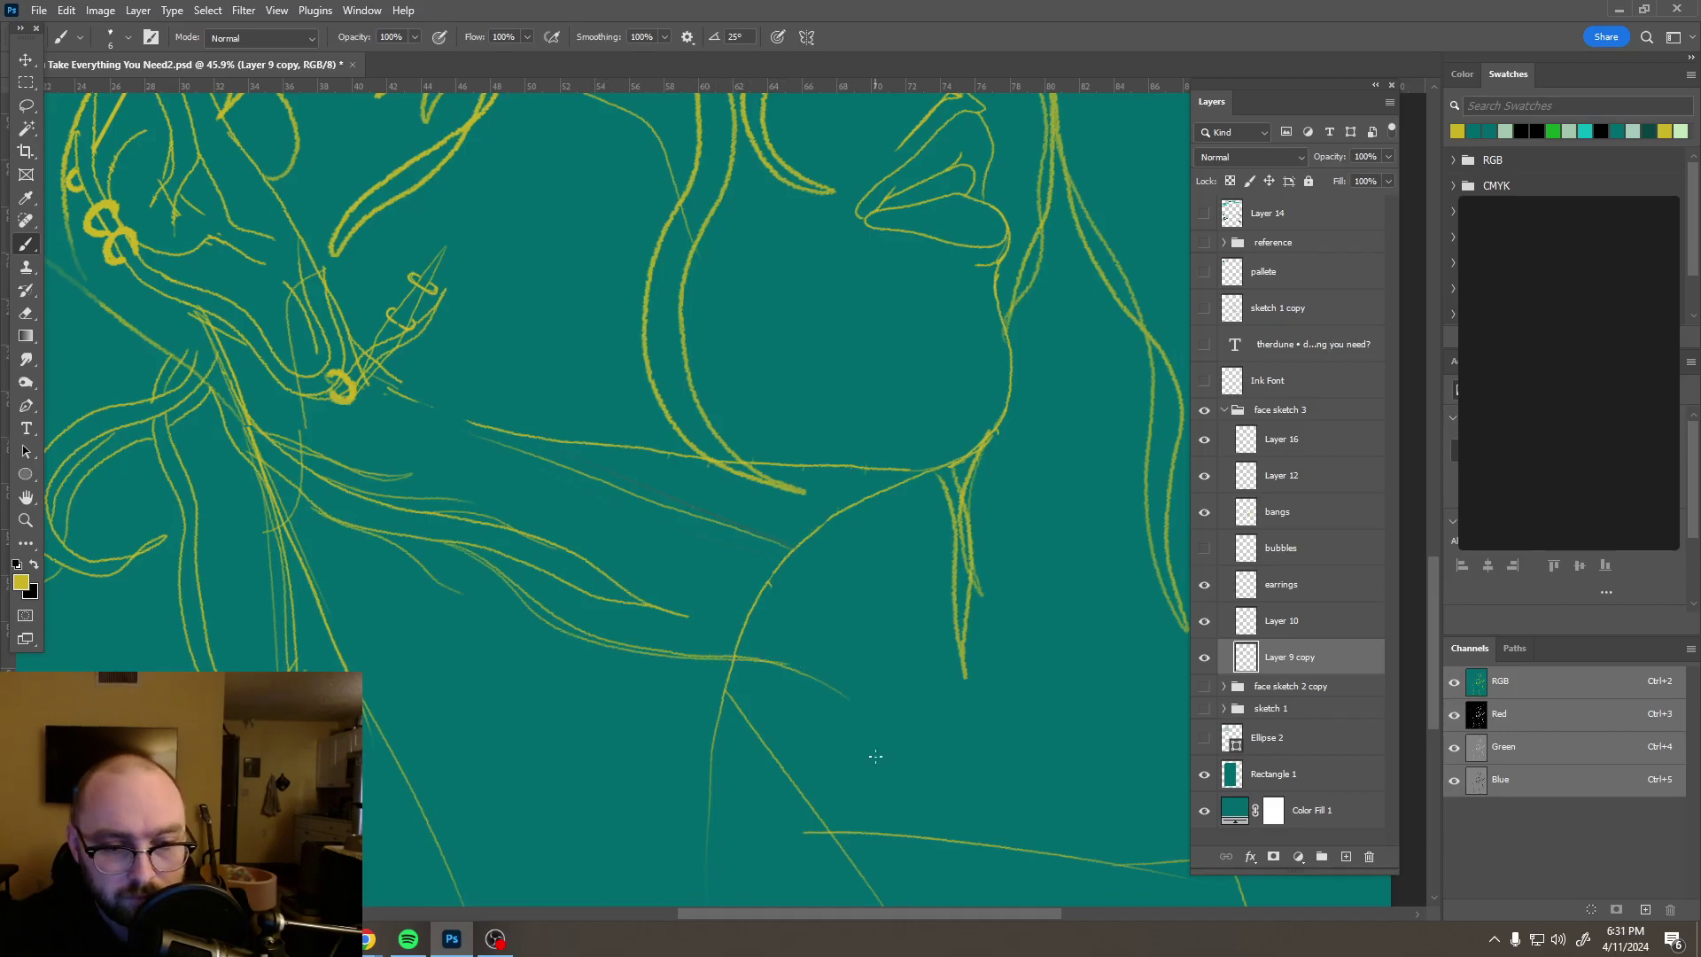
Step: Sketch a short, pointed hair tip extending past the front of the throat, below the jaw
{"action": "scroll", "coordinate": [873, 658], "scroll_direction": "down", "scroll_amount": 4}
{"action": "scroll", "coordinate": [873, 657], "scroll_direction": "down", "scroll_amount": 2}
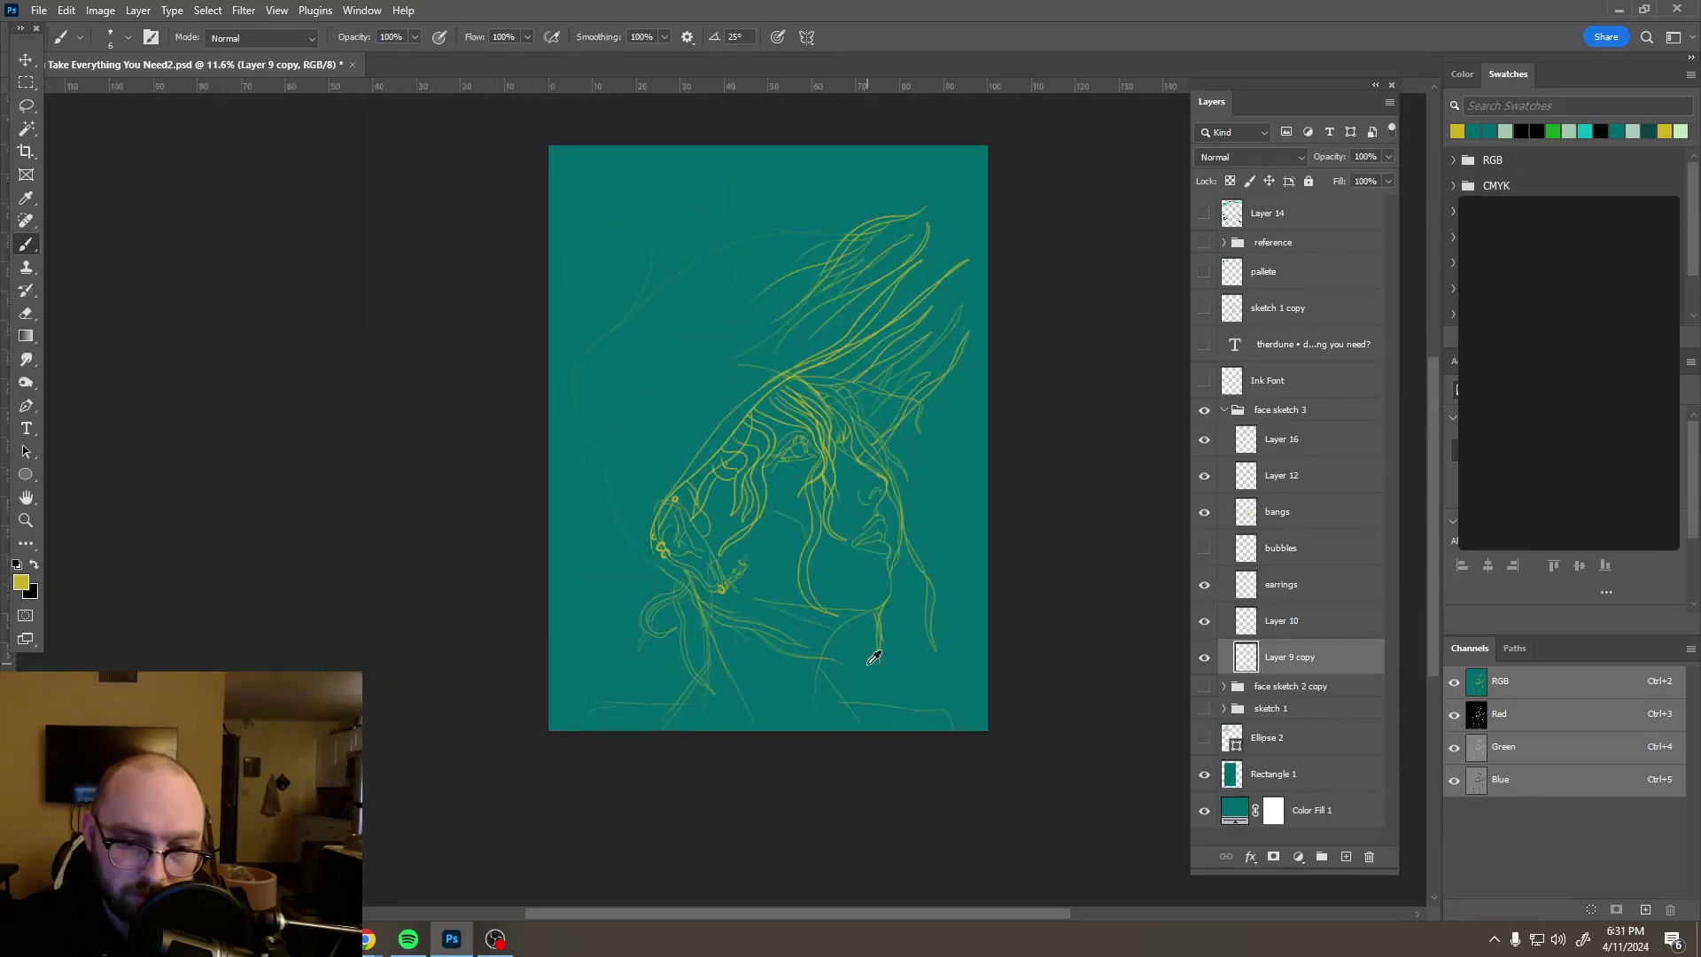
{"action": "scroll", "coordinate": [867, 653], "scroll_direction": "up", "scroll_amount": 4}
{"action": "scroll", "coordinate": [847, 638], "scroll_direction": "up", "scroll_amount": 5}
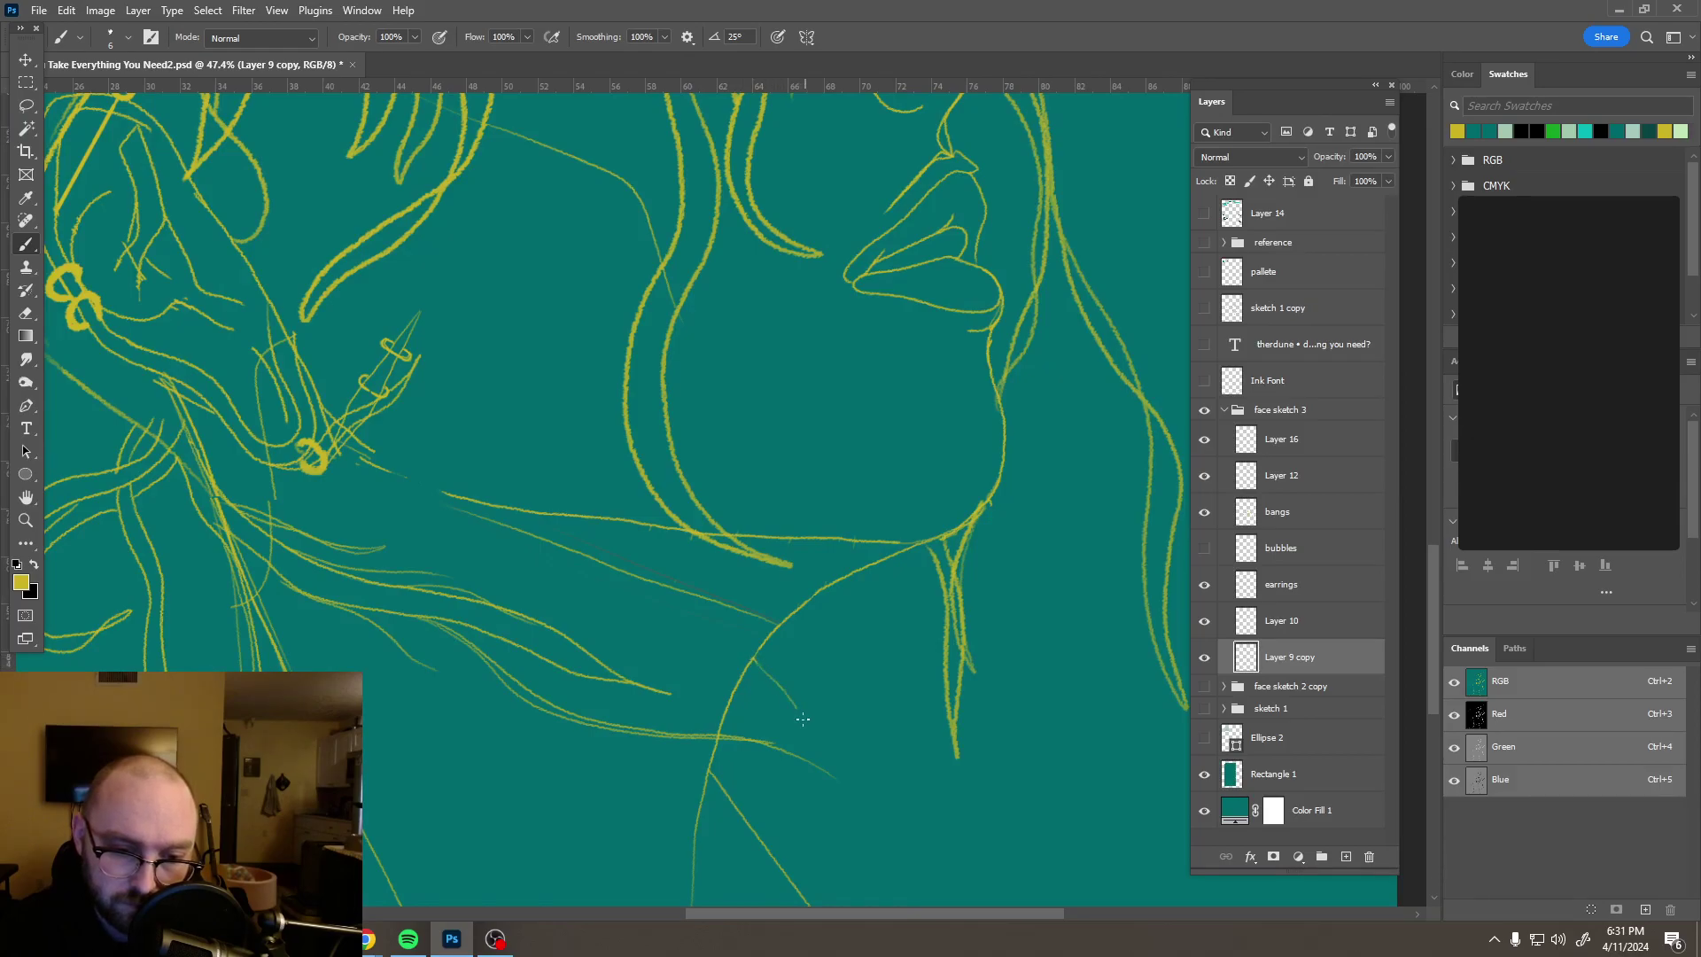
{"action": "left_click_drag", "start_coordinate": [763, 682], "coordinate": [796, 709]}
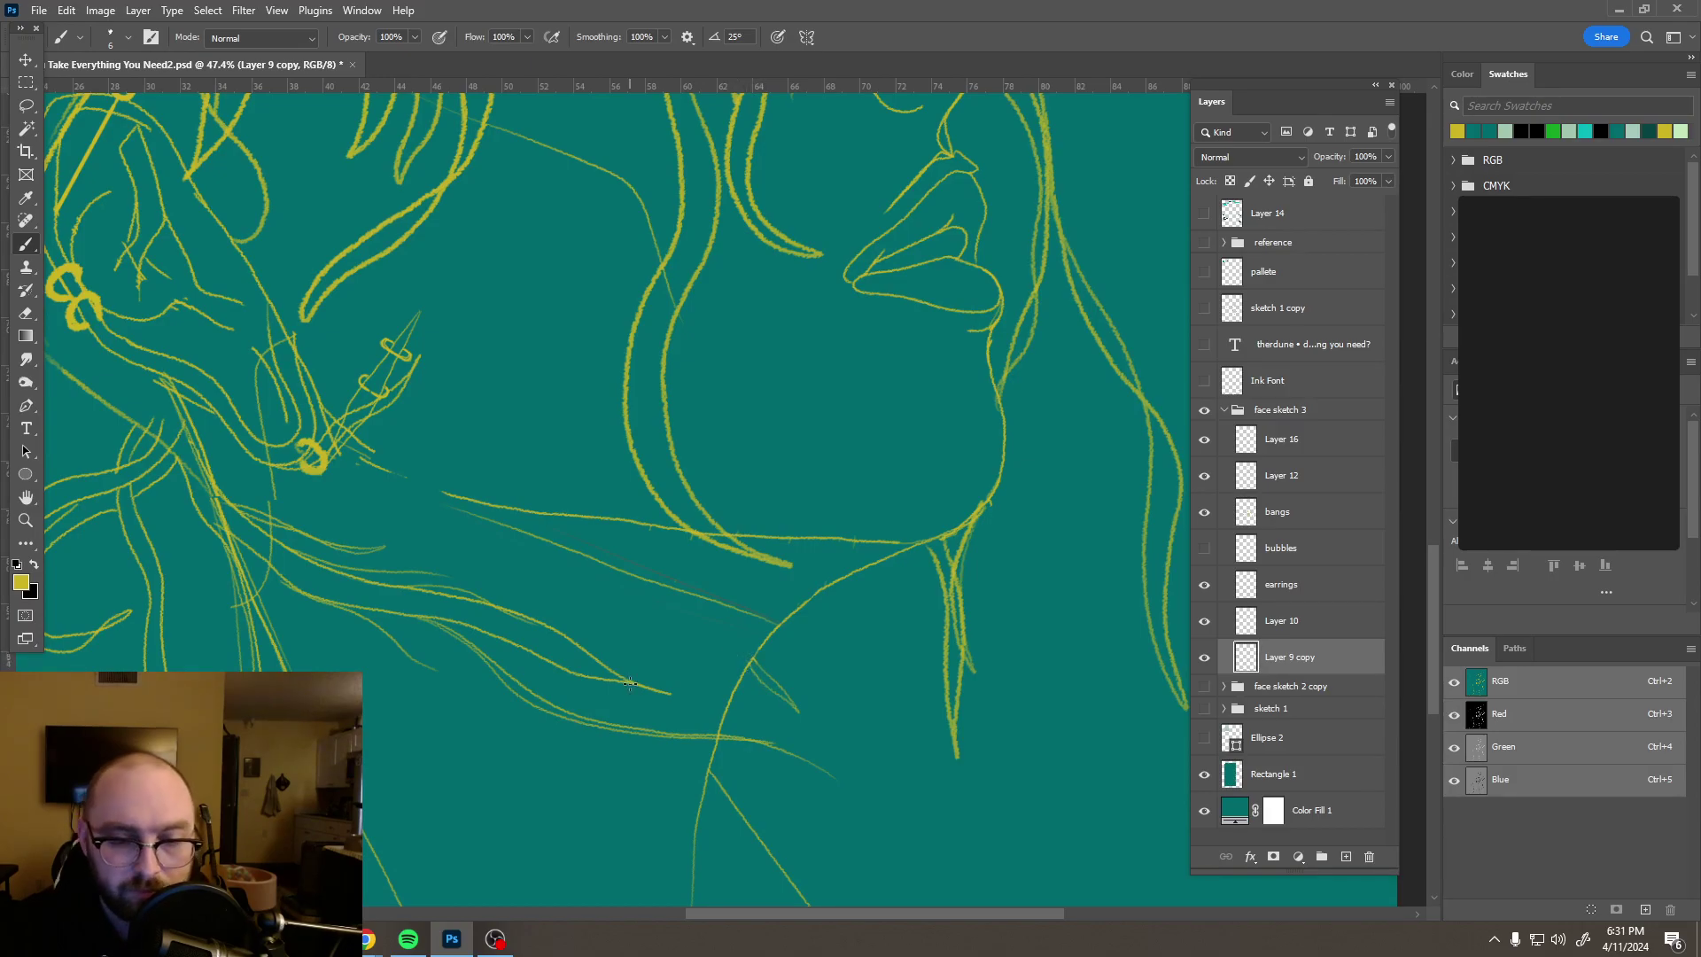
Step: Sketch wispy locks sweeping back from the nape, and wavy strands along the outer hair outline up and over to the crown locks
{"action": "scroll", "coordinate": [610, 635], "scroll_direction": "down", "scroll_amount": 4}
{"action": "scroll", "coordinate": [611, 635], "scroll_direction": "down", "scroll_amount": 3}
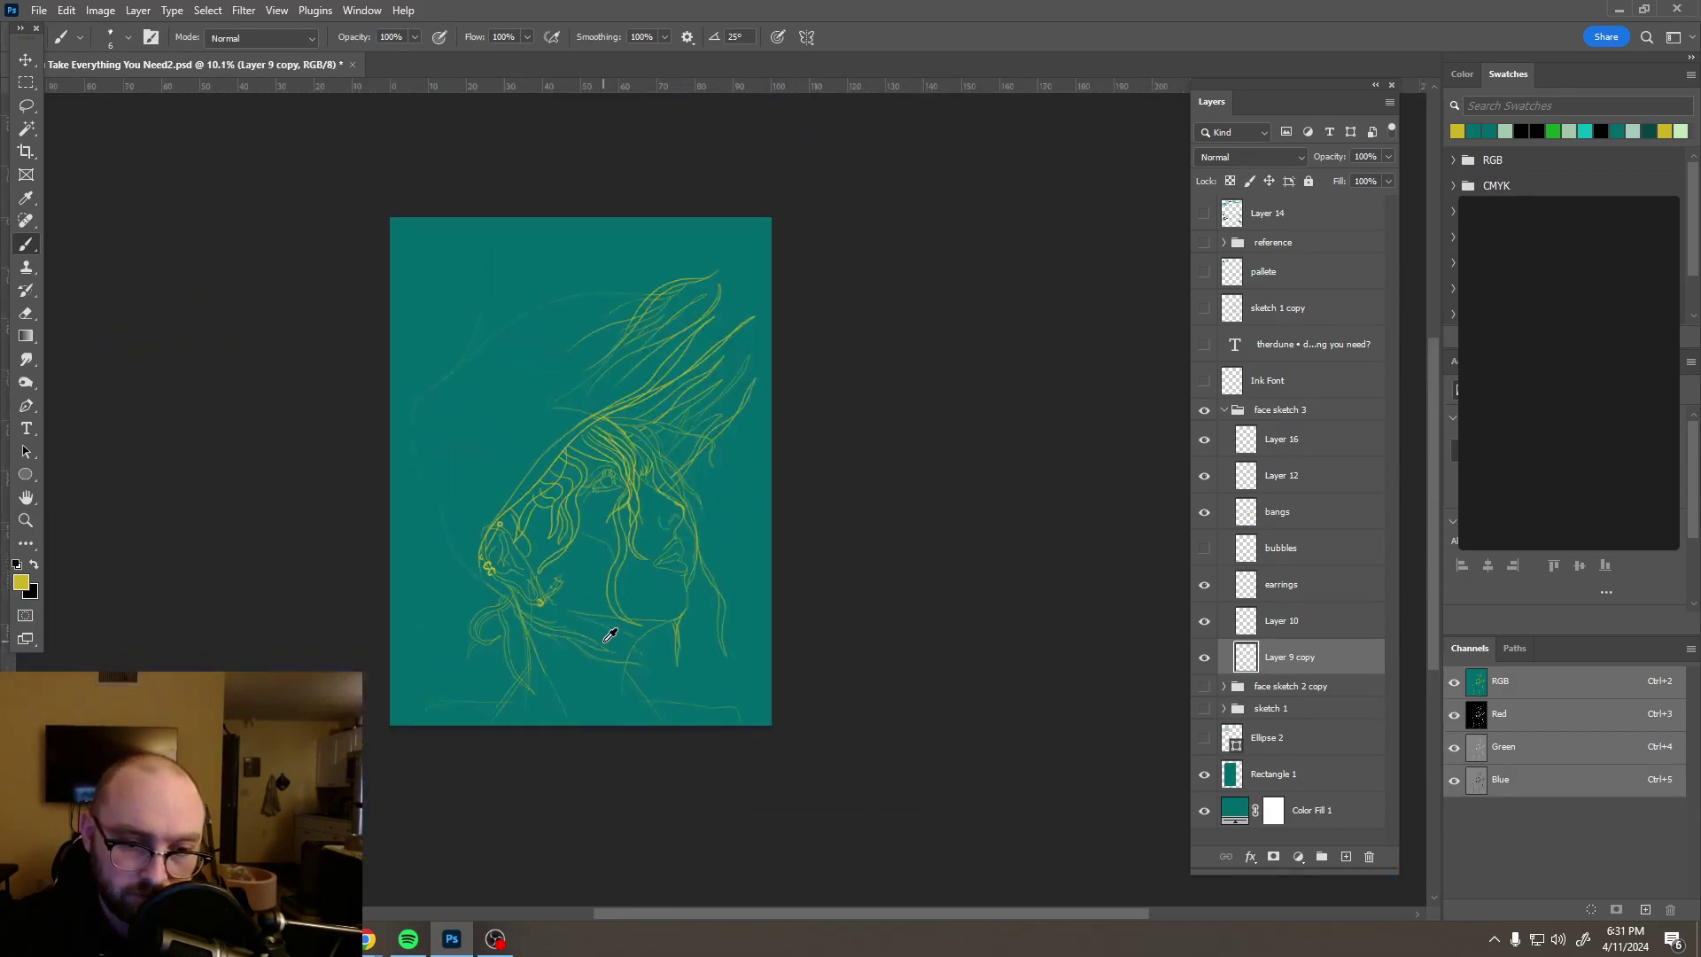
{"action": "scroll", "coordinate": [611, 567], "scroll_direction": "up", "scroll_amount": 2}
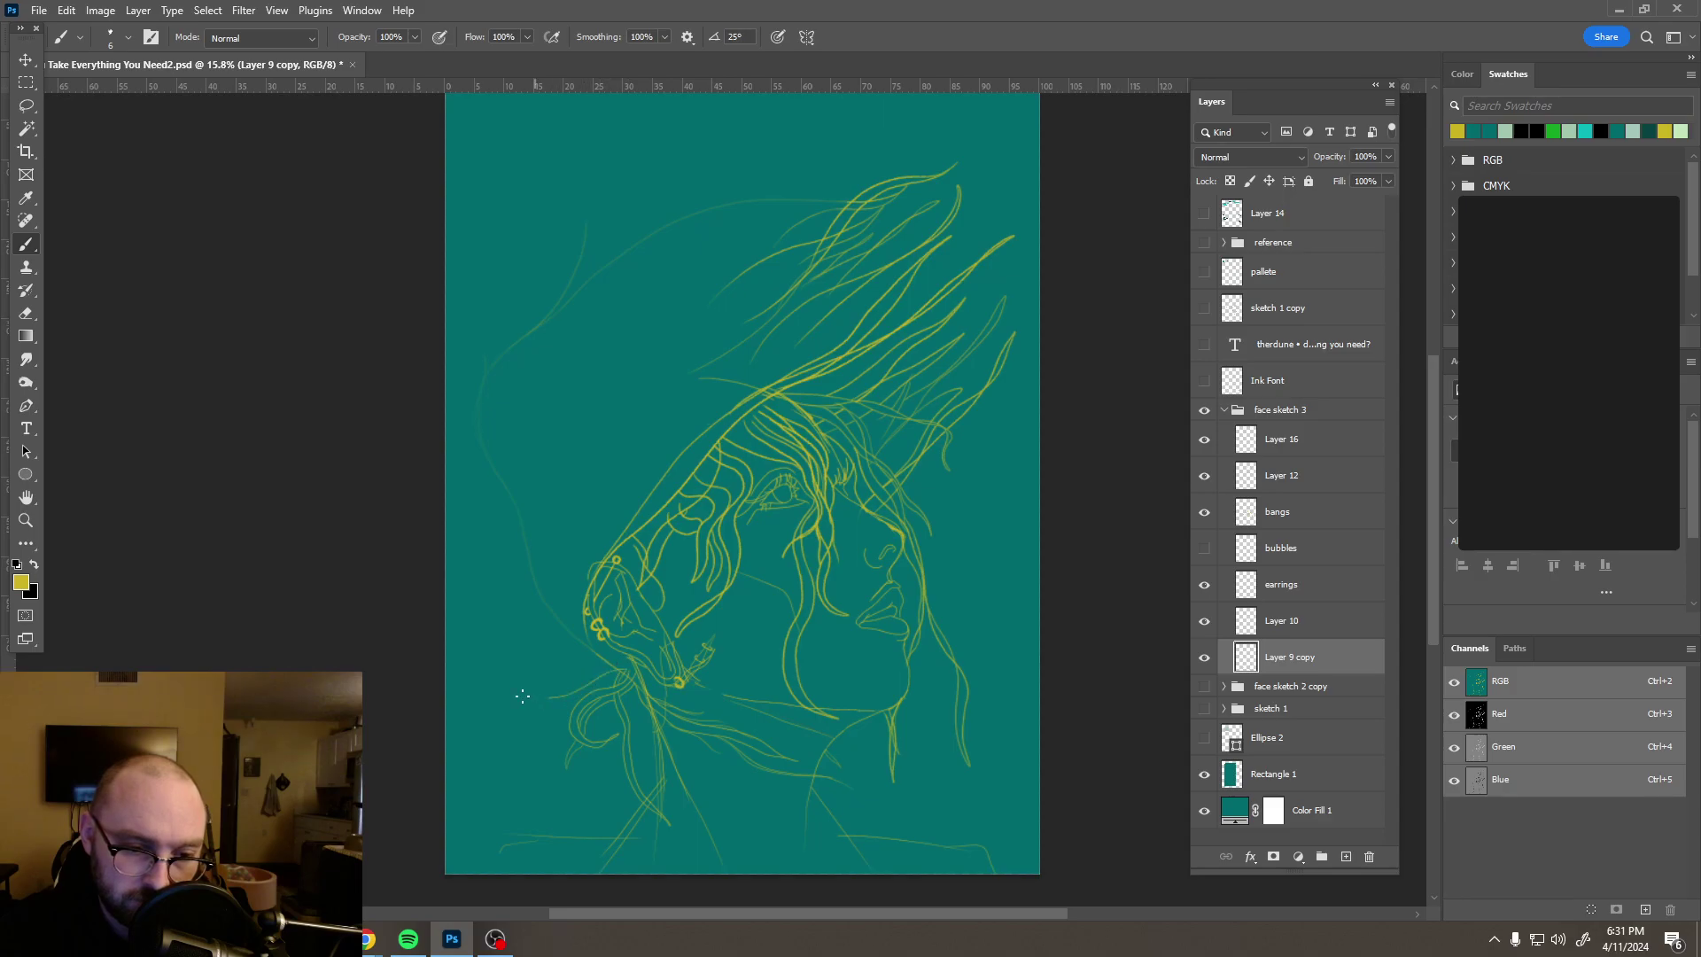
{"action": "left_click_drag", "start_coordinate": [513, 688], "coordinate": [479, 647]}
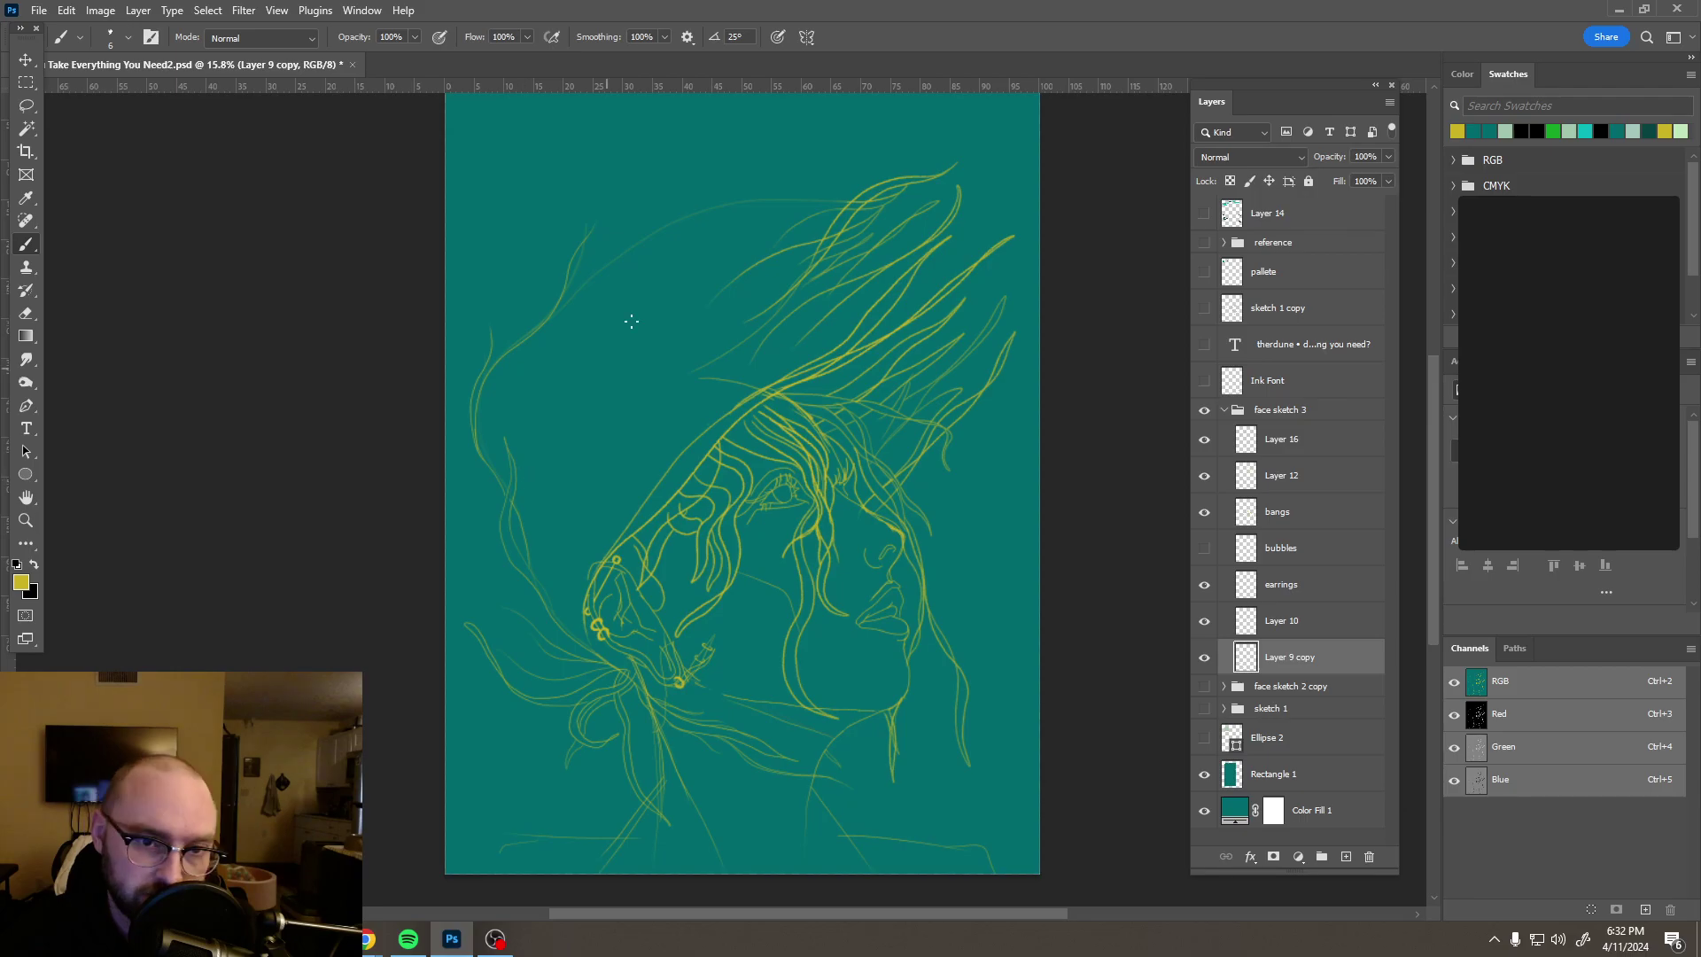
{"action": "mouse_move", "coordinate": [547, 318]}
{"action": "left_mouse_down"}
{"action": "mouse_move", "coordinate": [627, 237]}
{"action": "mouse_move", "coordinate": [767, 203]}
{"action": "left_mouse_up"}
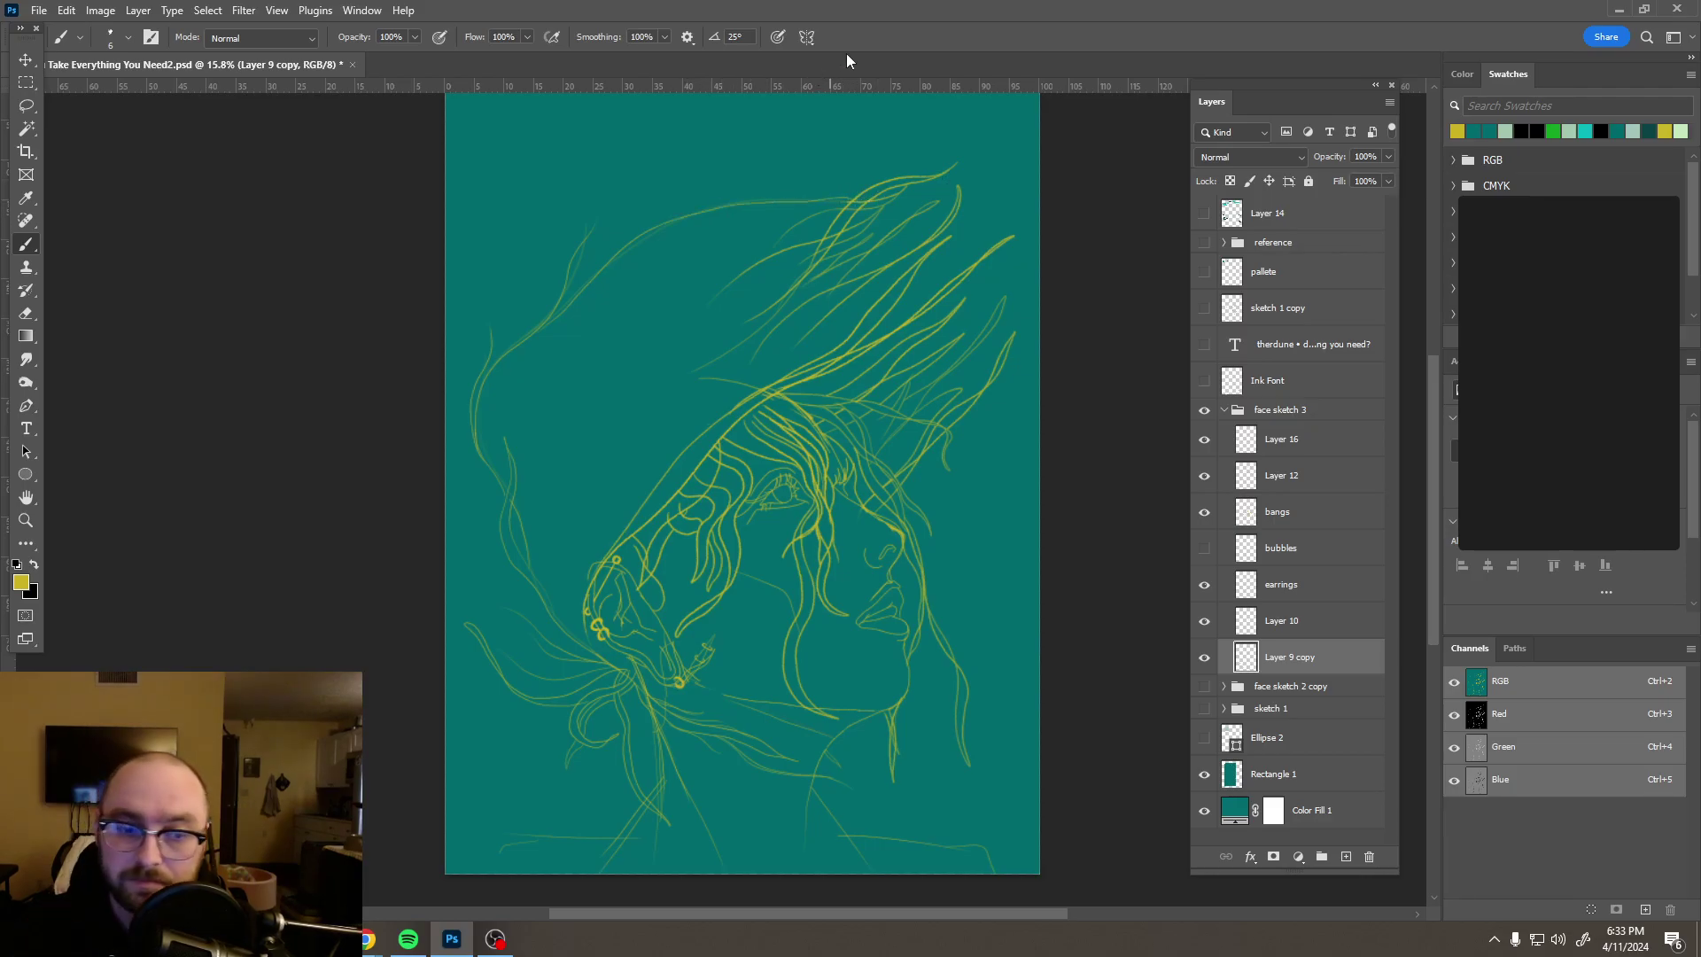
{"action": "scroll", "coordinate": [846, 426], "scroll_direction": "down", "scroll_amount": 5}
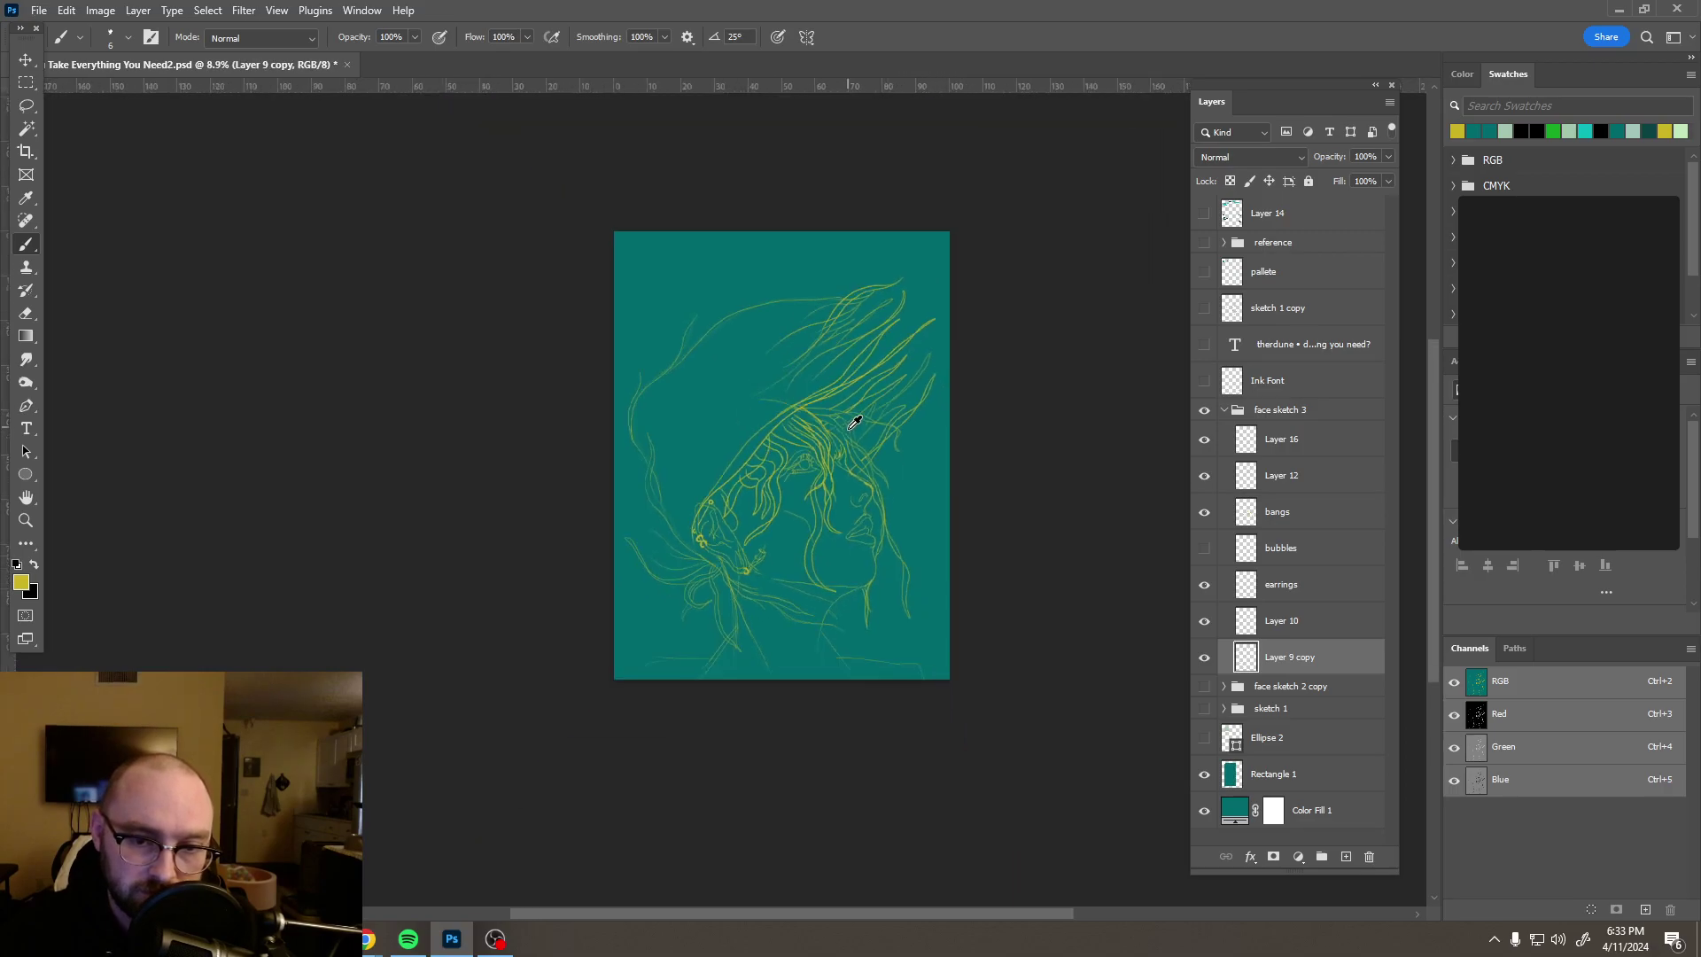
Step: Toggle the visibility of Layer 9 copy in face sketch 3 to check which lines it holds
{"action": "scroll", "coordinate": [858, 445], "scroll_direction": "up", "scroll_amount": 4}
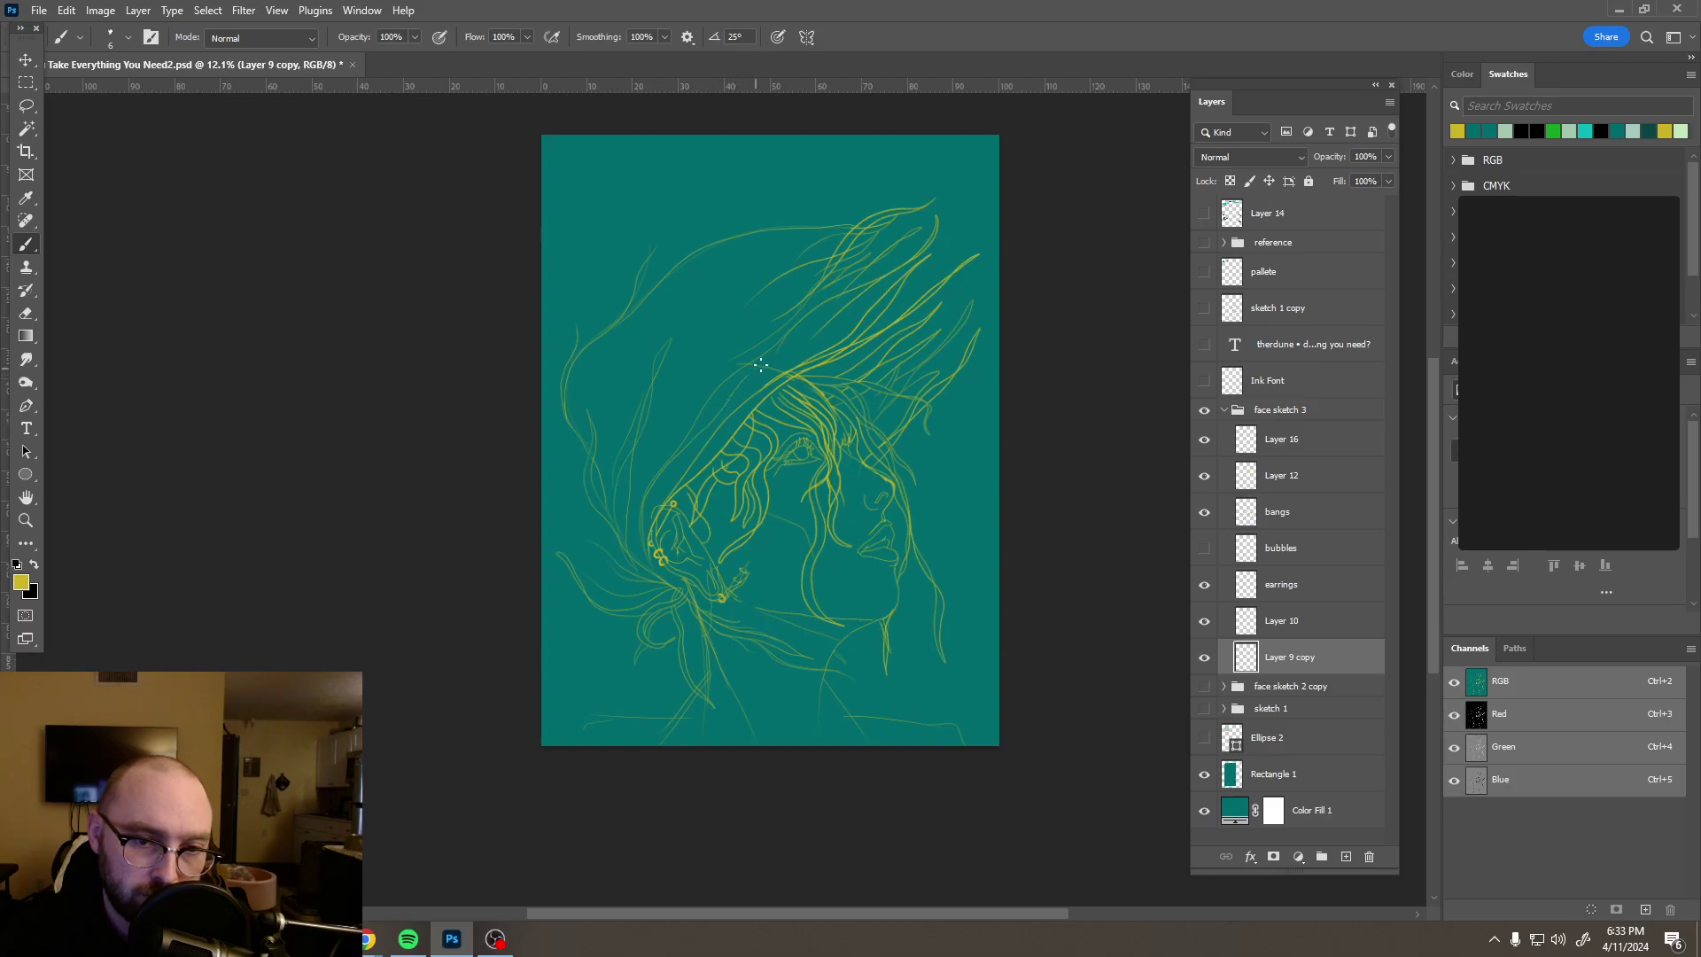
{"action": "left_click", "coordinate": [1202, 664]}
{"action": "left_click", "coordinate": [1202, 664]}
{"action": "left_click", "coordinate": [1202, 664]}
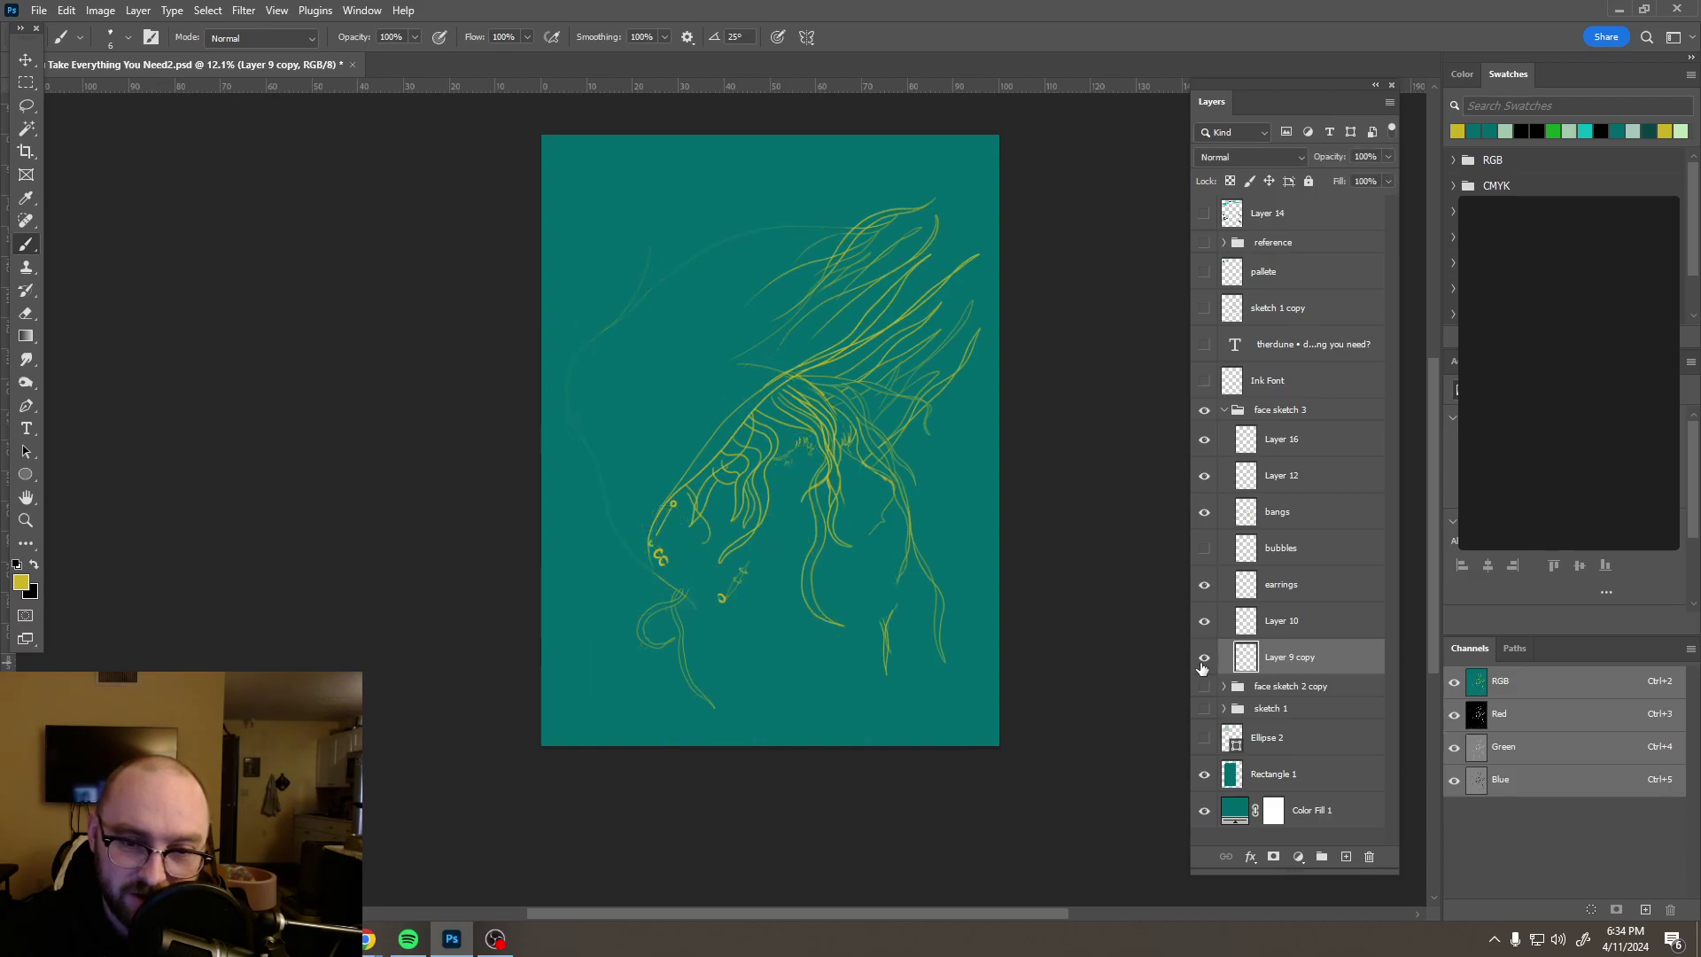
{"action": "left_click", "coordinate": [1202, 664]}
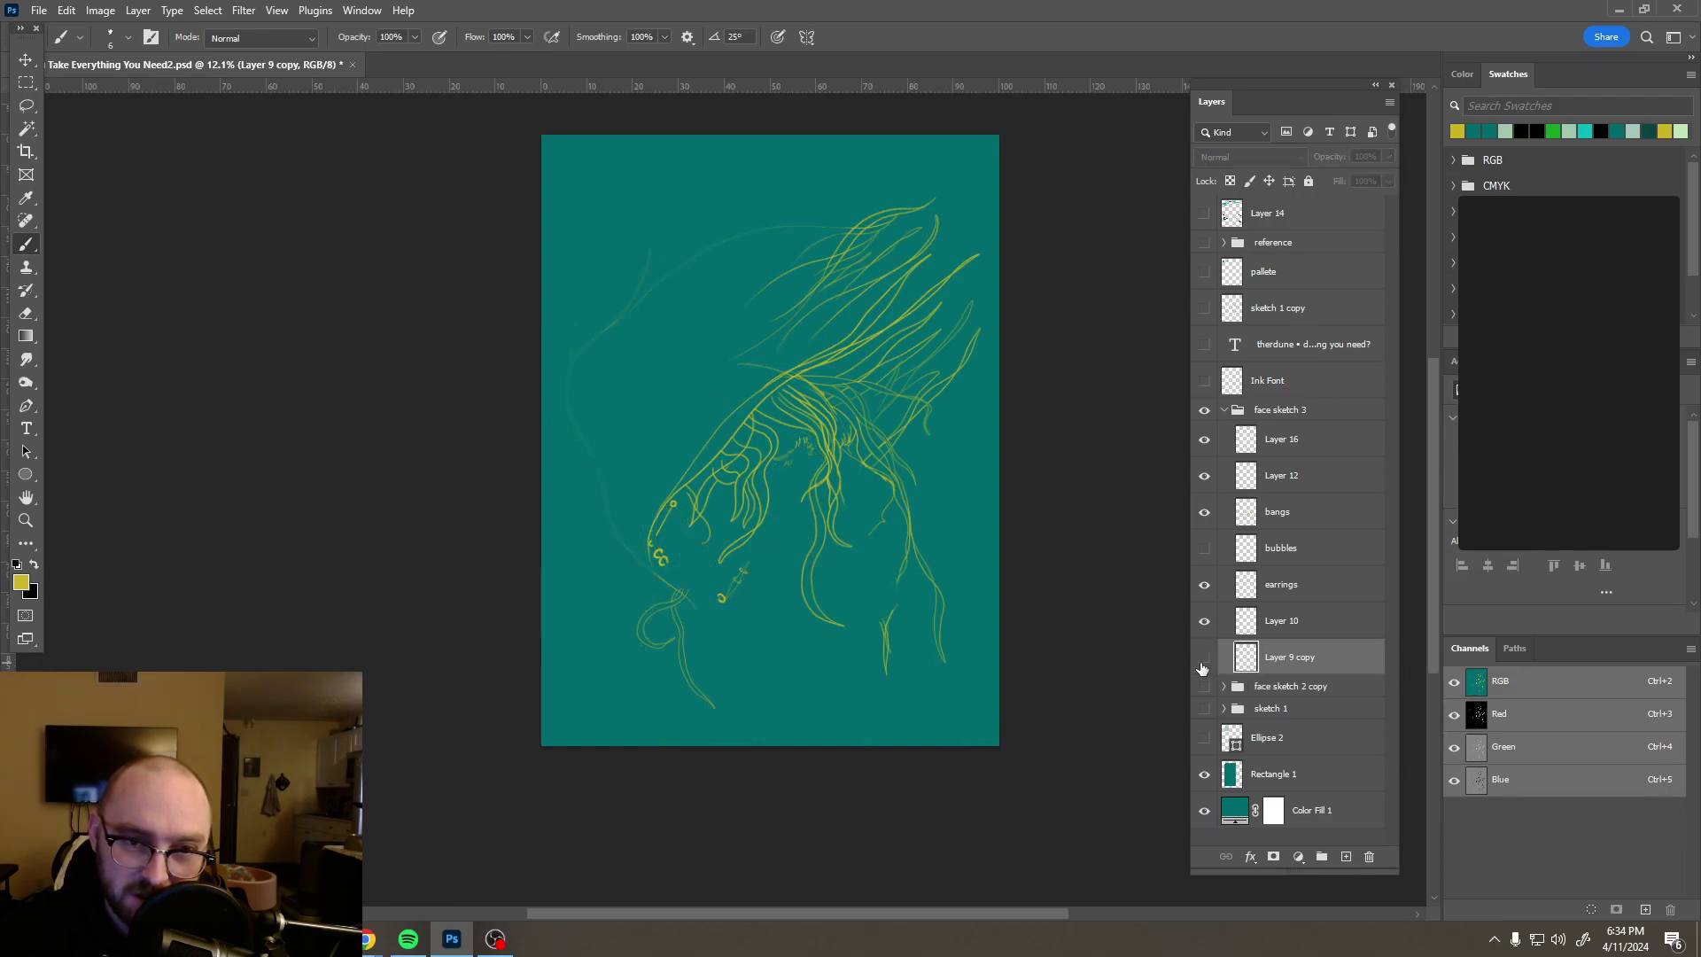
{"action": "left_click", "coordinate": [1202, 665]}
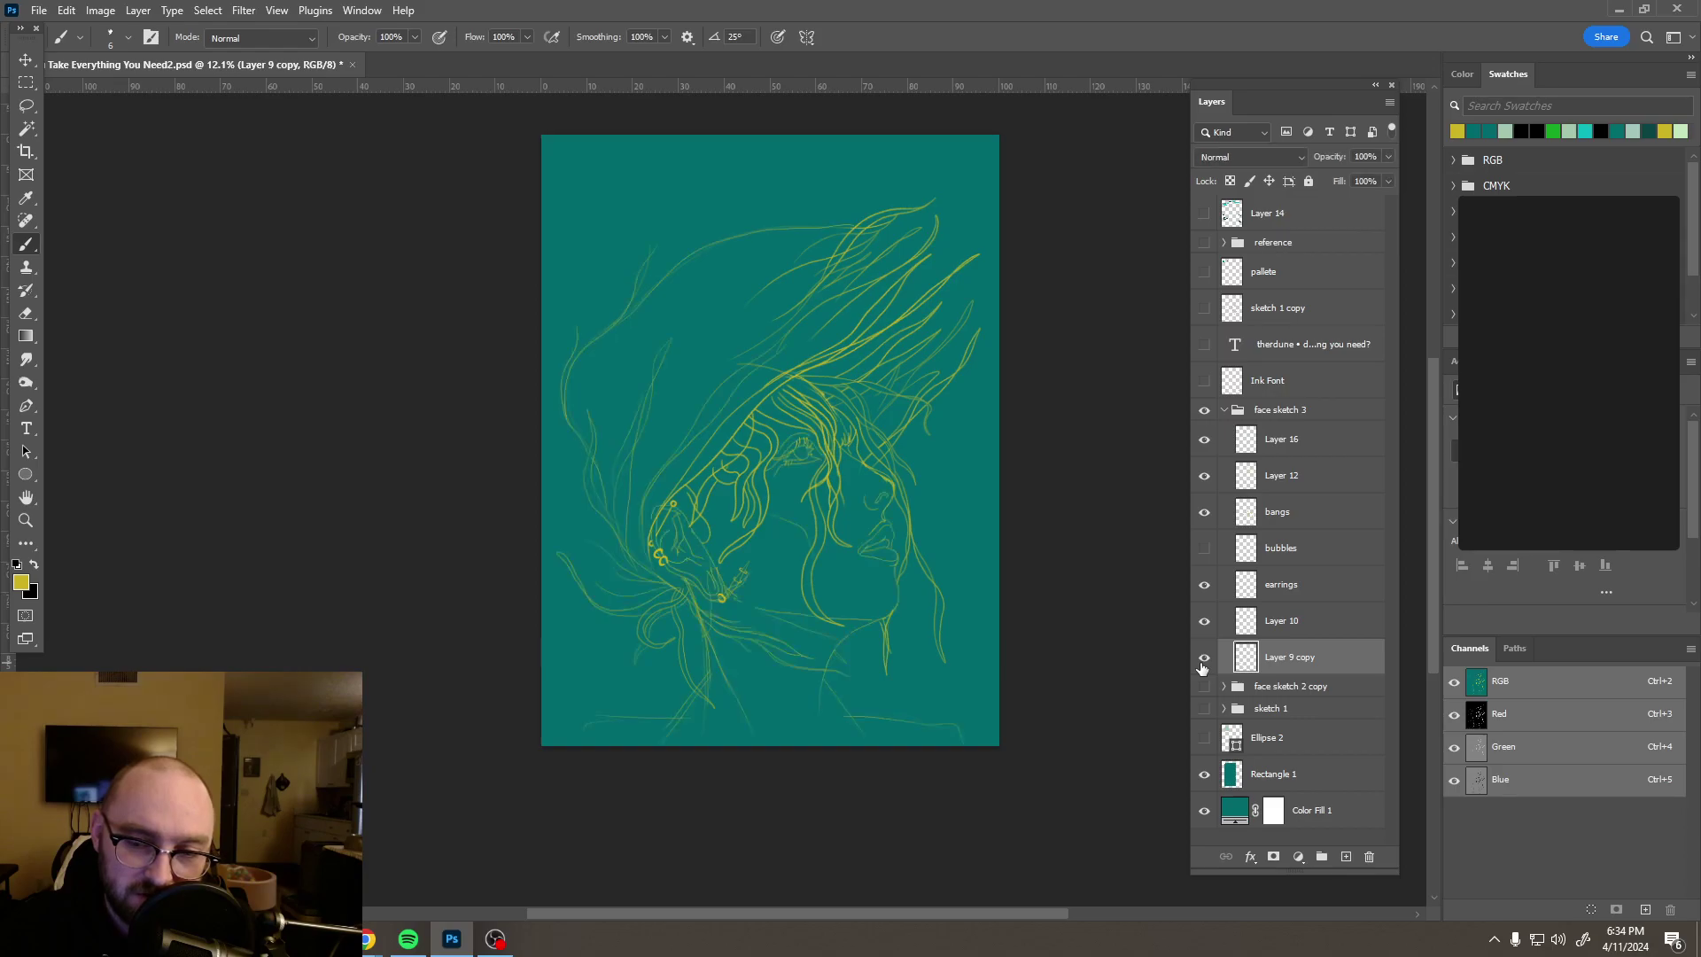
Step: Load Layer 9's outline from face sketch 2 copy as an inverted selection, and cut the hair strokes from Layer 9 copy into a new layer
{"action": "left_click", "coordinate": [1224, 685]}
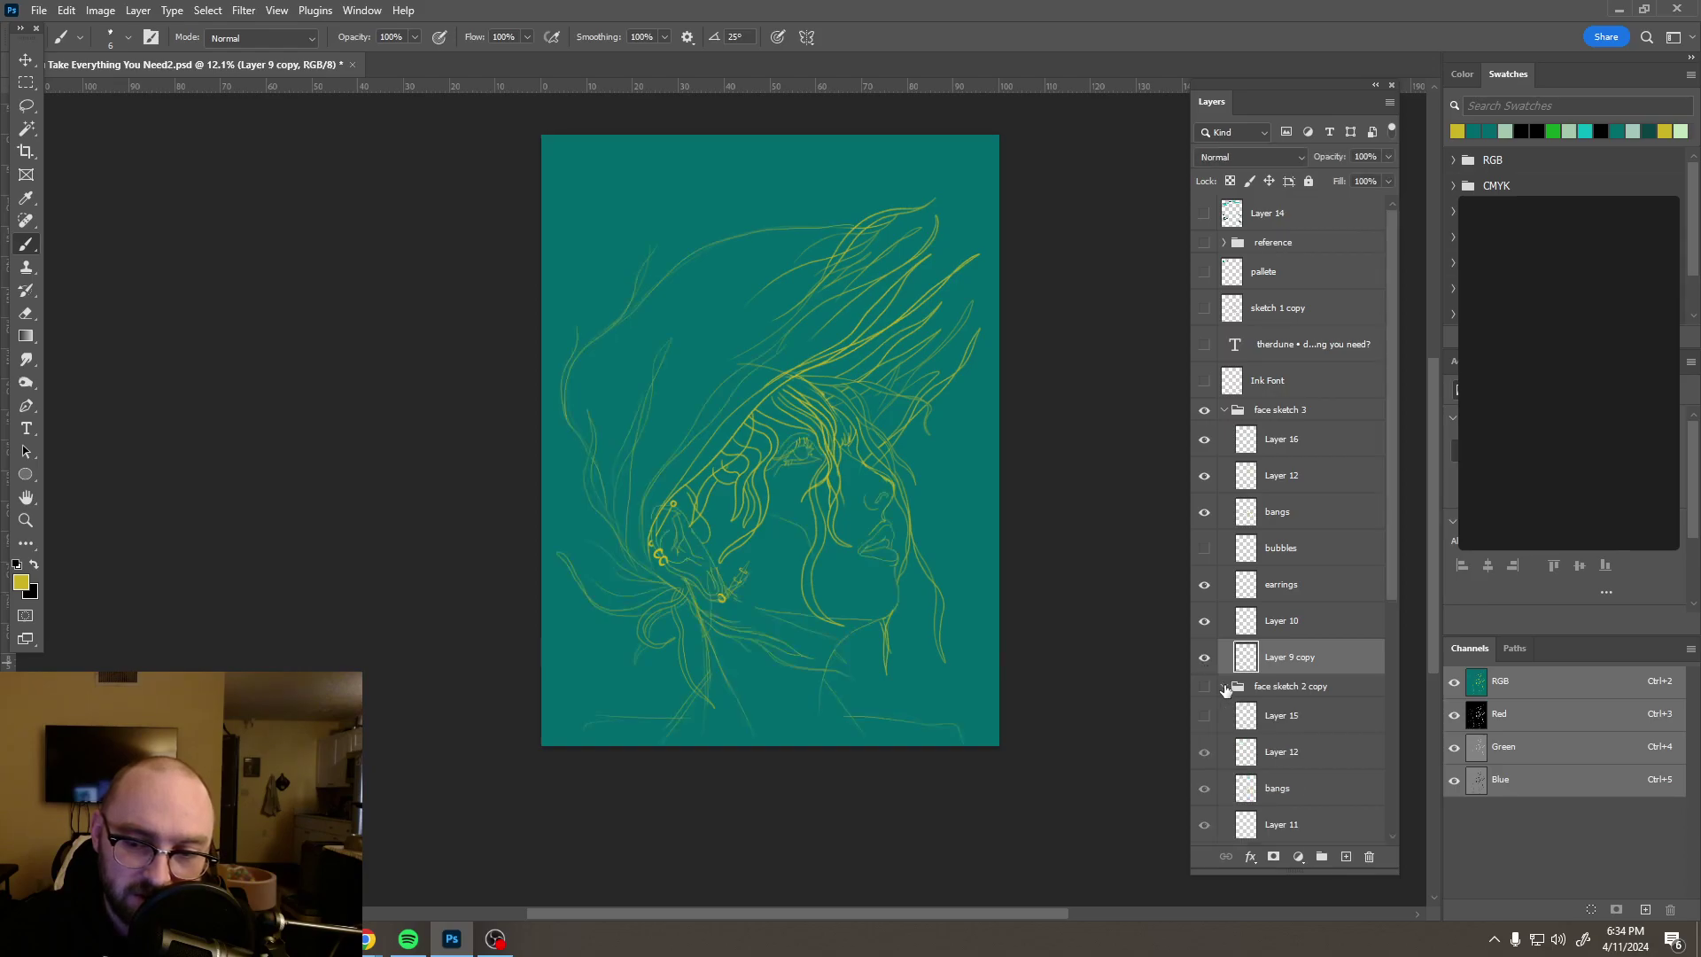
{"action": "scroll", "coordinate": [1236, 693], "scroll_direction": "down", "scroll_amount": 4}
{"action": "left_click", "coordinate": [1251, 700], "text": "ctrl"}
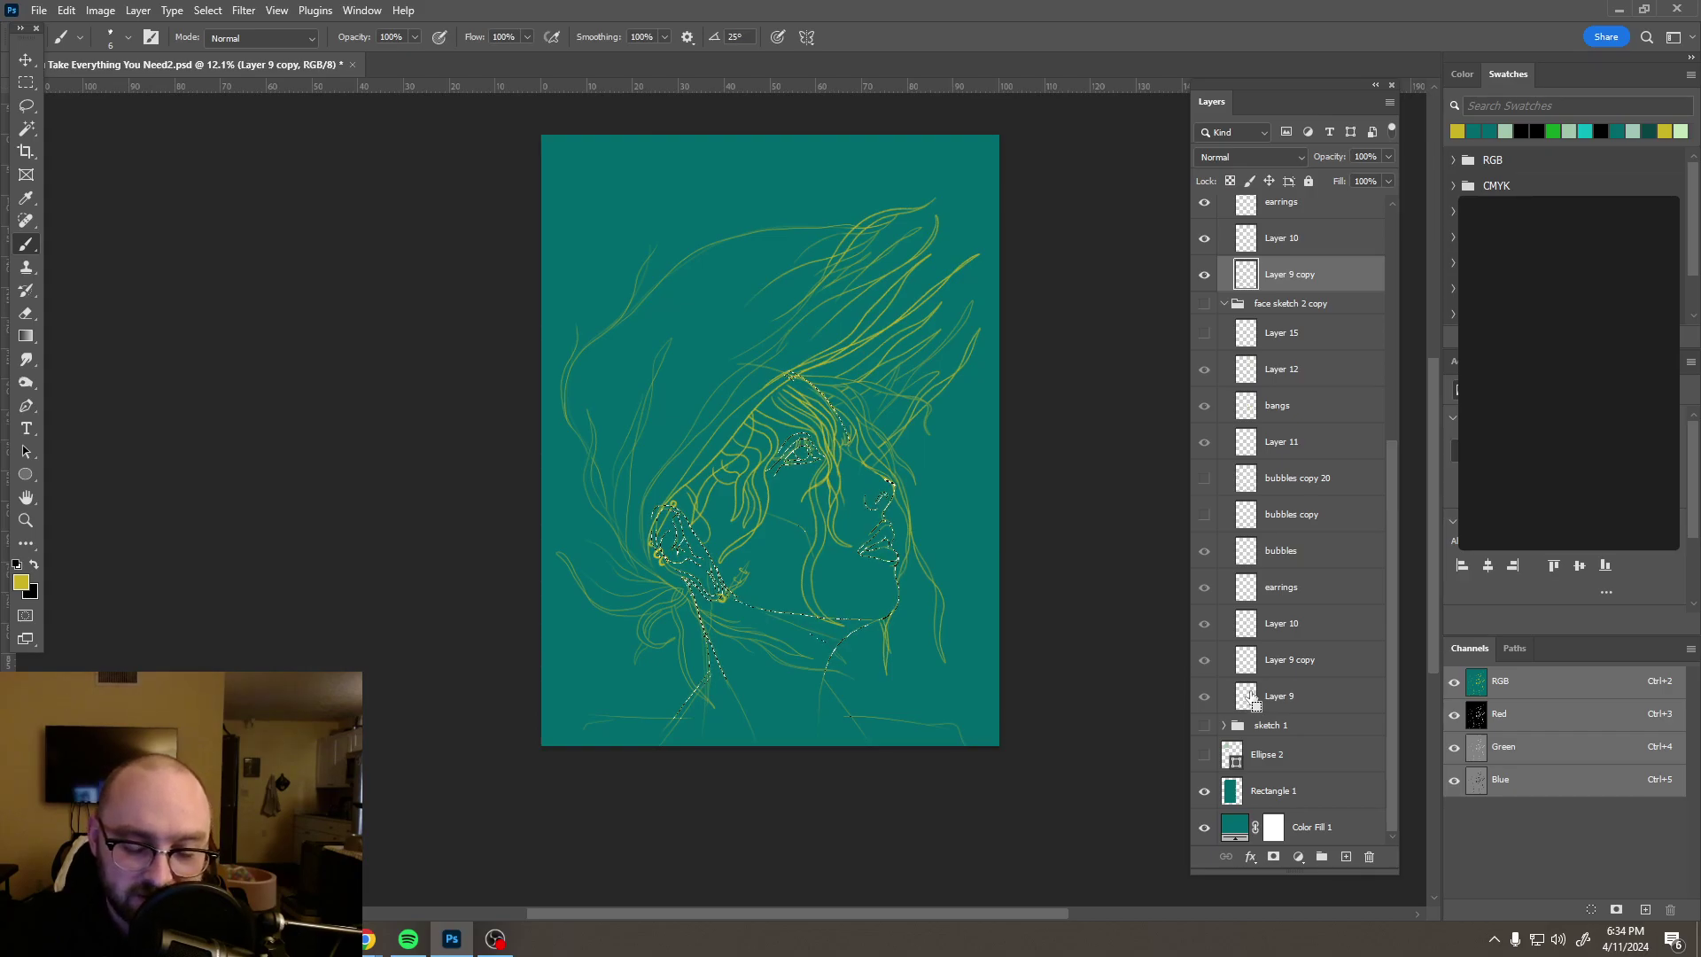
{"action": "key", "text": "ctrl+shift+i"}
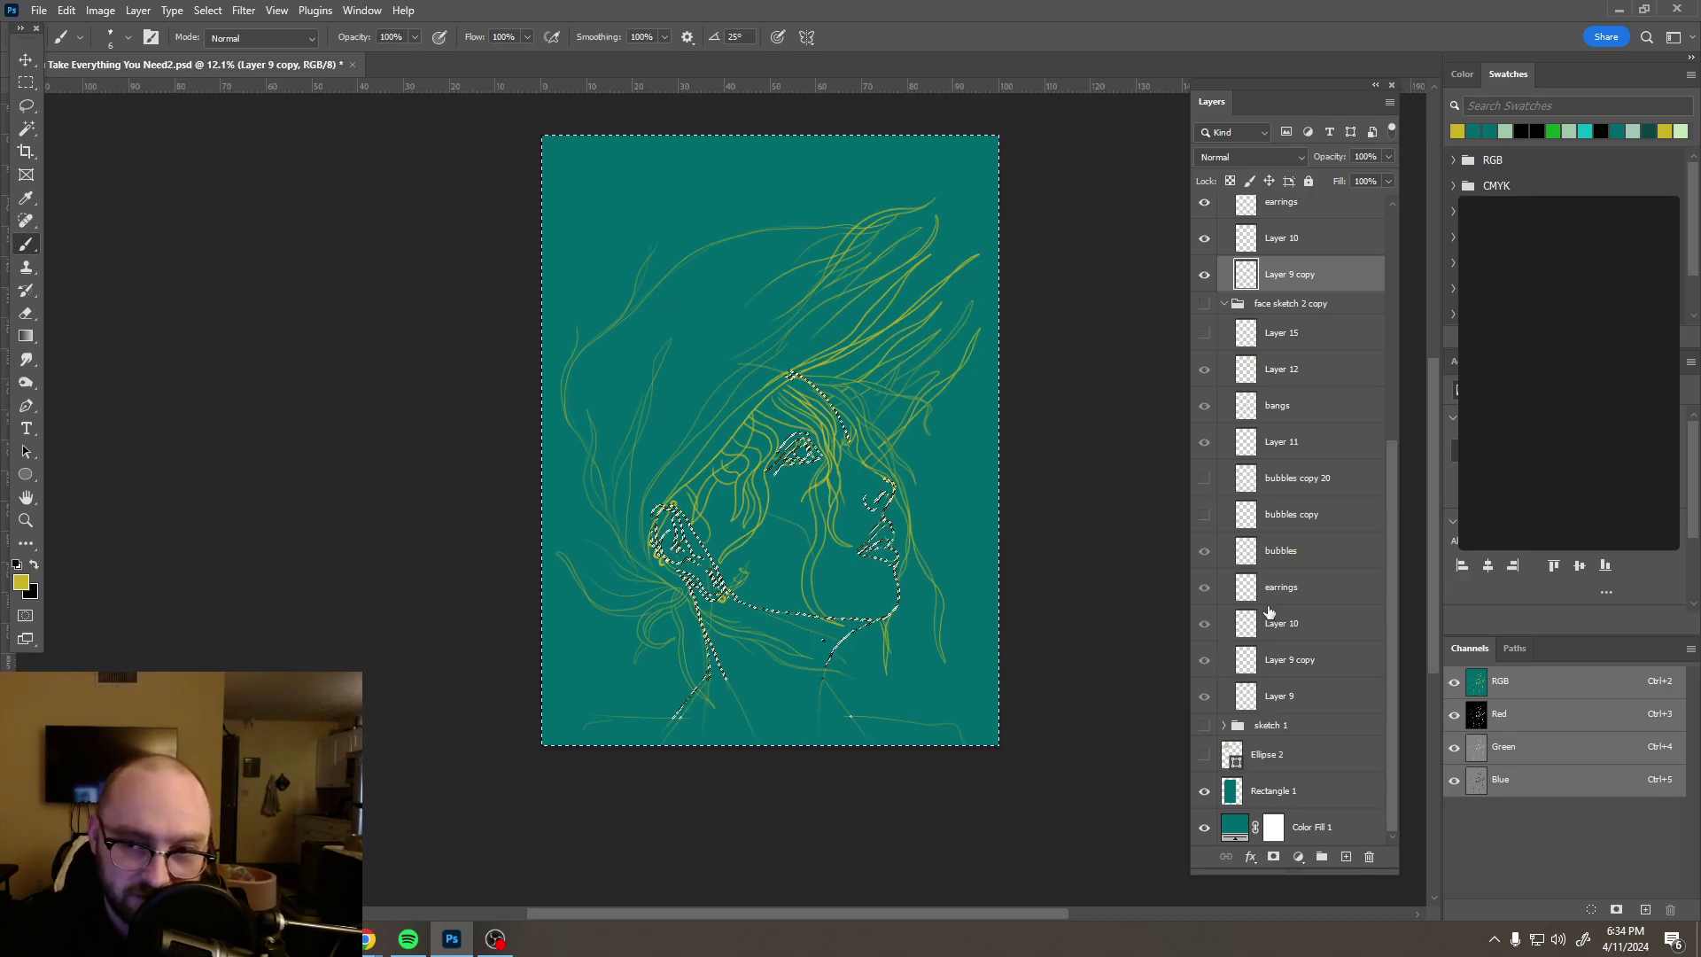
{"action": "scroll", "coordinate": [1256, 620], "scroll_direction": "up", "scroll_amount": 3}
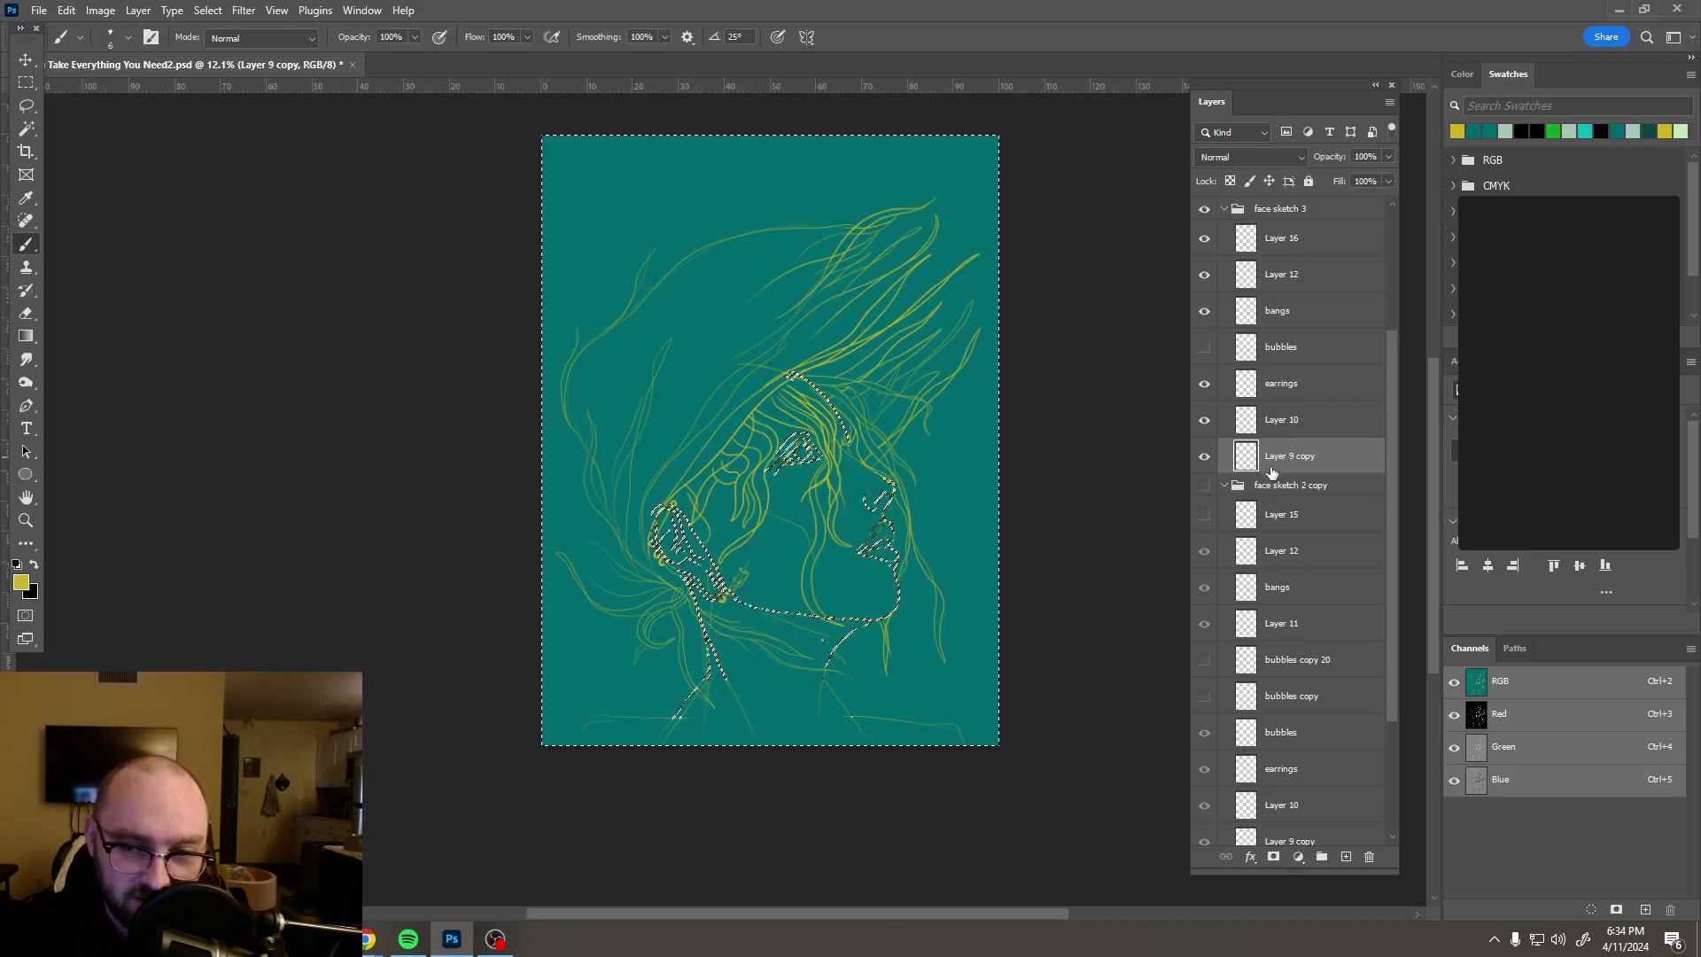
{"action": "key", "text": "Delete"}
{"action": "key", "text": "ctrl+d"}
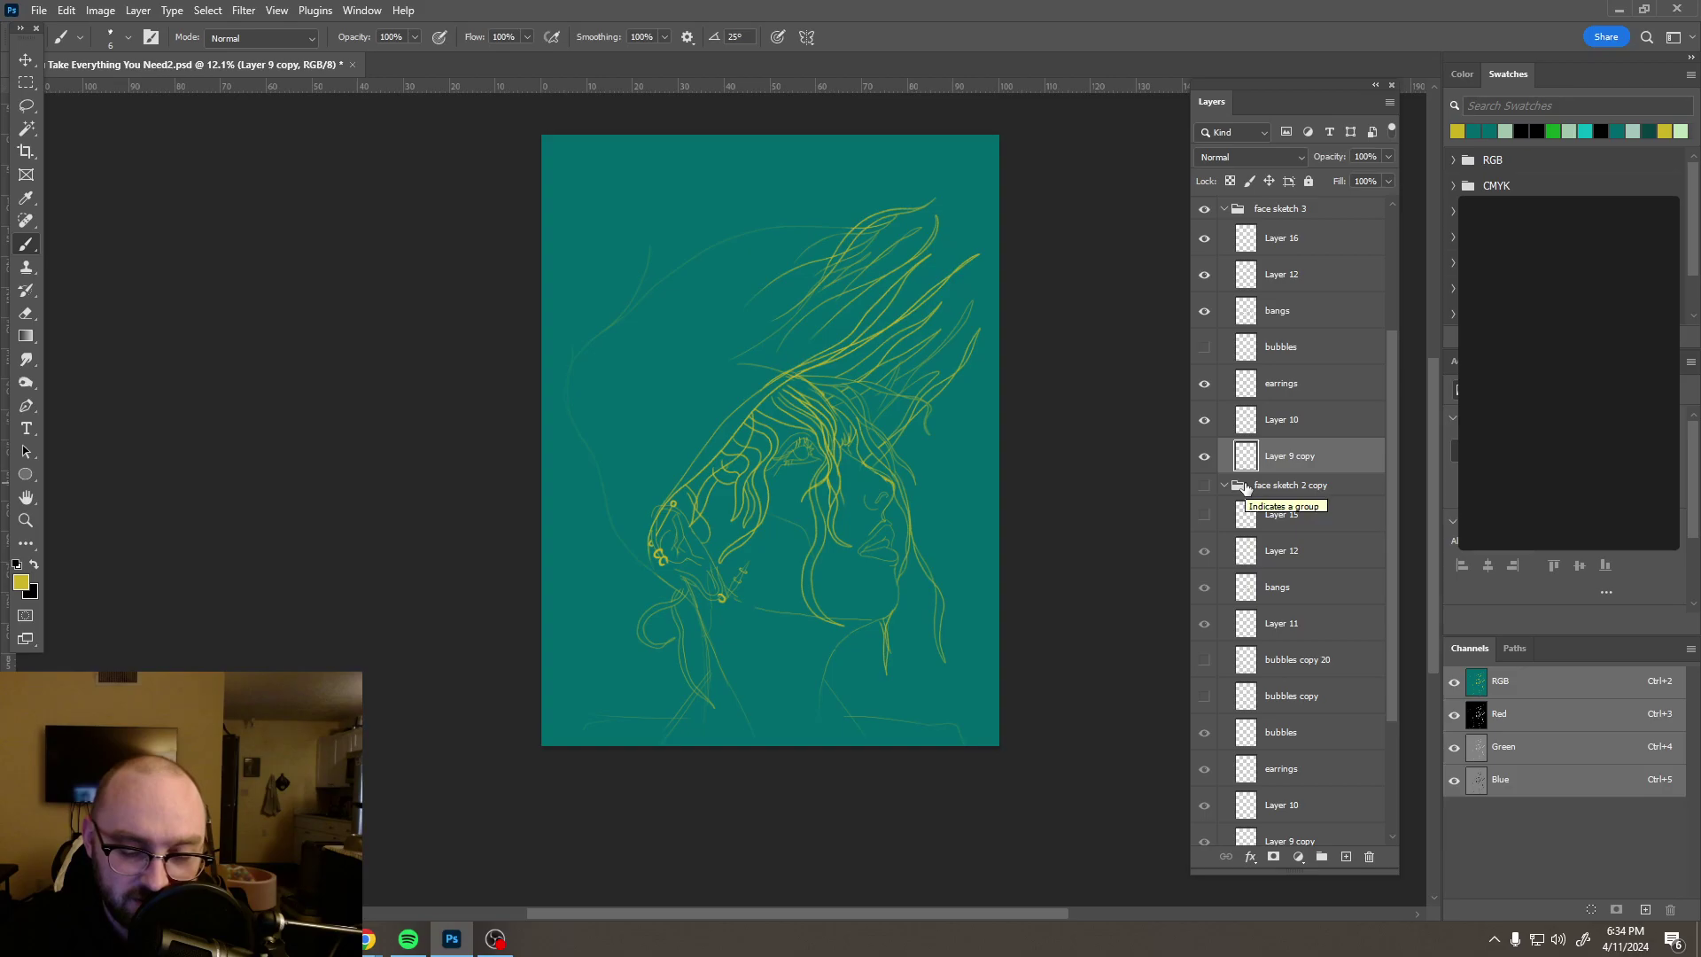
{"action": "key", "text": "ctrl+v"}
Step: Check the separated hair strokes by toggling Layer 17, and move that layer to the top of the face sketch 3 group
{"action": "left_click", "coordinate": [1204, 456]}
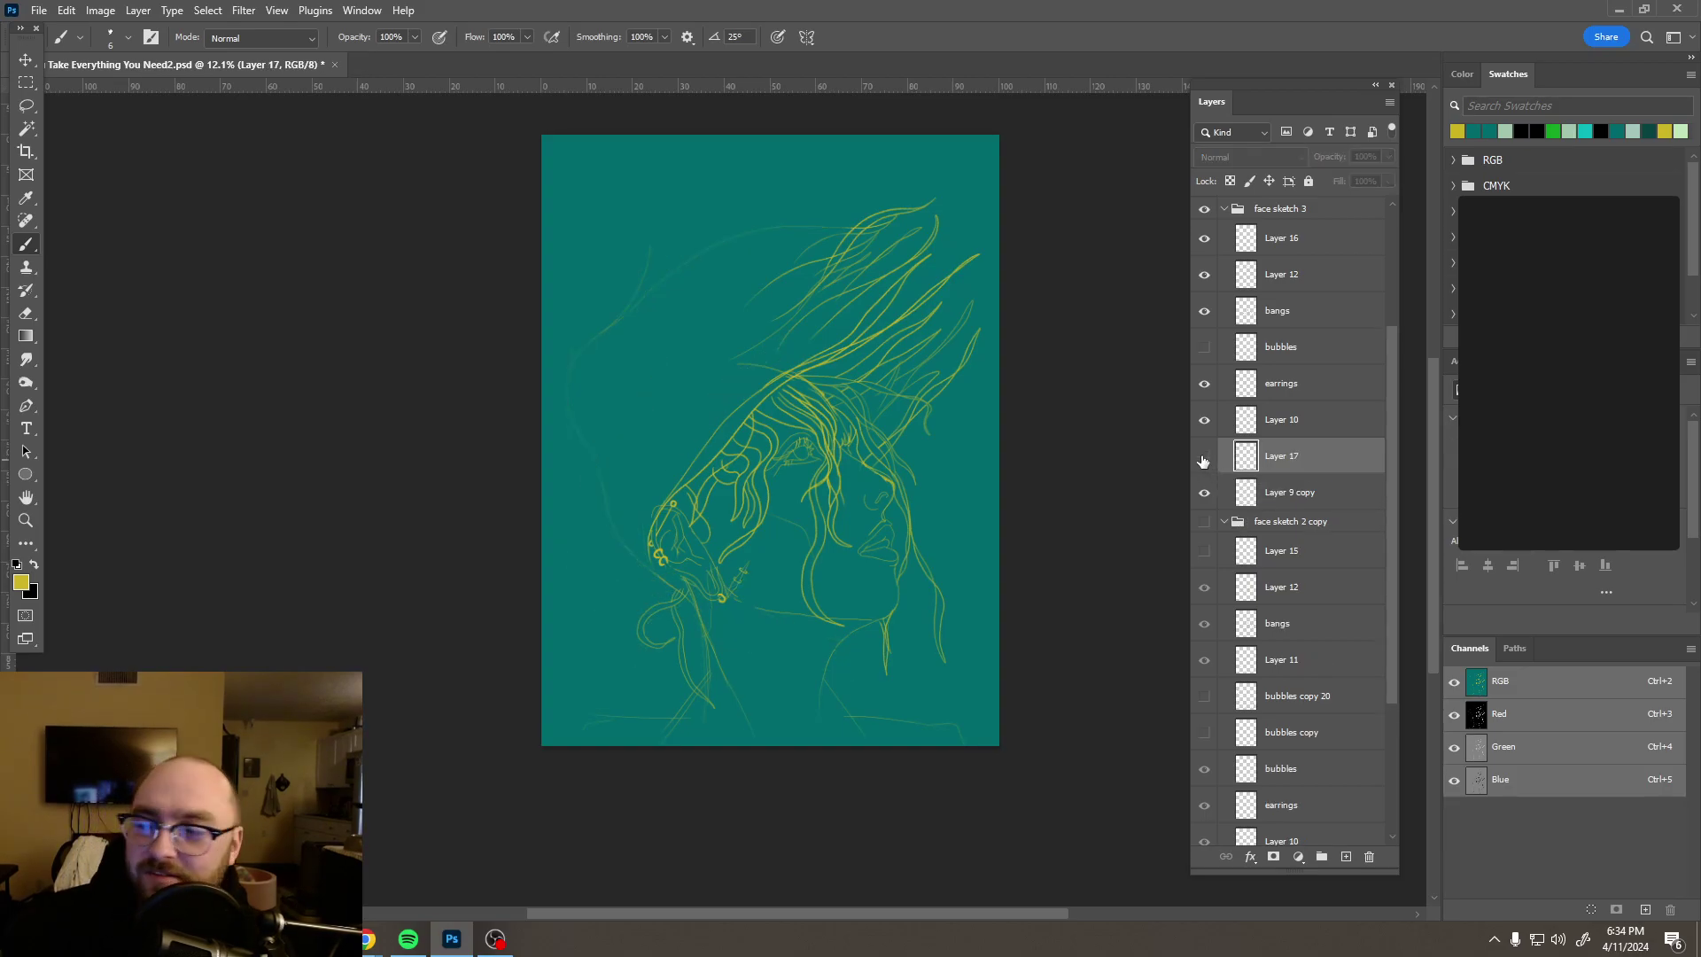
{"action": "left_click", "coordinate": [1204, 457]}
{"action": "left_click_drag", "start_coordinate": [1329, 467], "coordinate": [1310, 226]}
Step: Sketch a wavy lock rising from the upper hair outline toward the poster's top edge, plus loose thin strands inside the hair mass
{"action": "scroll", "coordinate": [795, 390], "scroll_direction": "down", "scroll_amount": 3}
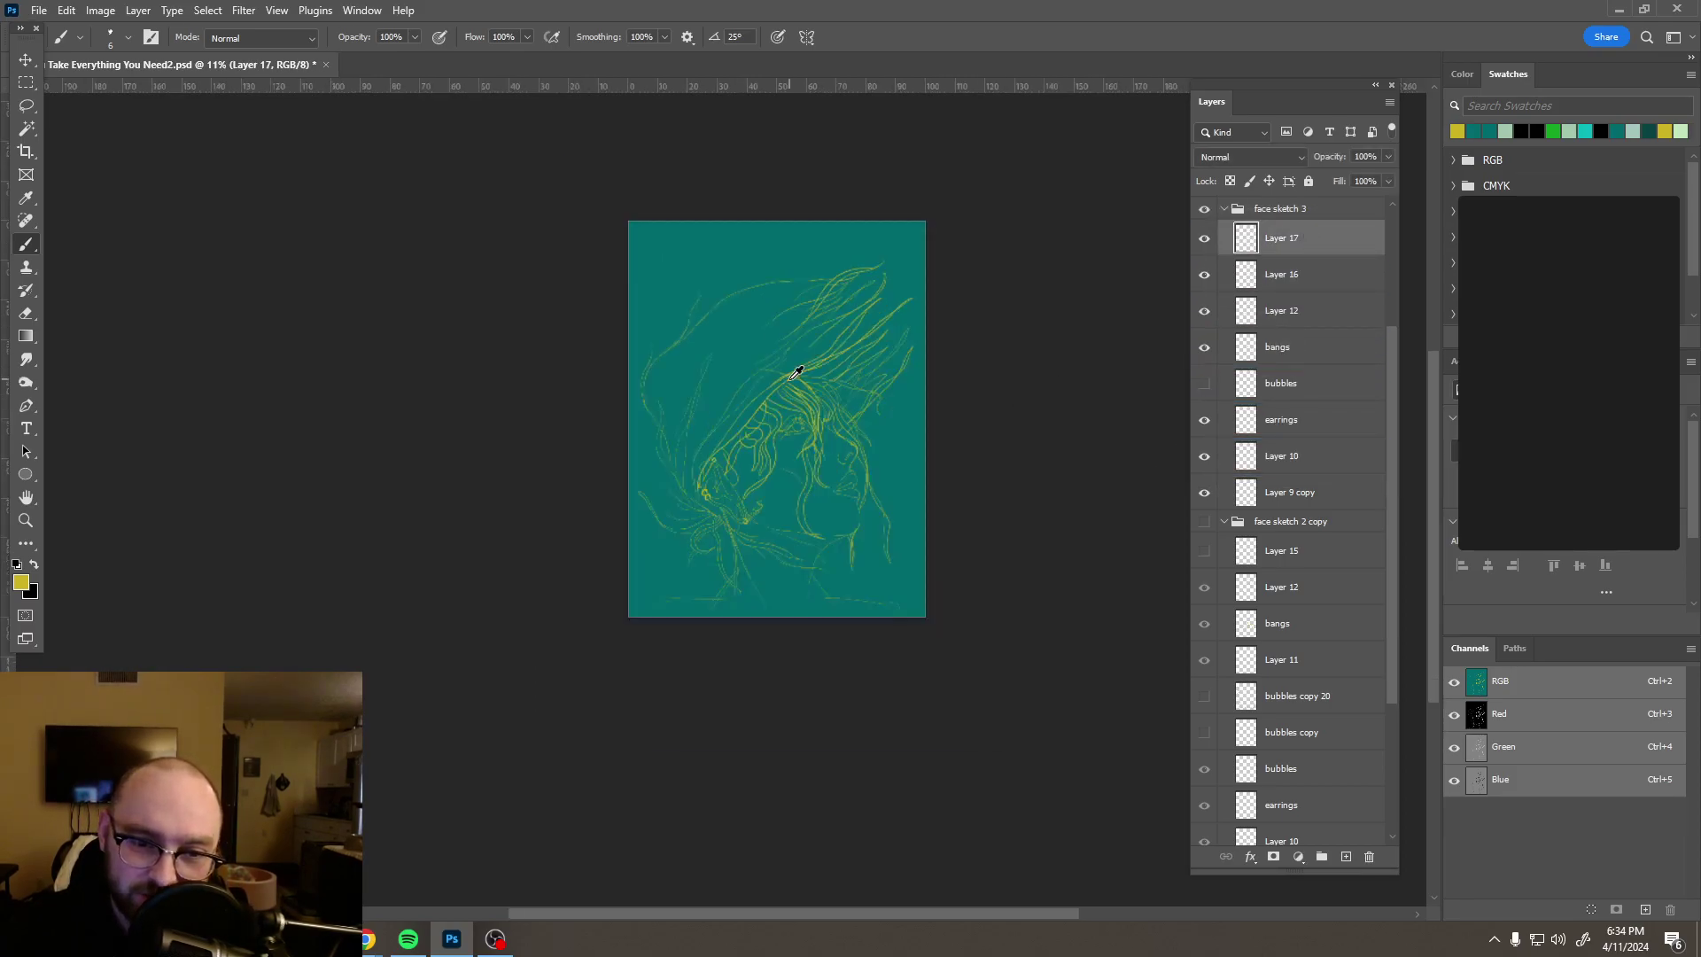
{"action": "scroll", "coordinate": [805, 369], "scroll_direction": "up", "scroll_amount": 3}
{"action": "scroll", "coordinate": [780, 338], "scroll_direction": "up", "scroll_amount": 1}
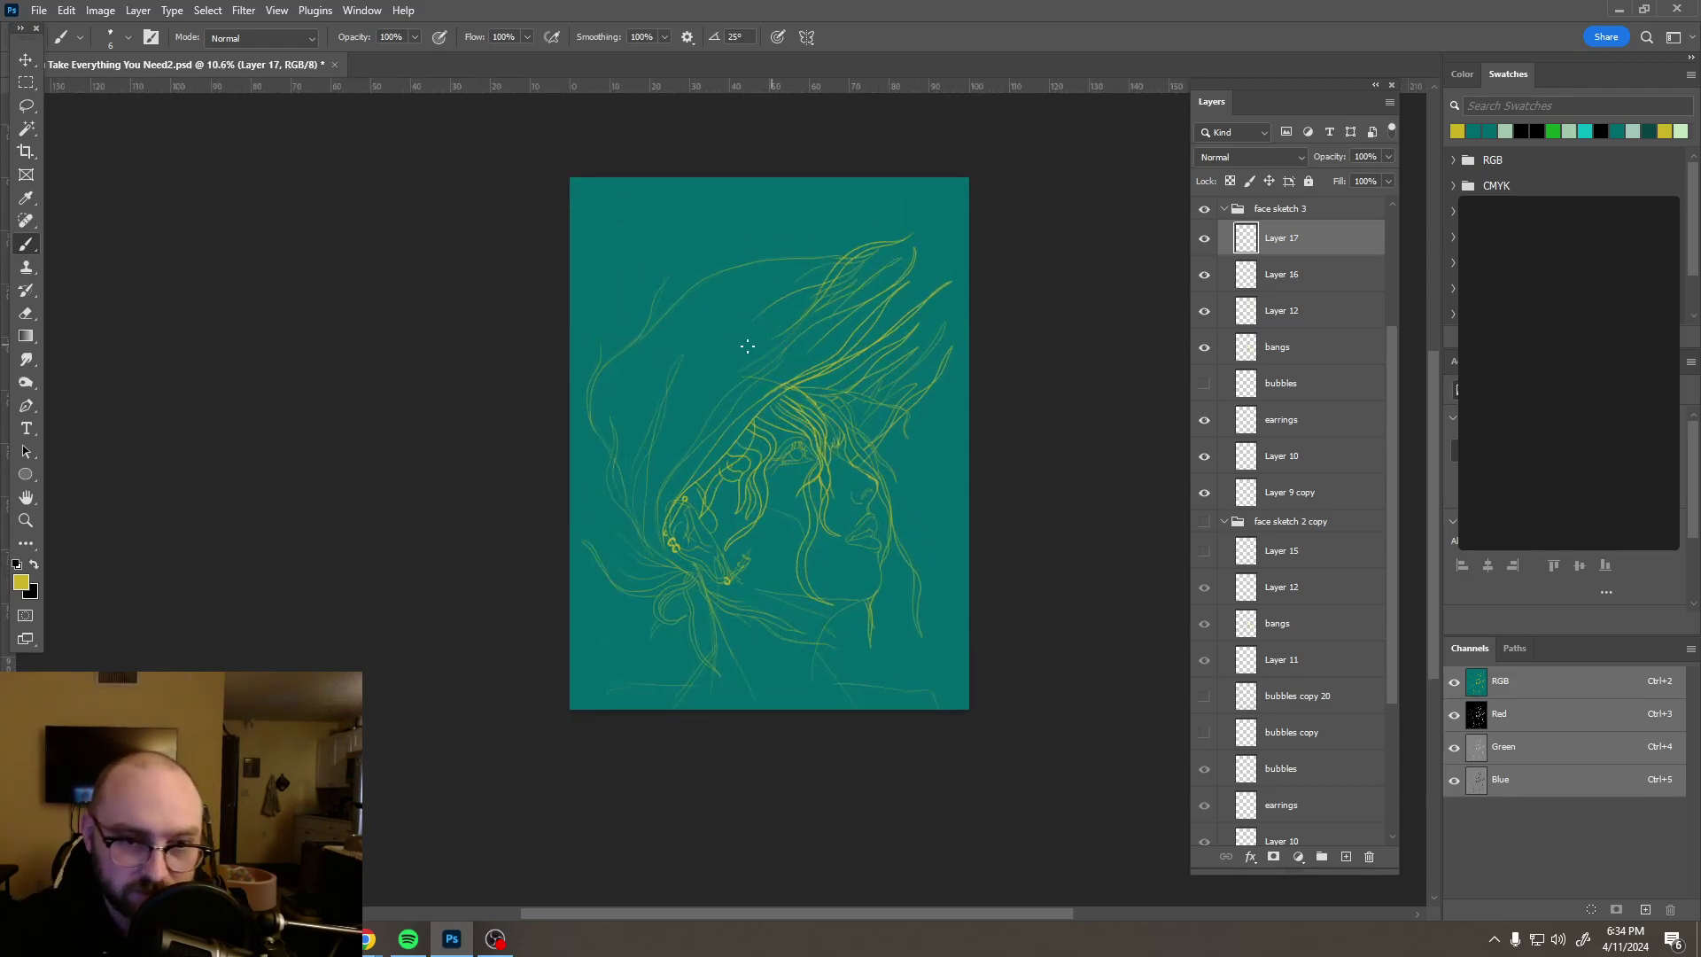
{"action": "scroll", "coordinate": [768, 312], "scroll_direction": "up", "scroll_amount": 2}
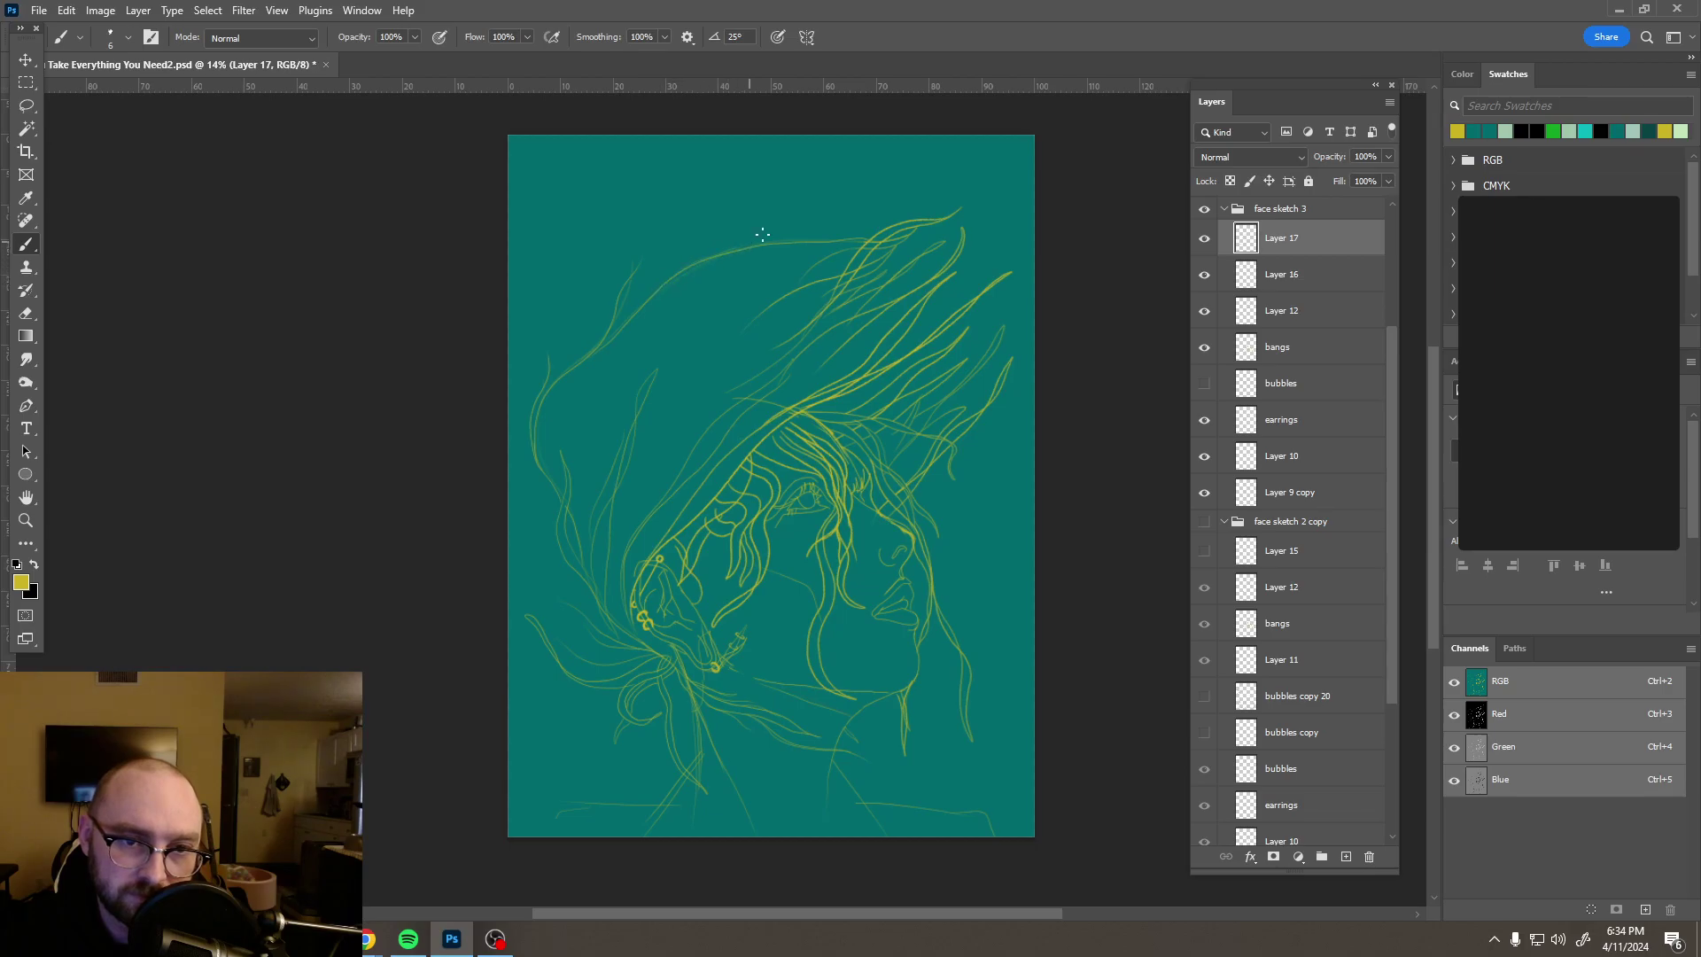
{"action": "left_click_drag", "start_coordinate": [791, 218], "coordinate": [889, 153]}
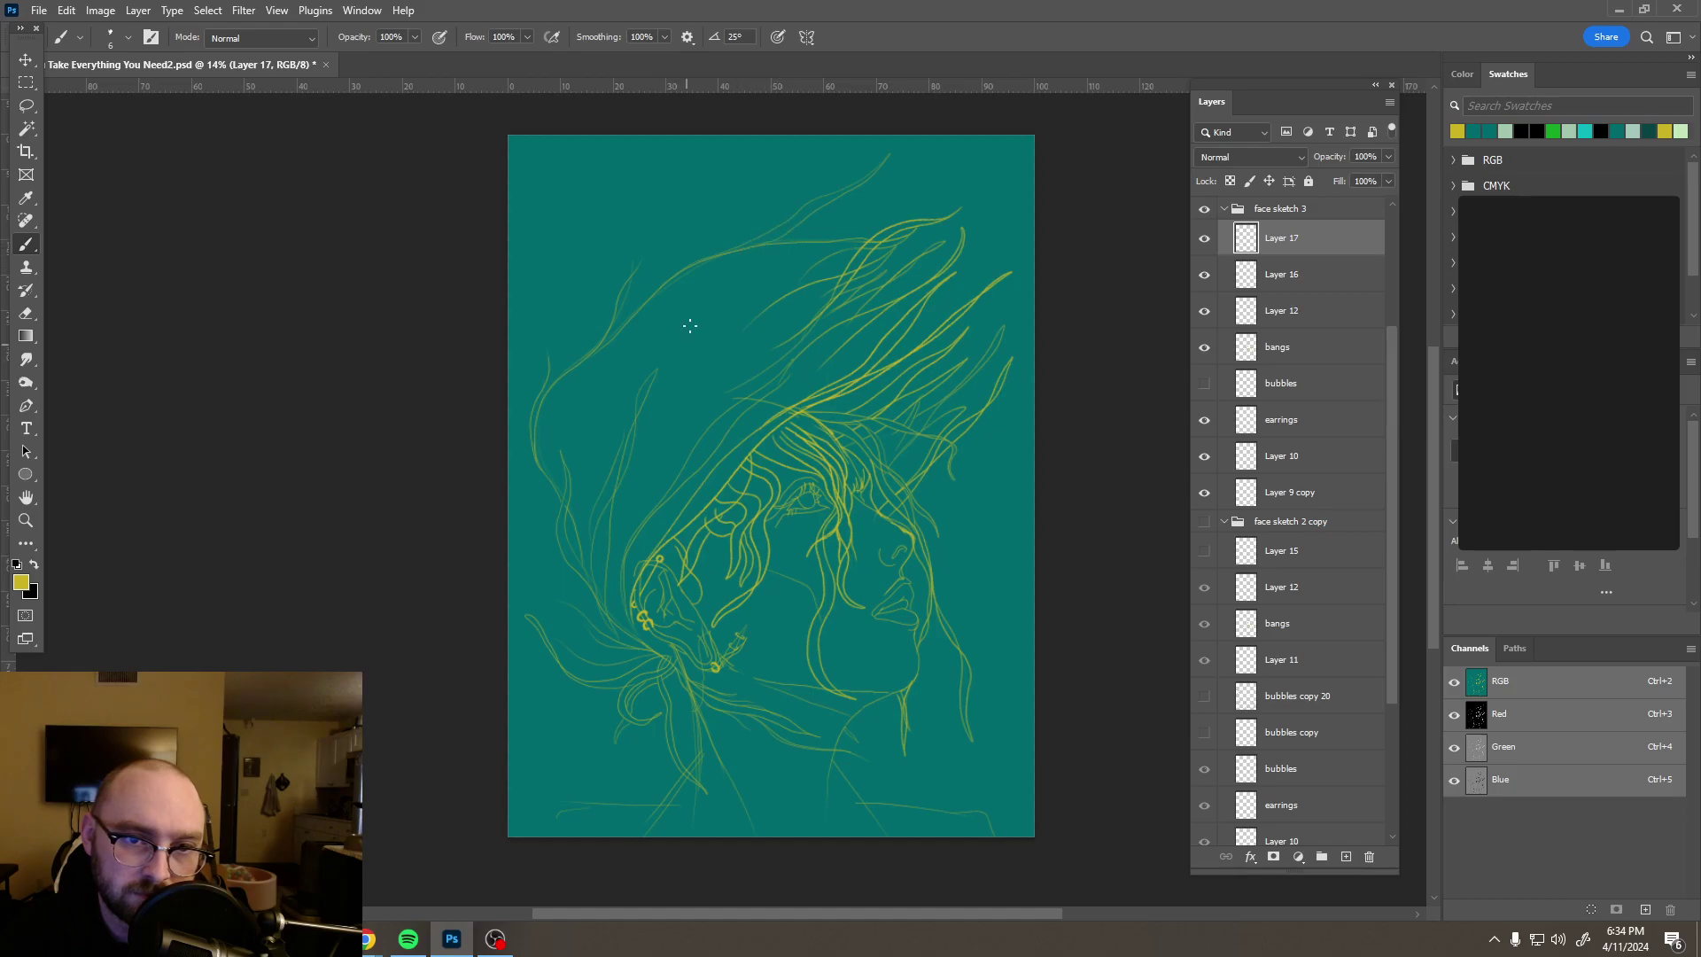
{"action": "key", "text": "ctrl+z"}
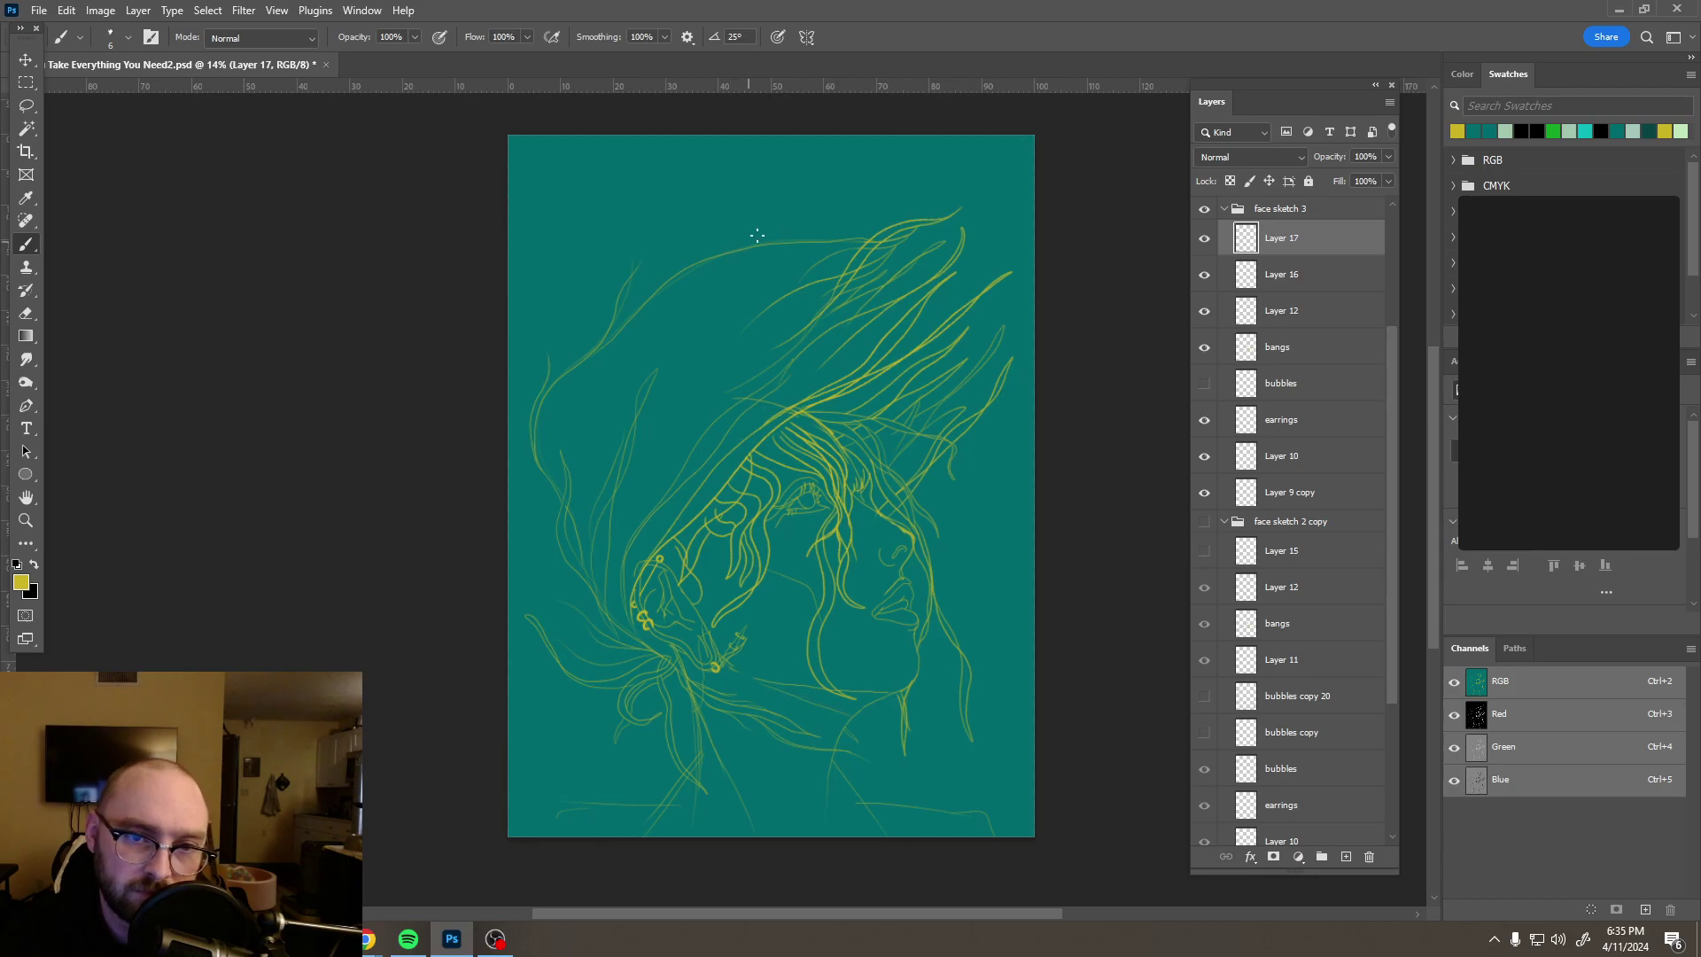
{"action": "left_click_drag", "start_coordinate": [815, 208], "coordinate": [952, 151]}
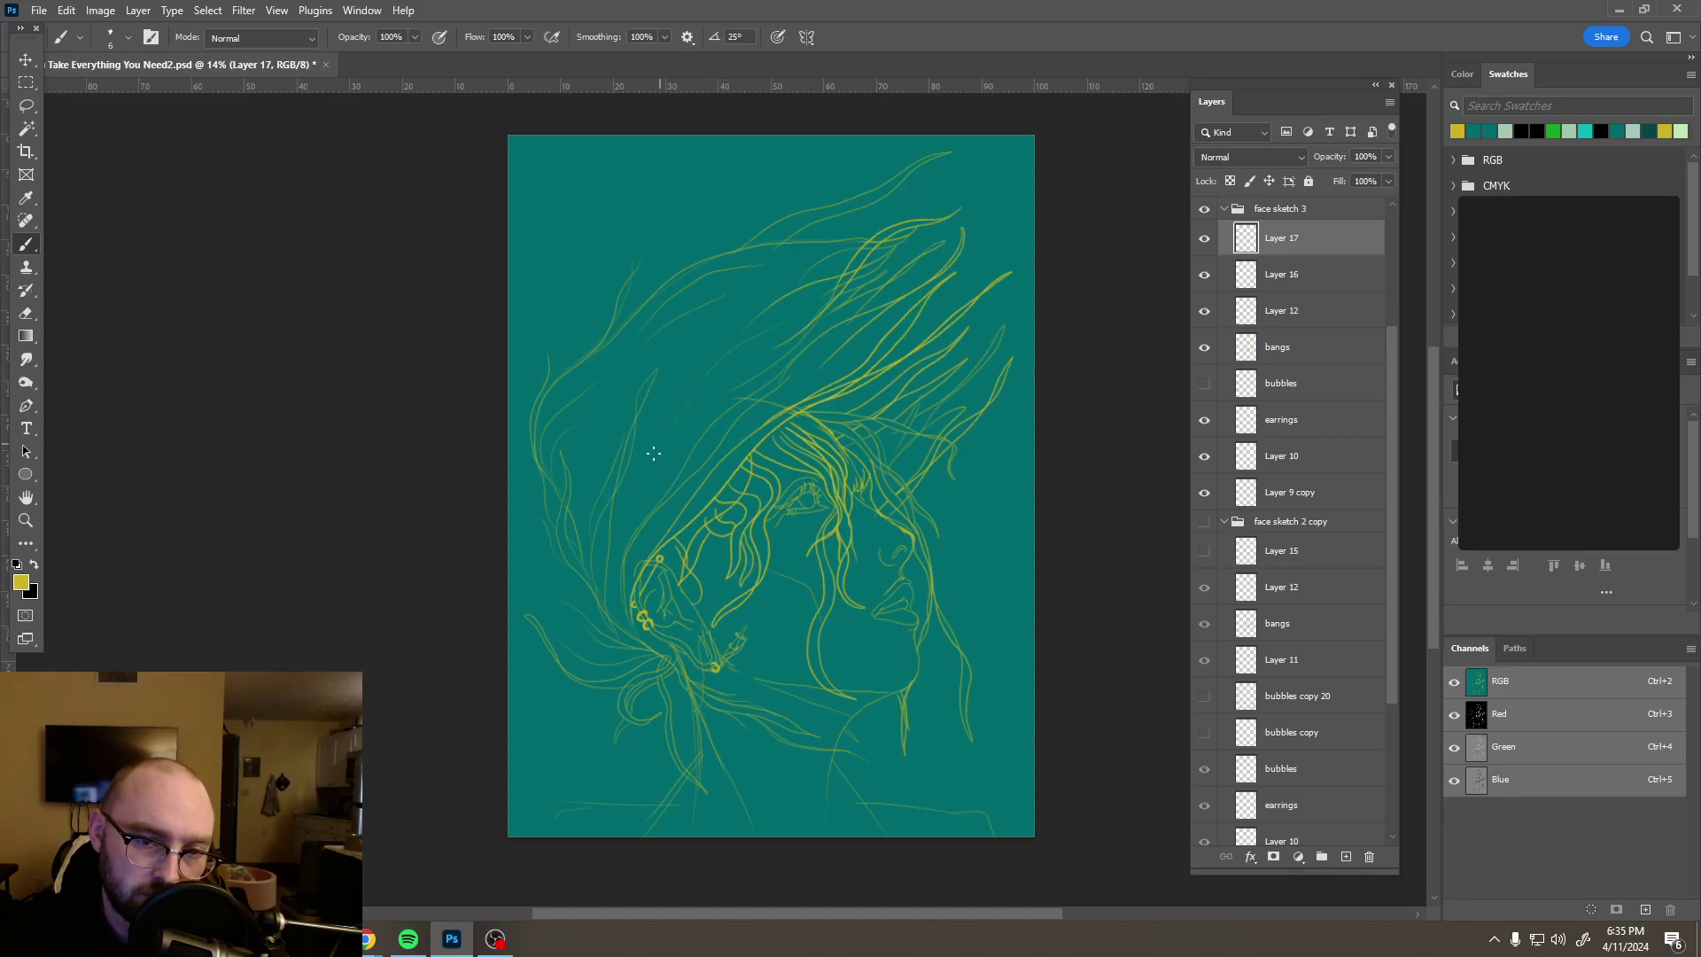
{"action": "scroll", "coordinate": [764, 528], "scroll_direction": "down", "scroll_amount": 5}
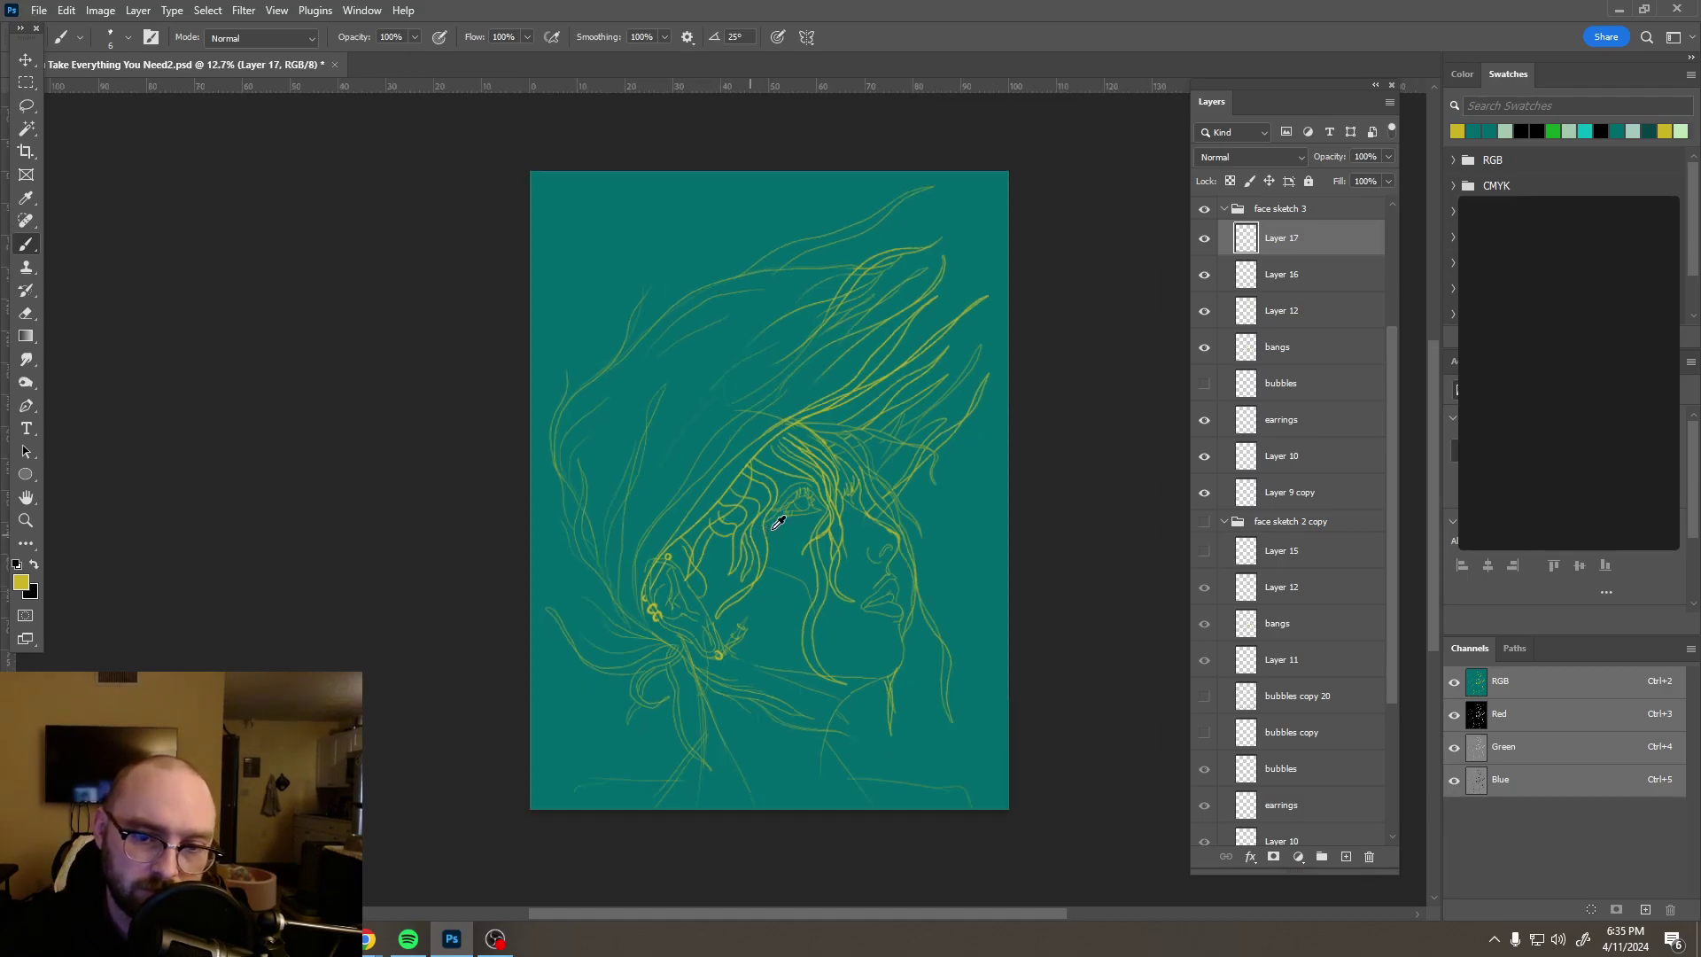
{"action": "scroll", "coordinate": [820, 638], "scroll_direction": "up", "scroll_amount": 3}
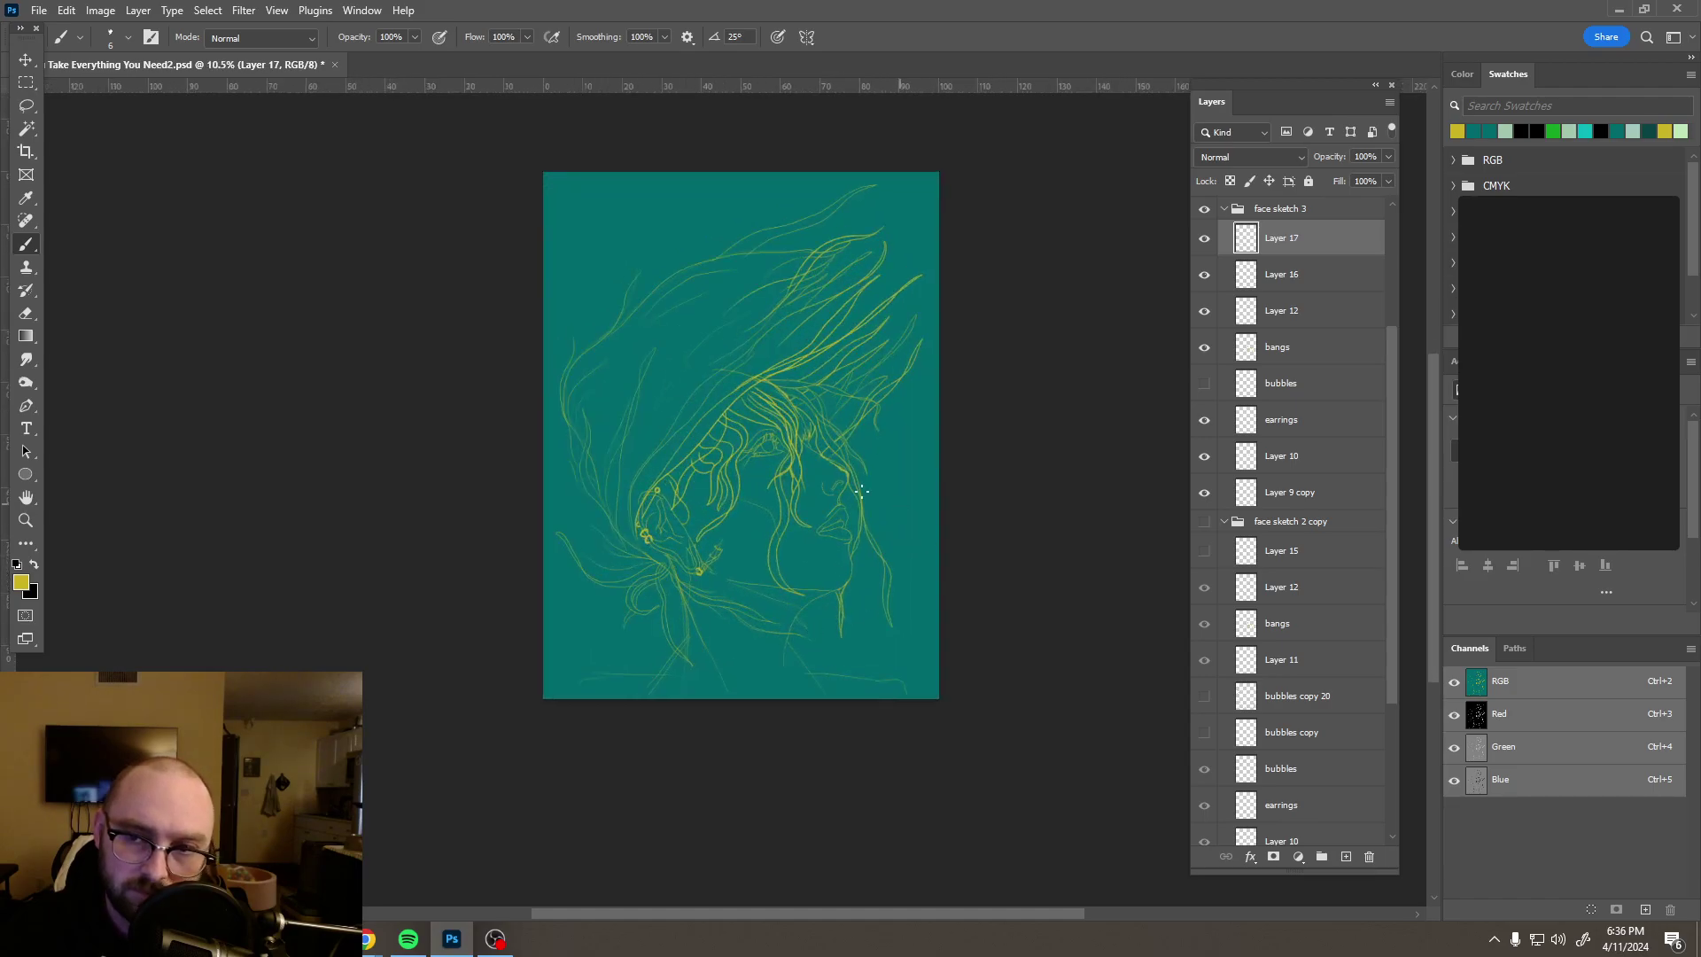
{"action": "scroll", "coordinate": [816, 483], "scroll_direction": "up", "scroll_amount": 2}
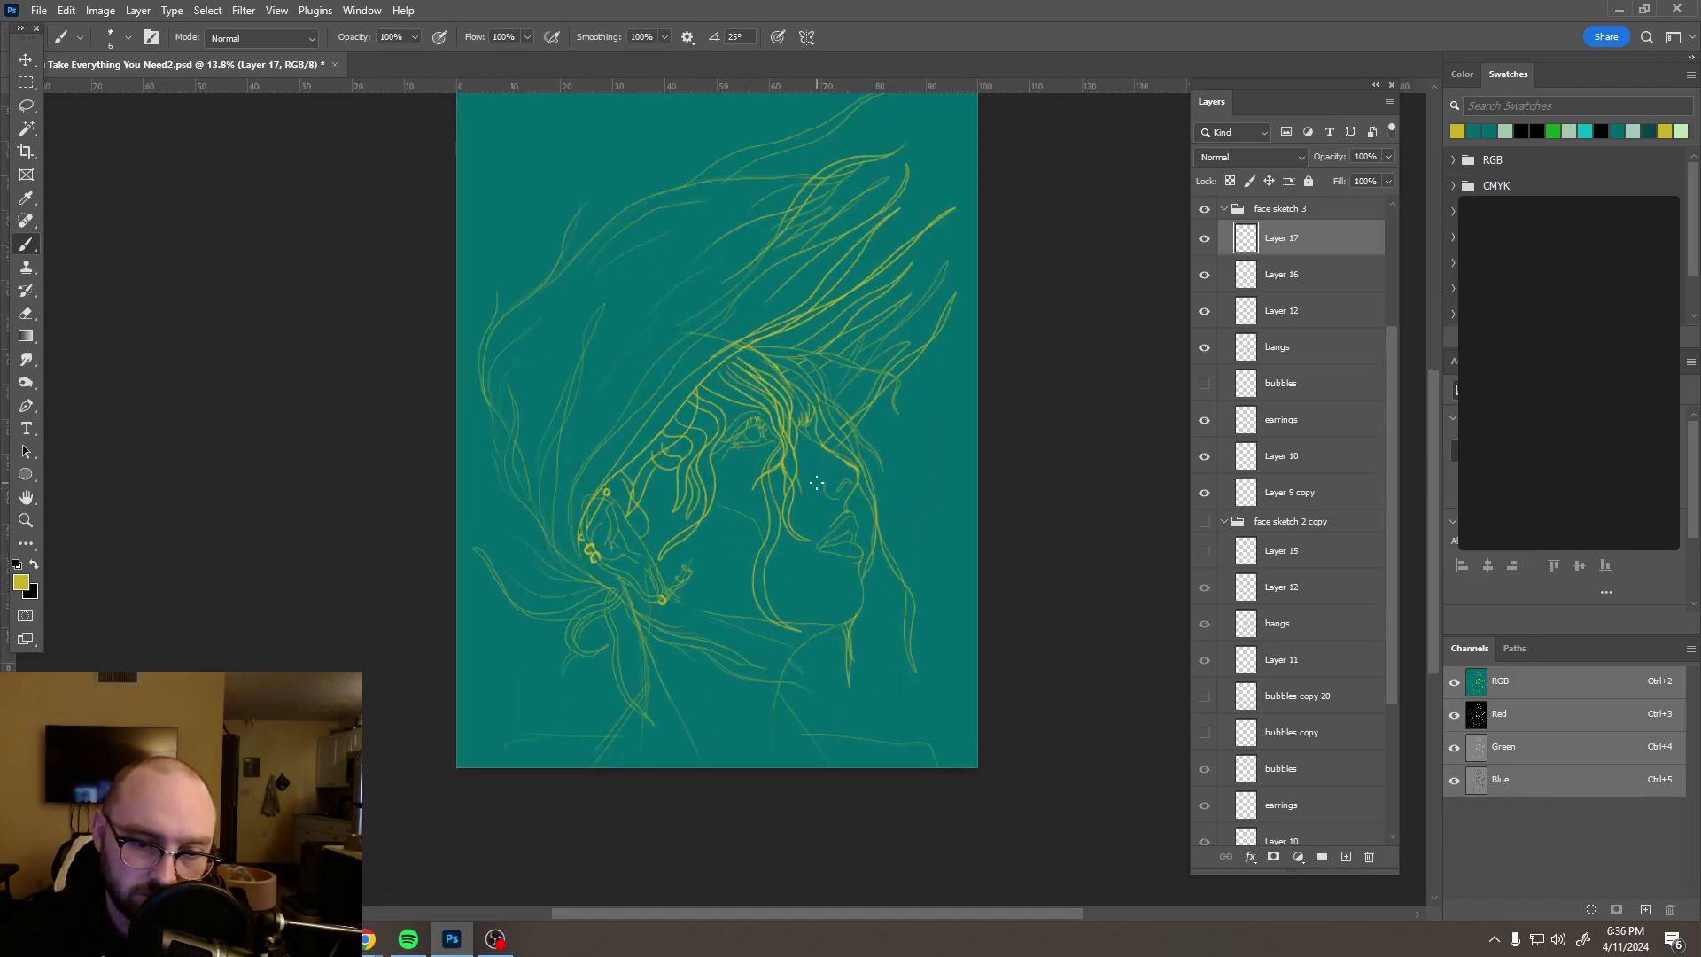
{"action": "scroll", "coordinate": [827, 452], "scroll_direction": "down", "scroll_amount": 2}
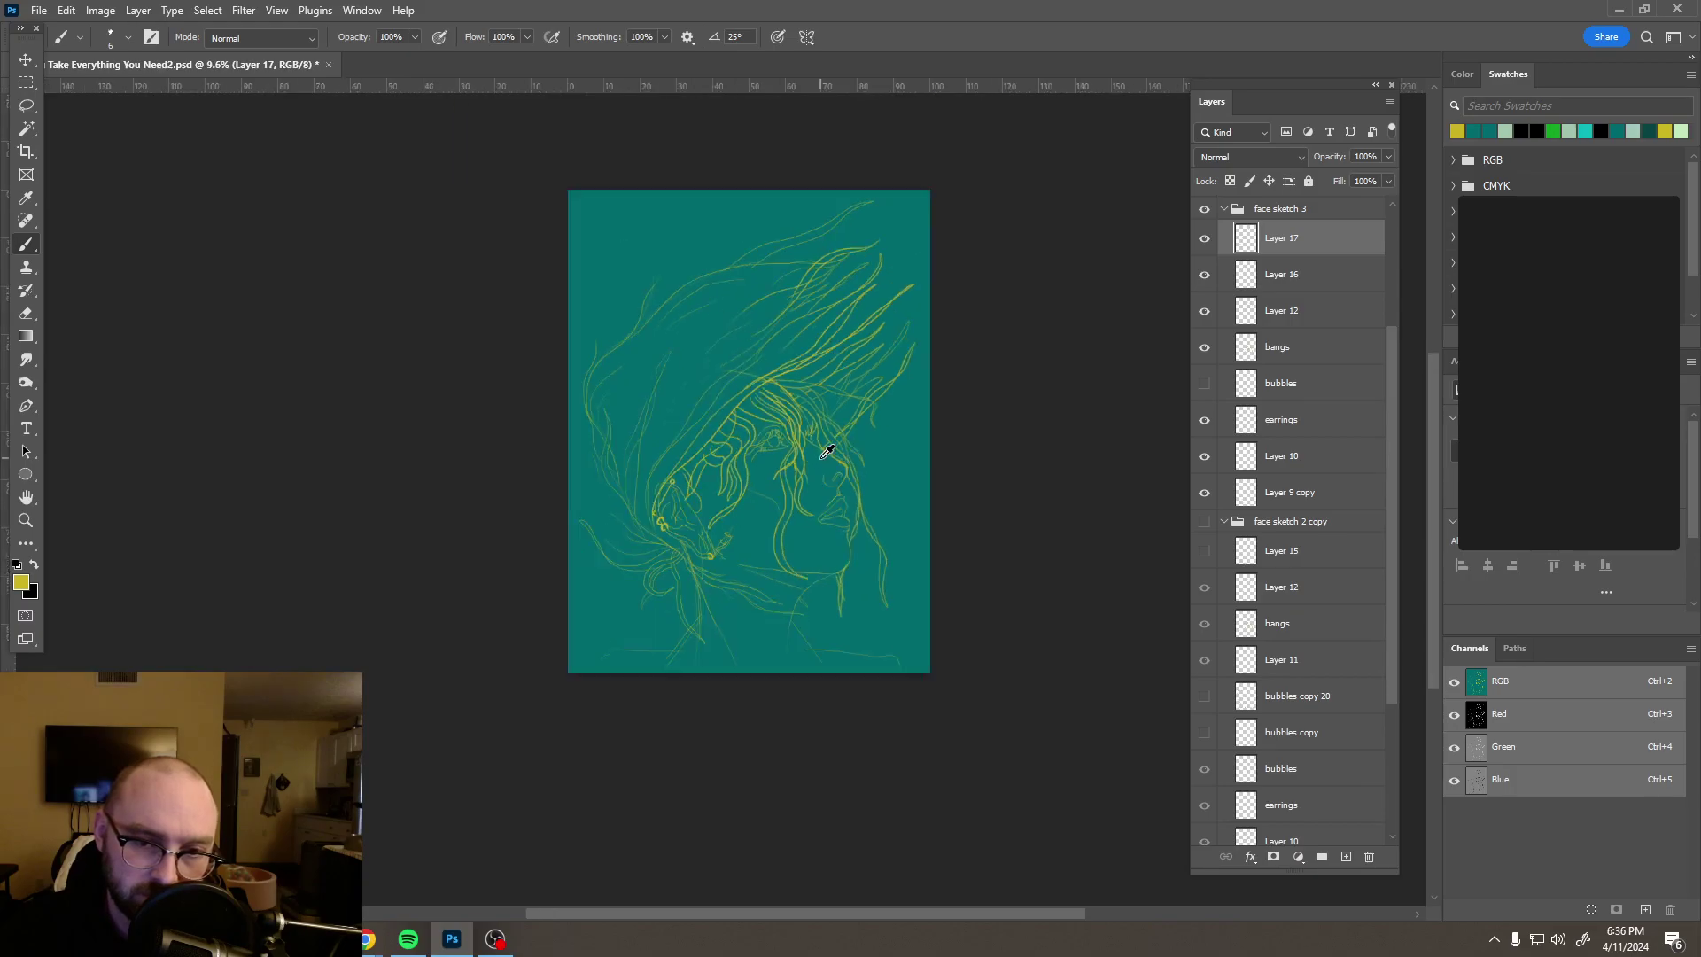
Step: Add a black #000000 solid color fill layer and place it at the bottom of the layer stack, below Color Fill 1
{"action": "scroll", "coordinate": [1272, 341], "scroll_direction": "down", "scroll_amount": 5}
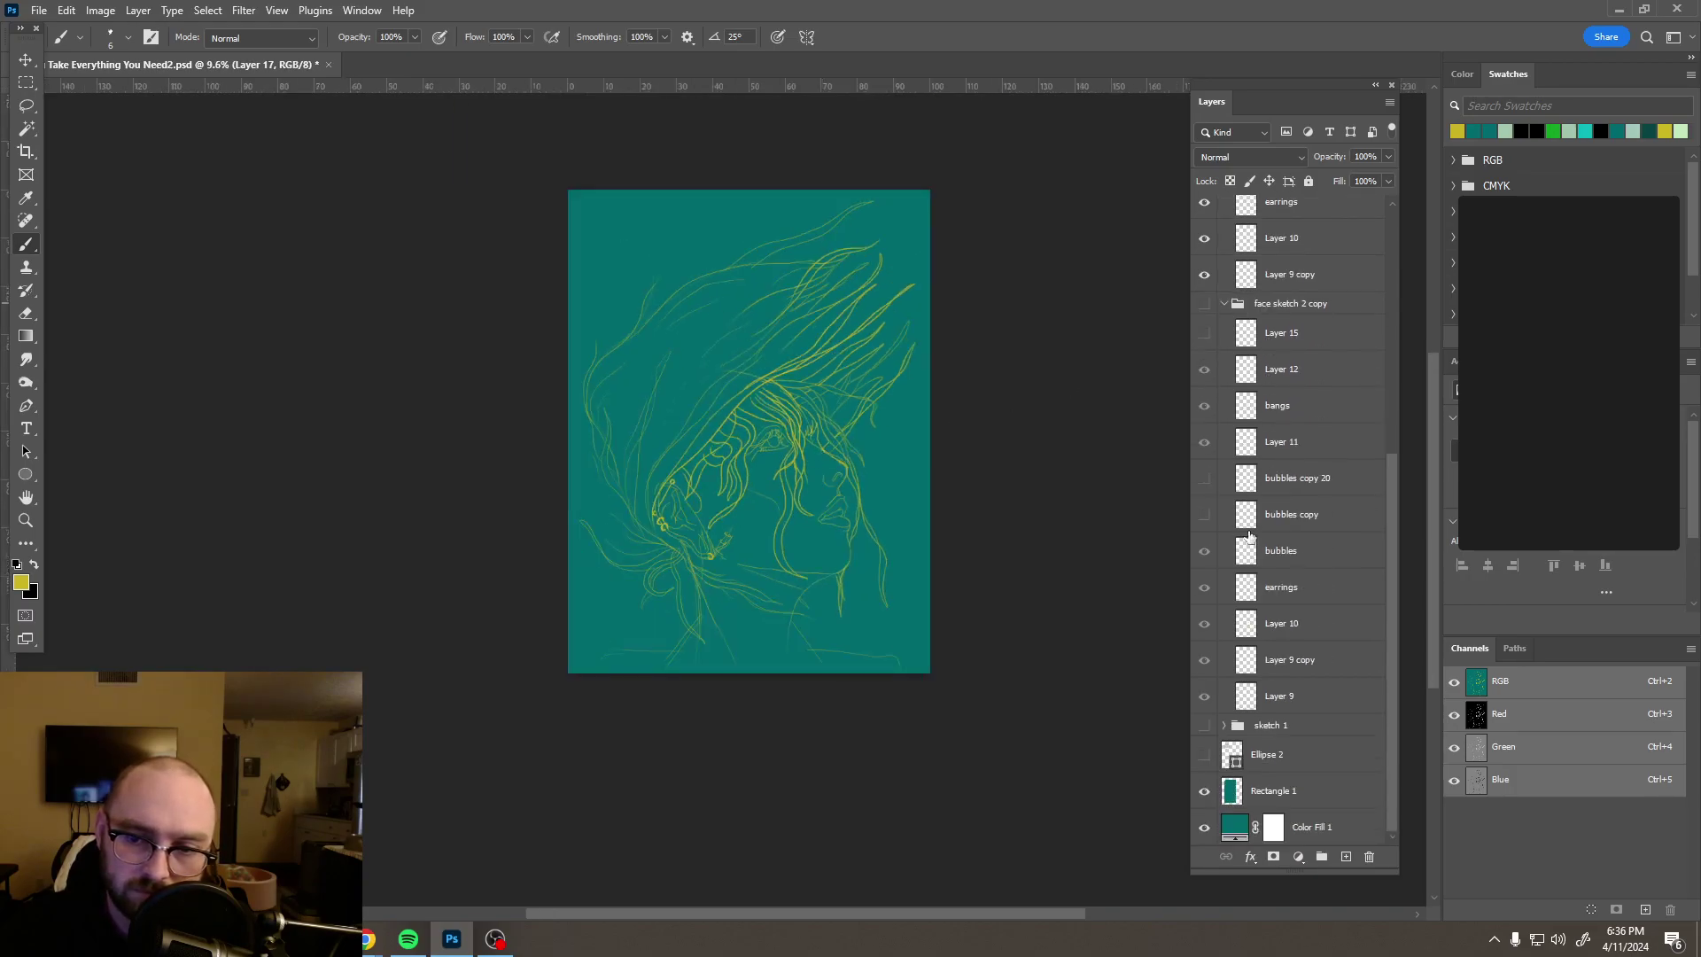
{"action": "left_click", "coordinate": [1205, 827]}
{"action": "left_click", "coordinate": [1205, 827]}
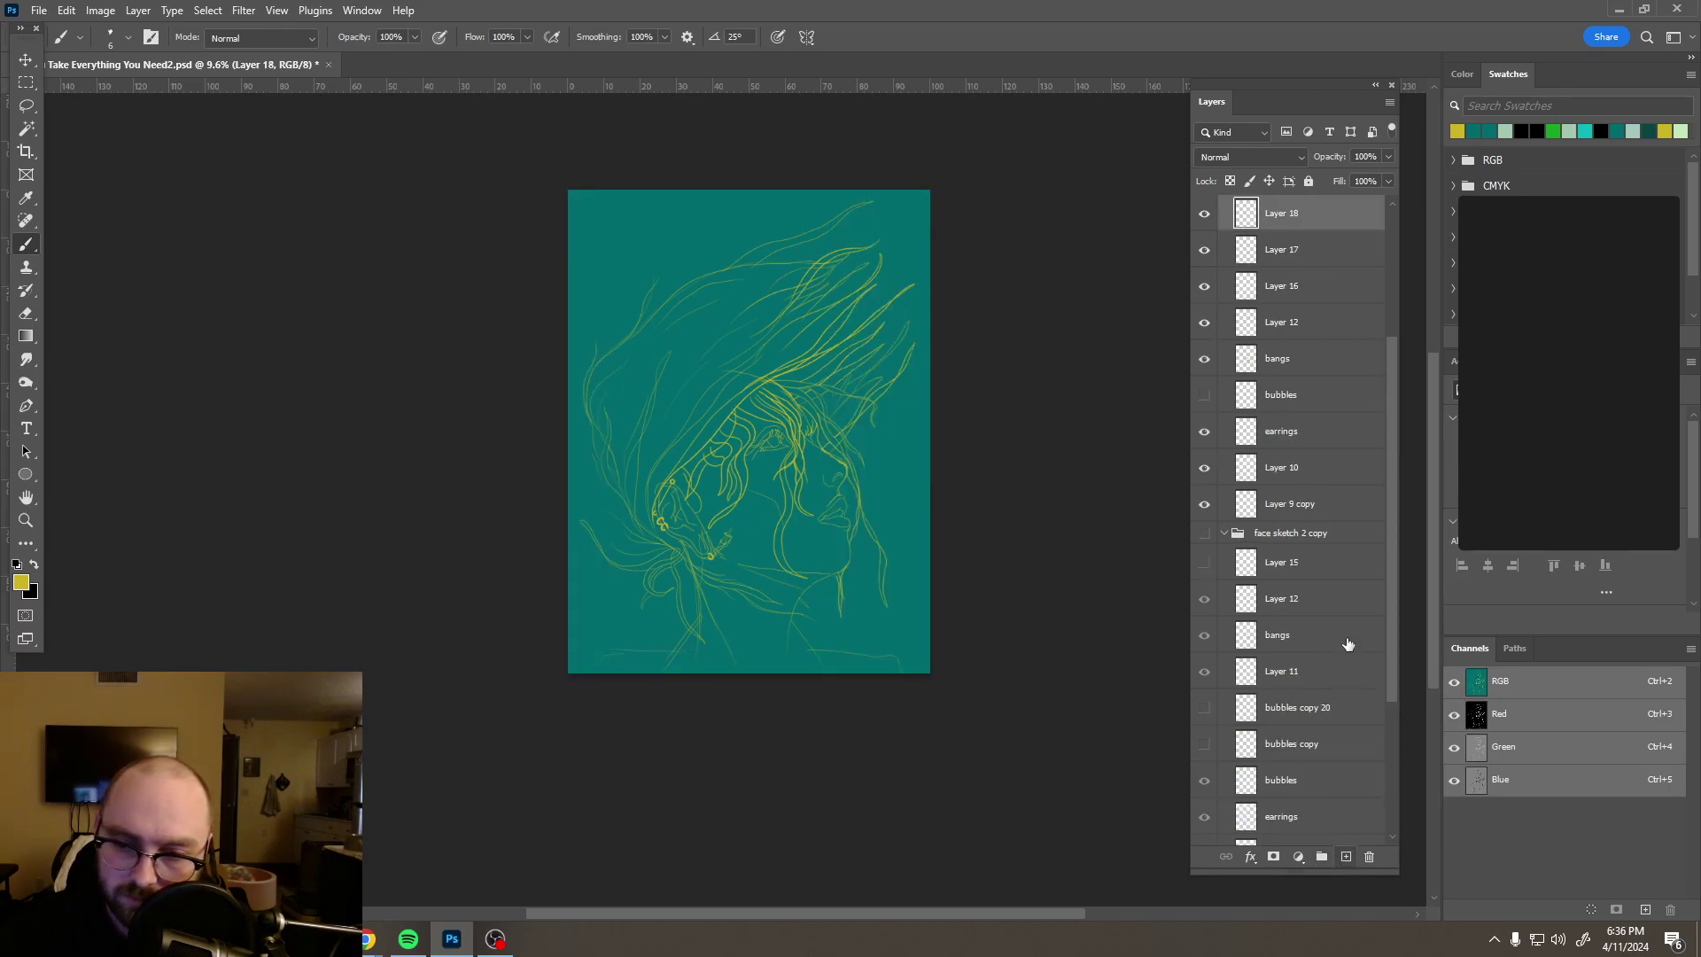
{"action": "left_click", "coordinate": [1299, 856]}
{"action": "left_click", "coordinate": [1331, 539]}
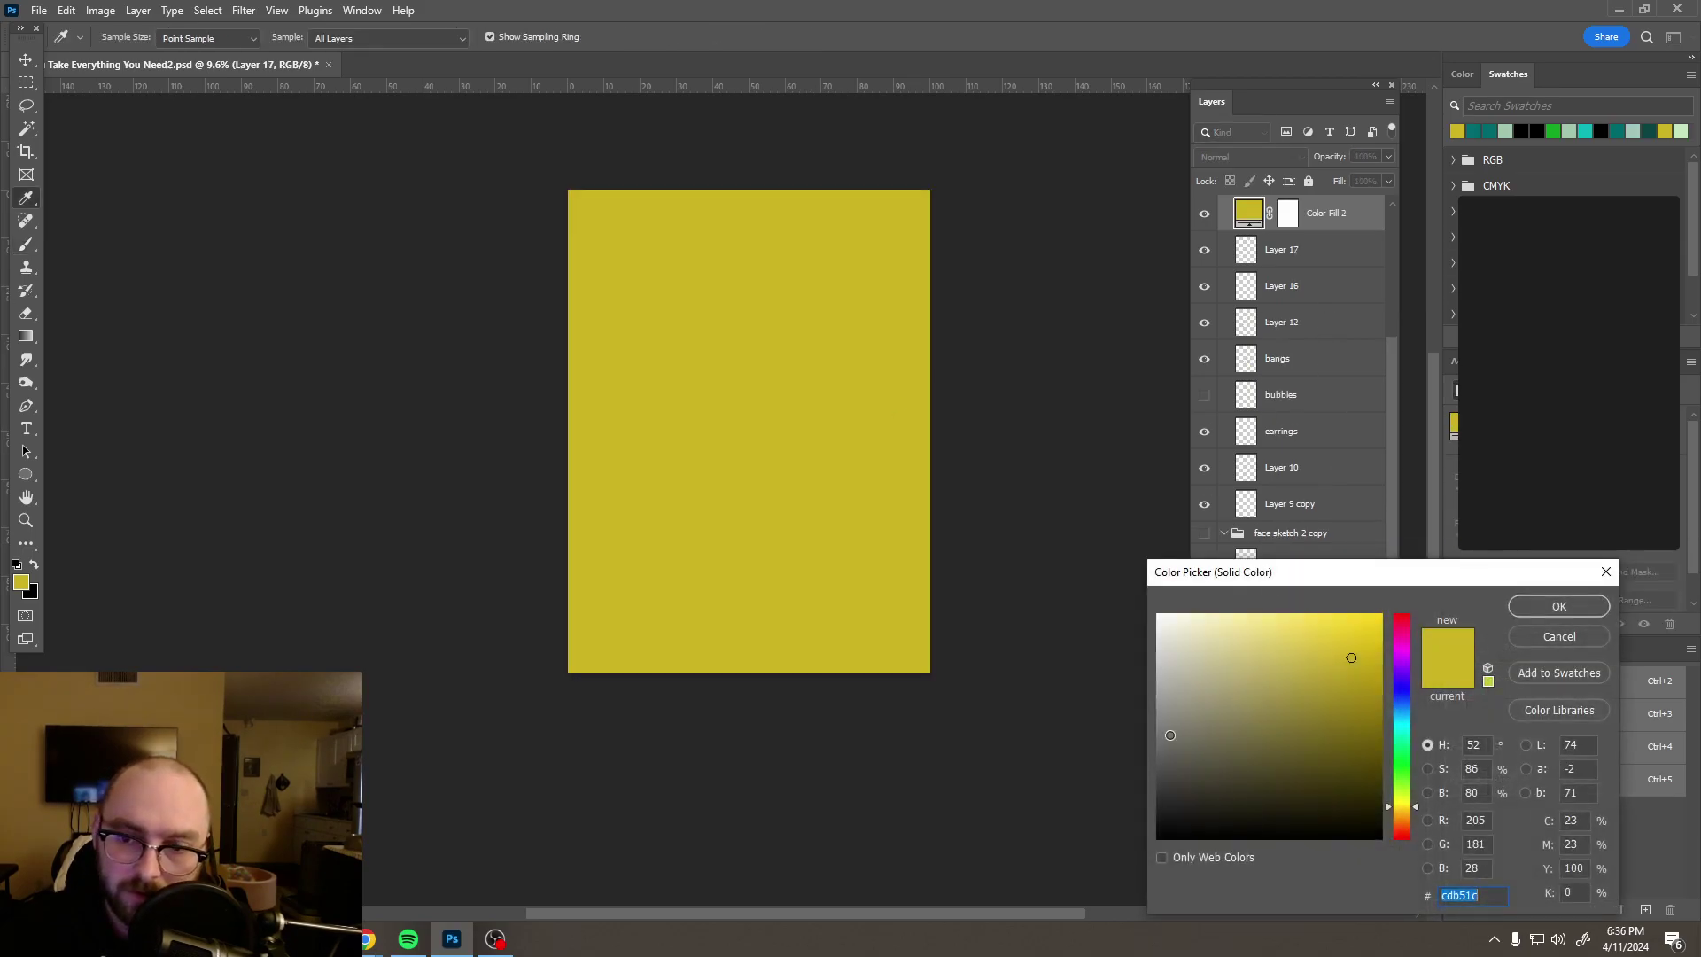
{"action": "type", "text": "000000"}
{"action": "left_click", "coordinate": [1556, 608]}
{"action": "mouse_move", "coordinate": [1333, 222]}
{"action": "left_mouse_down"}
{"action": "mouse_move", "coordinate": [1306, 898]}
{"action": "mouse_move", "coordinate": [1302, 784]}
{"action": "left_mouse_up"}
Step: Compare the artwork on teal and black by toggling Color Fill 1, leaving that layer hidden
{"action": "left_click", "coordinate": [1204, 792]}
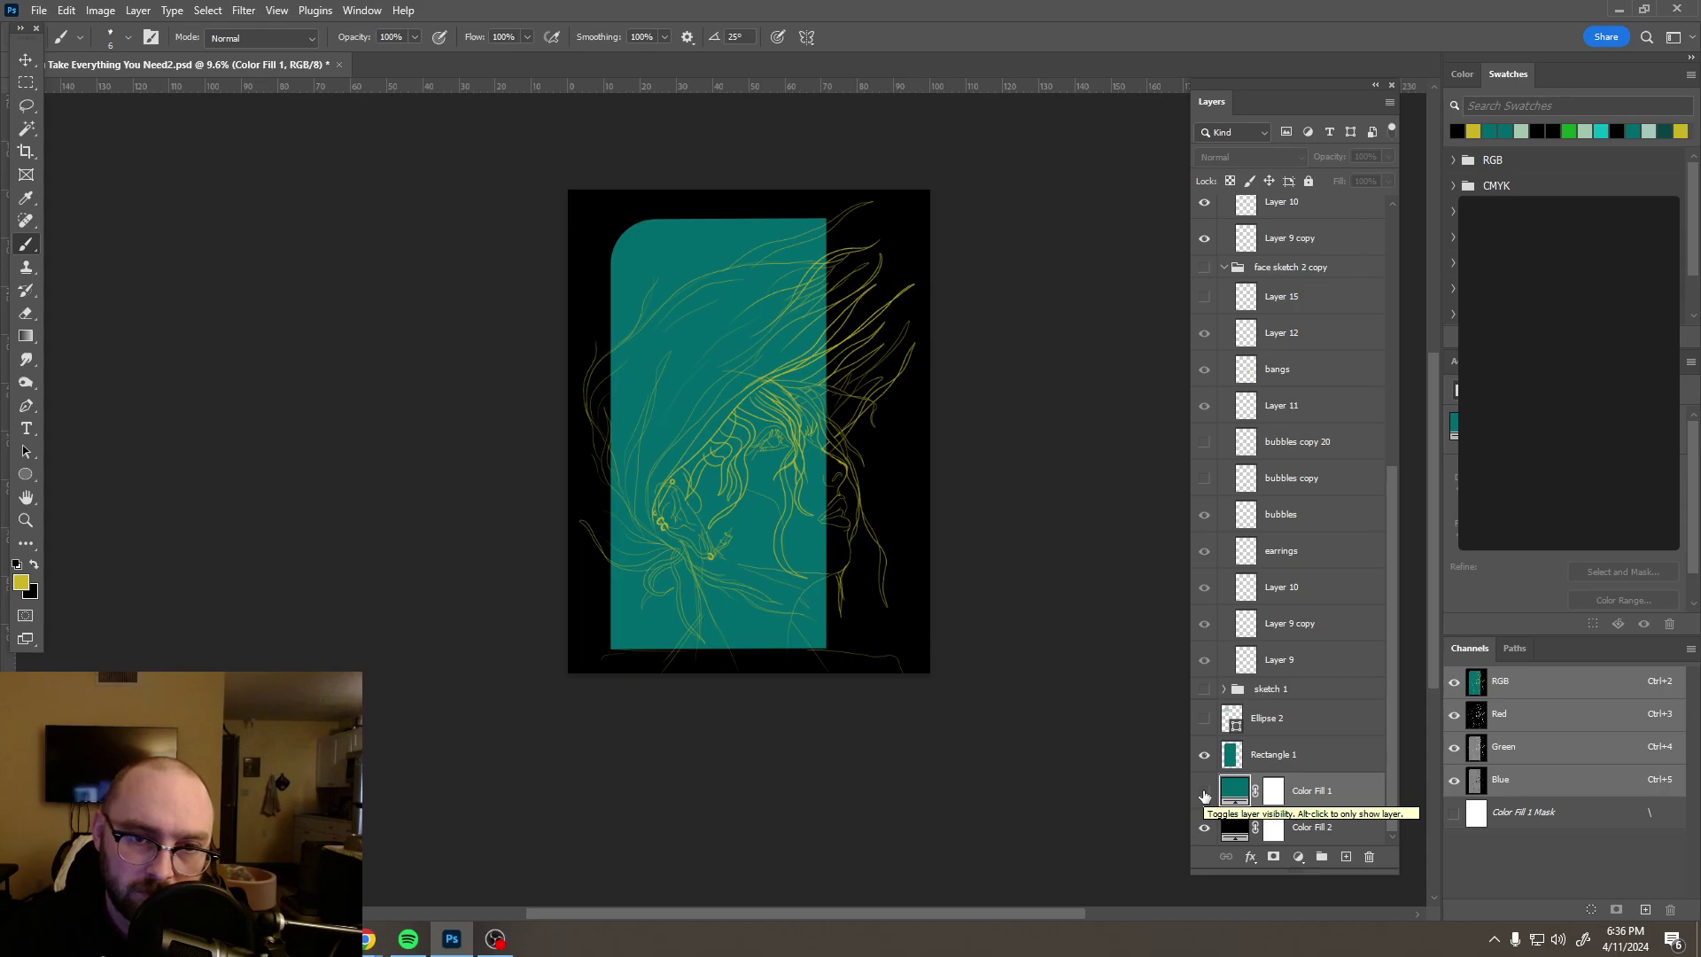
{"action": "left_click", "coordinate": [1204, 793]}
{"action": "left_click", "coordinate": [1204, 793]}
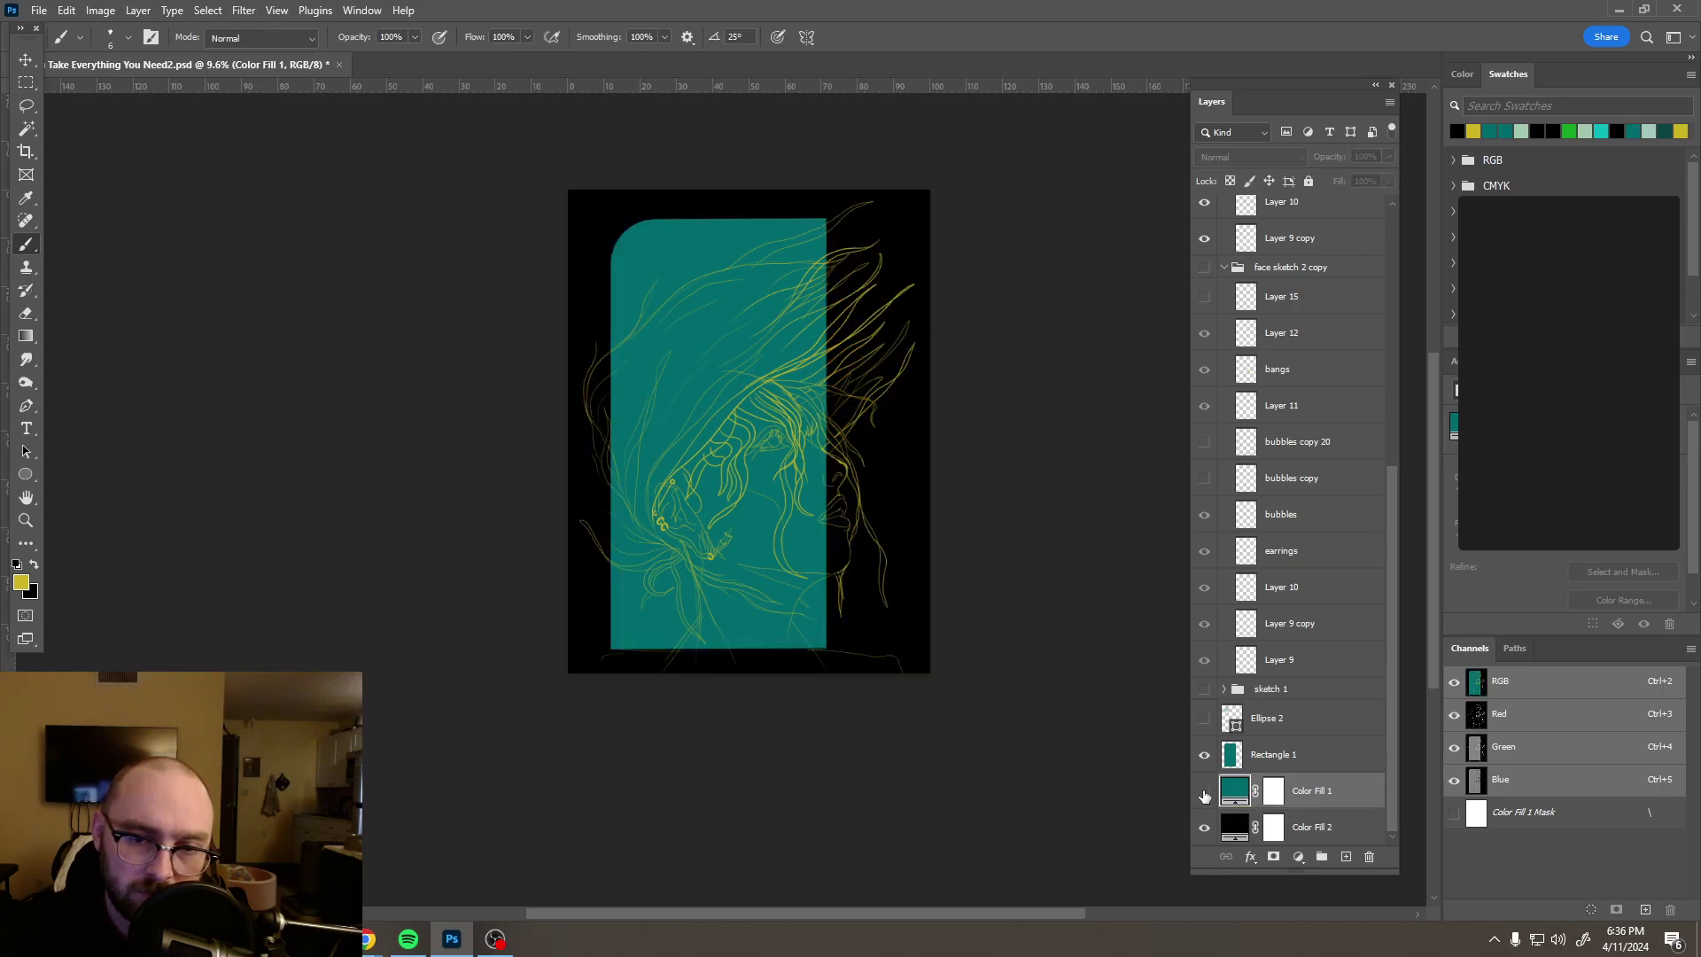
Step: Collapse the face sketch 3 group and move the title text layer down between Ellipse 2 and Rectangle 1
{"action": "scroll", "coordinate": [1224, 585], "scroll_direction": "up", "scroll_amount": 2}
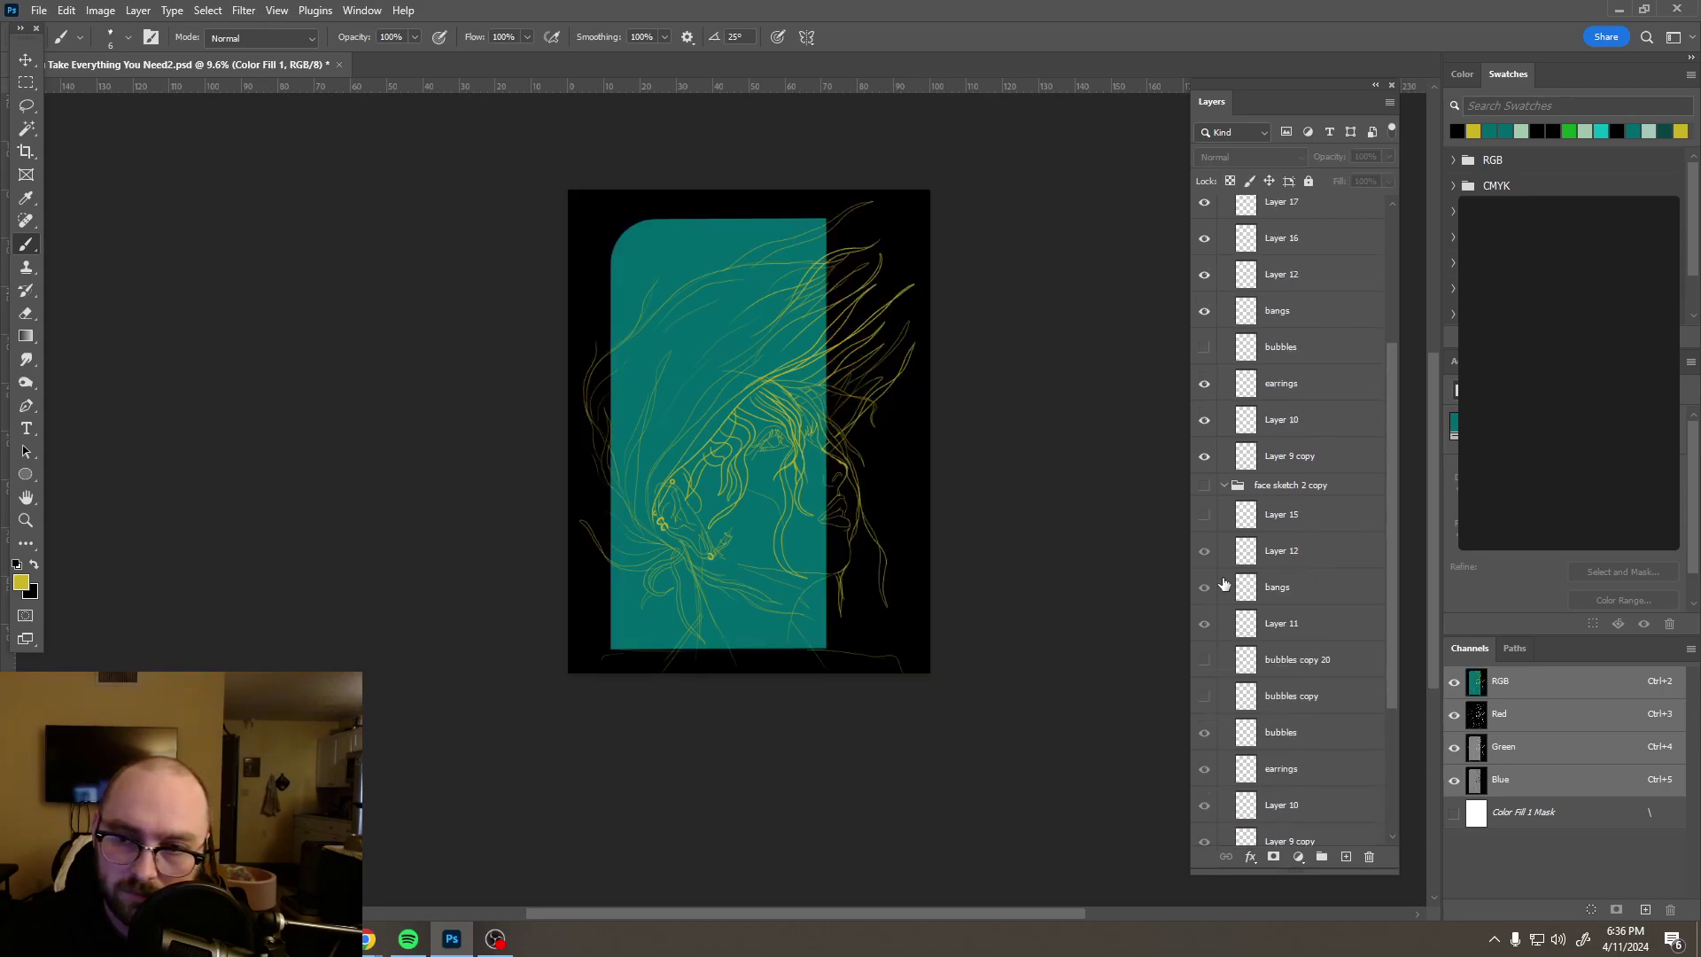
{"action": "scroll", "coordinate": [1299, 470], "scroll_direction": "up", "scroll_amount": 3}
{"action": "scroll", "coordinate": [1300, 443], "scroll_direction": "up", "scroll_amount": 1}
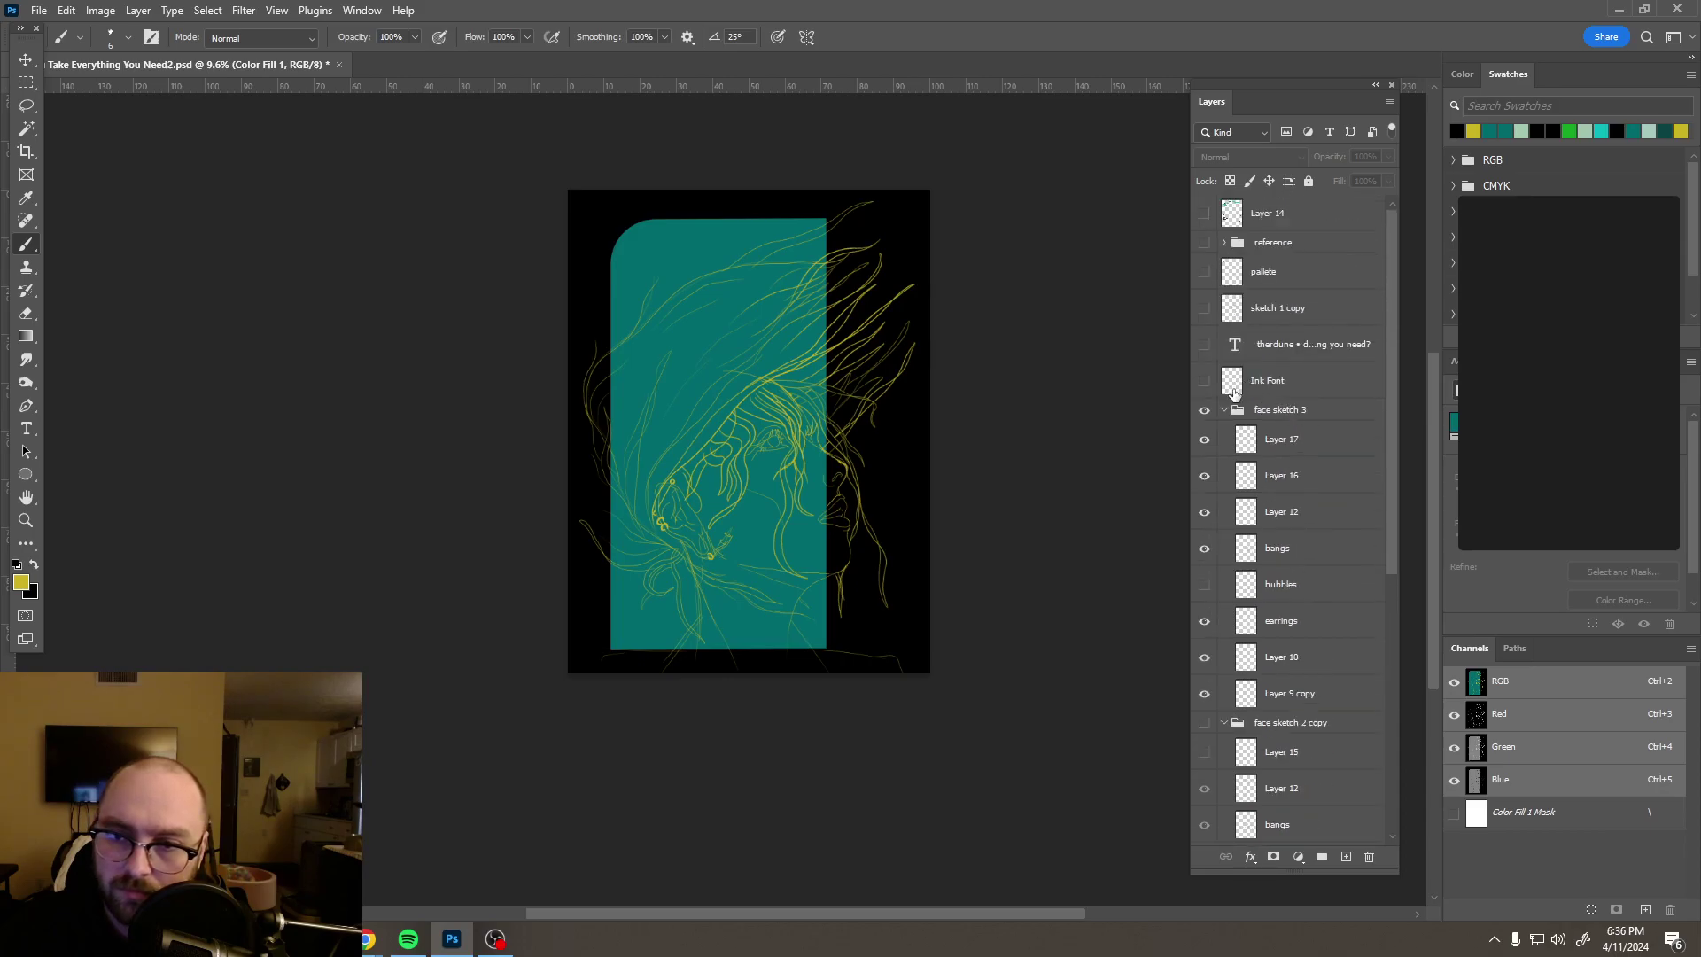
{"action": "left_click", "coordinate": [1223, 410]}
{"action": "left_click_drag", "start_coordinate": [1338, 342], "coordinate": [1295, 743]}
Step: Preview the Ellipse 2 circle and the title text over the black layout by toggling their visibility
{"action": "left_click", "coordinate": [1206, 684]}
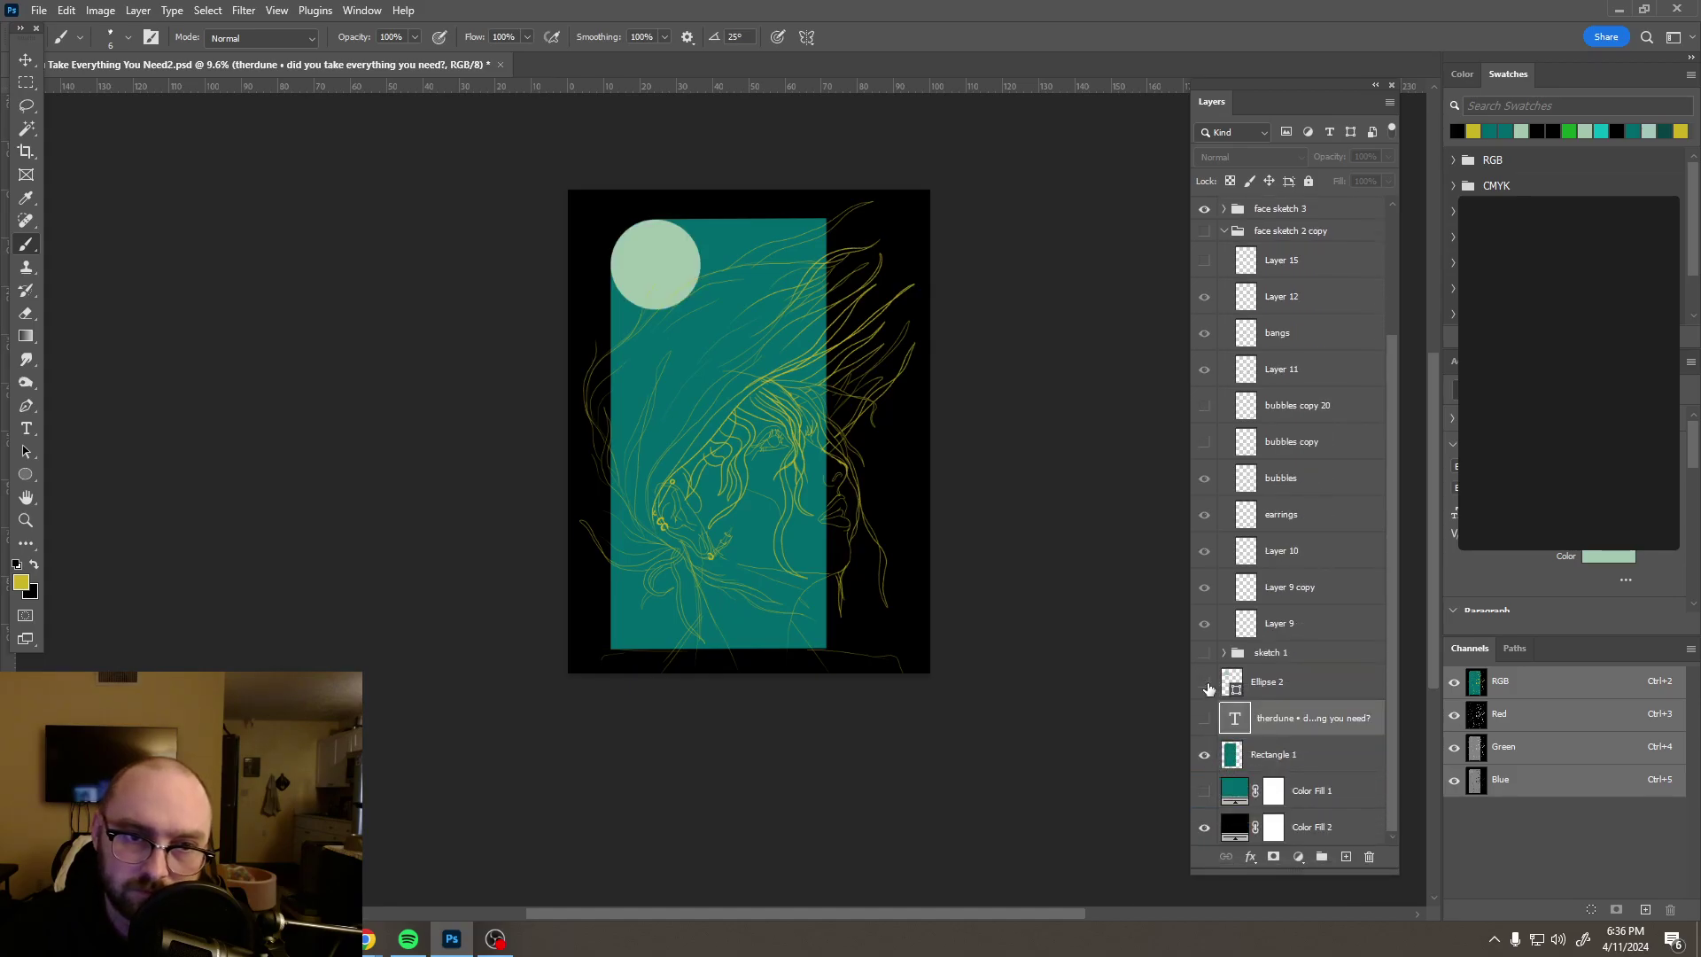
{"action": "left_click", "coordinate": [1206, 684]}
{"action": "left_click", "coordinate": [1205, 719]}
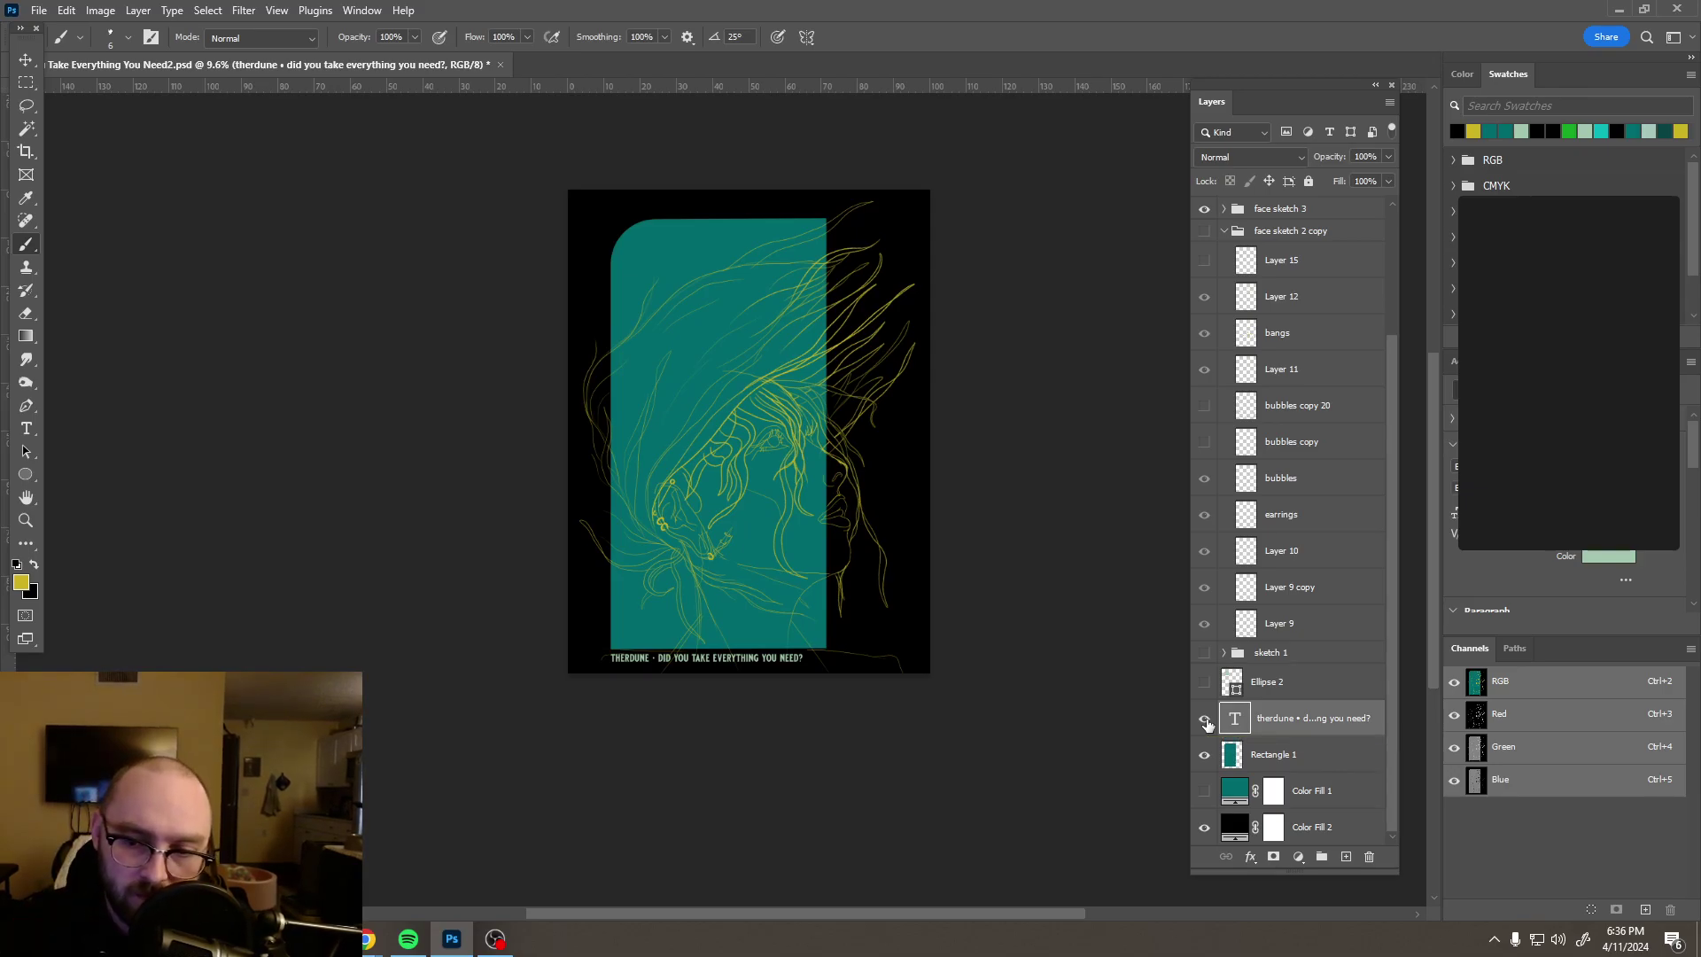
{"action": "left_click", "coordinate": [1205, 720]}
{"action": "left_click", "coordinate": [1205, 719]}
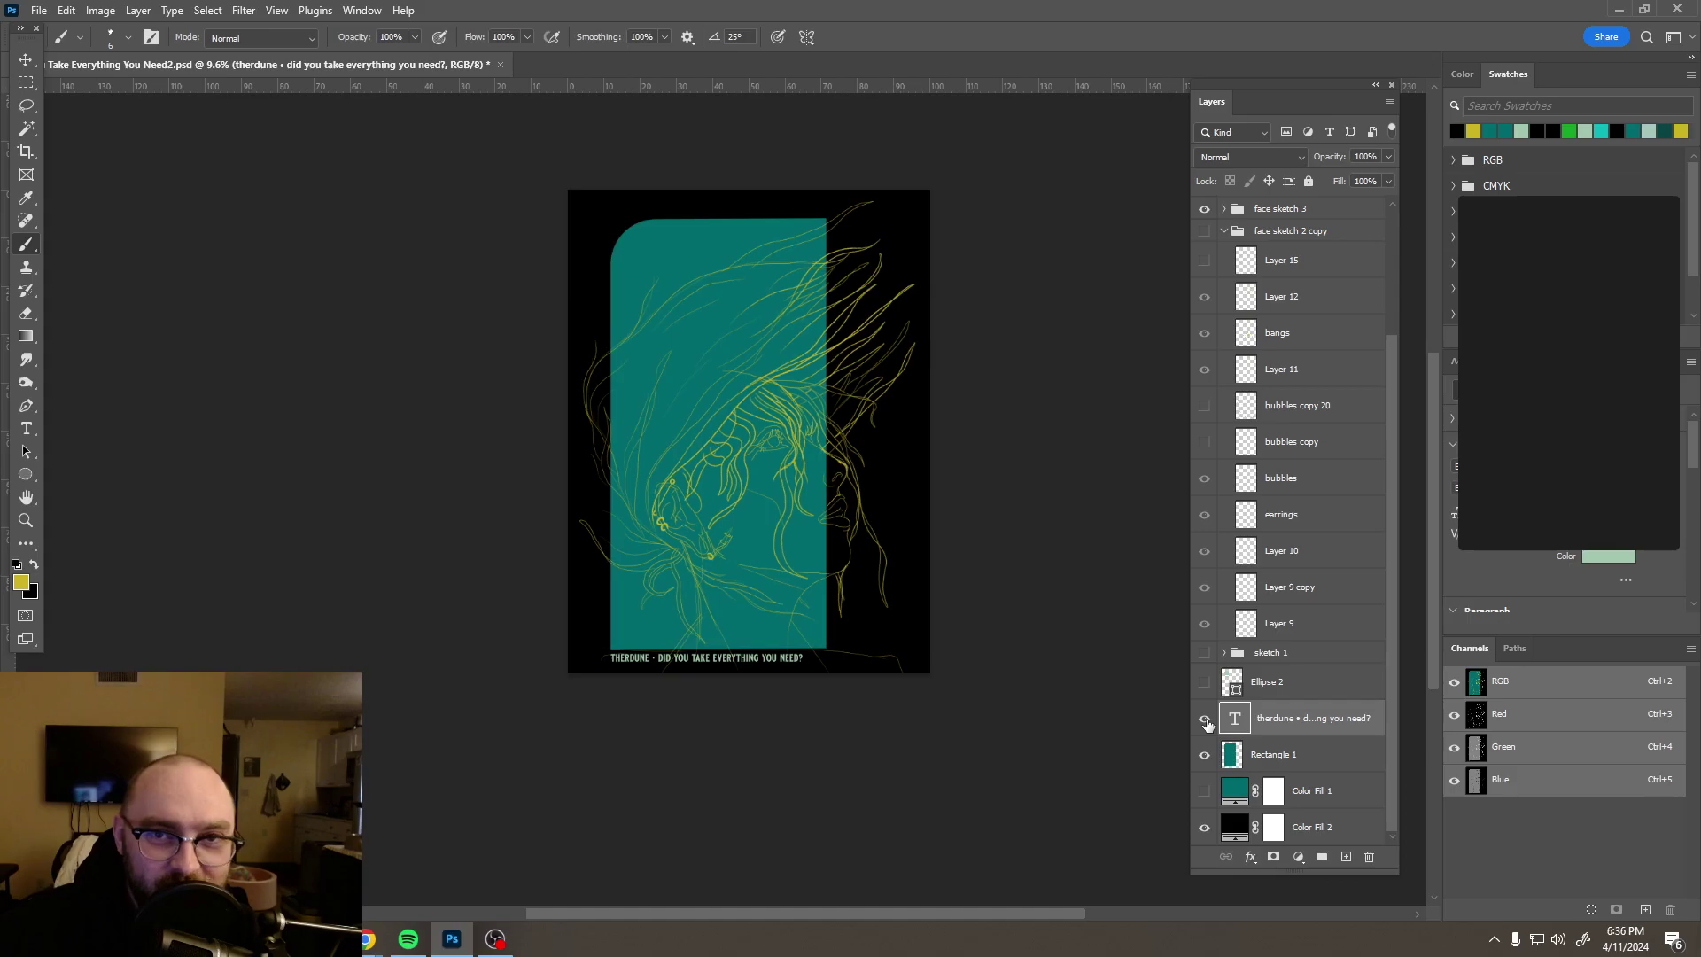
Step: Hide the title text and Rectangle 1, and show the teal Color Fill 1 background again
{"action": "left_click", "coordinate": [1205, 718]}
{"action": "left_click", "coordinate": [1204, 755]}
{"action": "left_click", "coordinate": [1204, 791]}
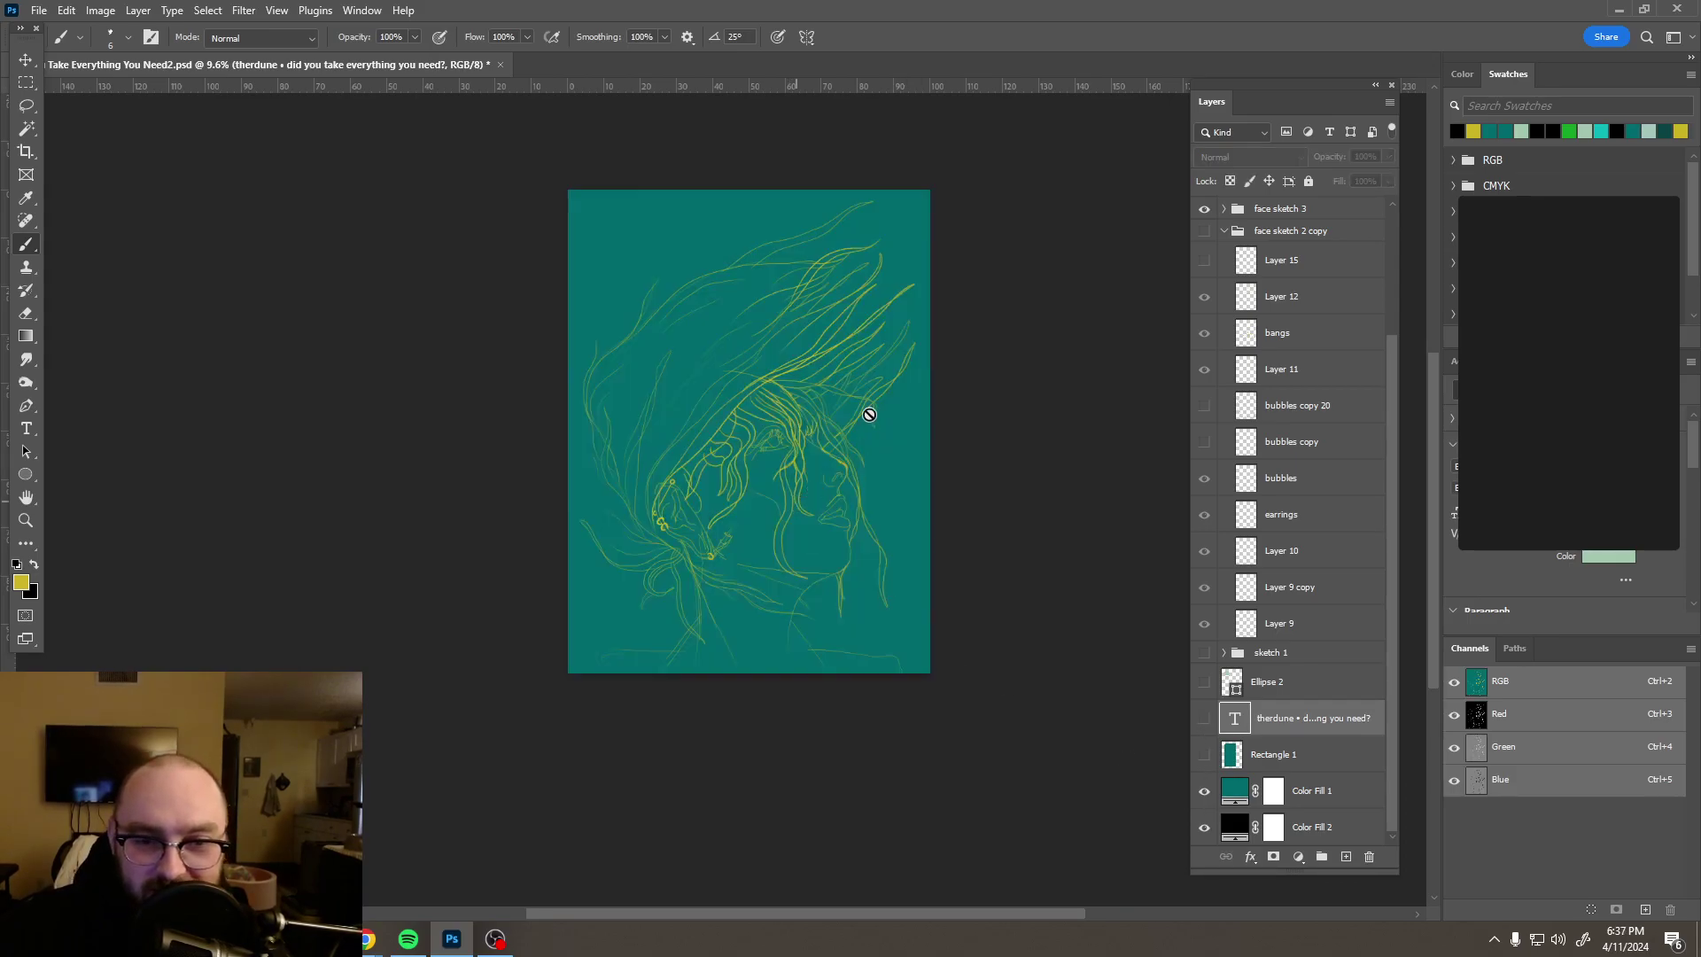
Step: Preview Layer 15 of face sketch 2 copy by toggling it on and off, collapse that group, and expand face sketch 3
{"action": "scroll", "coordinate": [855, 390], "scroll_direction": "up", "scroll_amount": 2}
{"action": "scroll", "coordinate": [1251, 432], "scroll_direction": "up", "scroll_amount": 2}
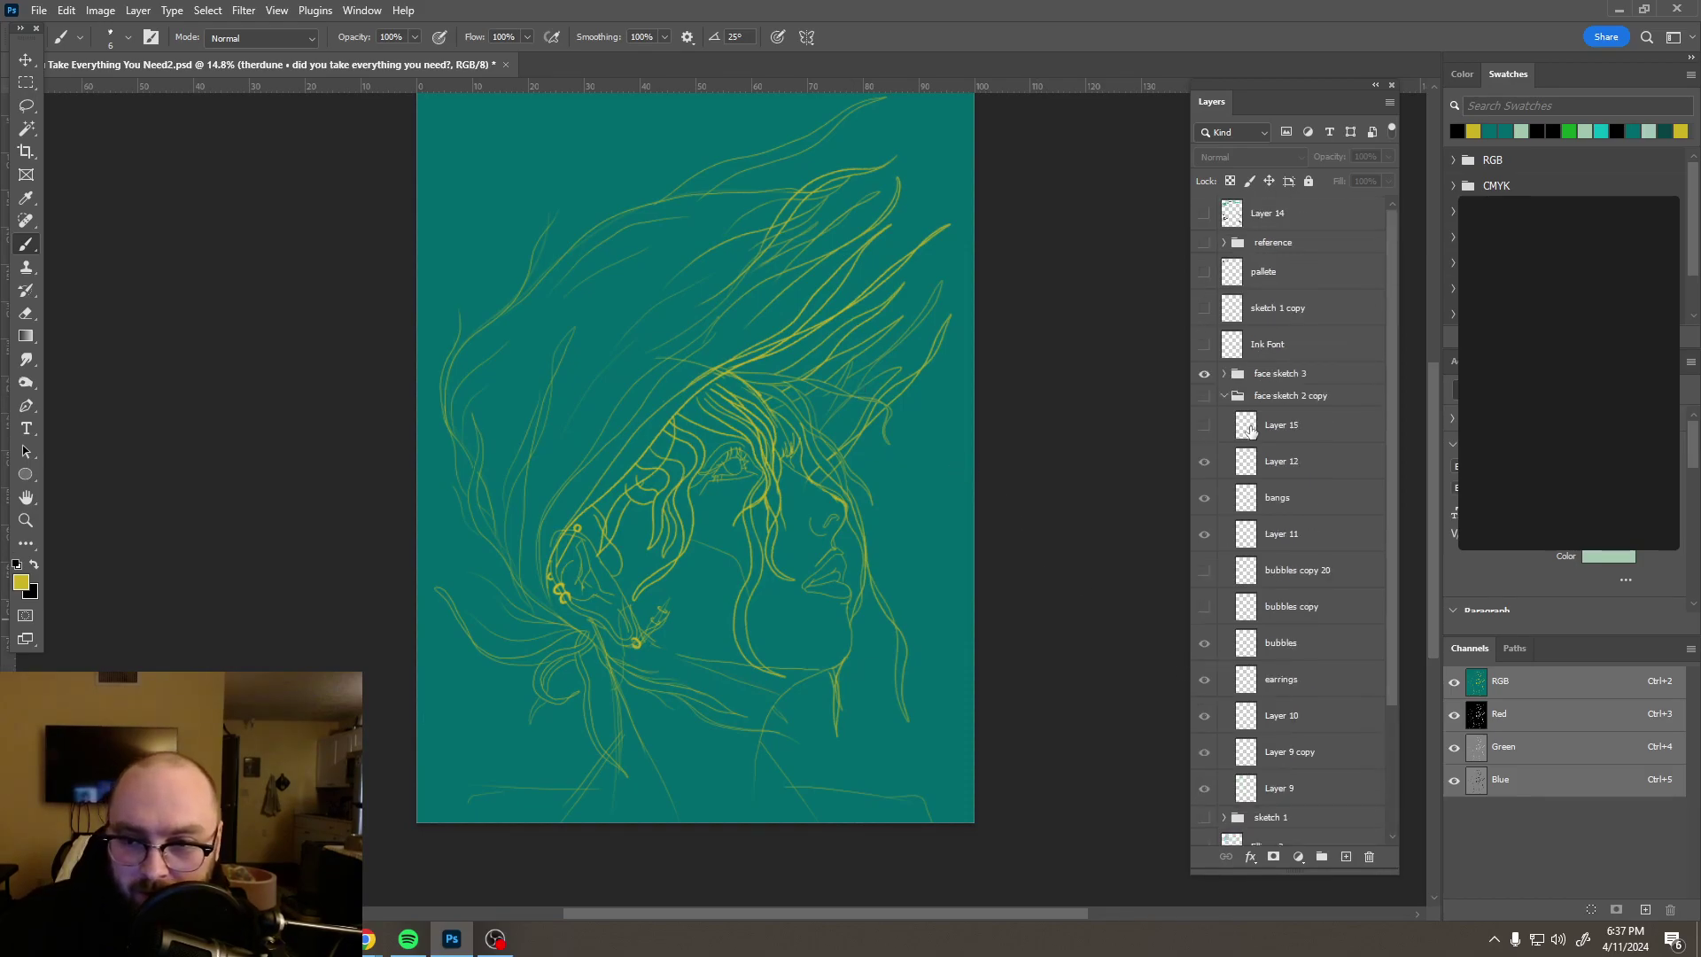
{"action": "left_click", "coordinate": [1205, 426]}
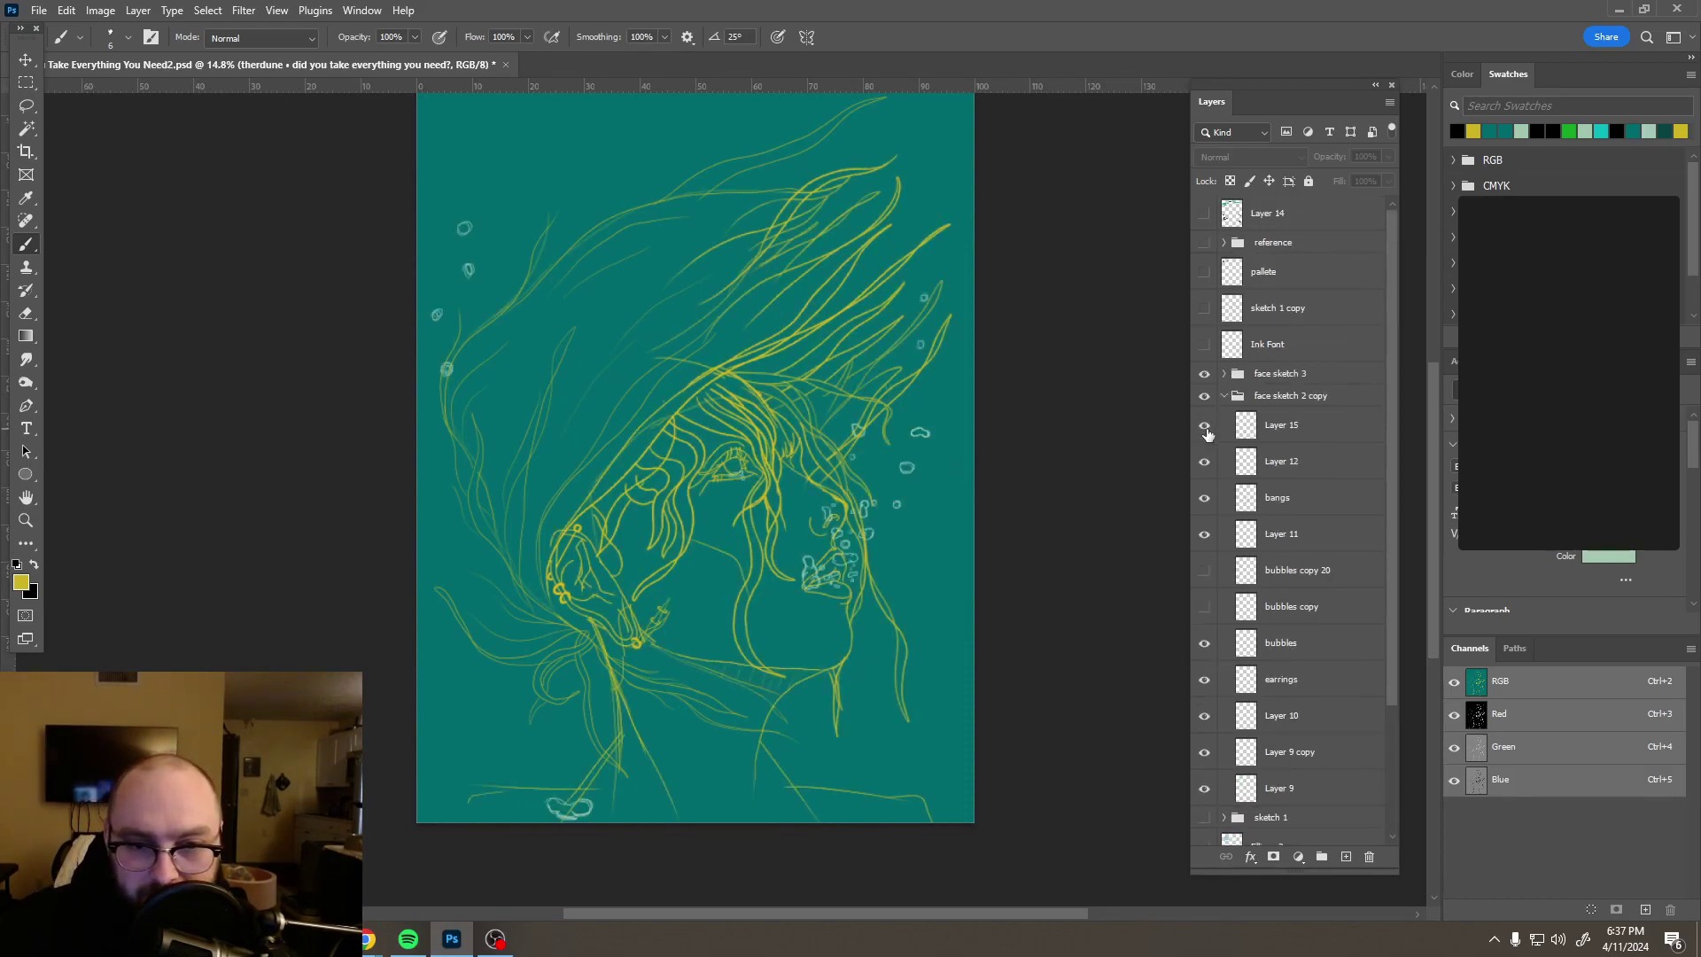
{"action": "left_click", "coordinate": [1205, 426]}
{"action": "left_click", "coordinate": [1224, 396]}
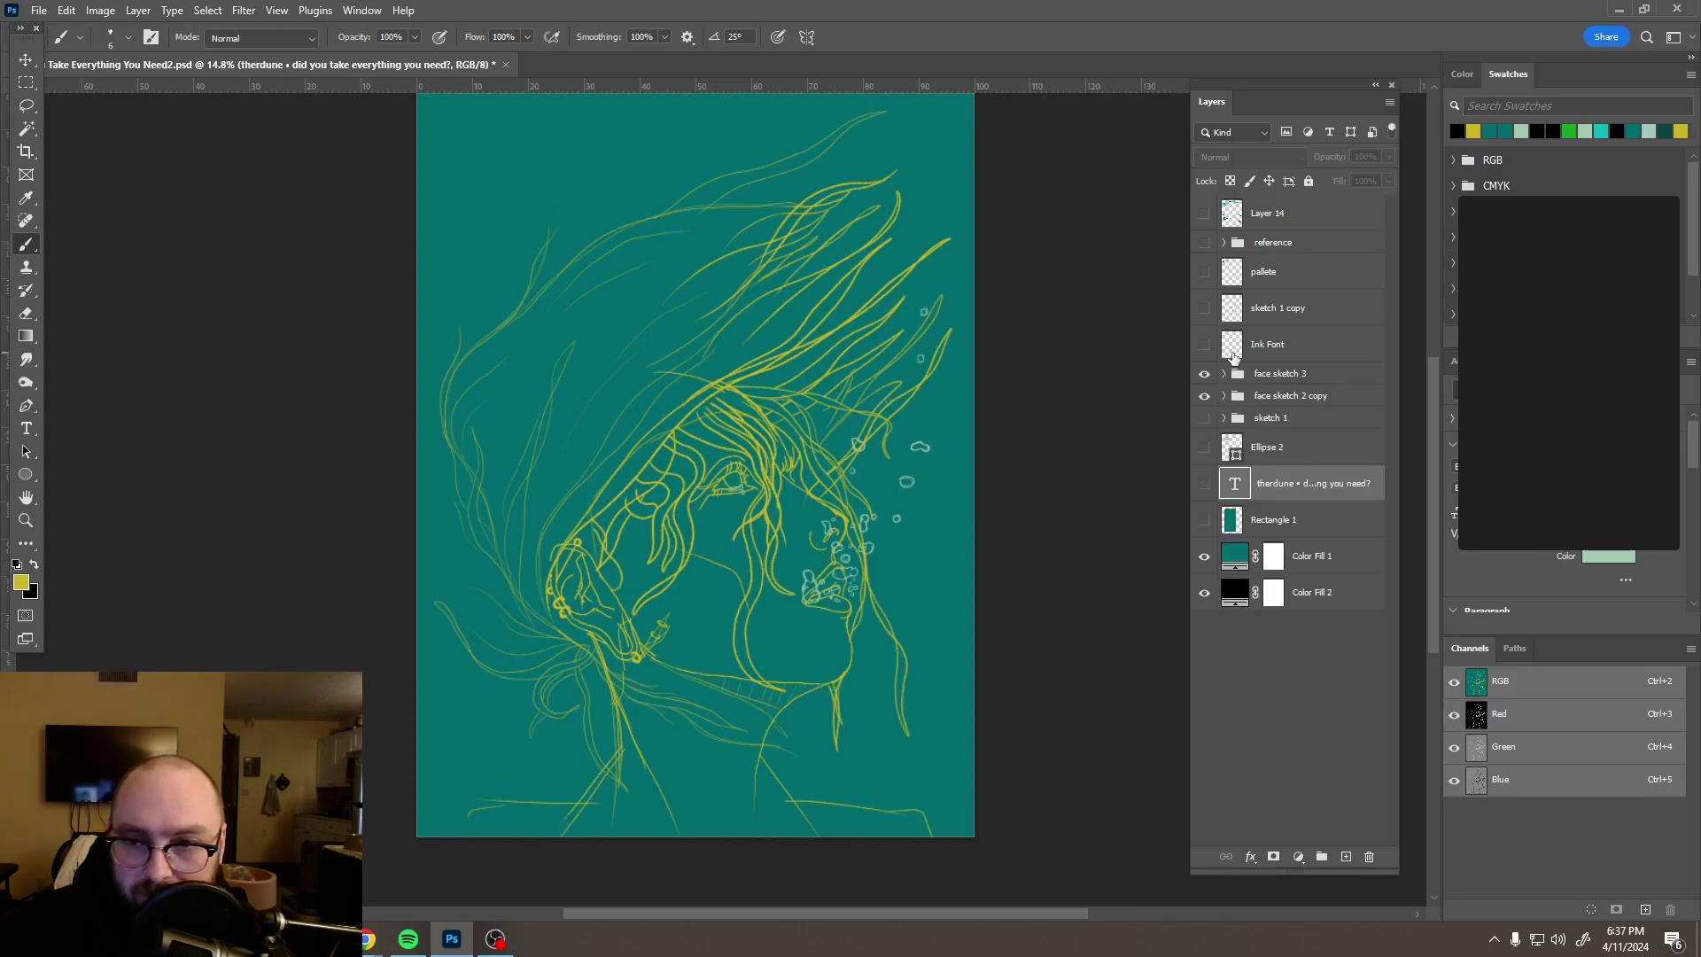
{"action": "left_click", "coordinate": [1225, 373]}
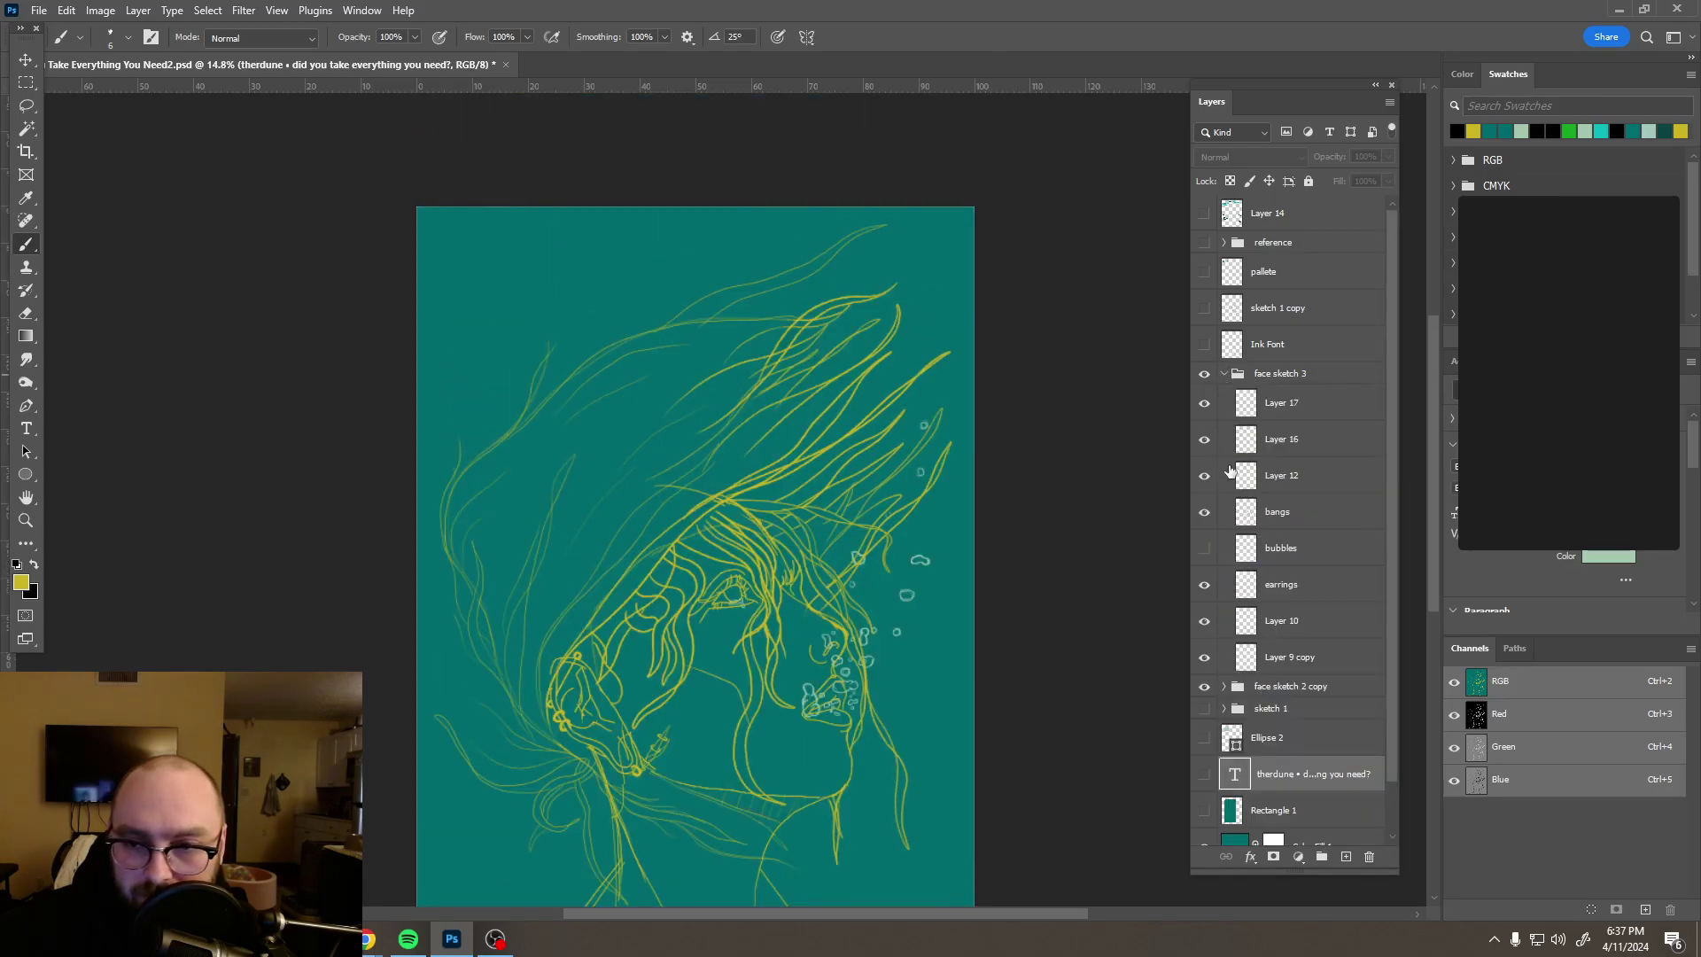
Step: Save the poster document and collapse the face sketch 3 group
{"action": "scroll", "coordinate": [1229, 471], "scroll_direction": "down", "scroll_amount": 1}
{"action": "scroll", "coordinate": [695, 463], "scroll_direction": "down", "scroll_amount": 1}
{"action": "scroll", "coordinate": [867, 495], "scroll_direction": "down", "scroll_amount": 1}
{"action": "scroll", "coordinate": [866, 494], "scroll_direction": "up", "scroll_amount": 1}
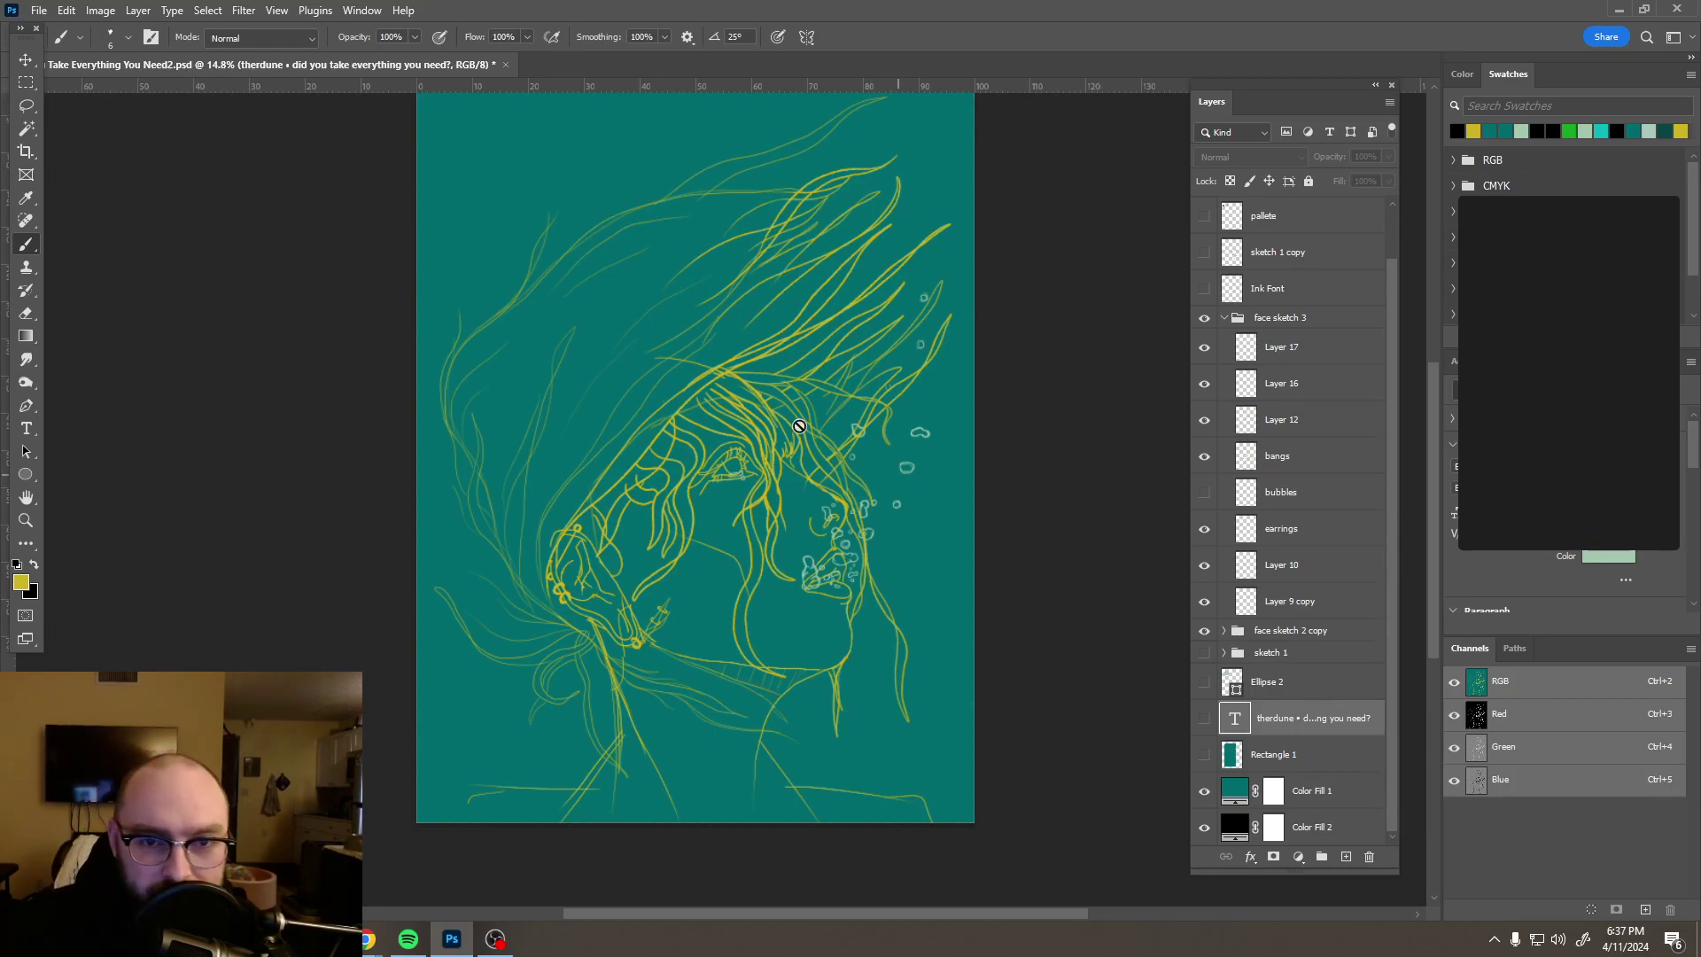
{"action": "scroll", "coordinate": [799, 426], "scroll_direction": "up", "scroll_amount": 2}
{"action": "key", "text": "ctrl+s"}
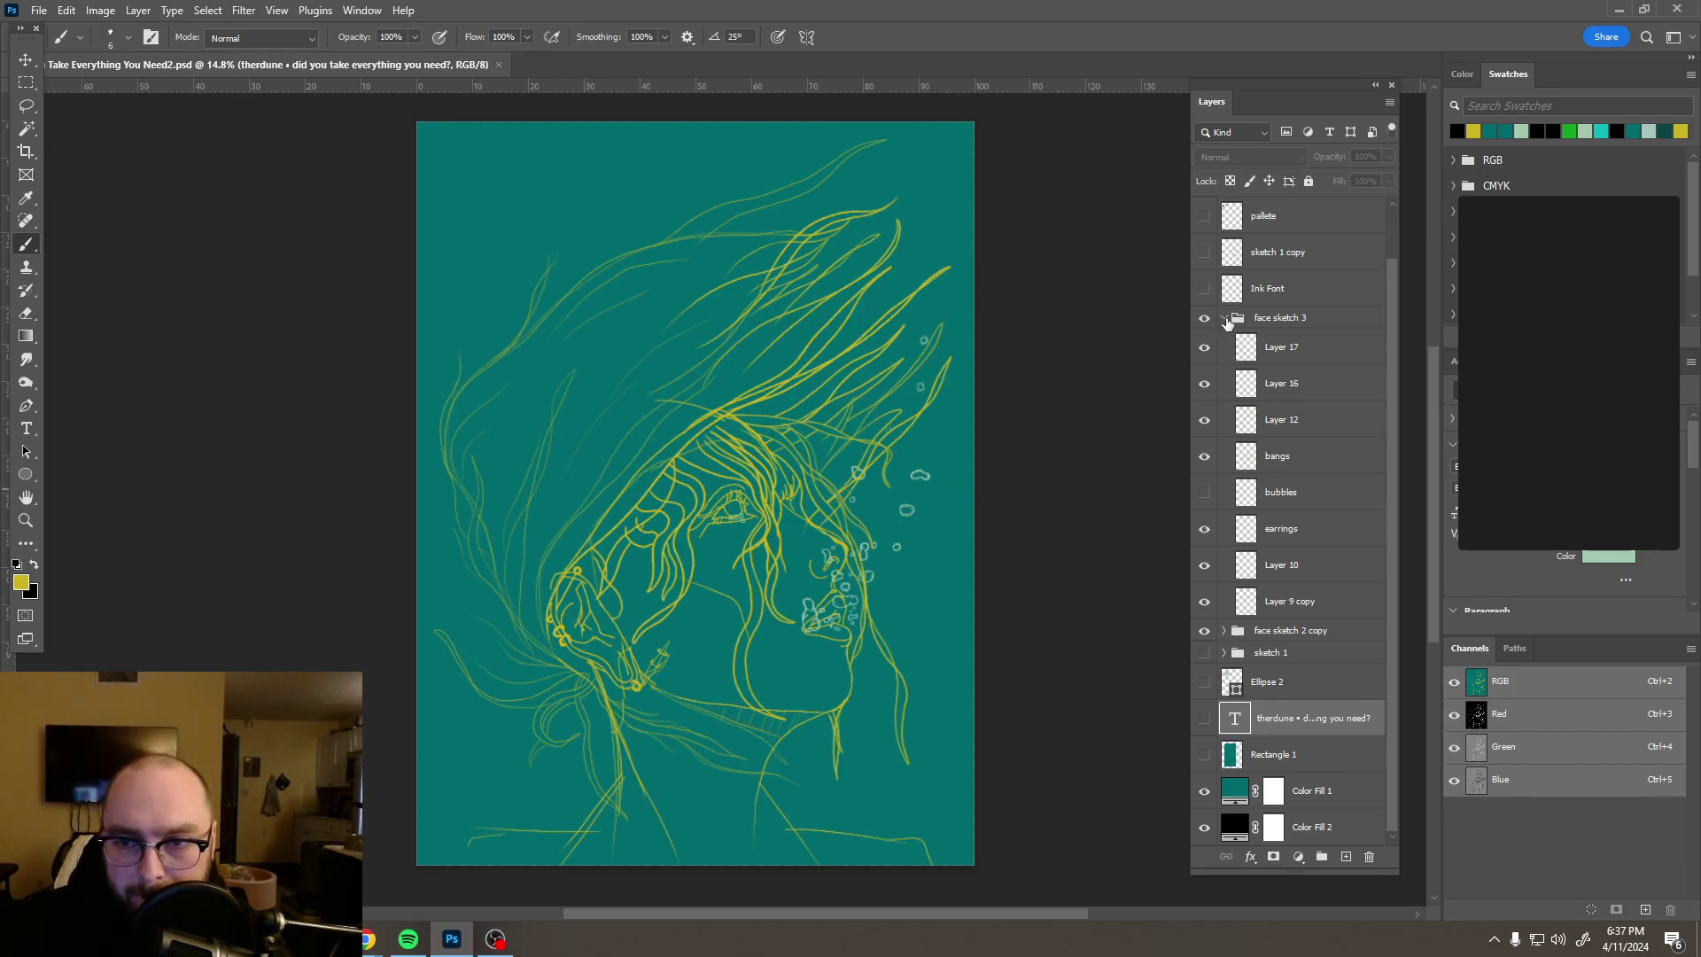
{"action": "left_click", "coordinate": [1224, 318]}
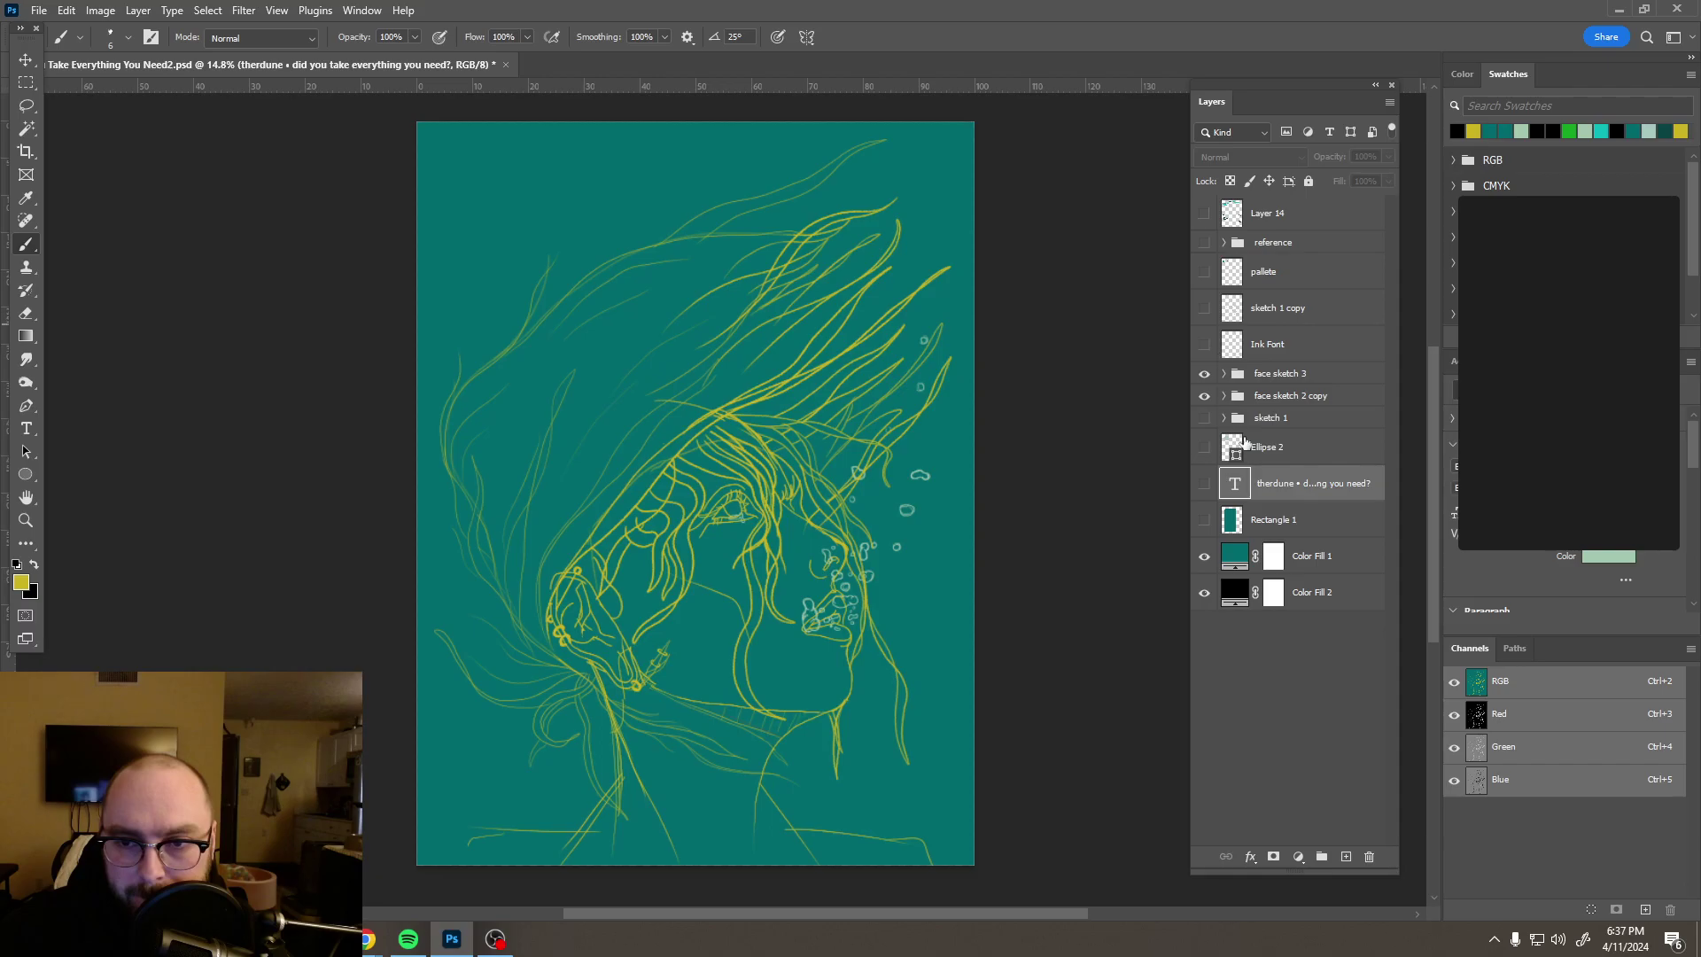
Step: Add a new layer directly above face sketch 3 and delete the Ink Font and sketch 1 copy layers
{"action": "left_click", "coordinate": [1309, 373]}
{"action": "left_click", "coordinate": [1345, 855]}
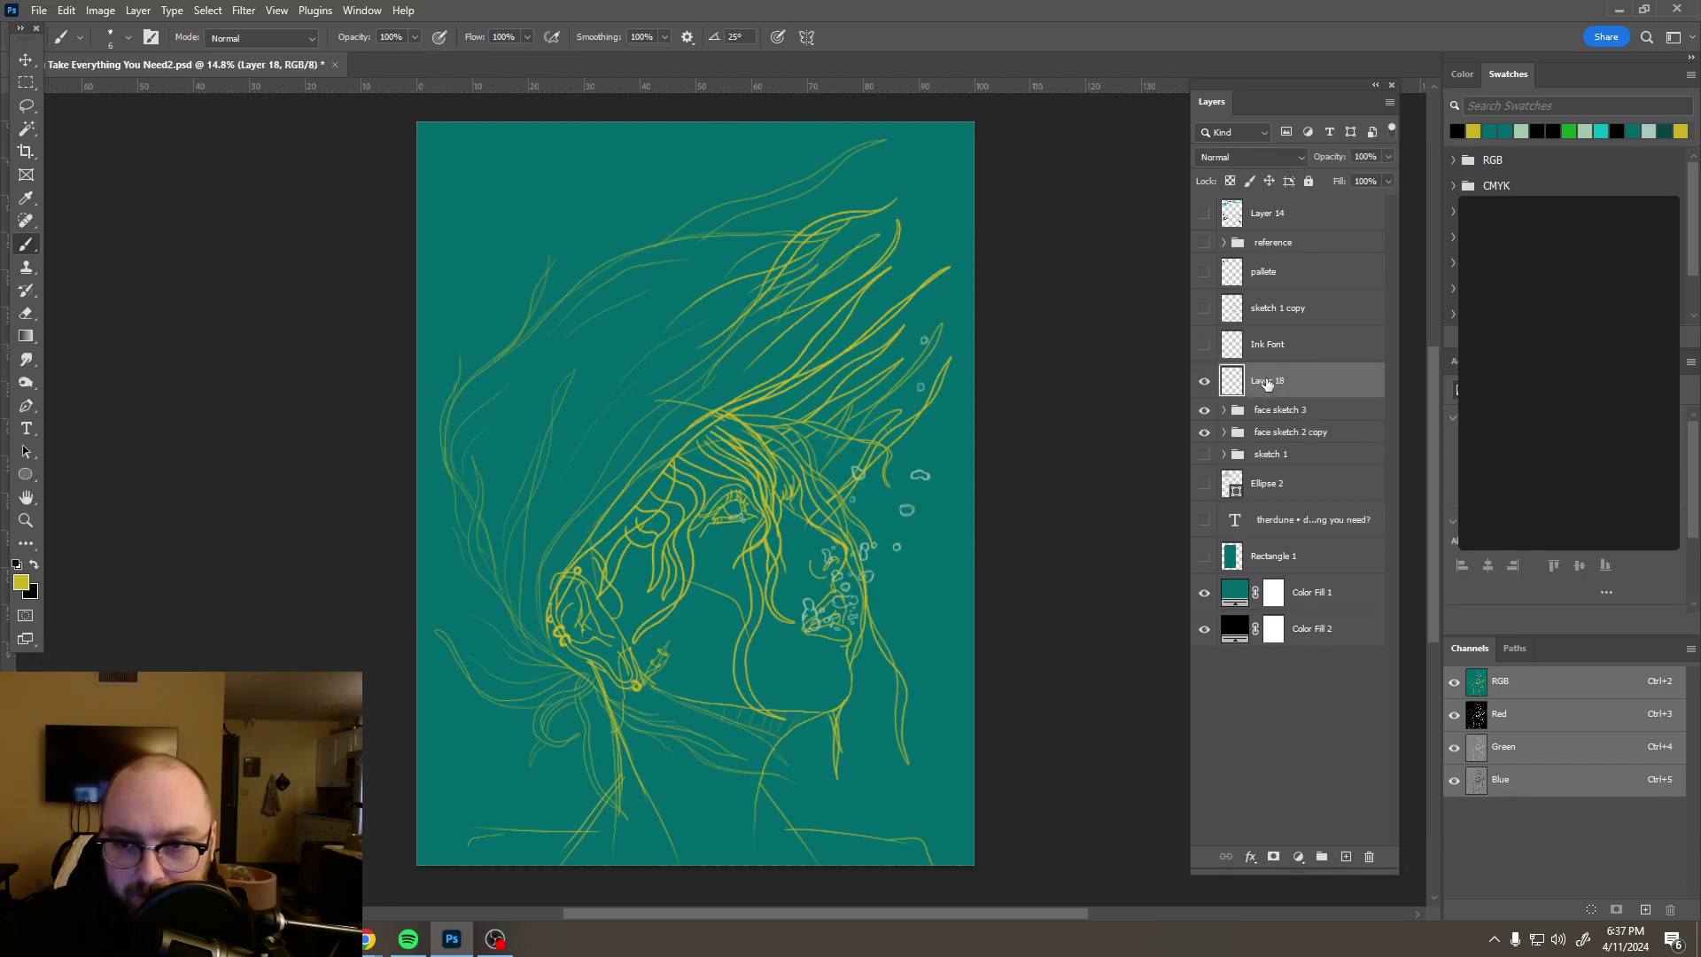
{"action": "left_click", "coordinate": [1276, 348]}
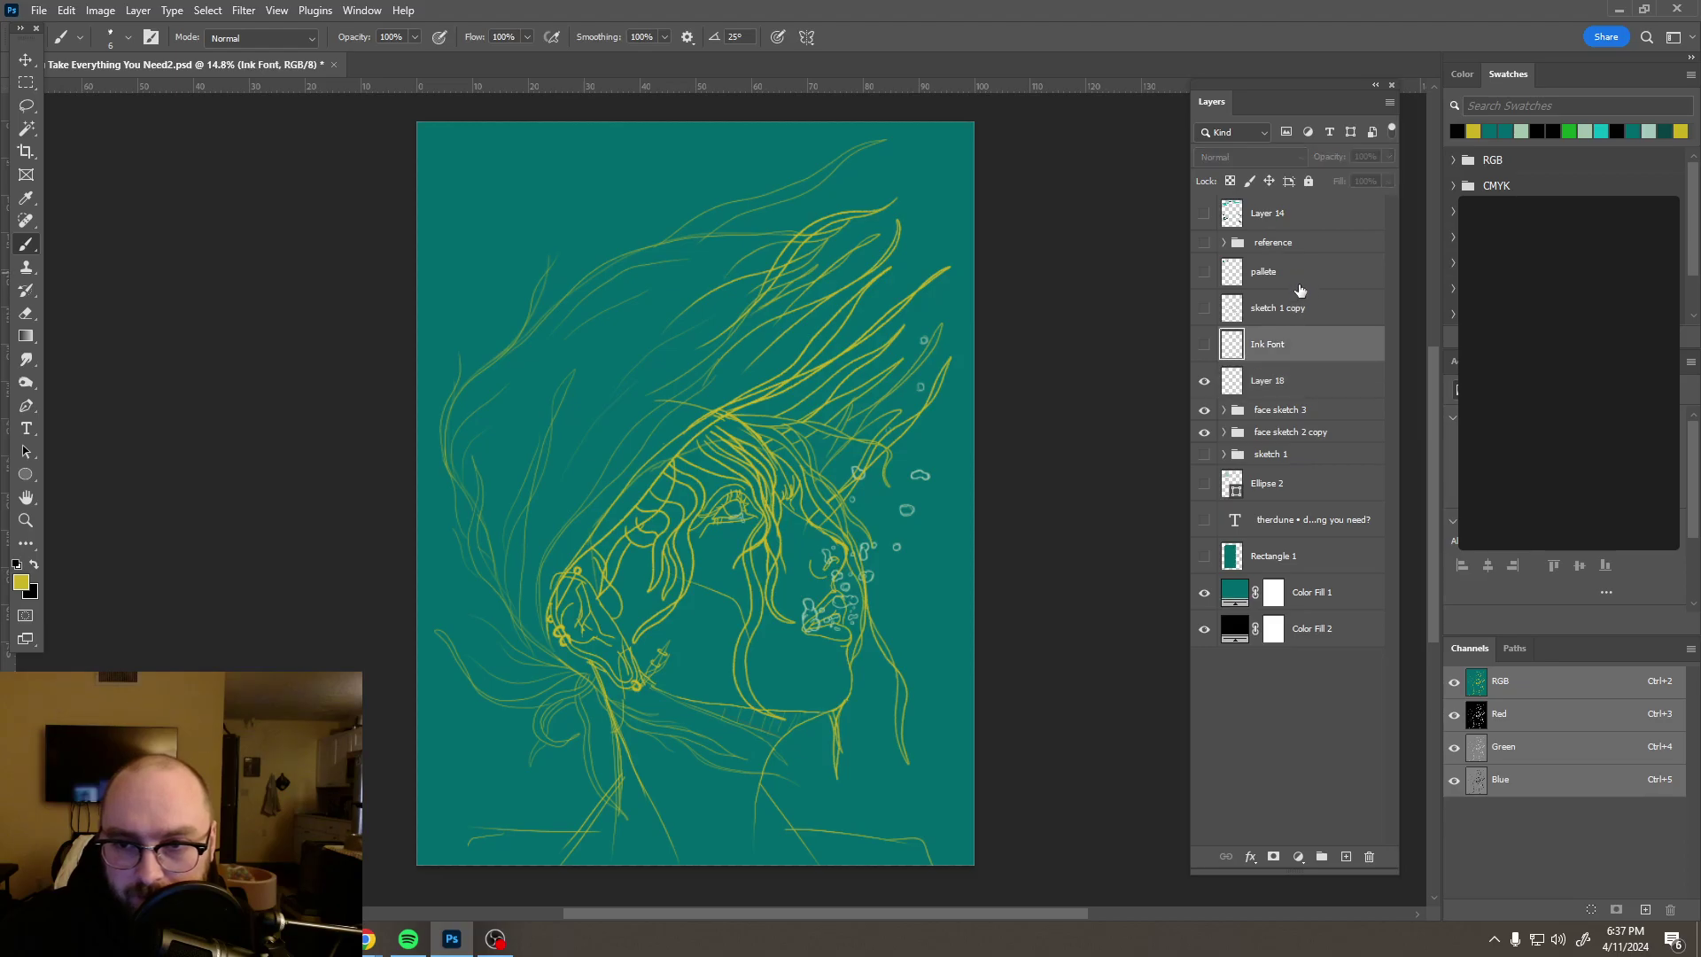
{"action": "left_click", "coordinate": [1302, 314], "text": "shift"}
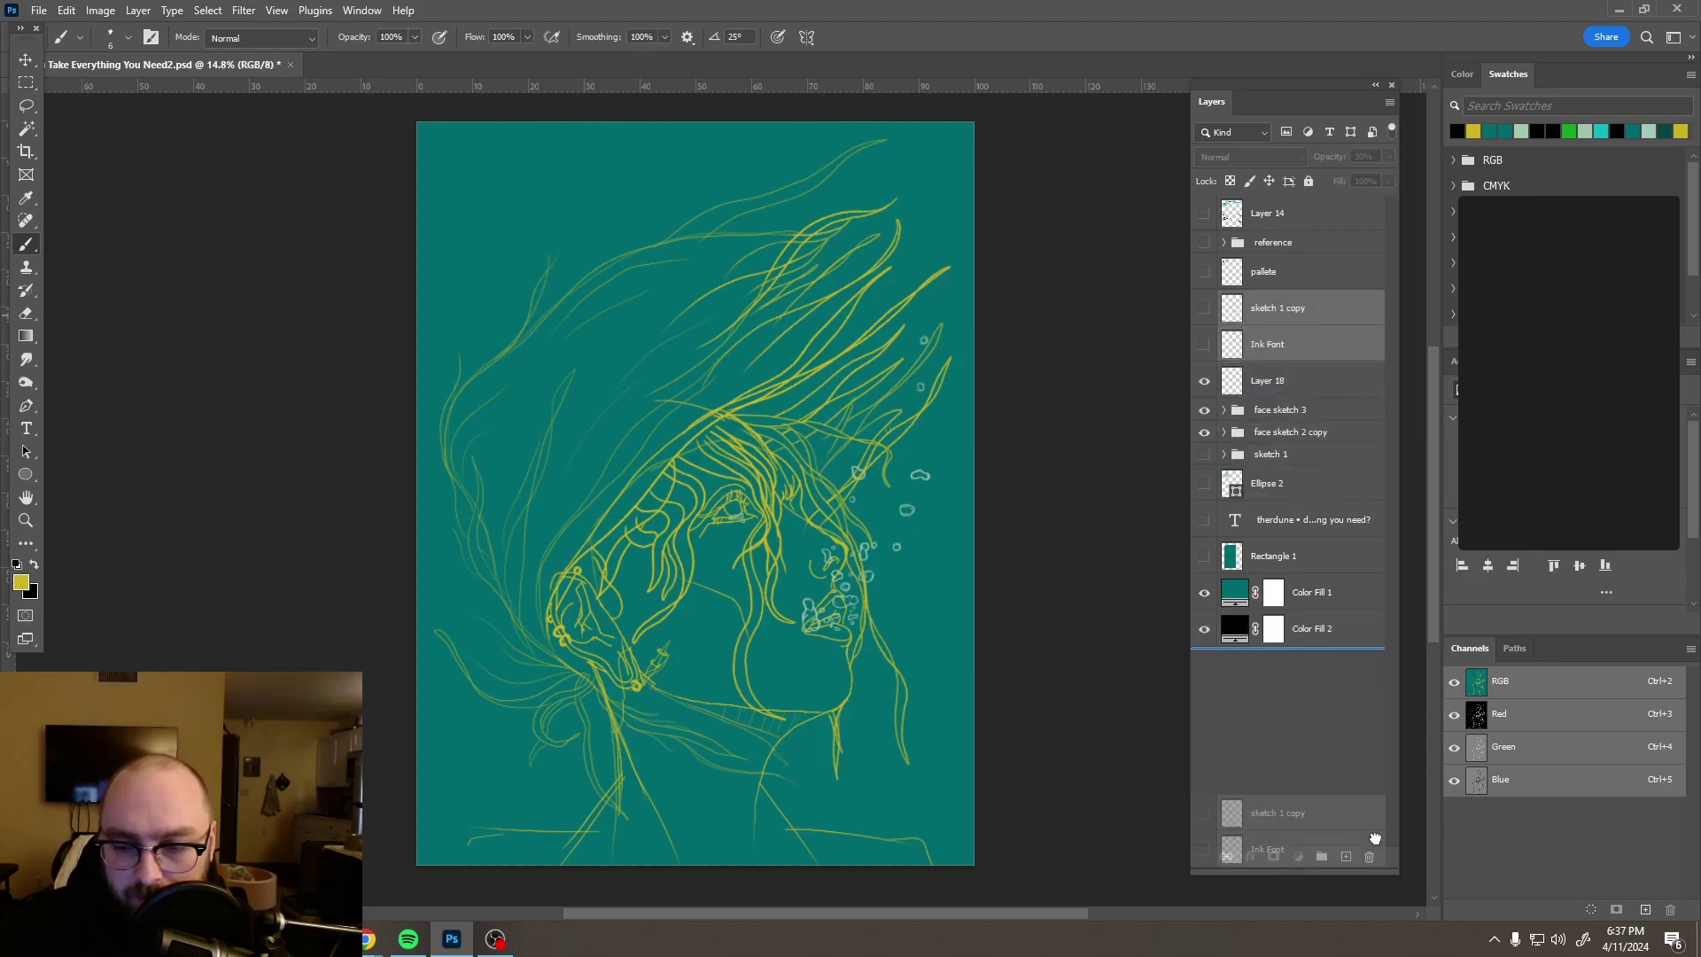
{"action": "left_click", "coordinate": [1370, 856]}
Step: Preview Layer 14 briefly and rename the new layer above face sketch 3 as Inking
{"action": "left_click", "coordinate": [1204, 214]}
{"action": "left_click", "coordinate": [1203, 214]}
{"action": "double_click", "coordinate": [1272, 308]}
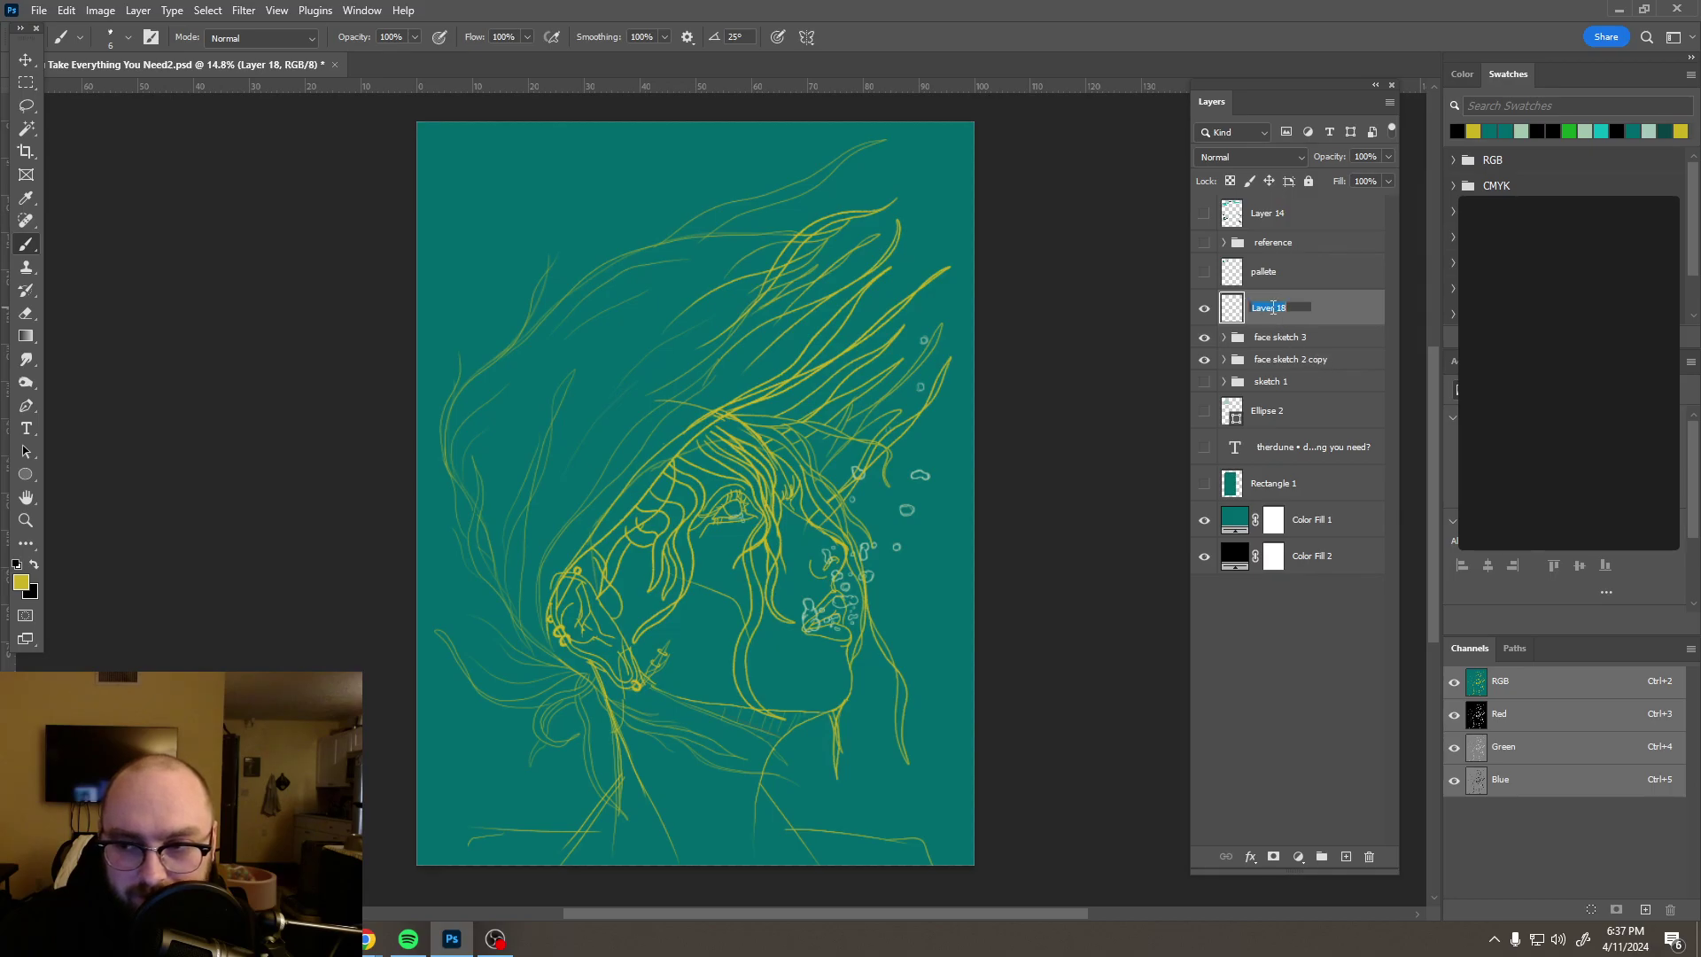
{"action": "type", "text": "Inking"}
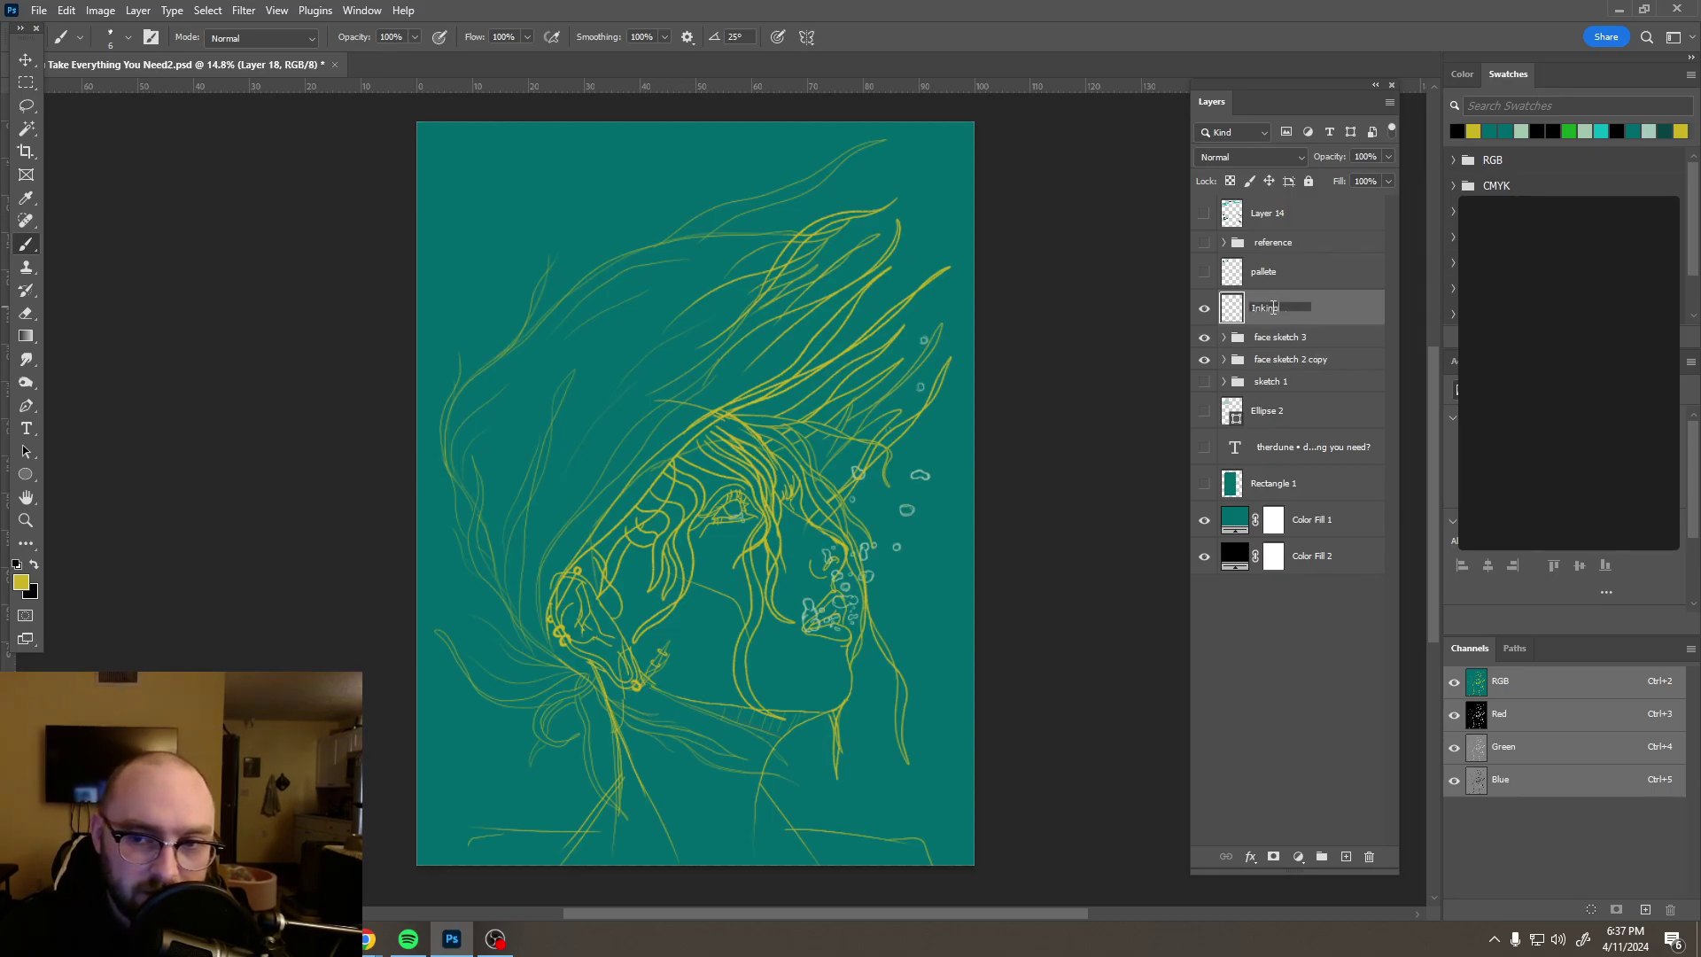
{"action": "key", "text": "Return"}
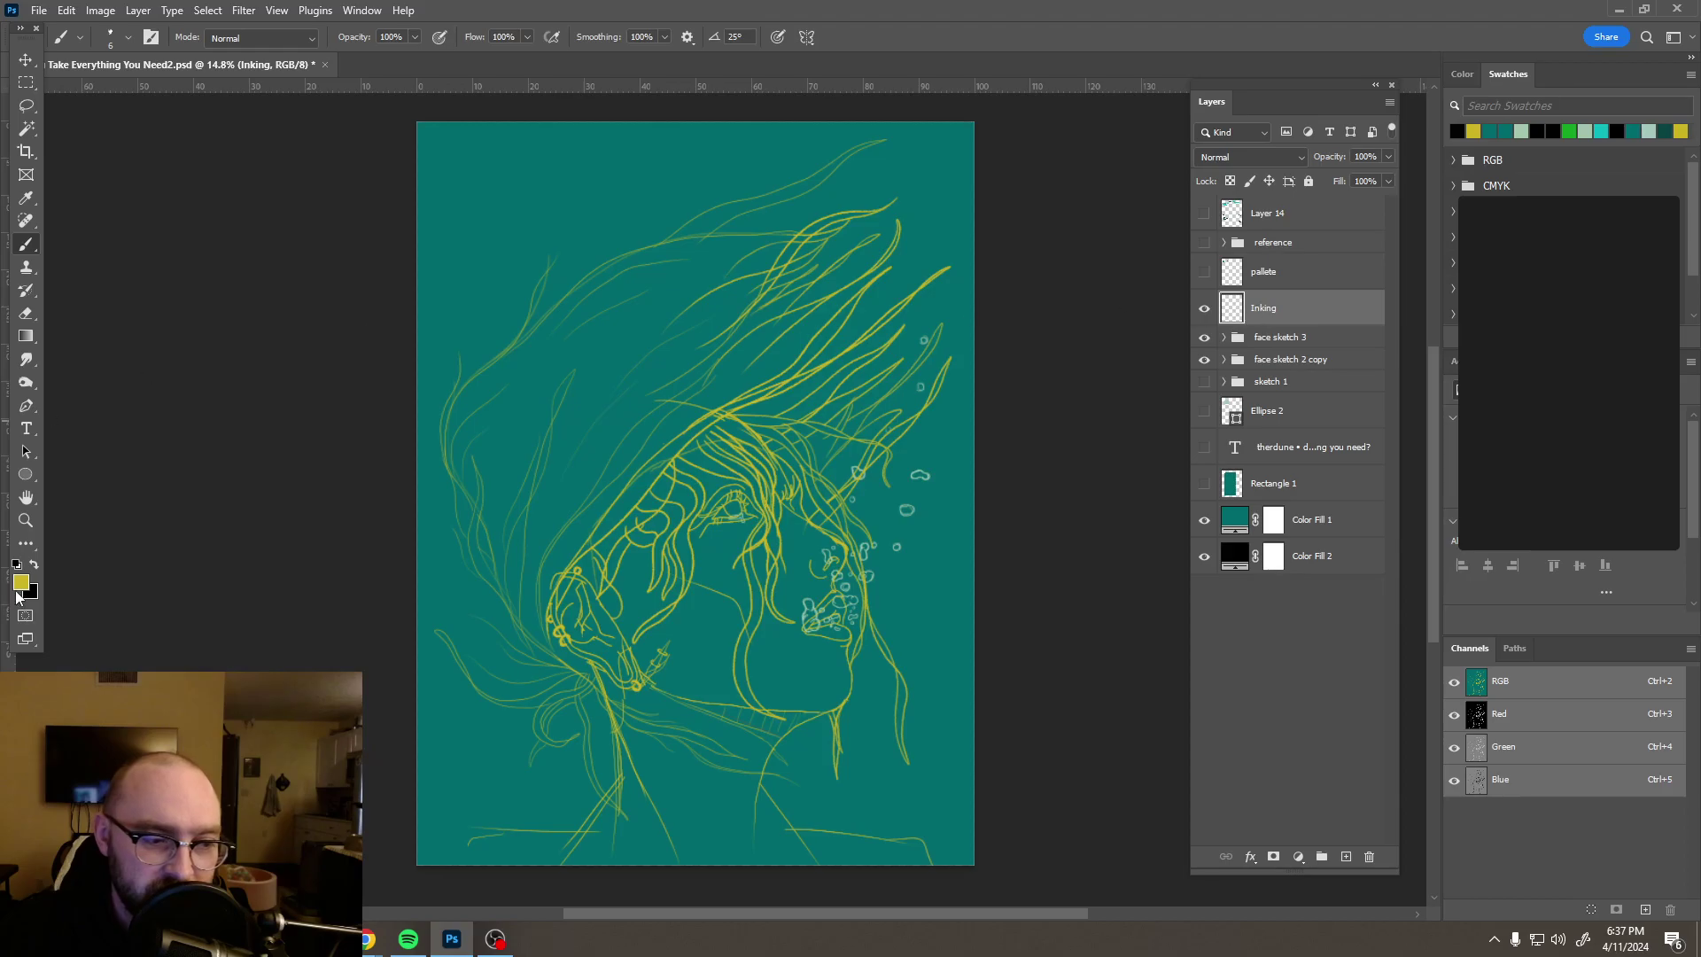
Step: Make black the foreground colour and choose the Inking1 brush from the Customs set
{"action": "left_click", "coordinate": [34, 566]}
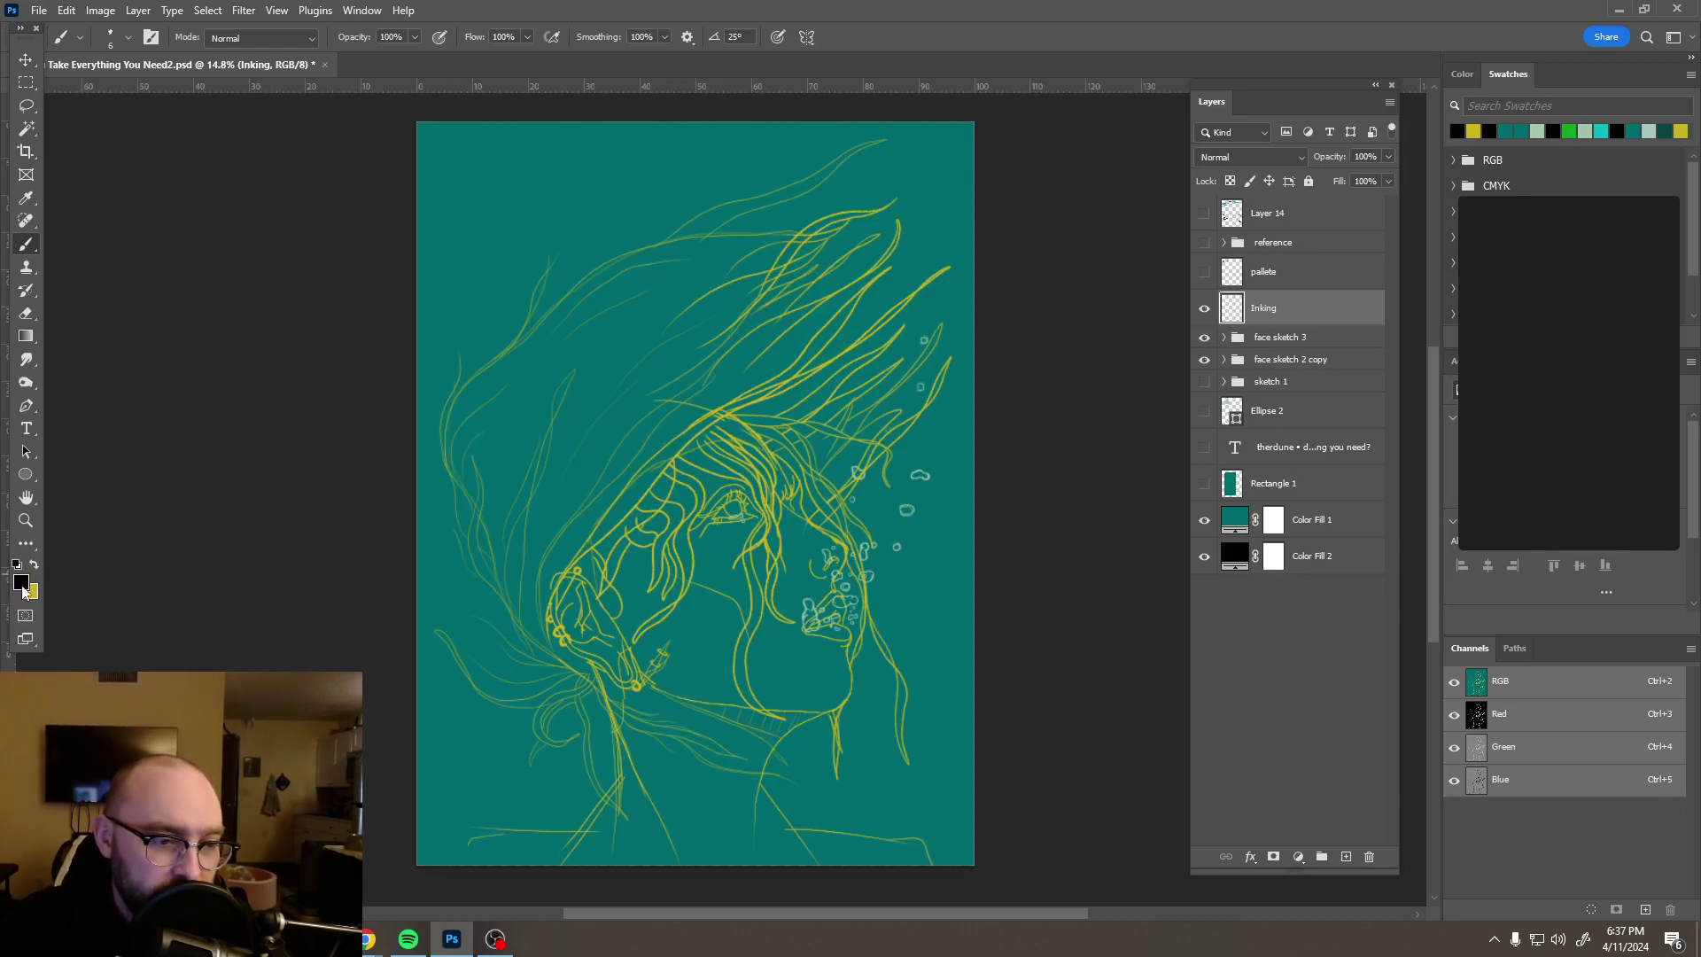
{"action": "left_click", "coordinate": [20, 582]}
{"action": "left_click", "coordinate": [1518, 611]}
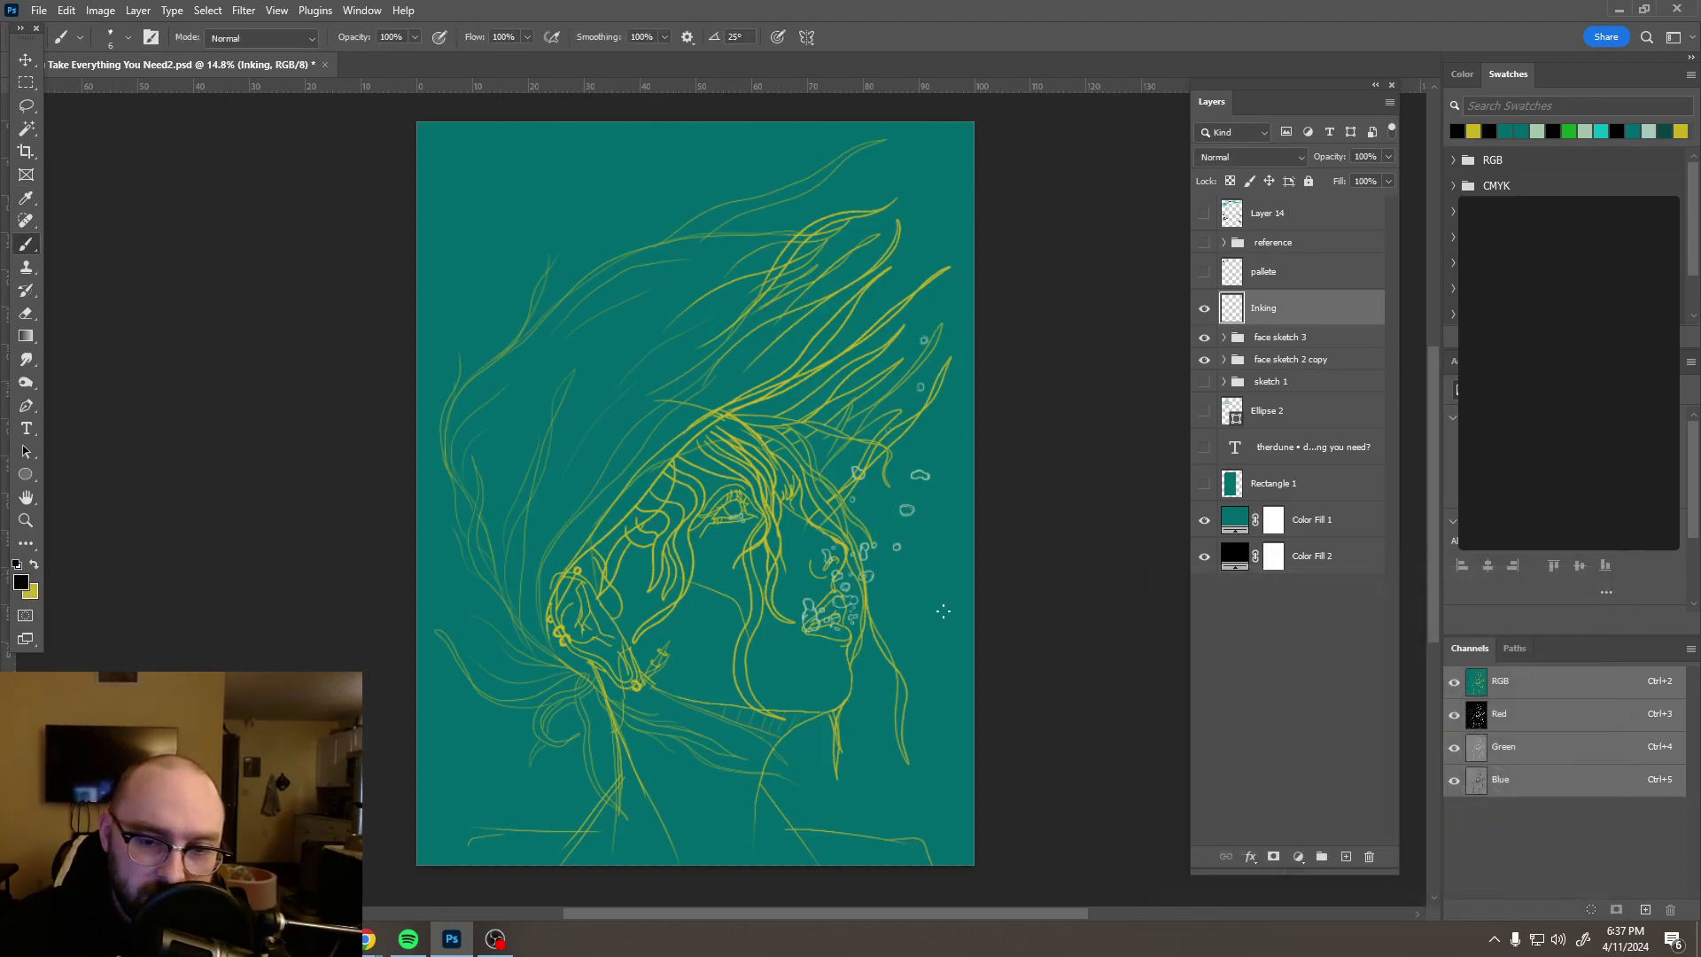
{"action": "left_click", "coordinate": [128, 37]}
{"action": "left_click", "coordinate": [323, 277]}
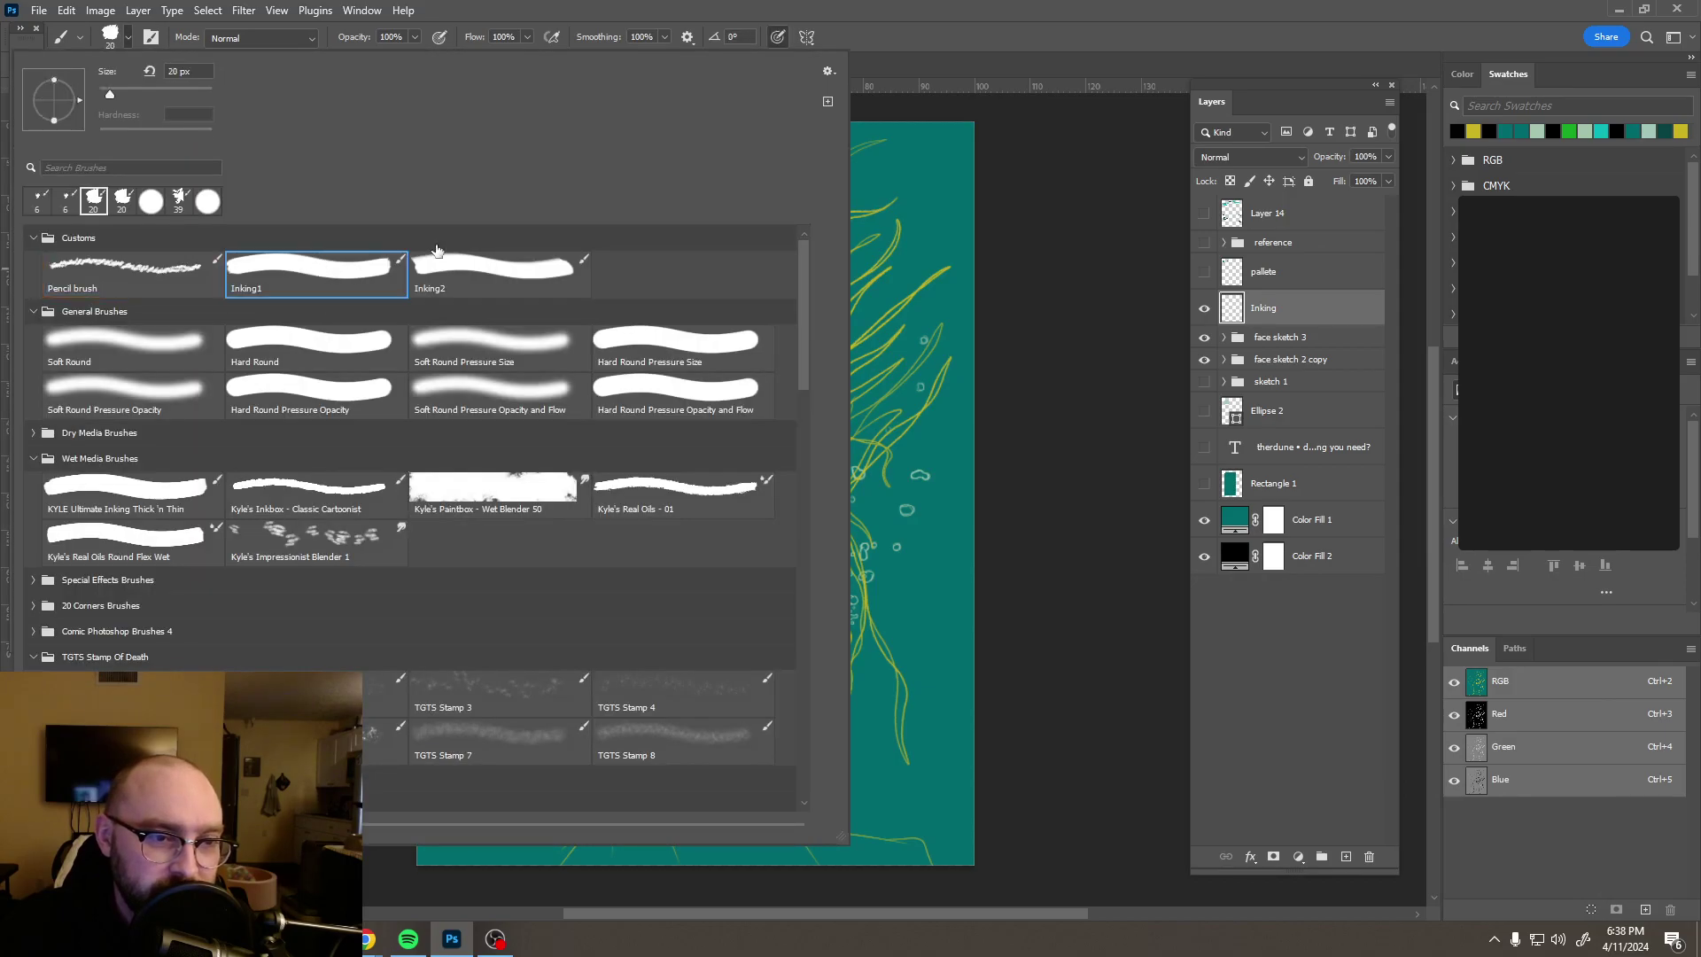
{"action": "left_click", "coordinate": [1001, 34]}
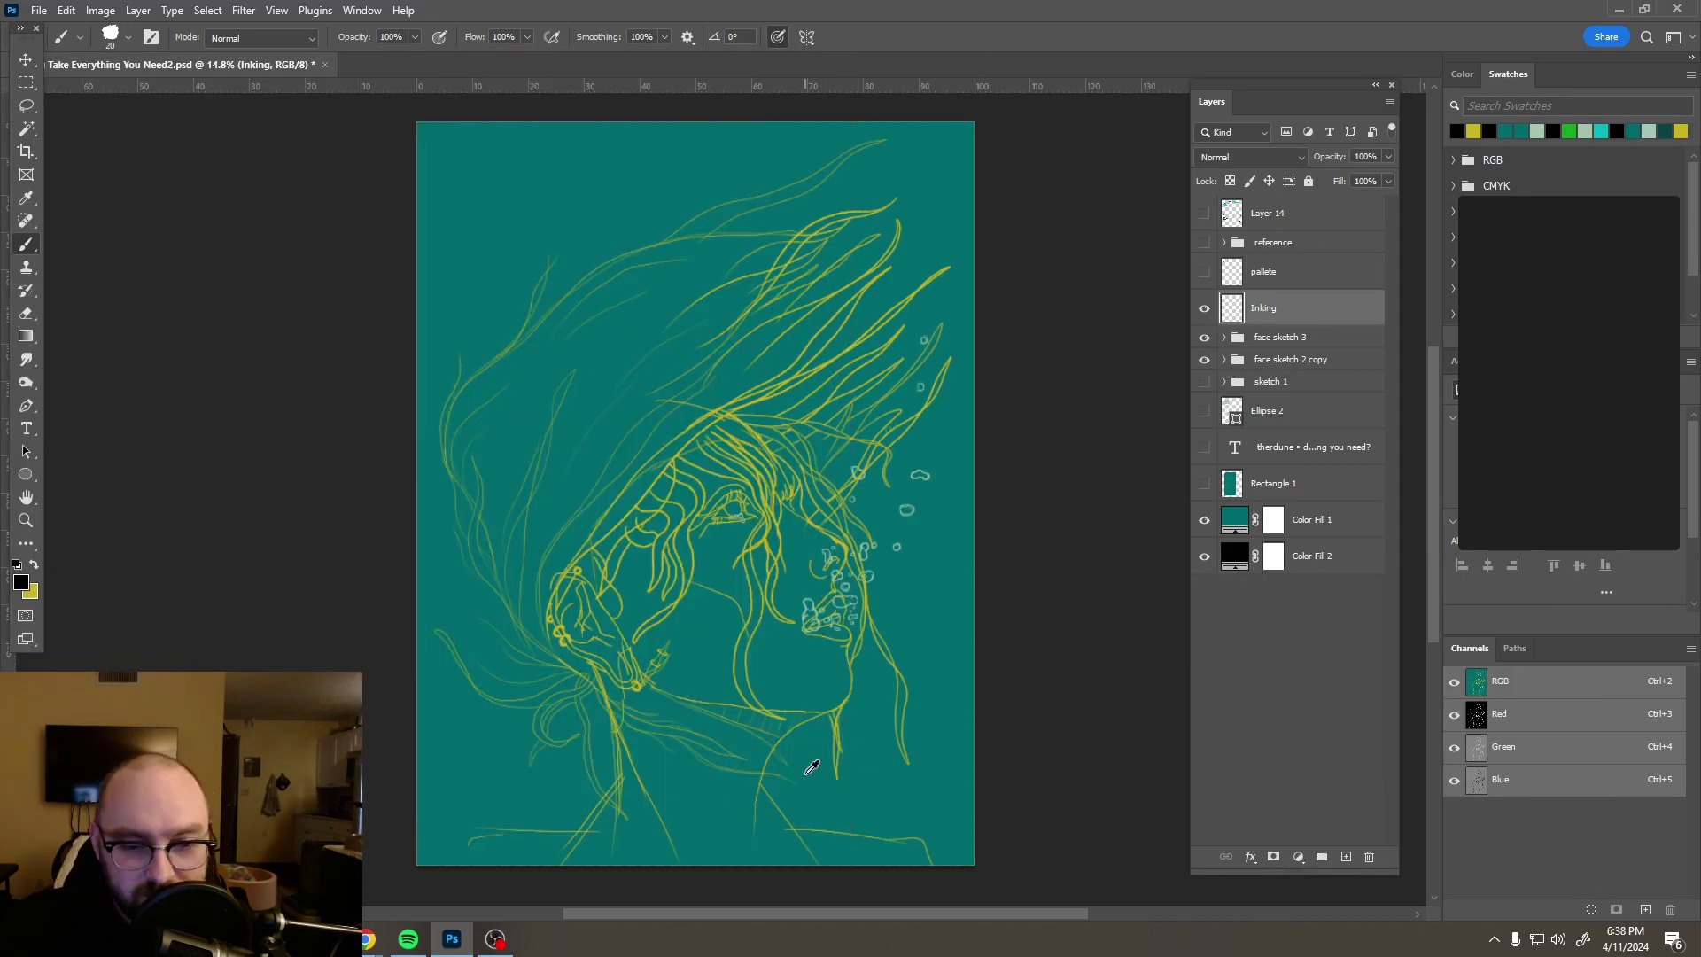
Step: Ink the front of the neck and the chin in black up to the lower lip, following the yellow sketch
{"action": "scroll", "coordinate": [811, 760], "scroll_direction": "up", "scroll_amount": 5}
{"action": "scroll", "coordinate": [811, 759], "scroll_direction": "up", "scroll_amount": 2}
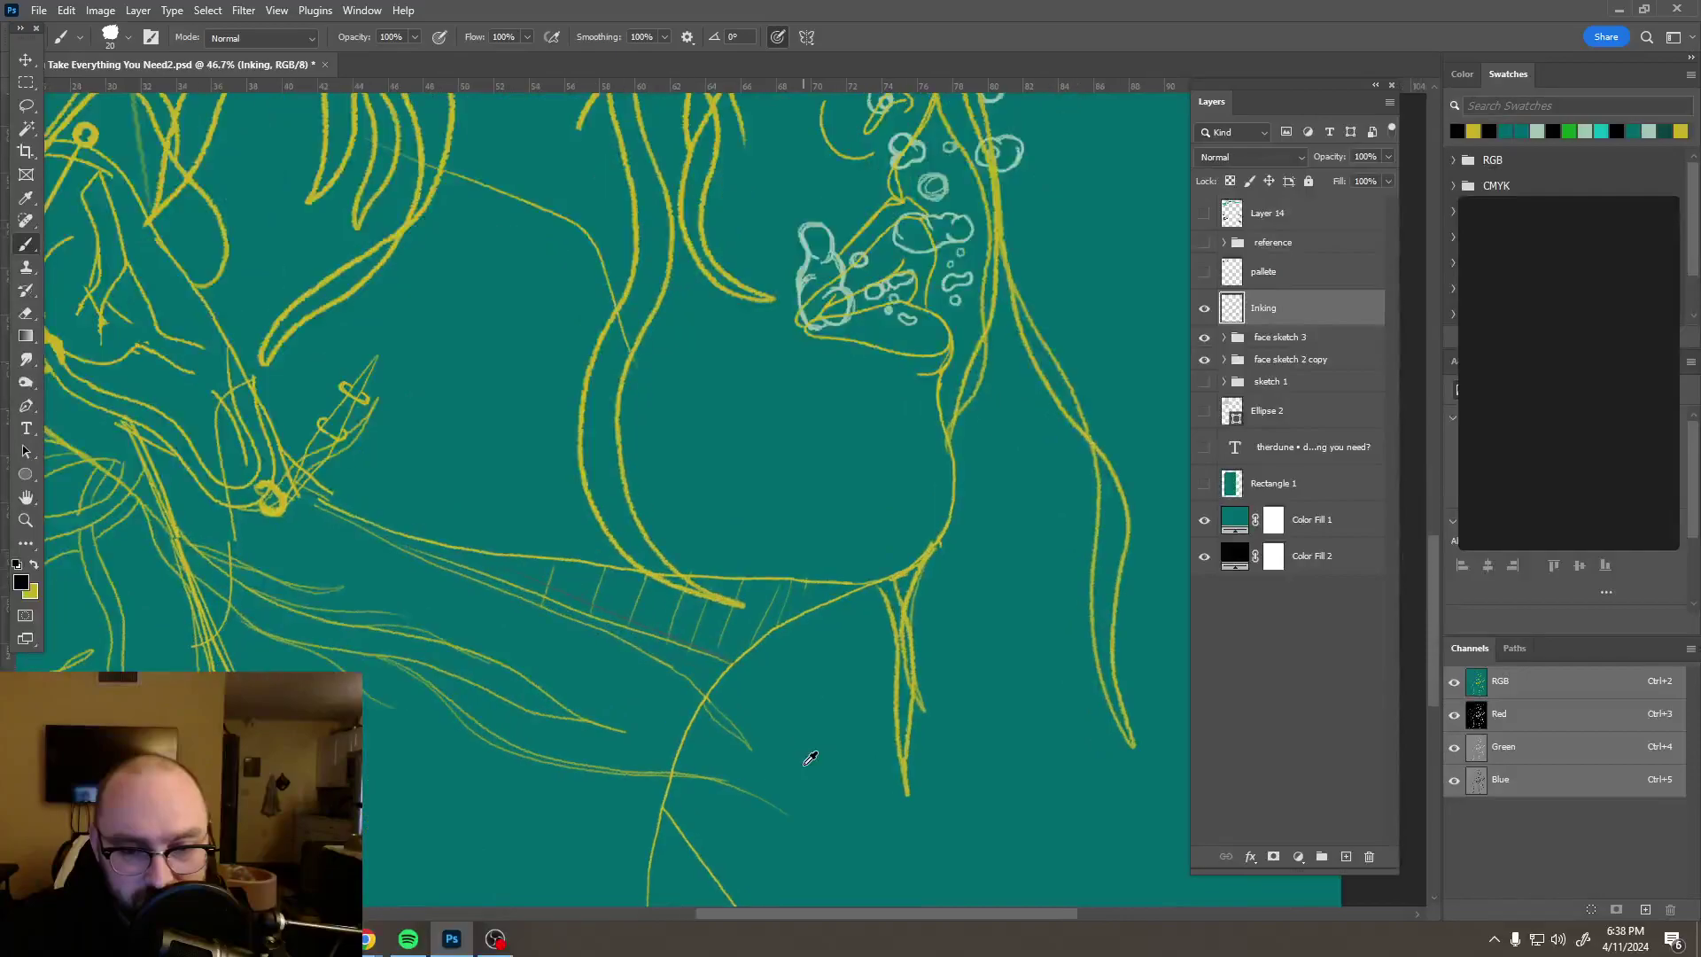
{"action": "left_click_drag", "start_coordinate": [779, 637], "coordinate": [842, 555]}
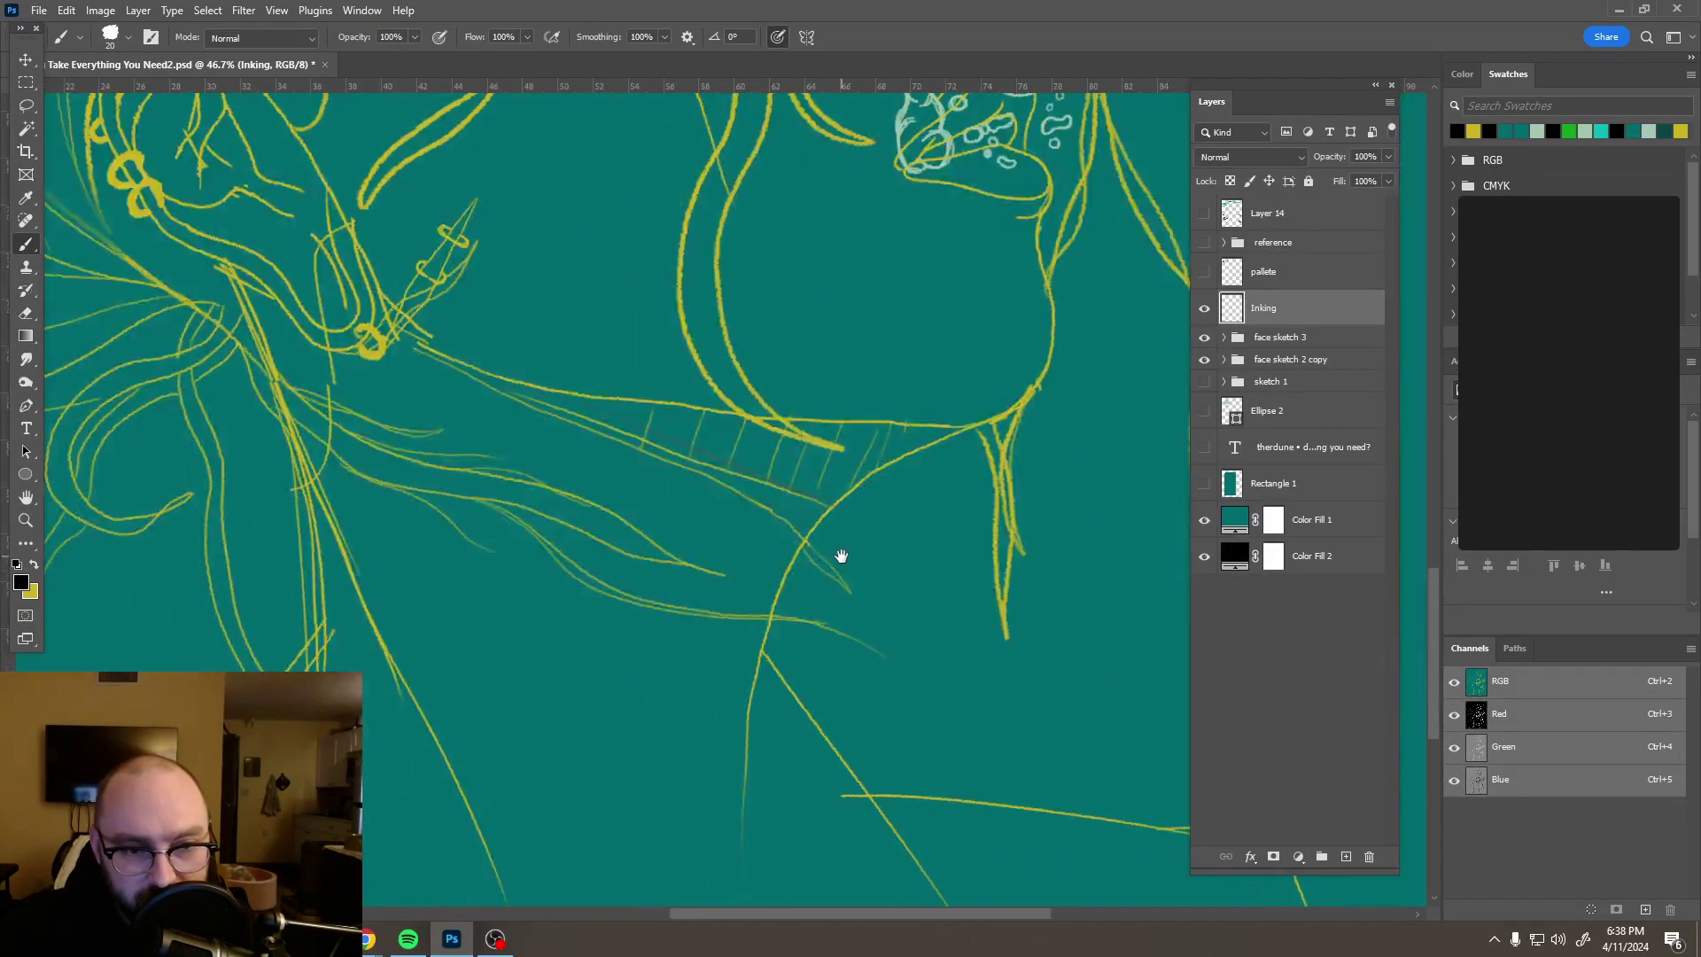
{"action": "scroll", "coordinate": [840, 575], "scroll_direction": "down", "scroll_amount": 4}
{"action": "scroll", "coordinate": [840, 576], "scroll_direction": "up", "scroll_amount": 2}
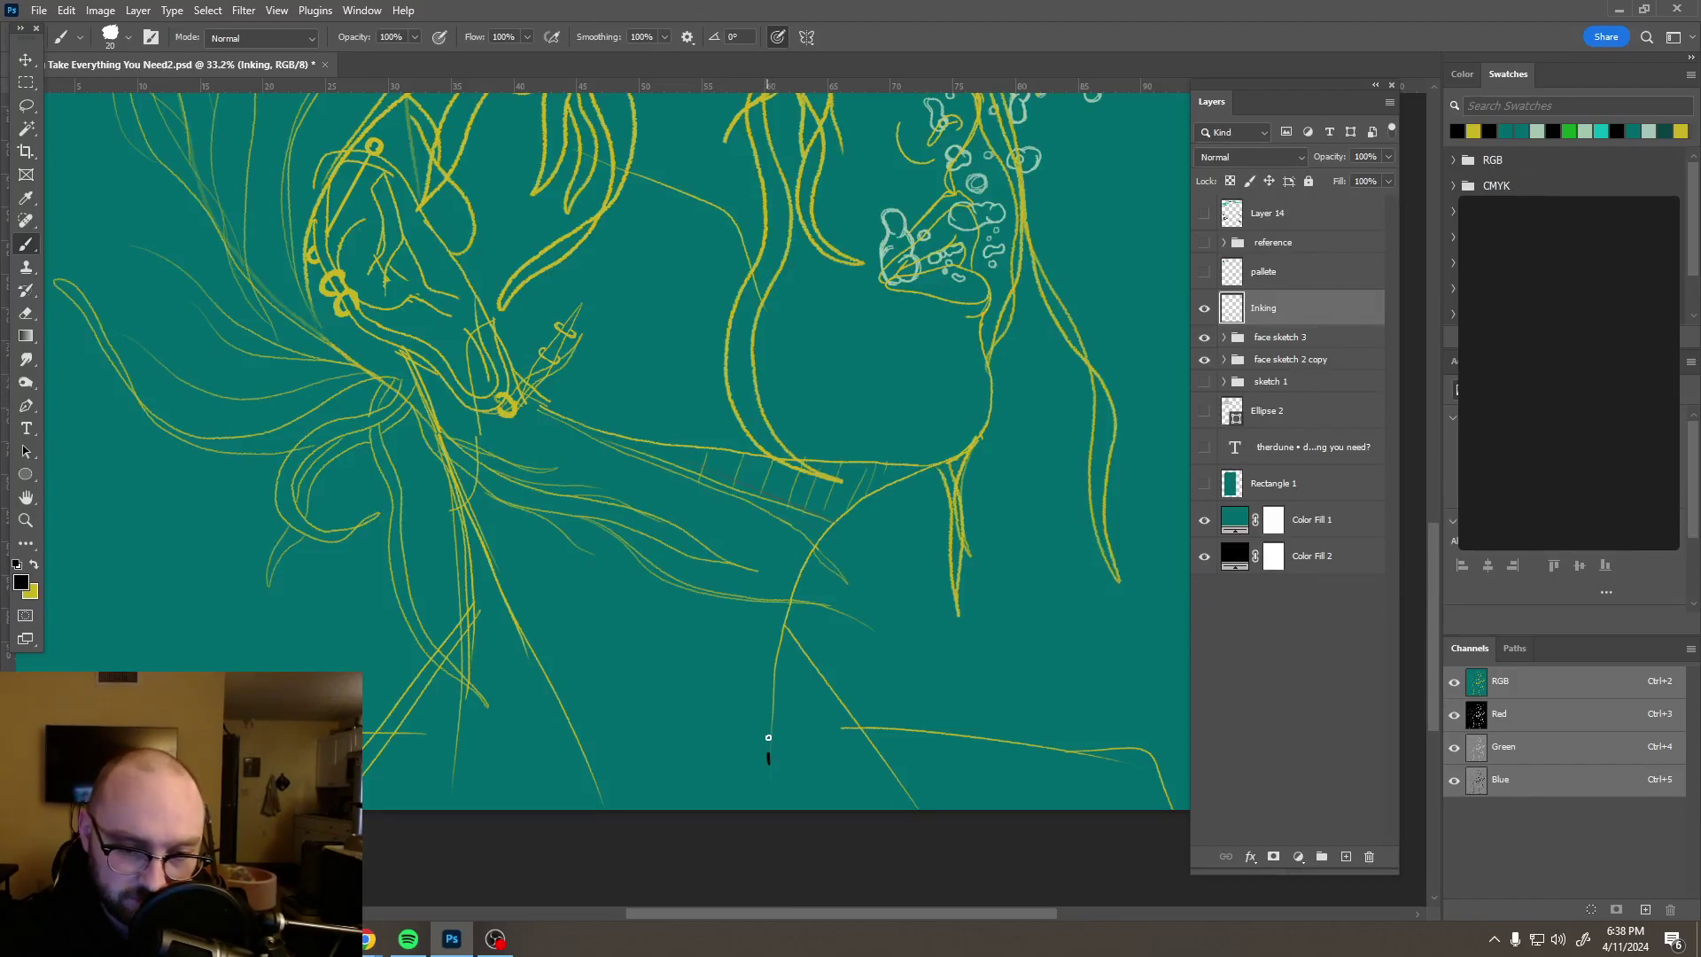
{"action": "left_click_drag", "start_coordinate": [769, 722], "coordinate": [769, 694]}
{"action": "left_click_drag", "start_coordinate": [789, 596], "coordinate": [840, 521]}
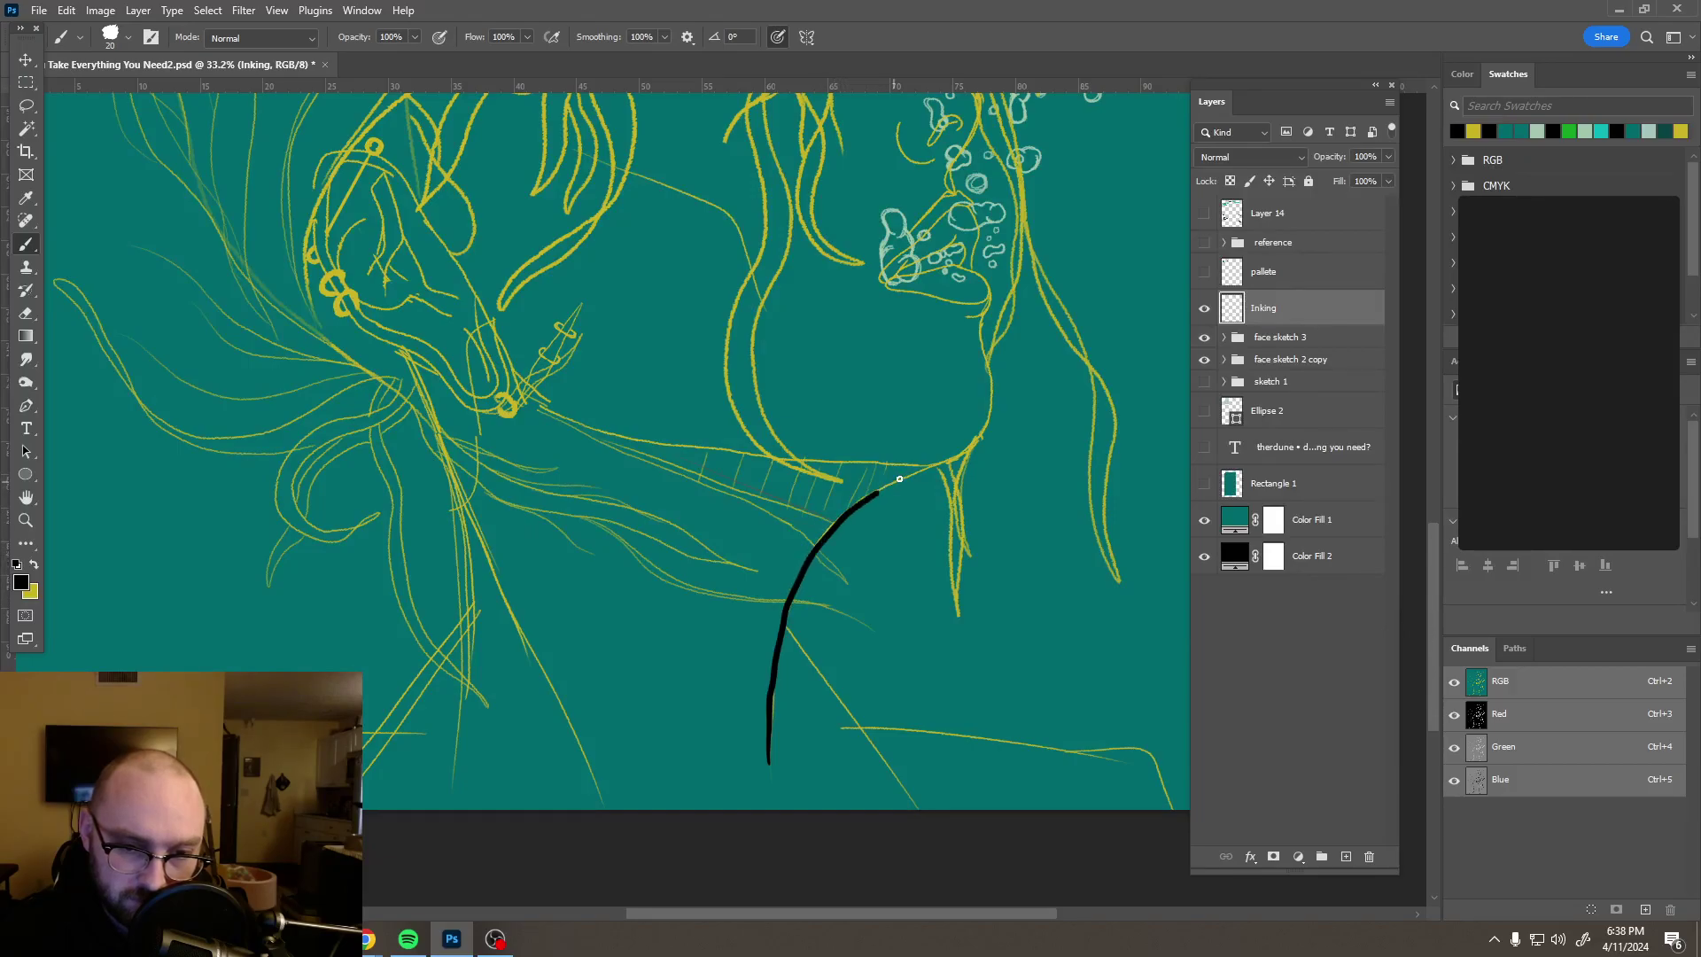
{"action": "left_click_drag", "start_coordinate": [953, 458], "coordinate": [968, 450]}
{"action": "left_click_drag", "start_coordinate": [992, 424], "coordinate": [993, 416]}
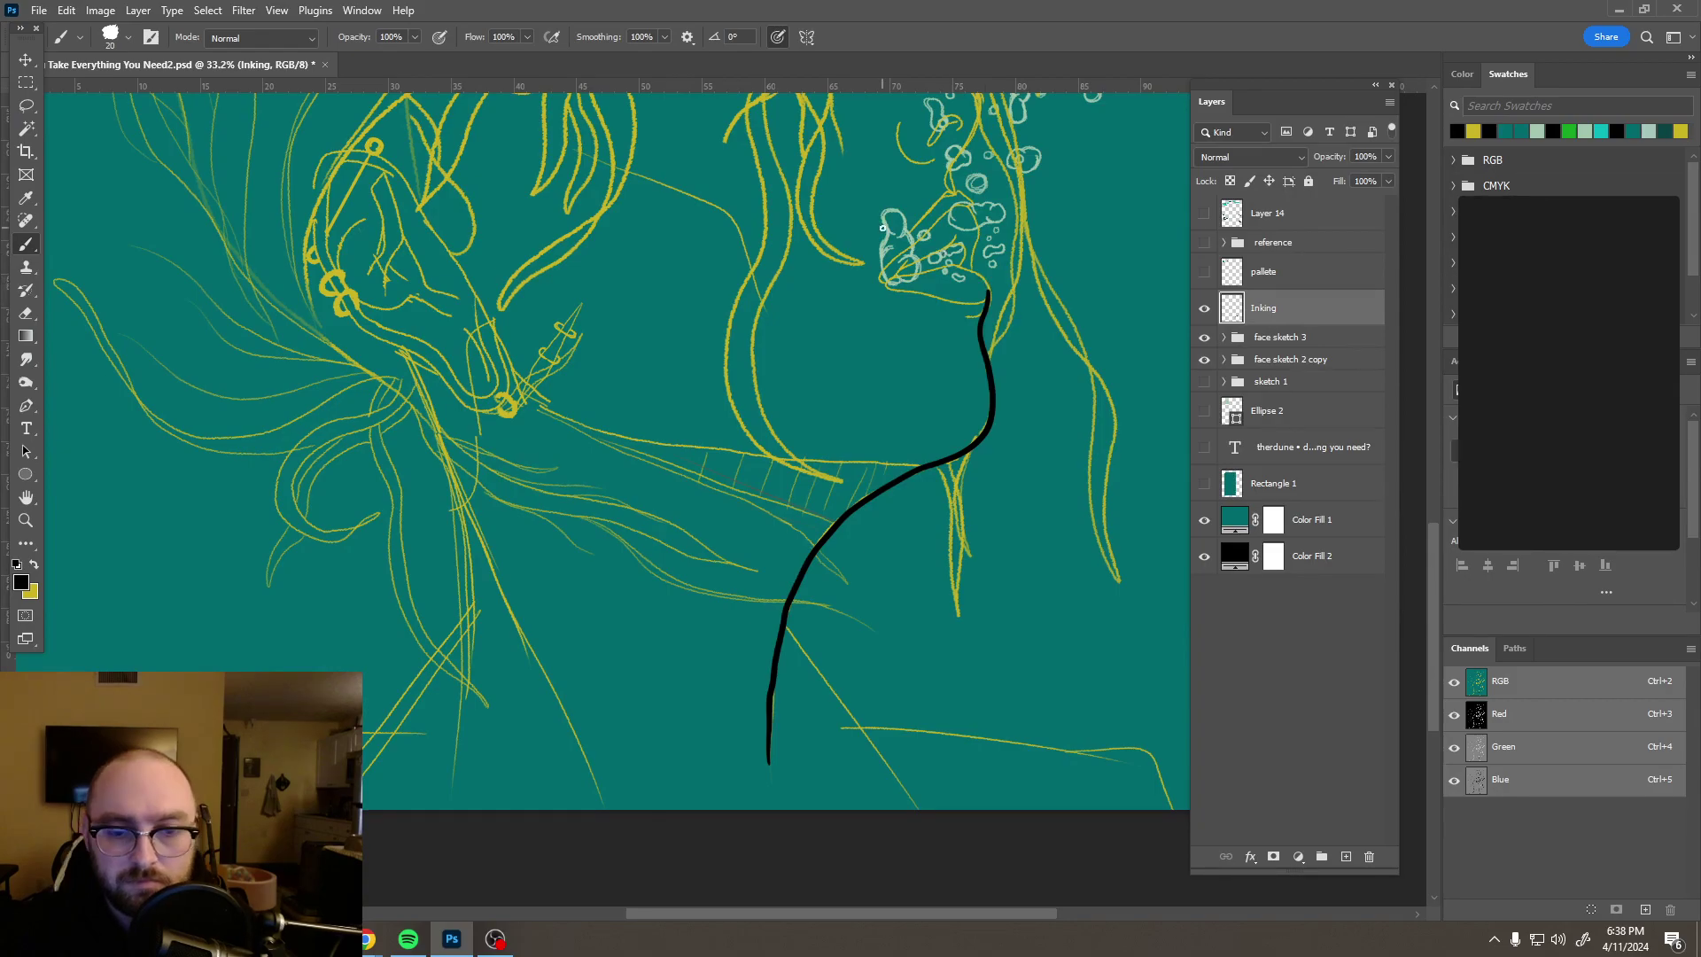
Step: Try inking the lower lip's outline over the sketch and undo those strokes
{"action": "scroll", "coordinate": [810, 452], "scroll_direction": "down", "scroll_amount": 3}
{"action": "scroll", "coordinate": [831, 447], "scroll_direction": "down", "scroll_amount": 2}
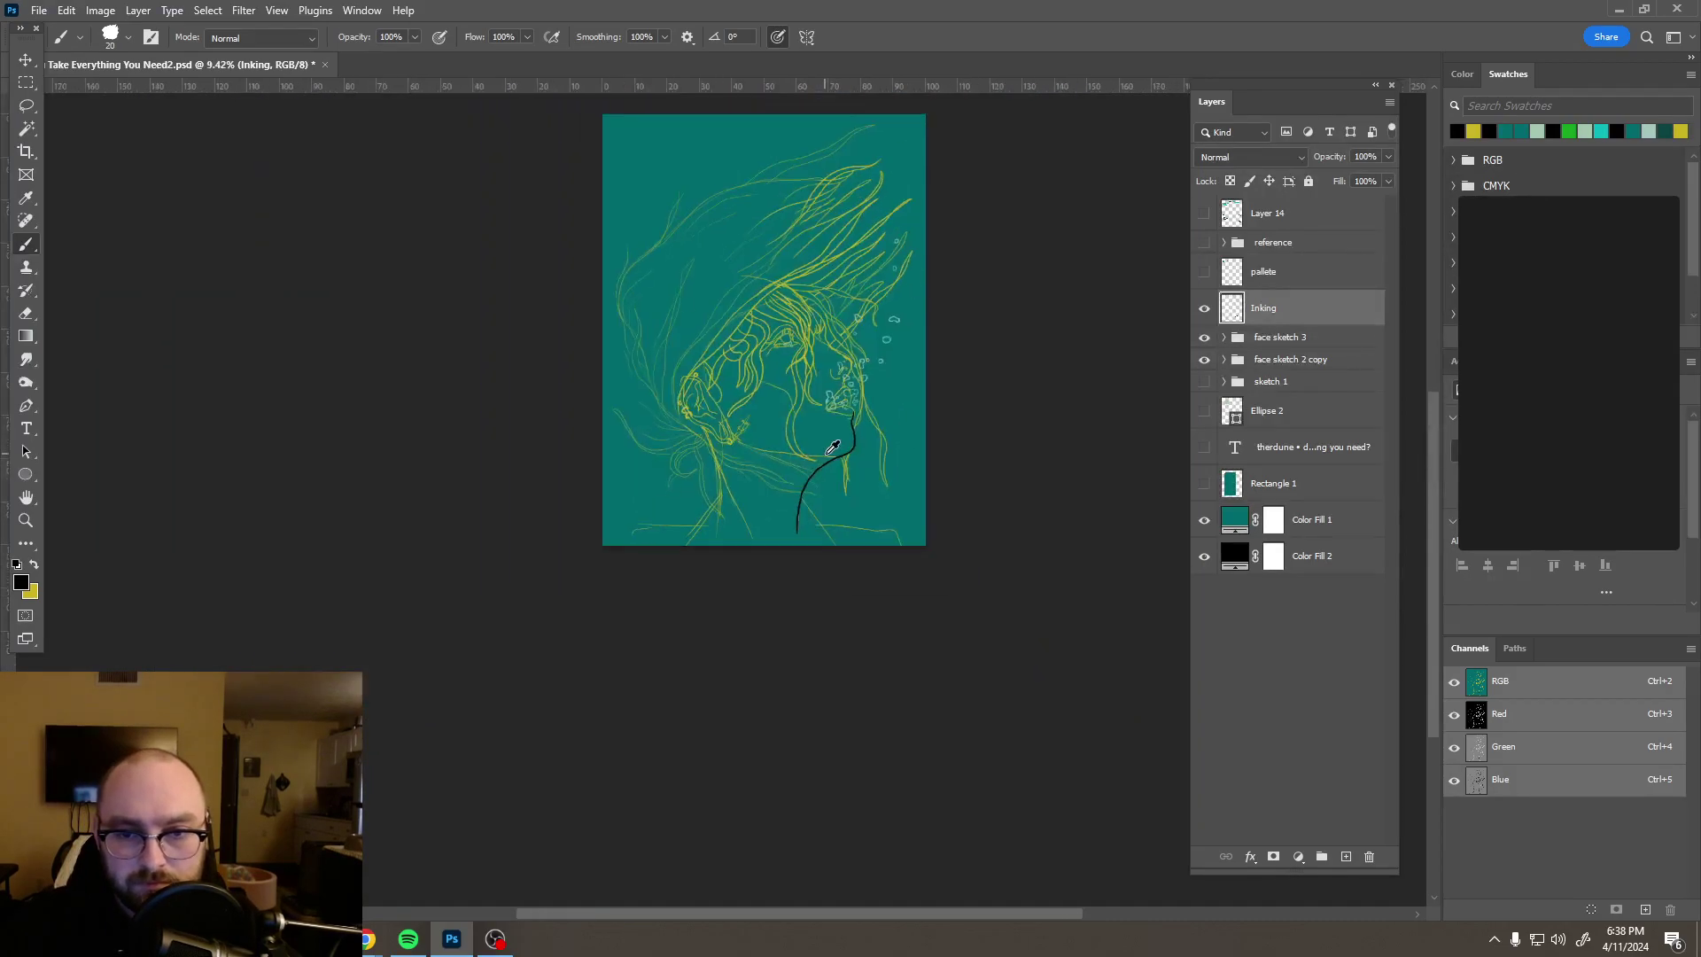
{"action": "scroll", "coordinate": [852, 377], "scroll_direction": "up", "scroll_amount": 3}
{"action": "scroll", "coordinate": [852, 378], "scroll_direction": "up", "scroll_amount": 5}
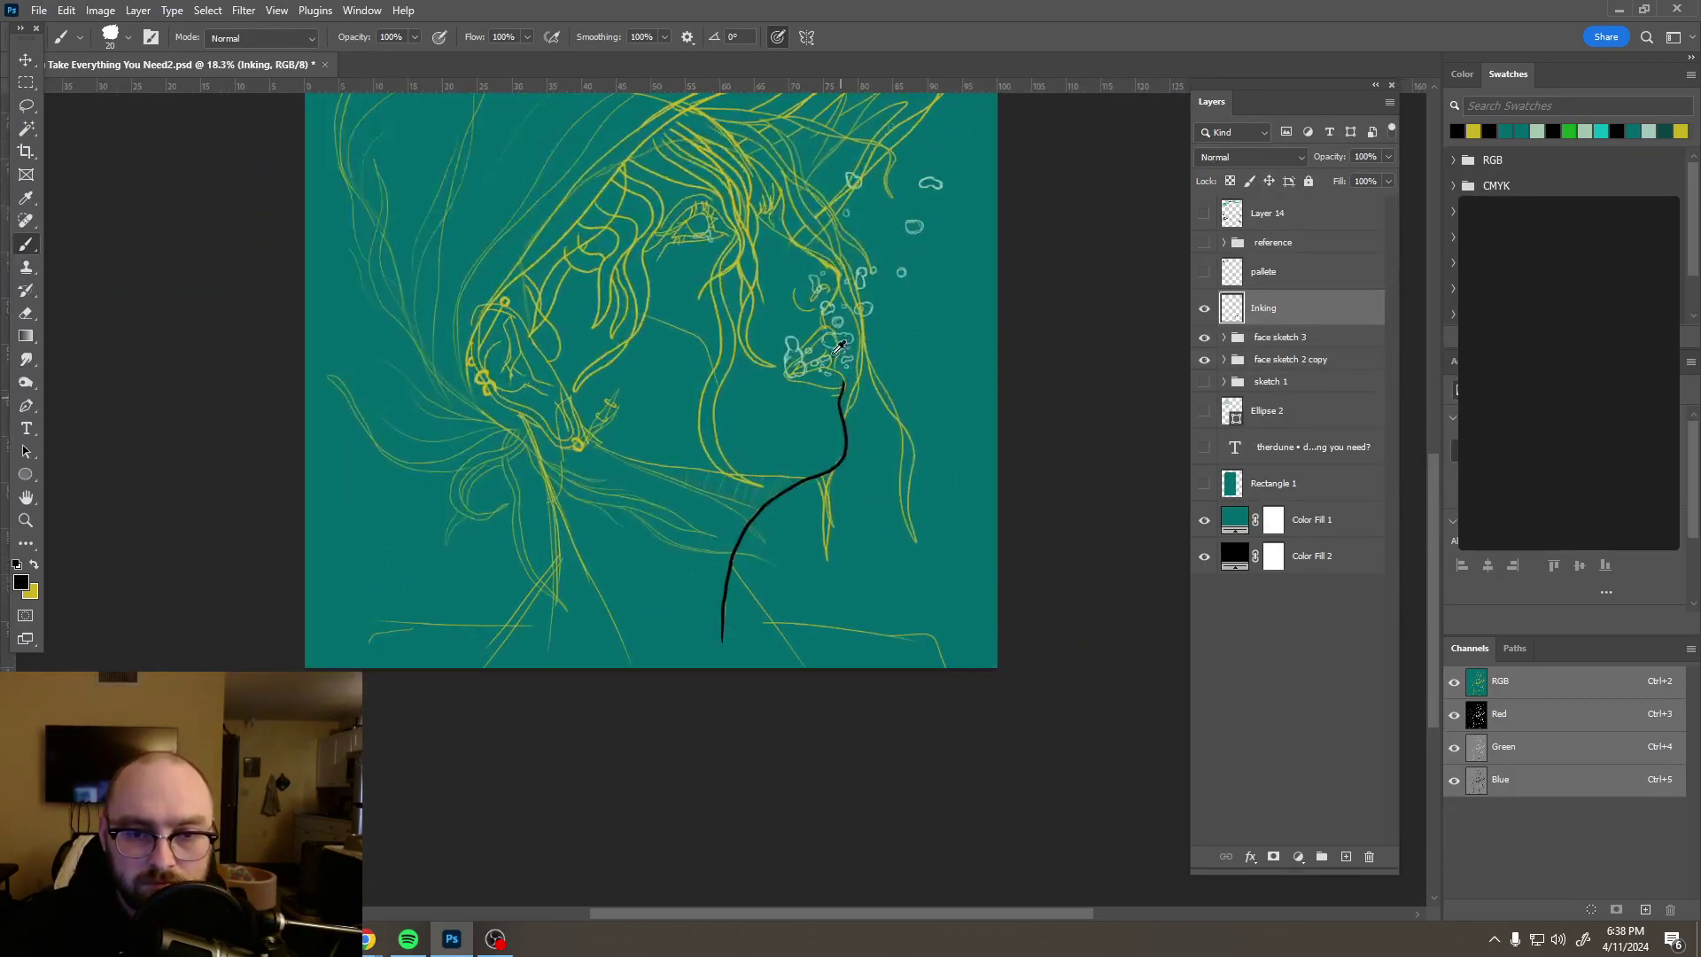
{"action": "scroll", "coordinate": [832, 337], "scroll_direction": "up", "scroll_amount": 3}
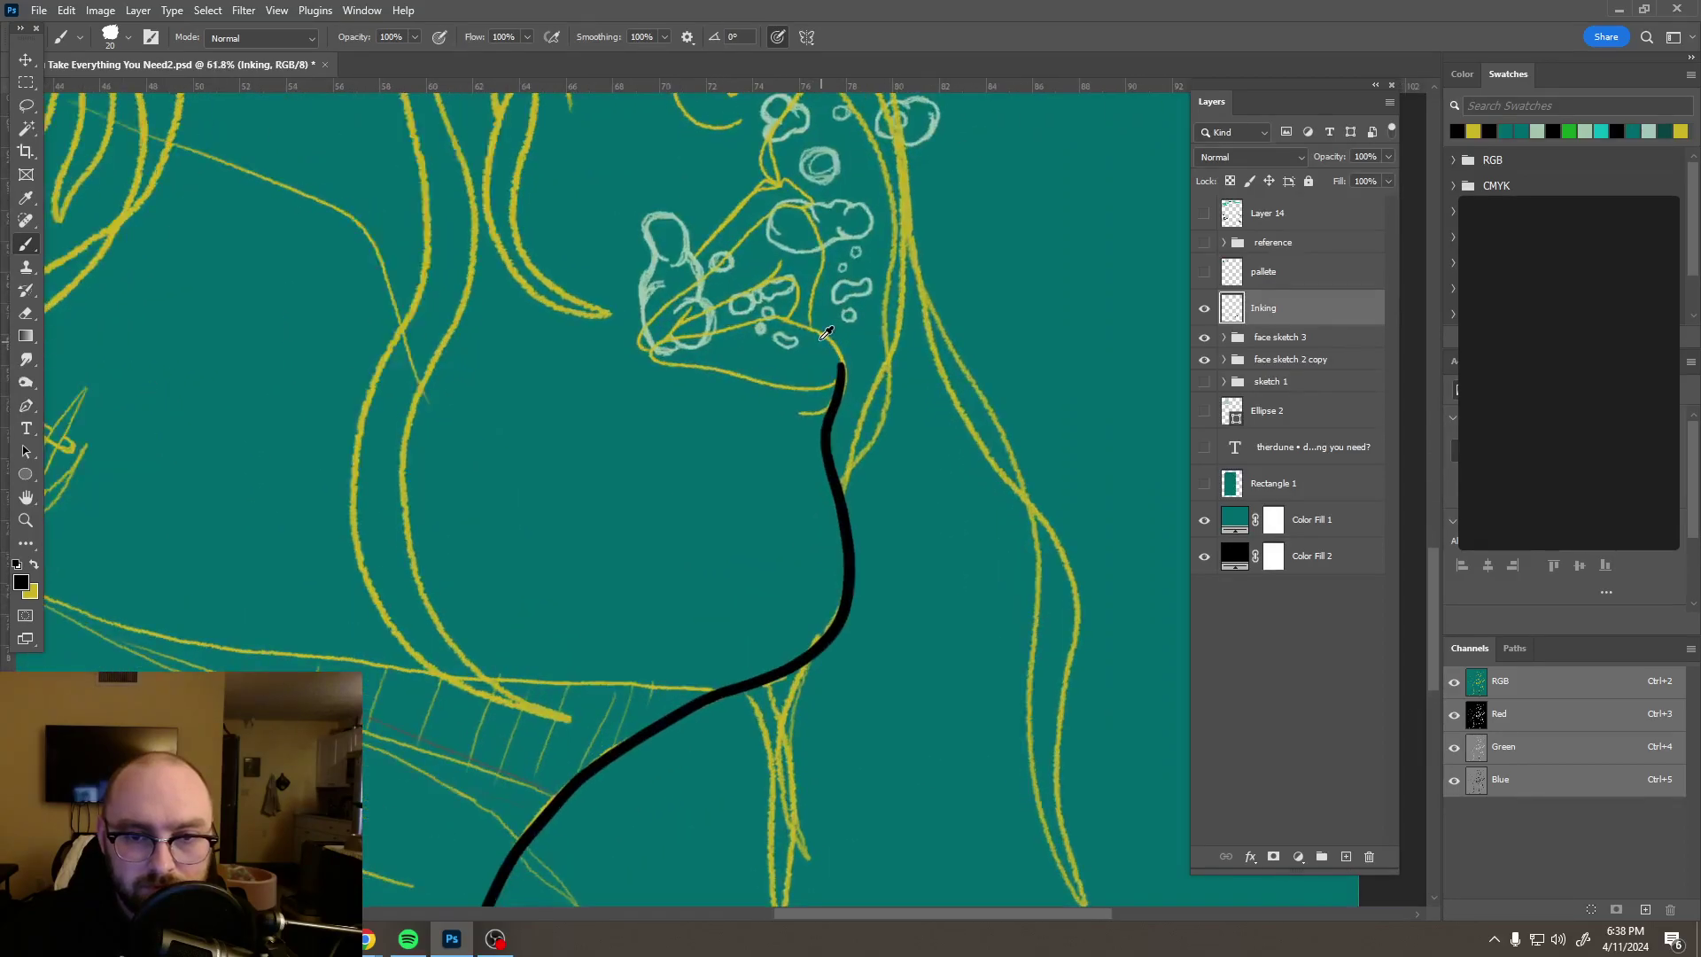
{"action": "scroll", "coordinate": [819, 340], "scroll_direction": "up", "scroll_amount": 3}
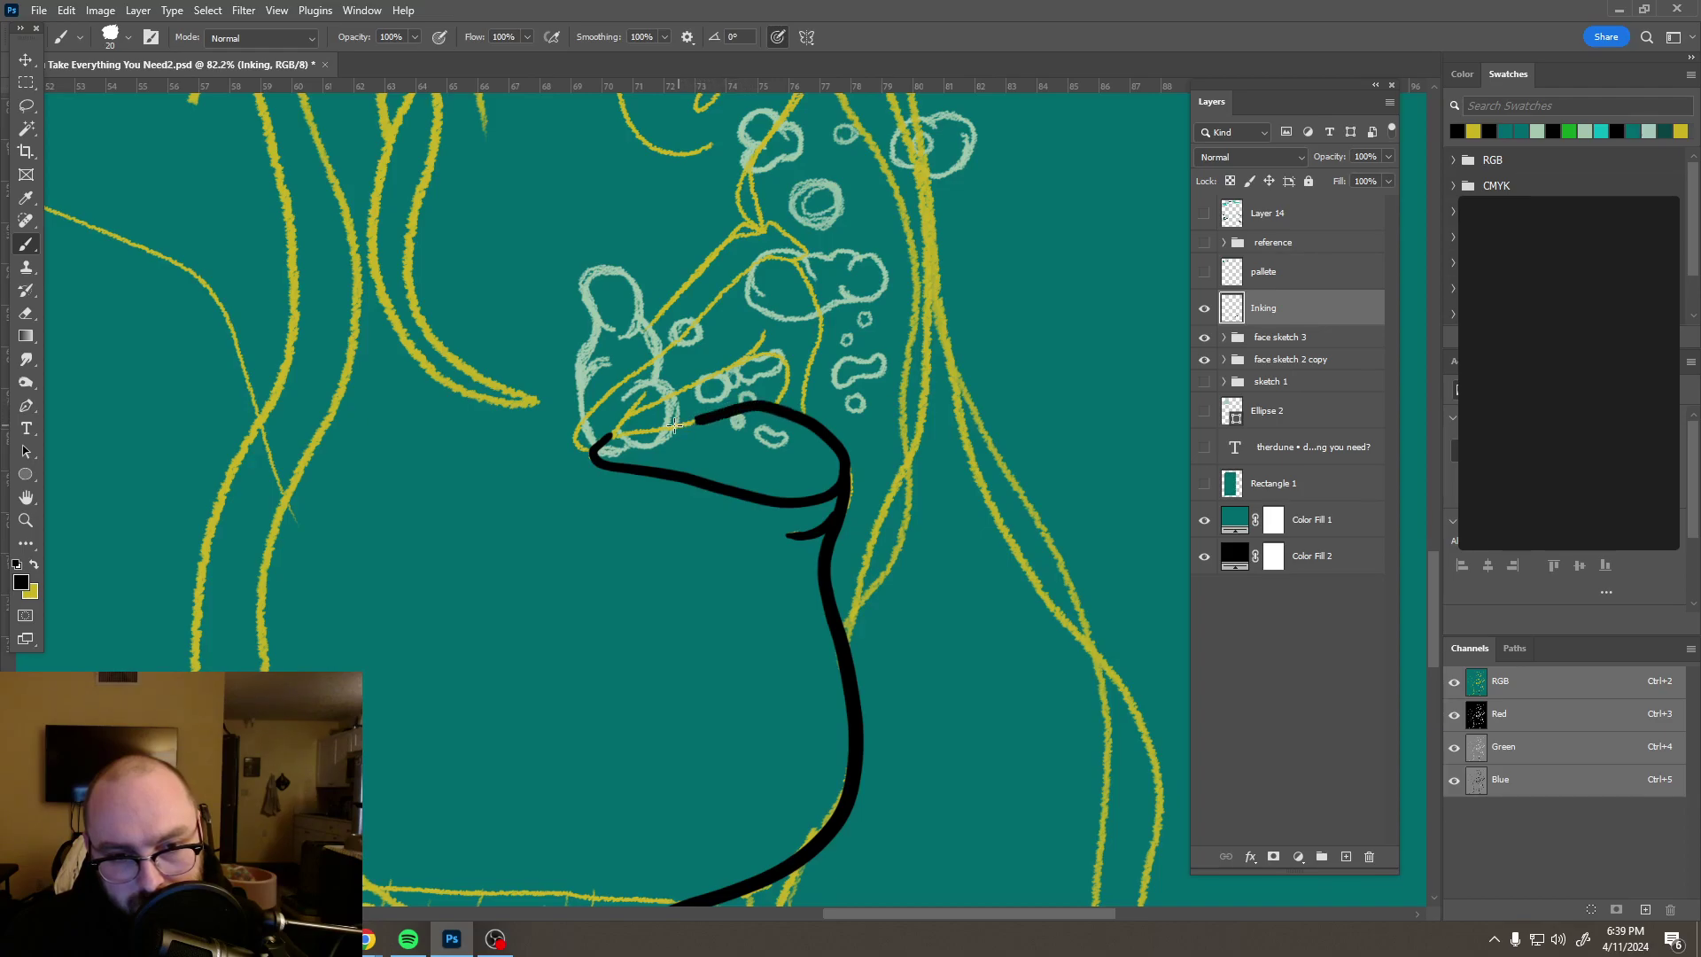
{"action": "left_click_drag", "start_coordinate": [635, 429], "coordinate": [628, 431]}
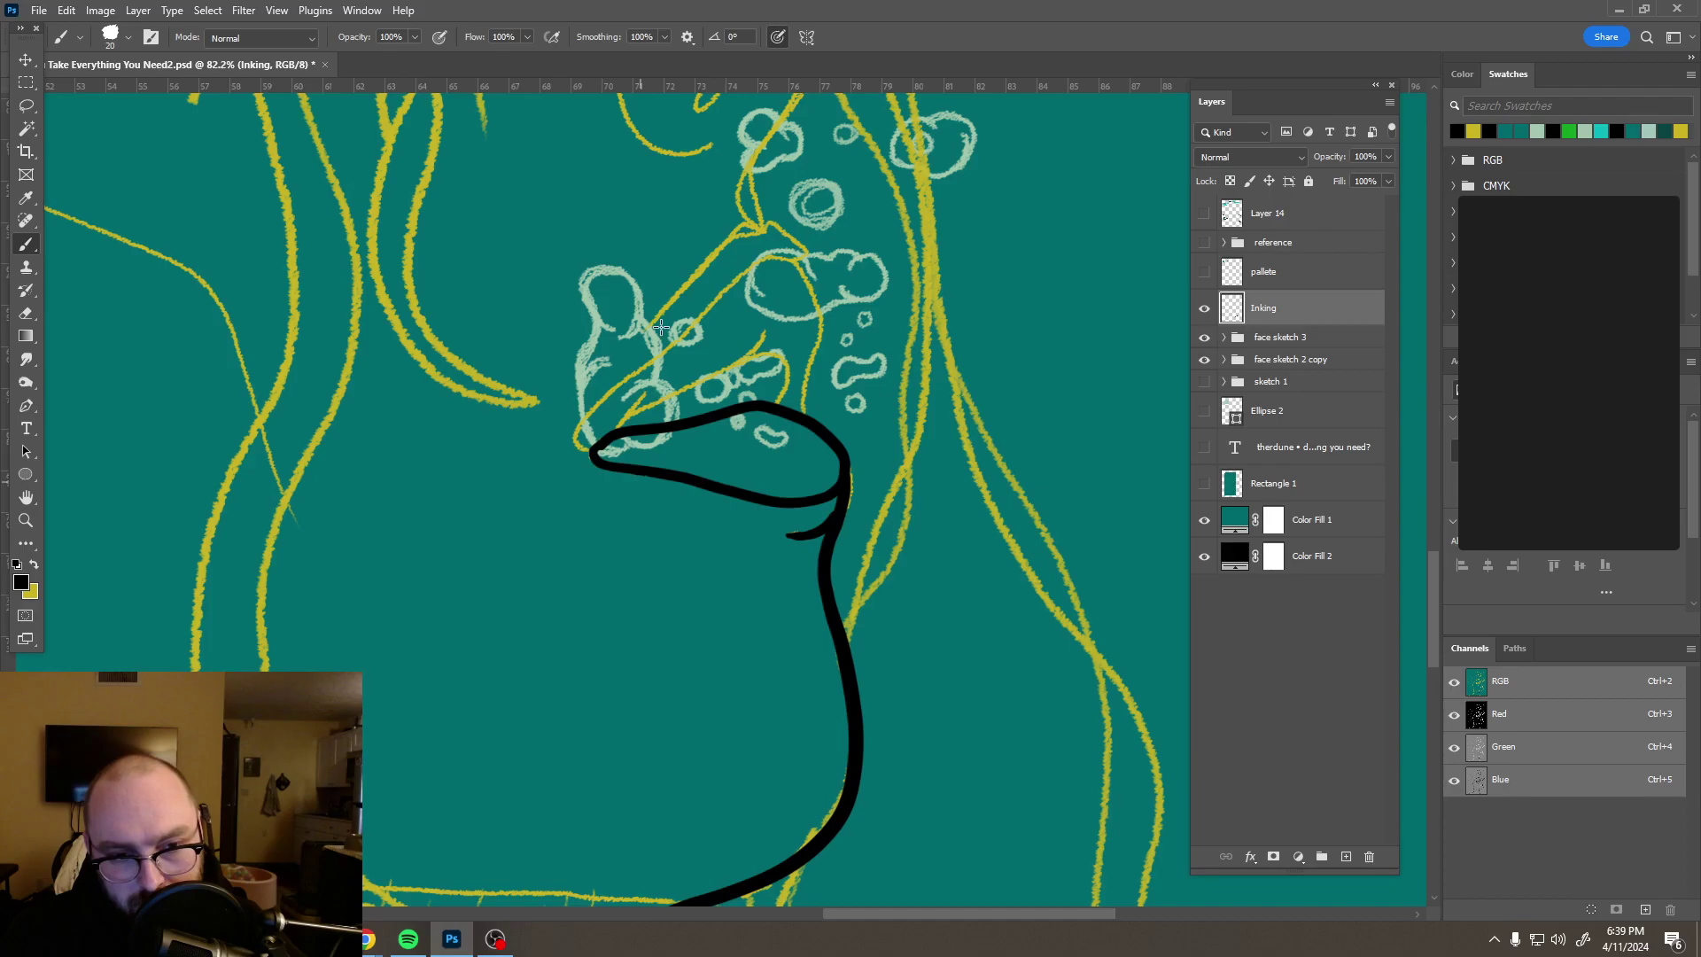
{"action": "key", "text": "ctrl+z"}
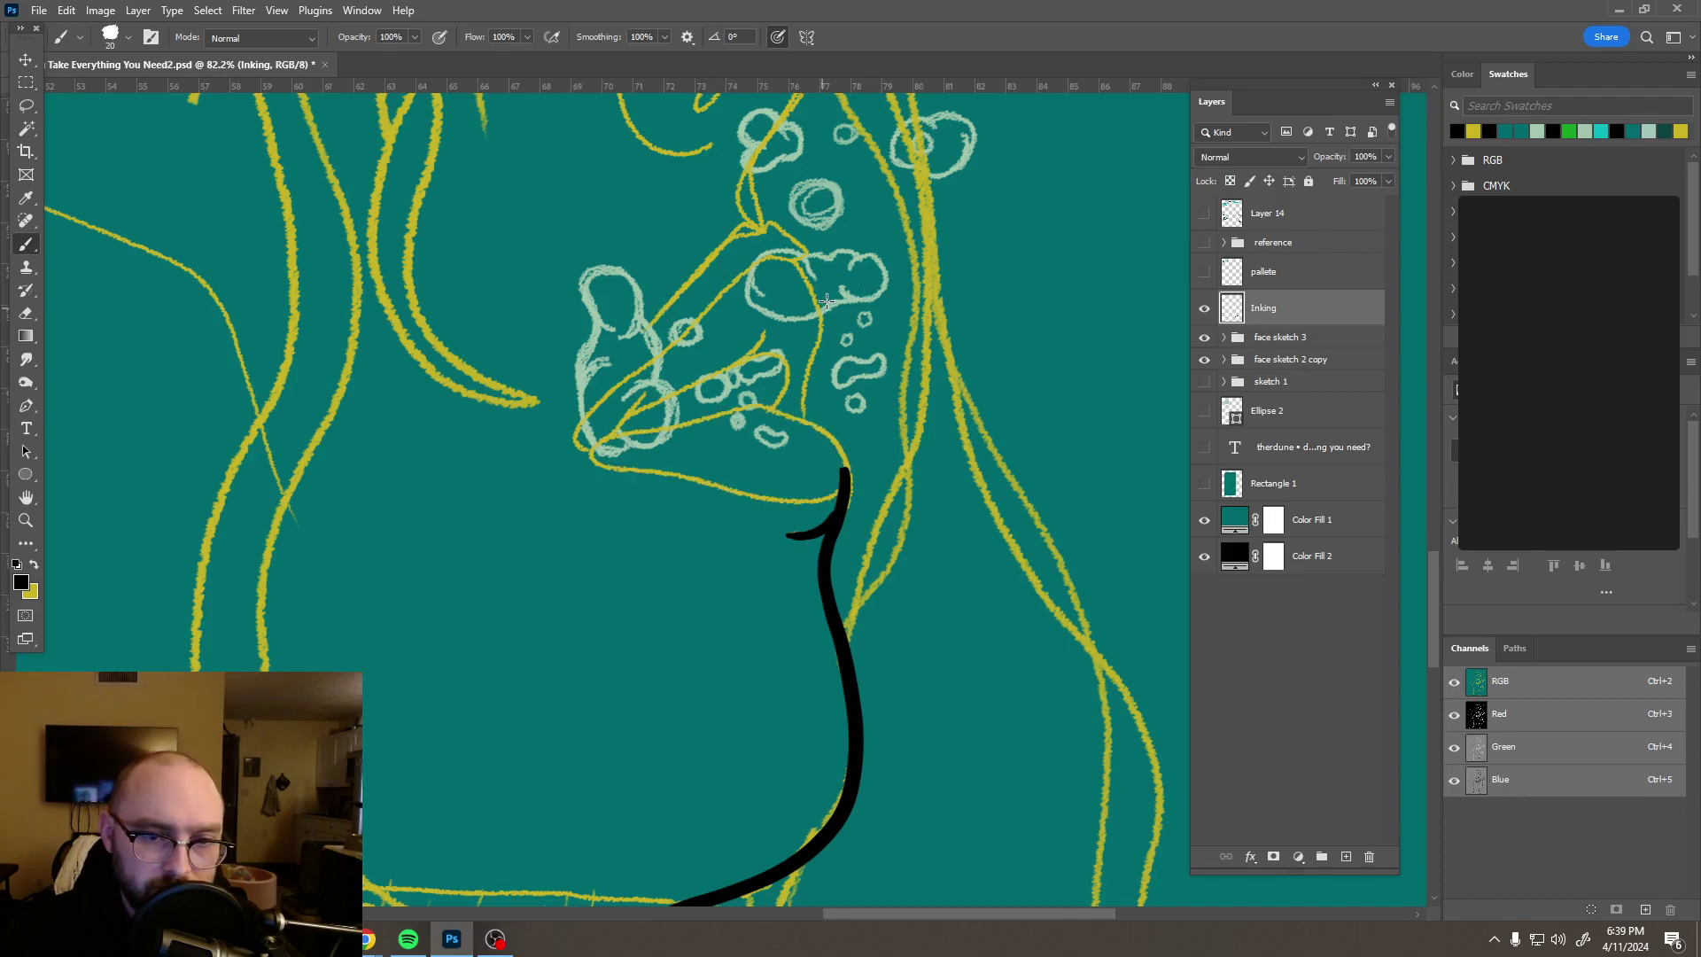
Step: Ink the lower lip outline and the inner lines of the open mouth, tracing the yellow sketch closely
{"action": "scroll", "coordinate": [797, 328], "scroll_direction": "up", "scroll_amount": 10}
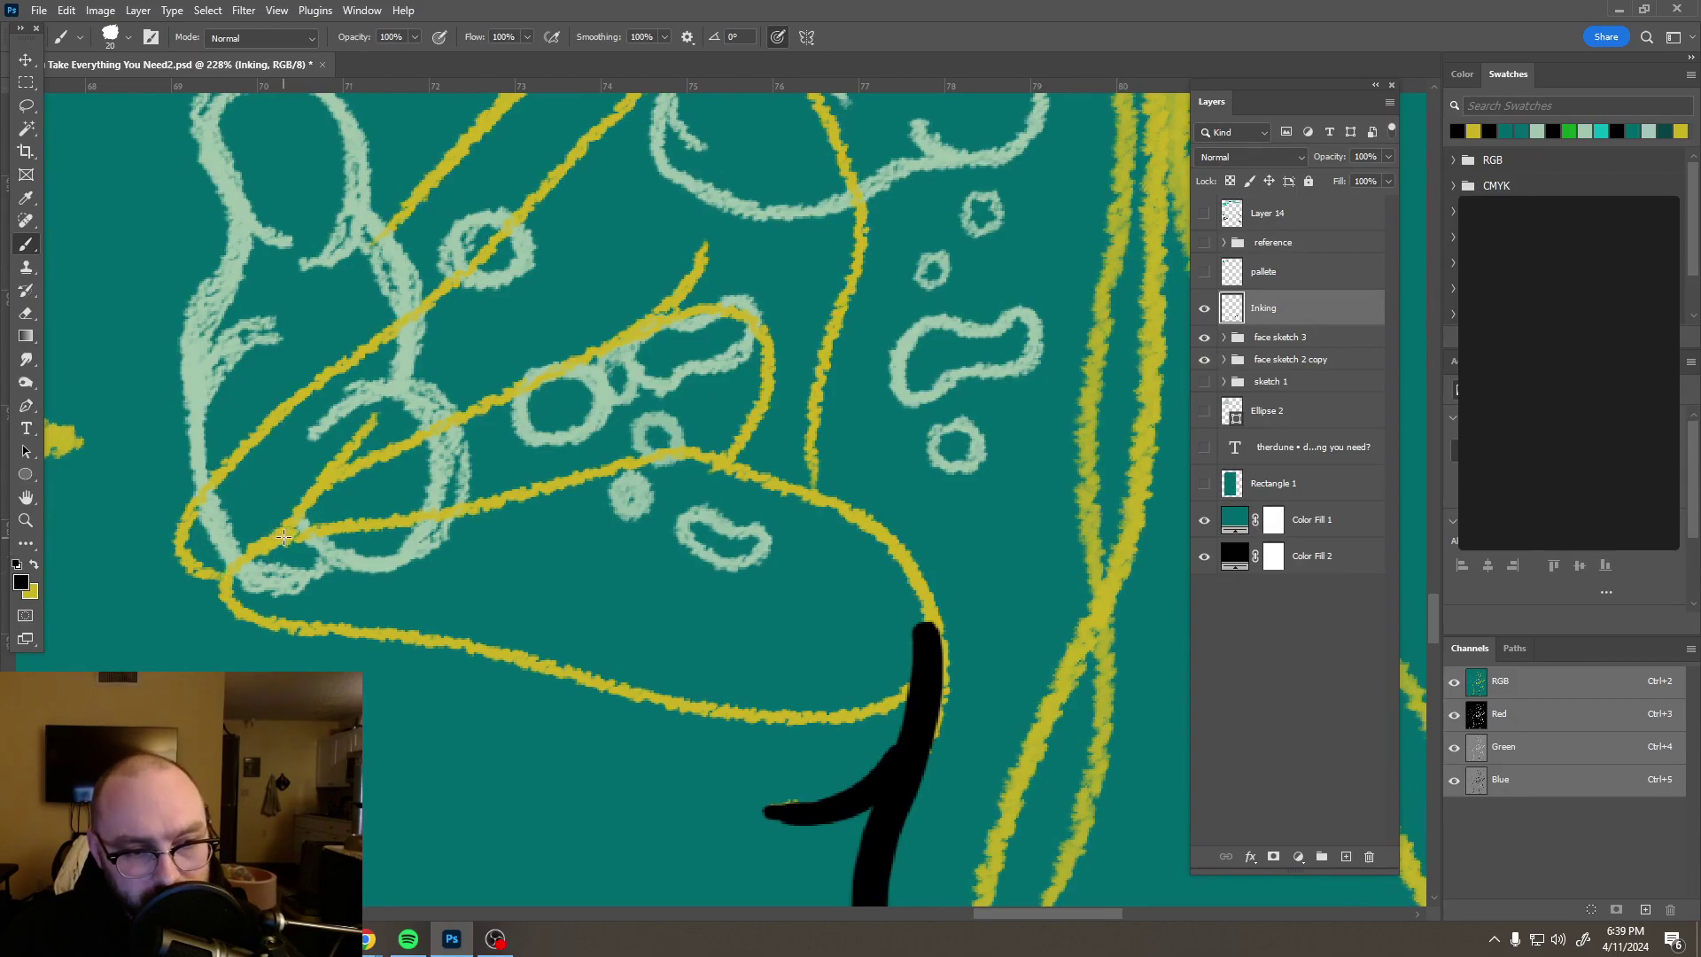
{"action": "mouse_move", "coordinate": [255, 551]}
{"action": "left_mouse_down"}
{"action": "mouse_move", "coordinate": [223, 611]}
{"action": "mouse_move", "coordinate": [456, 640]}
{"action": "mouse_move", "coordinate": [798, 719]}
{"action": "mouse_move", "coordinate": [926, 686]}
{"action": "mouse_move", "coordinate": [933, 612]}
{"action": "mouse_move", "coordinate": [891, 533]}
{"action": "mouse_move", "coordinate": [665, 441]}
{"action": "left_mouse_up"}
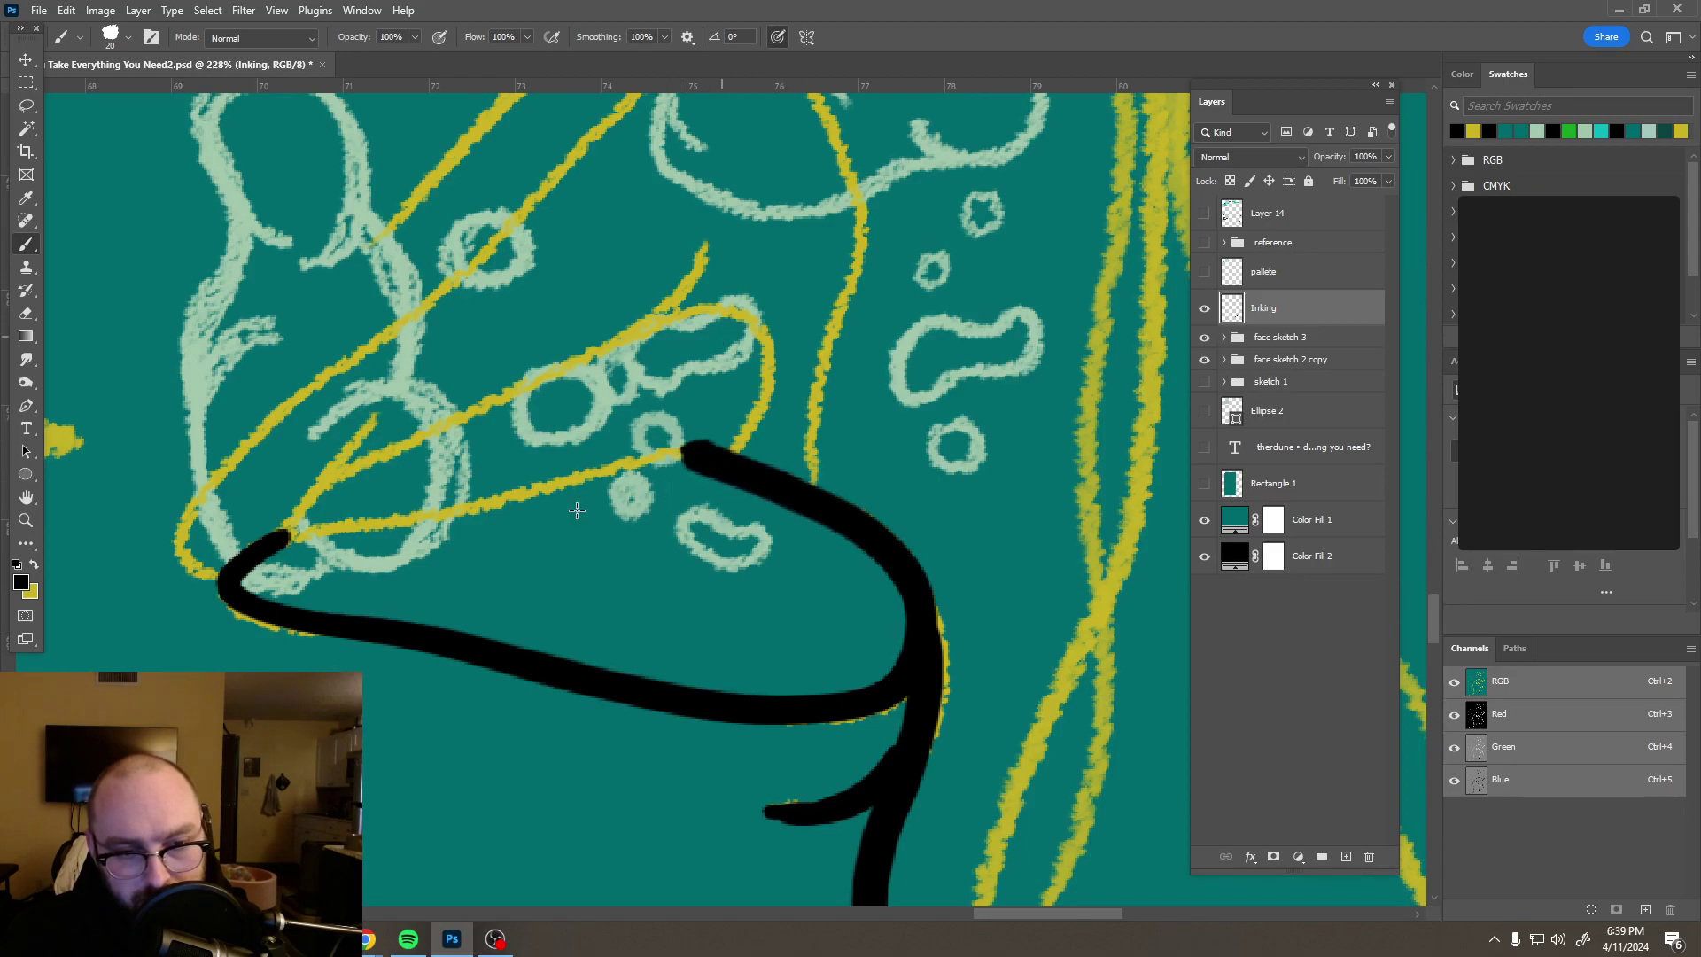
{"action": "mouse_move", "coordinate": [331, 528]}
{"action": "left_mouse_down"}
{"action": "mouse_move", "coordinate": [670, 452]}
{"action": "mouse_move", "coordinate": [743, 460]}
{"action": "left_mouse_up"}
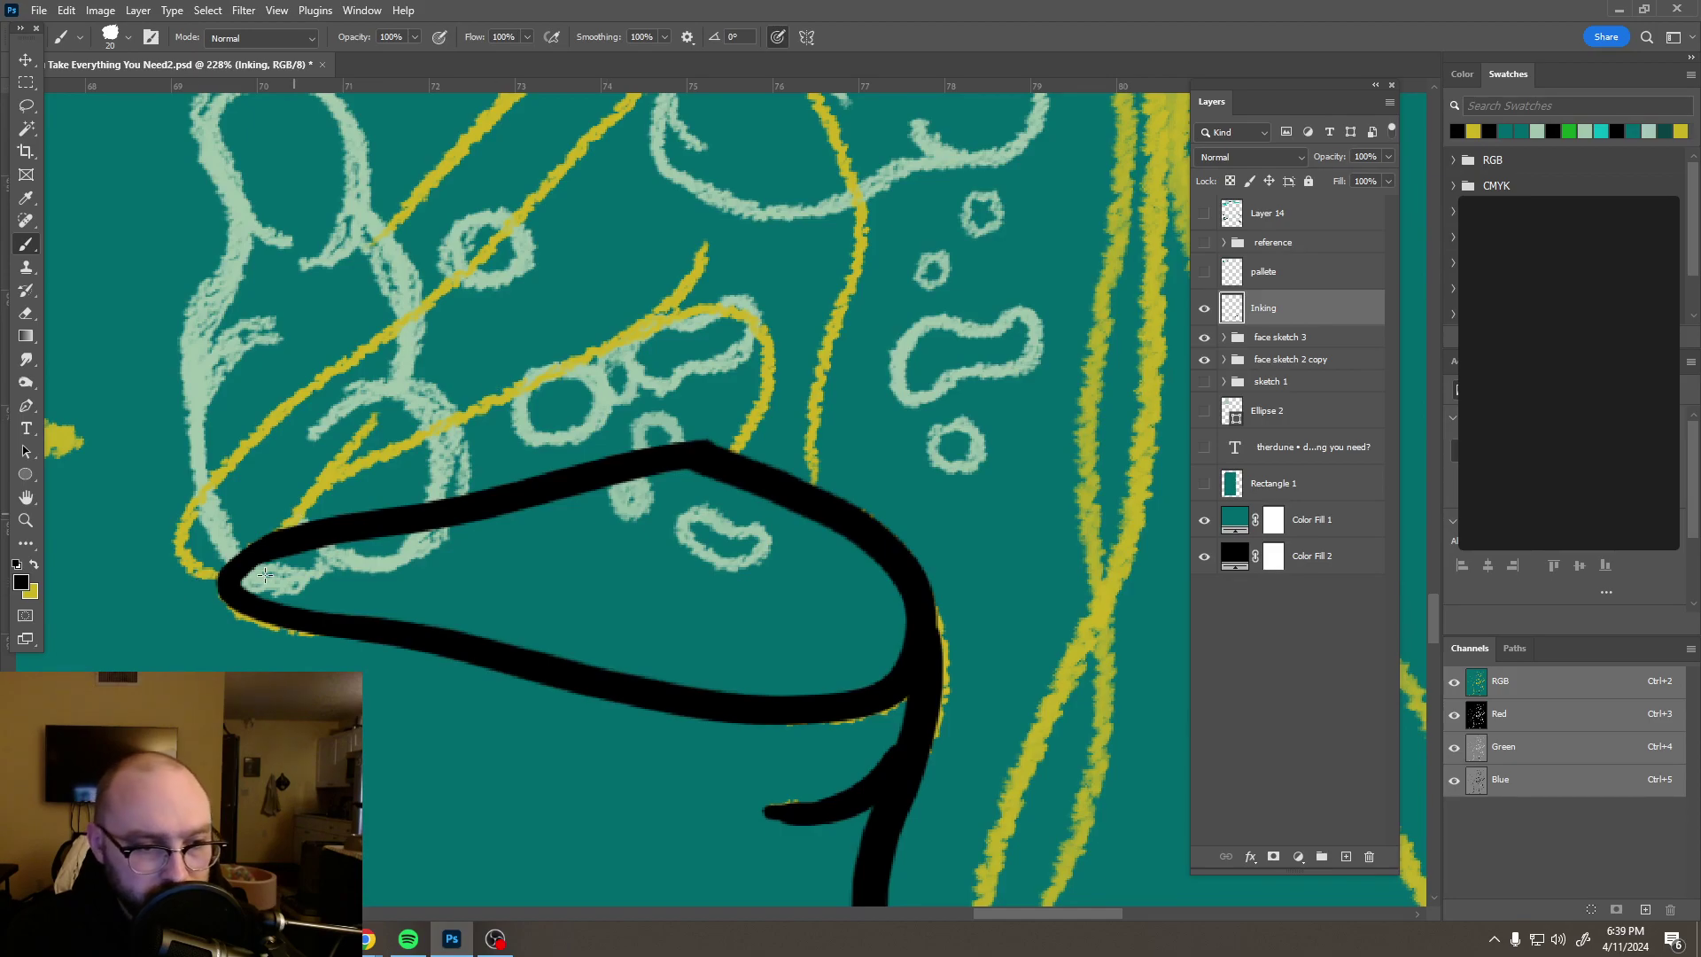
{"action": "mouse_move", "coordinate": [292, 521]}
{"action": "left_mouse_down"}
{"action": "mouse_move", "coordinate": [379, 417]}
{"action": "mouse_move", "coordinate": [492, 410]}
{"action": "mouse_move", "coordinate": [679, 304]}
{"action": "mouse_move", "coordinate": [718, 247]}
{"action": "mouse_move", "coordinate": [715, 211]}
{"action": "left_mouse_up"}
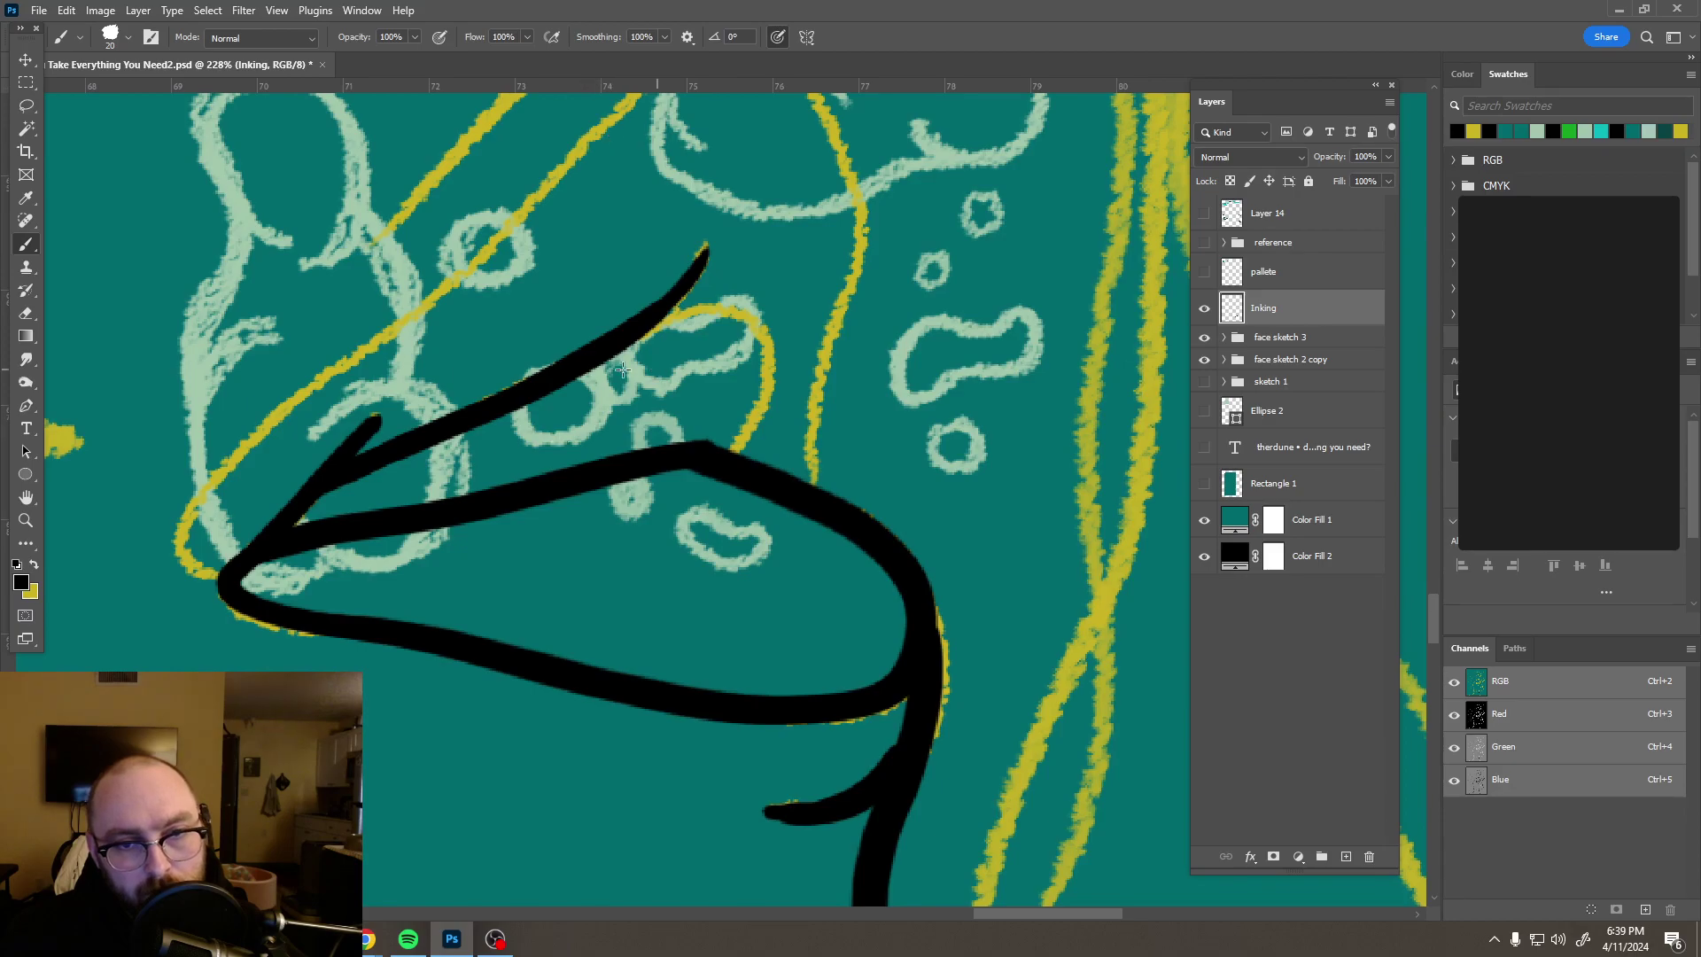
{"action": "mouse_move", "coordinate": [704, 309]}
{"action": "left_mouse_down"}
{"action": "mouse_move", "coordinate": [771, 355]}
{"action": "mouse_move", "coordinate": [741, 438]}
{"action": "mouse_move", "coordinate": [696, 483]}
{"action": "left_mouse_up"}
Step: Erase the inked neck line below the chin, keeping the chin and mouth lines
{"action": "scroll", "coordinate": [712, 458], "scroll_direction": "down", "scroll_amount": 10}
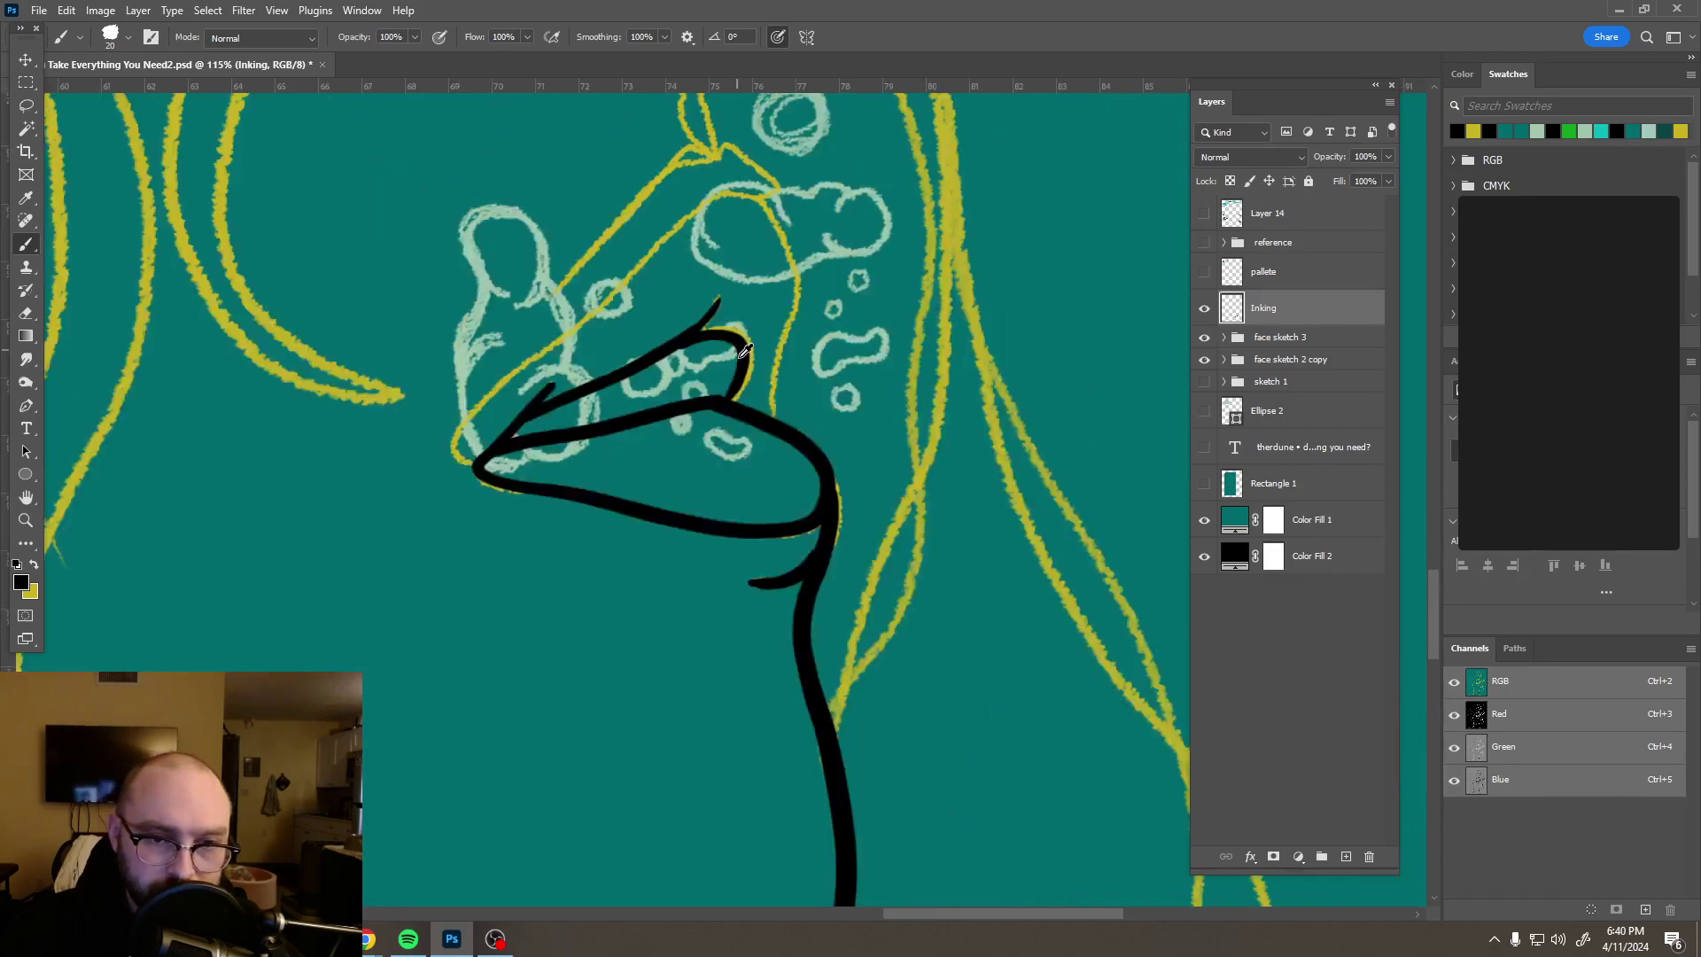
{"action": "scroll", "coordinate": [791, 426], "scroll_direction": "down", "scroll_amount": 5}
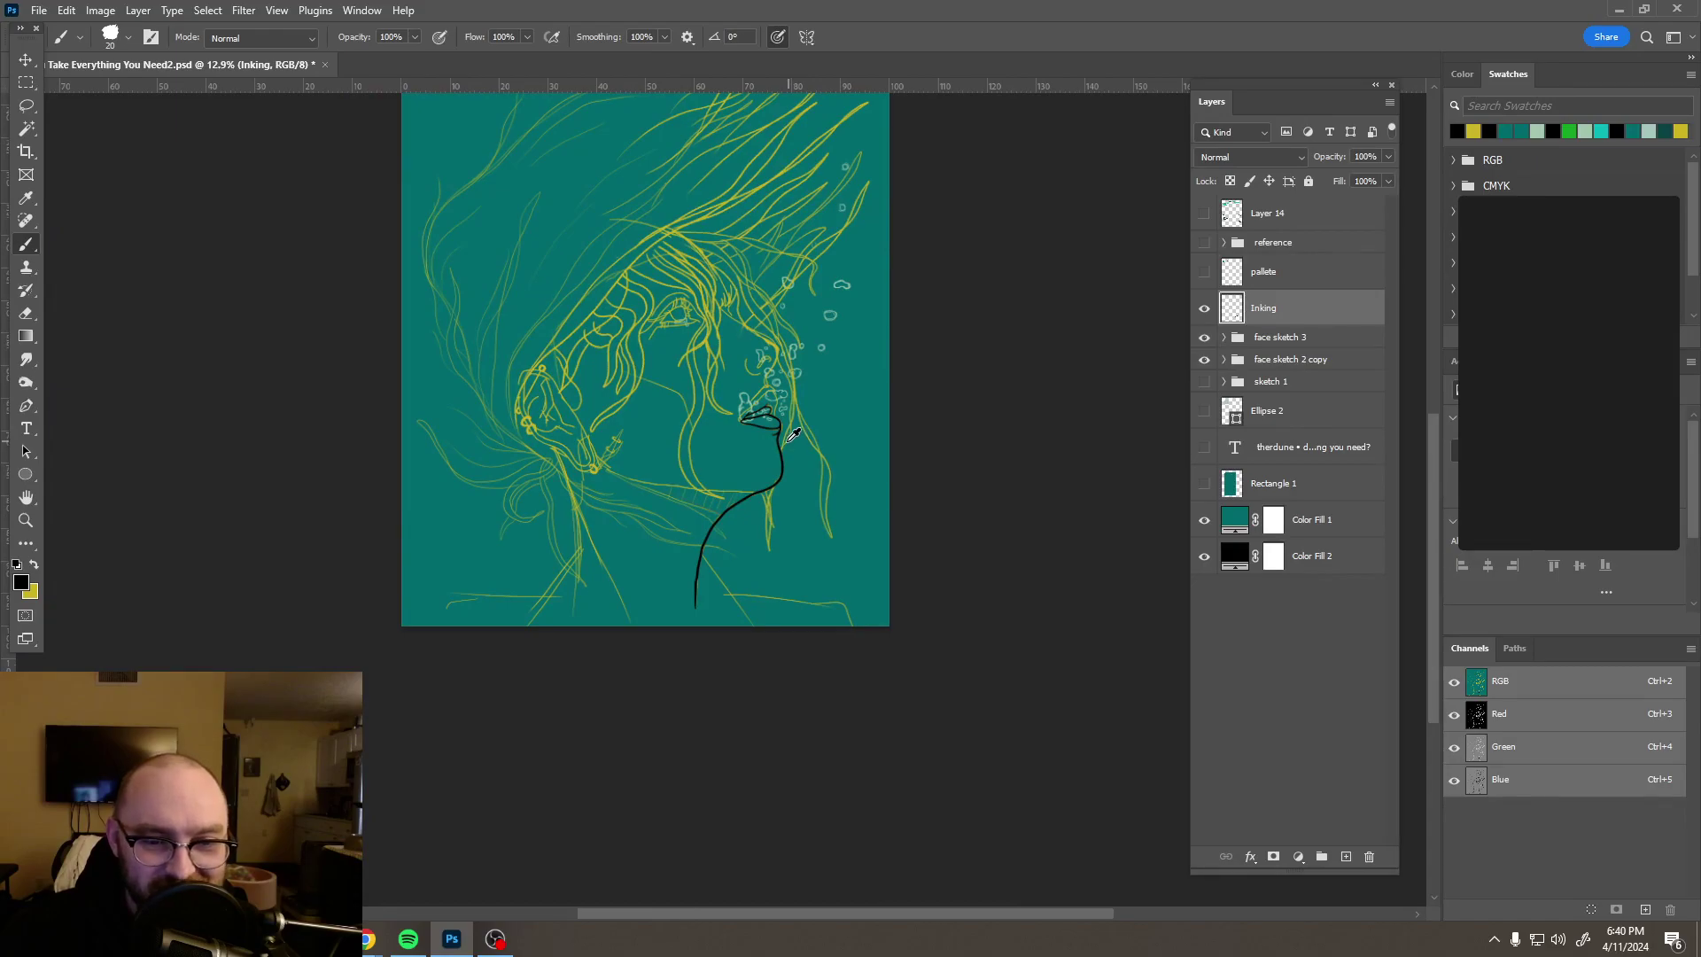
{"action": "scroll", "coordinate": [712, 580], "scroll_direction": "up", "scroll_amount": 5}
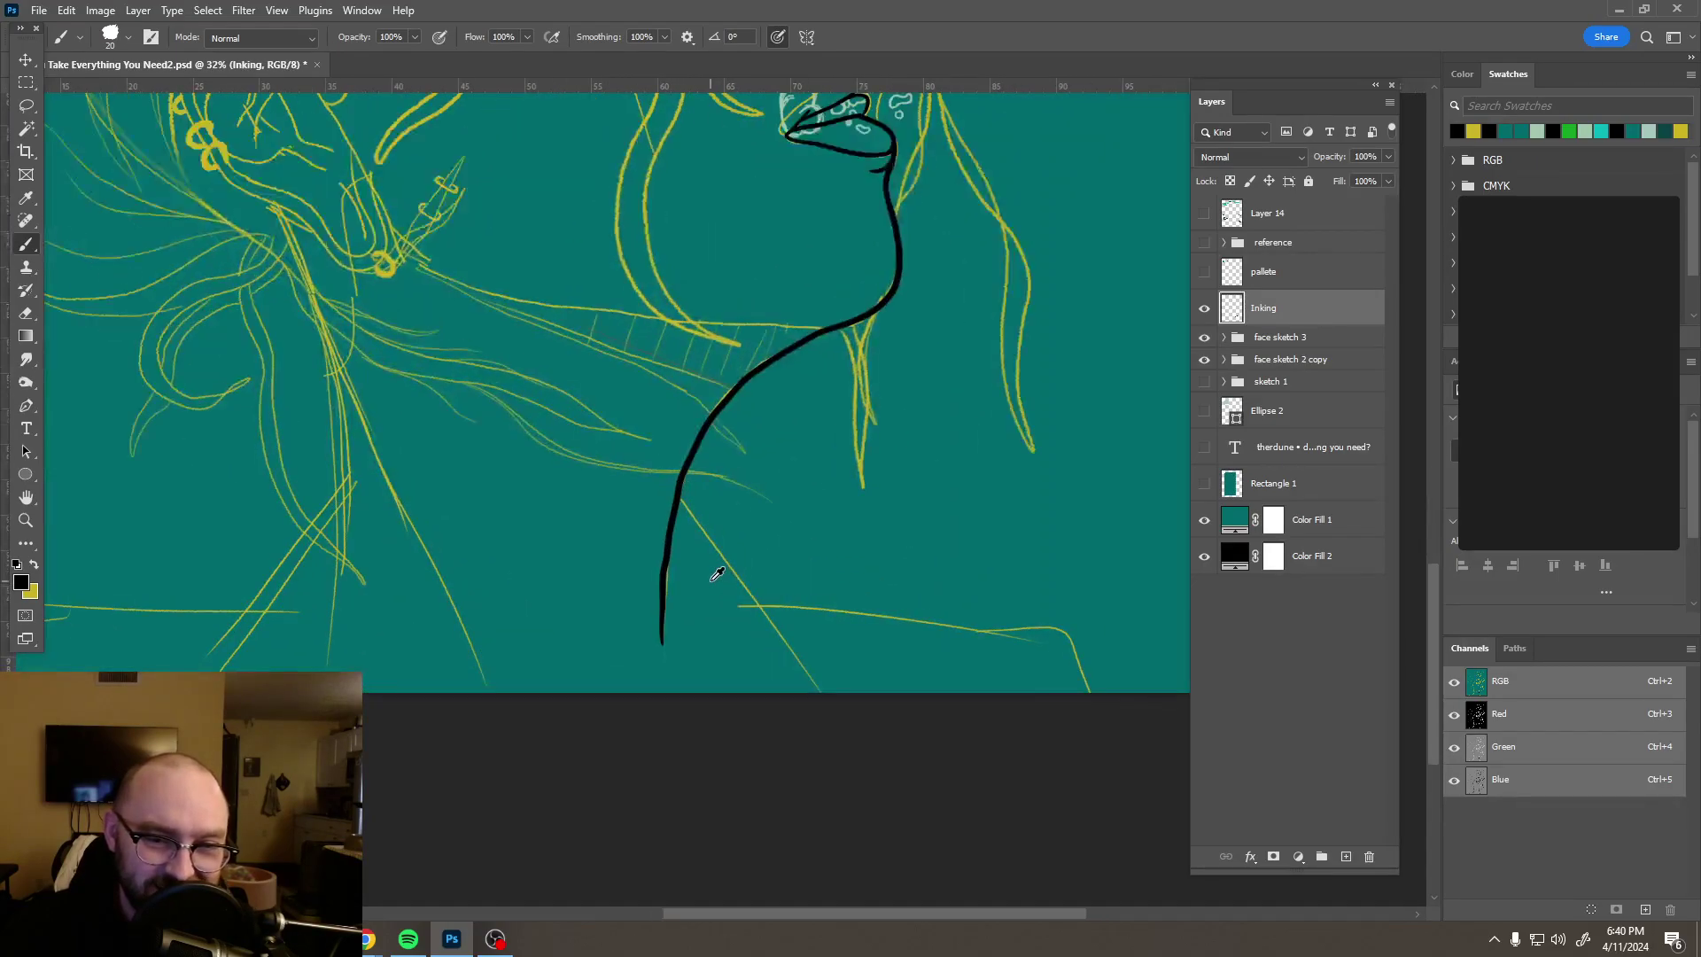
{"action": "key", "text": "e"}
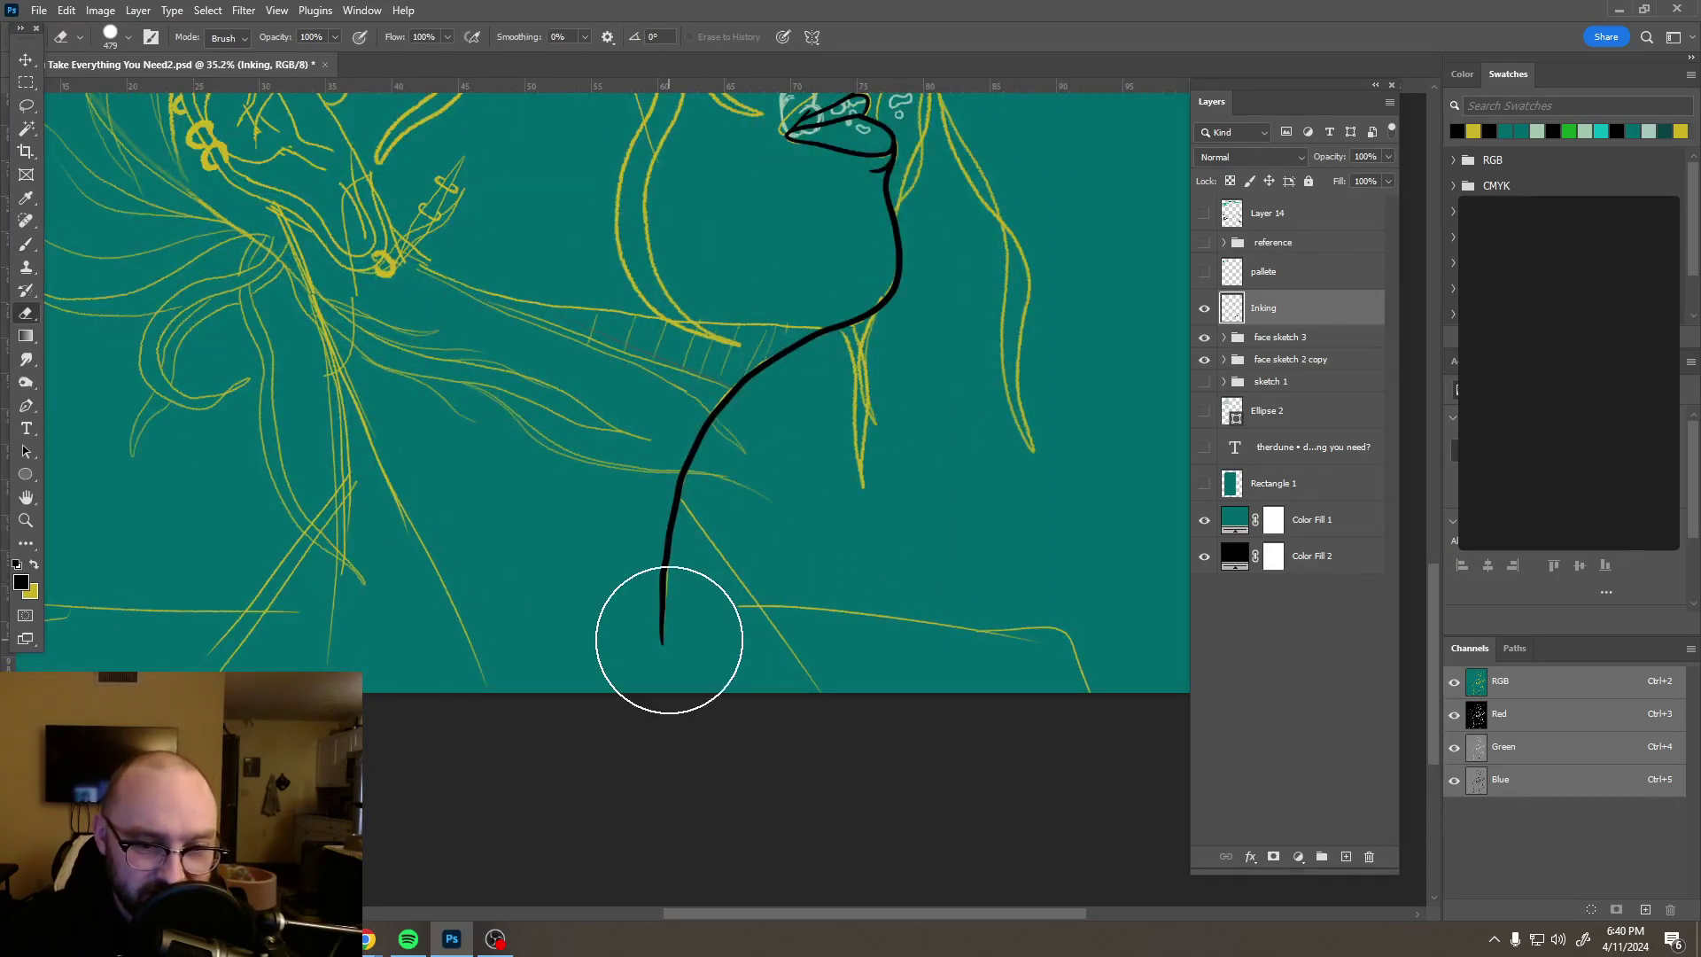
{"action": "mouse_move", "coordinate": [669, 640]}
{"action": "left_mouse_down"}
{"action": "mouse_move", "coordinate": [642, 646]}
{"action": "mouse_move", "coordinate": [646, 665]}
{"action": "mouse_move", "coordinate": [703, 448]}
{"action": "mouse_move", "coordinate": [752, 395]}
{"action": "mouse_move", "coordinate": [806, 377]}
{"action": "mouse_move", "coordinate": [795, 364]}
{"action": "left_mouse_up"}
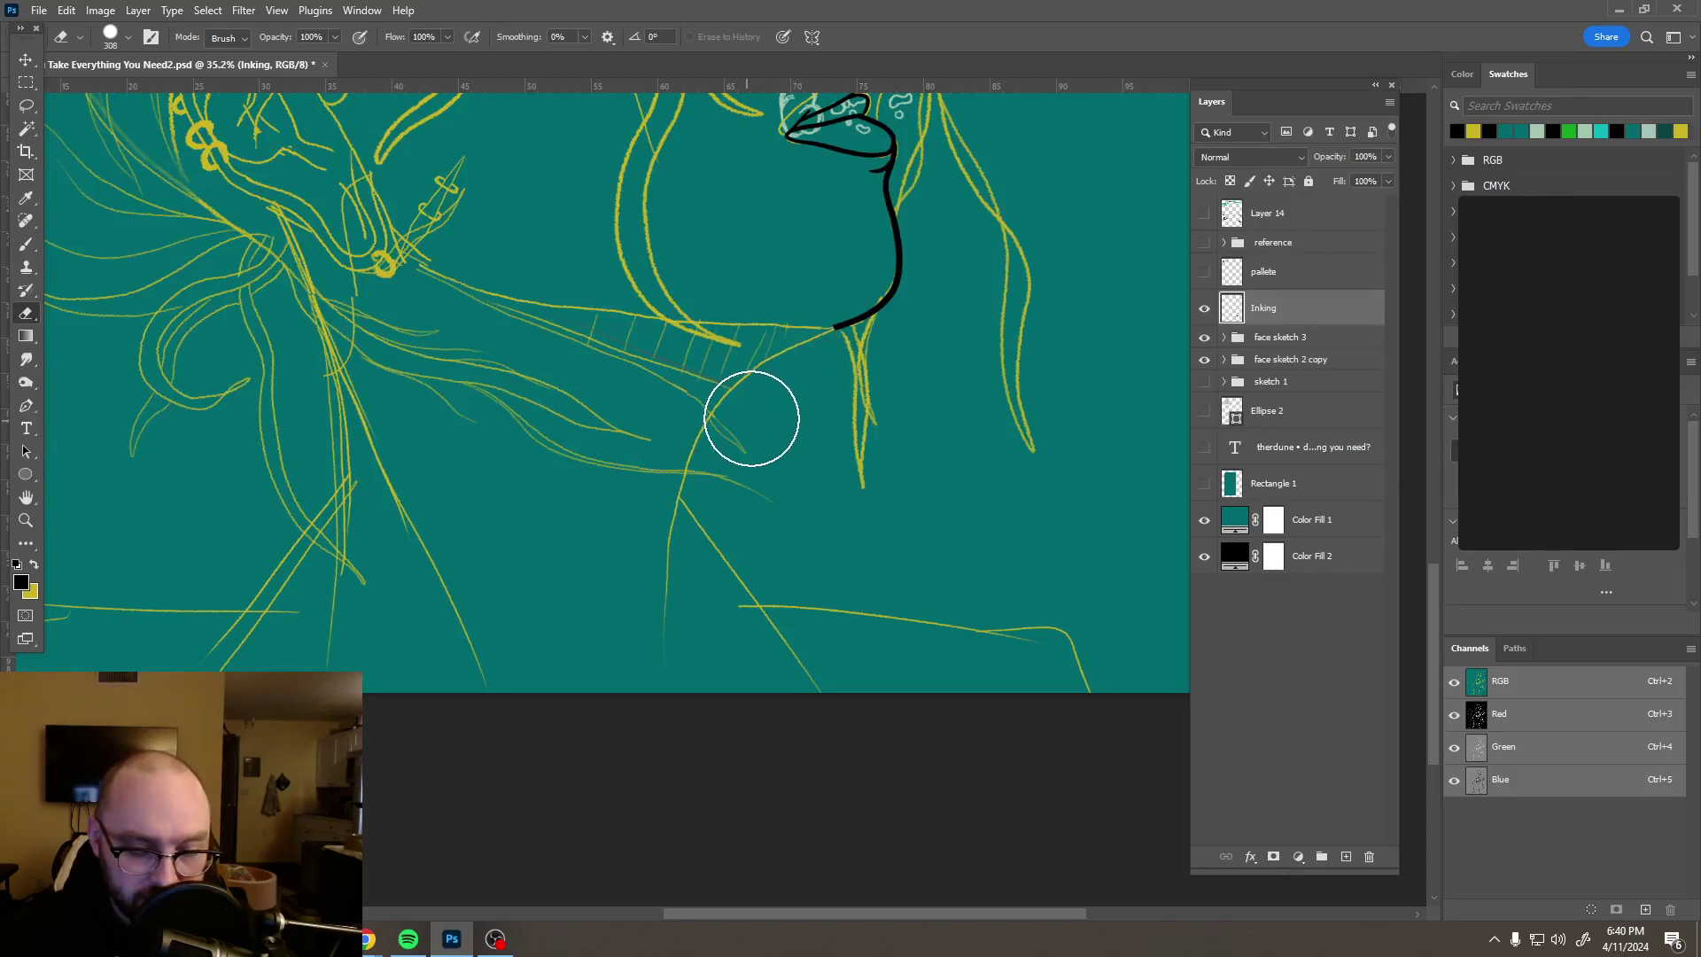
{"action": "scroll", "coordinate": [691, 496], "scroll_direction": "up", "scroll_amount": 5}
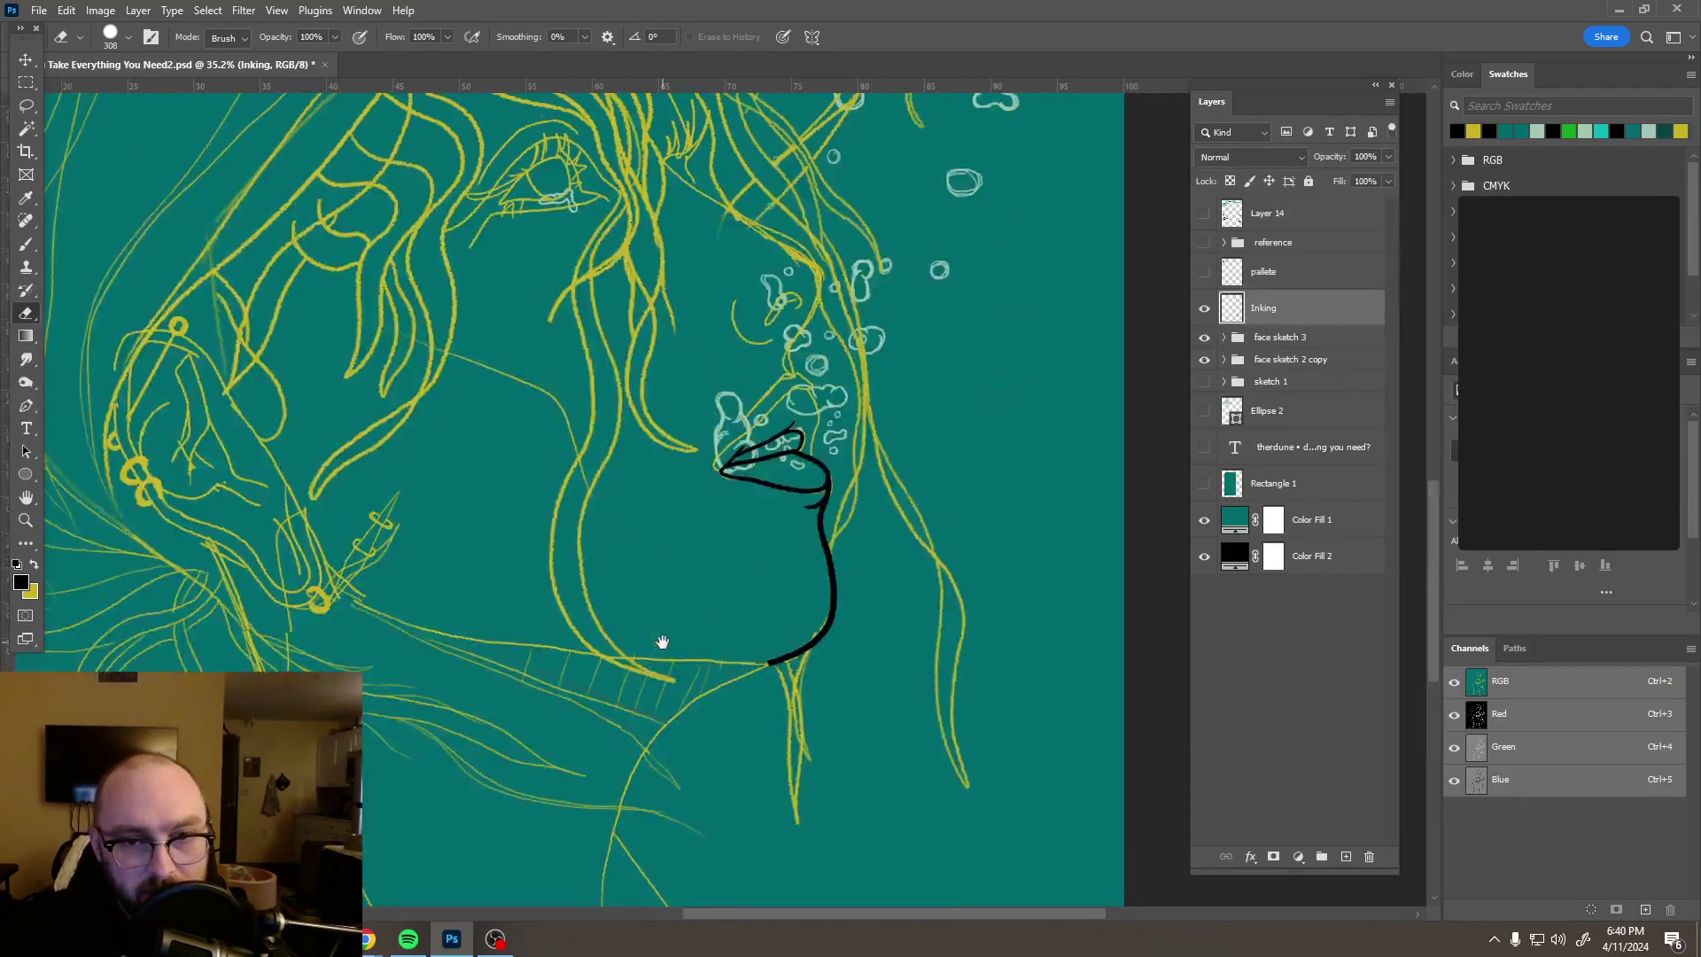
{"action": "scroll", "coordinate": [721, 483], "scroll_direction": "up", "scroll_amount": 10}
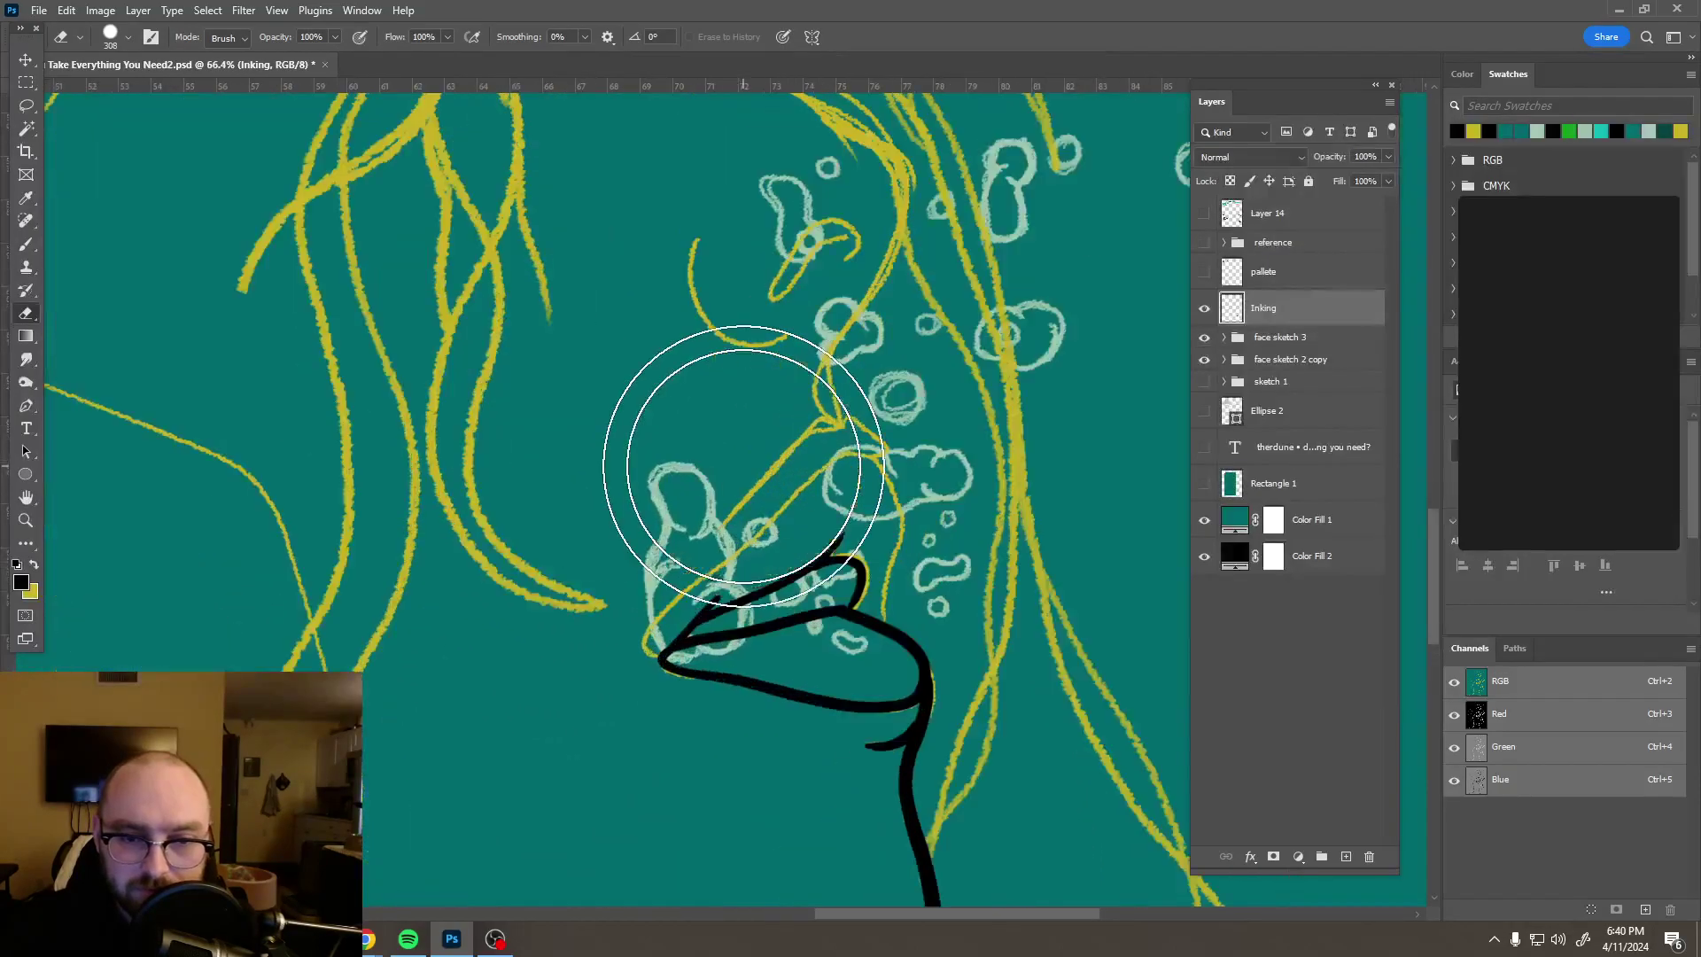
Step: Ink the upper lip's contour in black from the mouth corner over its peak and down to the lower lip, tracing the yellow sketch
{"action": "scroll", "coordinate": [744, 466], "scroll_direction": "up", "scroll_amount": 3}
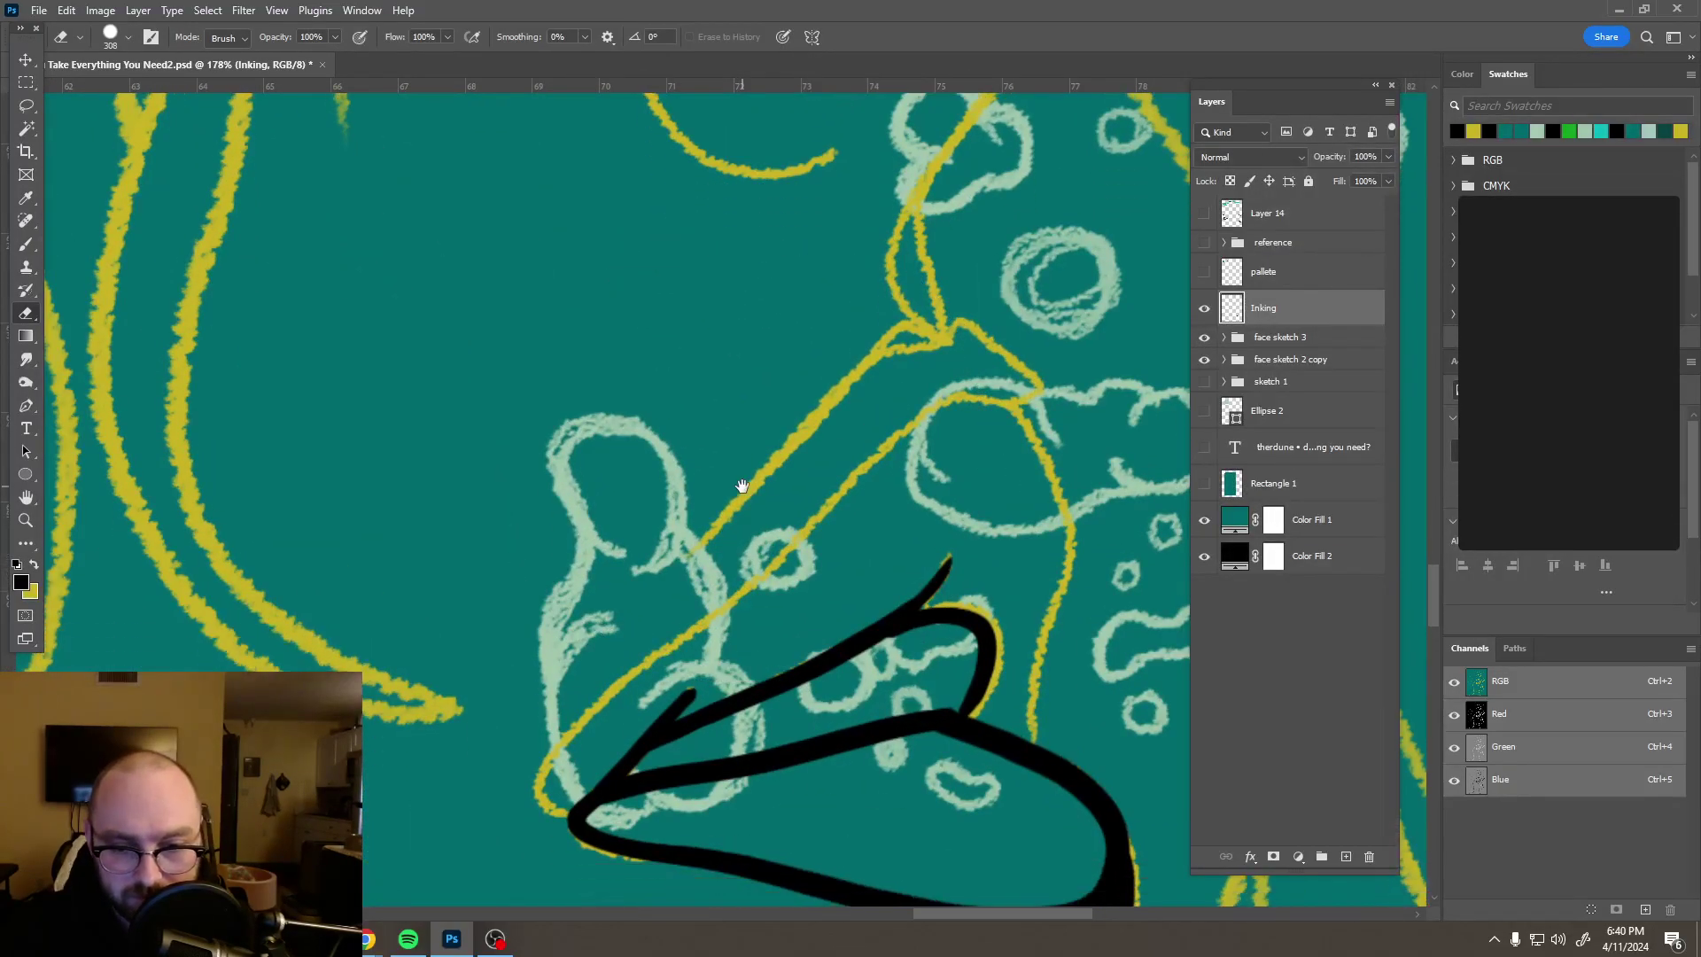
{"action": "key", "text": "b"}
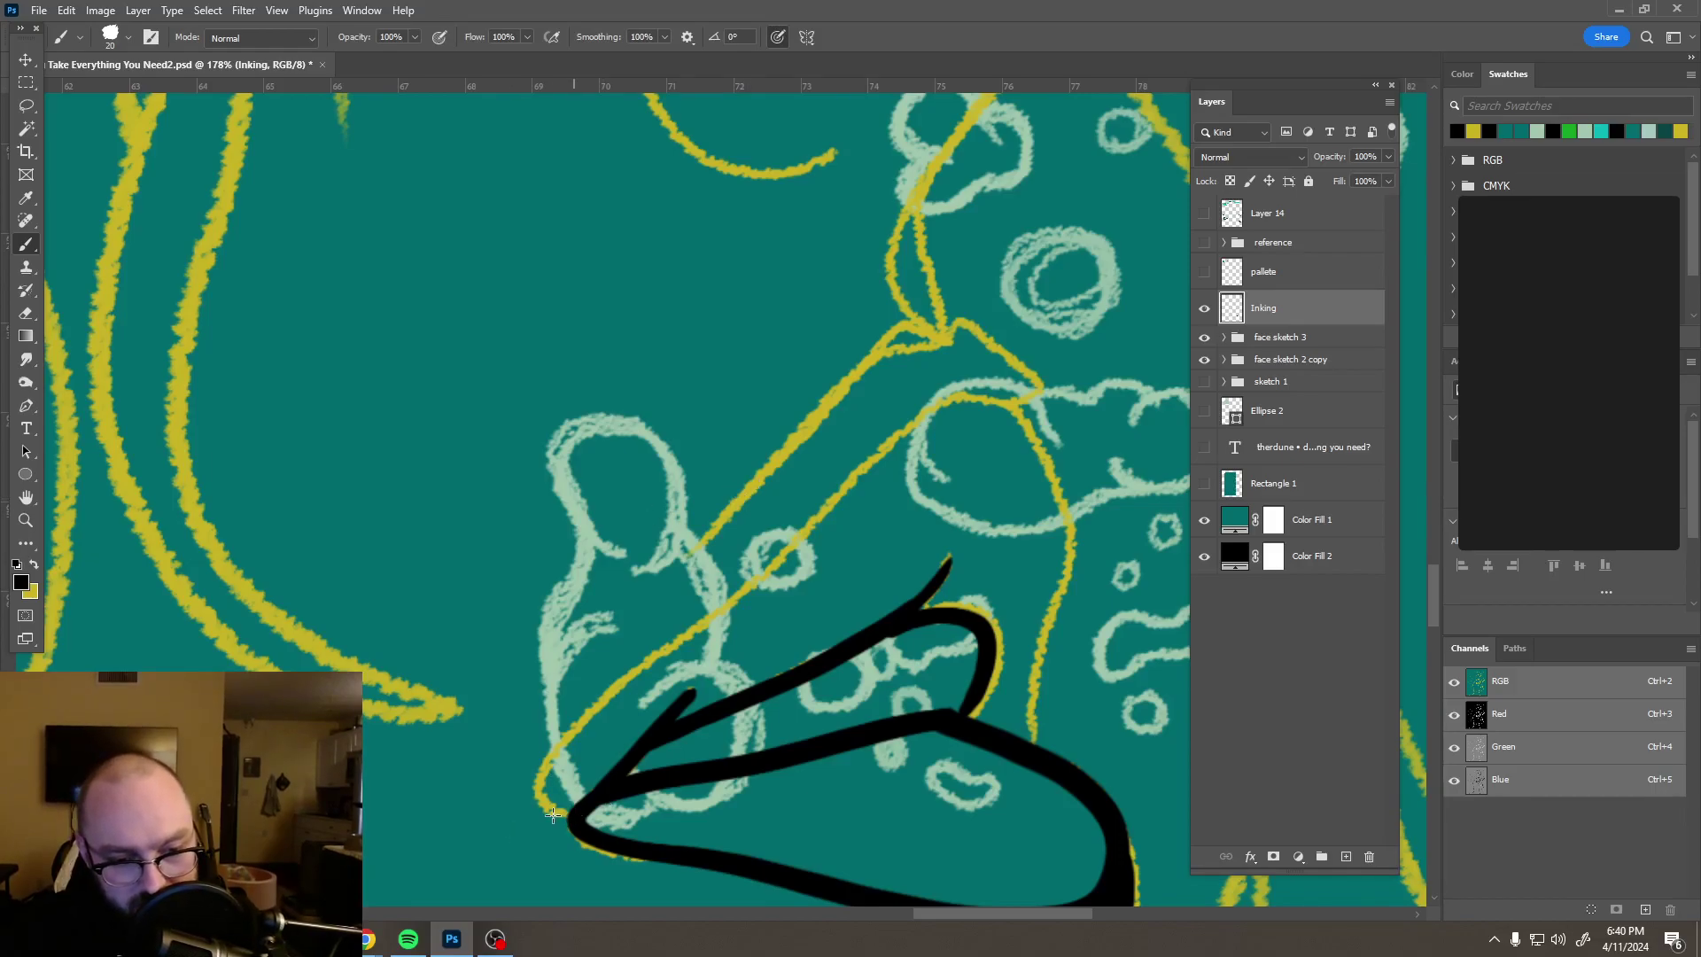
{"action": "mouse_move", "coordinate": [535, 791]}
{"action": "left_mouse_down"}
{"action": "mouse_move", "coordinate": [591, 696]}
{"action": "mouse_move", "coordinate": [778, 560]}
{"action": "mouse_move", "coordinate": [935, 404]}
{"action": "mouse_move", "coordinate": [994, 394]}
{"action": "mouse_move", "coordinate": [1026, 411]}
{"action": "mouse_move", "coordinate": [1075, 557]}
{"action": "mouse_move", "coordinate": [1032, 672]}
{"action": "mouse_move", "coordinate": [1041, 778]}
{"action": "left_mouse_up"}
{"action": "scroll", "coordinate": [1071, 812], "scroll_direction": "down", "scroll_amount": 6}
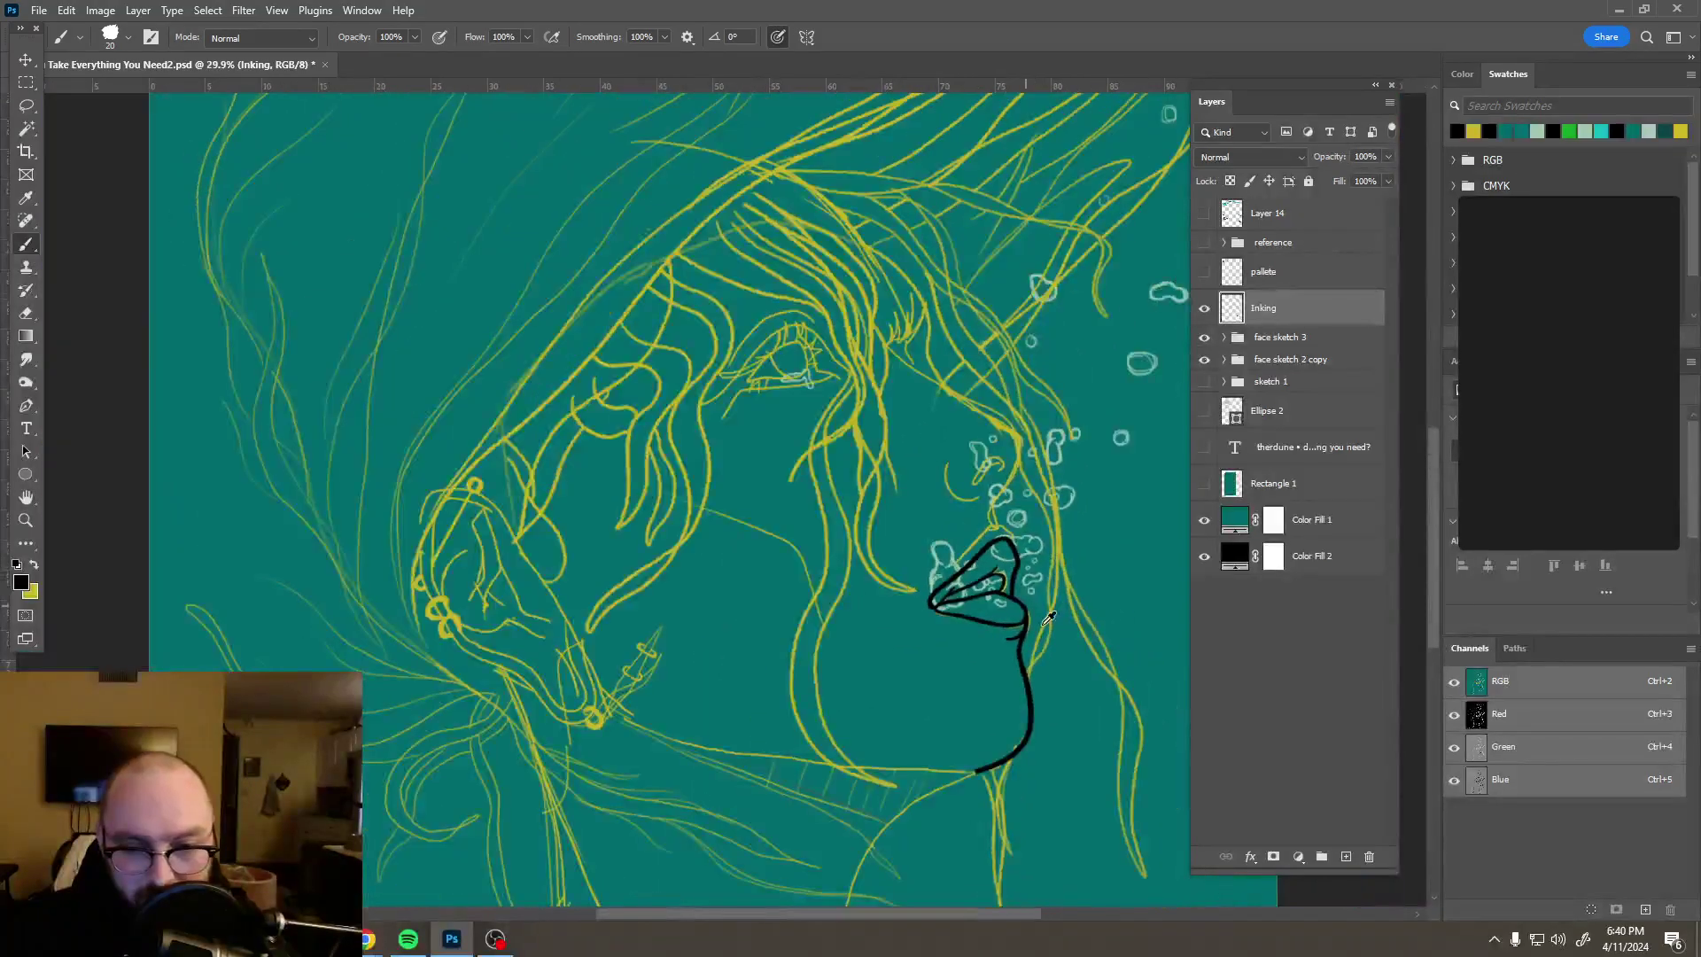
Step: Ink the outer edge above the upper lip, from its front tip through the notch below the nose and back towards the mouth corner
{"action": "scroll", "coordinate": [1004, 523], "scroll_direction": "up", "scroll_amount": 5}
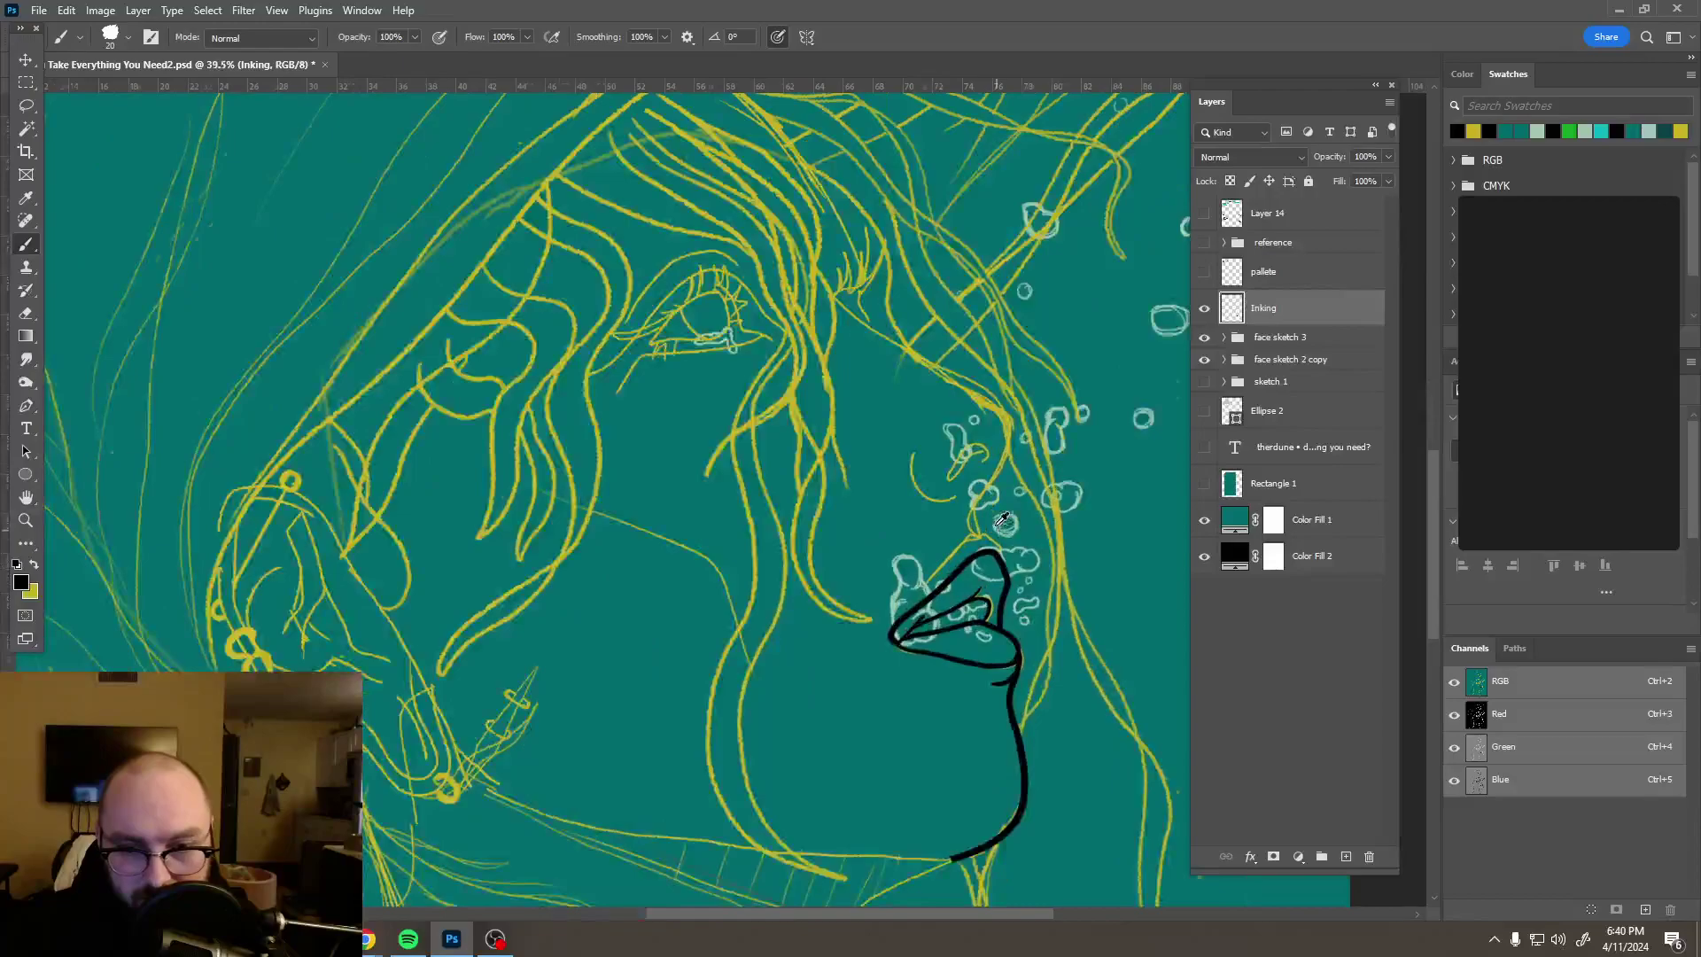
{"action": "scroll", "coordinate": [1004, 522], "scroll_direction": "up", "scroll_amount": 6}
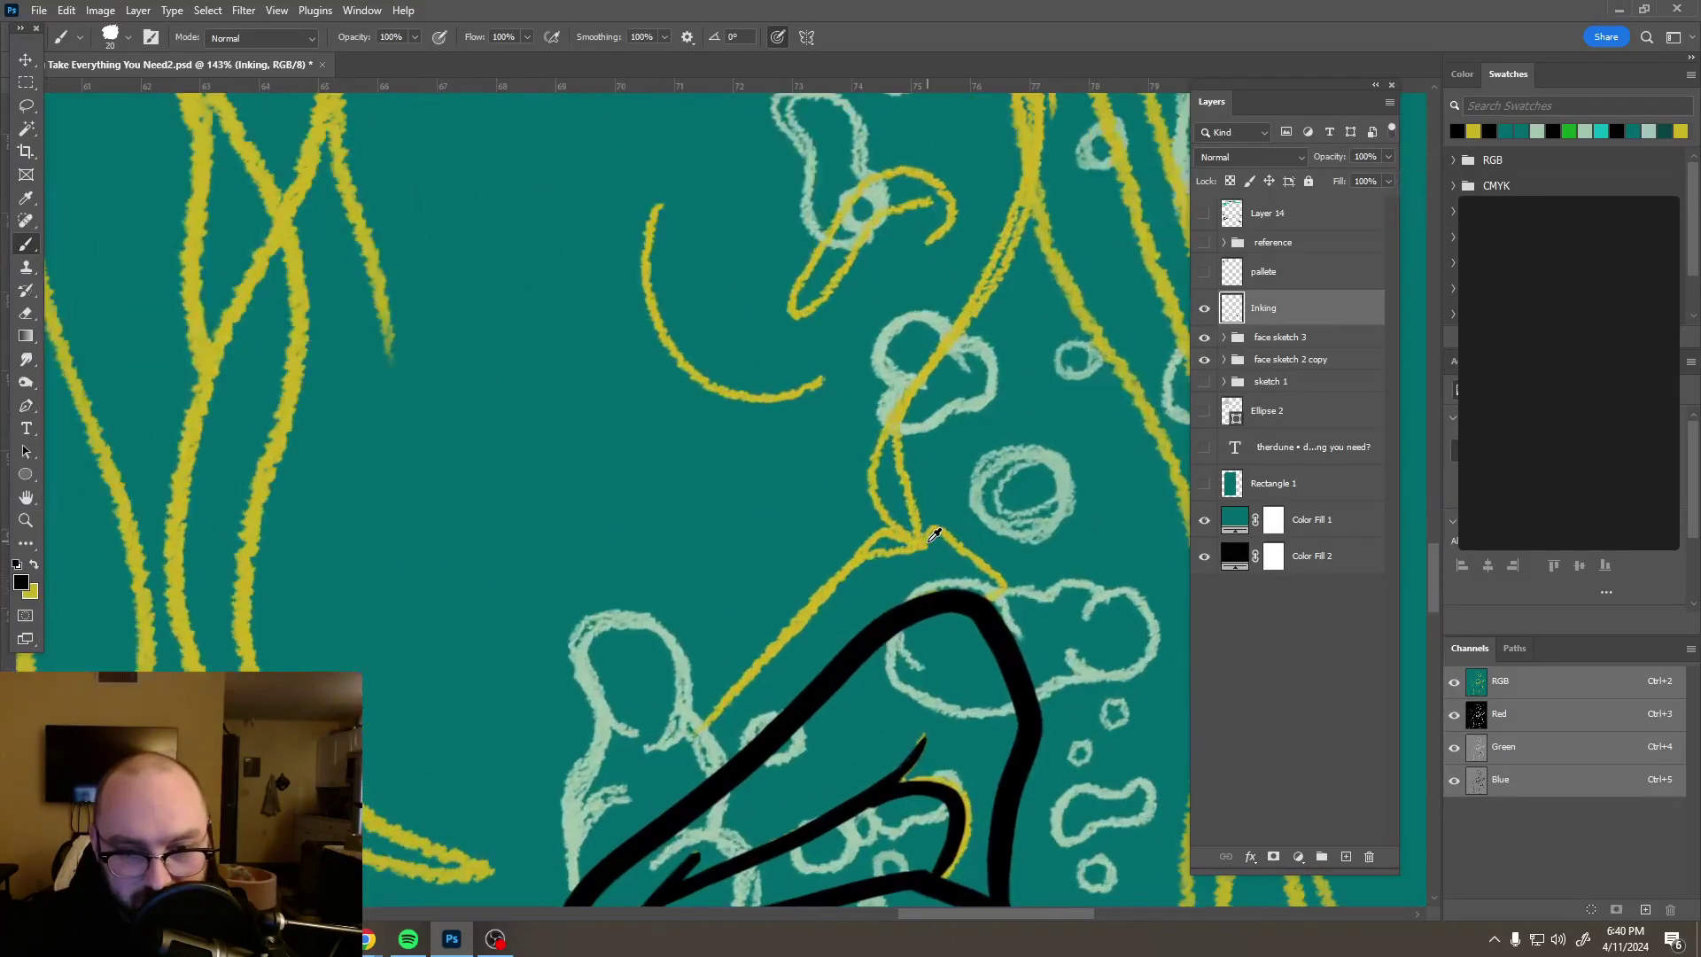
{"action": "scroll", "coordinate": [935, 534], "scroll_direction": "up", "scroll_amount": 3}
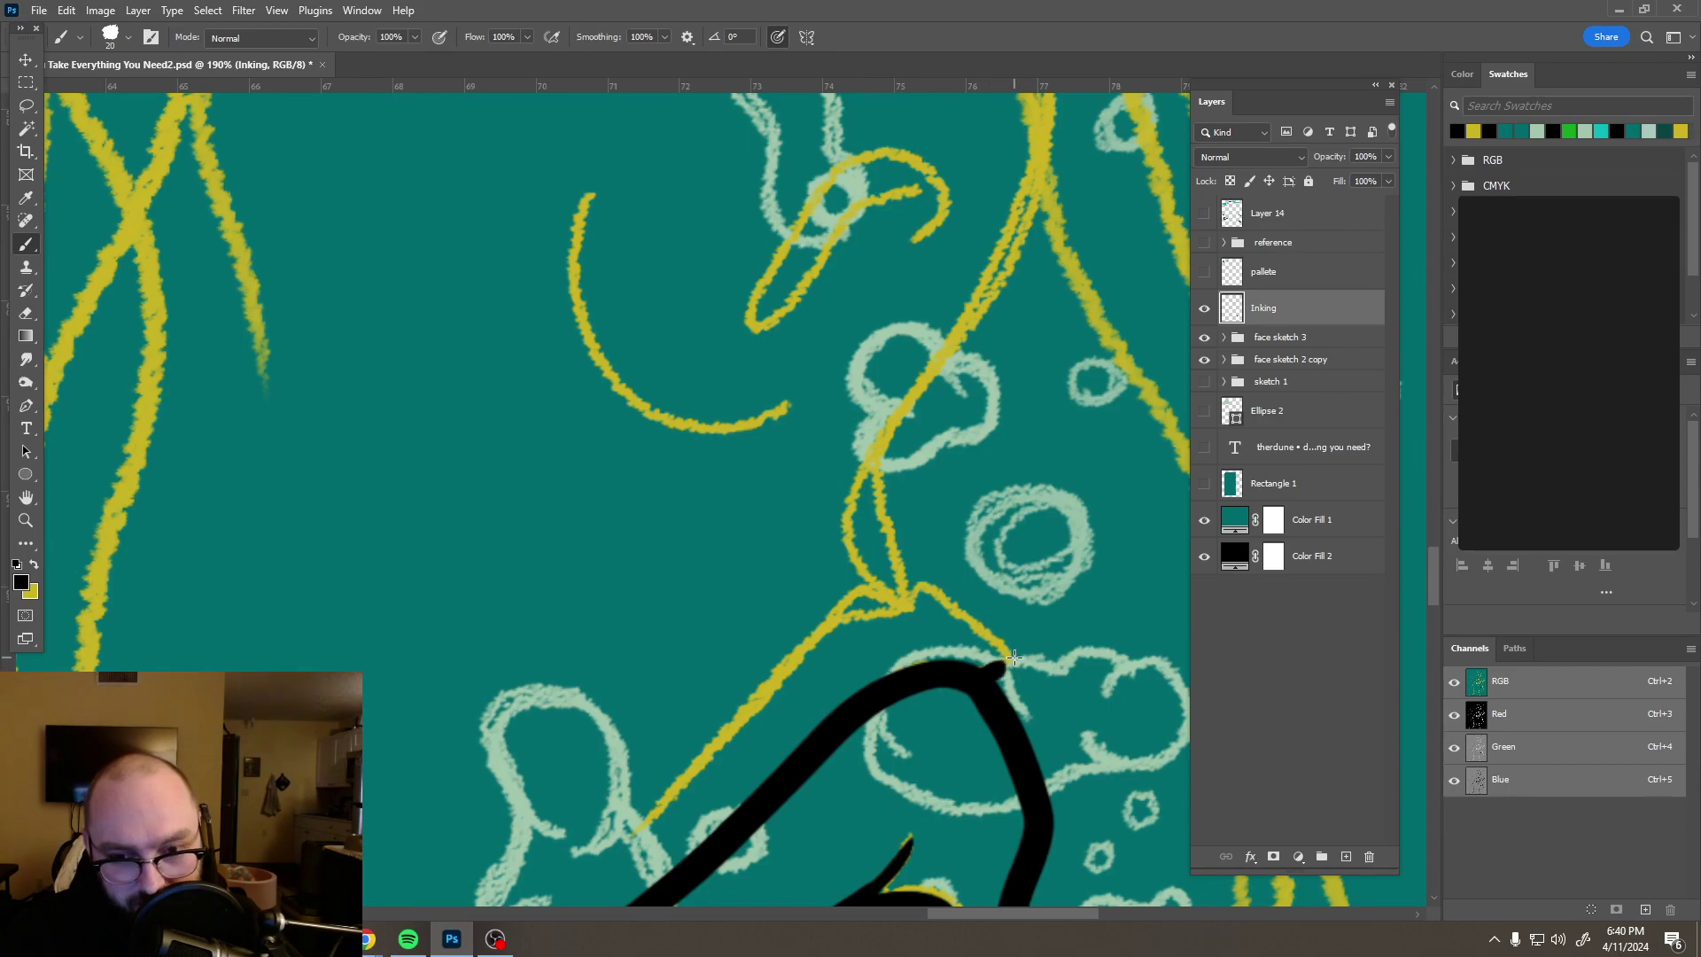
{"action": "mouse_move", "coordinate": [965, 614]}
{"action": "left_mouse_down"}
{"action": "mouse_move", "coordinate": [913, 585]}
{"action": "mouse_move", "coordinate": [866, 587]}
{"action": "mouse_move", "coordinate": [588, 905]}
{"action": "left_mouse_up"}
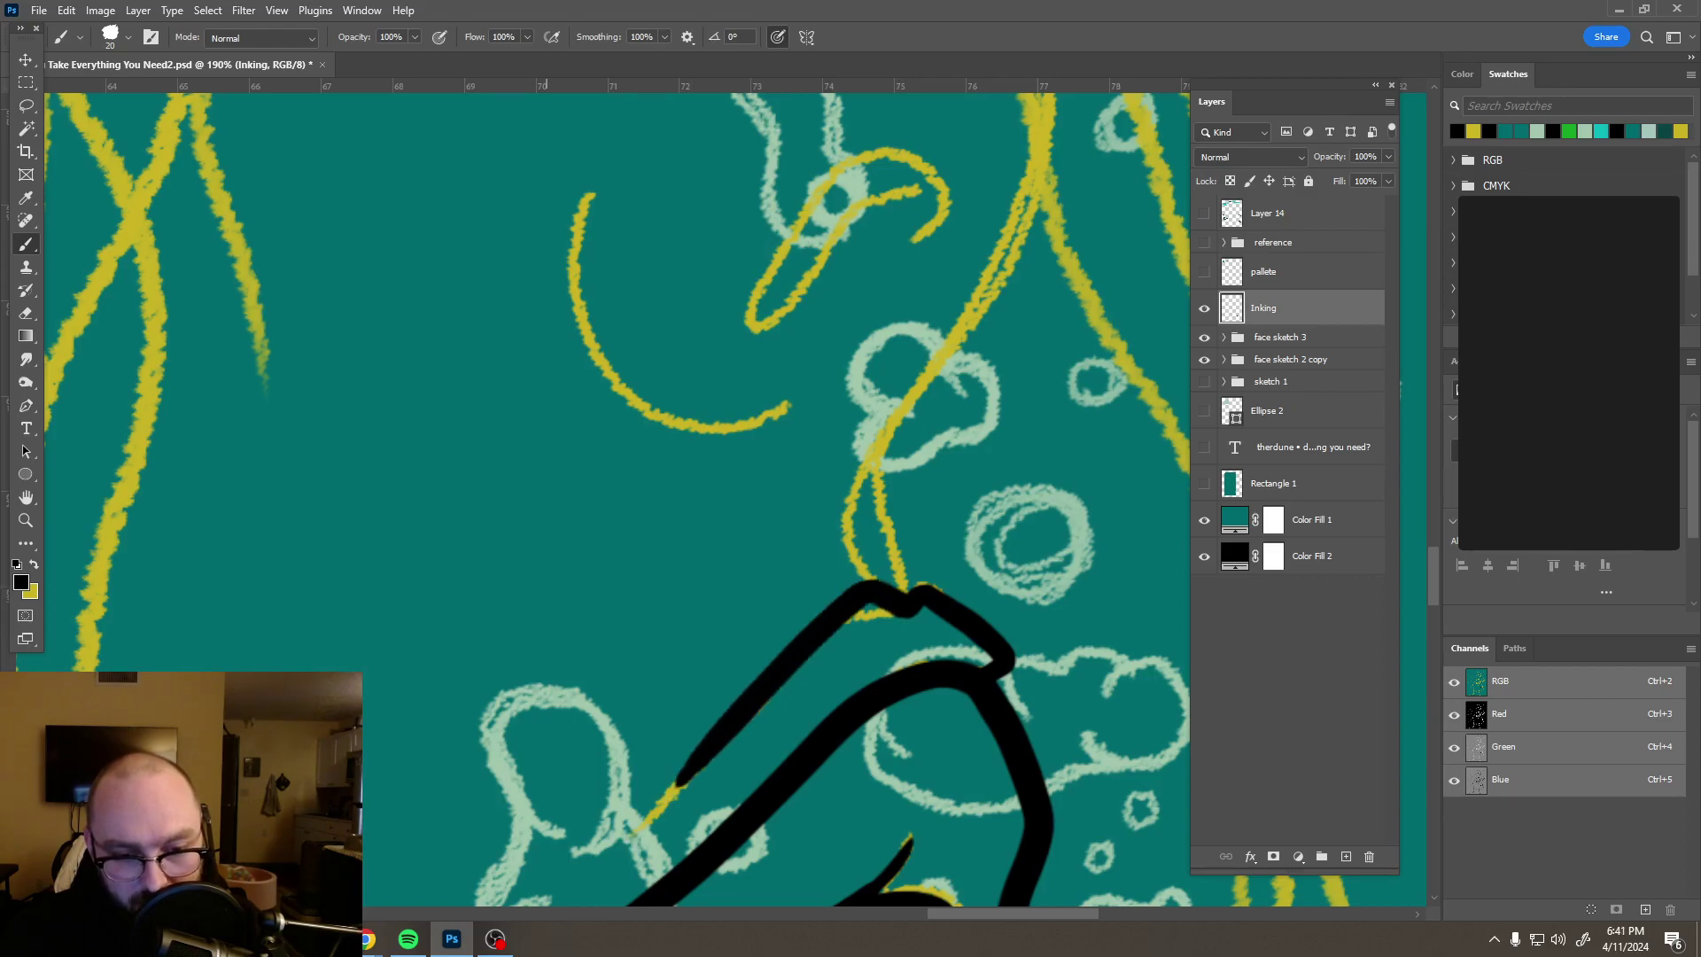
{"action": "scroll", "coordinate": [747, 672], "scroll_direction": "down", "scroll_amount": 6}
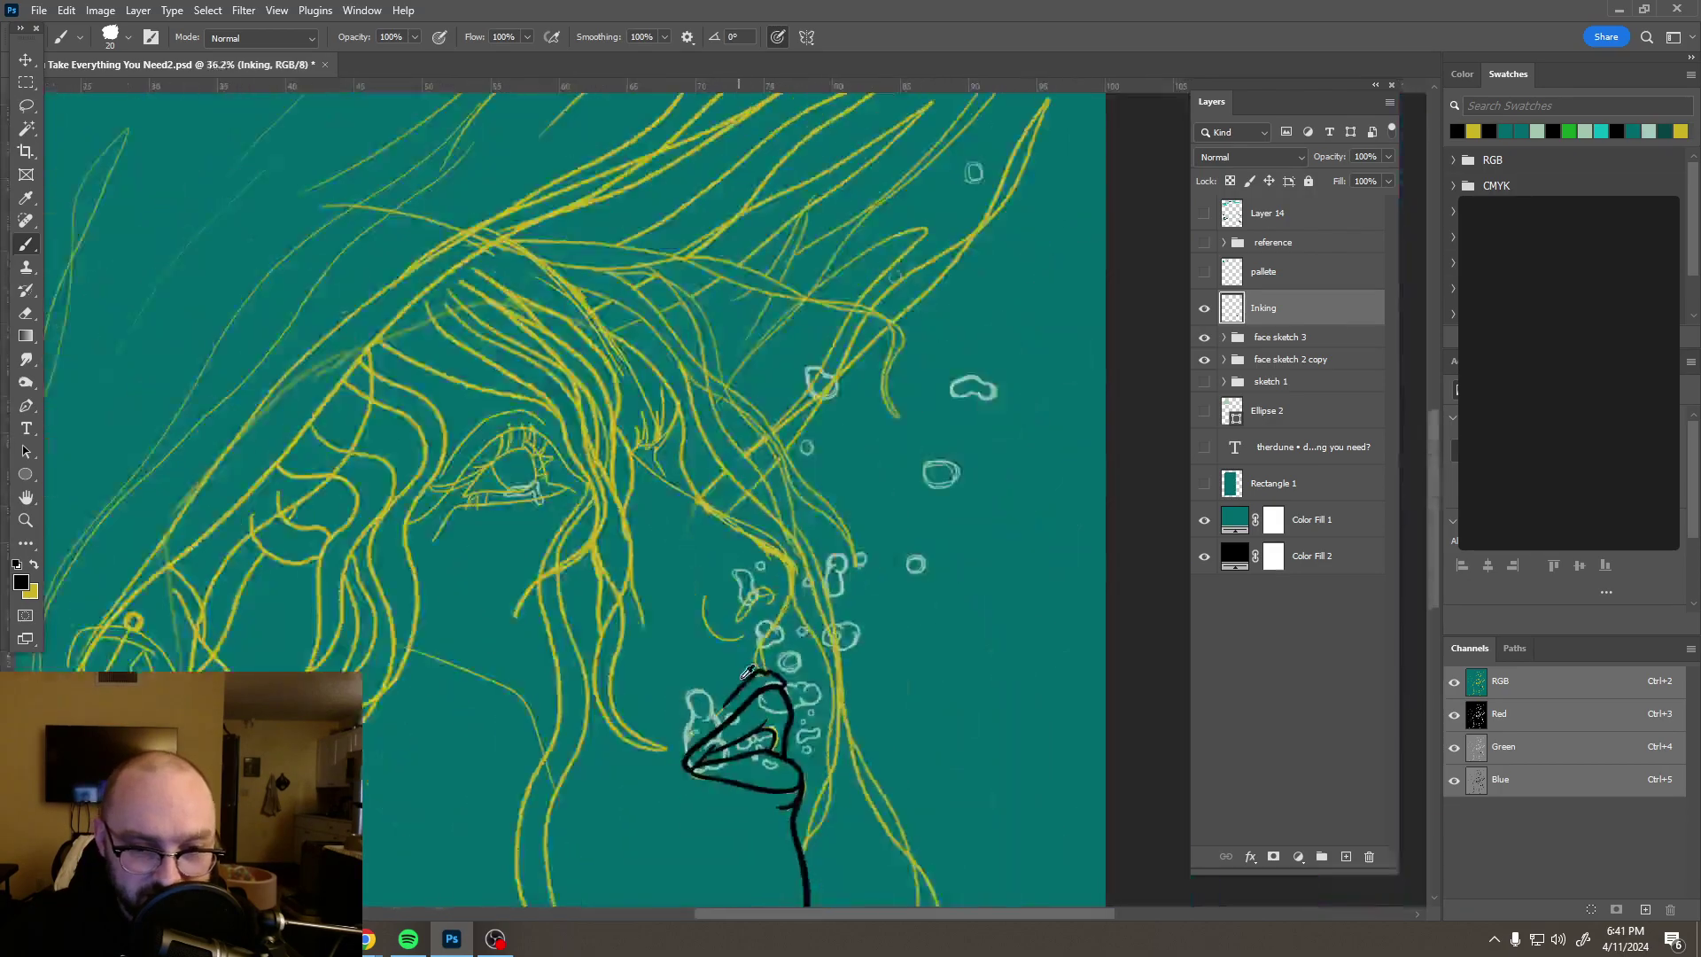
Step: Ink the philtrum above the upper lip with two black brush strokes on the Inking layer, meeting at the nose base
{"action": "scroll", "coordinate": [747, 672], "scroll_direction": "down", "scroll_amount": 1}
{"action": "left_click_drag", "start_coordinate": [736, 727], "coordinate": [824, 631]}
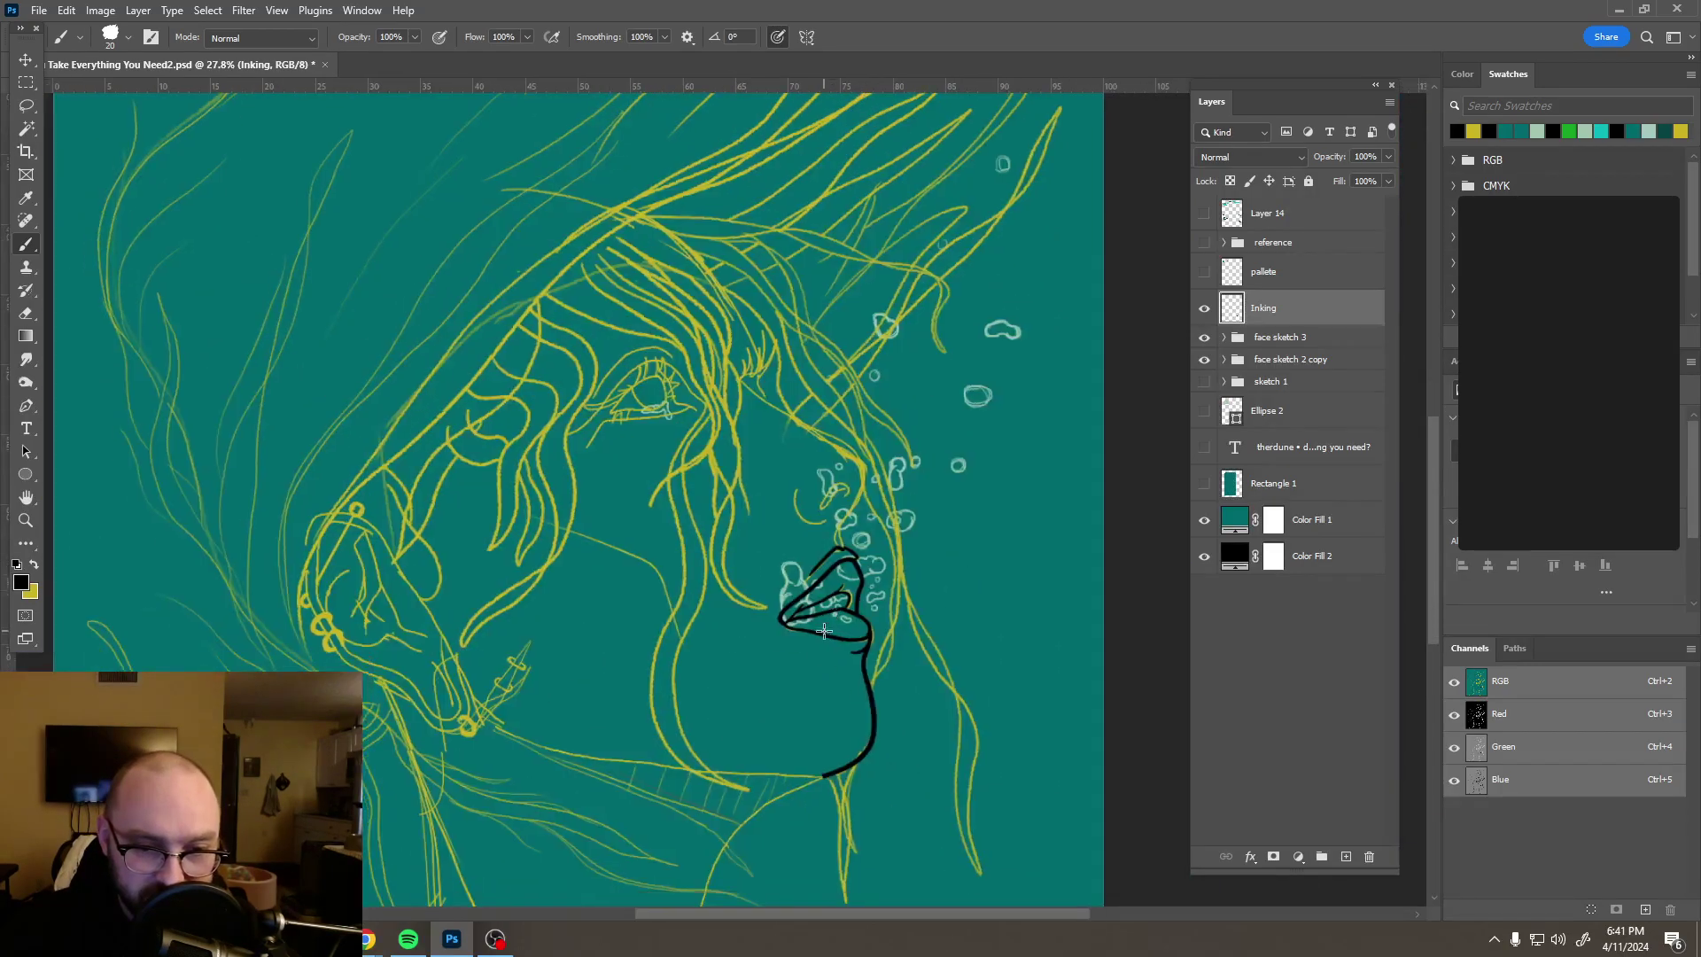
{"action": "scroll", "coordinate": [824, 631], "scroll_direction": "up", "scroll_amount": 6}
{"action": "scroll", "coordinate": [838, 496], "scroll_direction": "up", "scroll_amount": 3}
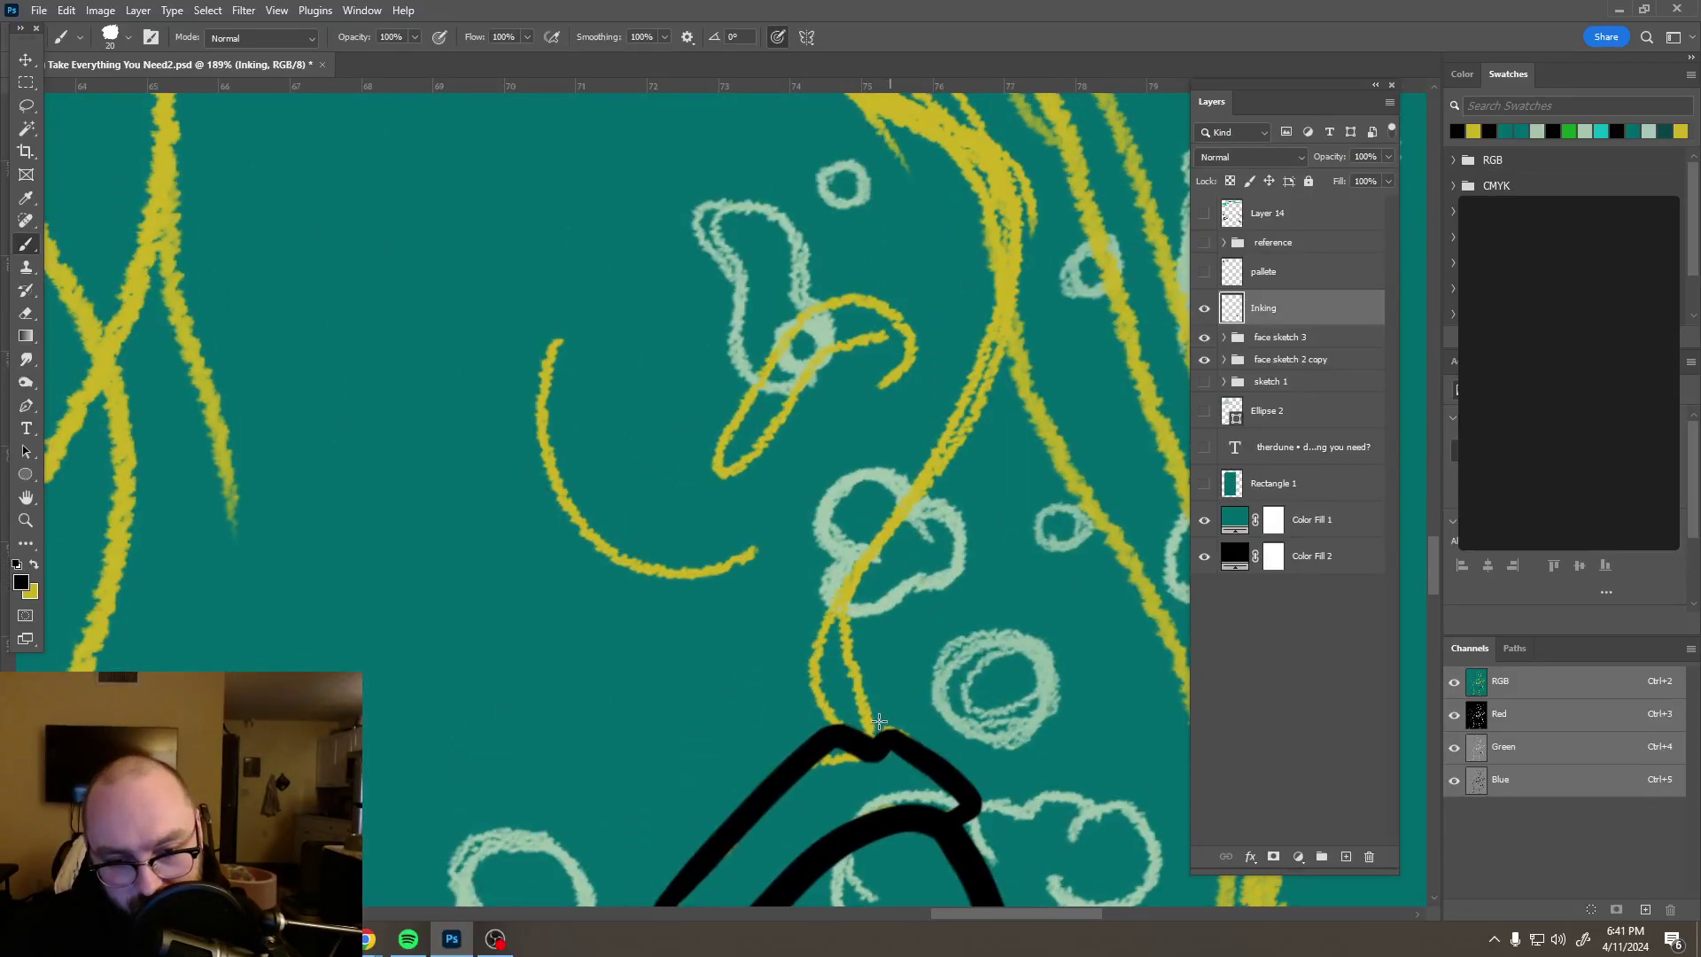
{"action": "mouse_move", "coordinate": [880, 728]}
{"action": "left_mouse_down"}
{"action": "mouse_move", "coordinate": [852, 631]}
{"action": "mouse_move", "coordinate": [891, 525]}
{"action": "left_mouse_up"}
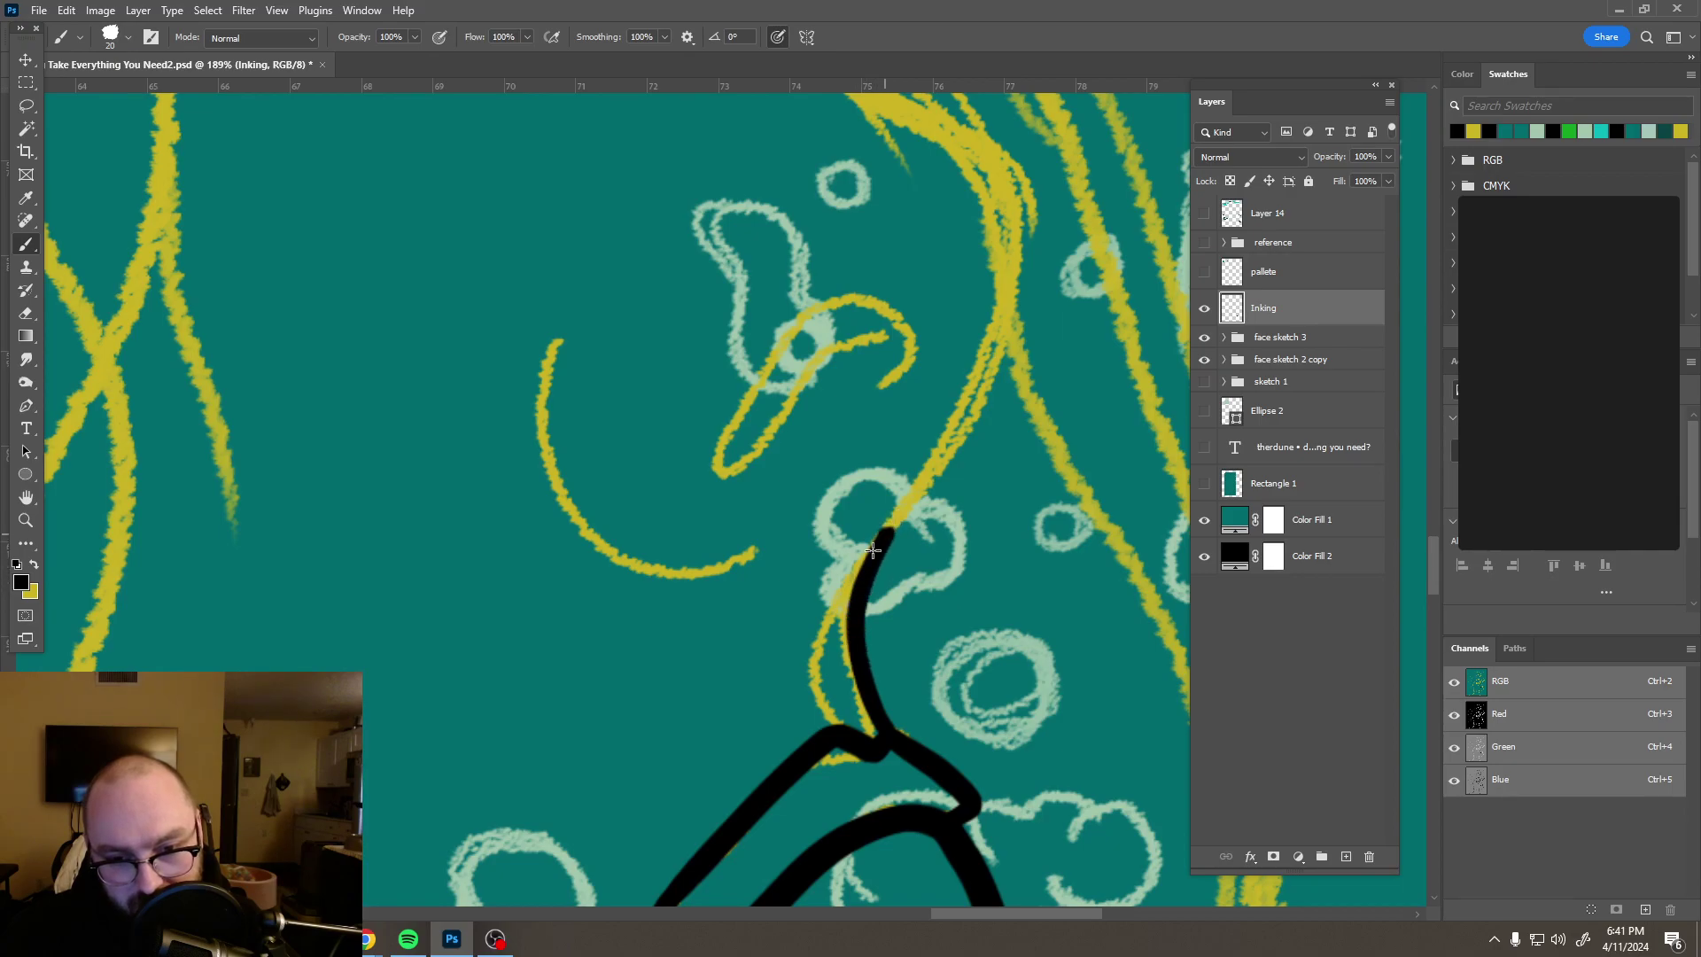
{"action": "left_click_drag", "start_coordinate": [824, 621], "coordinate": [811, 700]}
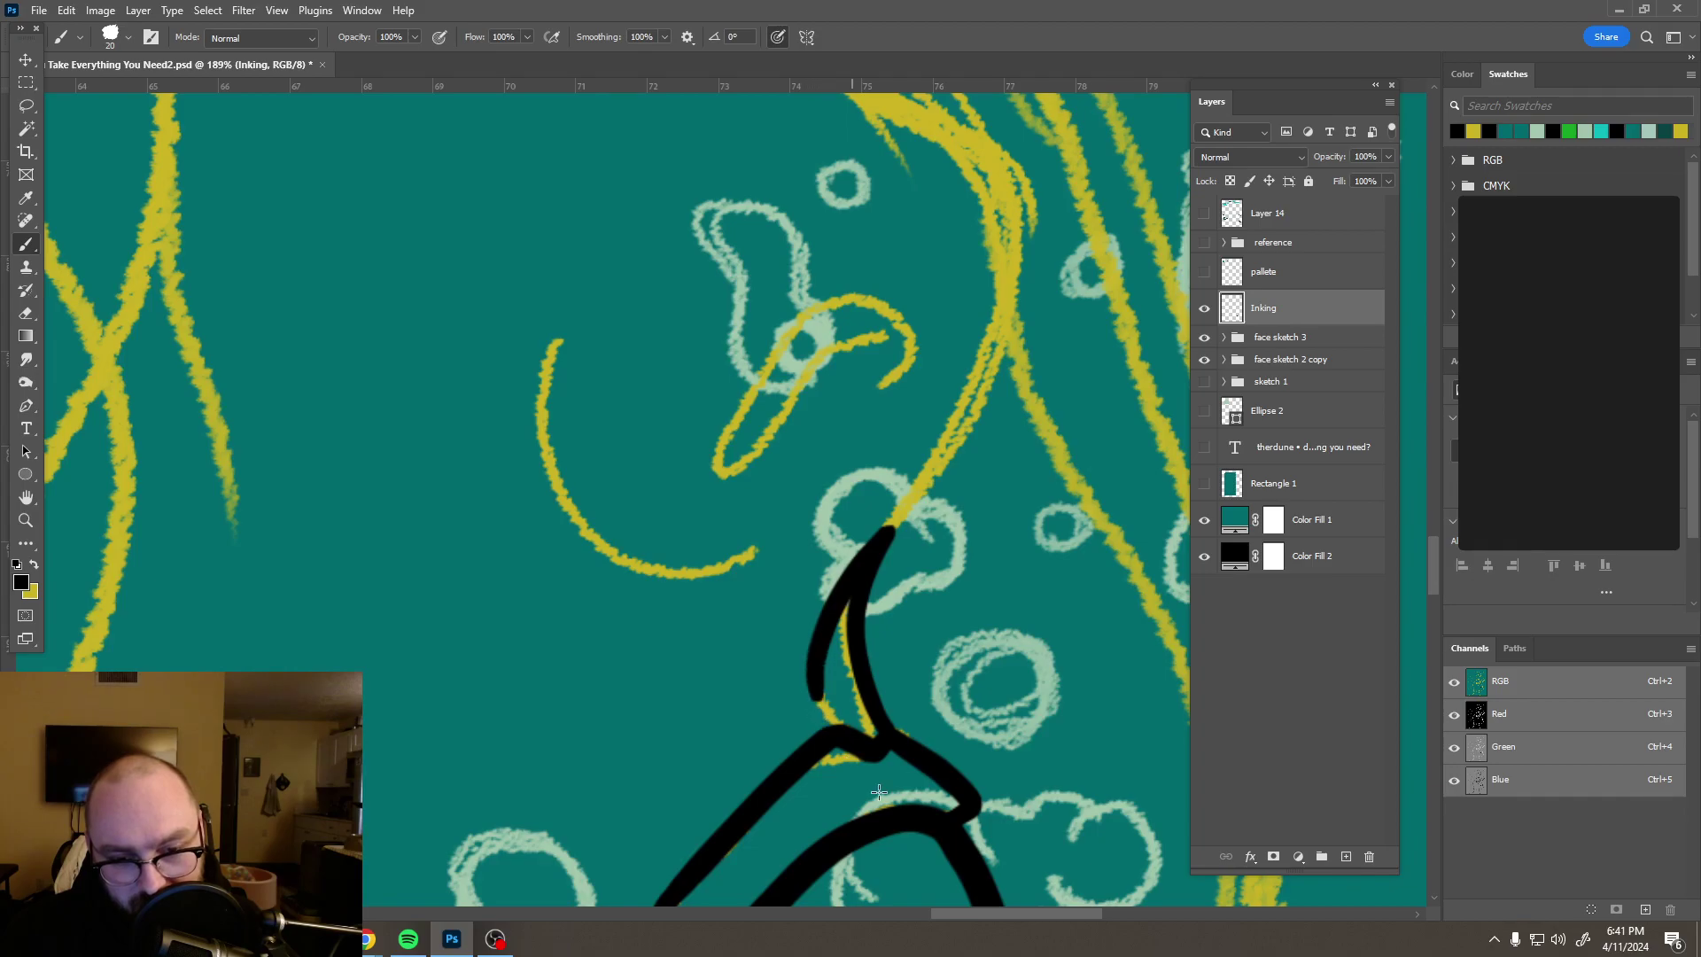
Step: Try to ink the nose profile in black from the brow over the tip to the philtrum
{"action": "scroll", "coordinate": [879, 791], "scroll_direction": "down", "scroll_amount": 8}
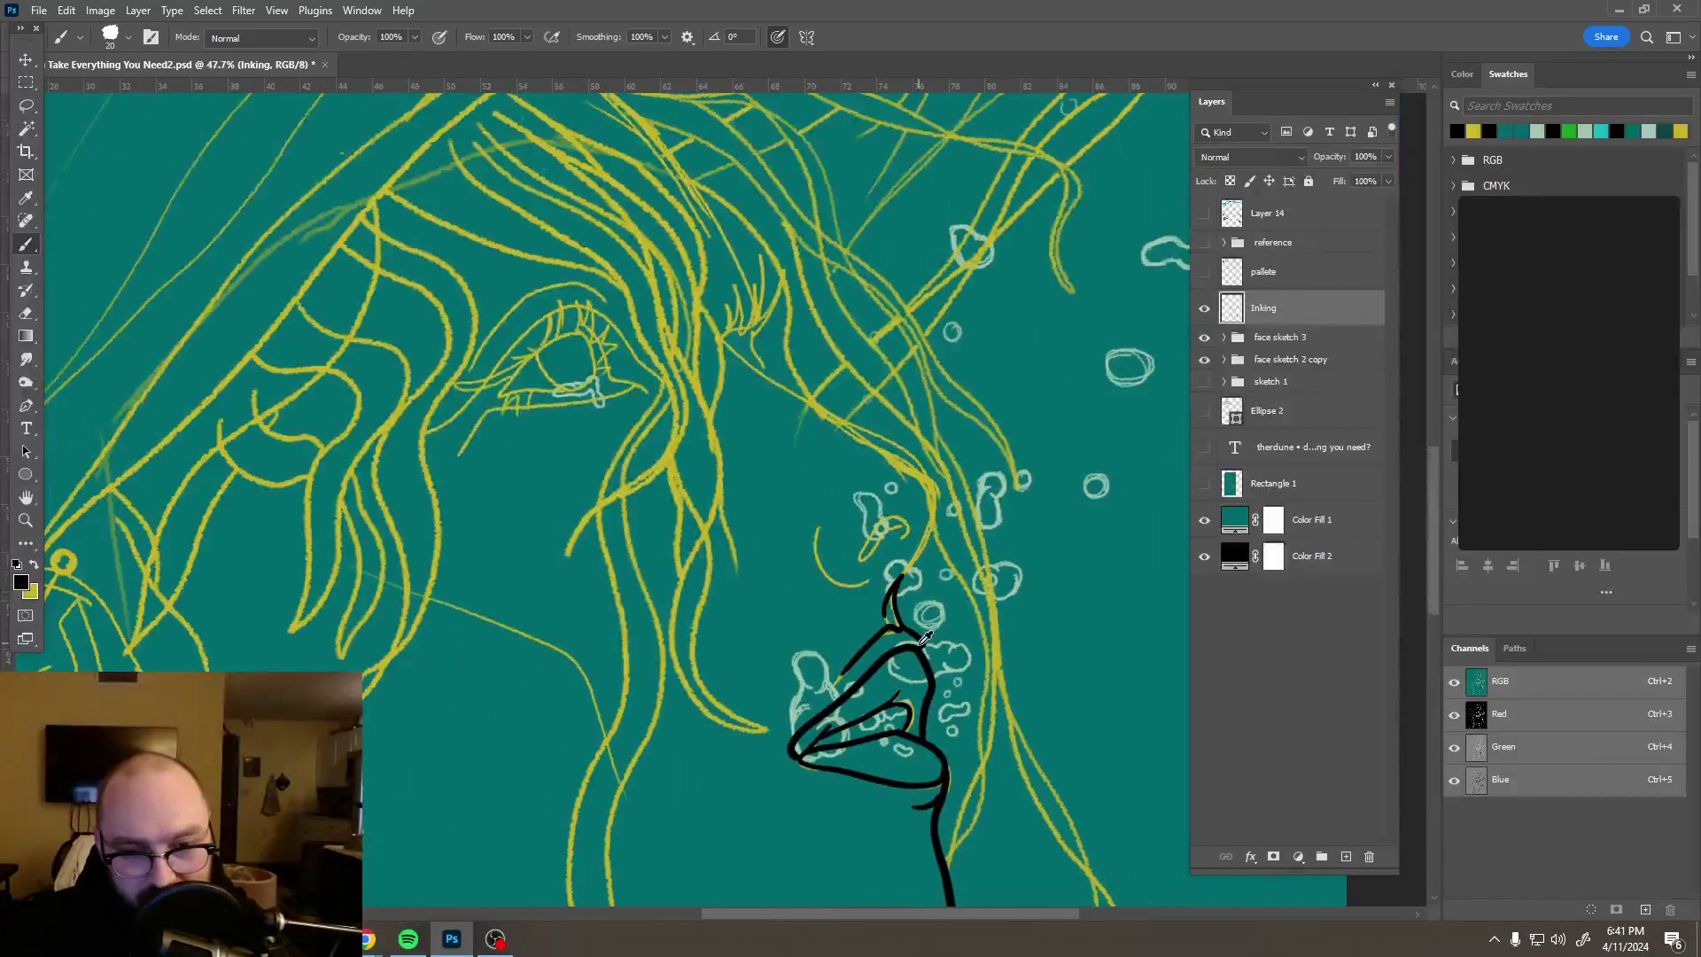
{"action": "scroll", "coordinate": [924, 638], "scroll_direction": "down", "scroll_amount": 4}
{"action": "scroll", "coordinate": [920, 531], "scroll_direction": "up", "scroll_amount": 2}
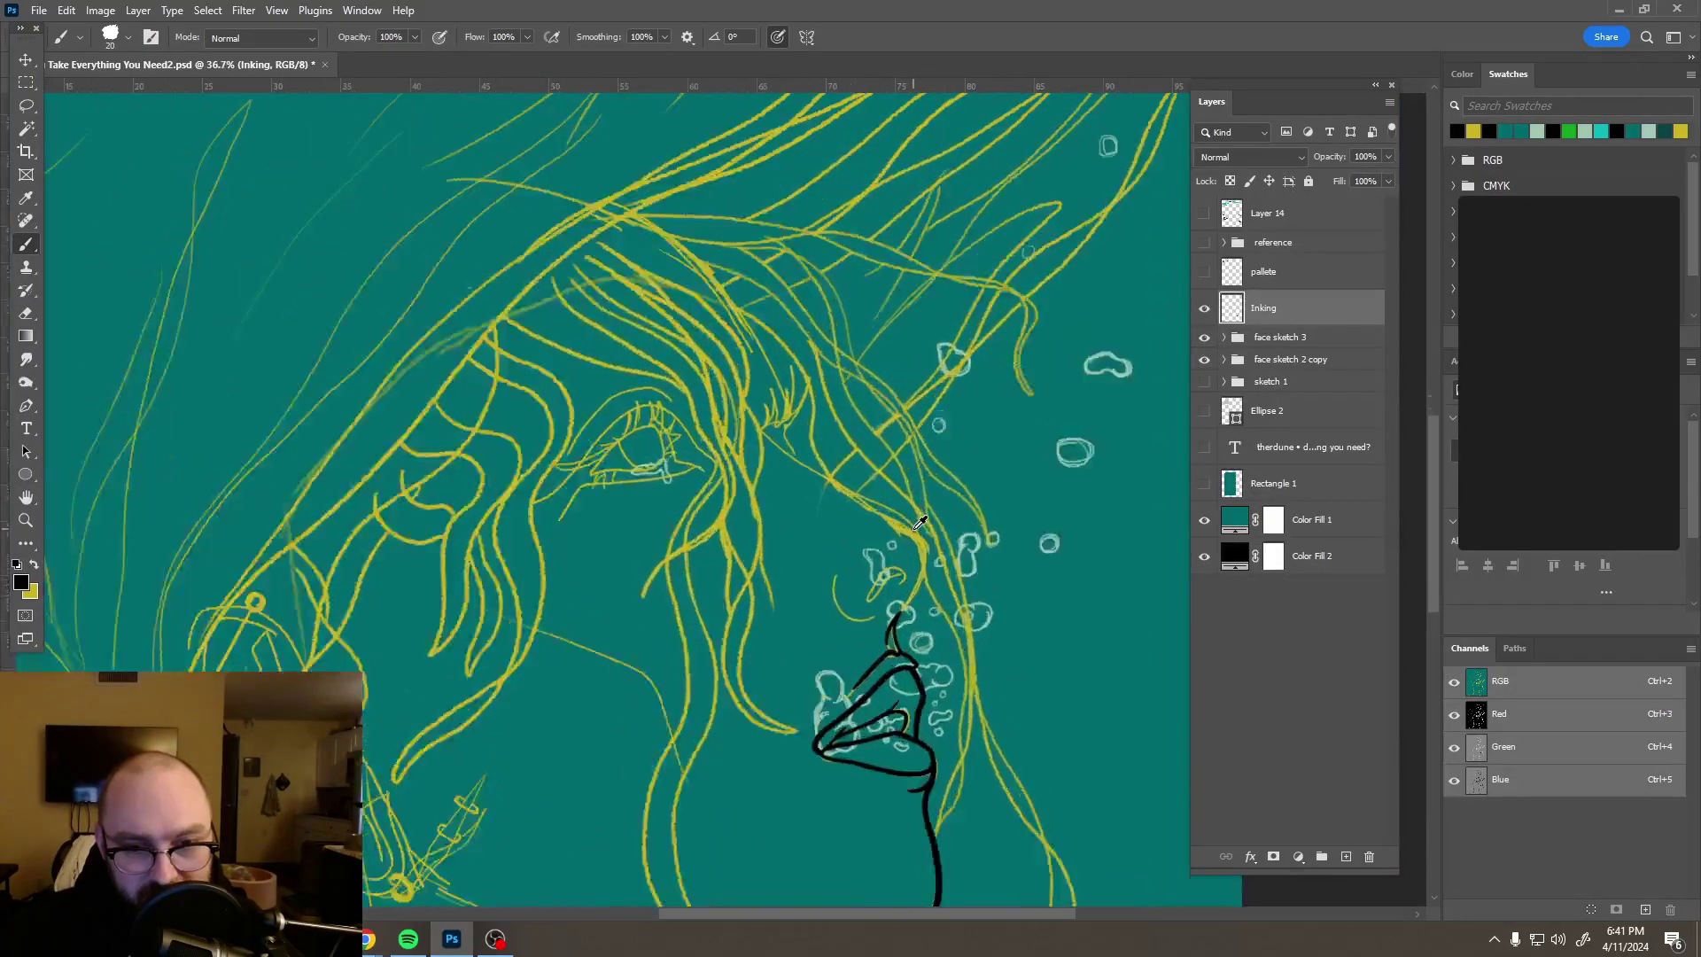
{"action": "scroll", "coordinate": [920, 523], "scroll_direction": "up", "scroll_amount": 5}
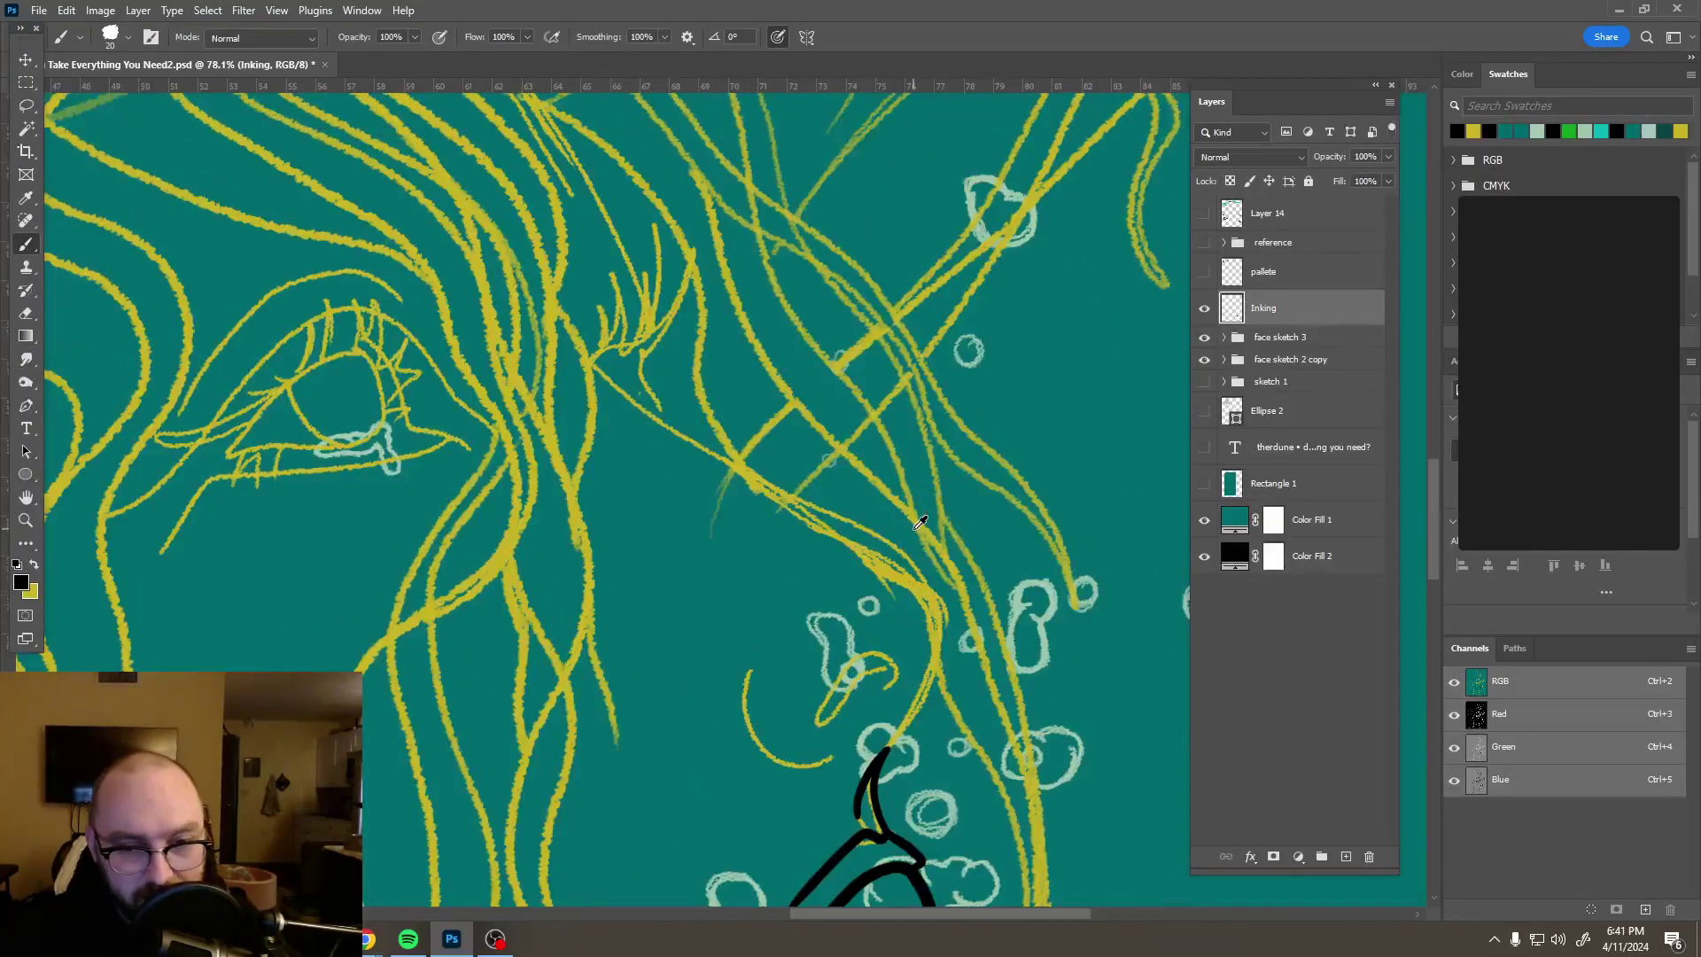
{"action": "scroll", "coordinate": [919, 523], "scroll_direction": "up", "scroll_amount": 1}
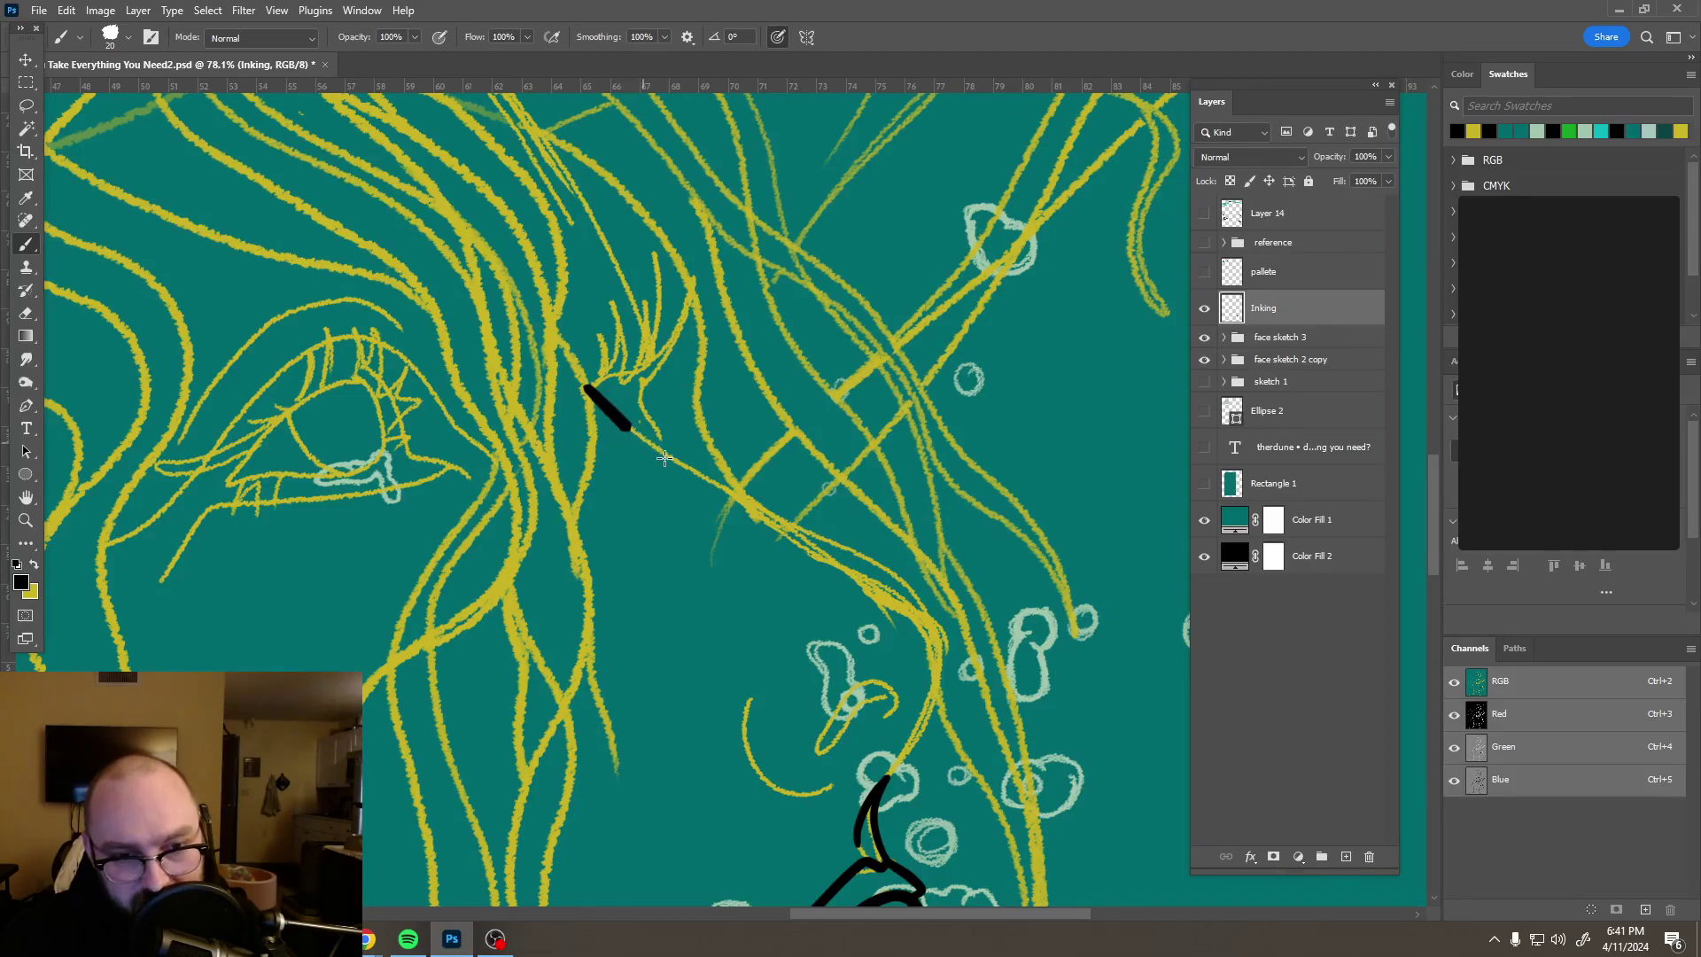
{"action": "mouse_move", "coordinate": [695, 474]}
{"action": "left_mouse_down"}
{"action": "mouse_move", "coordinate": [867, 564]}
{"action": "mouse_move", "coordinate": [922, 618]}
{"action": "left_mouse_up"}
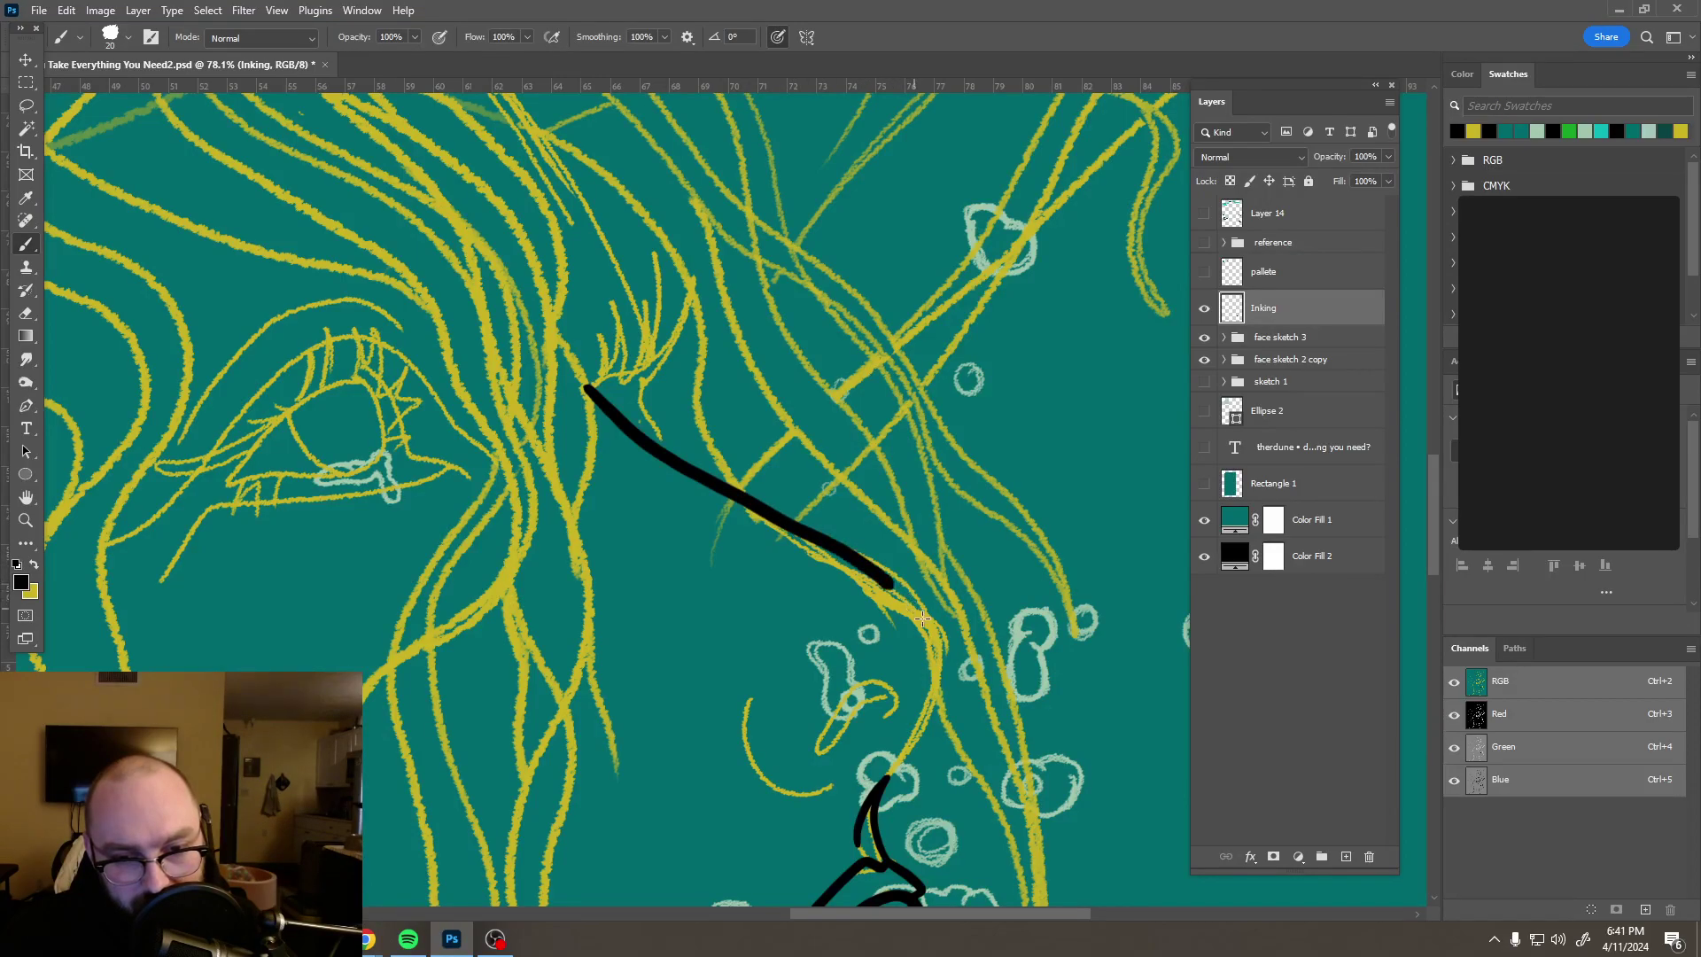
{"action": "left_click_drag", "start_coordinate": [922, 710], "coordinate": [906, 748]}
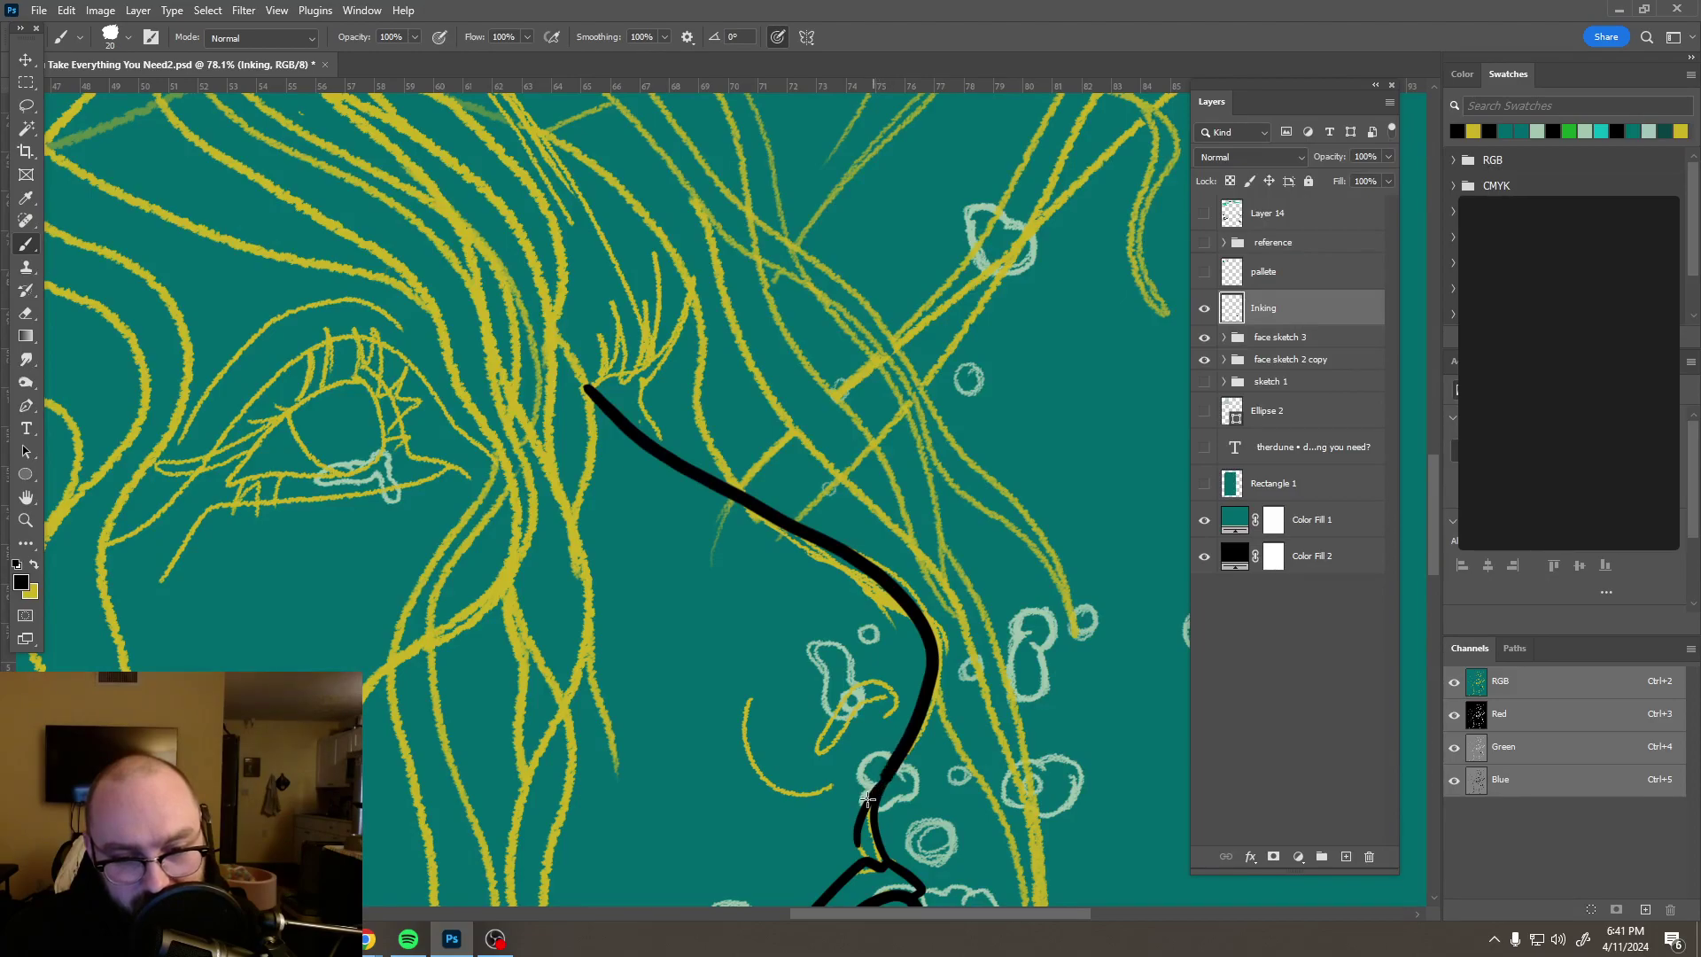
{"action": "scroll", "coordinate": [917, 764], "scroll_direction": "down", "scroll_amount": 10}
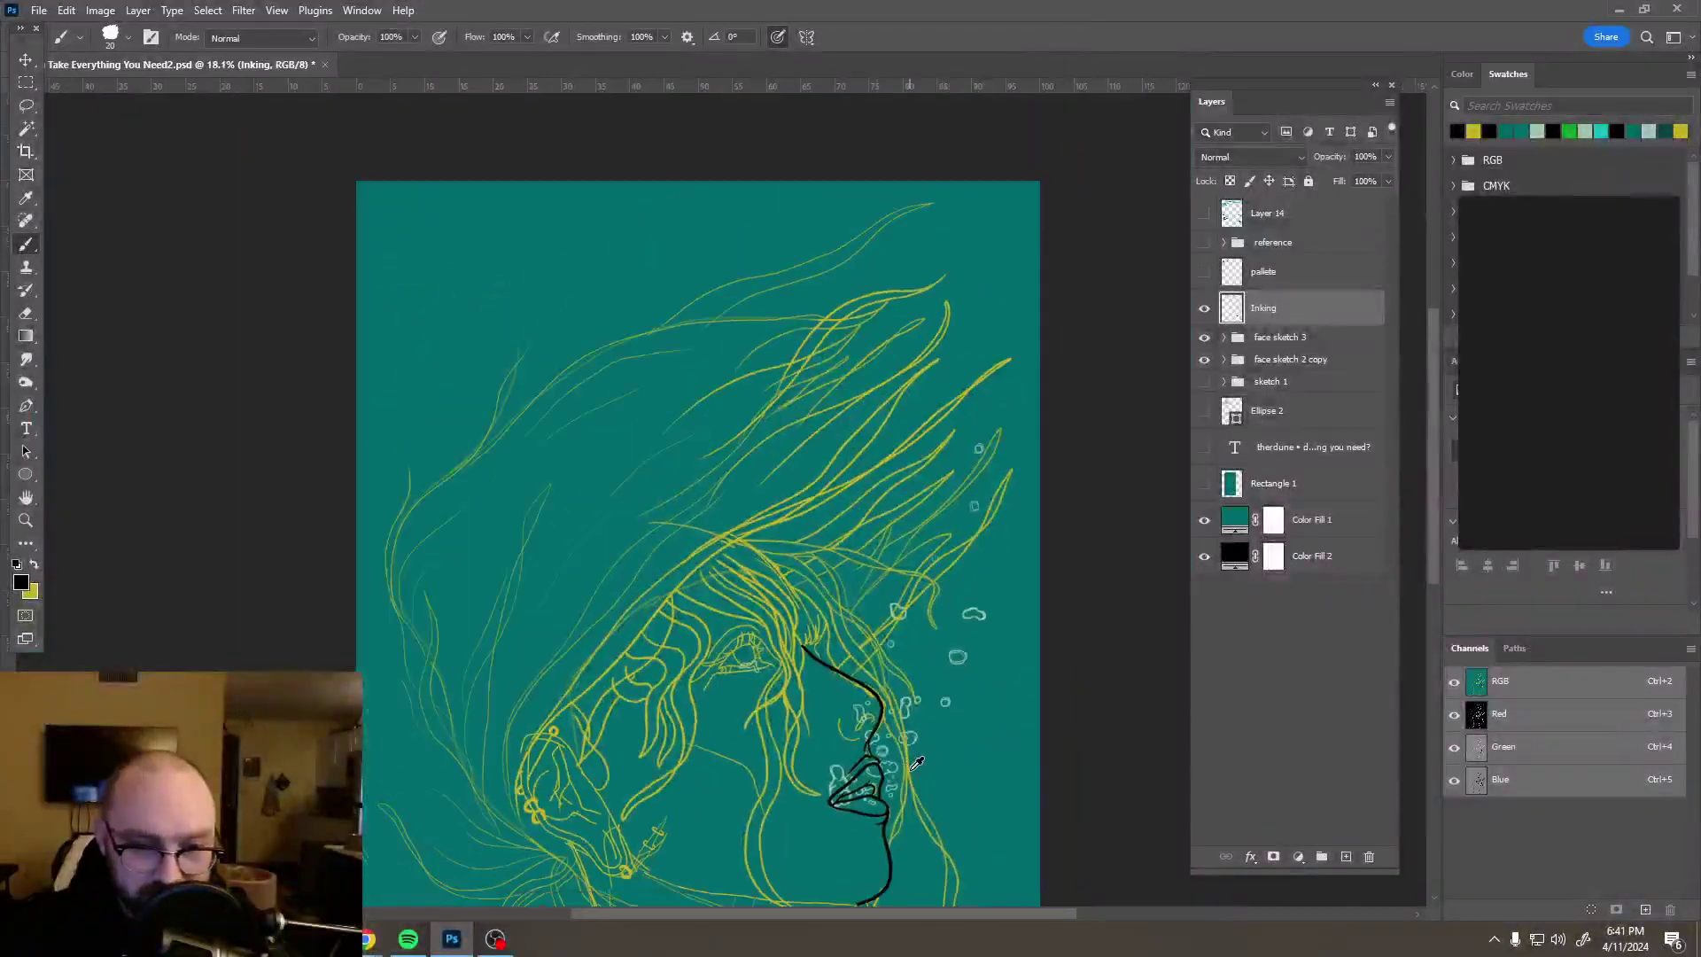
{"action": "scroll", "coordinate": [917, 763], "scroll_direction": "down", "scroll_amount": 3}
{"action": "scroll", "coordinate": [917, 760], "scroll_direction": "up", "scroll_amount": 5}
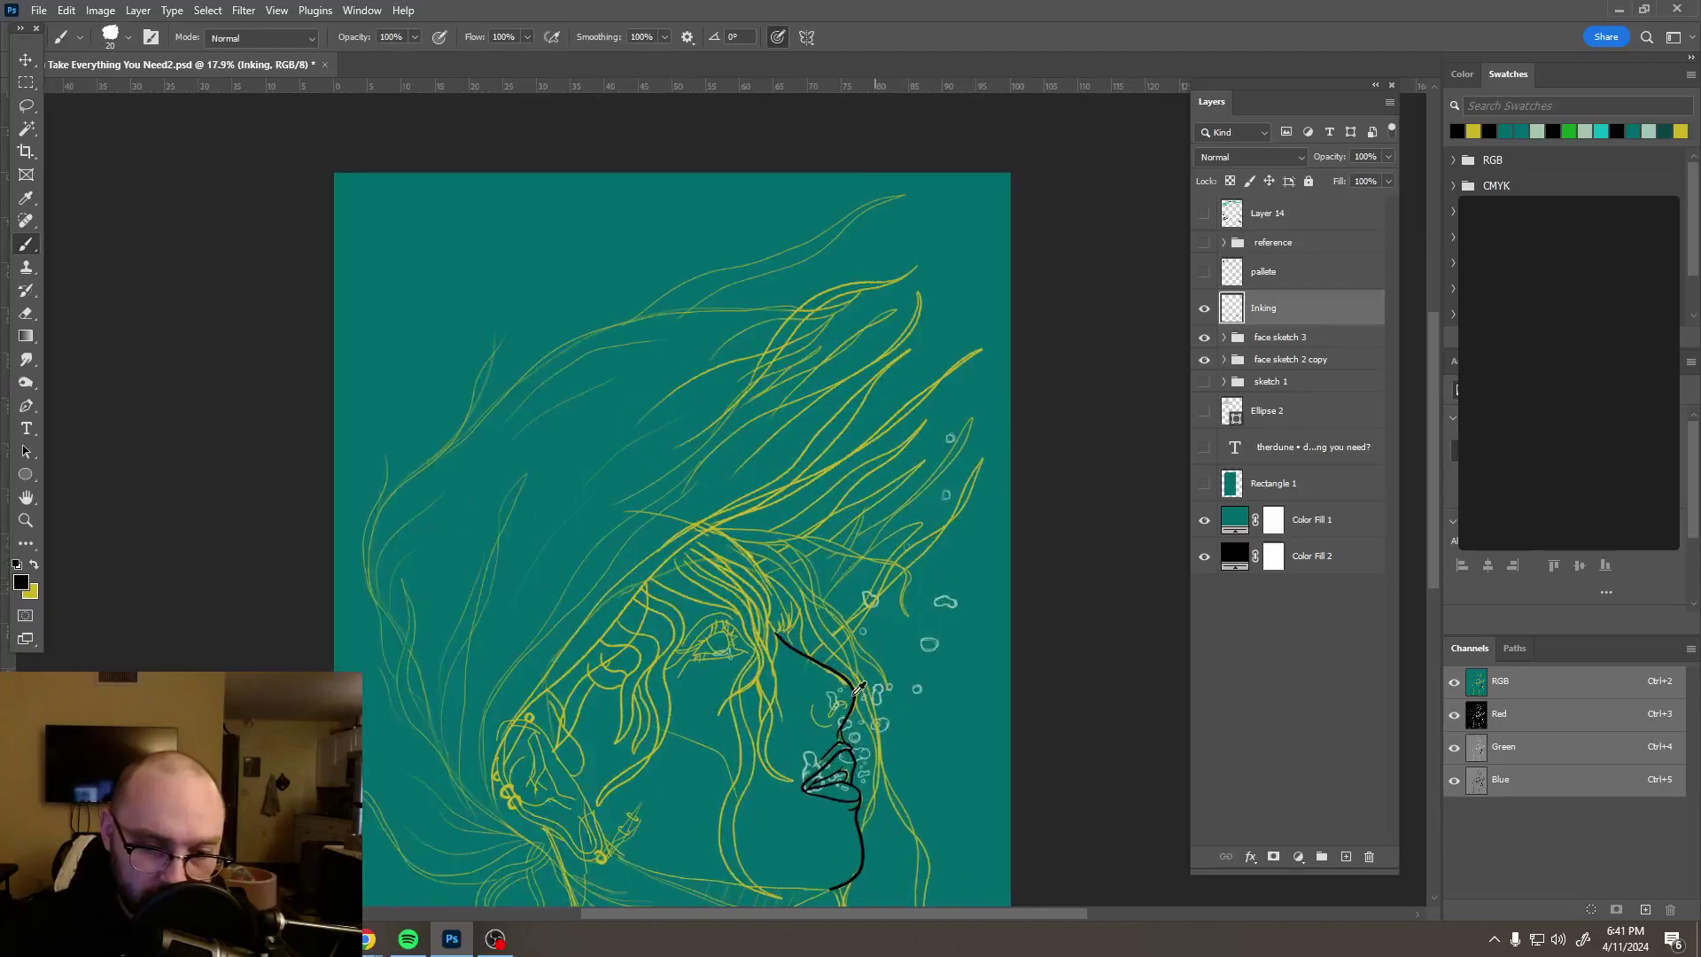
{"action": "scroll", "coordinate": [827, 689], "scroll_direction": "up", "scroll_amount": 2}
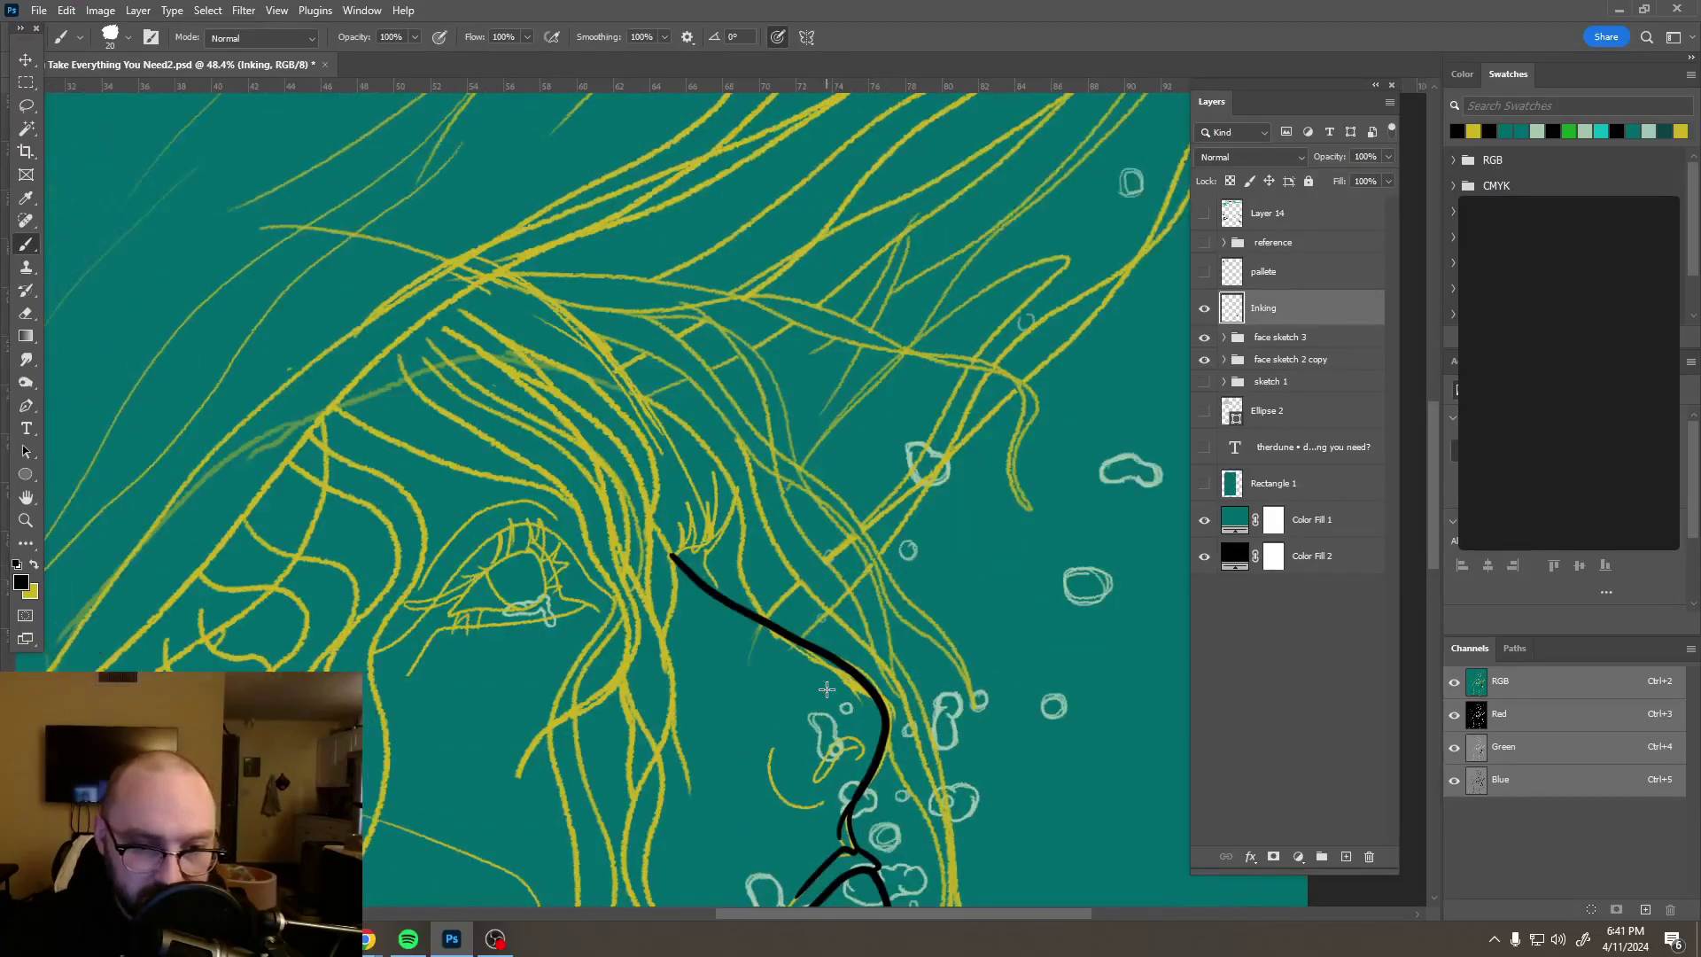
Step: Ink the nose profile as one continuous black line from between the brows around the tip to the philtrum strokes
{"action": "left_click_drag", "start_coordinate": [716, 506], "coordinate": [670, 558]}
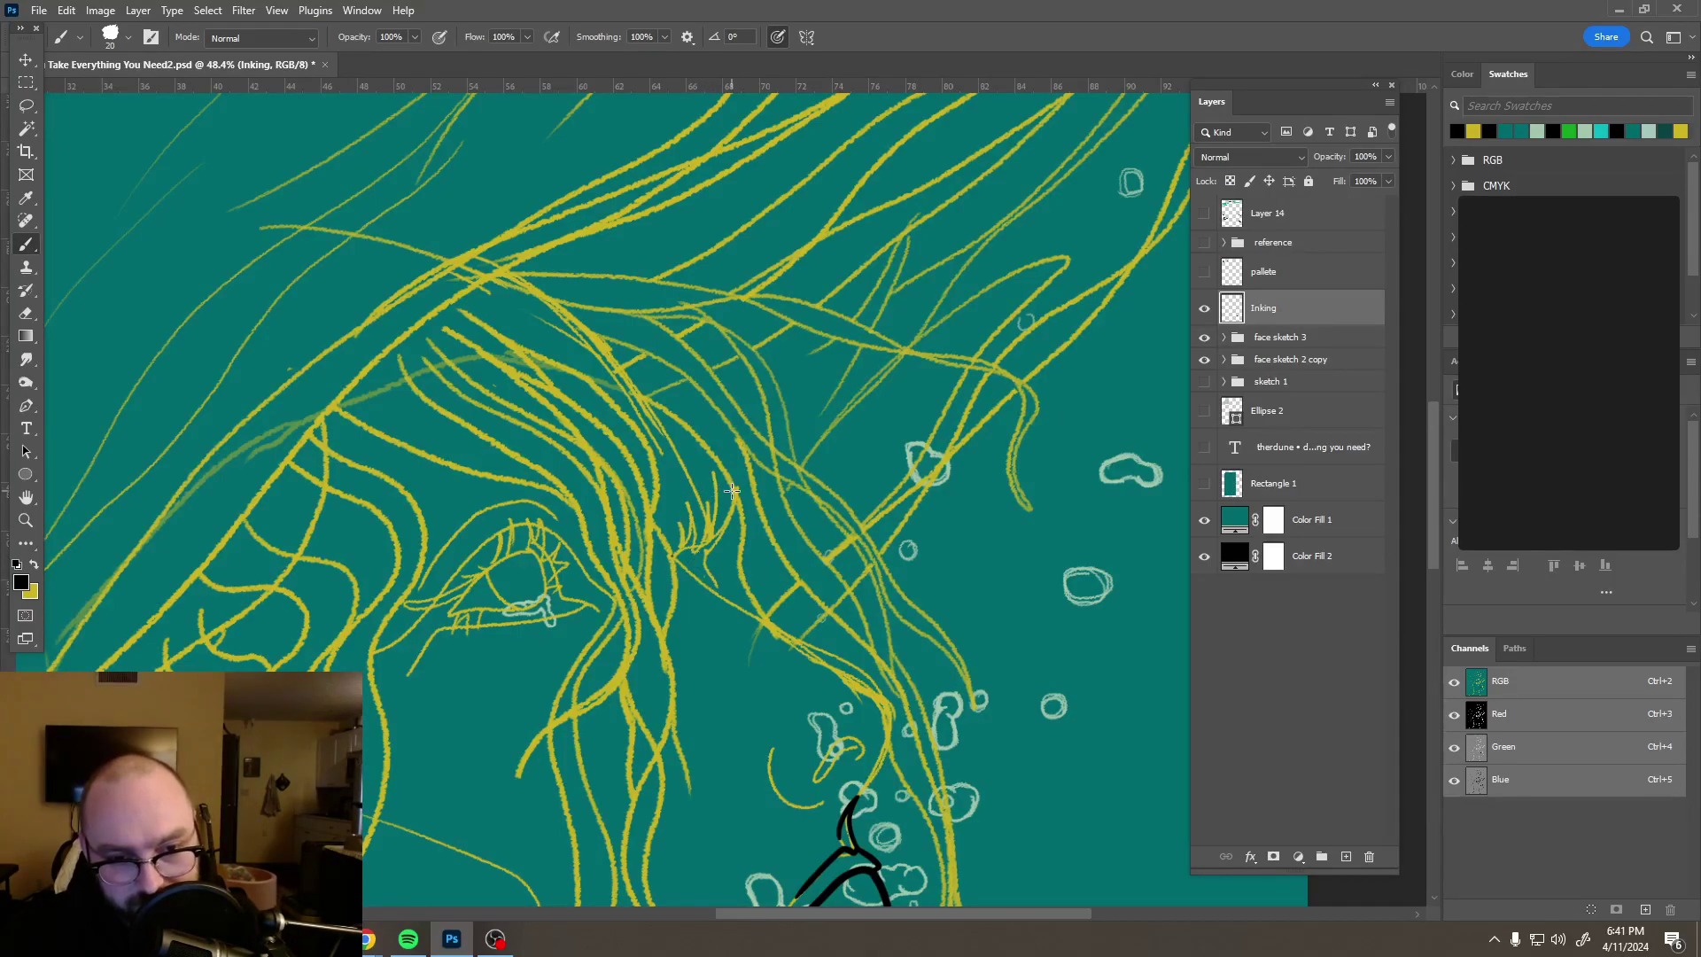
{"action": "left_click", "coordinate": [674, 559]}
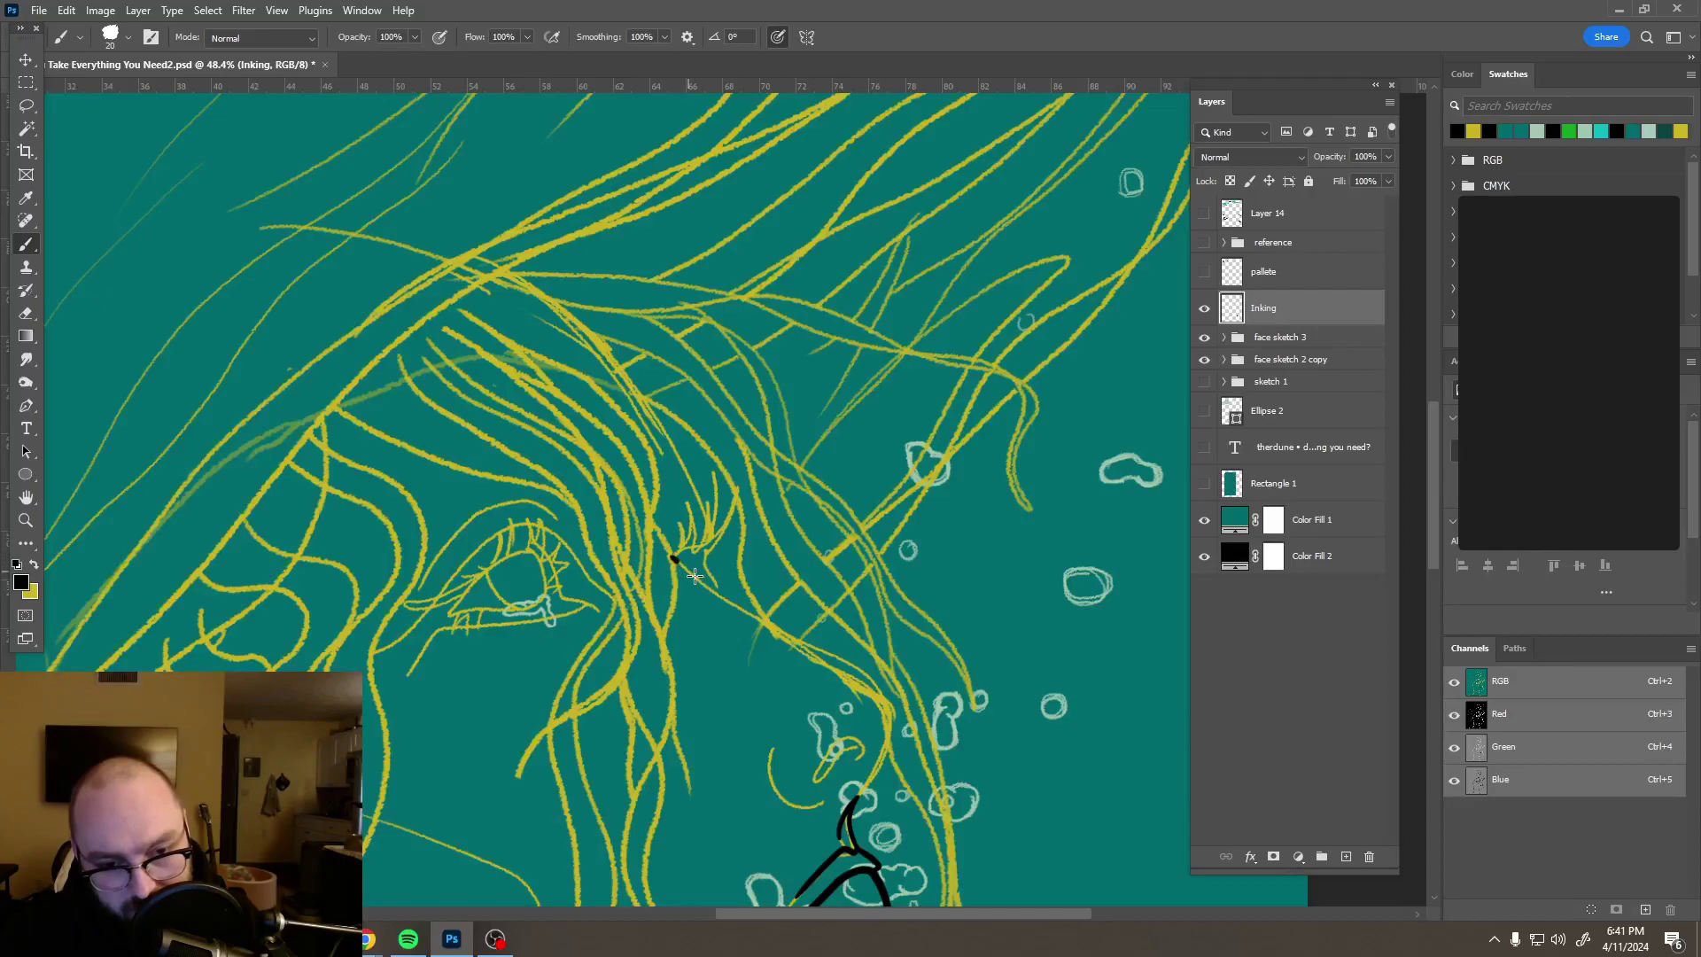
{"action": "mouse_move", "coordinate": [703, 585]}
{"action": "left_mouse_down"}
{"action": "mouse_move", "coordinate": [884, 700]}
{"action": "mouse_move", "coordinate": [857, 801]}
{"action": "left_mouse_up"}
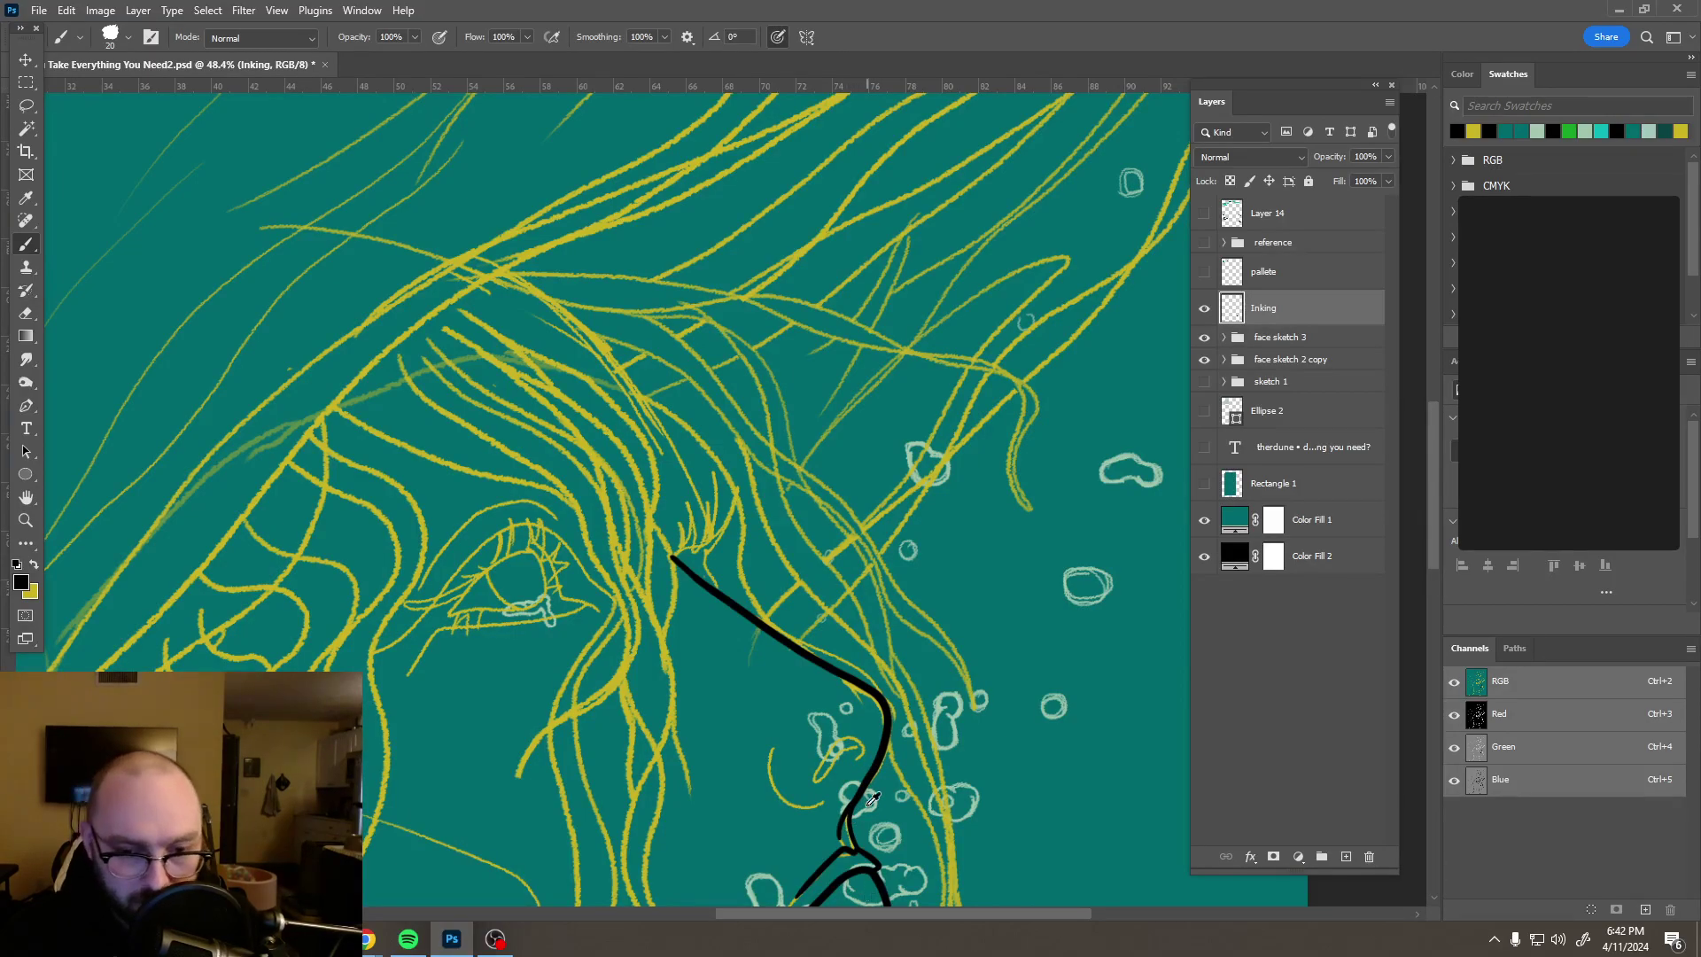
Step: Ink the curved nostril wing and the nostril opening in black over the yellow sketch lines
{"action": "scroll", "coordinate": [847, 824], "scroll_direction": "down", "scroll_amount": 5}
{"action": "scroll", "coordinate": [861, 831], "scroll_direction": "down", "scroll_amount": 2}
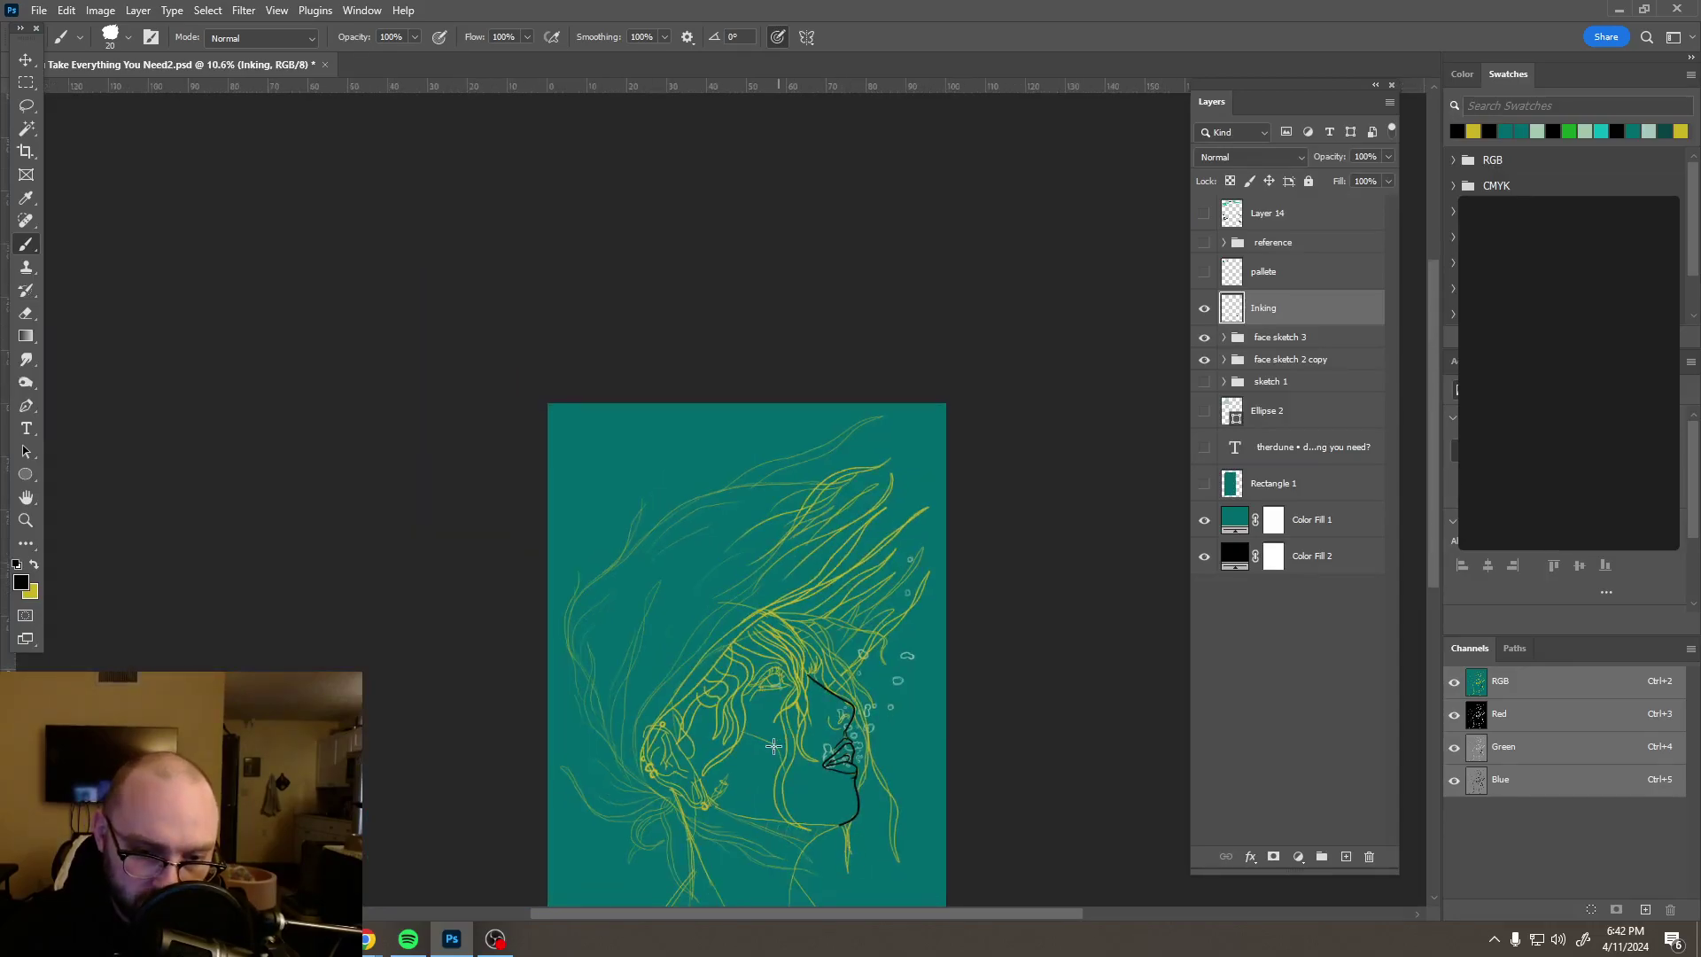
{"action": "left_click_drag", "start_coordinate": [778, 746], "coordinate": [785, 559]}
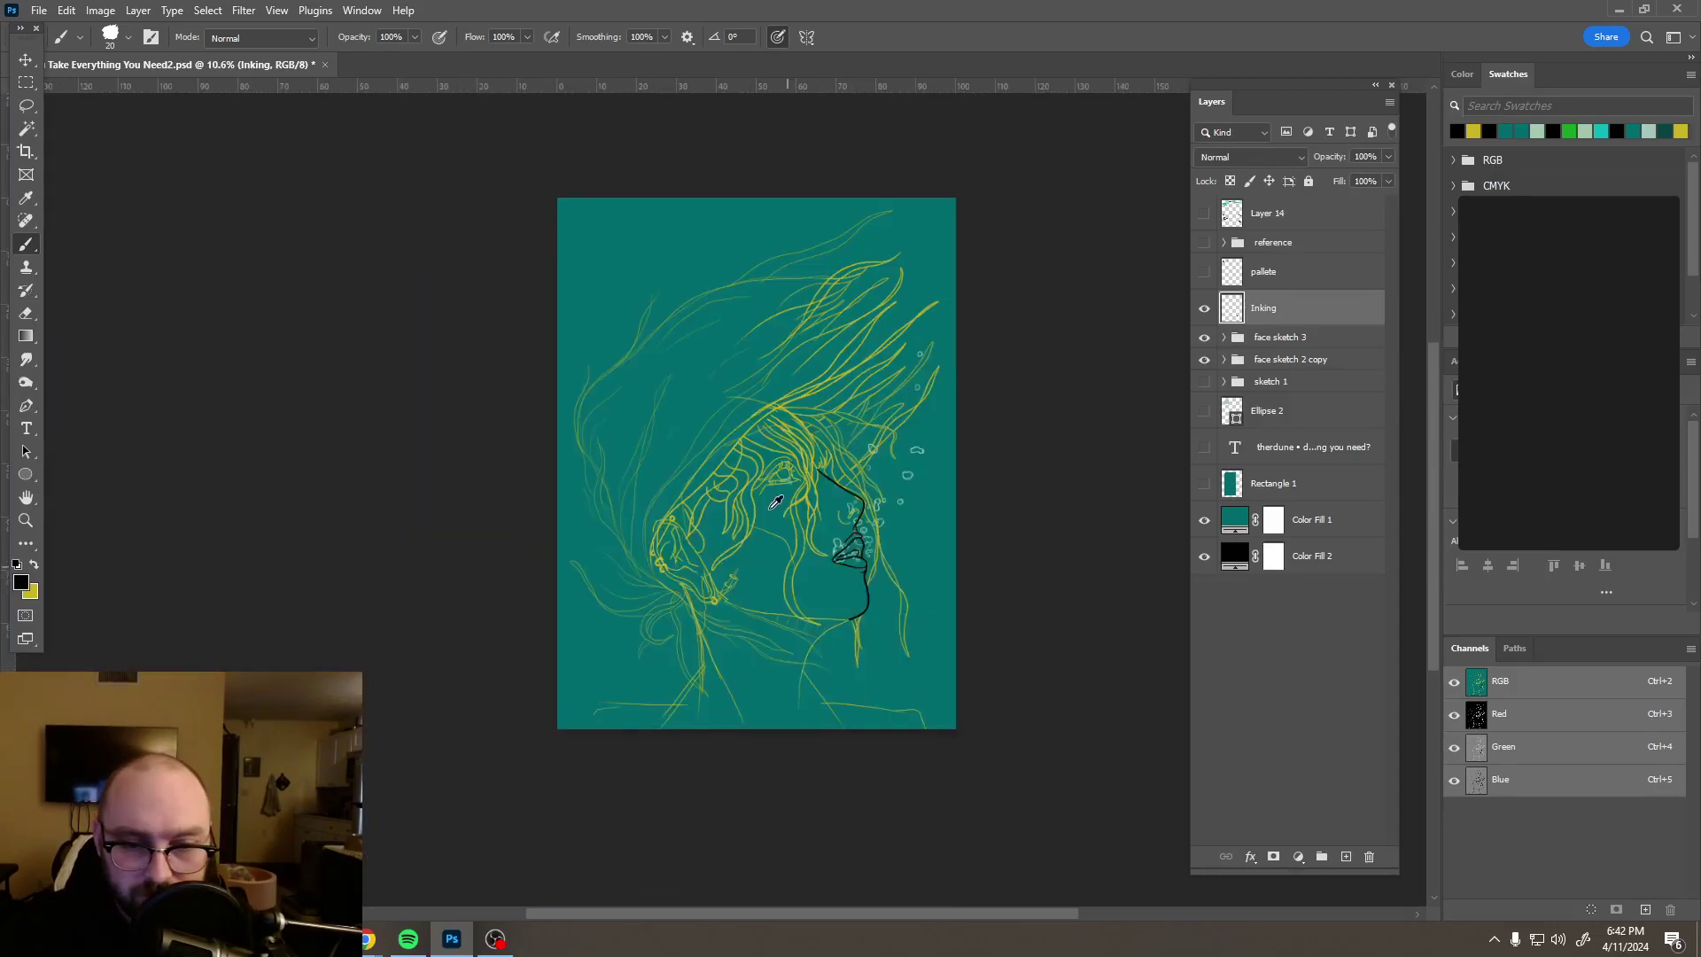
{"action": "scroll", "coordinate": [762, 522], "scroll_direction": "up", "scroll_amount": 2}
{"action": "scroll", "coordinate": [816, 483], "scroll_direction": "up", "scroll_amount": 3}
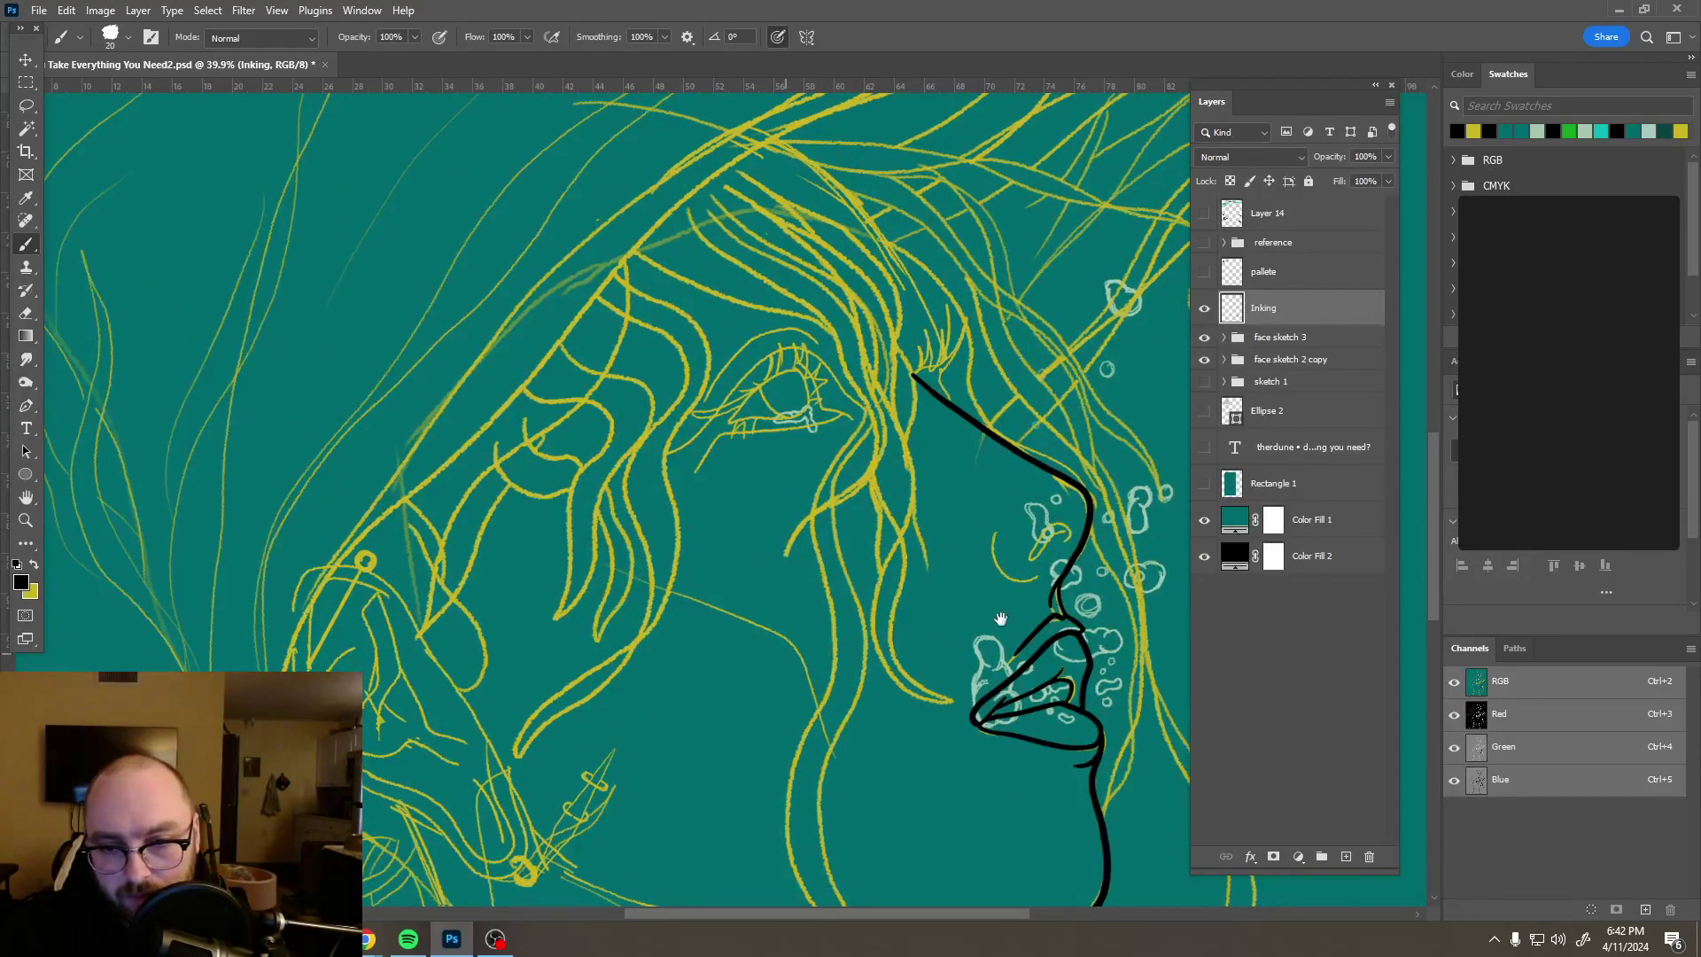
{"action": "scroll", "coordinate": [1099, 553], "scroll_direction": "up", "scroll_amount": 3}
{"action": "scroll", "coordinate": [1099, 549], "scroll_direction": "up", "scroll_amount": 3}
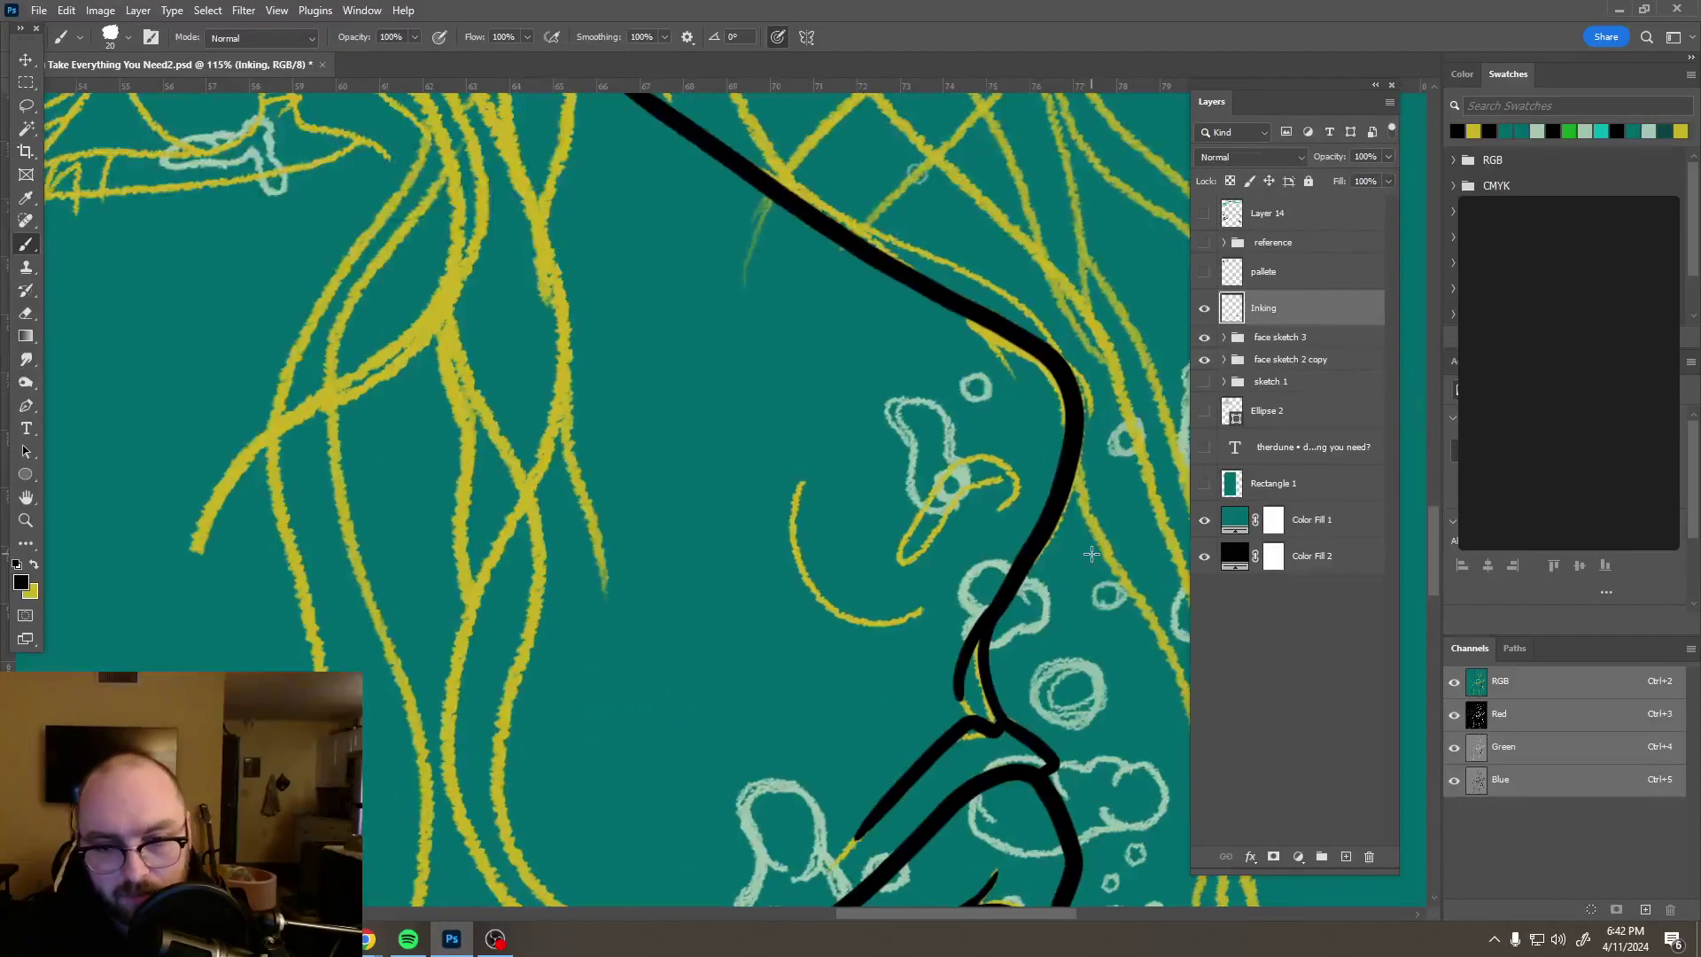
{"action": "mouse_move", "coordinate": [800, 485]}
{"action": "left_mouse_down"}
{"action": "mouse_move", "coordinate": [808, 589]}
{"action": "mouse_move", "coordinate": [883, 629]}
{"action": "mouse_move", "coordinate": [952, 610]}
{"action": "left_mouse_up"}
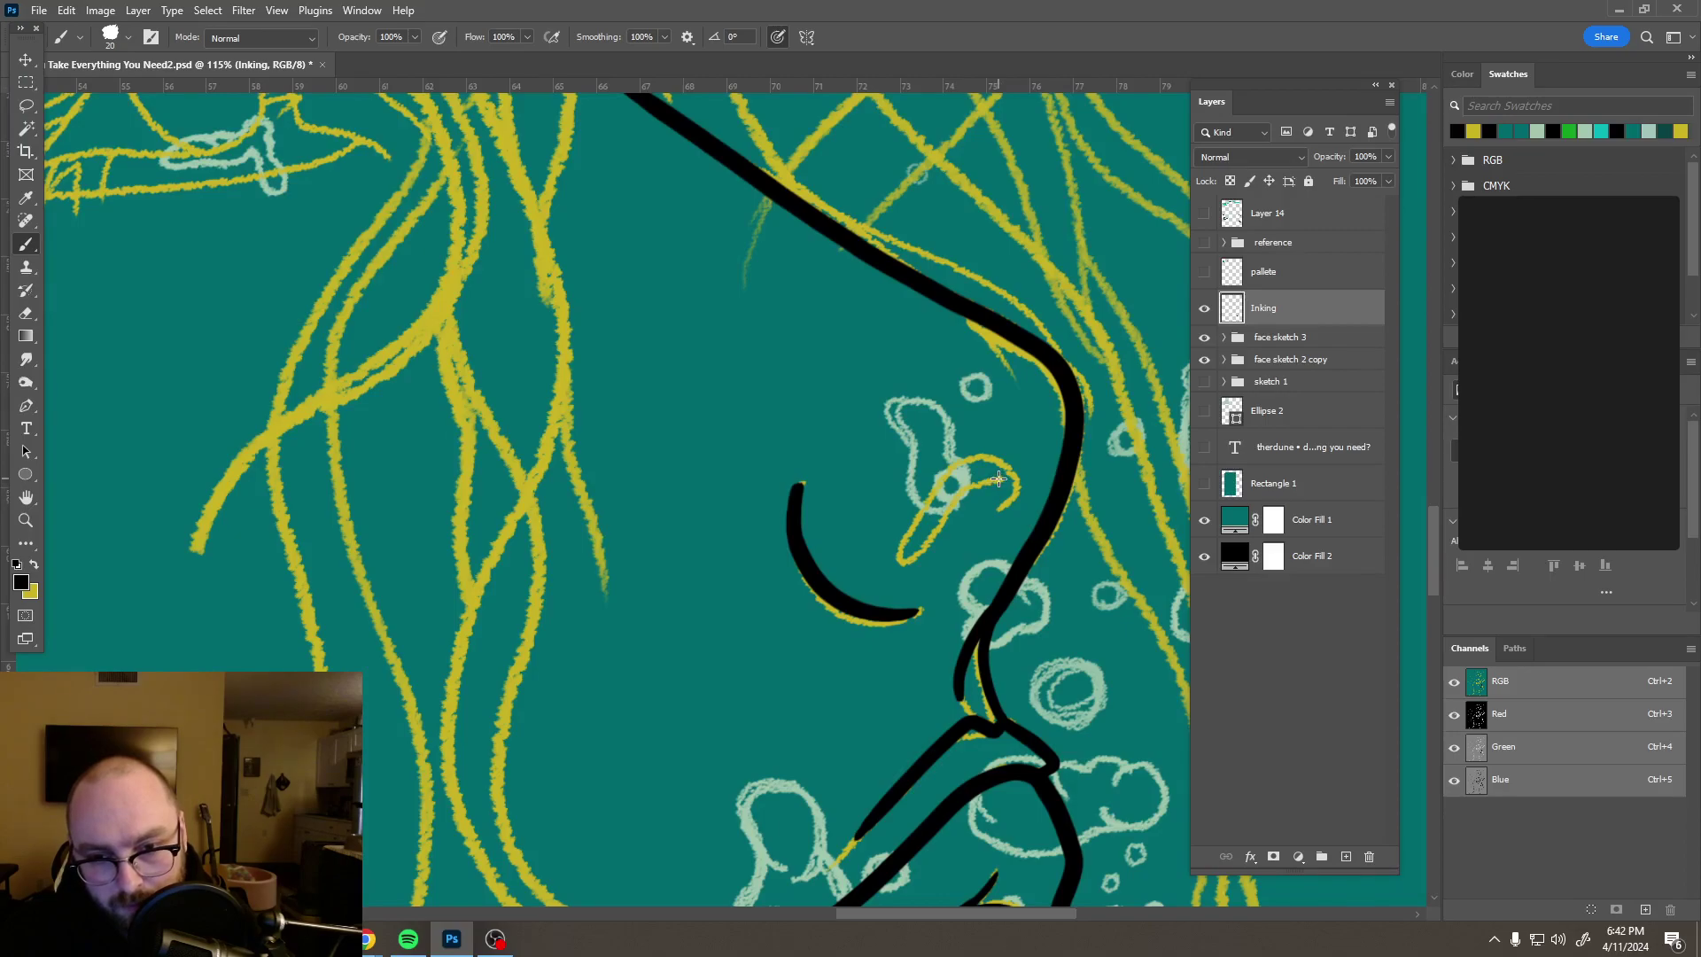
{"action": "mouse_move", "coordinate": [948, 507]}
{"action": "left_mouse_down"}
{"action": "mouse_move", "coordinate": [897, 560]}
{"action": "mouse_move", "coordinate": [959, 458]}
{"action": "mouse_move", "coordinate": [990, 447]}
{"action": "mouse_move", "coordinate": [1021, 474]}
{"action": "mouse_move", "coordinate": [1023, 512]}
{"action": "mouse_move", "coordinate": [997, 512]}
{"action": "left_mouse_up"}
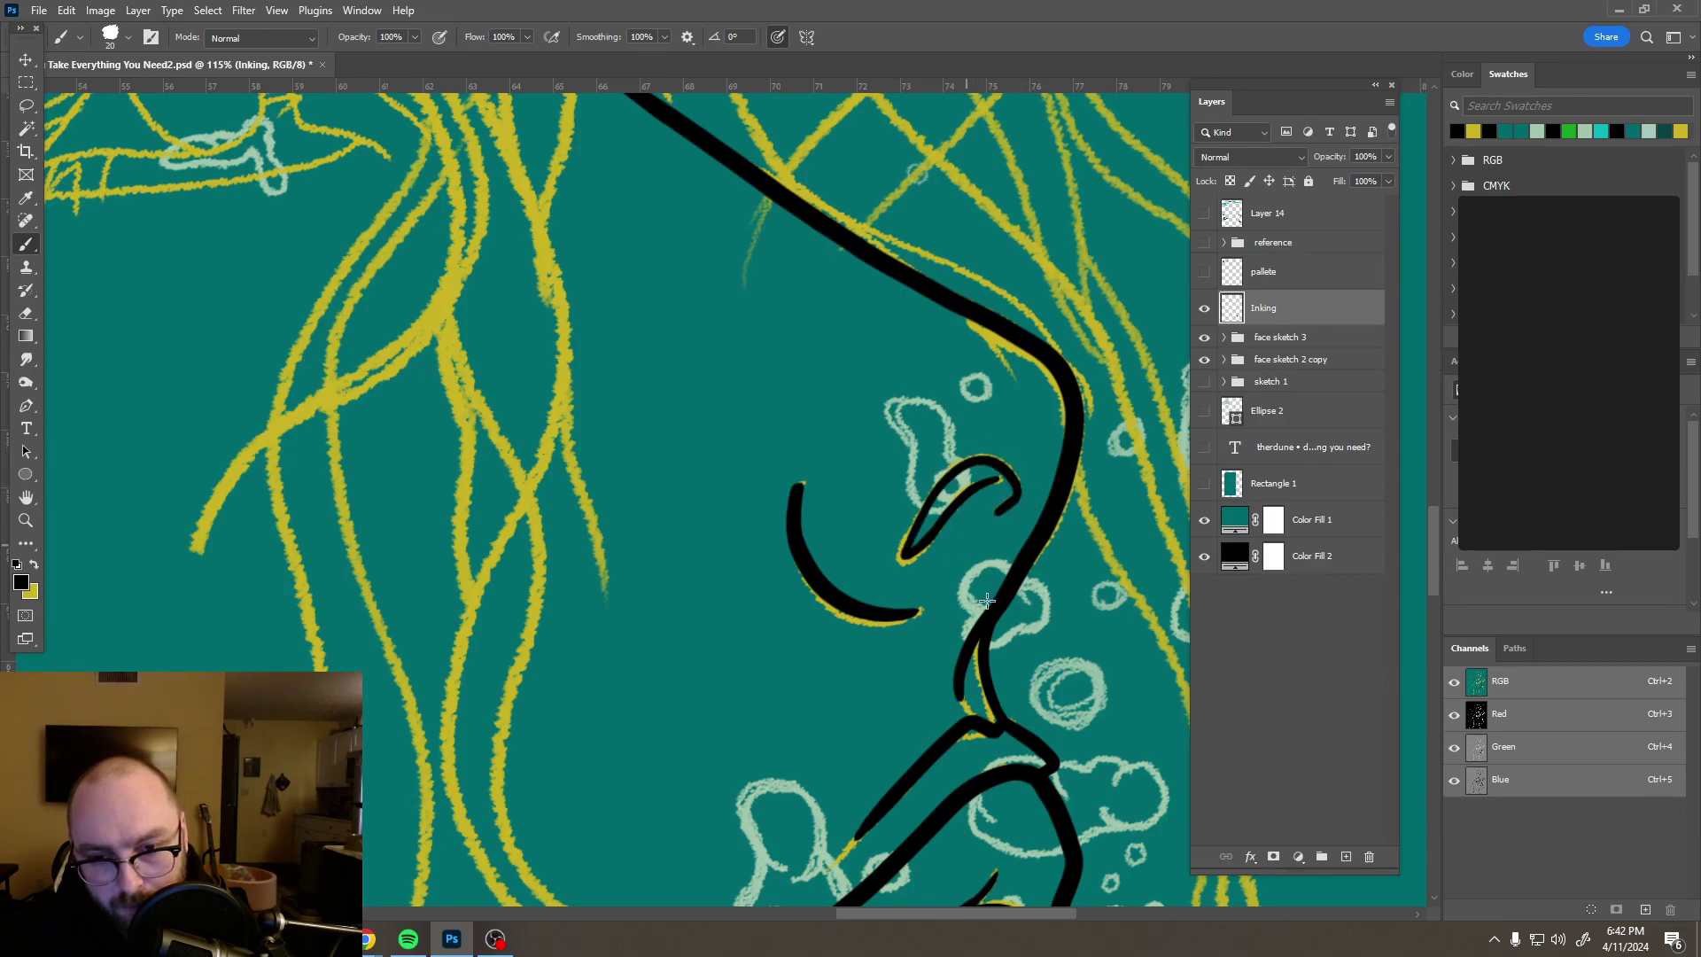
Step: Rotate the canvas view and ink the jawline in one black stroke from below the ear to the chin
{"action": "scroll", "coordinate": [1001, 401], "scroll_direction": "down", "scroll_amount": 10}
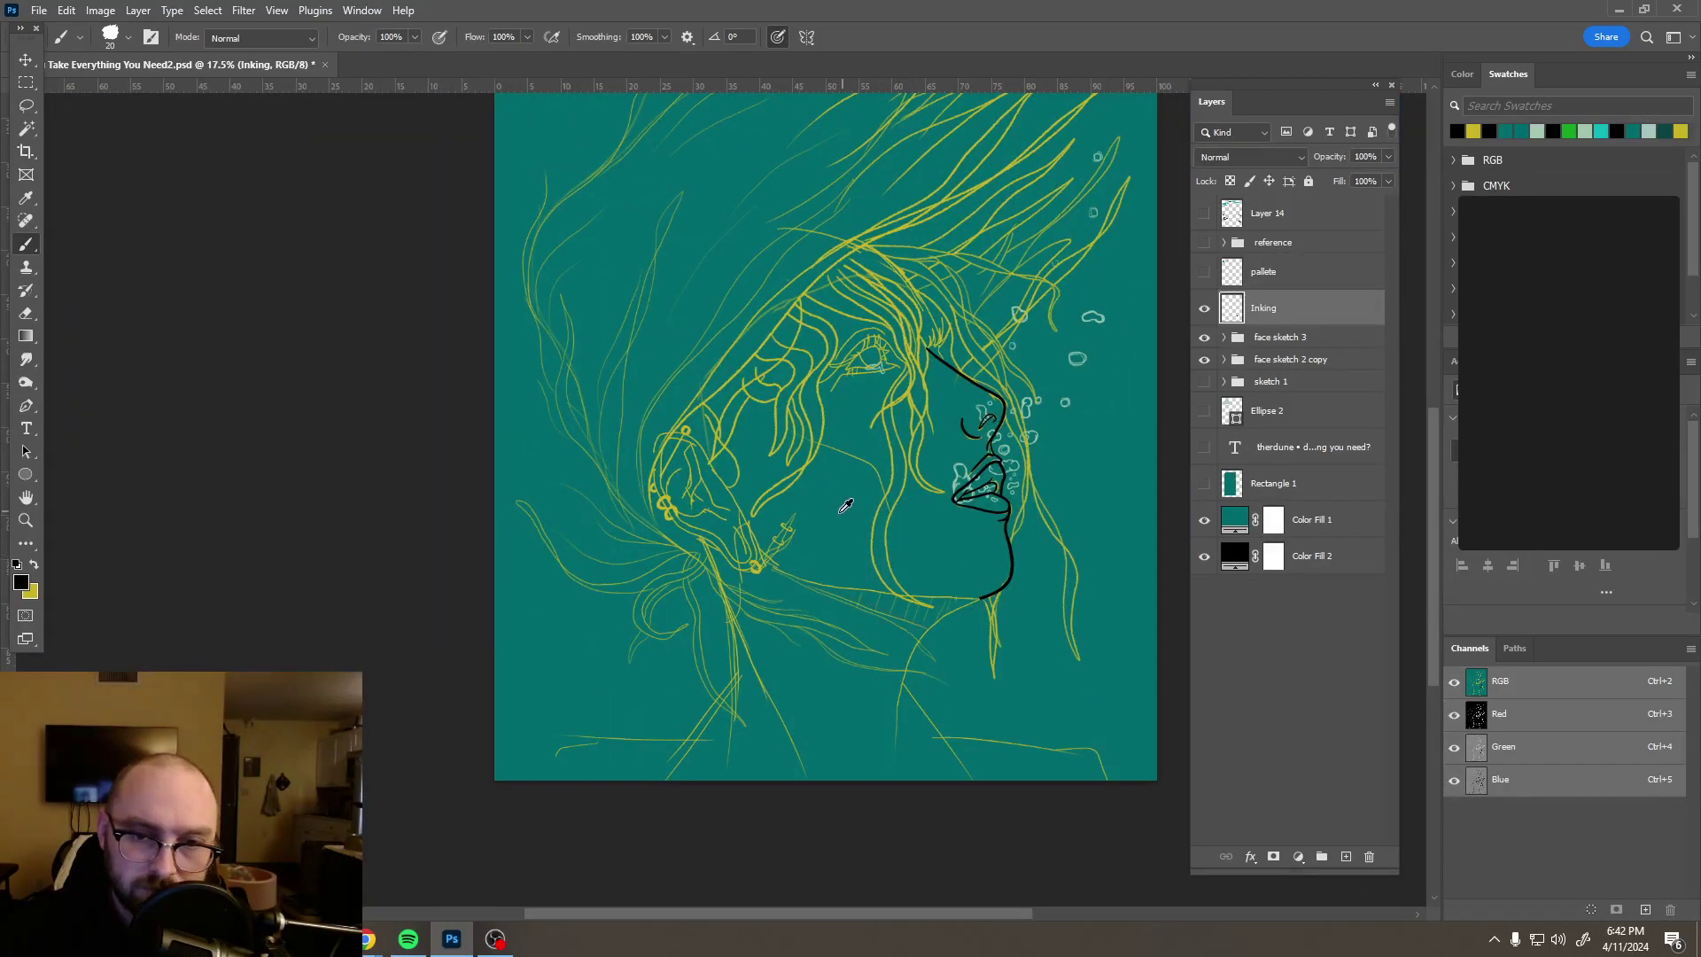
{"action": "key", "text": "r"}
{"action": "mouse_move", "coordinate": [1006, 400]}
{"action": "left_mouse_down"}
{"action": "mouse_move", "coordinate": [1019, 530]}
{"action": "mouse_move", "coordinate": [999, 639]}
{"action": "mouse_move", "coordinate": [922, 695]}
{"action": "mouse_move", "coordinate": [793, 714]}
{"action": "left_mouse_up"}
{"action": "key", "text": "b"}
{"action": "scroll", "coordinate": [691, 709], "scroll_direction": "up", "scroll_amount": 5}
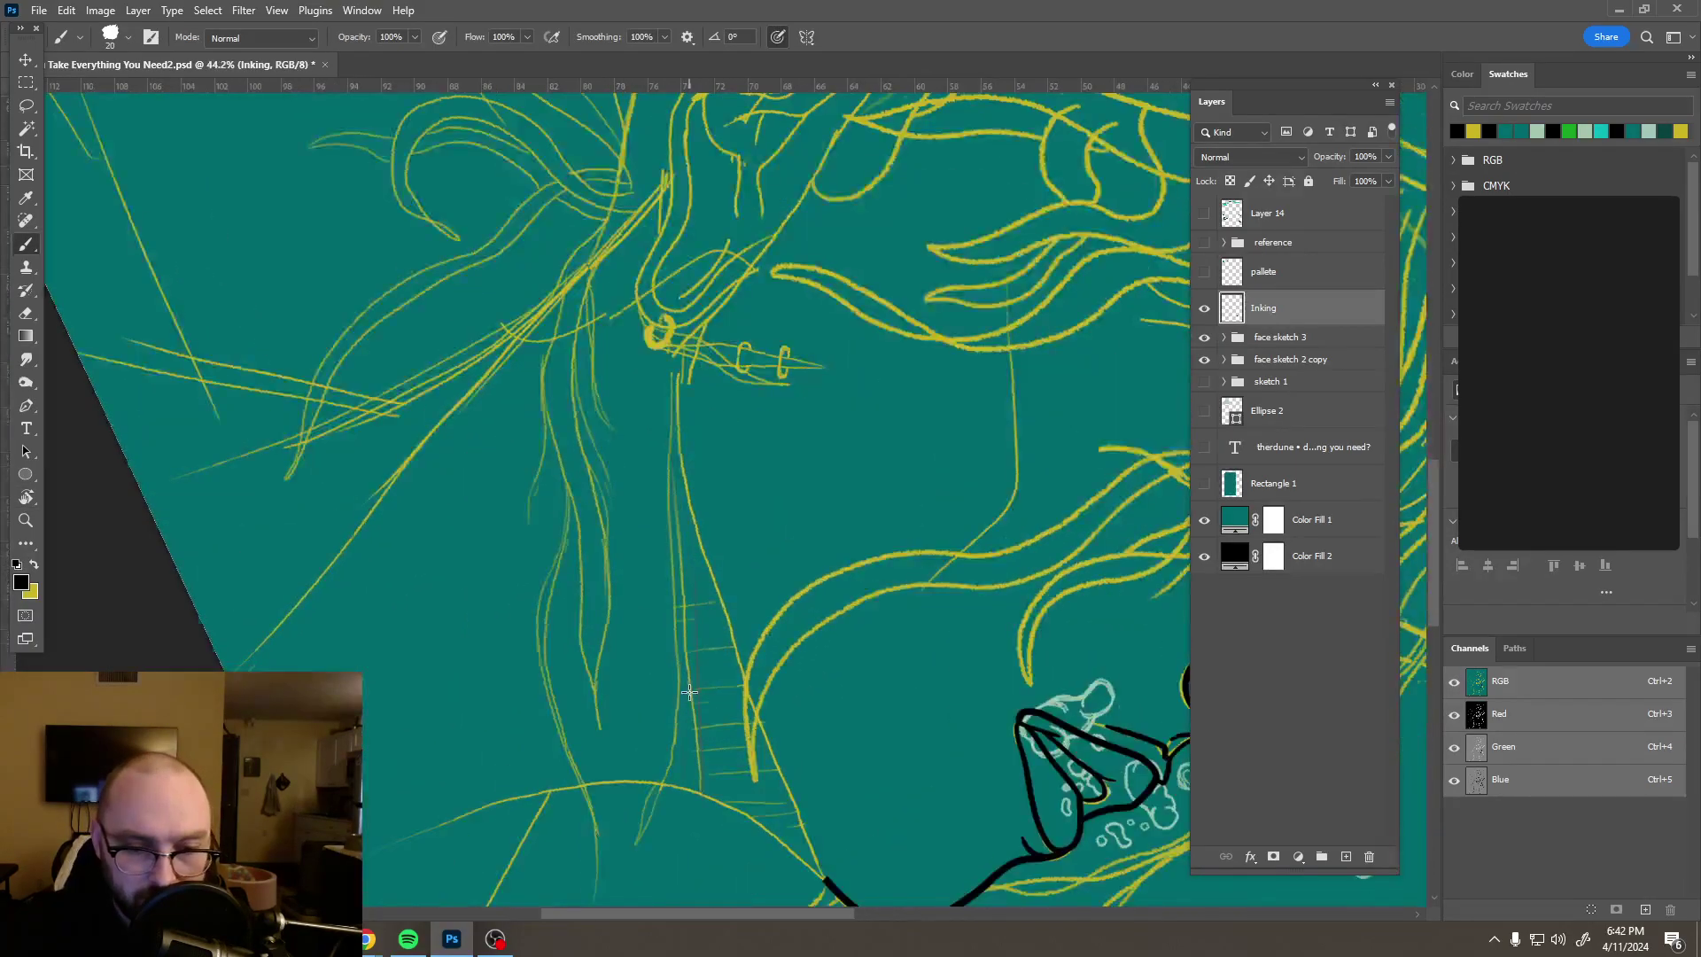
{"action": "scroll", "coordinate": [750, 514], "scroll_direction": "down", "scroll_amount": 2}
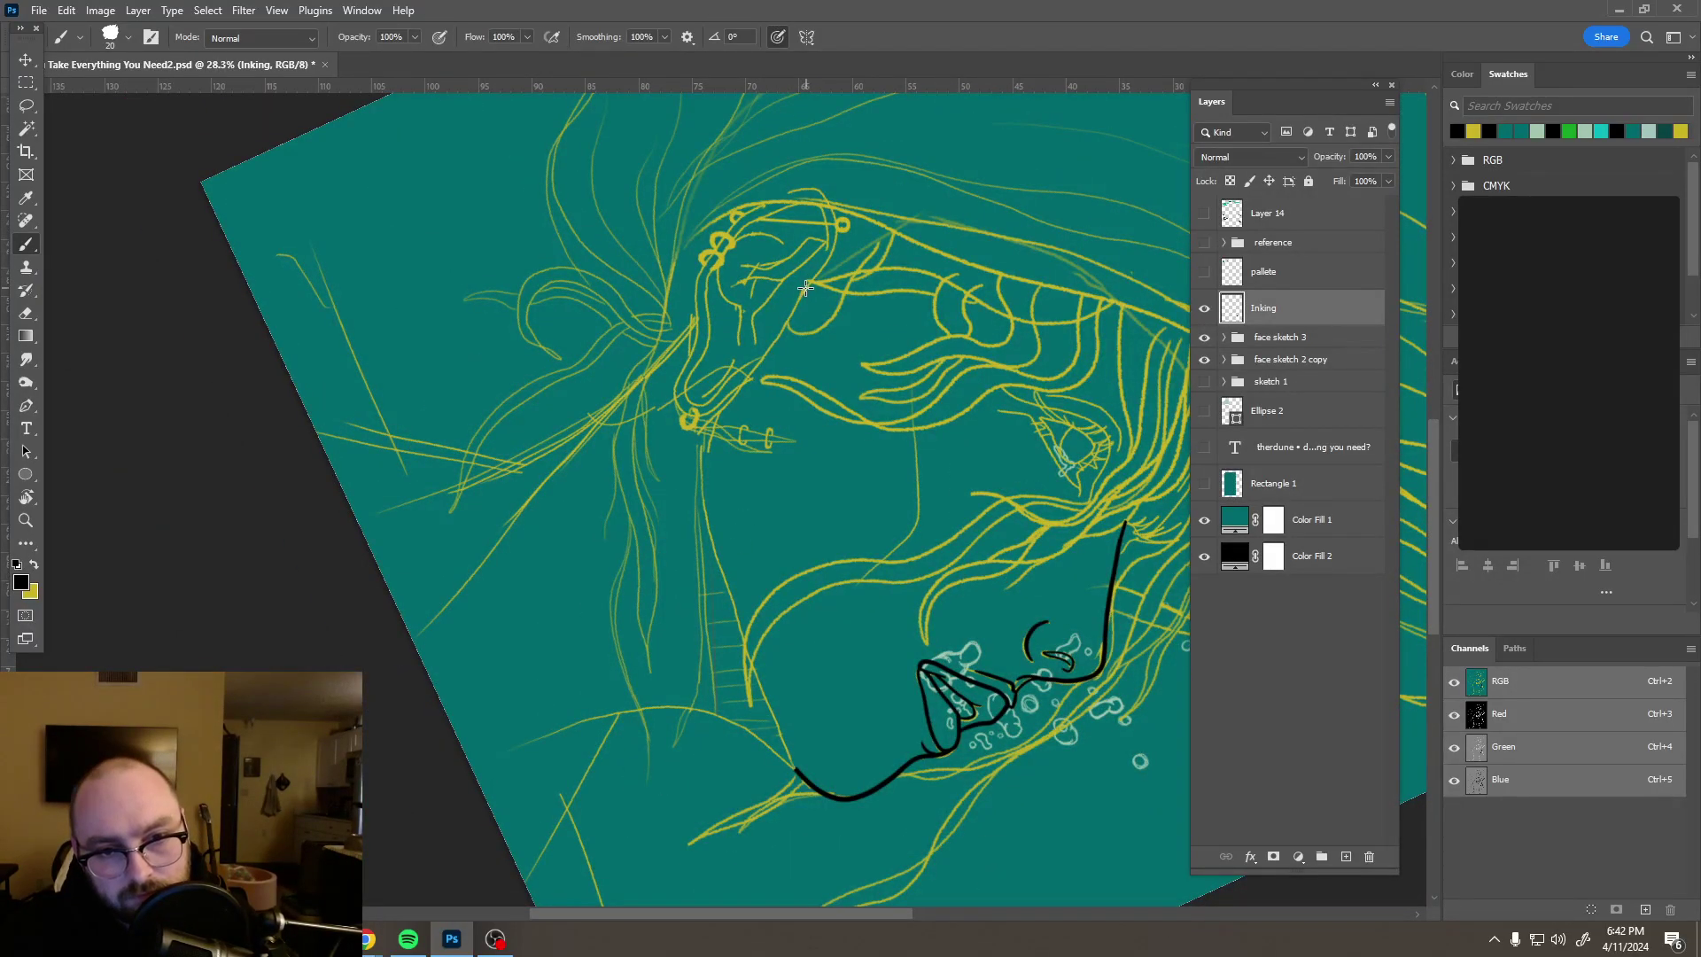
{"action": "left_click_drag", "start_coordinate": [802, 293], "coordinate": [714, 432]}
{"action": "key", "text": "ctrl+z"}
{"action": "mouse_move", "coordinate": [743, 382]}
{"action": "left_mouse_down"}
{"action": "mouse_move", "coordinate": [706, 436]}
{"action": "mouse_move", "coordinate": [706, 543]}
{"action": "mouse_move", "coordinate": [800, 776]}
{"action": "left_mouse_up"}
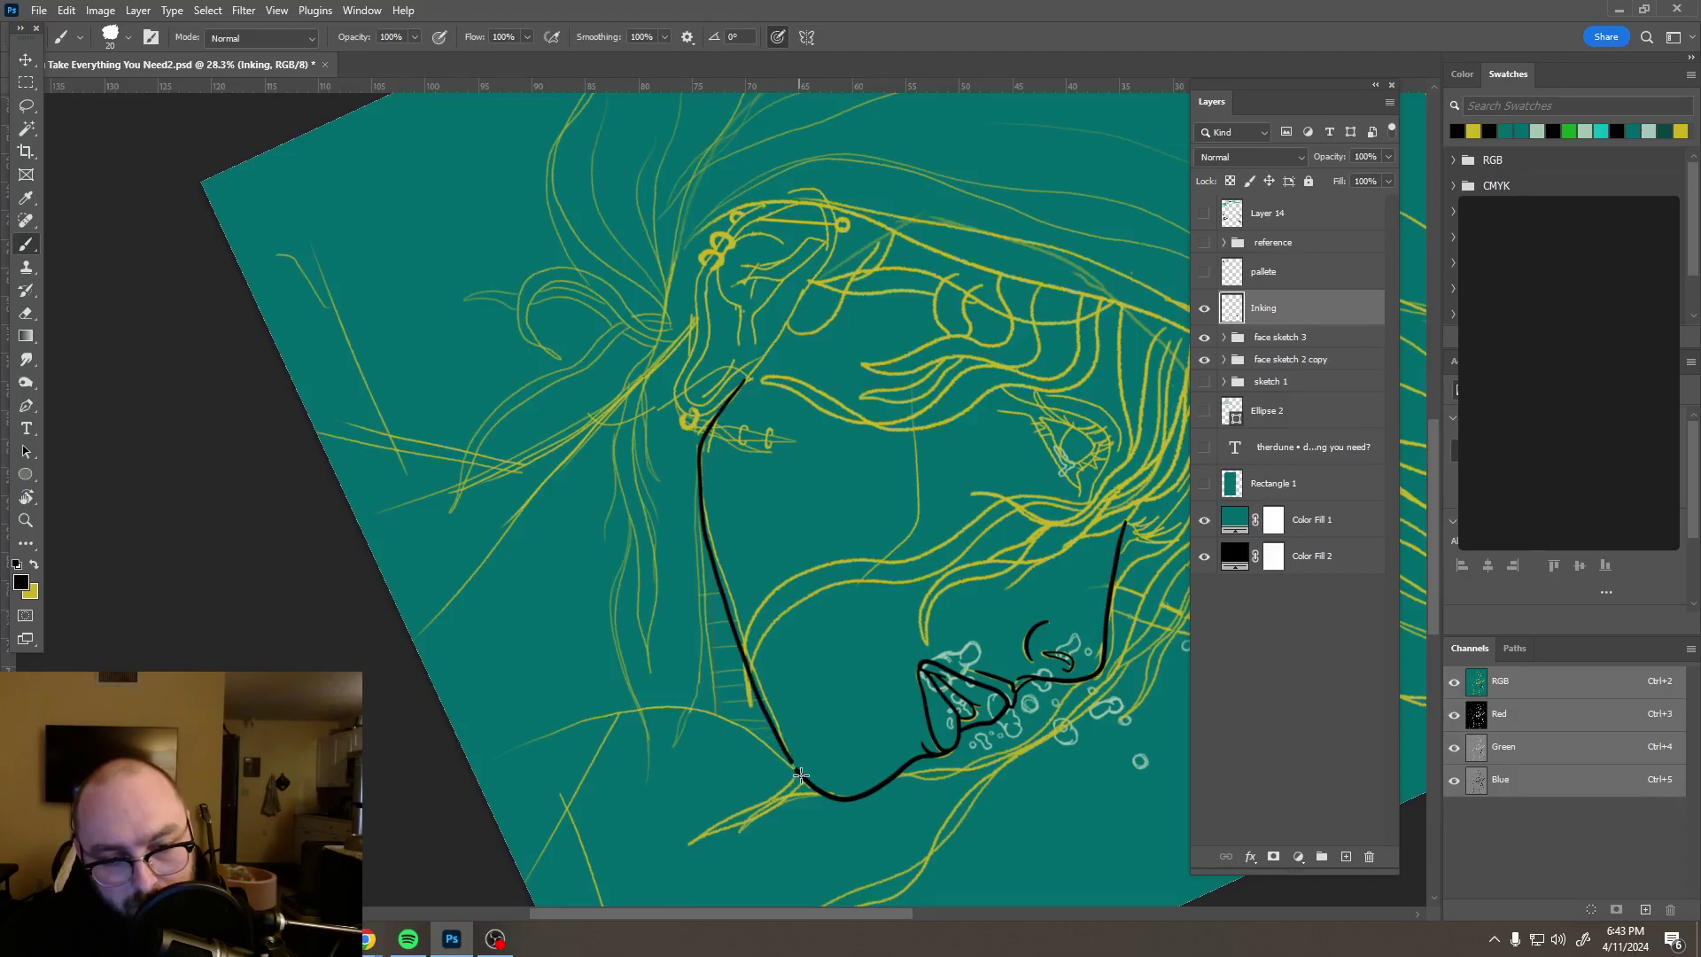
Step: Reset the canvas rotation to 0° and ink the front of the neck from under the chin down toward the collarbone
{"action": "scroll", "coordinate": [852, 462], "scroll_direction": "down", "scroll_amount": 5}
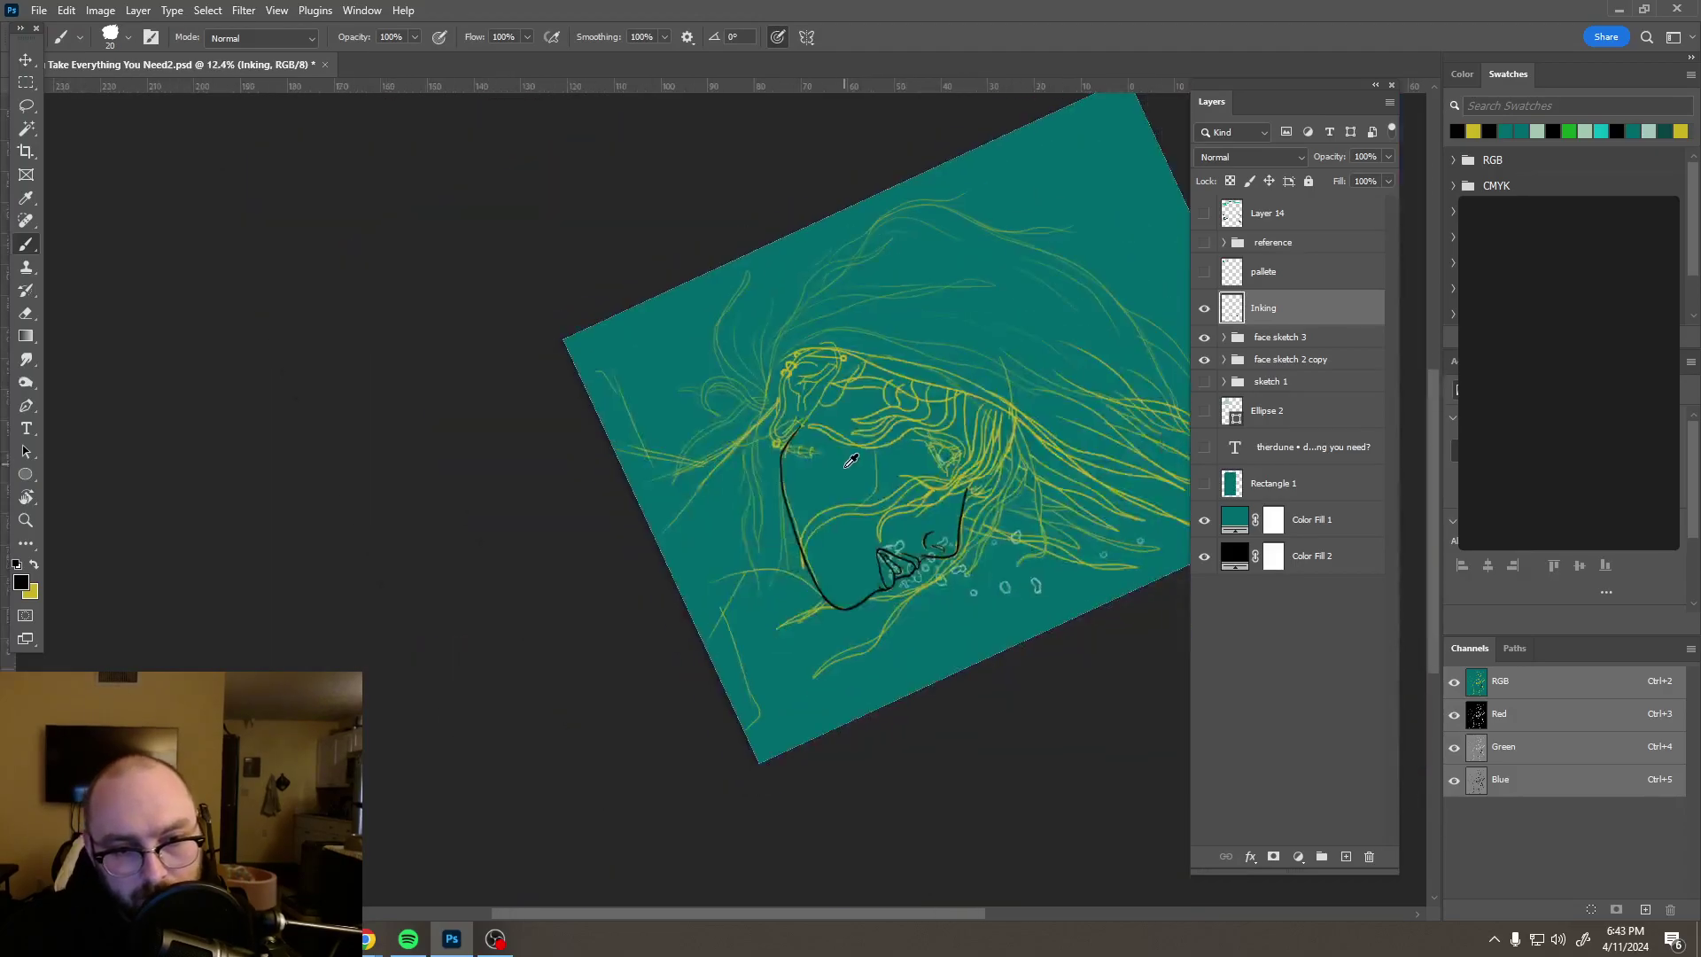
{"action": "scroll", "coordinate": [814, 538], "scroll_direction": "down", "scroll_amount": 1}
{"action": "key", "text": "r"}
{"action": "left_click_drag", "start_coordinate": [729, 449], "coordinate": [577, 407]}
{"action": "scroll", "coordinate": [779, 380], "scroll_direction": "up", "scroll_amount": 11}
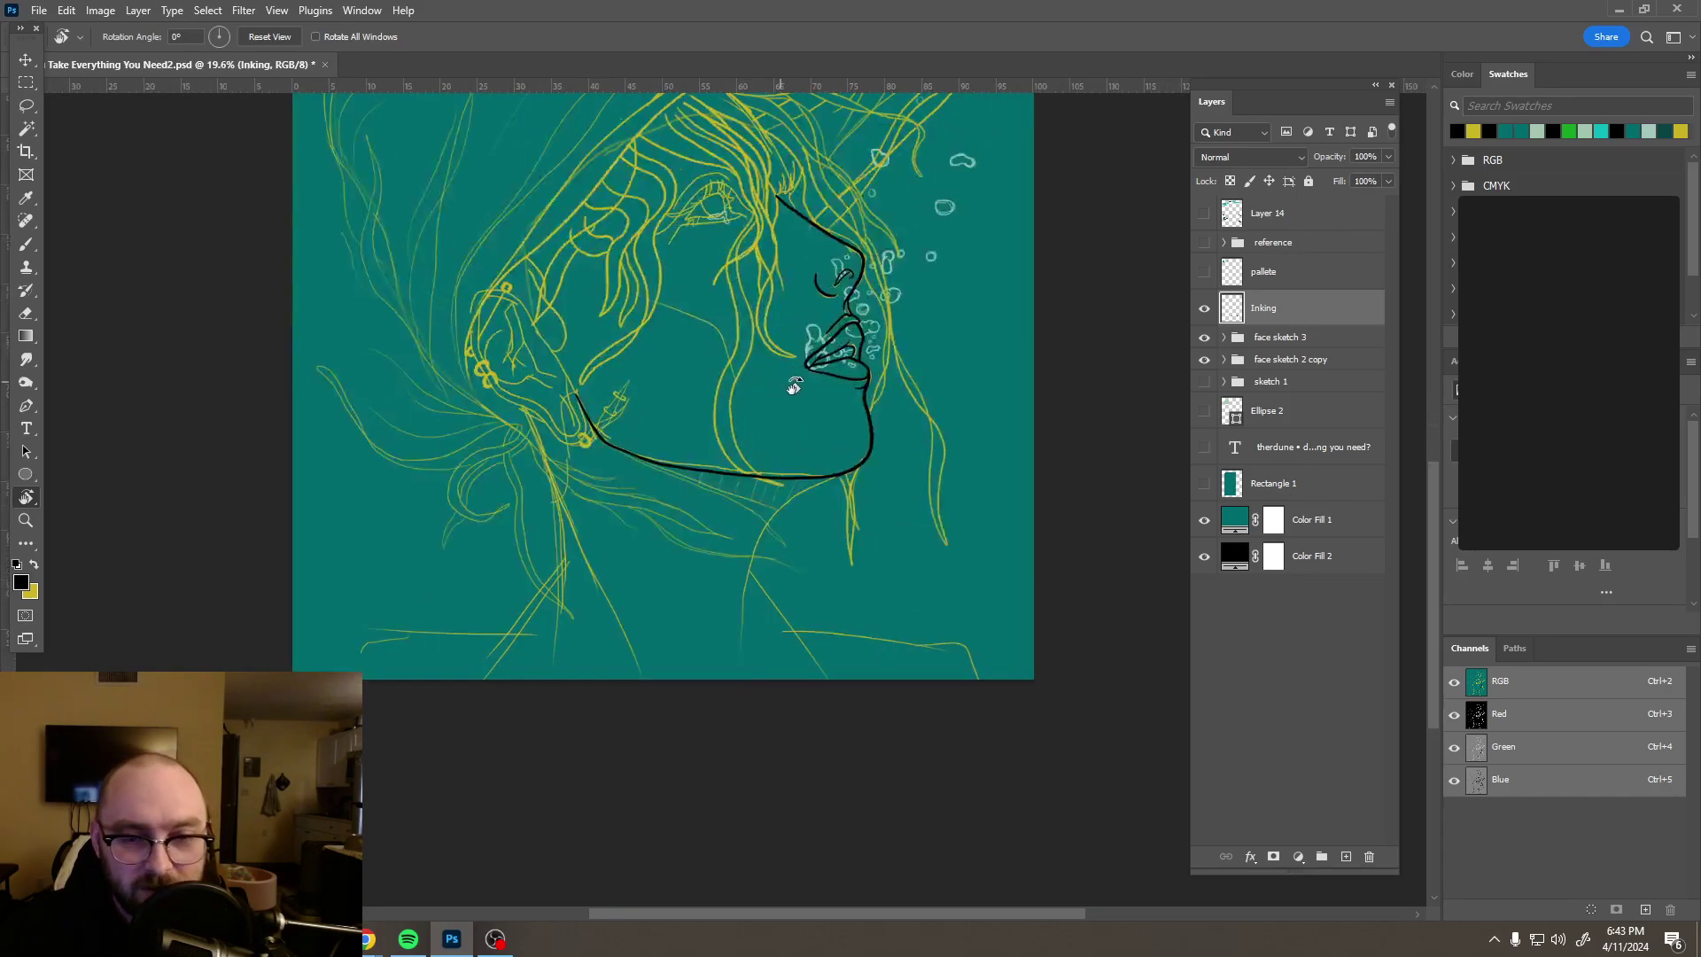
{"action": "scroll", "coordinate": [787, 567], "scroll_direction": "up", "scroll_amount": 4}
{"action": "key", "text": "b"}
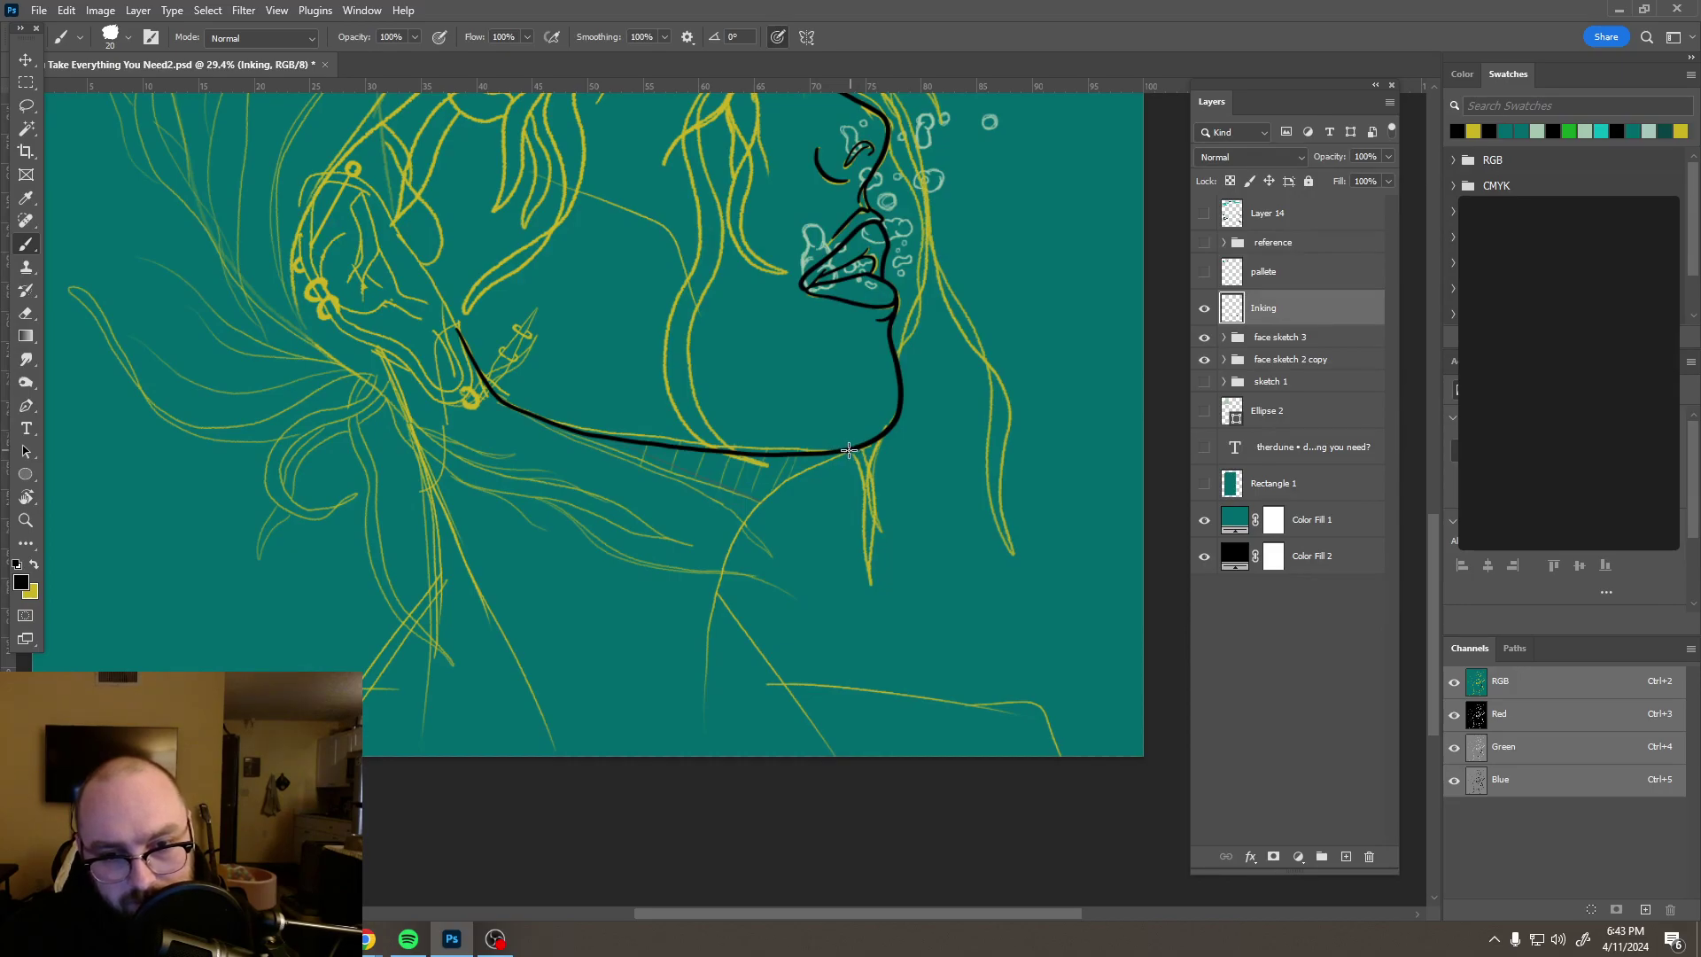
{"action": "mouse_move", "coordinate": [831, 455]}
{"action": "left_mouse_down"}
{"action": "mouse_move", "coordinate": [762, 498]}
{"action": "mouse_move", "coordinate": [722, 564]}
{"action": "mouse_move", "coordinate": [700, 695]}
{"action": "left_mouse_up"}
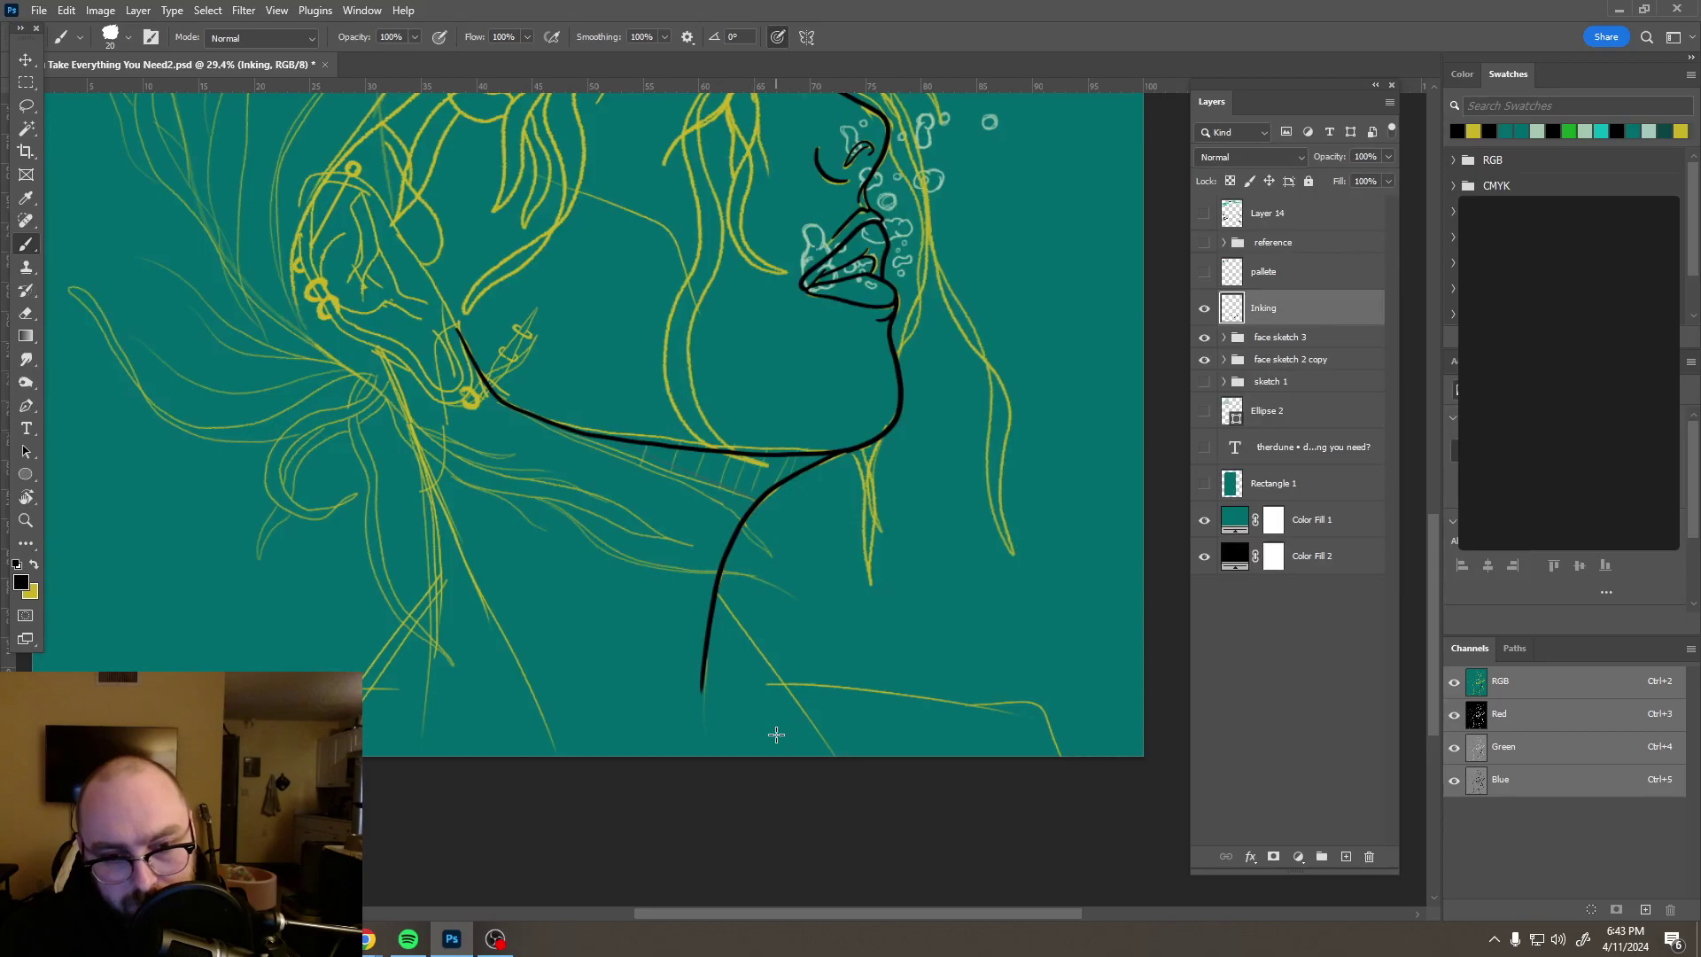
Step: Ink the ear's outer contour in black from the upper rim around the lobe to the jawline, and trace the inner rim line
{"action": "scroll", "coordinate": [748, 531], "scroll_direction": "down", "scroll_amount": 8}
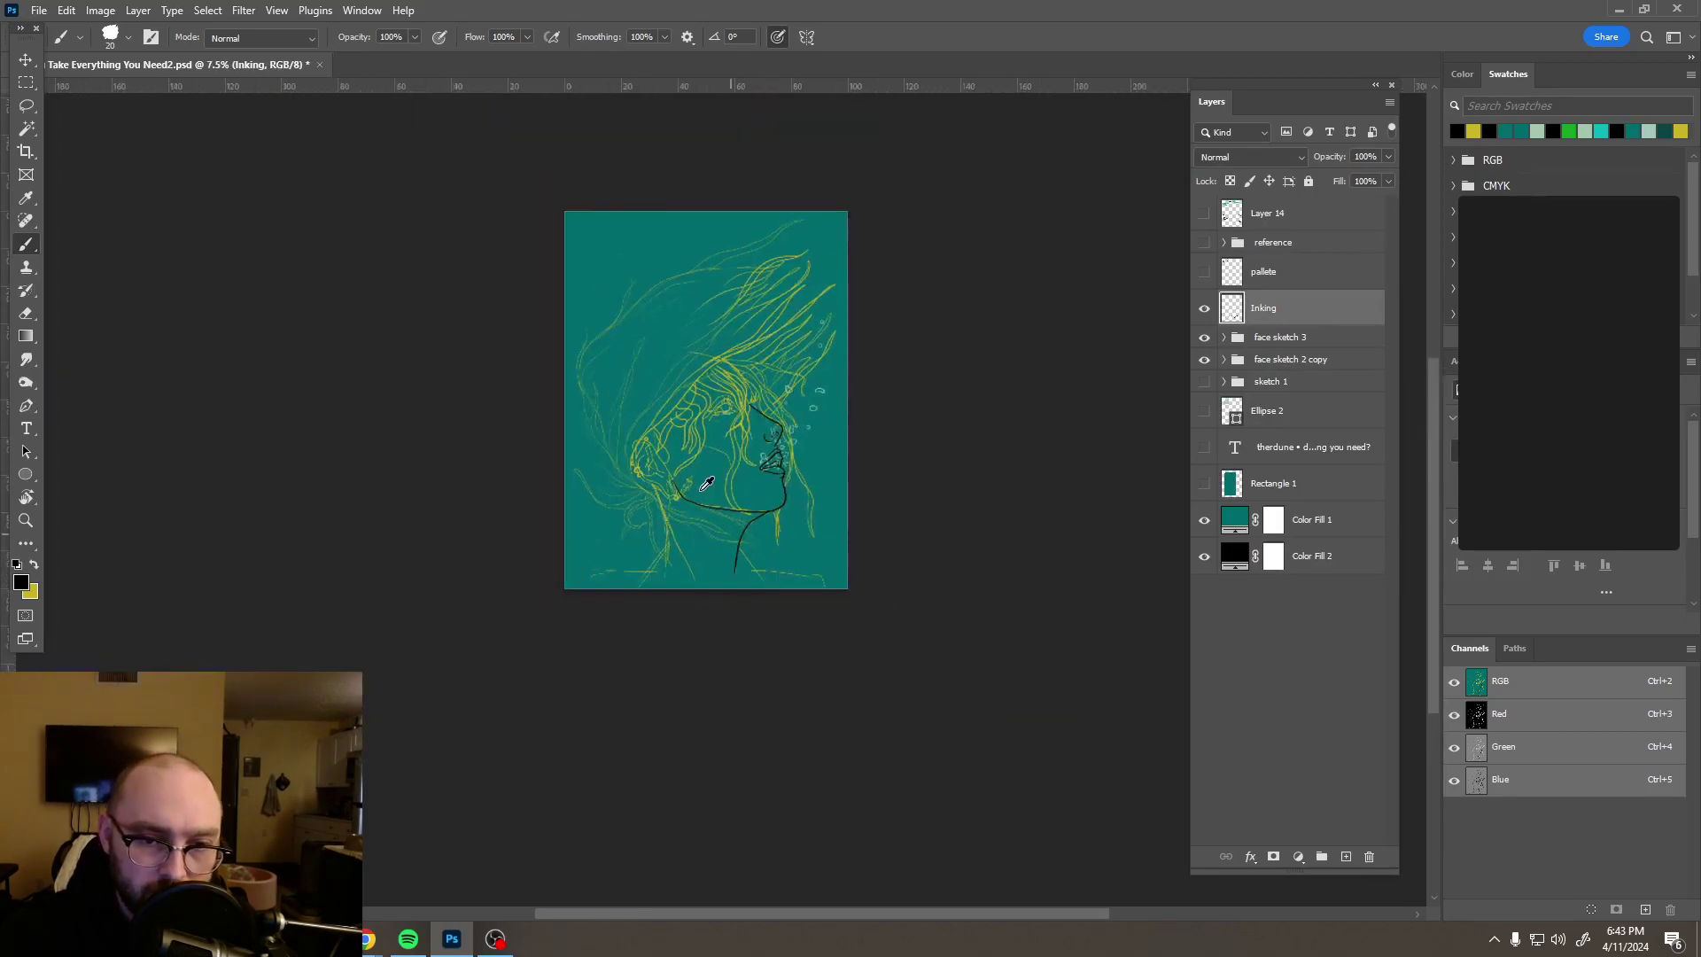
{"action": "scroll", "coordinate": [715, 460], "scroll_direction": "up", "scroll_amount": 3}
{"action": "scroll", "coordinate": [715, 460], "scroll_direction": "up", "scroll_amount": 5}
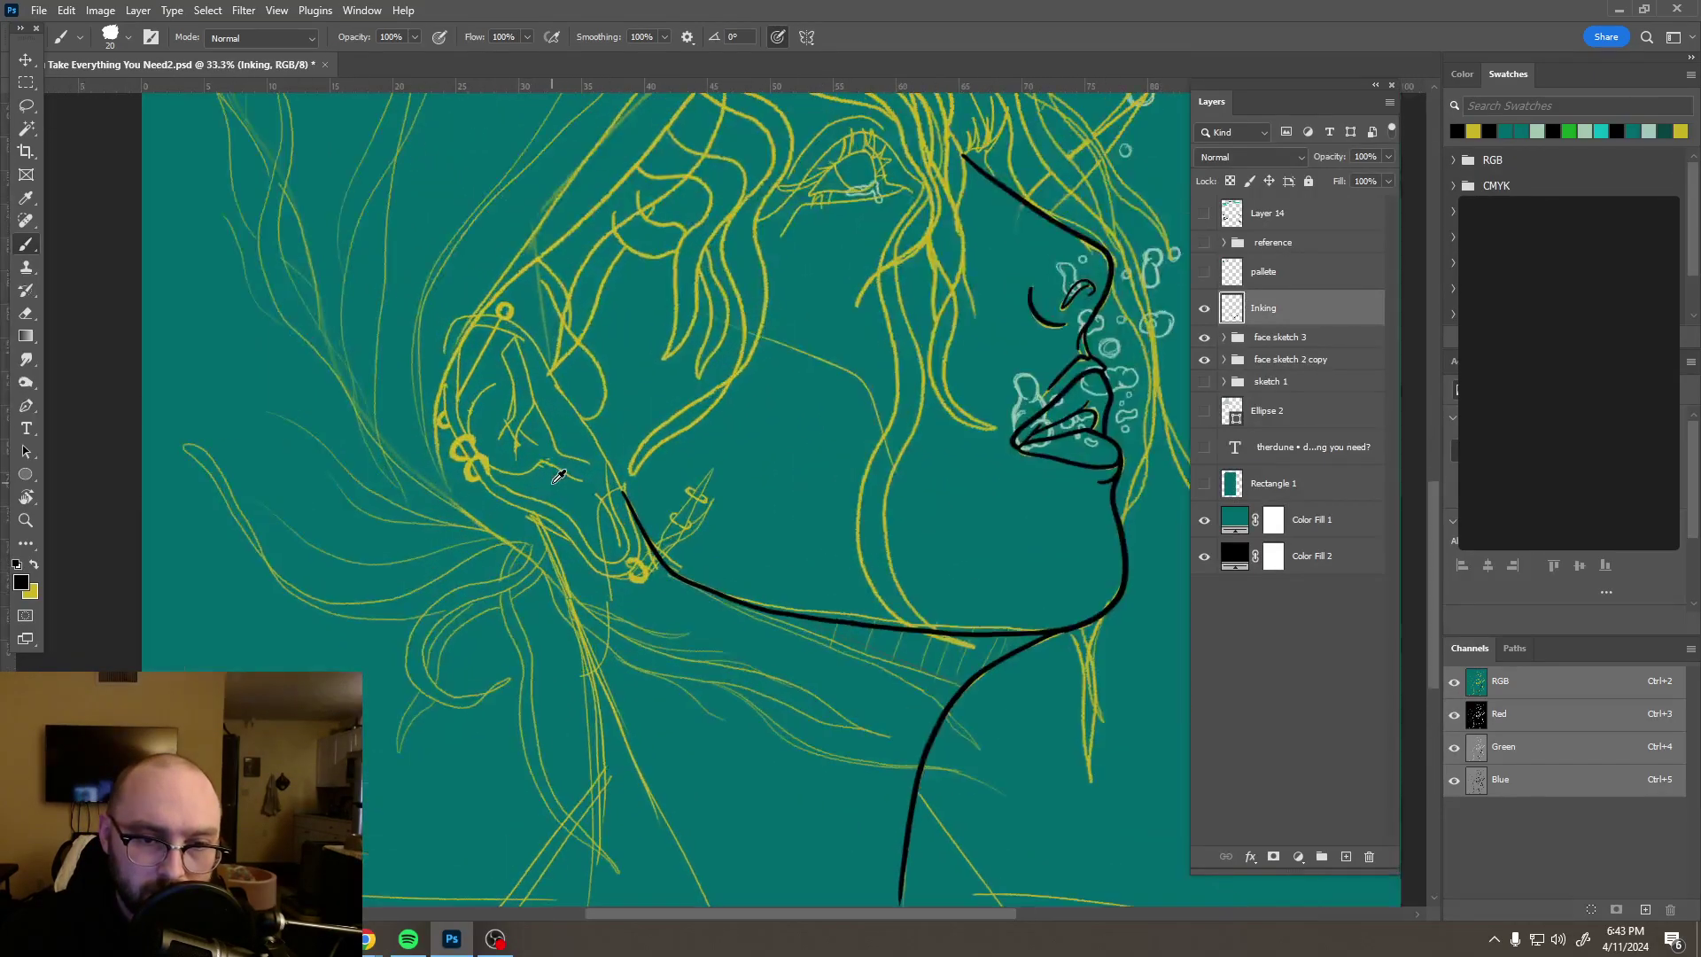
{"action": "scroll", "coordinate": [559, 477], "scroll_direction": "up", "scroll_amount": 1}
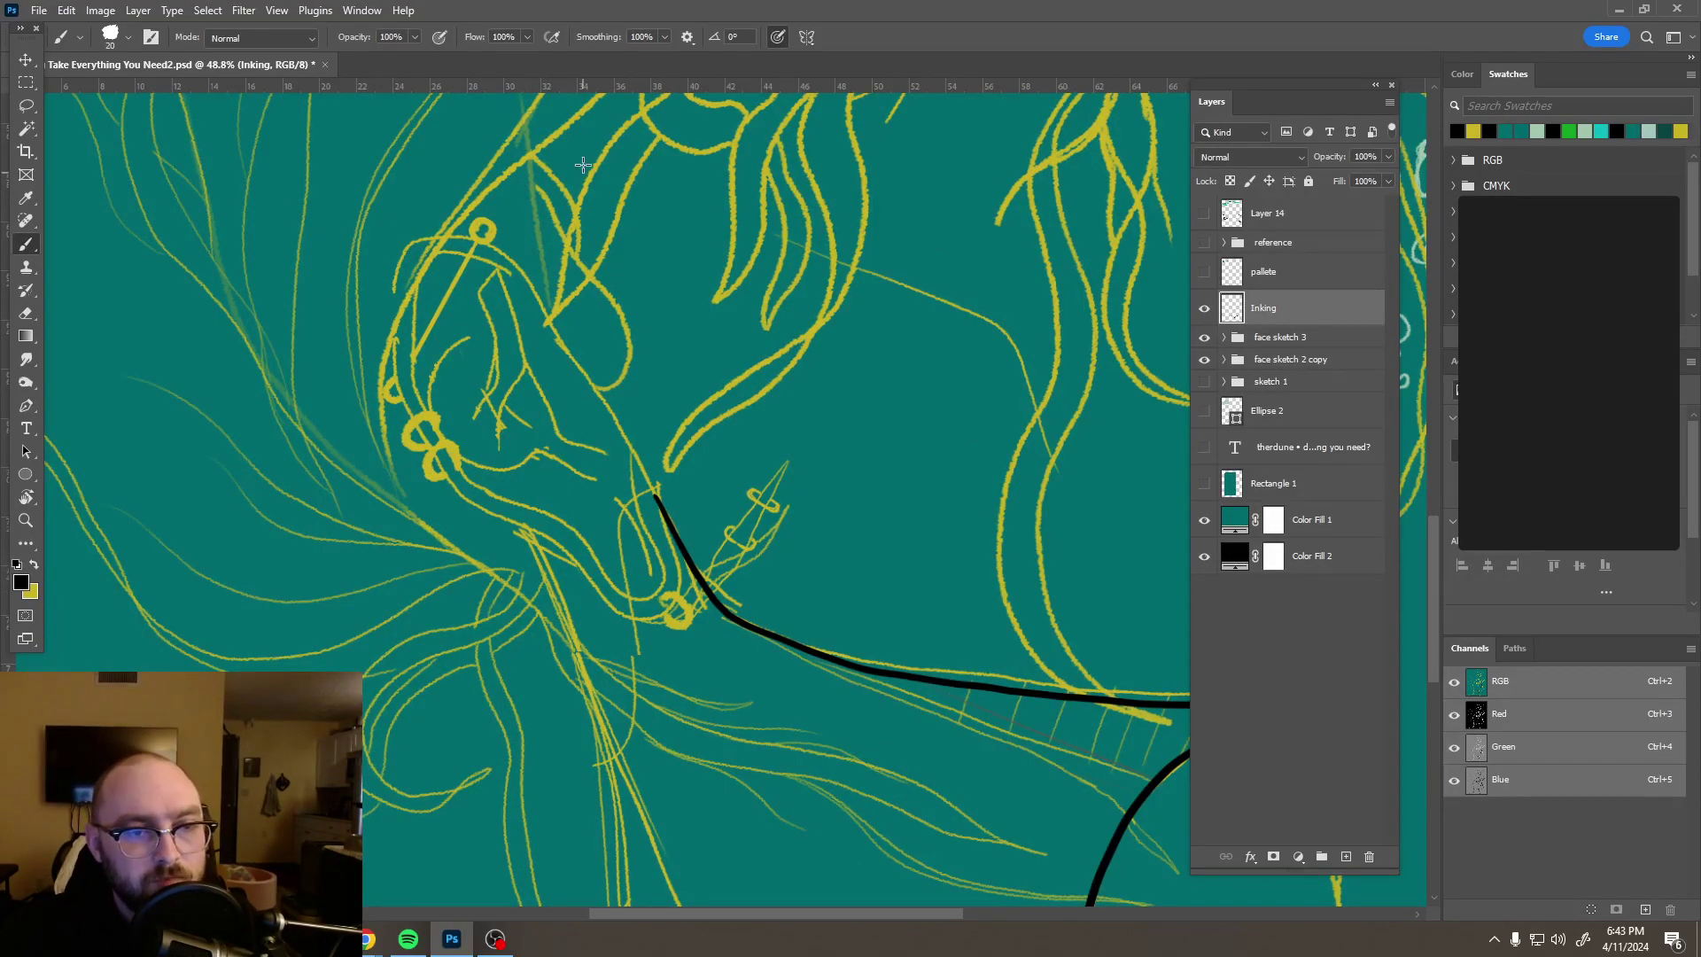
{"action": "scroll", "coordinate": [583, 171], "scroll_direction": "down", "scroll_amount": 4}
{"action": "left_click_drag", "start_coordinate": [625, 373], "coordinate": [644, 396]}
{"action": "scroll", "coordinate": [644, 301], "scroll_direction": "up", "scroll_amount": 3}
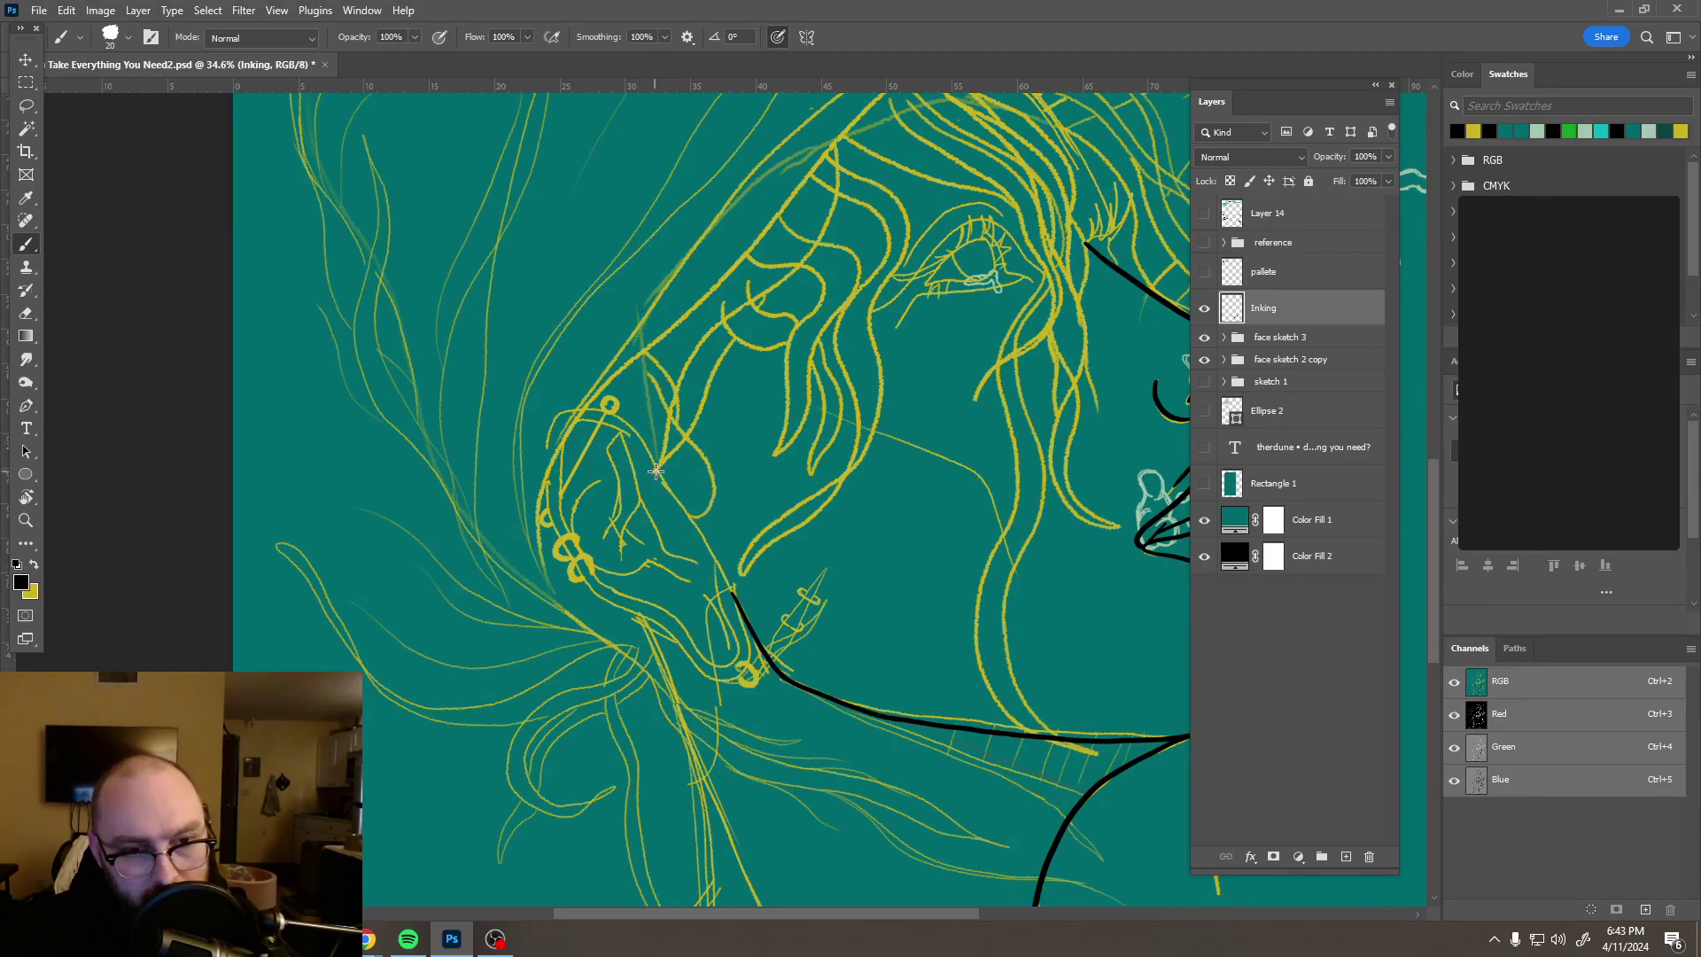
{"action": "left_click_drag", "start_coordinate": [656, 470], "coordinate": [647, 445]}
{"action": "left_click_drag", "start_coordinate": [607, 412], "coordinate": [595, 409]}
{"action": "mouse_move", "coordinate": [548, 508]}
{"action": "left_mouse_down"}
{"action": "mouse_move", "coordinate": [582, 581]}
{"action": "mouse_move", "coordinate": [734, 681]}
{"action": "mouse_move", "coordinate": [754, 645]}
{"action": "mouse_move", "coordinate": [733, 595]}
{"action": "left_mouse_up"}
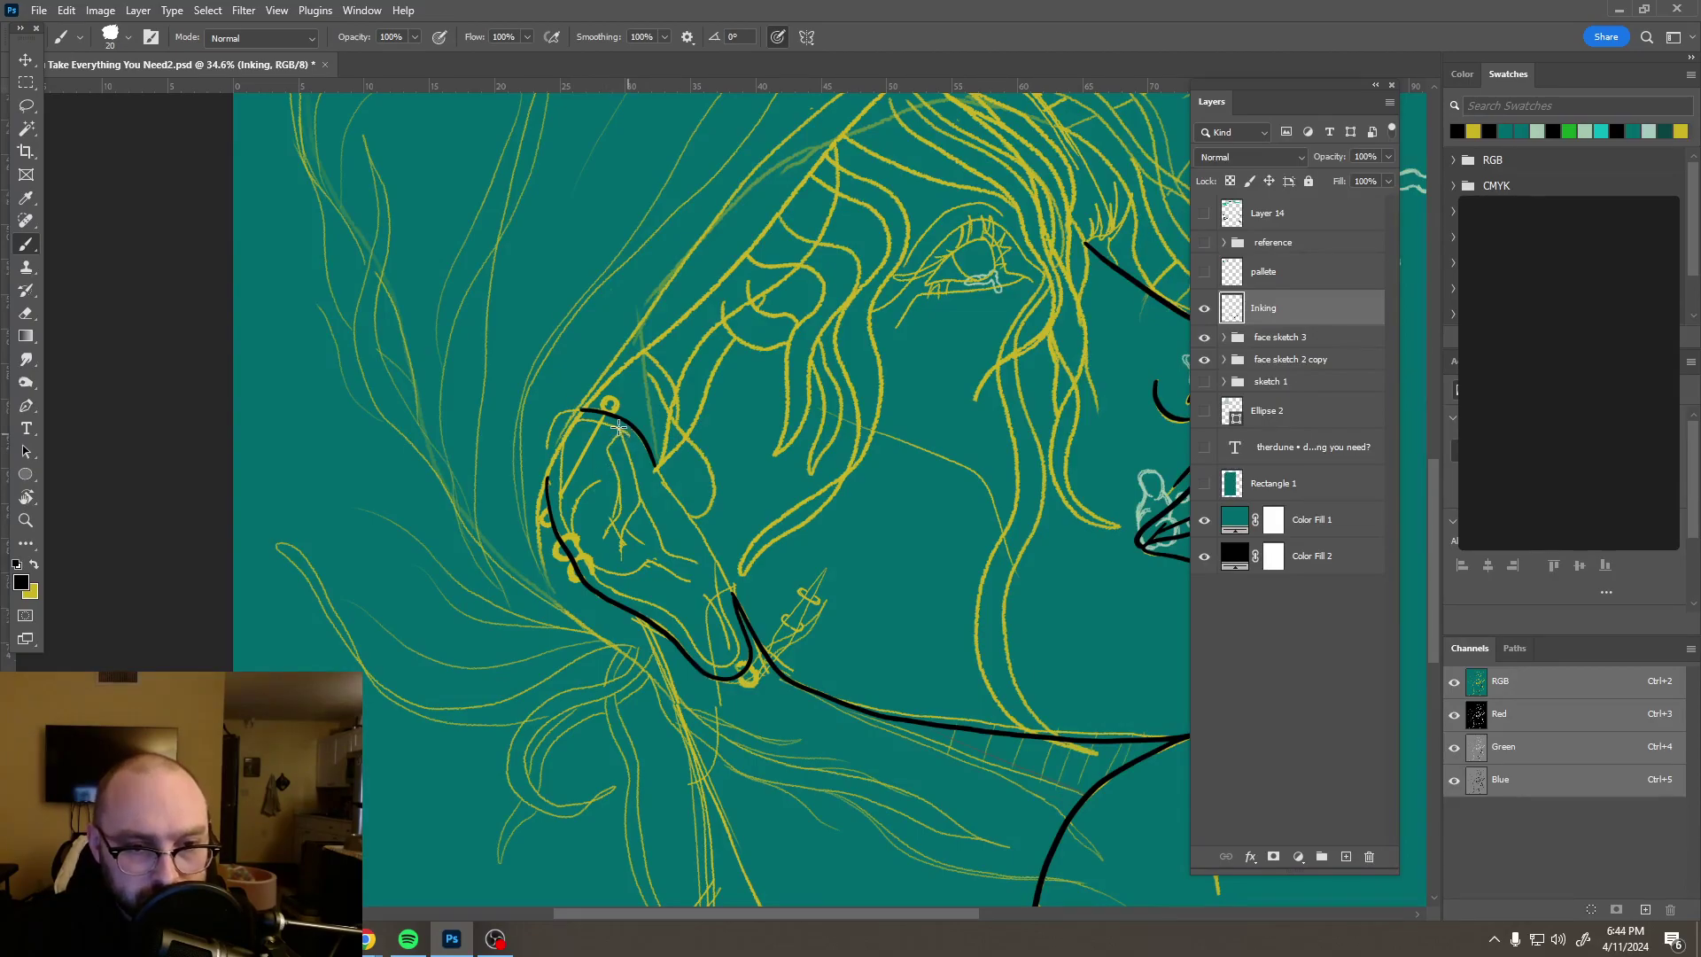
{"action": "mouse_move", "coordinate": [596, 422]}
{"action": "left_mouse_down"}
{"action": "mouse_move", "coordinate": [560, 498]}
{"action": "mouse_move", "coordinate": [568, 534]}
{"action": "mouse_move", "coordinate": [627, 576]}
{"action": "mouse_move", "coordinate": [658, 559]}
{"action": "mouse_move", "coordinate": [695, 581]}
{"action": "left_mouse_up"}
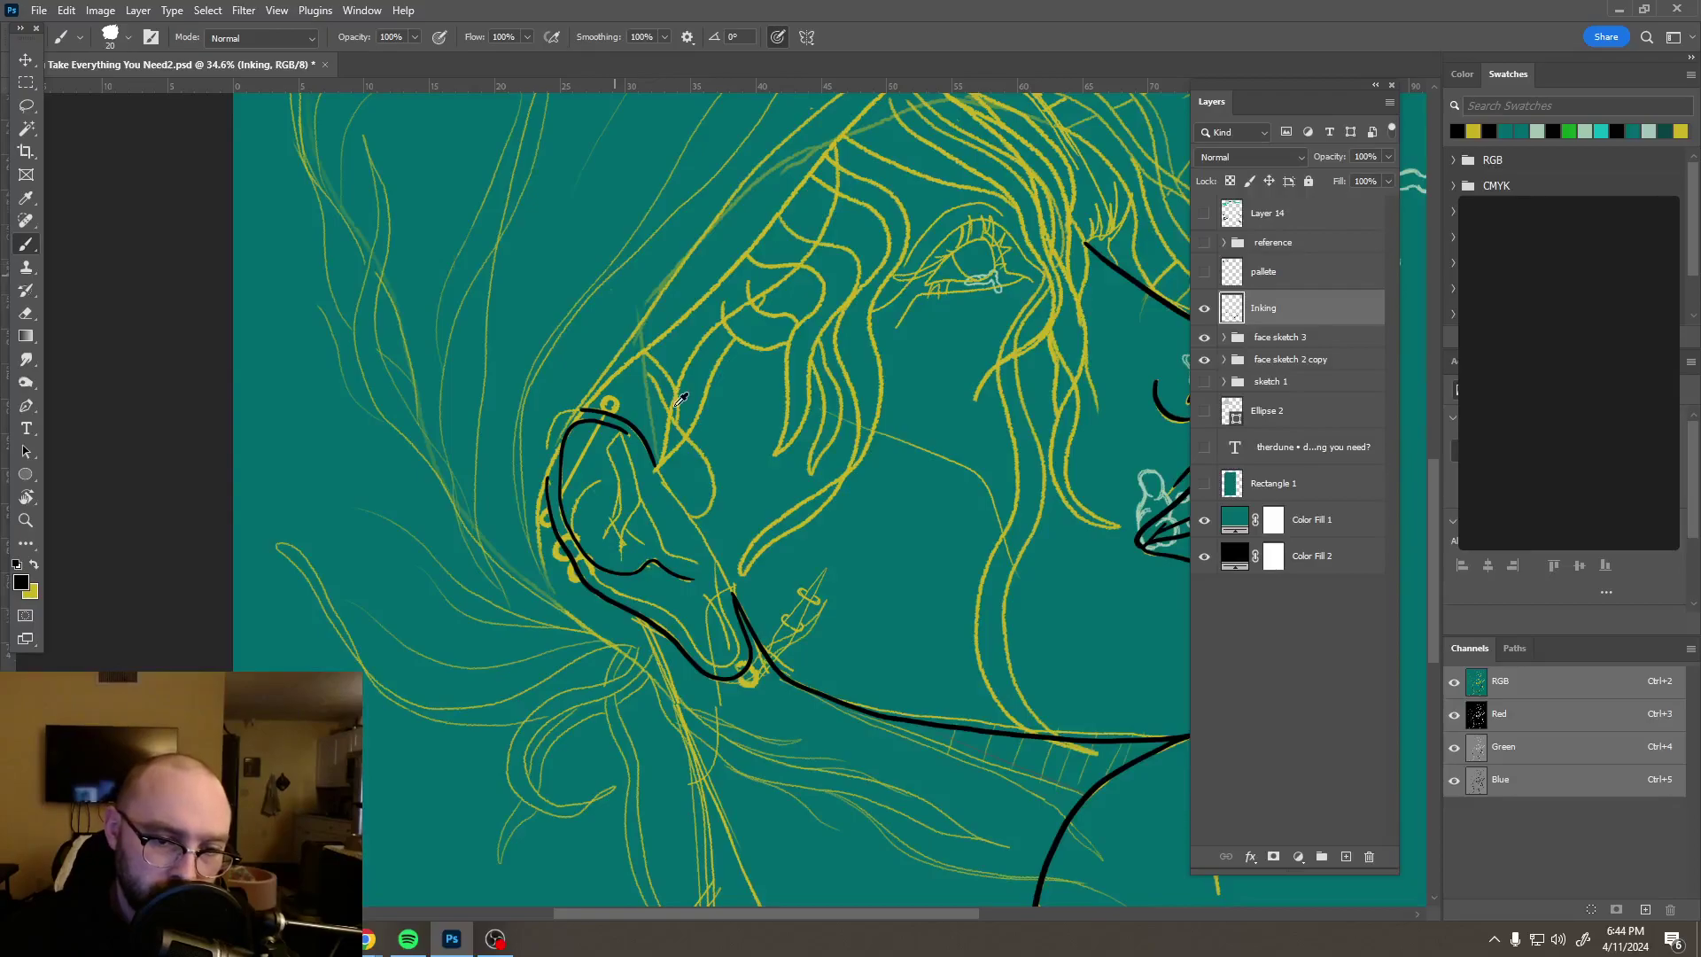
{"action": "scroll", "coordinate": [681, 399], "scroll_direction": "down", "scroll_amount": 5}
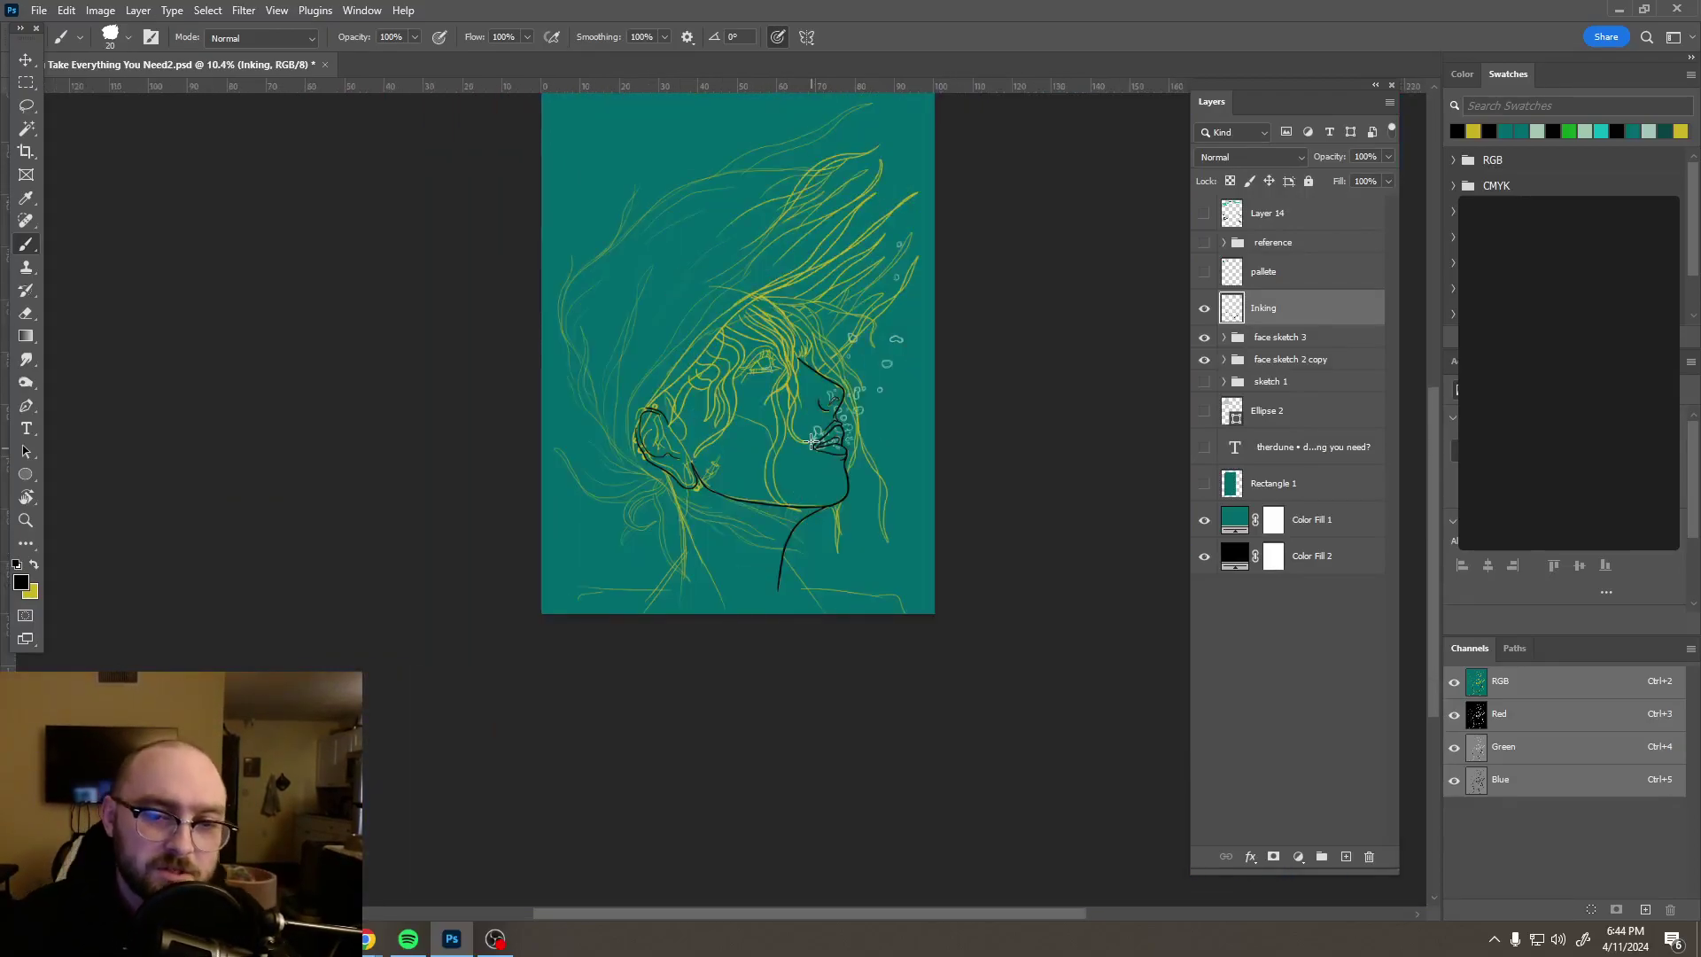
{"action": "scroll", "coordinate": [813, 425], "scroll_direction": "up", "scroll_amount": 1}
{"action": "scroll", "coordinate": [816, 440], "scroll_direction": "up", "scroll_amount": 3}
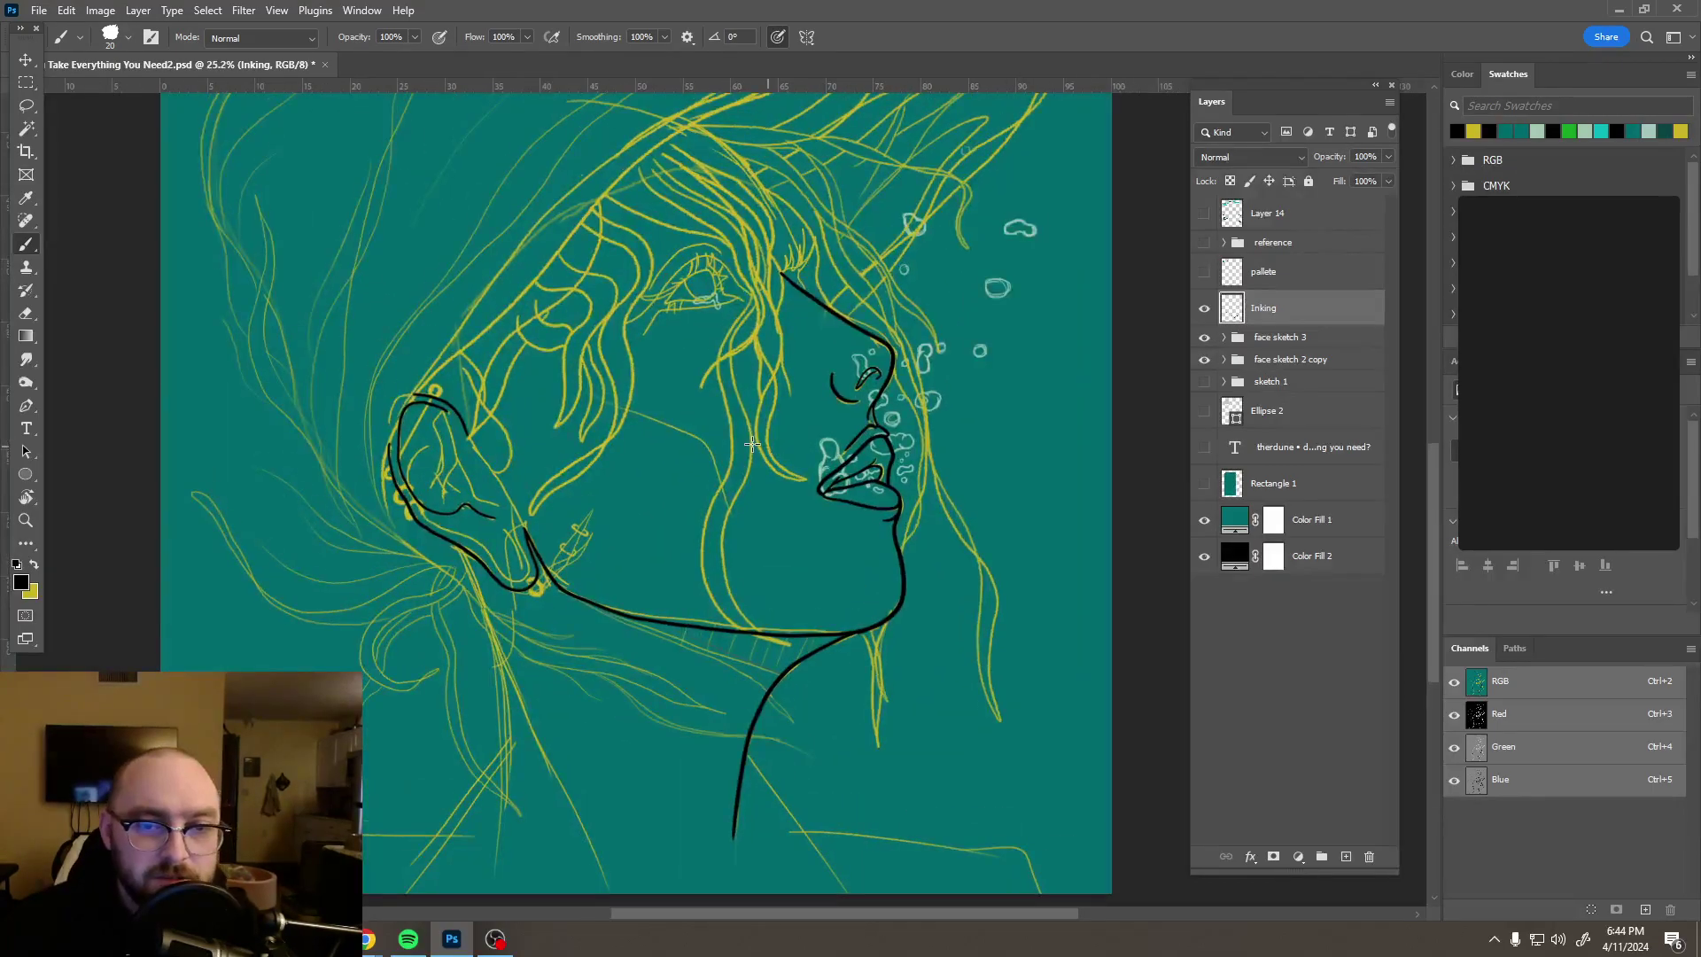
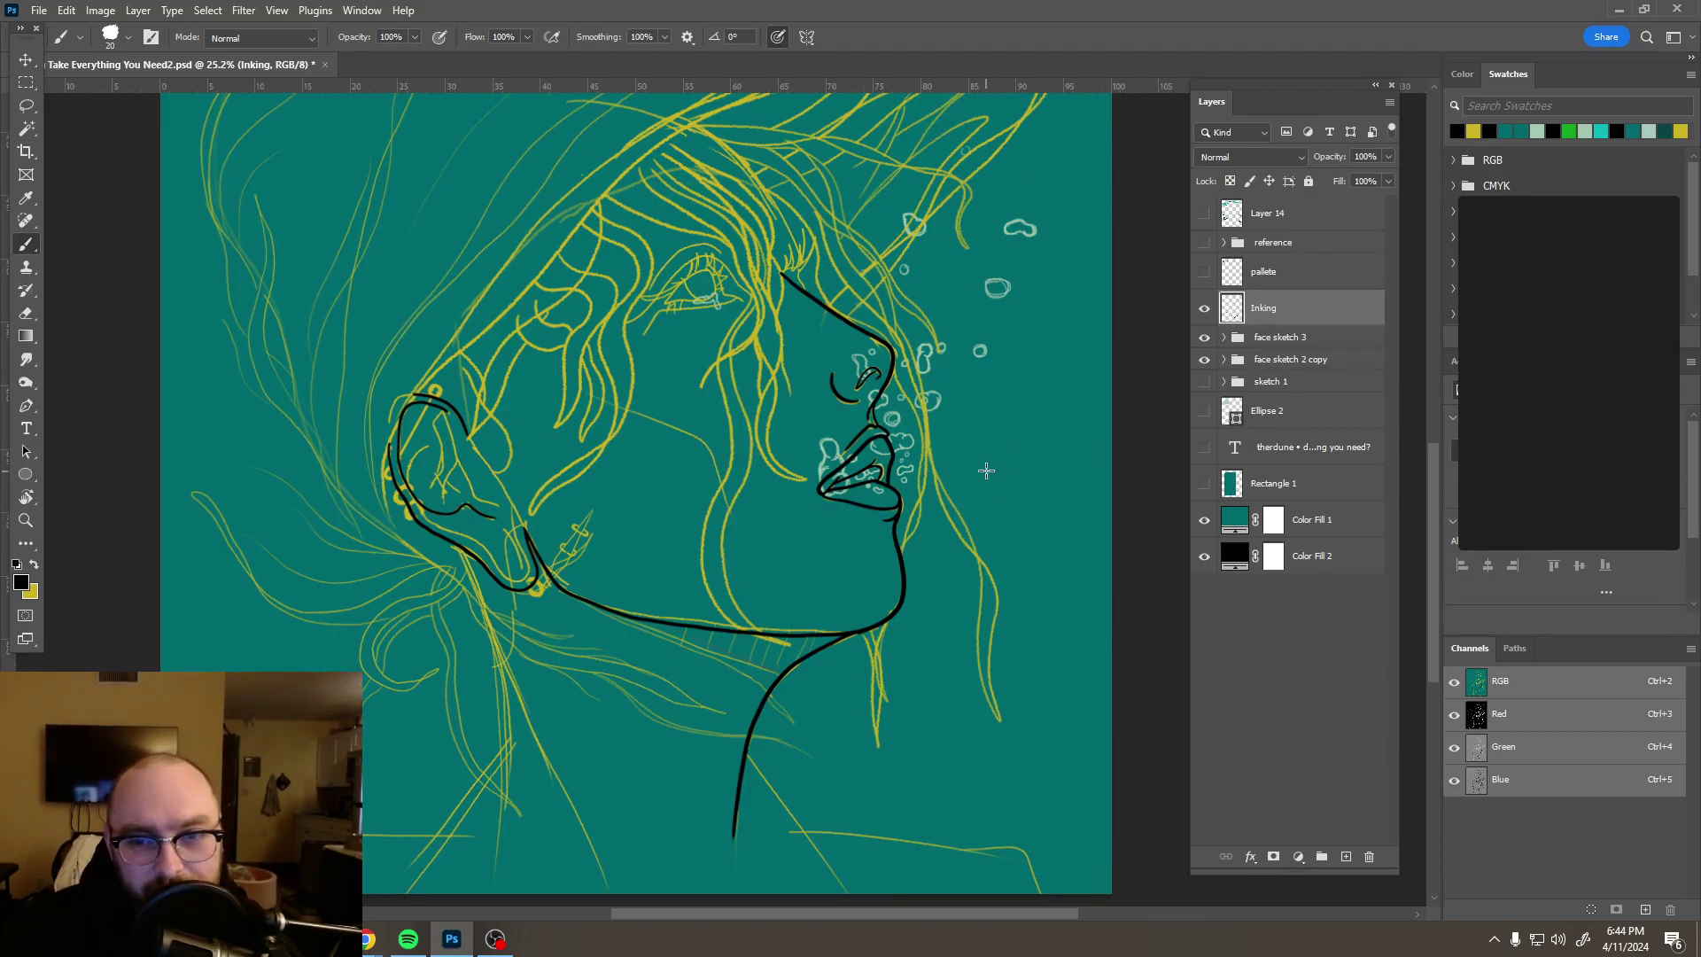
{"action": "left_click_drag", "start_coordinate": [980, 468], "coordinate": [1076, 470]}
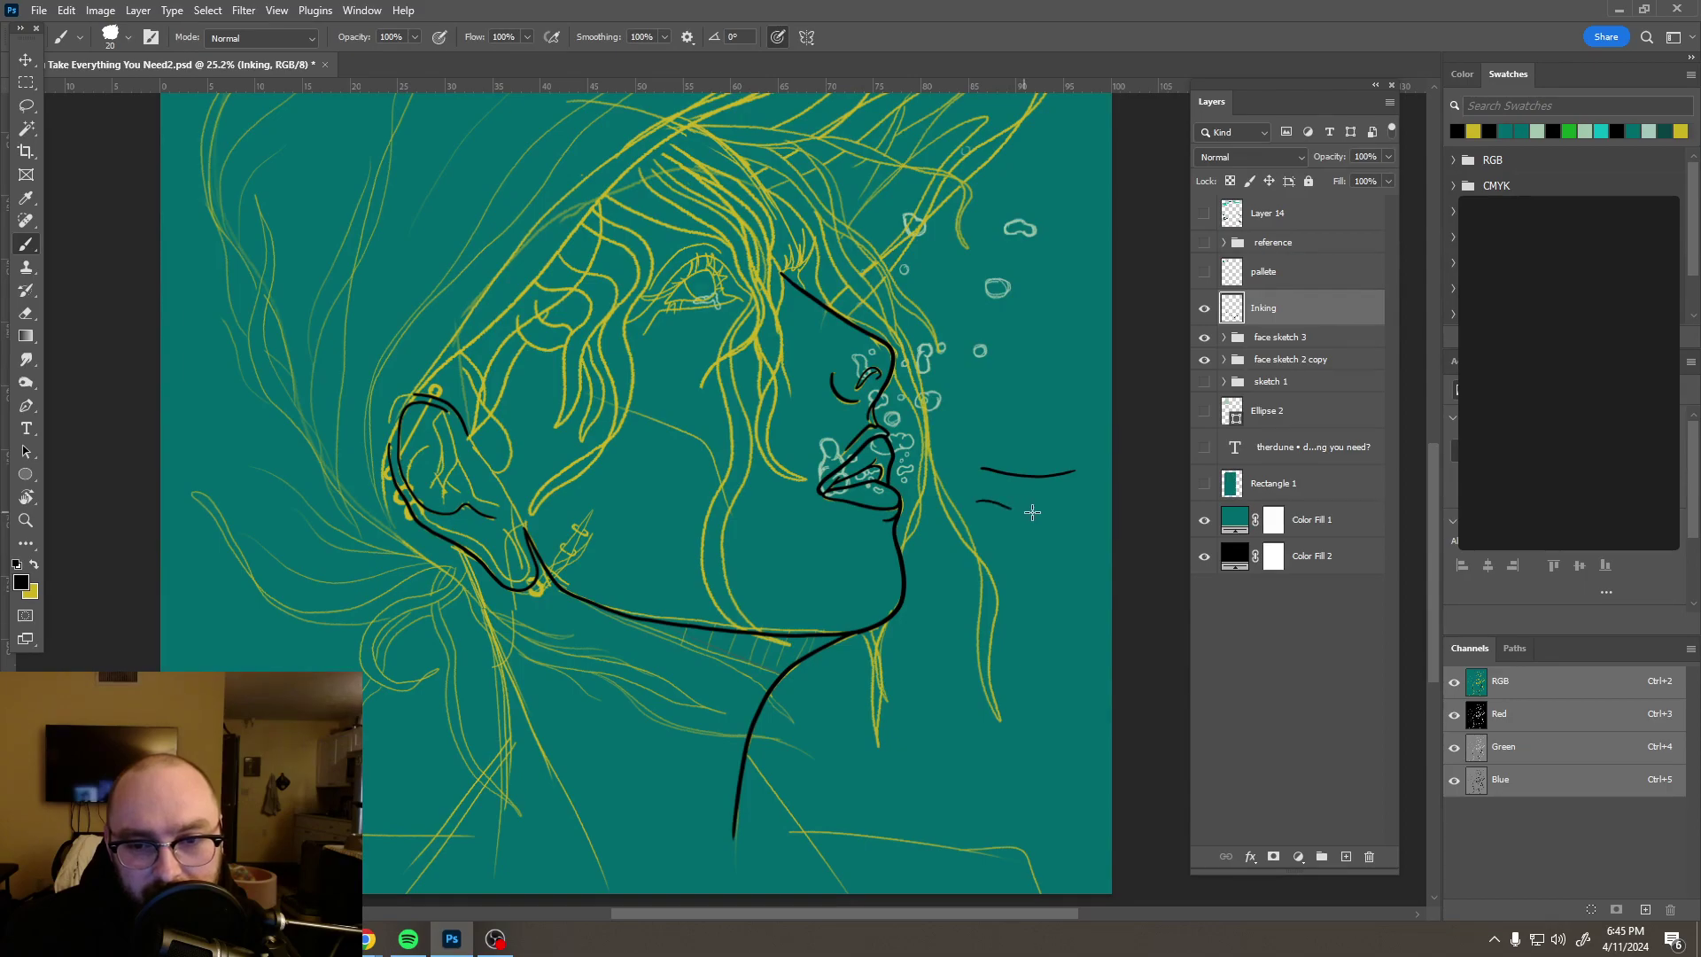
{"action": "left_click_drag", "start_coordinate": [1075, 500], "coordinate": [1092, 495]}
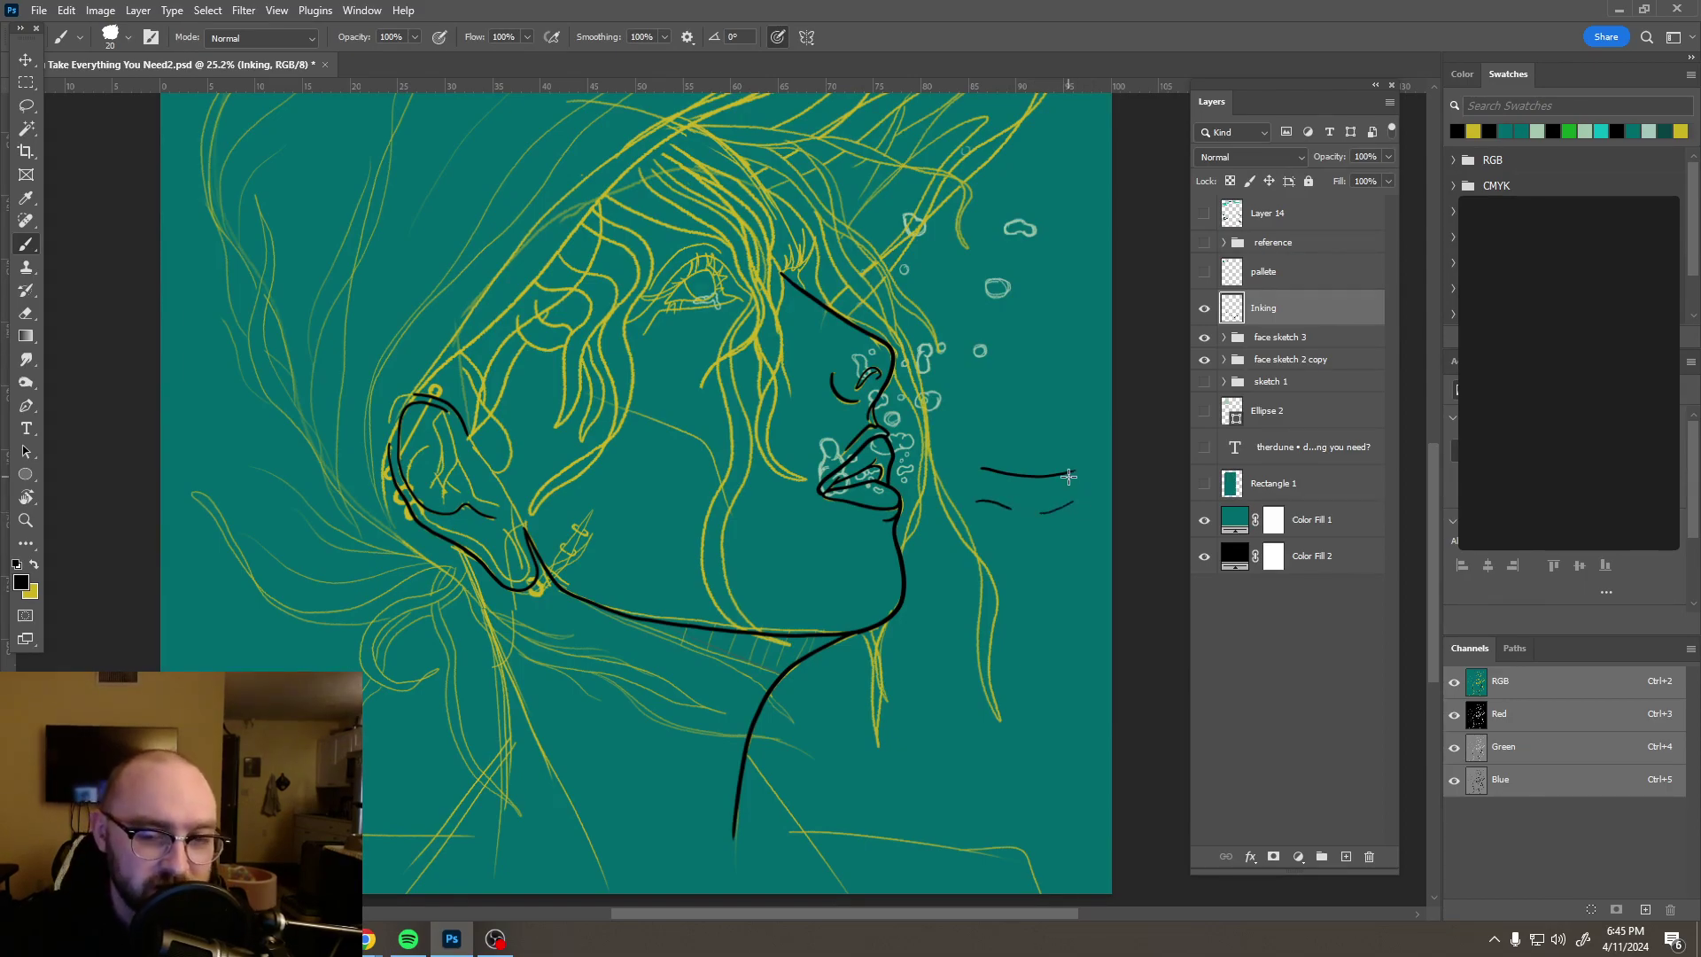
{"action": "key", "text": "ctrl+z"}
Step: Save the document
{"action": "key", "text": "ctrl+s"}
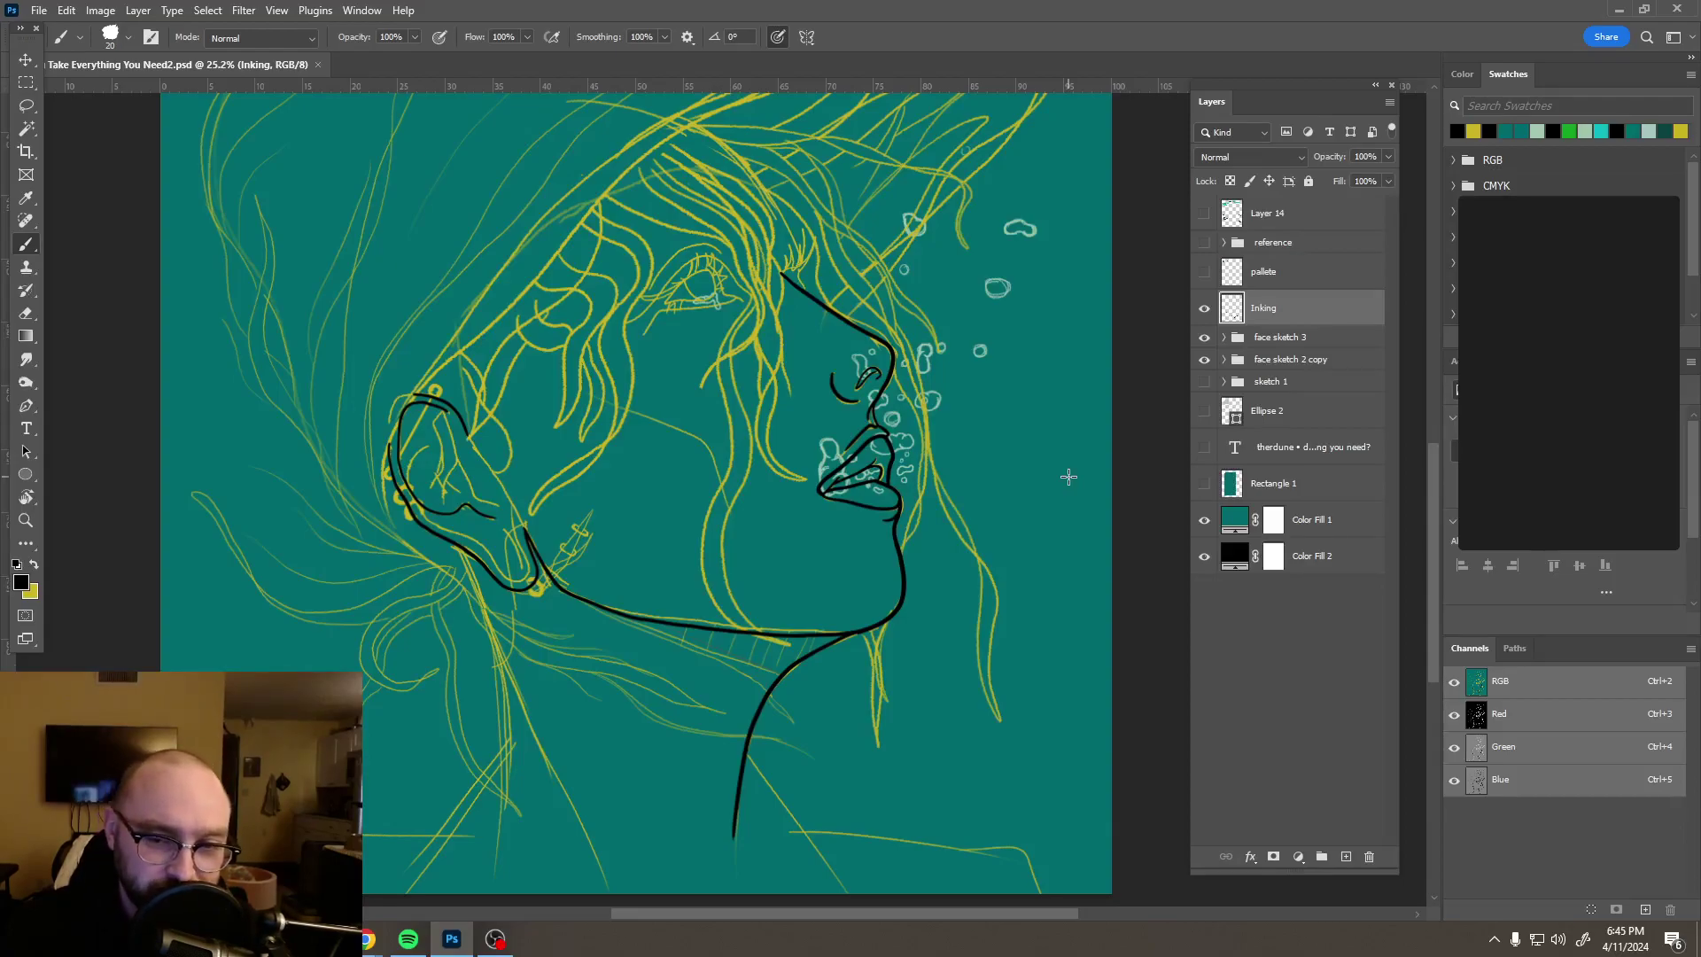
{"action": "left_click_drag", "start_coordinate": [1006, 447], "coordinate": [1054, 312]}
{"action": "mouse_move", "coordinate": [993, 427]}
{"action": "left_mouse_down"}
{"action": "mouse_move", "coordinate": [1011, 415]}
{"action": "mouse_move", "coordinate": [1003, 439]}
{"action": "left_mouse_up"}
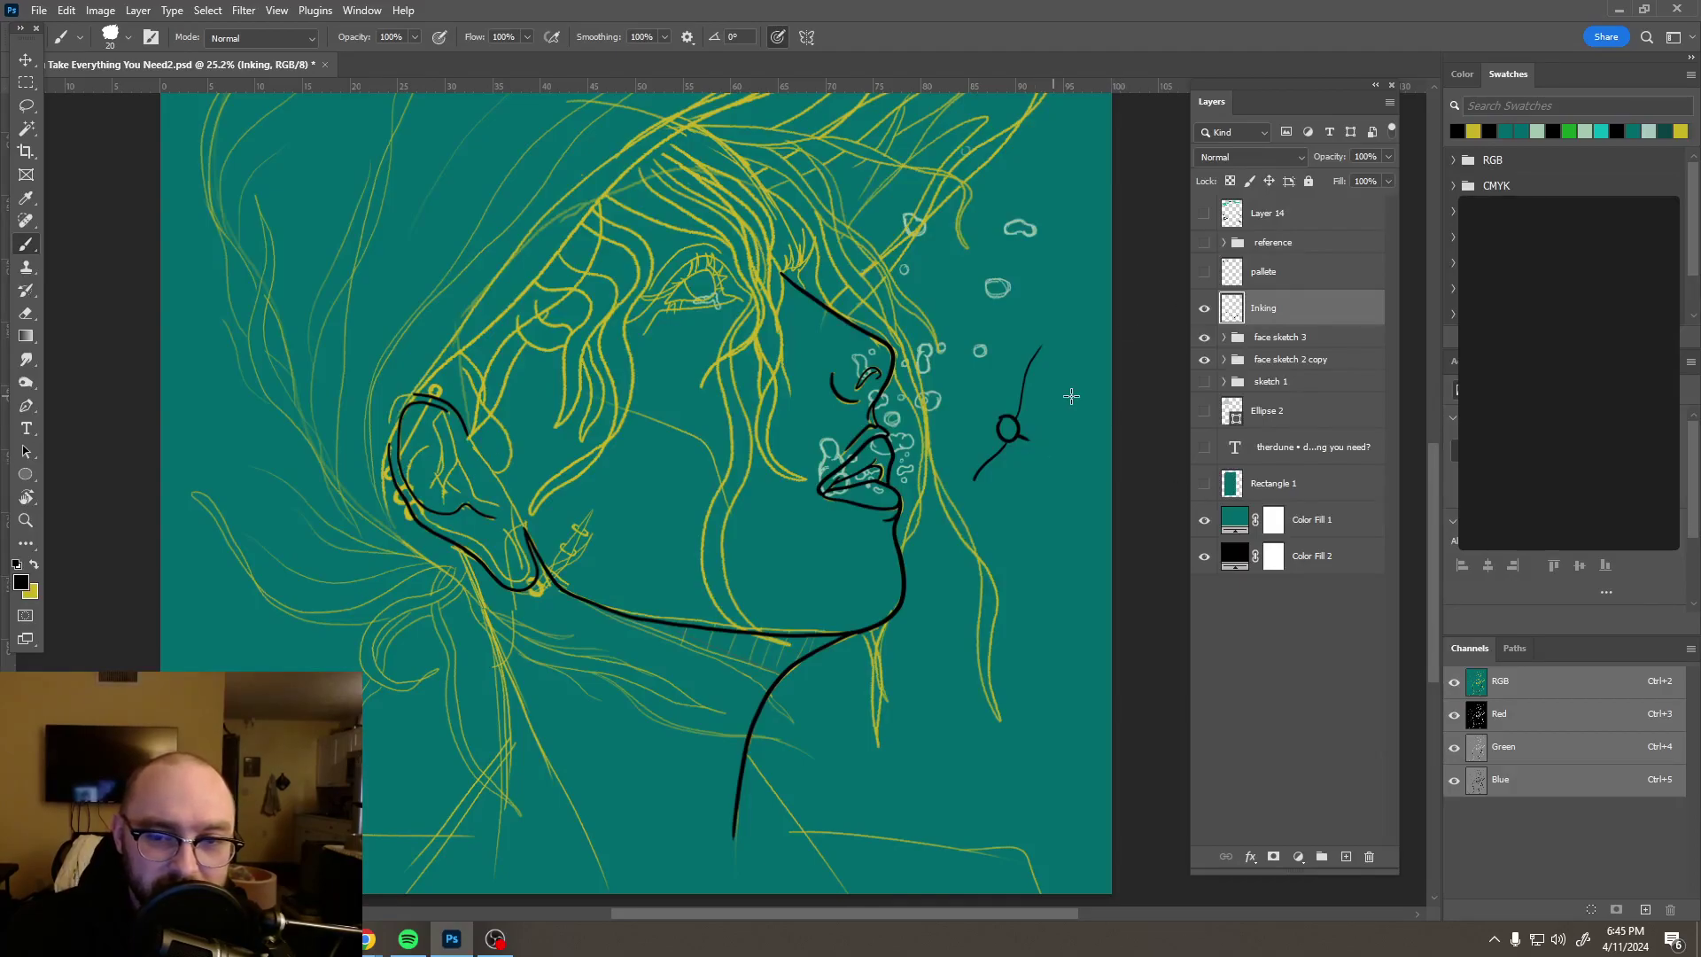
{"action": "left_click_drag", "start_coordinate": [1069, 390], "coordinate": [1059, 443]}
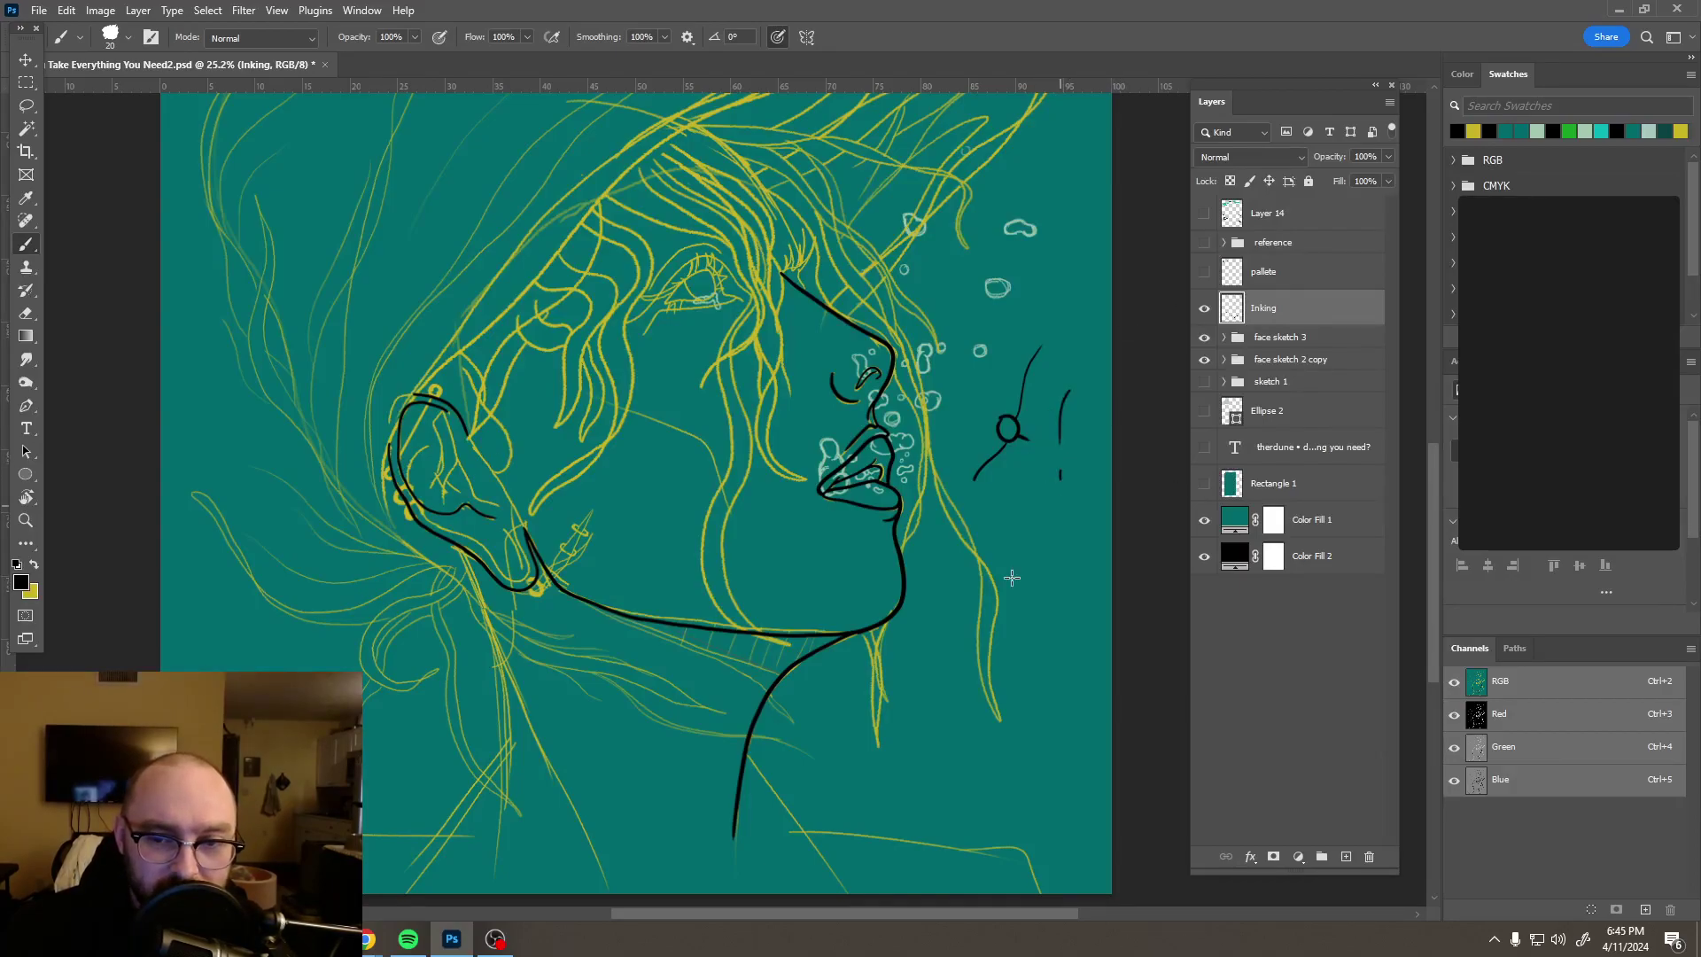
{"action": "key", "text": "ctrl+z"}
{"action": "key", "text": "ctrl+z"}
{"action": "key", "text": "ctrl+z"}
{"action": "key", "text": "ctrl+z"}
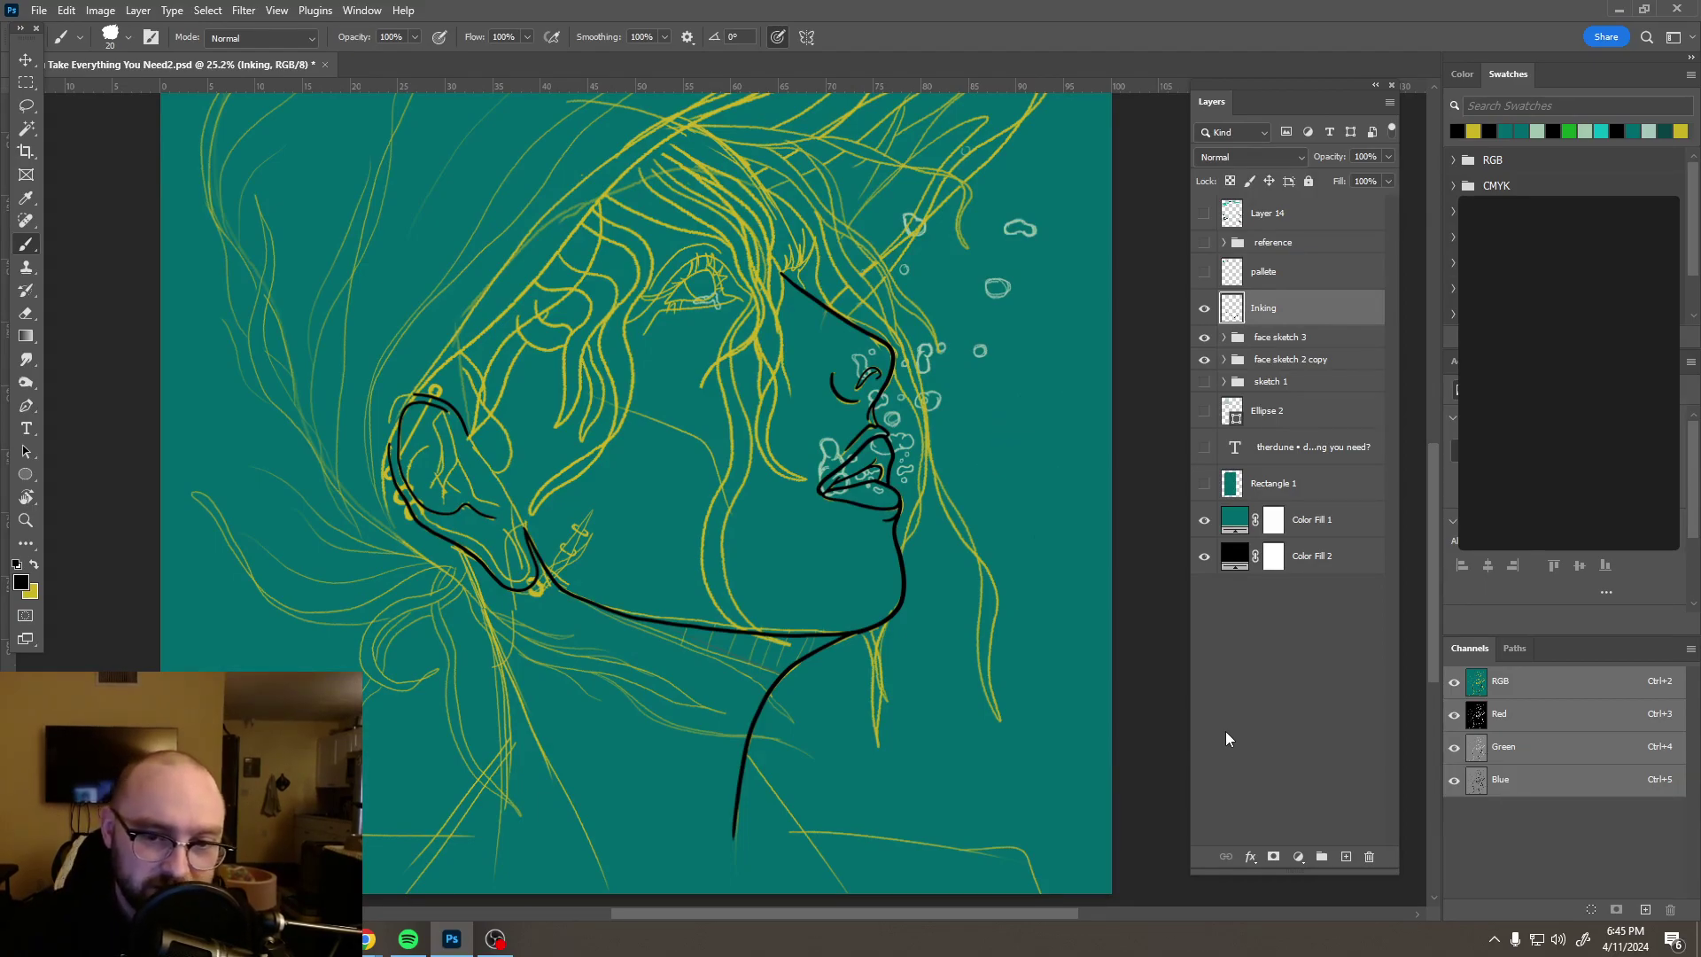
Step: Ink the curved fold inside the ear in black as two tapered strokes with a gap between them
{"action": "scroll", "coordinate": [435, 481], "scroll_direction": "up", "scroll_amount": 6}
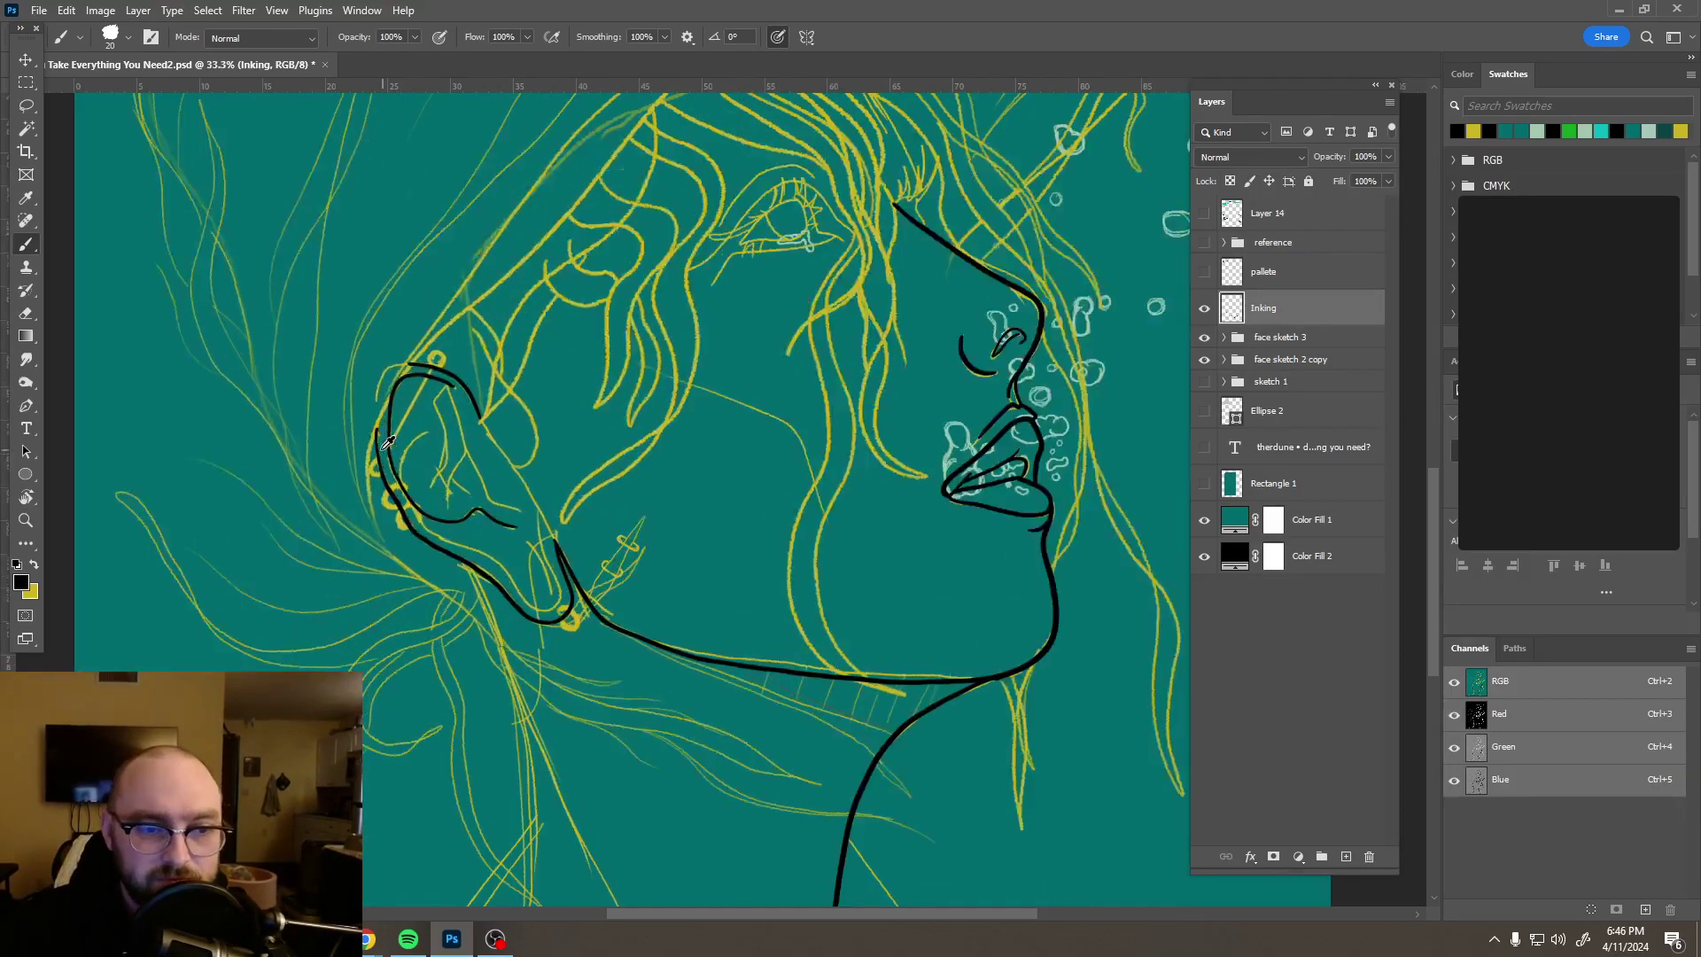
{"action": "scroll", "coordinate": [387, 443], "scroll_direction": "up", "scroll_amount": 2}
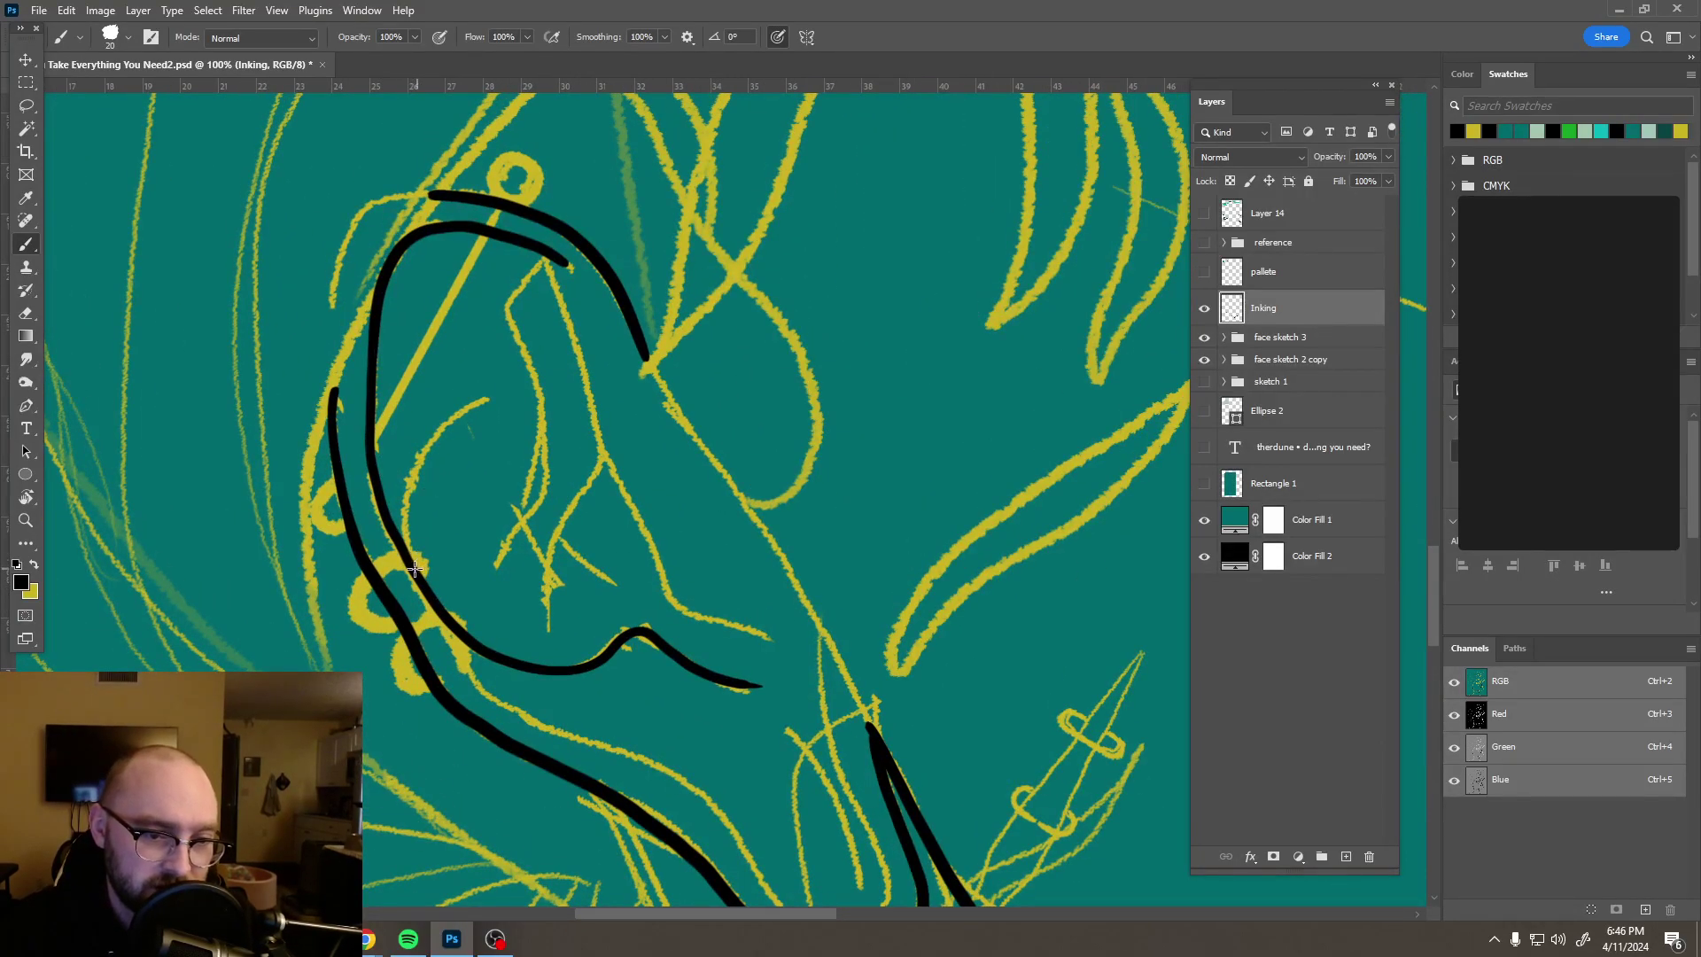
{"action": "mouse_move", "coordinate": [405, 542]}
{"action": "left_mouse_down"}
{"action": "mouse_move", "coordinate": [418, 456]}
{"action": "mouse_move", "coordinate": [513, 399]}
{"action": "left_mouse_up"}
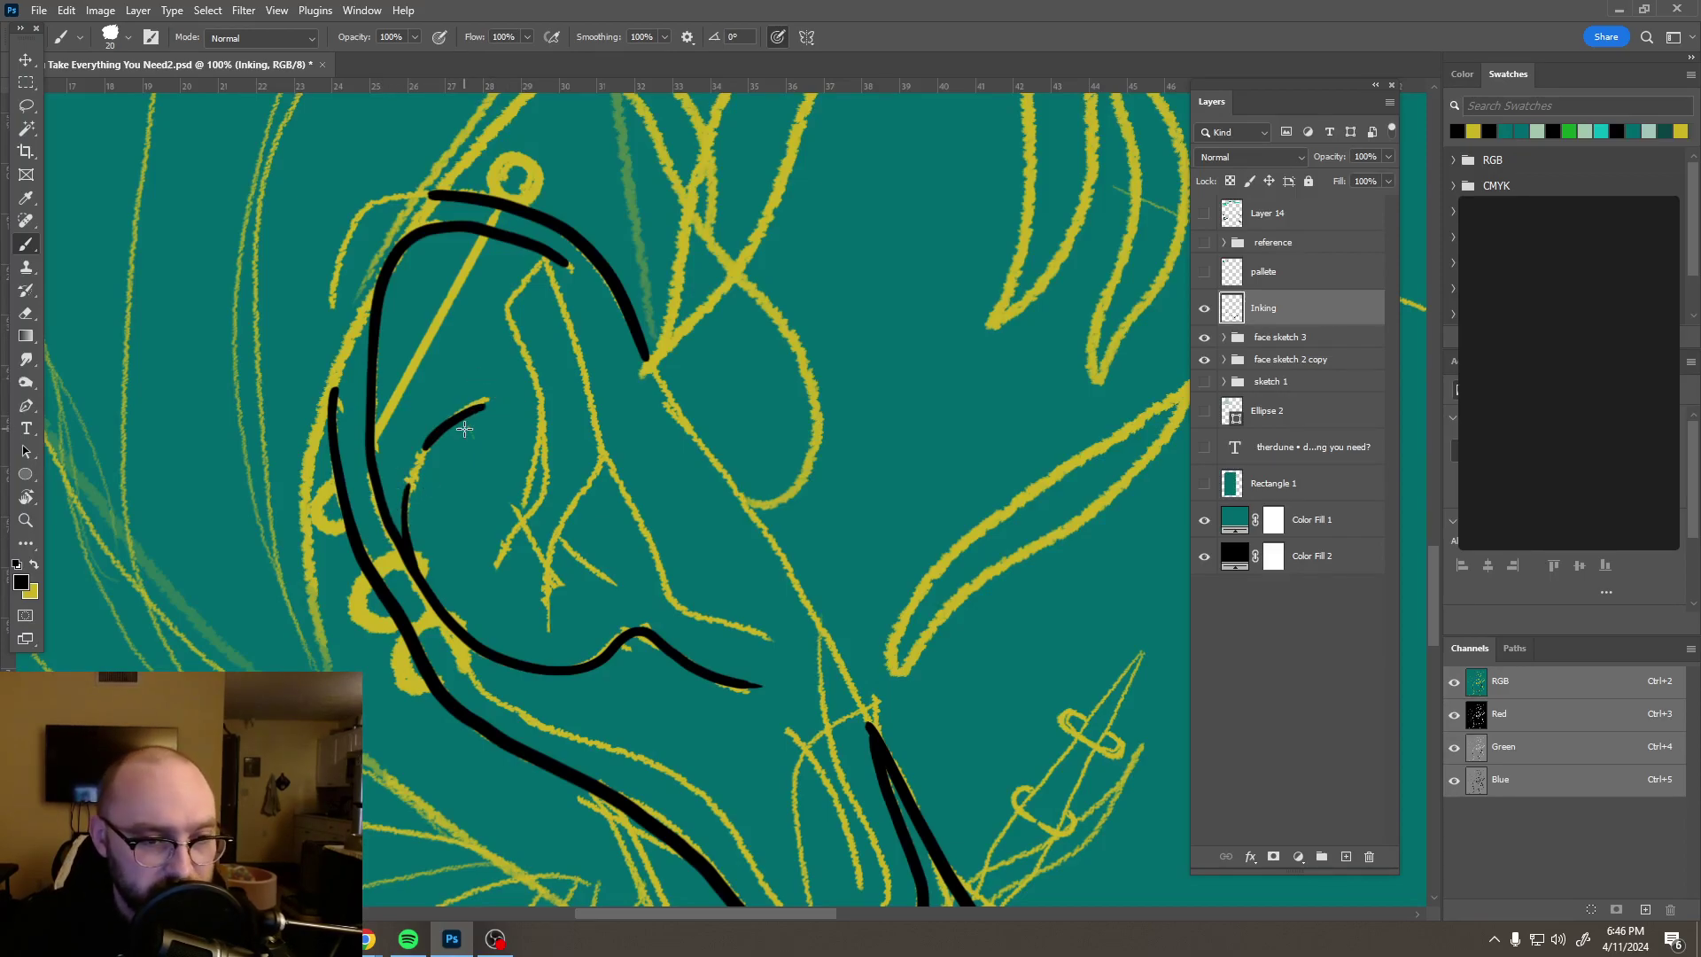
{"action": "key", "text": "ctrl+z"}
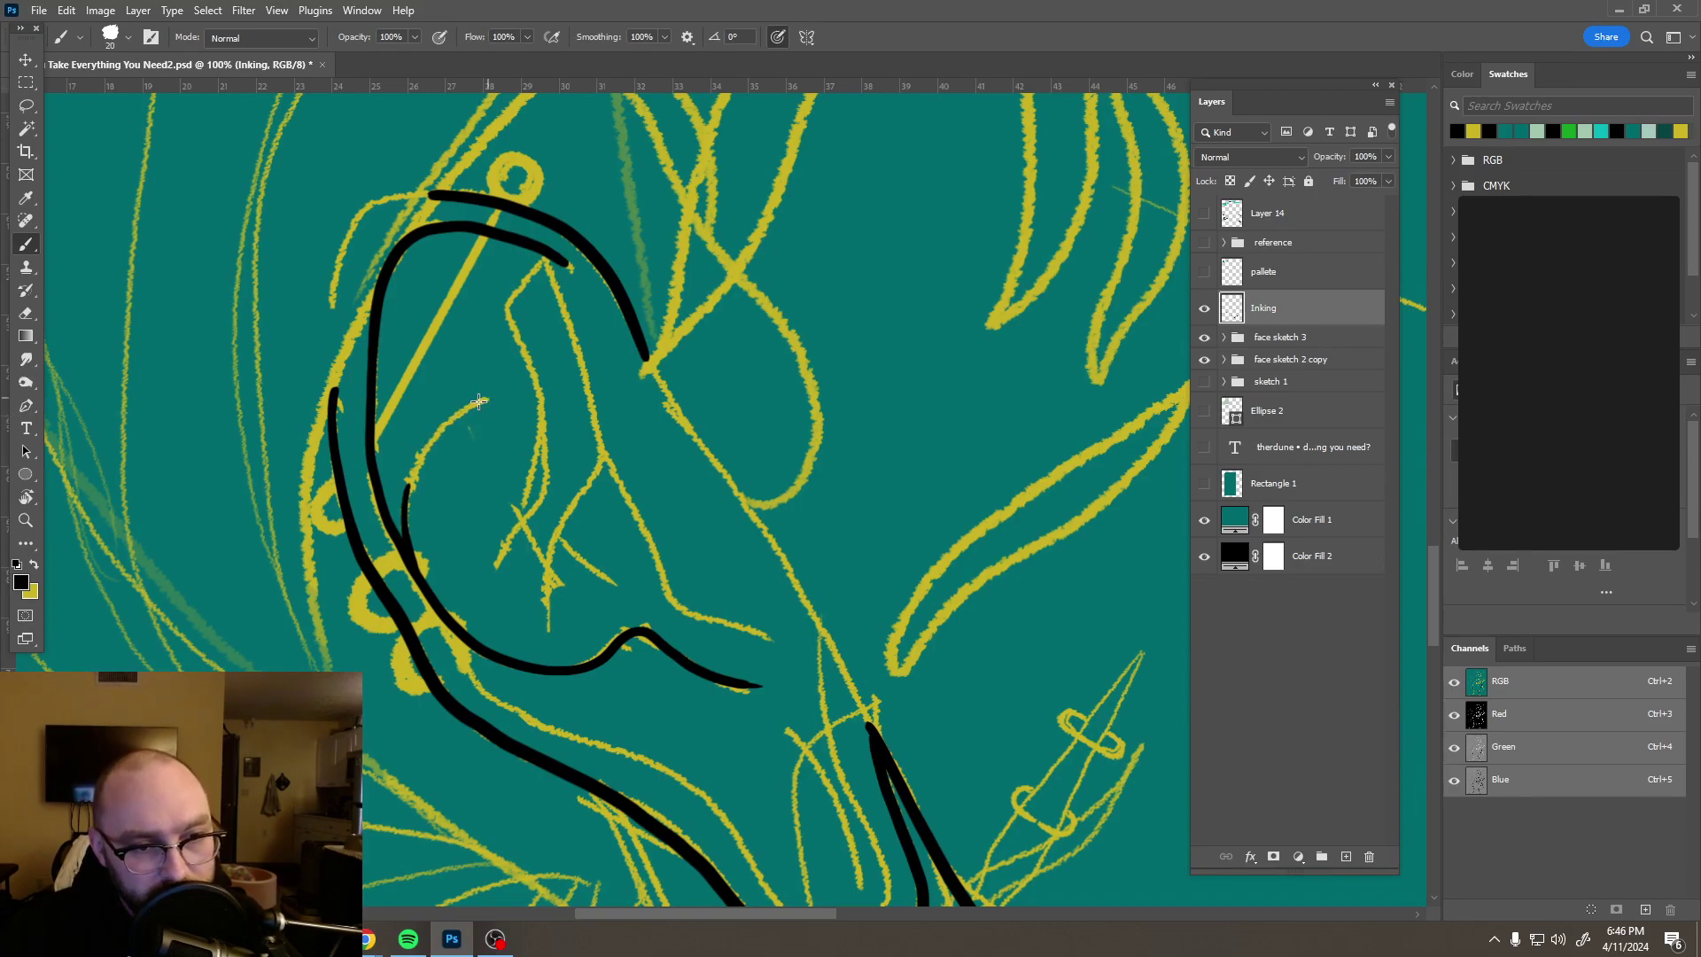
{"action": "left_click_drag", "start_coordinate": [446, 423], "coordinate": [426, 451]}
Step: Hide the face sketch 2 copy group and show the face sketch 3 group with its bubbles layer visible
{"action": "scroll", "coordinate": [470, 612], "scroll_direction": "down", "scroll_amount": 10}
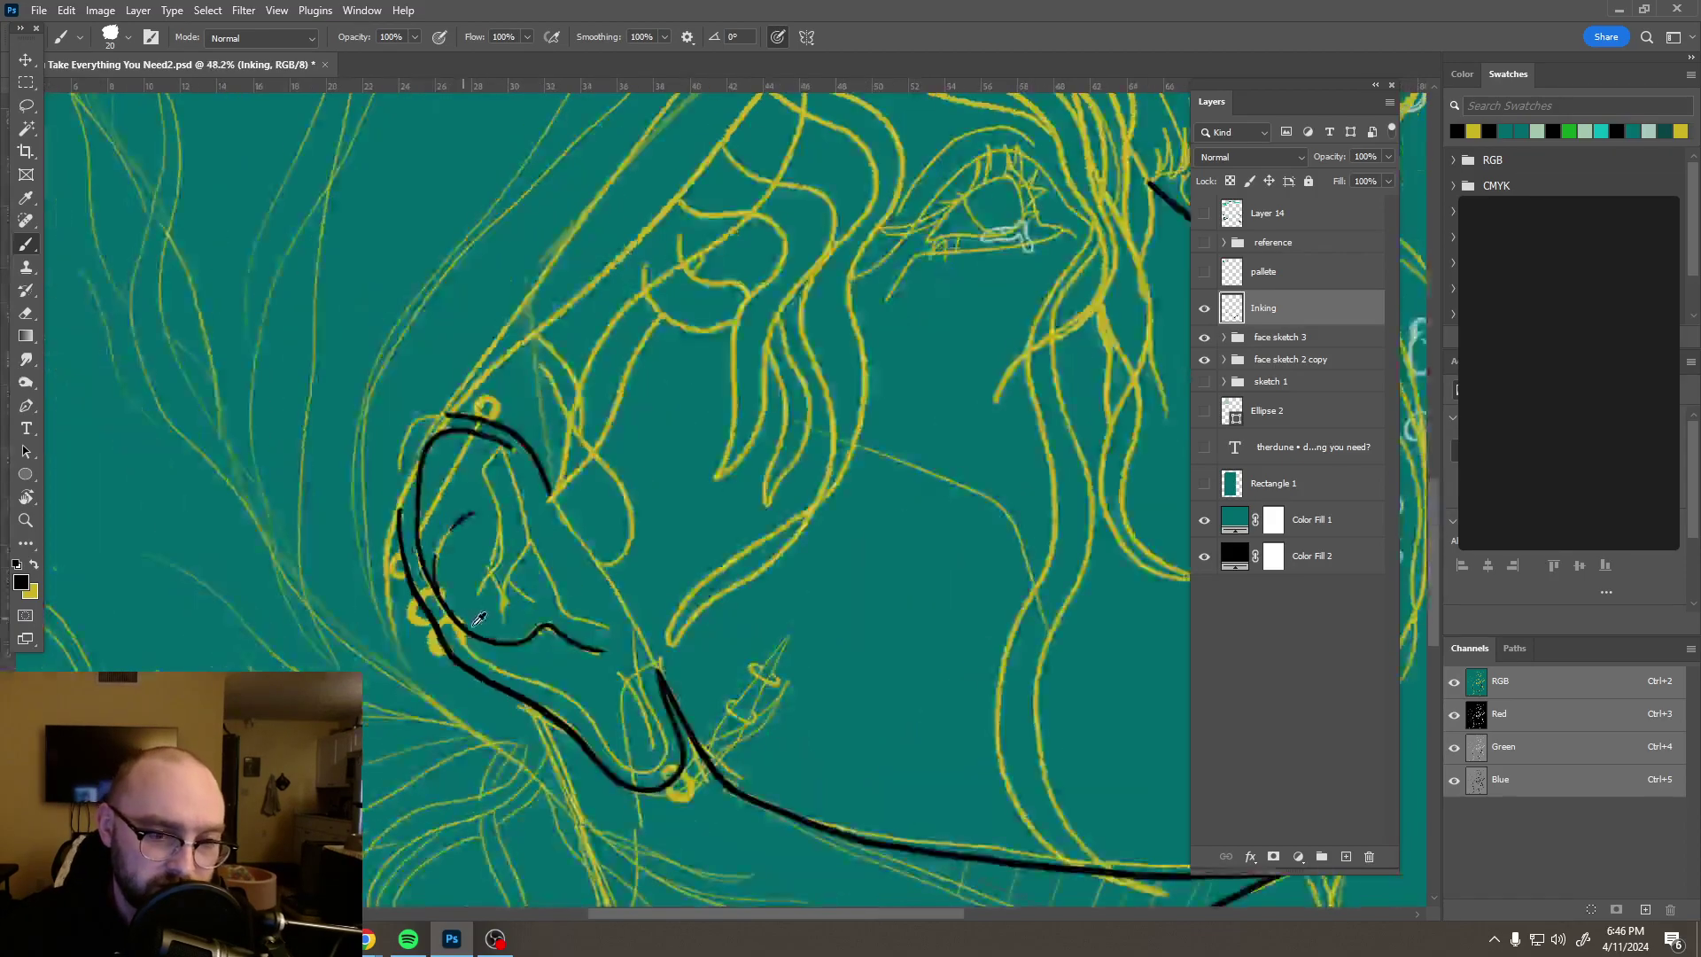
{"action": "left_click", "coordinate": [1204, 338]}
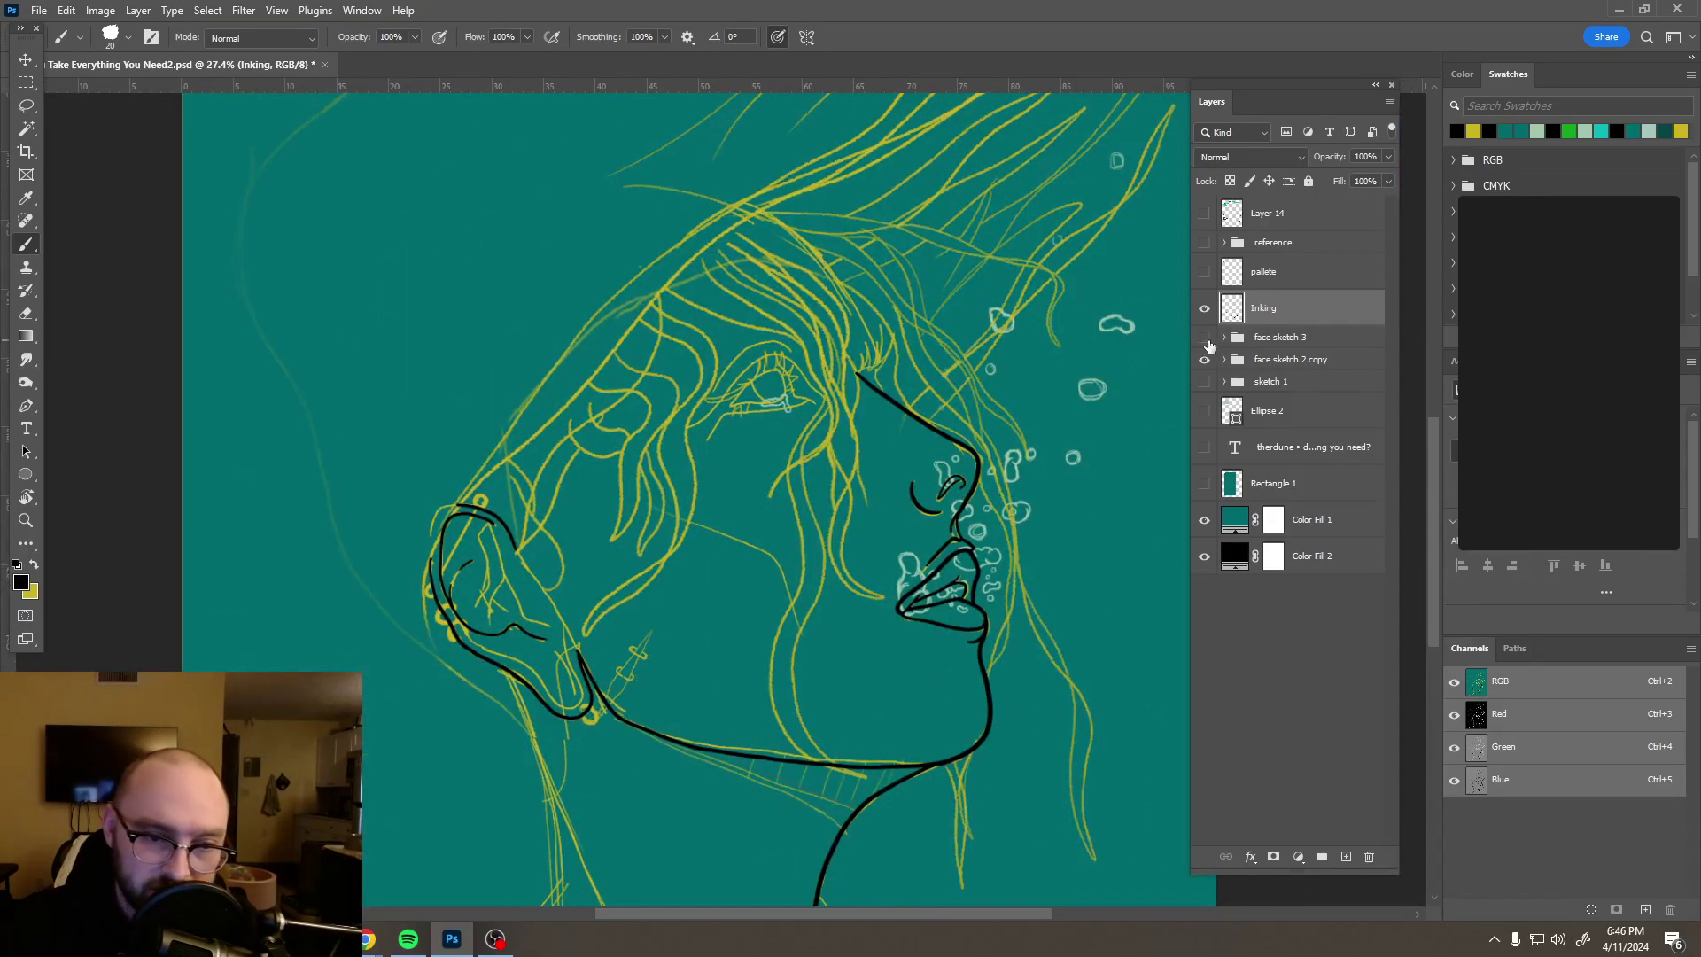
{"action": "left_click", "coordinate": [1206, 359]}
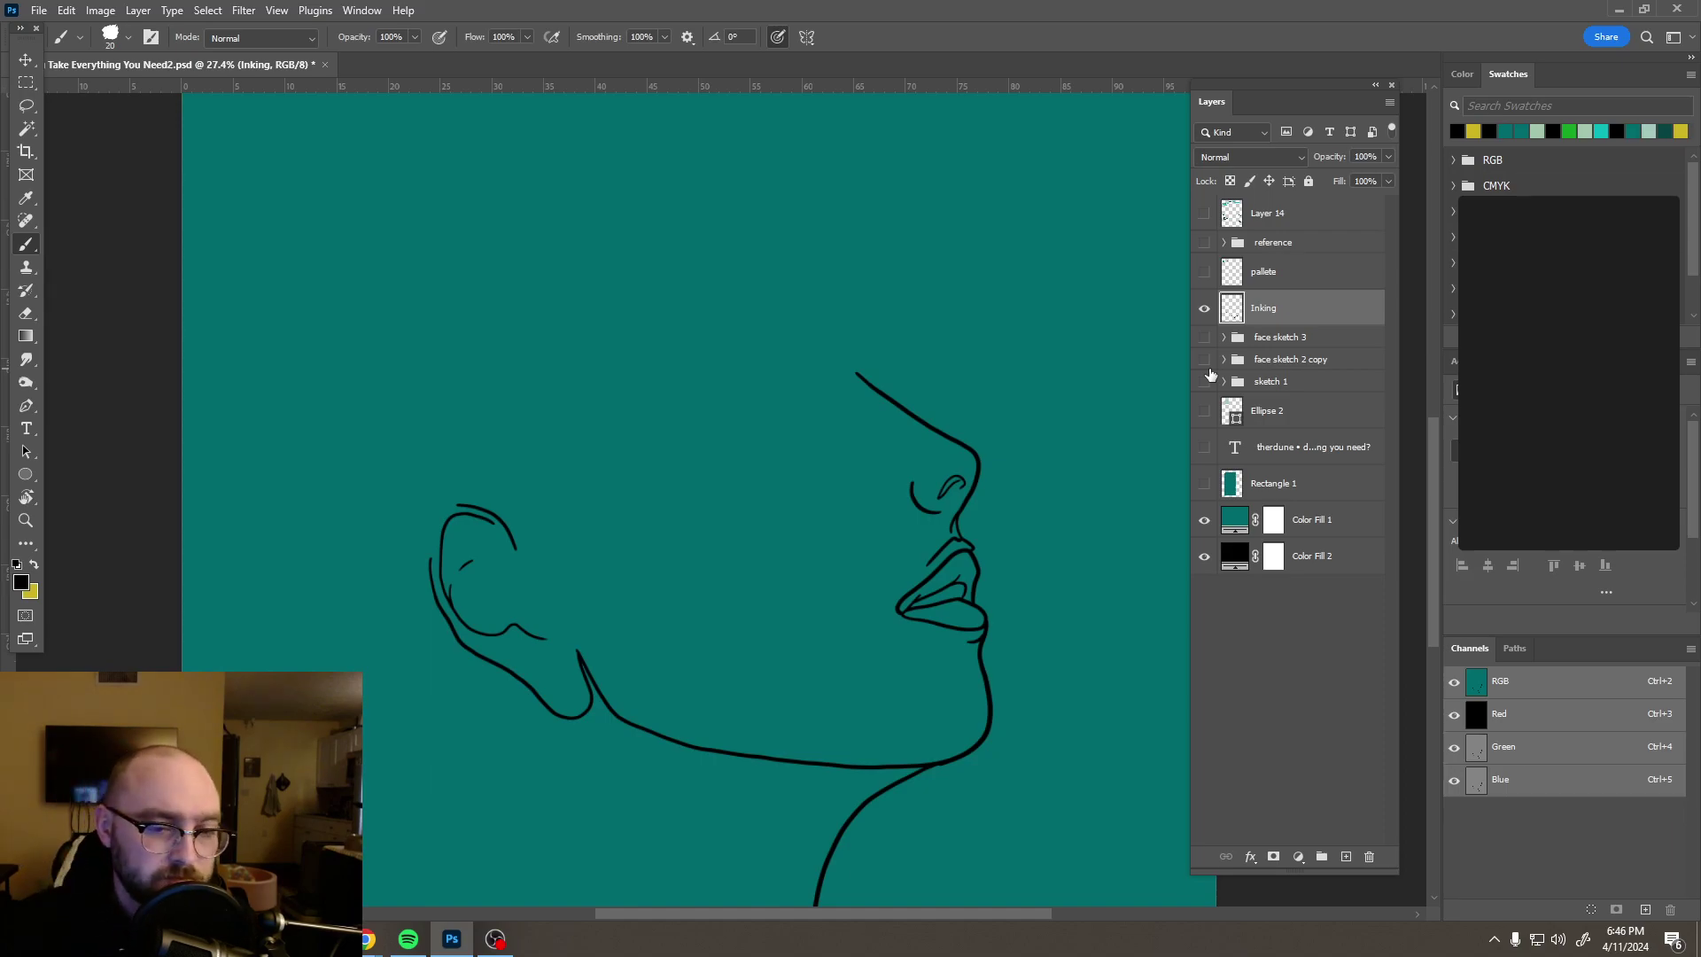
{"action": "left_click", "coordinate": [1204, 338]}
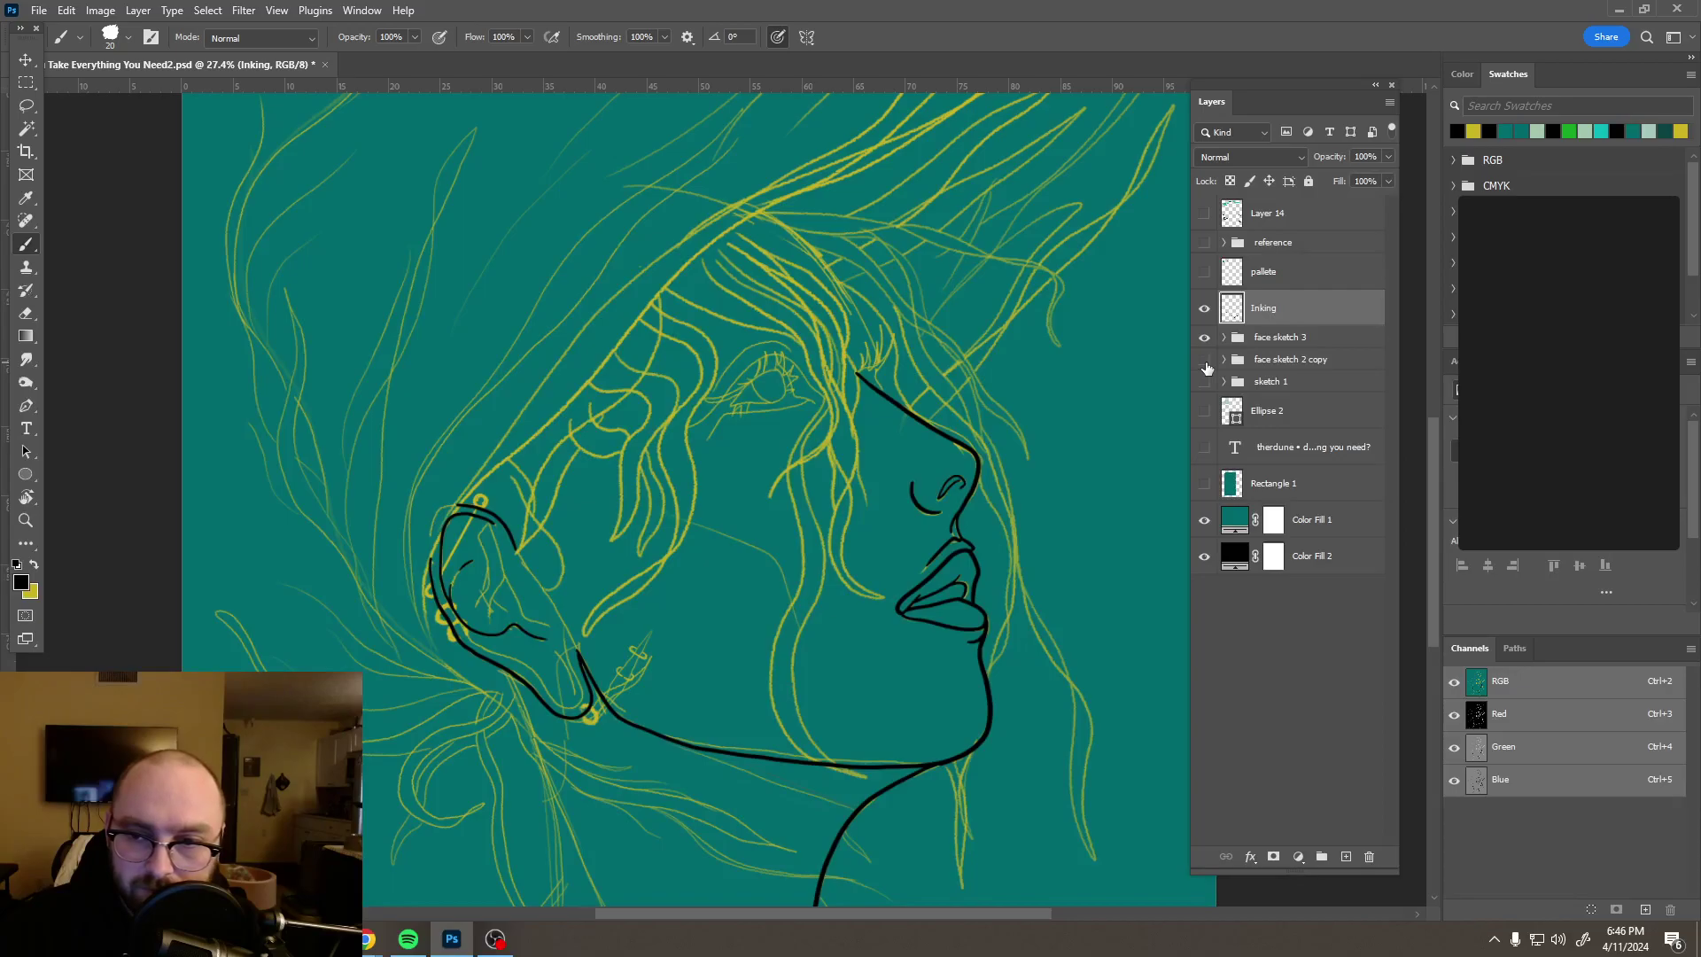
{"action": "left_click", "coordinate": [1224, 338]}
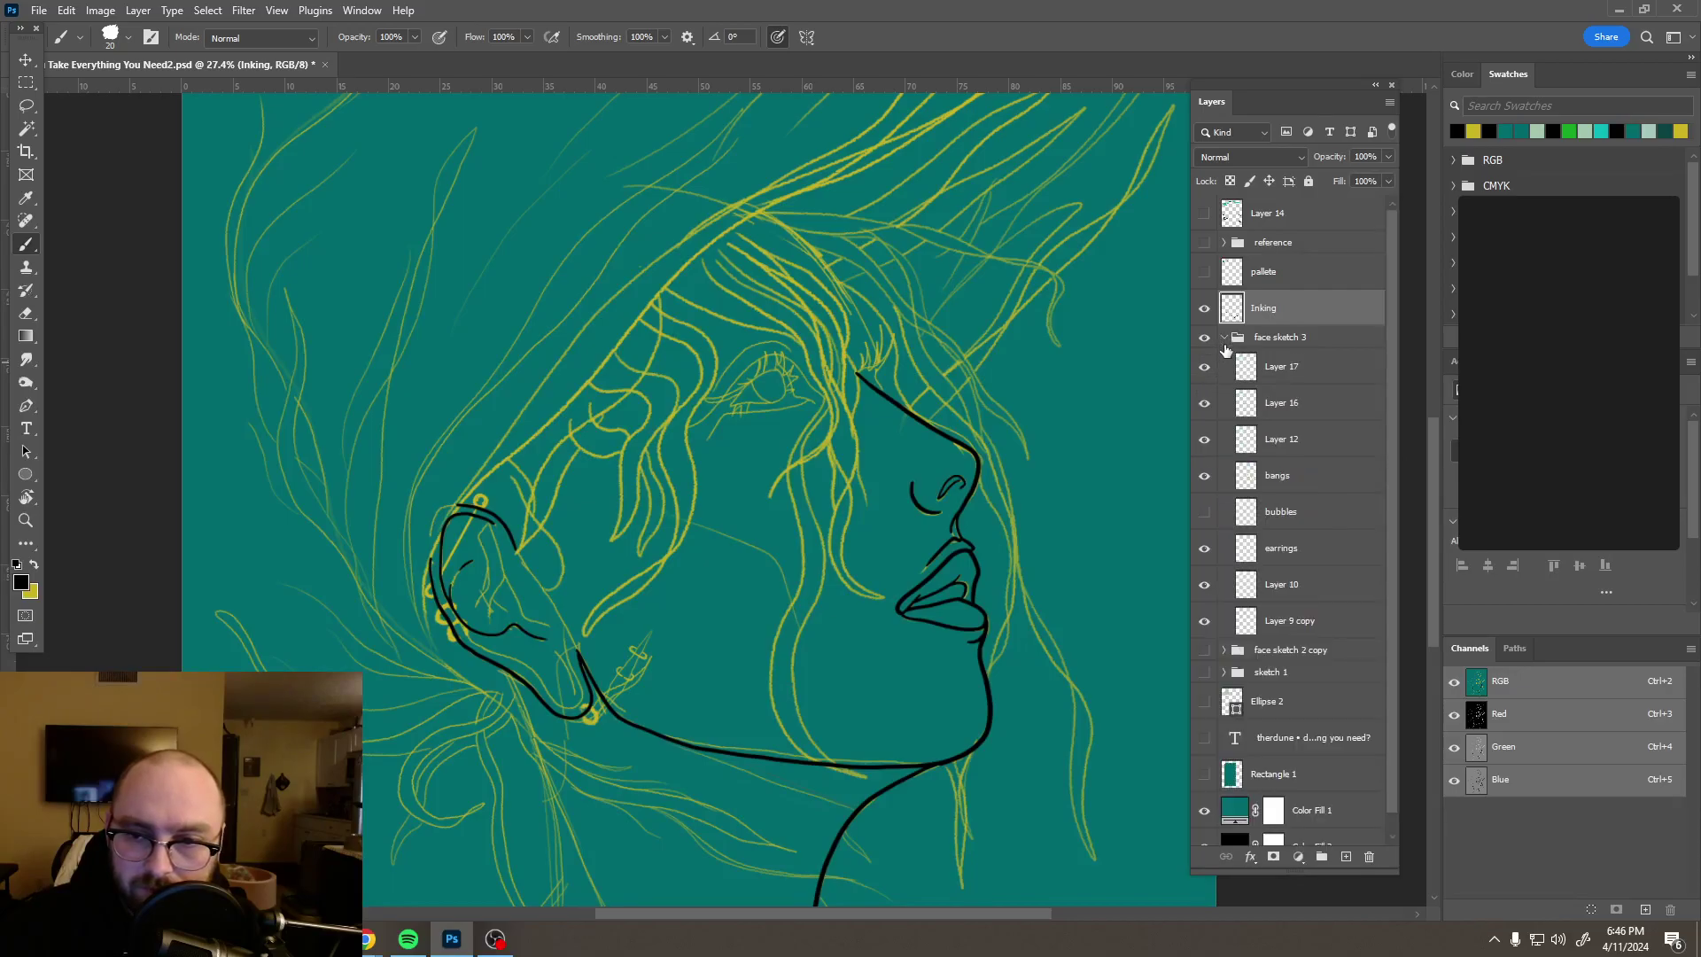
{"action": "left_click", "coordinate": [1204, 513]}
{"action": "left_click", "coordinate": [1224, 338]}
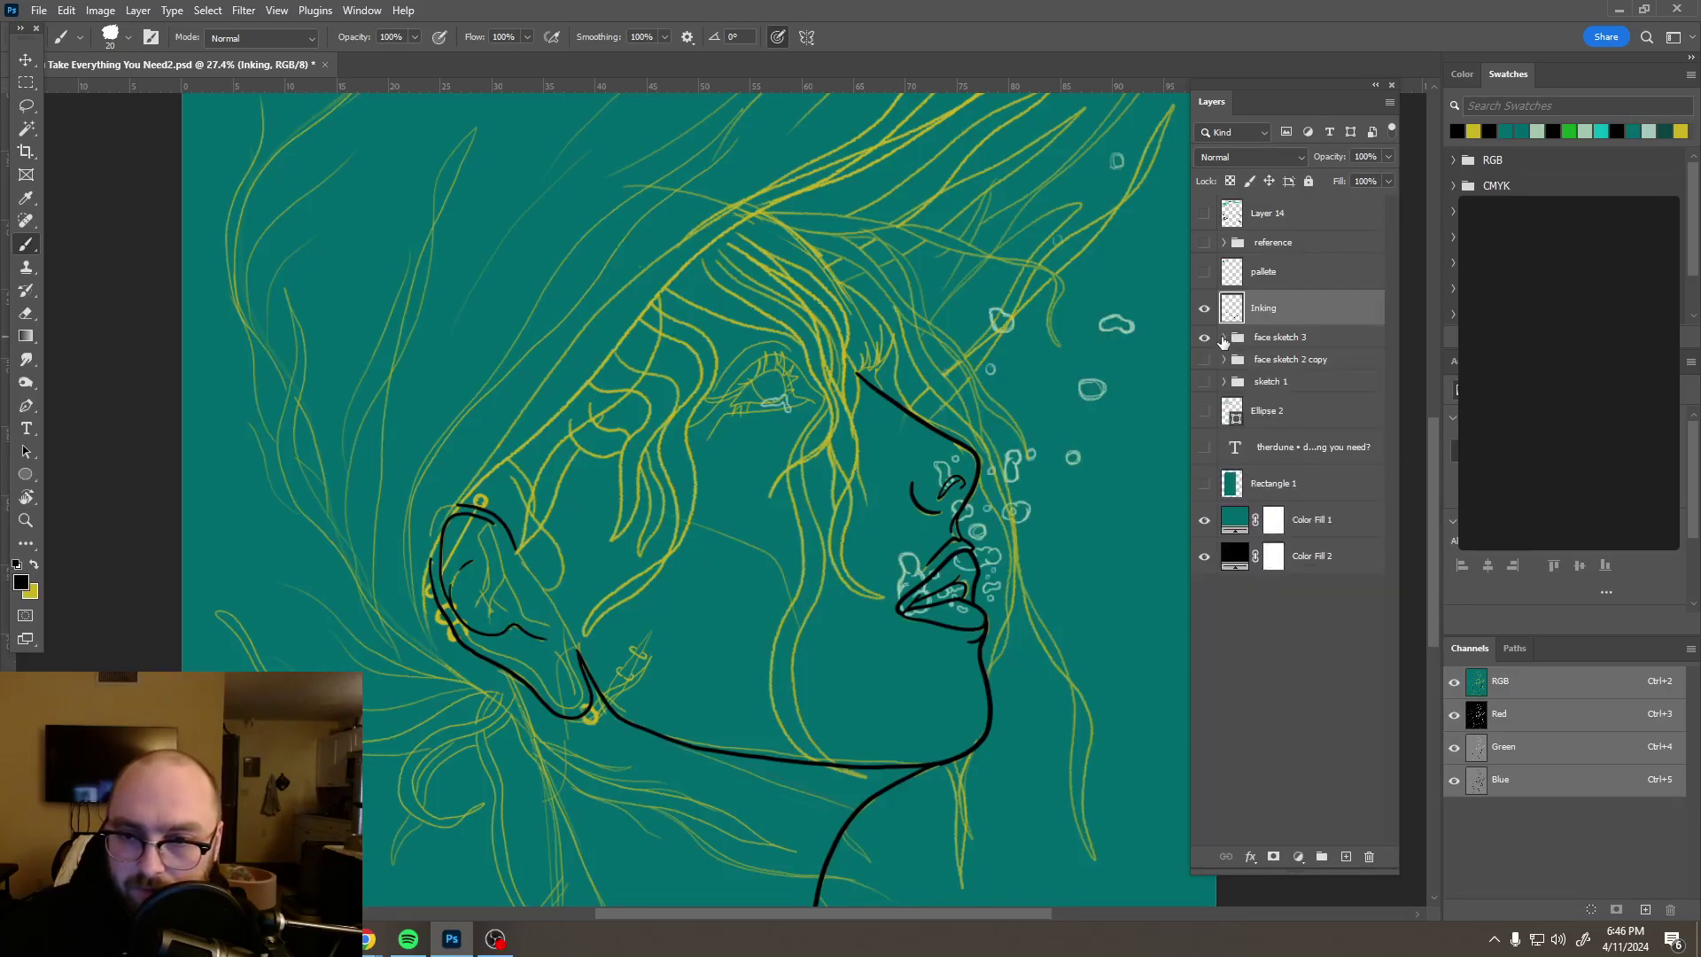
Step: Ink the inner line of the earlobe from the lower rim around the lobe, and add a short stroke on the ear's front edge
{"action": "scroll", "coordinate": [437, 604], "scroll_direction": "up", "scroll_amount": 5}
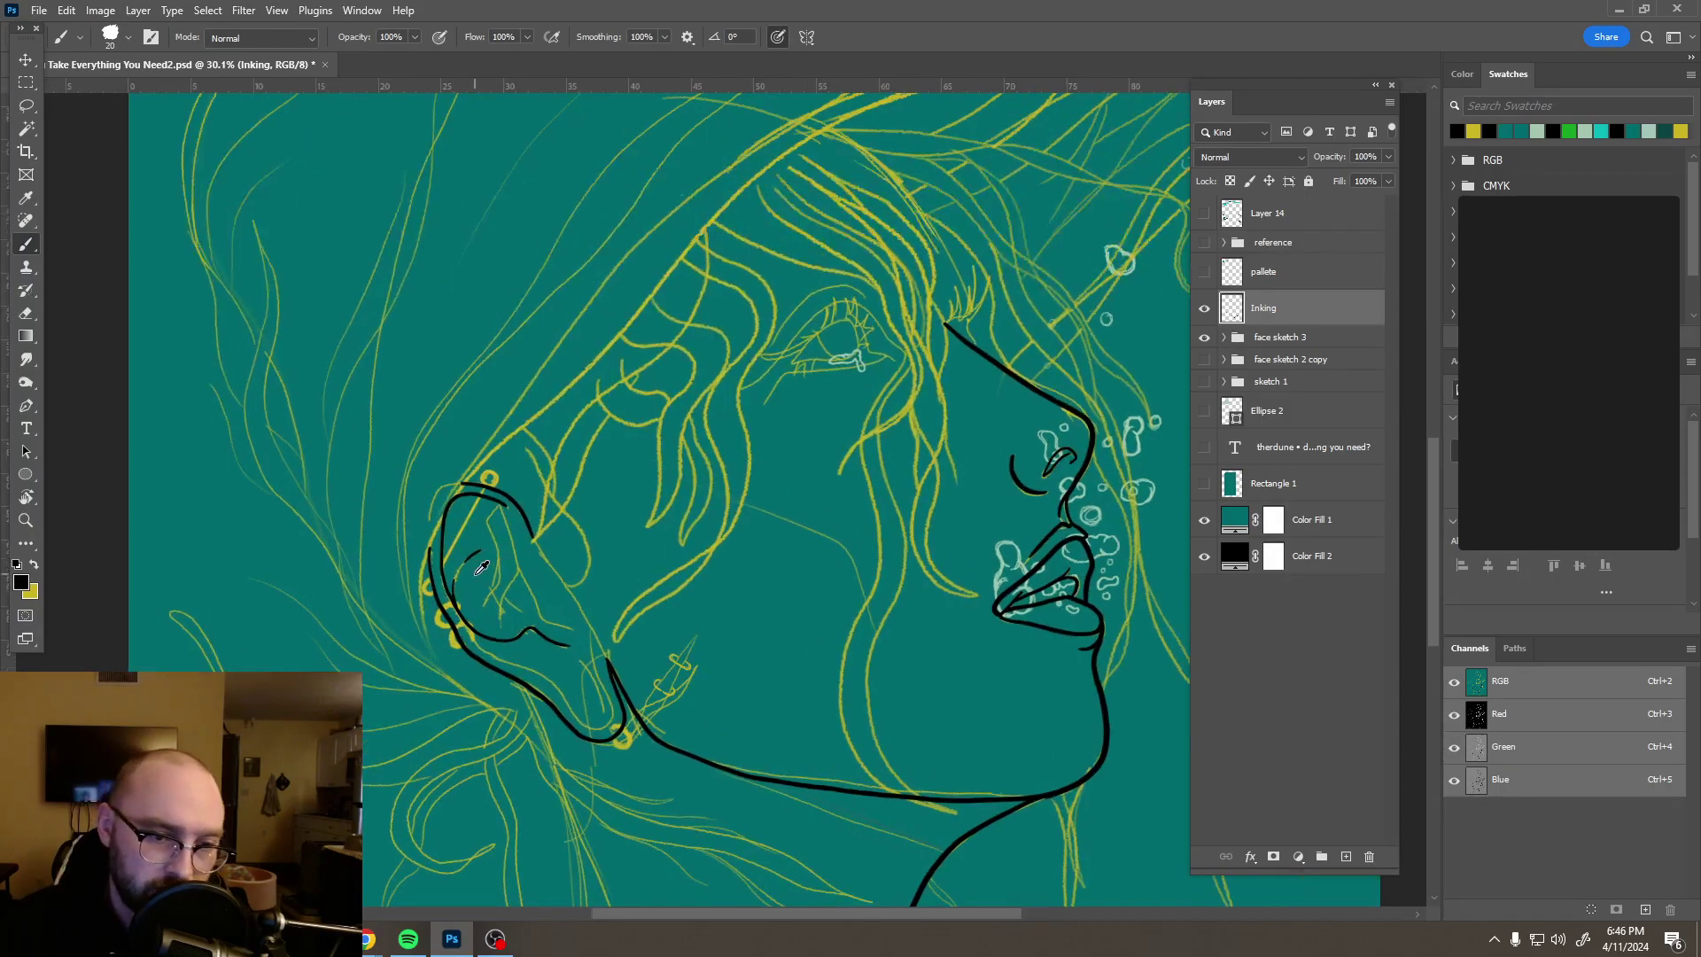
{"action": "scroll", "coordinate": [482, 567], "scroll_direction": "up", "scroll_amount": 3}
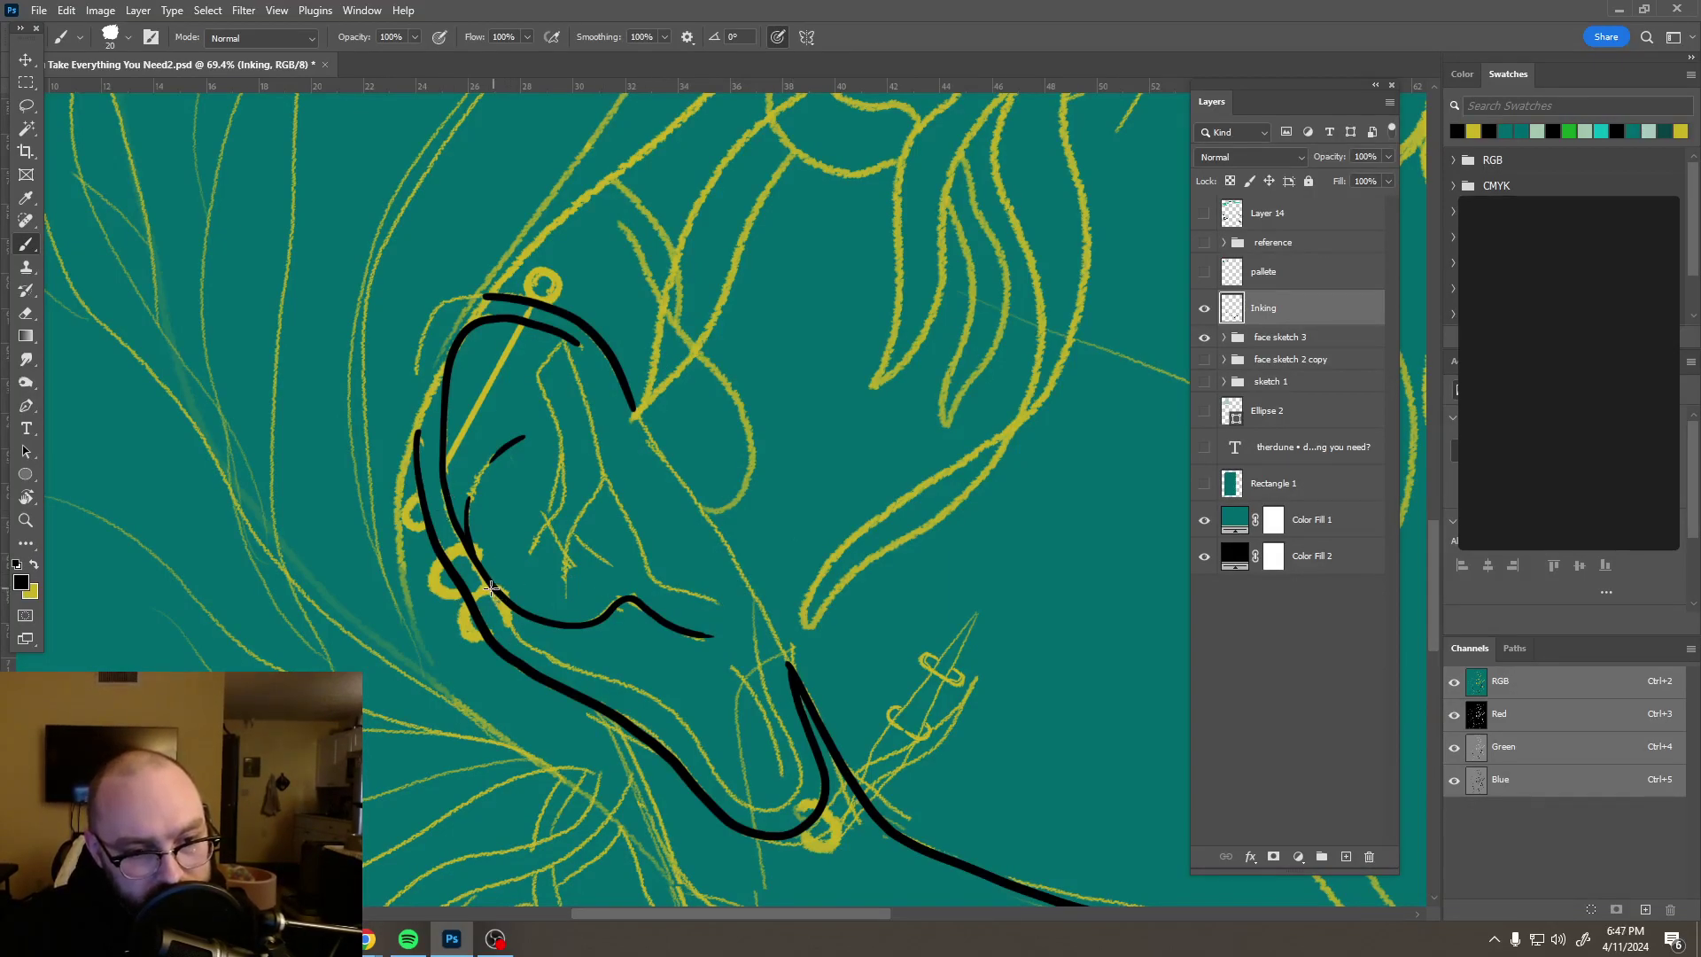
{"action": "mouse_move", "coordinate": [505, 608]}
{"action": "left_mouse_down"}
{"action": "mouse_move", "coordinate": [542, 654]}
{"action": "mouse_move", "coordinate": [654, 696]}
{"action": "mouse_move", "coordinate": [738, 793]}
{"action": "mouse_move", "coordinate": [784, 803]}
{"action": "mouse_move", "coordinate": [806, 767]}
{"action": "mouse_move", "coordinate": [757, 663]}
{"action": "left_mouse_up"}
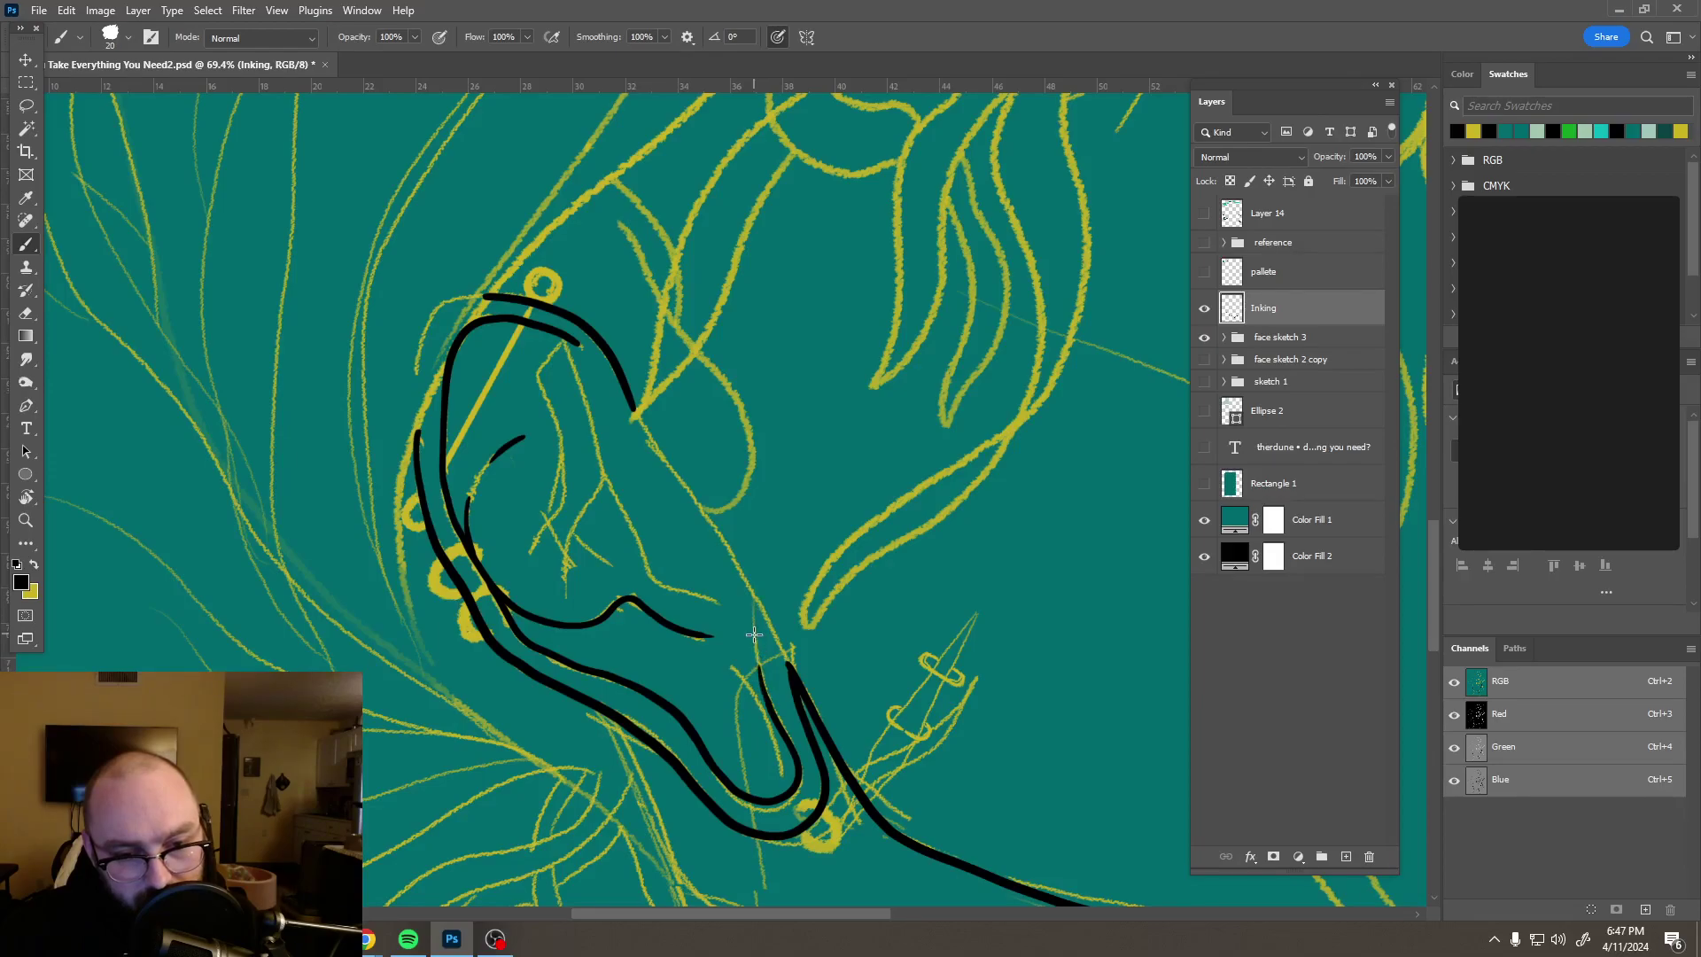
{"action": "left_click_drag", "start_coordinate": [753, 589], "coordinate": [747, 569]}
Step: Ink the inner ear folds in black, from the upper rim down the central ridges and along the fold toward the ear's front edge
{"action": "scroll", "coordinate": [682, 335], "scroll_direction": "down", "scroll_amount": 1}
{"action": "scroll", "coordinate": [682, 335], "scroll_direction": "down", "scroll_amount": 10}
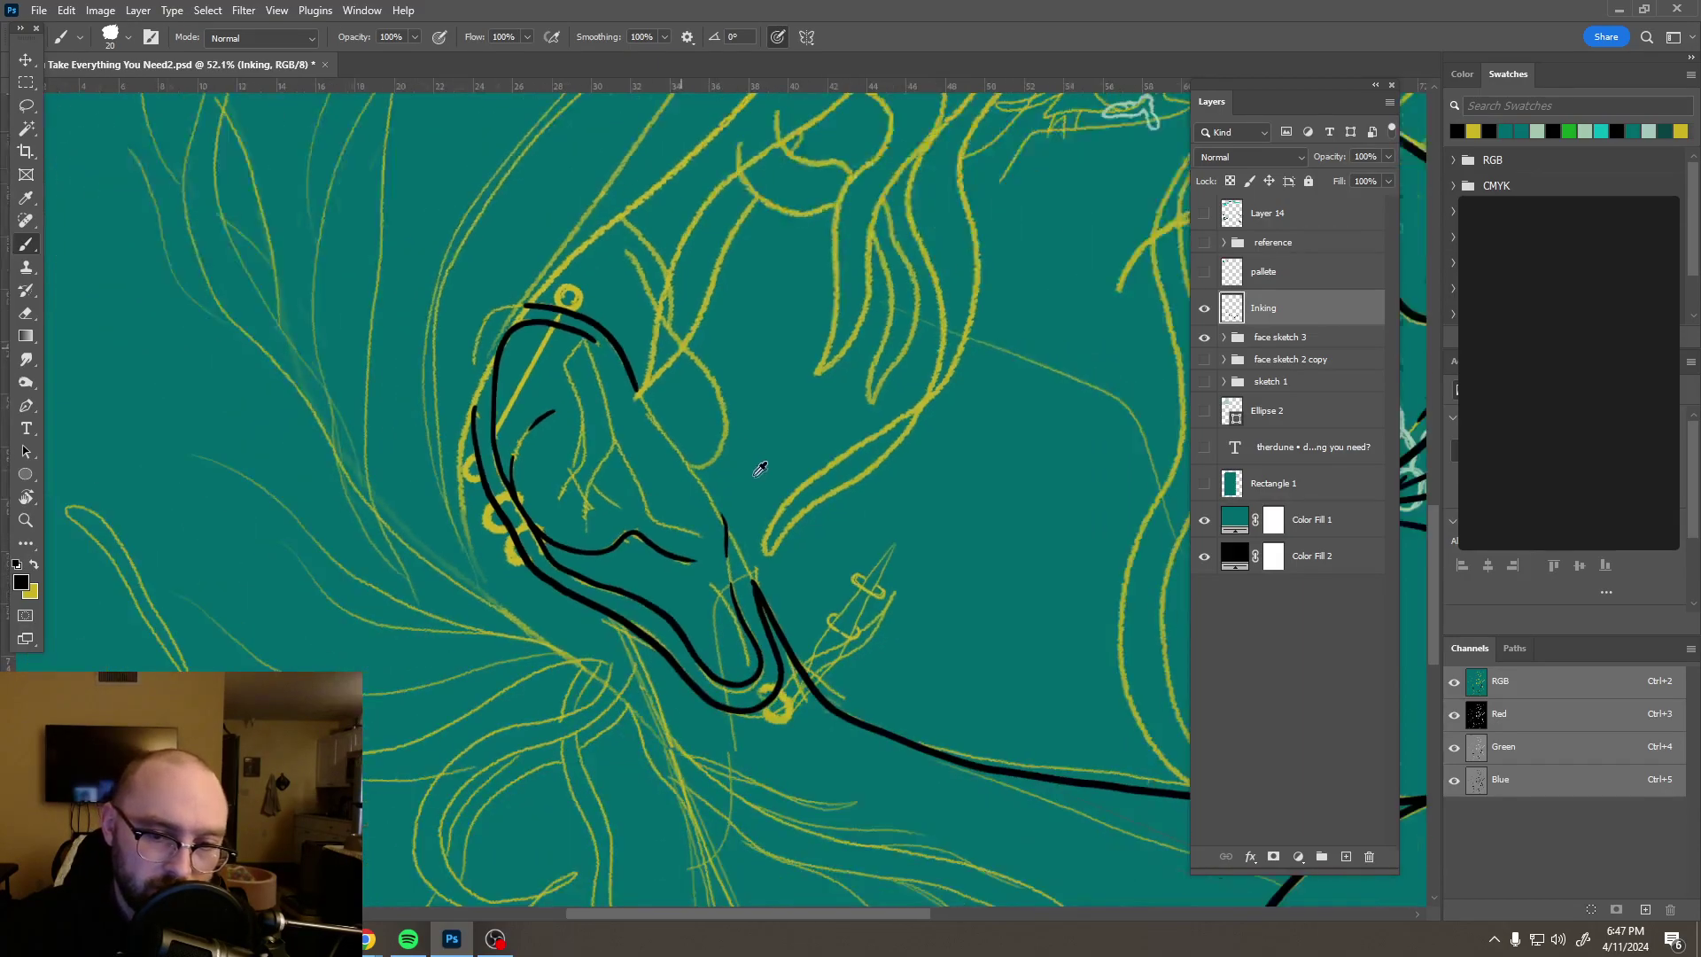
{"action": "scroll", "coordinate": [709, 452], "scroll_direction": "up", "scroll_amount": 4}
{"action": "scroll", "coordinate": [740, 397], "scroll_direction": "up", "scroll_amount": 8}
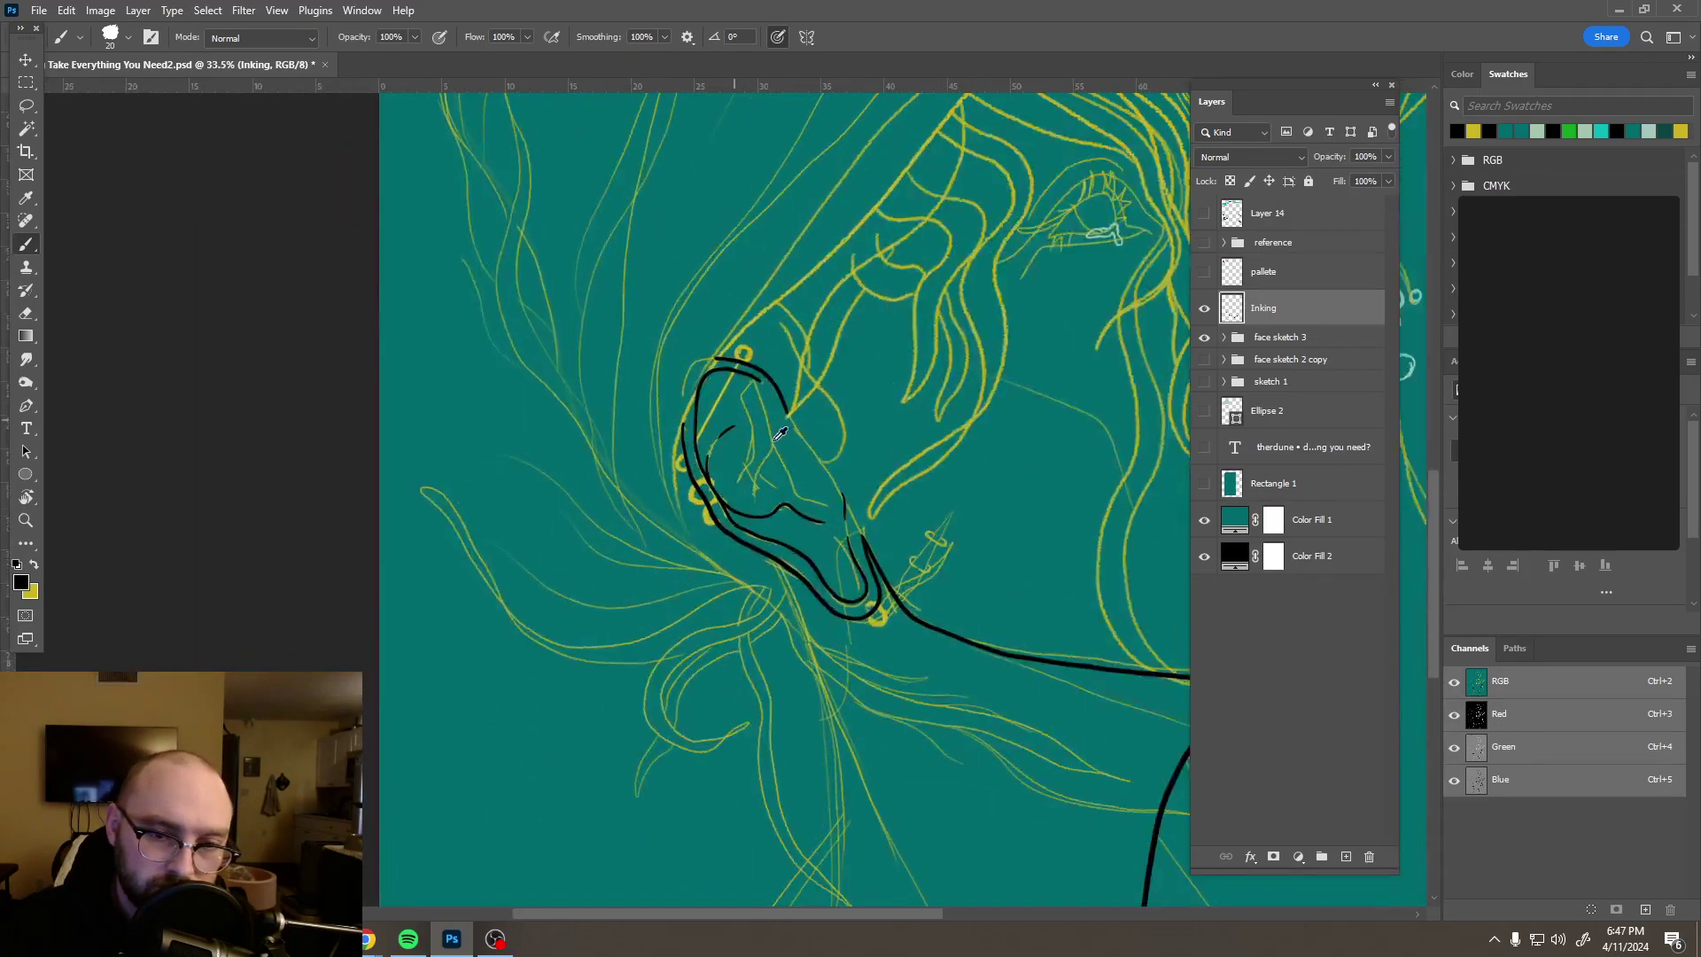
{"action": "scroll", "coordinate": [811, 437], "scroll_direction": "down", "scroll_amount": 2}
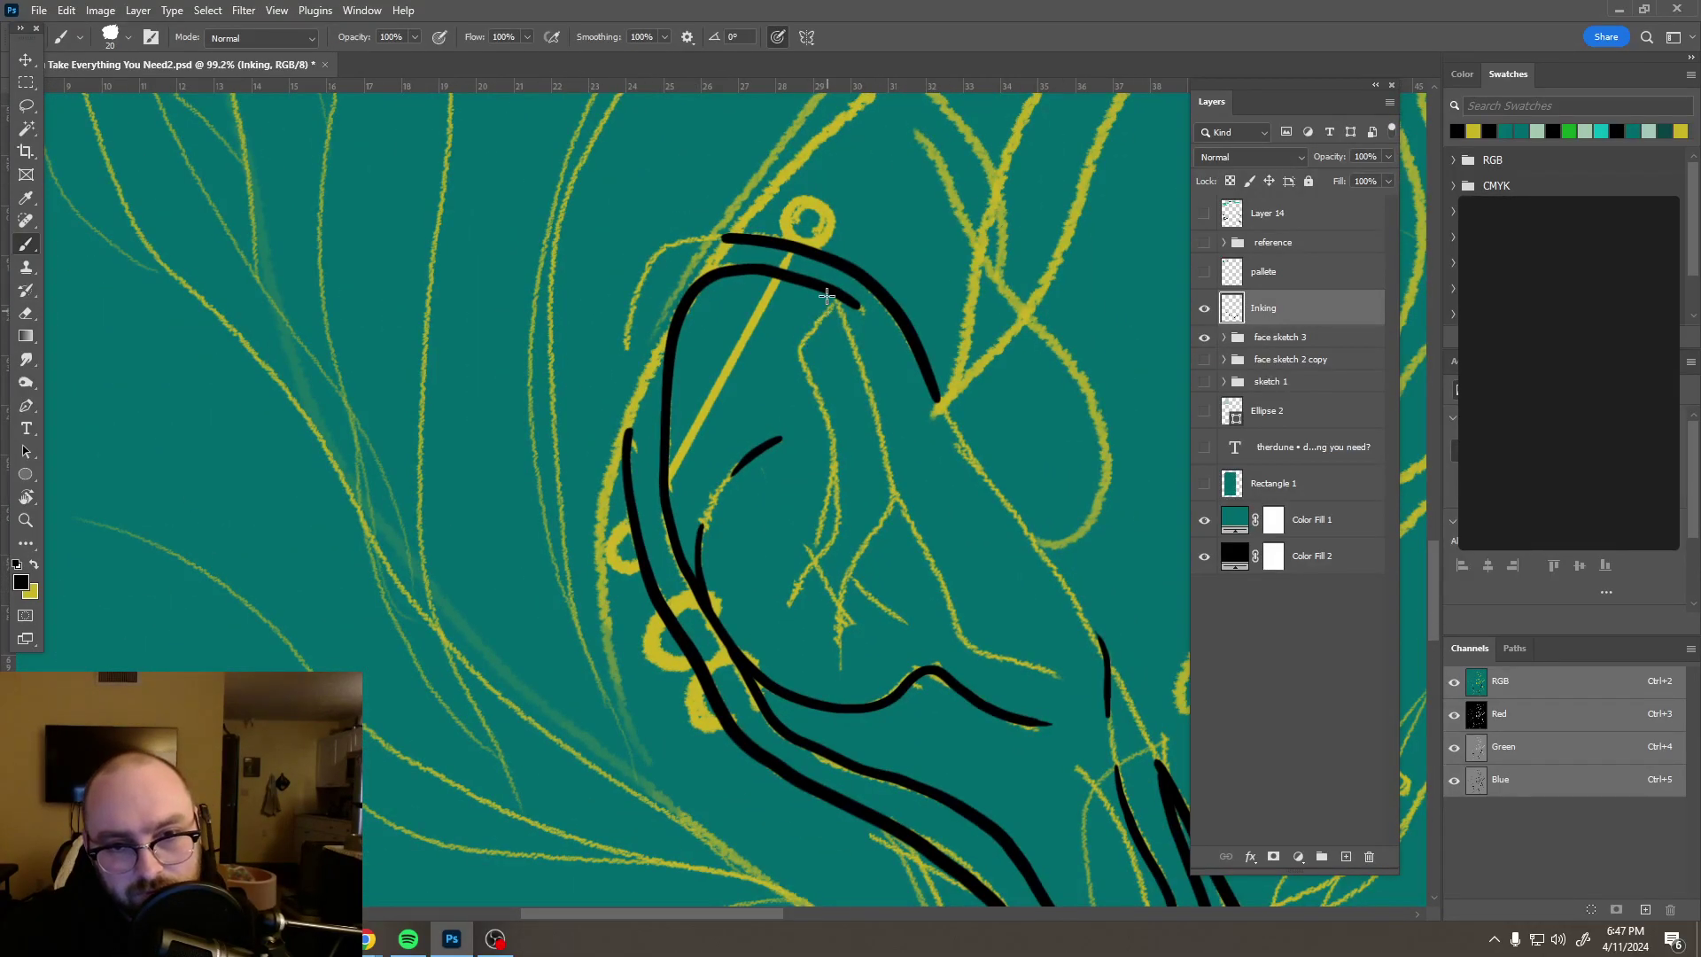
{"action": "mouse_move", "coordinate": [835, 301]}
{"action": "left_mouse_down"}
{"action": "mouse_move", "coordinate": [897, 486]}
{"action": "mouse_move", "coordinate": [837, 622]}
{"action": "left_mouse_up"}
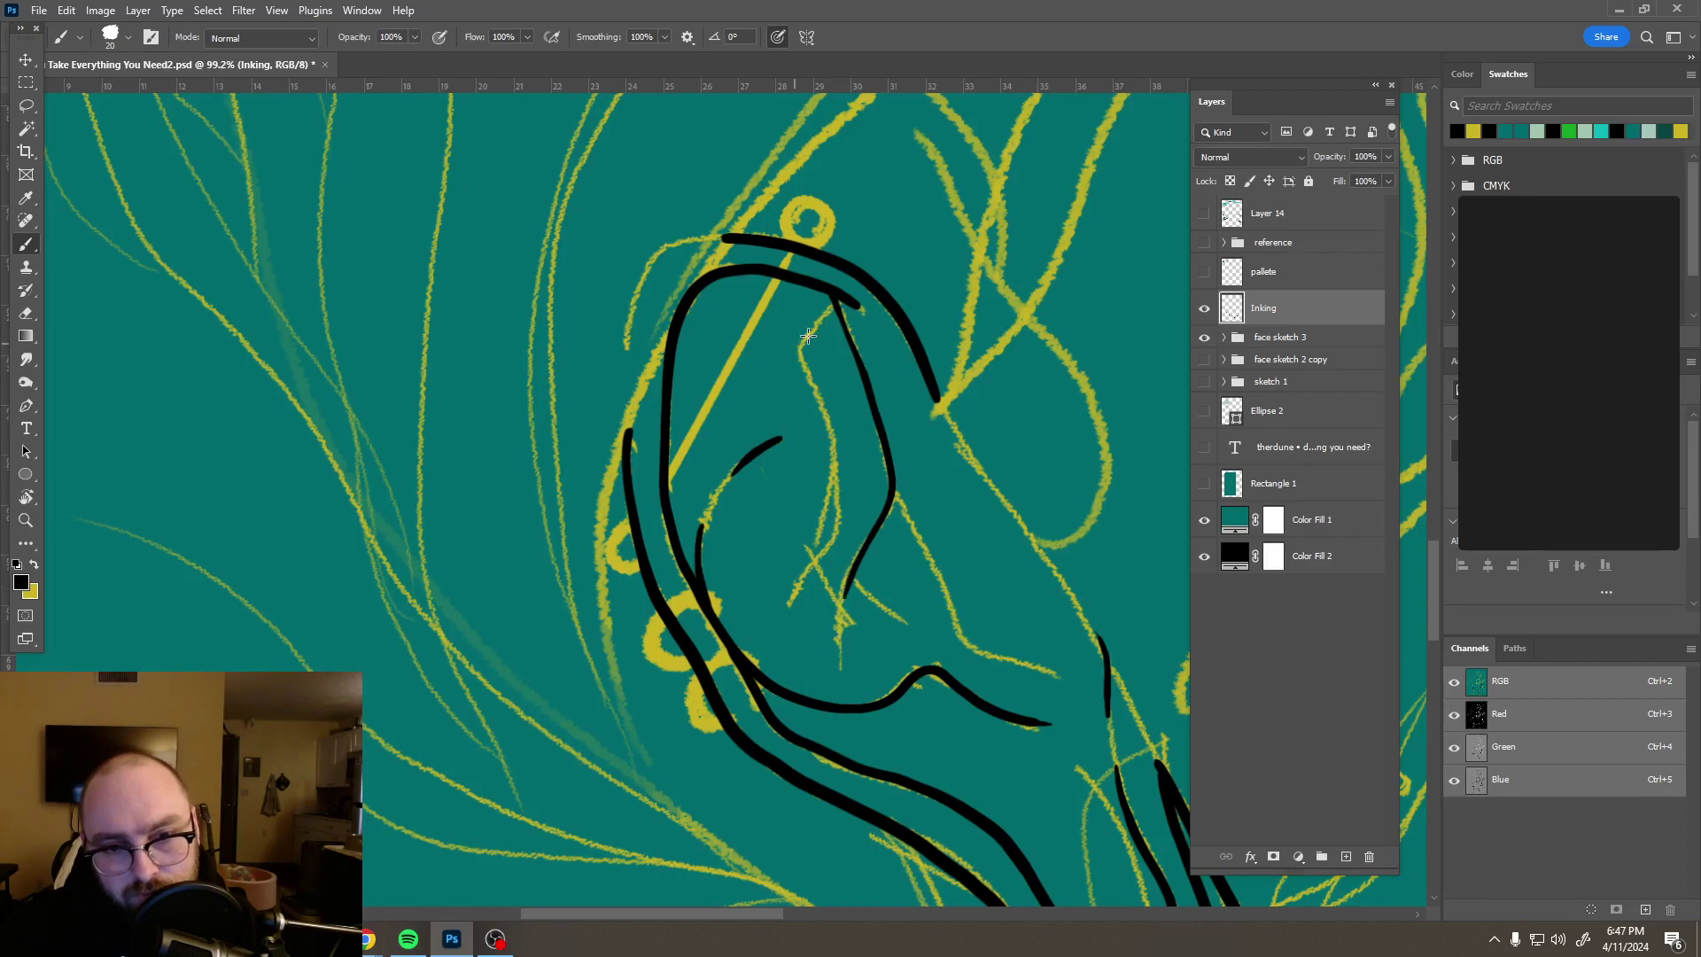
{"action": "mouse_move", "coordinate": [821, 316]}
{"action": "left_mouse_down"}
{"action": "mouse_move", "coordinate": [795, 375]}
{"action": "mouse_move", "coordinate": [799, 362]}
{"action": "mouse_move", "coordinate": [834, 467]}
{"action": "mouse_move", "coordinate": [818, 560]}
{"action": "left_mouse_up"}
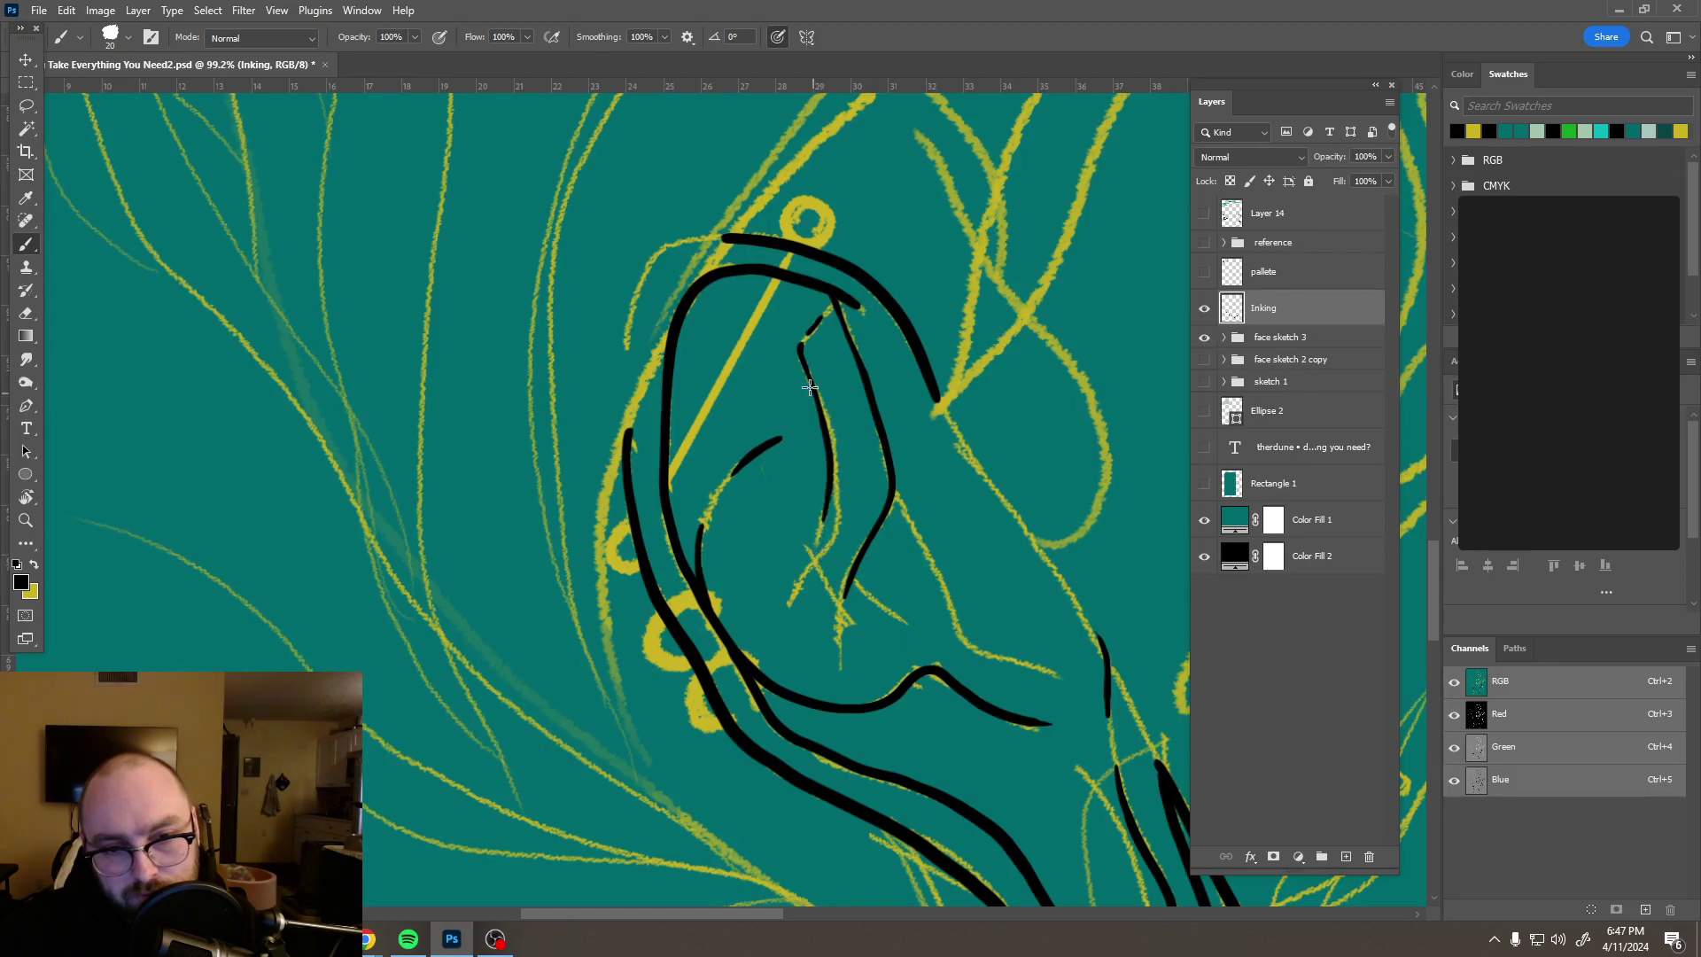
{"action": "mouse_move", "coordinate": [818, 400]}
{"action": "left_mouse_down"}
{"action": "mouse_move", "coordinate": [841, 530]}
{"action": "mouse_move", "coordinate": [803, 598]}
{"action": "left_mouse_up"}
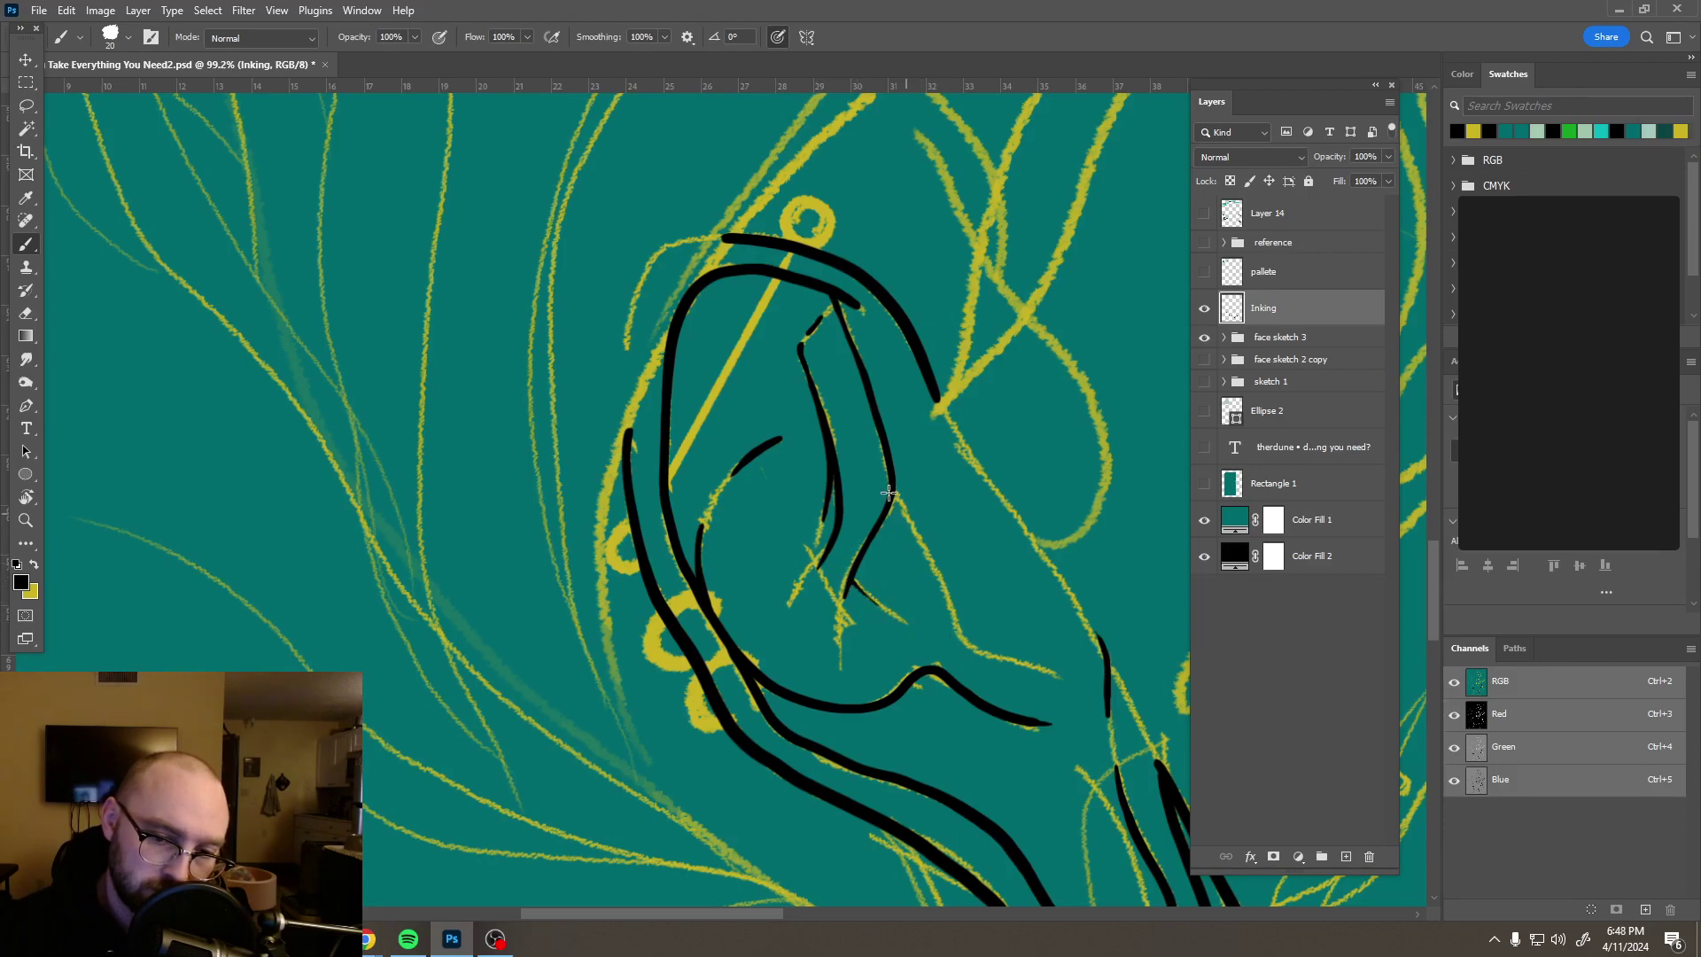
{"action": "mouse_move", "coordinate": [895, 496]}
{"action": "left_mouse_down"}
{"action": "mouse_move", "coordinate": [974, 654]}
{"action": "mouse_move", "coordinate": [1055, 673]}
{"action": "left_mouse_up"}
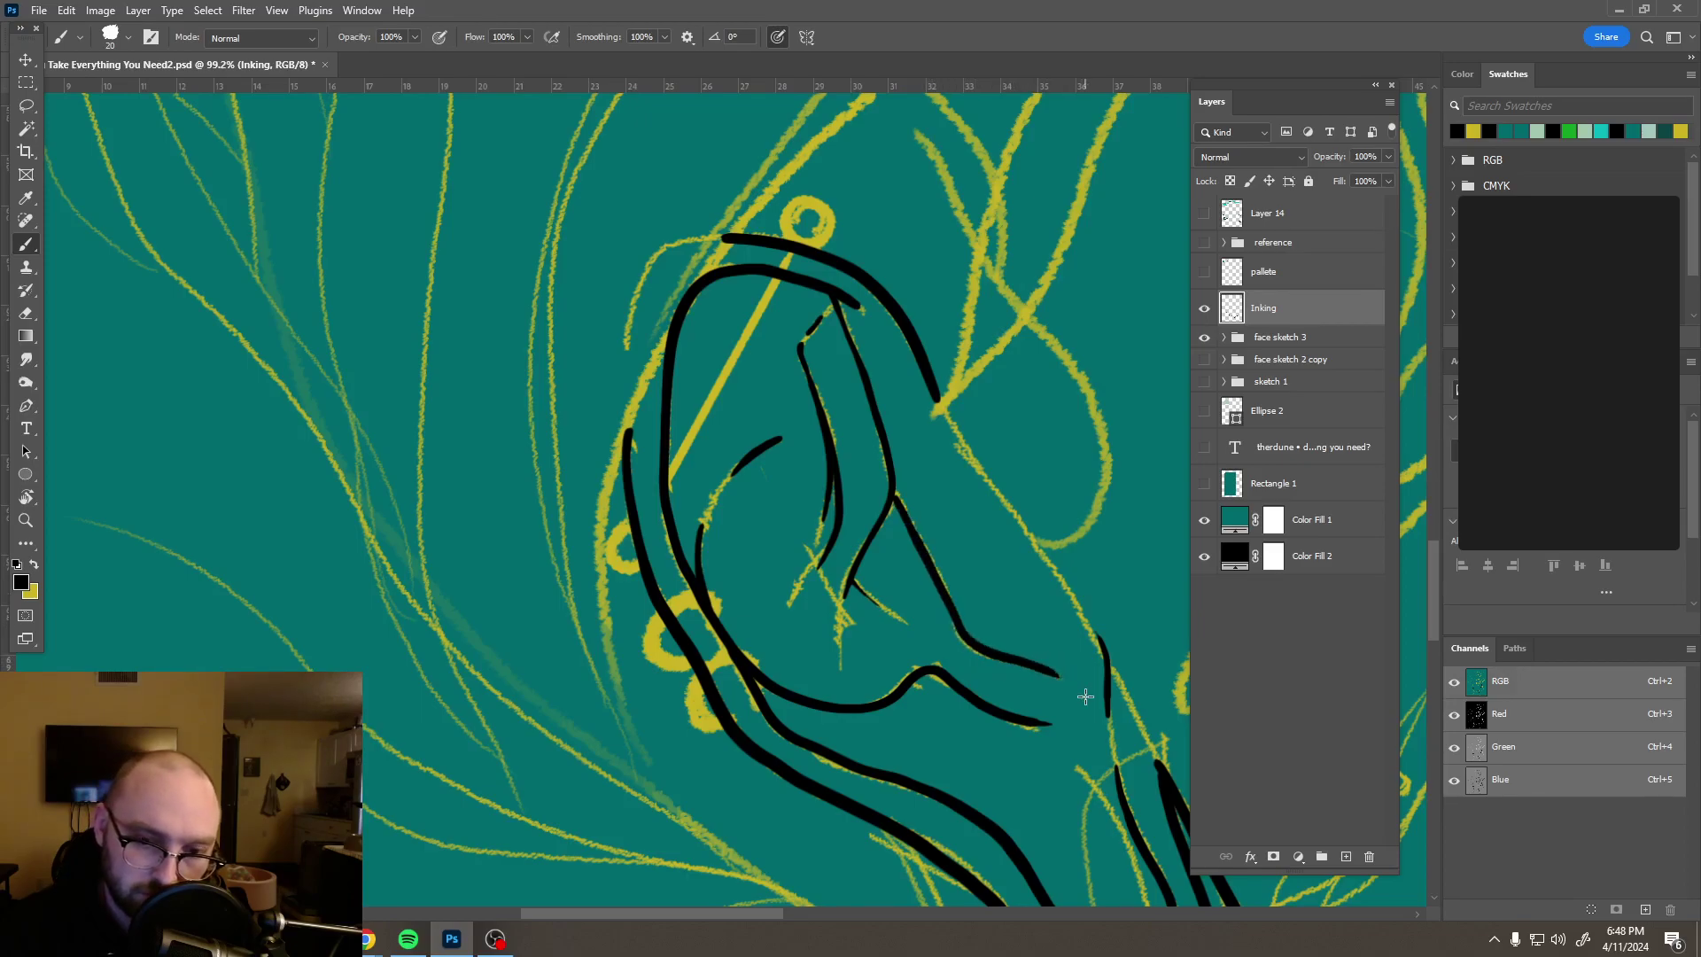
Step: Toggle the face sketch 3 group's visibility to examine the inked face and ear with and without the sketch
{"action": "scroll", "coordinate": [931, 436], "scroll_direction": "down", "scroll_amount": 1}
{"action": "scroll", "coordinate": [930, 436], "scroll_direction": "down", "scroll_amount": 8}
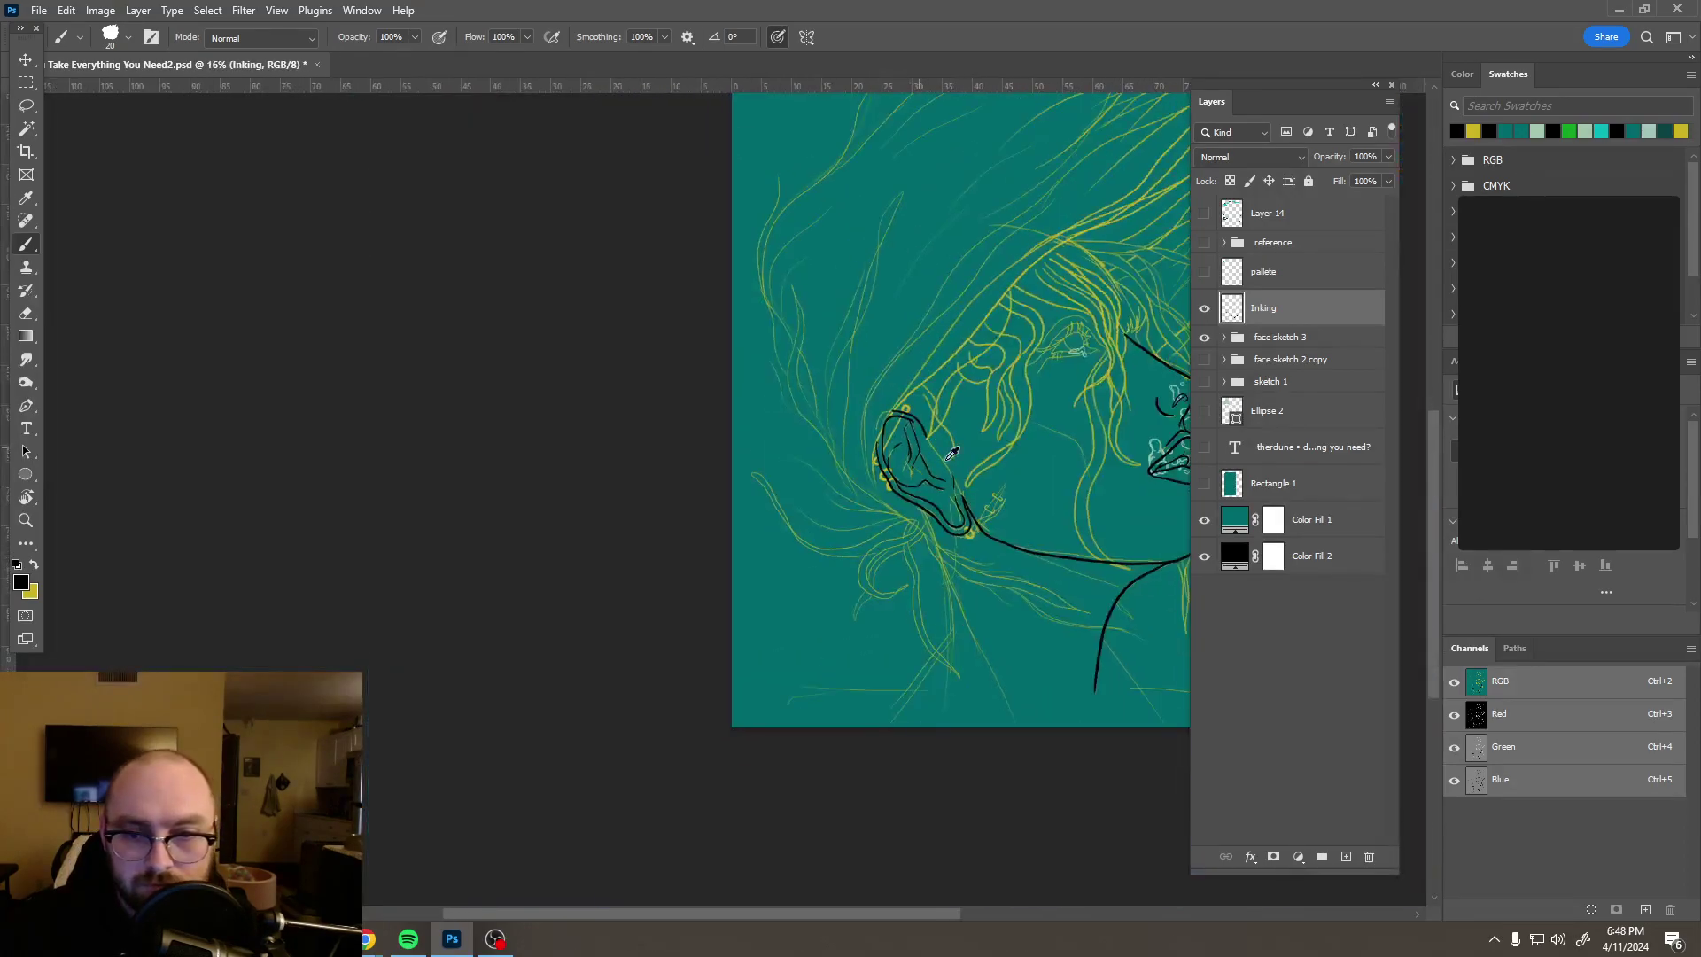
{"action": "left_click_drag", "start_coordinate": [1001, 480], "coordinate": [957, 480]}
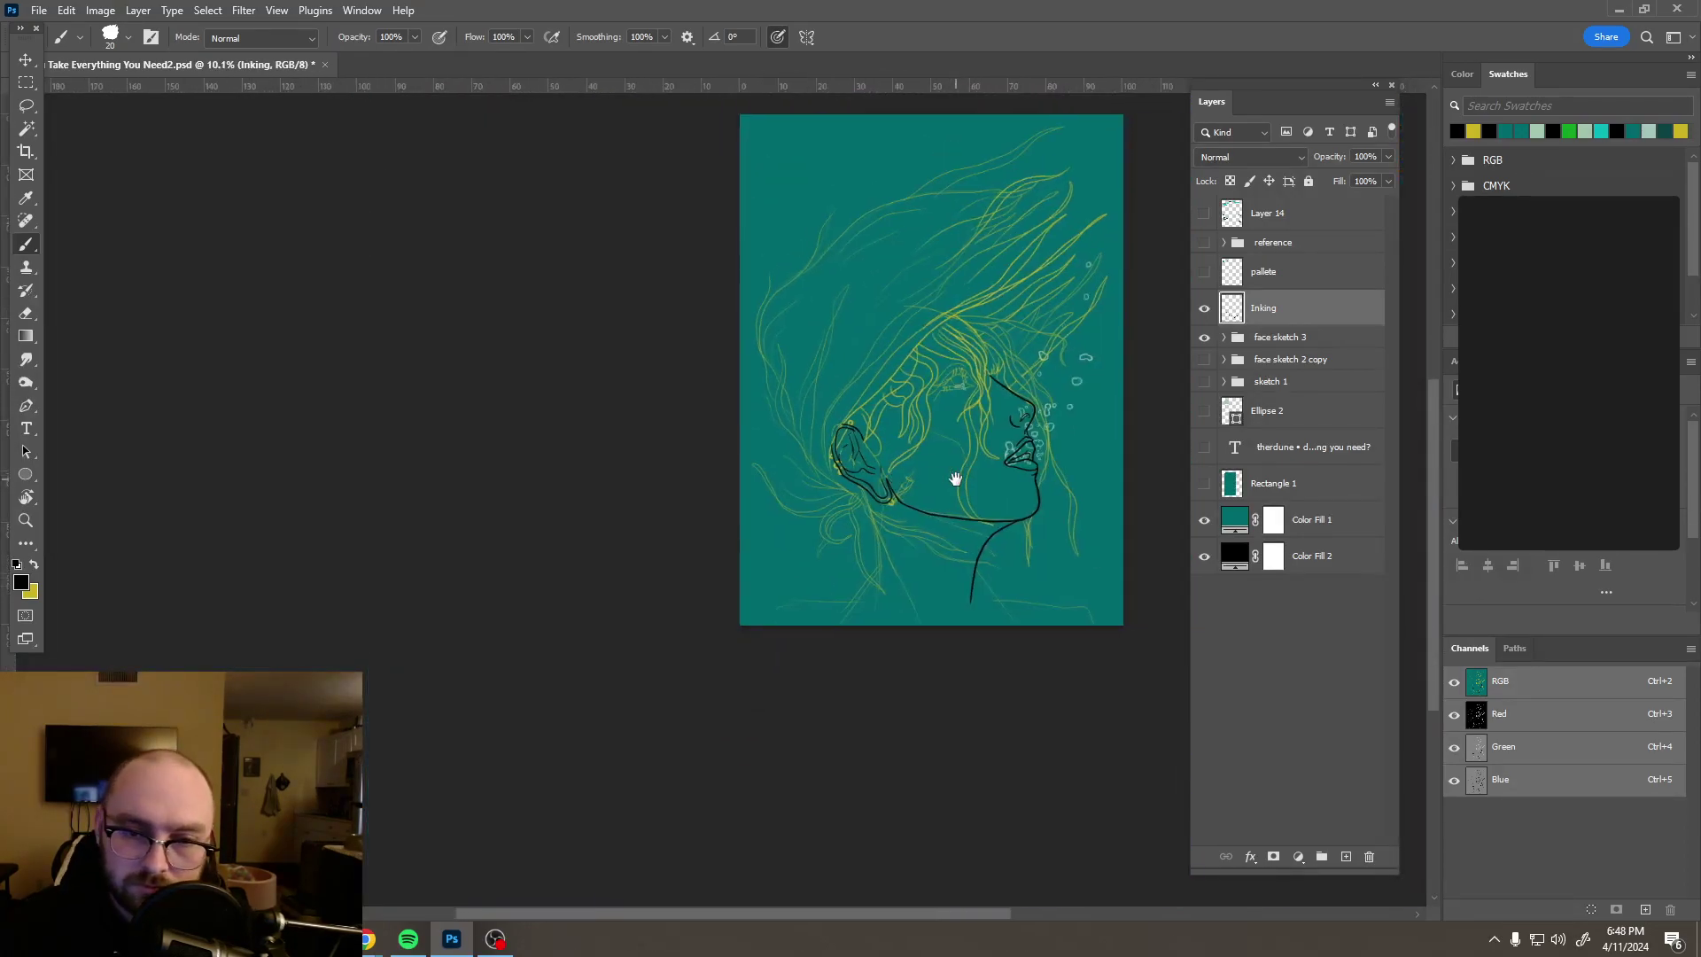
{"action": "left_click", "coordinate": [1205, 339]}
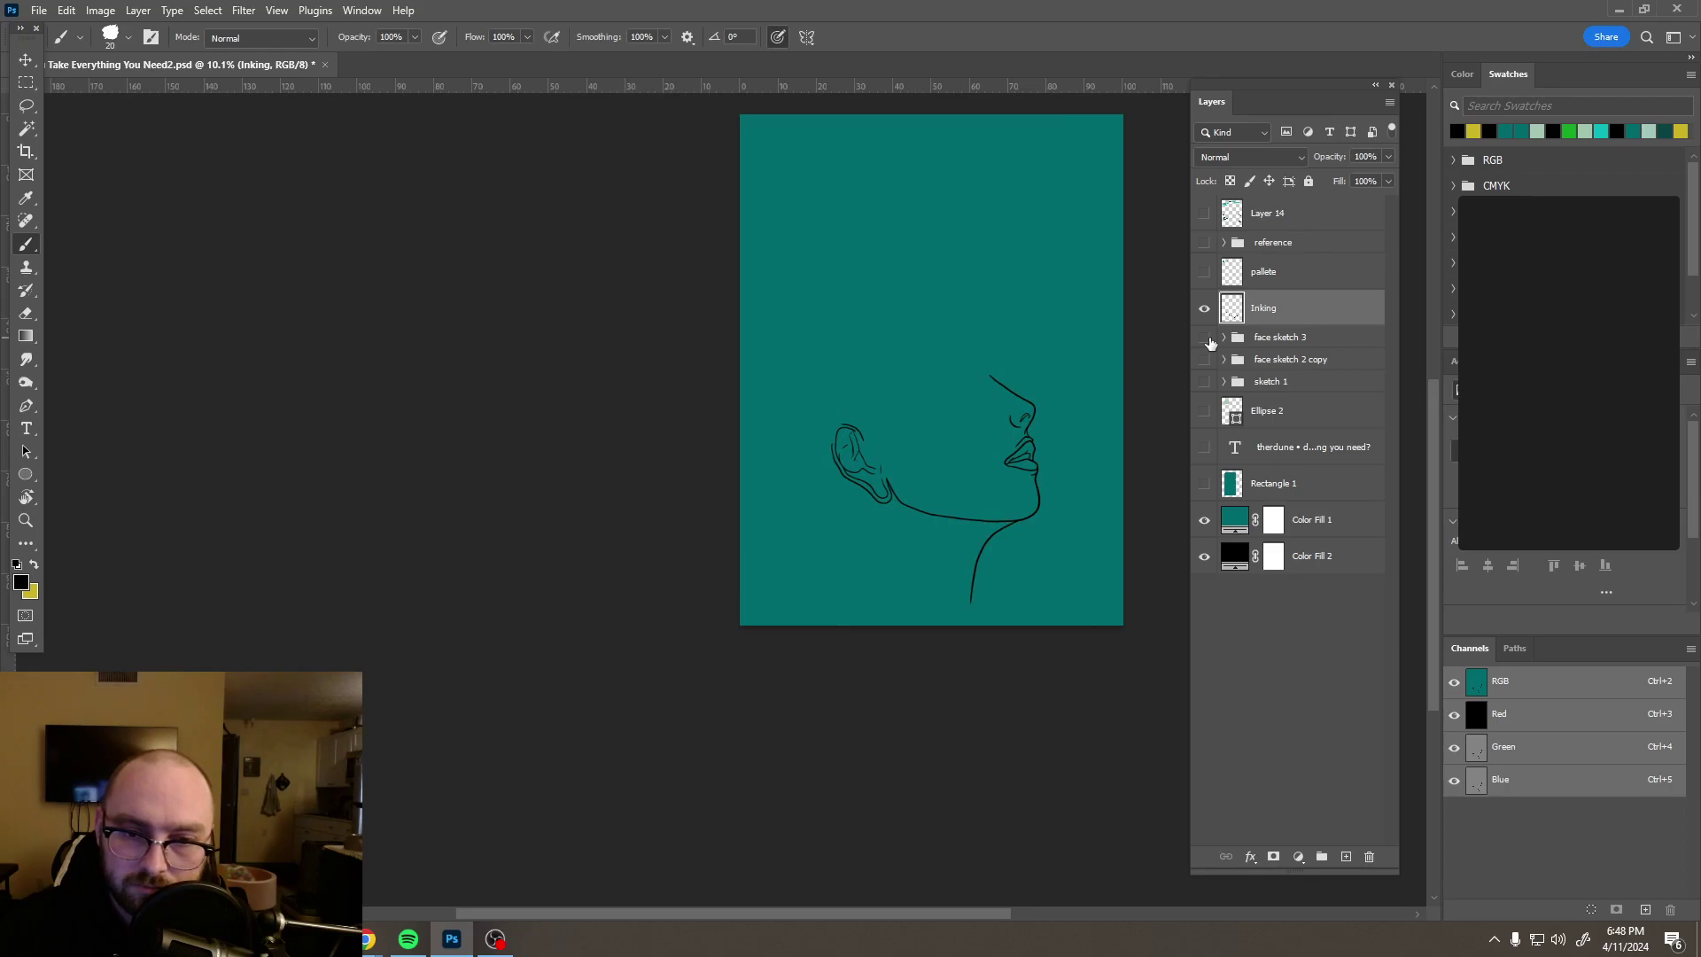
{"action": "left_click", "coordinate": [1207, 338]}
{"action": "left_click", "coordinate": [1205, 338]}
{"action": "left_click", "coordinate": [1205, 338]}
{"action": "left_click", "coordinate": [1205, 338]}
Step: Add a new layer directly above the Inking layer and name it EARRINGS INK
{"action": "scroll", "coordinate": [904, 400], "scroll_direction": "up", "scroll_amount": 1}
{"action": "scroll", "coordinate": [904, 400], "scroll_direction": "up", "scroll_amount": 3}
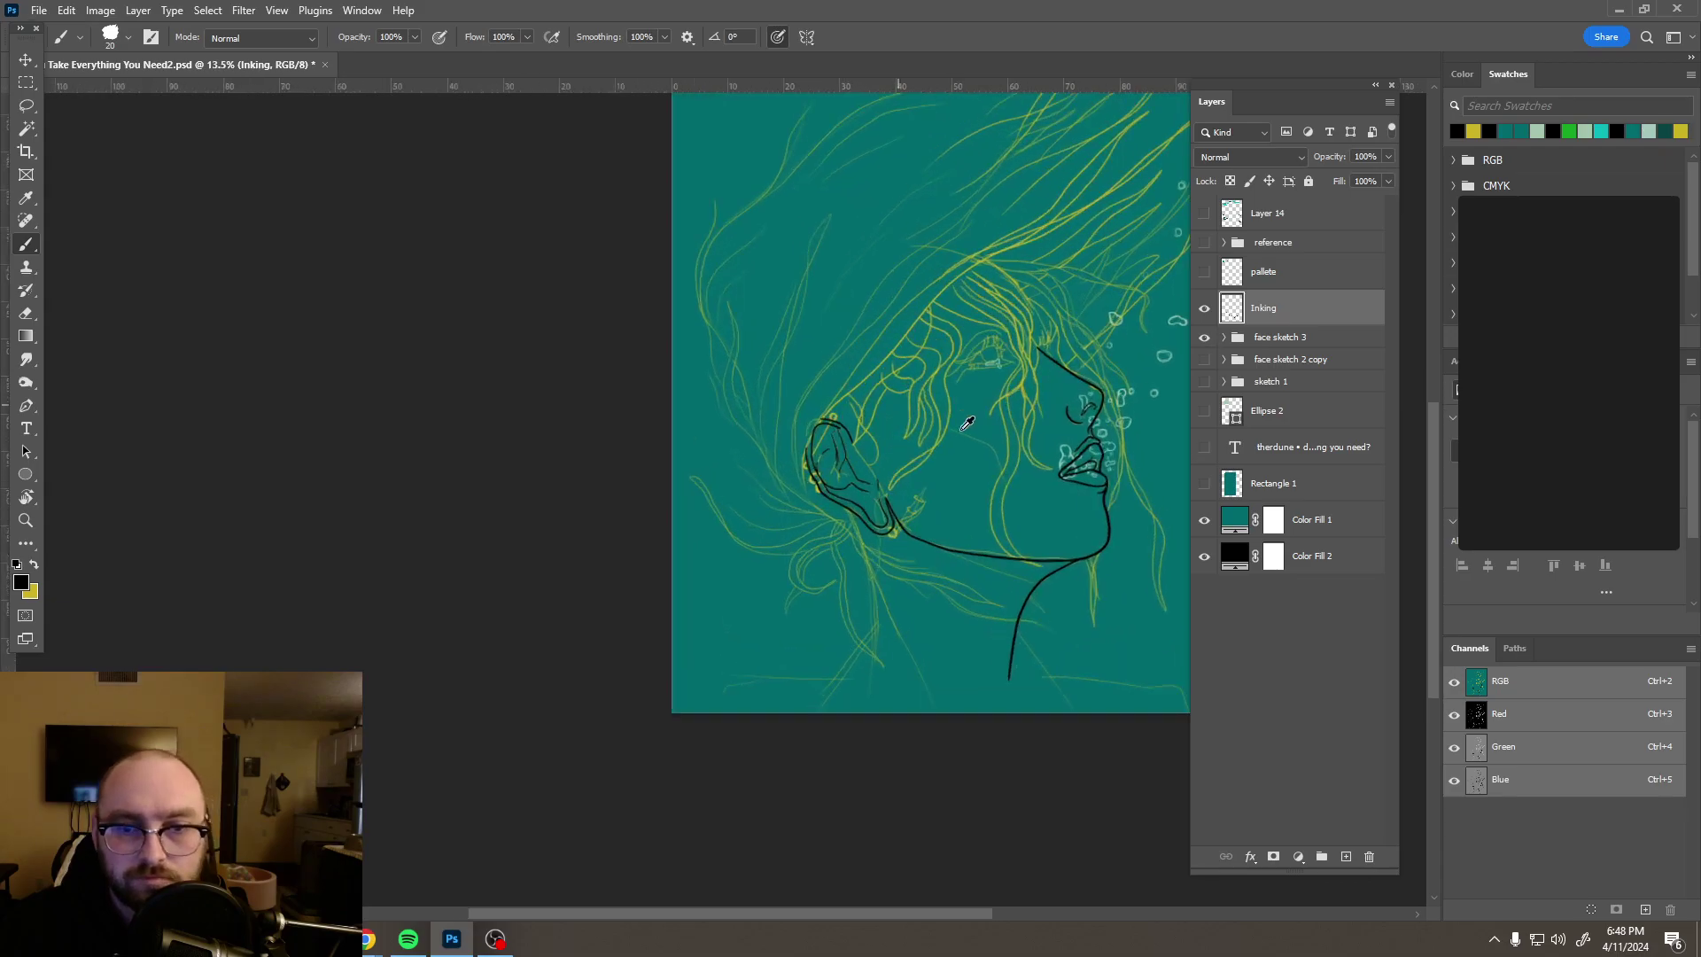
{"action": "left_click_drag", "start_coordinate": [988, 443], "coordinate": [928, 507]}
{"action": "scroll", "coordinate": [921, 505], "scroll_direction": "up", "scroll_amount": 2}
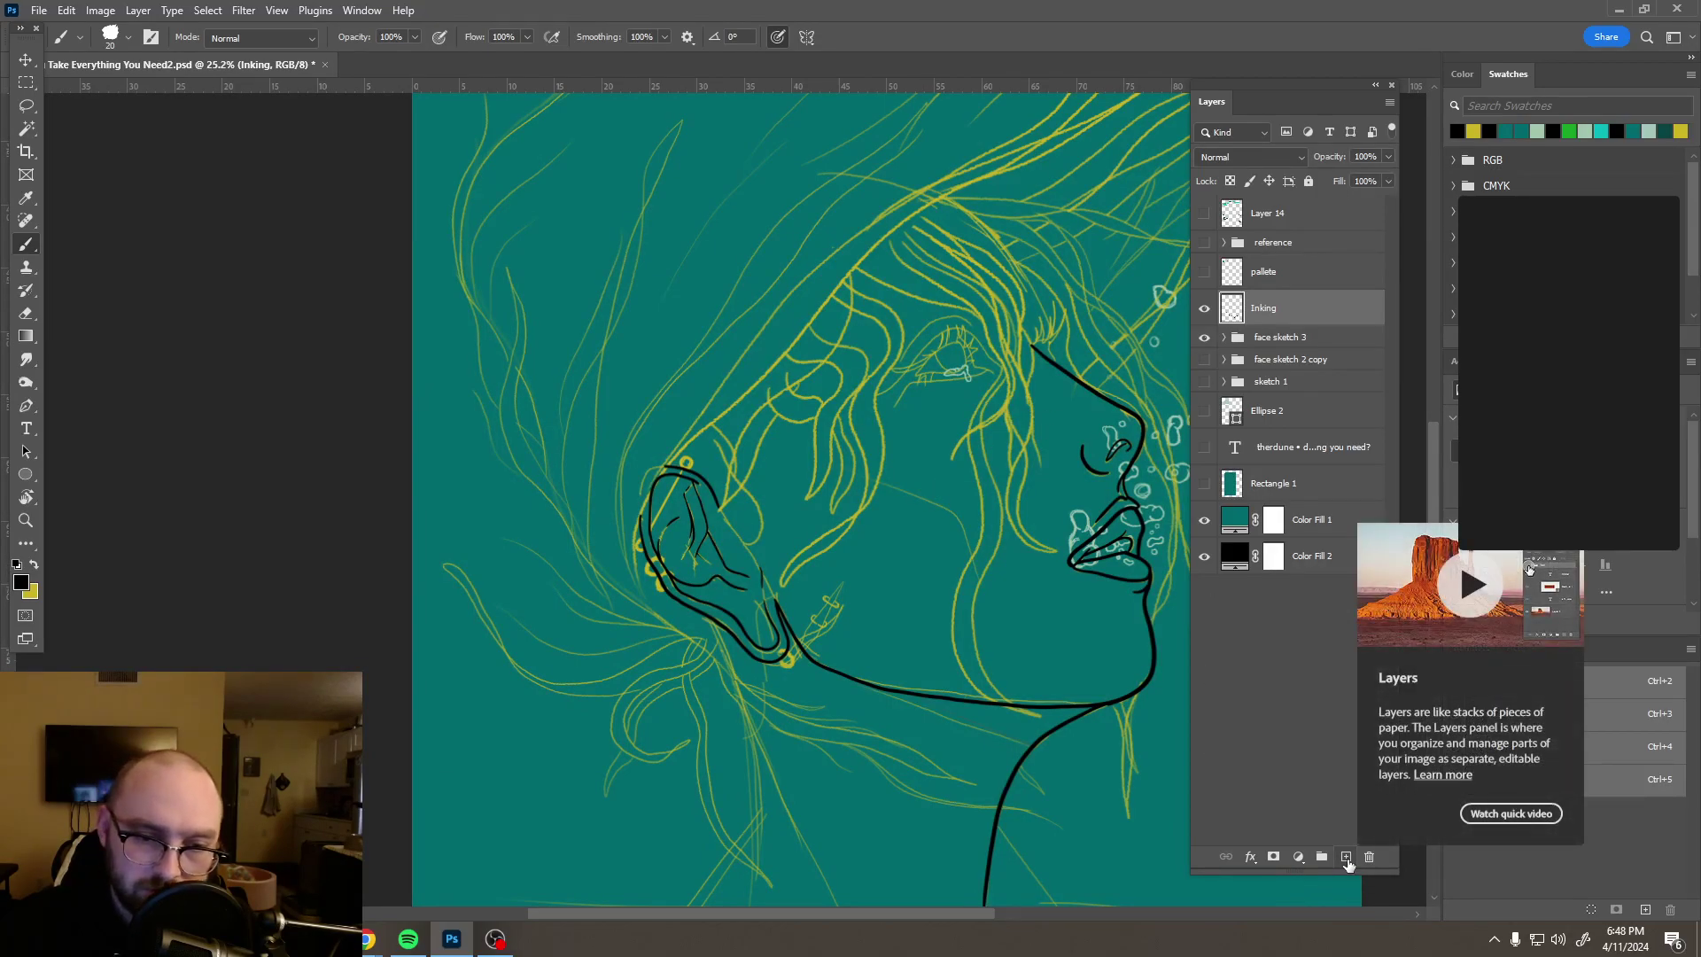
{"action": "left_click", "coordinate": [1346, 858]}
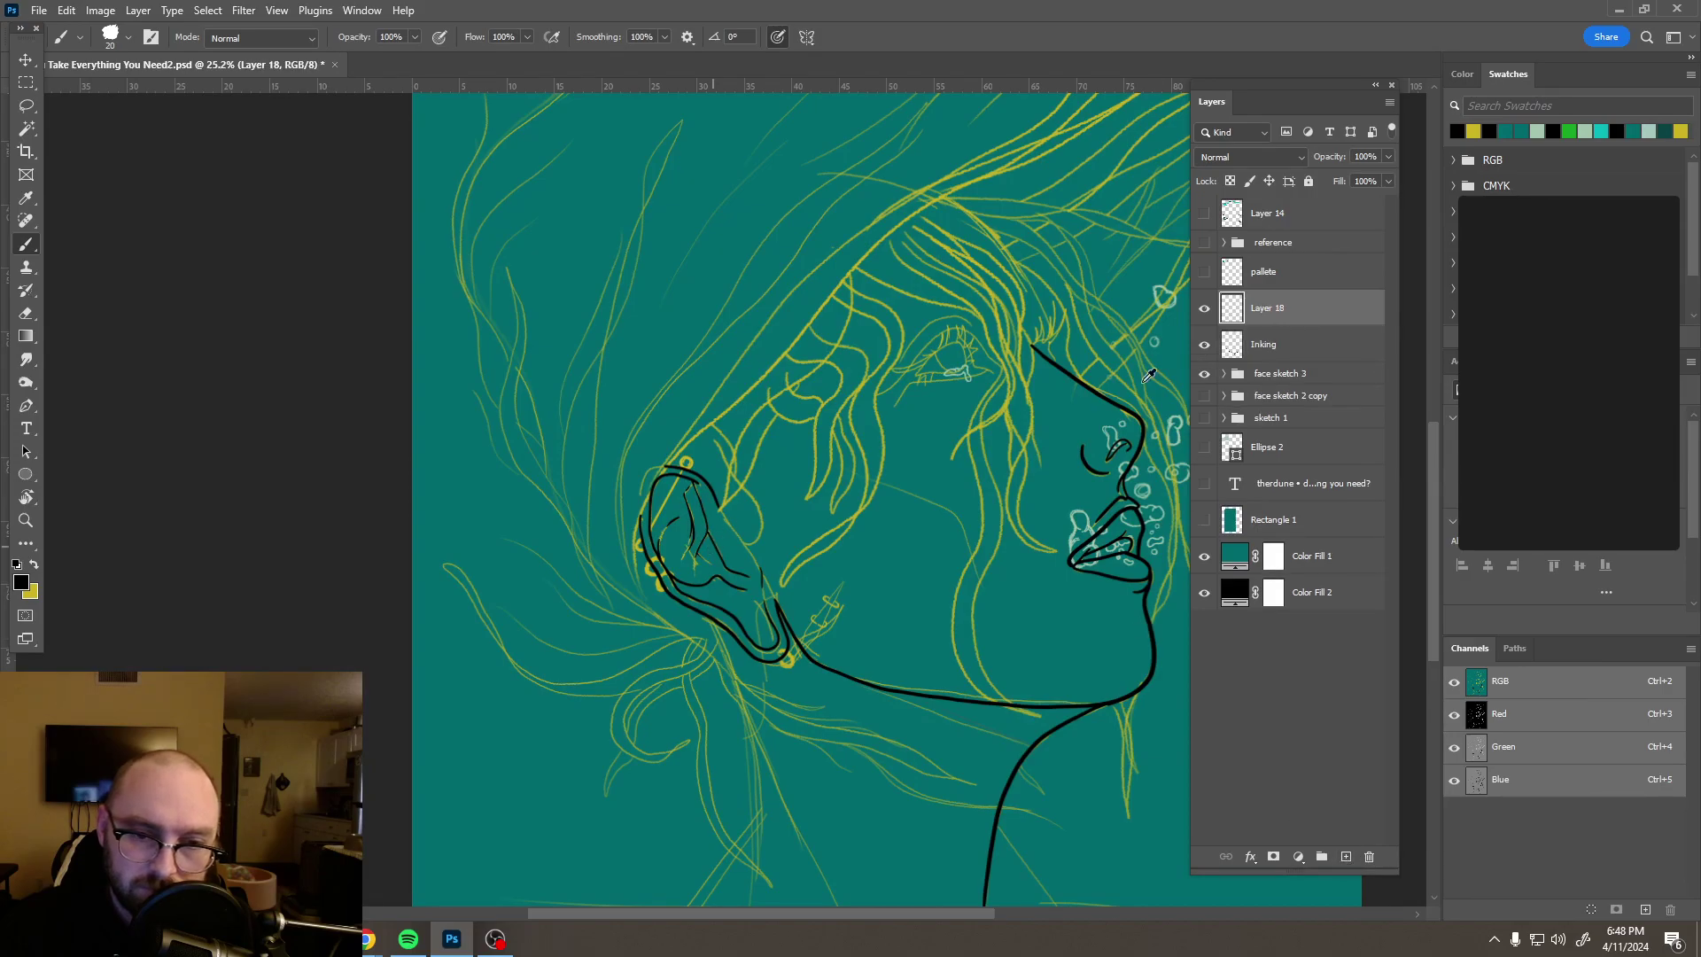
{"action": "double_click", "coordinate": [1265, 309]}
{"action": "type", "text": "EARRINGS INK"}
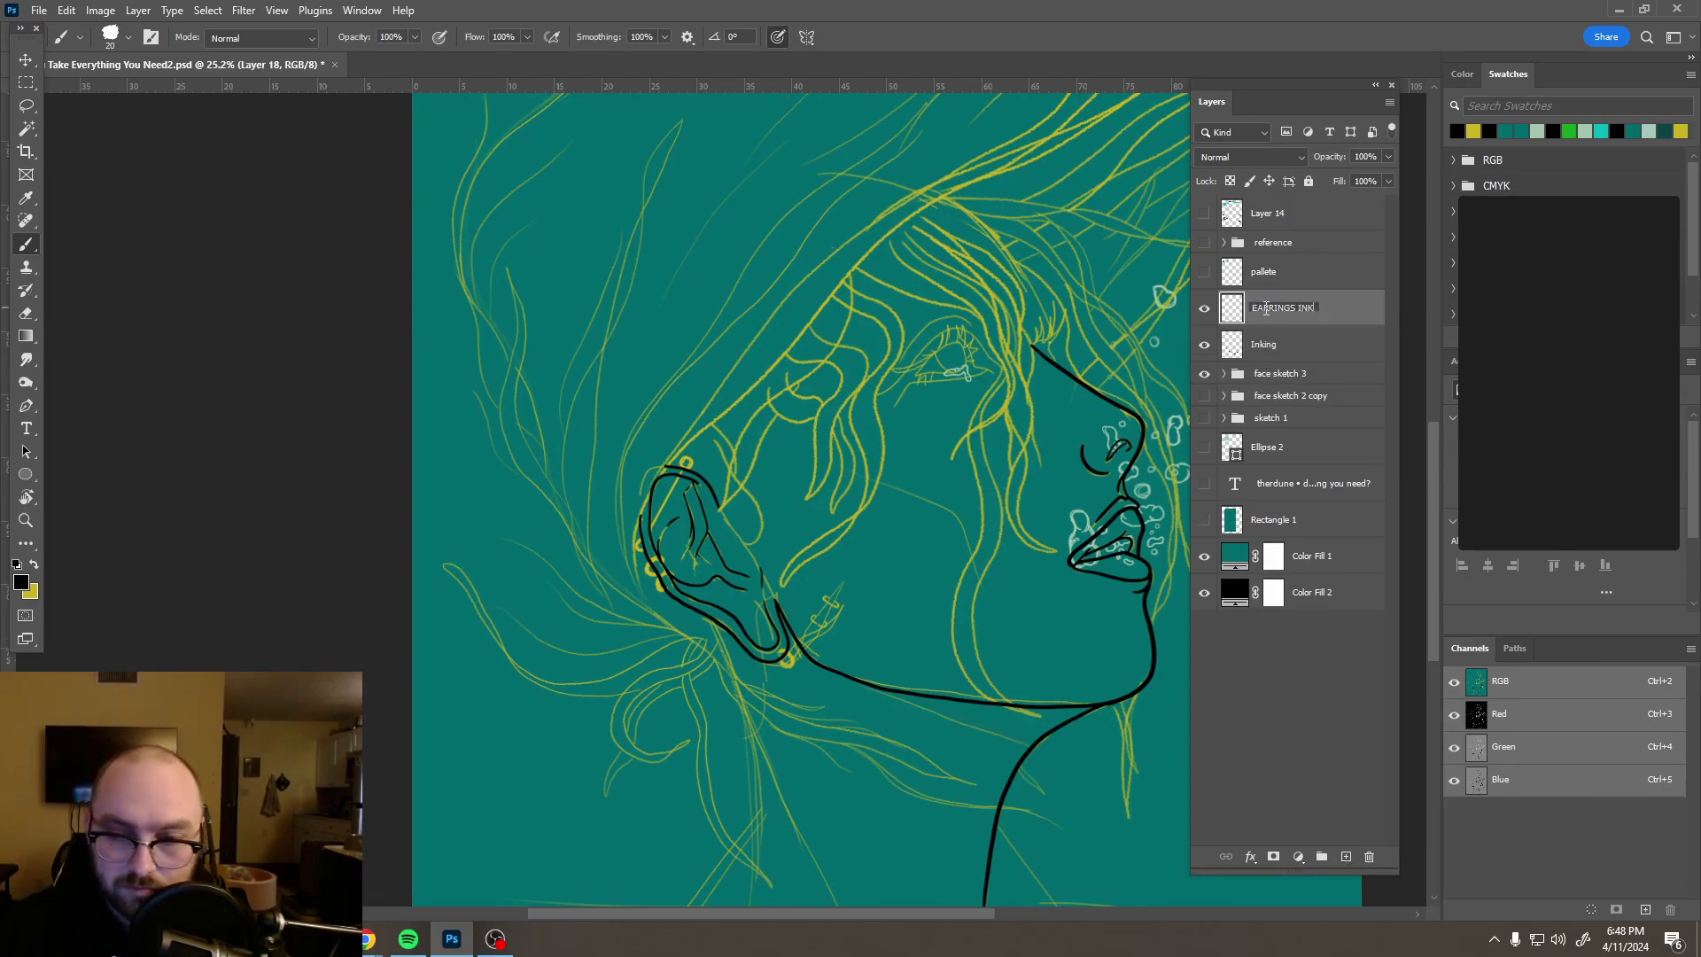
{"action": "key", "text": "Return"}
Step: Ink the outline of the round bead at the top of the ear in black as a closed ring
{"action": "scroll", "coordinate": [653, 484], "scroll_direction": "up", "scroll_amount": 5}
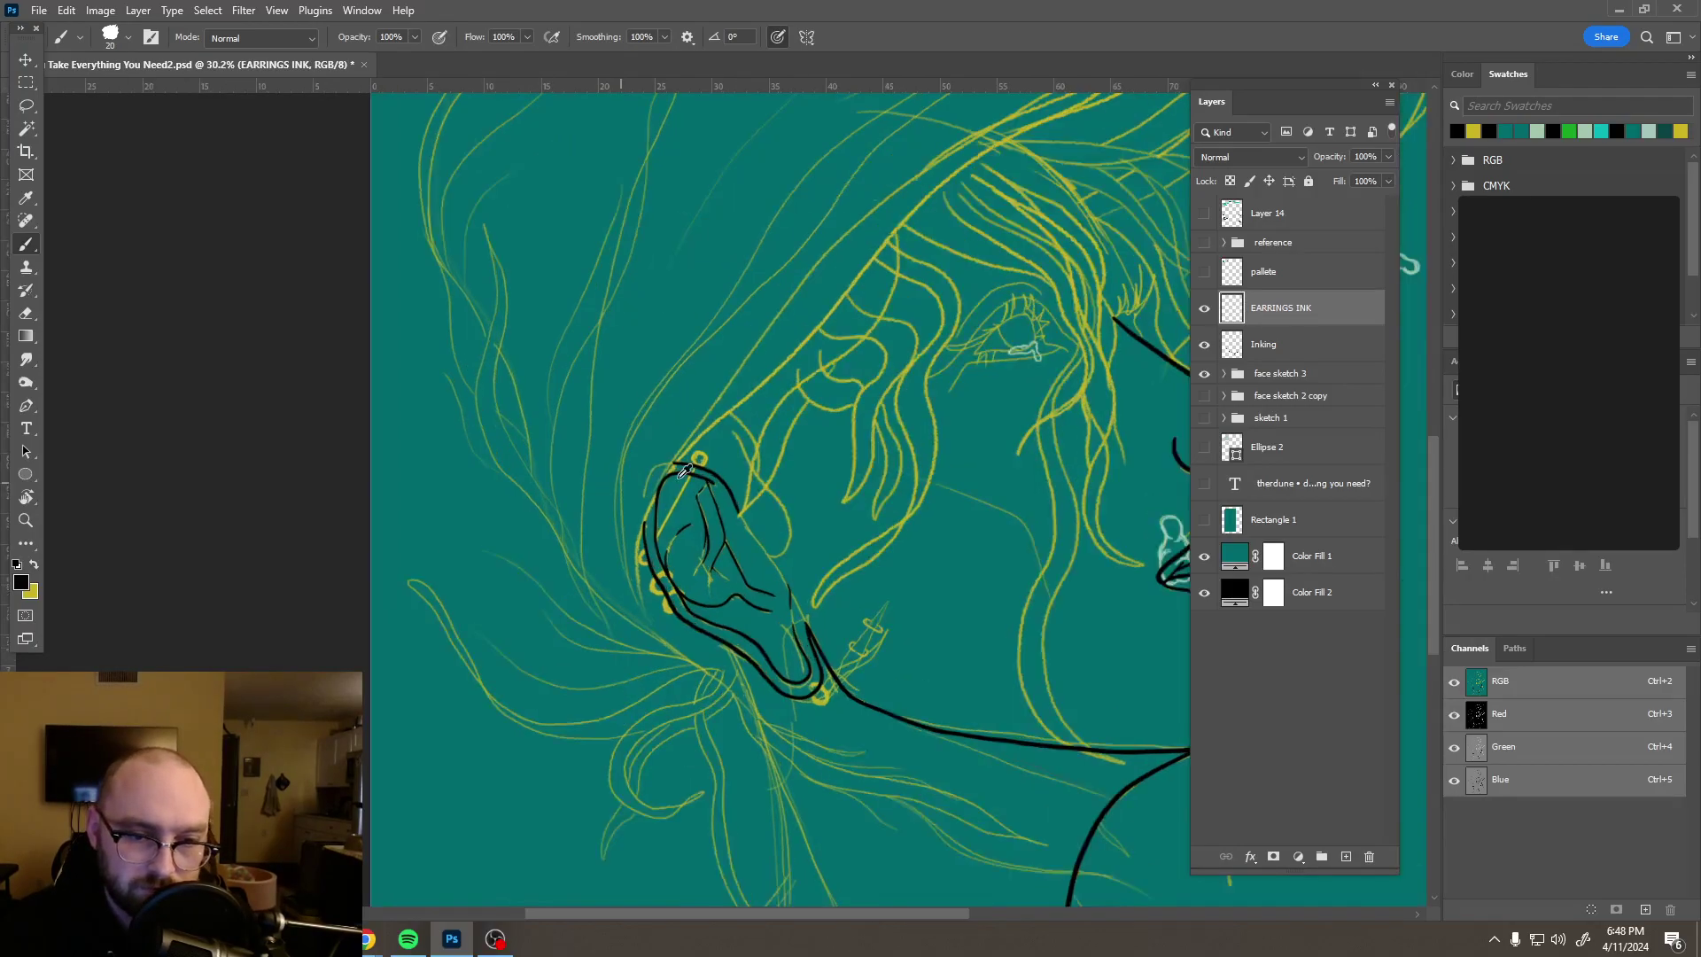
{"action": "scroll", "coordinate": [730, 481], "scroll_direction": "up", "scroll_amount": 4}
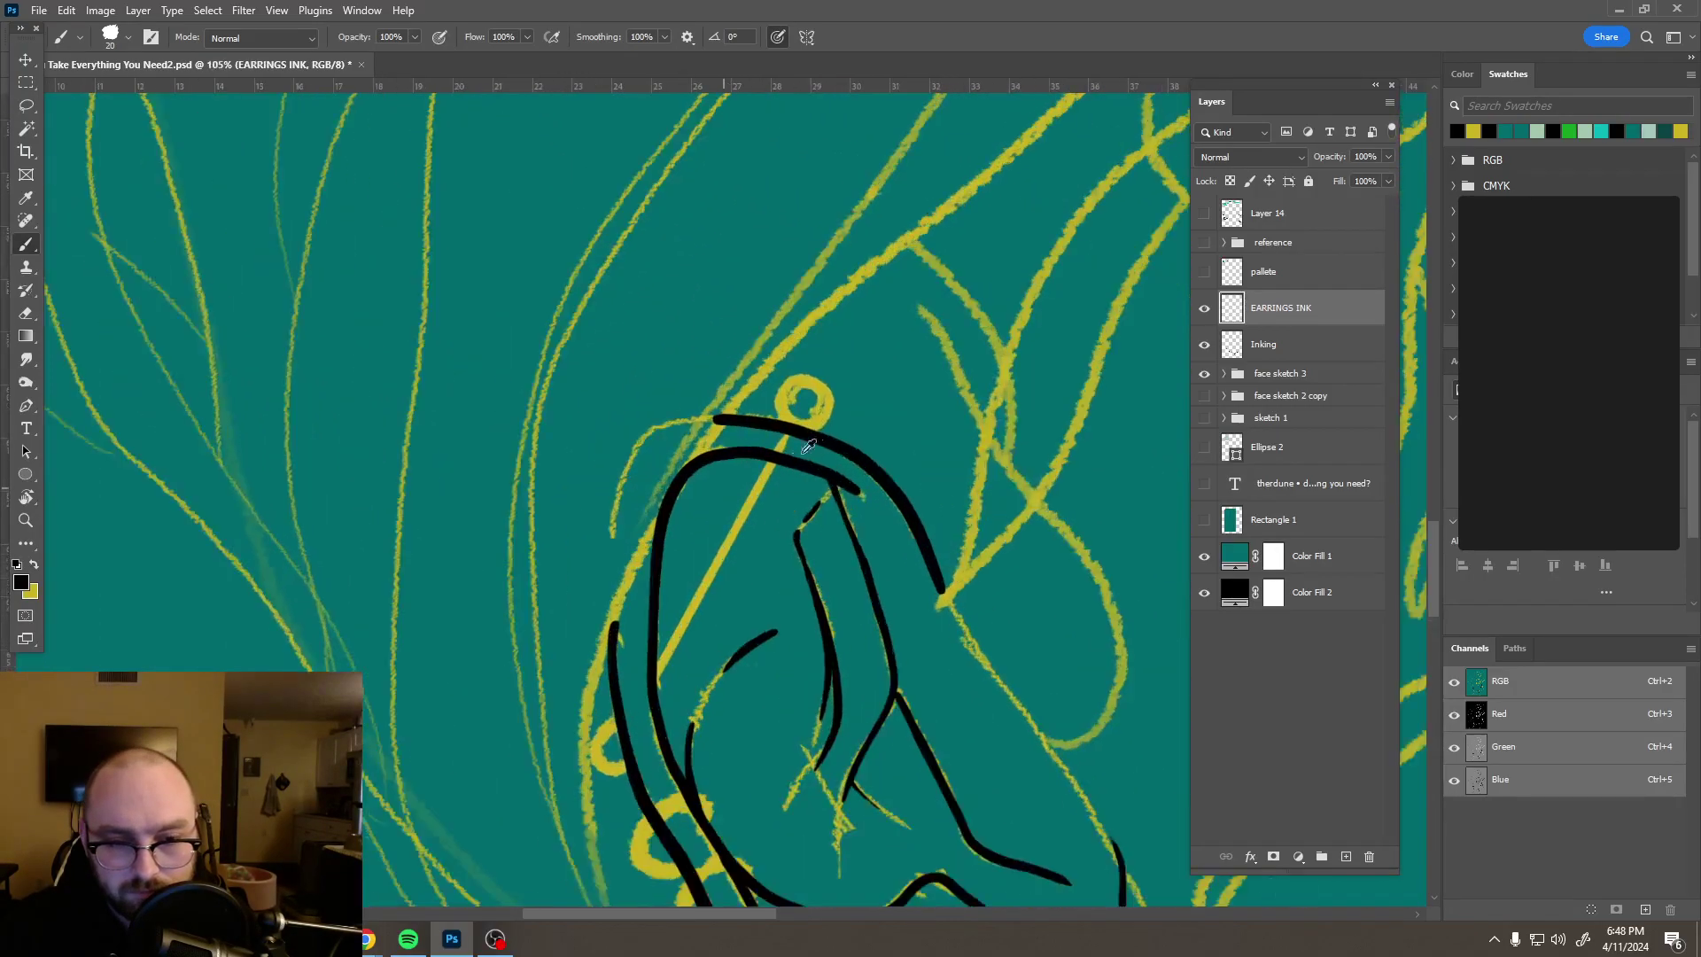
{"action": "scroll", "coordinate": [904, 408], "scroll_direction": "up", "scroll_amount": 2}
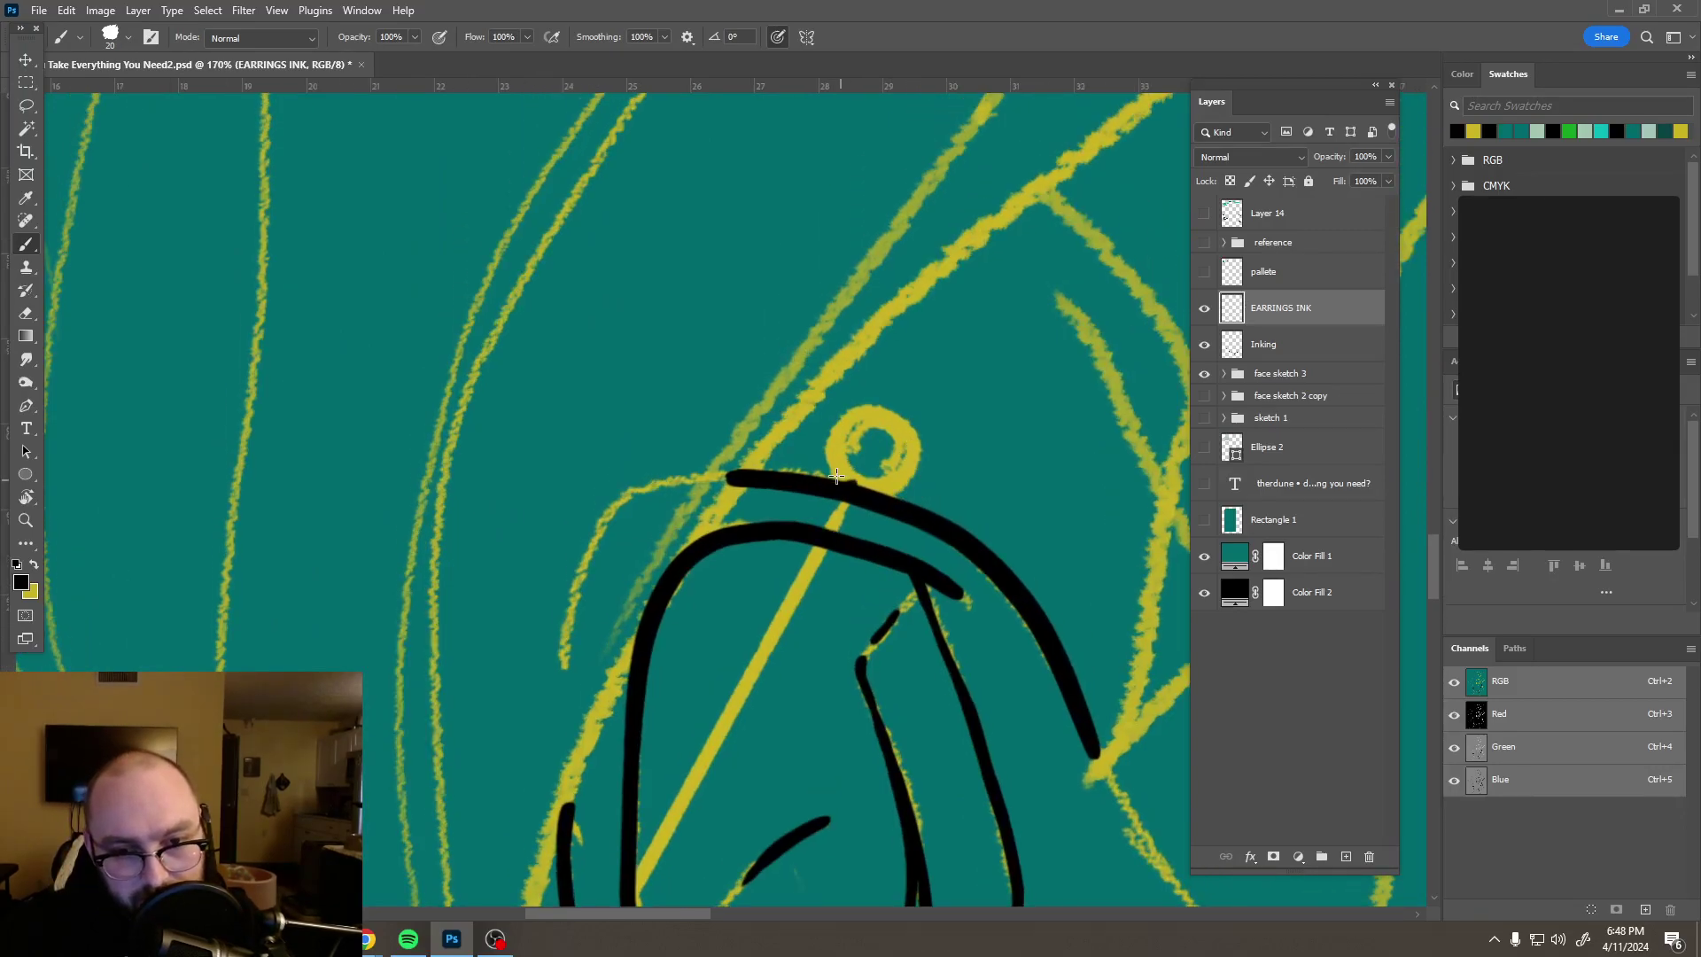
{"action": "left_click_drag", "start_coordinate": [826, 452], "coordinate": [843, 477]}
{"action": "mouse_move", "coordinate": [841, 416]}
{"action": "left_mouse_down"}
{"action": "mouse_move", "coordinate": [905, 416]}
{"action": "mouse_move", "coordinate": [916, 473]}
{"action": "left_mouse_up"}
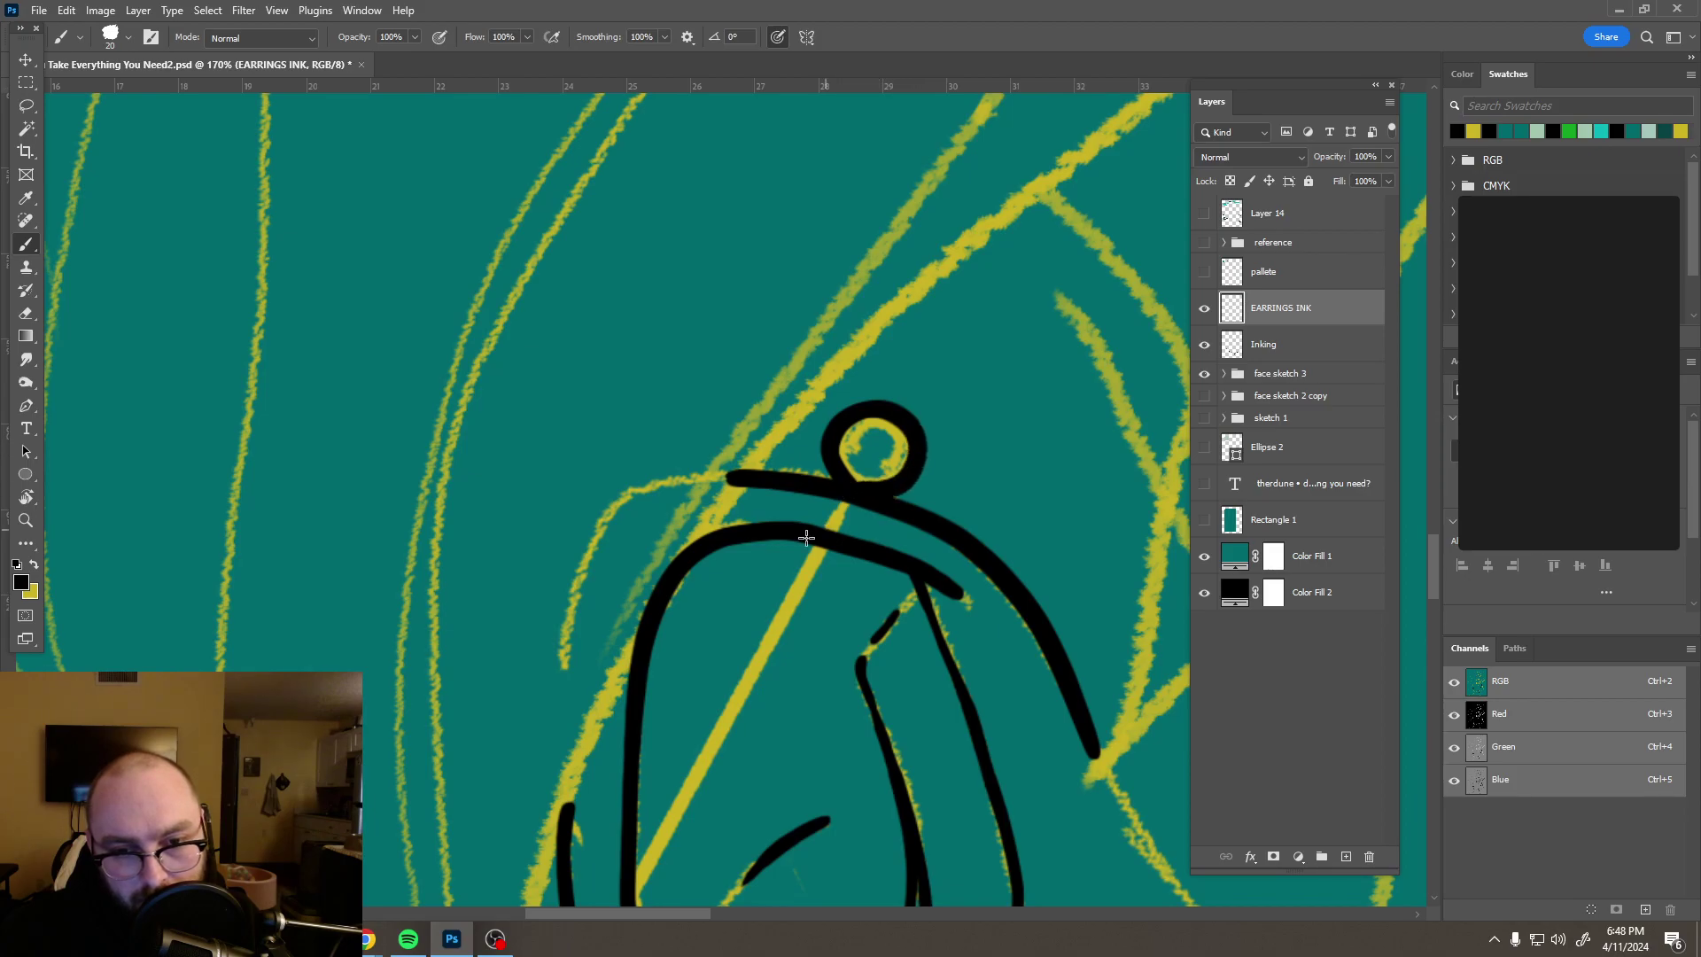
Step: Try to ink the straight earring bar across the upper ear freehand, then undo the strokes
{"action": "scroll", "coordinate": [922, 297], "scroll_direction": "down", "scroll_amount": 1}
{"action": "scroll", "coordinate": [948, 387], "scroll_direction": "down", "scroll_amount": 2}
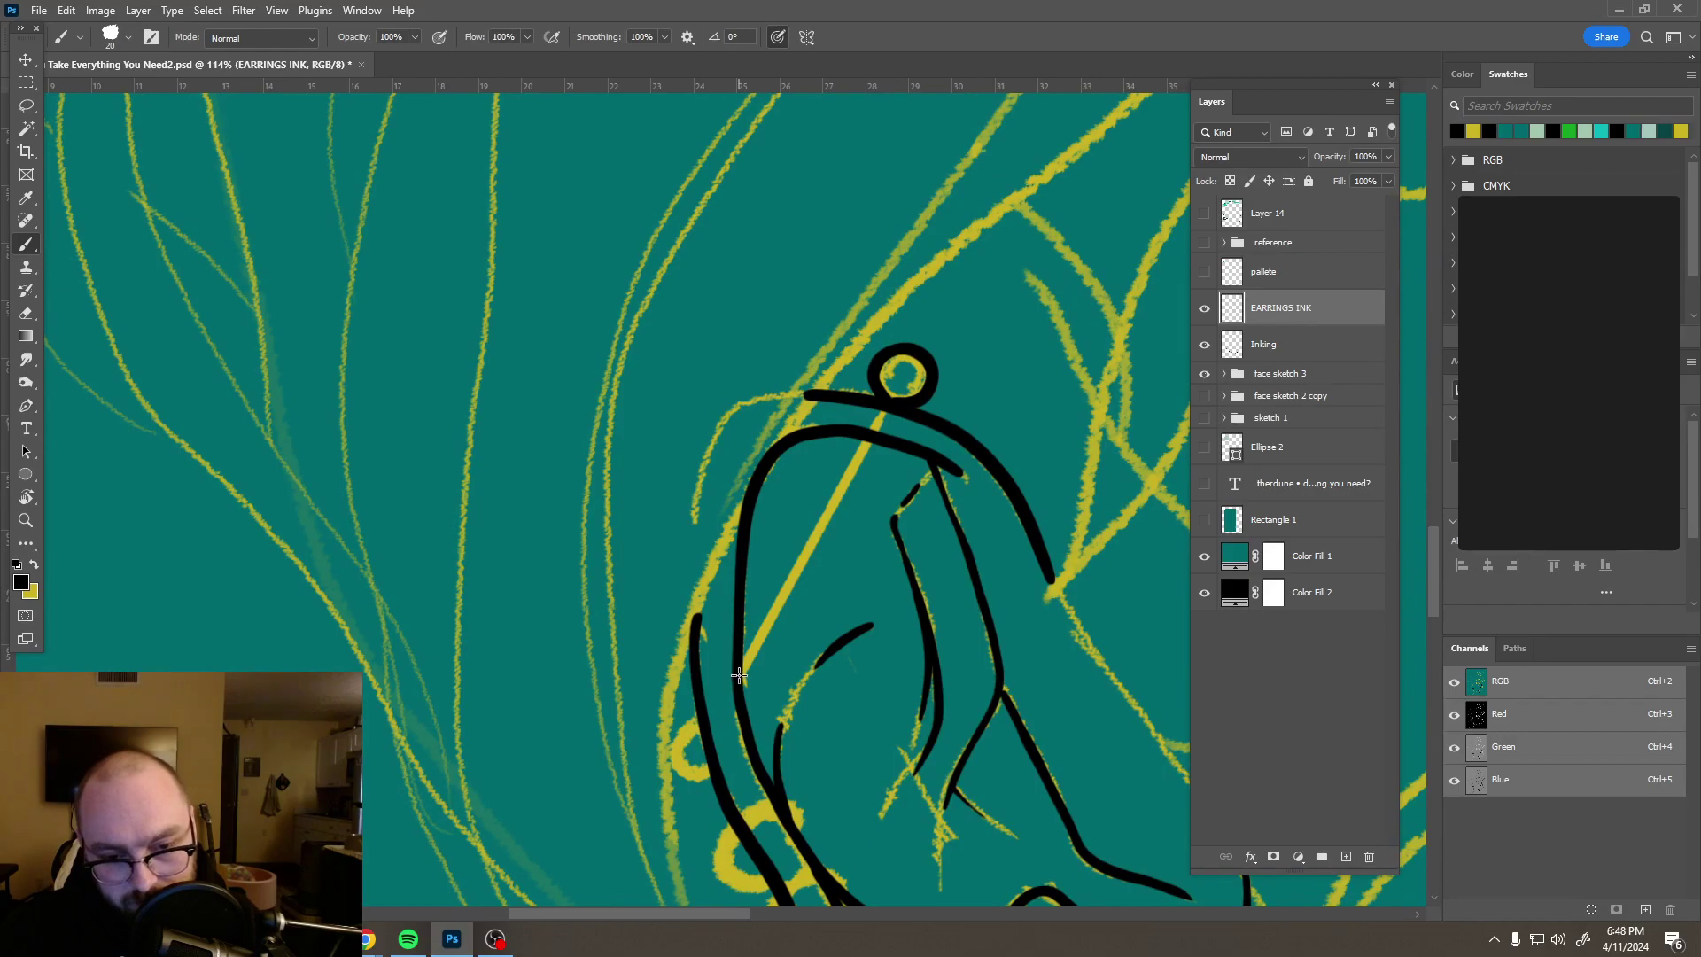
{"action": "left_click_drag", "start_coordinate": [772, 611], "coordinate": [880, 422]}
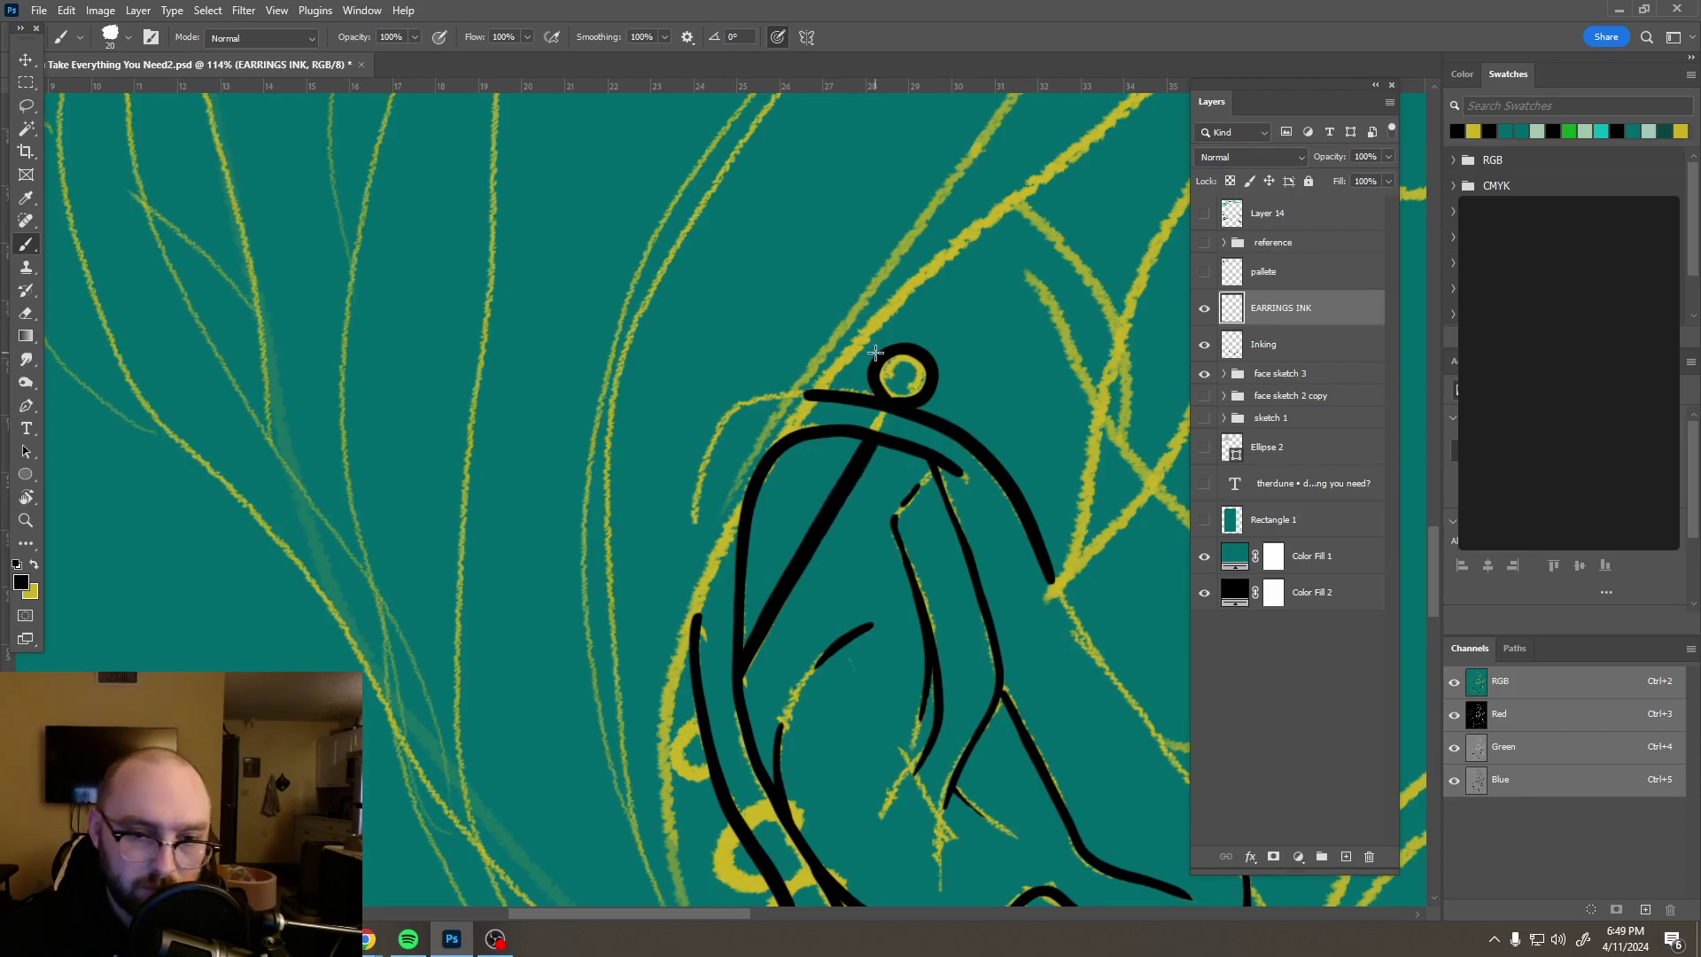
{"action": "scroll", "coordinate": [884, 418], "scroll_direction": "down", "scroll_amount": 5}
{"action": "scroll", "coordinate": [914, 539], "scroll_direction": "down", "scroll_amount": 5}
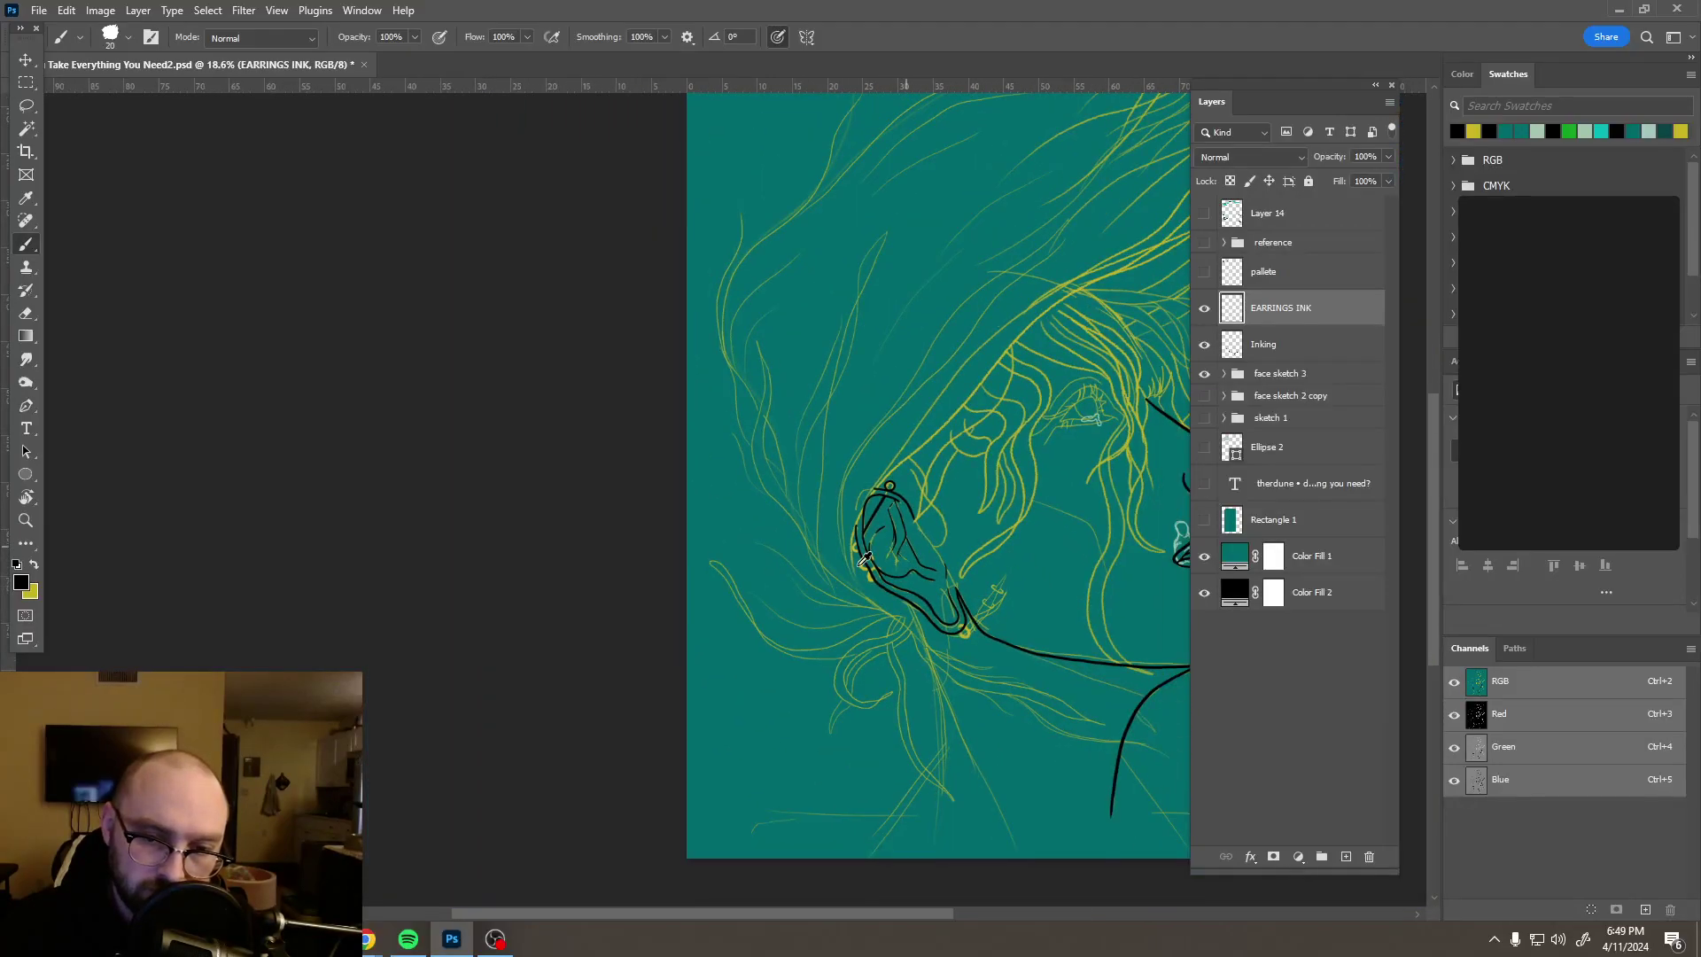
{"action": "scroll", "coordinate": [864, 559], "scroll_direction": "up", "scroll_amount": 6}
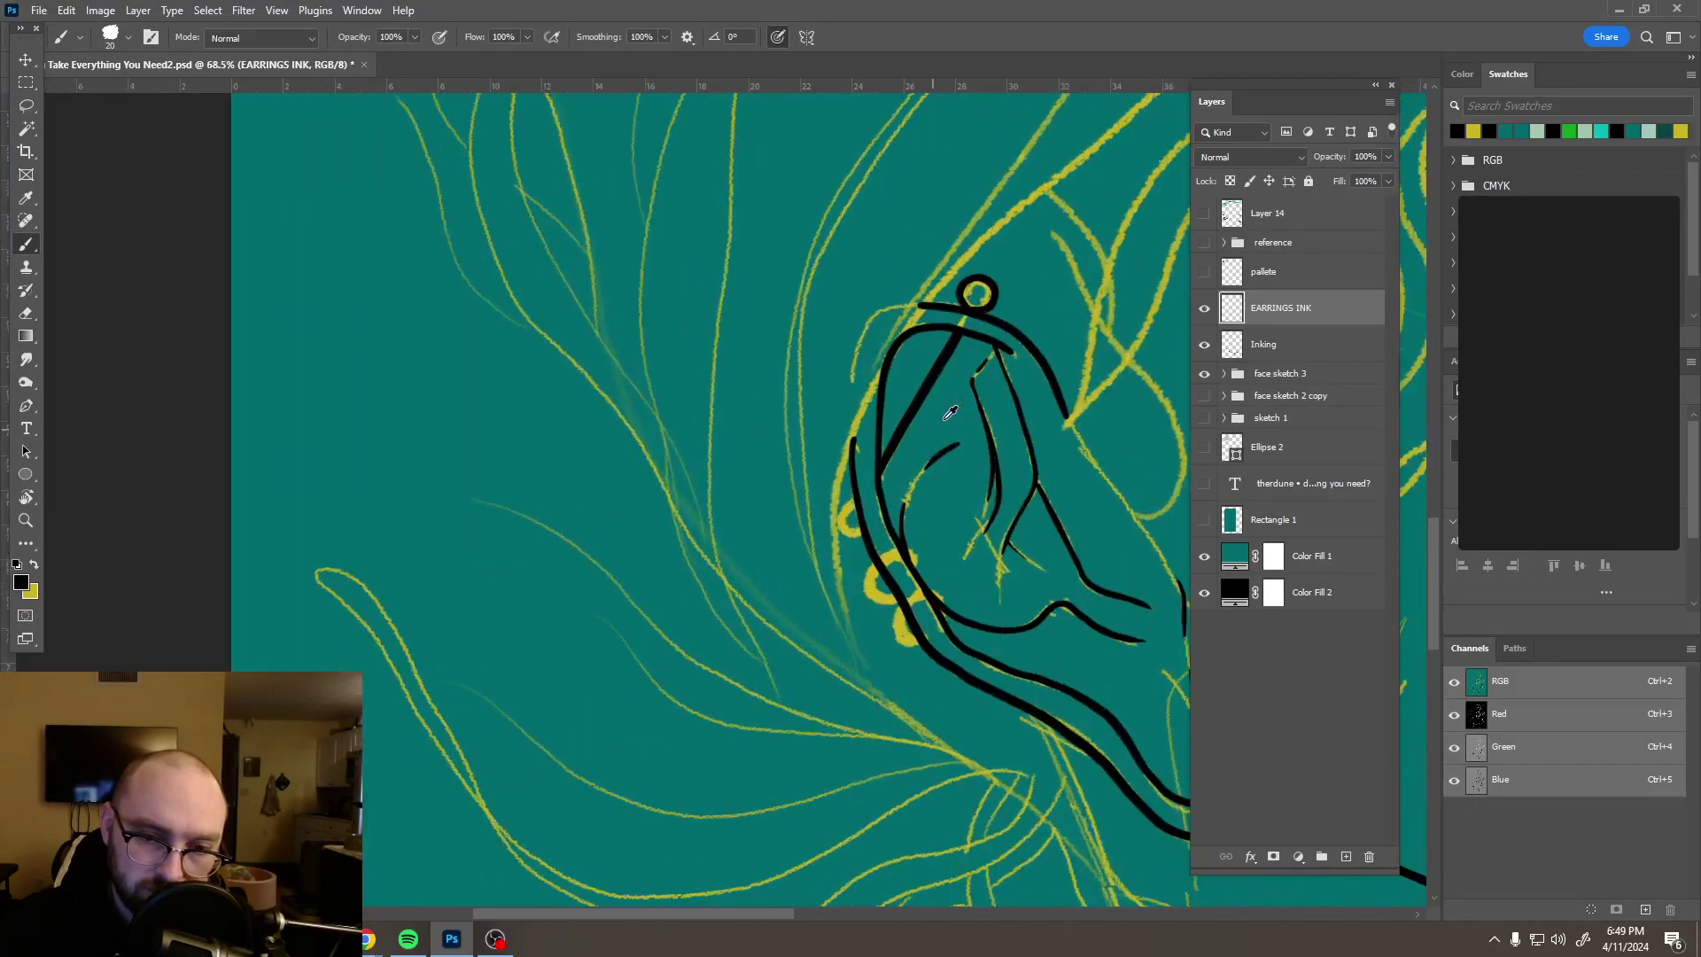
{"action": "scroll", "coordinate": [950, 413], "scroll_direction": "up", "scroll_amount": 5}
{"action": "mouse_move", "coordinate": [1049, 346]}
{"action": "left_mouse_down"}
{"action": "mouse_move", "coordinate": [1053, 379]}
{"action": "mouse_move", "coordinate": [914, 458]}
{"action": "left_mouse_up"}
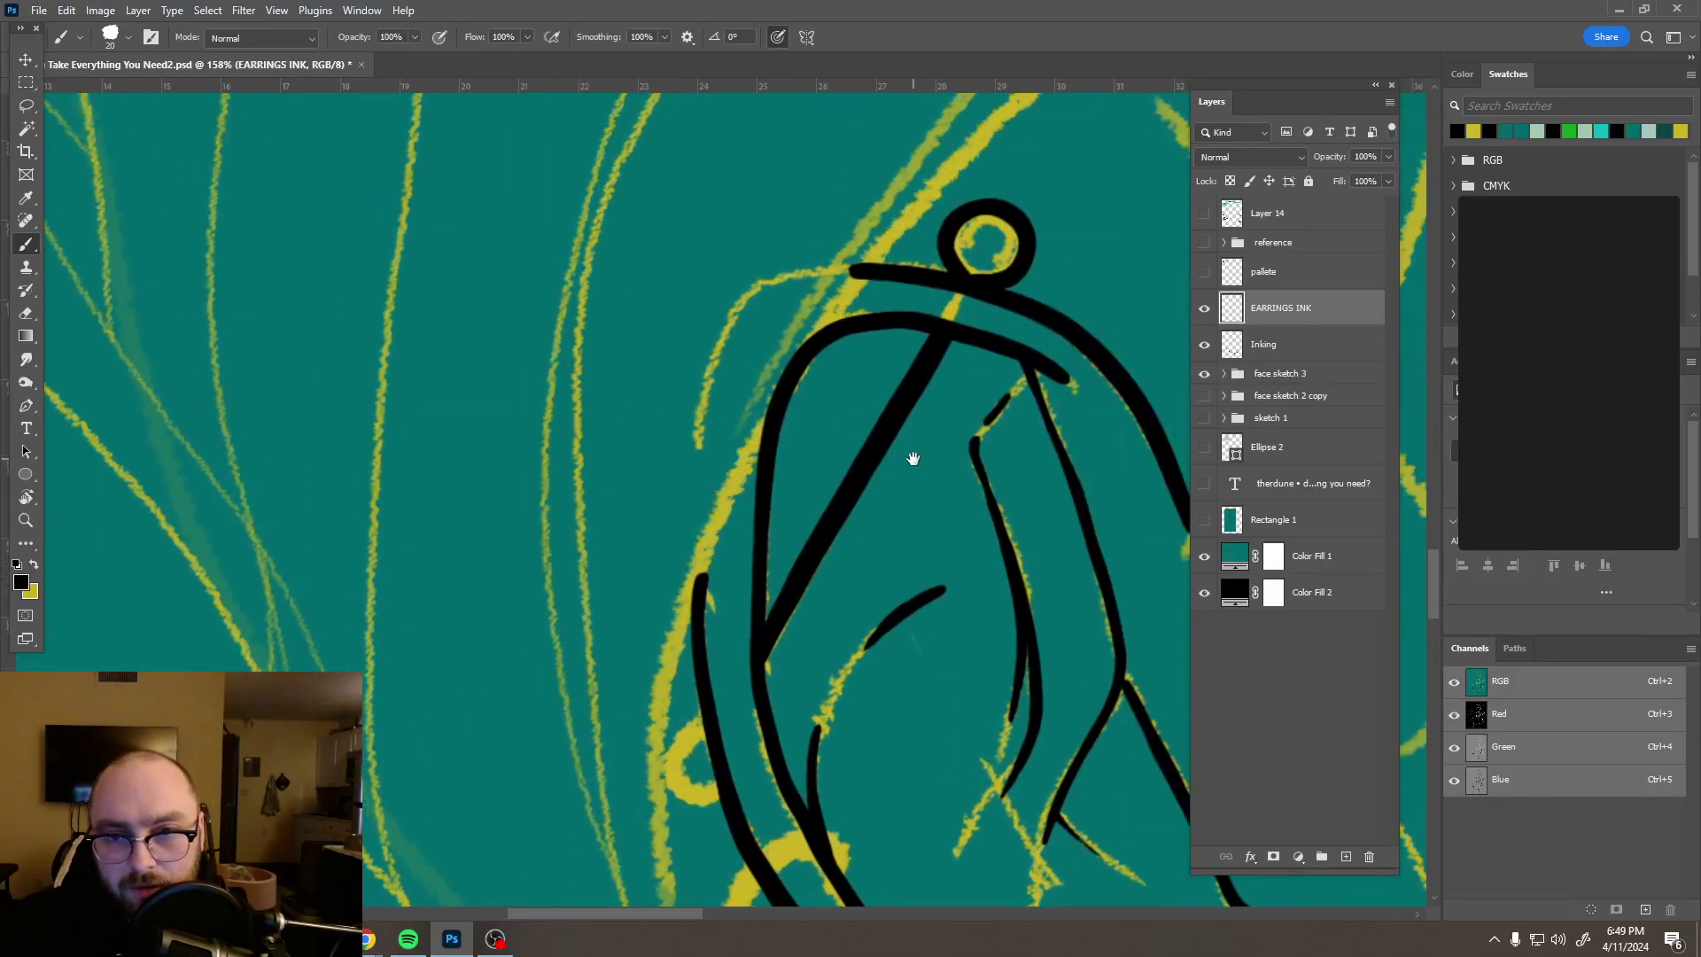
{"action": "key", "text": "ctrl+z"}
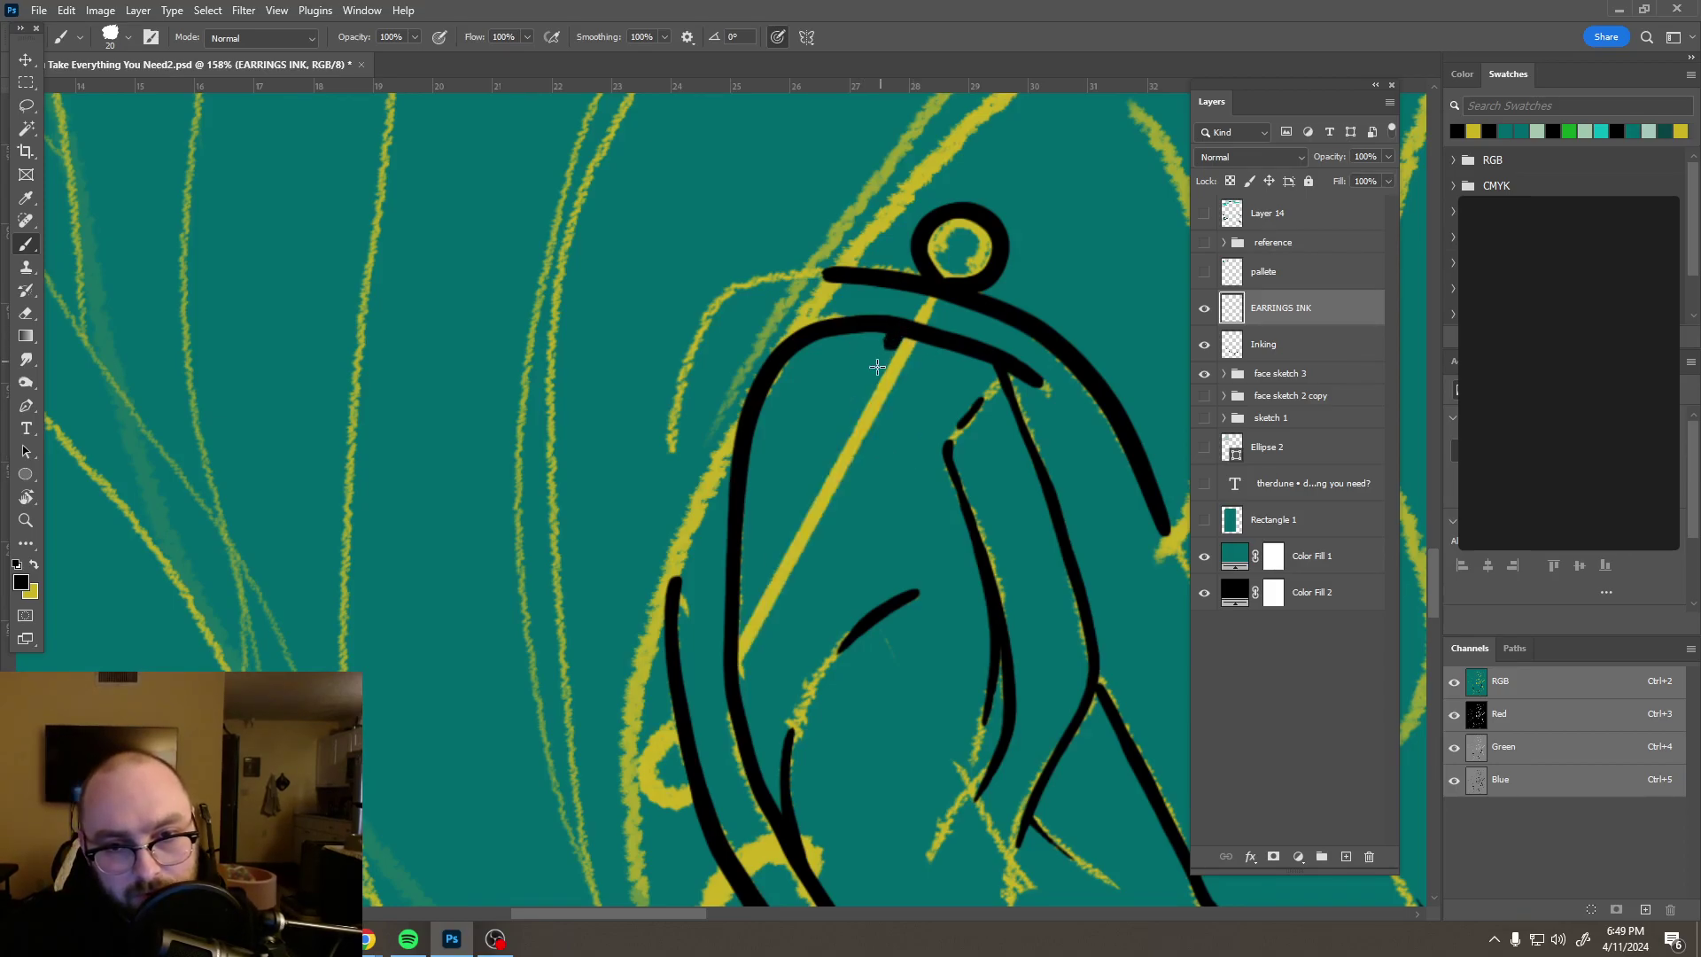
{"action": "left_click_drag", "start_coordinate": [873, 376], "coordinate": [732, 647]}
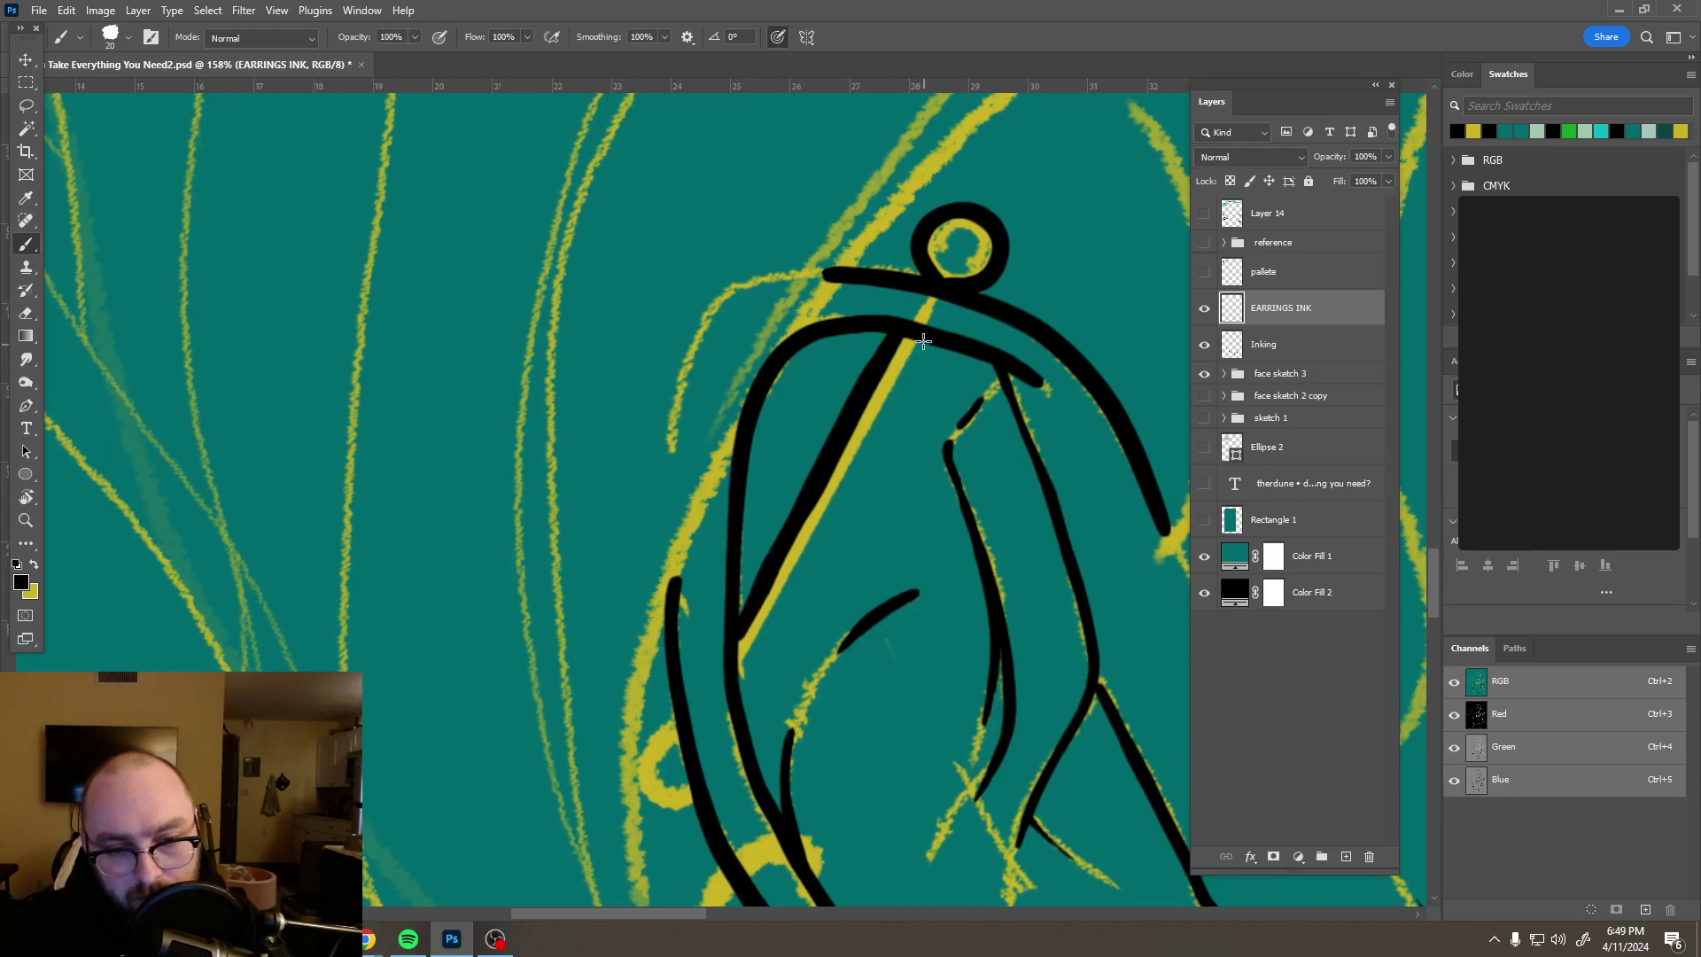
{"action": "key", "text": "ctrl+z"}
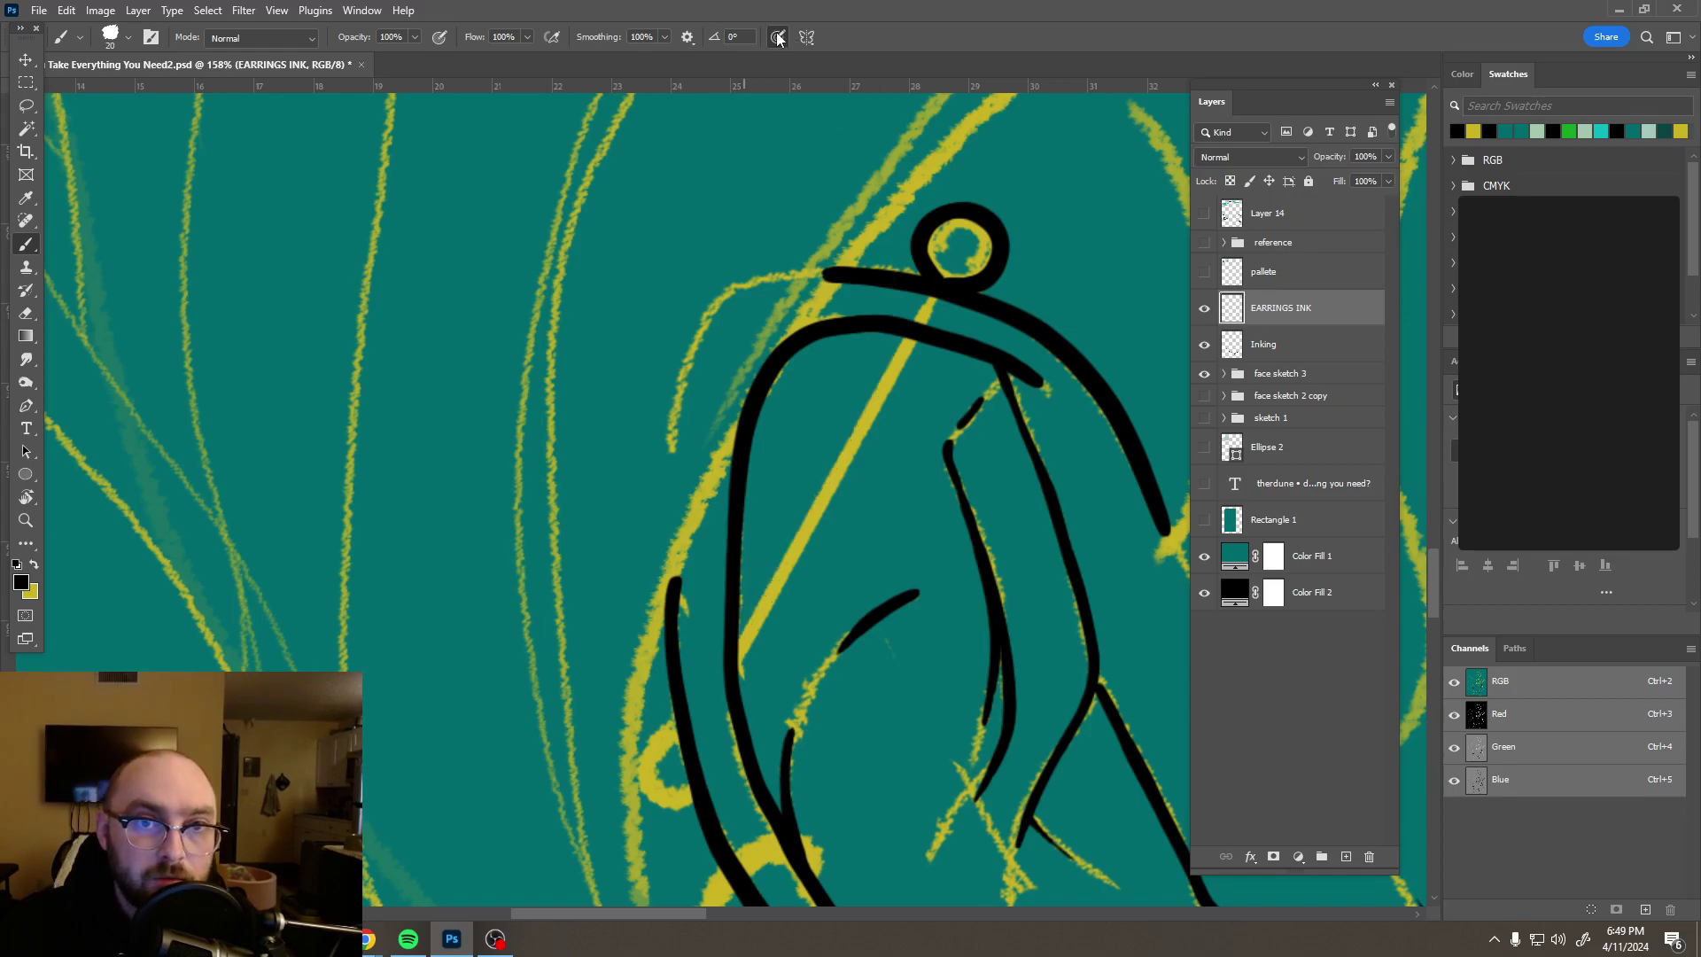
Step: Switch to a round 12 px brush without pen pressure for size, and try a stroke along the earring bar
{"action": "right_click", "coordinate": [872, 403], "text": "alt"}
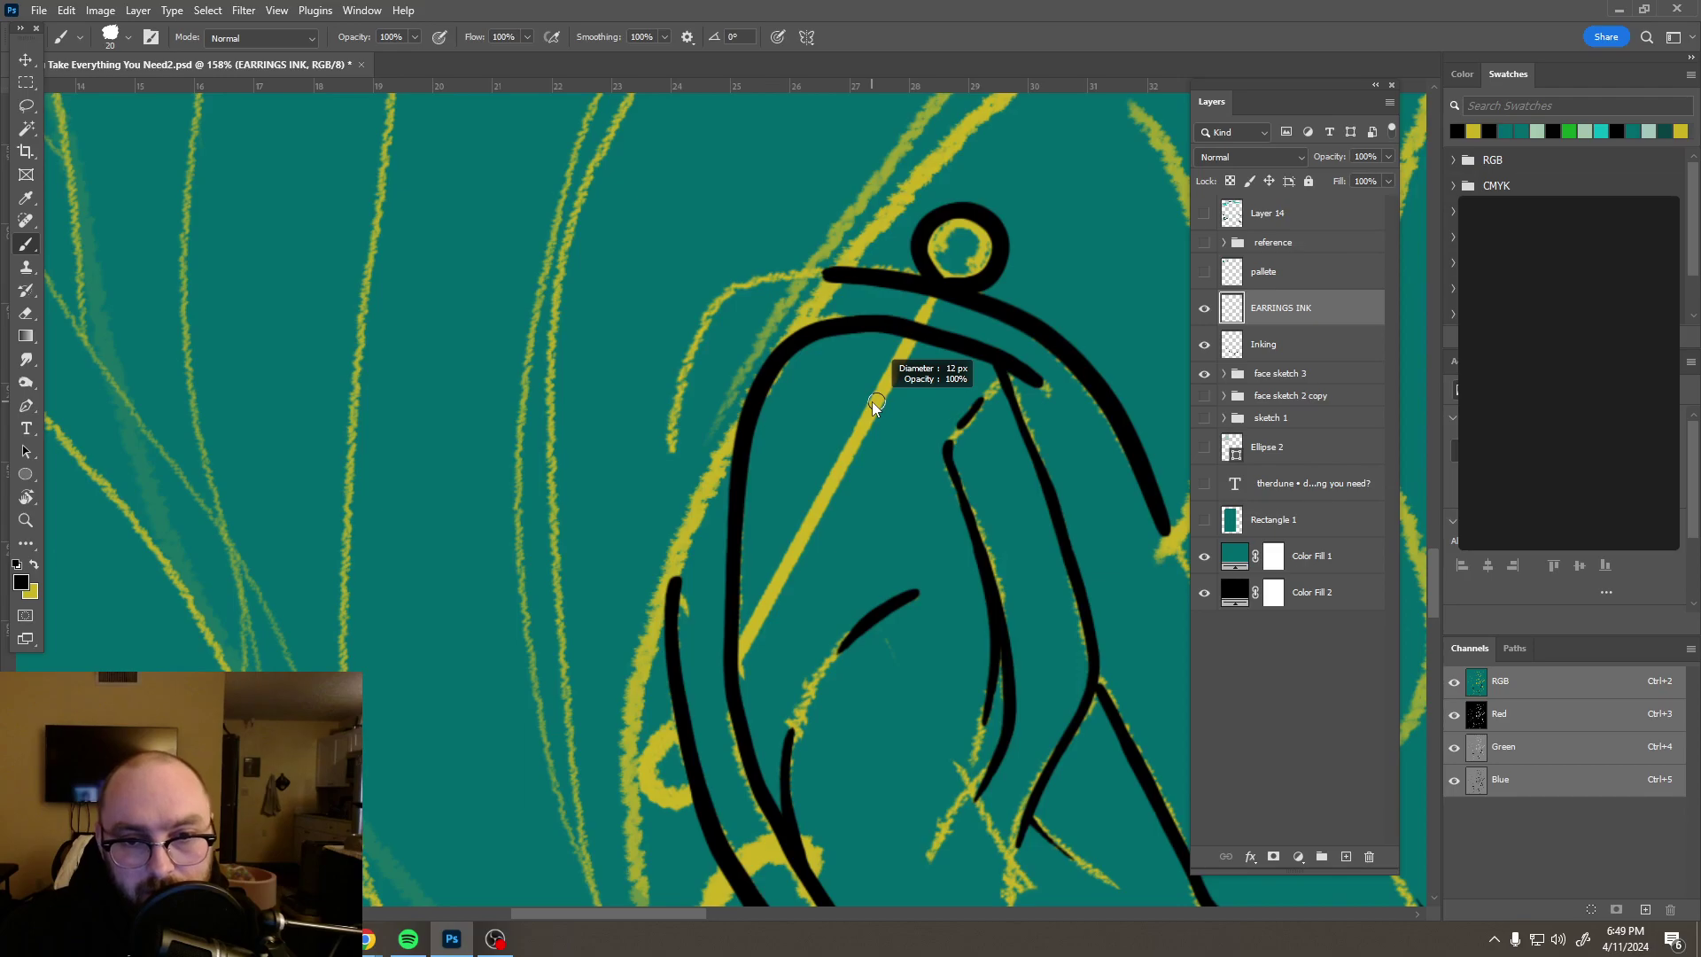
{"action": "right_click", "coordinate": [872, 403]}
{"action": "double_click", "coordinate": [299, 355]}
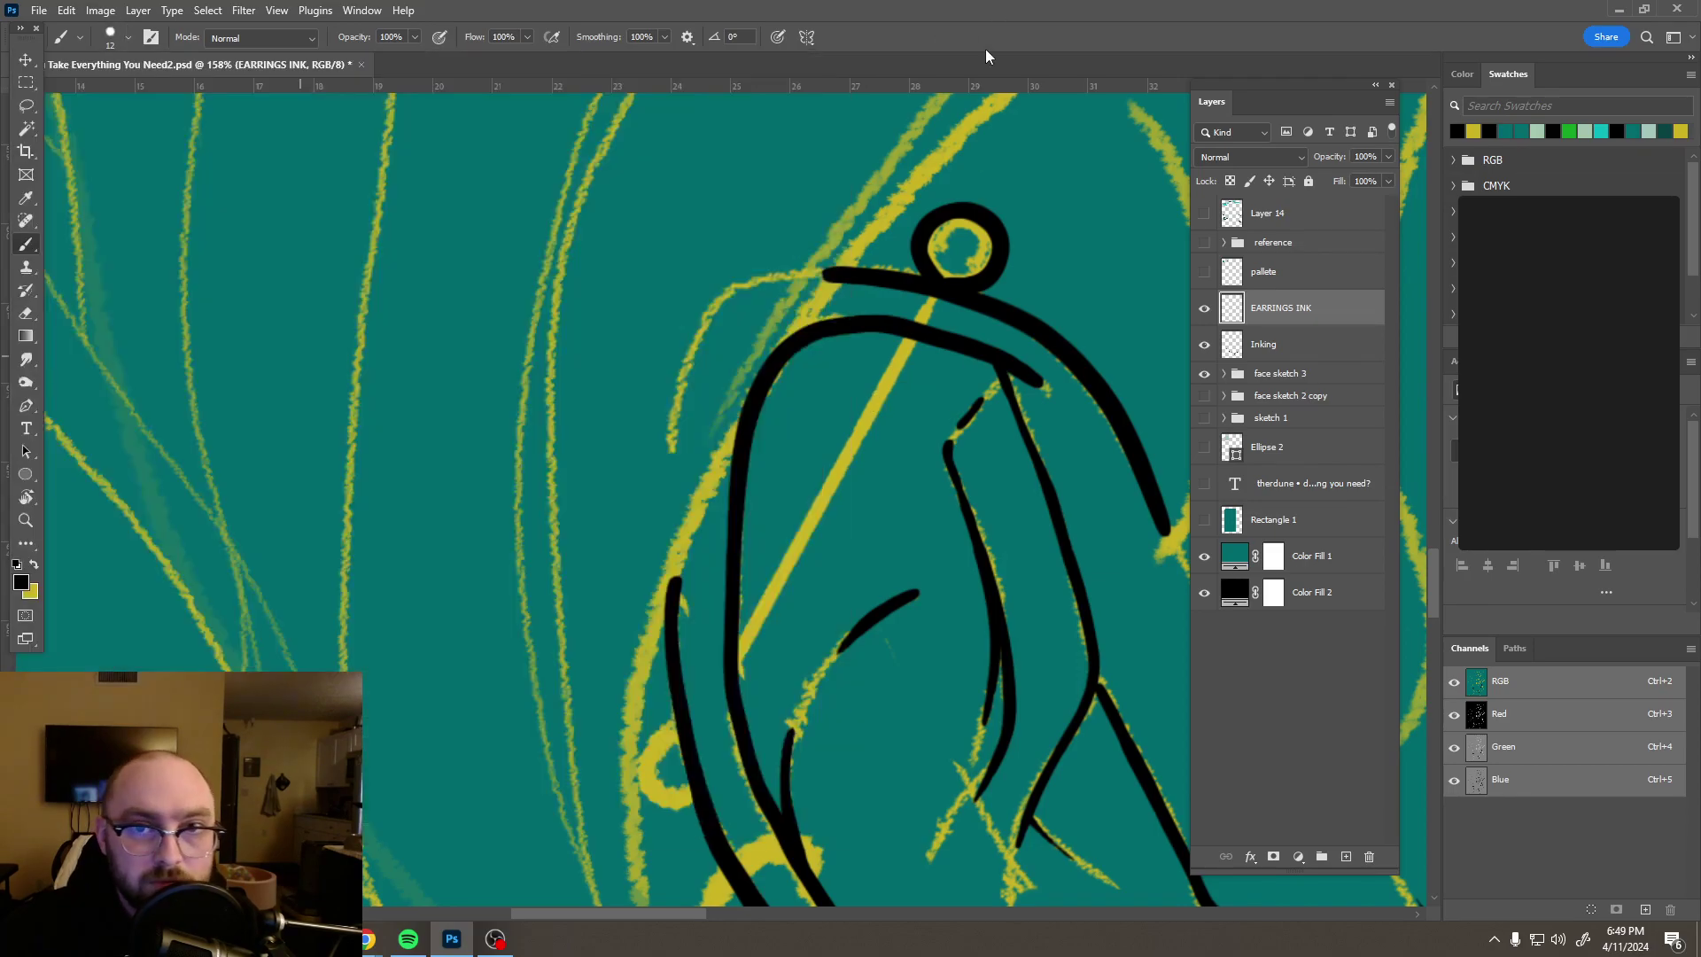
{"action": "right_click", "coordinate": [886, 366], "text": "alt"}
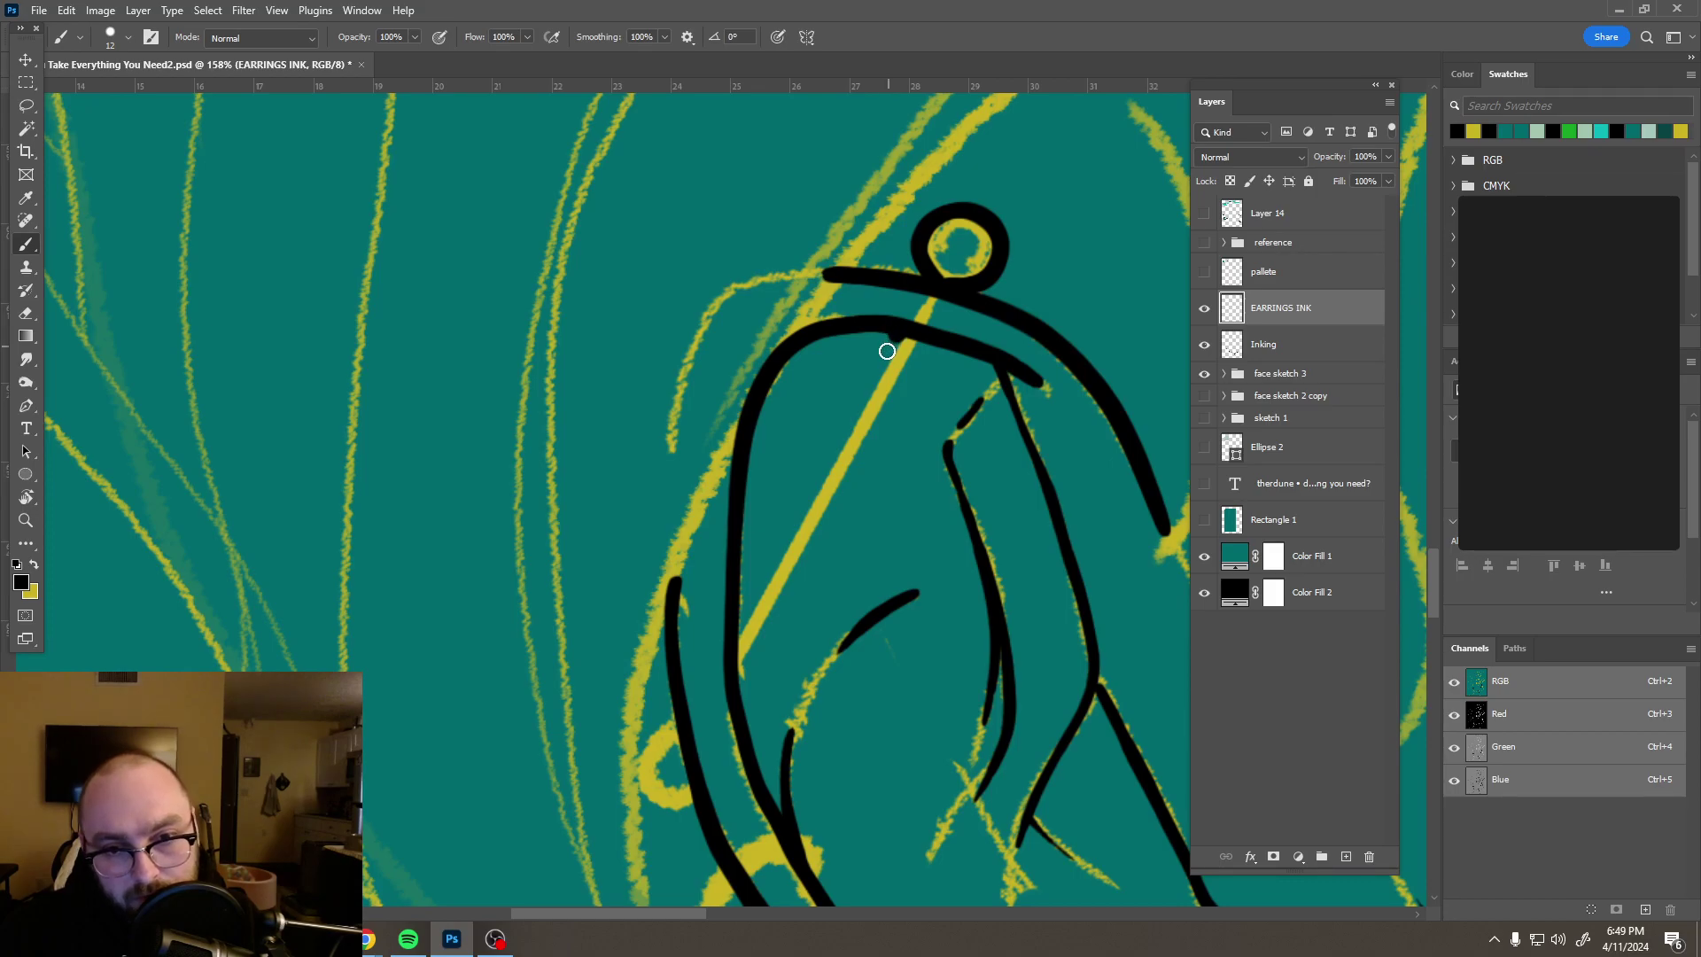
{"action": "left_click_drag", "start_coordinate": [881, 364], "coordinate": [851, 413]}
Step: Turn on vertical paint symmetry and draw a mirrored pair of straight vertical black lines over the open cheek area
{"action": "scroll", "coordinate": [869, 418], "scroll_direction": "down", "scroll_amount": 6}
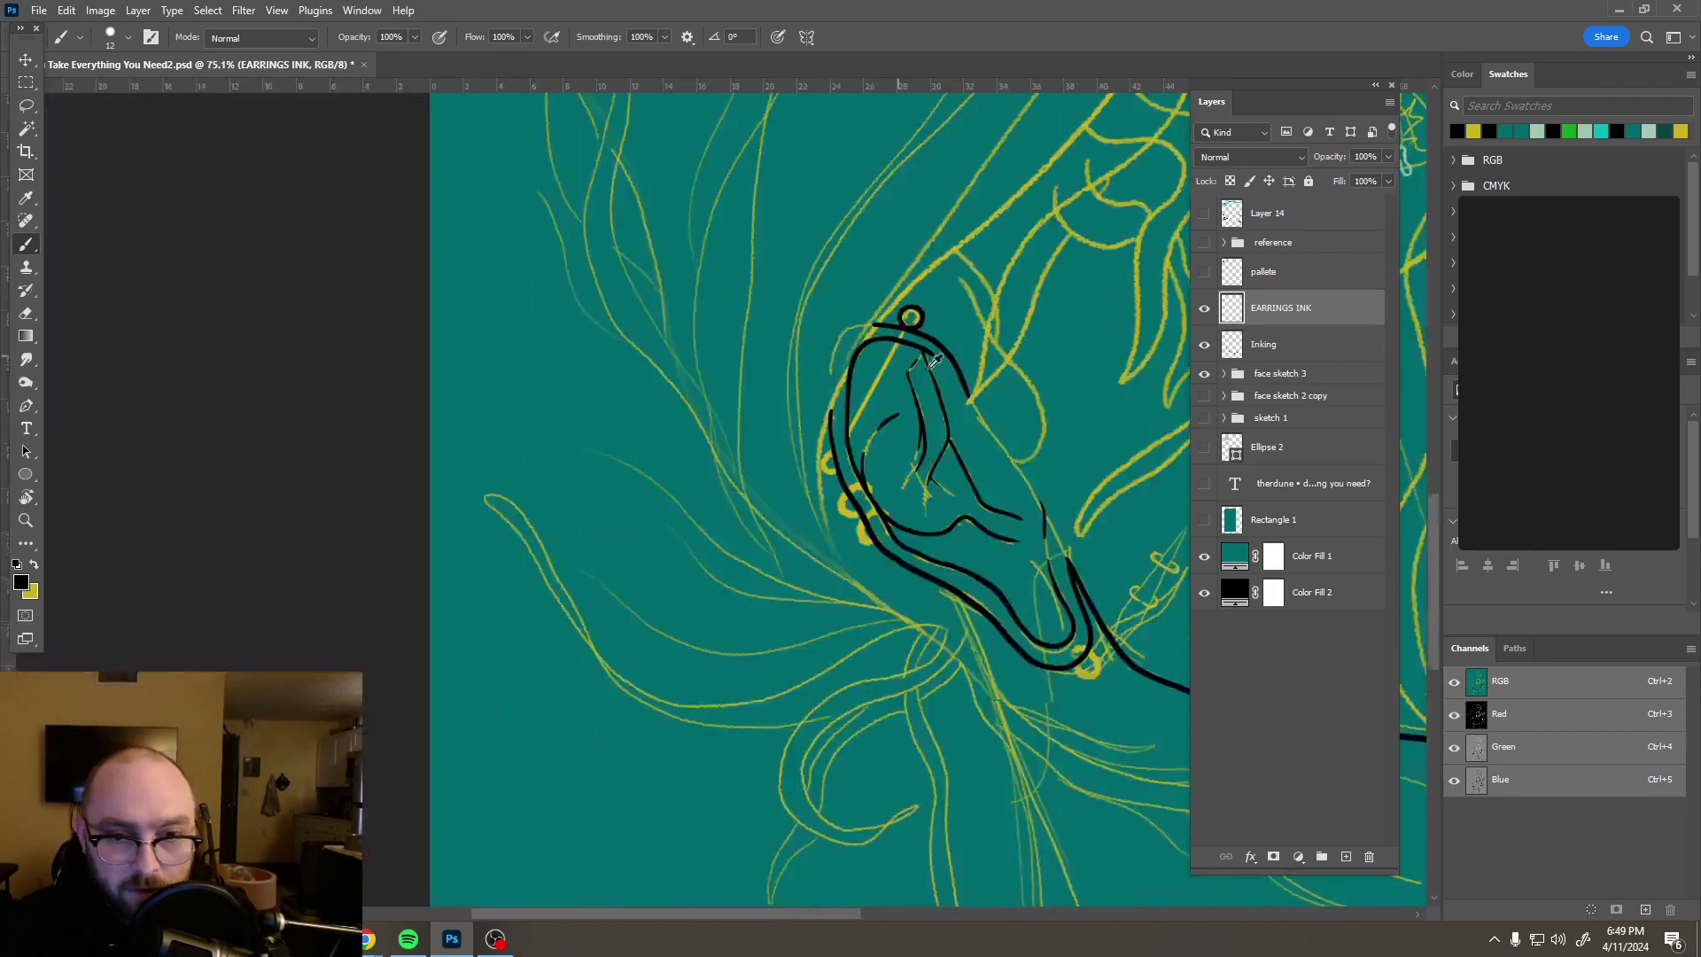
{"action": "left_click_drag", "start_coordinate": [980, 429], "coordinate": [705, 419]}
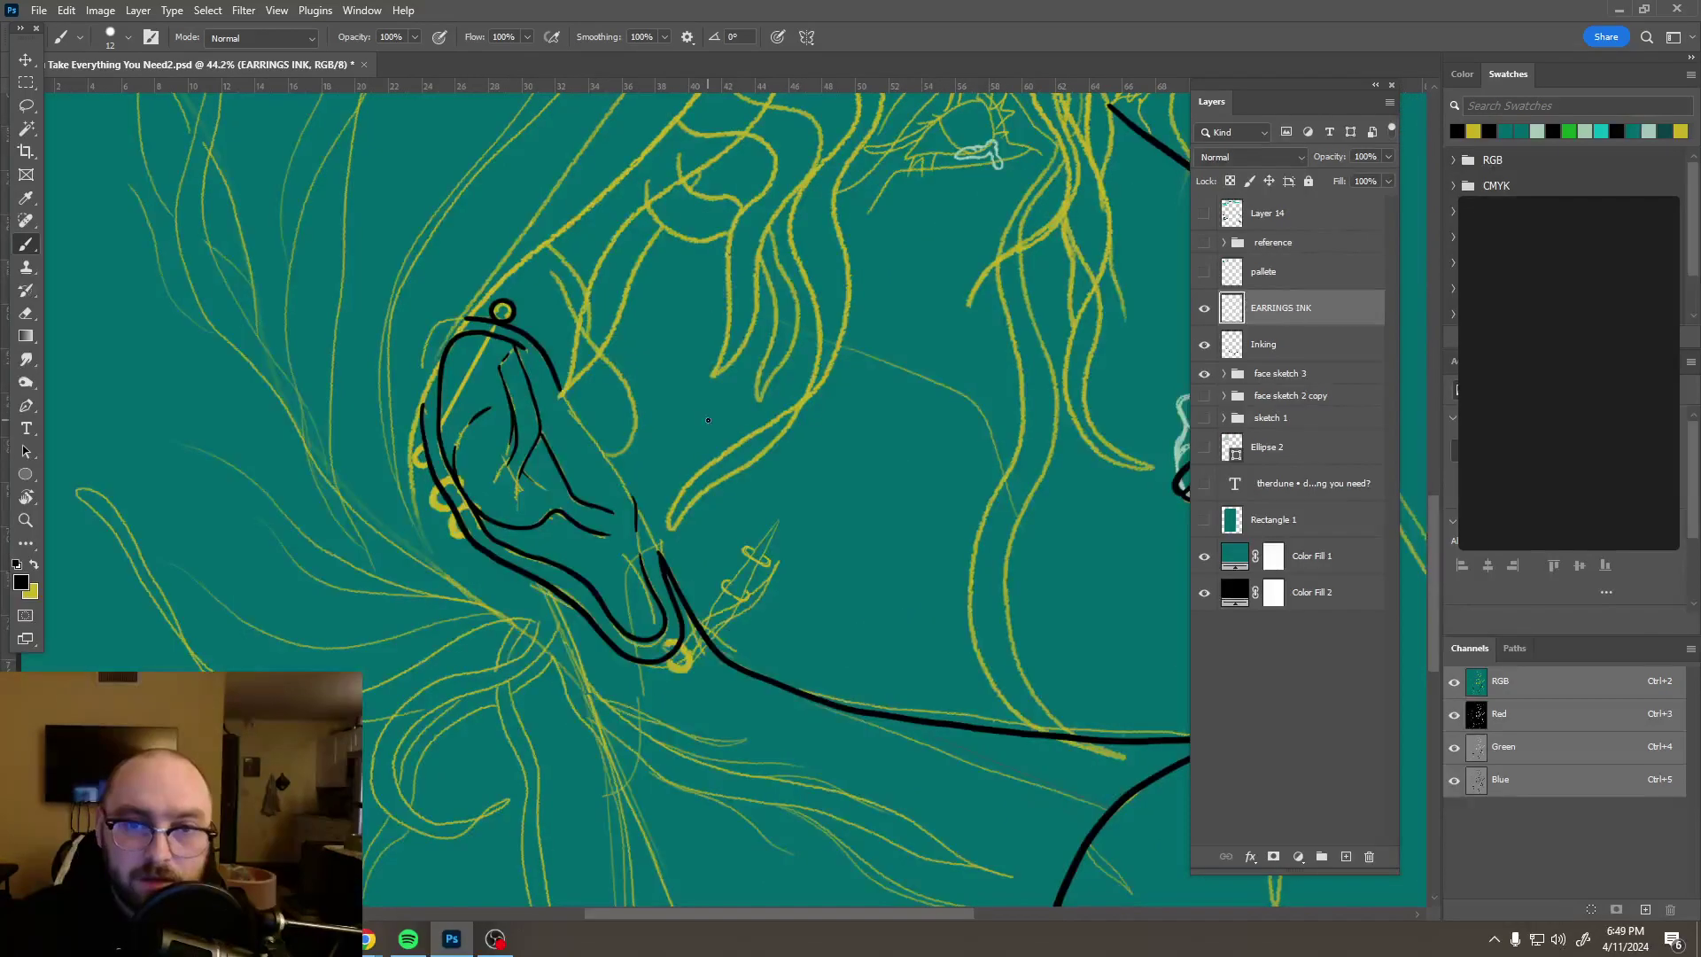
{"action": "left_click", "coordinate": [806, 36]}
{"action": "left_click", "coordinate": [851, 104]}
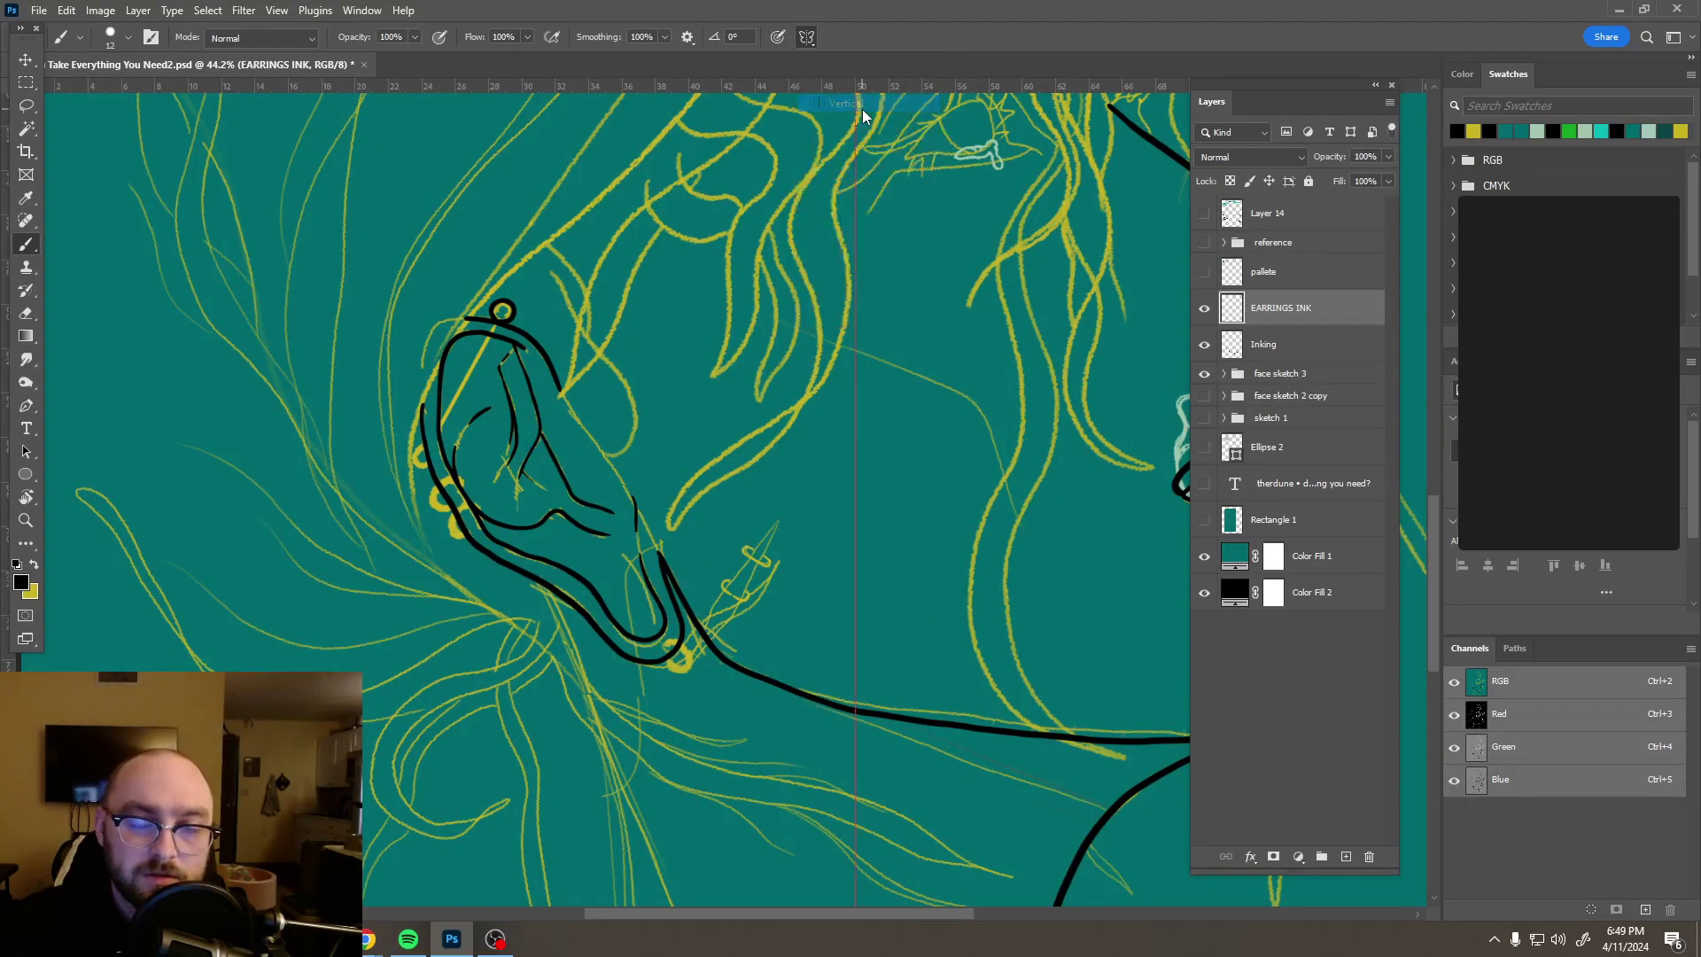
{"action": "left_click", "coordinate": [861, 41]}
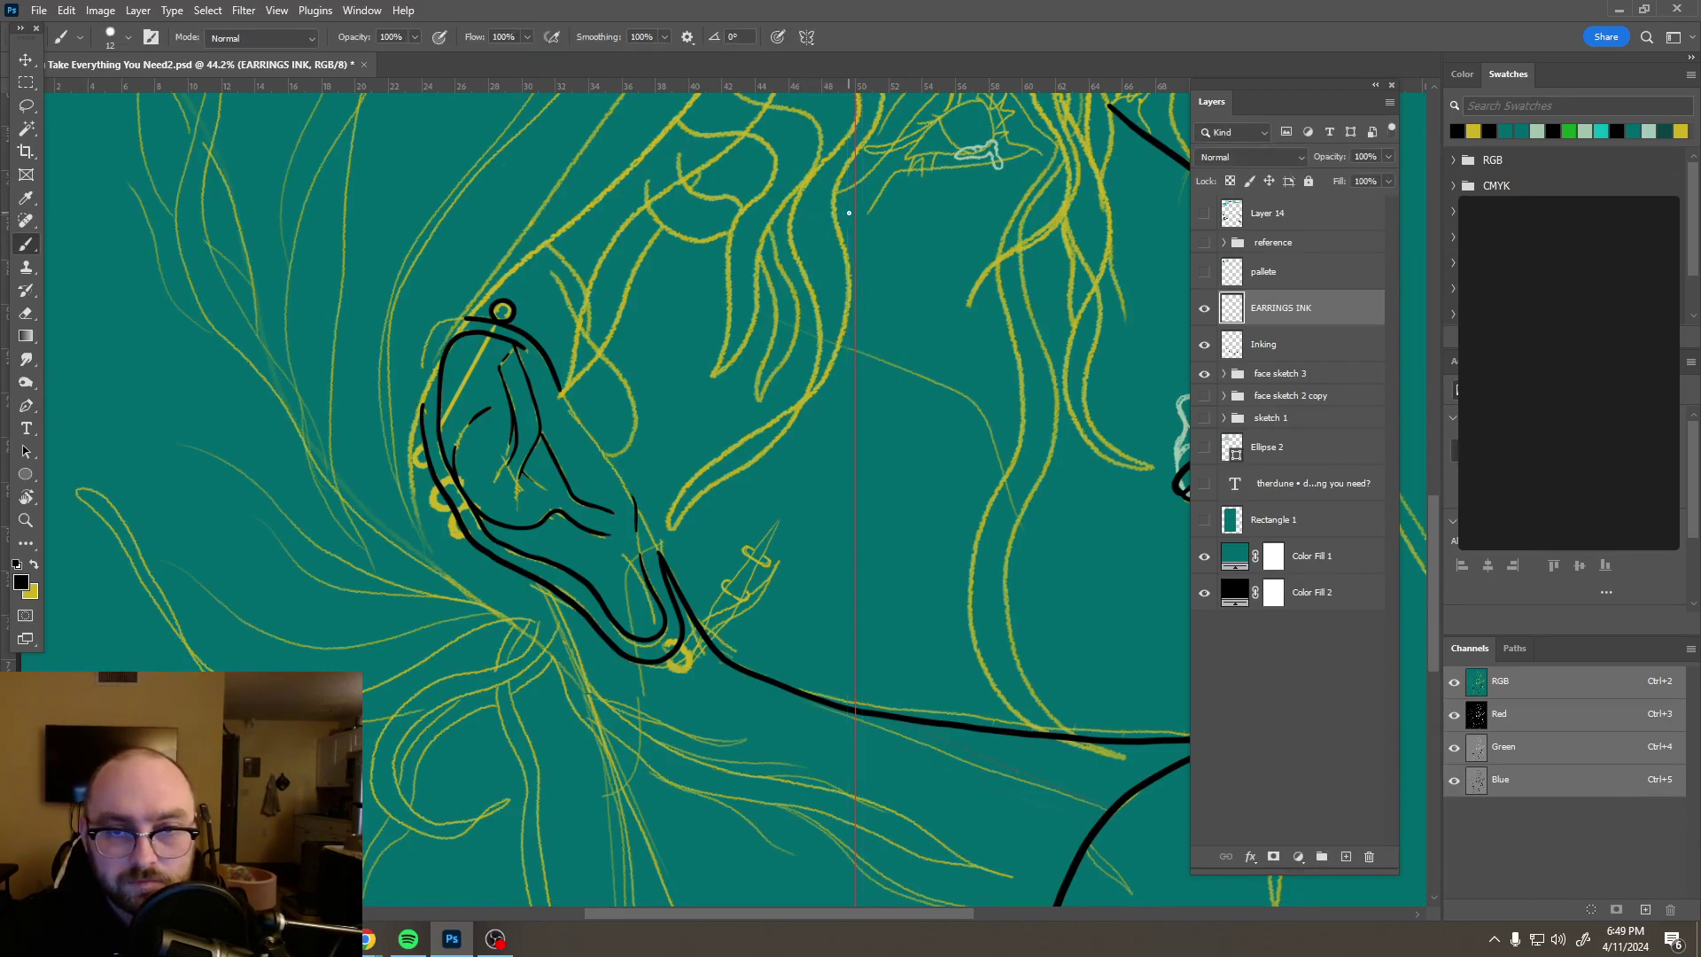
{"action": "key", "text": "shift"}
{"action": "left_click_drag", "start_coordinate": [849, 211], "coordinate": [856, 447]}
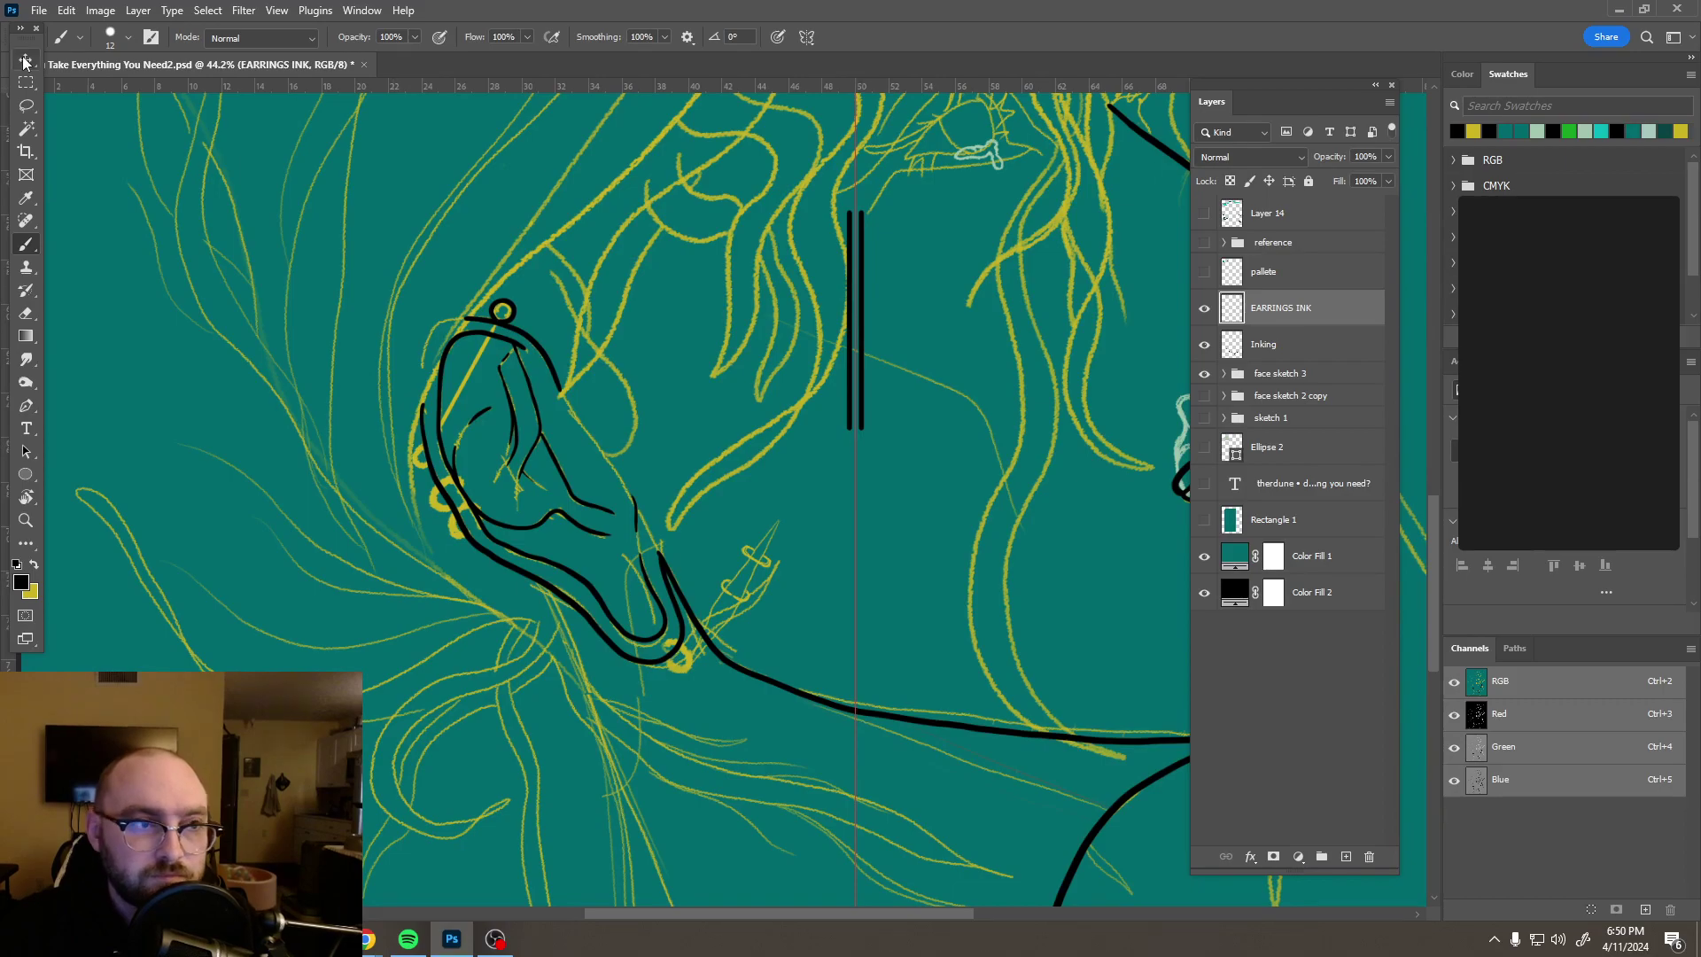
Step: Lasso the two parallel vertical lines, cut them from EARRINGS INK and paste them onto a new layer
{"action": "left_click", "coordinate": [27, 106]}
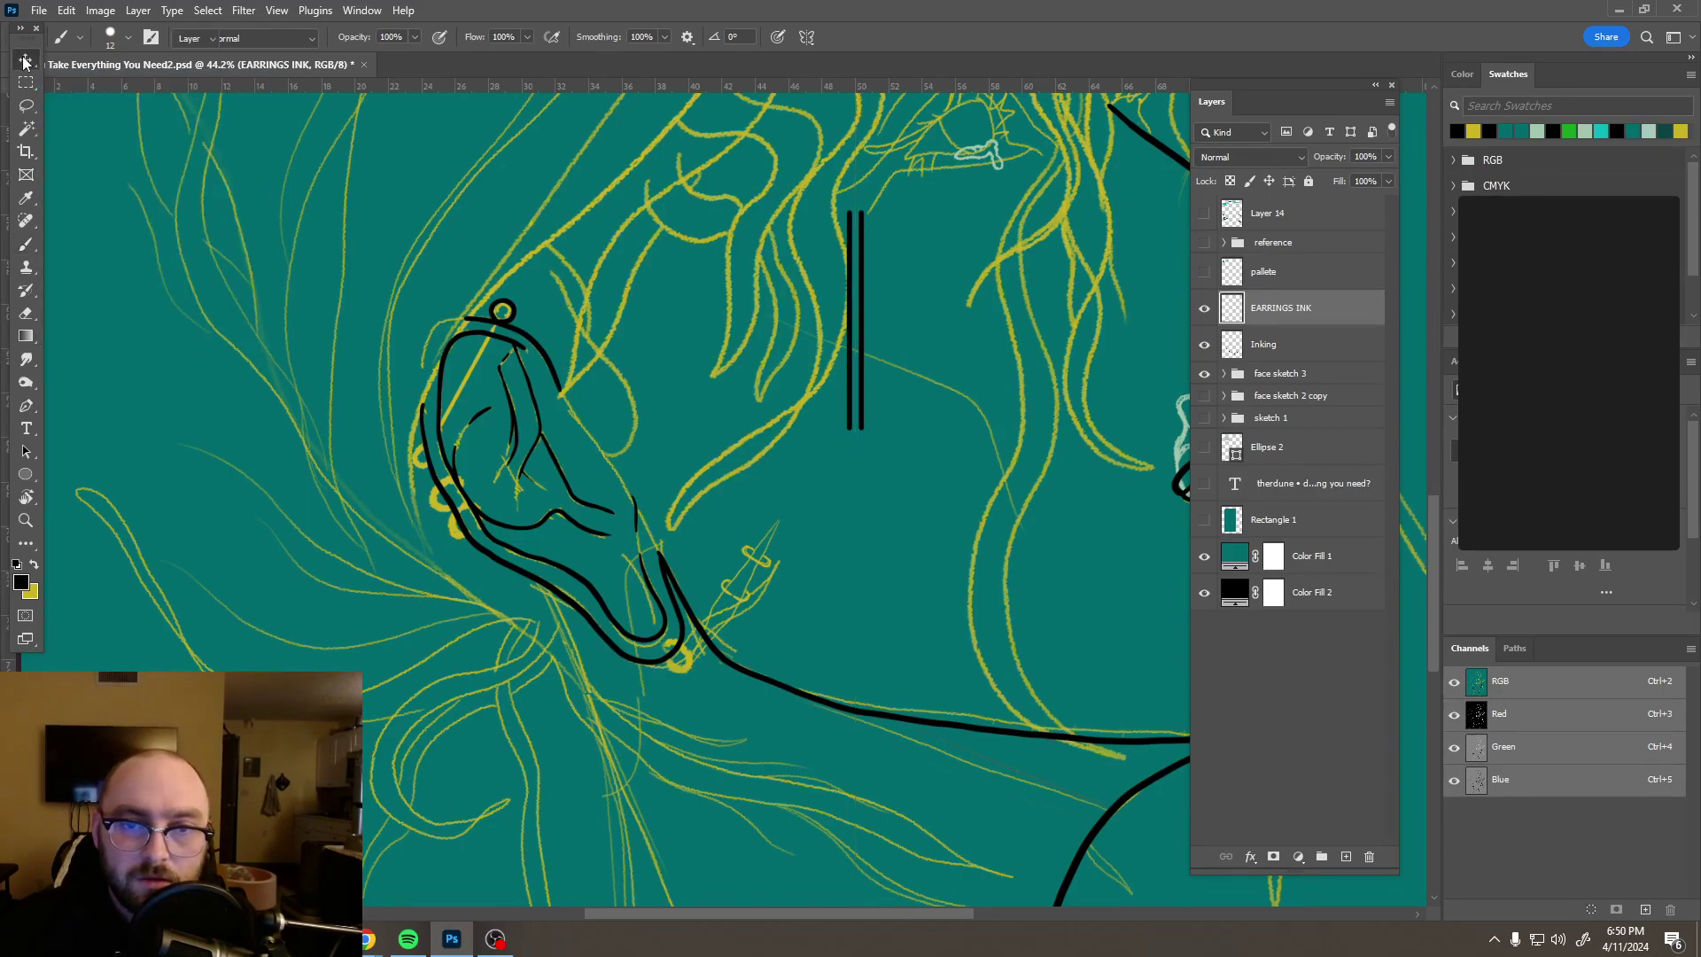
{"action": "left_click_drag", "start_coordinate": [978, 403], "coordinate": [872, 173]}
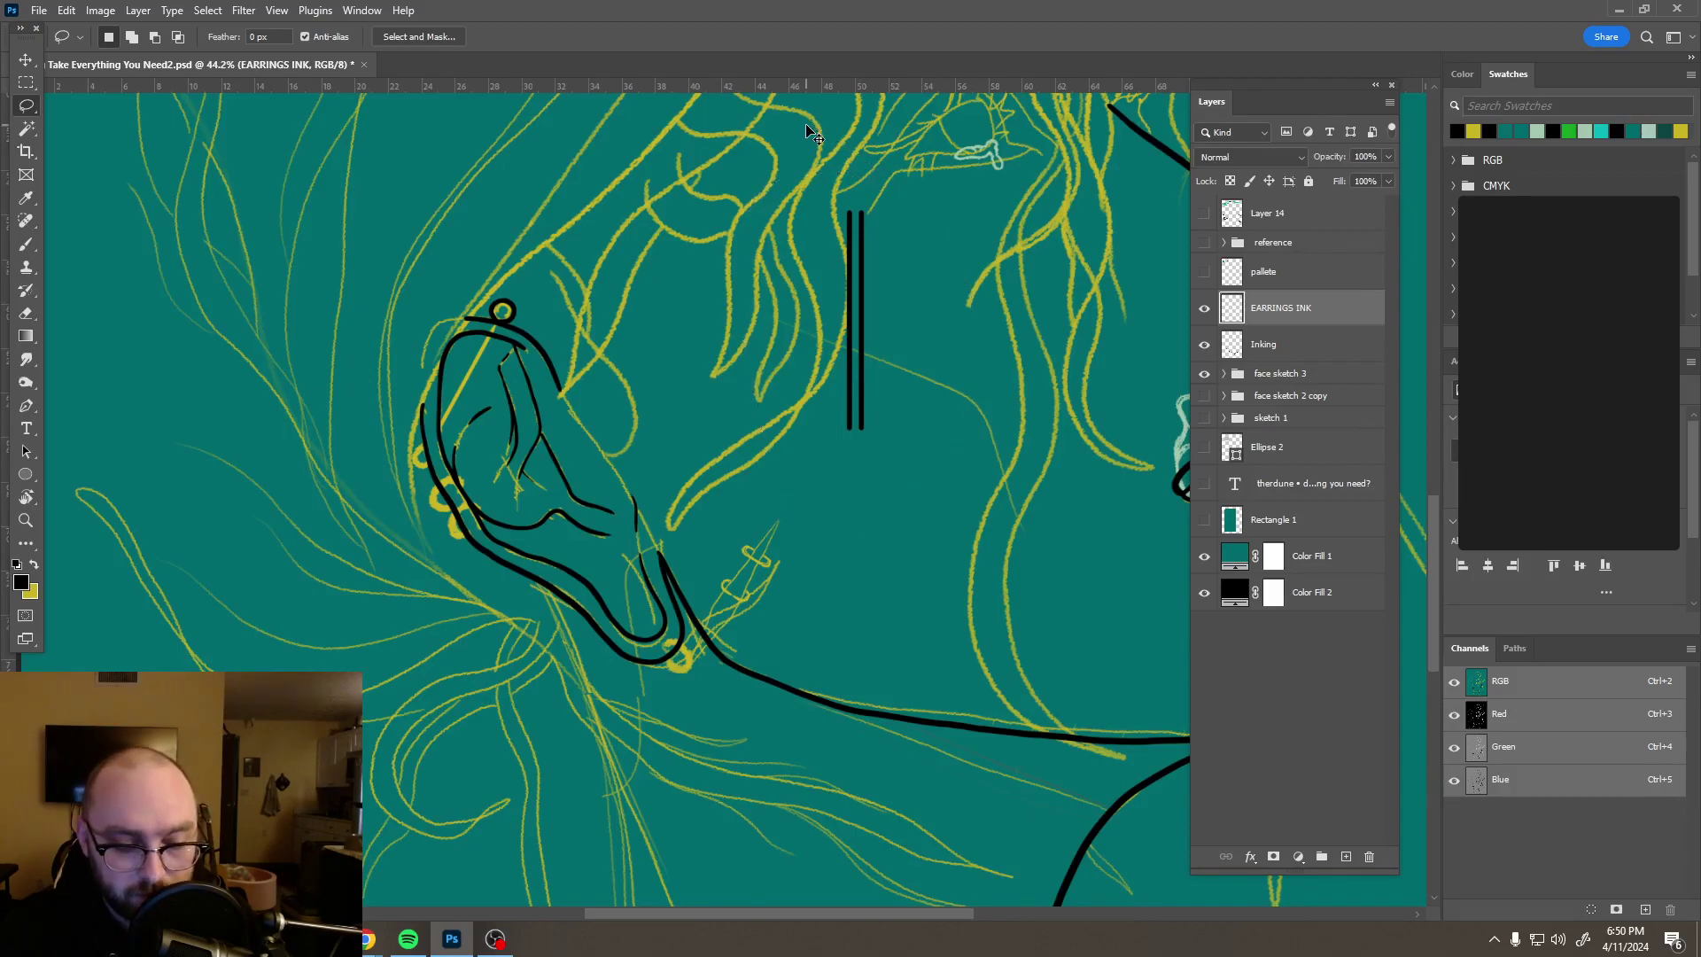
{"action": "key", "text": "Delete"}
{"action": "key", "text": "ctrl+v"}
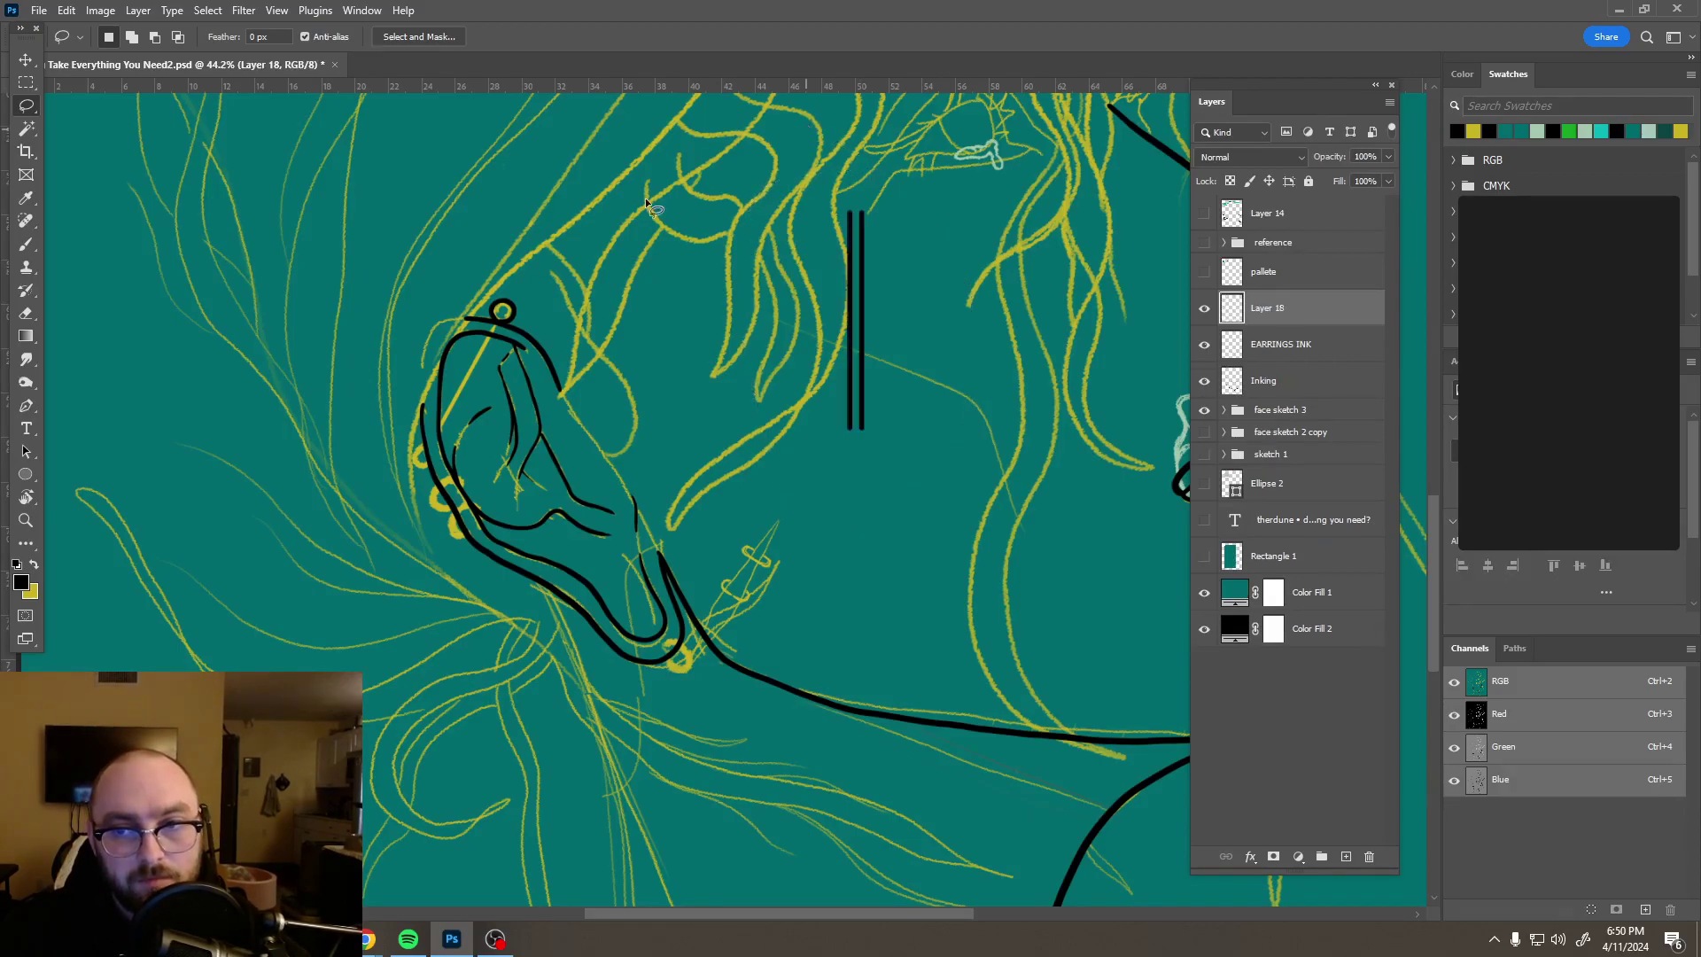
Step: Select the pasted lines' layer, Layer 18, and move the pair of lines over the upper back of the ear
{"action": "left_click", "coordinate": [20, 61]}
{"action": "left_click_drag", "start_coordinate": [846, 363], "coordinate": [460, 401]}
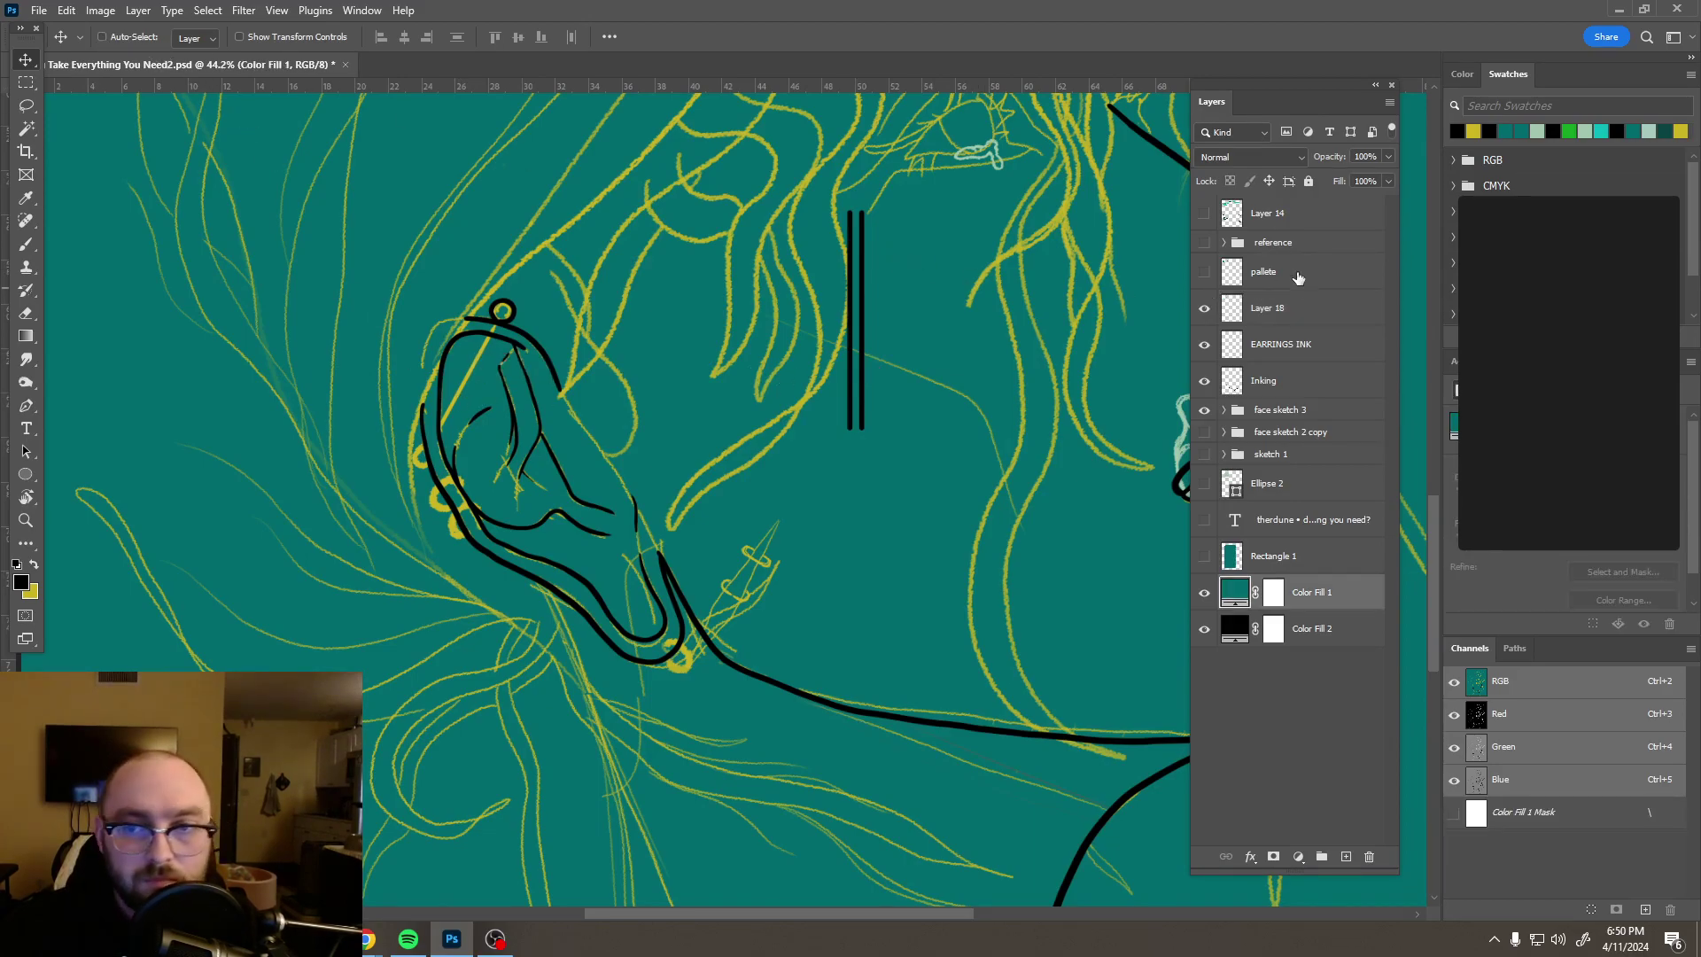
{"action": "left_click", "coordinate": [1293, 319]}
{"action": "left_click_drag", "start_coordinate": [859, 328], "coordinate": [451, 396]}
Step: Rotate the pair of lines about 28.6 degrees and align them along both sides of the sketched earring bar below the bead
{"action": "scroll", "coordinate": [400, 326], "scroll_direction": "up", "scroll_amount": 2}
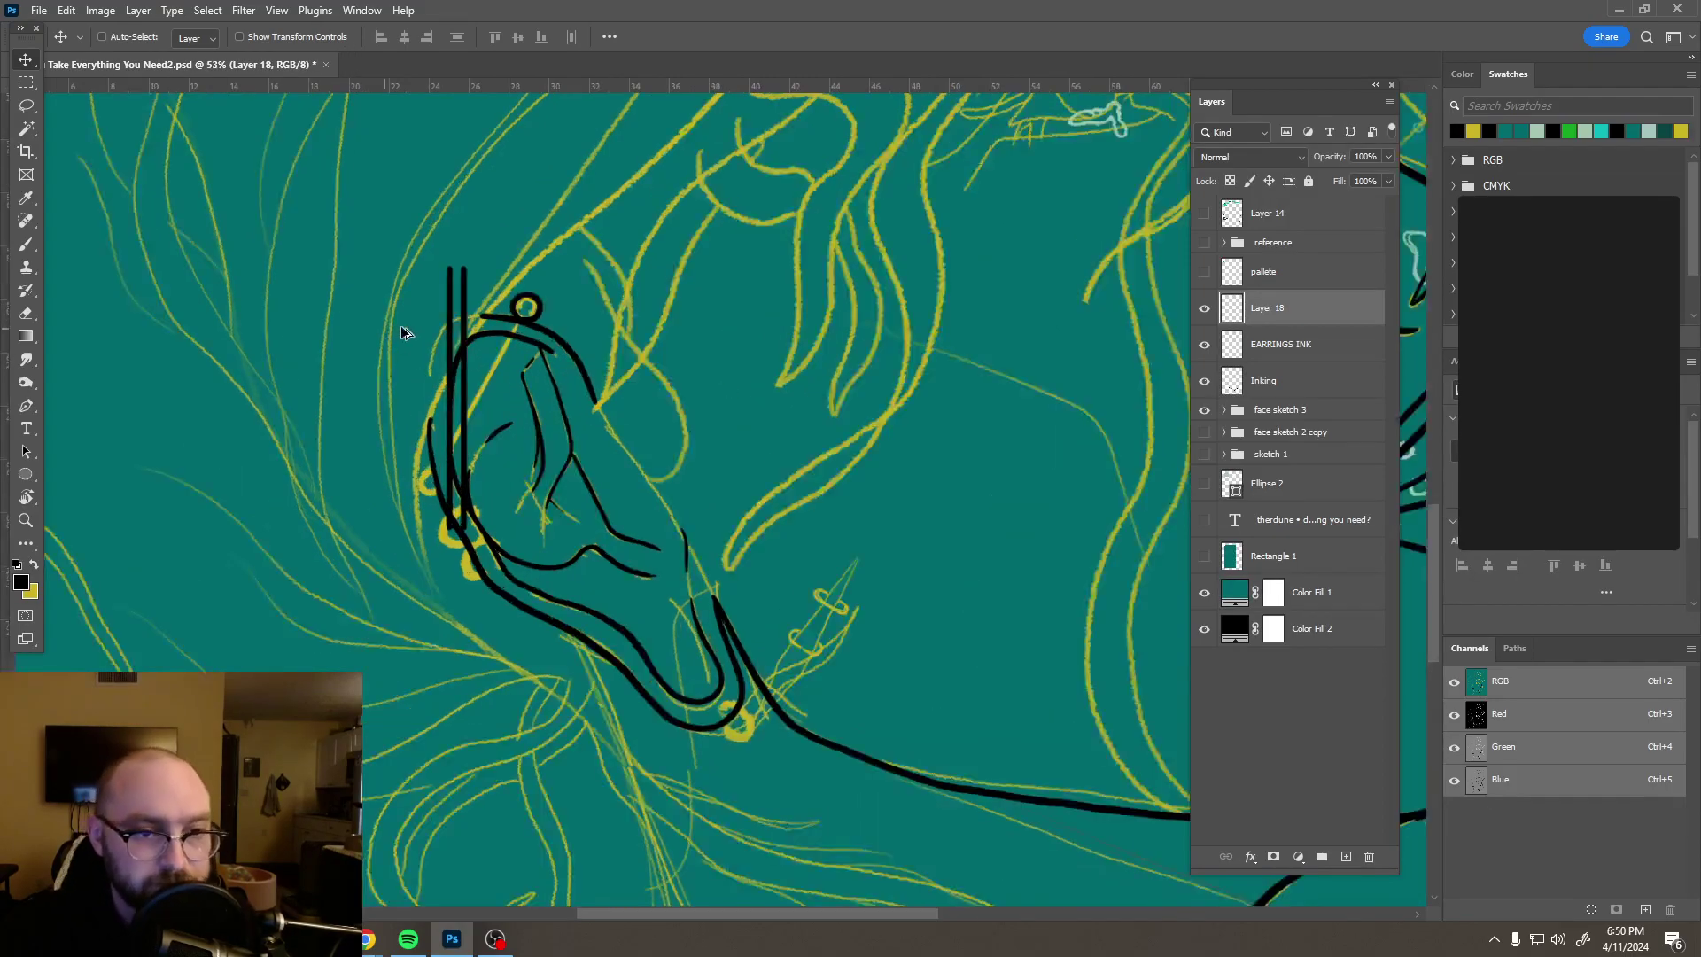
{"action": "scroll", "coordinate": [401, 326], "scroll_direction": "up", "scroll_amount": 3}
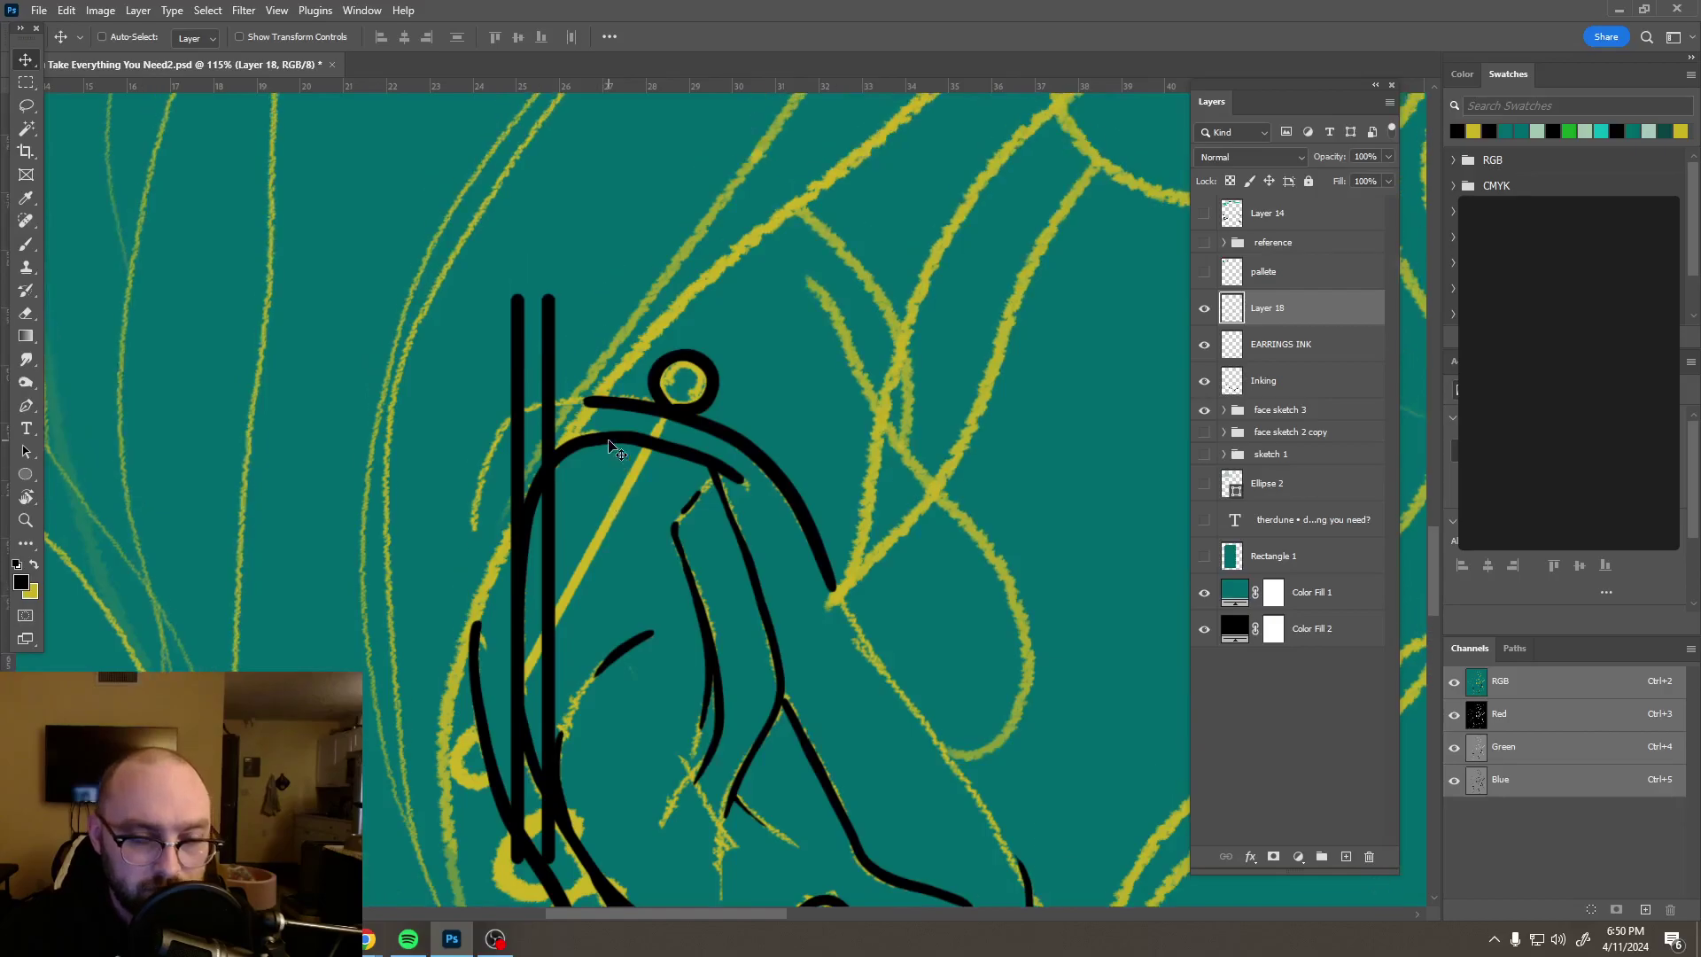
{"action": "key", "text": "ctrl+t"}
{"action": "left_click_drag", "start_coordinate": [572, 281], "coordinate": [663, 400]}
{"action": "left_click_drag", "start_coordinate": [592, 509], "coordinate": [621, 544]}
{"action": "left_click_drag", "start_coordinate": [681, 334], "coordinate": [677, 335]}
{"action": "left_click_drag", "start_coordinate": [673, 442], "coordinate": [670, 445]}
{"action": "left_click_drag", "start_coordinate": [734, 365], "coordinate": [736, 366]}
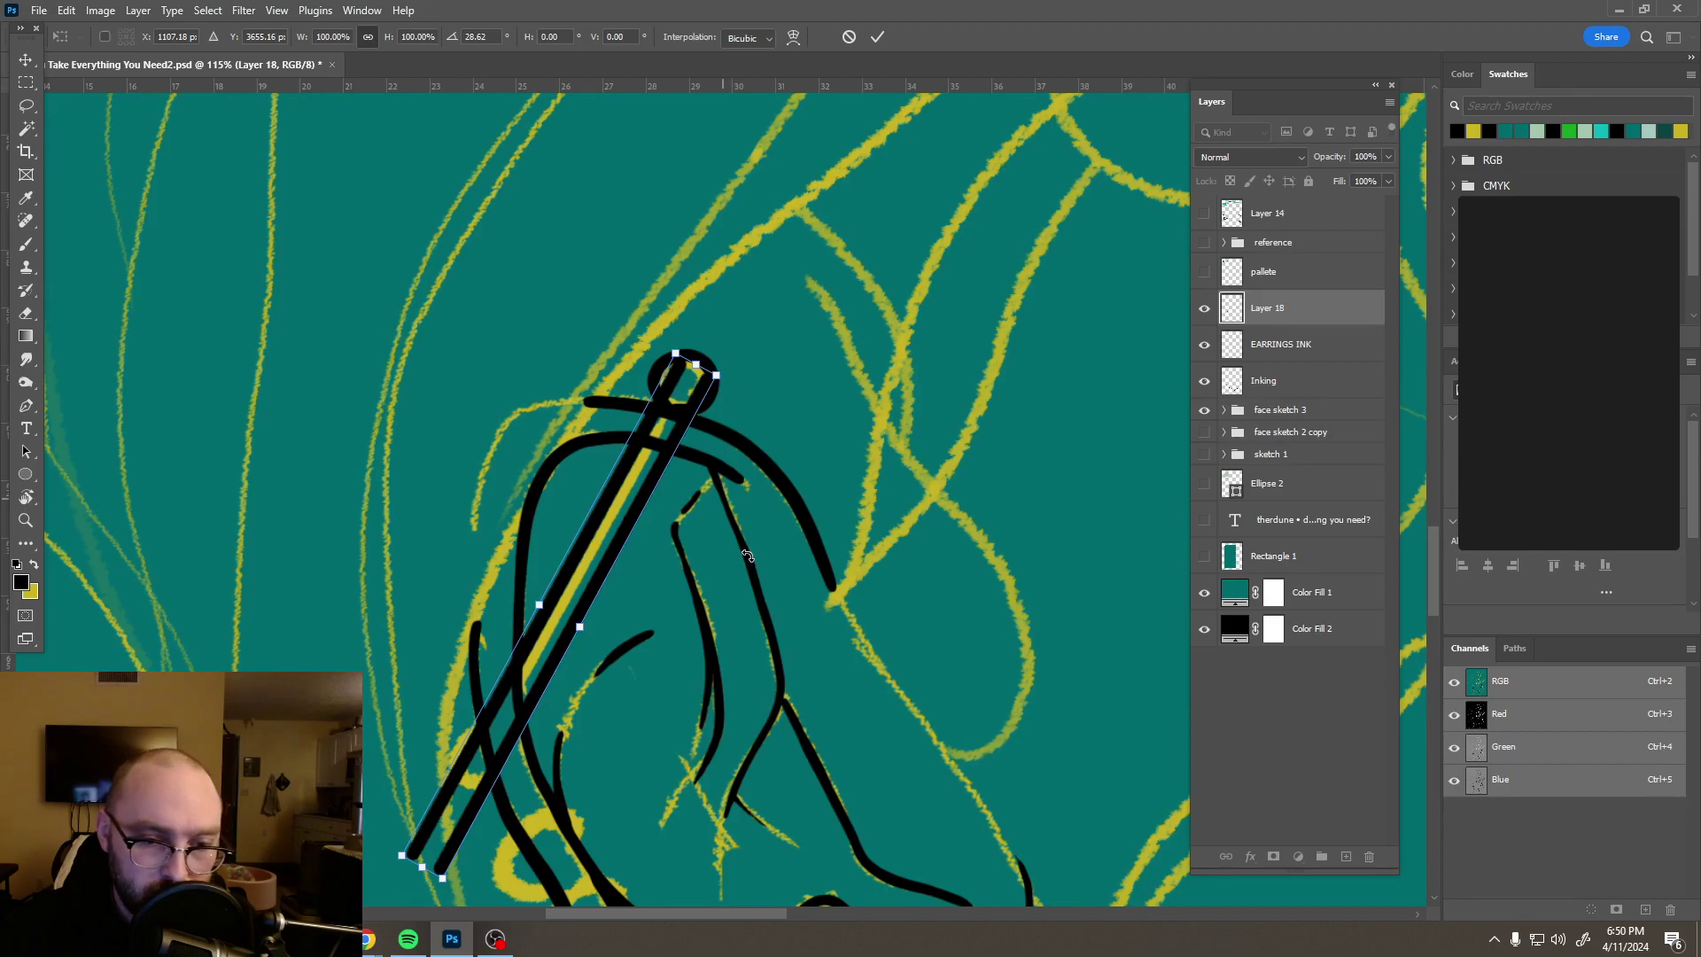
{"action": "left_click", "coordinate": [877, 36]}
{"action": "key", "text": "l"}
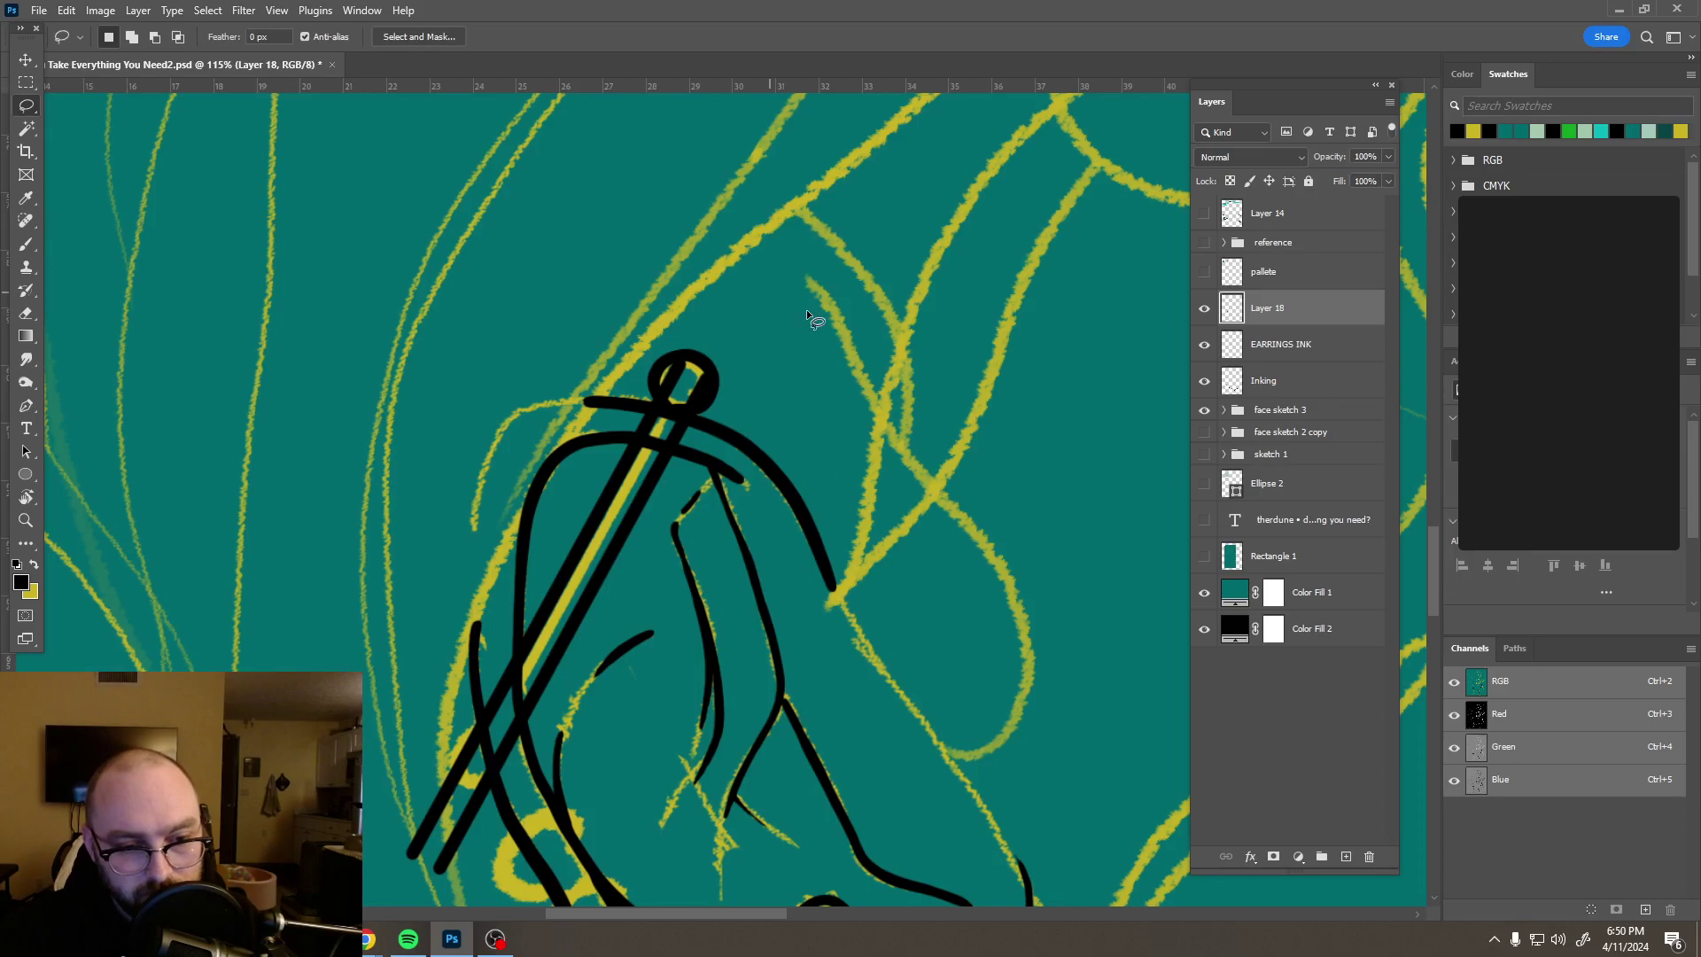
Step: Lasso the earring bar's right-hand line, shift it about 7 px toward the other line to narrow the bar, and deselect it
{"action": "key", "text": "ctrl+t"}
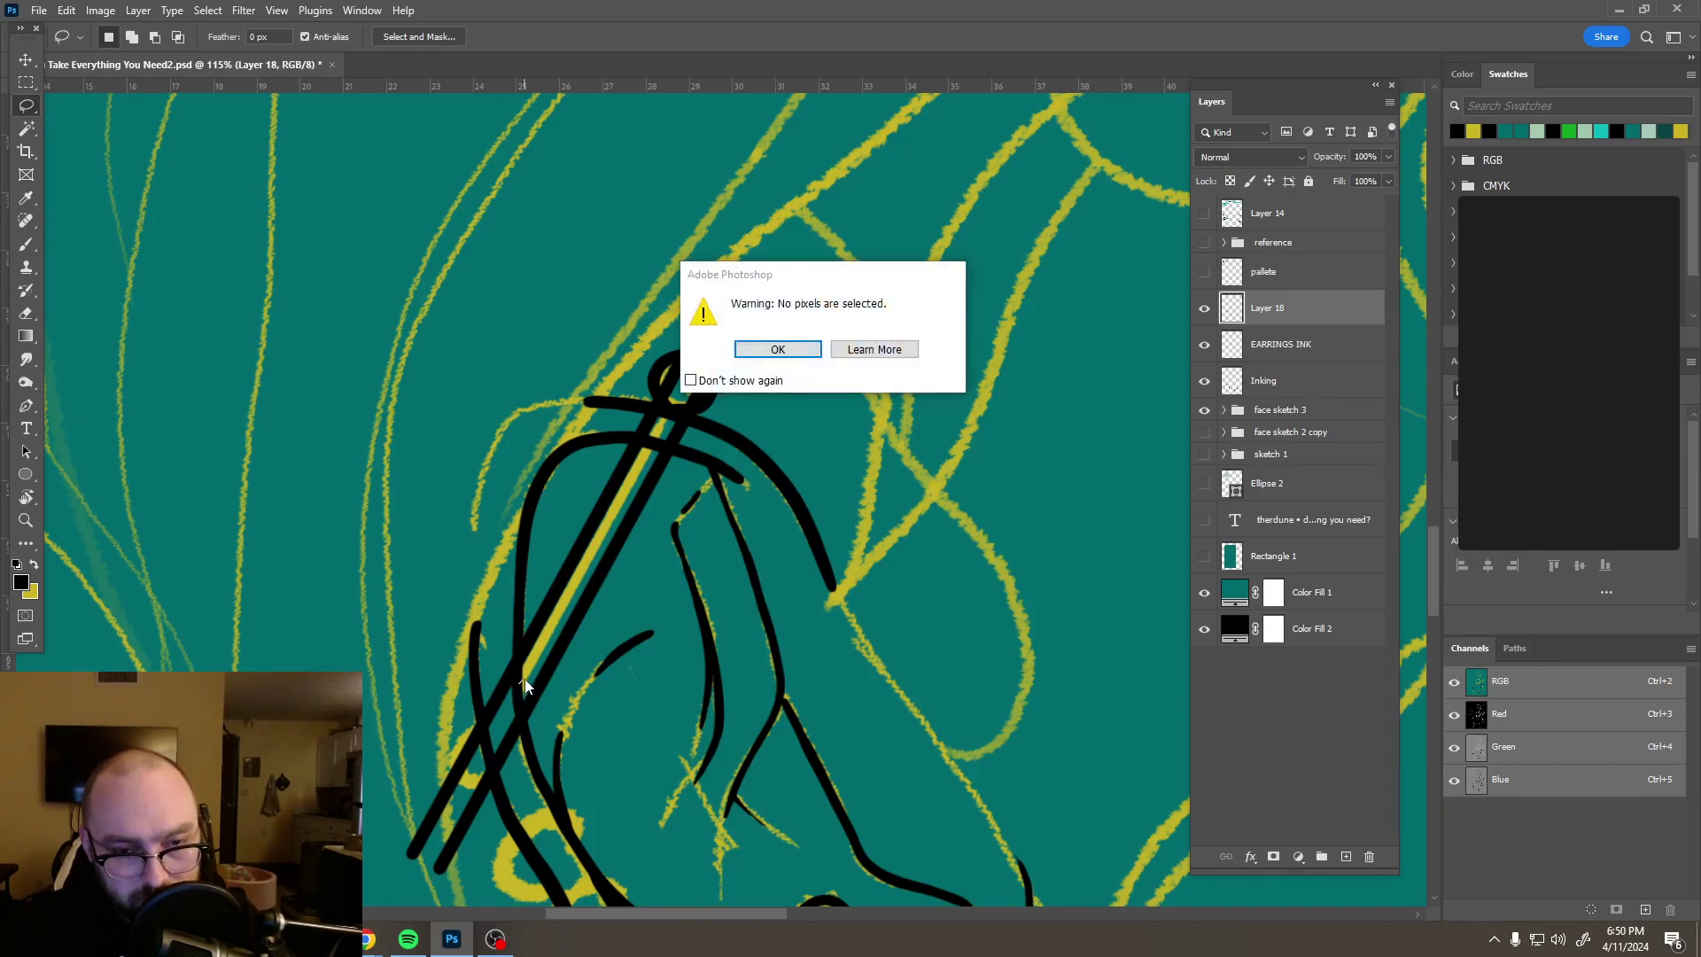
{"action": "left_click", "coordinate": [773, 350]}
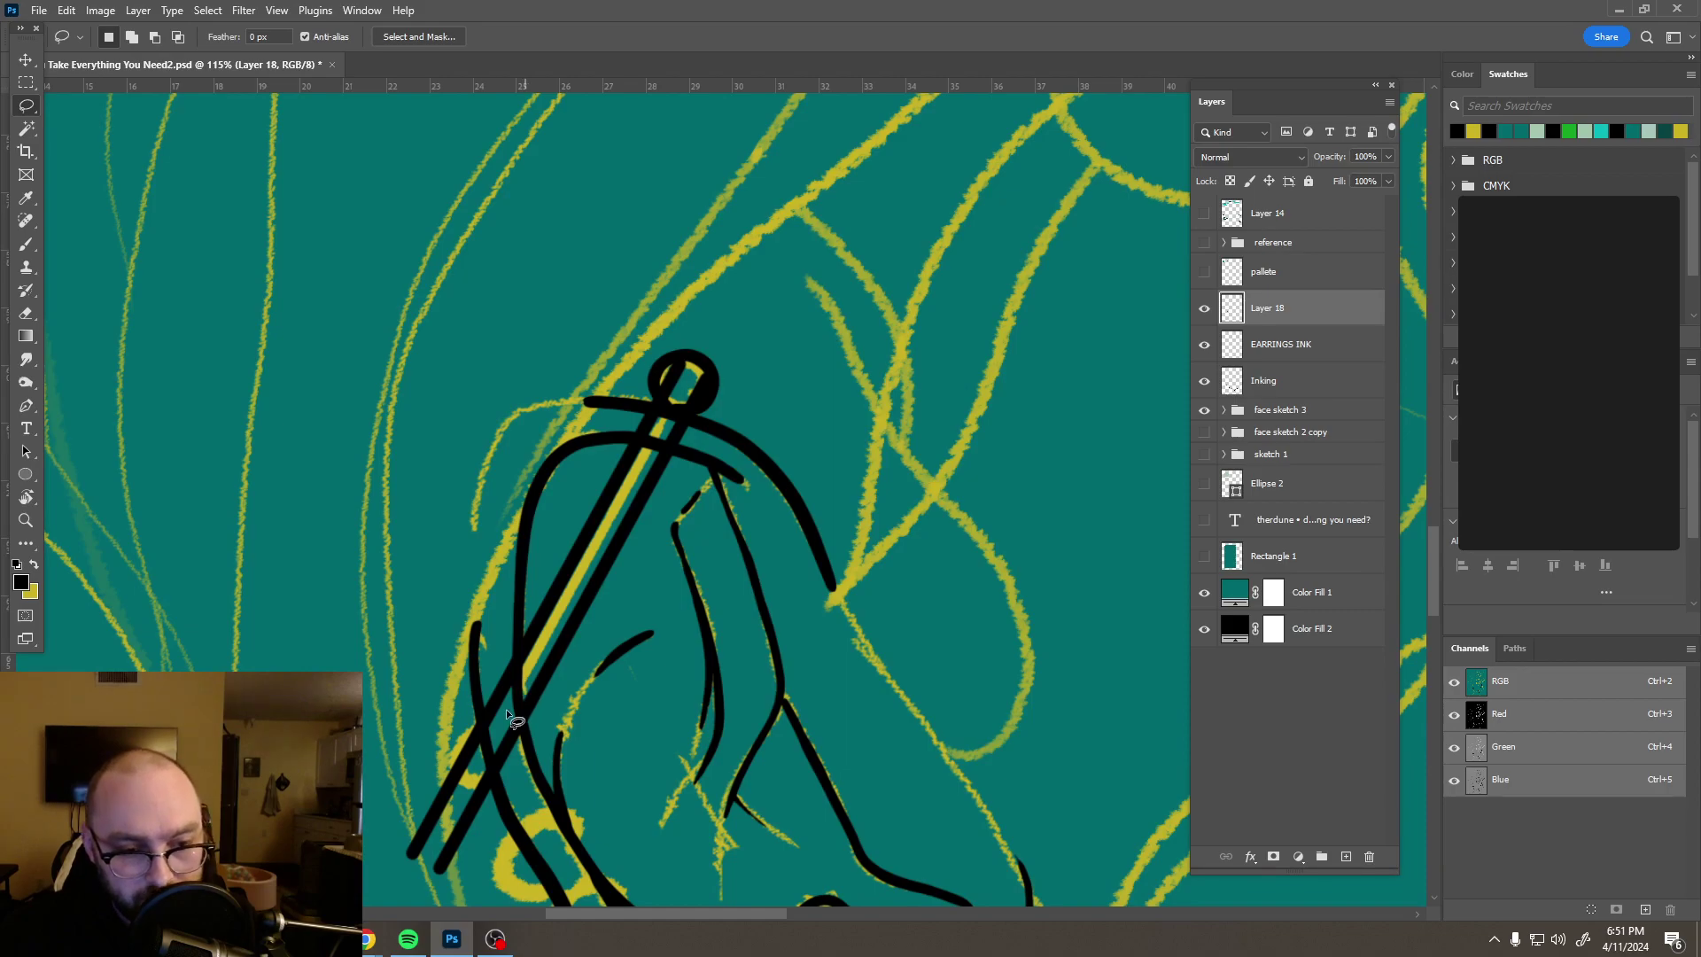
{"action": "mouse_move", "coordinate": [670, 507]}
{"action": "left_mouse_down"}
{"action": "mouse_move", "coordinate": [734, 390]}
{"action": "mouse_move", "coordinate": [652, 447]}
{"action": "left_mouse_up"}
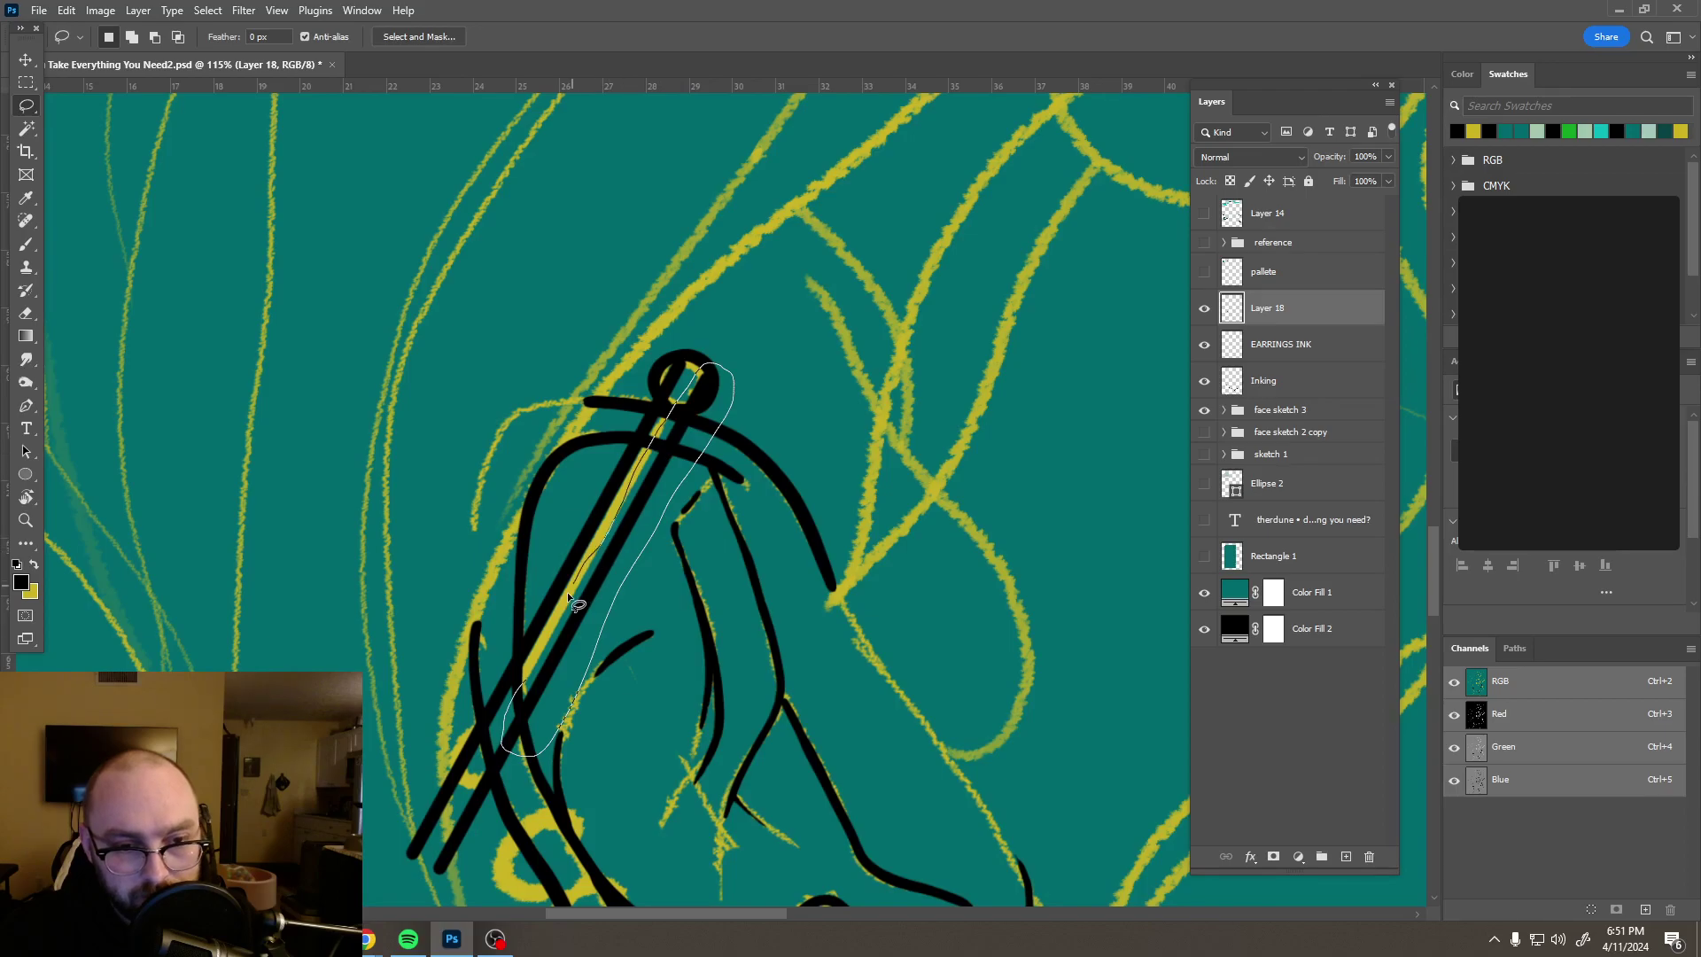
{"action": "mouse_move", "coordinate": [541, 657]}
{"action": "left_mouse_down"}
{"action": "mouse_move", "coordinate": [531, 704]}
{"action": "mouse_move", "coordinate": [546, 706]}
{"action": "left_mouse_up"}
{"action": "key", "text": "ctrl+t"}
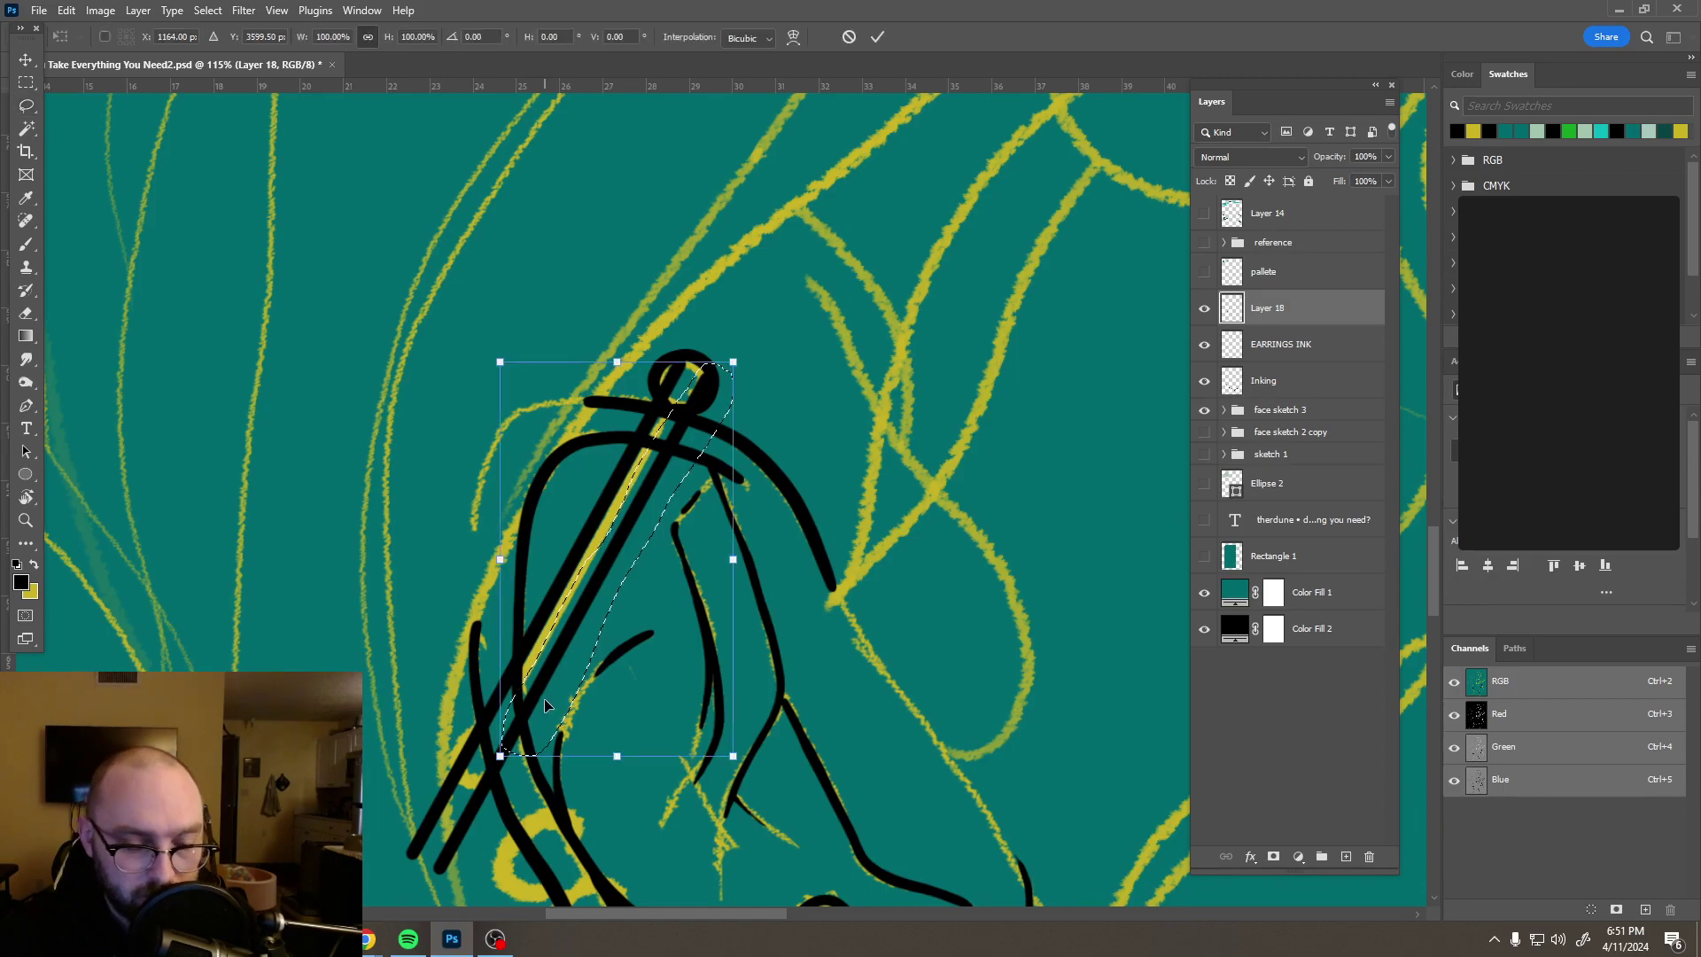
{"action": "scroll", "coordinate": [547, 620], "scroll_direction": "up", "scroll_amount": 3}
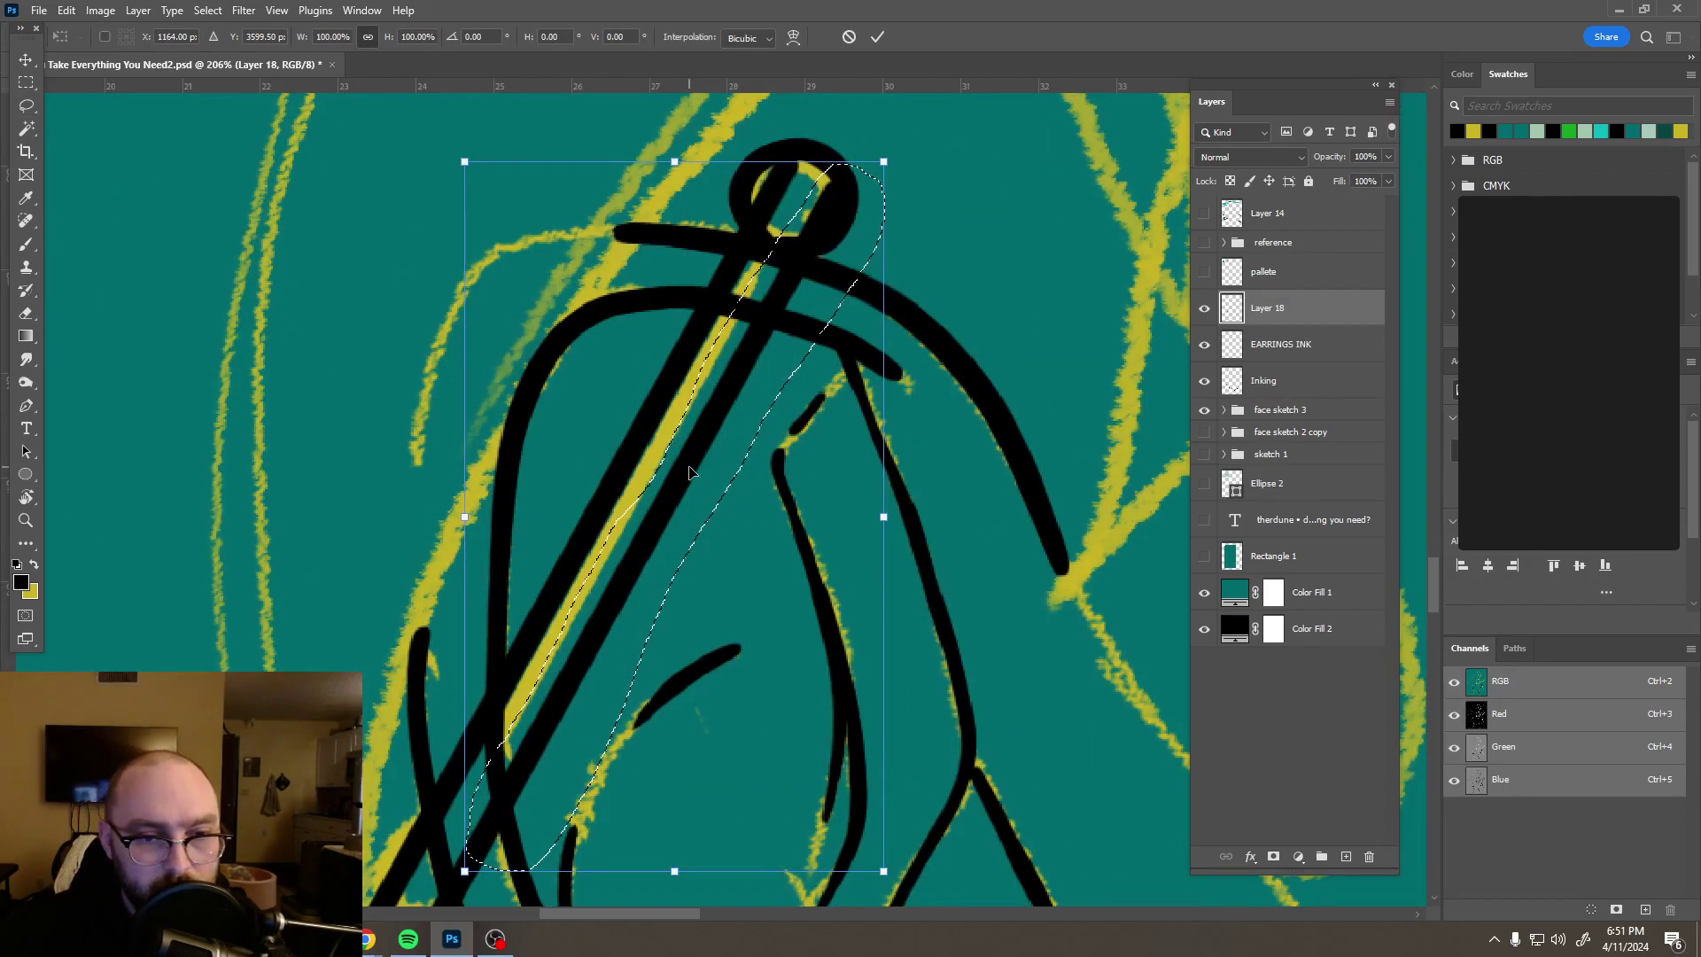
{"action": "left_click_drag", "start_coordinate": [687, 470], "coordinate": [677, 467]}
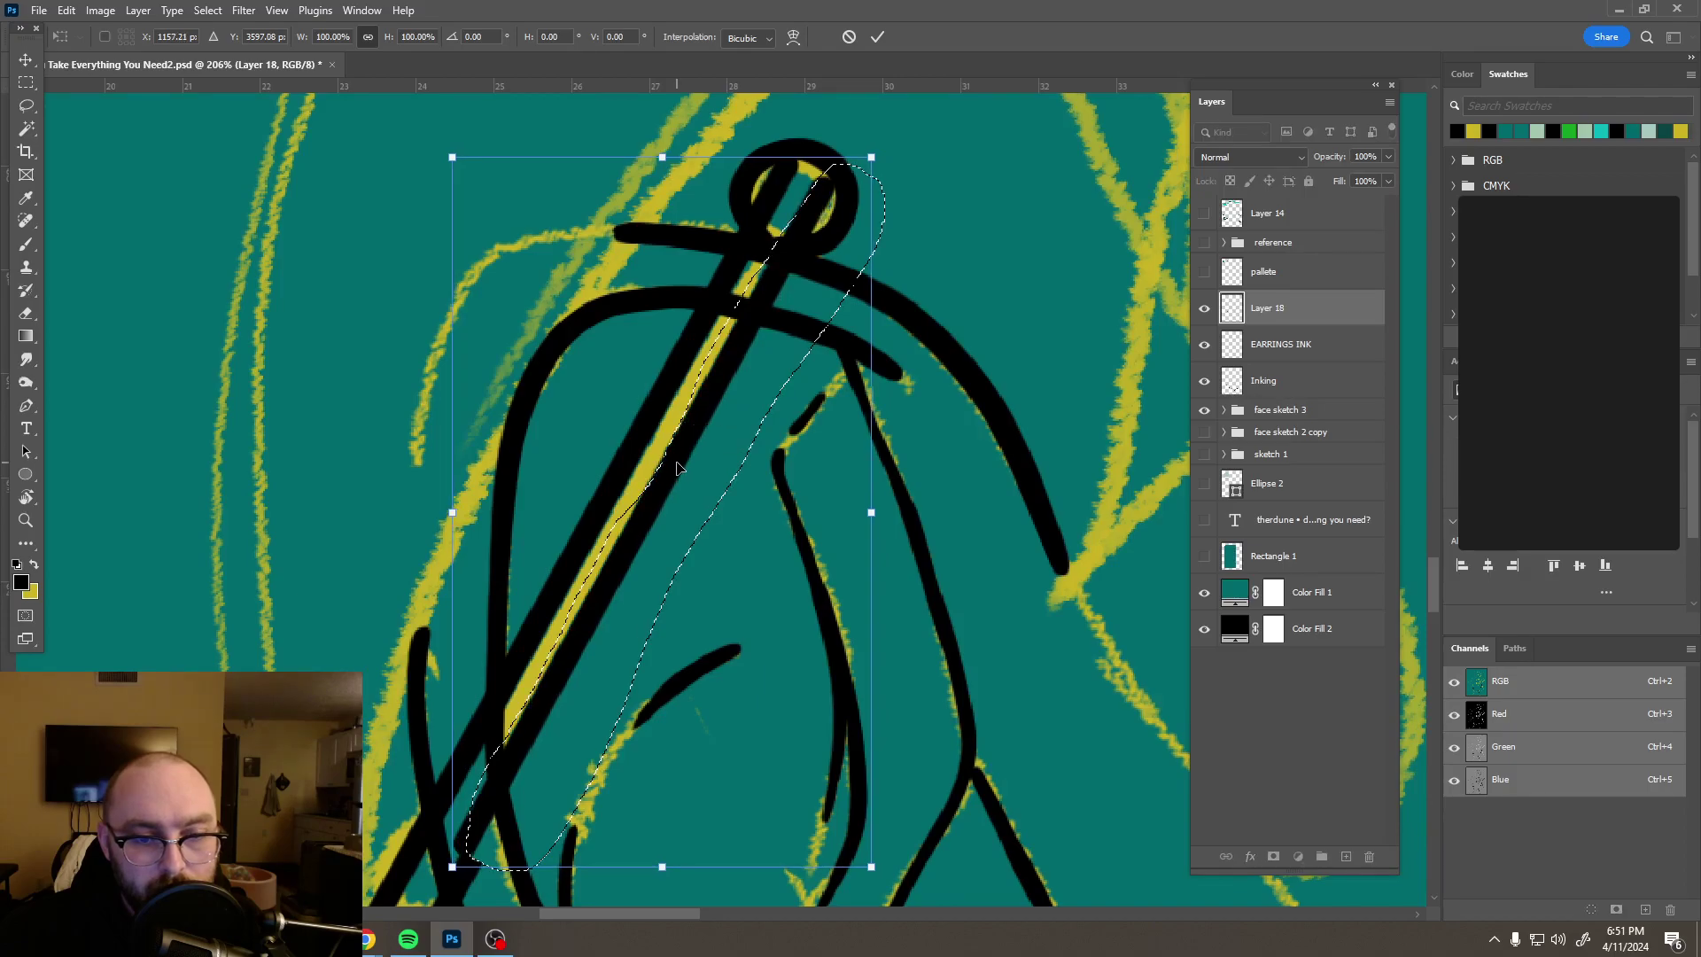
{"action": "left_click", "coordinate": [877, 36]}
{"action": "scroll", "coordinate": [827, 427], "scroll_direction": "down", "scroll_amount": 4}
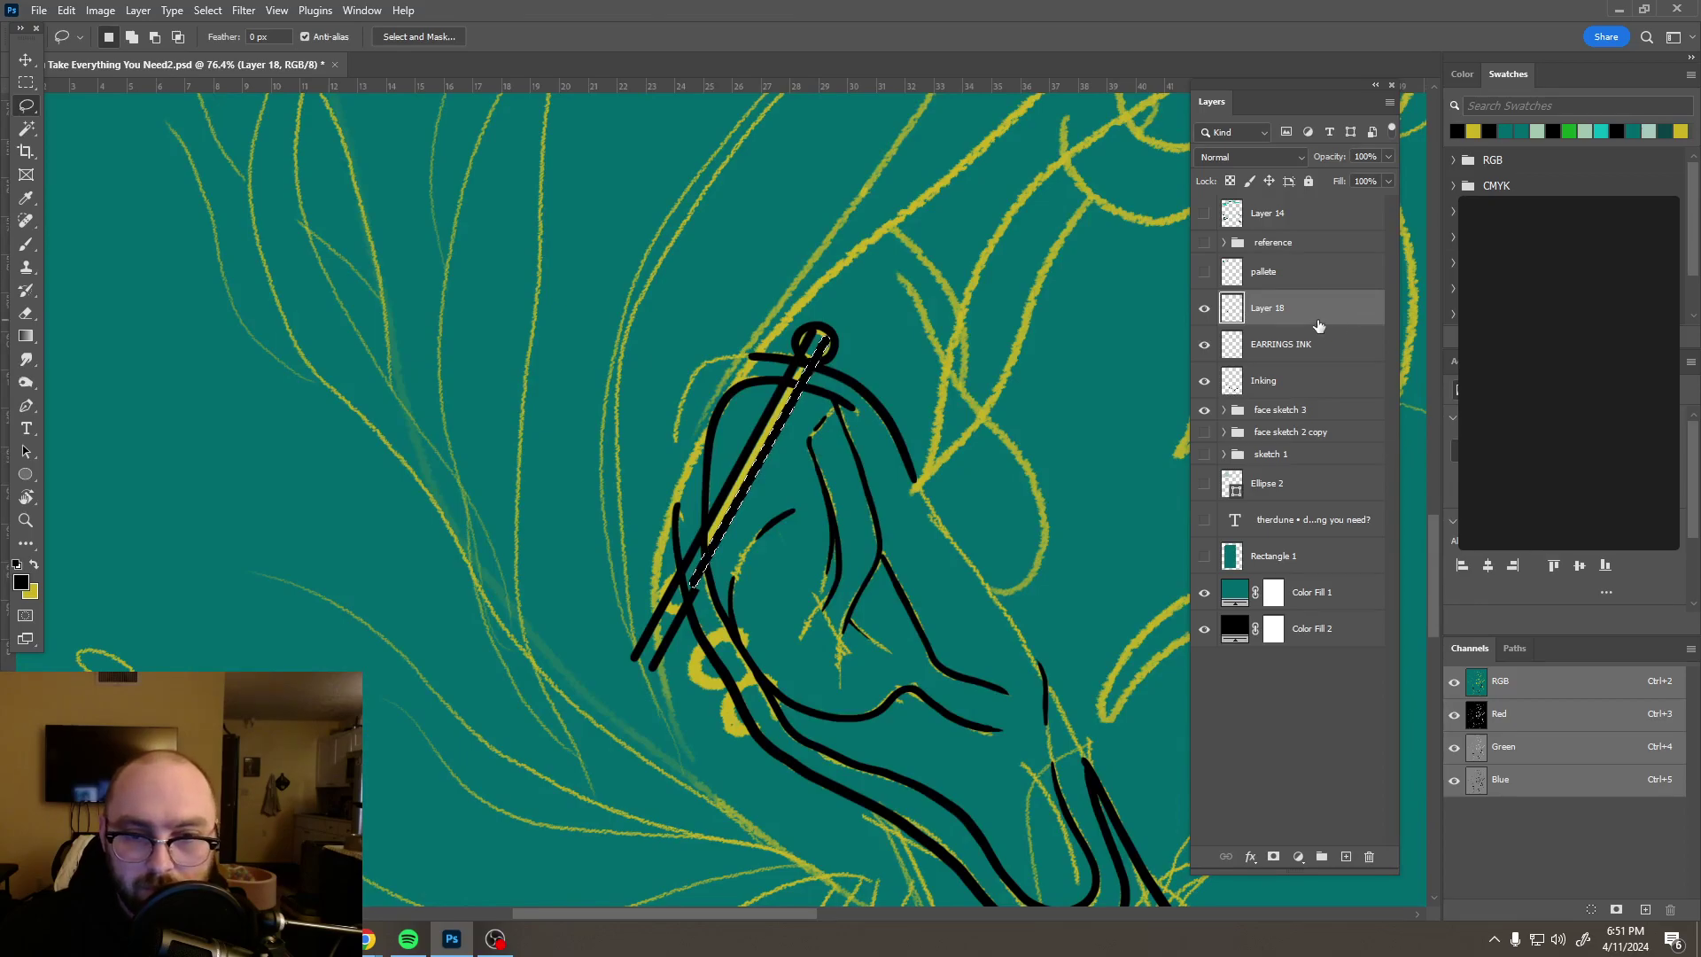
{"action": "left_click", "coordinate": [27, 82]}
{"action": "left_click", "coordinate": [887, 375]}
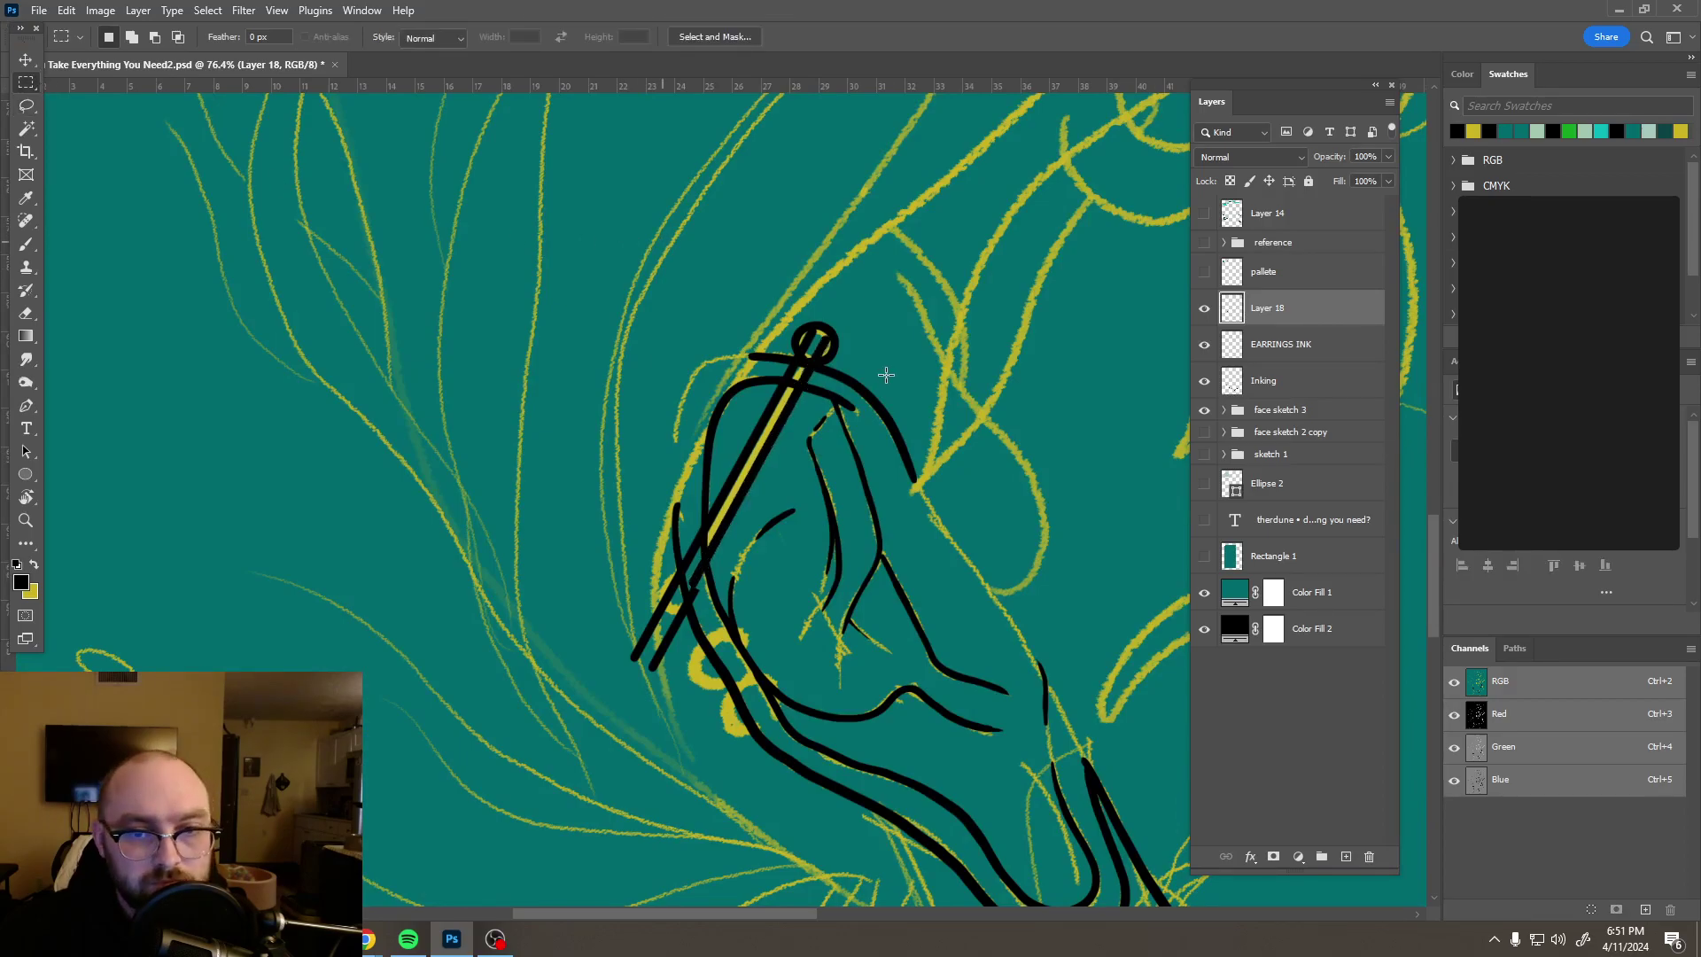
Step: Erase the bar lines' excess below the inner ear outline and above it across the rim and inside the bead
{"action": "scroll", "coordinate": [743, 591], "scroll_direction": "up", "scroll_amount": 2}
{"action": "key", "text": "e"}
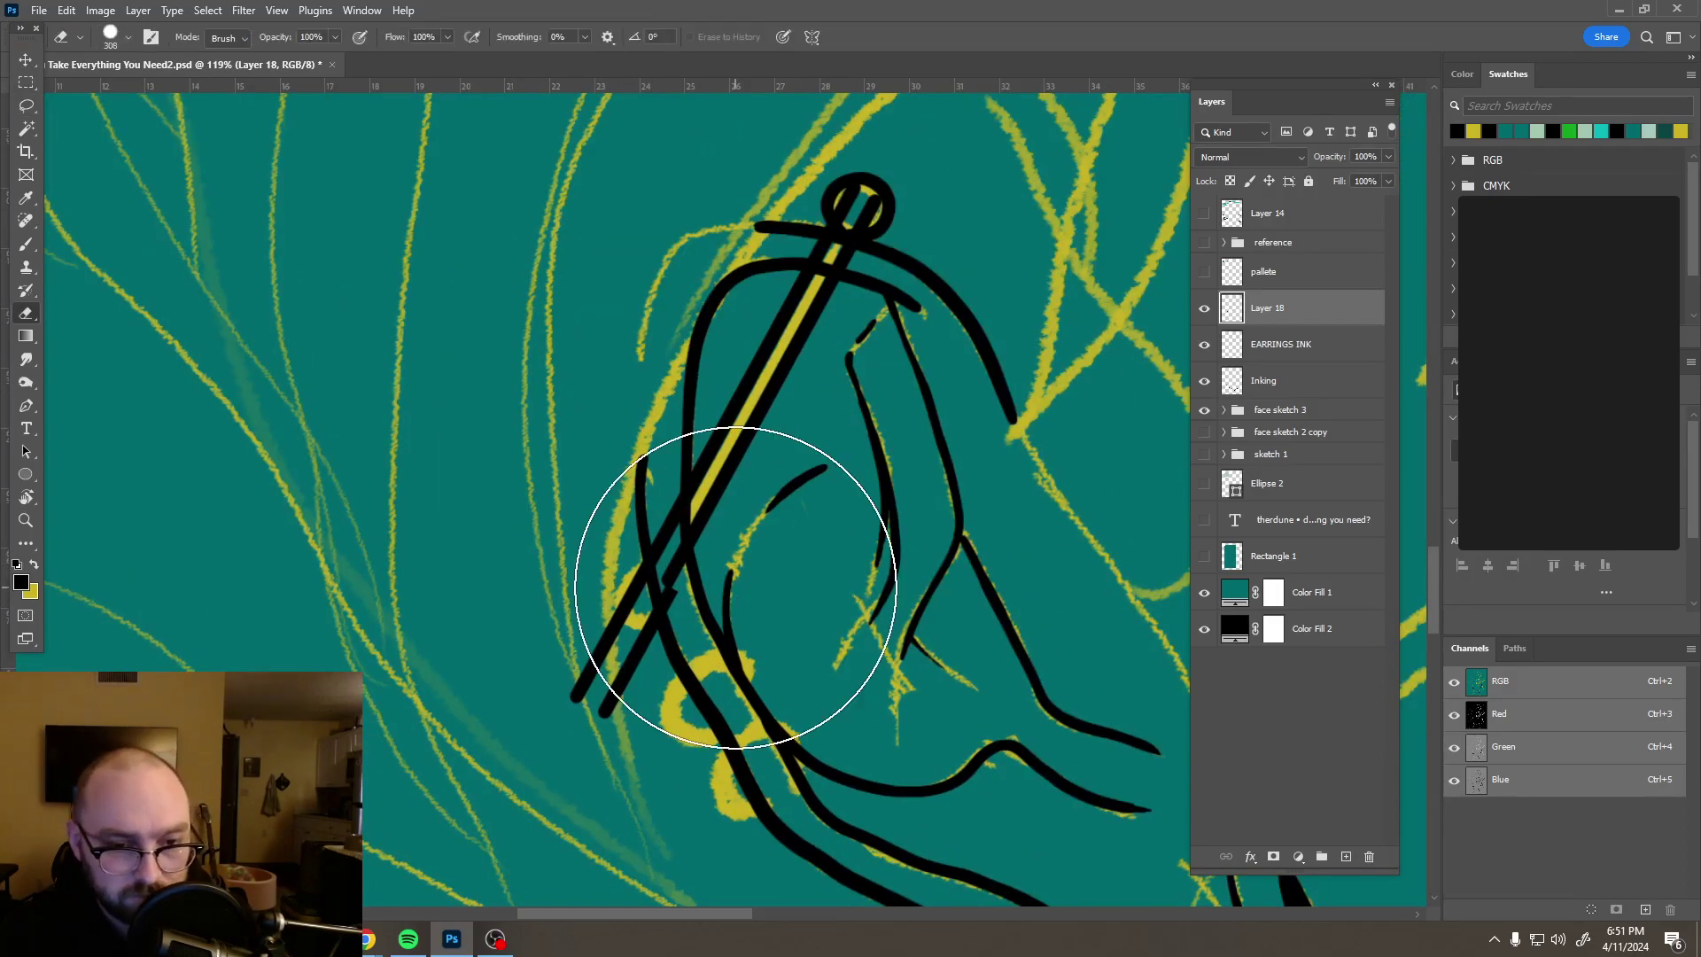
{"action": "left_click_drag", "start_coordinate": [835, 532], "coordinate": [686, 541]}
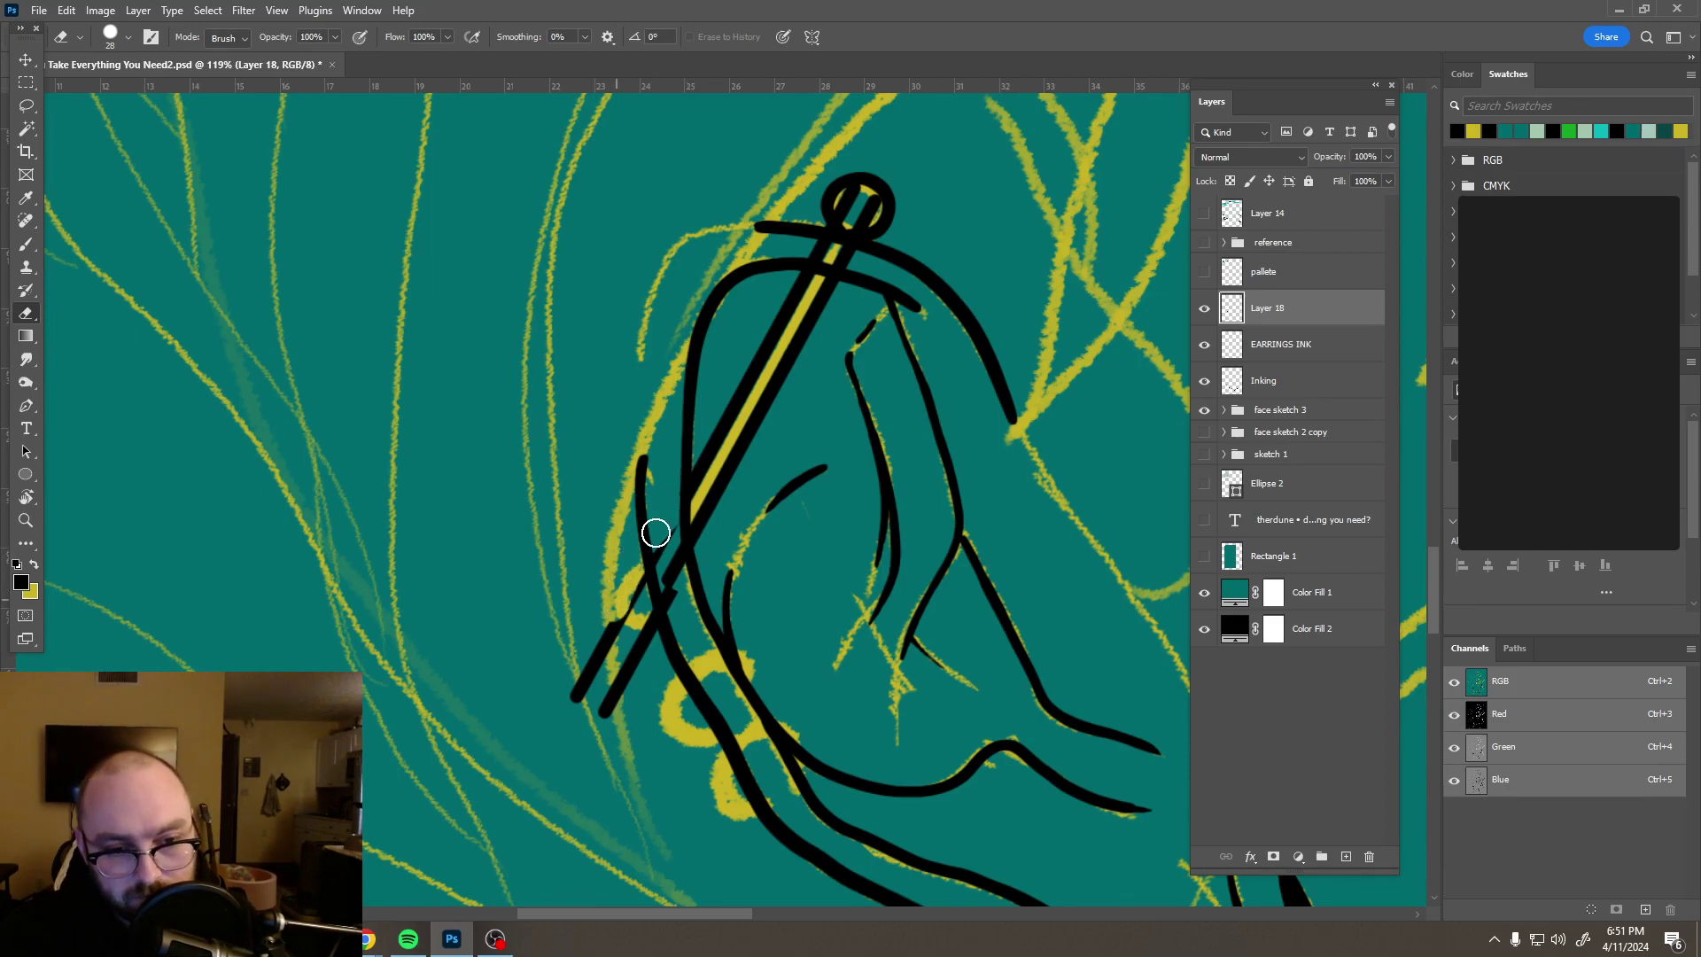
{"action": "mouse_move", "coordinate": [671, 545]}
{"action": "left_mouse_down"}
{"action": "mouse_move", "coordinate": [676, 569]}
{"action": "mouse_move", "coordinate": [592, 721]}
{"action": "mouse_move", "coordinate": [626, 596]}
{"action": "left_mouse_up"}
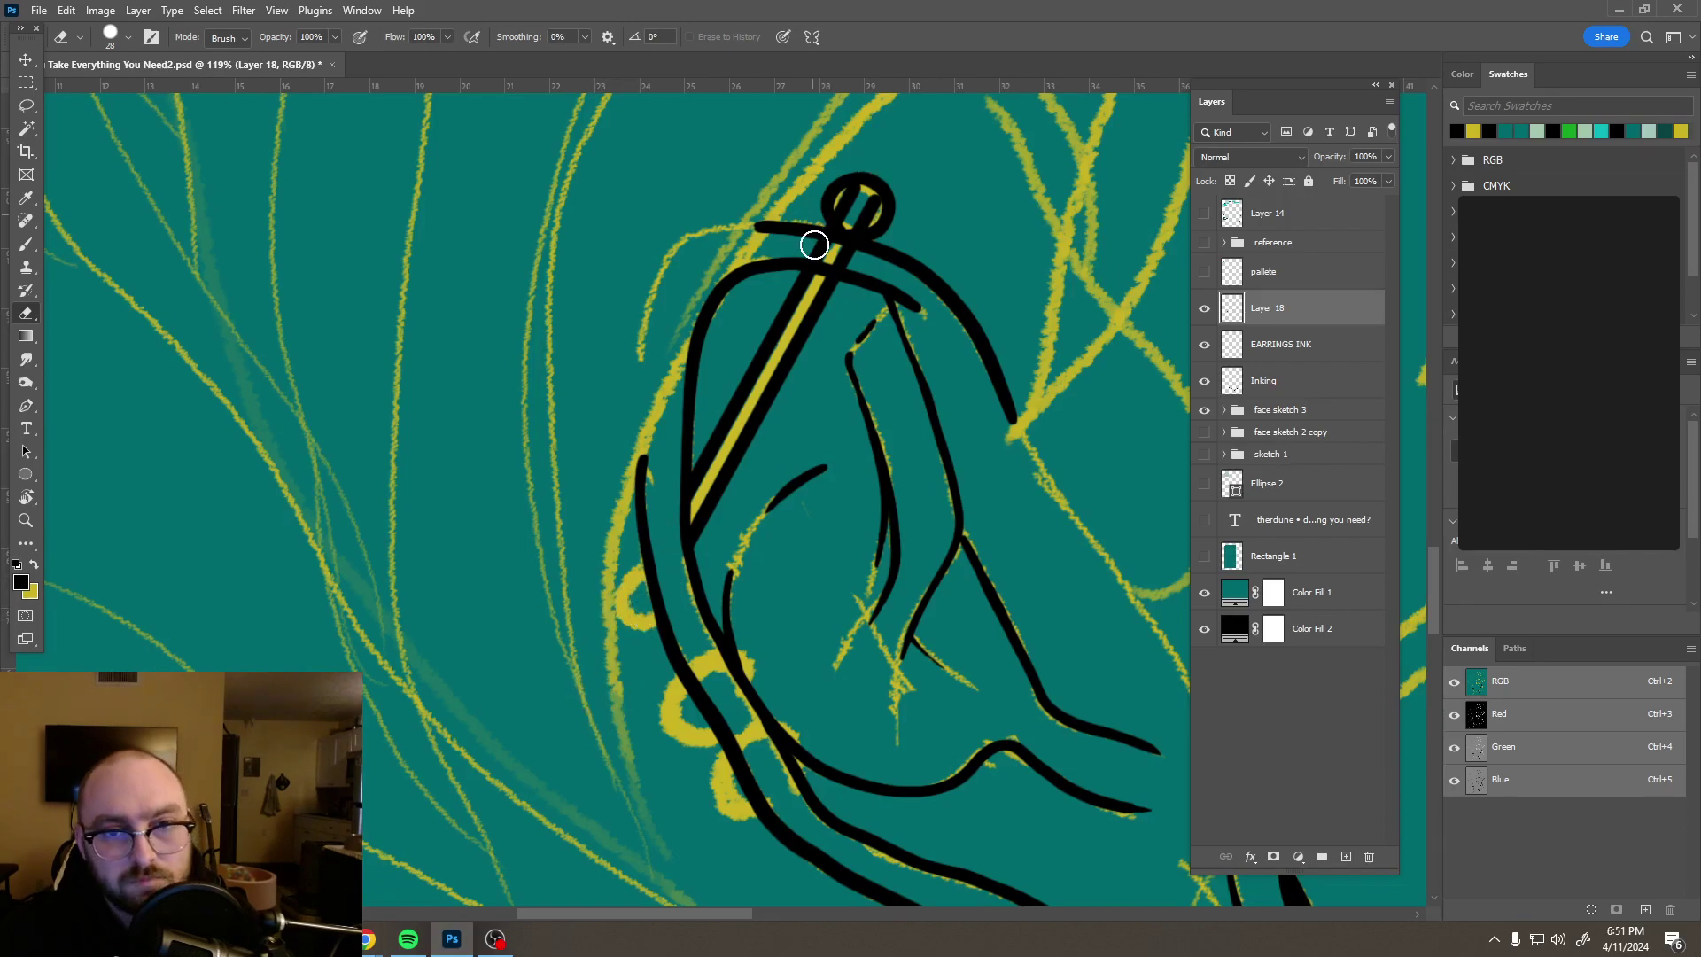
{"action": "left_click_drag", "start_coordinate": [837, 255], "coordinate": [852, 183]}
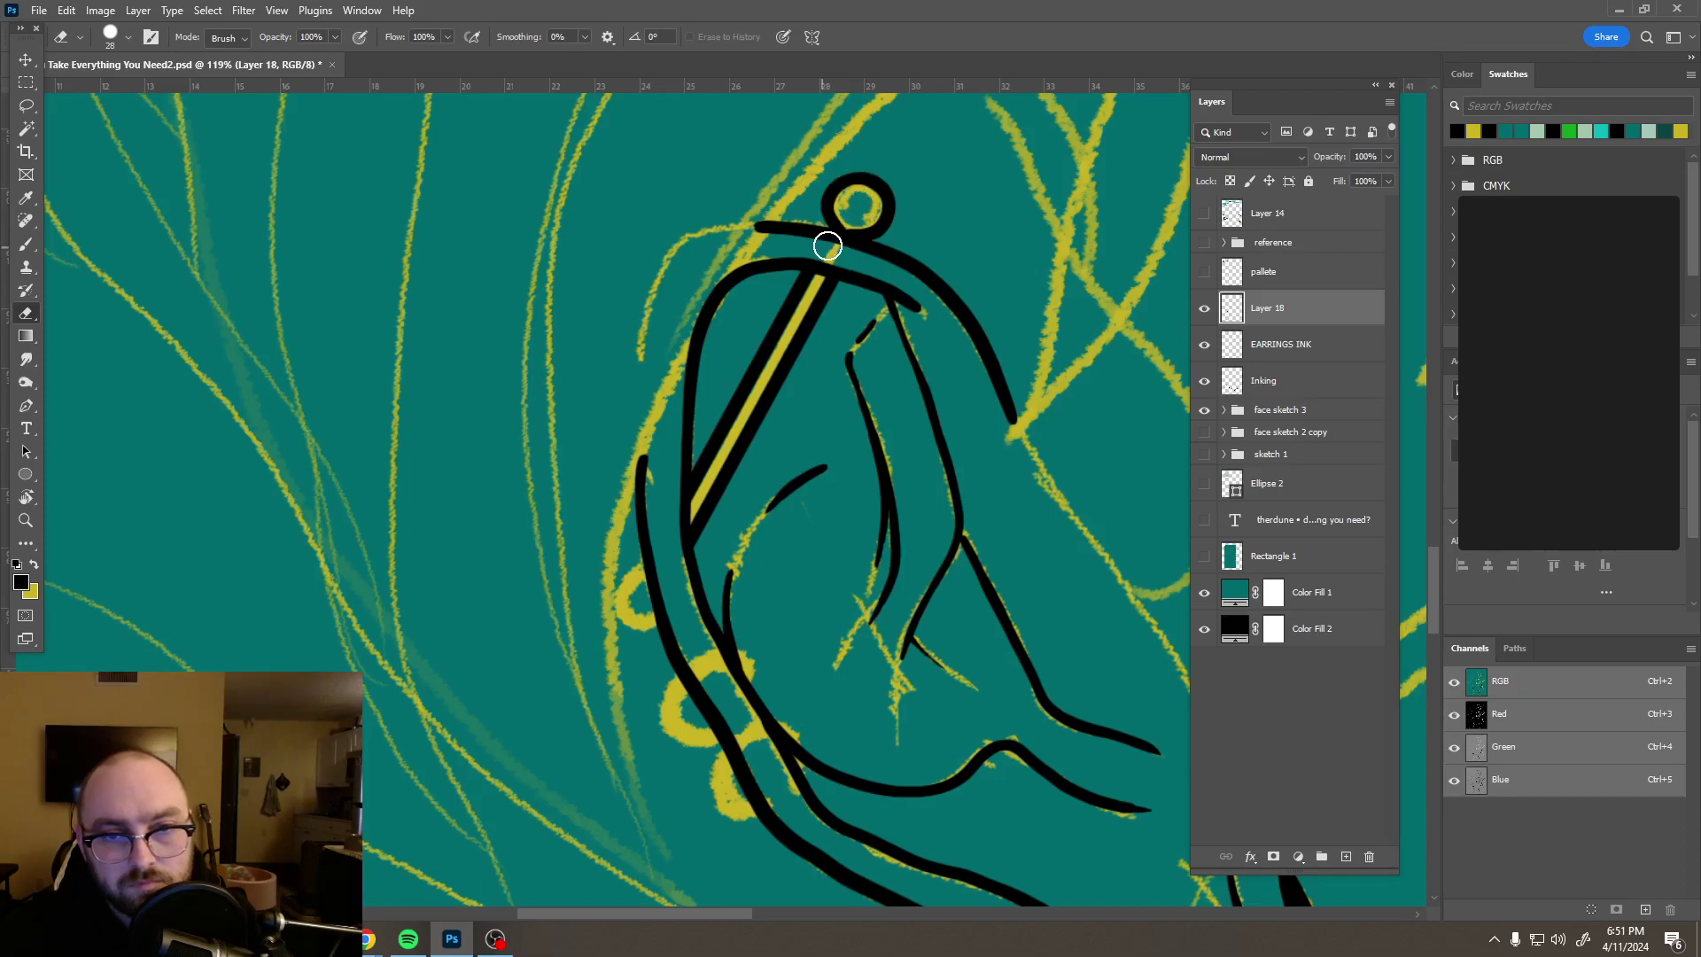
Step: Ink the small half-round bead on the ear's outer back edge in black over its sketch, redrawing the first stroke
{"action": "scroll", "coordinate": [911, 320], "scroll_direction": "down", "scroll_amount": 1}
{"action": "scroll", "coordinate": [953, 386], "scroll_direction": "down", "scroll_amount": 10}
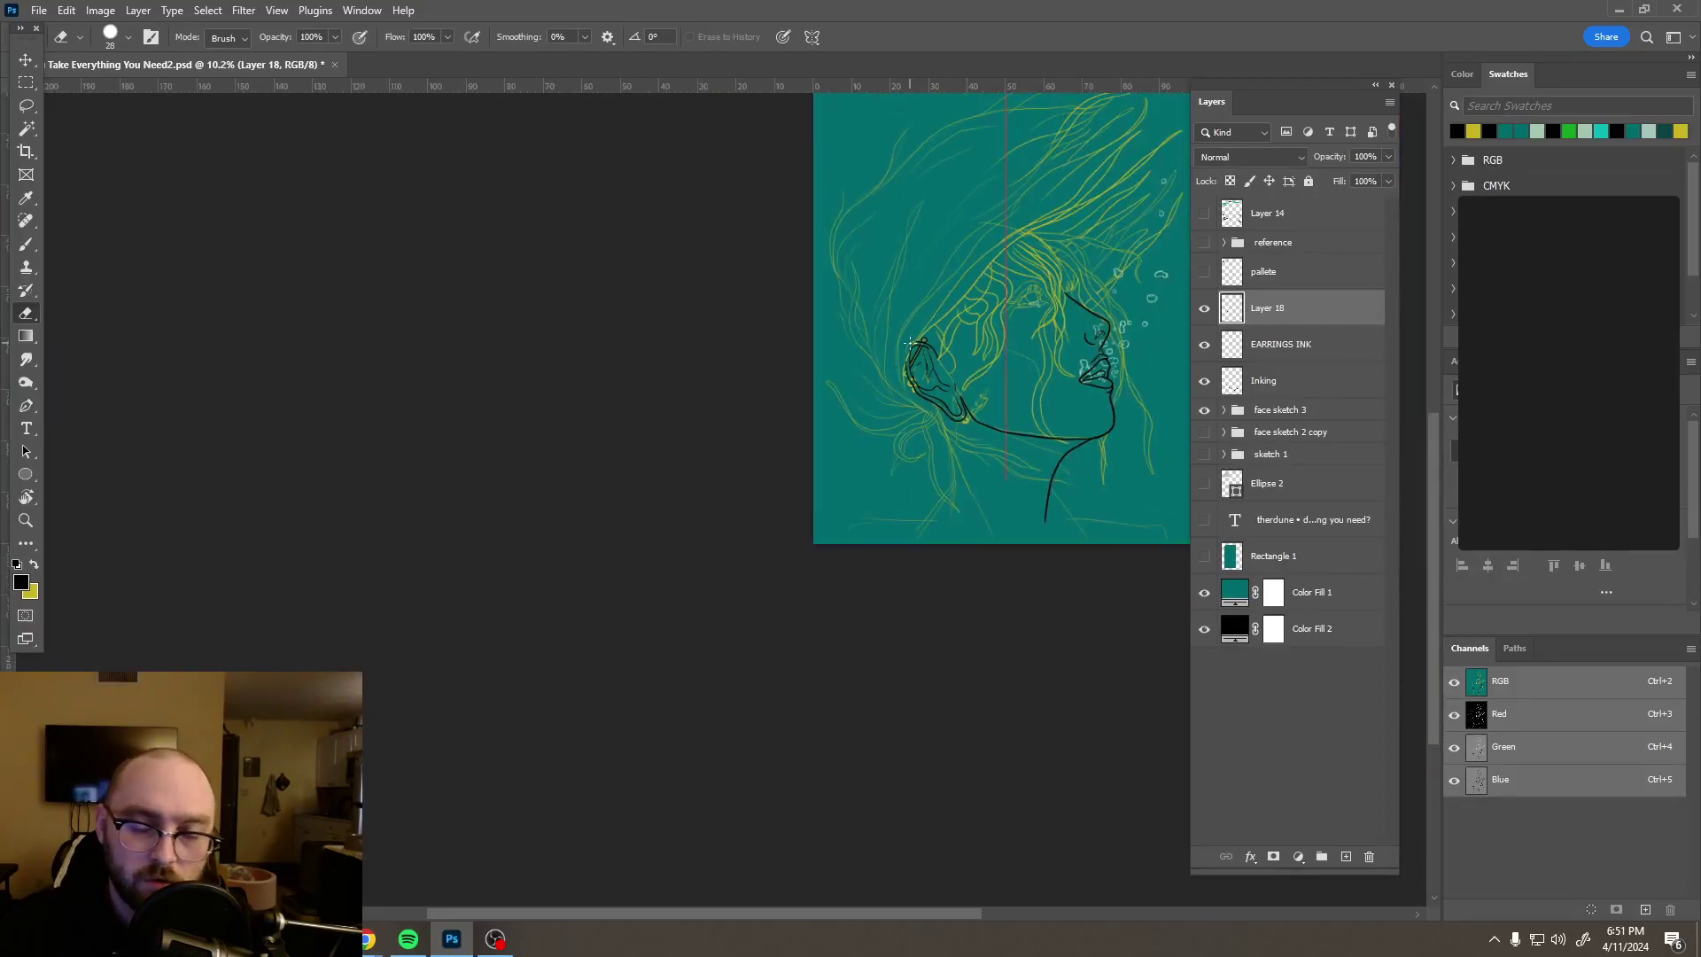
{"action": "scroll", "coordinate": [910, 342], "scroll_direction": "up", "scroll_amount": 6}
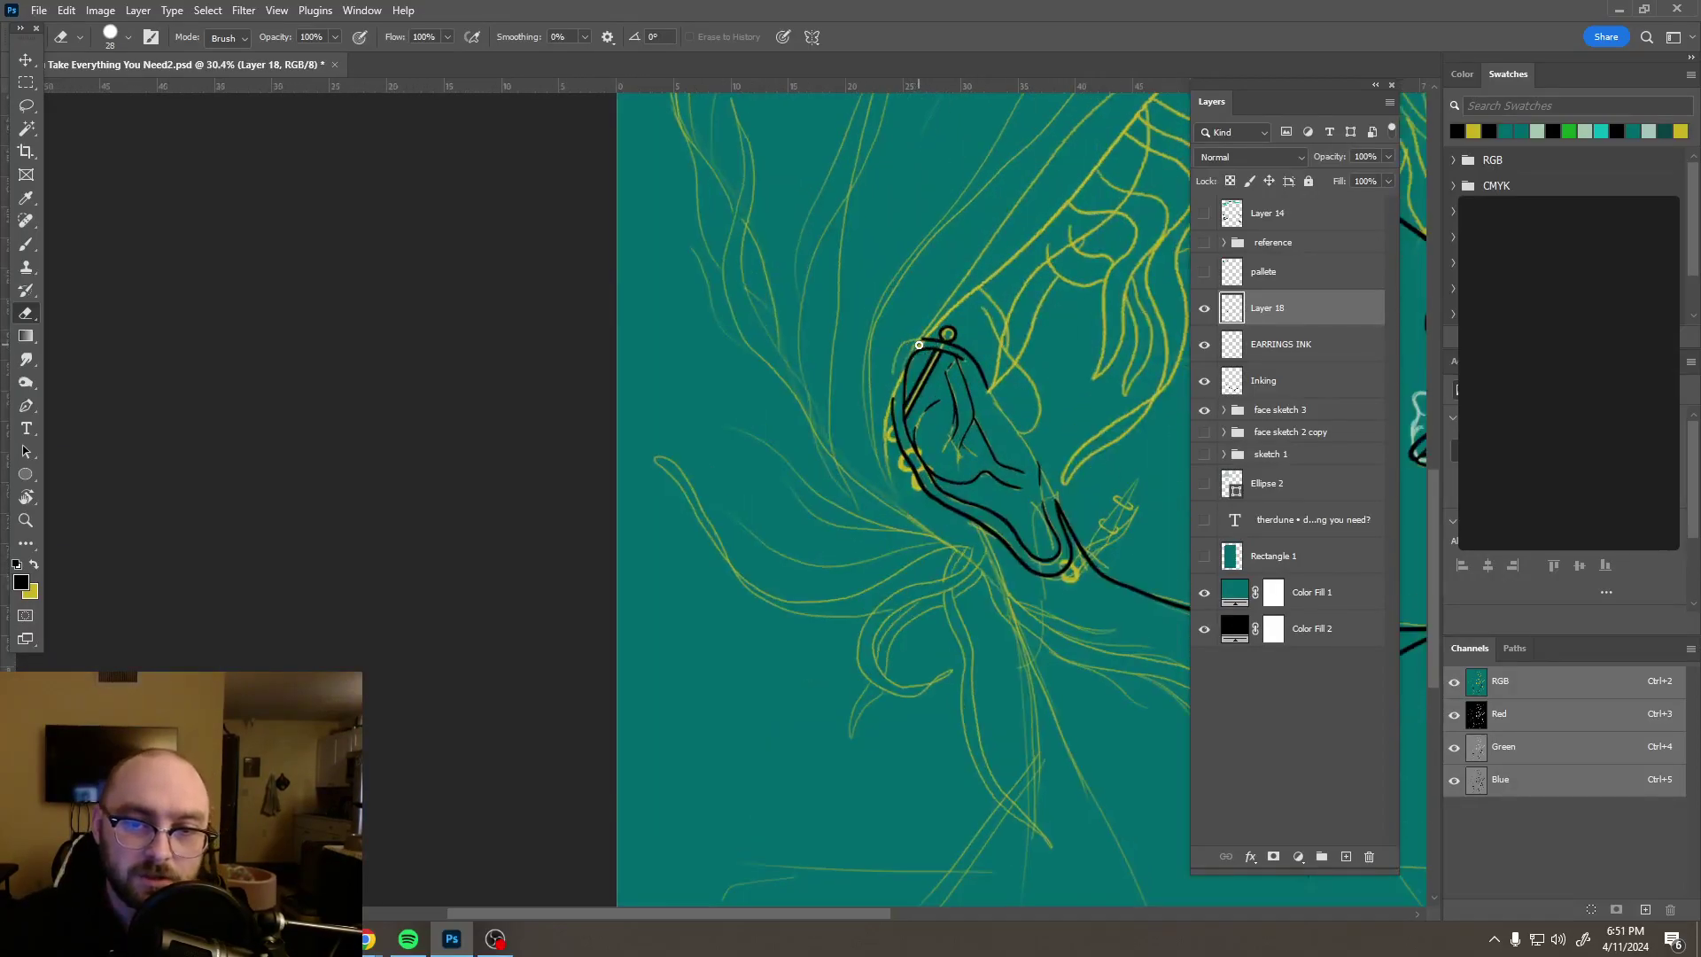
{"action": "scroll", "coordinate": [919, 345], "scroll_direction": "up", "scroll_amount": 1}
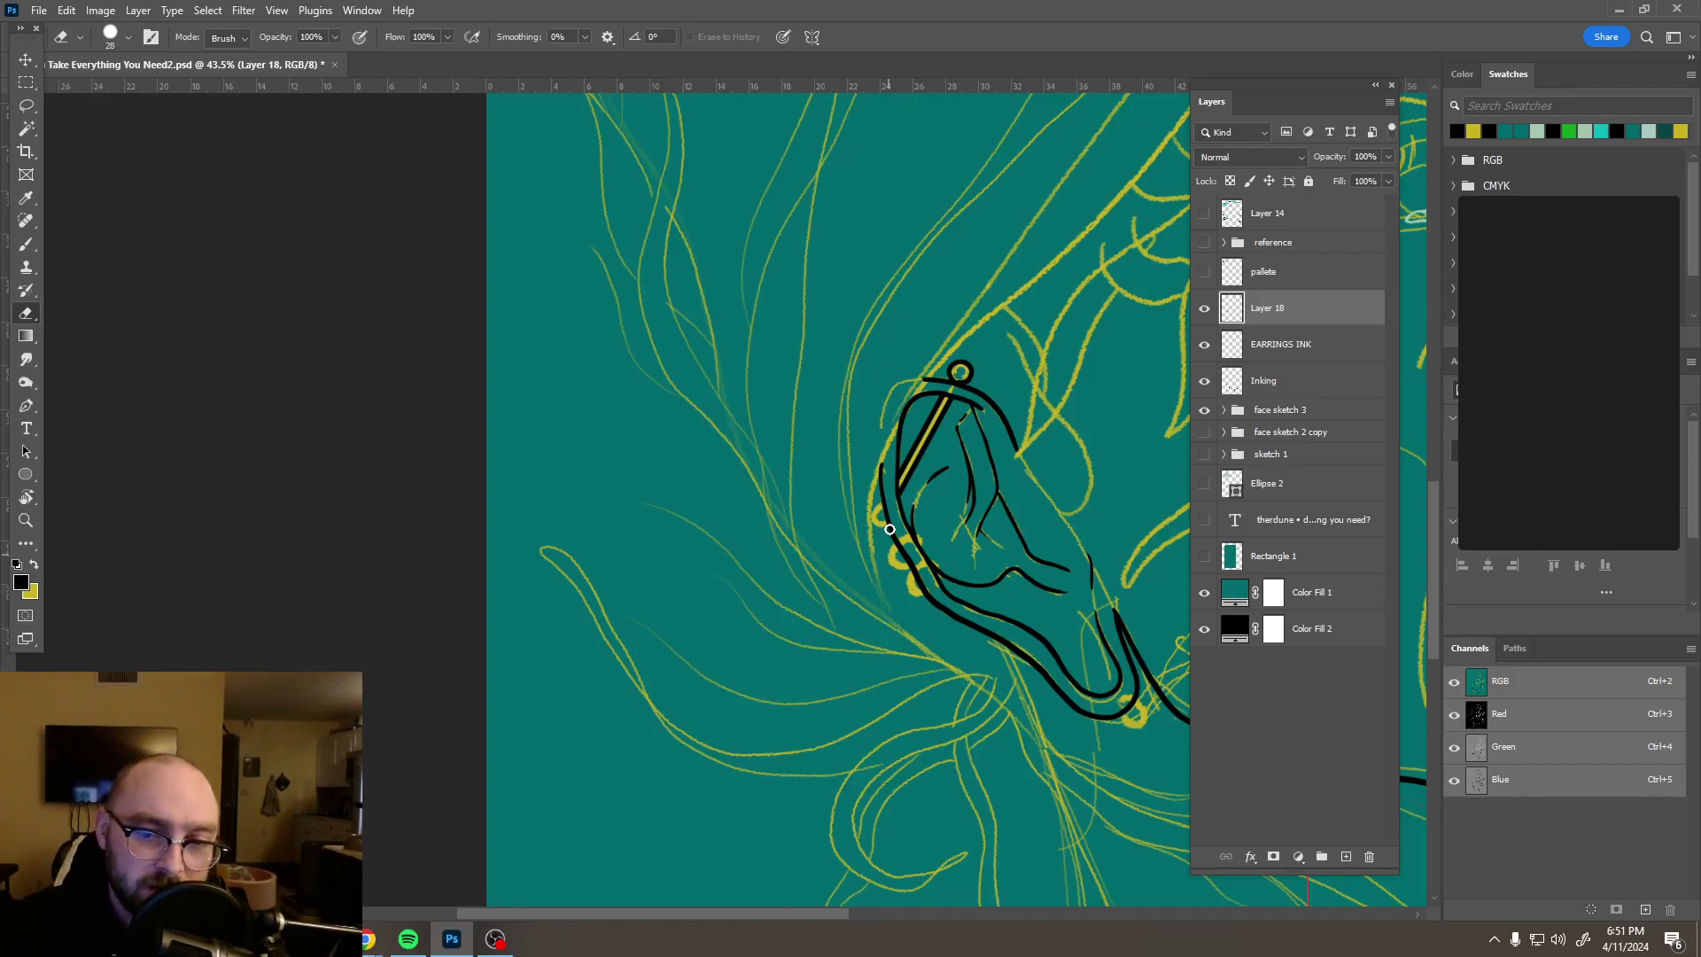
{"action": "scroll", "coordinate": [889, 529], "scroll_direction": "up", "scroll_amount": 4}
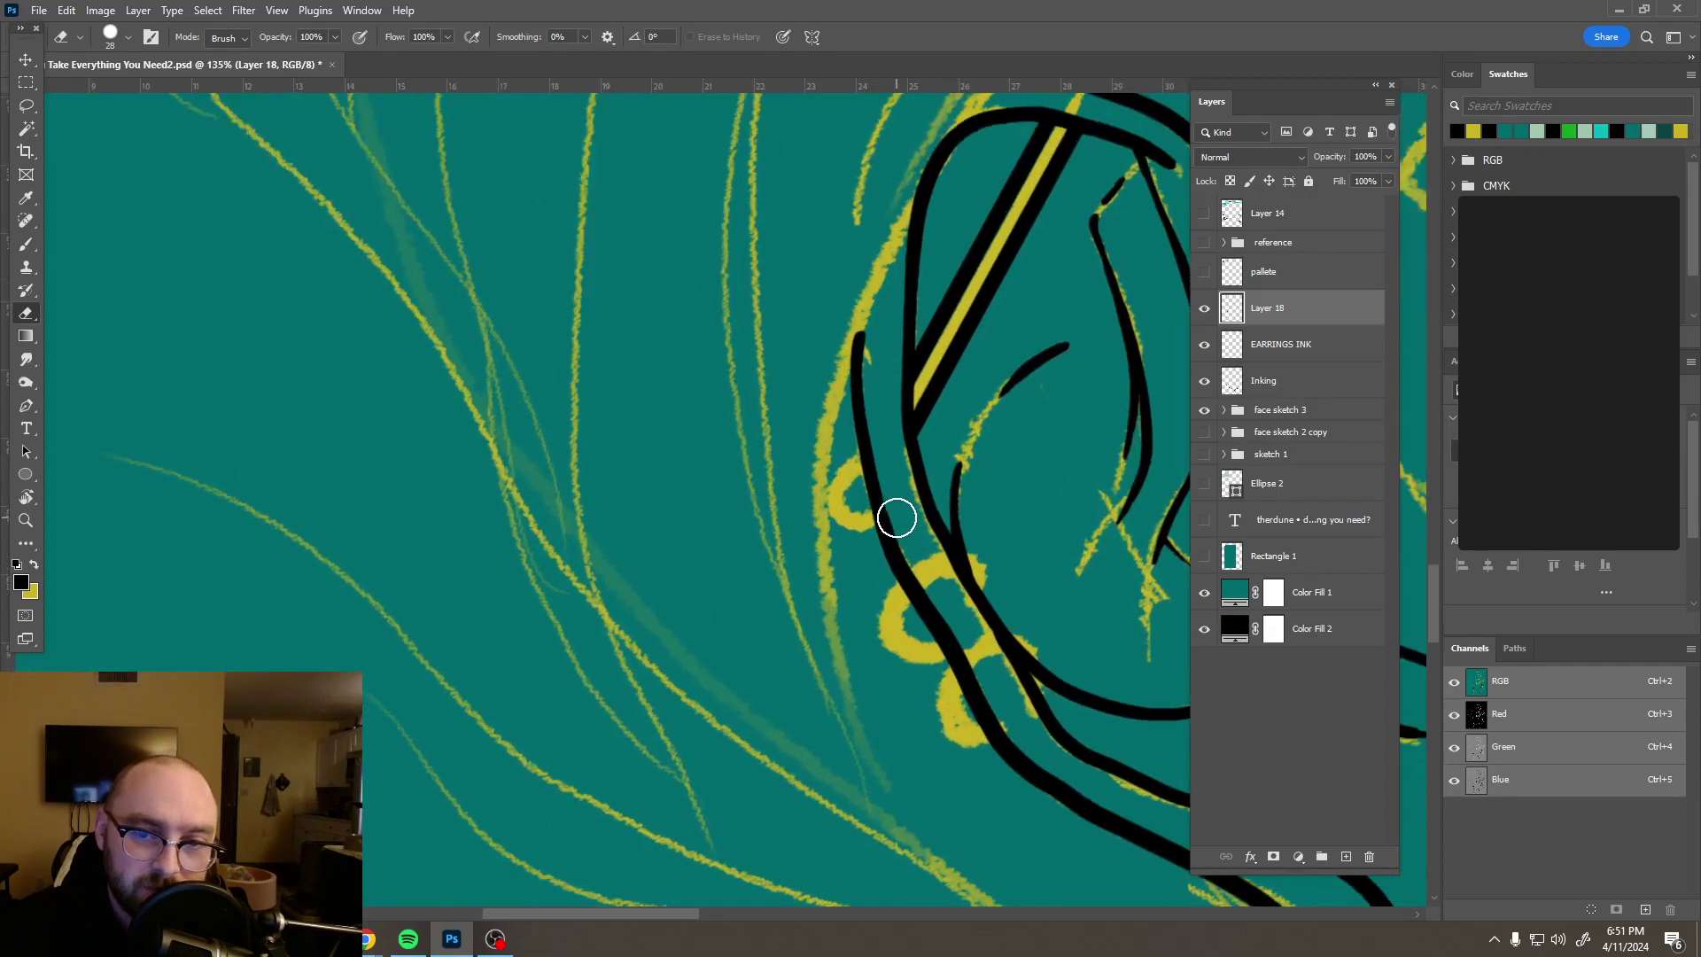
{"action": "scroll", "coordinate": [896, 518], "scroll_direction": "up", "scroll_amount": 2}
{"action": "key", "text": "b"}
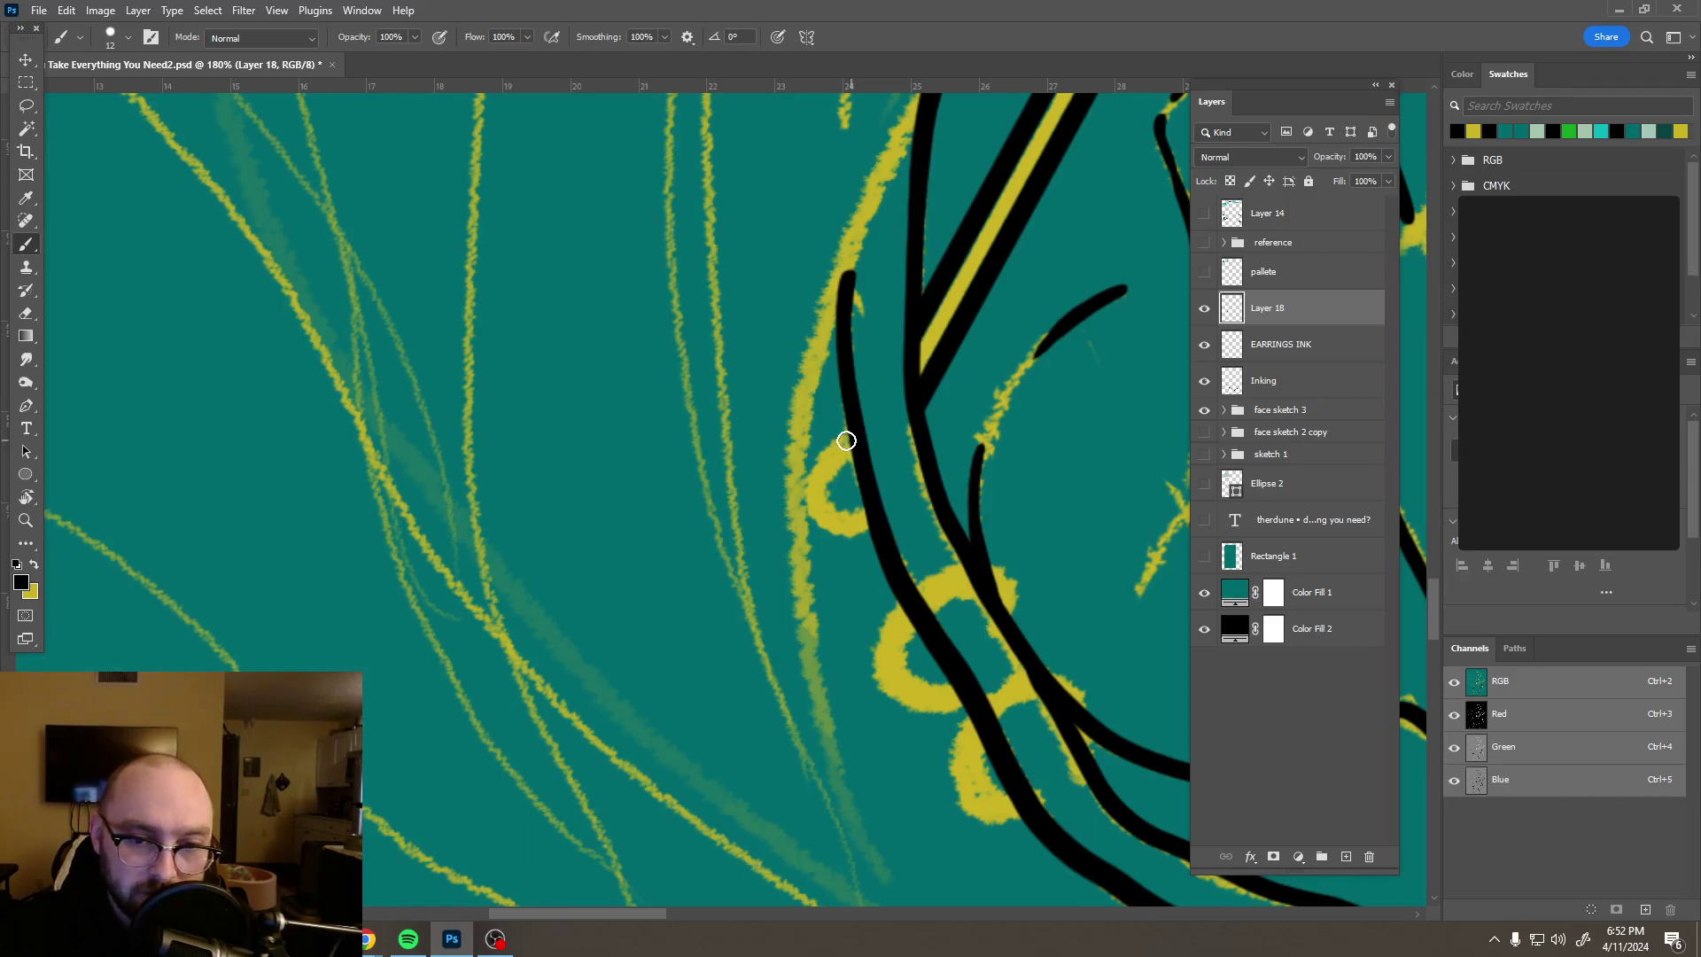
{"action": "mouse_move", "coordinate": [818, 463]}
{"action": "left_mouse_down"}
{"action": "mouse_move", "coordinate": [806, 502]}
{"action": "mouse_move", "coordinate": [824, 529]}
{"action": "mouse_move", "coordinate": [869, 523]}
{"action": "mouse_move", "coordinate": [879, 489]}
{"action": "left_mouse_up"}
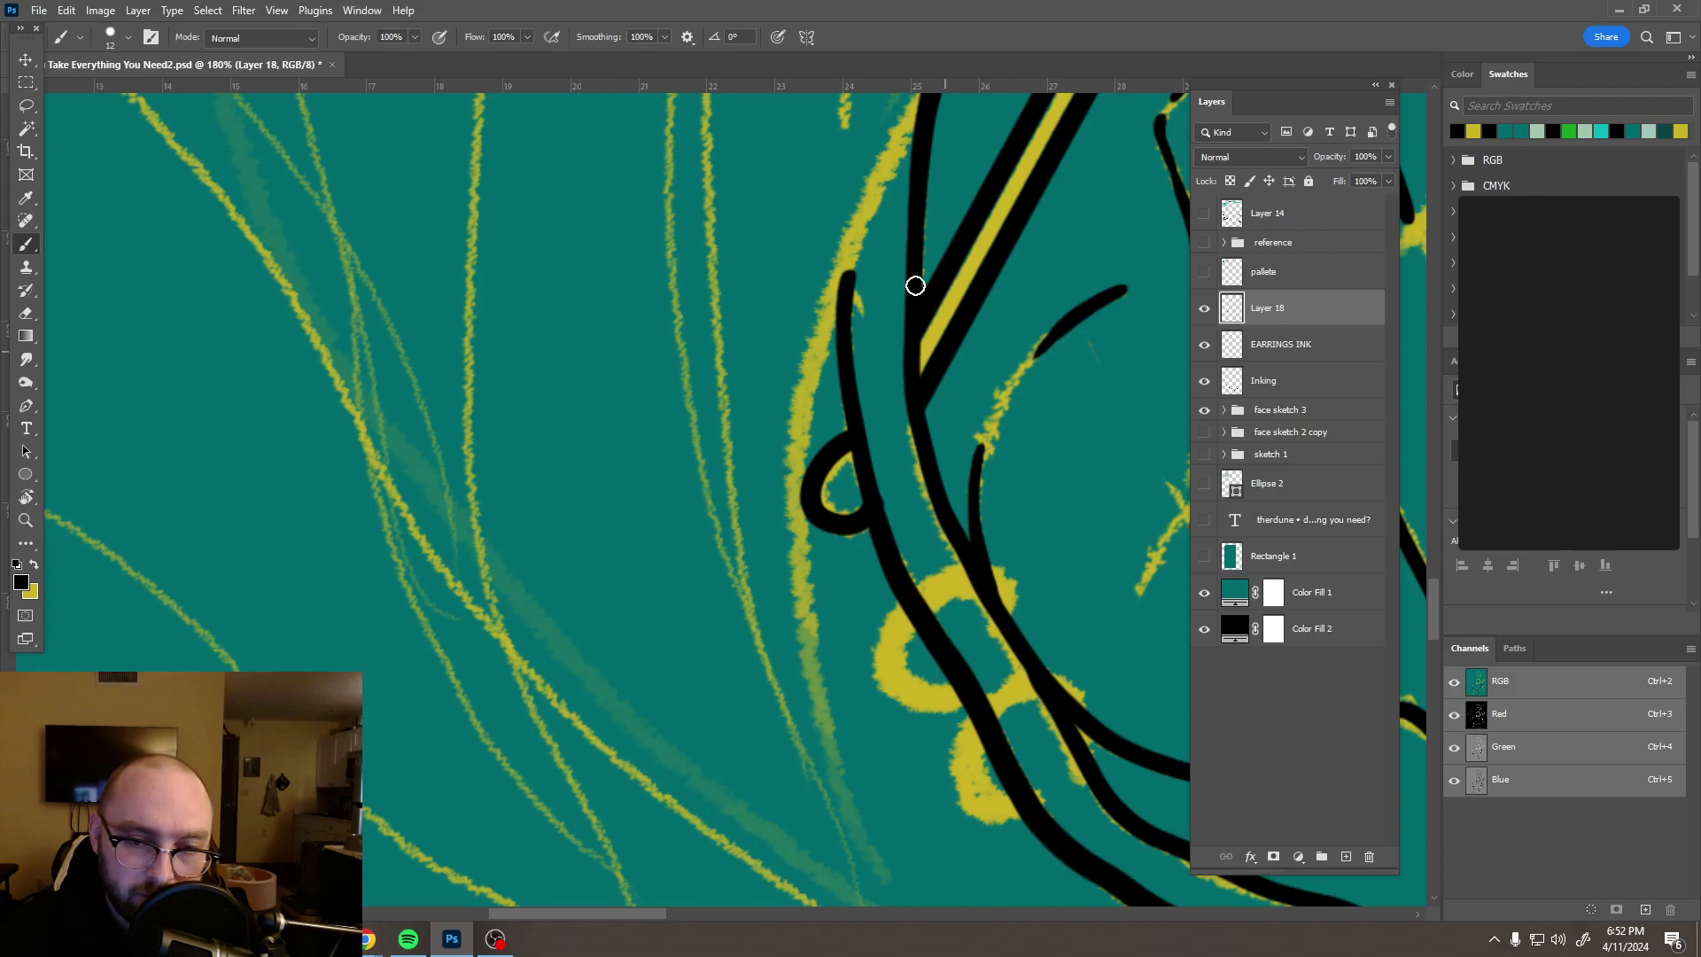
{"action": "key", "text": "ctrl+z"}
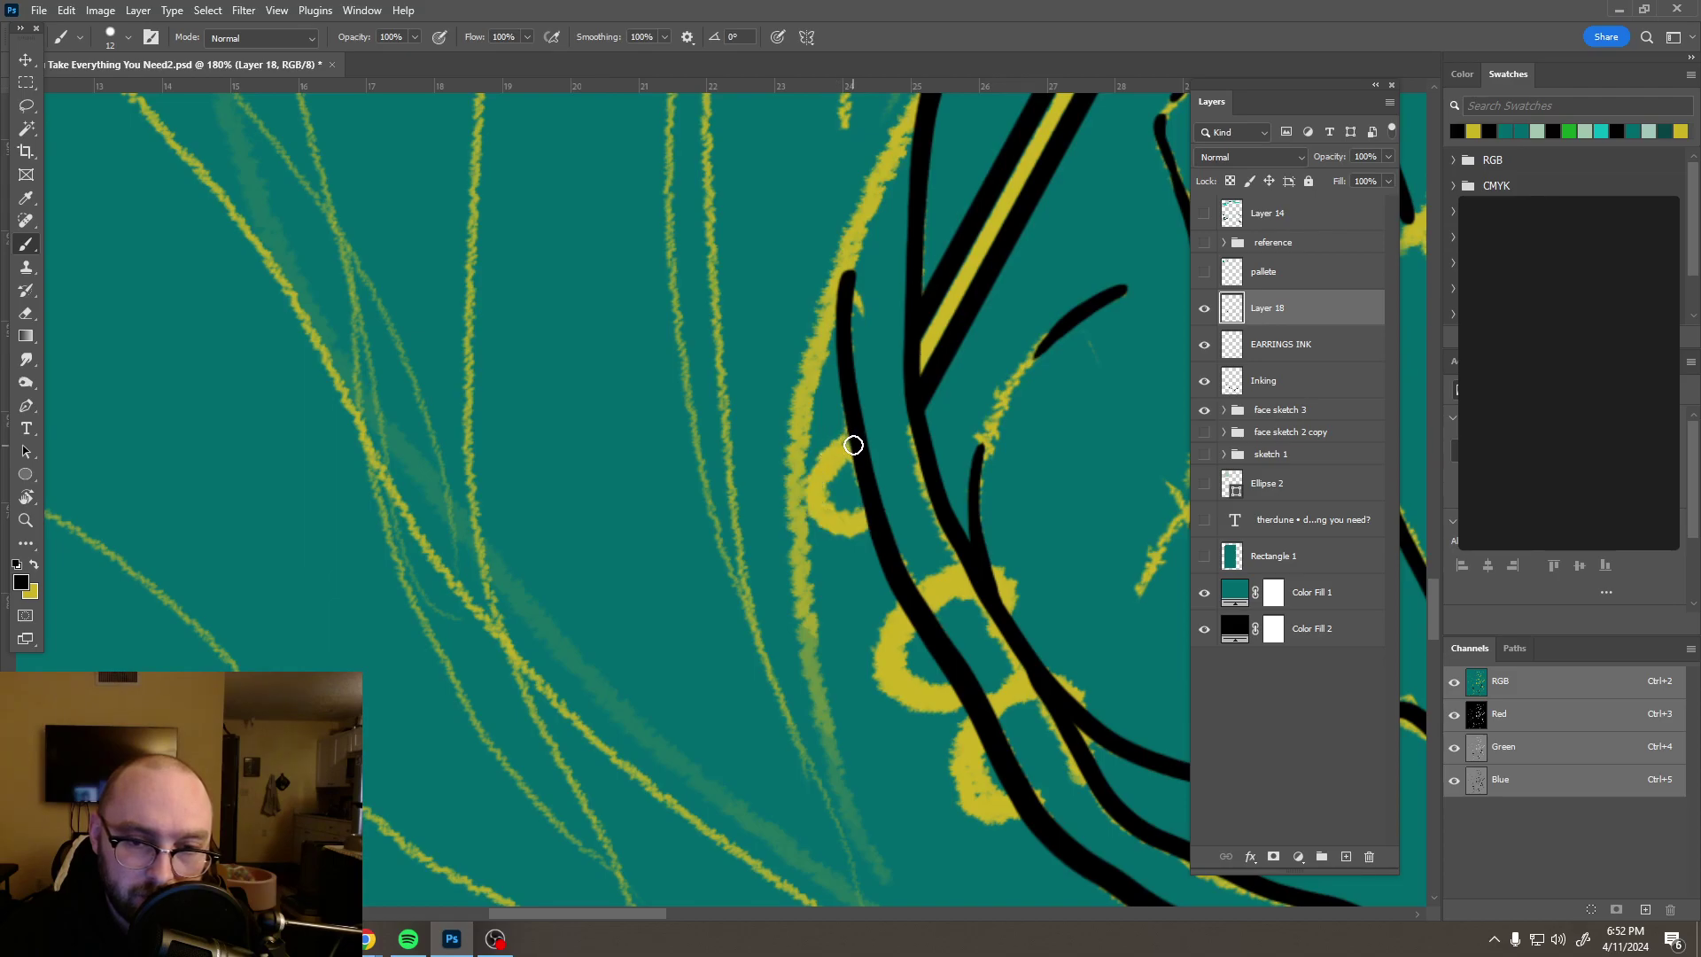
{"action": "mouse_move", "coordinate": [810, 527]}
{"action": "left_mouse_down"}
{"action": "mouse_move", "coordinate": [868, 536]}
{"action": "mouse_move", "coordinate": [885, 498]}
{"action": "left_mouse_up"}
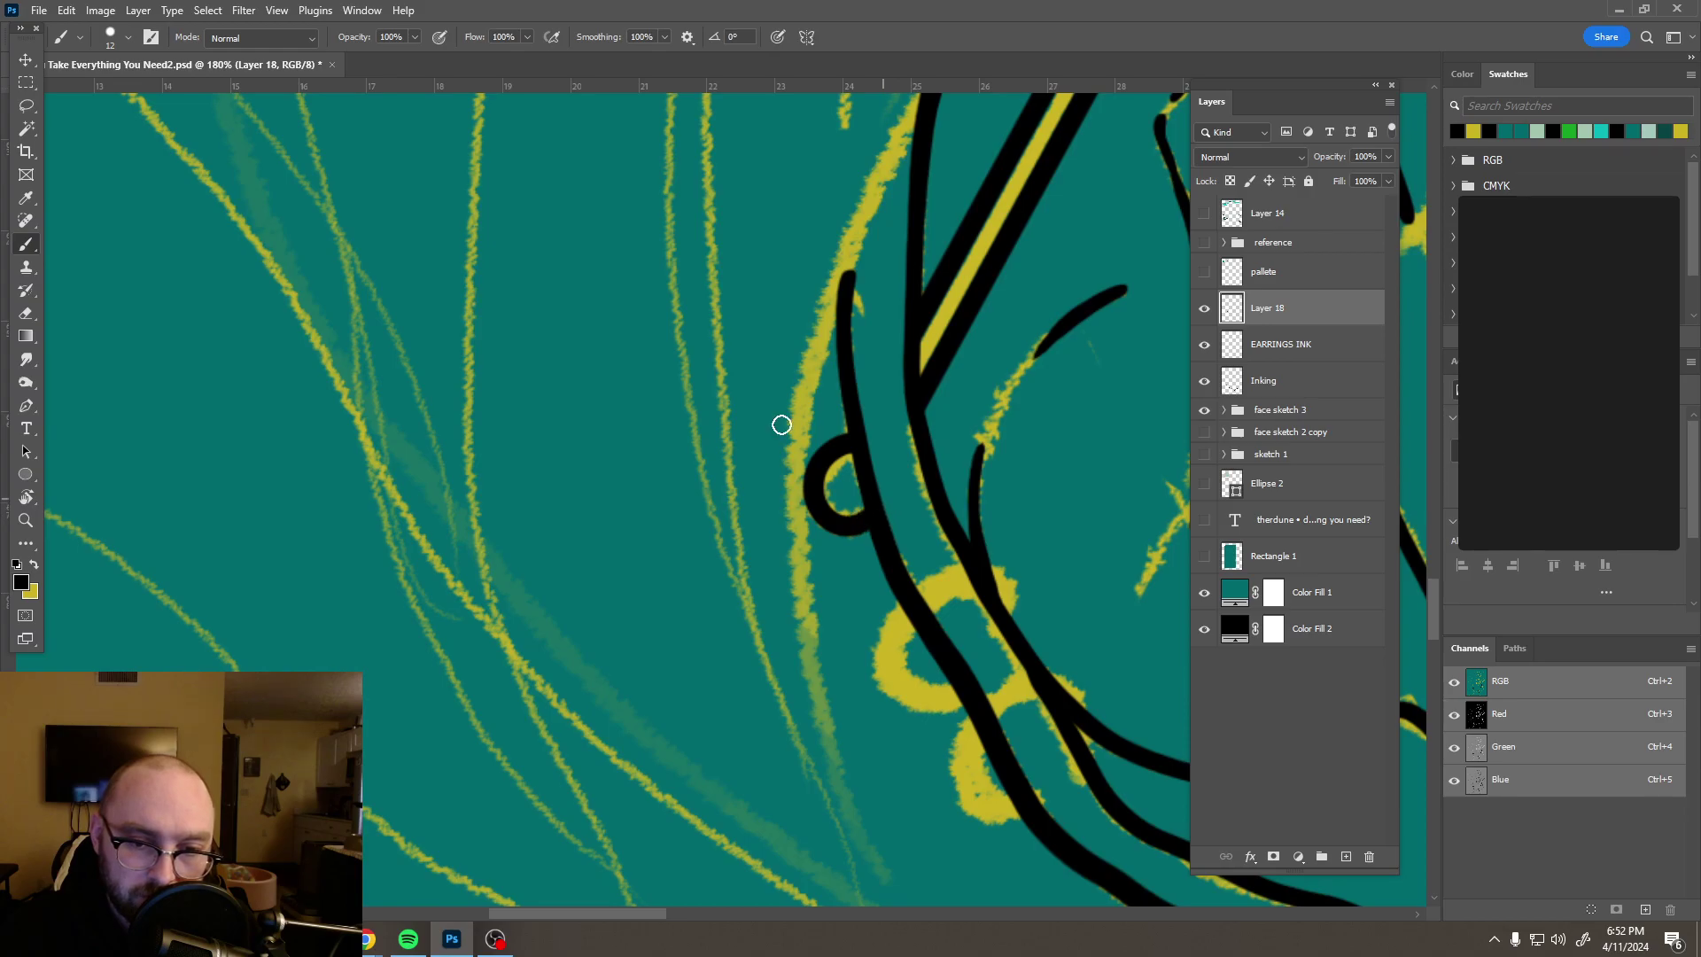
Step: Draw a circle of about 99 px in the open area beside the ear, with no fill and a 20 px black stroke
{"action": "scroll", "coordinate": [795, 417], "scroll_direction": "down", "scroll_amount": 7}
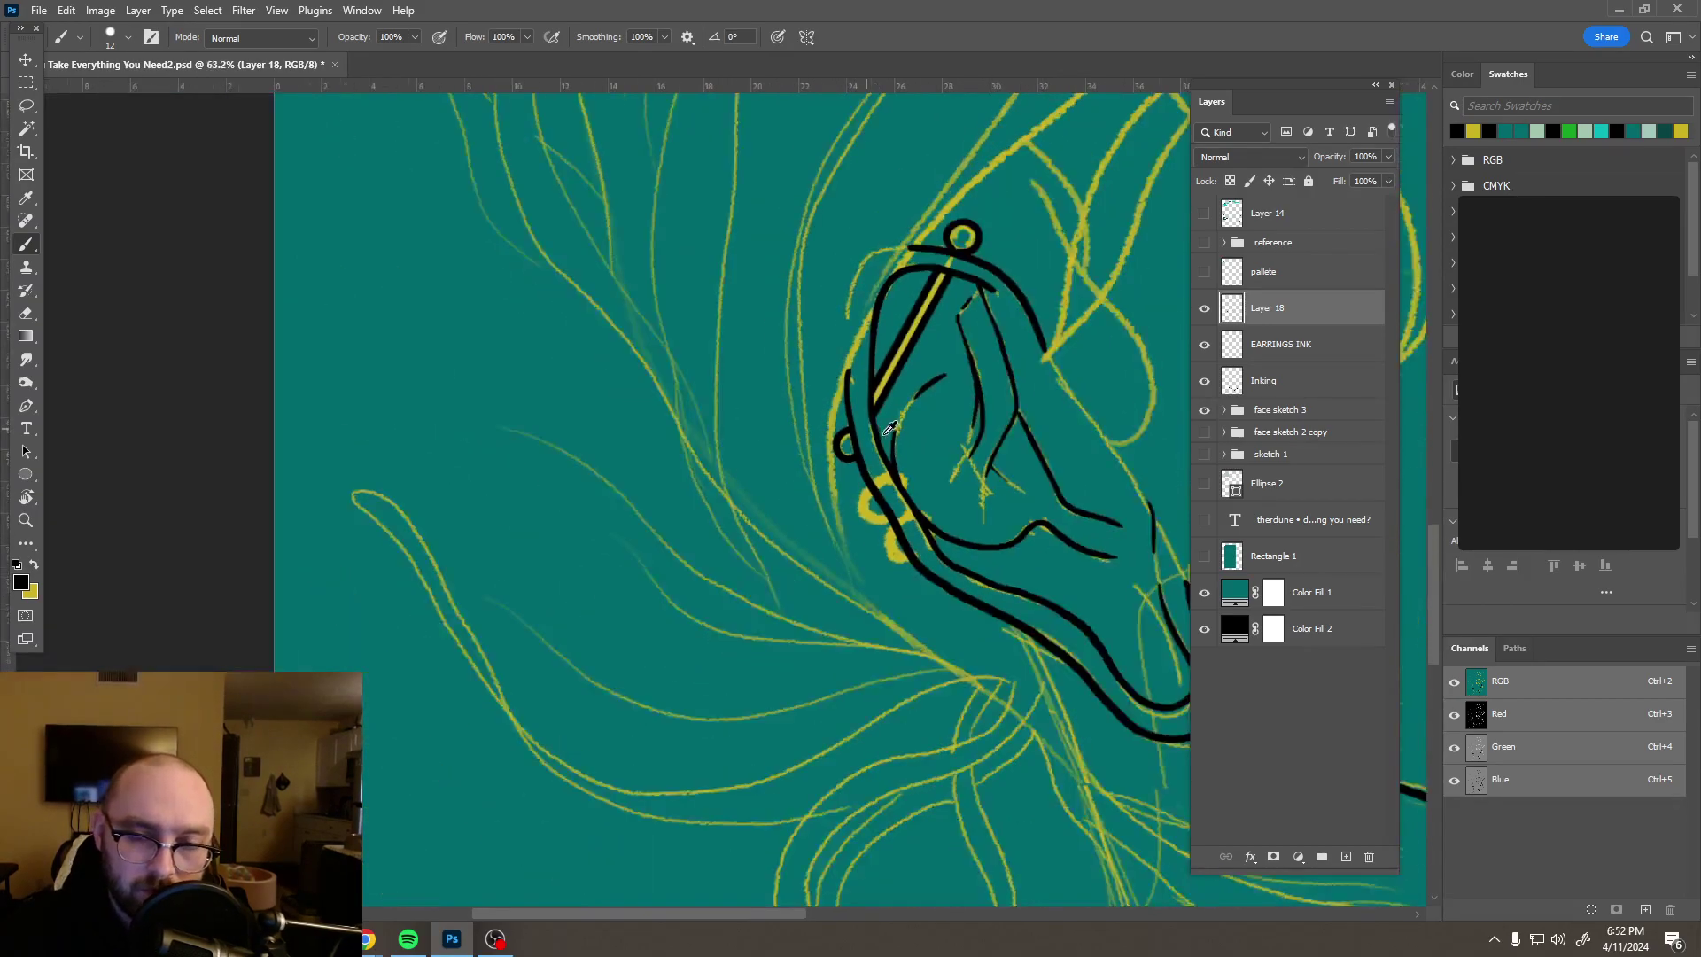
{"action": "scroll", "coordinate": [893, 485], "scroll_direction": "up", "scroll_amount": 5}
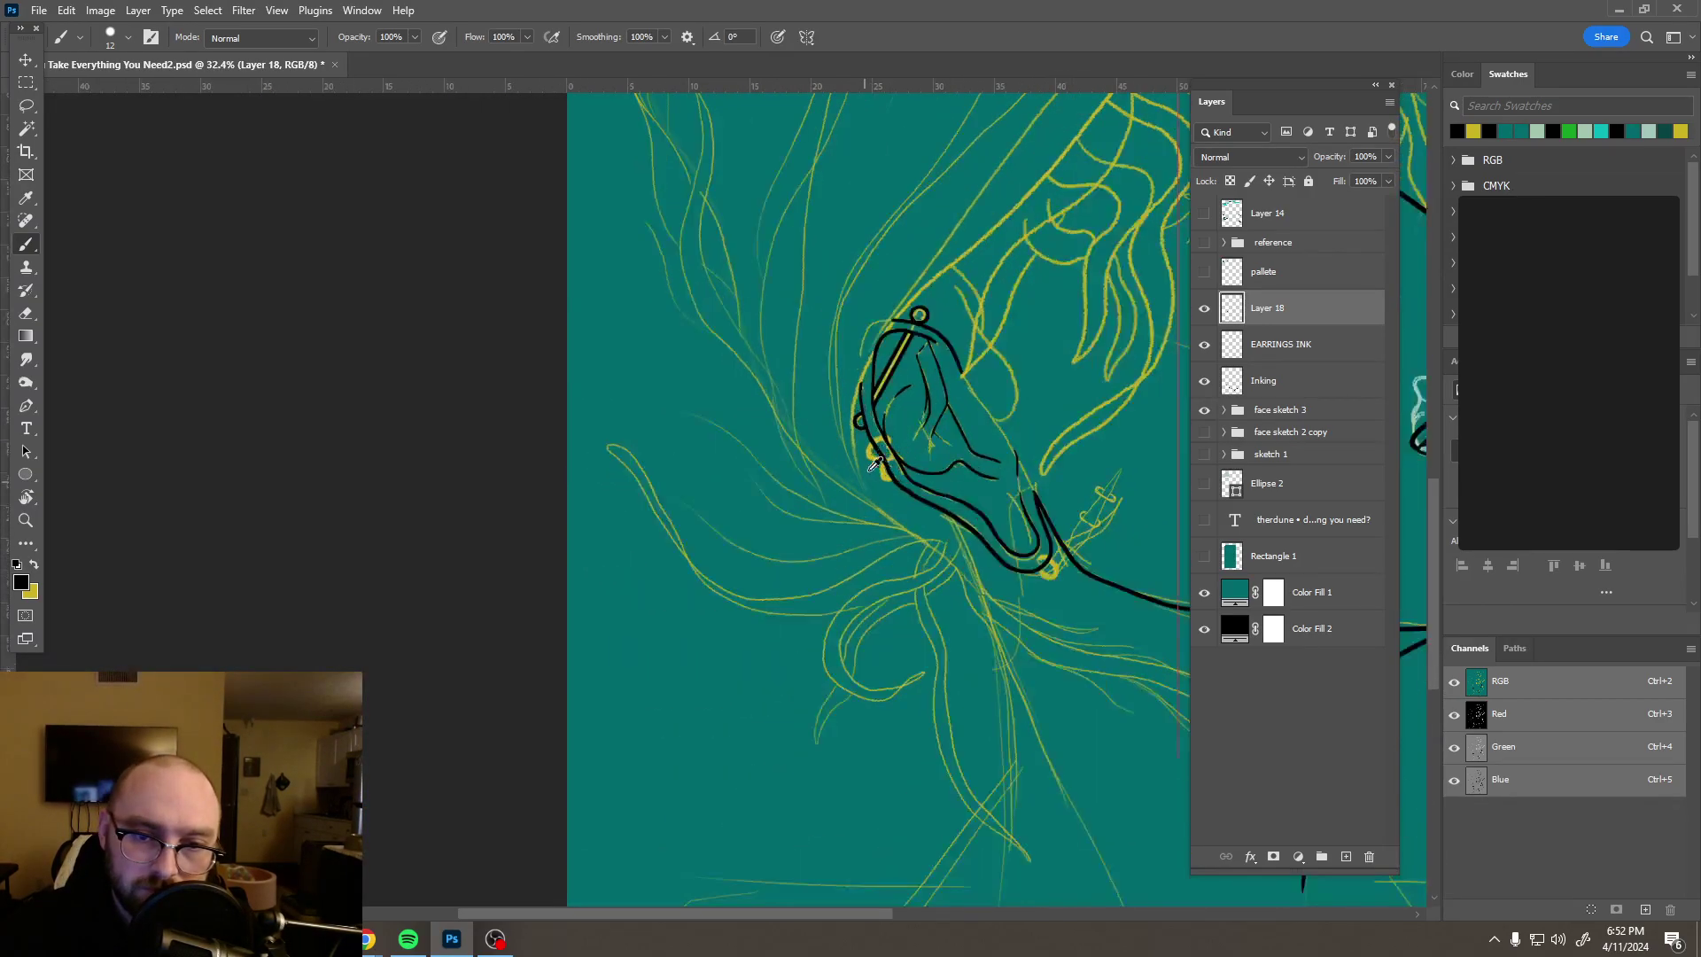
{"action": "scroll", "coordinate": [917, 407], "scroll_direction": "up", "scroll_amount": 4}
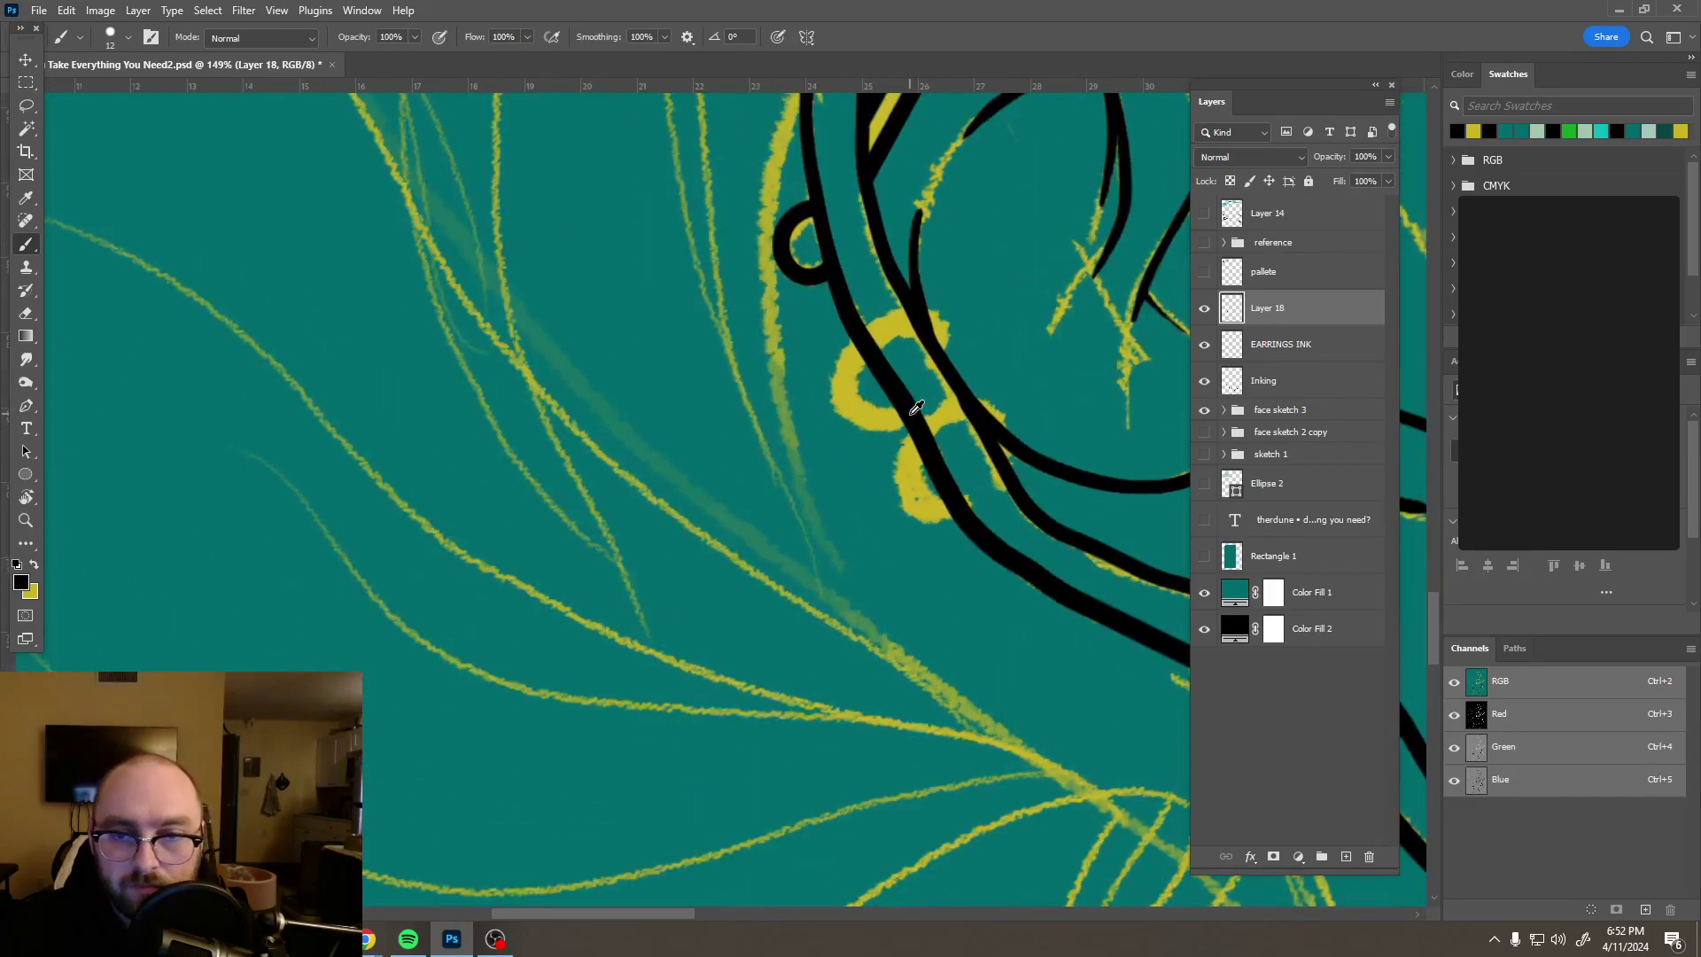
{"action": "scroll", "coordinate": [917, 411], "scroll_direction": "down", "scroll_amount": 4}
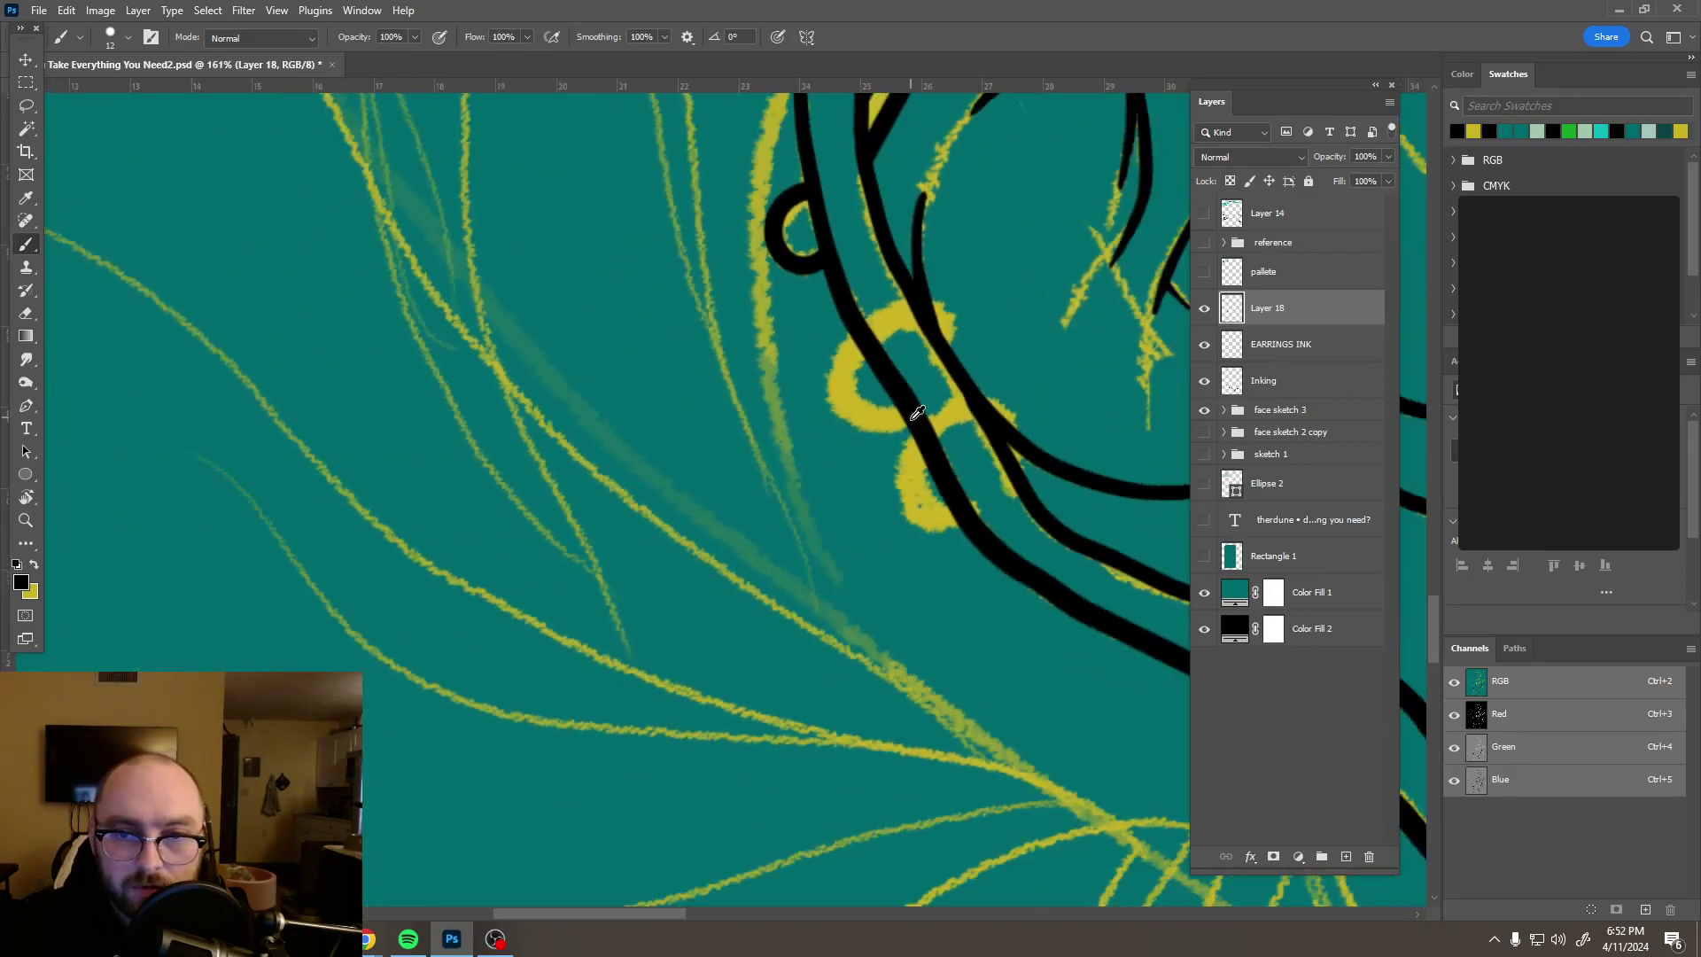
{"action": "scroll", "coordinate": [917, 410], "scroll_direction": "down", "scroll_amount": 2}
{"action": "key", "text": "u"}
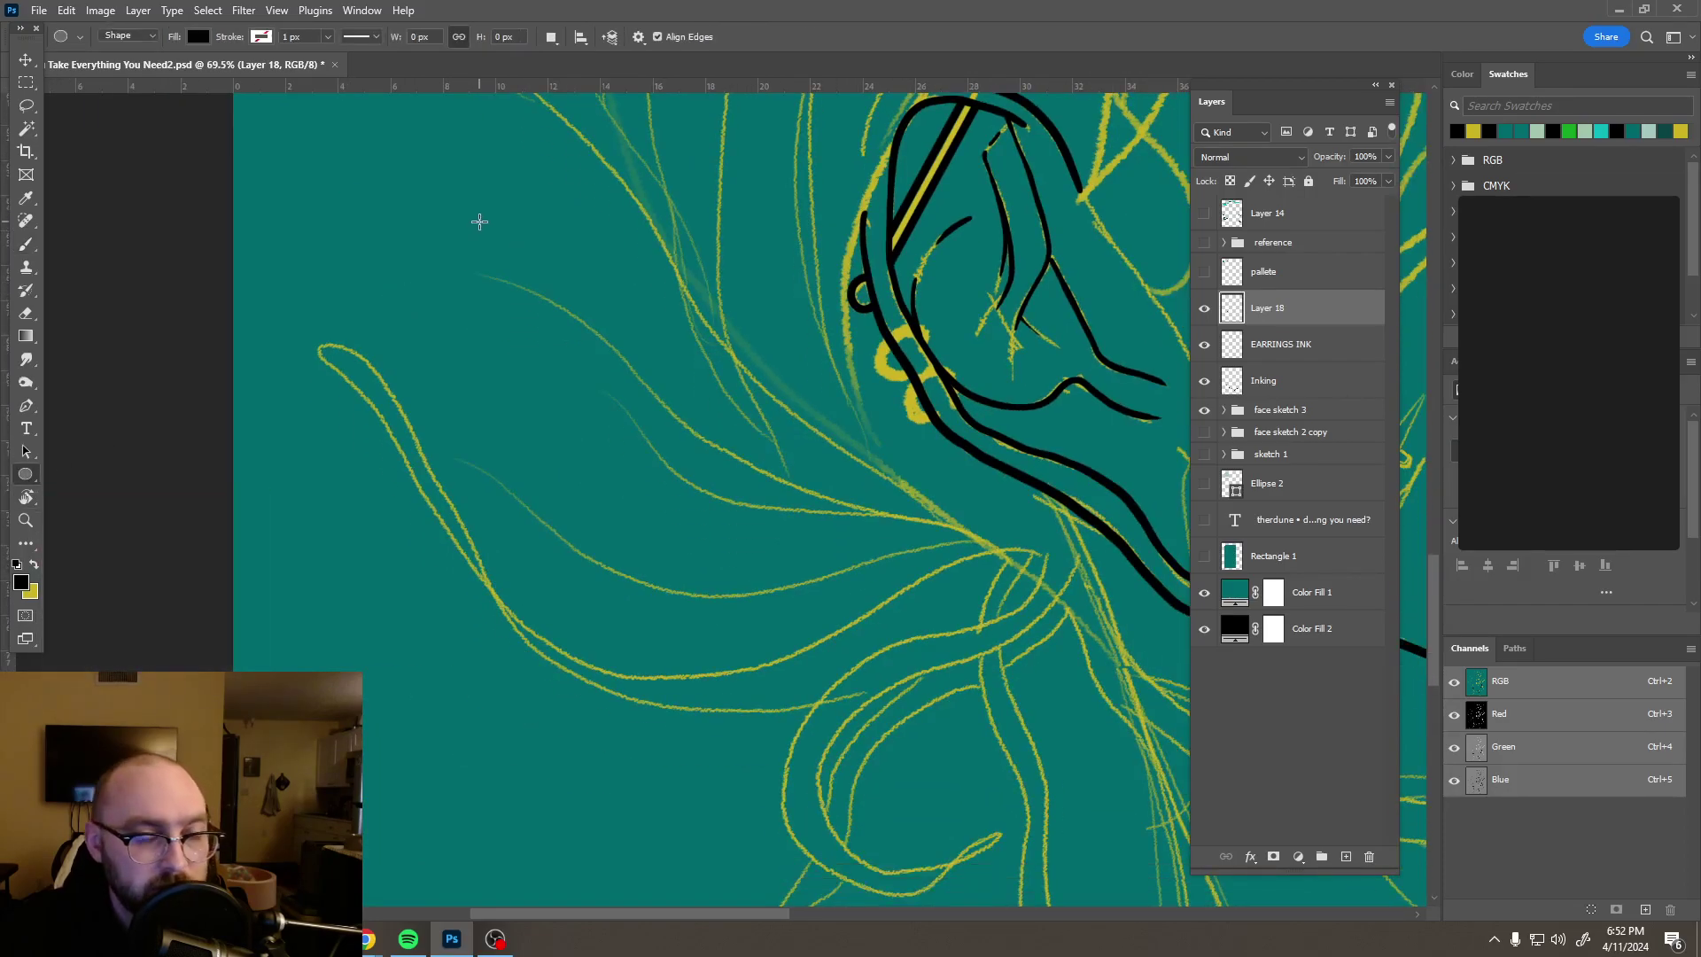
{"action": "left_click_drag", "start_coordinate": [483, 224], "coordinate": [570, 283]}
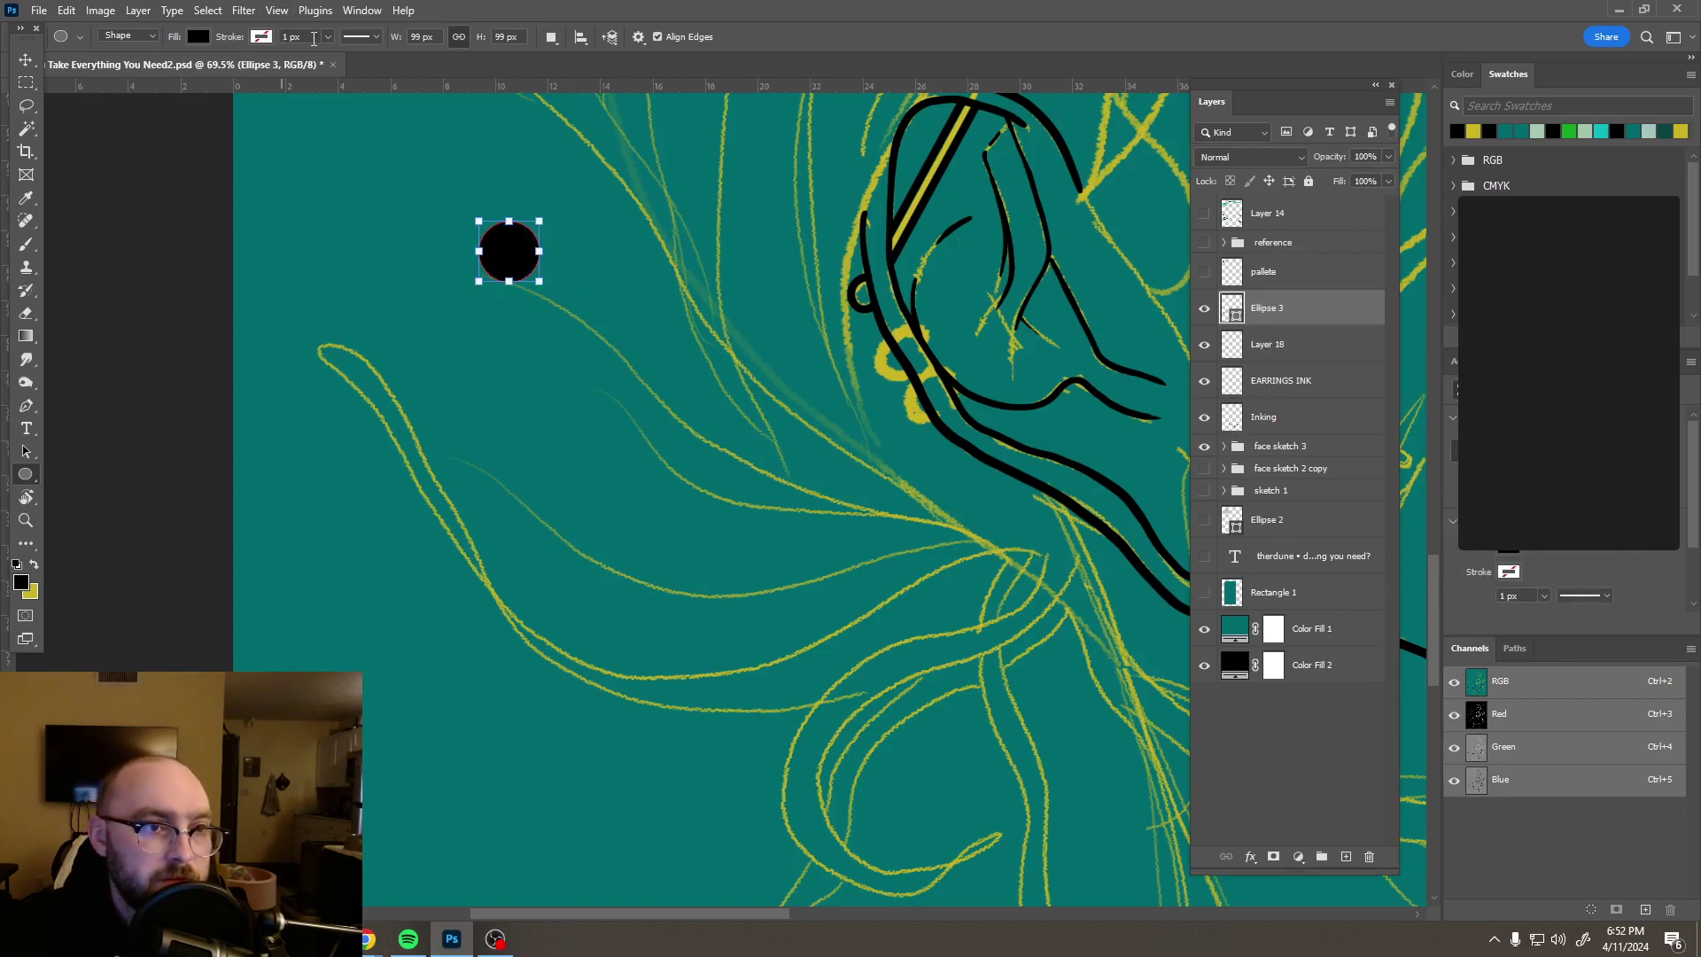
{"action": "left_click", "coordinate": [268, 35]}
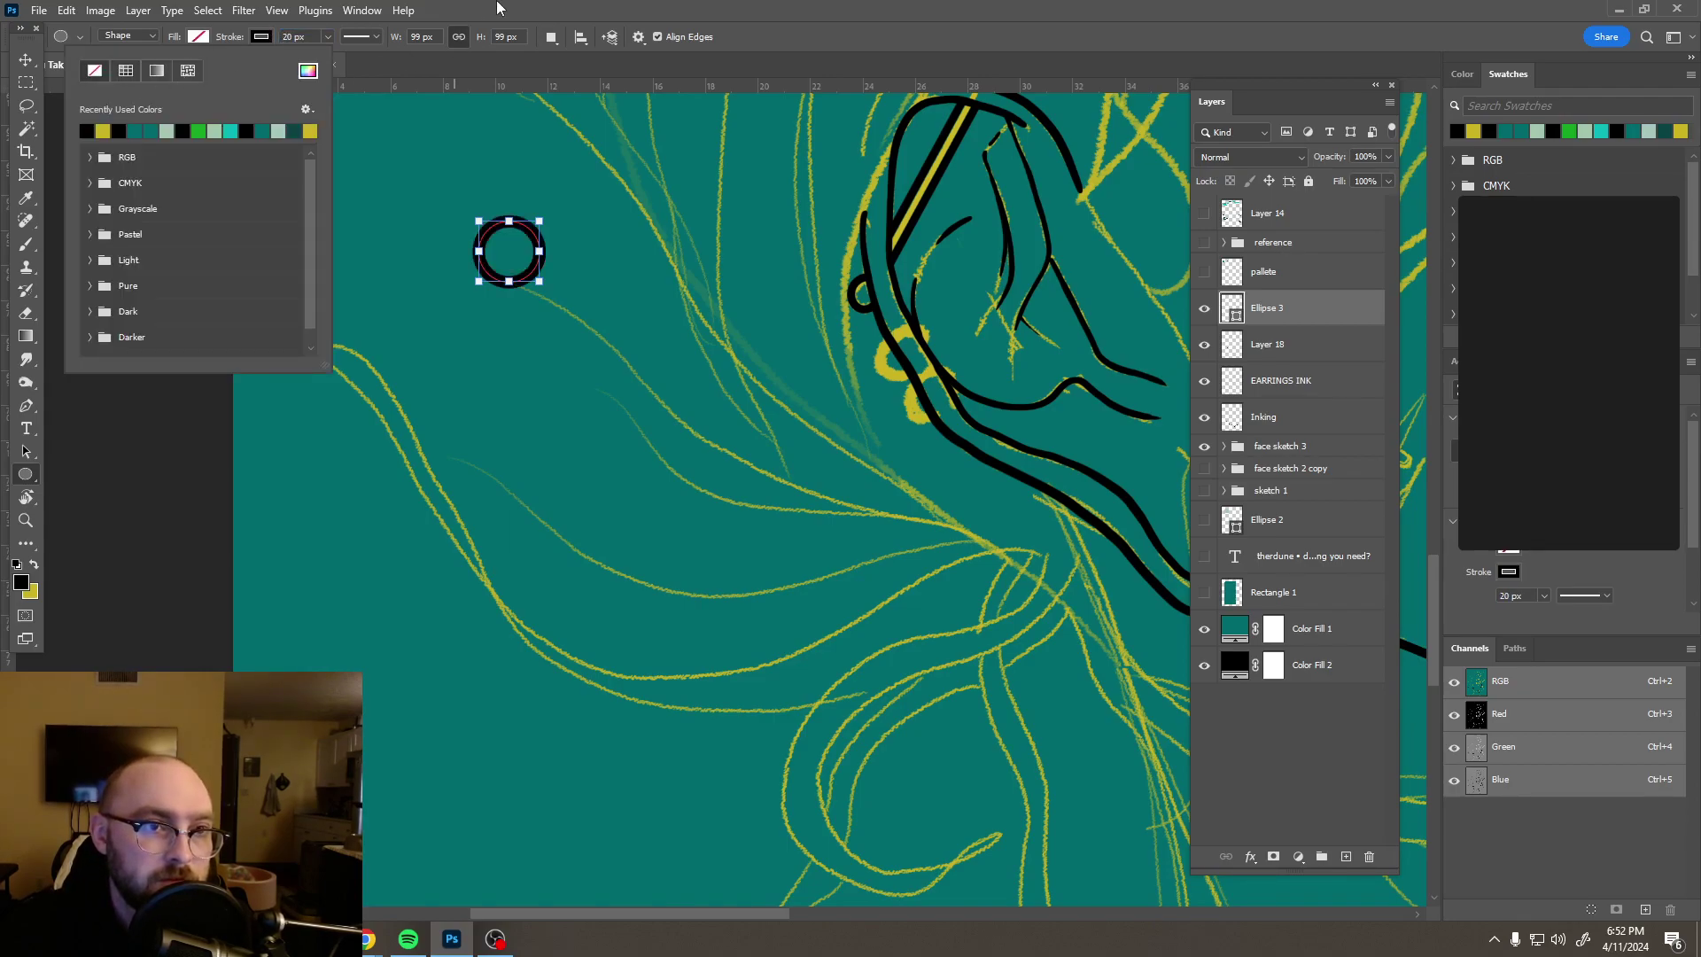
{"action": "left_click", "coordinate": [497, 7]}
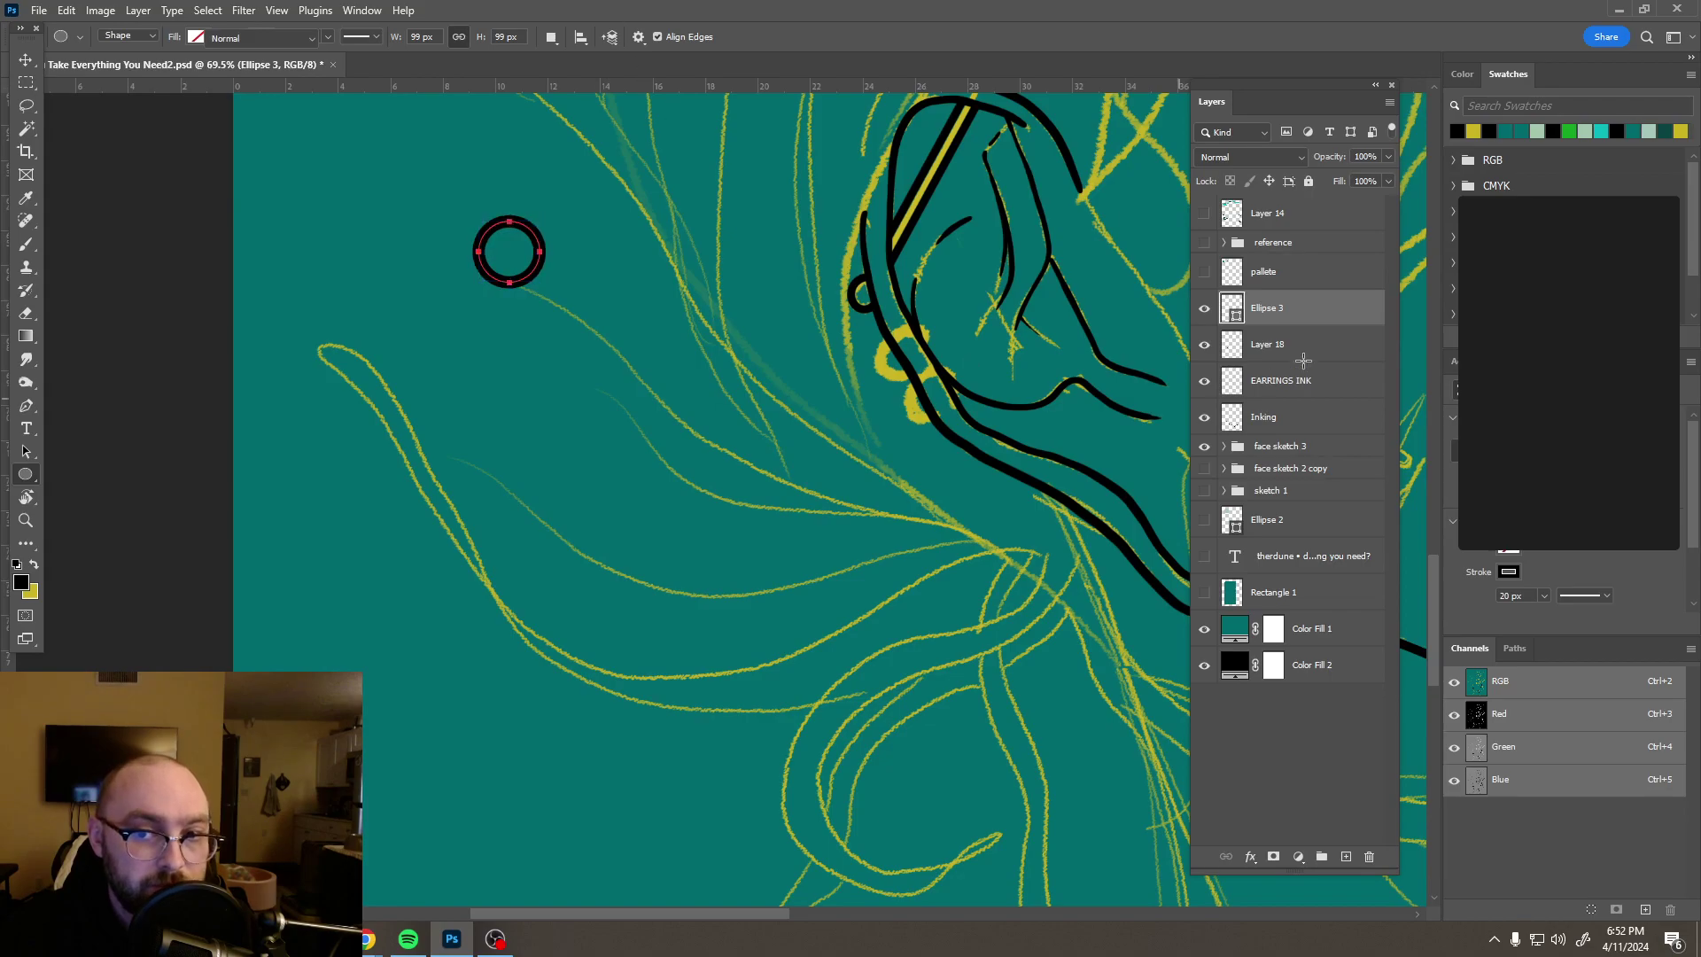
Step: Check the ink brush size and set the new circle's stroke width to 12 px to match it
{"action": "left_click", "coordinate": [1233, 334]}
{"action": "key", "text": "b"}
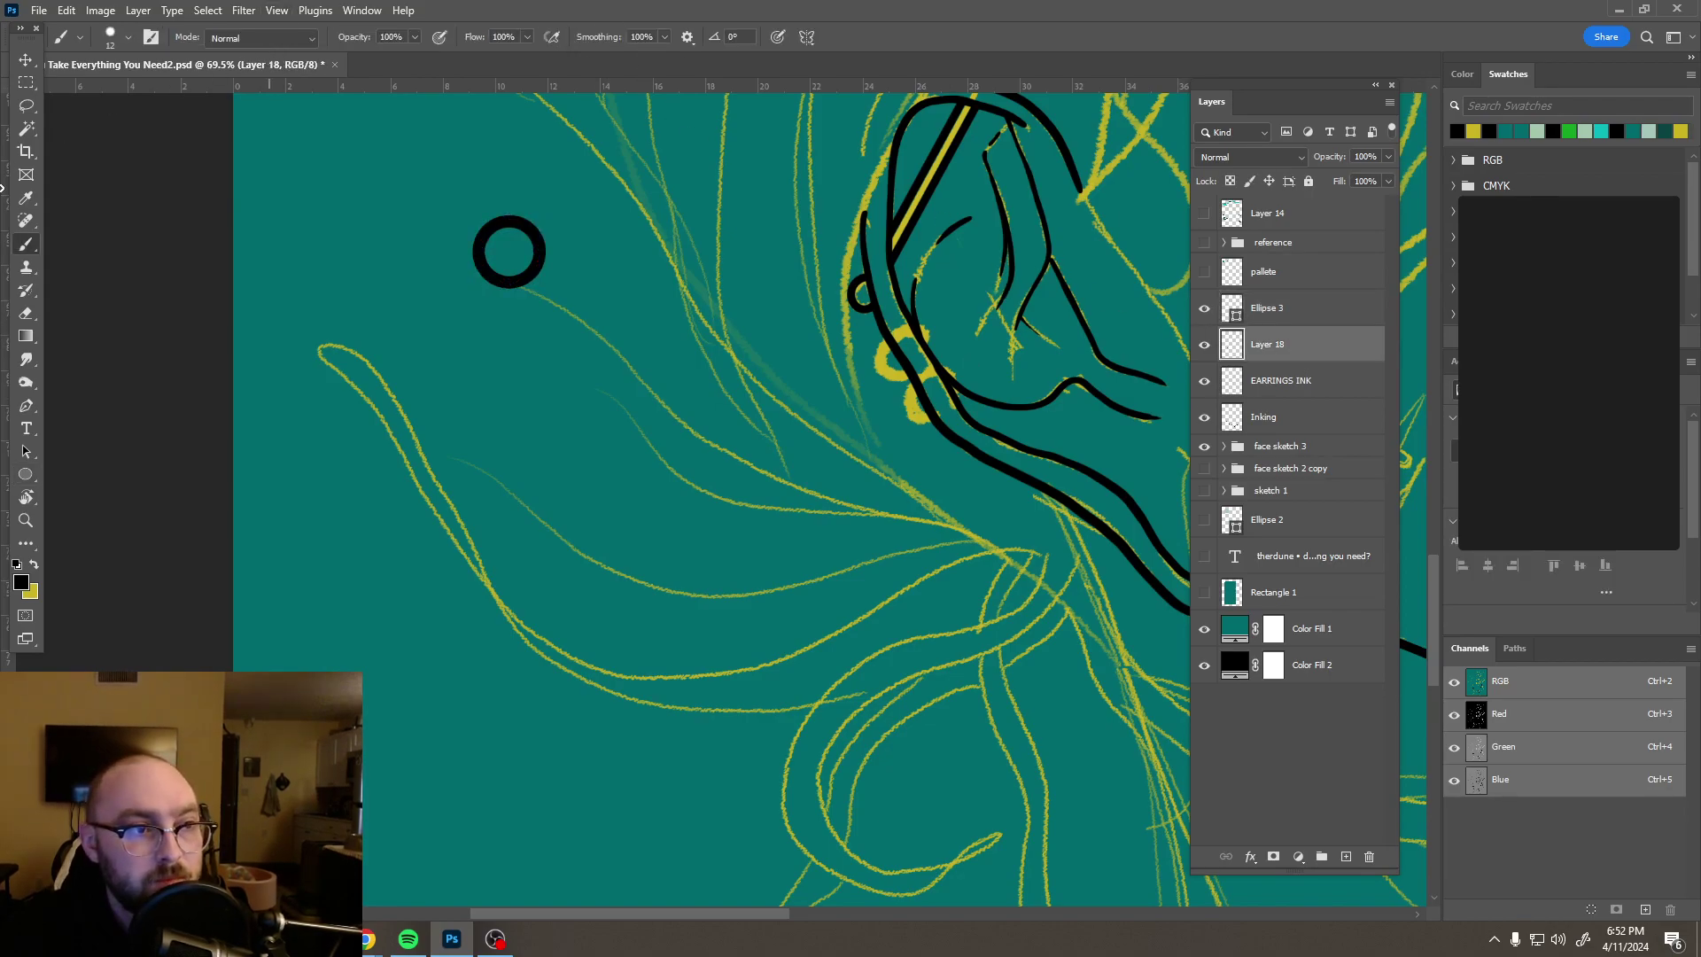
{"action": "left_click", "coordinate": [129, 38]}
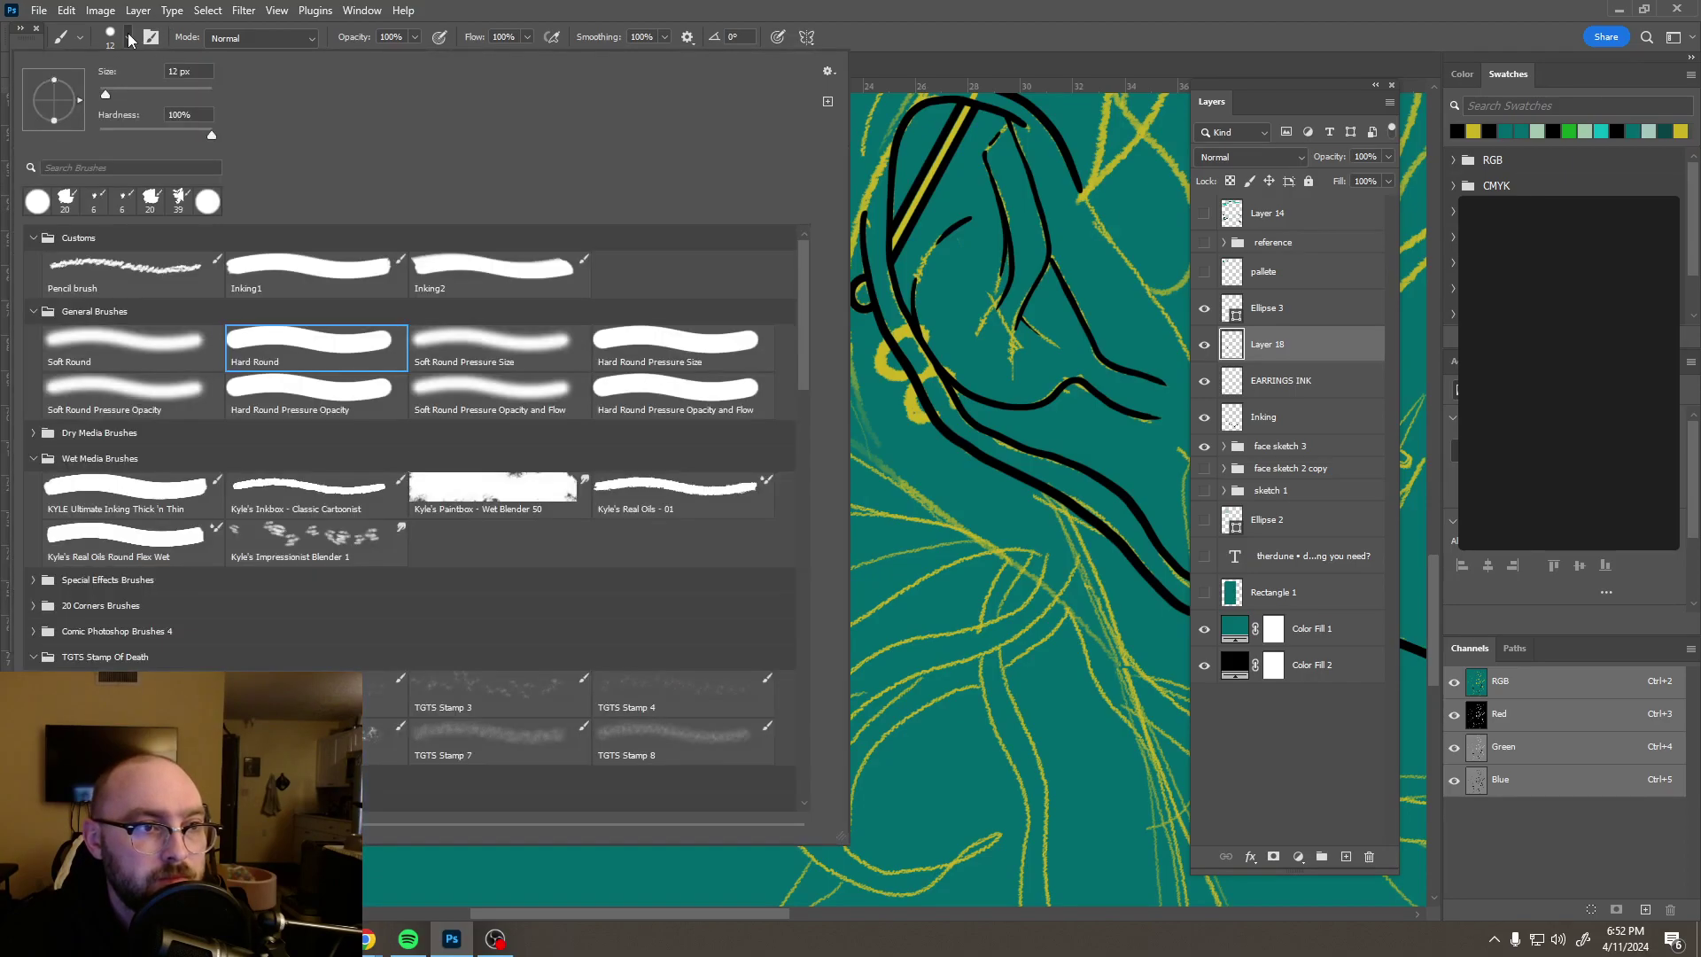
{"action": "left_click", "coordinate": [128, 38]}
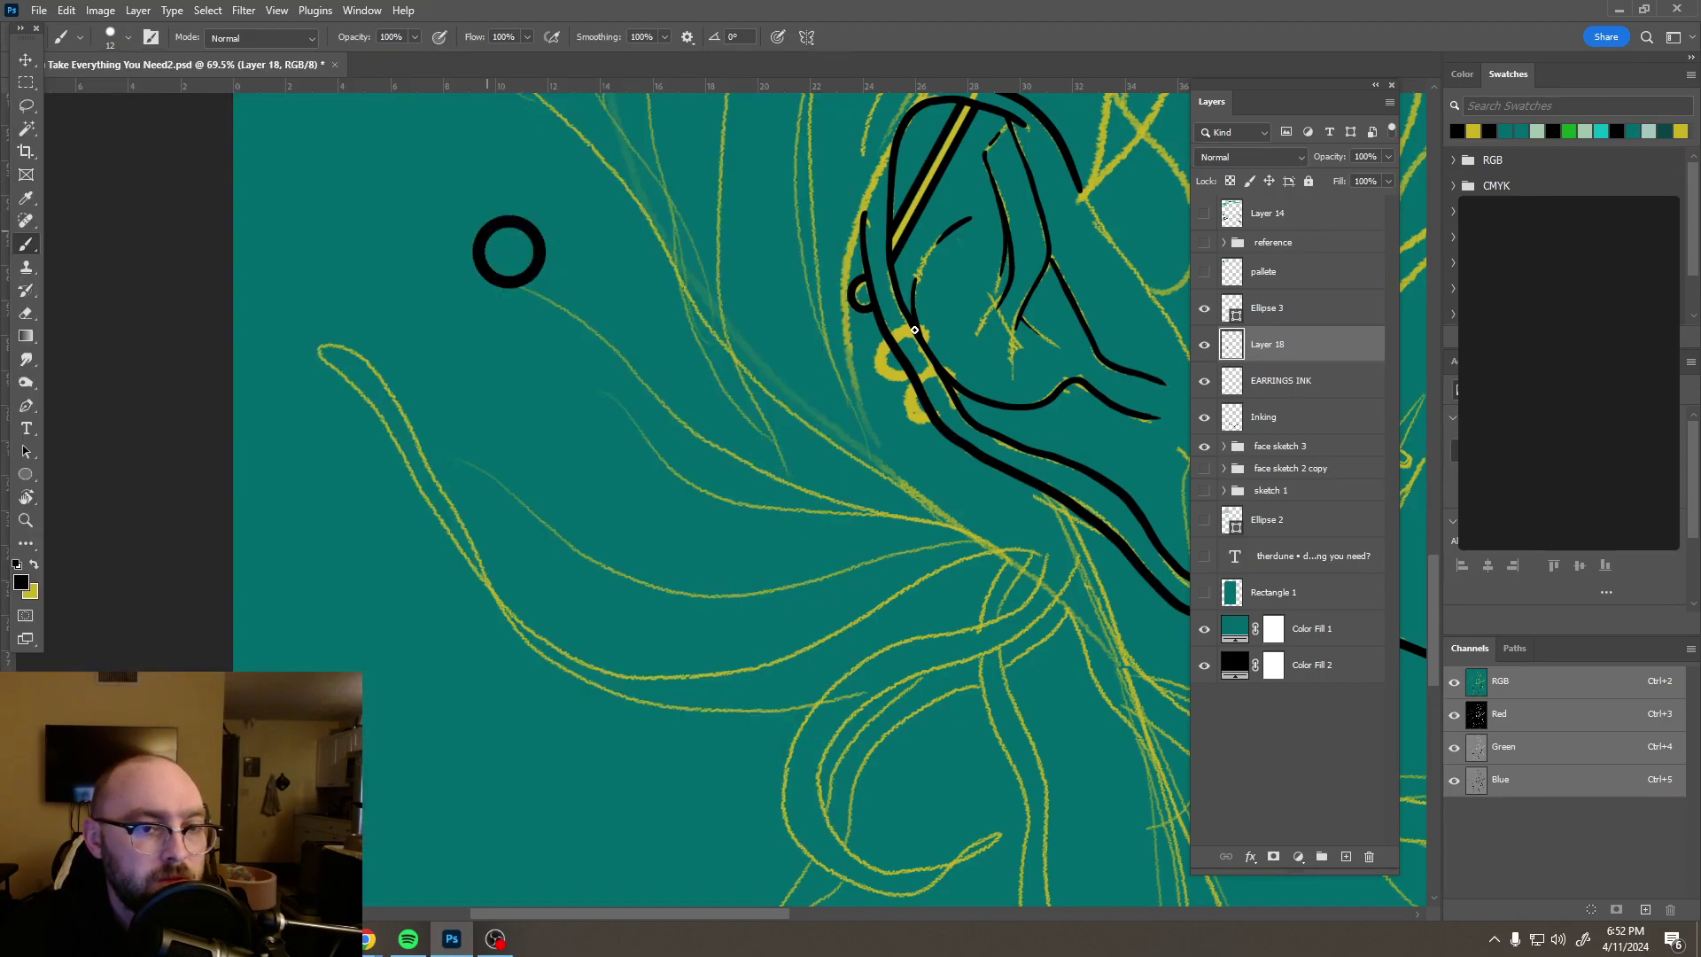
{"action": "left_click", "coordinate": [1290, 323]}
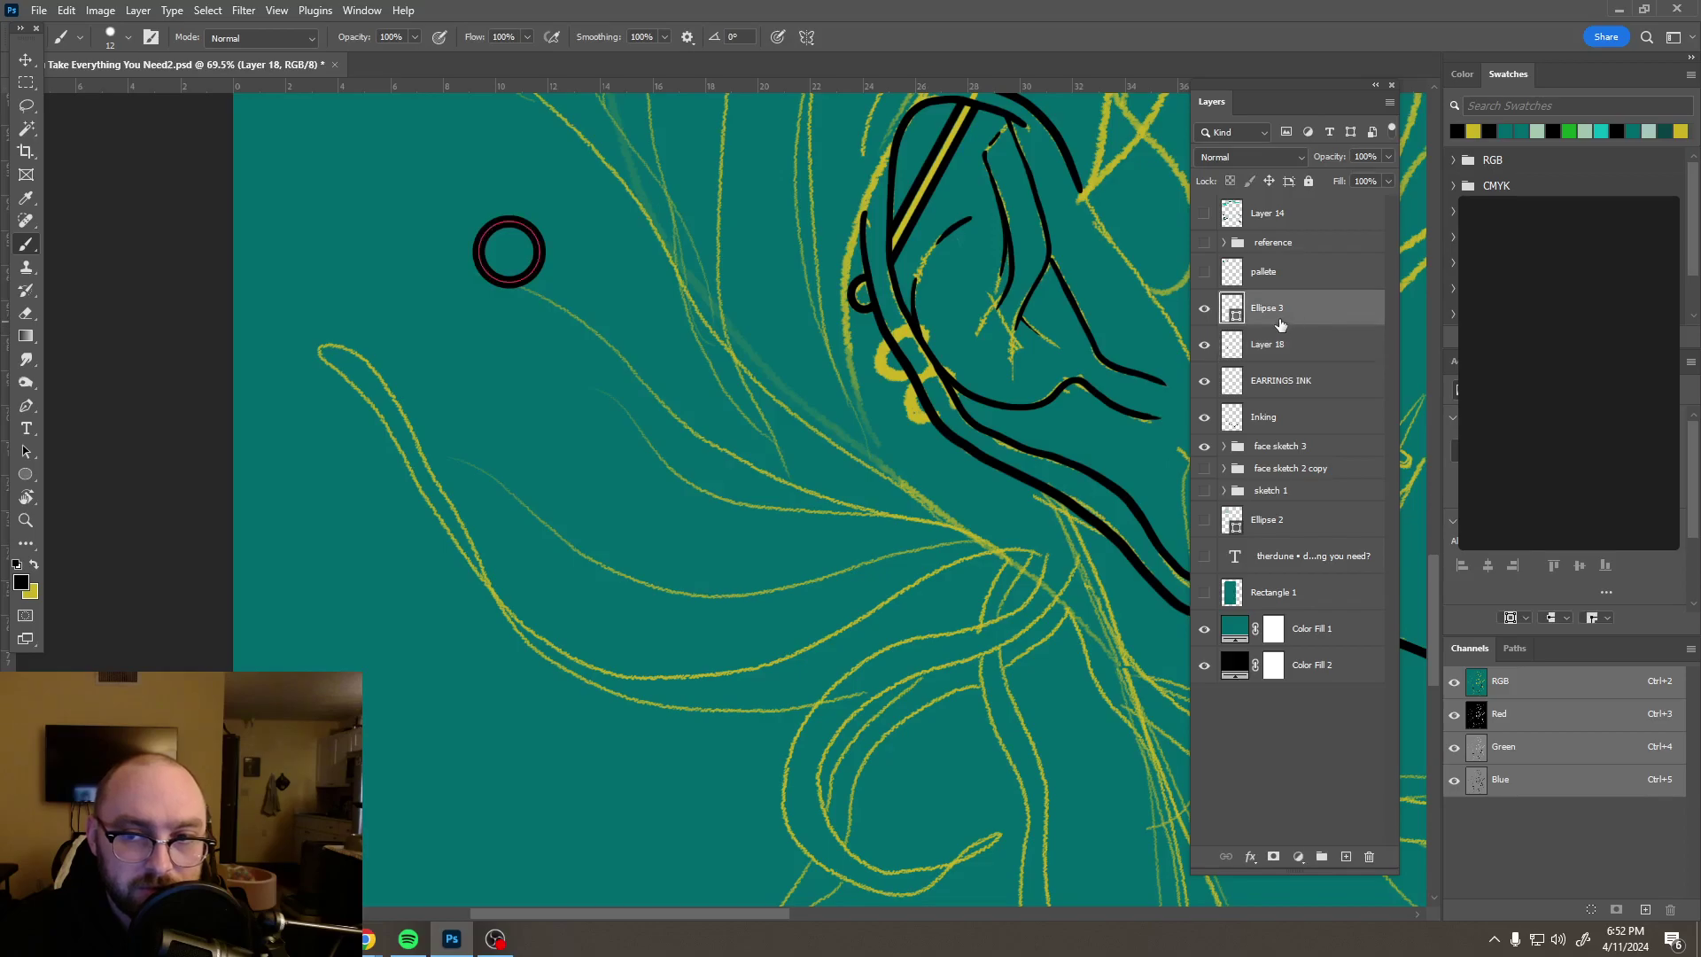
{"action": "left_click", "coordinate": [26, 474]}
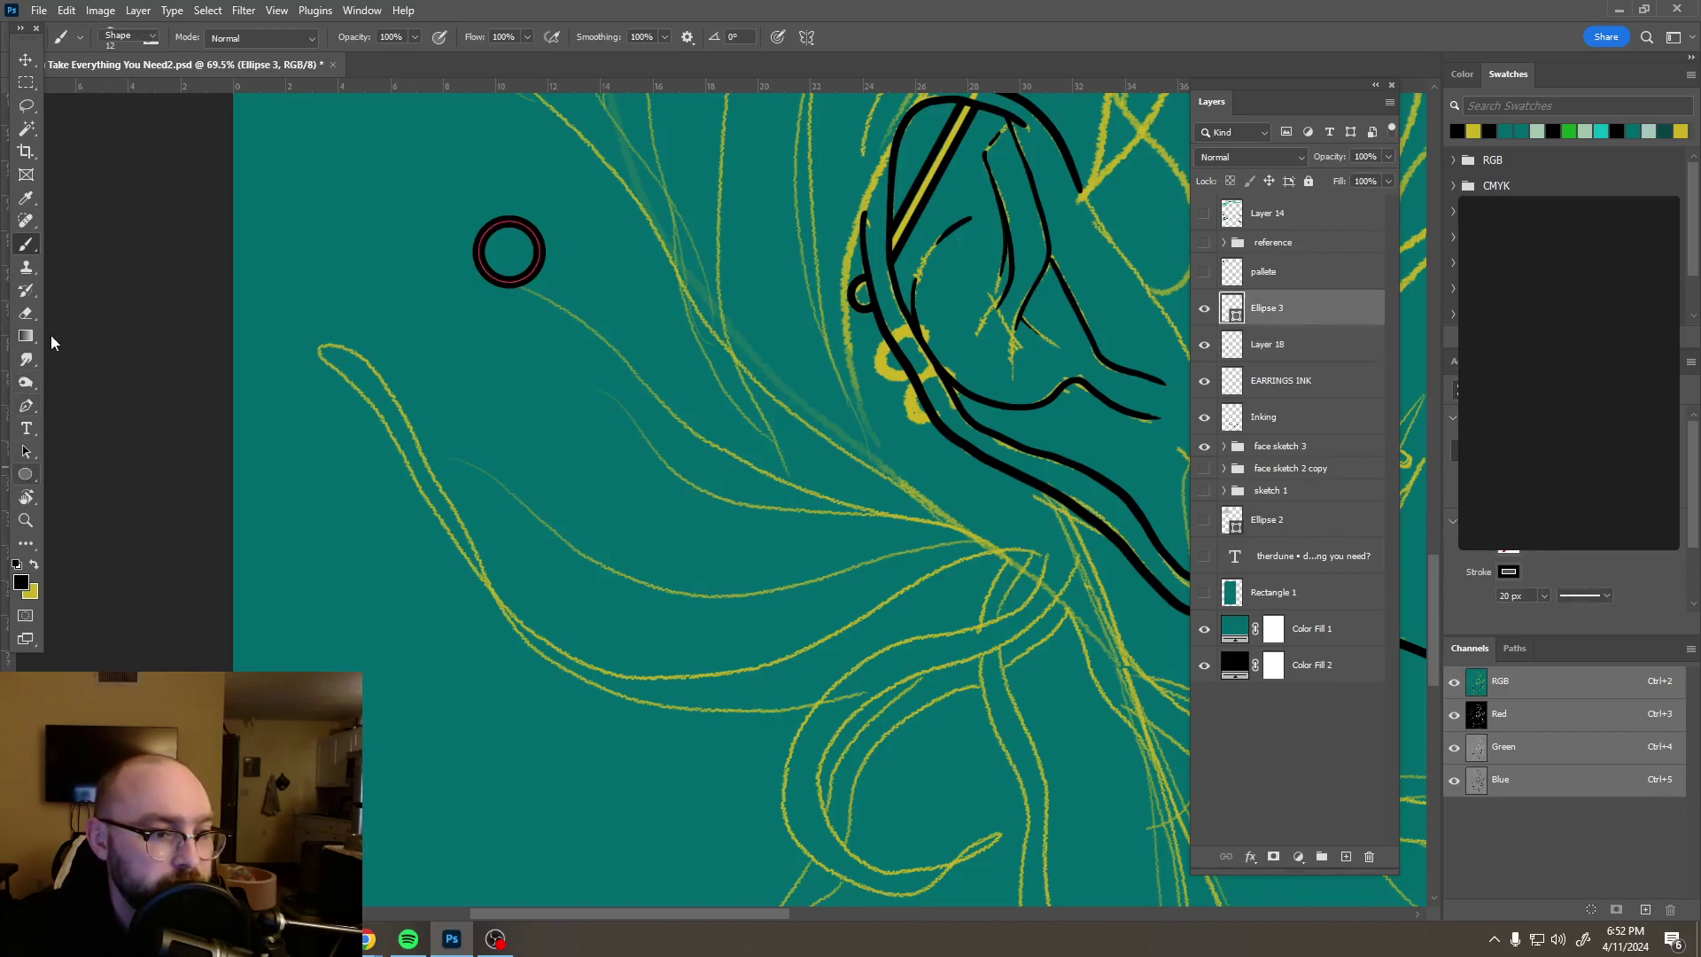
{"action": "left_click", "coordinate": [315, 33]}
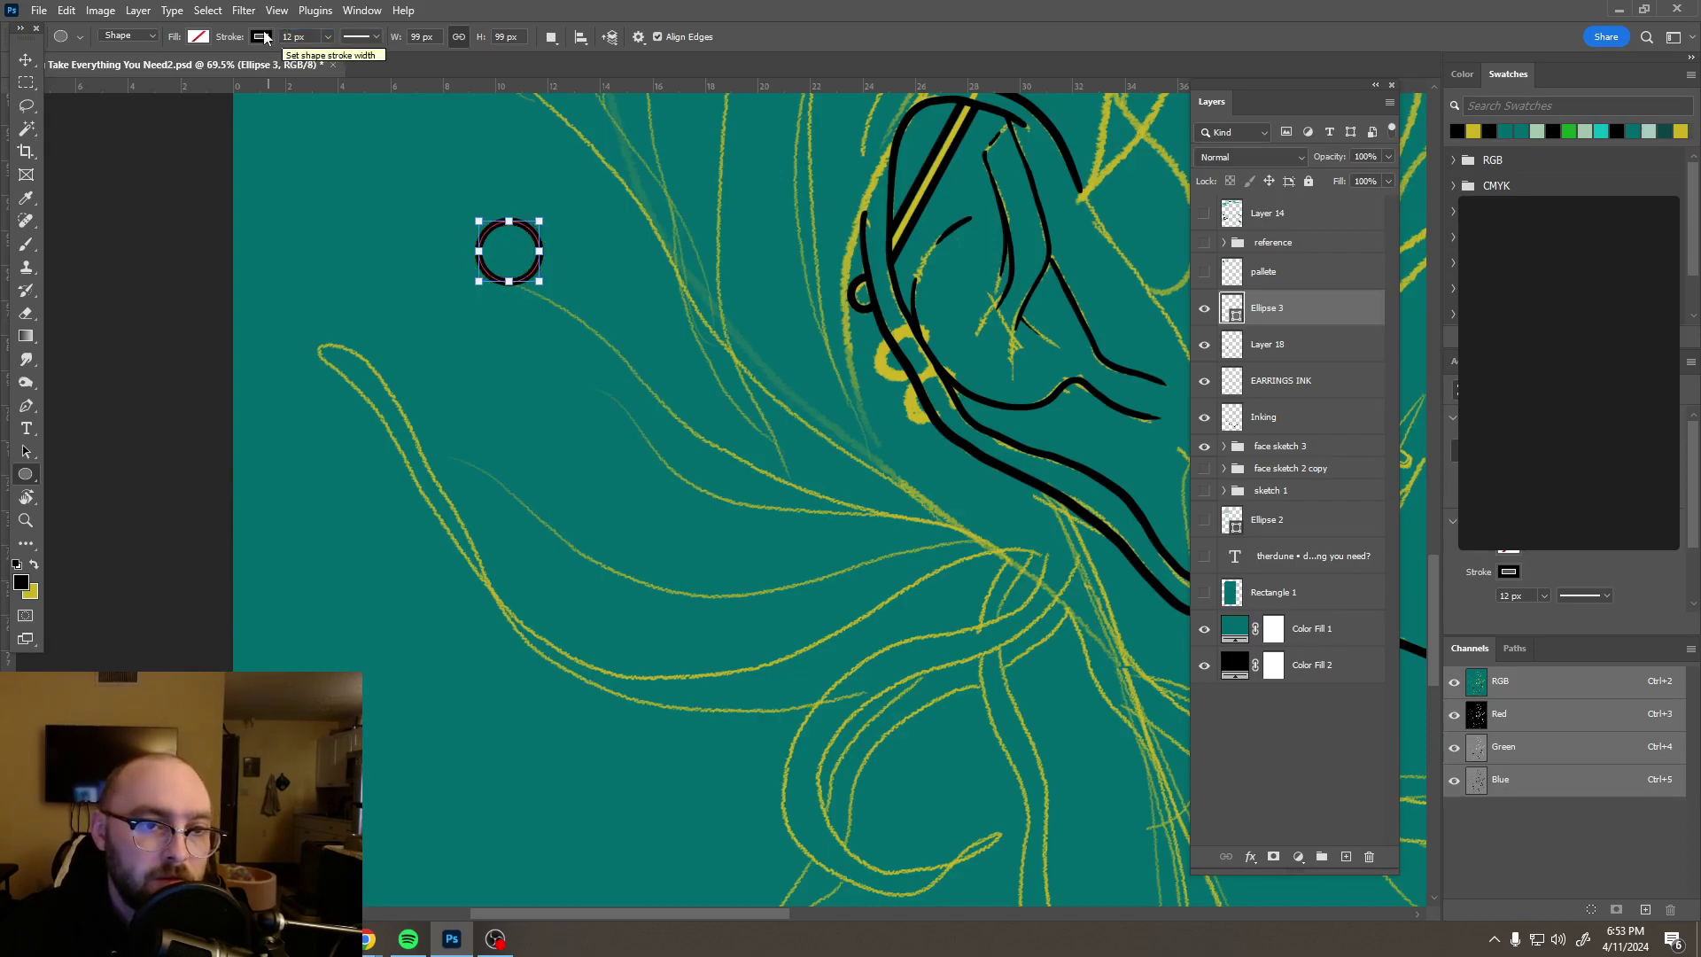
{"action": "key", "text": "v"}
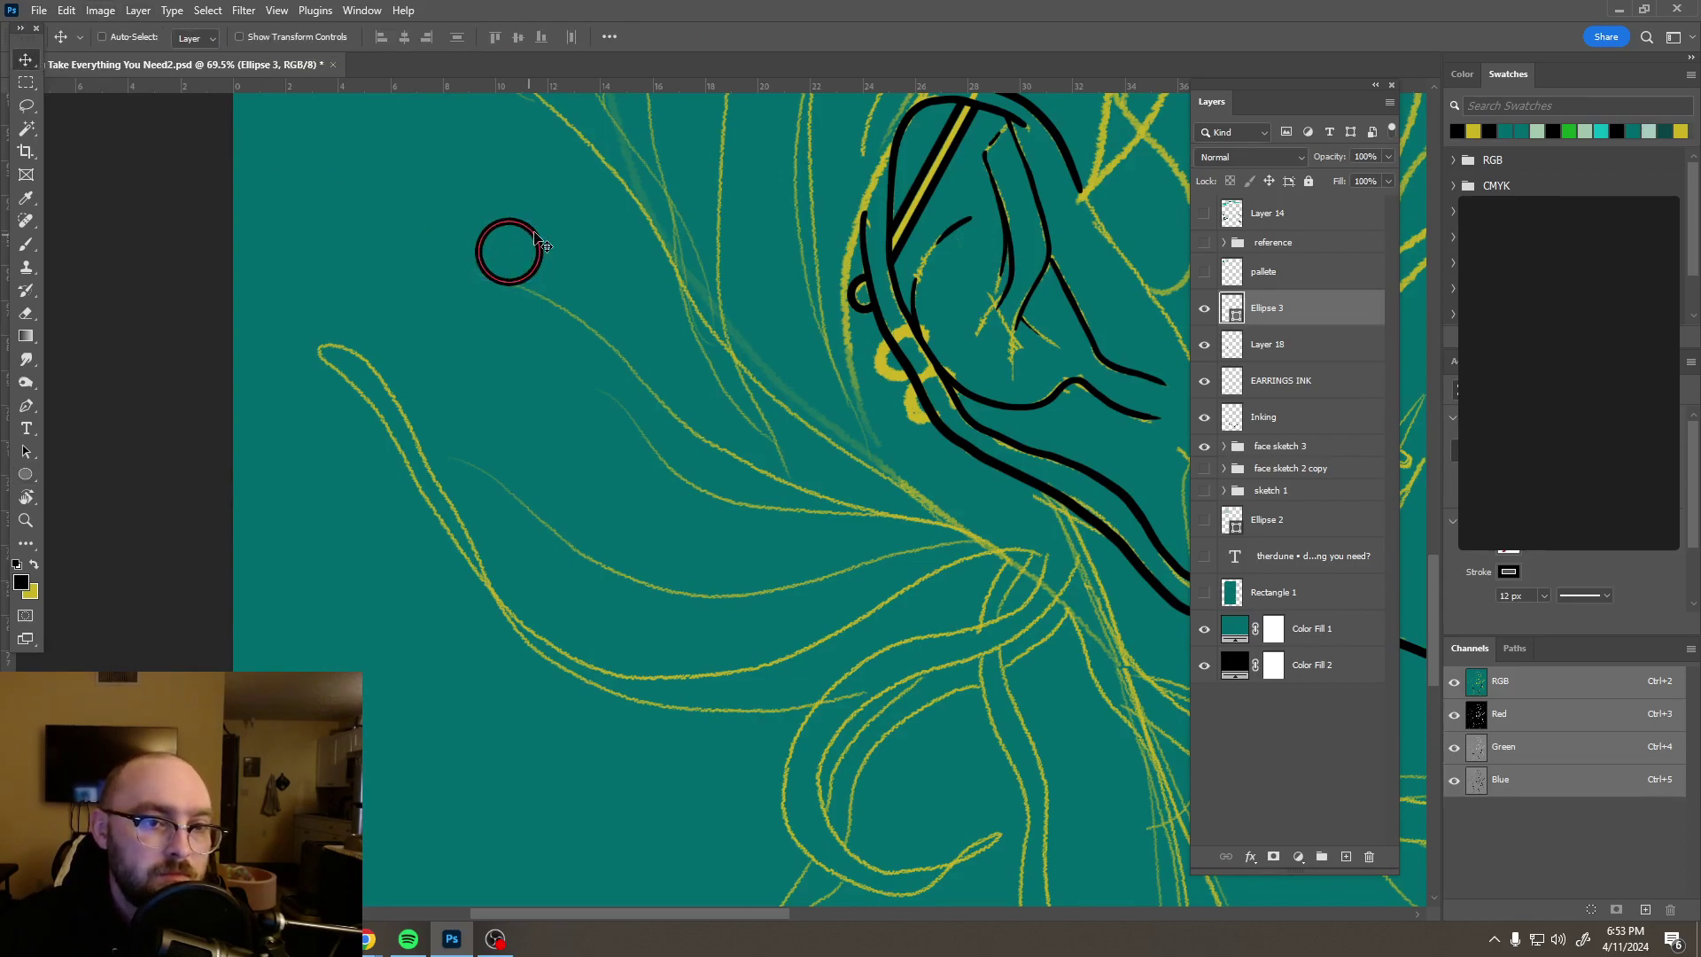
Step: Move the circle onto the upper ring sketch at the ear's edge and narrow its forward side with a perspective transform
{"action": "left_click_drag", "start_coordinate": [561, 249], "coordinate": [853, 290]}
{"action": "scroll", "coordinate": [931, 341], "scroll_direction": "up", "scroll_amount": 10}
{"action": "key", "text": "ctrl+t"}
{"action": "right_click", "coordinate": [787, 389]}
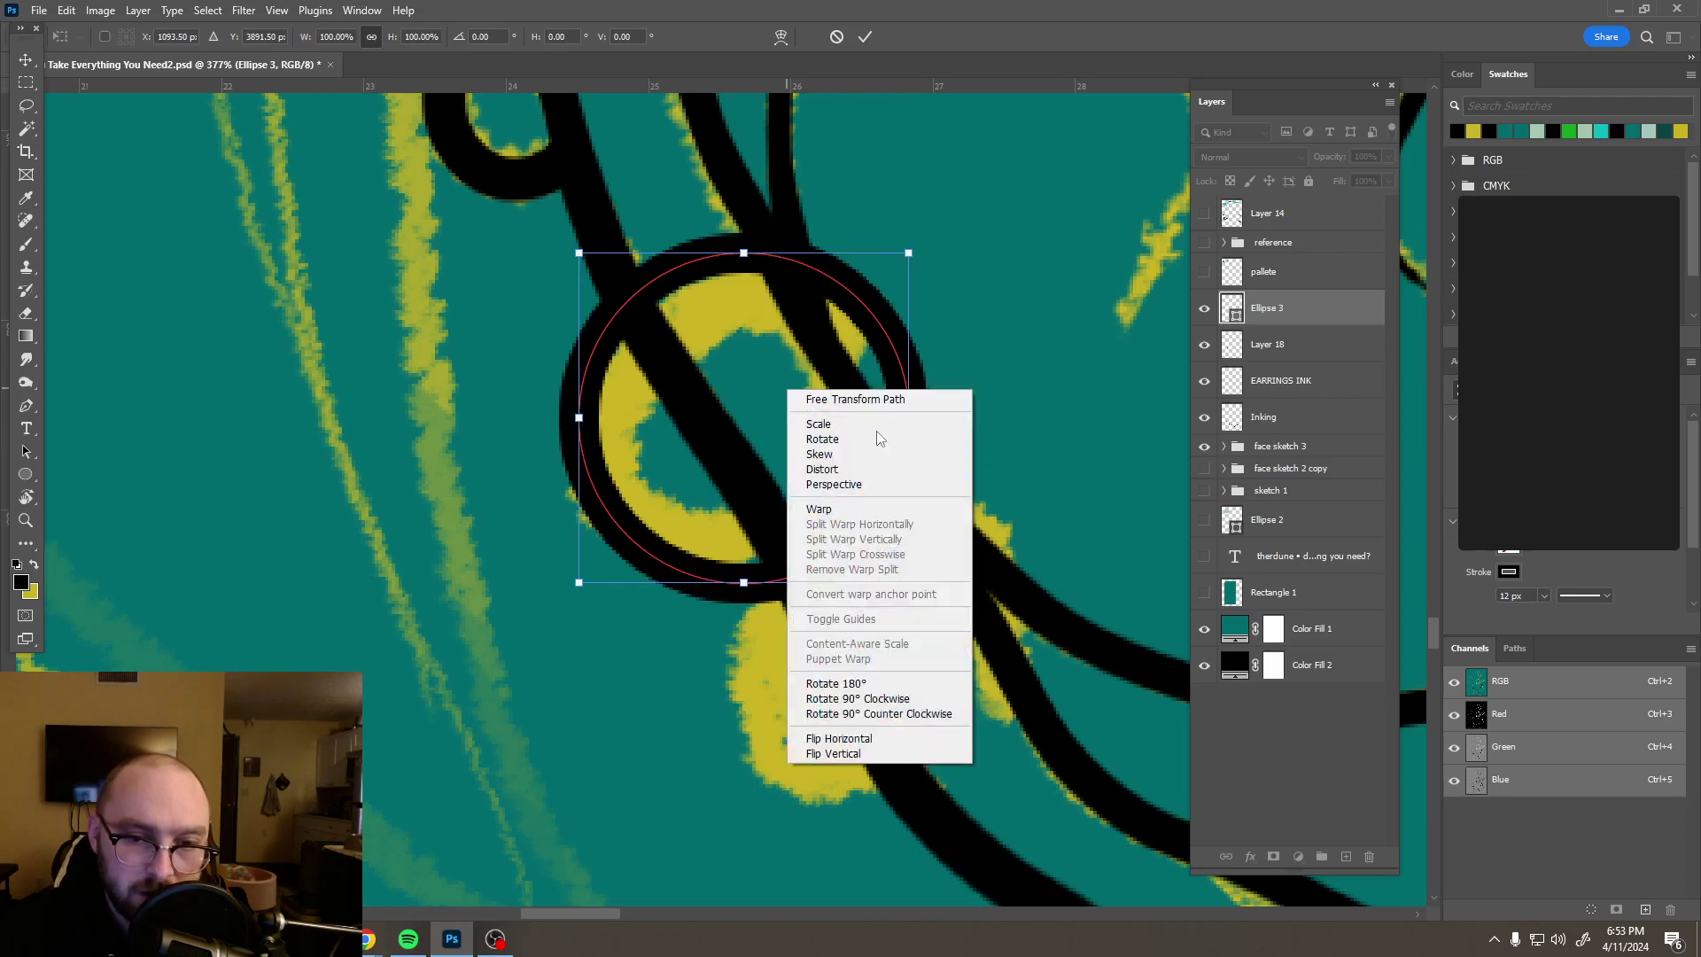
{"action": "left_click", "coordinate": [861, 486]}
{"action": "left_click_drag", "start_coordinate": [906, 583], "coordinate": [907, 569]}
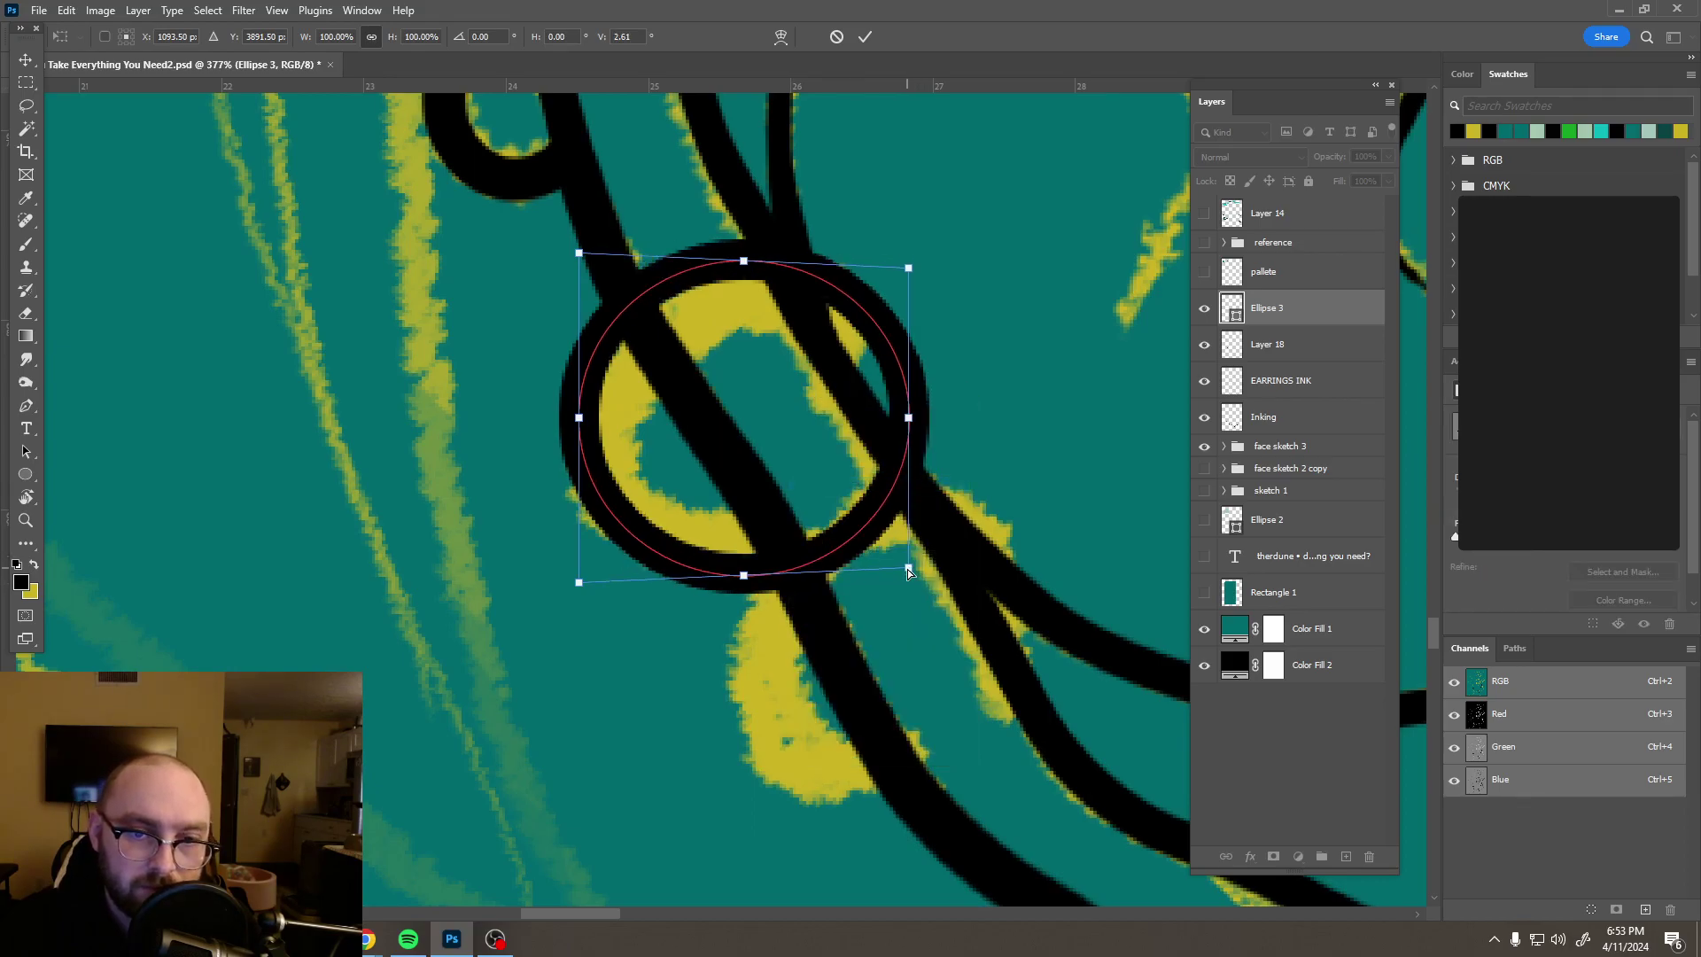
Step: Distort the circle into a flattened, tilted oval, shift it up over the upper ring sketch and apply the transformation
{"action": "right_click", "coordinate": [820, 410]}
{"action": "left_click", "coordinate": [867, 521]}
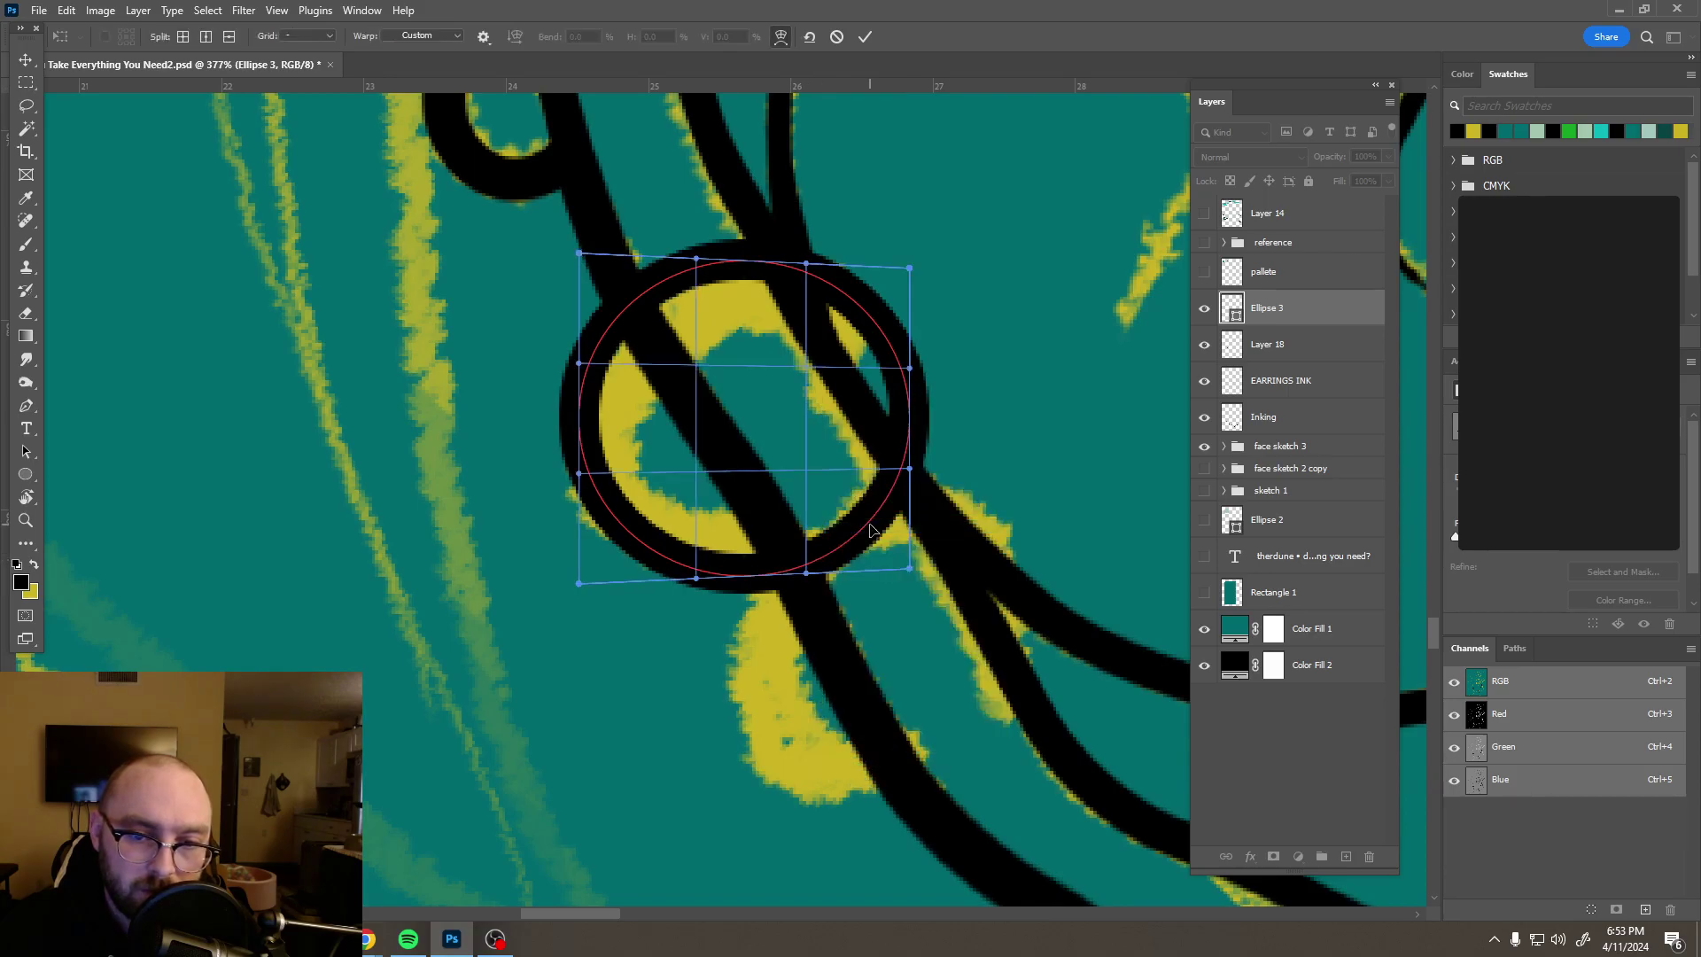
{"action": "right_click", "coordinate": [871, 530]}
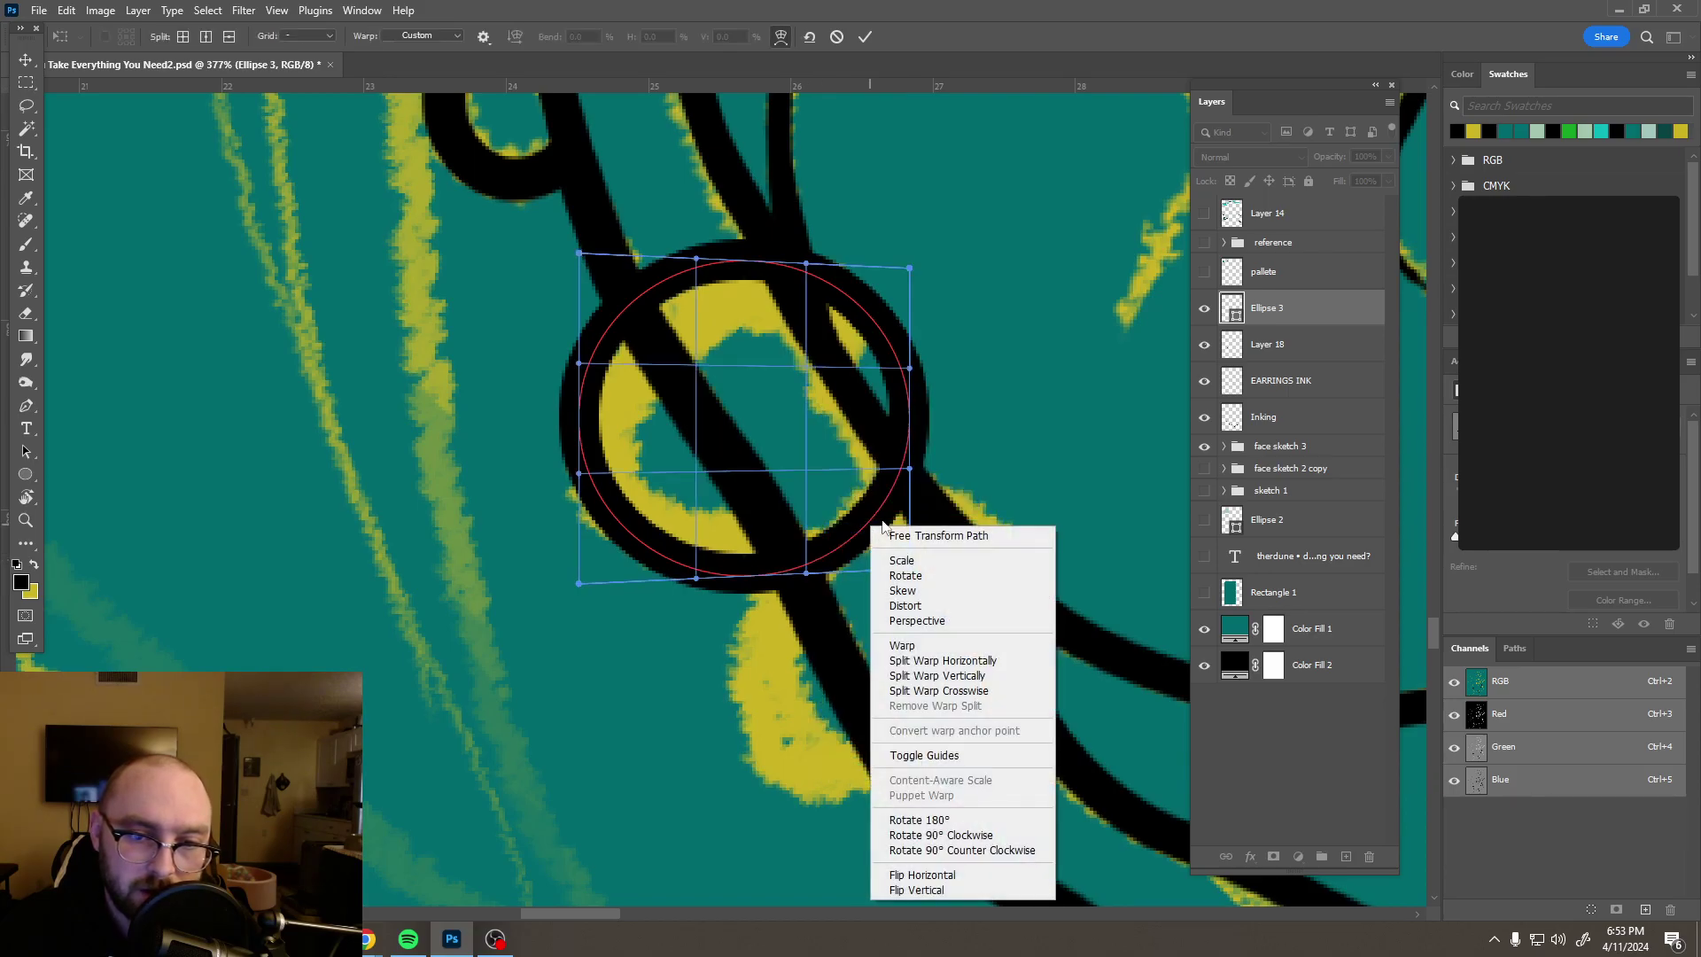
{"action": "left_click", "coordinate": [921, 607]}
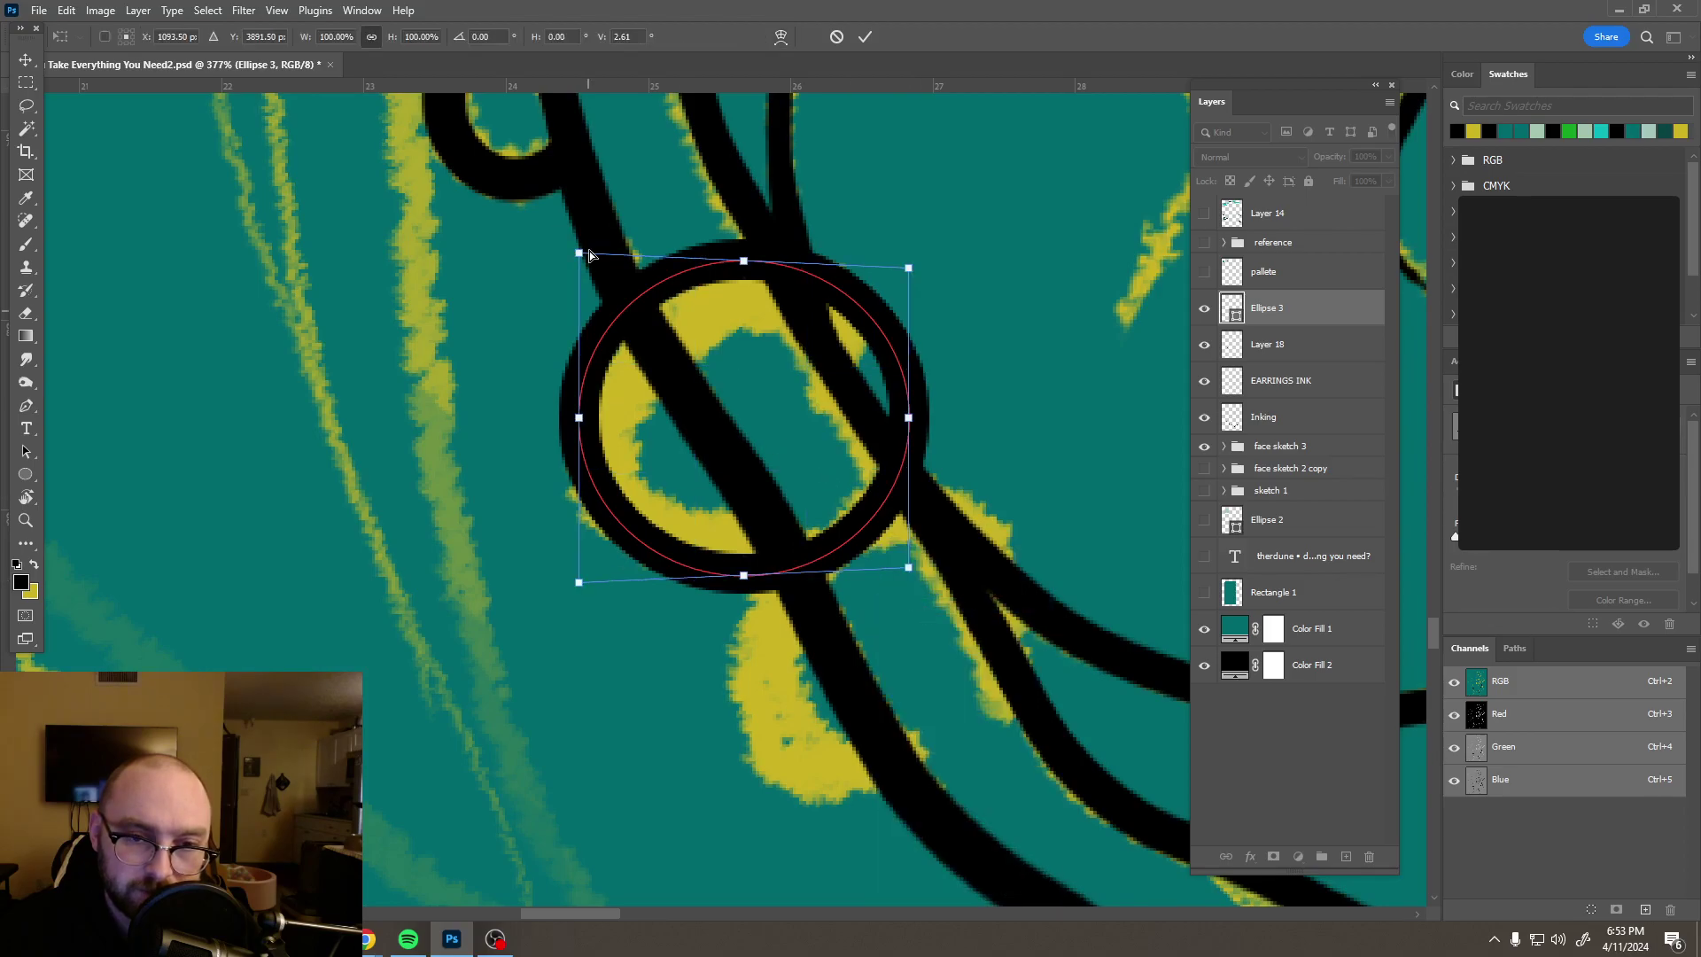
{"action": "left_click_drag", "start_coordinate": [578, 256], "coordinate": [576, 282]}
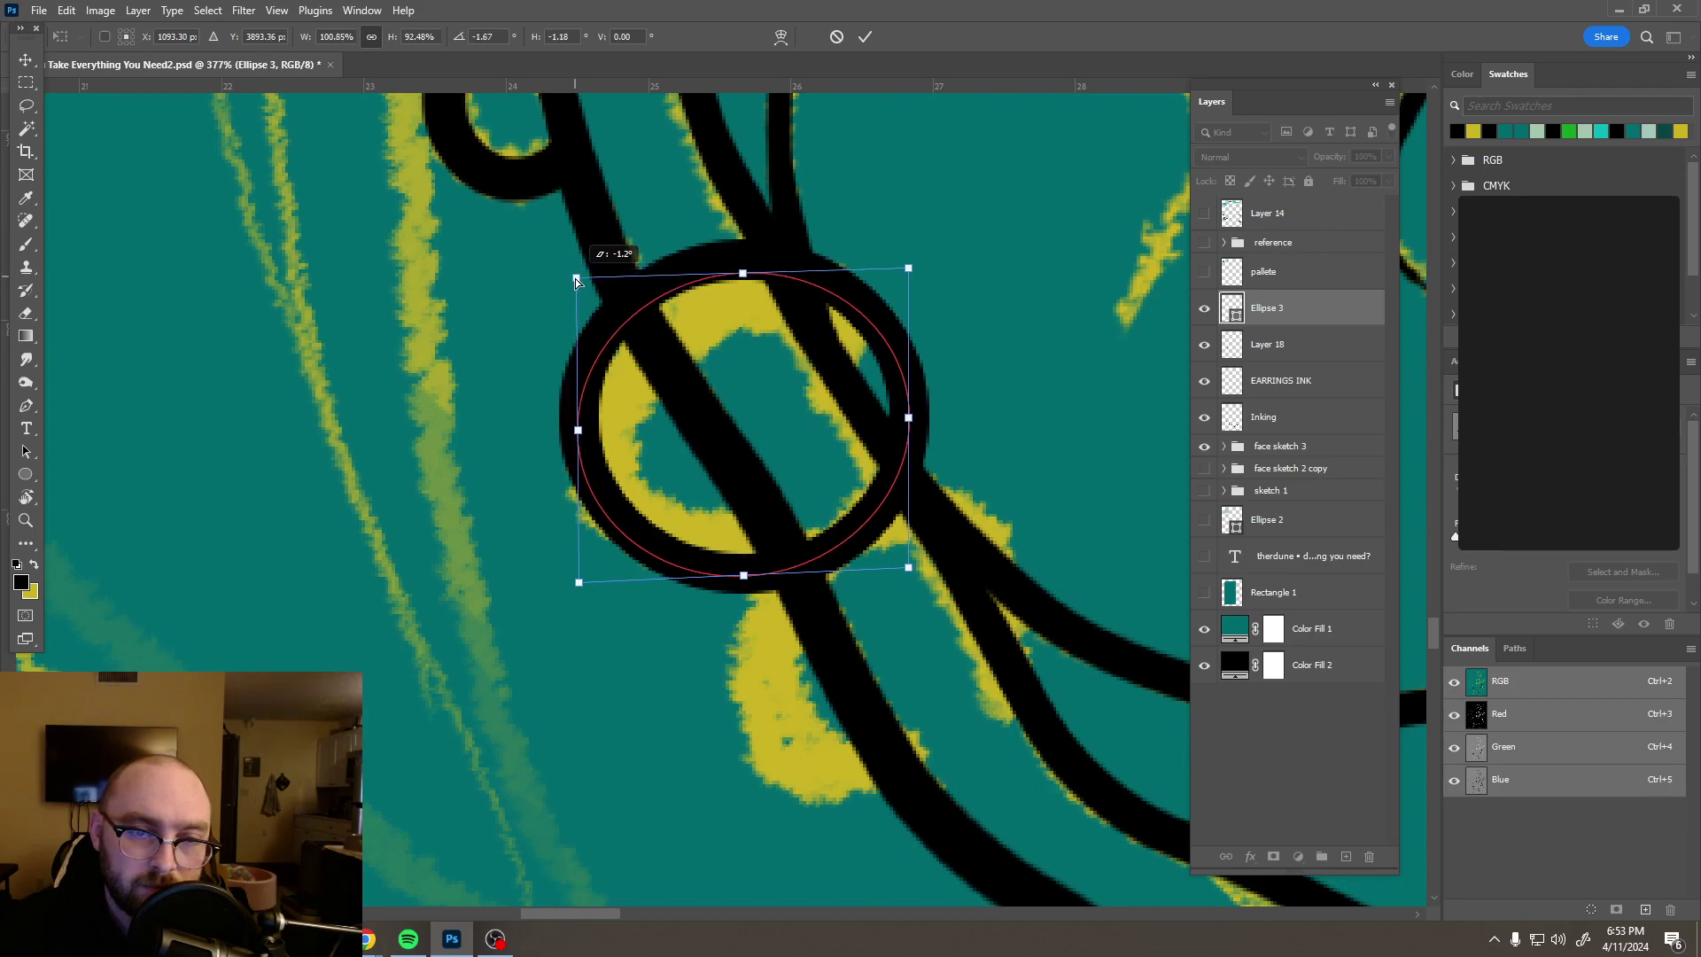
{"action": "left_click_drag", "start_coordinate": [745, 576], "coordinate": [742, 555]}
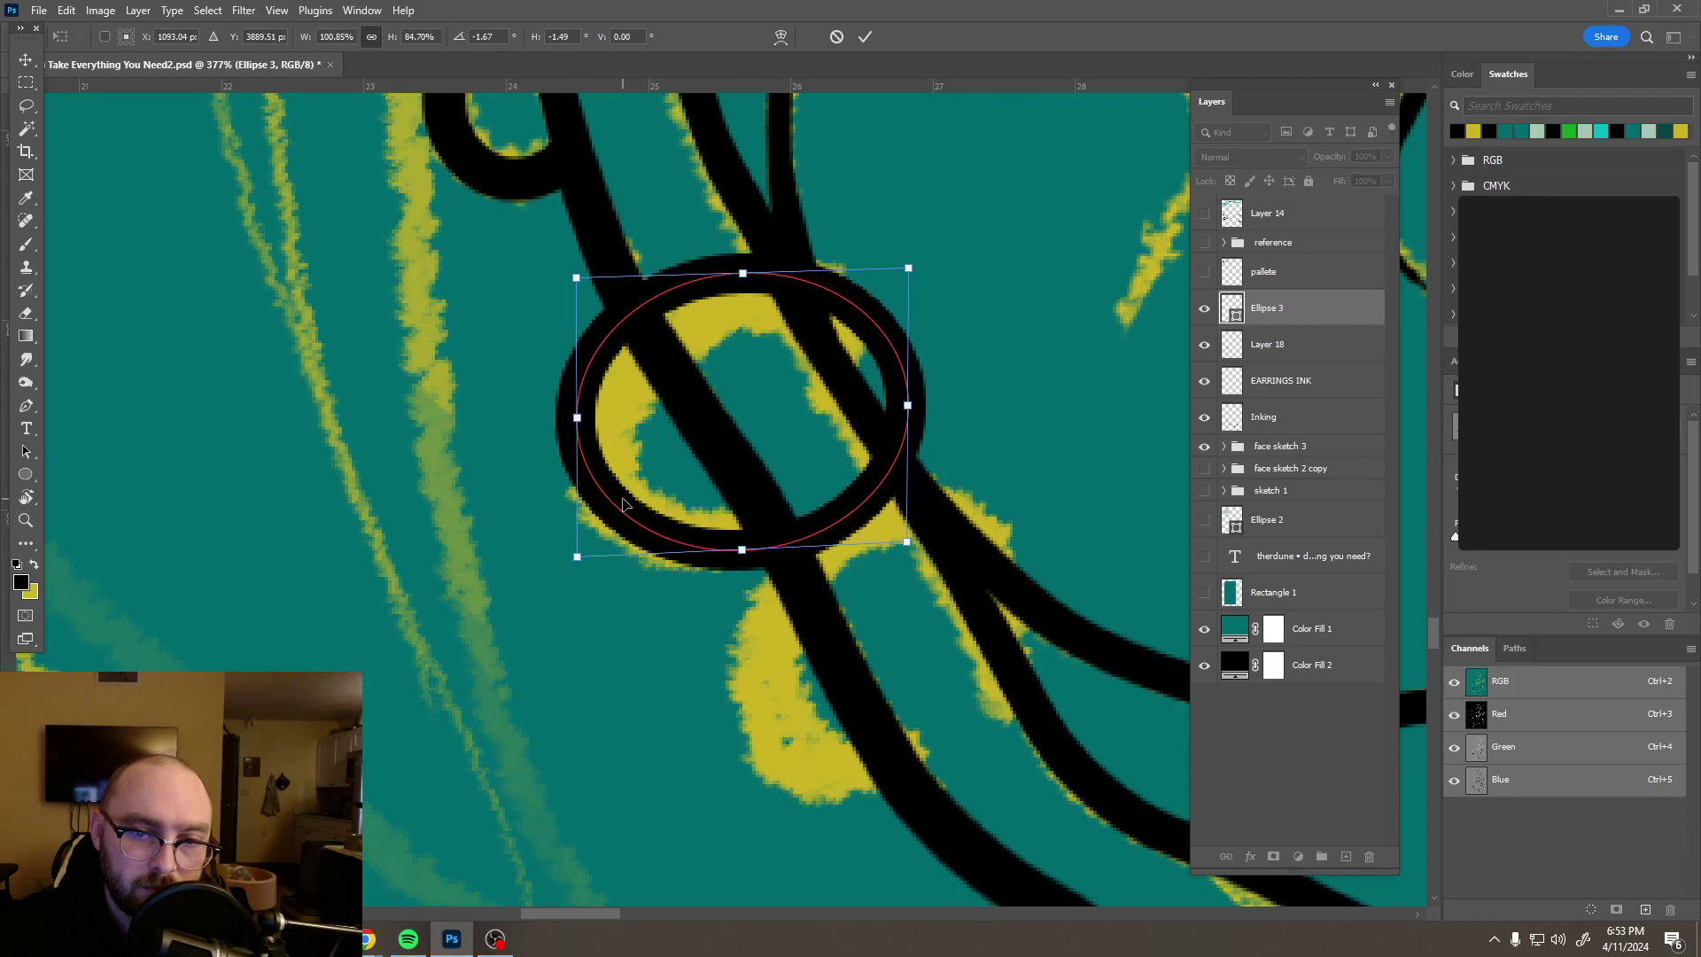
{"action": "mouse_move", "coordinate": [575, 280]}
{"action": "left_mouse_down"}
{"action": "mouse_move", "coordinate": [592, 185]}
{"action": "mouse_move", "coordinate": [570, 294]}
{"action": "left_mouse_up"}
{"action": "left_click_drag", "start_coordinate": [910, 403], "coordinate": [911, 402]}
{"action": "left_click_drag", "start_coordinate": [909, 263], "coordinate": [912, 245]}
{"action": "left_click_drag", "start_coordinate": [797, 283], "coordinate": [777, 255]}
{"action": "left_click", "coordinate": [867, 36]}
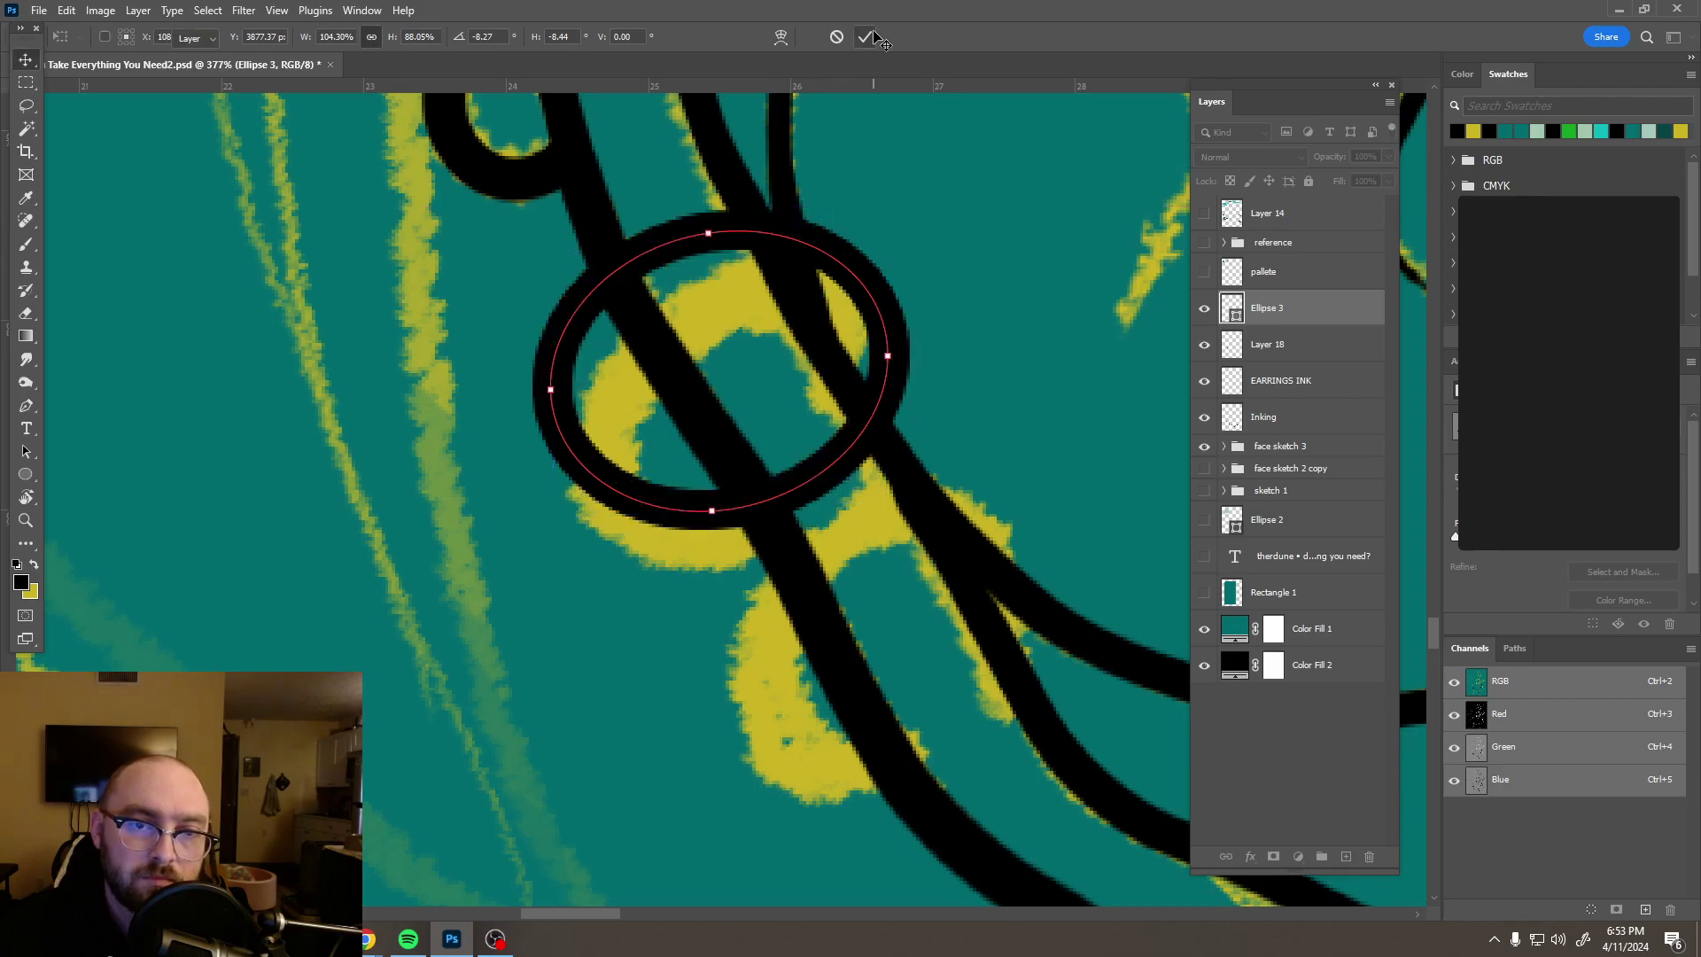
Step: Duplicate the oval and offset the copy slightly down and toward the face to form the ring's second edge
{"action": "left_click_drag", "start_coordinate": [738, 255], "coordinate": [778, 329]}
{"action": "scroll", "coordinate": [1013, 256], "scroll_direction": "down", "scroll_amount": 3}
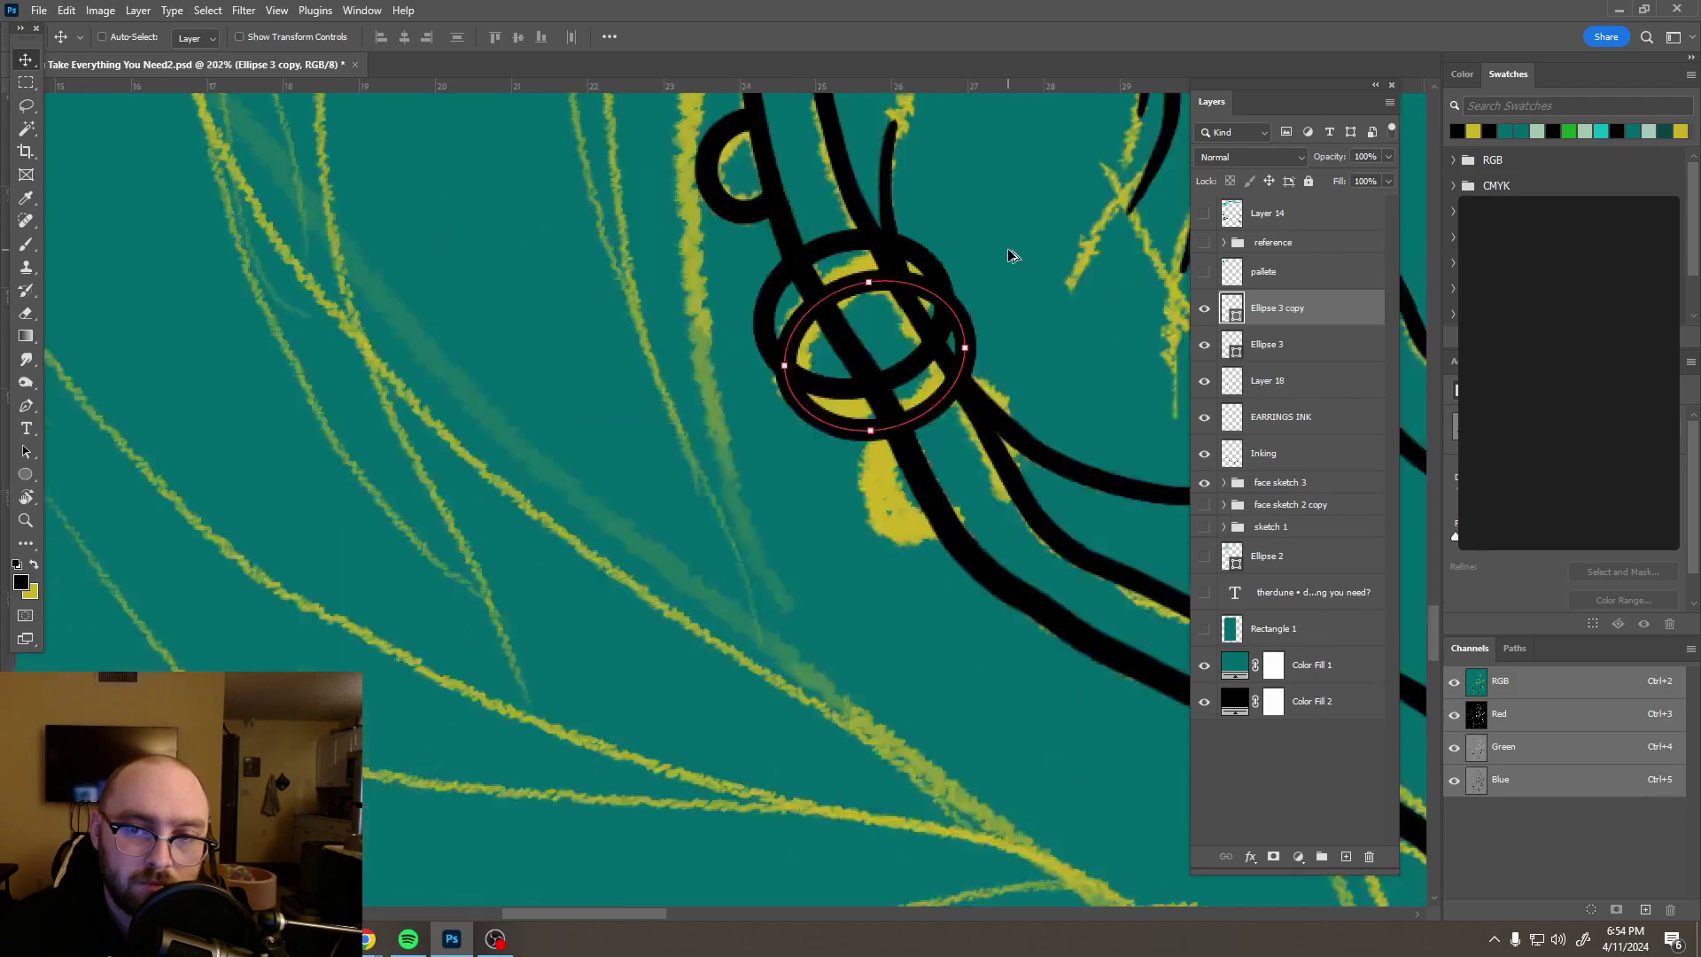
{"action": "scroll", "coordinate": [1013, 256], "scroll_direction": "down", "scroll_amount": 6}
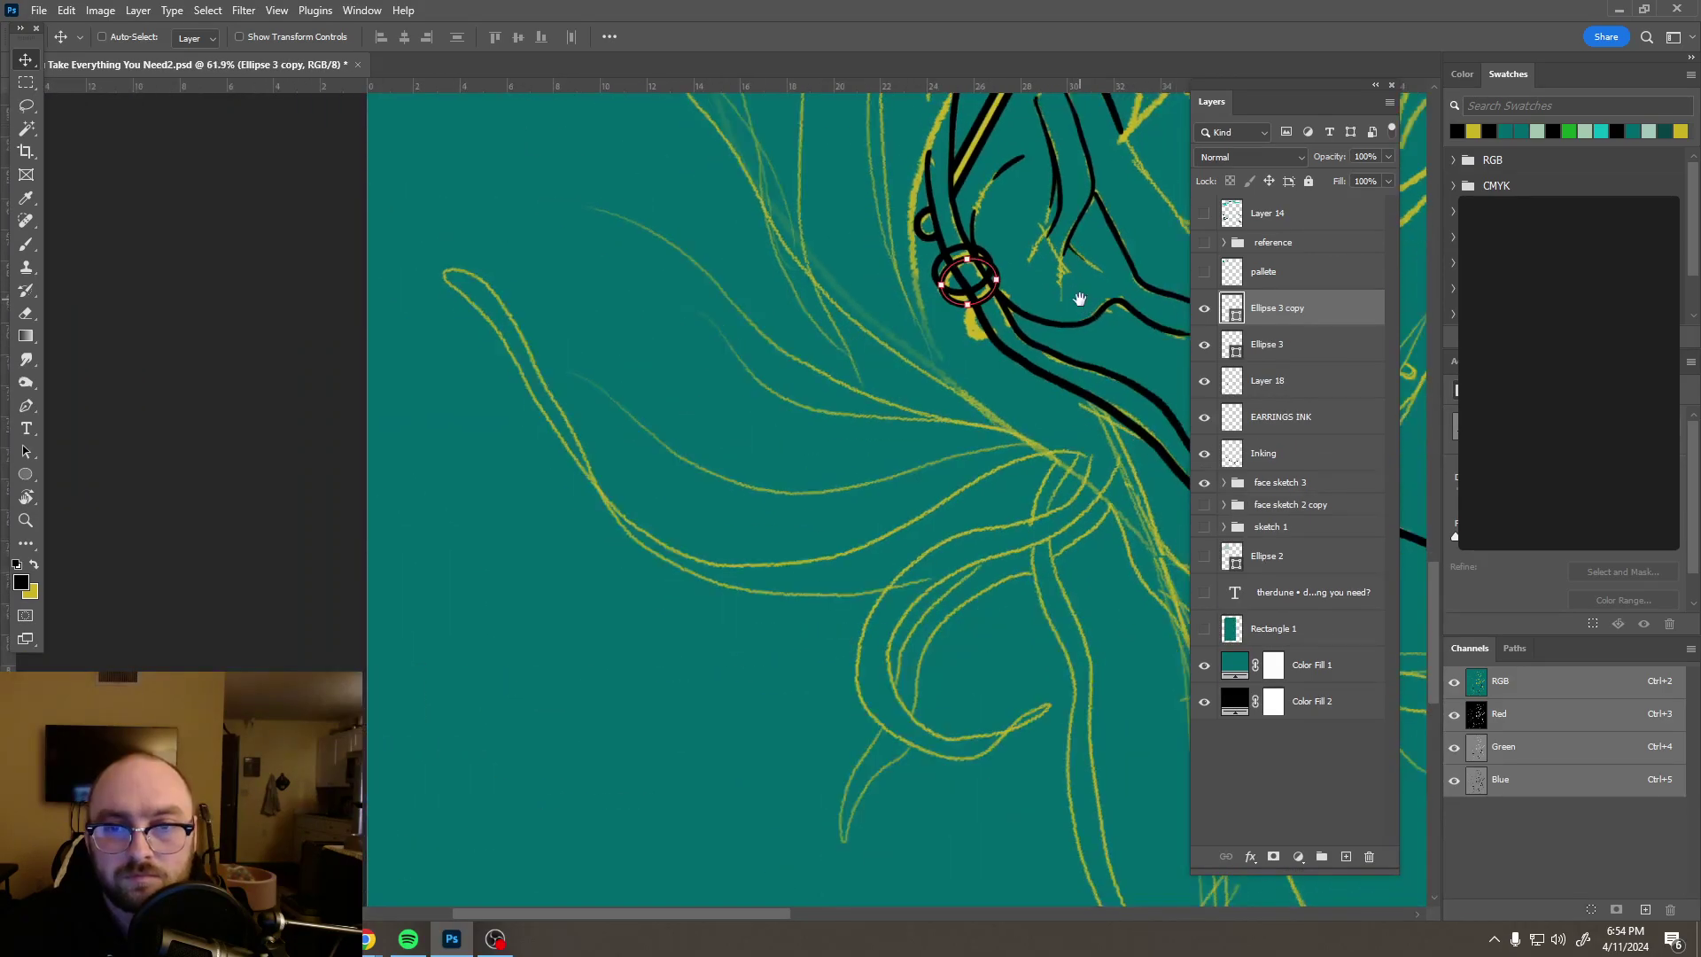
{"action": "left_click_drag", "start_coordinate": [1079, 300], "coordinate": [801, 464]}
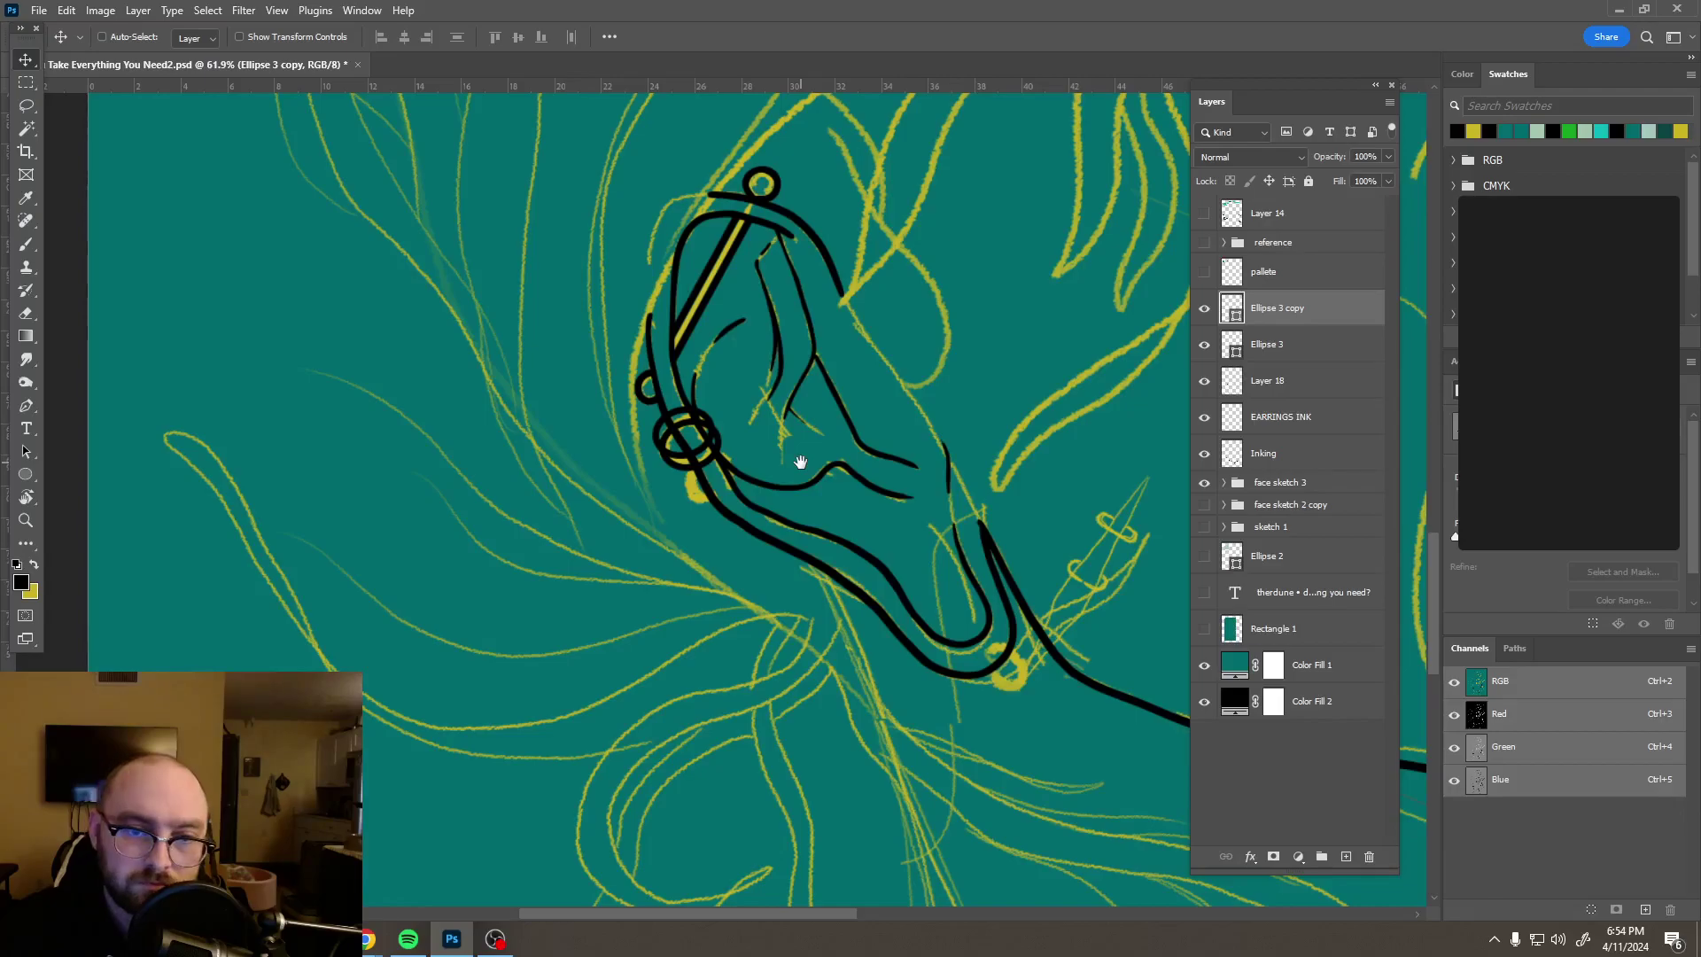
{"action": "scroll", "coordinate": [691, 439], "scroll_direction": "up", "scroll_amount": 5}
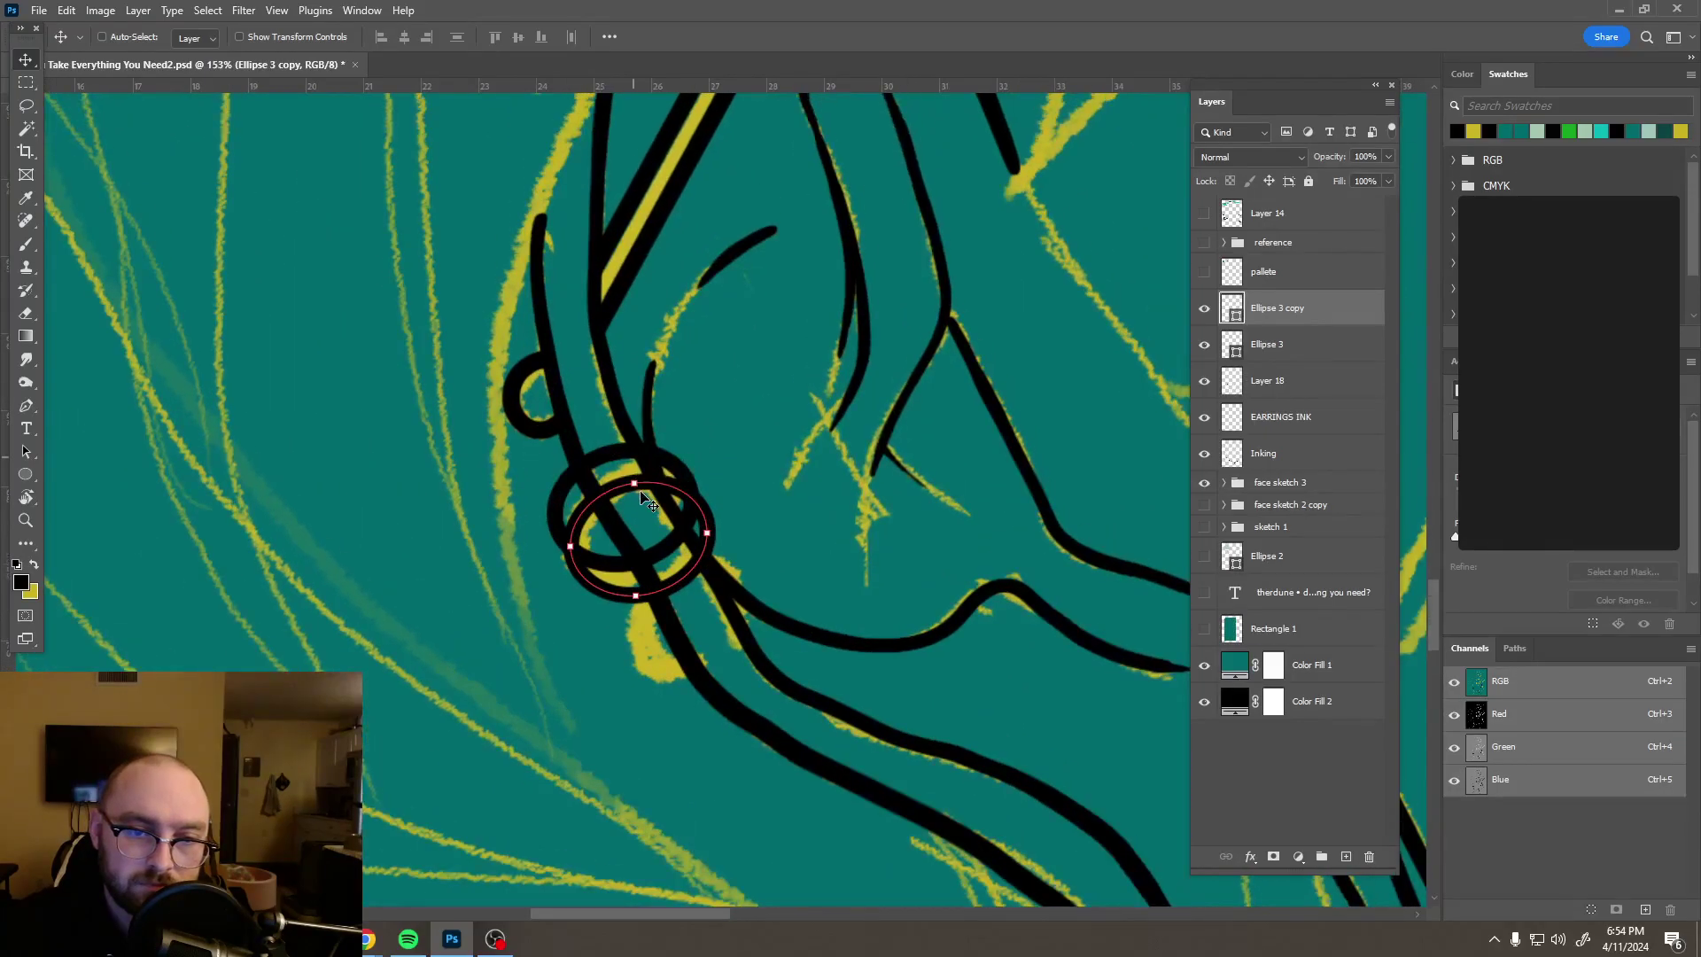
{"action": "left_click_drag", "start_coordinate": [652, 484], "coordinate": [652, 483]}
{"action": "left_click_drag", "start_coordinate": [760, 475], "coordinate": [764, 474]}
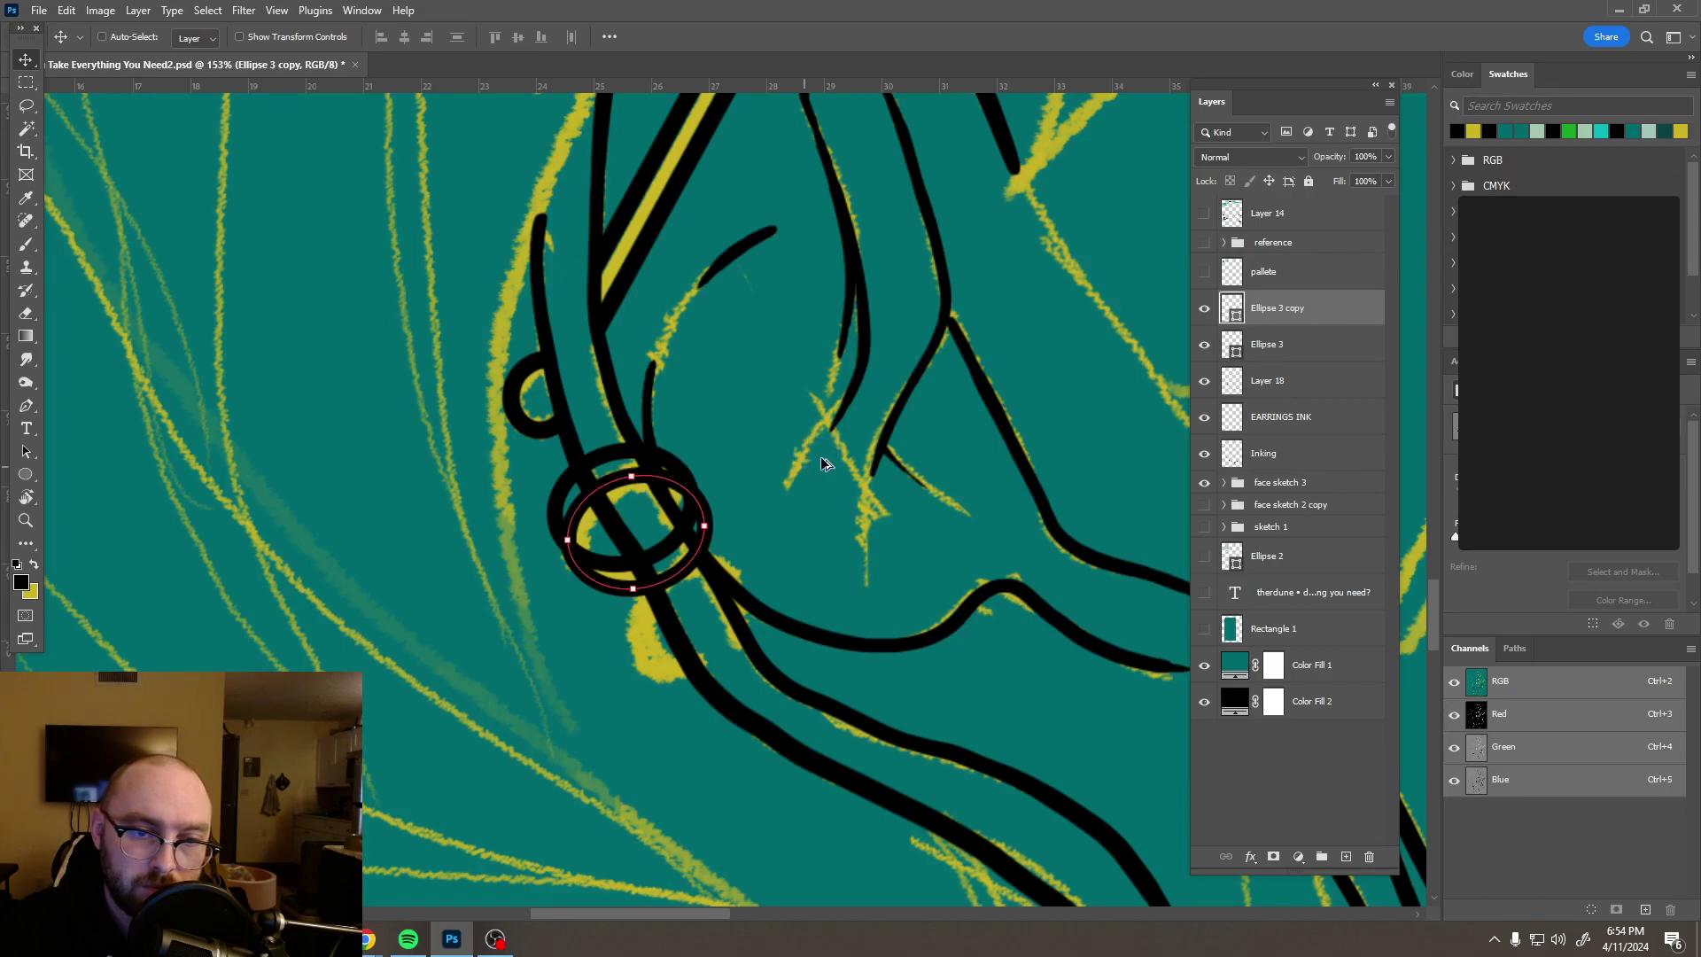
Step: Duplicate both ovals of the upper ring together and place the copies over the lower ring sketch
{"action": "scroll", "coordinate": [821, 456], "scroll_direction": "down", "scroll_amount": 6}
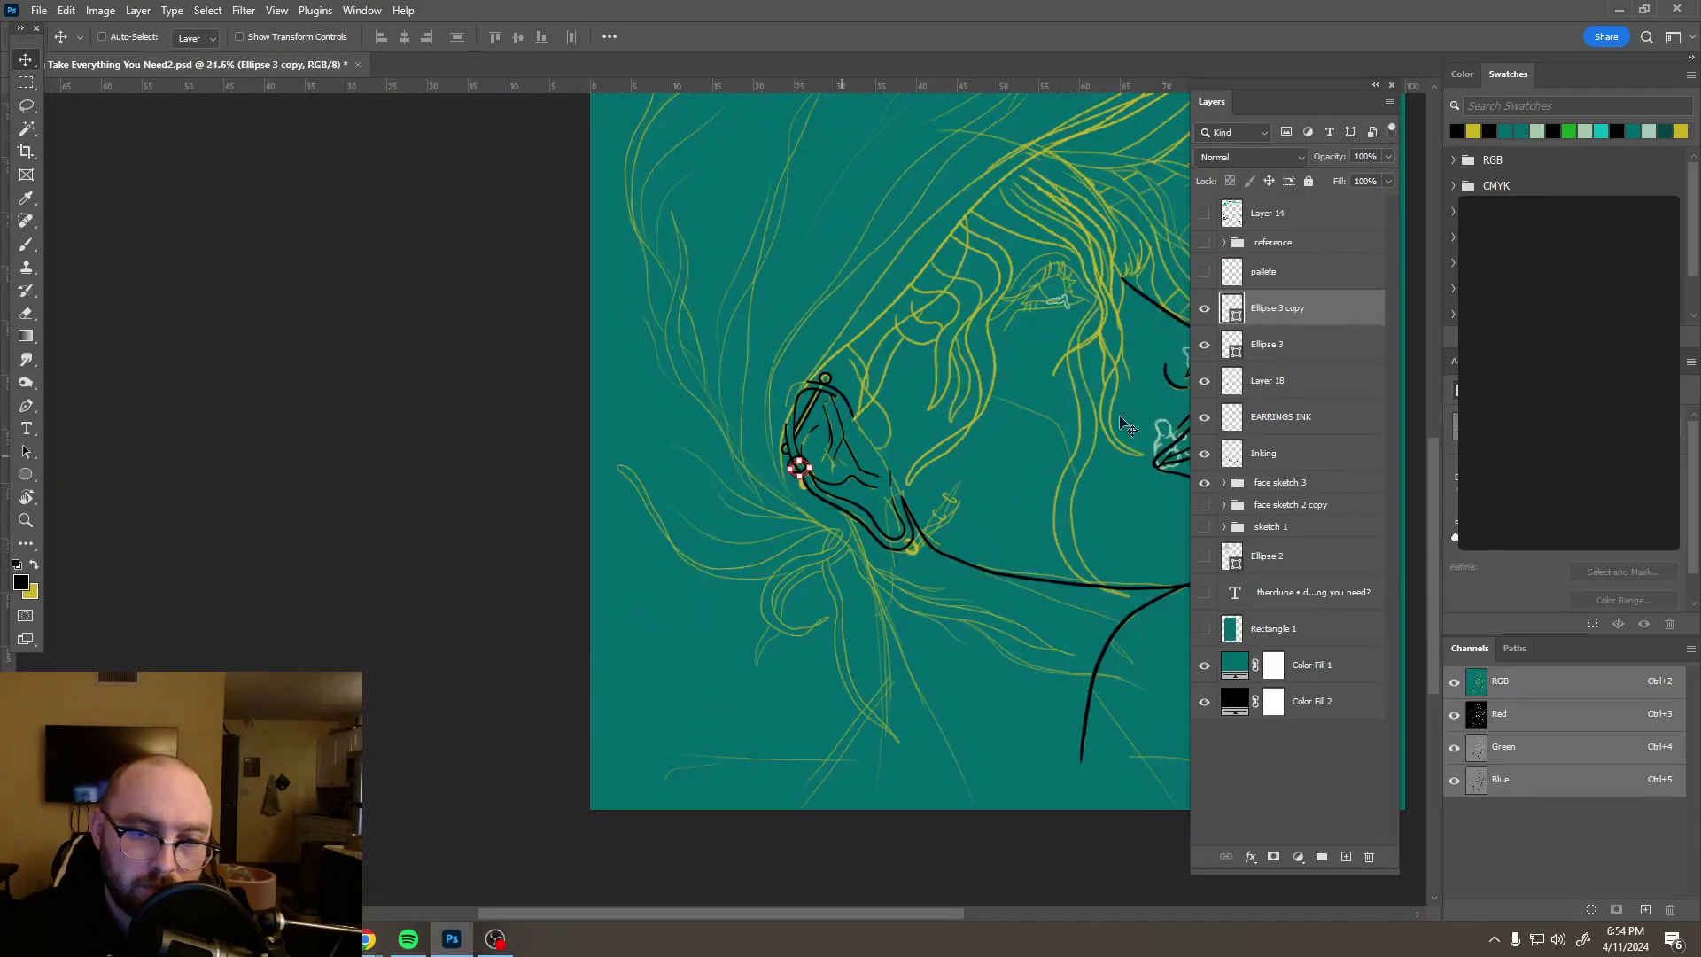
{"action": "left_click", "coordinate": [1293, 389]}
{"action": "left_click", "coordinate": [1293, 346]}
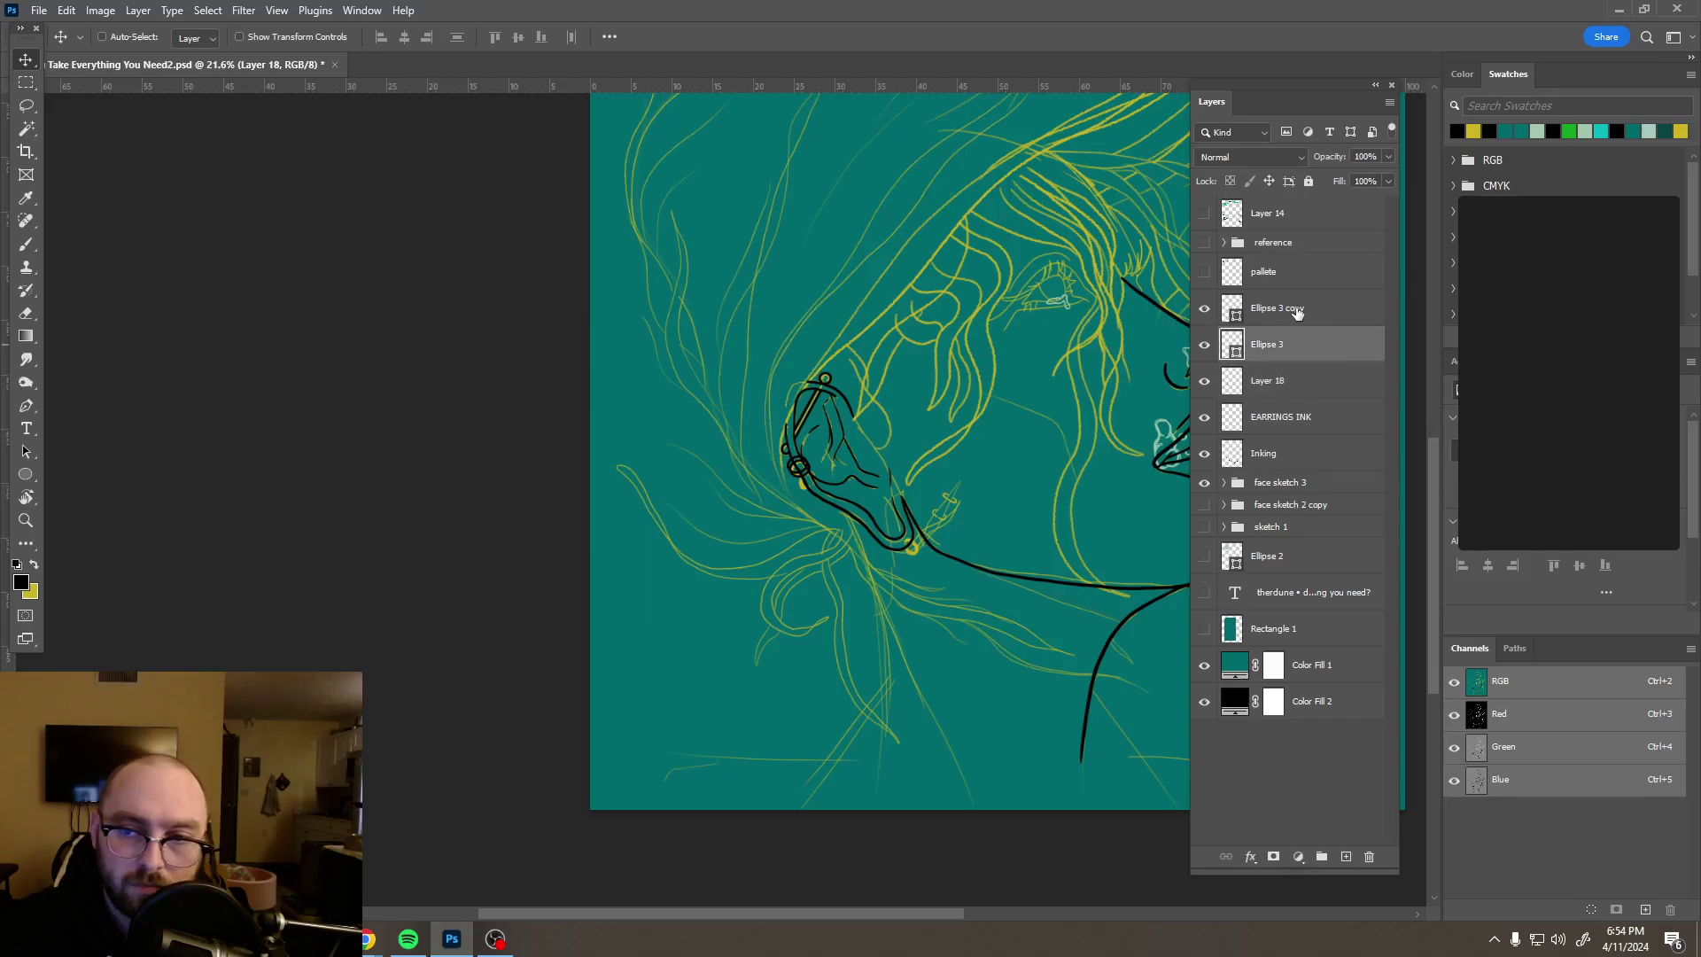
{"action": "left_click", "coordinate": [1293, 310], "text": "shift"}
{"action": "scroll", "coordinate": [836, 423], "scroll_direction": "up", "scroll_amount": 3}
{"action": "scroll", "coordinate": [835, 424], "scroll_direction": "up", "scroll_amount": 4}
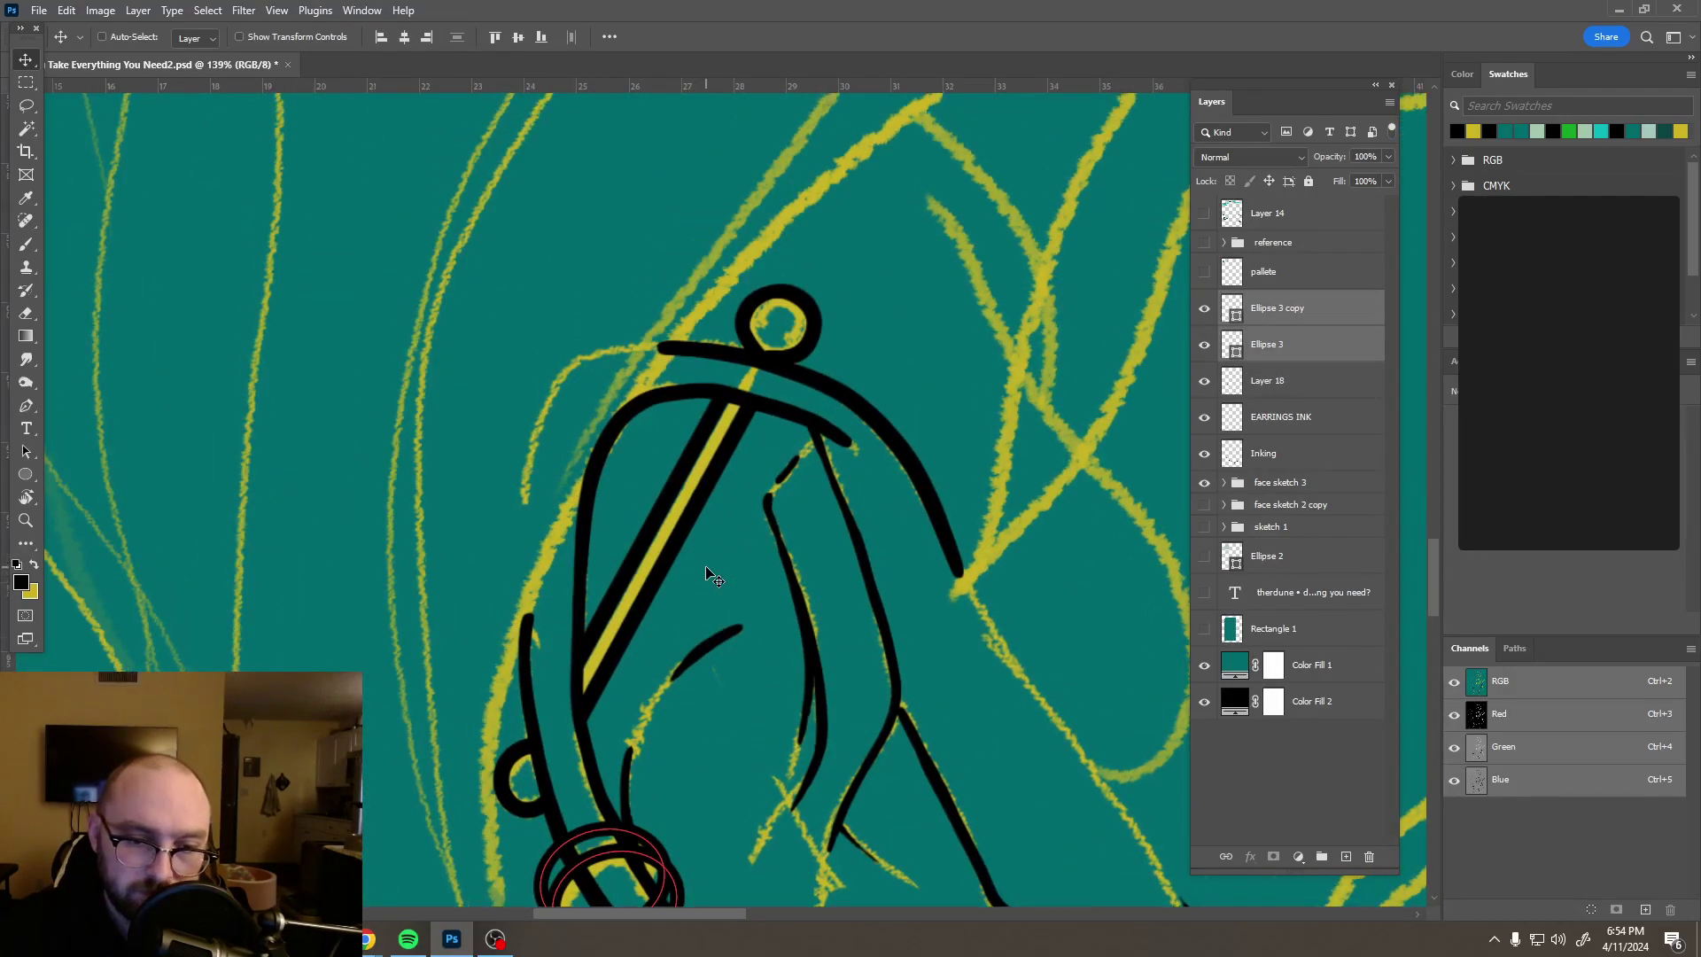
{"action": "scroll", "coordinate": [709, 572], "scroll_direction": "down", "scroll_amount": 5}
{"action": "left_click_drag", "start_coordinate": [630, 505], "coordinate": [708, 621]}
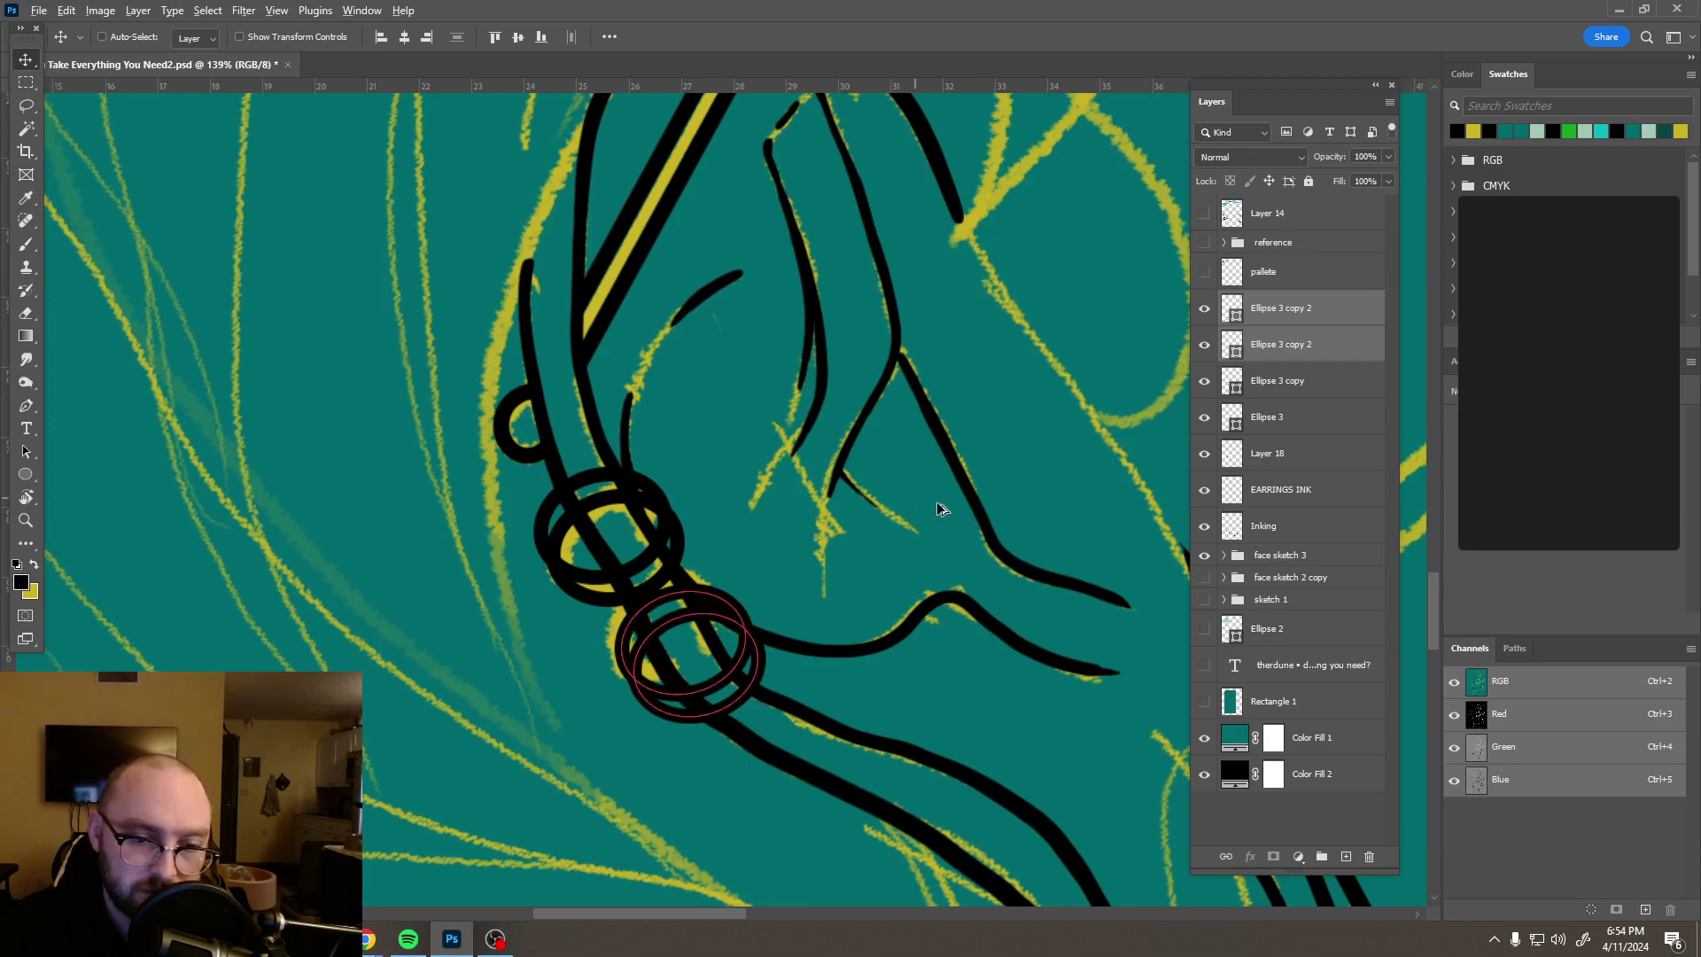
Step: Rasterize the four ellipse layers that make up the two rings
{"action": "scroll", "coordinate": [942, 505], "scroll_direction": "down", "scroll_amount": 5}
{"action": "scroll", "coordinate": [956, 512], "scroll_direction": "down", "scroll_amount": 2}
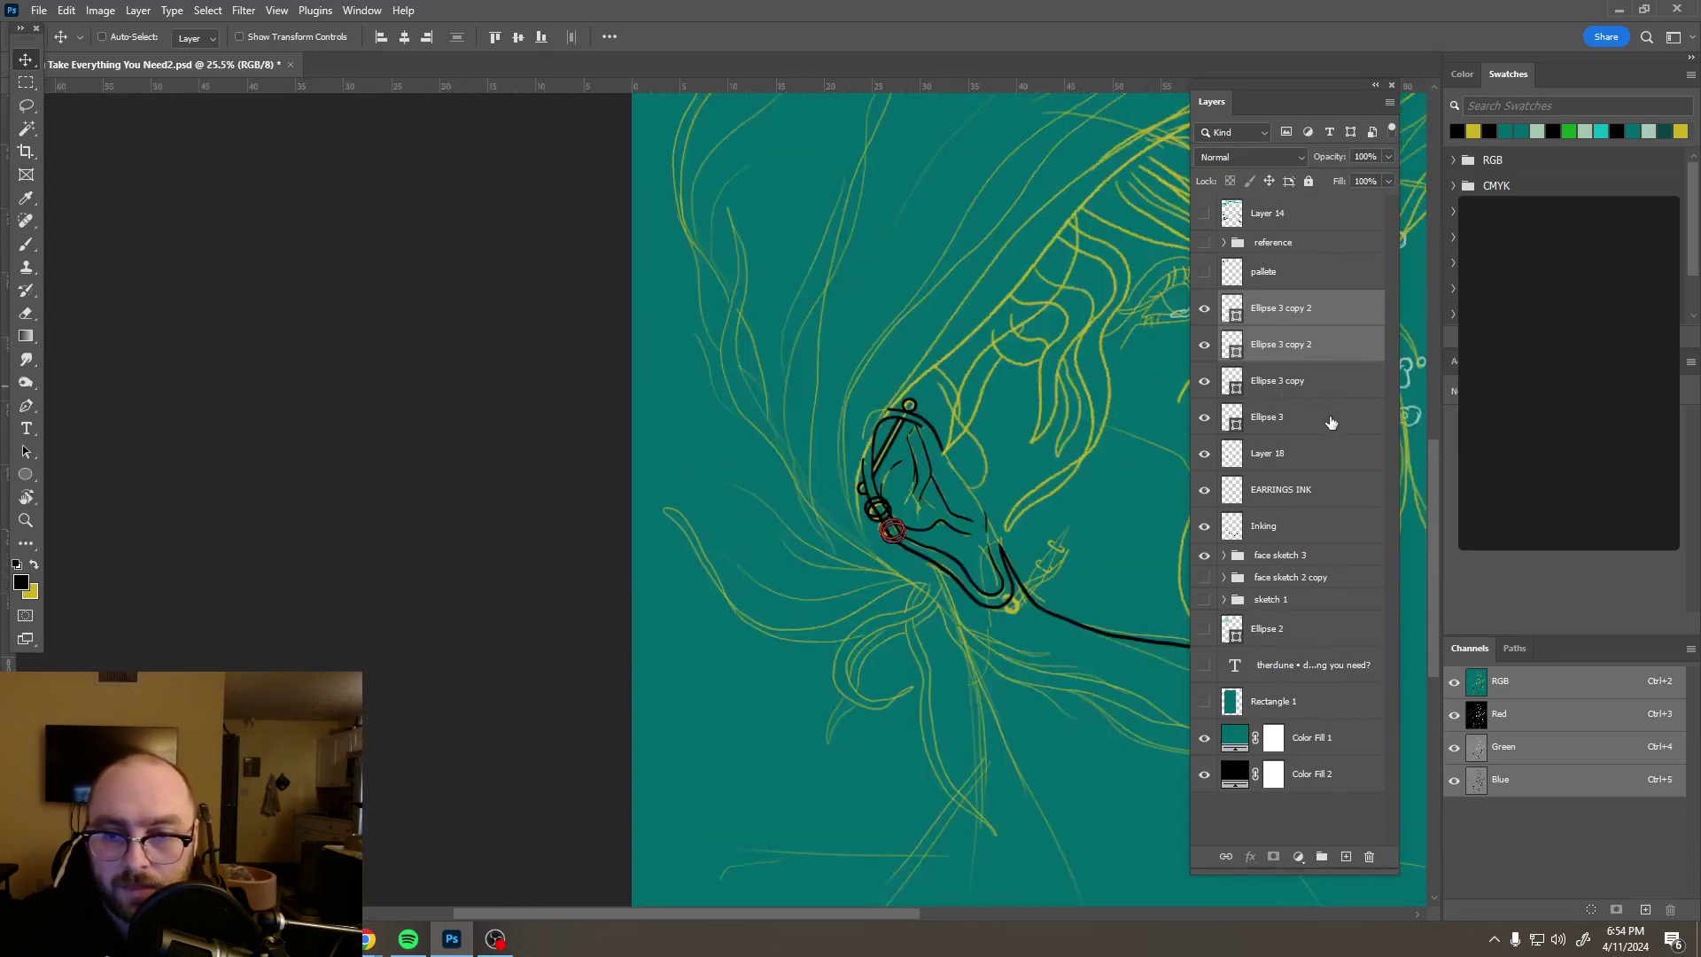
{"action": "left_click", "coordinate": [1331, 422], "text": "shift"}
{"action": "left_click", "coordinate": [1341, 312], "text": "shift"}
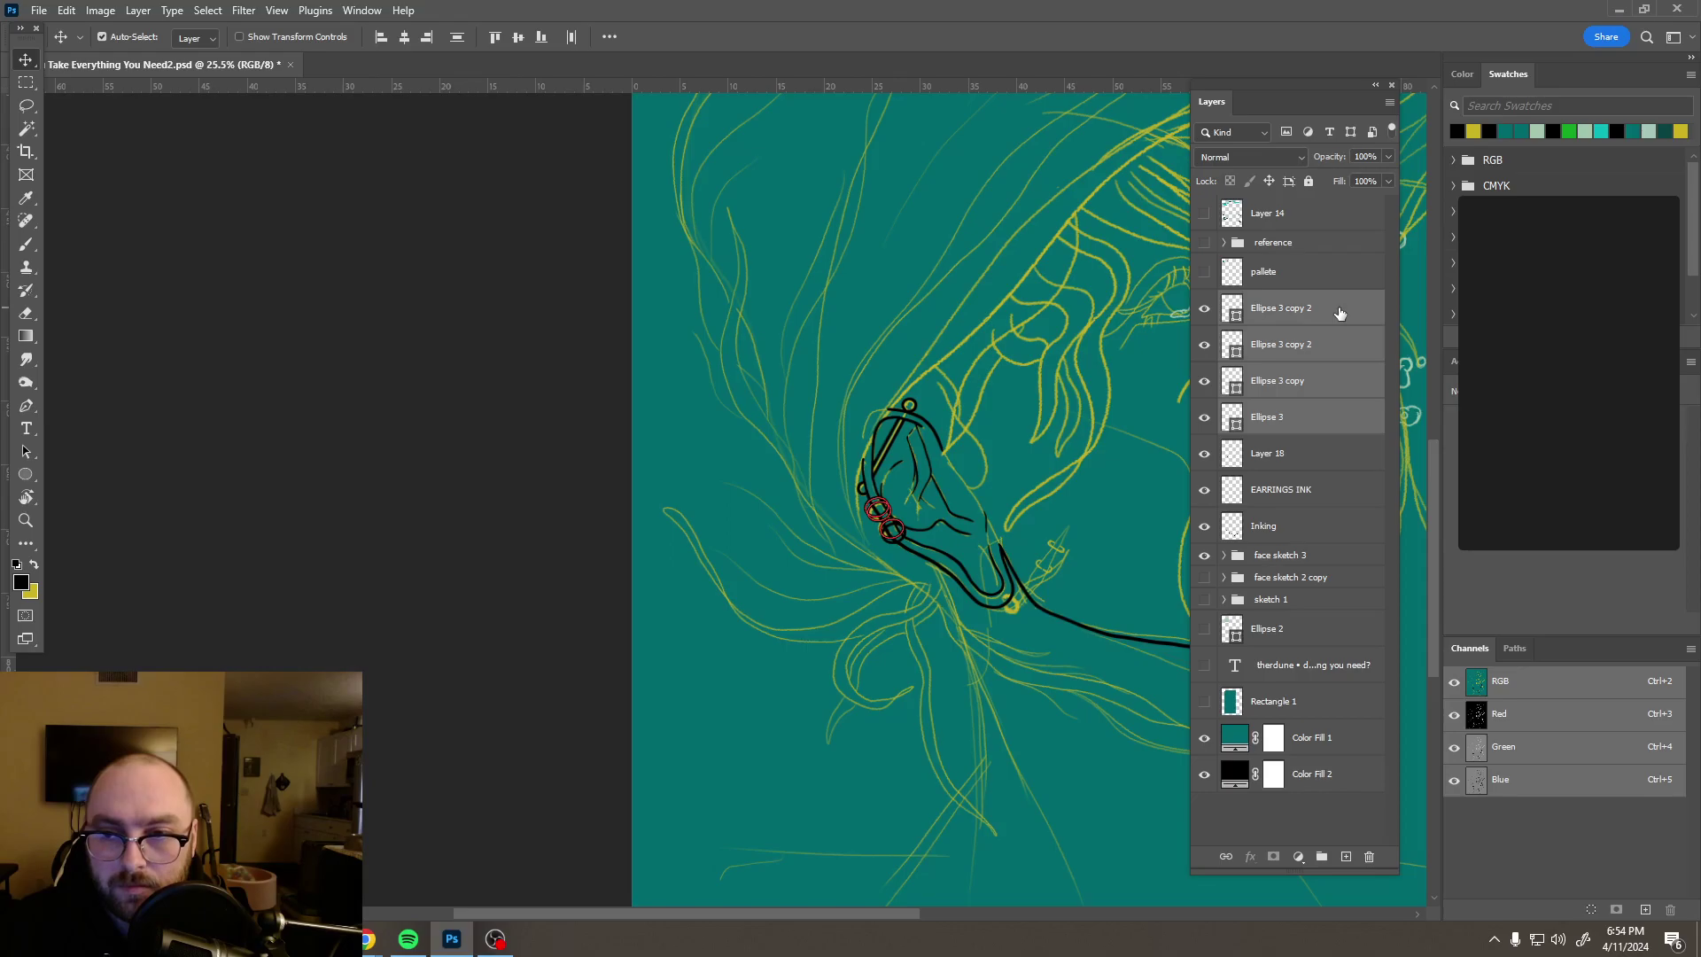
{"action": "right_click", "coordinate": [1339, 313]}
{"action": "left_click", "coordinate": [1408, 438]}
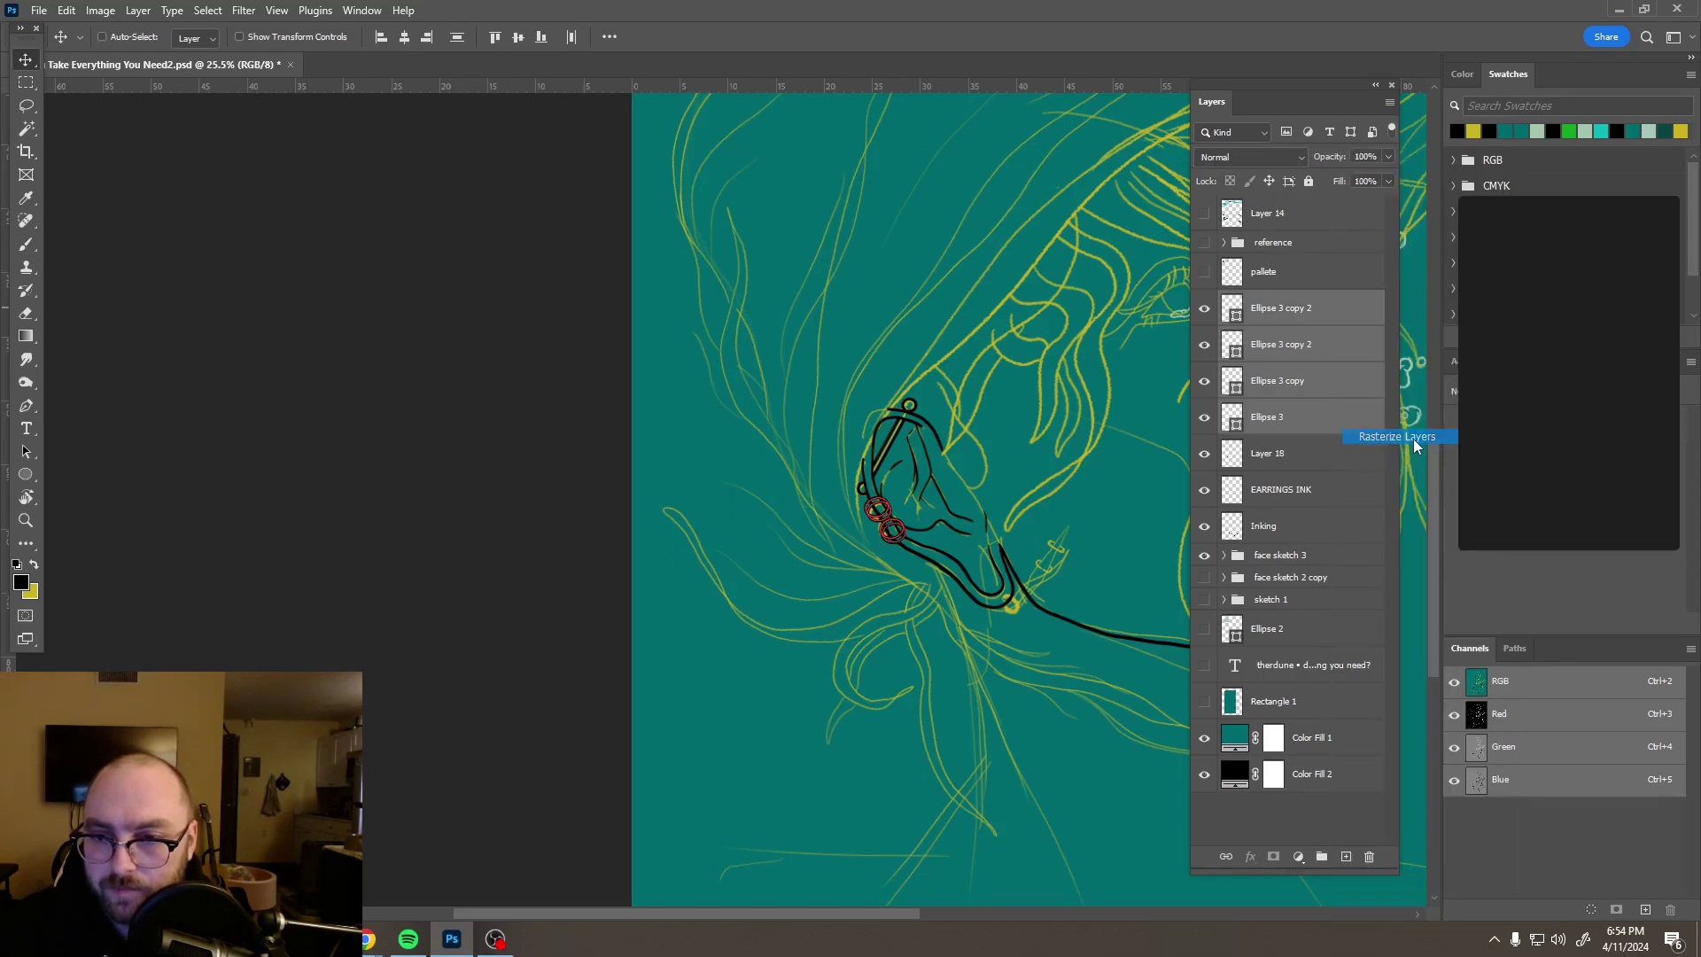
Step: Try merging all four ring layers and erasing the upper ring's segments across the ear rim, and undo back to separate layers
{"action": "right_click", "coordinate": [1338, 416]}
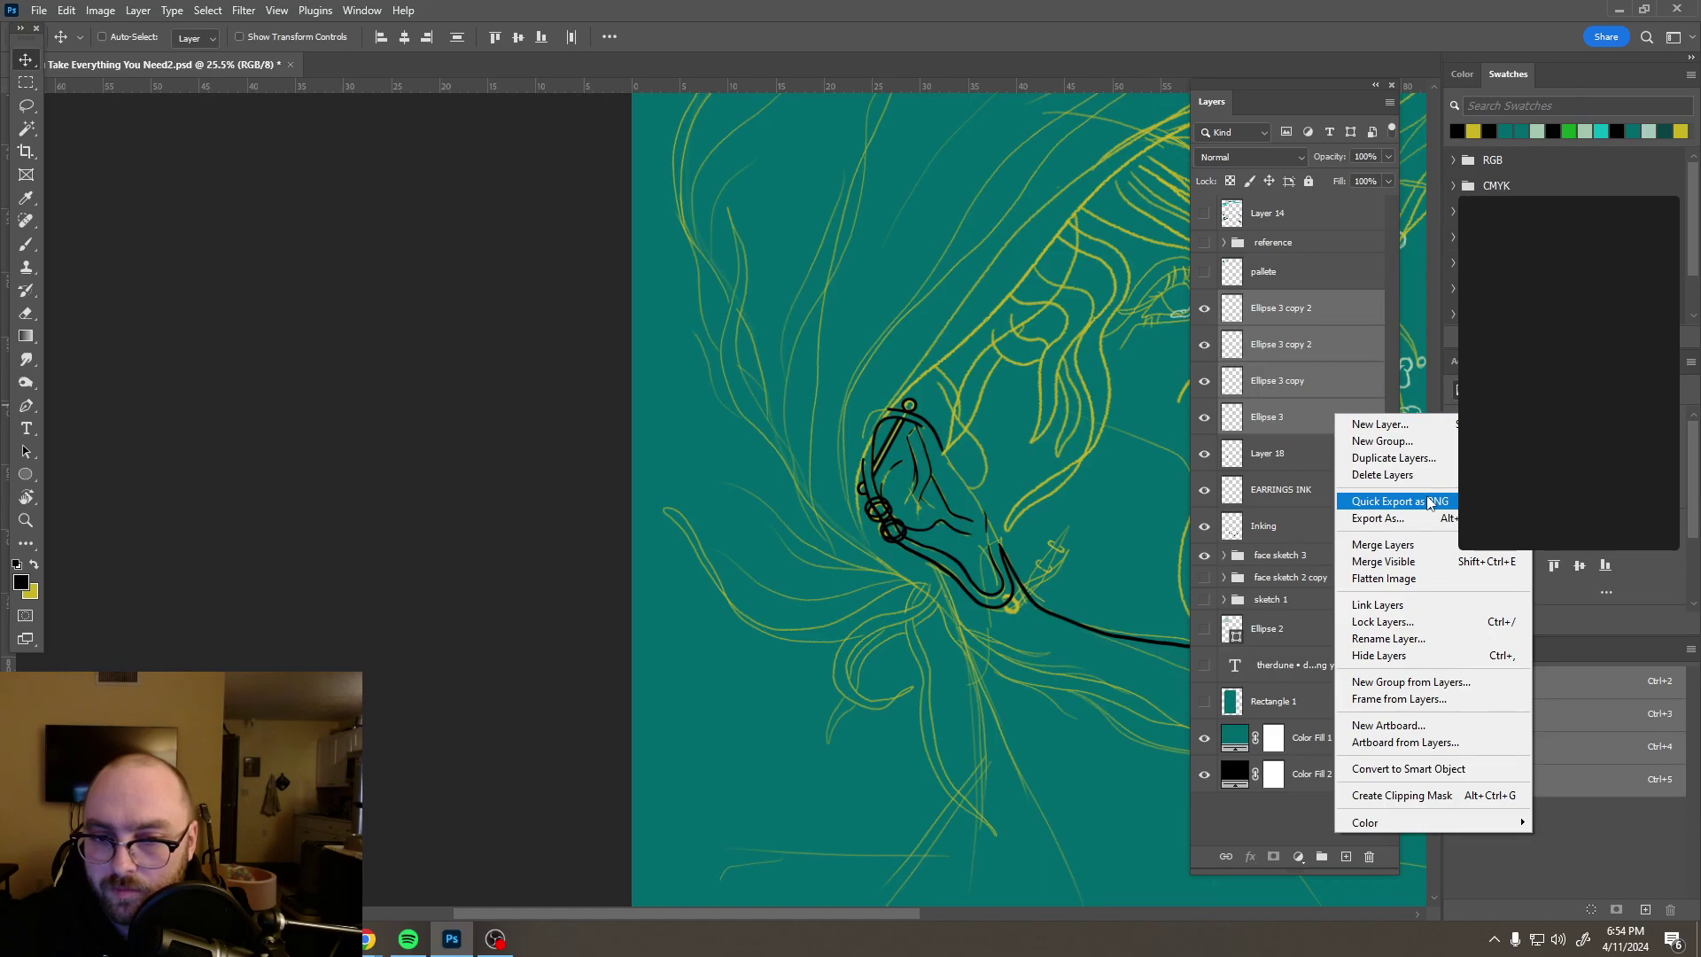
{"action": "left_click", "coordinate": [1383, 545]}
{"action": "scroll", "coordinate": [935, 532], "scroll_direction": "up", "scroll_amount": 3}
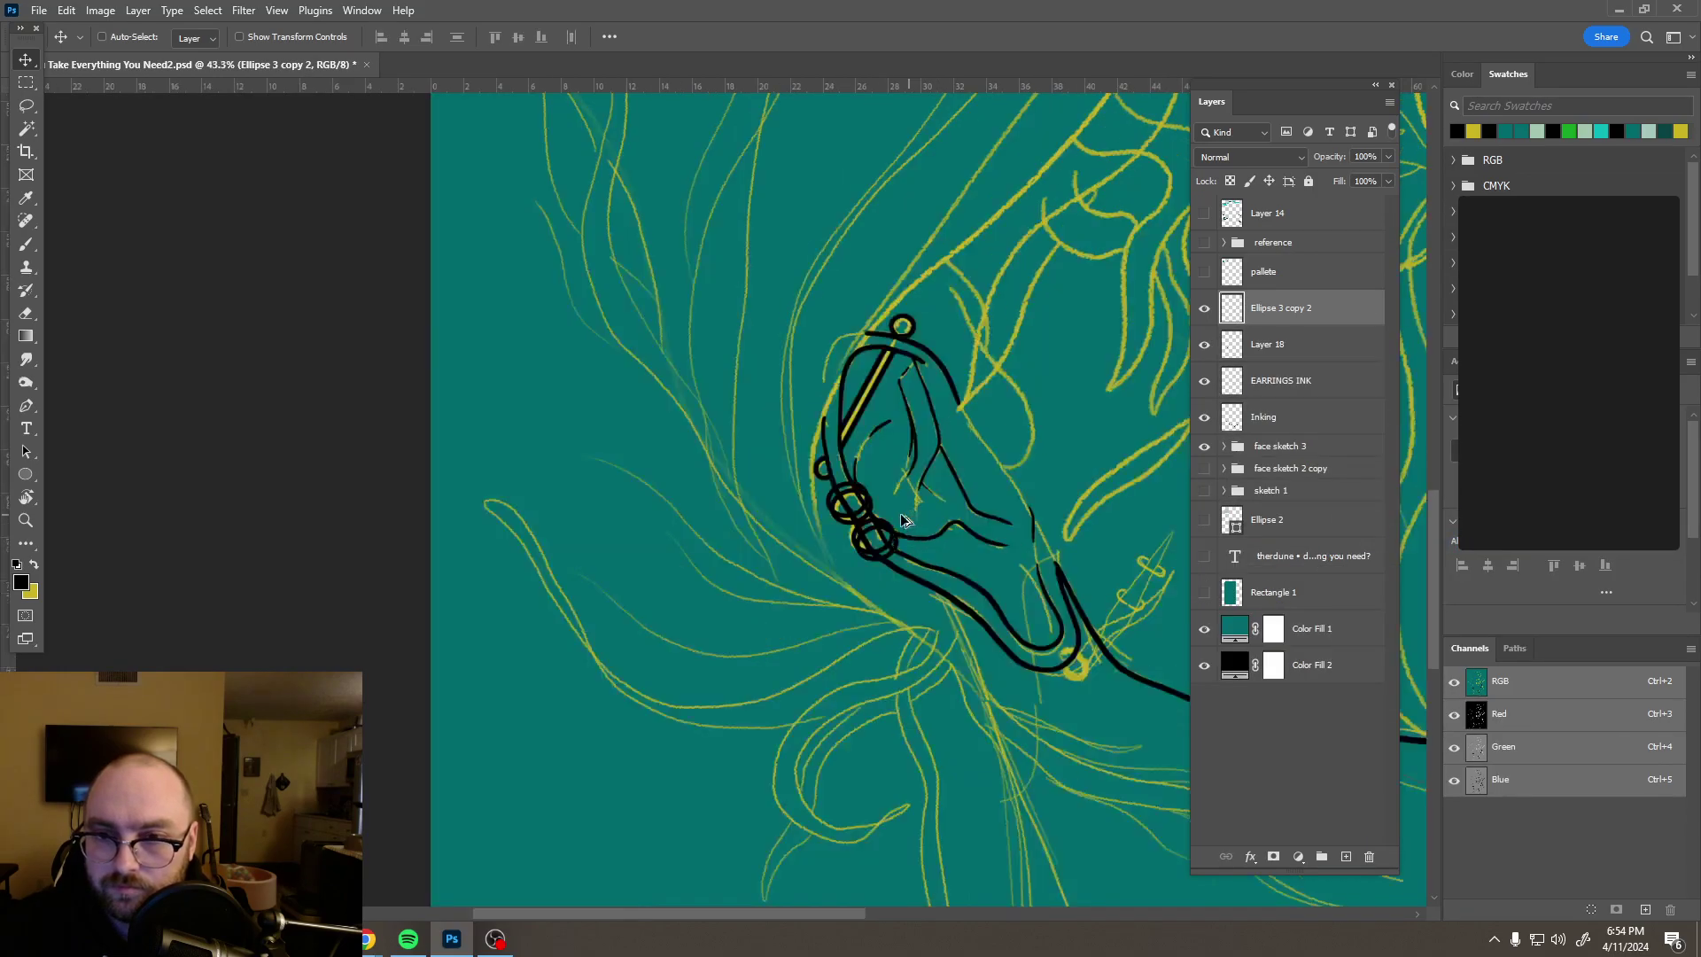
{"action": "scroll", "coordinate": [769, 524], "scroll_direction": "up", "scroll_amount": 5}
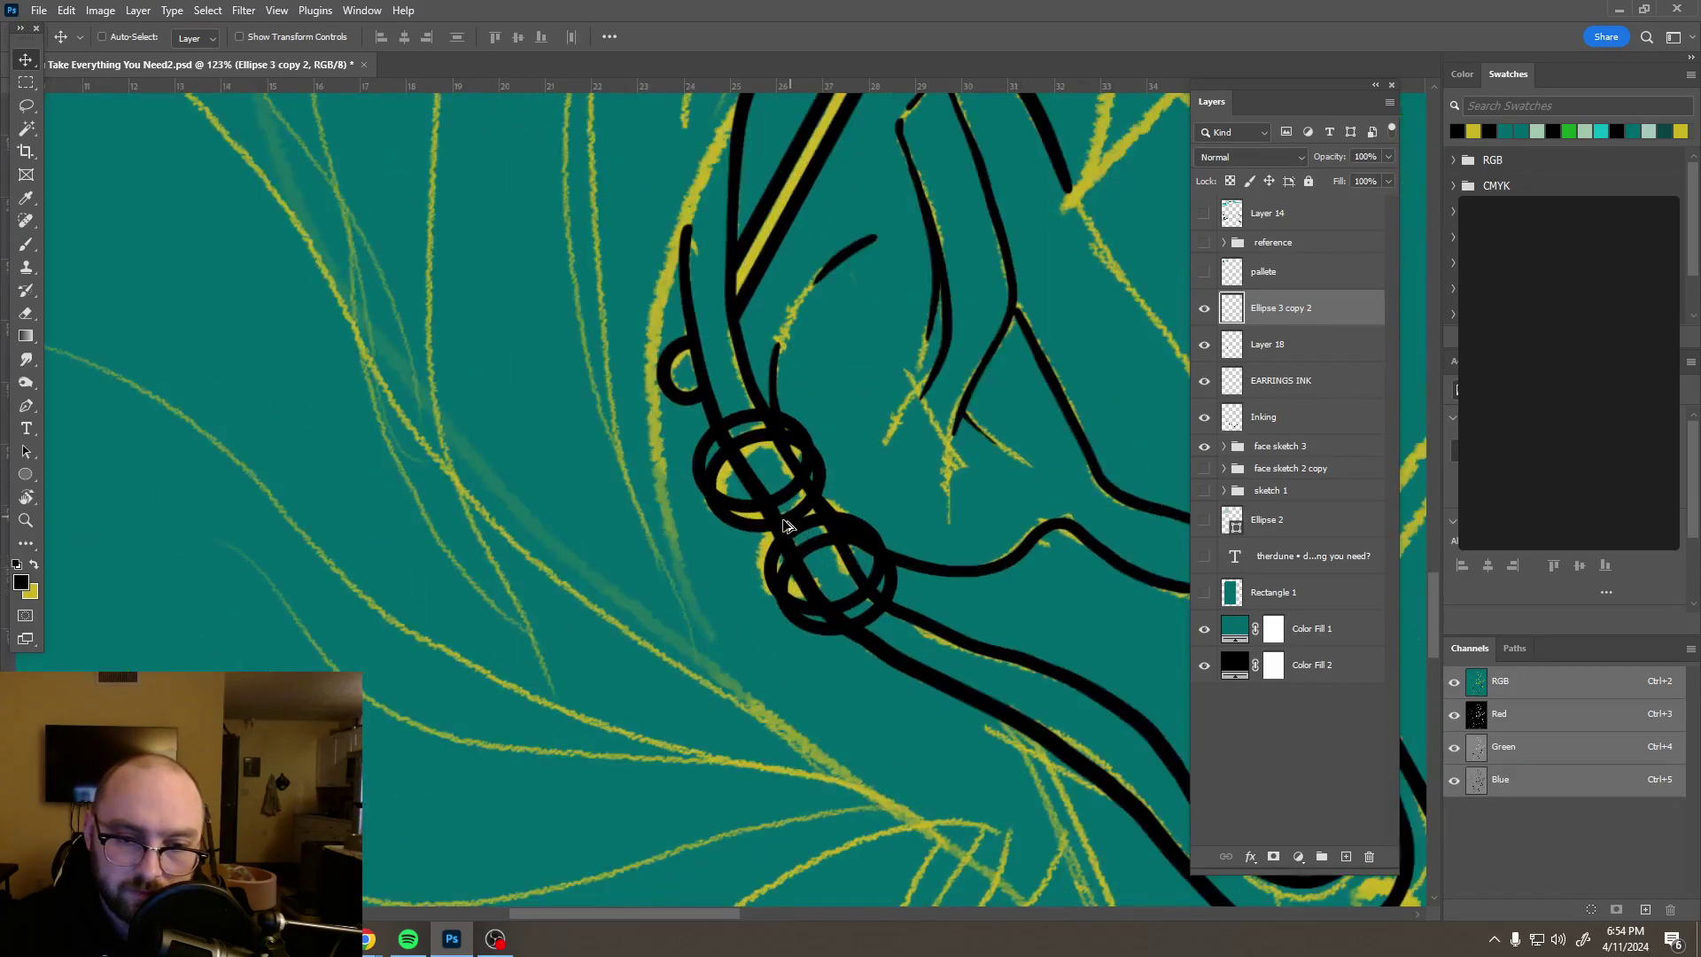
{"action": "scroll", "coordinate": [805, 383], "scroll_direction": "up", "scroll_amount": 4}
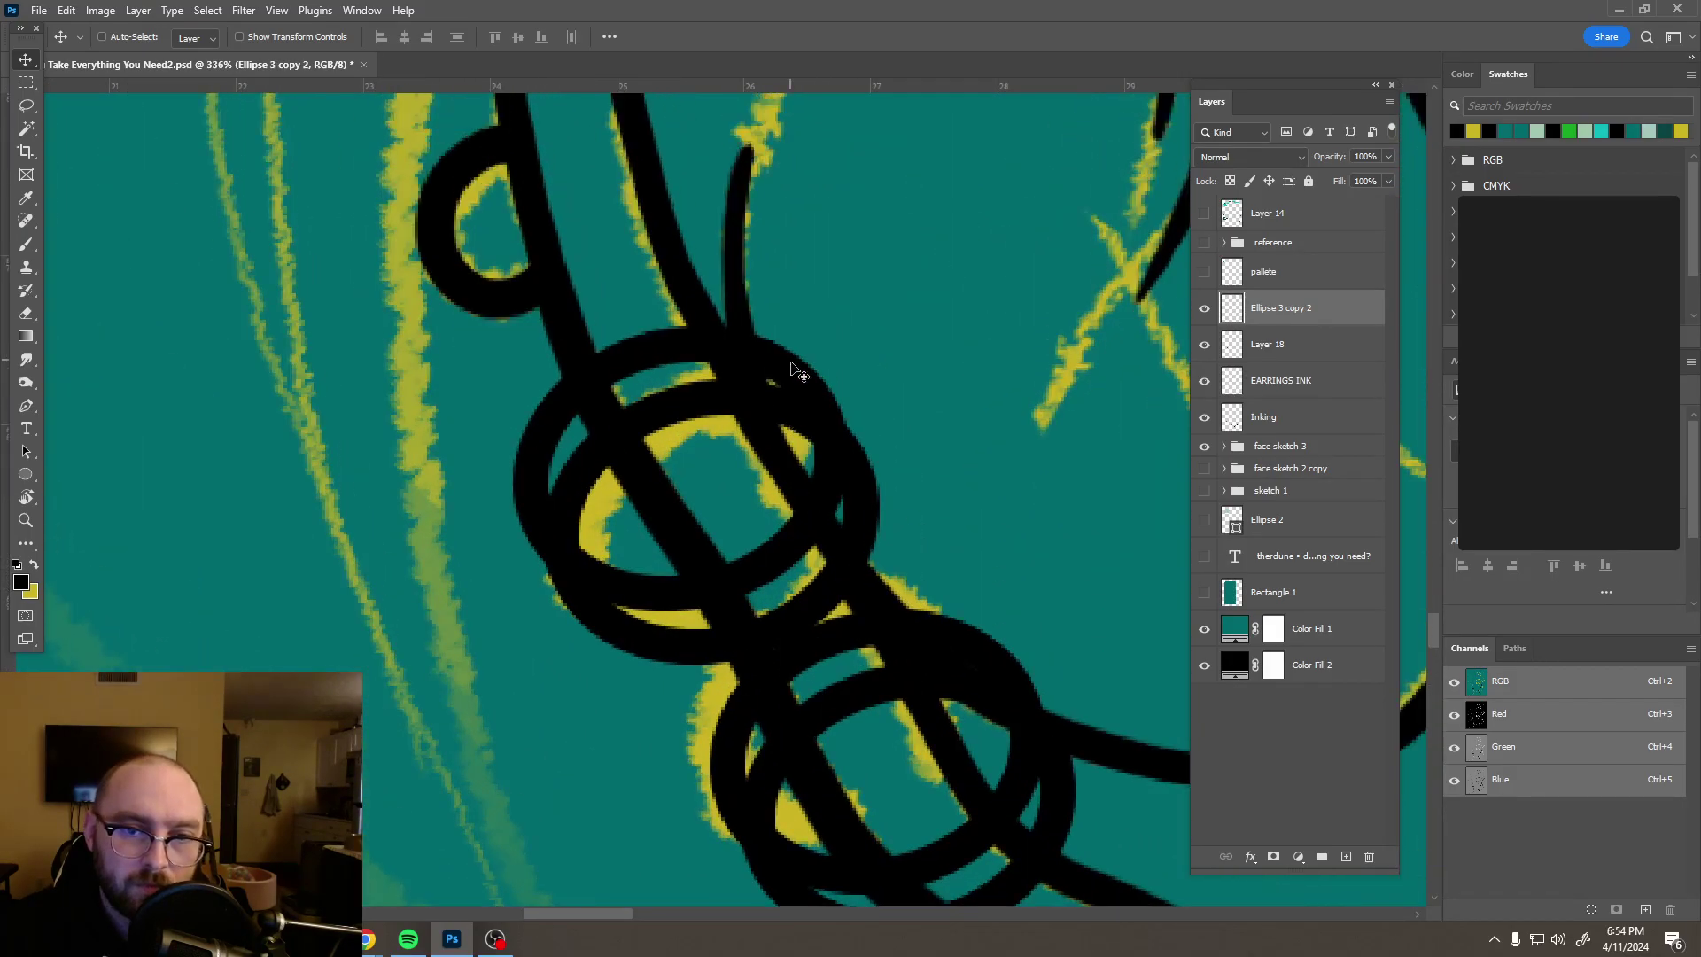
{"action": "key", "text": "e"}
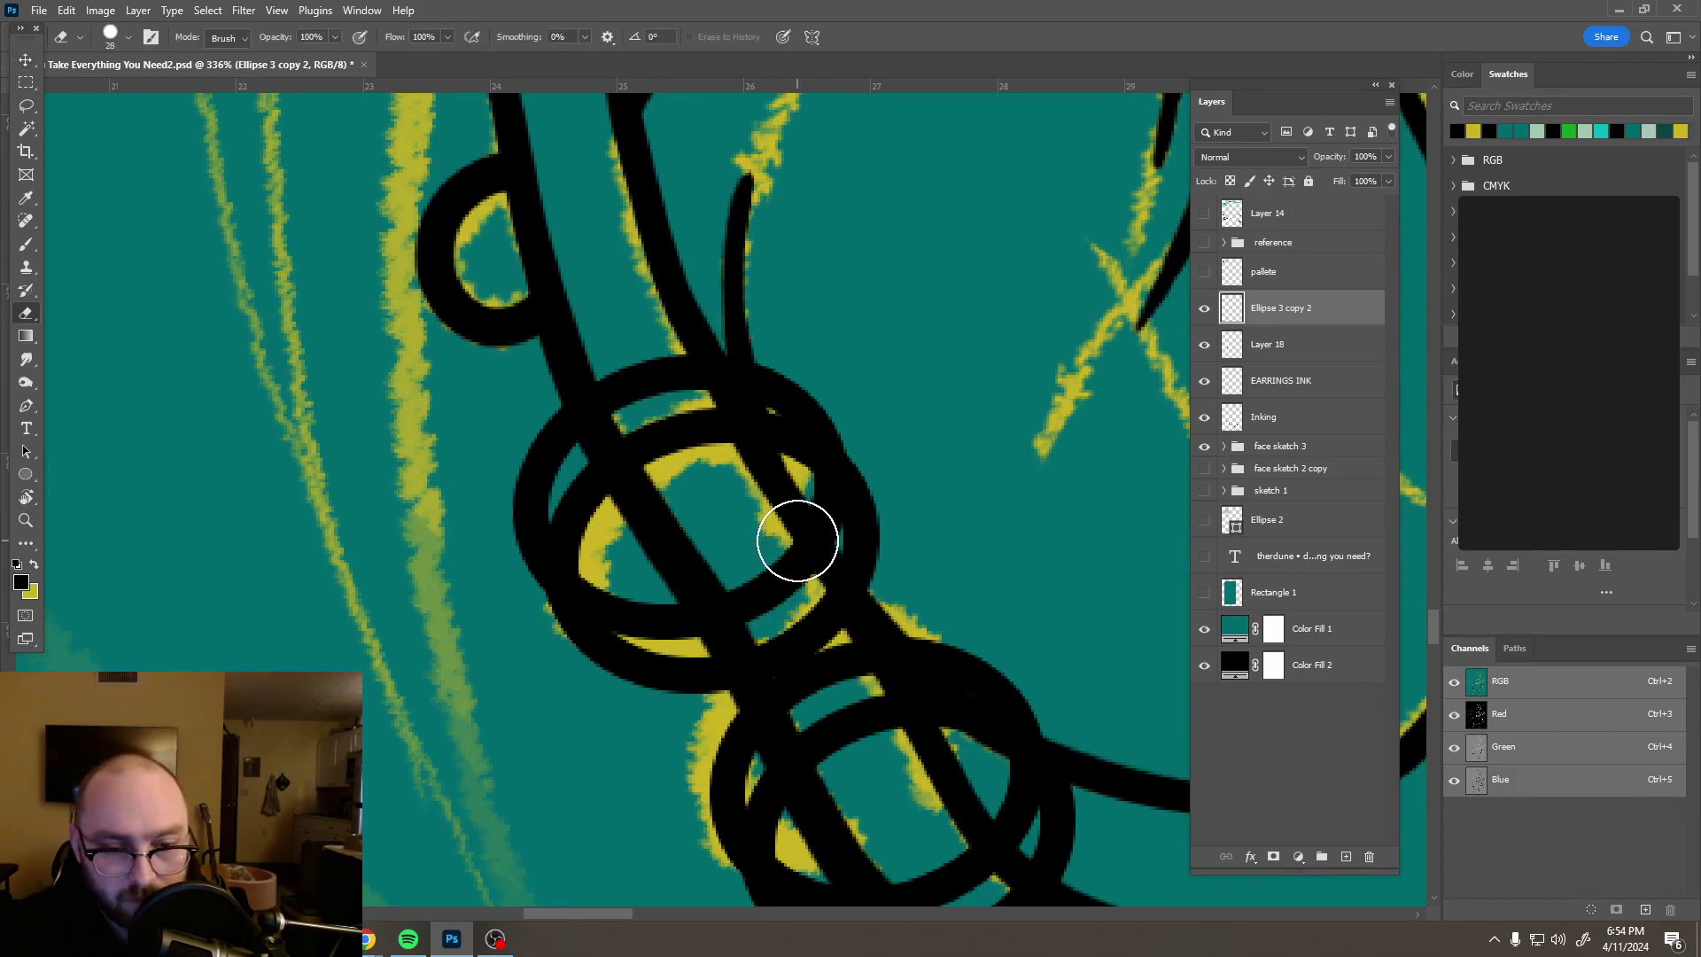
{"action": "right_click", "coordinate": [796, 540], "text": "alt"}
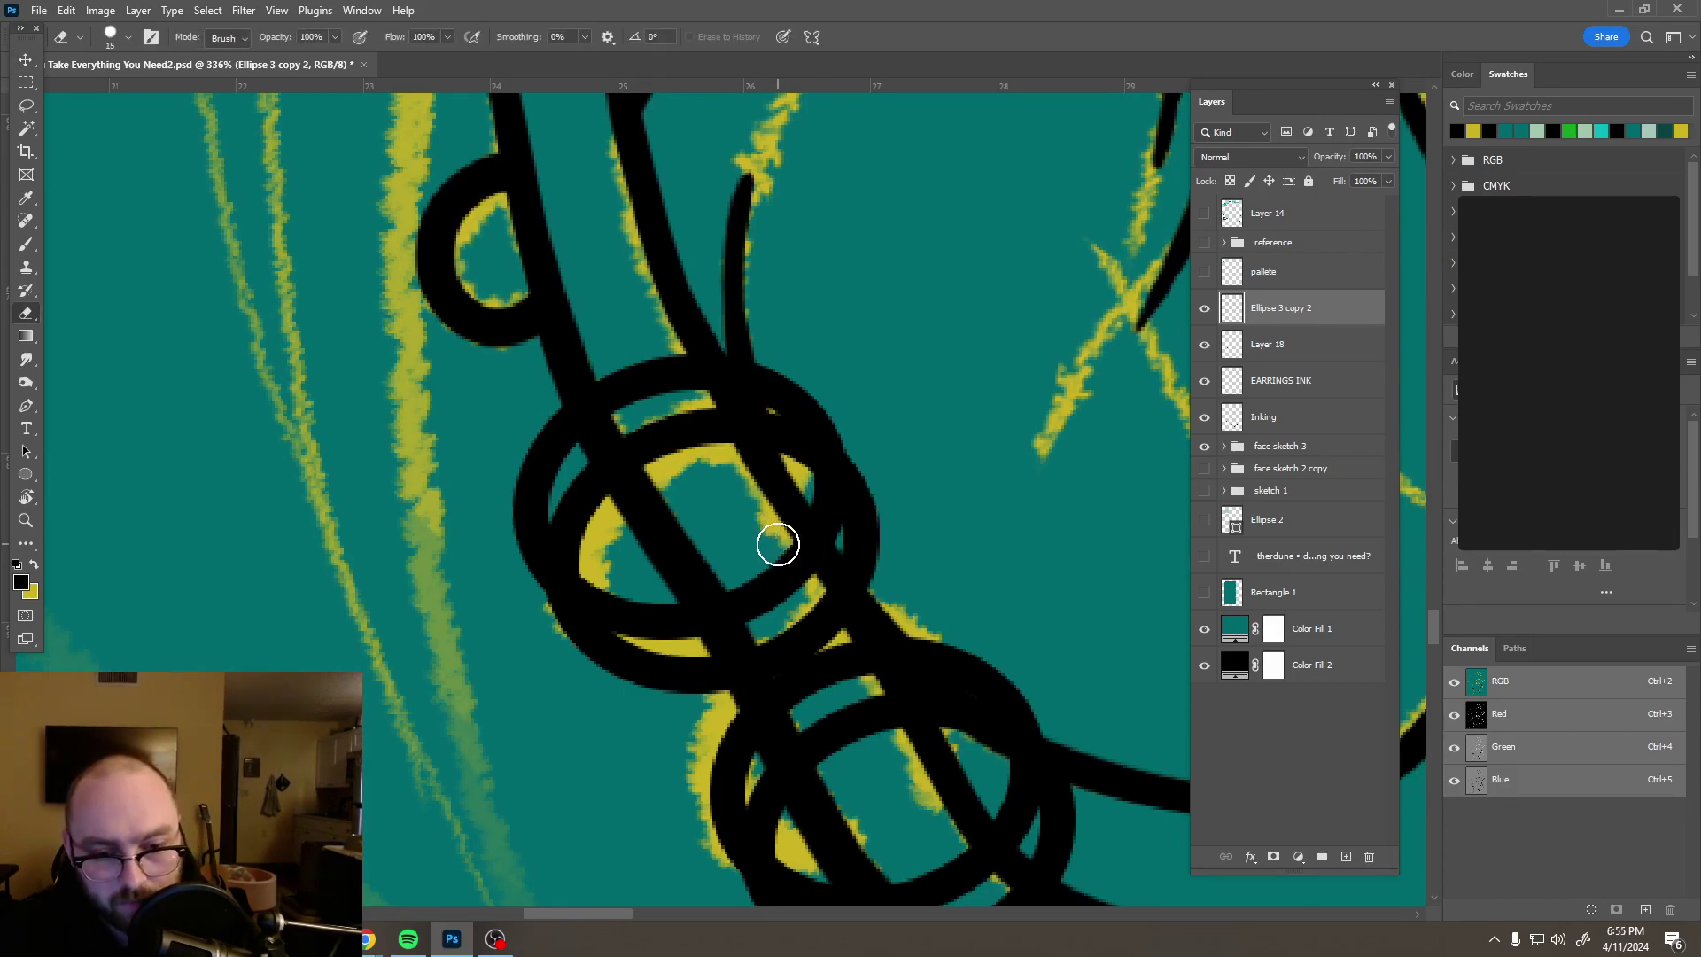
{"action": "left_click_drag", "start_coordinate": [783, 543], "coordinate": [786, 546]}
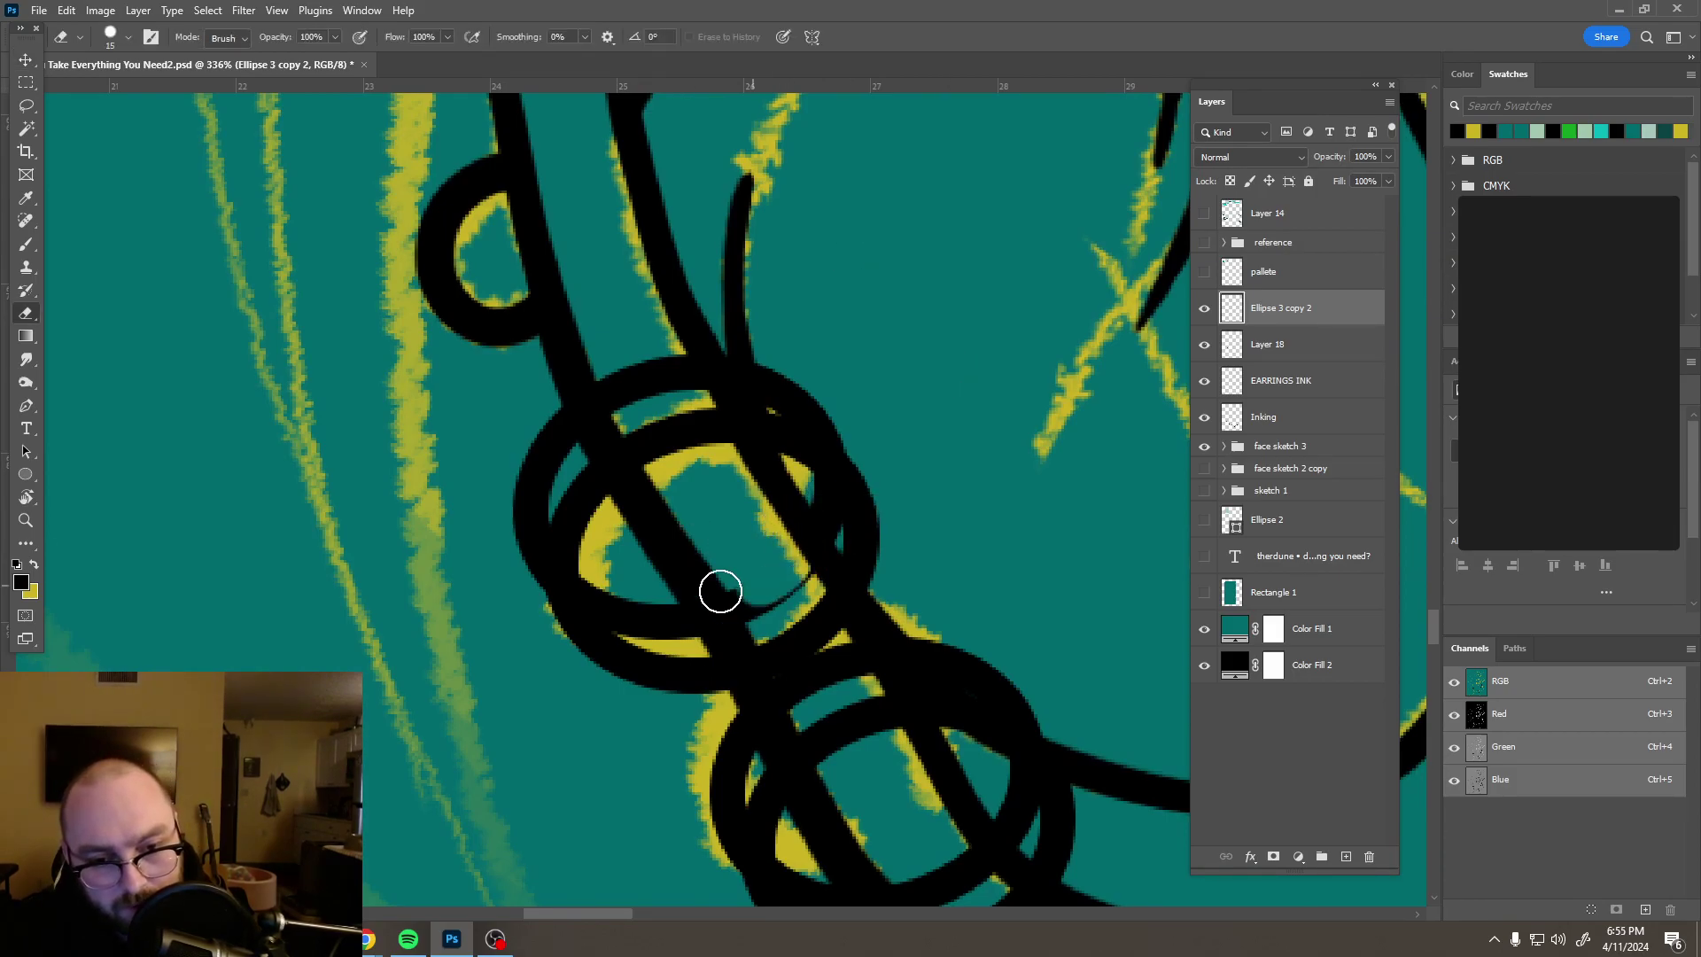
{"action": "mouse_move", "coordinate": [751, 613]}
{"action": "left_mouse_down"}
{"action": "mouse_move", "coordinate": [759, 653]}
{"action": "mouse_move", "coordinate": [812, 608]}
{"action": "mouse_move", "coordinate": [767, 646]}
{"action": "mouse_move", "coordinate": [805, 608]}
{"action": "mouse_move", "coordinate": [791, 567]}
{"action": "mouse_move", "coordinate": [824, 615]}
{"action": "mouse_move", "coordinate": [778, 619]}
{"action": "mouse_move", "coordinate": [757, 678]}
{"action": "left_mouse_up"}
{"action": "scroll", "coordinate": [877, 629], "scroll_direction": "down", "scroll_amount": 6}
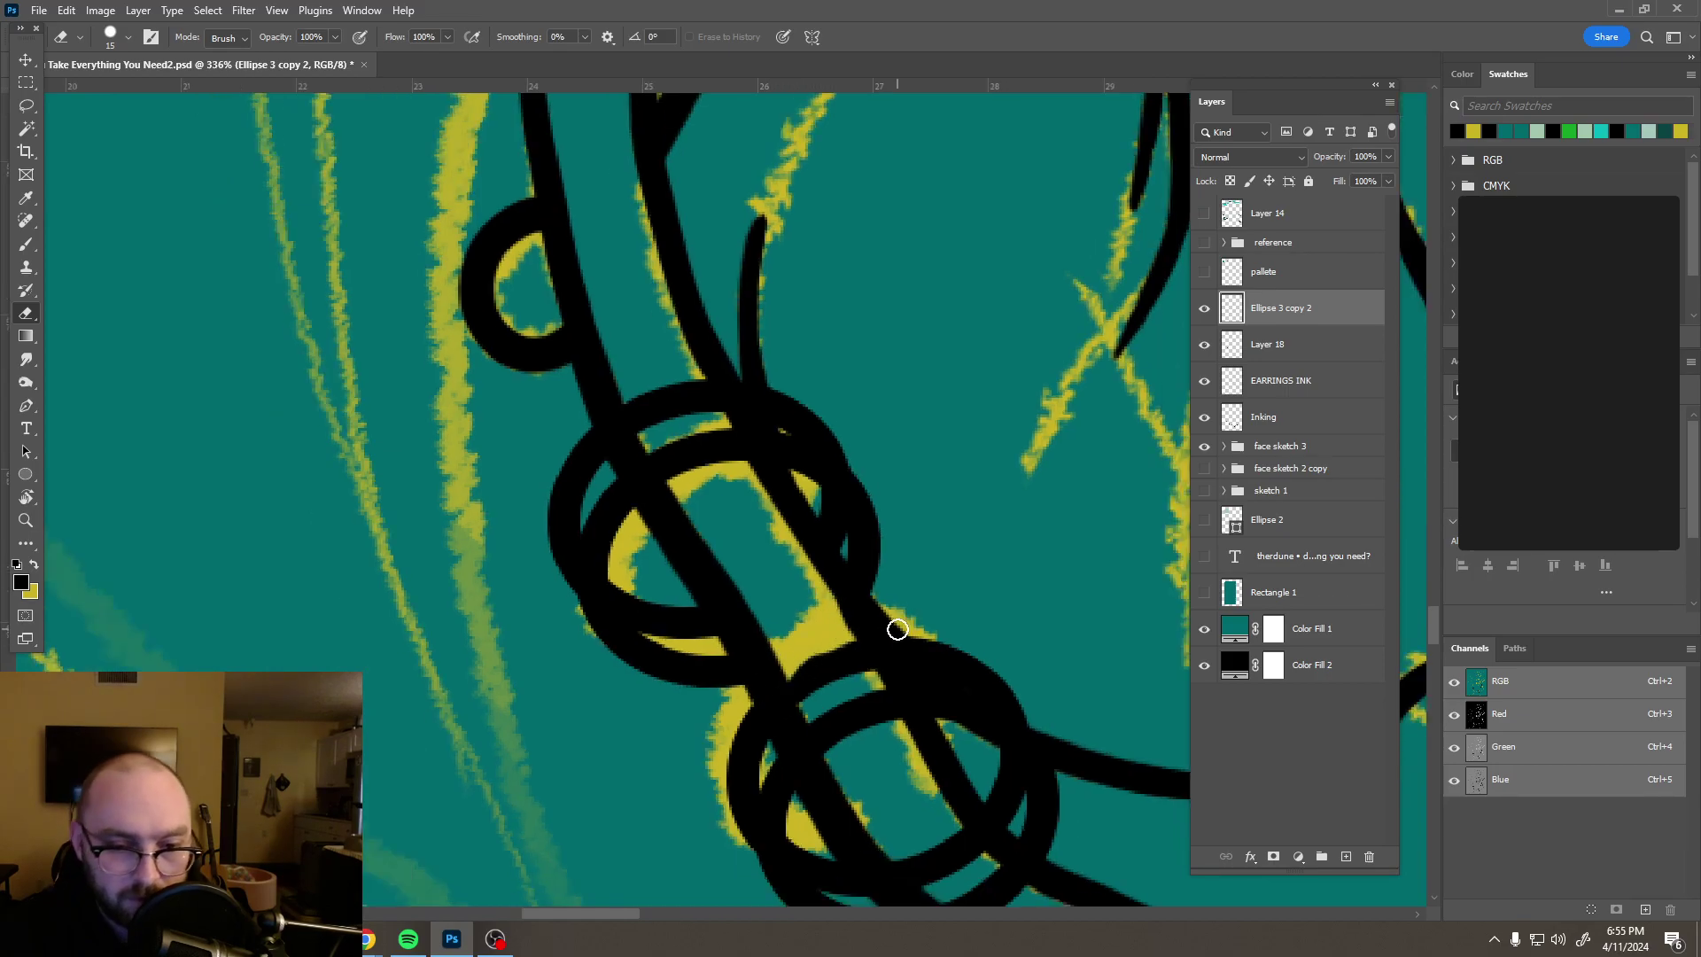
{"action": "key", "text": "ctrl+z"}
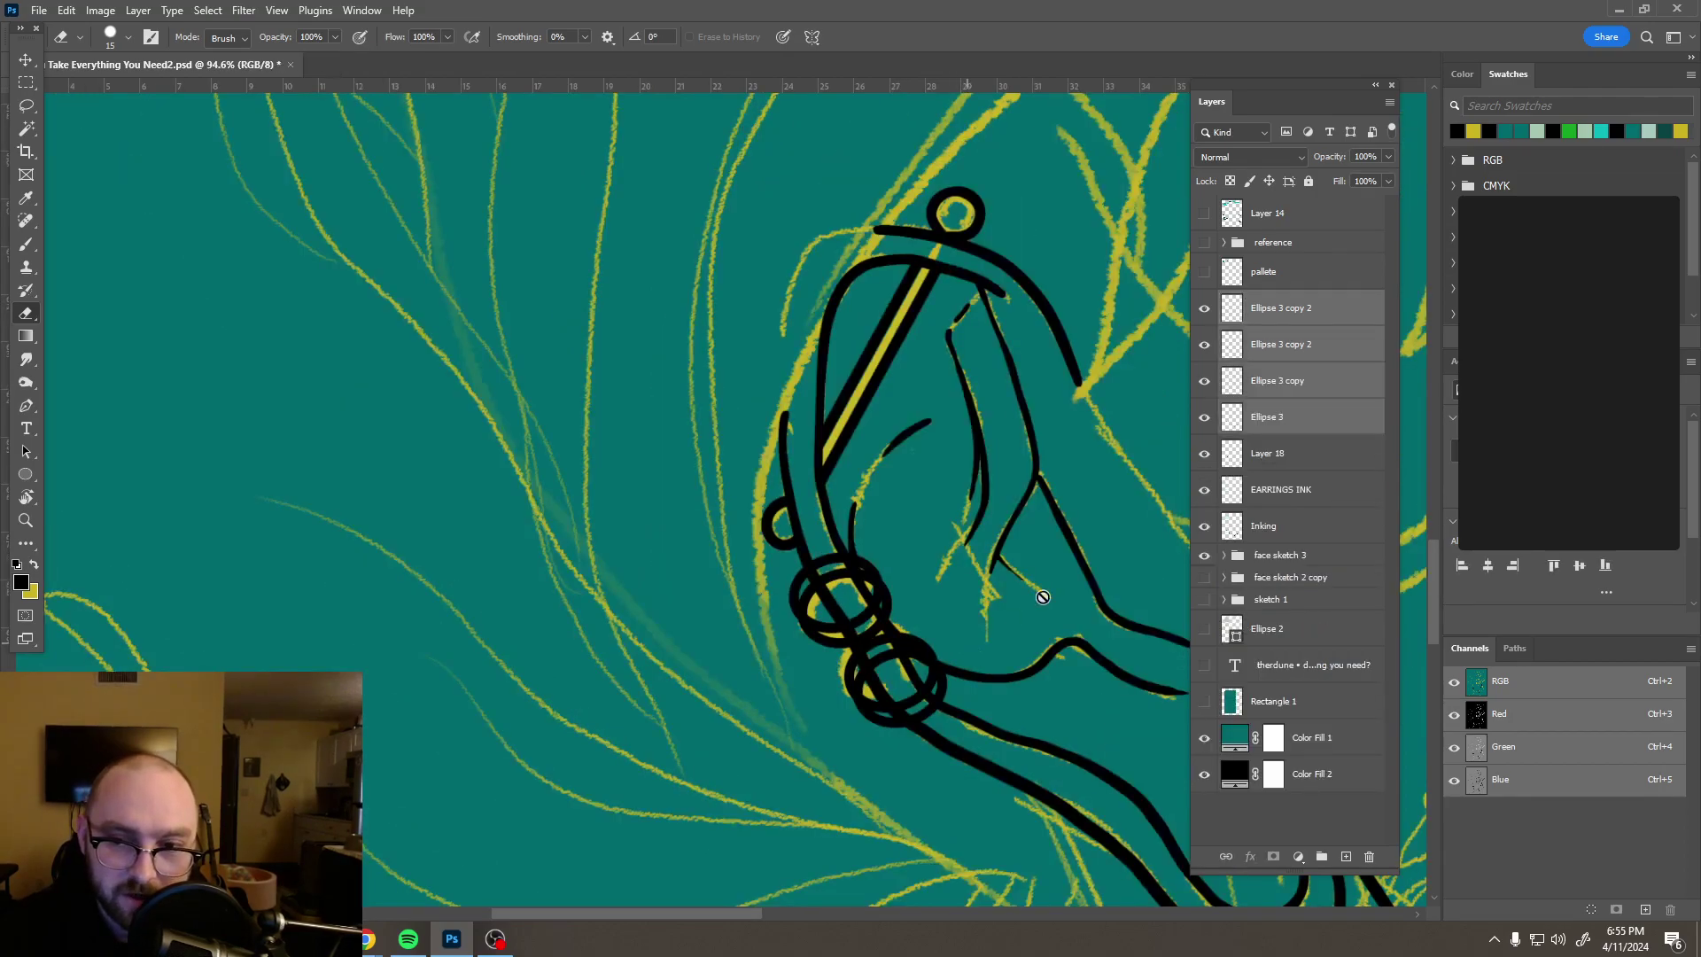
Step: Merge the upper ring's two ellipse layers into one layer and the lower ring's two ellipse layers into another
{"action": "left_click", "coordinate": [1316, 392]}
{"action": "left_click", "coordinate": [1316, 417], "text": "shift"}
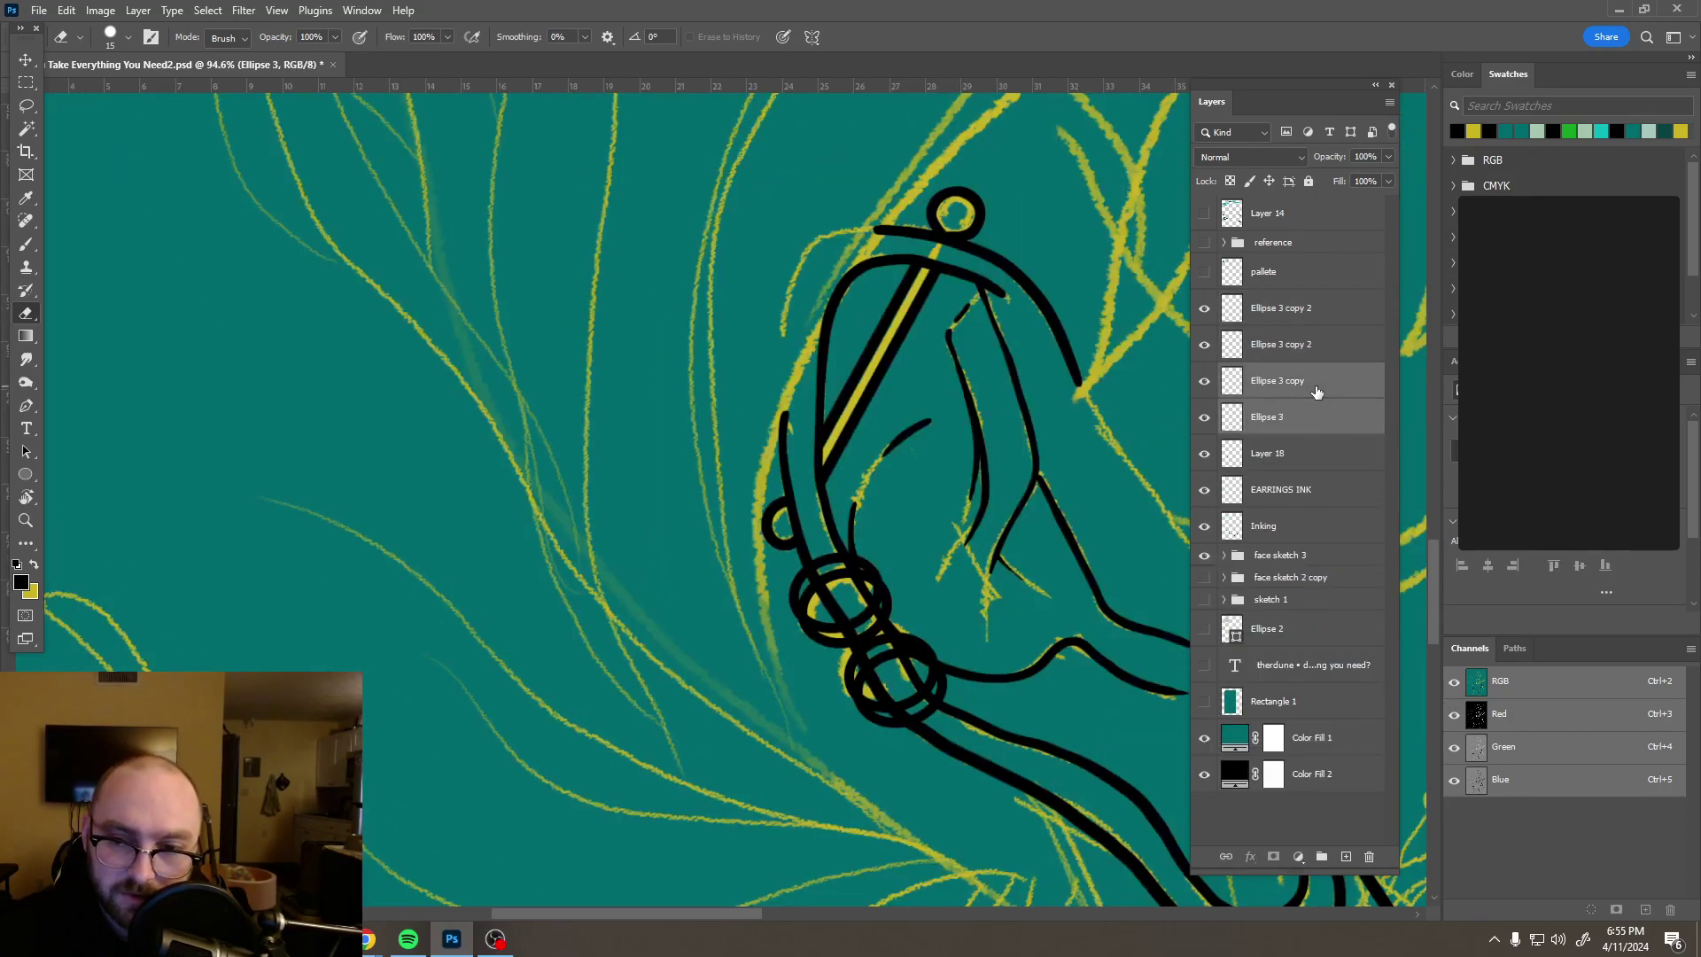
{"action": "right_click", "coordinate": [1316, 391]}
{"action": "left_click", "coordinate": [1364, 519]}
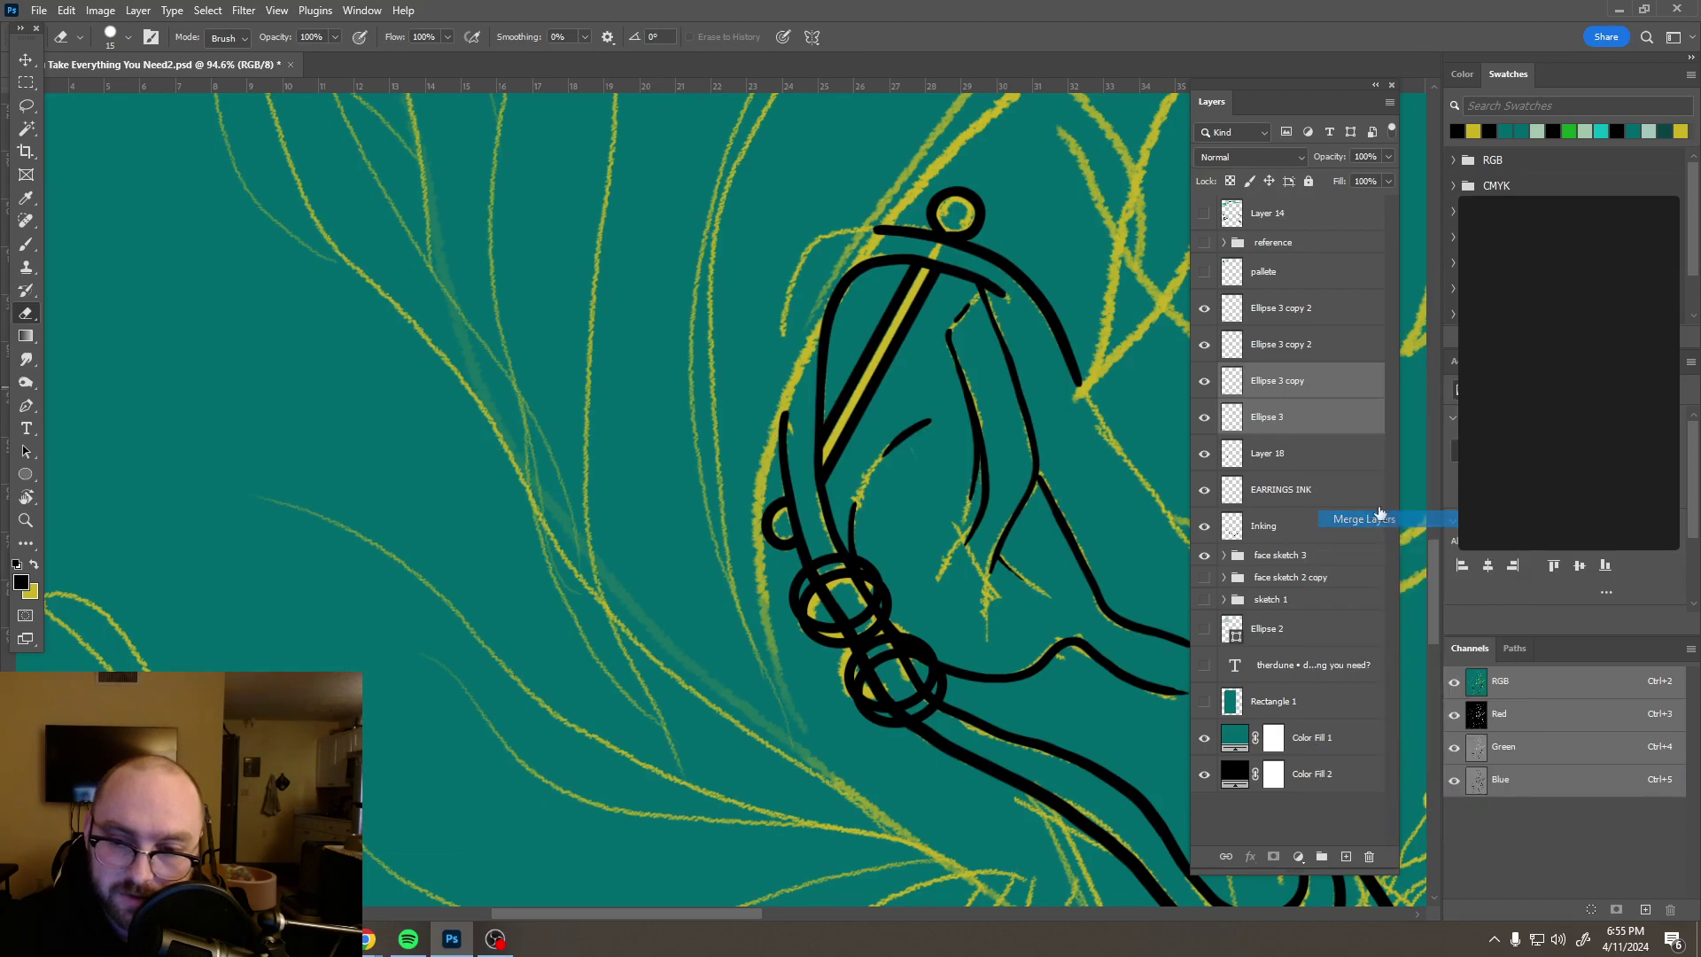
{"action": "left_click", "coordinate": [1320, 348]}
{"action": "left_click", "coordinate": [1318, 317], "text": "shift"}
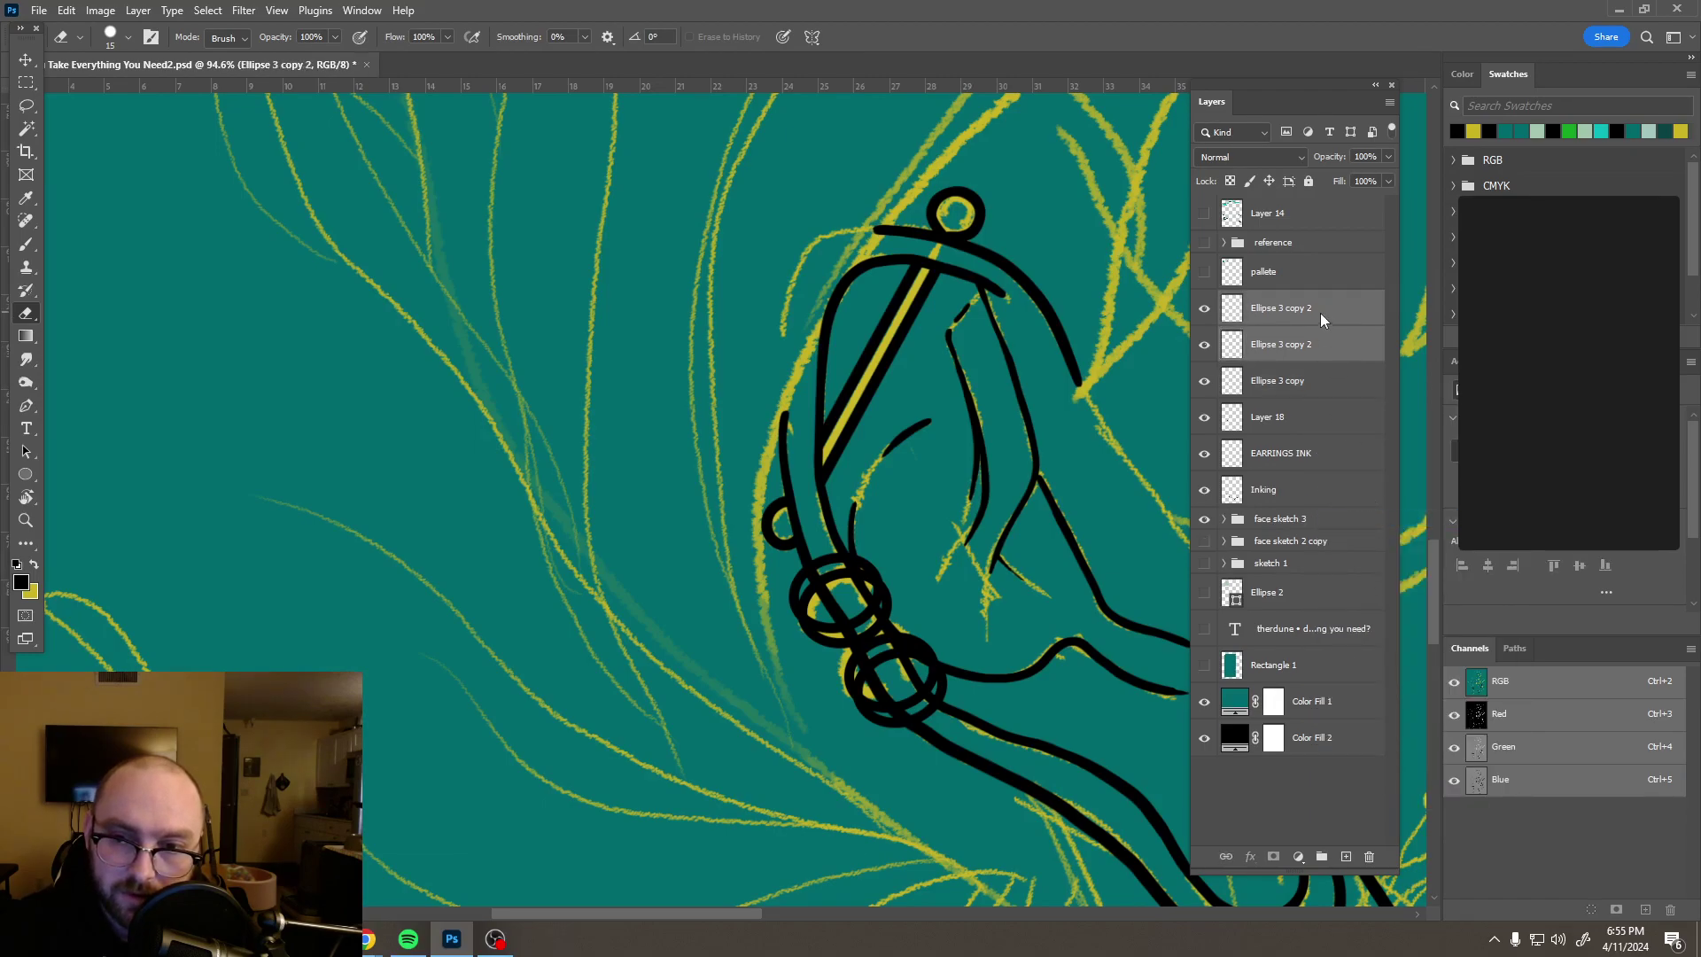
{"action": "right_click", "coordinate": [1319, 318]}
{"action": "left_click", "coordinate": [1389, 455]}
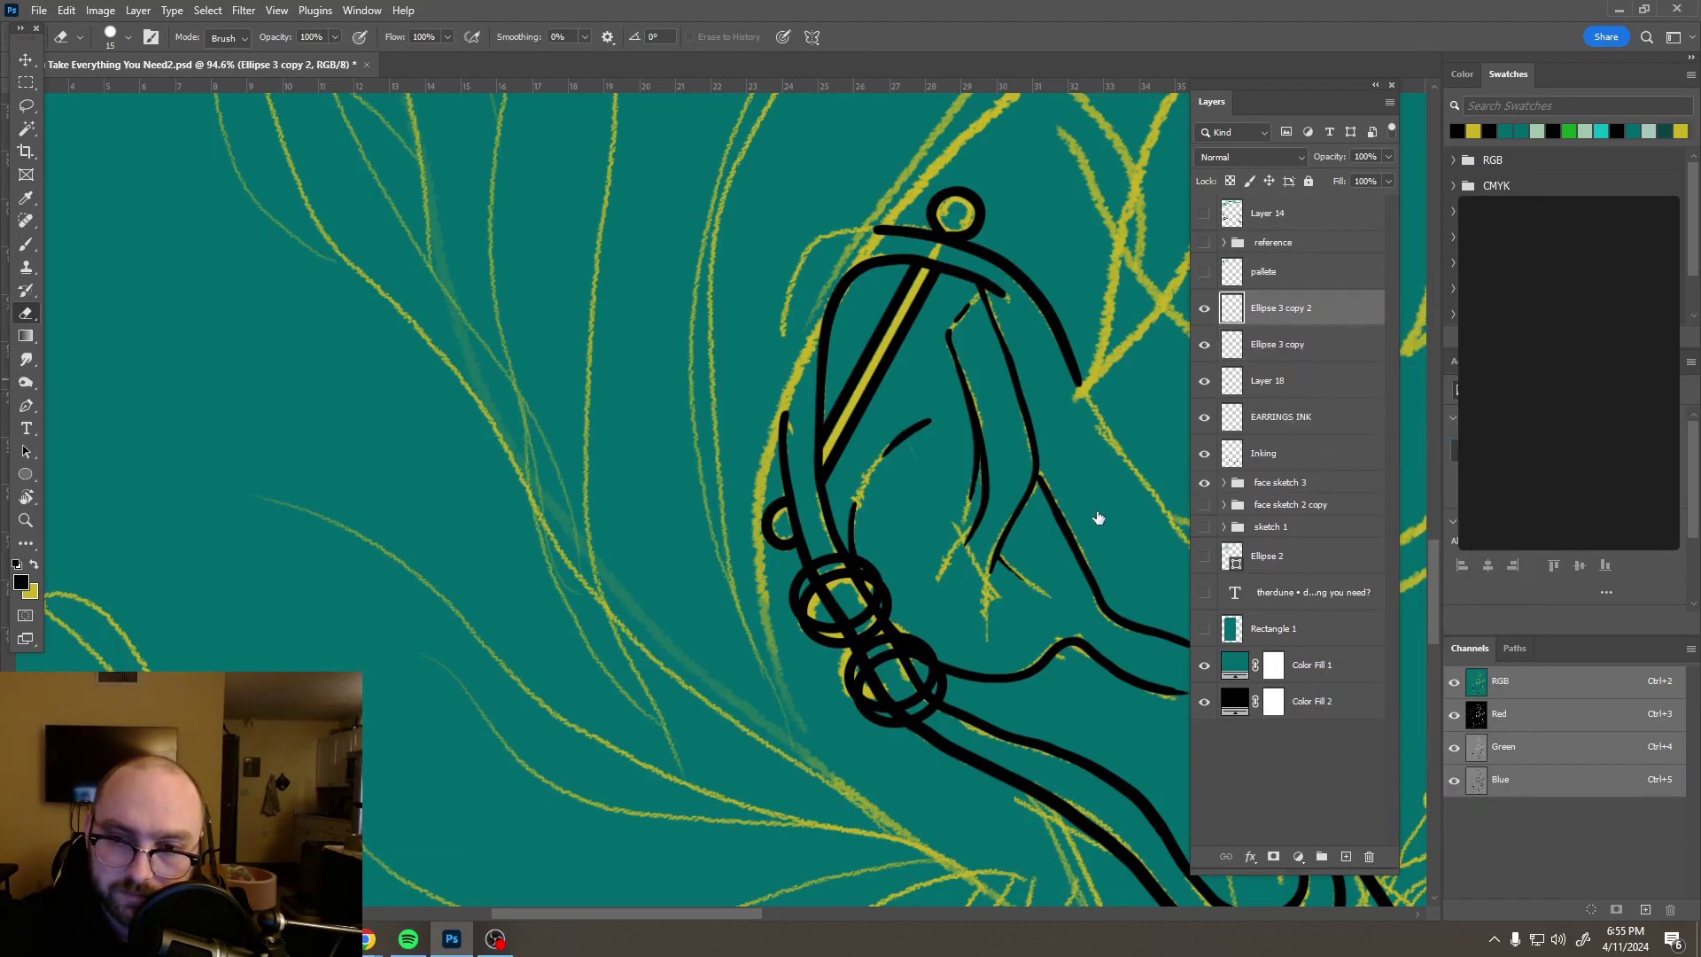
Step: On the Ellipse 3 copy layer, erase the upper ring's lower segment where it crosses the inside of the ear rim
{"action": "key", "text": "alt+bracketleft"}
{"action": "scroll", "coordinate": [853, 622], "scroll_direction": "up", "scroll_amount": 6}
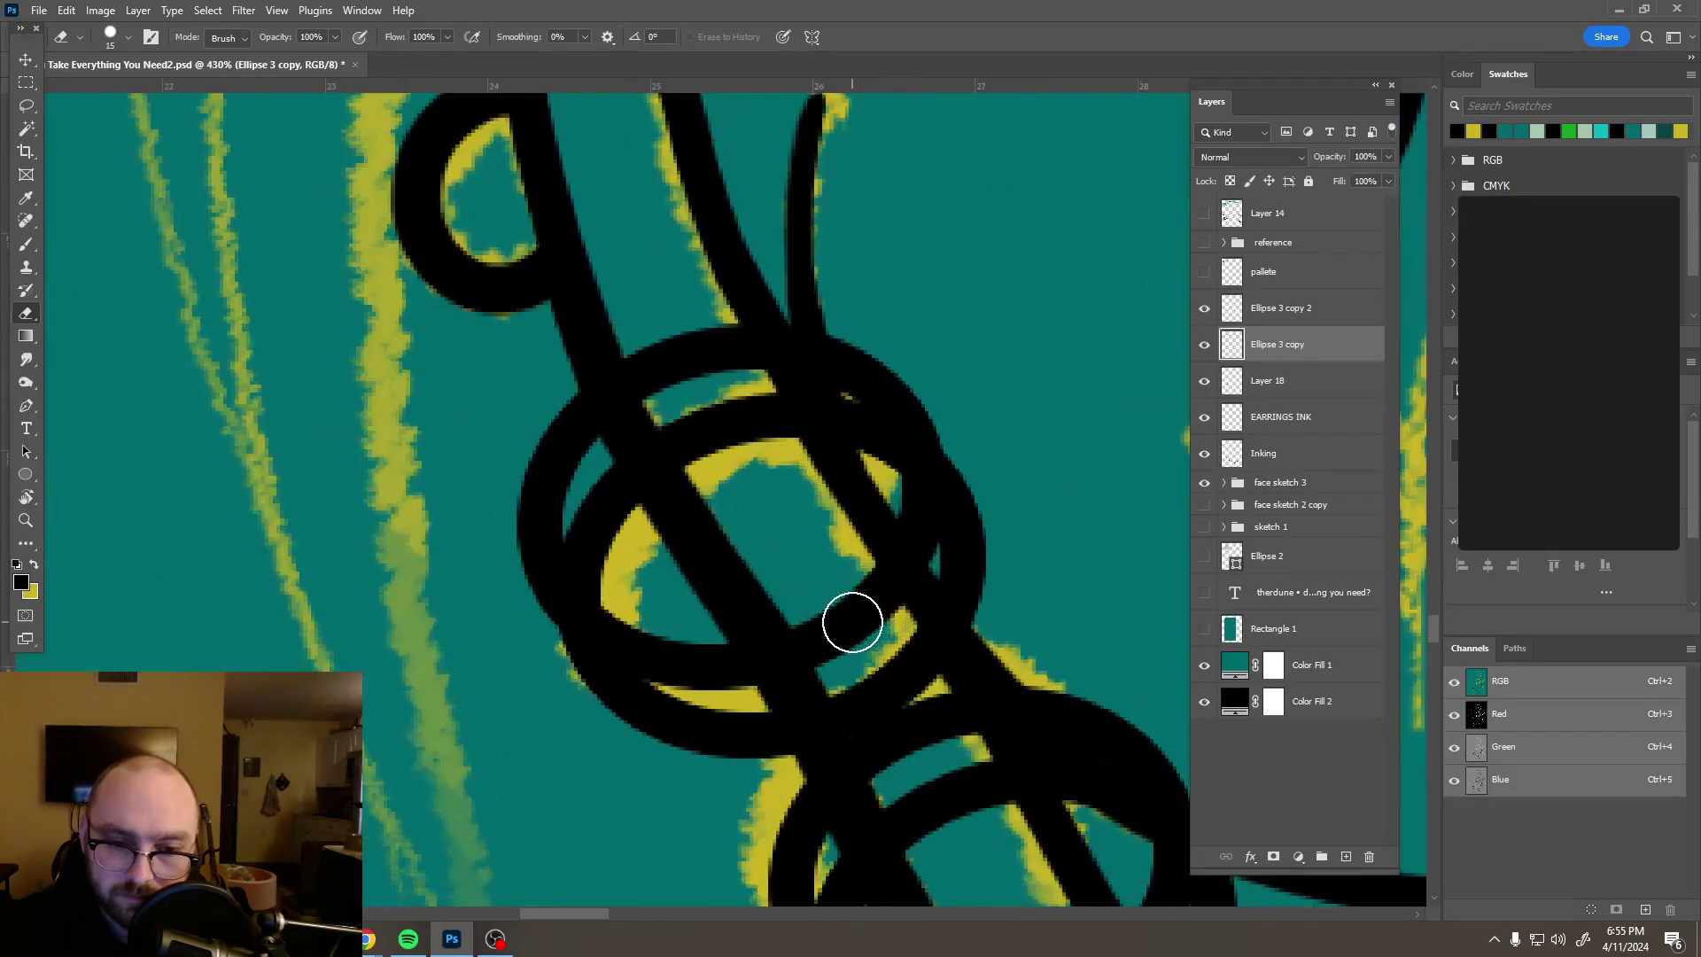
{"action": "scroll", "coordinate": [853, 622], "scroll_direction": "up", "scroll_amount": 1}
{"action": "mouse_move", "coordinate": [786, 636]}
{"action": "left_mouse_down"}
{"action": "mouse_move", "coordinate": [839, 725]}
{"action": "mouse_move", "coordinate": [923, 673]}
{"action": "mouse_move", "coordinate": [887, 591]}
{"action": "mouse_move", "coordinate": [824, 600]}
{"action": "mouse_move", "coordinate": [817, 641]}
{"action": "left_mouse_up"}
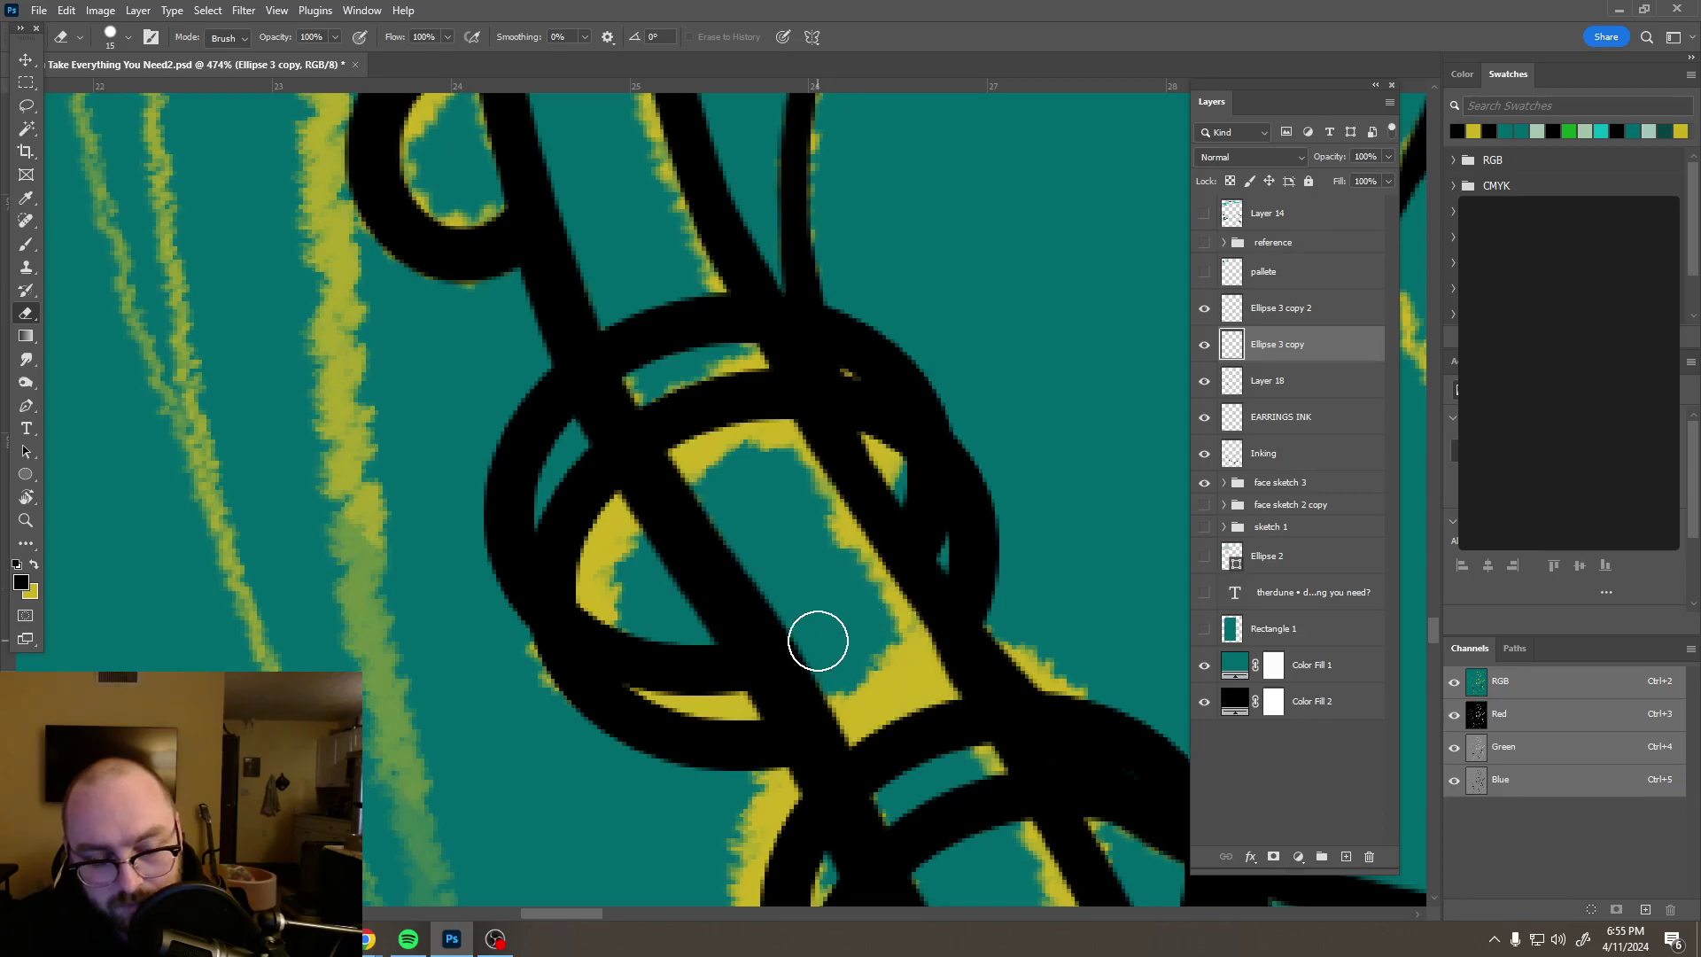
{"action": "scroll", "coordinate": [817, 640], "scroll_direction": "down", "scroll_amount": 12}
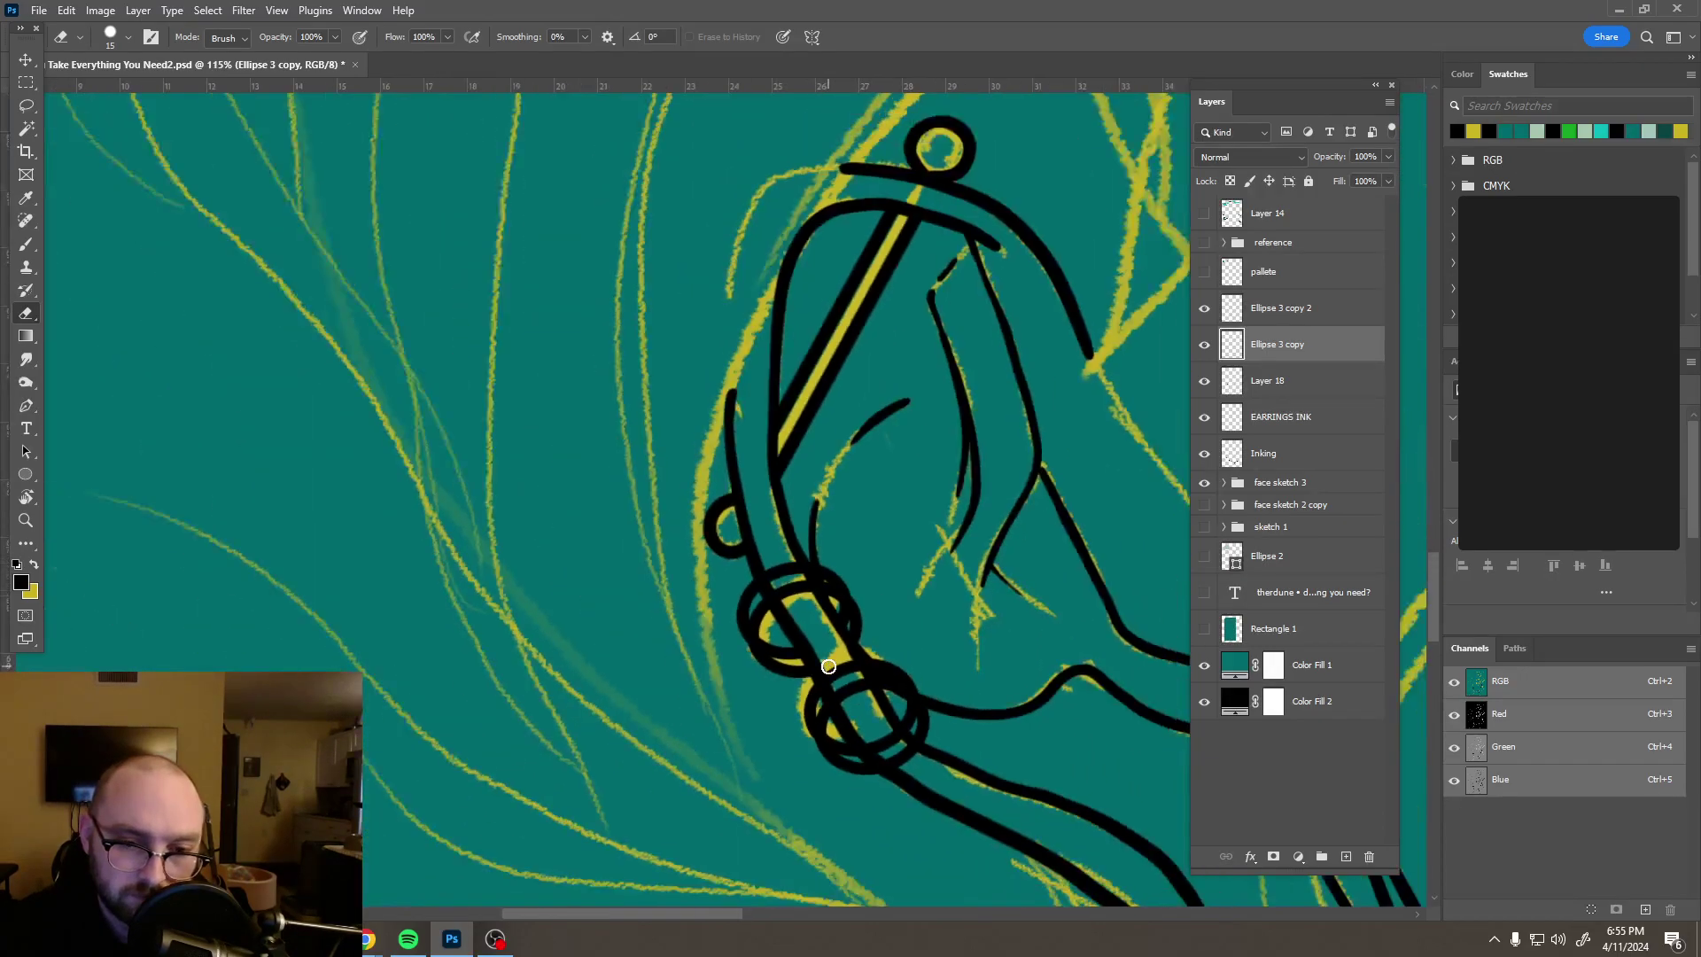
Step: Hide the face sketch 3 group and, on Ellipse 3 copy 2, erase the lower ring's bottom segment inside the ear rim
{"action": "left_click", "coordinate": [1206, 483]}
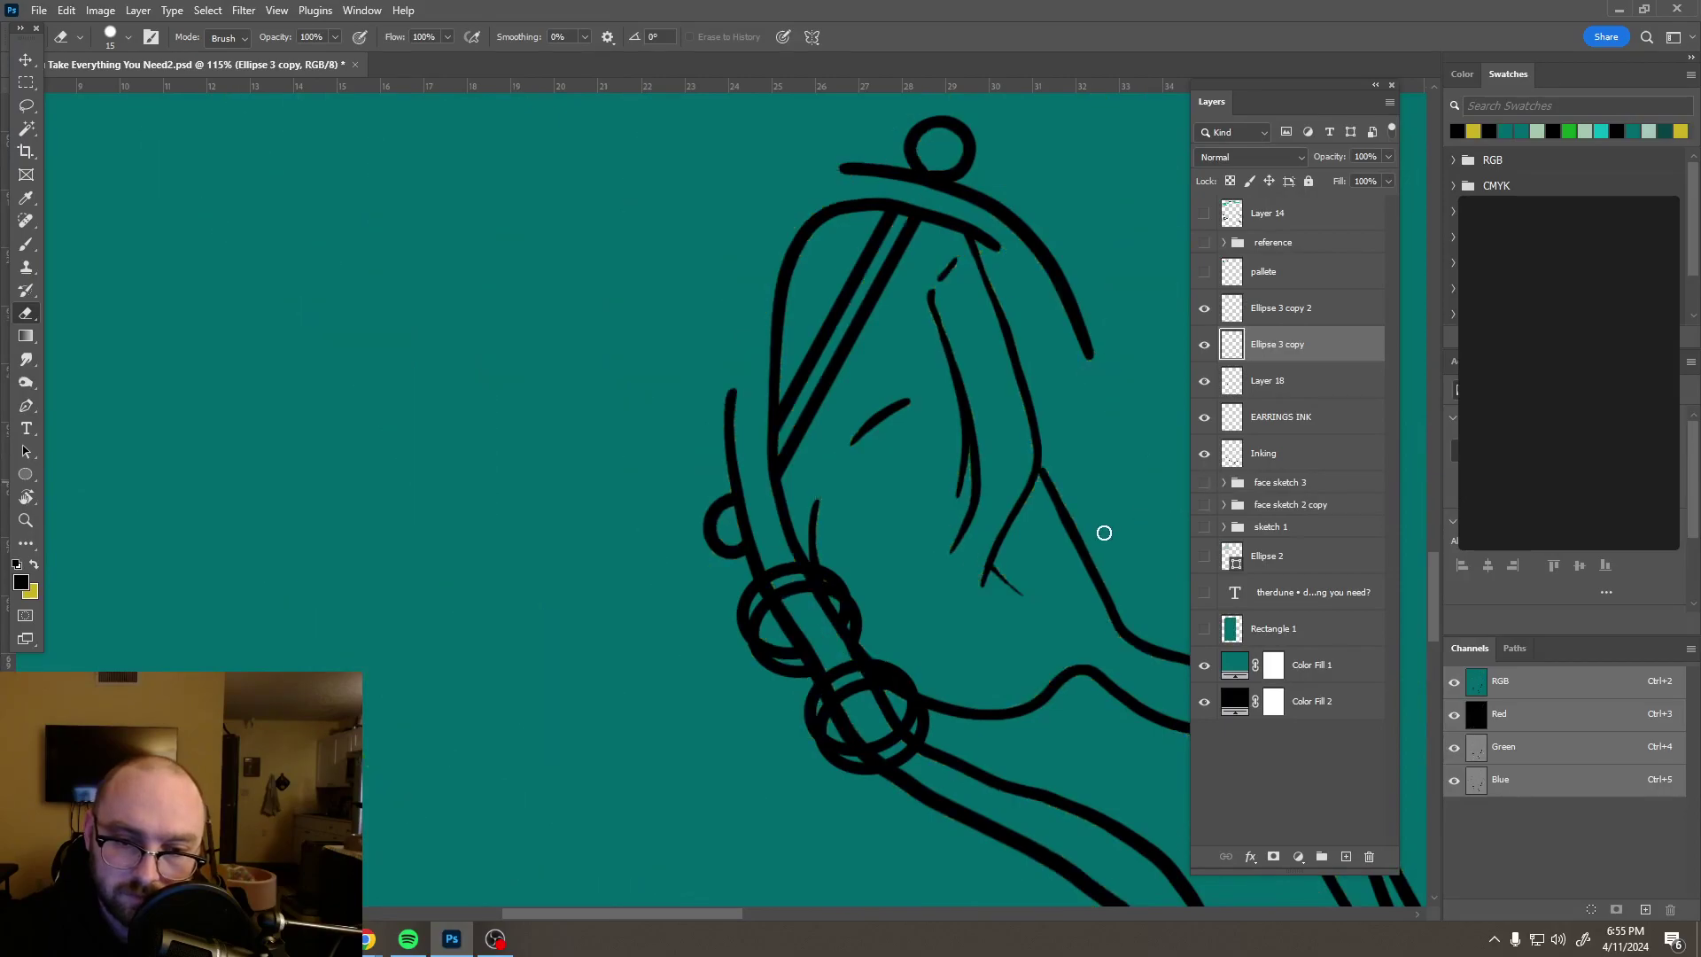
{"action": "scroll", "coordinate": [842, 460], "scroll_direction": "down", "scroll_amount": 3}
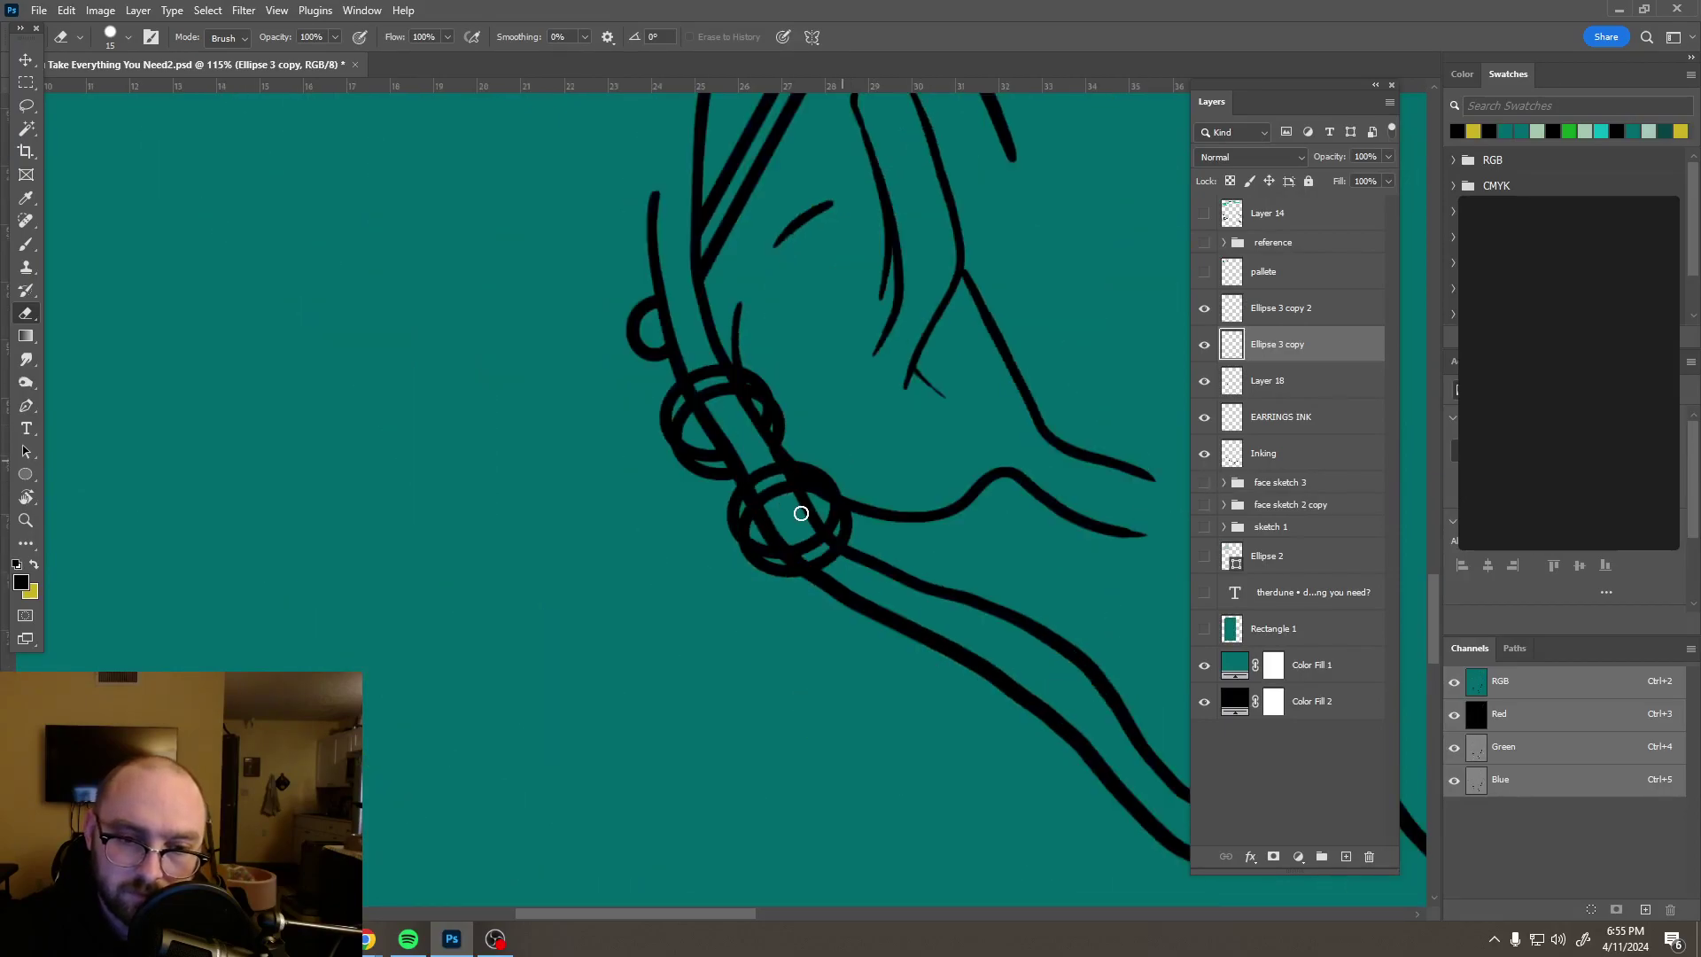
{"action": "scroll", "coordinate": [805, 514], "scroll_direction": "up", "scroll_amount": 5}
{"action": "left_click", "coordinate": [1295, 319]}
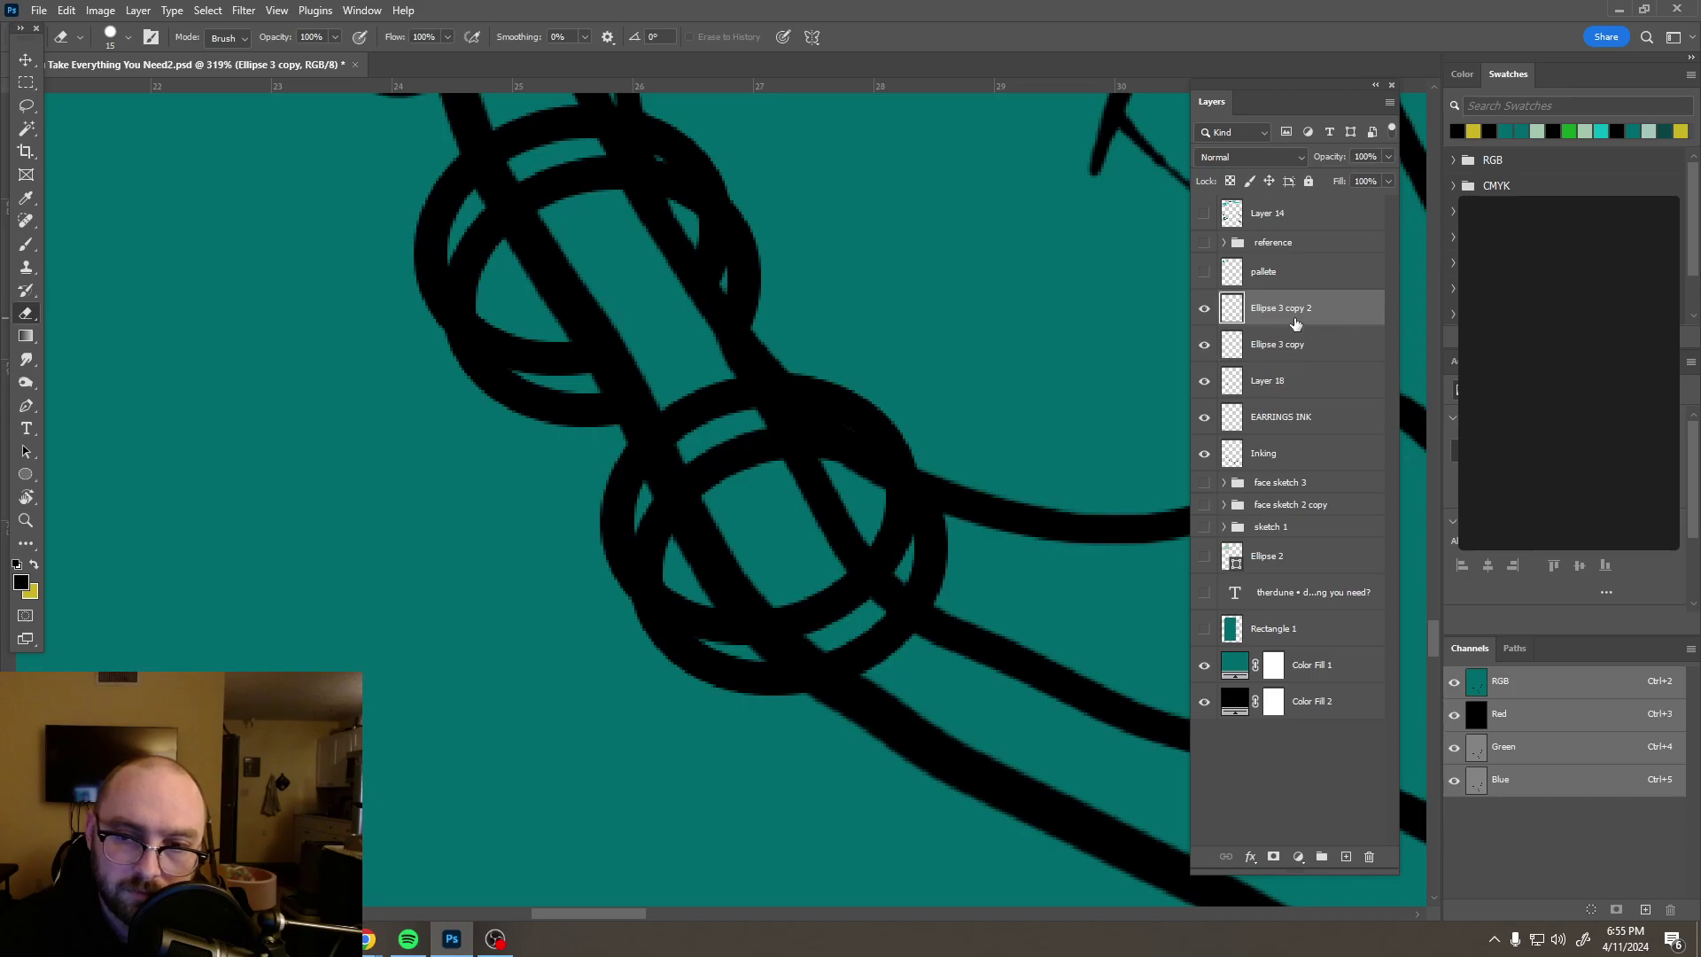
{"action": "mouse_move", "coordinate": [805, 611]}
{"action": "left_mouse_down"}
{"action": "mouse_move", "coordinate": [843, 585]}
{"action": "mouse_move", "coordinate": [885, 612]}
{"action": "mouse_move", "coordinate": [839, 649]}
{"action": "mouse_move", "coordinate": [854, 653]}
{"action": "mouse_move", "coordinate": [821, 633]}
{"action": "left_mouse_up"}
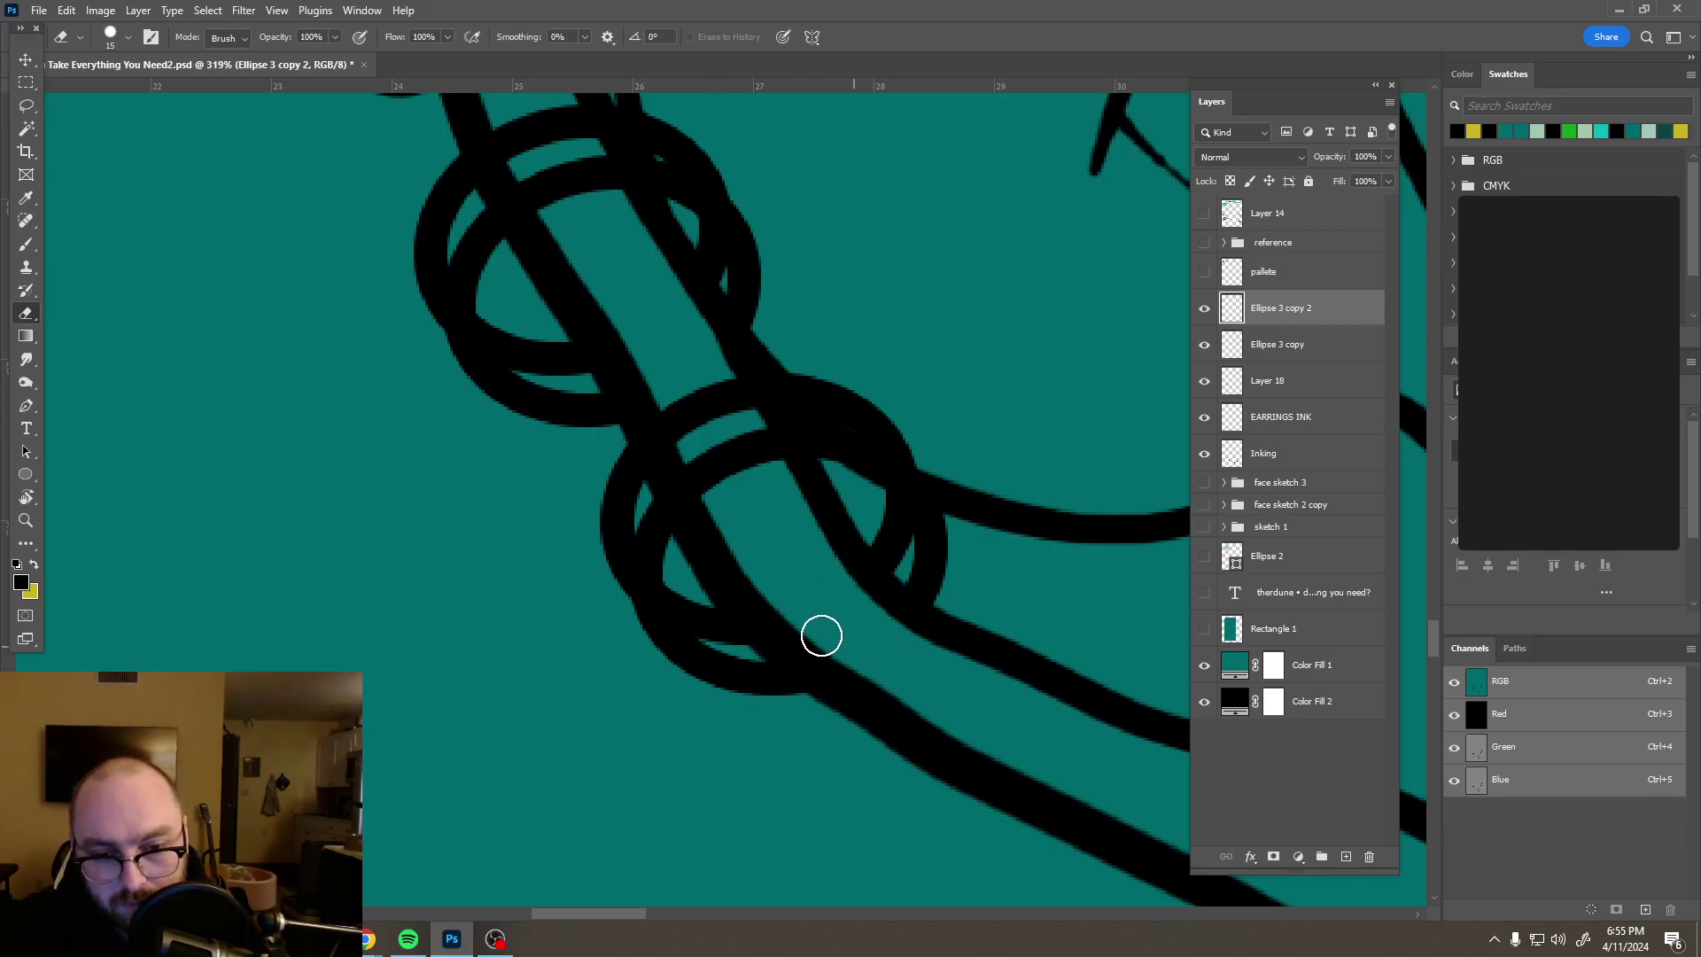
{"action": "scroll", "coordinate": [753, 403], "scroll_direction": "down", "scroll_amount": 2}
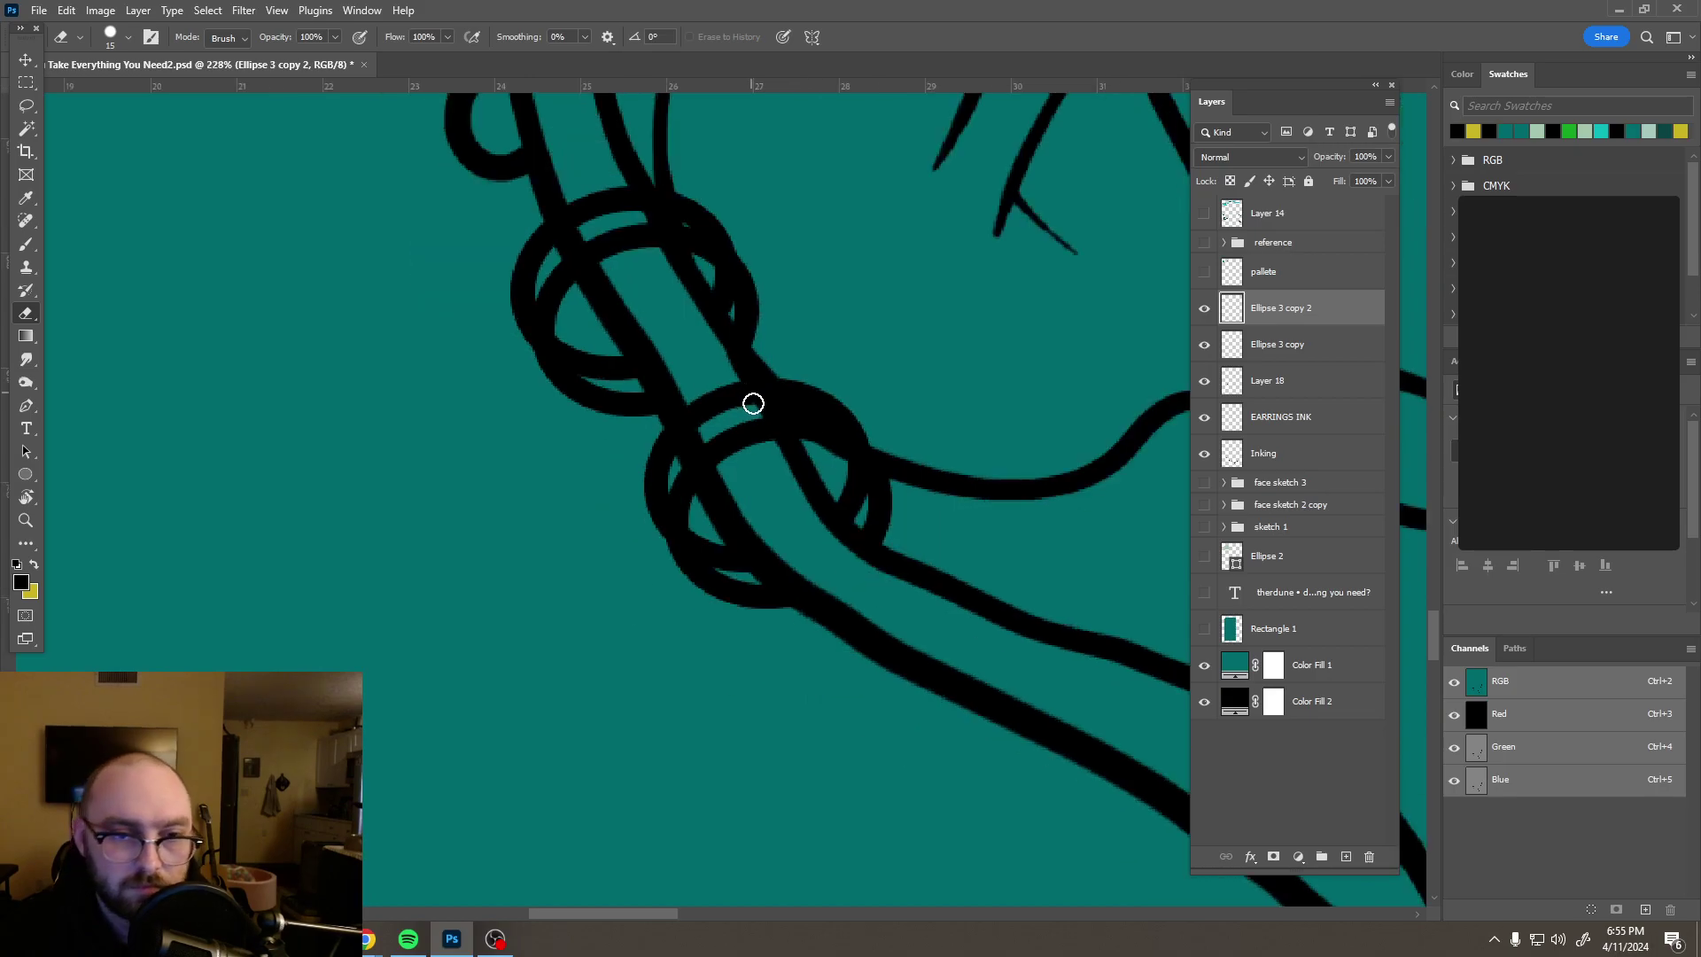
Step: Add a new layer and place it between the EARRINGS INK and Inking layers
{"action": "scroll", "coordinate": [753, 403], "scroll_direction": "down", "scroll_amount": 6}
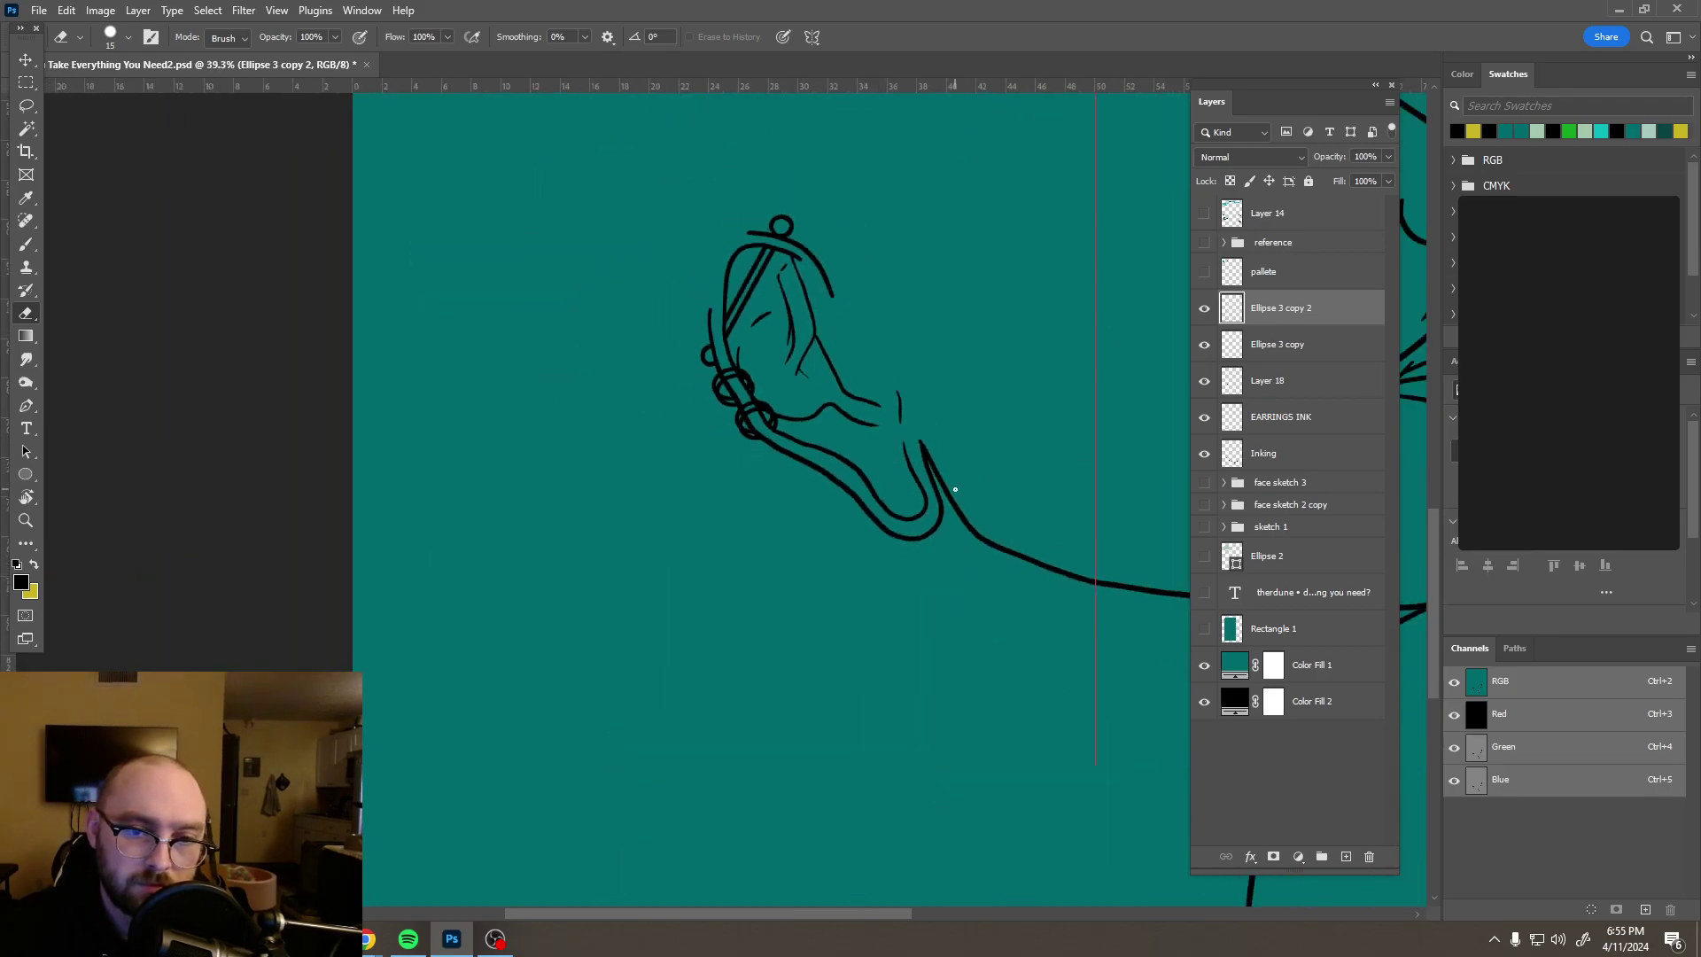
{"action": "scroll", "coordinate": [955, 489], "scroll_direction": "down", "scroll_amount": 5}
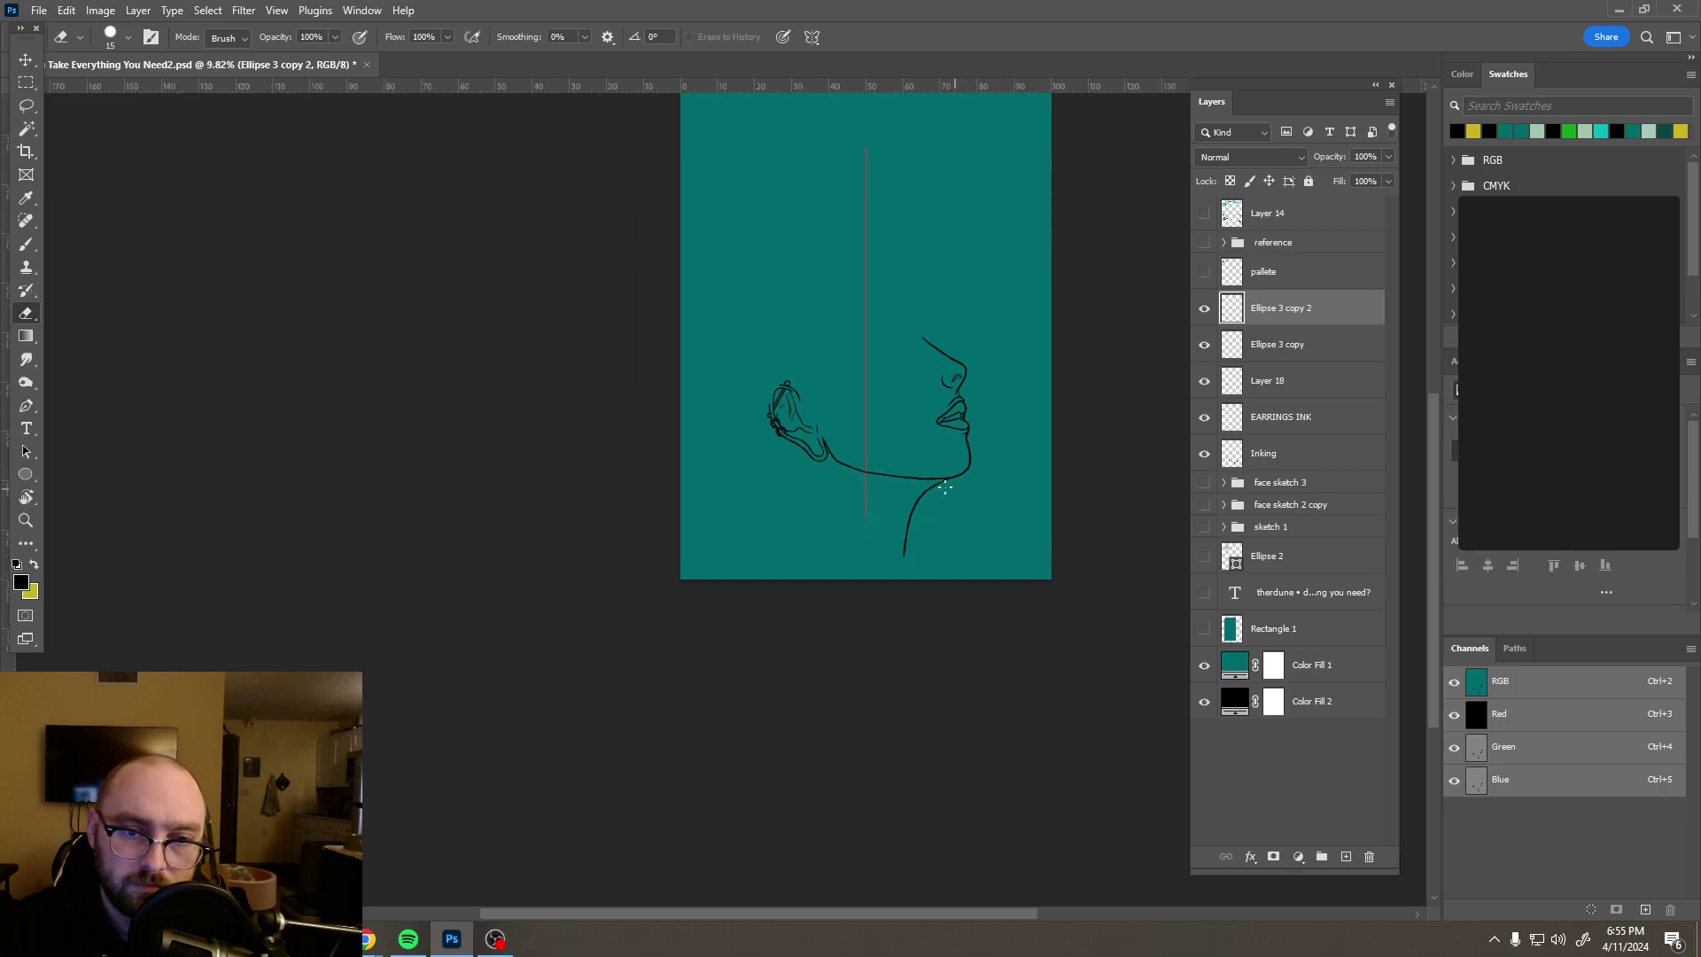
{"action": "scroll", "coordinate": [945, 488], "scroll_direction": "down", "scroll_amount": 2}
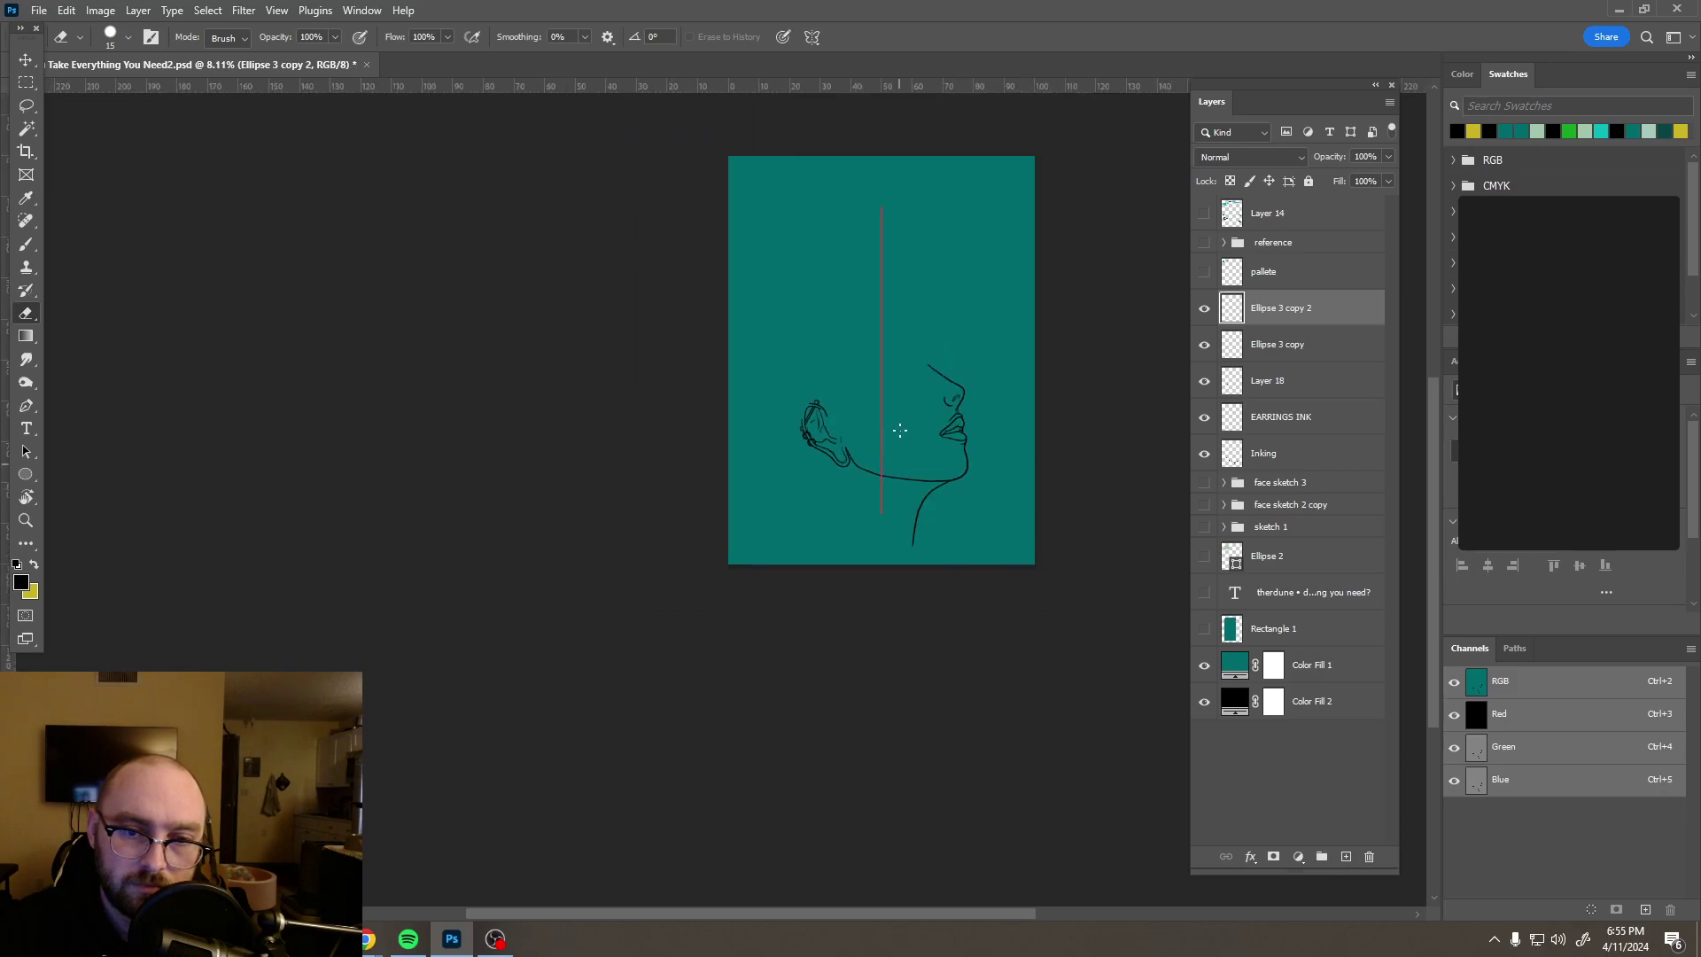
{"action": "left_click", "coordinate": [277, 10]}
{"action": "left_click", "coordinate": [329, 276]}
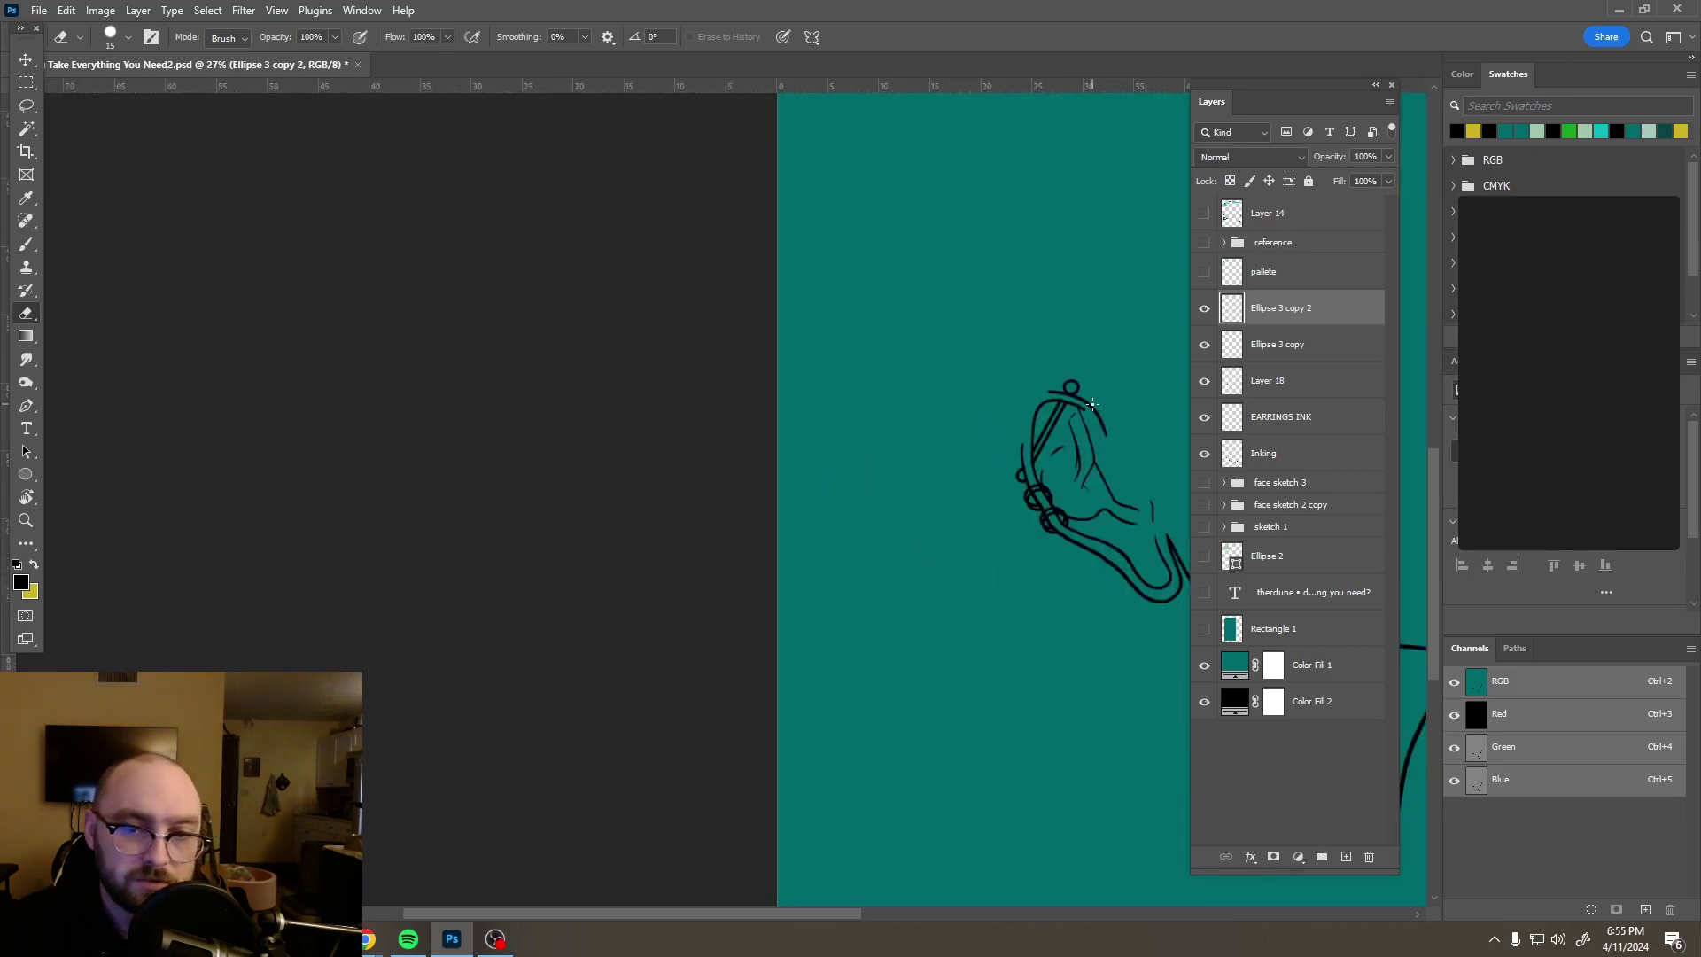
{"action": "left_click_drag", "start_coordinate": [1096, 463], "coordinate": [709, 454]}
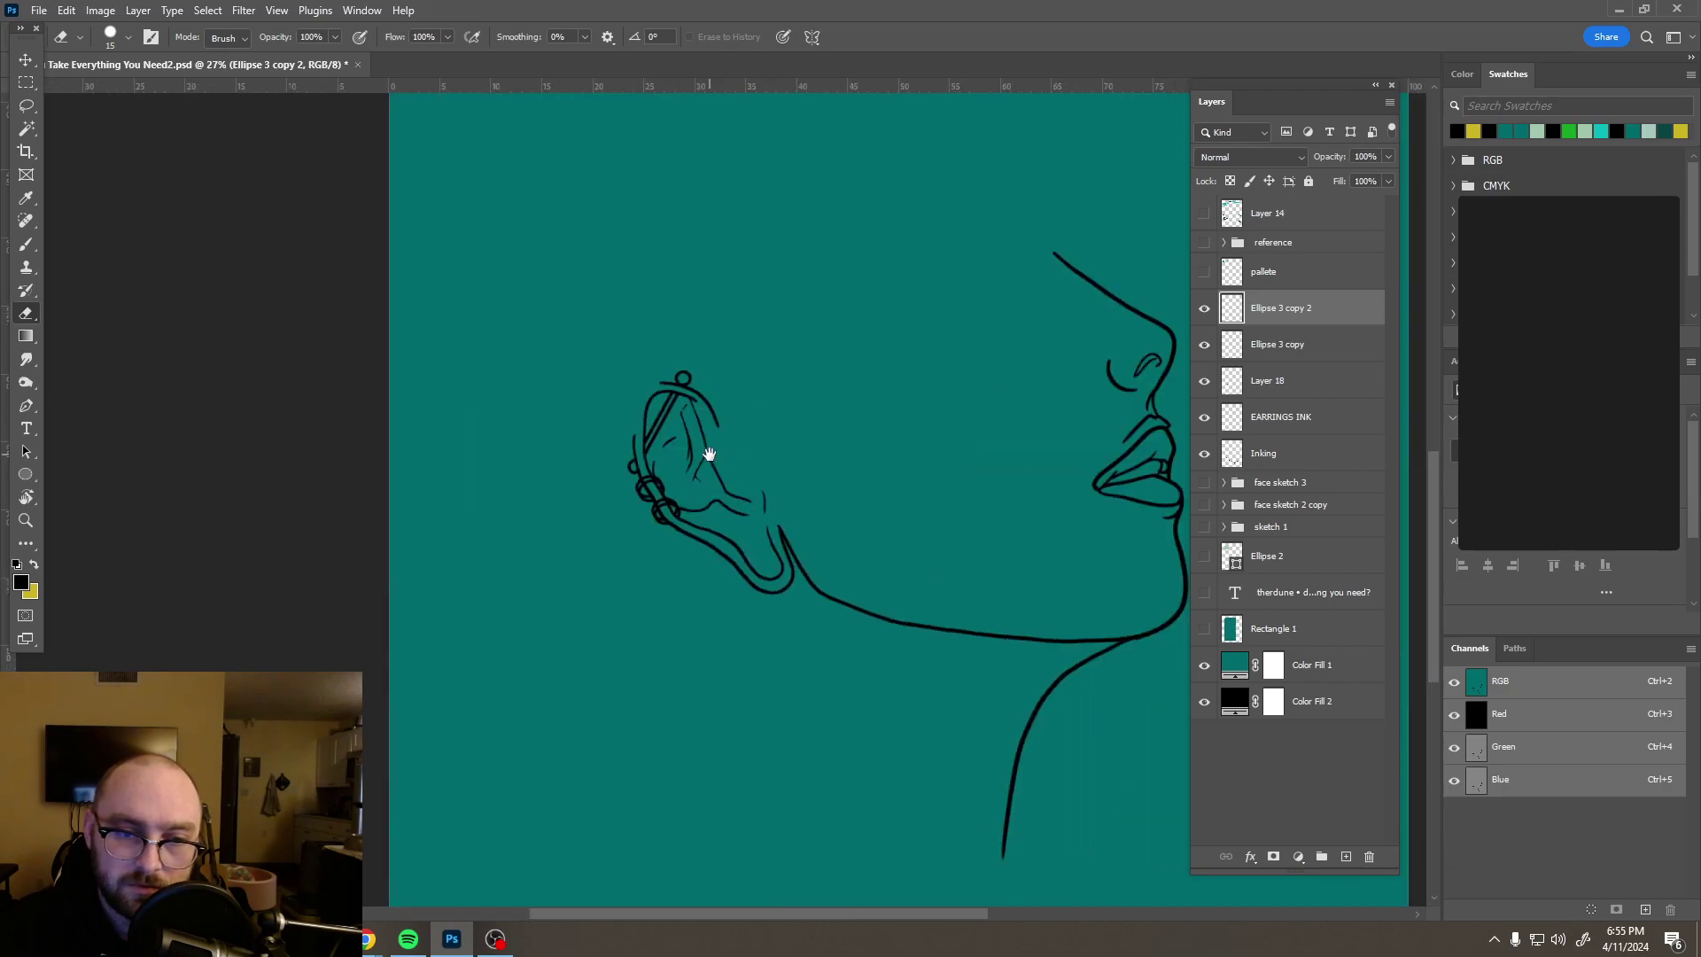
{"action": "left_click", "coordinate": [1311, 419]}
{"action": "left_click", "coordinate": [1345, 857]}
{"action": "mouse_move", "coordinate": [1284, 426]}
{"action": "left_mouse_down"}
{"action": "mouse_move", "coordinate": [1288, 489]}
{"action": "mouse_move", "coordinate": [1290, 472]}
{"action": "left_mouse_up"}
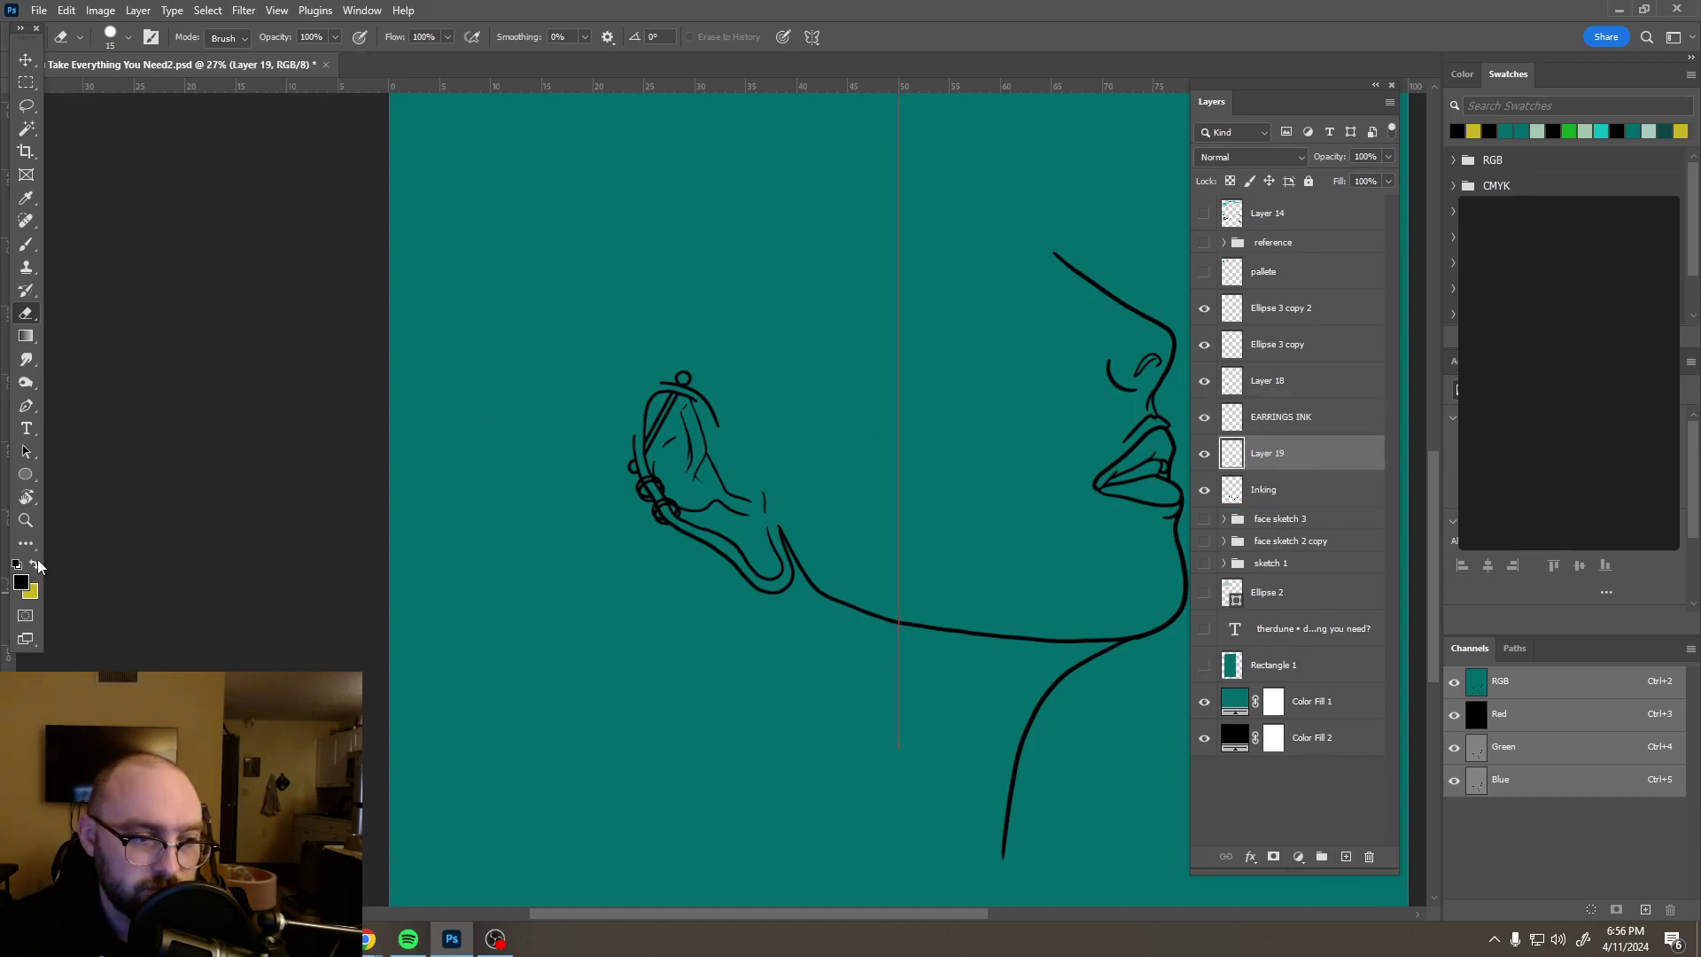
Step: Prepare the 12 px Hard Round brush with yellow as the foreground color and smoothing at 0%
{"action": "scroll", "coordinate": [603, 482], "scroll_direction": "up", "scroll_amount": 8}
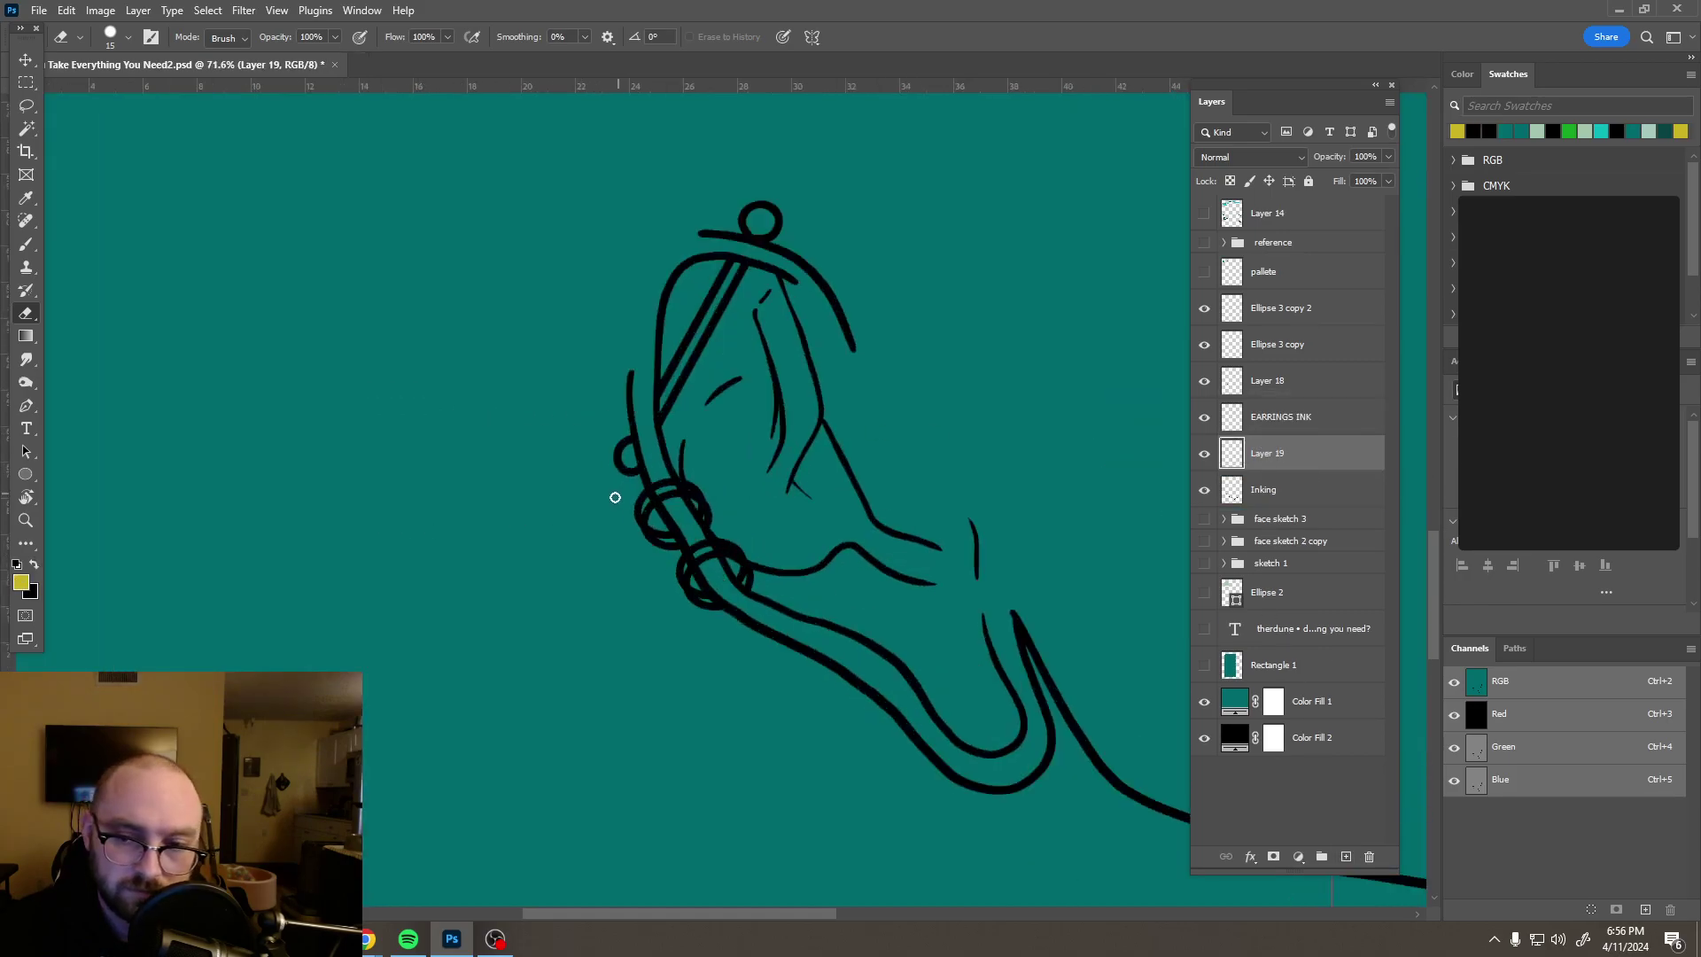
{"action": "scroll", "coordinate": [623, 499], "scroll_direction": "up", "scroll_amount": 3}
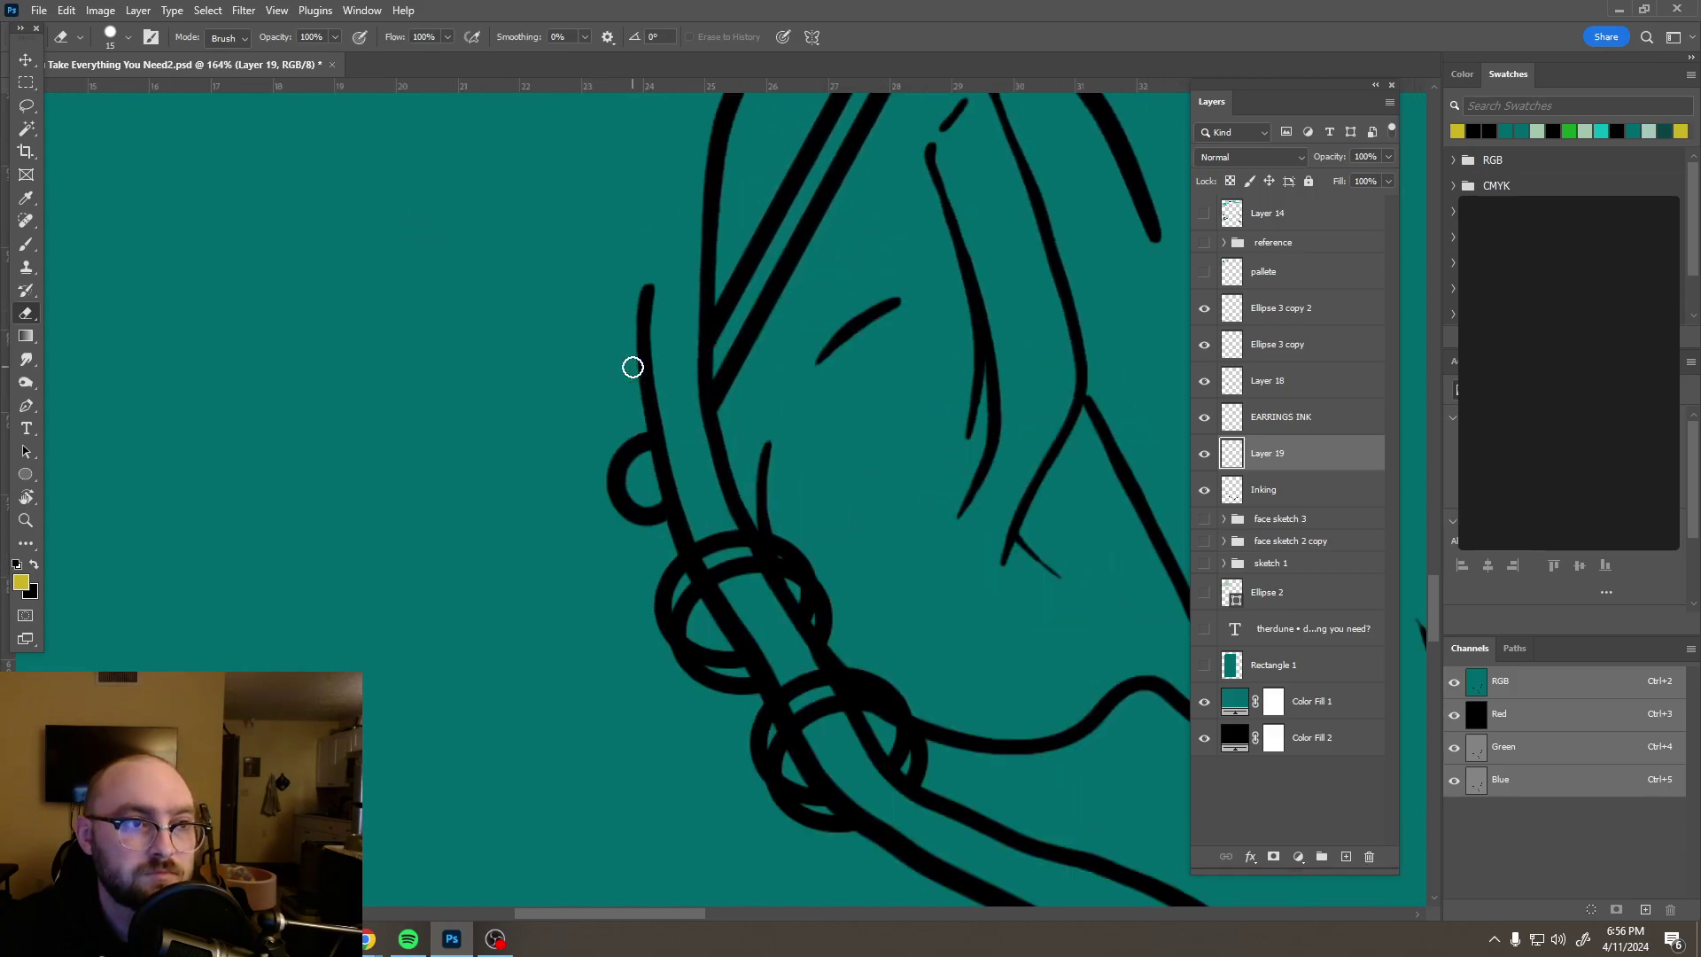
{"action": "key", "text": "b"}
{"action": "left_click", "coordinate": [121, 37]}
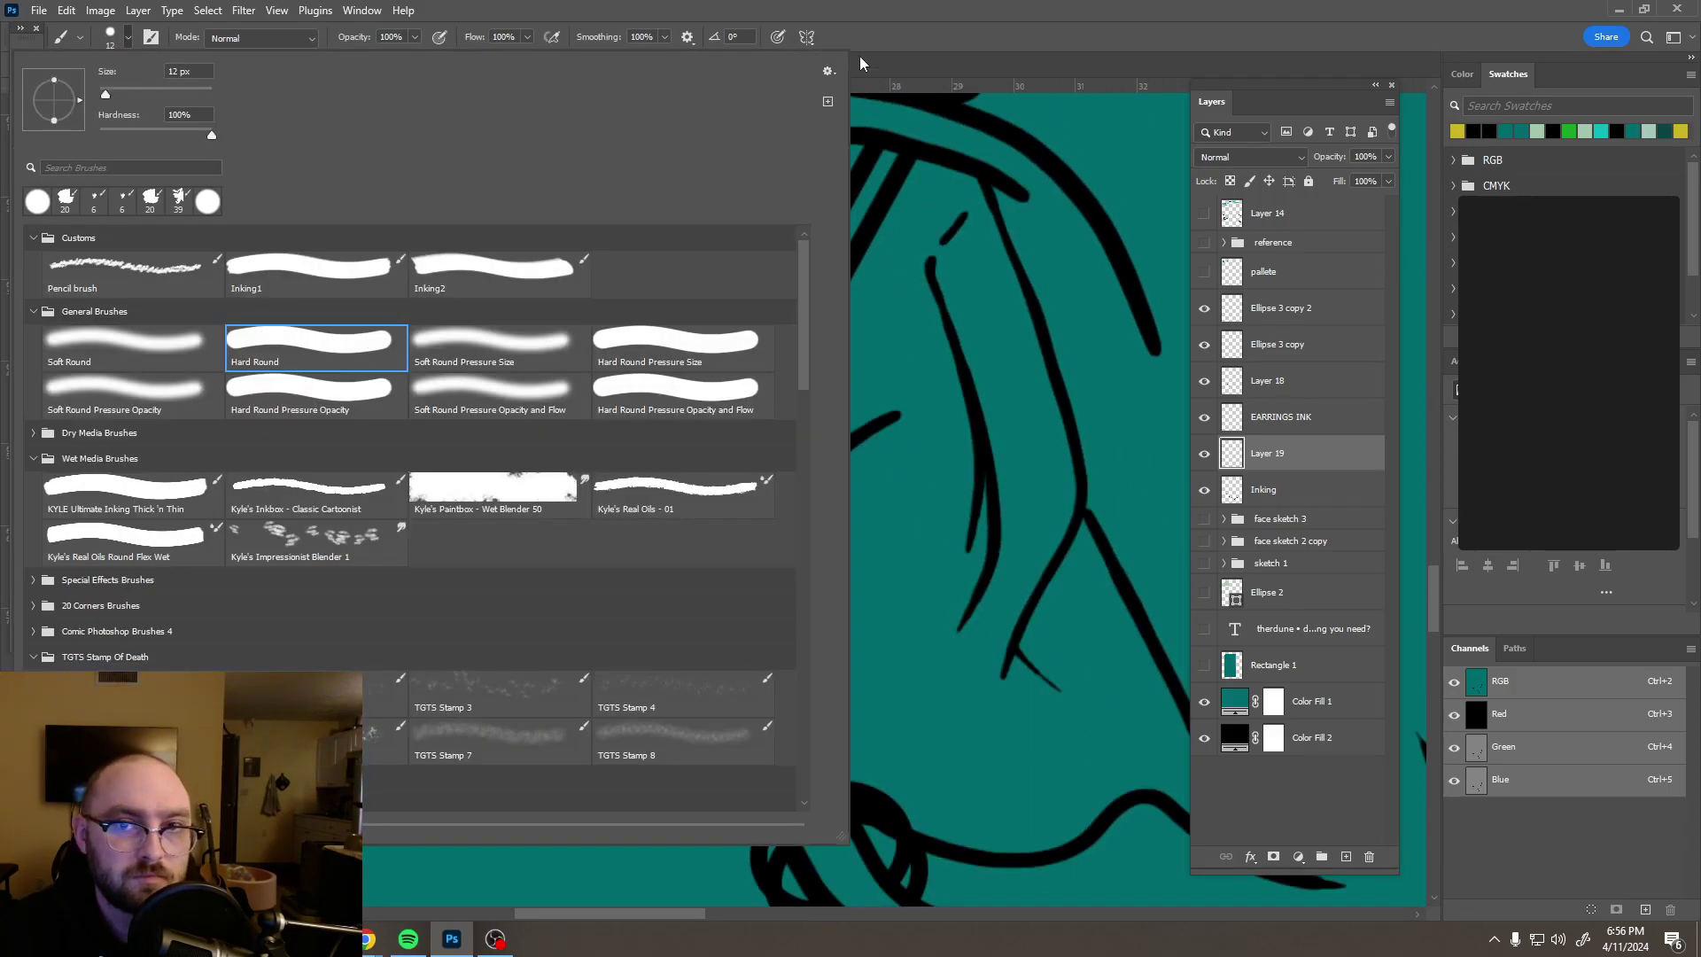
{"action": "left_click", "coordinate": [831, 311]}
{"action": "scroll", "coordinate": [841, 381], "scroll_direction": "down", "scroll_amount": 3}
{"action": "scroll", "coordinate": [851, 453], "scroll_direction": "down", "scroll_amount": 3}
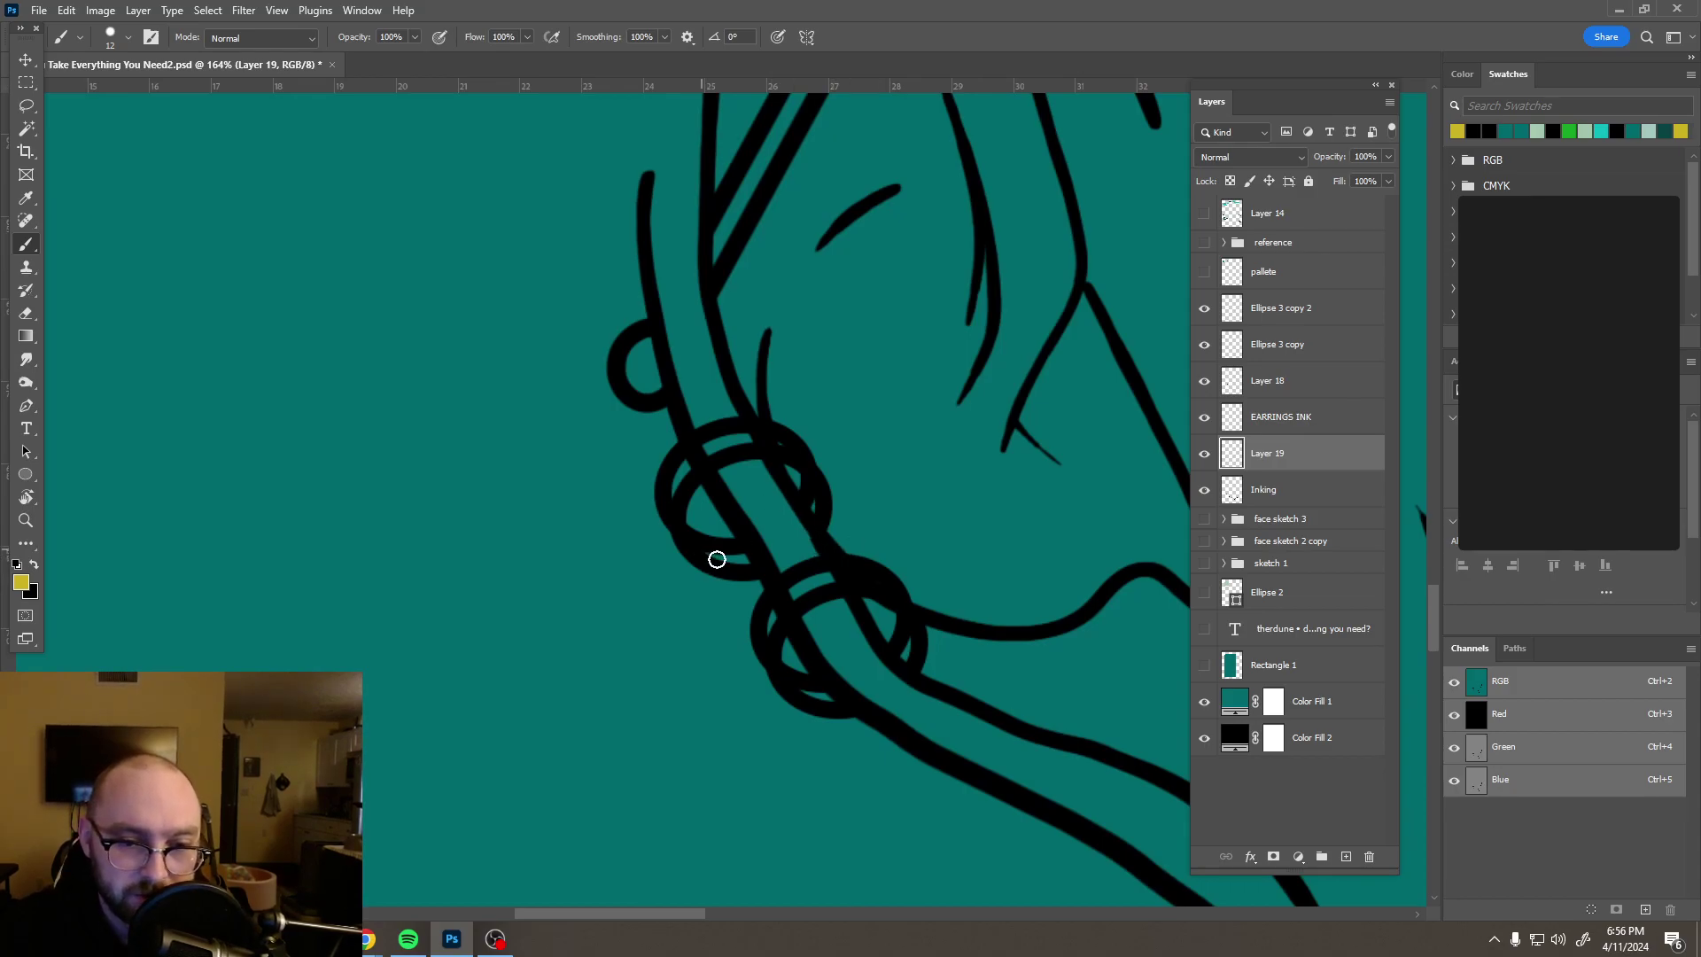
{"action": "left_click_drag", "start_coordinate": [664, 36], "coordinate": [563, 7]}
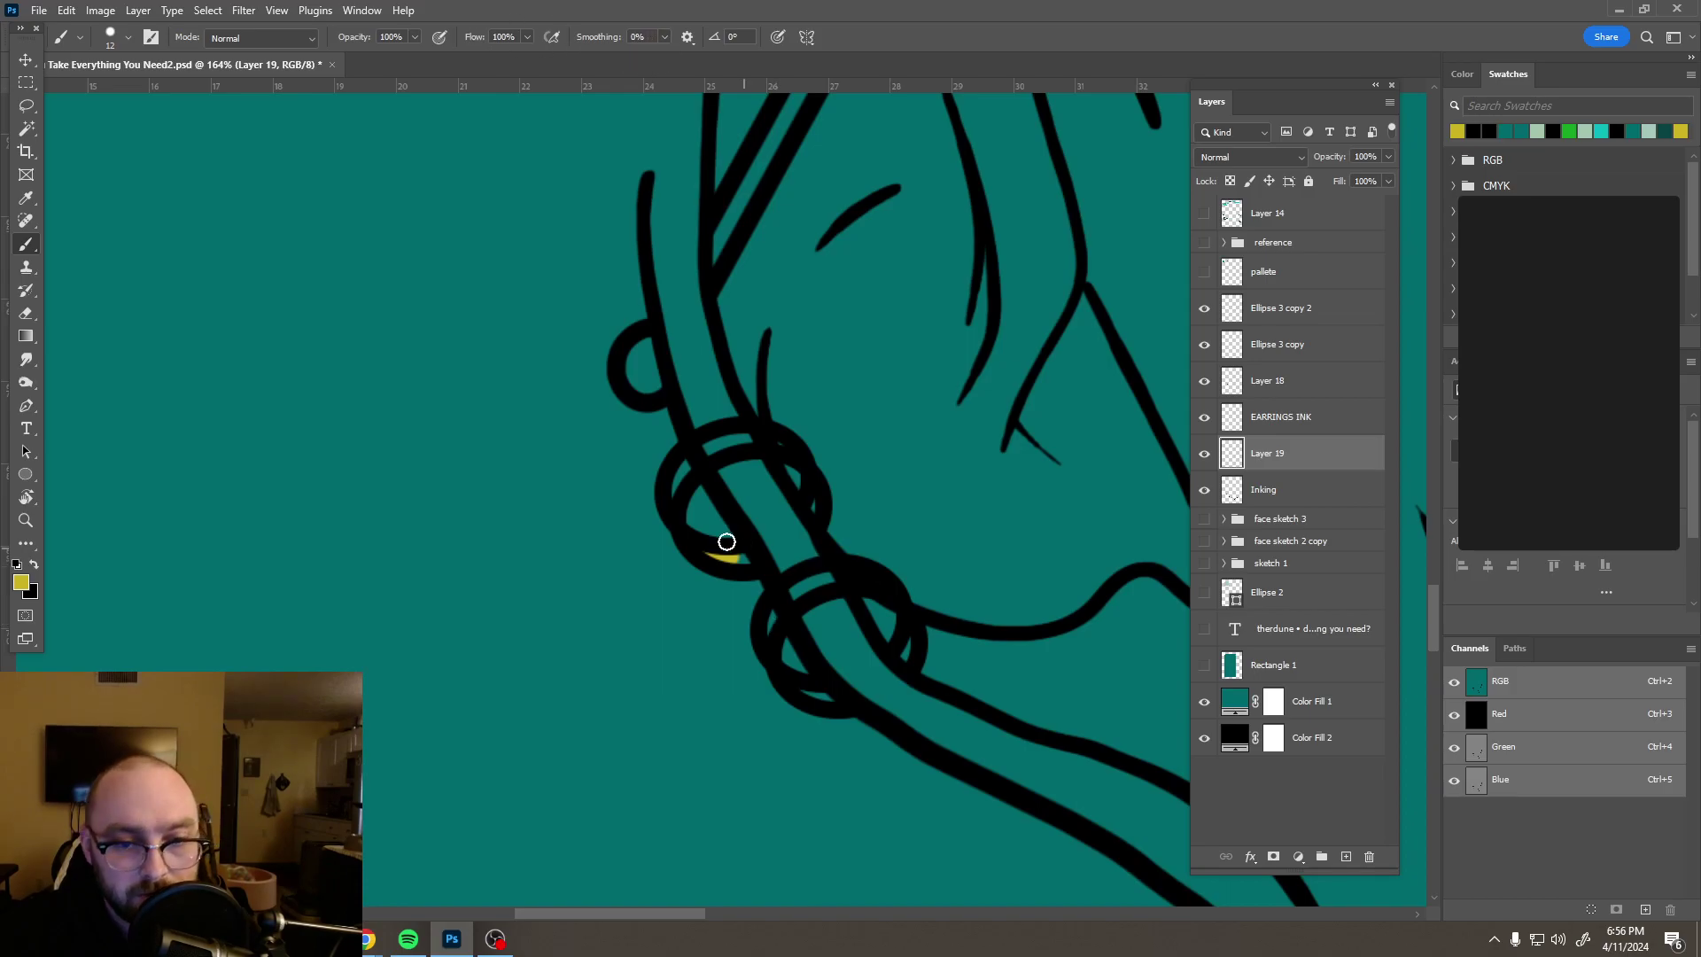
Step: Fill the band gaps of both ear rings with yellow and place Layer 19 below the Inking layer
{"action": "left_click_drag", "start_coordinate": [731, 558], "coordinate": [770, 560]}
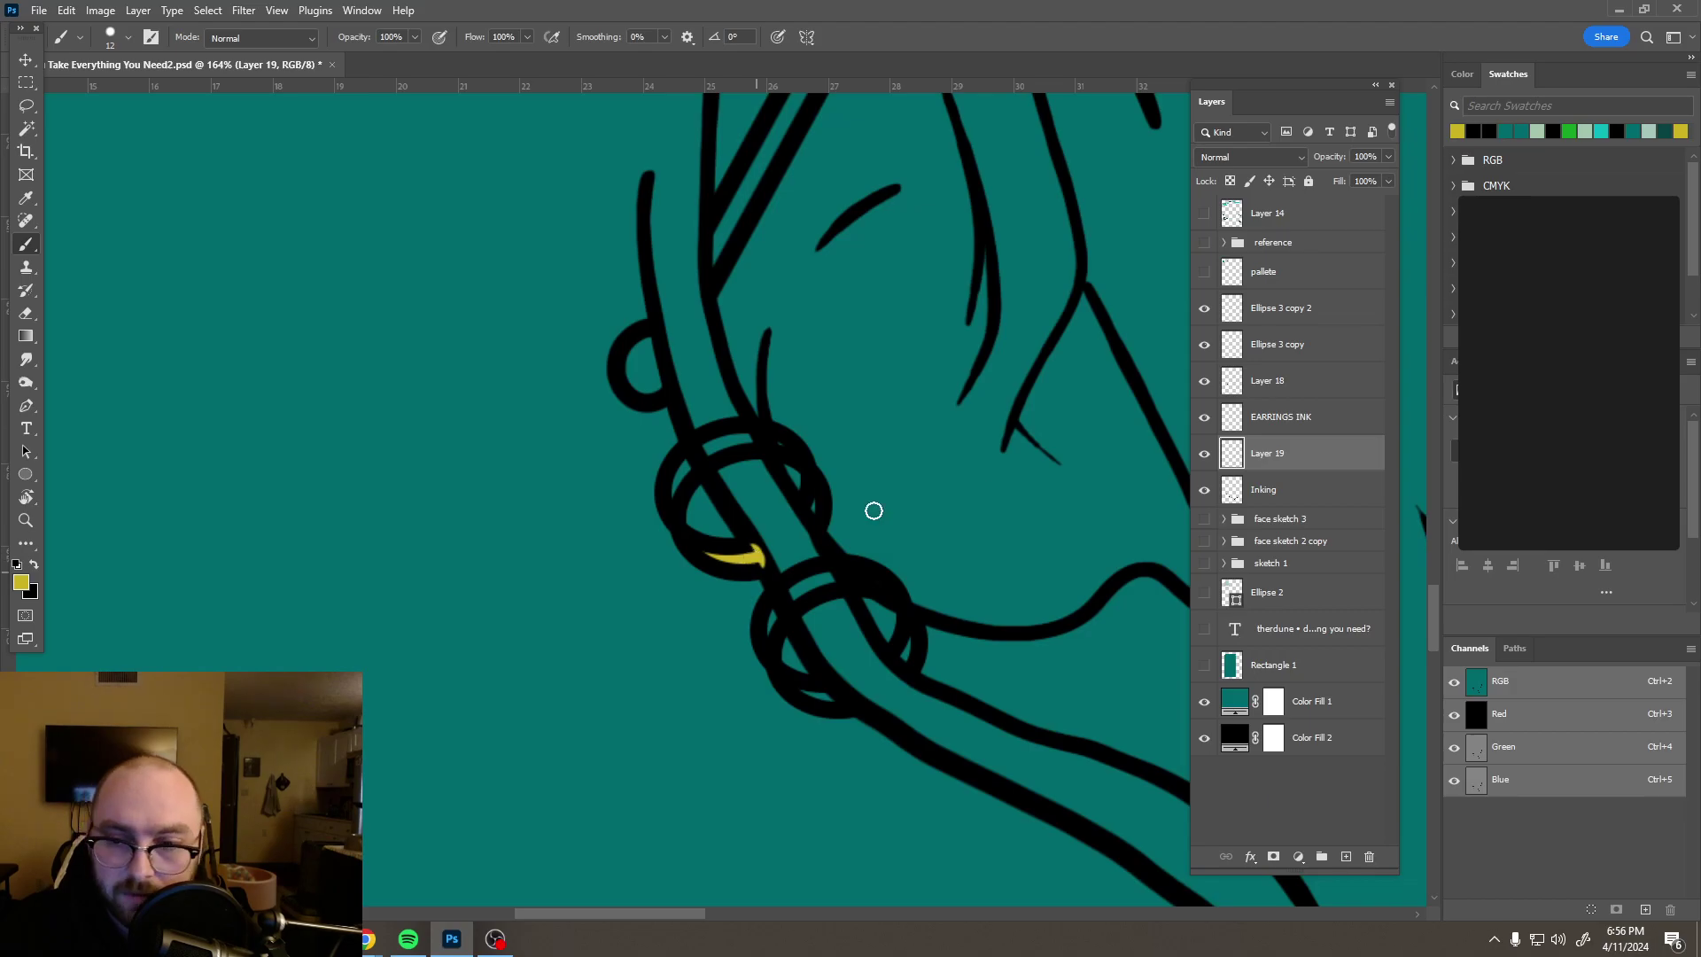
{"action": "left_click_drag", "start_coordinate": [1309, 467], "coordinate": [1293, 507]}
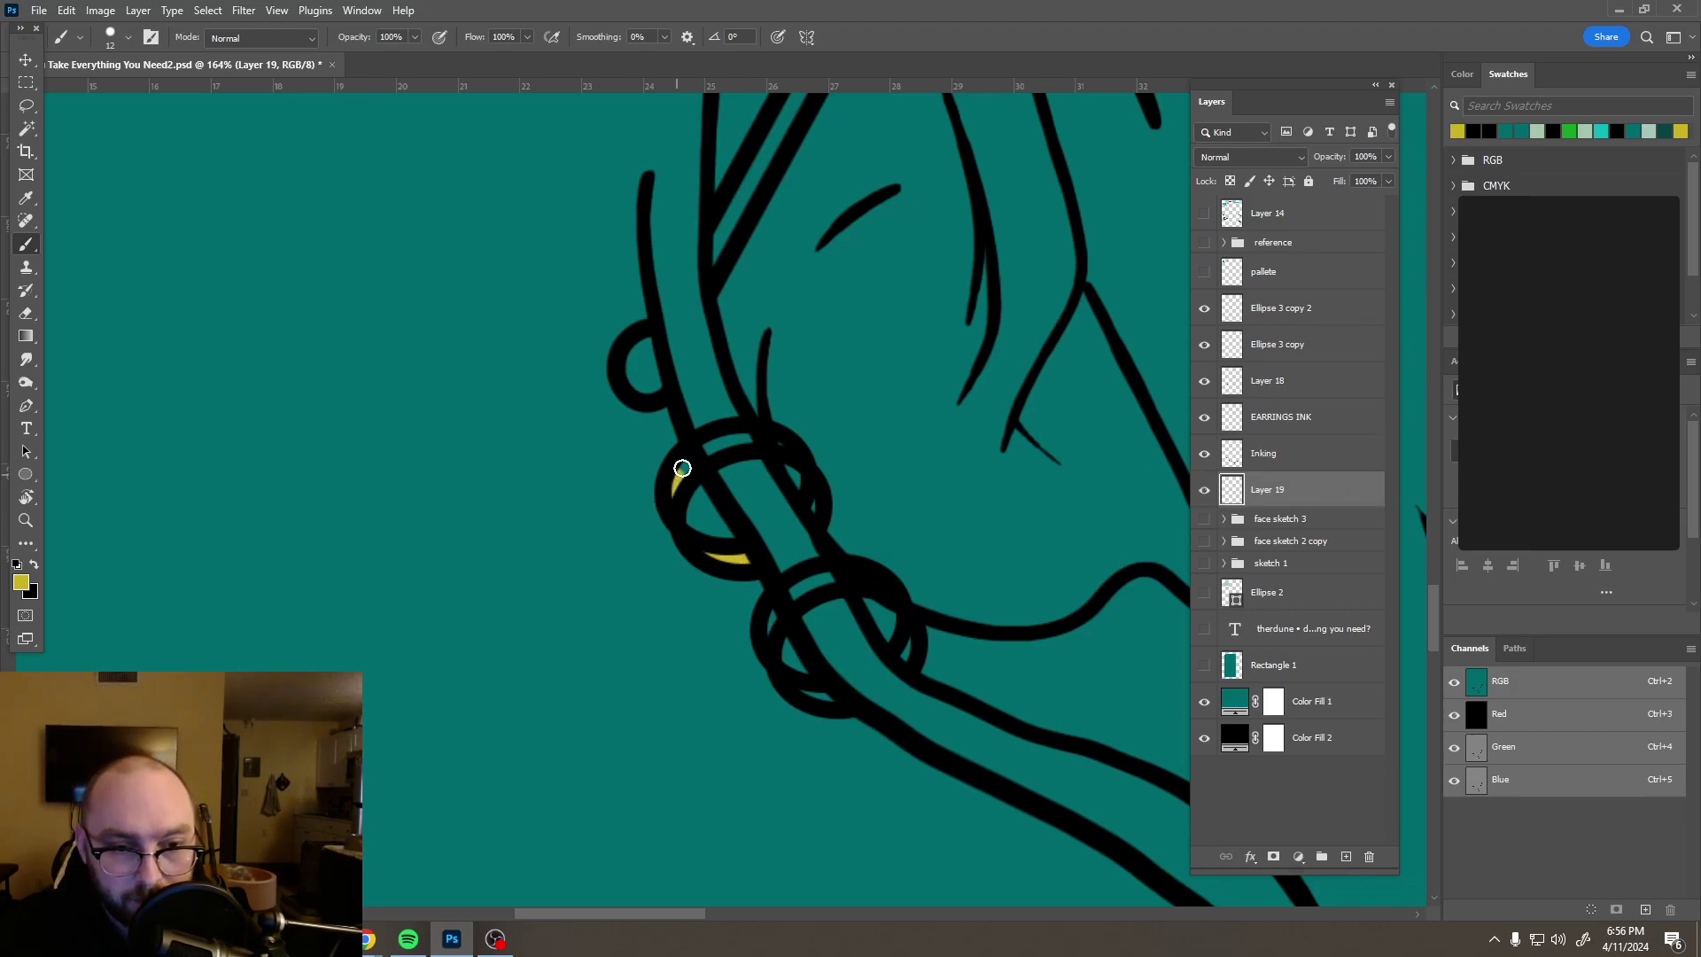
{"action": "left_click_drag", "start_coordinate": [700, 454], "coordinate": [741, 435]}
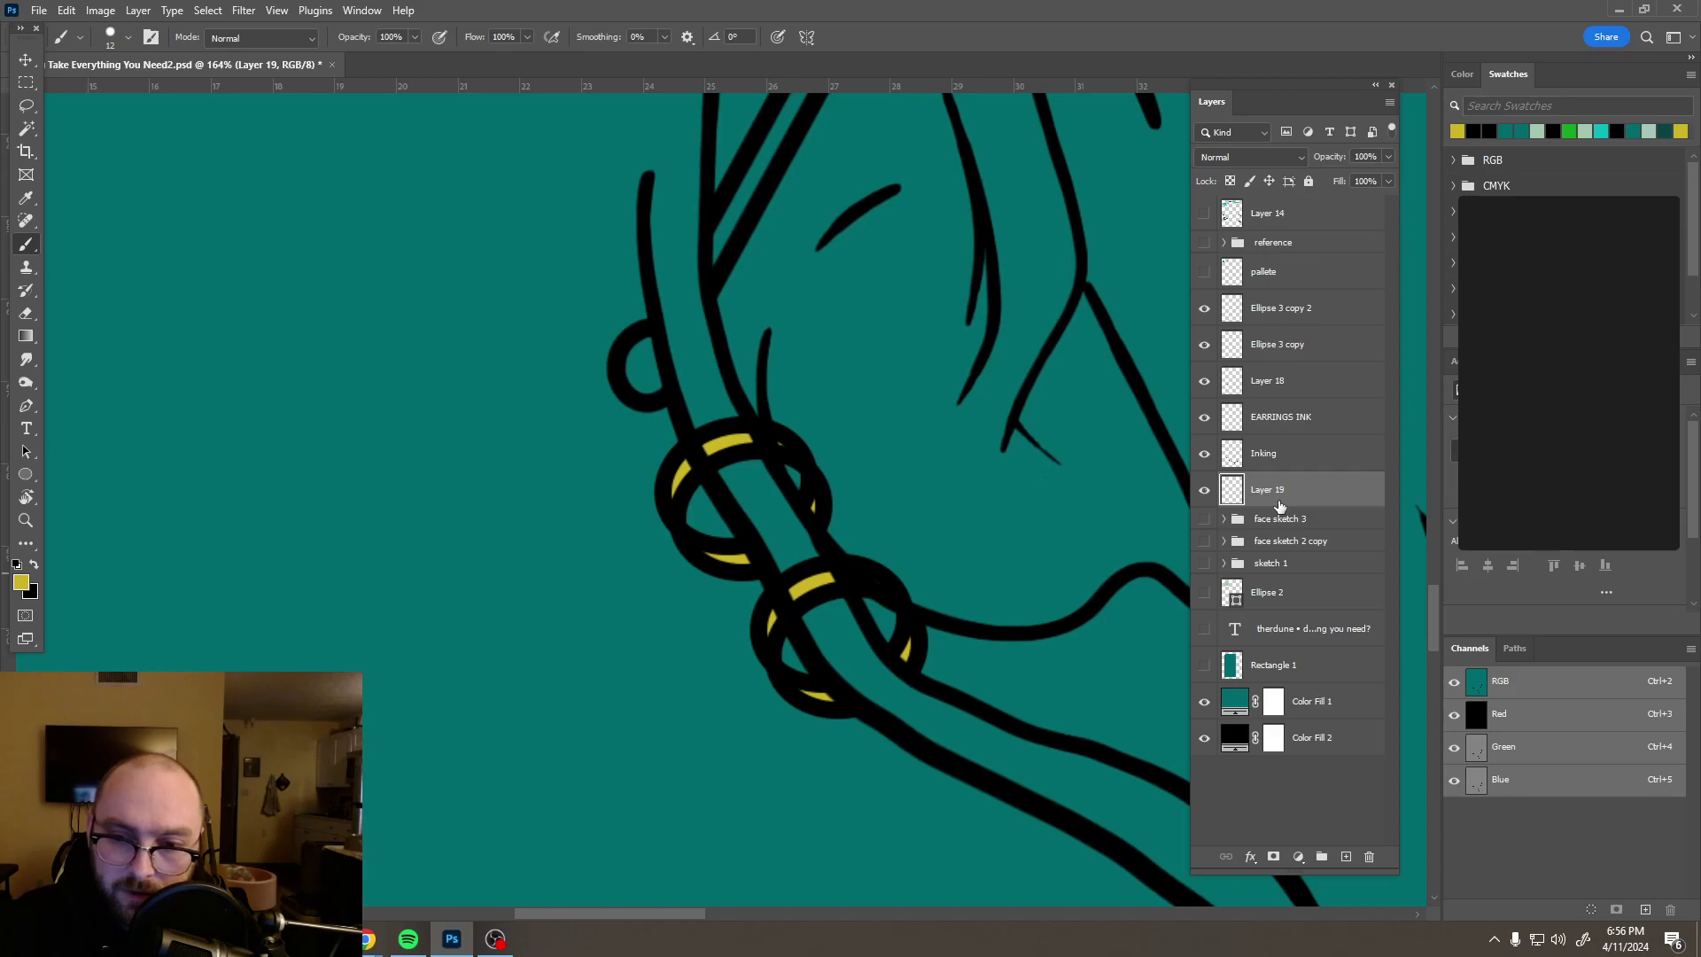
Step: On the Inking layer, erase the ear rim lines that cross the yellow upper bands of both rings
{"action": "left_click", "coordinate": [1296, 460]}
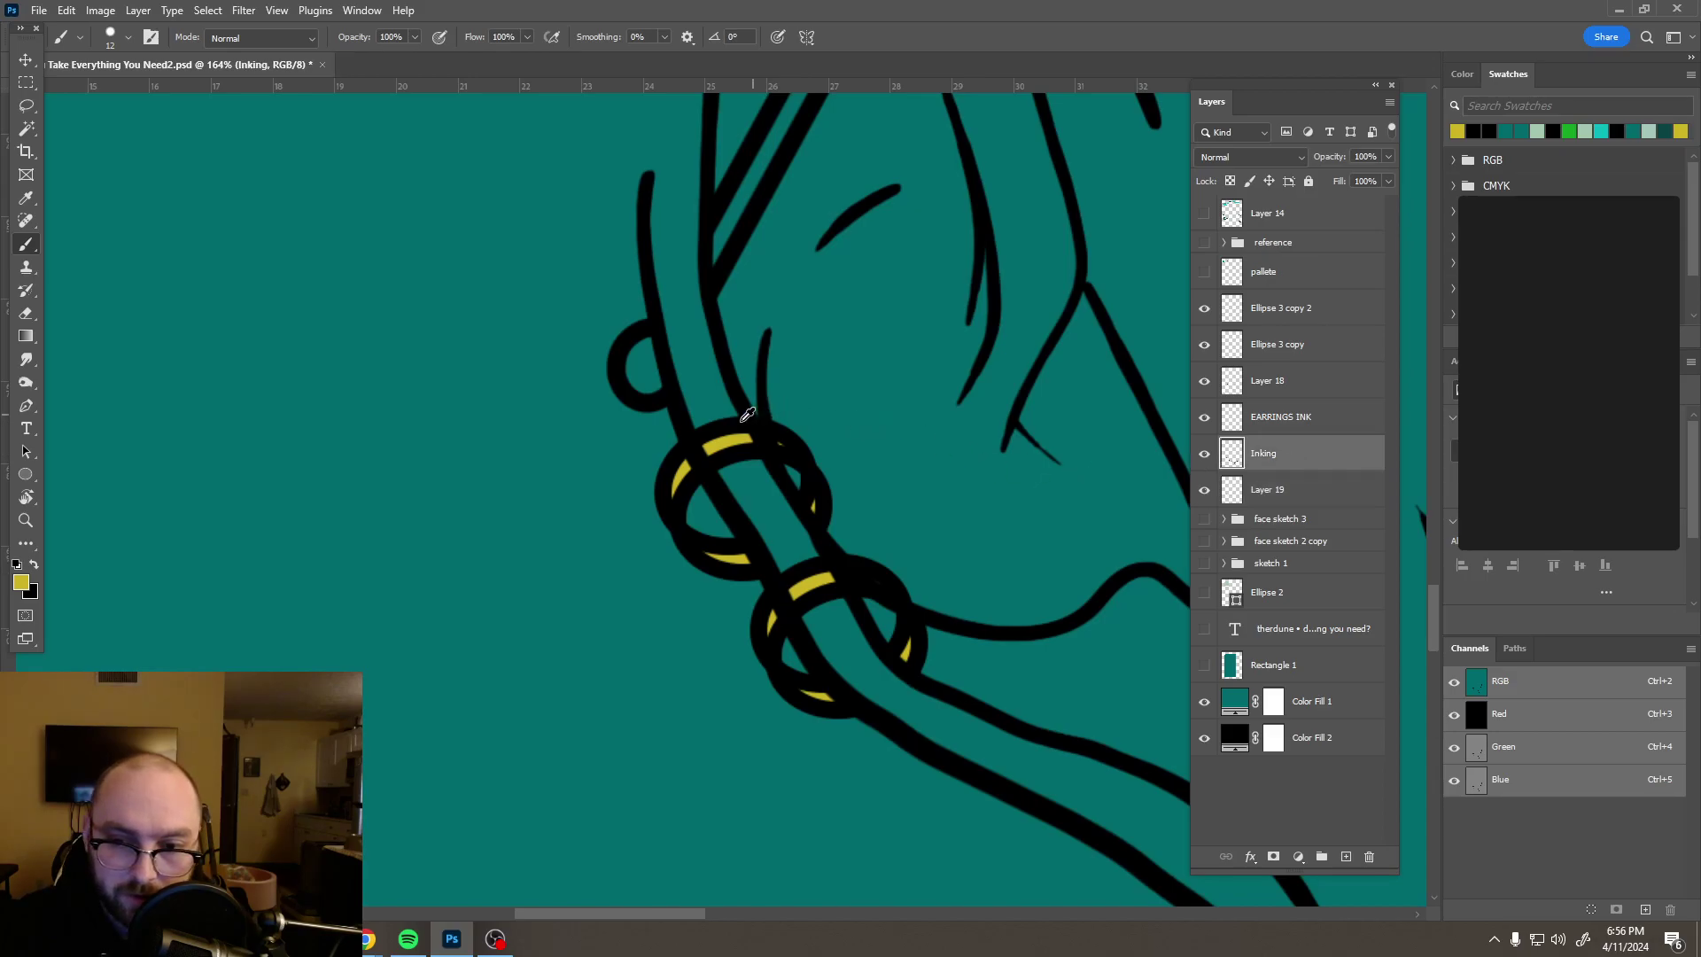
{"action": "scroll", "coordinate": [749, 415], "scroll_direction": "up", "scroll_amount": 4}
{"action": "scroll", "coordinate": [713, 482], "scroll_direction": "up", "scroll_amount": 1}
{"action": "key", "text": "e"}
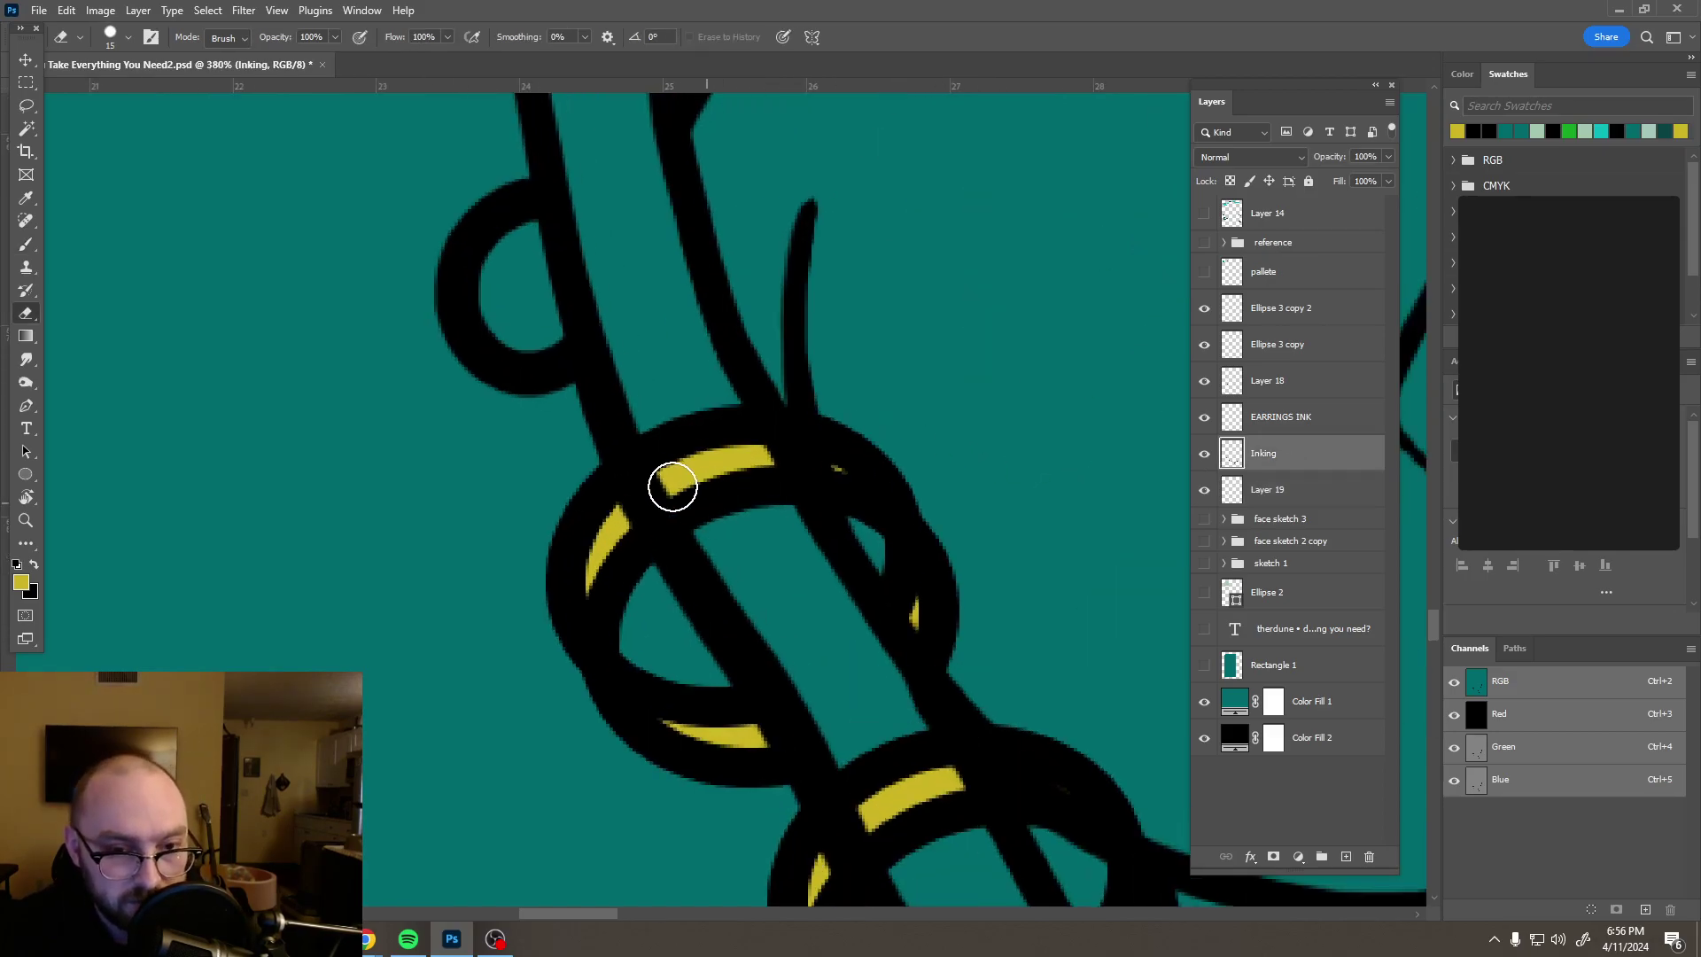
{"action": "mouse_move", "coordinate": [668, 569]}
{"action": "left_mouse_down"}
{"action": "mouse_move", "coordinate": [646, 482]}
{"action": "mouse_move", "coordinate": [634, 497]}
{"action": "mouse_move", "coordinate": [771, 458]}
{"action": "mouse_move", "coordinate": [846, 469]}
{"action": "left_mouse_up"}
{"action": "scroll", "coordinate": [783, 551], "scroll_direction": "down", "scroll_amount": 3}
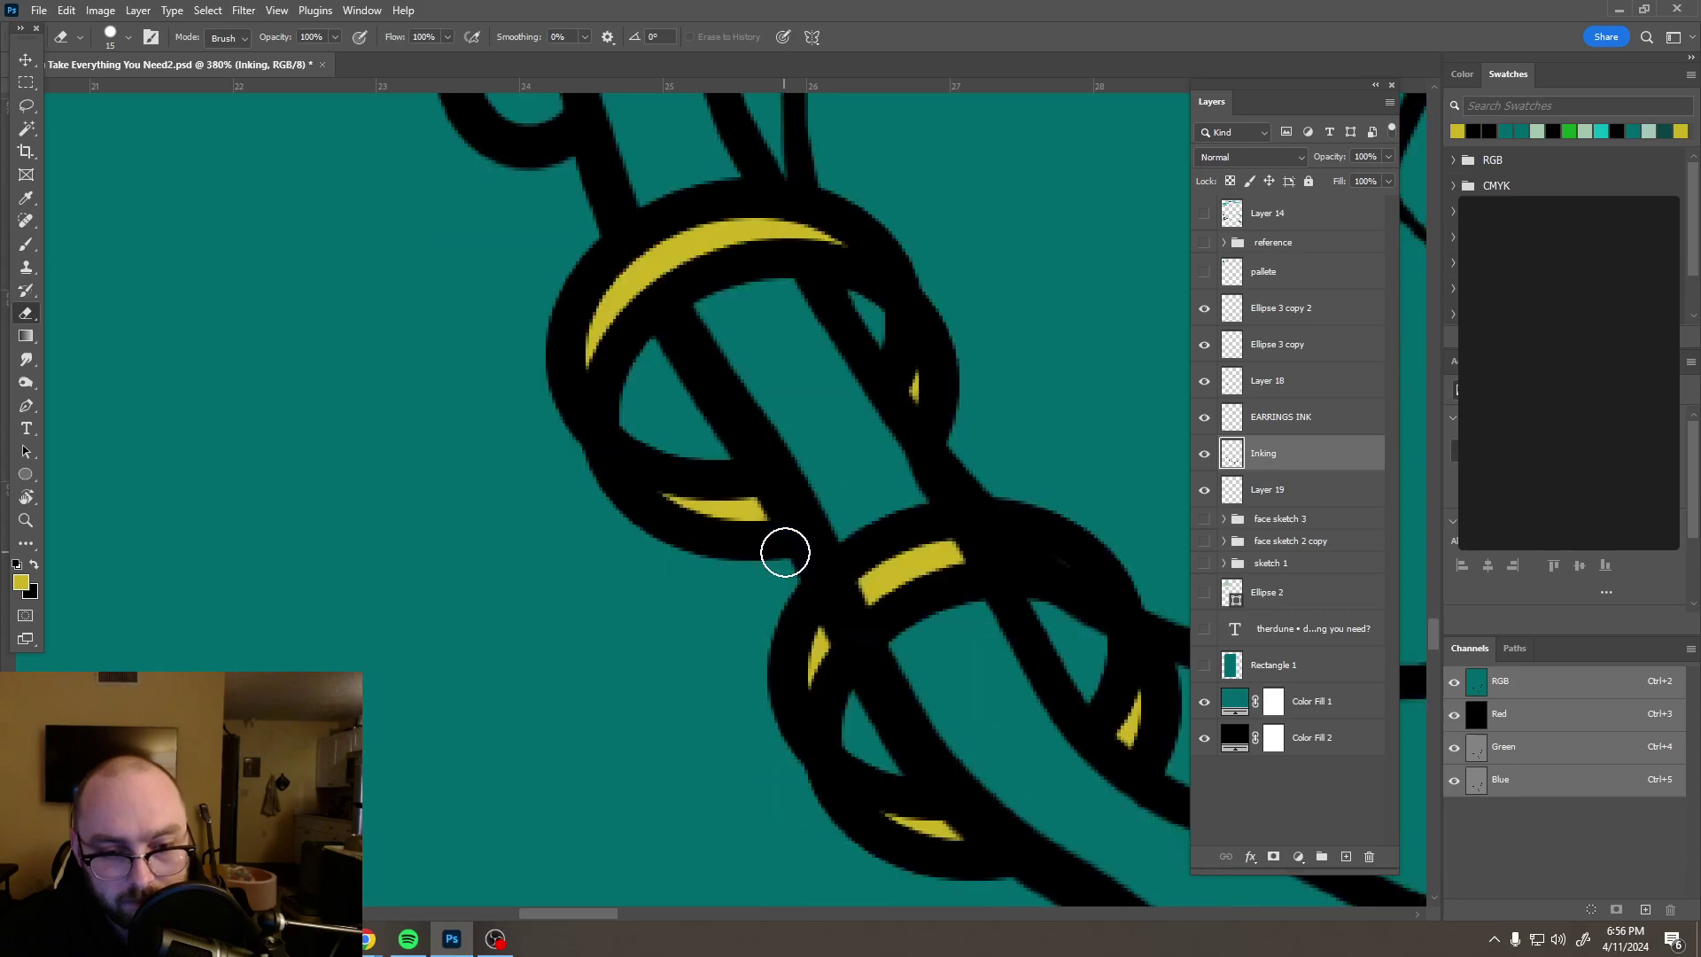
{"action": "mouse_move", "coordinate": [839, 606]}
{"action": "left_mouse_down"}
{"action": "mouse_move", "coordinate": [835, 620]}
{"action": "mouse_move", "coordinate": [893, 566]}
{"action": "mouse_move", "coordinate": [1060, 562]}
{"action": "left_mouse_up"}
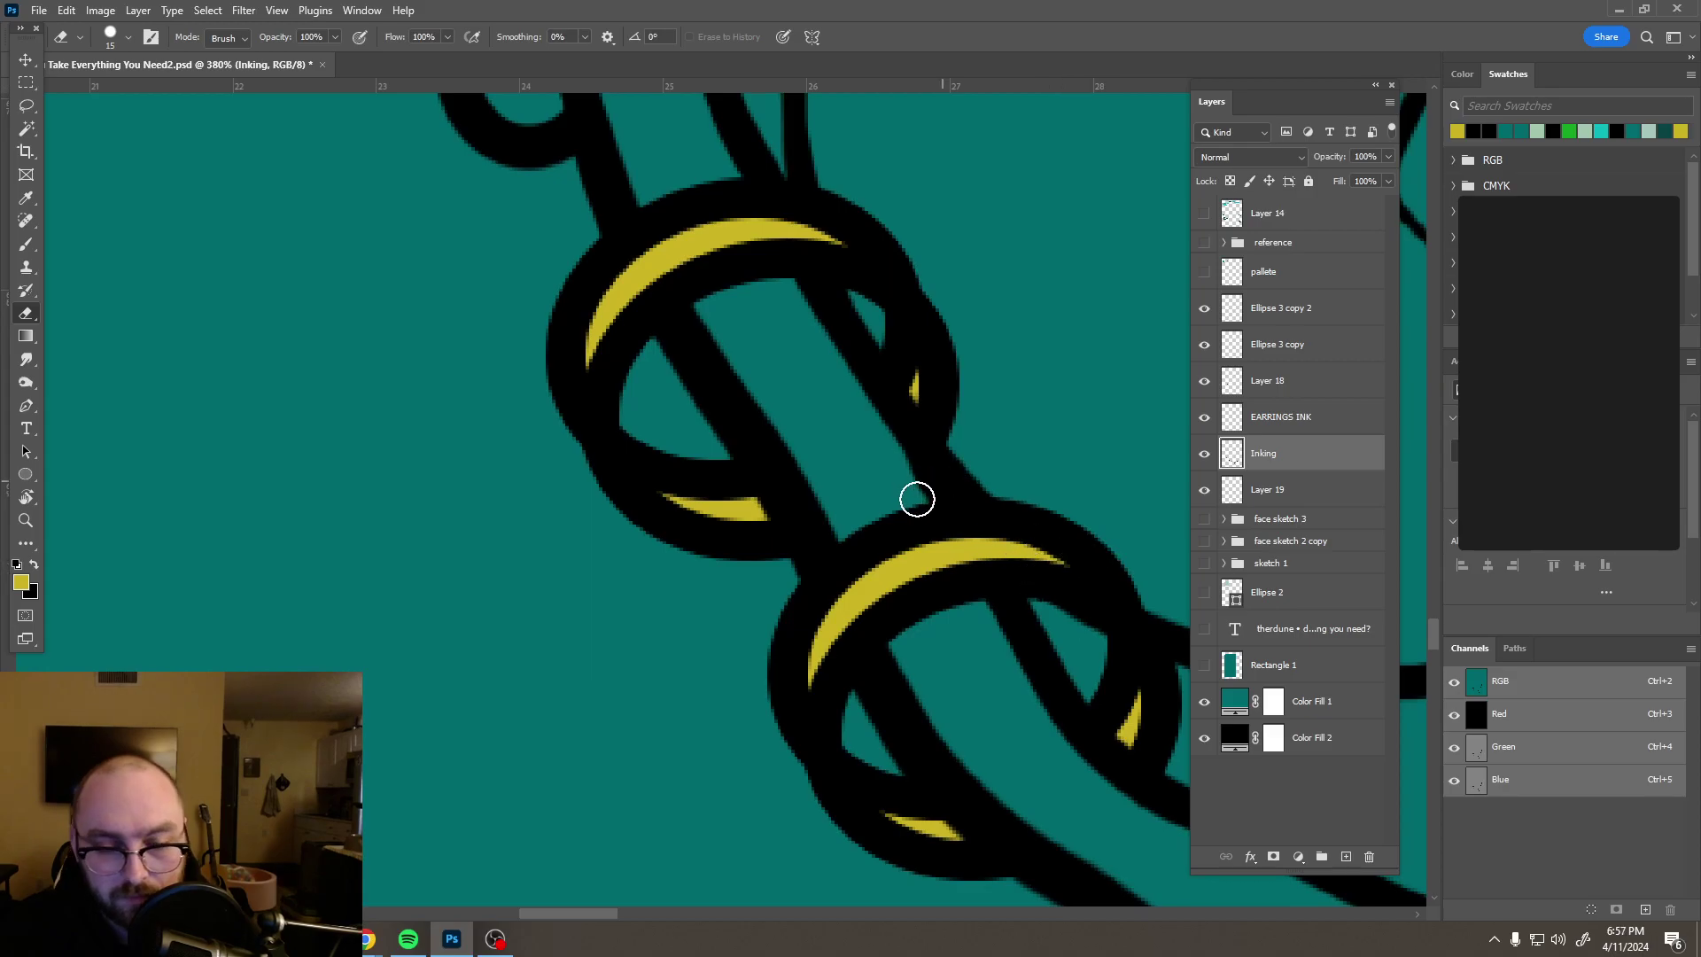
Step: Turn off paint symmetry, which is mirroring the strokes onto the lips
{"action": "scroll", "coordinate": [917, 500], "scroll_direction": "down", "scroll_amount": 6}
{"action": "scroll", "coordinate": [919, 511], "scroll_direction": "down", "scroll_amount": 5}
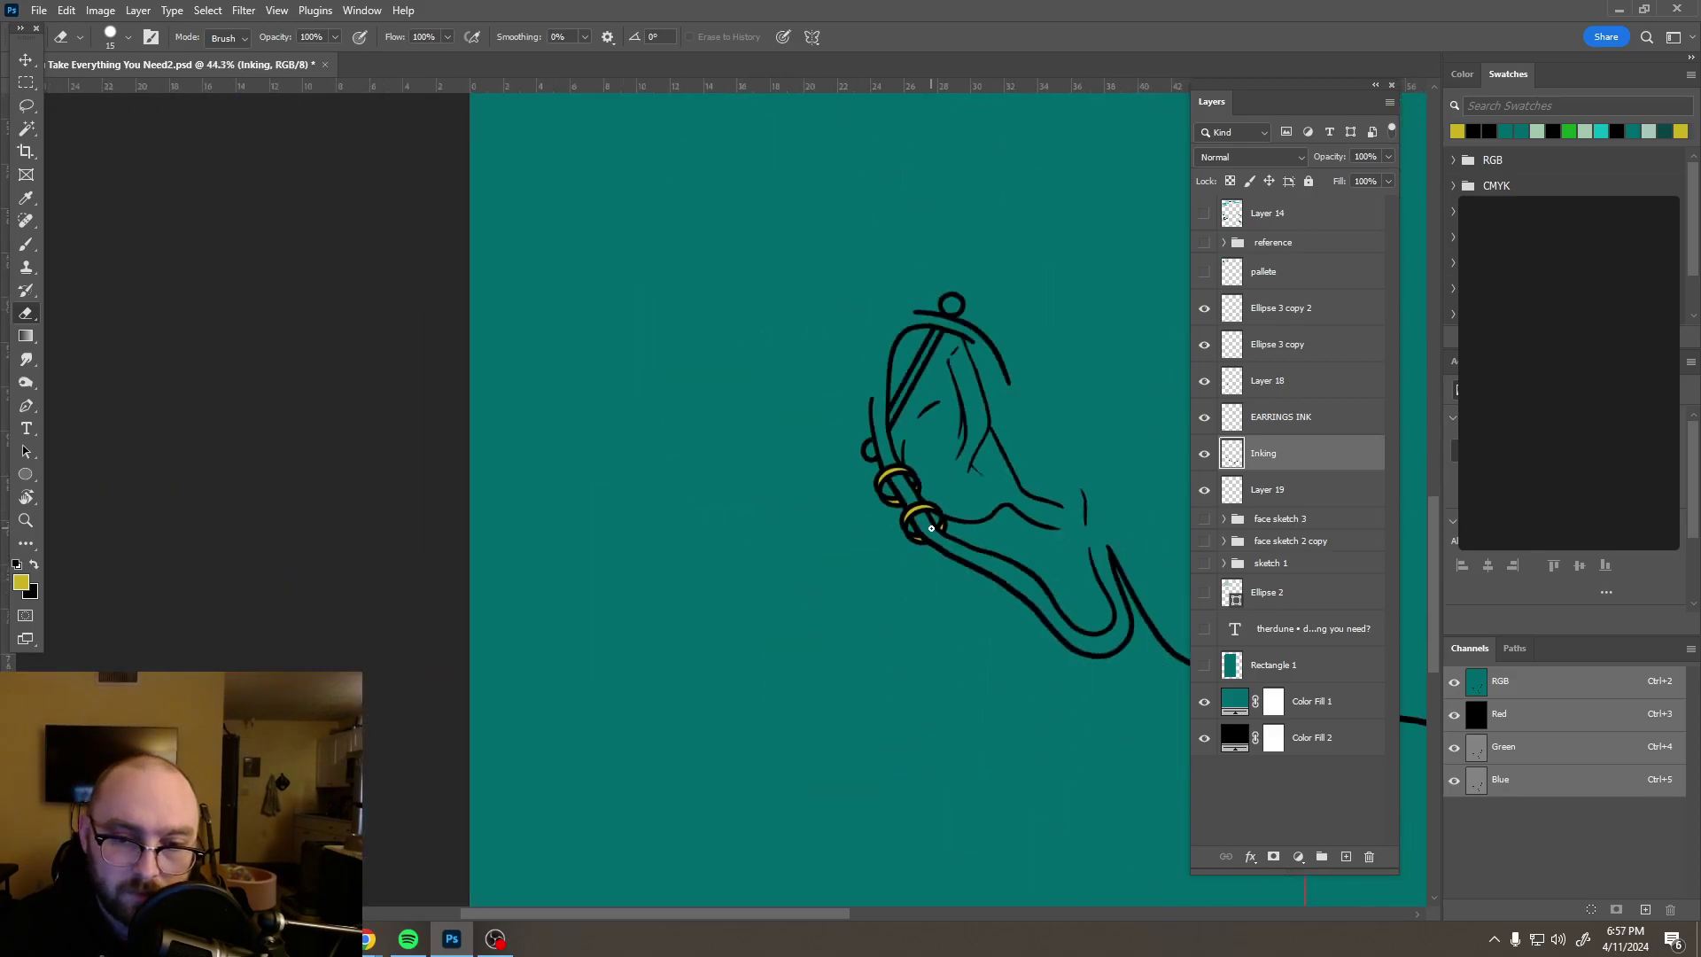
{"action": "scroll", "coordinate": [930, 530], "scroll_direction": "down", "scroll_amount": 5}
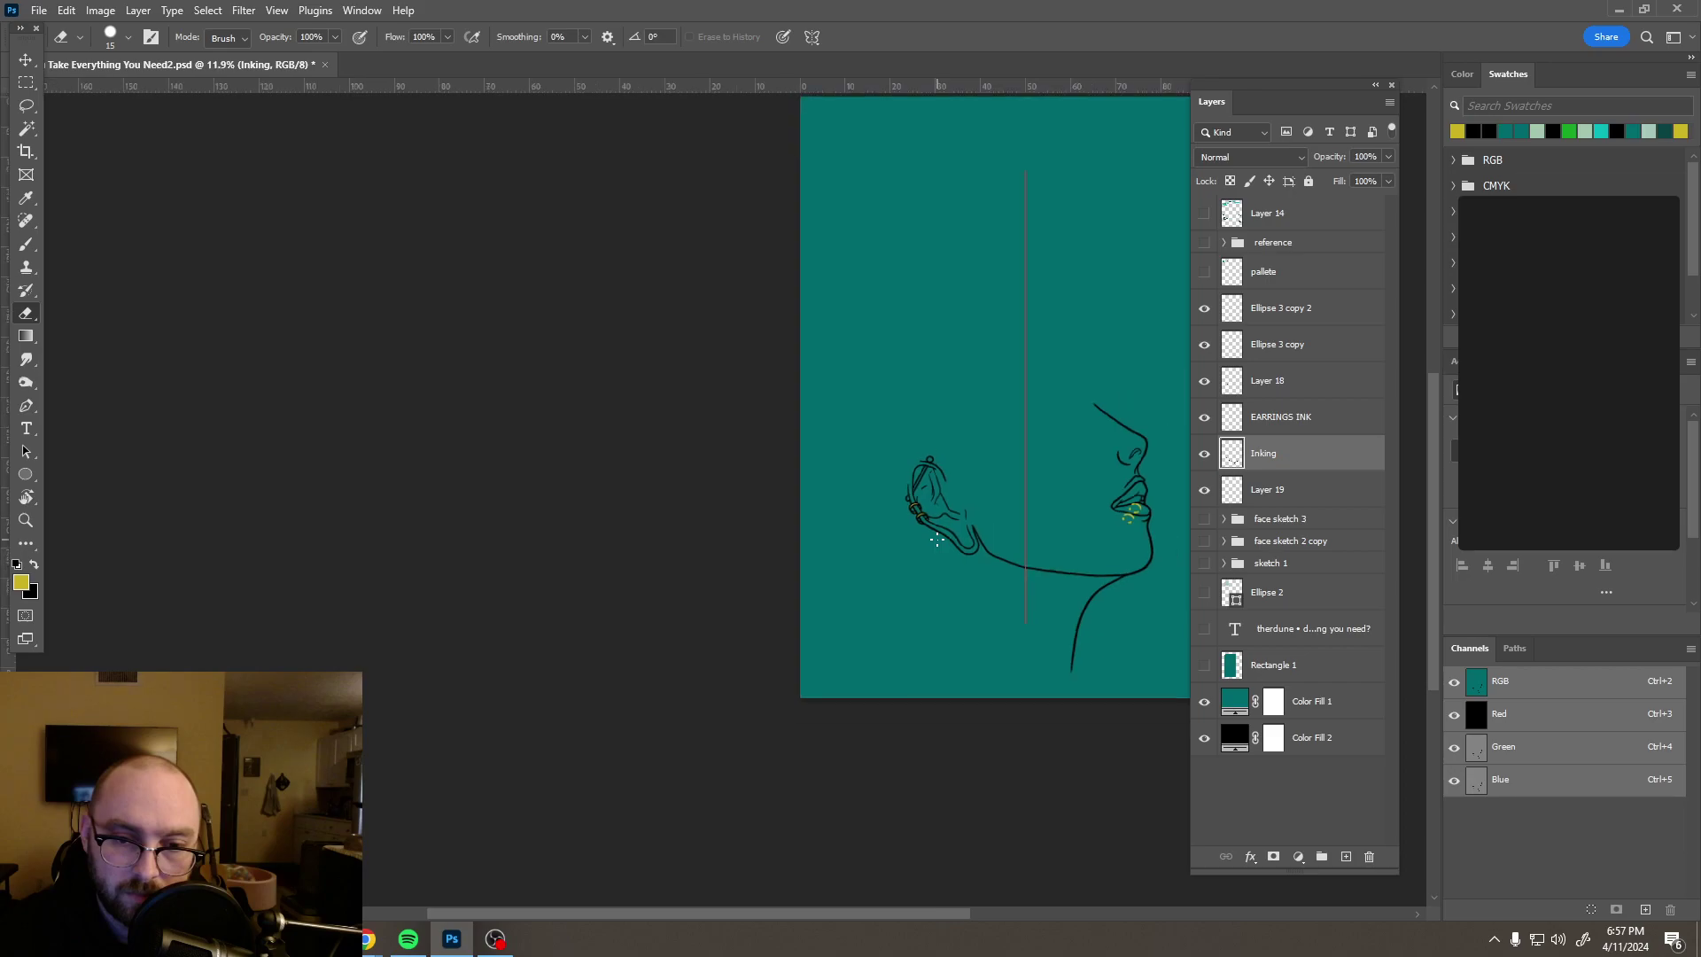
{"action": "scroll", "coordinate": [1075, 551], "scroll_direction": "up", "scroll_amount": 1}
{"action": "scroll", "coordinate": [1075, 551], "scroll_direction": "up", "scroll_amount": 2}
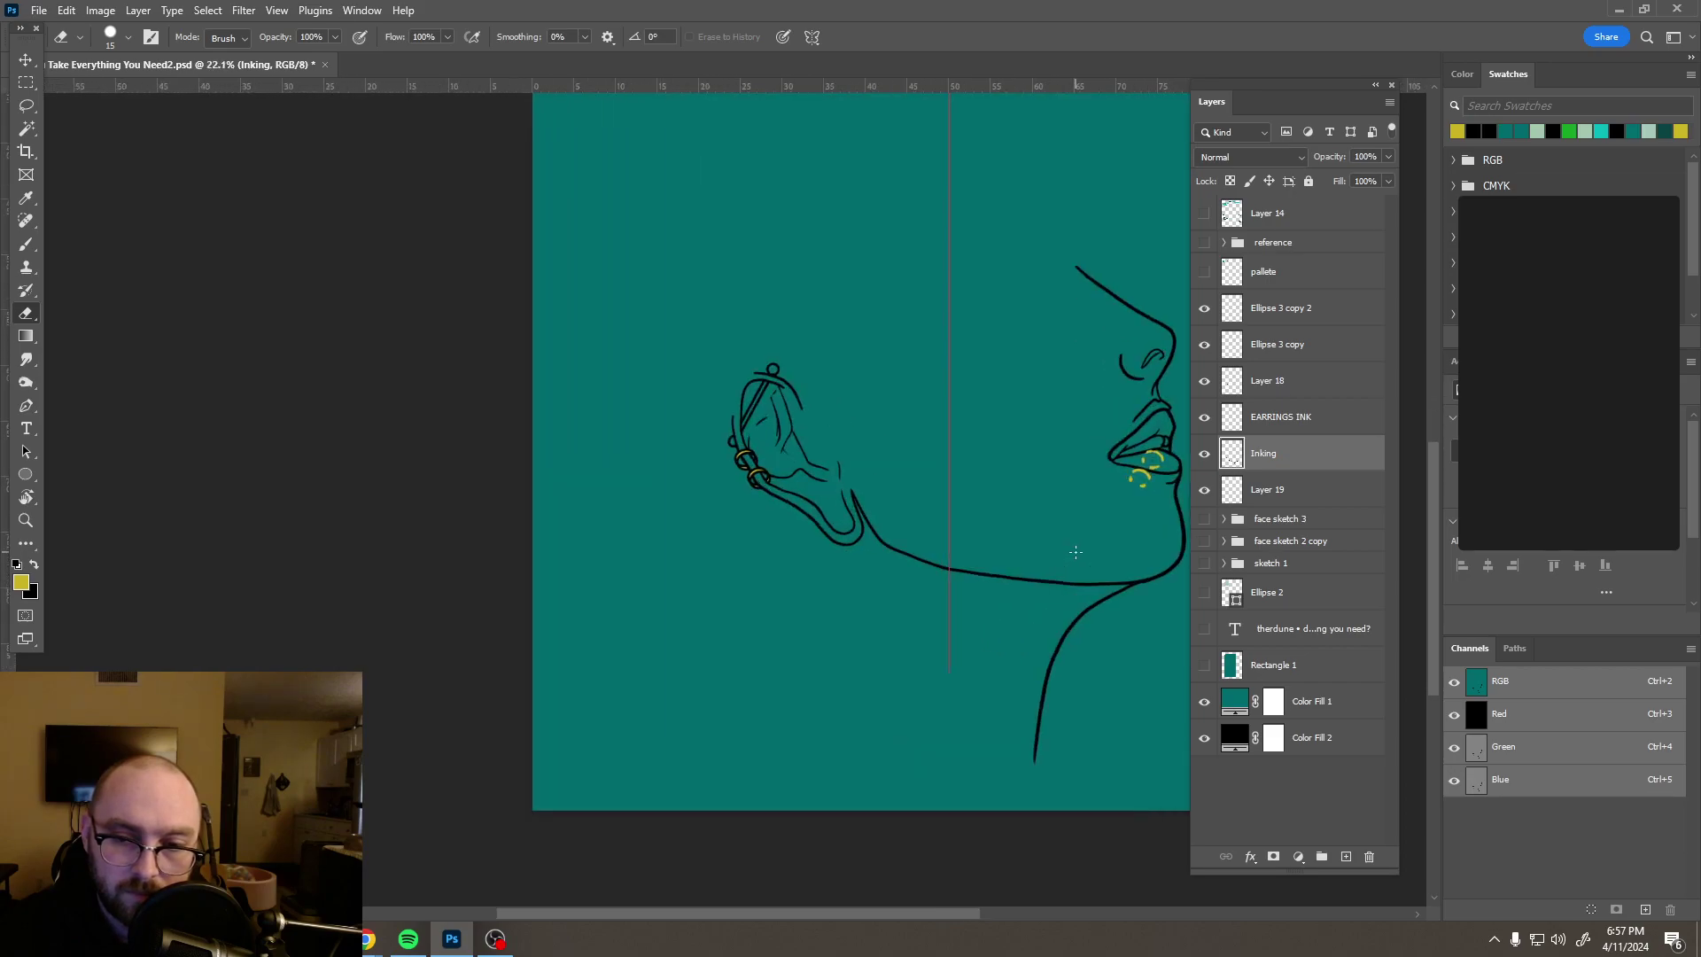
{"action": "left_click_drag", "start_coordinate": [1074, 551], "coordinate": [939, 559]}
{"action": "left_click", "coordinate": [812, 36]}
{"action": "left_click", "coordinate": [837, 61]}
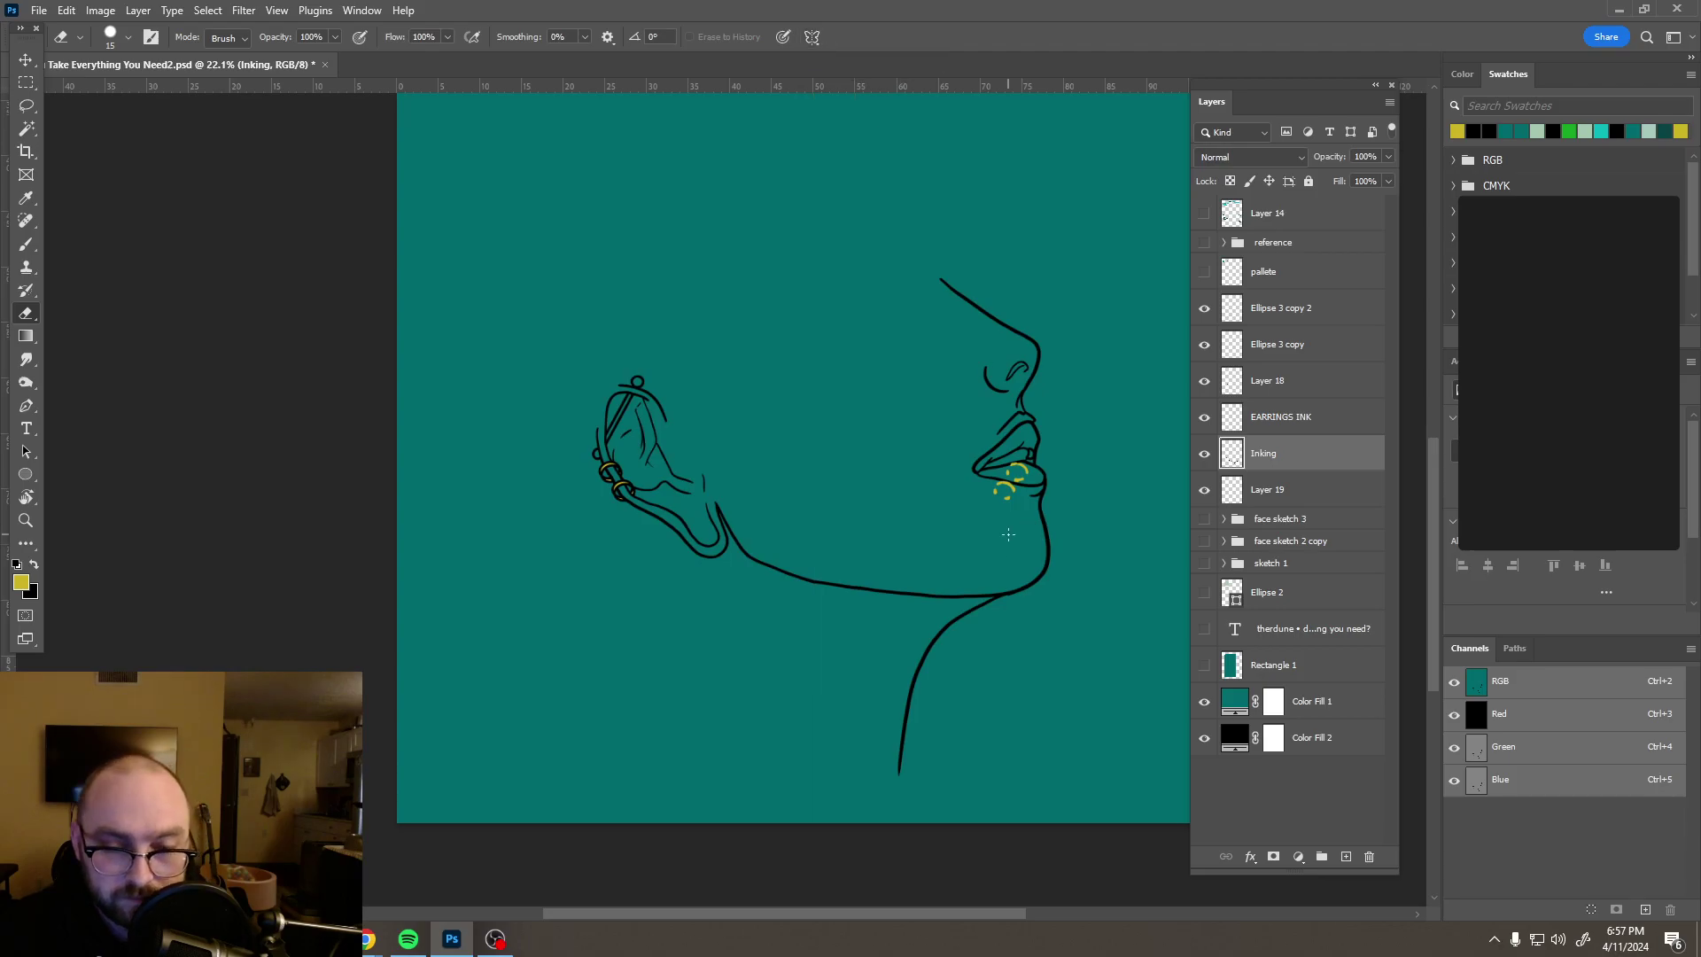
Step: Try erasing the mirrored yellow marks around the lower lip on Layer 19 with a 169 px eraser, and undo it
{"action": "left_click_drag", "start_coordinate": [987, 518], "coordinate": [1014, 475]}
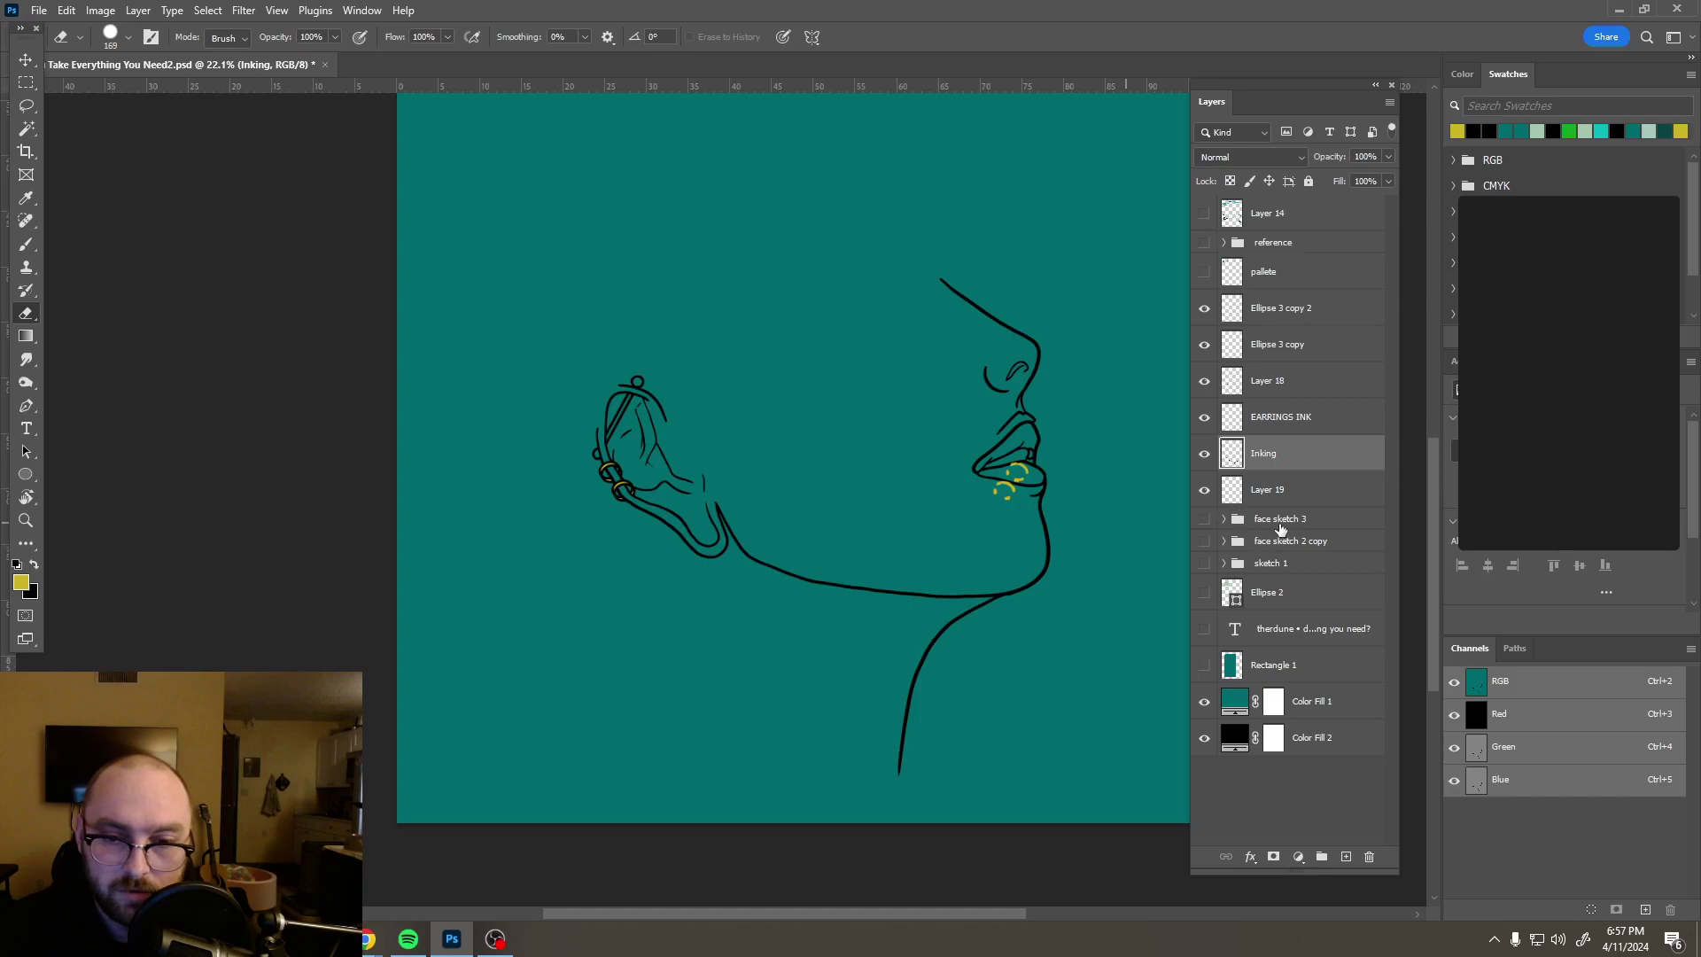
{"action": "left_click", "coordinate": [1285, 489]}
{"action": "left_click_drag", "start_coordinate": [1017, 497], "coordinate": [1004, 474]}
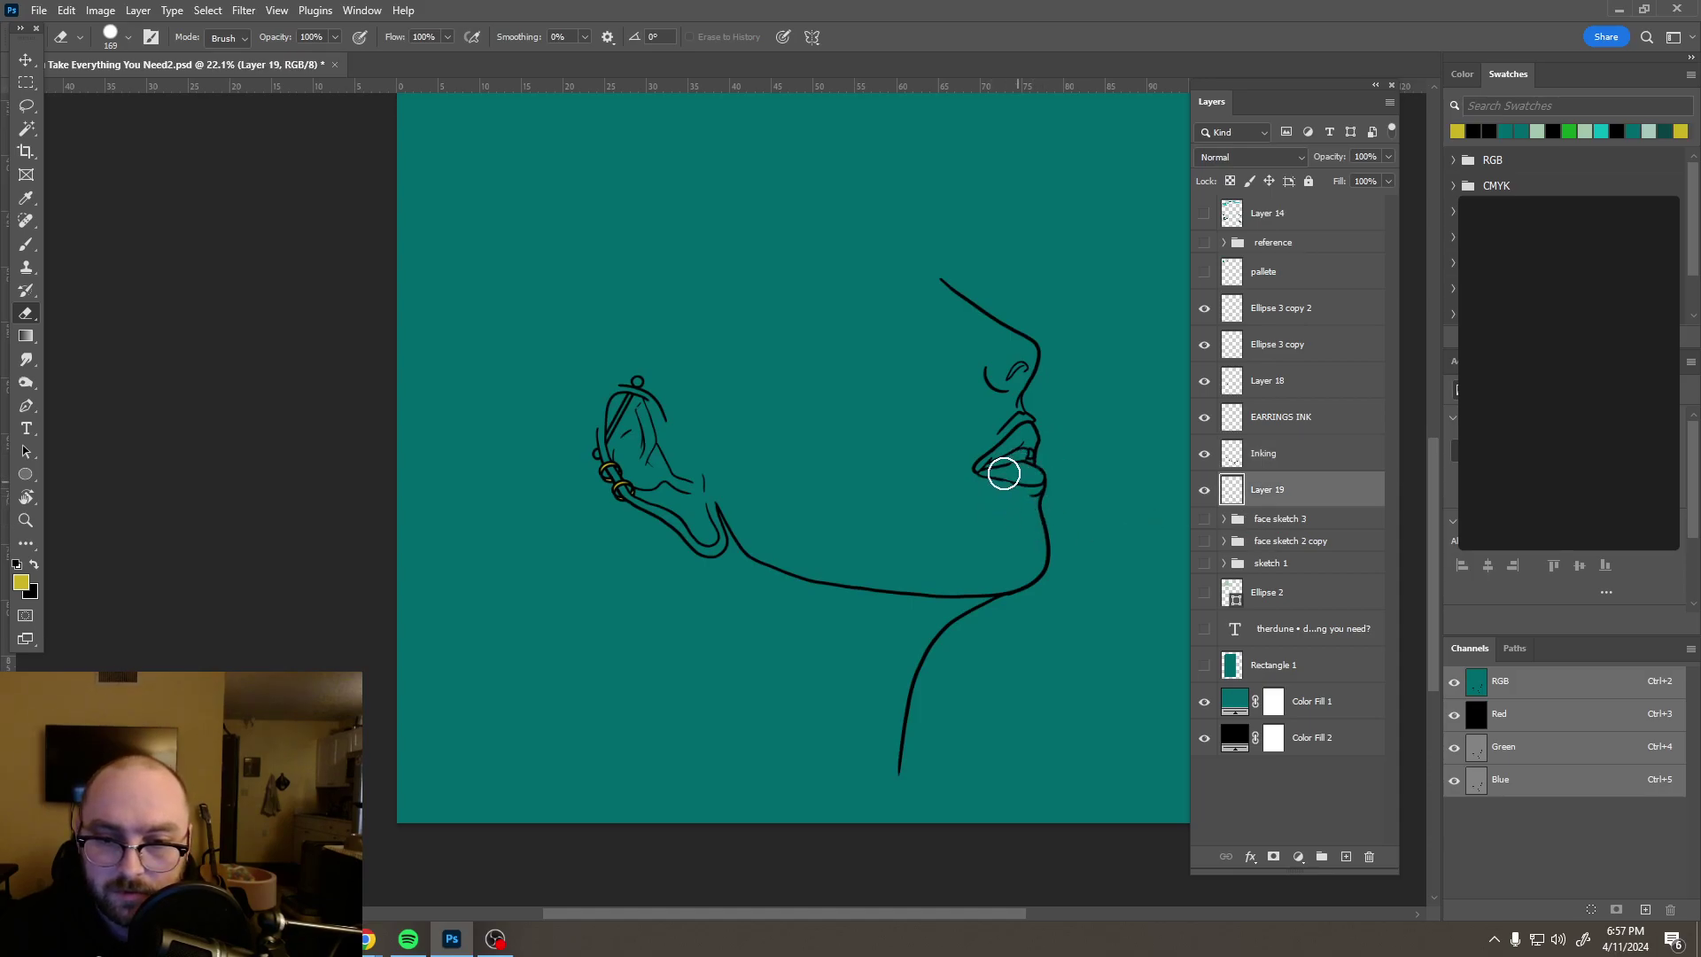
{"action": "scroll", "coordinate": [1085, 498], "scroll_direction": "up", "scroll_amount": 1}
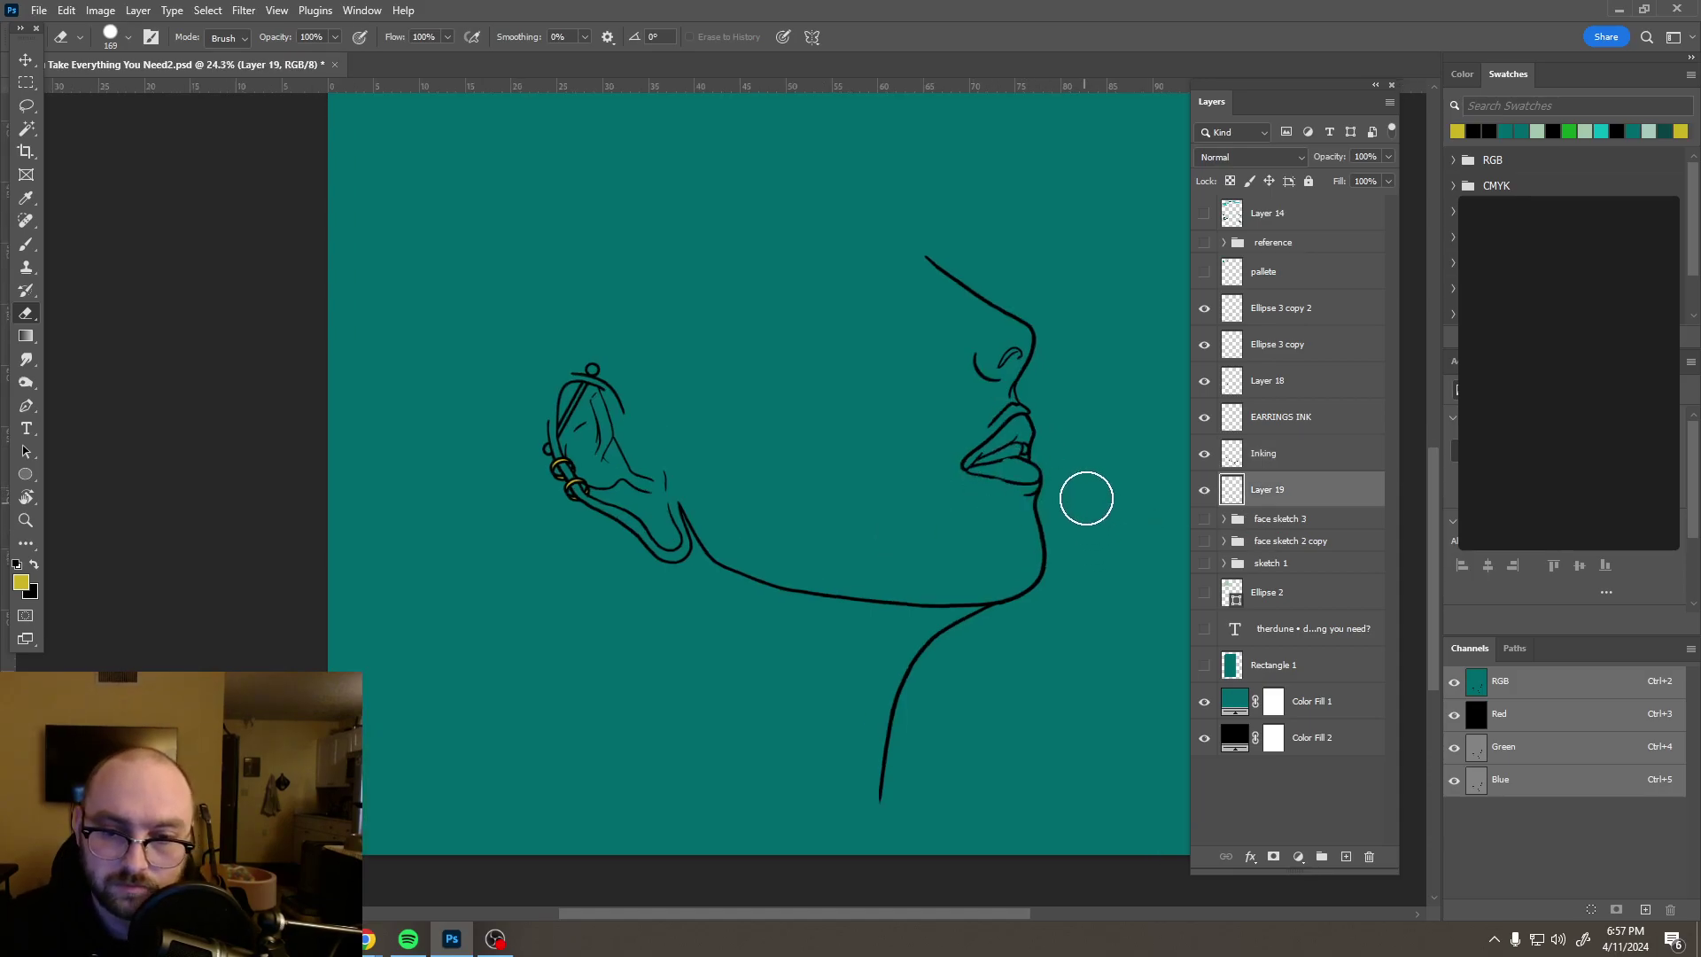
{"action": "scroll", "coordinate": [1086, 498], "scroll_direction": "up", "scroll_amount": 5}
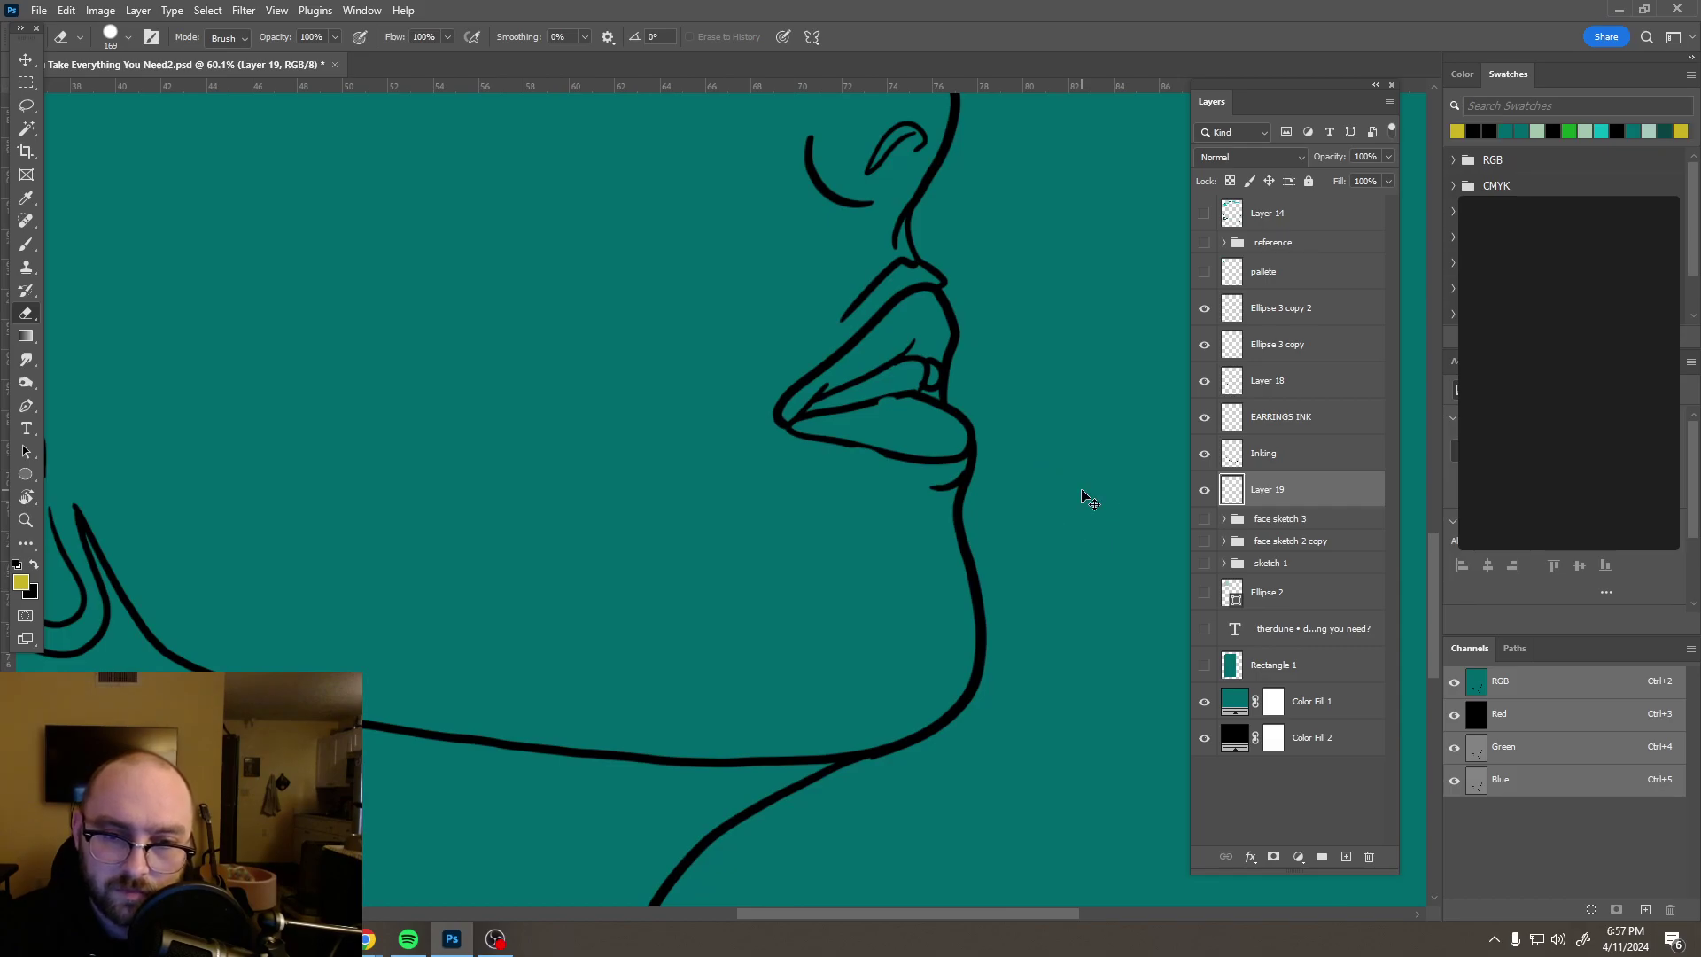
{"action": "key", "text": "ctrl+z"}
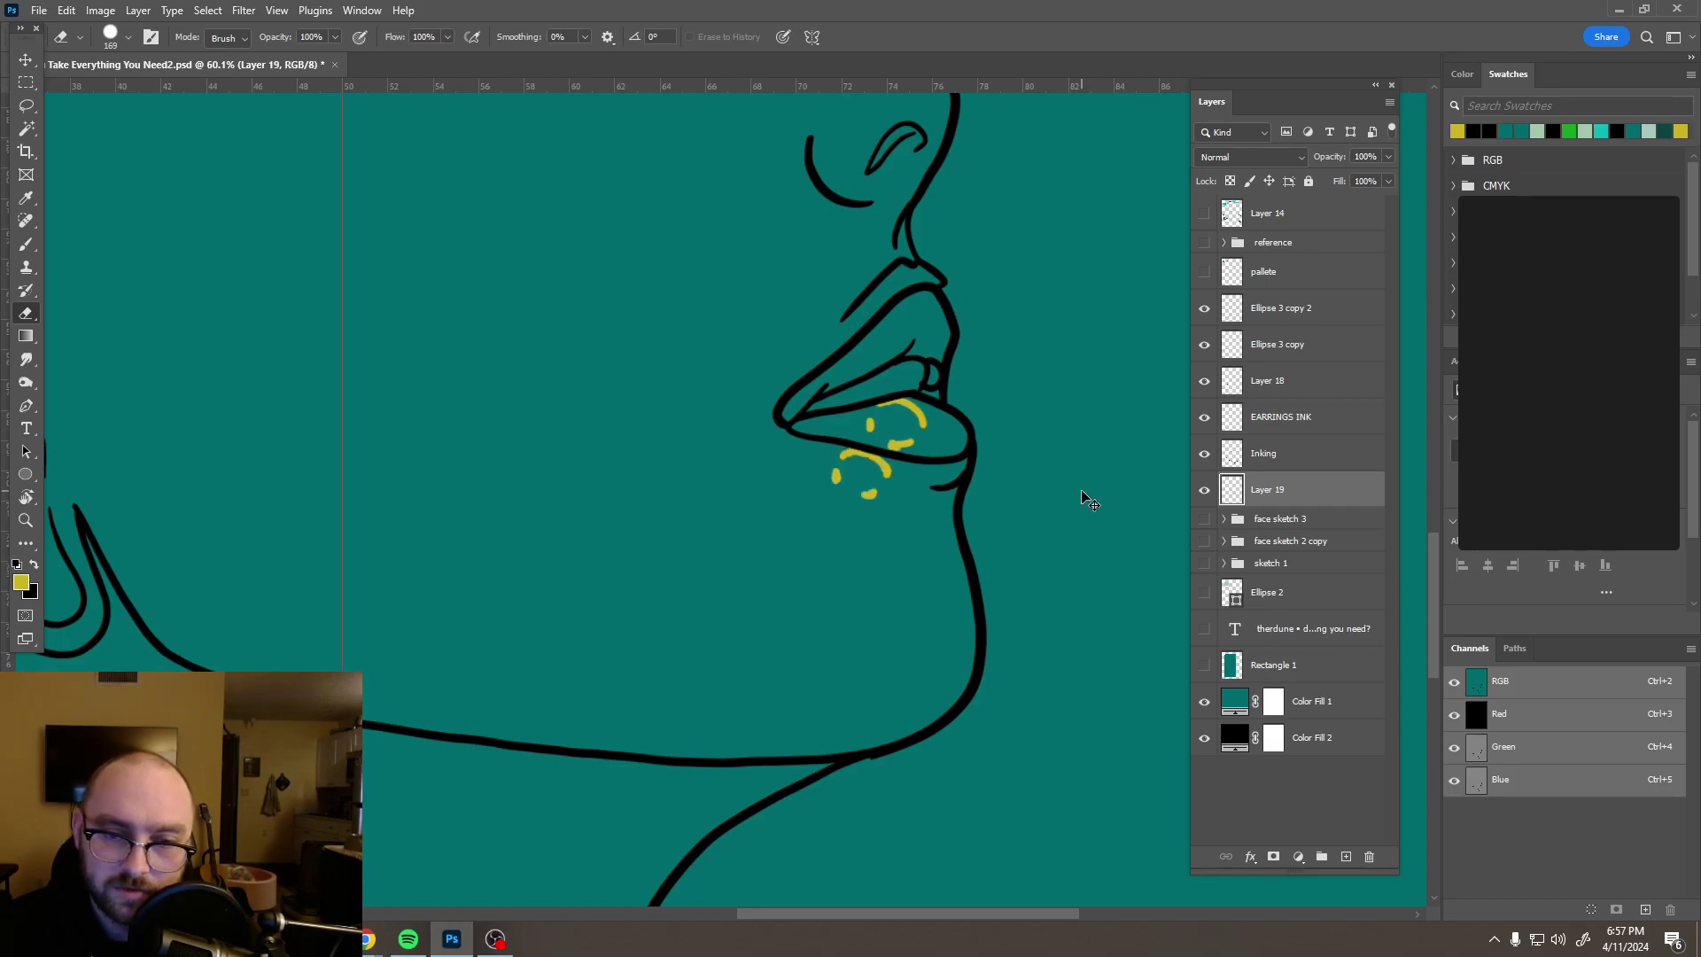
Step: Turn off paint symmetry and erase the stray yellow marks around the lower lip on Layer 19
{"action": "key", "text": "ctrl+z"}
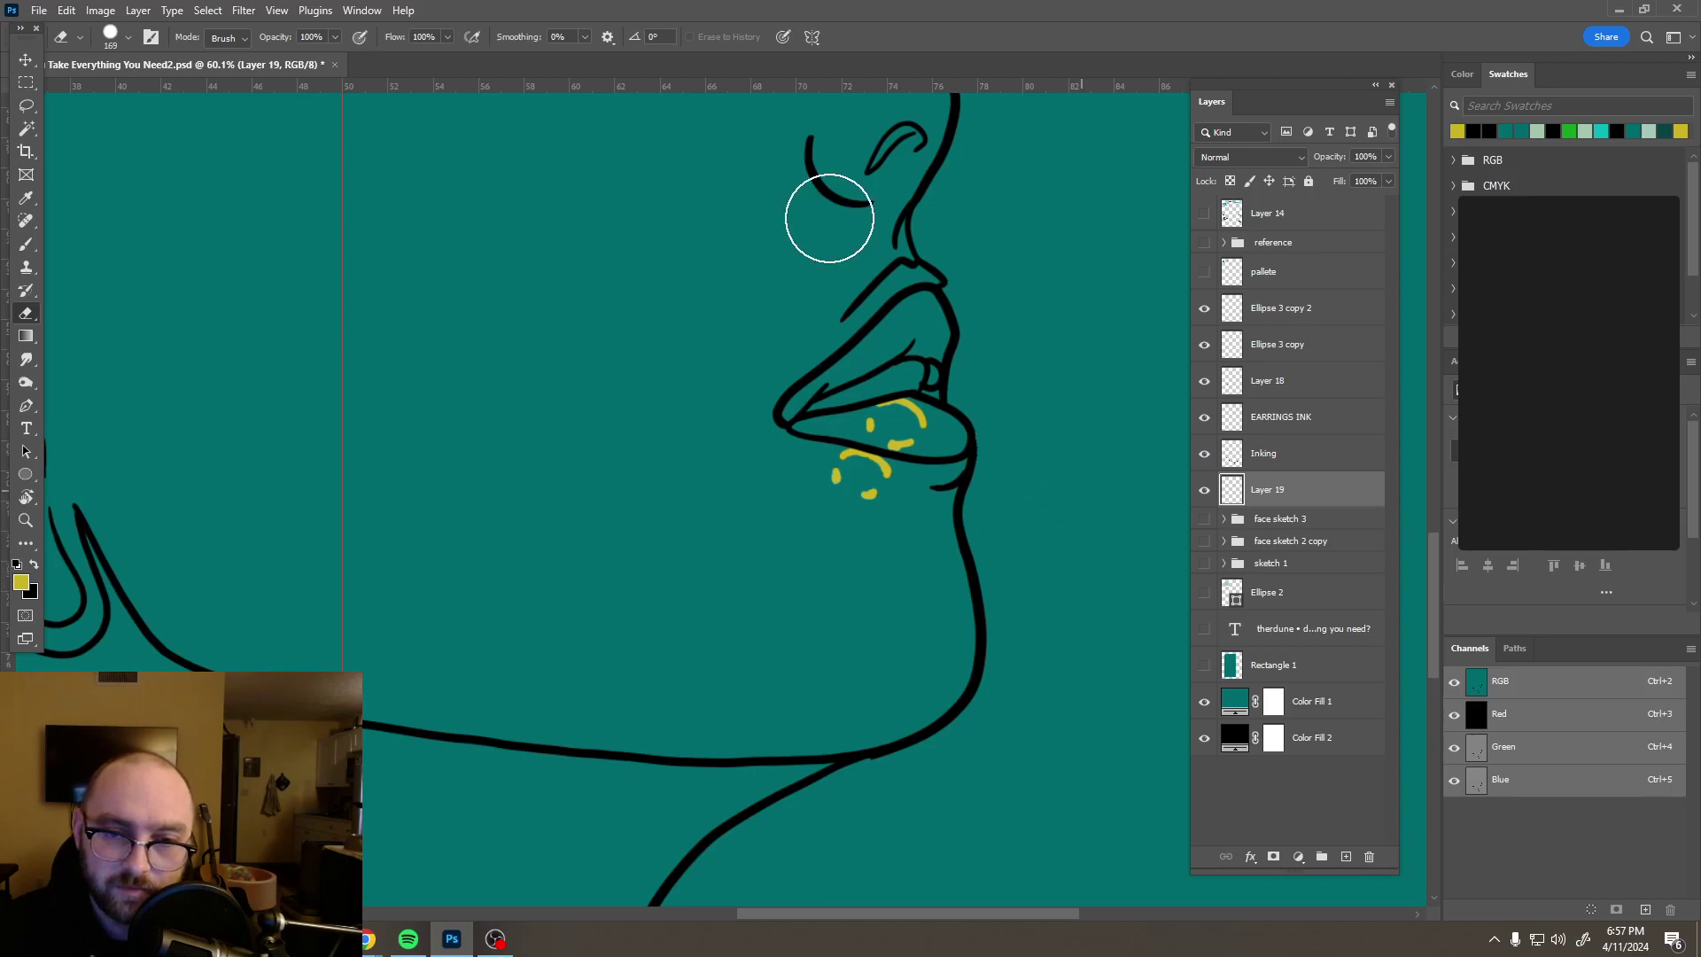
{"action": "left_click", "coordinate": [811, 36]}
{"action": "left_click", "coordinate": [867, 60]}
{"action": "mouse_move", "coordinate": [866, 493]}
{"action": "left_mouse_down"}
{"action": "mouse_move", "coordinate": [877, 460]}
{"action": "mouse_move", "coordinate": [745, 505]}
{"action": "mouse_move", "coordinate": [815, 517]}
{"action": "left_mouse_up"}
{"action": "scroll", "coordinate": [711, 485], "scroll_direction": "down", "scroll_amount": 8}
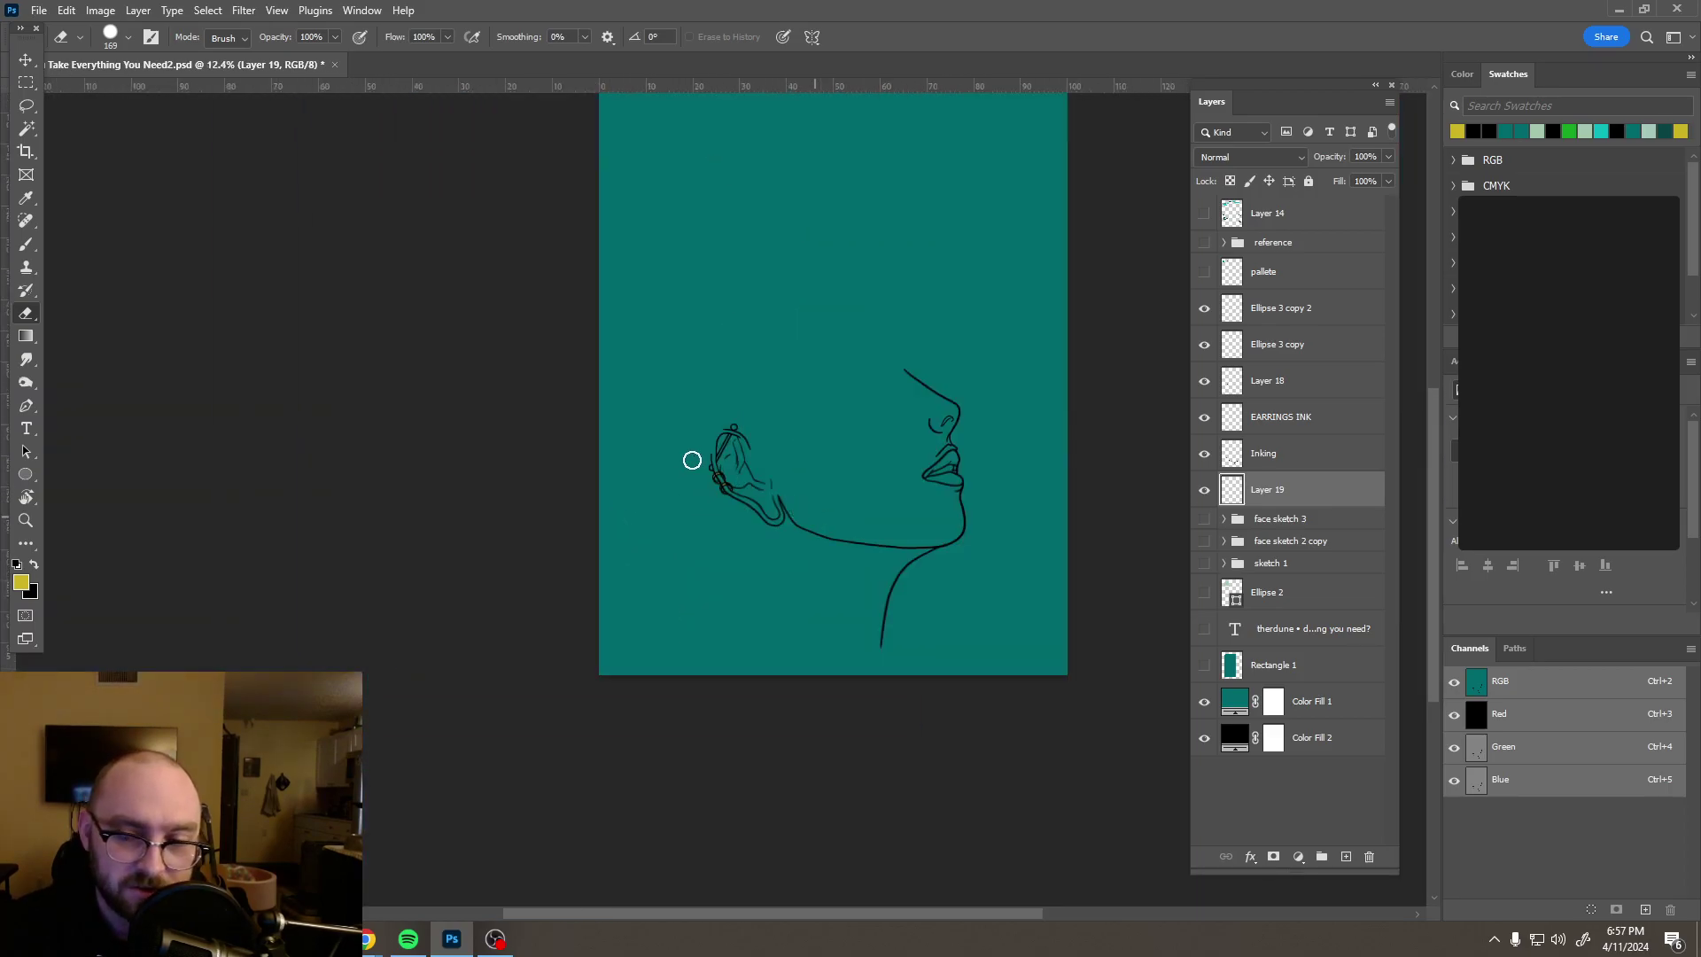
Step: On the Inking layer, erase the leftover black line ends crossing the yellow upper bands of both ear rings with a 13 px eraser
{"action": "scroll", "coordinate": [687, 454], "scroll_direction": "up", "scroll_amount": 8}
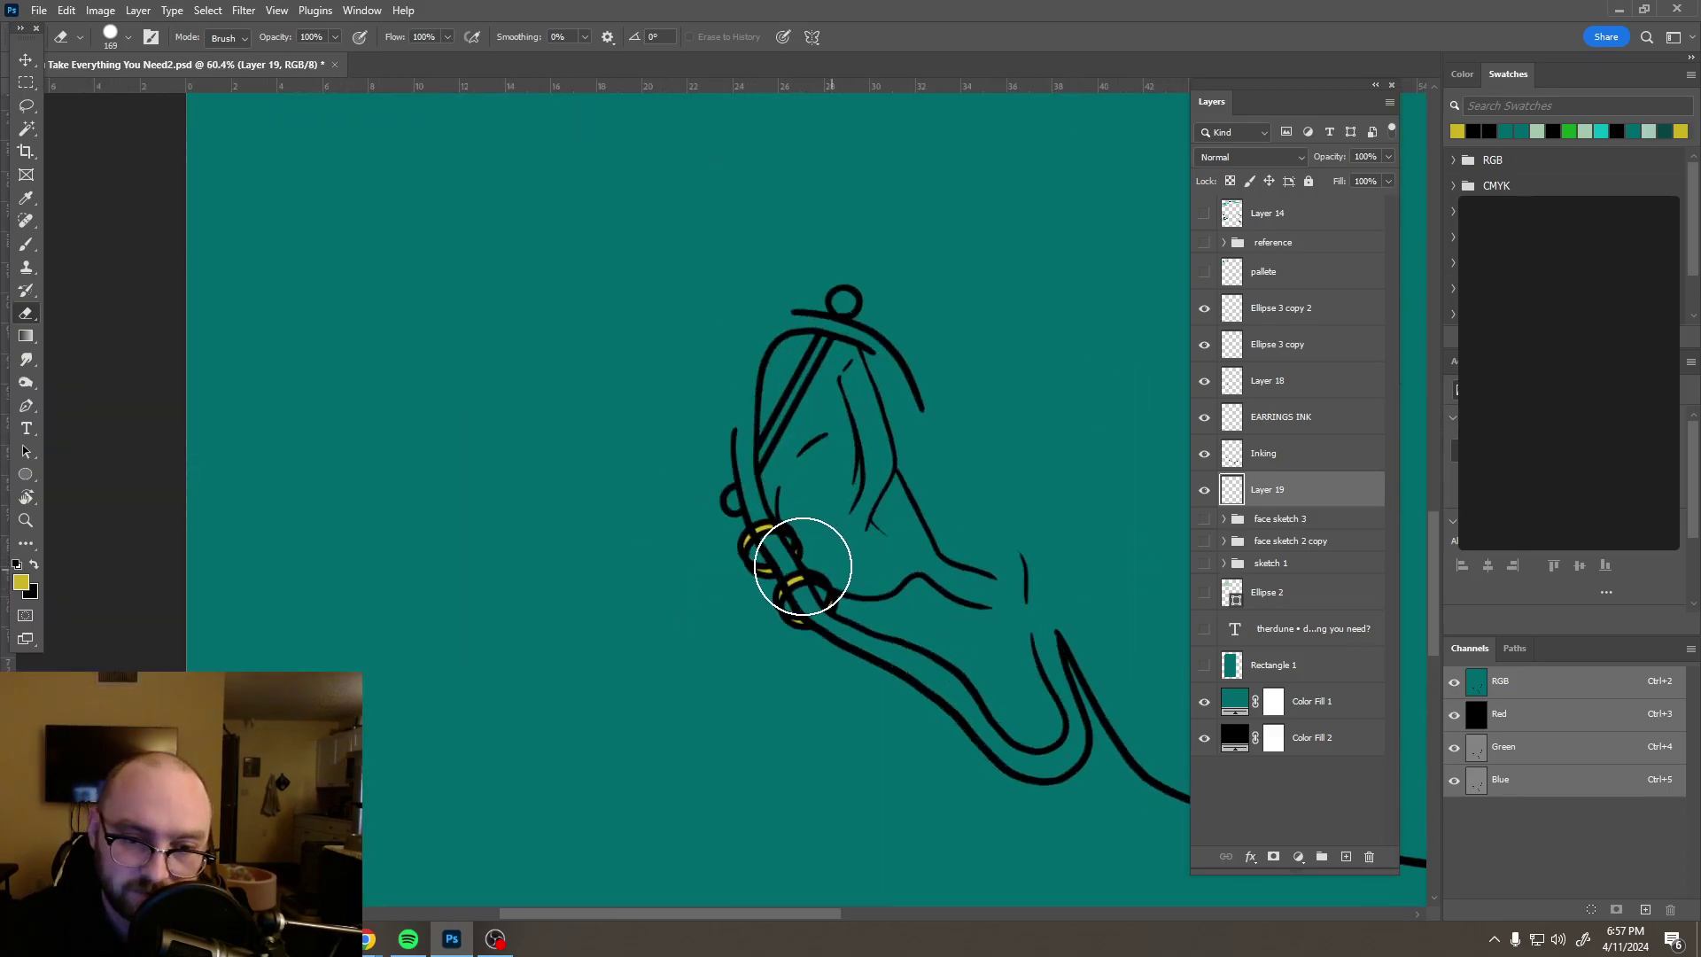
{"action": "scroll", "coordinate": [802, 567], "scroll_direction": "up", "scroll_amount": 3}
{"action": "scroll", "coordinate": [1265, 457], "scroll_direction": "up", "scroll_amount": 2}
{"action": "left_click", "coordinate": [1265, 454]}
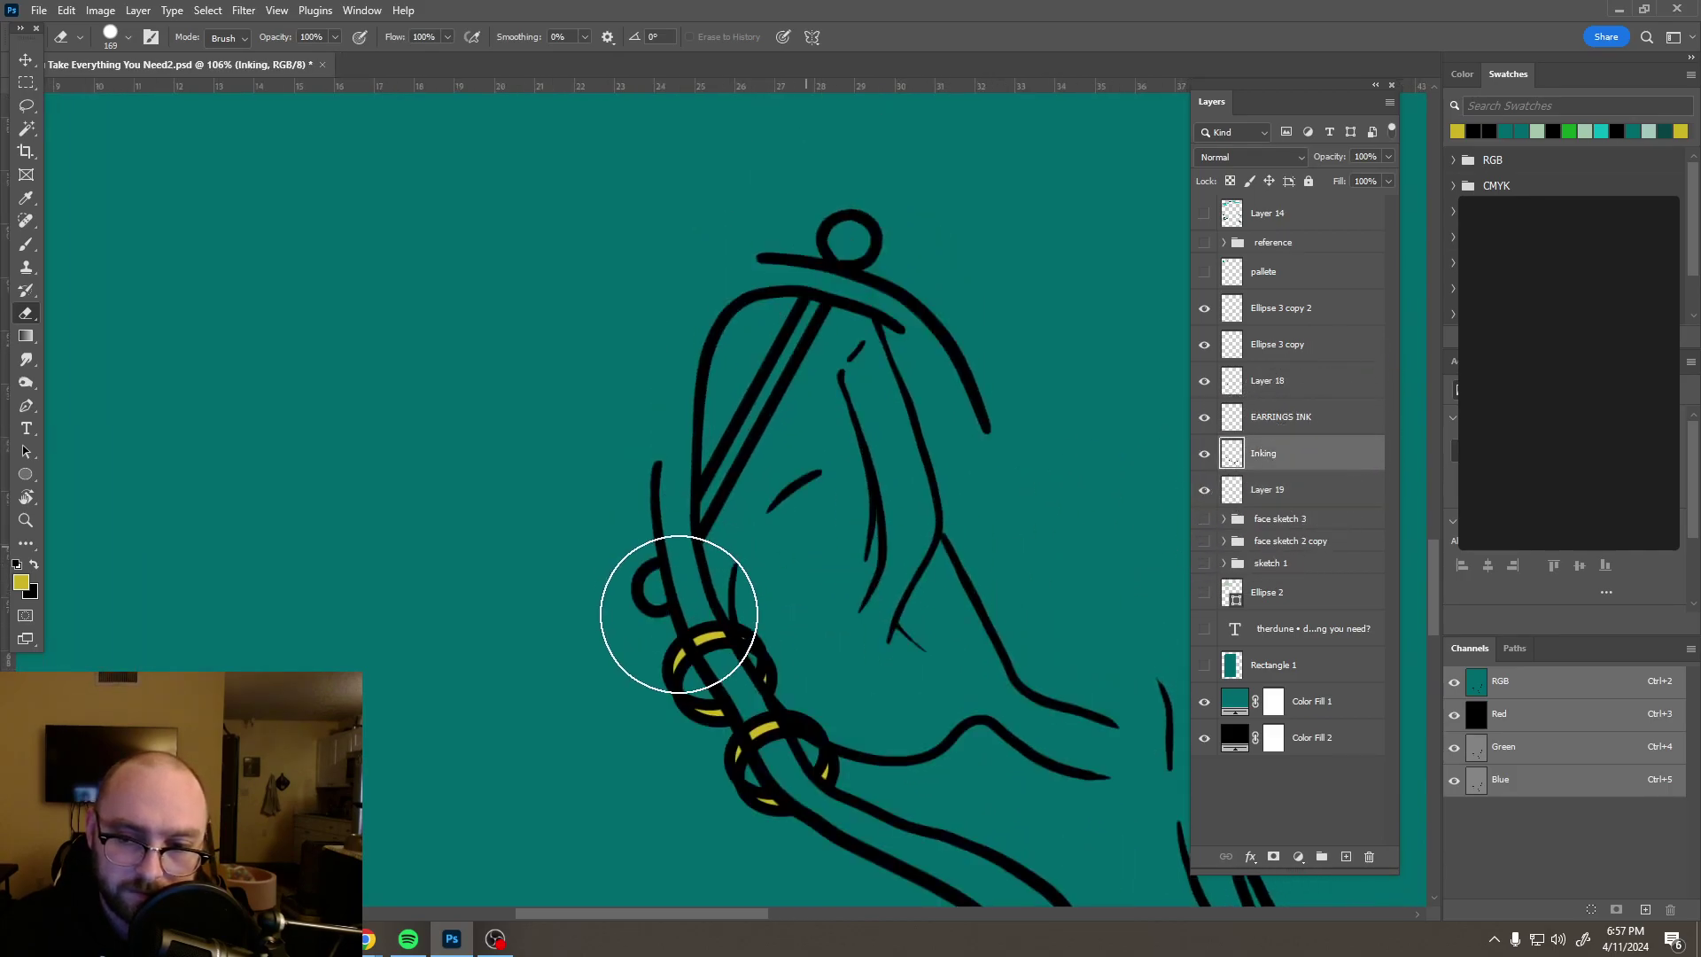
{"action": "right_click", "coordinate": [718, 631], "text": "alt"}
{"action": "mouse_move", "coordinate": [655, 635]}
{"action": "left_mouse_down"}
{"action": "mouse_move", "coordinate": [636, 633]}
{"action": "mouse_move", "coordinate": [743, 670]}
{"action": "left_mouse_up"}
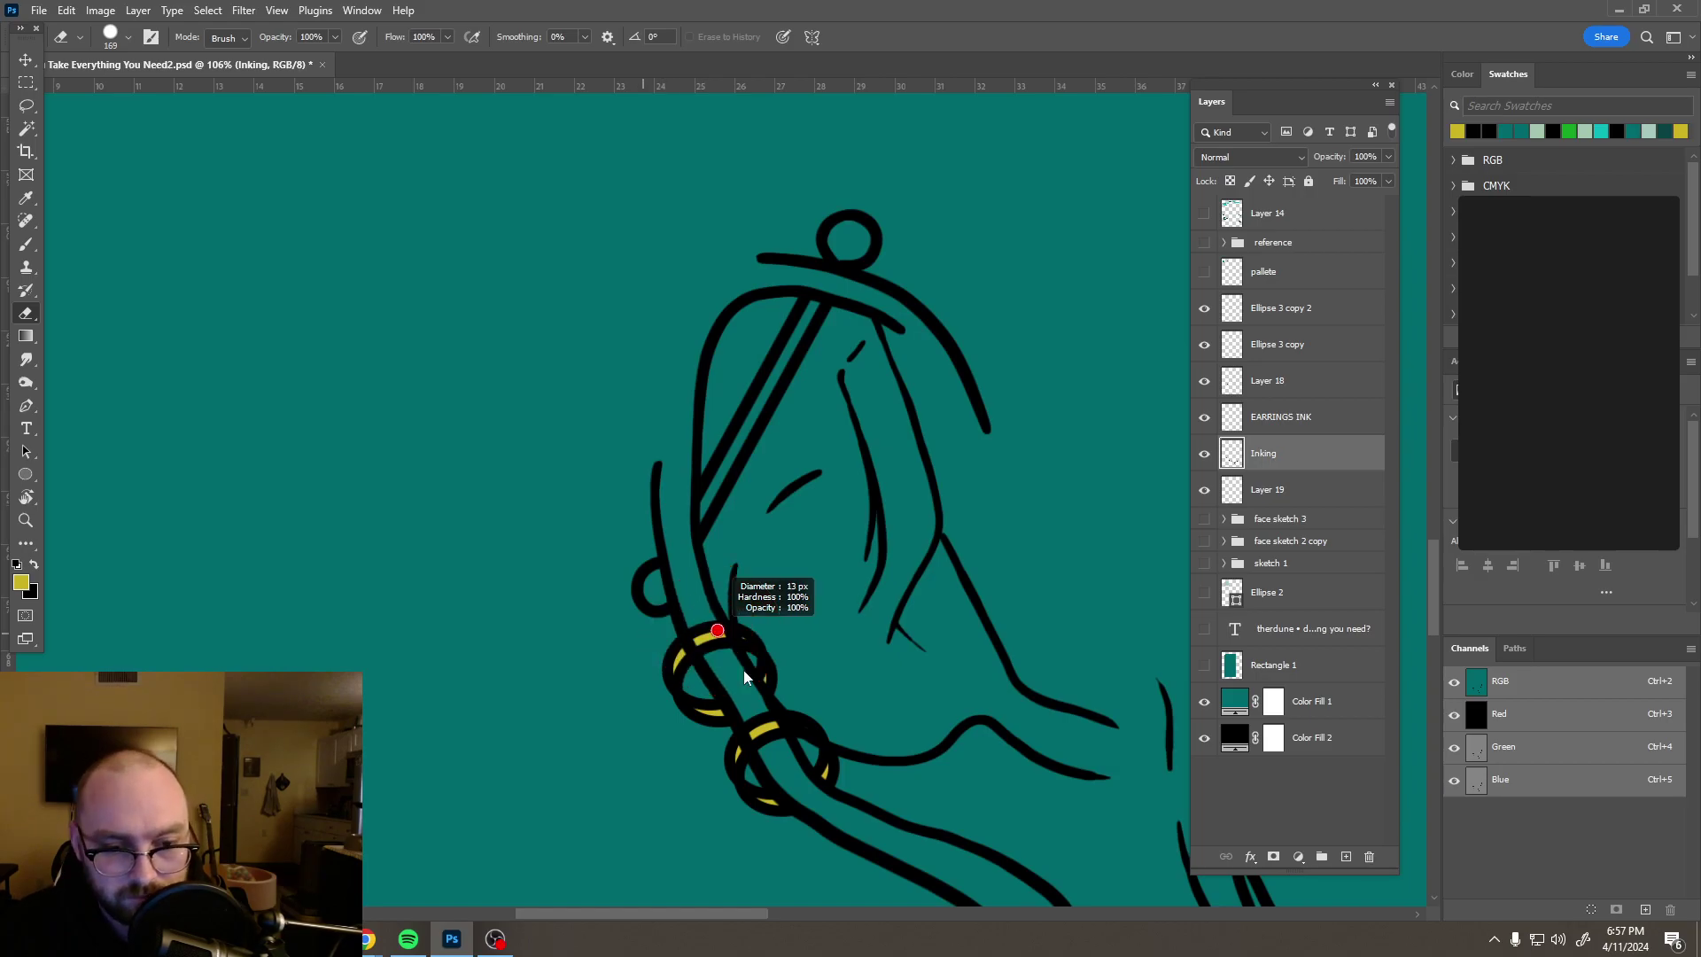
{"action": "scroll", "coordinate": [742, 670], "scroll_direction": "up", "scroll_amount": 5}
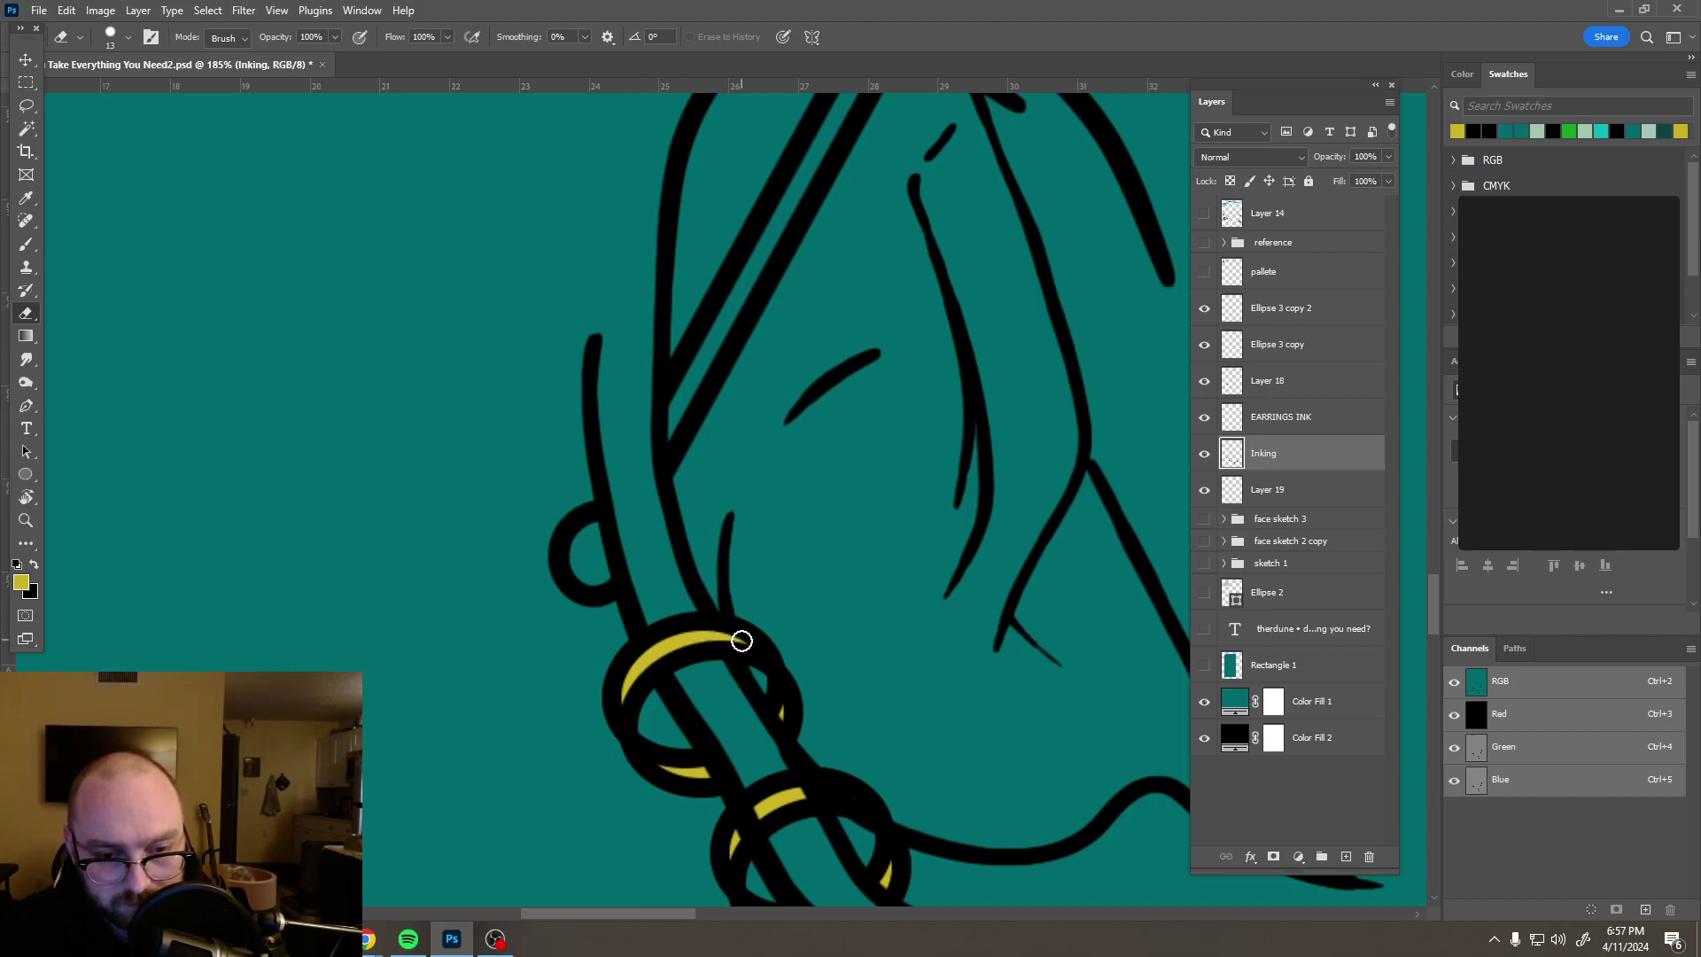
{"action": "left_click_drag", "start_coordinate": [808, 793], "coordinate": [852, 799]}
Step: Check the whole inked profile against the face sketch 3 group, then hide the sketch again
{"action": "left_click", "coordinate": [244, 10]}
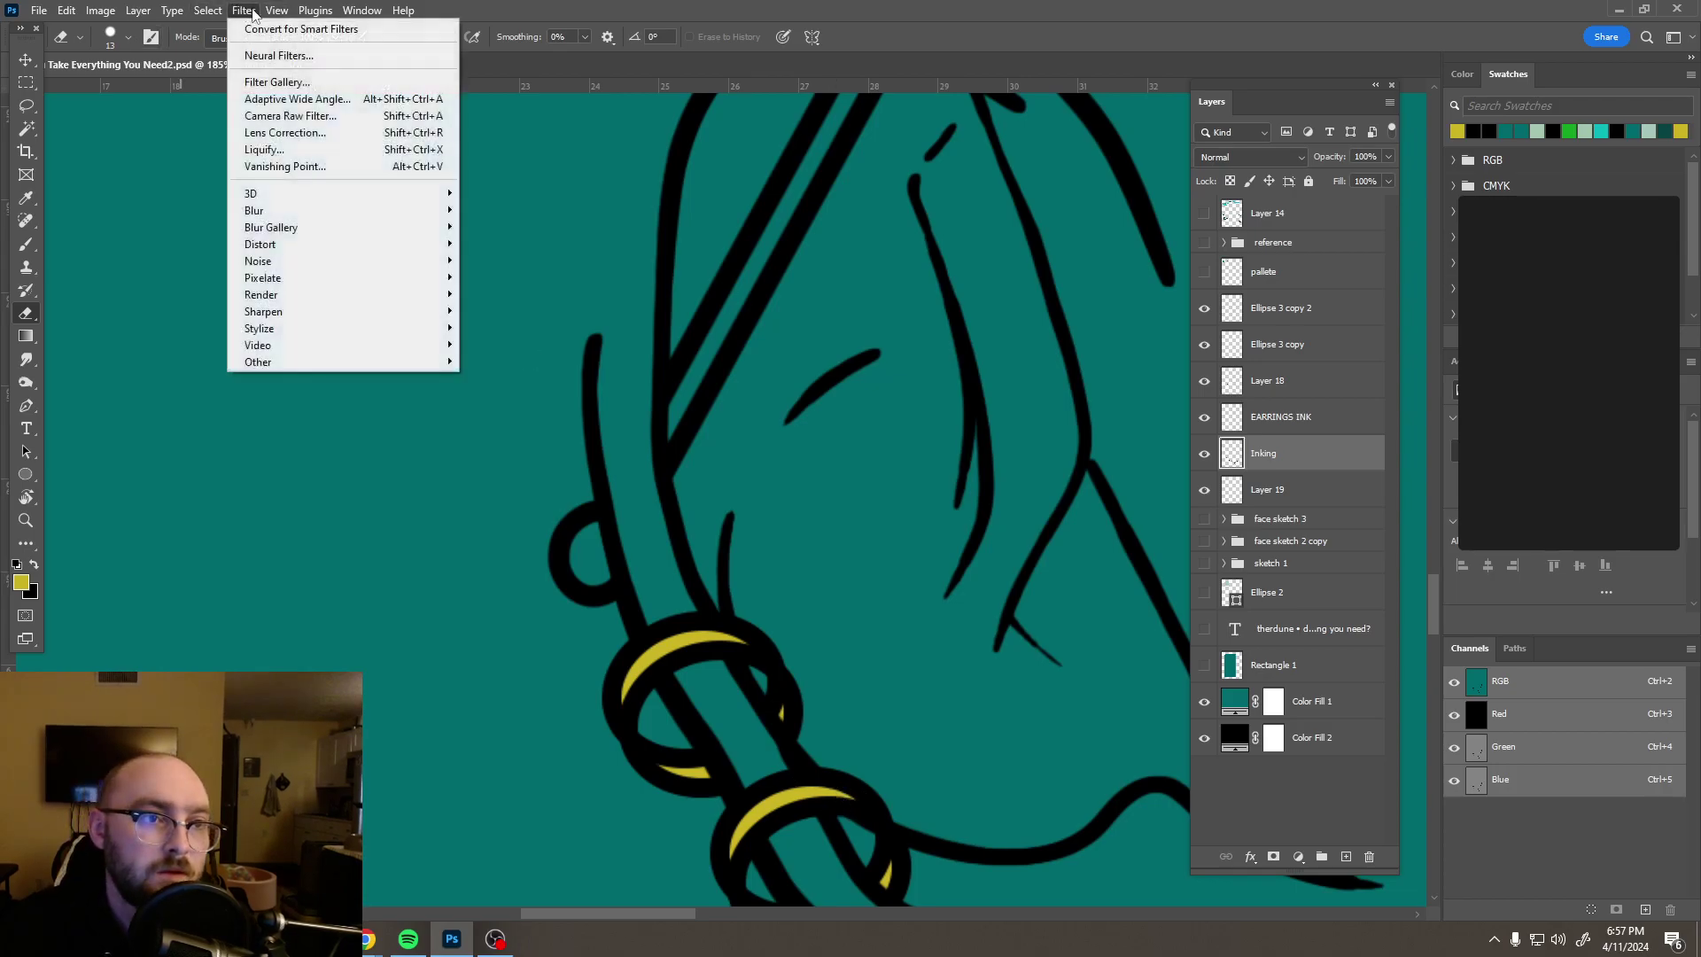
{"action": "mouse_move", "coordinate": [276, 9]}
{"action": "left_click", "coordinate": [319, 282]}
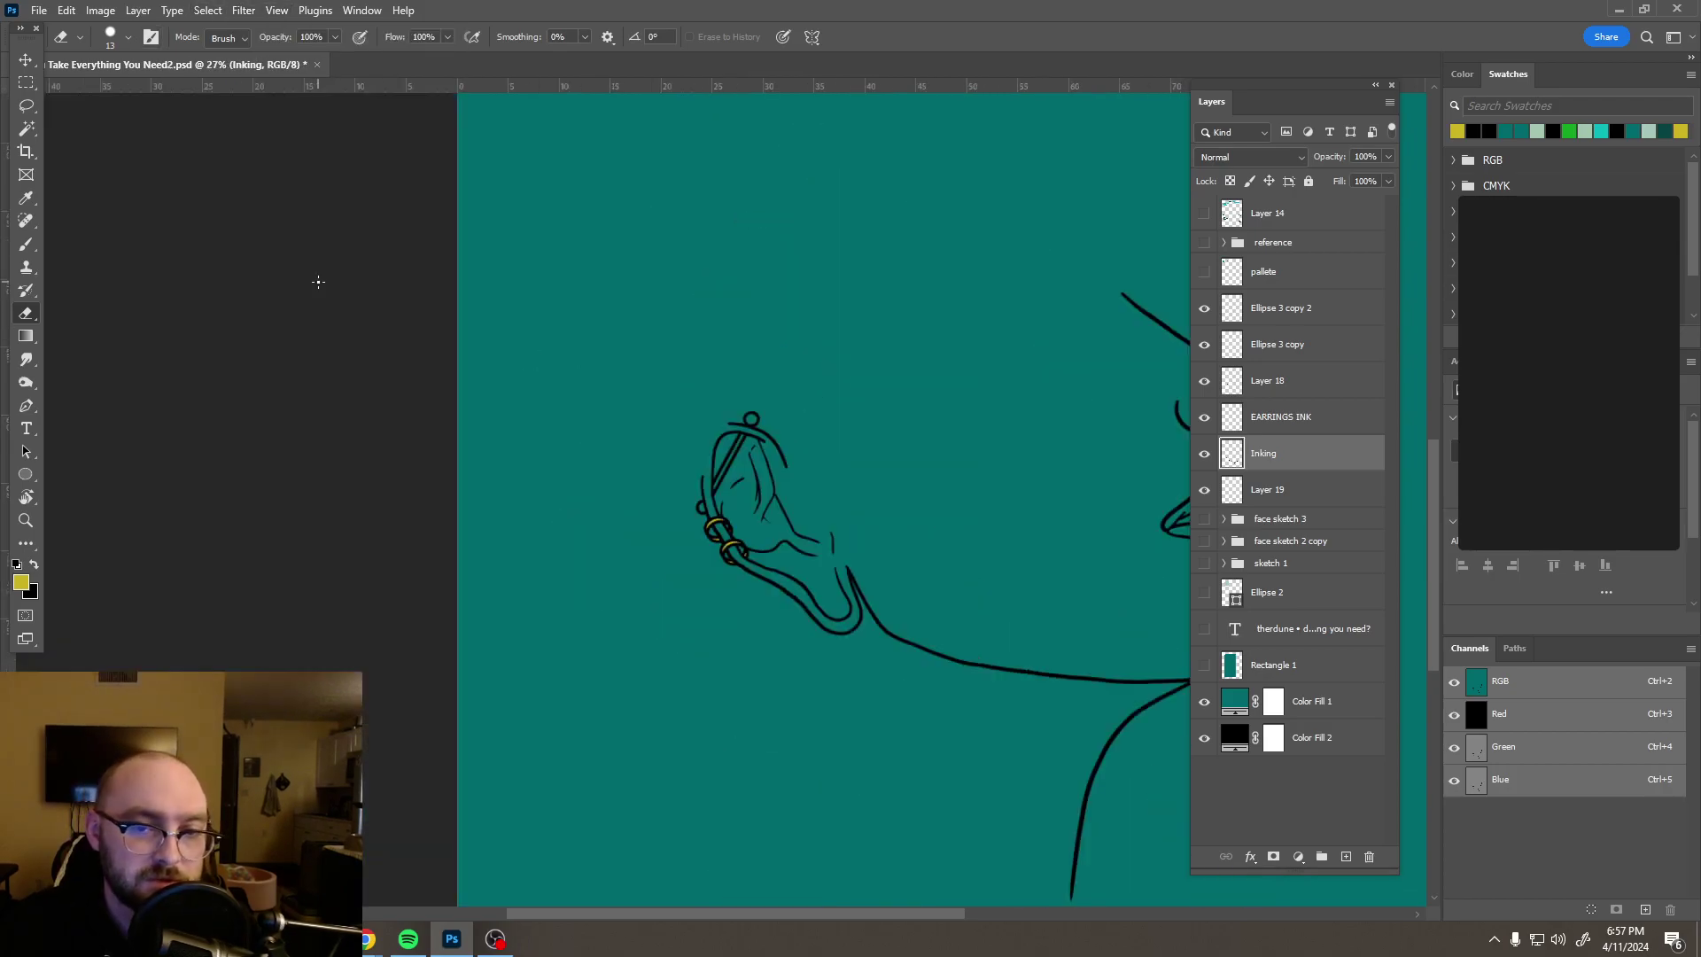
{"action": "left_click_drag", "start_coordinate": [980, 604], "coordinate": [790, 589]}
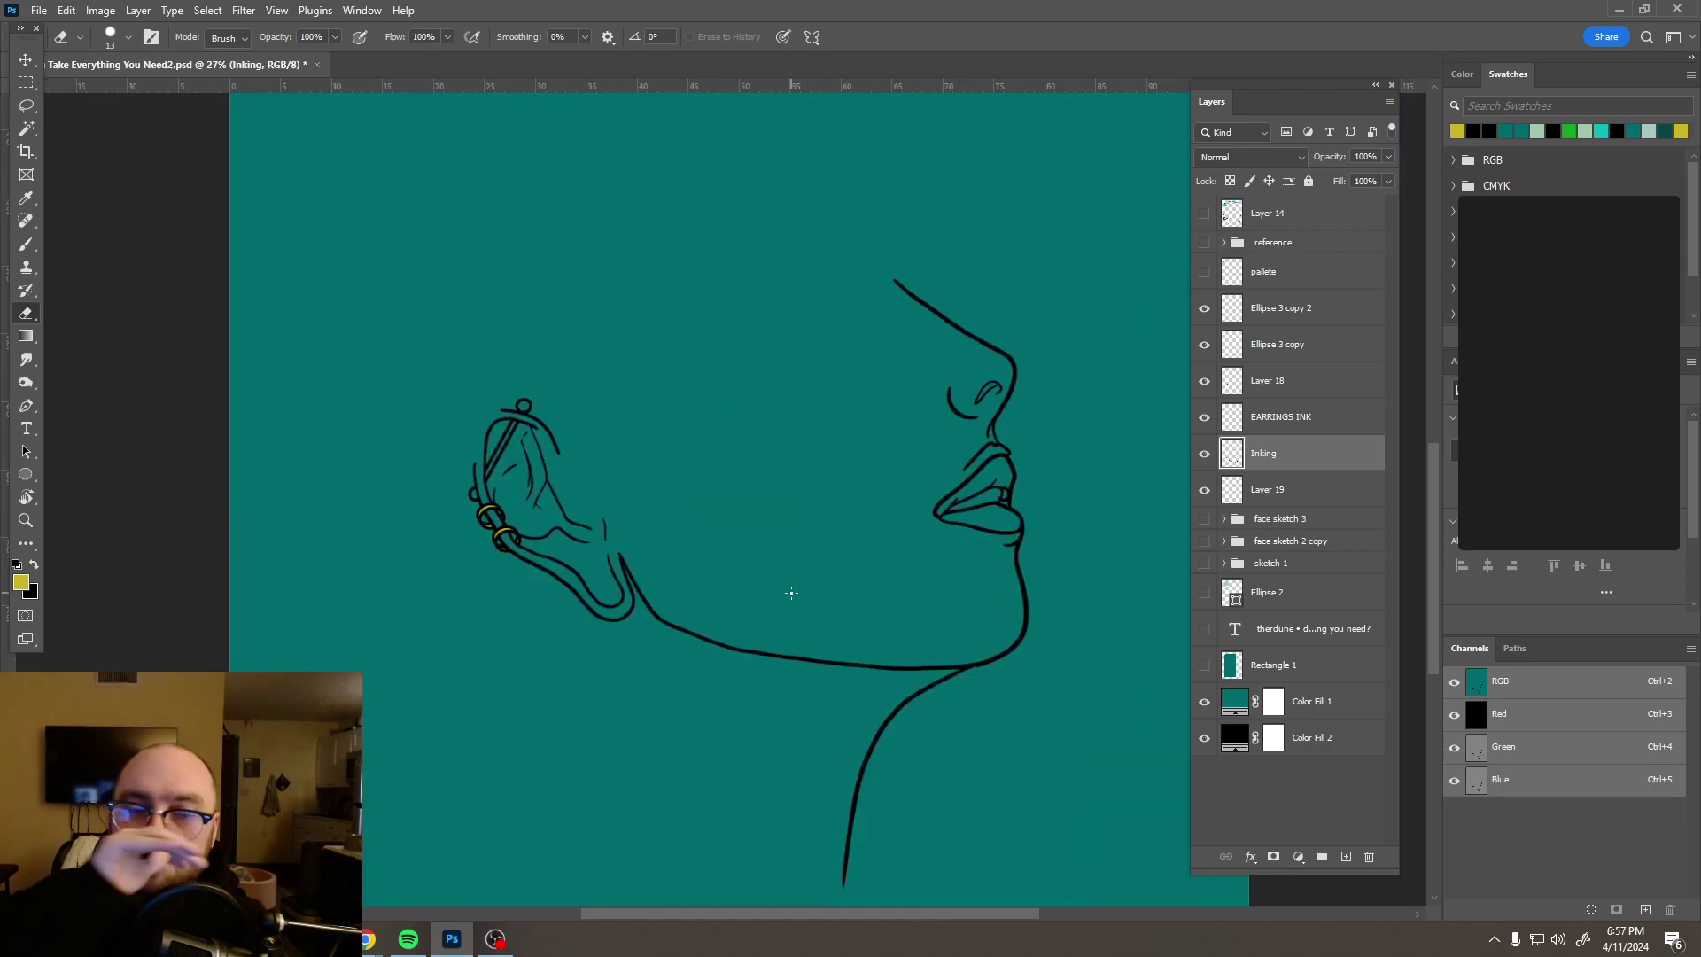
{"action": "left_click", "coordinate": [1204, 519]}
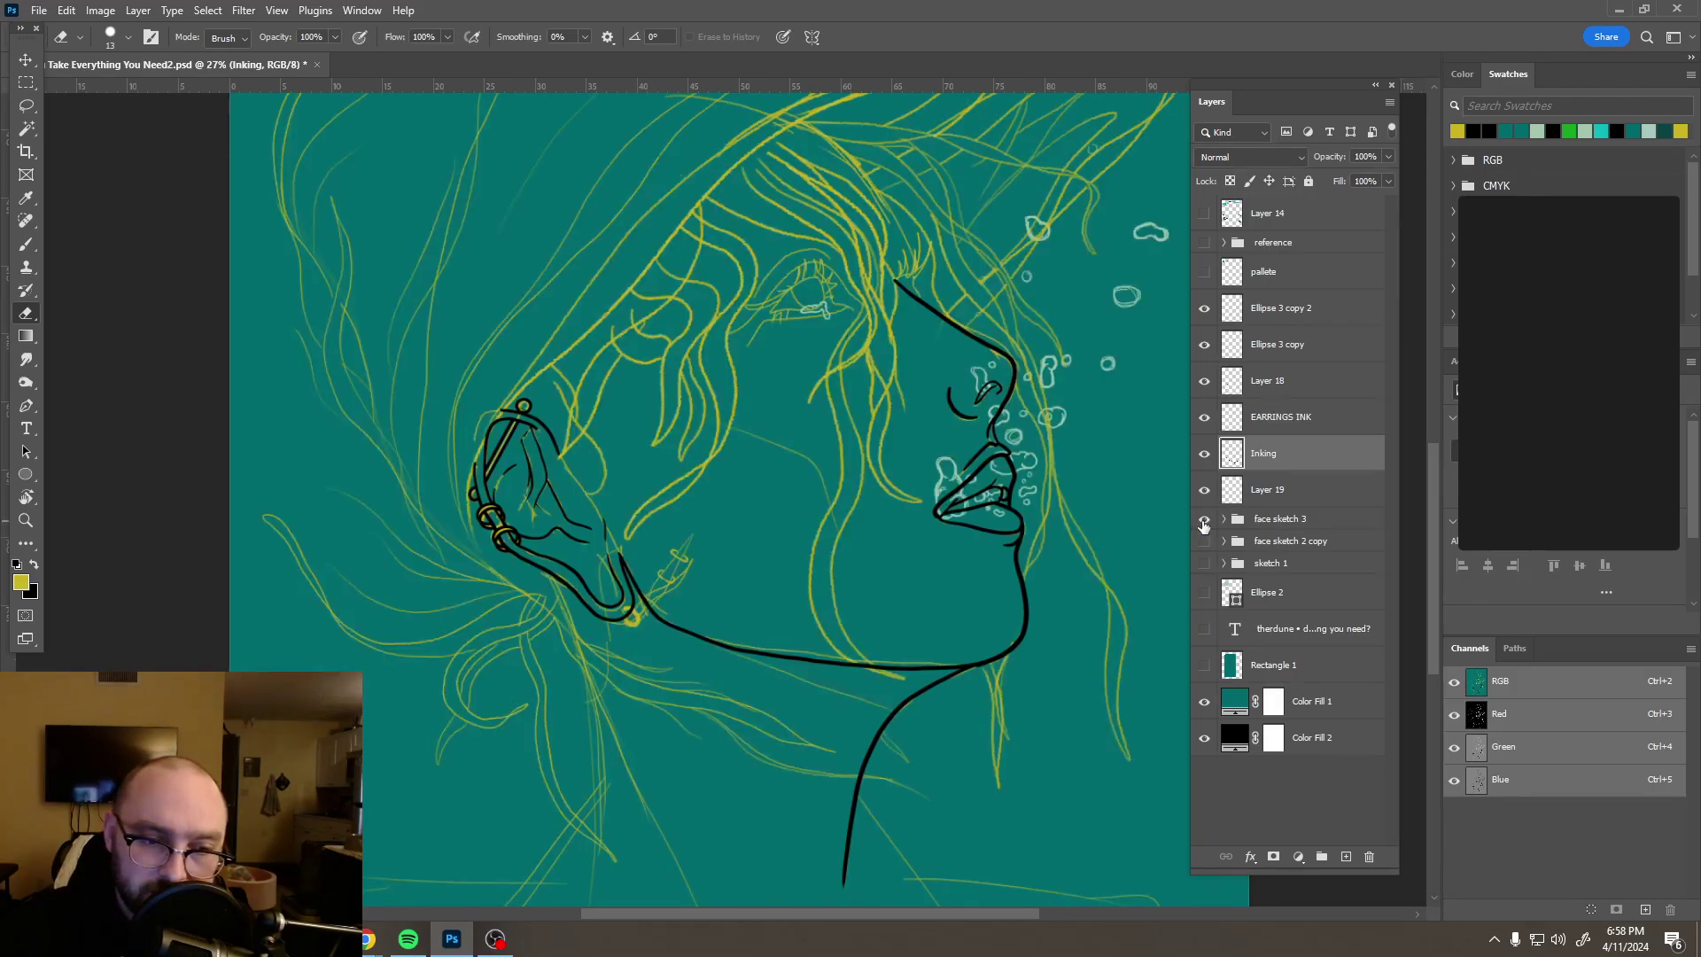
{"action": "left_click", "coordinate": [1204, 519]}
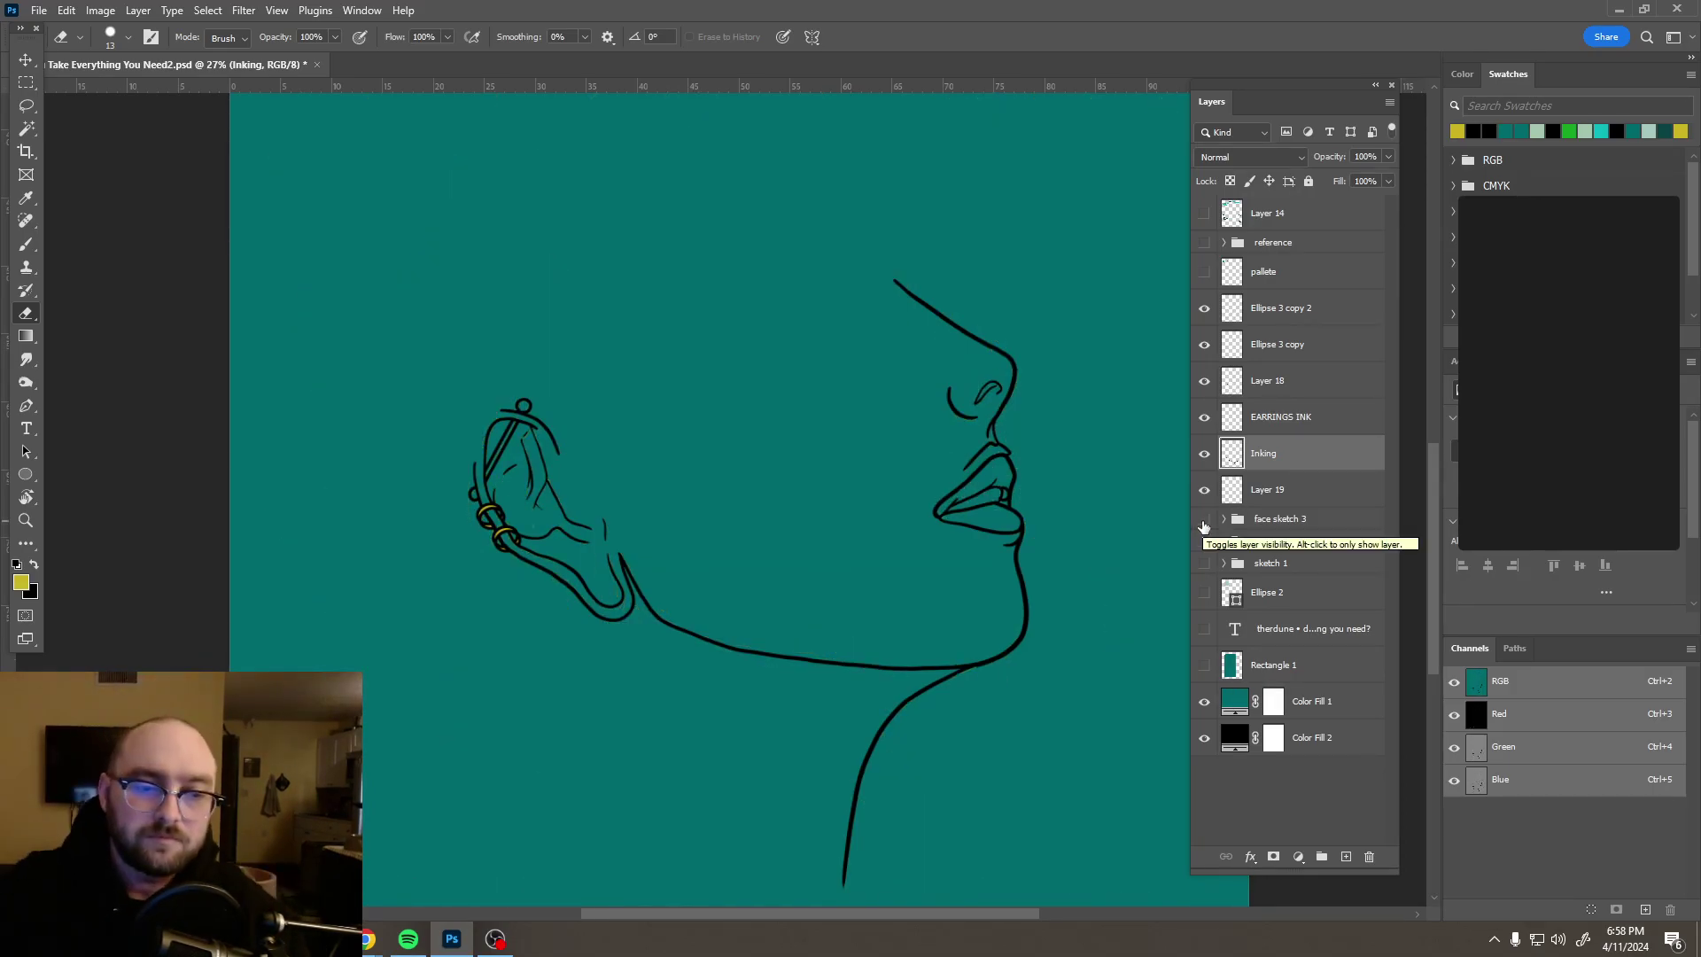
Step: Rename Layer 19 as "earring flats"
{"action": "double_click", "coordinate": [1273, 489]}
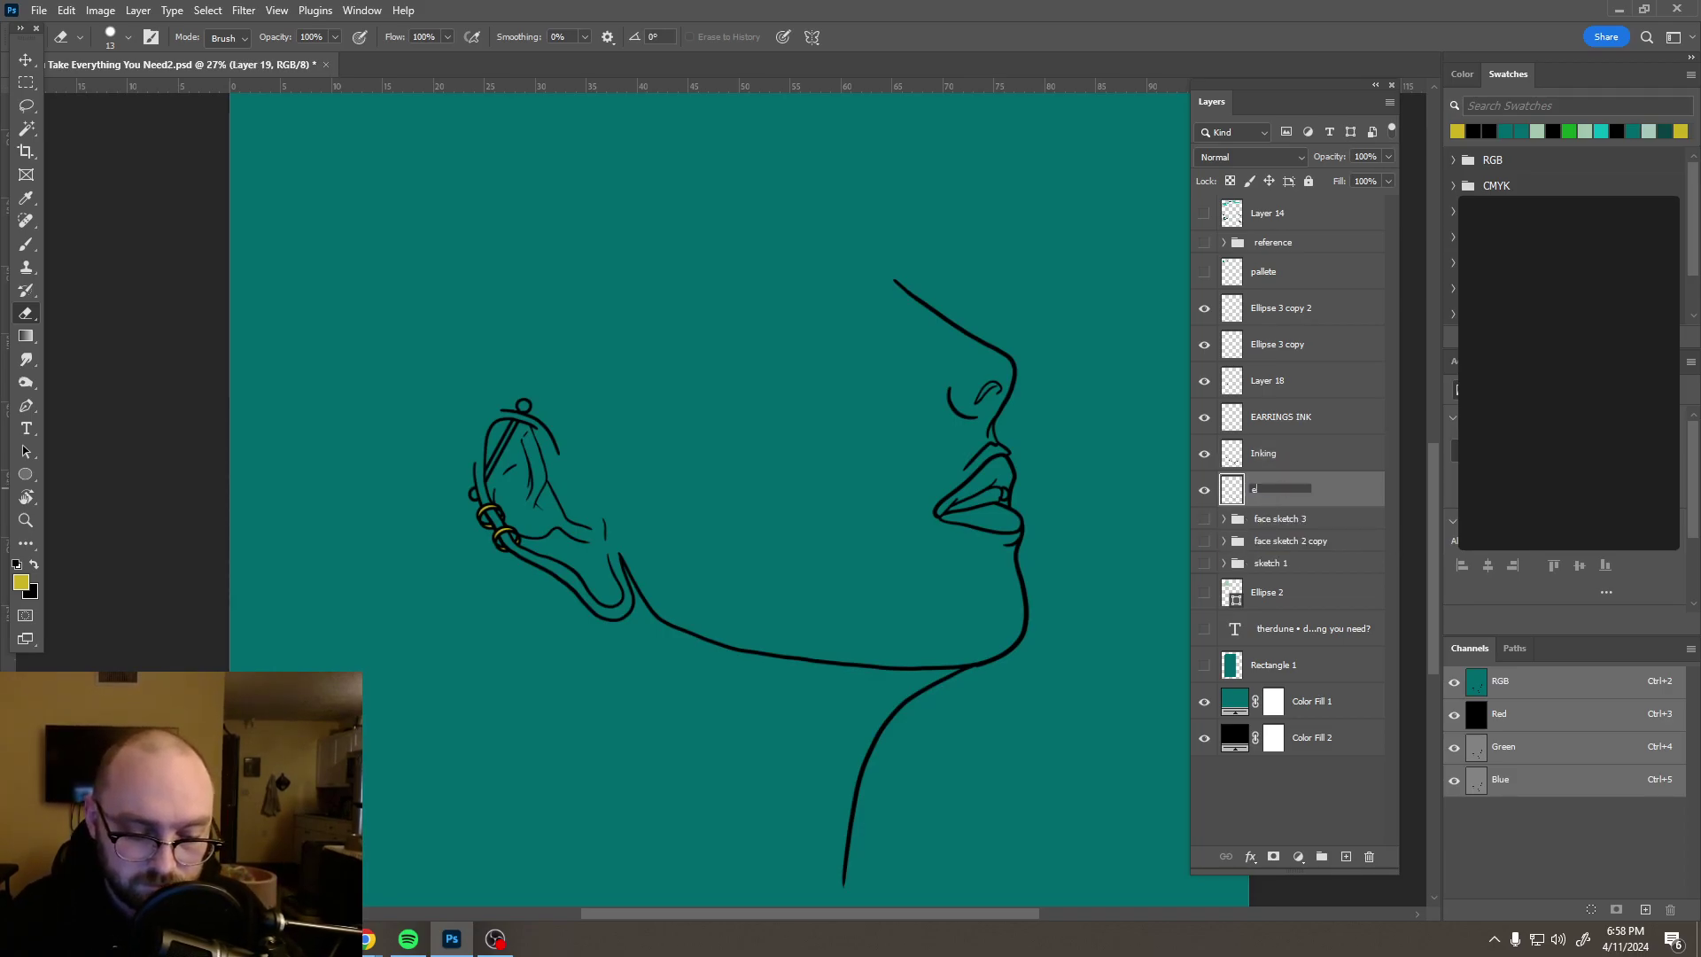
{"action": "type", "text": "earring flats"}
{"action": "key", "text": "Return"}
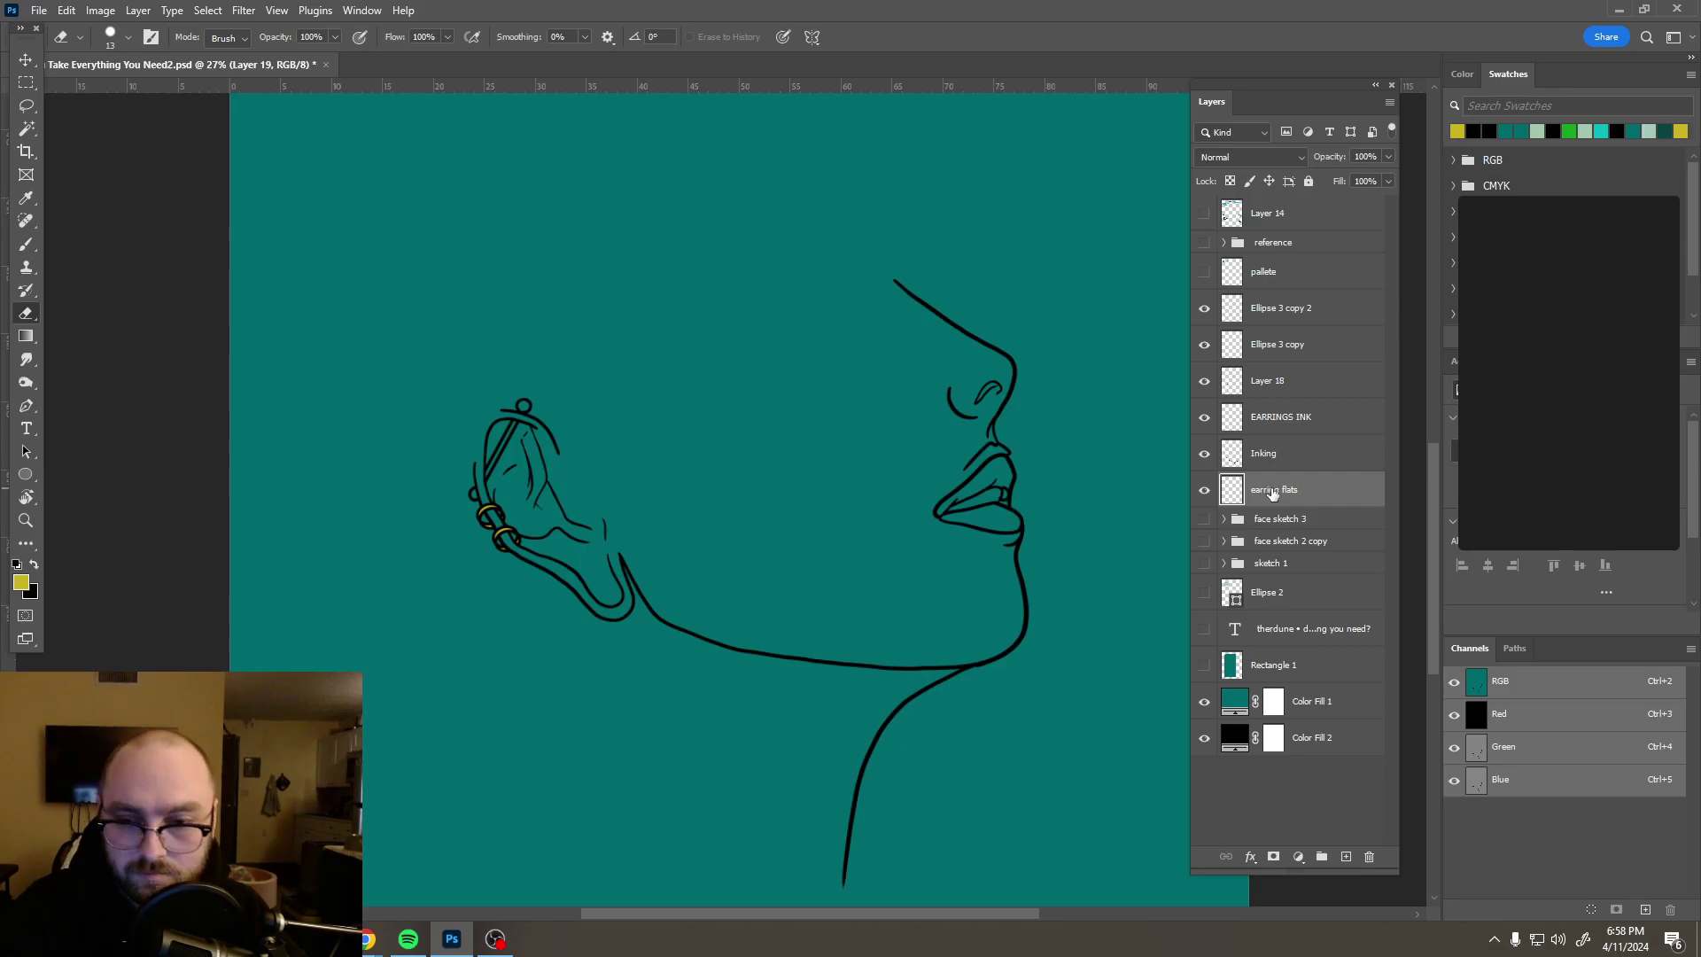
Step: Show the face sketch 3 group and place an unfilled 100 px circle with a 12 px black stroke over the sketched earlobe ring
{"action": "left_click", "coordinate": [1203, 518]}
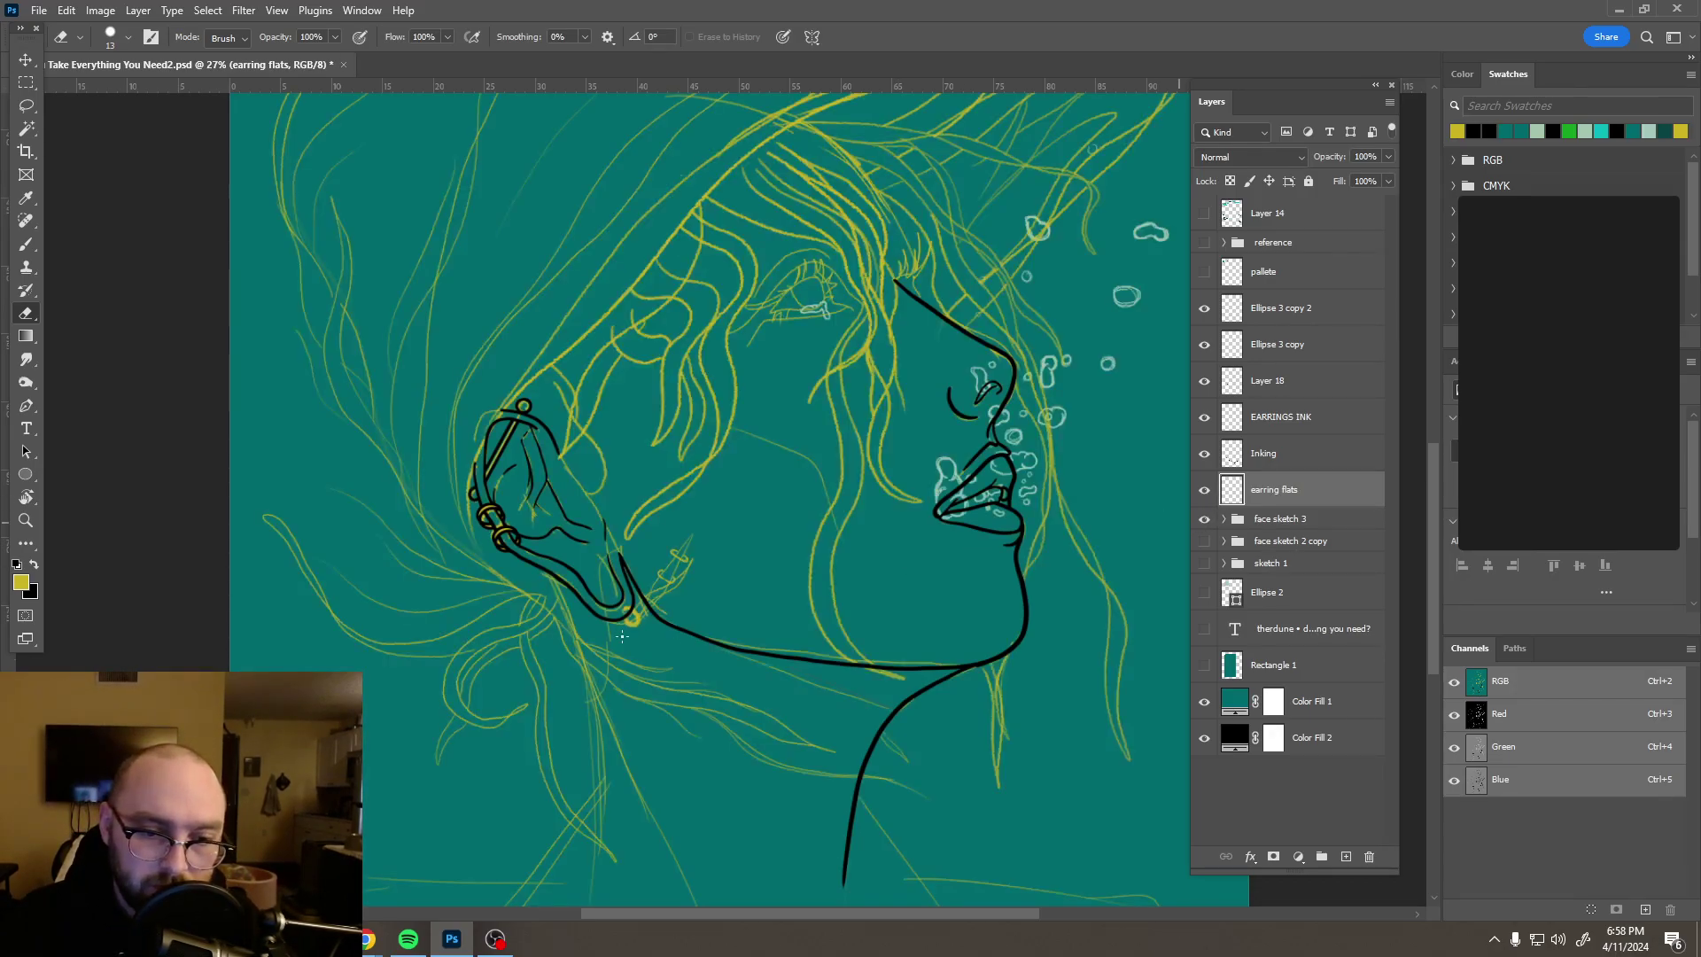
{"action": "scroll", "coordinate": [614, 629], "scroll_direction": "up", "scroll_amount": 5}
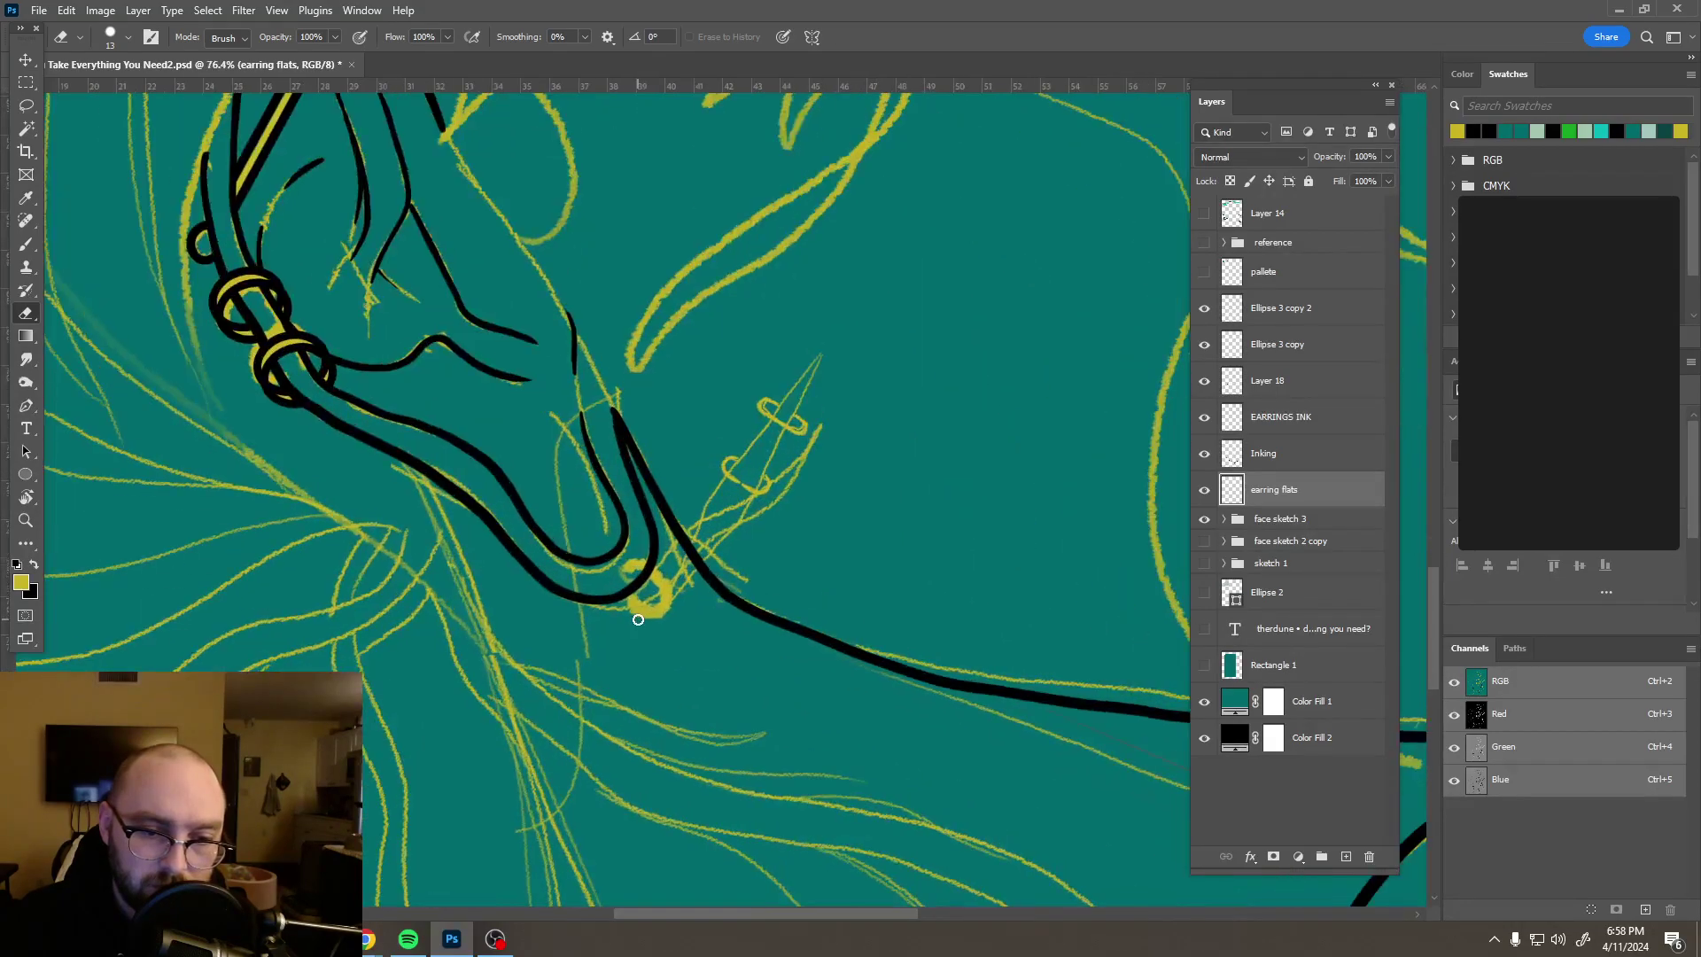
{"action": "scroll", "coordinate": [638, 619], "scroll_direction": "up", "scroll_amount": 4}
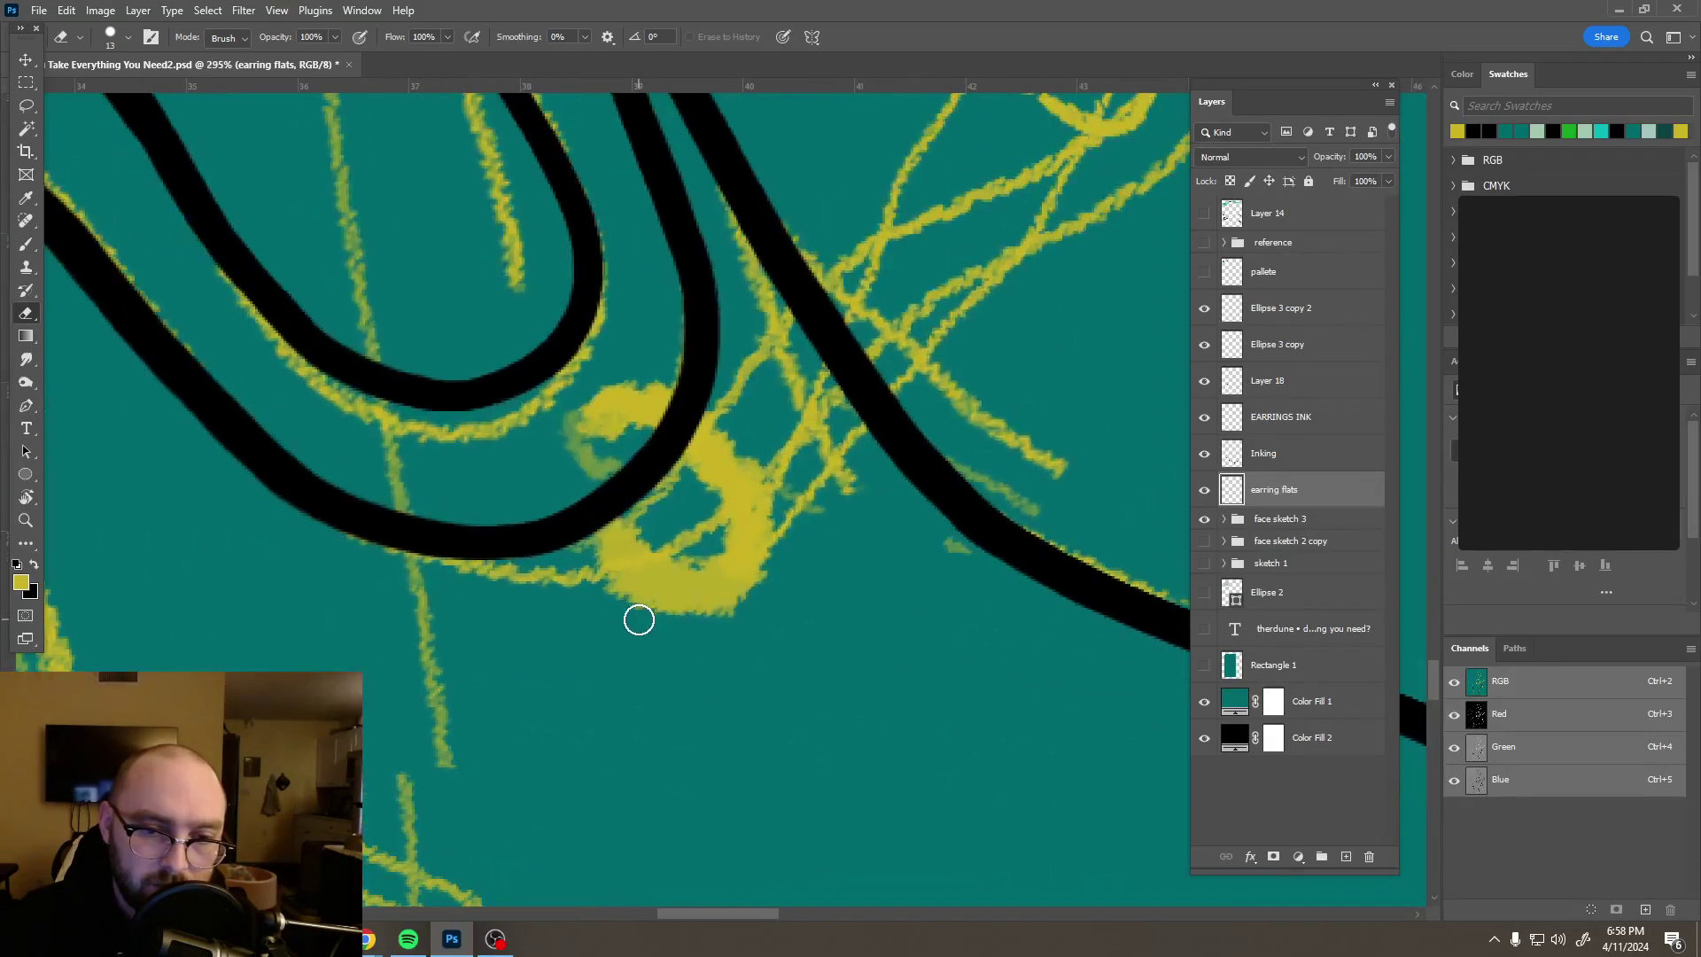
{"action": "left_click", "coordinate": [26, 474]}
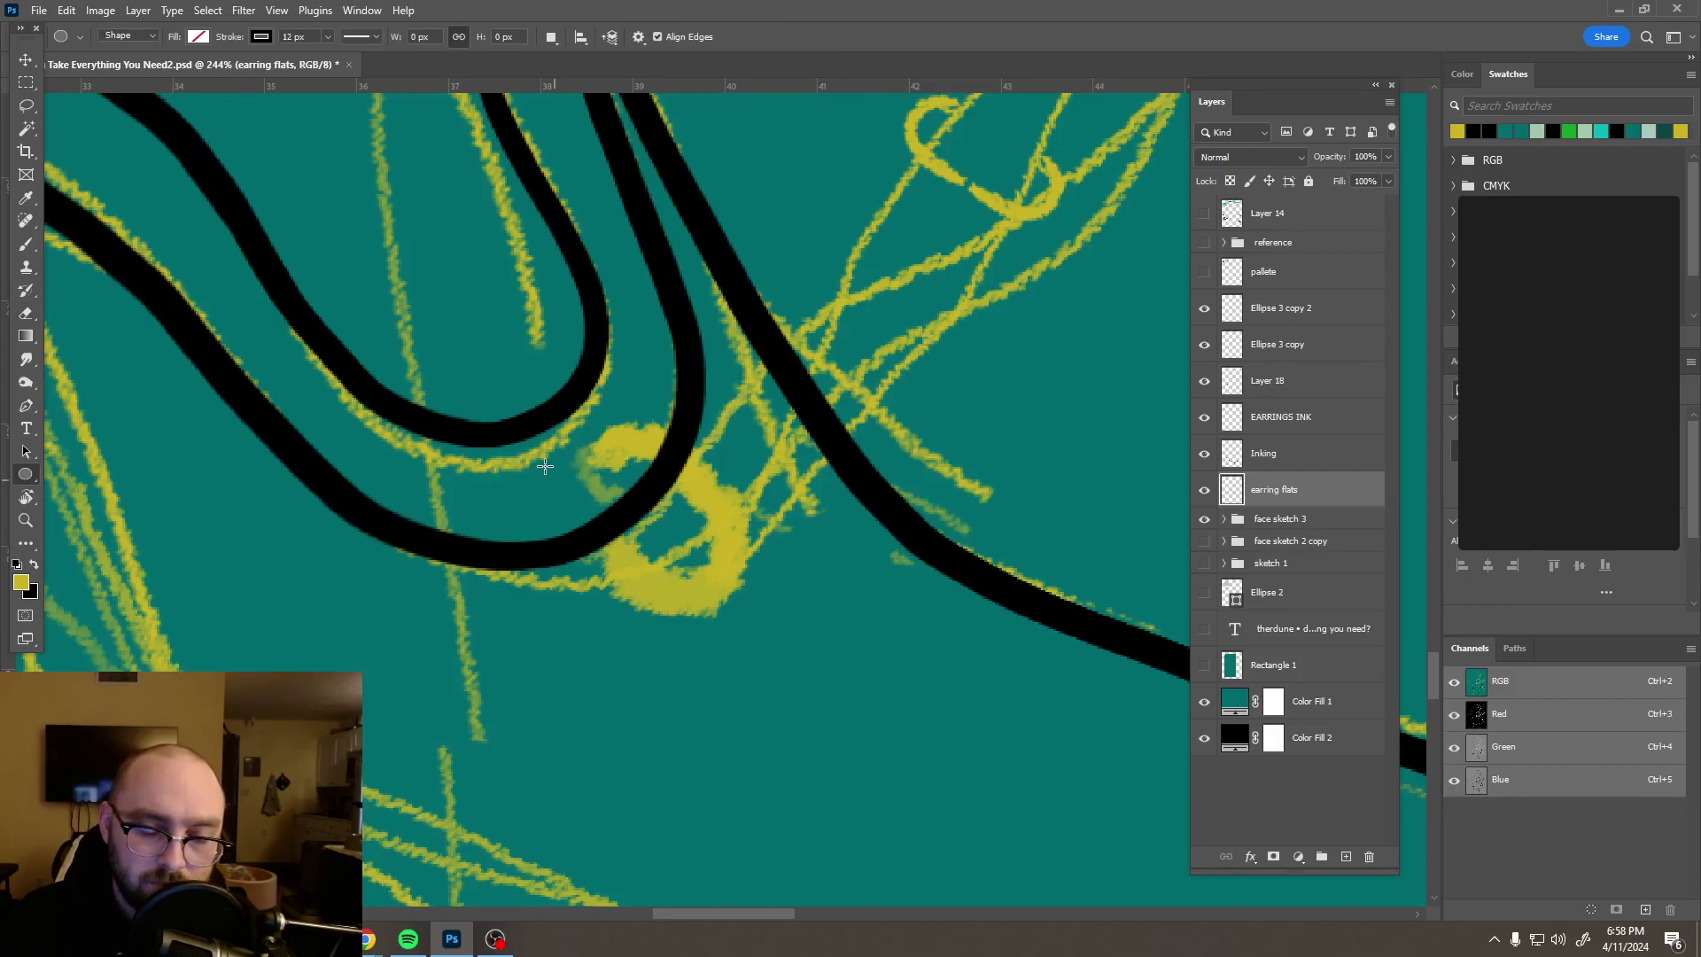
{"action": "mouse_move", "coordinate": [638, 530]}
{"action": "left_mouse_down"}
{"action": "mouse_move", "coordinate": [744, 581]}
{"action": "mouse_move", "coordinate": [810, 679]}
{"action": "left_mouse_up"}
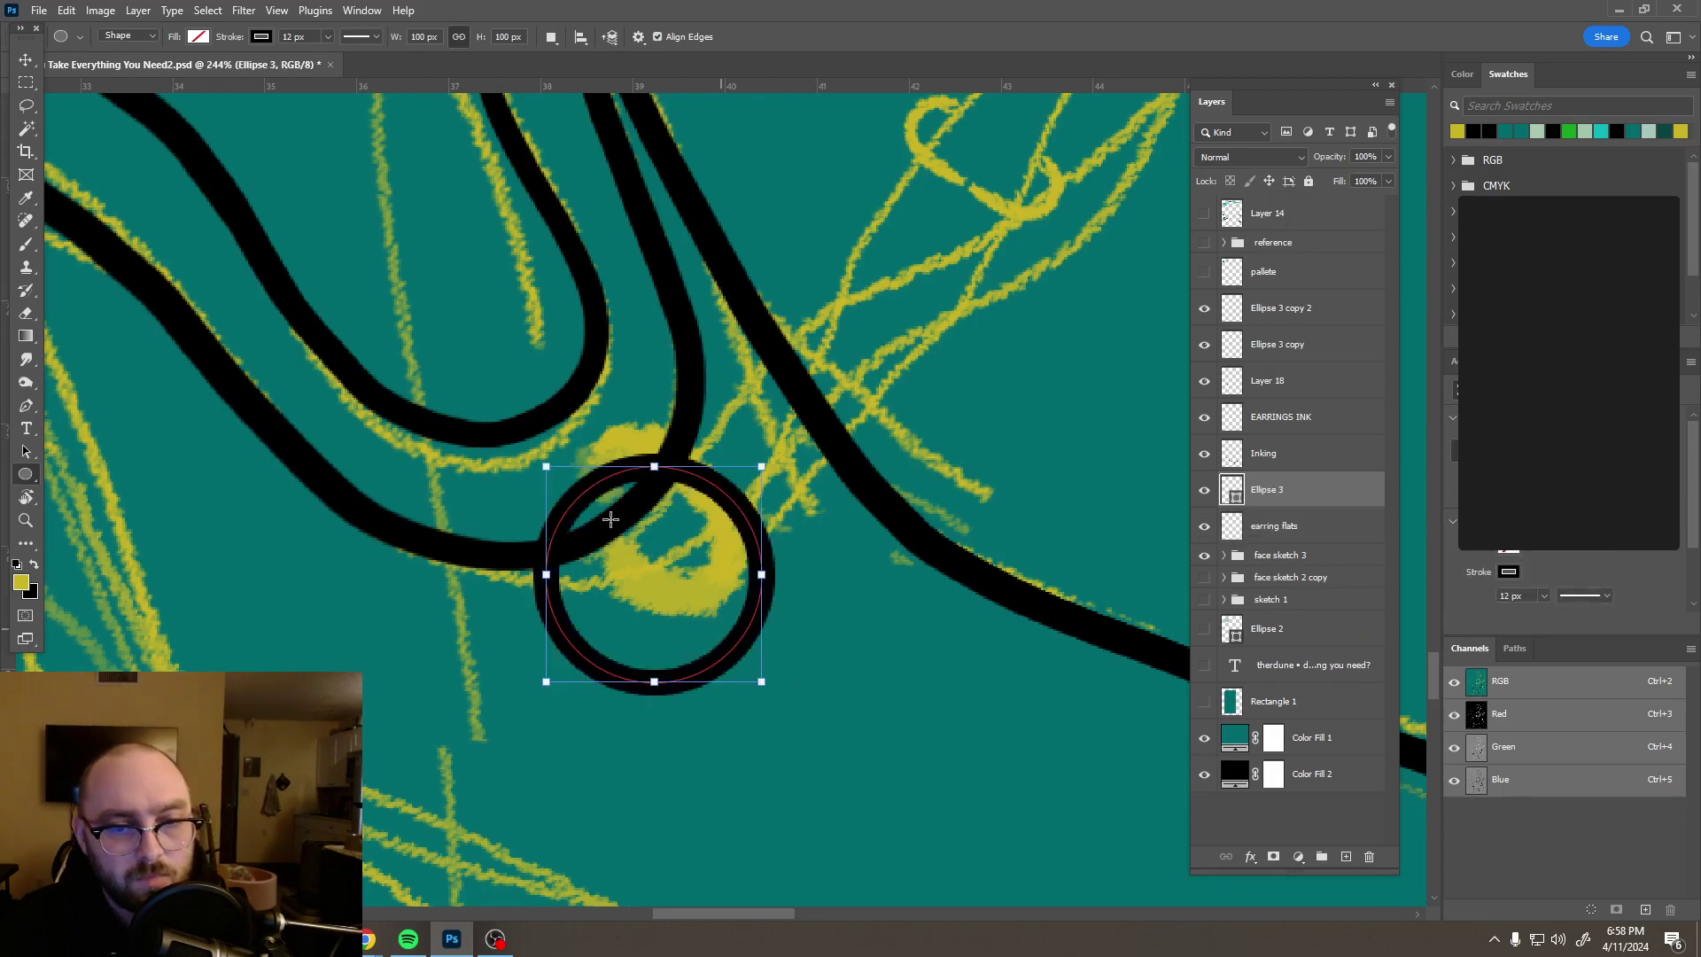
{"action": "left_click", "coordinate": [25, 59]}
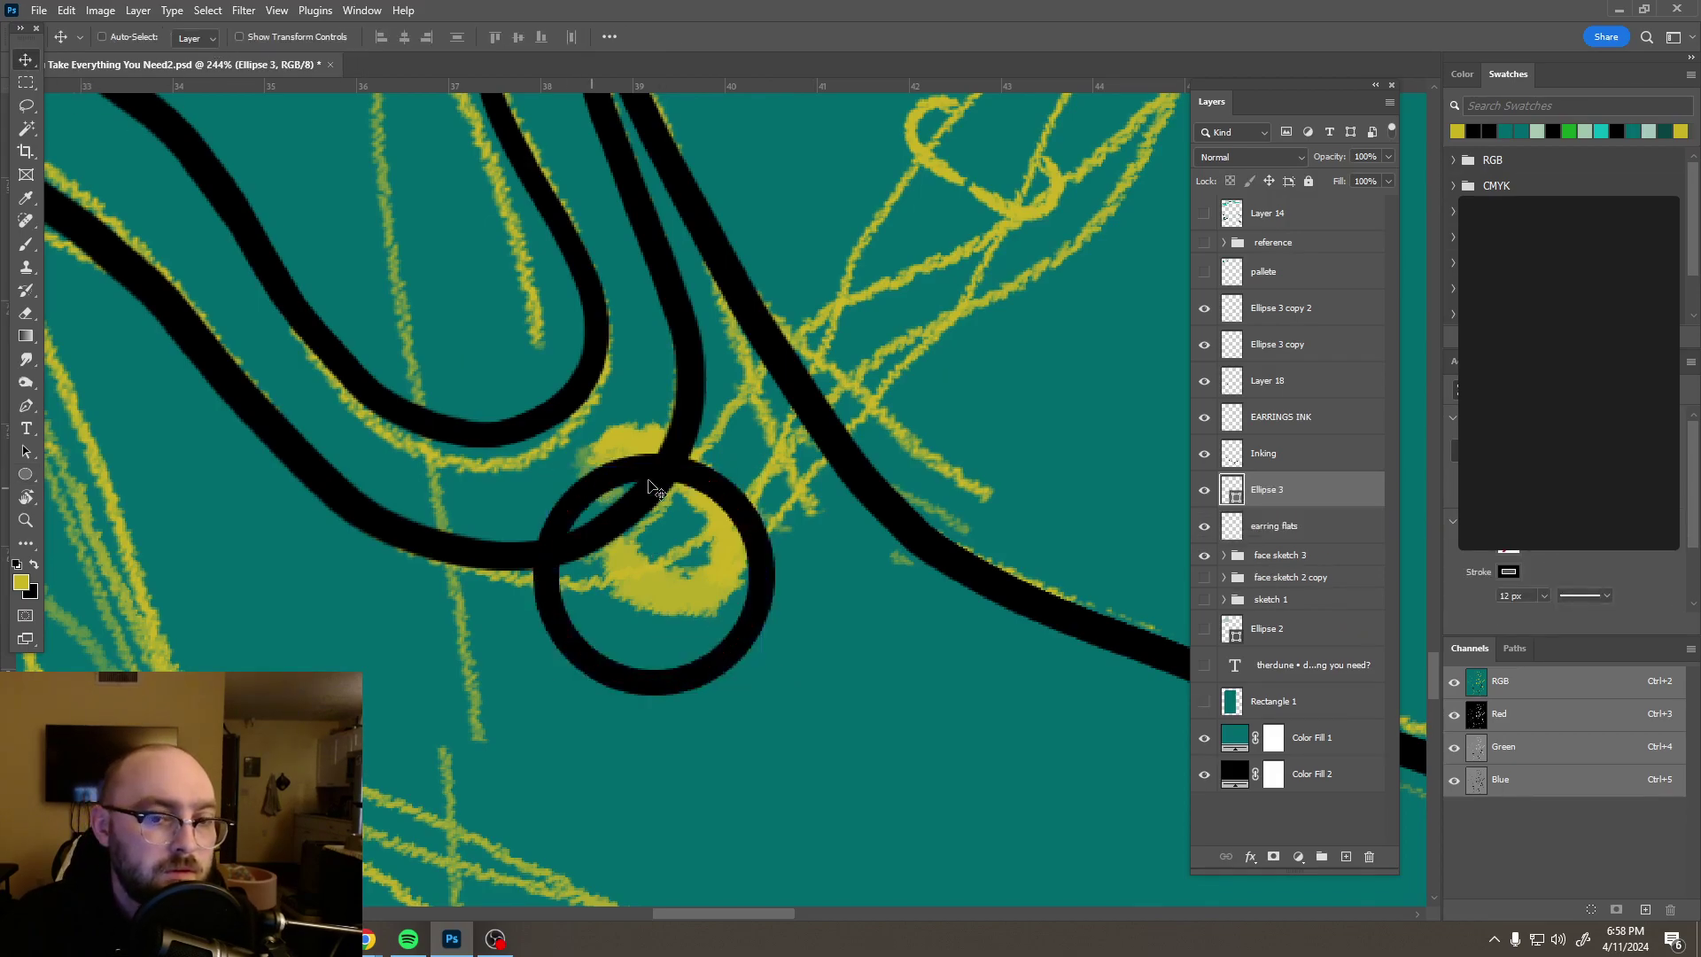
{"action": "left_click_drag", "start_coordinate": [645, 470], "coordinate": [656, 425]}
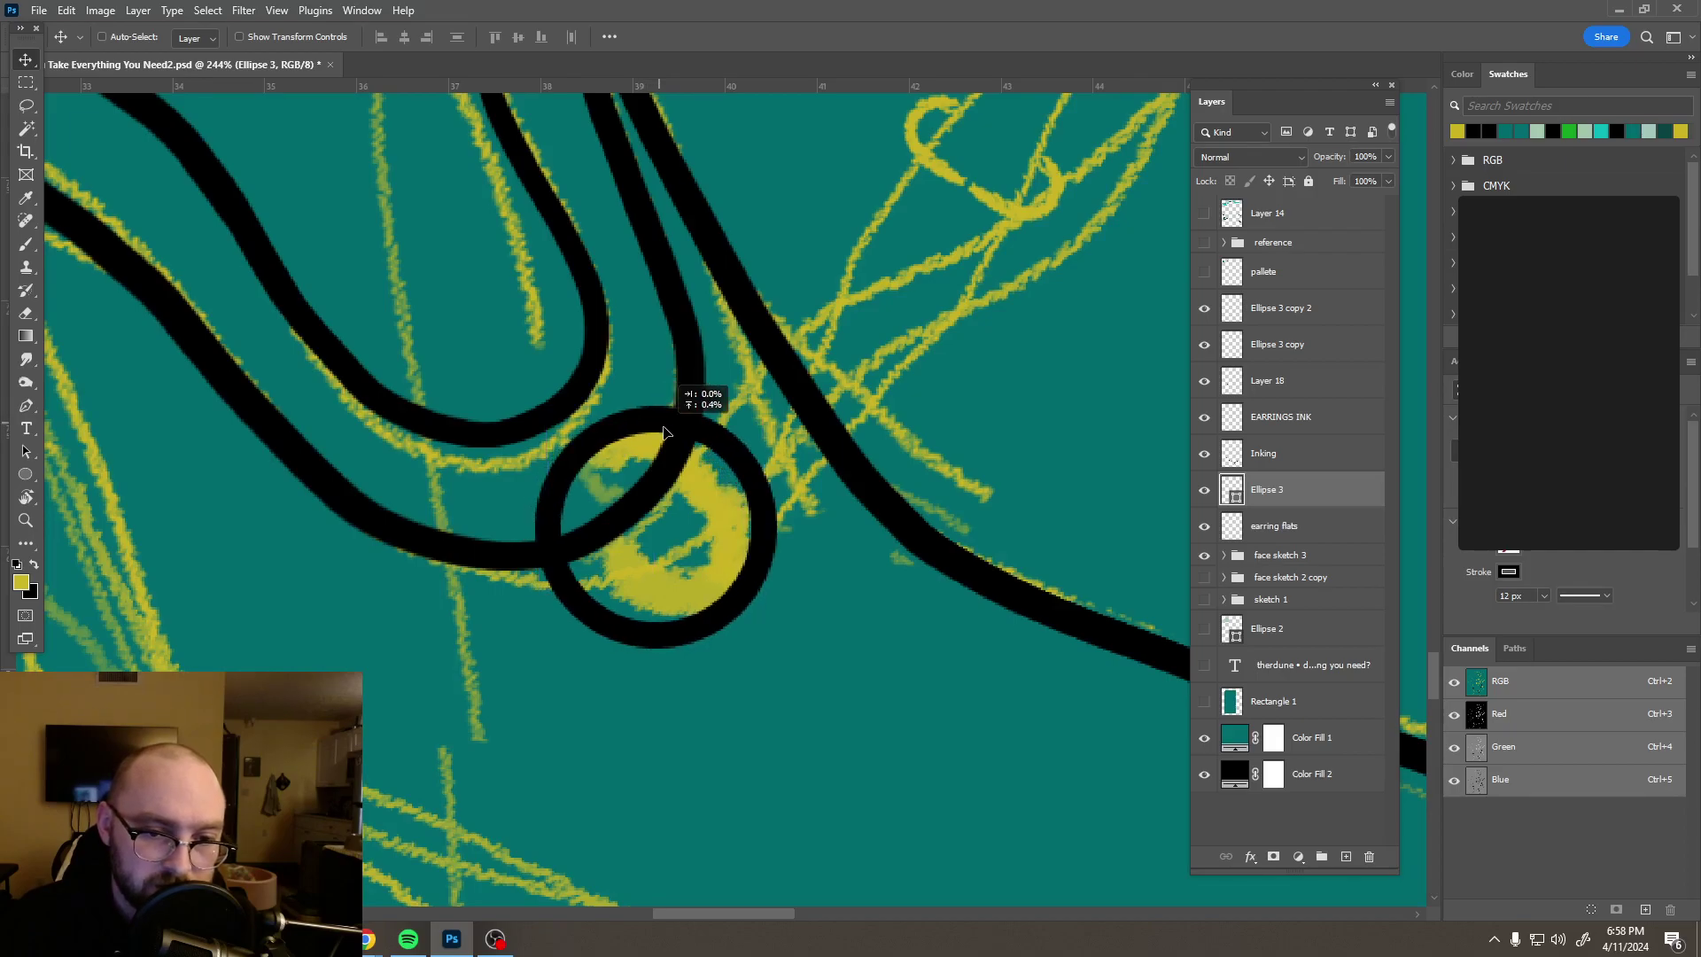
Step: Scale the earlobe circle to about 89% and skew it into a slanted oval matching the sketched ring
{"action": "key", "text": "ctrl+t"}
{"action": "left_click_drag", "start_coordinate": [656, 644], "coordinate": [657, 619]}
{"action": "left_click_drag", "start_coordinate": [717, 444], "coordinate": [724, 437]}
{"action": "right_click", "coordinate": [720, 476]}
{"action": "left_click", "coordinate": [794, 575]}
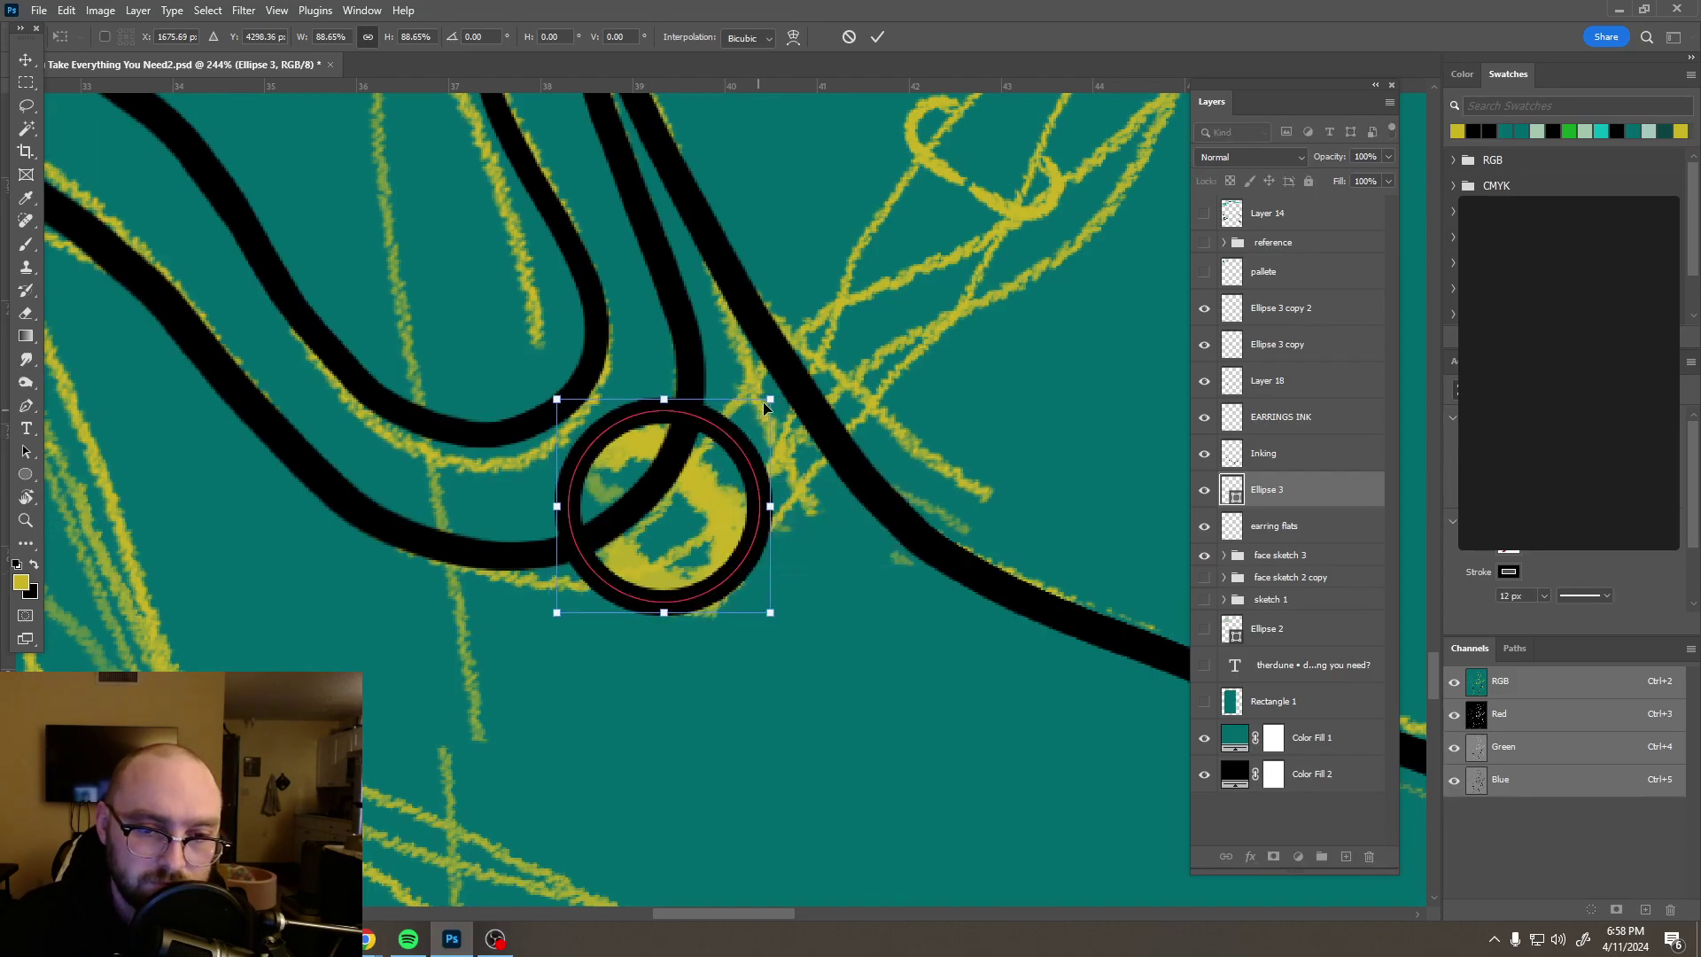
{"action": "left_click_drag", "start_coordinate": [768, 401], "coordinate": [767, 506]}
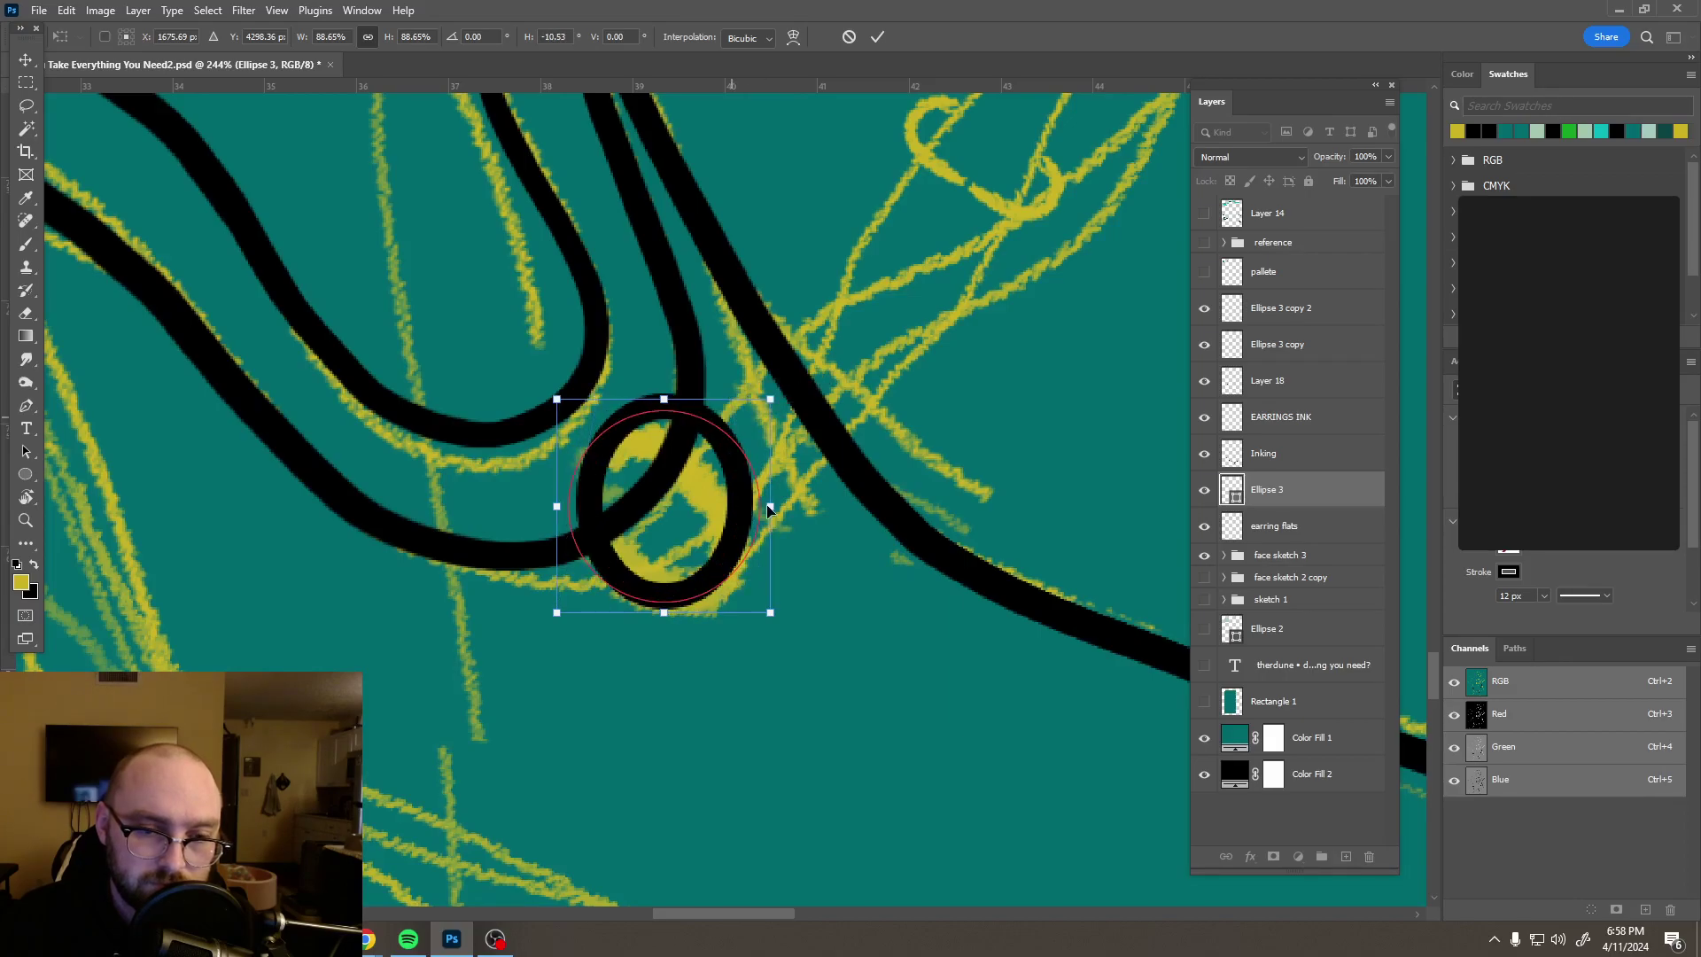
{"action": "left_click_drag", "start_coordinate": [771, 614], "coordinate": [709, 511]}
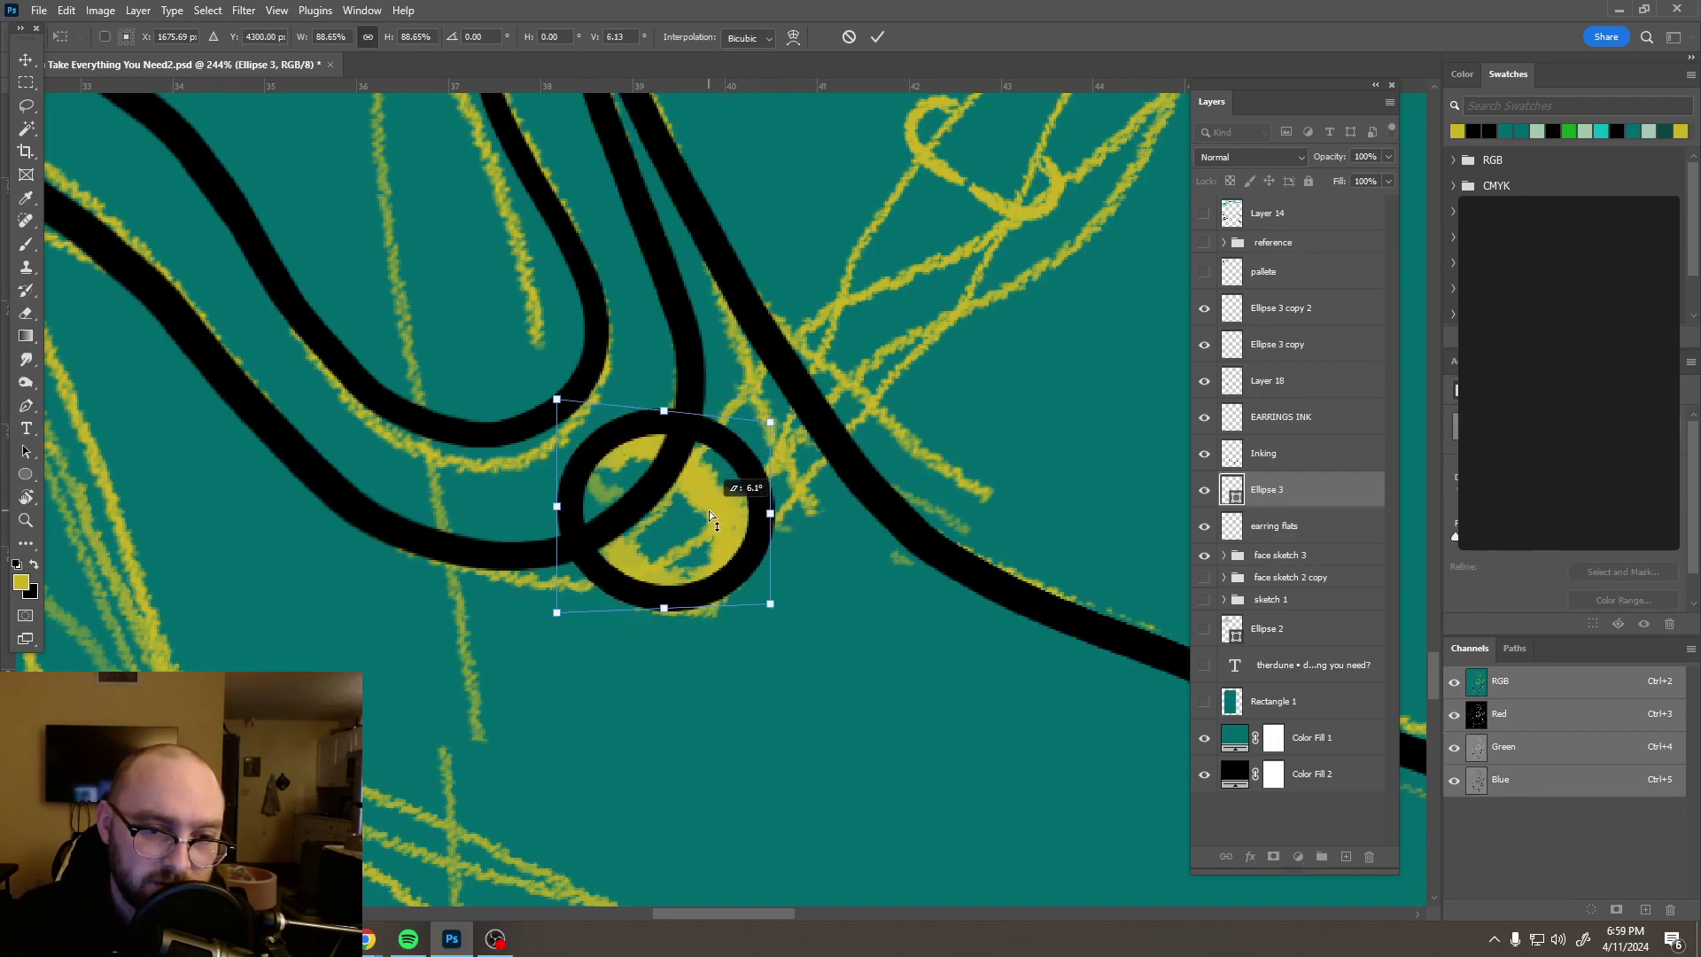
{"action": "left_click_drag", "start_coordinate": [559, 512], "coordinate": [574, 485]}
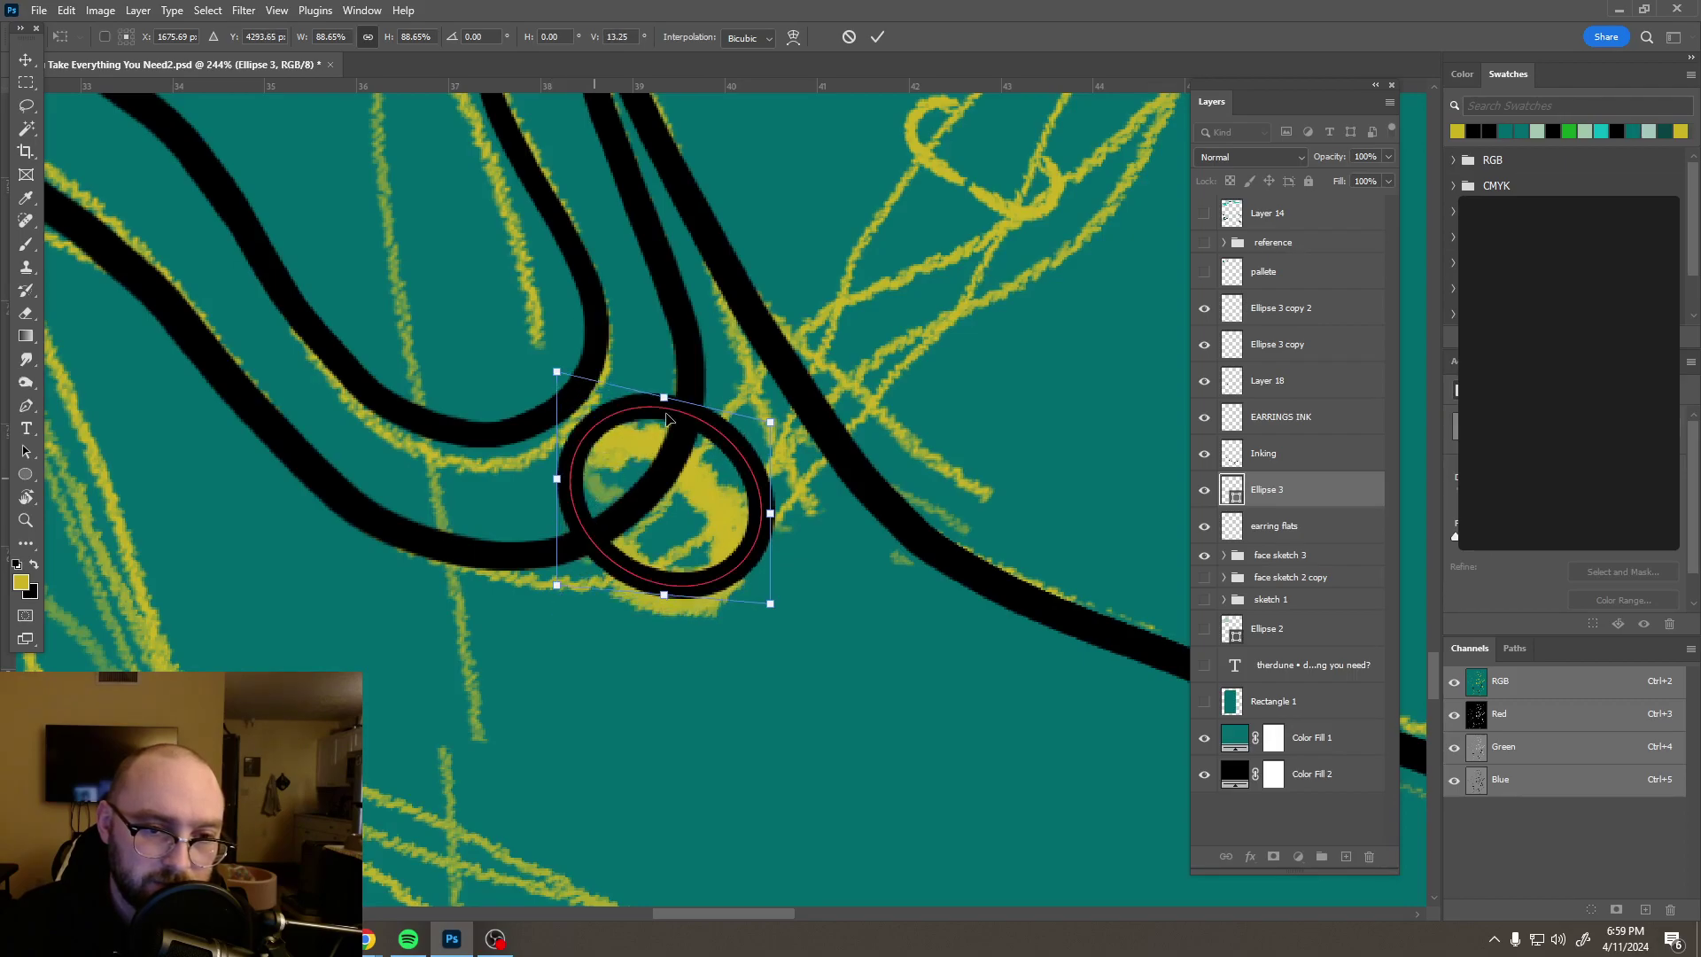
{"action": "left_click_drag", "start_coordinate": [666, 403], "coordinate": [712, 493]}
Step: Skew the earlobe oval further into a narrower, steeper slant, move it onto the lobe's edge and apply the transform
{"action": "scroll", "coordinate": [831, 476], "scroll_direction": "down", "scroll_amount": 1}
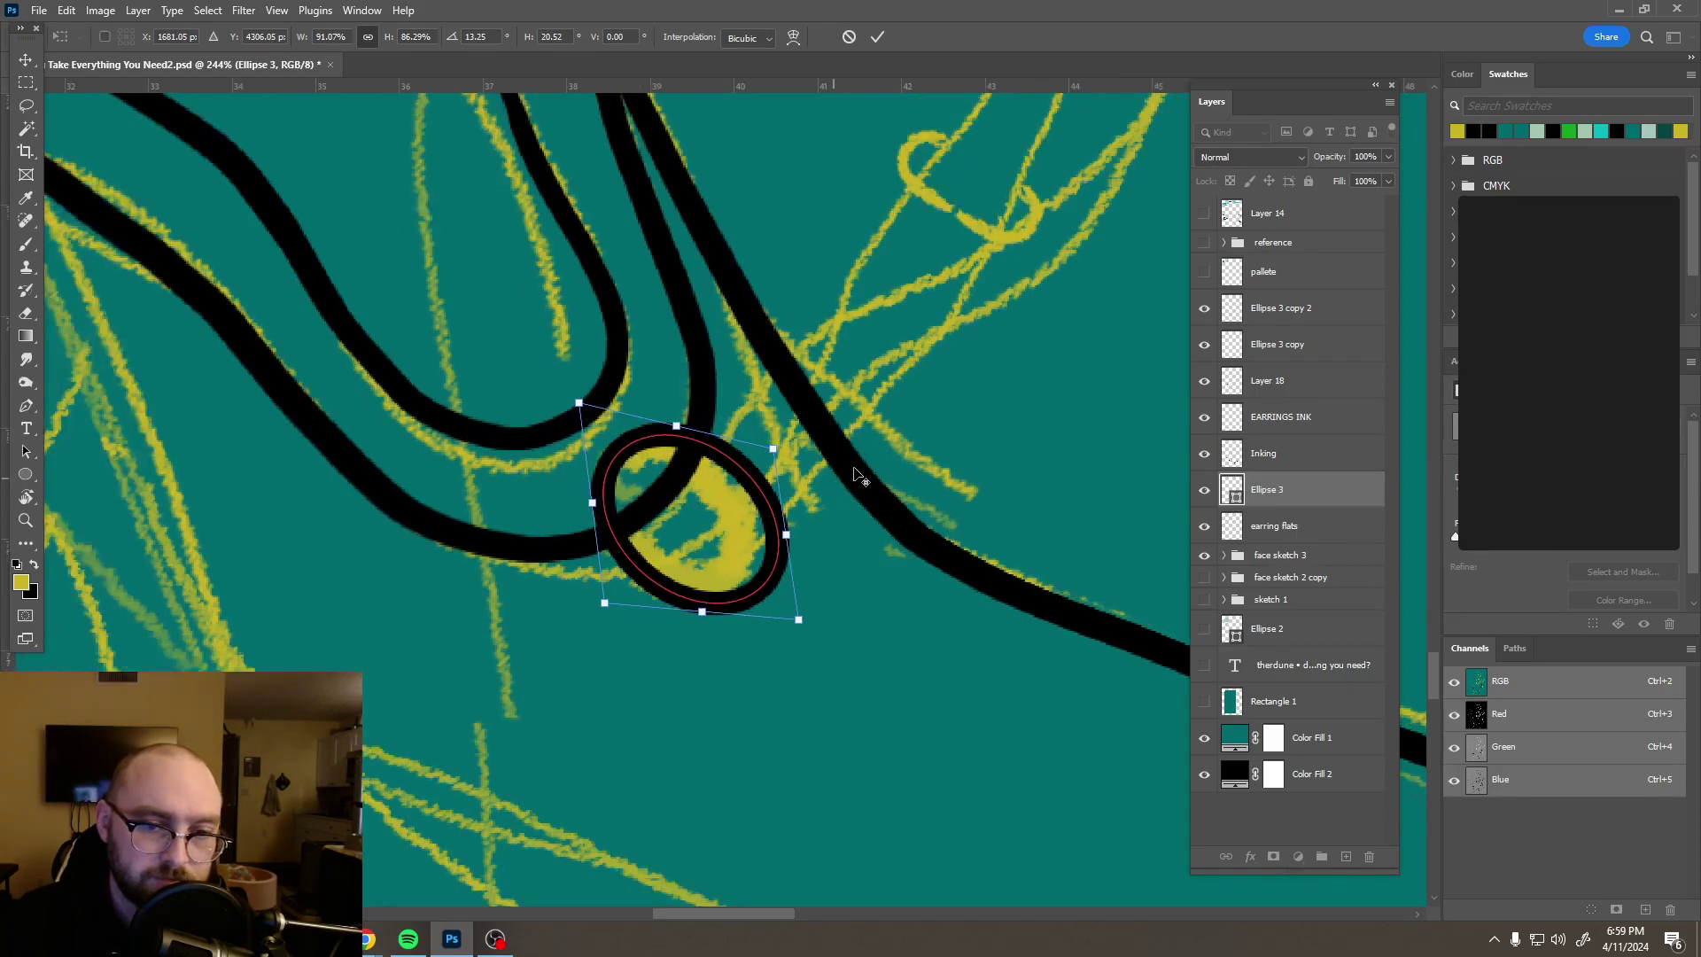
{"action": "scroll", "coordinate": [858, 464], "scroll_direction": "down", "scroll_amount": 8}
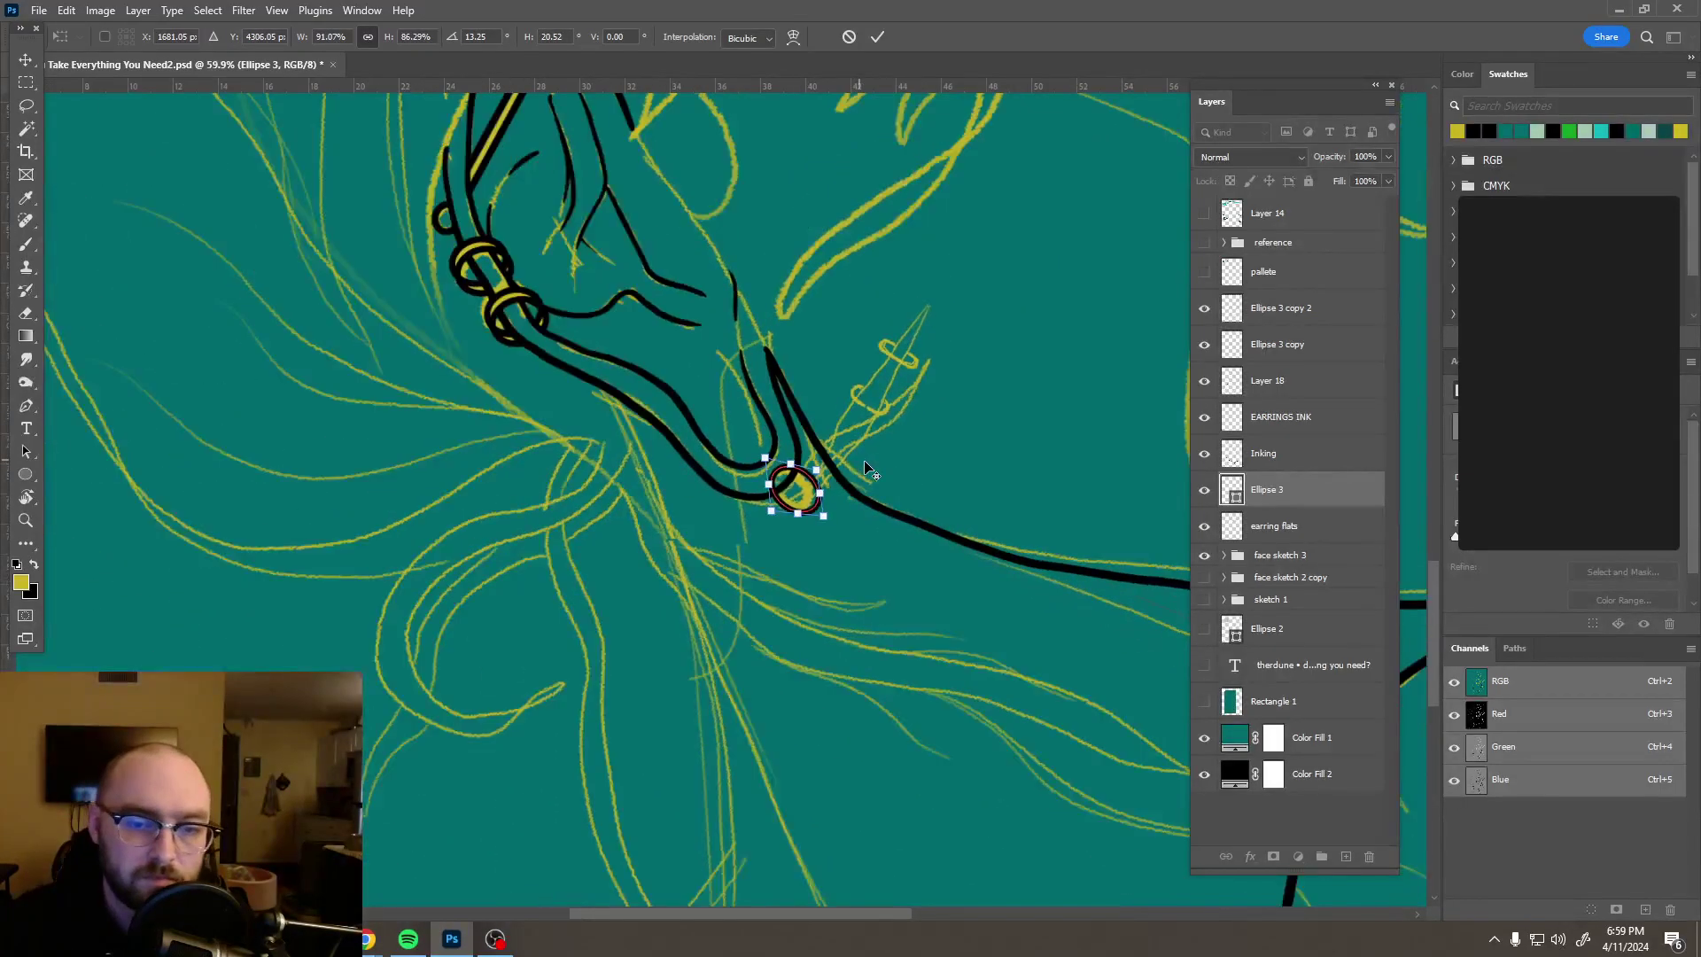
{"action": "scroll", "coordinate": [866, 463], "scroll_direction": "down", "scroll_amount": 6}
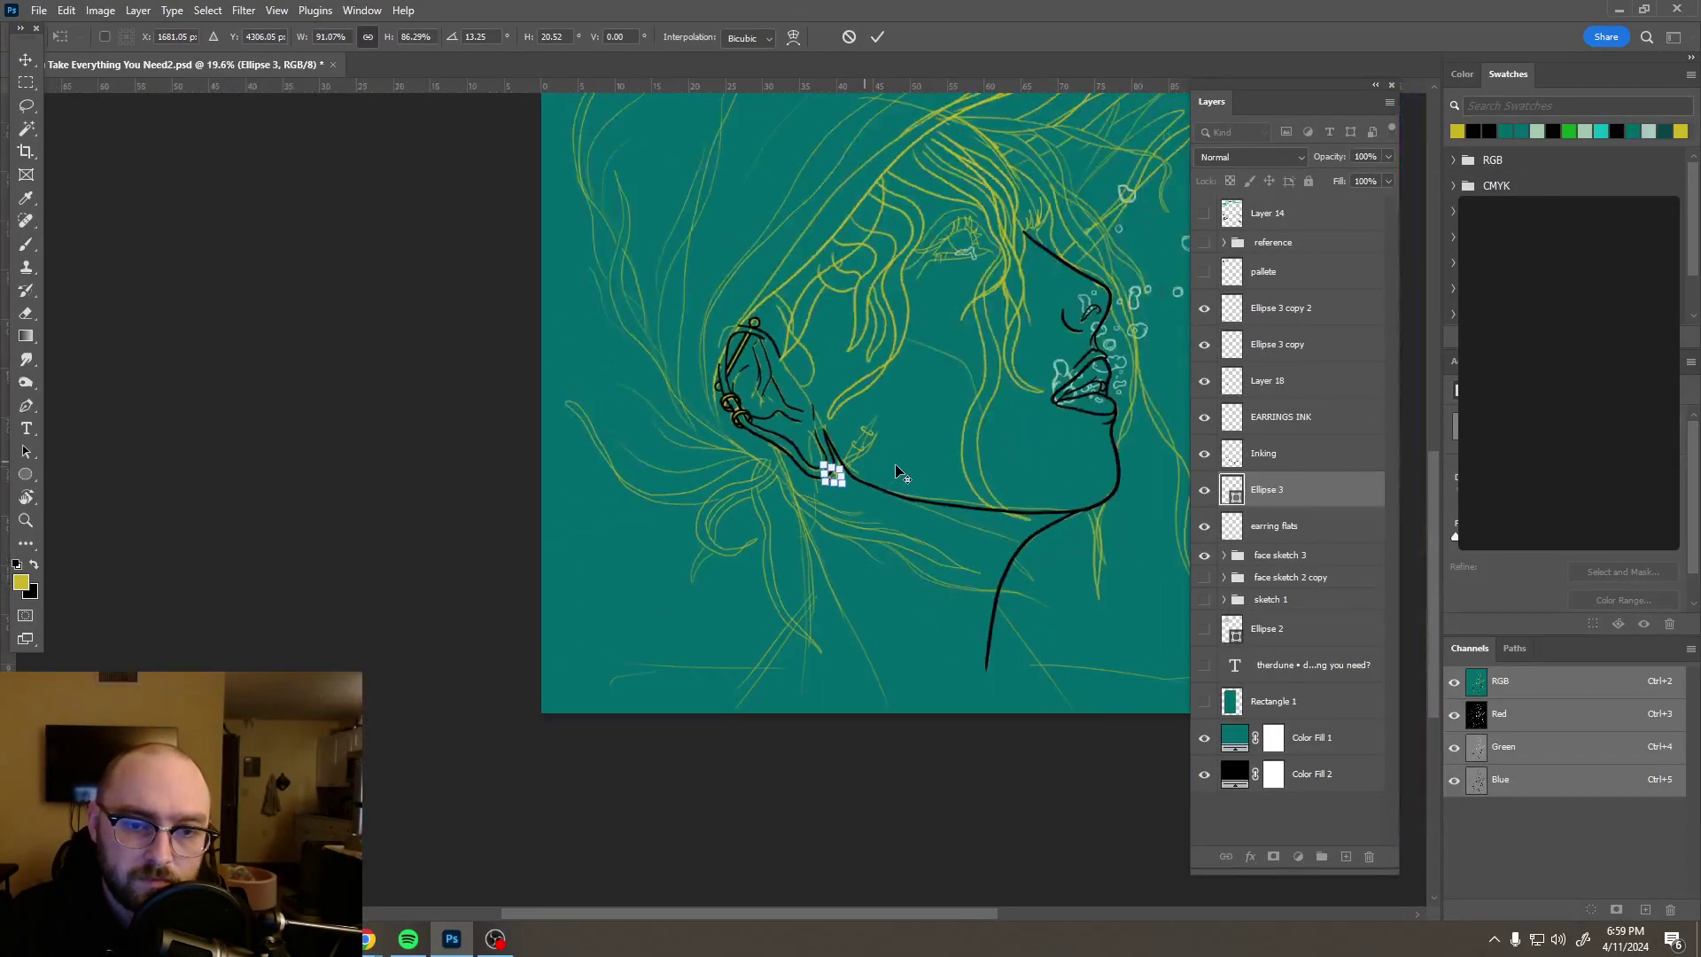
{"action": "scroll", "coordinate": [895, 467], "scroll_direction": "up", "scroll_amount": 6}
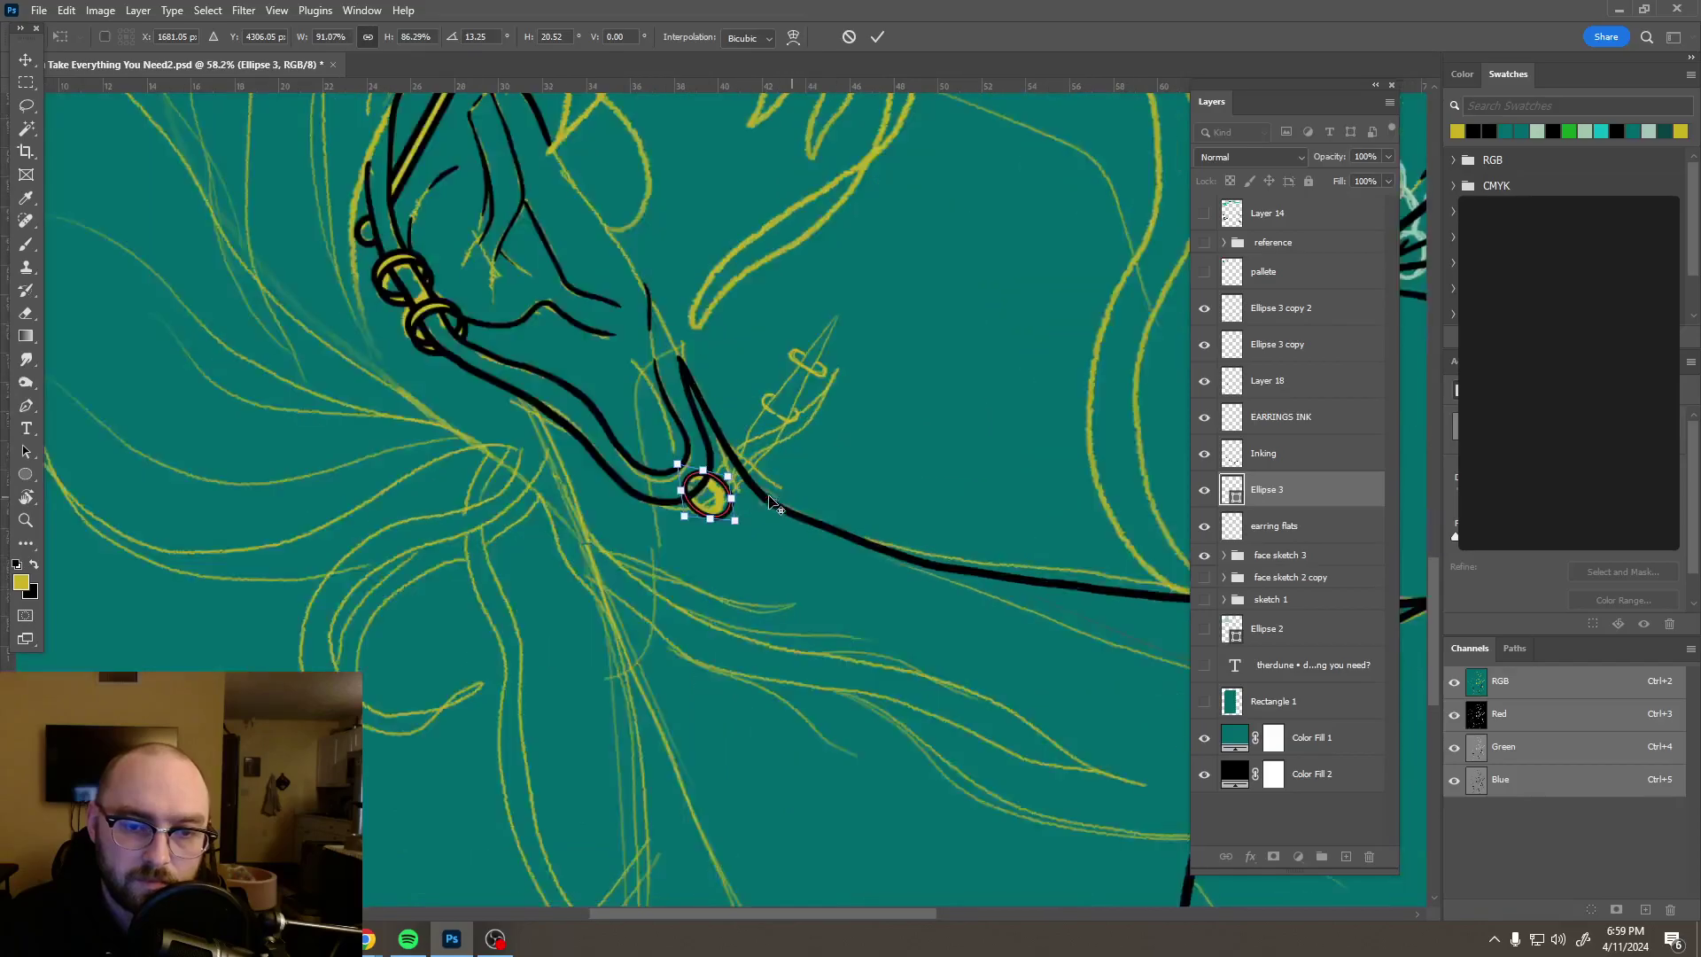
{"action": "scroll", "coordinate": [618, 521], "scroll_direction": "up", "scroll_amount": 4}
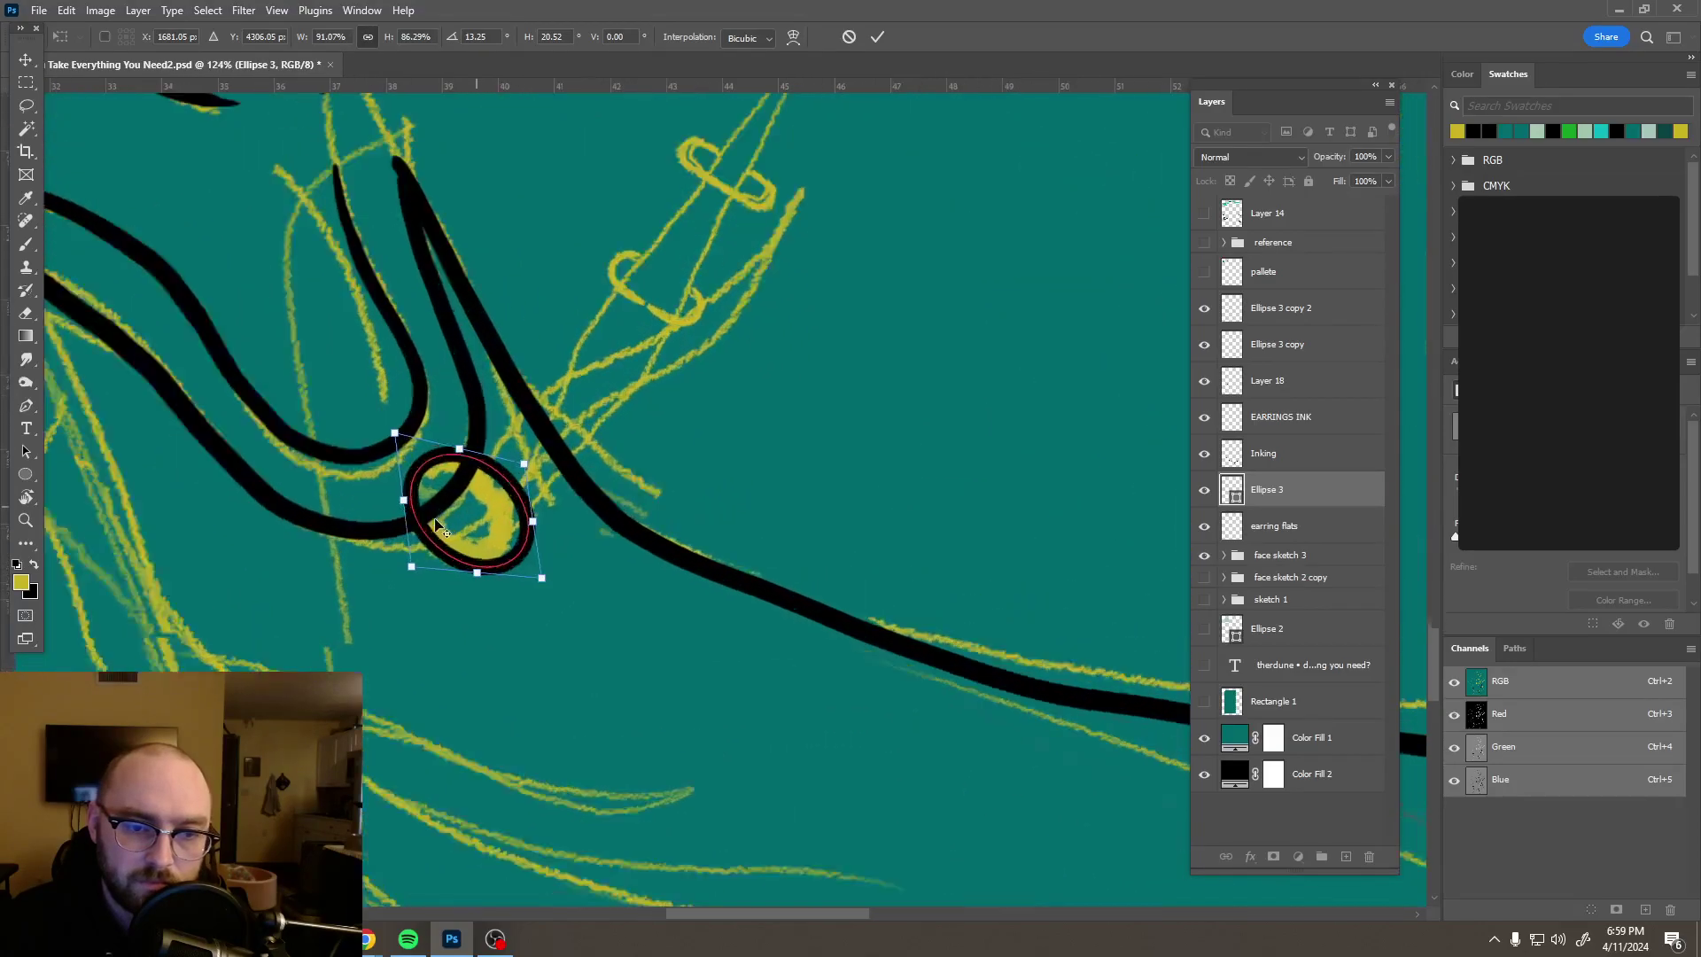
{"action": "scroll", "coordinate": [543, 580], "scroll_direction": "up", "scroll_amount": 3}
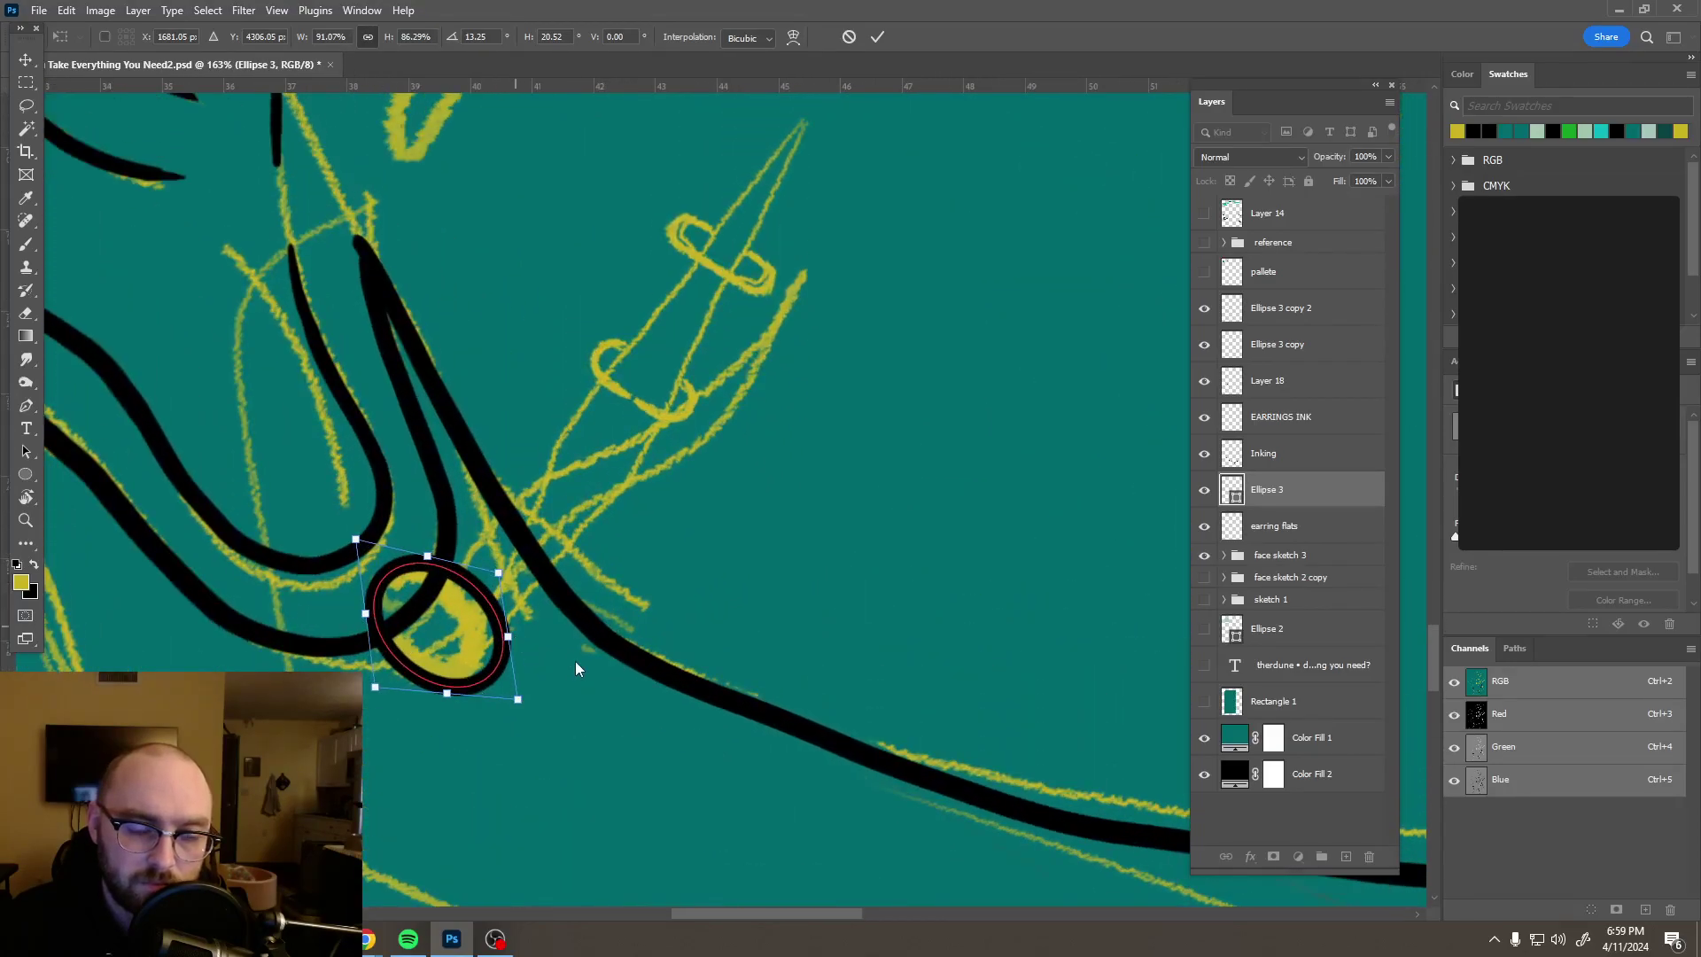
{"action": "left_click_drag", "start_coordinate": [600, 662], "coordinate": [777, 591]}
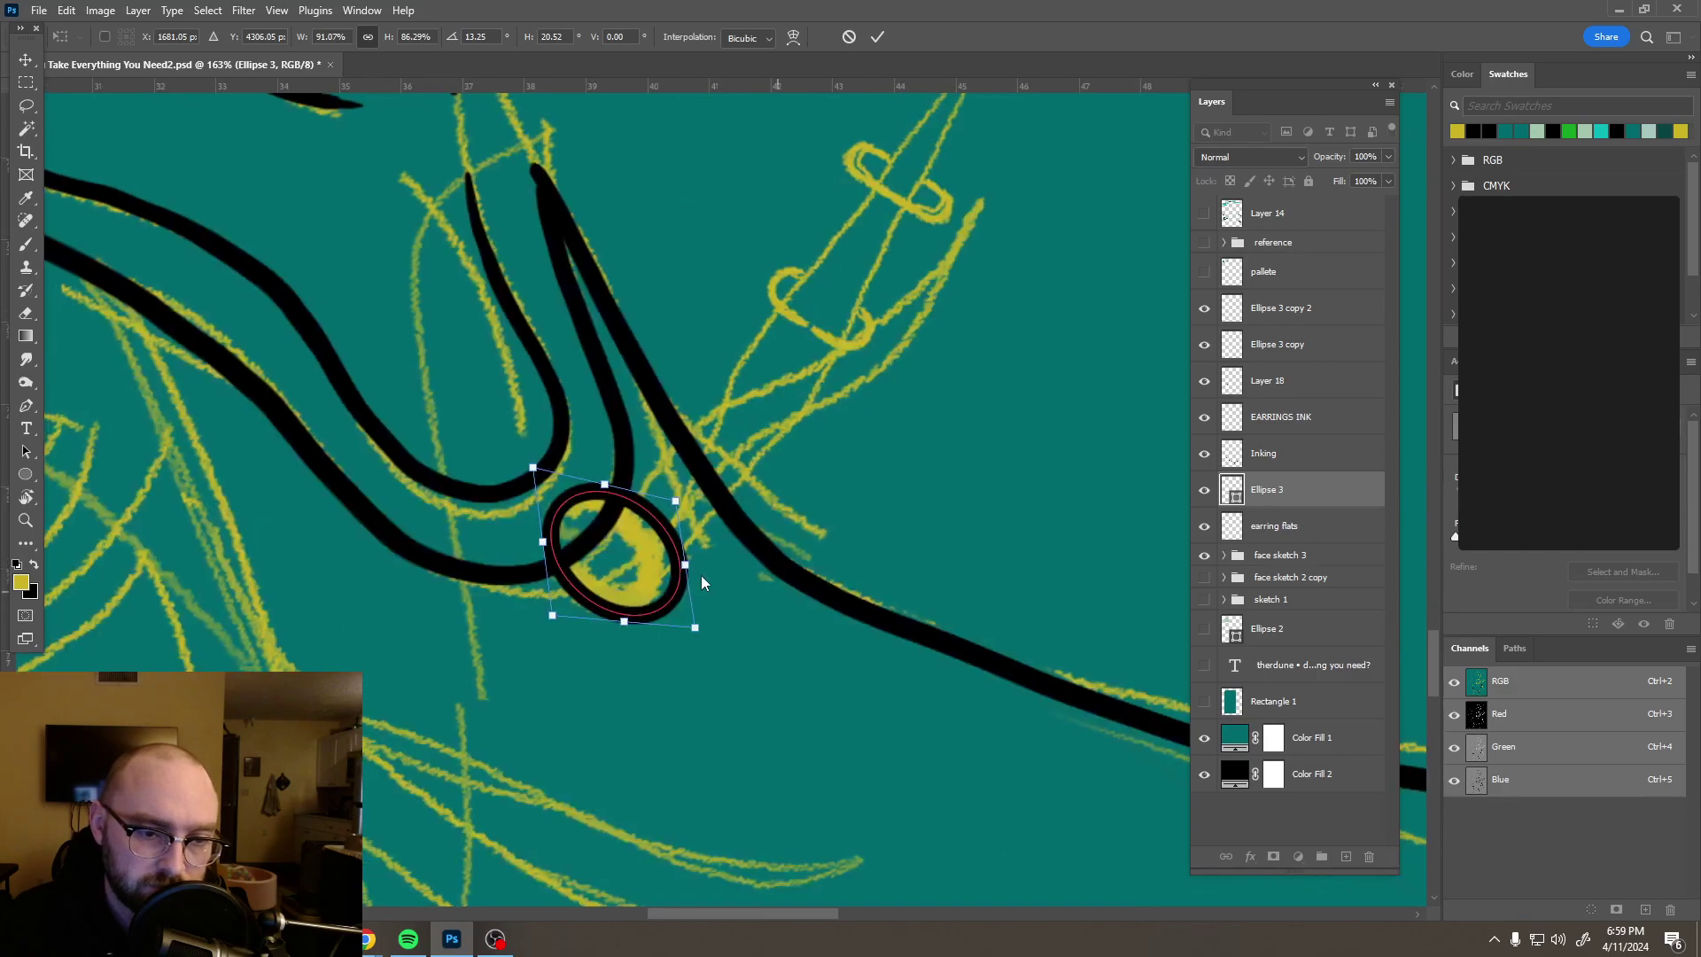
{"action": "left_click_drag", "start_coordinate": [682, 562], "coordinate": [548, 645]}
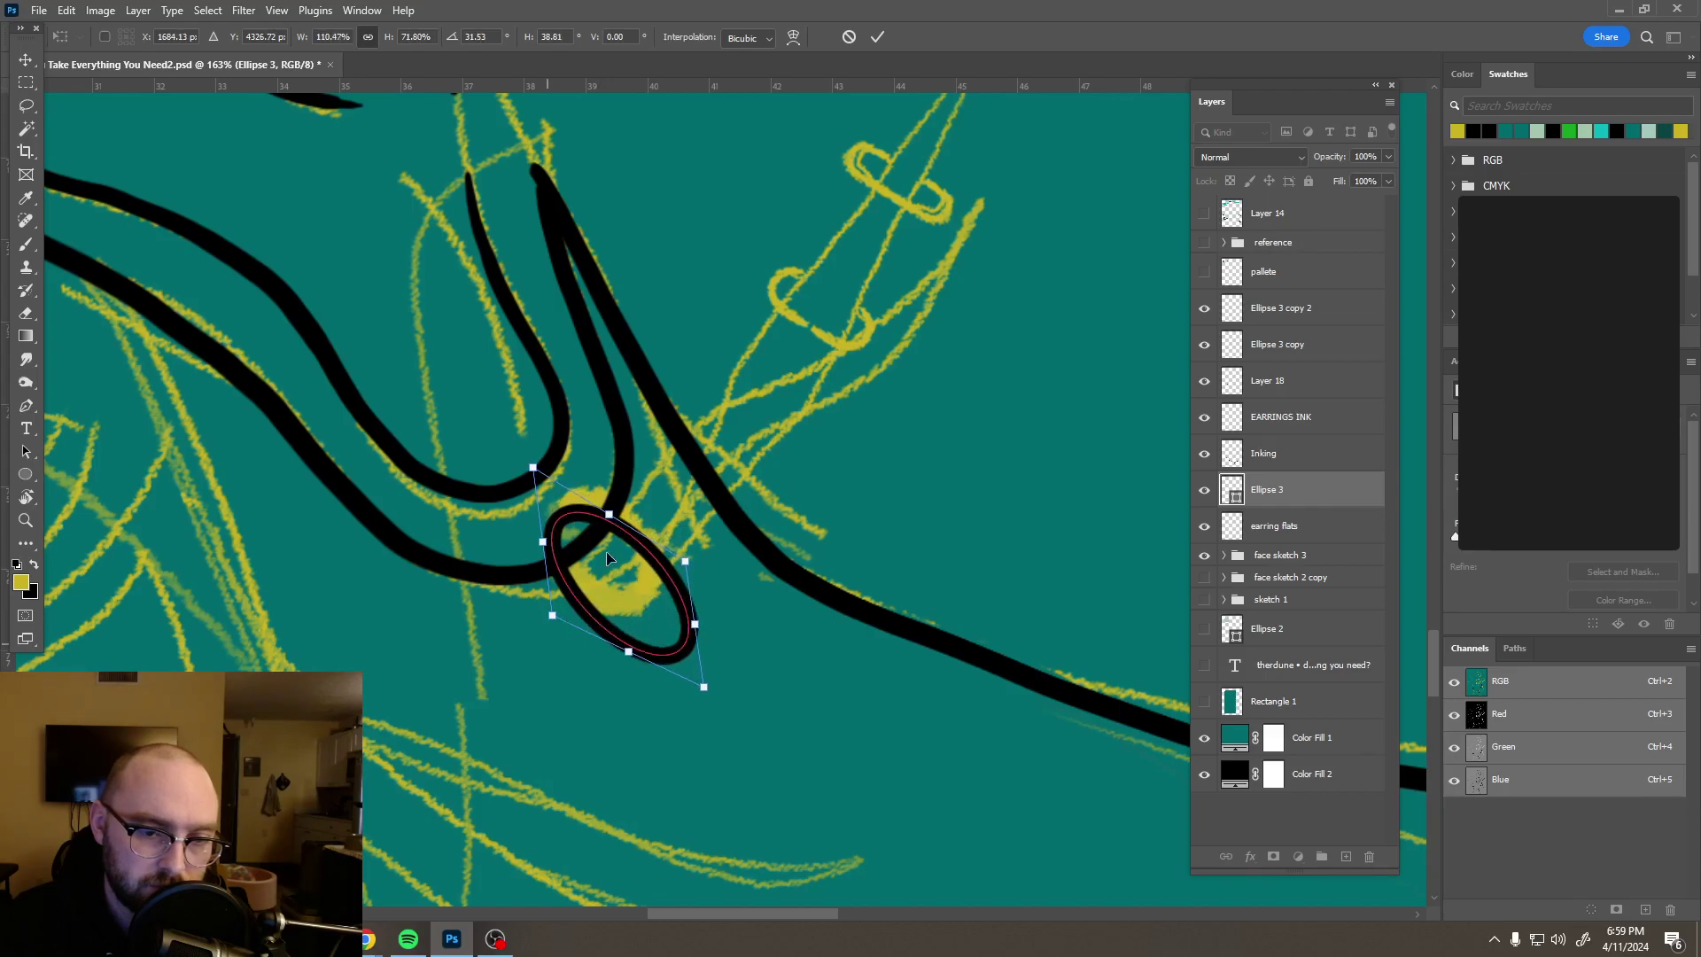
{"action": "left_click_drag", "start_coordinate": [627, 541], "coordinate": [641, 512]}
{"action": "left_click", "coordinate": [877, 36]}
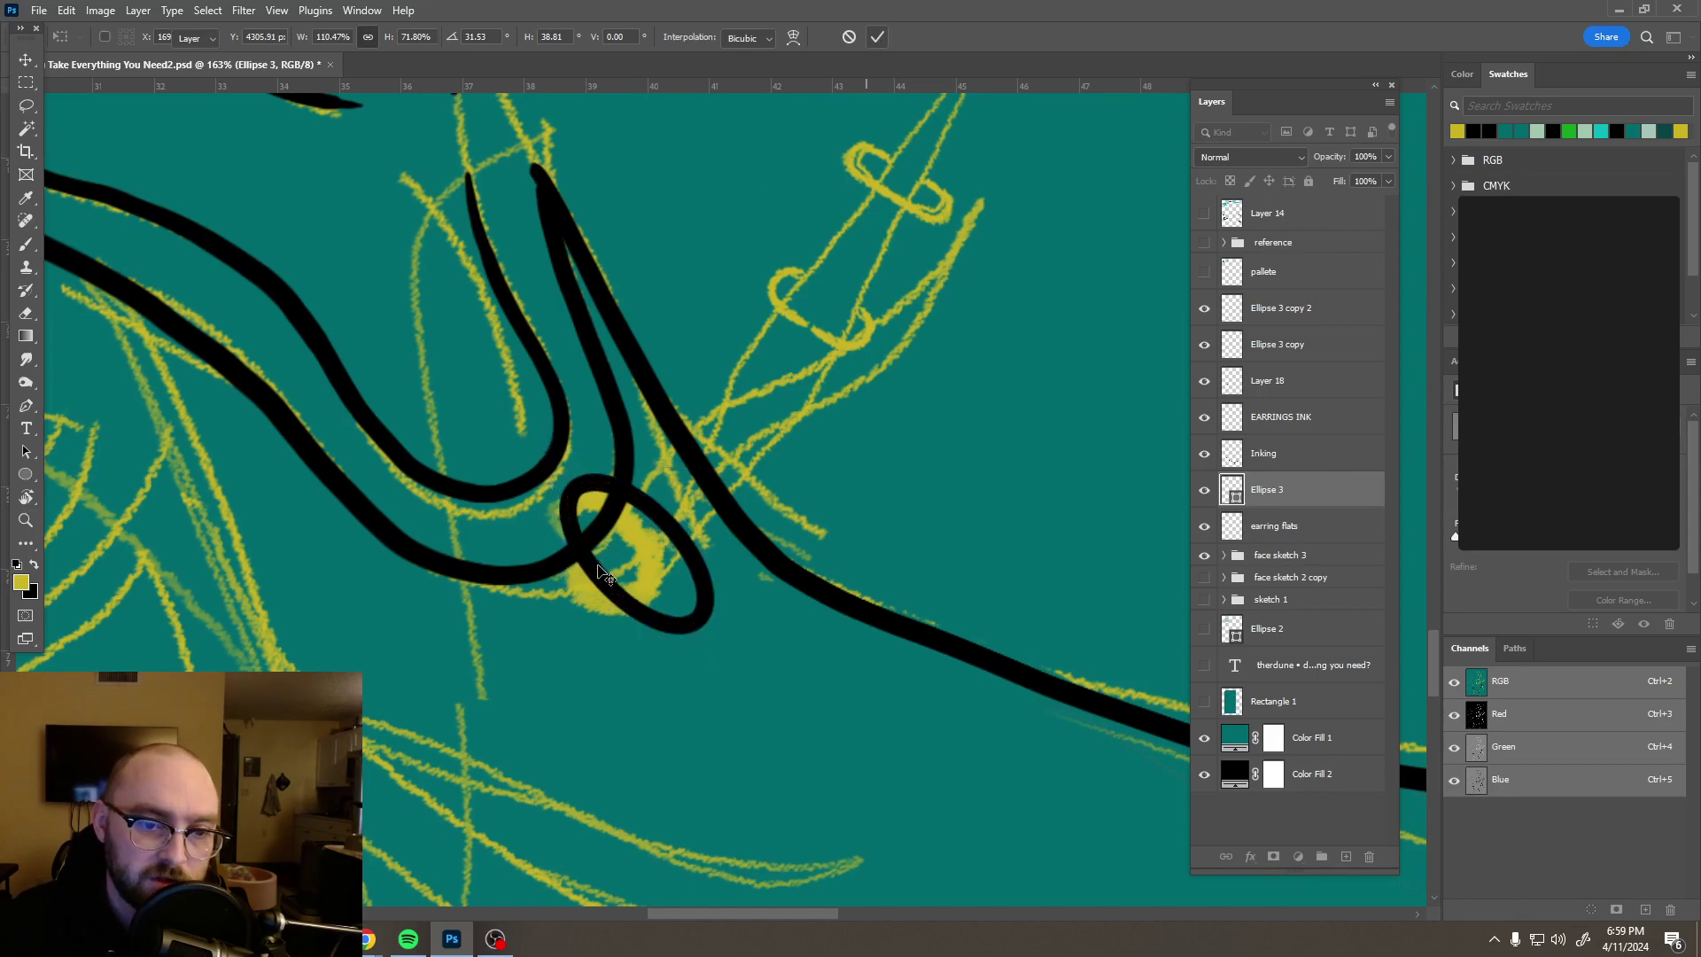
Step: Scale the earlobe oval down to about 76% width and 79% height
{"action": "key", "text": "ctrl+t"}
{"action": "left_click_drag", "start_coordinate": [711, 632], "coordinate": [675, 601]}
{"action": "key", "text": "Return"}
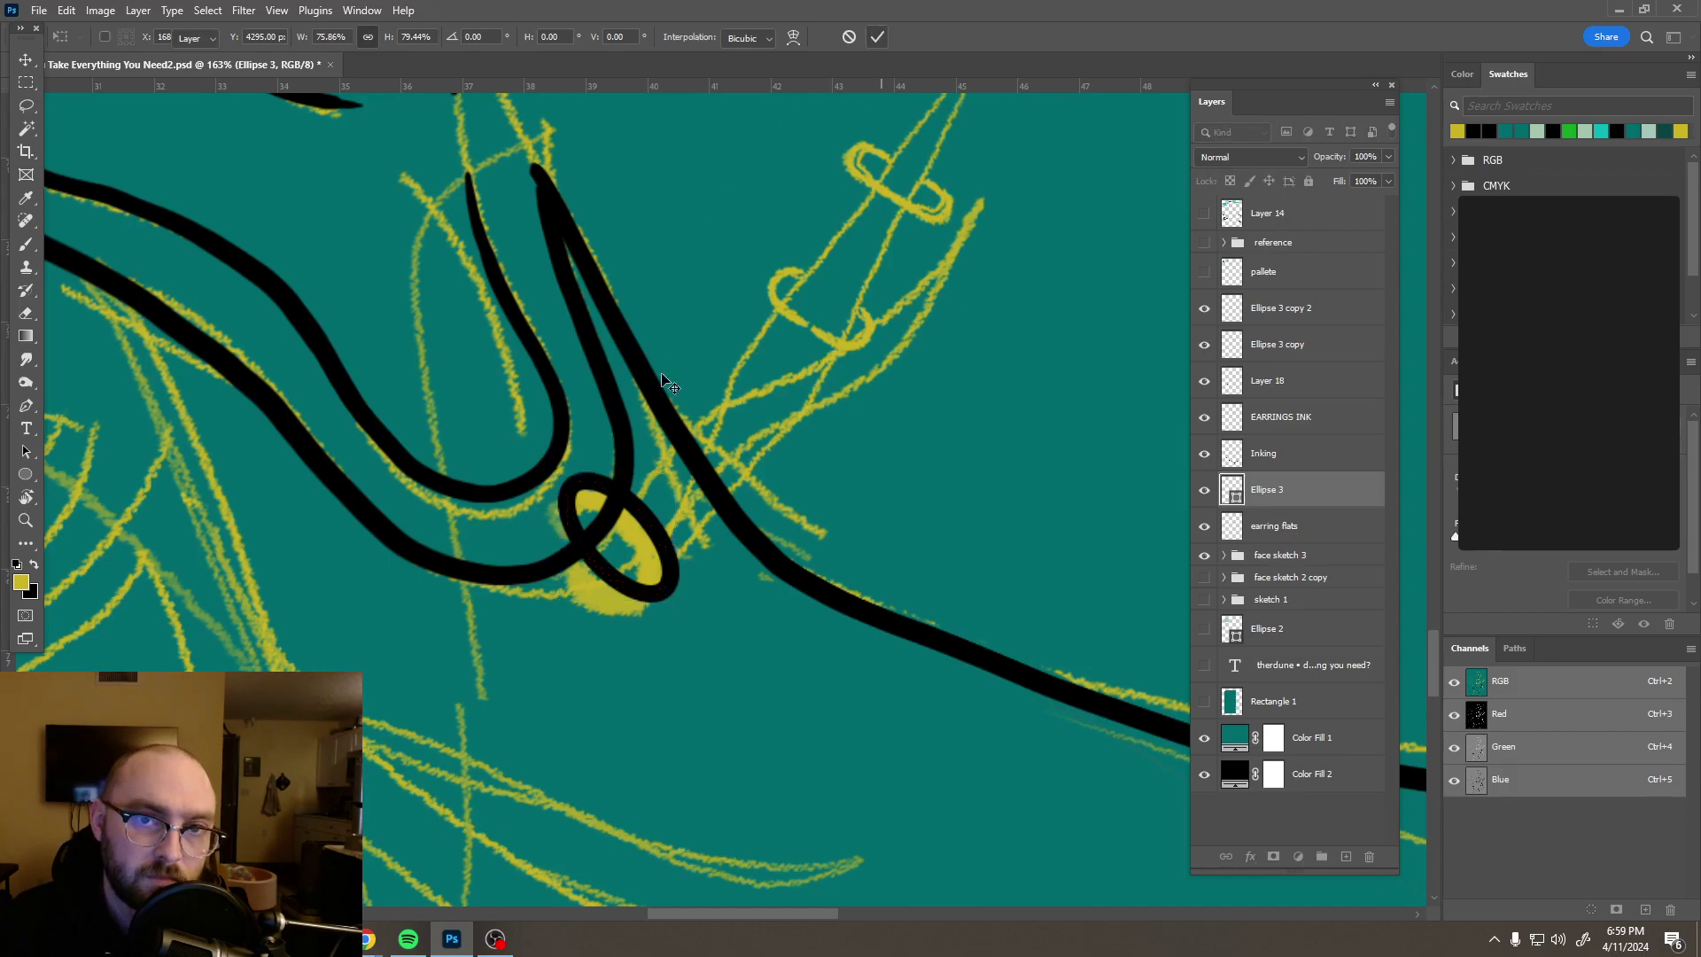
Step: Duplicate the earlobe oval with a slight offset down and left as the ring's second edge, and select both ellipse layers
{"action": "scroll", "coordinate": [568, 501], "scroll_direction": "up", "scroll_amount": 4}
{"action": "left_click_drag", "start_coordinate": [673, 550], "coordinate": [628, 582]}
{"action": "left_click", "coordinate": [1278, 529], "text": "ctrl"}
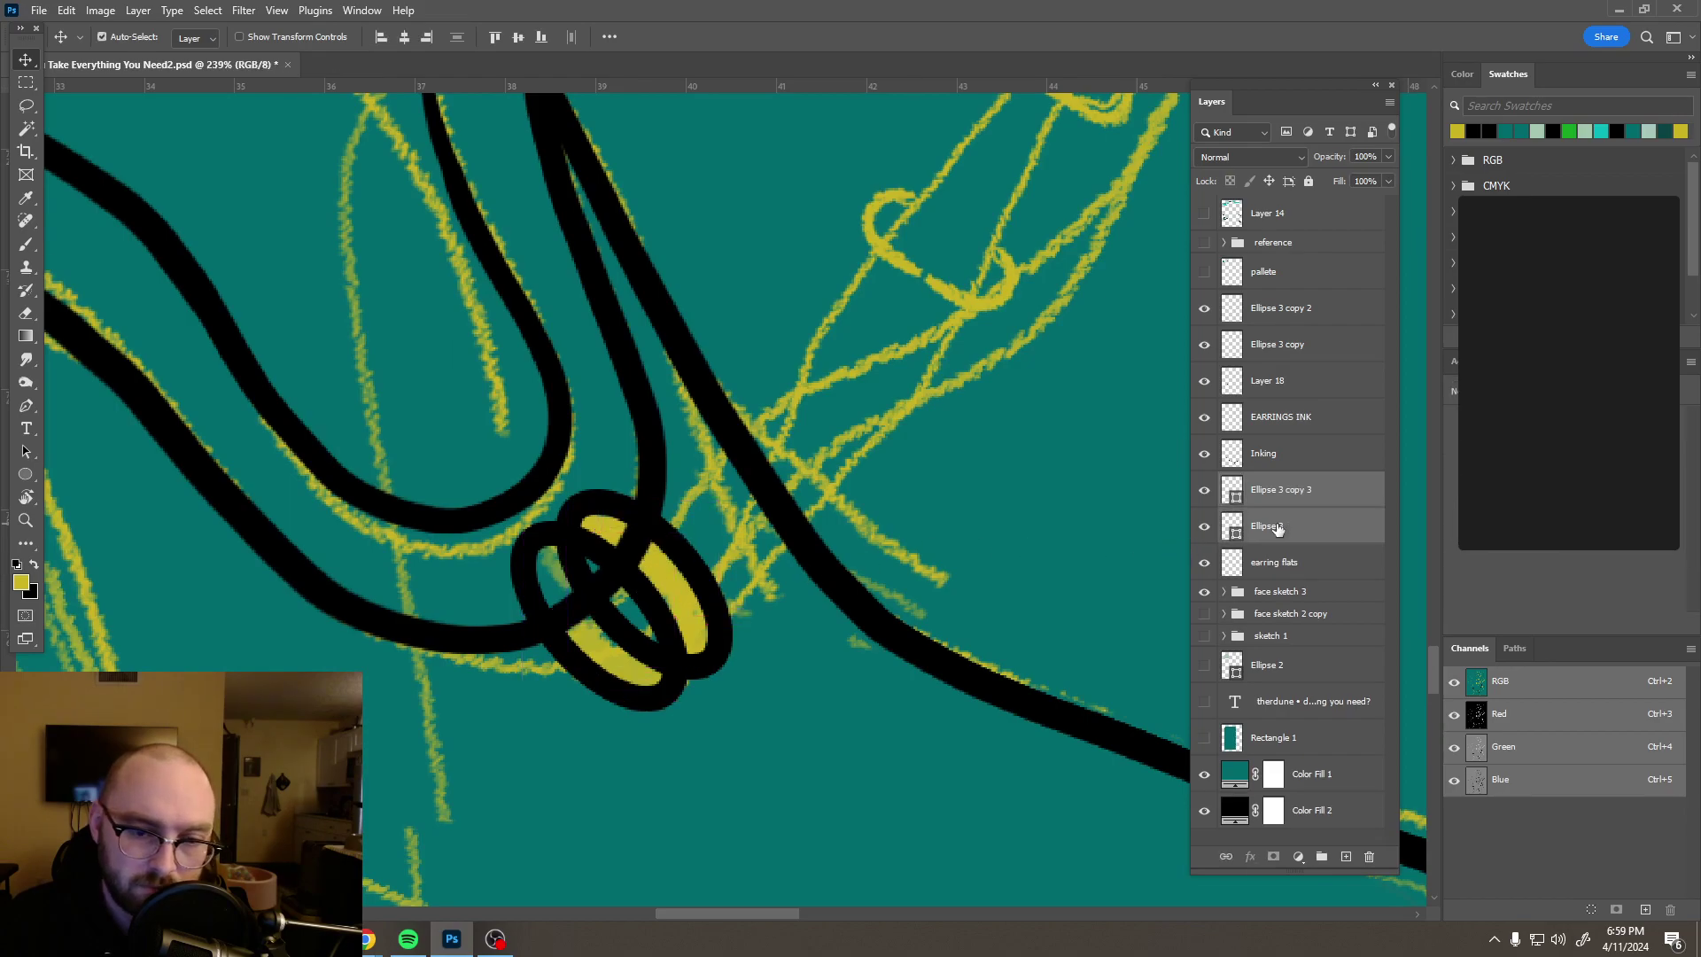
Step: Scale both earlobe ellipses together to about 86% and apply the transform
{"action": "key", "text": "ctrl+t"}
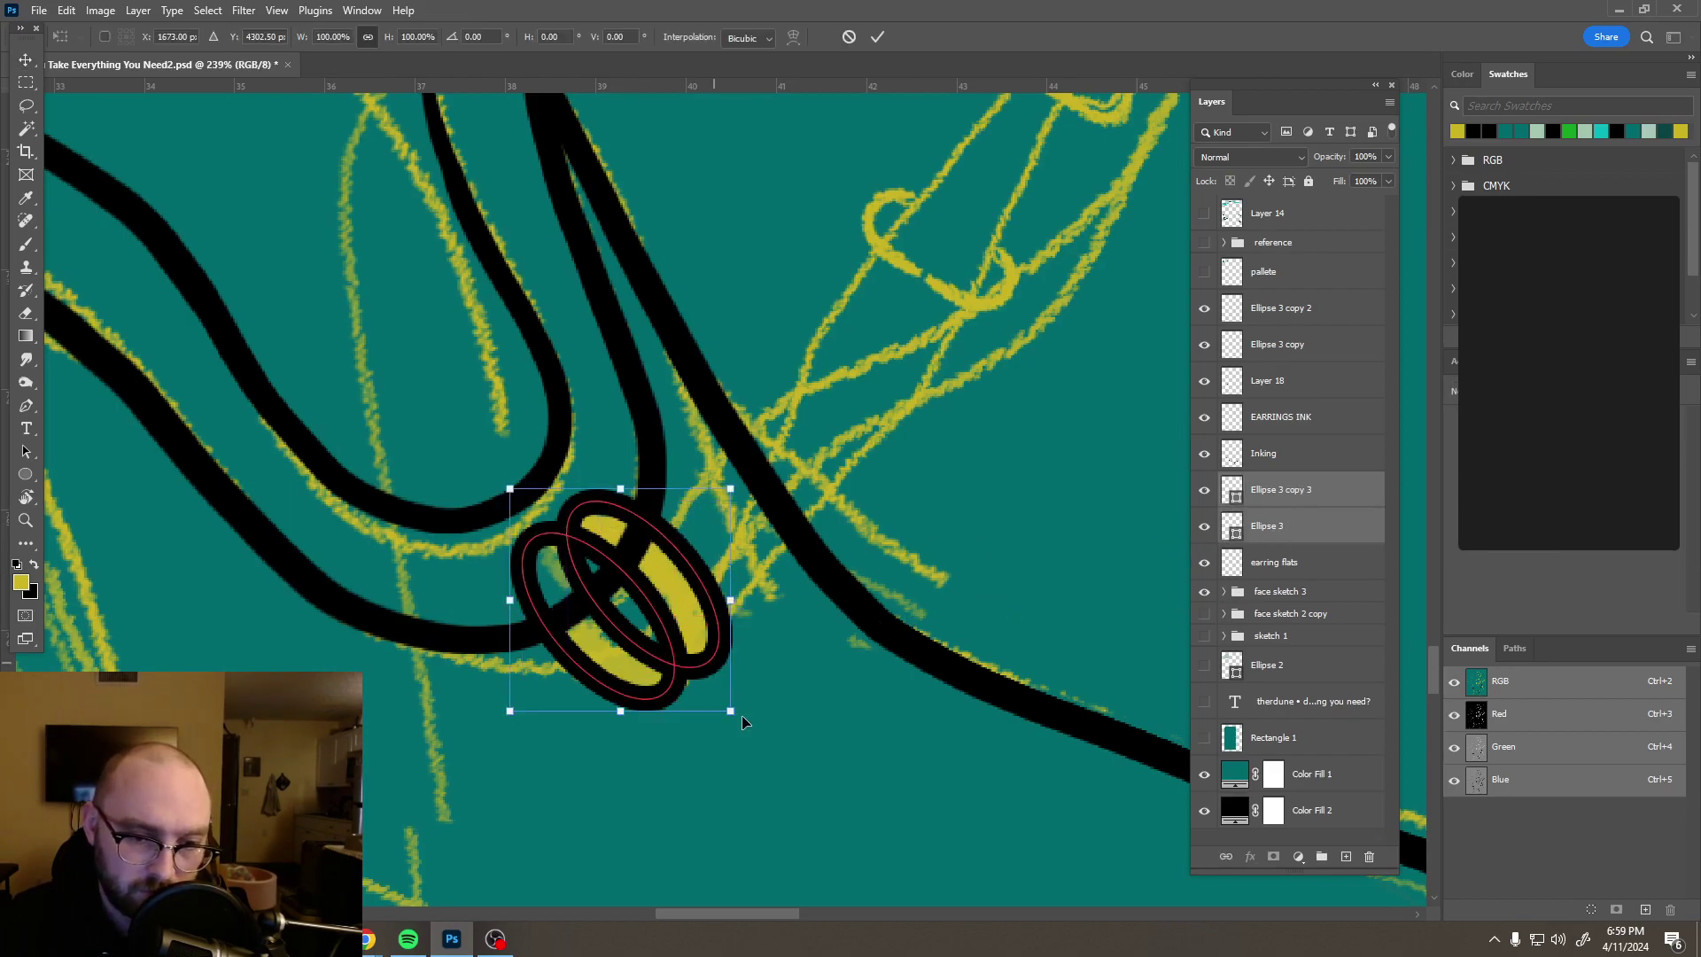
{"action": "left_click_drag", "start_coordinate": [731, 714], "coordinate": [696, 688]}
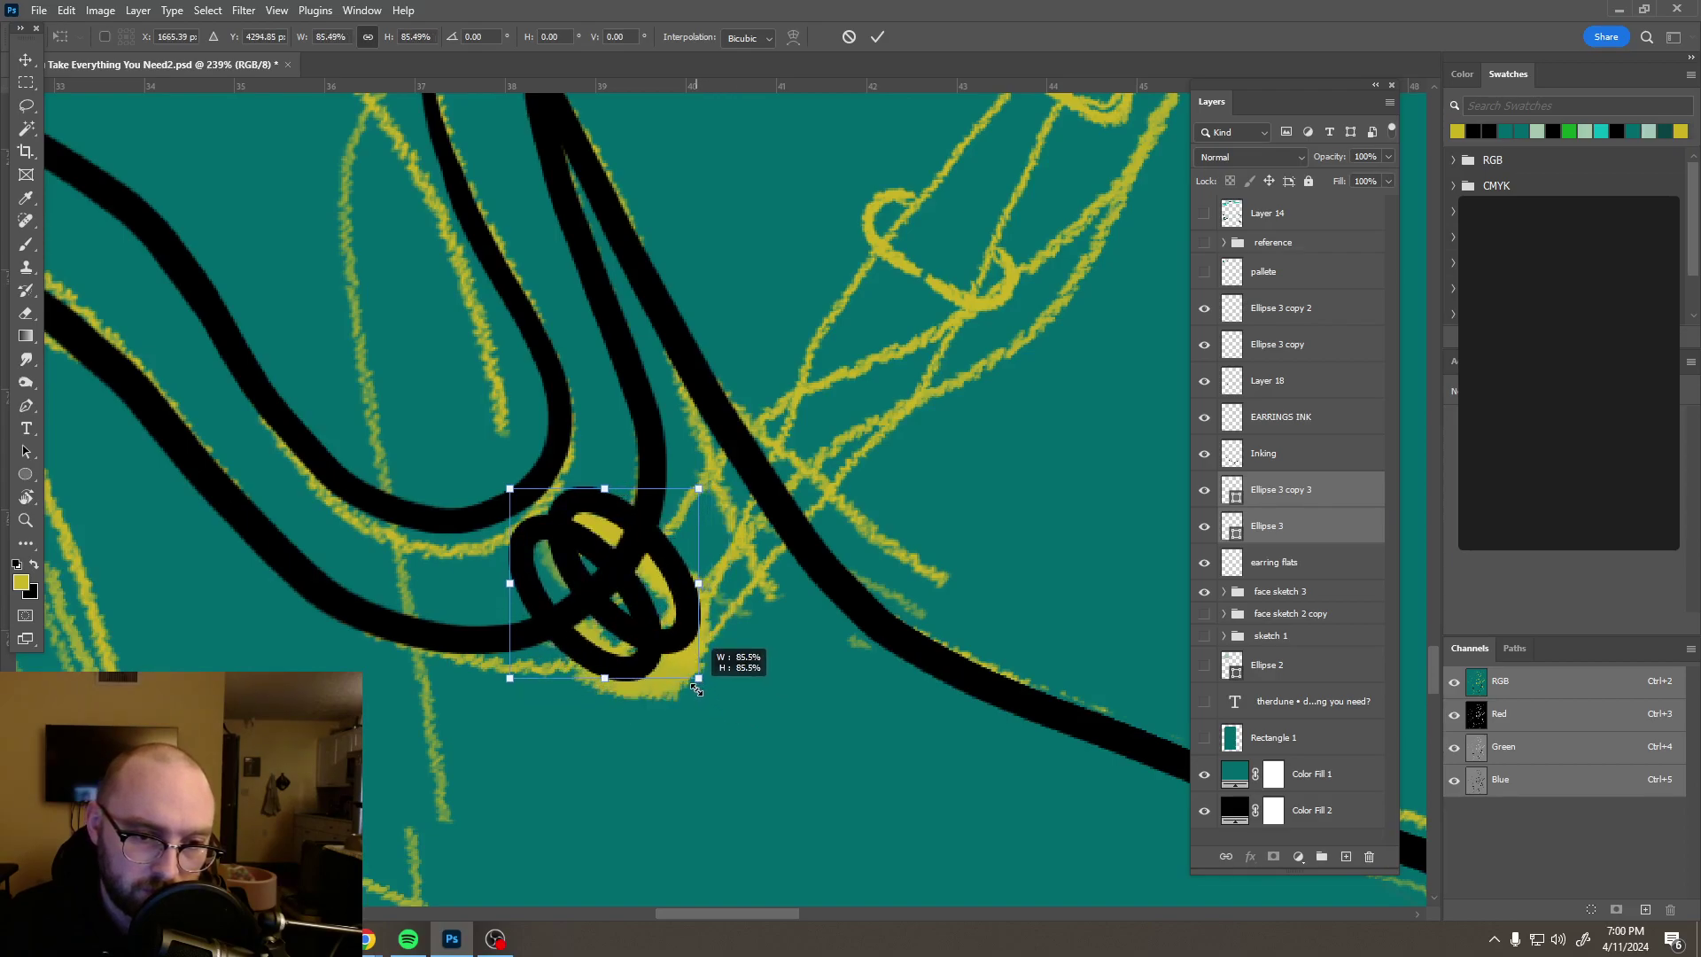
{"action": "left_click_drag", "start_coordinate": [698, 689], "coordinate": [699, 690]}
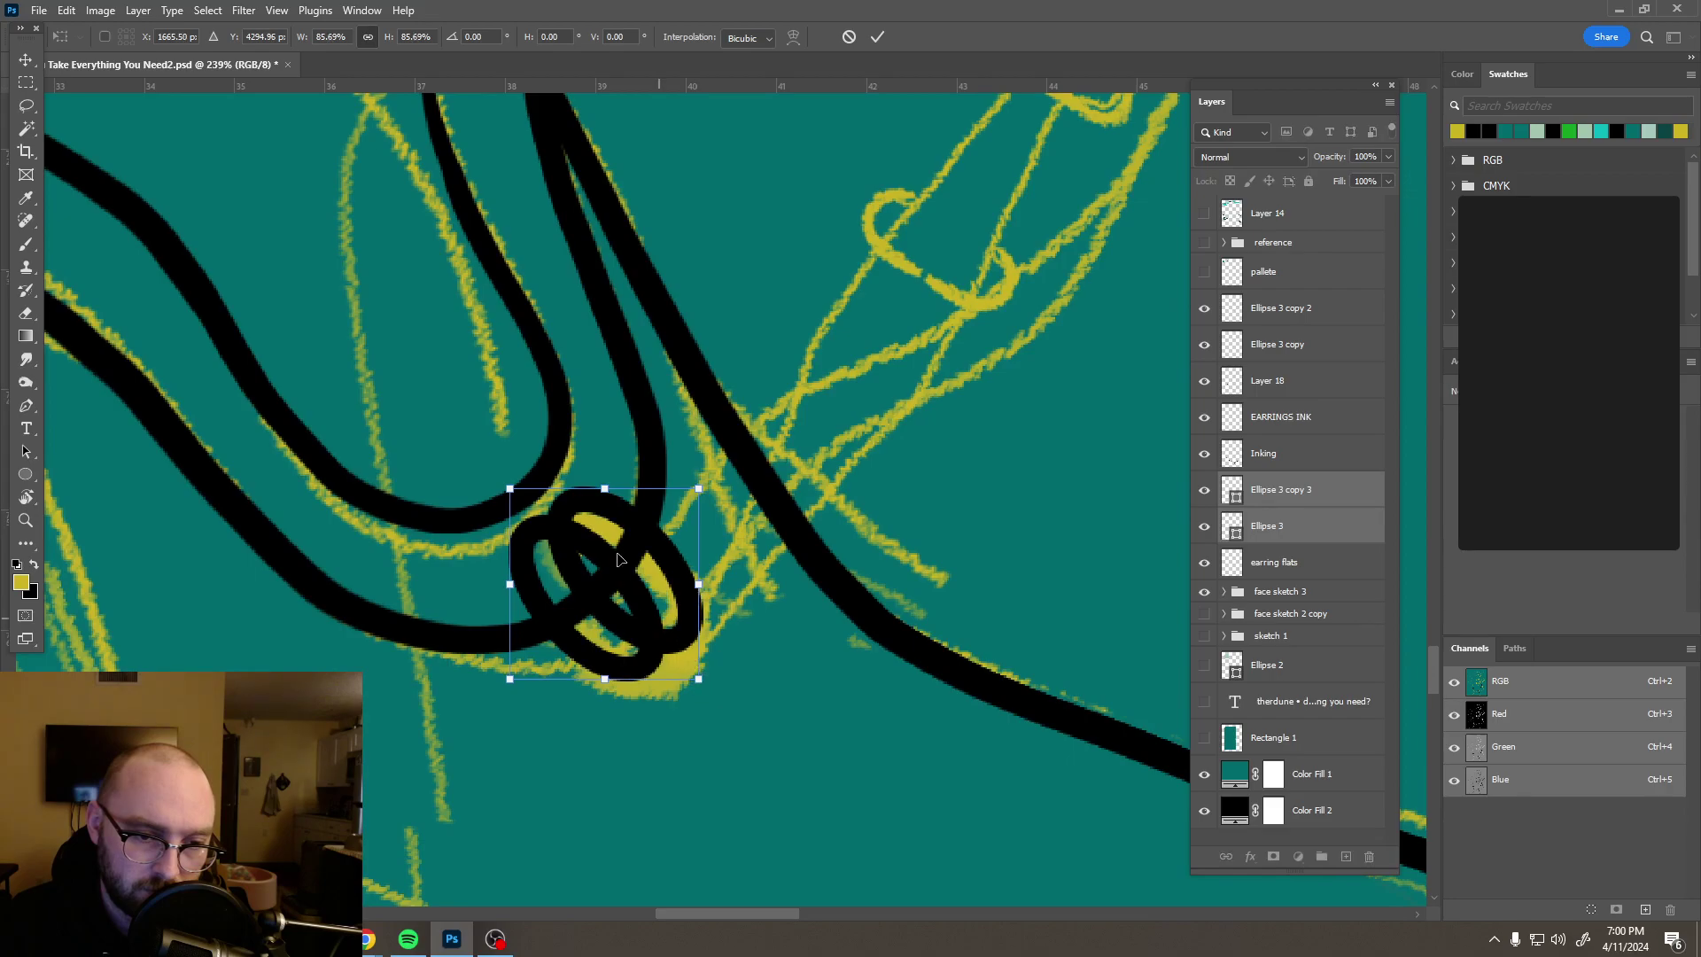
{"action": "left_click", "coordinate": [883, 36]}
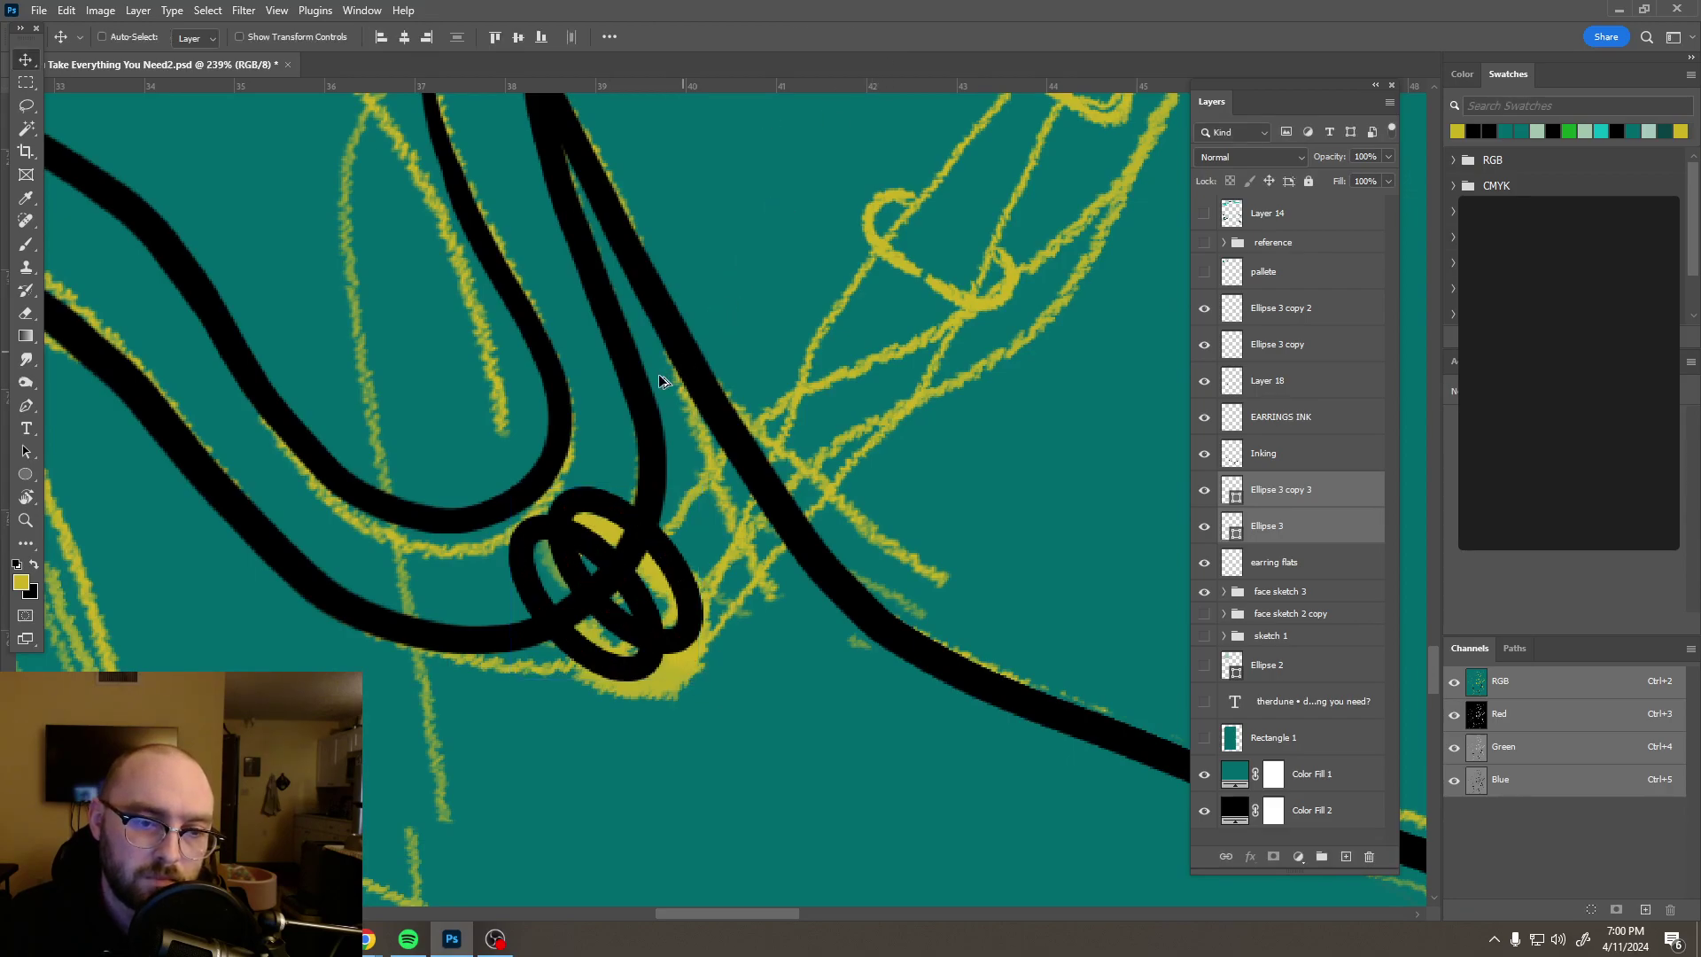
Step: Try rasterizing the two scaled earlobe ellipse layers, and undo the conversion
{"action": "scroll", "coordinate": [665, 380], "scroll_direction": "down", "scroll_amount": 4}
{"action": "scroll", "coordinate": [666, 381], "scroll_direction": "down", "scroll_amount": 3}
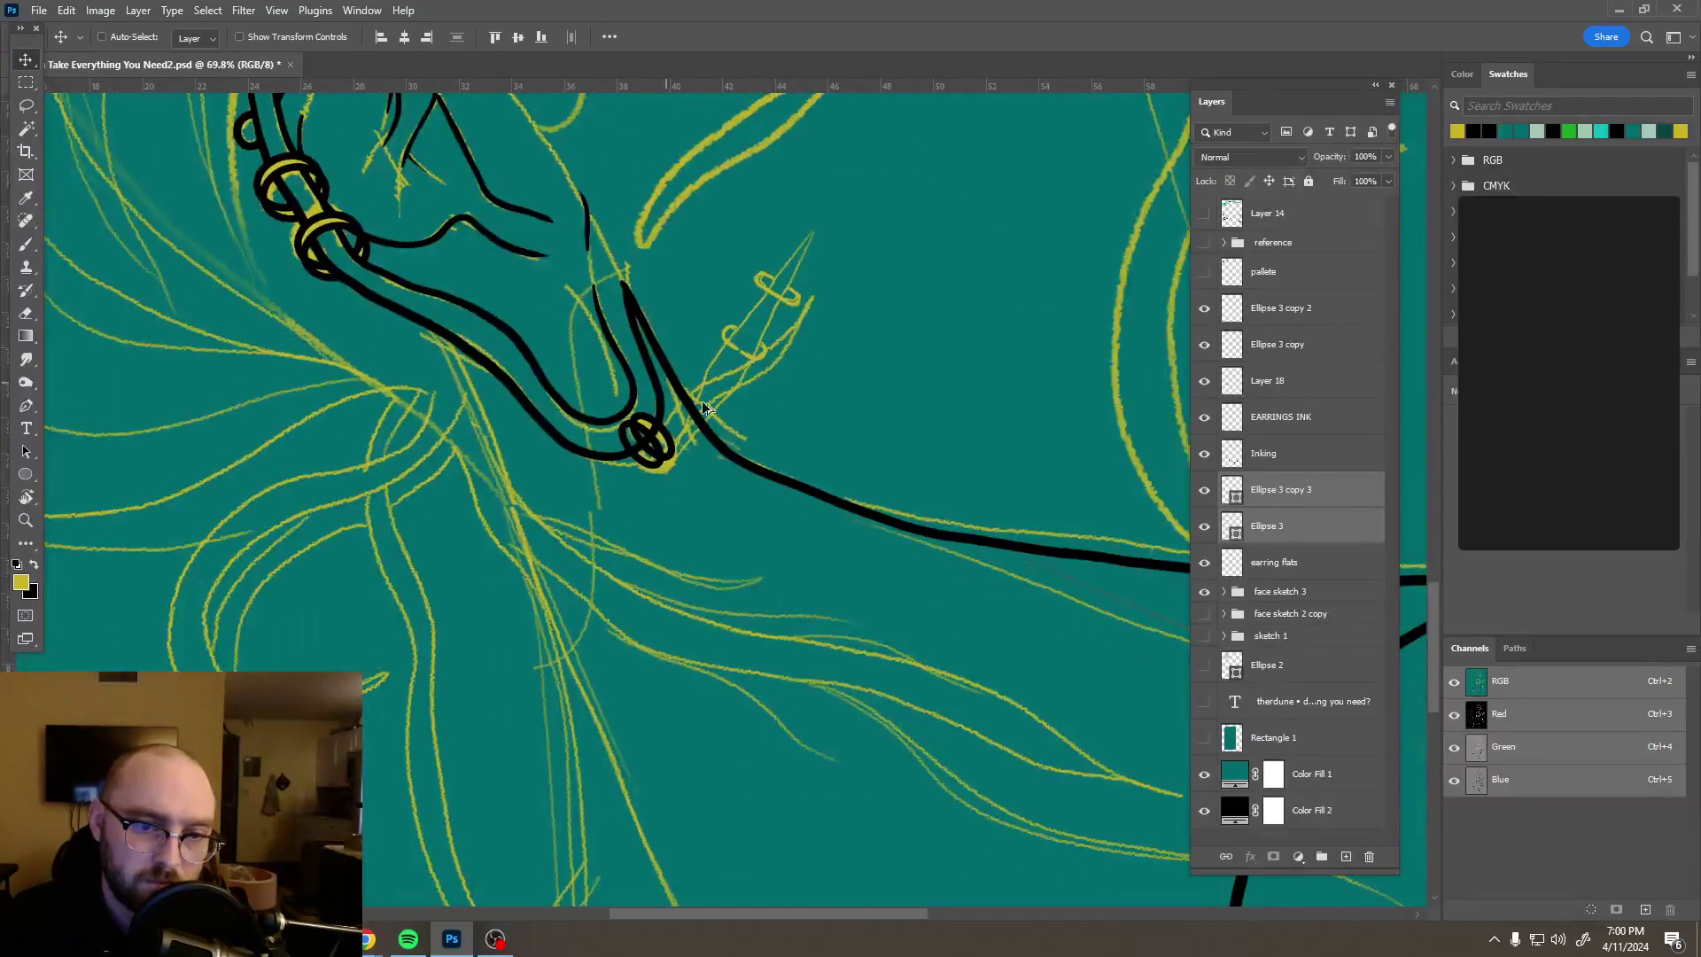
{"action": "right_click", "coordinate": [1333, 531]}
{"action": "left_click", "coordinate": [1393, 437]}
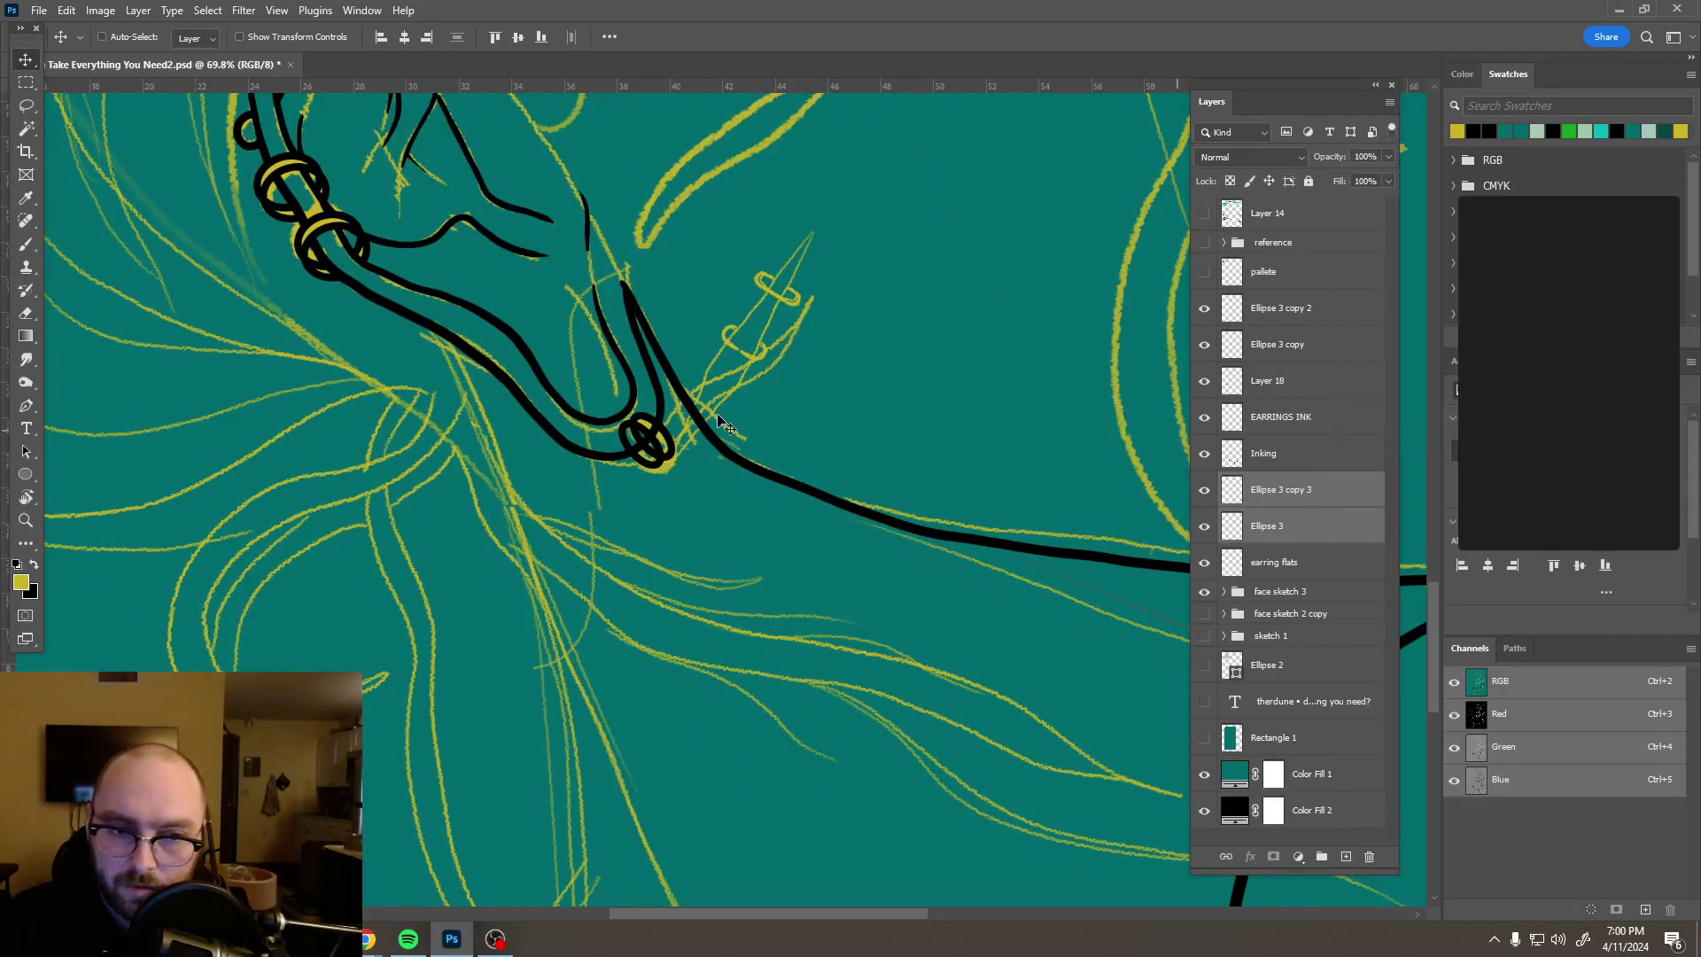
{"action": "key", "text": "ctrl+z"}
Step: Try merging the two earlobe ellipses into one rasterized shape, and undo back to the separate, unscaled ellipses
{"action": "right_click", "coordinate": [1338, 529]}
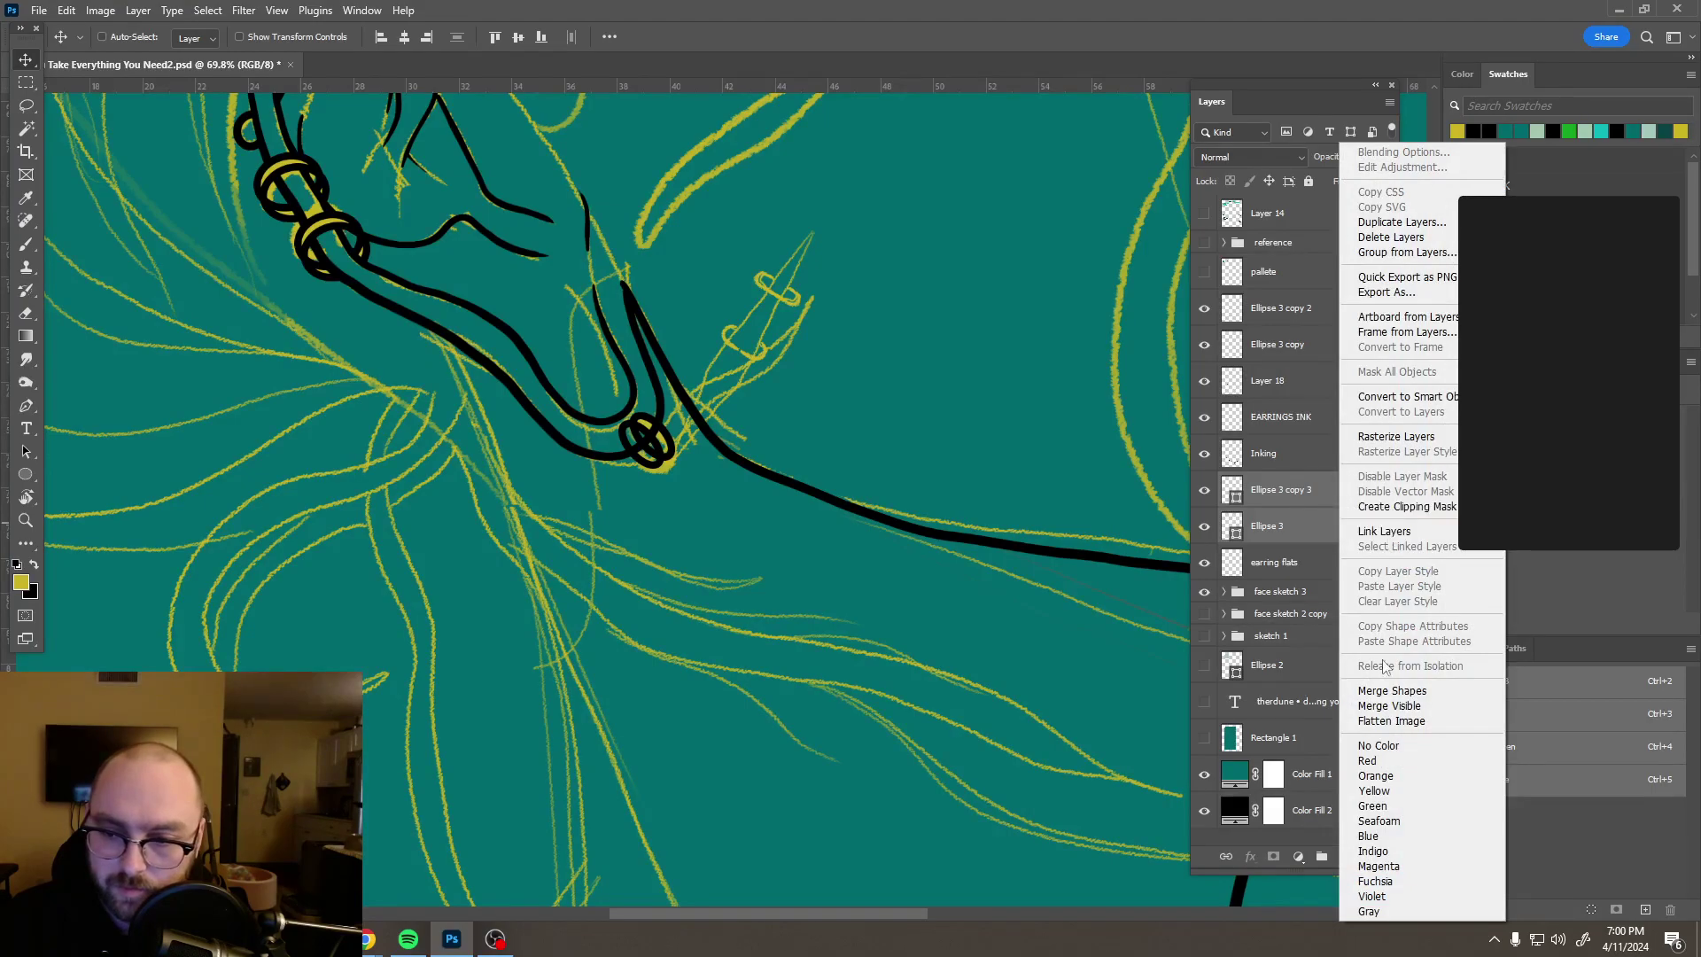
{"action": "left_click", "coordinate": [1384, 692]}
{"action": "right_click", "coordinate": [1324, 505]}
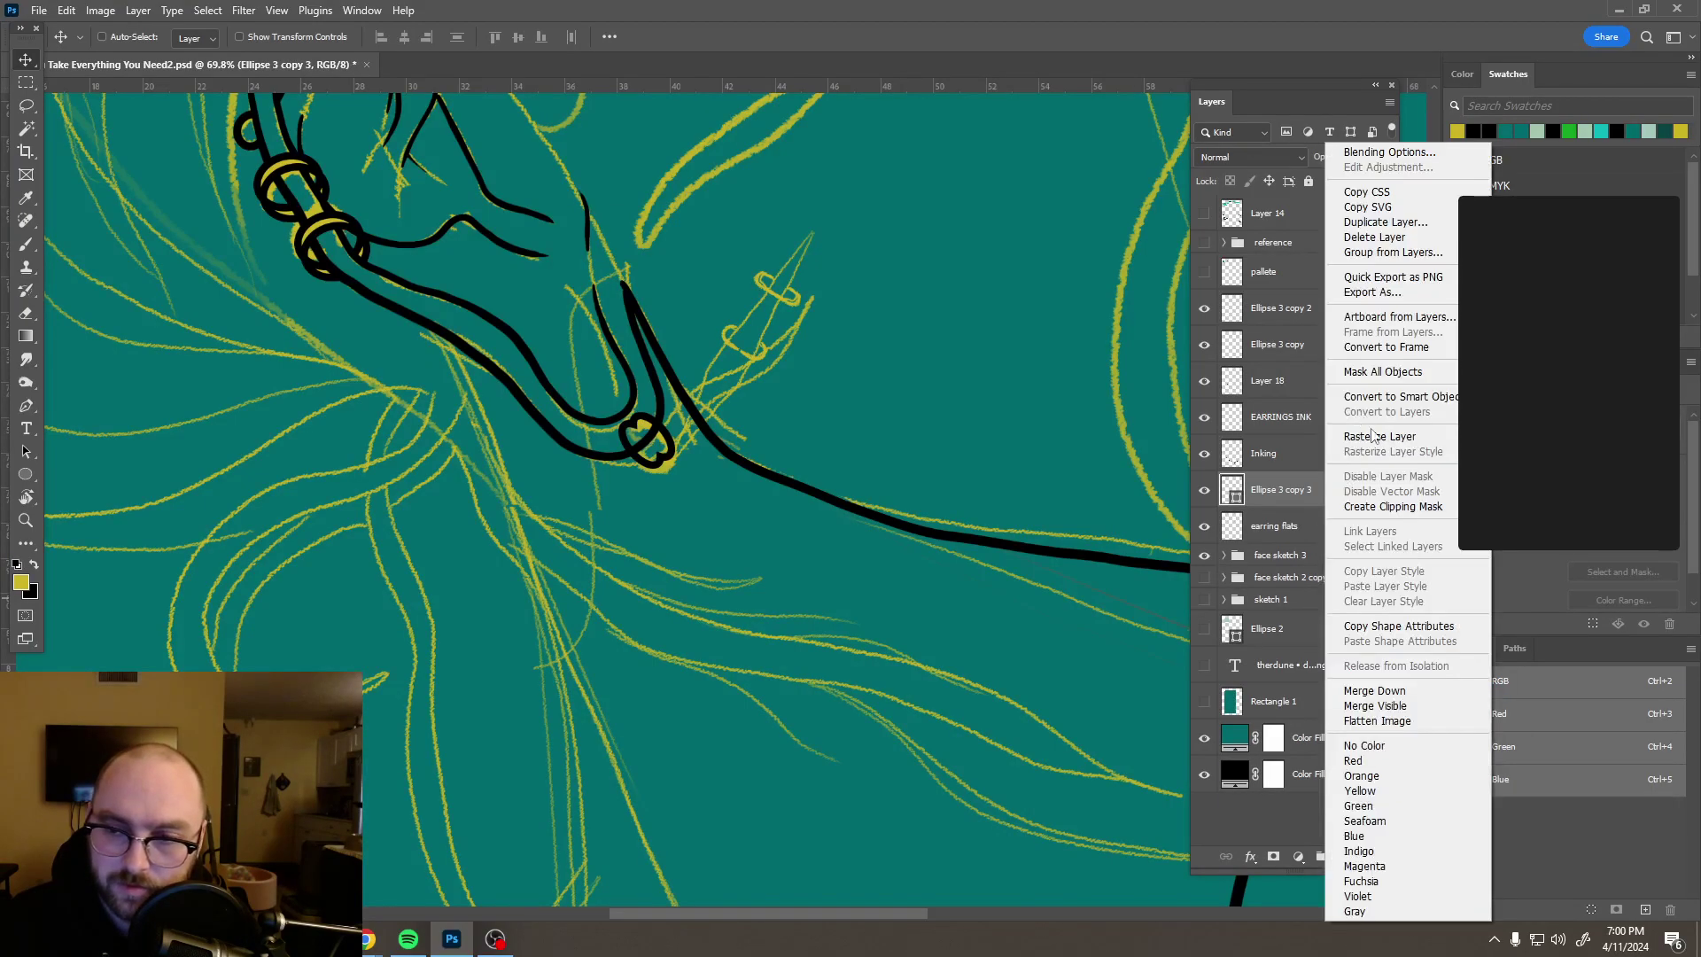
{"action": "left_click", "coordinate": [1391, 440]}
{"action": "scroll", "coordinate": [611, 383], "scroll_direction": "up", "scroll_amount": 1}
{"action": "scroll", "coordinate": [611, 382], "scroll_direction": "up", "scroll_amount": 3}
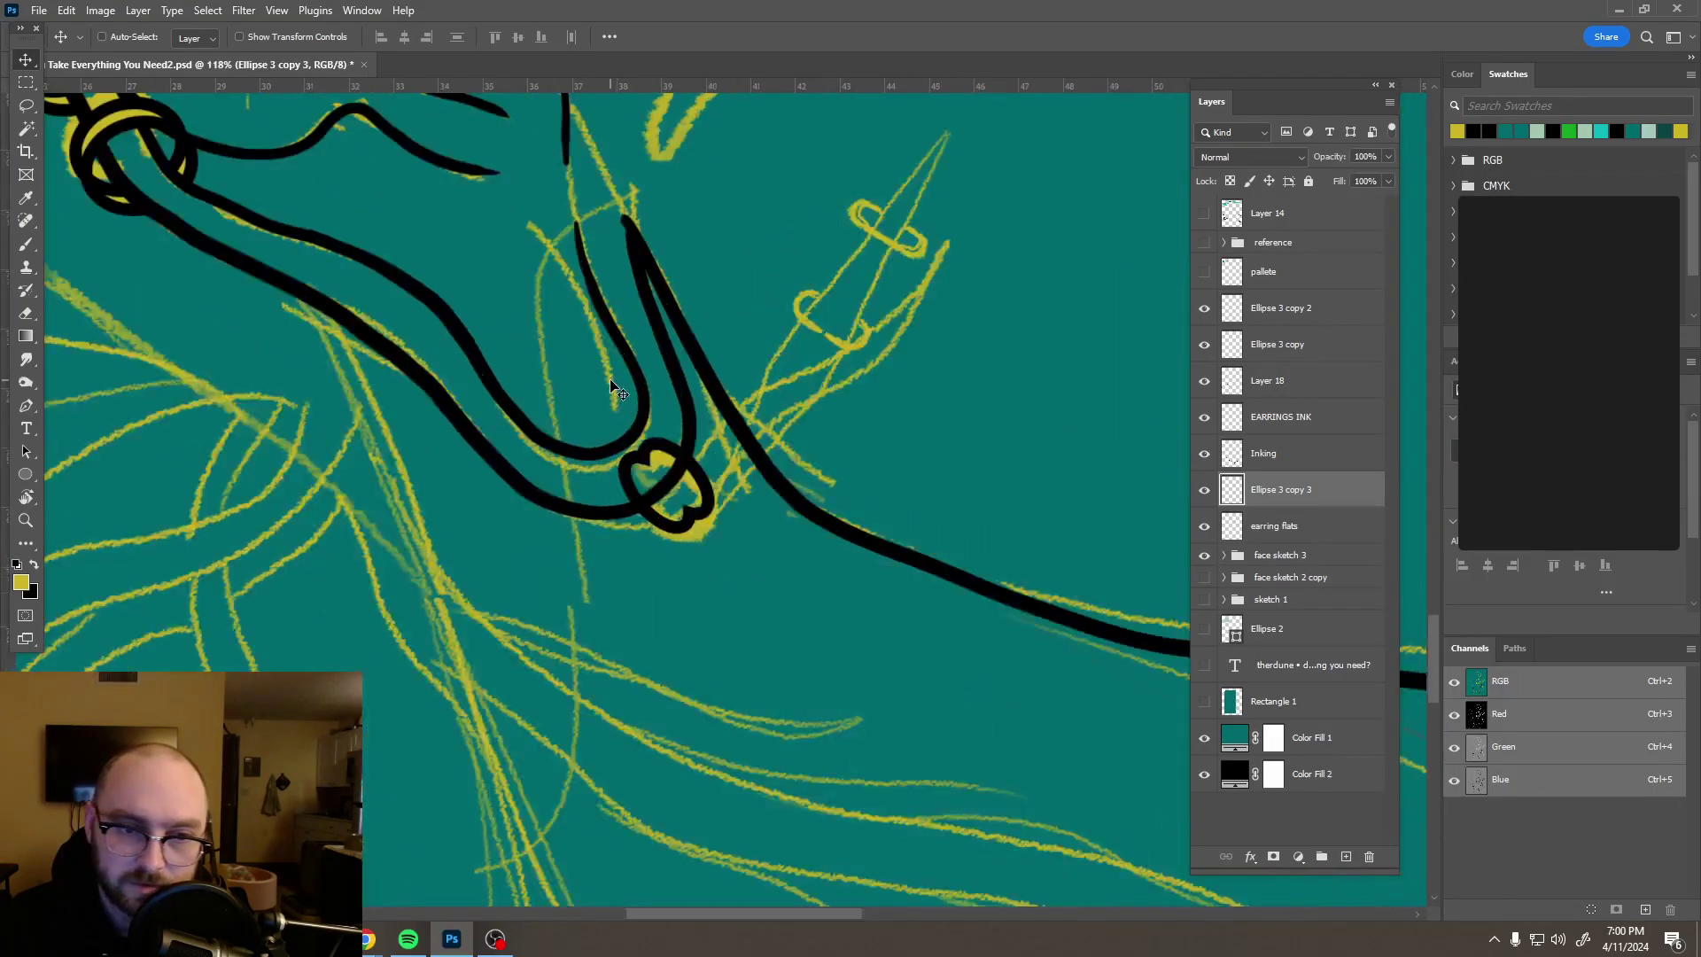
{"action": "key", "text": "ctrl+z"}
{"action": "key", "text": "ctrl+z"}
Step: Rasterize the Ellipse 3 and Ellipse 3 copy 3 layers as separate layers
{"action": "right_click", "coordinate": [1329, 515]}
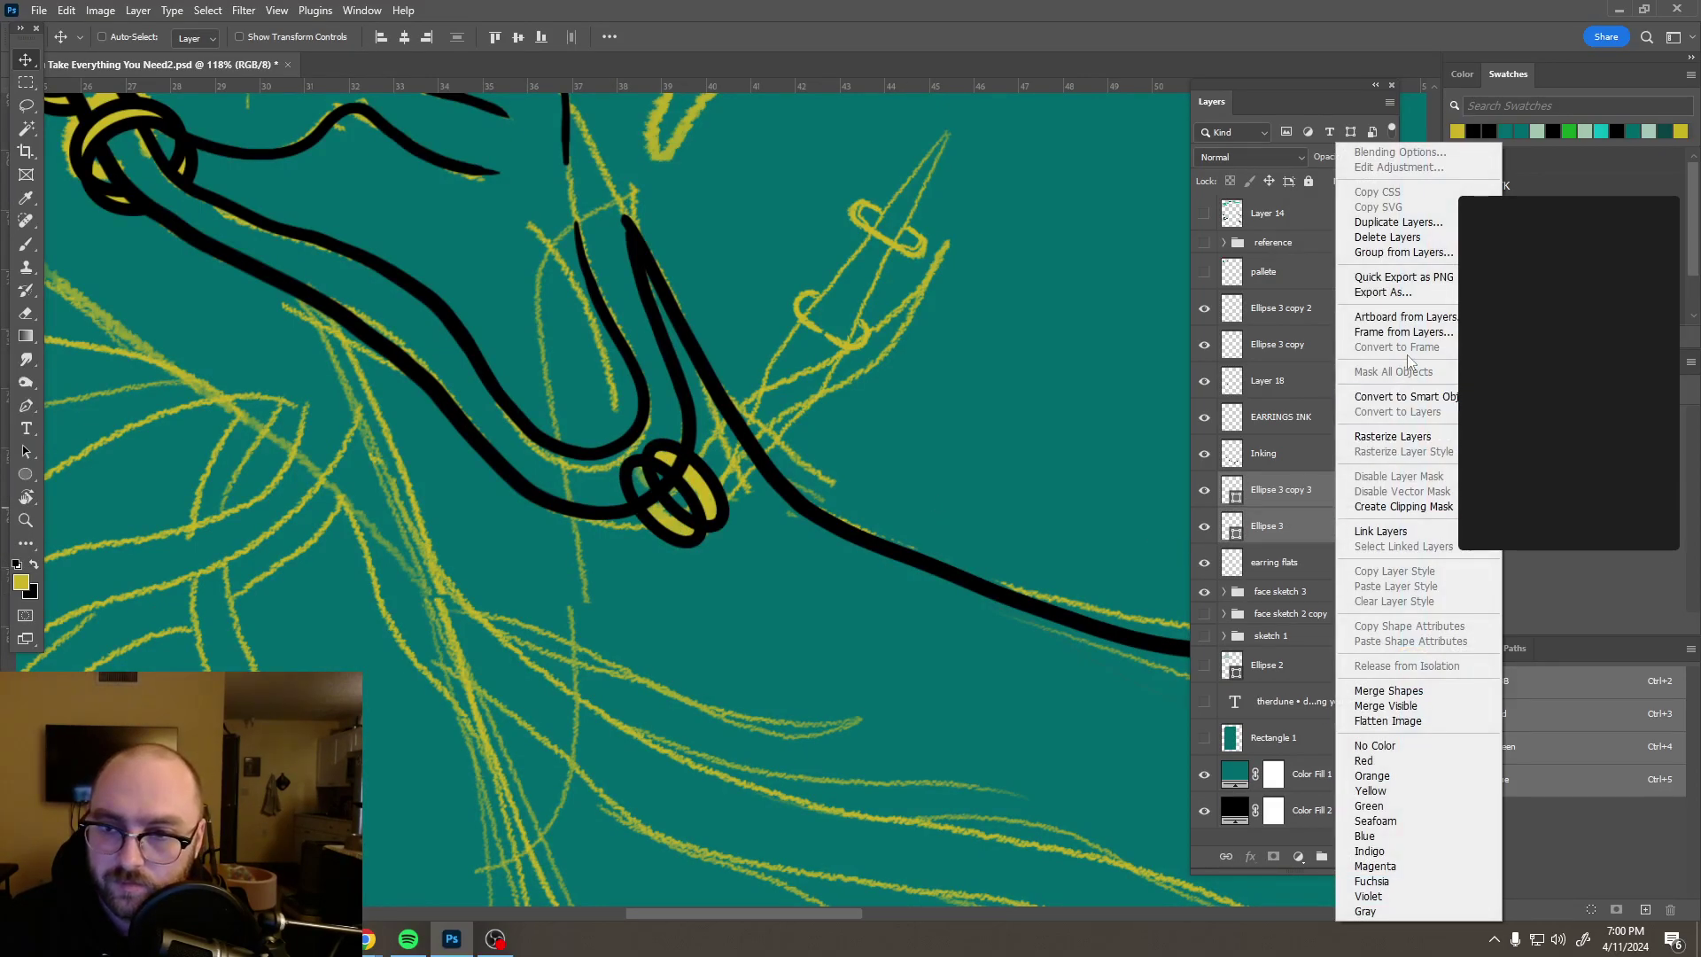
{"action": "left_click", "coordinate": [1394, 435]}
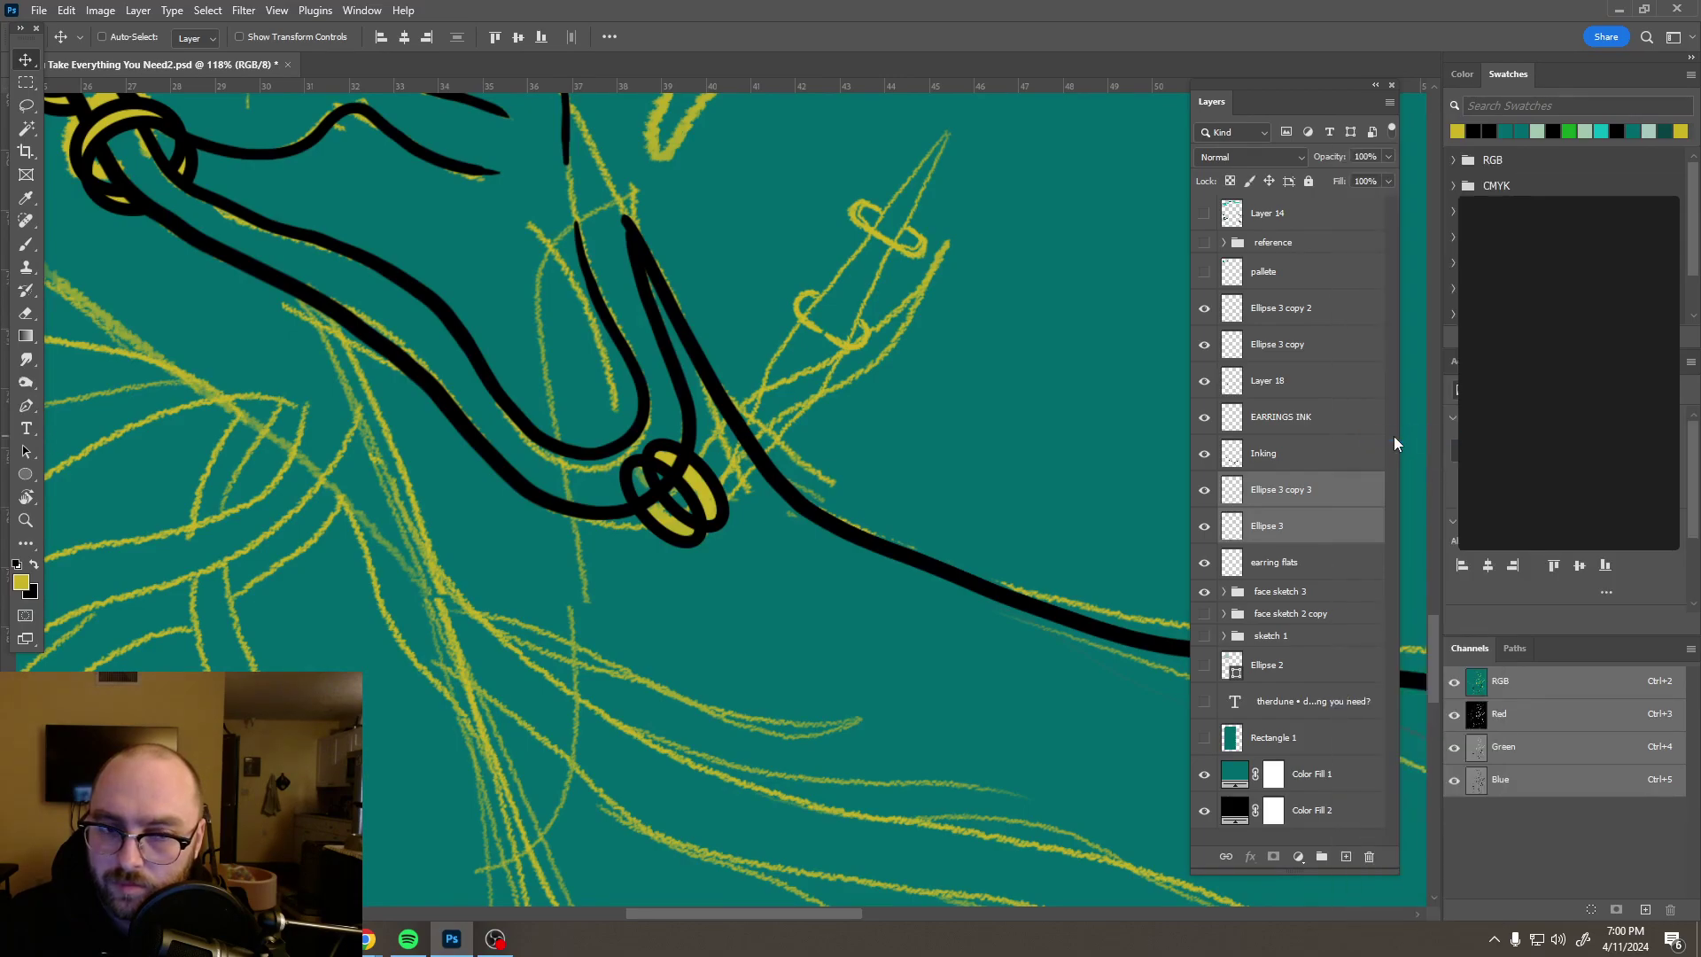
Step: Merge the two rasterized ellipse layers and erase the ring outline segments lying inside the earlobe
{"action": "right_click", "coordinate": [1325, 496]}
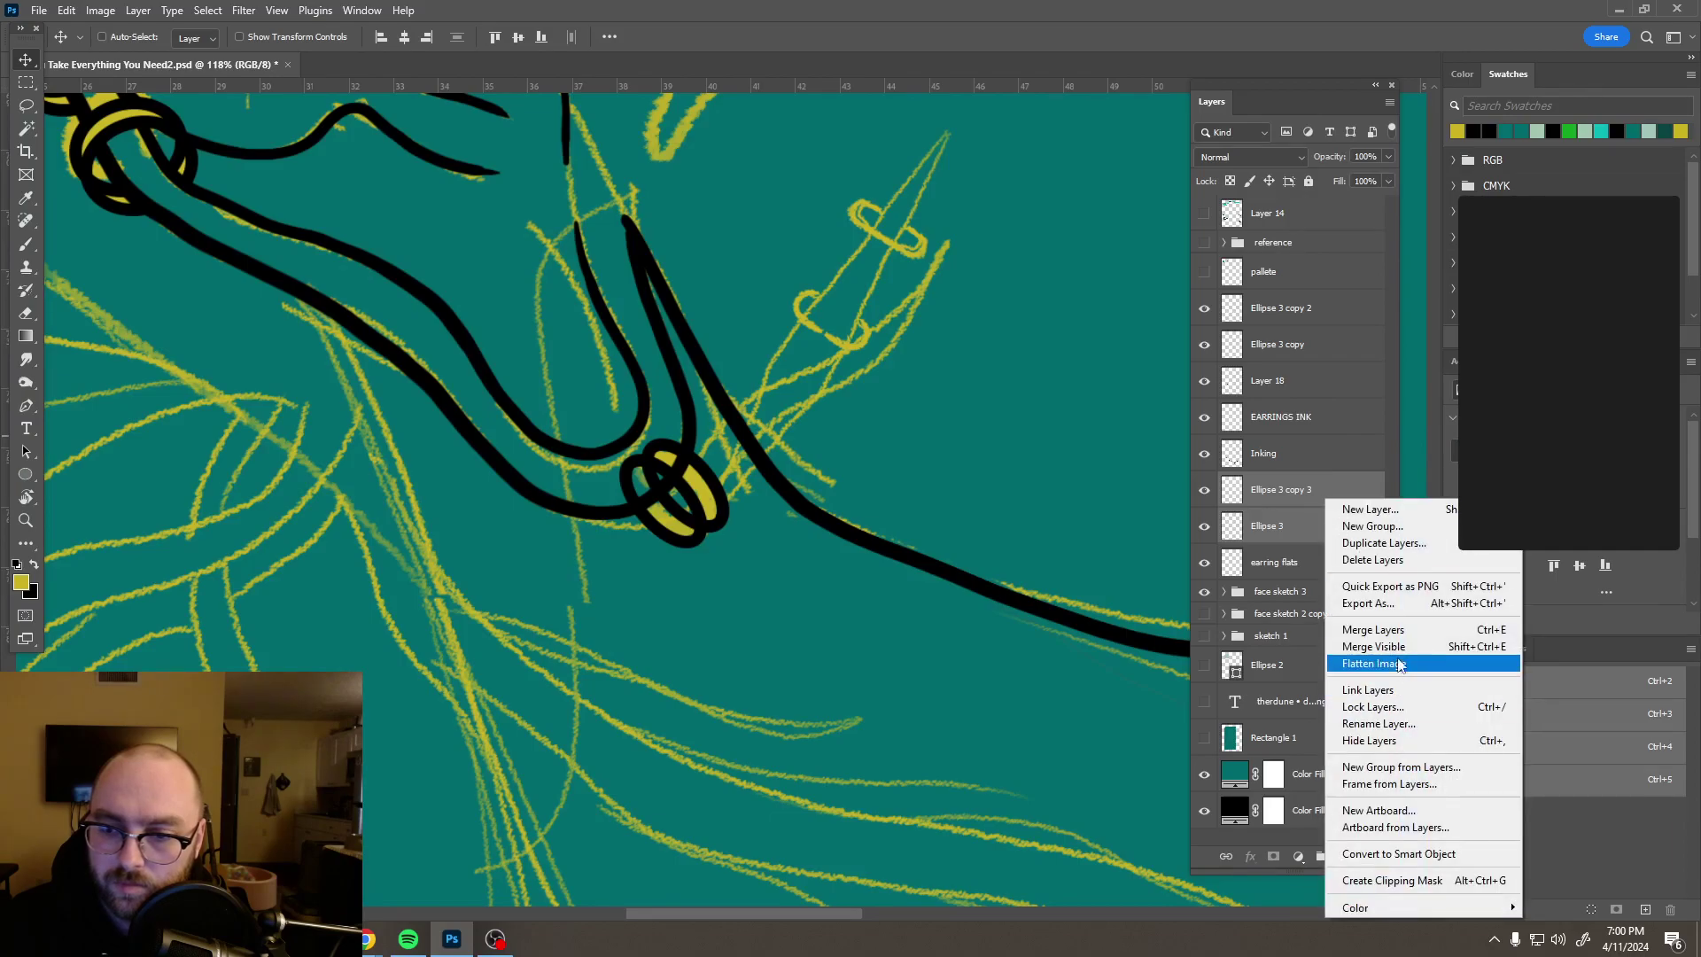
{"action": "left_click", "coordinate": [1395, 629]}
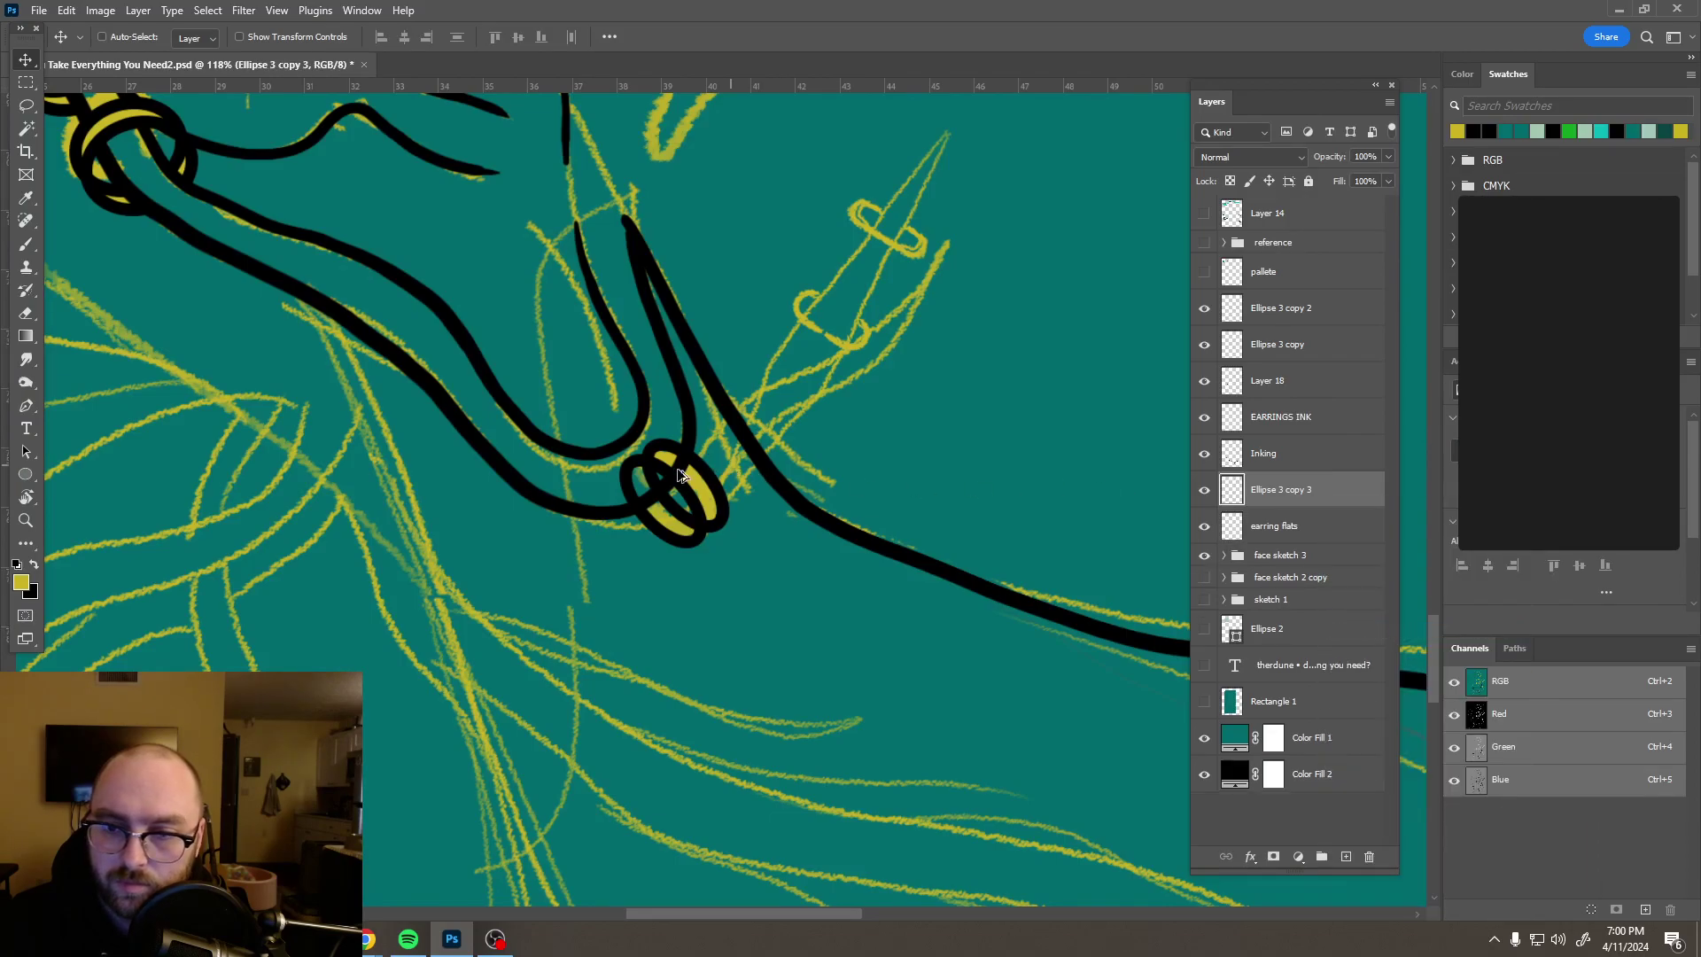
{"action": "scroll", "coordinate": [678, 476], "scroll_direction": "up", "scroll_amount": 8}
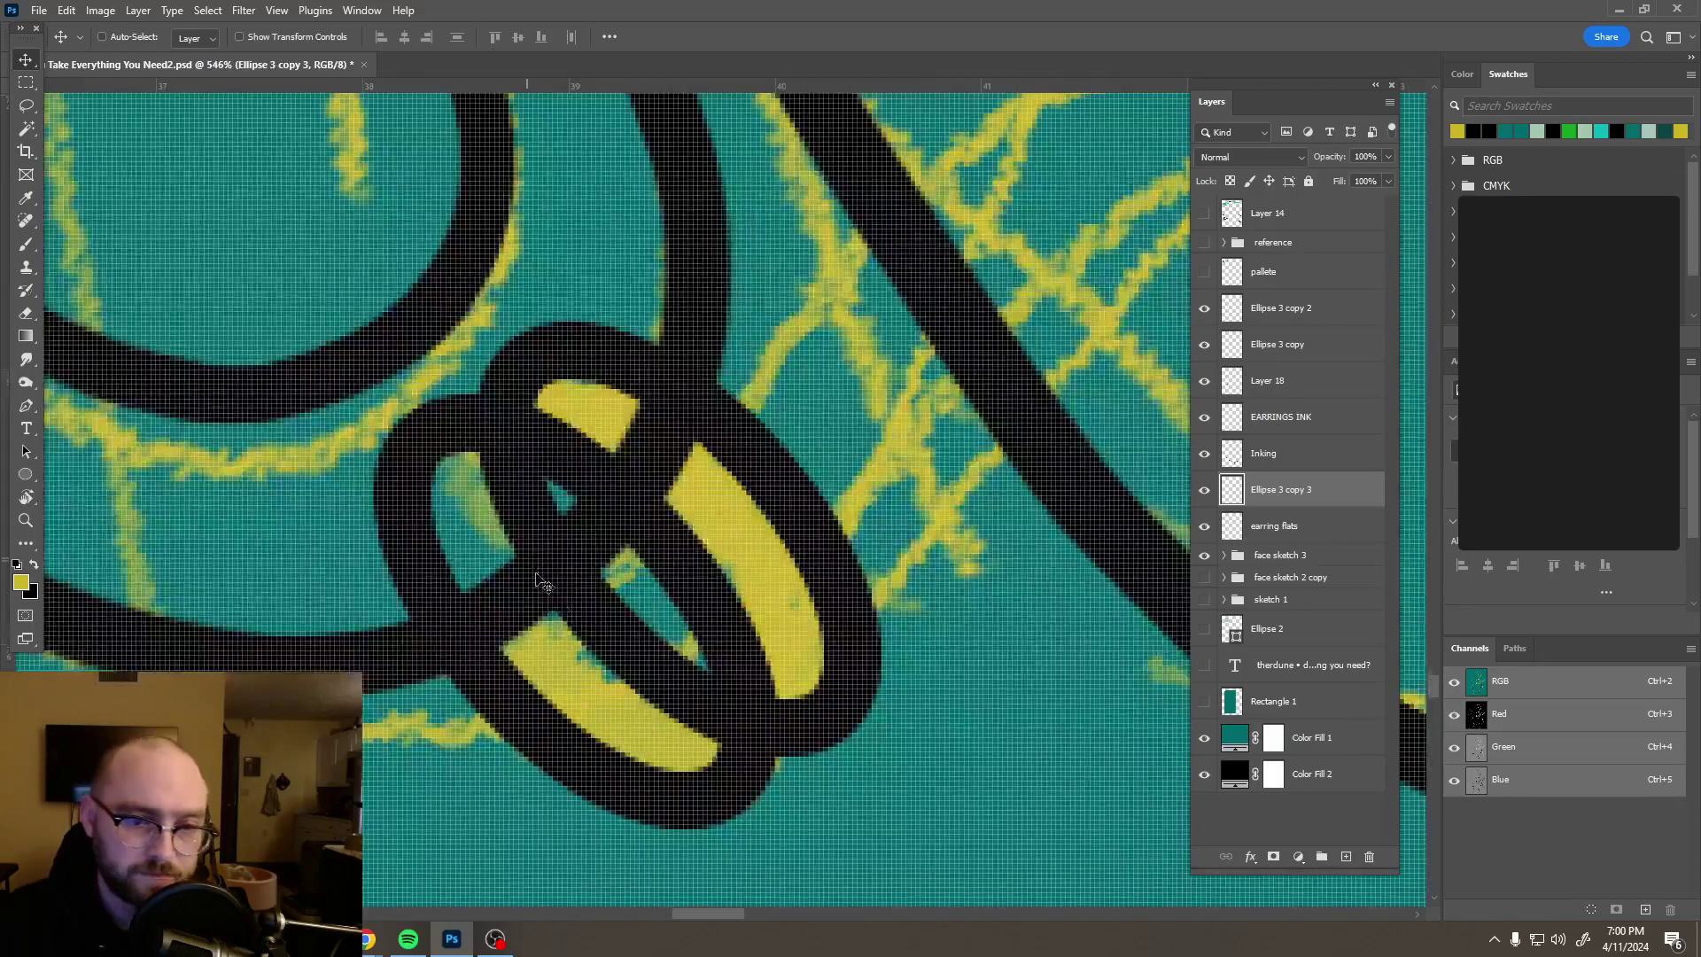
{"action": "scroll", "coordinate": [540, 580], "scroll_direction": "down", "scroll_amount": 2}
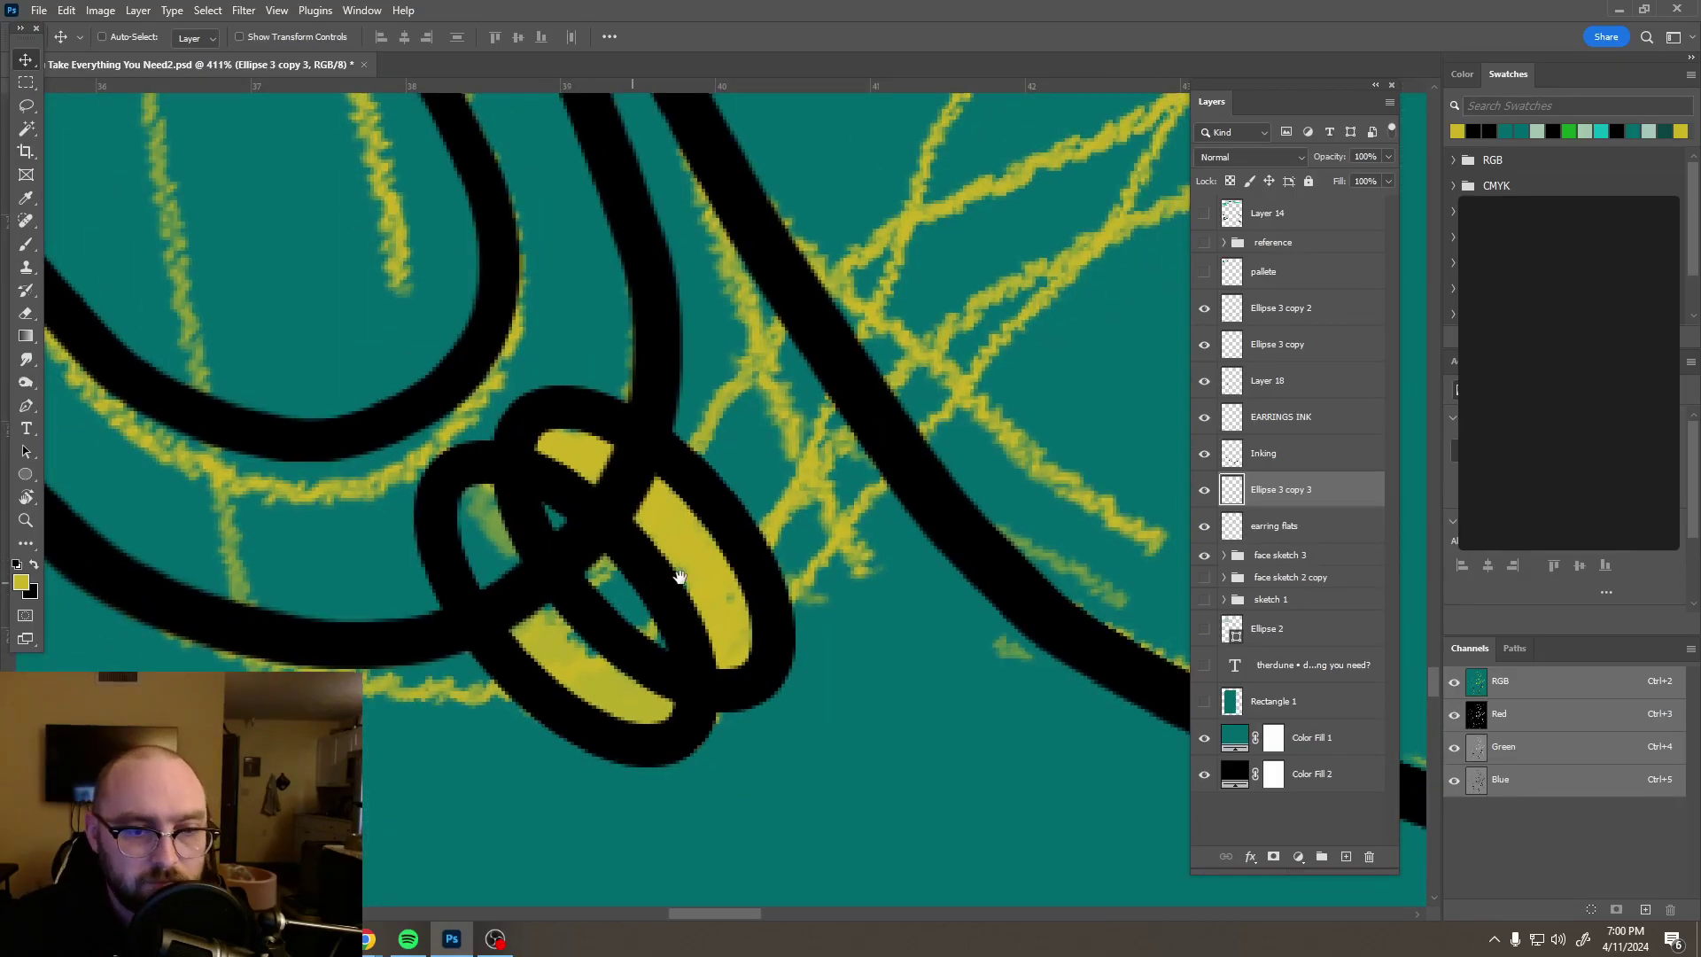
{"action": "scroll", "coordinate": [680, 577], "scroll_direction": "left", "scroll_amount": 2}
{"action": "key", "text": "e"}
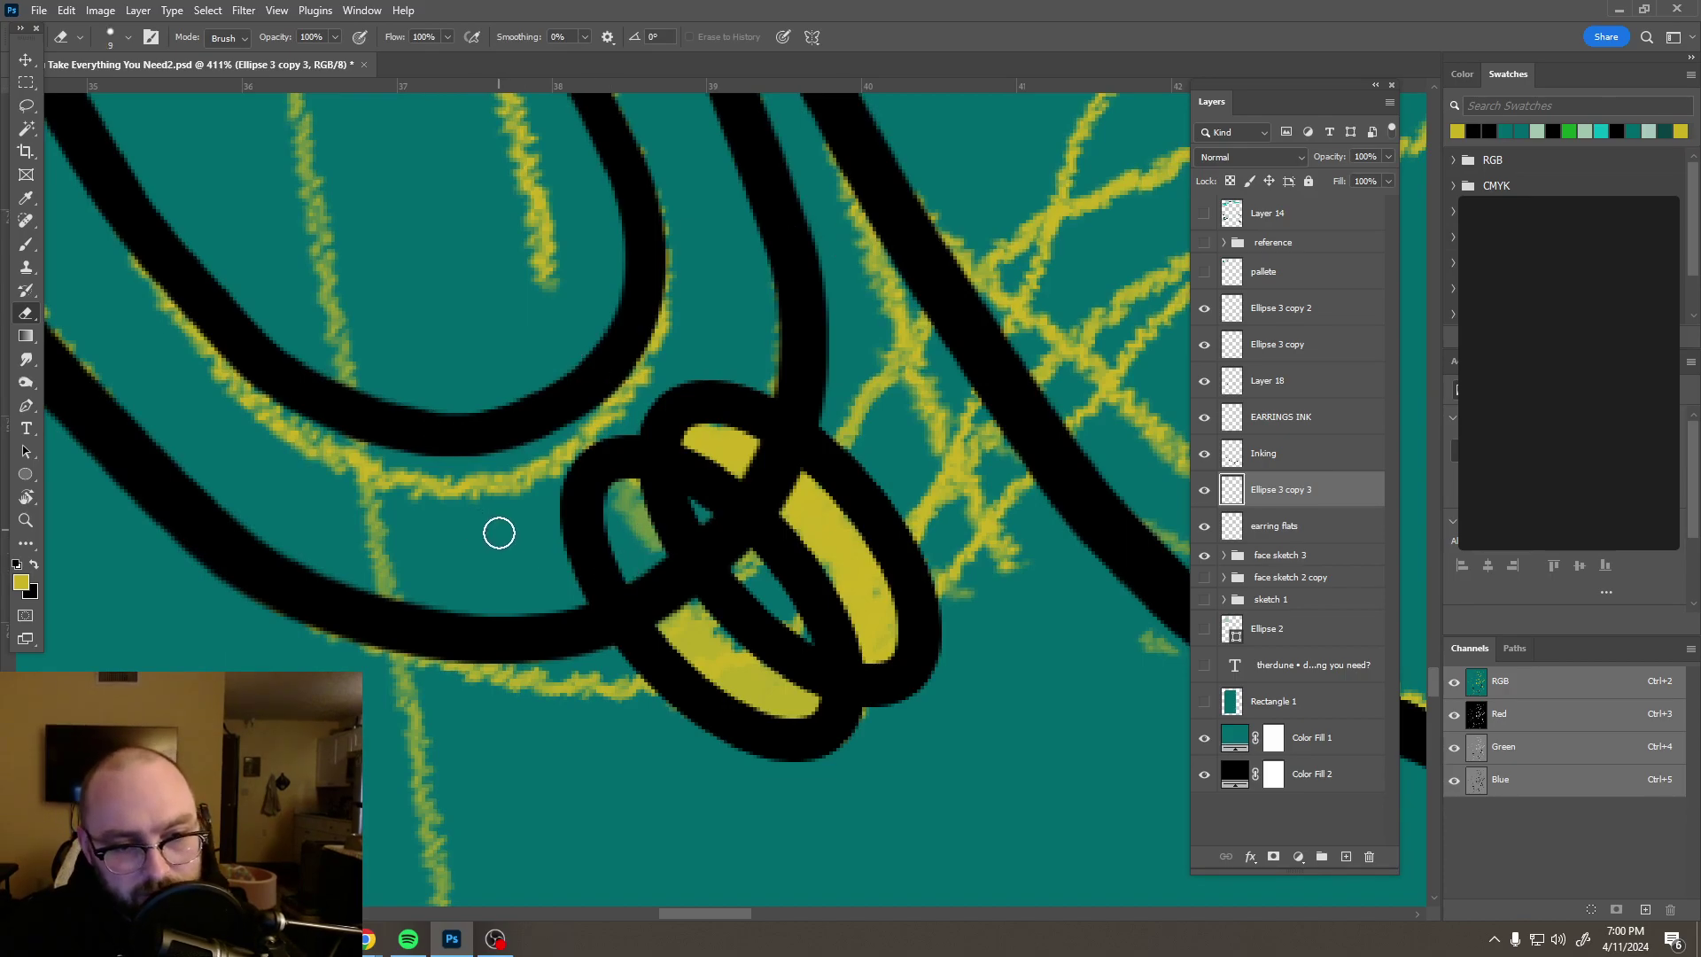
{"action": "left_click_drag", "start_coordinate": [570, 543], "coordinate": [612, 534]}
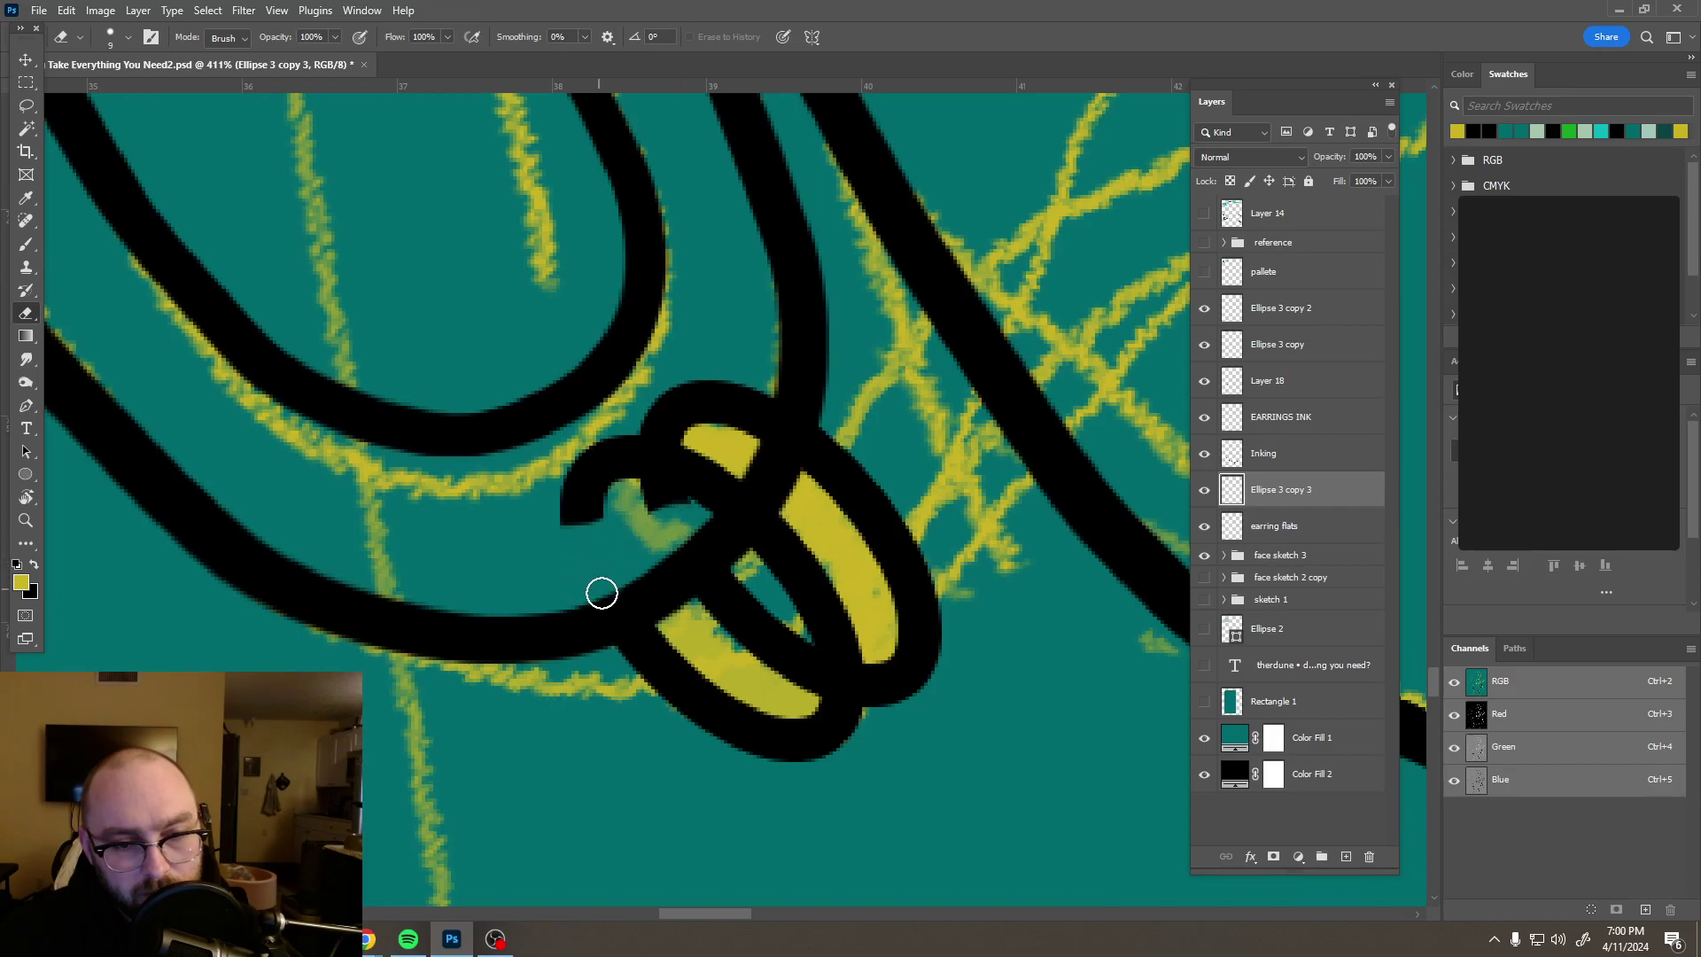
Step: Undo the erasing on the earlobe ring and the merge of its two ellipse layers
{"action": "scroll", "coordinate": [661, 518], "scroll_direction": "down", "scroll_amount": 5}
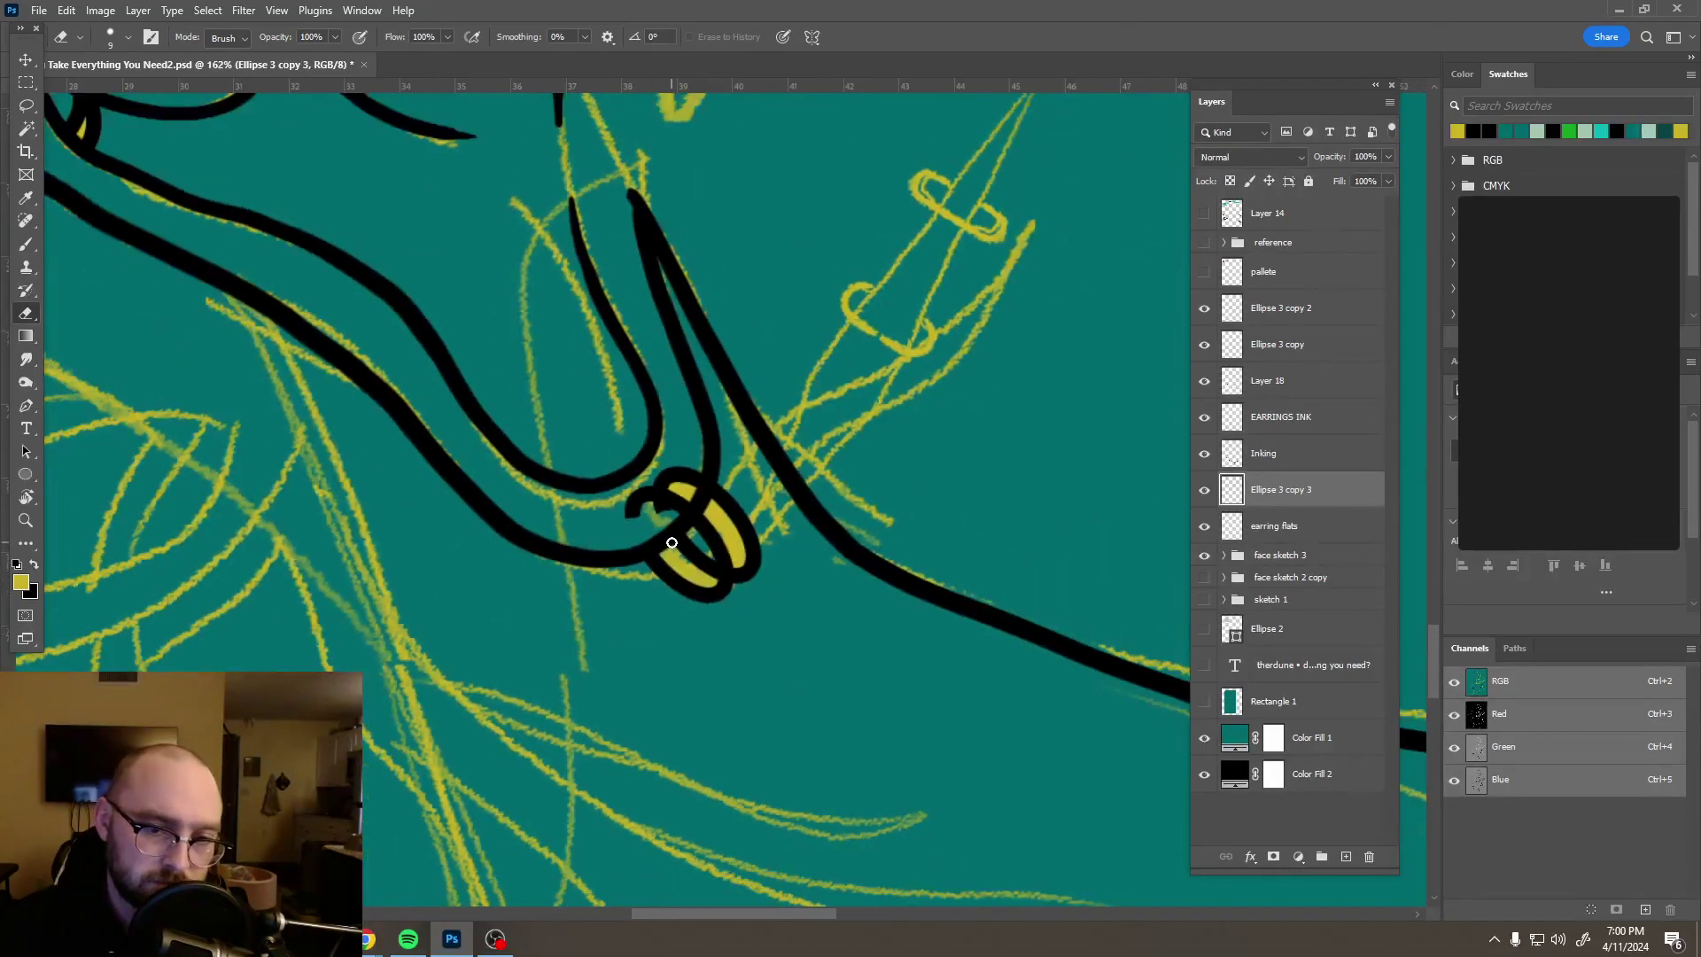
{"action": "scroll", "coordinate": [672, 542], "scroll_direction": "down", "scroll_amount": 4}
{"action": "scroll", "coordinate": [660, 520], "scroll_direction": "up", "scroll_amount": 3}
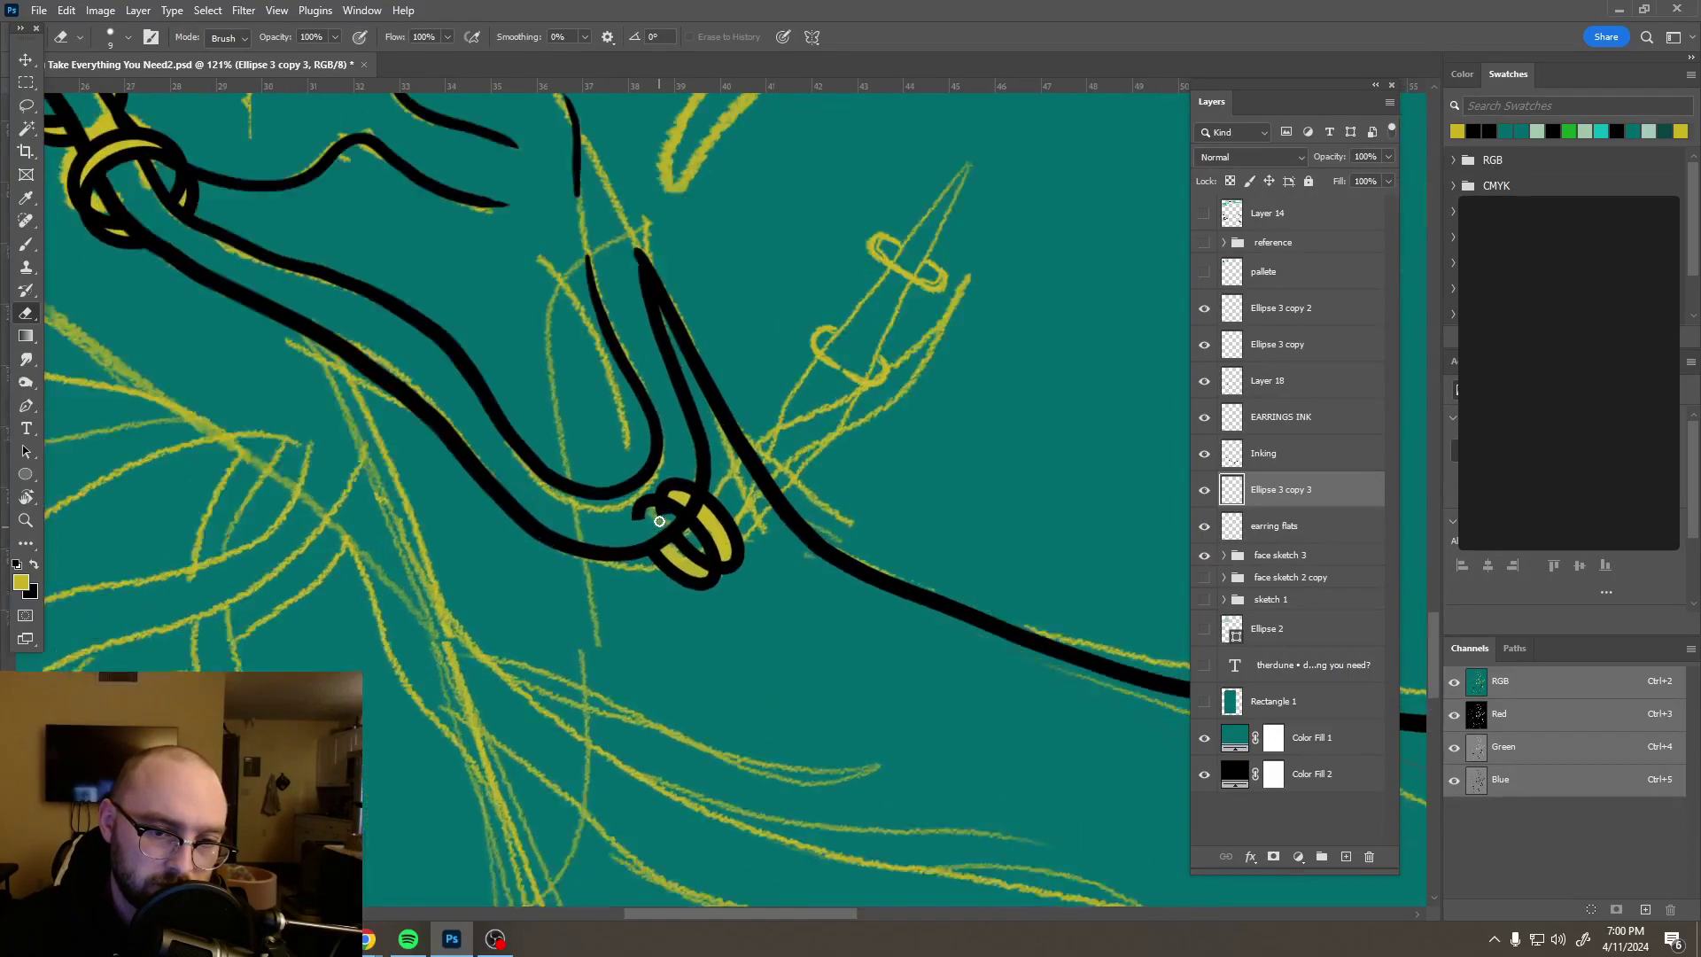
{"action": "scroll", "coordinate": [659, 521], "scroll_direction": "up", "scroll_amount": 7}
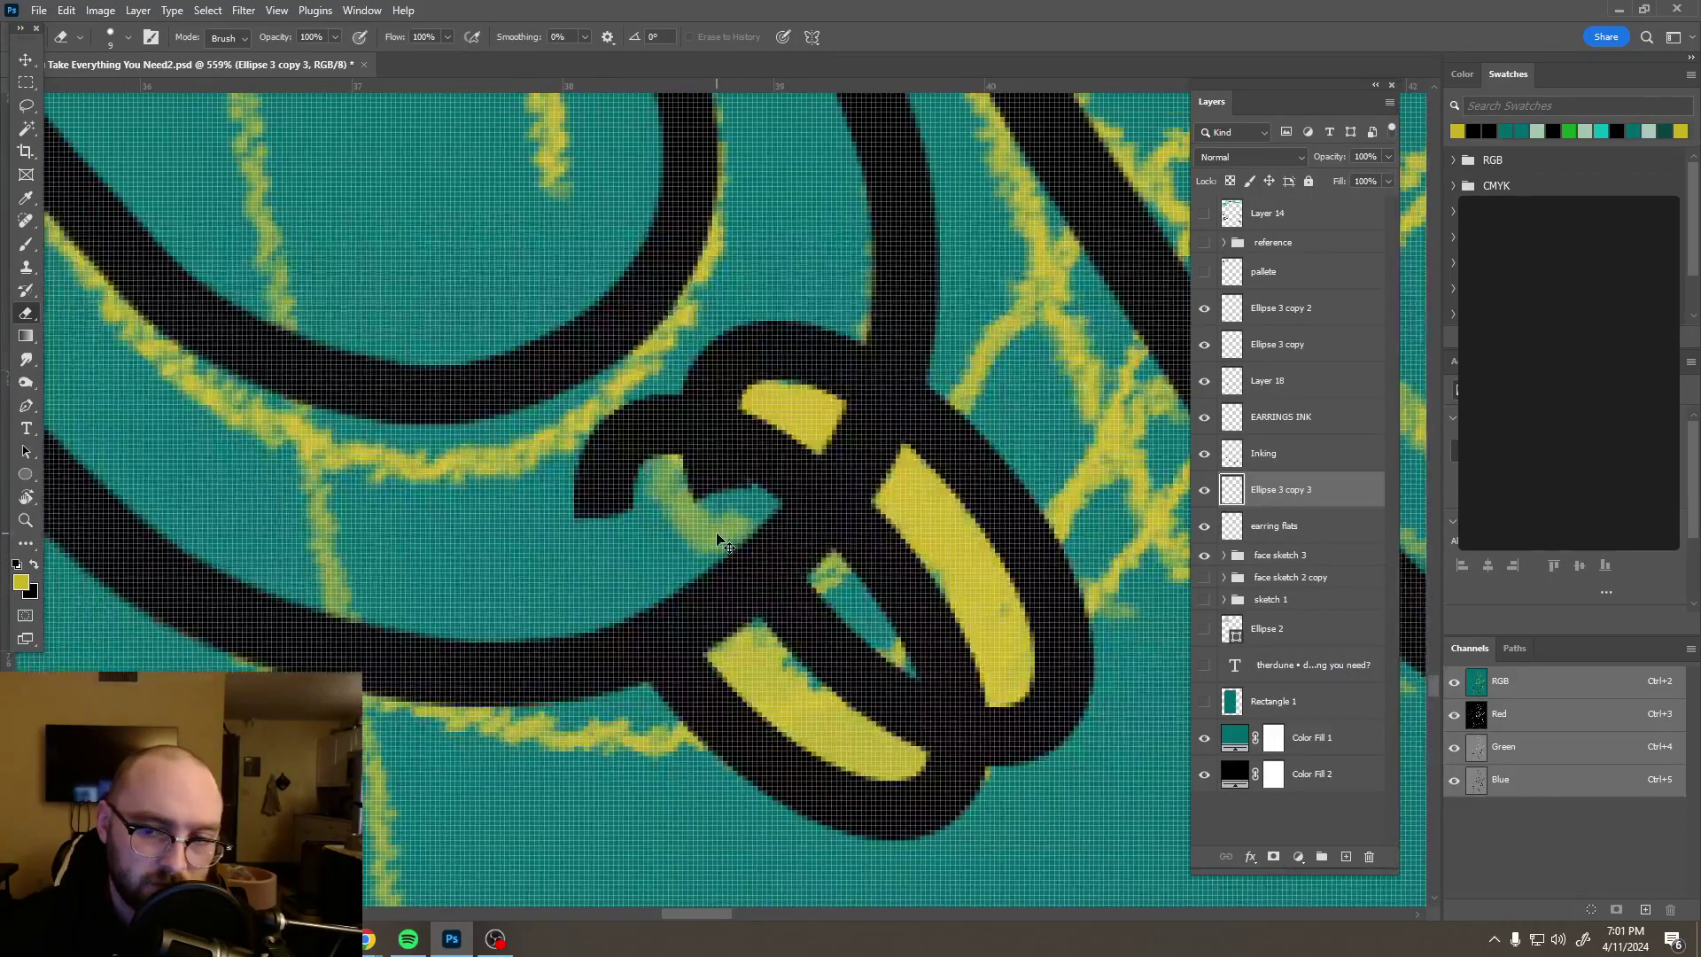
{"action": "key", "text": "ctrl+z"}
{"action": "key", "text": "ctrl+z"}
{"action": "key", "text": "ctrl+z"}
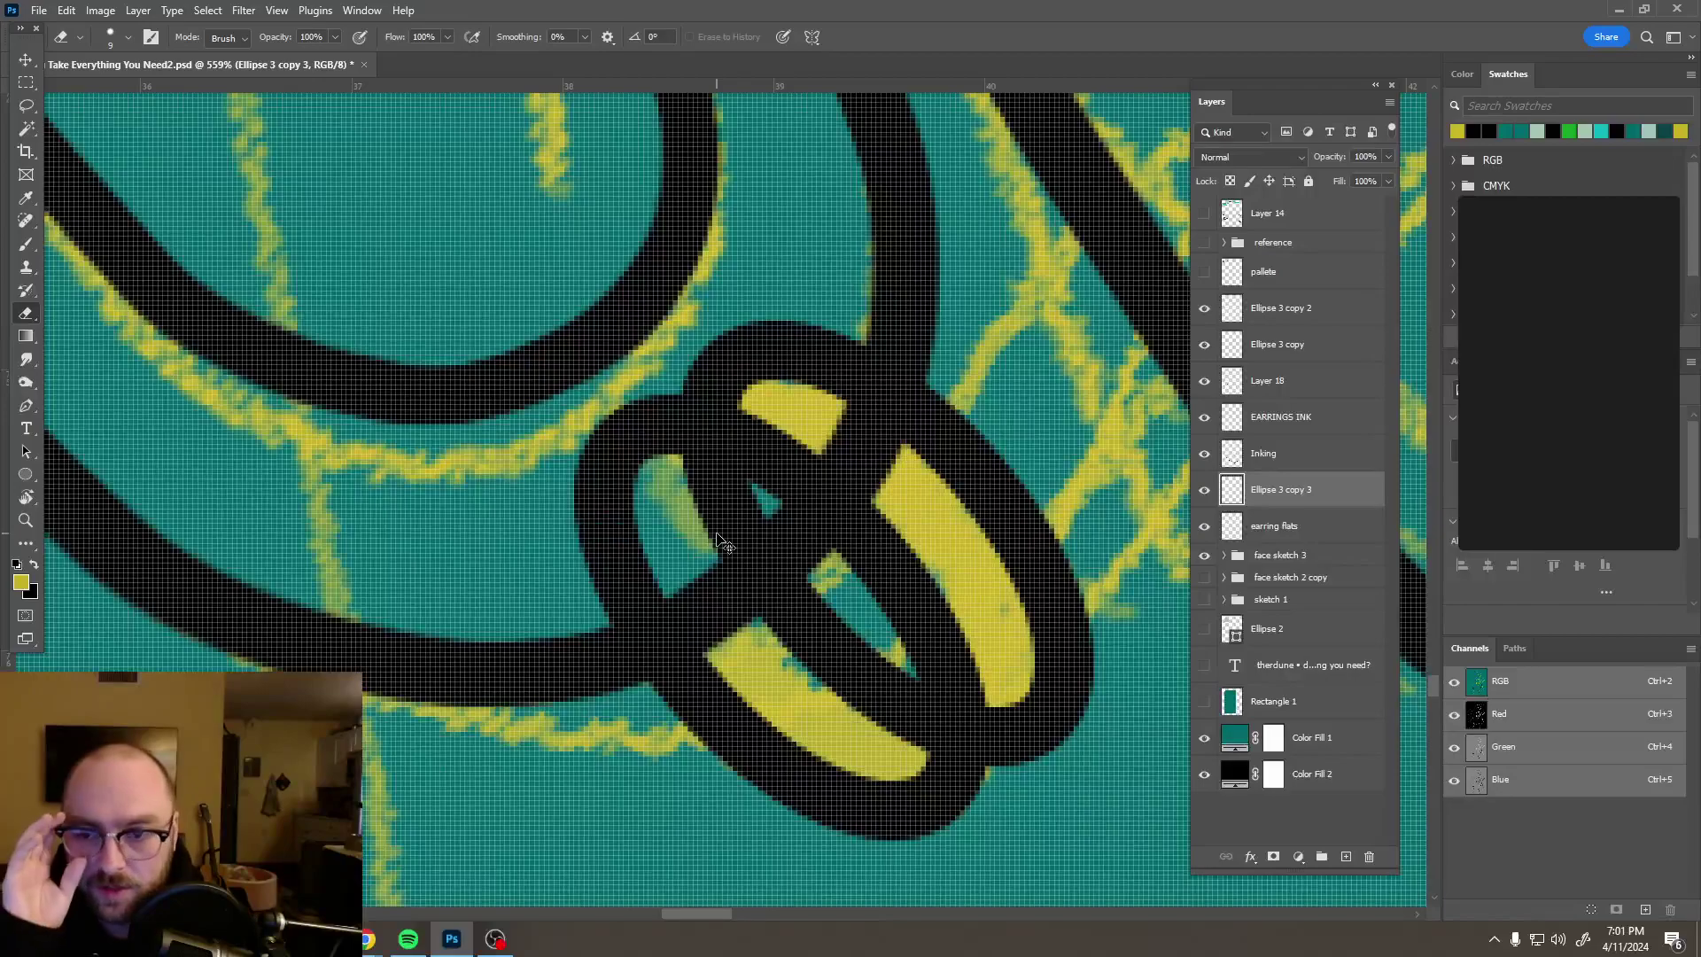
{"action": "key", "text": "ctrl+z"}
Step: Erase the arc of the Ellipse 3 outline that crosses the inside of the other oval
{"action": "left_click", "coordinate": [1205, 528]}
{"action": "left_click", "coordinate": [1204, 528]}
{"action": "left_click", "coordinate": [1292, 532]}
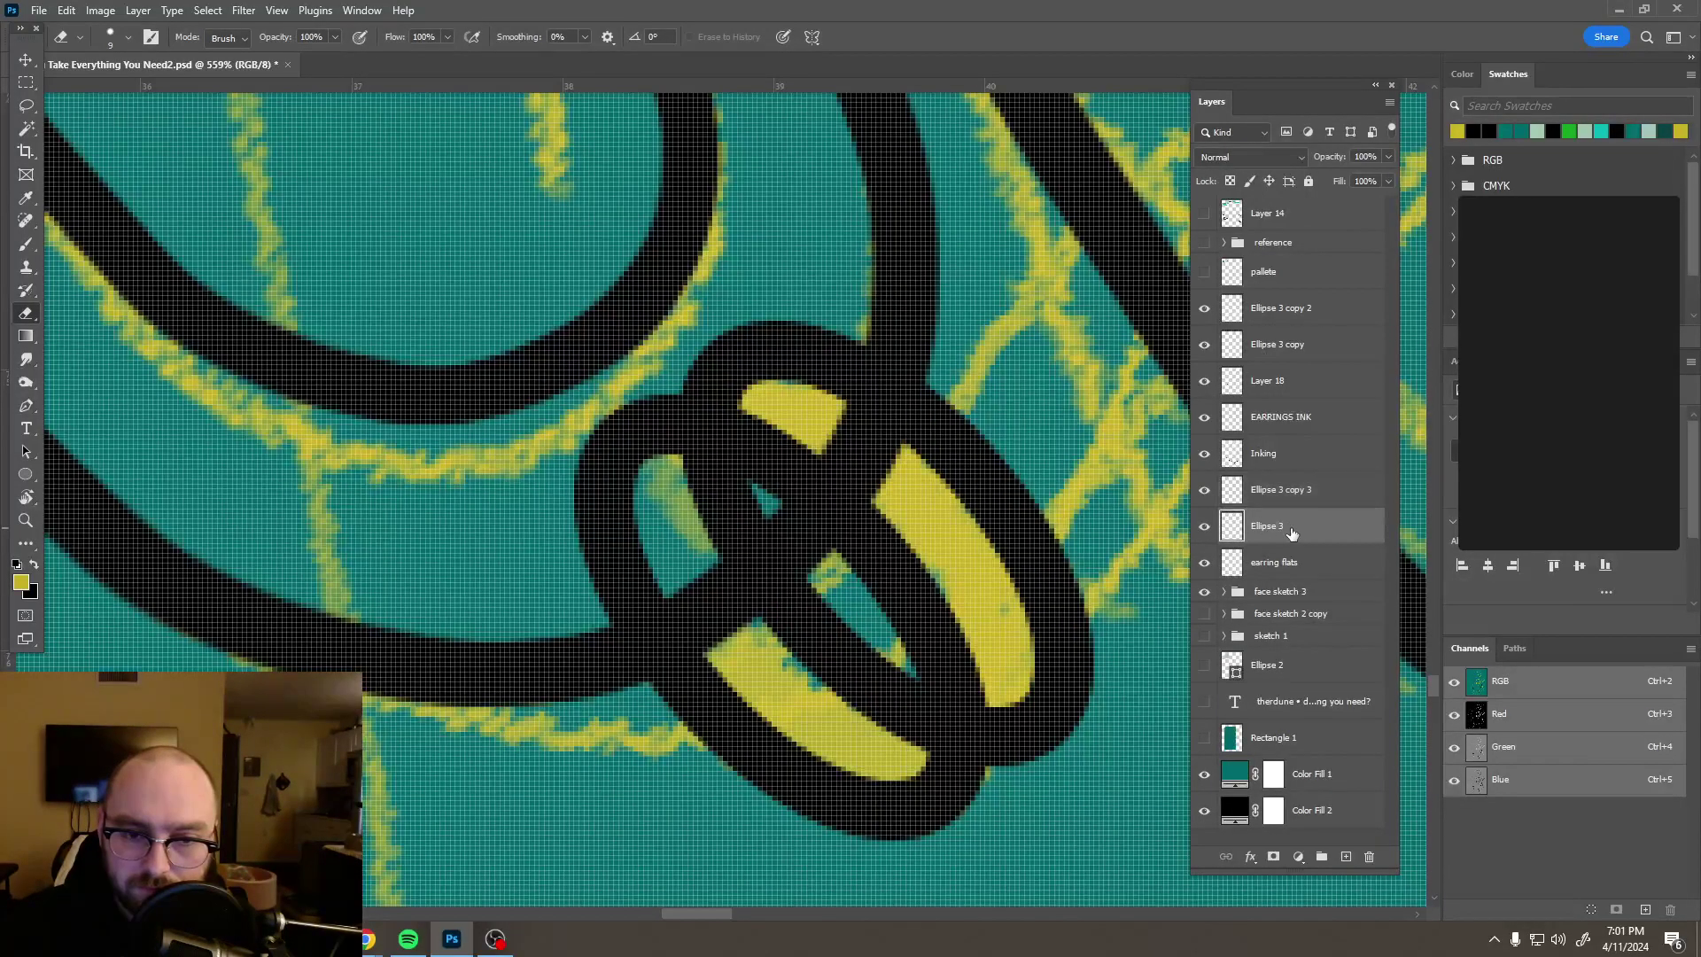
{"action": "mouse_move", "coordinate": [747, 529]}
{"action": "left_mouse_down"}
{"action": "mouse_move", "coordinate": [733, 497]}
{"action": "mouse_move", "coordinate": [700, 488]}
{"action": "left_mouse_up"}
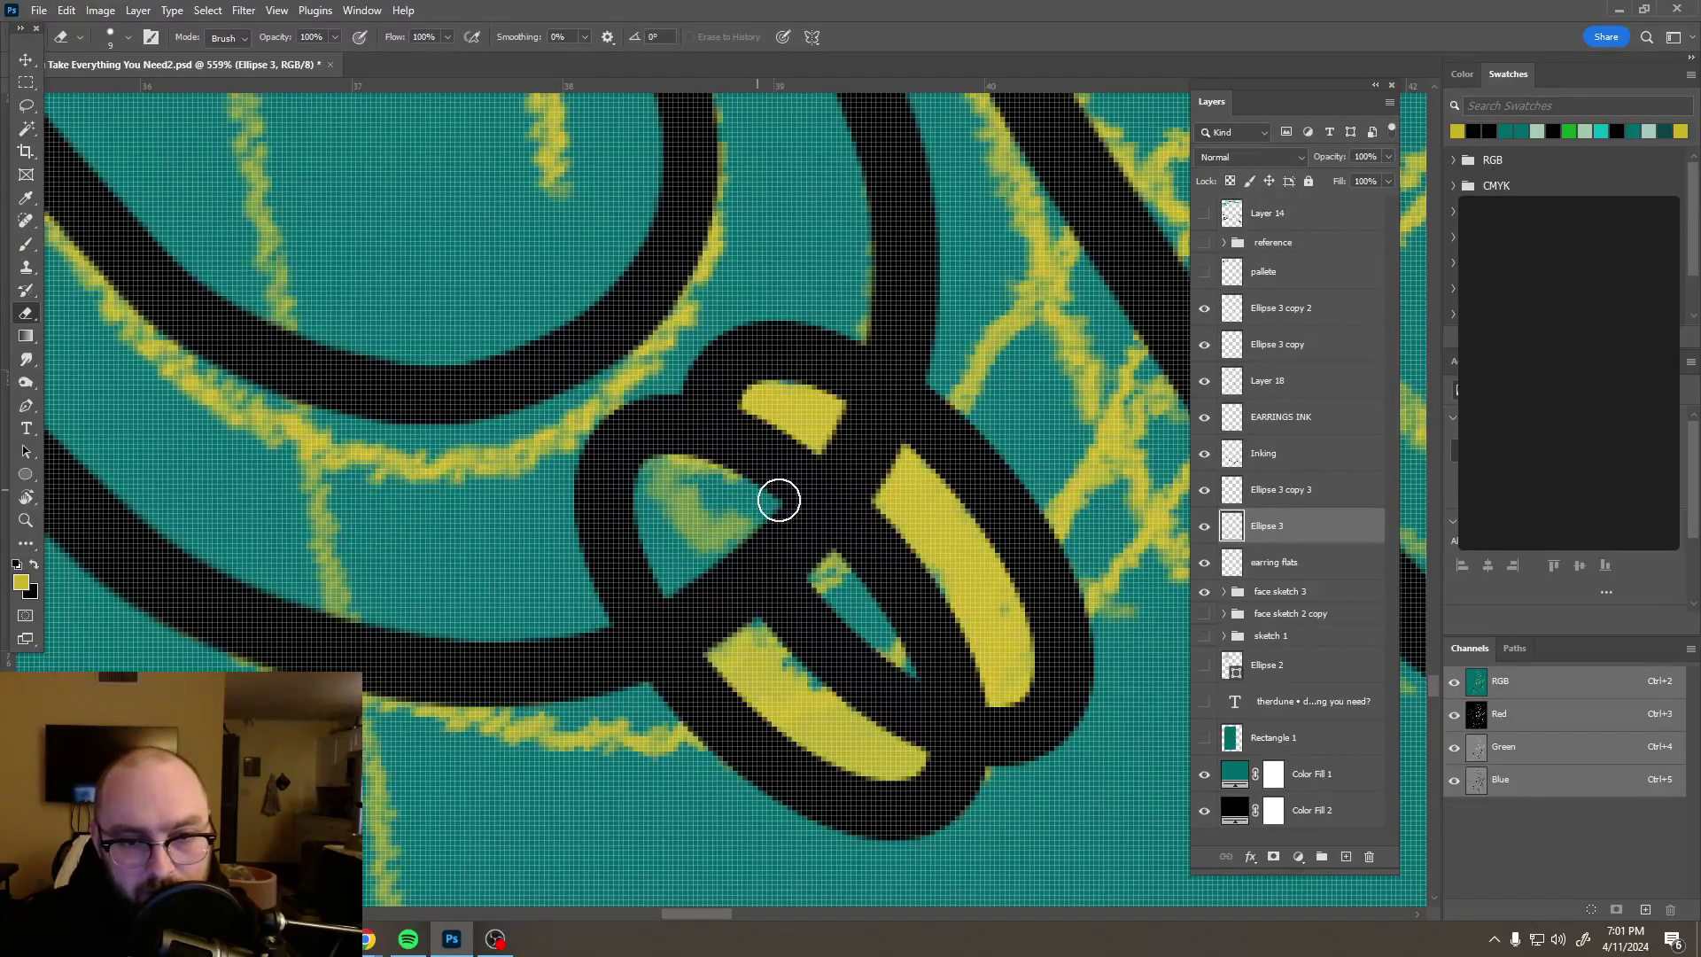
Step: On the Ellipse 3 copy 3 layer, erase the oval's outer side inside the earlobe, leaving a short hook above
{"action": "left_click", "coordinate": [1306, 501]}
{"action": "mouse_move", "coordinate": [729, 562]}
{"action": "left_mouse_down"}
{"action": "mouse_move", "coordinate": [614, 593]}
{"action": "mouse_move", "coordinate": [649, 581]}
{"action": "mouse_move", "coordinate": [625, 576]}
{"action": "mouse_move", "coordinate": [626, 539]}
{"action": "left_mouse_up"}
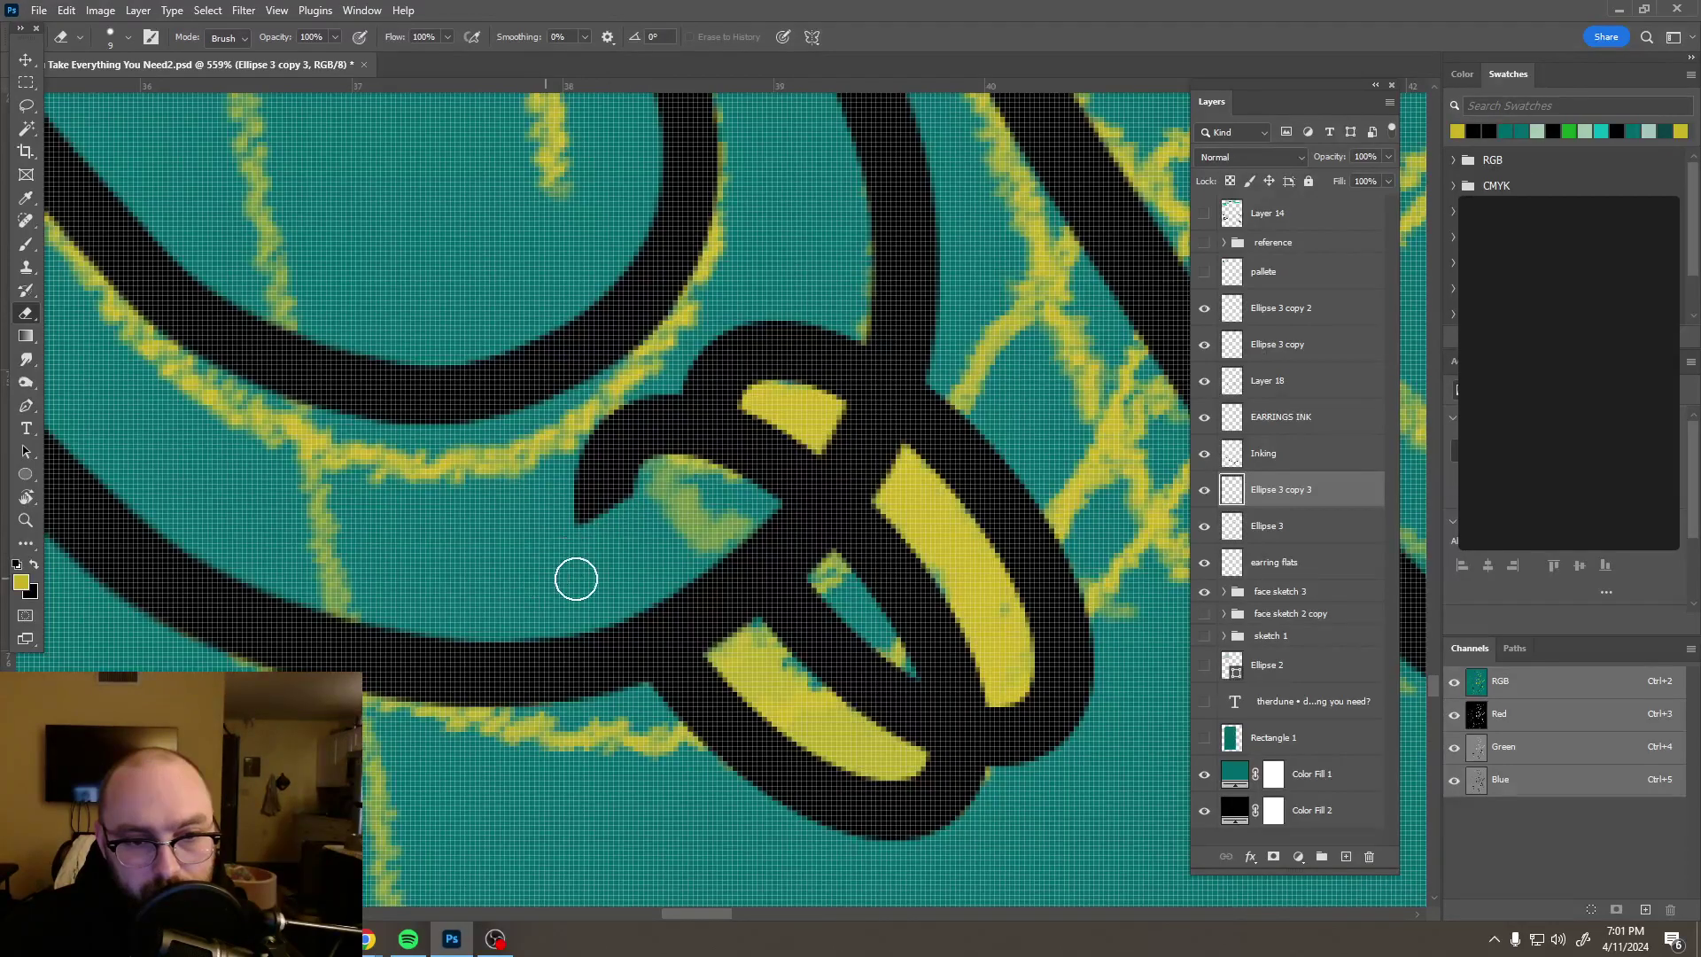
{"action": "key", "text": "alt+space"}
{"action": "key", "text": "Escape"}
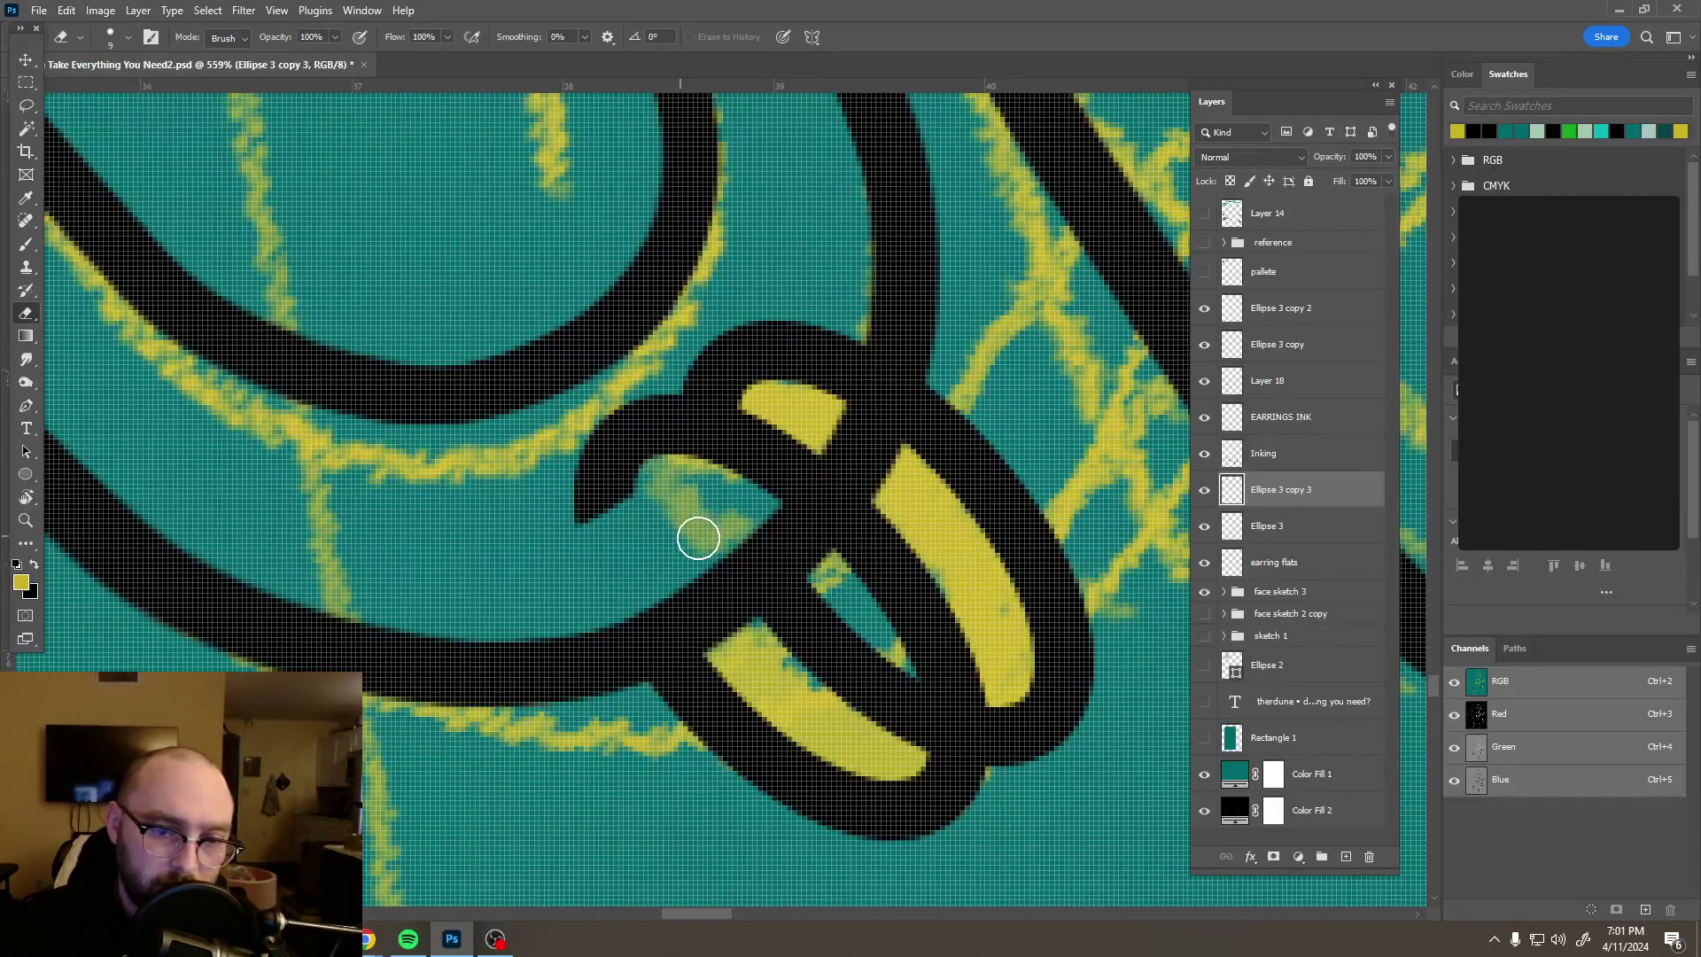
Step: On the Inking layer, erase the earlobe line where it crosses the ring's yellow band
{"action": "scroll", "coordinate": [698, 538], "scroll_direction": "down", "scroll_amount": 10}
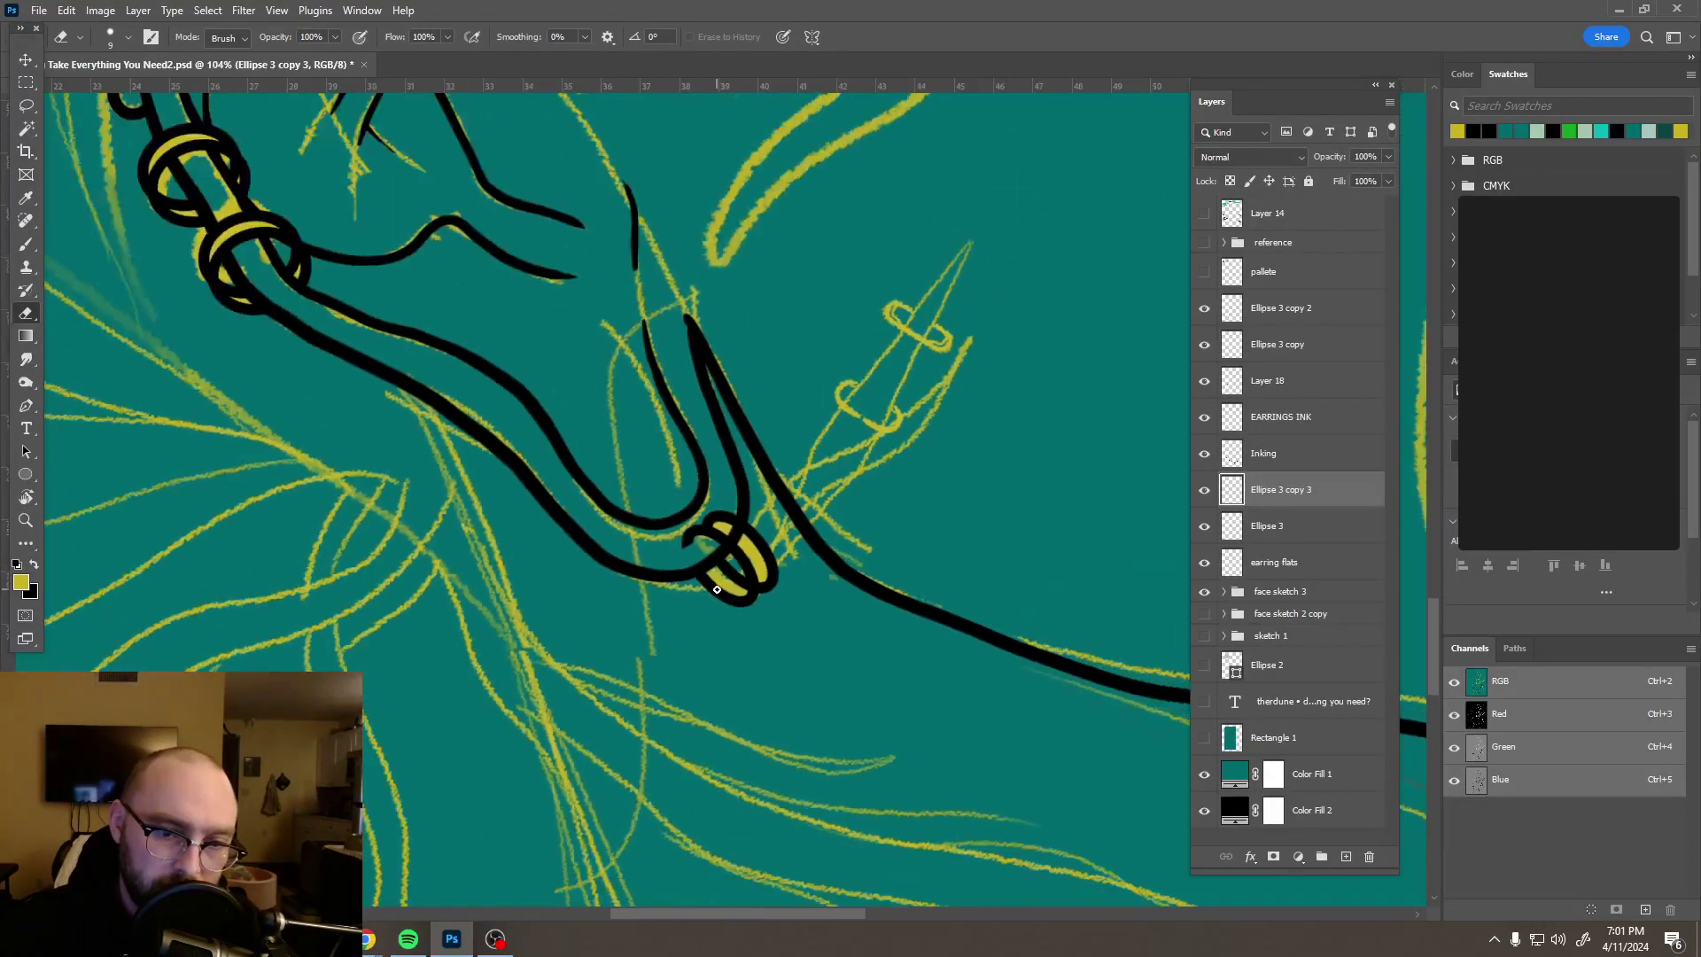
{"action": "scroll", "coordinate": [717, 590], "scroll_direction": "down", "scroll_amount": 2}
{"action": "scroll", "coordinate": [717, 589], "scroll_direction": "up", "scroll_amount": 10}
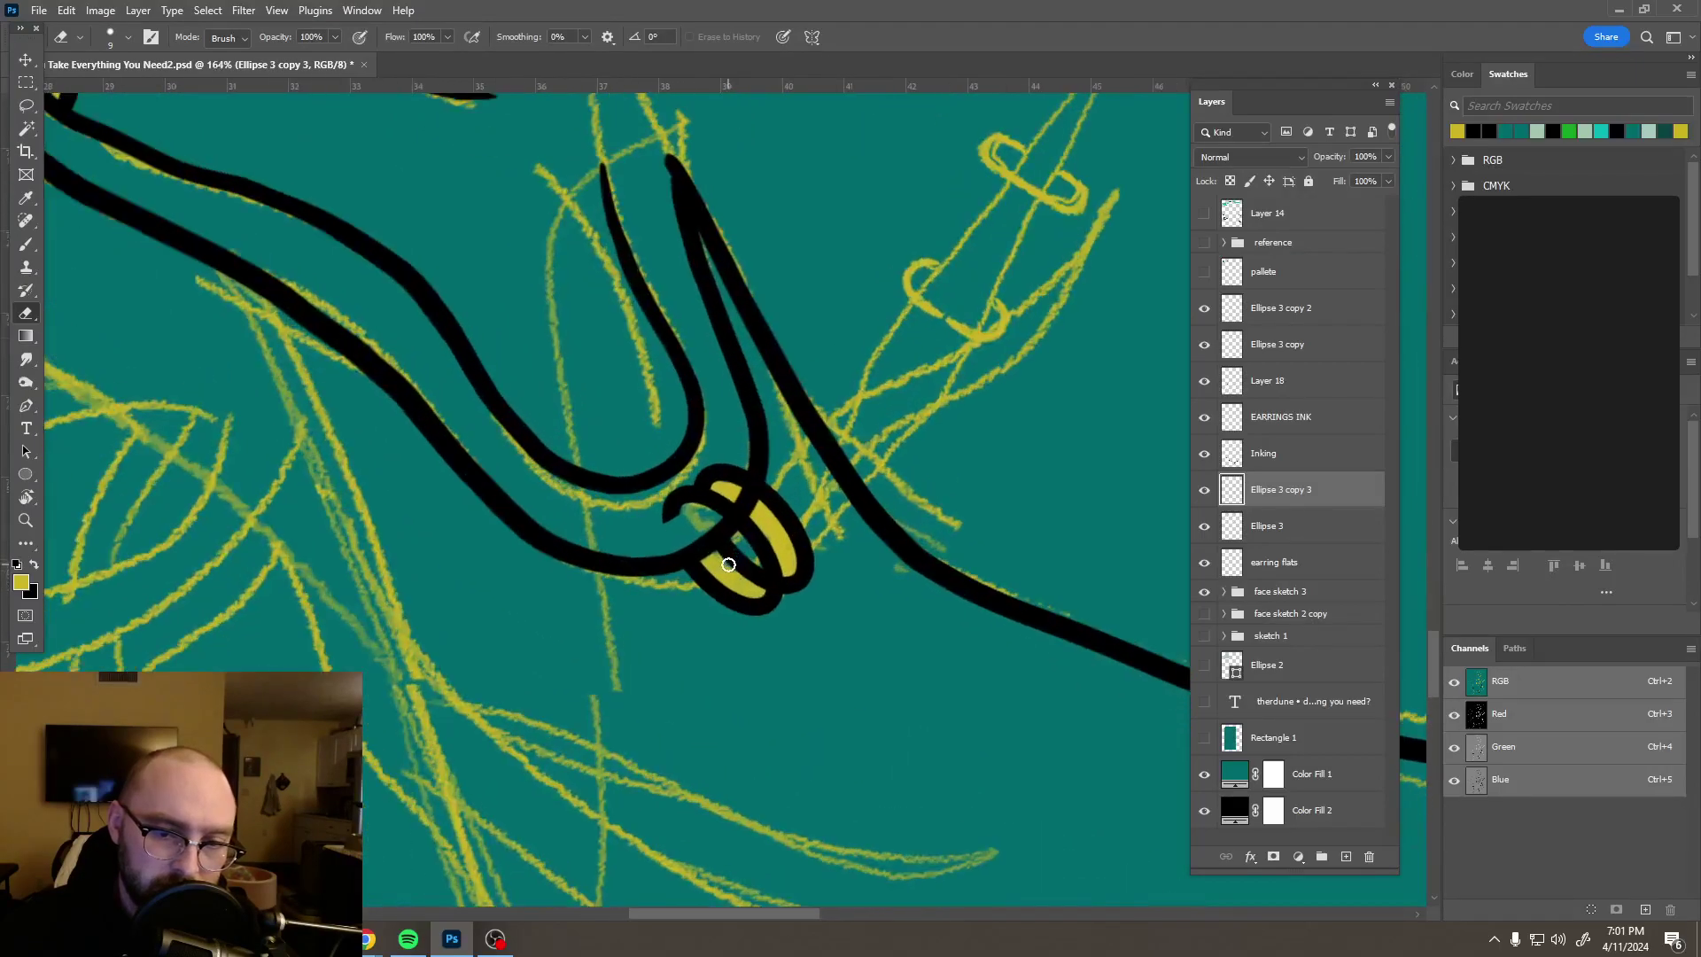
{"action": "scroll", "coordinate": [742, 580], "scroll_direction": "down", "scroll_amount": 3}
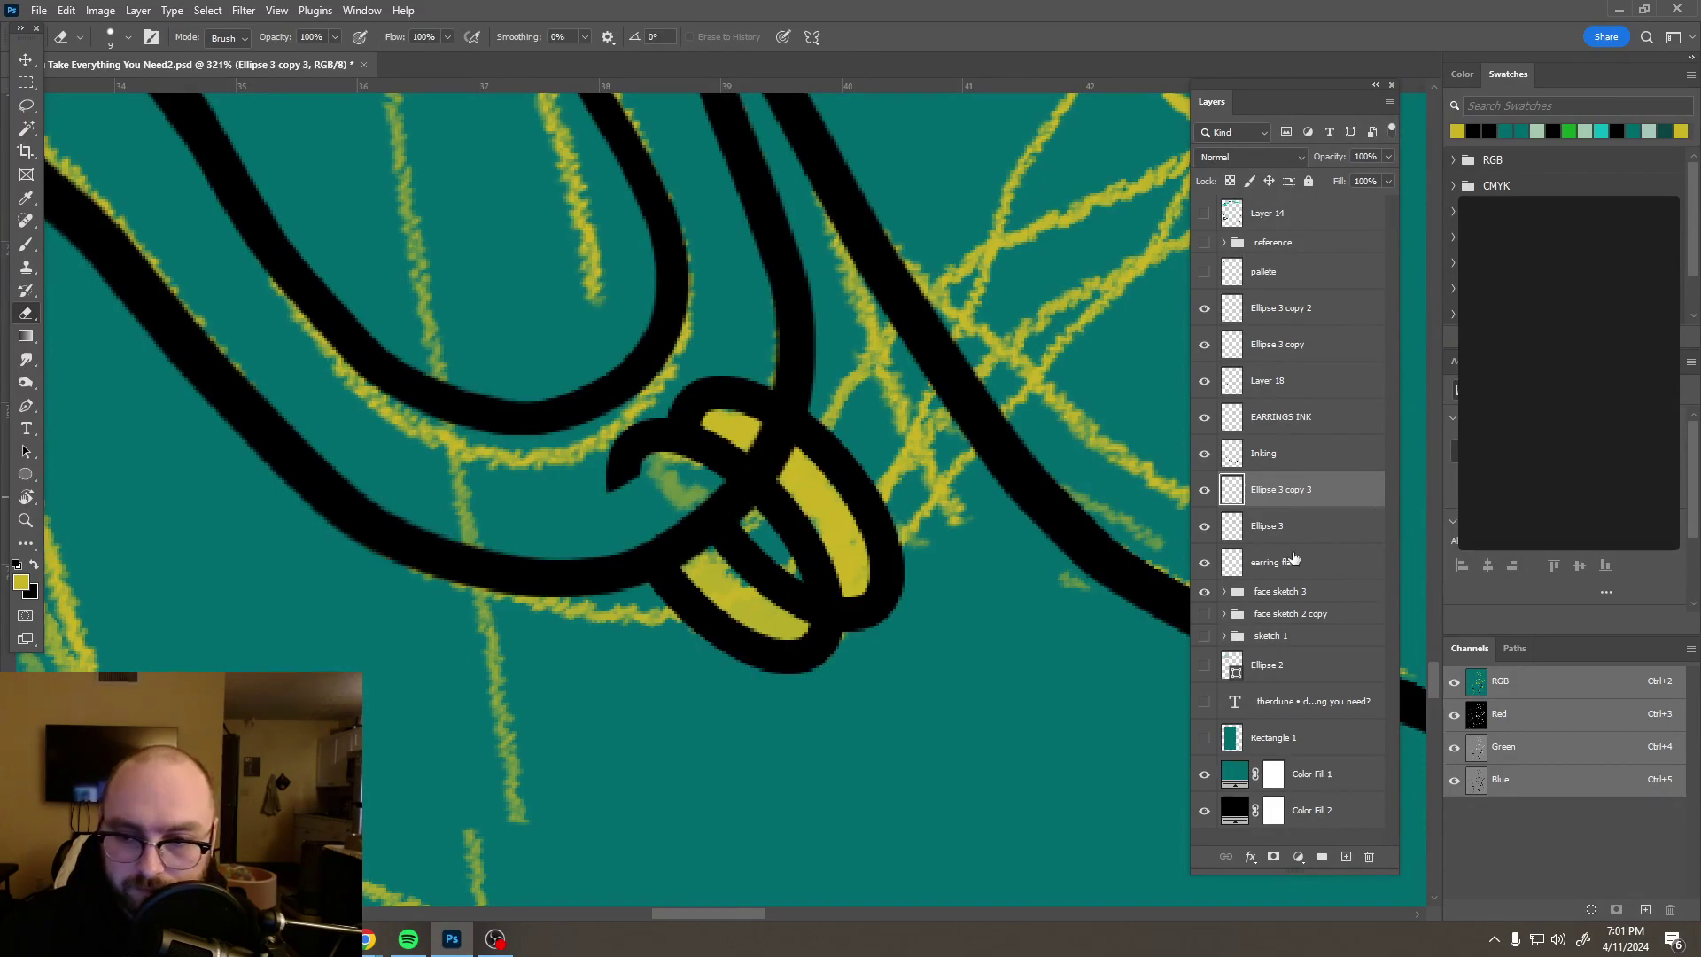
{"action": "left_click", "coordinate": [1291, 459]}
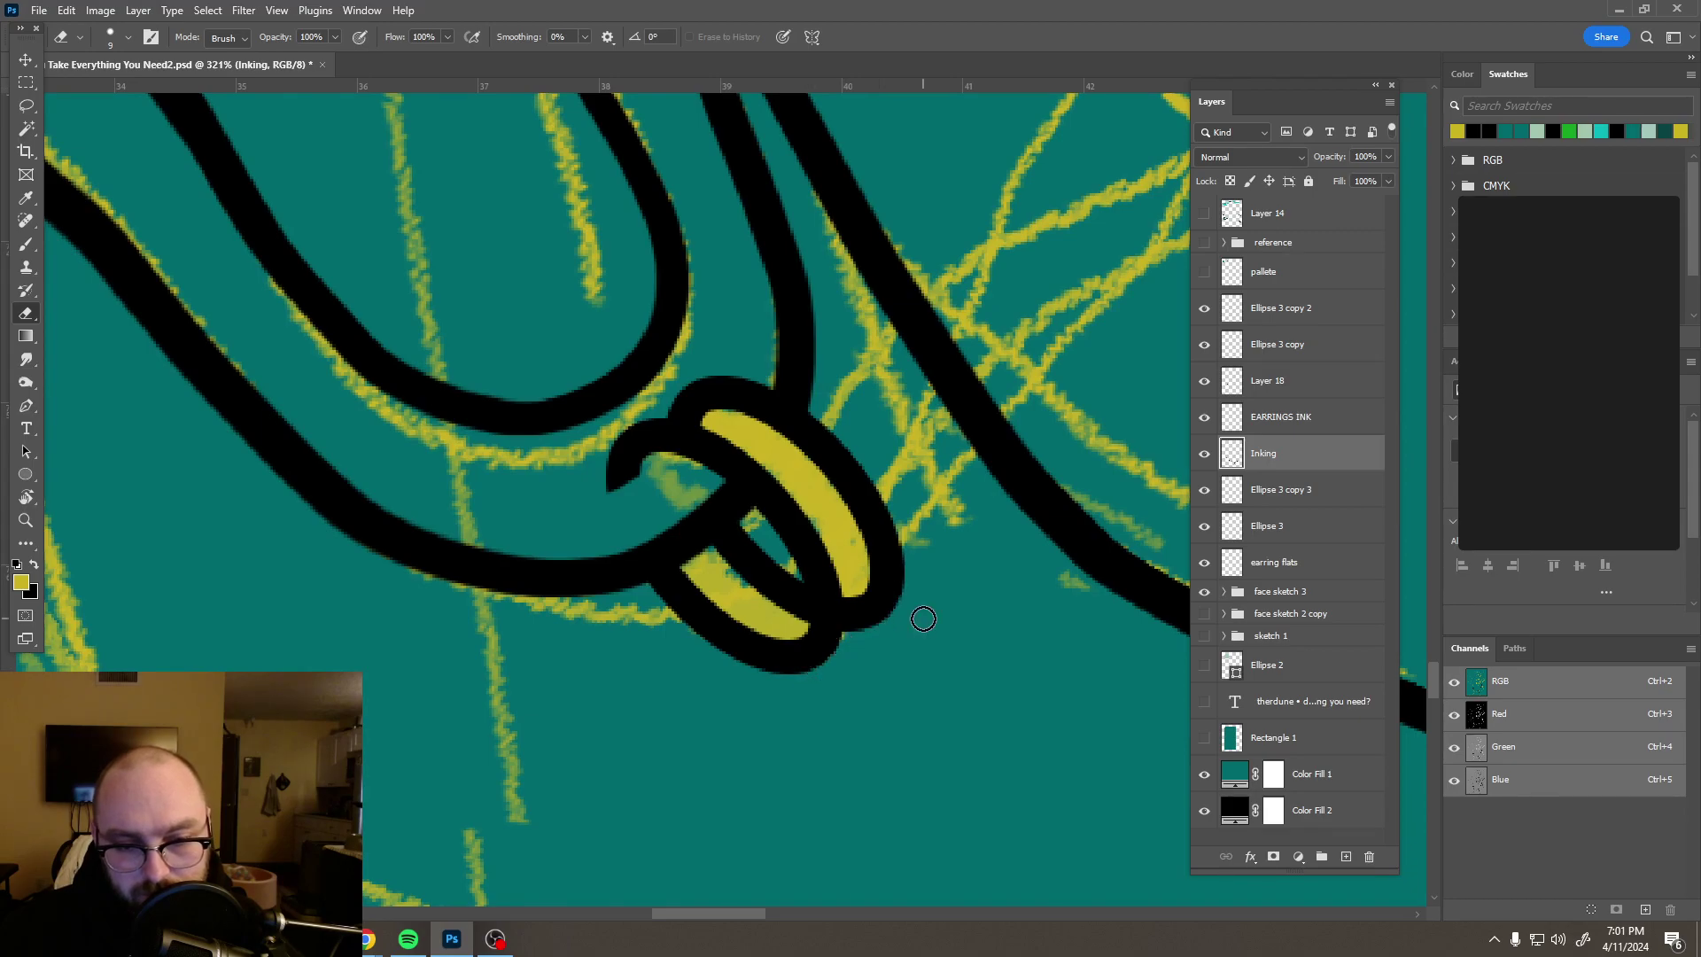
Step: On the Ellipse 3 copy 3 layer, paint black over the notches joining the ring's two ovals at their lower and upper ends
{"action": "scroll", "coordinate": [836, 556], "scroll_direction": "down", "scroll_amount": 8}
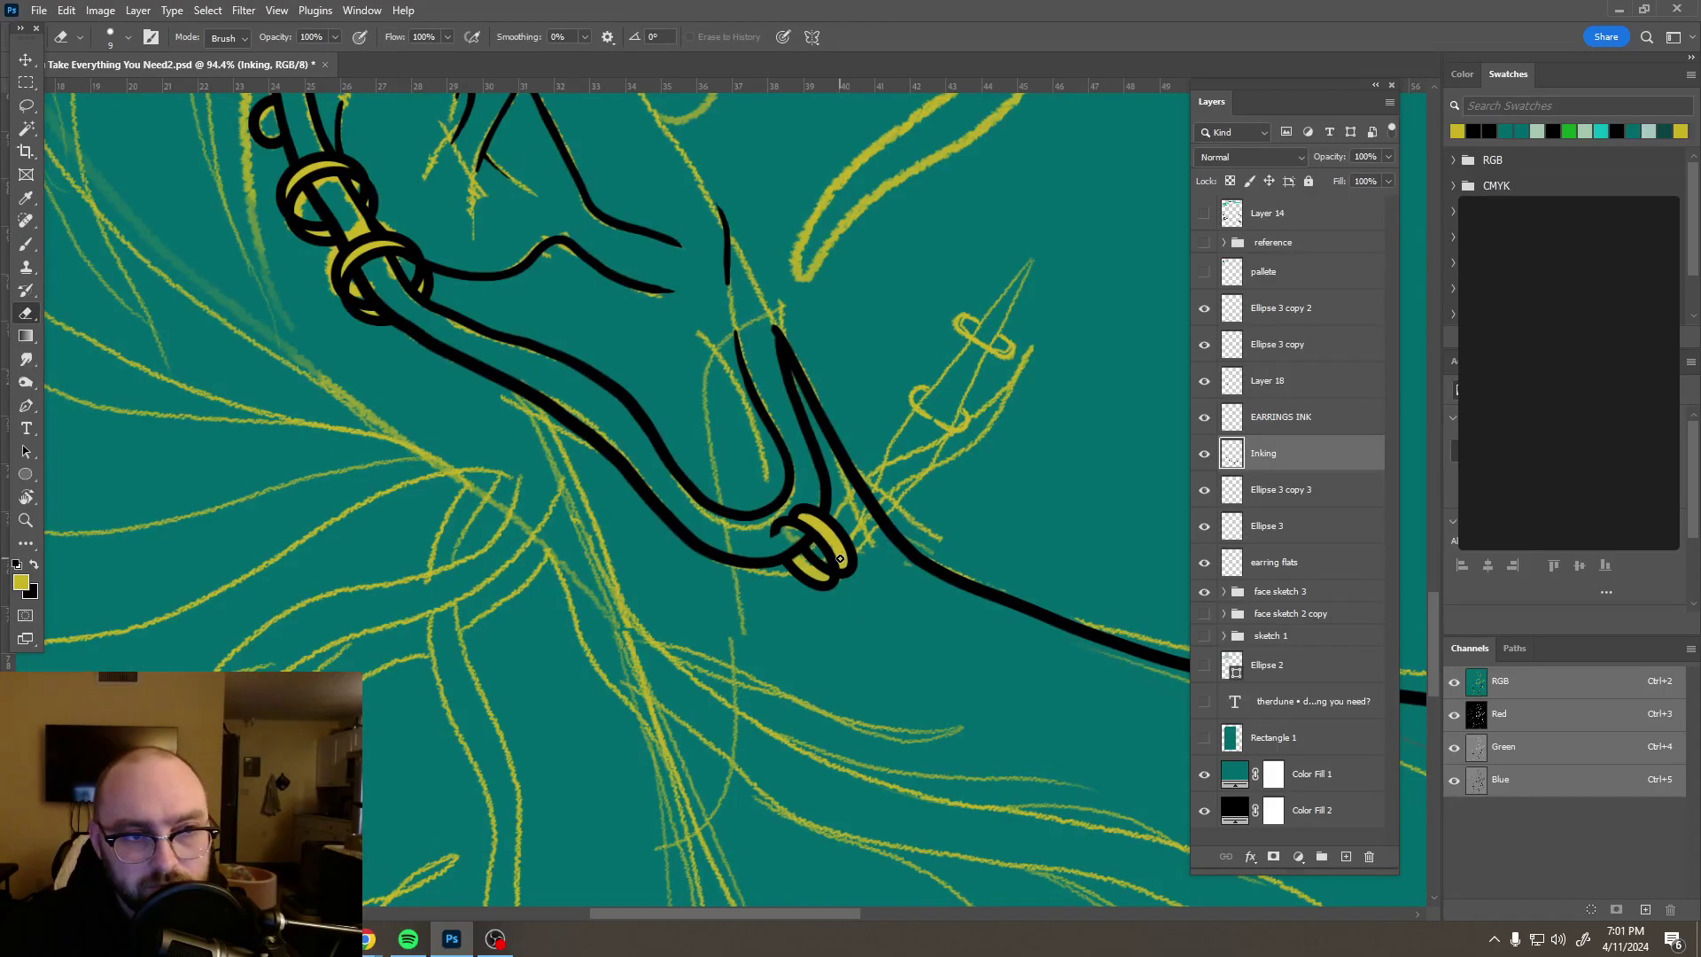
{"action": "scroll", "coordinate": [855, 560], "scroll_direction": "up", "scroll_amount": 9}
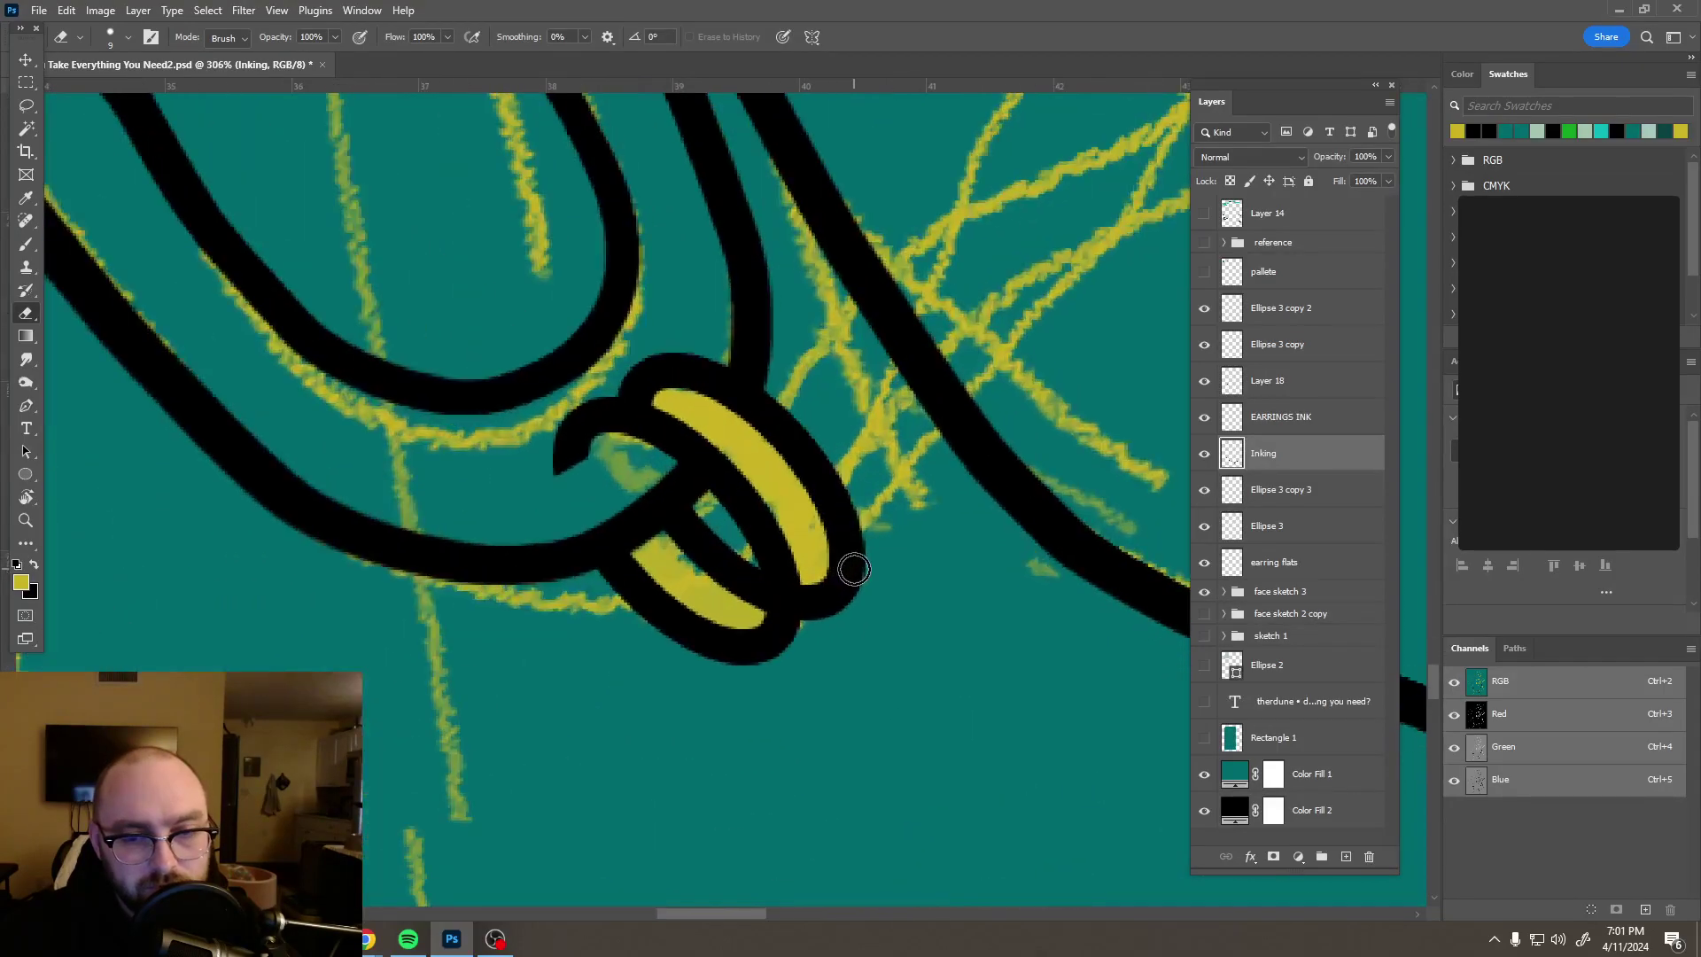
{"action": "scroll", "coordinate": [1019, 546], "scroll_direction": "up", "scroll_amount": 1}
{"action": "left_click", "coordinate": [1301, 497]}
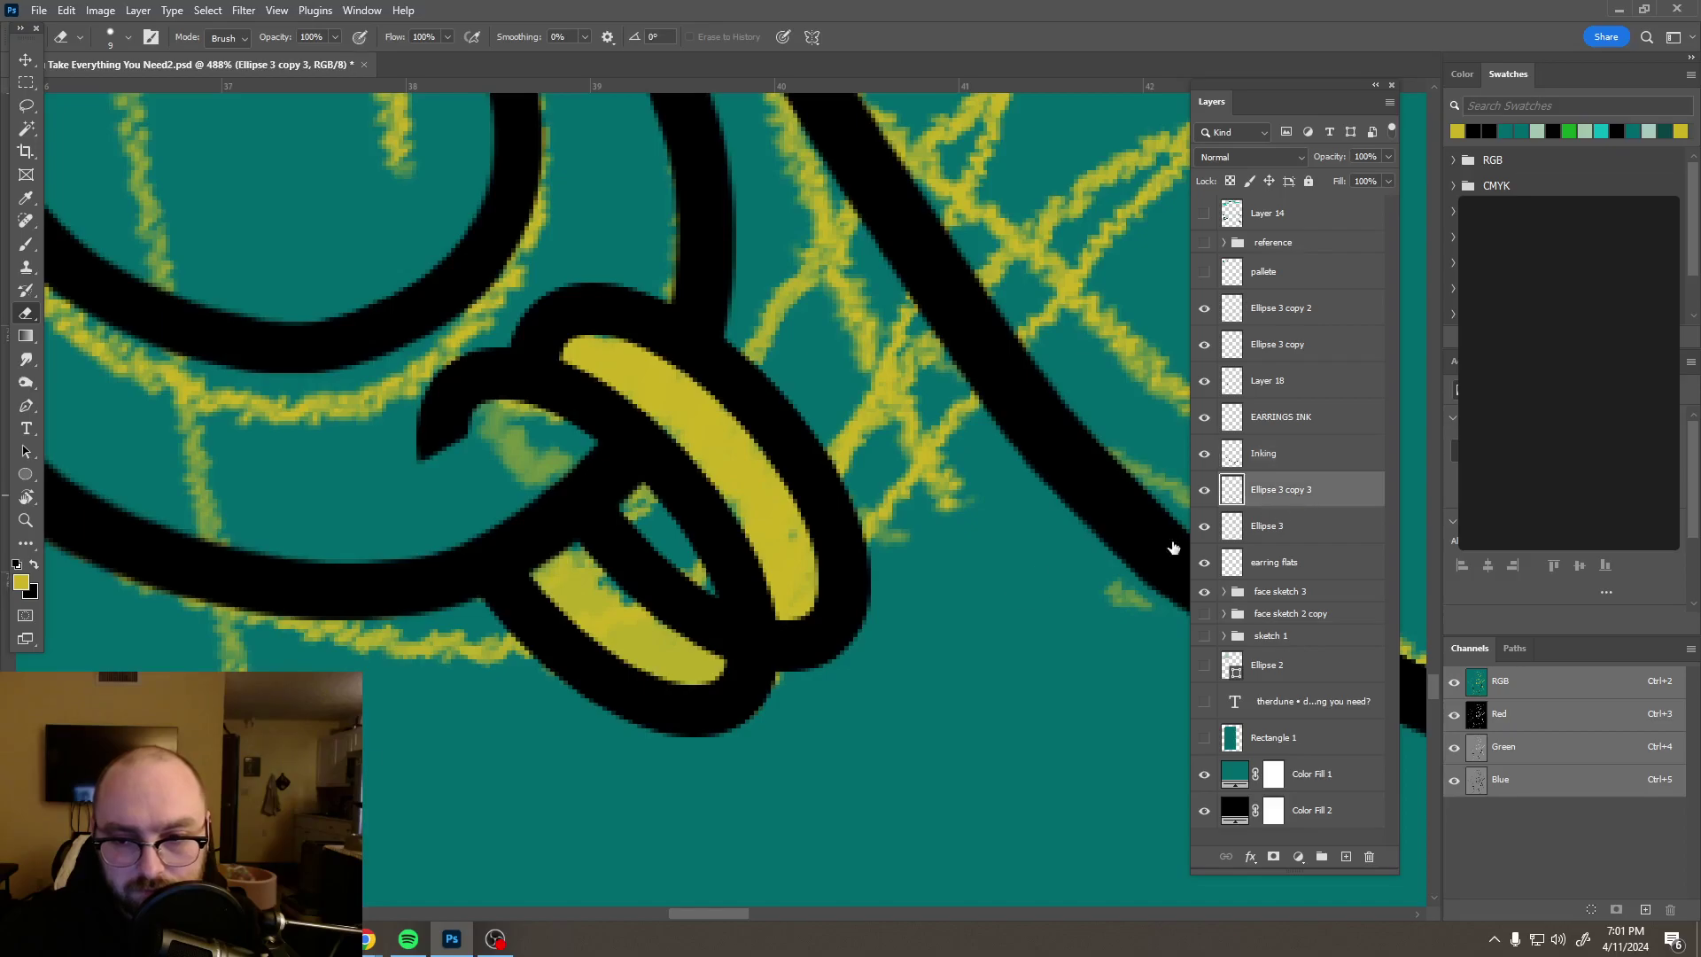
{"action": "key", "text": "b"}
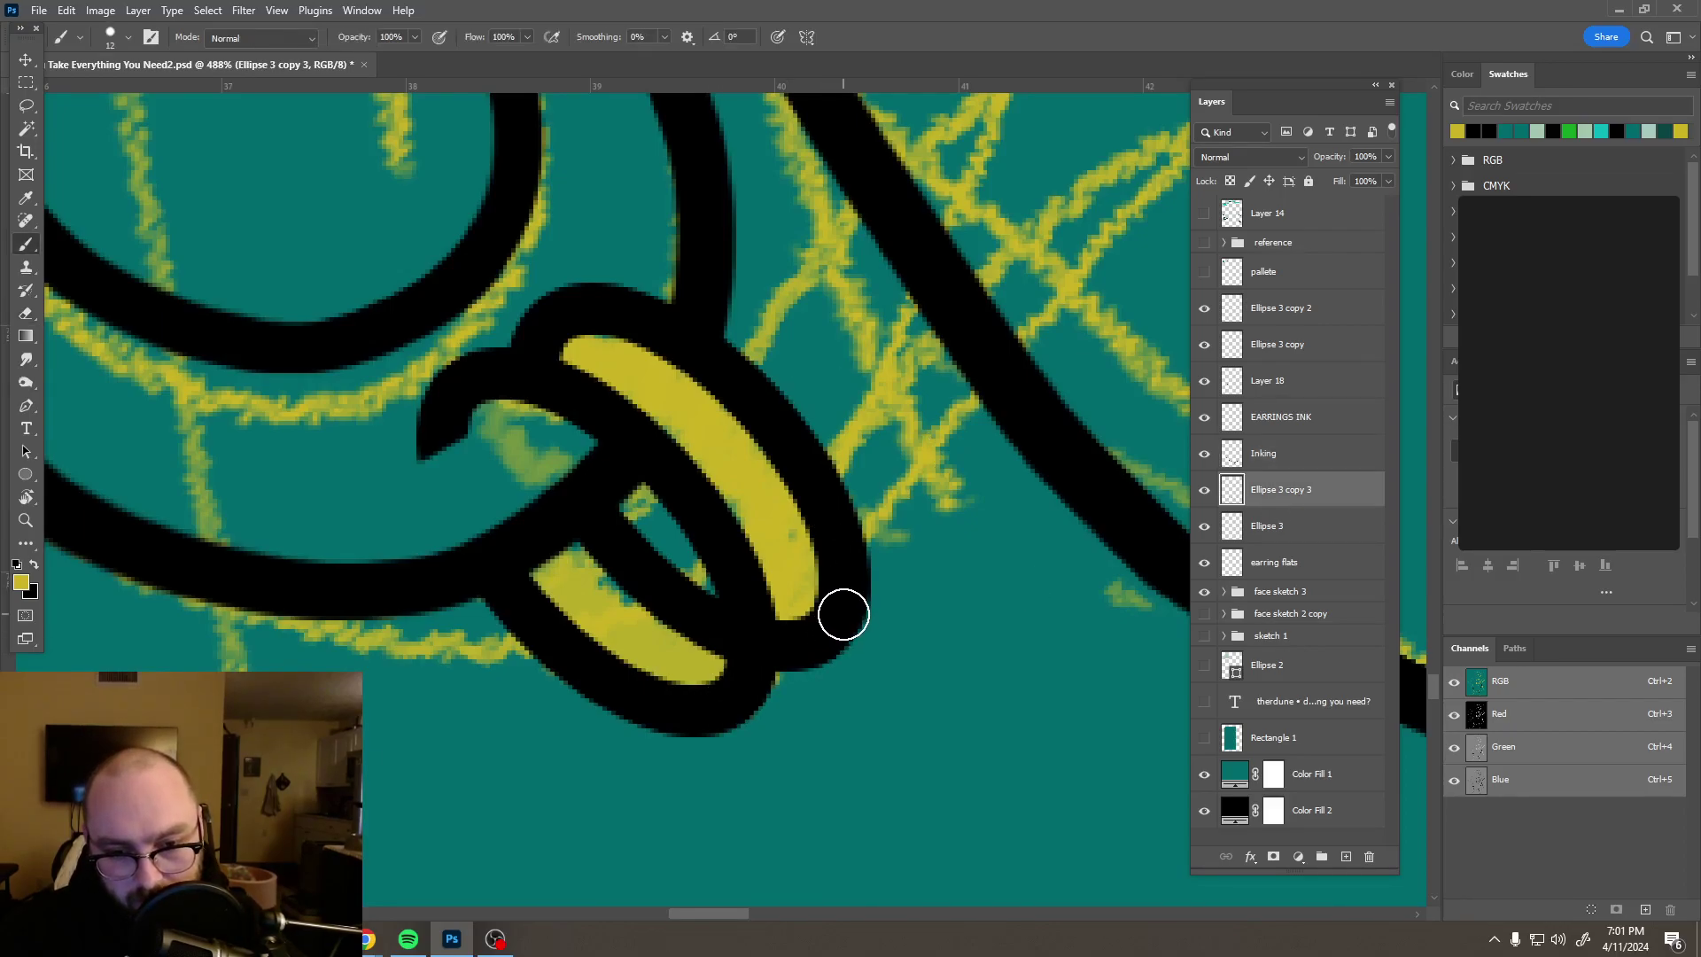
{"action": "left_click_drag", "start_coordinate": [842, 614], "coordinate": [826, 616]}
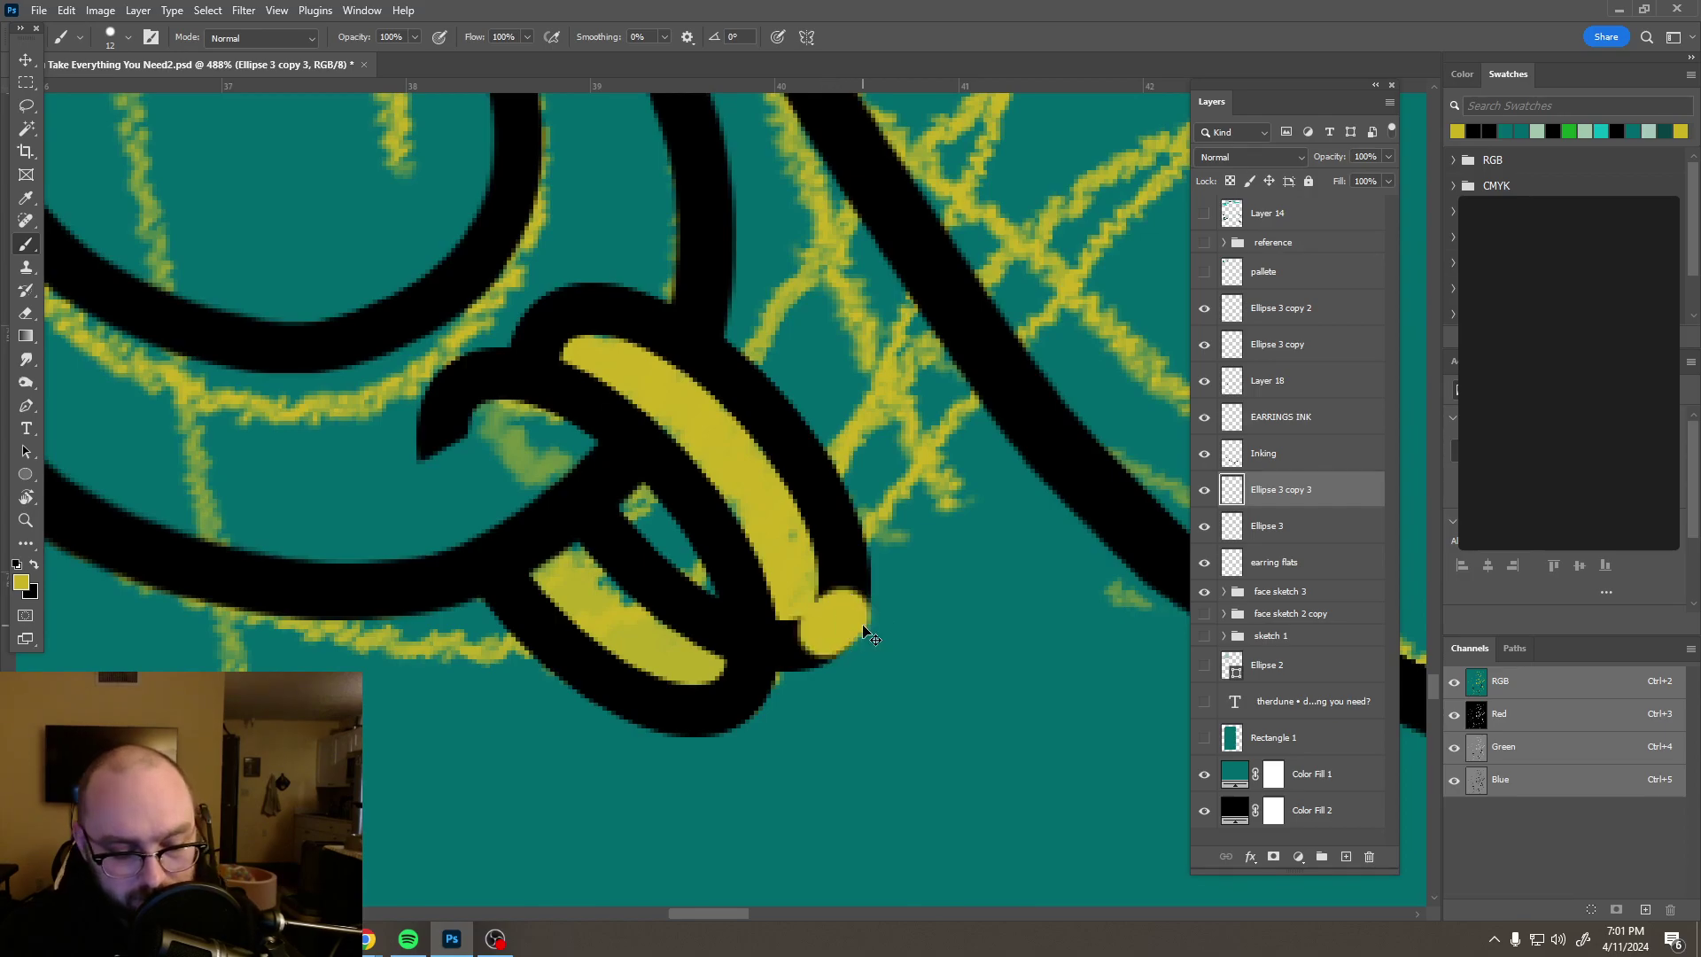
{"action": "key", "text": "ctrl+z"}
{"action": "key", "text": "x"}
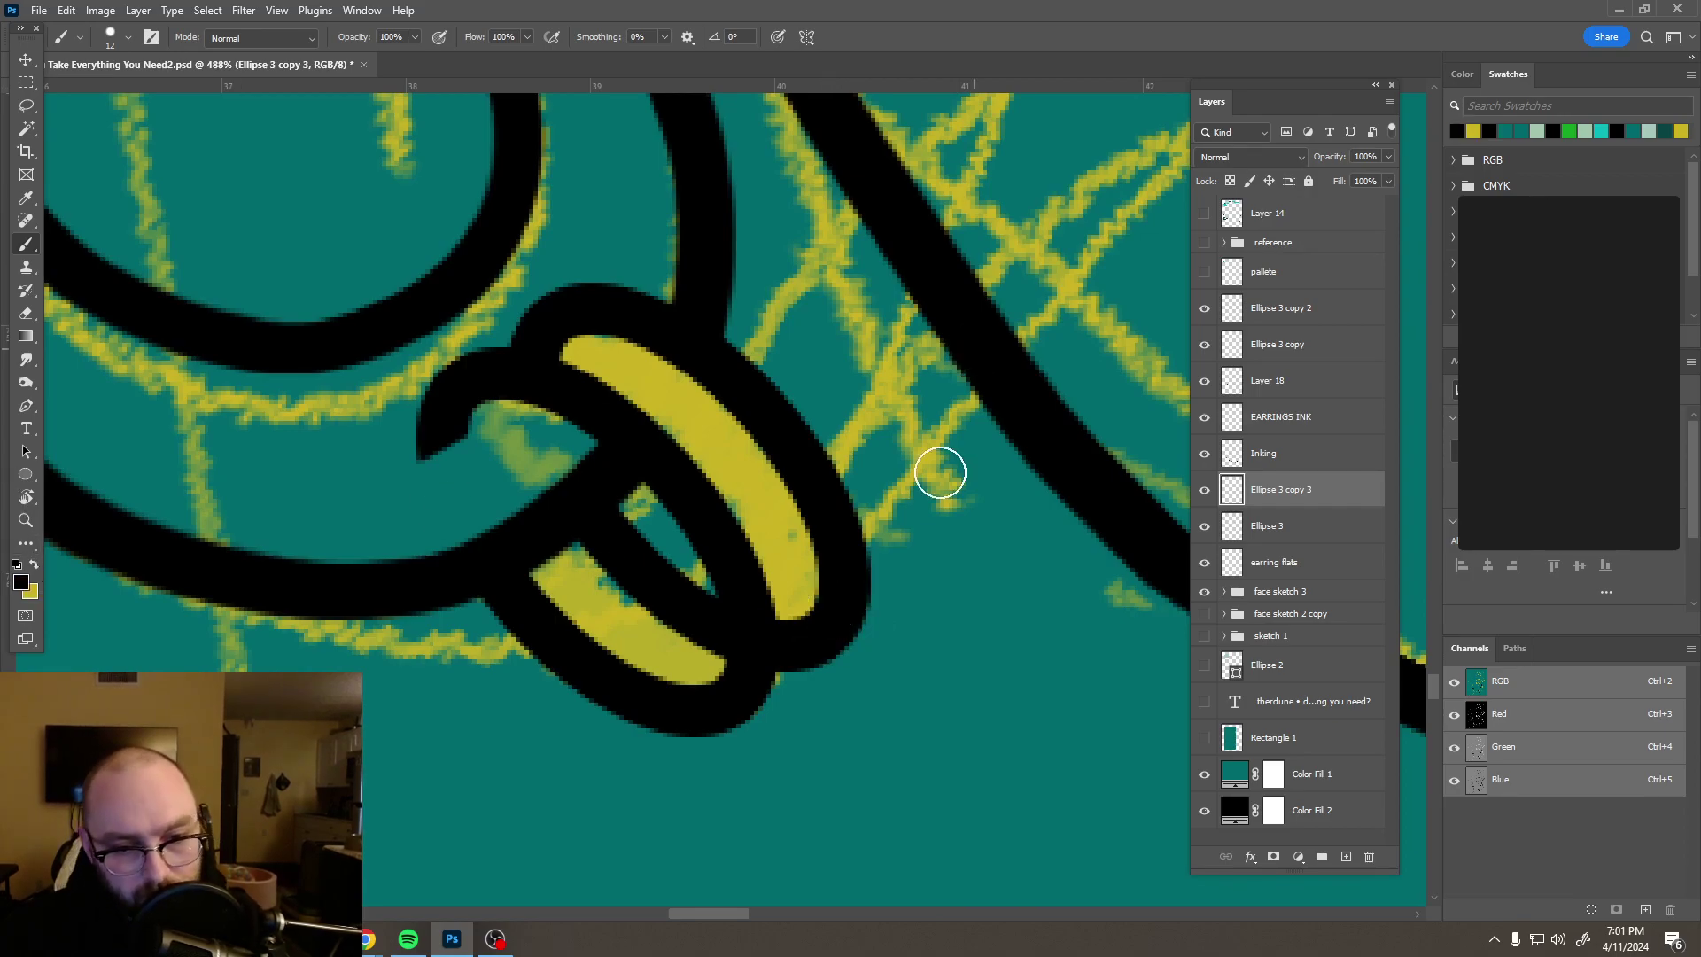
{"action": "mouse_move", "coordinate": [844, 613]}
{"action": "left_mouse_down"}
{"action": "mouse_move", "coordinate": [728, 709]}
{"action": "mouse_move", "coordinate": [664, 710]}
{"action": "left_mouse_up"}
{"action": "mouse_move", "coordinate": [532, 342]}
{"action": "left_mouse_down"}
{"action": "mouse_move", "coordinate": [562, 316]}
{"action": "mouse_move", "coordinate": [473, 374]}
{"action": "left_mouse_up"}
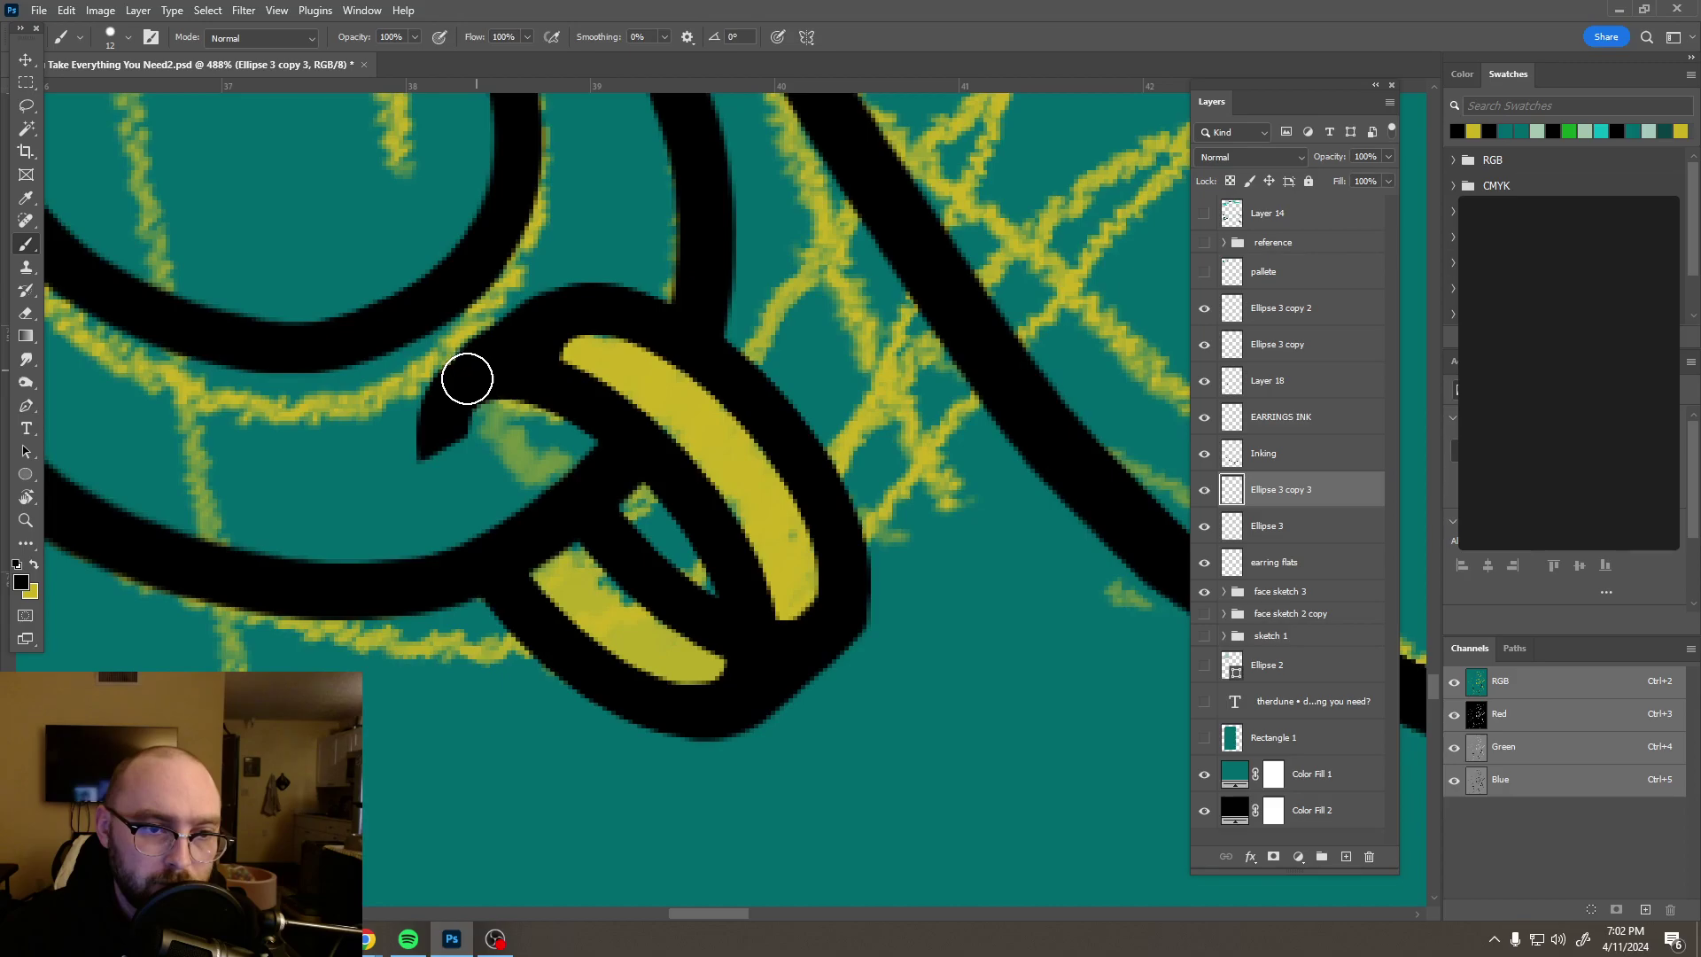
Step: Check what the Ellipse 3 copy 3 layer contributes, and merge it with the Ellipse 3 layer
{"action": "scroll", "coordinate": [562, 423], "scroll_direction": "down", "scroll_amount": 1}
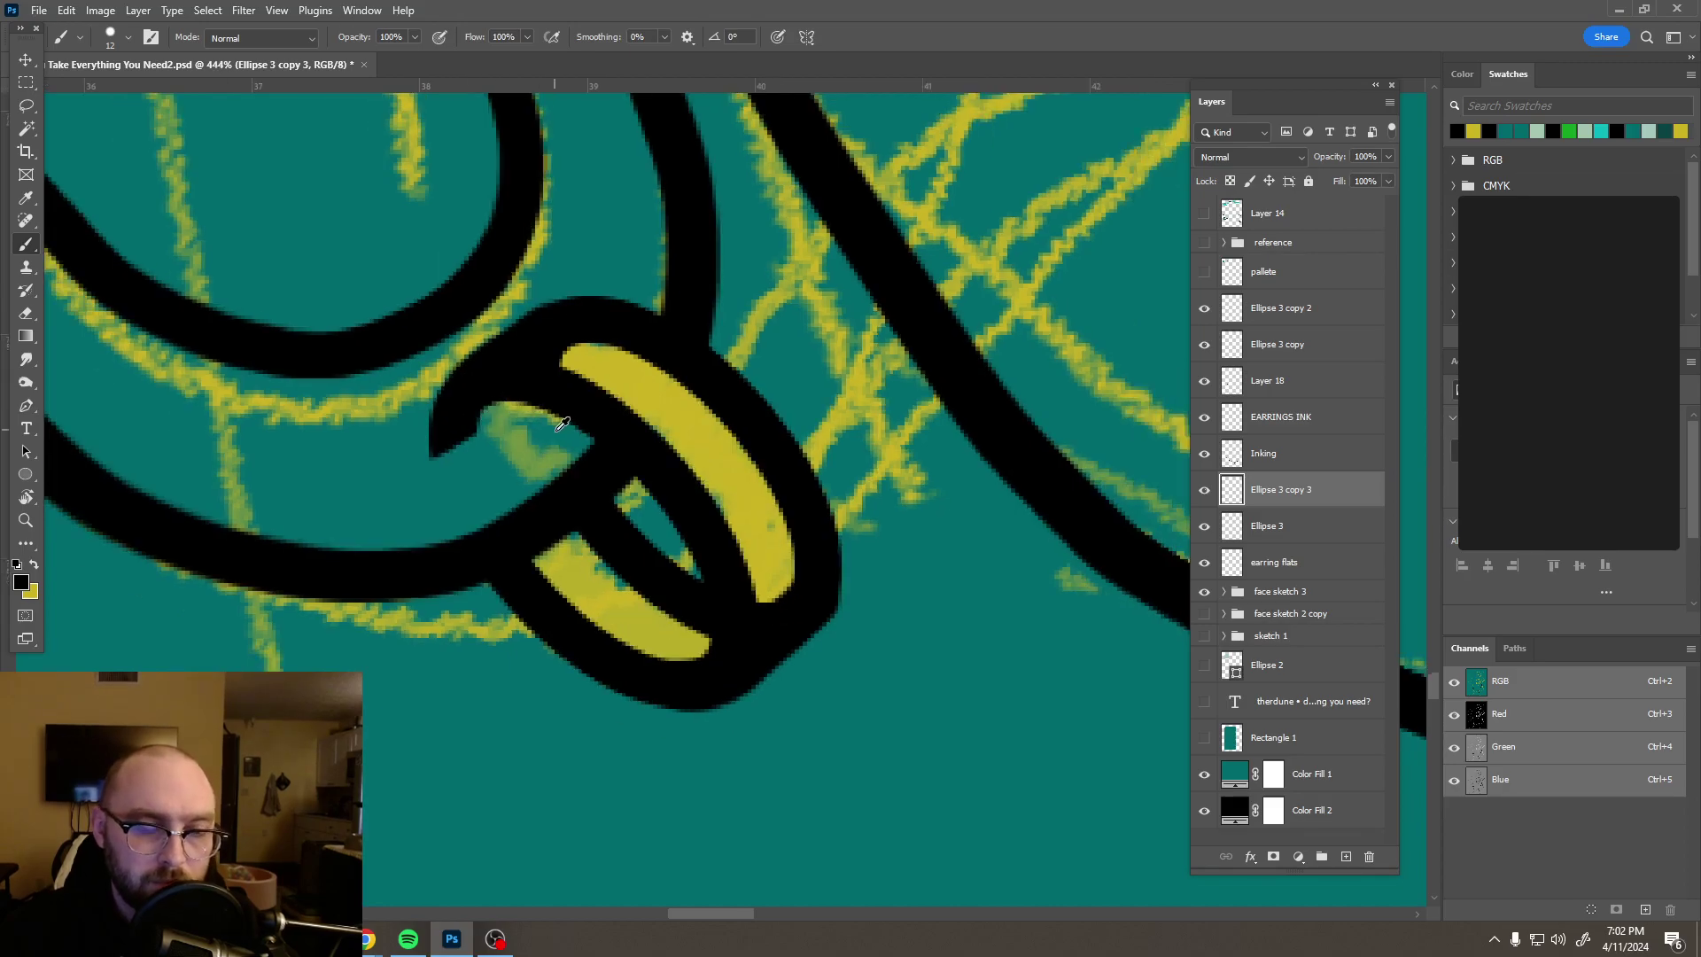
{"action": "scroll", "coordinate": [562, 424], "scroll_direction": "down", "scroll_amount": 5}
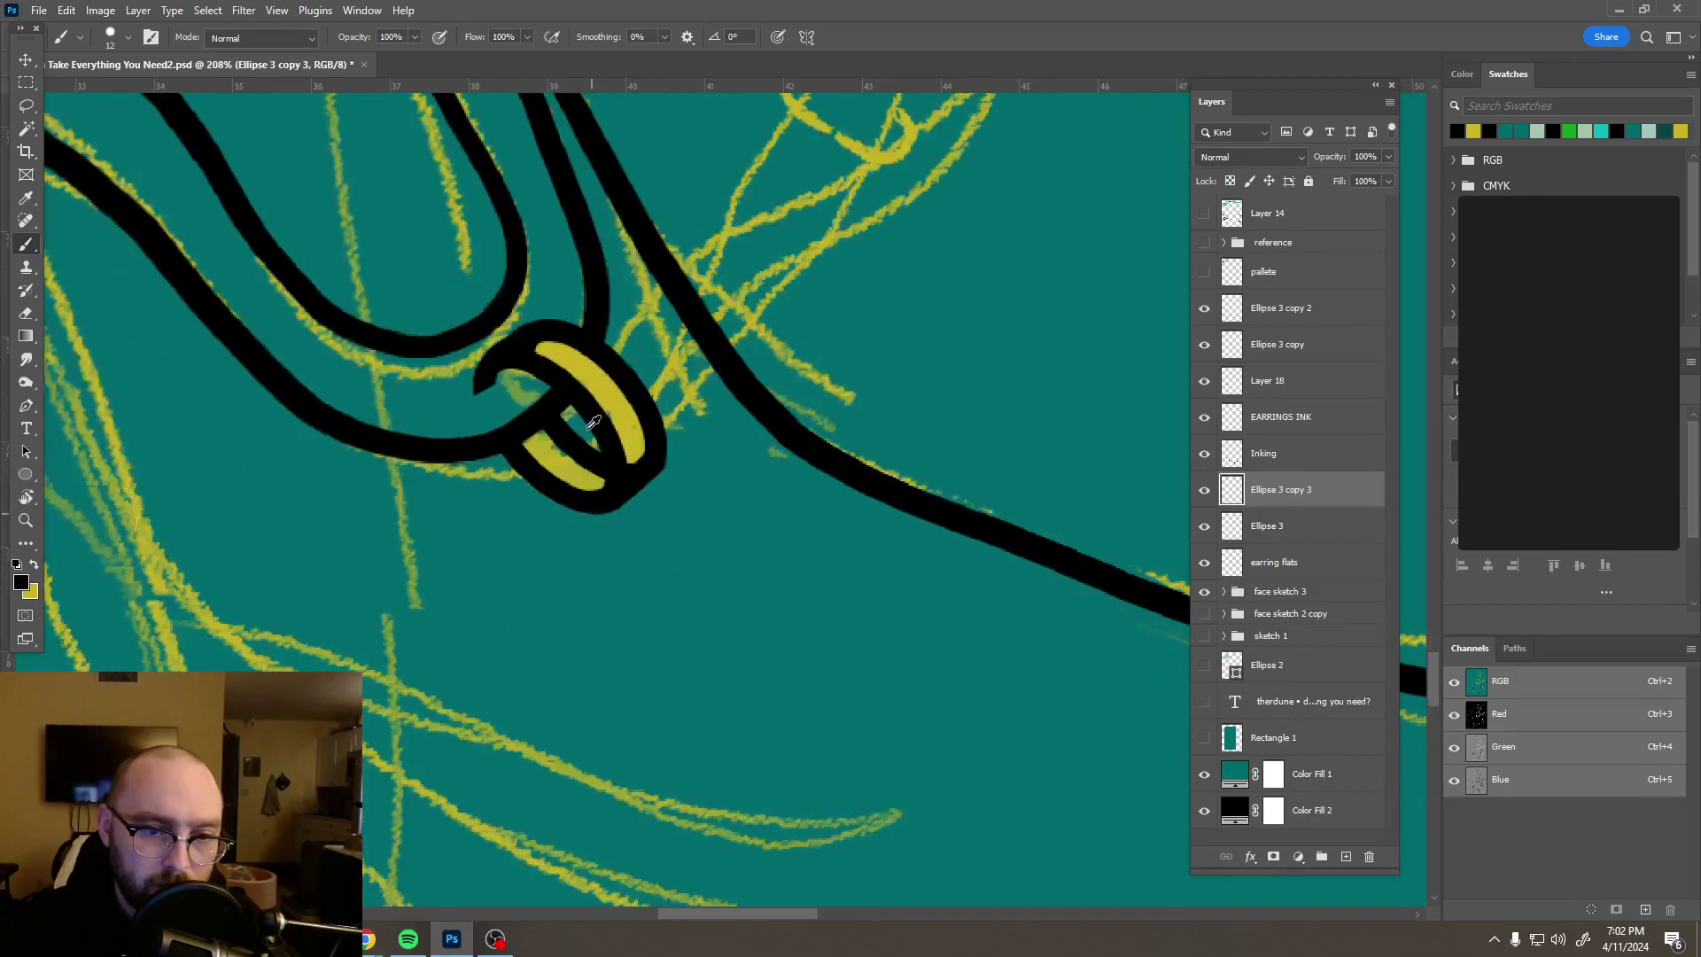
{"action": "scroll", "coordinate": [593, 422], "scroll_direction": "up", "scroll_amount": 3}
{"action": "scroll", "coordinate": [642, 404], "scroll_direction": "up", "scroll_amount": 1}
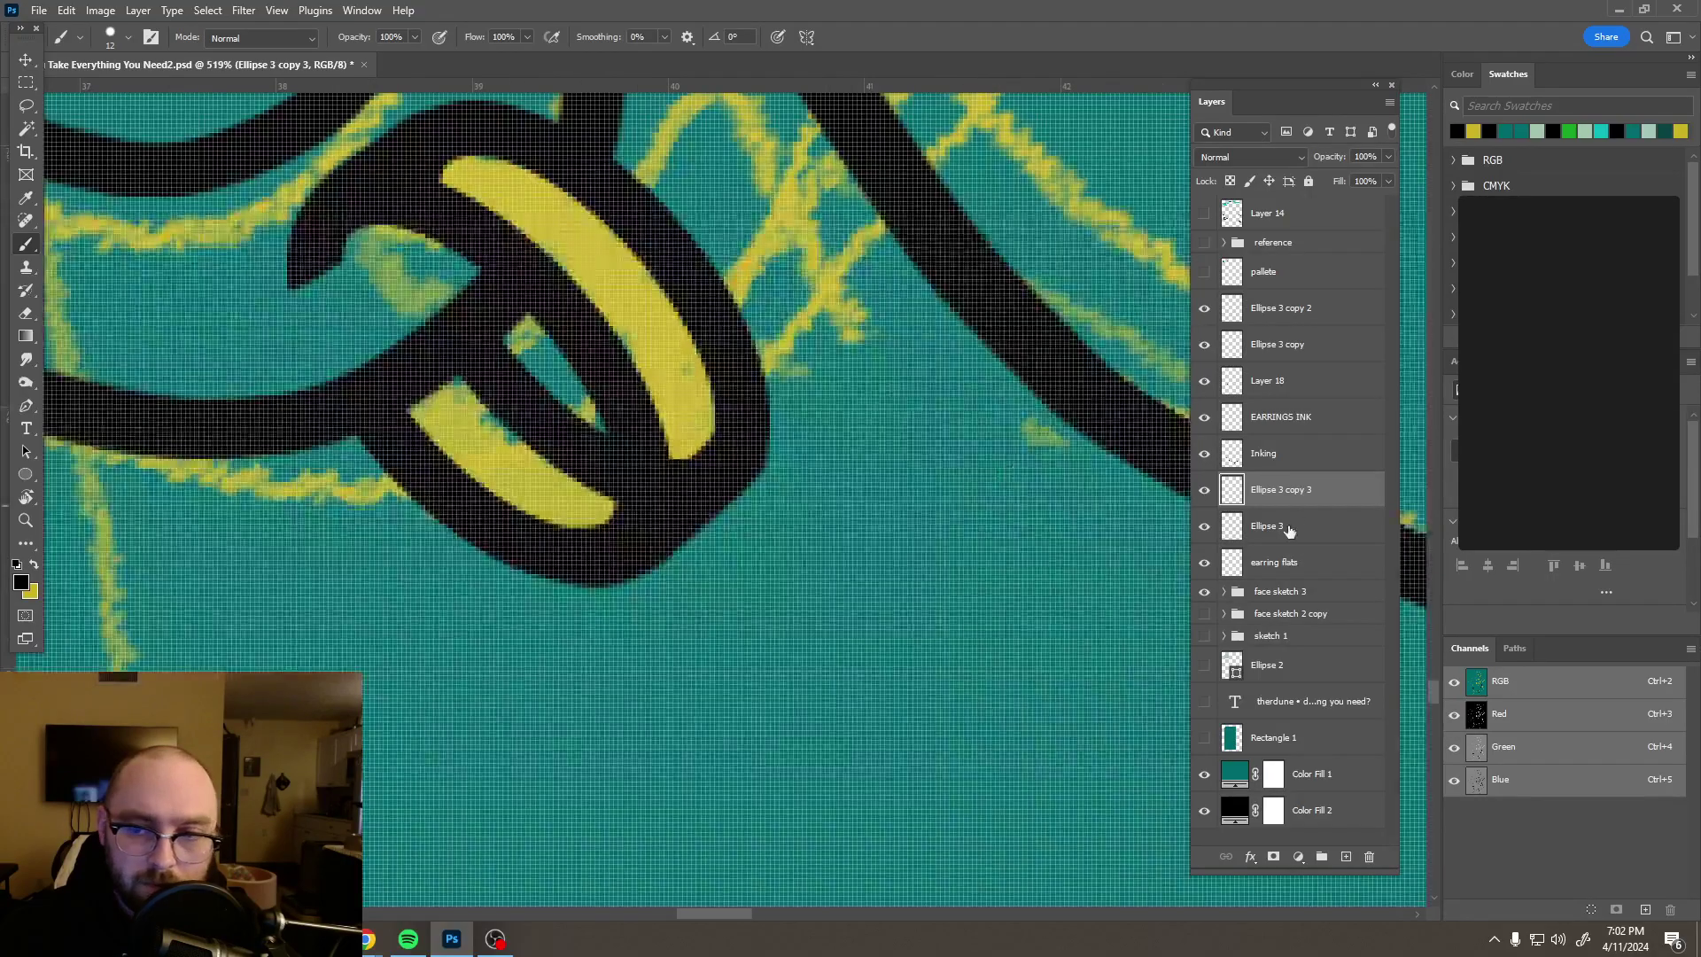
{"action": "left_click", "coordinate": [1202, 493]}
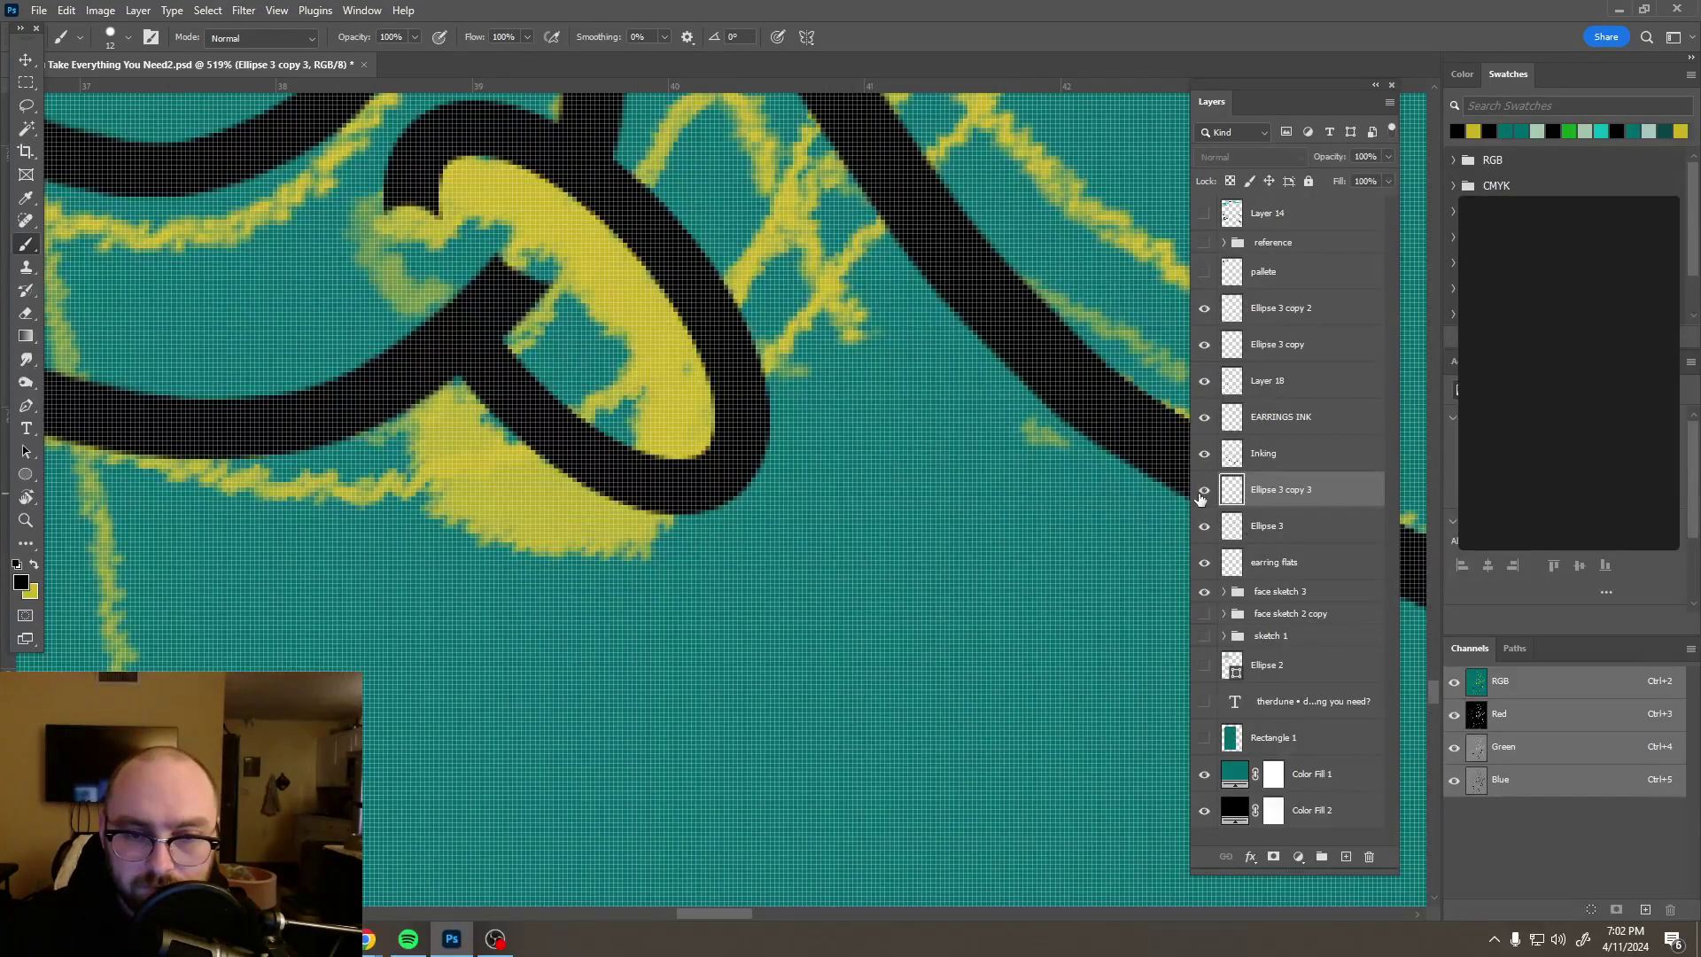
{"action": "left_click", "coordinate": [1202, 492]}
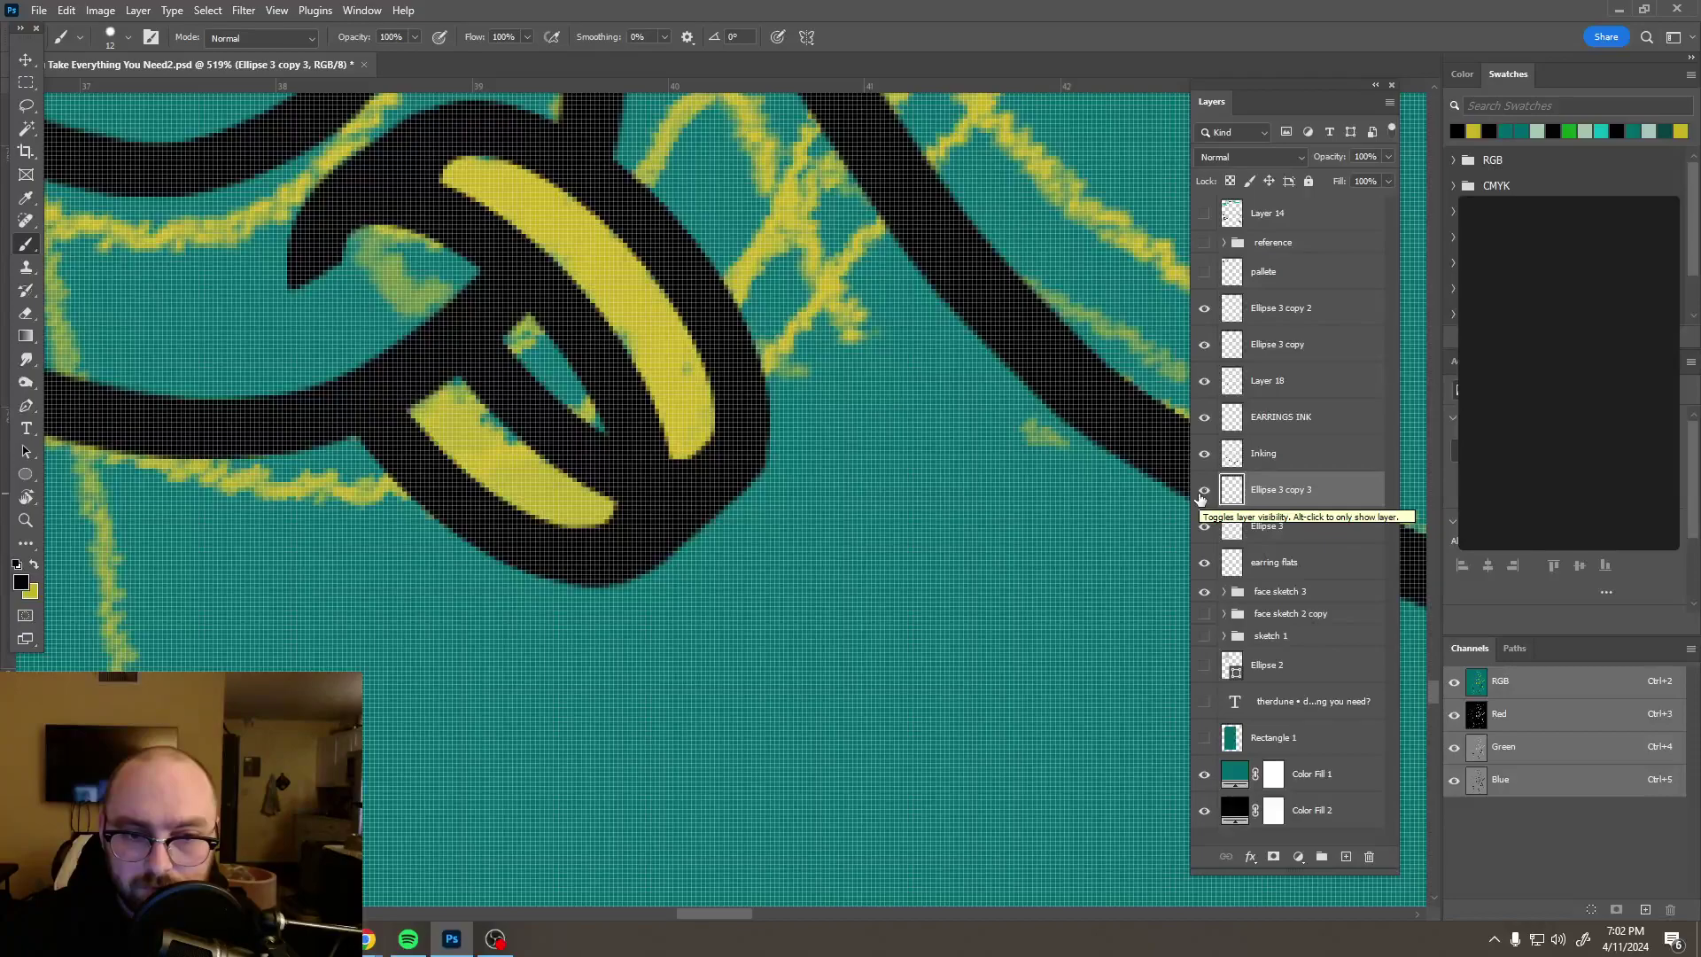
{"action": "scroll", "coordinate": [790, 382], "scroll_direction": "down", "scroll_amount": 8}
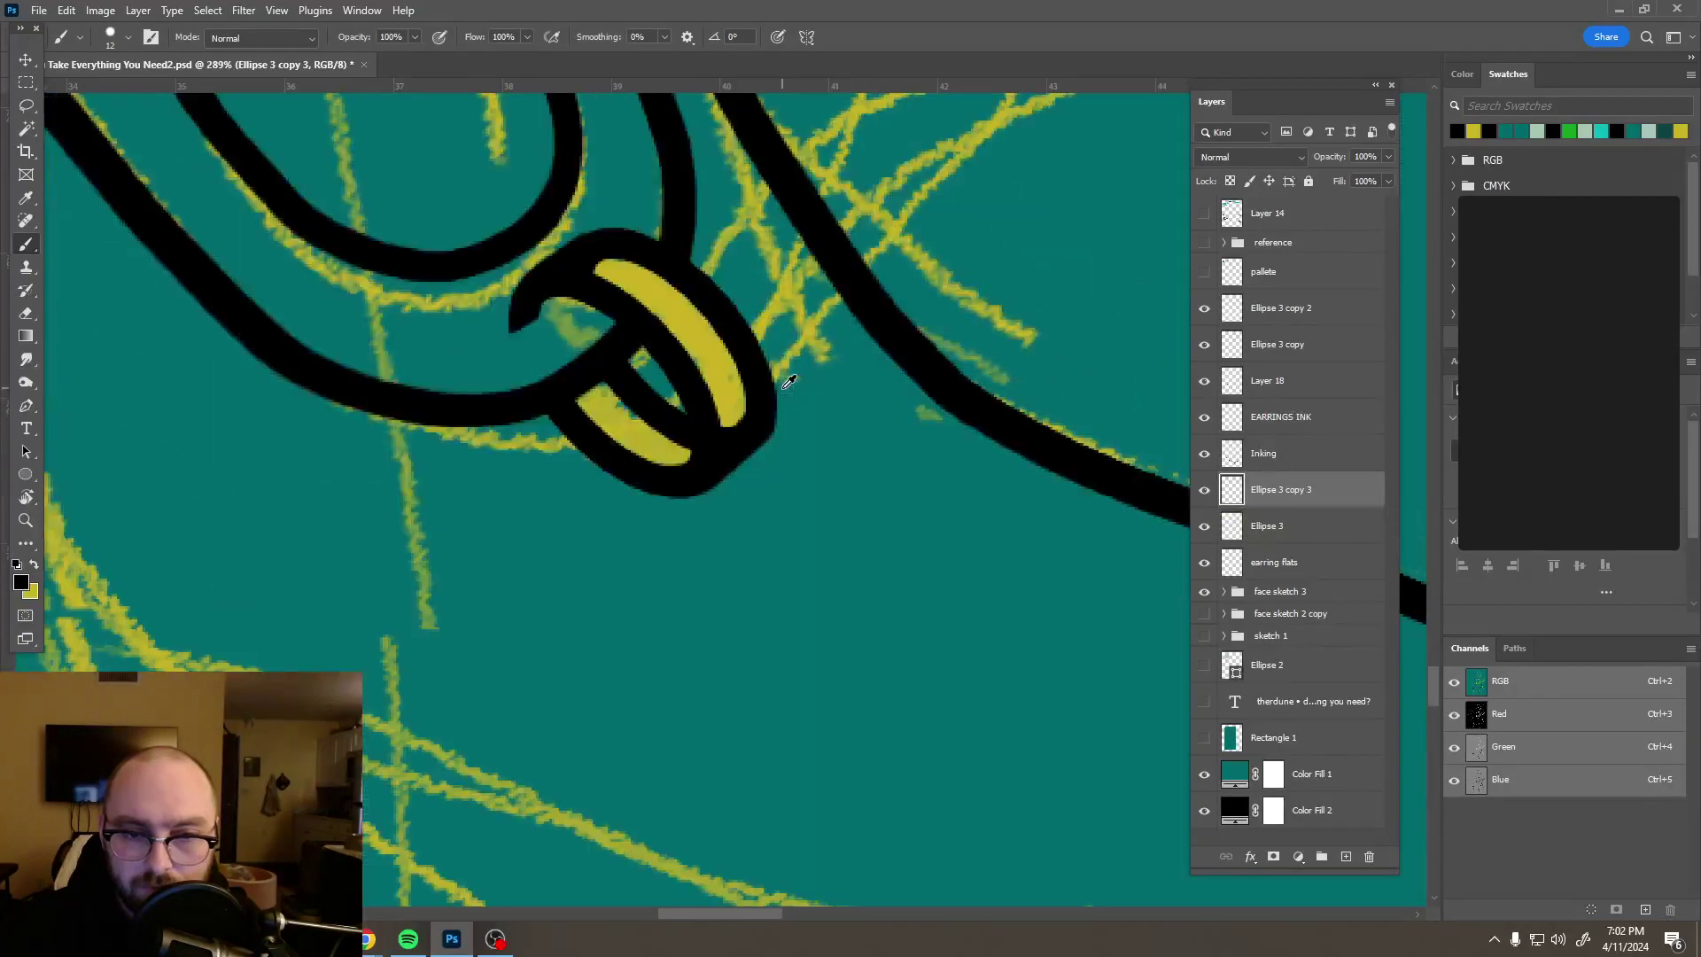
{"action": "scroll", "coordinate": [745, 381], "scroll_direction": "up", "scroll_amount": 3}
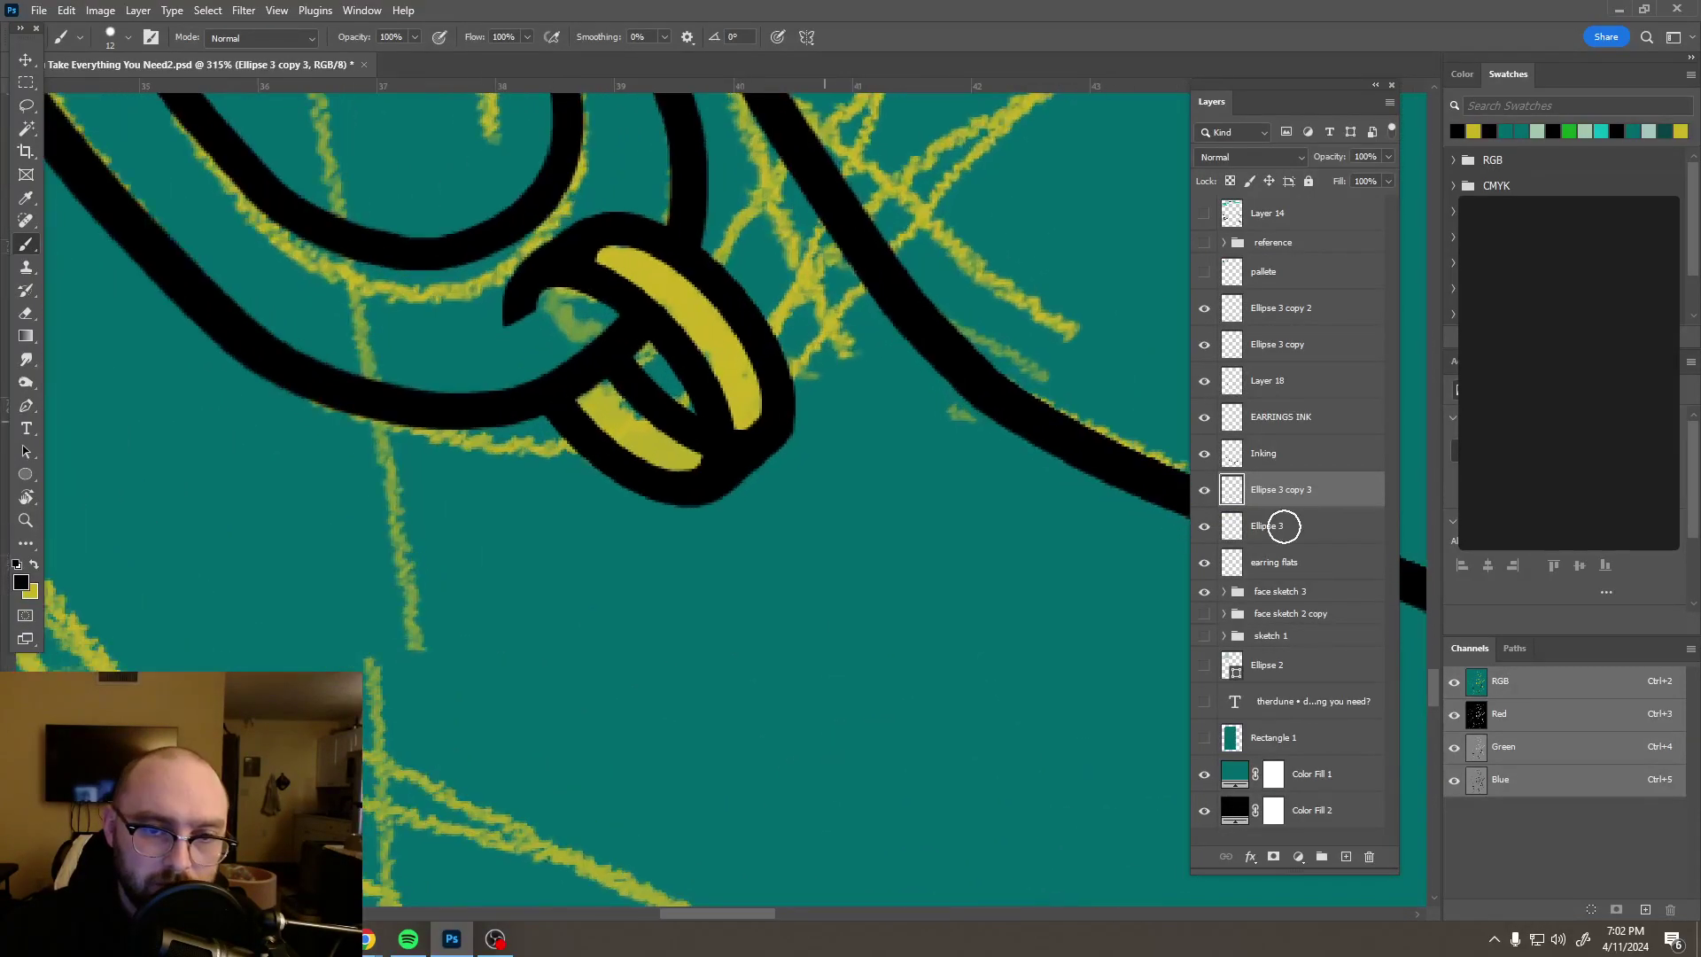
{"action": "left_click", "coordinate": [1309, 529], "text": "shift"}
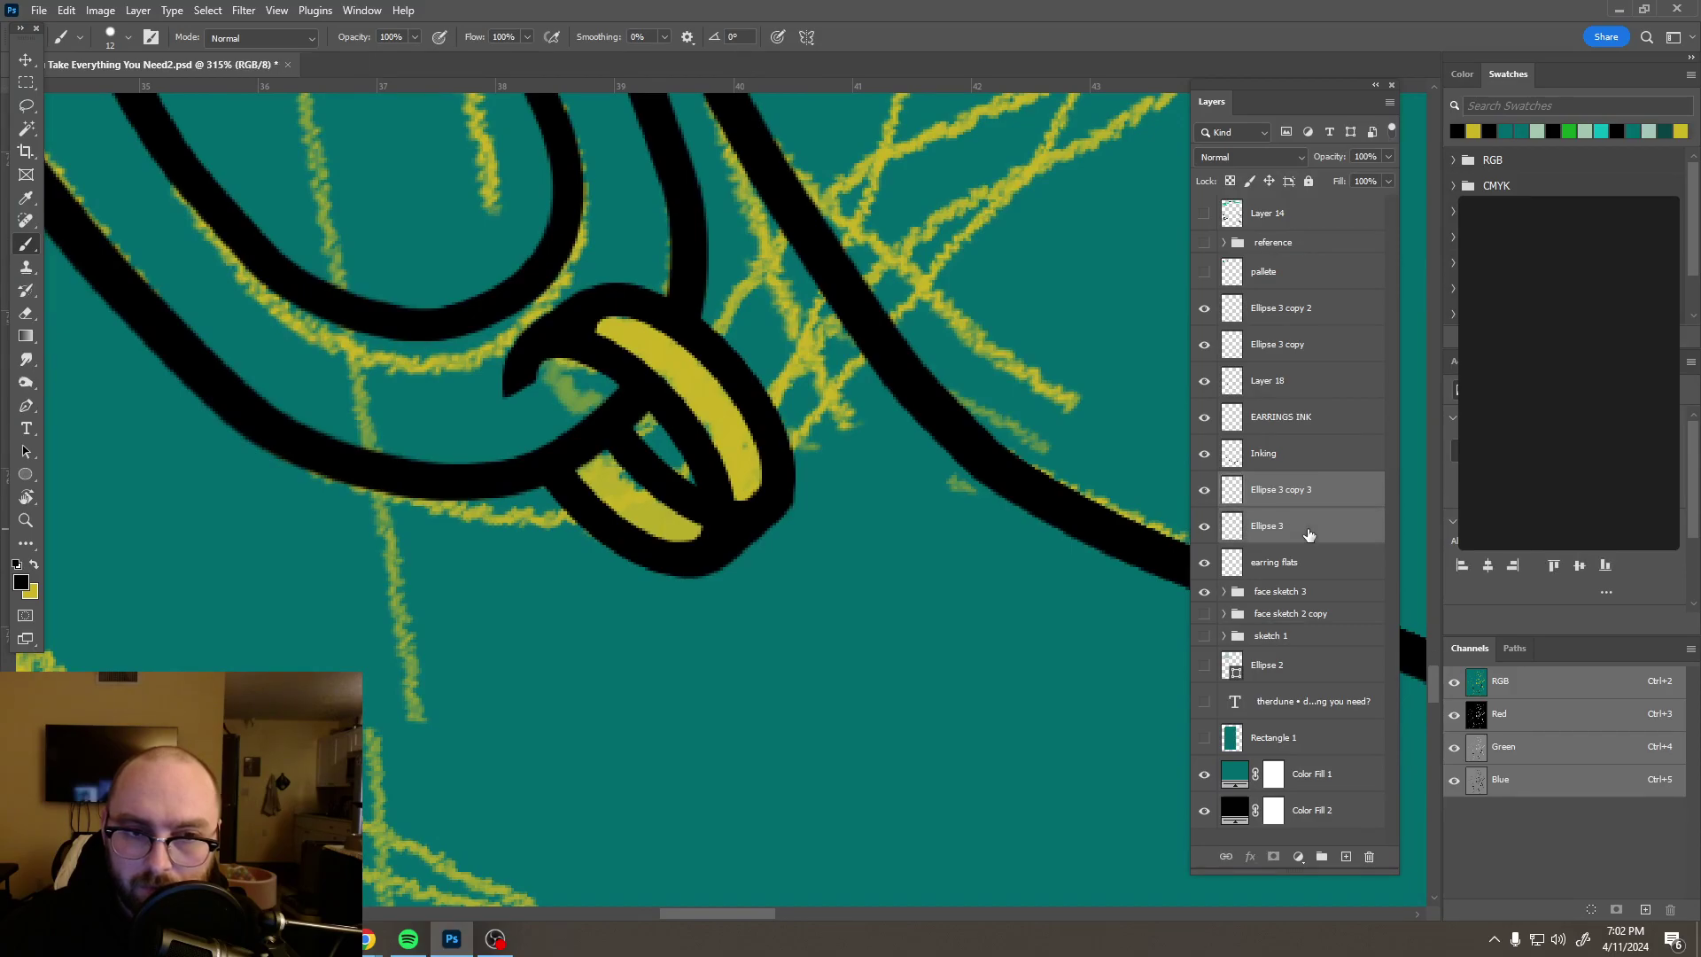
{"action": "right_click", "coordinate": [1308, 529]}
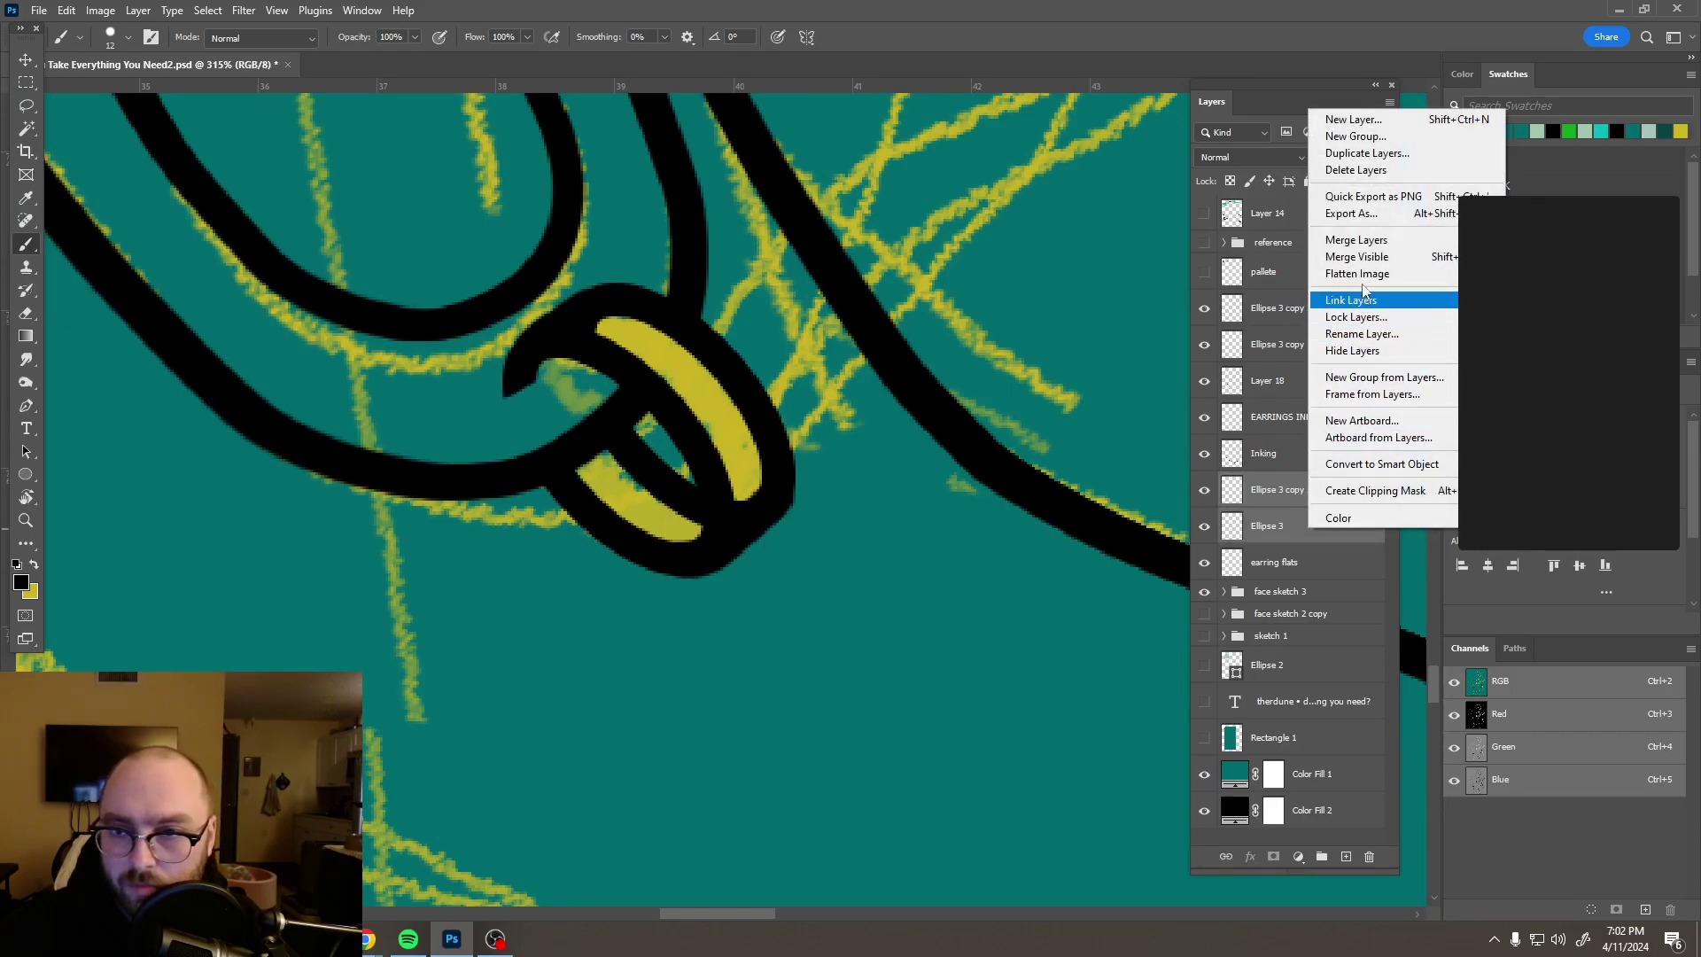
{"action": "left_click", "coordinate": [1357, 239]}
{"action": "scroll", "coordinate": [752, 466], "scroll_direction": "up", "scroll_amount": 5}
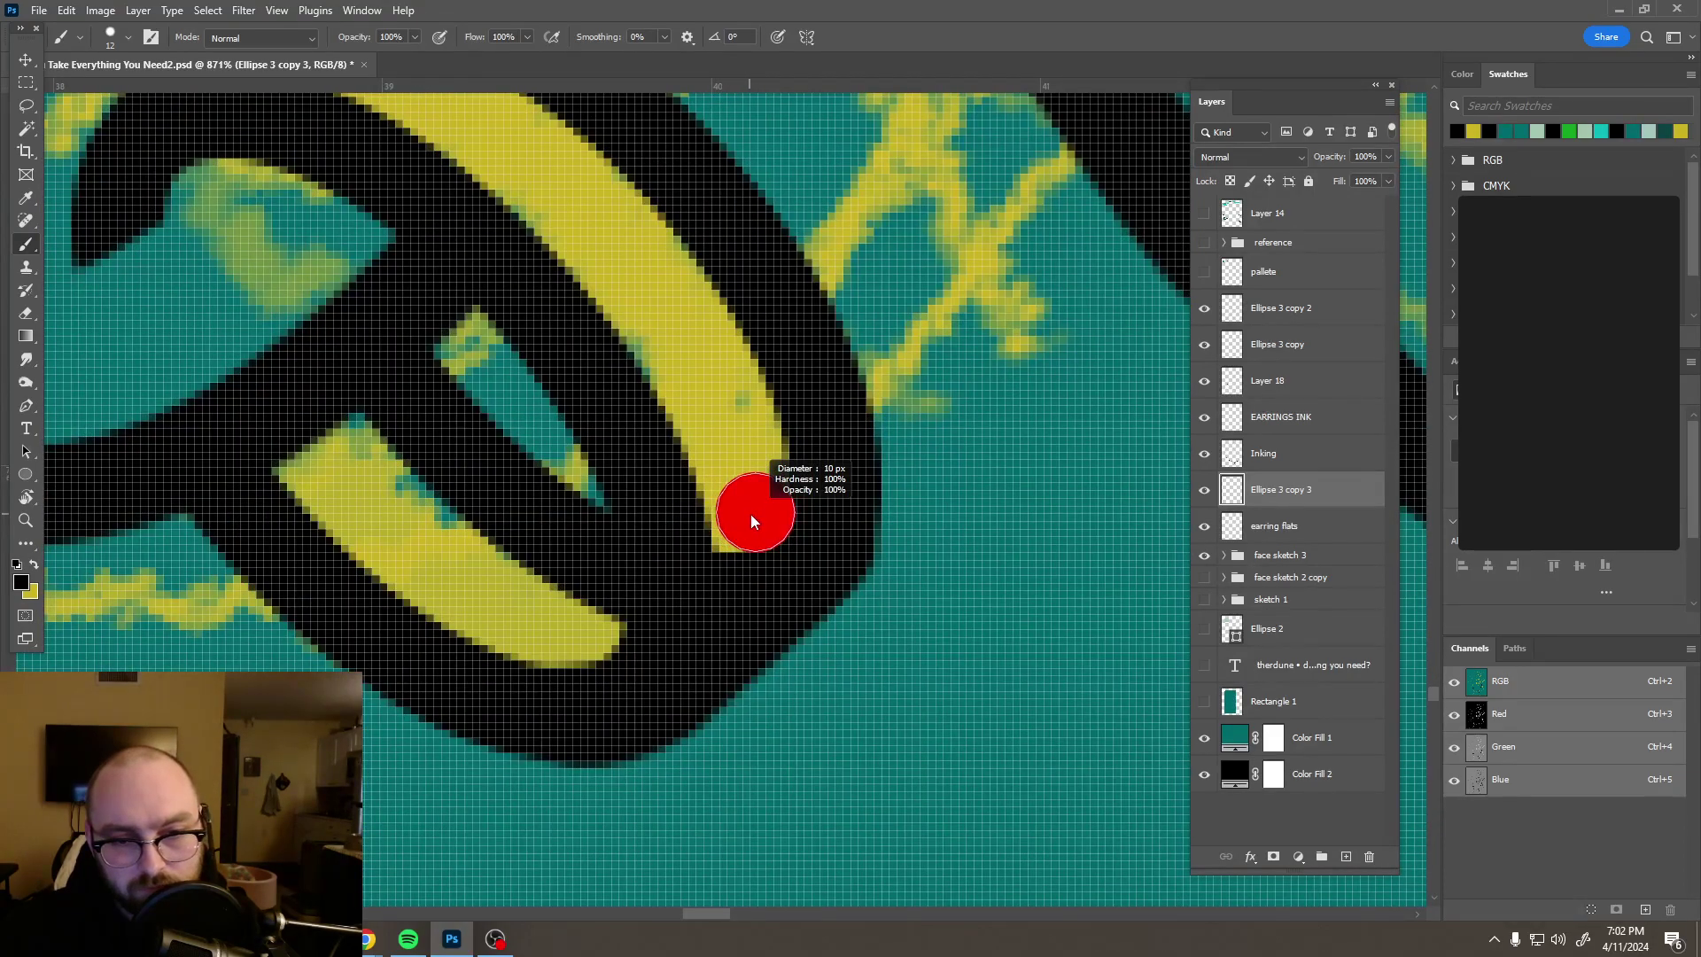
{"action": "left_click_drag", "start_coordinate": [751, 513], "coordinate": [753, 514]}
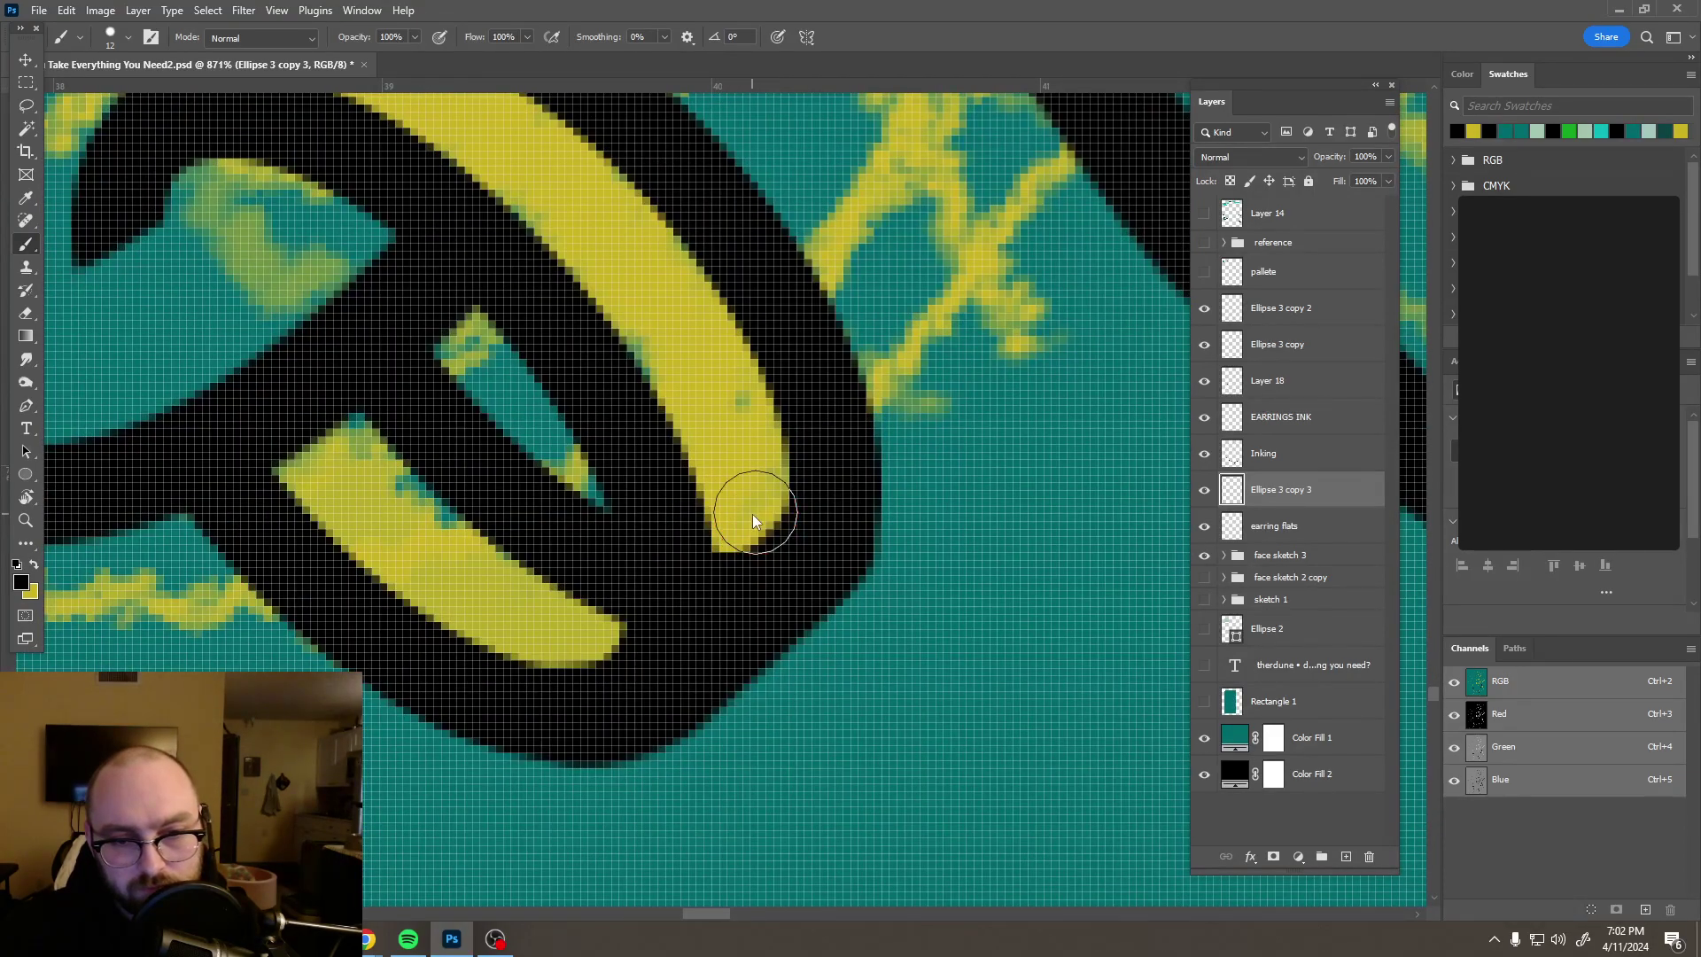
{"action": "left_click", "coordinate": [756, 458]}
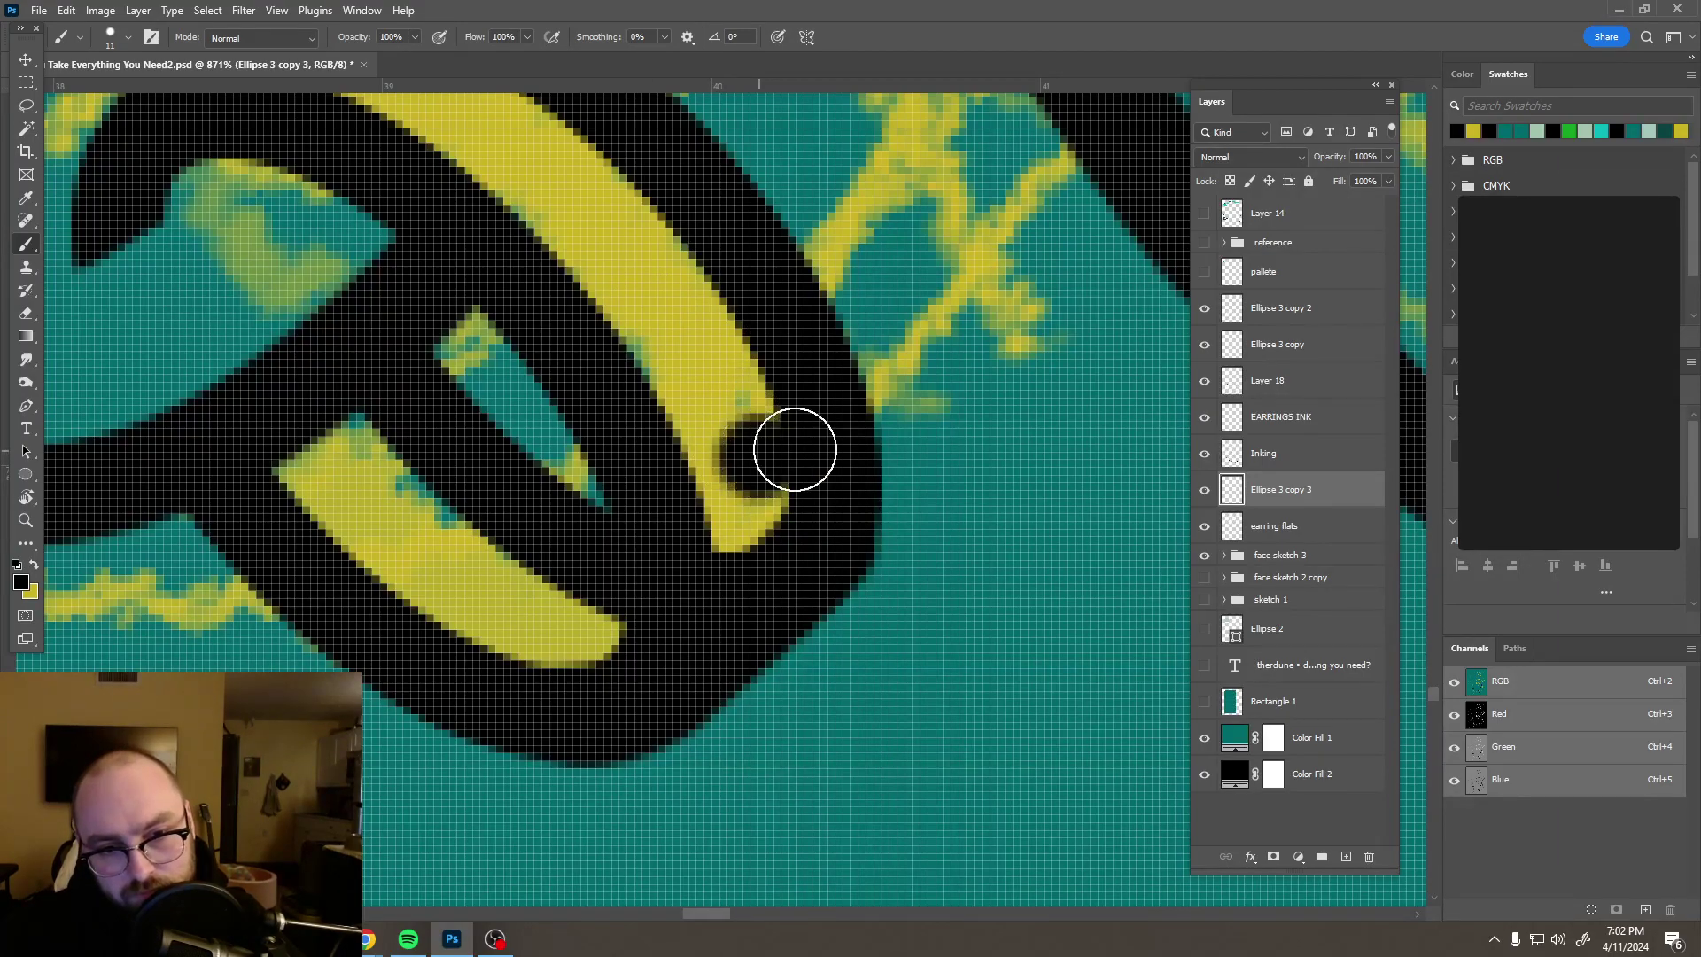
{"action": "key", "text": "ctrl+z"}
Step: Erase the inner edge of the black outline around the lower end of the ring's front yellow band to widen it
{"action": "key", "text": "e"}
{"action": "mouse_move", "coordinate": [726, 372]}
{"action": "left_mouse_down"}
{"action": "mouse_move", "coordinate": [782, 467]}
{"action": "mouse_move", "coordinate": [742, 535]}
{"action": "left_mouse_up"}
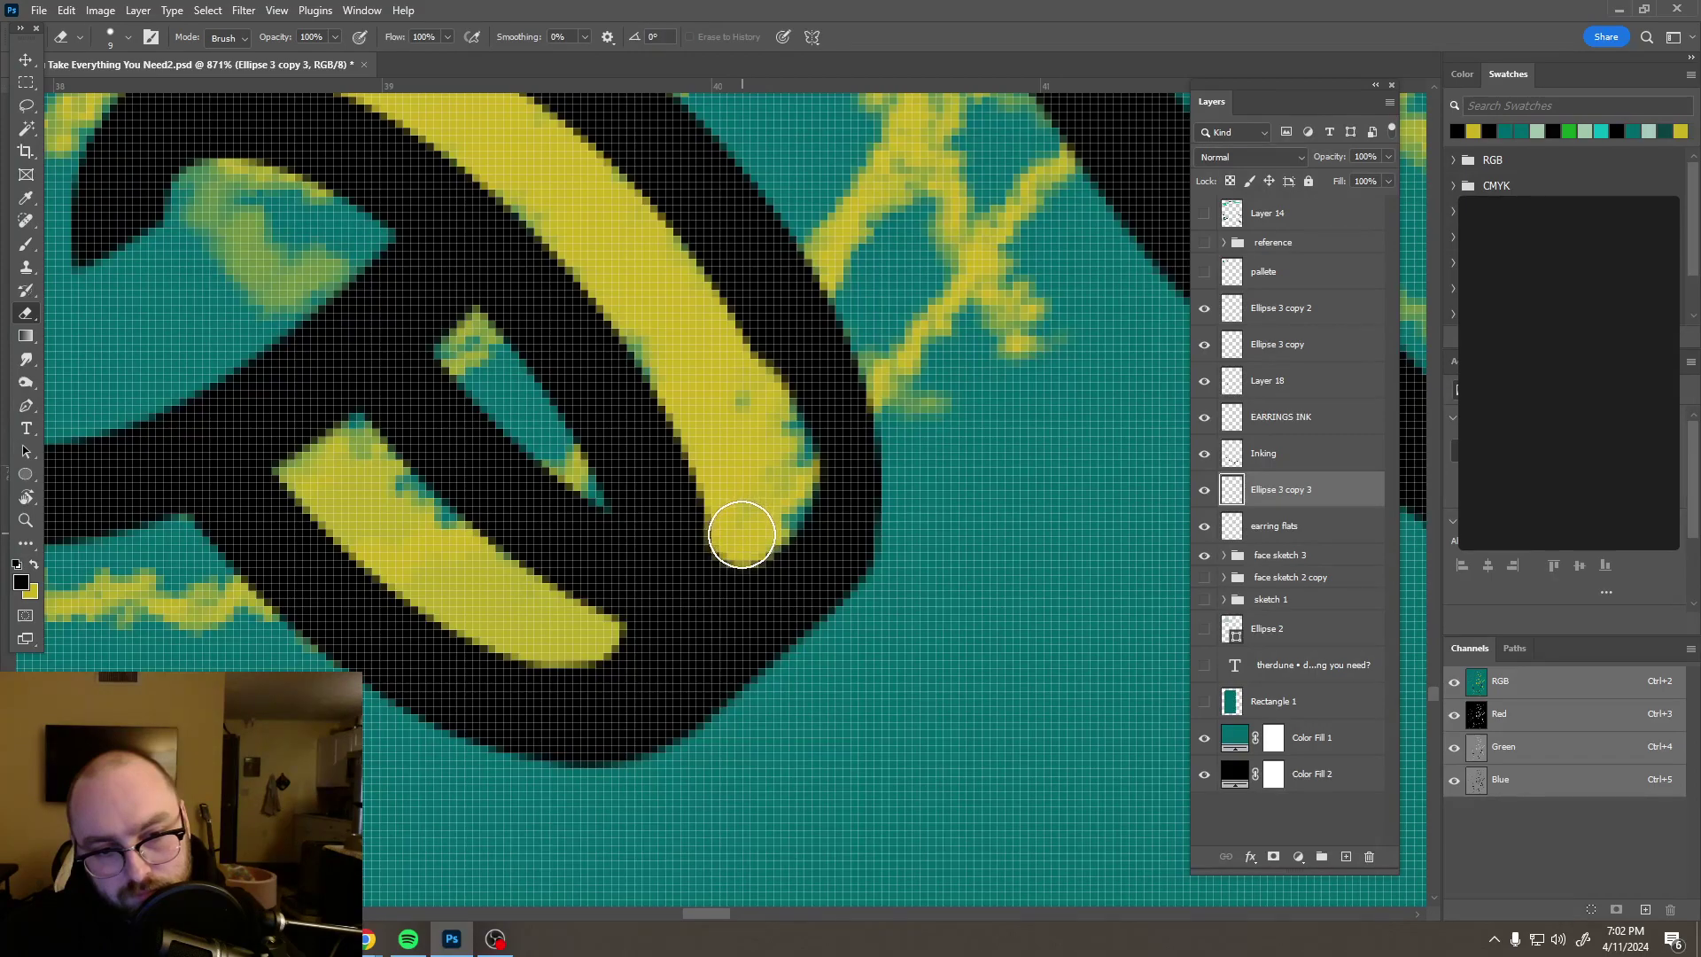
{"action": "scroll", "coordinate": [747, 440], "scroll_direction": "down", "scroll_amount": 6}
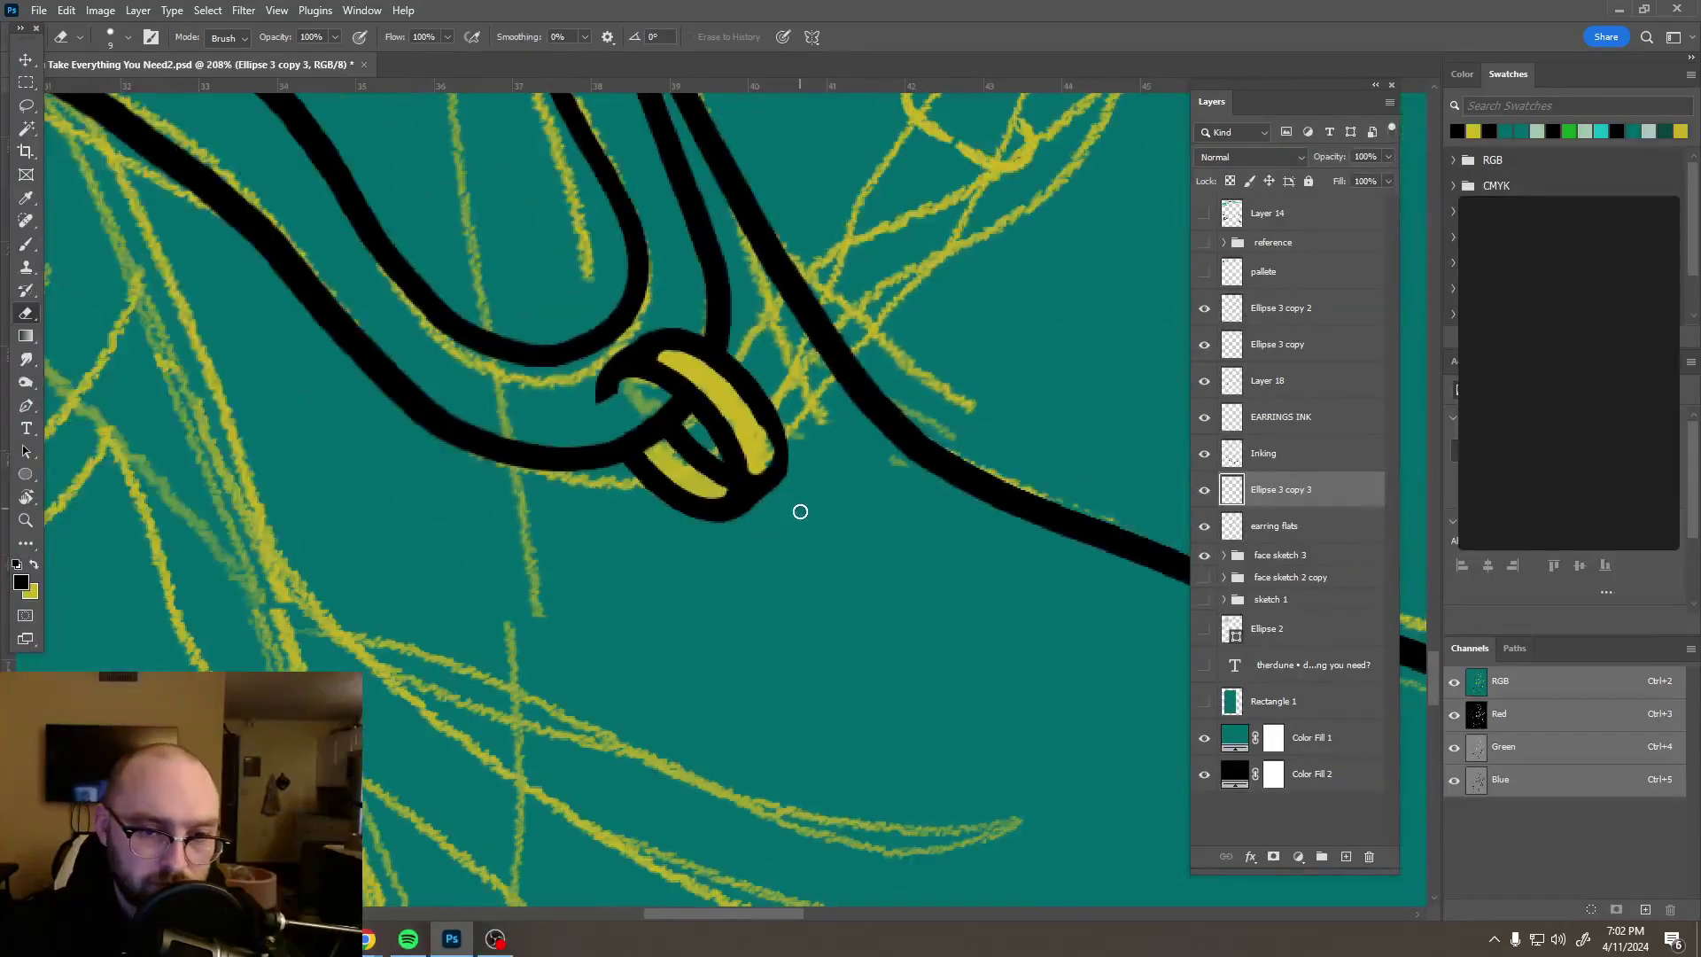
{"action": "scroll", "coordinate": [800, 511], "scroll_direction": "down", "scroll_amount": 4}
{"action": "scroll", "coordinate": [765, 461], "scroll_direction": "up", "scroll_amount": 3}
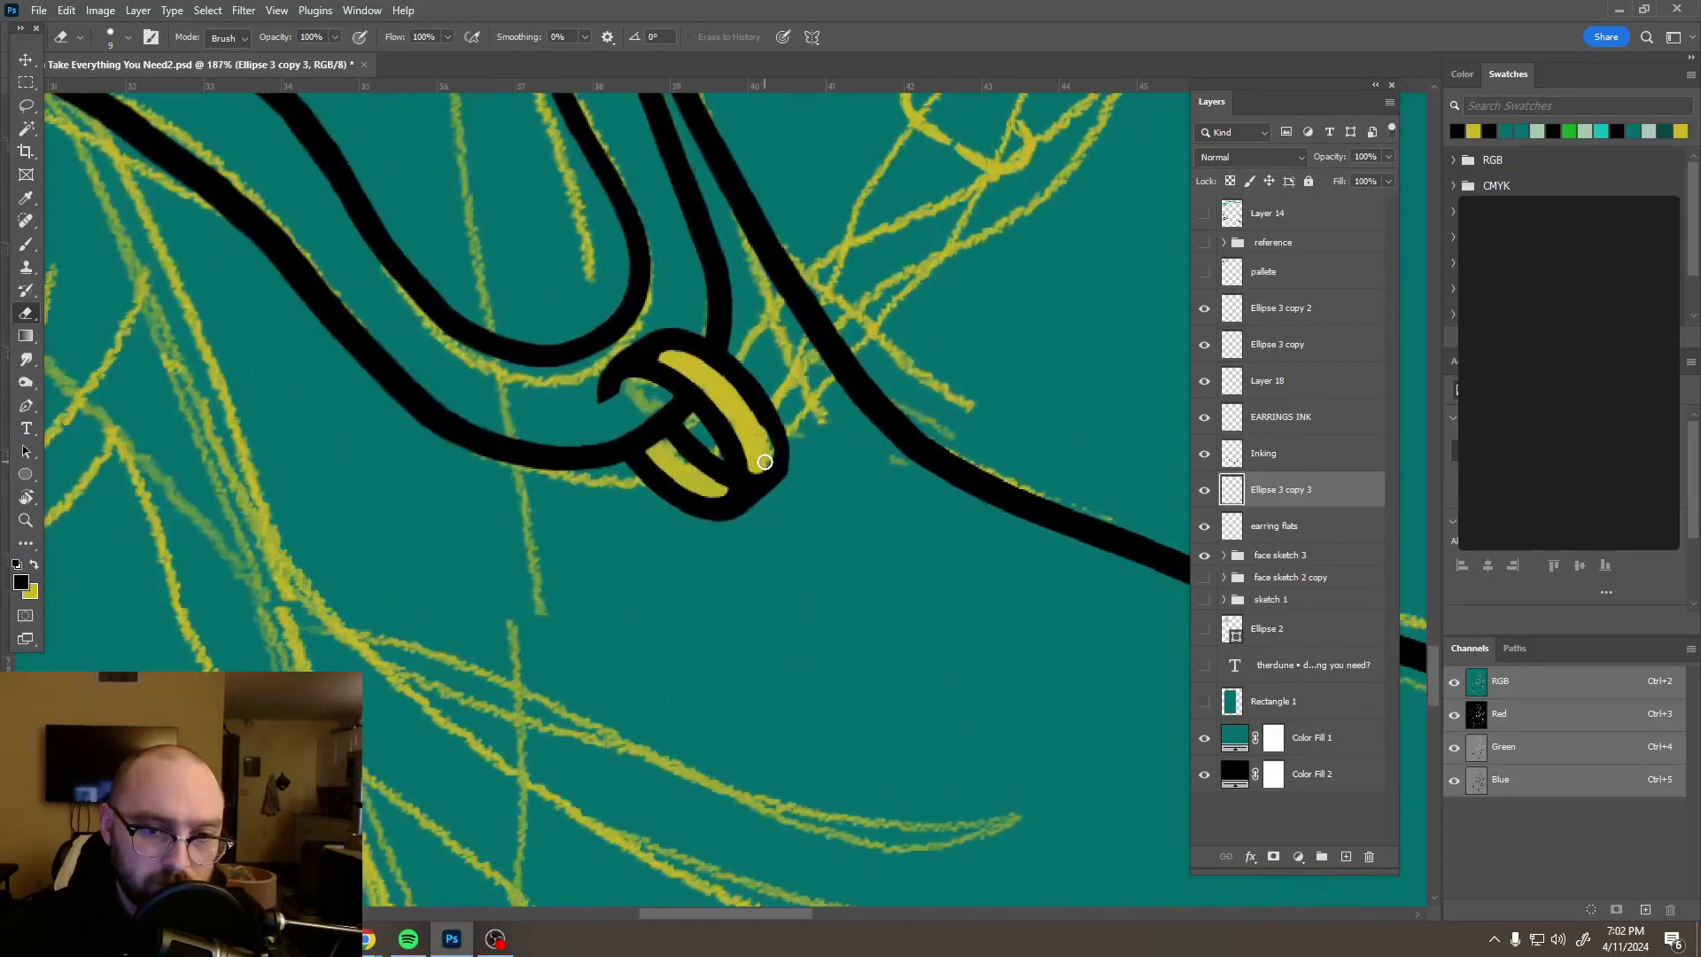
{"action": "scroll", "coordinate": [764, 462], "scroll_direction": "up", "scroll_amount": 3}
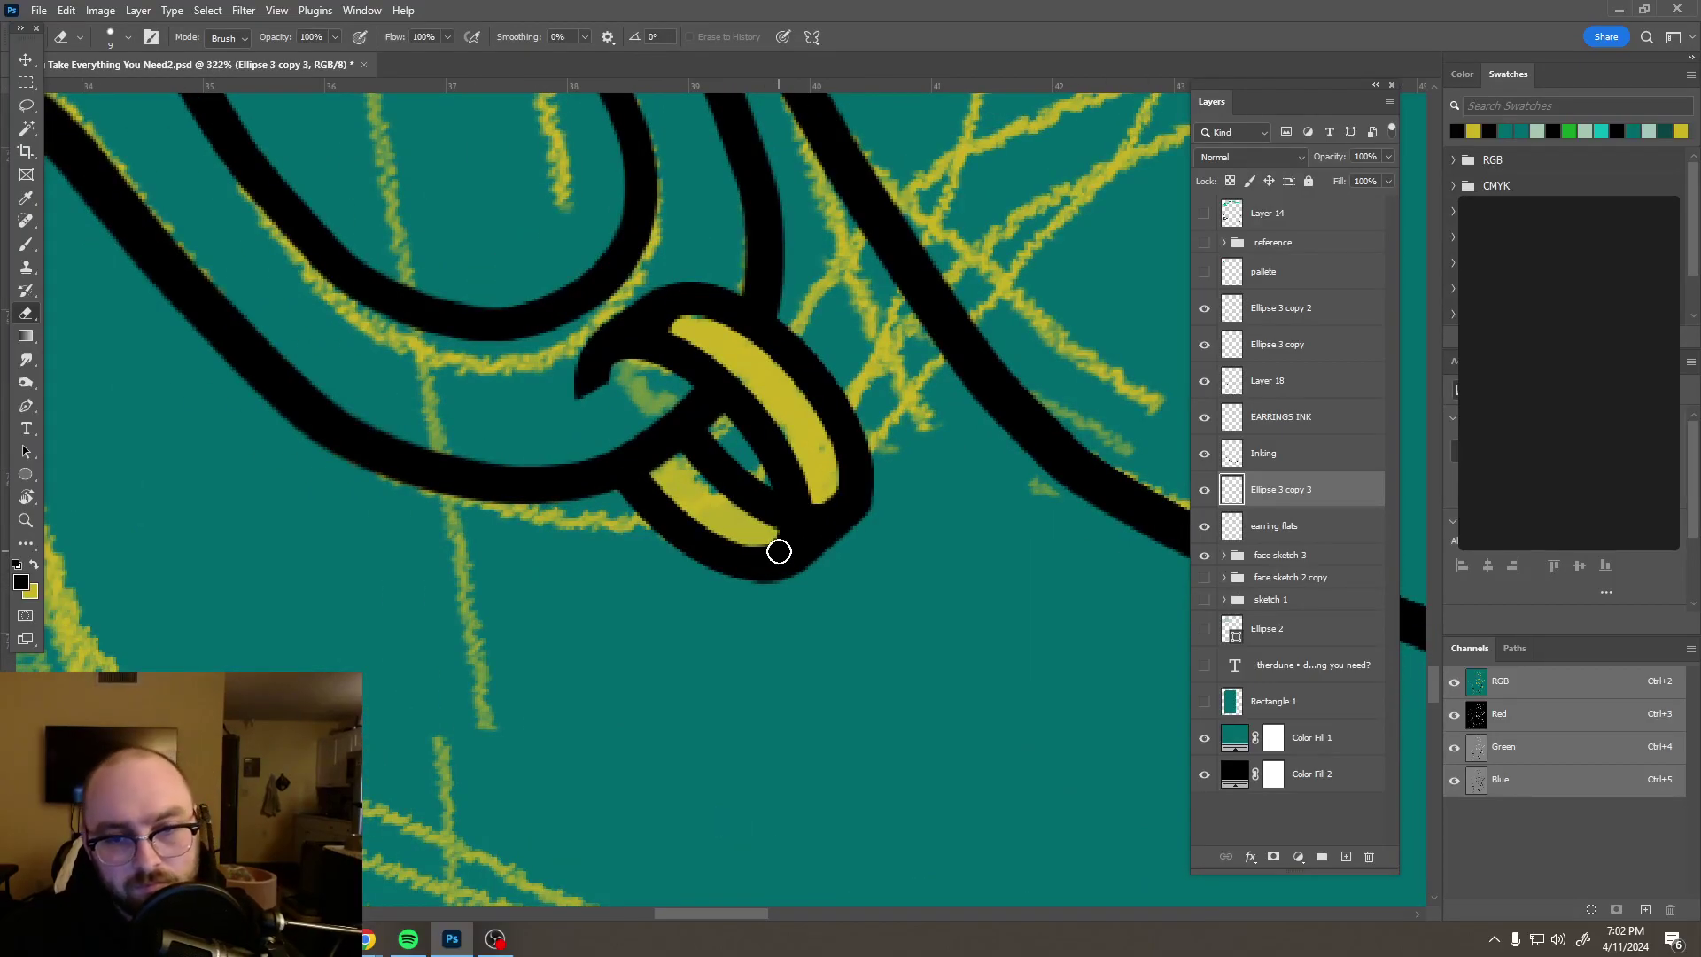
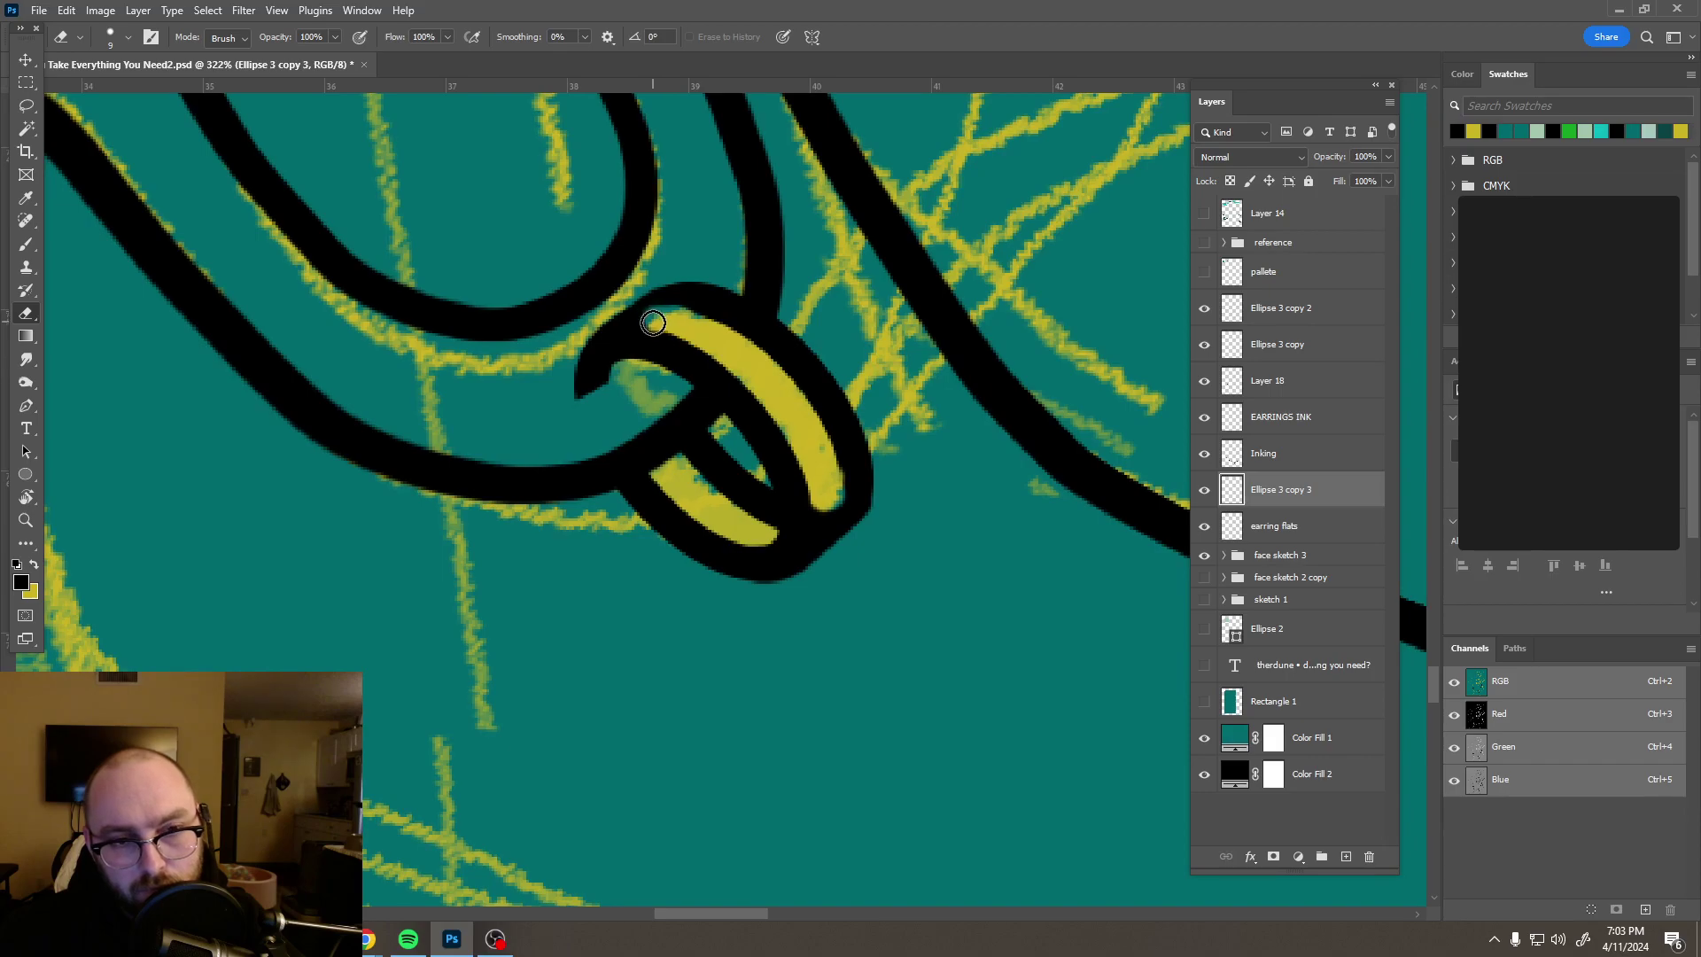
Step: Set the eraser to 12 px and erase the outline's inner edge to round the upper end of the front yellow band
{"action": "scroll", "coordinate": [740, 323], "scroll_direction": "down", "scroll_amount": 5, "text": "alt"}
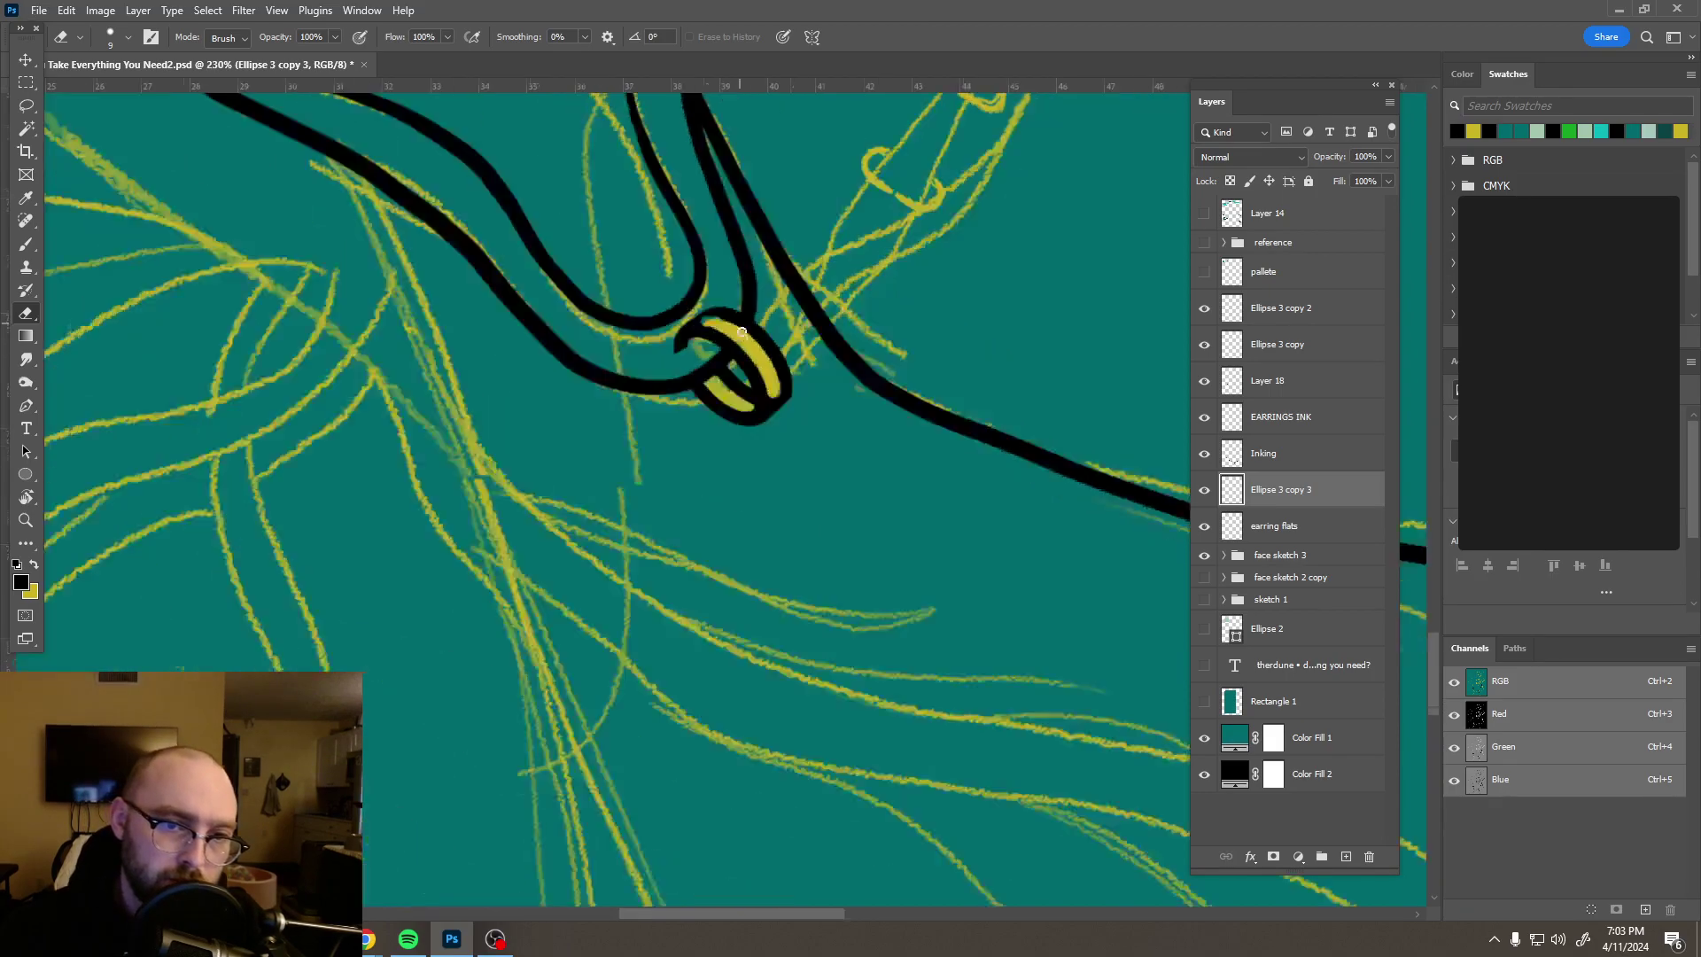
{"action": "scroll", "coordinate": [743, 340], "scroll_direction": "down", "scroll_amount": 2, "text": "alt"}
{"action": "scroll", "coordinate": [721, 295], "scroll_direction": "up", "scroll_amount": 4, "text": "alt"}
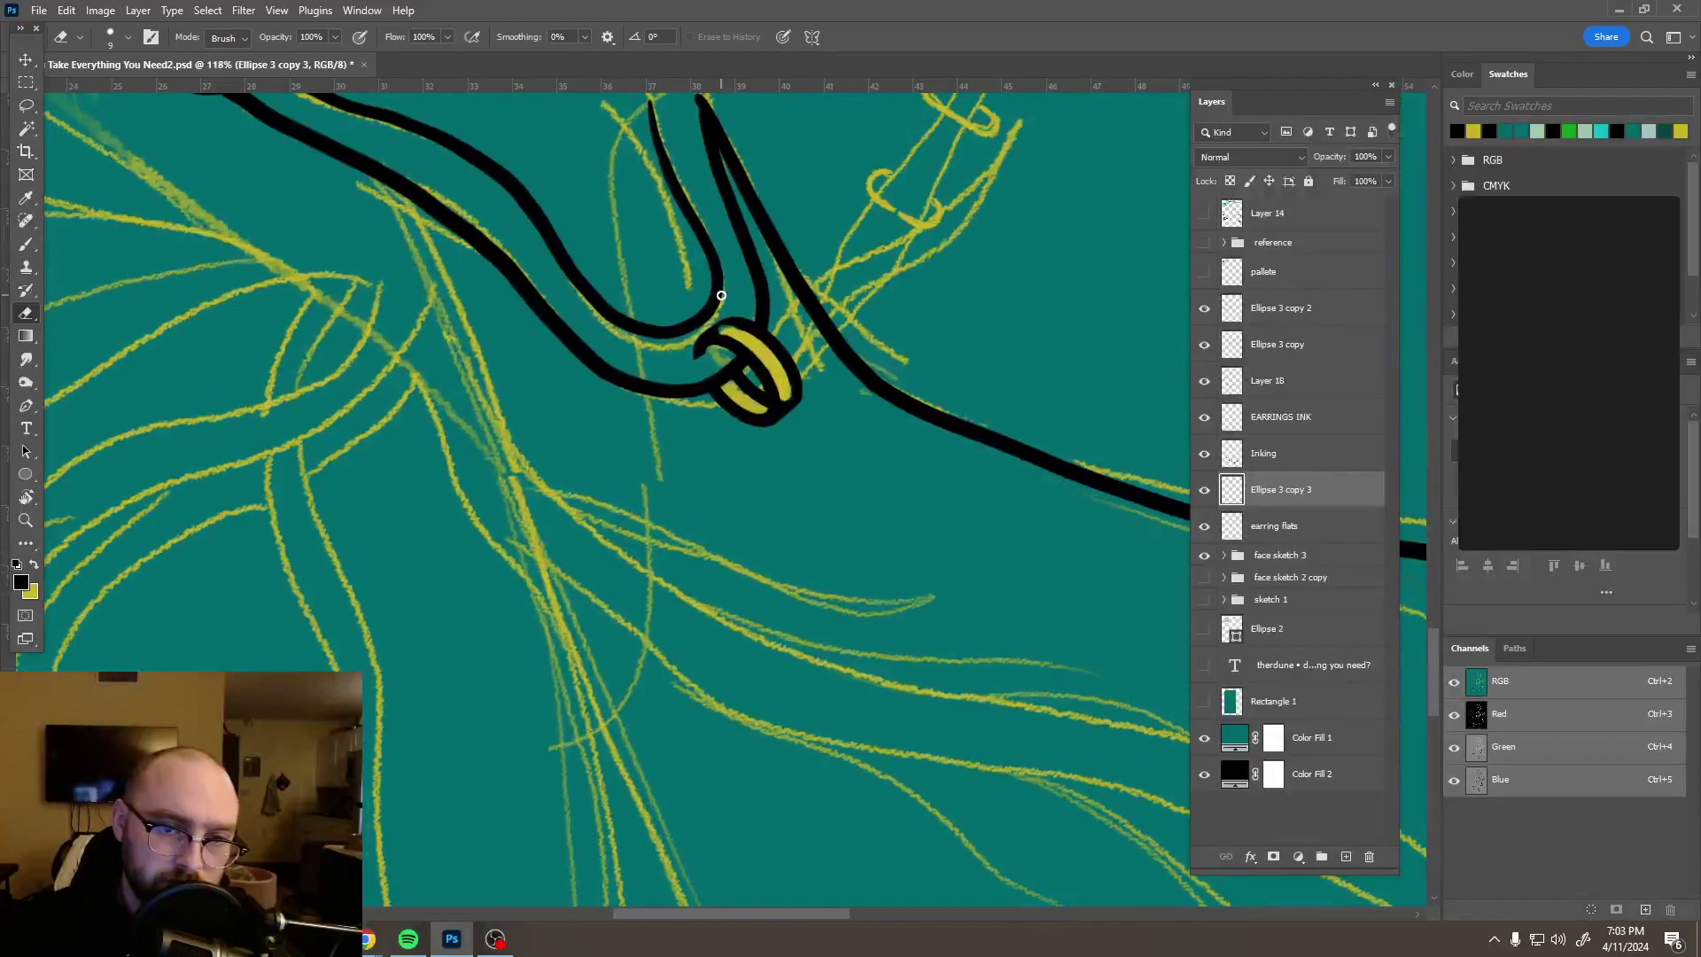
{"action": "scroll", "coordinate": [721, 295], "scroll_direction": "up", "scroll_amount": 4, "text": "alt"}
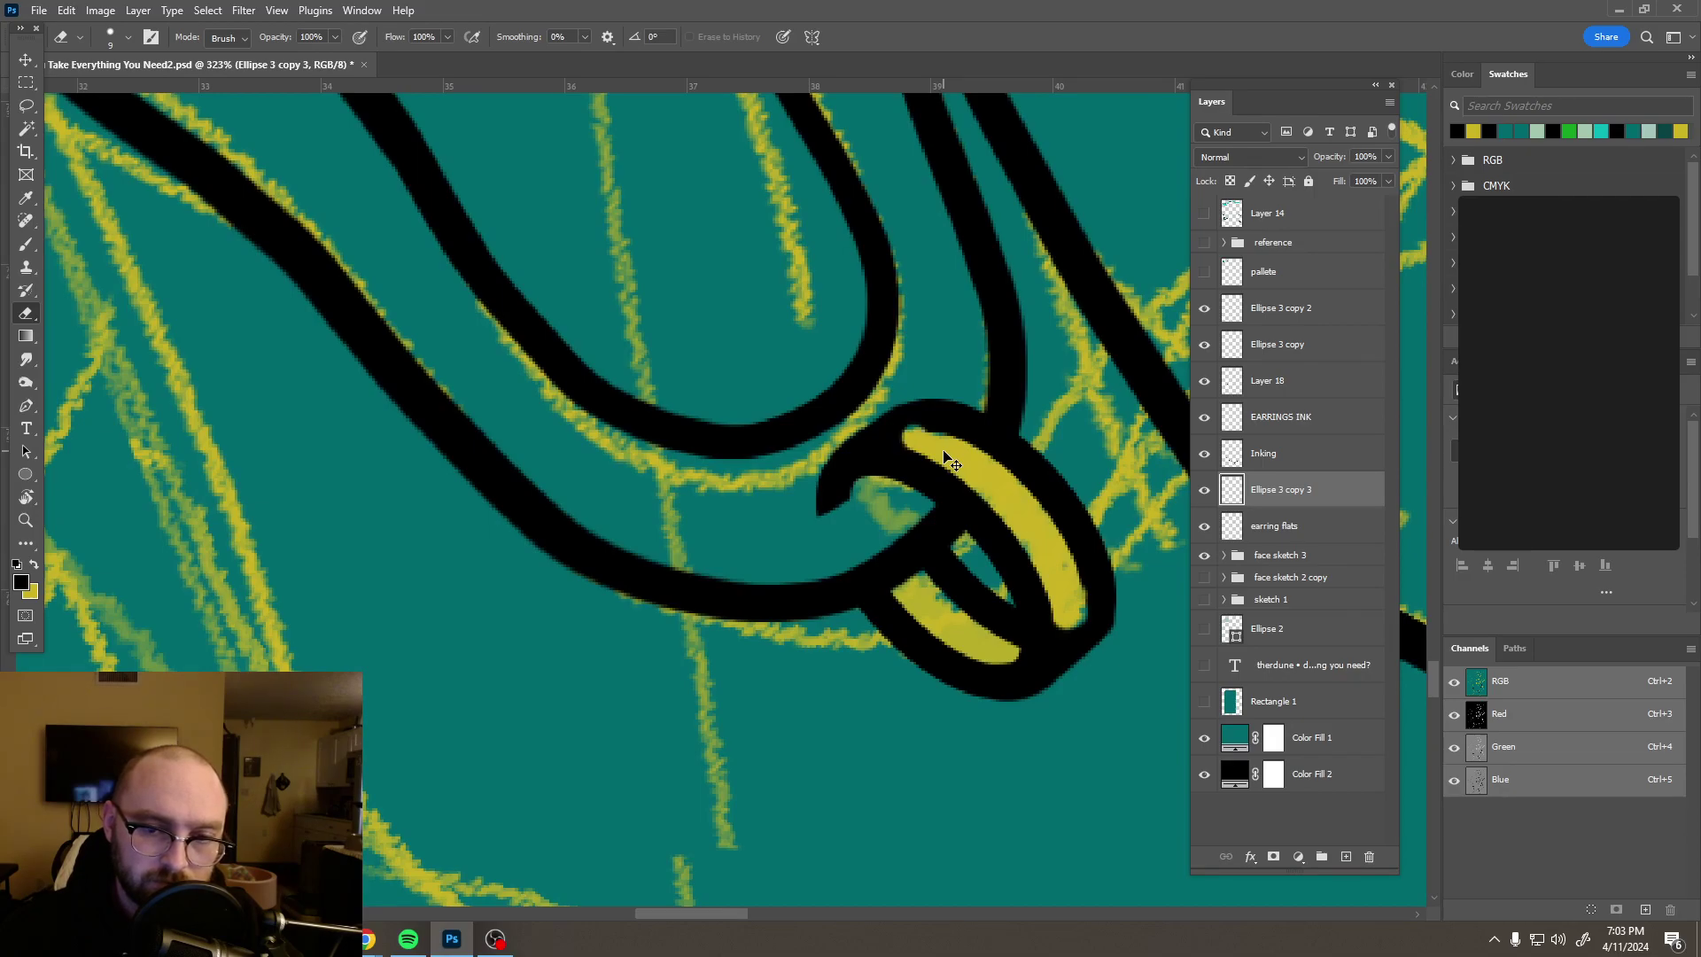
{"action": "scroll", "coordinate": [941, 439], "scroll_direction": "up", "scroll_amount": 3, "text": "alt"}
{"action": "left_click_drag", "start_coordinate": [899, 443], "coordinate": [921, 443], "text": "alt"}
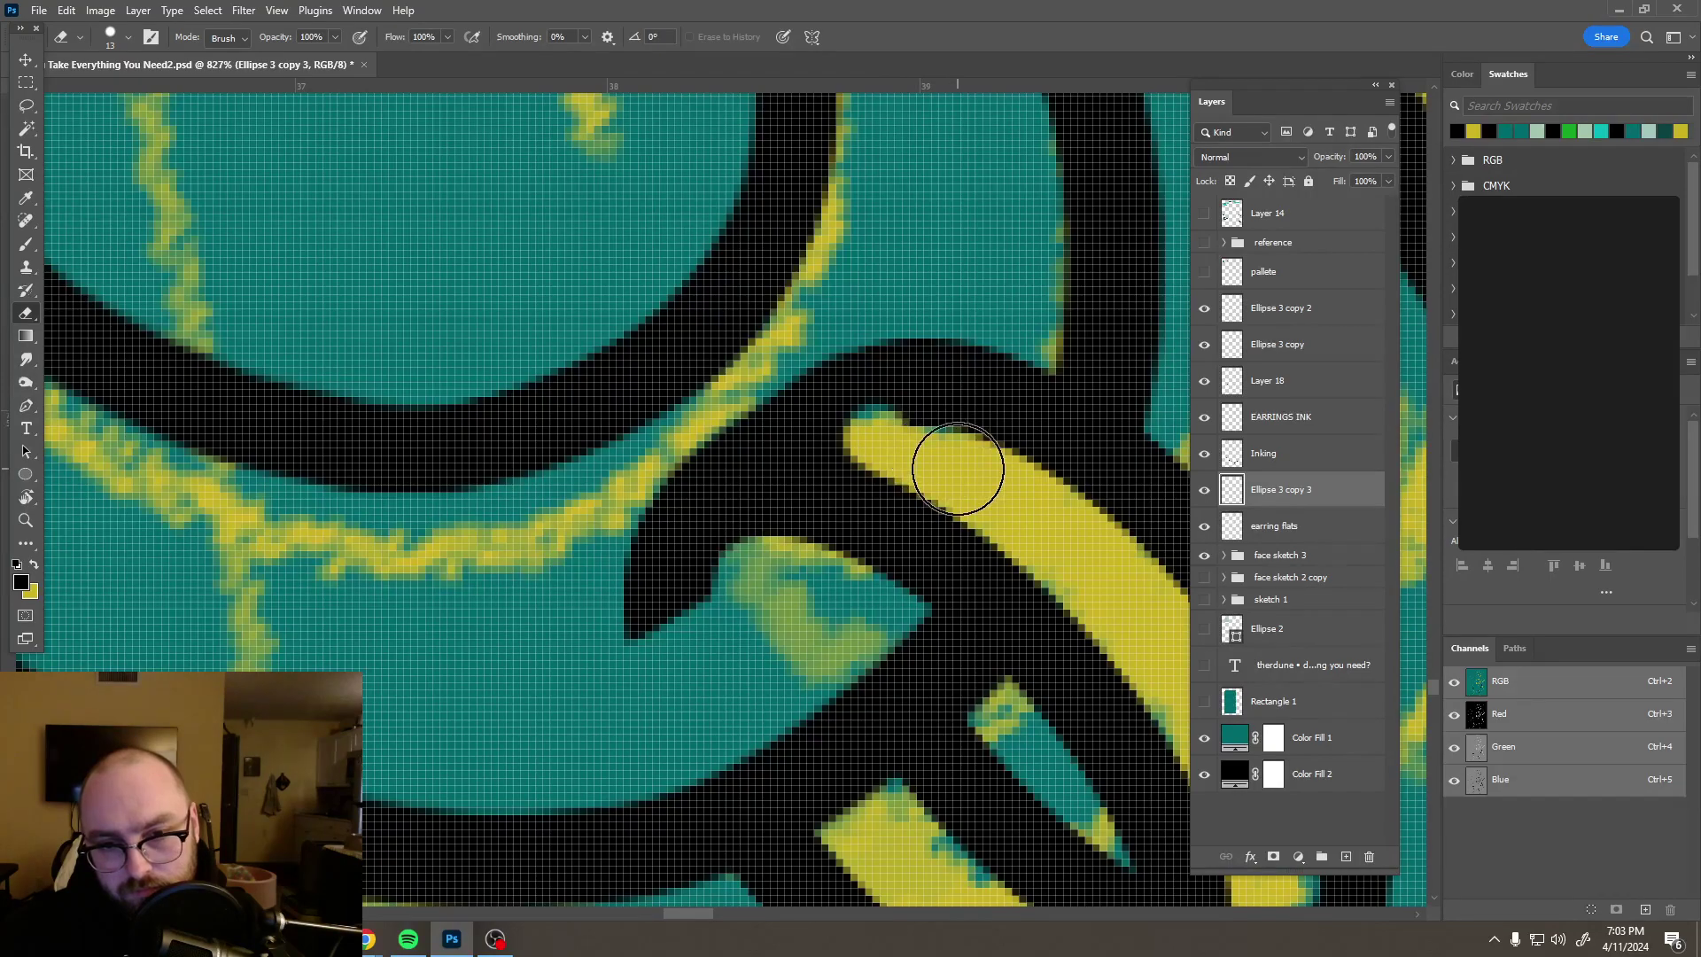
{"action": "left_click_drag", "start_coordinate": [957, 473], "coordinate": [952, 472], "text": "alt"}
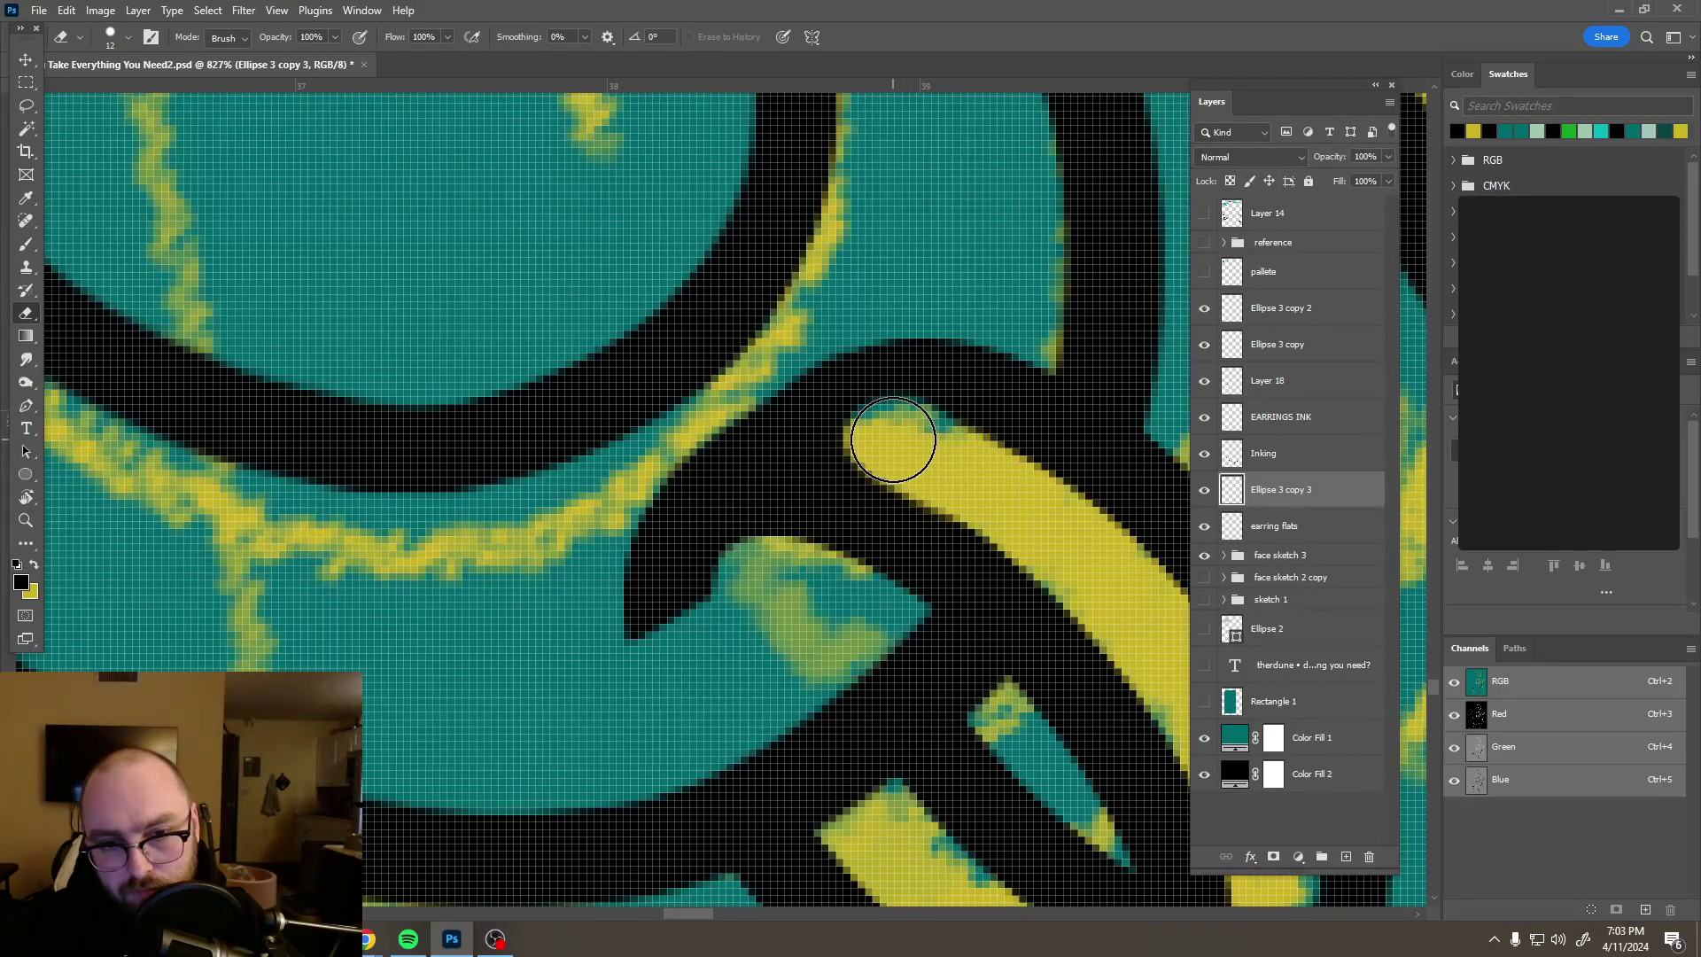
Step: Erase more of the black outline at the lower end of the front yellow band to round its tip
{"action": "scroll", "coordinate": [890, 439], "scroll_direction": "down", "scroll_amount": 8}
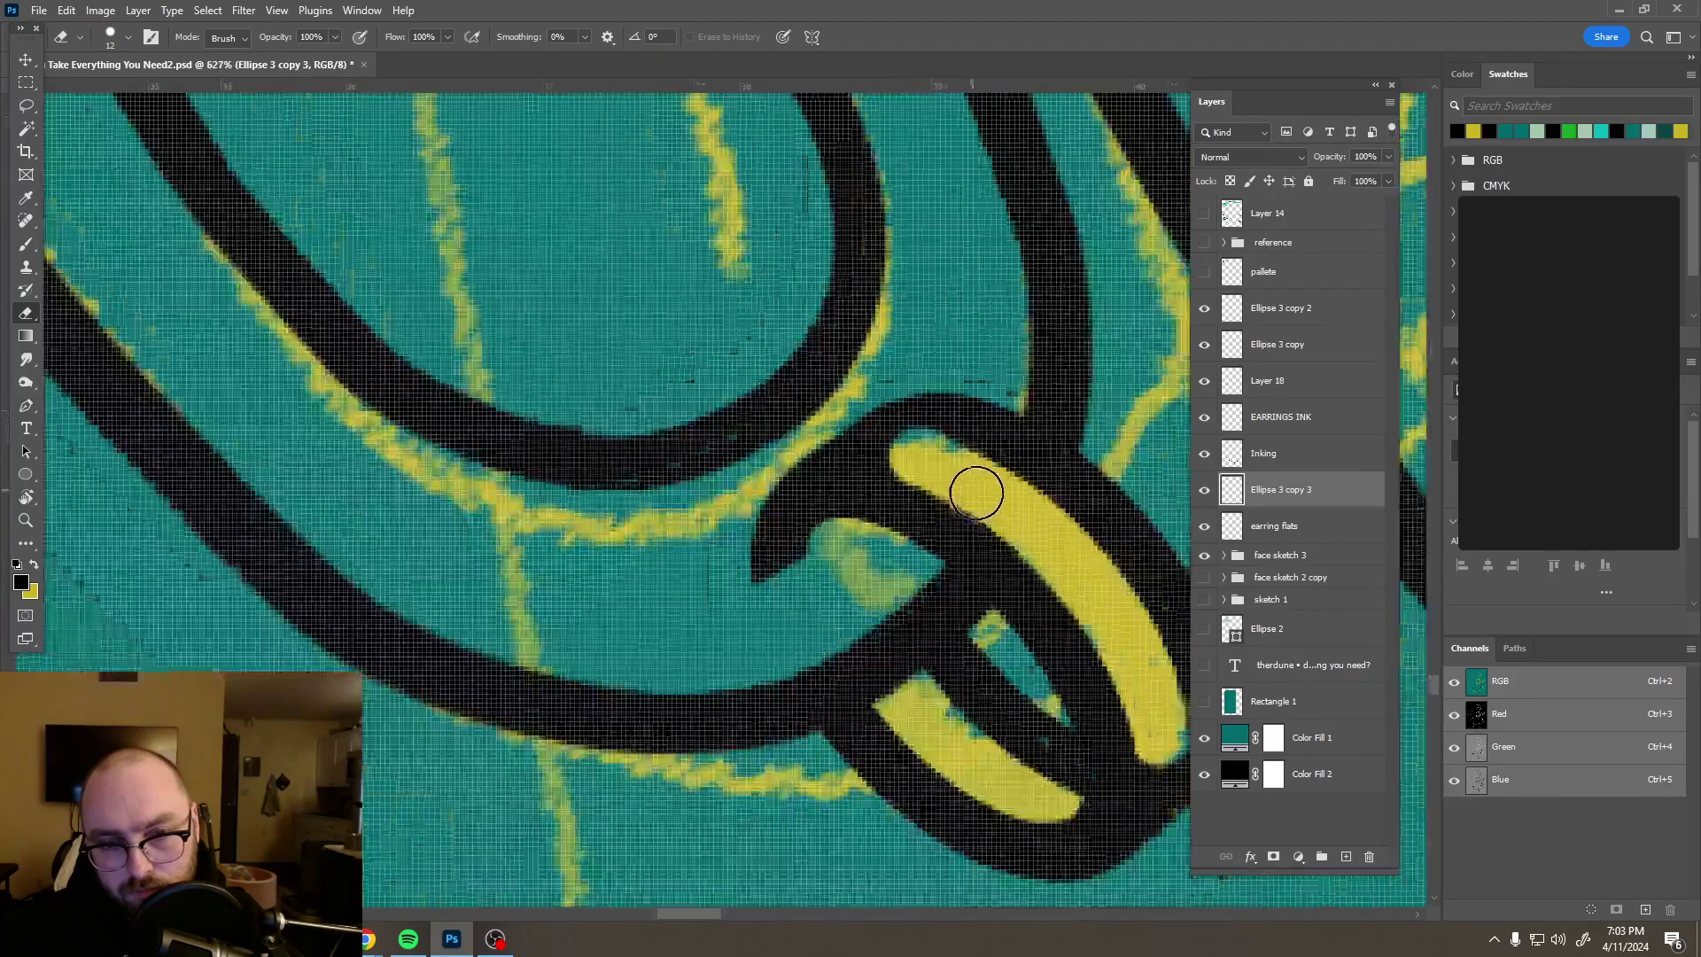
{"action": "scroll", "coordinate": [1054, 582], "scroll_direction": "down", "scroll_amount": 6}
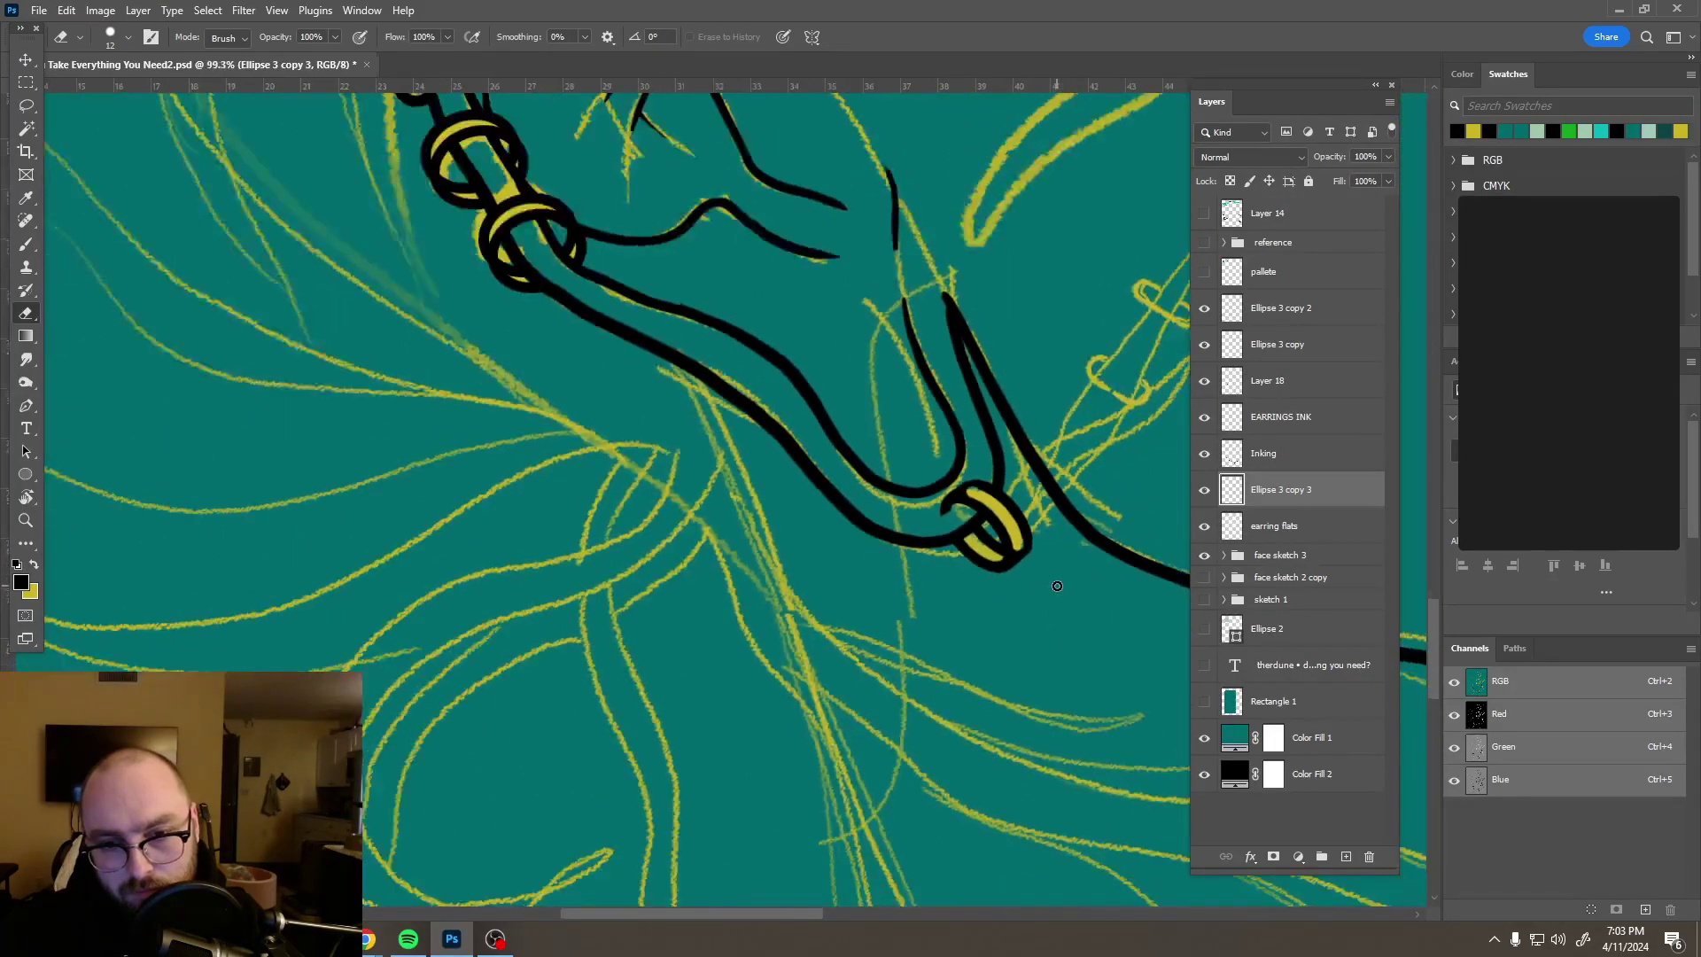
{"action": "scroll", "coordinate": [1044, 558], "scroll_direction": "up", "scroll_amount": 5}
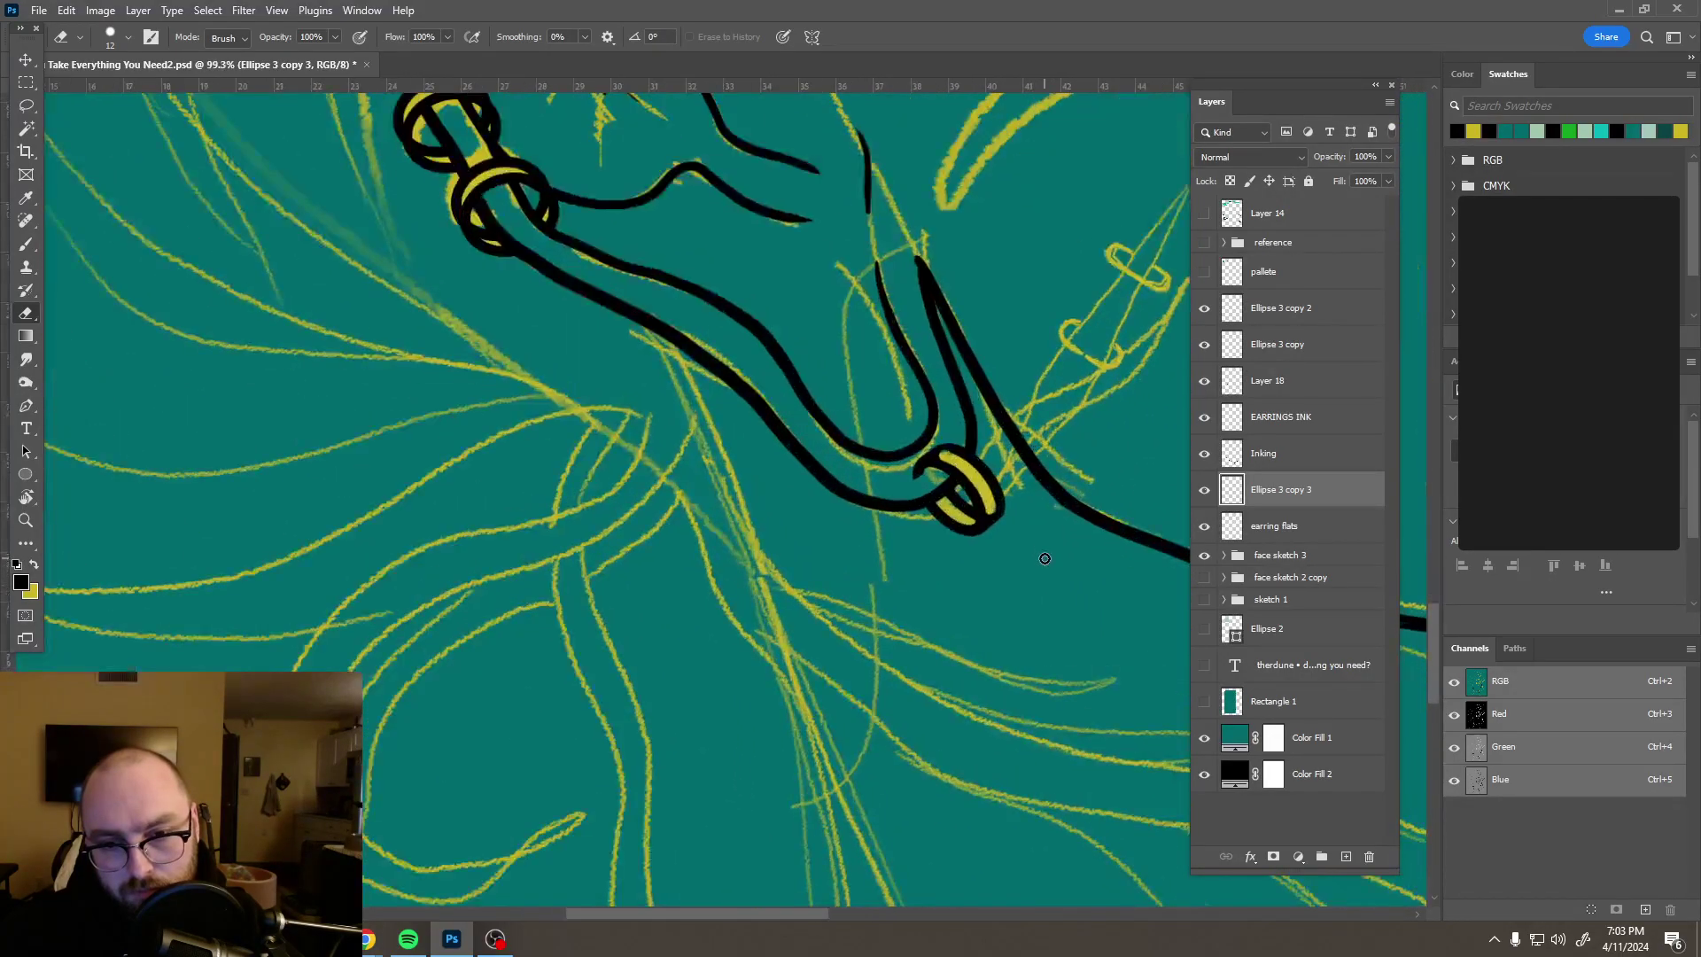
{"action": "scroll", "coordinate": [987, 500], "scroll_direction": "up", "scroll_amount": 8}
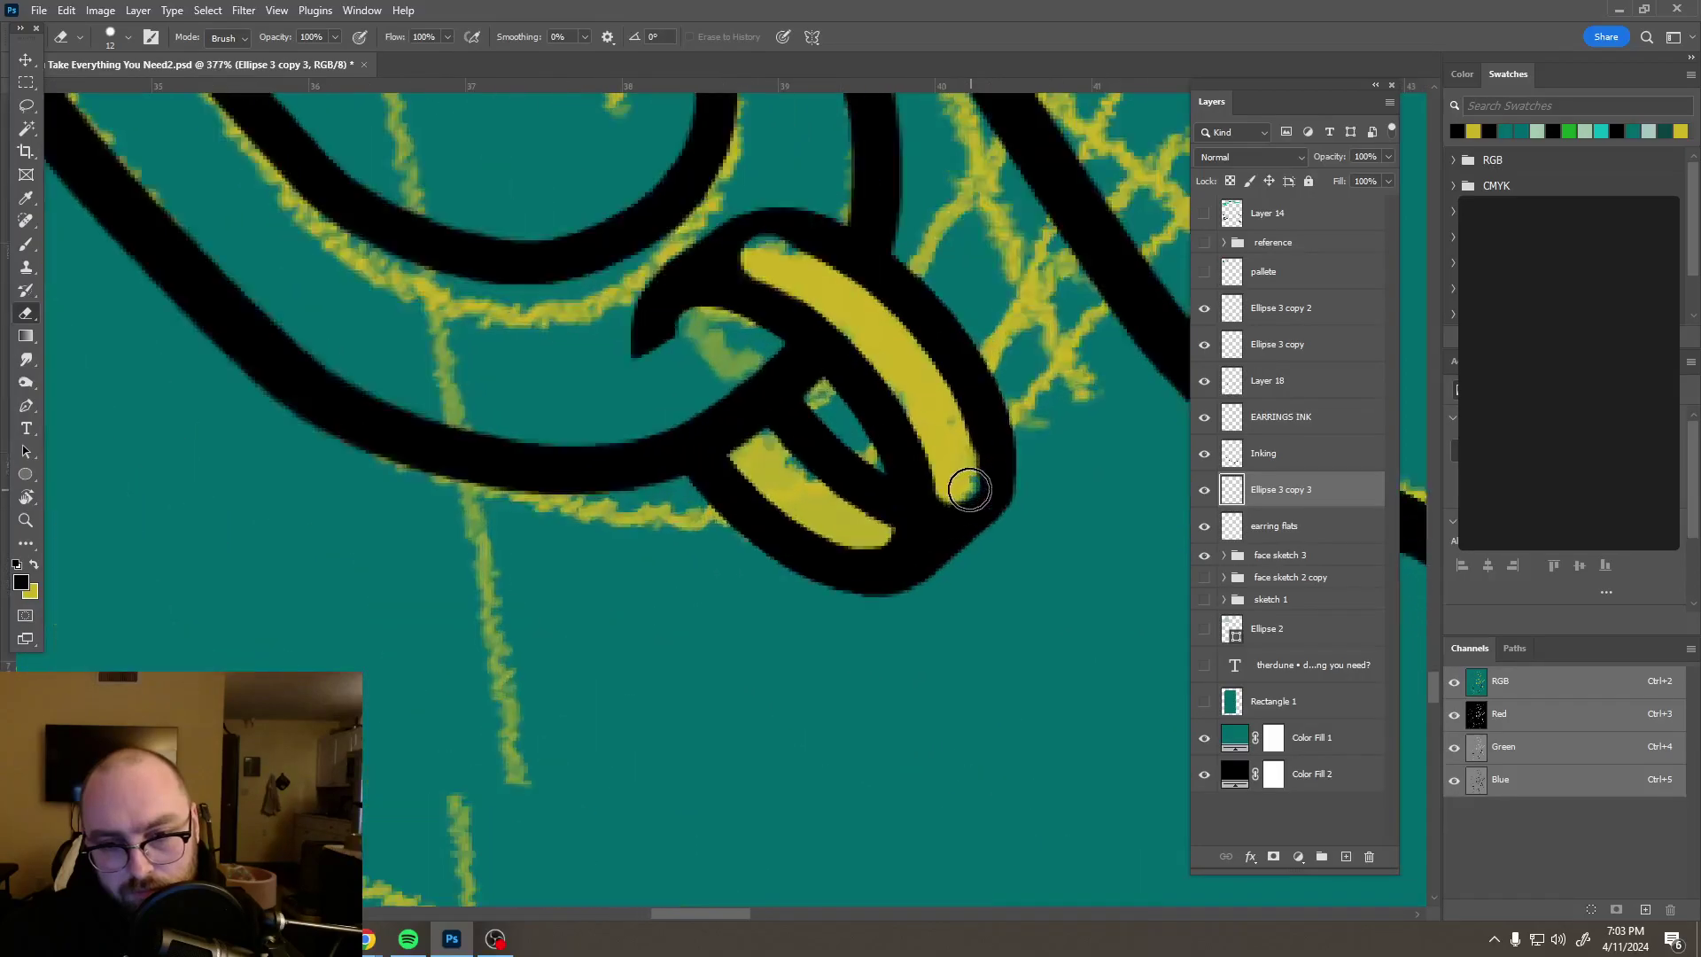
{"action": "scroll", "coordinate": [939, 505], "scroll_direction": "up", "scroll_amount": 3}
{"action": "scroll", "coordinate": [939, 531], "scroll_direction": "up", "scroll_amount": 1}
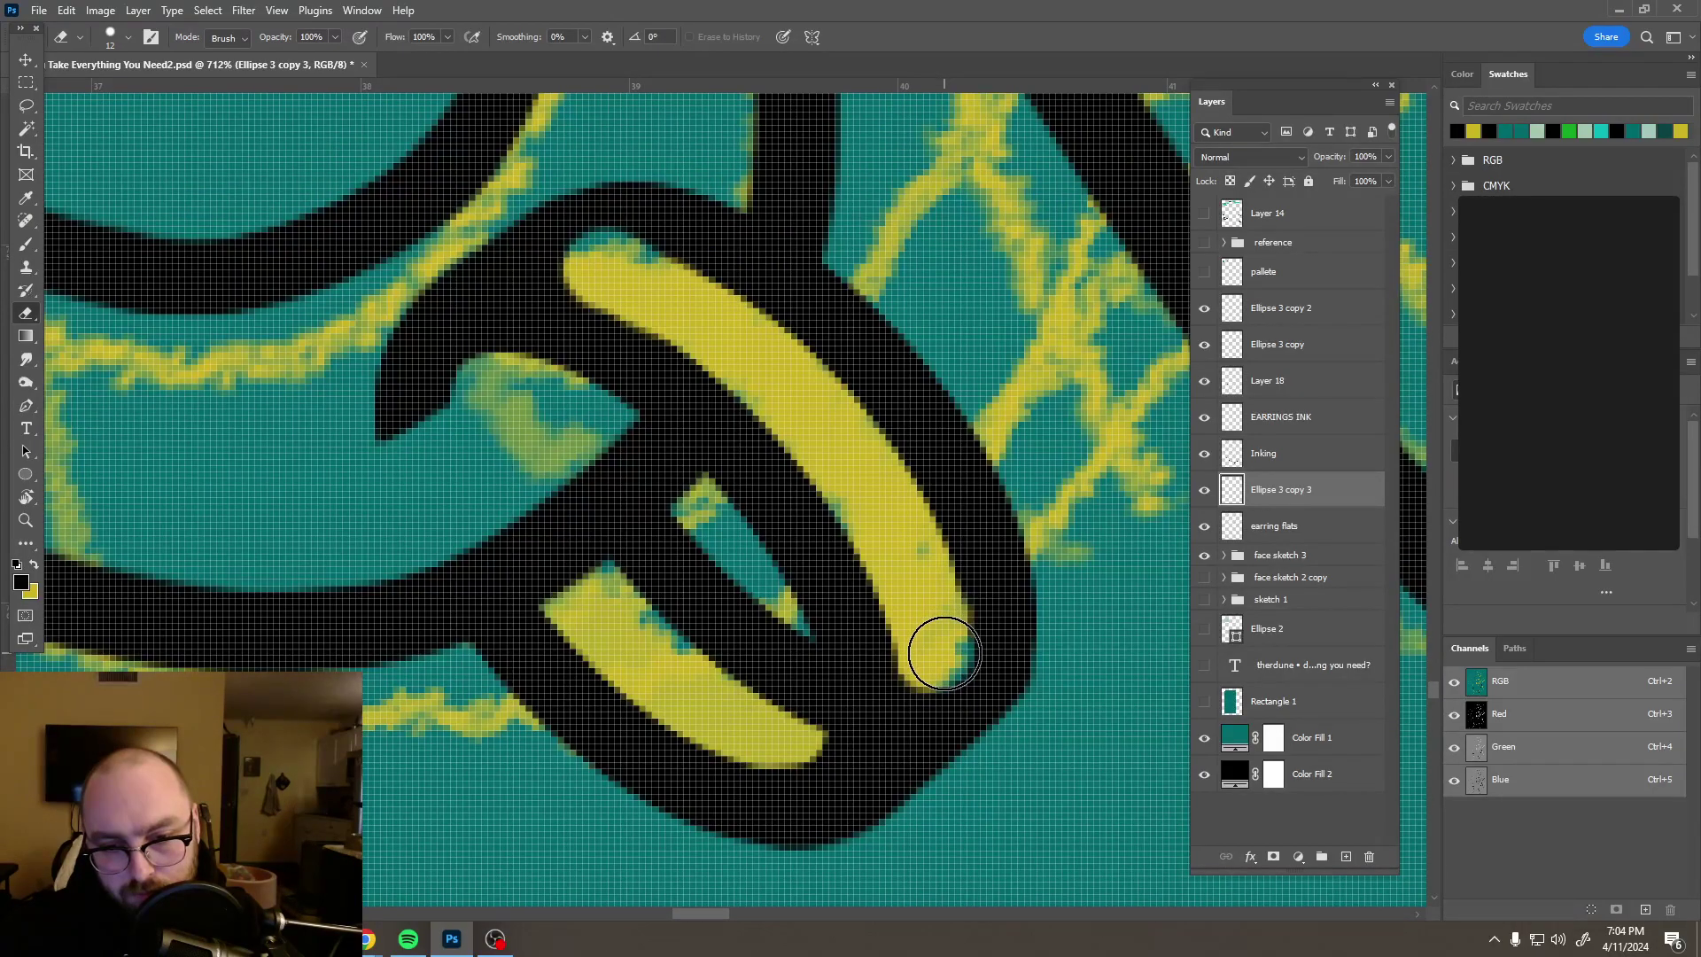
{"action": "left_click_drag", "start_coordinate": [944, 653], "coordinate": [937, 655]}
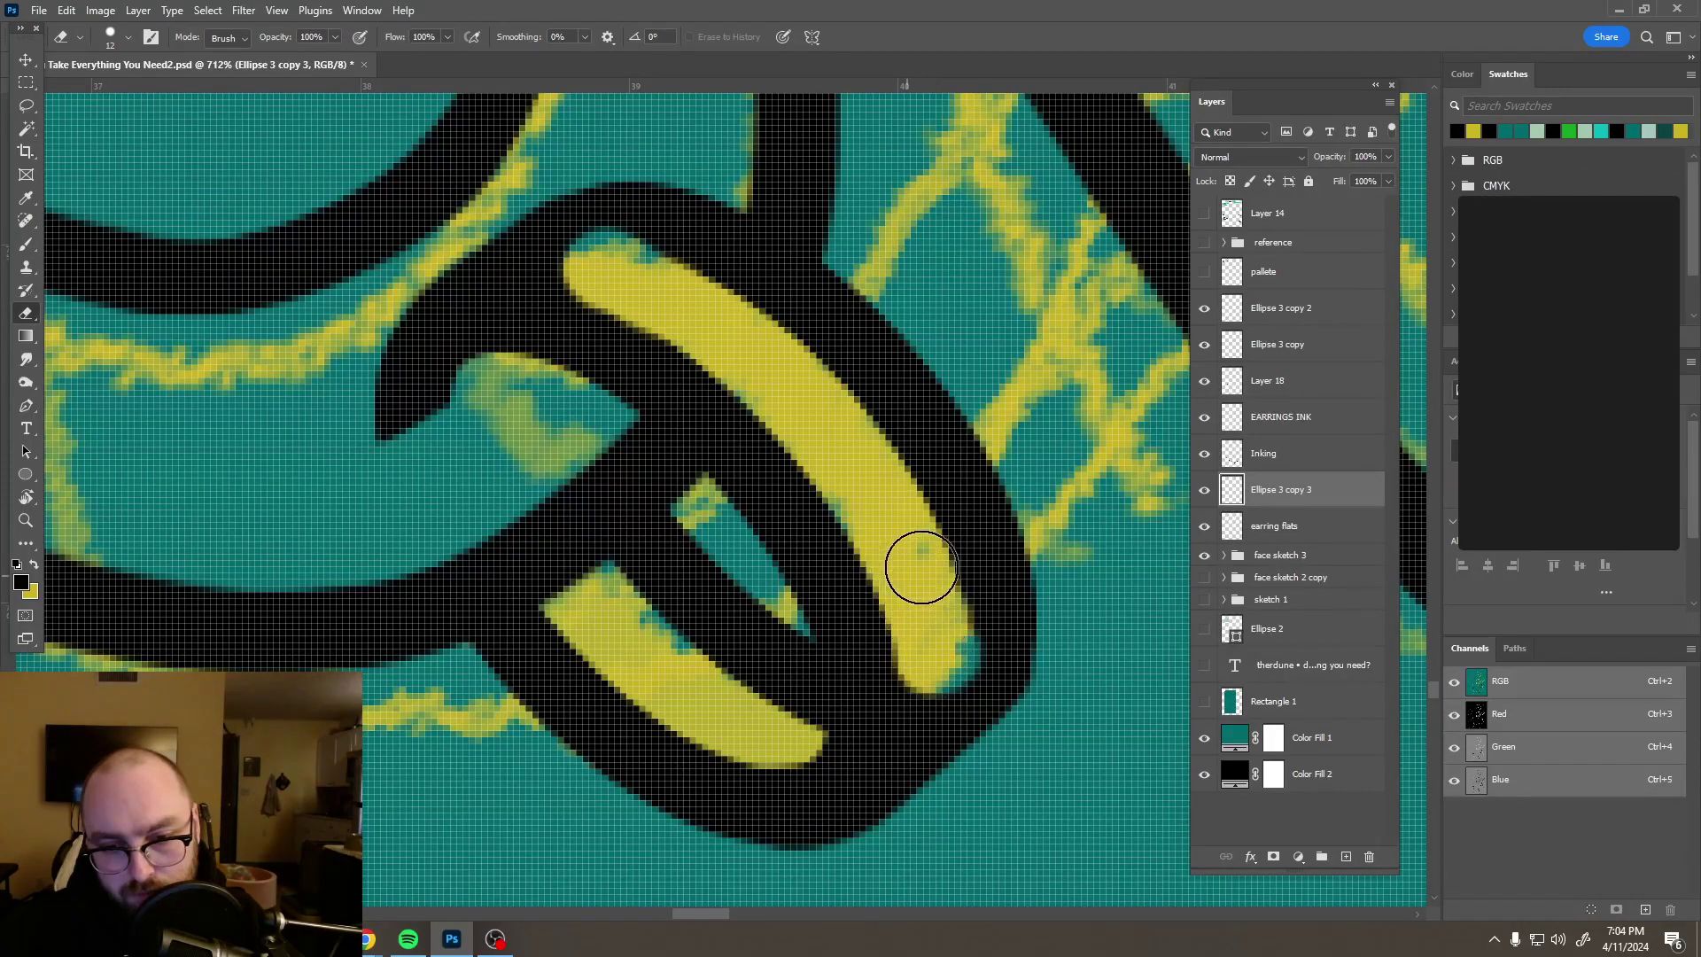
Step: Undo the eraser edits on the earlobe ring and the merge of the Ellipse 3 copy 3 and Ellipse 3 layers
{"action": "scroll", "coordinate": [923, 559], "scroll_direction": "down", "scroll_amount": 3}
{"action": "scroll", "coordinate": [1032, 528], "scroll_direction": "down", "scroll_amount": 5}
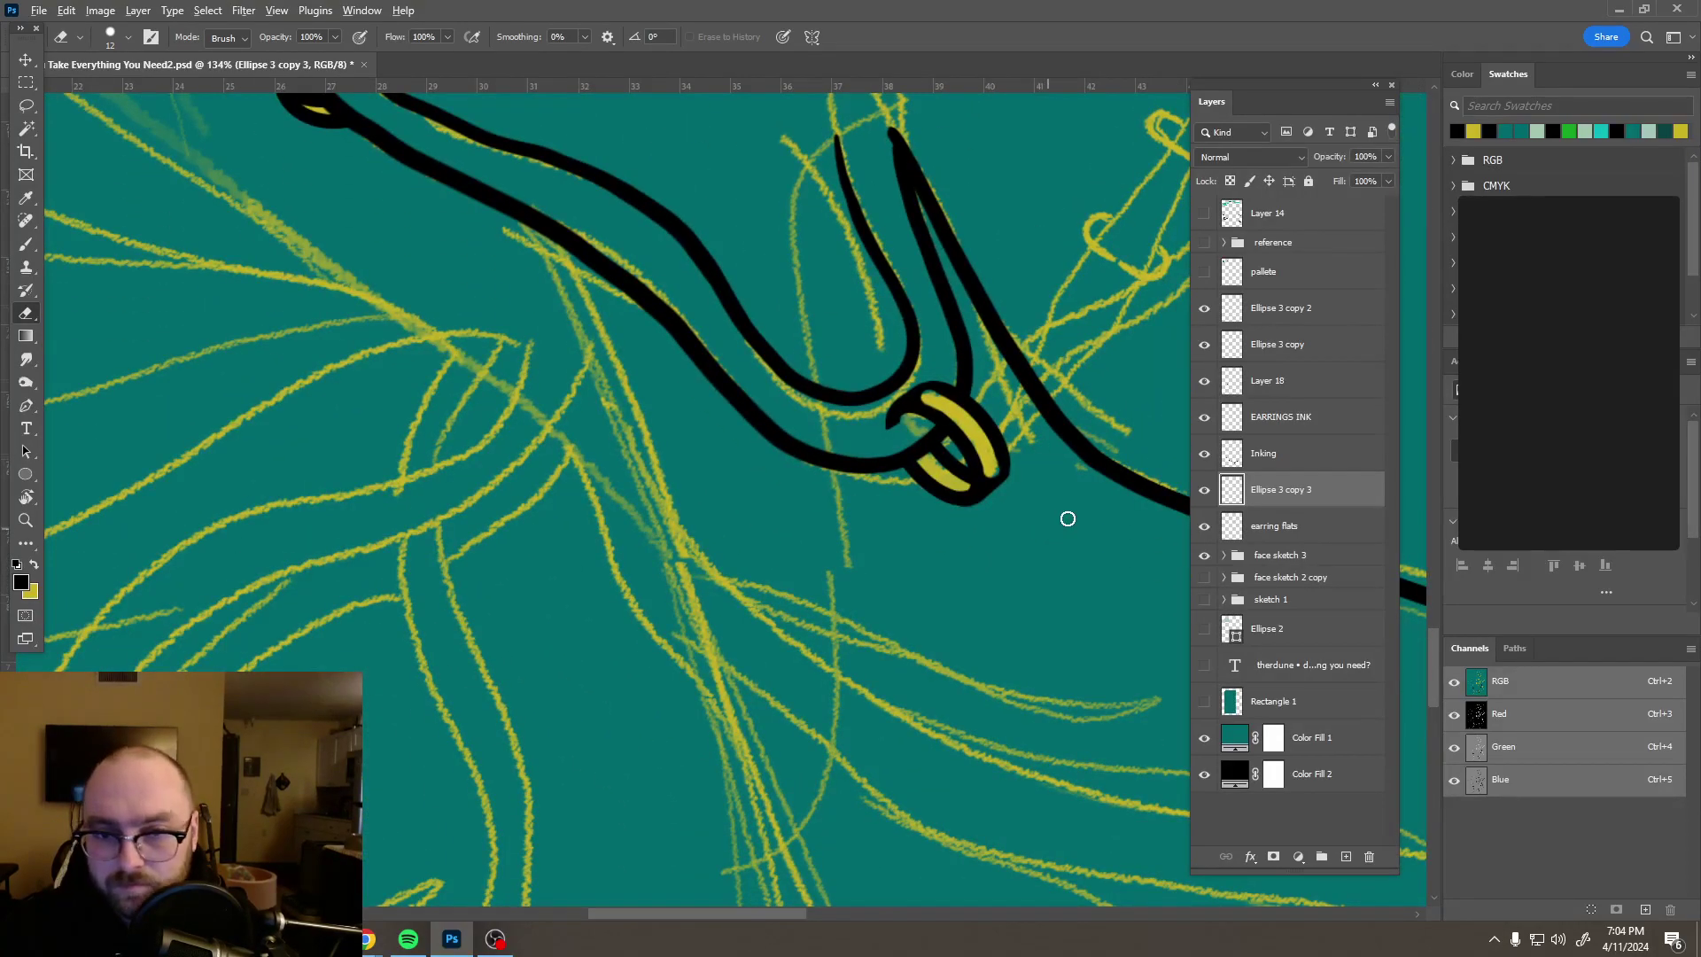
{"action": "scroll", "coordinate": [1063, 528], "scroll_direction": "up", "scroll_amount": 1}
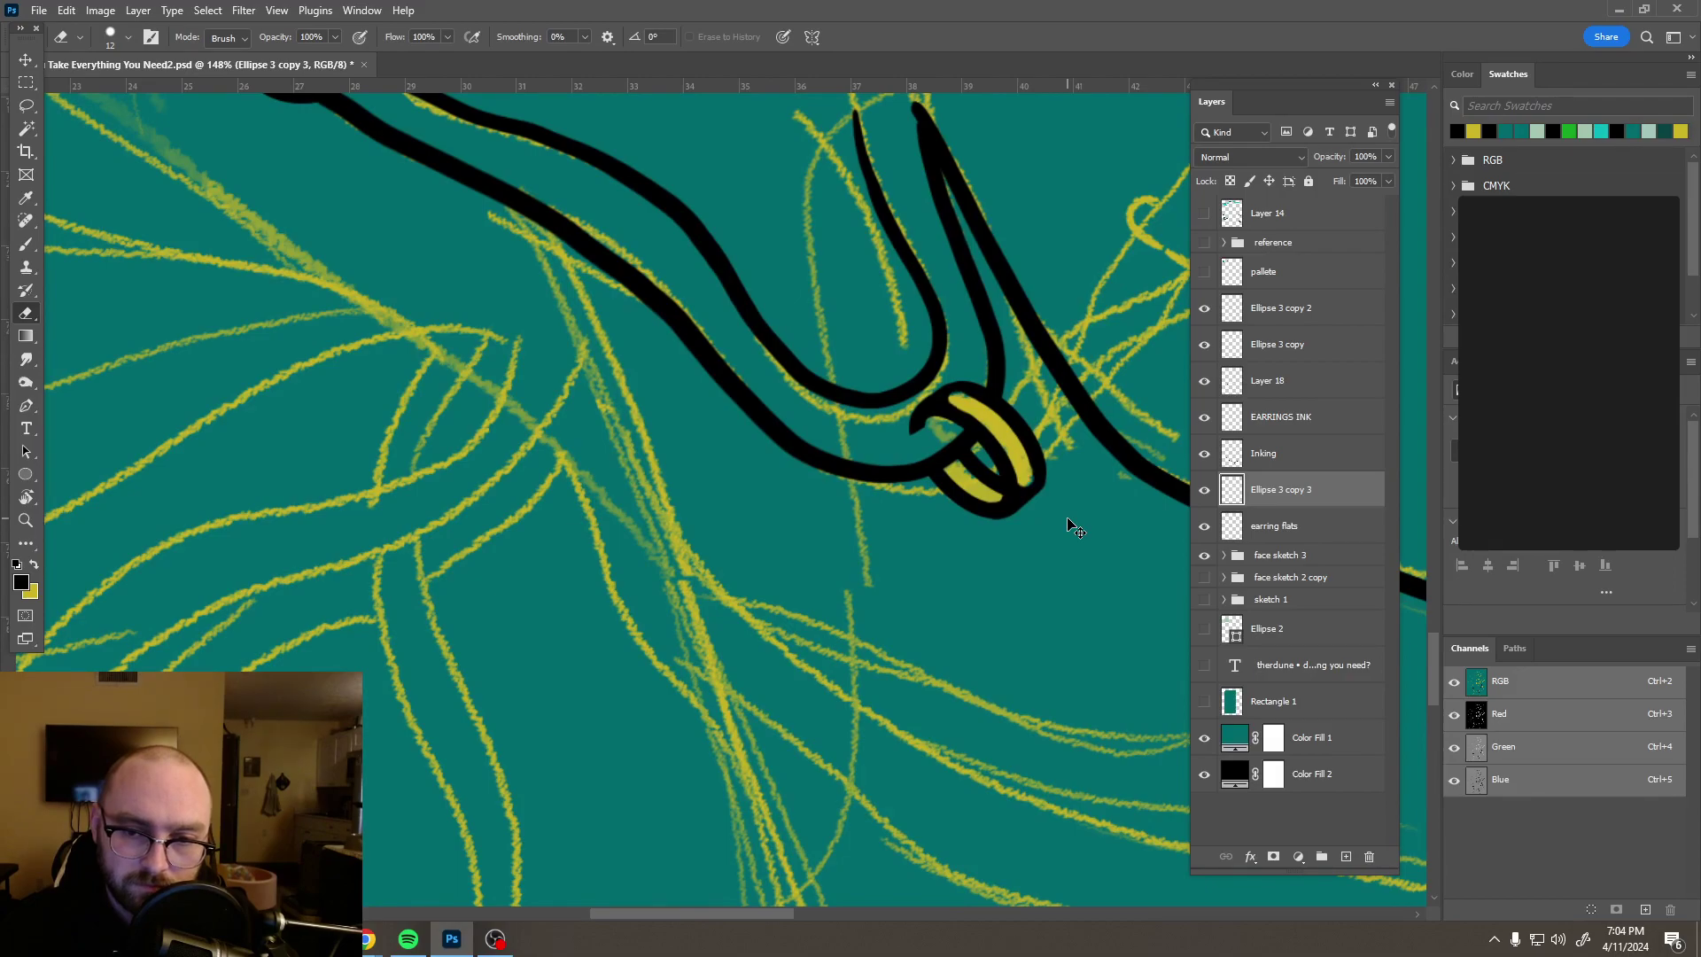
{"action": "key", "text": "ctrl+z"}
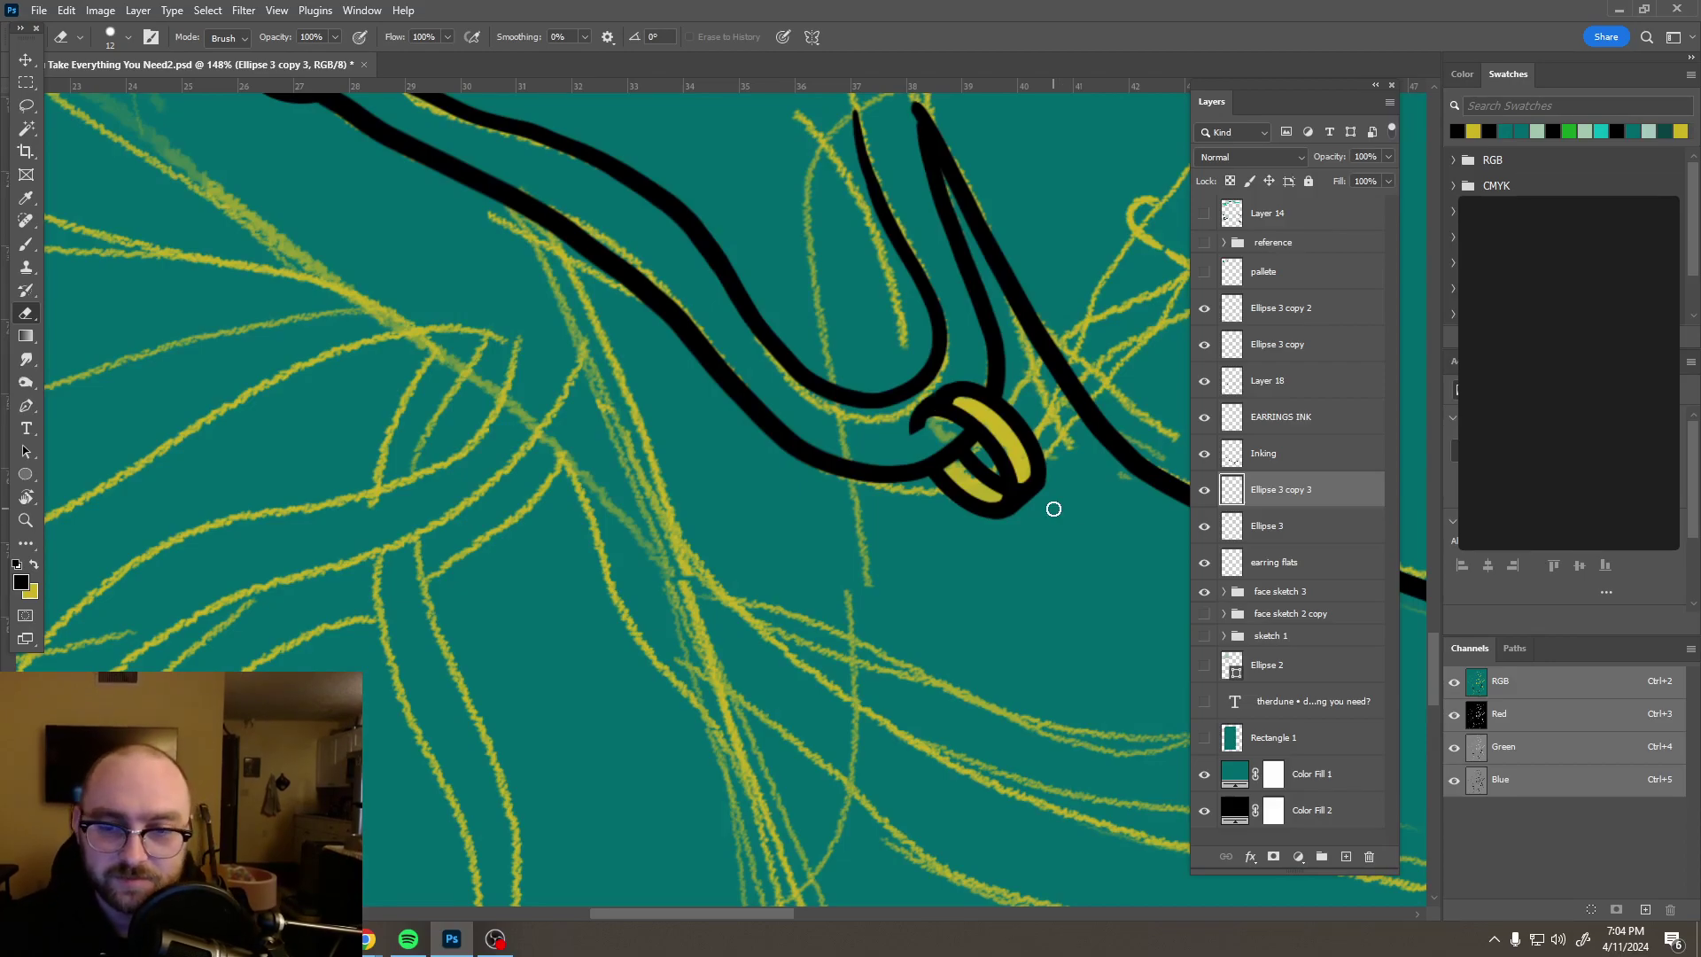
{"action": "scroll", "coordinate": [1050, 494], "scroll_direction": "down", "scroll_amount": 10}
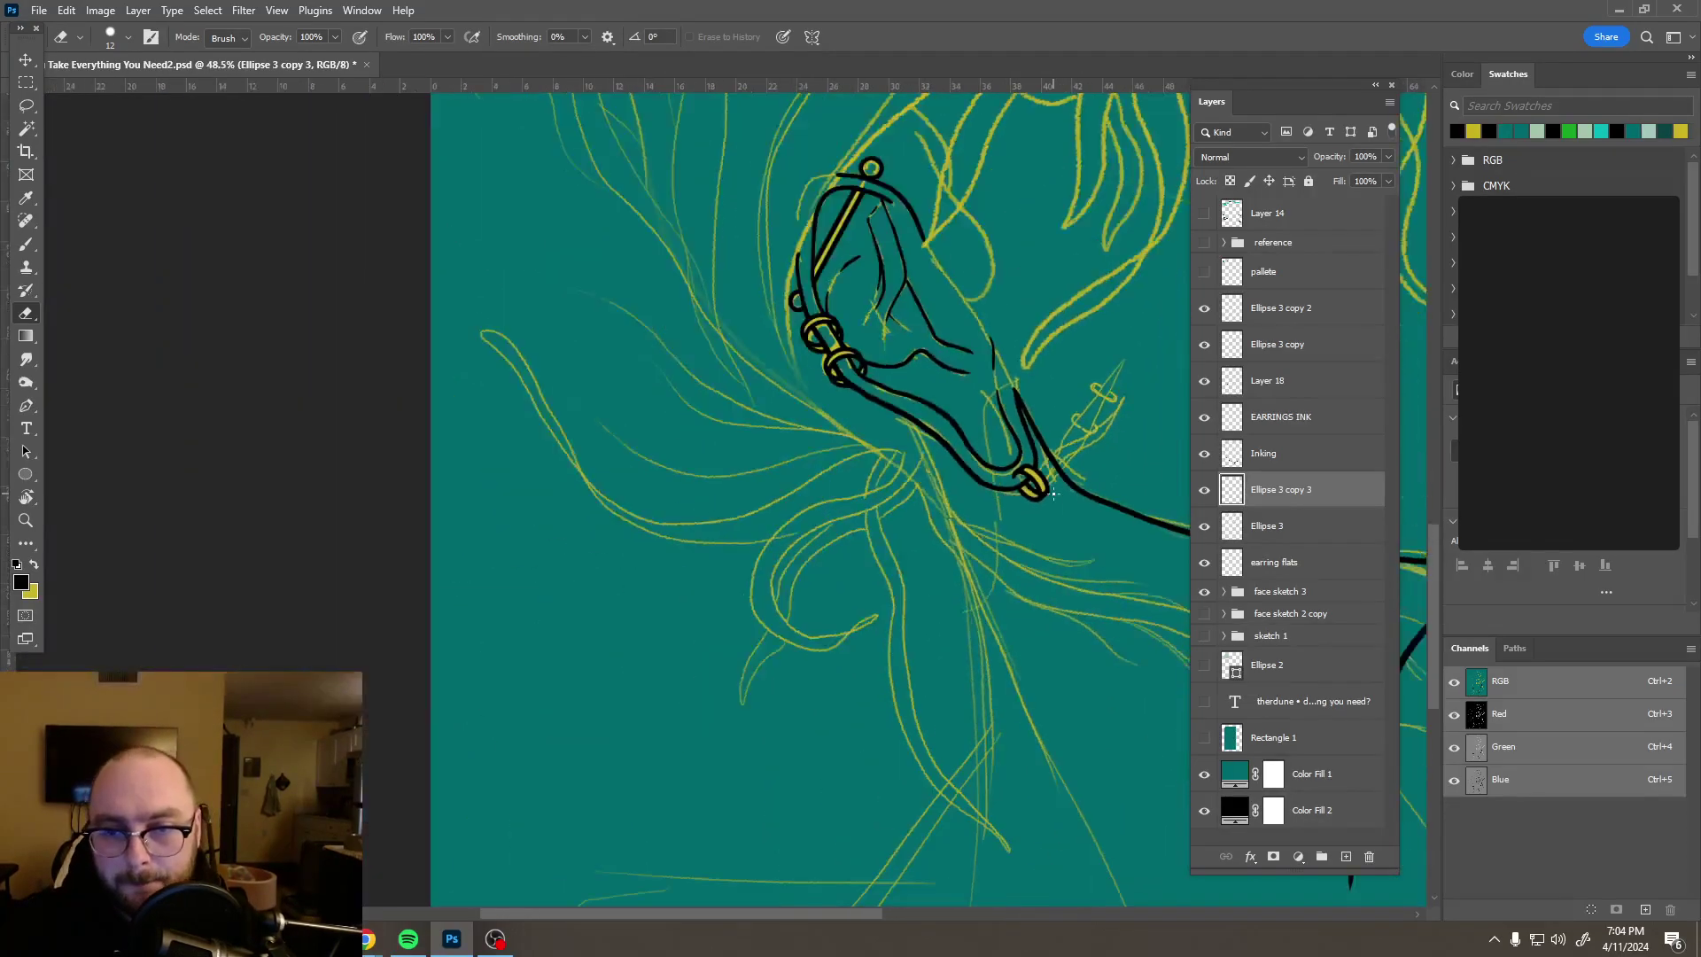
{"action": "left_click_drag", "start_coordinate": [1085, 519], "coordinate": [980, 520]}
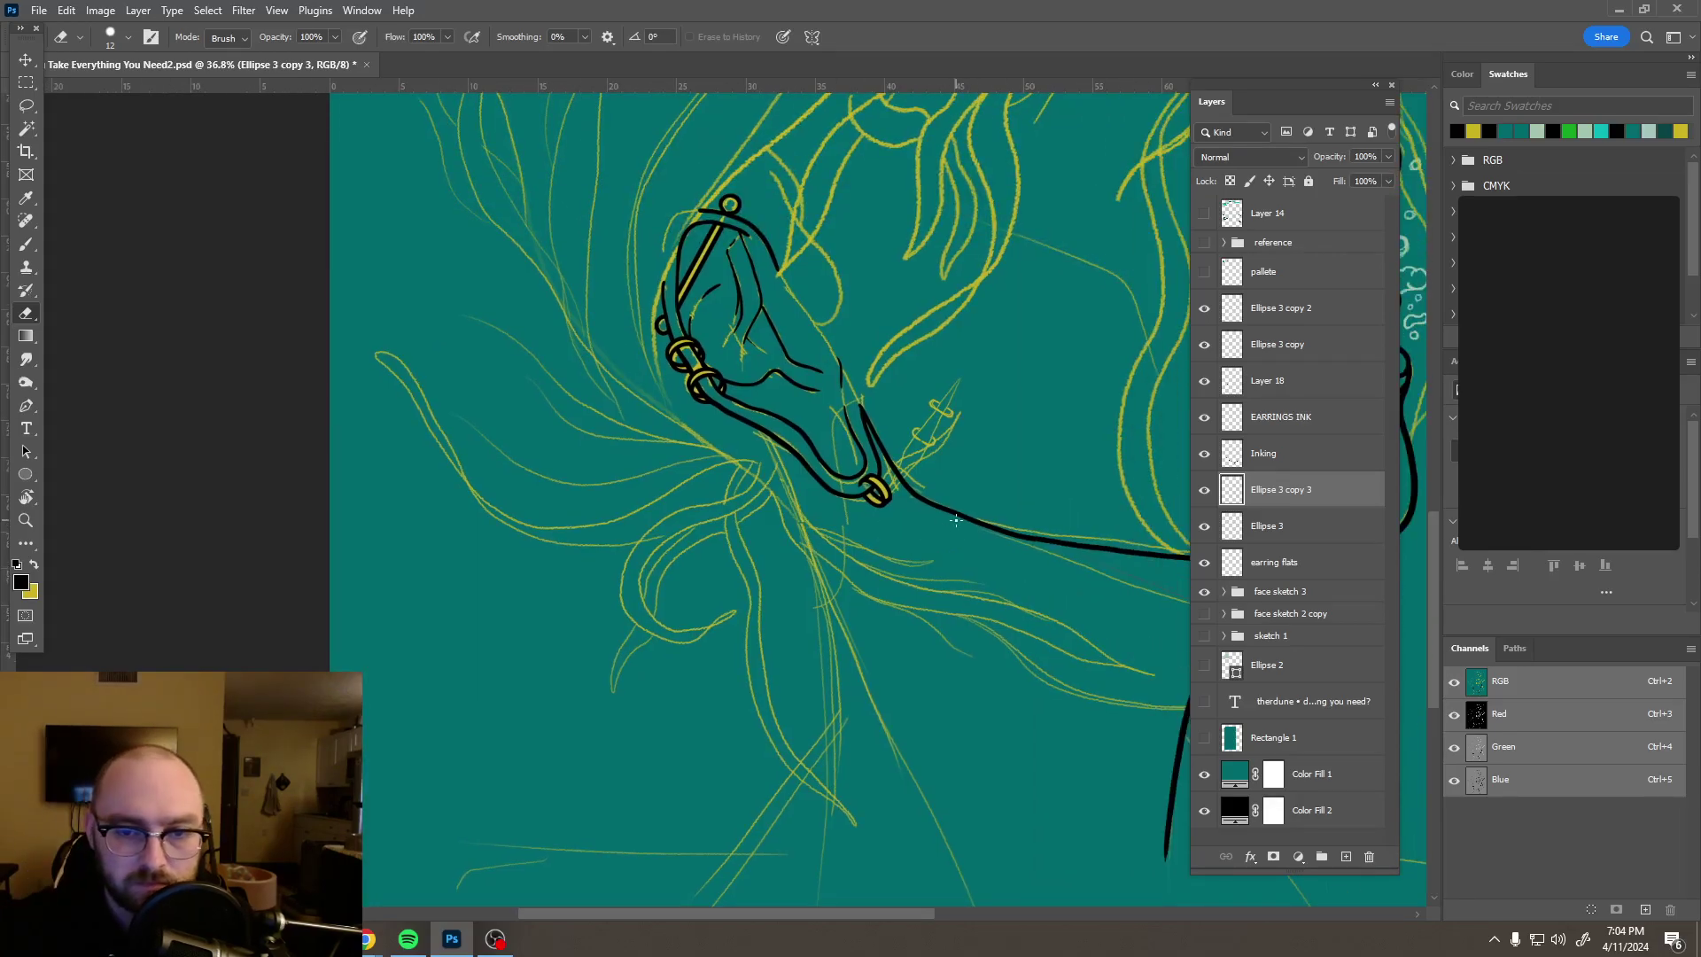
Step: Fill the gaps in the earlobe ring's front and back bands with yellow brush strokes on the earring flats layer
{"action": "left_click", "coordinate": [1273, 561]}
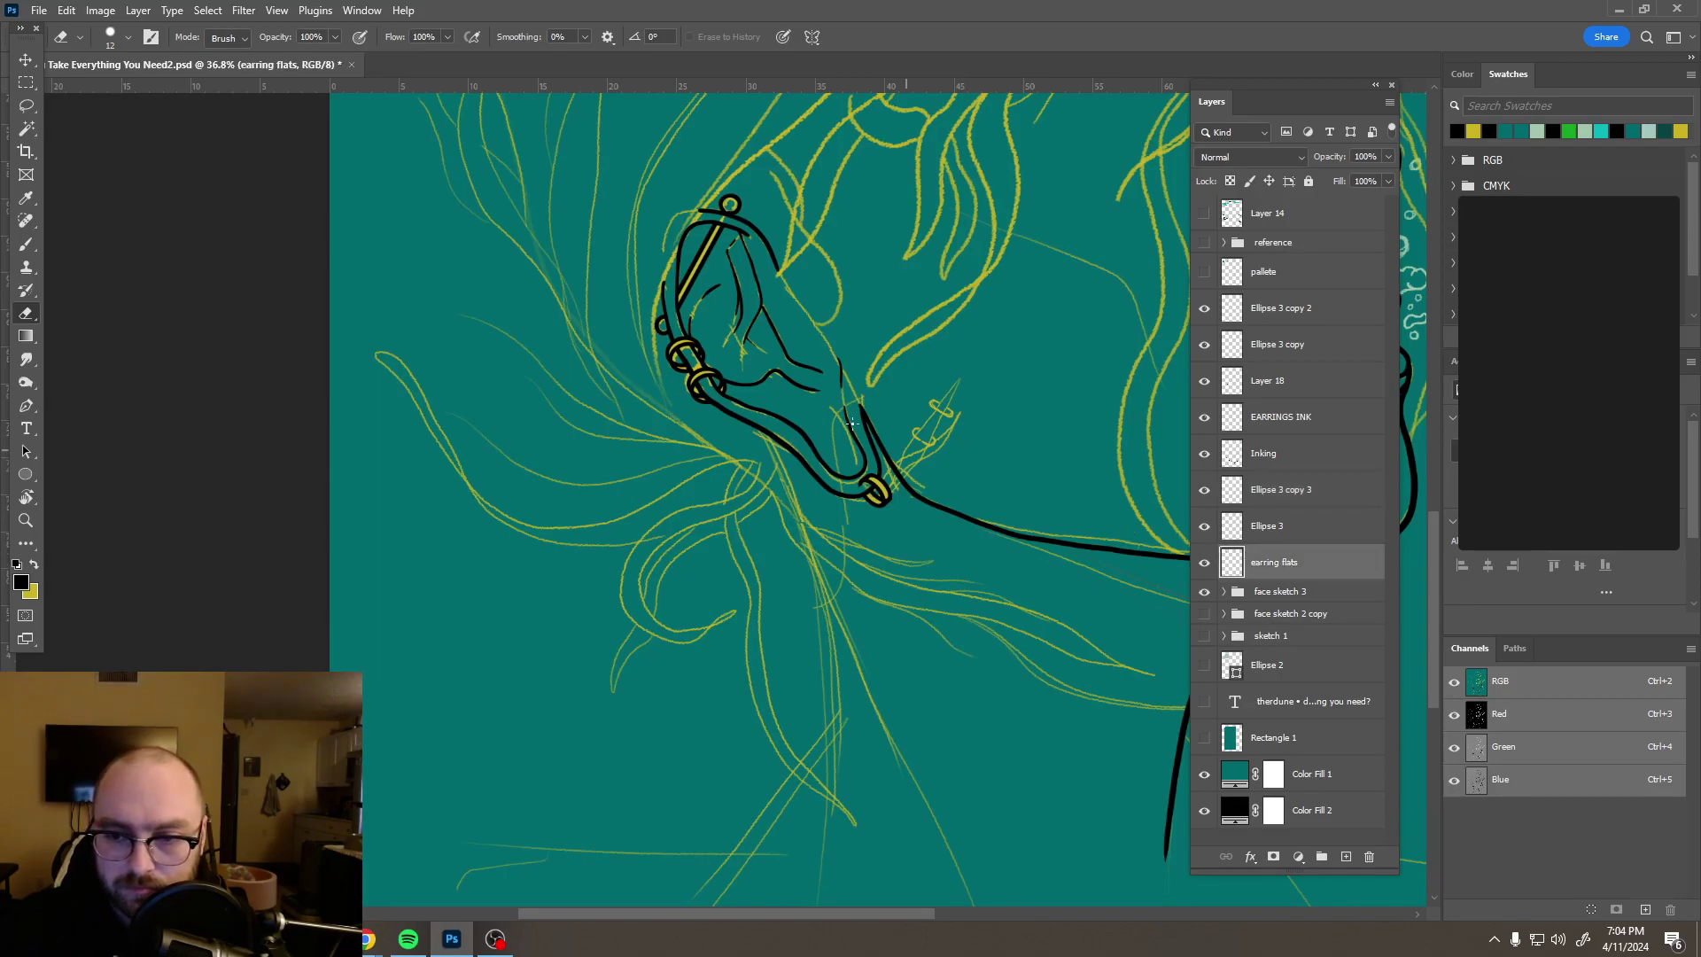
{"action": "scroll", "coordinate": [881, 451], "scroll_direction": "up", "scroll_amount": 8}
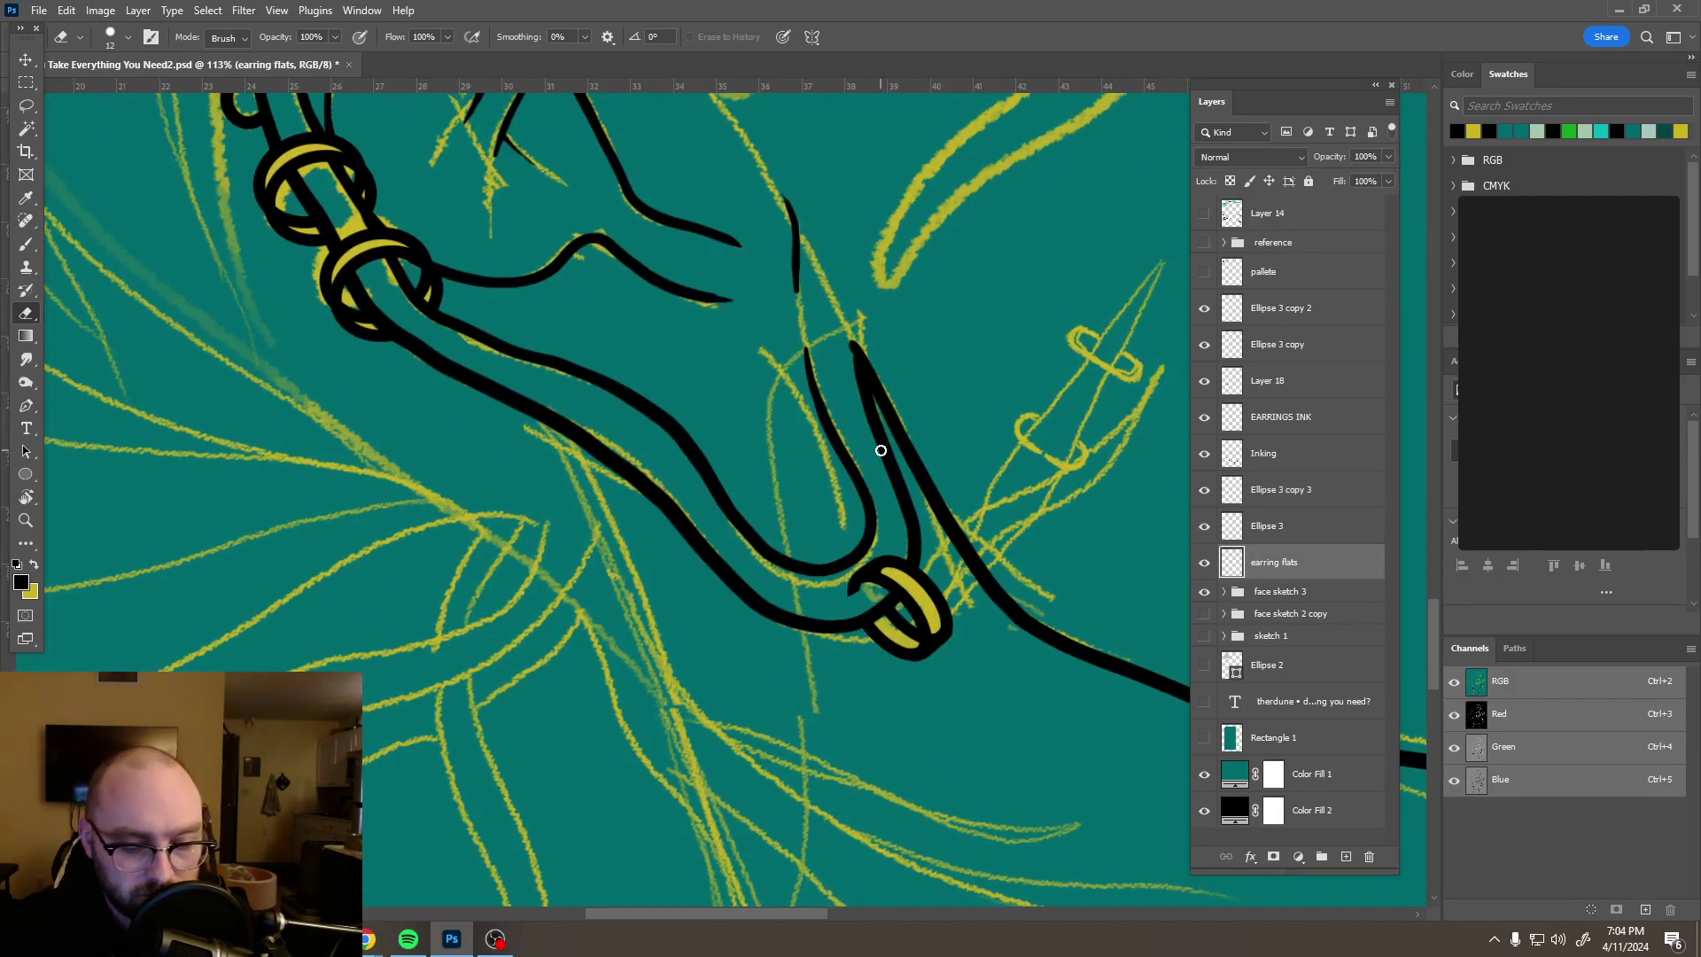
{"action": "key", "text": "b"}
{"action": "left_click", "coordinate": [127, 37]}
{"action": "left_click", "coordinate": [128, 37]}
{"action": "scroll", "coordinate": [961, 683], "scroll_direction": "up", "scroll_amount": 8}
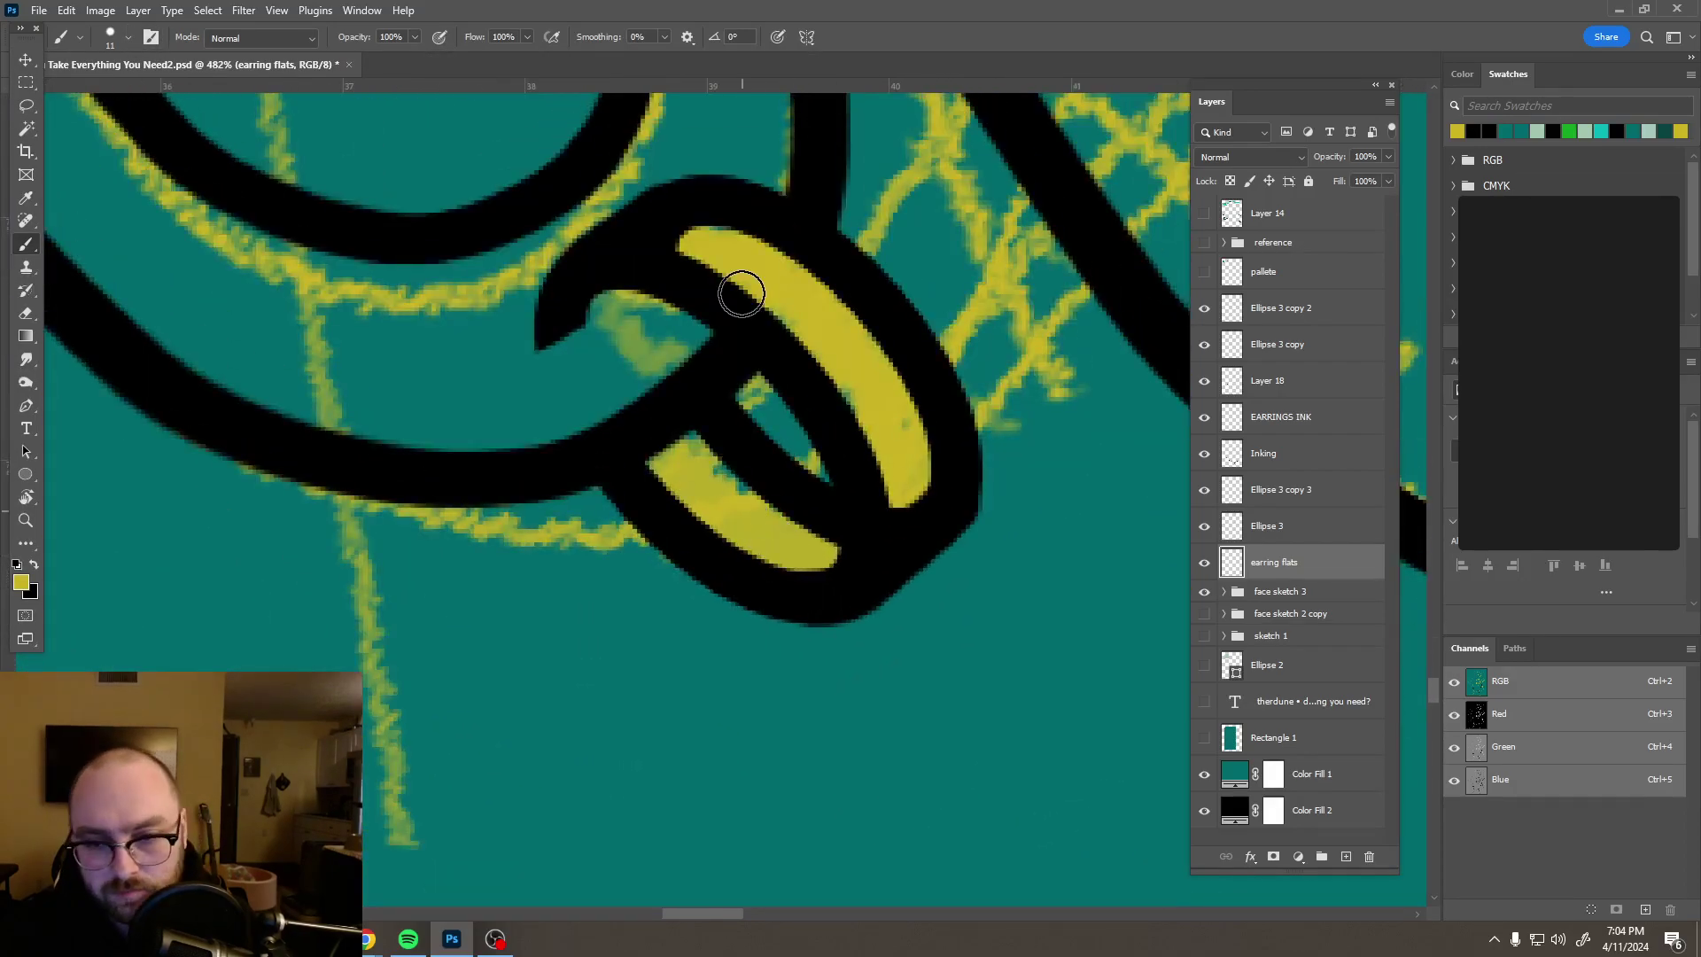
{"action": "mouse_move", "coordinate": [676, 456]}
{"action": "left_mouse_down"}
{"action": "mouse_move", "coordinate": [721, 475]}
{"action": "mouse_move", "coordinate": [791, 561]}
{"action": "mouse_move", "coordinate": [912, 505]}
{"action": "mouse_move", "coordinate": [896, 387]}
{"action": "mouse_move", "coordinate": [710, 235]}
{"action": "mouse_move", "coordinate": [672, 232]}
{"action": "mouse_move", "coordinate": [706, 225]}
{"action": "mouse_move", "coordinate": [817, 330]}
{"action": "left_mouse_up"}
{"action": "left_click_drag", "start_coordinate": [898, 465], "coordinate": [901, 502]}
{"action": "scroll", "coordinate": [818, 355], "scroll_direction": "down", "scroll_amount": 10}
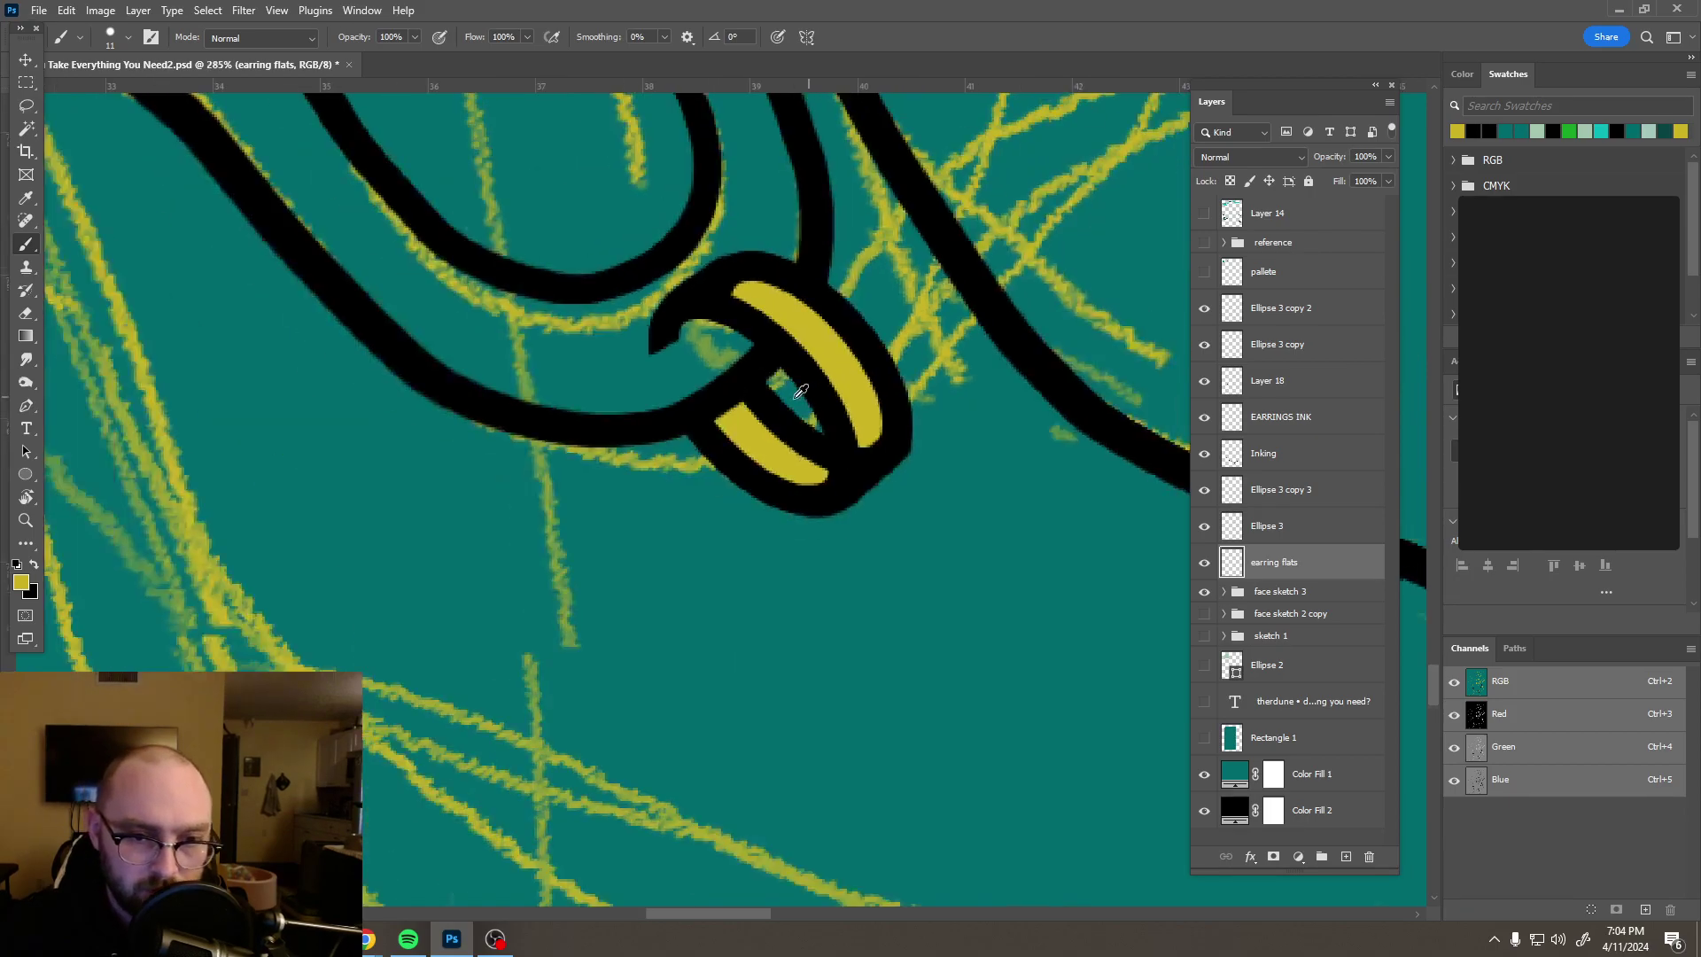
{"action": "scroll", "coordinate": [798, 403], "scroll_direction": "down", "scroll_amount": 8}
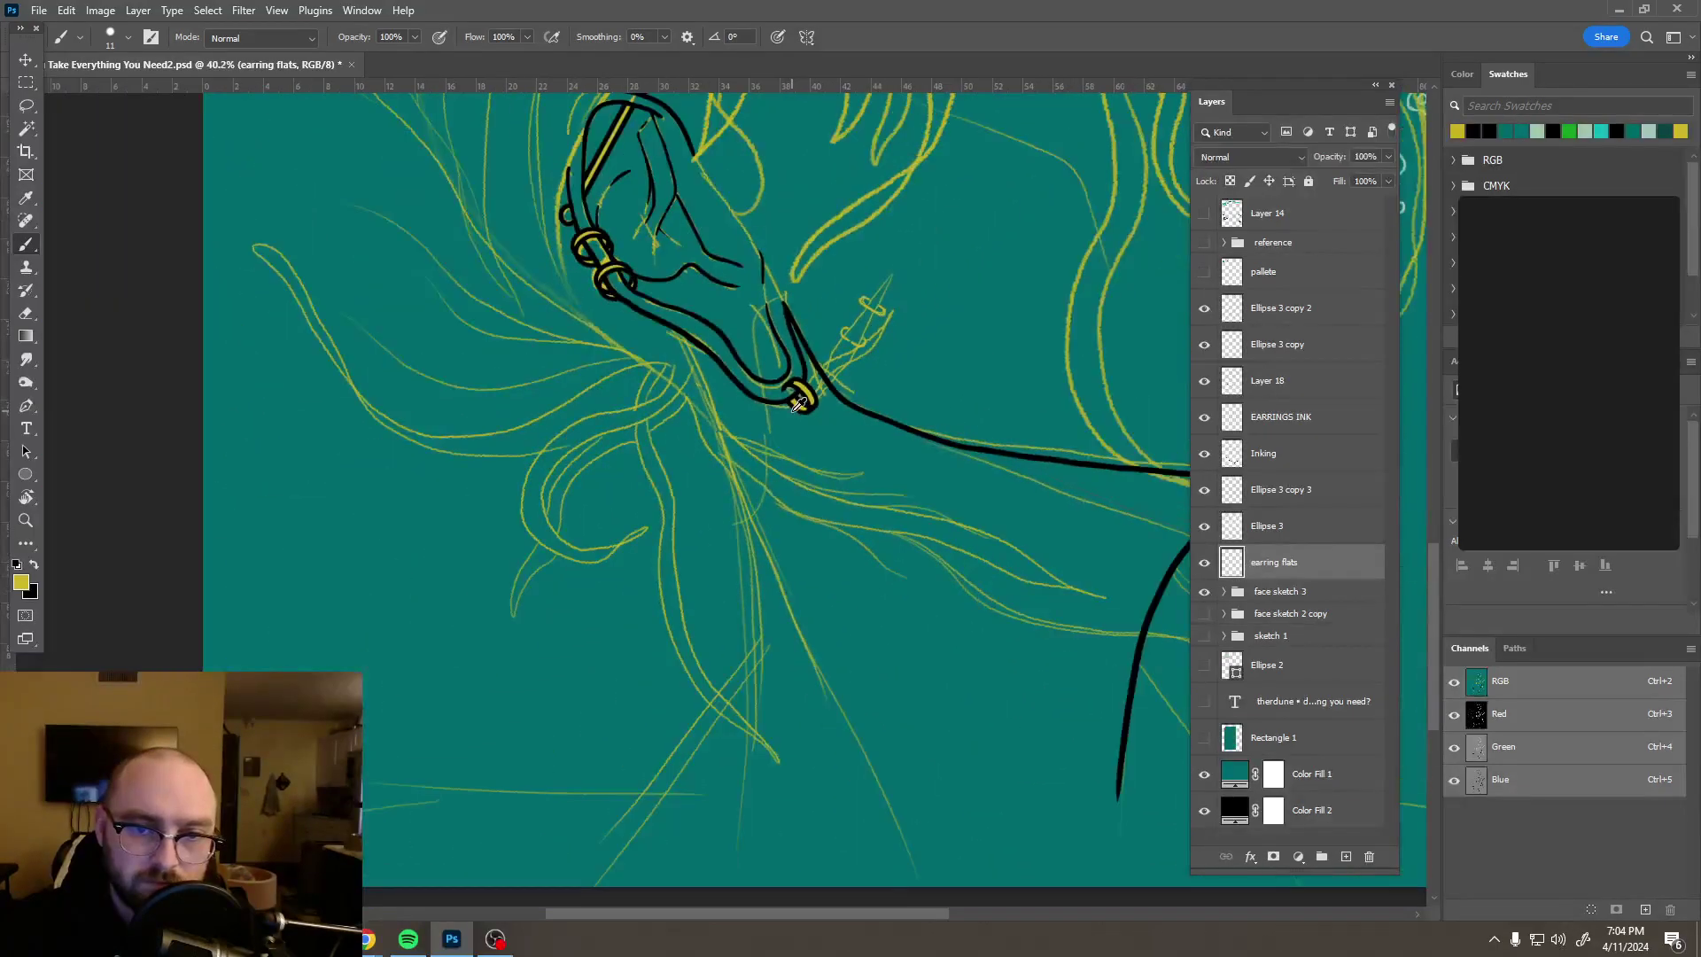
{"action": "scroll", "coordinate": [791, 410], "scroll_direction": "down", "scroll_amount": 1}
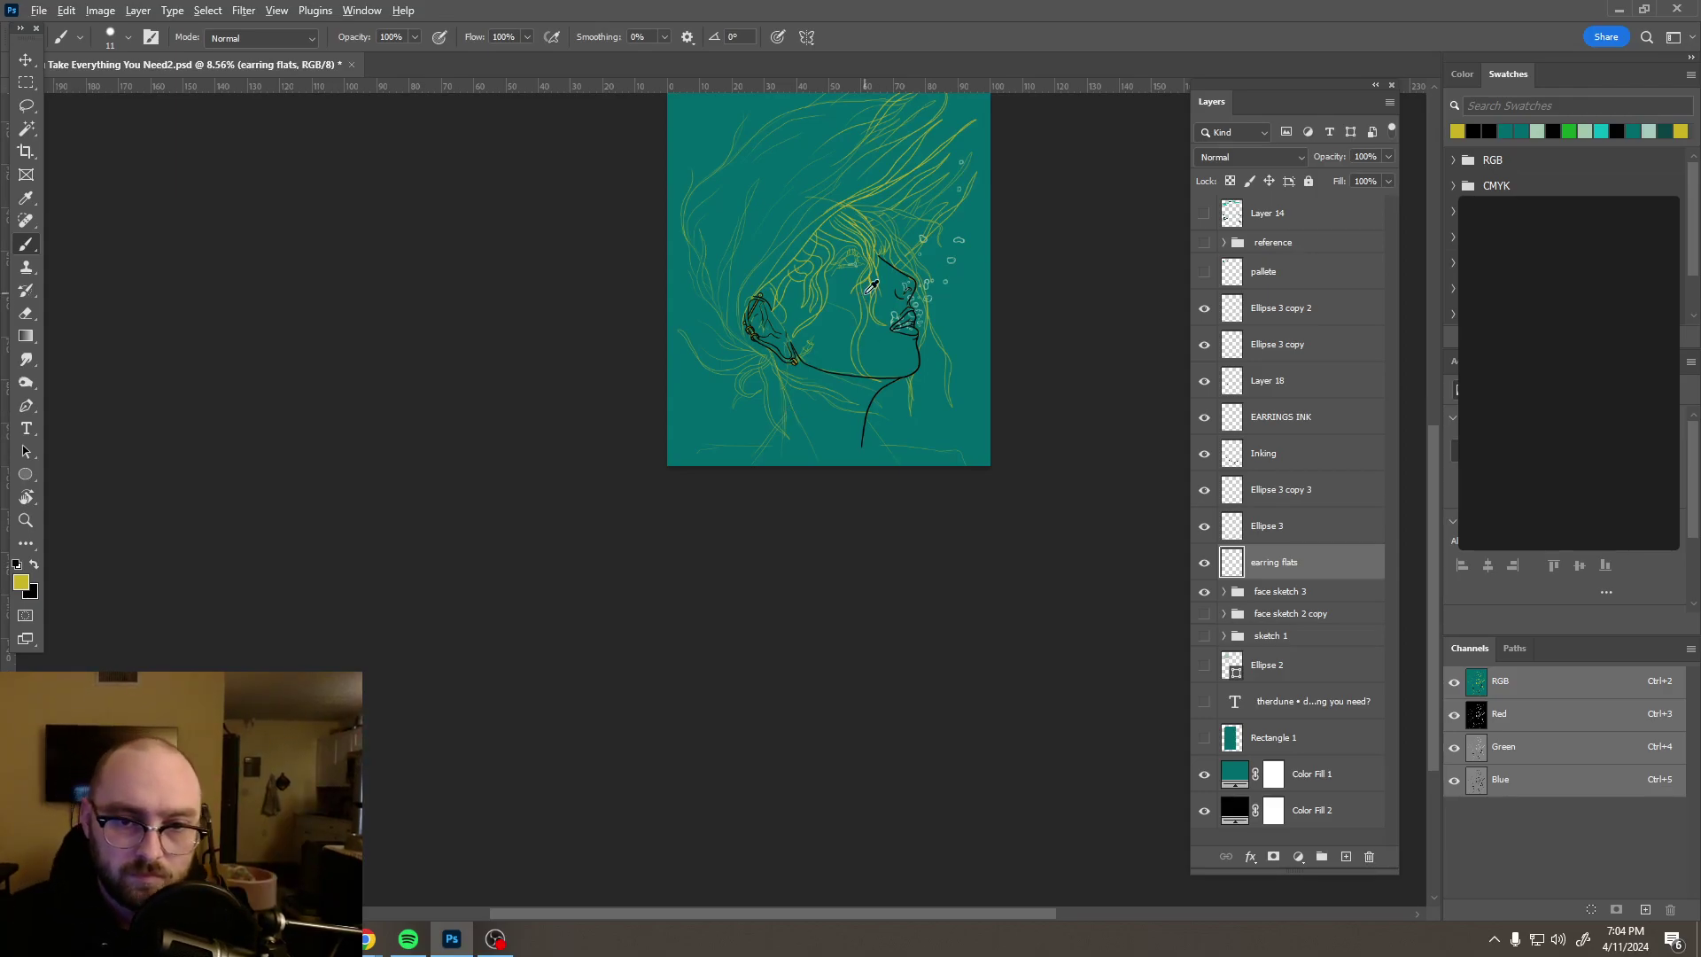
Step: Turn on vertical paint symmetry and add a new layer above Ellipse 3 copy 3
{"action": "scroll", "coordinate": [872, 285], "scroll_direction": "up", "scroll_amount": 5}
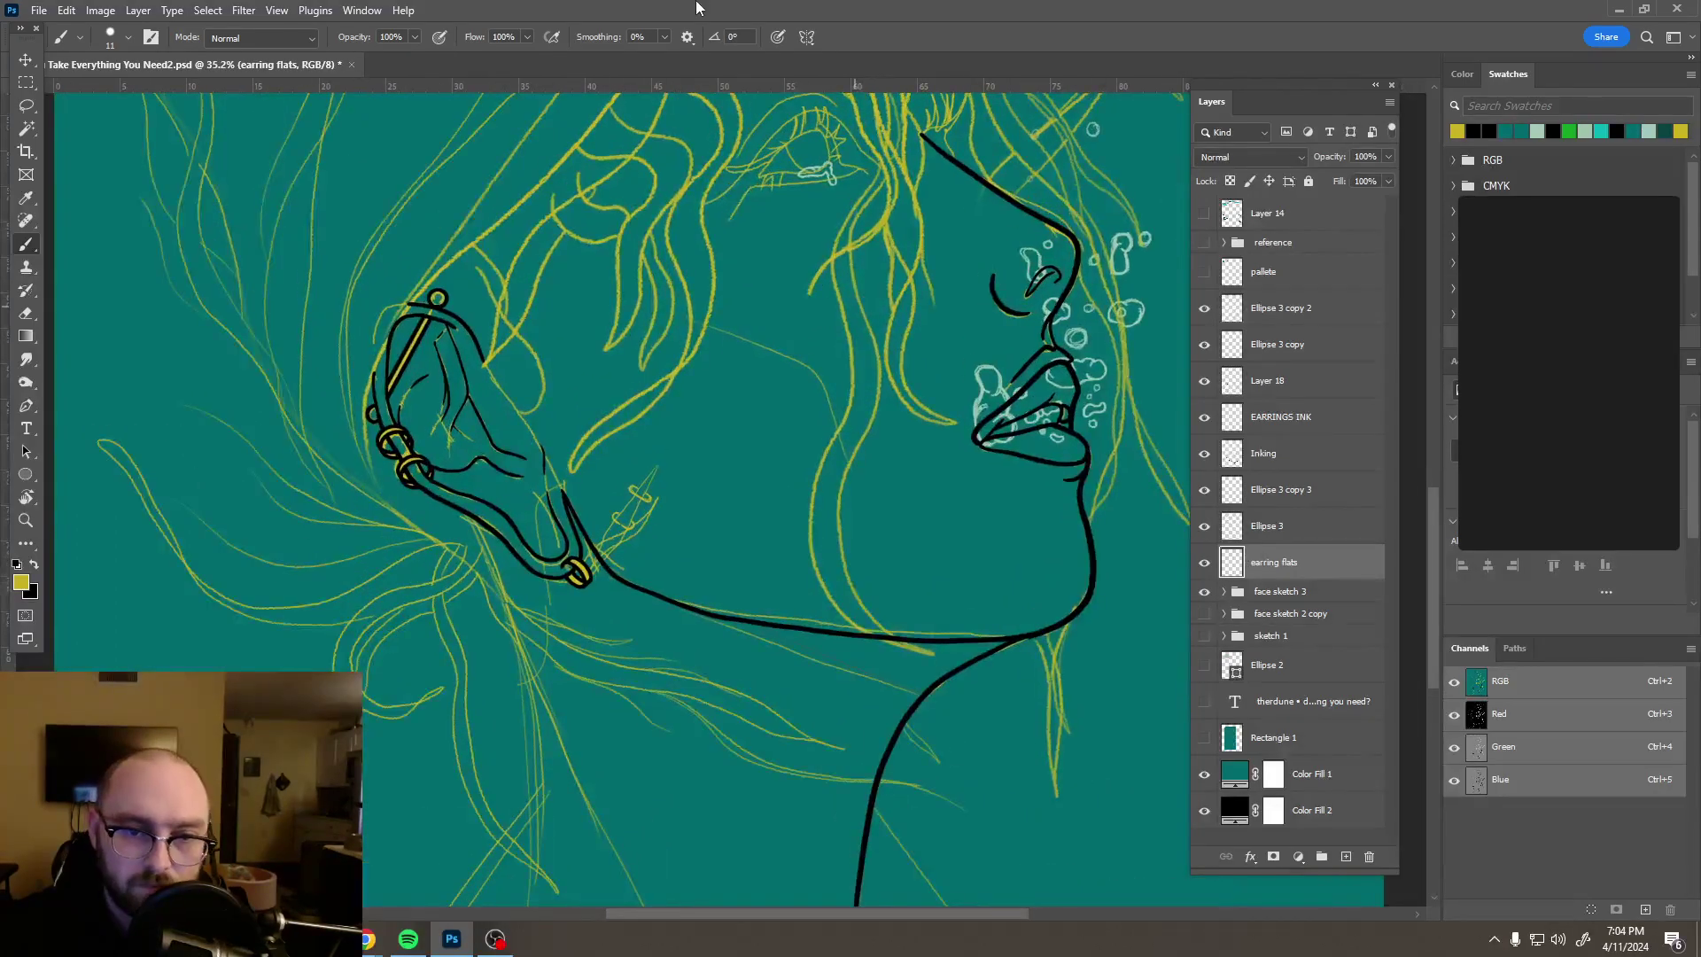
{"action": "left_click", "coordinate": [810, 36]}
{"action": "left_click", "coordinate": [856, 107]}
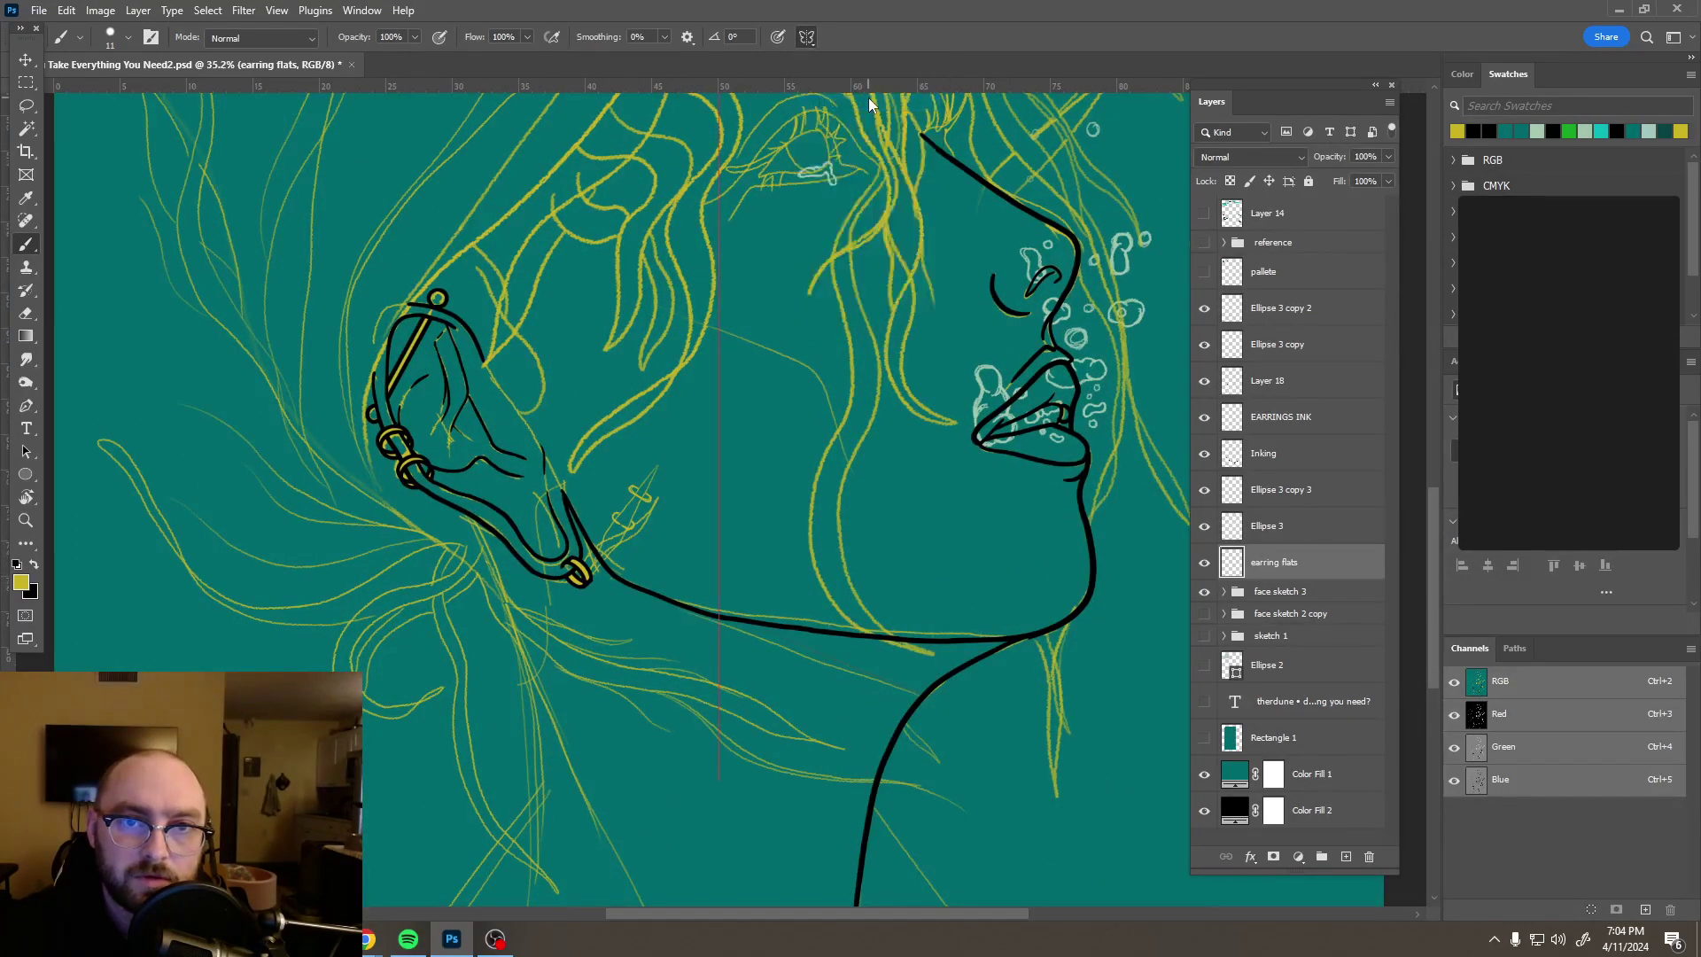
{"action": "left_click", "coordinate": [864, 38]}
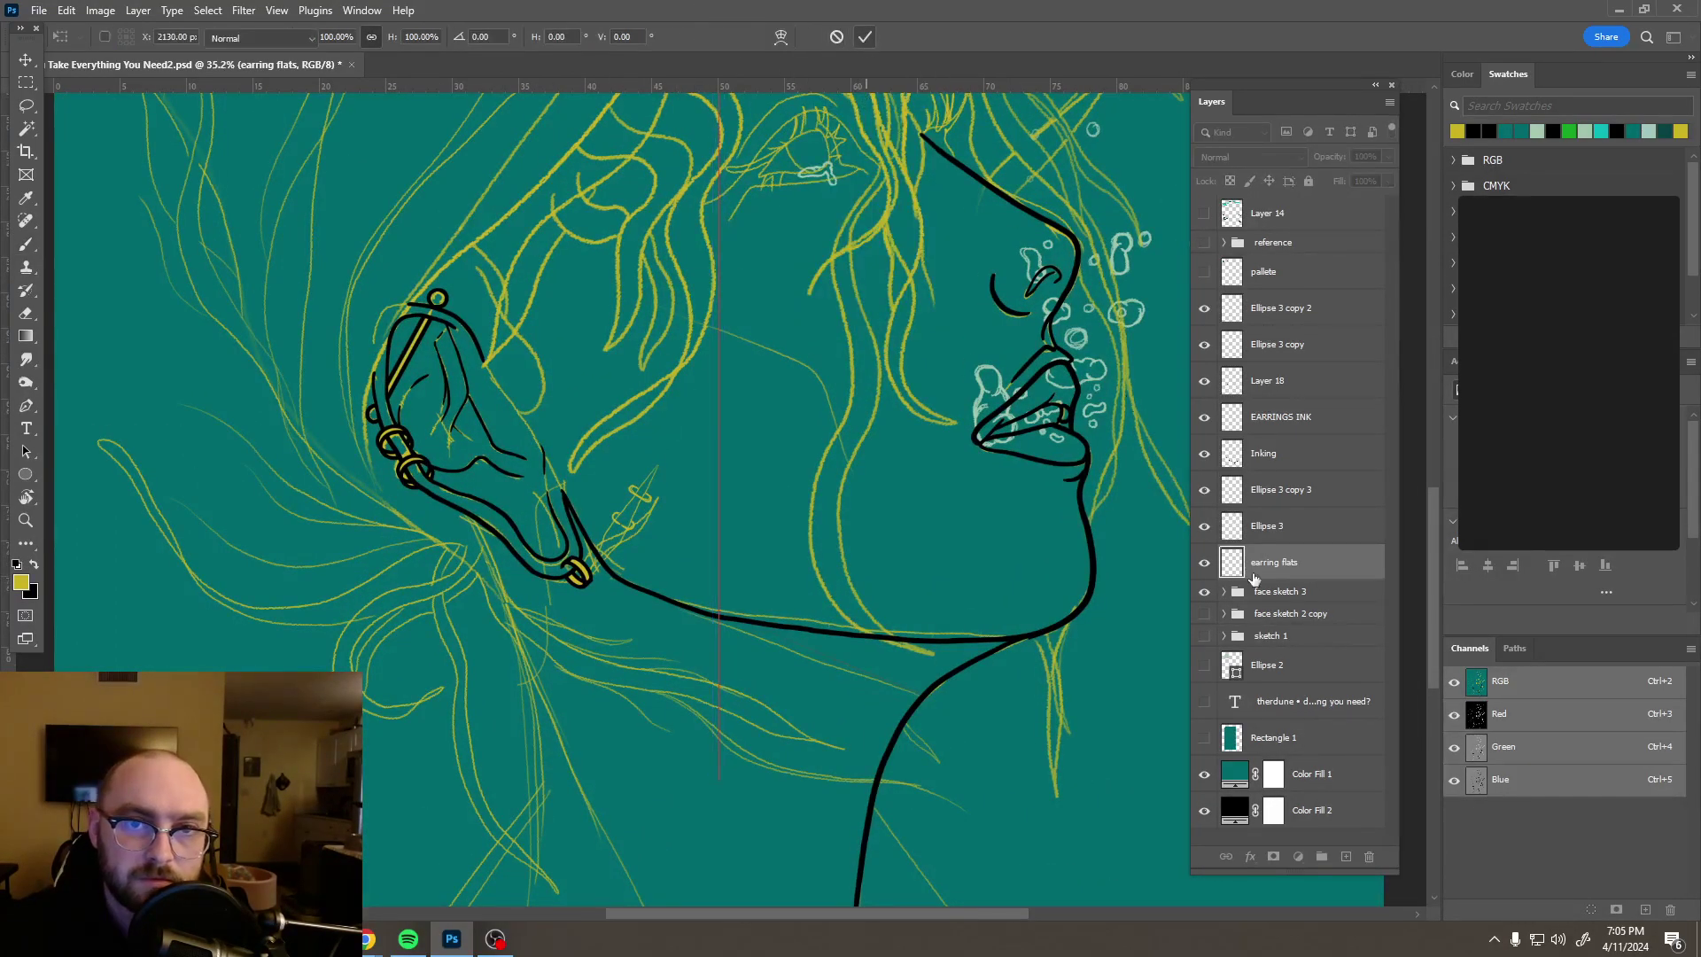
{"action": "left_click", "coordinate": [1312, 490]}
{"action": "left_click", "coordinate": [1346, 857]}
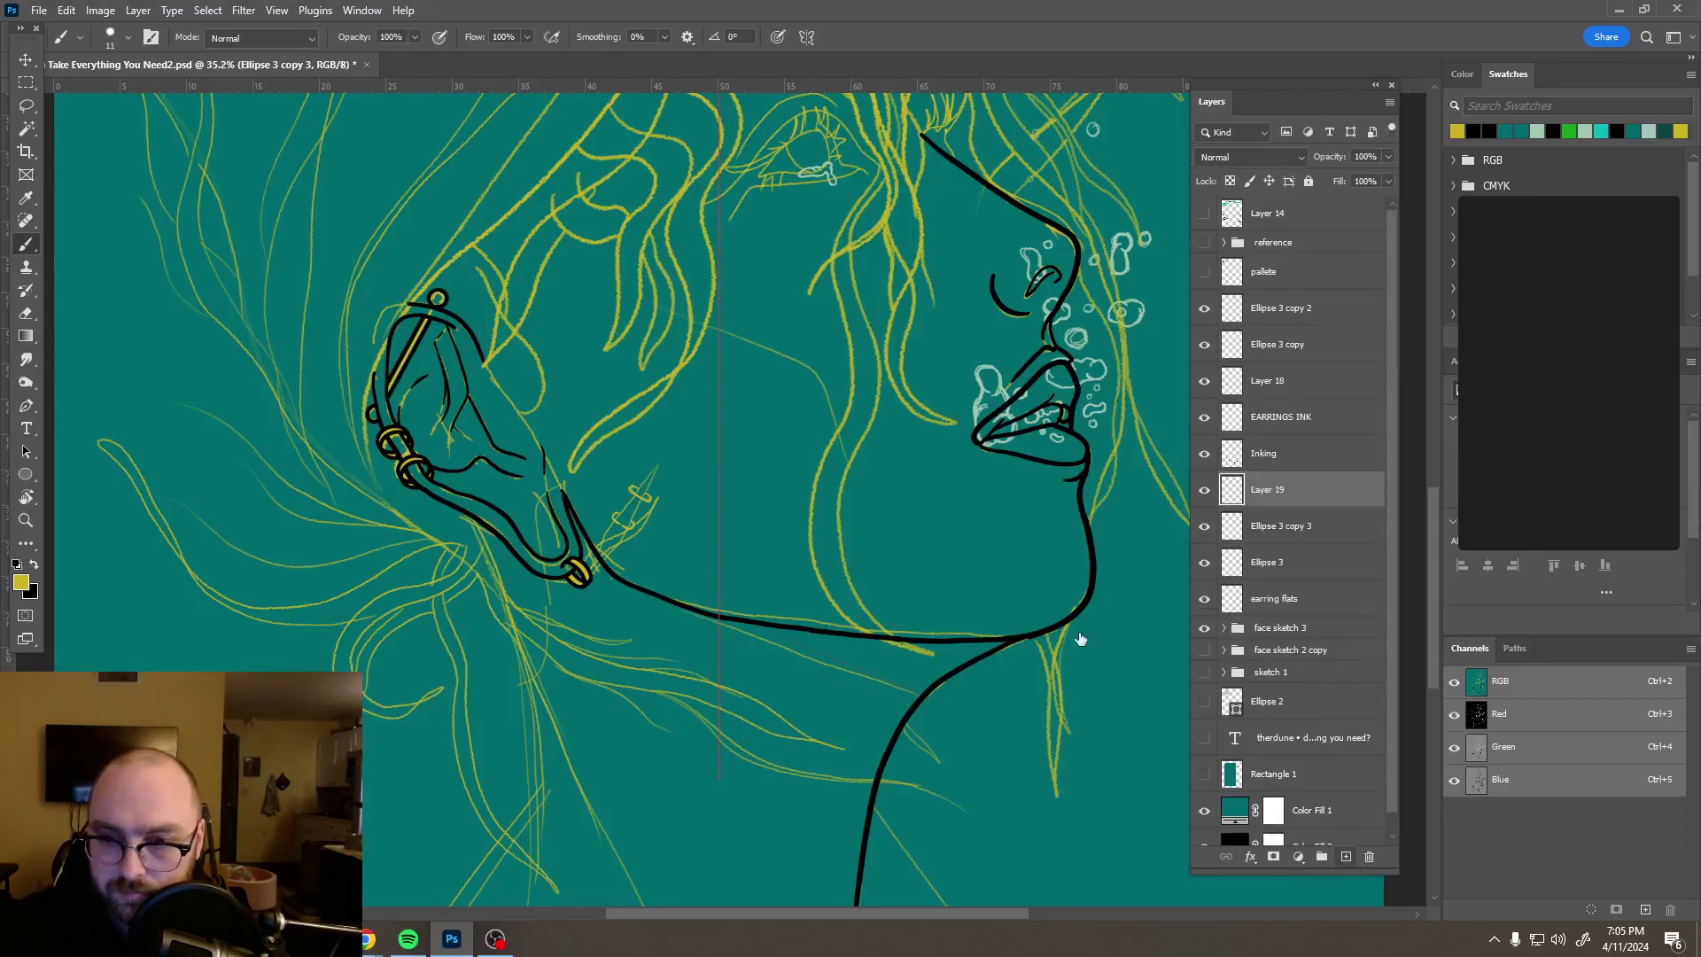
Step: Make black the painting color and choose the Inking1 brush at 20 px
{"action": "scroll", "coordinate": [705, 470], "scroll_direction": "up", "scroll_amount": 3}
{"action": "scroll", "coordinate": [704, 470], "scroll_direction": "up", "scroll_amount": 3}
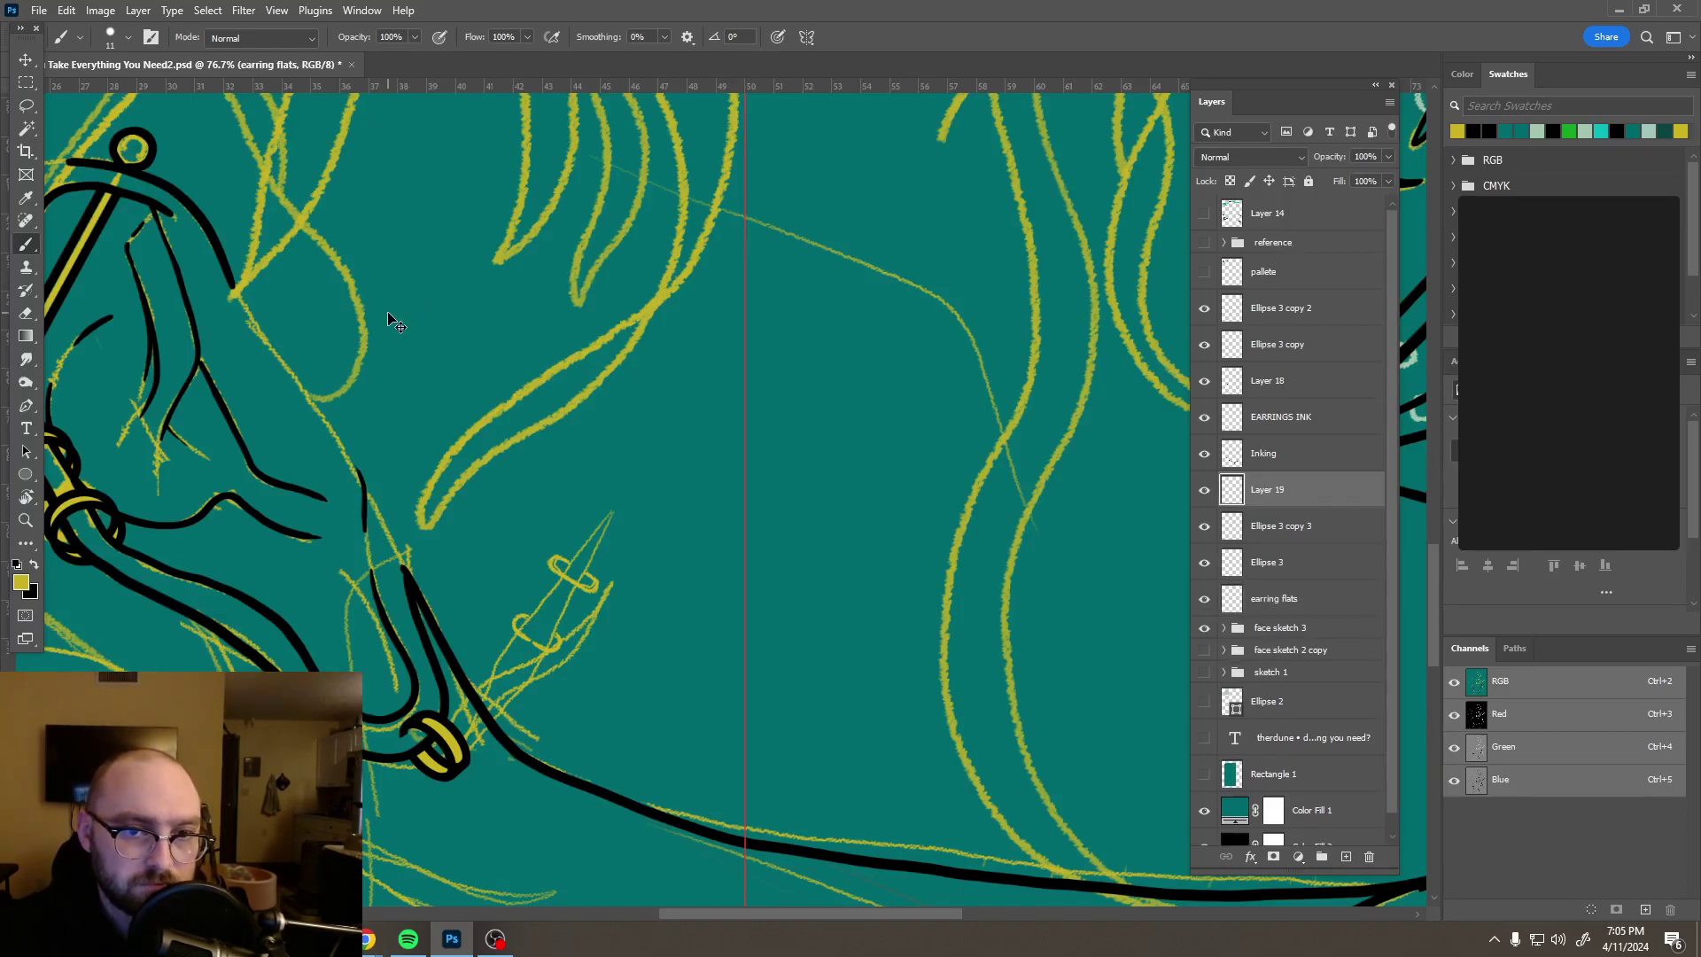
{"action": "left_click", "coordinate": [34, 566]}
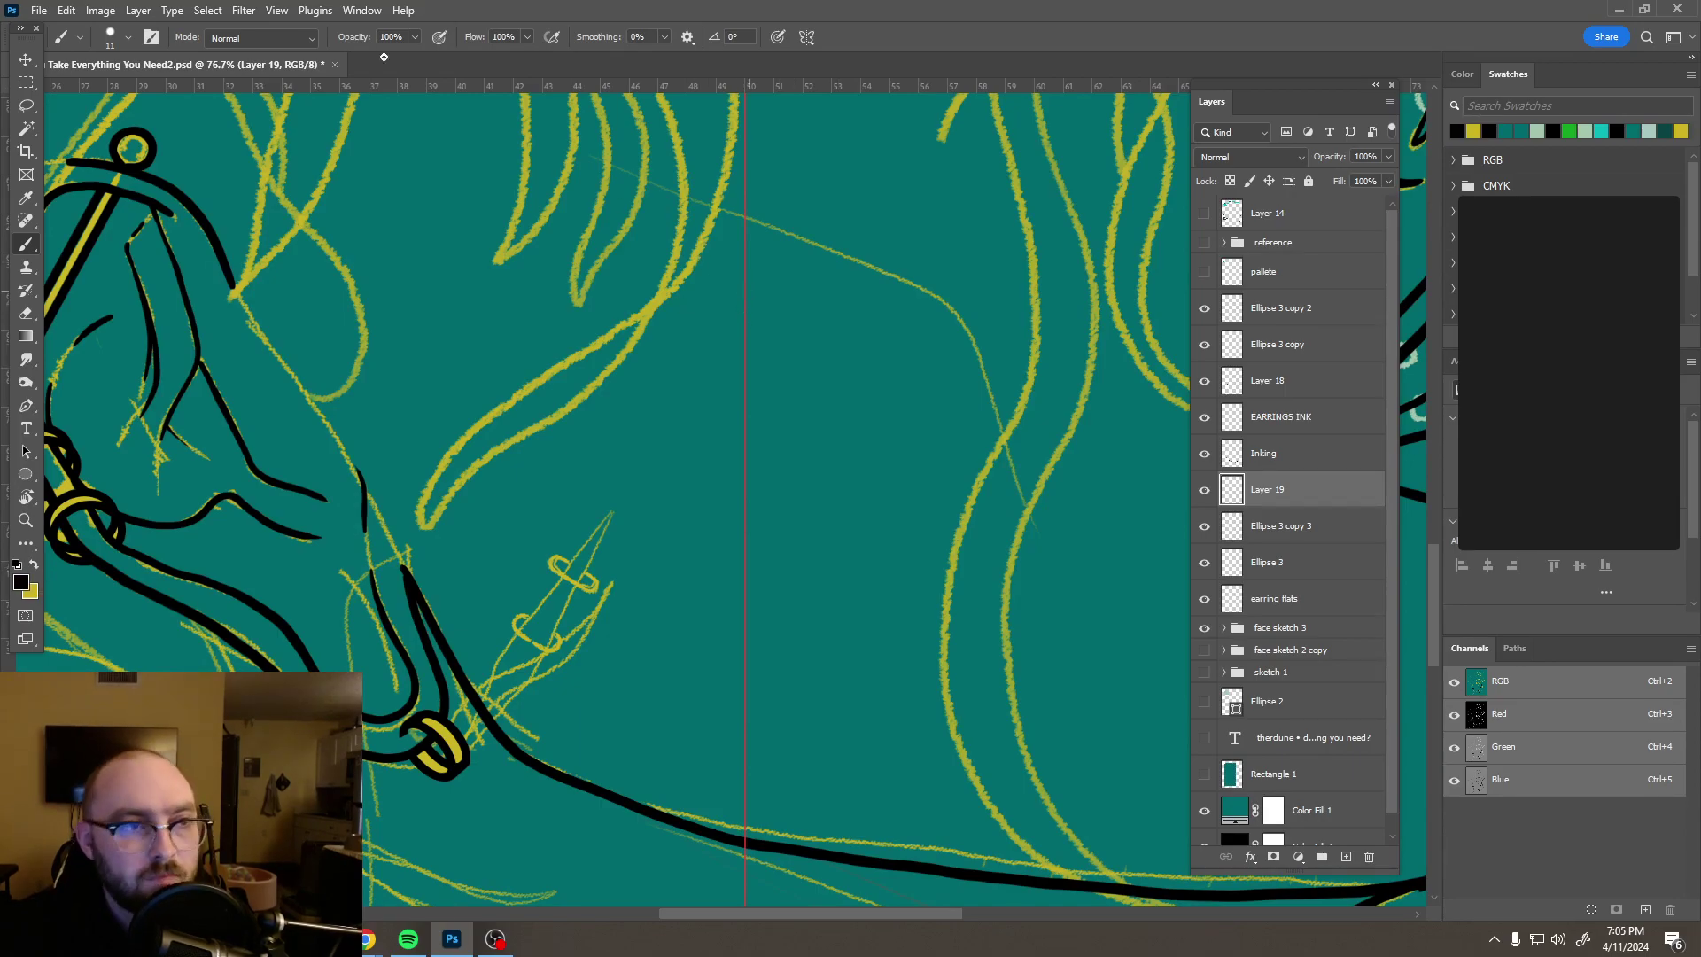
{"action": "left_click", "coordinate": [128, 37]}
{"action": "left_click", "coordinate": [292, 257]}
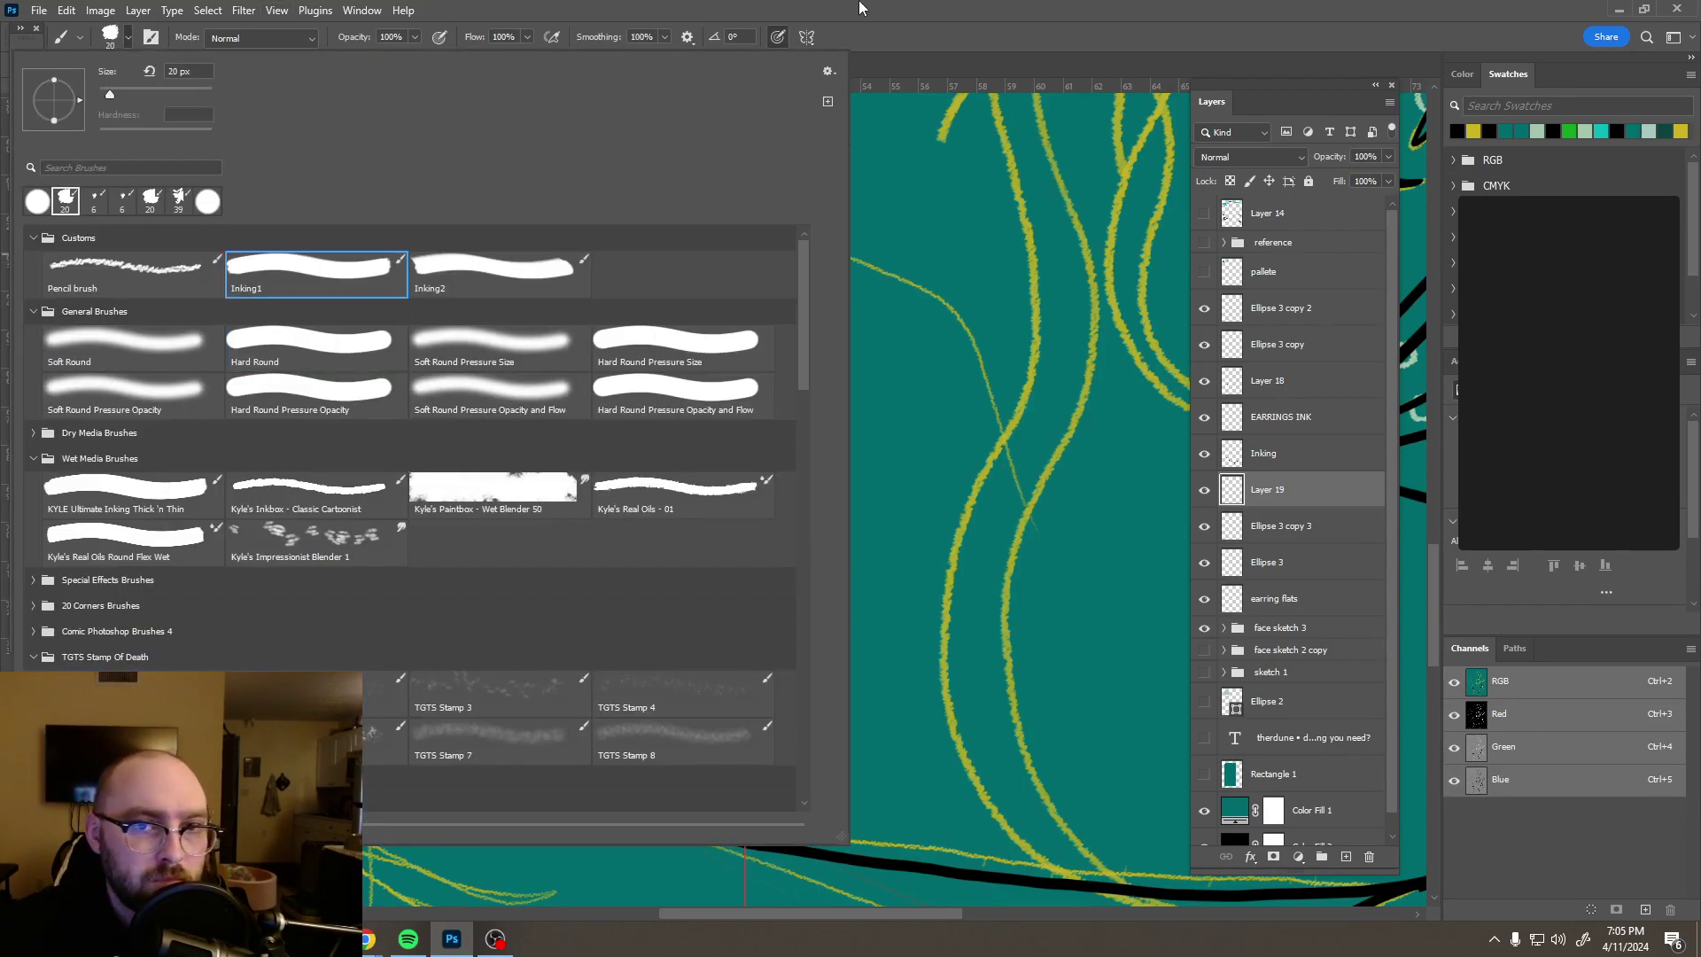
{"action": "left_click", "coordinate": [884, 11]}
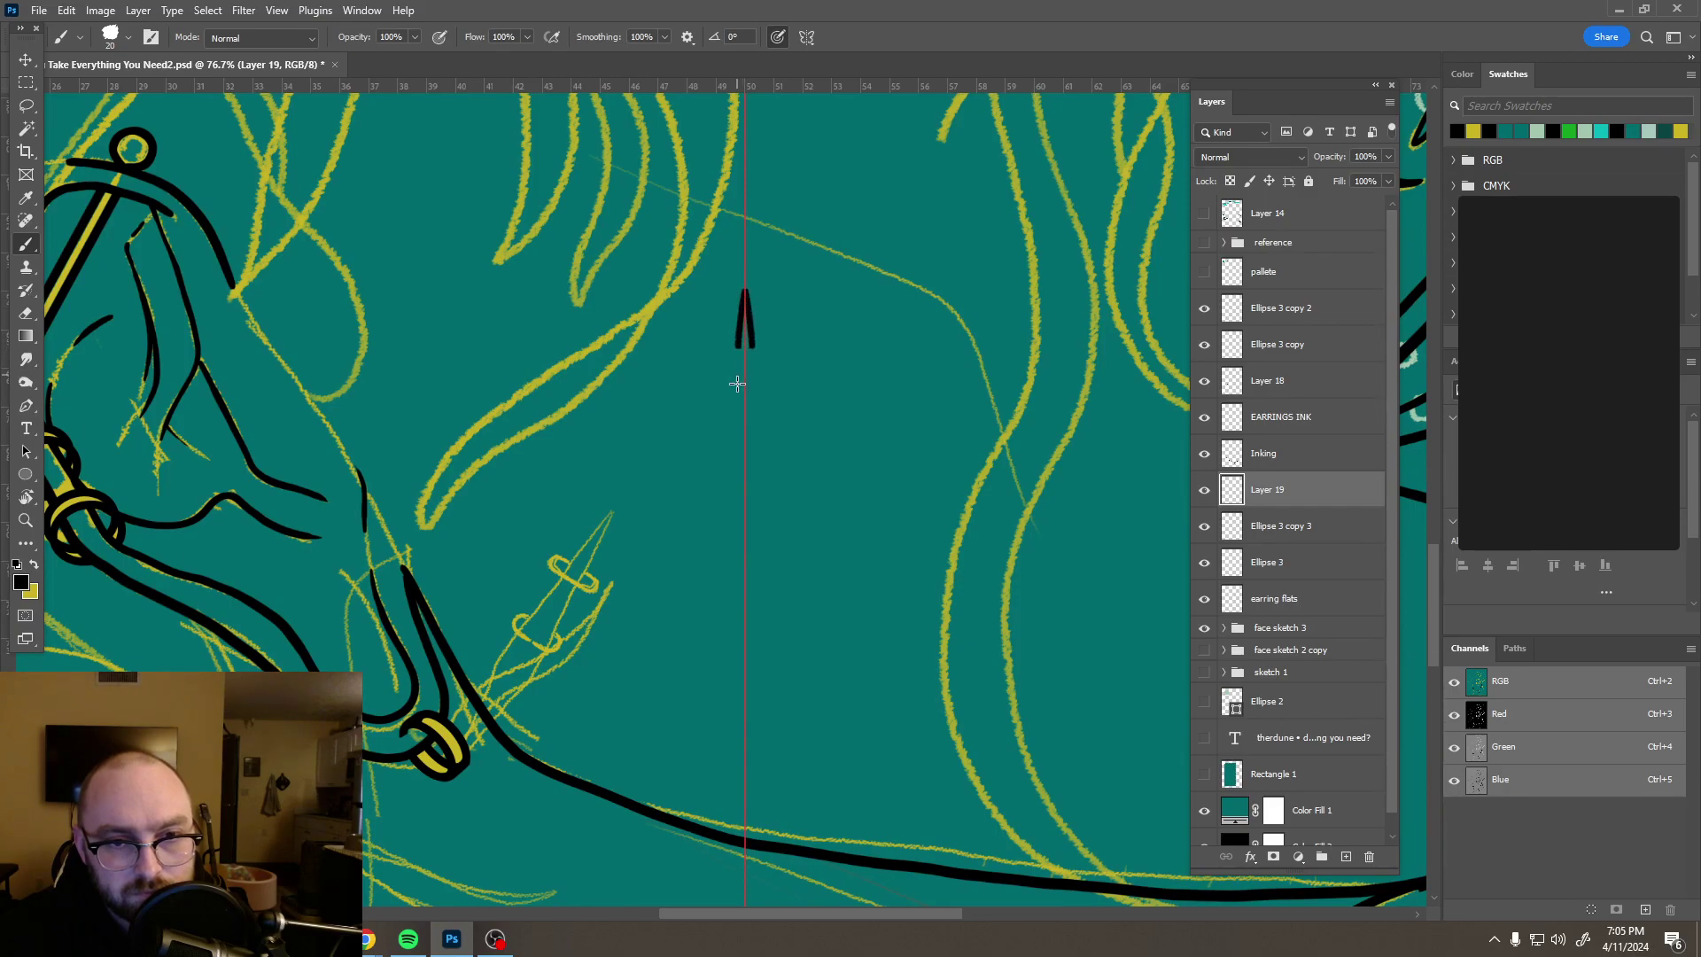
Step: Try inking a slim mirrored spike outline, pointed at both ends, along the symmetry axis, and undo the attempts
{"action": "left_click_drag", "start_coordinate": [735, 422], "coordinate": [737, 450]}
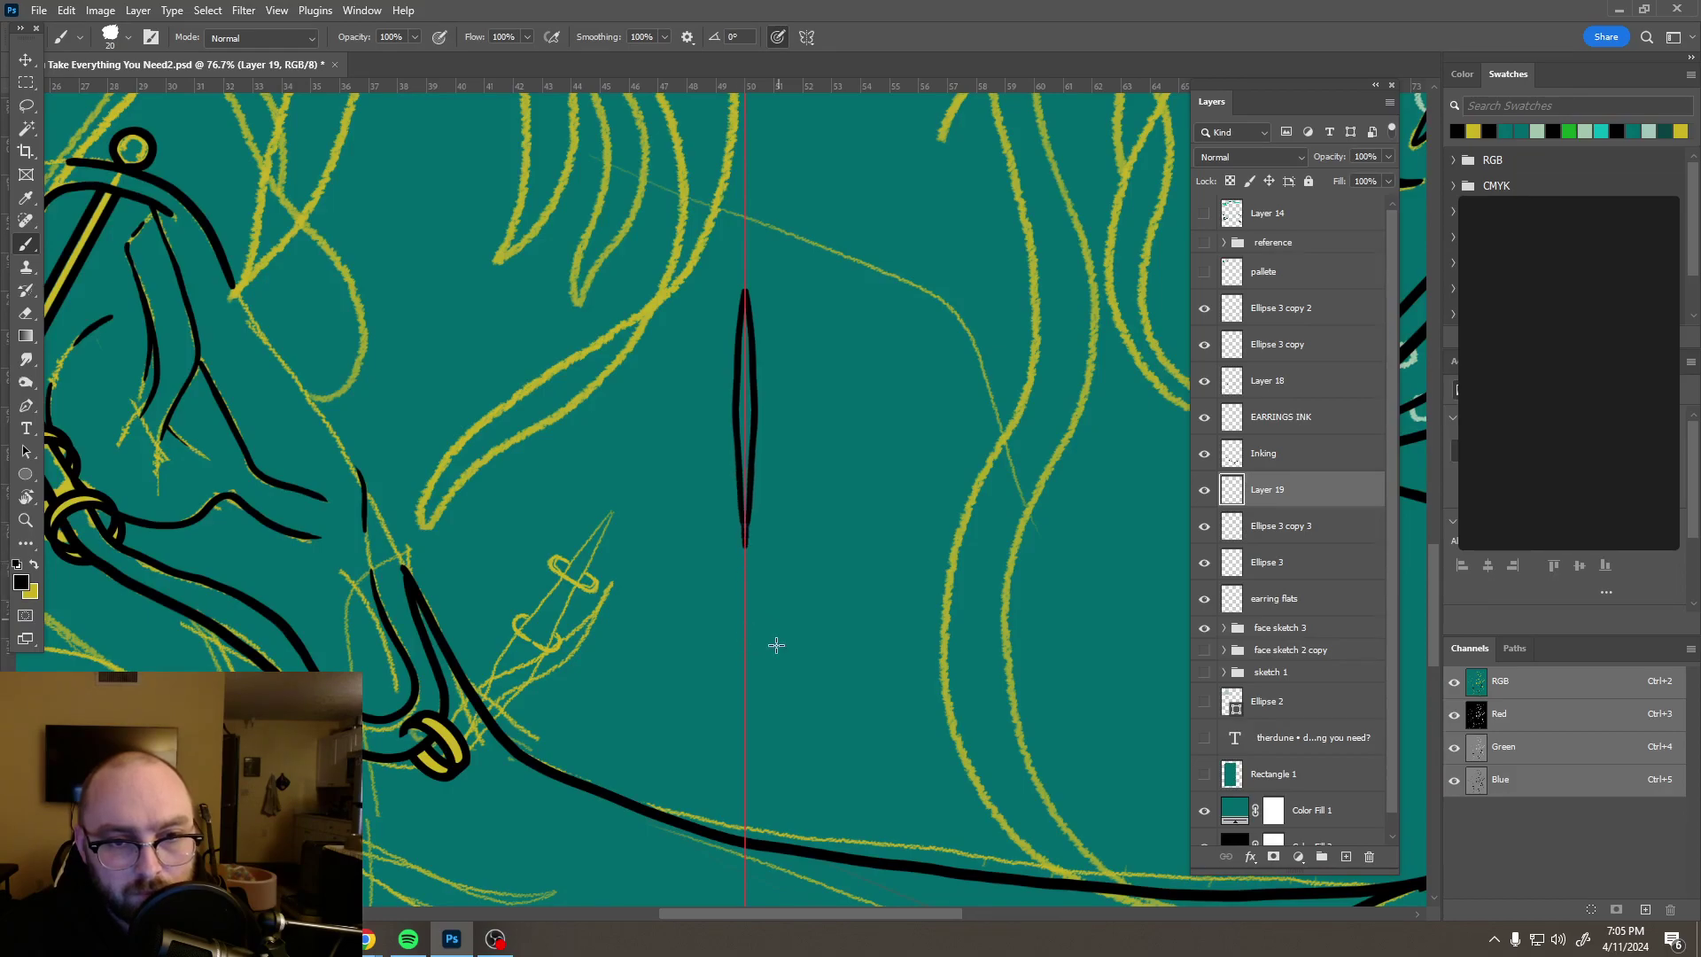
{"action": "key", "text": "ctrl+z"}
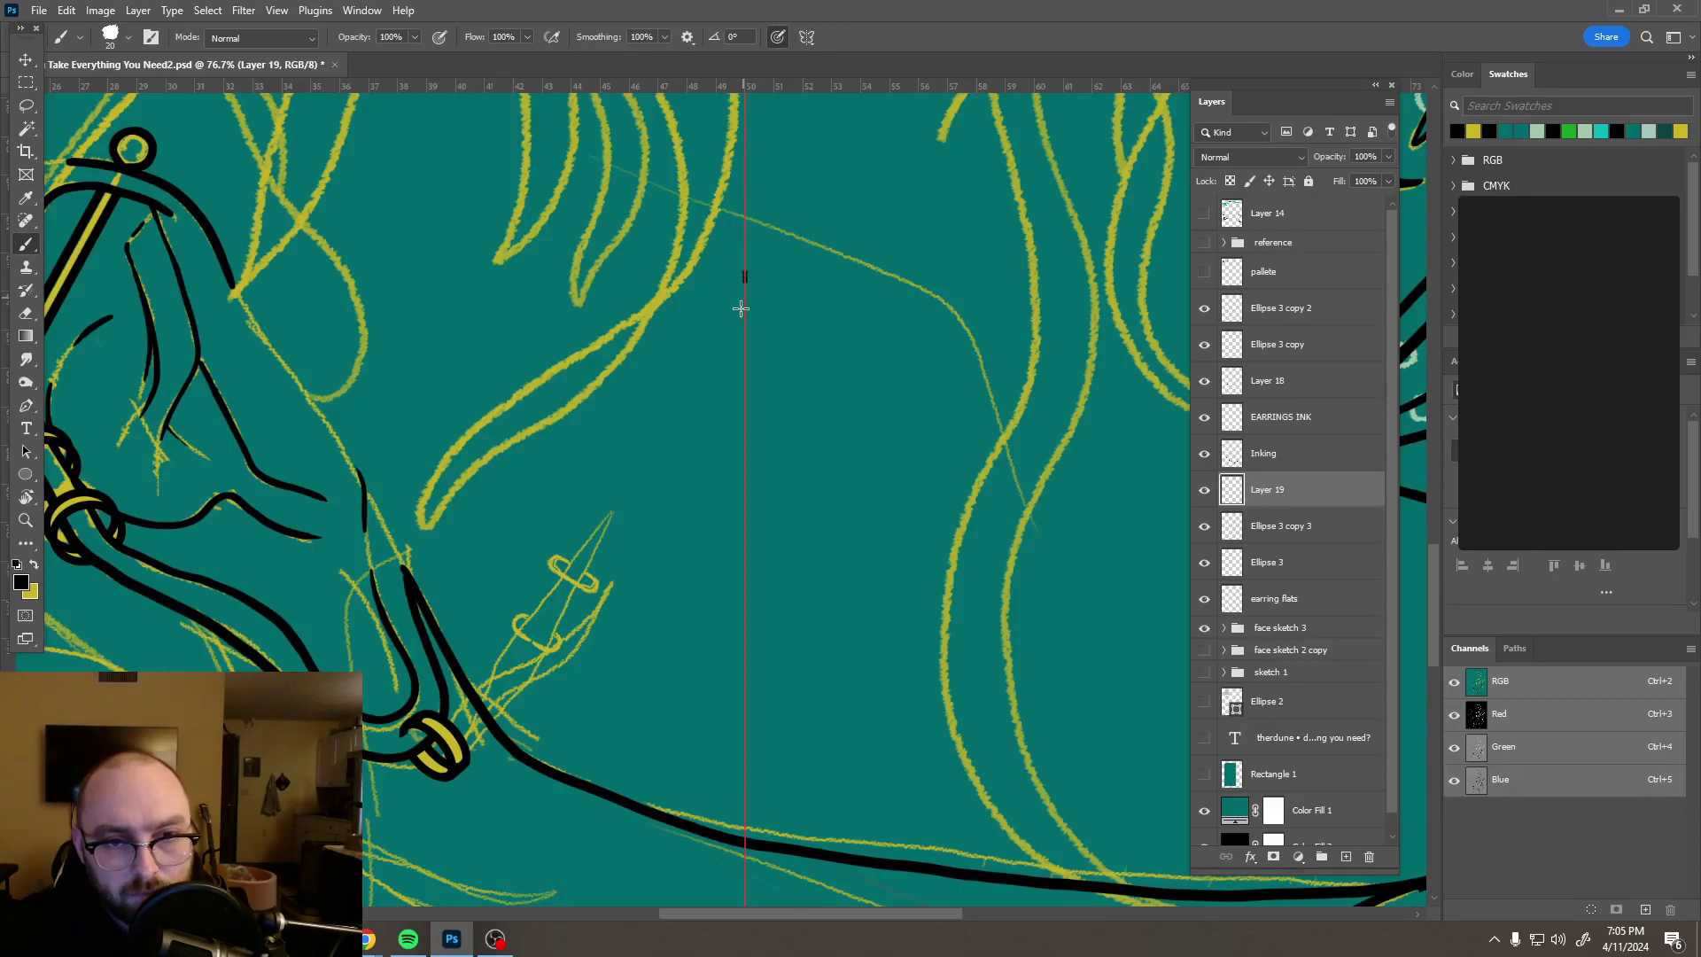
{"action": "left_click_drag", "start_coordinate": [724, 411], "coordinate": [746, 656]}
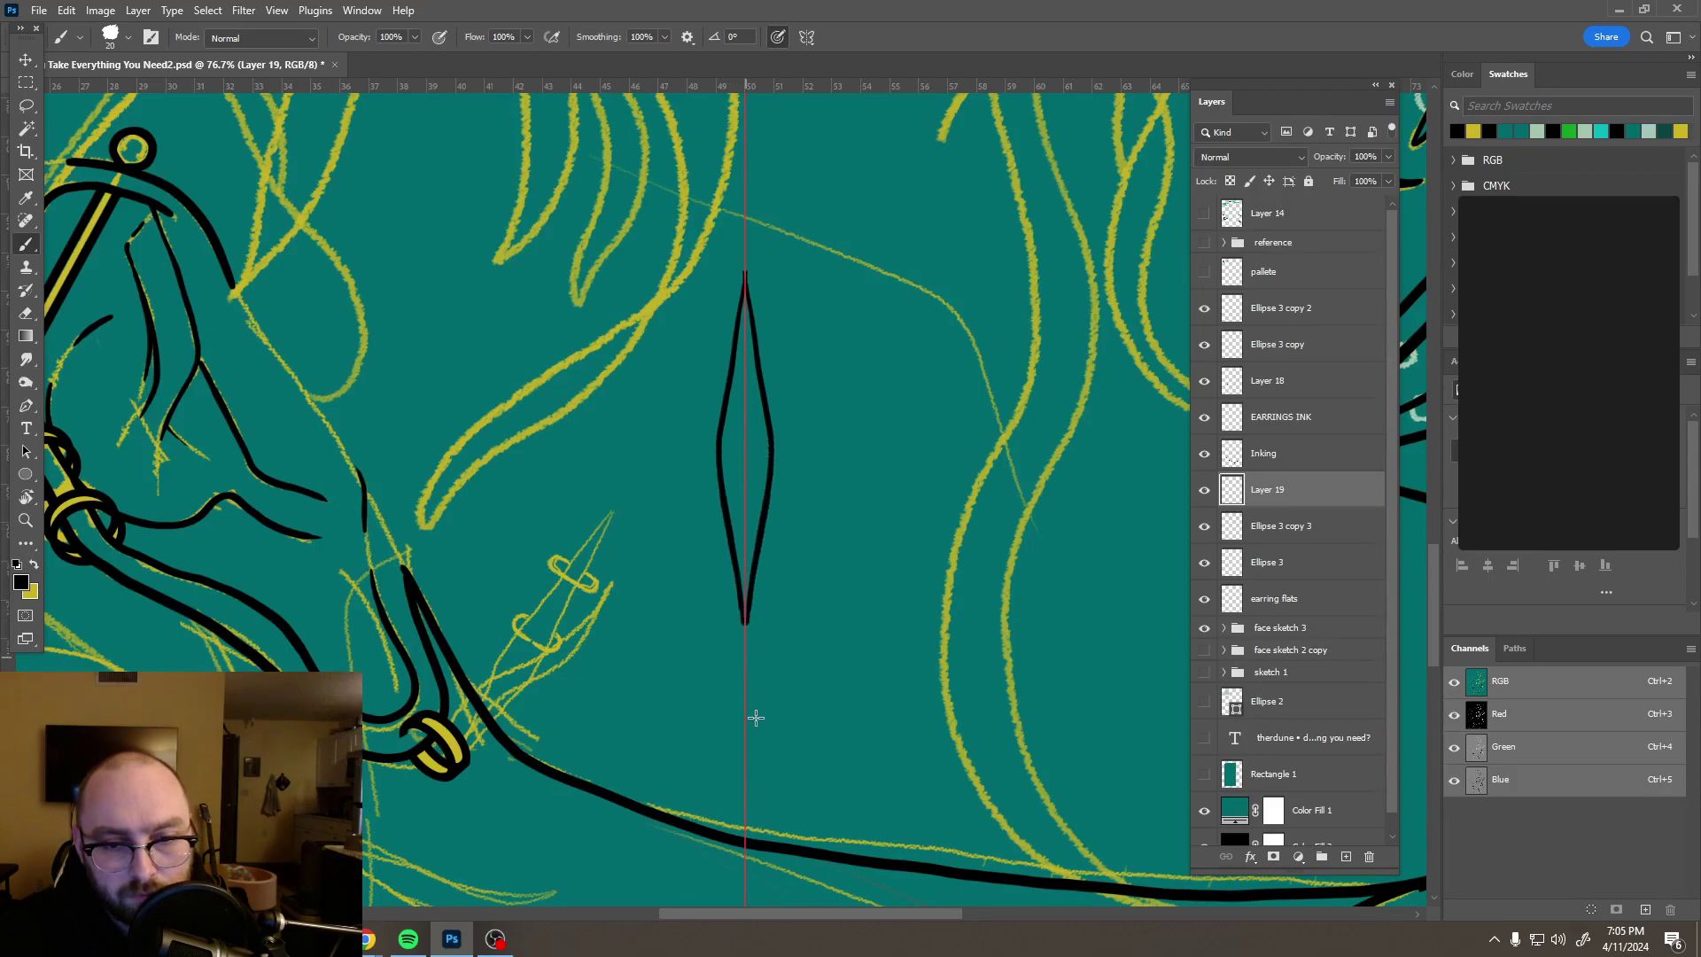
{"action": "left_click", "coordinate": [807, 37]}
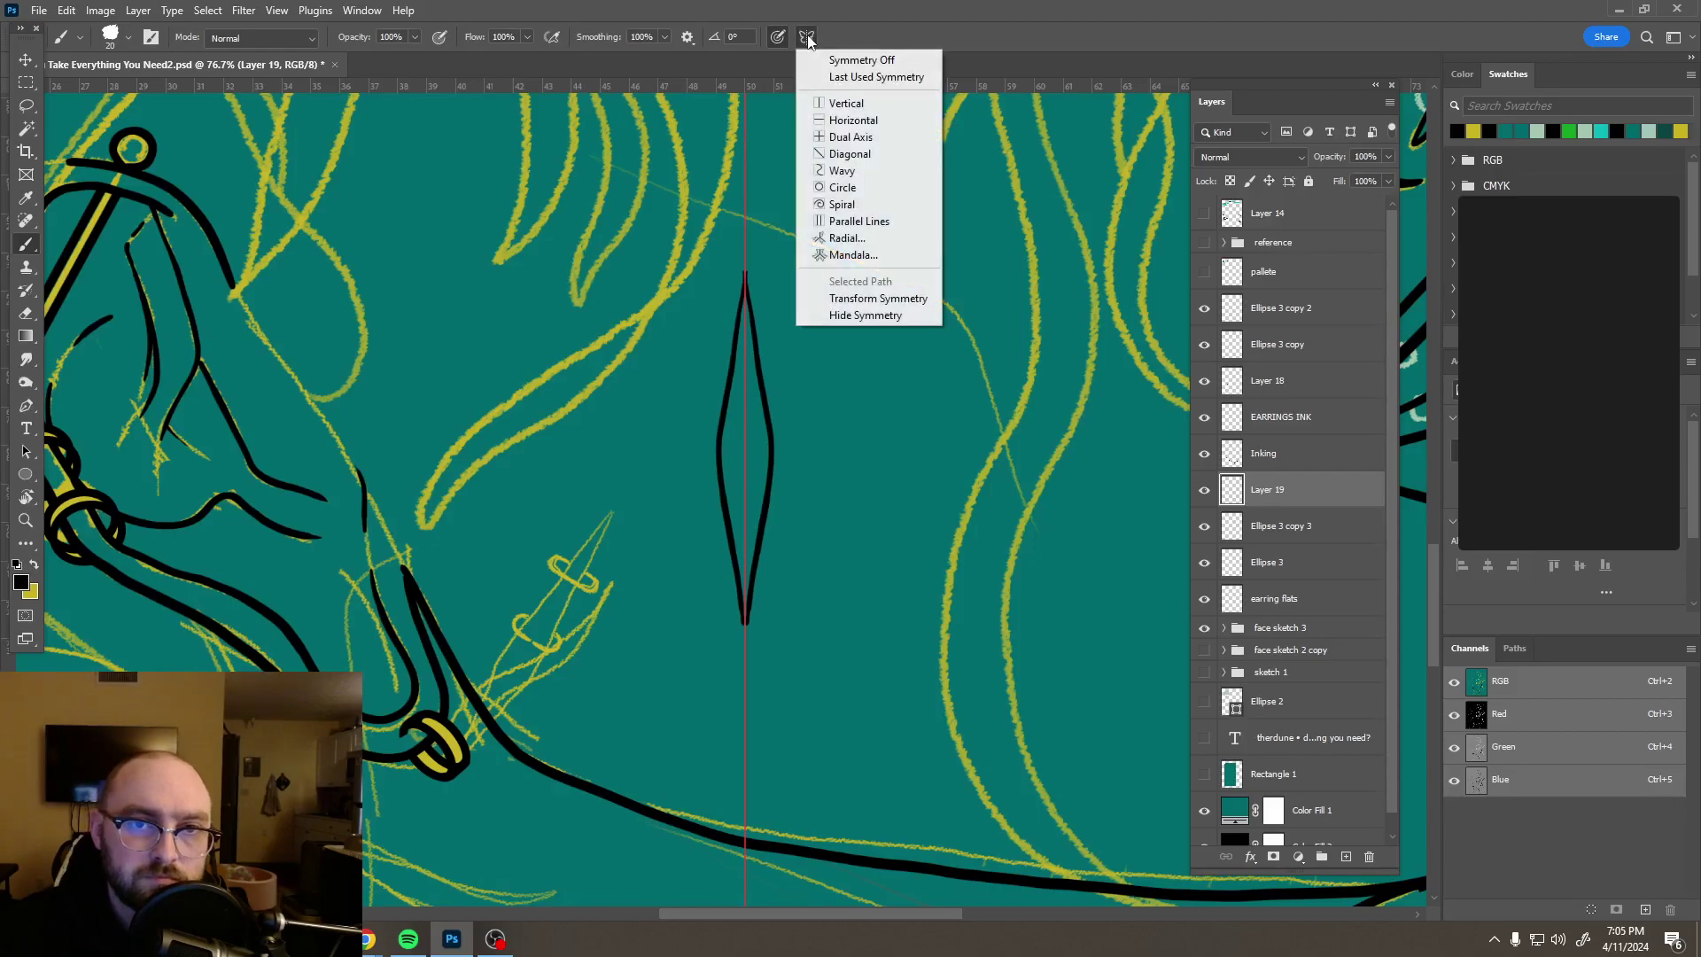
{"action": "left_click", "coordinate": [826, 57]}
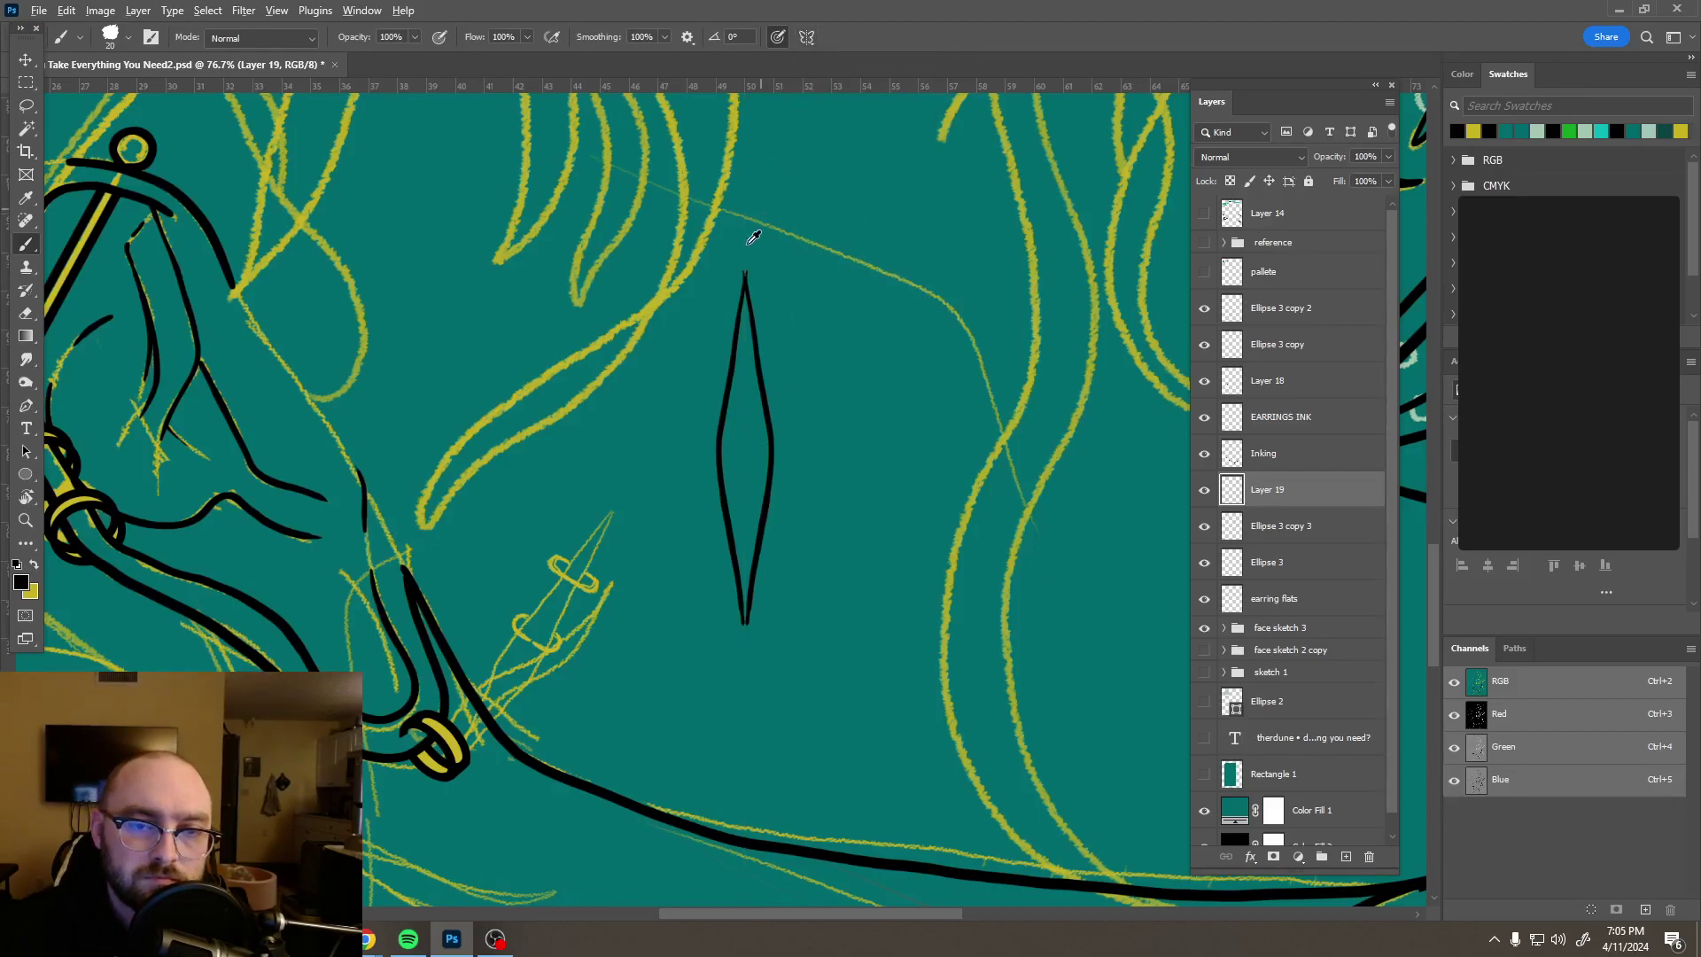
{"action": "scroll", "coordinate": [748, 248], "scroll_direction": "up", "scroll_amount": 3}
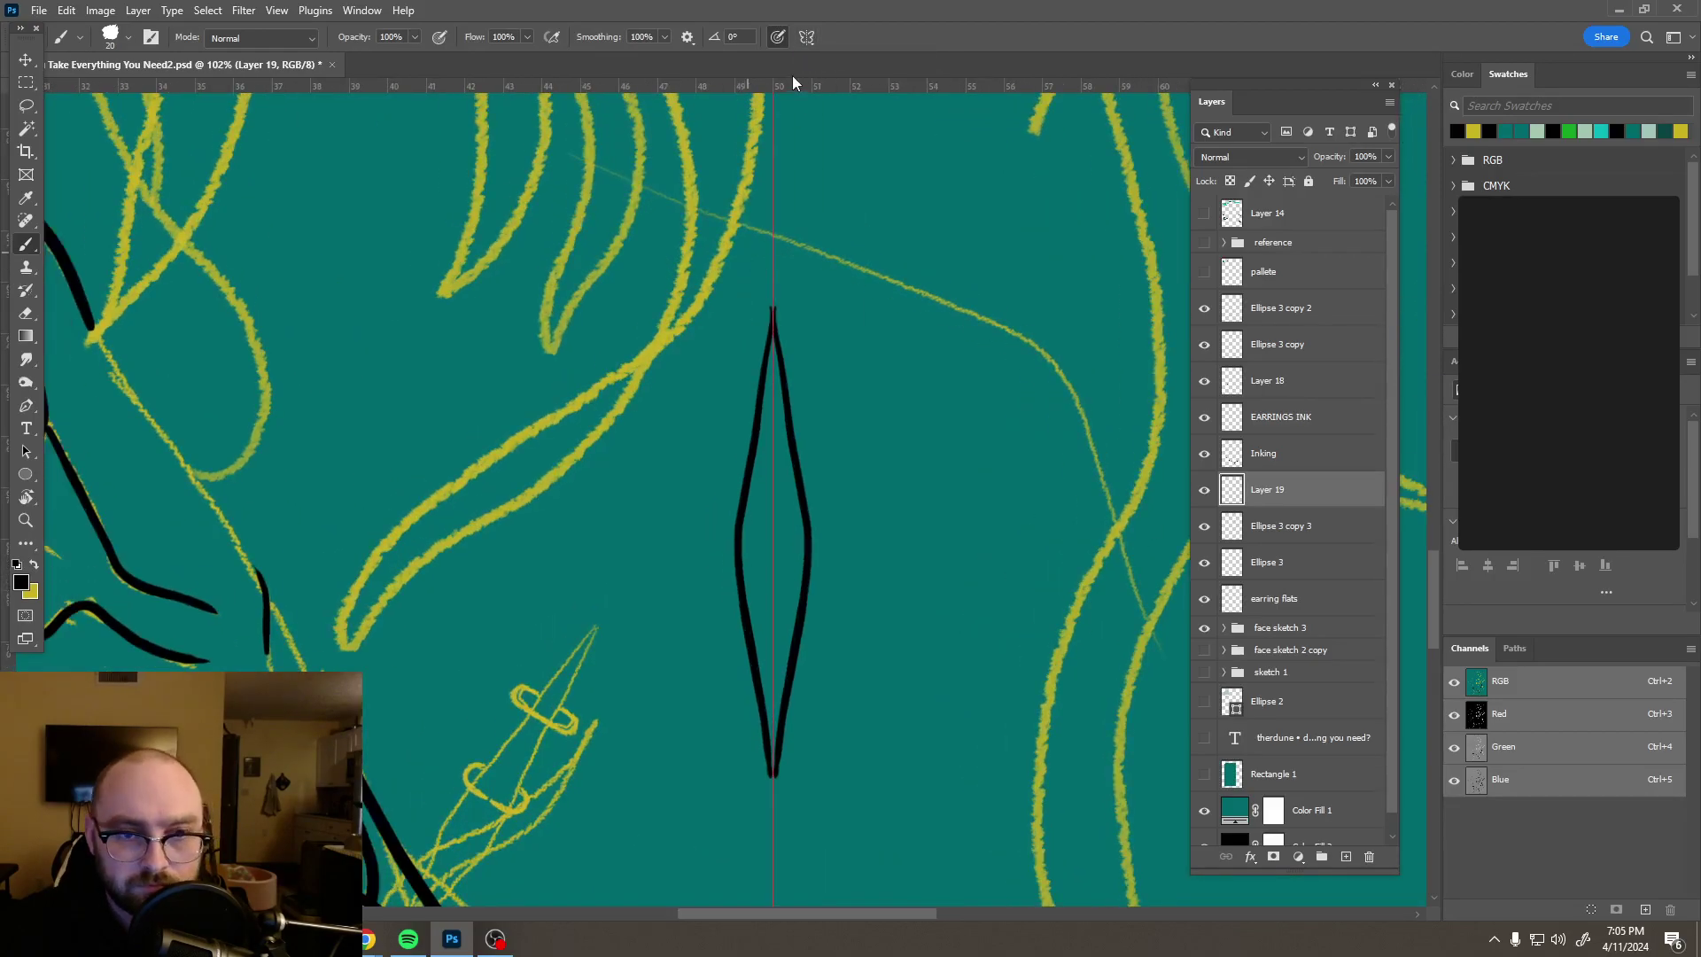
{"action": "key", "text": "ctrl+z"}
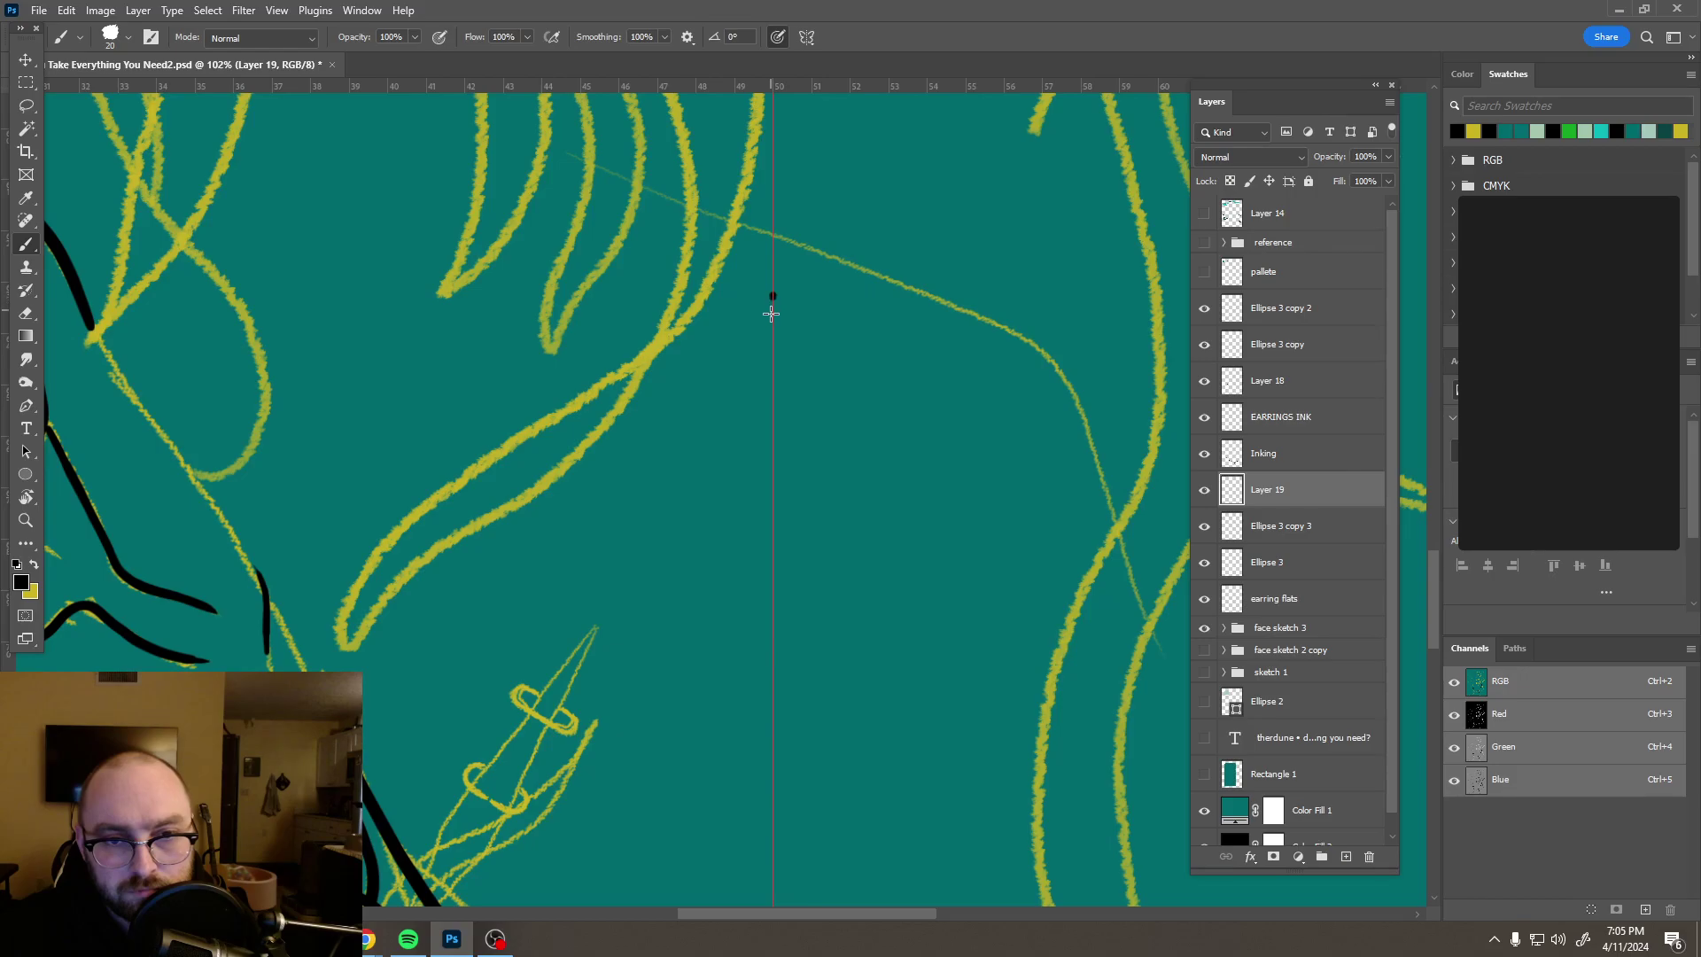
Step: Try a longer, wider mirrored spike outline on the symmetry axis, compare its size with the sketched earring, and undo it
{"action": "mouse_move", "coordinate": [762, 385]}
{"action": "left_mouse_down"}
{"action": "mouse_move", "coordinate": [726, 638]}
{"action": "mouse_move", "coordinate": [771, 884]}
{"action": "left_mouse_up"}
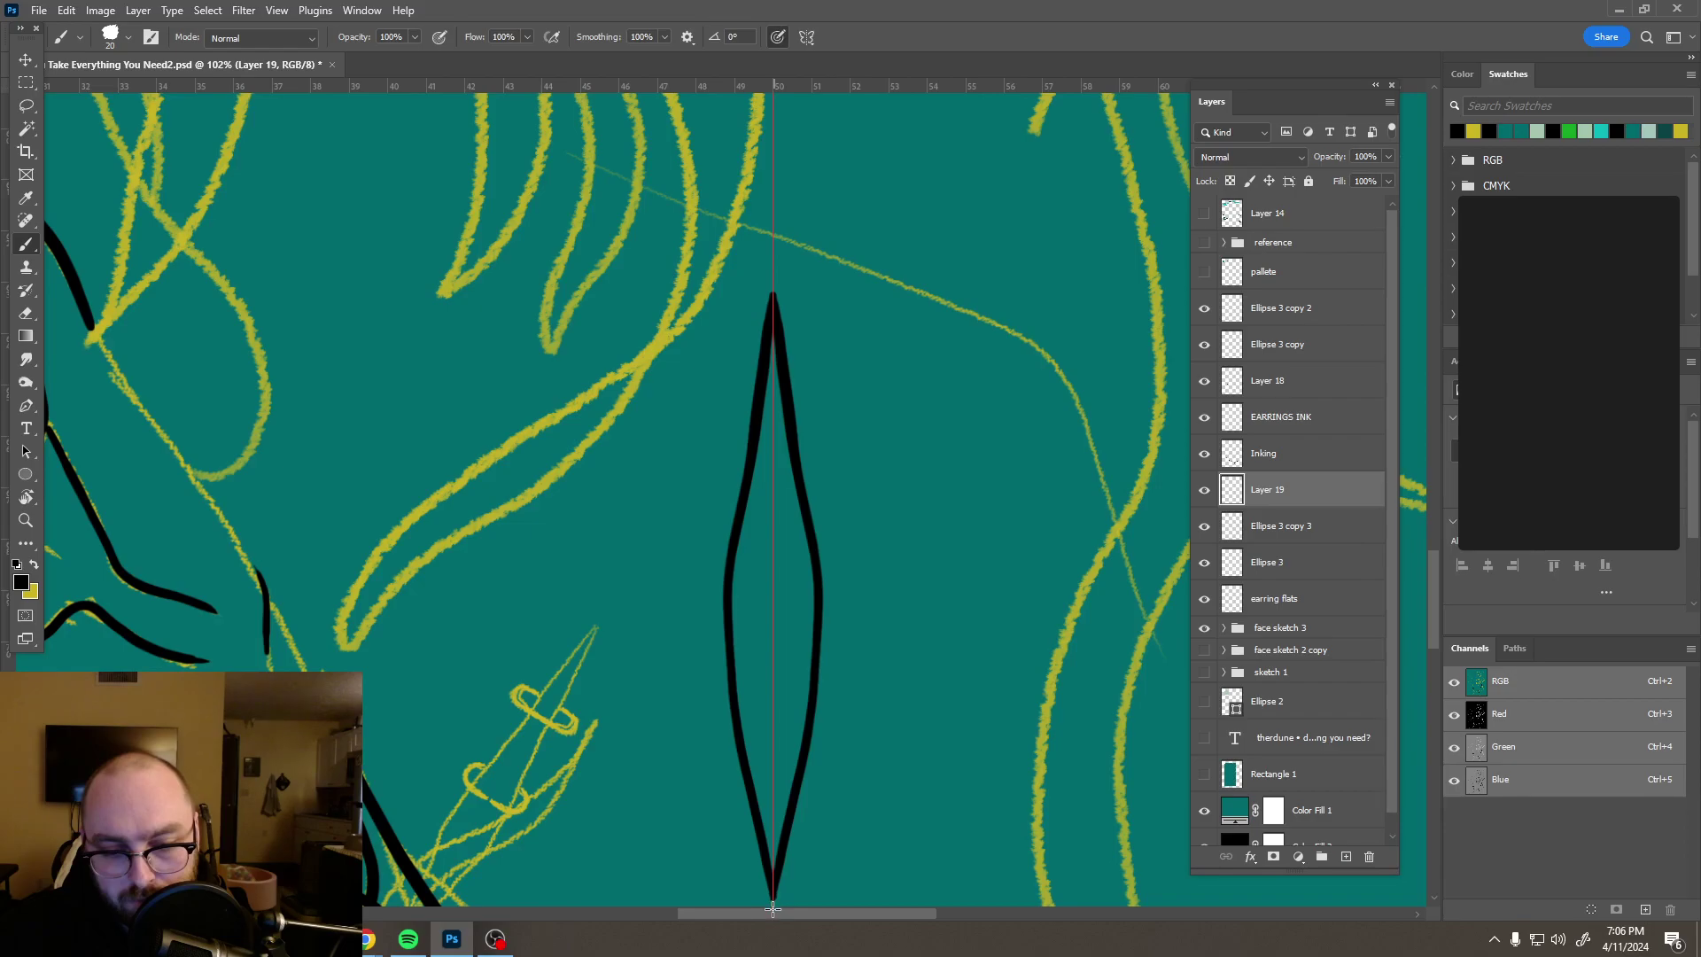
{"action": "left_click", "coordinate": [803, 39]}
{"action": "left_click", "coordinate": [836, 59]}
{"action": "scroll", "coordinate": [868, 390], "scroll_direction": "down", "scroll_amount": 5}
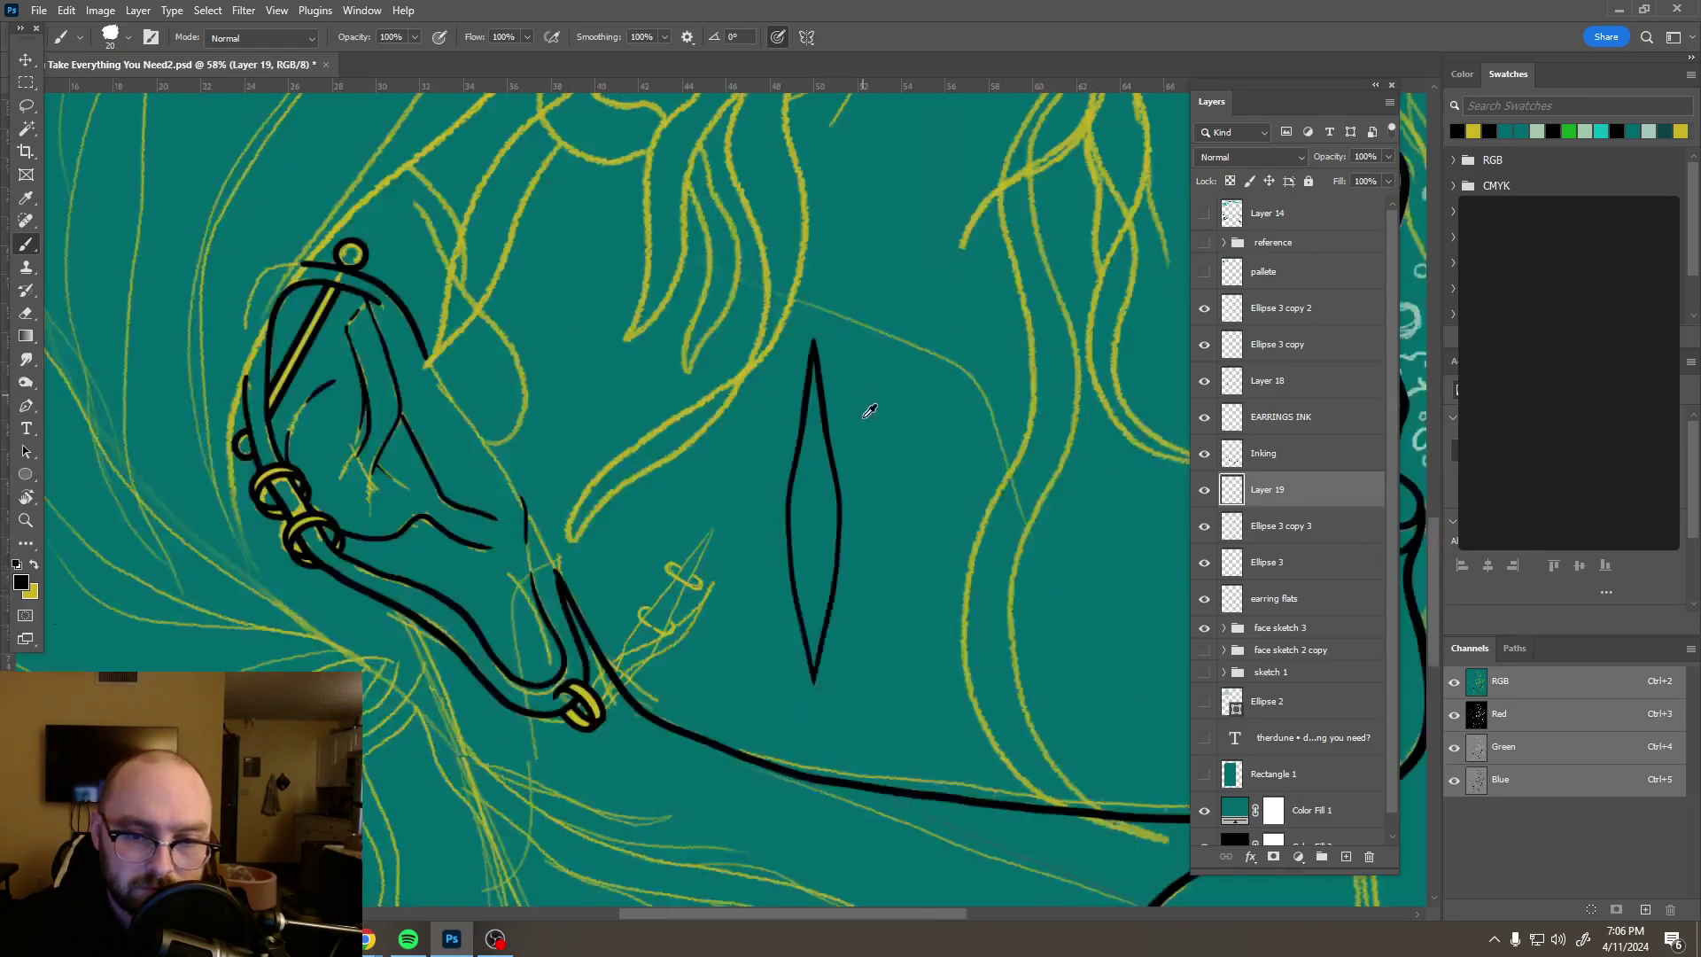
{"action": "scroll", "coordinate": [883, 475], "scroll_direction": "down", "scroll_amount": 2}
{"action": "scroll", "coordinate": [884, 475], "scroll_direction": "up", "scroll_amount": 6}
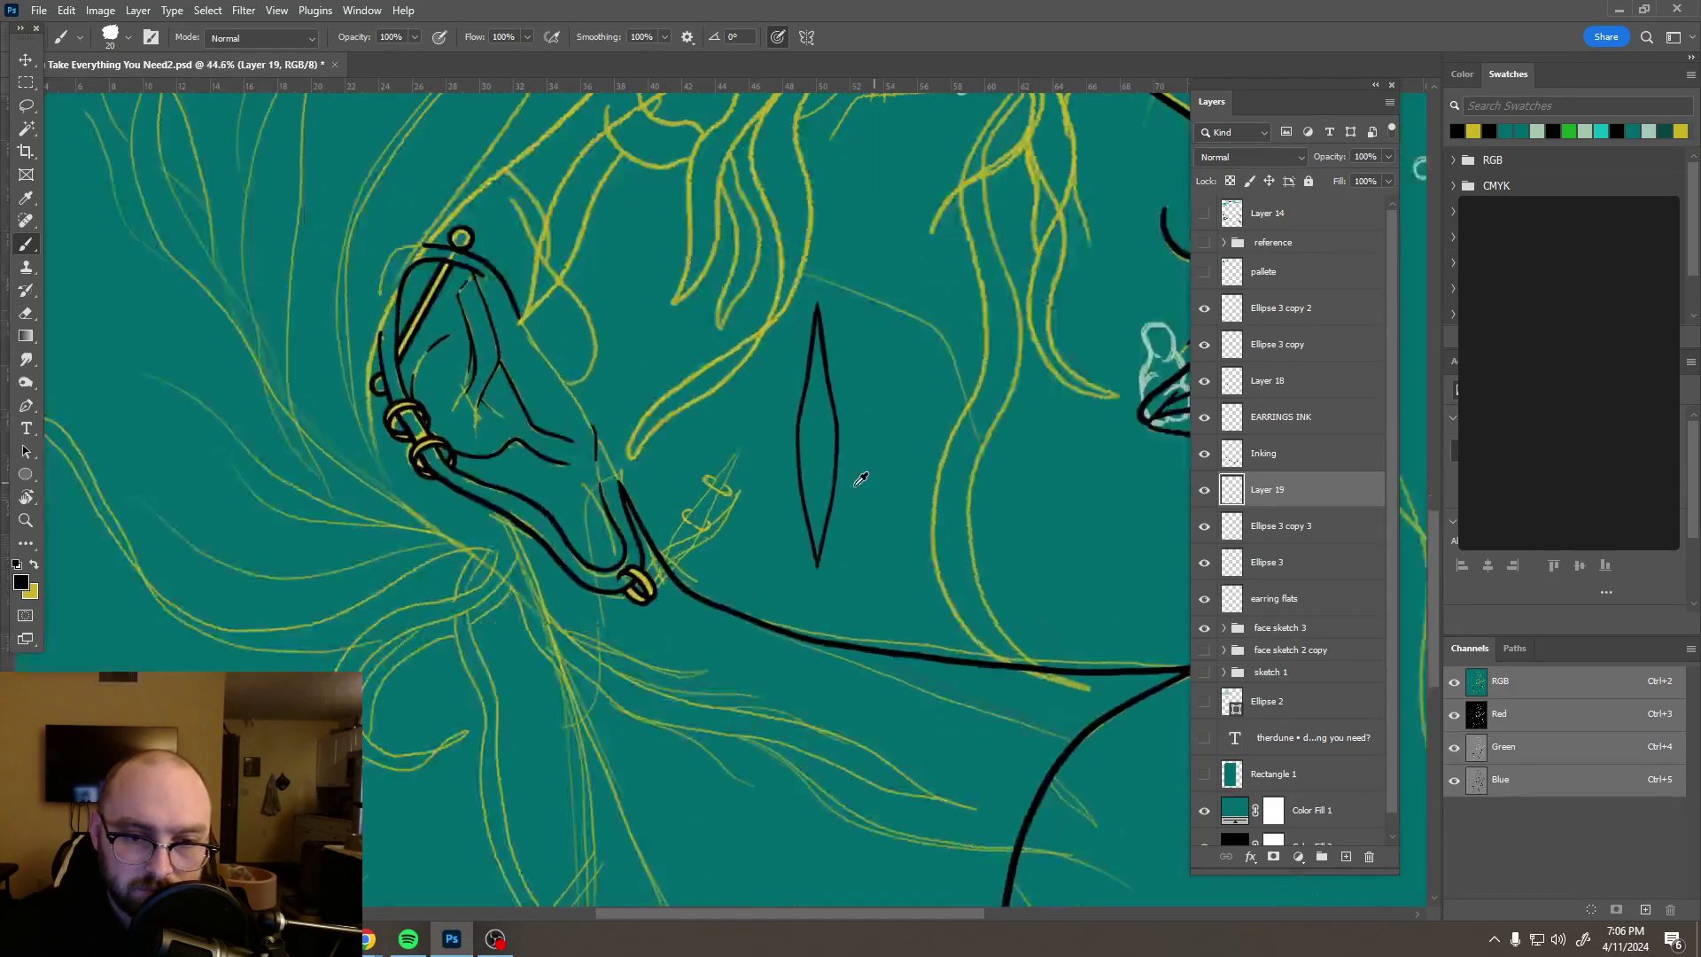
{"action": "key", "text": "ctrl+semicolon"}
{"action": "key", "text": "ctrl+z"}
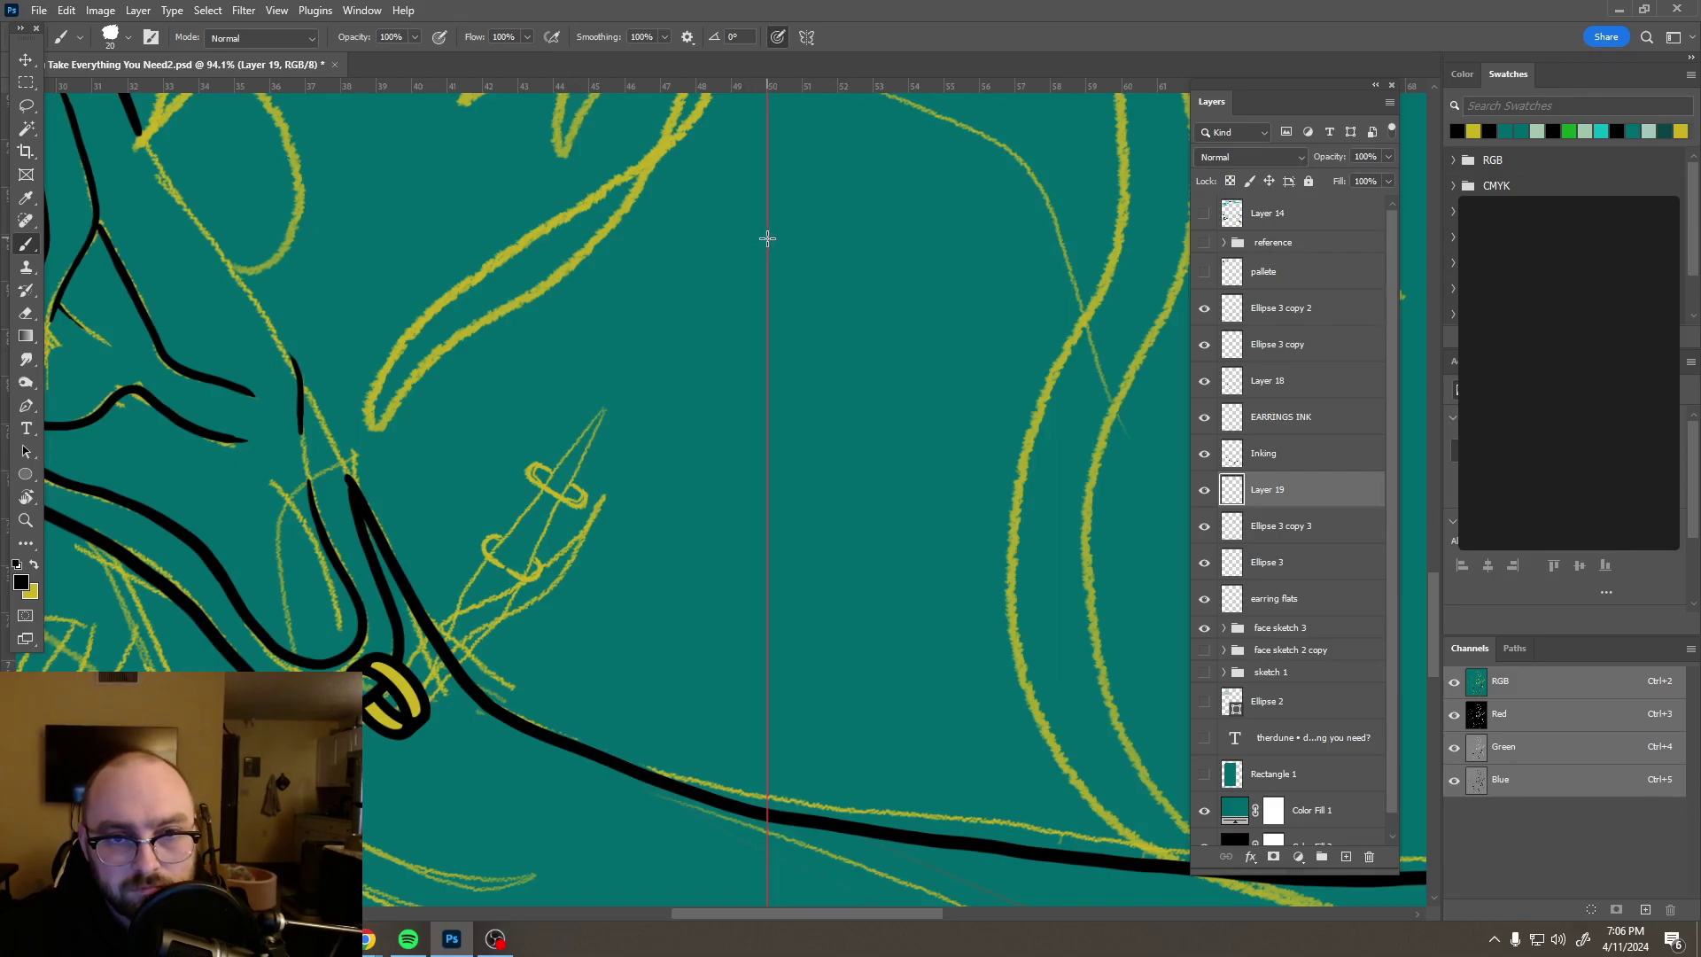
Step: Ink a shorter, slimmer mirrored spike outline pointed at both ends on the vertical axis, and turn paint symmetry off
{"action": "mouse_move", "coordinate": [762, 299]}
{"action": "left_mouse_down"}
{"action": "mouse_move", "coordinate": [745, 470]}
{"action": "mouse_move", "coordinate": [763, 560]}
{"action": "left_mouse_up"}
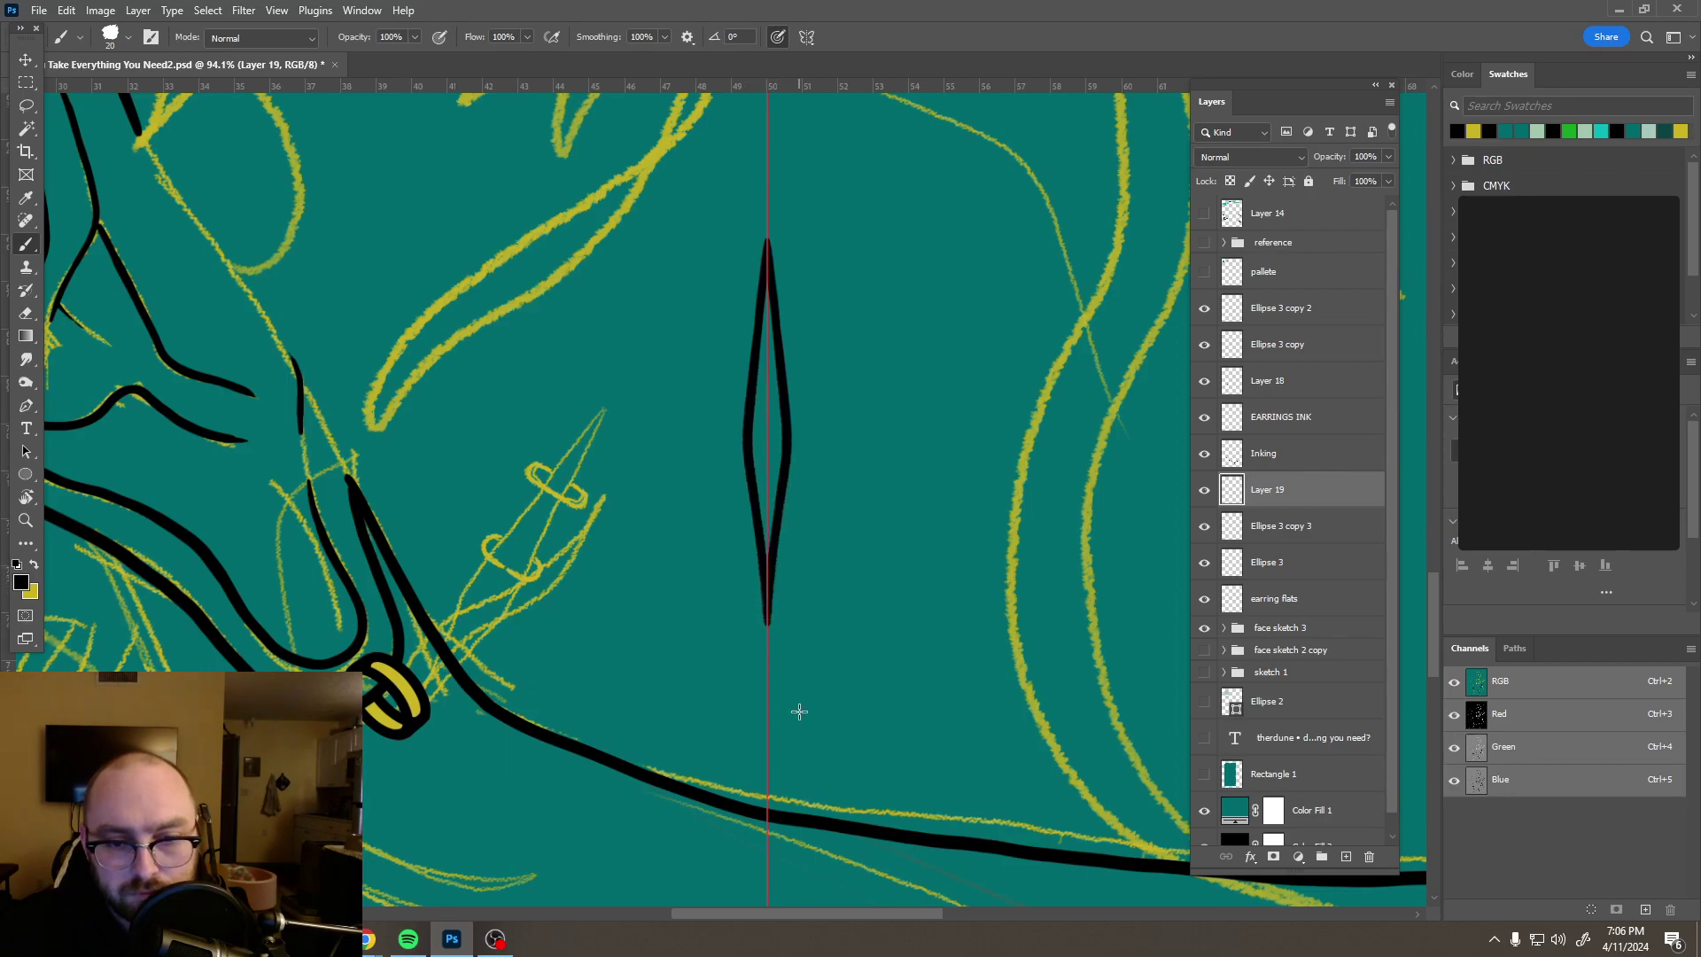
{"action": "left_click", "coordinate": [806, 36]}
{"action": "left_click", "coordinate": [824, 52]}
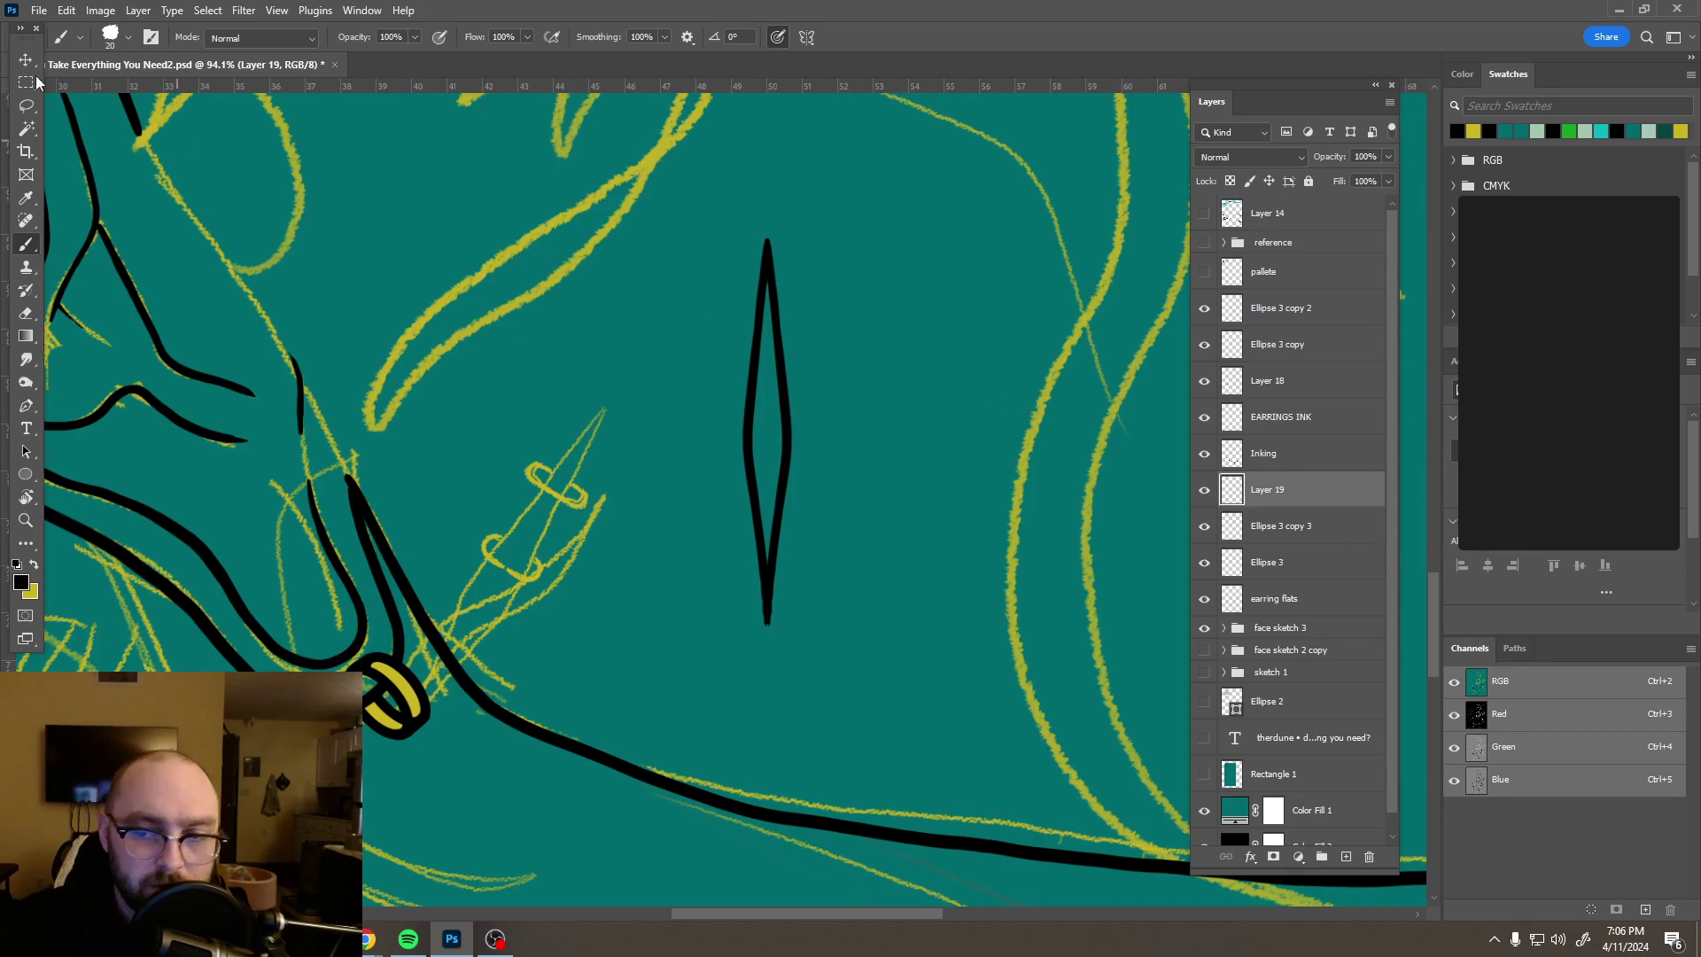
{"action": "key", "text": "v"}
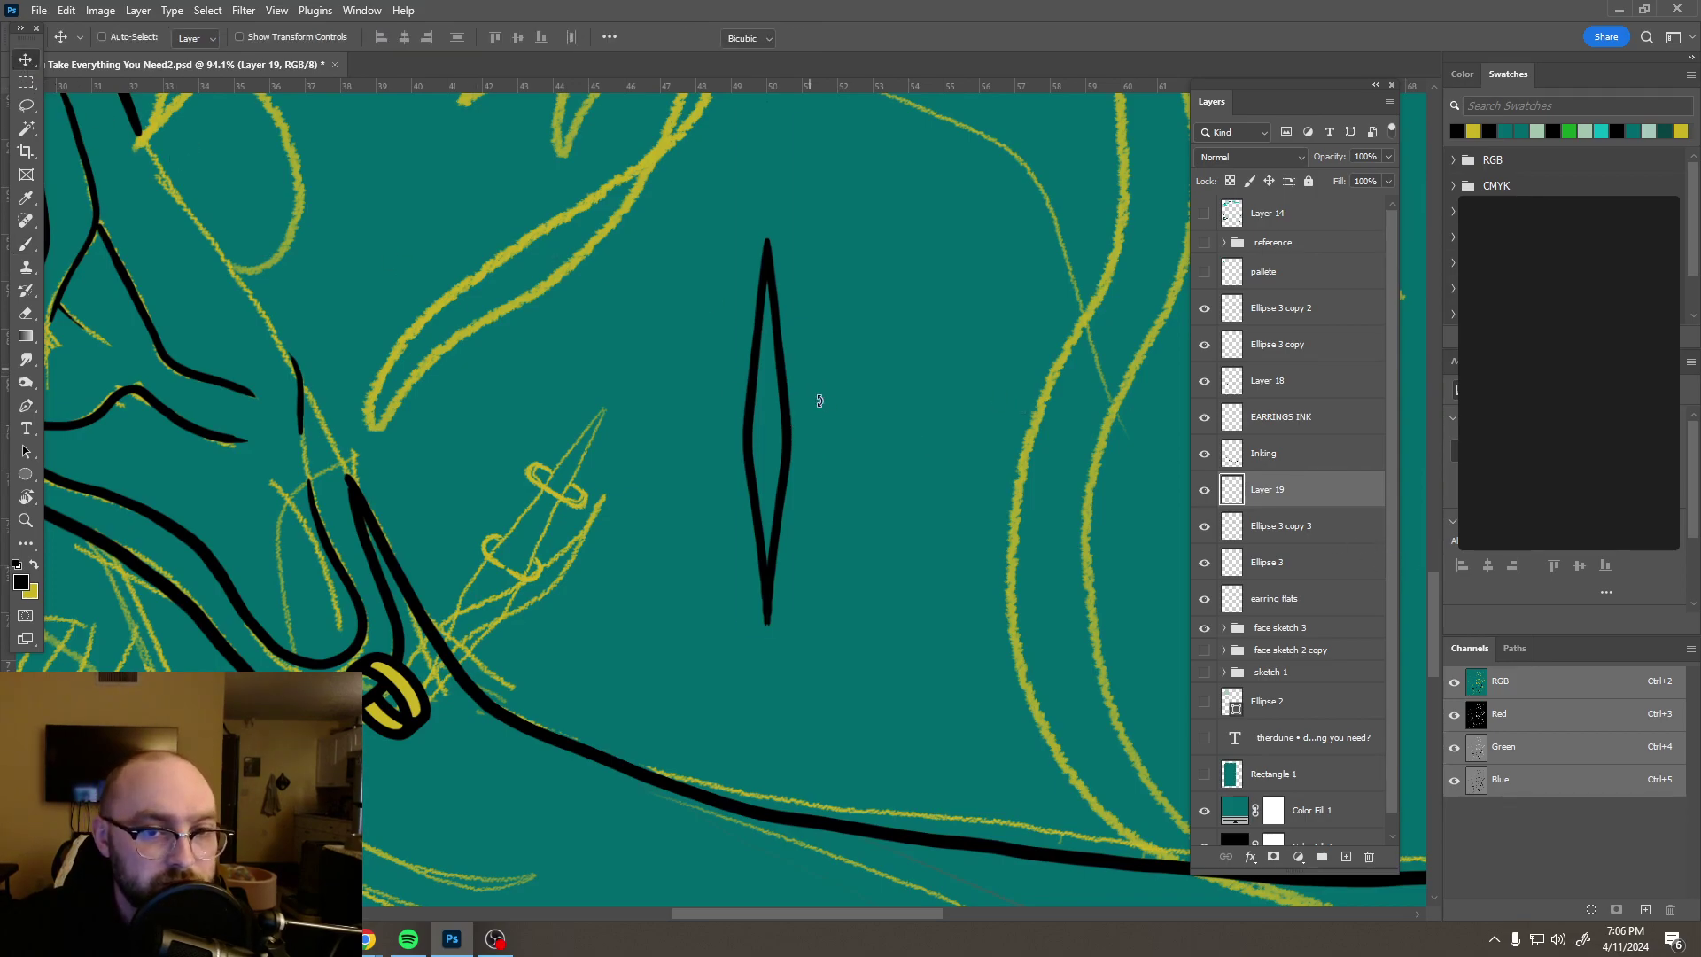
{"action": "key", "text": "ctrl+t"}
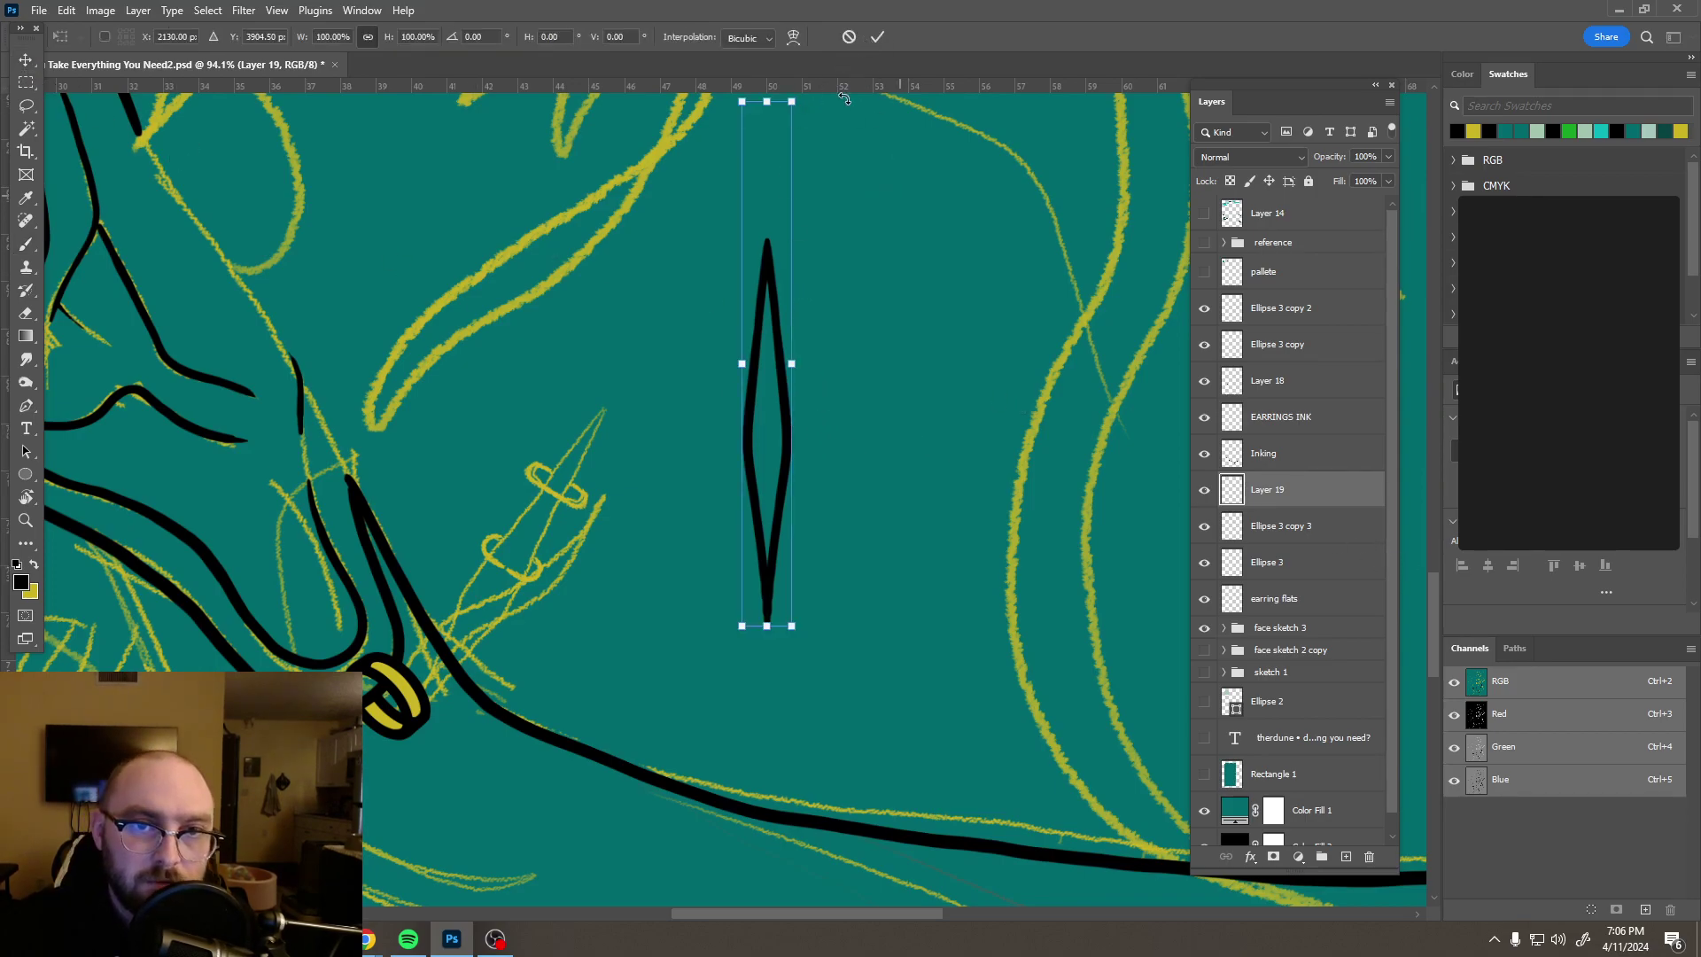
{"action": "left_click", "coordinate": [848, 38]}
{"action": "scroll", "coordinate": [859, 204], "scroll_direction": "up", "scroll_amount": 2}
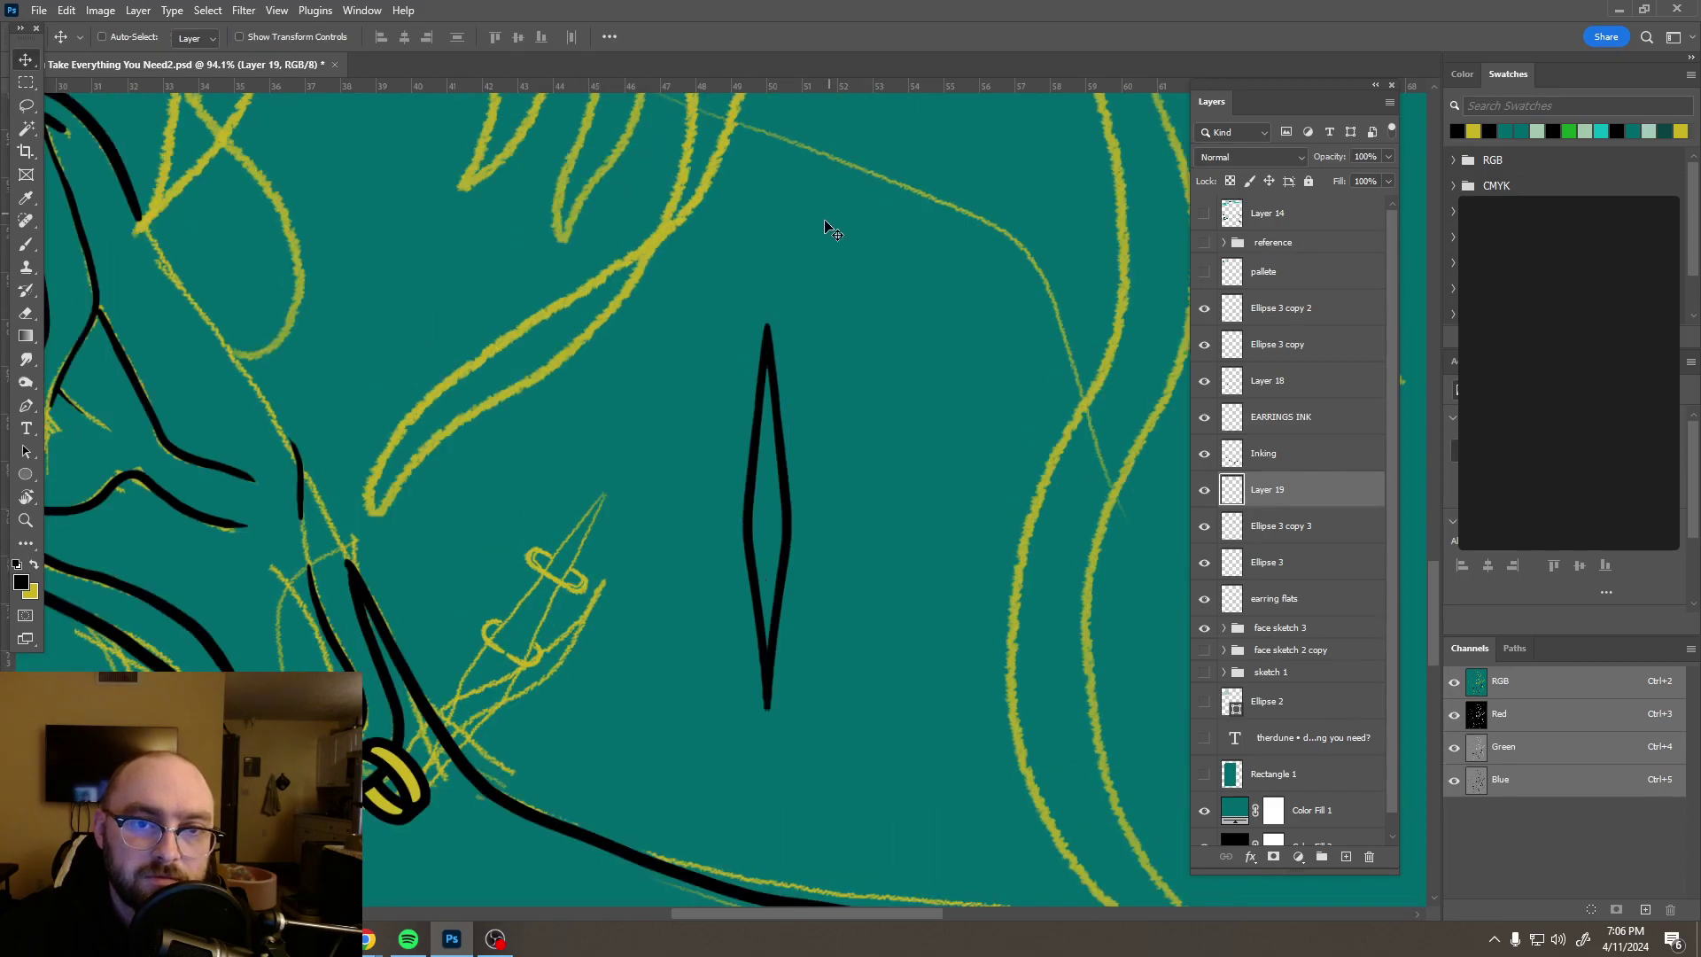
Step: Scale the inked spike down to about 76%, rotate it about 29° clockwise, and move it over the sketched dangling earring
{"action": "key", "text": "e"}
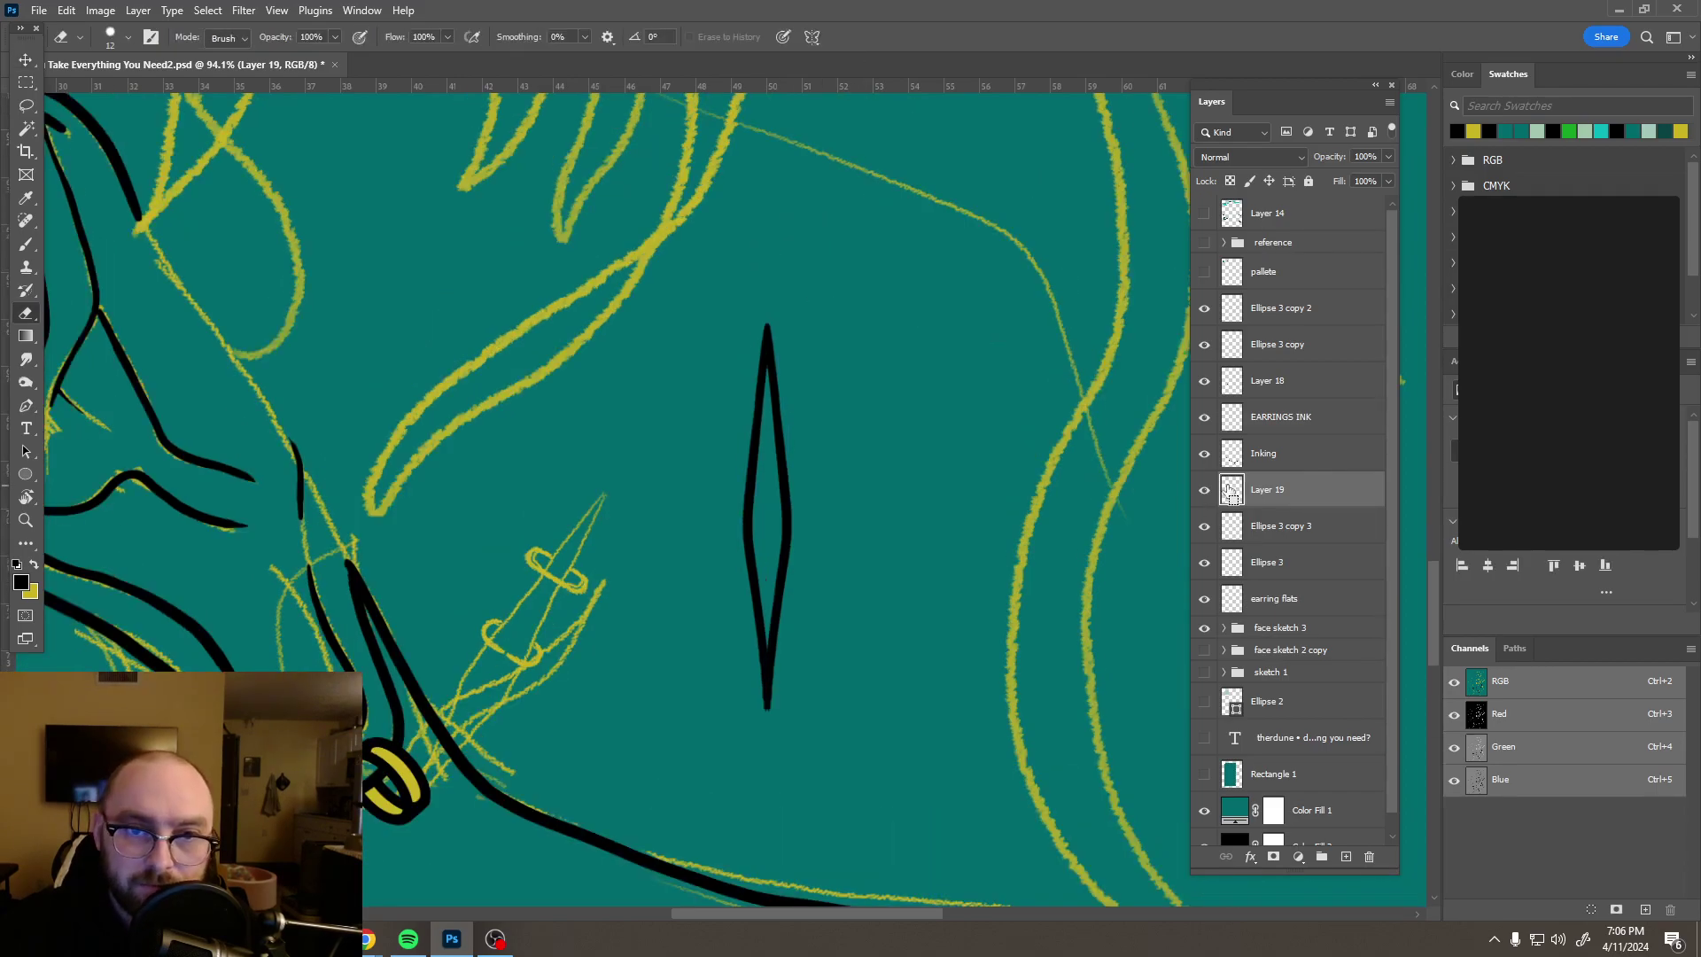
{"action": "key", "text": "ctrl+t"}
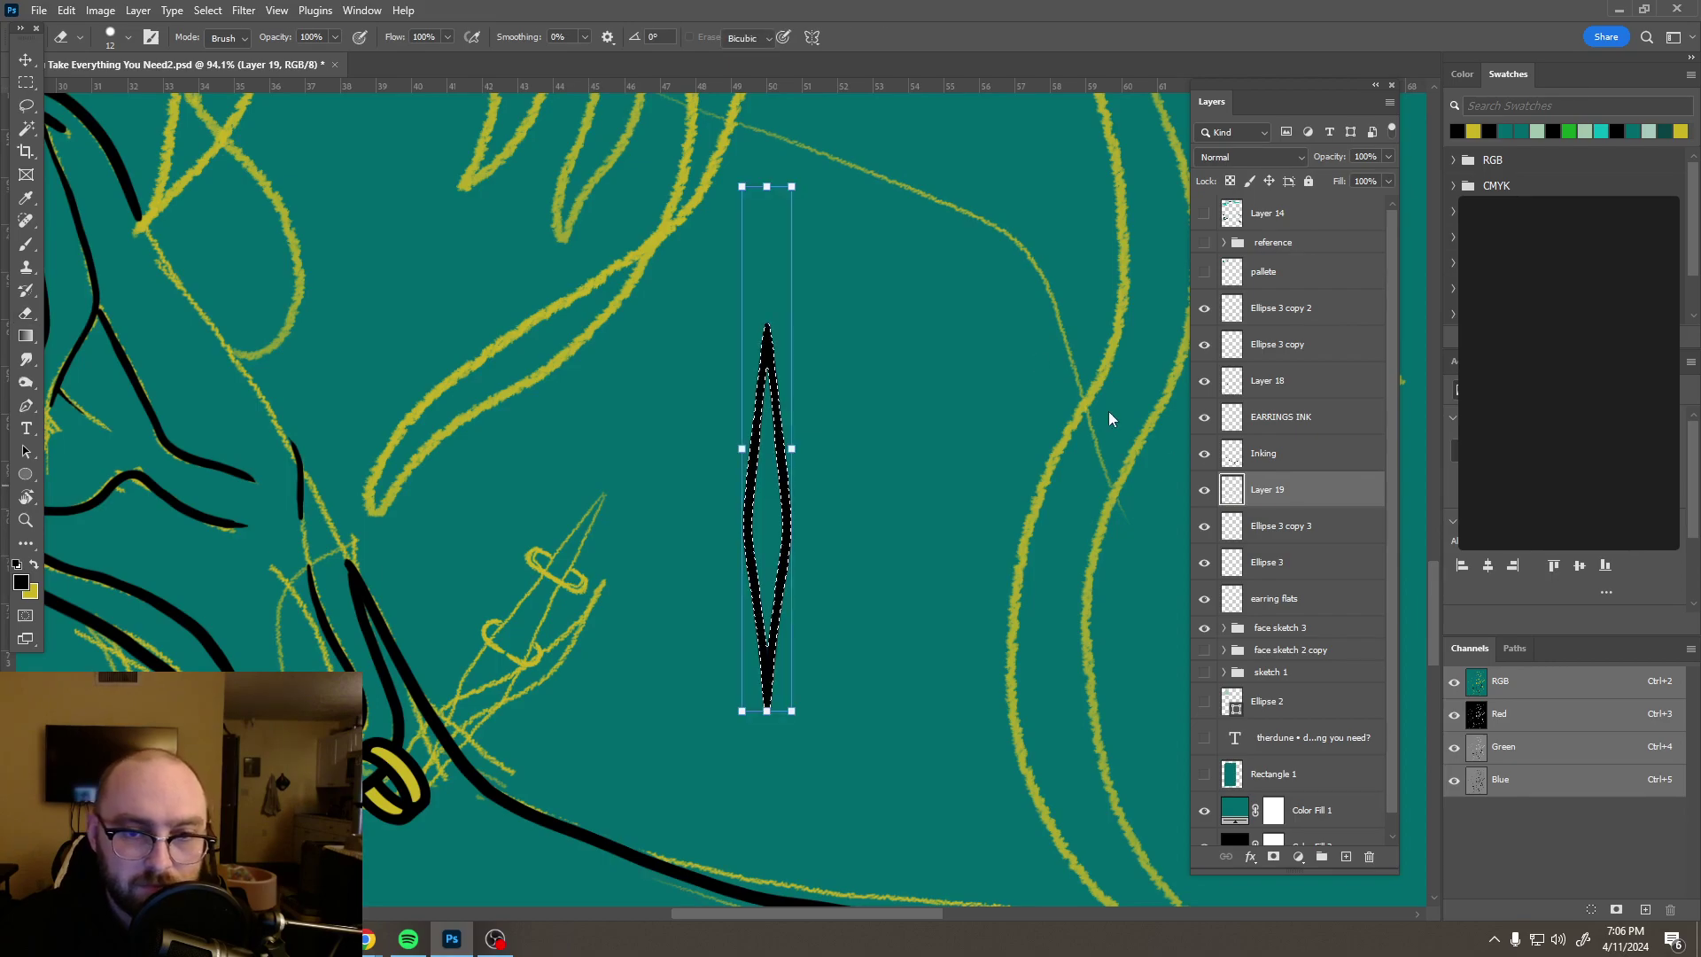
{"action": "left_click_drag", "start_coordinate": [766, 186], "coordinate": [760, 337]}
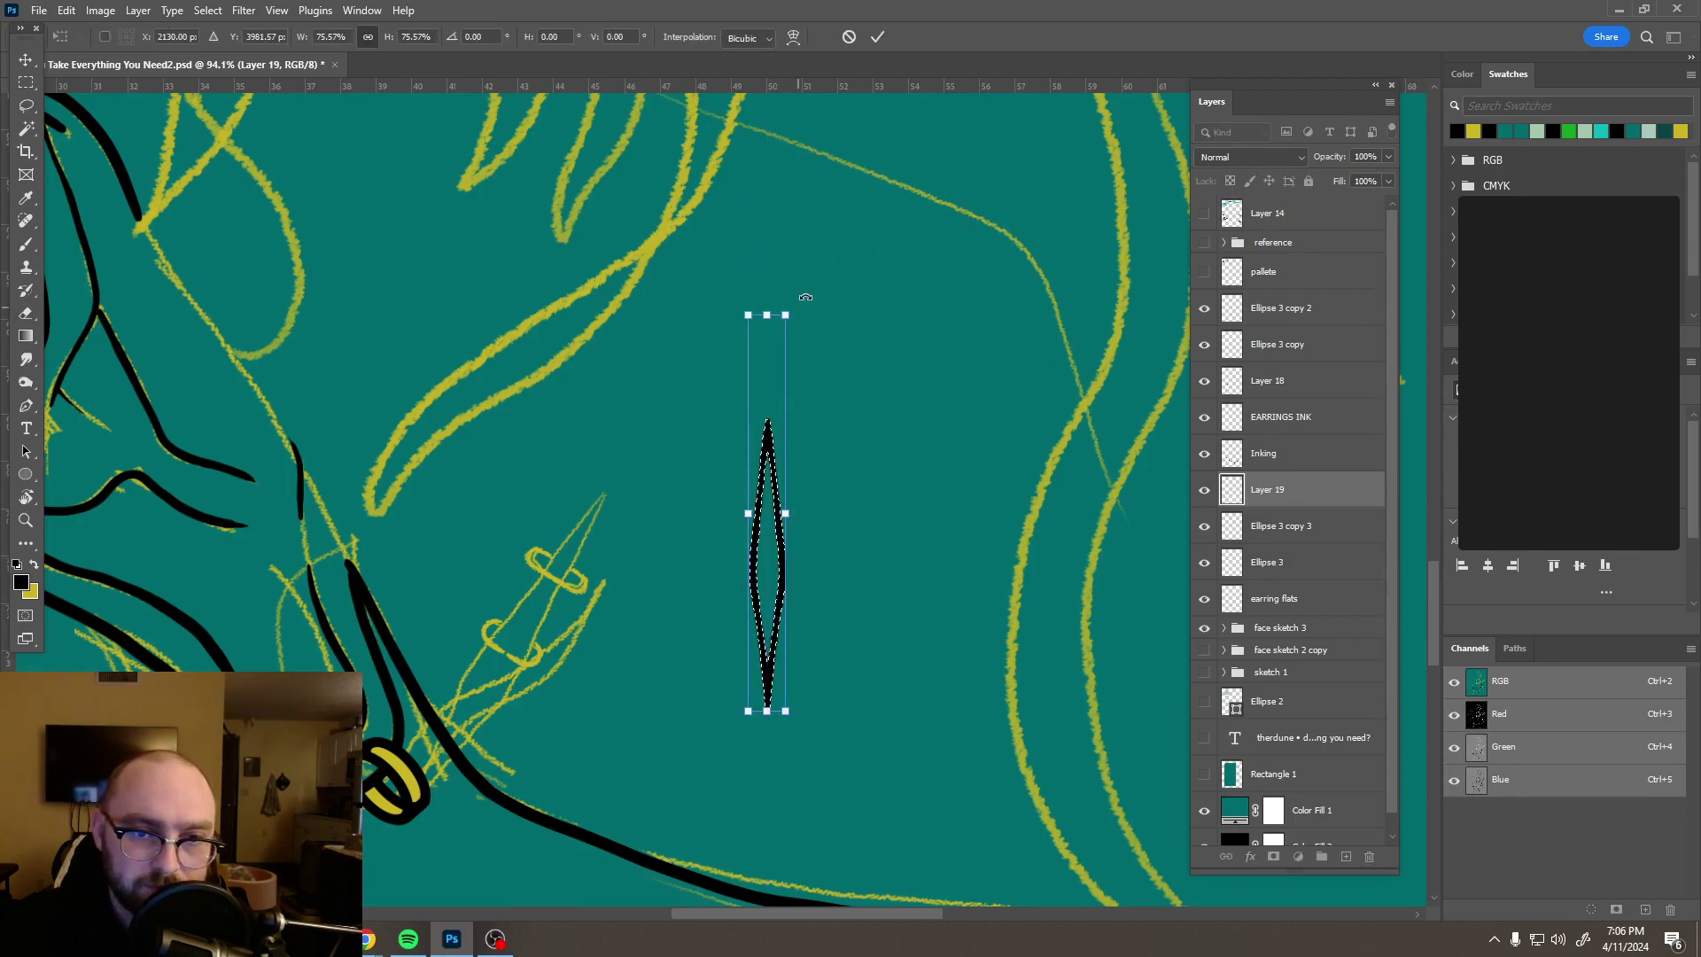
{"action": "left_click_drag", "start_coordinate": [876, 355], "coordinate": [939, 425]}
{"action": "mouse_move", "coordinate": [695, 604]}
{"action": "left_mouse_down"}
{"action": "mouse_move", "coordinate": [545, 581]}
{"action": "mouse_move", "coordinate": [445, 716]}
{"action": "mouse_move", "coordinate": [456, 700]}
{"action": "left_mouse_up"}
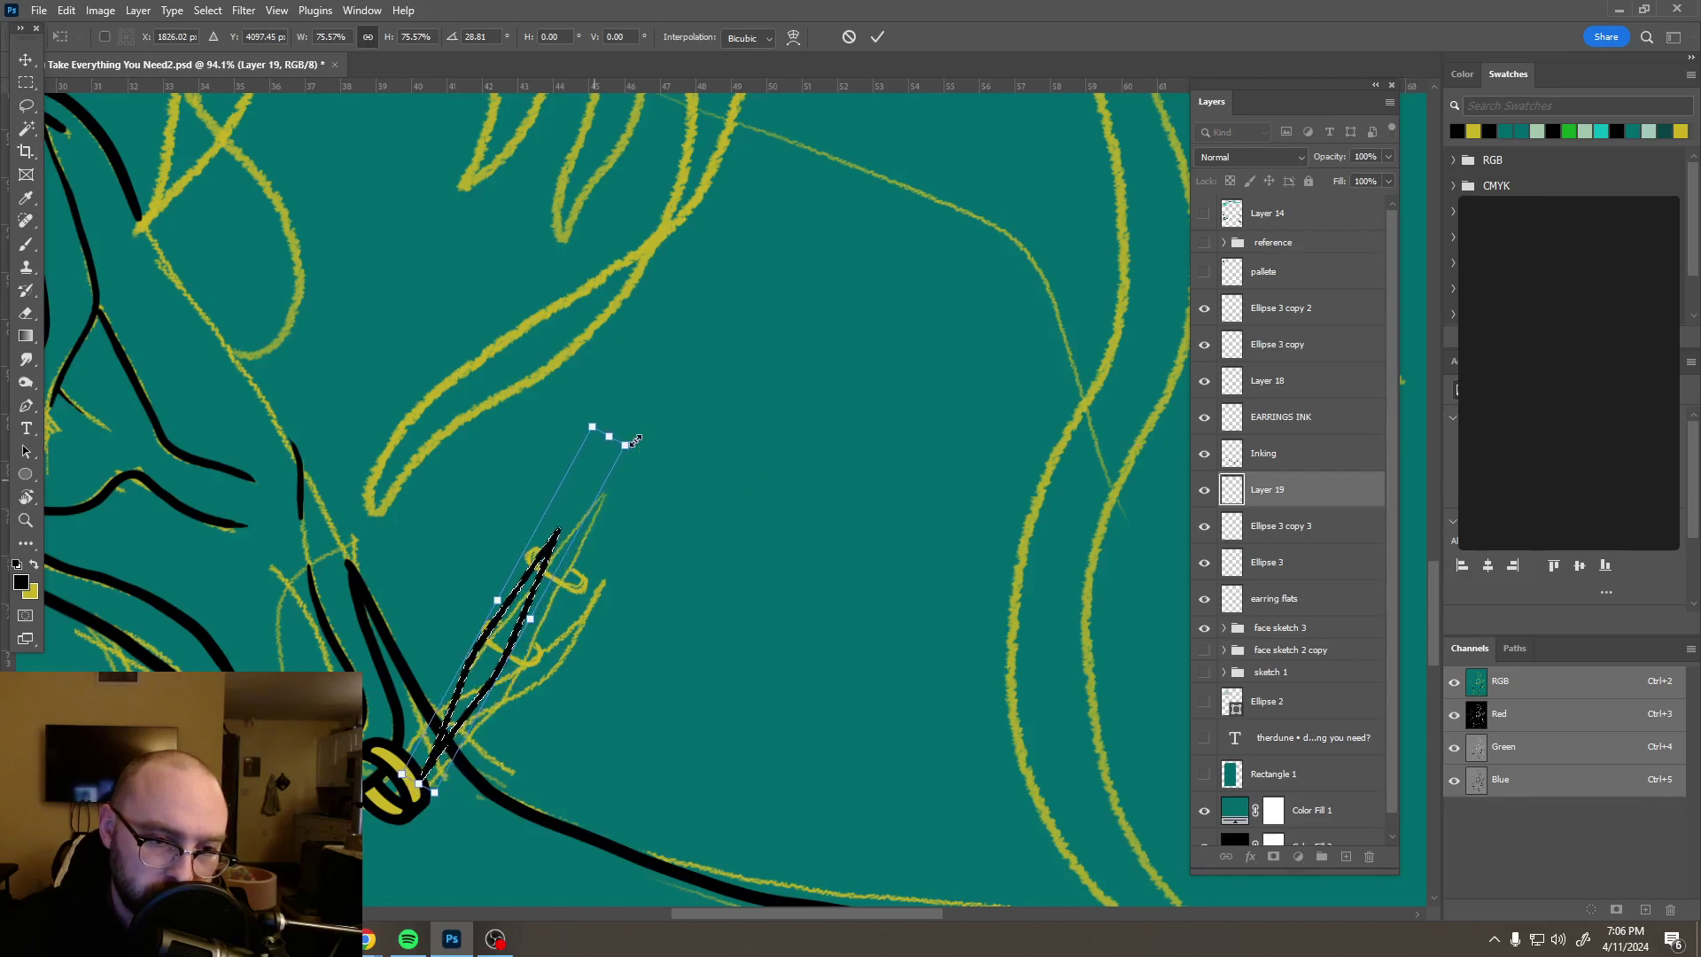
Step: Enlarge the spike to about 94%, rotate it to about 35° with its lower tip on the earlobe ring, apply the transform and deselect
{"action": "mouse_move", "coordinate": [619, 438]}
{"action": "left_mouse_down"}
{"action": "mouse_move", "coordinate": [700, 389]}
{"action": "mouse_move", "coordinate": [649, 449]}
{"action": "left_mouse_up"}
{"action": "left_click_drag", "start_coordinate": [546, 567], "coordinate": [566, 604]}
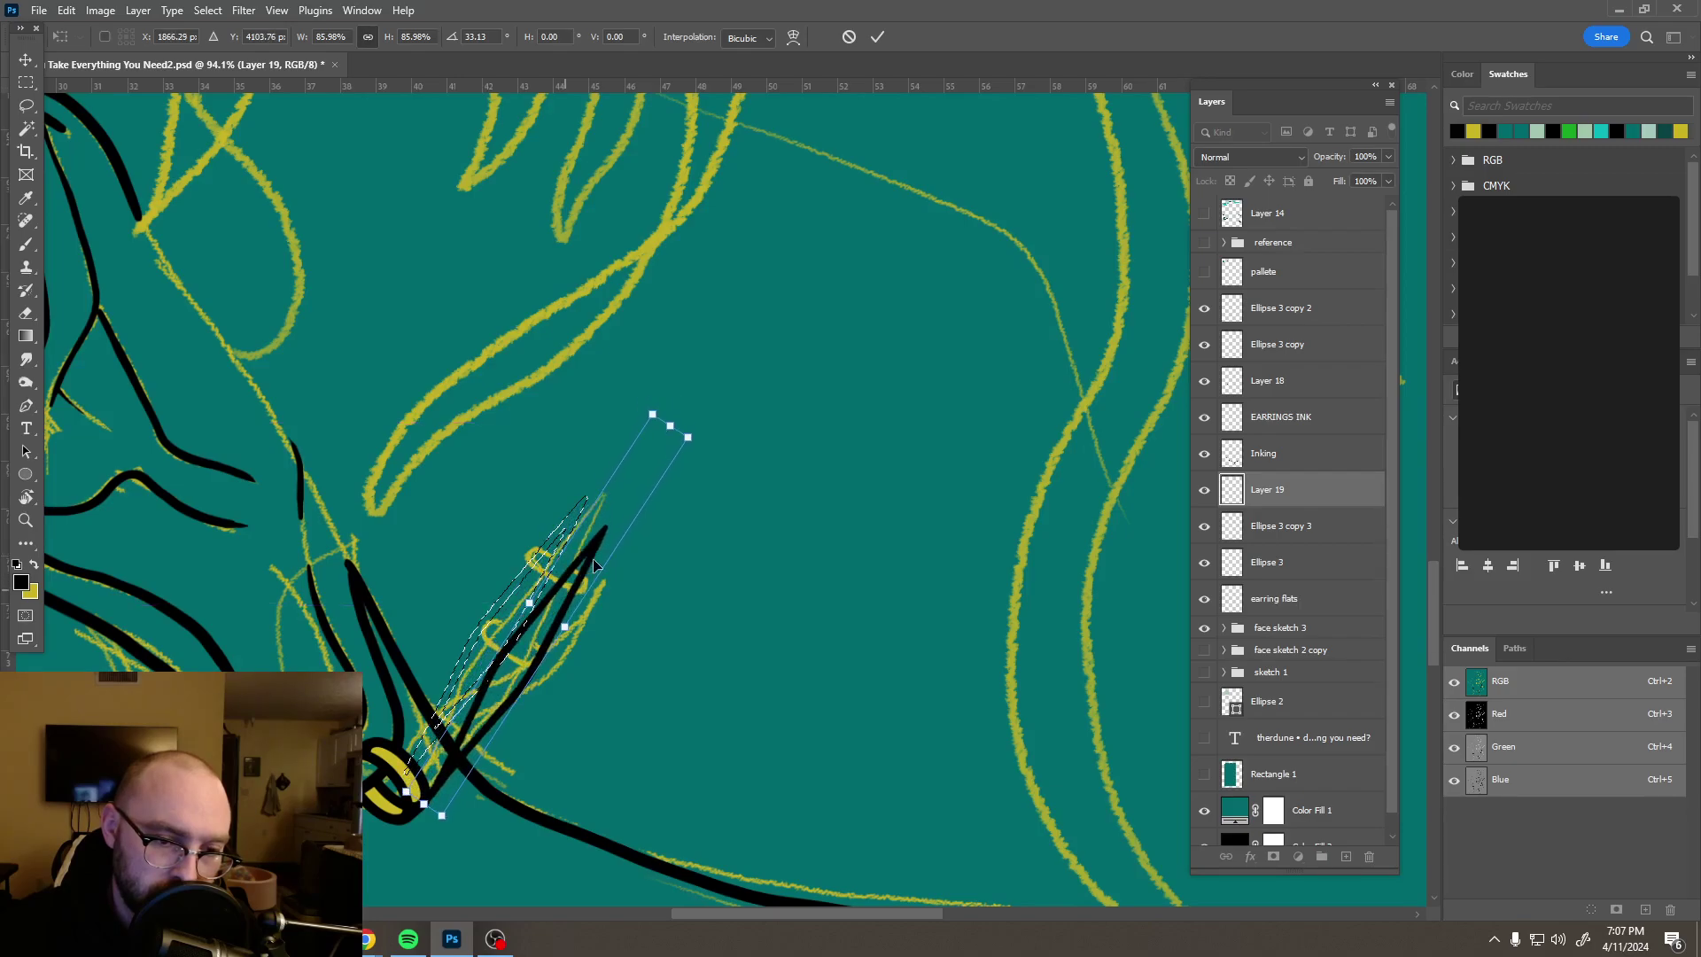
{"action": "left_click_drag", "start_coordinate": [672, 429], "coordinate": [754, 404]}
{"action": "scroll", "coordinate": [399, 841], "scroll_direction": "up", "scroll_amount": 8}
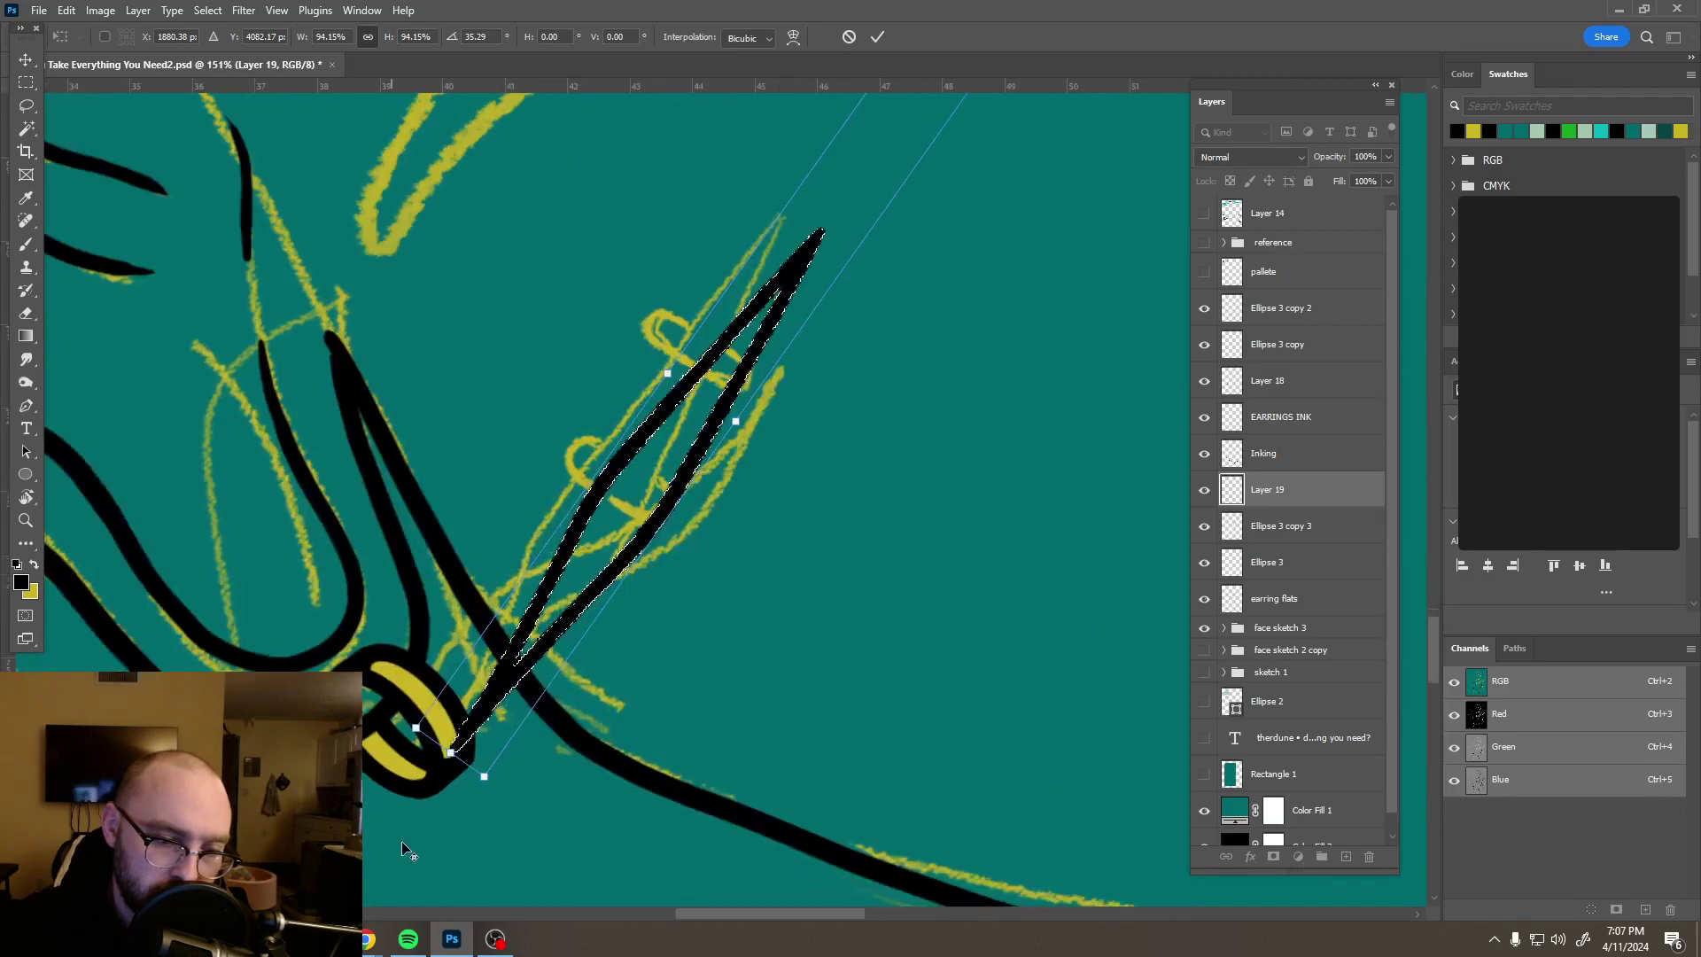
{"action": "left_click_drag", "start_coordinate": [599, 612], "coordinate": [614, 664]}
{"action": "scroll", "coordinate": [843, 524], "scroll_direction": "down", "scroll_amount": 10}
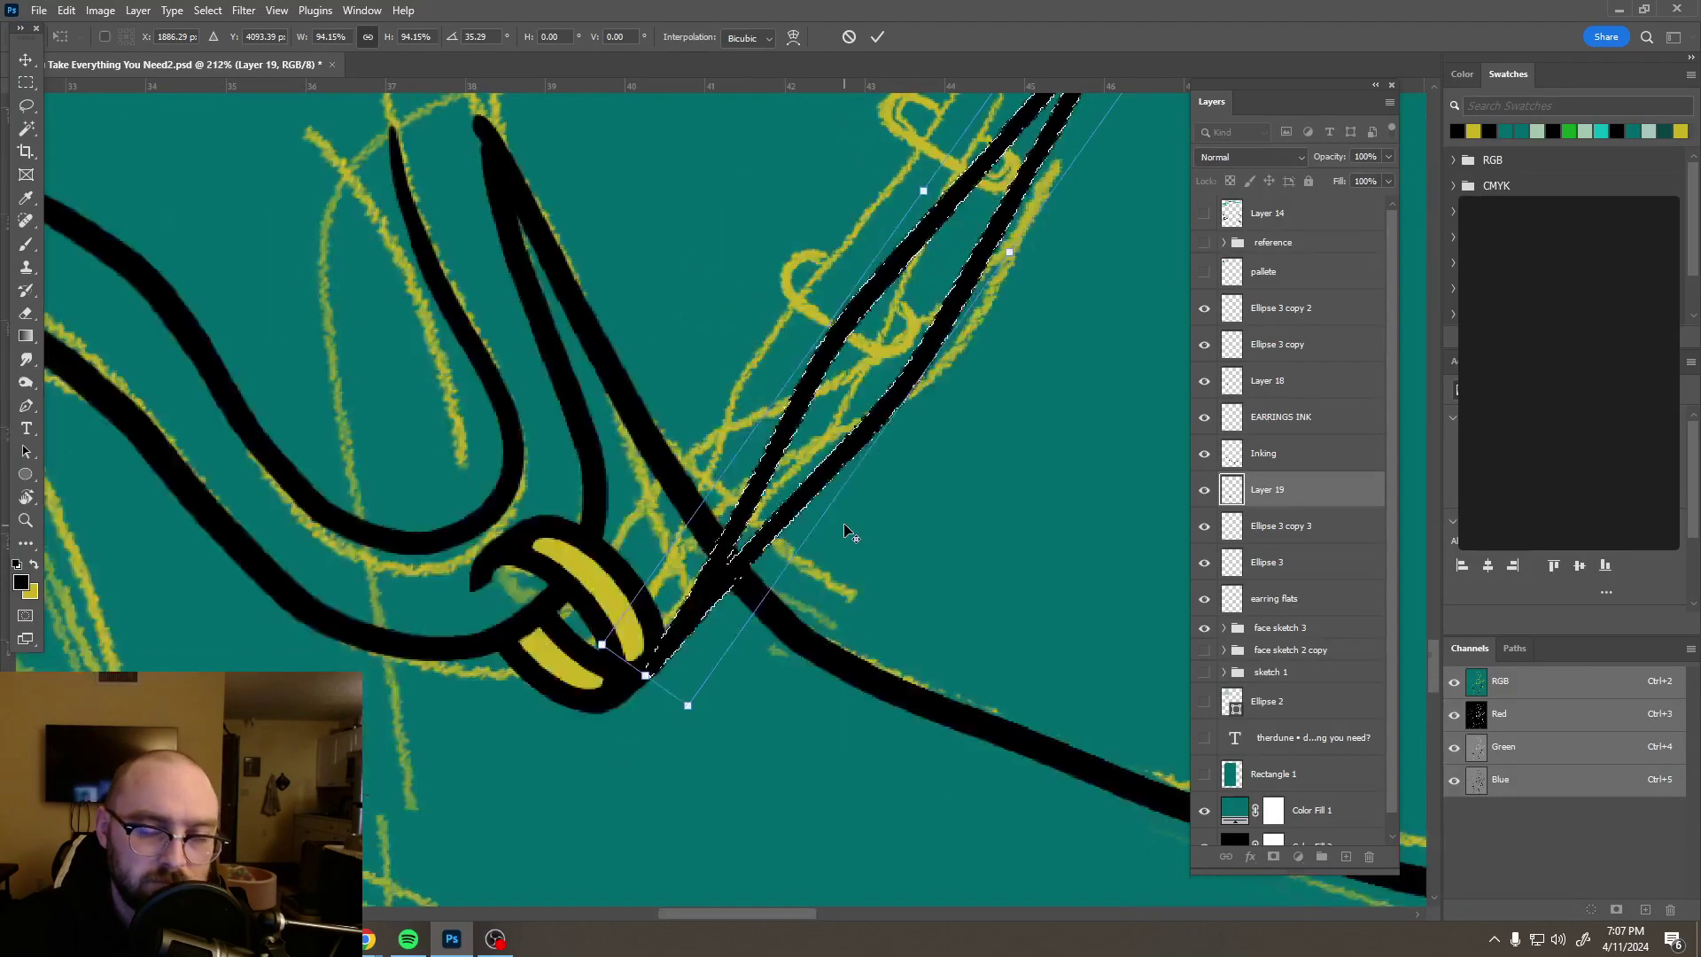
{"action": "scroll", "coordinate": [856, 440], "scroll_direction": "down", "scroll_amount": 2}
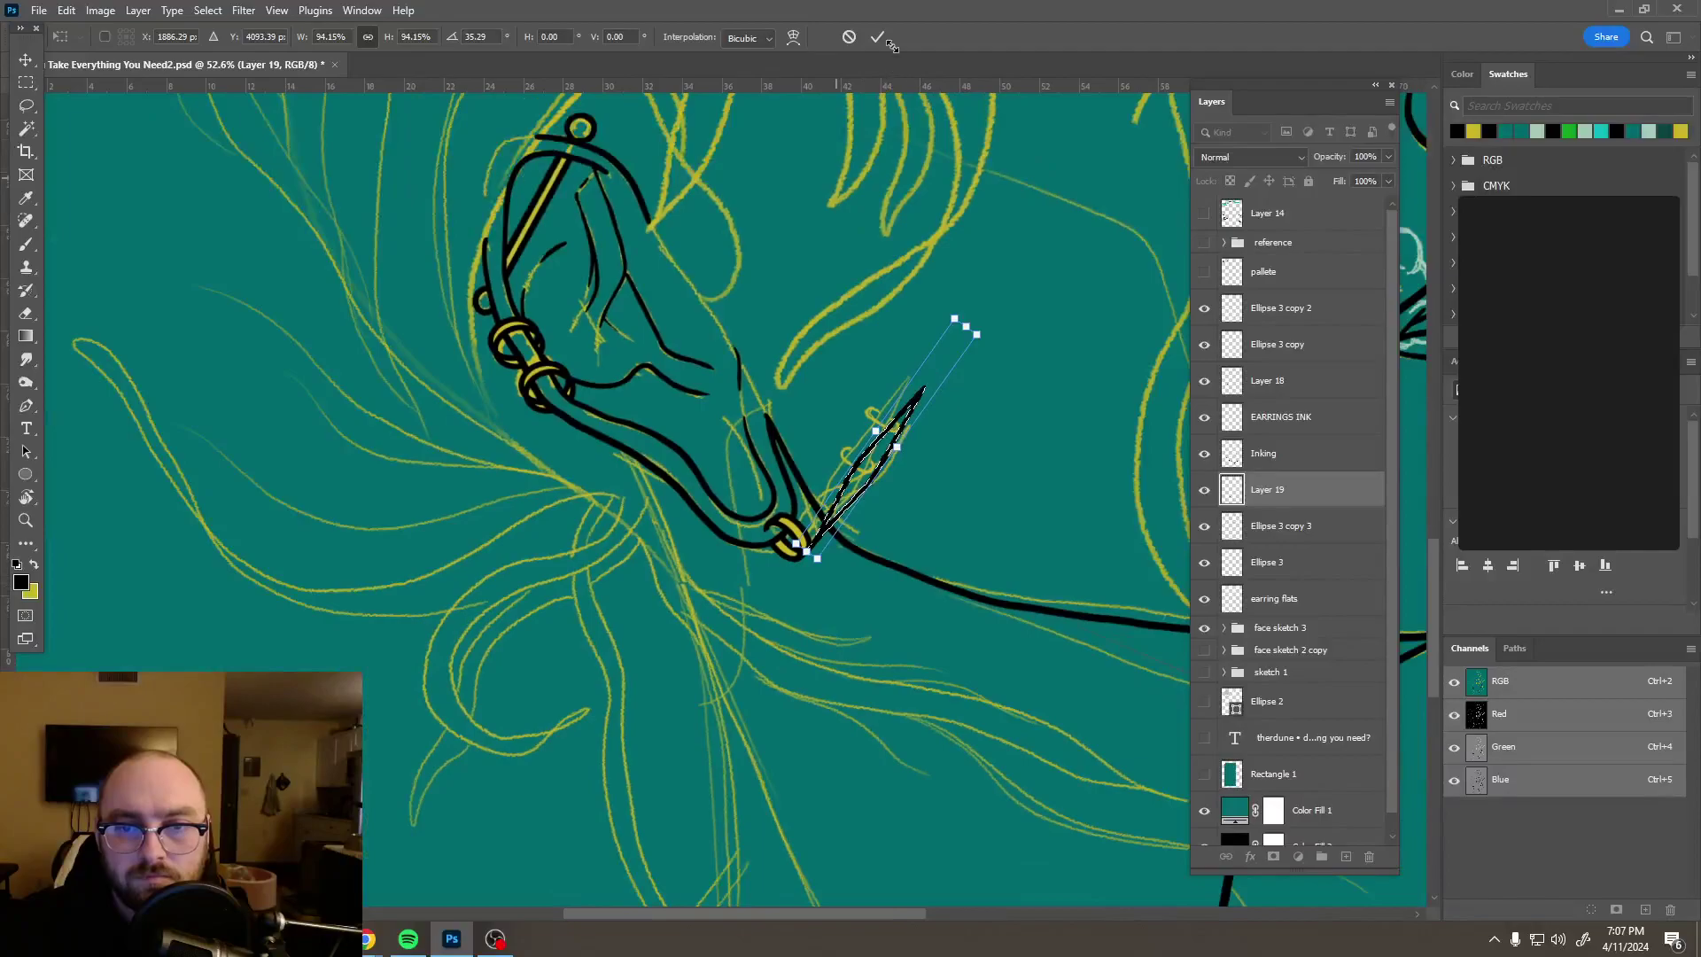
{"action": "left_click", "coordinate": [877, 36]}
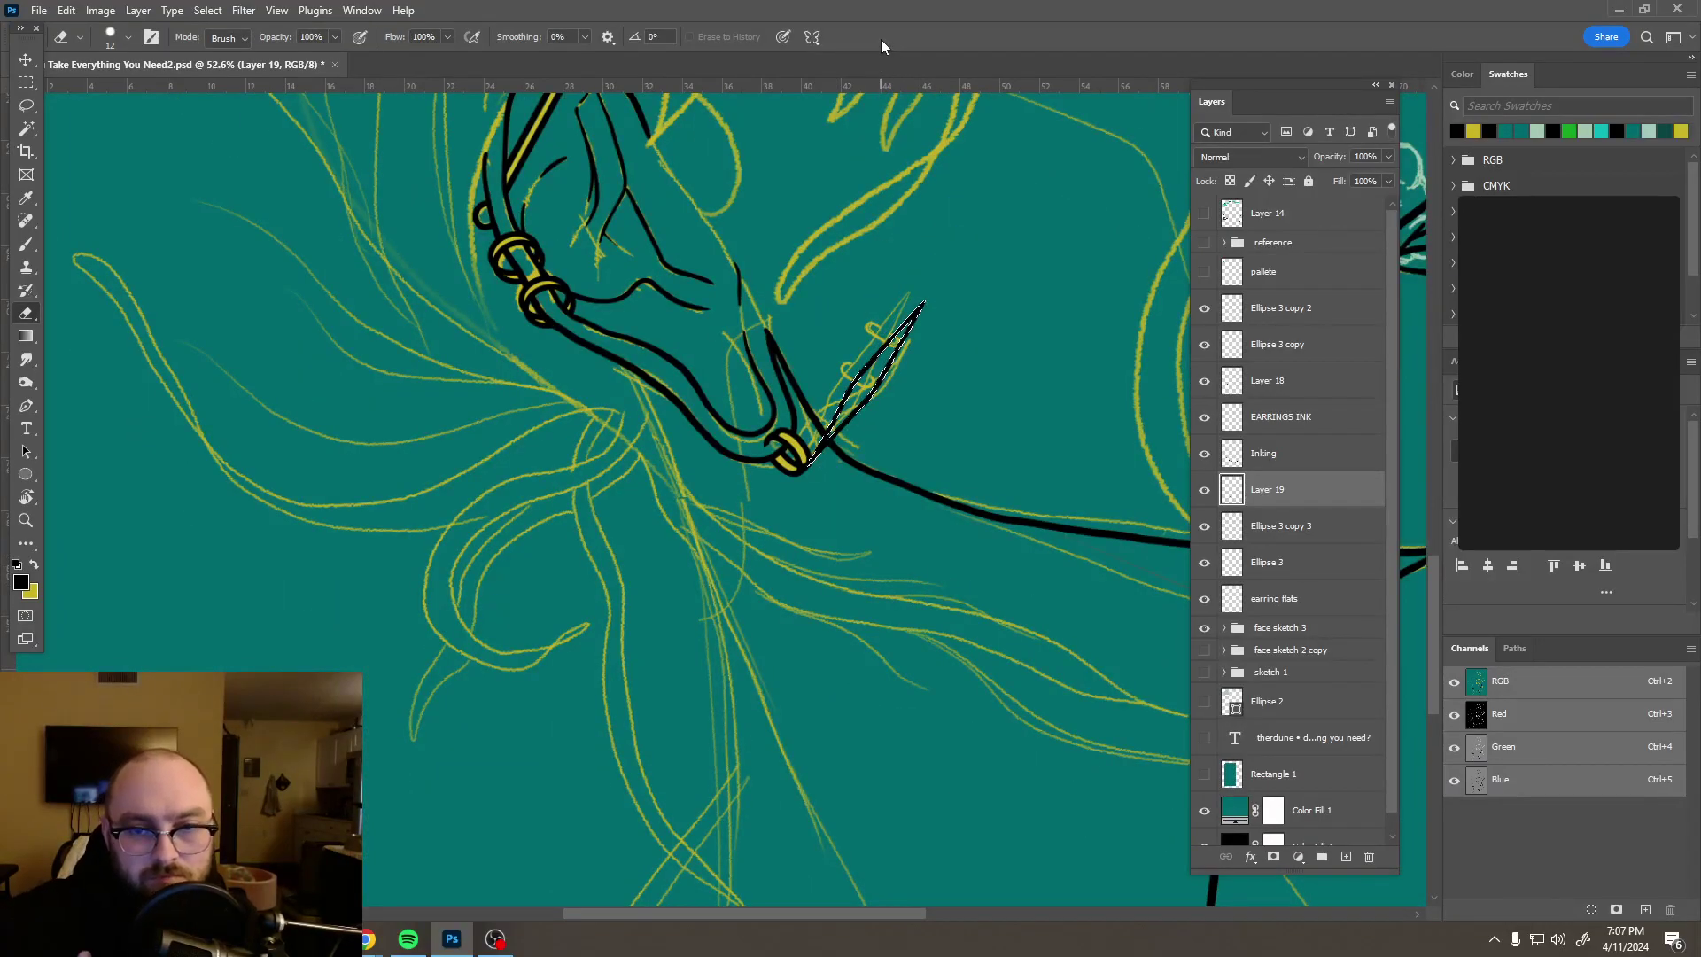
{"action": "key", "text": "m"}
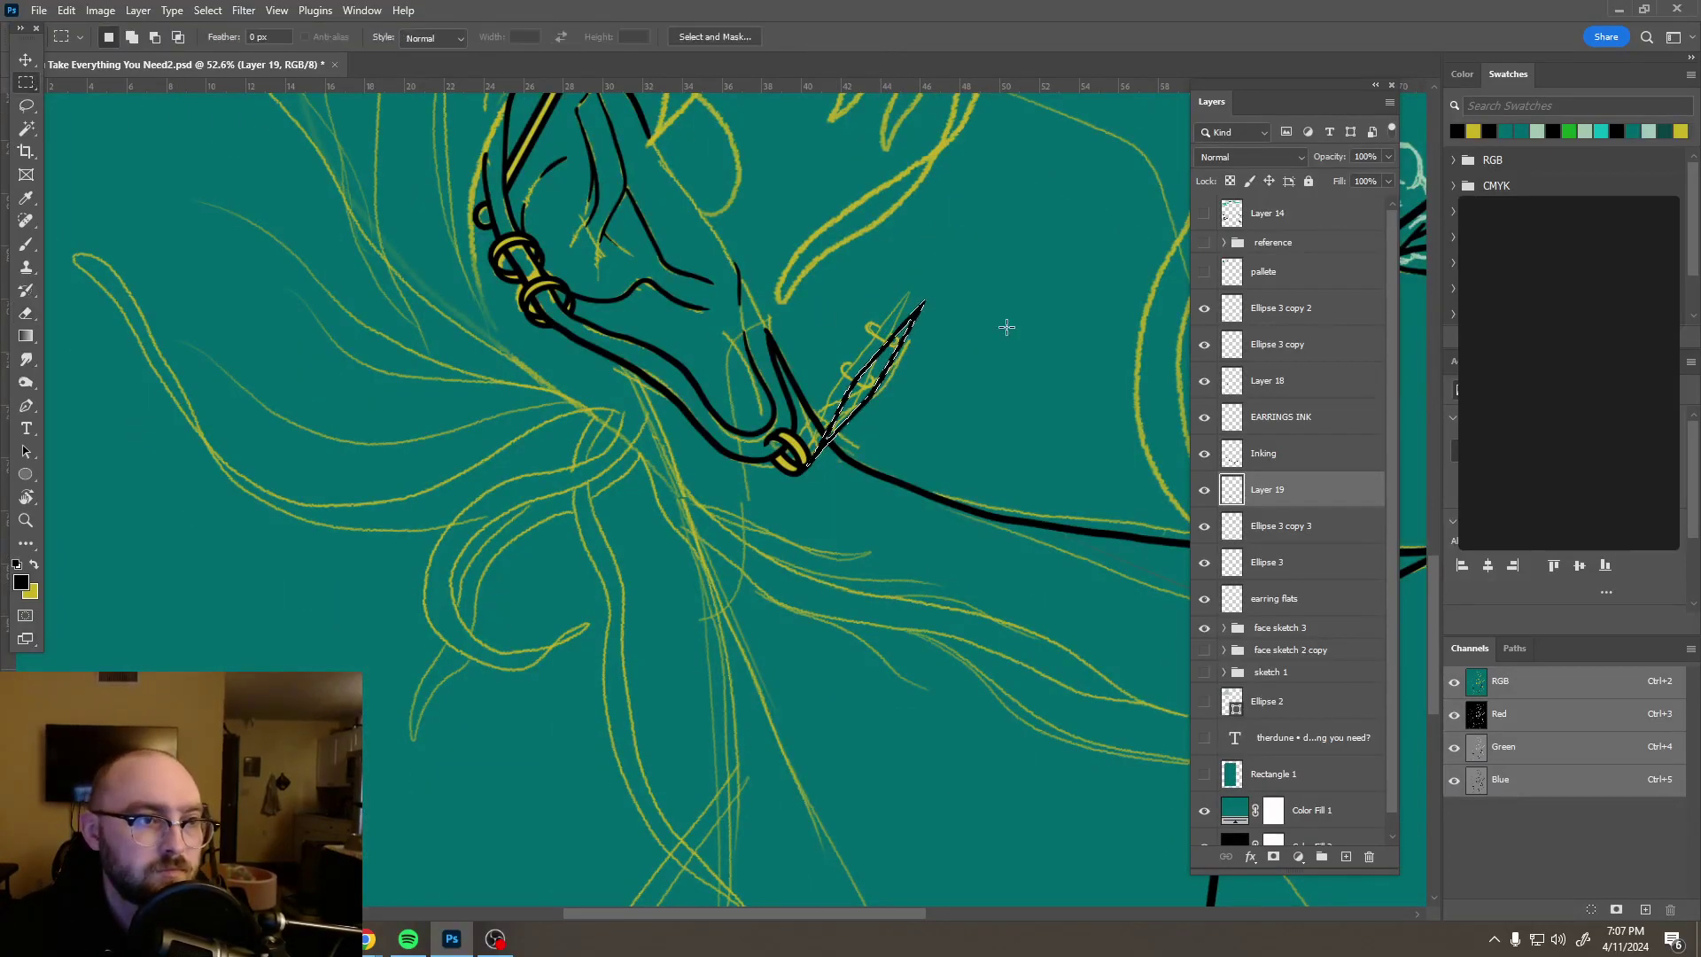
{"action": "left_click", "coordinate": [1055, 327]}
Step: Hide the face sketch 3 group and inspect the inked profile, especially where the spike crosses the jawline
{"action": "scroll", "coordinate": [1055, 324], "scroll_direction": "down", "scroll_amount": 10}
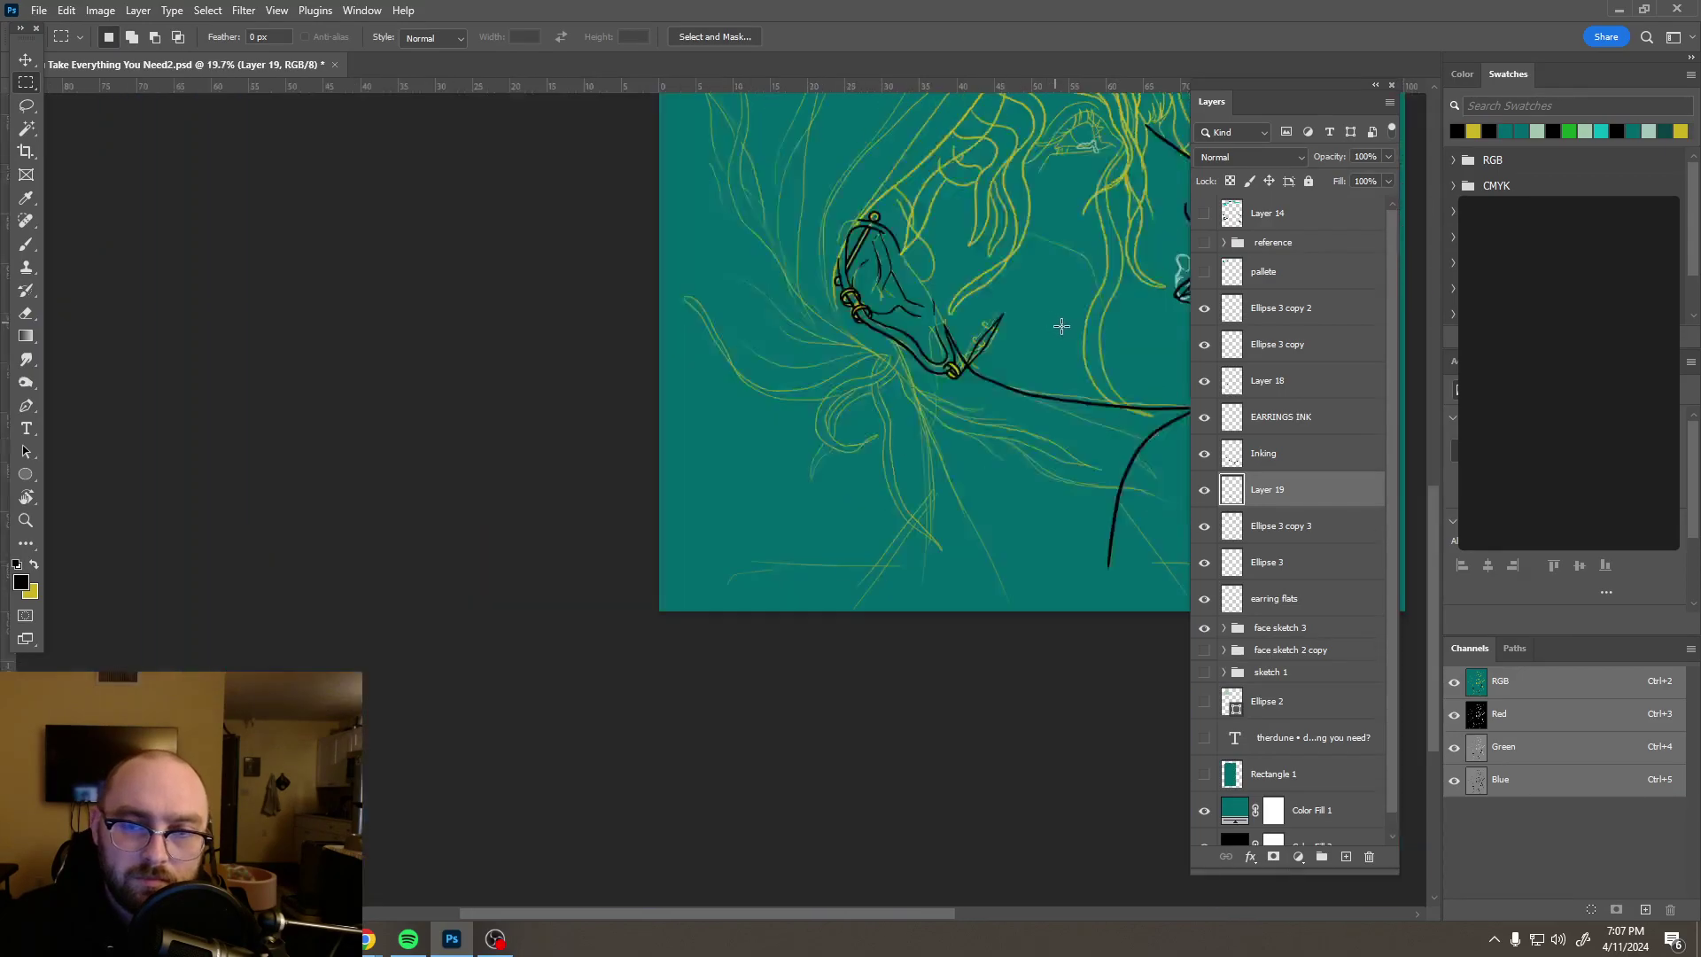
{"action": "left_click_drag", "start_coordinate": [1004, 400], "coordinate": [907, 441]}
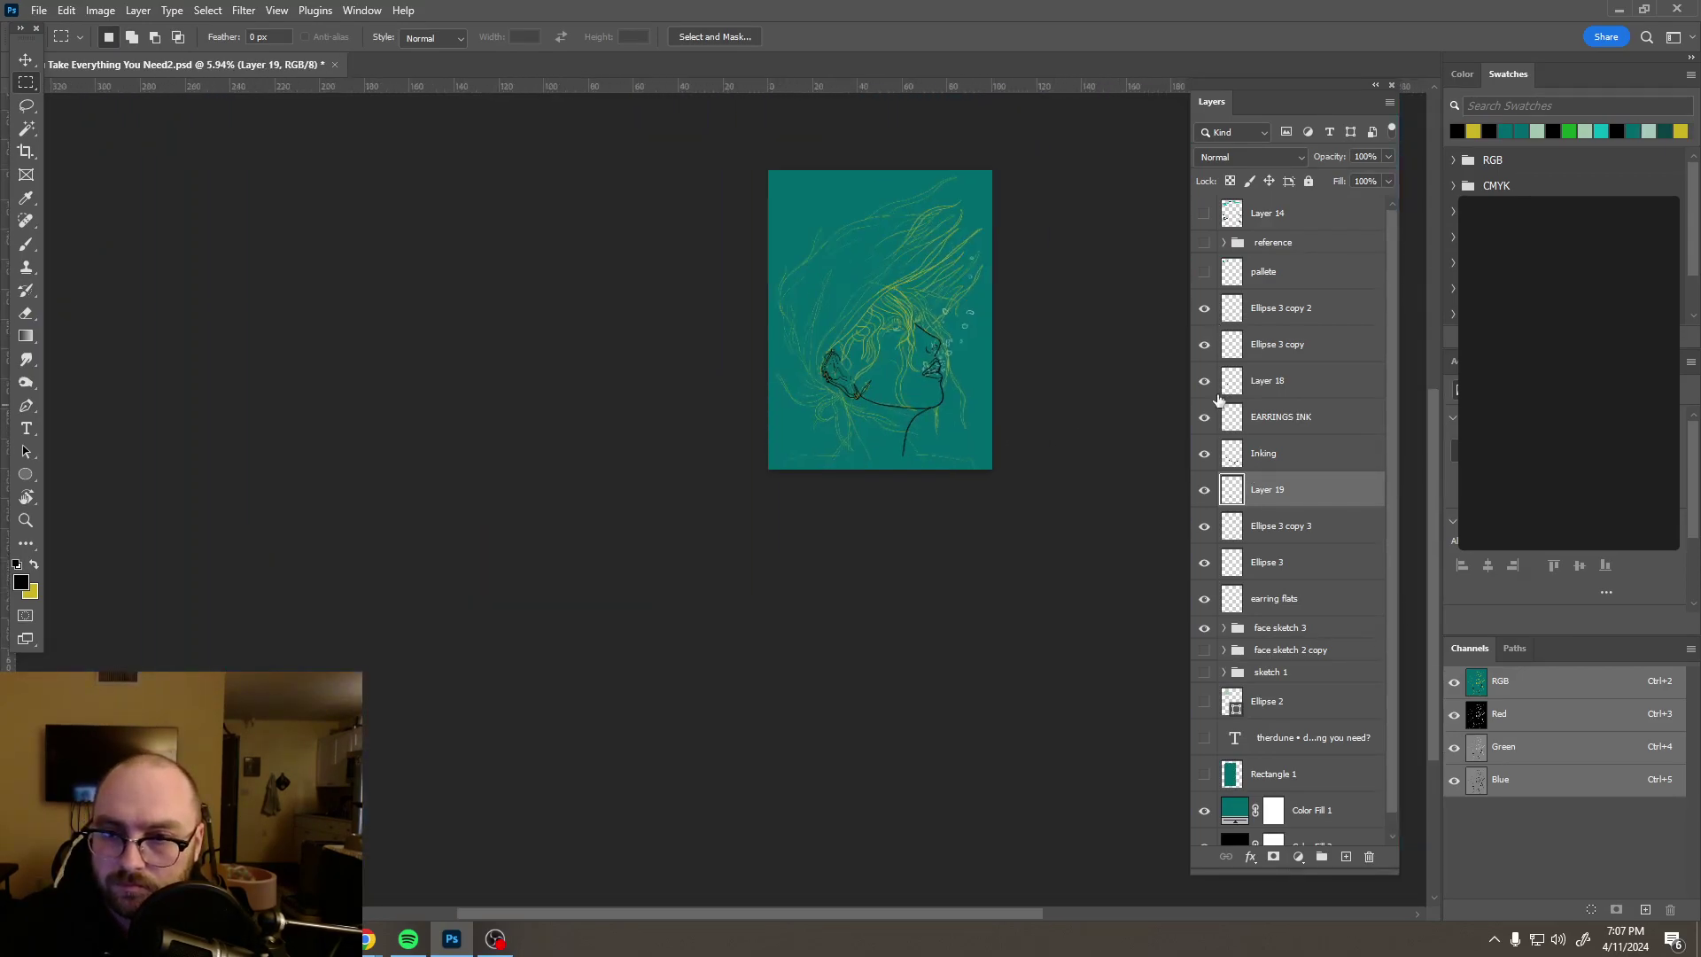
{"action": "left_click", "coordinate": [1204, 628]}
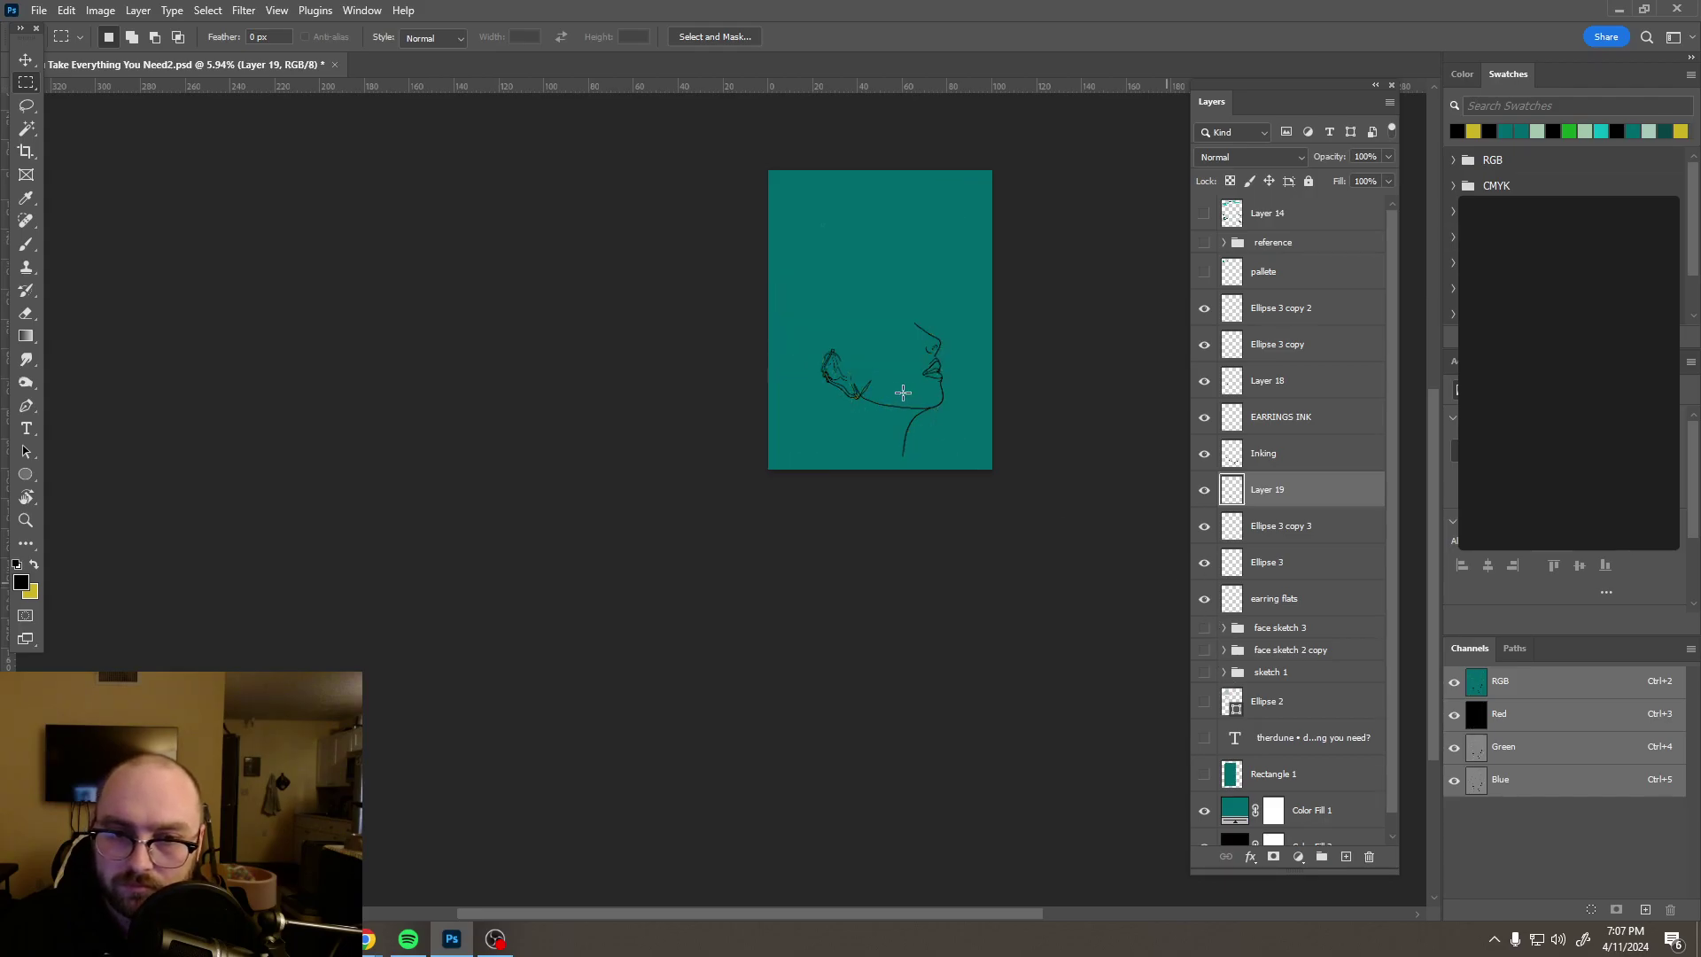
{"action": "scroll", "coordinate": [930, 377], "scroll_direction": "up", "scroll_amount": 6}
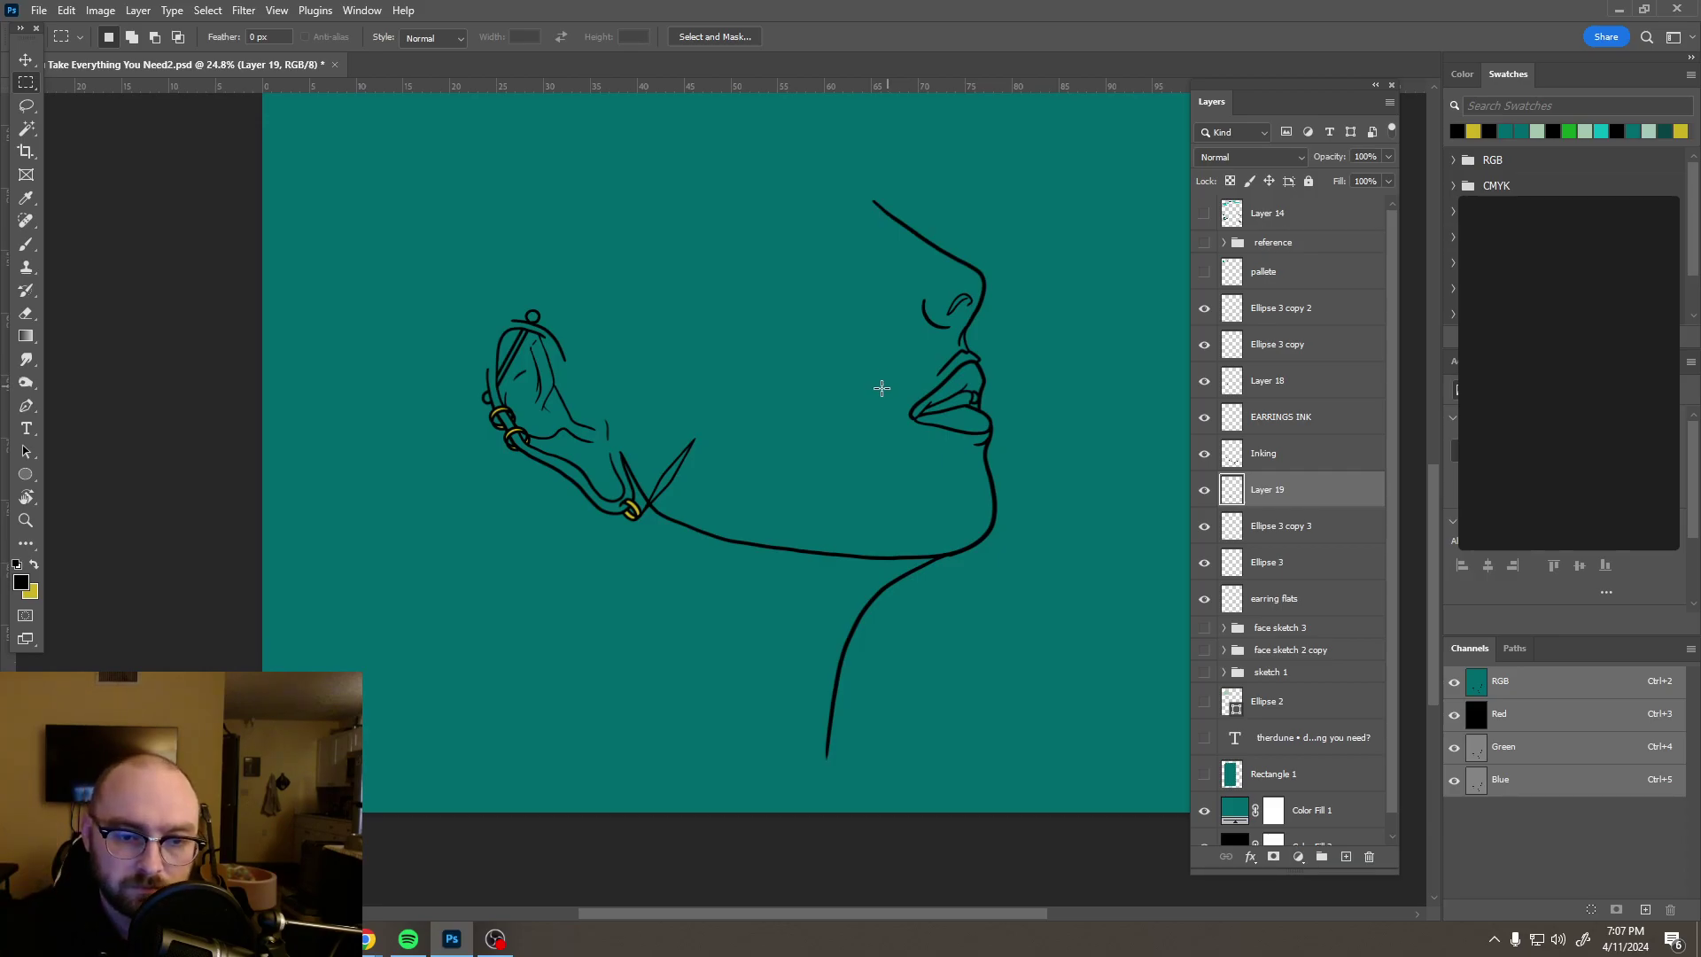
{"action": "scroll", "coordinate": [692, 463], "scroll_direction": "up", "scroll_amount": 3}
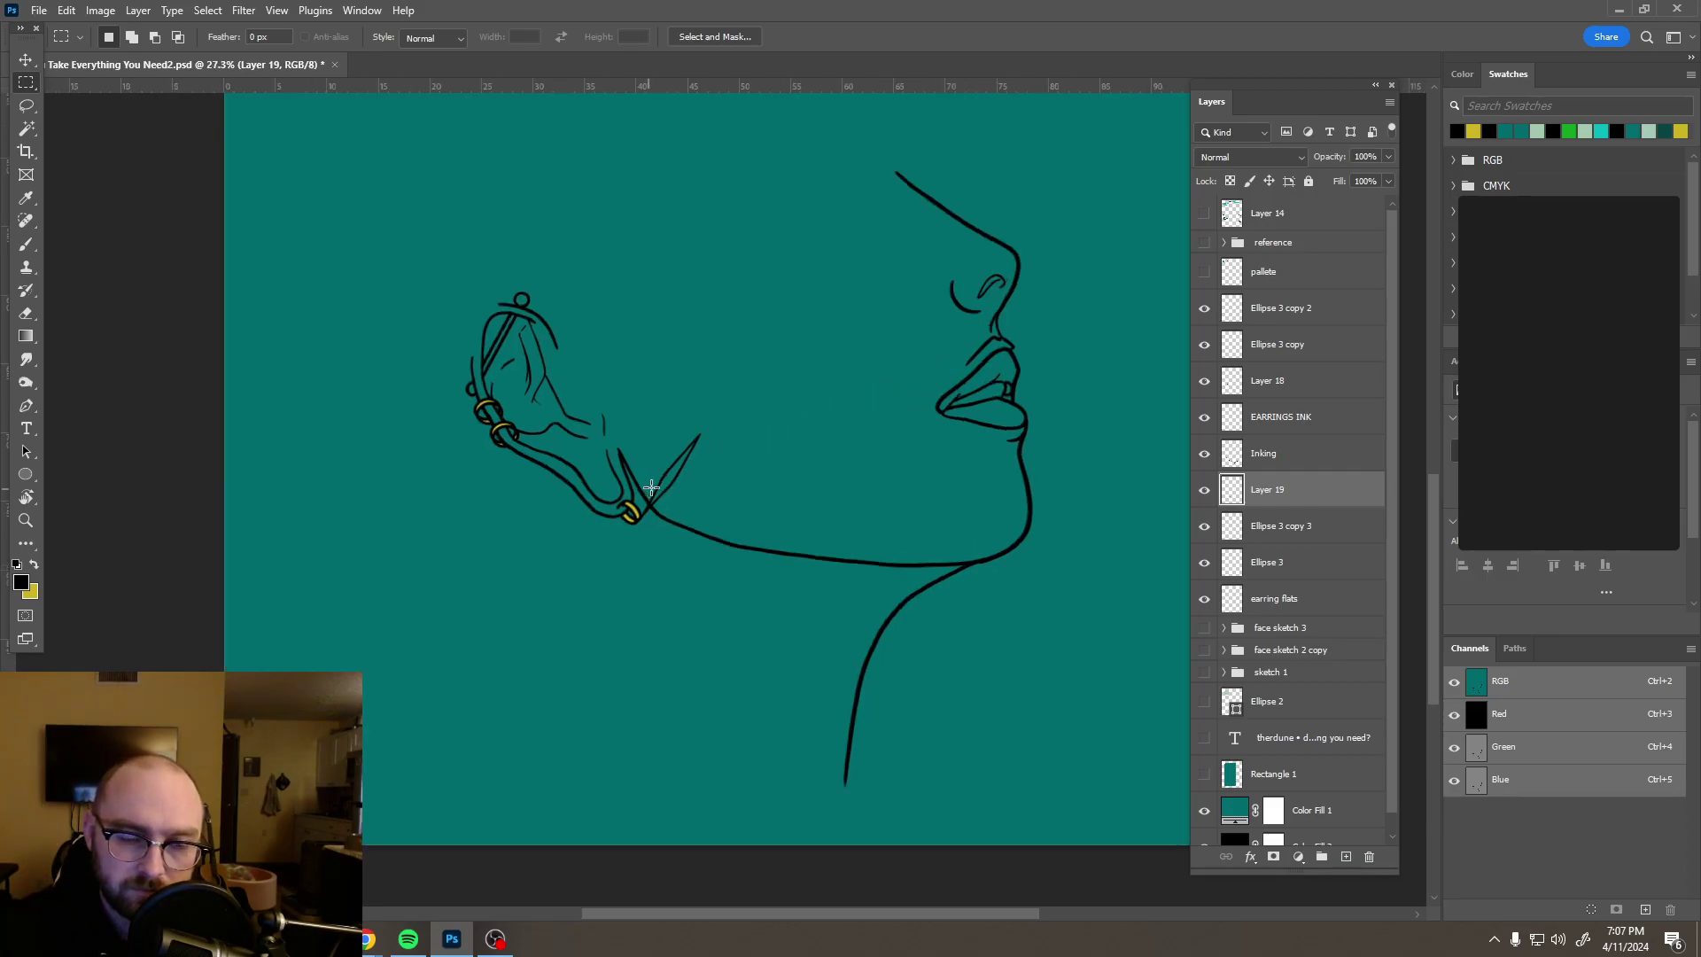
{"action": "scroll", "coordinate": [656, 517], "scroll_direction": "up", "scroll_amount": 6}
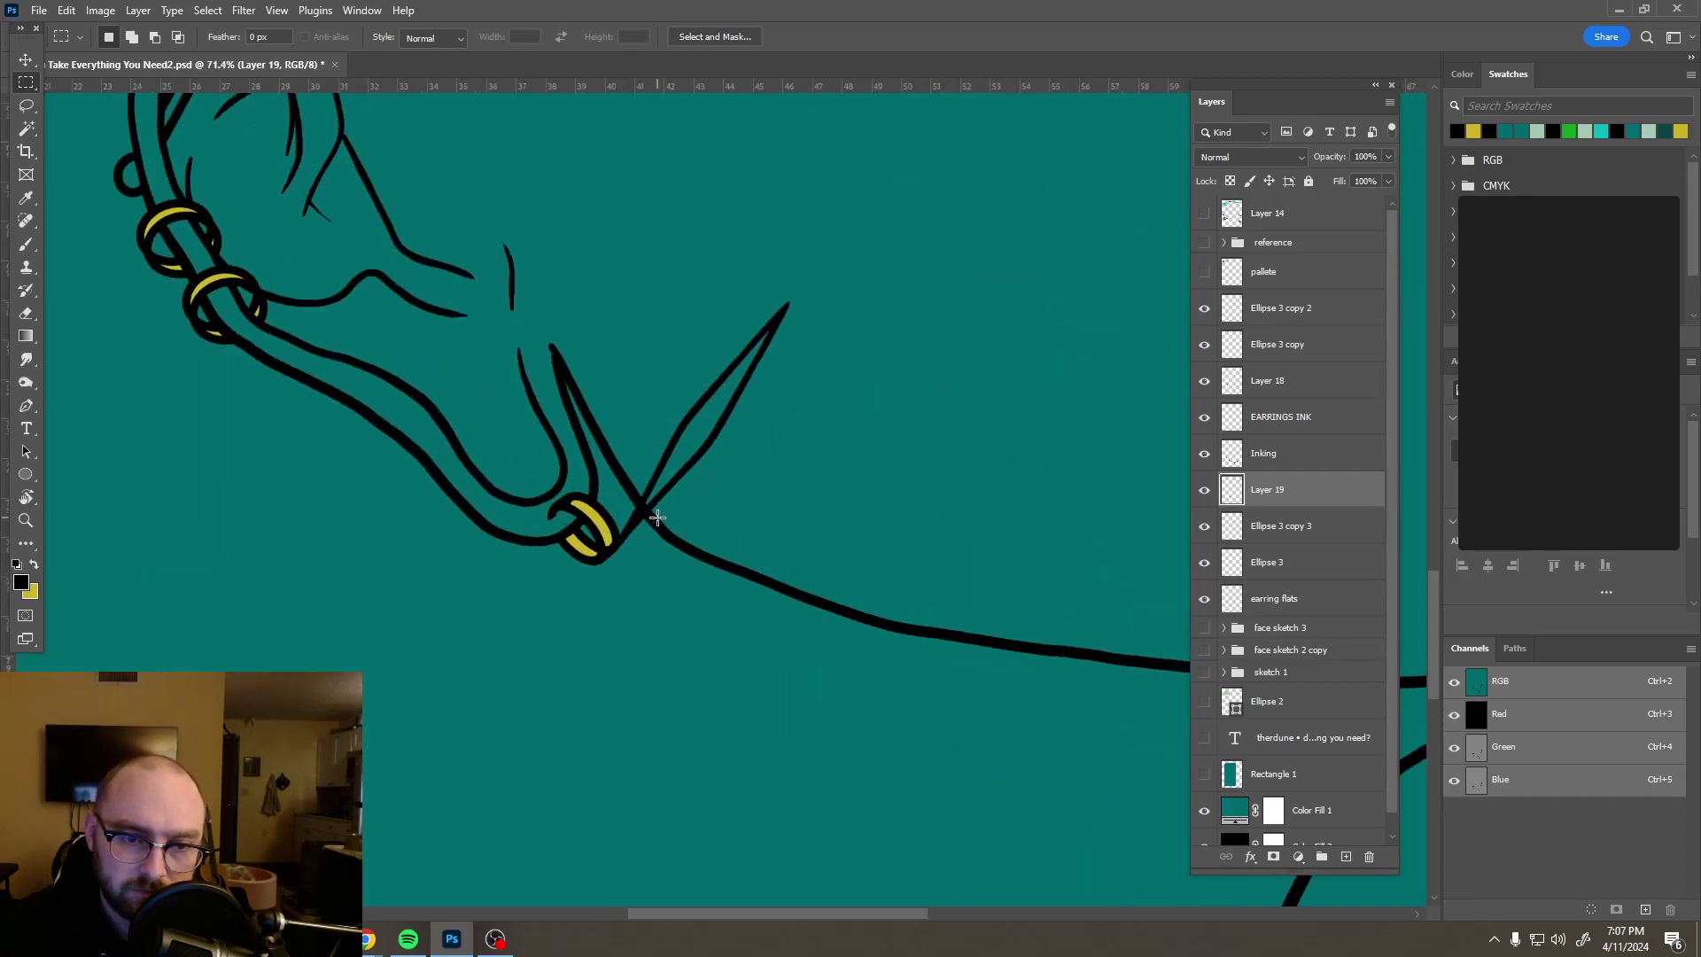
{"action": "scroll", "coordinate": [638, 509], "scroll_direction": "up", "scroll_amount": 2}
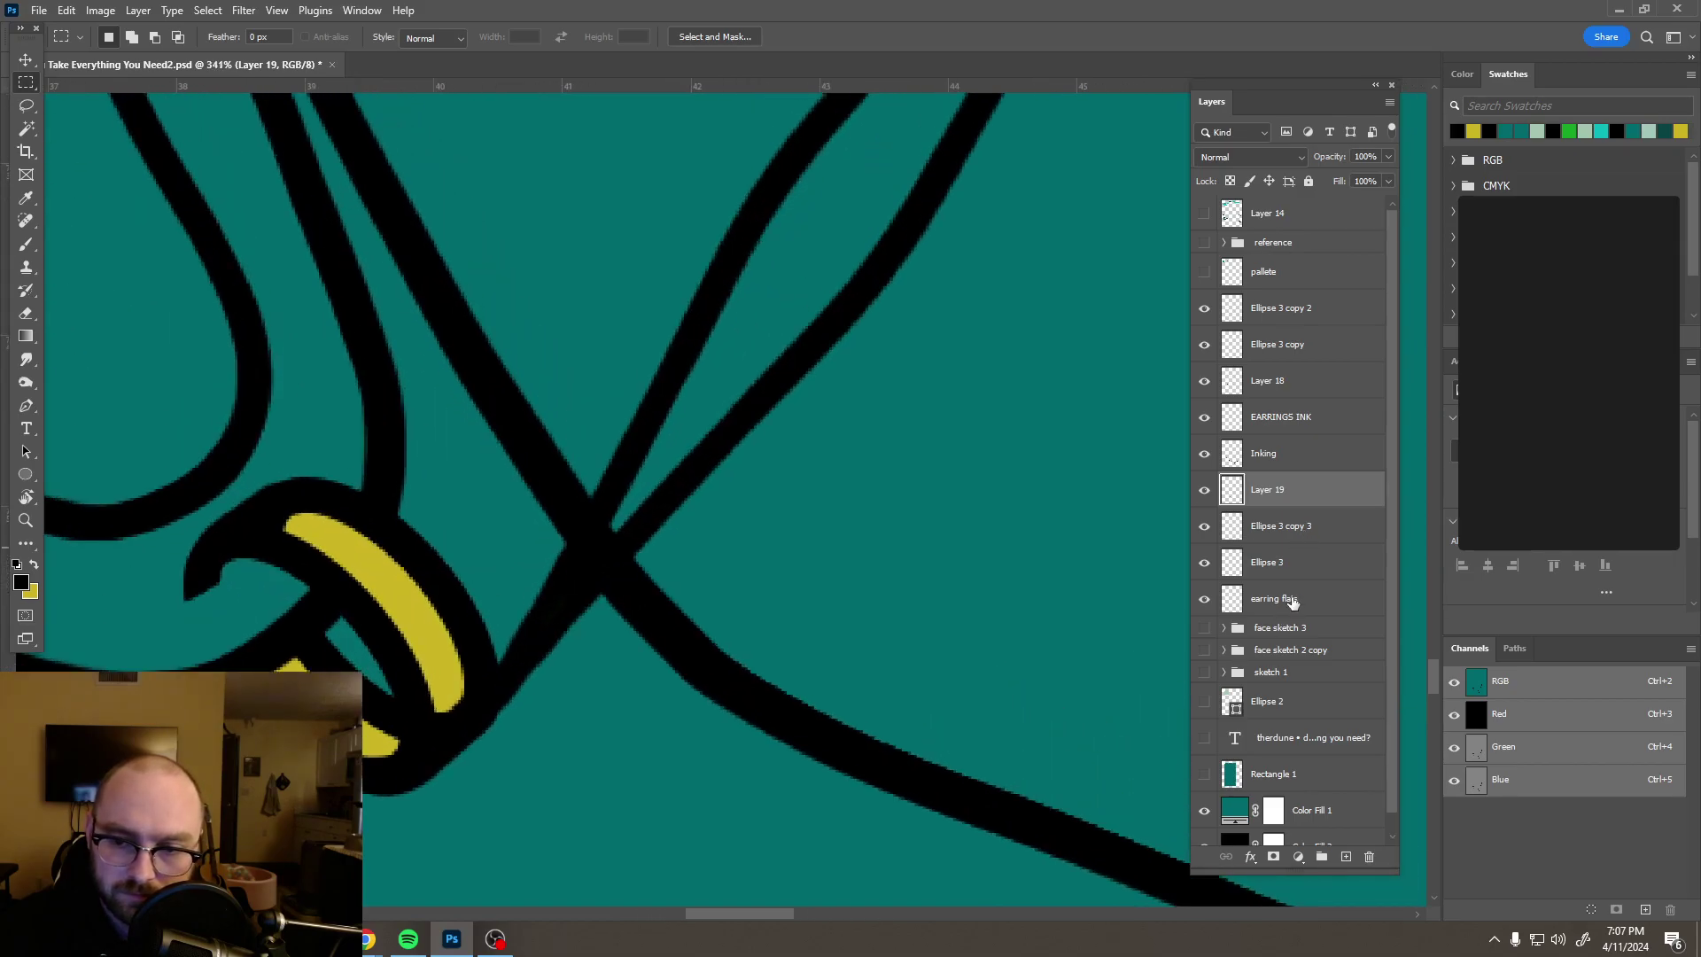
Step: Erase the bit of jawline ink on the Inking layer that runs through the inside of the spike near the earlobe ring
{"action": "left_click", "coordinate": [1302, 452]}
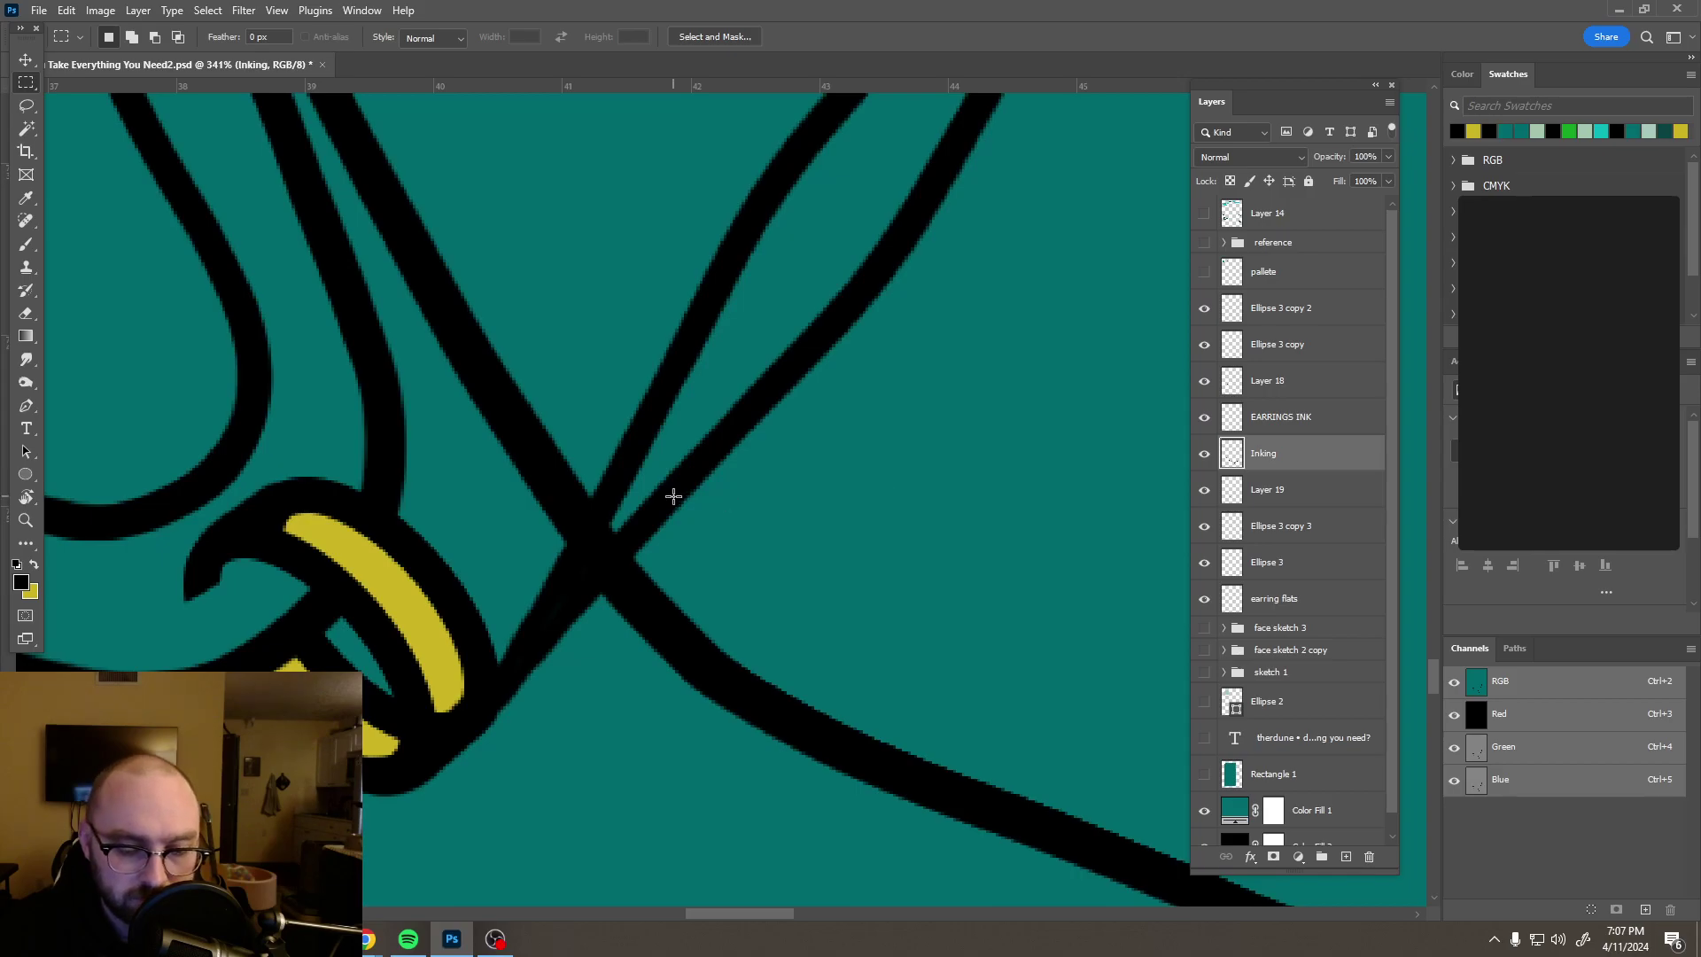
{"action": "key", "text": "e"}
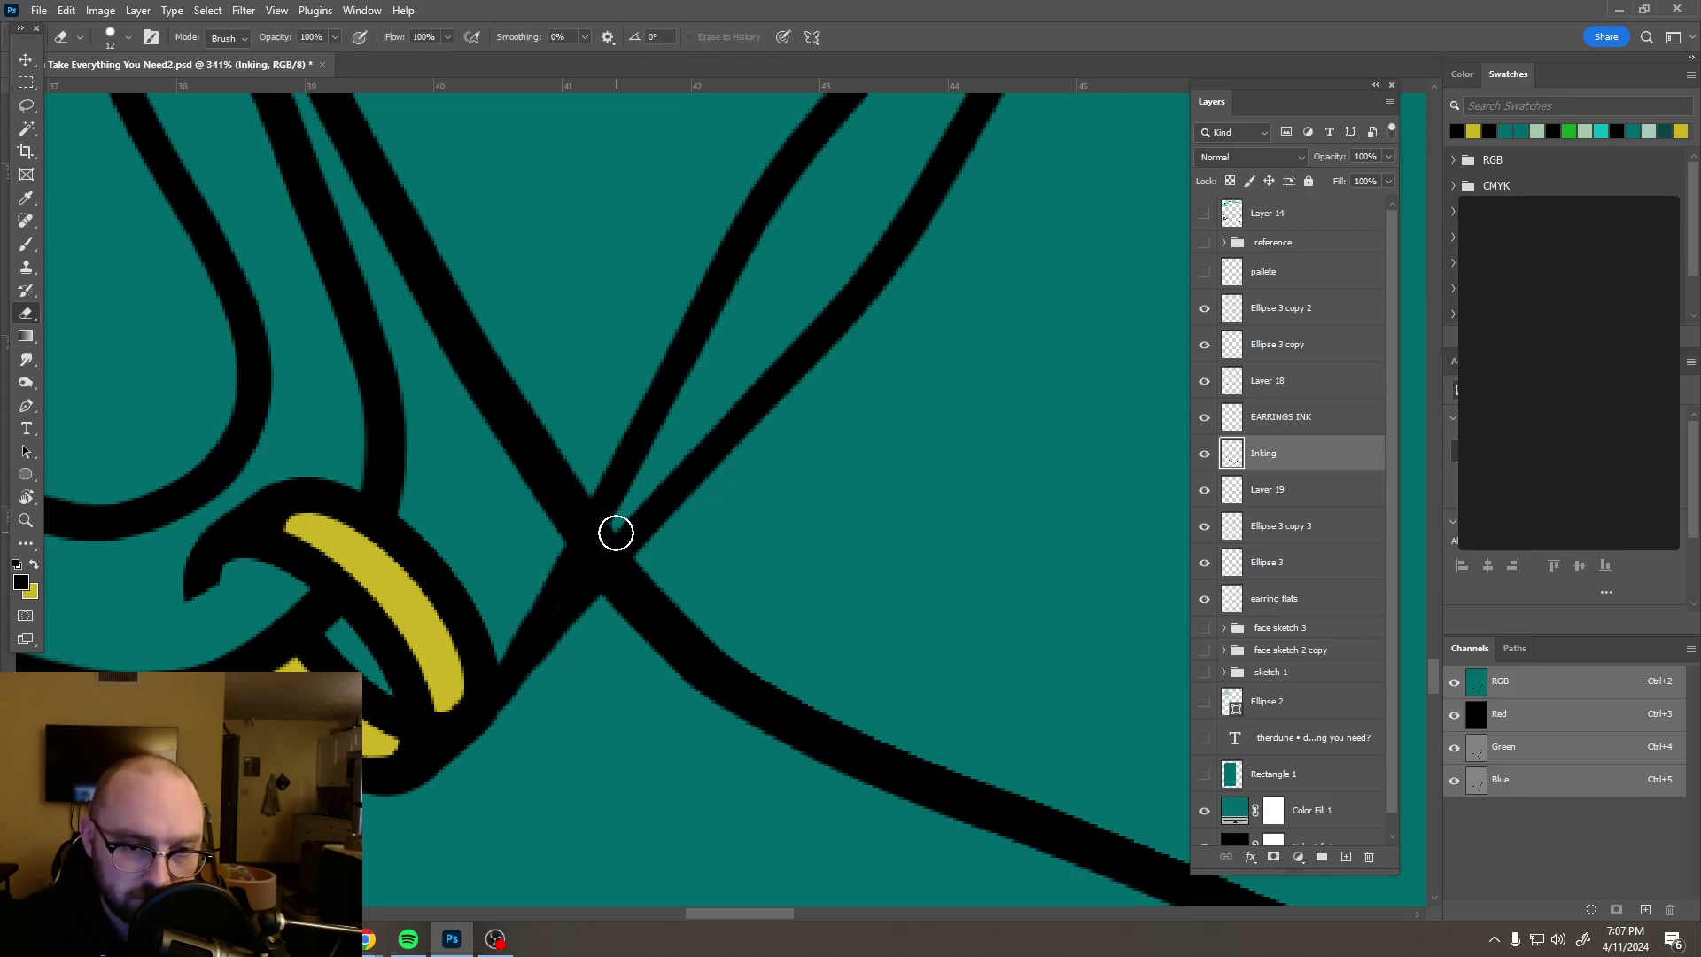
{"action": "left_click_drag", "start_coordinate": [612, 532], "coordinate": [593, 554]}
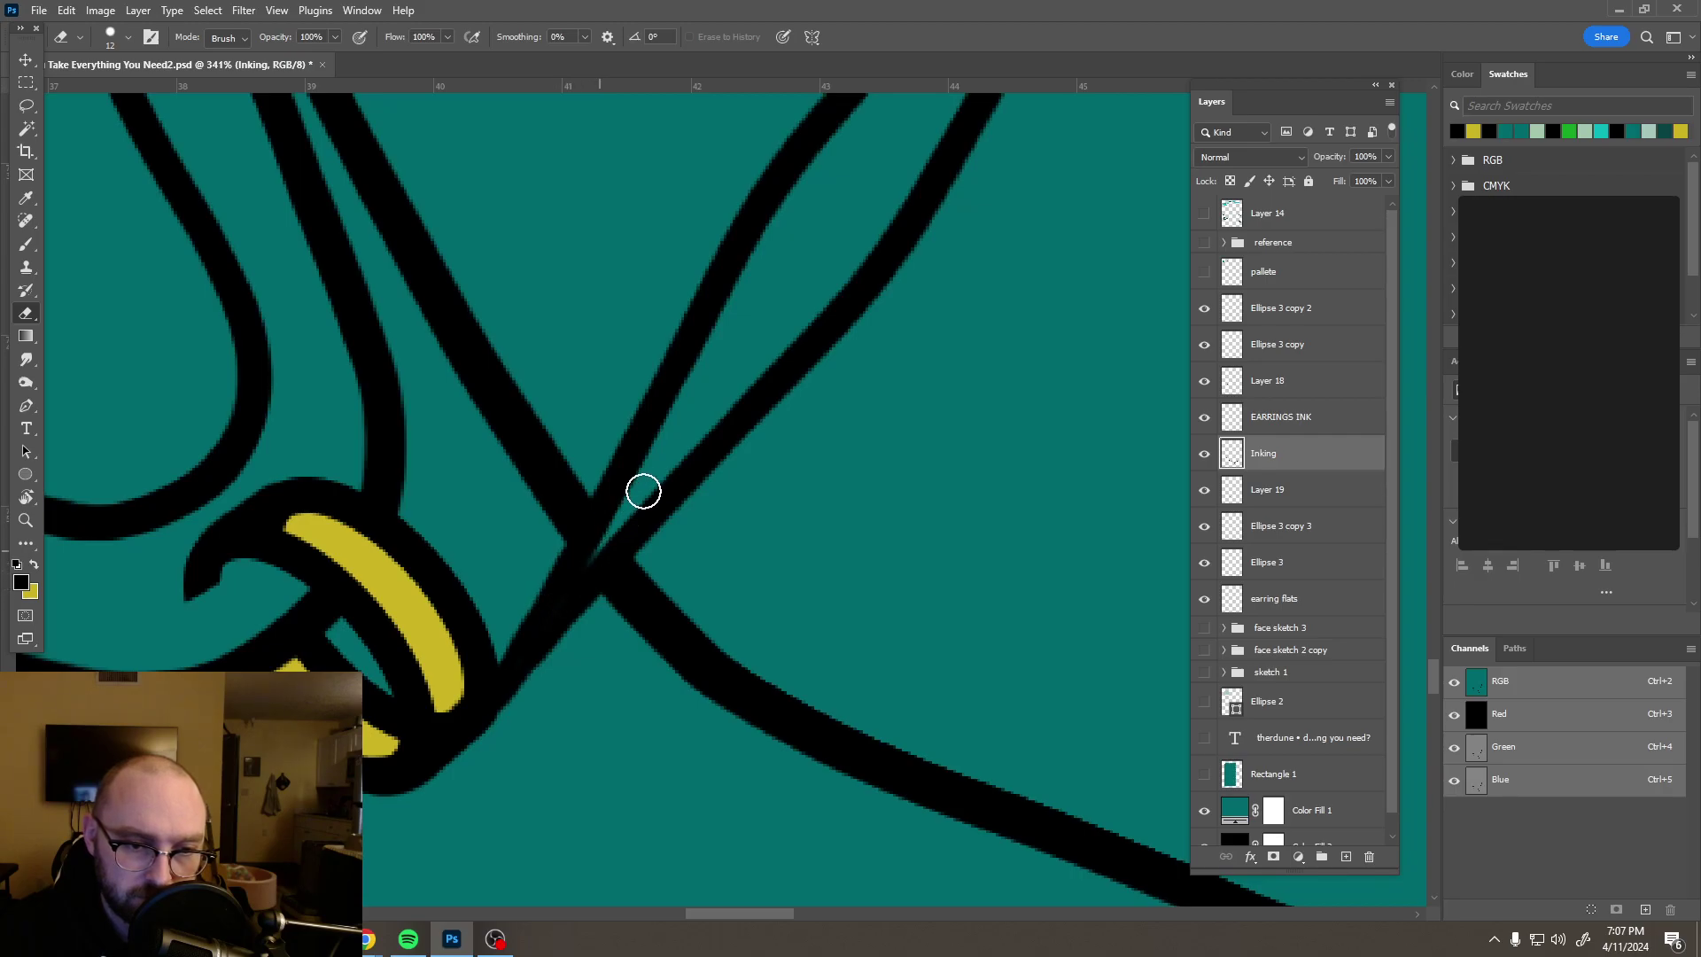
{"action": "scroll", "coordinate": [850, 448], "scroll_direction": "down", "scroll_amount": 5}
{"action": "scroll", "coordinate": [875, 452], "scroll_direction": "down", "scroll_amount": 6}
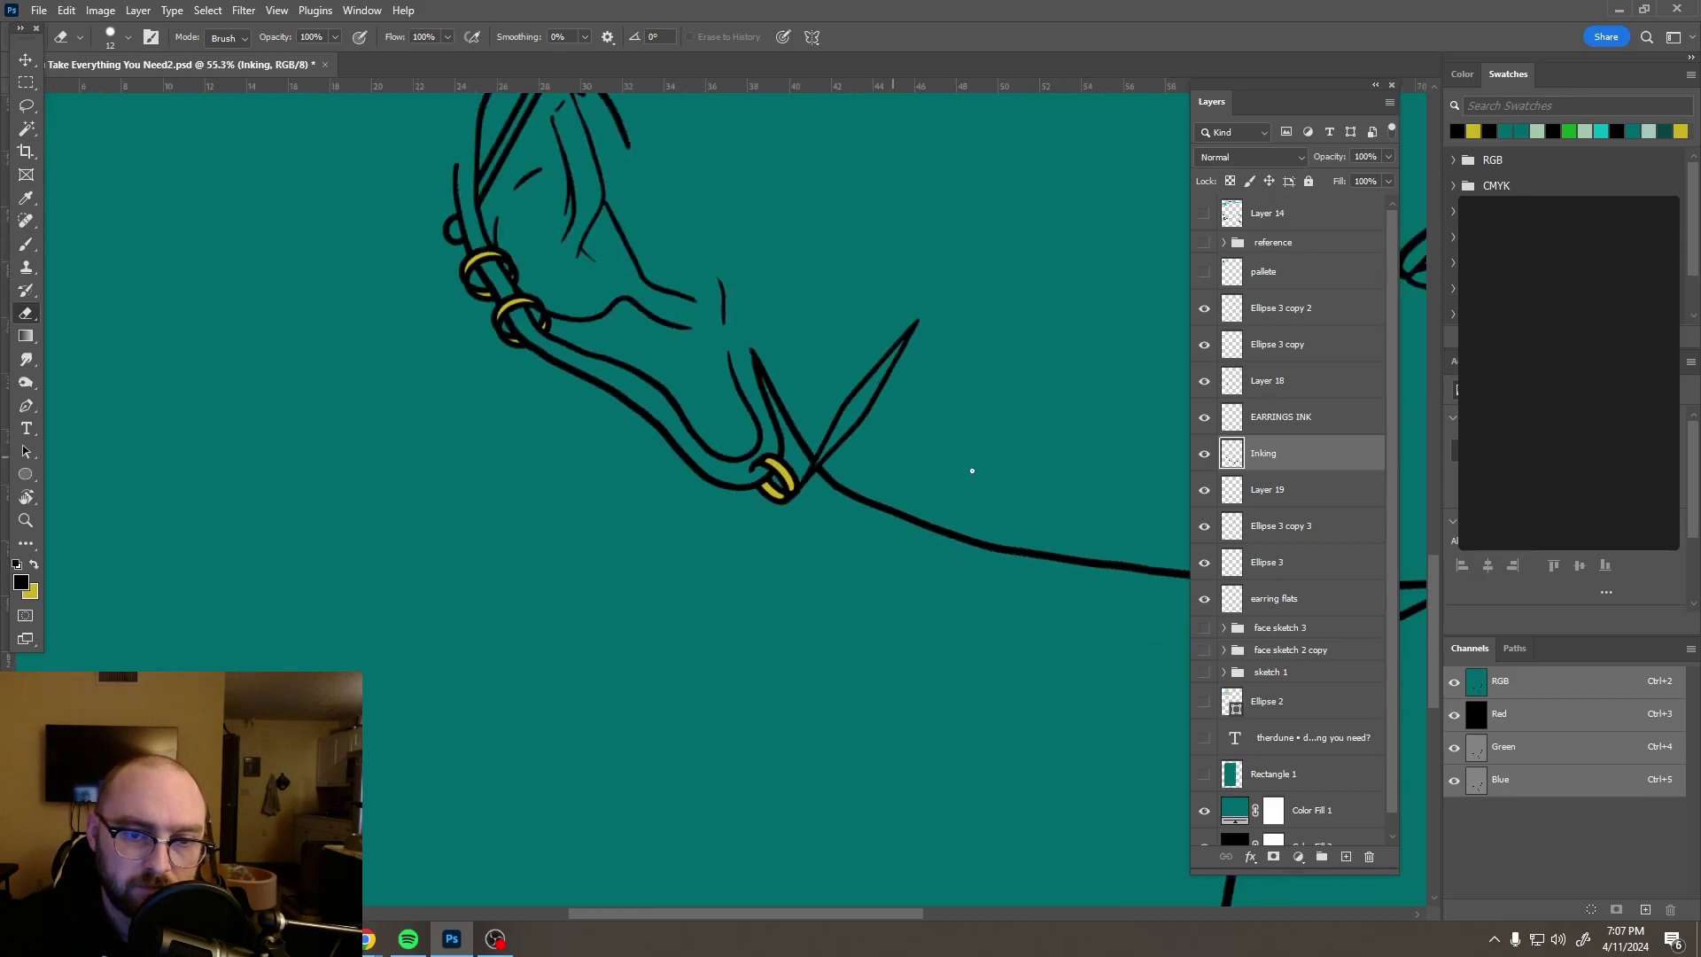
{"action": "scroll", "coordinate": [975, 481], "scroll_direction": "down", "scroll_amount": 1}
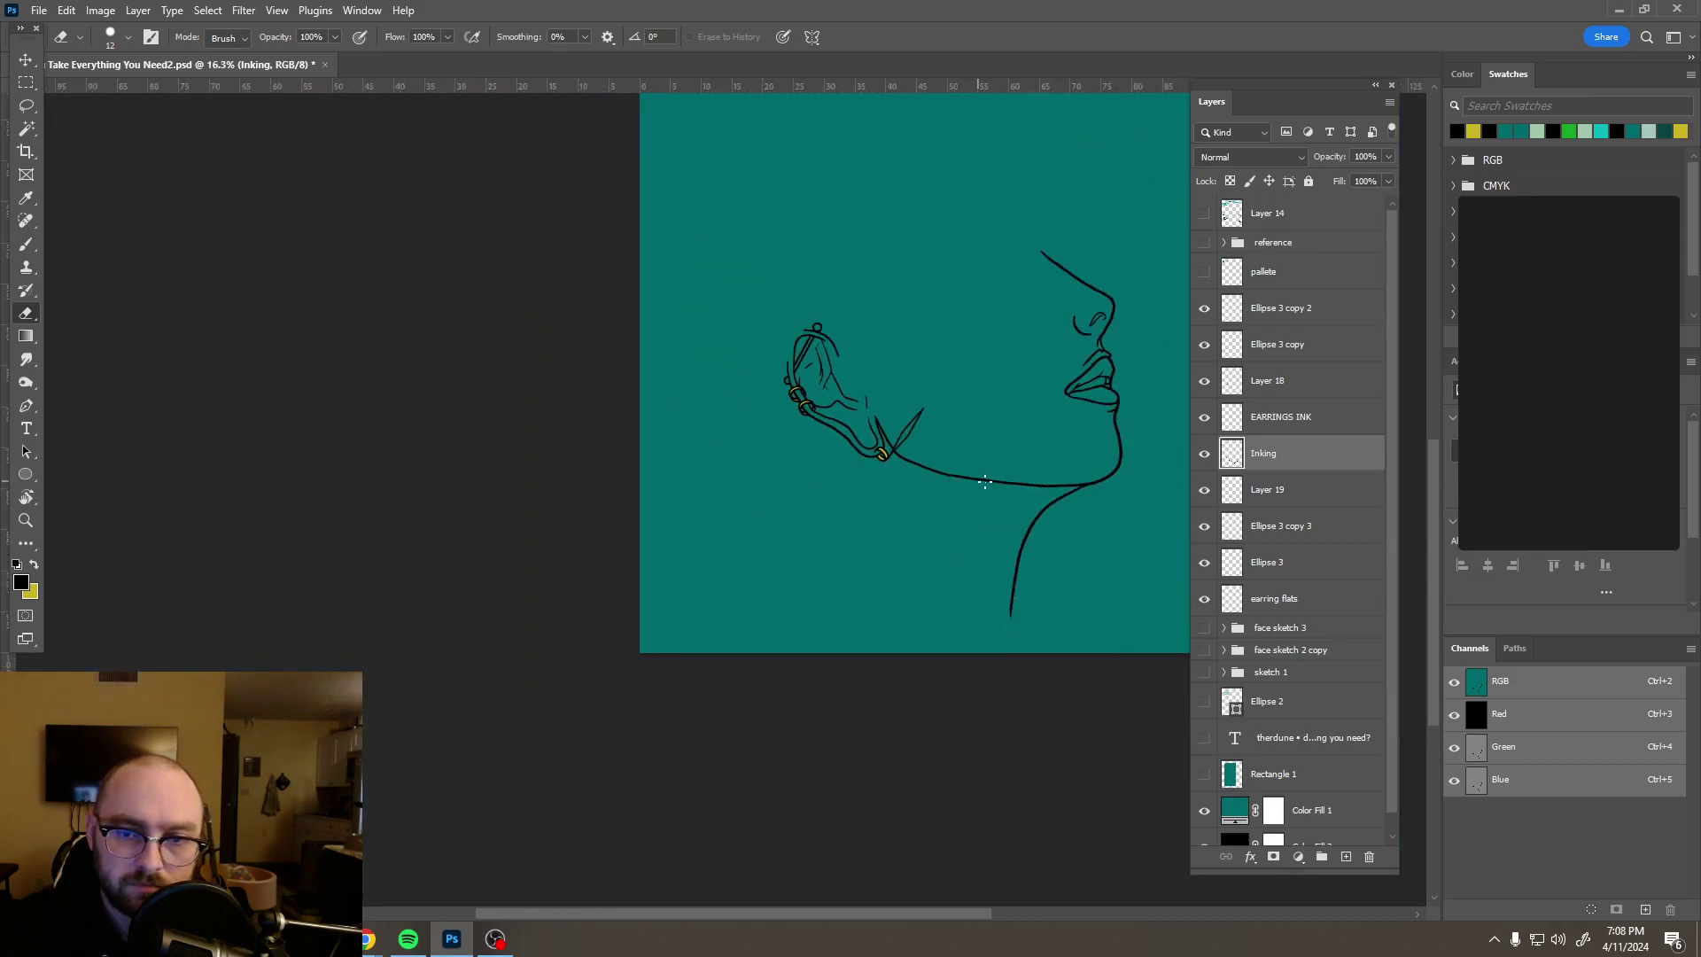
{"action": "left_click_drag", "start_coordinate": [927, 508], "coordinate": [778, 615]}
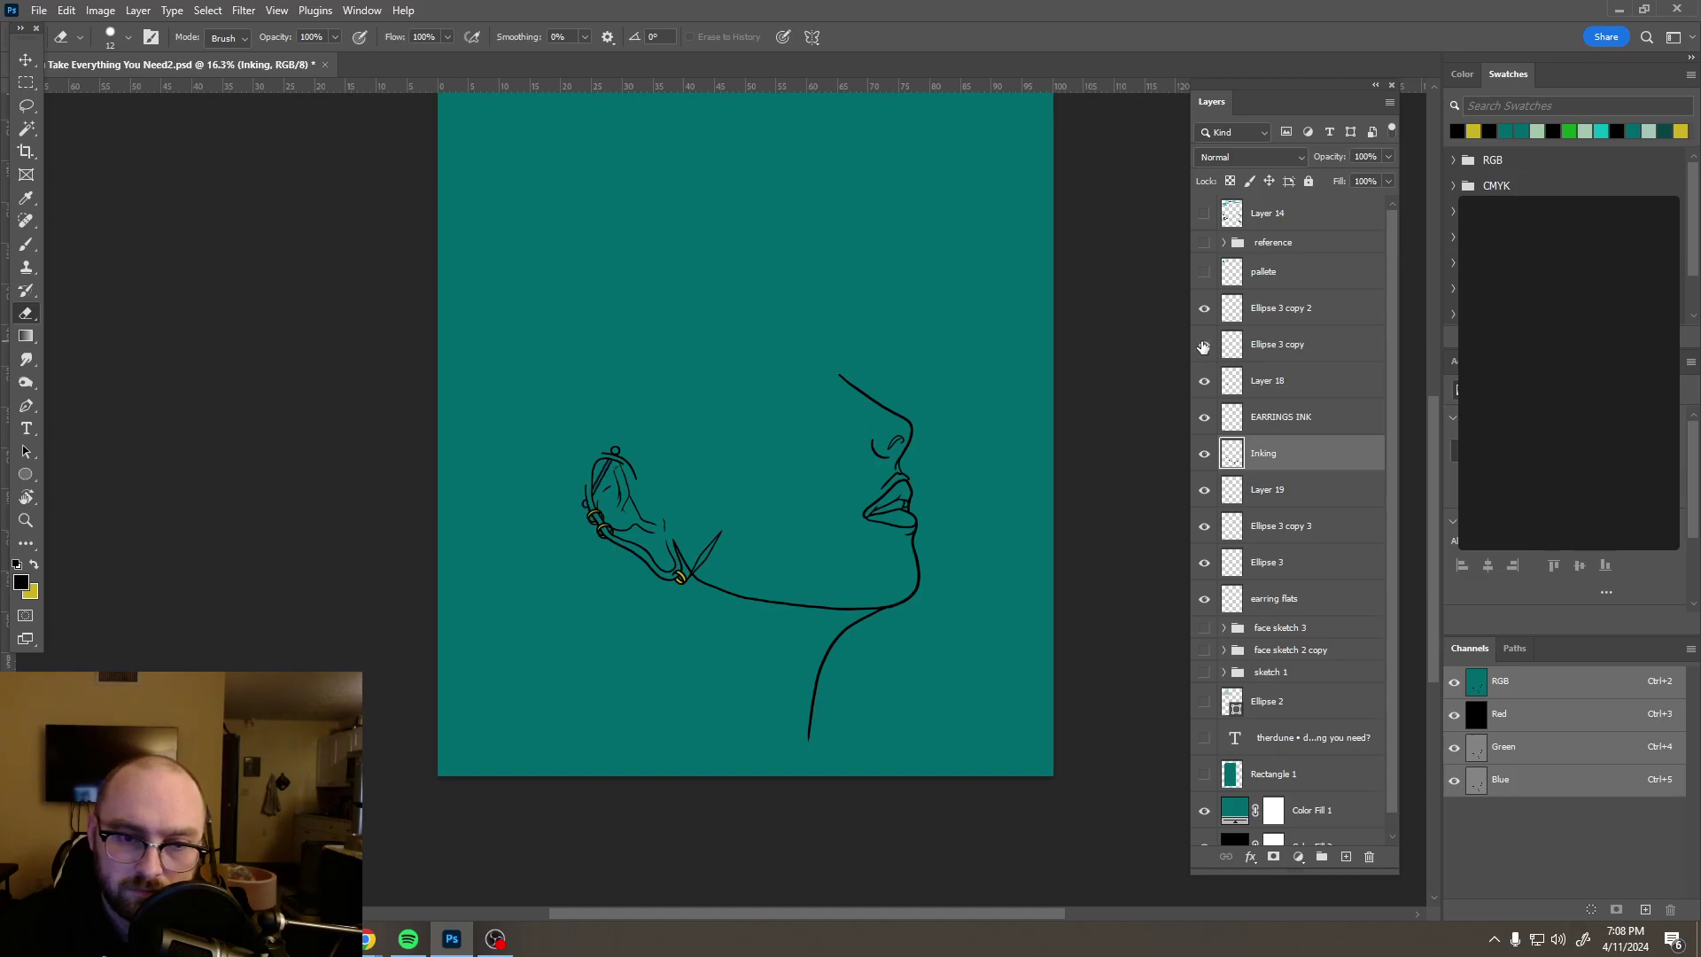
Step: Try duplicating the ear ring on the Ellipse 3 copy layer and placing the copy above the spike
{"action": "left_click", "coordinate": [1295, 348]}
{"action": "scroll", "coordinate": [756, 476], "scroll_direction": "up", "scroll_amount": 3}
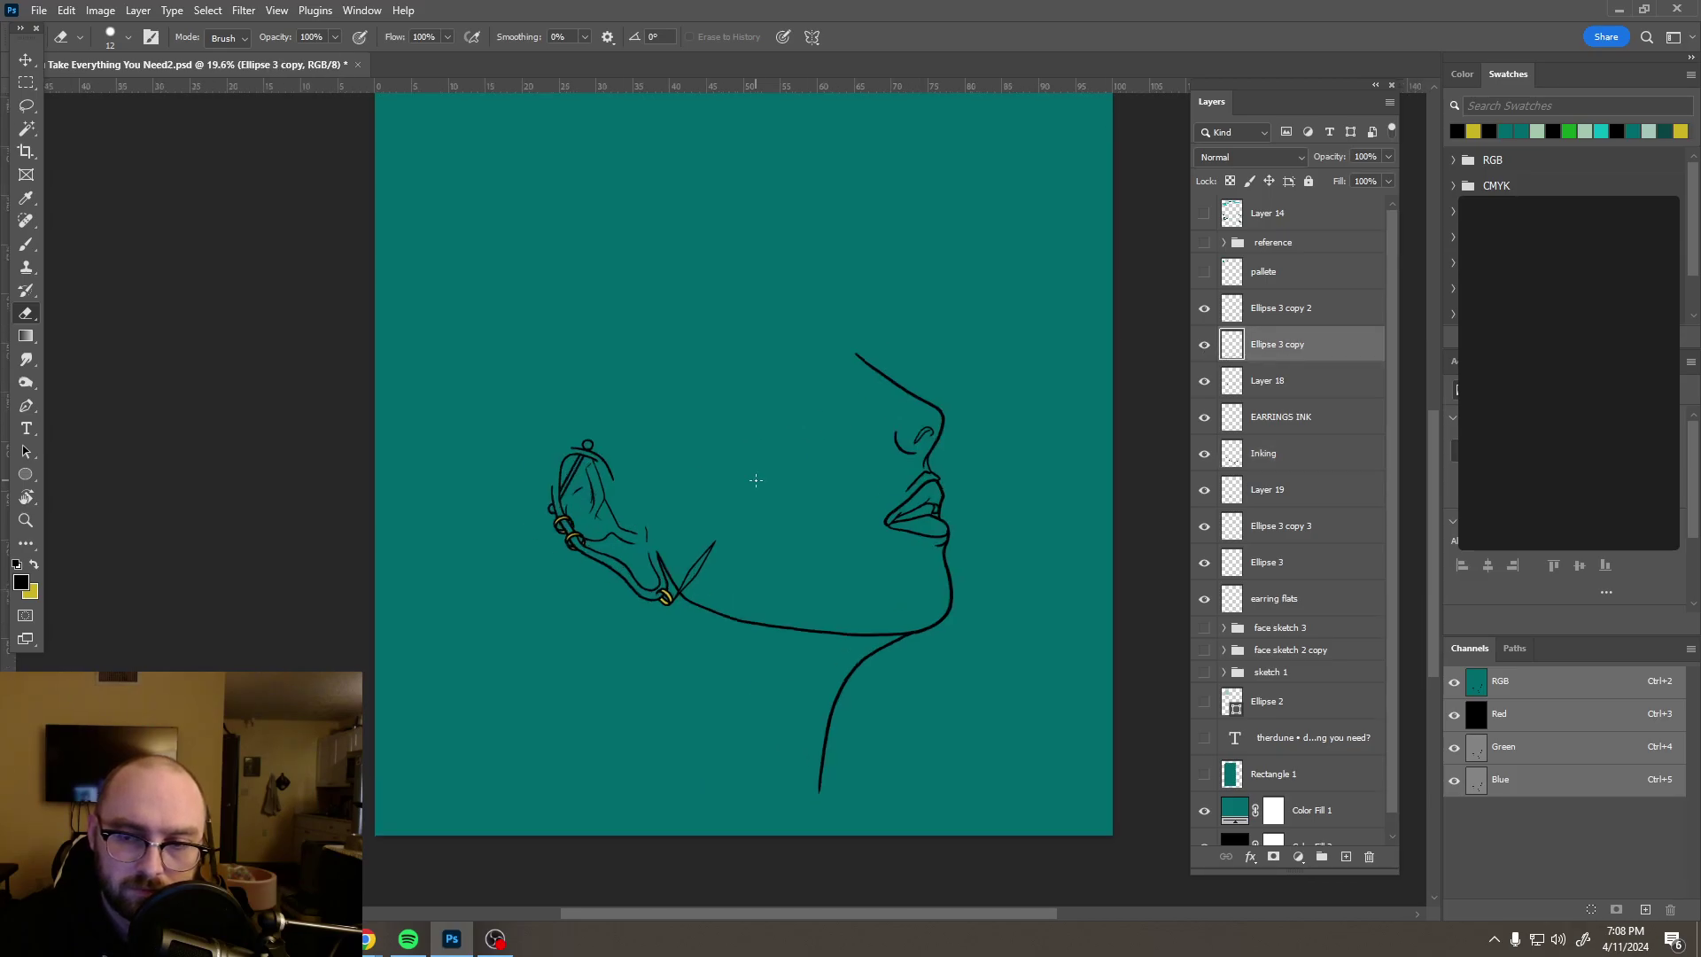
{"action": "scroll", "coordinate": [748, 486], "scroll_direction": "up", "scroll_amount": 2}
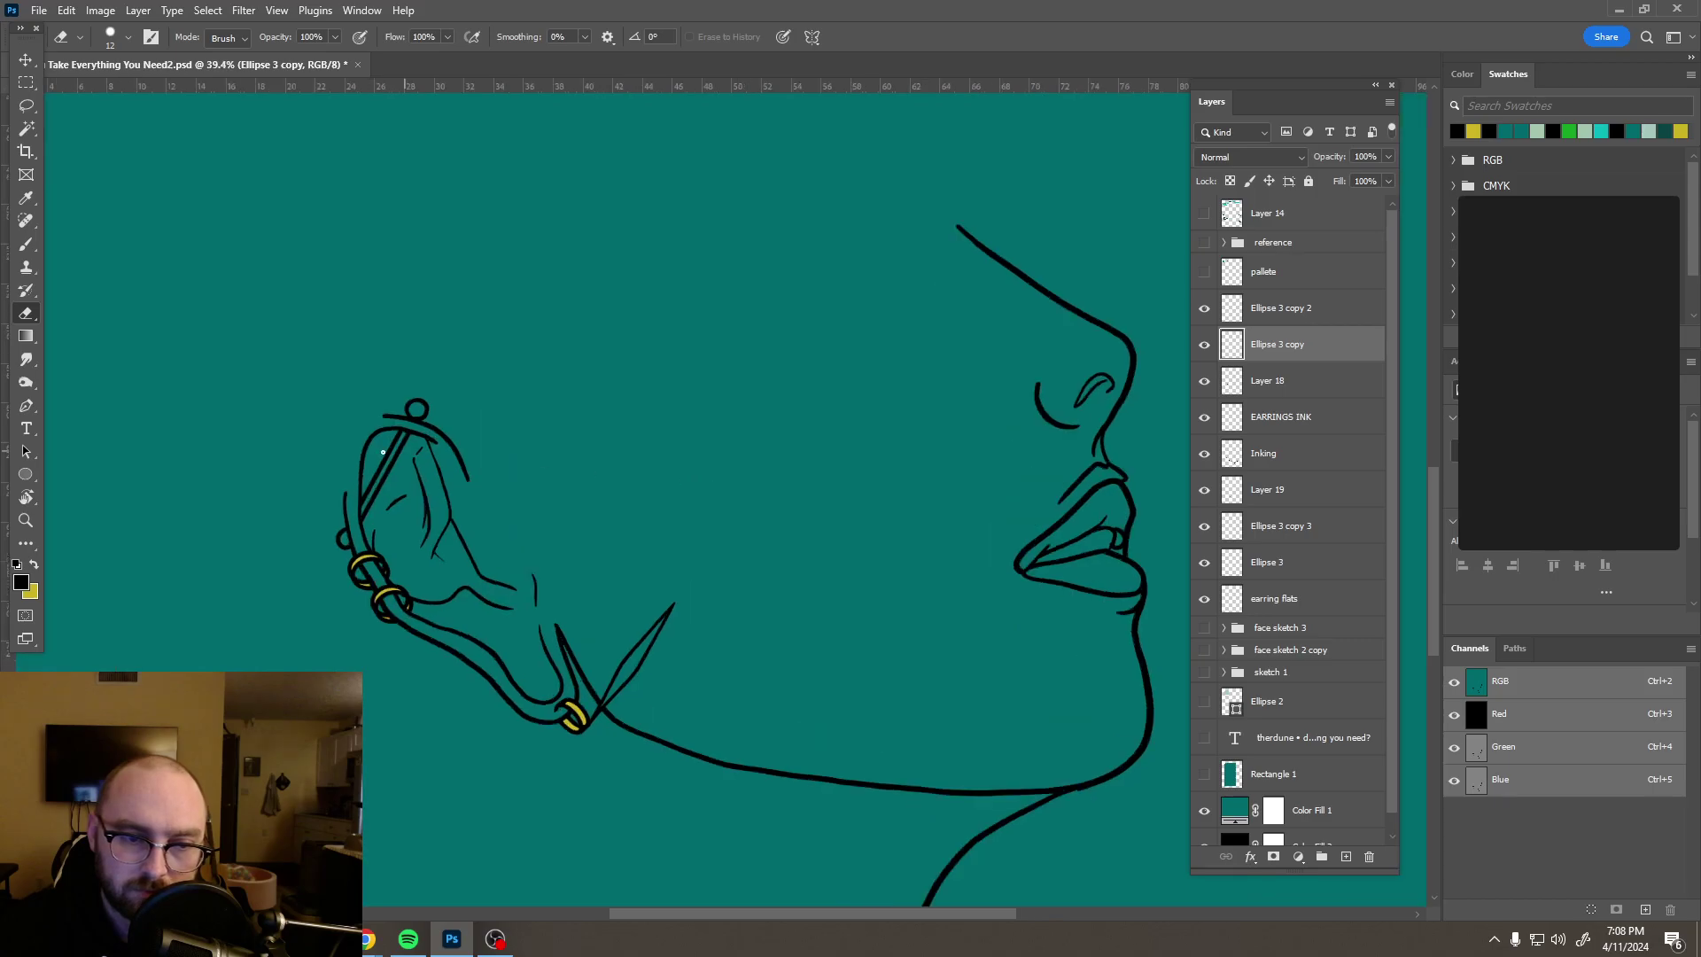
{"action": "left_click", "coordinate": [26, 59]}
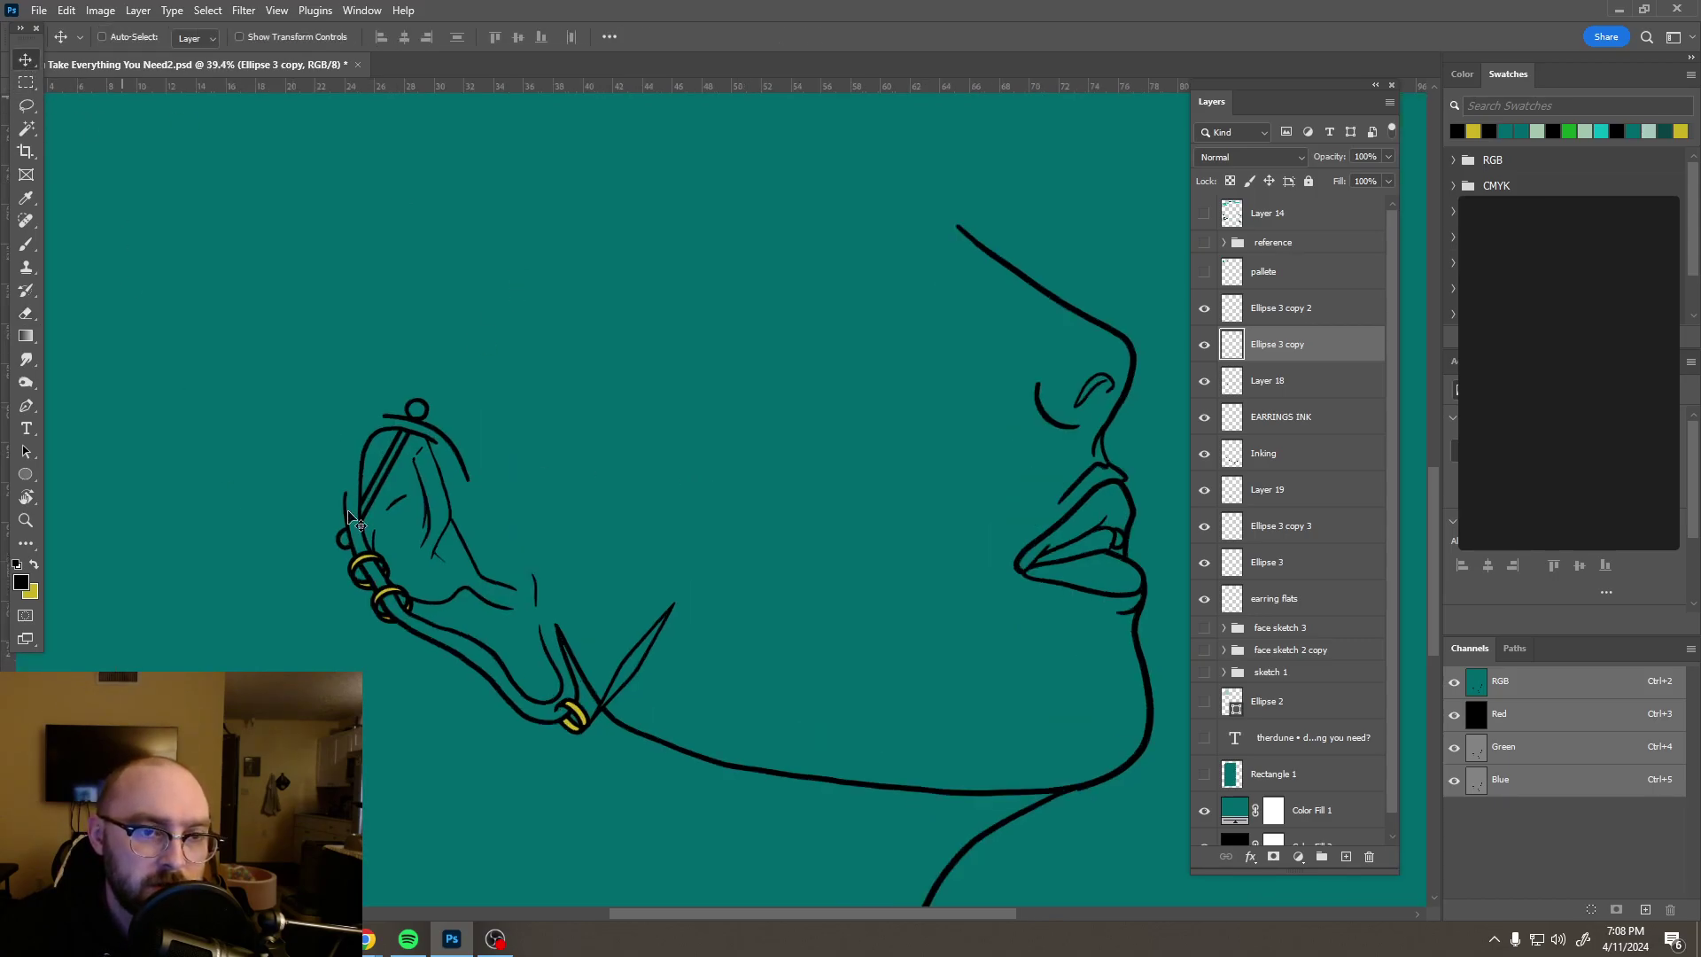
{"action": "left_click_drag", "start_coordinate": [359, 572], "coordinate": [614, 606]}
{"action": "scroll", "coordinate": [583, 651], "scroll_direction": "up", "scroll_amount": 6}
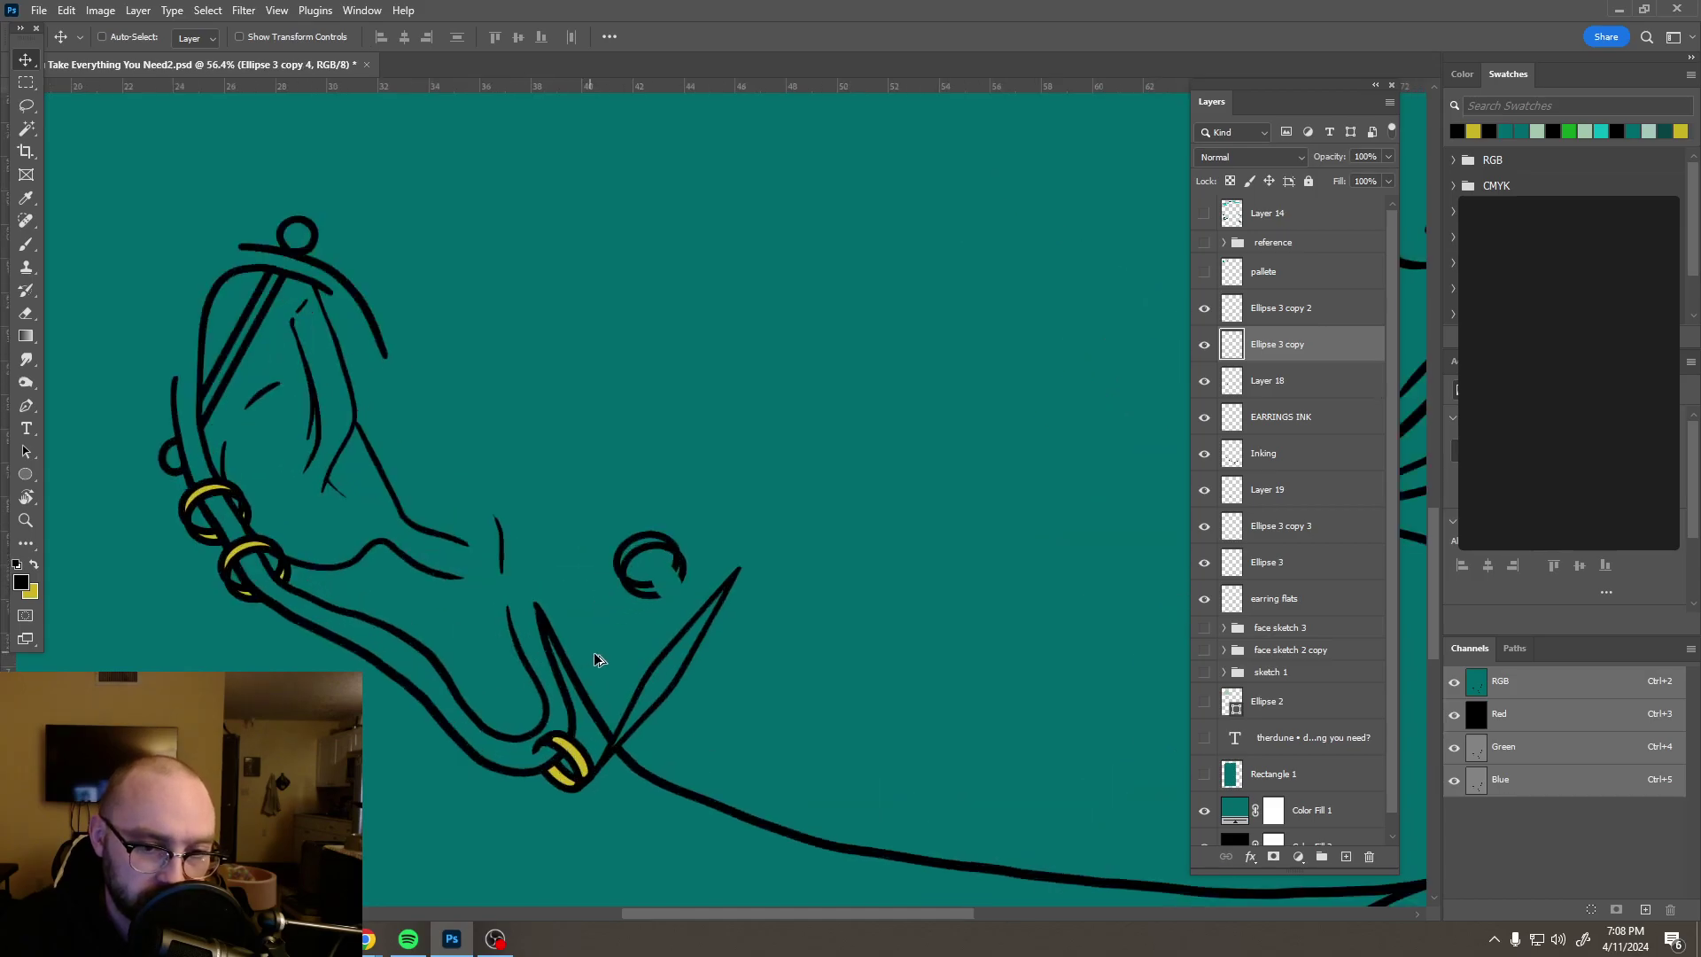
{"action": "scroll", "coordinate": [601, 669], "scroll_direction": "up", "scroll_amount": 2}
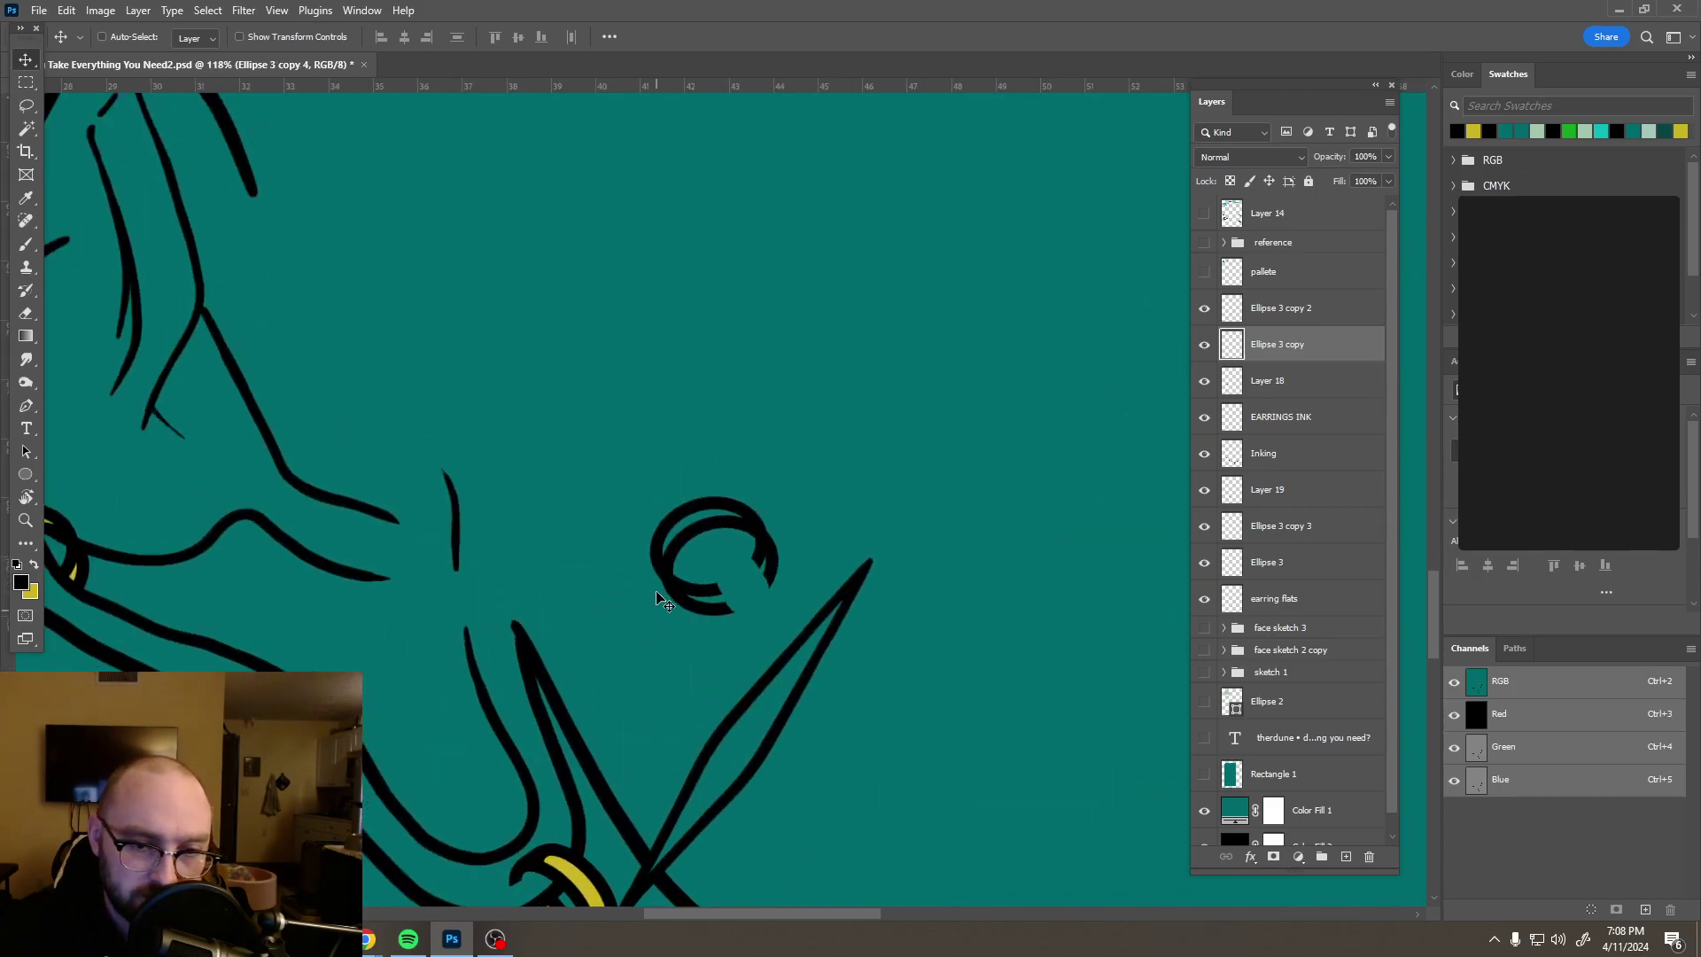
Step: Try rotating the ring copy and flipping it horizontally, and undo the transform and the duplicate
{"action": "key", "text": "ctrl+t"}
{"action": "left_click_drag", "start_coordinate": [645, 482], "coordinate": [645, 704]}
{"action": "right_click", "coordinate": [714, 596]}
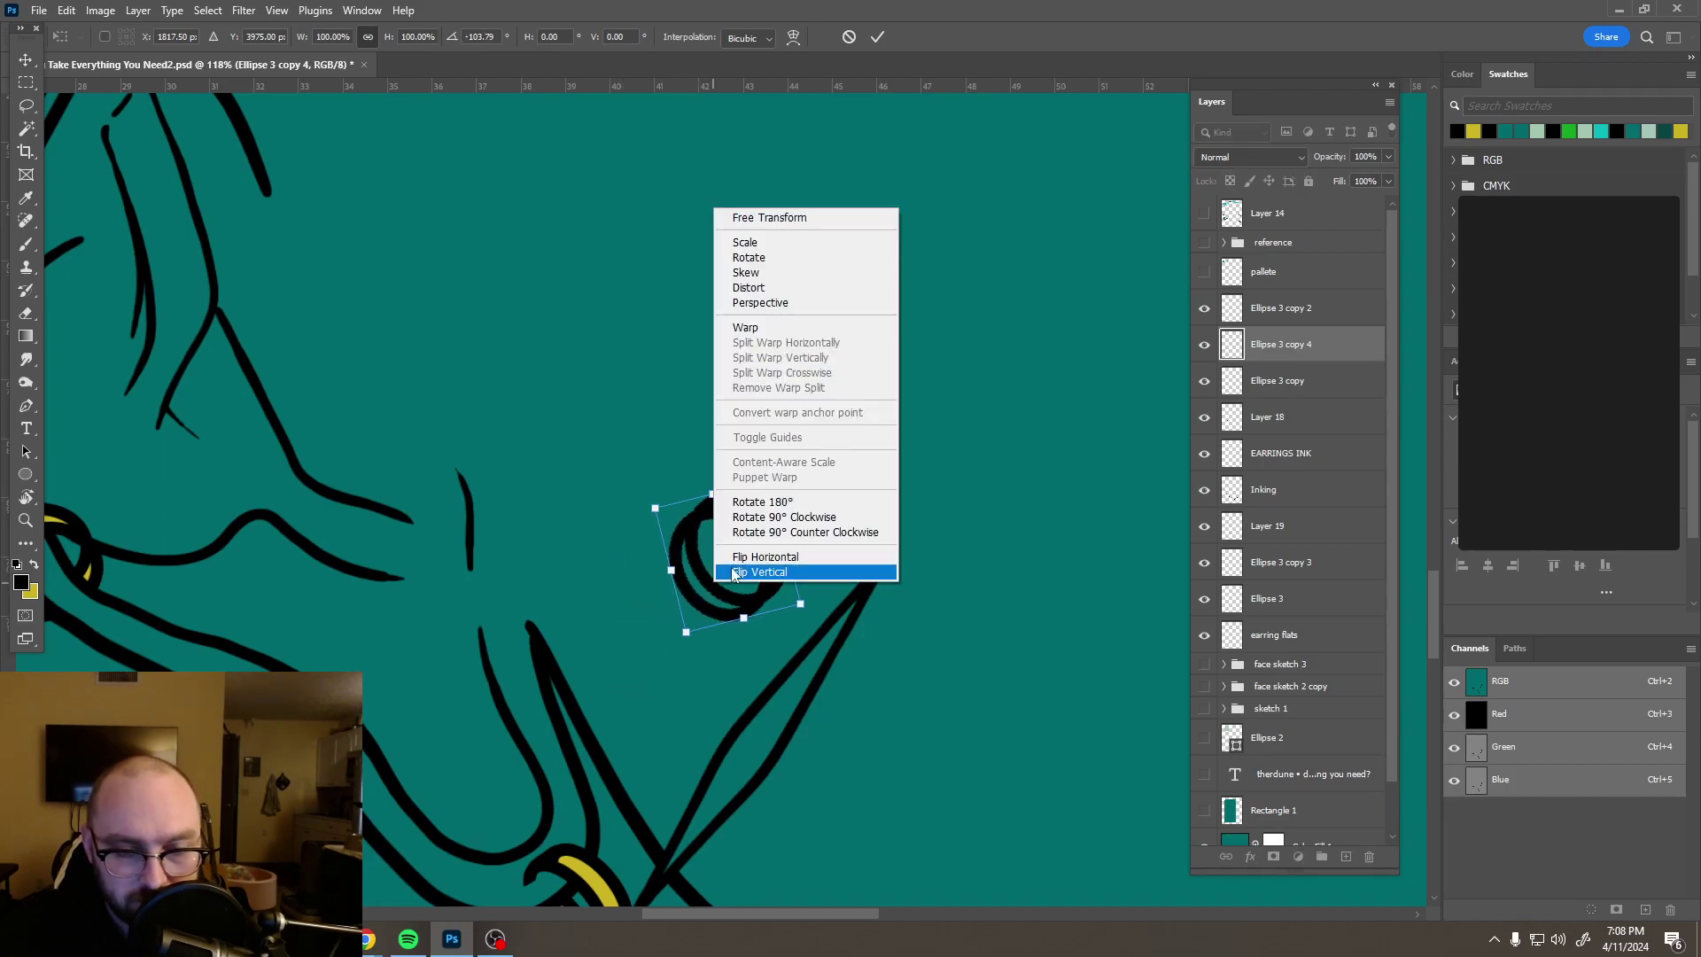
{"action": "left_click", "coordinate": [782, 561]}
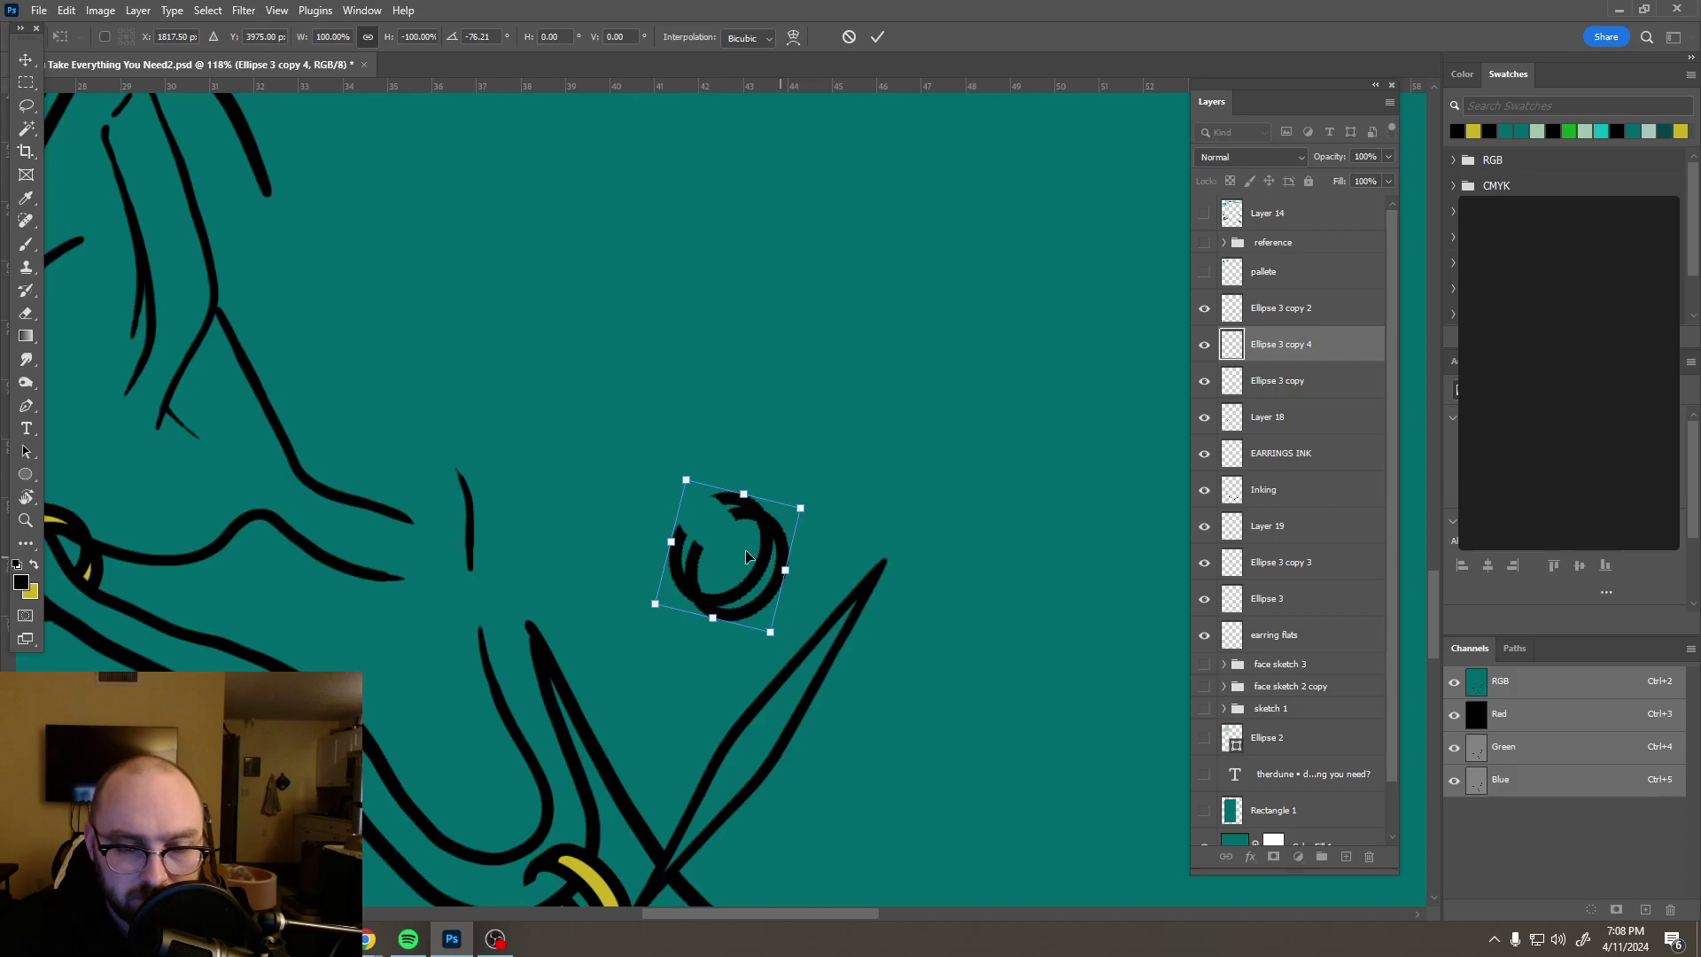
{"action": "left_click_drag", "start_coordinate": [651, 449], "coordinate": [623, 653]}
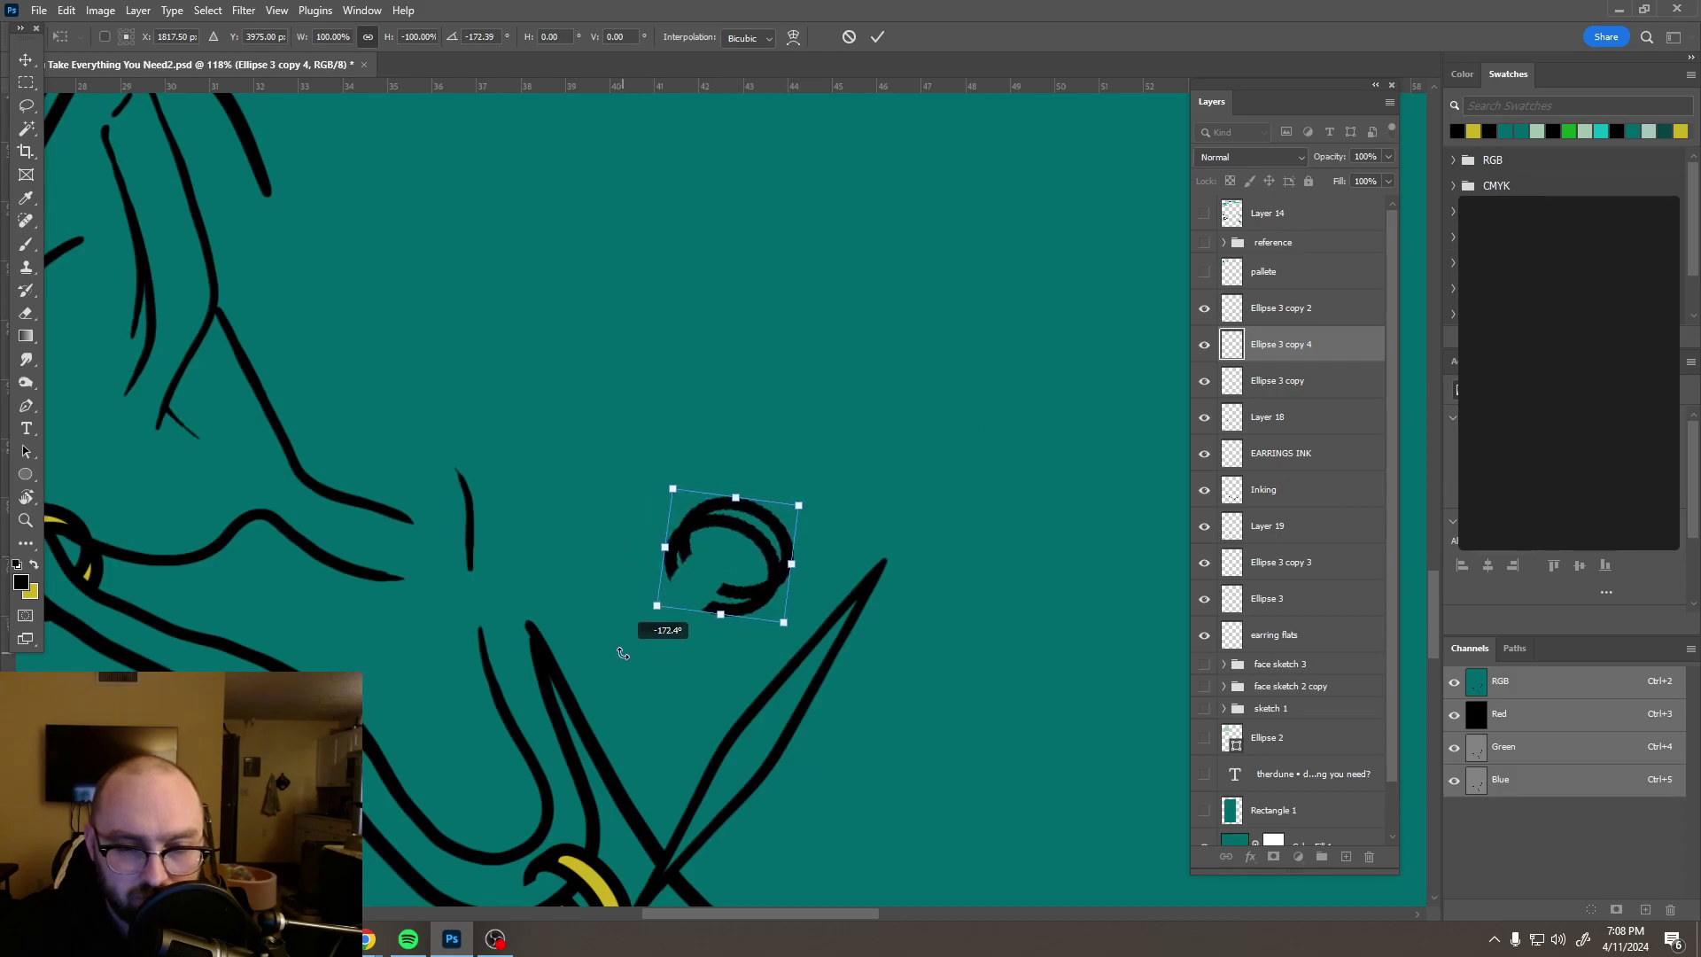
{"action": "left_click", "coordinate": [848, 36]}
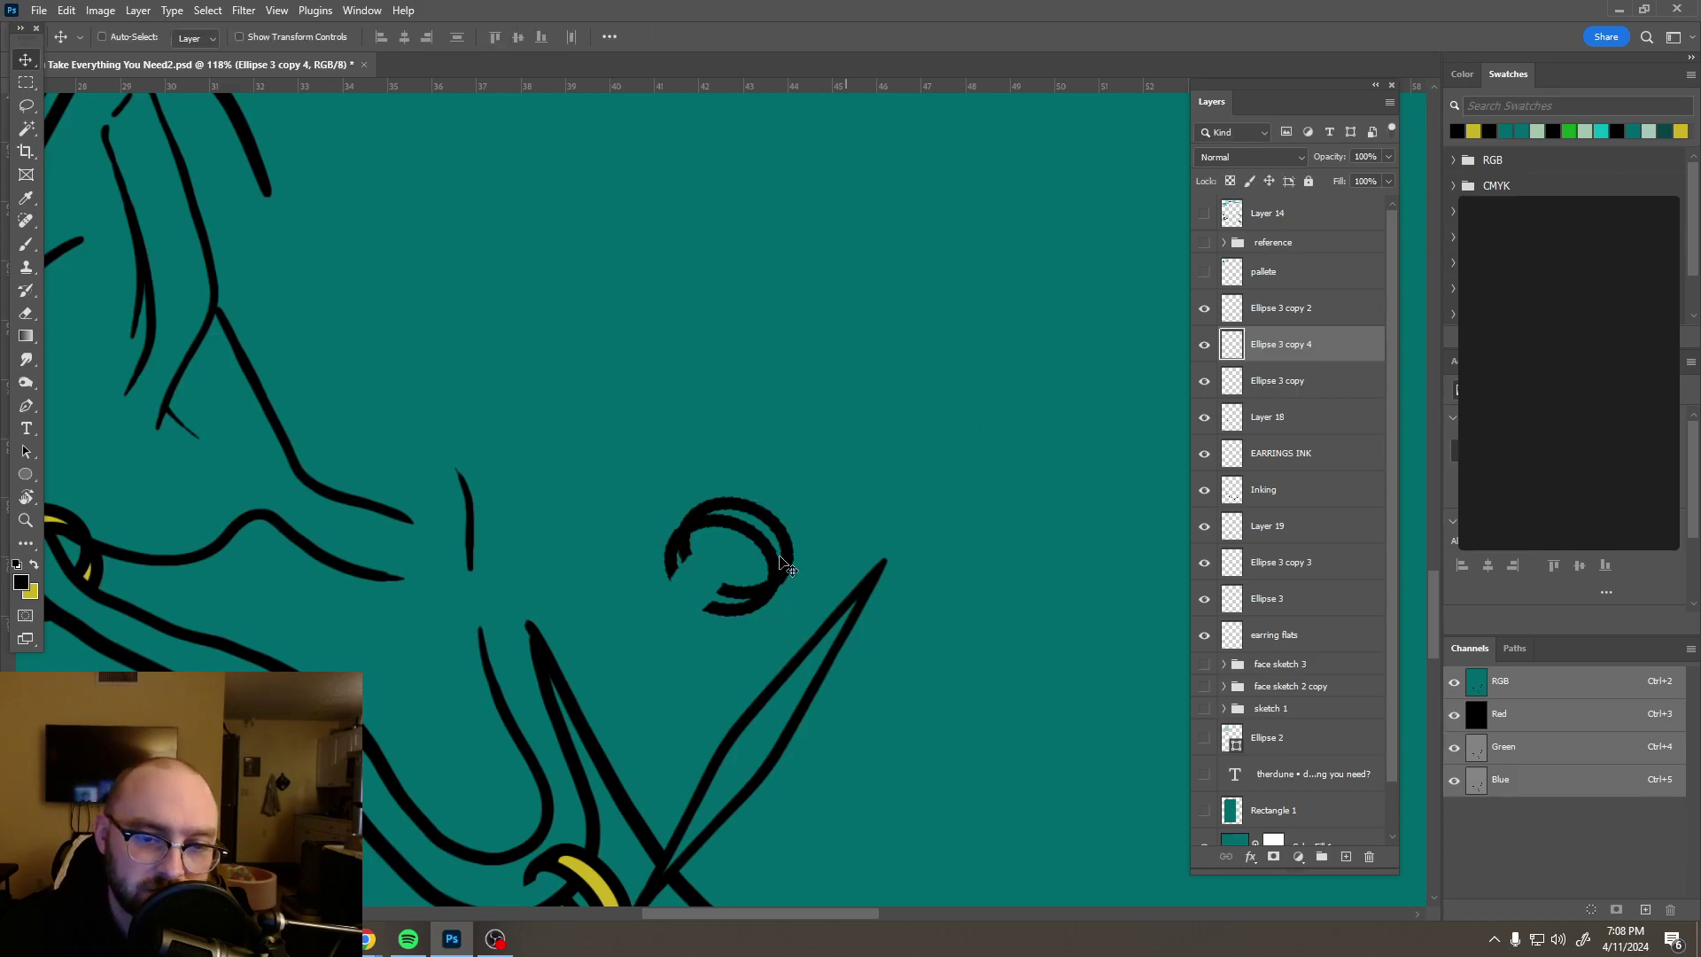
{"action": "scroll", "coordinate": [793, 562], "scroll_direction": "down", "scroll_amount": 3}
{"action": "left_click", "coordinate": [802, 564]}
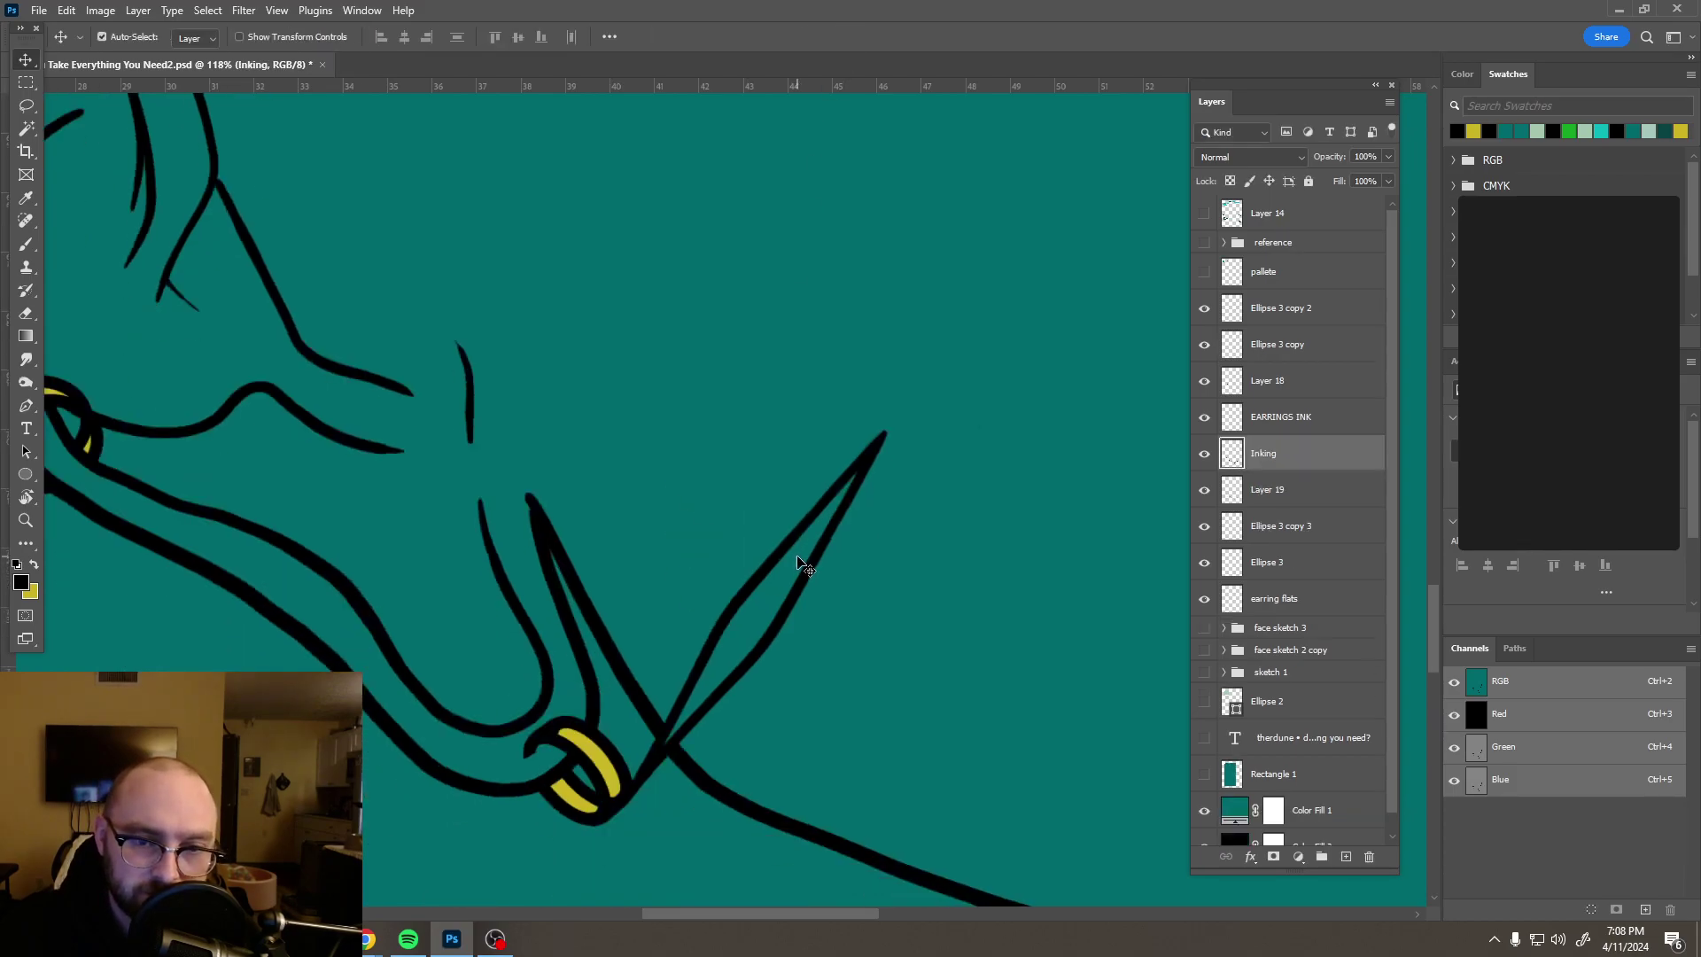
Step: Draw an unfilled circle about 98 px wide with a 12 px black outline and place it around the middle of the spike
{"action": "left_click", "coordinate": [26, 475]}
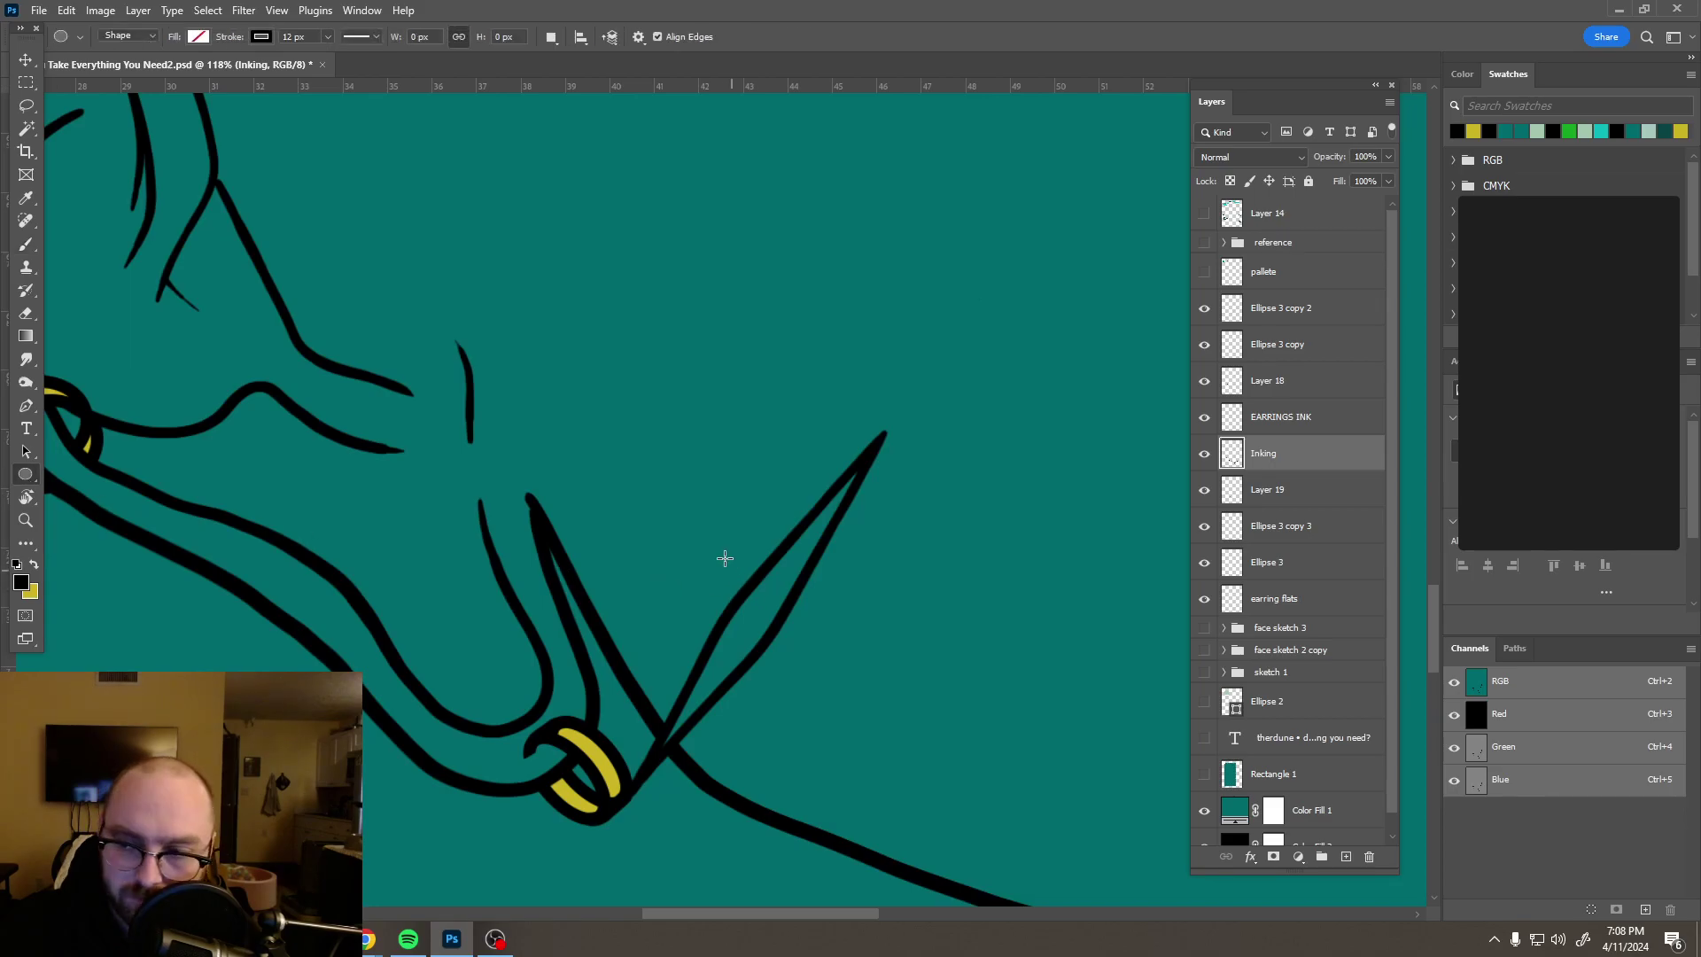
{"action": "left_click_drag", "start_coordinate": [780, 602], "coordinate": [846, 658]}
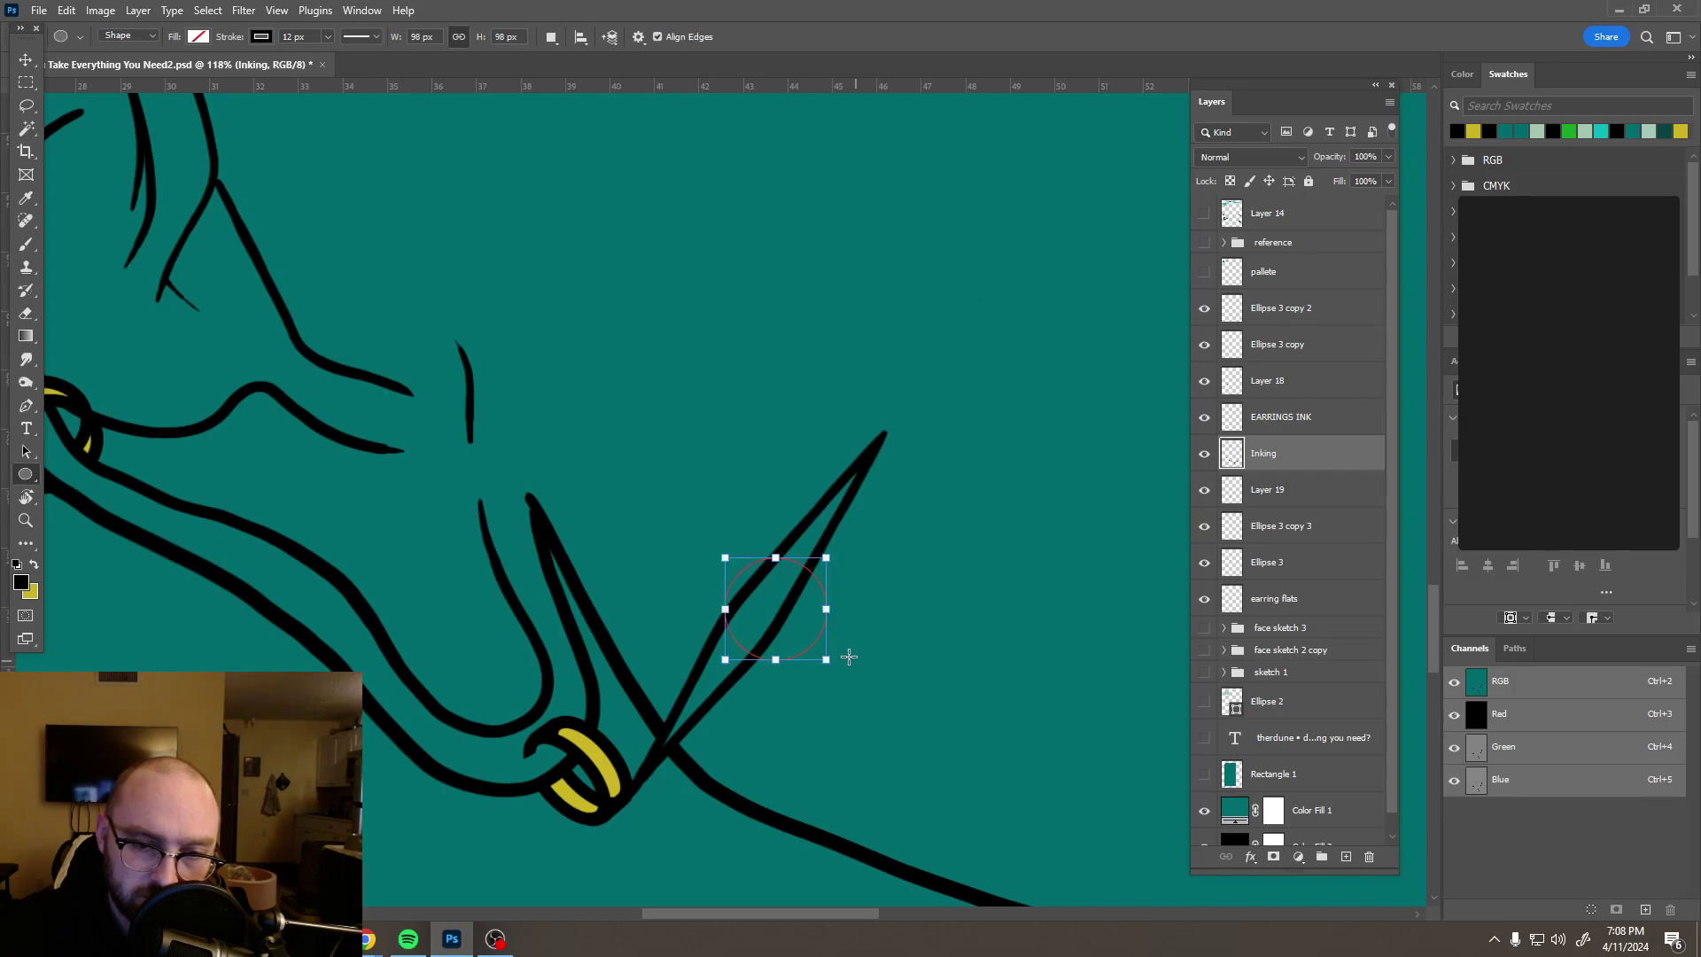
{"action": "scroll", "coordinate": [846, 656], "scroll_direction": "up", "scroll_amount": 2}
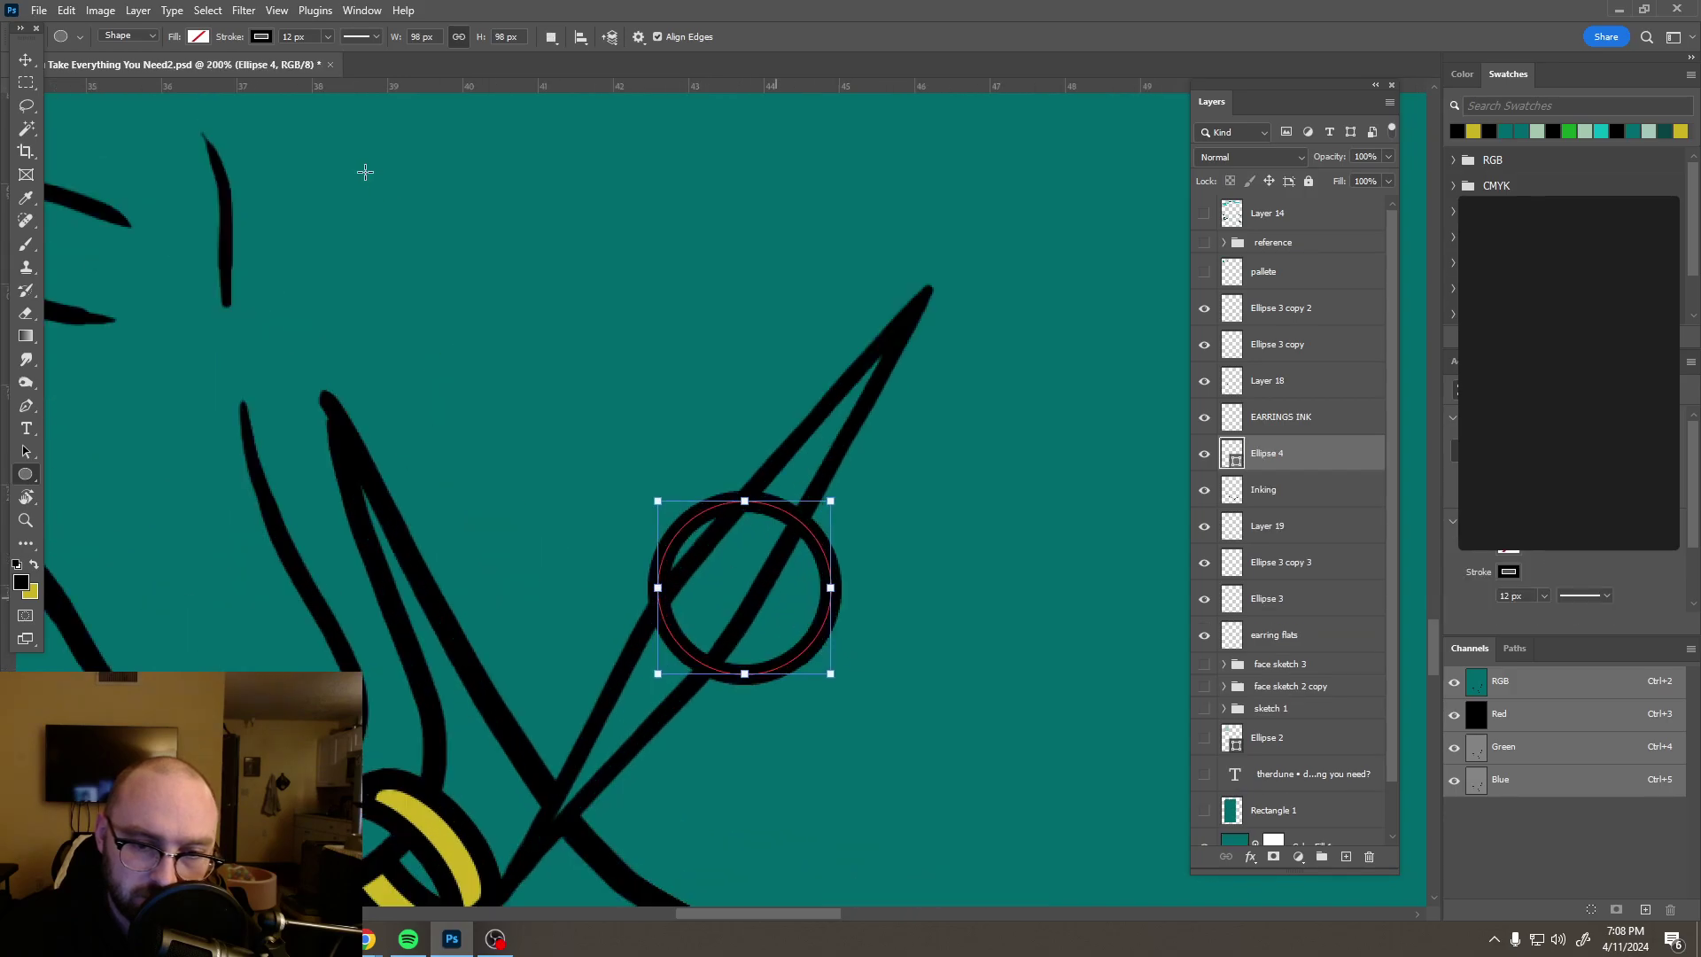
{"action": "key", "text": "v"}
{"action": "left_click_drag", "start_coordinate": [759, 512], "coordinate": [747, 518]}
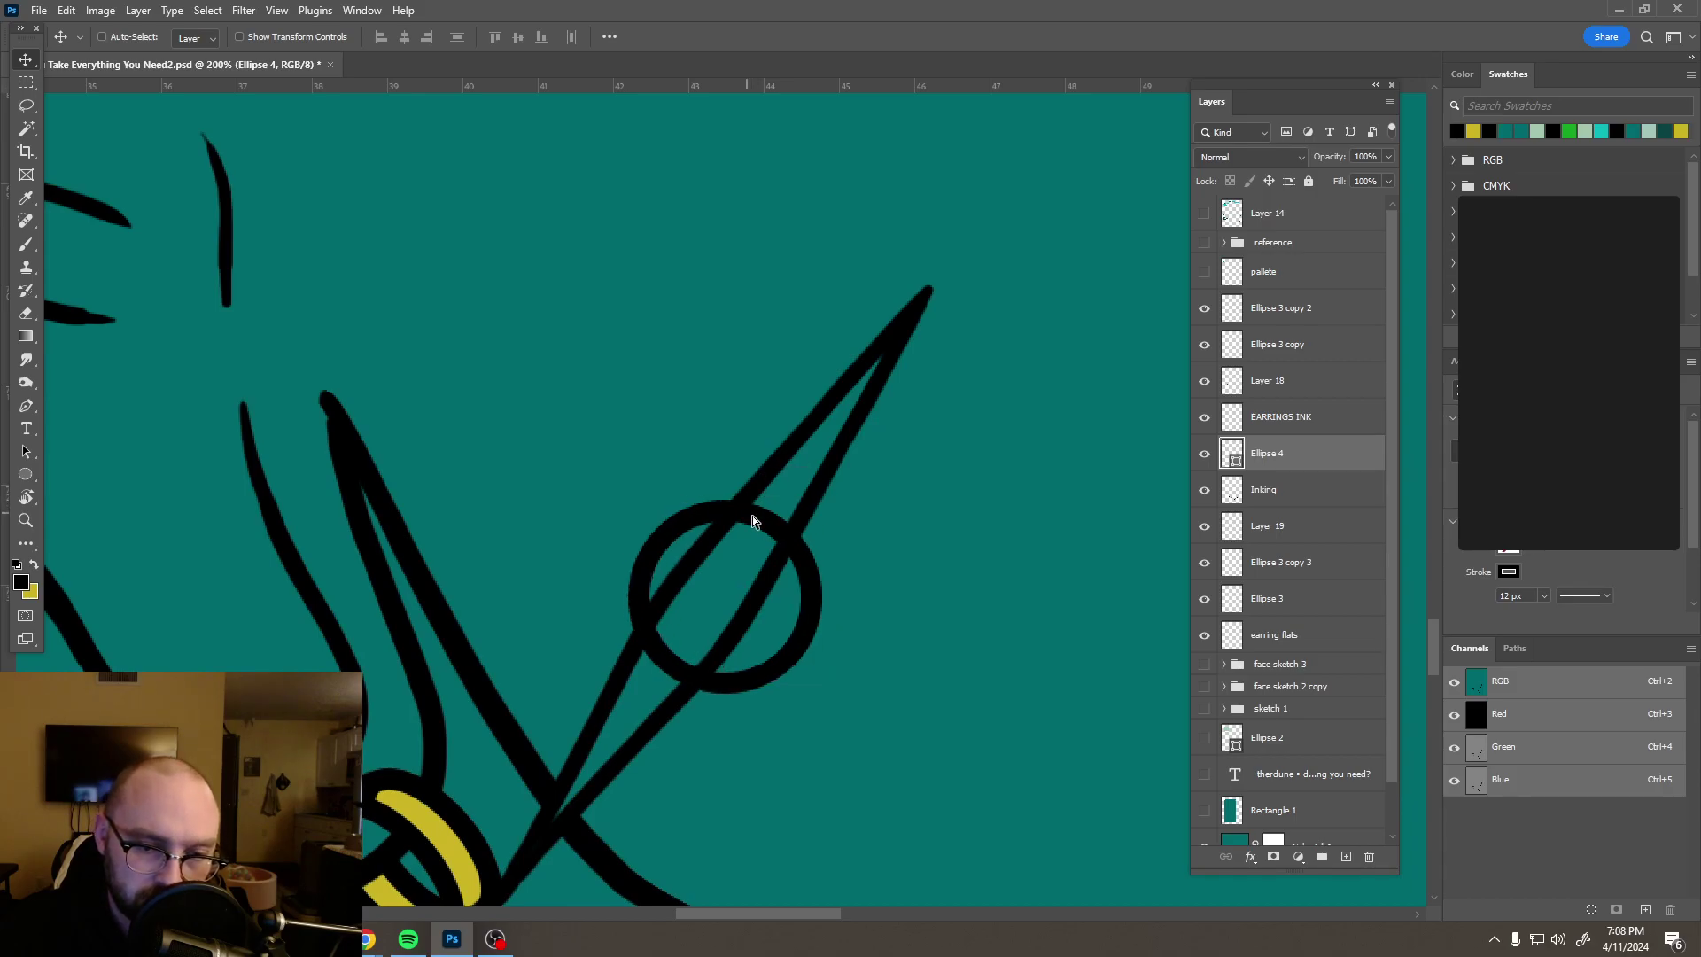
Step: Try slanting the circle around the spike with a Perspective transform and undo the distortions
{"action": "key", "text": "ctrl+t"}
{"action": "right_click", "coordinate": [762, 540]}
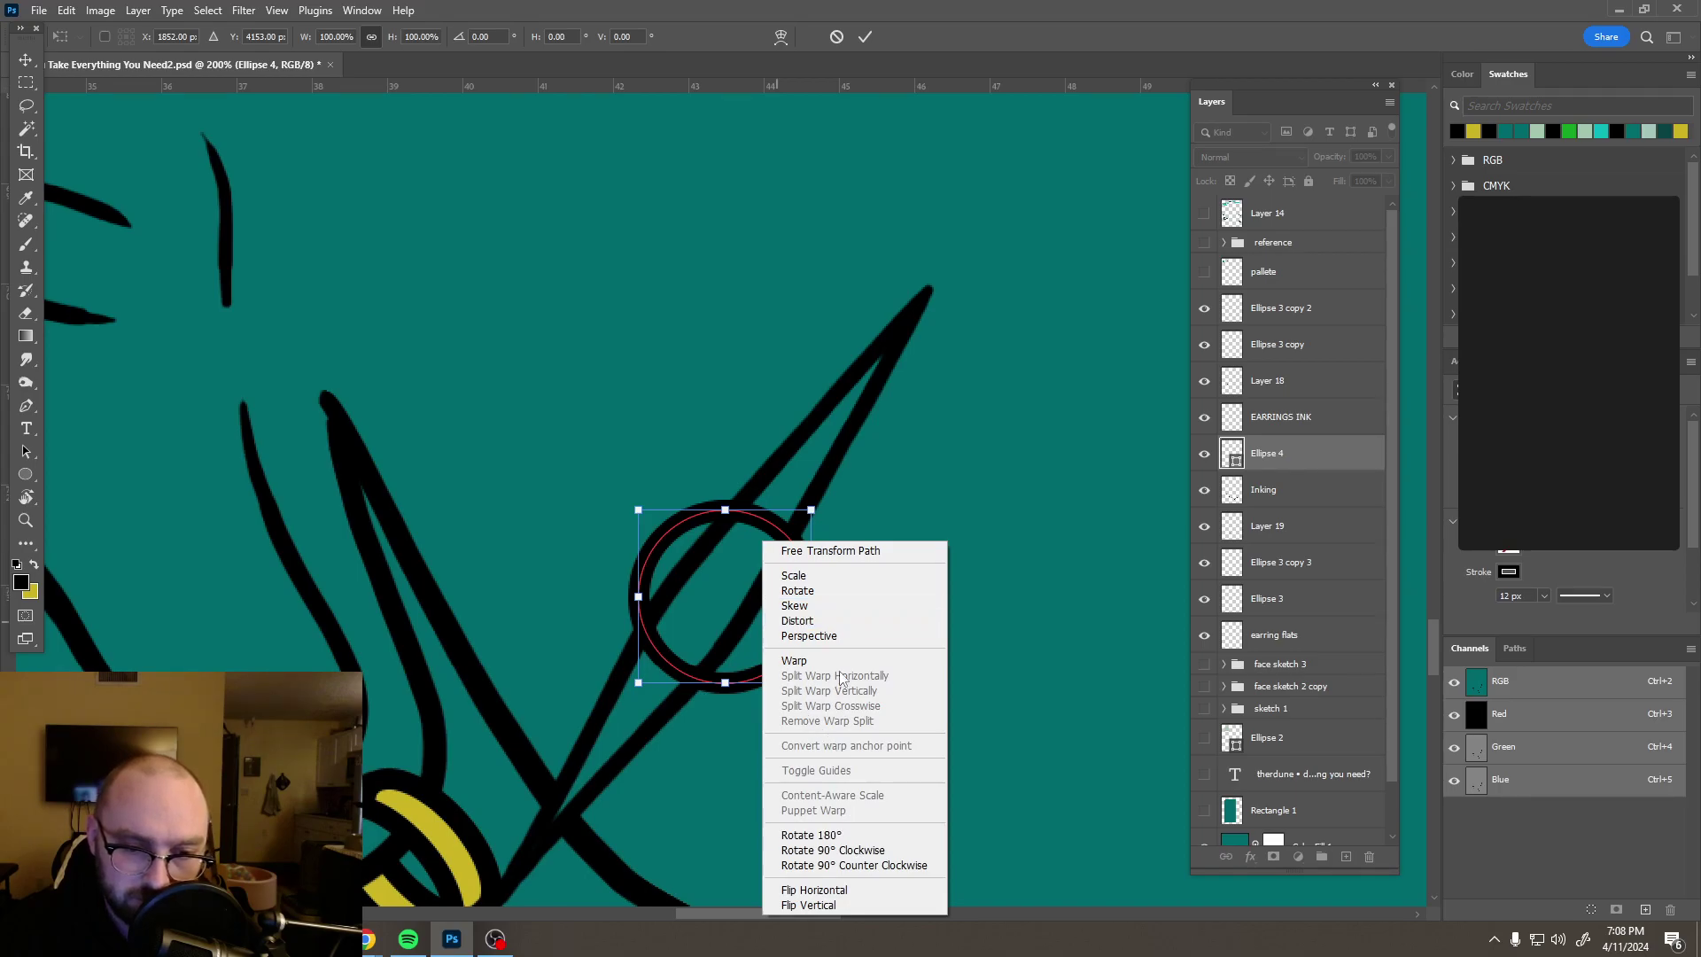
{"action": "left_click", "coordinate": [808, 635]}
{"action": "left_click_drag", "start_coordinate": [638, 686], "coordinate": [569, 705]}
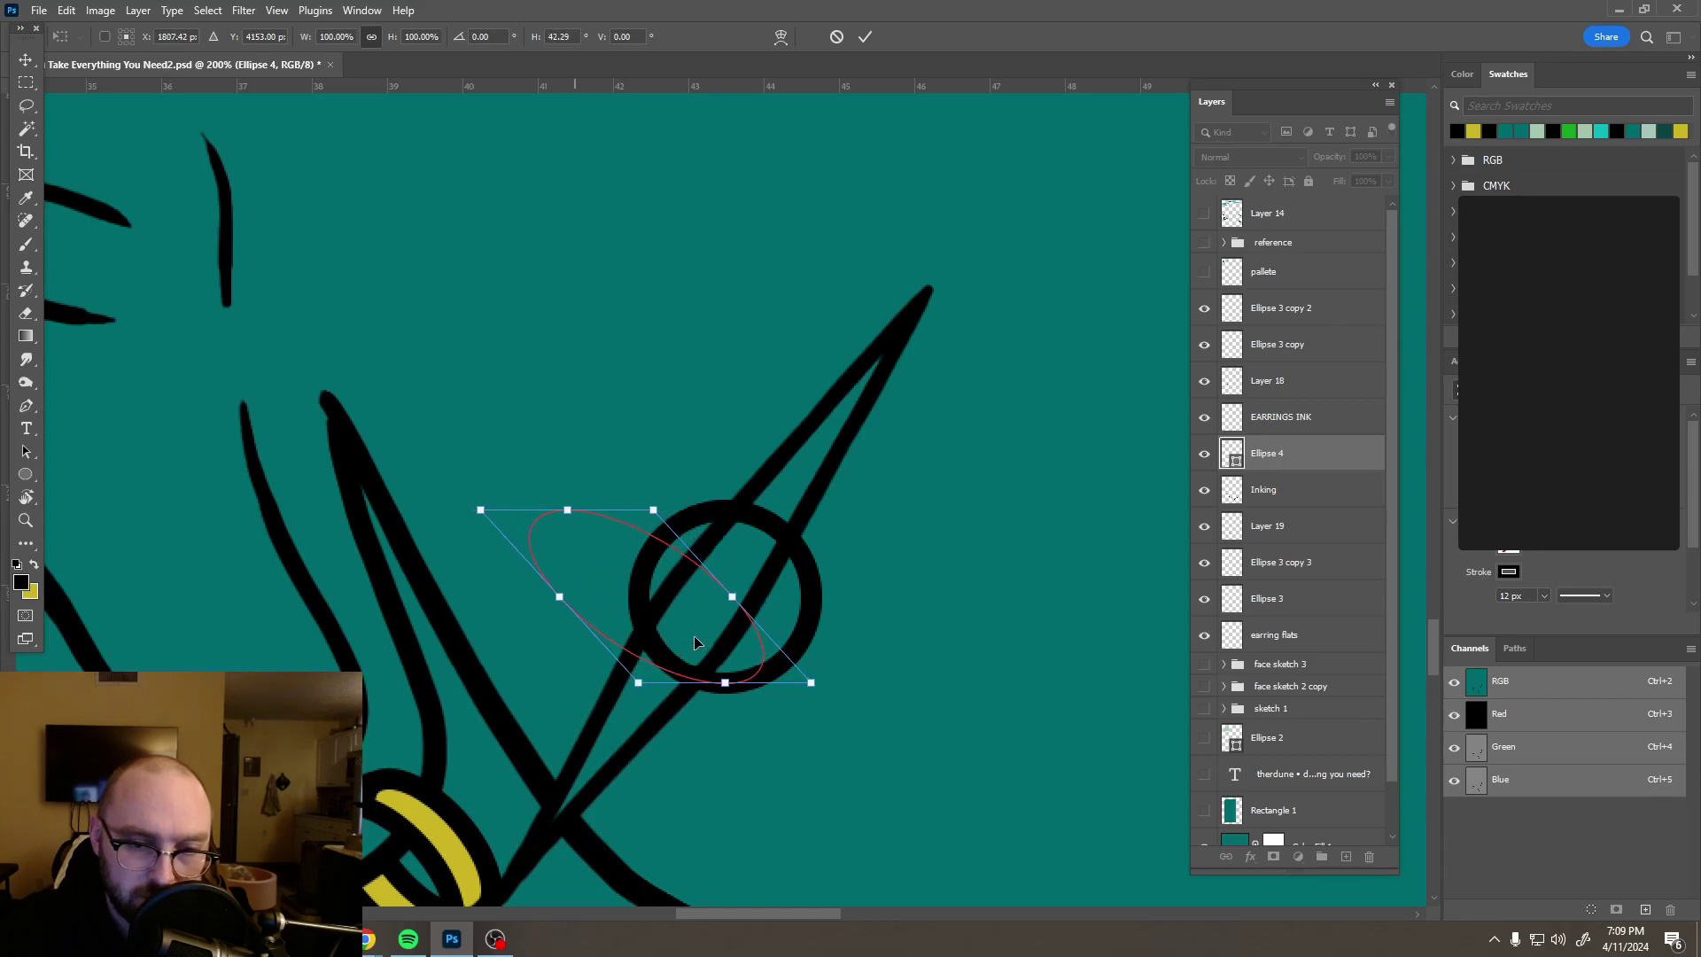
{"action": "key", "text": "ctrl+z"}
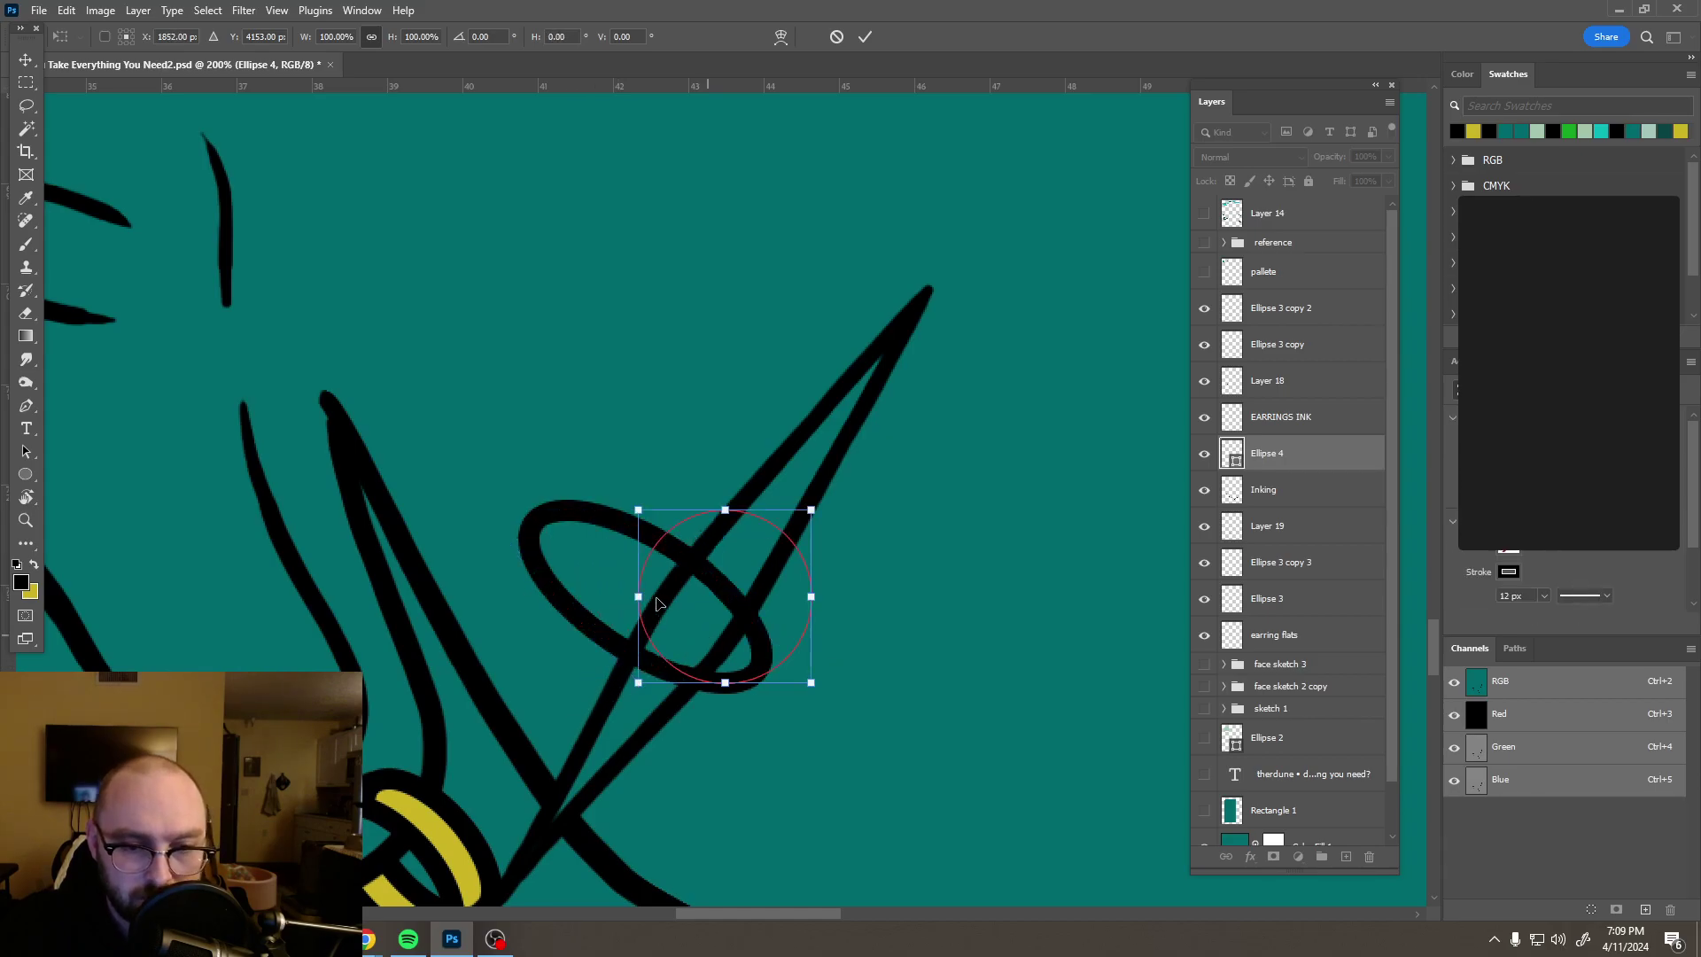
{"action": "left_click_drag", "start_coordinate": [641, 597], "coordinate": [588, 624]}
{"action": "key", "text": "ctrl+z"}
Step: Skew the circle about 49° and rotate it about 24° into a narrow tilted oval crossing the middle of the spike
{"action": "left_click_drag", "start_coordinate": [808, 597], "coordinate": [769, 674]}
{"action": "left_click_drag", "start_coordinate": [688, 626], "coordinate": [718, 603]}
{"action": "left_click_drag", "start_coordinate": [714, 522], "coordinate": [531, 675]}
{"action": "left_click_drag", "start_coordinate": [668, 543], "coordinate": [785, 580]}
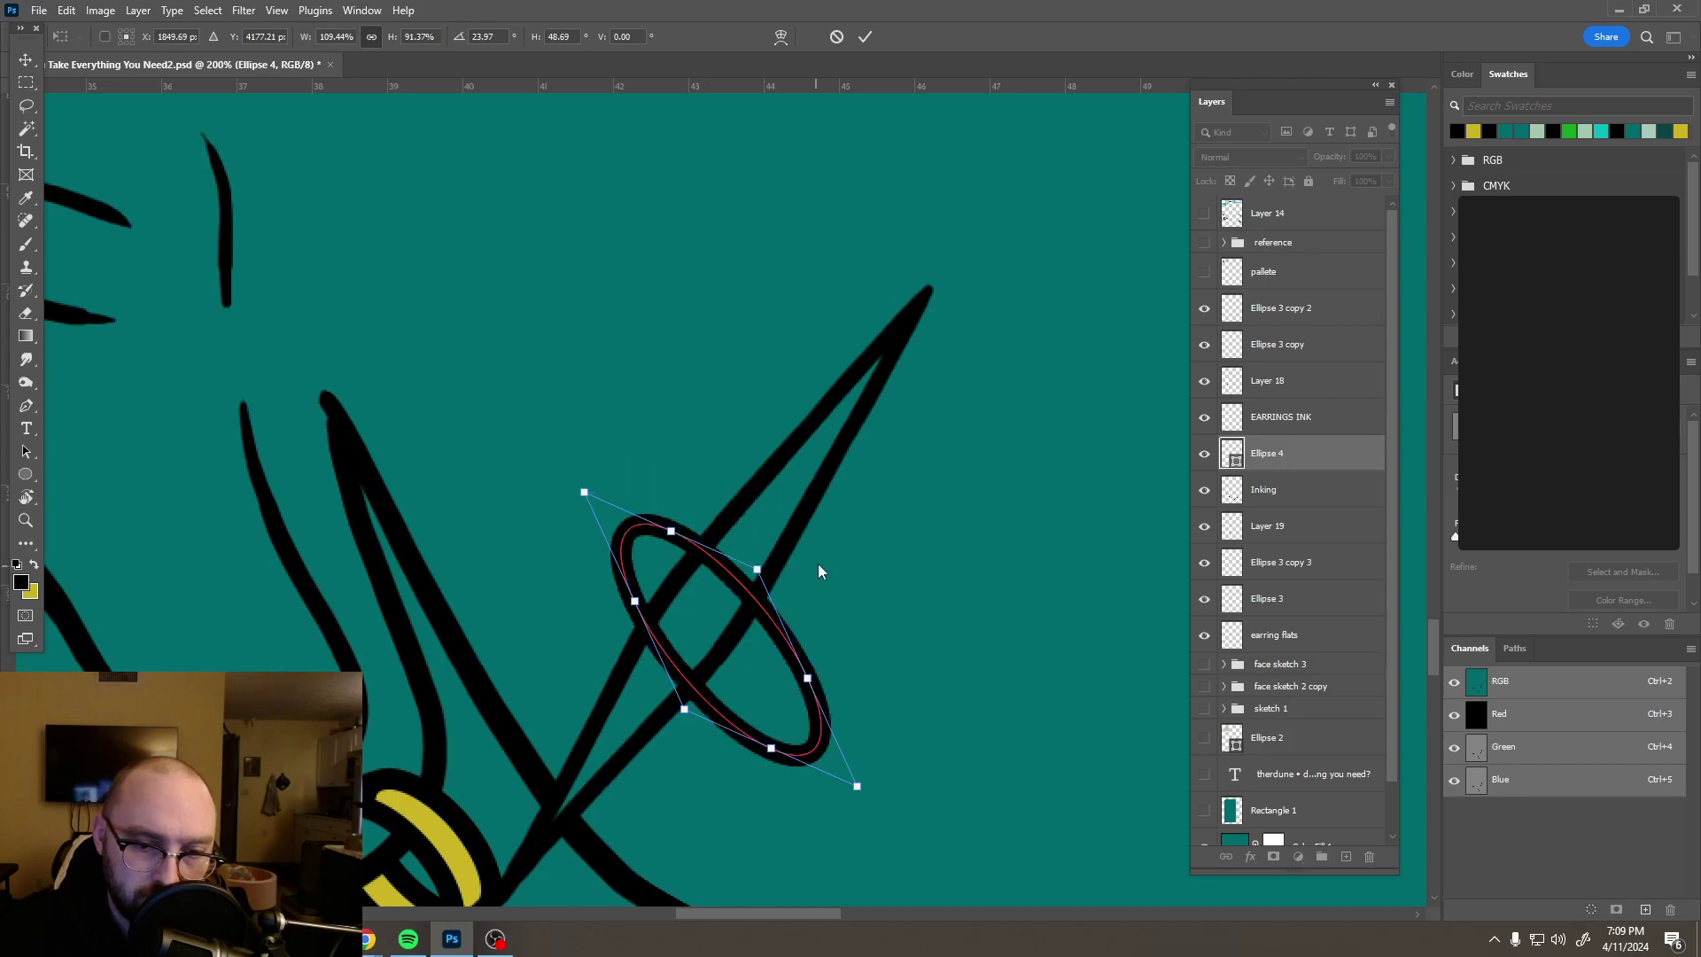
{"action": "scroll", "coordinate": [817, 563], "scroll_direction": "down", "scroll_amount": 5}
{"action": "scroll", "coordinate": [820, 626], "scroll_direction": "down", "scroll_amount": 1}
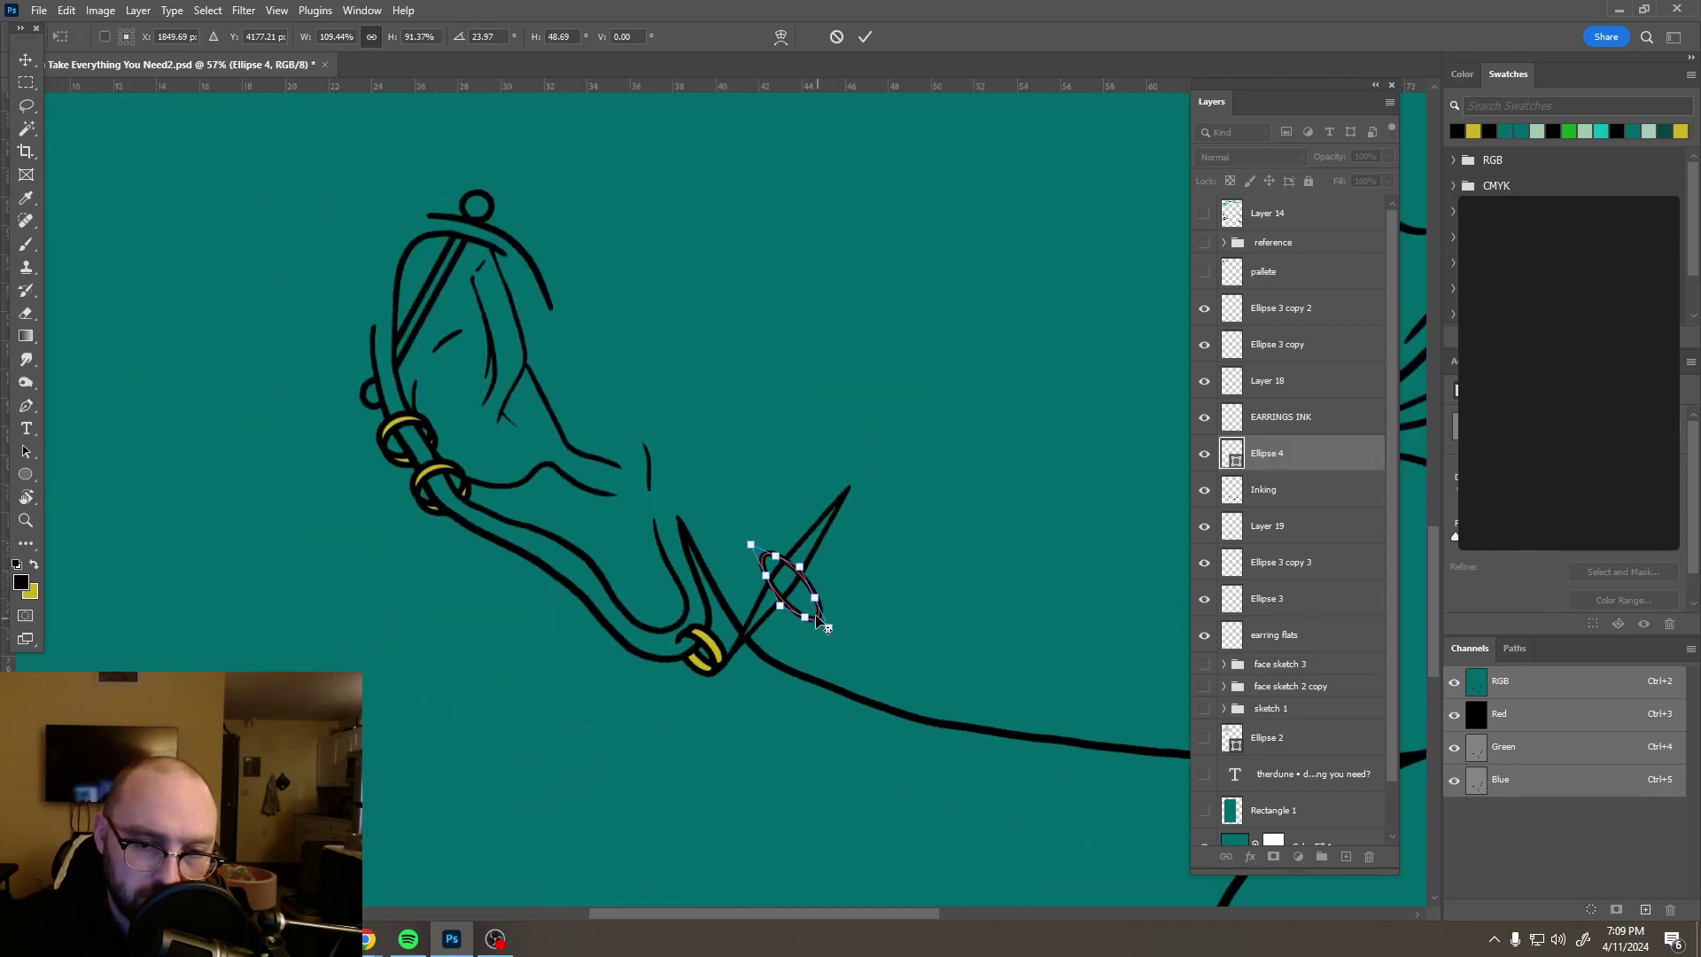
{"action": "scroll", "coordinate": [784, 578], "scroll_direction": "up", "scroll_amount": 6}
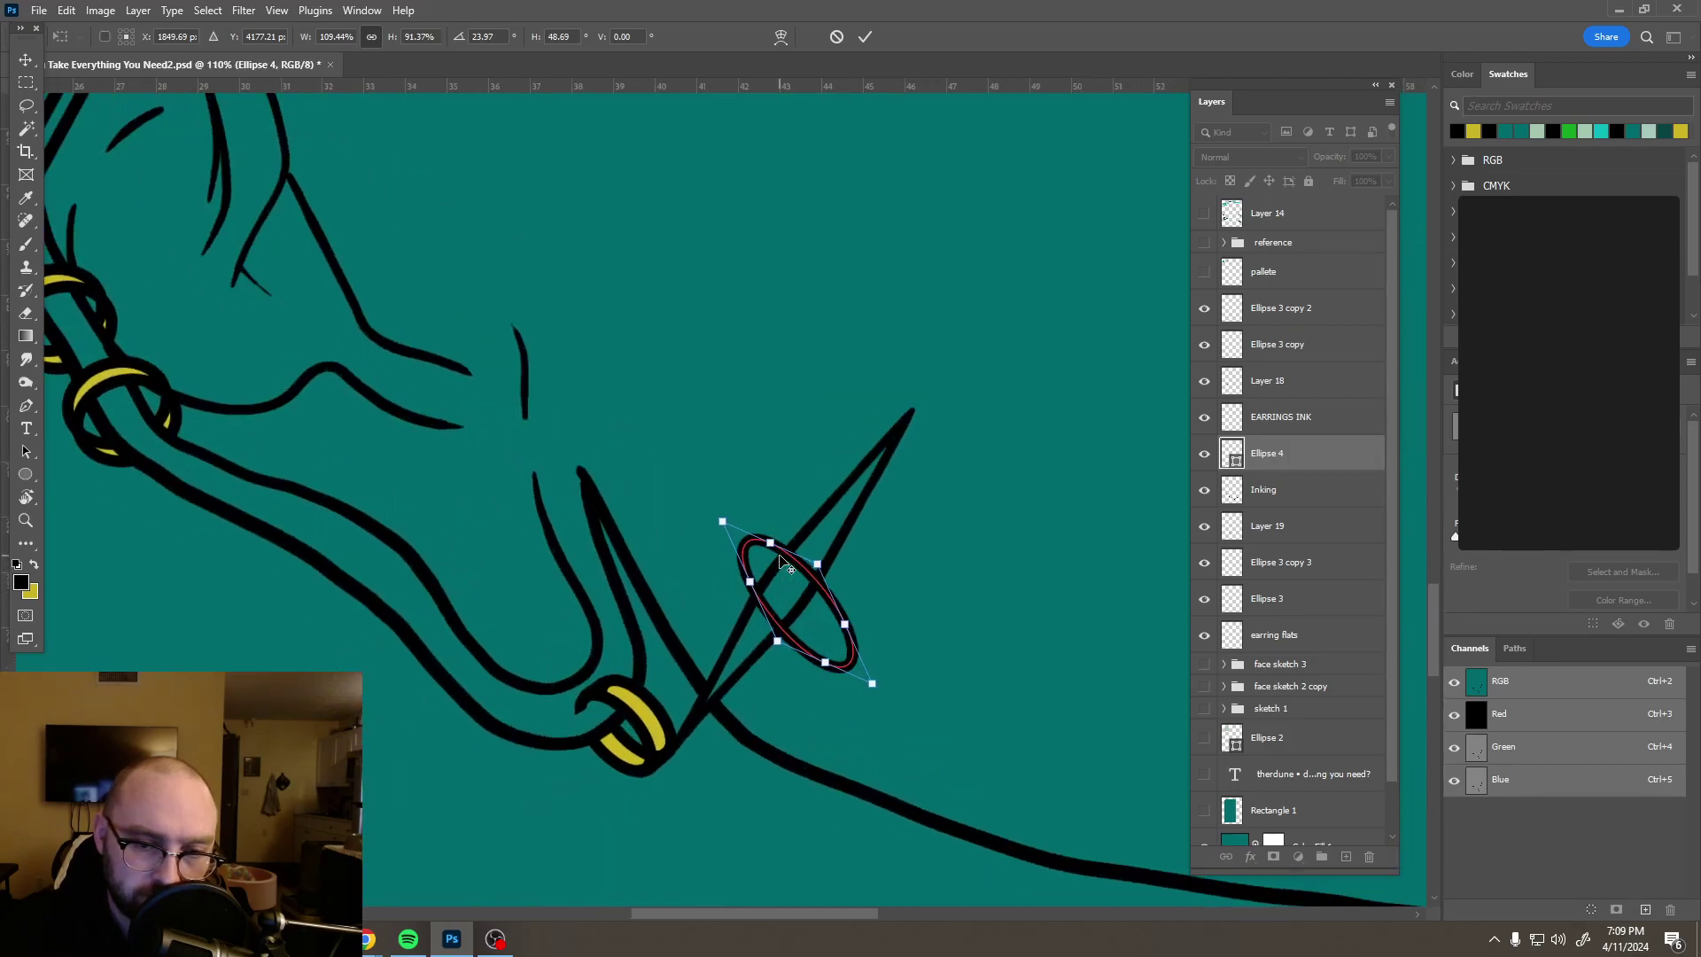
{"action": "key", "text": "Return"}
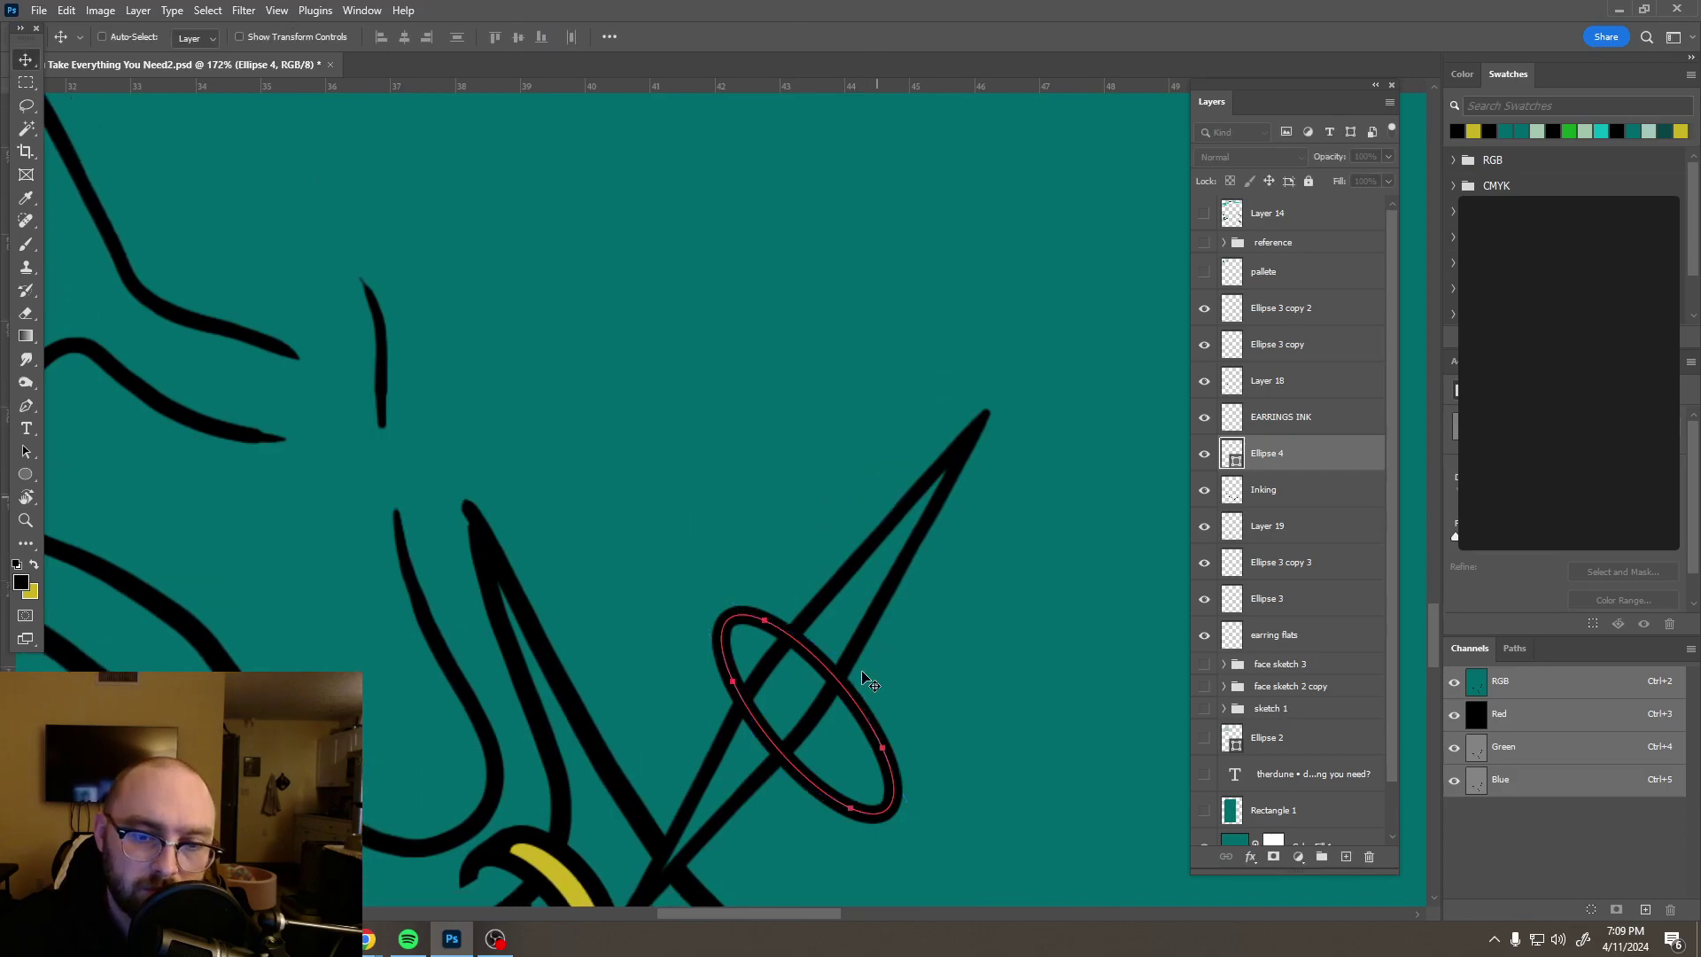
Step: Scale the tilted oval down to about 59% and center it around the widest part of the spike
{"action": "key", "text": "ctrl+t"}
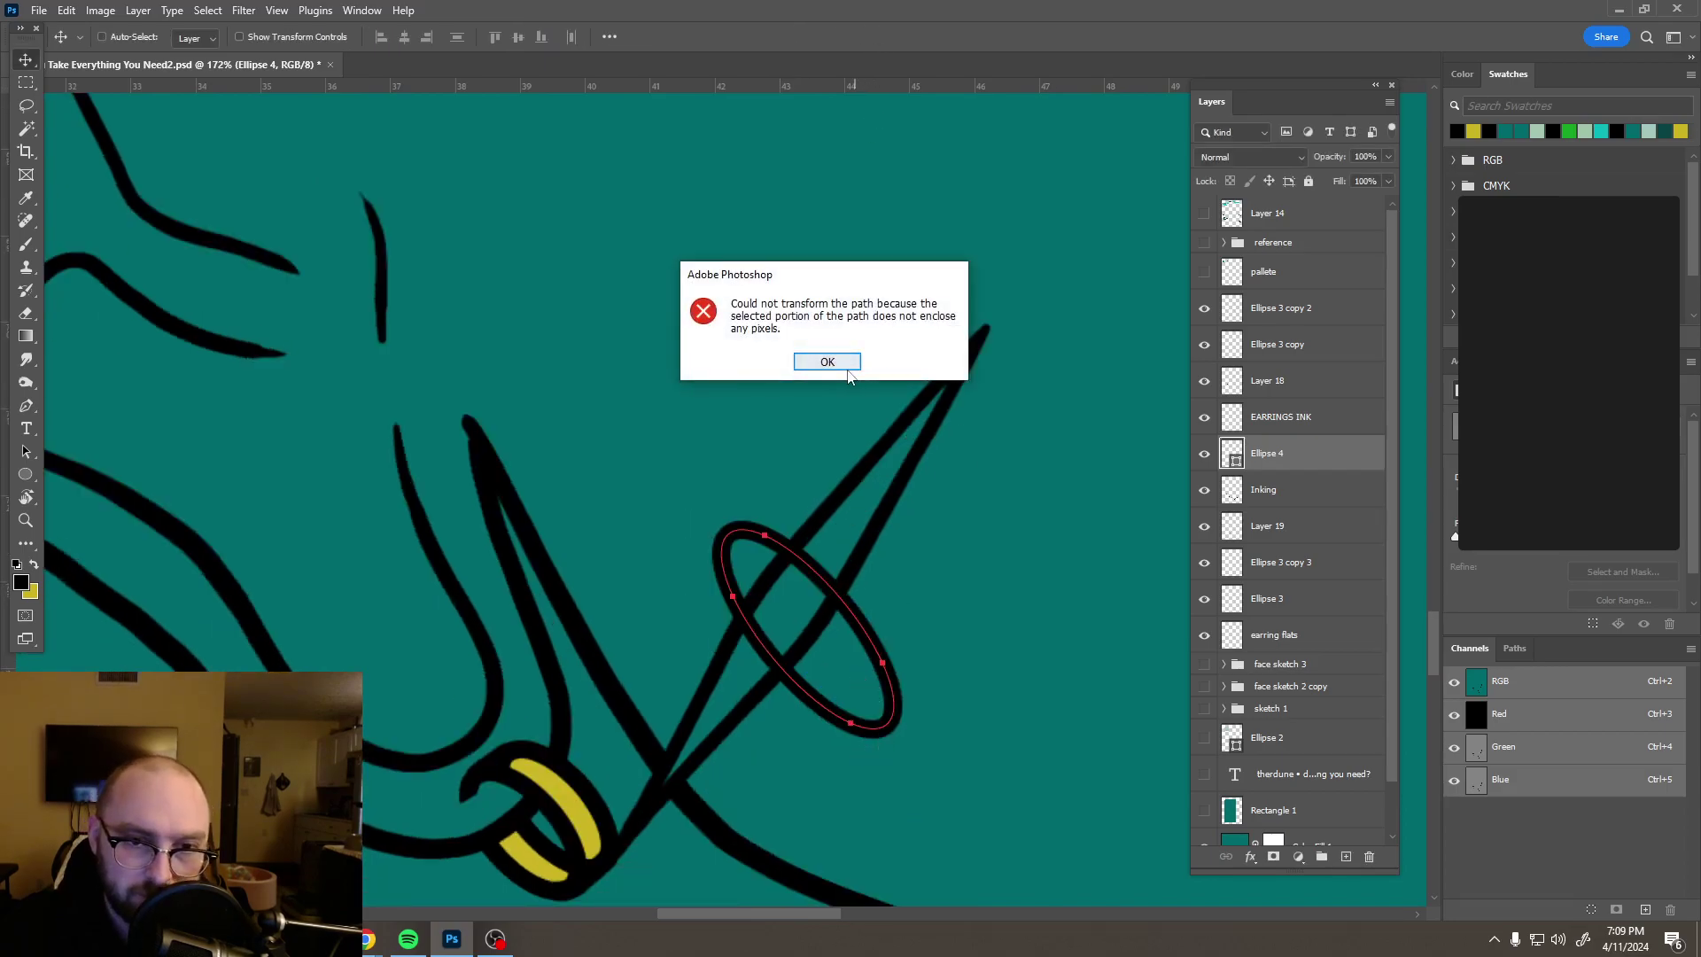
{"action": "key", "text": "Return"}
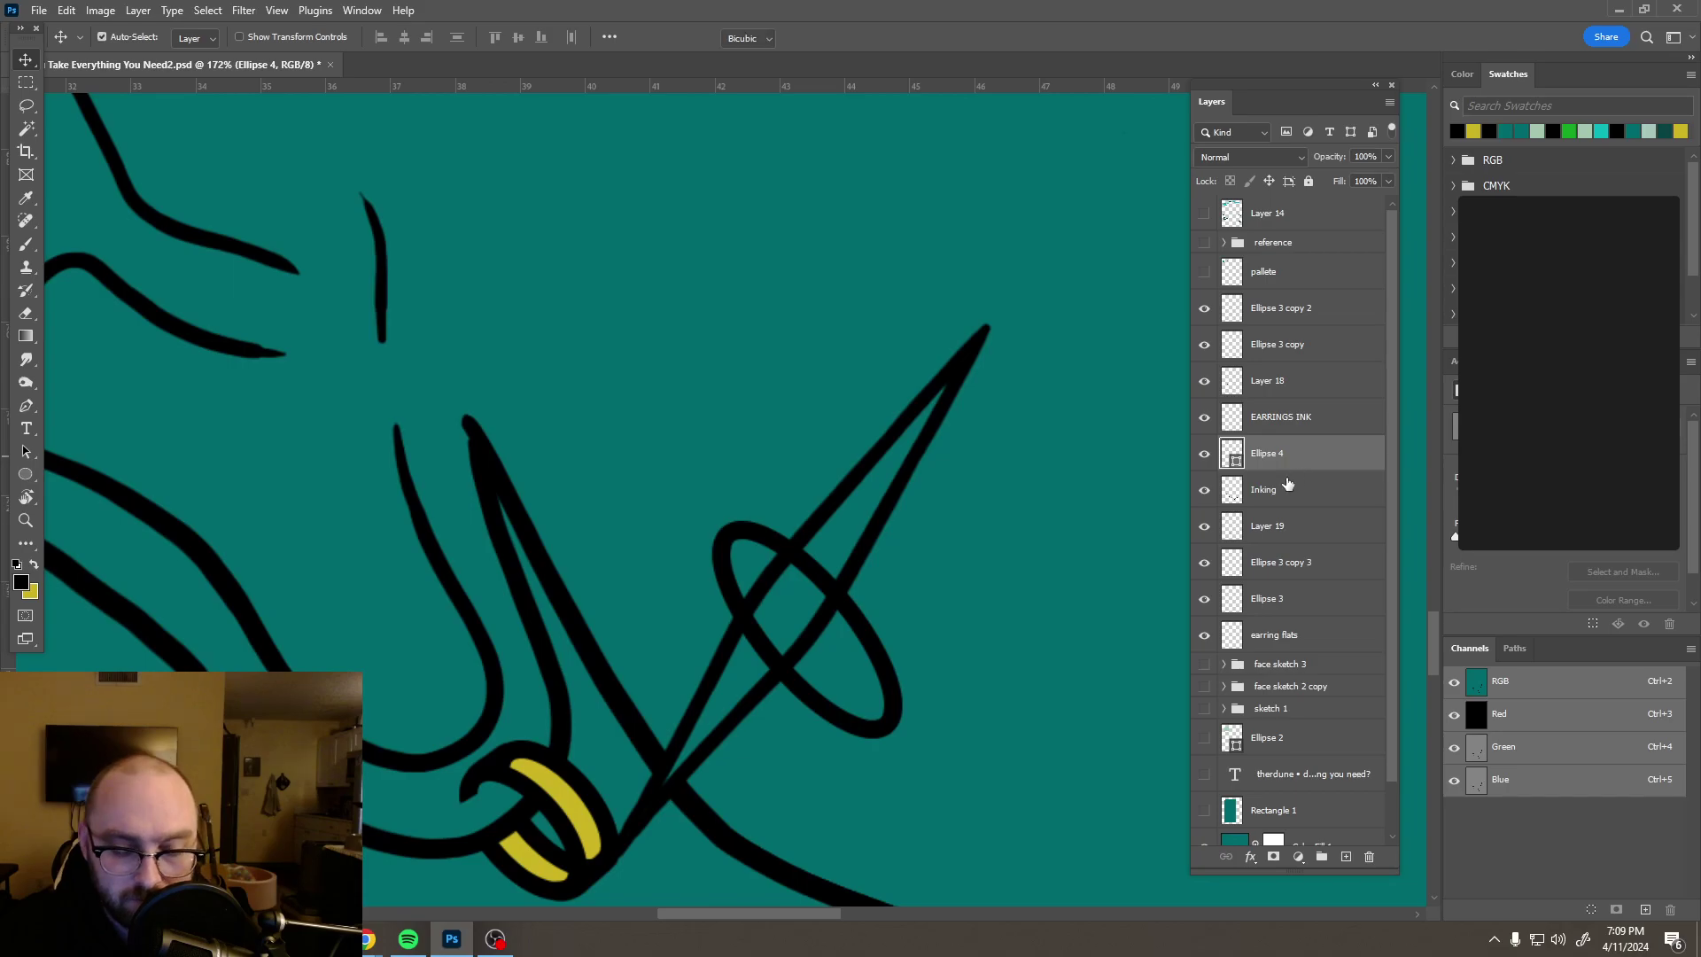
{"action": "key", "text": "ctrl+t"}
{"action": "left_click_drag", "start_coordinate": [889, 742], "coordinate": [842, 694]}
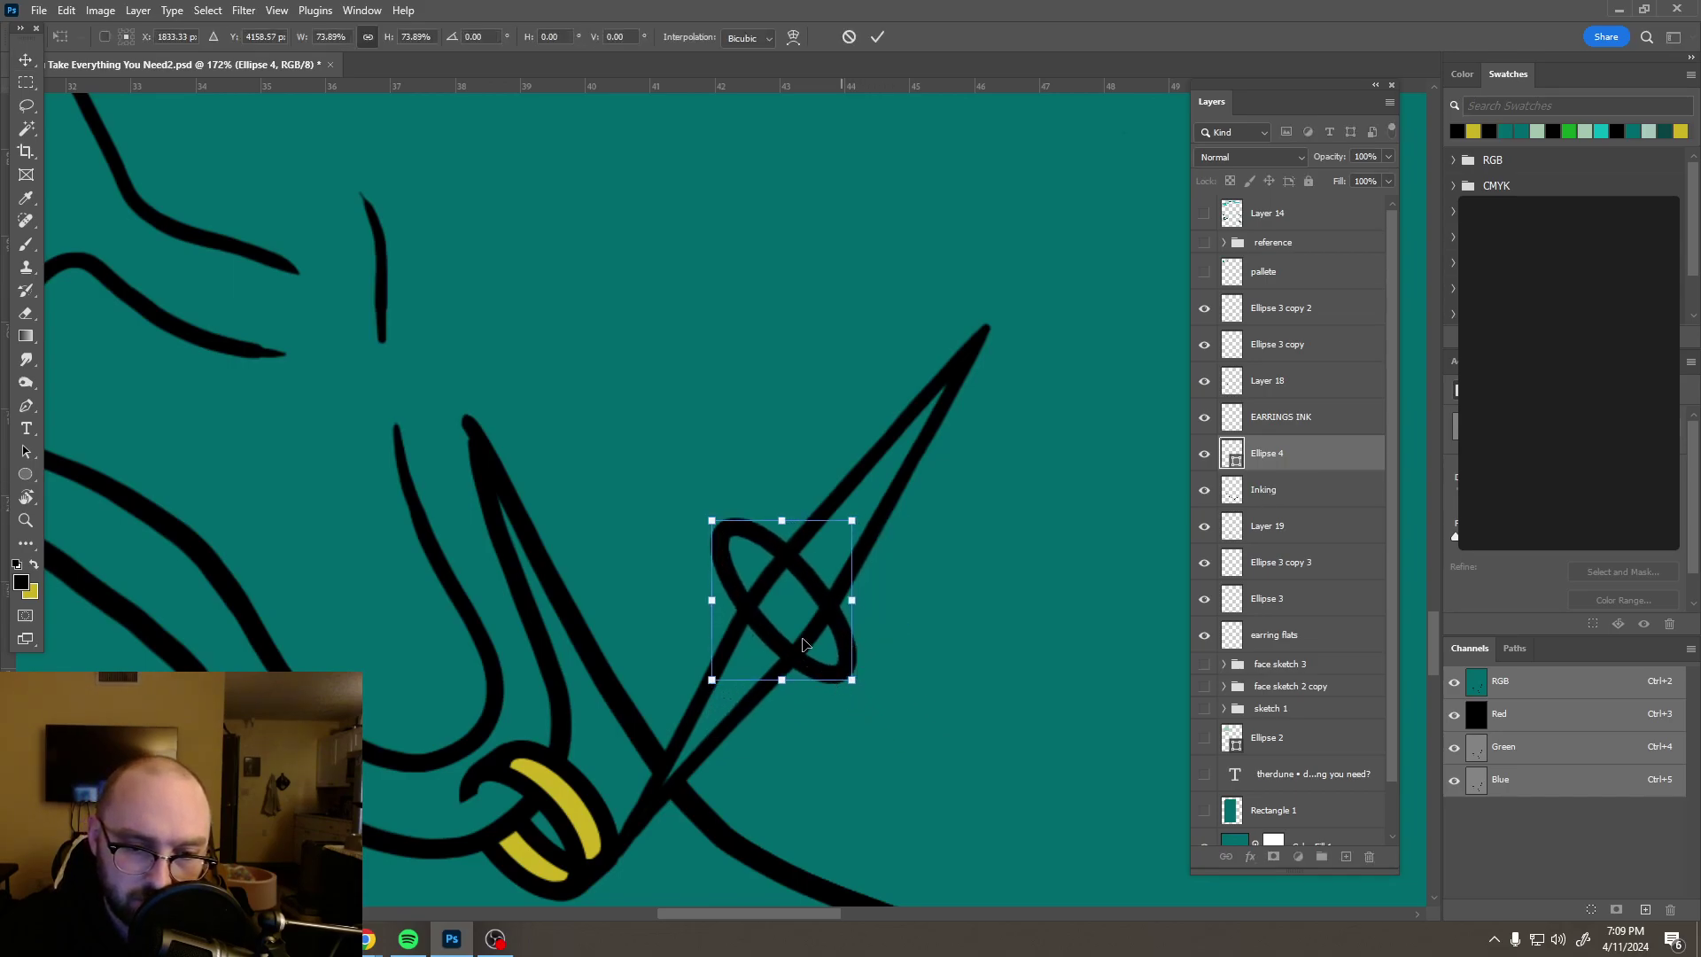
{"action": "mouse_move", "coordinate": [806, 635]}
{"action": "left_mouse_down"}
{"action": "mouse_move", "coordinate": [856, 661]}
{"action": "mouse_move", "coordinate": [809, 623]}
{"action": "left_mouse_up"}
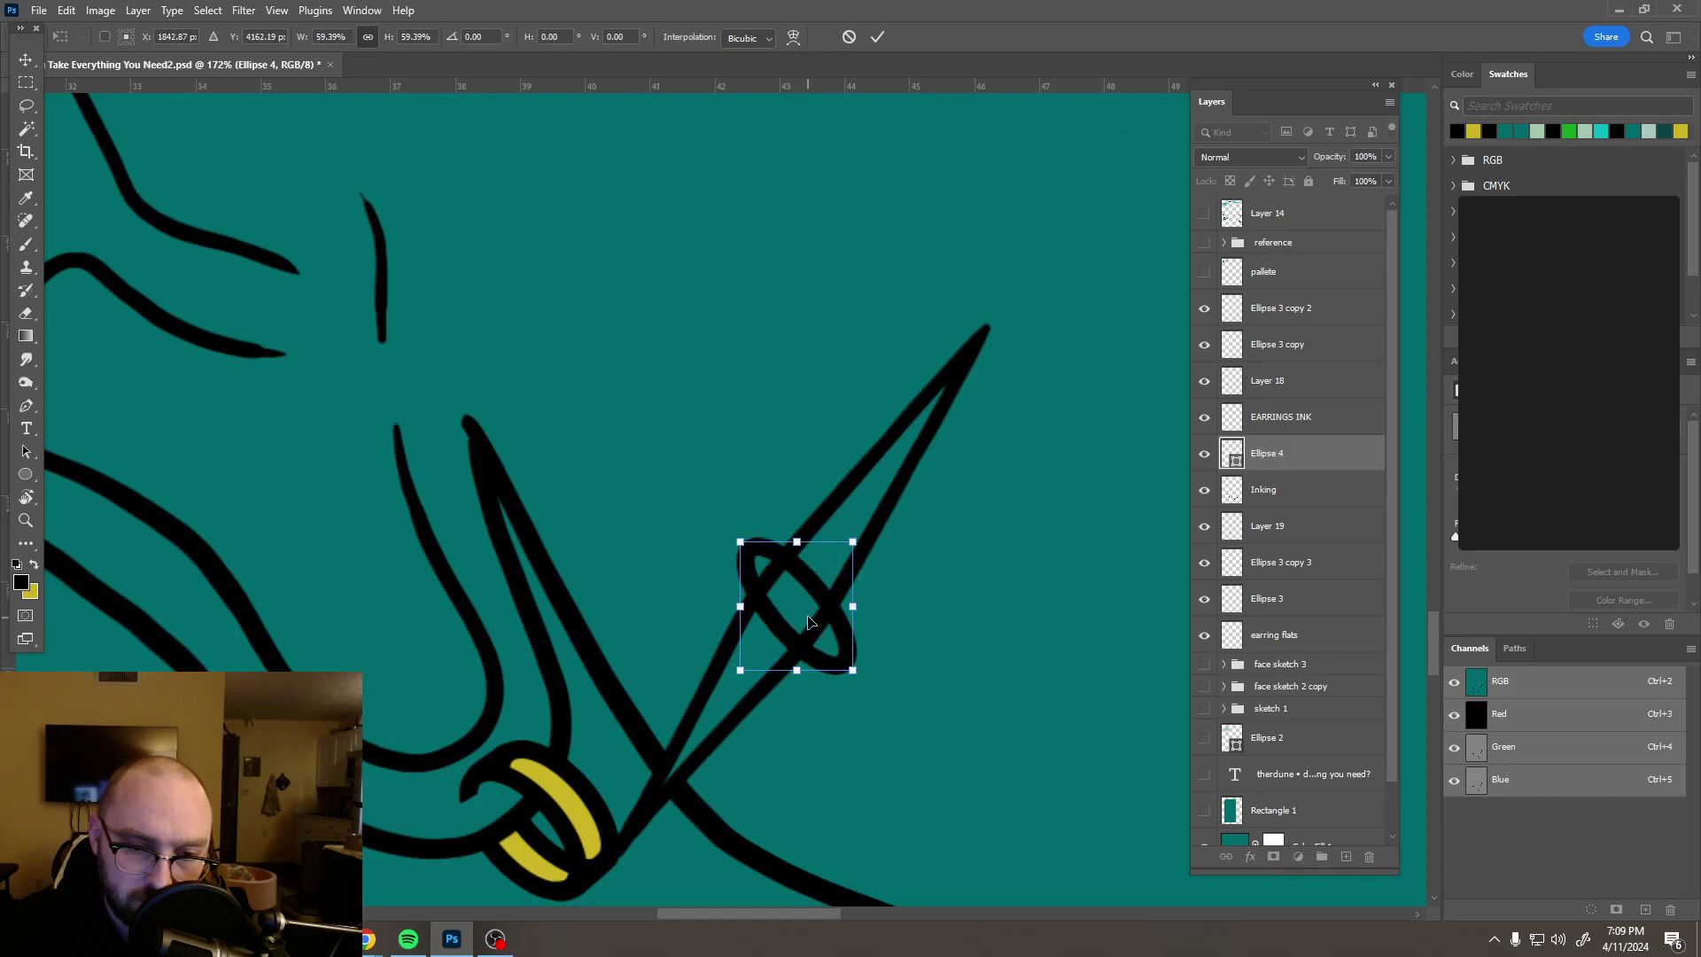
{"action": "key", "text": "Return"}
Step: Duplicate the small oval ring and place the copy slightly farther up the spike, overlapping the original
{"action": "scroll", "coordinate": [922, 429], "scroll_direction": "down", "scroll_amount": 3}
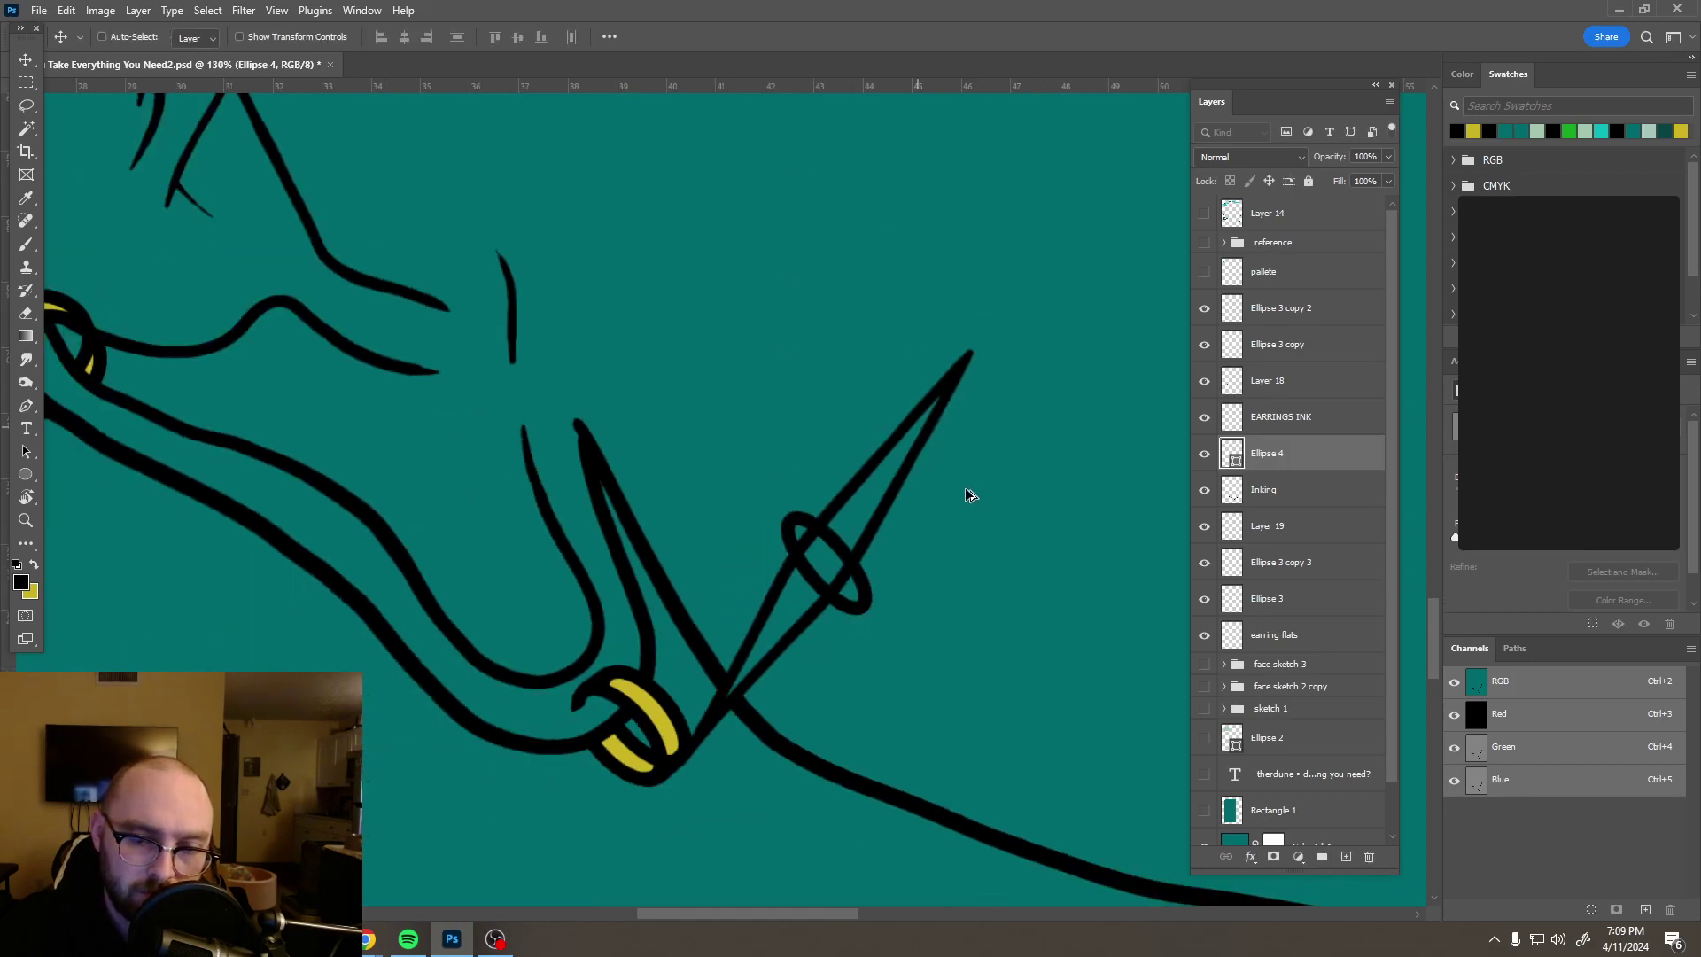
{"action": "scroll", "coordinate": [966, 492], "scroll_direction": "down", "scroll_amount": 10}
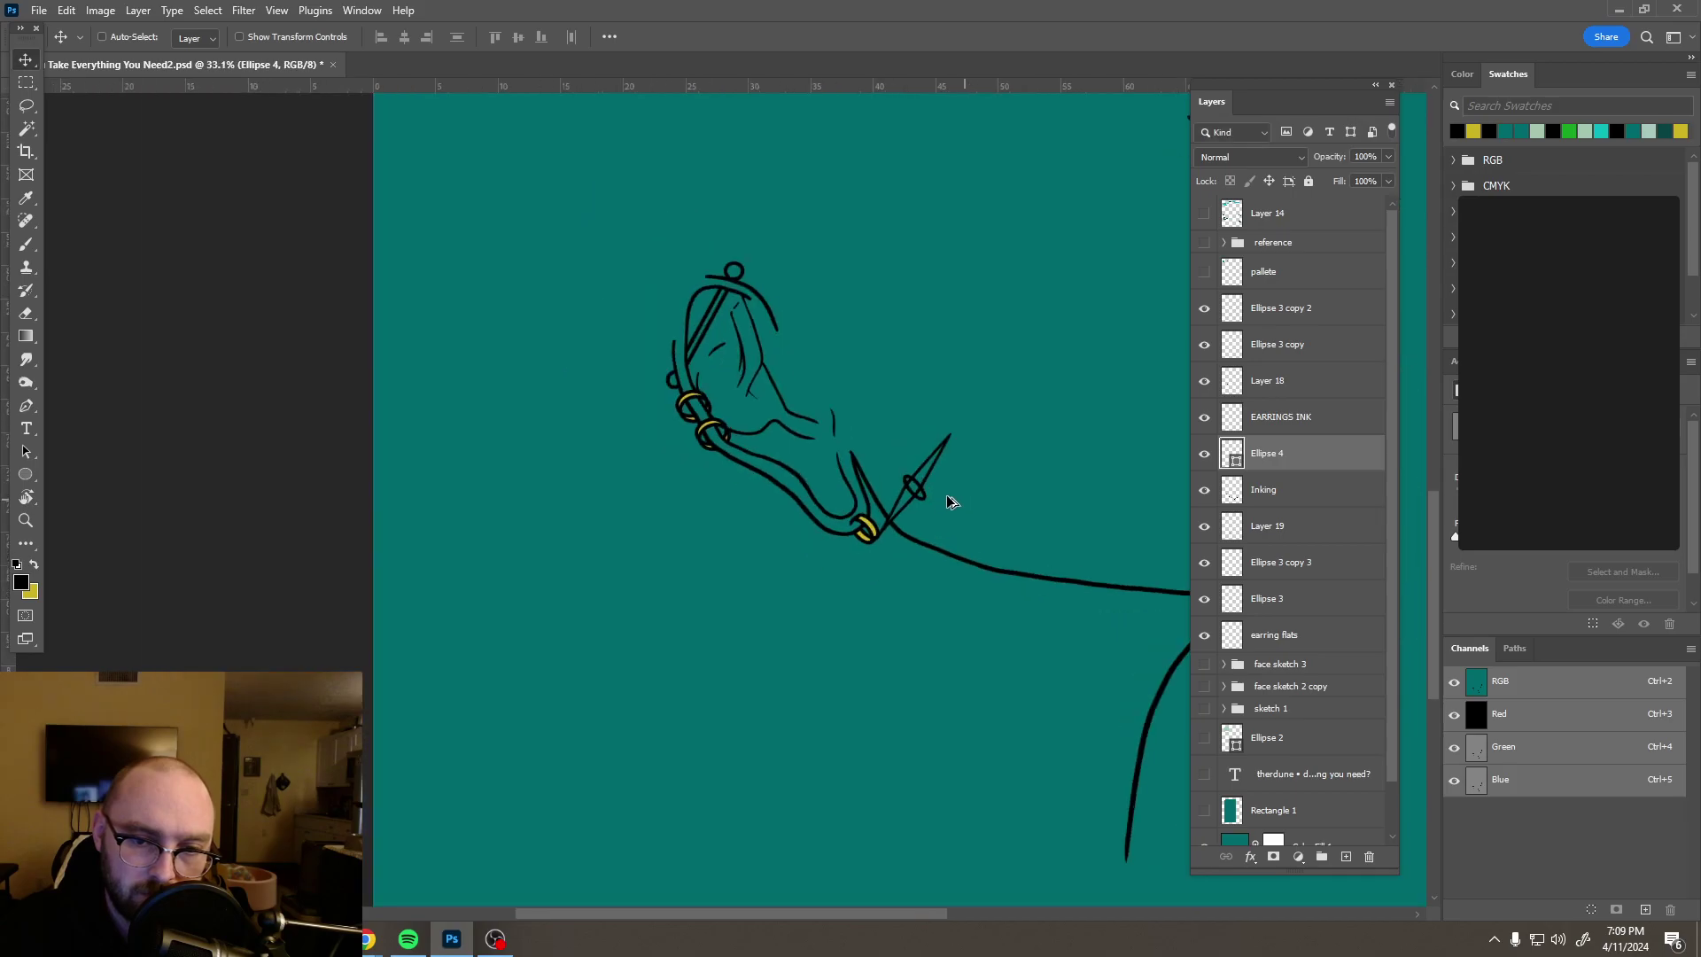
{"action": "scroll", "coordinate": [949, 502], "scroll_direction": "up", "scroll_amount": 10}
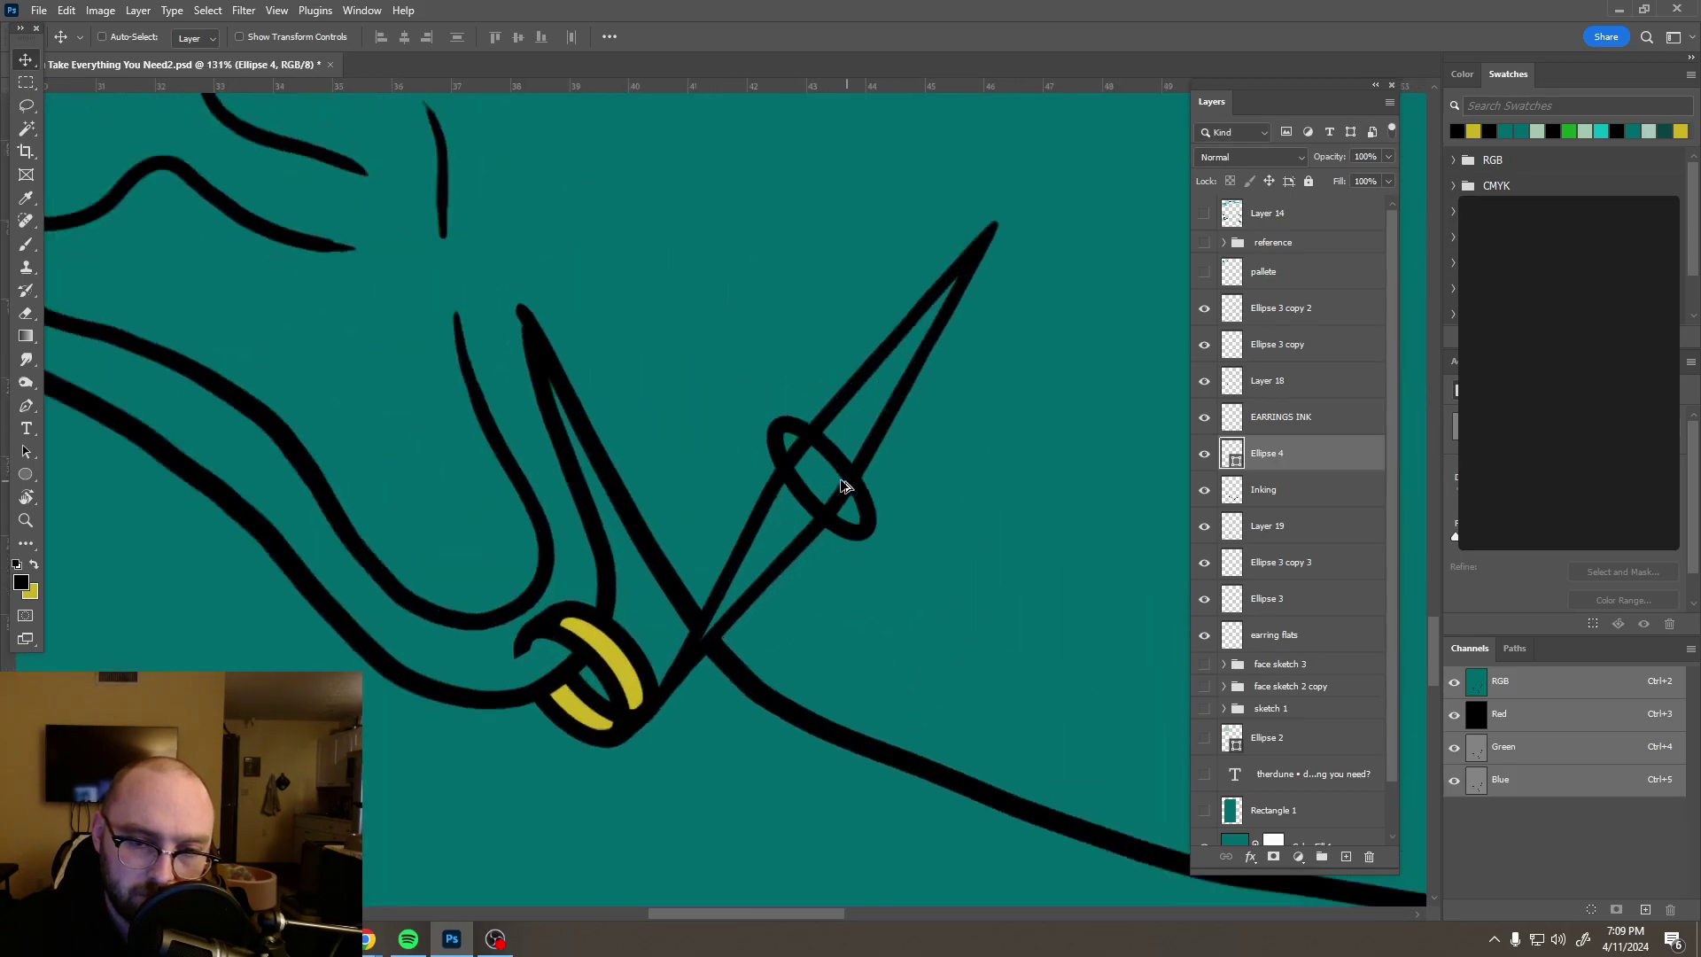
{"action": "scroll", "coordinate": [843, 486], "scroll_direction": "up", "scroll_amount": 6}
{"action": "left_click_drag", "start_coordinate": [742, 583], "coordinate": [787, 505]}
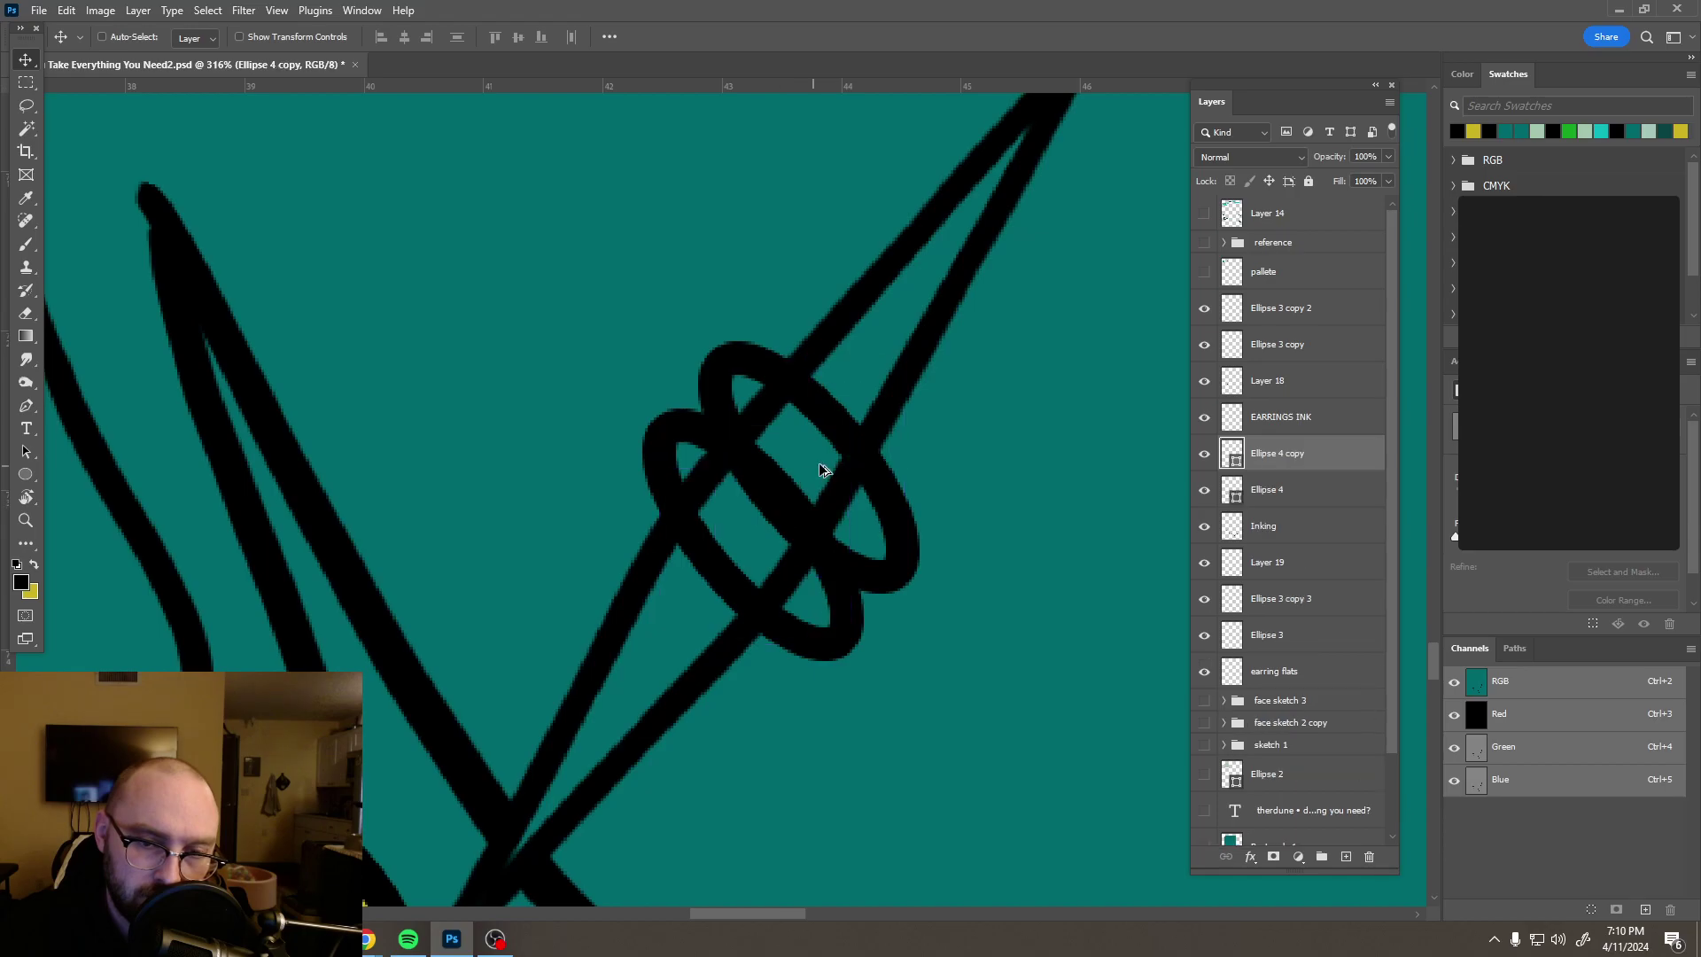
Step: Nudge the Ellipse 4 copy ring slightly so it overlaps the neighbouring ring more closely on the earring spike
{"action": "scroll", "coordinate": [822, 471], "scroll_direction": "down", "scroll_amount": 5}
{"action": "scroll", "coordinate": [824, 470], "scroll_direction": "down", "scroll_amount": 3}
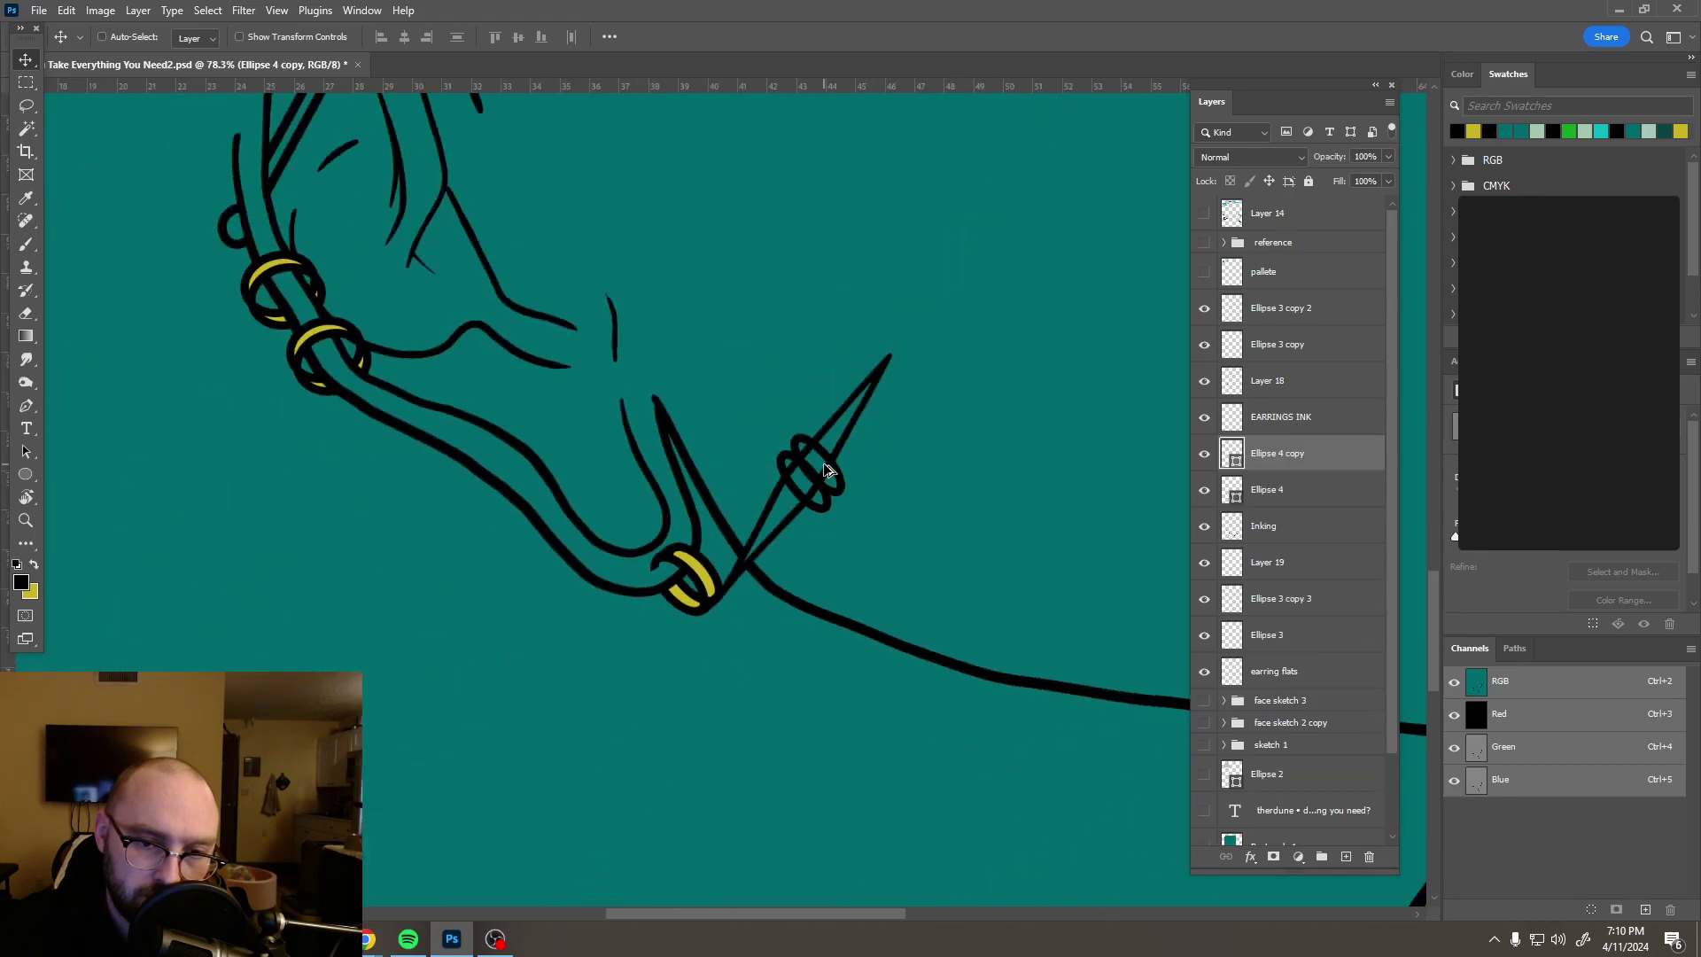
{"action": "scroll", "coordinate": [811, 450], "scroll_direction": "up", "scroll_amount": 4}
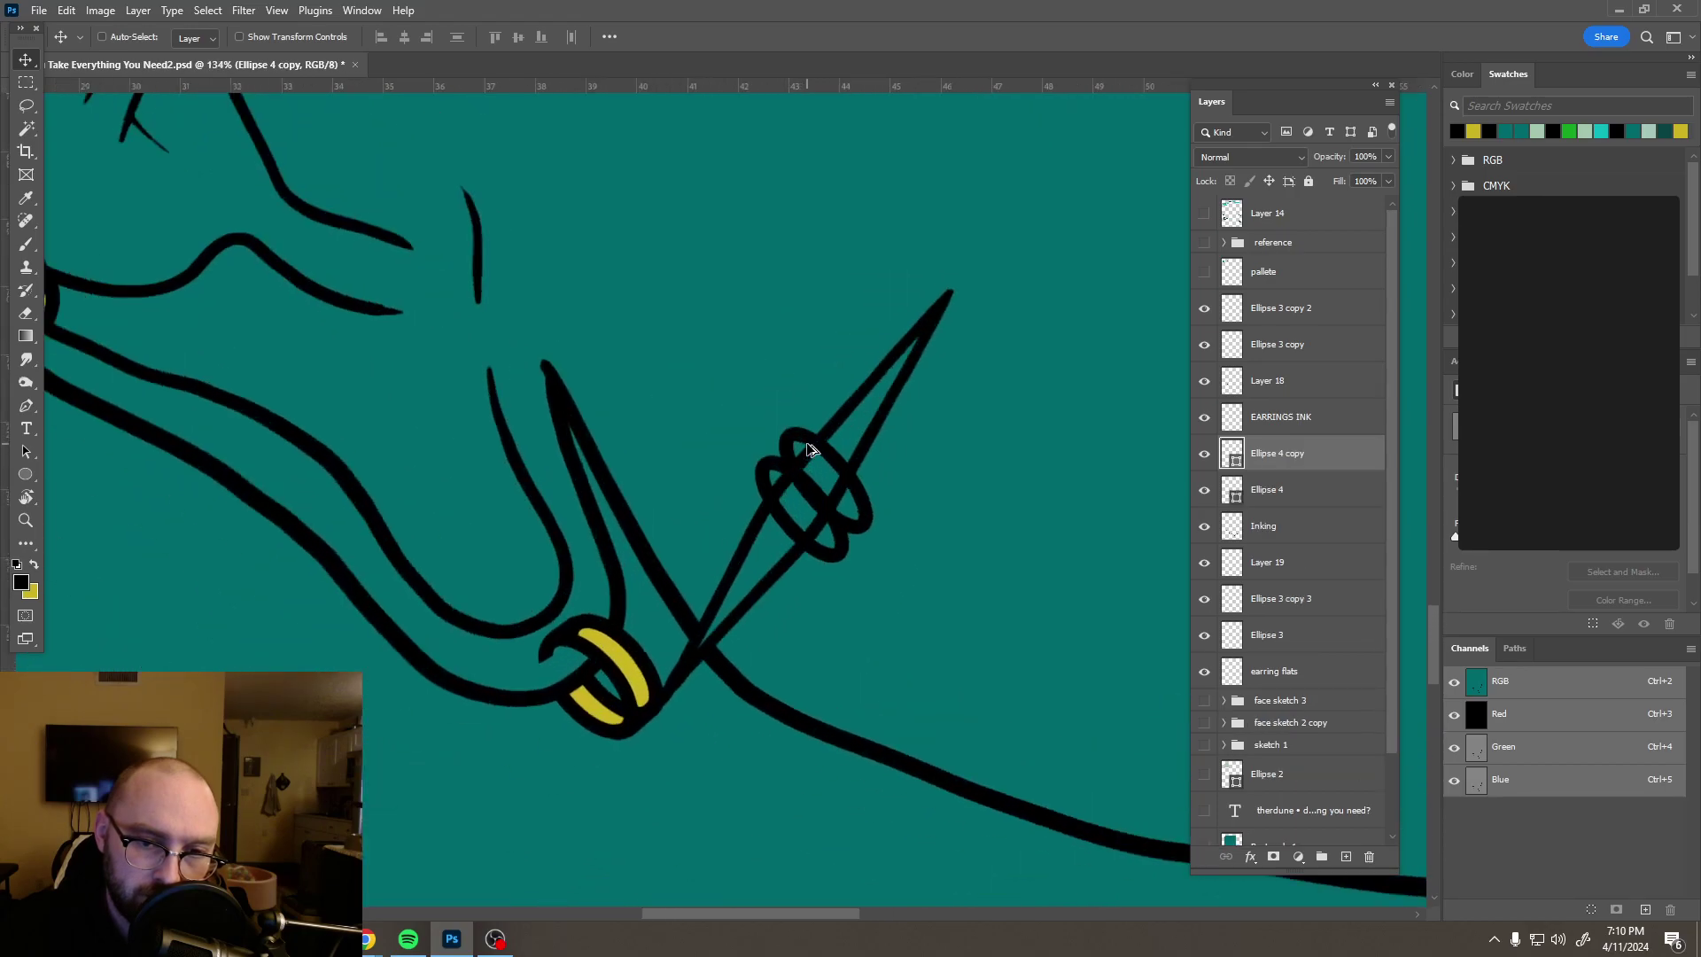
{"action": "left_click_drag", "start_coordinate": [831, 456], "coordinate": [829, 461]}
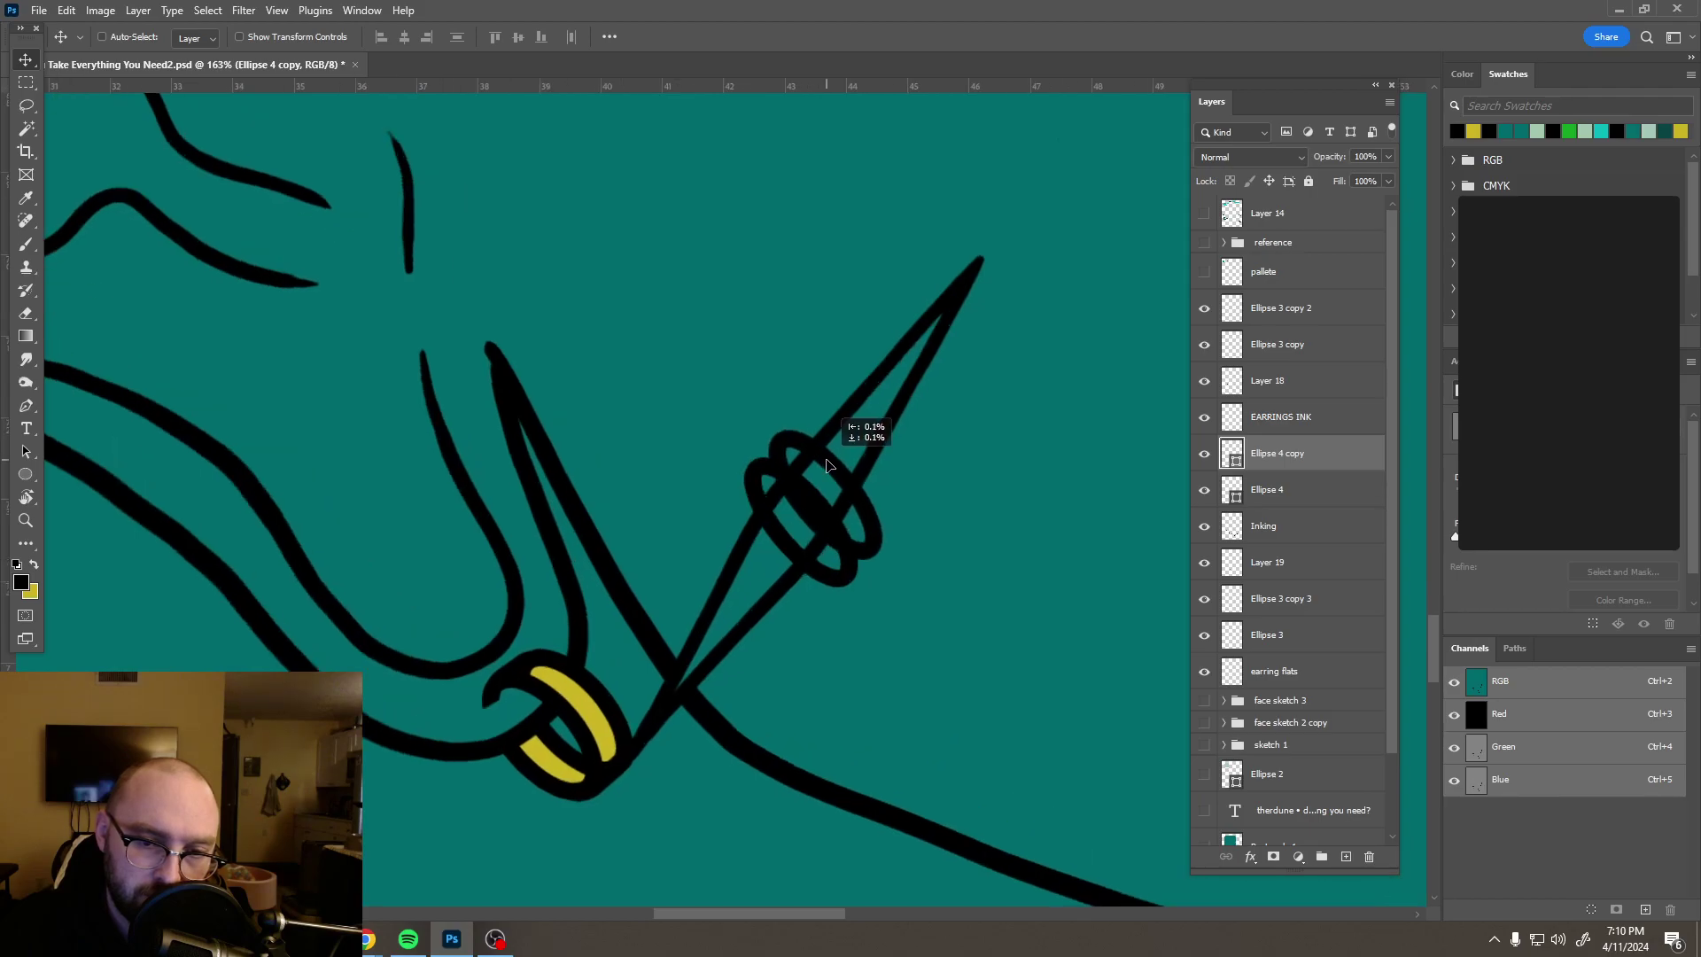
{"action": "left_click_drag", "start_coordinate": [826, 467], "coordinate": [824, 467]}
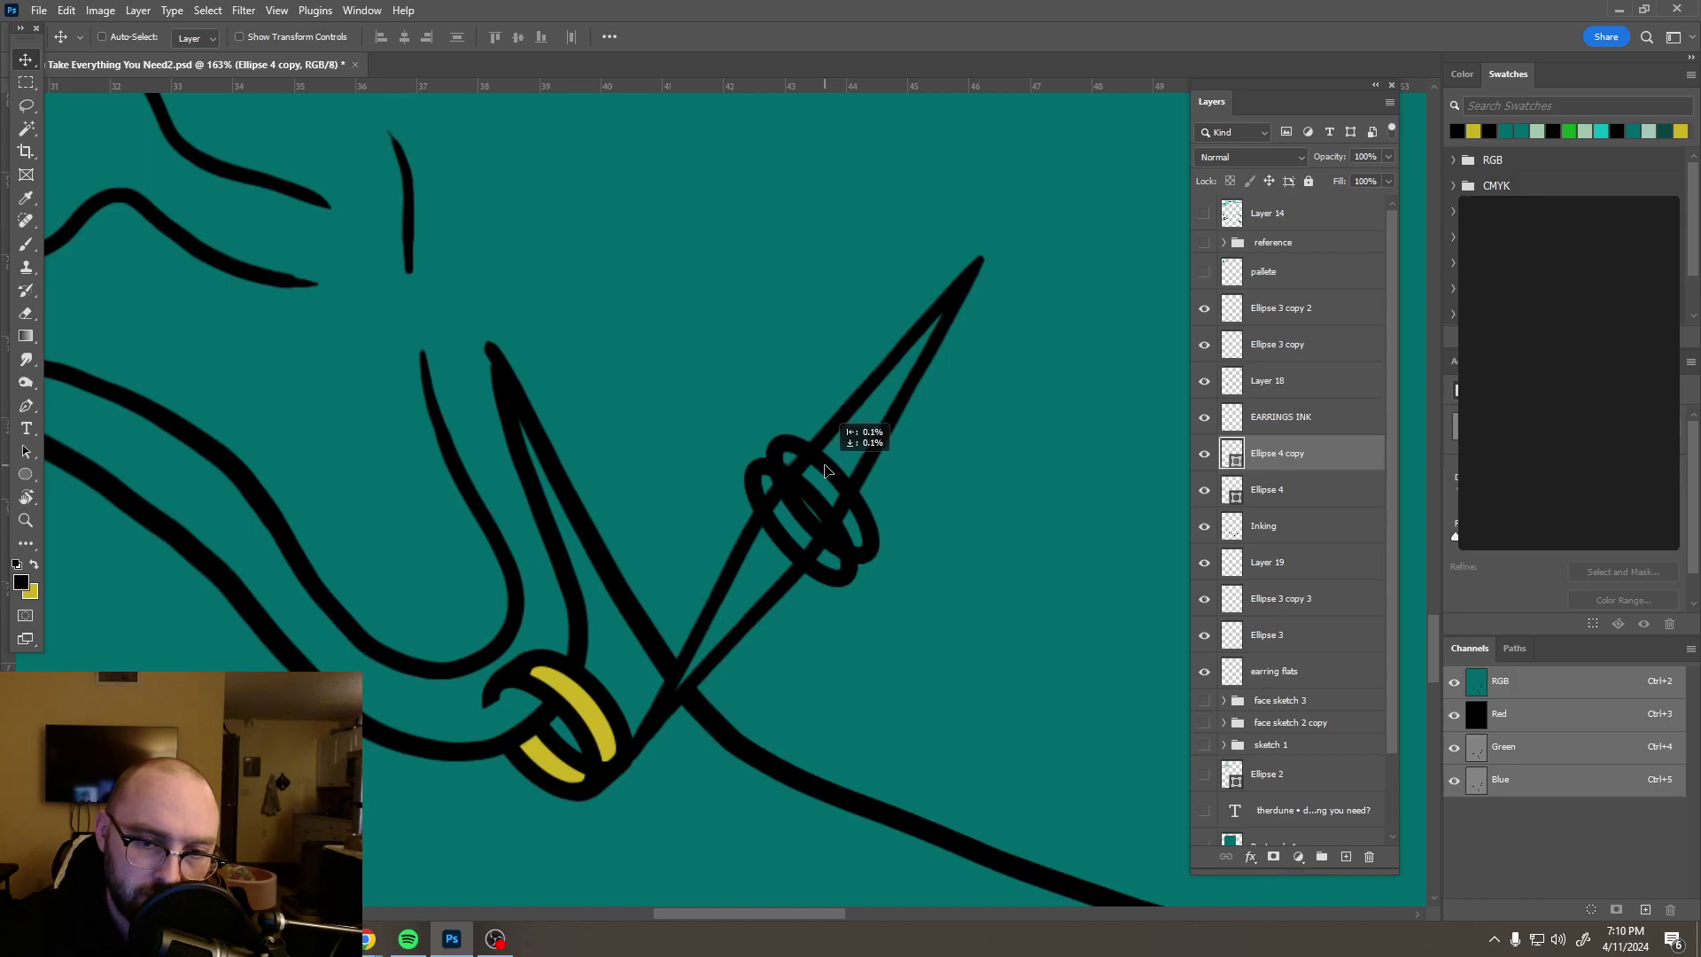
Step: Duplicate both spike rings, place the copies higher up near the spike's tip, and scale them to about 82.5%
{"action": "left_click", "coordinate": [1302, 490], "text": "shift"}
{"action": "left_click_drag", "start_coordinate": [1302, 489], "coordinate": [1346, 856]}
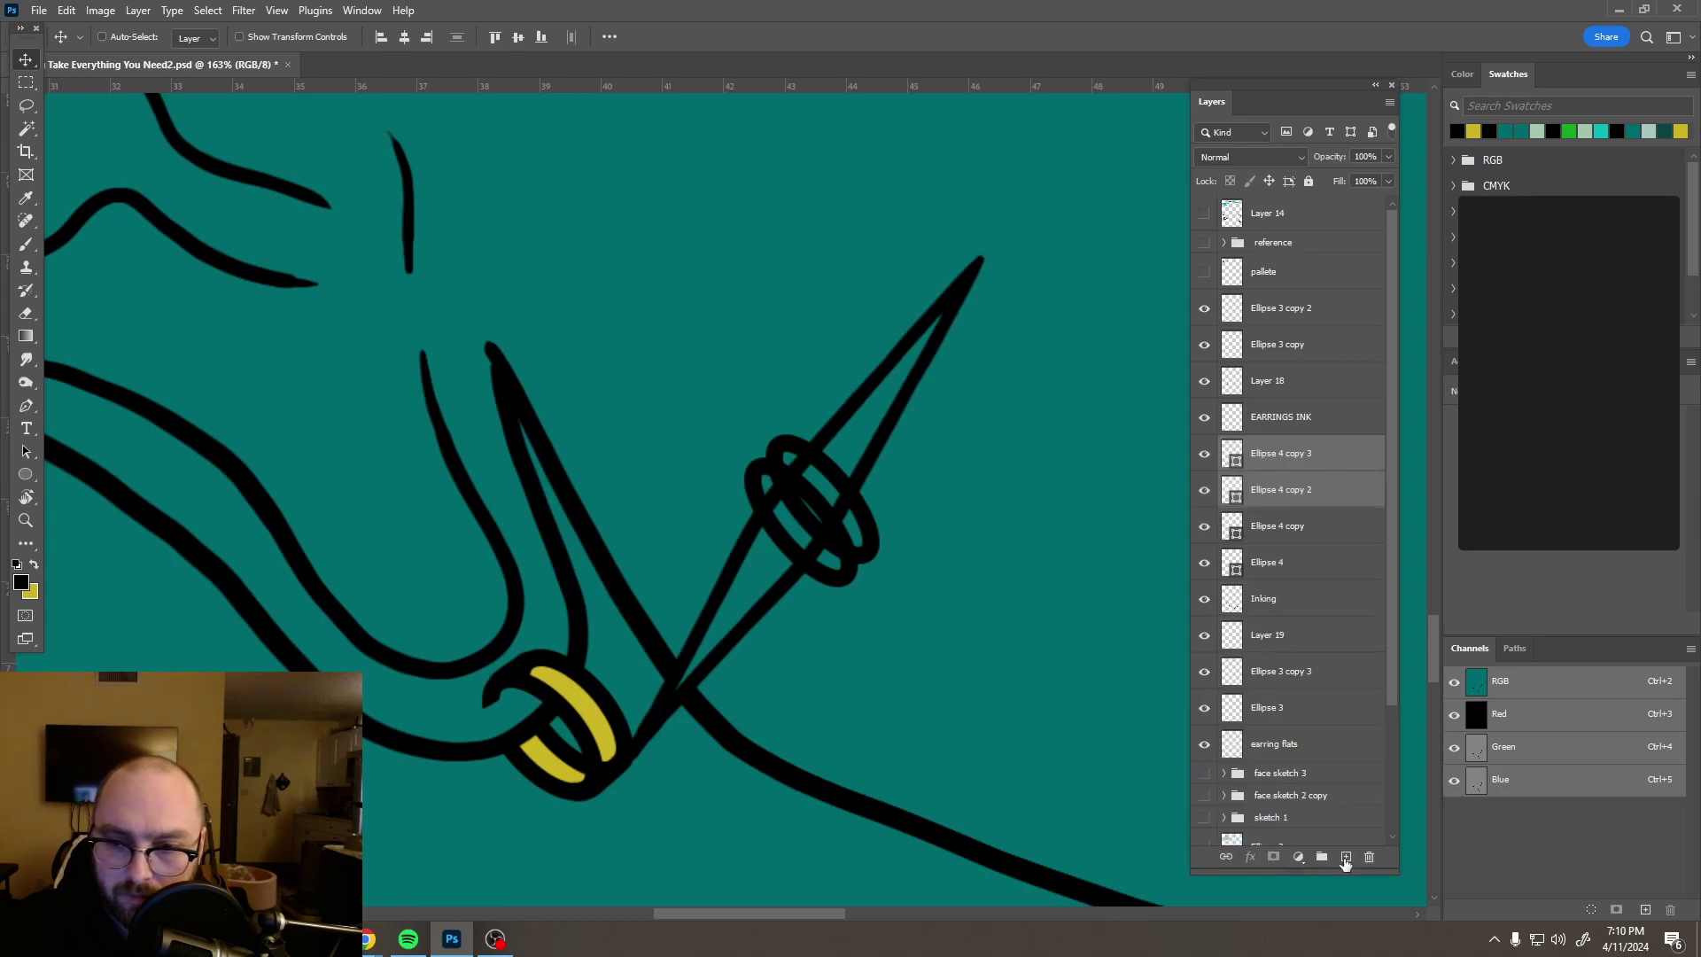
{"action": "left_click_drag", "start_coordinate": [833, 484], "coordinate": [936, 397]}
{"action": "key", "text": "ctrl+t"}
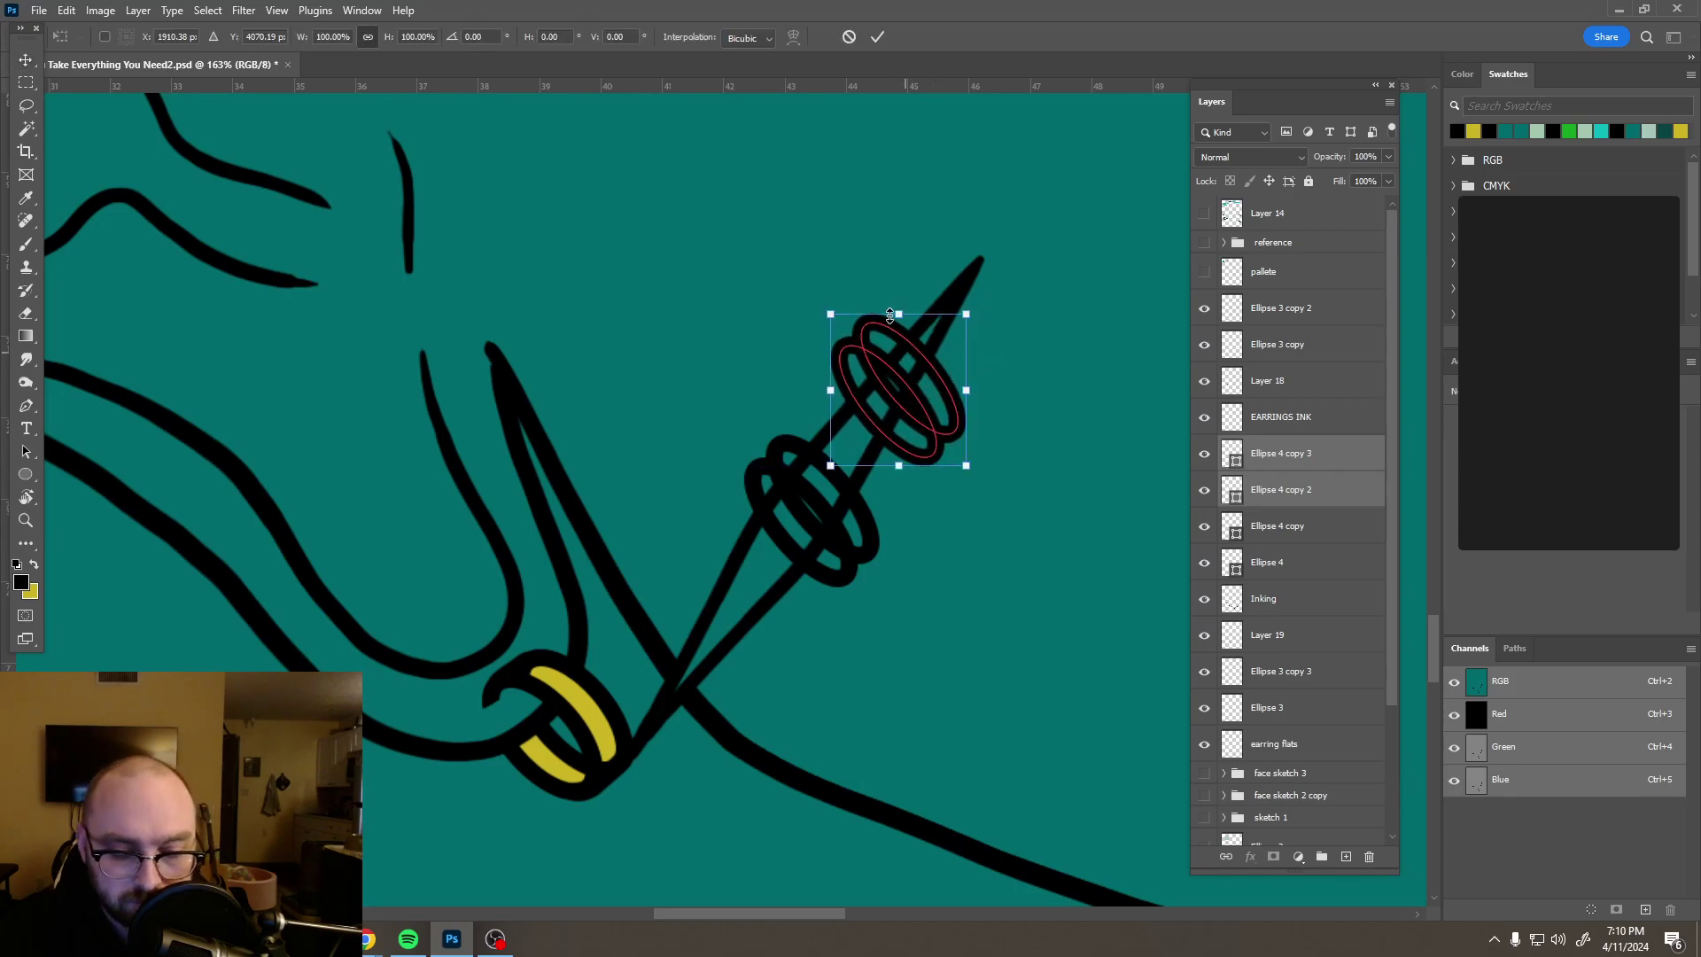
{"action": "left_click_drag", "start_coordinate": [900, 314], "coordinate": [918, 361]}
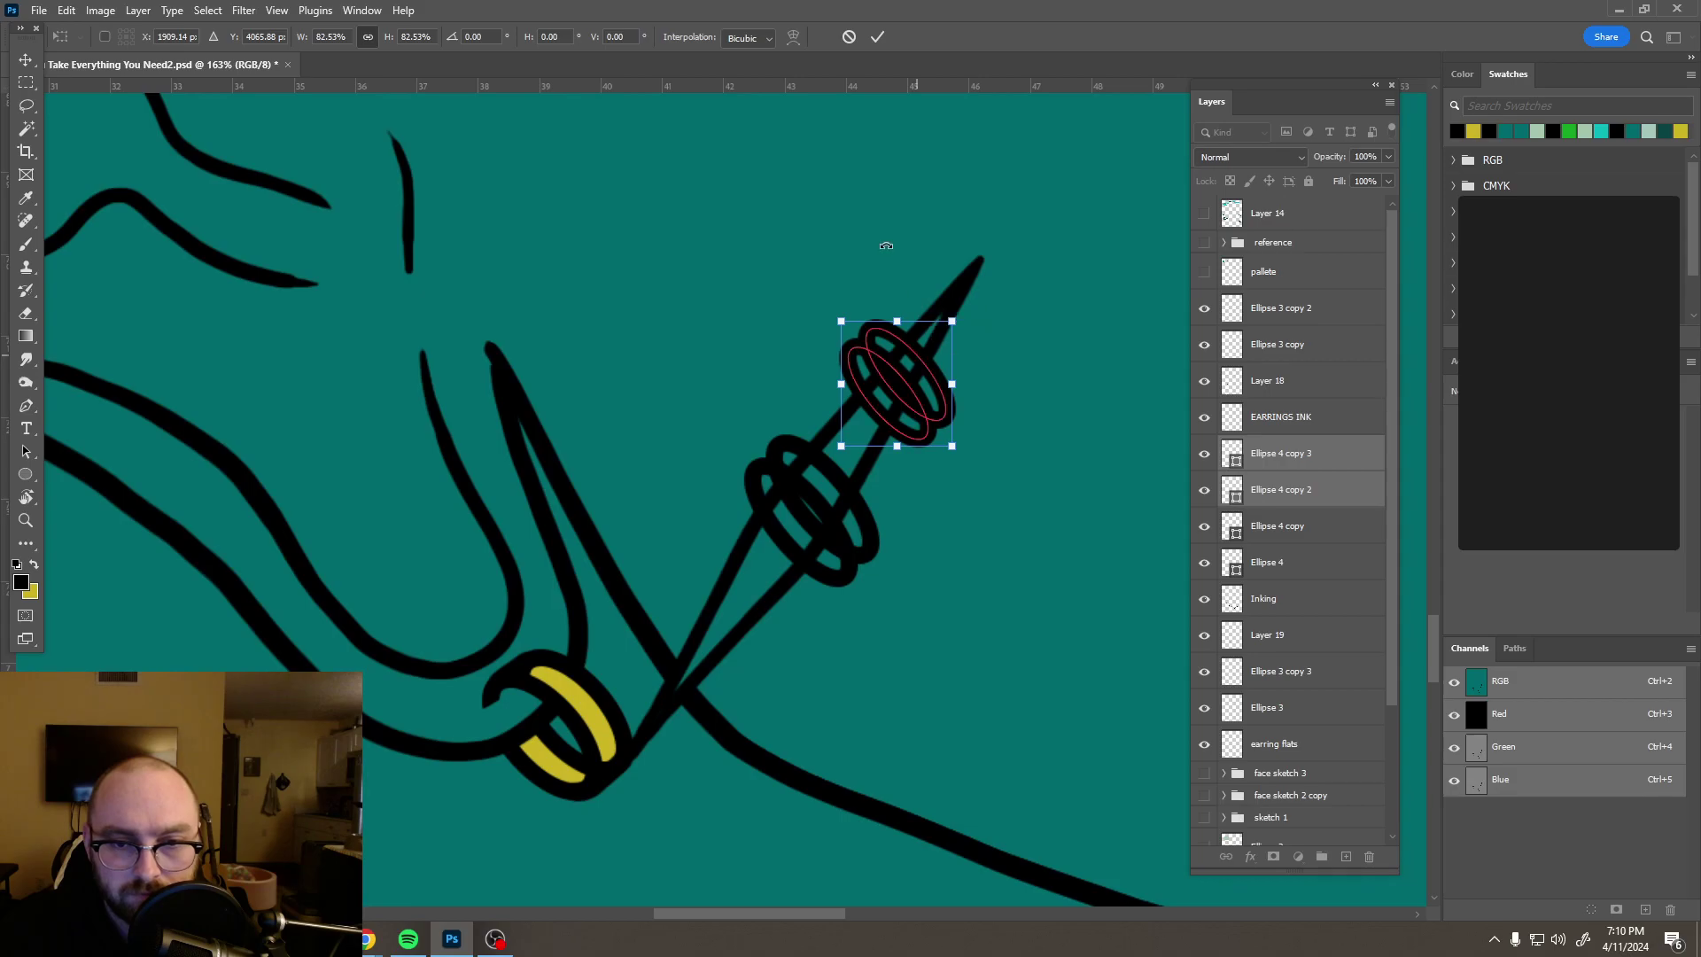
{"action": "left_click", "coordinate": [877, 36]}
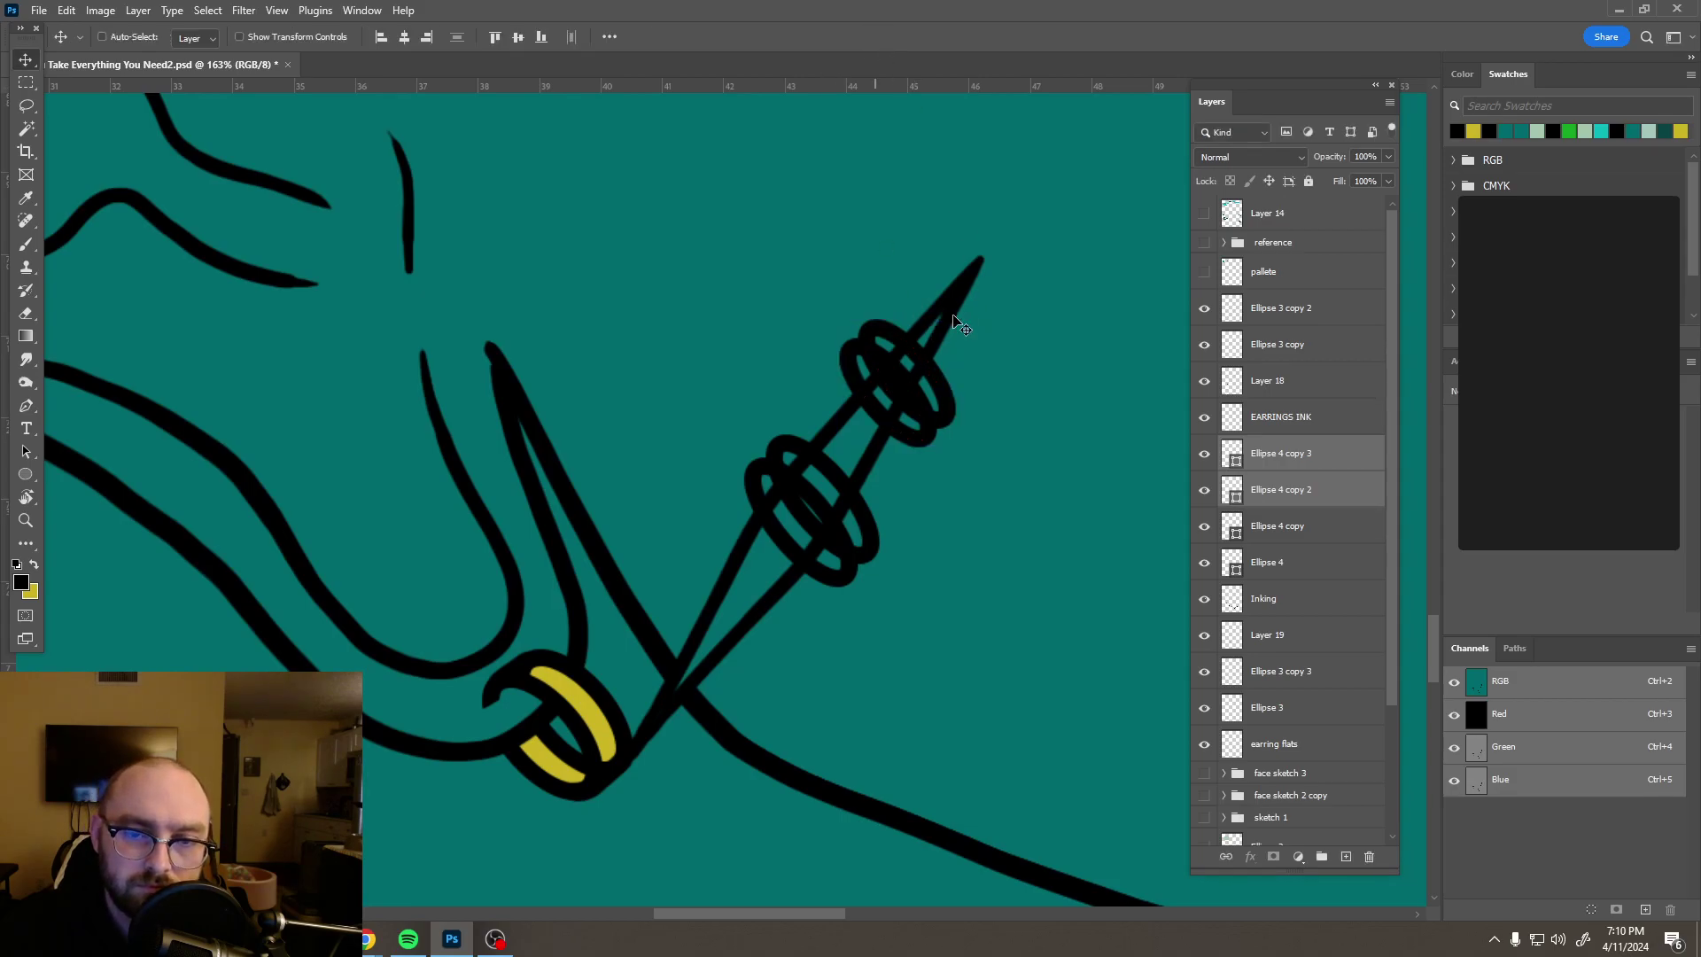
Step: Rotate the smaller upper ring pair counterclockwise by about 47° so it lies nearly horizontal across the spike
{"action": "scroll", "coordinate": [953, 312], "scroll_direction": "down", "scroll_amount": 8}
{"action": "scroll", "coordinate": [971, 322], "scroll_direction": "up", "scroll_amount": 5}
{"action": "scroll", "coordinate": [919, 426], "scroll_direction": "up", "scroll_amount": 4}
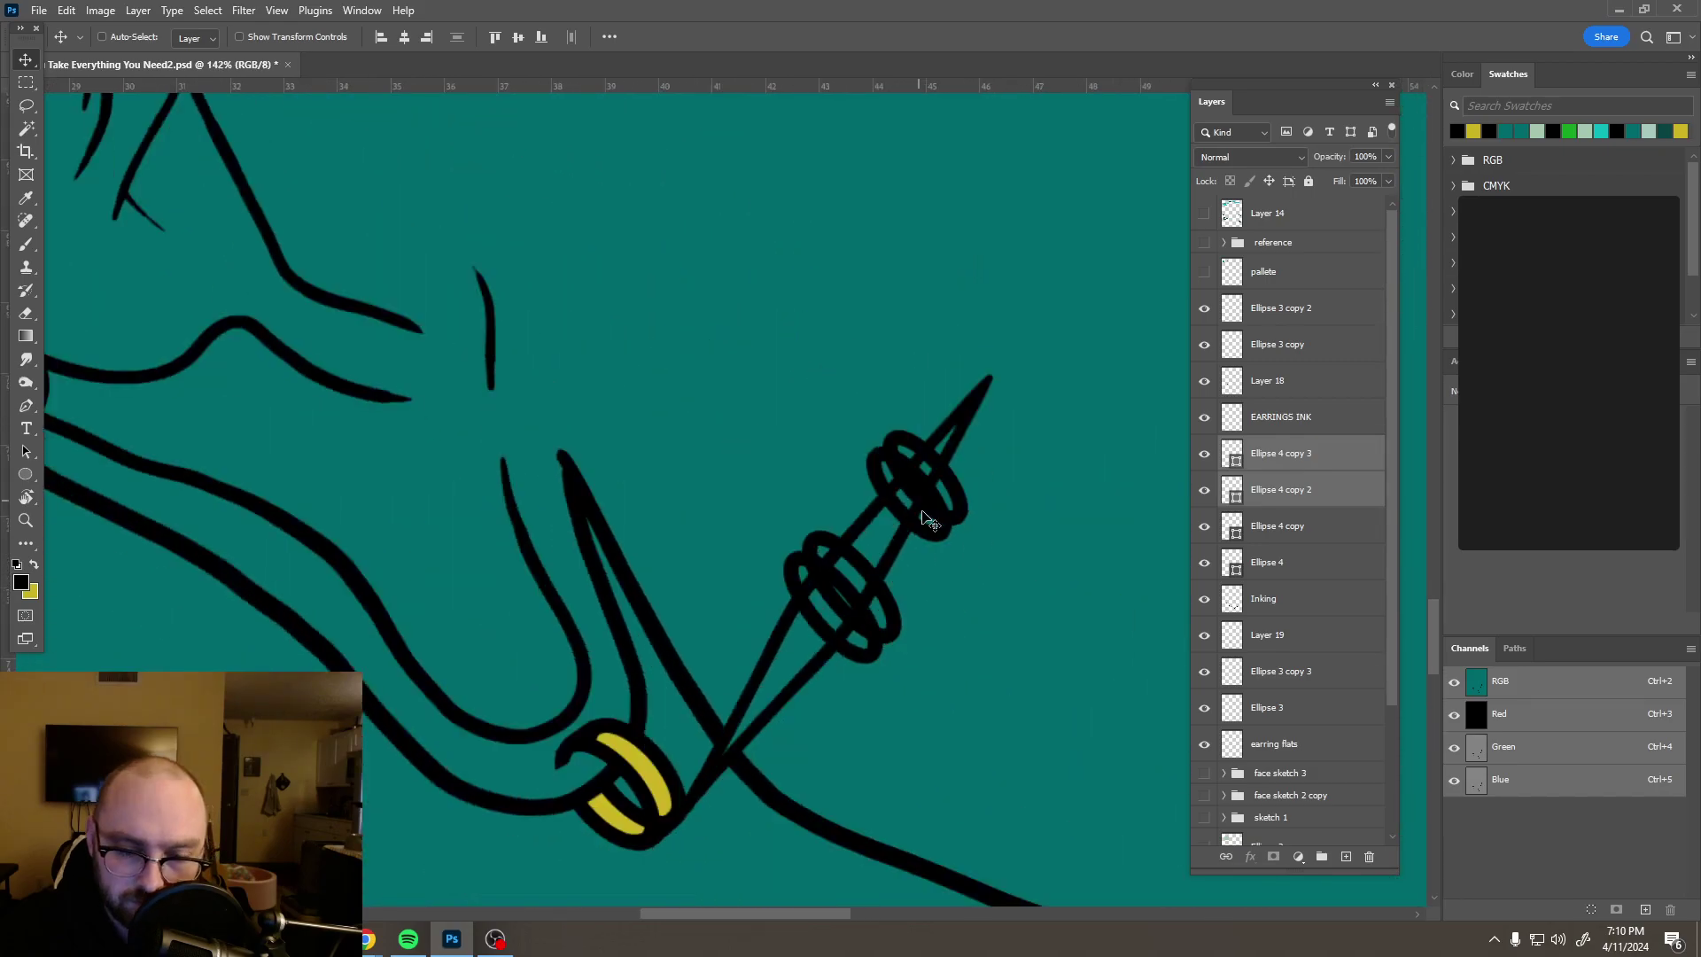
{"action": "scroll", "coordinate": [928, 520], "scroll_direction": "down", "scroll_amount": 1}
{"action": "key", "text": "ctrl+t"}
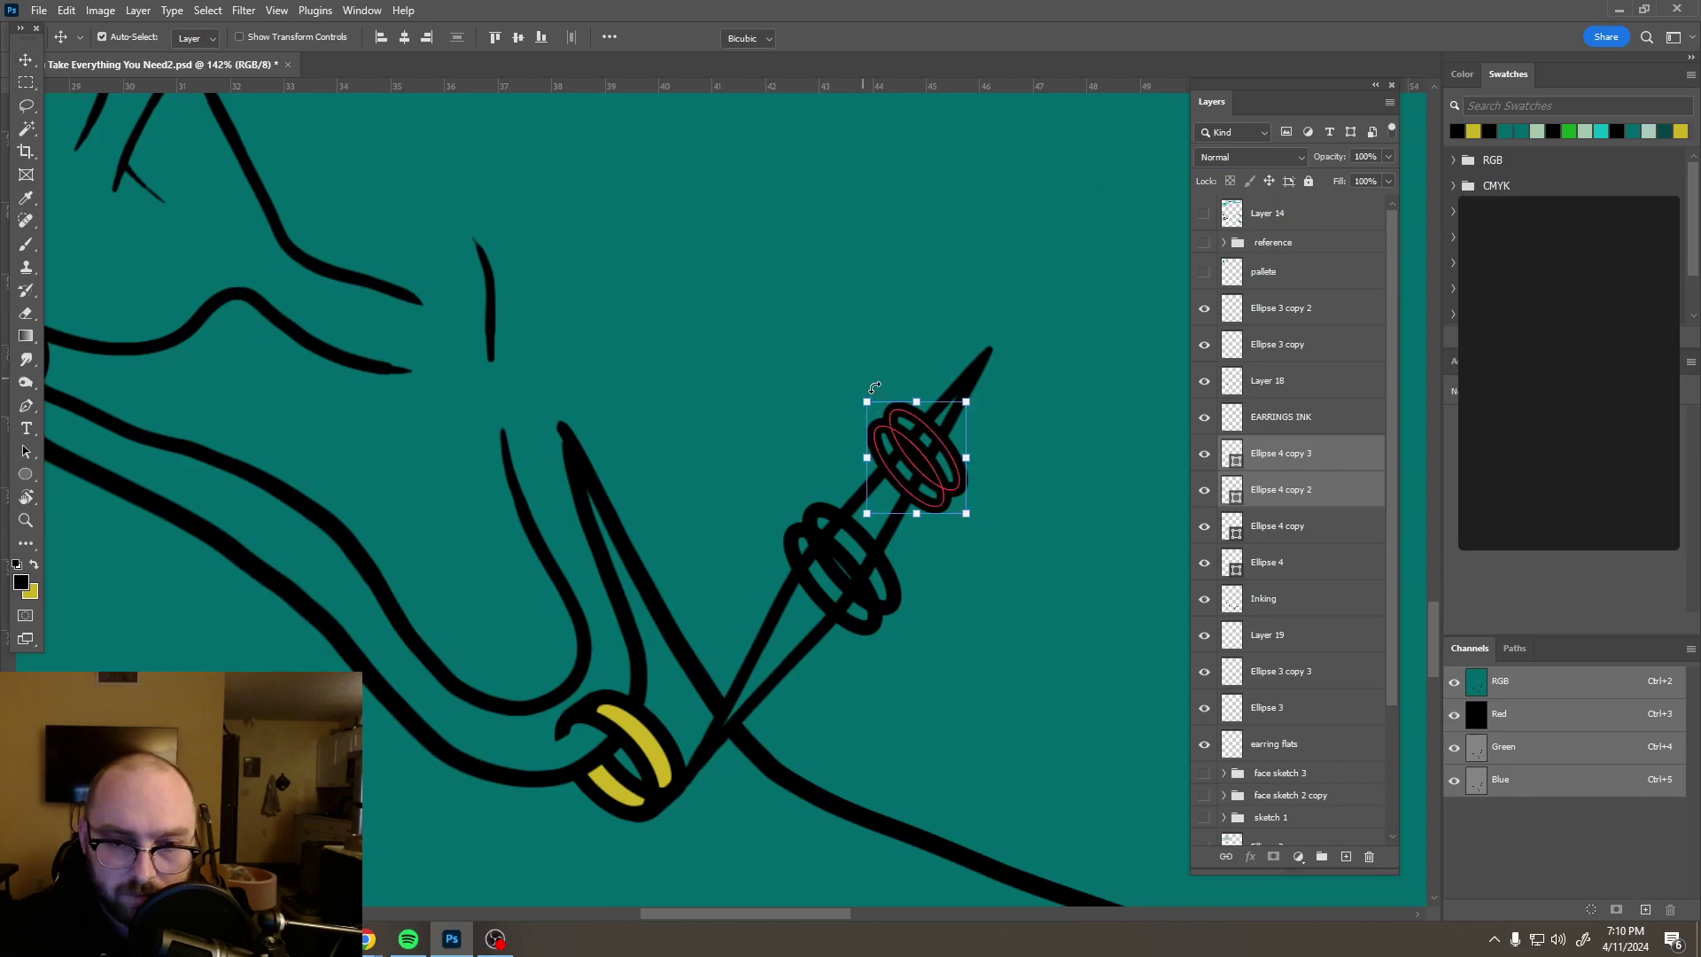
{"action": "left_click_drag", "start_coordinate": [843, 394], "coordinate": [945, 450]}
{"action": "left_click_drag", "start_coordinate": [884, 370], "coordinate": [876, 370]}
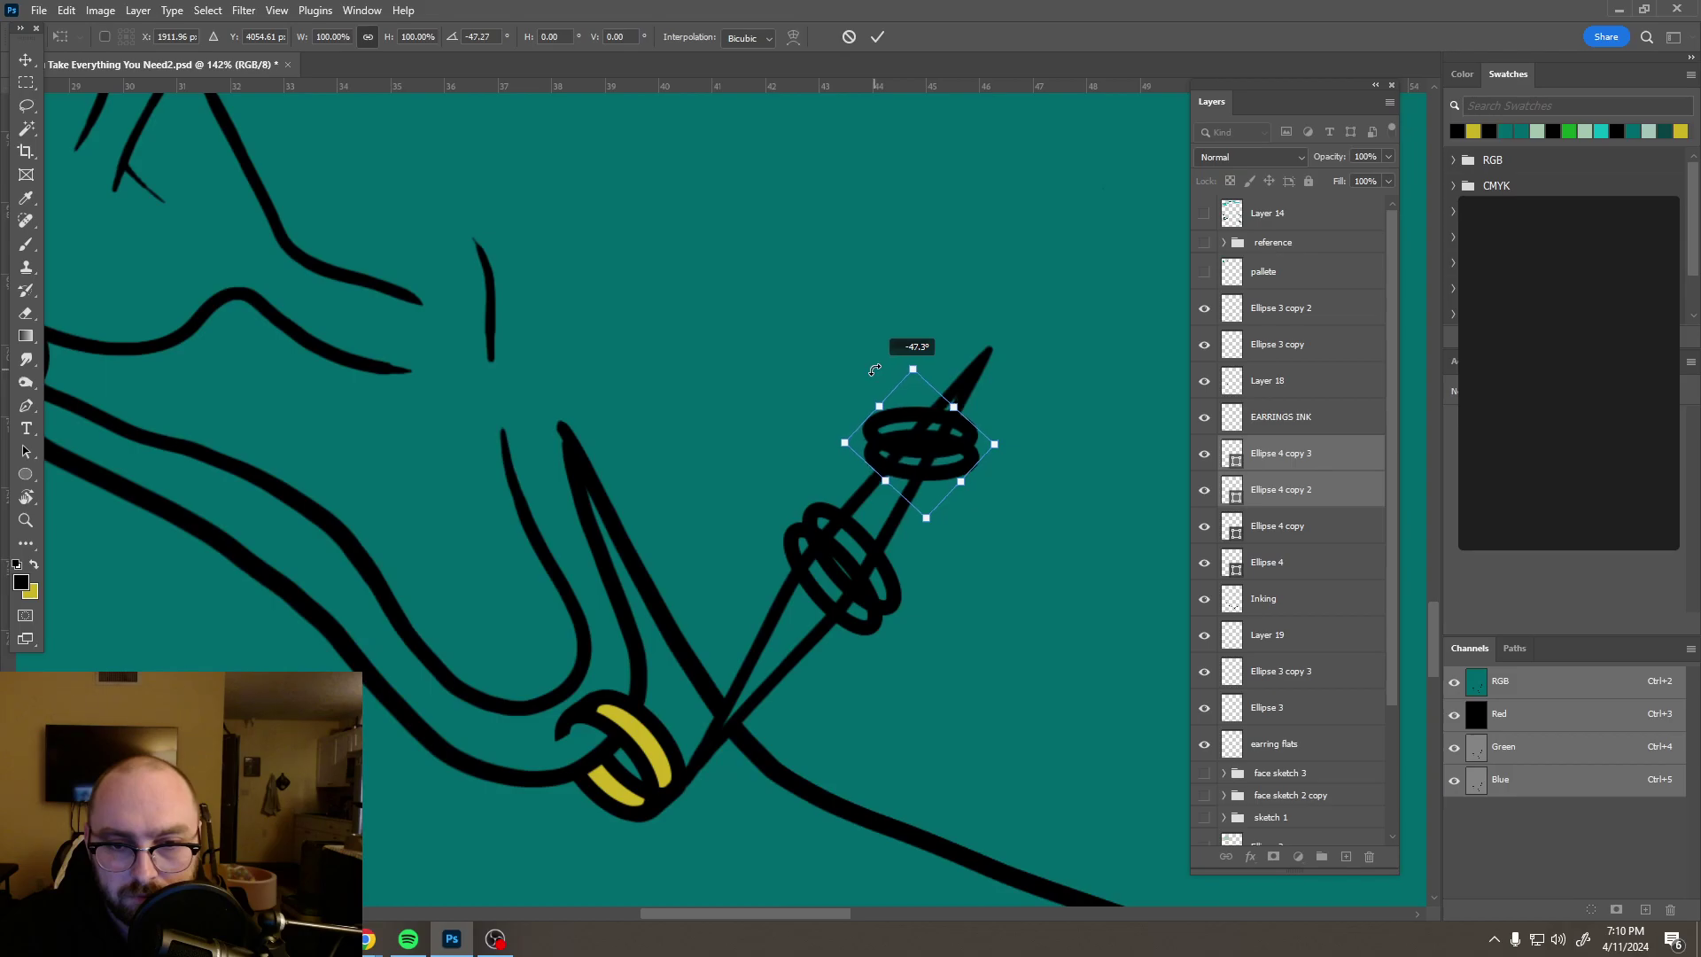
{"action": "left_click", "coordinate": [877, 36]}
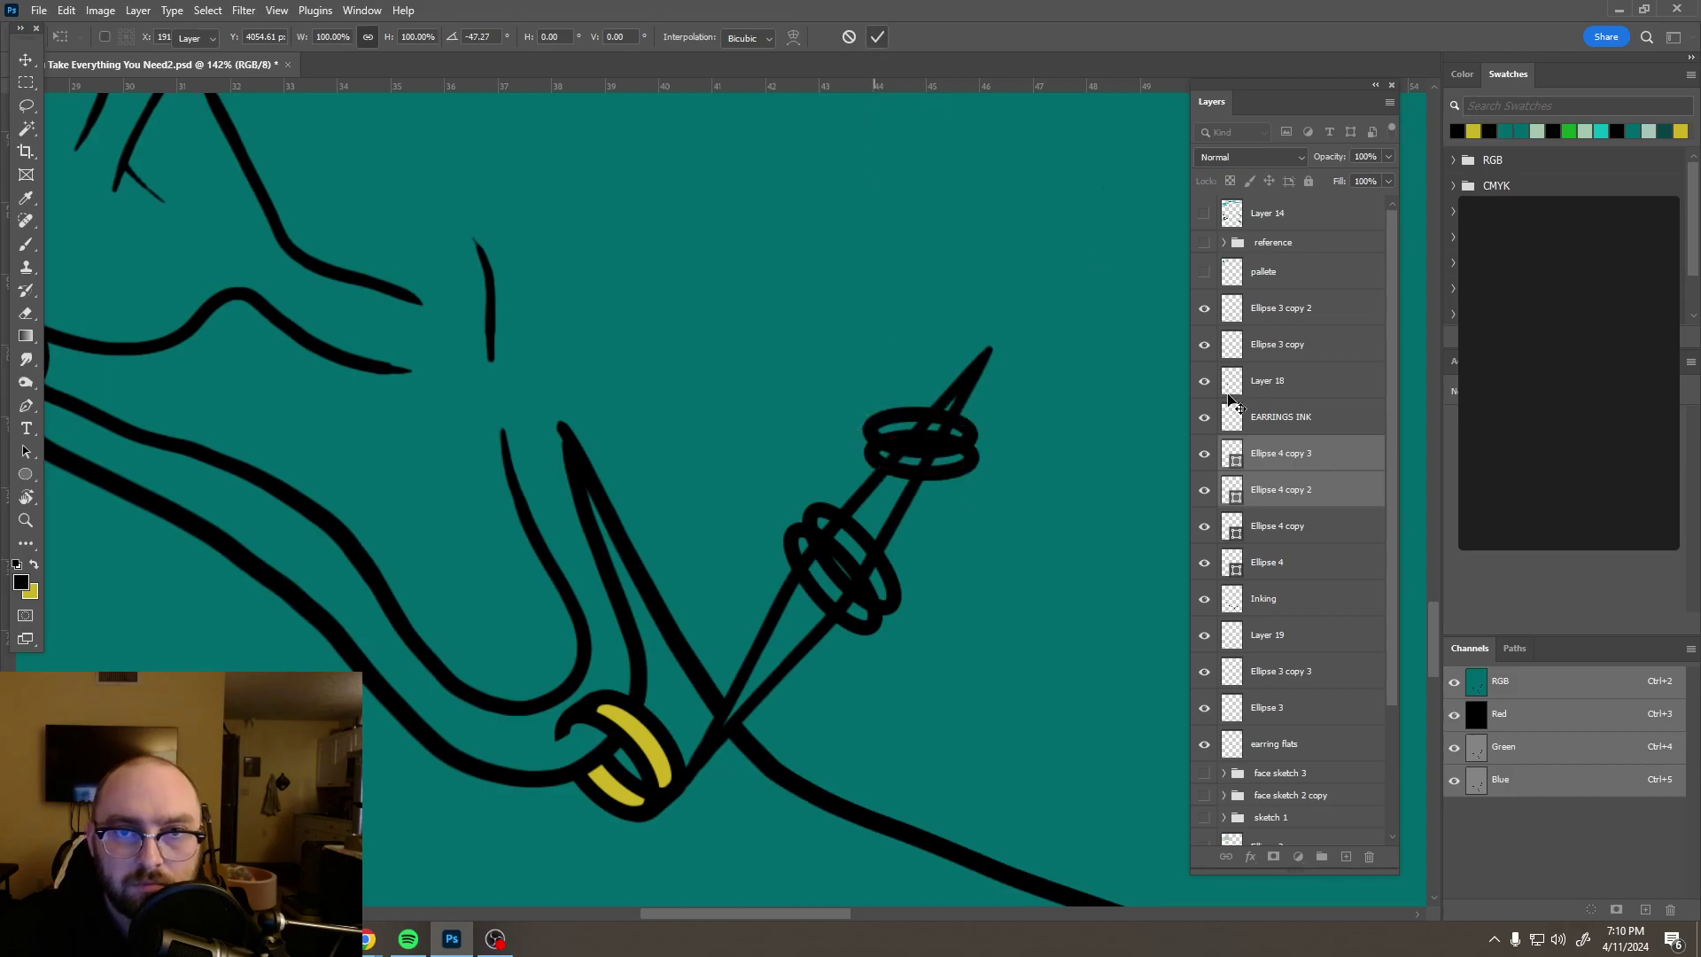
Step: Rotate the larger lower ring pair clockwise to a steeper tilt and reposition it slightly on the spike
{"action": "left_click", "coordinate": [1284, 528]}
{"action": "left_click", "coordinate": [1294, 565], "text": "shift"}
{"action": "key", "text": "ctrl+t"}
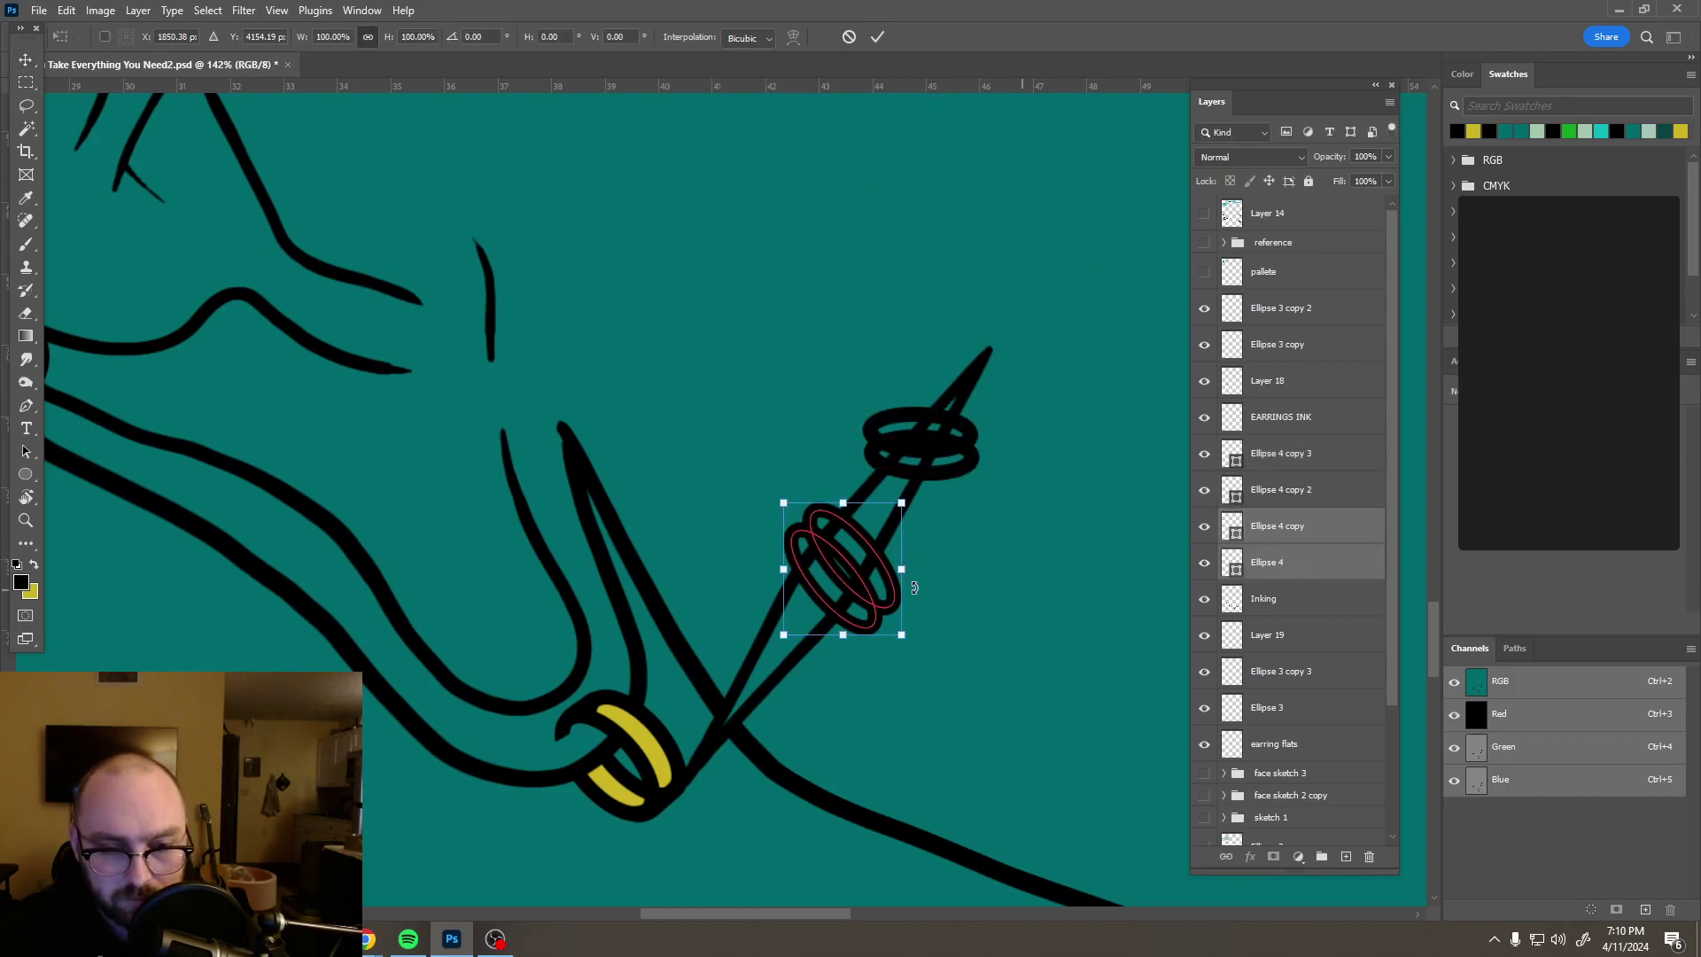
{"action": "left_click_drag", "start_coordinate": [924, 646], "coordinate": [899, 664]}
{"action": "left_click_drag", "start_coordinate": [852, 602], "coordinate": [845, 604]}
{"action": "left_click", "coordinate": [876, 39]}
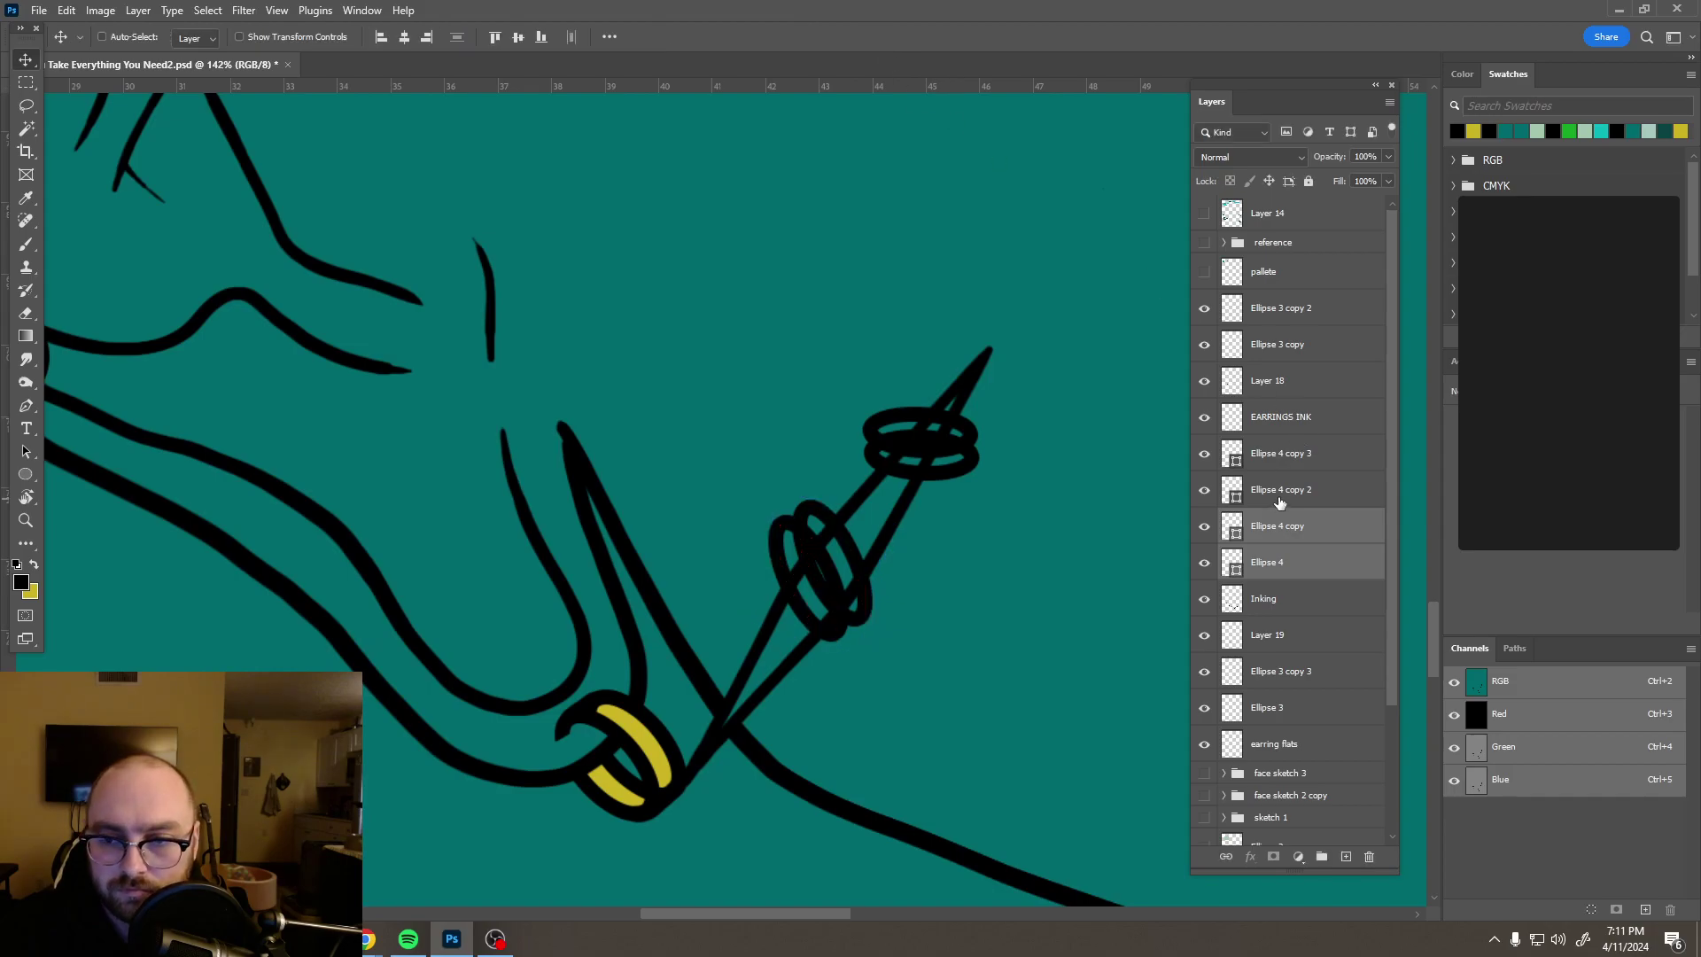
Step: Shift the upper ring pair slightly to the right to centre it over the spike
{"action": "left_click", "coordinate": [1287, 493]}
{"action": "left_click", "coordinate": [1286, 456], "text": "shift"}
{"action": "left_click_drag", "start_coordinate": [958, 446], "coordinate": [961, 450]}
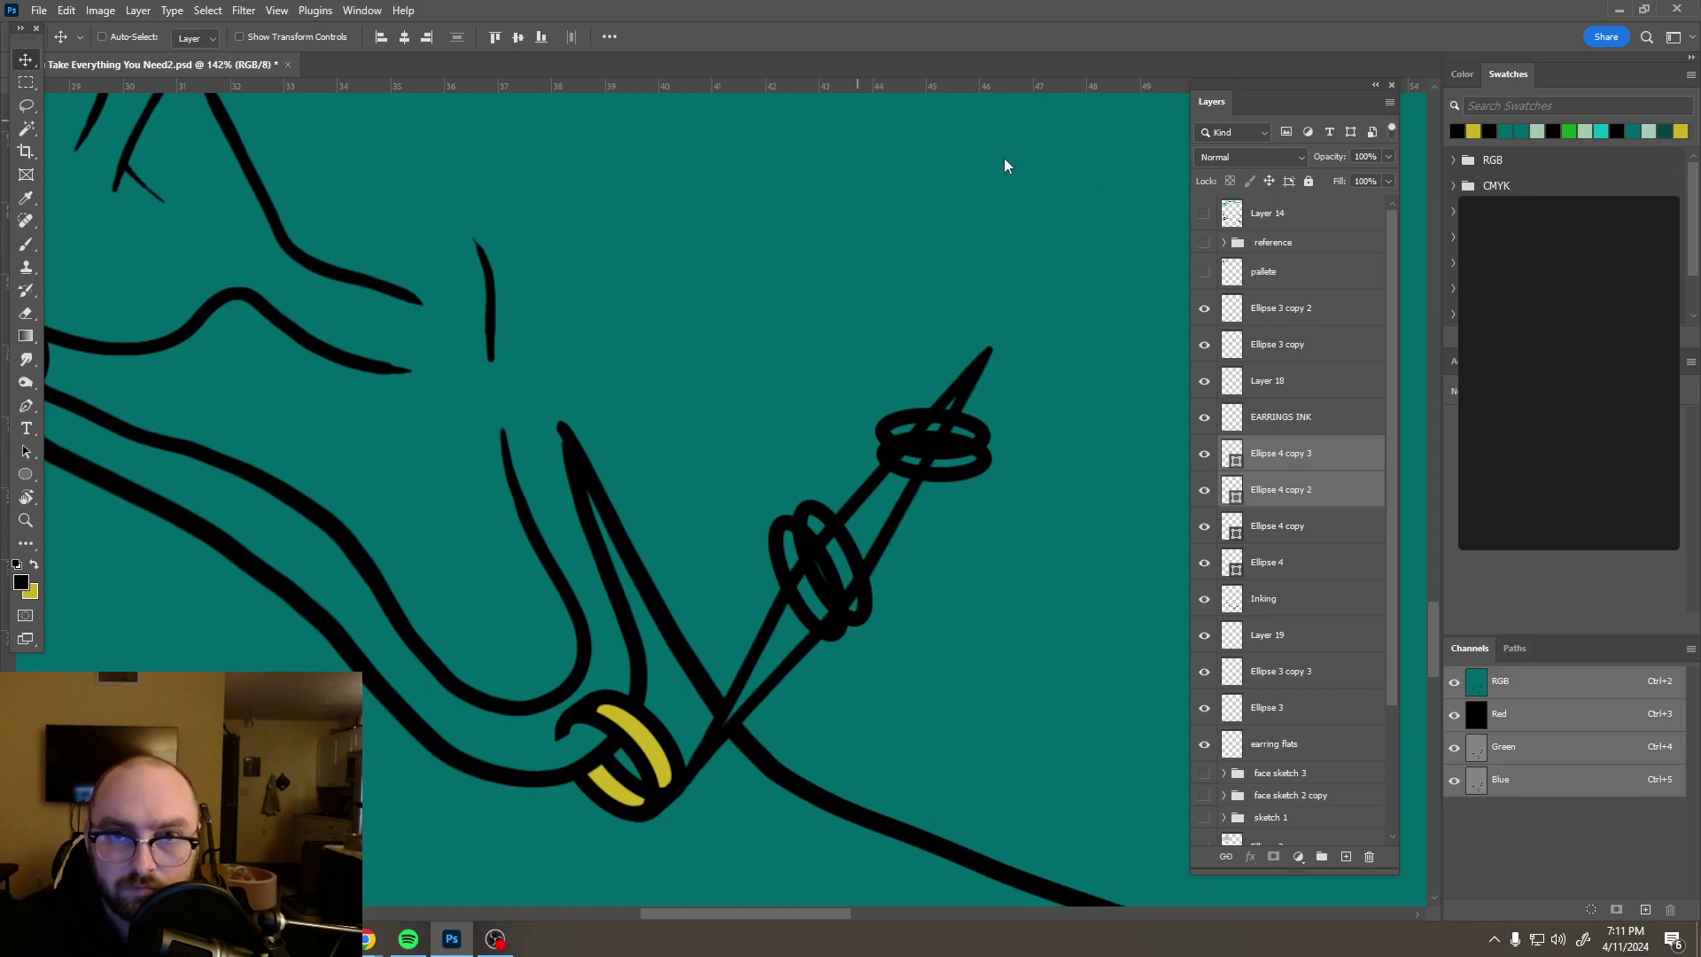
Step: Select the EARRINGS INK layer and examine the spike and its rings against the whole face drawing
{"action": "left_click", "coordinate": [1314, 418]}
{"action": "scroll", "coordinate": [1005, 418], "scroll_direction": "down", "scroll_amount": 1}
{"action": "scroll", "coordinate": [1007, 415], "scroll_direction": "down", "scroll_amount": 15}
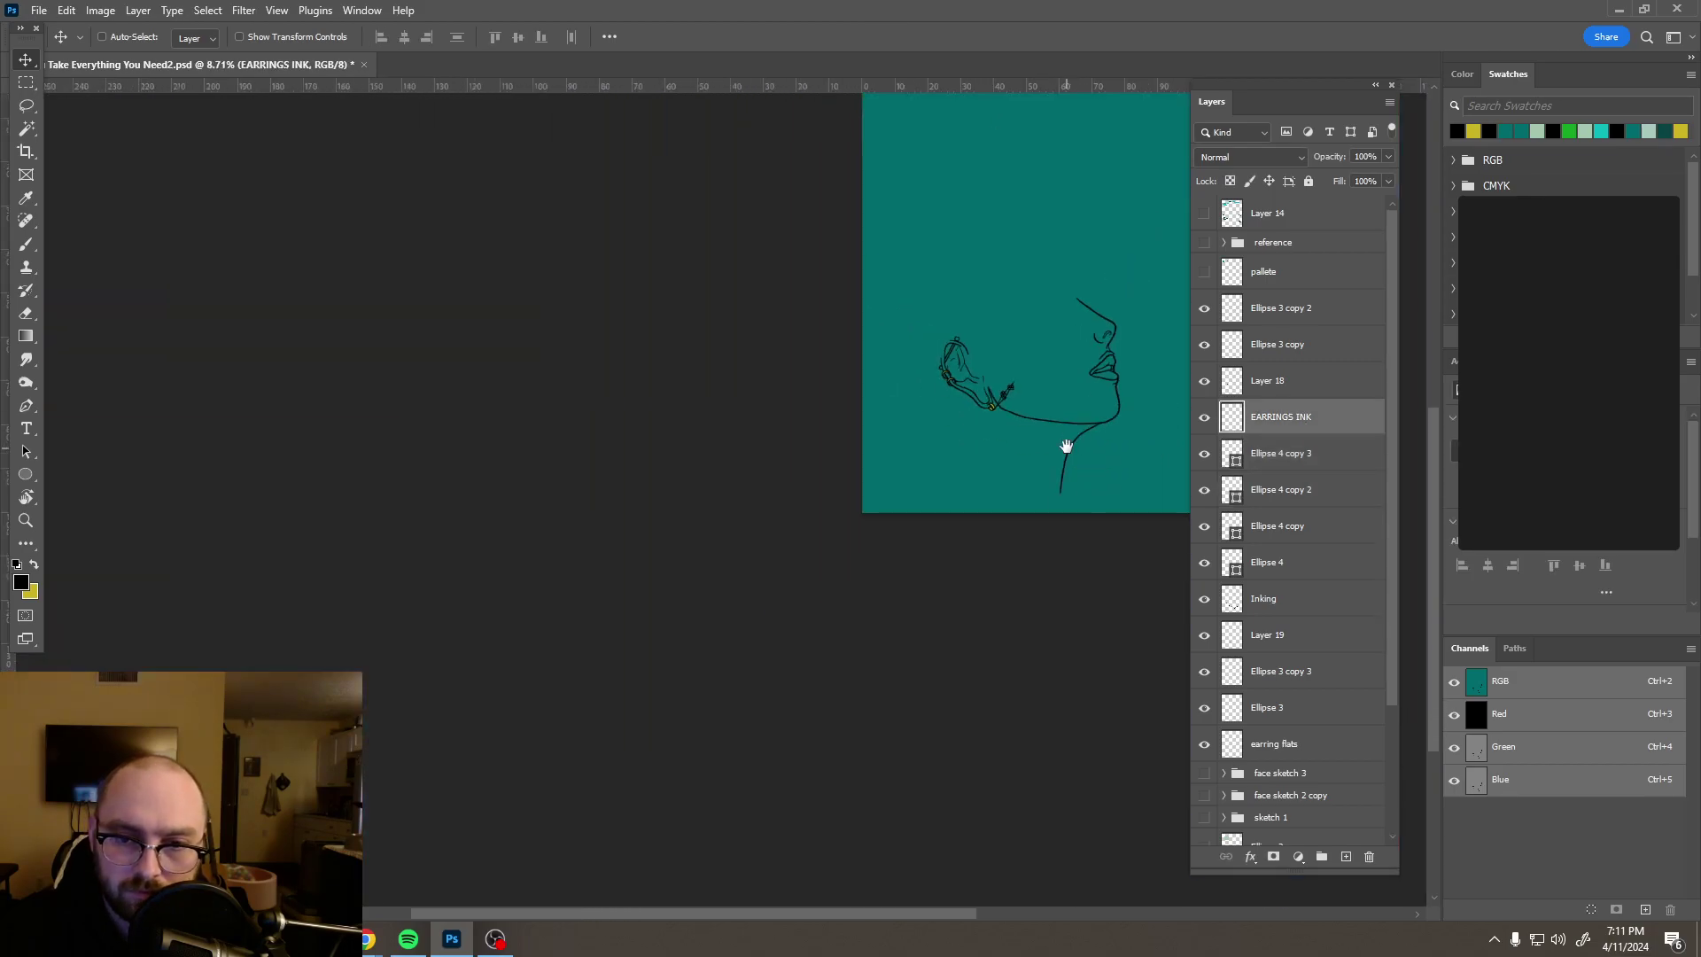
{"action": "left_click_drag", "start_coordinate": [981, 536], "coordinate": [964, 558]}
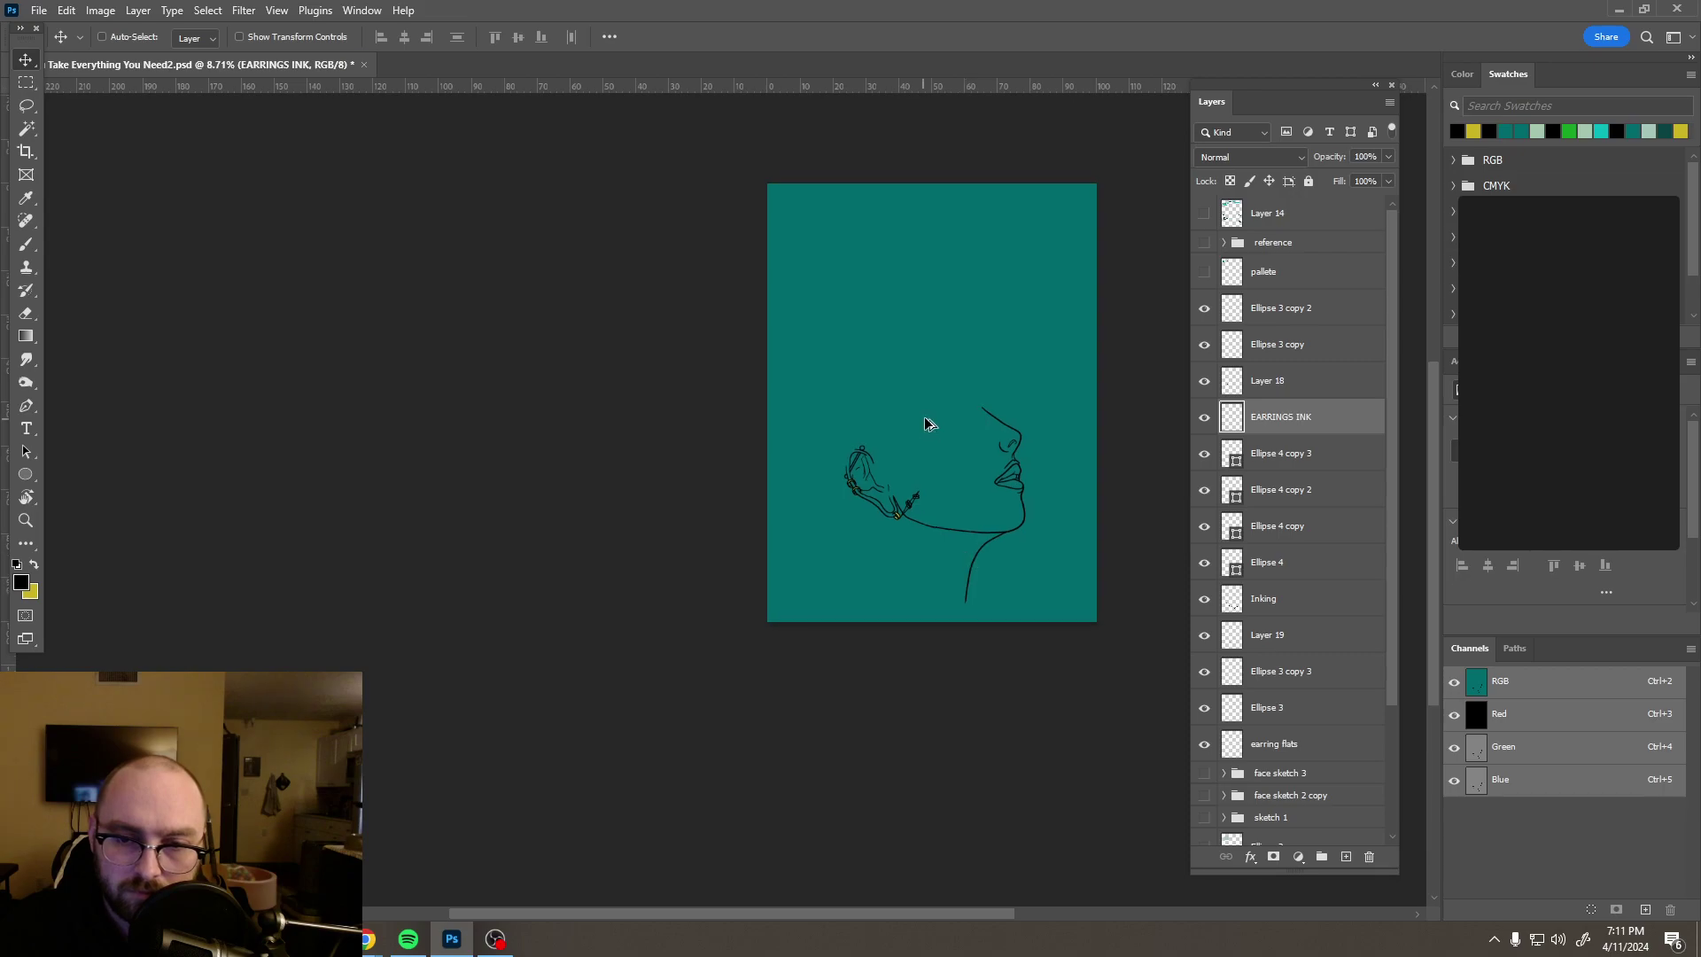
{"action": "scroll", "coordinate": [995, 436], "scroll_direction": "up", "scroll_amount": 5}
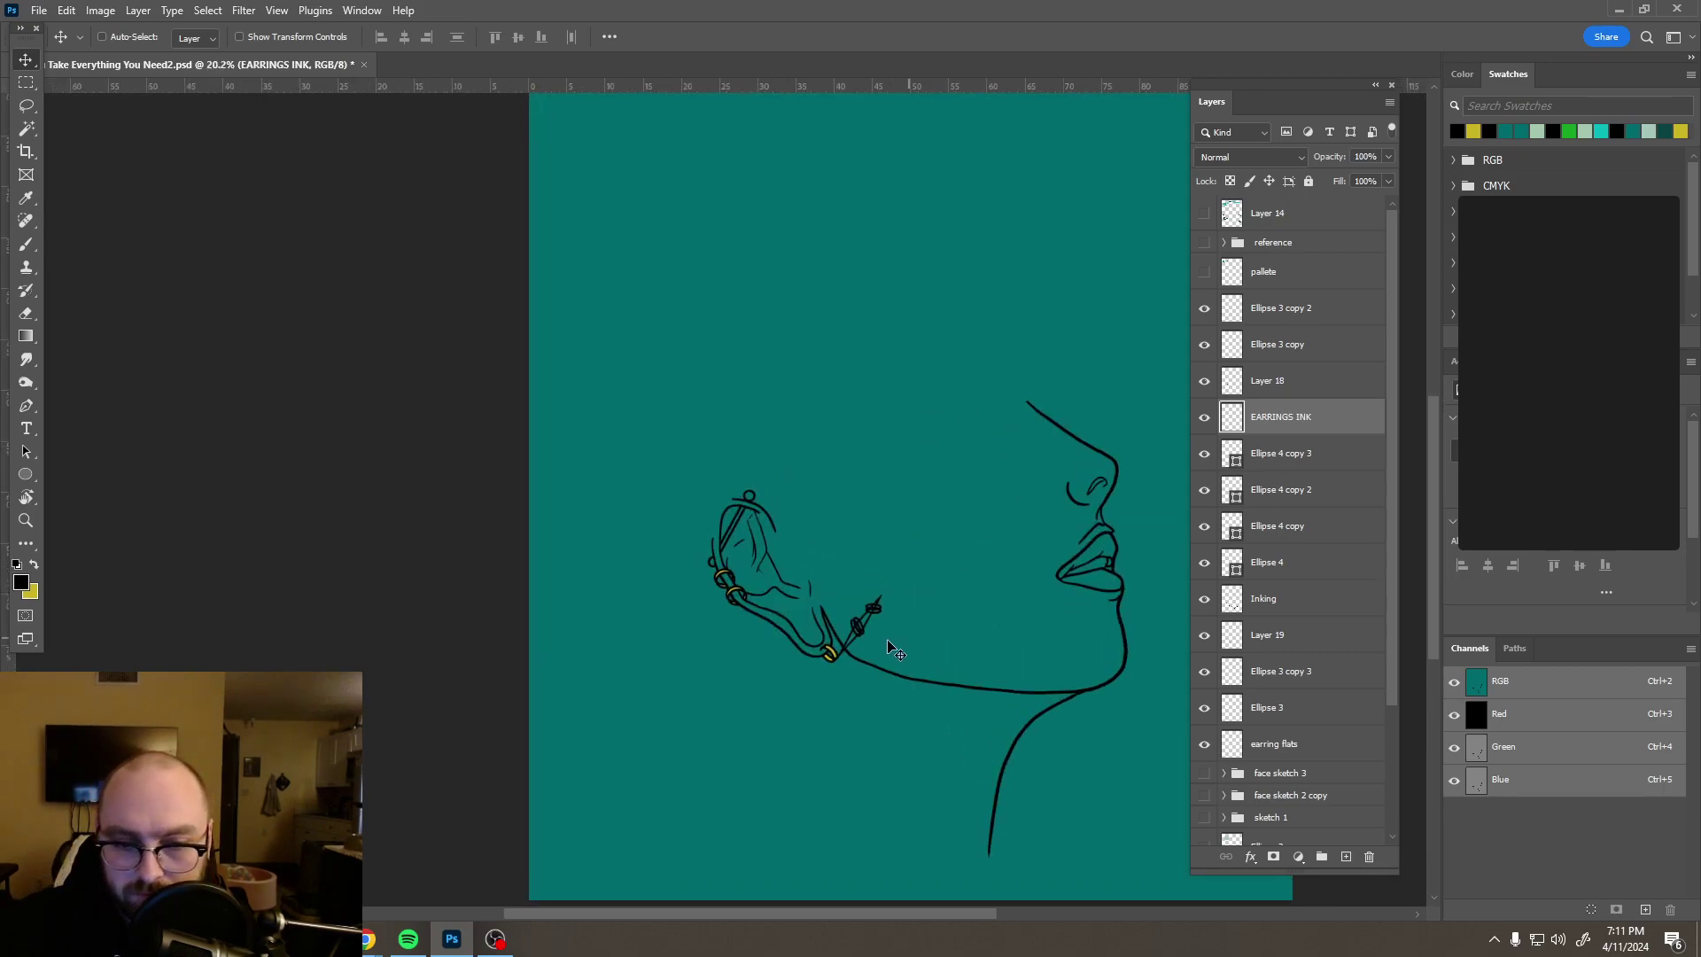
{"action": "scroll", "coordinate": [864, 642], "scroll_direction": "up", "scroll_amount": 8}
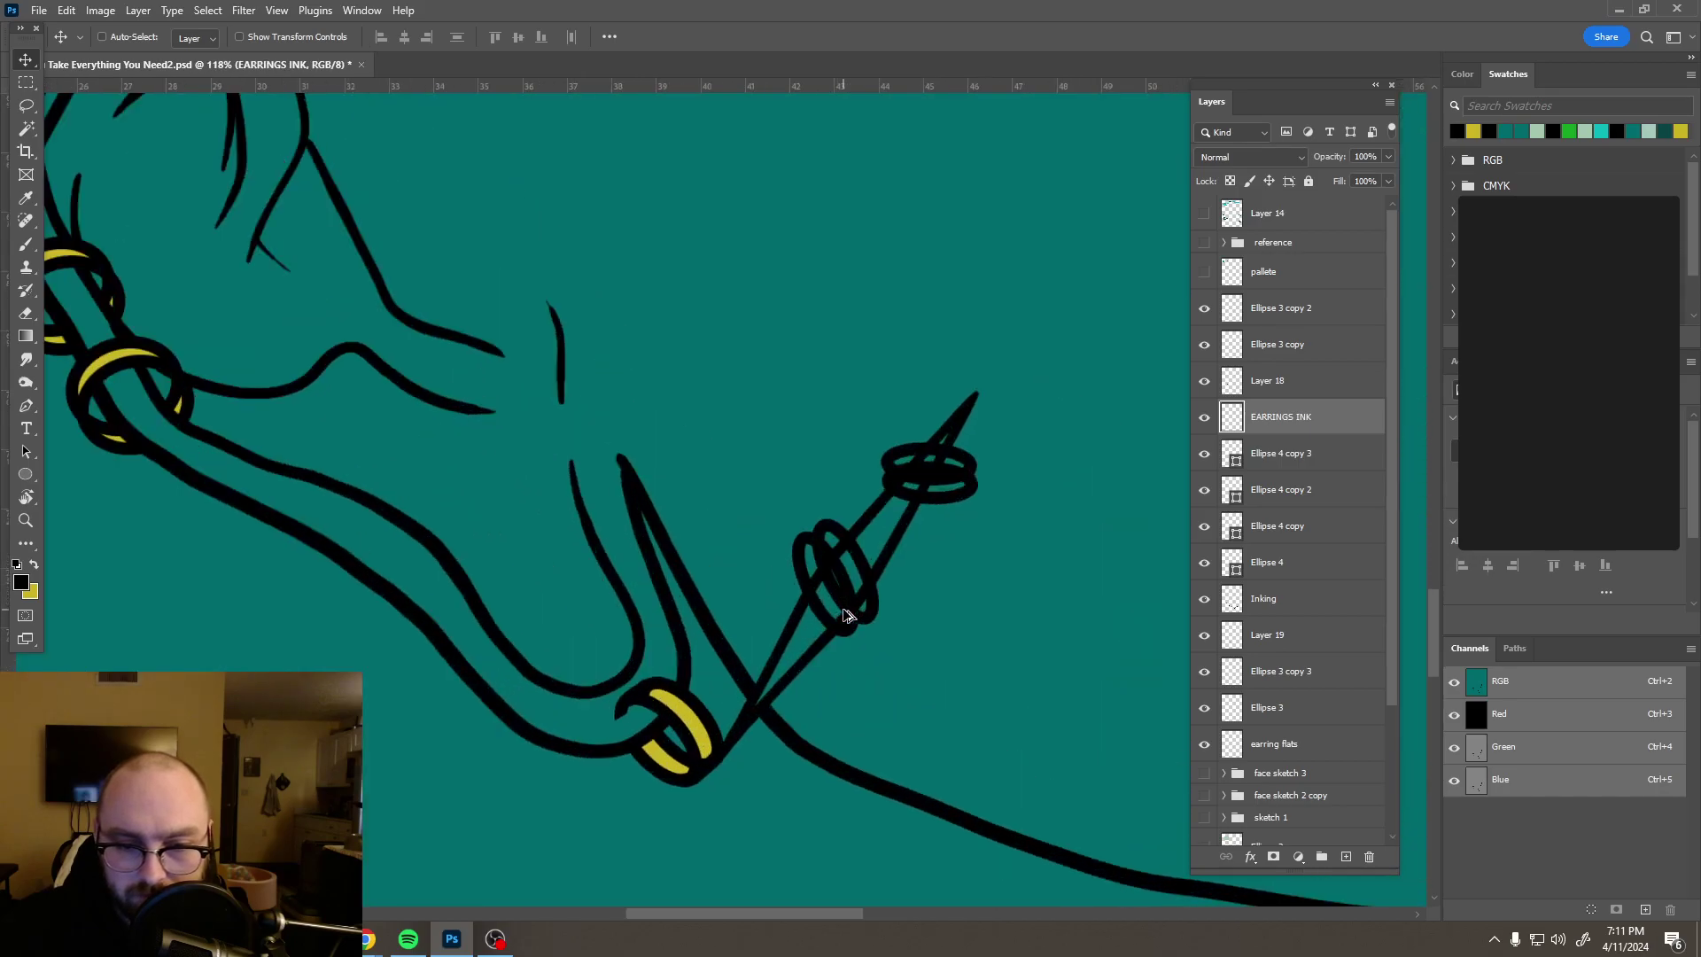
{"action": "scroll", "coordinate": [846, 615], "scroll_direction": "up", "scroll_amount": 2}
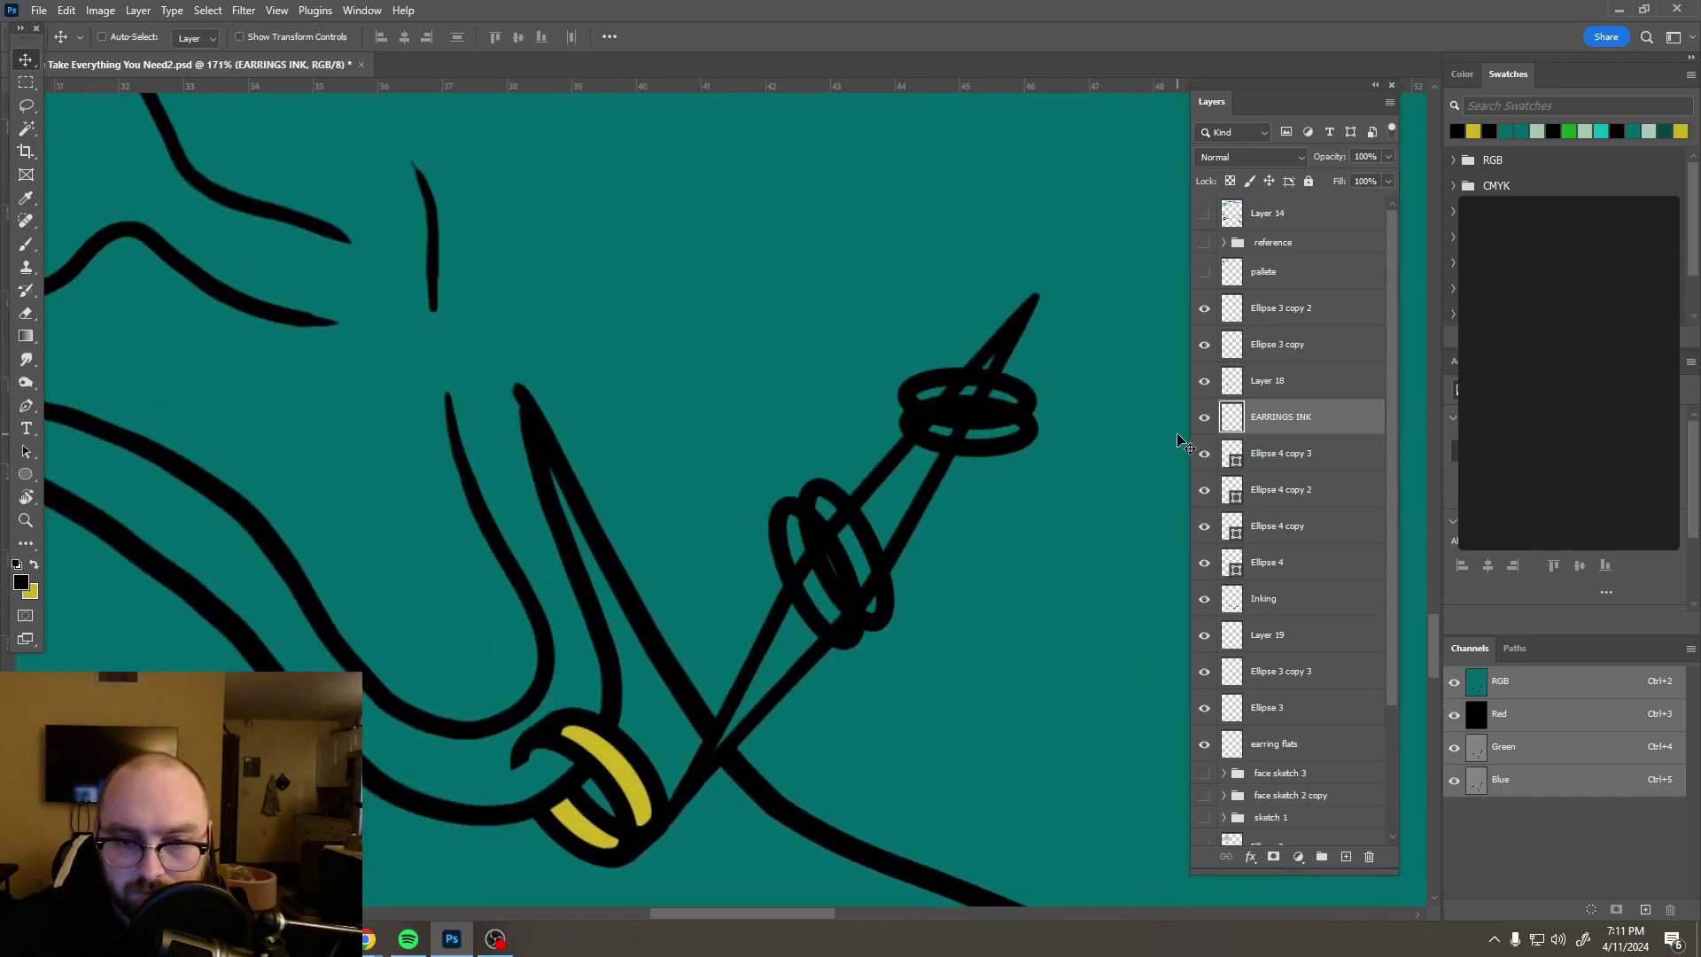
Step: Try to move the upper ring pair off the spike and reshape it with a Perspective transform
{"action": "left_click", "coordinate": [1298, 454]}
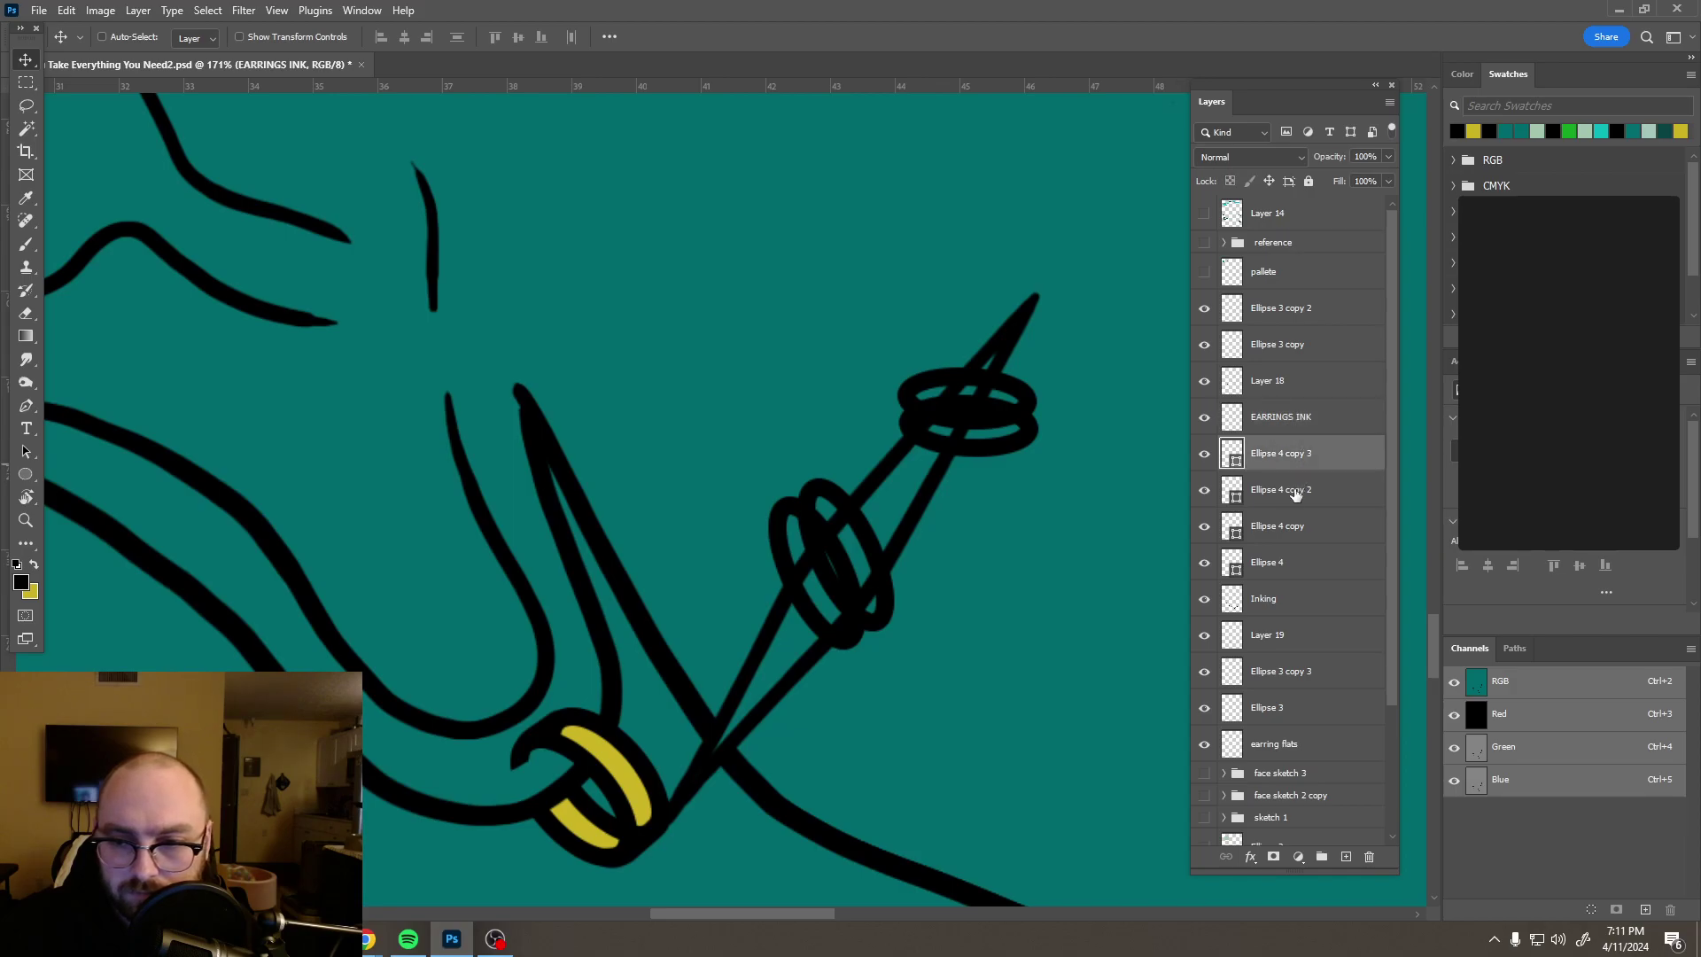
{"action": "left_click", "coordinate": [1293, 492], "text": "ctrl"}
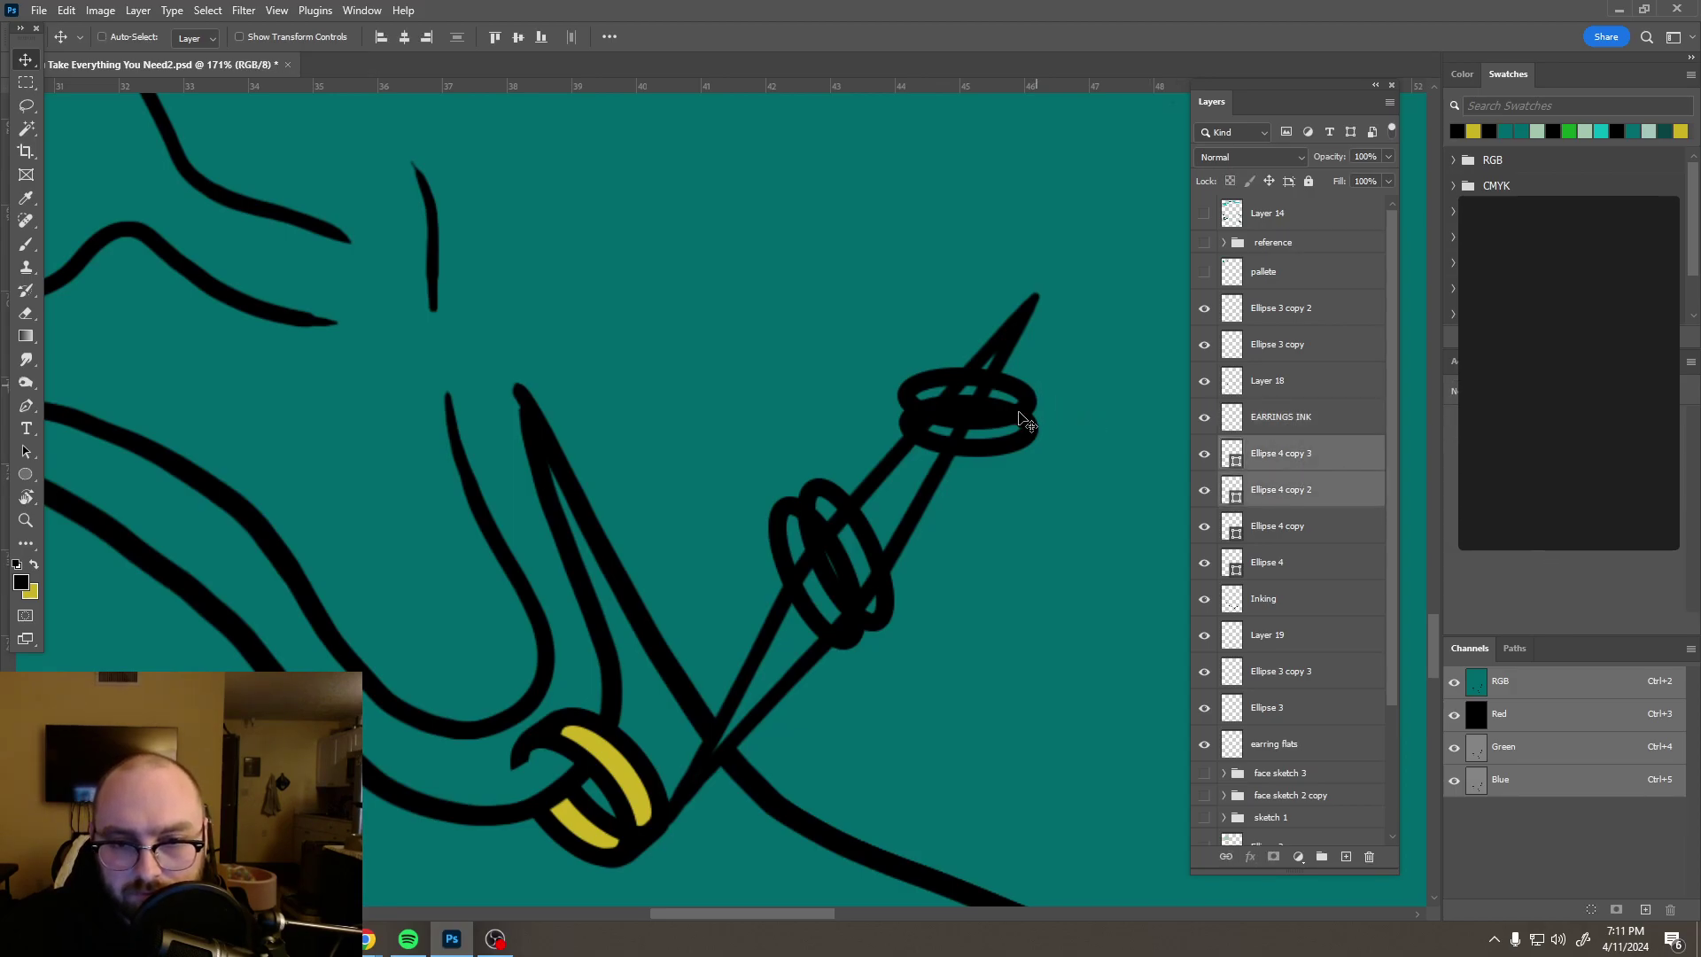
{"action": "left_click_drag", "start_coordinate": [1019, 424], "coordinate": [1100, 553]}
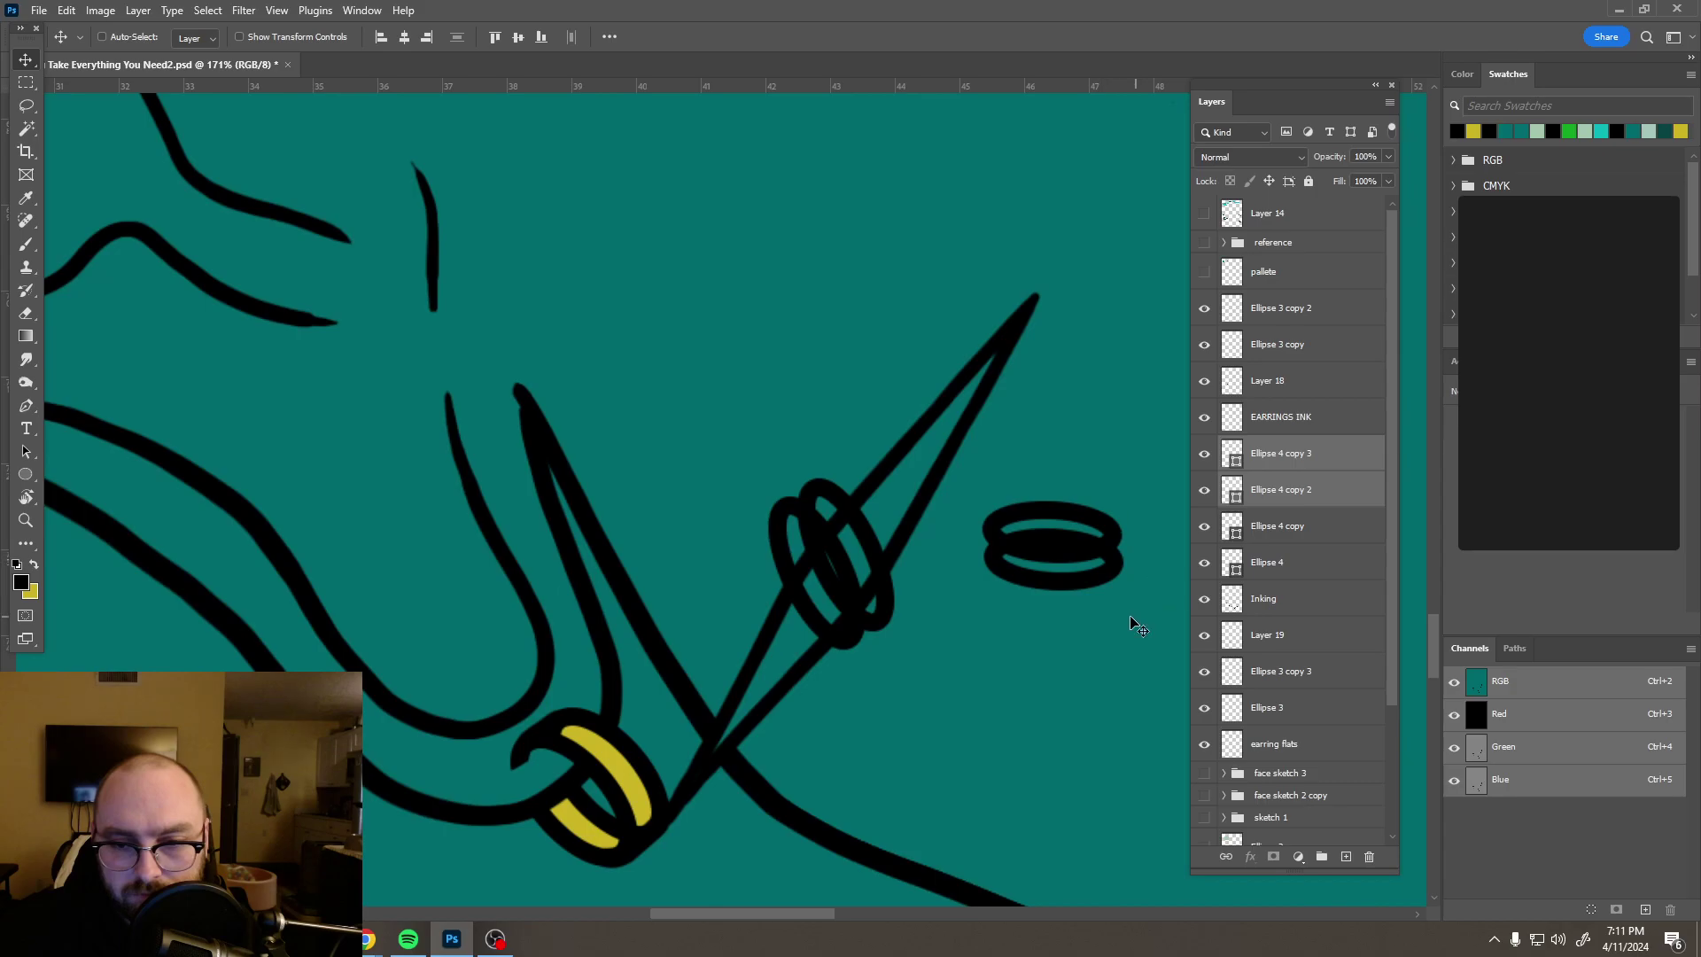
{"action": "key", "text": "ctrl+t"}
{"action": "right_click", "coordinate": [1076, 581]}
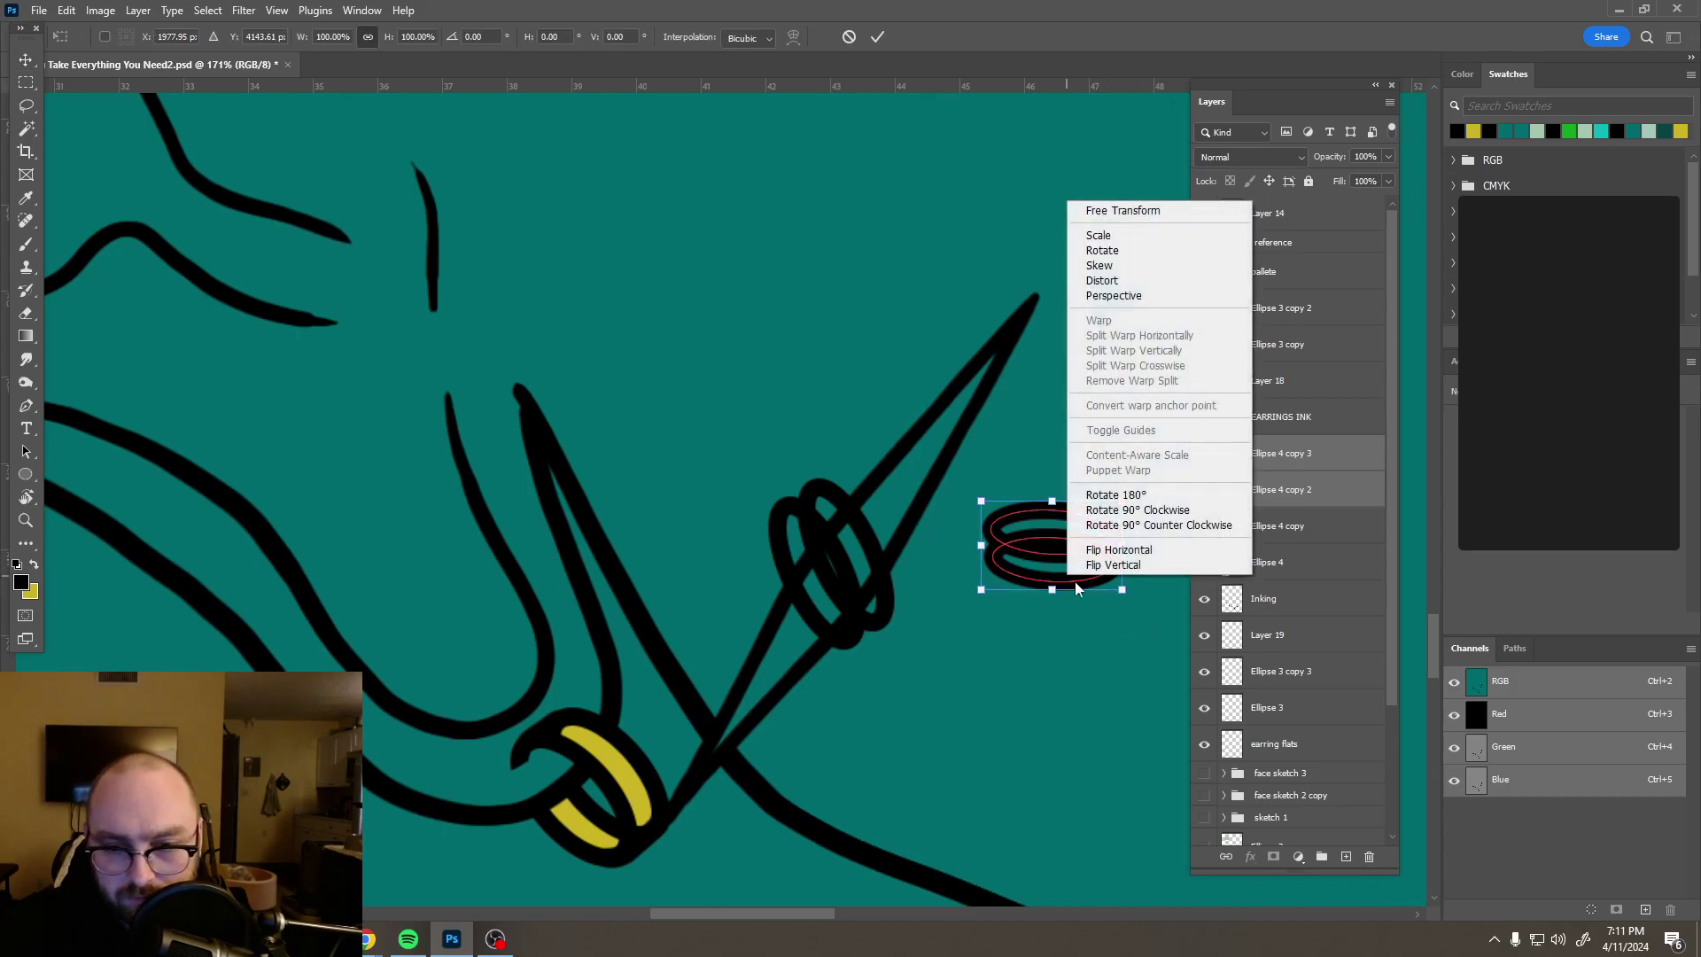
{"action": "left_click", "coordinate": [1114, 295]}
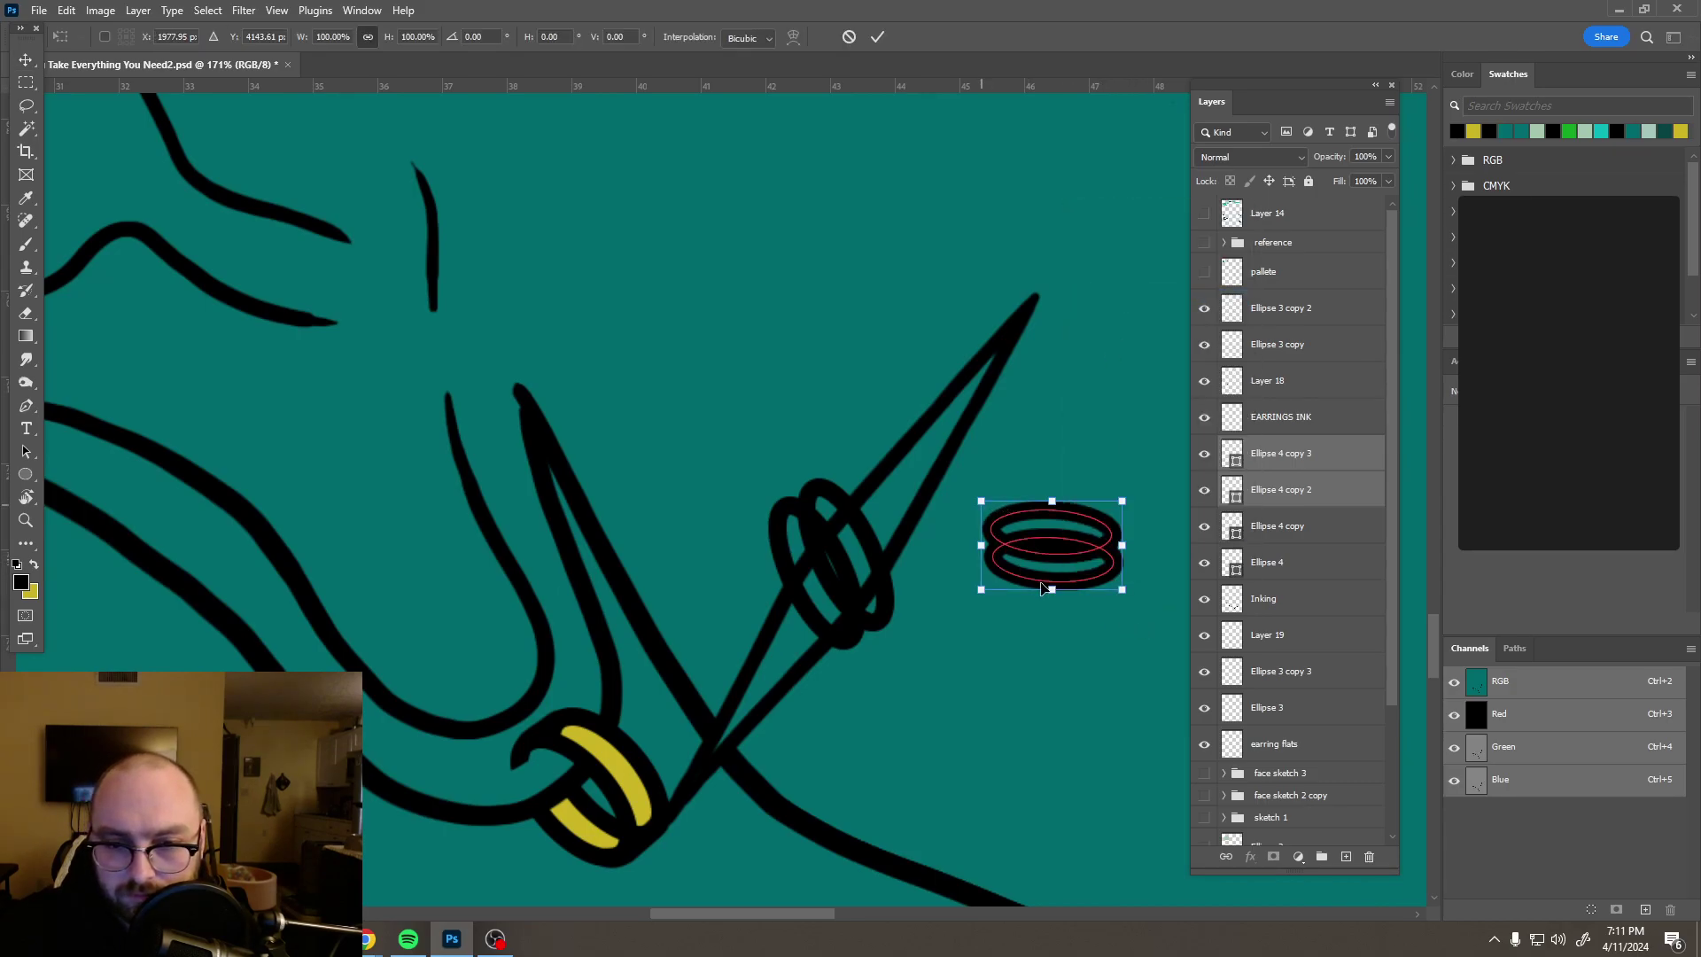
{"action": "left_click_drag", "start_coordinate": [1052, 590], "coordinate": [966, 404]}
{"action": "key", "text": "ctrl+z"}
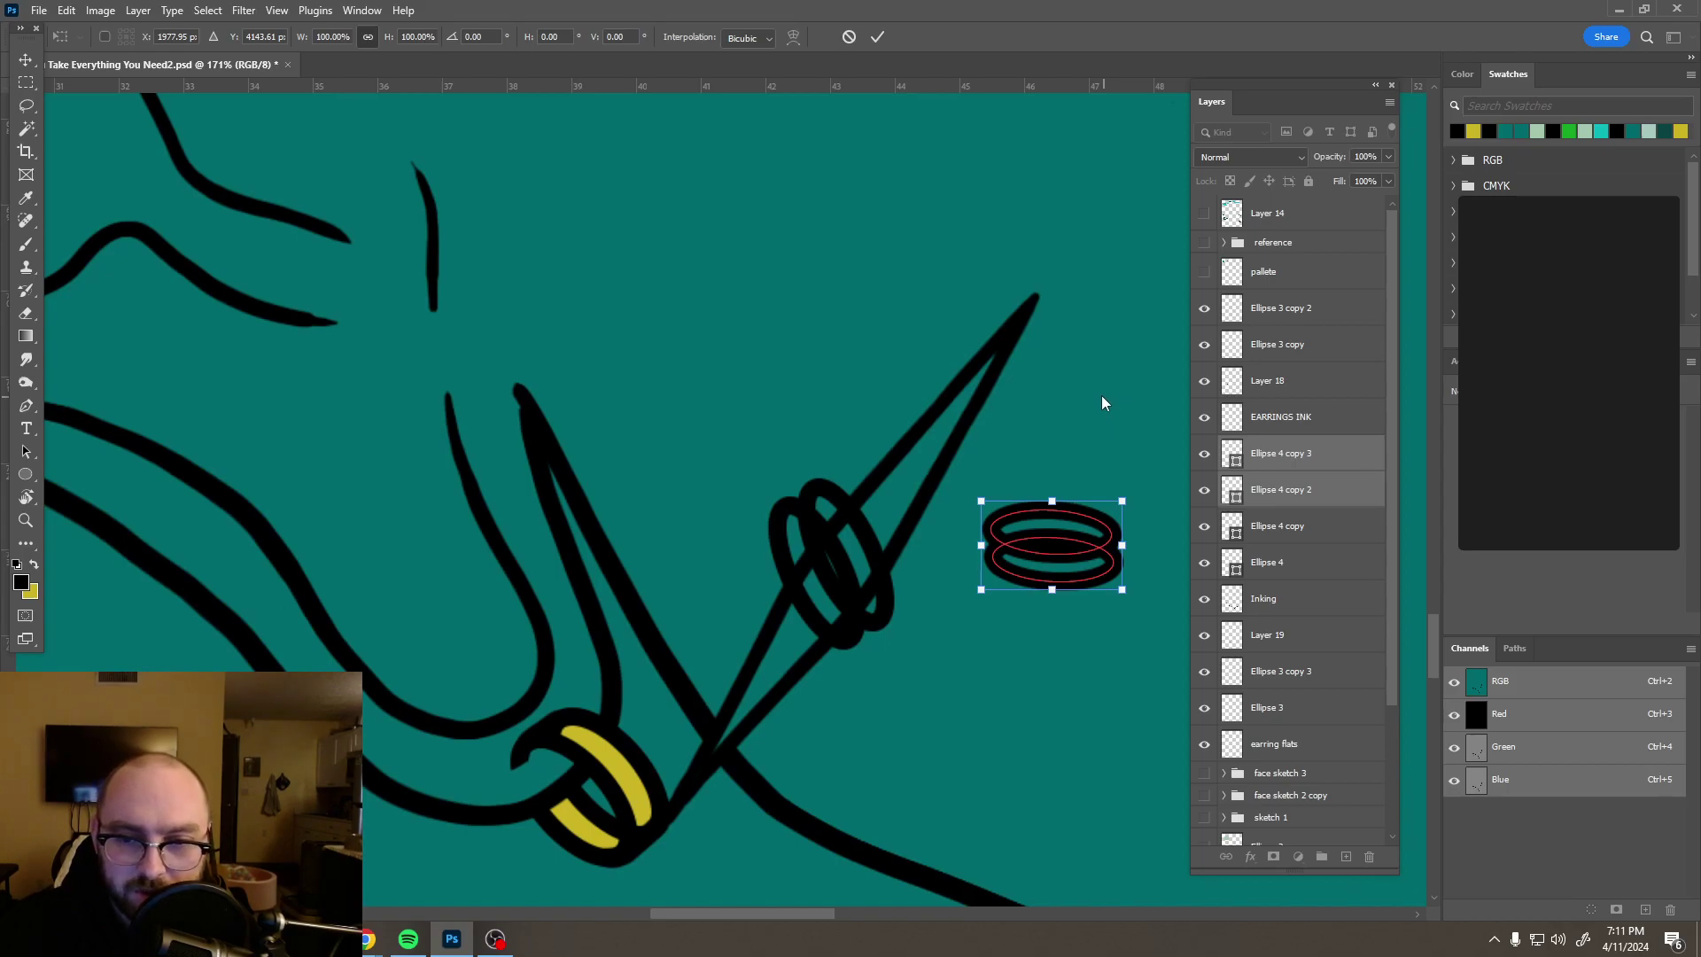
{"action": "left_click", "coordinate": [849, 36]}
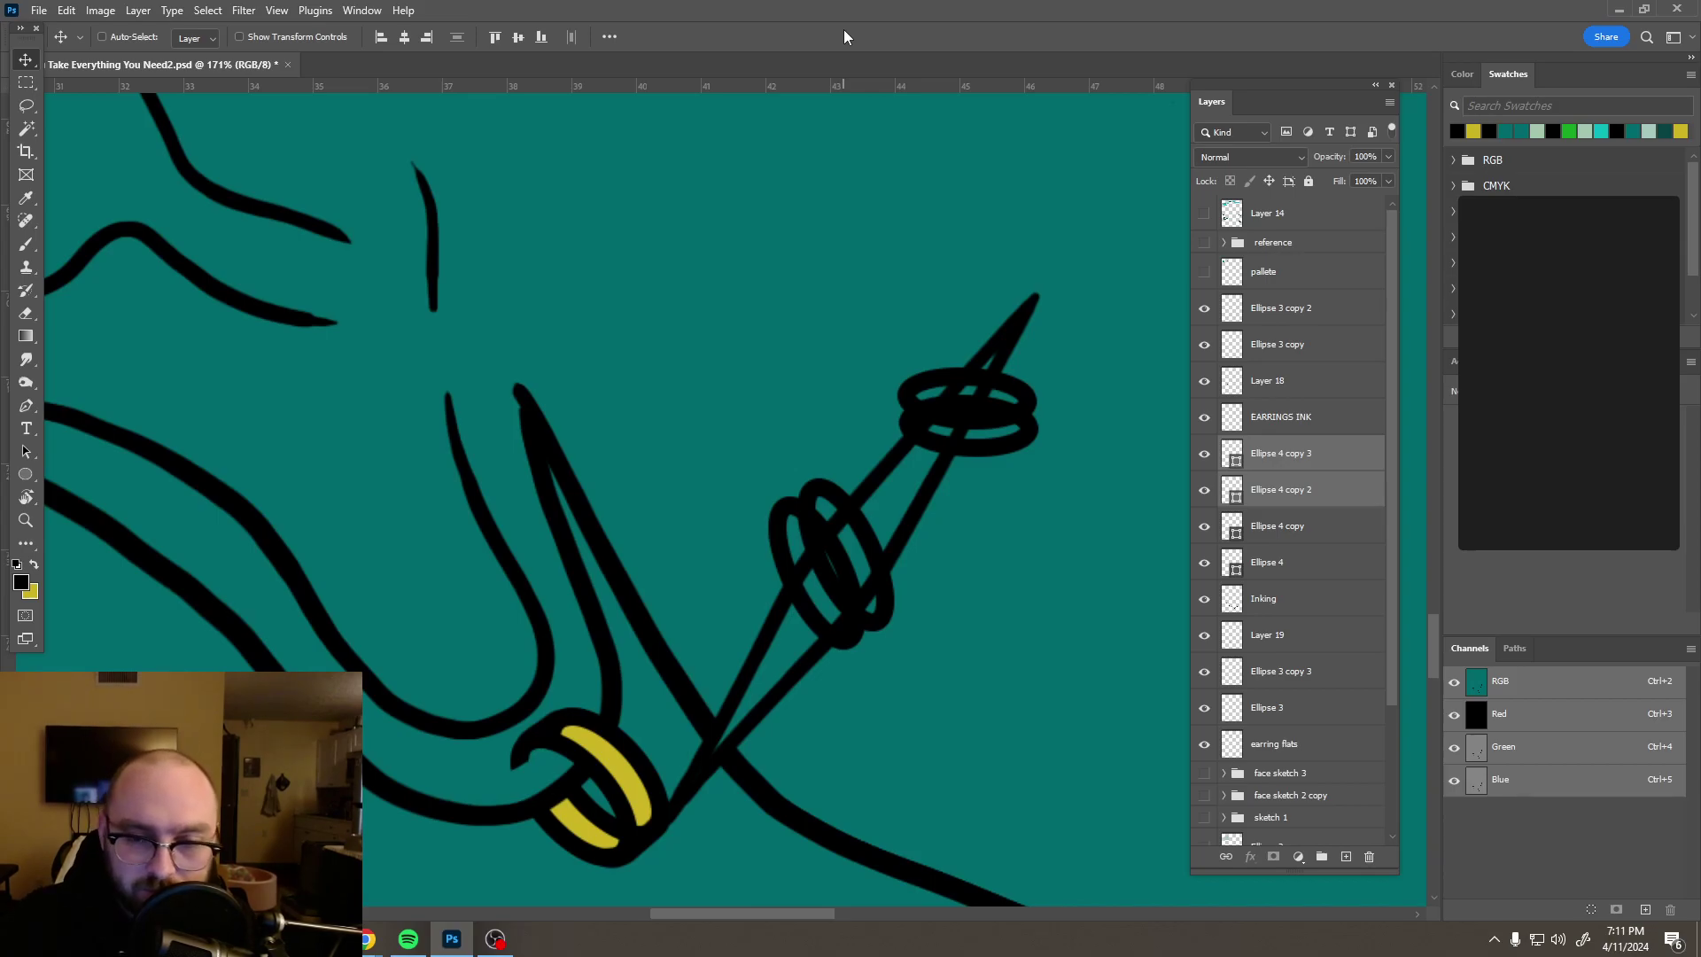
Step: Try fading the Ellipse 4 copy ring to 41% opacity after toggling the spike layer's visibility
{"action": "left_click", "coordinate": [1315, 530]}
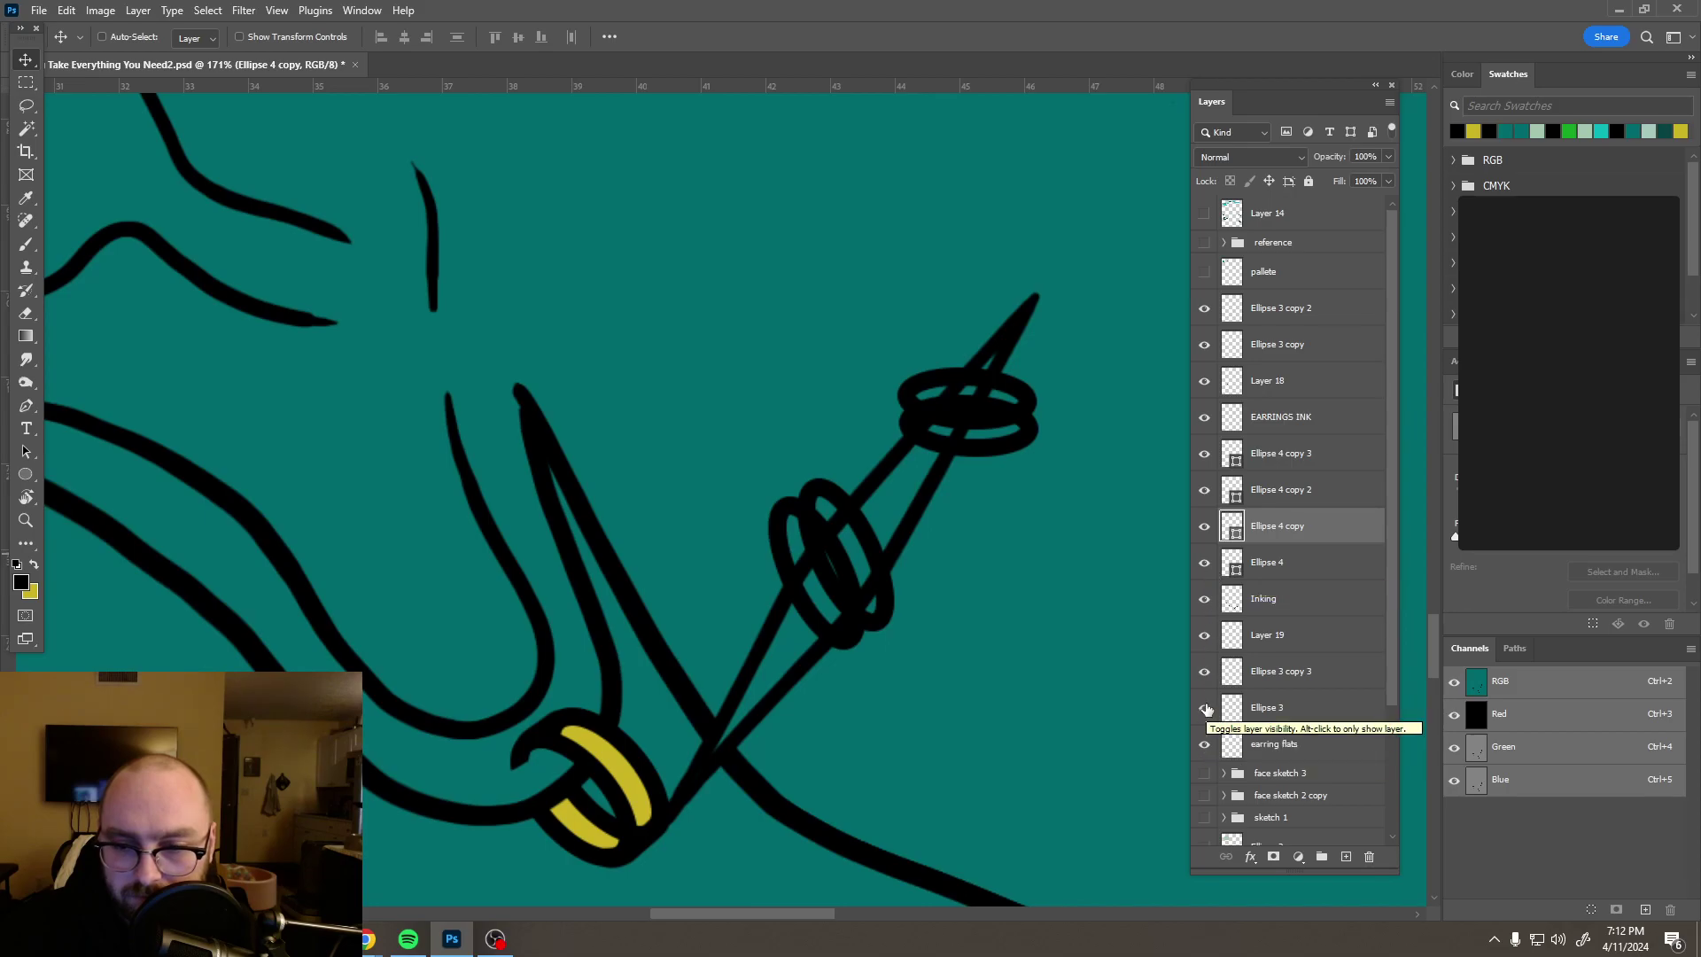
{"action": "left_click", "coordinate": [1206, 638]}
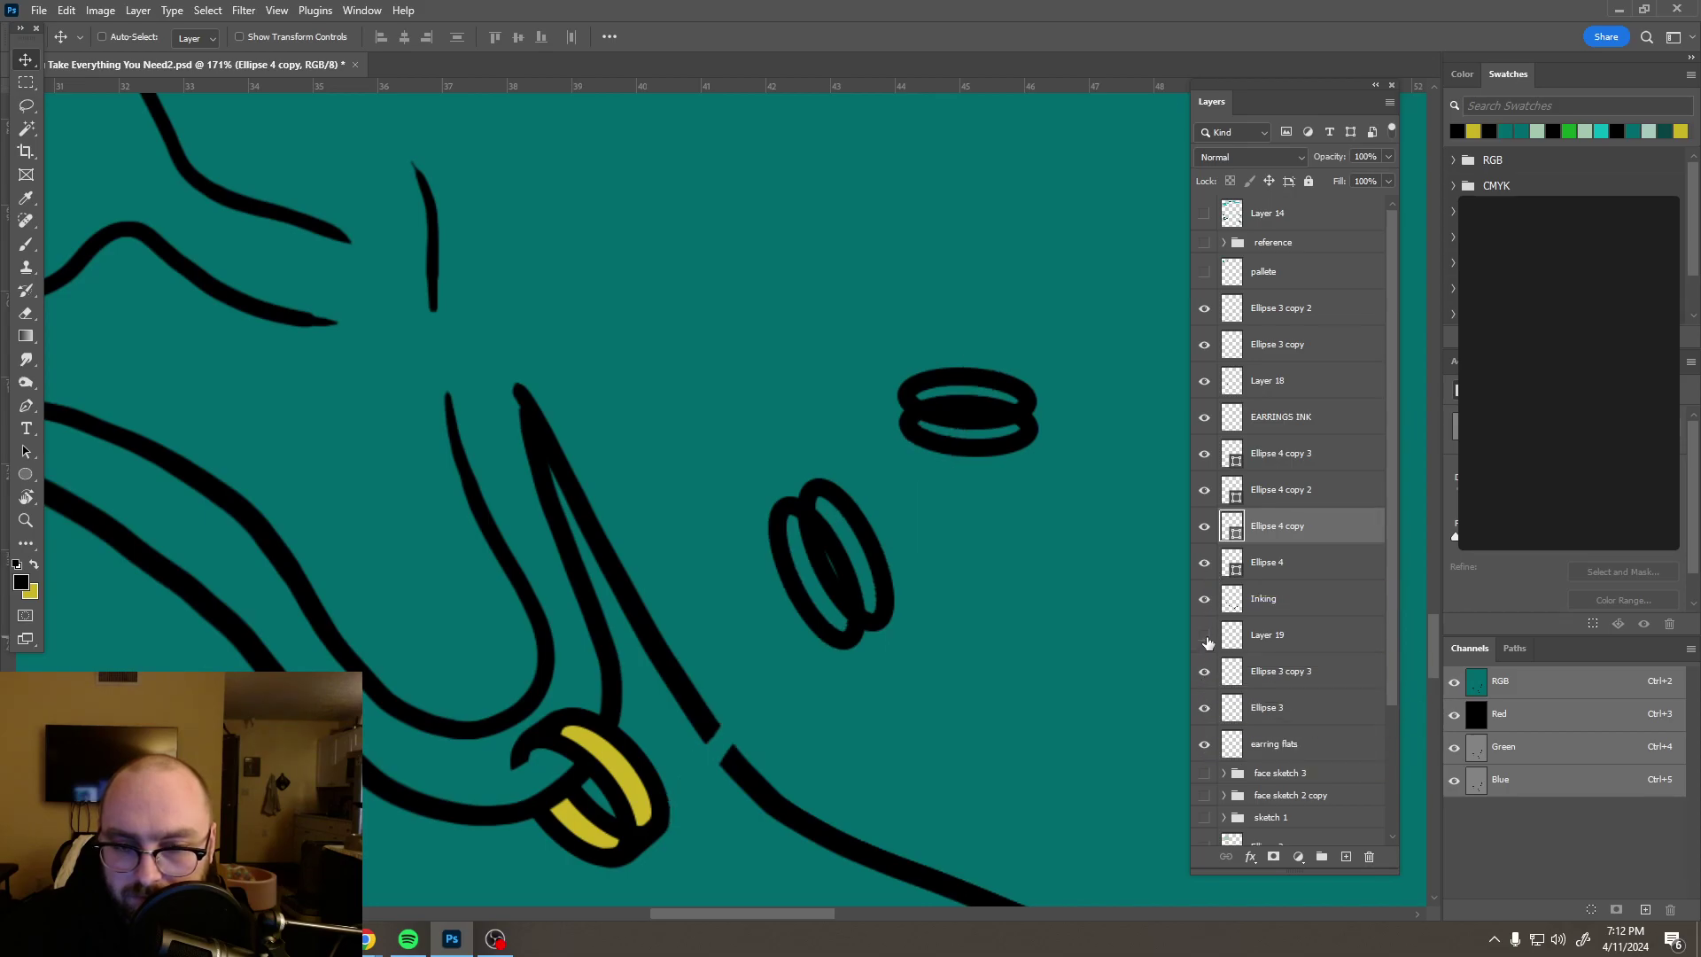
{"action": "scroll", "coordinate": [912, 551], "scroll_direction": "up", "scroll_amount": 3}
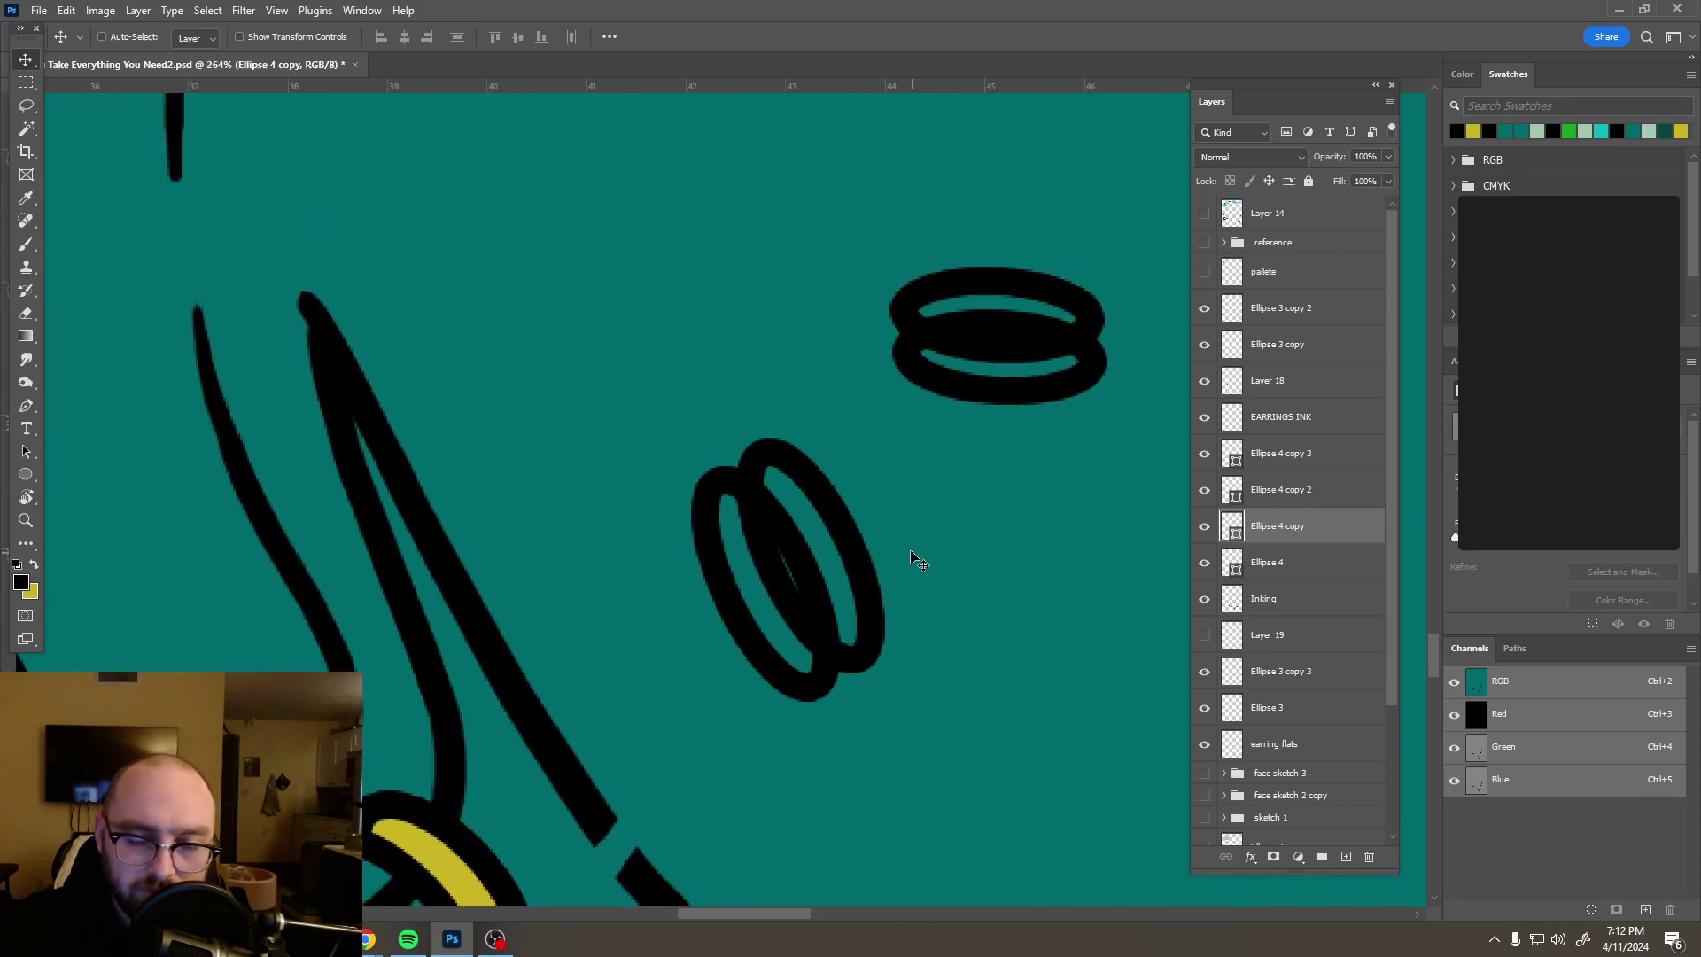
{"action": "left_click", "coordinate": [1205, 638]}
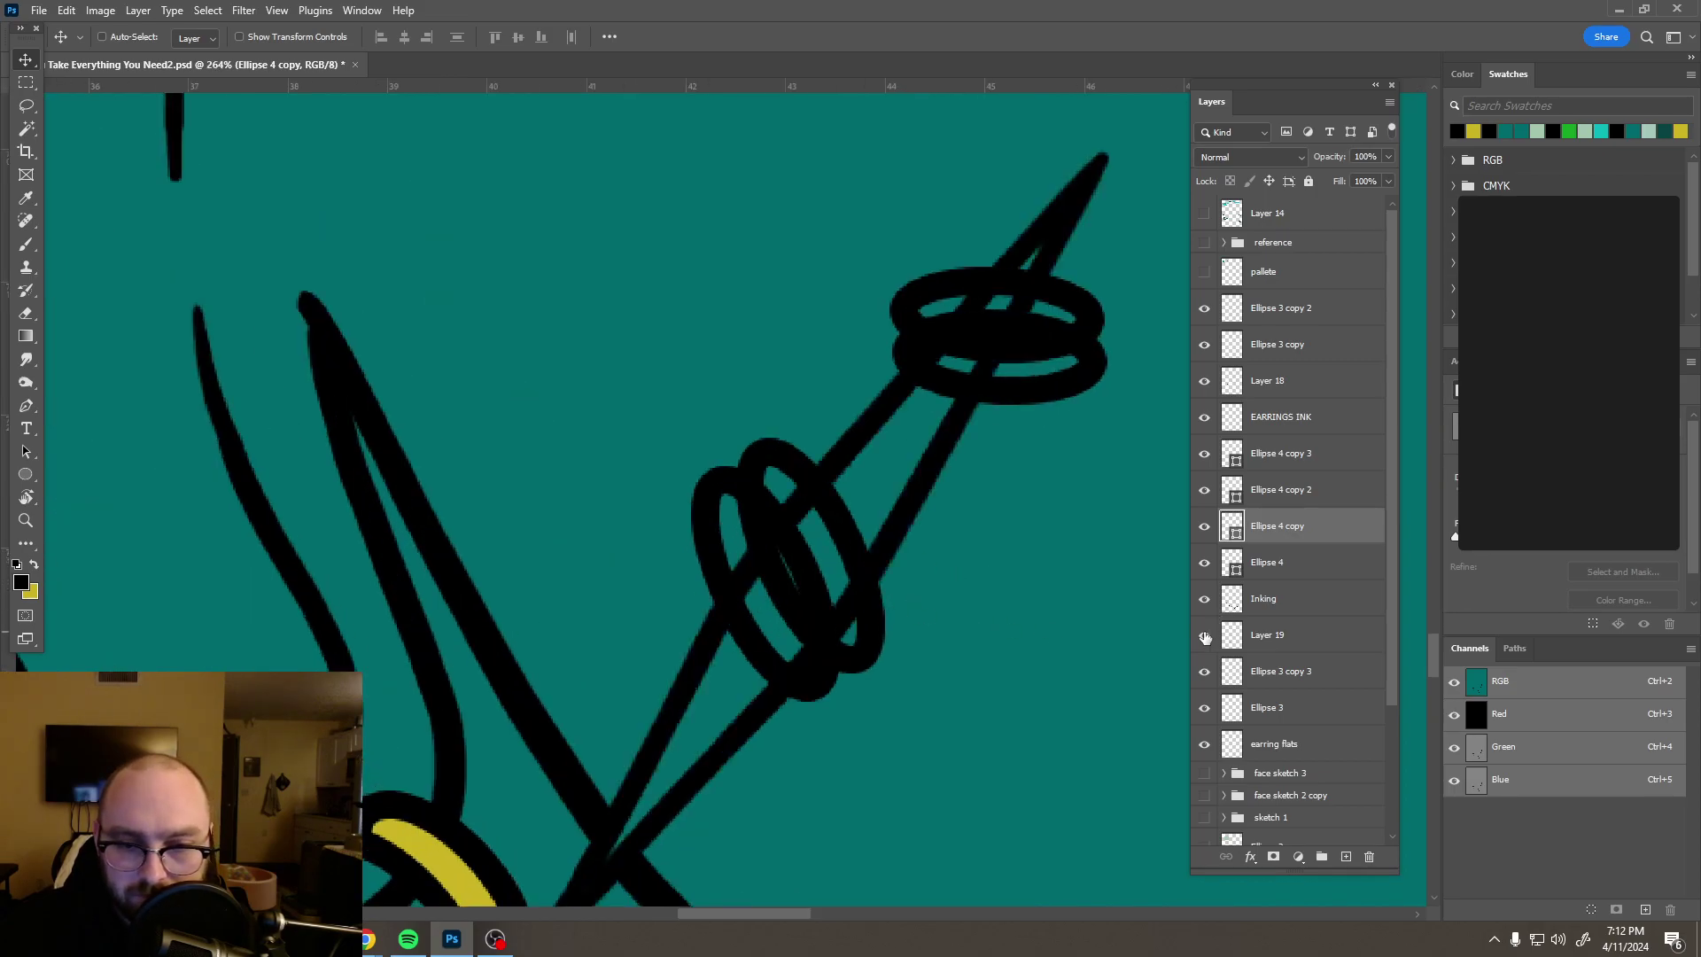
{"action": "left_click", "coordinate": [1388, 157]}
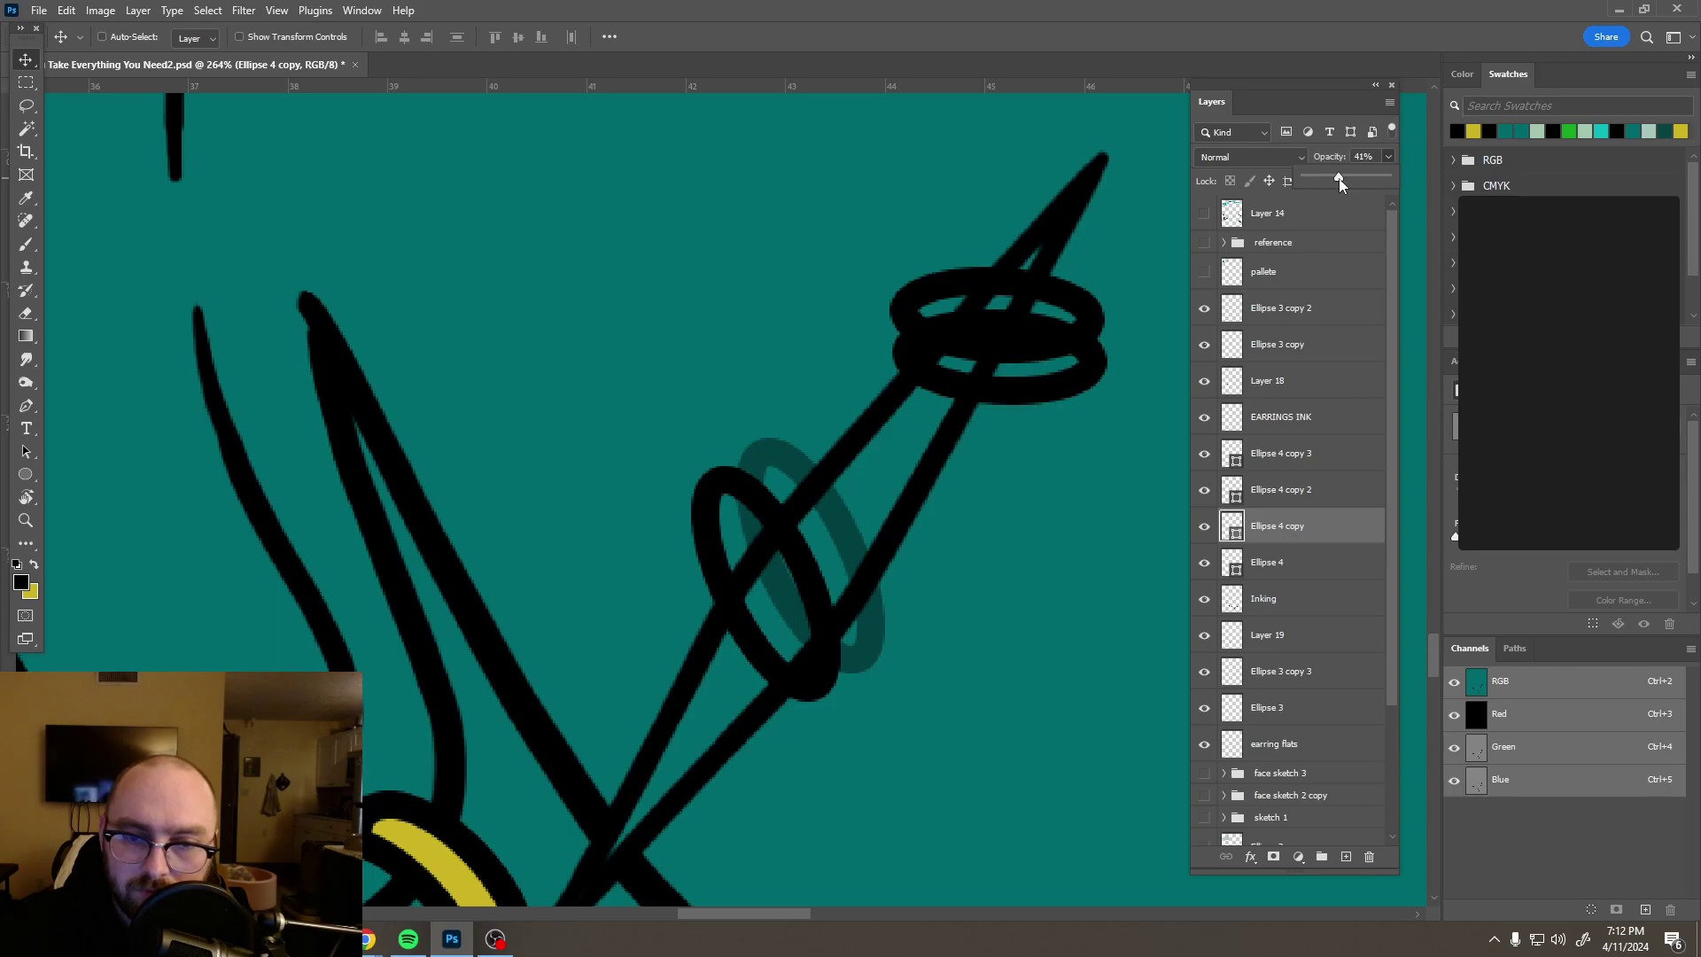
{"action": "key", "text": "ctrl+z"}
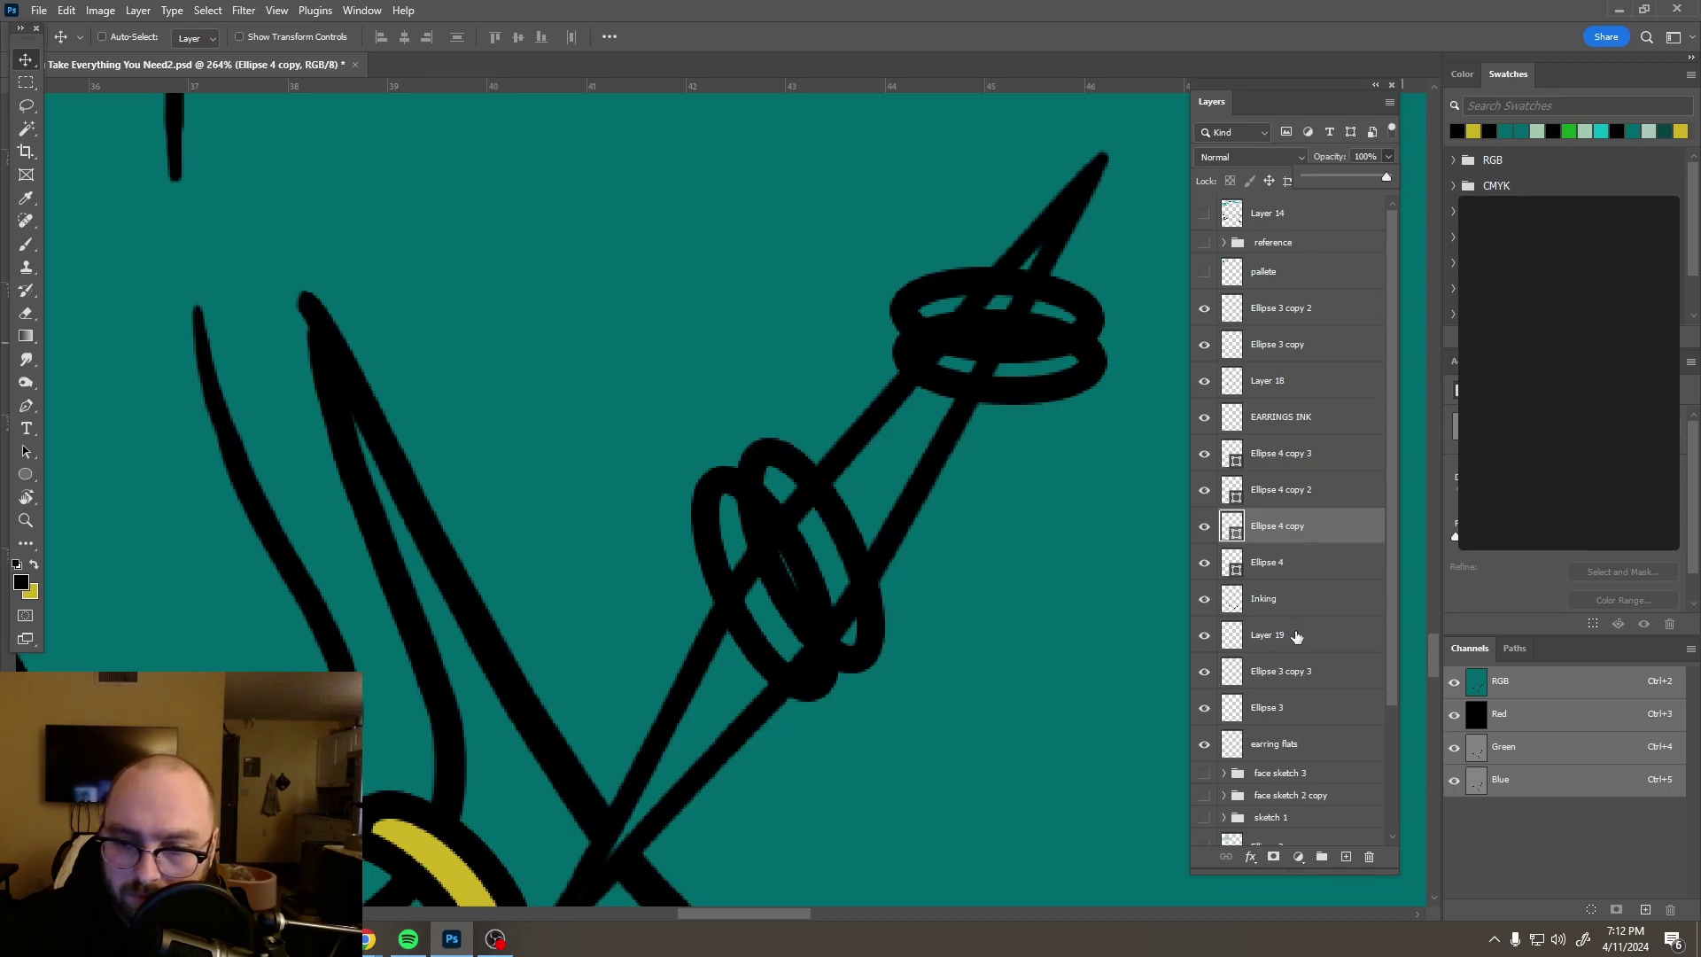
Step: Lower the opacity of the spike on Layer 19 to about 37%
{"action": "left_click", "coordinate": [1297, 636]}
{"action": "left_click", "coordinate": [1205, 636]}
{"action": "left_click", "coordinate": [1205, 635]}
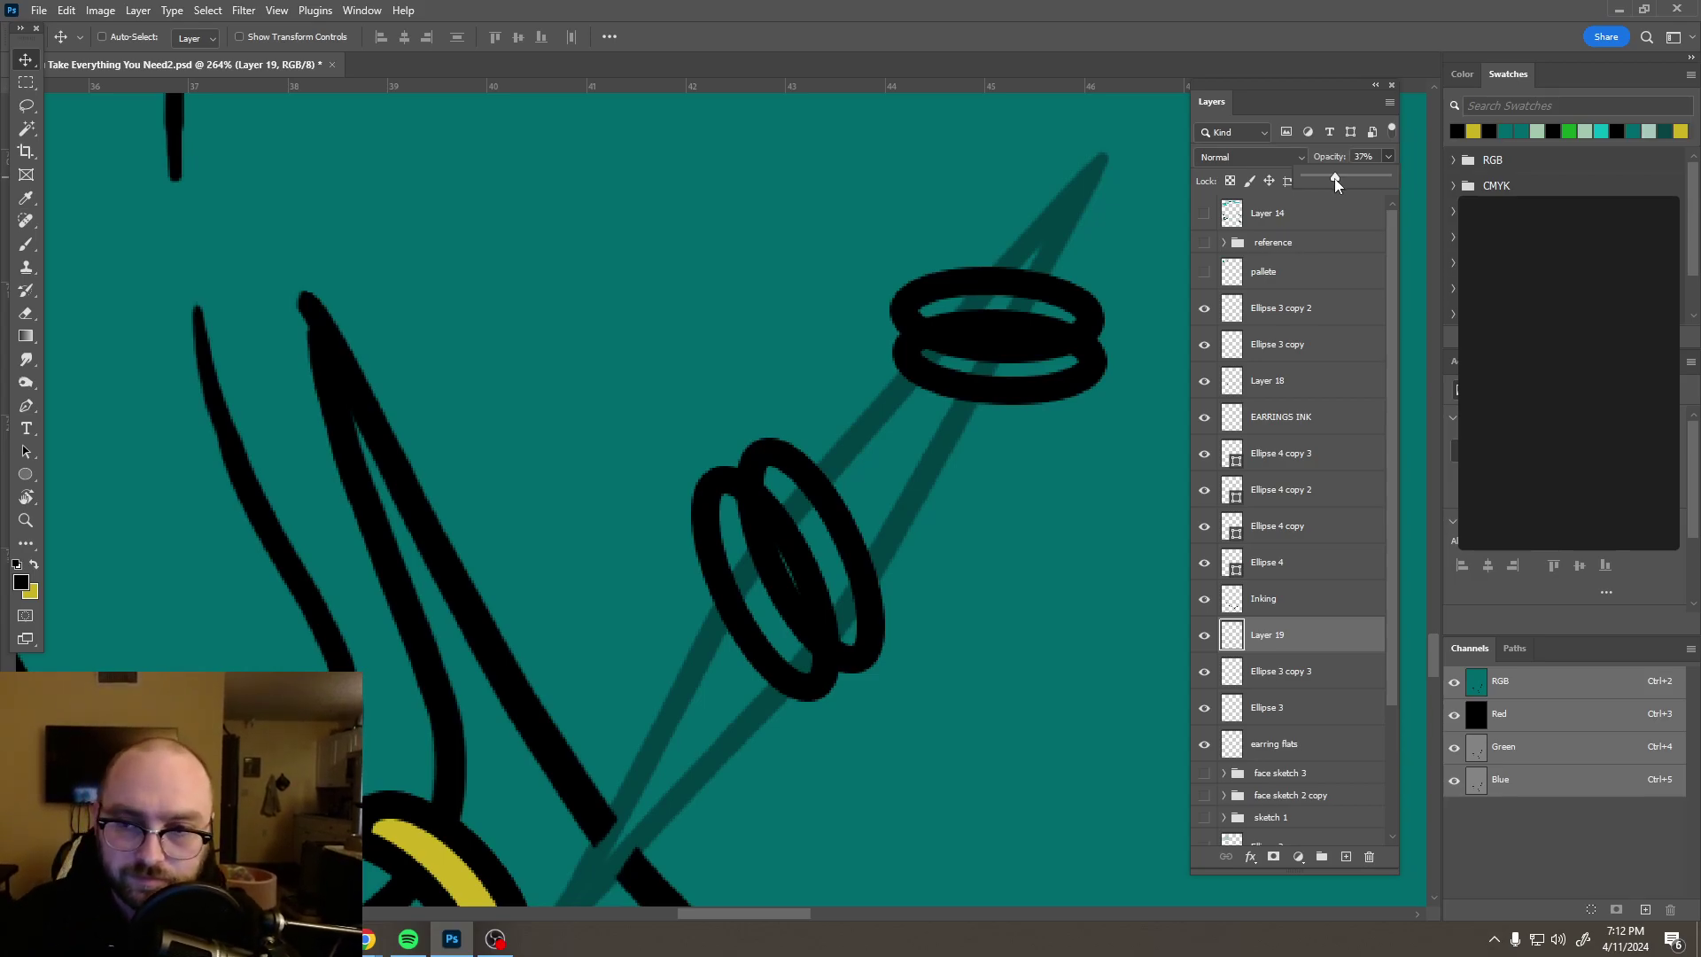
Step: Identify the Ellipse 4 ring by toggling its visibility, and rasterize that shape layer for erasing
{"action": "left_click", "coordinate": [1267, 563]}
{"action": "left_click", "coordinate": [1205, 564]}
{"action": "left_click", "coordinate": [1206, 564]}
{"action": "scroll", "coordinate": [664, 568], "scroll_direction": "up", "scroll_amount": 3}
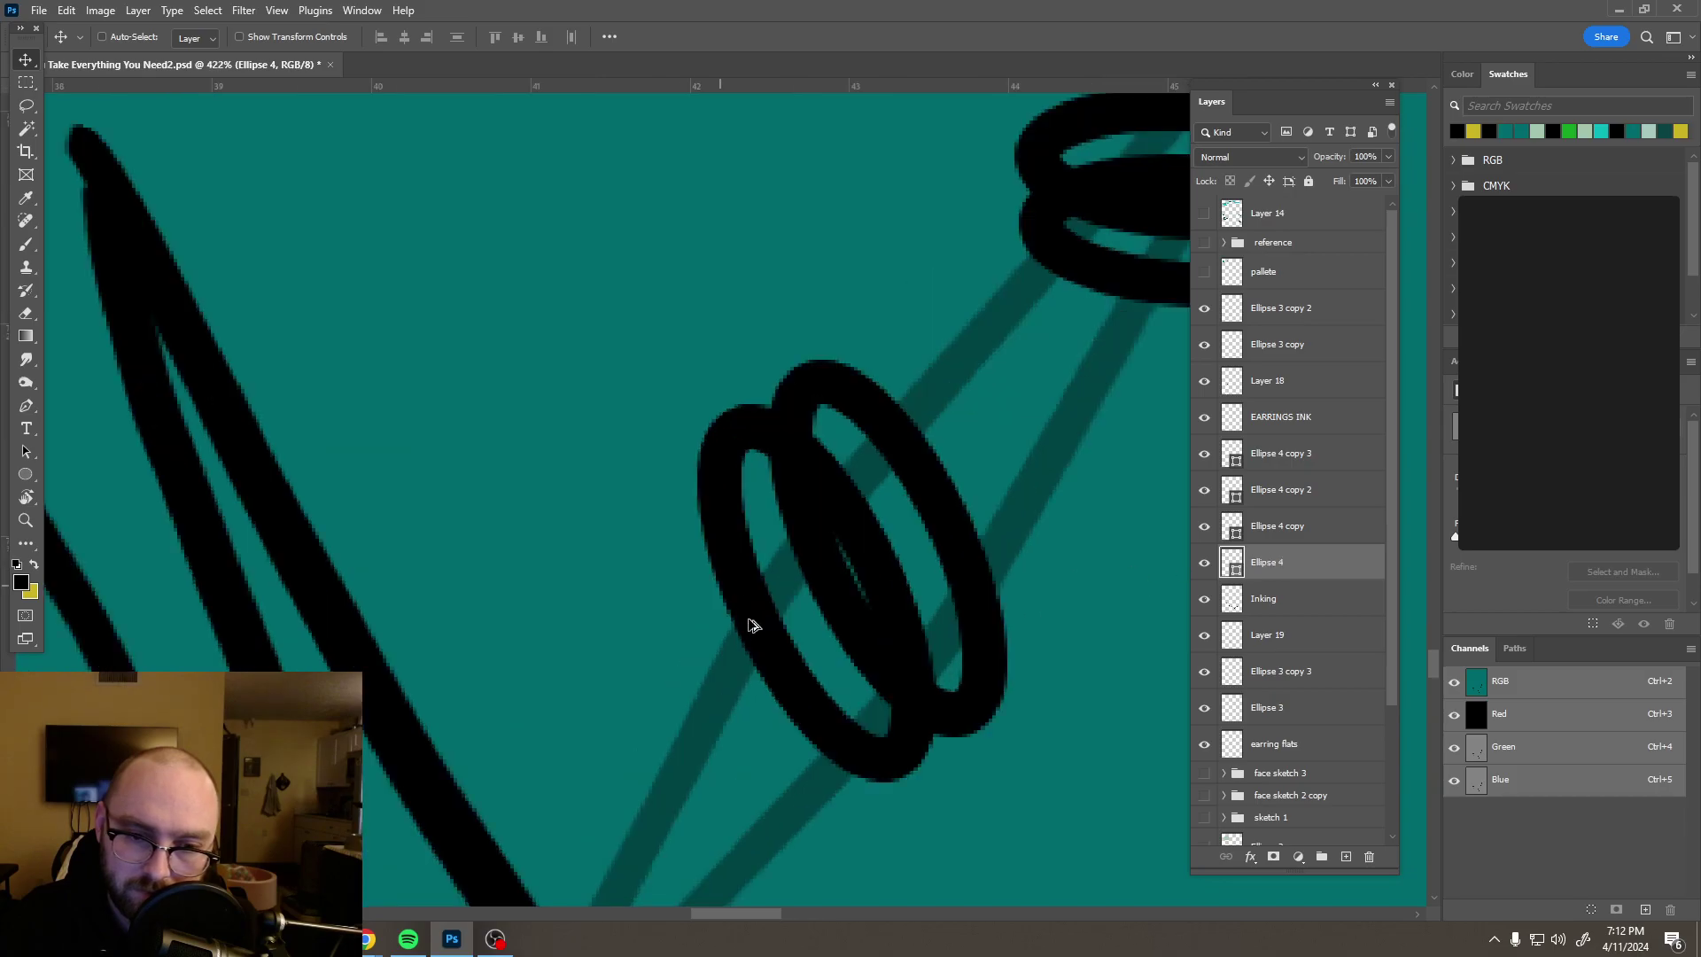
{"action": "key", "text": "e"}
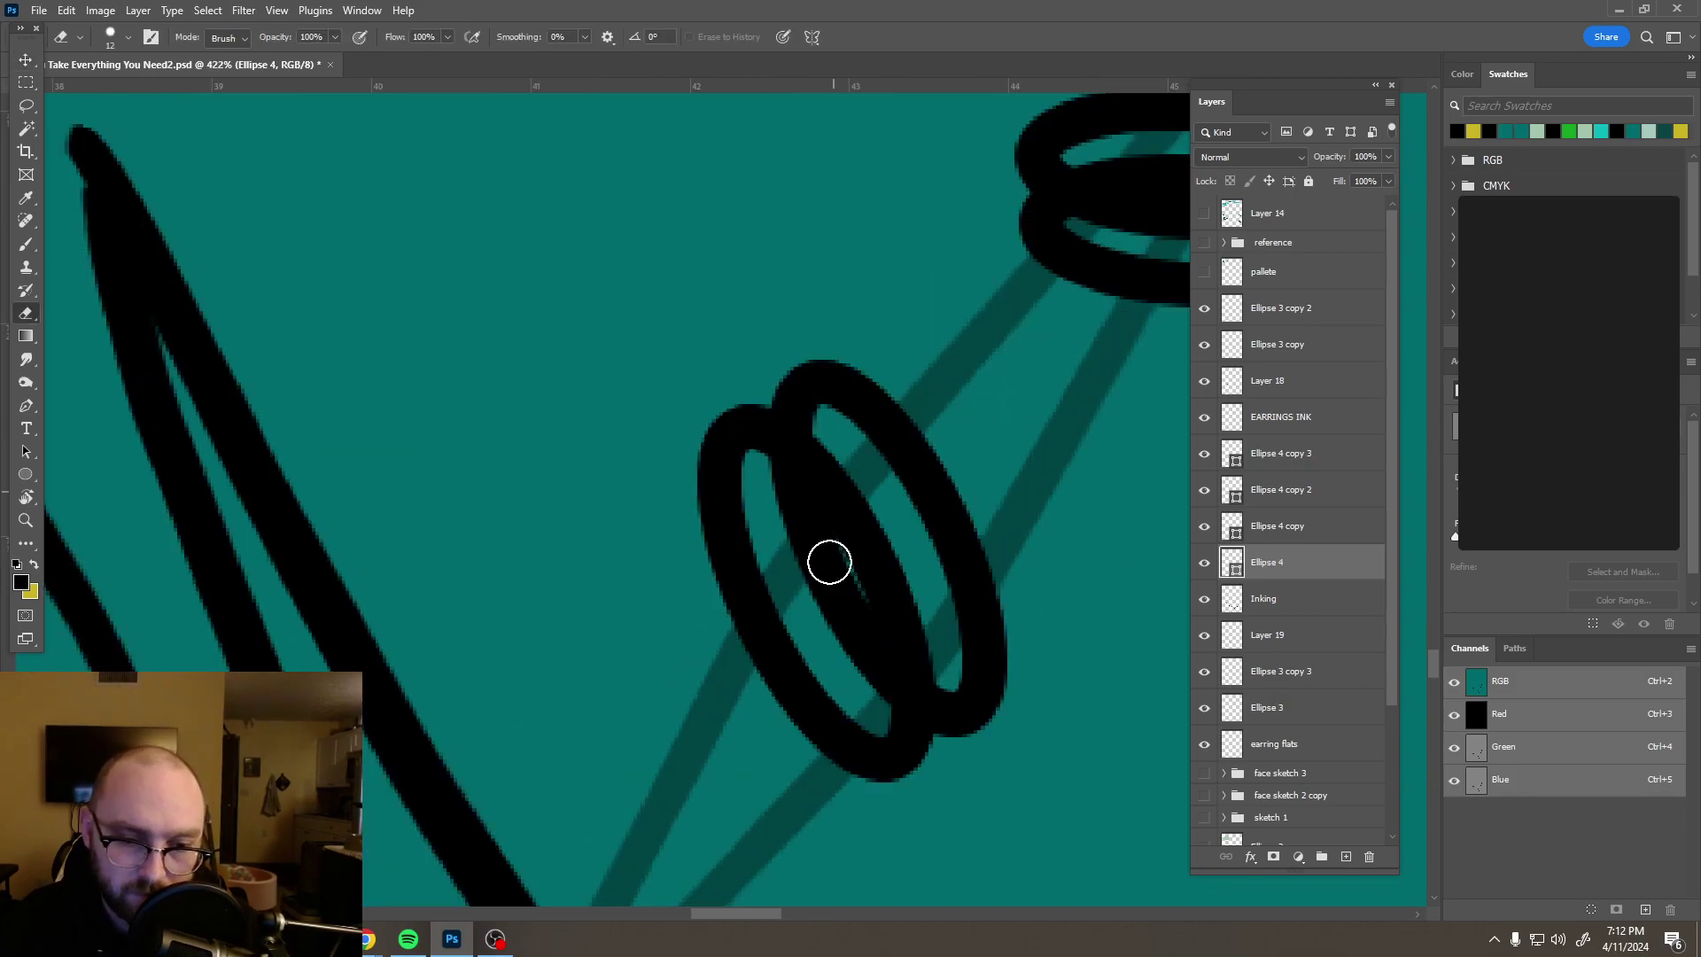
{"action": "left_click", "coordinate": [781, 619]}
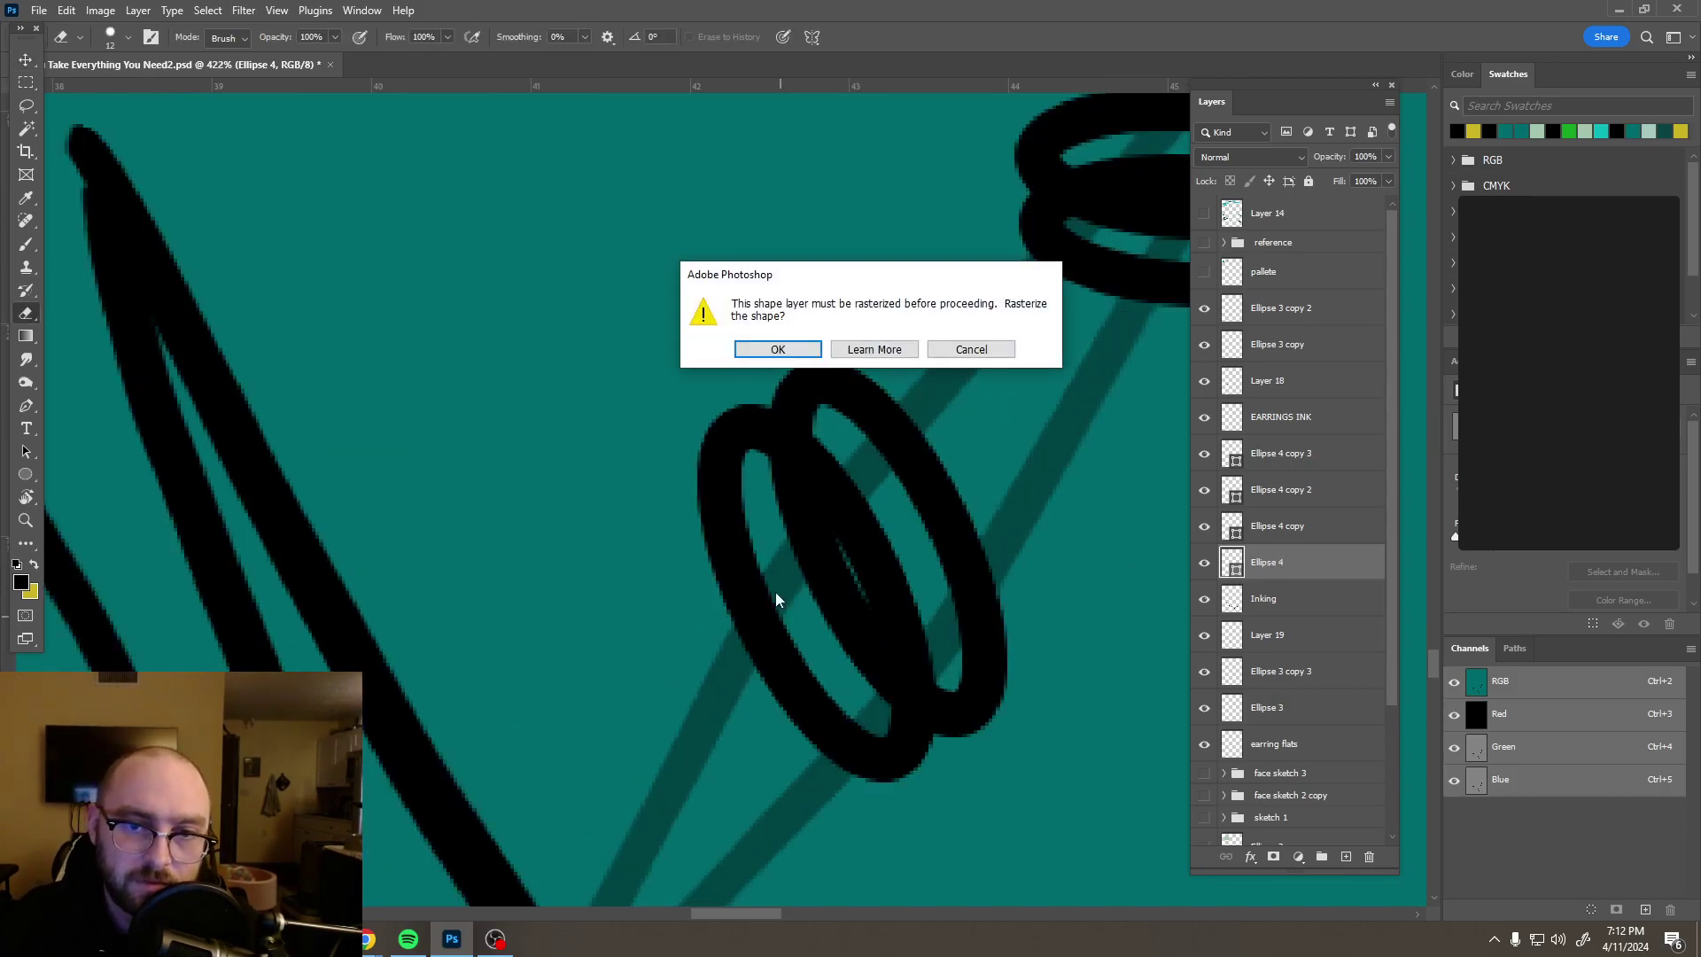
{"action": "left_click", "coordinate": [810, 348]}
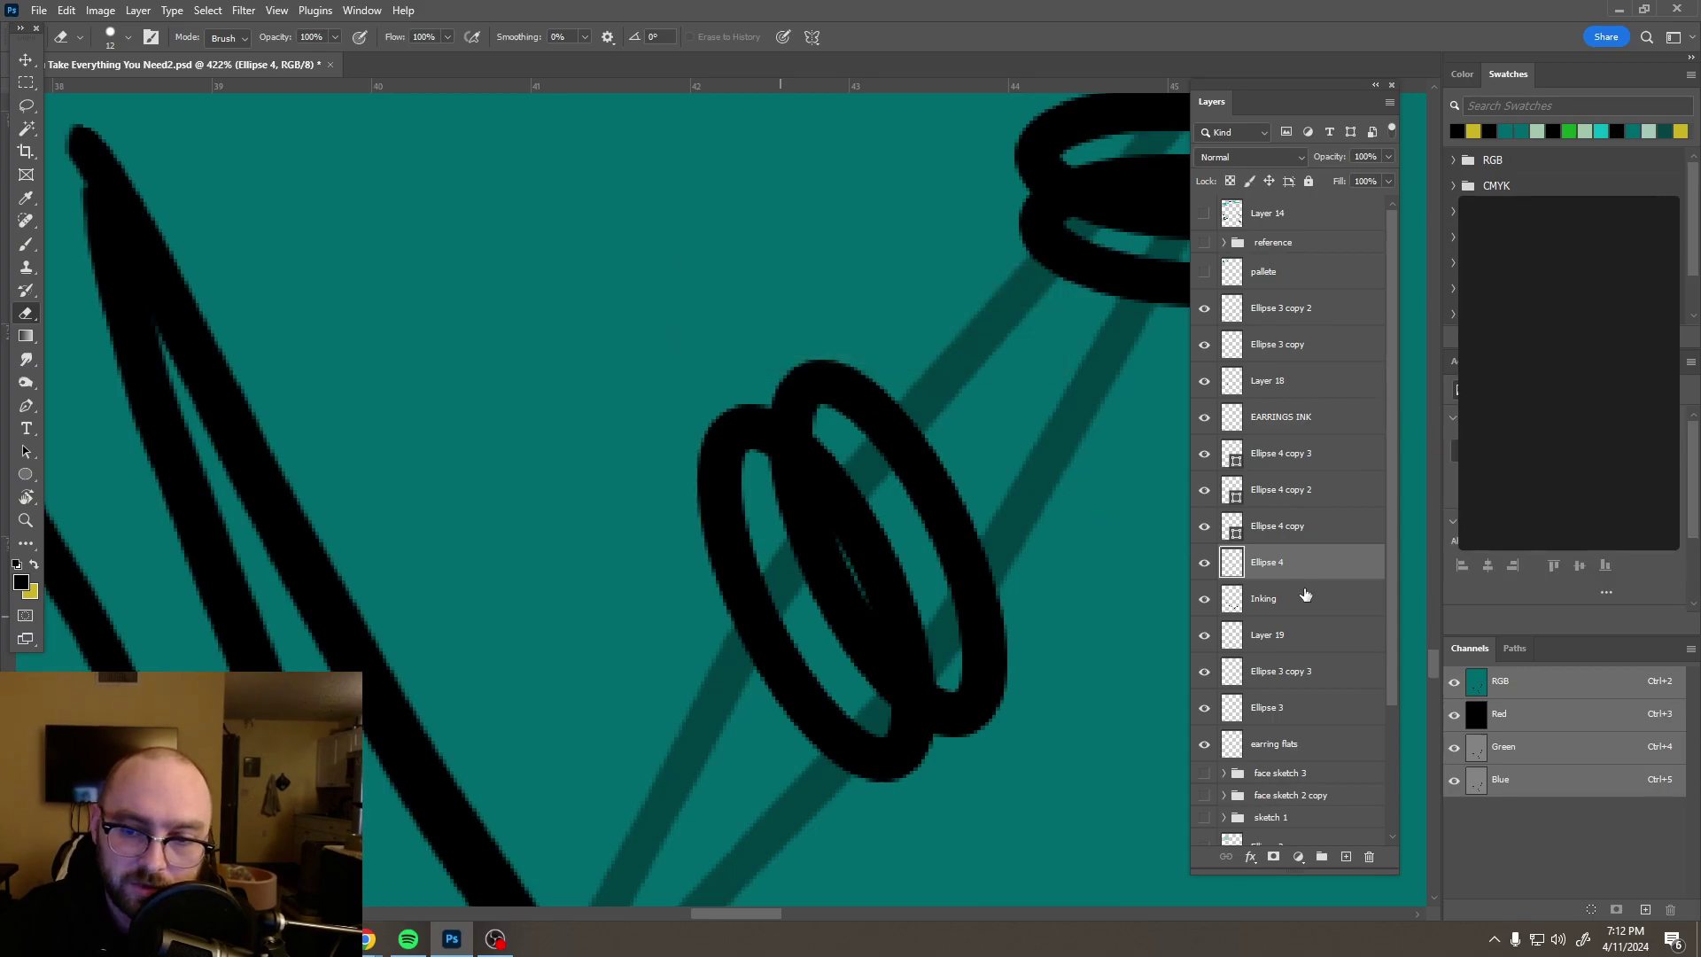
Step: Rasterize the Ellipse 4 copy, Ellipse 4 copy 2 and Ellipse 4 copy 3 shape layers together
{"action": "left_click", "coordinate": [1329, 534]}
{"action": "left_click", "coordinate": [1351, 455], "text": "ctrl"}
{"action": "right_click", "coordinate": [1350, 456]}
{"action": "key", "text": "Escape"}
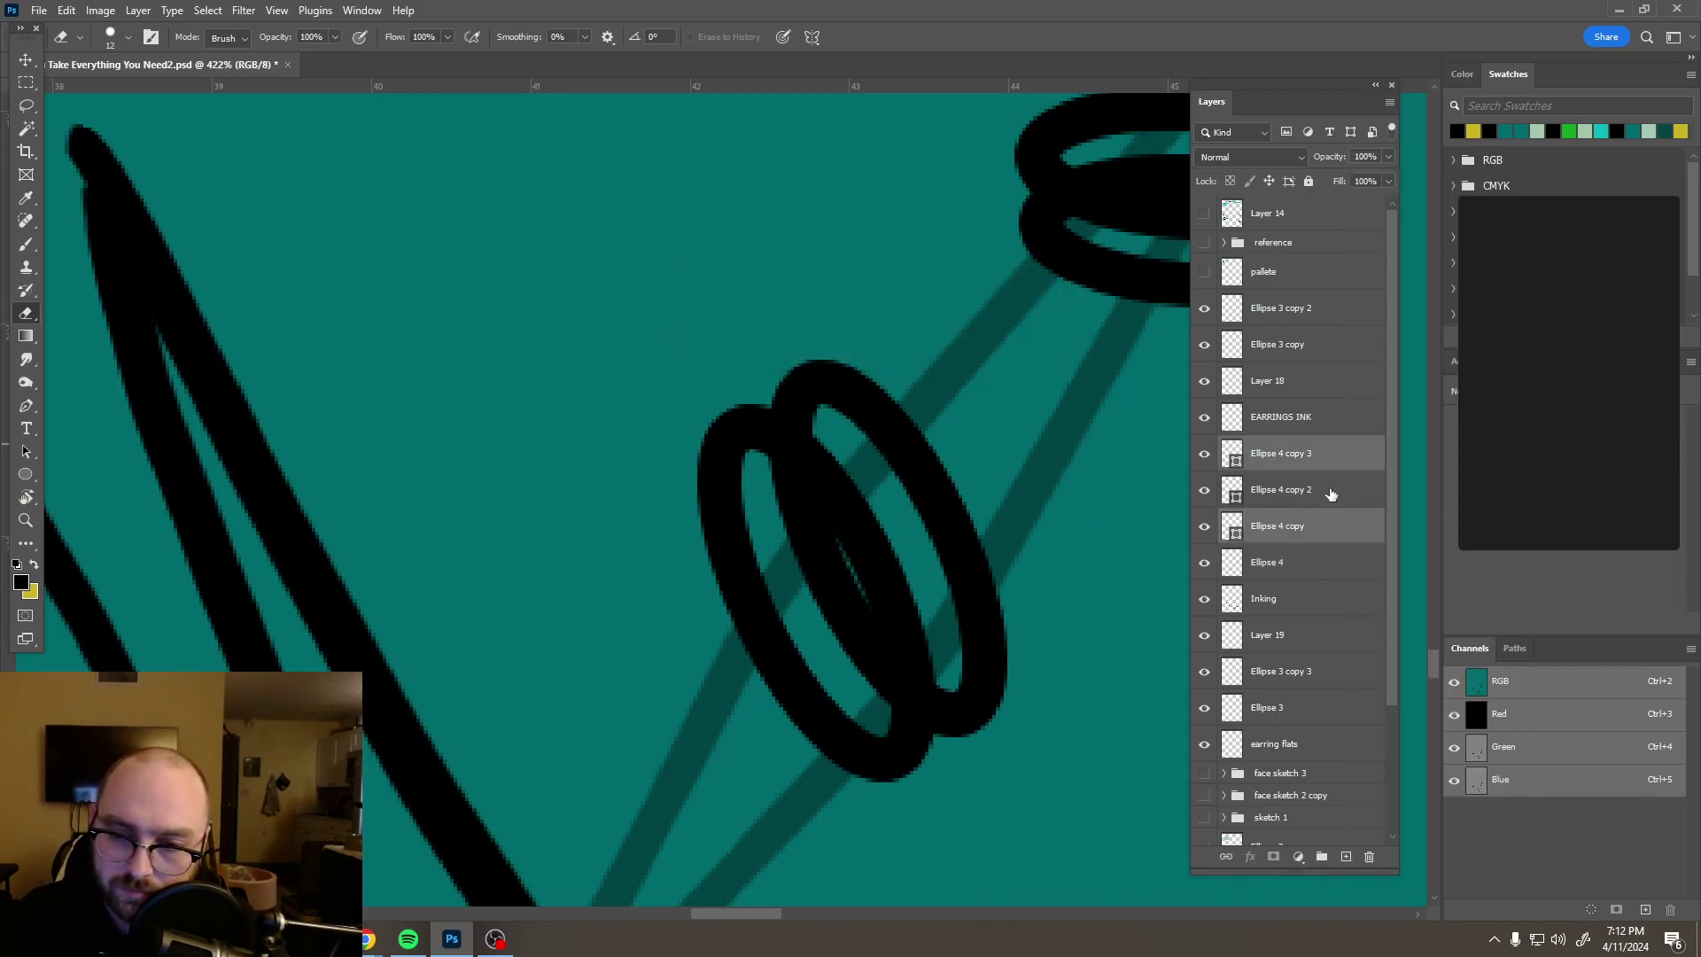
{"action": "left_click", "coordinate": [1330, 492]}
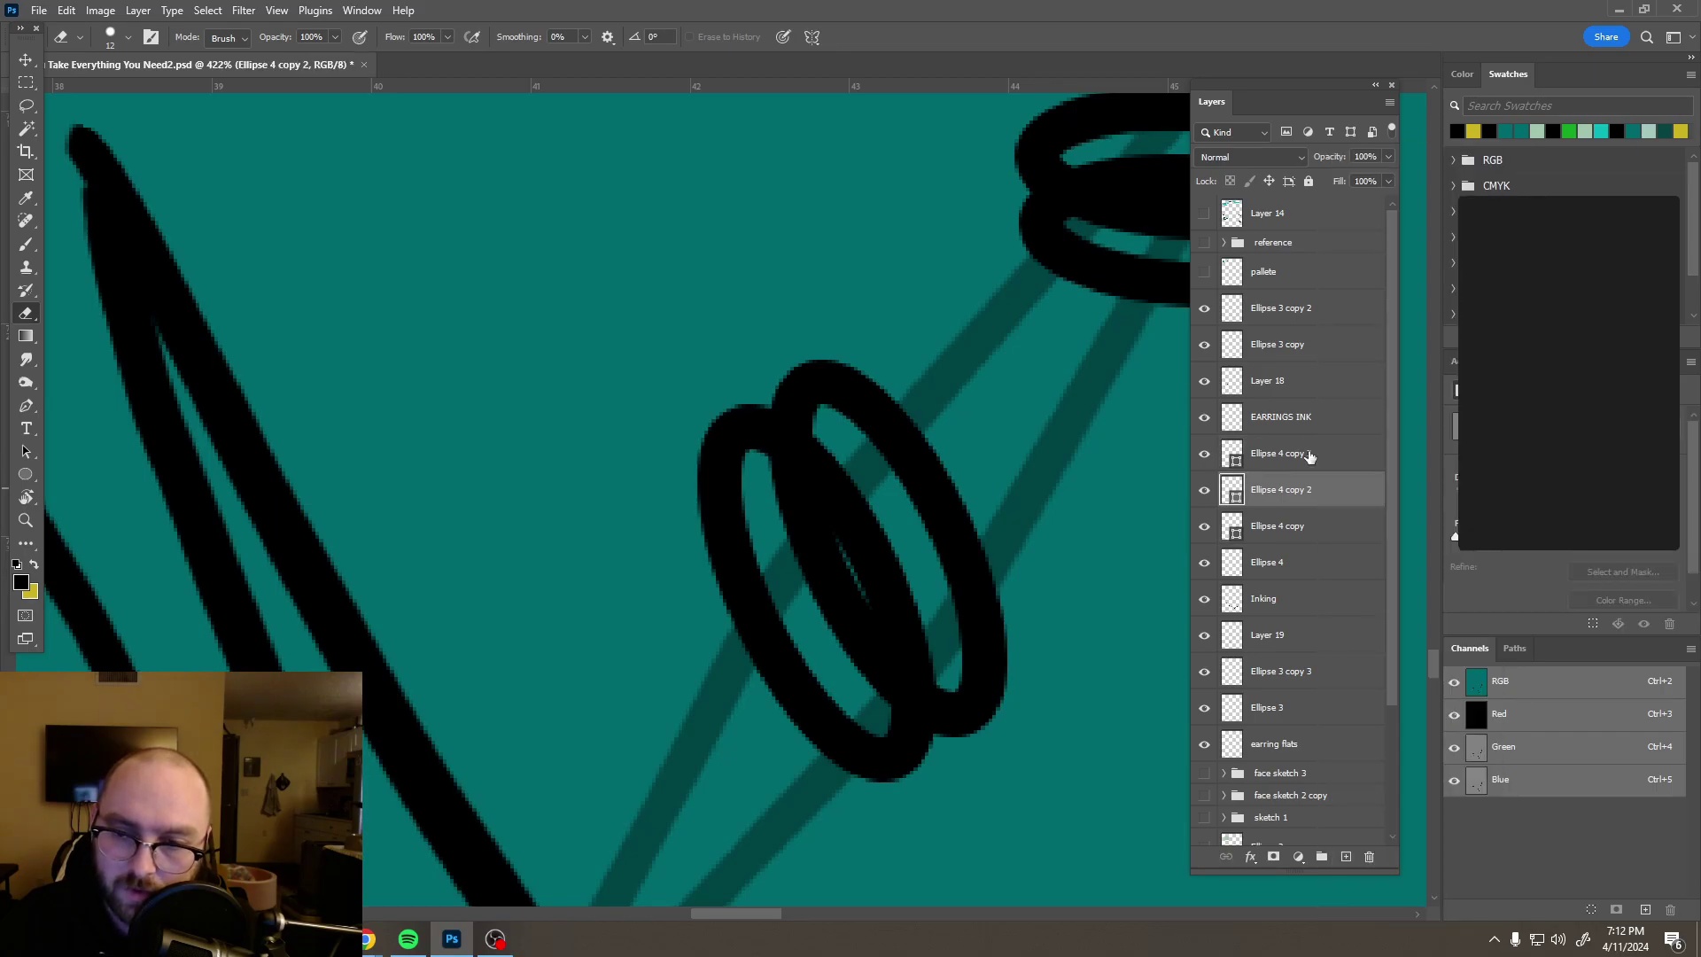
{"action": "left_click", "coordinate": [1329, 459]}
{"action": "left_click", "coordinate": [1328, 529], "text": "shift"}
{"action": "right_click", "coordinate": [1327, 530]}
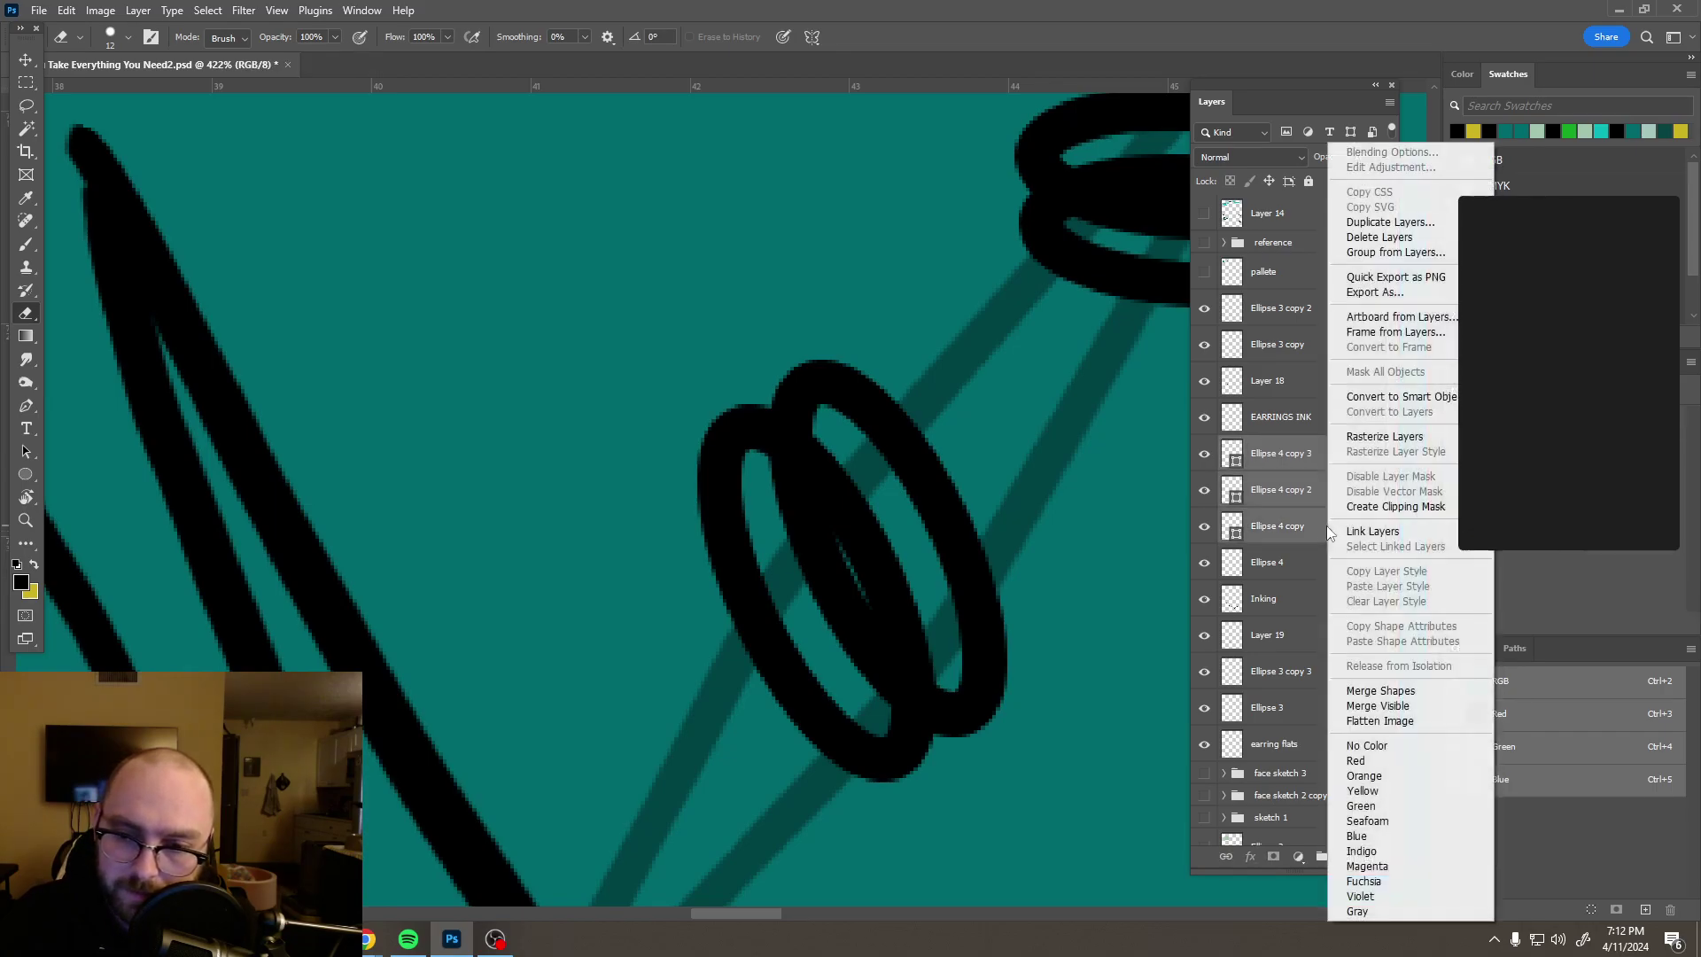
{"action": "left_click", "coordinate": [1349, 452]}
Step: Erase the segments of the lower ring pair that cross the spike, on the Ellipse 4 and Ellipse 4 copy layers
{"action": "left_click", "coordinate": [1284, 577]}
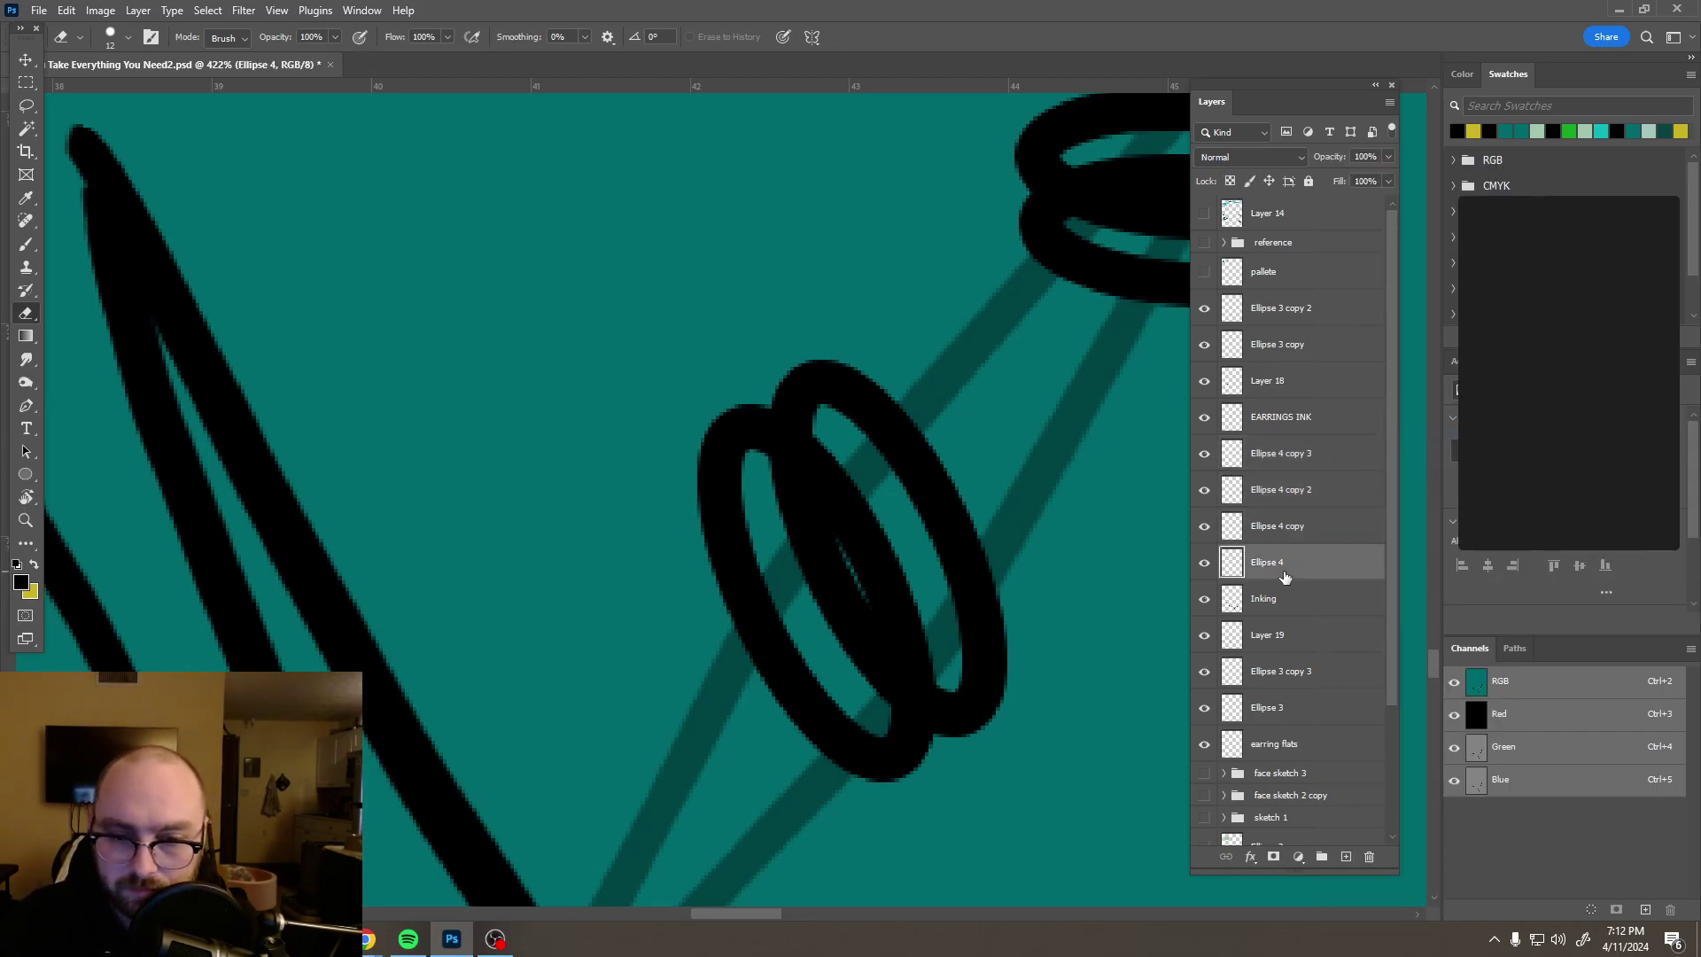
{"action": "mouse_move", "coordinate": [771, 618]}
{"action": "left_mouse_down"}
{"action": "mouse_move", "coordinate": [779, 691]}
{"action": "mouse_move", "coordinate": [820, 705]}
{"action": "mouse_move", "coordinate": [816, 729]}
{"action": "mouse_move", "coordinate": [837, 716]}
{"action": "left_mouse_up"}
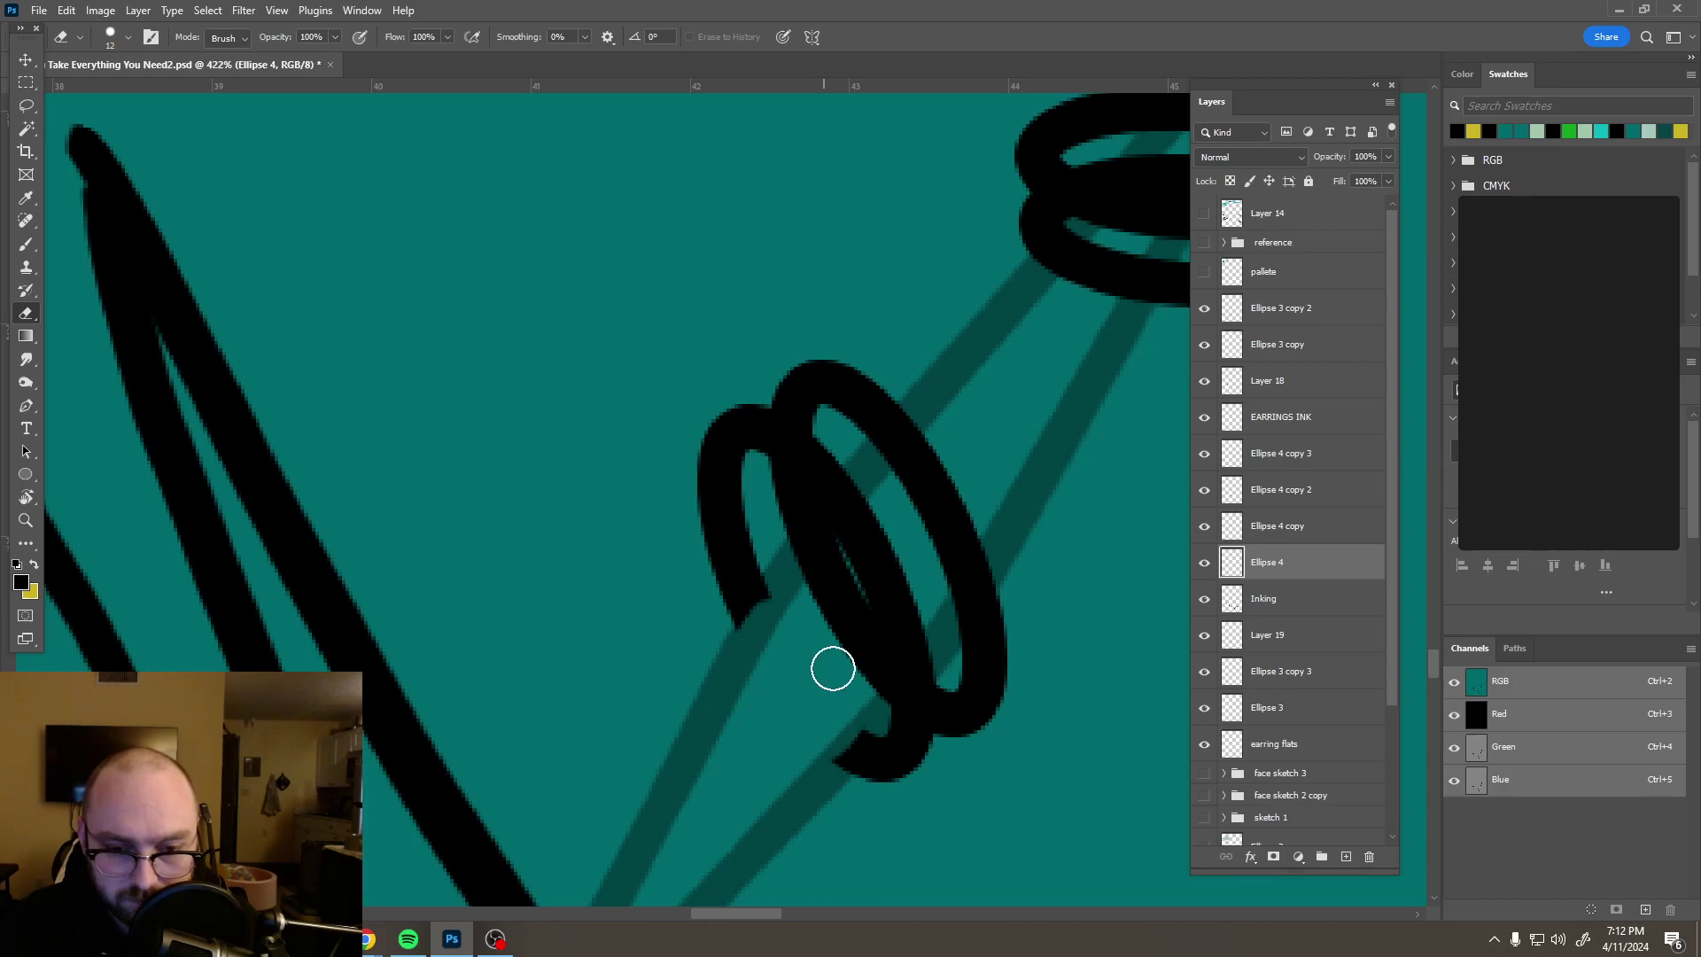
{"action": "left_click", "coordinate": [1267, 530]}
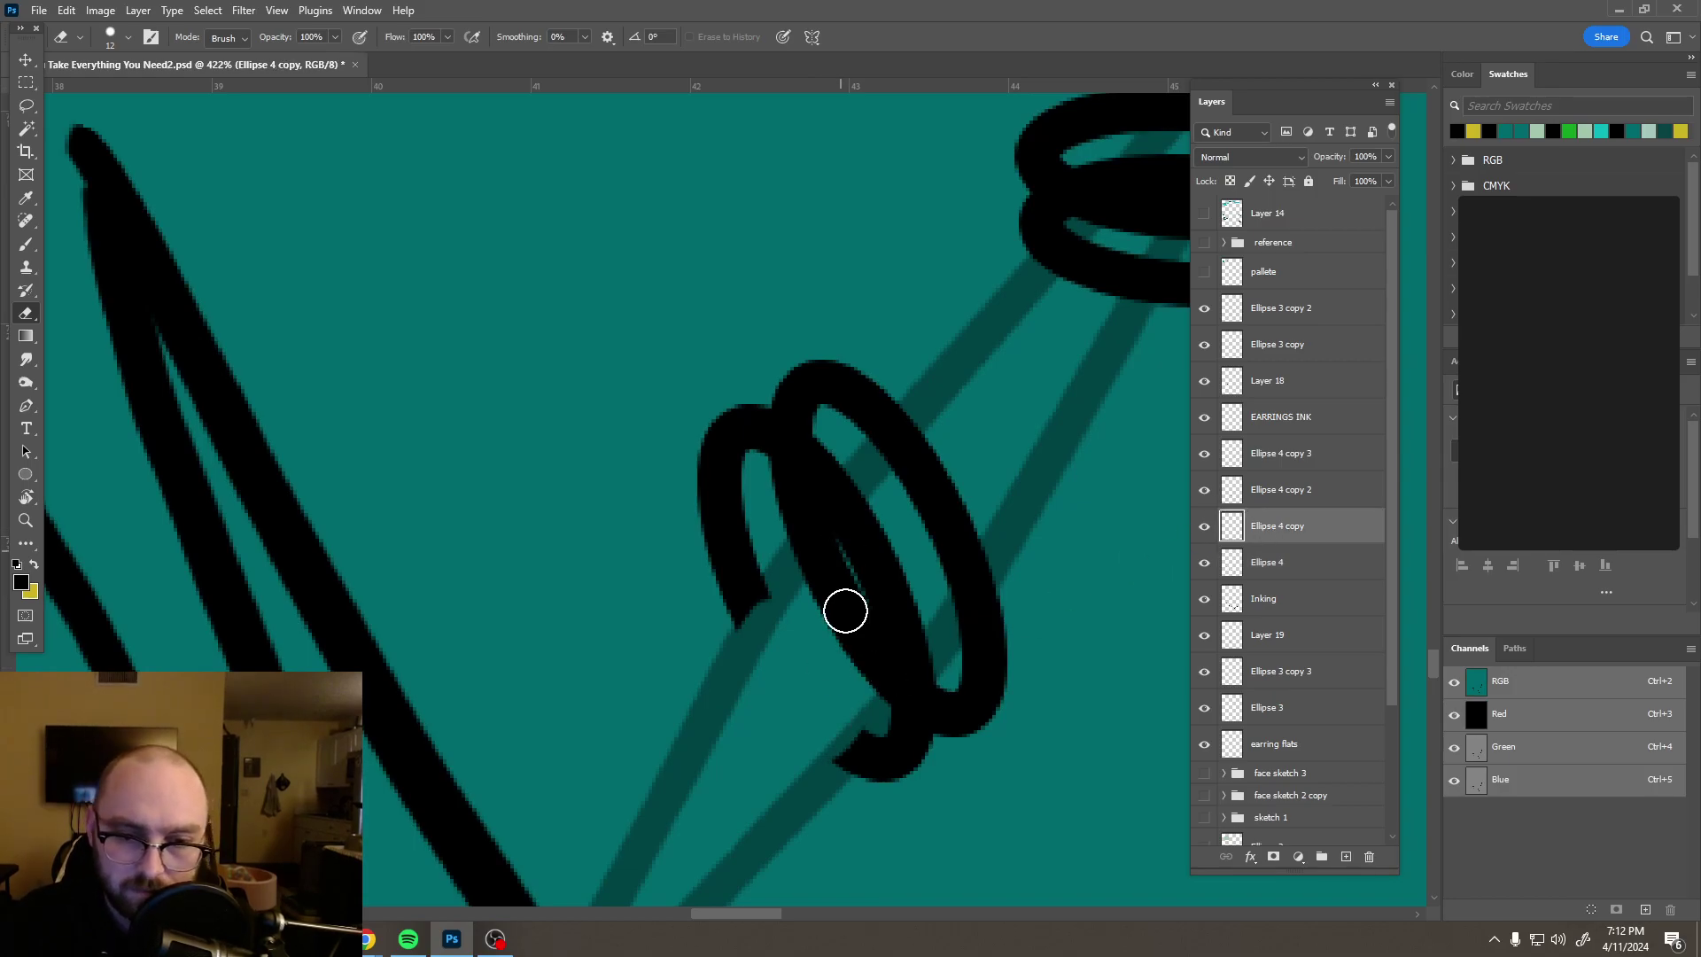
{"action": "mouse_move", "coordinate": [825, 567]}
{"action": "left_mouse_down"}
{"action": "mouse_move", "coordinate": [842, 649]}
{"action": "mouse_move", "coordinate": [862, 673]}
{"action": "mouse_move", "coordinate": [884, 664]}
{"action": "left_mouse_up"}
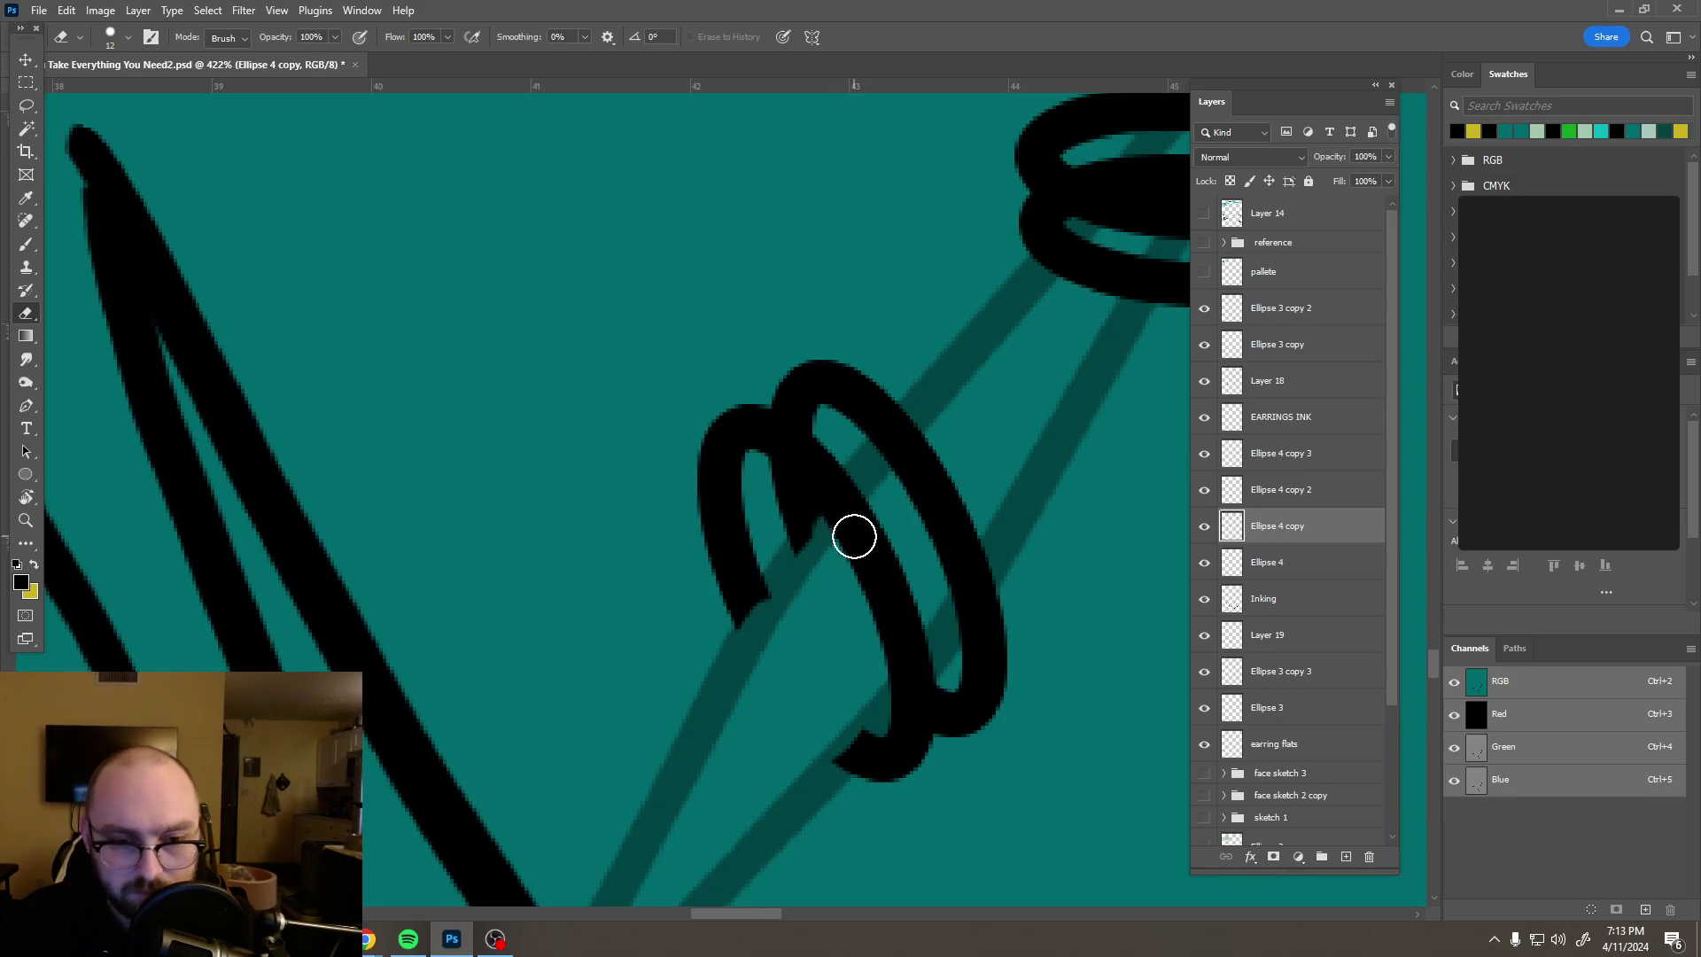
Step: Raise the spike's opacity on Layer 19 to 100% and check the trimmed lower rings against it
{"action": "left_click", "coordinate": [1291, 609]}
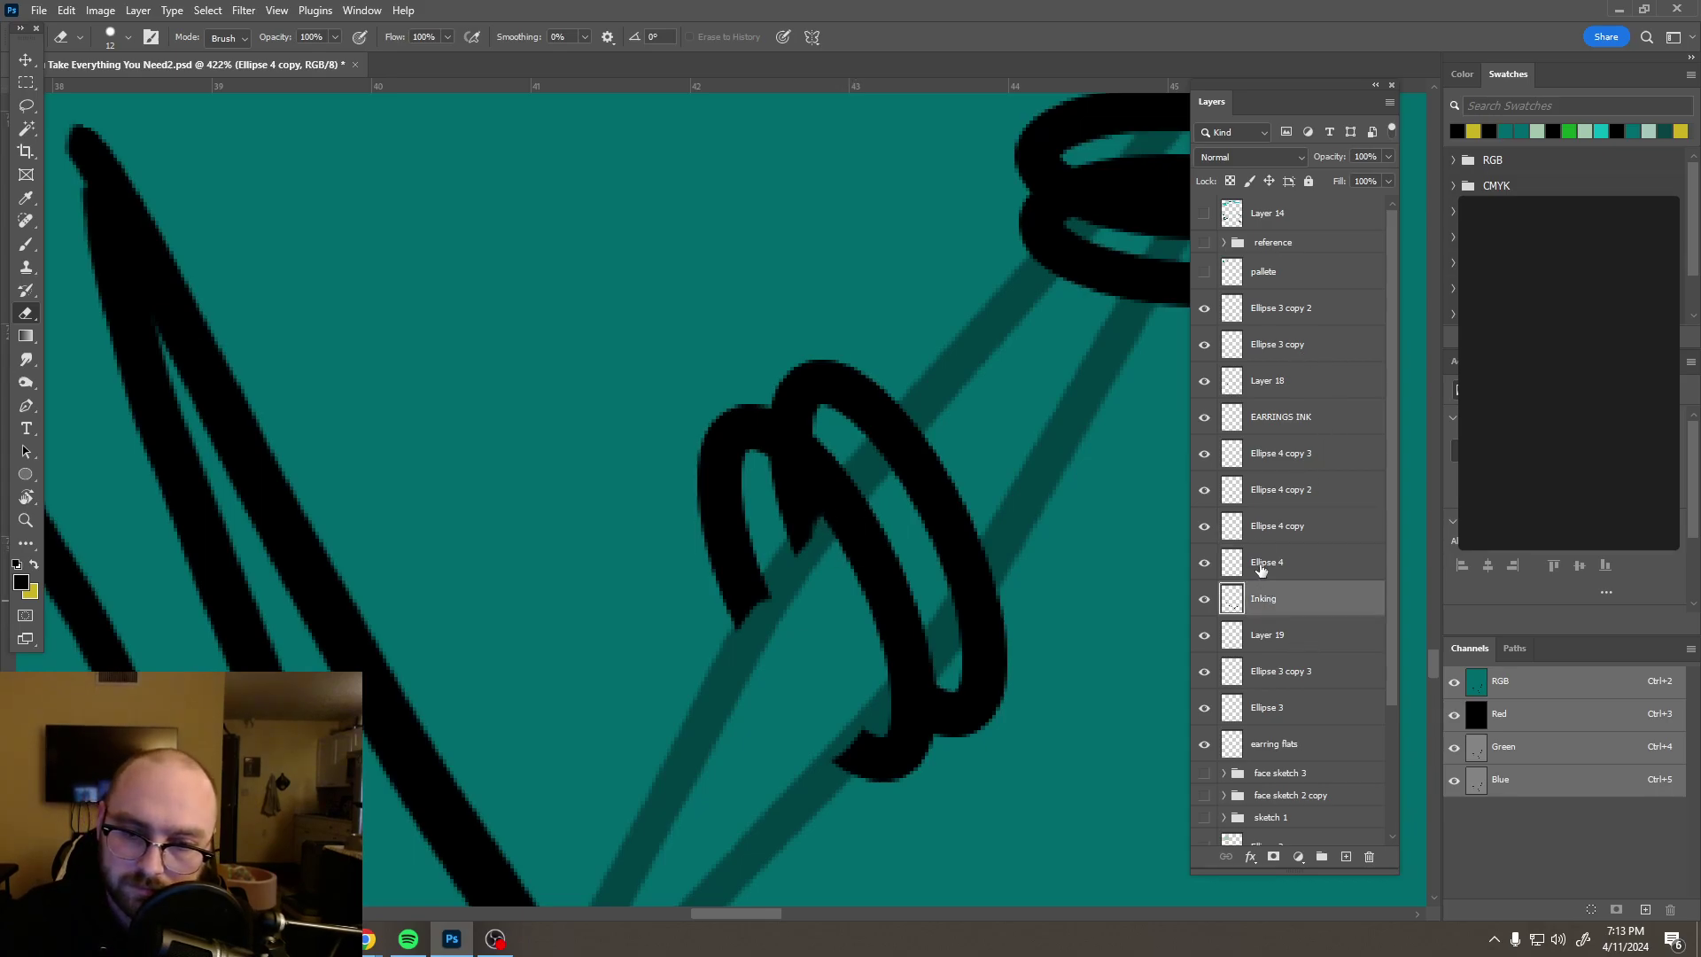
{"action": "left_click", "coordinate": [1280, 636]}
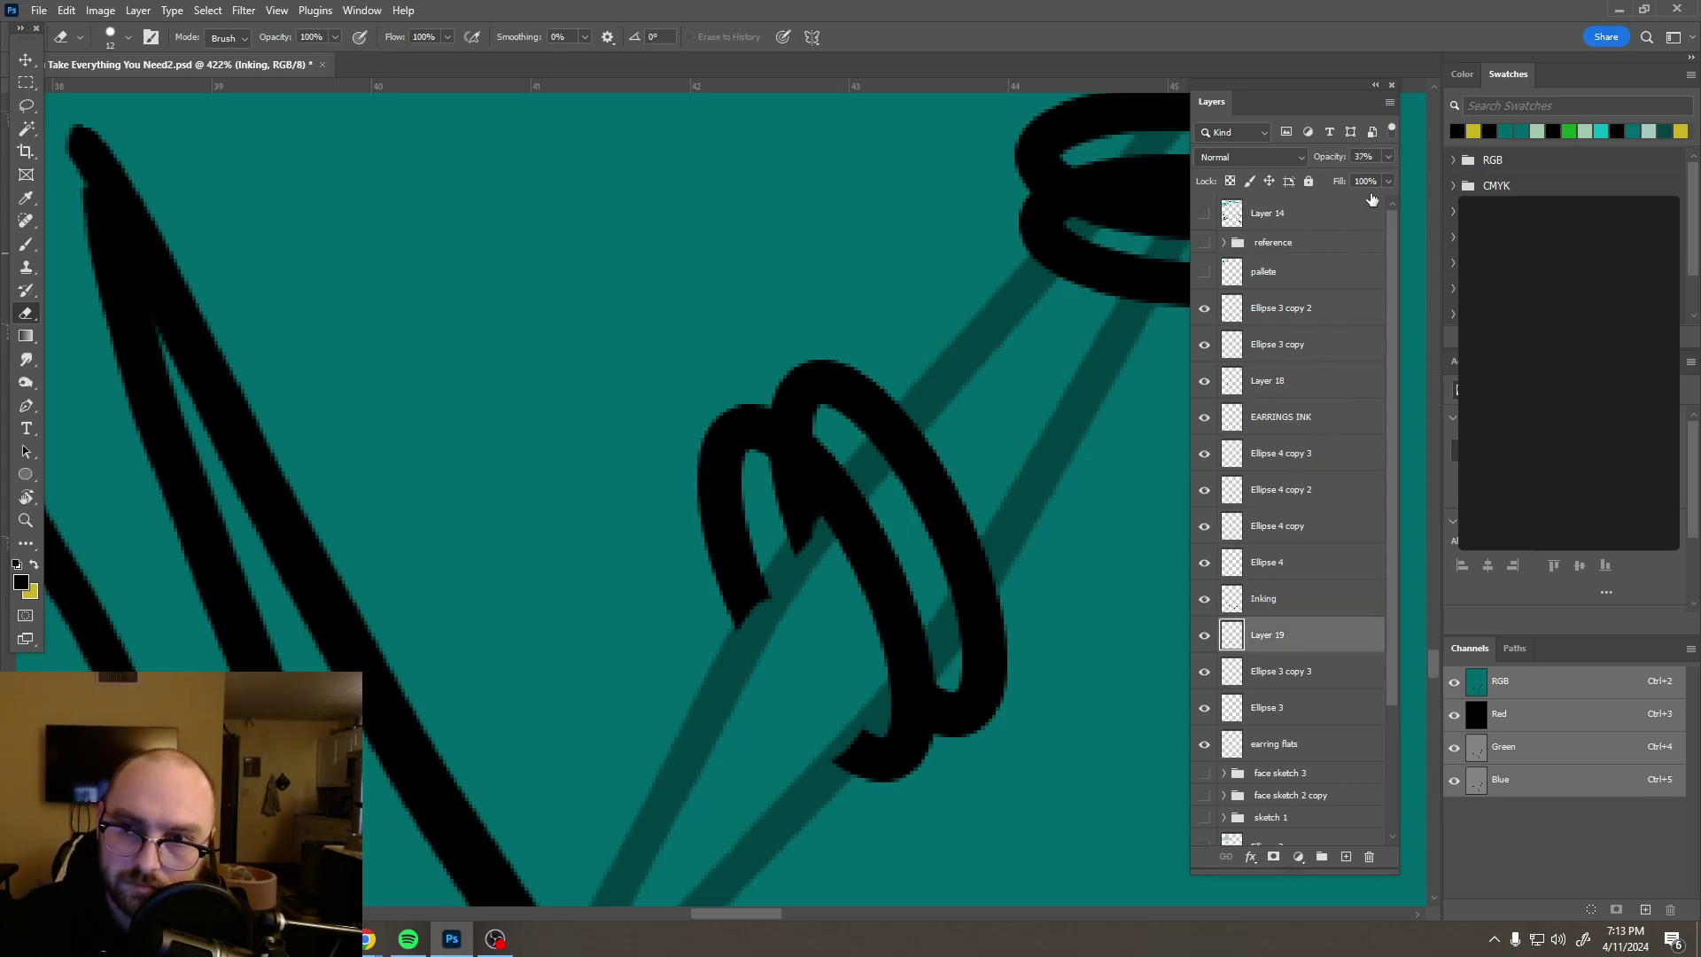
{"action": "left_click_drag", "start_coordinate": [1353, 175], "coordinate": [1433, 172]}
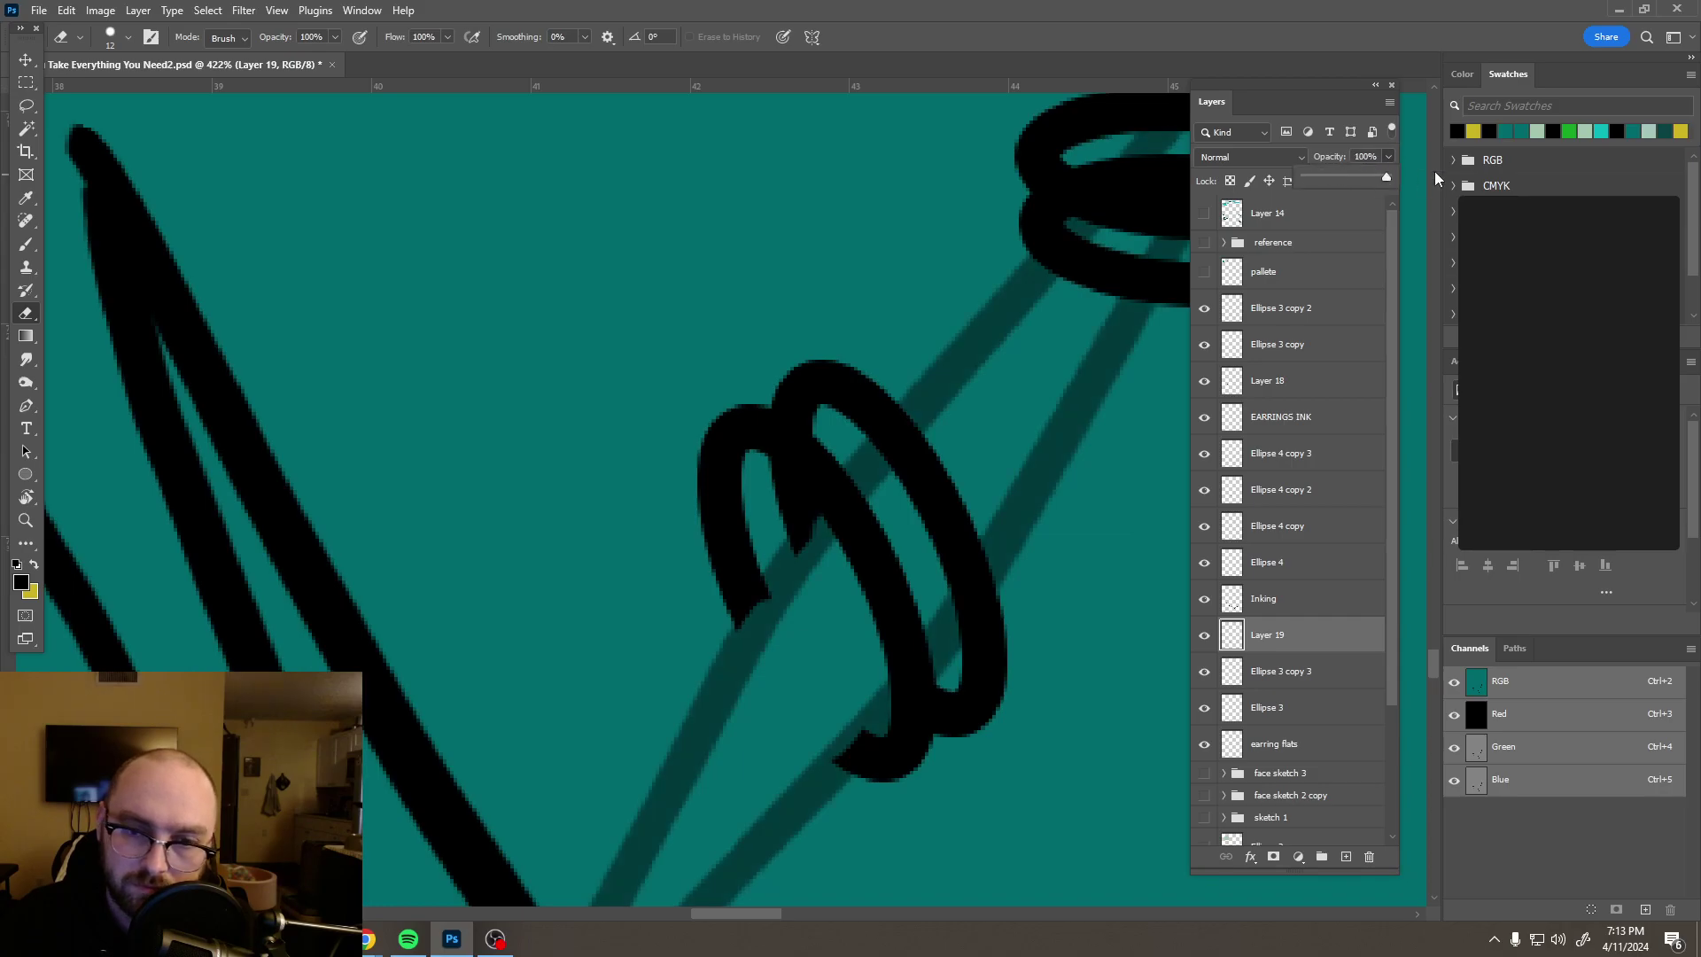
{"action": "scroll", "coordinate": [984, 514], "scroll_direction": "down", "scroll_amount": 8}
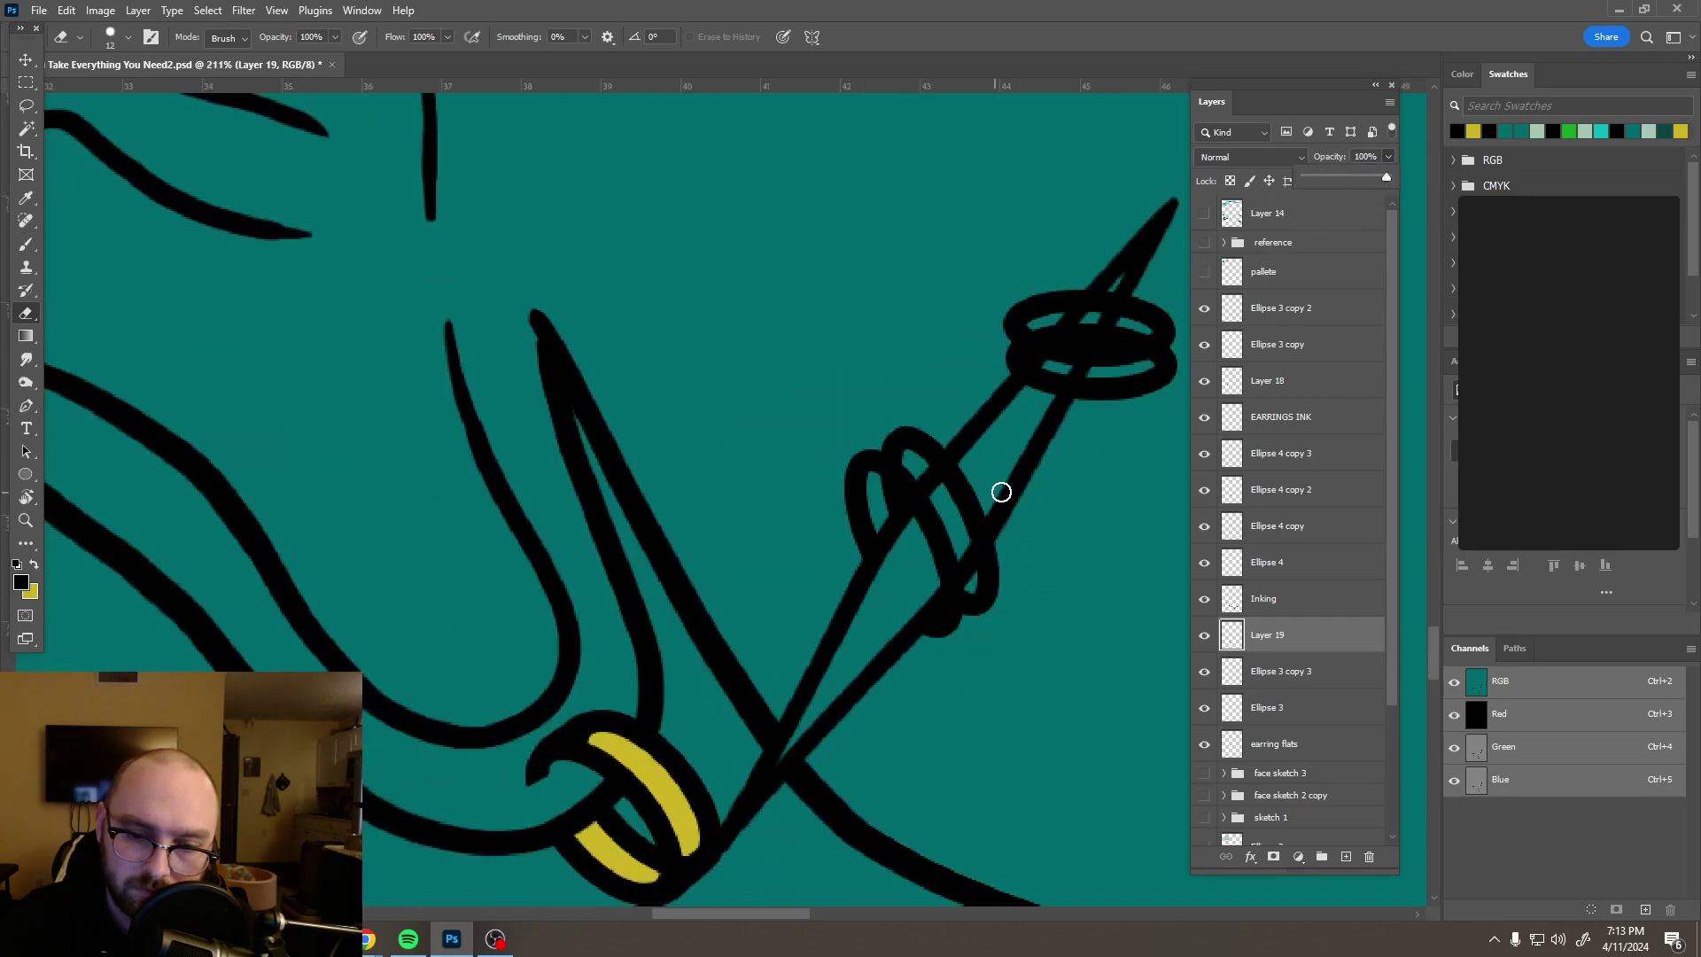
{"action": "scroll", "coordinate": [1003, 492], "scroll_direction": "down", "scroll_amount": 1}
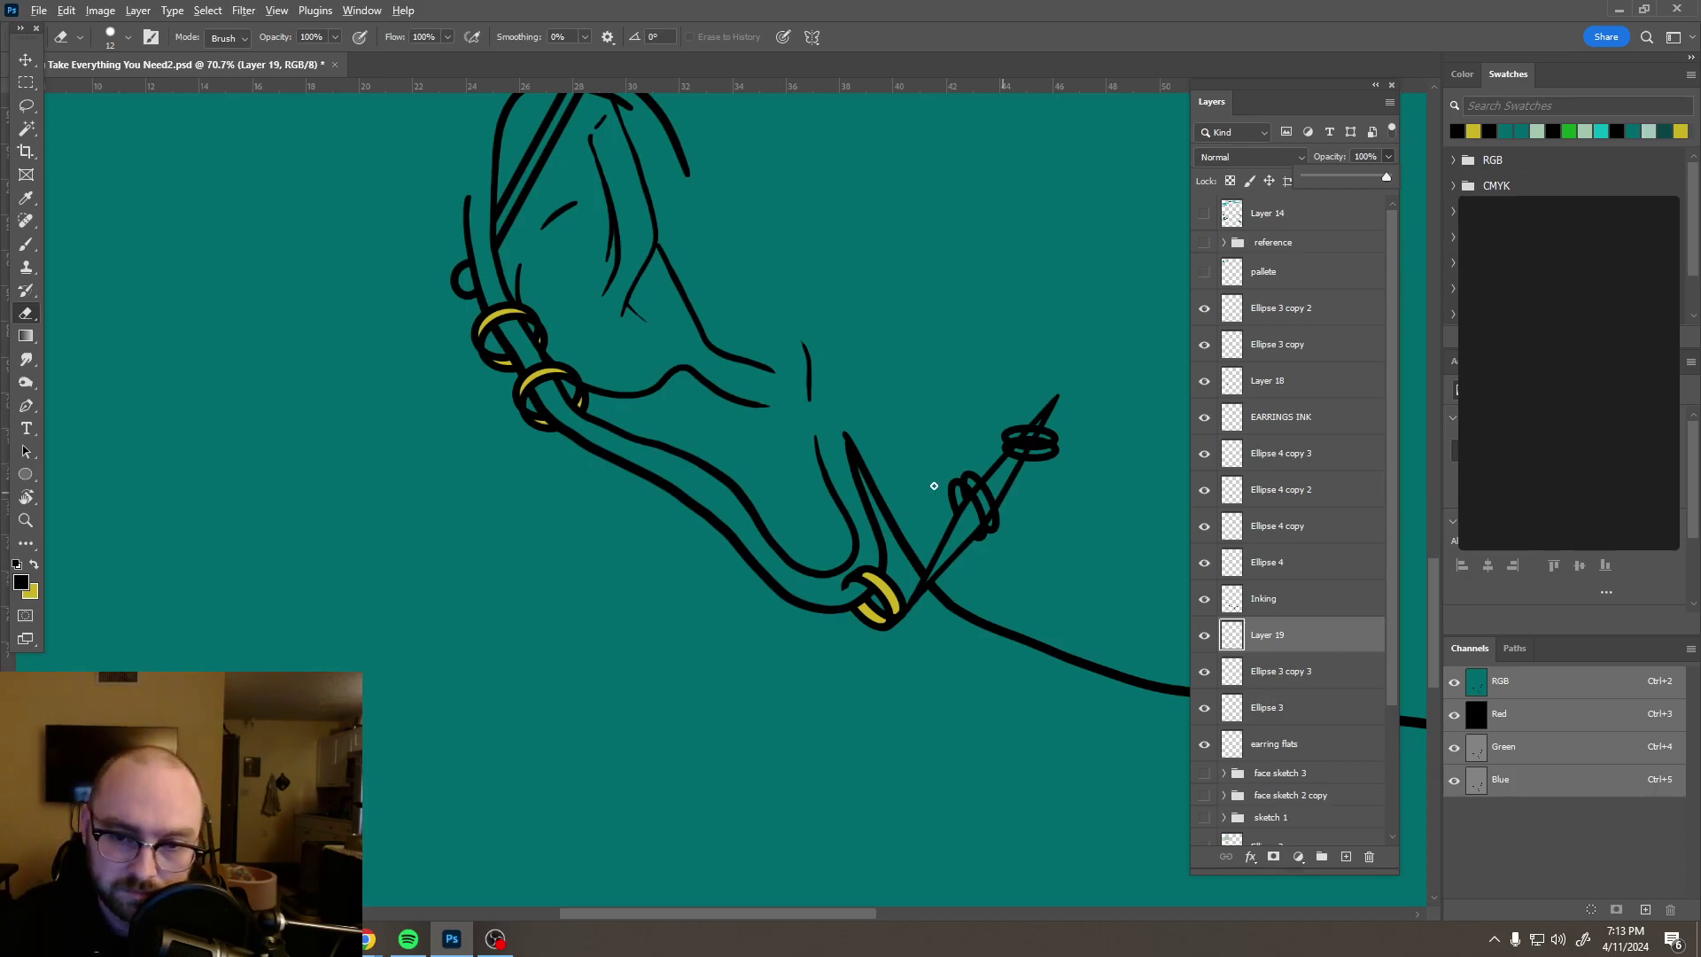
{"action": "scroll", "coordinate": [978, 493], "scroll_direction": "up", "scroll_amount": 3}
{"action": "scroll", "coordinate": [978, 493], "scroll_direction": "up", "scroll_amount": 6}
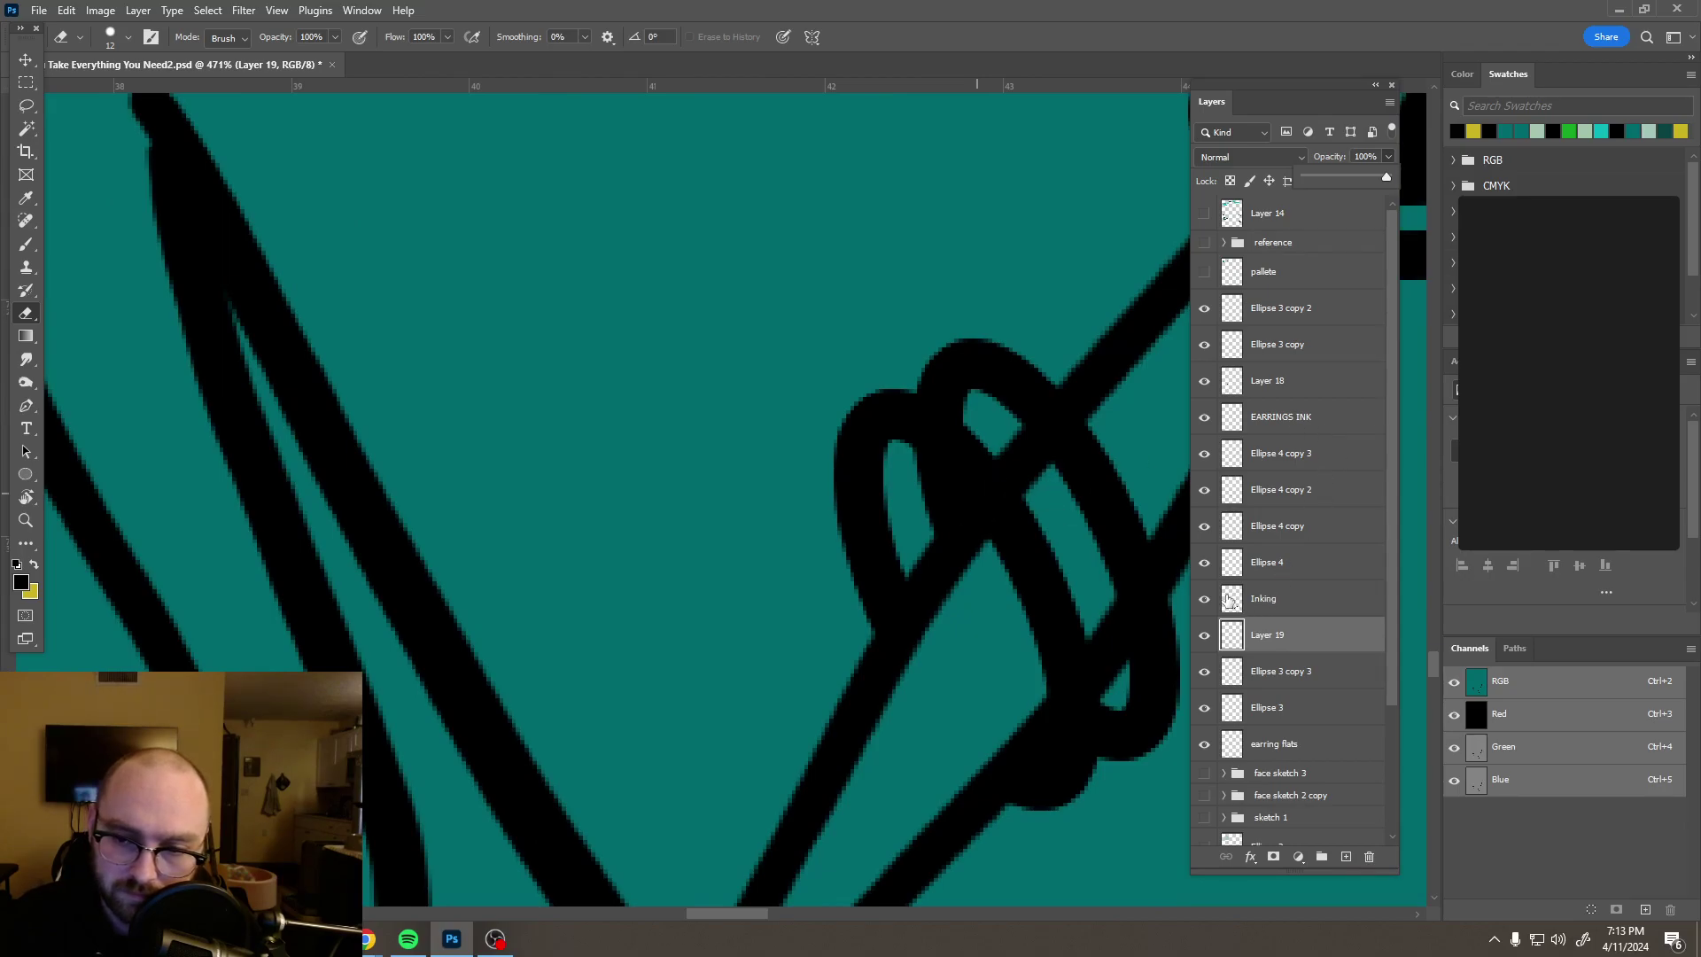
Step: Erase the leftover ring stub on the Ellipse 4 copy layer, inside the lower ring pair beside the spike
{"action": "left_click", "coordinate": [1296, 499]}
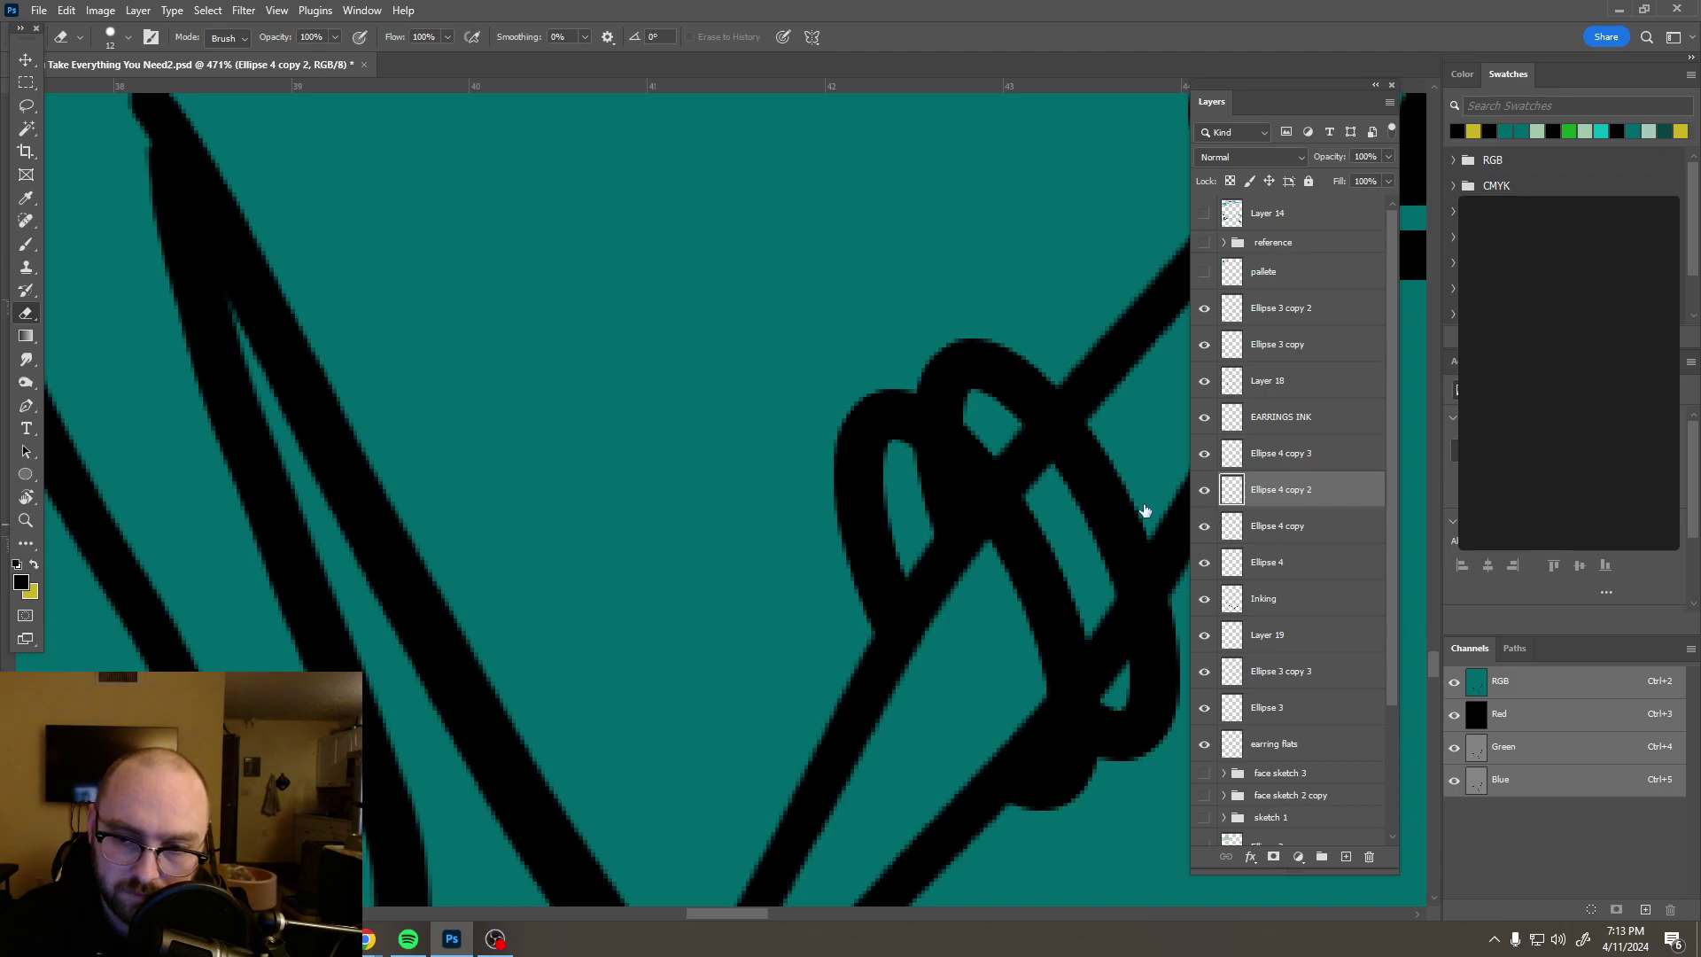
{"action": "key", "text": "alt+bracketleft"}
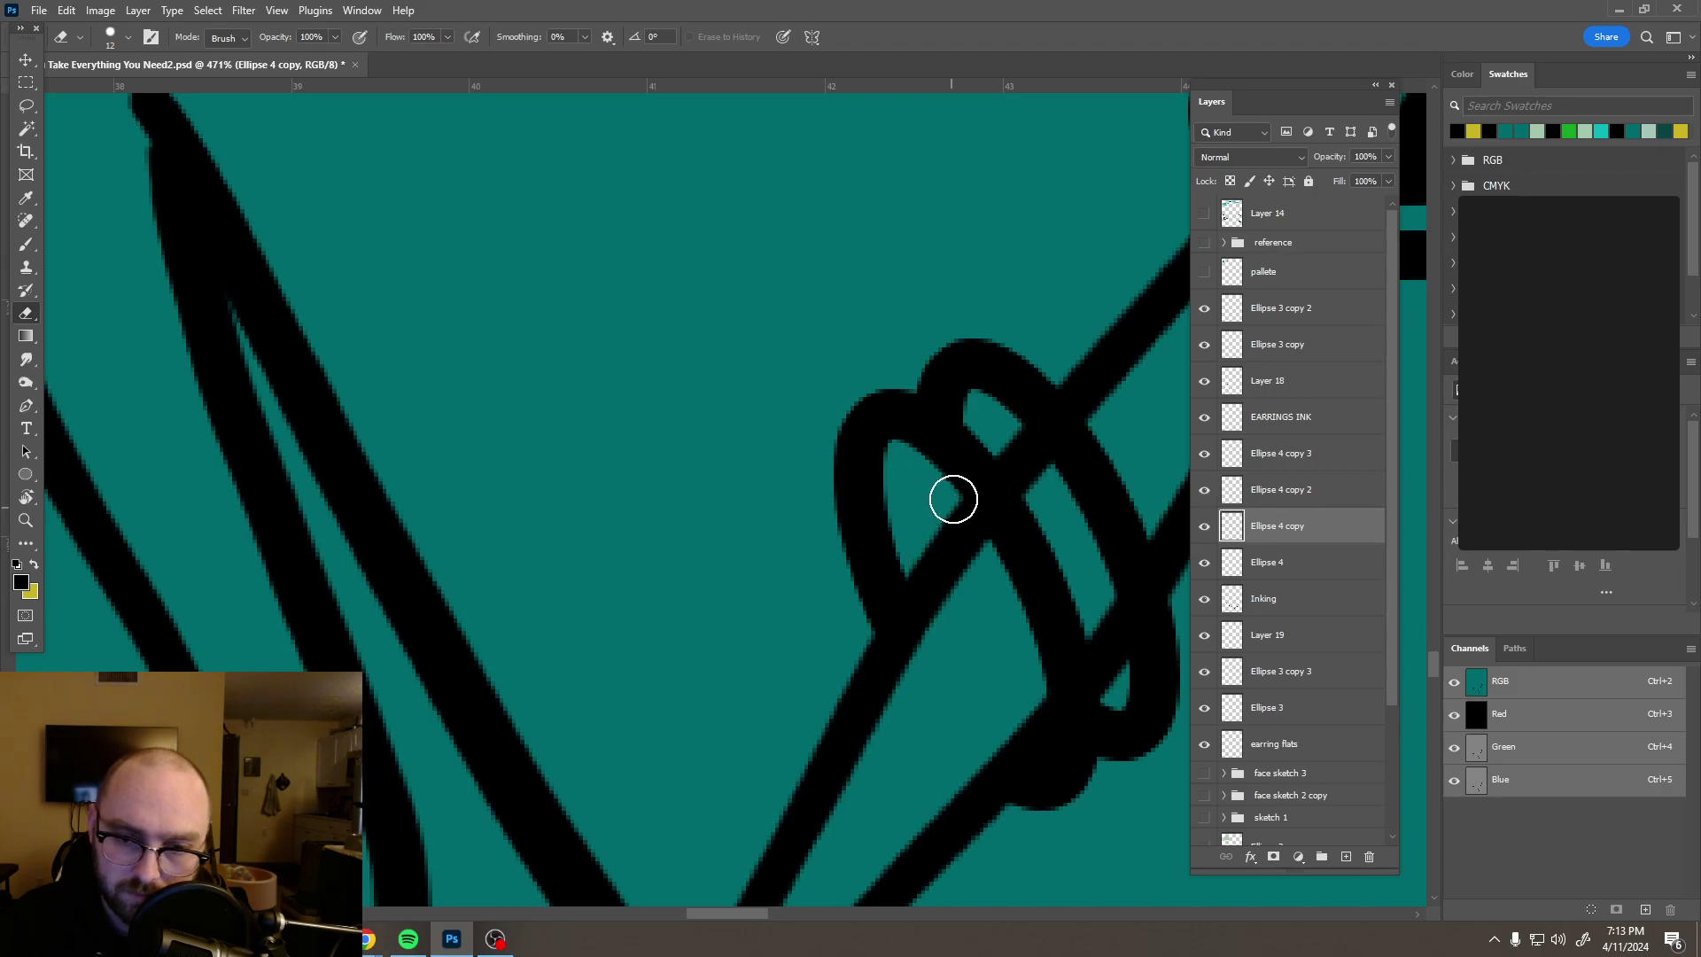
{"action": "scroll", "coordinate": [965, 531], "scroll_direction": "down", "scroll_amount": 1}
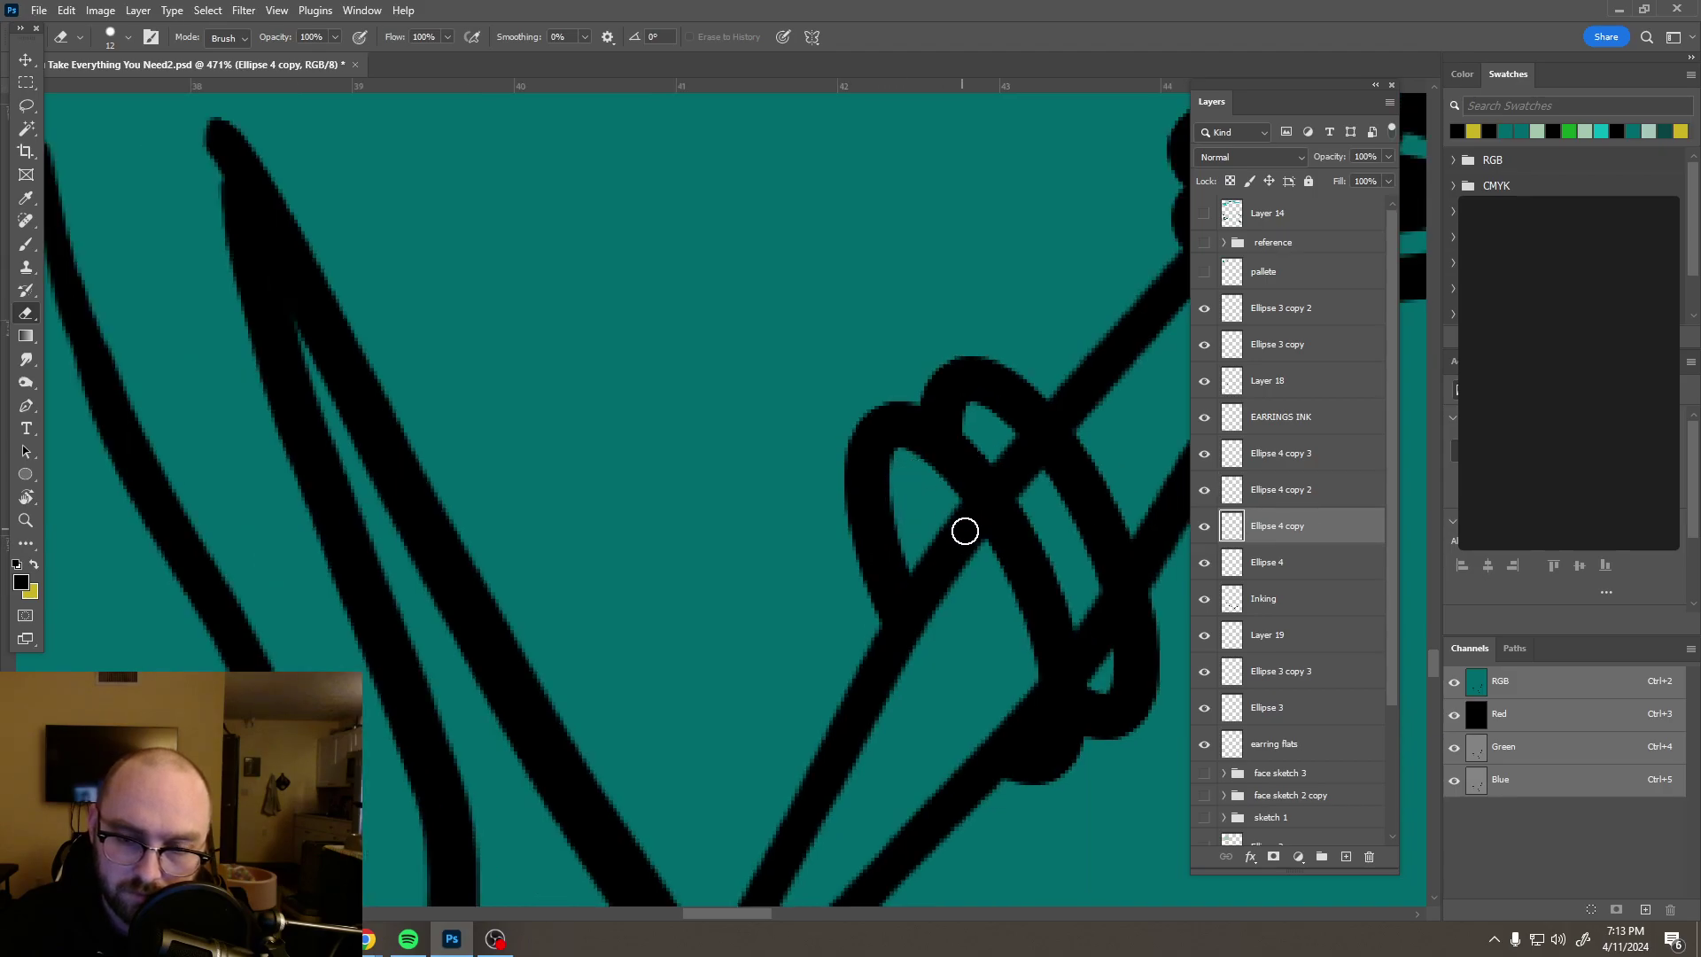
{"action": "scroll", "coordinate": [965, 531], "scroll_direction": "down", "scroll_amount": 2}
{"action": "scroll", "coordinate": [1165, 677], "scroll_direction": "down", "scroll_amount": 3}
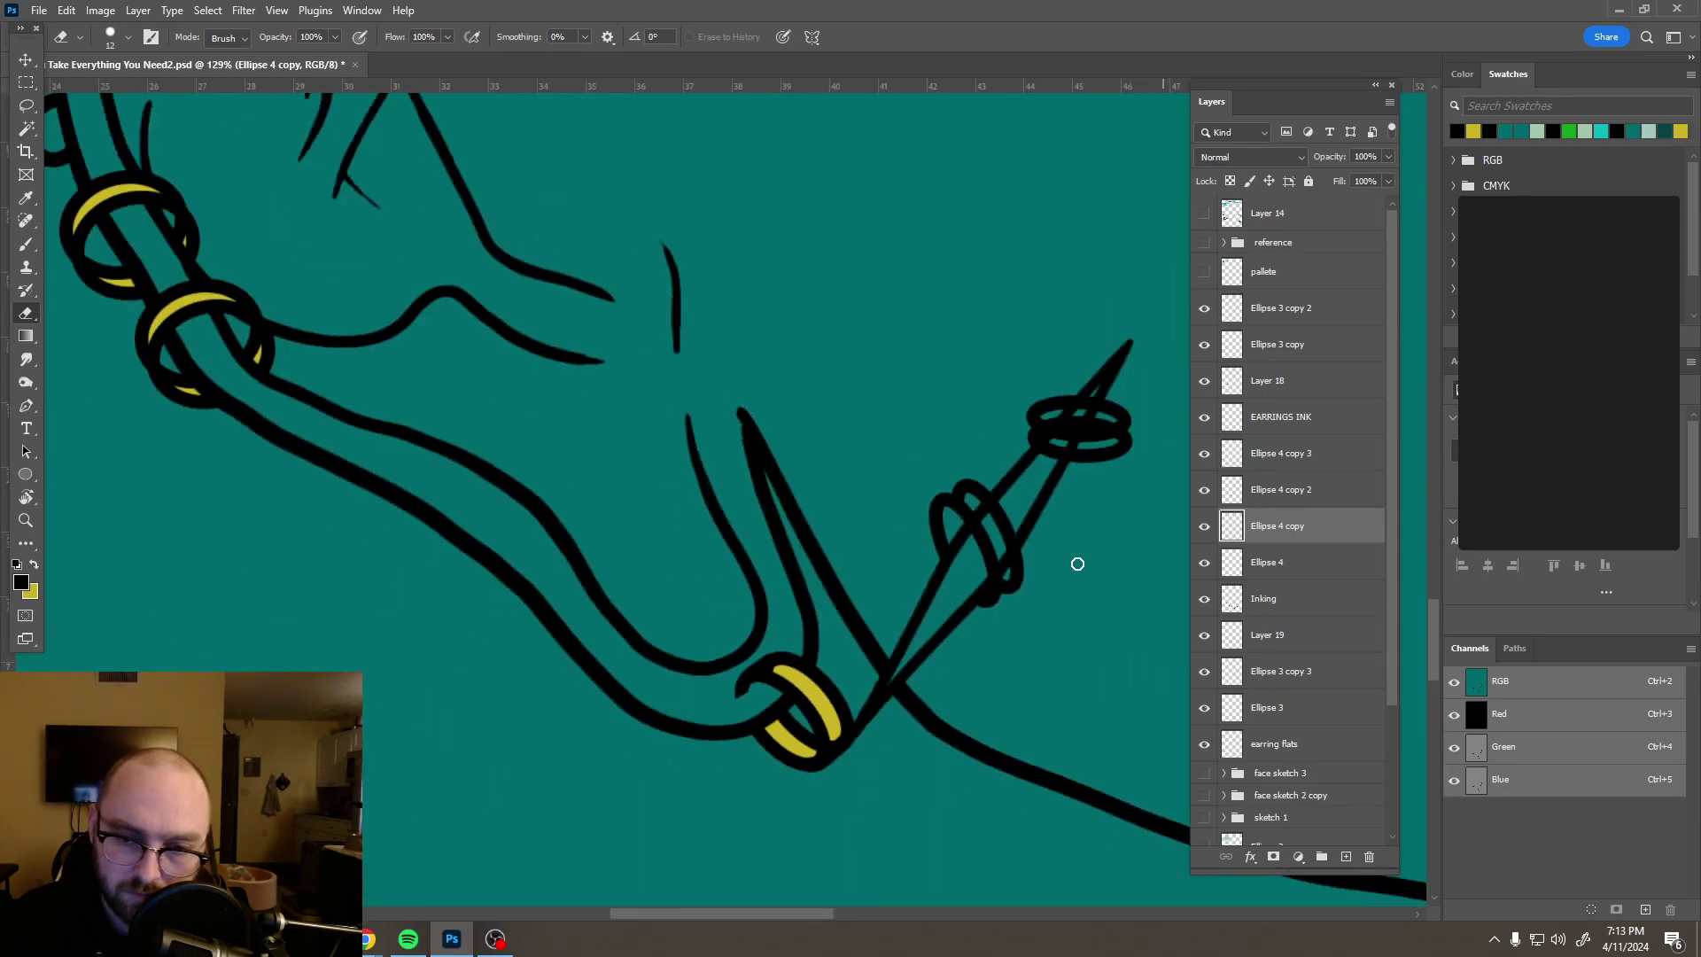
{"action": "left_click_drag", "start_coordinate": [1001, 529], "coordinate": [902, 597]}
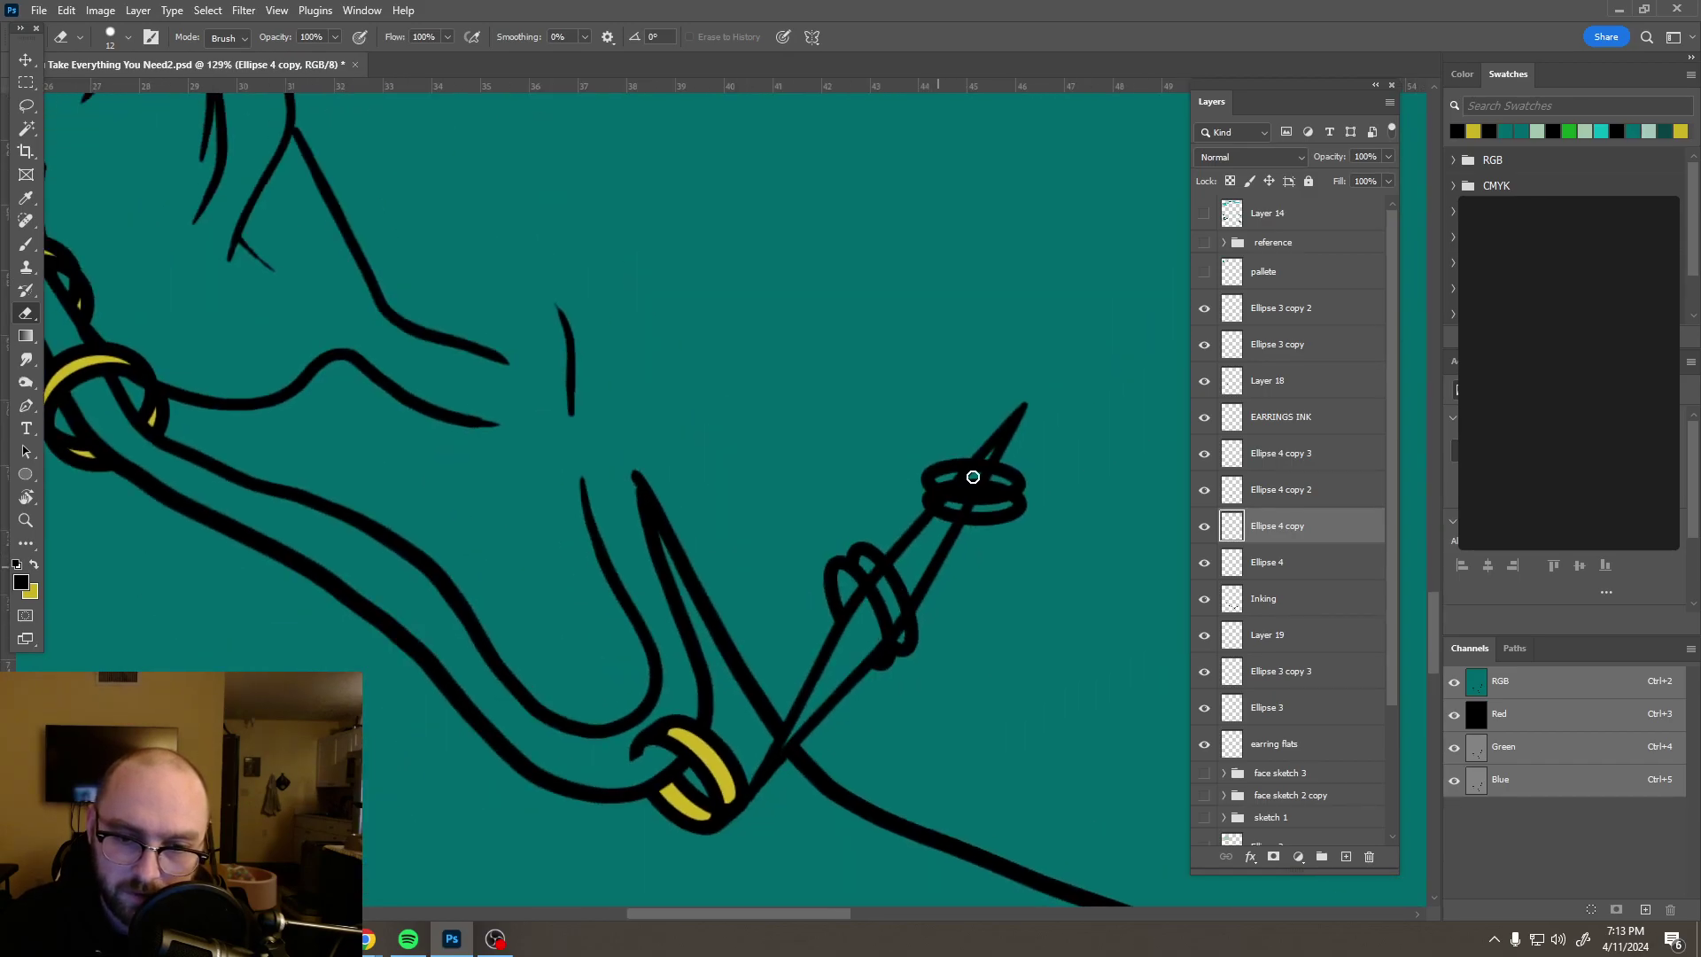
Step: Lower the opacity of the spike on Layer 19 to 36% for trimming the upper ring pair
{"action": "scroll", "coordinate": [973, 475], "scroll_direction": "up", "scroll_amount": 2}
{"action": "scroll", "coordinate": [974, 475], "scroll_direction": "up", "scroll_amount": 3}
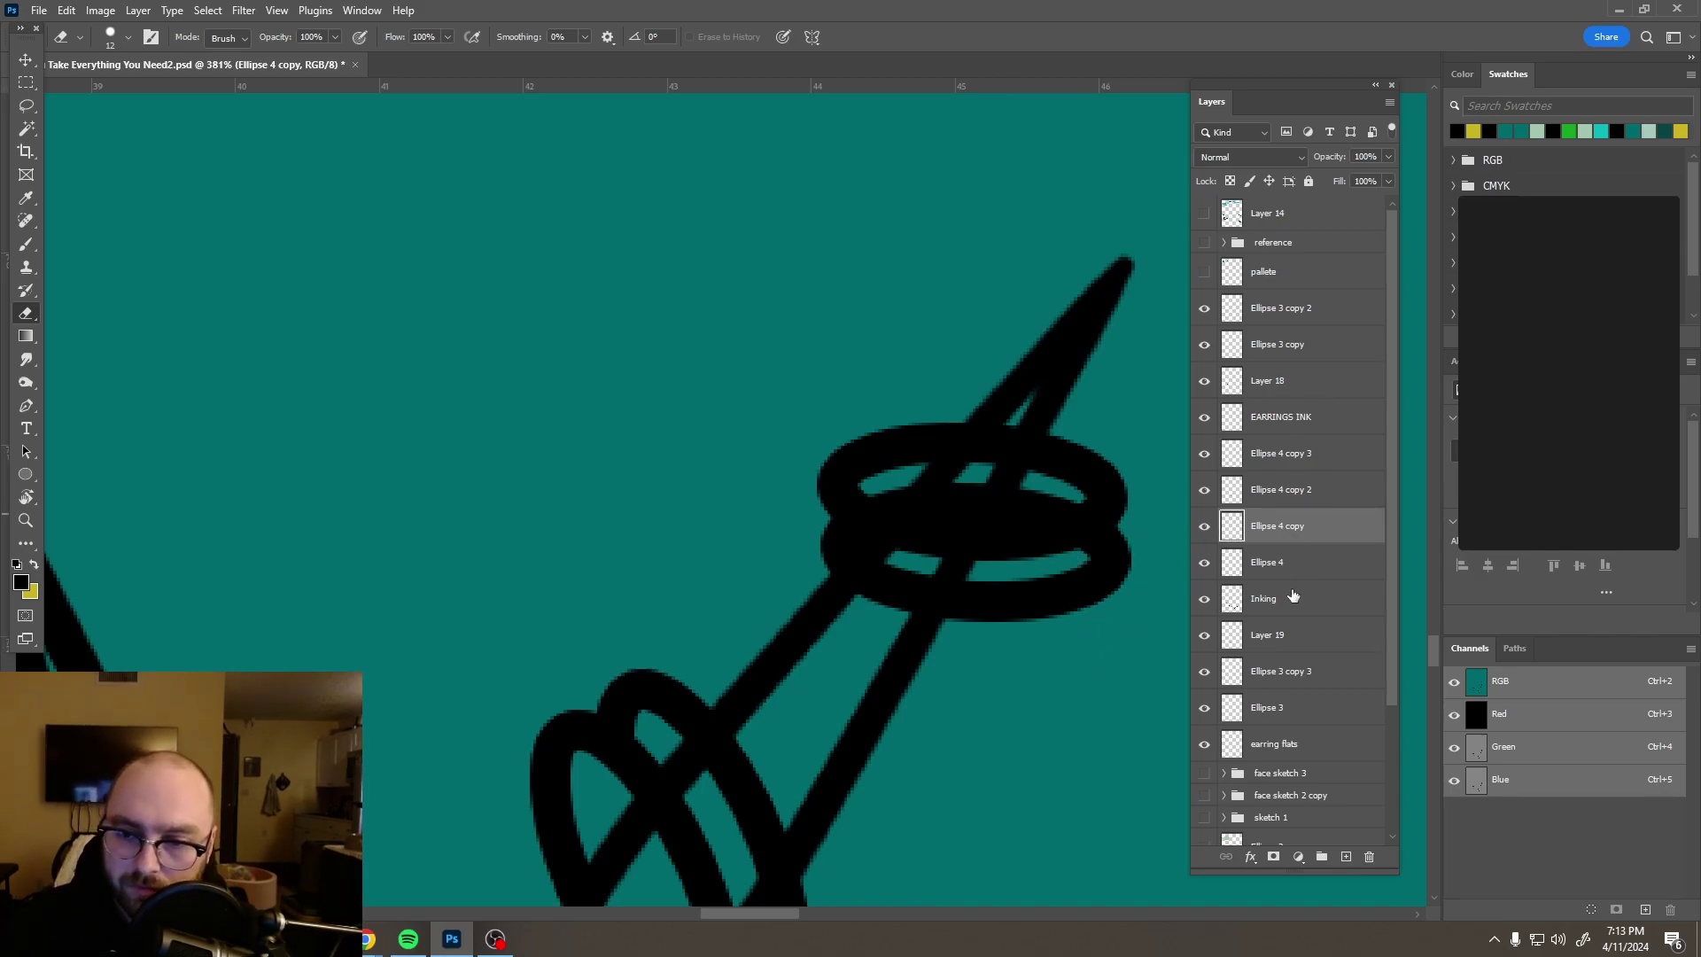
{"action": "left_click", "coordinate": [1294, 634]}
{"action": "left_click_drag", "start_coordinate": [1336, 182], "coordinate": [1317, 184]}
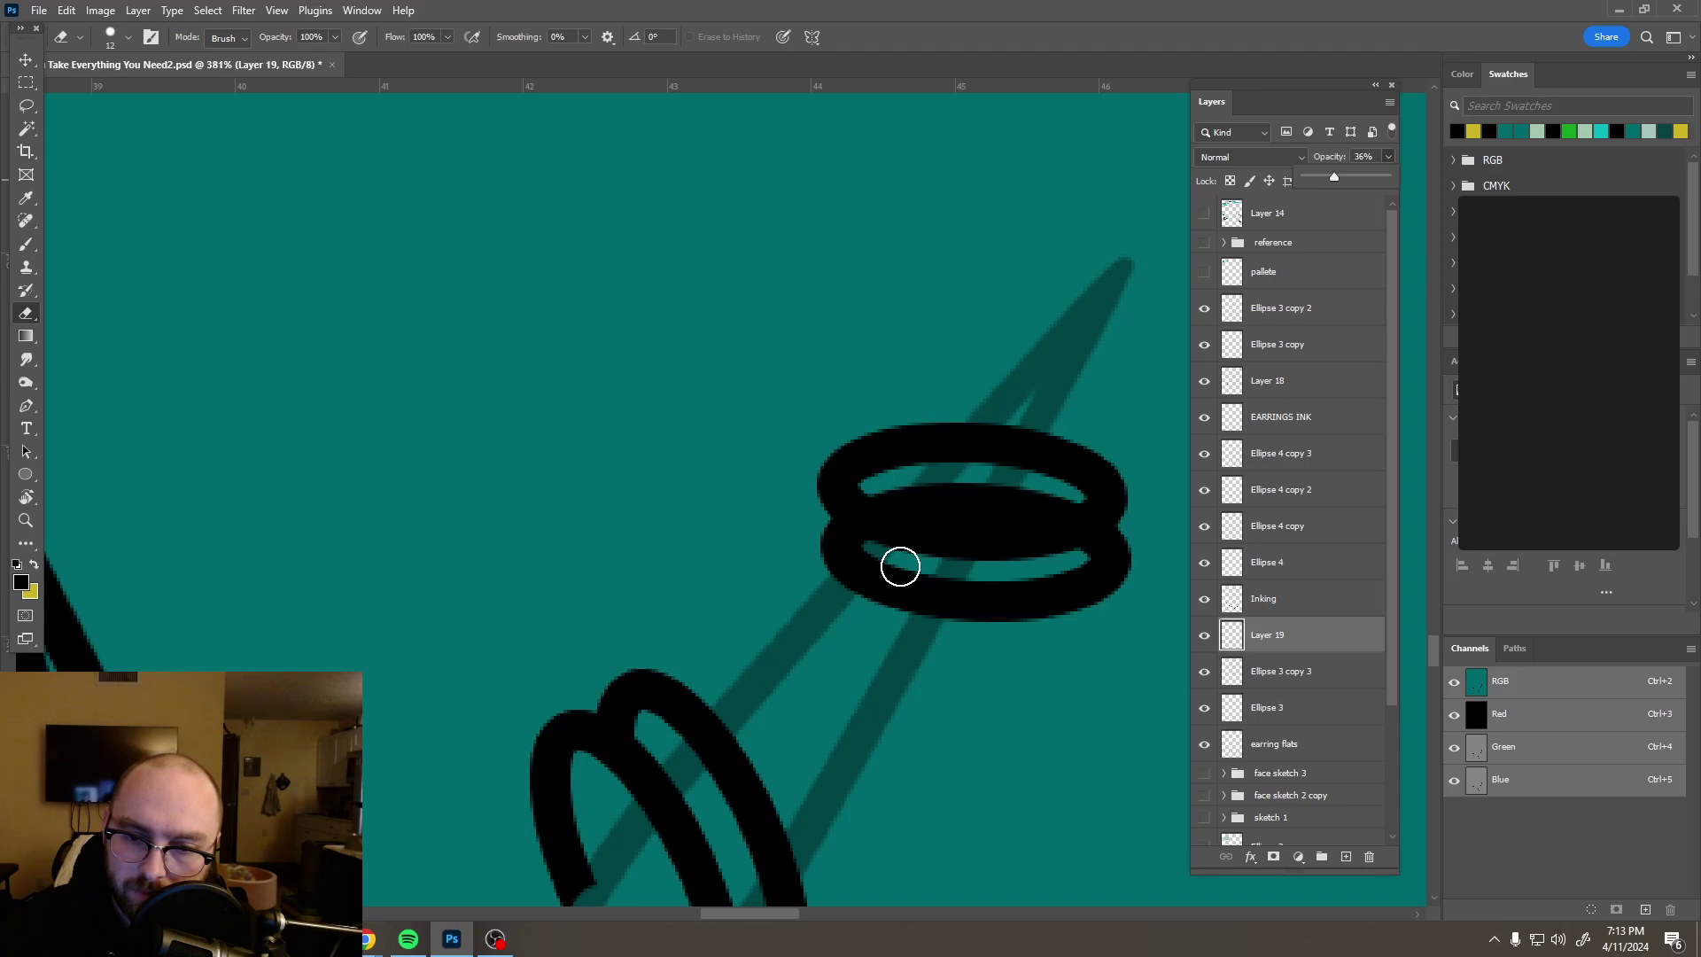
Step: Erase the segment of the upper pair's lower ring that crosses the spike, on the Ellipse 4 copy 2 layer
{"action": "left_click", "coordinate": [1298, 491]}
{"action": "left_click", "coordinate": [1205, 490]}
{"action": "left_click", "coordinate": [1205, 492]}
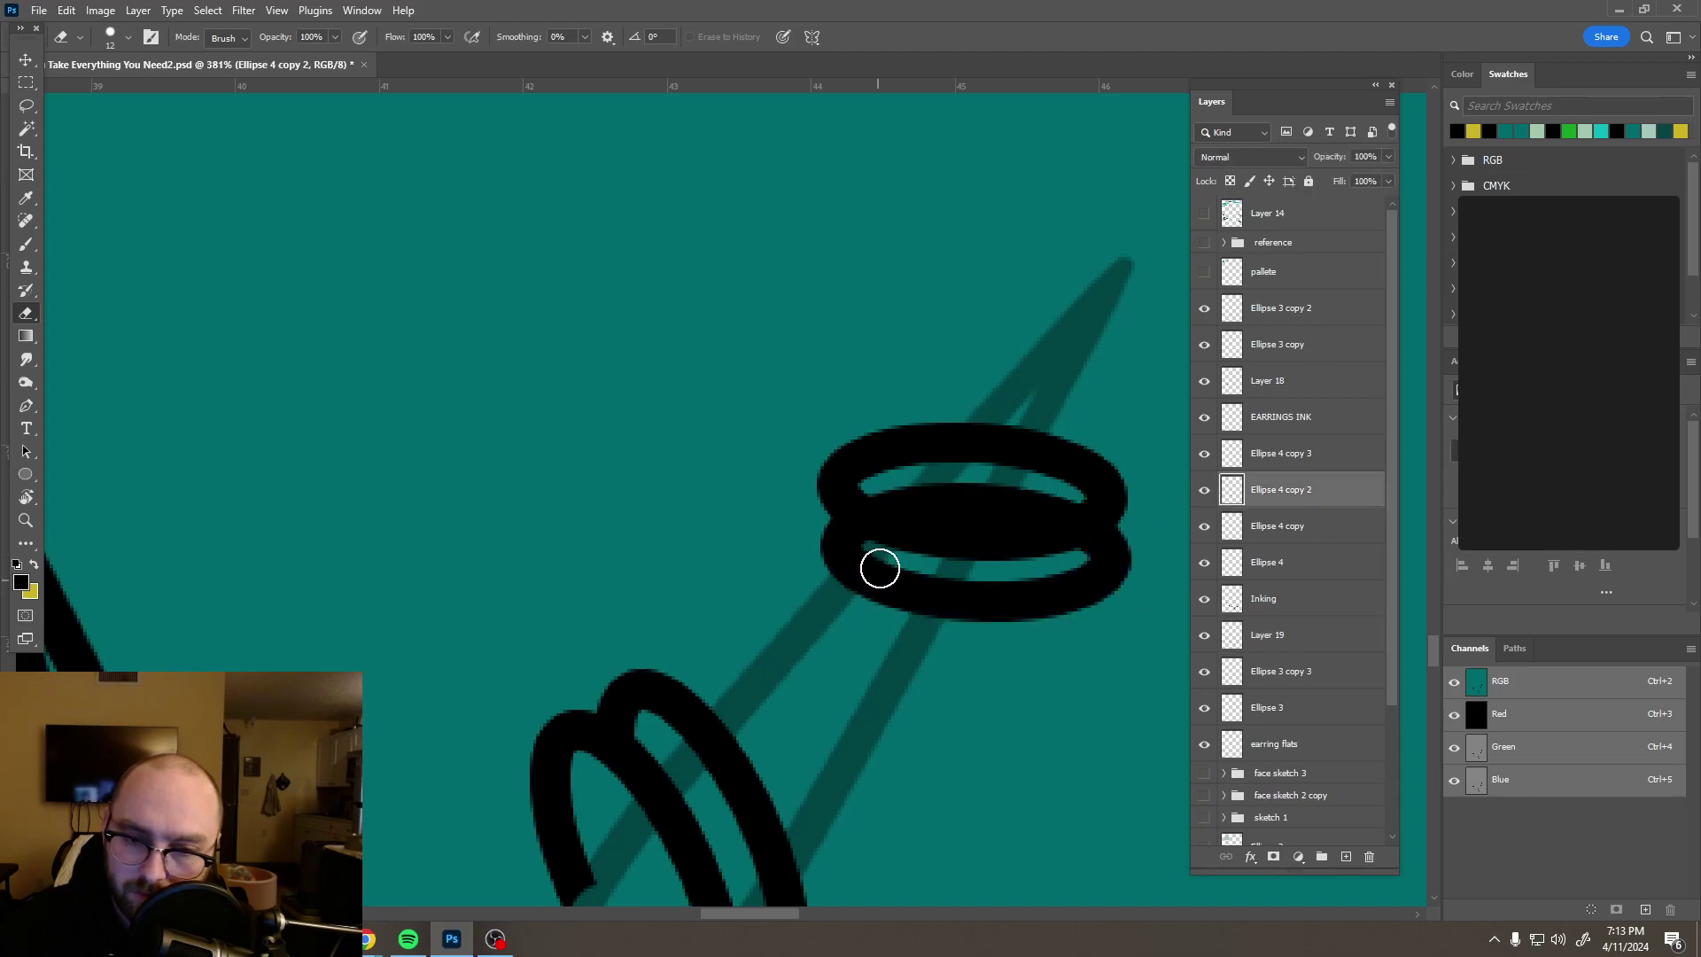
{"action": "mouse_move", "coordinate": [885, 565]}
{"action": "left_mouse_down"}
{"action": "mouse_move", "coordinate": [865, 592]}
{"action": "mouse_move", "coordinate": [922, 581]}
{"action": "mouse_move", "coordinate": [905, 619]}
{"action": "left_mouse_up"}
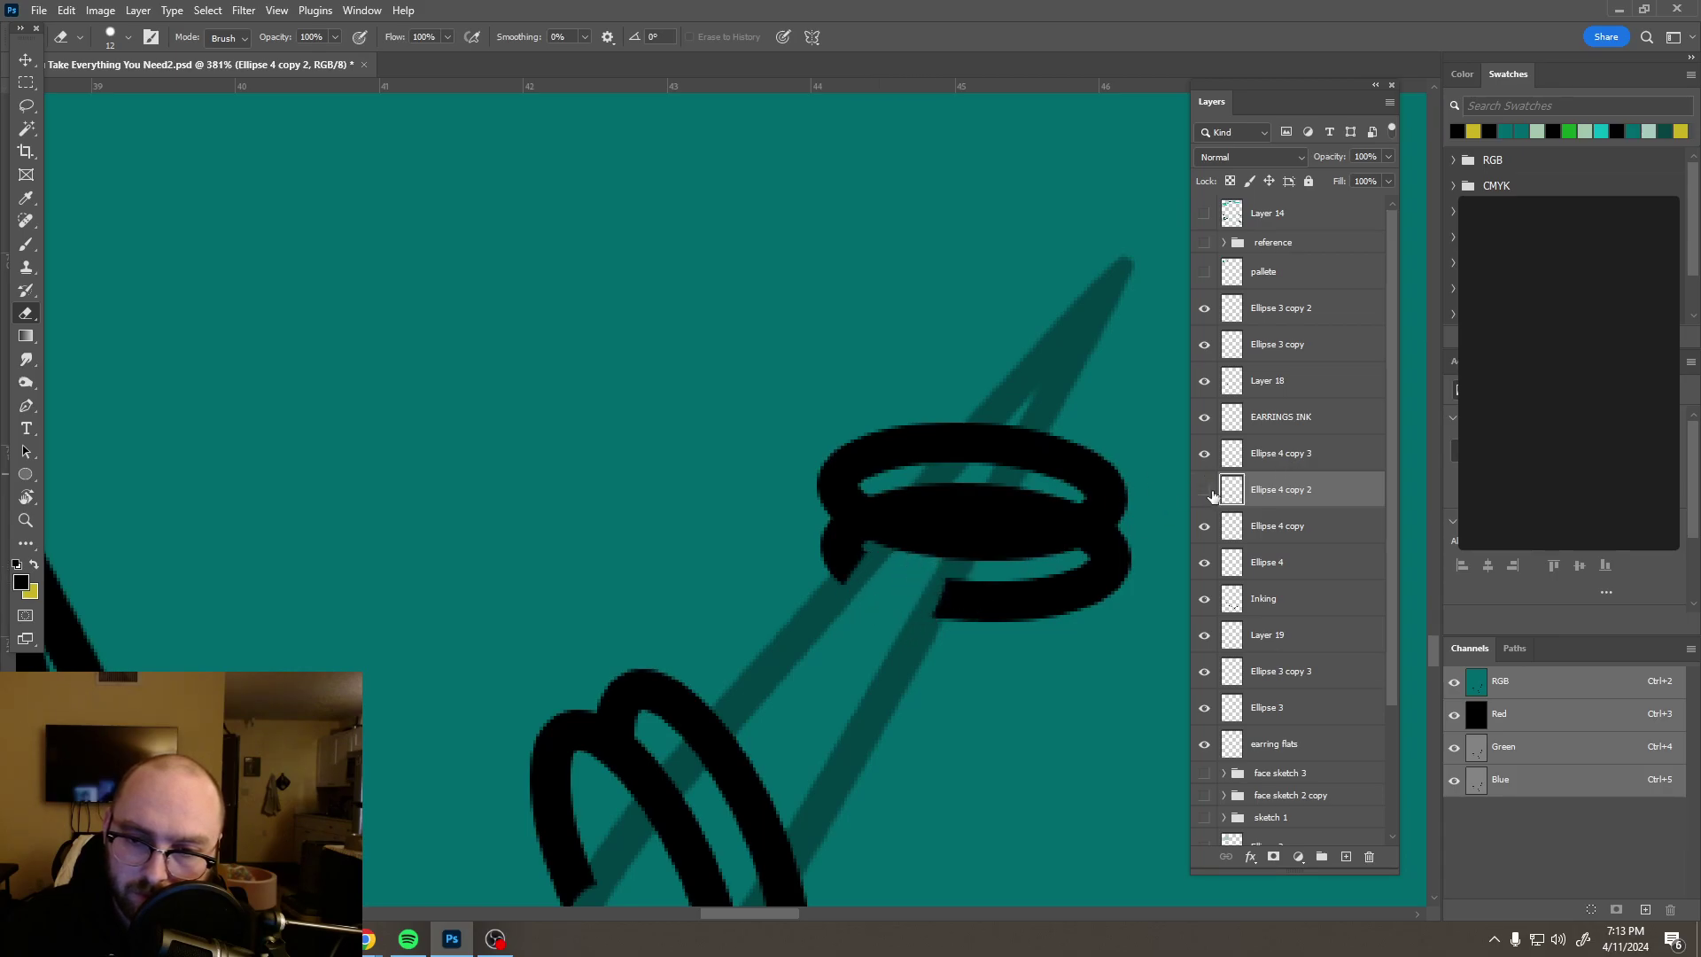
Step: Erase the lower edge of the Ellipse 4 copy 3 ring across the spike and inside the neighbouring ring, temporarily hiding Ellipse 4 copy 2
{"action": "left_click", "coordinate": [1205, 491]}
{"action": "key", "text": "alt+bracketright"}
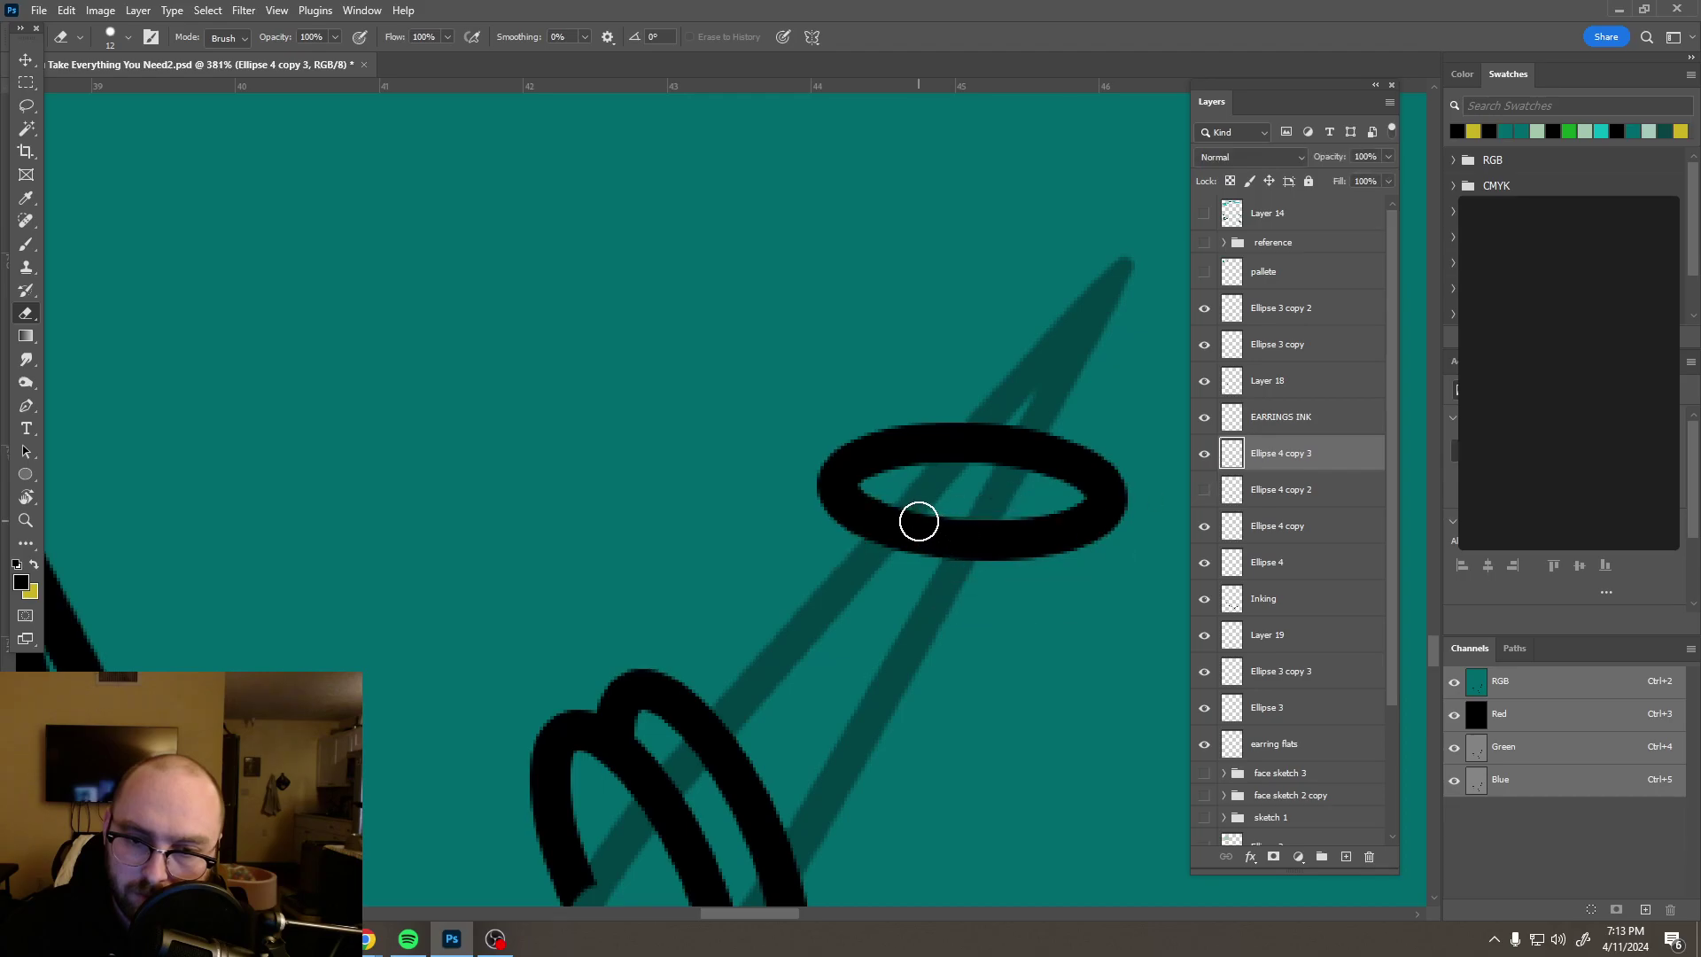
{"action": "mouse_move", "coordinate": [916, 527]}
{"action": "left_mouse_down"}
{"action": "mouse_move", "coordinate": [895, 554]}
{"action": "mouse_move", "coordinate": [957, 513]}
{"action": "mouse_move", "coordinate": [936, 560]}
{"action": "left_mouse_up"}
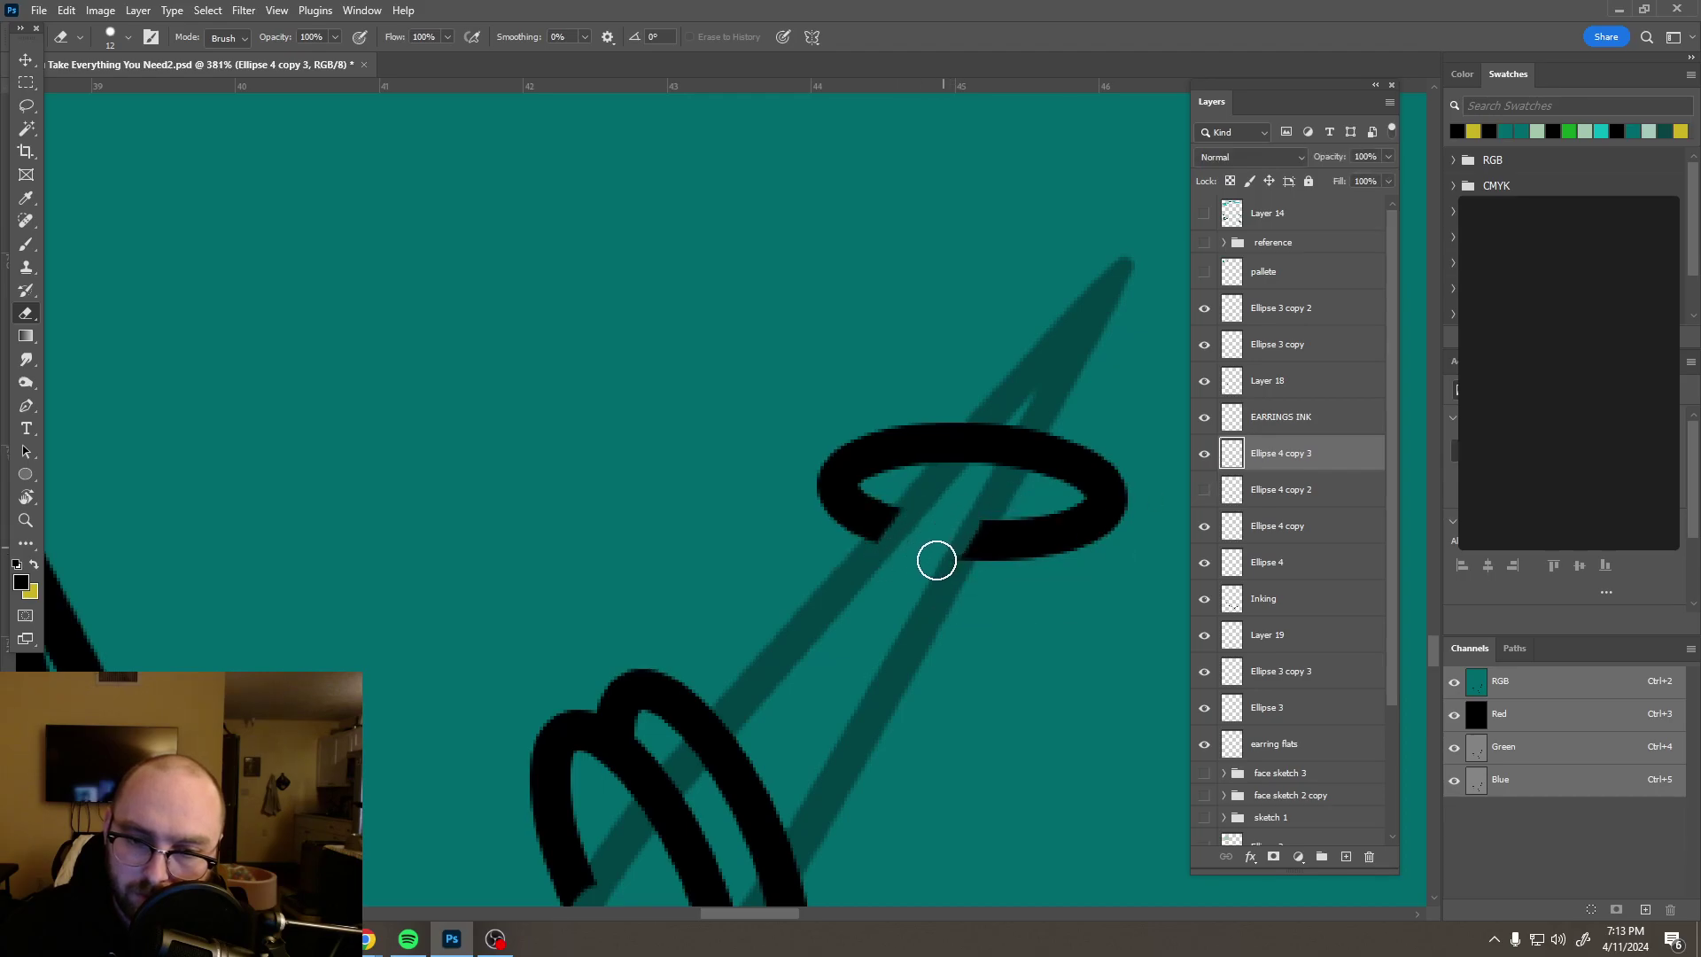
{"action": "left_click", "coordinate": [1202, 492]}
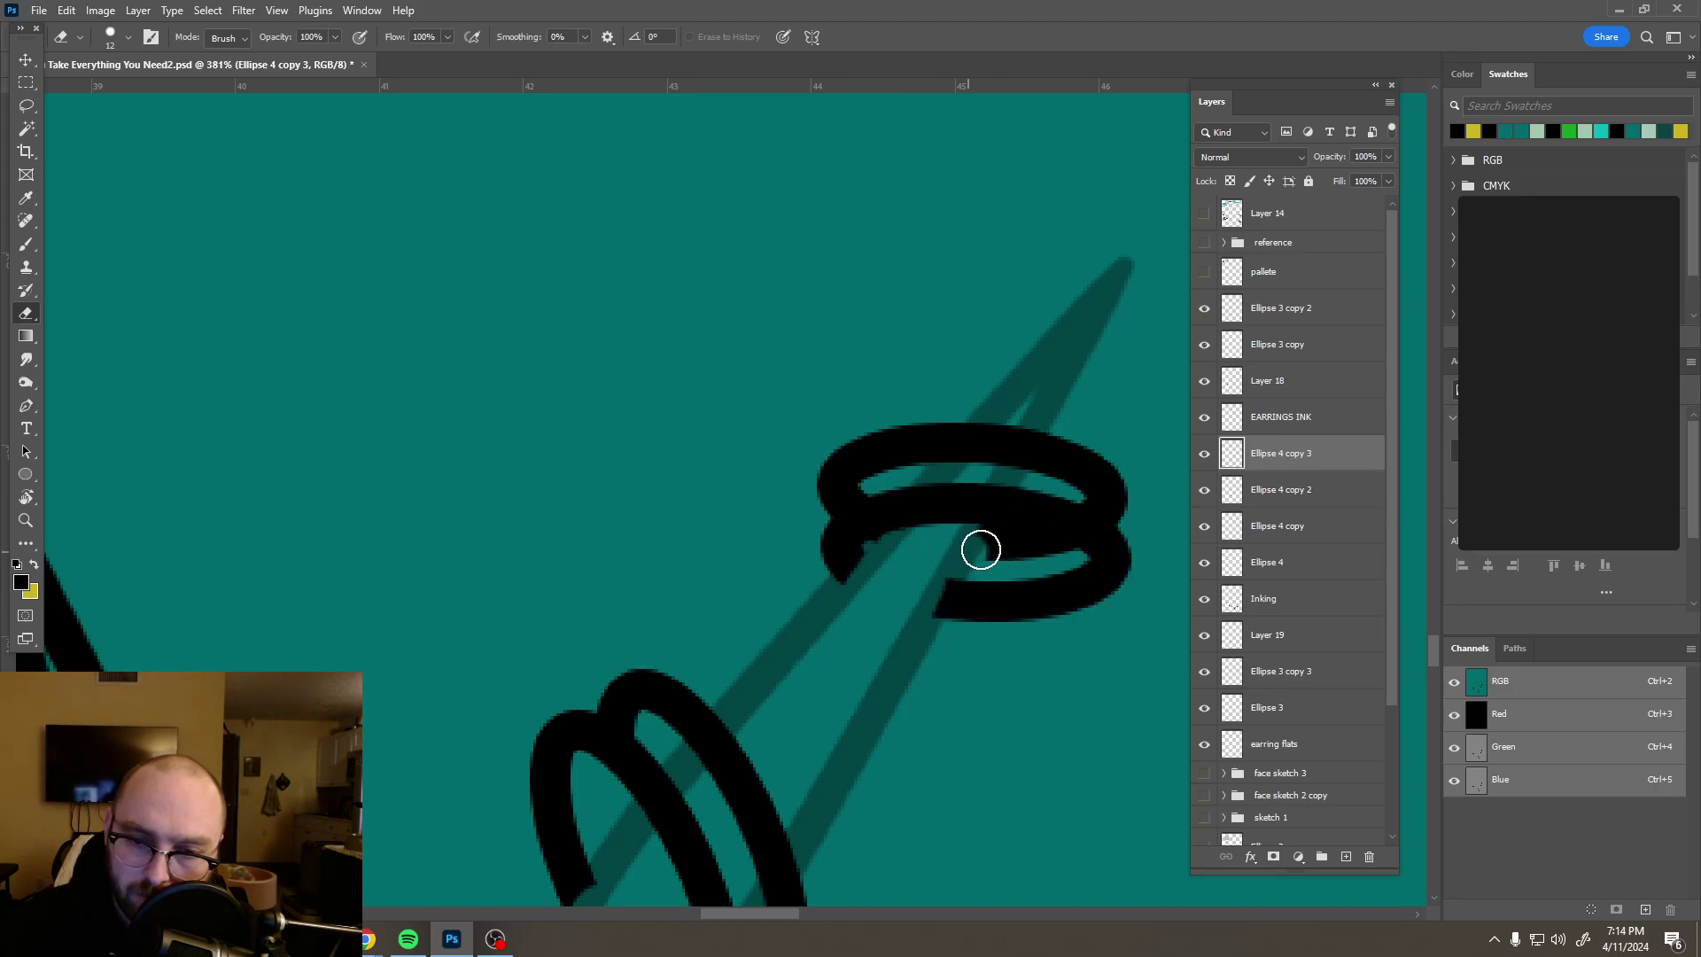
{"action": "mouse_move", "coordinate": [1001, 543]}
{"action": "left_mouse_down"}
{"action": "mouse_move", "coordinate": [983, 539]}
{"action": "mouse_move", "coordinate": [1062, 551]}
{"action": "left_mouse_up"}
{"action": "left_click_drag", "start_coordinate": [949, 532], "coordinate": [874, 543]}
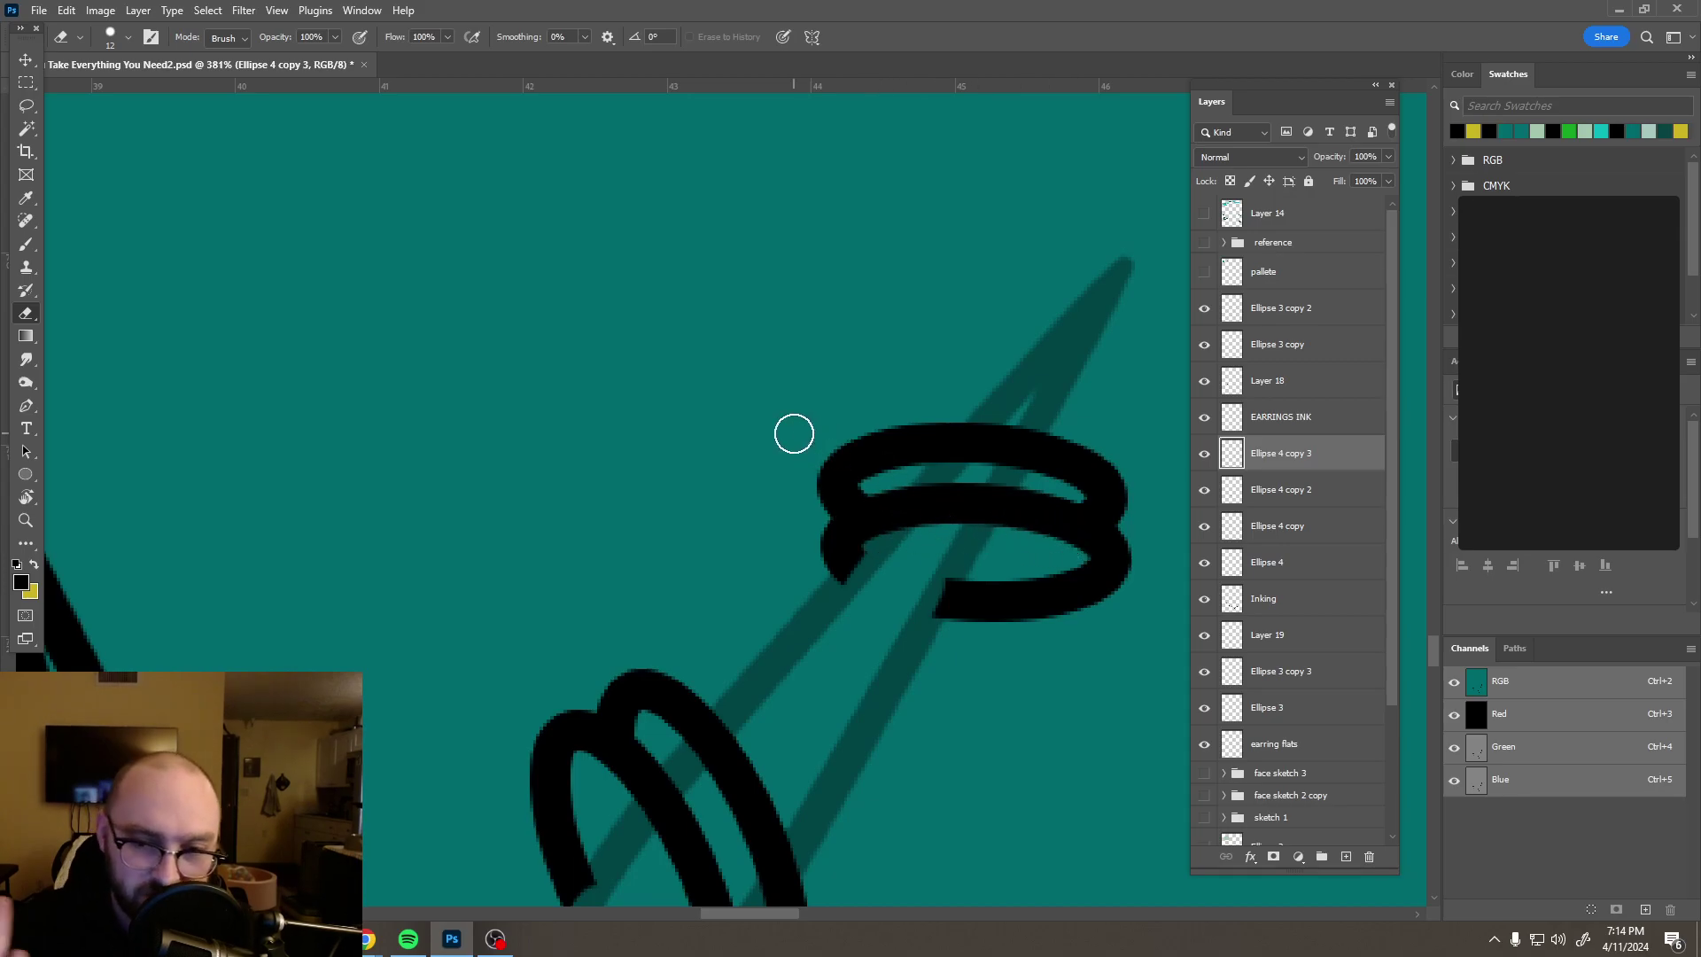
Step: Add a new layer above Ellipse 4 copy 3 and choose the Hard Round brush at 17 px
{"action": "scroll", "coordinate": [829, 490], "scroll_direction": "down", "scroll_amount": 8}
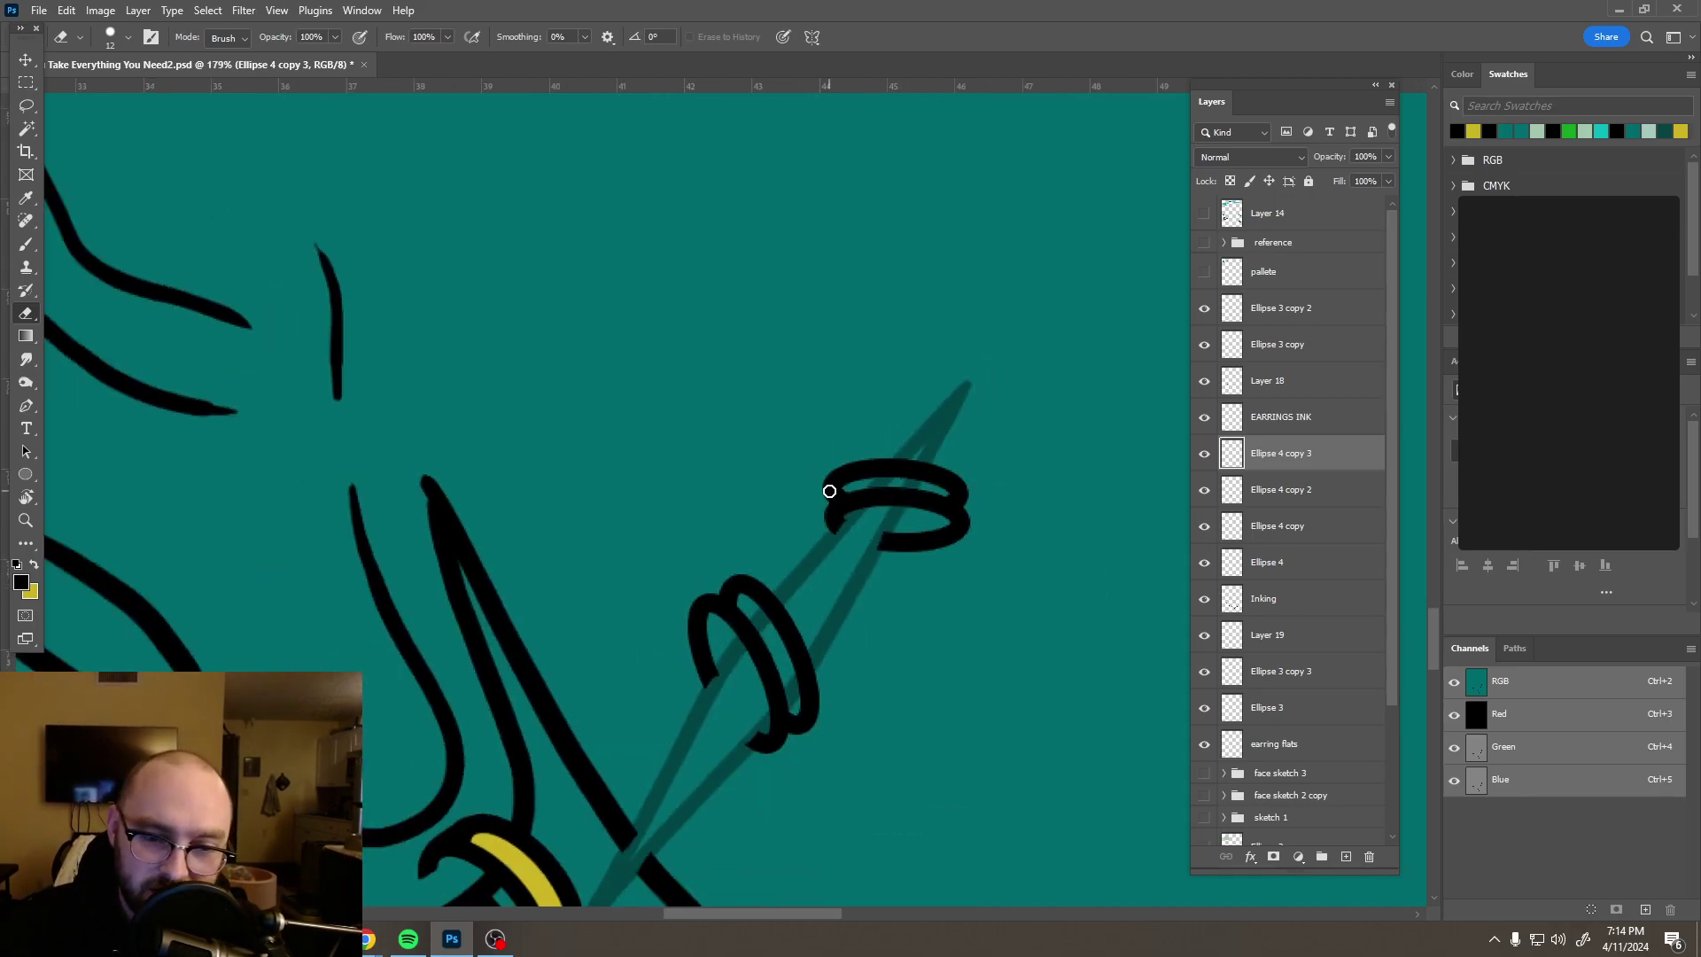
{"action": "scroll", "coordinate": [817, 556], "scroll_direction": "up", "scroll_amount": 5}
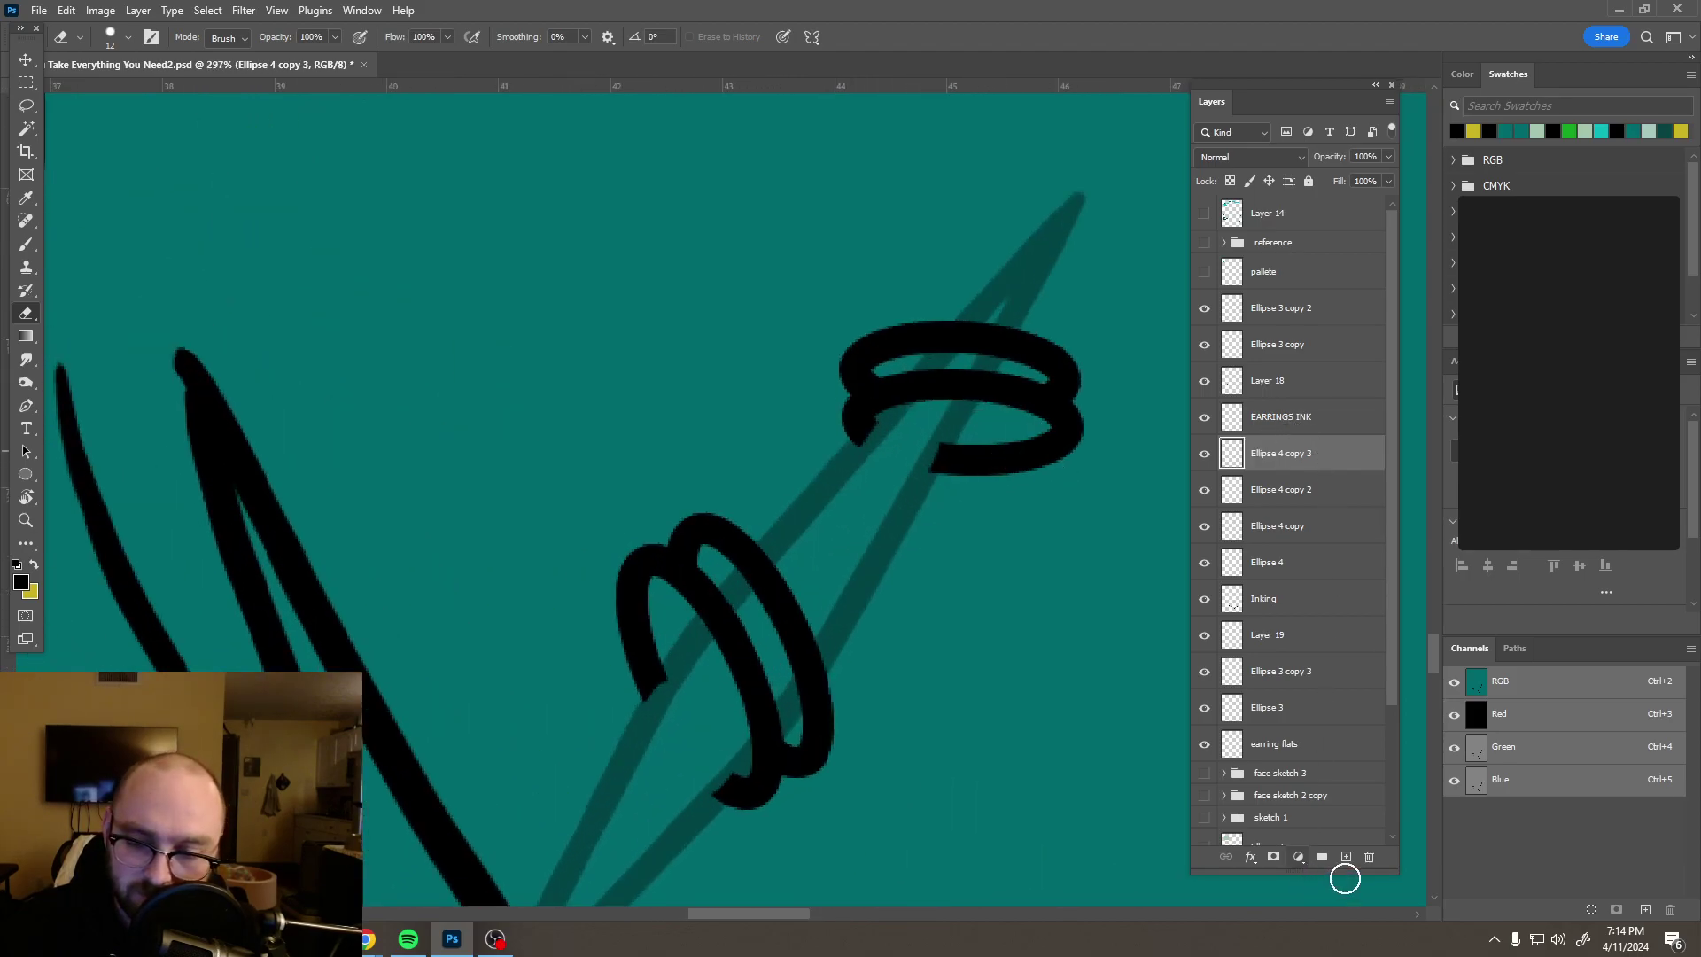
{"action": "left_click", "coordinate": [1347, 858]}
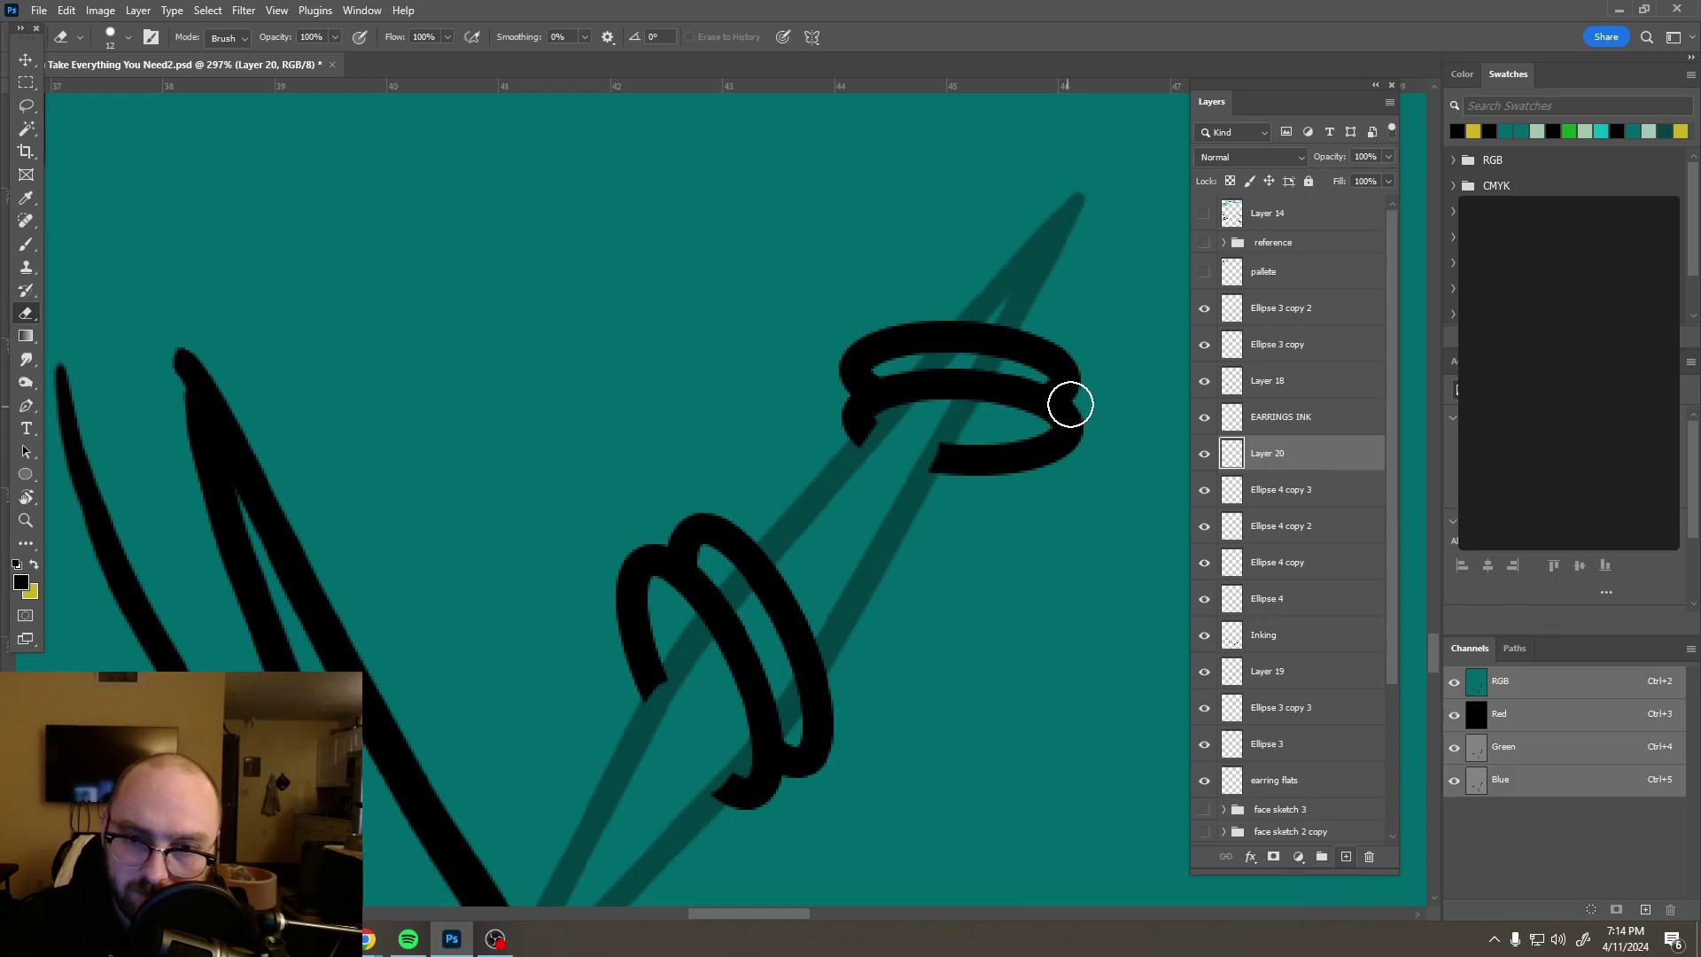
{"action": "scroll", "coordinate": [1083, 425], "scroll_direction": "up", "scroll_amount": 3}
{"action": "key", "text": "b"}
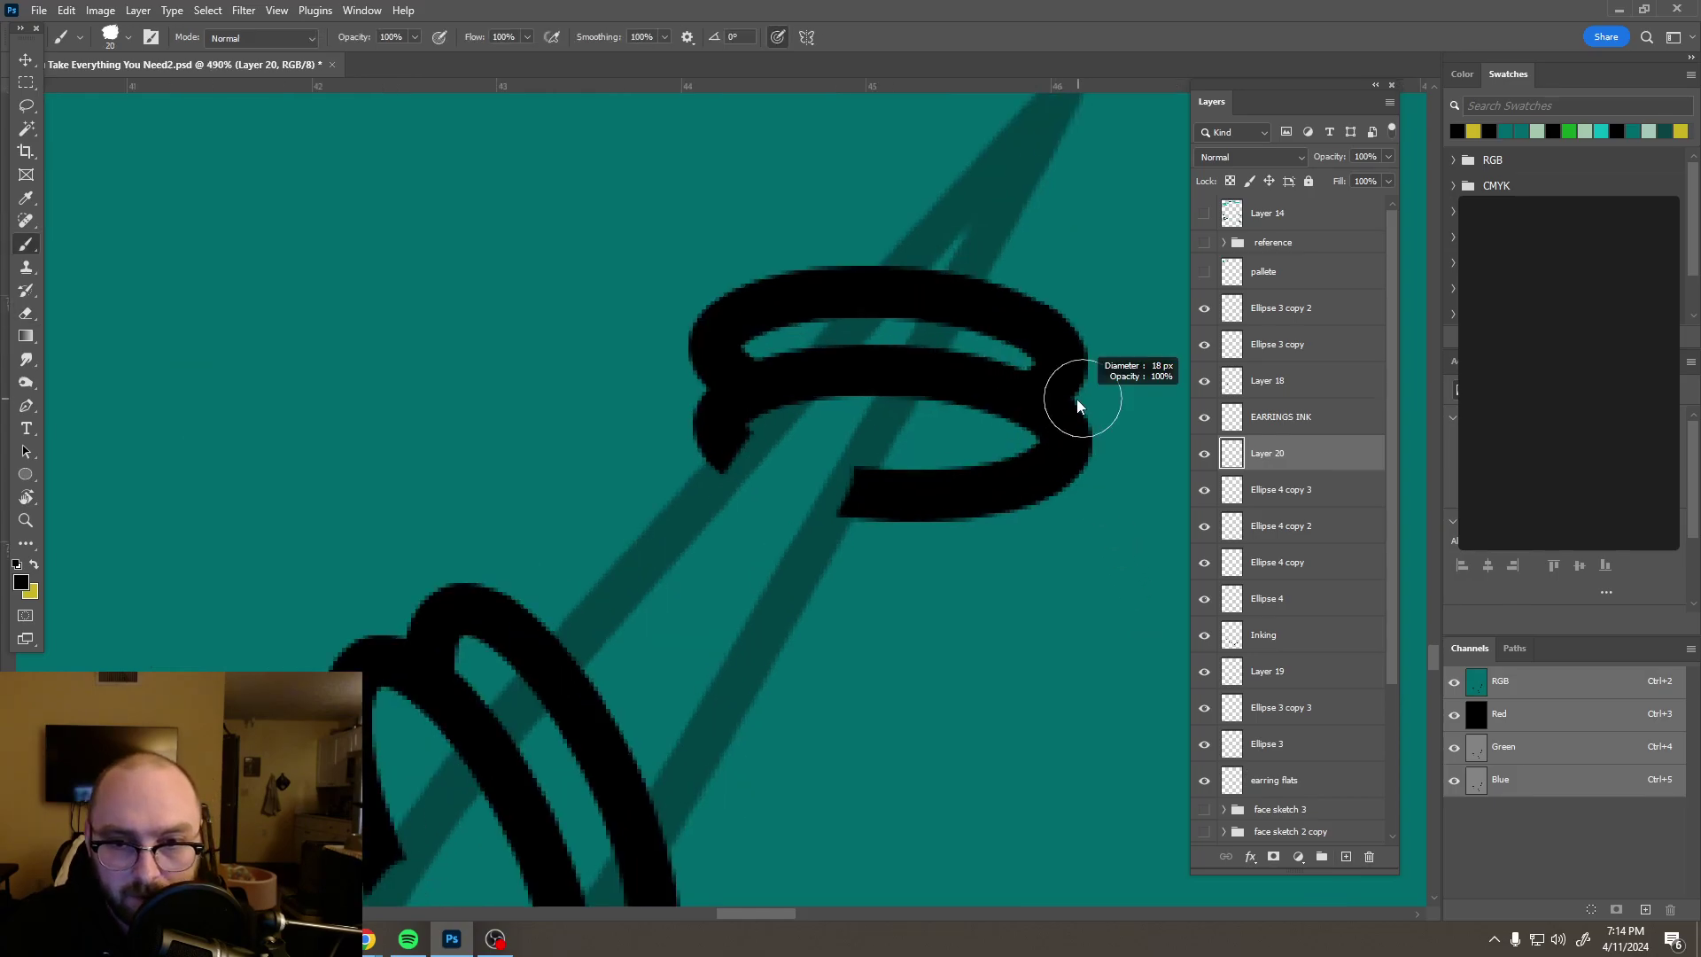
{"action": "left_click", "coordinate": [119, 37]}
{"action": "left_click", "coordinate": [325, 355]}
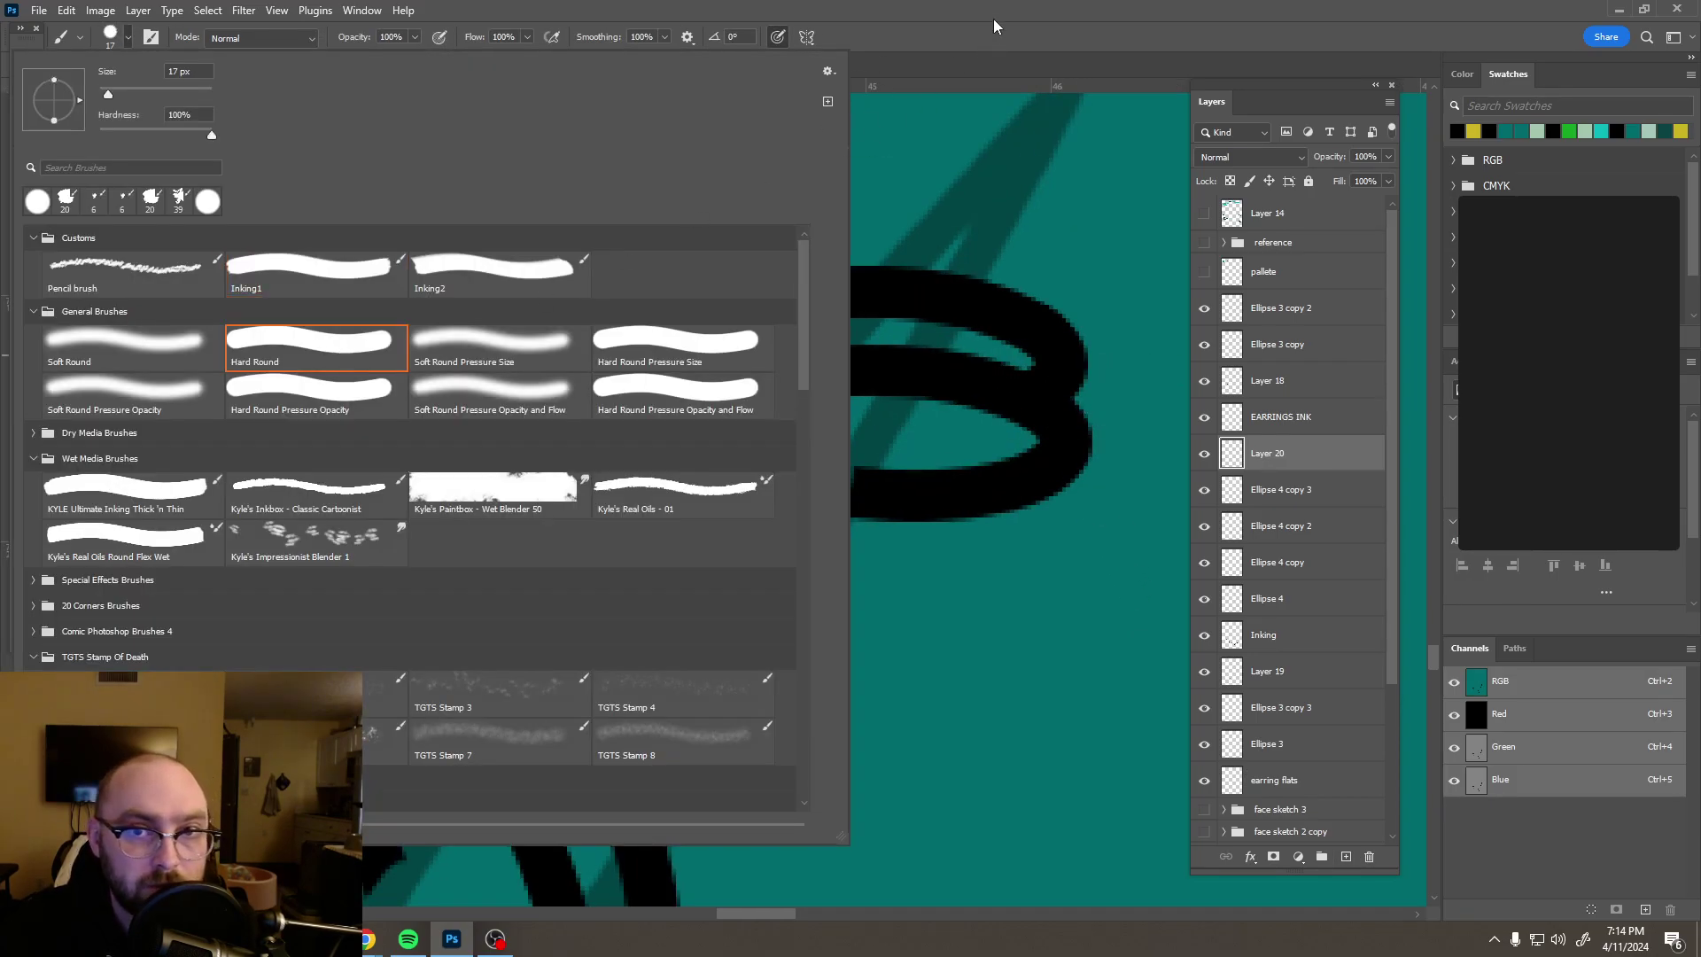
Step: Set the brush size to 10 px and ink black bars on Layer 20 joining the upper pair's two rings at both side edges
{"action": "key", "text": "Return"}
{"action": "left_click", "coordinate": [124, 40]}
{"action": "left_click_drag", "start_coordinate": [113, 77], "coordinate": [107, 78]}
{"action": "key", "text": "Return"}
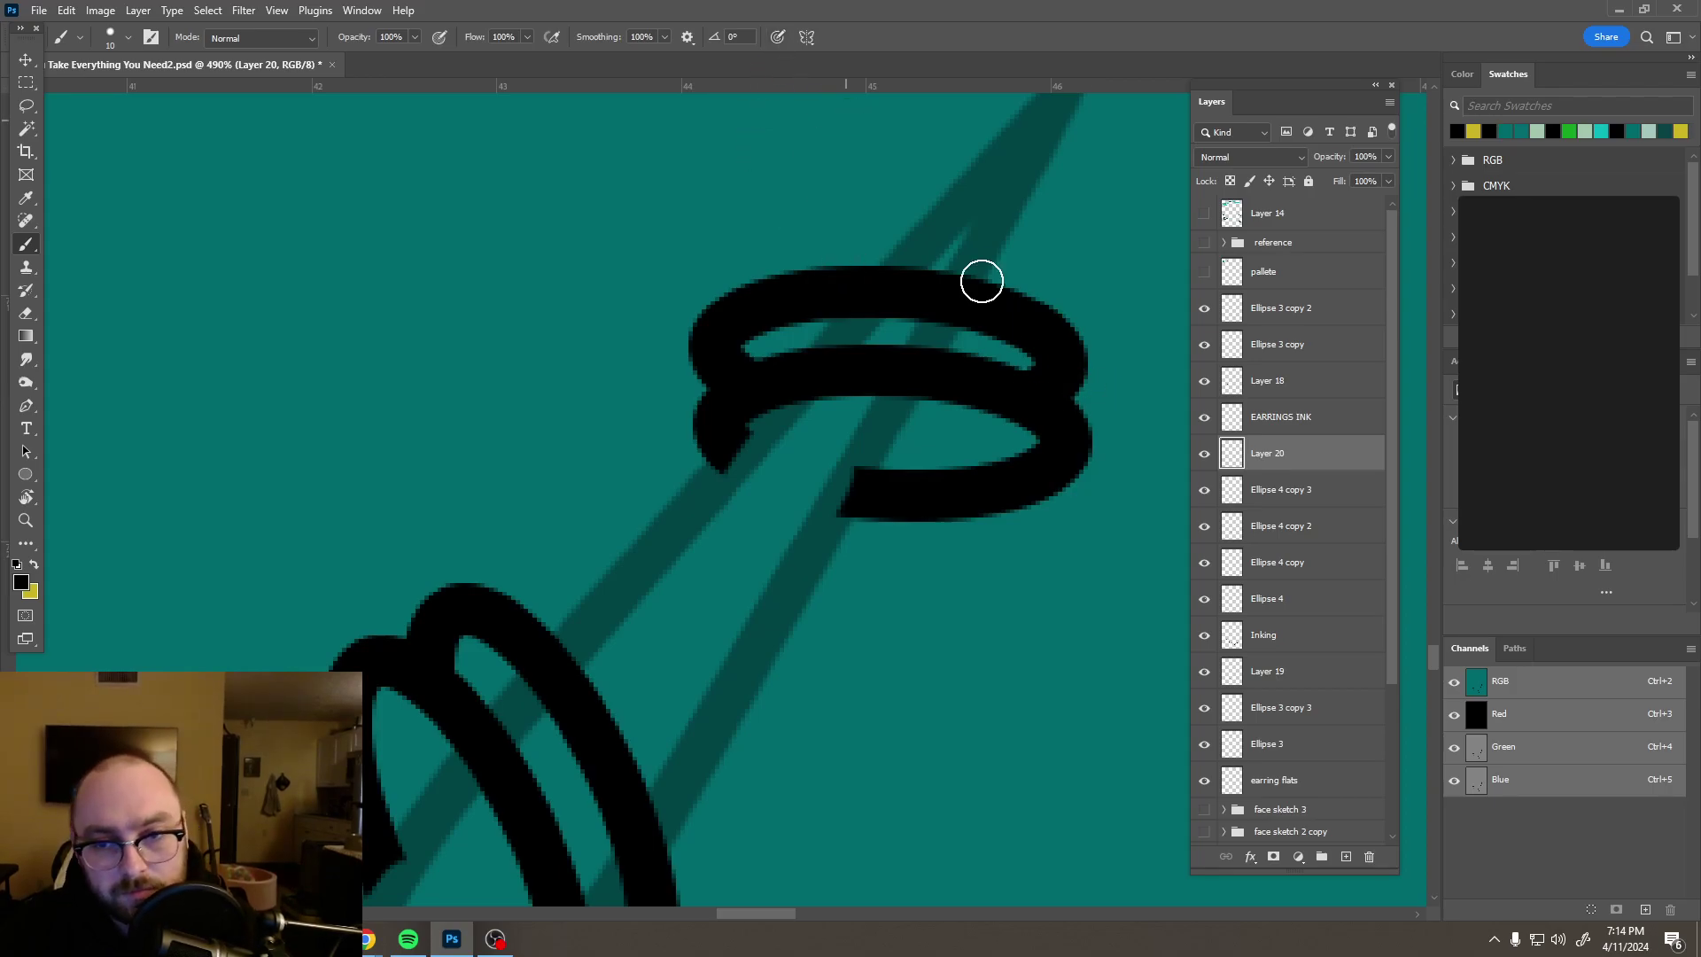
{"action": "left_click_drag", "start_coordinate": [1069, 363], "coordinate": [1073, 441]}
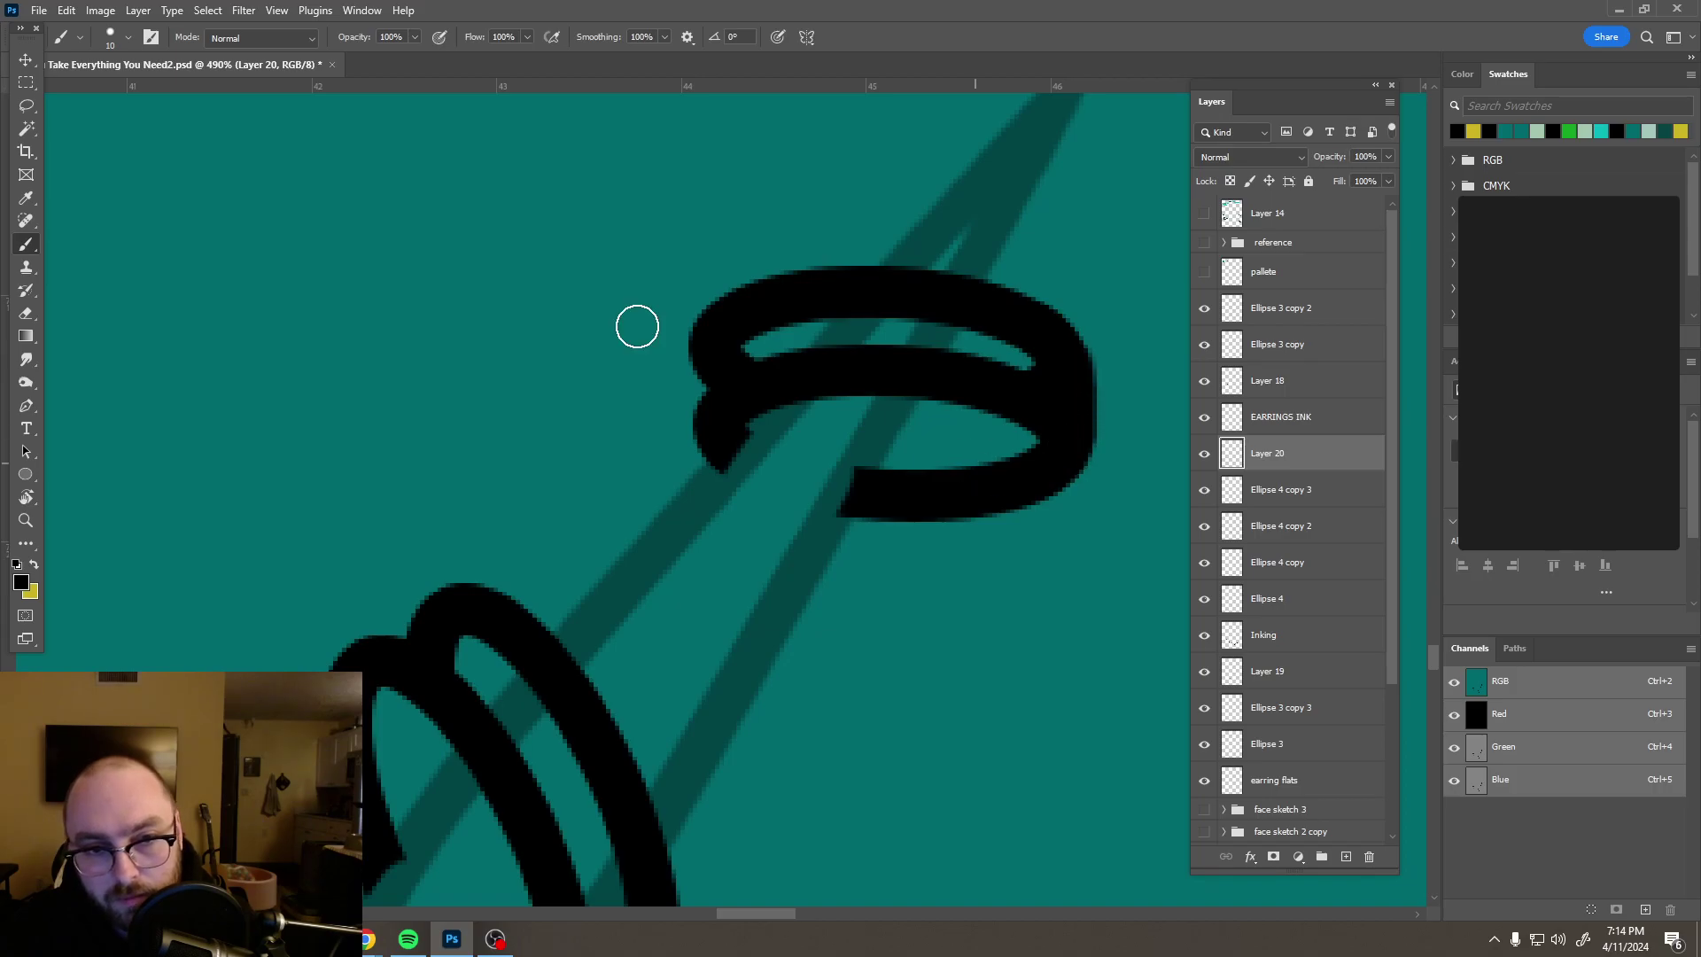
{"action": "left_click_drag", "start_coordinate": [711, 406], "coordinate": [711, 336]}
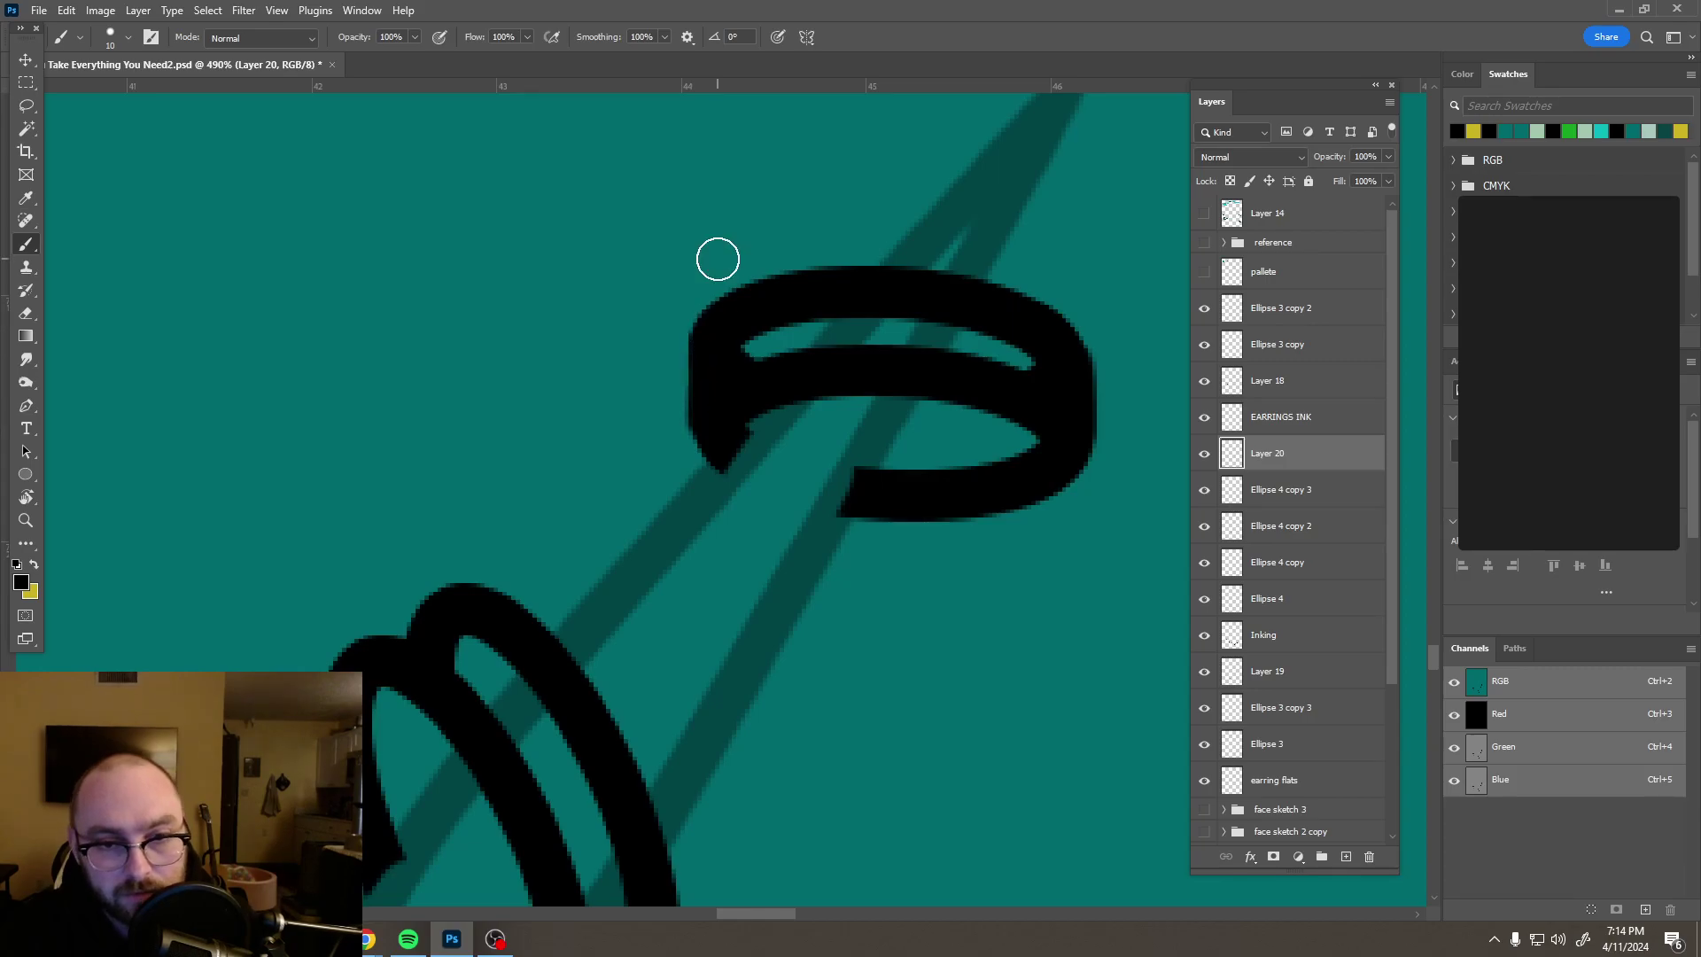
Step: Ink the outer edges joining the lower pair's two rings at both ends in black on Layer 20
{"action": "scroll", "coordinate": [671, 410], "scroll_direction": "down", "scroll_amount": 3}
{"action": "scroll", "coordinate": [646, 547], "scroll_direction": "down", "scroll_amount": 2}
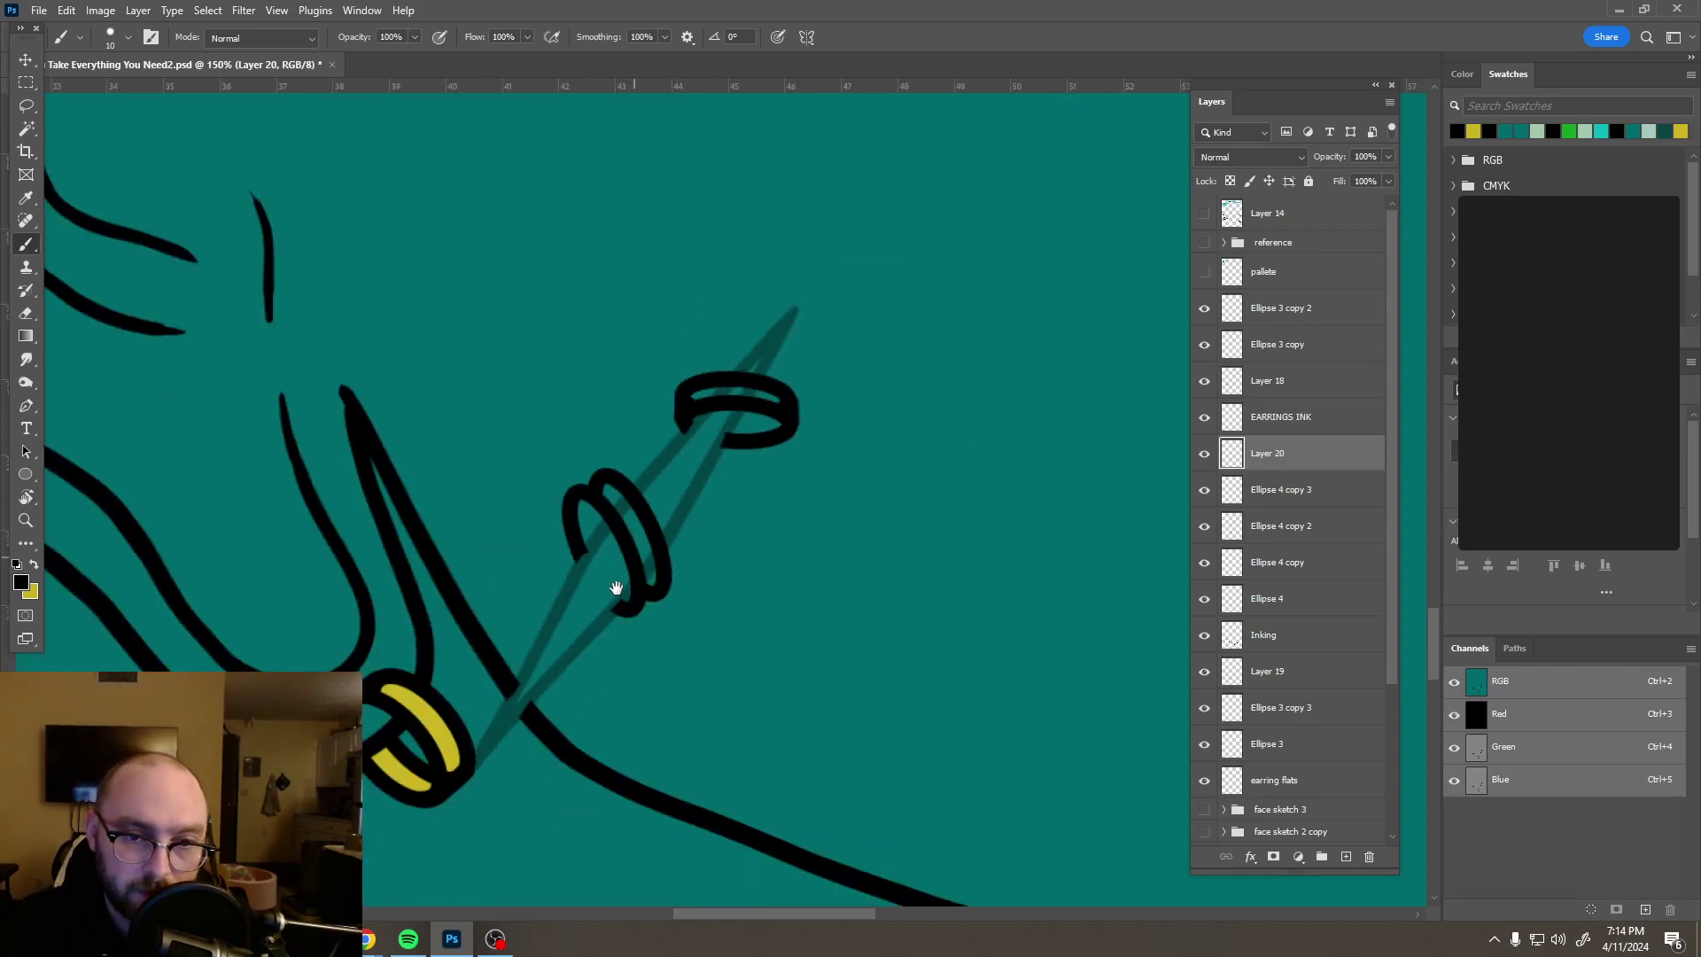
{"action": "scroll", "coordinate": [699, 521], "scroll_direction": "down", "scroll_amount": 2}
{"action": "scroll", "coordinate": [700, 521], "scroll_direction": "left", "scroll_amount": 2}
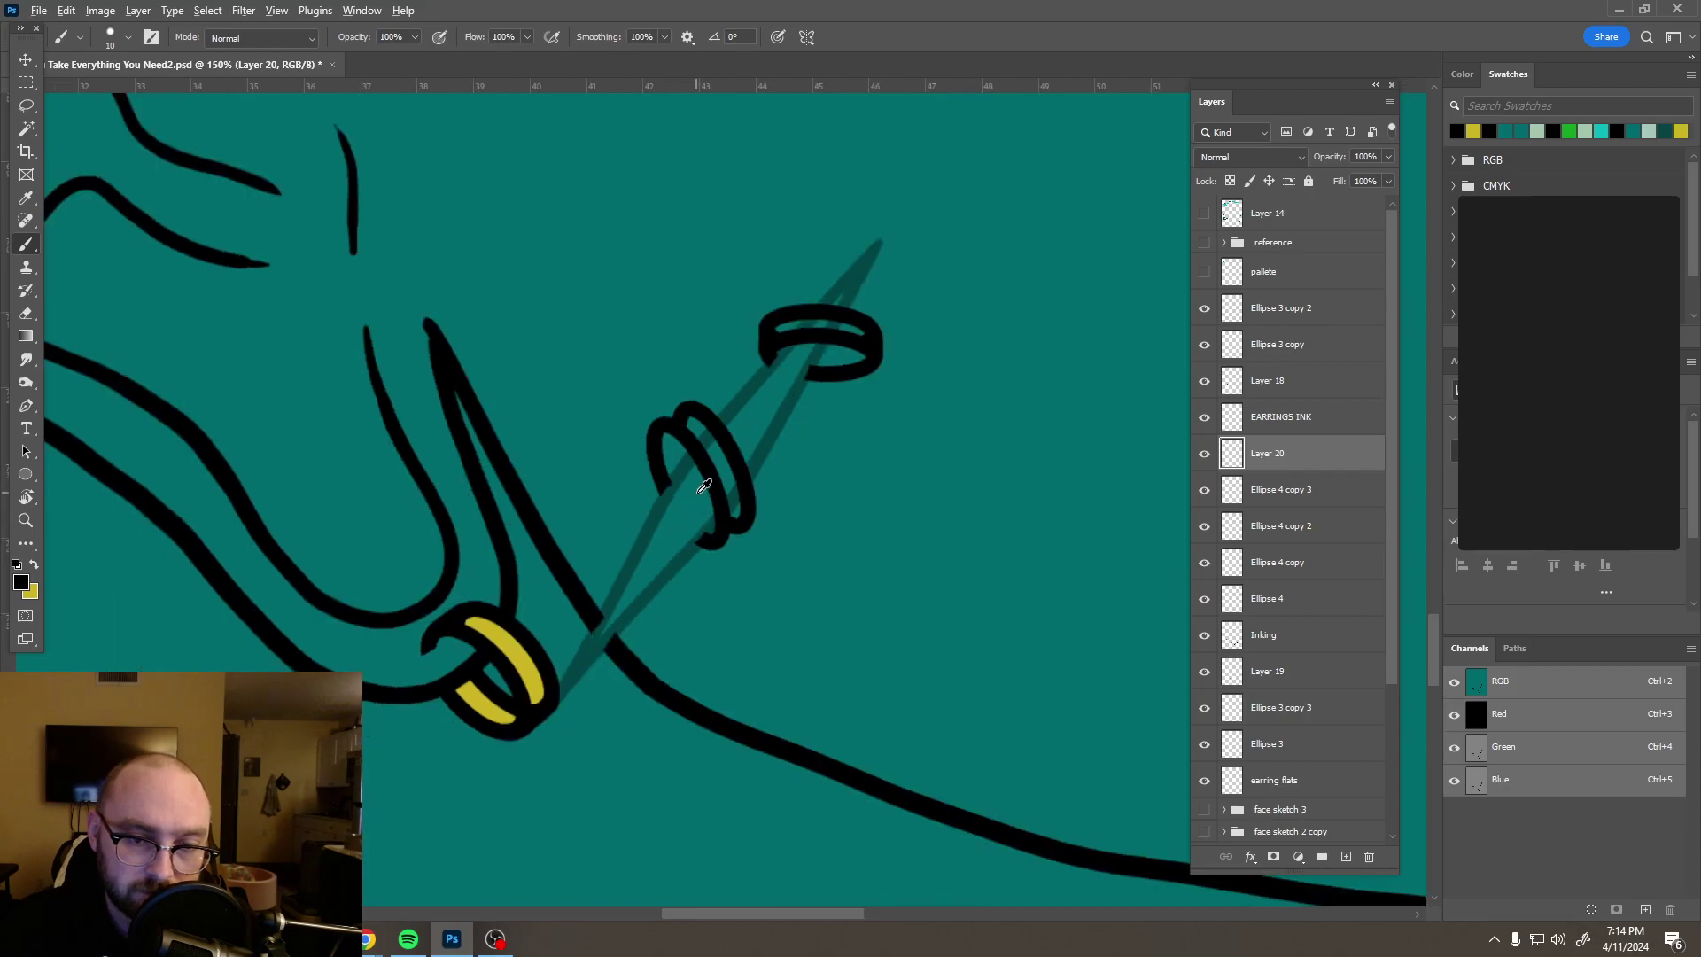
{"action": "scroll", "coordinate": [704, 487], "scroll_direction": "up", "scroll_amount": 4}
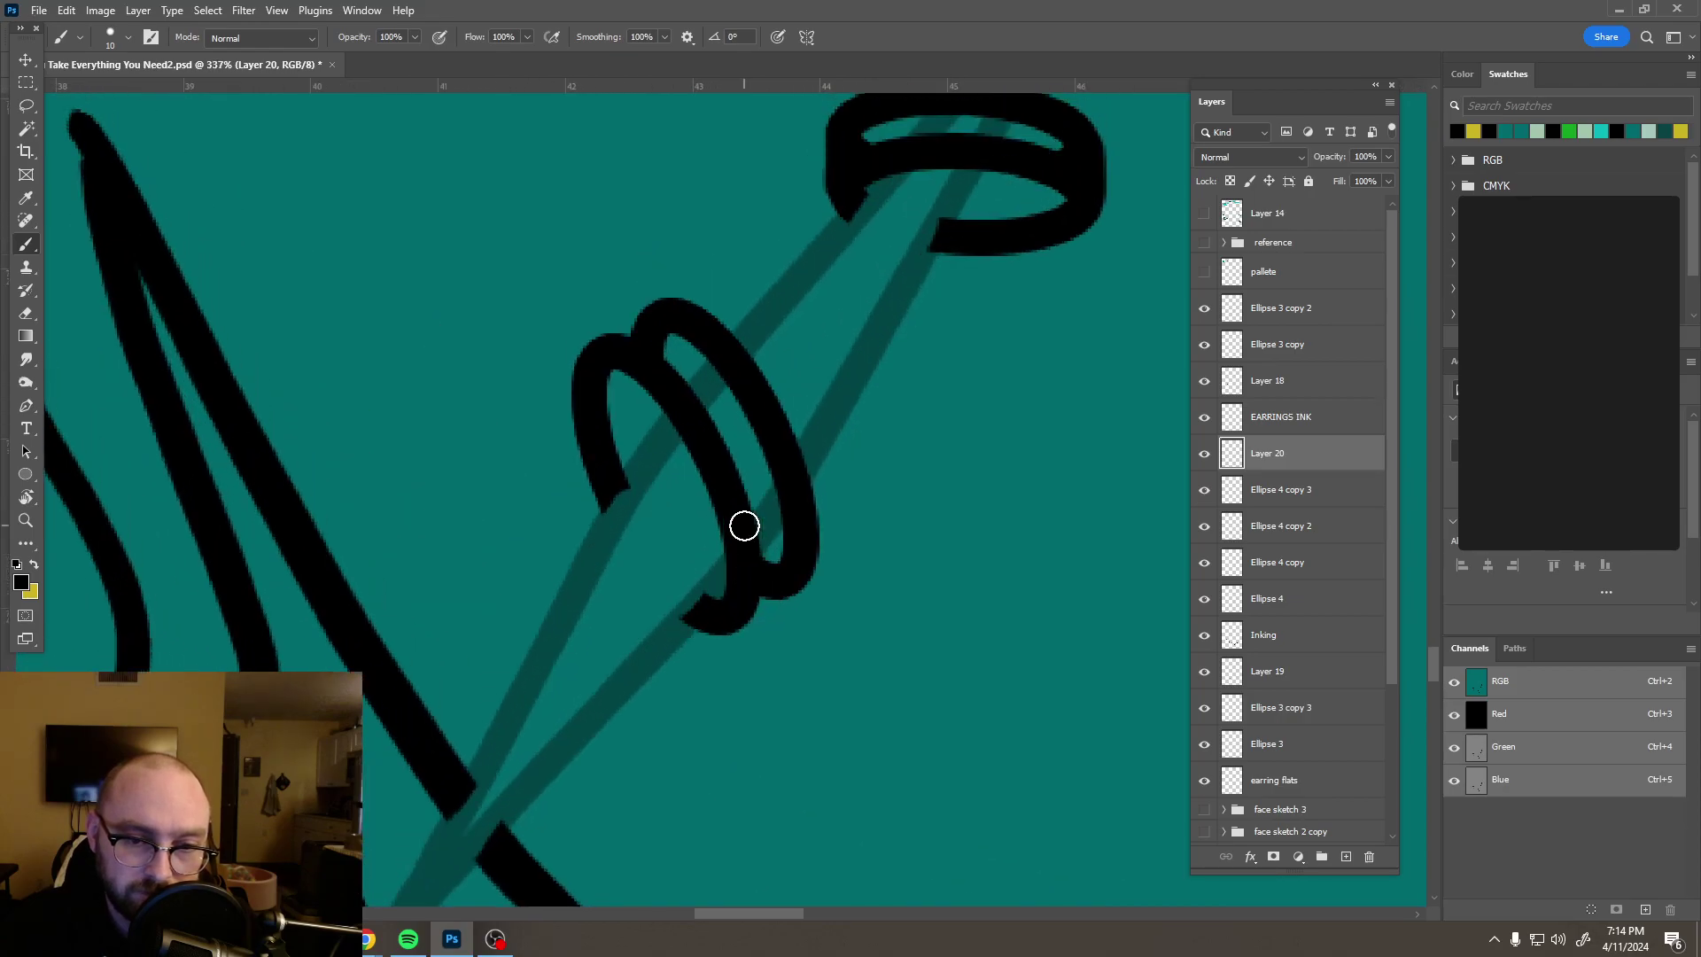
{"action": "scroll", "coordinate": [736, 602], "scroll_direction": "up", "scroll_amount": 1}
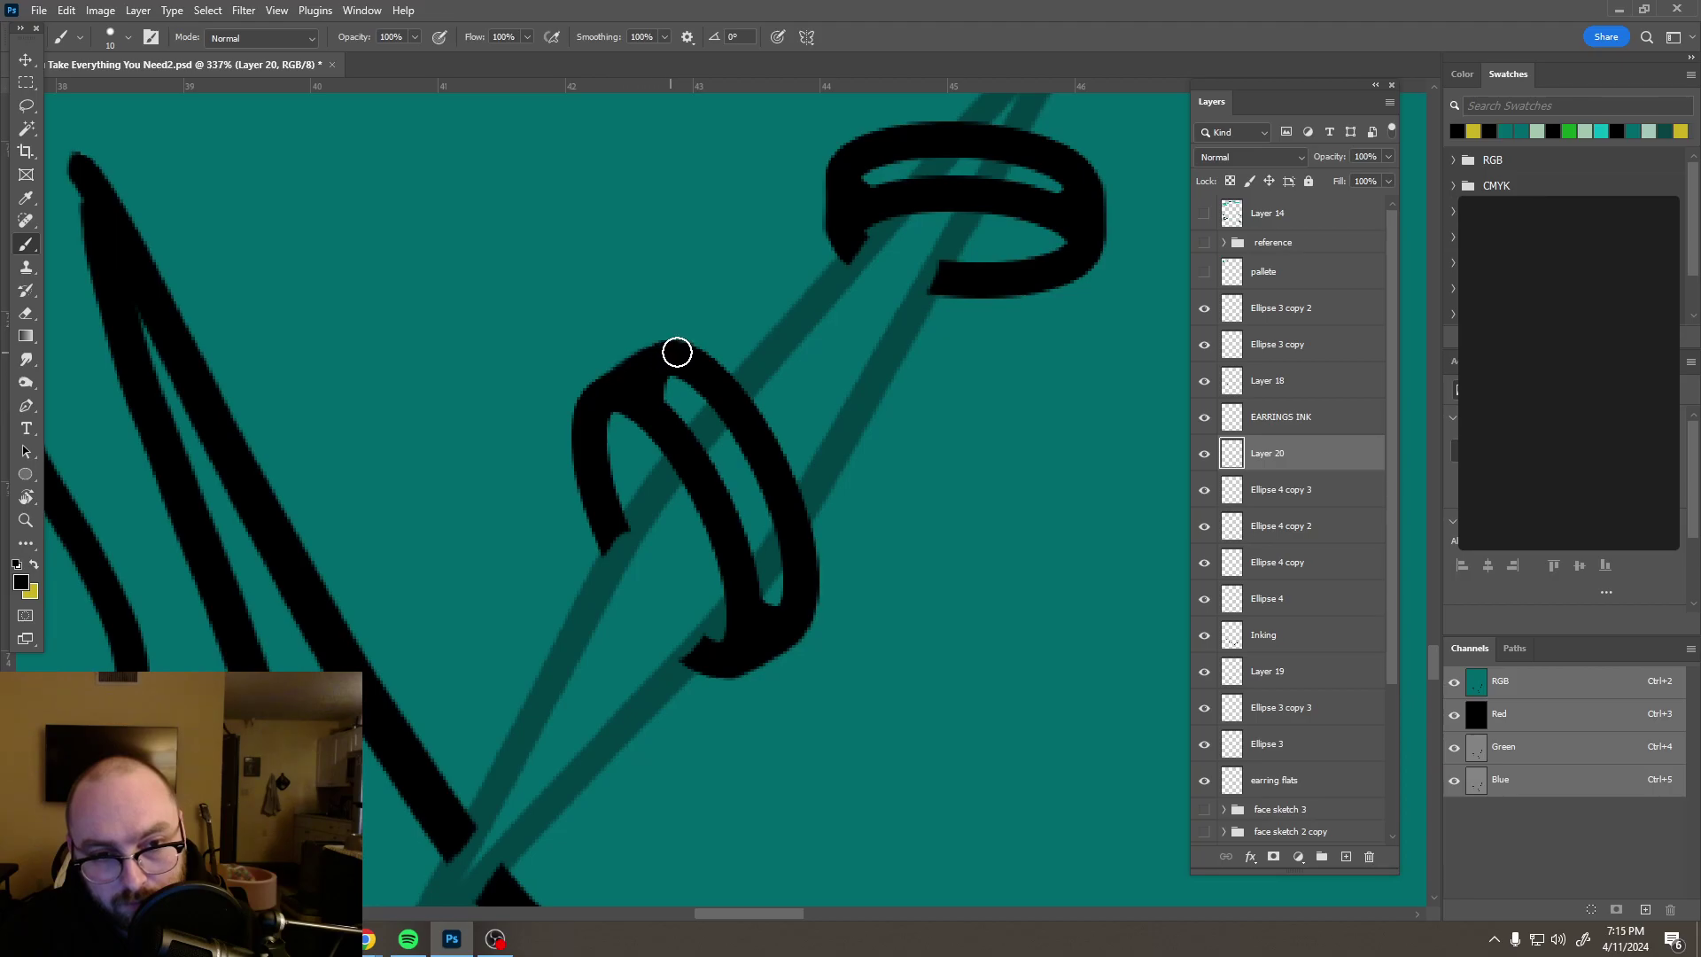
Step: Activate the earring flats layer, swap yellow to the foreground colour and set the brush smoothing to 0%
{"action": "scroll", "coordinate": [558, 452], "scroll_direction": "down", "scroll_amount": 5}
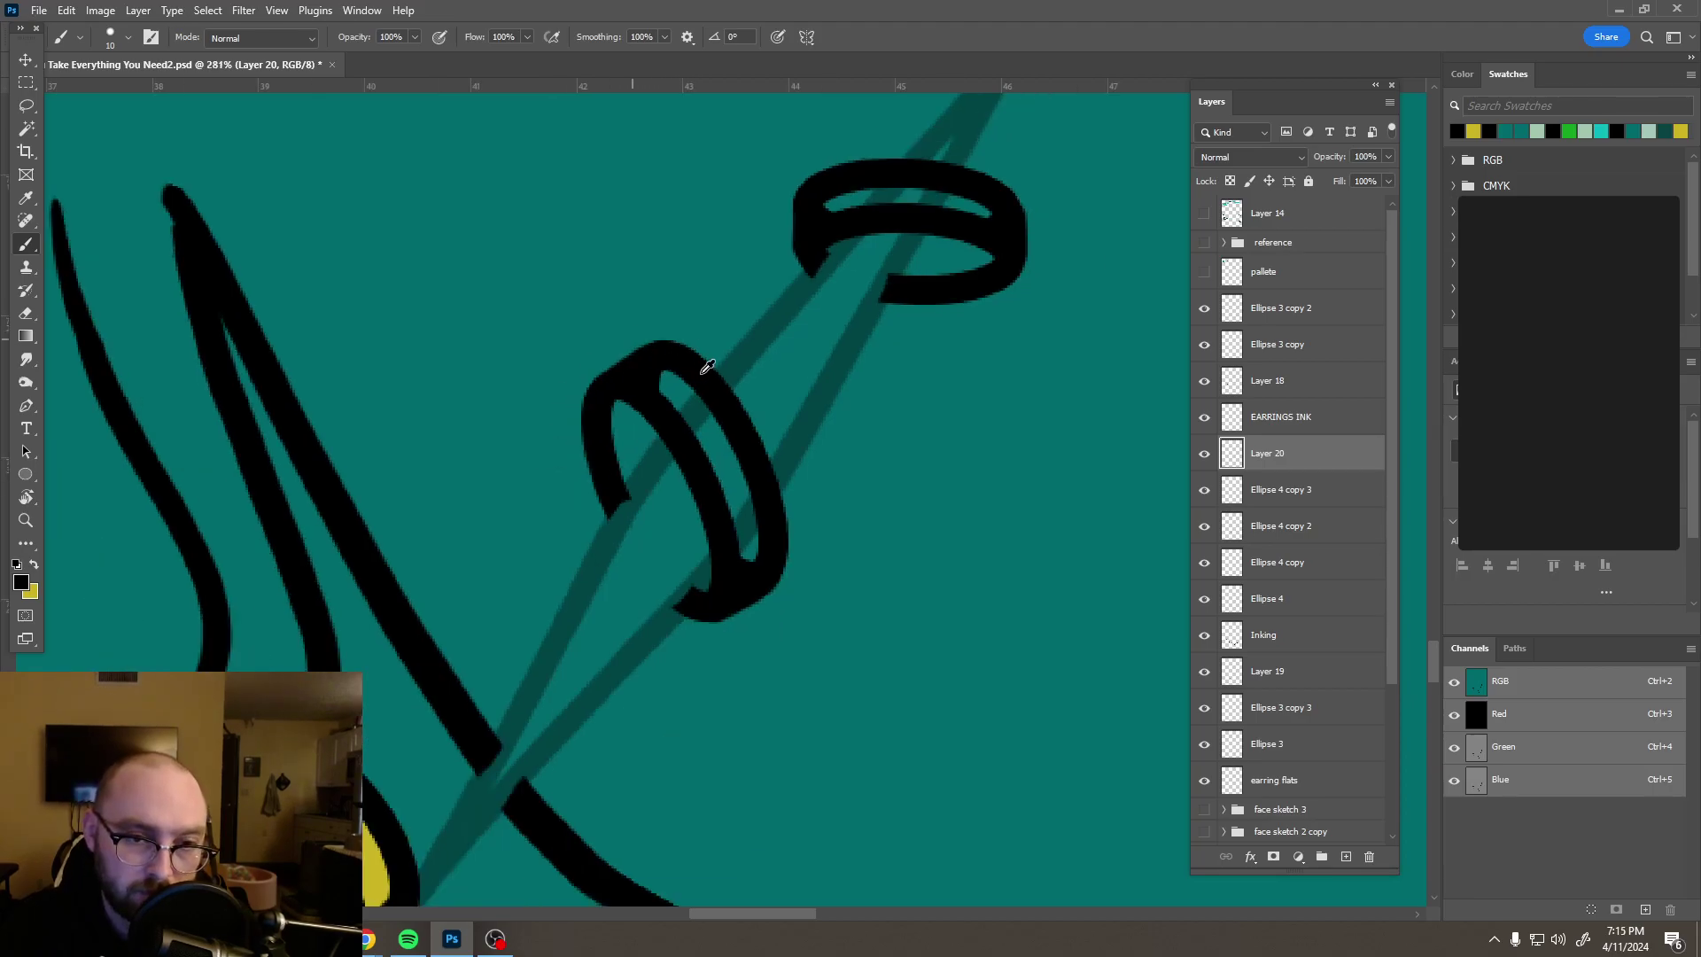
{"action": "scroll", "coordinate": [714, 372], "scroll_direction": "down", "scroll_amount": 6}
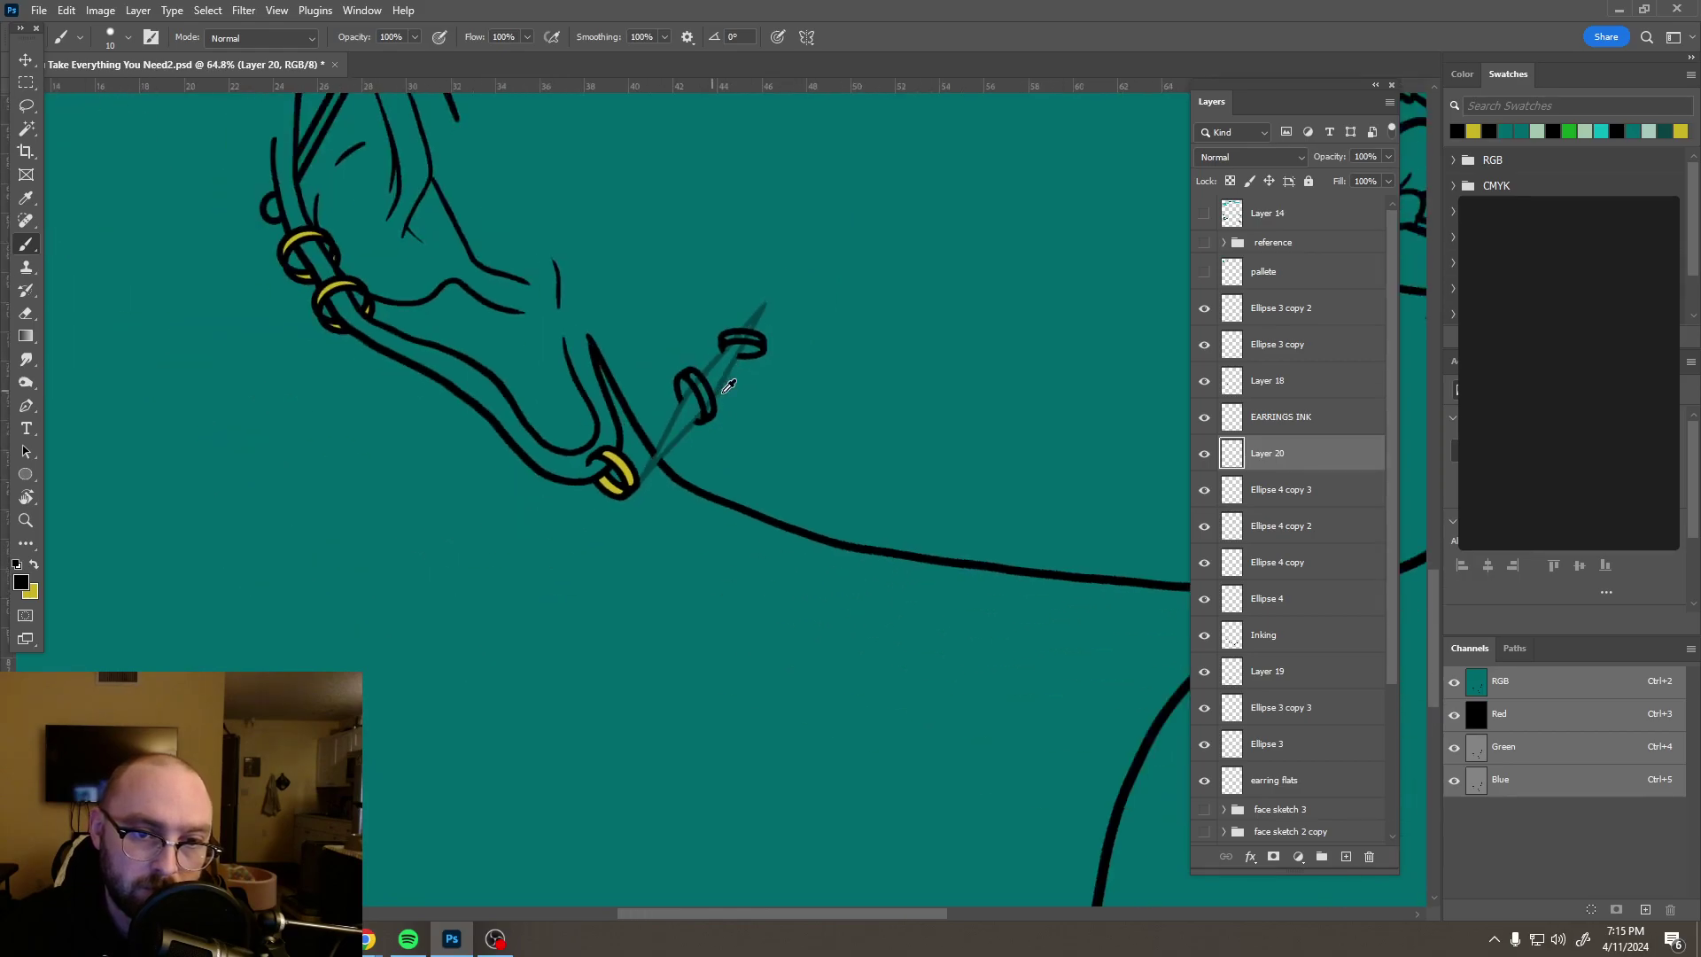
{"action": "scroll", "coordinate": [732, 391], "scroll_direction": "down", "scroll_amount": 2}
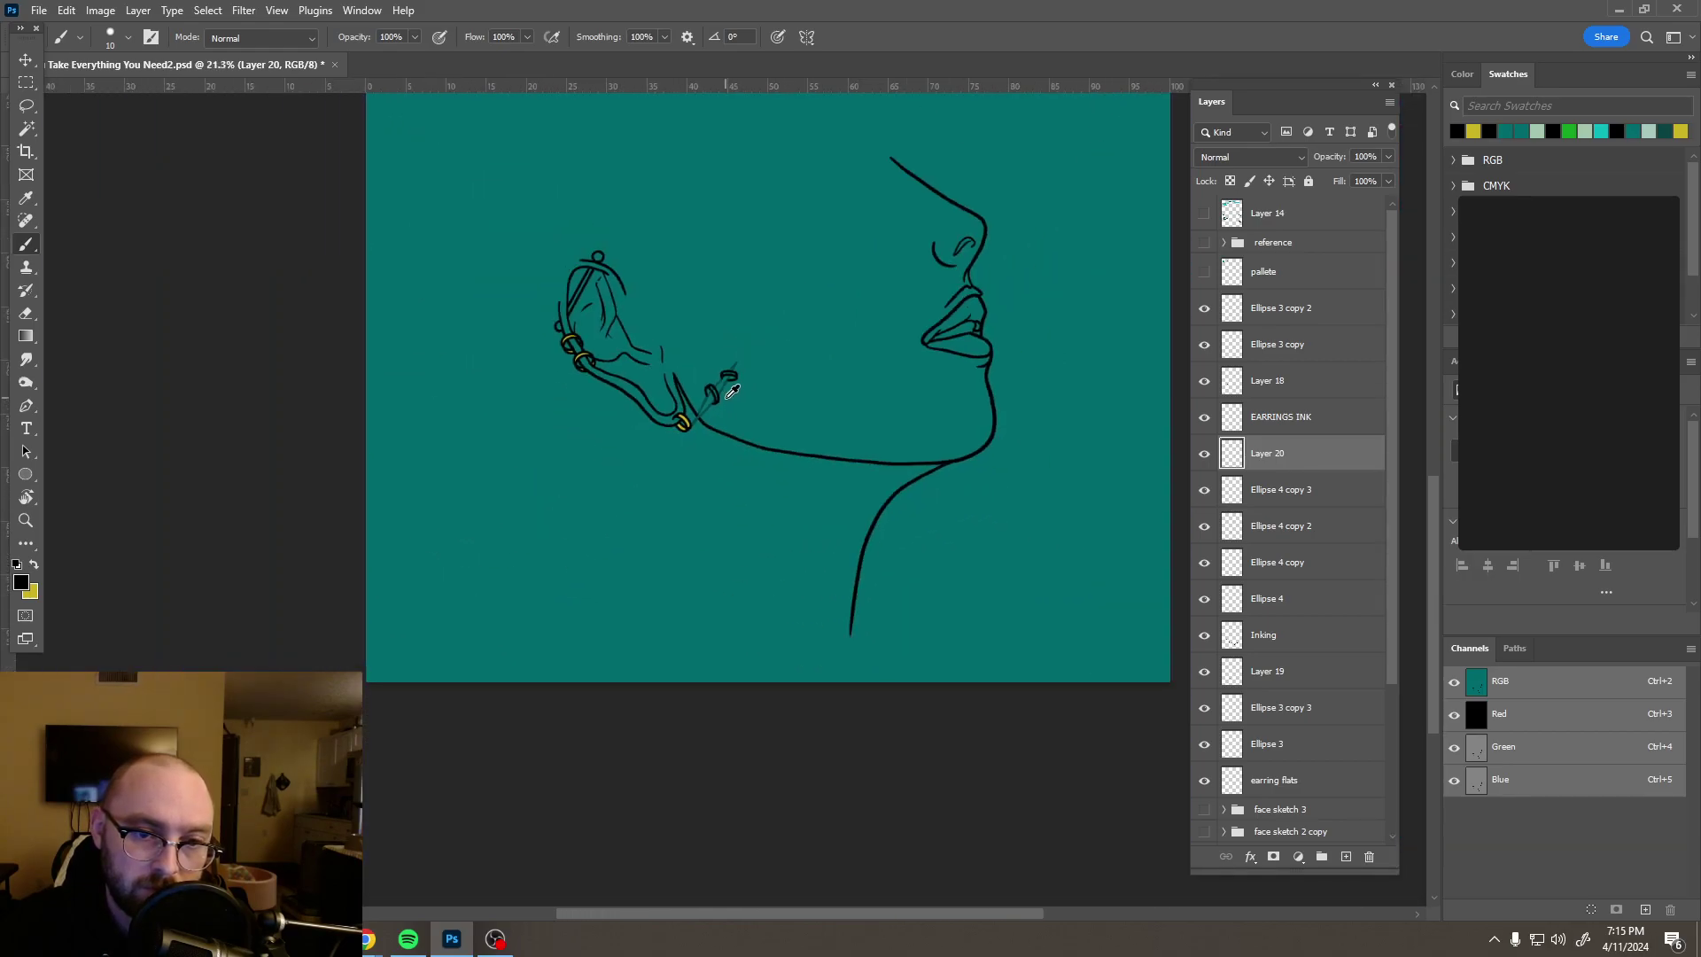
{"action": "scroll", "coordinate": [732, 391], "scroll_direction": "up", "scroll_amount": 2}
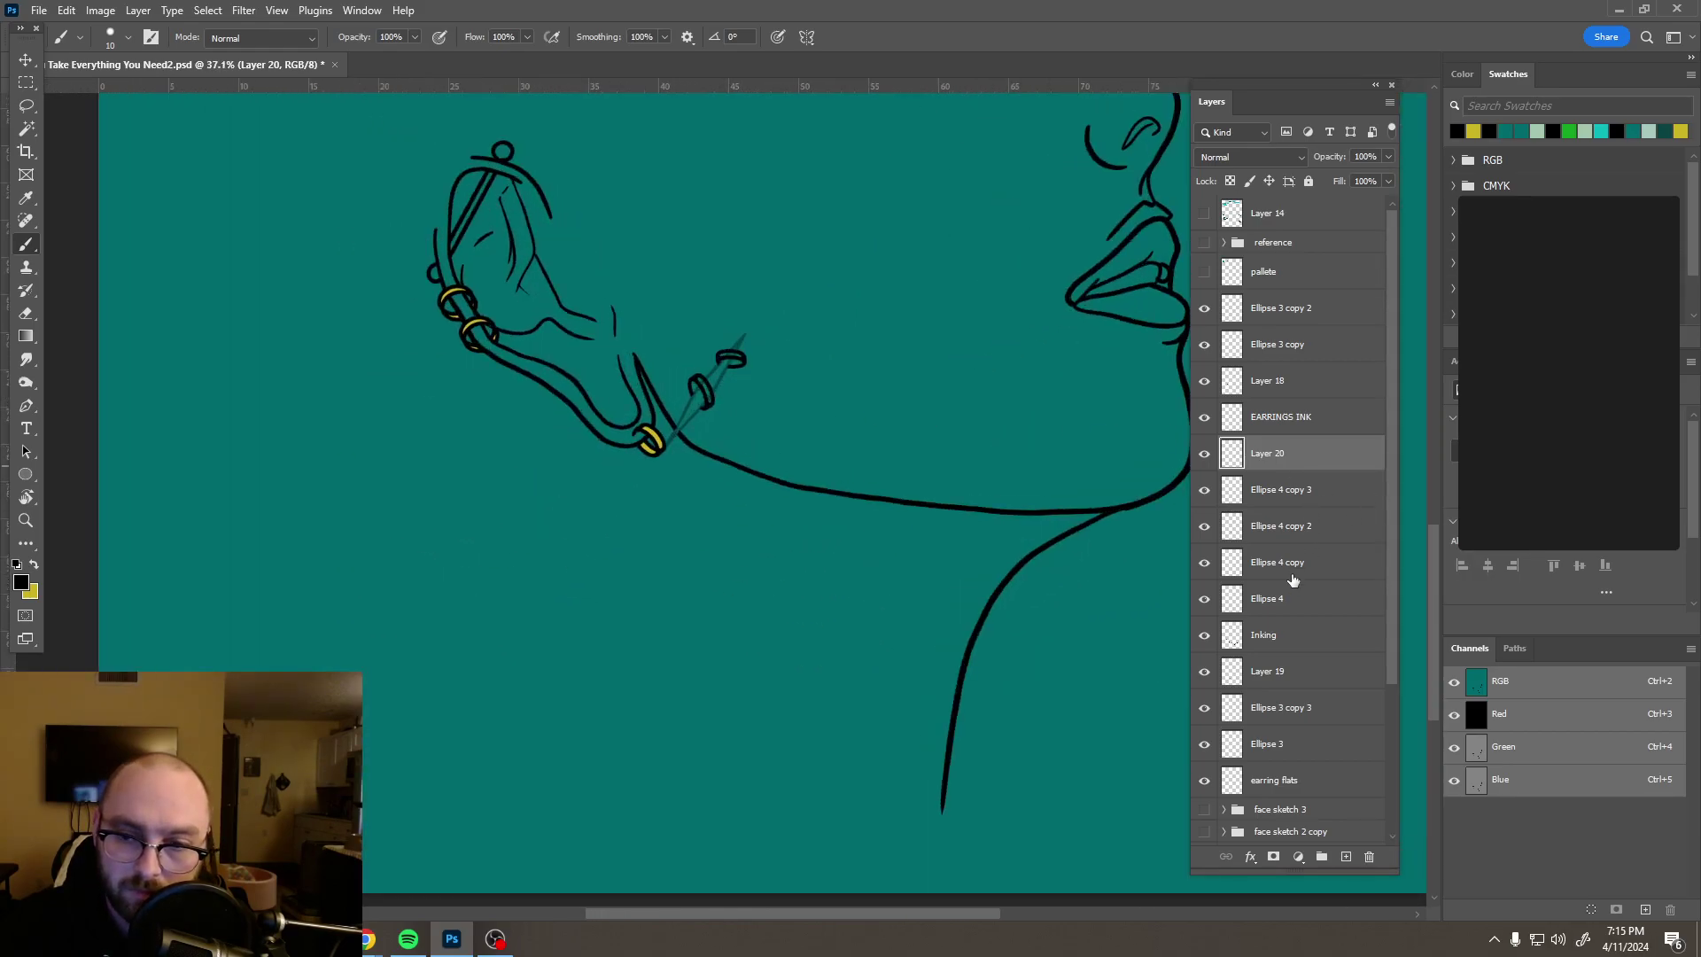
{"action": "left_click", "coordinate": [1313, 790]}
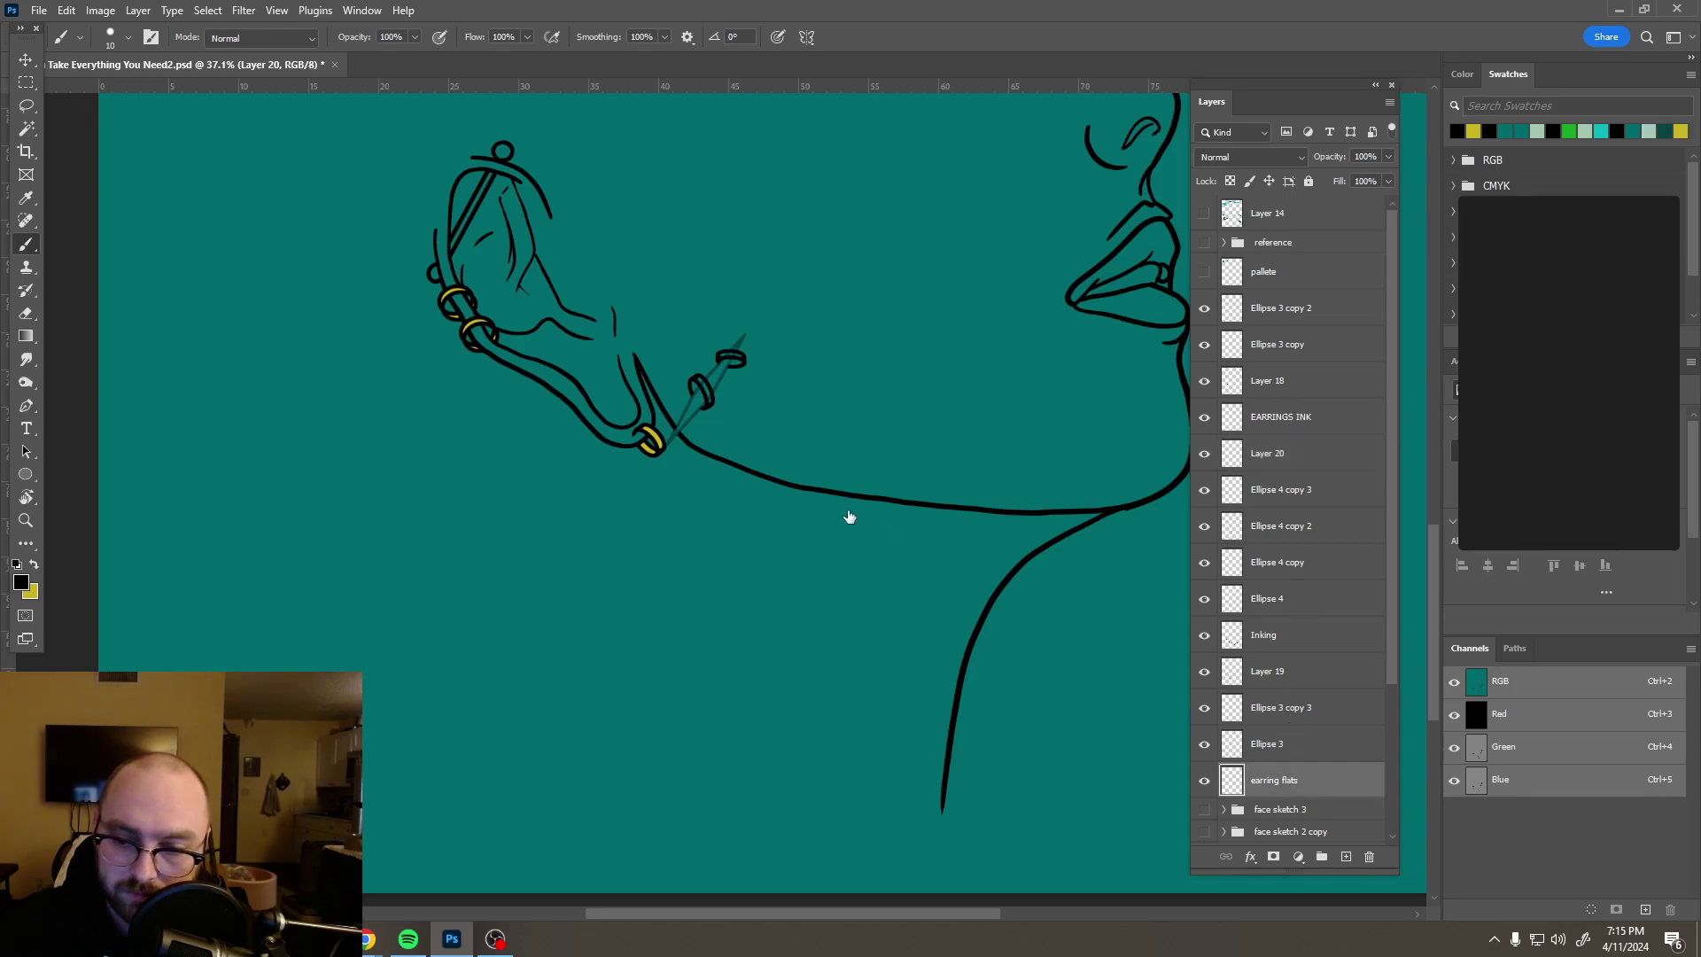
{"action": "scroll", "coordinate": [707, 375], "scroll_direction": "up", "scroll_amount": 3}
{"action": "scroll", "coordinate": [709, 371], "scroll_direction": "up", "scroll_amount": 3}
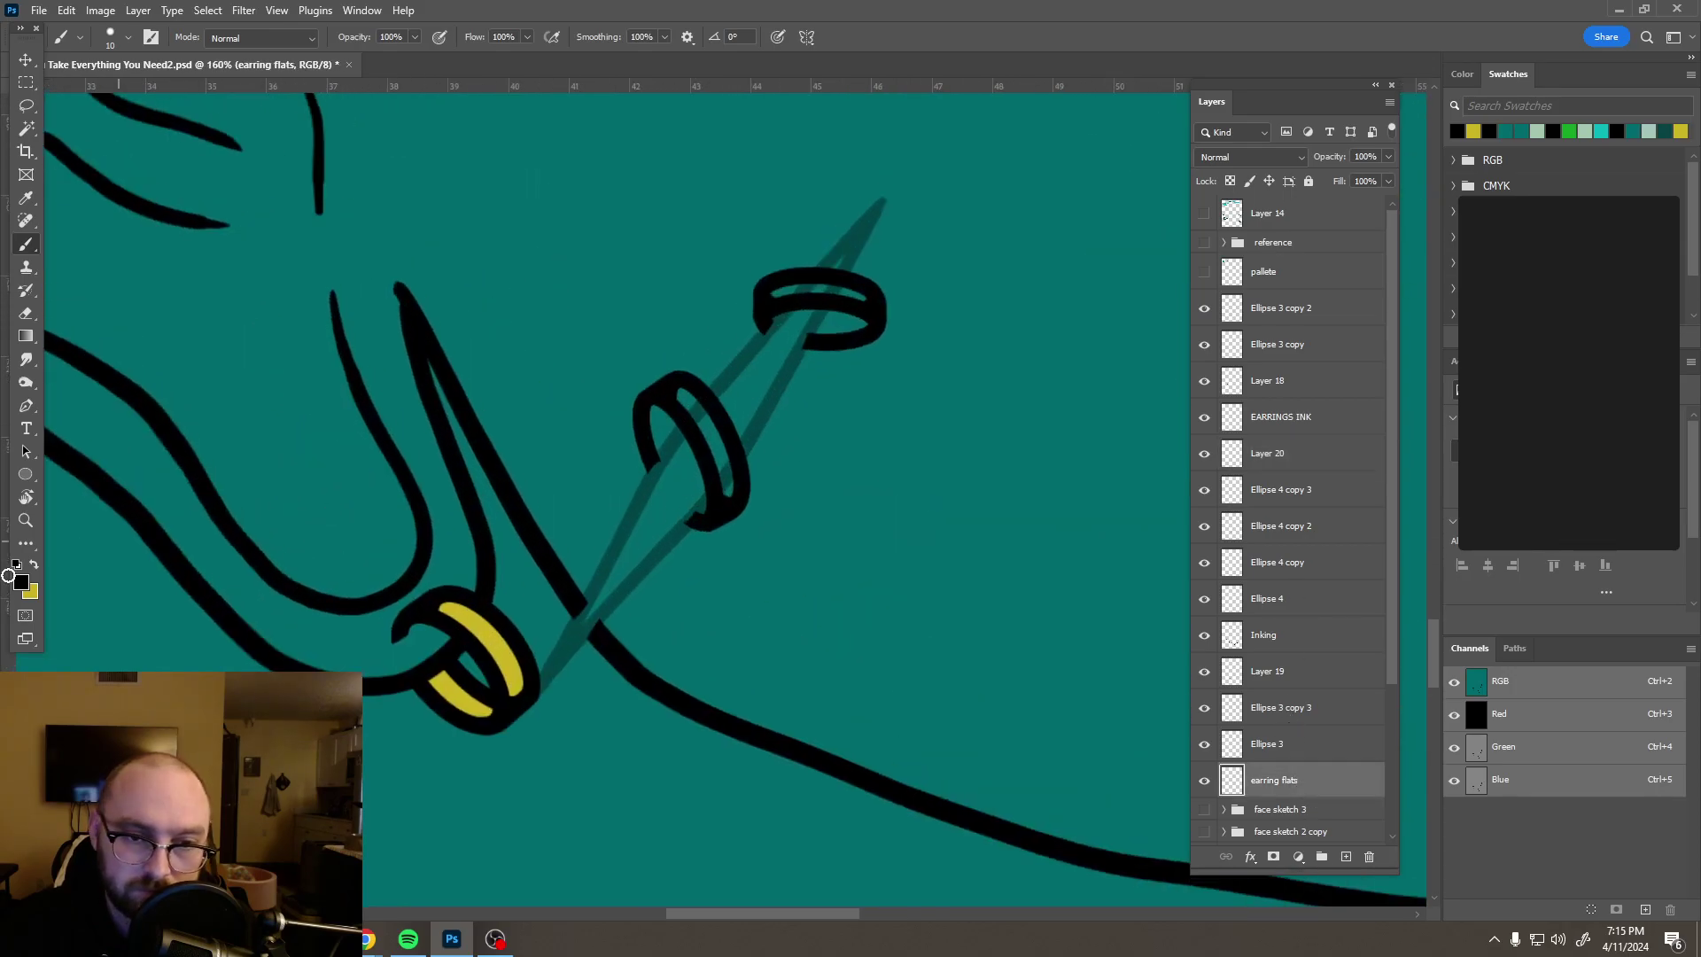
{"action": "left_click", "coordinate": [35, 565]}
{"action": "scroll", "coordinate": [709, 538], "scroll_direction": "up", "scroll_amount": 2}
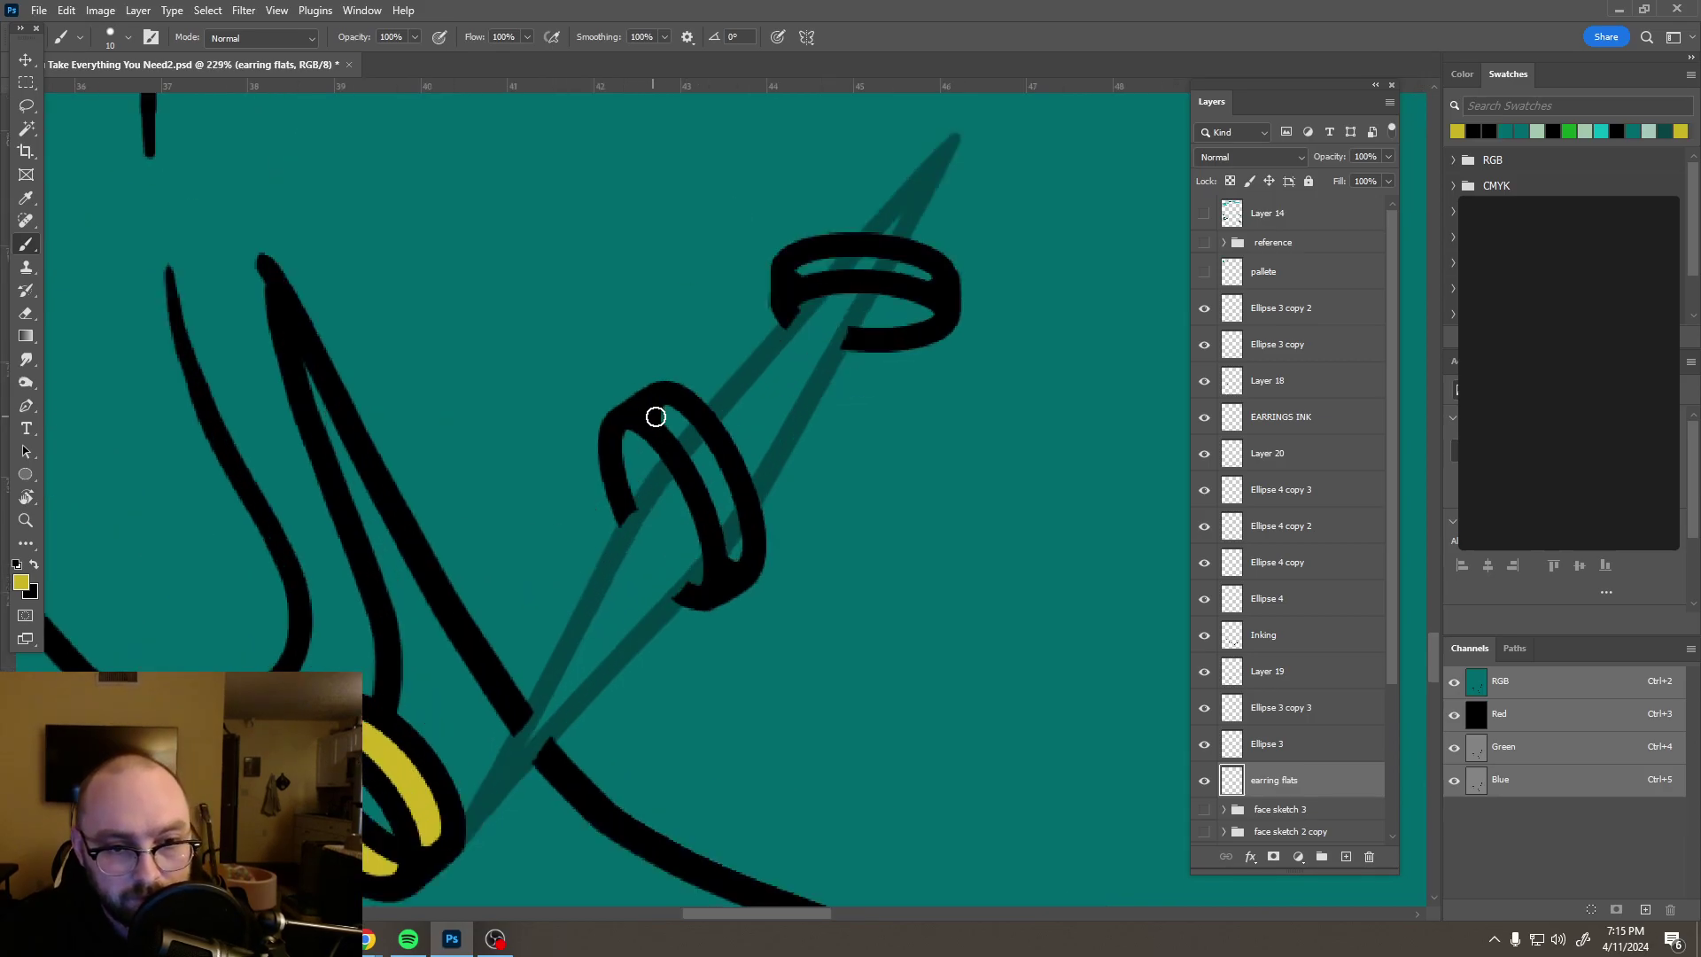
{"action": "left_click_drag", "start_coordinate": [665, 36], "coordinate": [576, 56]}
Step: Paint the band and inner surfaces of the lower and upper ring pairs yellow on the earring flats layer
{"action": "mouse_move", "coordinate": [670, 416]}
{"action": "left_mouse_down"}
{"action": "mouse_move", "coordinate": [714, 483]}
{"action": "mouse_move", "coordinate": [704, 451]}
{"action": "mouse_move", "coordinate": [734, 557]}
{"action": "left_mouse_up"}
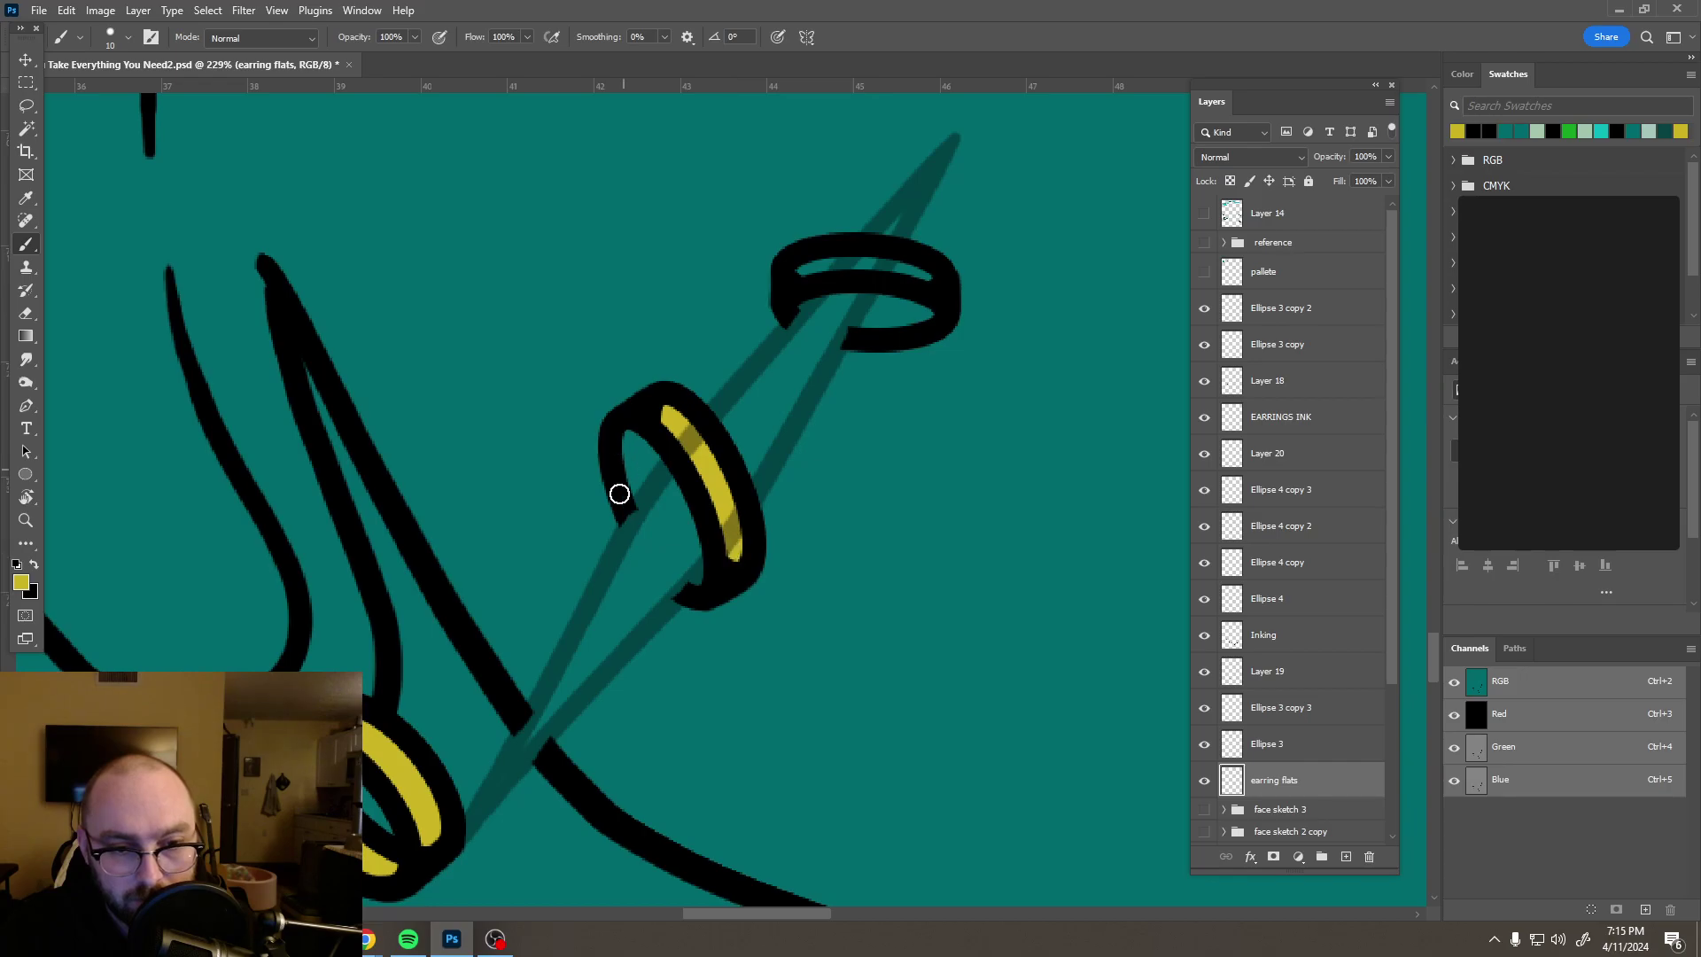
{"action": "mouse_move", "coordinate": [627, 496]}
{"action": "left_mouse_down"}
{"action": "mouse_move", "coordinate": [649, 460]}
{"action": "mouse_move", "coordinate": [634, 436]}
{"action": "left_mouse_up"}
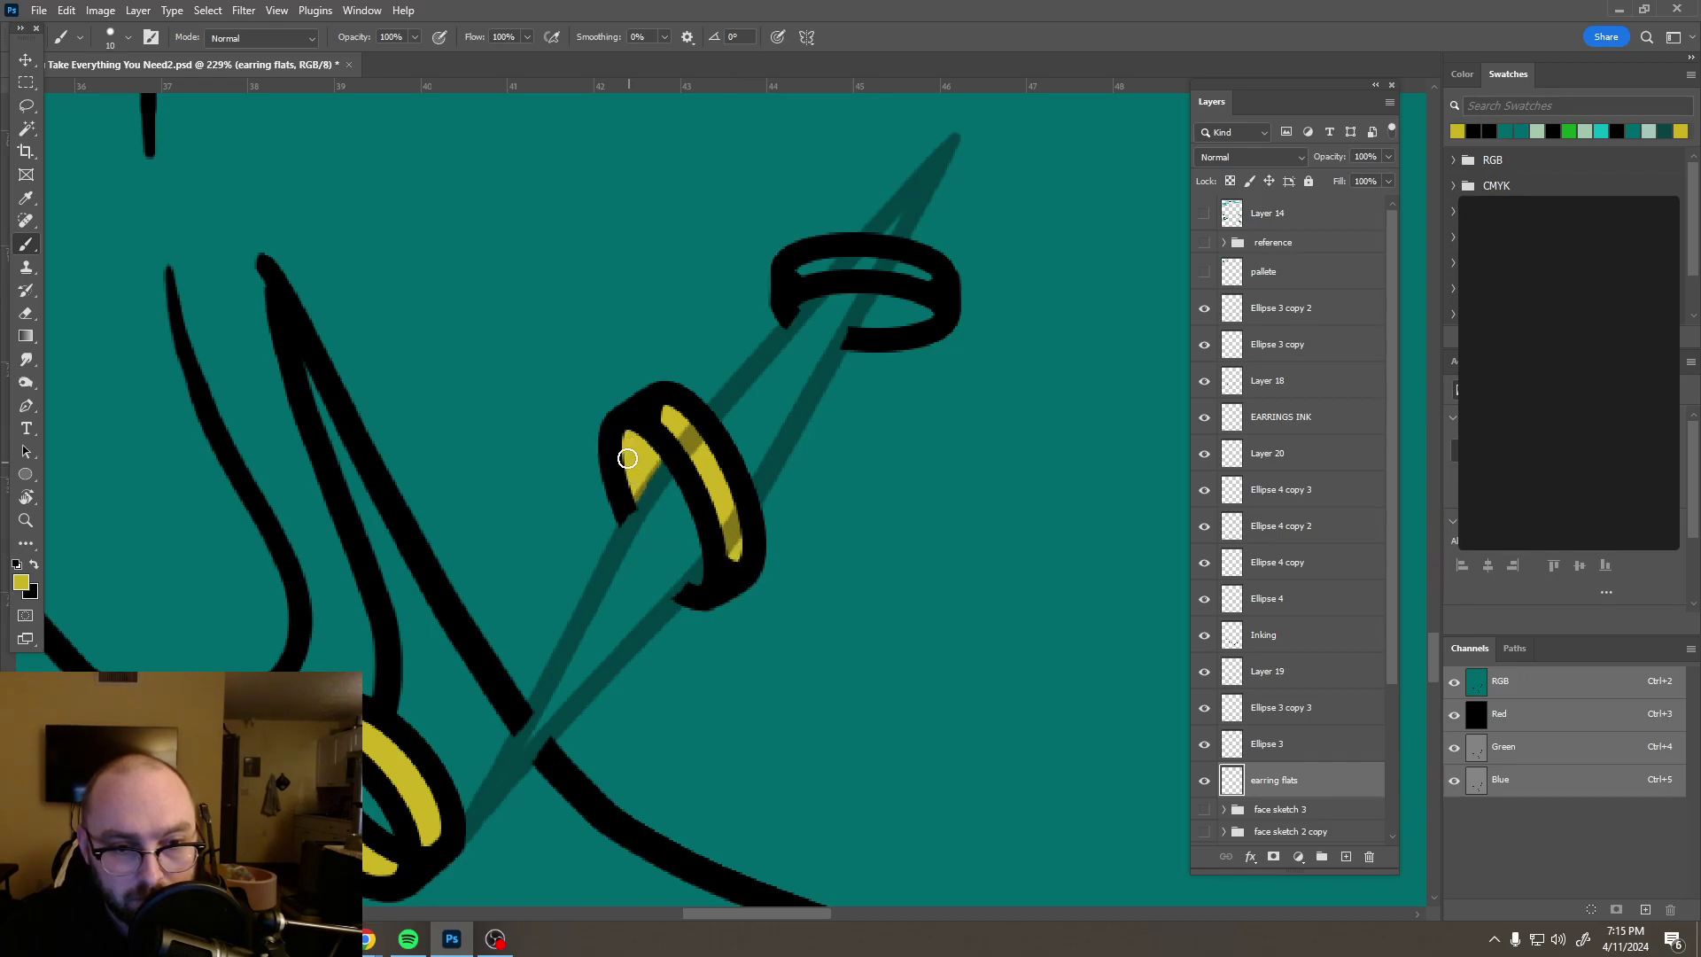
{"action": "mouse_move", "coordinate": [801, 270]}
{"action": "left_mouse_down"}
{"action": "mouse_move", "coordinate": [908, 270]}
{"action": "mouse_move", "coordinate": [900, 315]}
{"action": "mouse_move", "coordinate": [882, 314]}
{"action": "left_mouse_up"}
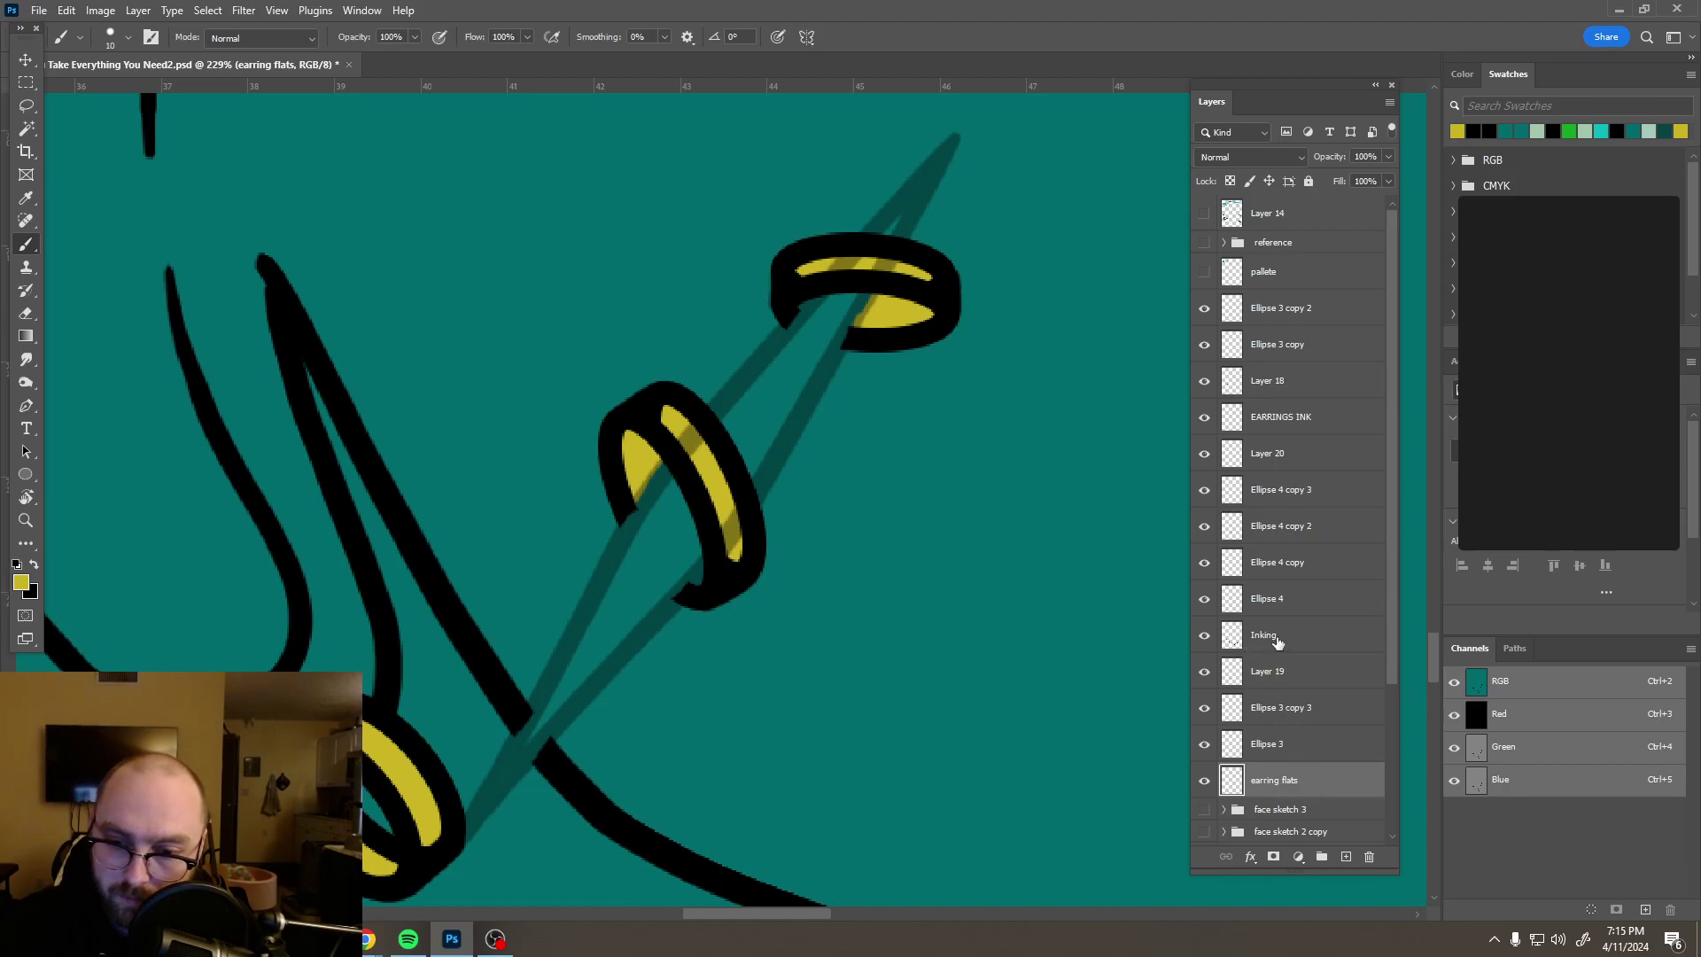
Step: Restore the opacity of the spike on Layer 19 to 100%
{"action": "left_click", "coordinate": [1289, 673]}
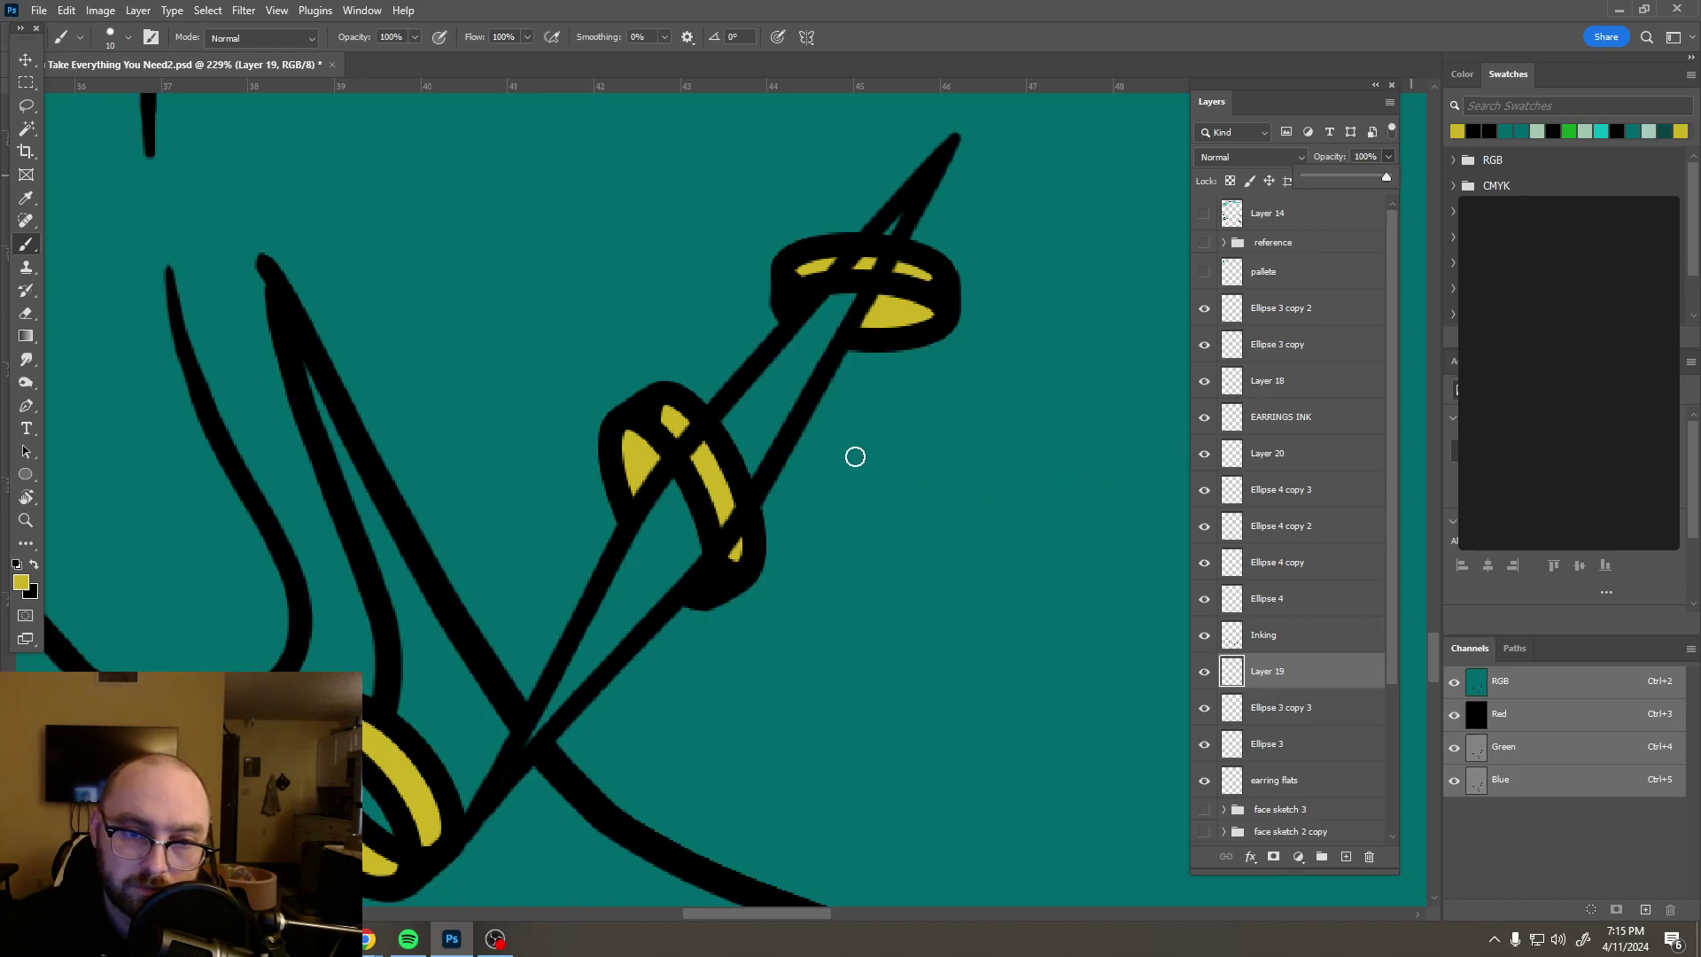
{"action": "scroll", "coordinate": [844, 453], "scroll_direction": "down", "scroll_amount": 3}
{"action": "scroll", "coordinate": [844, 453], "scroll_direction": "down", "scroll_amount": 6}
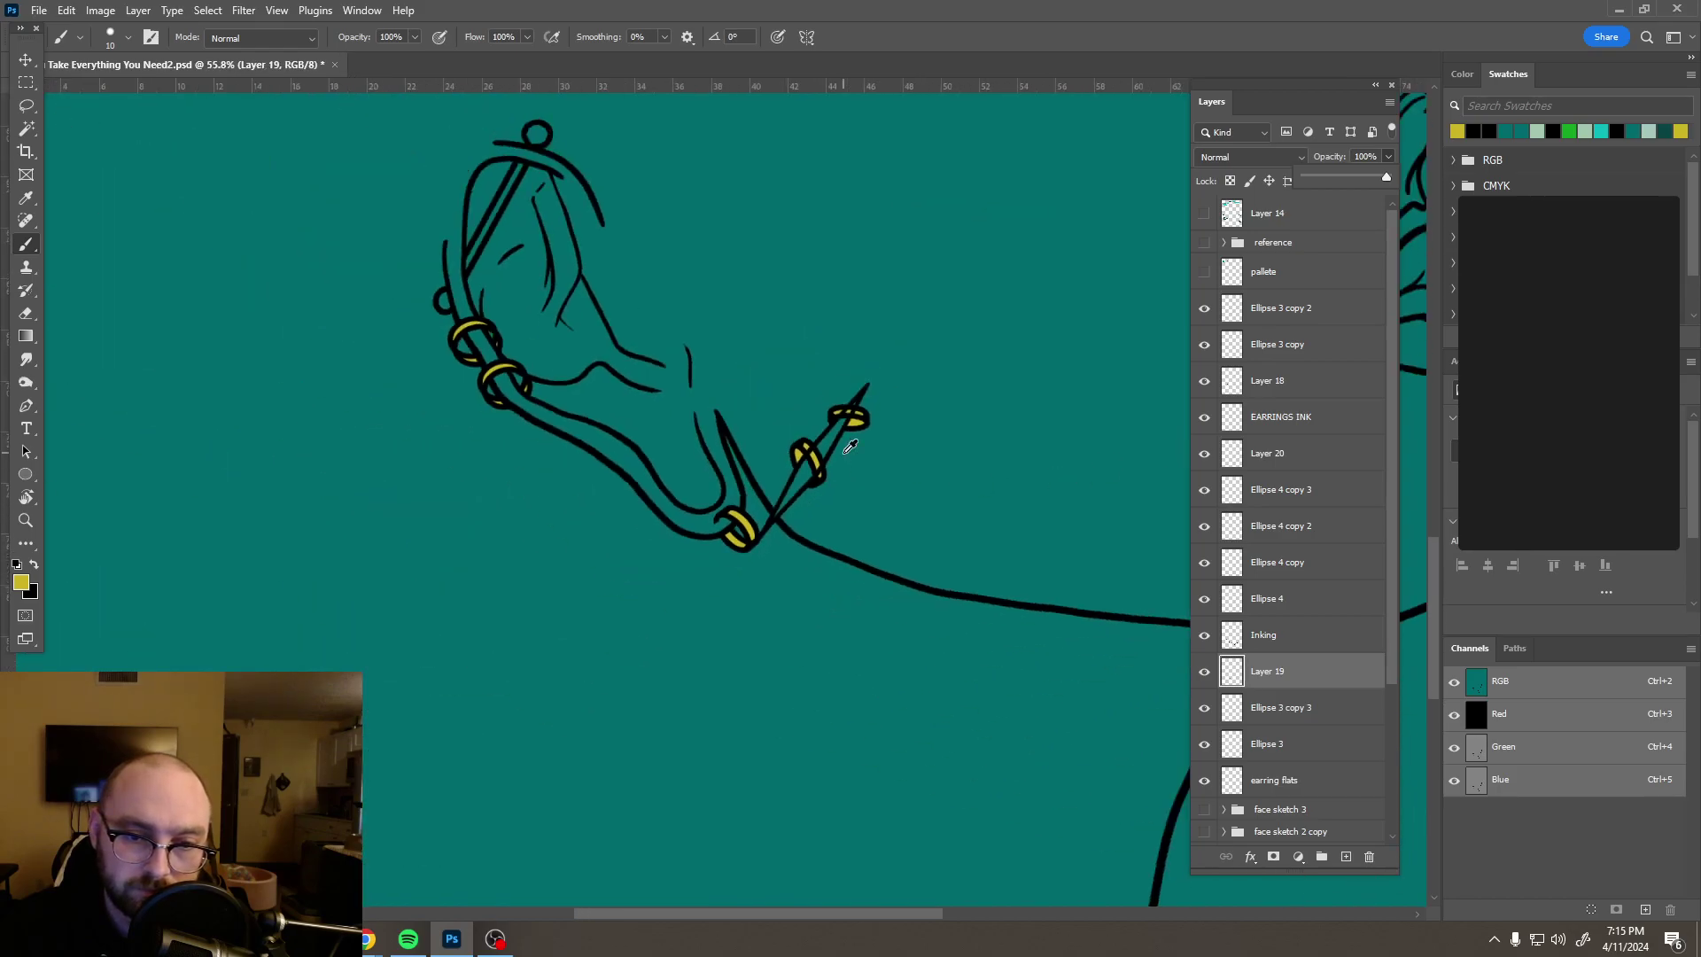
Step: Erase the spike lines on Layer 19 where they cross the yellow front bands of both ring pairs
{"action": "scroll", "coordinate": [849, 448], "scroll_direction": "up", "scroll_amount": 5}
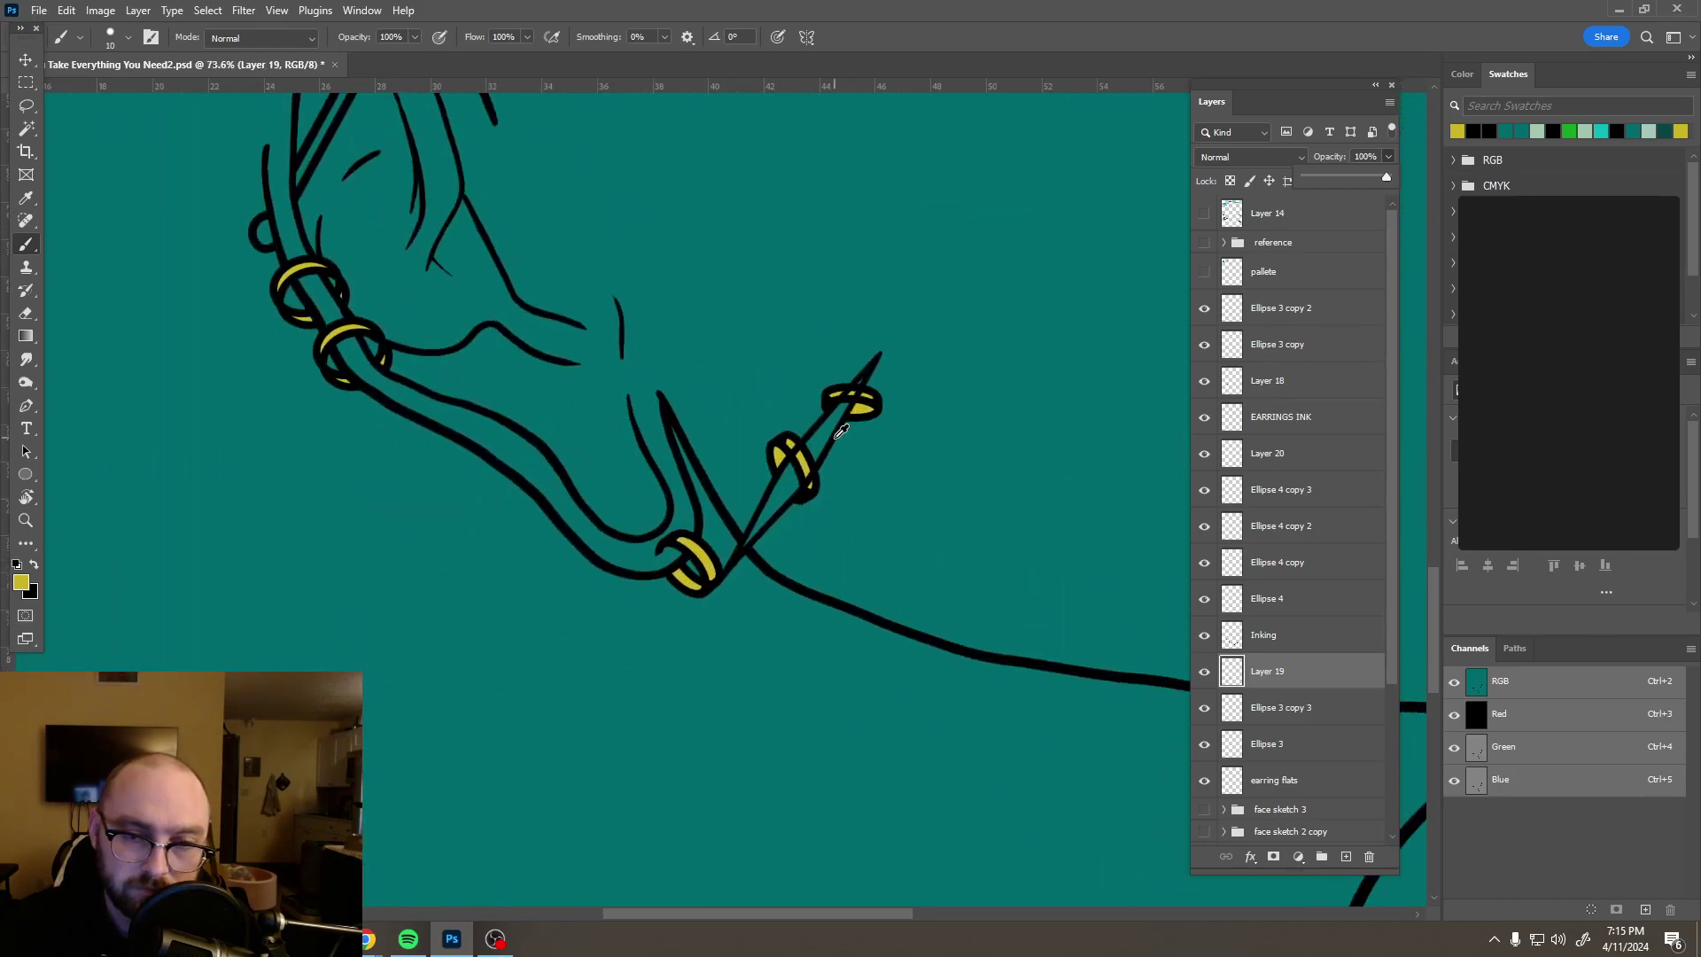
{"action": "scroll", "coordinate": [770, 461], "scroll_direction": "up", "scroll_amount": 5}
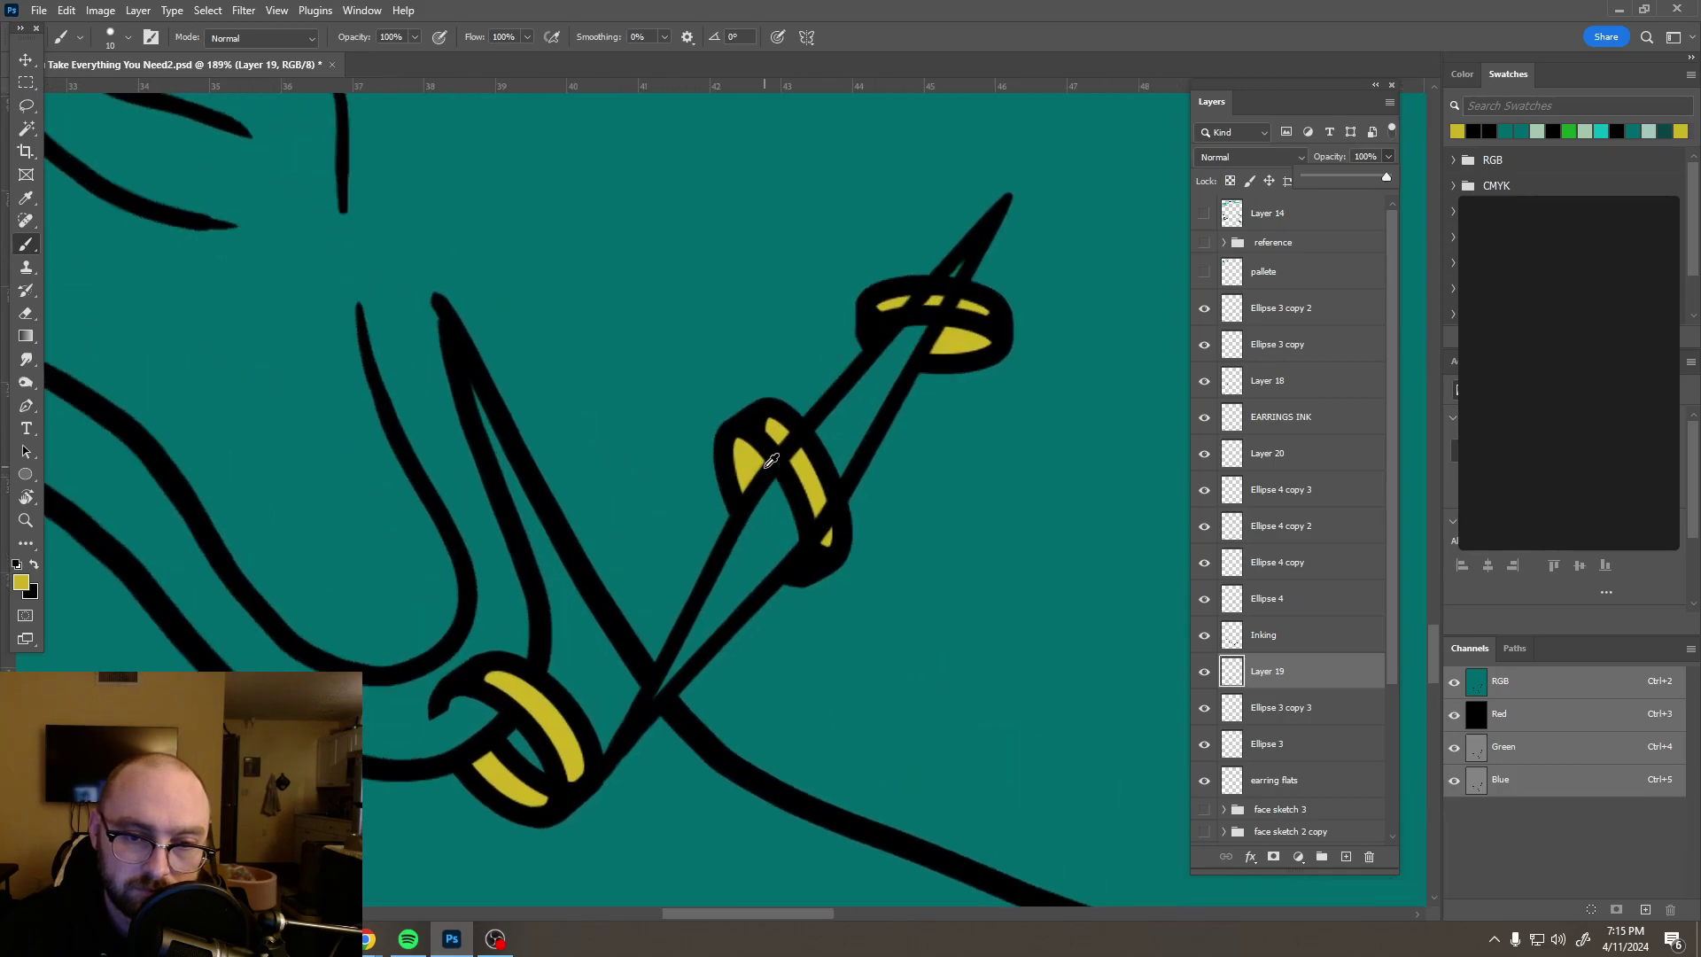
{"action": "key", "text": "e"}
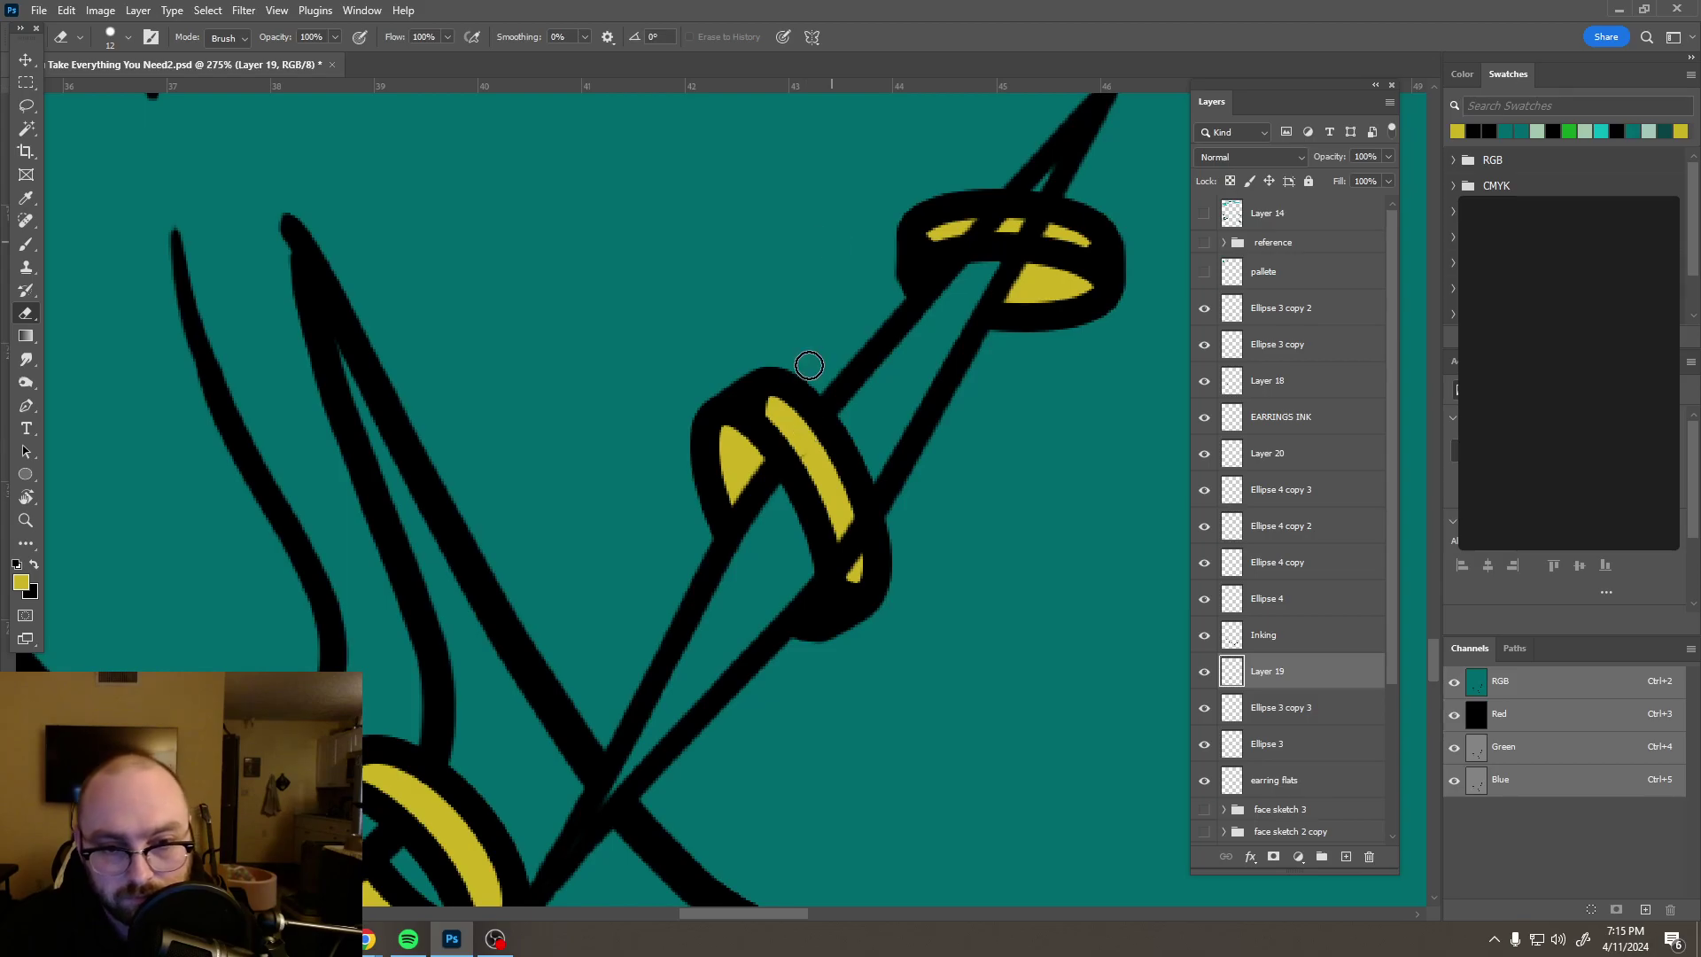
{"action": "mouse_move", "coordinate": [810, 442]}
{"action": "left_mouse_down"}
{"action": "mouse_move", "coordinate": [794, 429]}
{"action": "mouse_move", "coordinate": [842, 565]}
{"action": "mouse_move", "coordinate": [845, 506]}
{"action": "mouse_move", "coordinate": [851, 550]}
{"action": "left_mouse_up"}
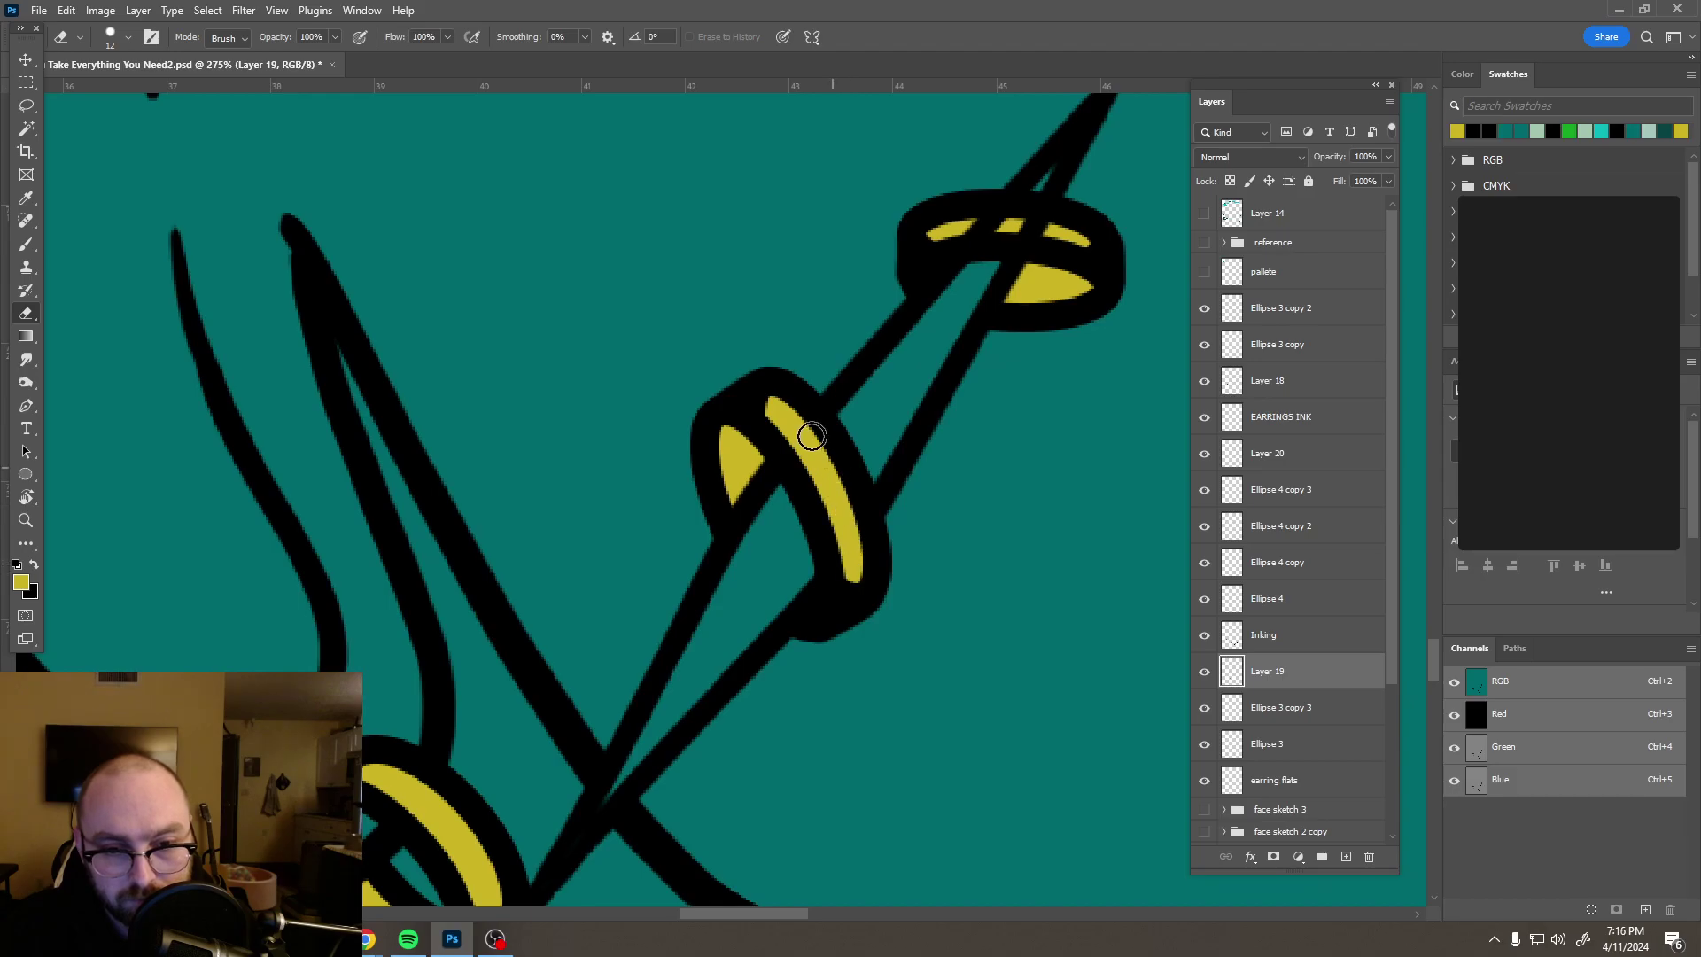
{"action": "mouse_move", "coordinate": [984, 232]}
{"action": "left_mouse_down"}
{"action": "mouse_move", "coordinate": [971, 221]}
{"action": "mouse_move", "coordinate": [1036, 228]}
{"action": "left_mouse_up"}
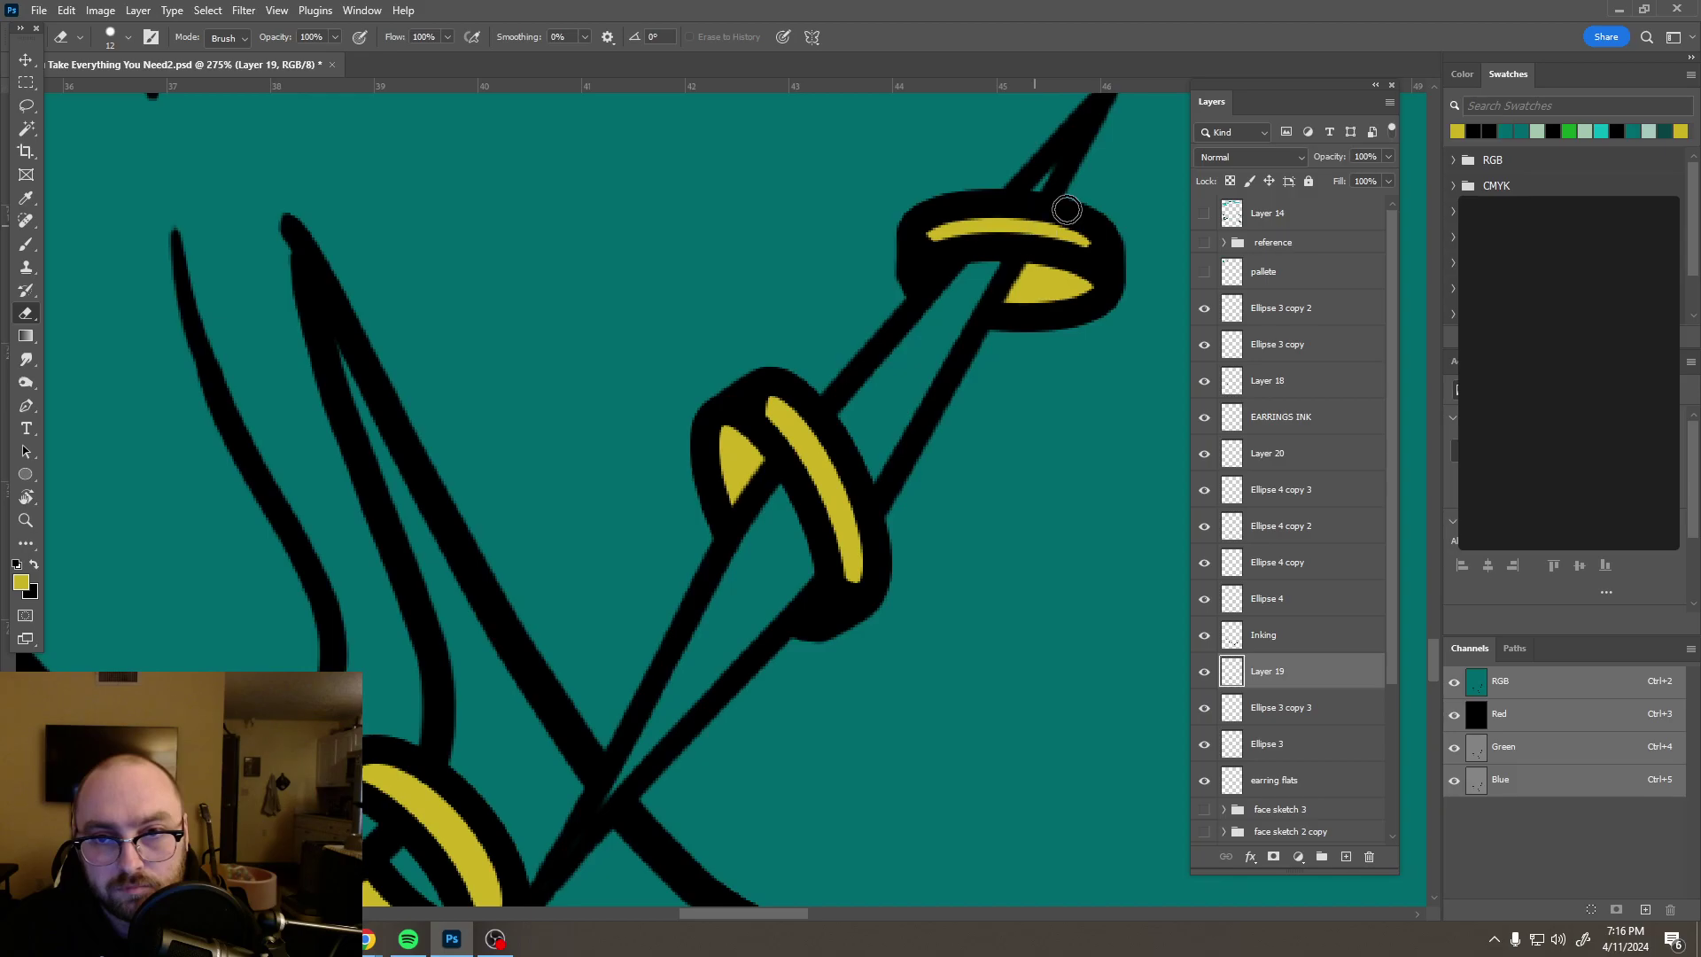
Step: Fill the half-round piercing ball on the ear's outer edge with yellow on the earring flats layer
{"action": "scroll", "coordinate": [966, 252], "scroll_direction": "down", "scroll_amount": 1}
{"action": "scroll", "coordinate": [953, 252], "scroll_direction": "down", "scroll_amount": 8}
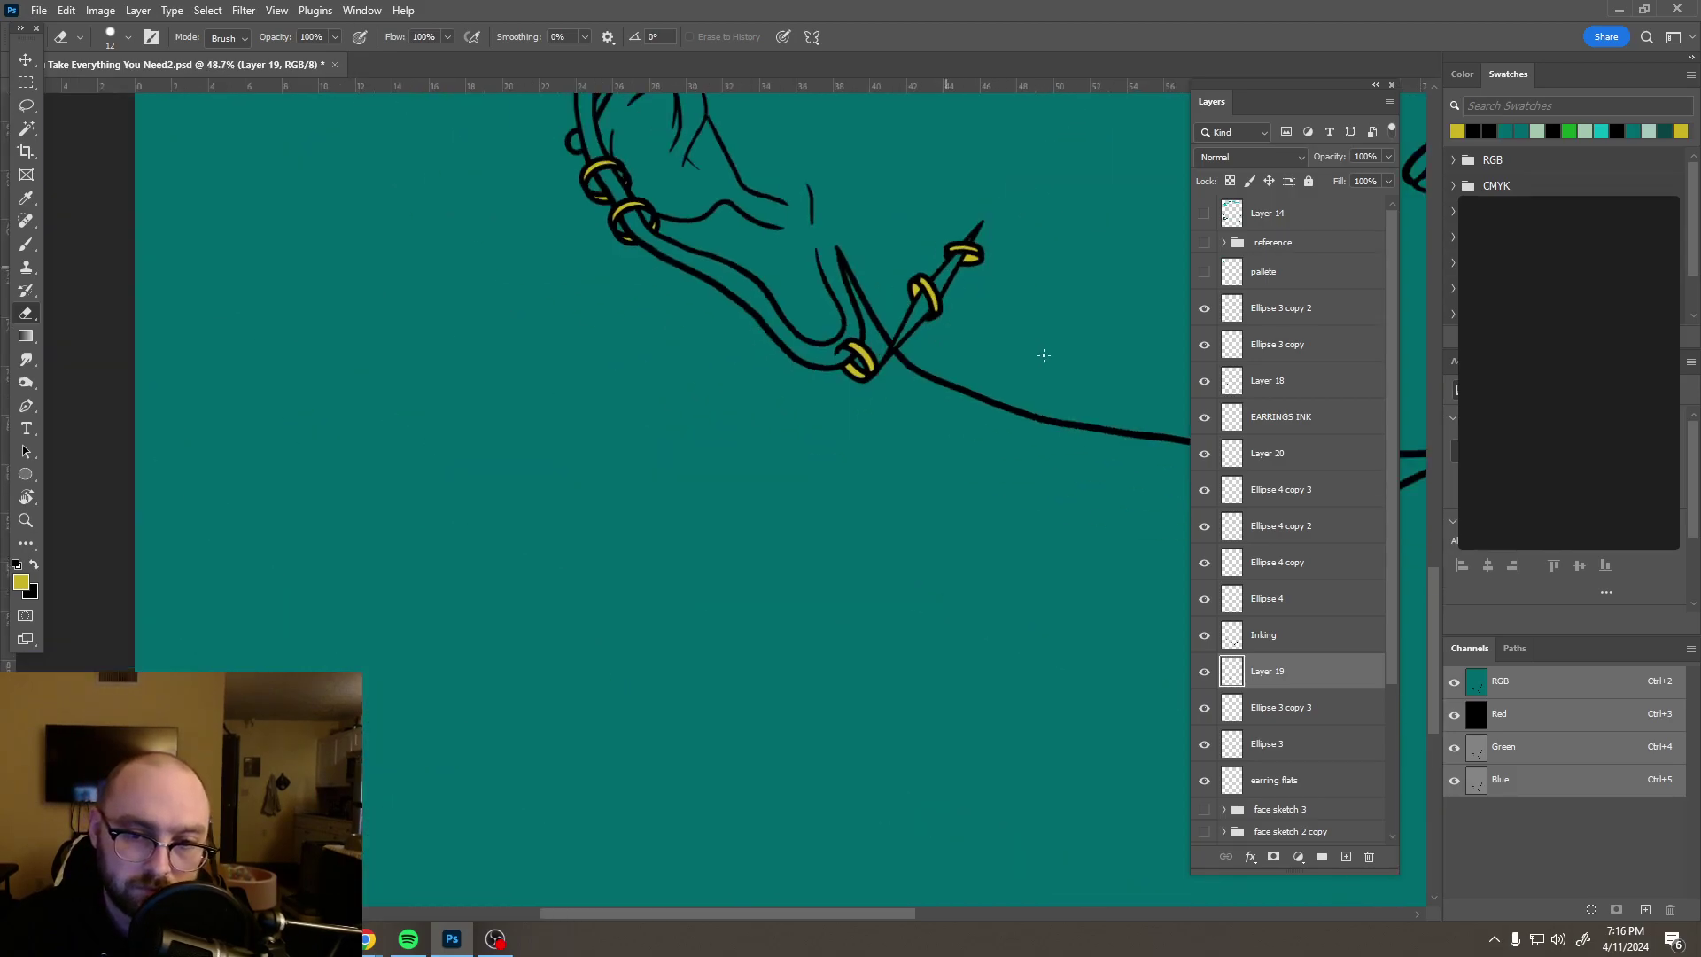
{"action": "left_click_drag", "start_coordinate": [1051, 342], "coordinate": [812, 535]}
{"action": "scroll", "coordinate": [608, 321], "scroll_direction": "up", "scroll_amount": 5}
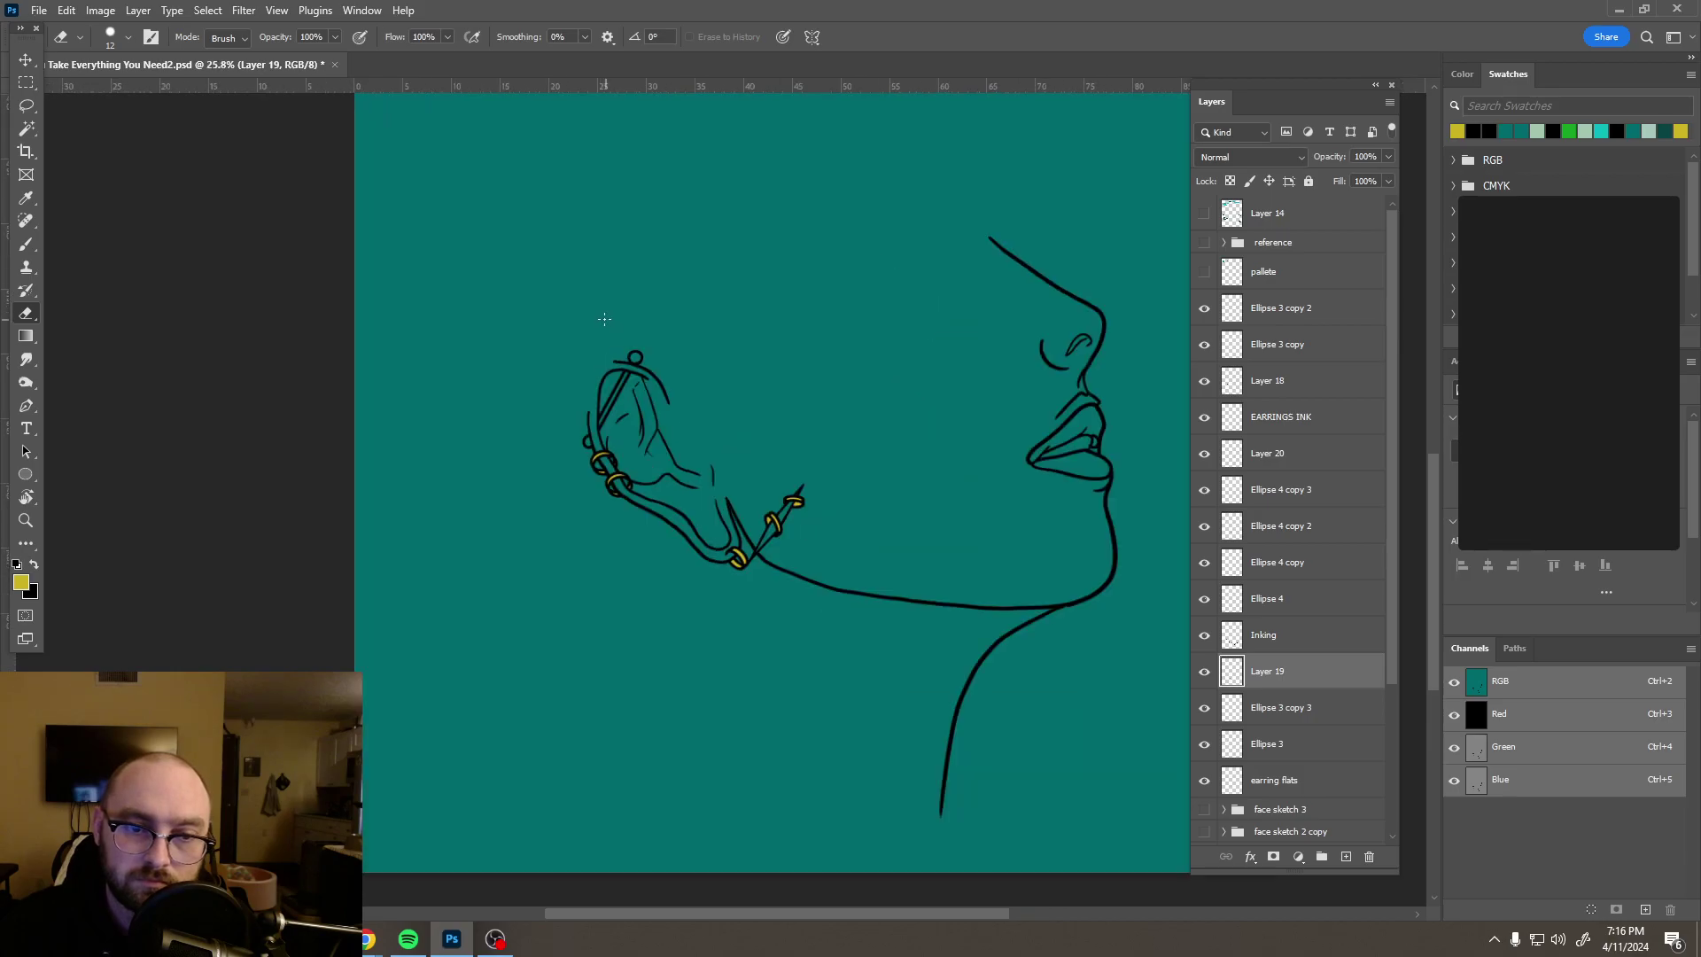
{"action": "left_click", "coordinate": [1335, 786]}
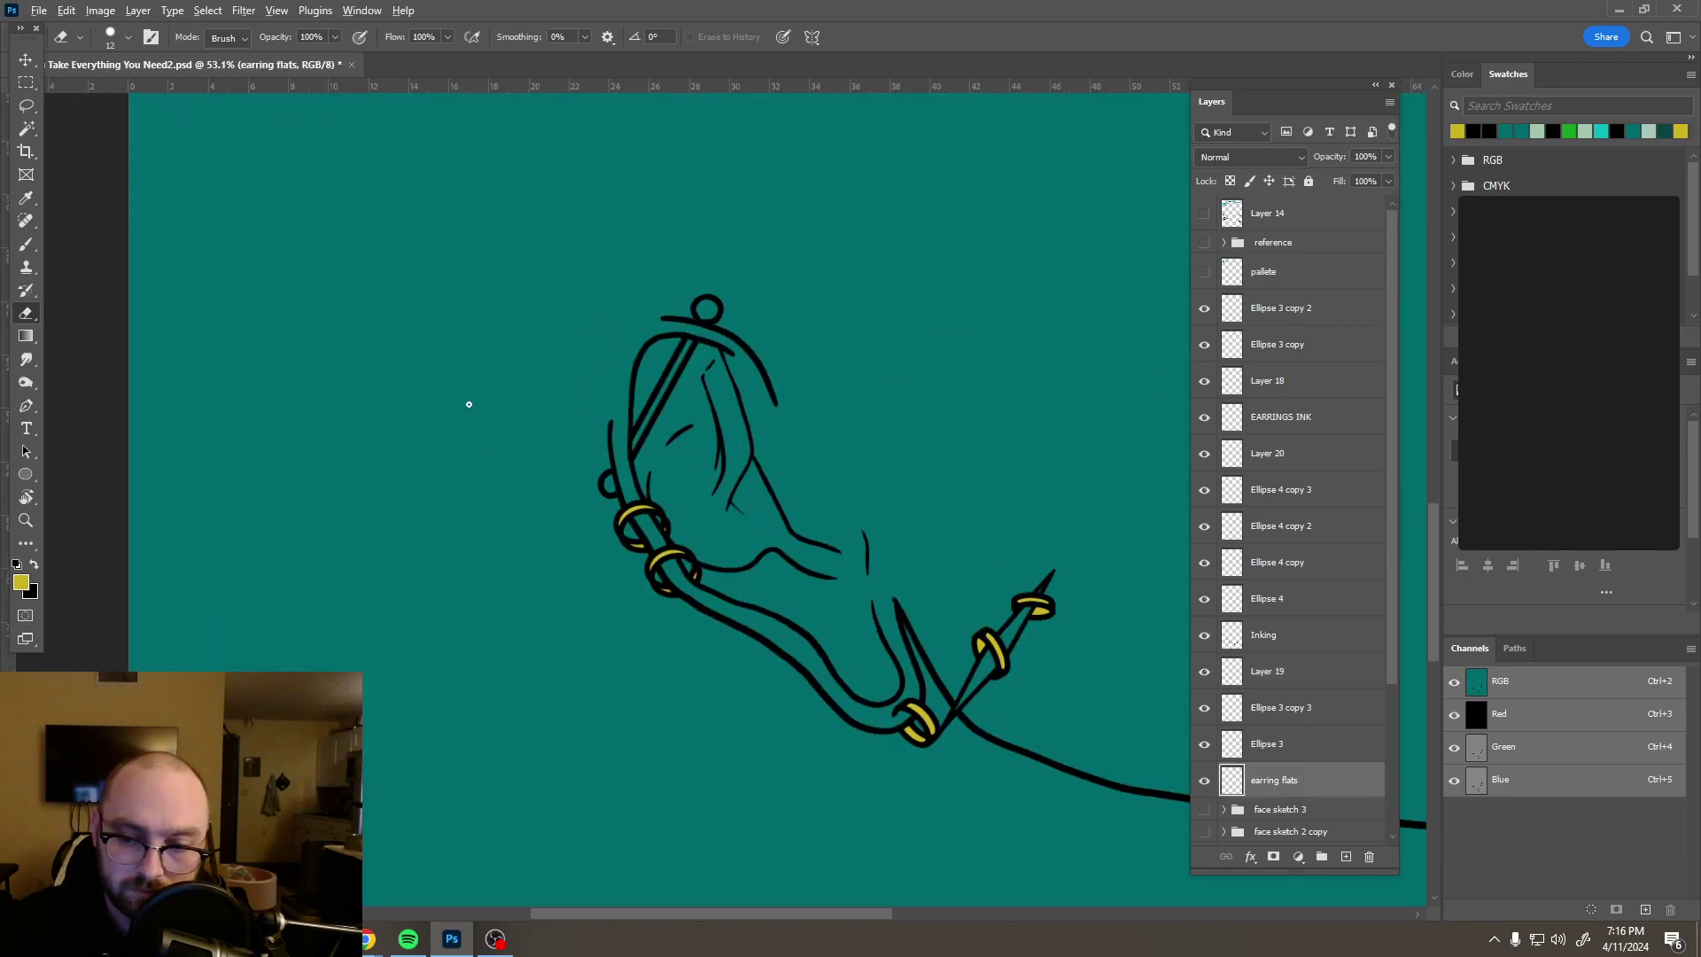
{"action": "scroll", "coordinate": [653, 448], "scroll_direction": "up", "scroll_amount": 5}
{"action": "scroll", "coordinate": [659, 445], "scroll_direction": "up", "scroll_amount": 1}
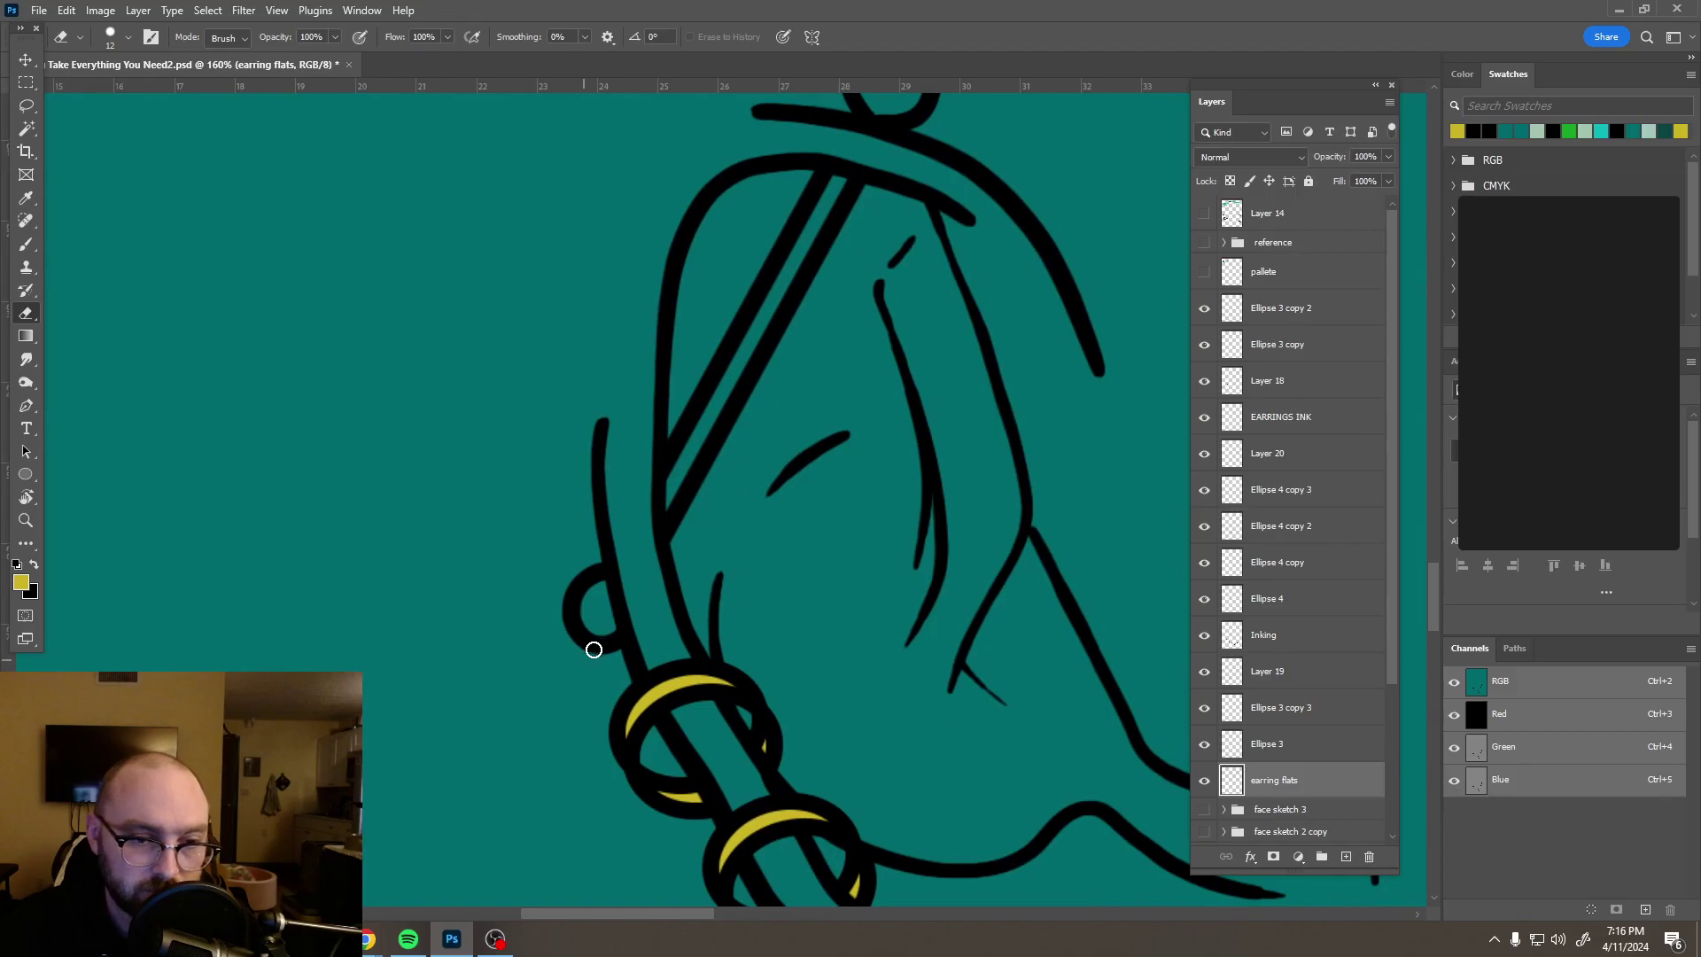
{"action": "key", "text": "b"}
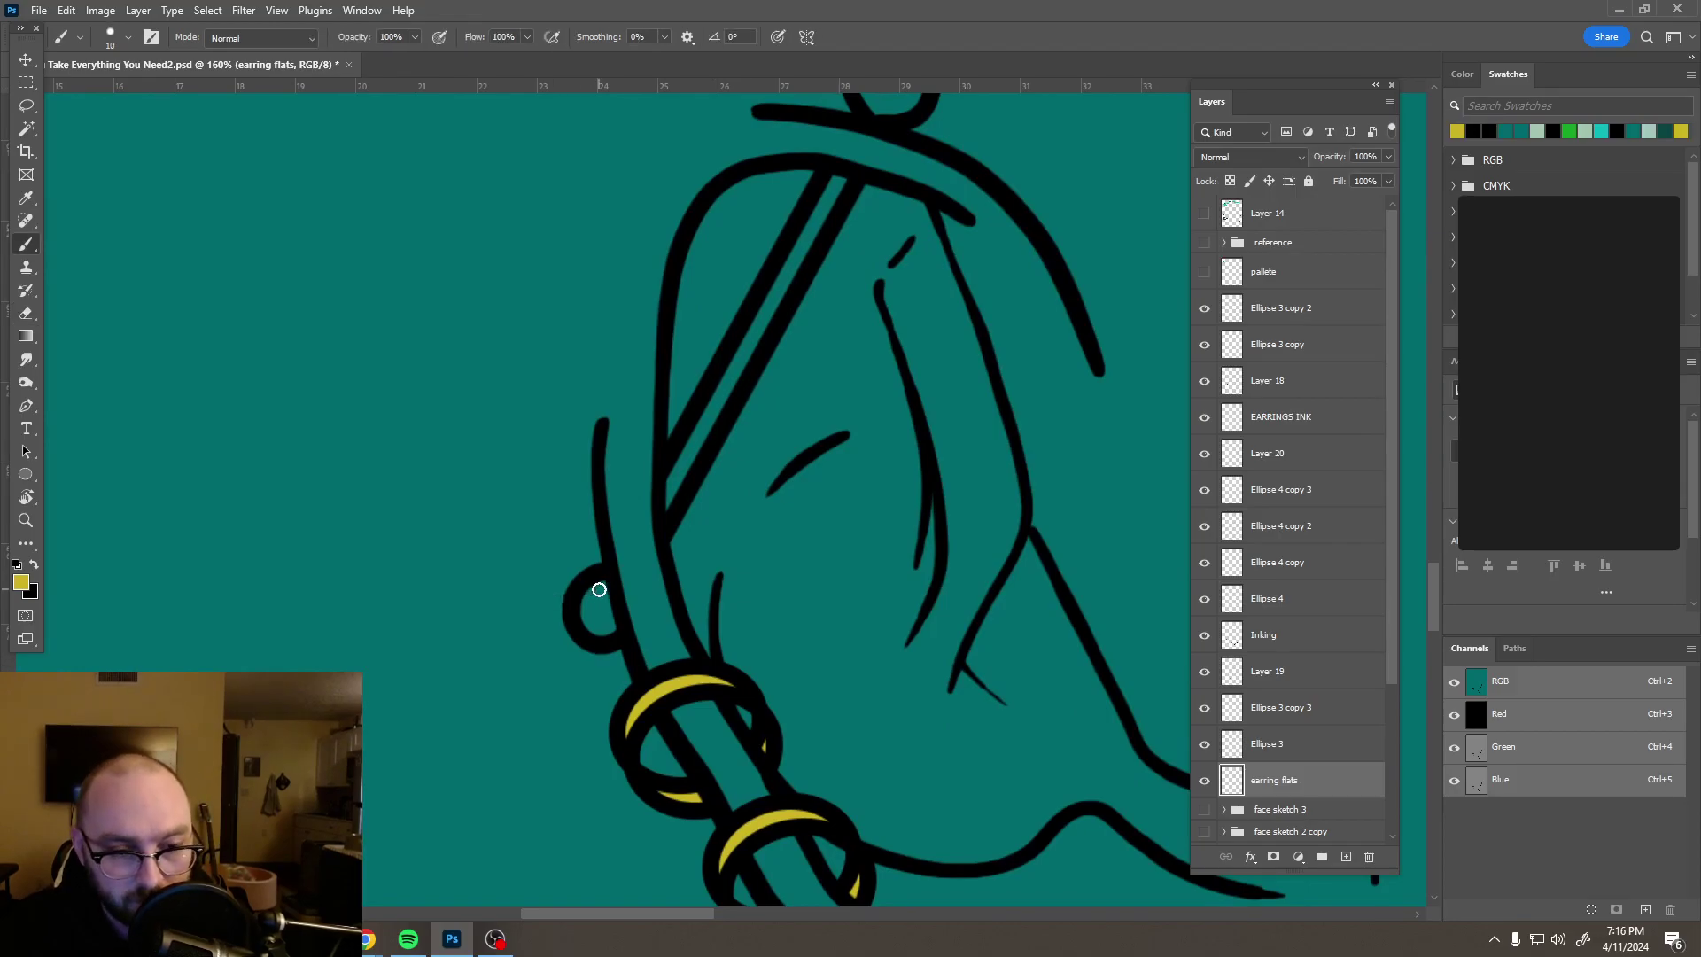
{"action": "left_click_drag", "start_coordinate": [600, 586], "coordinate": [589, 610]}
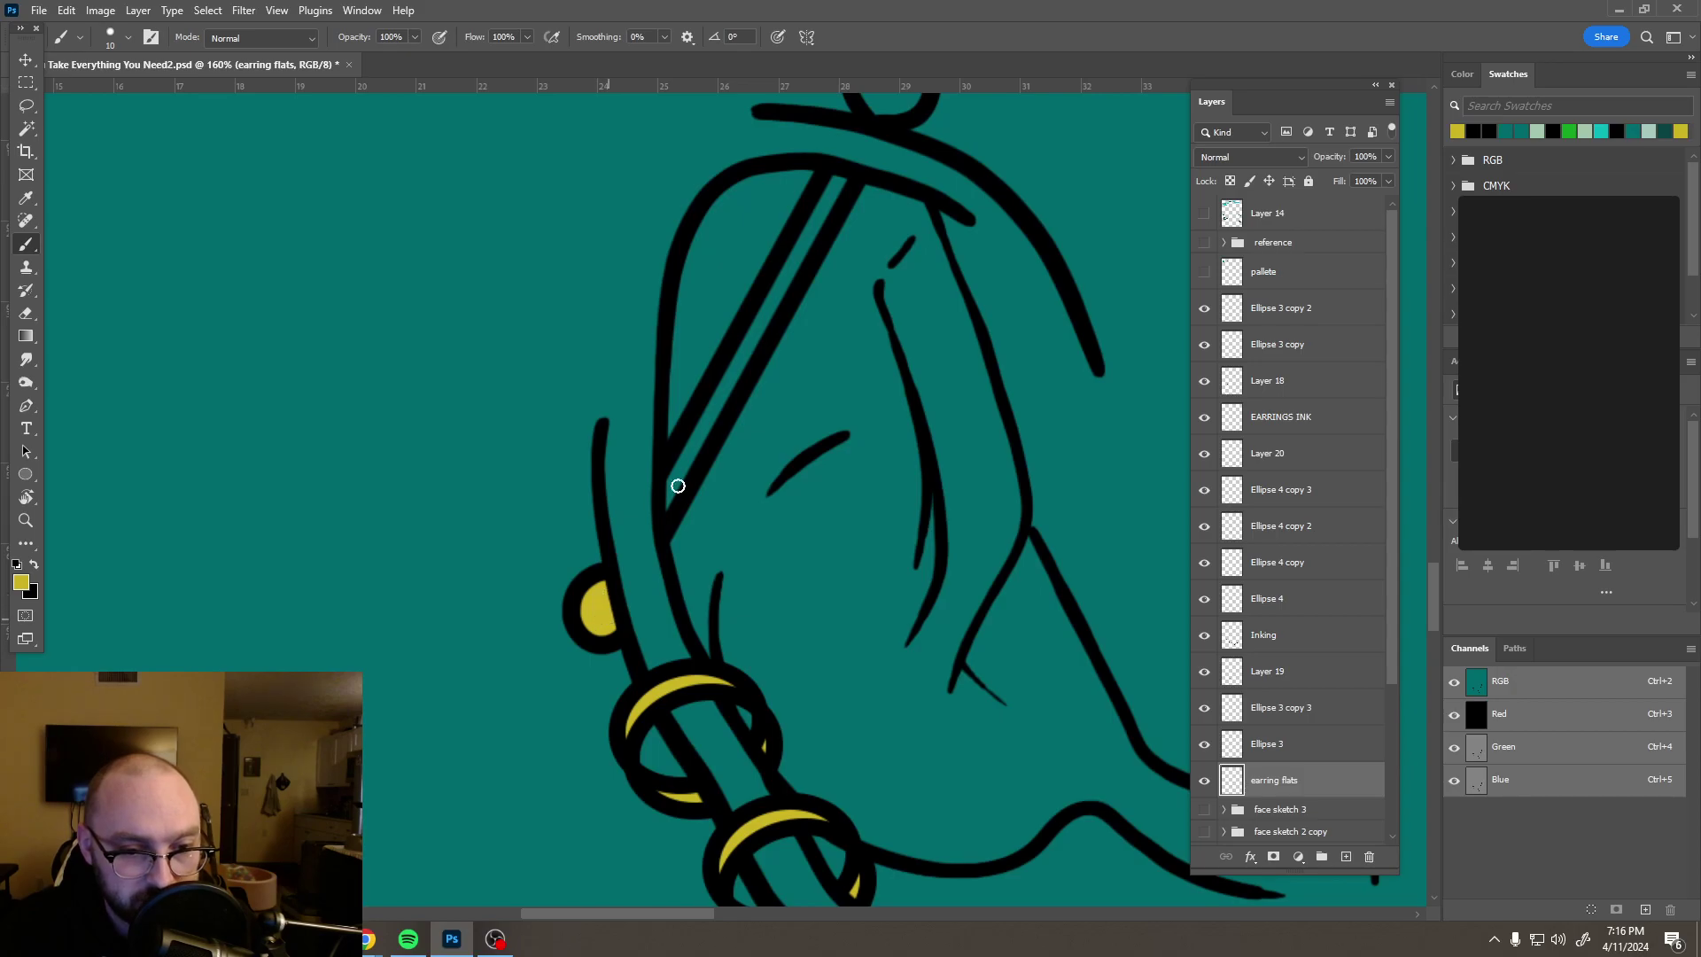
Step: Fill the diagonal piercing bar across the upper ear and the ball above the ear with yellow
{"action": "left_click_drag", "start_coordinate": [670, 497], "coordinate": [820, 222]}
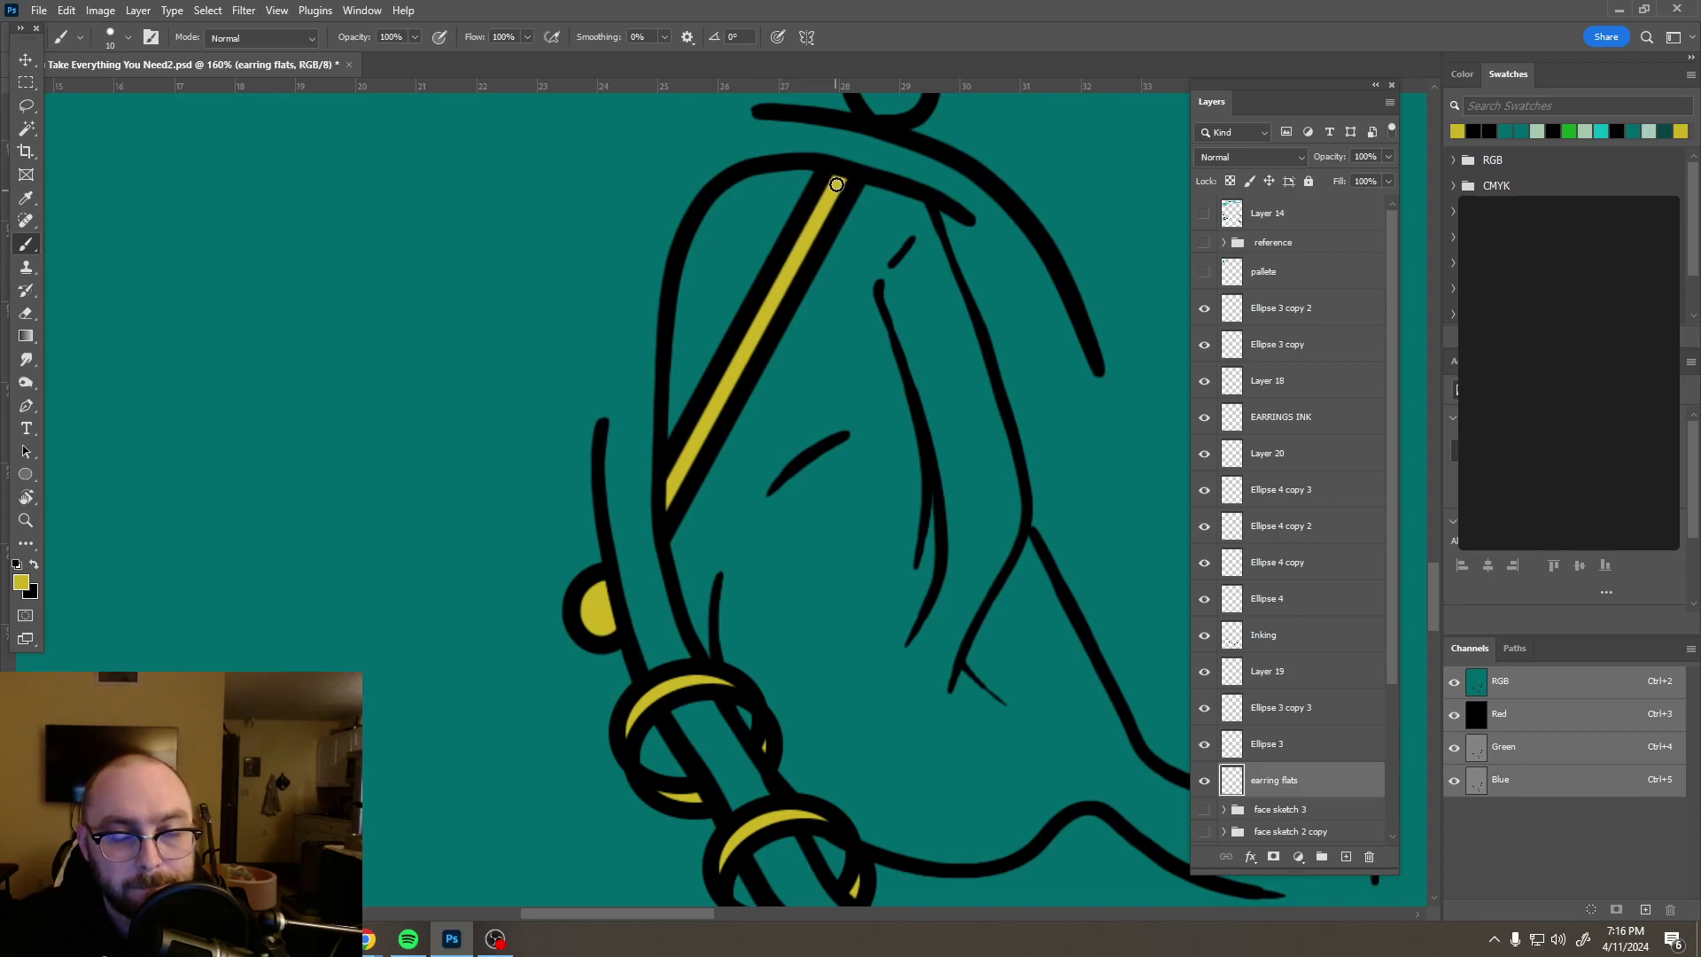
{"action": "scroll", "coordinate": [836, 185], "scroll_direction": "up", "scroll_amount": 5}
{"action": "mouse_move", "coordinate": [869, 294]}
{"action": "left_mouse_down"}
{"action": "mouse_move", "coordinate": [875, 270]}
{"action": "mouse_move", "coordinate": [912, 266]}
{"action": "mouse_move", "coordinate": [918, 289]}
{"action": "mouse_move", "coordinate": [892, 305]}
{"action": "left_mouse_up"}
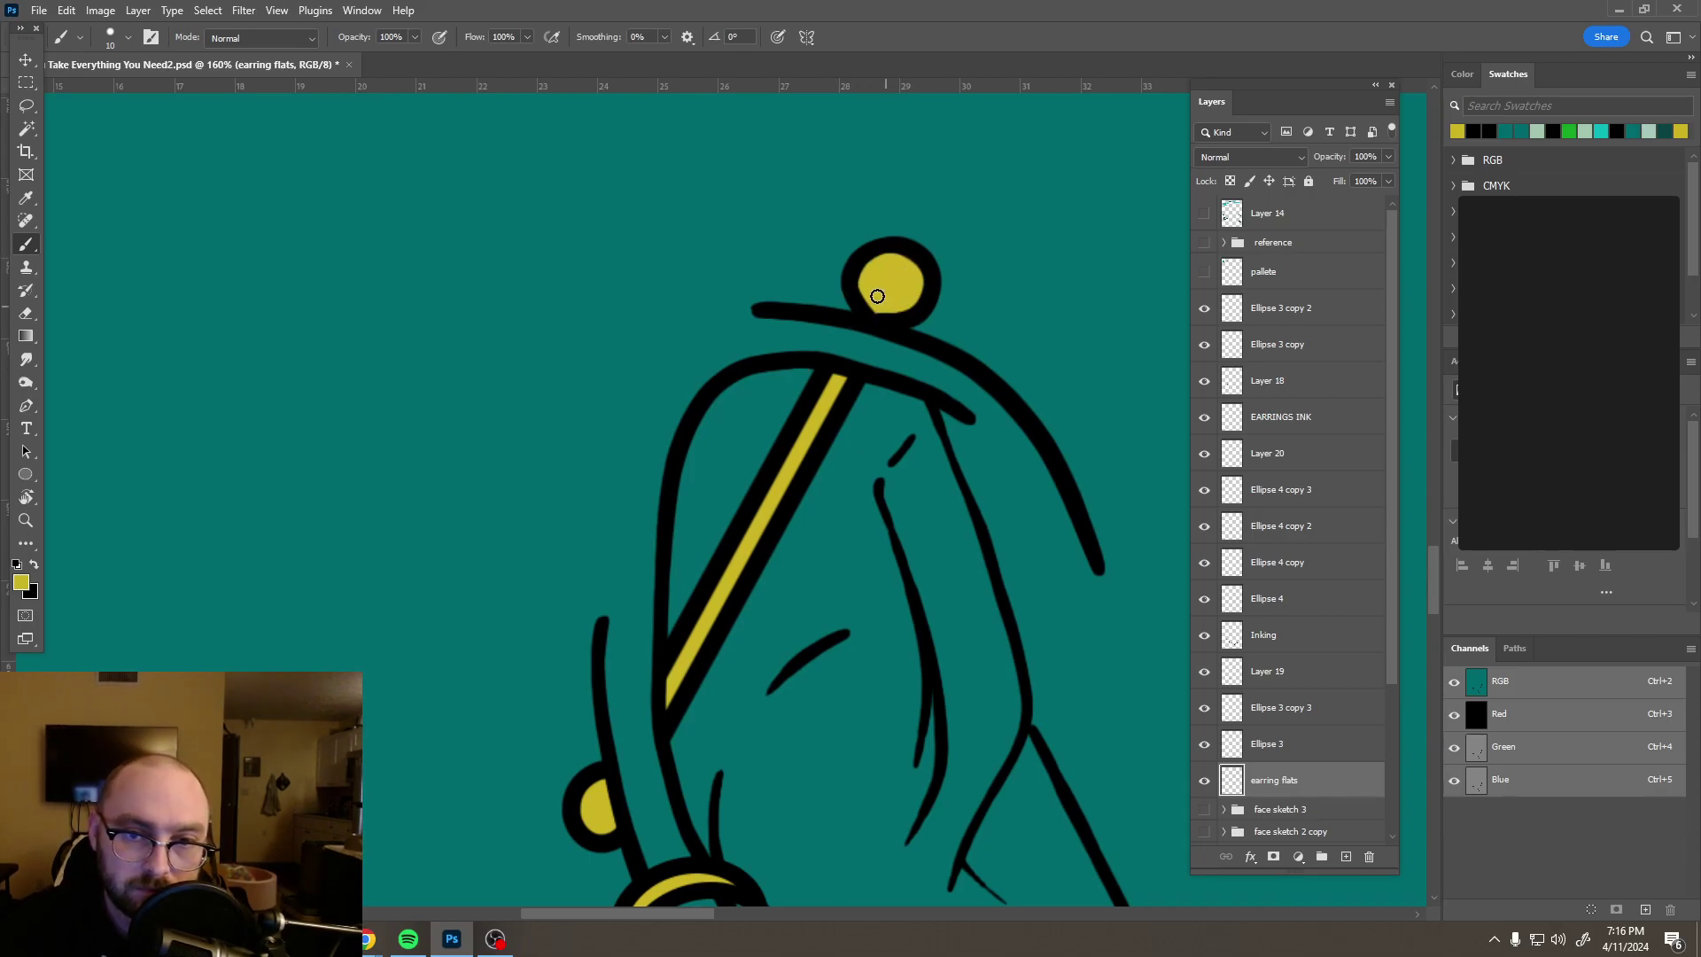
{"action": "scroll", "coordinate": [913, 305], "scroll_direction": "down", "scroll_amount": 10, "text": "alt"}
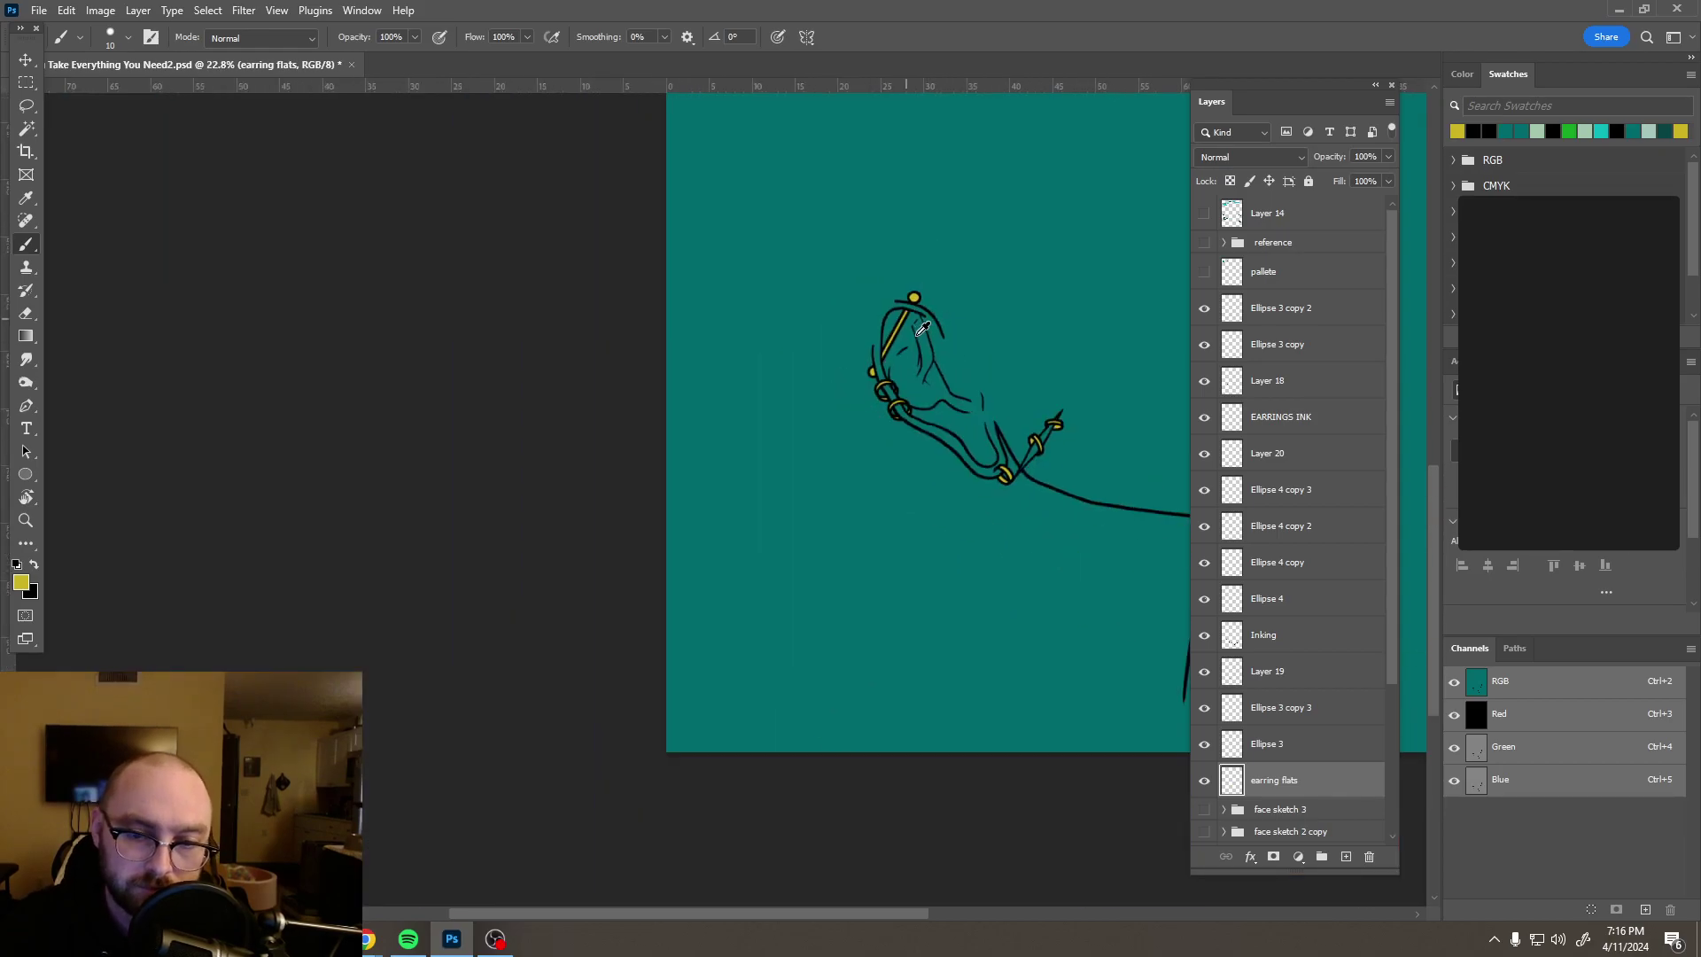
{"action": "scroll", "coordinate": [1093, 426], "scroll_direction": "down", "scroll_amount": 3, "text": "alt"}
{"action": "left_click_drag", "start_coordinate": [1010, 379], "coordinate": [930, 455]}
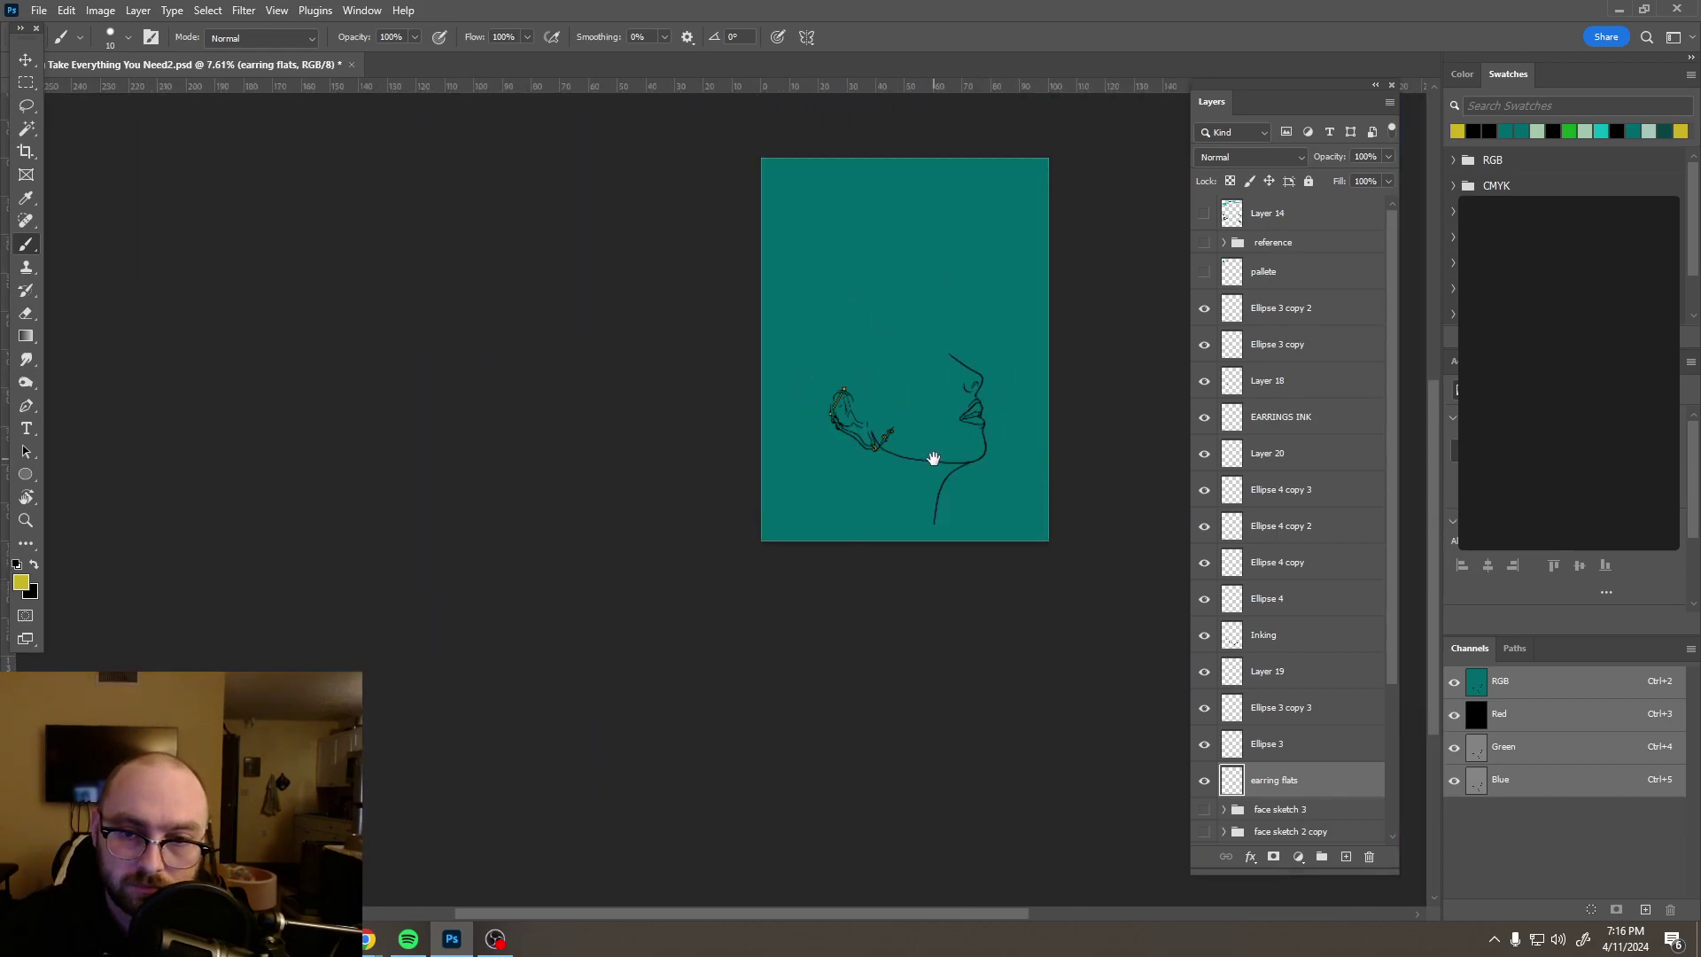
{"action": "scroll", "coordinate": [908, 337], "scroll_direction": "up", "scroll_amount": 4, "text": "alt"}
{"action": "scroll", "coordinate": [921, 339], "scroll_direction": "up", "scroll_amount": 1, "text": "alt"}
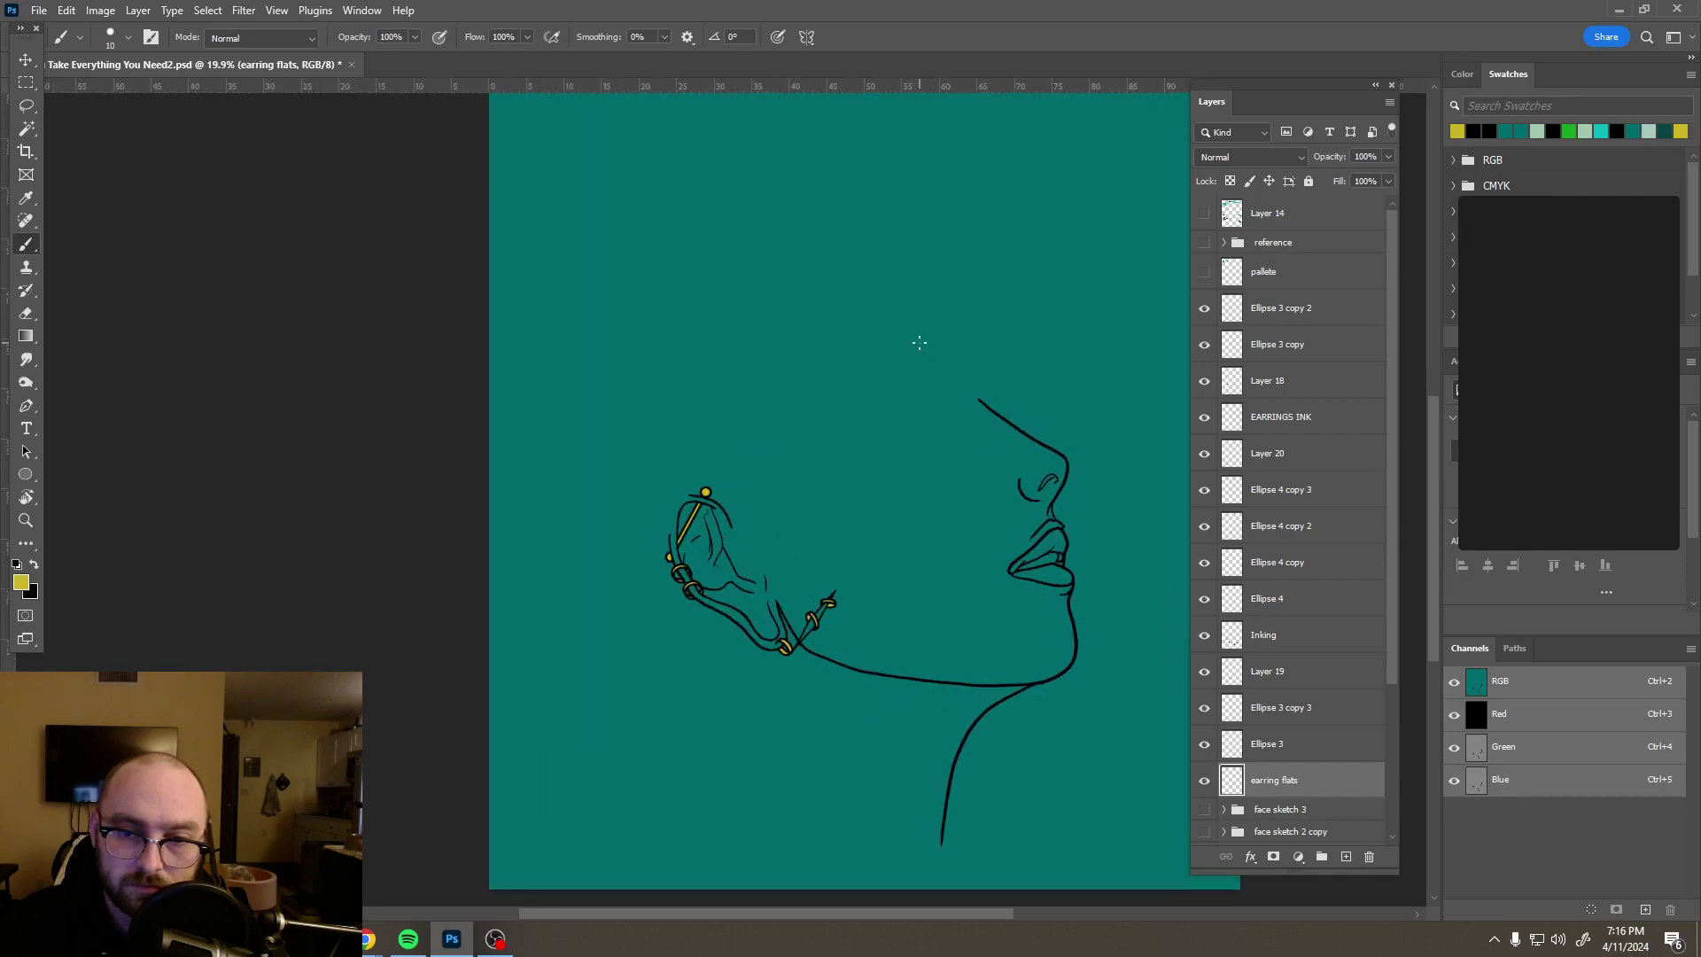
Step: Save the document and set the foreground colour to a darker shade of the earring yellow
{"action": "key", "text": "ctrl+s"}
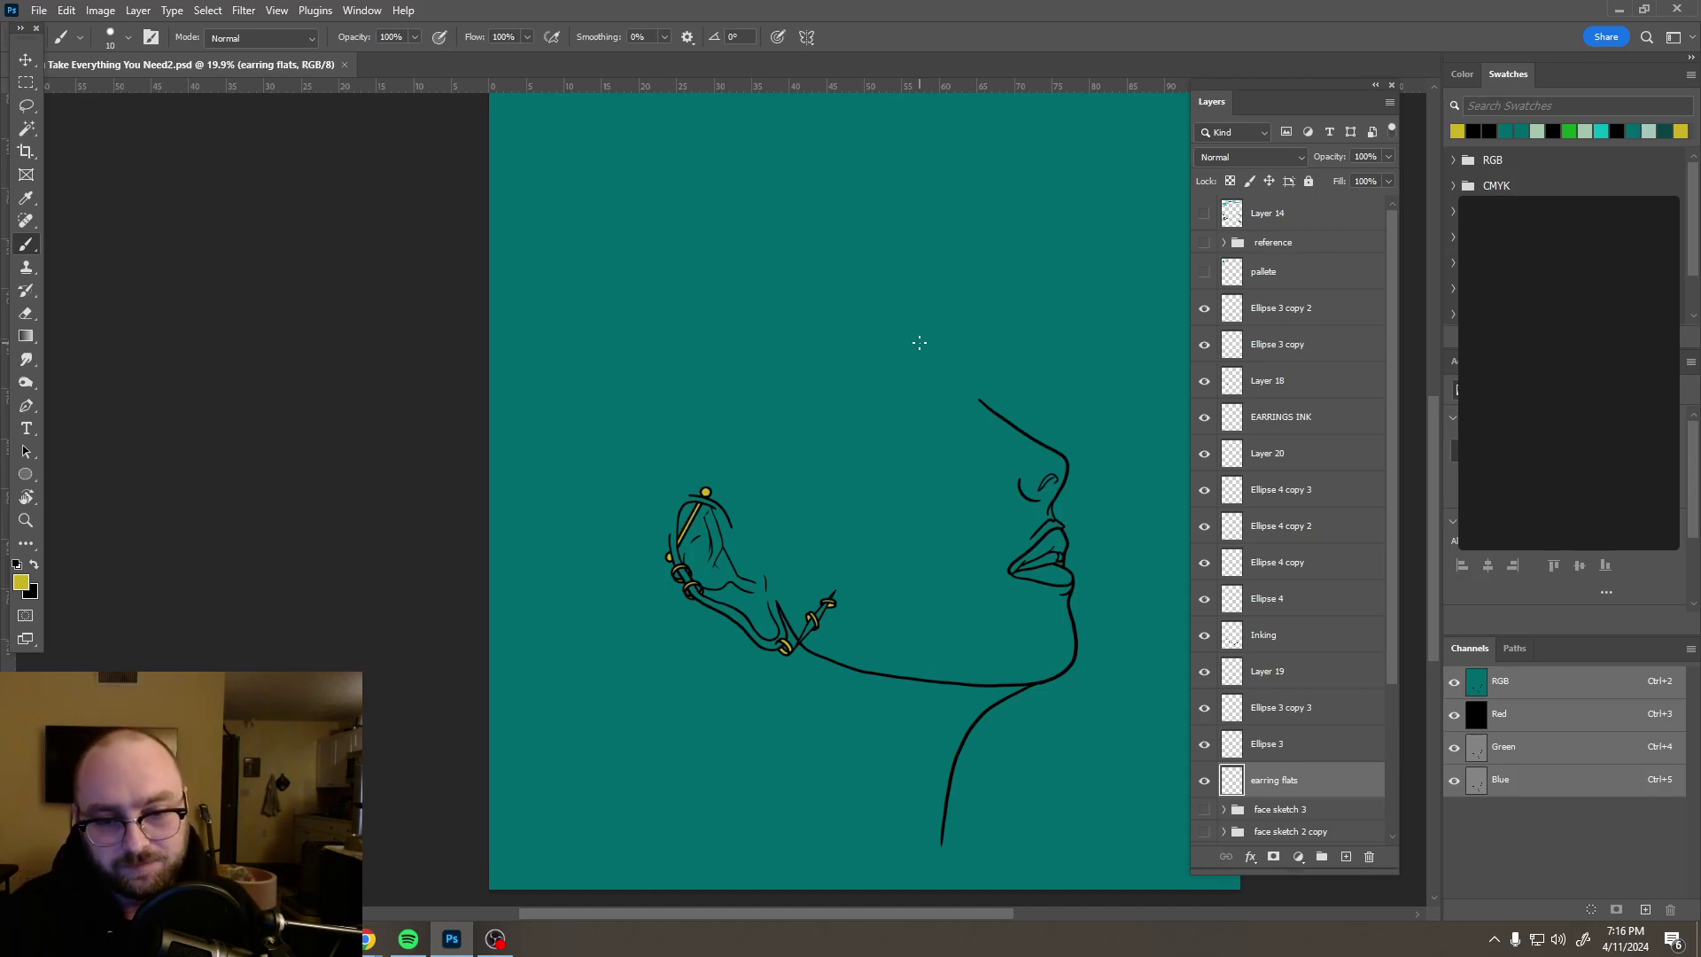
{"action": "left_click", "coordinate": [20, 582]}
{"action": "left_click_drag", "start_coordinate": [1352, 658], "coordinate": [1352, 696]}
{"action": "left_click", "coordinate": [1559, 607]}
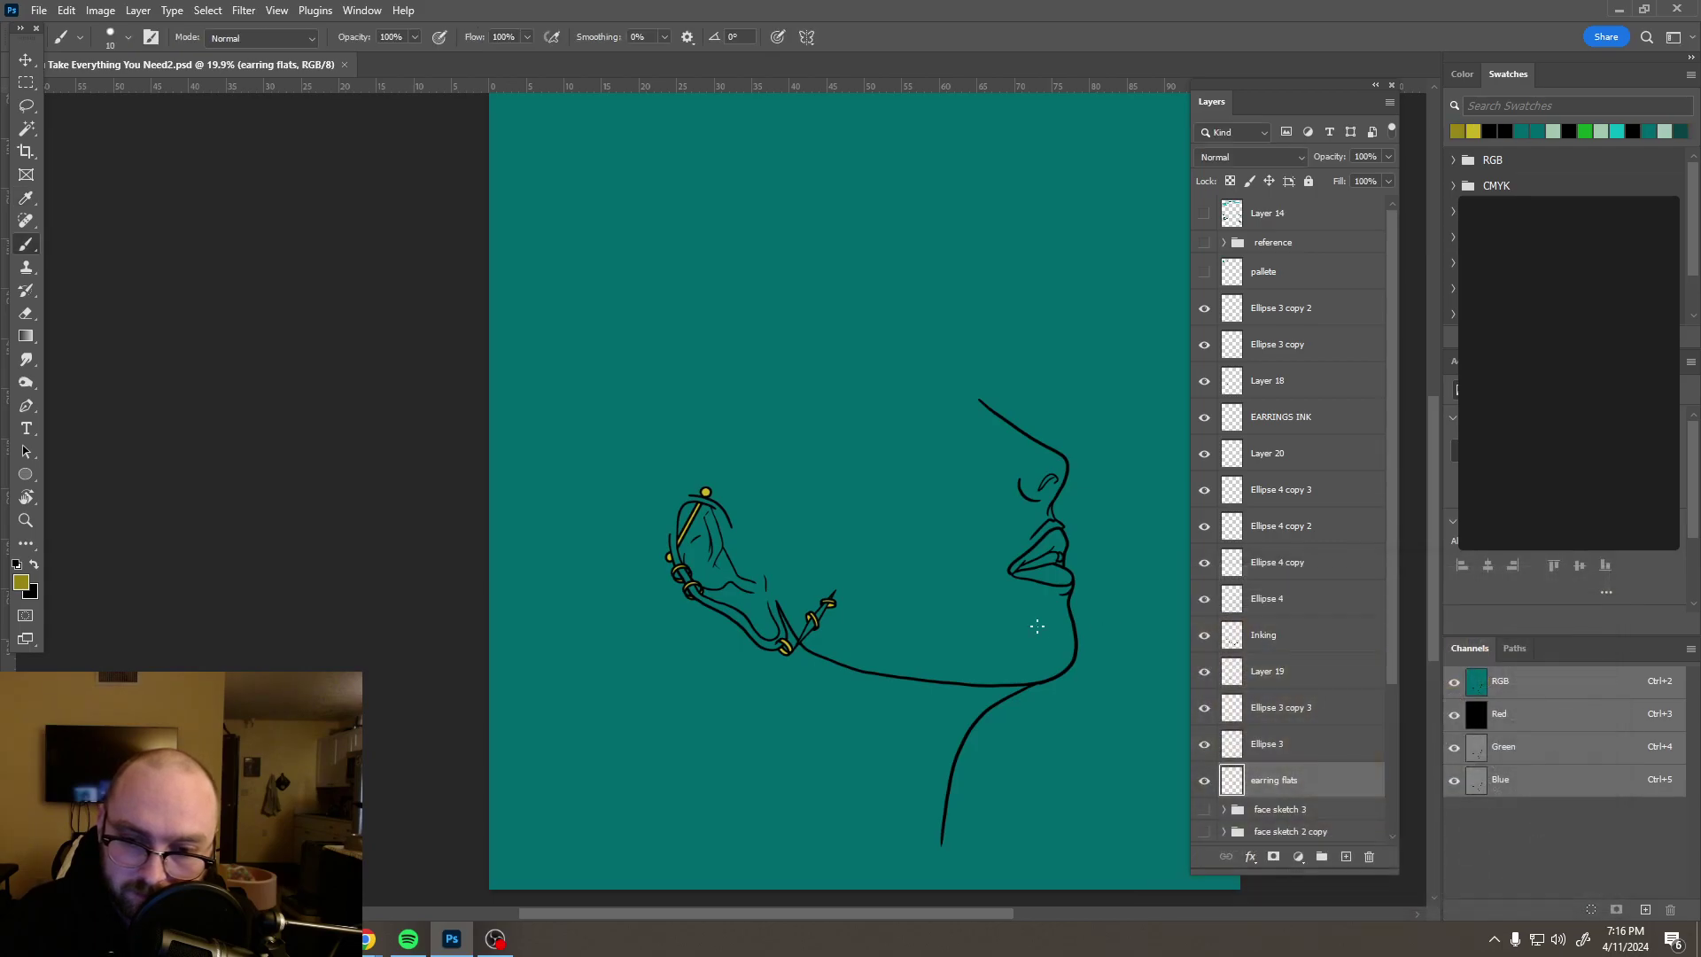
Step: Fill the spike's lower, middle and tip sections around the two ring pairs with the darker yellow on the earring flats layer
{"action": "scroll", "coordinate": [797, 642], "scroll_direction": "up", "scroll_amount": 5}
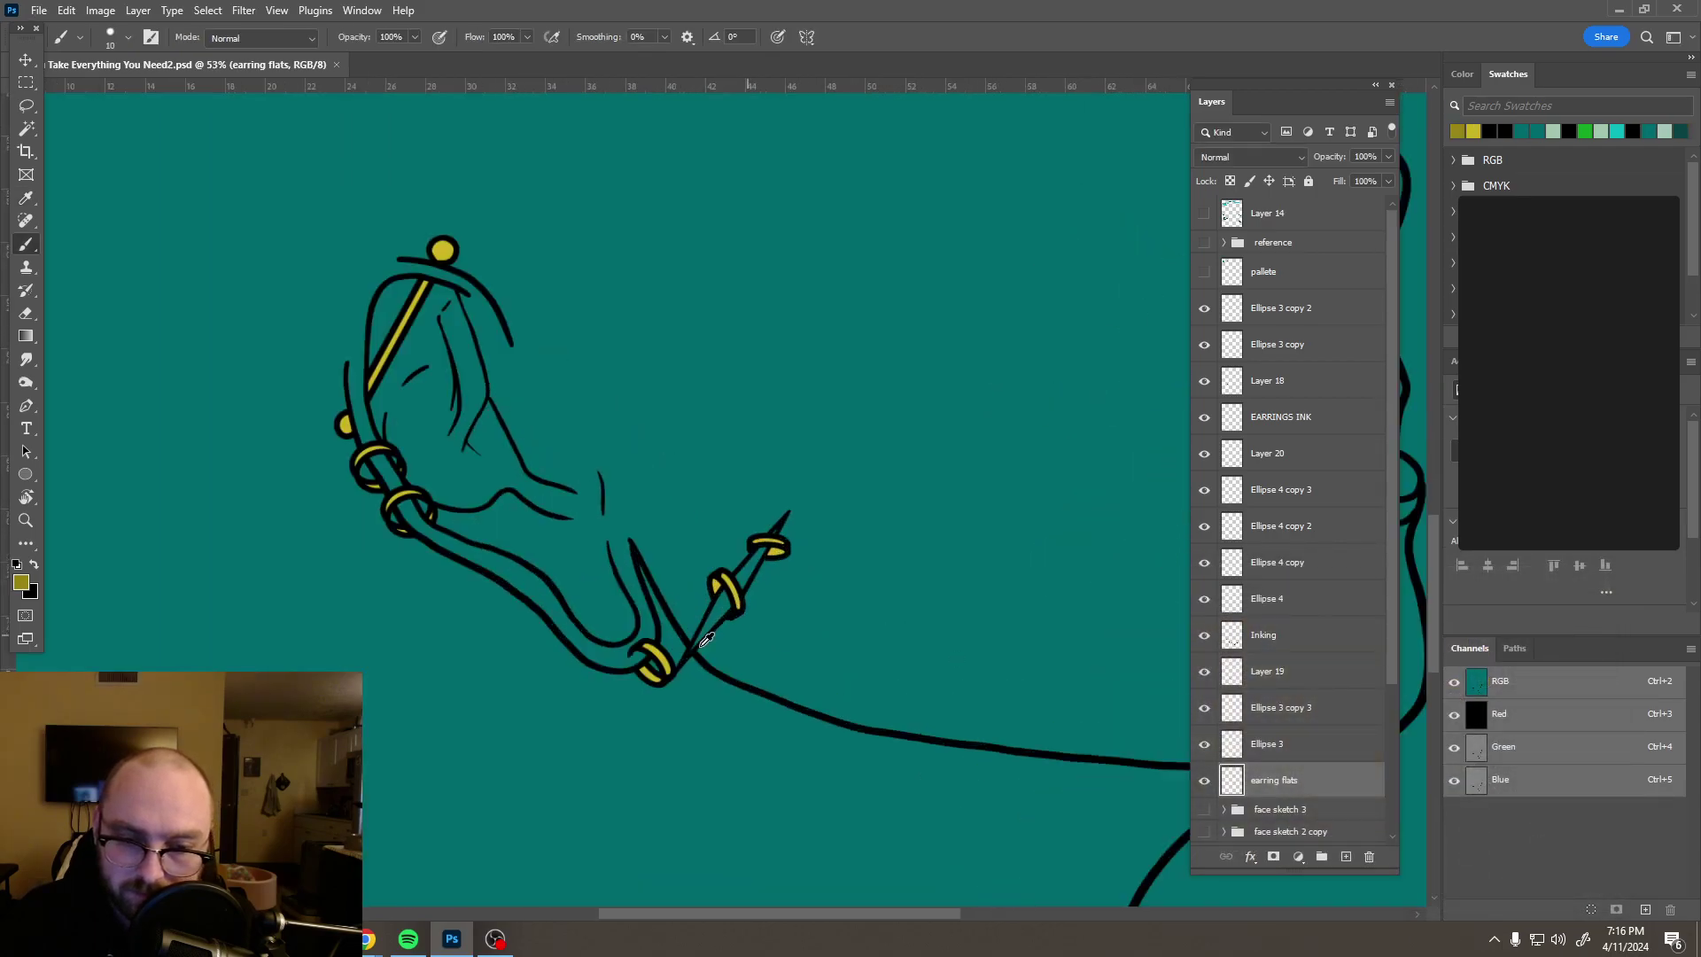
{"action": "scroll", "coordinate": [663, 642], "scroll_direction": "up", "scroll_amount": 5}
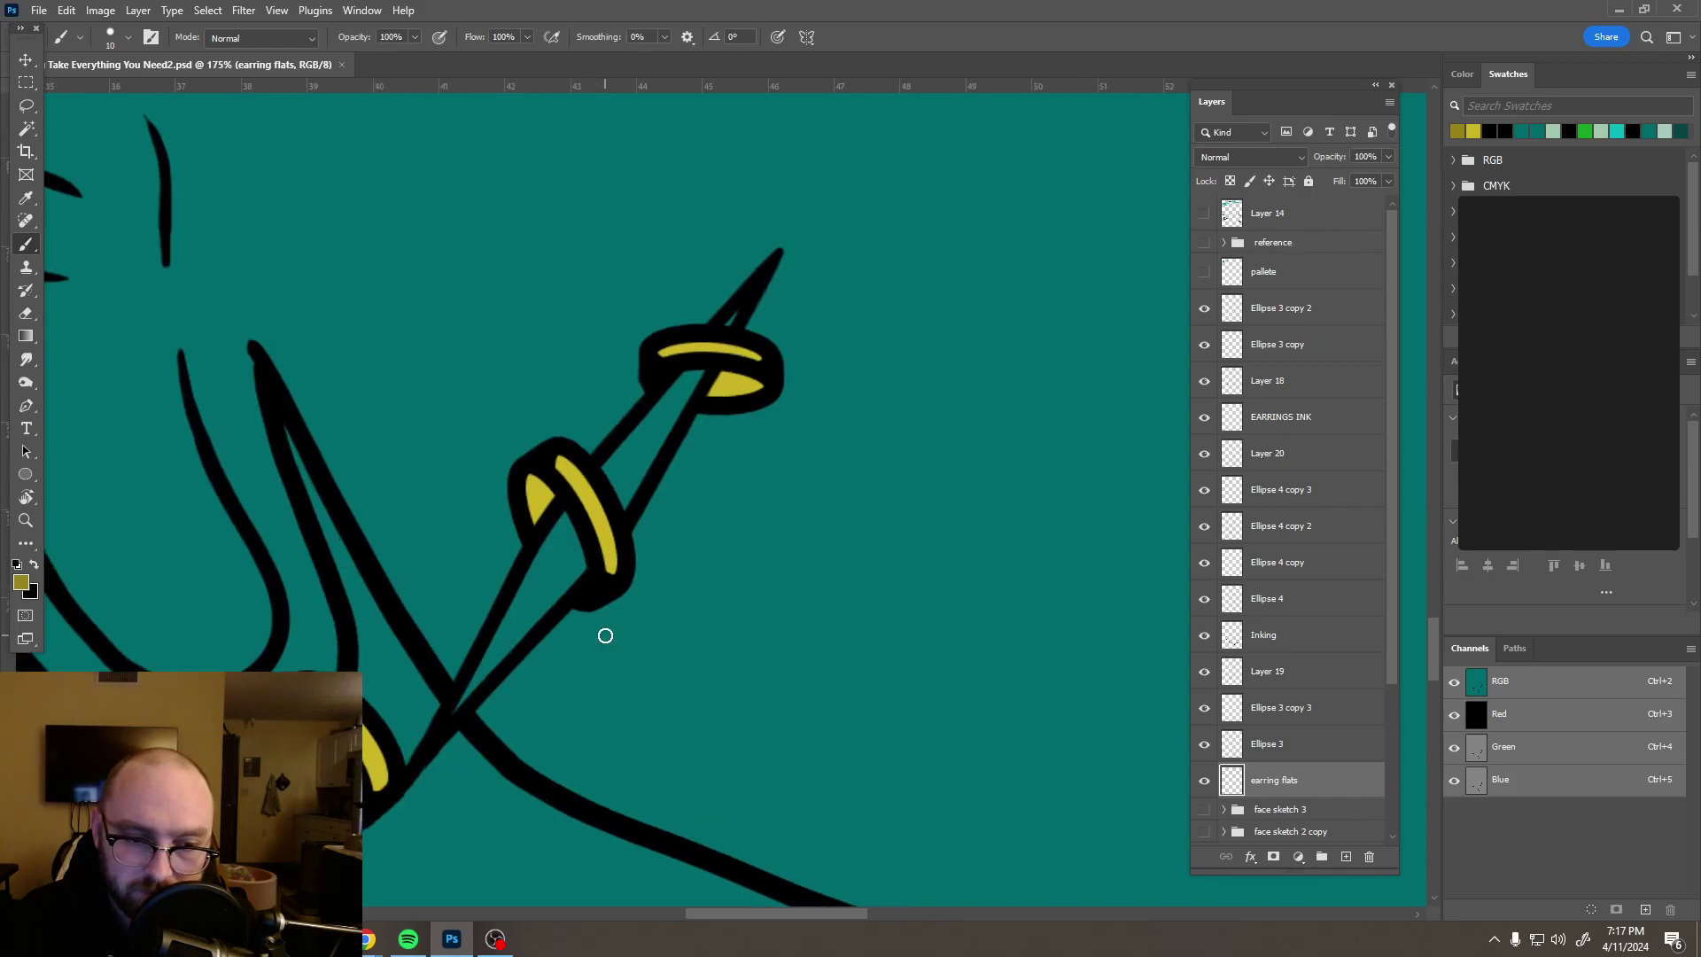
{"action": "scroll", "coordinate": [603, 640], "scroll_direction": "up", "scroll_amount": 1}
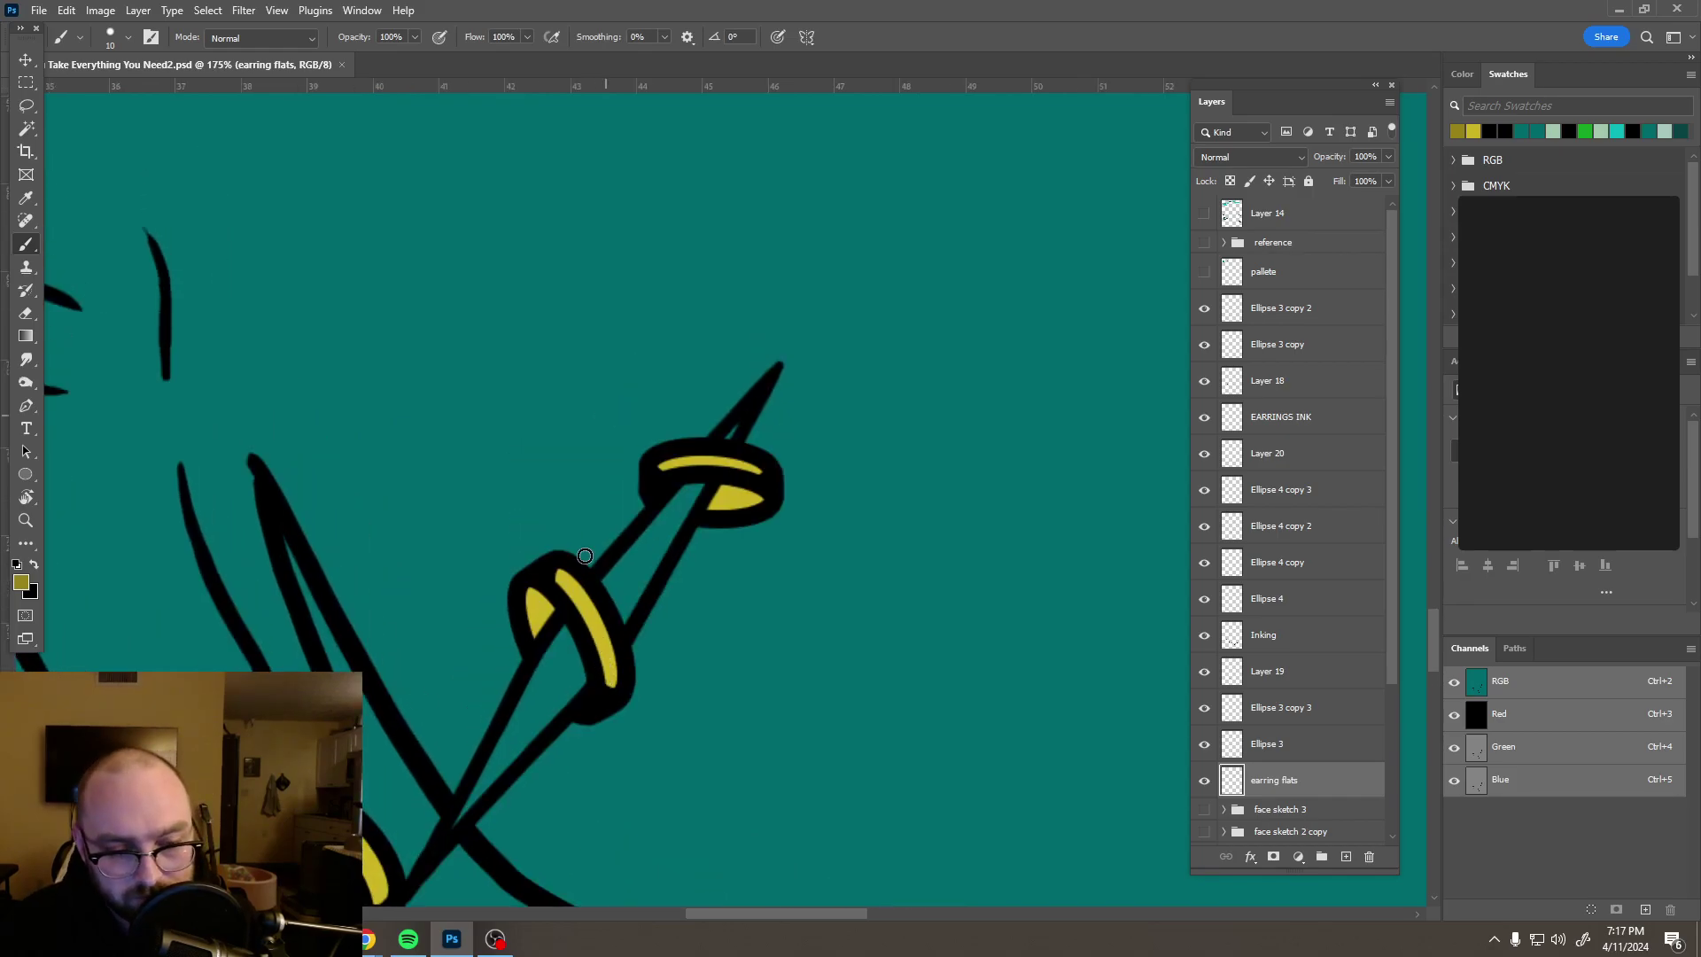
{"action": "mouse_move", "coordinate": [453, 826]}
{"action": "left_mouse_down"}
{"action": "mouse_move", "coordinate": [562, 630]}
{"action": "mouse_move", "coordinate": [573, 691]}
{"action": "mouse_move", "coordinate": [497, 775]}
{"action": "mouse_move", "coordinate": [541, 683]}
{"action": "left_mouse_up"}
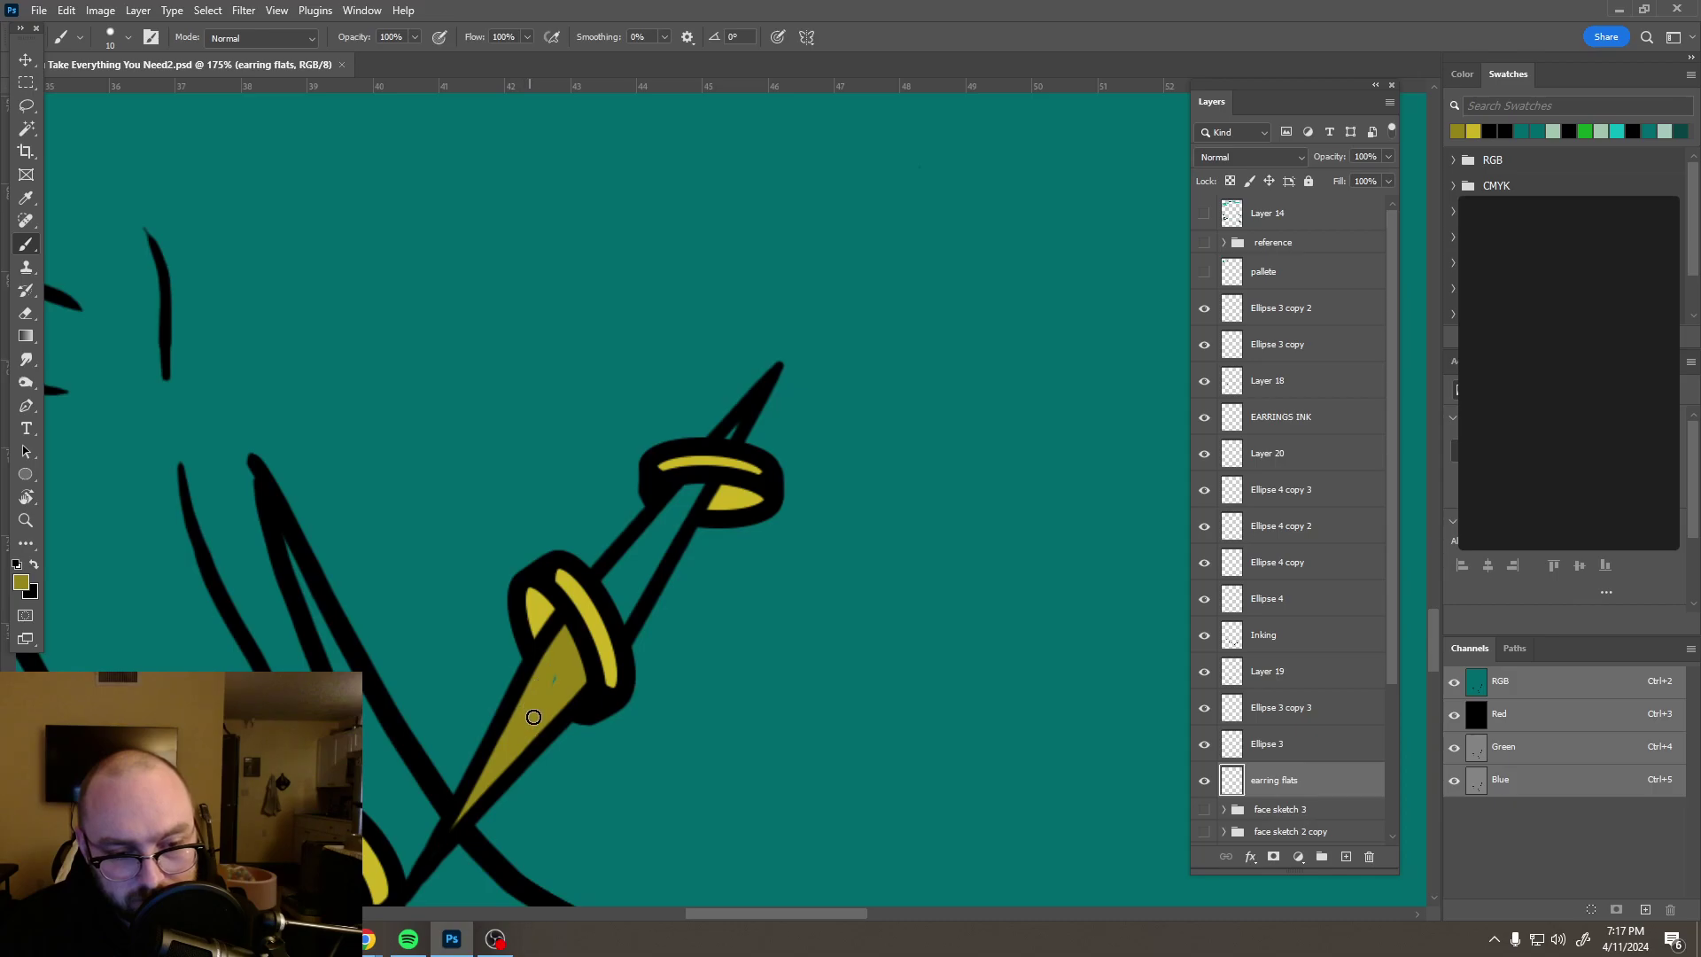
{"action": "mouse_move", "coordinate": [607, 581]}
{"action": "left_mouse_down"}
{"action": "mouse_move", "coordinate": [671, 500]}
{"action": "mouse_move", "coordinate": [637, 600]}
{"action": "mouse_move", "coordinate": [614, 589]}
{"action": "left_mouse_up"}
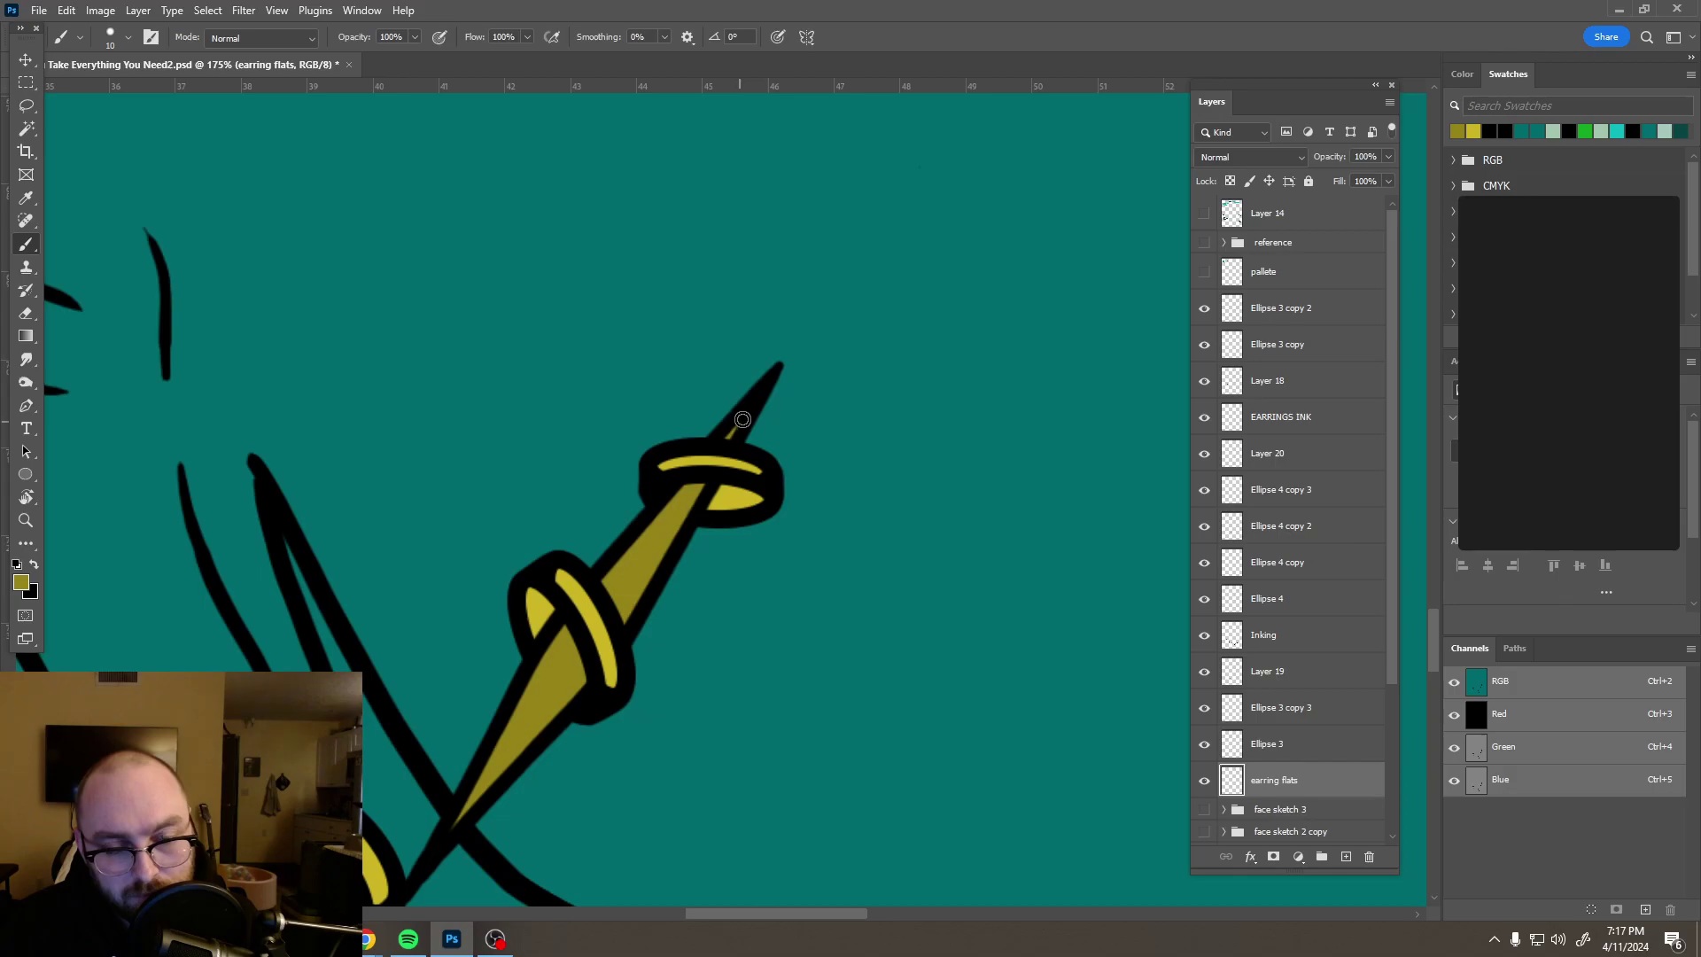
{"action": "scroll", "coordinate": [798, 444], "scroll_direction": "down", "scroll_amount": 5}
{"action": "scroll", "coordinate": [818, 443], "scroll_direction": "down", "scroll_amount": 4}
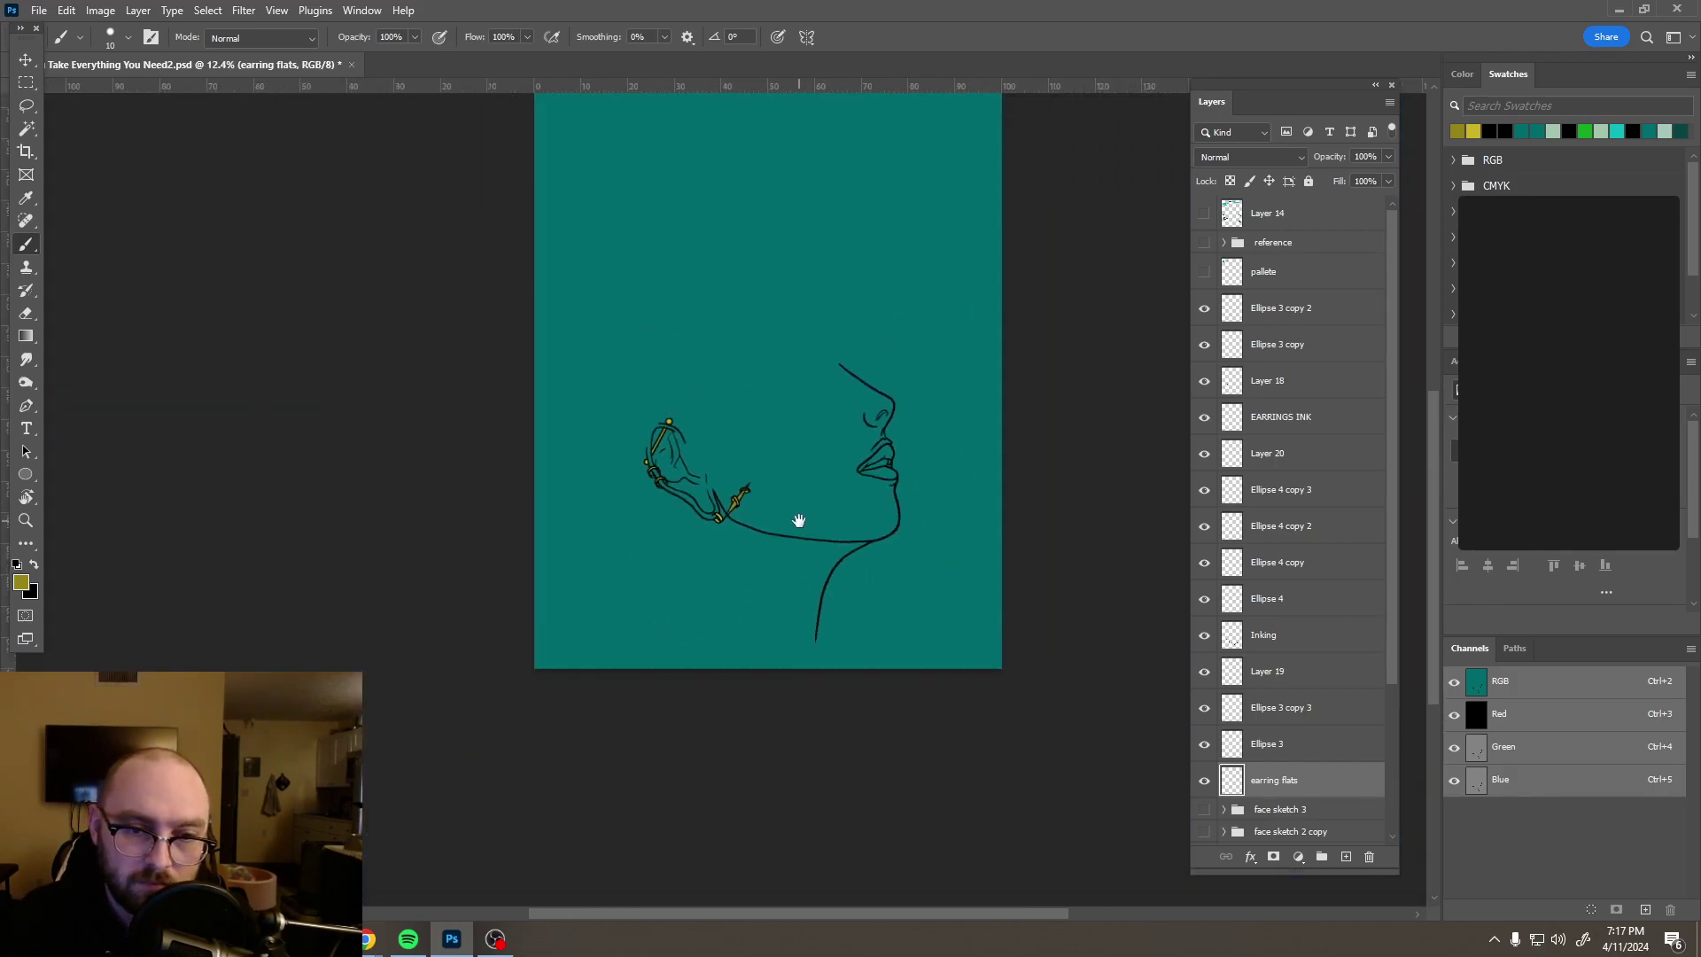
Step: Shade both ends of the diagonal piercing bar on the upper ear with the darker yellow
{"action": "scroll", "coordinate": [620, 456], "scroll_direction": "up", "scroll_amount": 5}
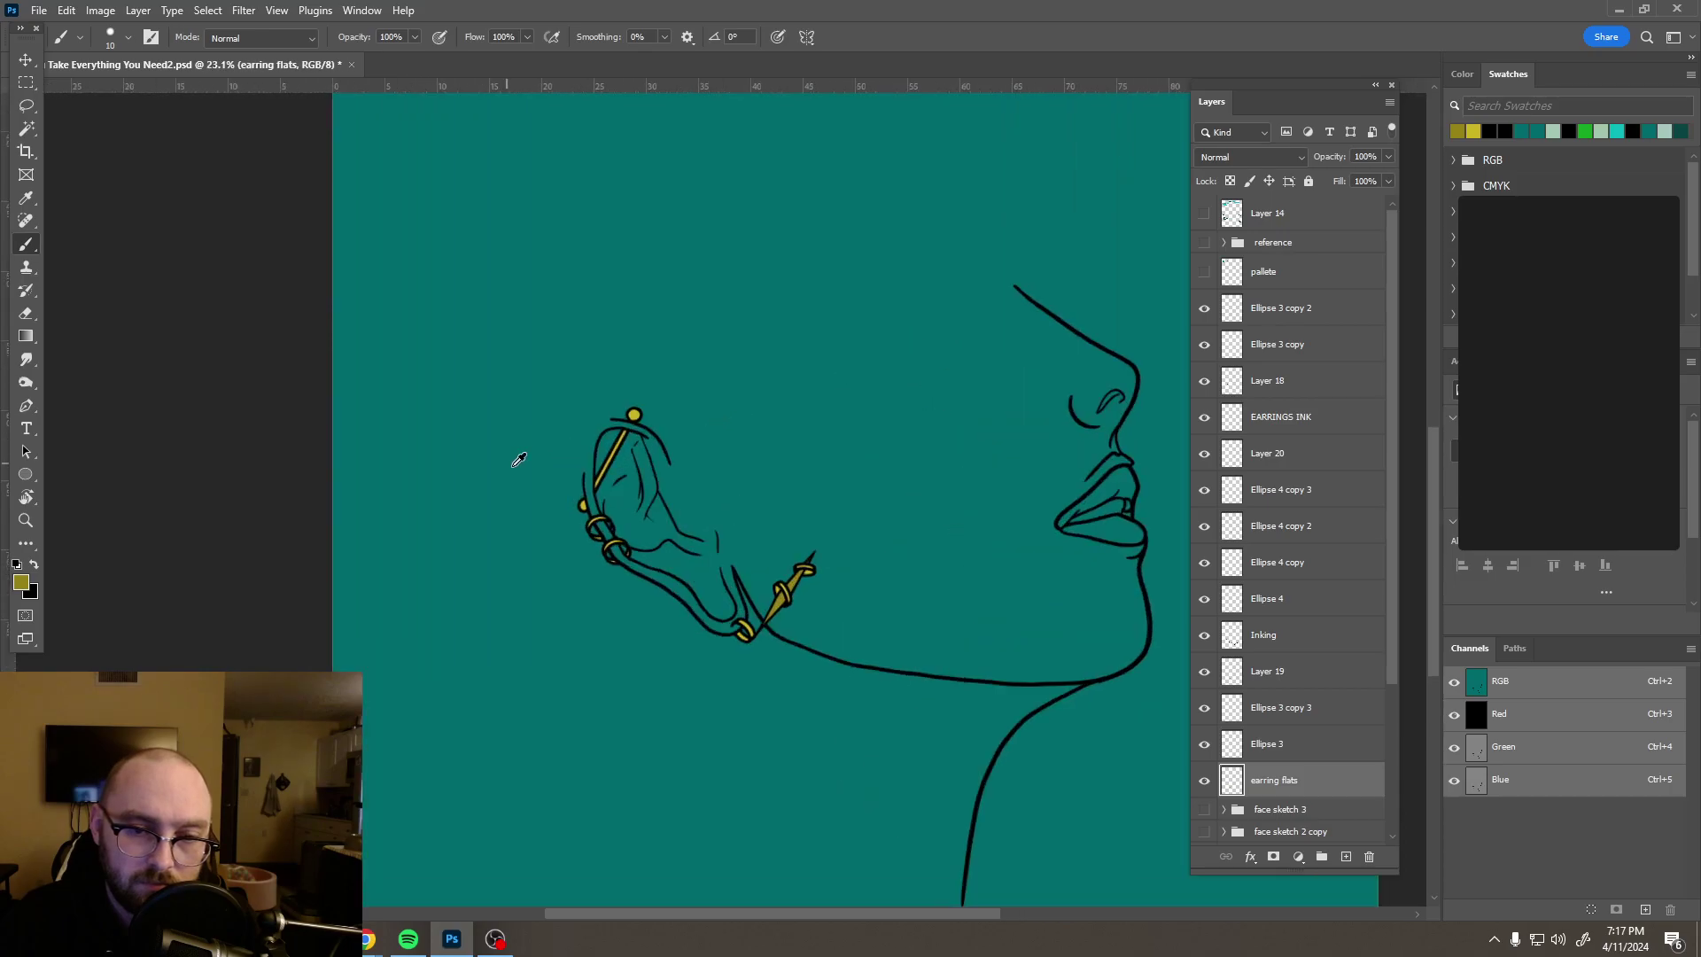
{"action": "scroll", "coordinate": [694, 441], "scroll_direction": "up", "scroll_amount": 4}
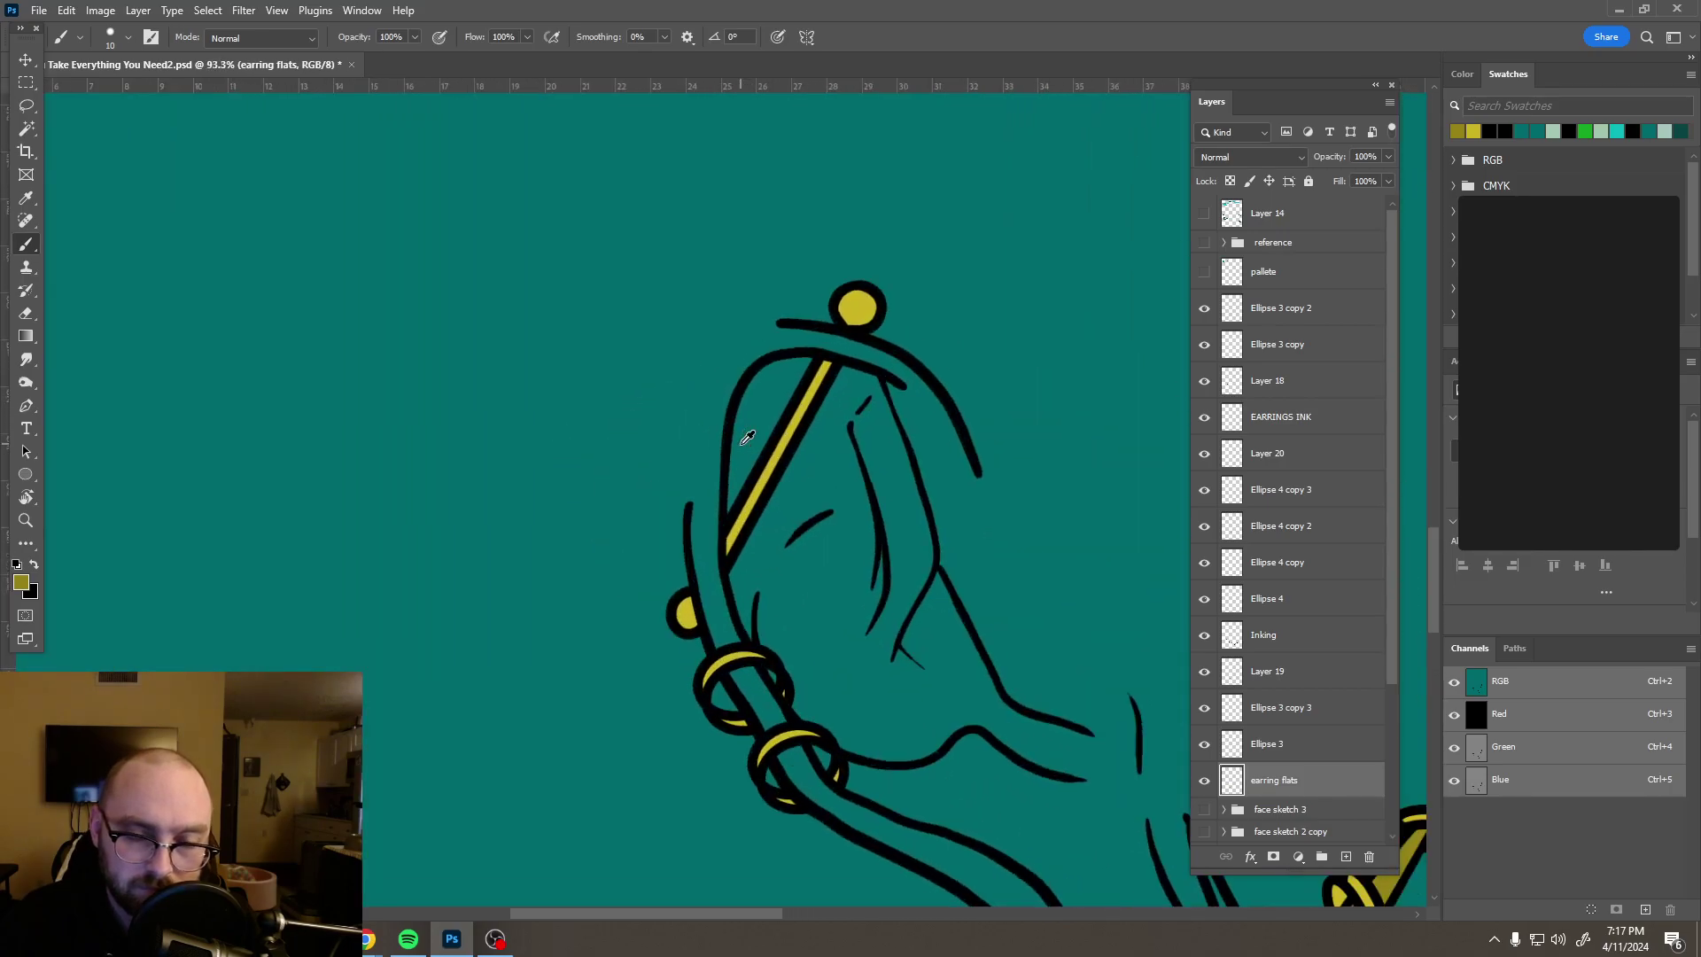
{"action": "scroll", "coordinate": [740, 444], "scroll_direction": "up", "scroll_amount": 1}
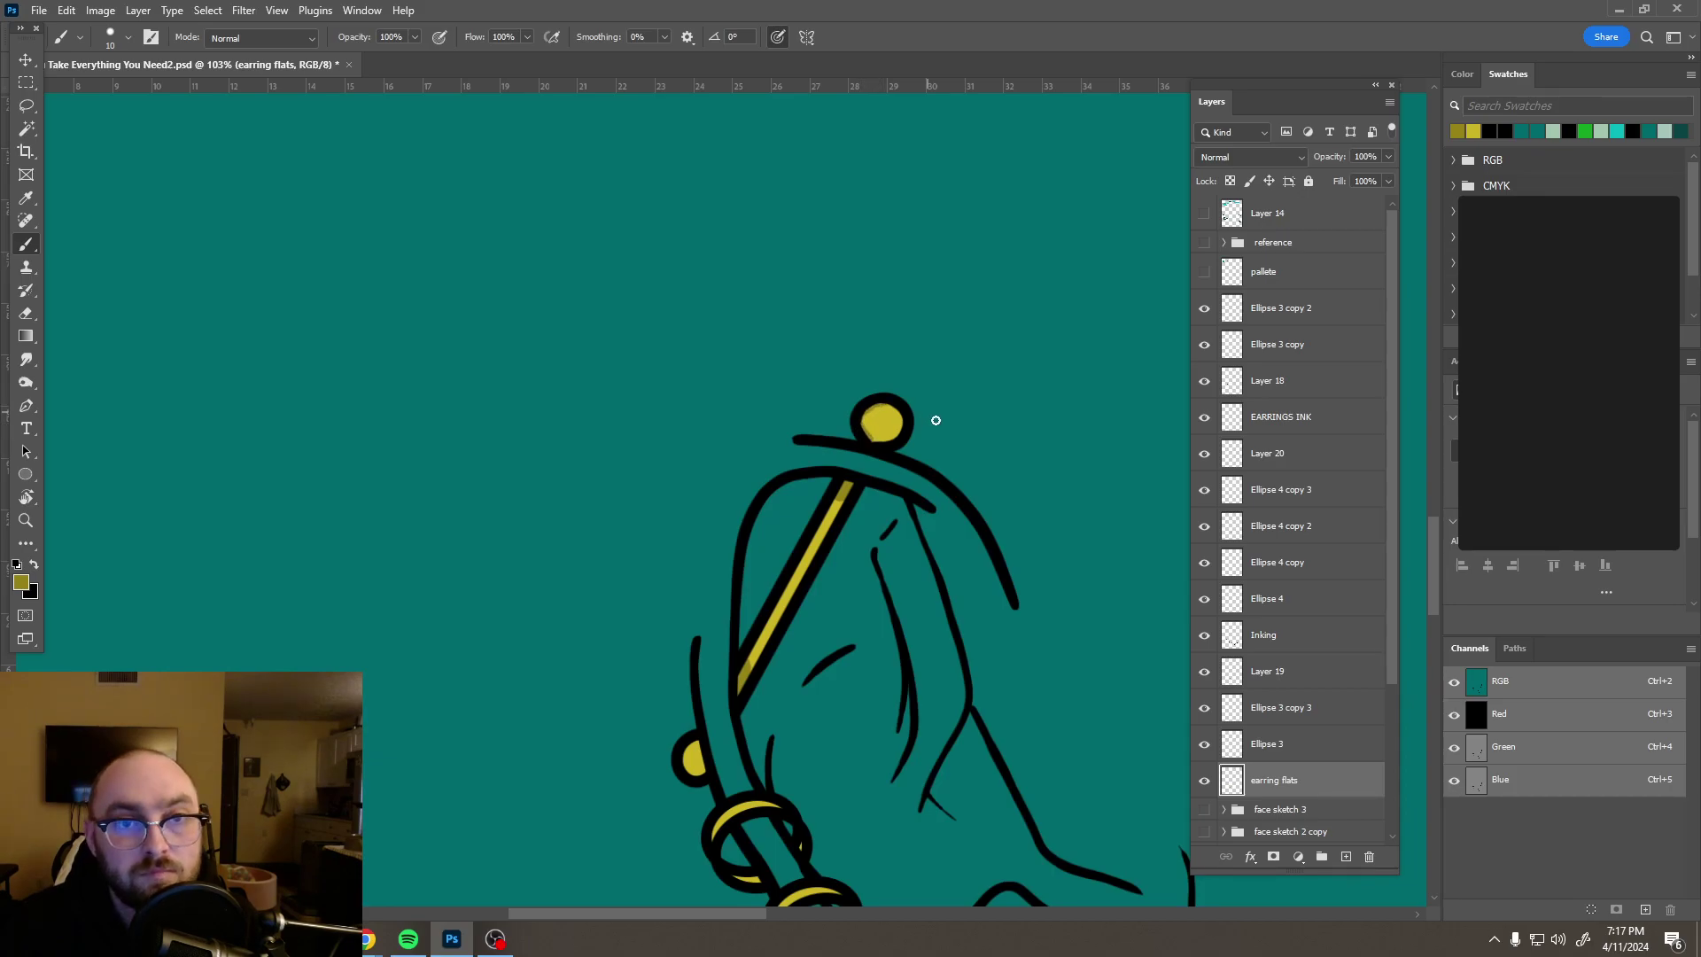
Step: Set the brush smoothing to 100% and shade the left side of the ball above the ear with the darker yellow
{"action": "left_click", "coordinate": [664, 37]}
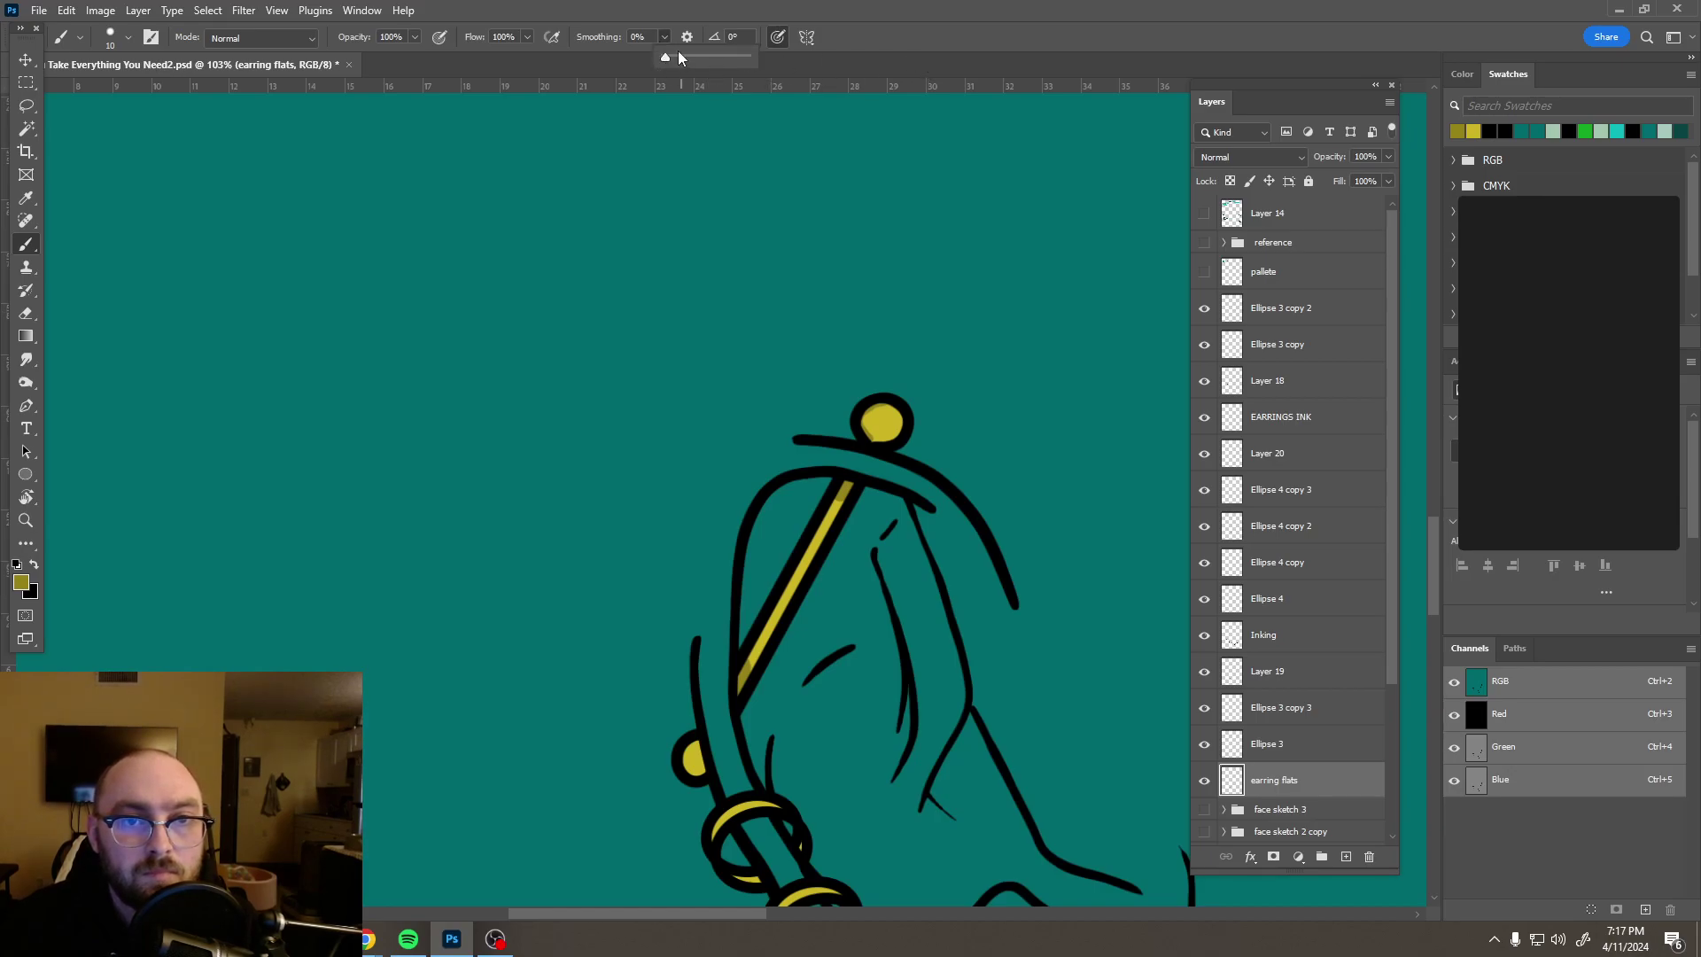
{"action": "left_click", "coordinate": [877, 53]}
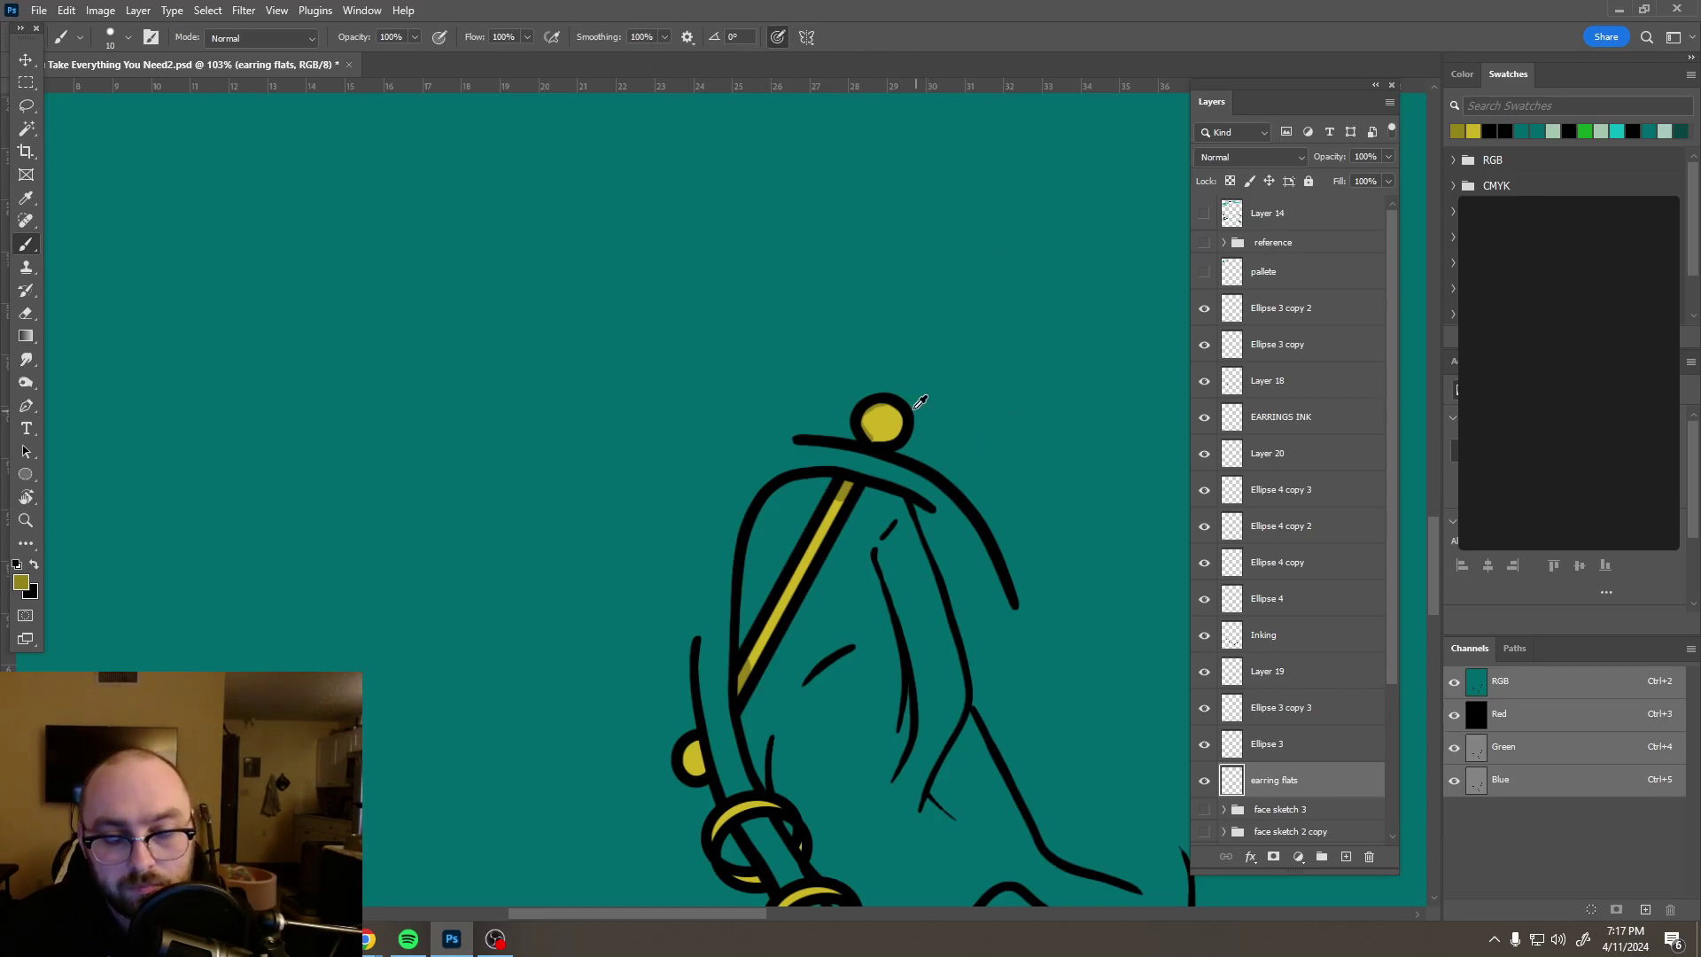
{"action": "scroll", "coordinate": [920, 403], "scroll_direction": "up", "scroll_amount": 5}
{"action": "mouse_move", "coordinate": [844, 425]}
{"action": "left_mouse_down"}
{"action": "mouse_move", "coordinate": [787, 465]}
{"action": "mouse_move", "coordinate": [803, 512]}
{"action": "left_mouse_up"}
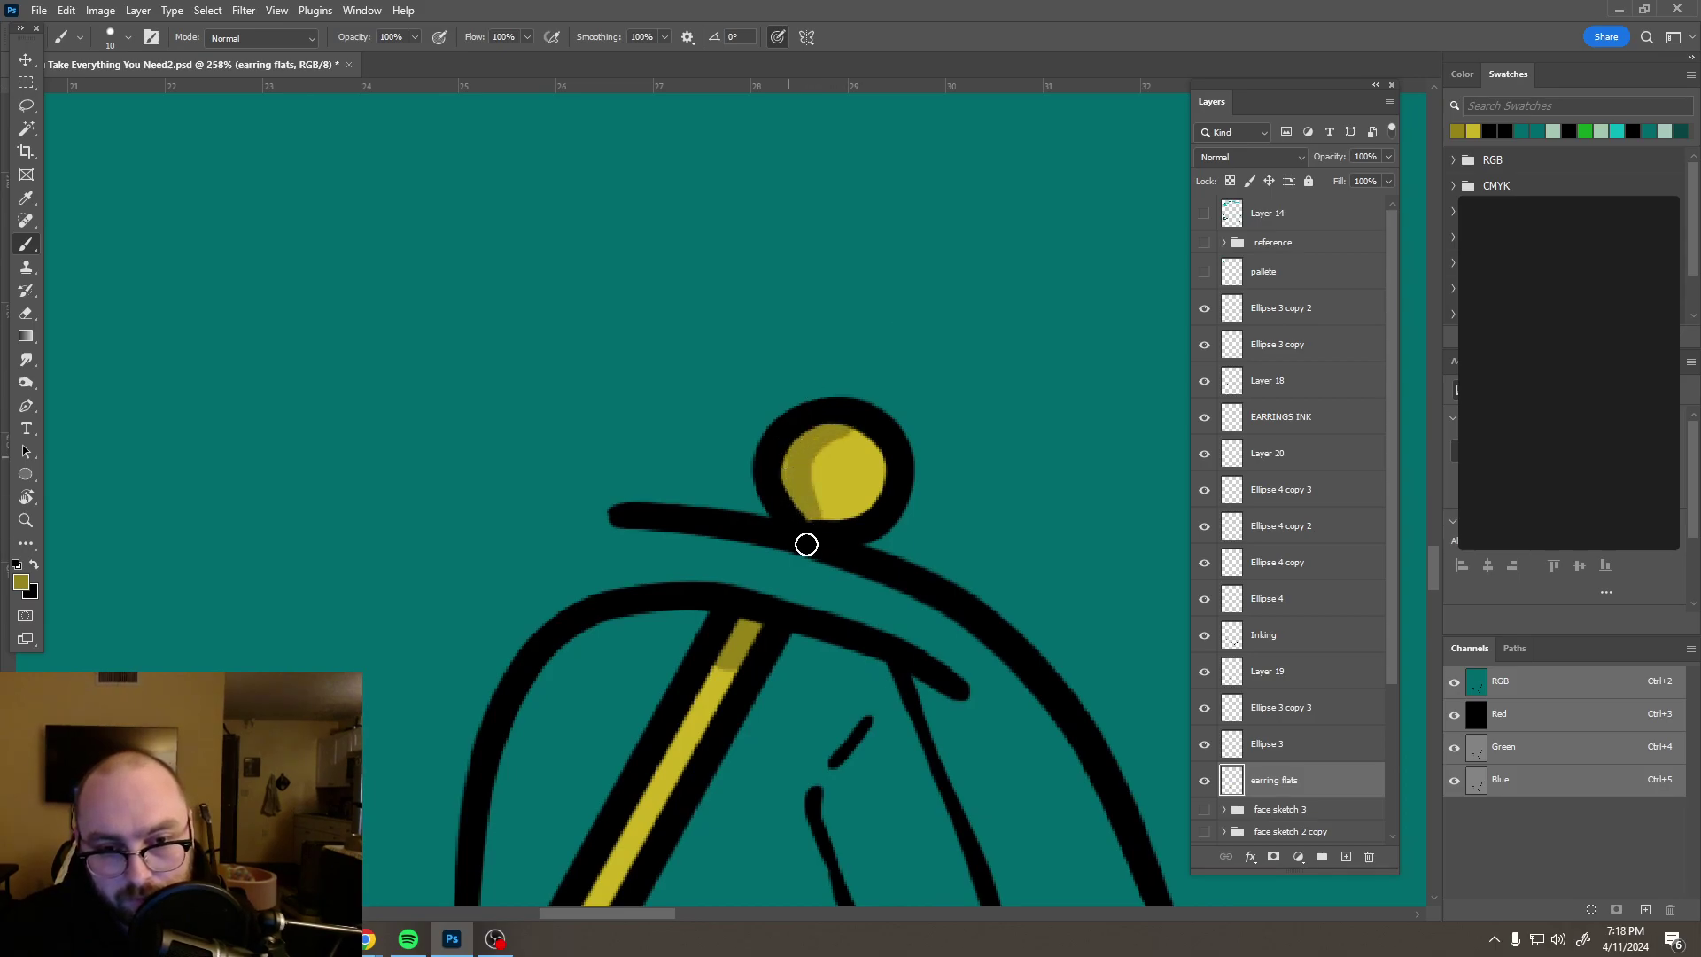
Step: Shade the edges of the half-round piercing ball on the ear's outer edge with the darker yellow
{"action": "scroll", "coordinate": [801, 554], "scroll_direction": "down", "scroll_amount": 4}
{"action": "scroll", "coordinate": [796, 668], "scroll_direction": "down", "scroll_amount": 3}
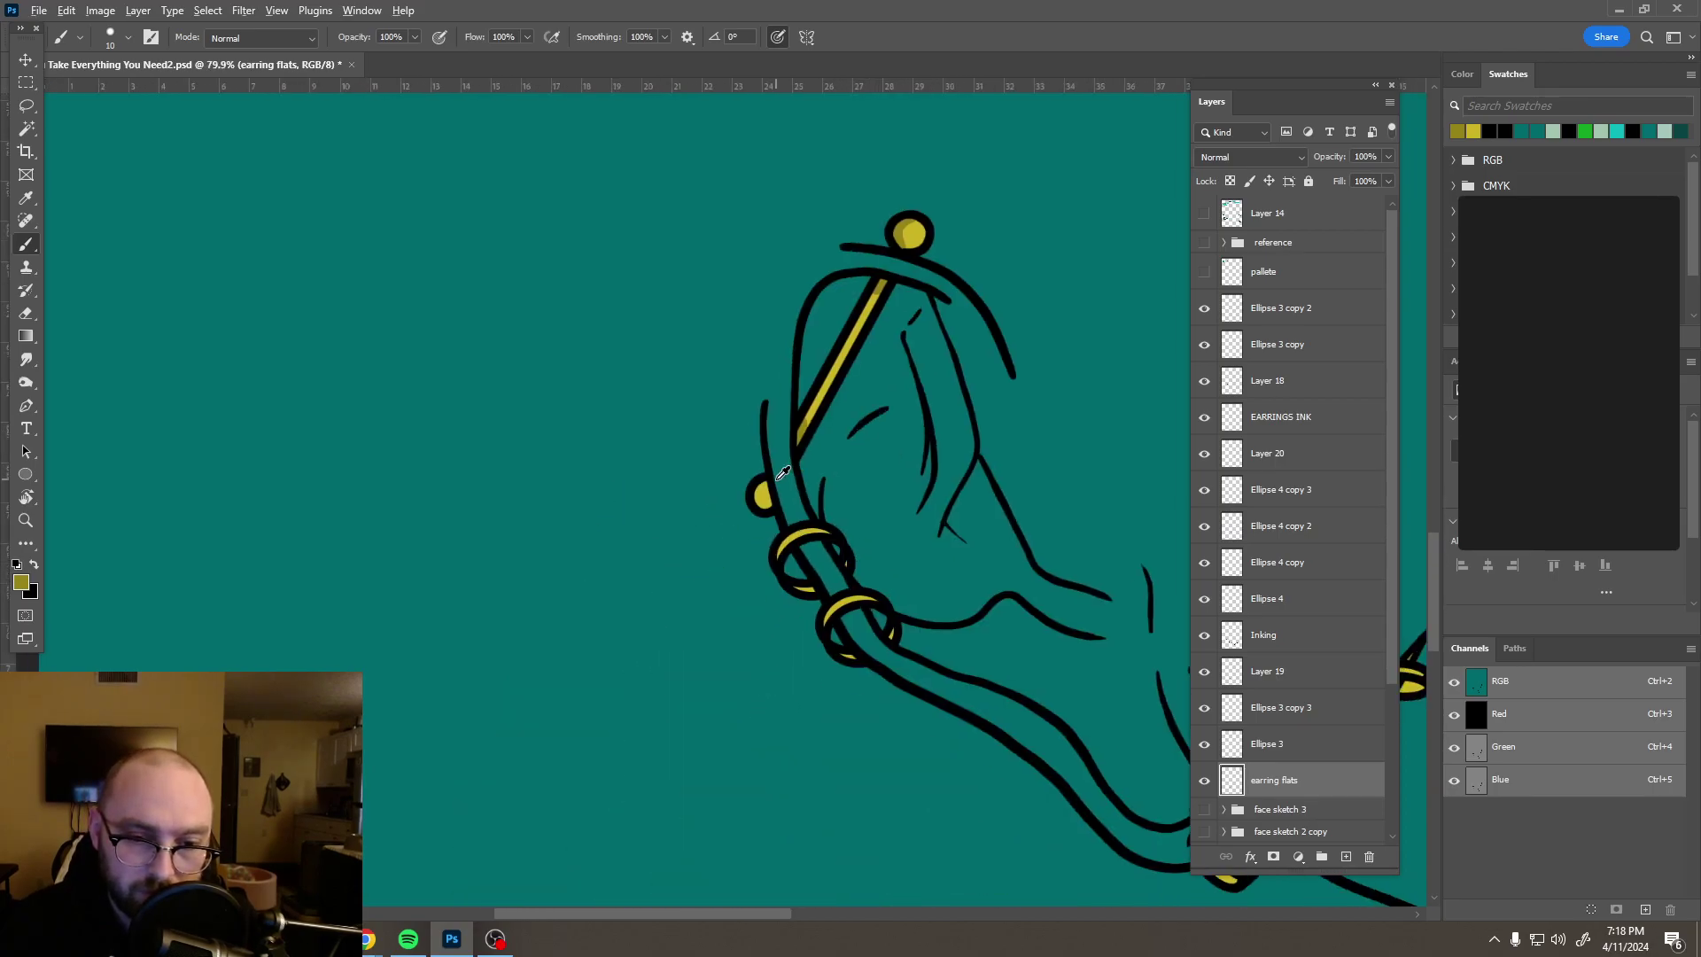
{"action": "scroll", "coordinate": [784, 473], "scroll_direction": "up", "scroll_amount": 5}
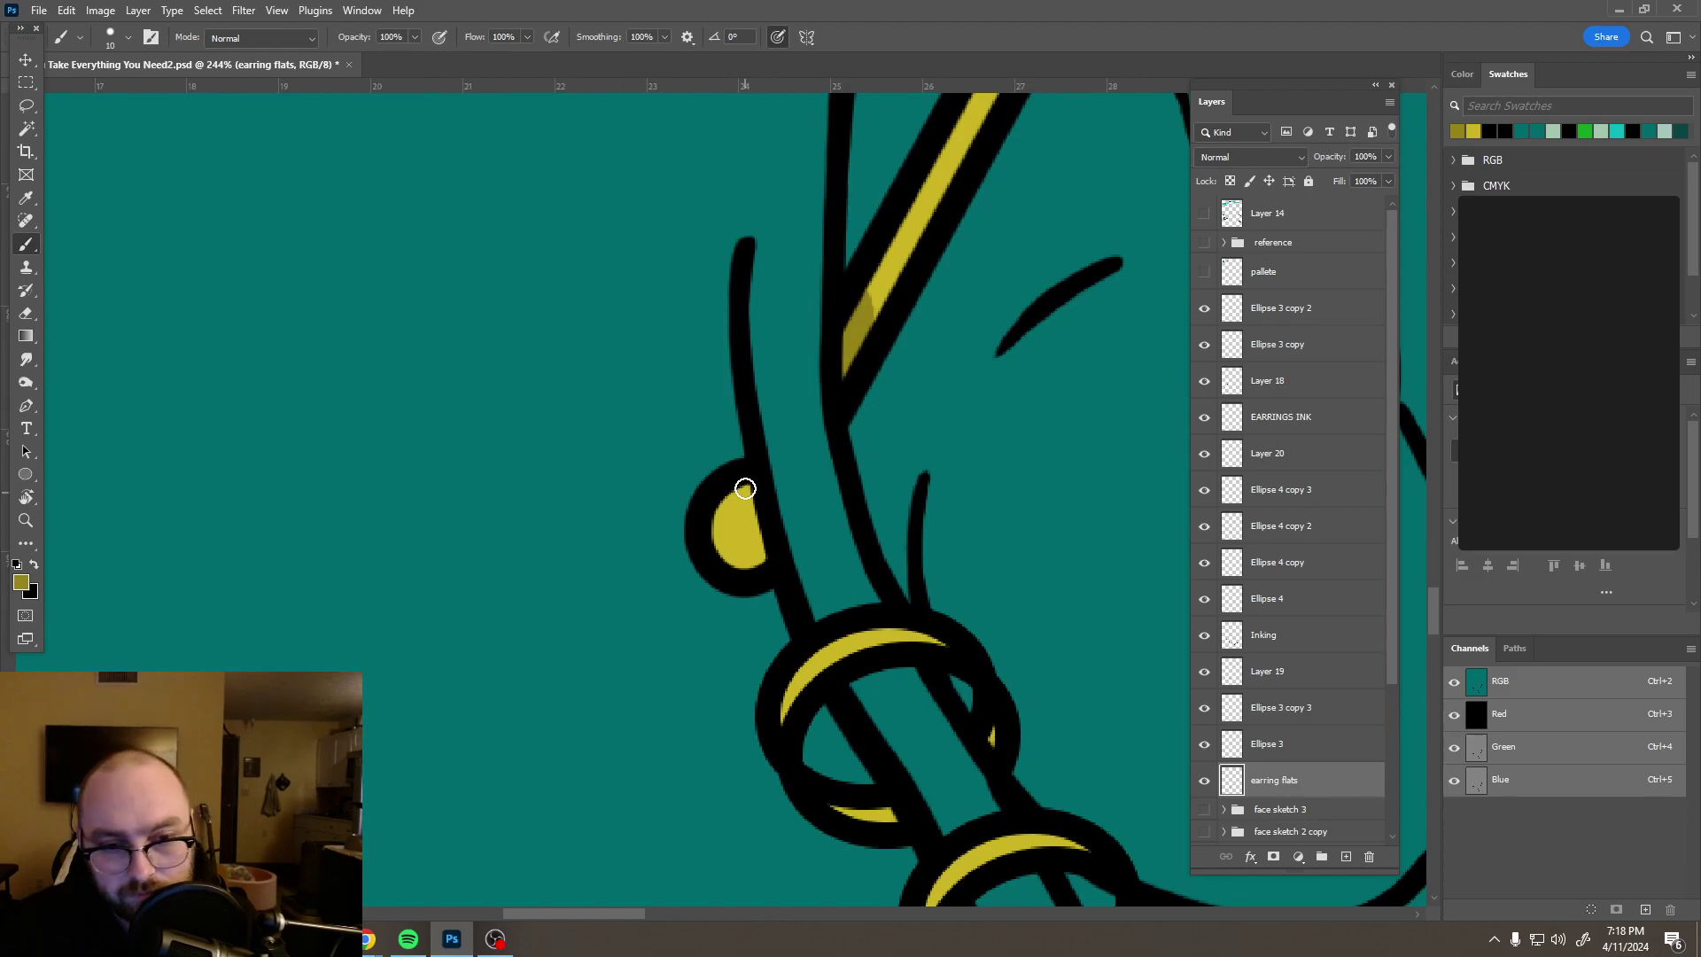
{"action": "left_click_drag", "start_coordinate": [750, 506], "coordinate": [773, 602]}
{"action": "mouse_move", "coordinate": [739, 490]}
{"action": "left_mouse_down"}
{"action": "mouse_move", "coordinate": [710, 505]}
{"action": "mouse_move", "coordinate": [696, 558]}
{"action": "mouse_move", "coordinate": [708, 610]}
{"action": "left_mouse_up"}
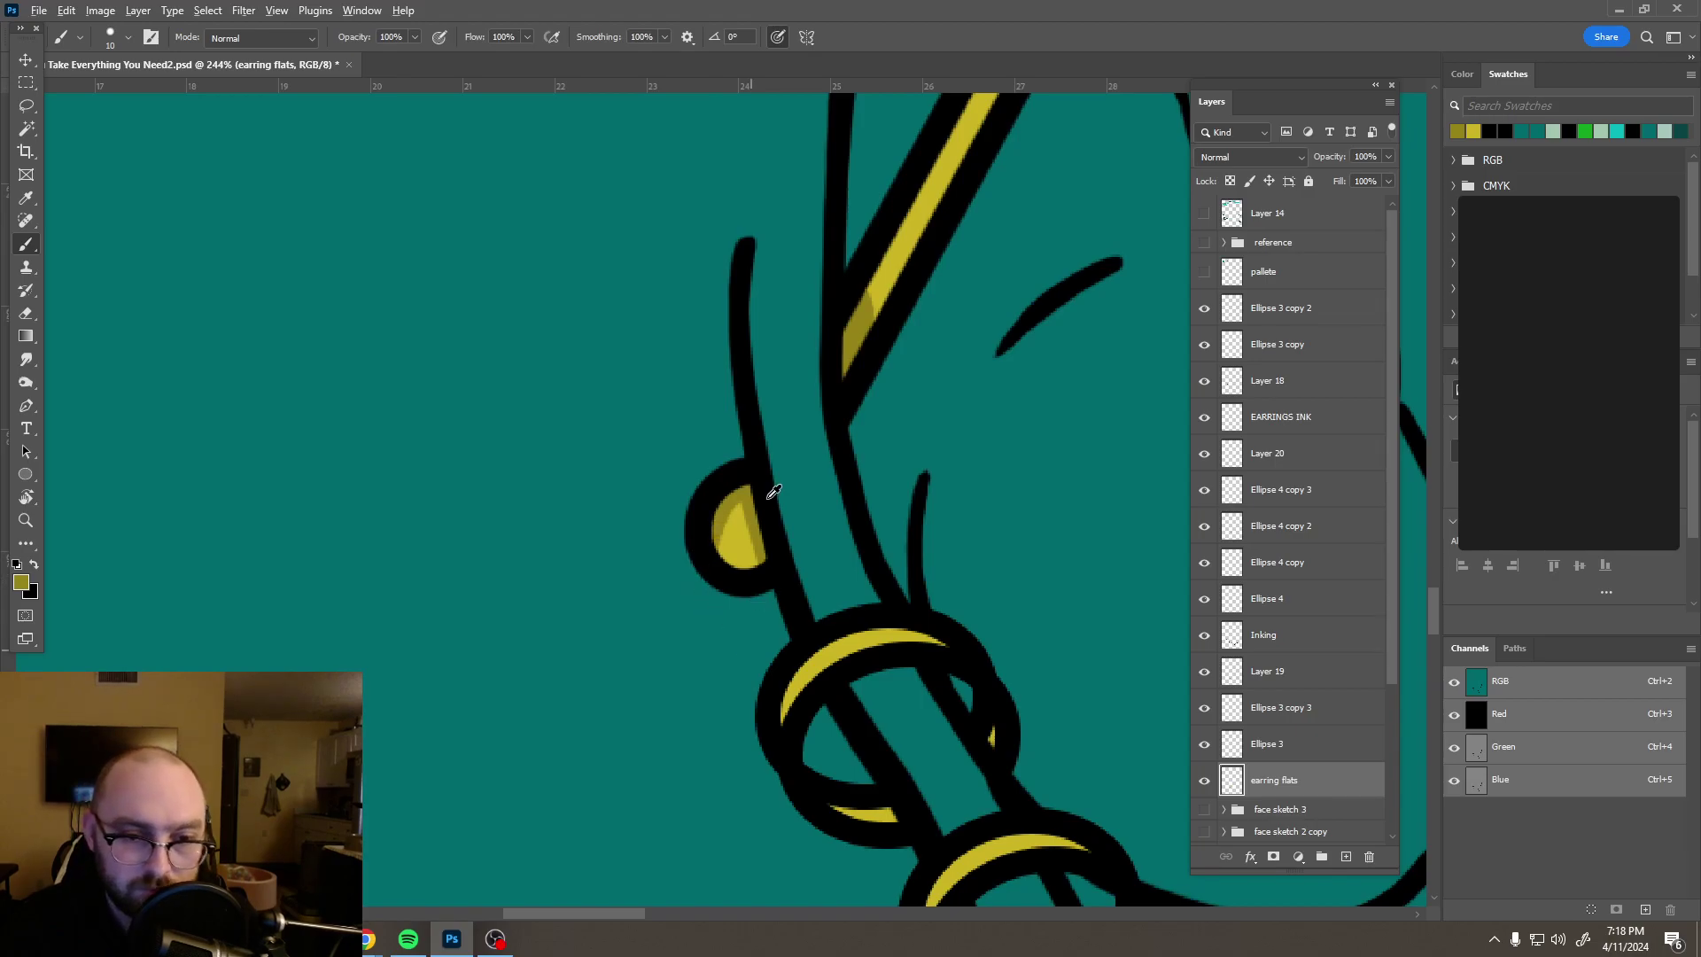
Step: Hide the Ellipse 3, Ellipse 3 copy 3, Inking and Layer 19 layers to check what each one contains
{"action": "scroll", "coordinate": [802, 509], "scroll_direction": "down", "scroll_amount": 5}
{"action": "scroll", "coordinate": [806, 508], "scroll_direction": "down", "scroll_amount": 8}
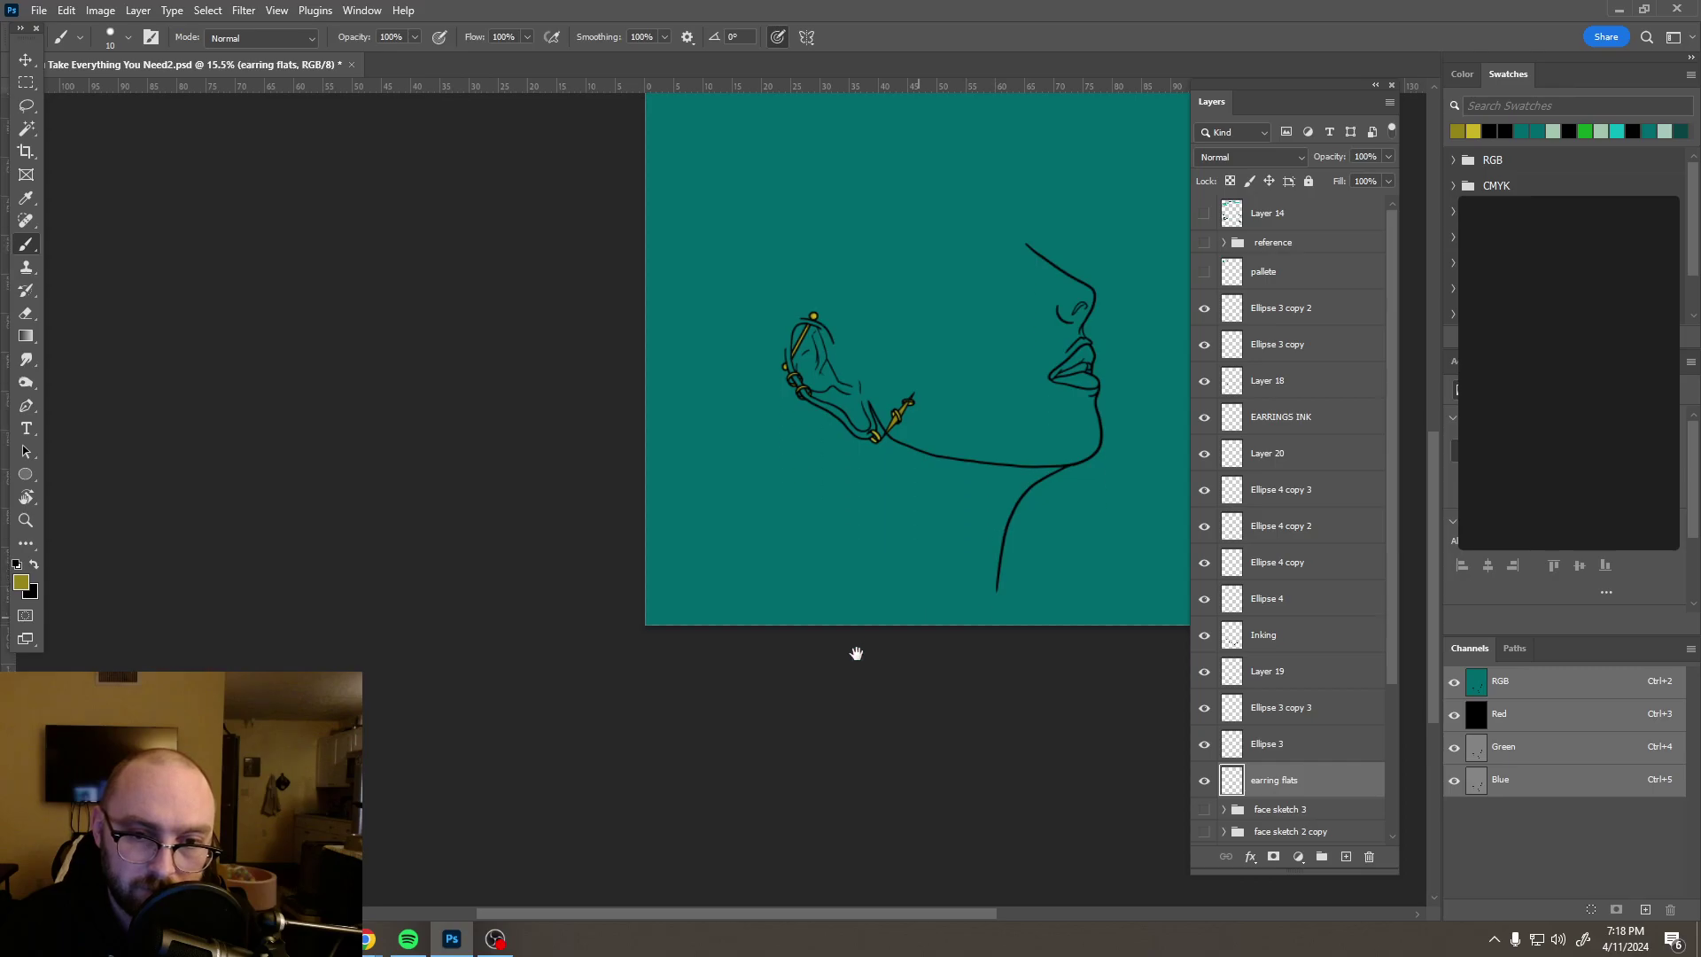
{"action": "left_click_drag", "start_coordinate": [835, 665], "coordinate": [729, 482]}
{"action": "scroll", "coordinate": [802, 523], "scroll_direction": "left", "scroll_amount": 3}
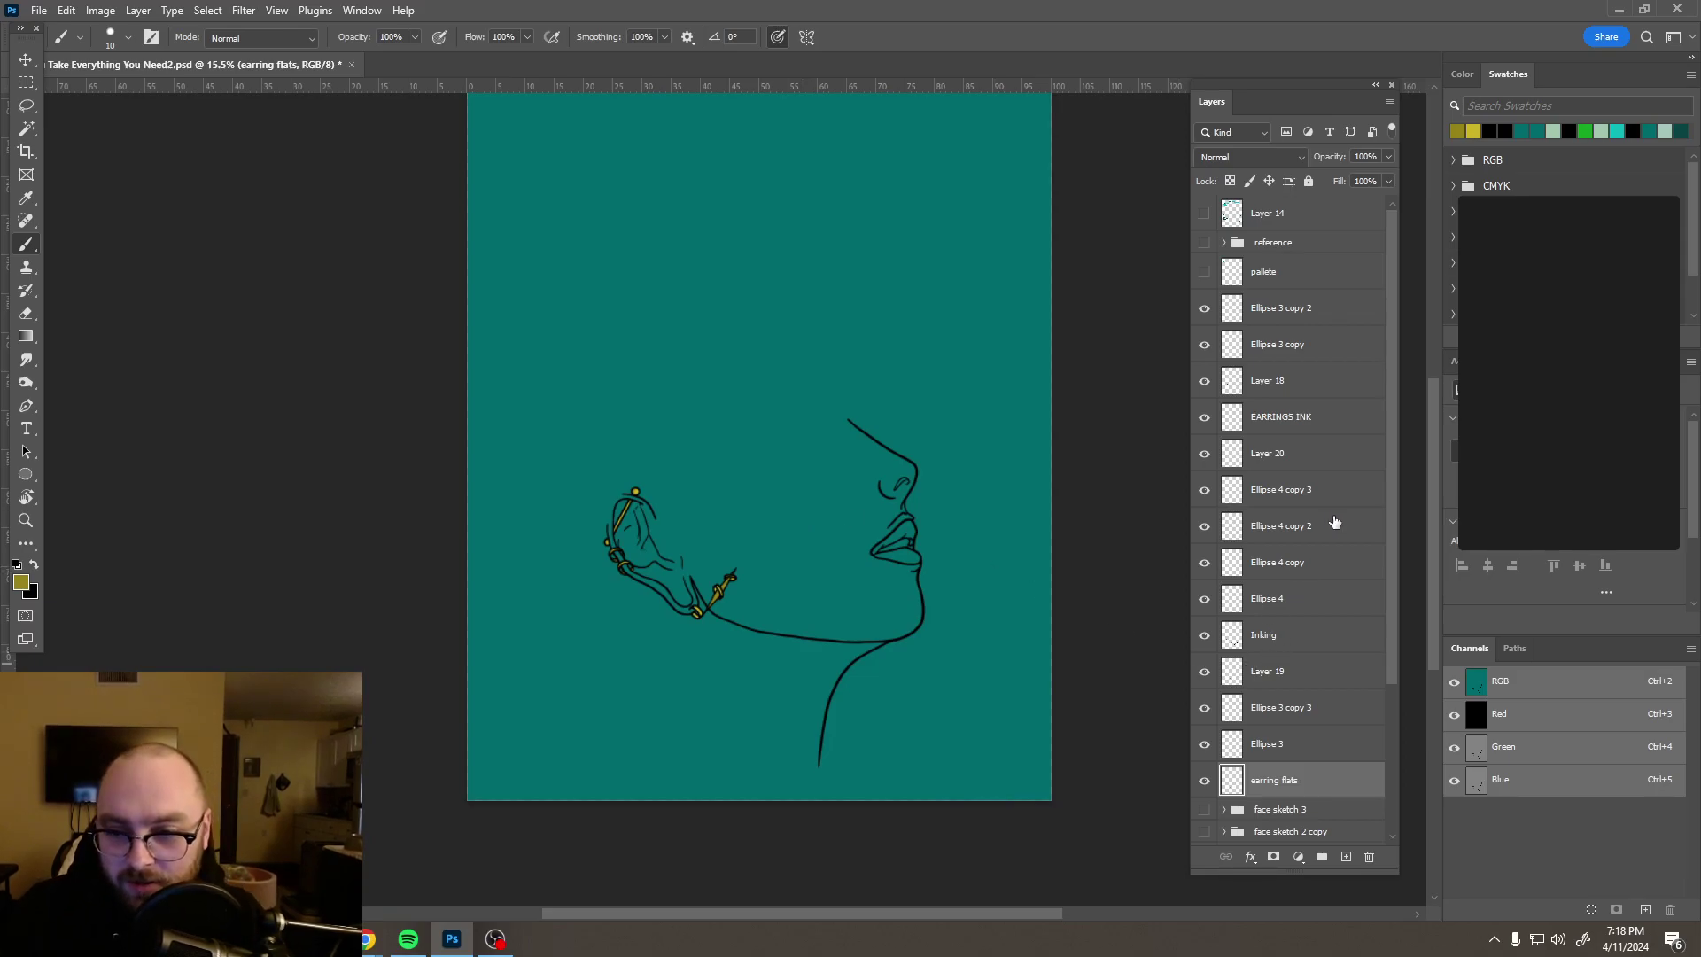
{"action": "left_click", "coordinate": [1254, 751]}
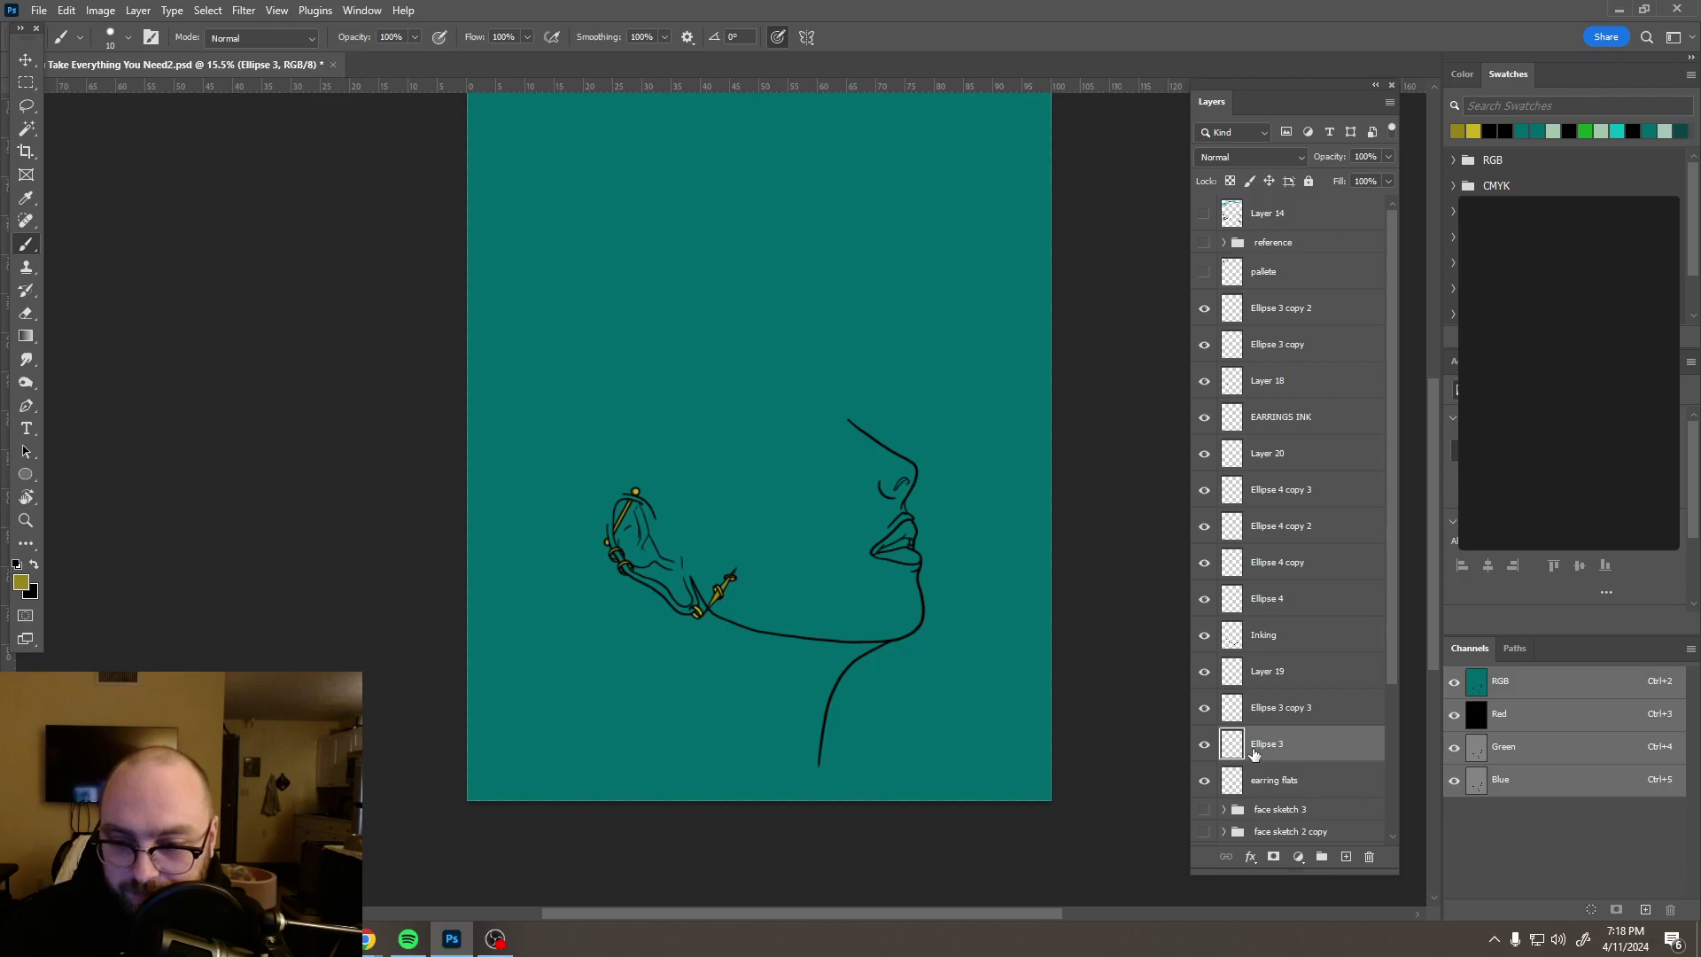
{"action": "left_click", "coordinate": [1204, 713]}
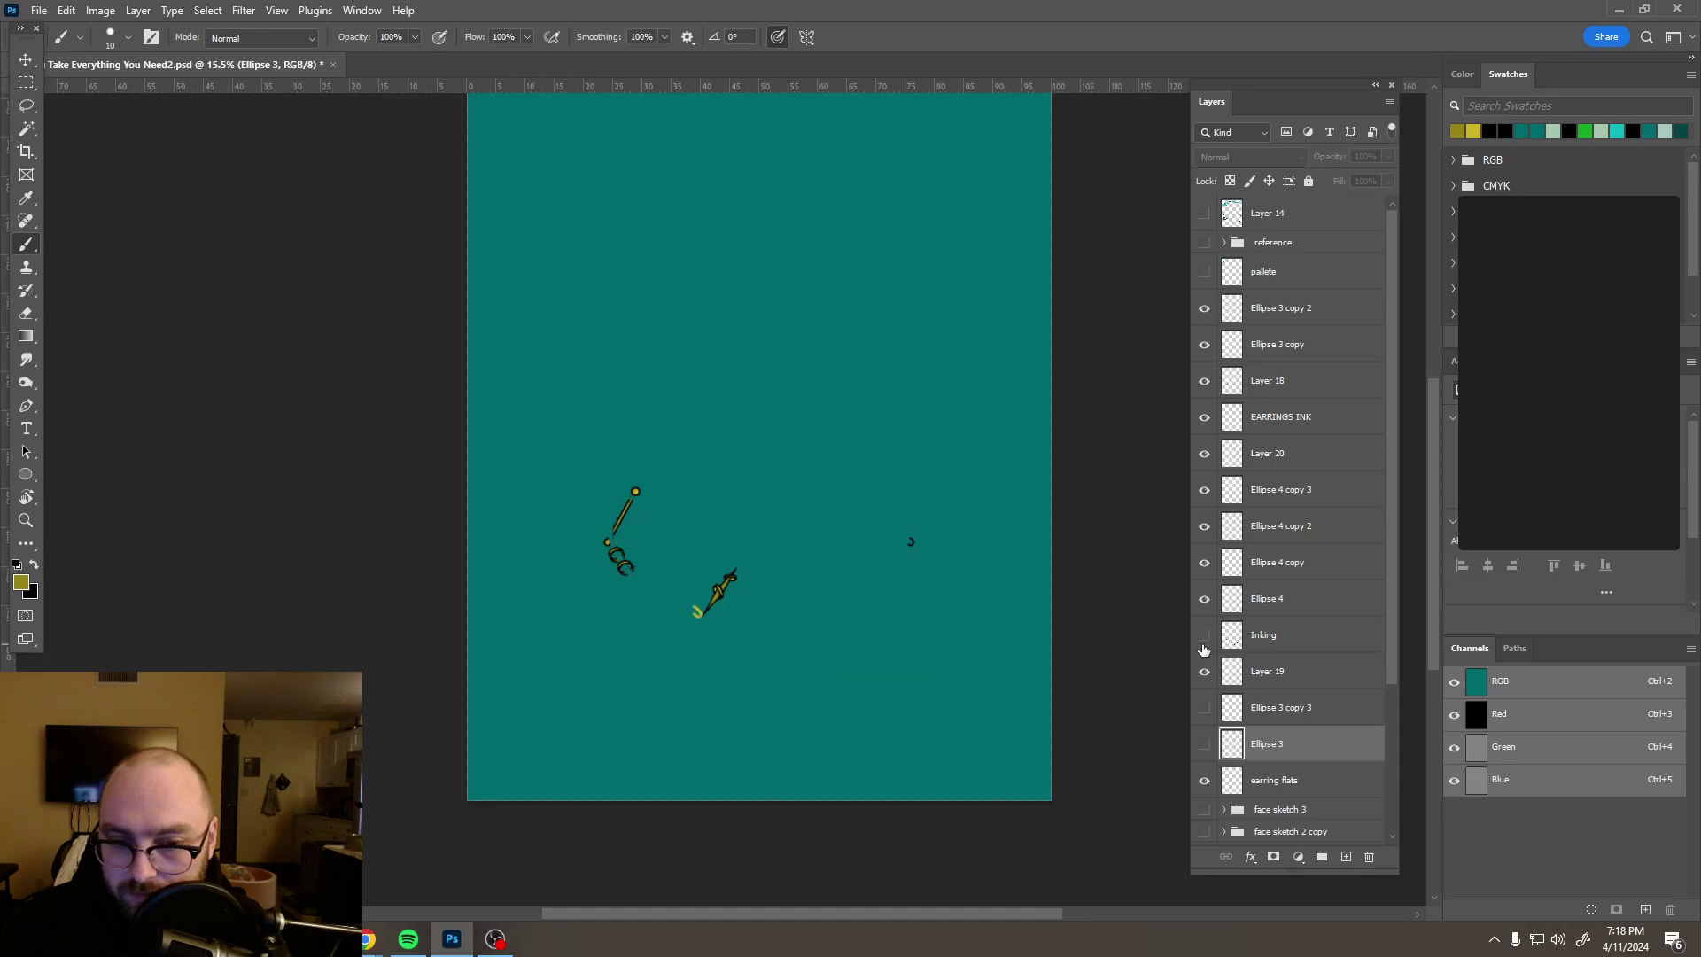
{"action": "left_click", "coordinate": [1204, 646]}
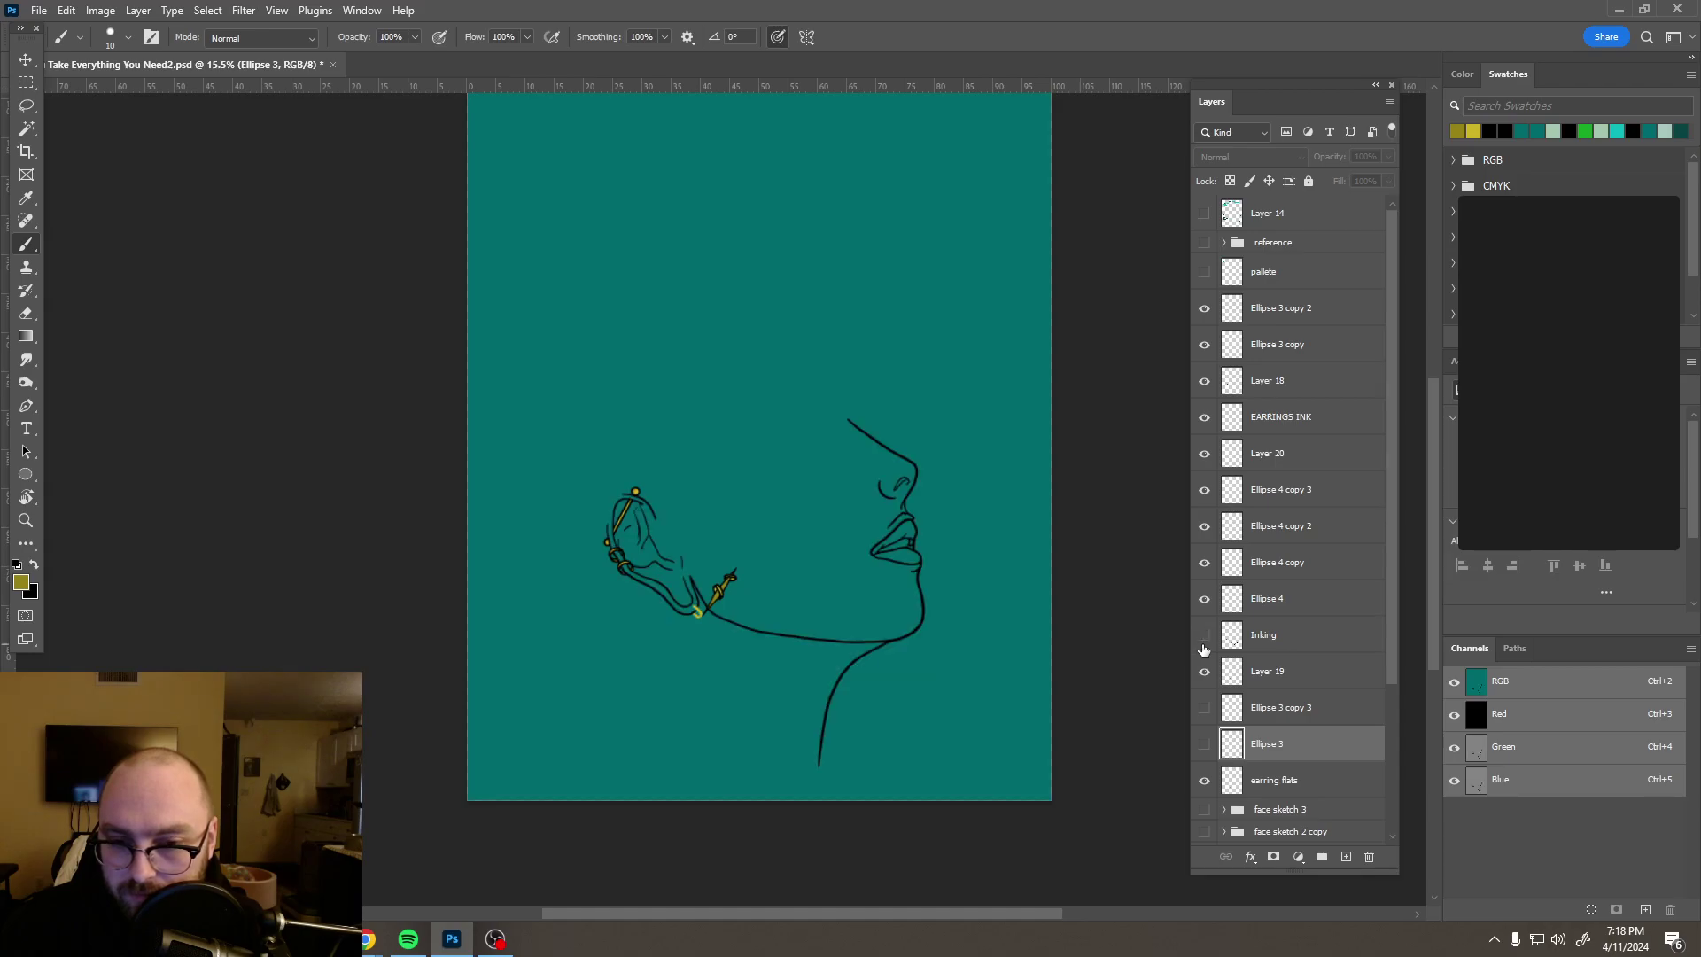
{"action": "left_click", "coordinate": [1205, 649]}
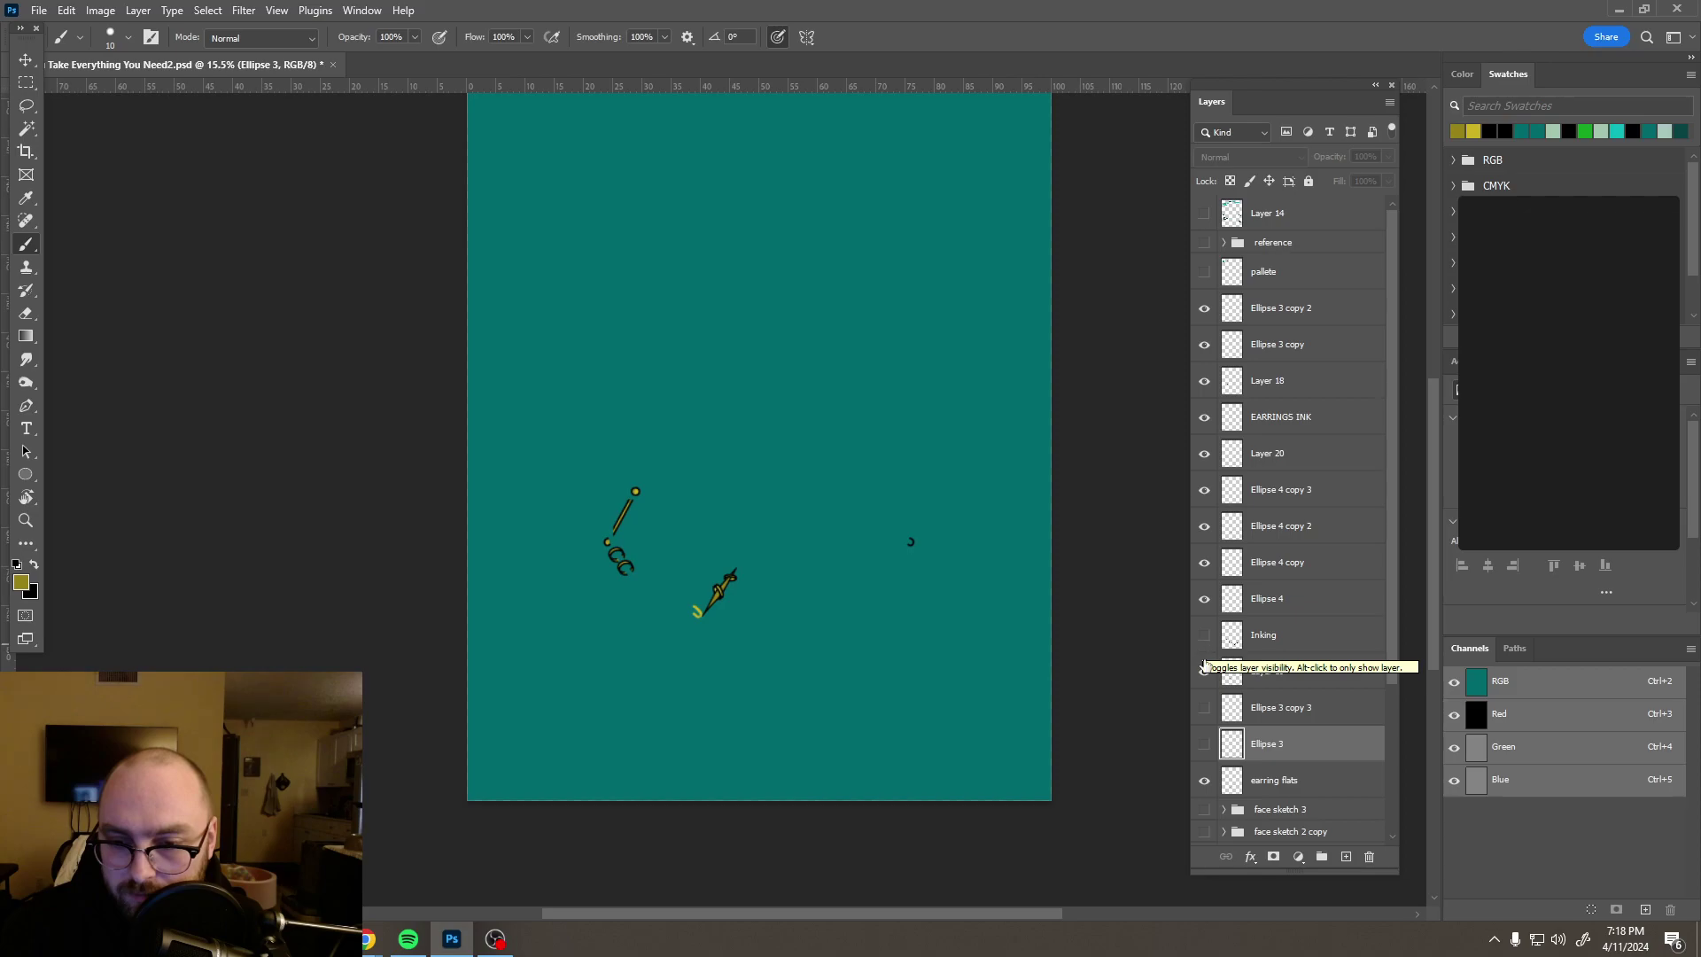
{"action": "left_click", "coordinate": [1204, 675]}
{"action": "left_click", "coordinate": [1204, 675]}
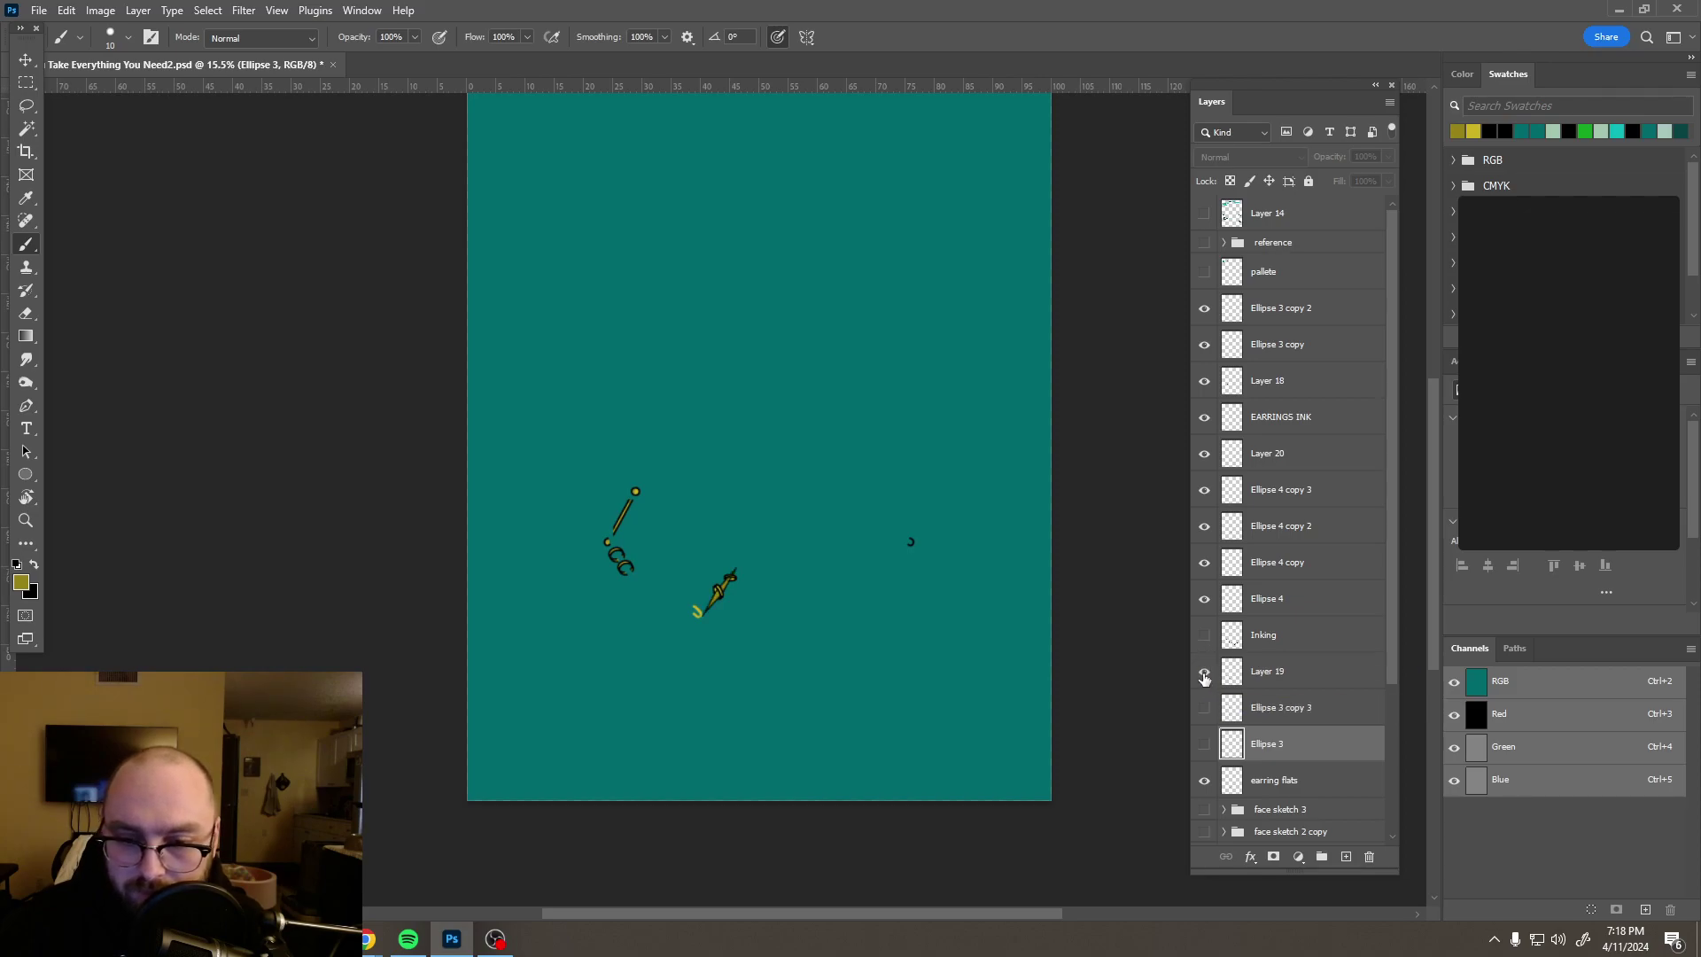
{"action": "left_click", "coordinate": [1204, 678]}
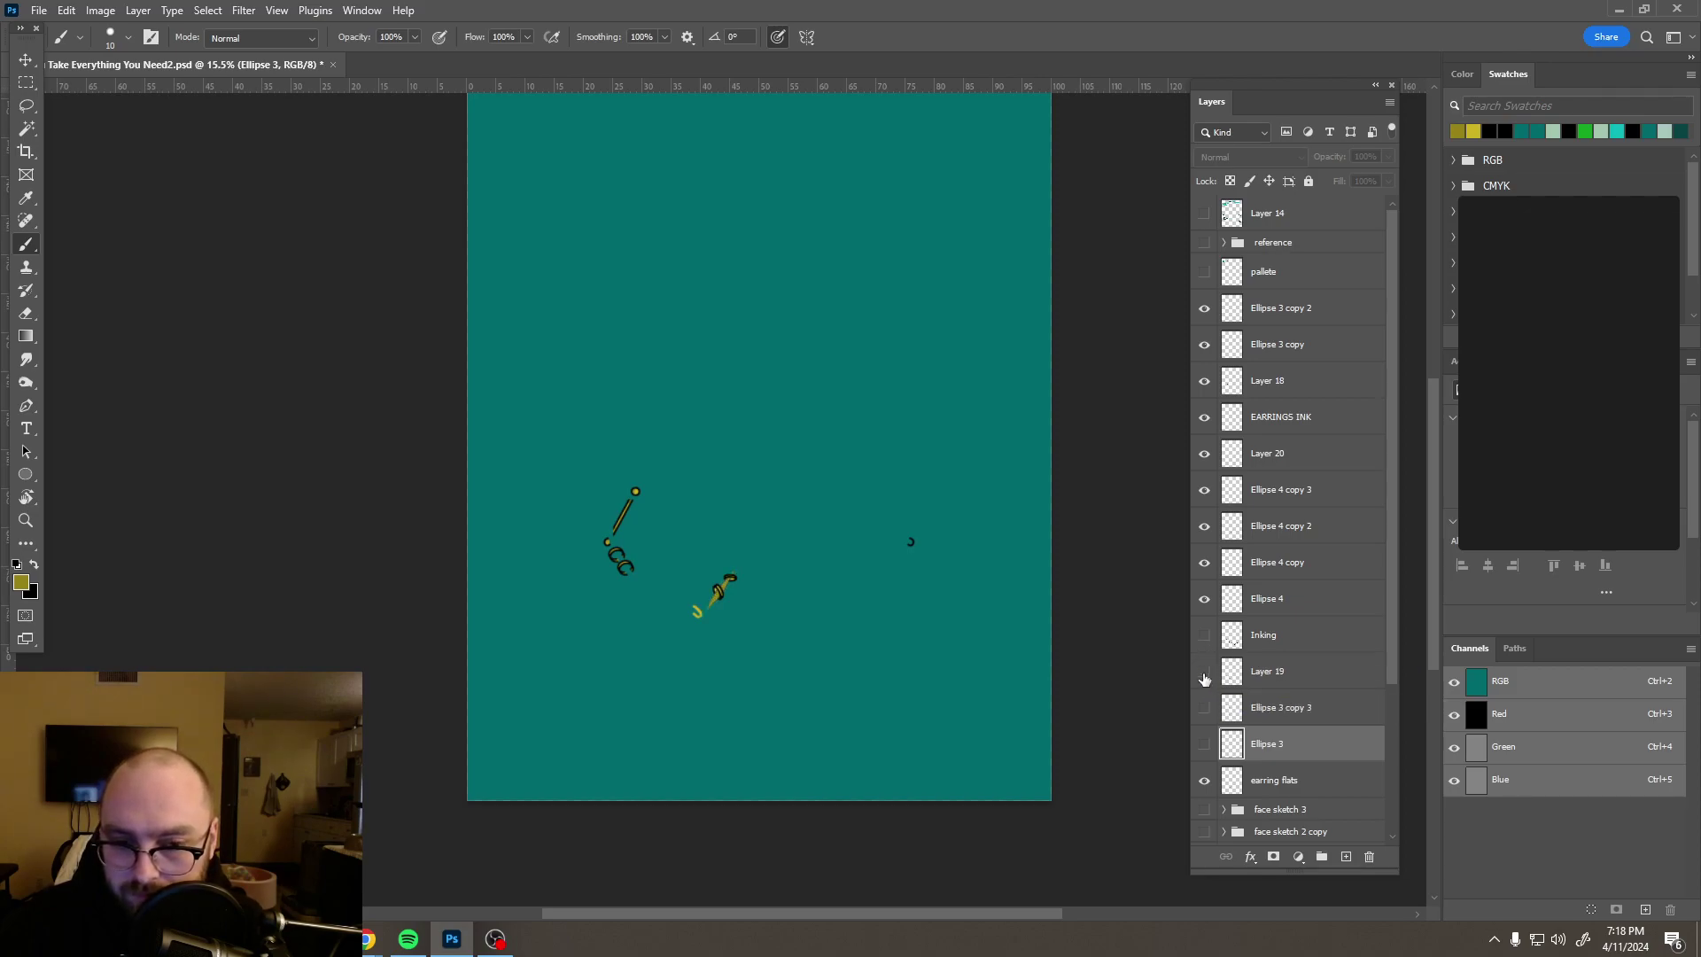
Step: Hide Ellipse 4 and its three copies together with Layer 20 and EARRINGS INK
{"action": "left_click", "coordinate": [1205, 600]}
{"action": "left_click", "coordinate": [1205, 566]}
{"action": "left_click", "coordinate": [1204, 528]}
{"action": "left_click", "coordinate": [1204, 491]}
{"action": "left_click", "coordinate": [1205, 418]}
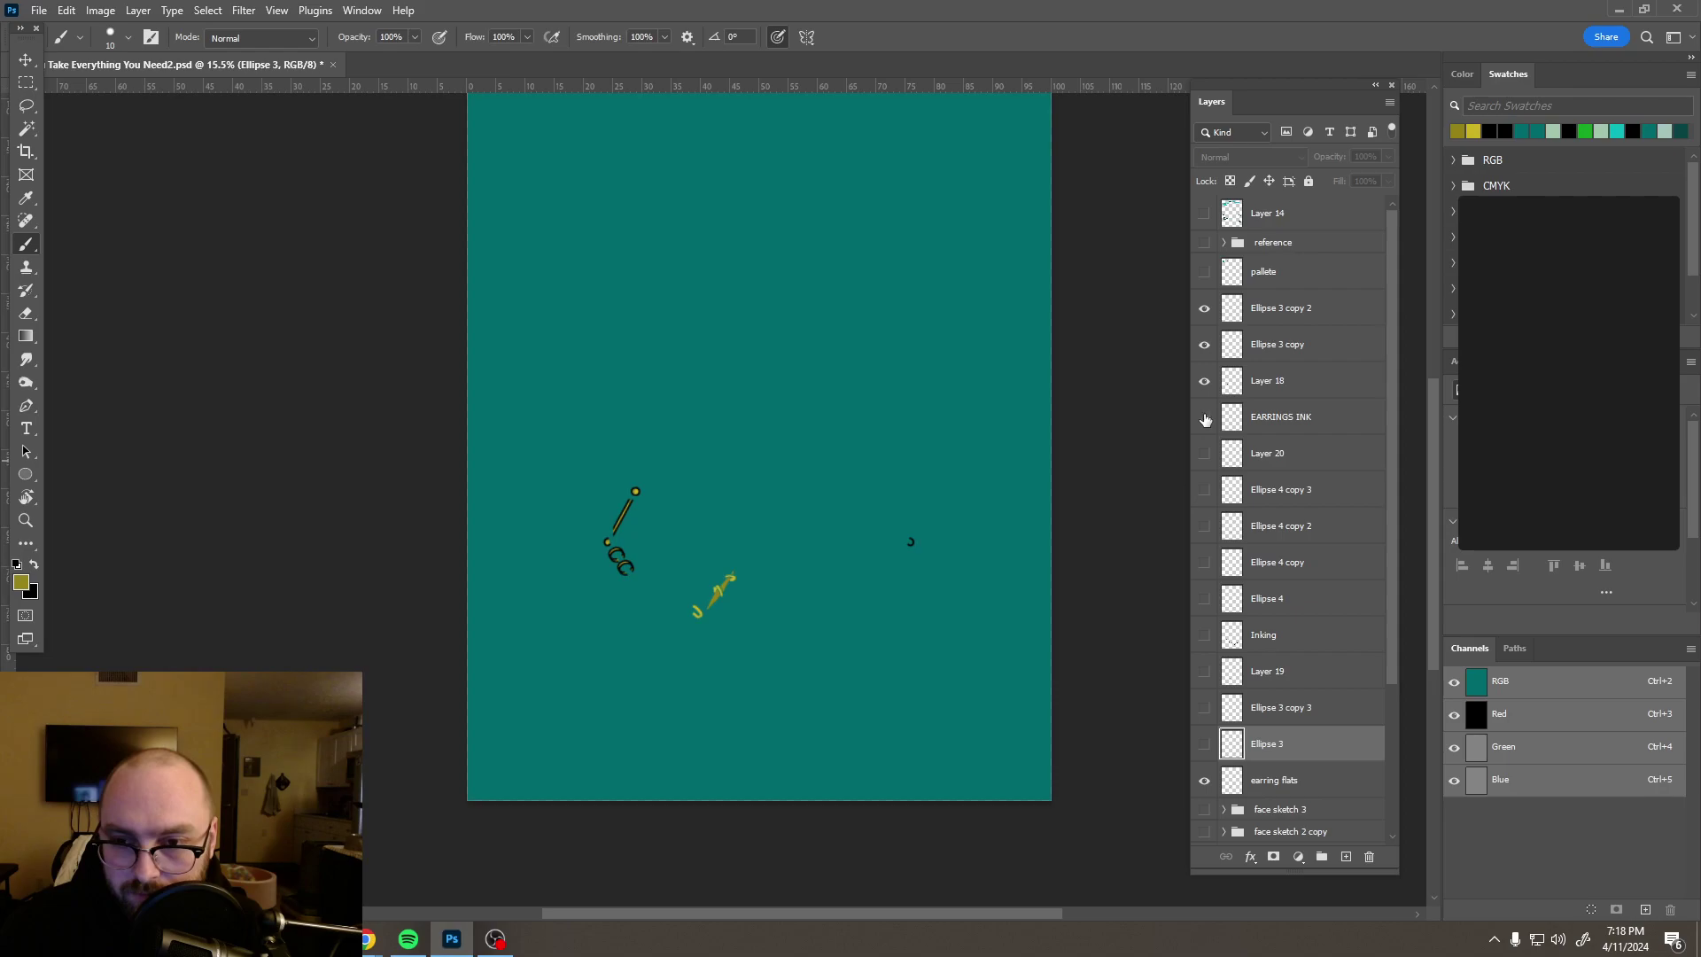
Step: Identify the layer holding the stray mark beside the lips and erase that mark on Layer 18
{"action": "left_click", "coordinate": [1203, 382]}
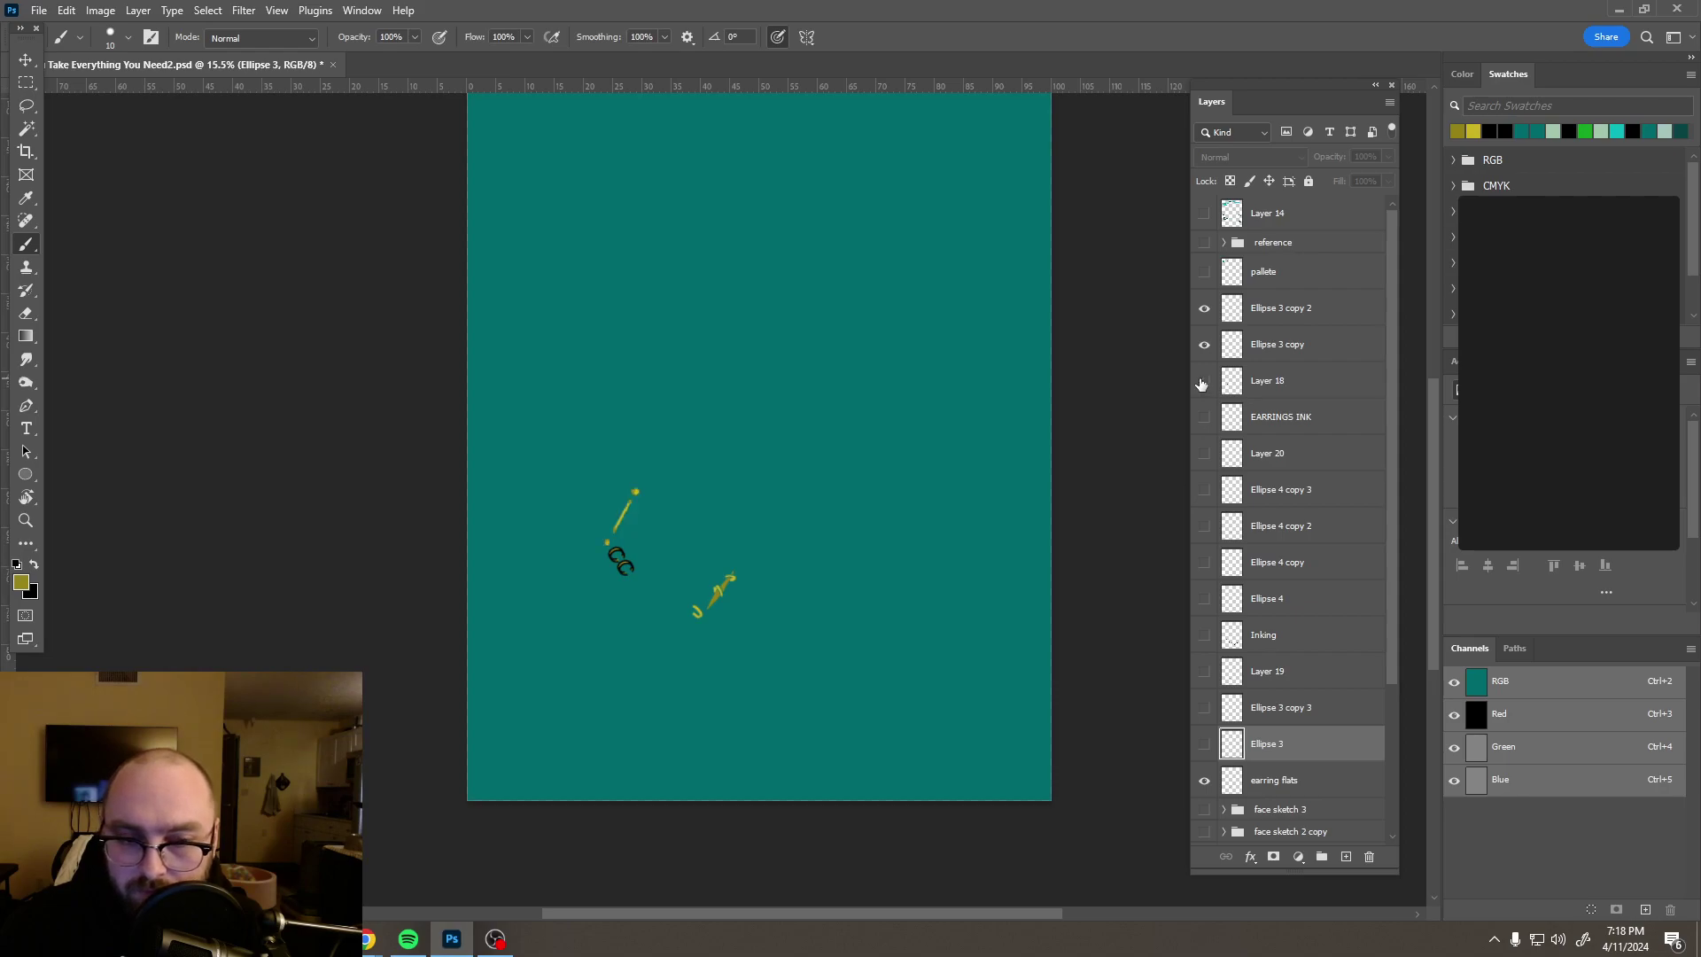
{"action": "left_click", "coordinate": [1203, 382]}
{"action": "left_click", "coordinate": [1267, 381]}
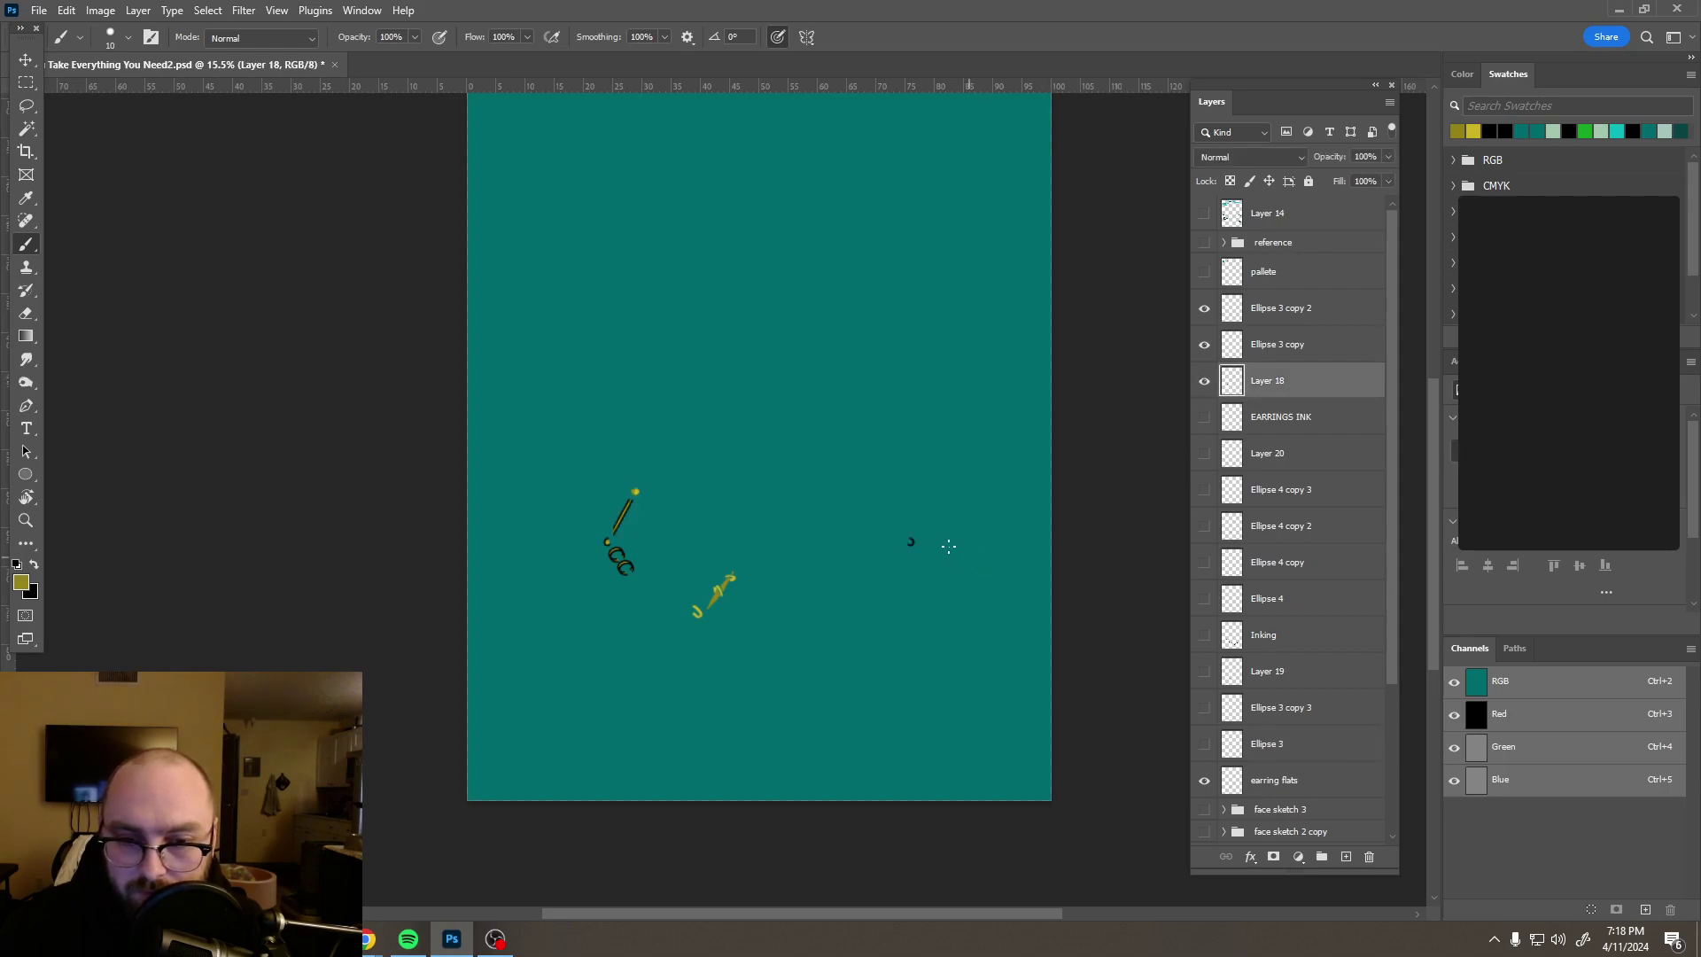
{"action": "key", "text": "e"}
{"action": "right_click", "coordinate": [908, 538], "text": "alt"}
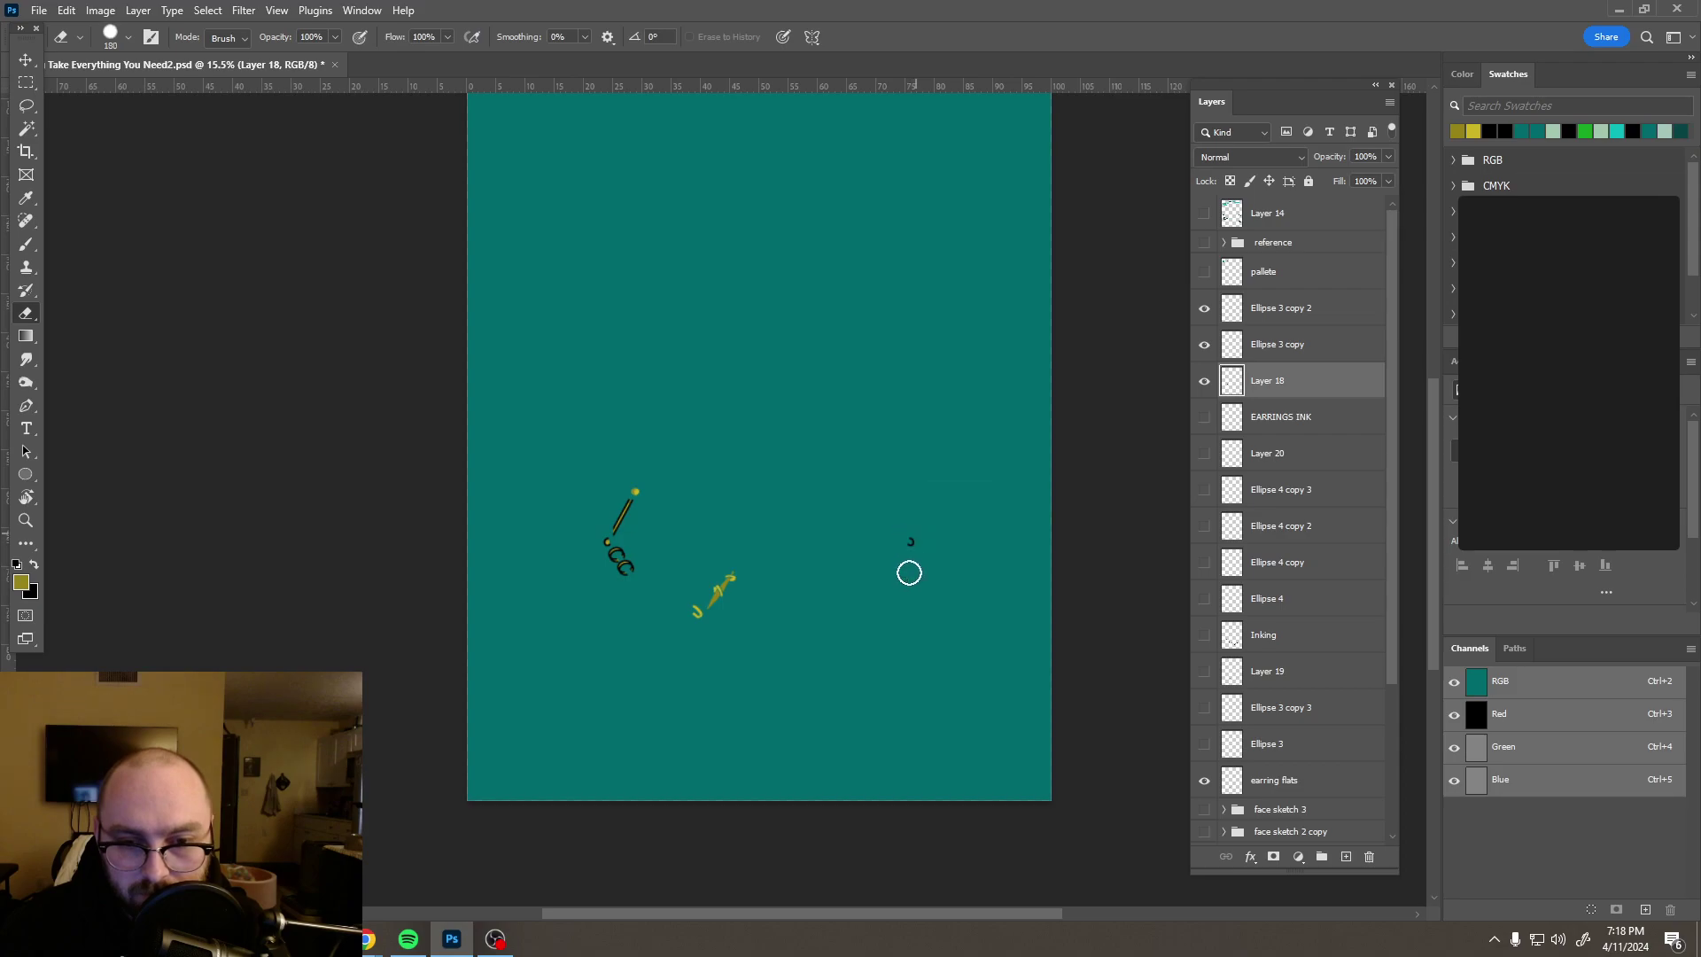
Step: Hide Ellipse 3 copy 2, Ellipse 3 copy and Layer 18, and move EARRINGS INK directly above Ellipse 3 copy 2
{"action": "left_click", "coordinate": [1207, 308]}
{"action": "left_click", "coordinate": [1205, 309]}
{"action": "left_click", "coordinate": [1204, 345]}
{"action": "left_click", "coordinate": [1204, 382]}
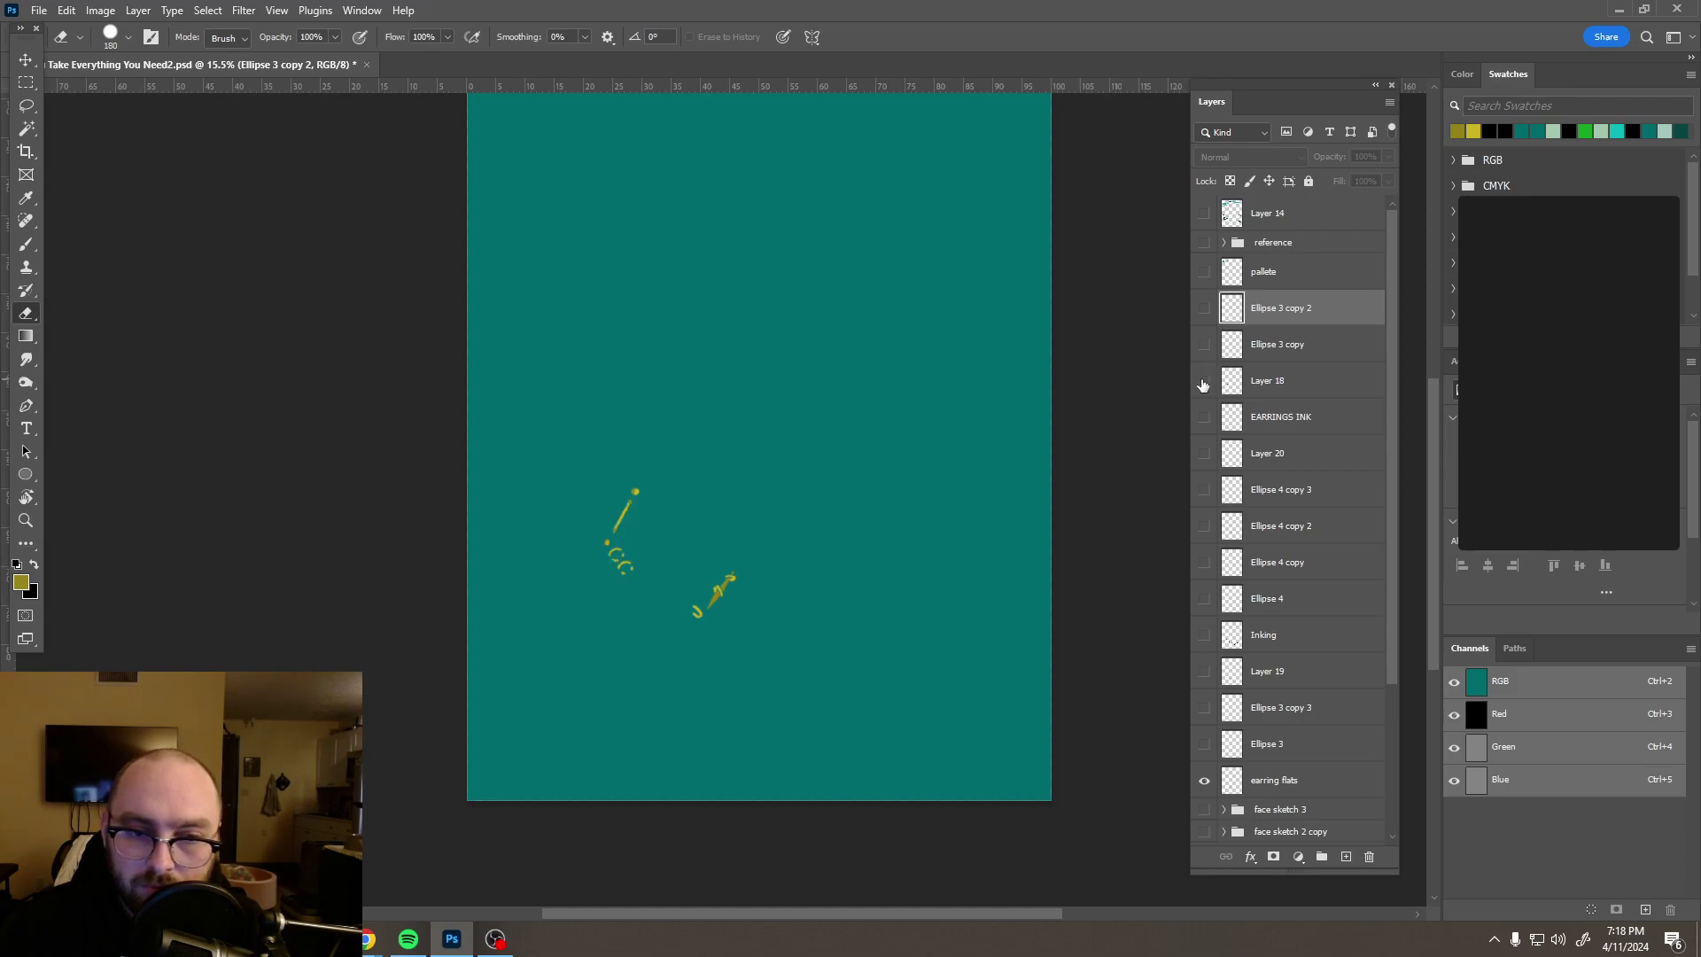
{"action": "left_click_drag", "start_coordinate": [1290, 416], "coordinate": [1293, 308]}
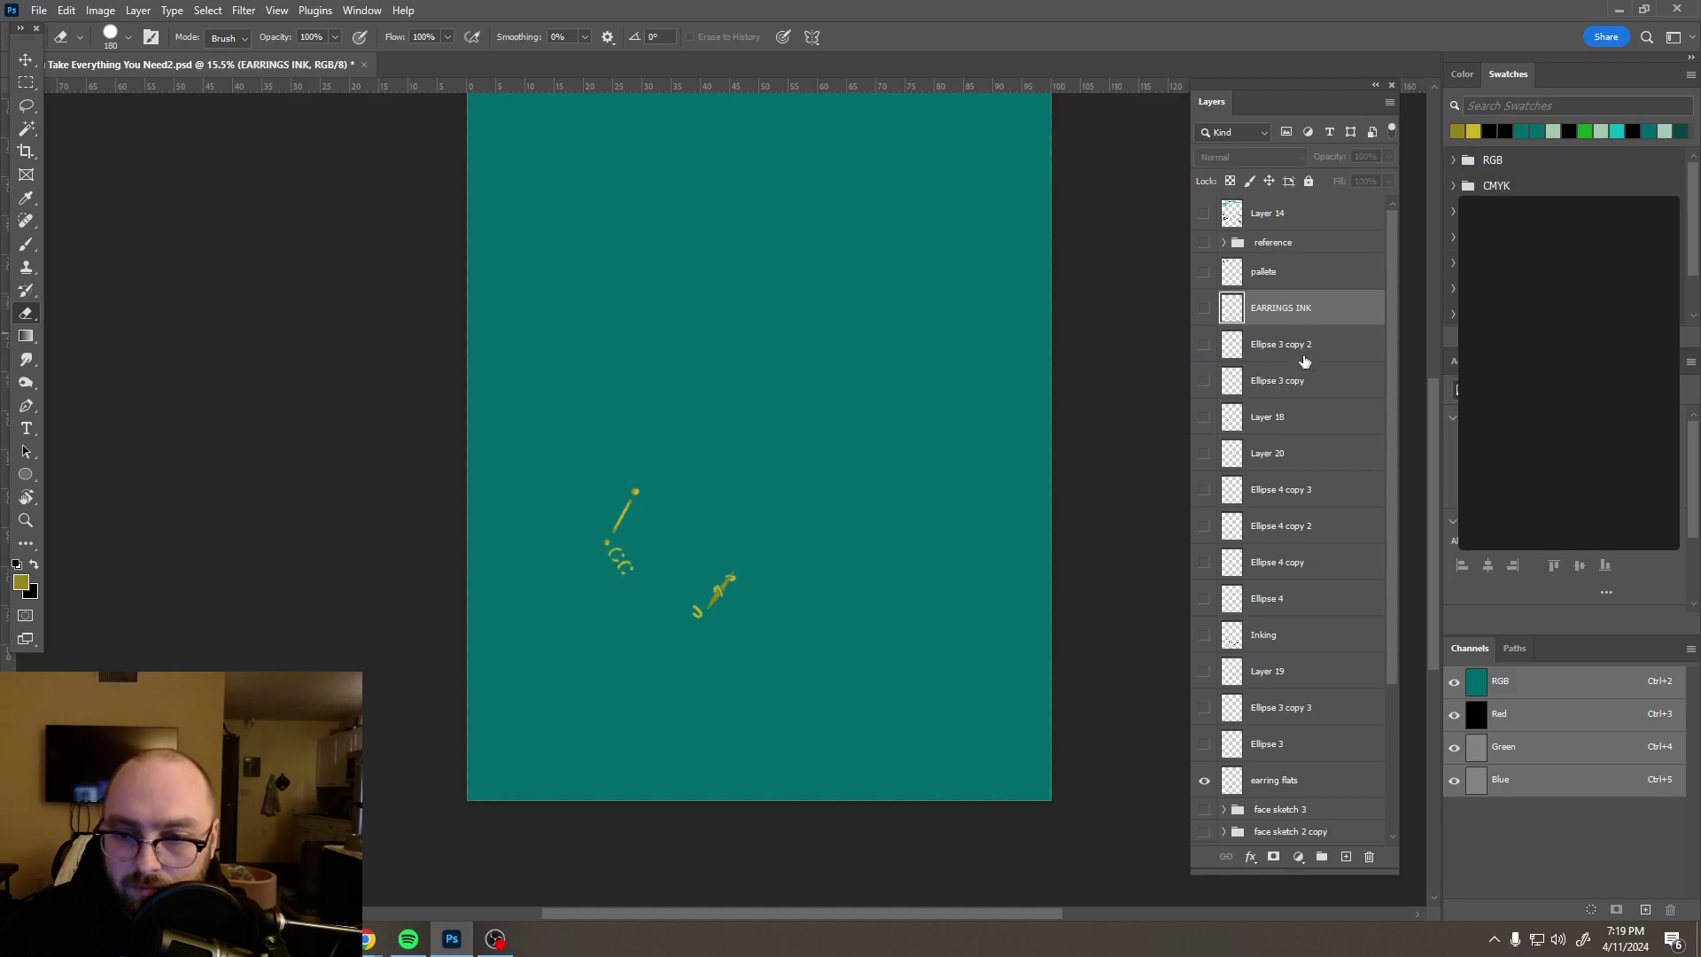
Step: Select the layers from Ellipse 3 copy 2 down to Ellipse 3 except Inking, and show them together with EARRINGS INK
{"action": "left_click", "coordinate": [1303, 352]}
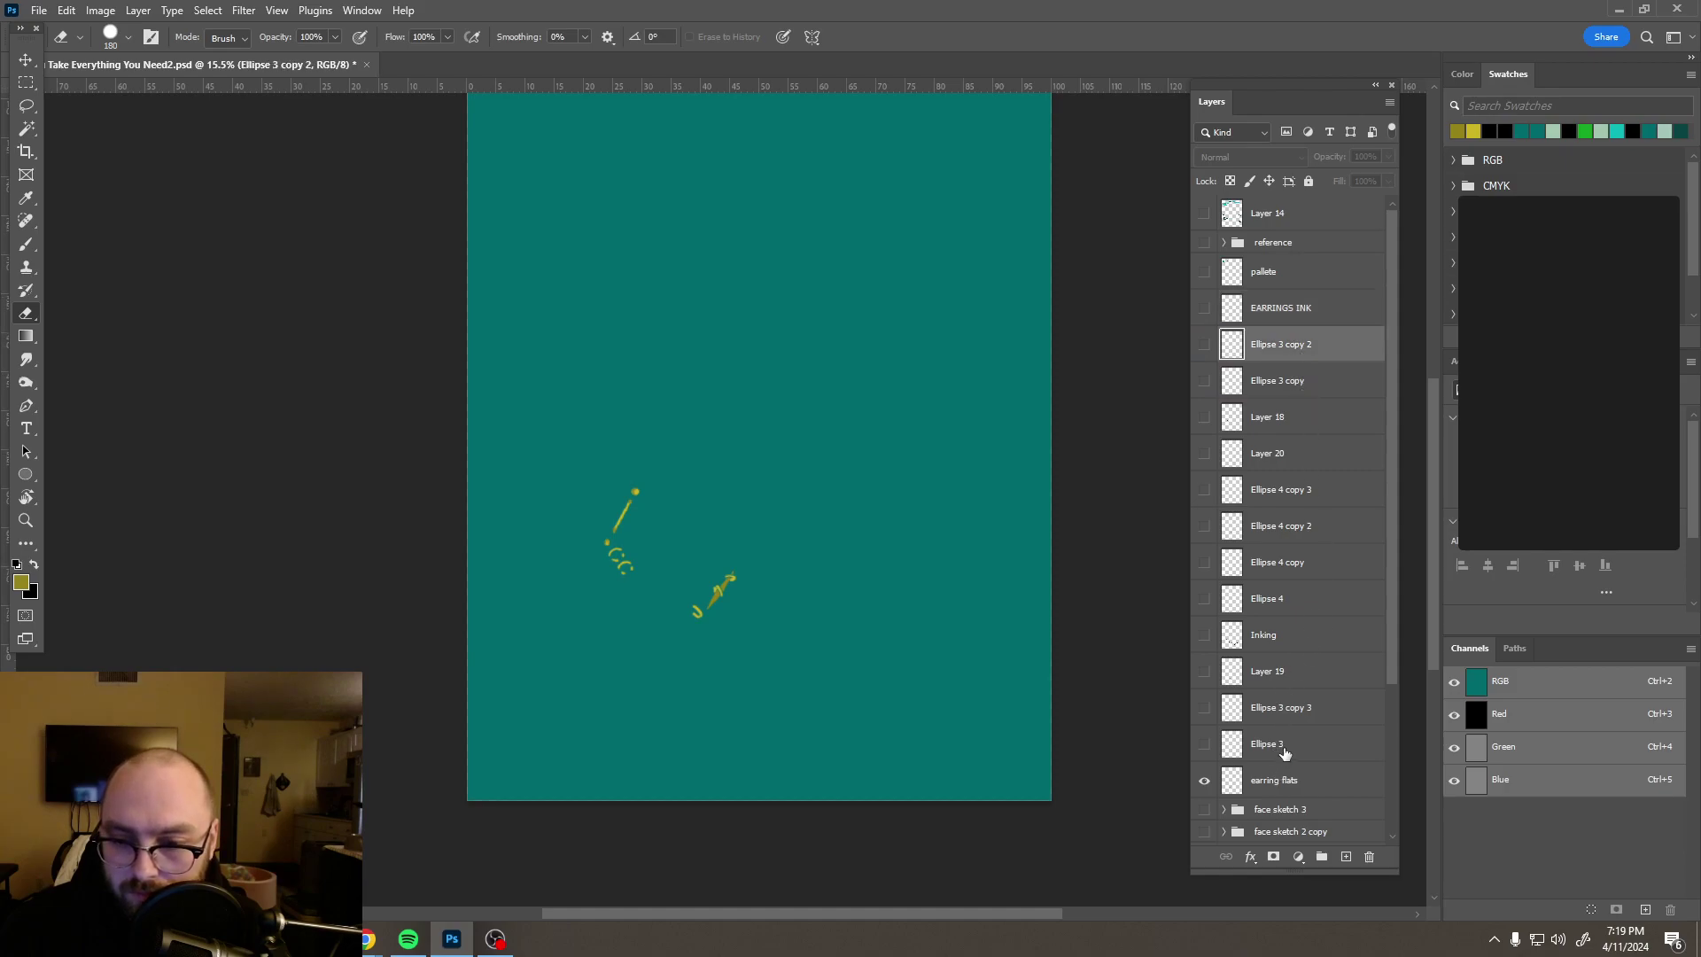
{"action": "left_click", "coordinate": [1279, 749], "text": "shift"}
{"action": "left_click", "coordinate": [1265, 636], "text": "ctrl"}
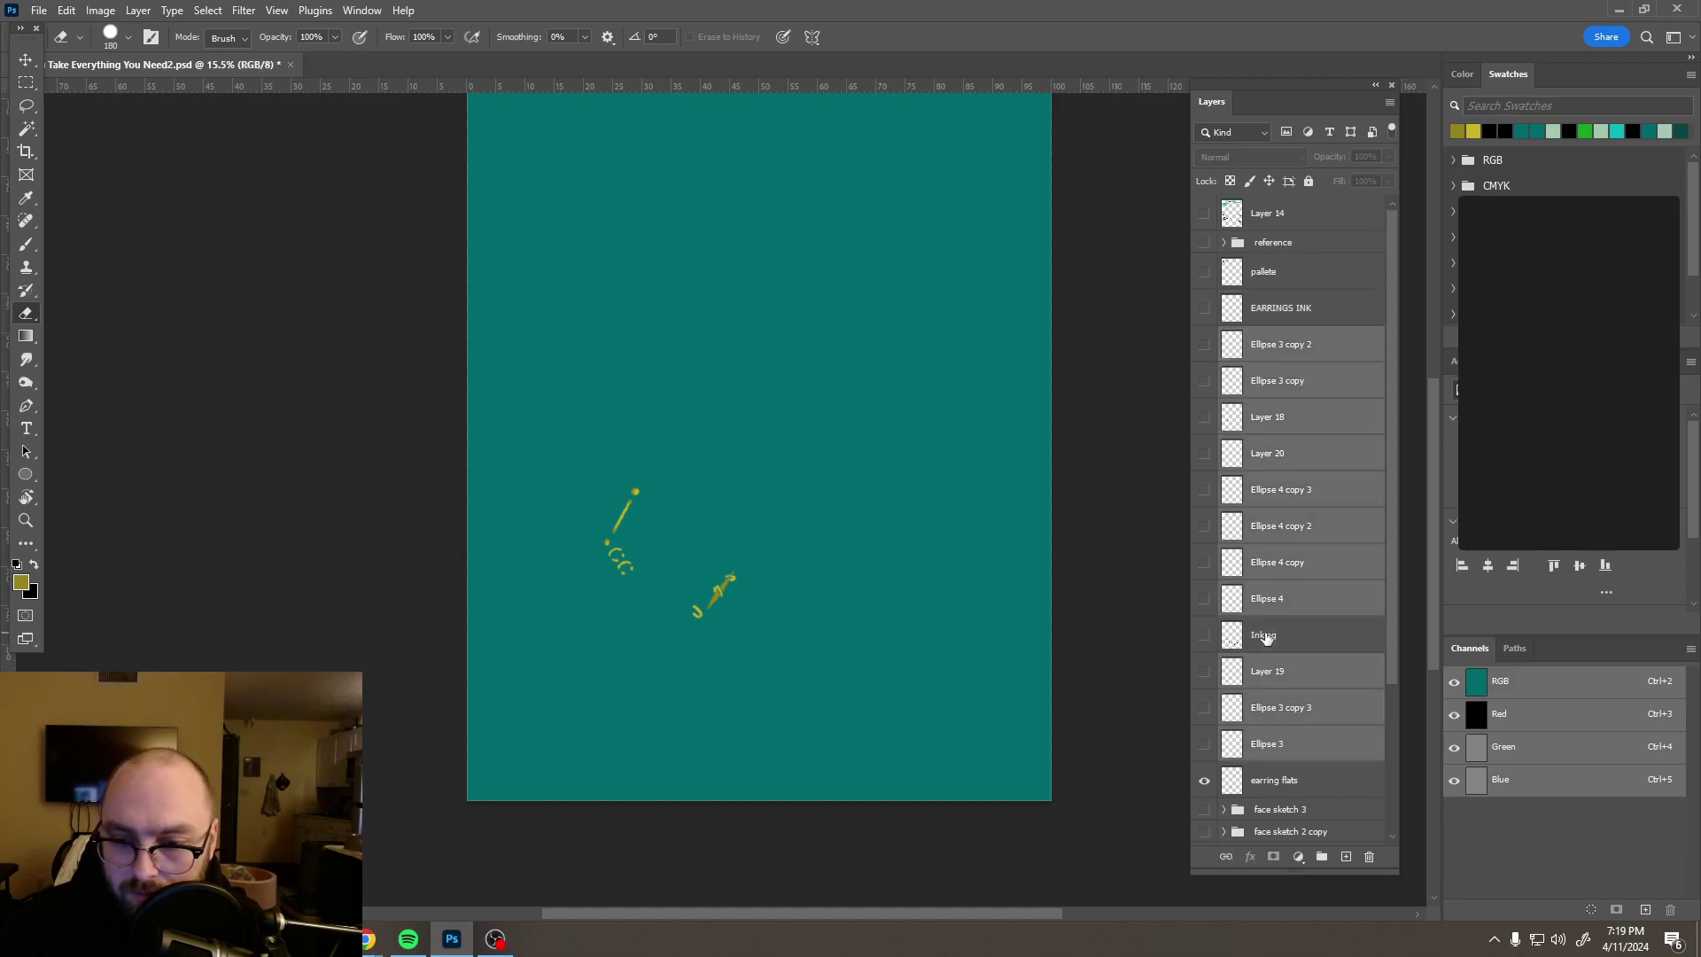
{"action": "left_click", "coordinate": [1204, 707]}
{"action": "left_click", "coordinate": [1204, 745]}
{"action": "left_click", "coordinate": [1204, 670]}
{"action": "left_click_drag", "start_coordinate": [1205, 612], "coordinate": [1205, 361]}
{"action": "left_click", "coordinate": [1204, 308]}
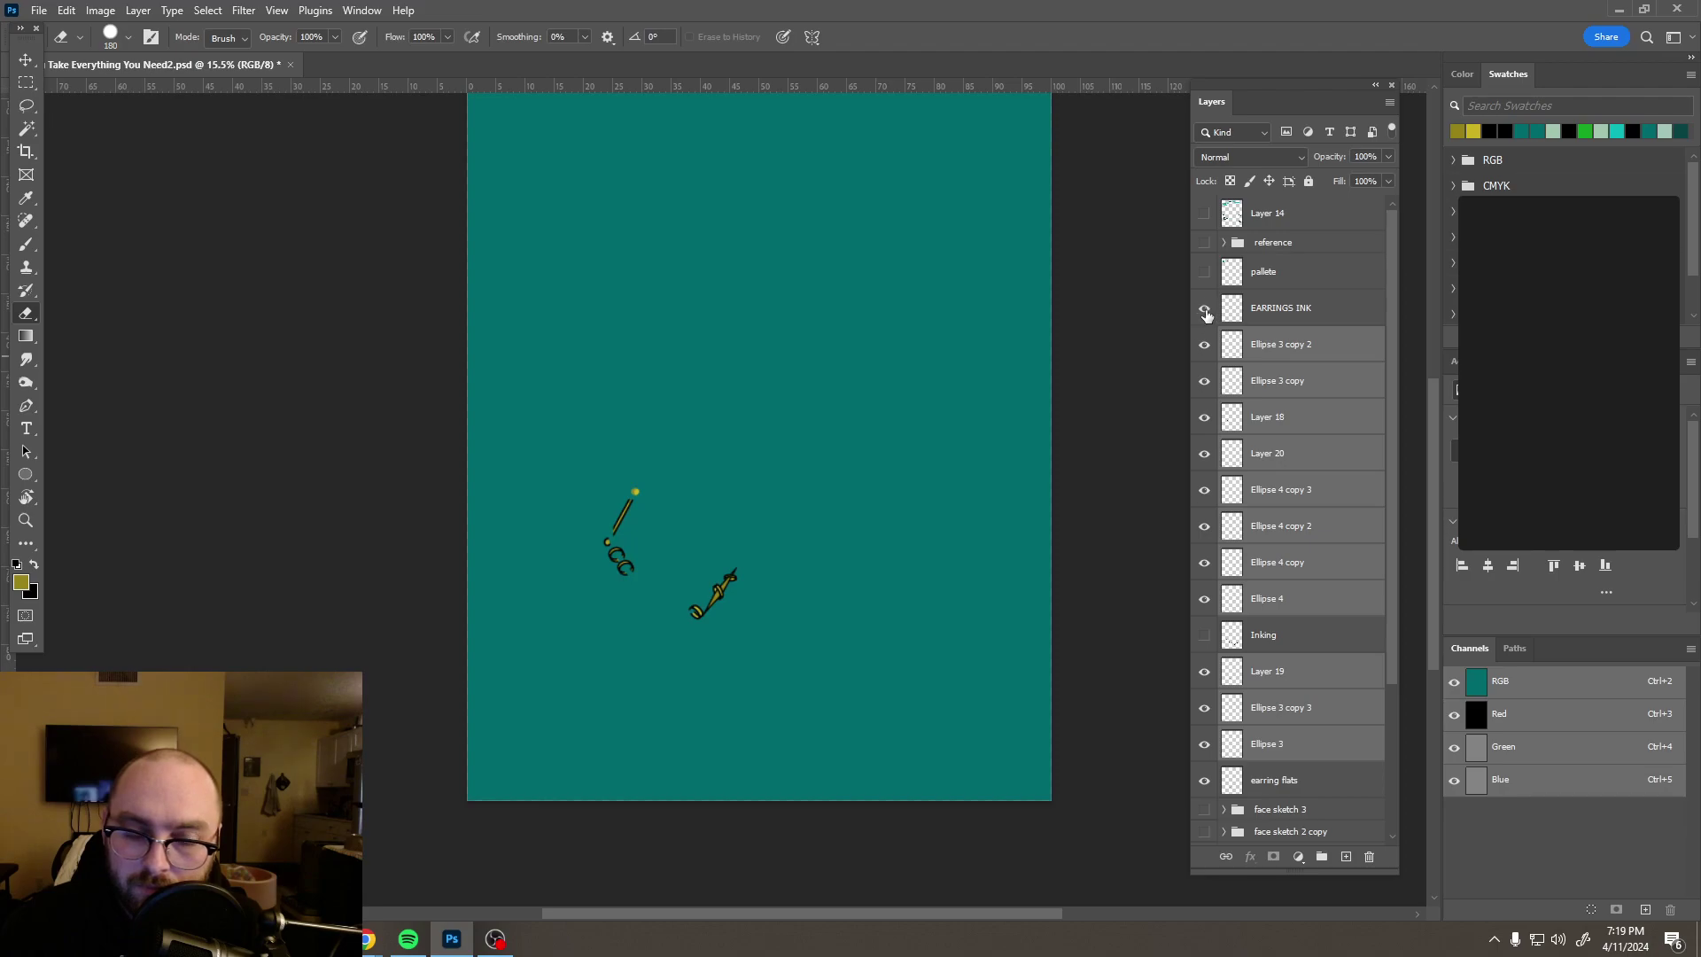
Step: Add EARRINGS INK to the selected Ellipse and numbered layers and merge them all into one layer
{"action": "left_click", "coordinate": [1295, 321], "text": "ctrl"}
{"action": "right_click", "coordinate": [1296, 321]}
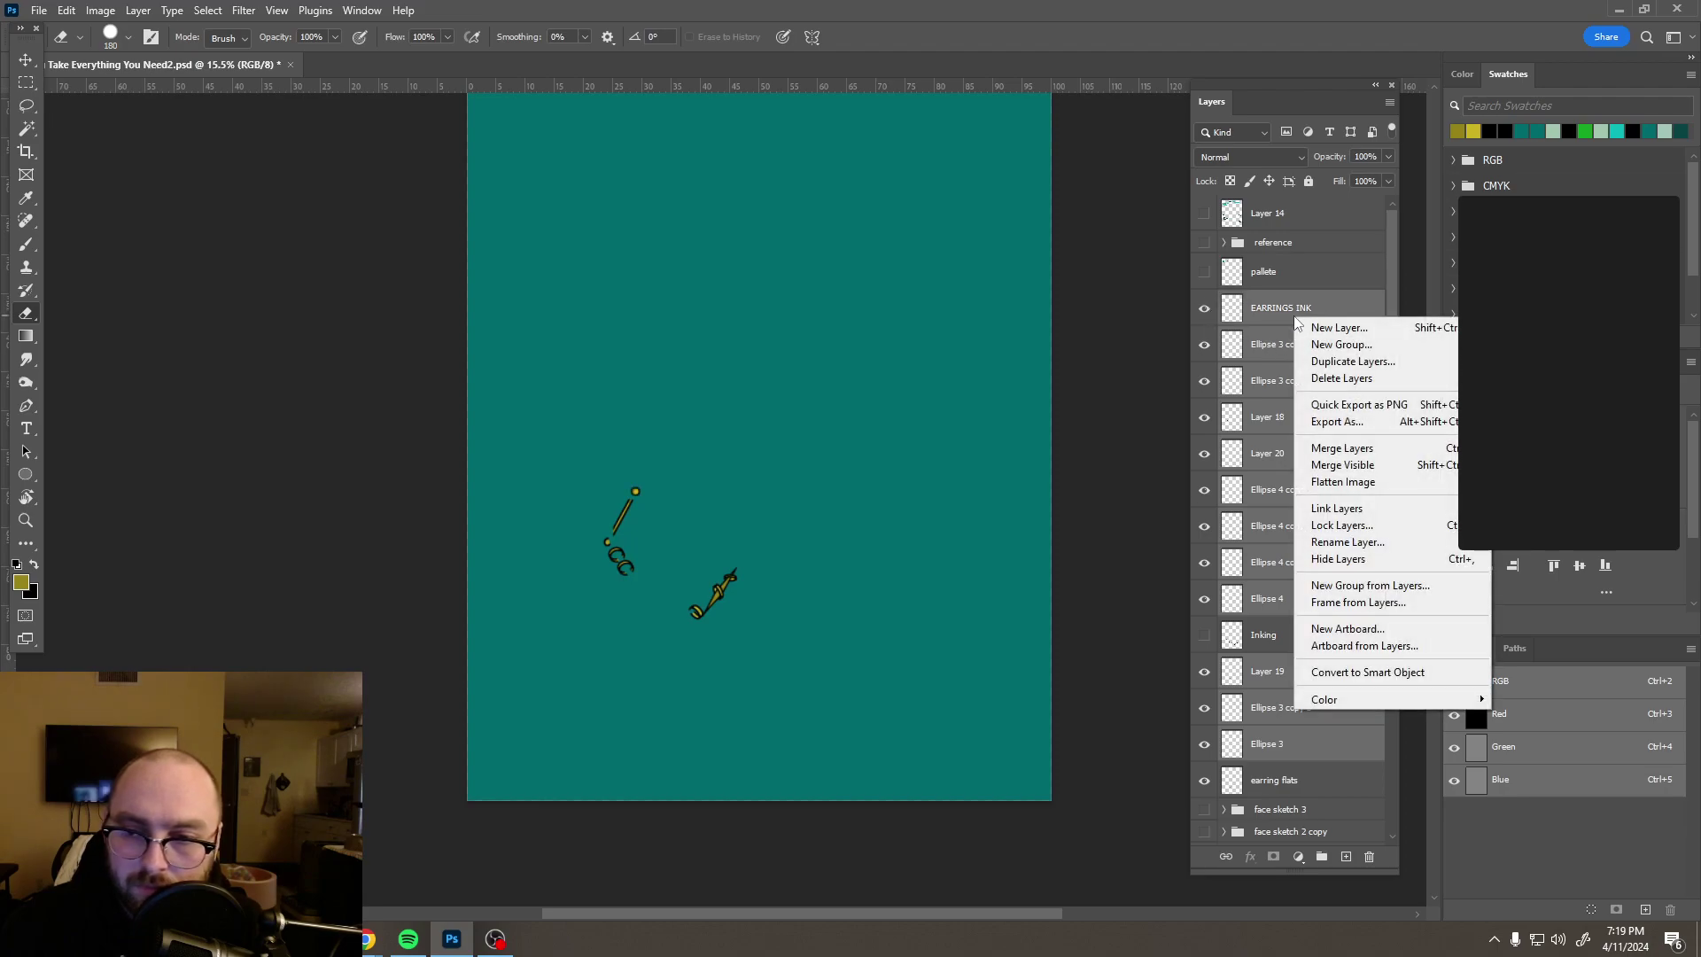
{"action": "left_click", "coordinate": [1368, 449]}
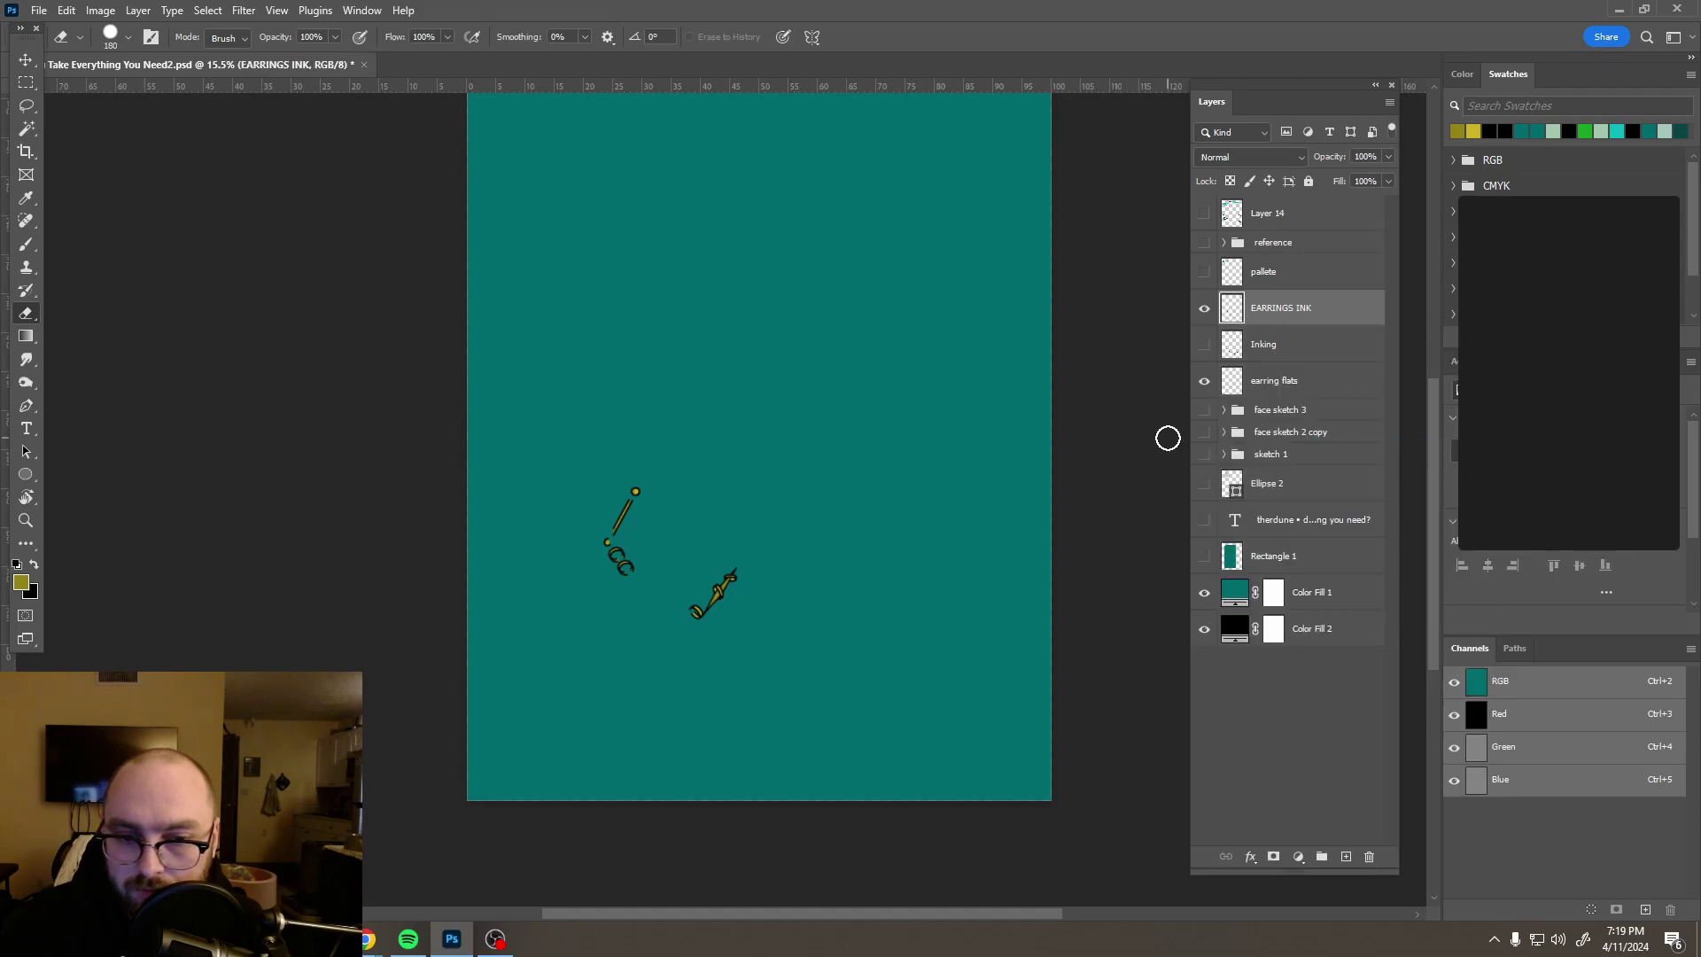
Step: Show and activate the Inking layer beneath EARRINGS INK, and save the document
{"action": "scroll", "coordinate": [682, 607], "scroll_direction": "up", "scroll_amount": 5}
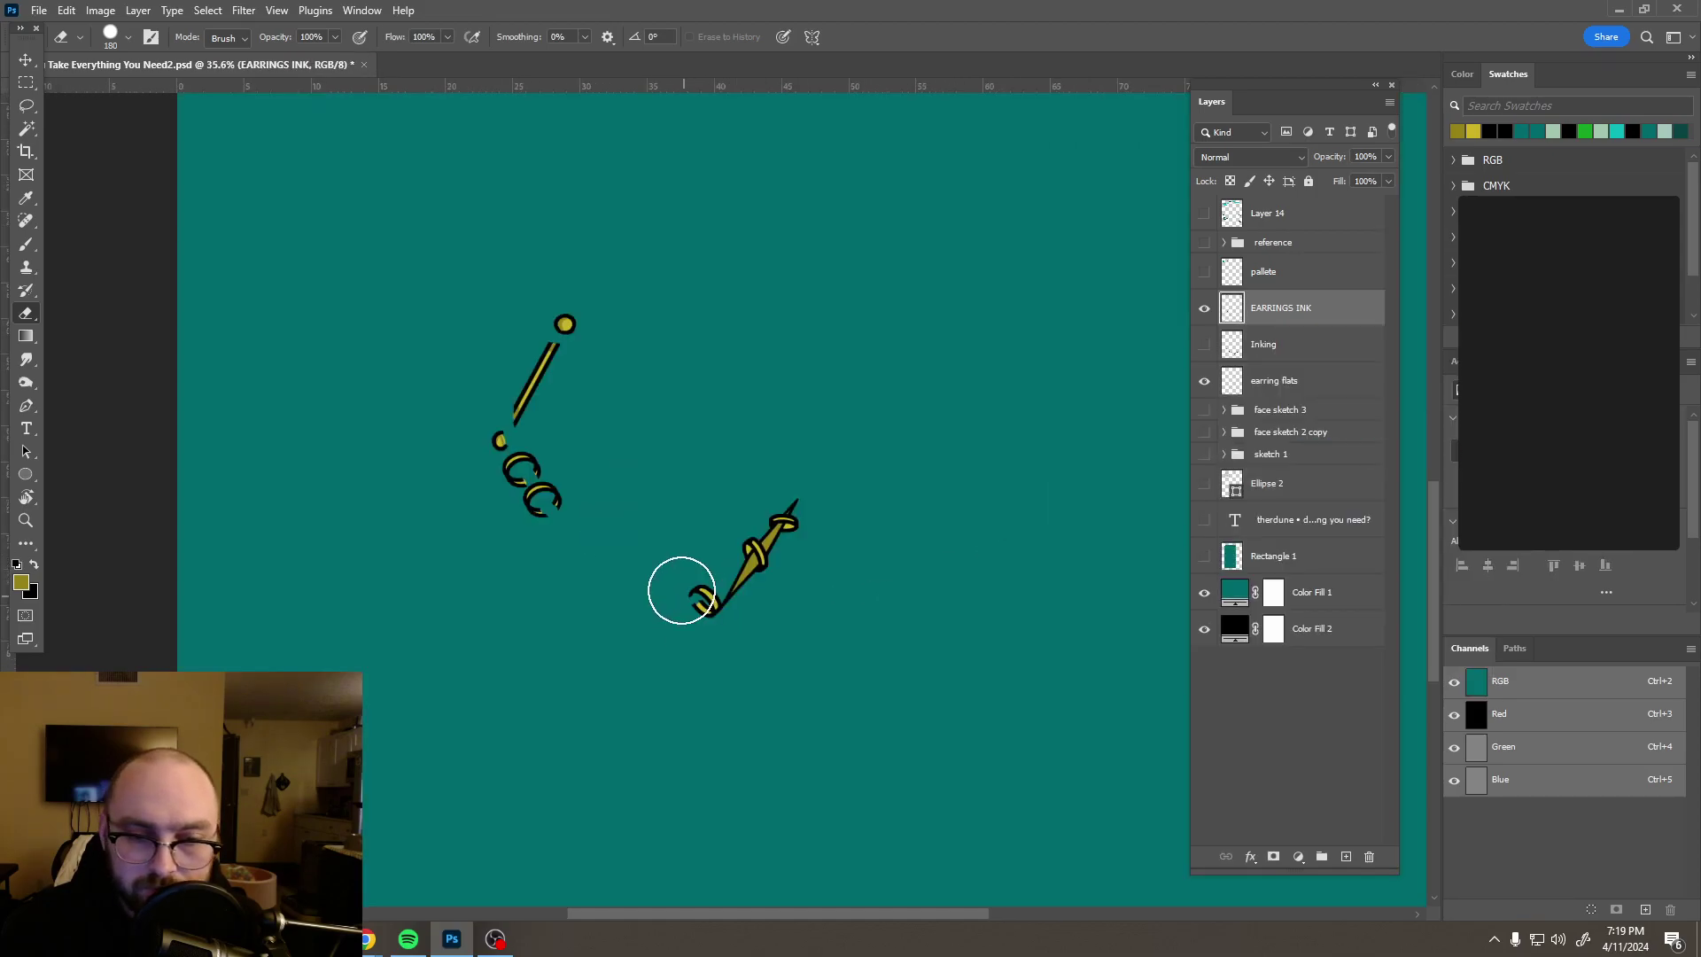
{"action": "scroll", "coordinate": [680, 590], "scroll_direction": "up", "scroll_amount": 3}
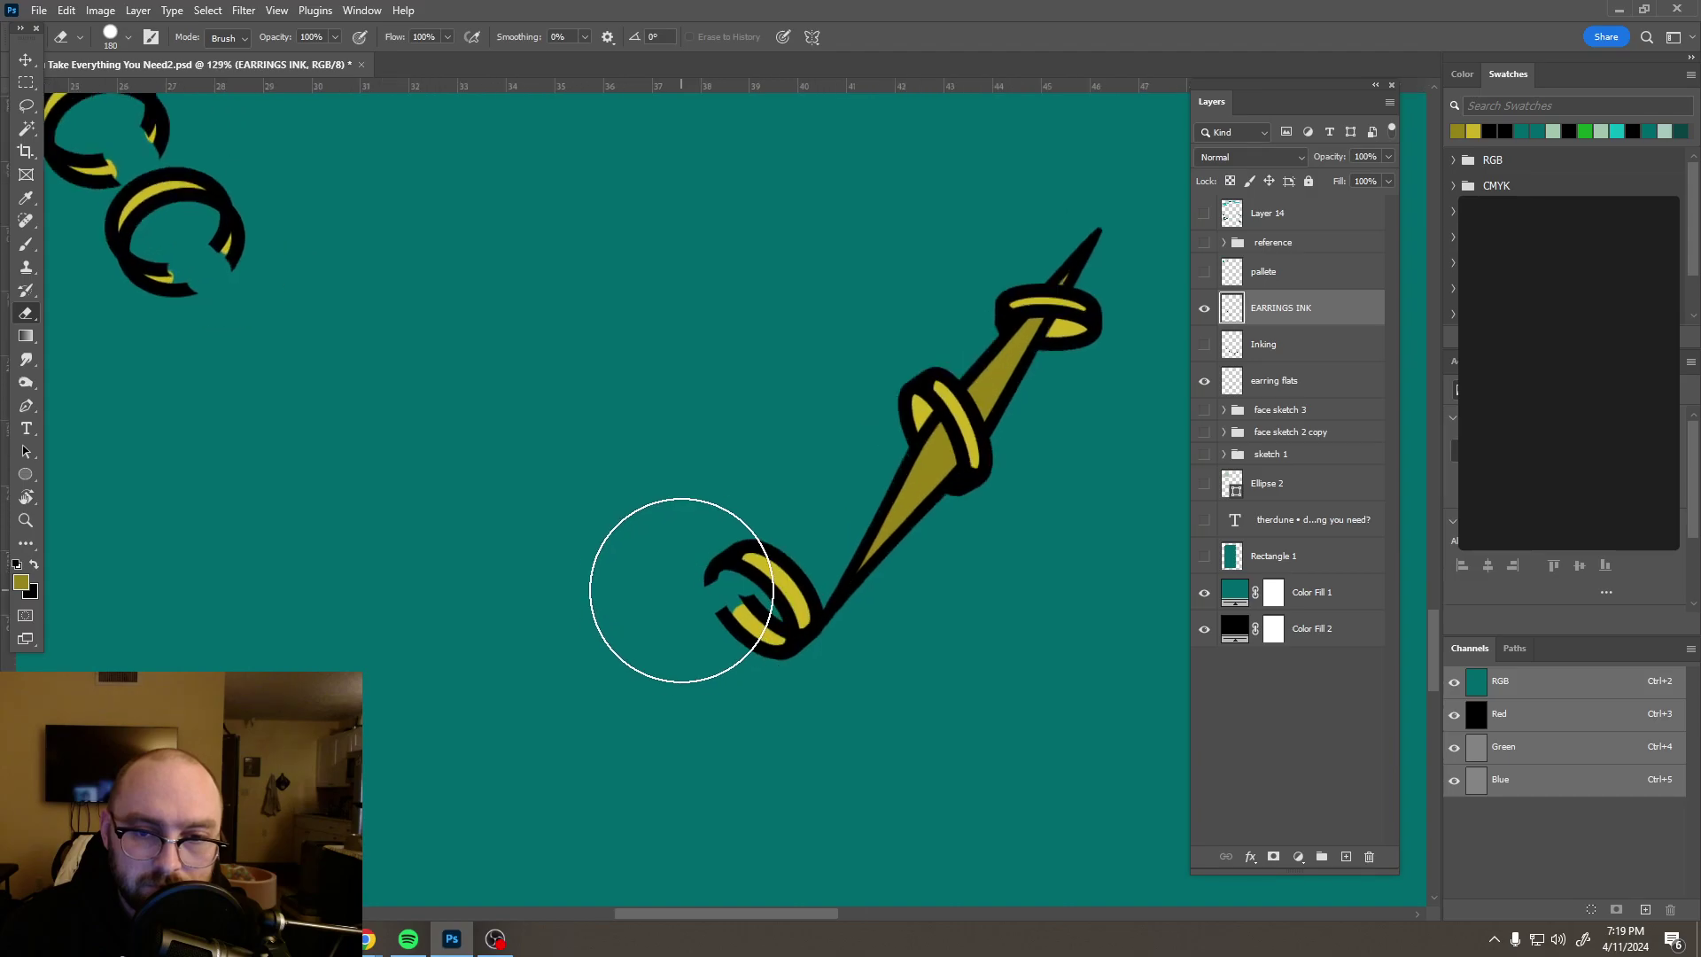
{"action": "scroll", "coordinate": [680, 590], "scroll_direction": "down", "scroll_amount": 3}
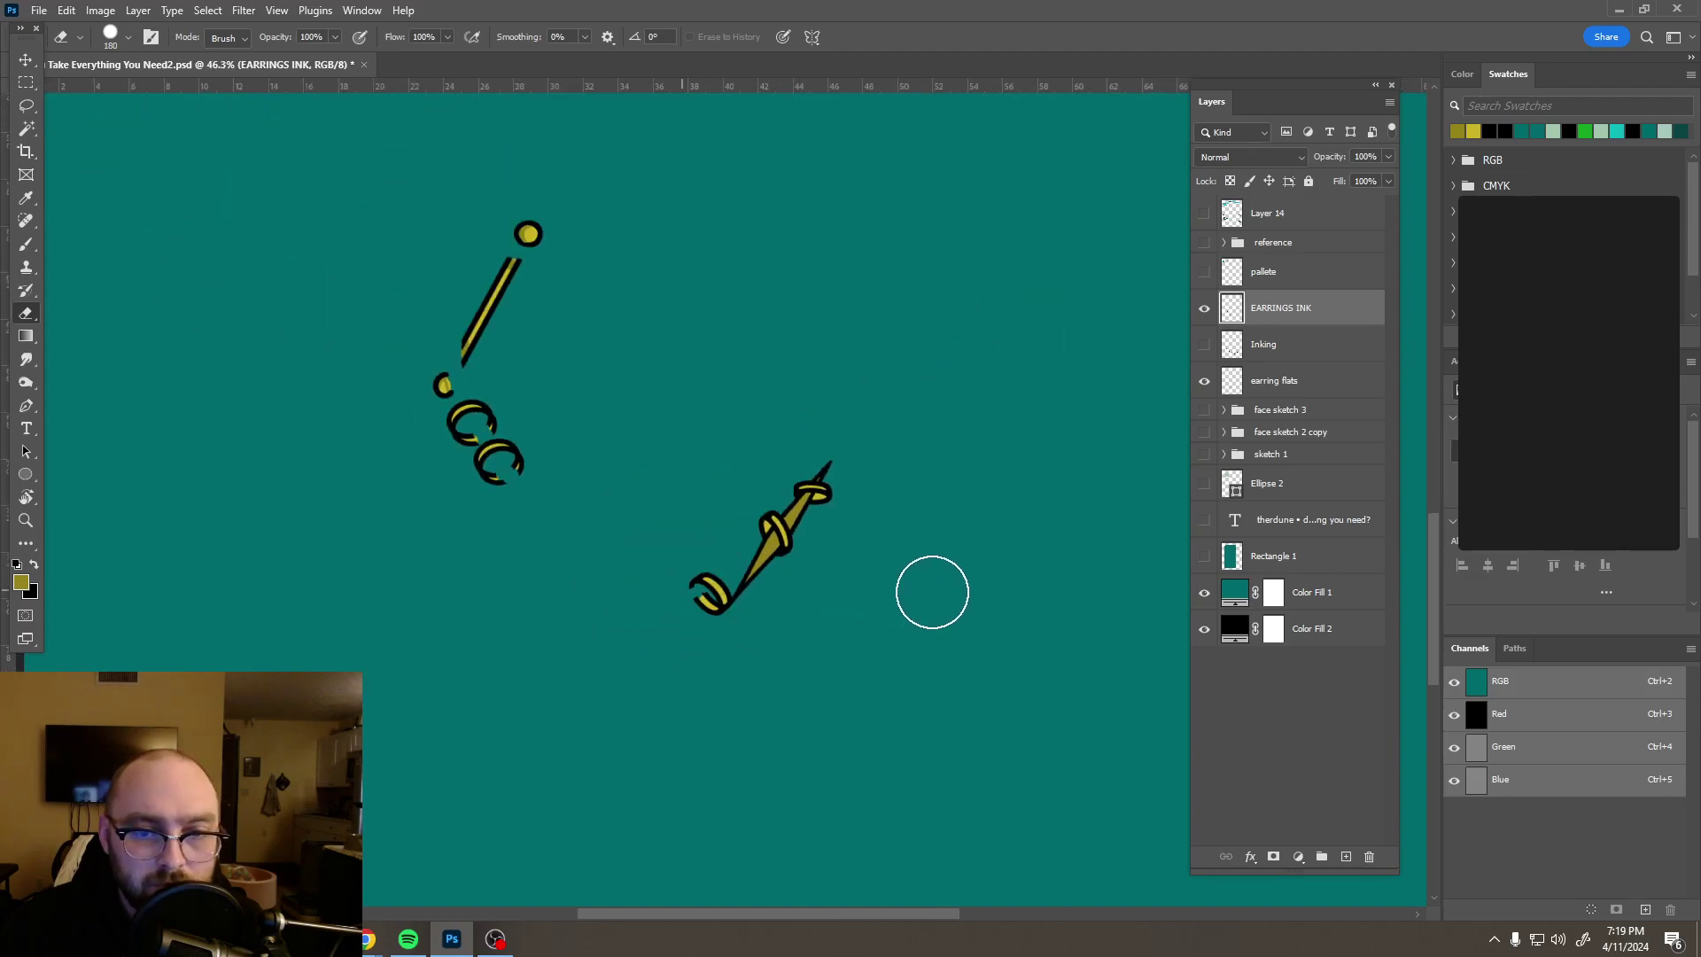
{"action": "left_click", "coordinate": [1205, 309]}
{"action": "left_click", "coordinate": [1206, 310]}
{"action": "left_click", "coordinate": [1205, 346]}
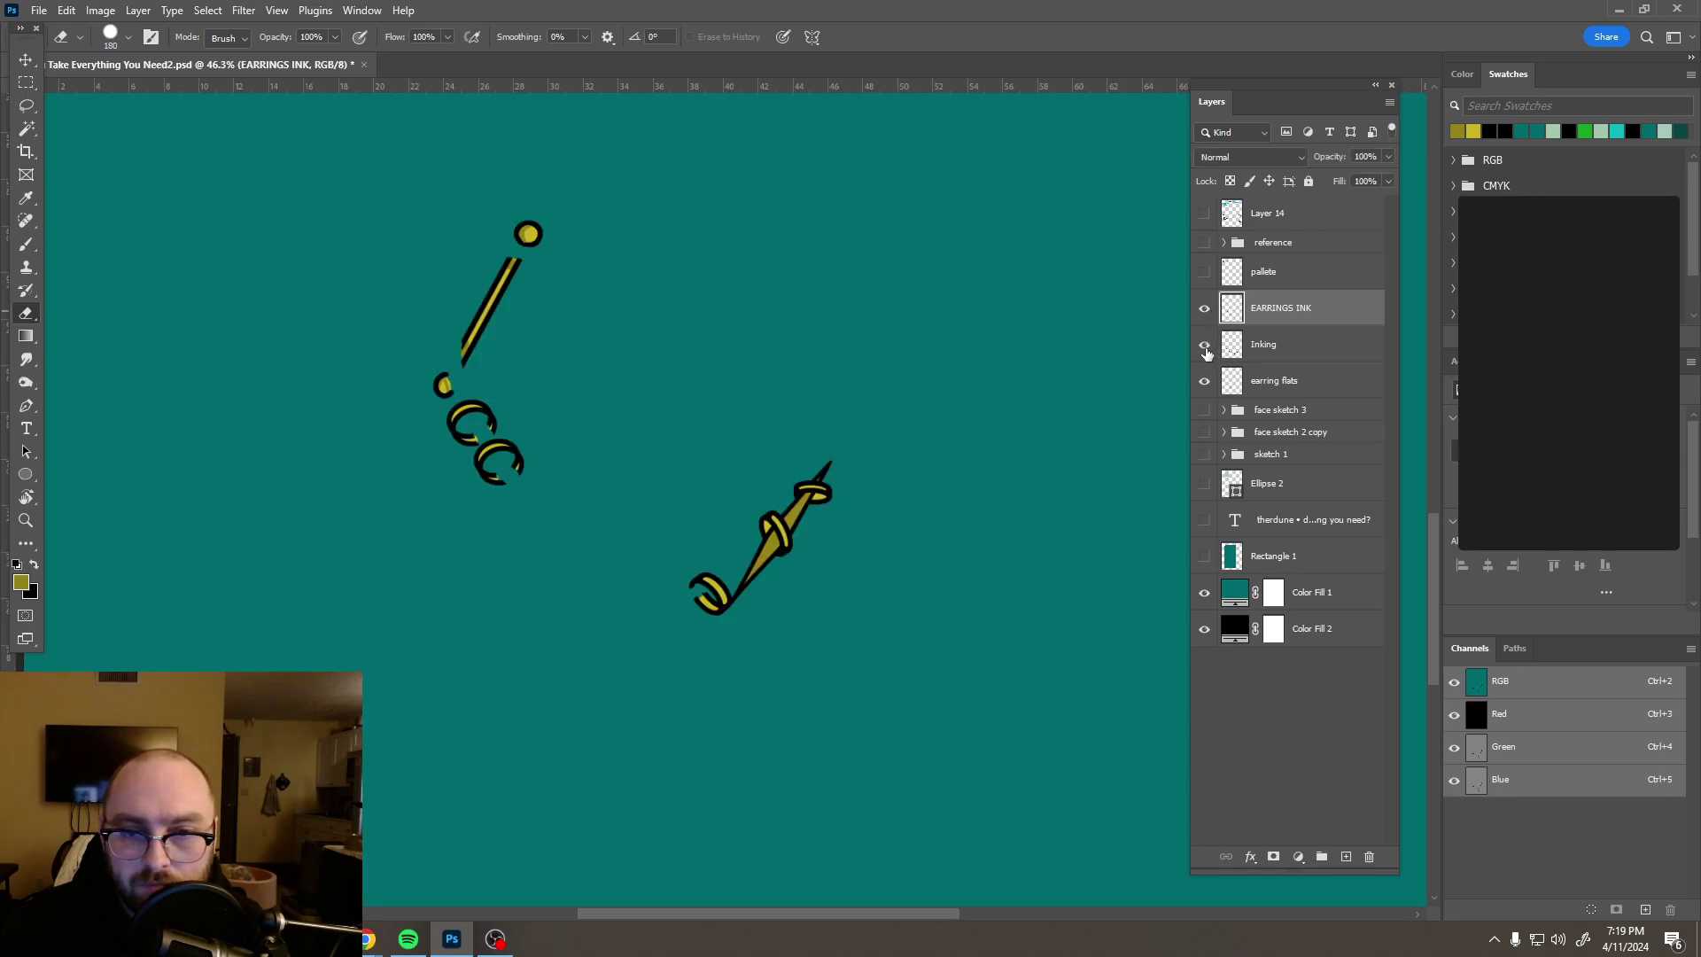
{"action": "scroll", "coordinate": [904, 518], "scroll_direction": "down", "scroll_amount": 2}
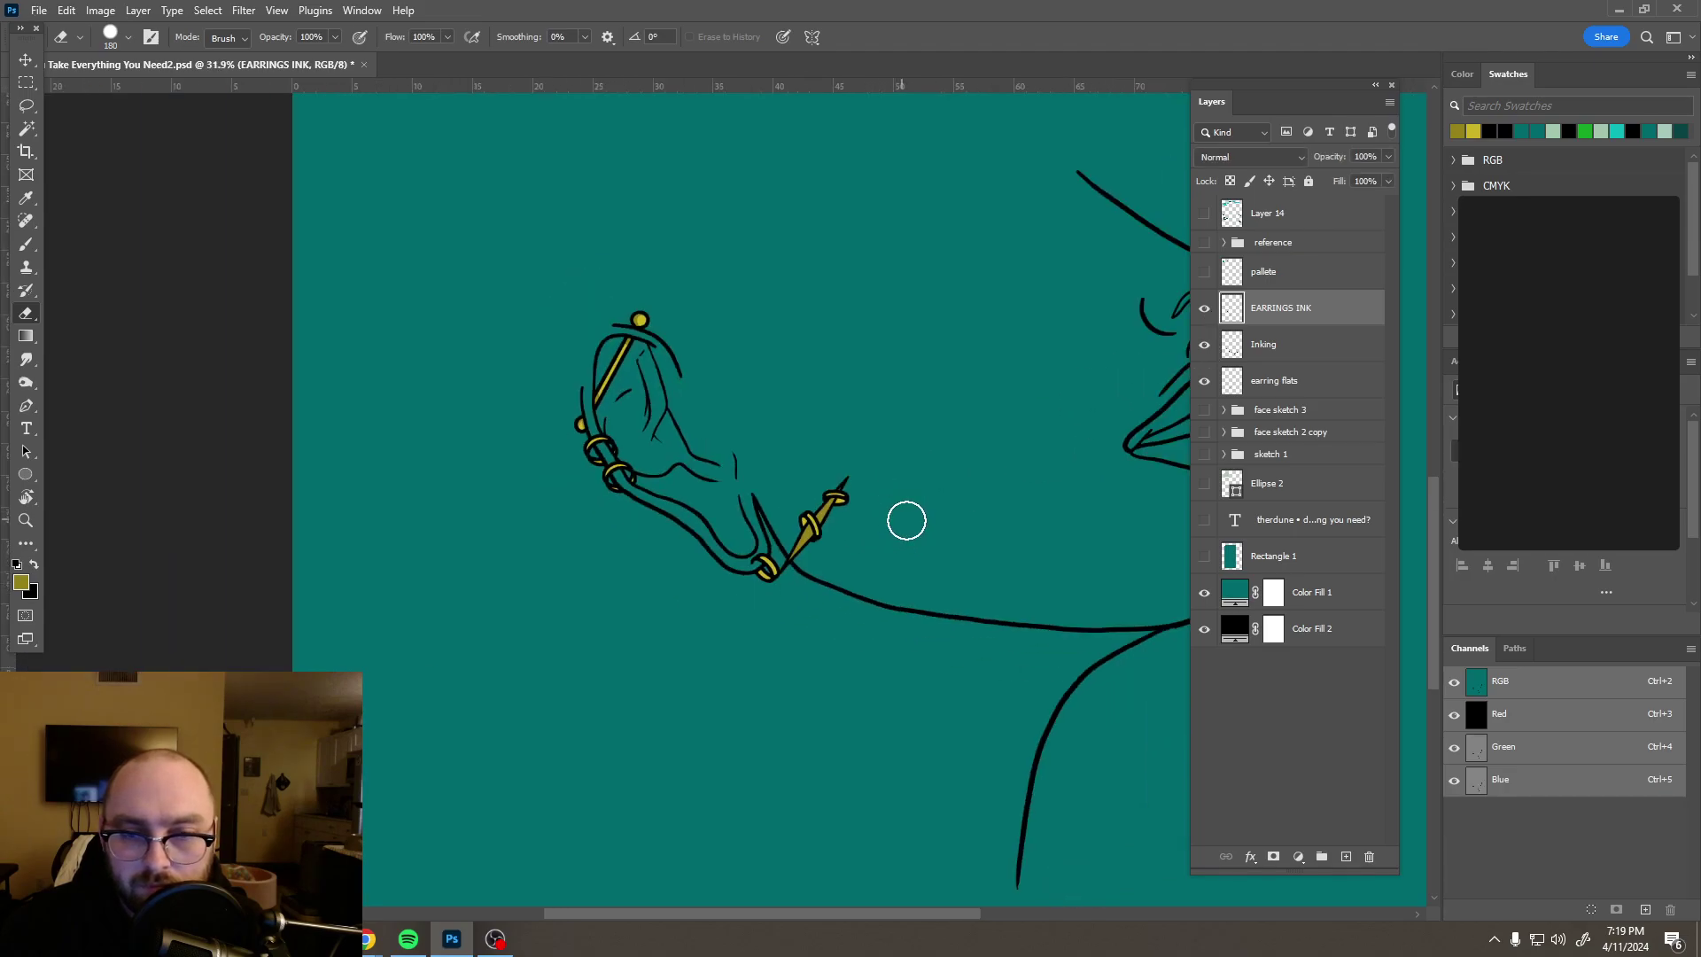
{"action": "scroll", "coordinate": [906, 520], "scroll_direction": "down", "scroll_amount": 6}
{"action": "left_click", "coordinate": [1291, 363]}
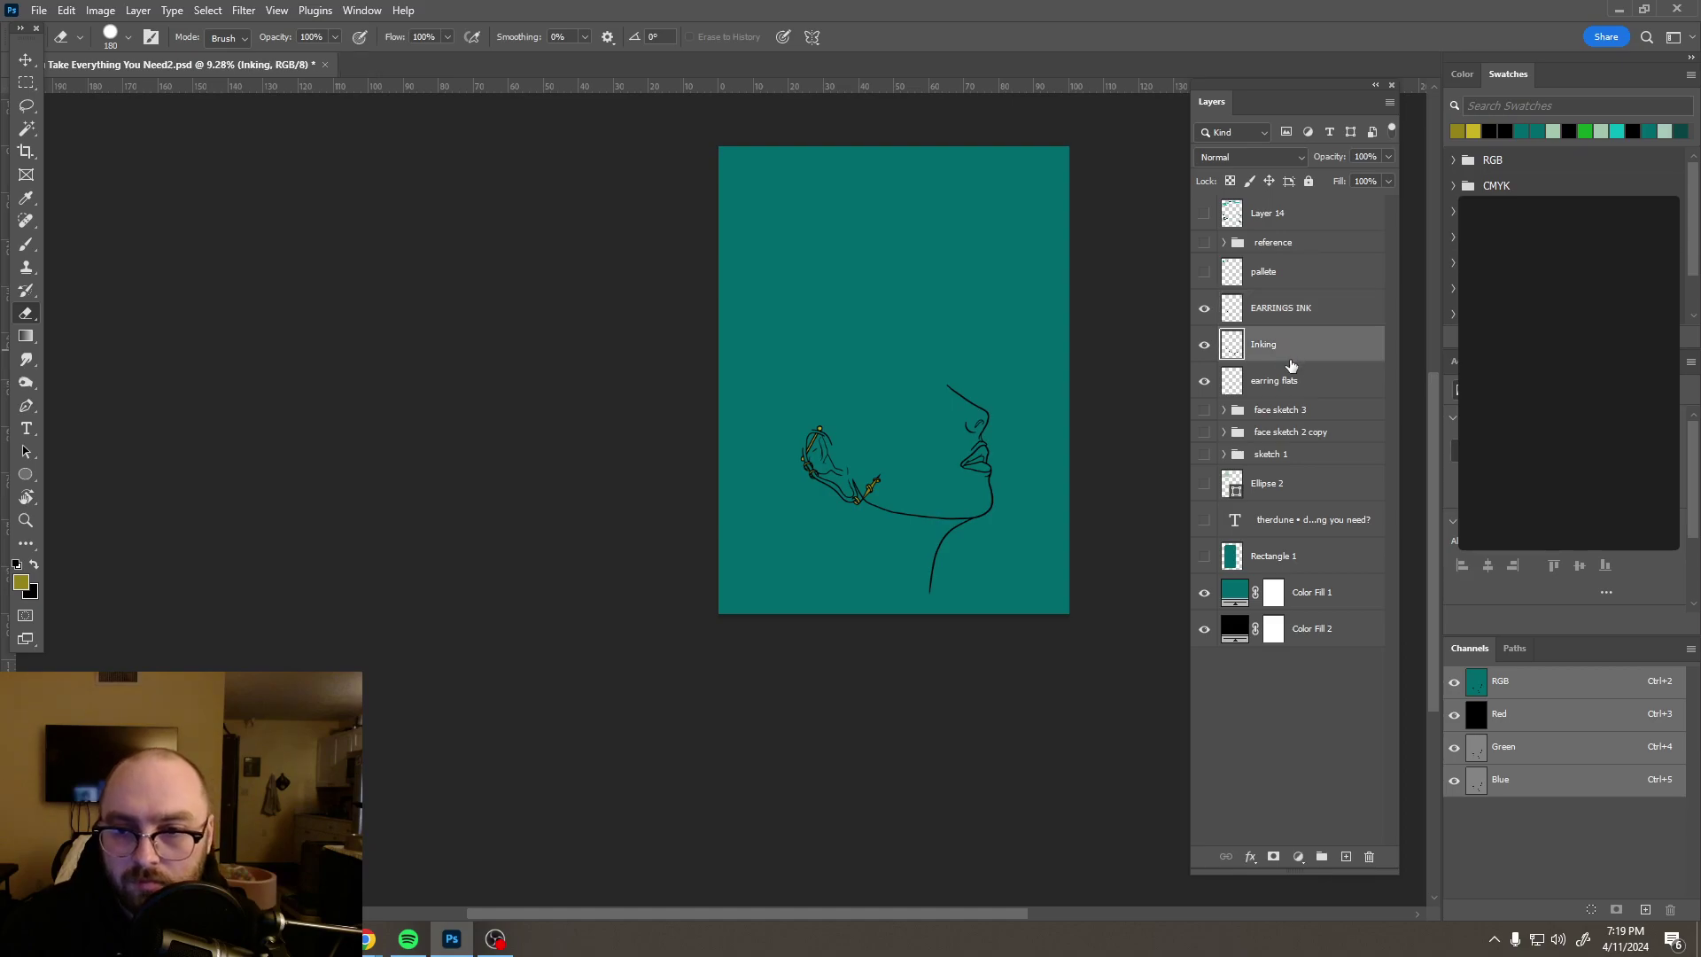
{"action": "key", "text": "ctrl+s"}
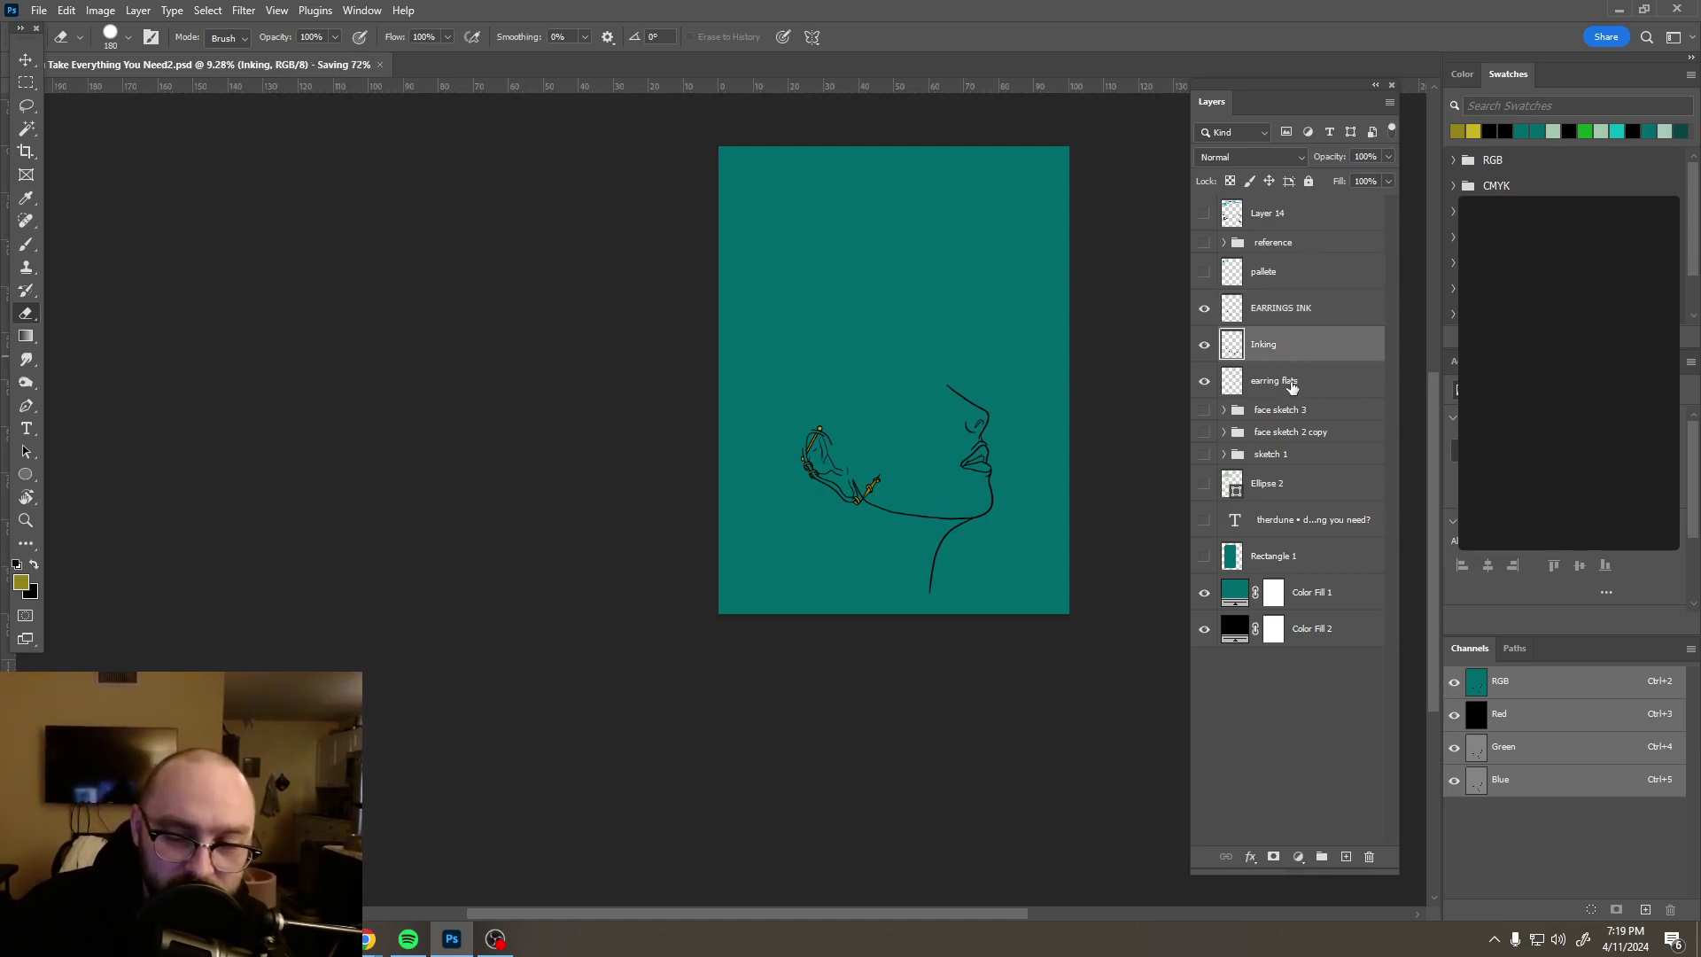
Step: Show the face sketch 3 group as a guide for inking the far eye at the nose bridge
{"action": "left_click", "coordinate": [1205, 411]}
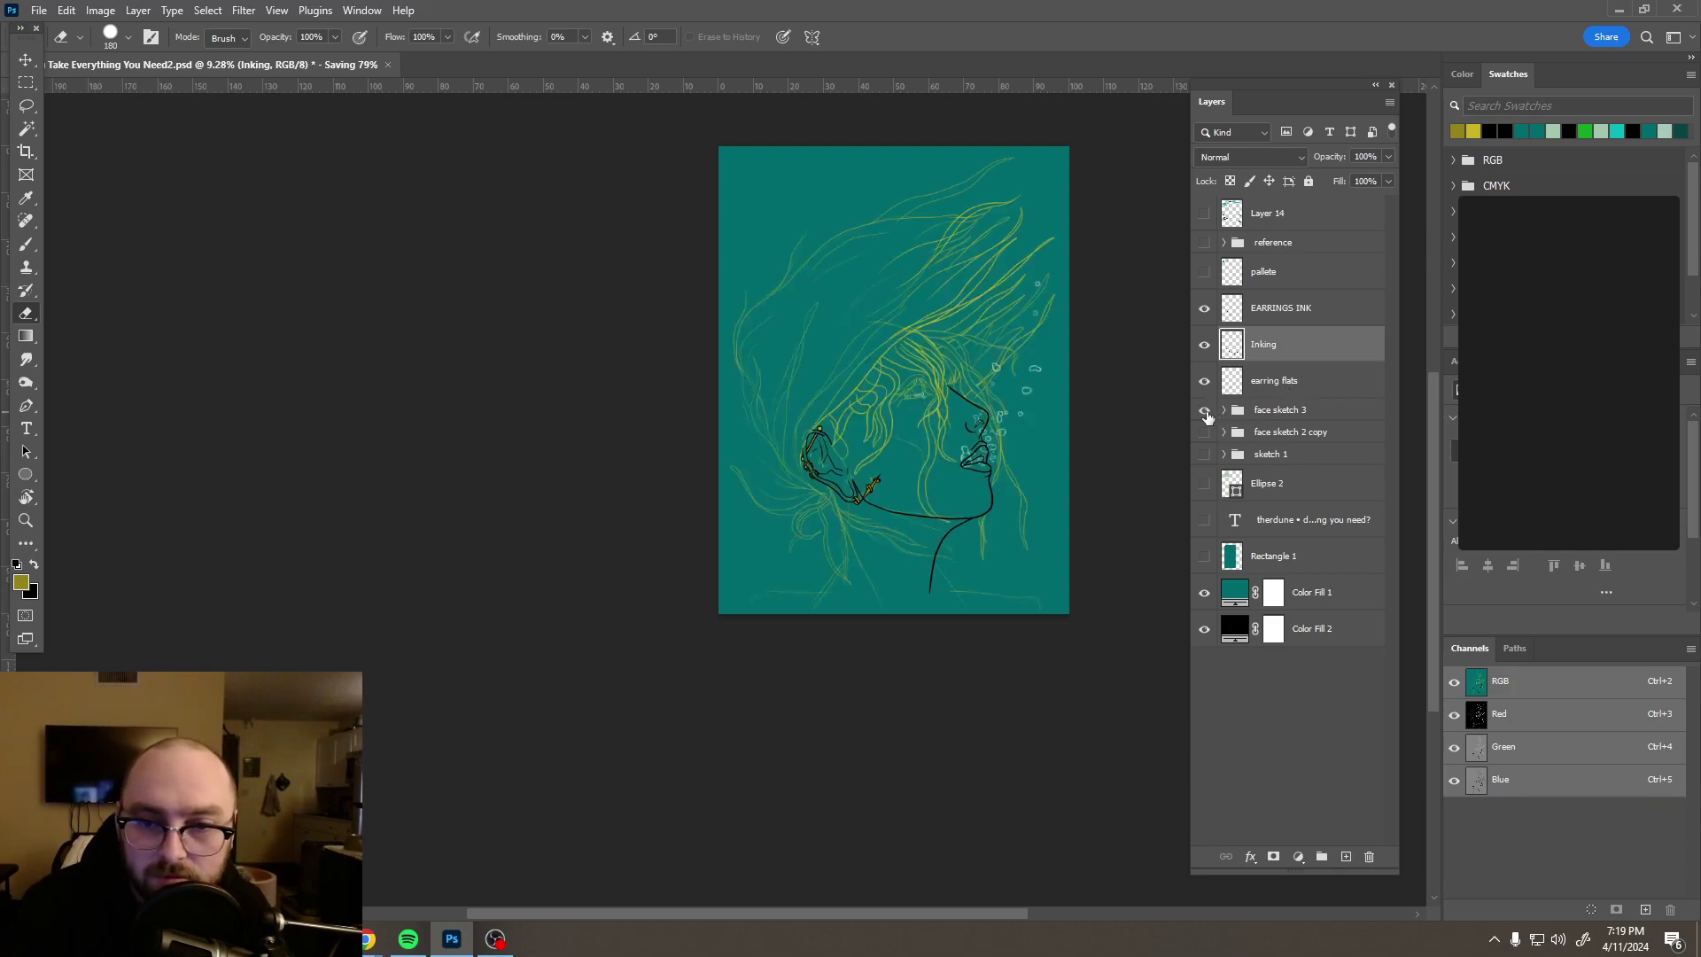
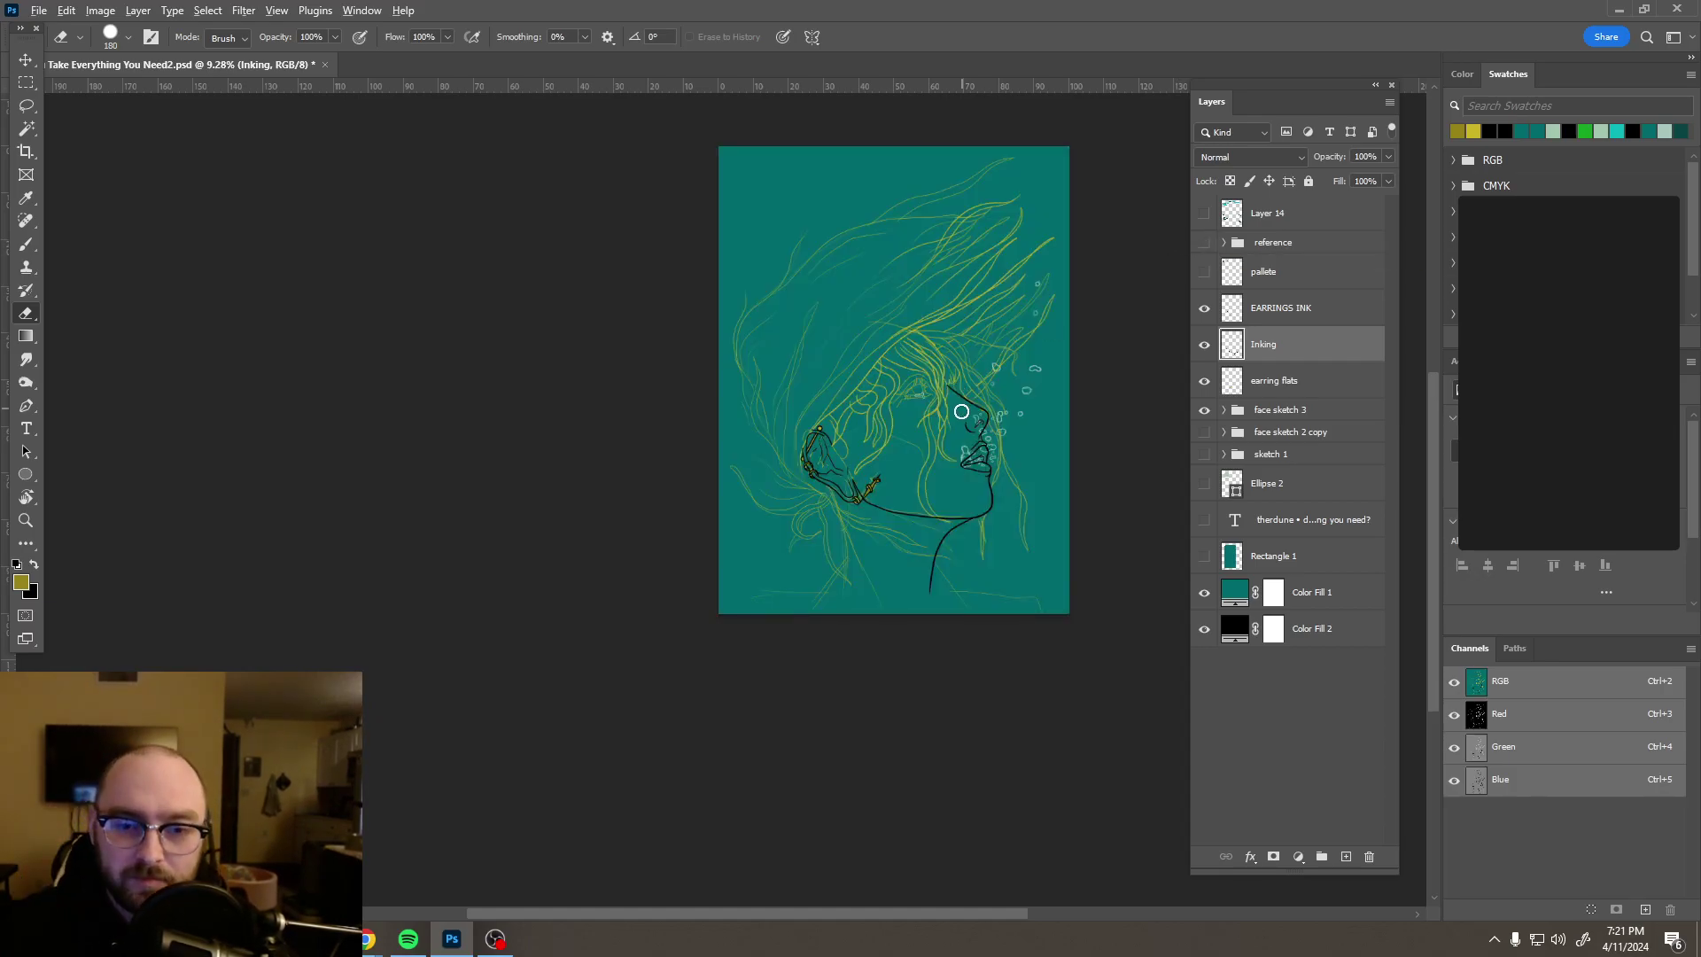
{"action": "scroll", "coordinate": [961, 412], "scroll_direction": "up", "scroll_amount": 3}
{"action": "scroll", "coordinate": [962, 412], "scroll_direction": "up", "scroll_amount": 1}
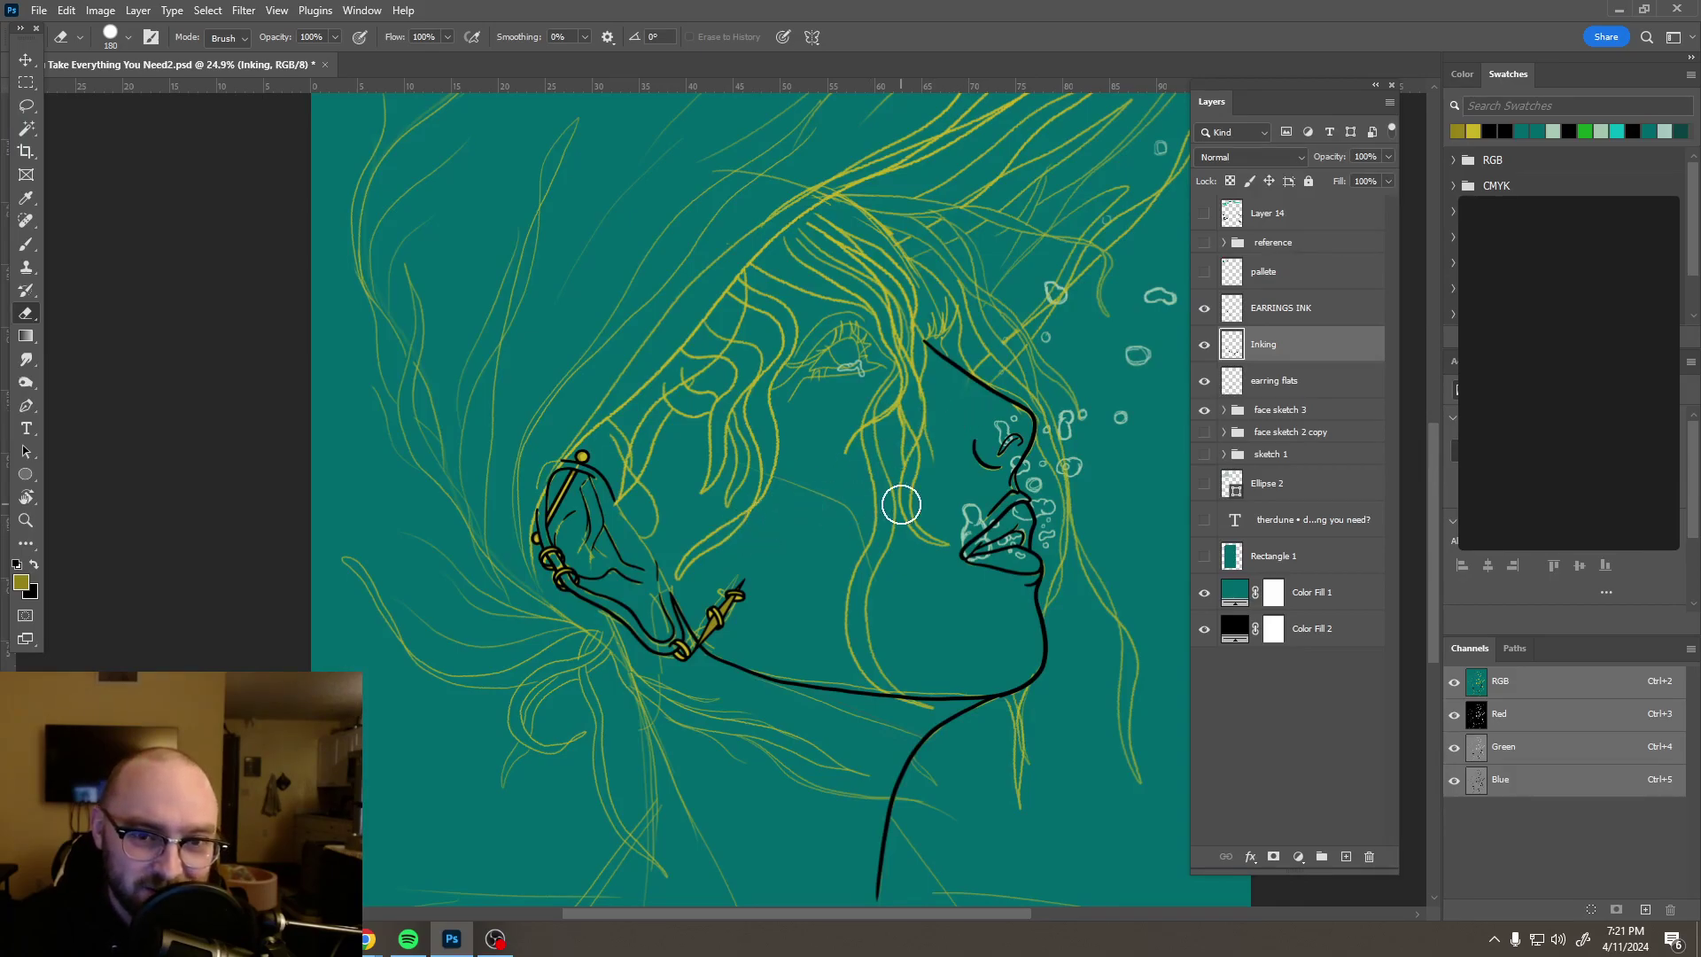
{"action": "scroll", "coordinate": [923, 521], "scroll_direction": "up", "scroll_amount": 5}
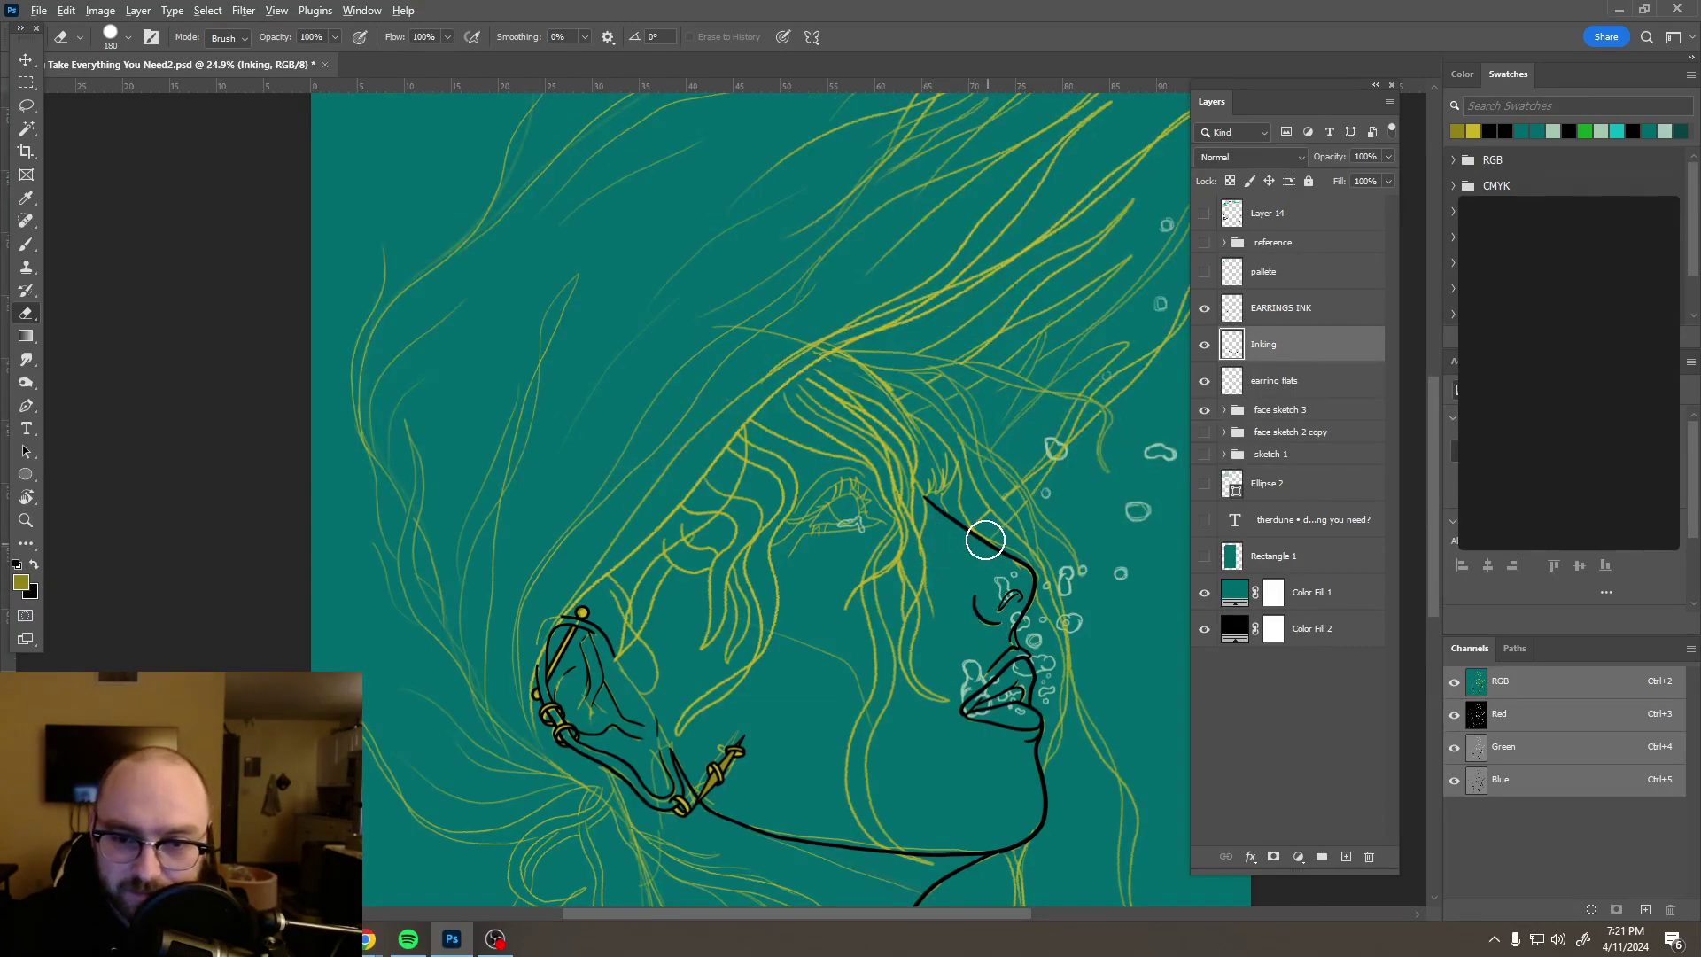
{"action": "scroll", "coordinate": [945, 478], "scroll_direction": "up", "scroll_amount": 1}
{"action": "scroll", "coordinate": [946, 478], "scroll_direction": "up", "scroll_amount": 10}
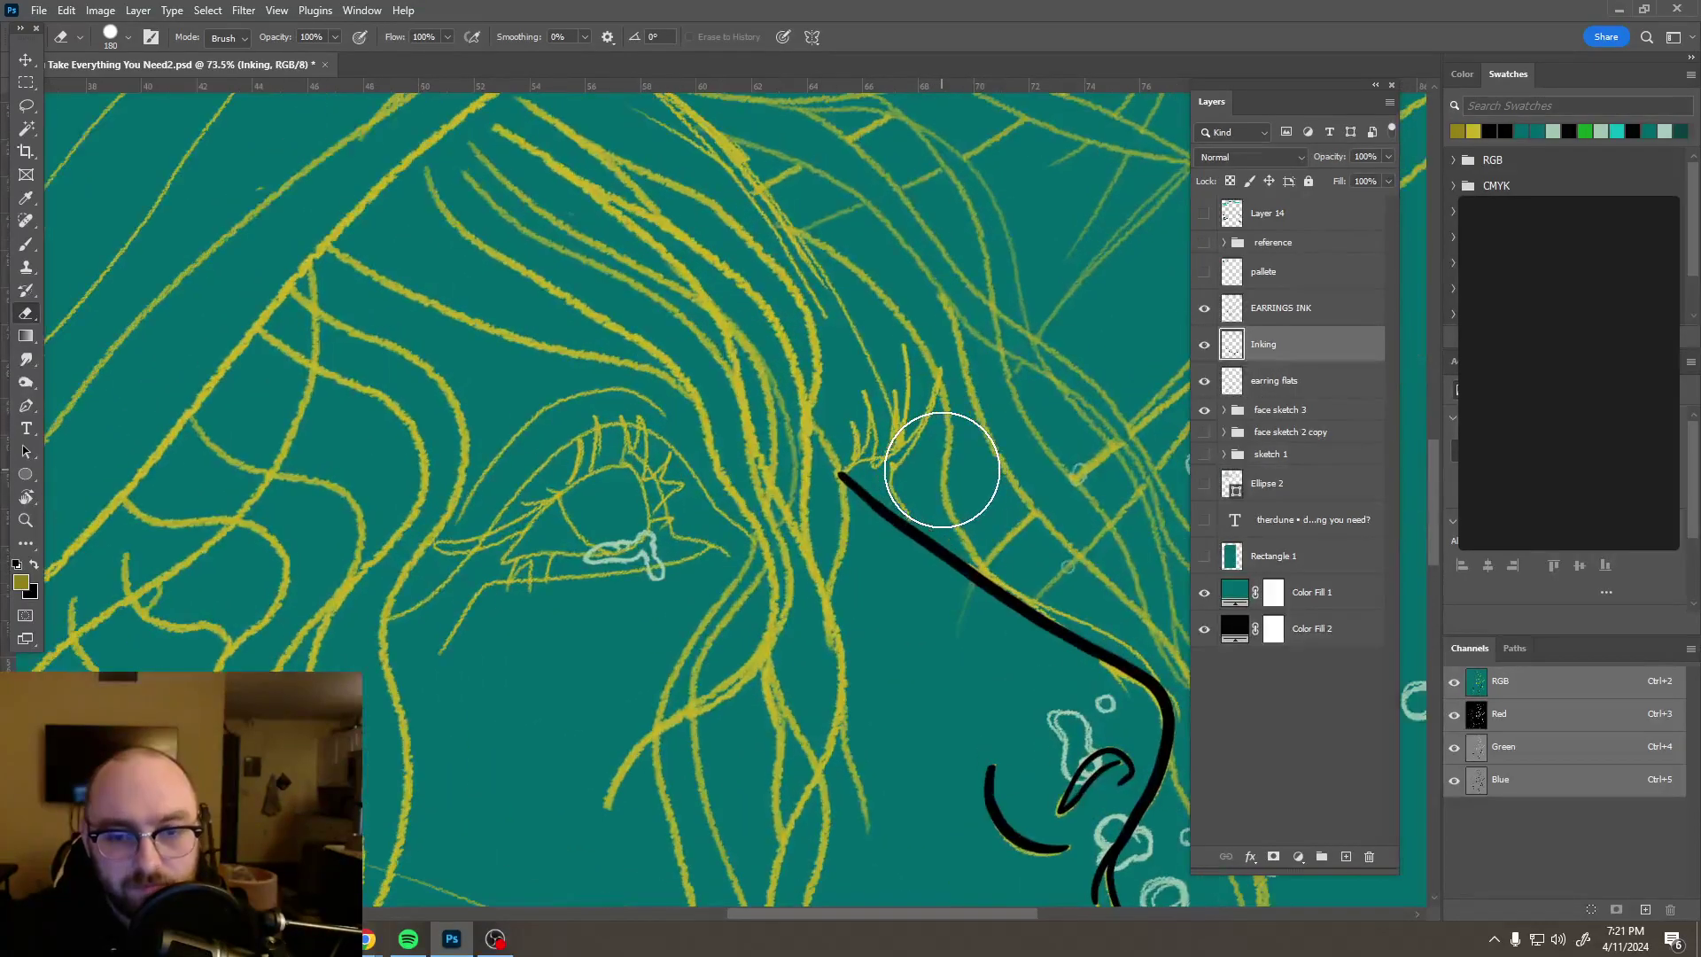
Step: Set up the Brush tool with the Inking1 preset and black as the foreground colour
{"action": "key", "text": "b"}
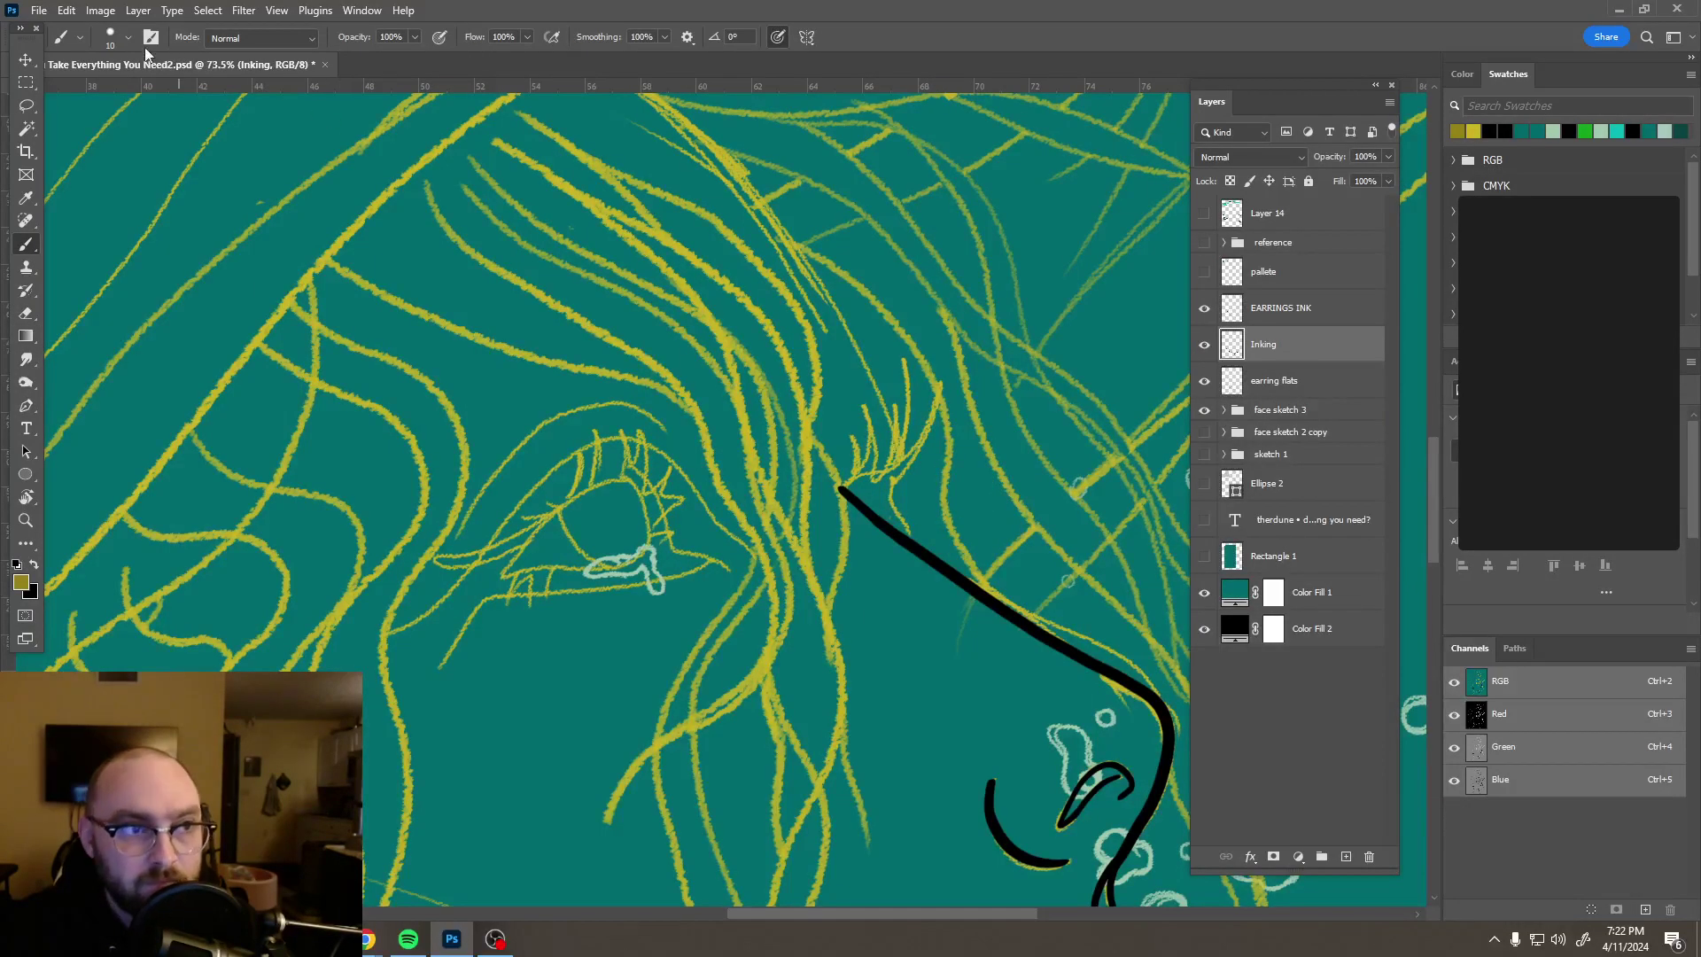
{"action": "key", "text": "ctrl+comma"}
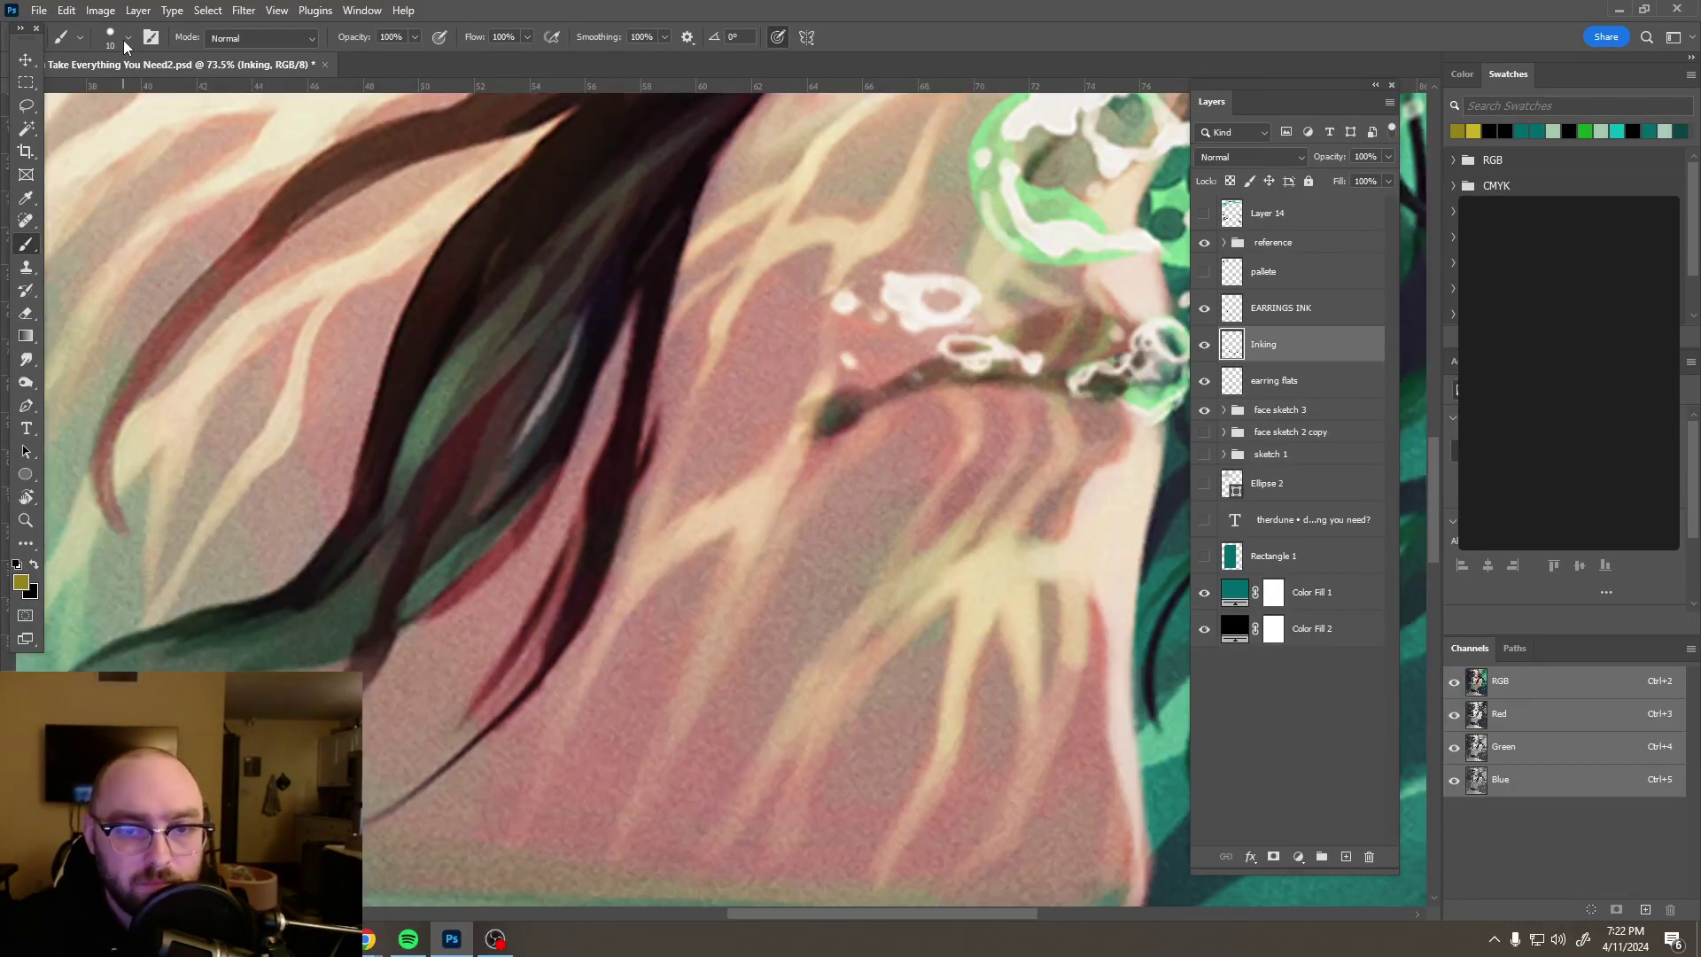
{"action": "key", "text": "ctrl+comma"}
{"action": "right_click", "coordinate": [142, 76]}
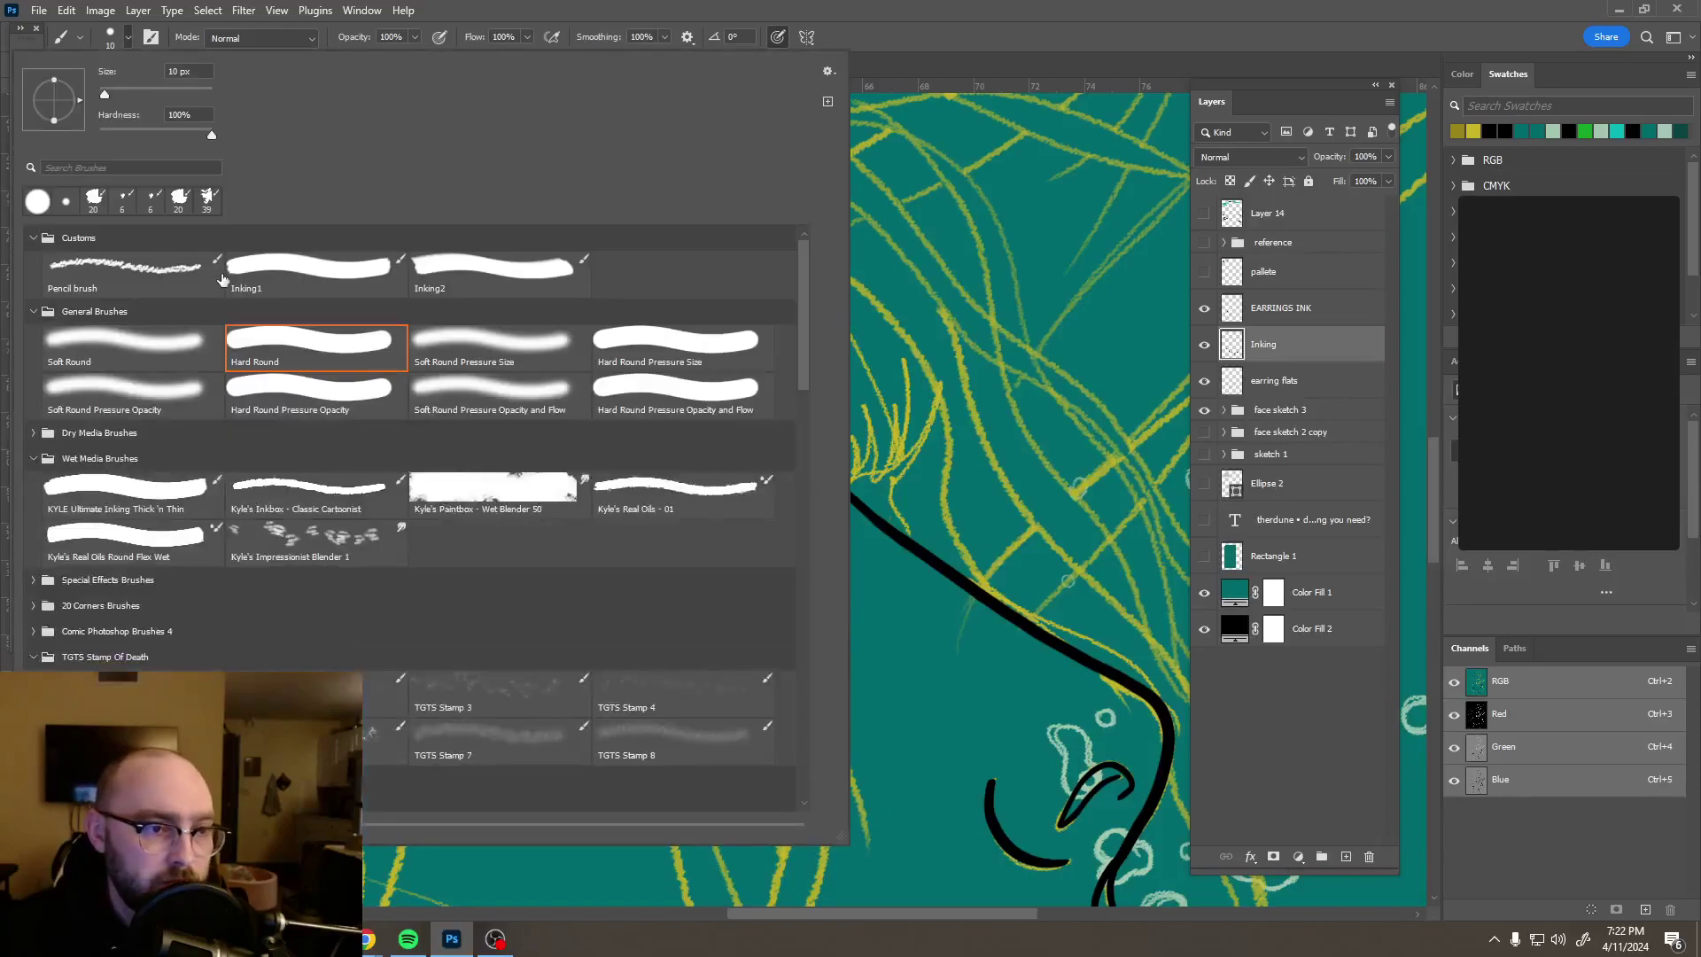
{"action": "left_click", "coordinate": [304, 275]}
{"action": "left_click", "coordinate": [857, 58]}
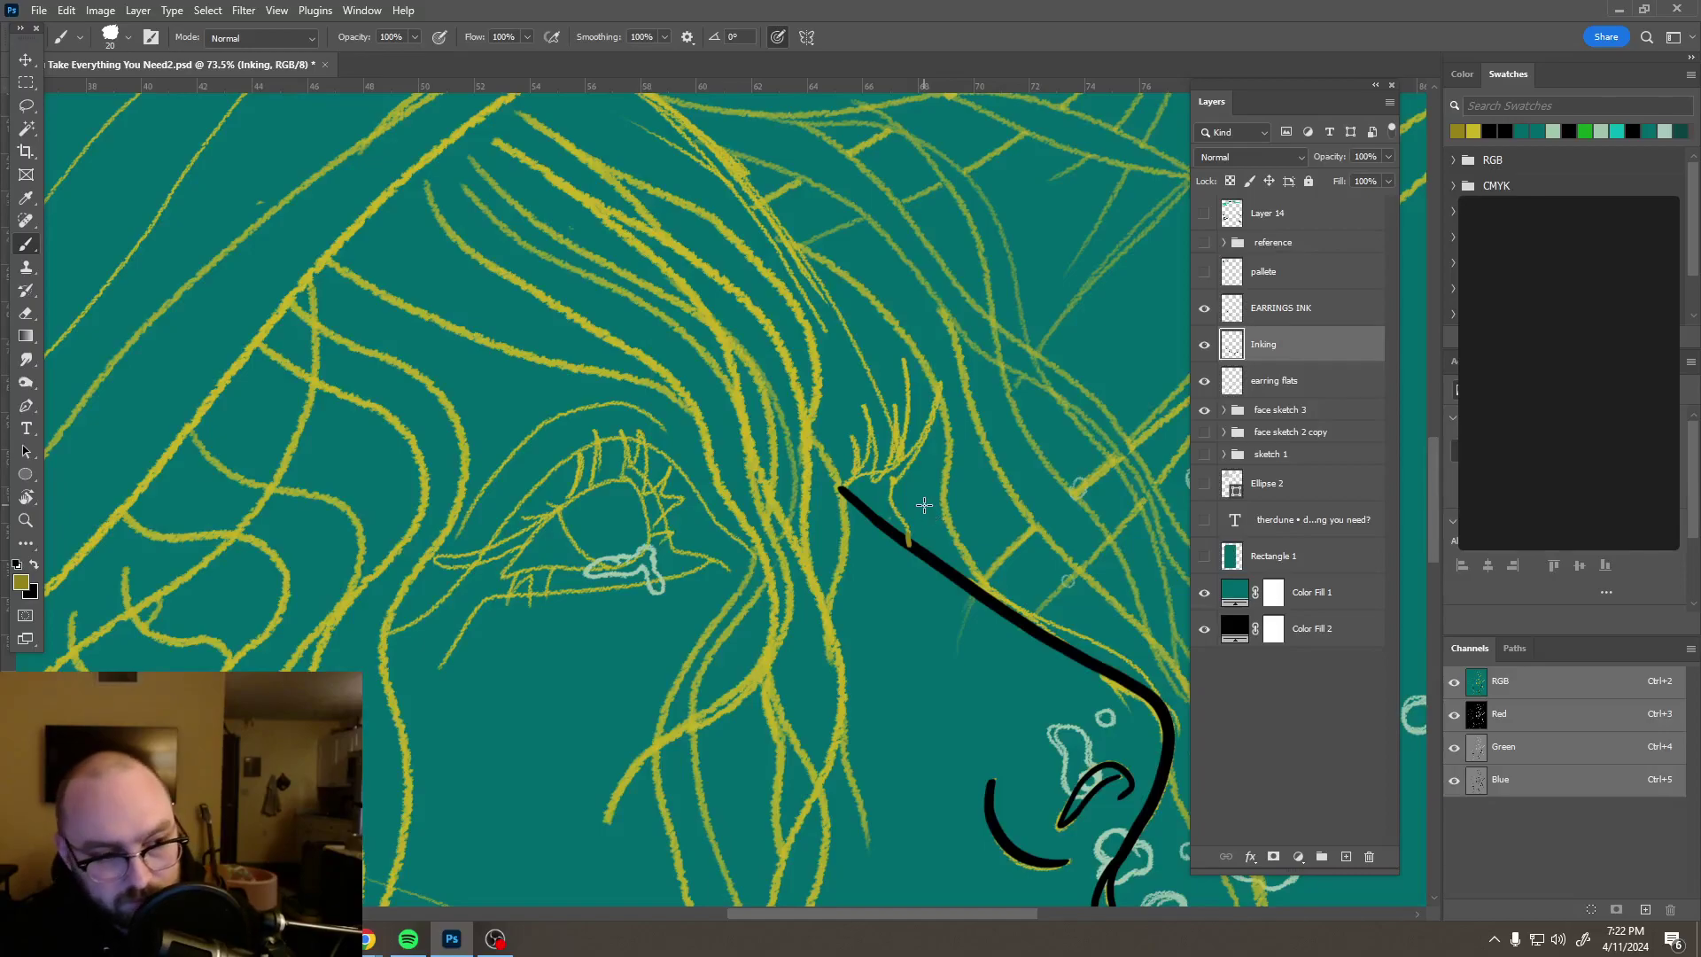
{"action": "left_click", "coordinate": [35, 567]}
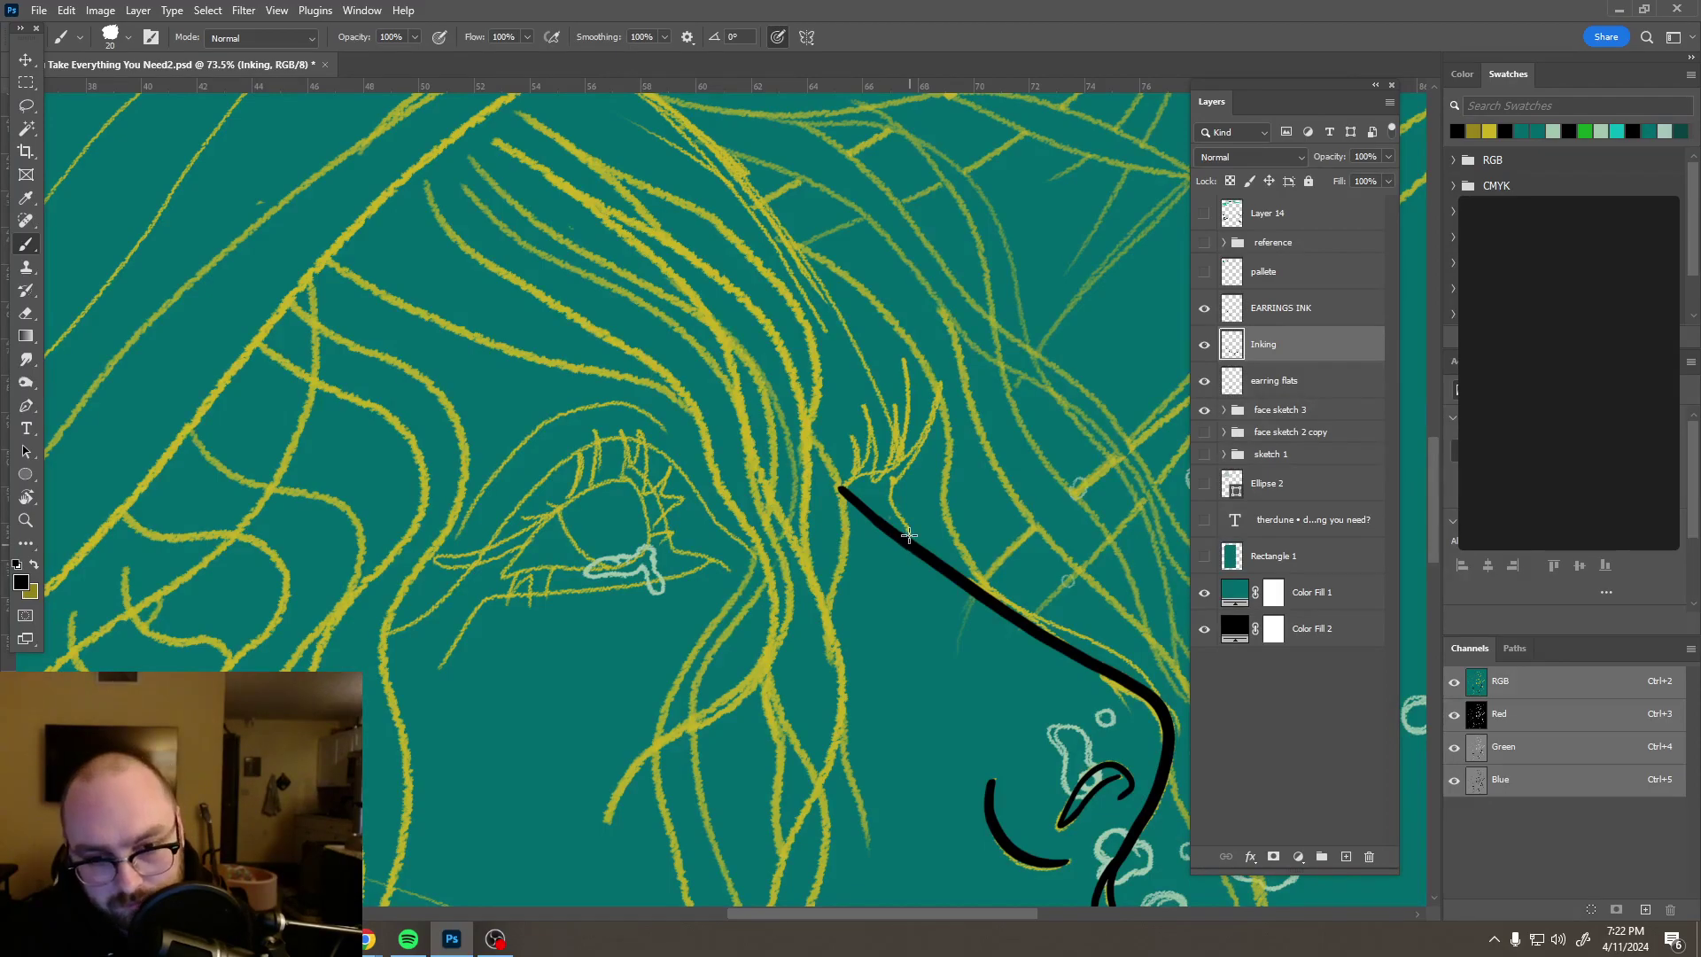
Step: Ink the far eye's front curve from the nose bridge line up to the tip of the outermost lash
{"action": "left_click_drag", "start_coordinate": [893, 507], "coordinate": [889, 504]}
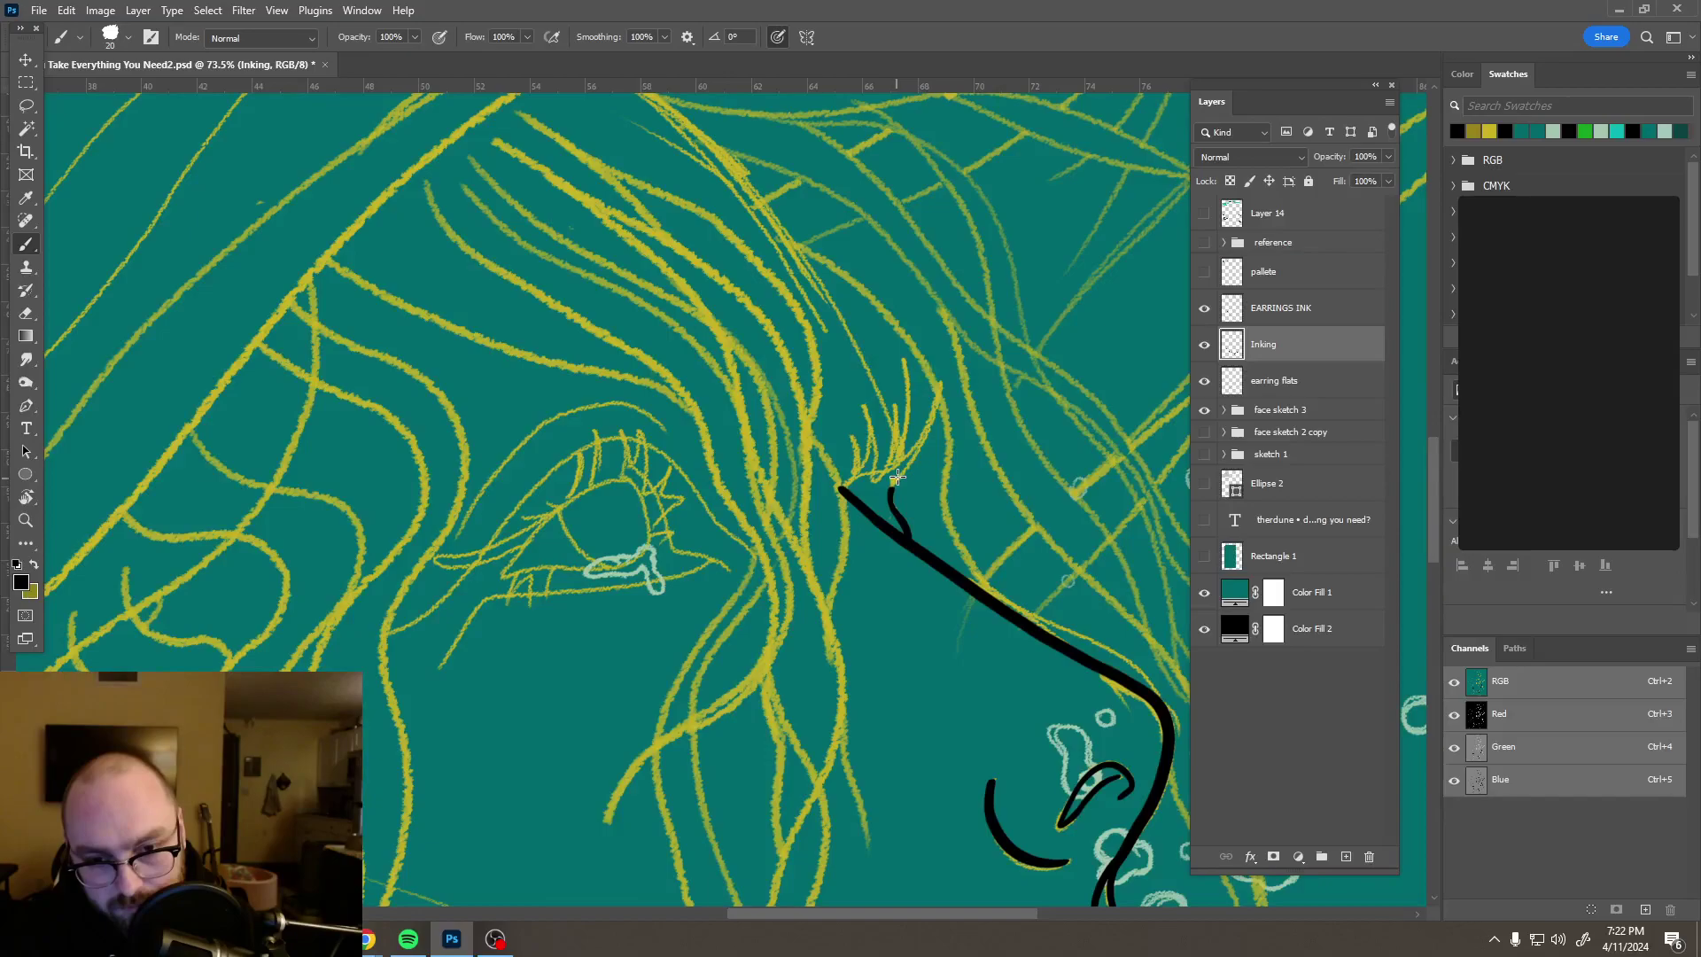
{"action": "left_click_drag", "start_coordinate": [904, 468], "coordinate": [931, 419]}
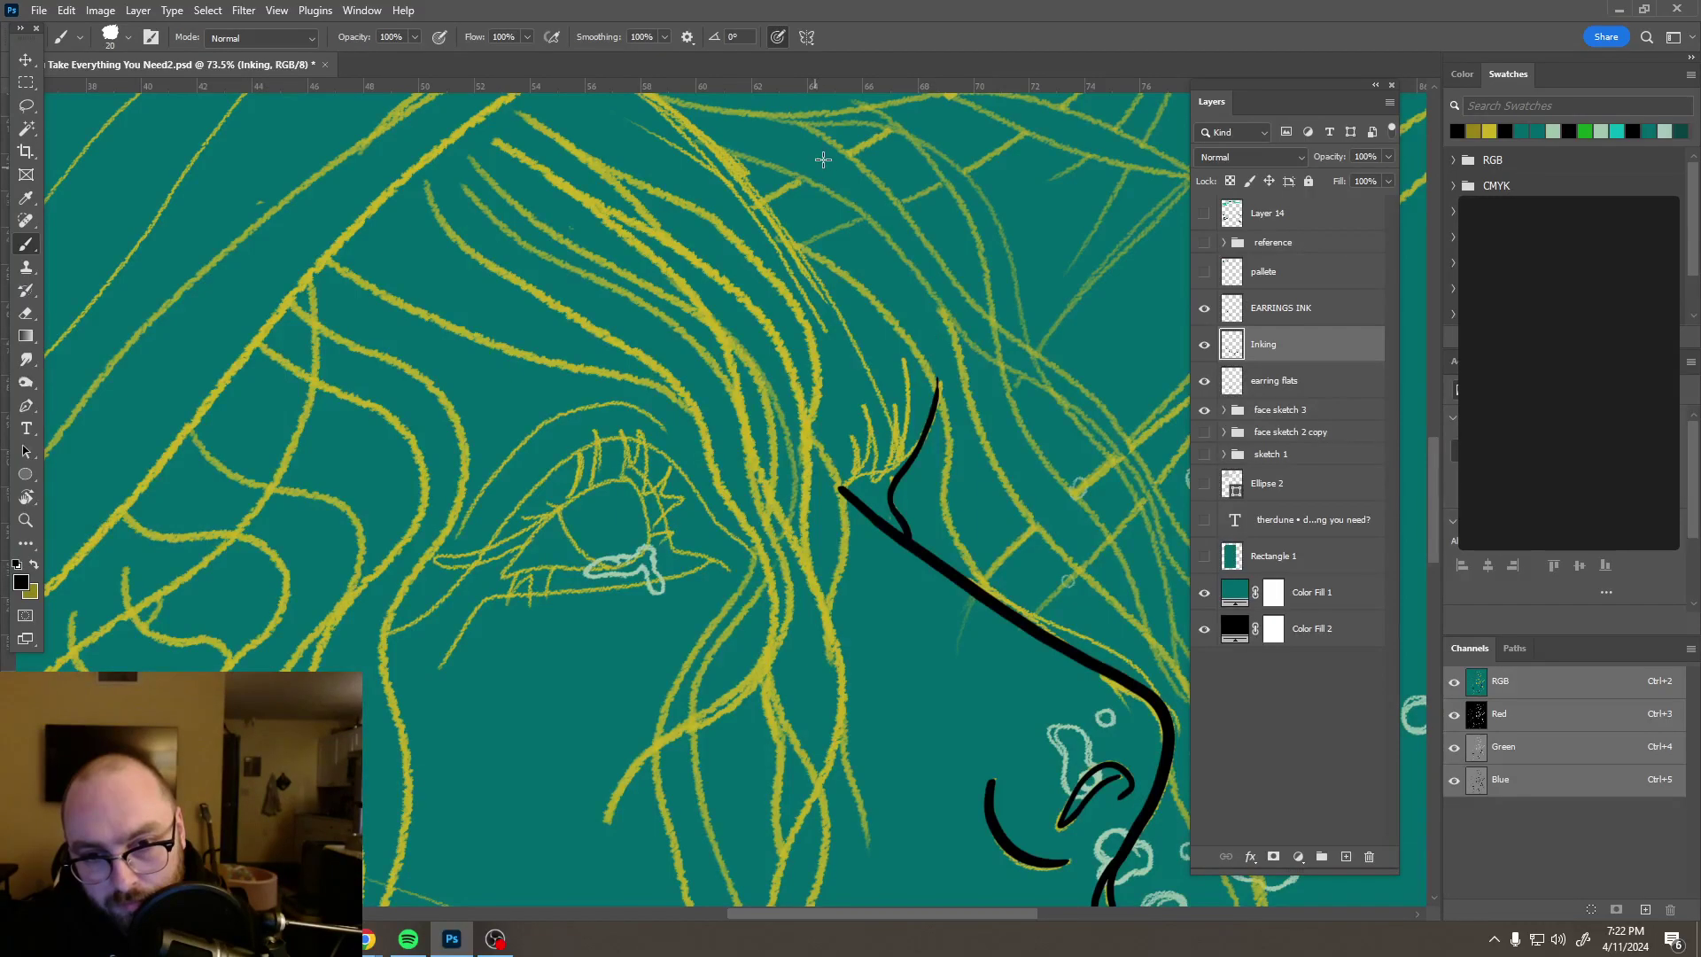
{"action": "scroll", "coordinate": [922, 434], "scroll_direction": "down", "scroll_amount": 5}
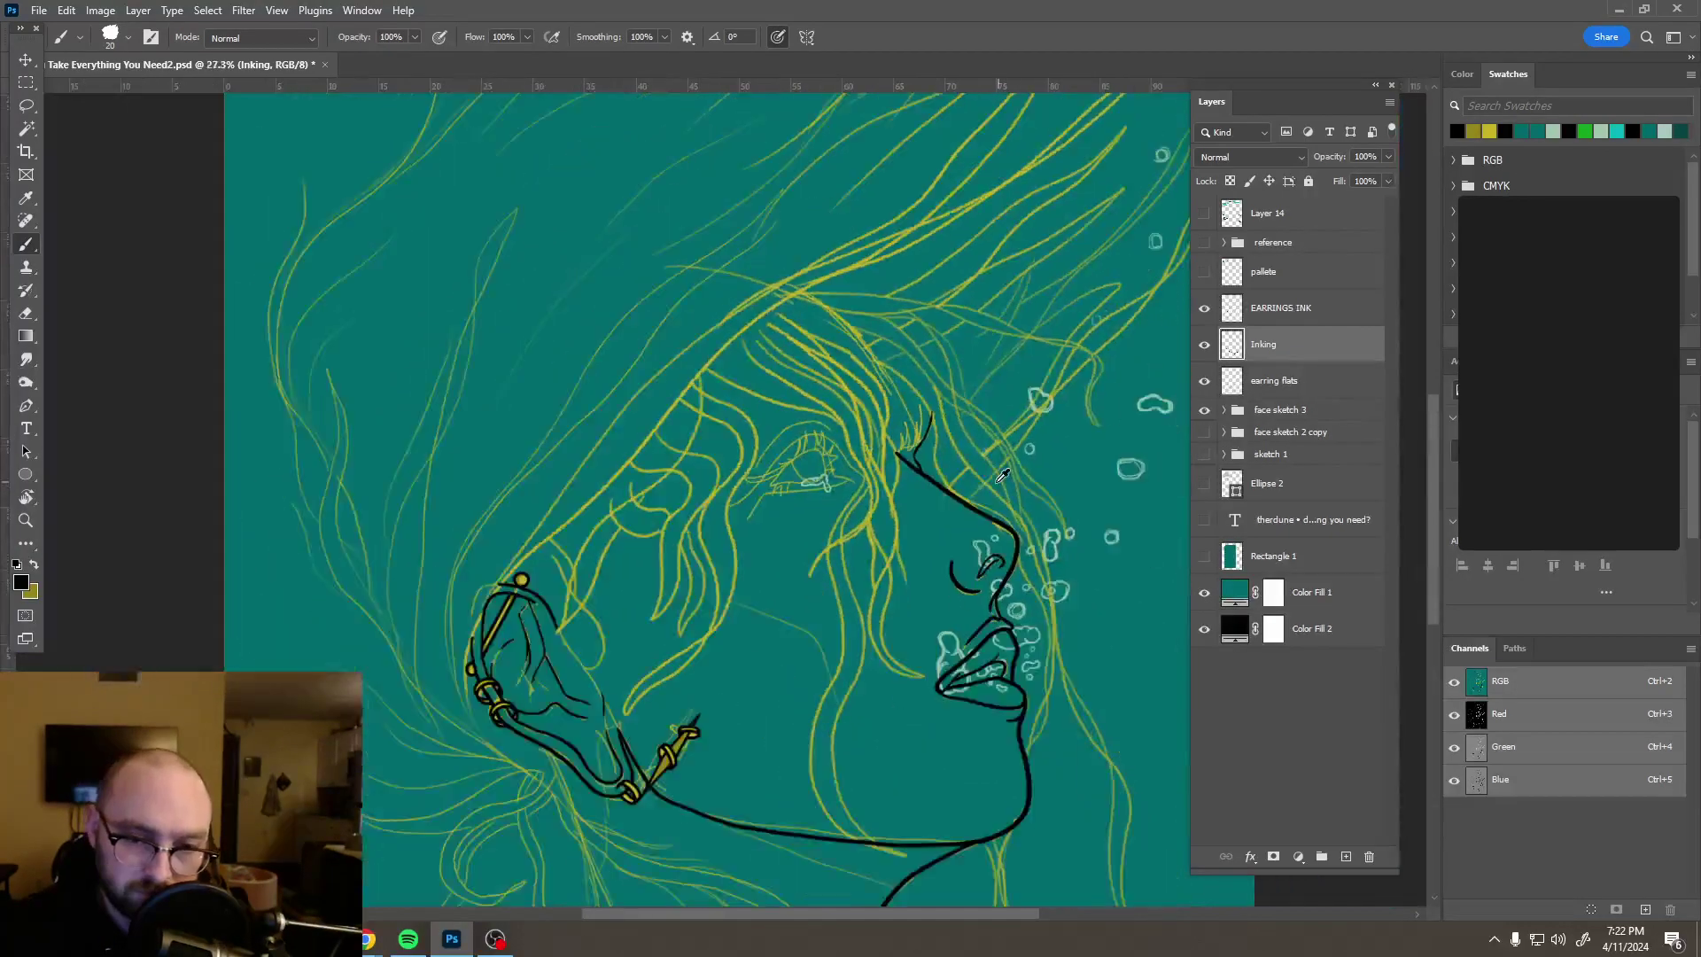
{"action": "scroll", "coordinate": [1002, 476], "scroll_direction": "down", "scroll_amount": 2}
Step: Ink the far eye's upper lid line between the outermost lash and the top of the nose bridge
{"action": "scroll", "coordinate": [922, 452], "scroll_direction": "up", "scroll_amount": 10}
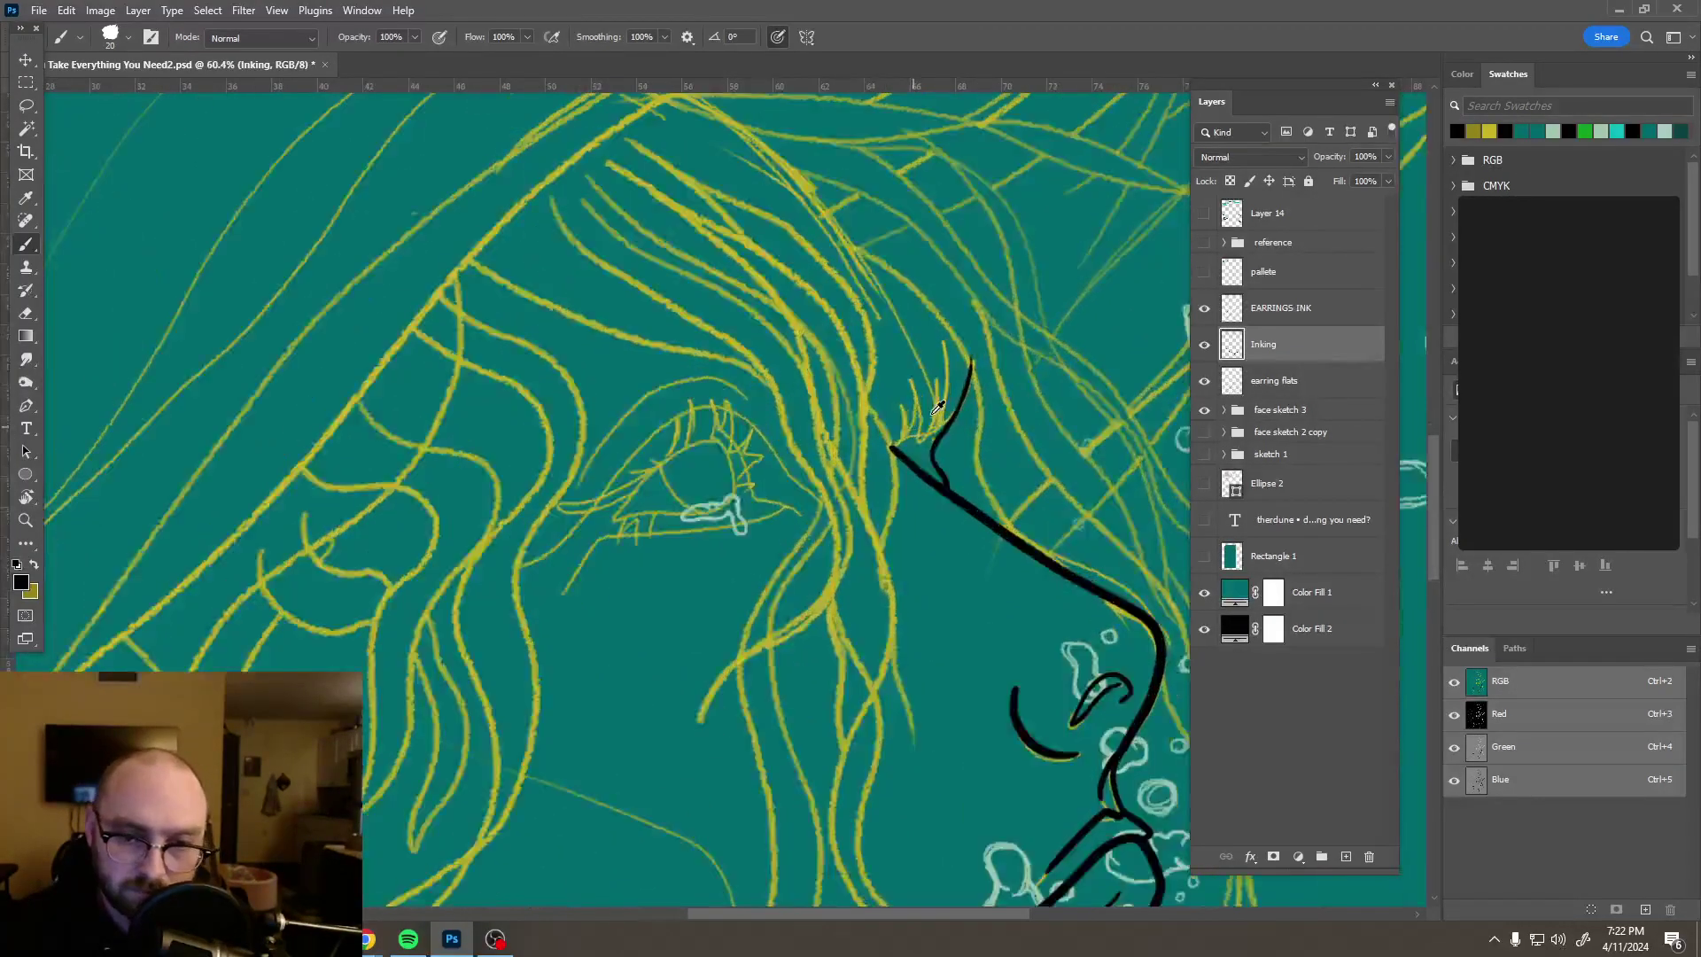
{"action": "scroll", "coordinate": [950, 417], "scroll_direction": "up", "scroll_amount": 3}
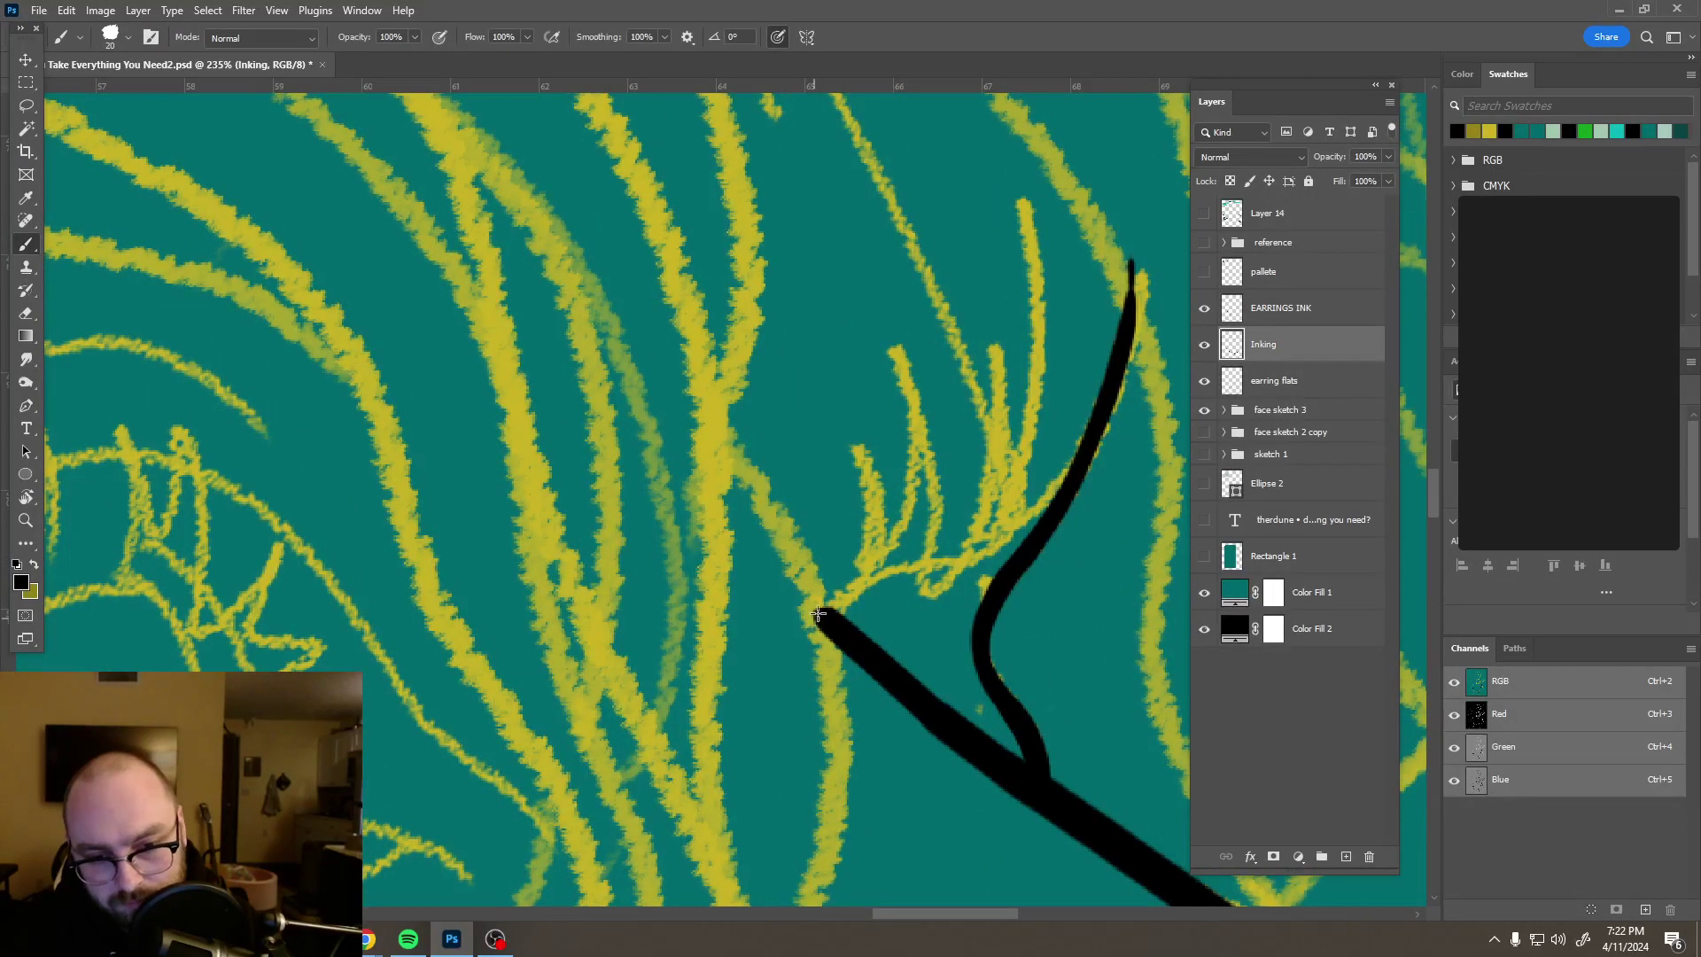
{"action": "mouse_move", "coordinate": [816, 617]}
{"action": "left_mouse_down"}
{"action": "mouse_move", "coordinate": [1023, 527]}
{"action": "mouse_move", "coordinate": [1133, 328]}
{"action": "left_mouse_up"}
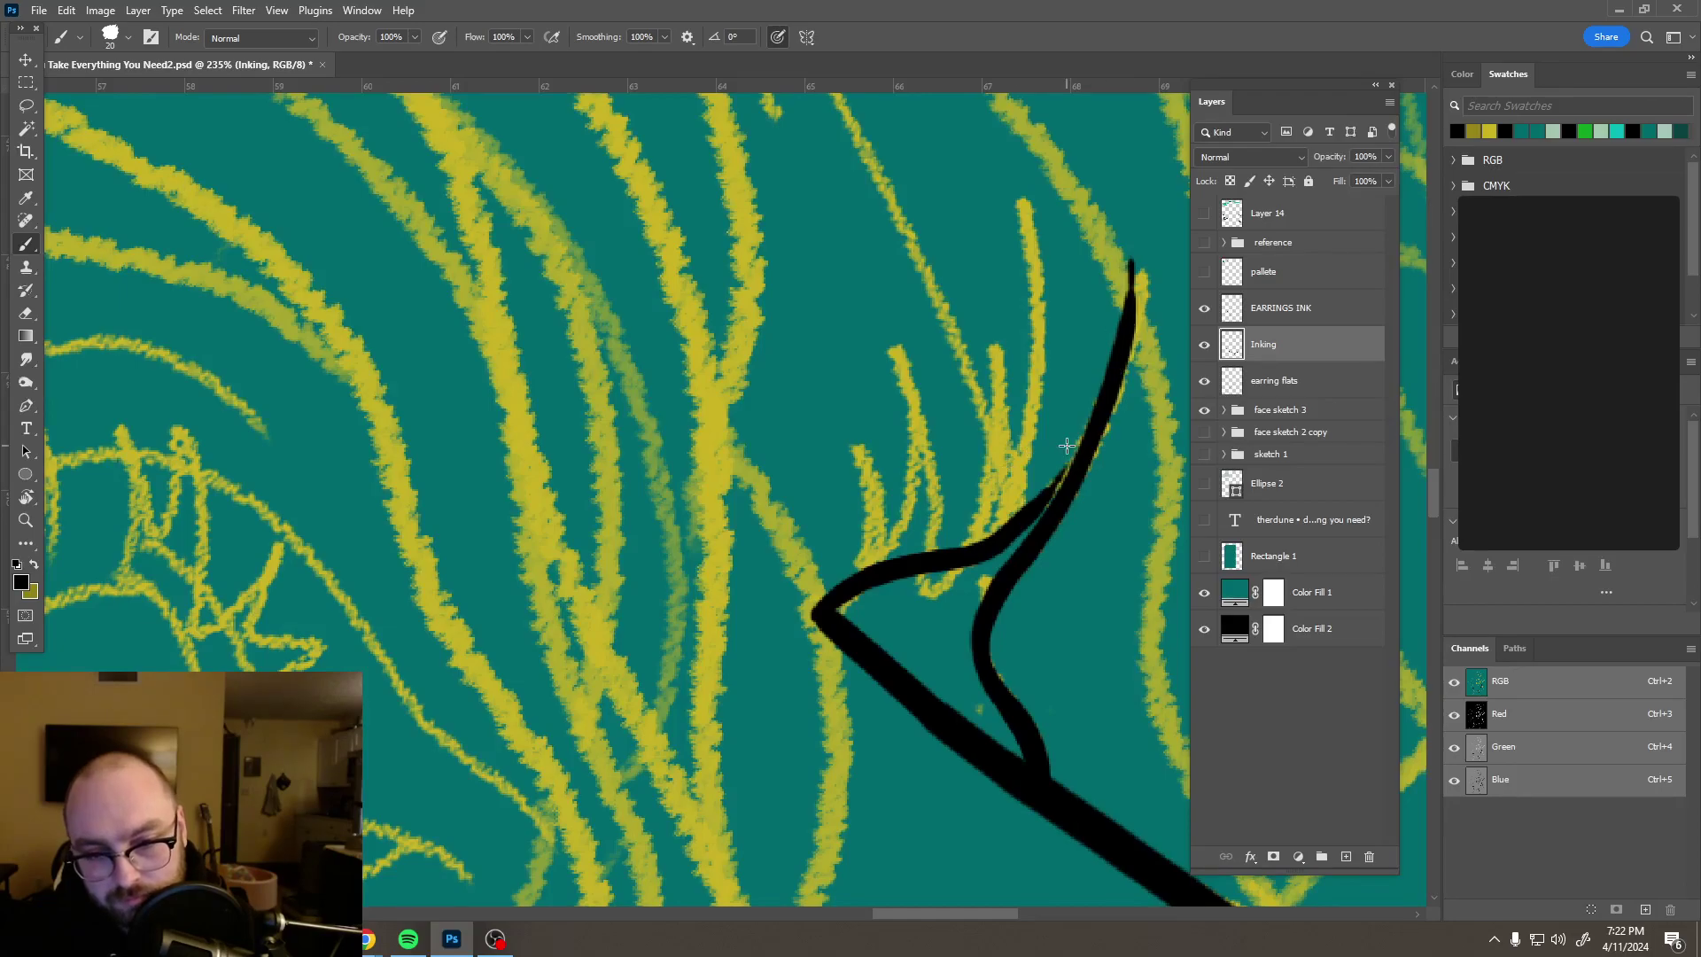
{"action": "key", "text": "ctrl+z"}
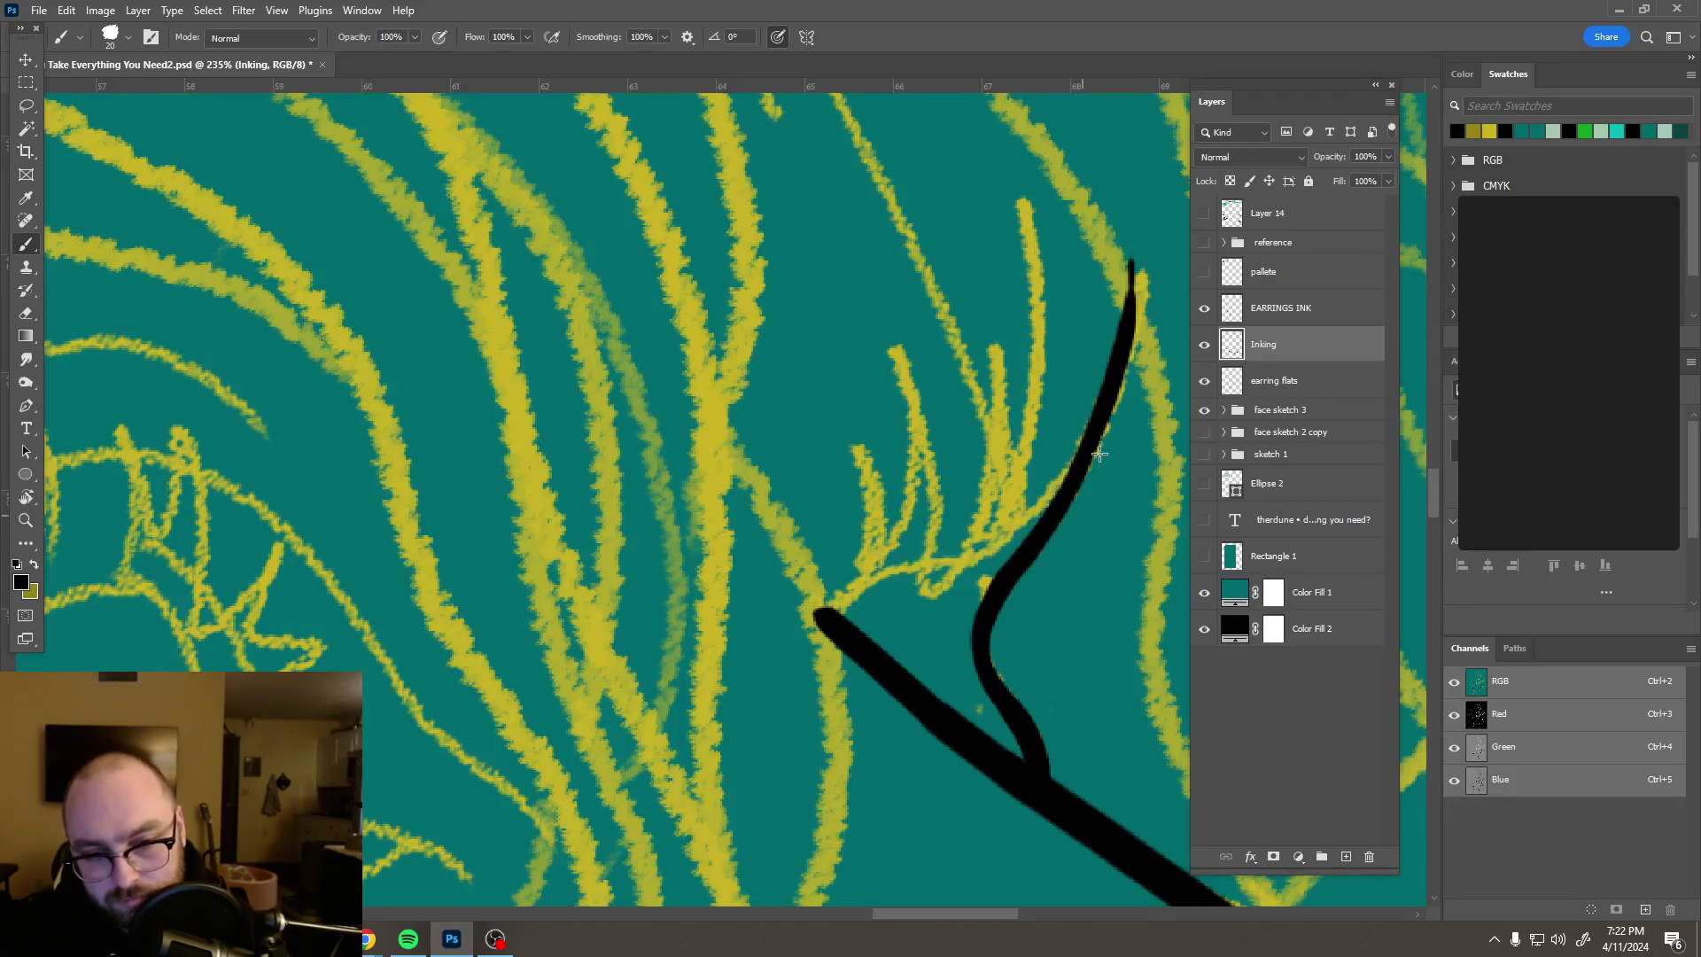
{"action": "mouse_move", "coordinate": [1093, 434]}
{"action": "left_mouse_down"}
{"action": "mouse_move", "coordinate": [989, 551]}
{"action": "mouse_move", "coordinate": [871, 564]}
{"action": "mouse_move", "coordinate": [788, 602]}
{"action": "mouse_move", "coordinate": [870, 541]}
{"action": "left_mouse_up"}
Step: Ink the individual upper lashes of the far eye along the lid line, following the sketch
{"action": "mouse_move", "coordinate": [877, 478]}
{"action": "left_mouse_down"}
{"action": "mouse_move", "coordinate": [831, 388]}
{"action": "mouse_move", "coordinate": [747, 337]}
{"action": "left_mouse_up"}
{"action": "mouse_move", "coordinate": [857, 568]}
{"action": "left_mouse_down"}
{"action": "mouse_move", "coordinate": [884, 485]}
{"action": "mouse_move", "coordinate": [821, 388]}
{"action": "left_mouse_up"}
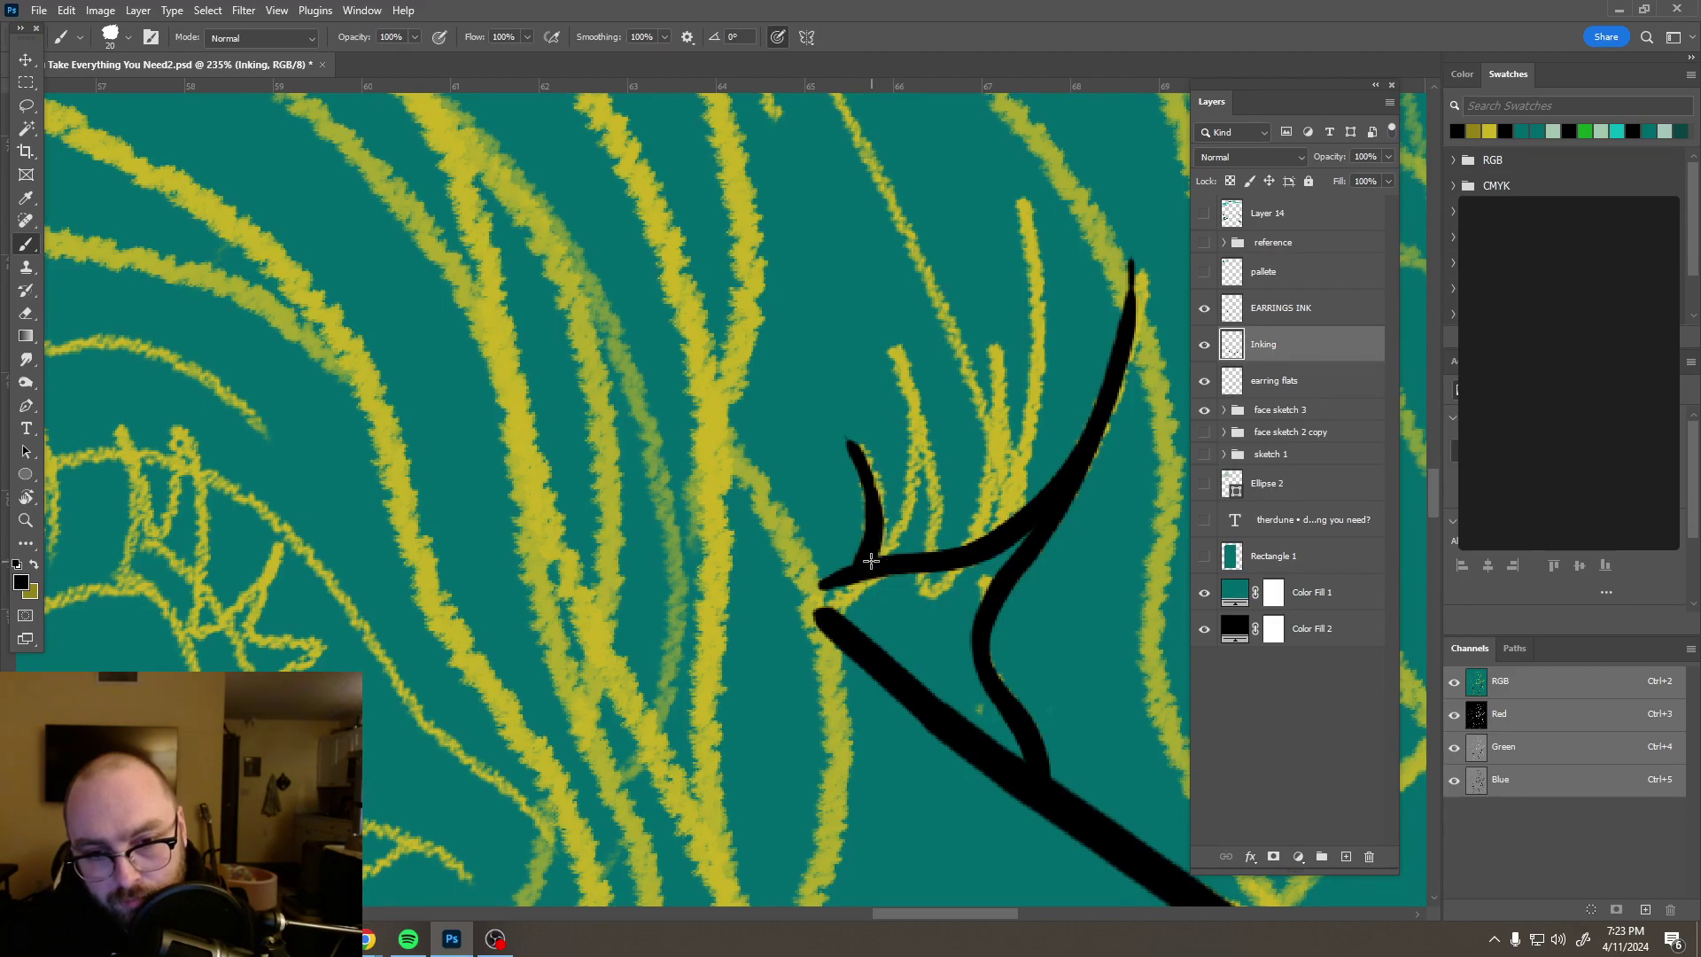
{"action": "mouse_move", "coordinate": [909, 502]}
{"action": "left_mouse_down"}
{"action": "mouse_move", "coordinate": [889, 315]}
{"action": "mouse_move", "coordinate": [829, 245]}
{"action": "left_mouse_up"}
{"action": "mouse_move", "coordinate": [890, 341]}
{"action": "left_mouse_down"}
{"action": "mouse_move", "coordinate": [939, 483]}
{"action": "mouse_move", "coordinate": [919, 647]}
{"action": "left_mouse_up"}
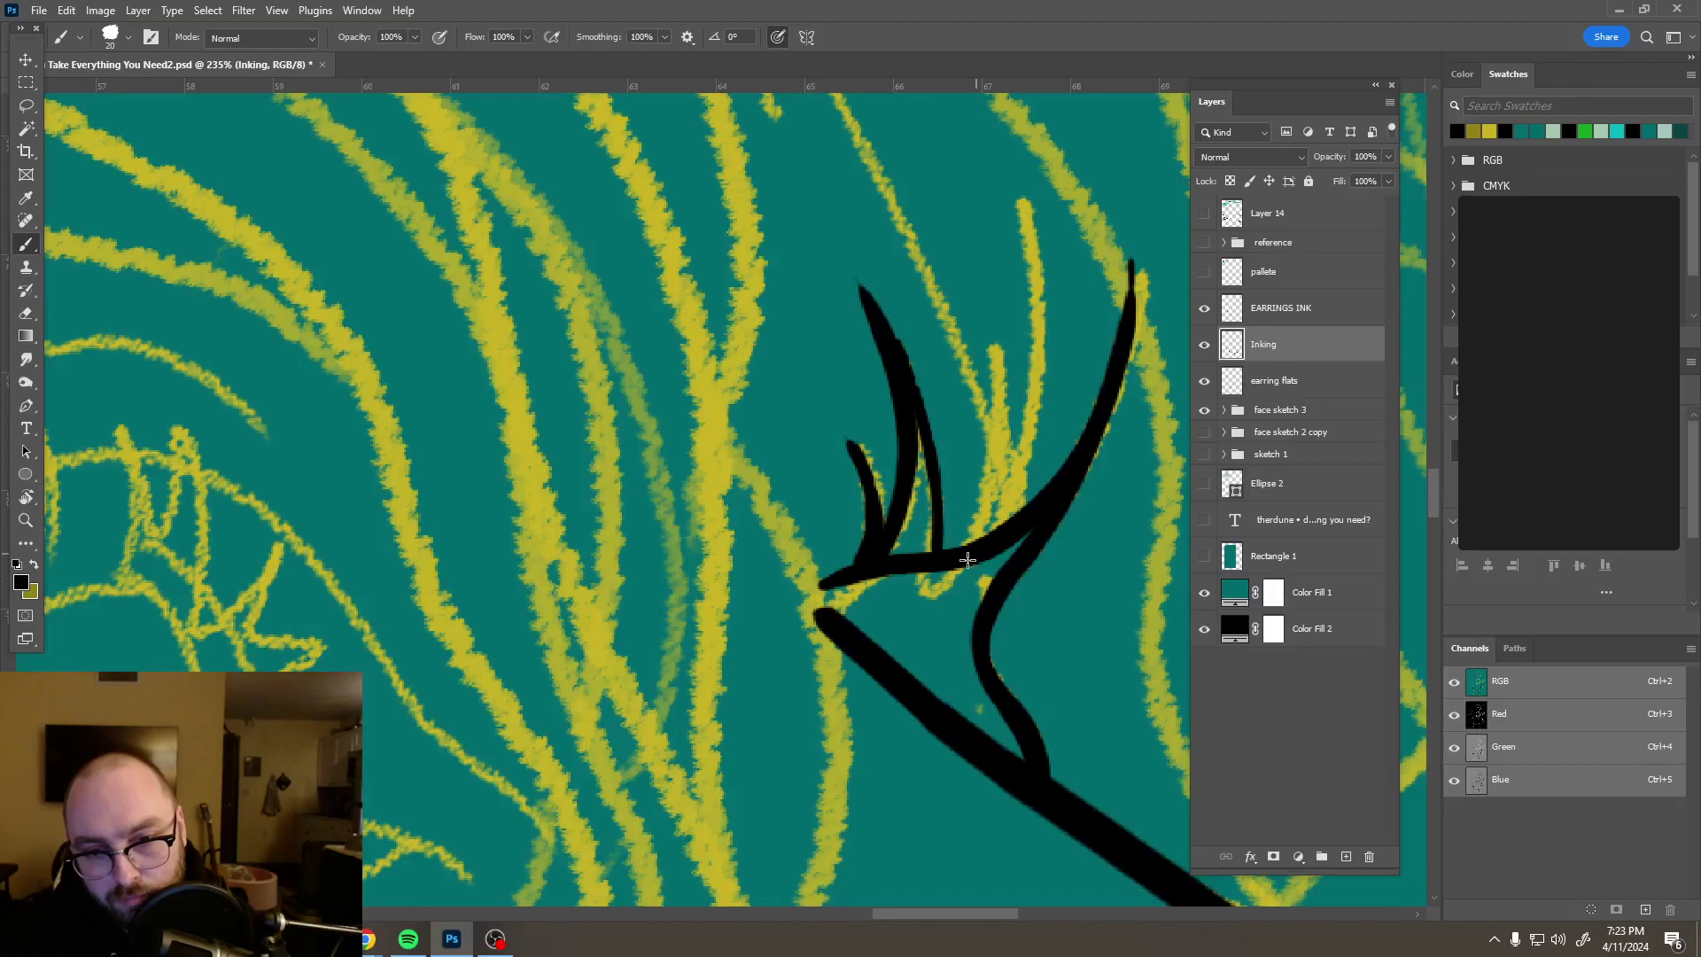
{"action": "mouse_move", "coordinate": [964, 556]}
{"action": "left_mouse_down"}
{"action": "mouse_move", "coordinate": [1000, 383]}
{"action": "mouse_move", "coordinate": [982, 265]}
{"action": "mouse_move", "coordinate": [985, 316]}
{"action": "left_mouse_up"}
{"action": "mouse_move", "coordinate": [981, 534]}
{"action": "left_mouse_down"}
{"action": "mouse_move", "coordinate": [1010, 381]}
{"action": "mouse_move", "coordinate": [1003, 293]}
{"action": "left_mouse_up"}
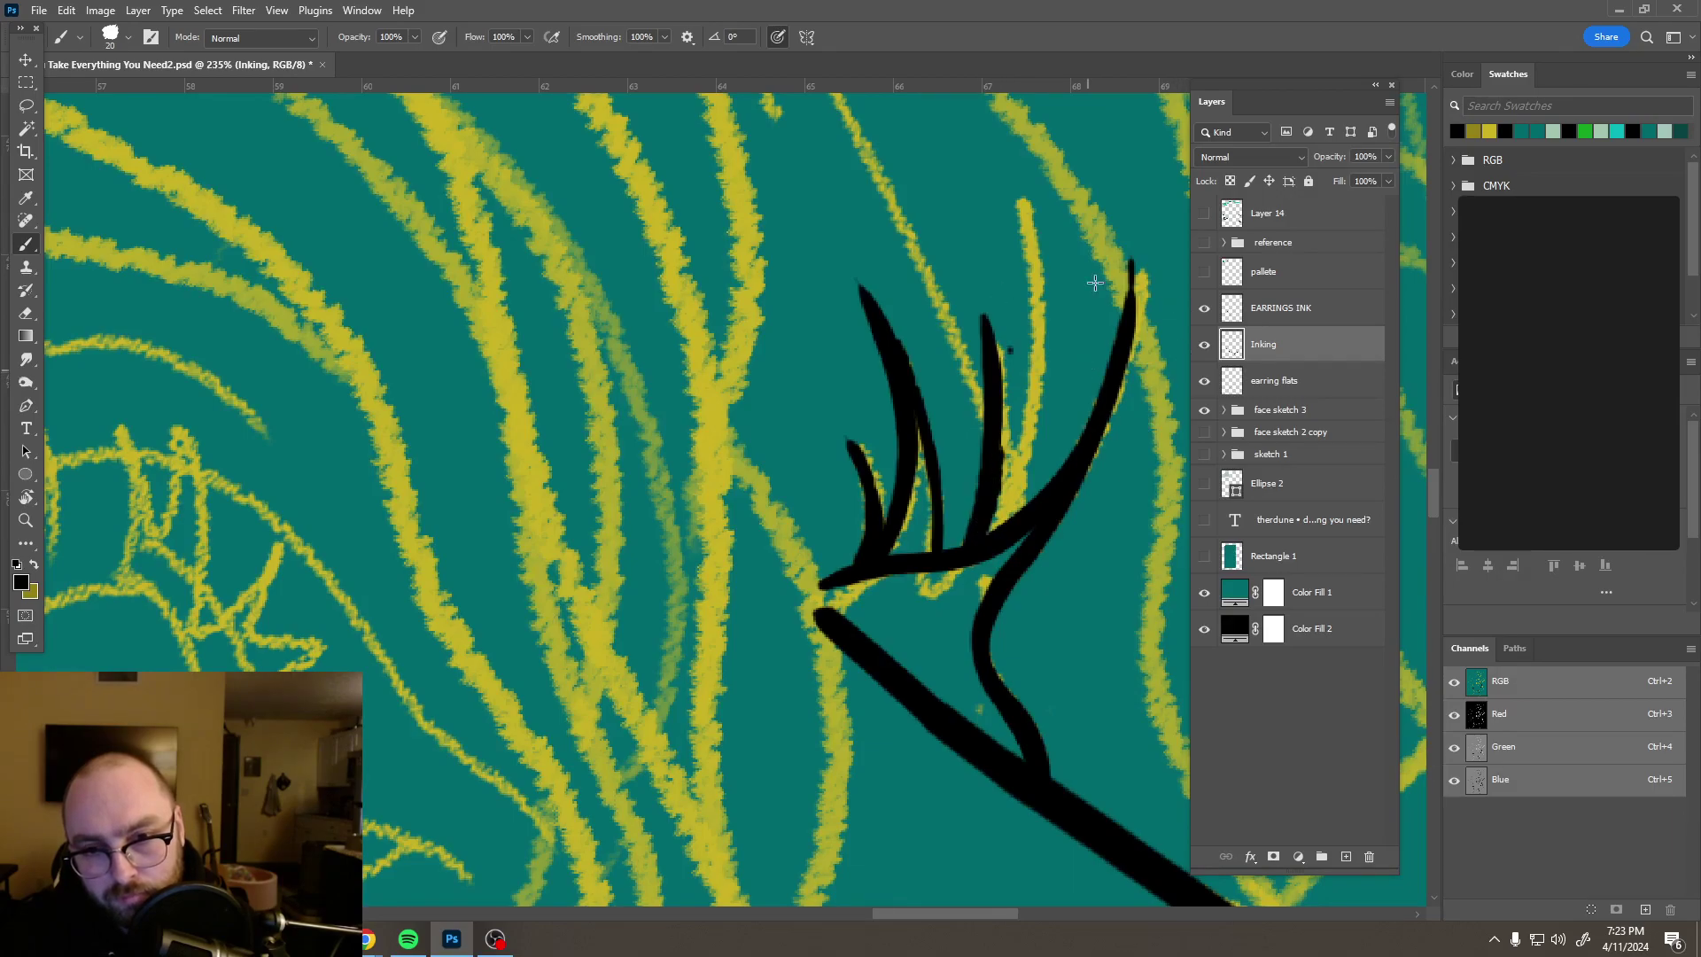
{"action": "left_click_drag", "start_coordinate": [1014, 470], "coordinate": [1021, 165]}
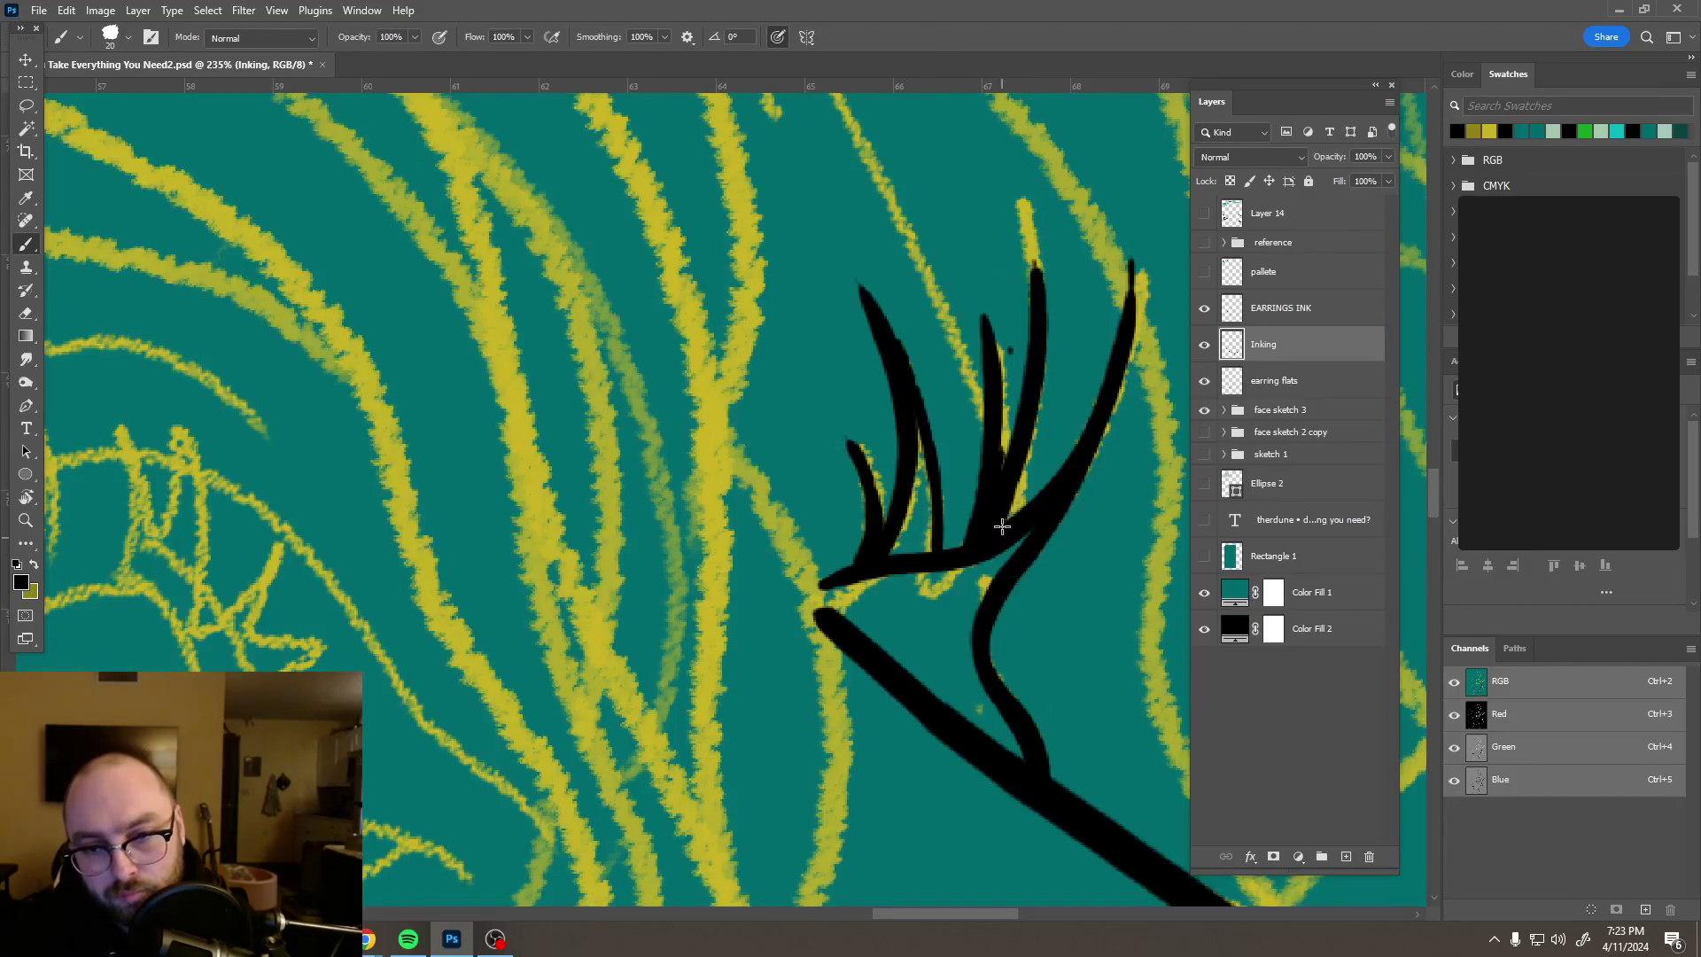
Step: Thicken the base of the two tall lashes beside the outermost one with short black strokes
{"action": "left_click_drag", "start_coordinate": [1009, 517], "coordinate": [1023, 383]}
{"action": "left_click_drag", "start_coordinate": [1012, 518], "coordinate": [1017, 419]}
{"action": "left_click_drag", "start_coordinate": [1018, 519], "coordinate": [1030, 382]}
{"action": "left_click_drag", "start_coordinate": [991, 482], "coordinate": [1018, 315]}
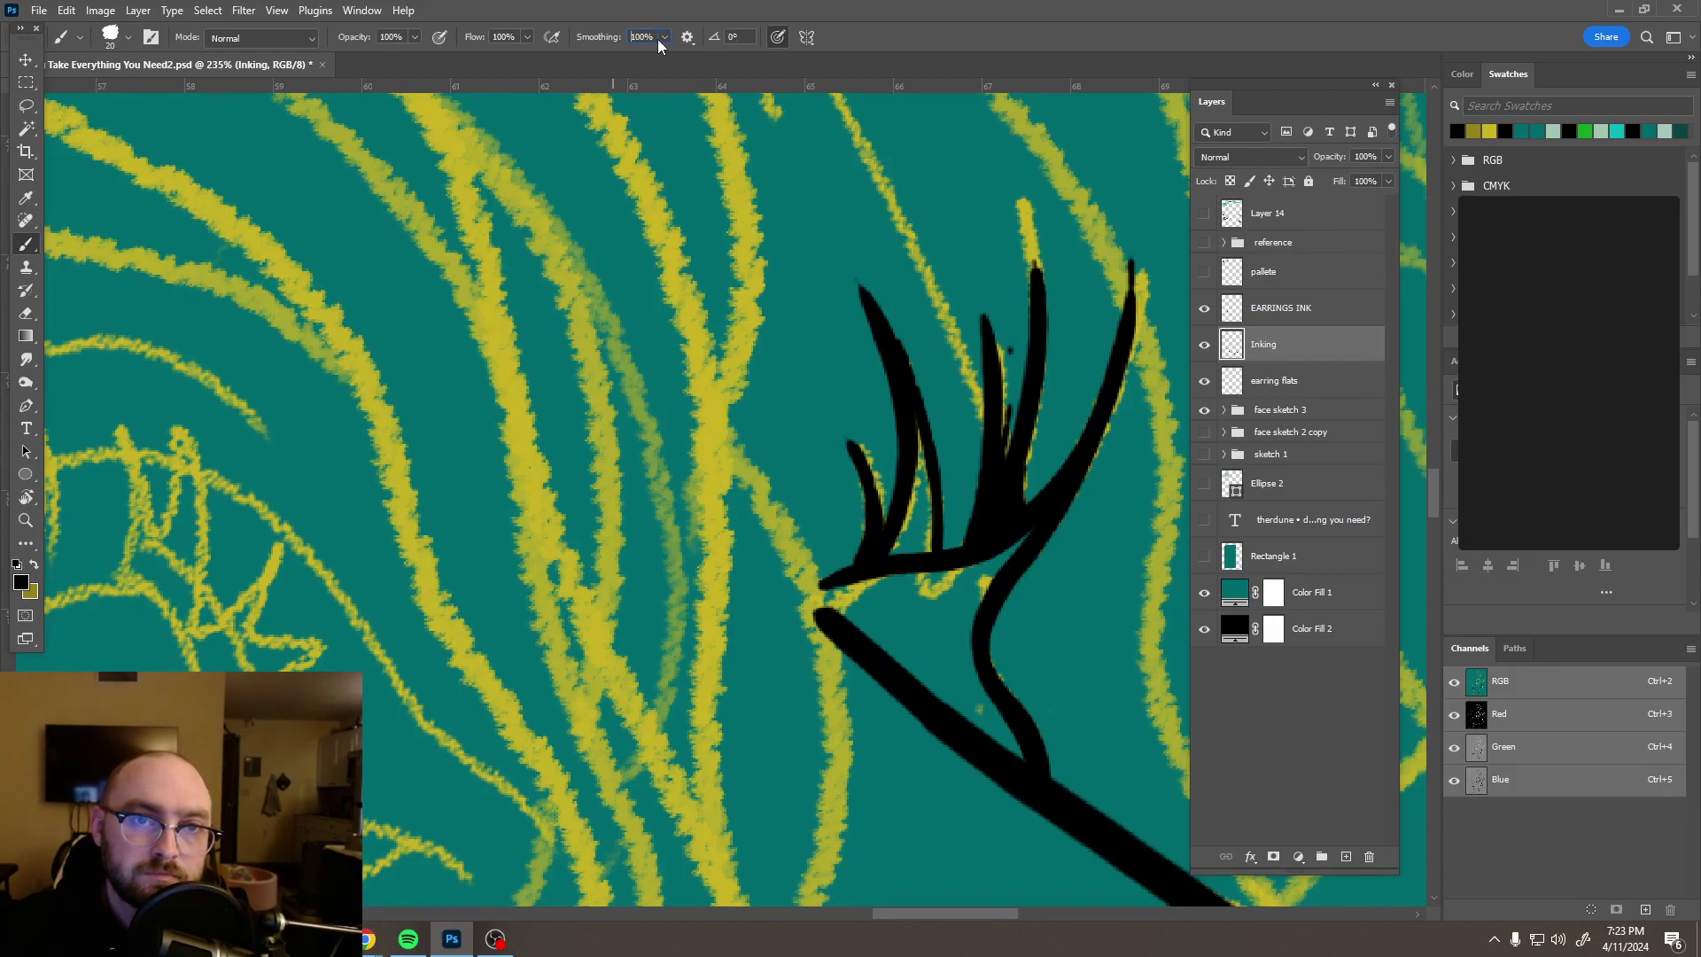
Step: Set brush smoothing to 0%, switch to the Inking2 preset, and fill the gap inside the far eye's long inner lash
{"action": "left_click_drag", "start_coordinate": [641, 57], "coordinate": [580, 57]}
{"action": "left_click", "coordinate": [118, 37]}
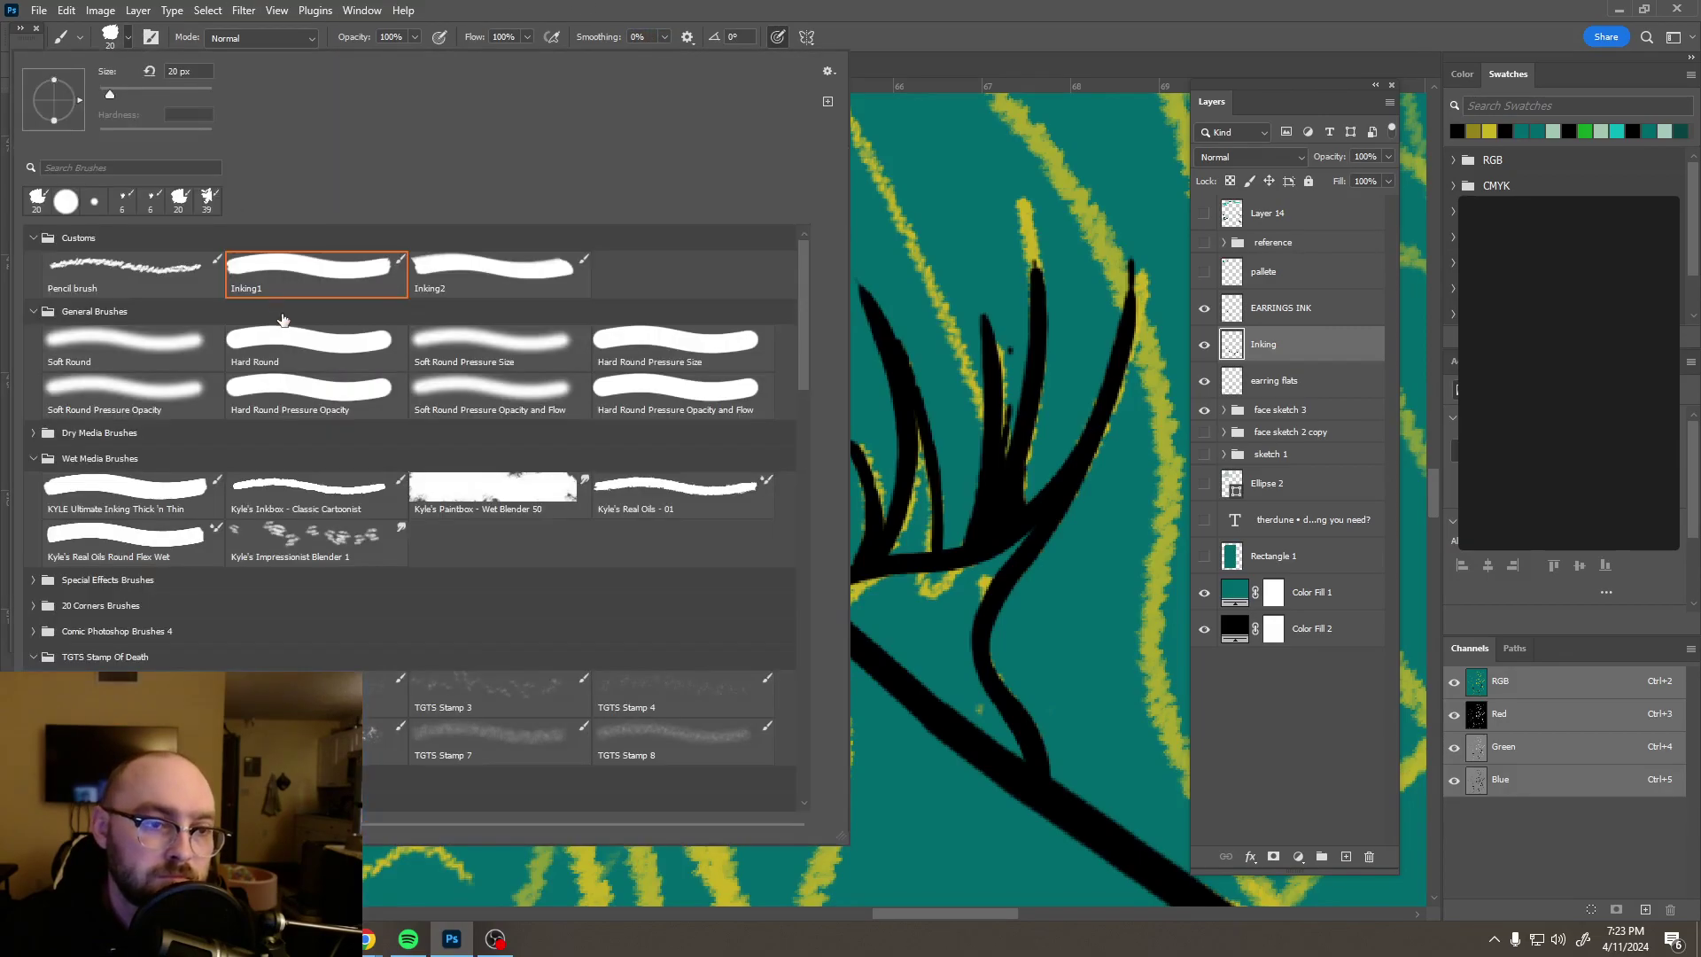
{"action": "double_click", "coordinate": [464, 254]}
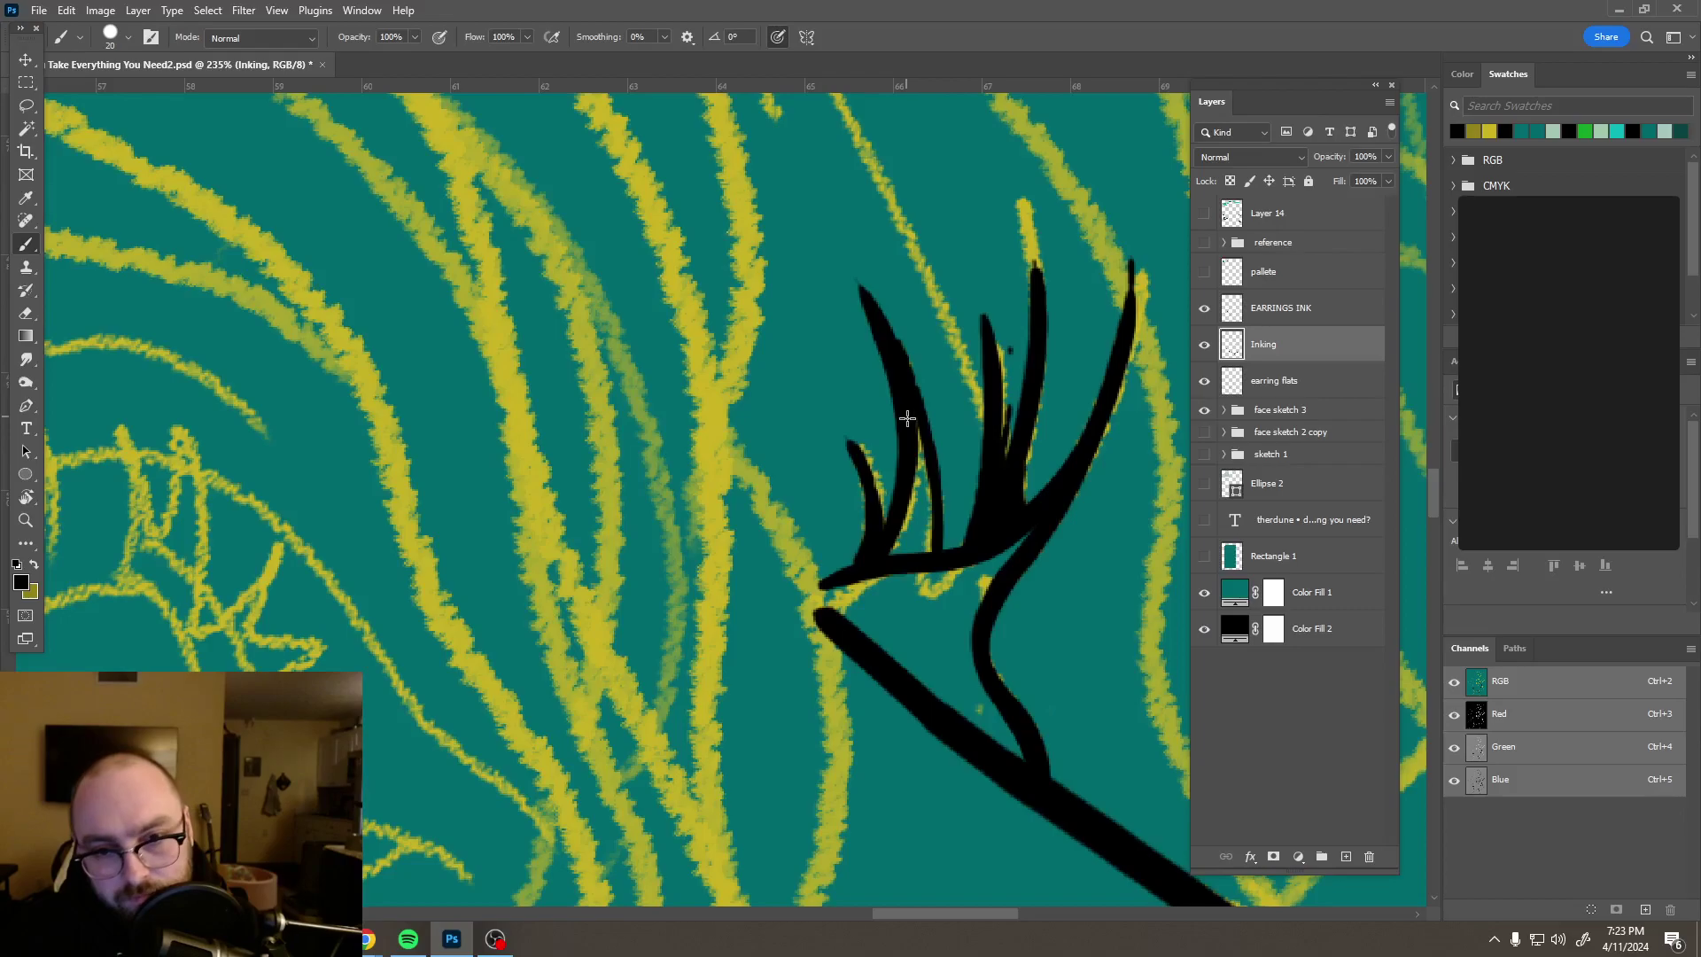
{"action": "mouse_move", "coordinate": [916, 437]}
{"action": "left_mouse_down"}
{"action": "mouse_move", "coordinate": [924, 487]}
{"action": "mouse_move", "coordinate": [891, 554]}
{"action": "mouse_move", "coordinate": [918, 549]}
{"action": "mouse_move", "coordinate": [927, 511]}
{"action": "left_mouse_up"}
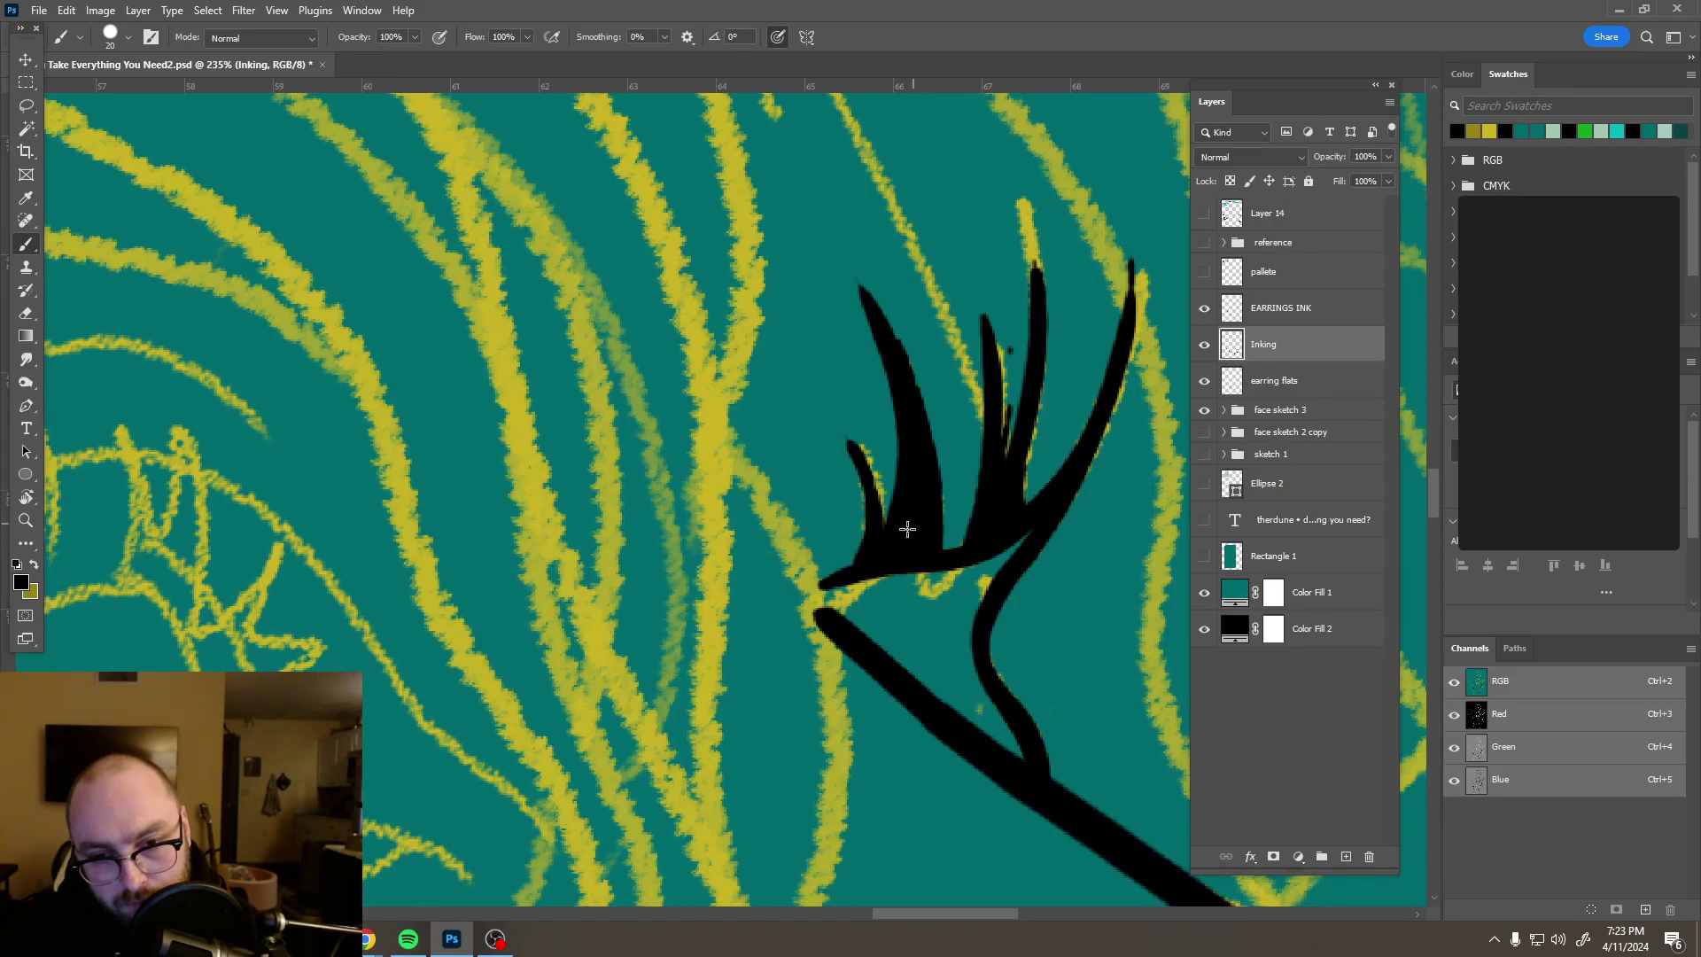
{"action": "scroll", "coordinate": [935, 510], "scroll_direction": "down", "scroll_amount": 7}
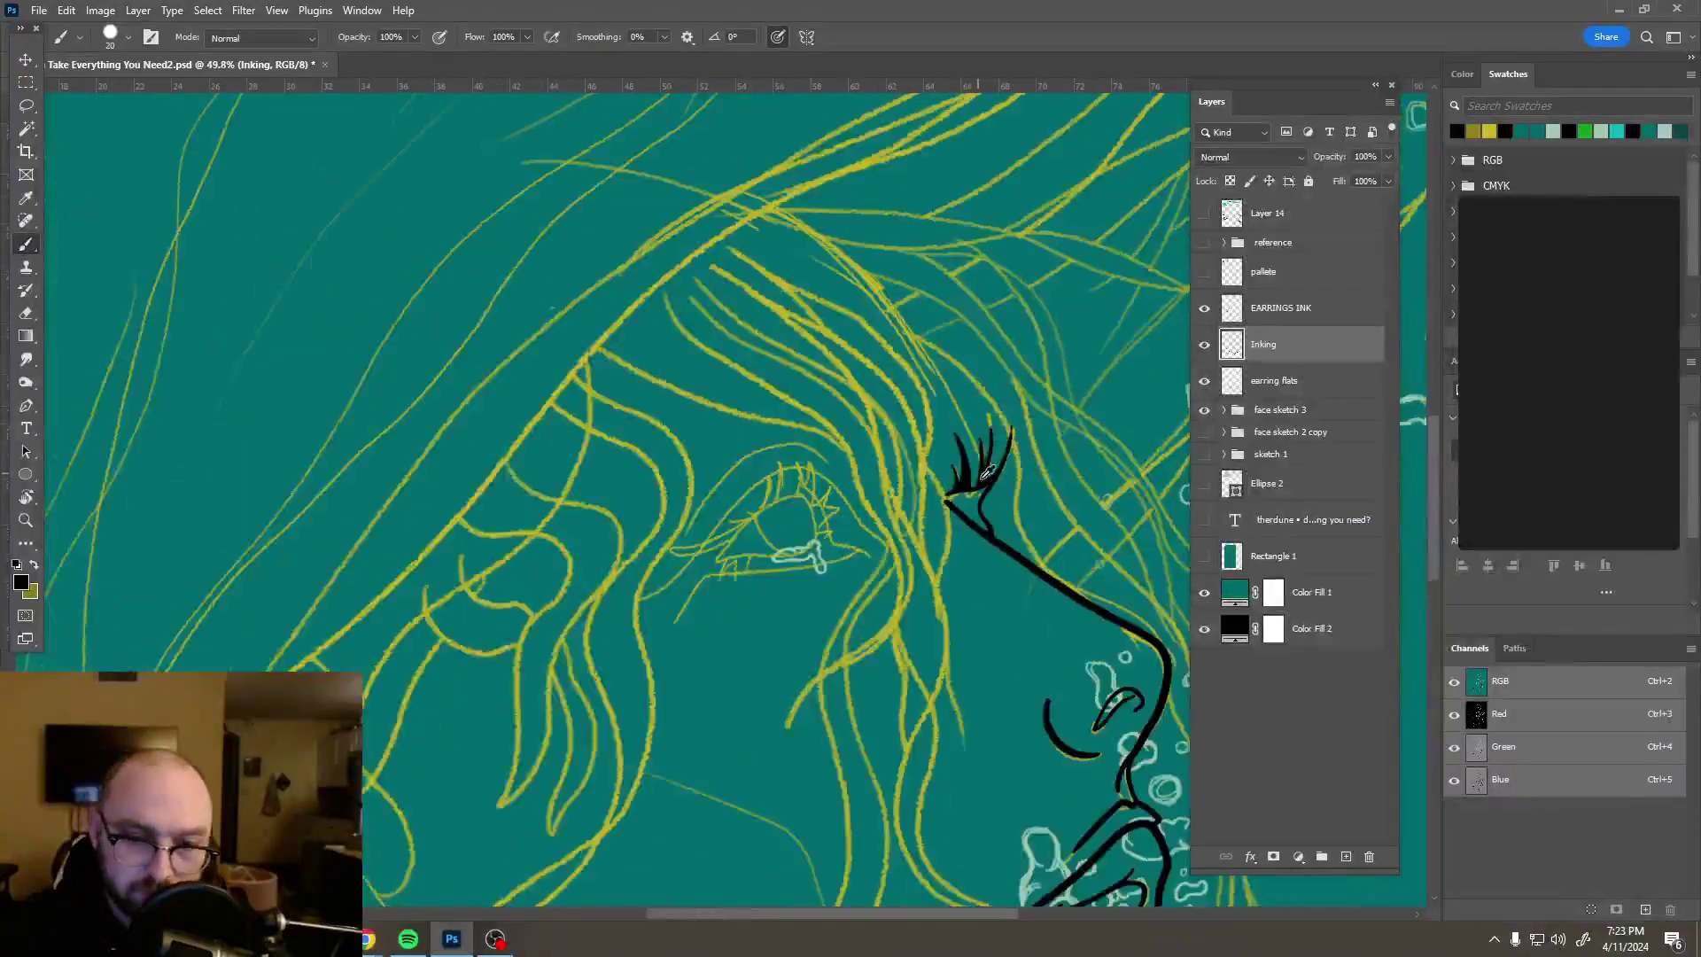
Step: Ink the underside of the far eye's lash line in black, joining the tip of the nose bridge to the outermost lash
{"action": "scroll", "coordinate": [1054, 549], "scroll_direction": "down", "scroll_amount": 4}
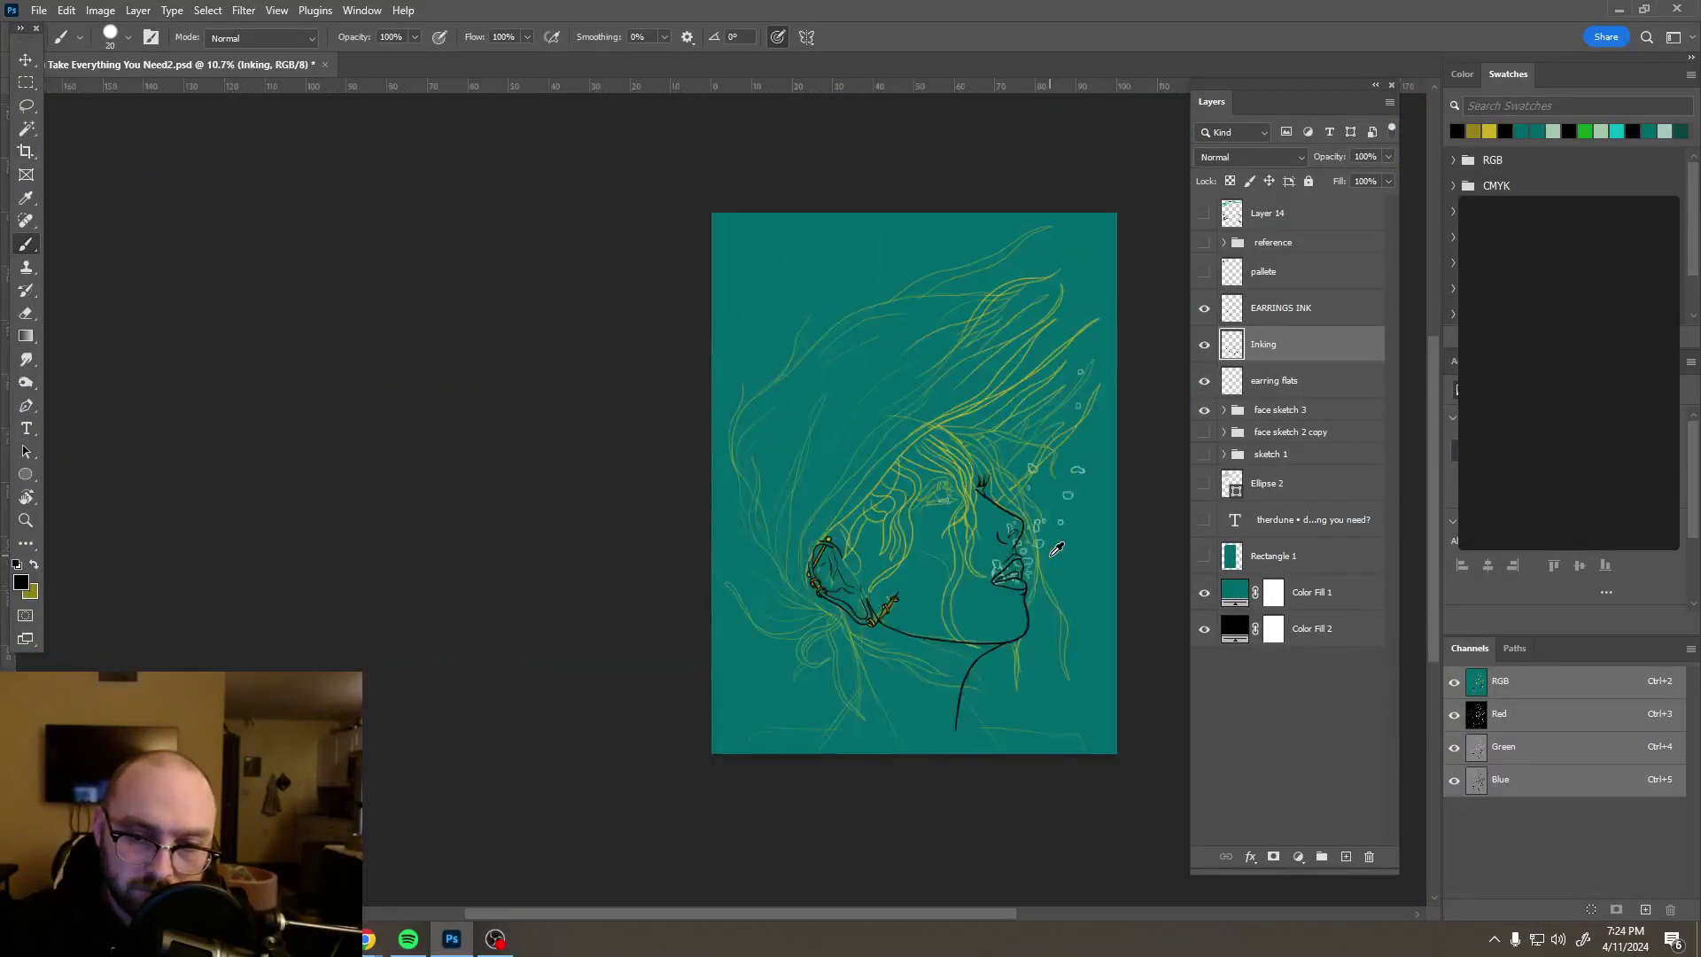
{"action": "scroll", "coordinate": [1052, 530], "scroll_direction": "up", "scroll_amount": 3}
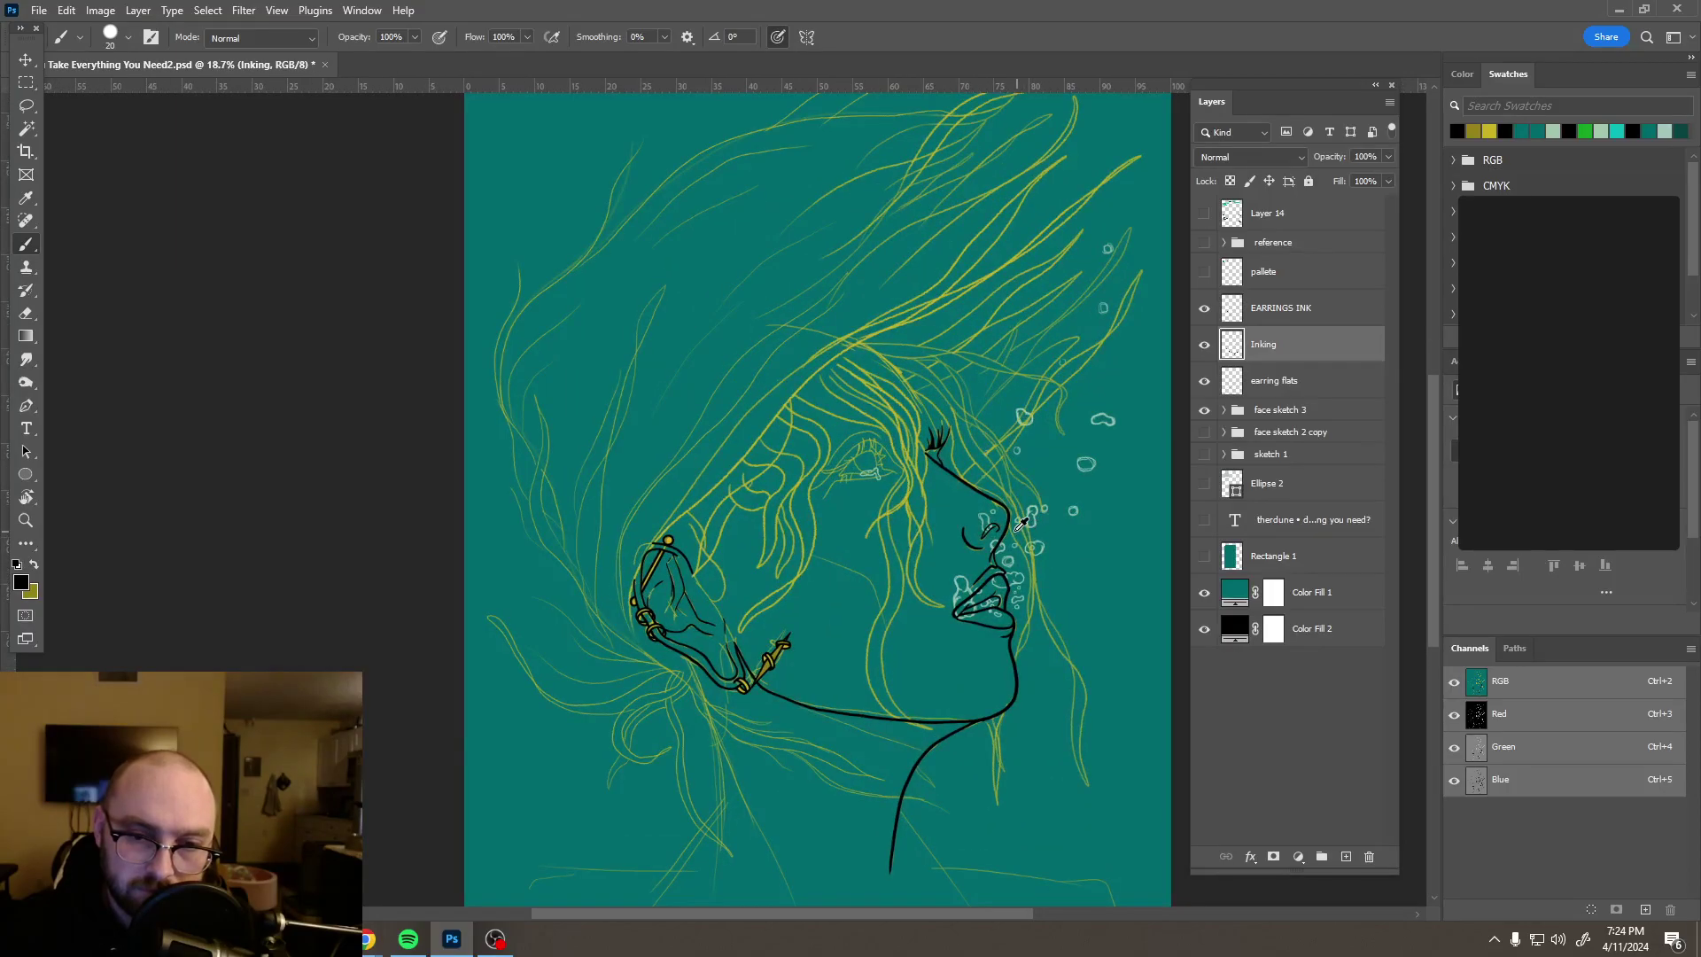
{"action": "scroll", "coordinate": [1000, 513], "scroll_direction": "up", "scroll_amount": 6}
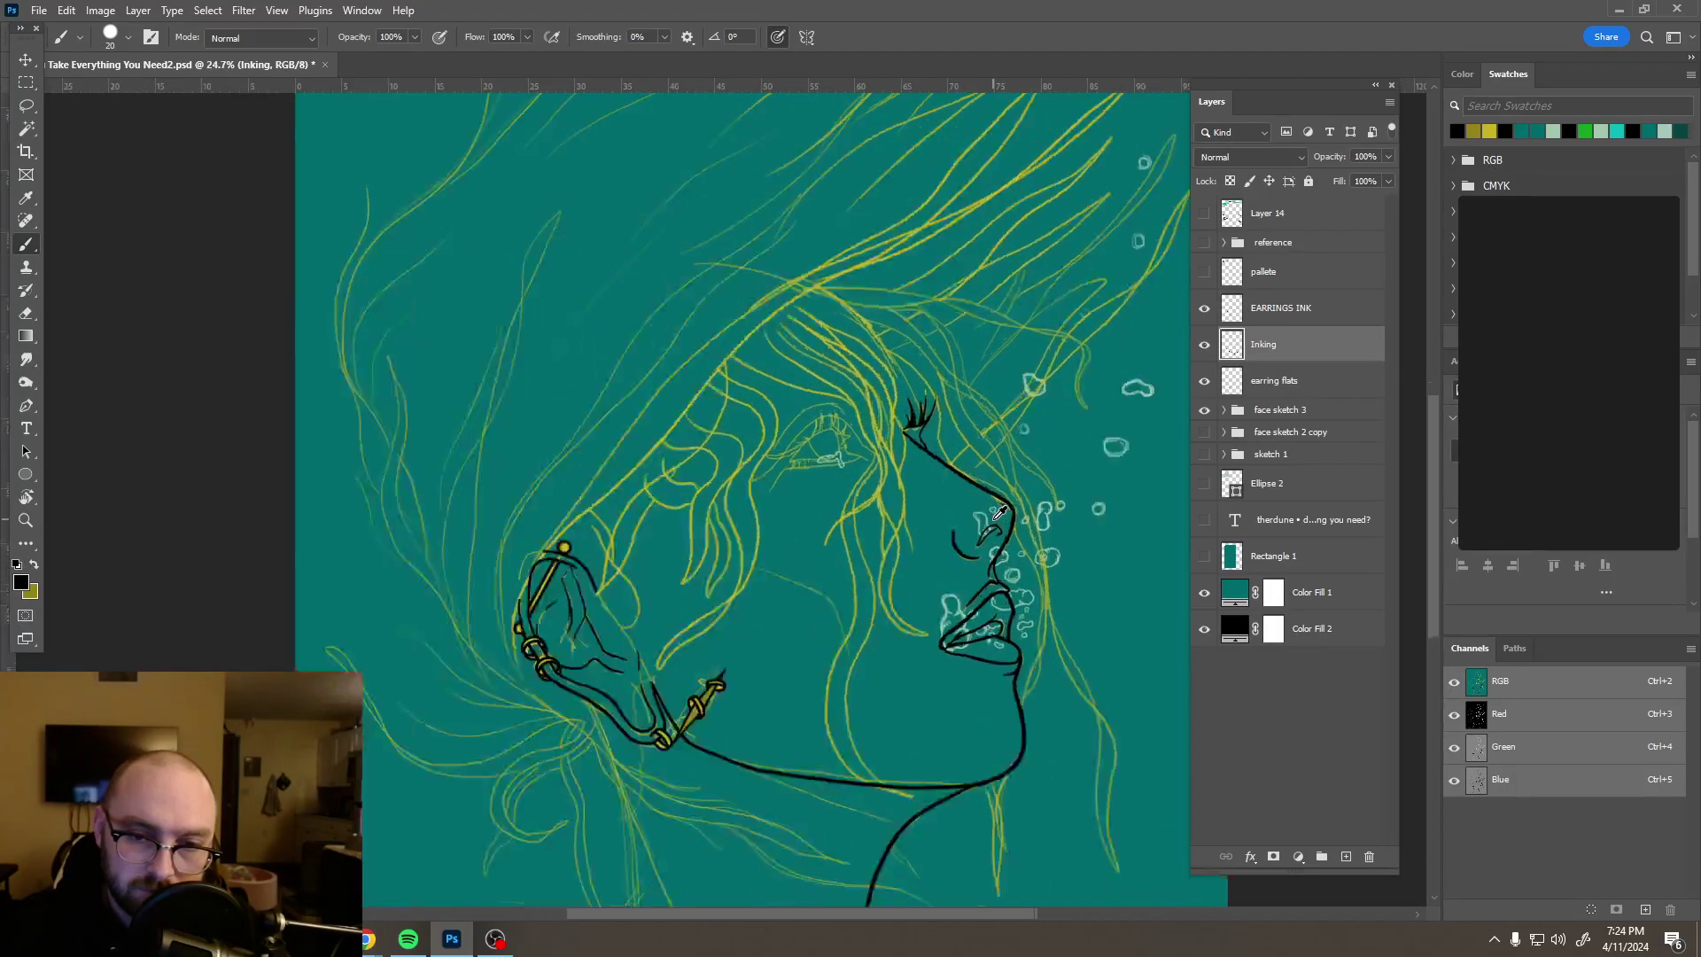
{"action": "scroll", "coordinate": [893, 390], "scroll_direction": "up", "scroll_amount": 4}
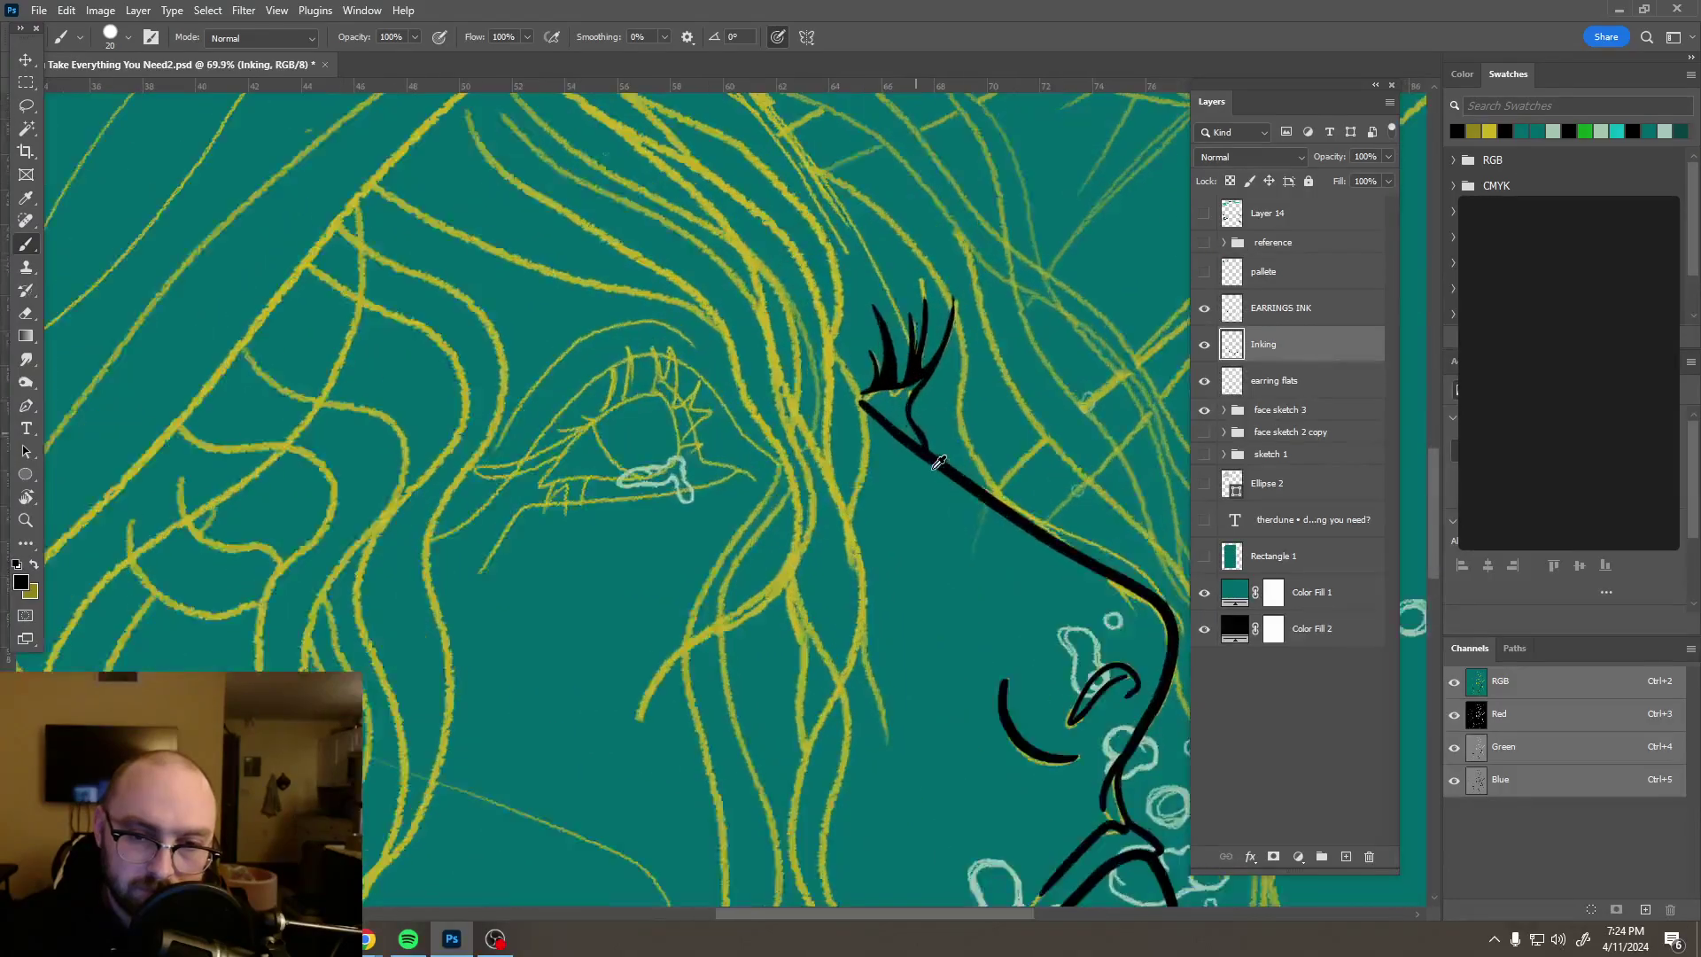
{"action": "scroll", "coordinate": [917, 400], "scroll_direction": "up", "scroll_amount": 4}
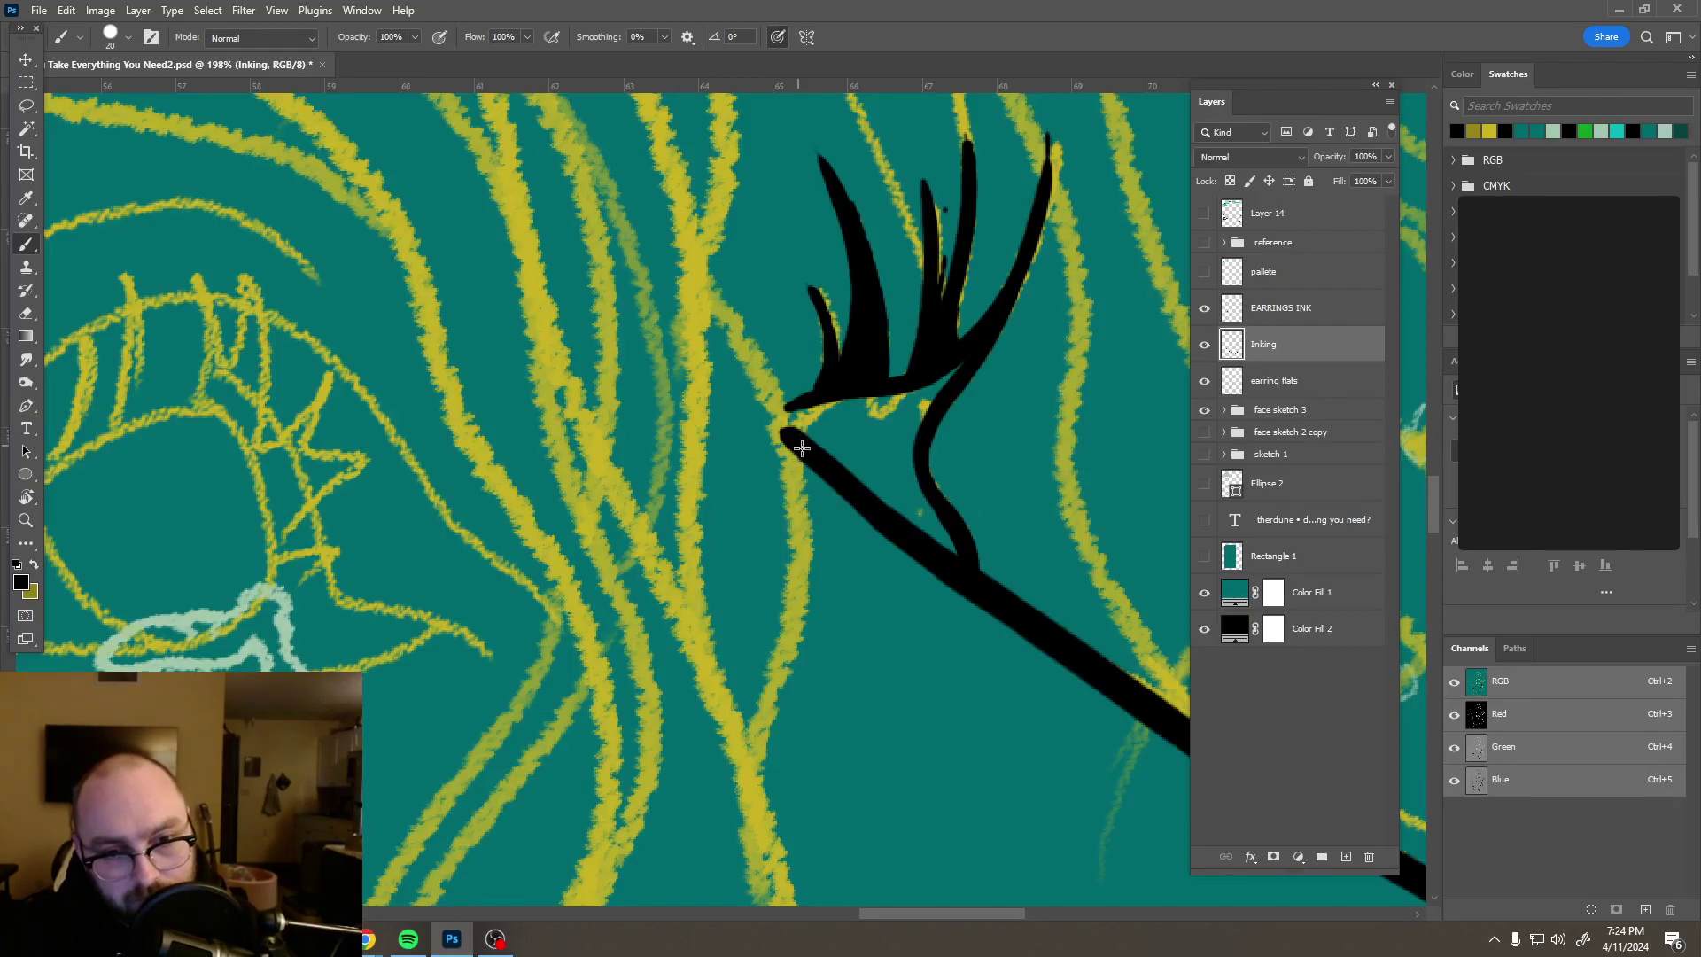
{"action": "mouse_move", "coordinate": [809, 427]}
{"action": "left_mouse_down"}
{"action": "mouse_move", "coordinate": [958, 373]}
{"action": "mouse_move", "coordinate": [944, 380]}
{"action": "left_mouse_up"}
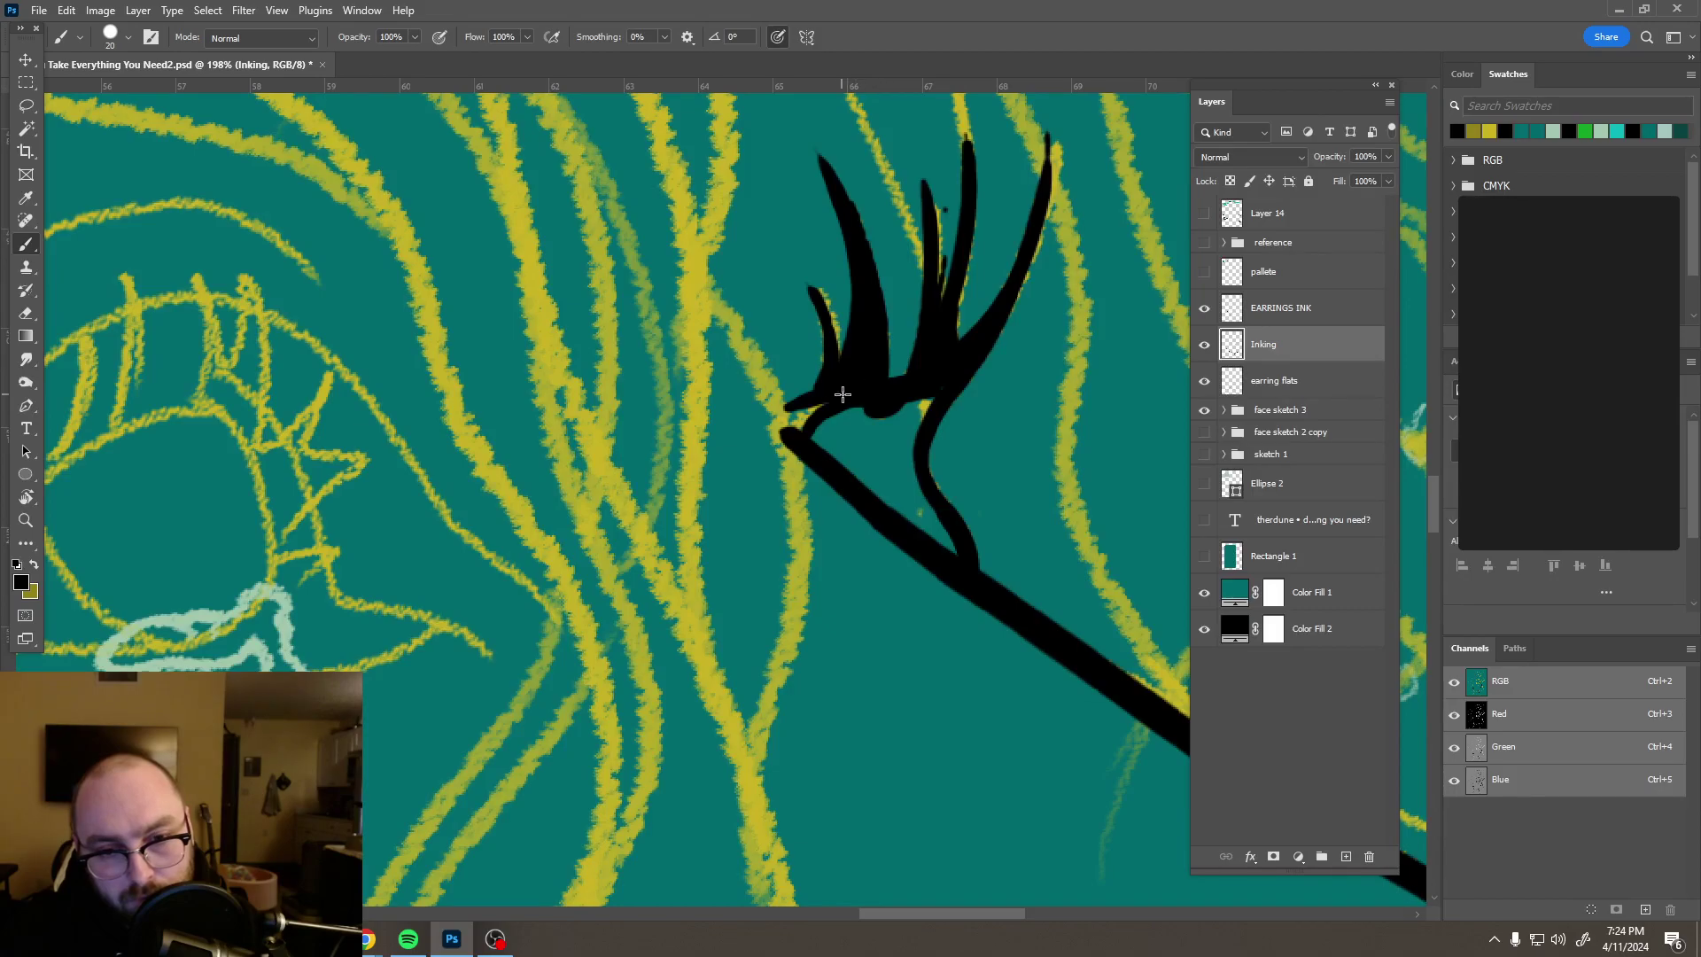
Step: Set brush smoothing to 100% and ink the forehead contour from the hairline down to the far eye's lashes
{"action": "scroll", "coordinate": [831, 406], "scroll_direction": "down", "scroll_amount": 6}
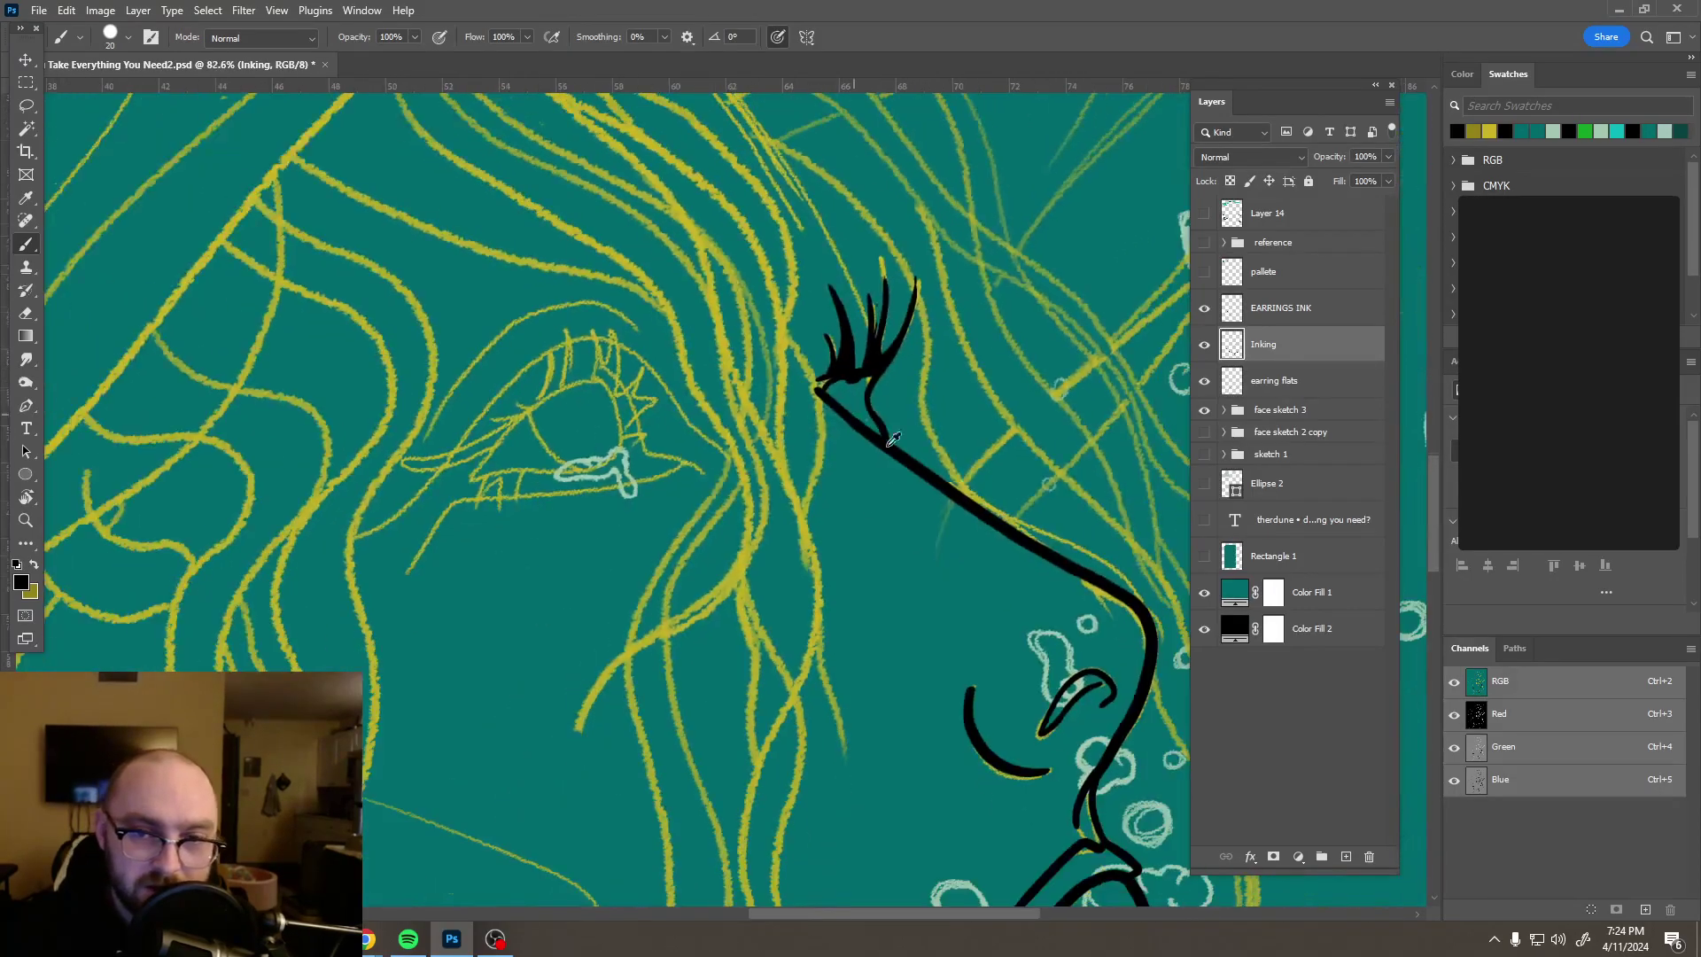
{"action": "scroll", "coordinate": [975, 487], "scroll_direction": "down", "scroll_amount": 2}
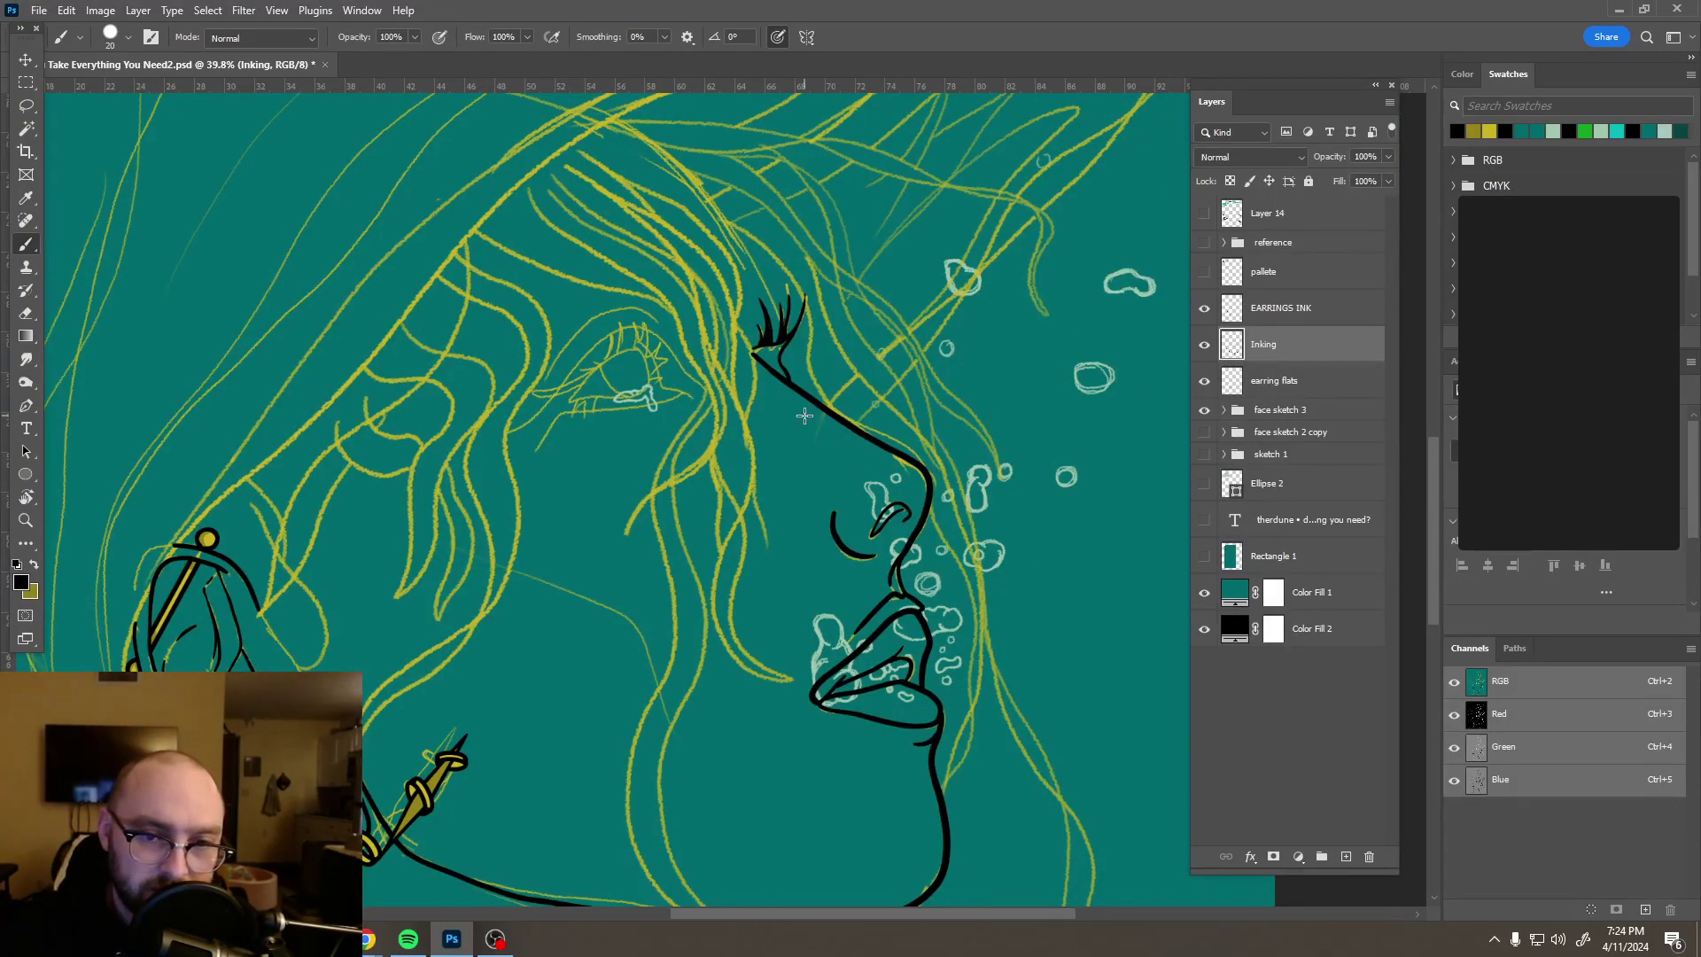
{"action": "scroll", "coordinate": [813, 416], "scroll_direction": "down", "scroll_amount": 4}
{"action": "scroll", "coordinate": [826, 422], "scroll_direction": "down", "scroll_amount": 1}
{"action": "scroll", "coordinate": [824, 427], "scroll_direction": "up", "scroll_amount": 2}
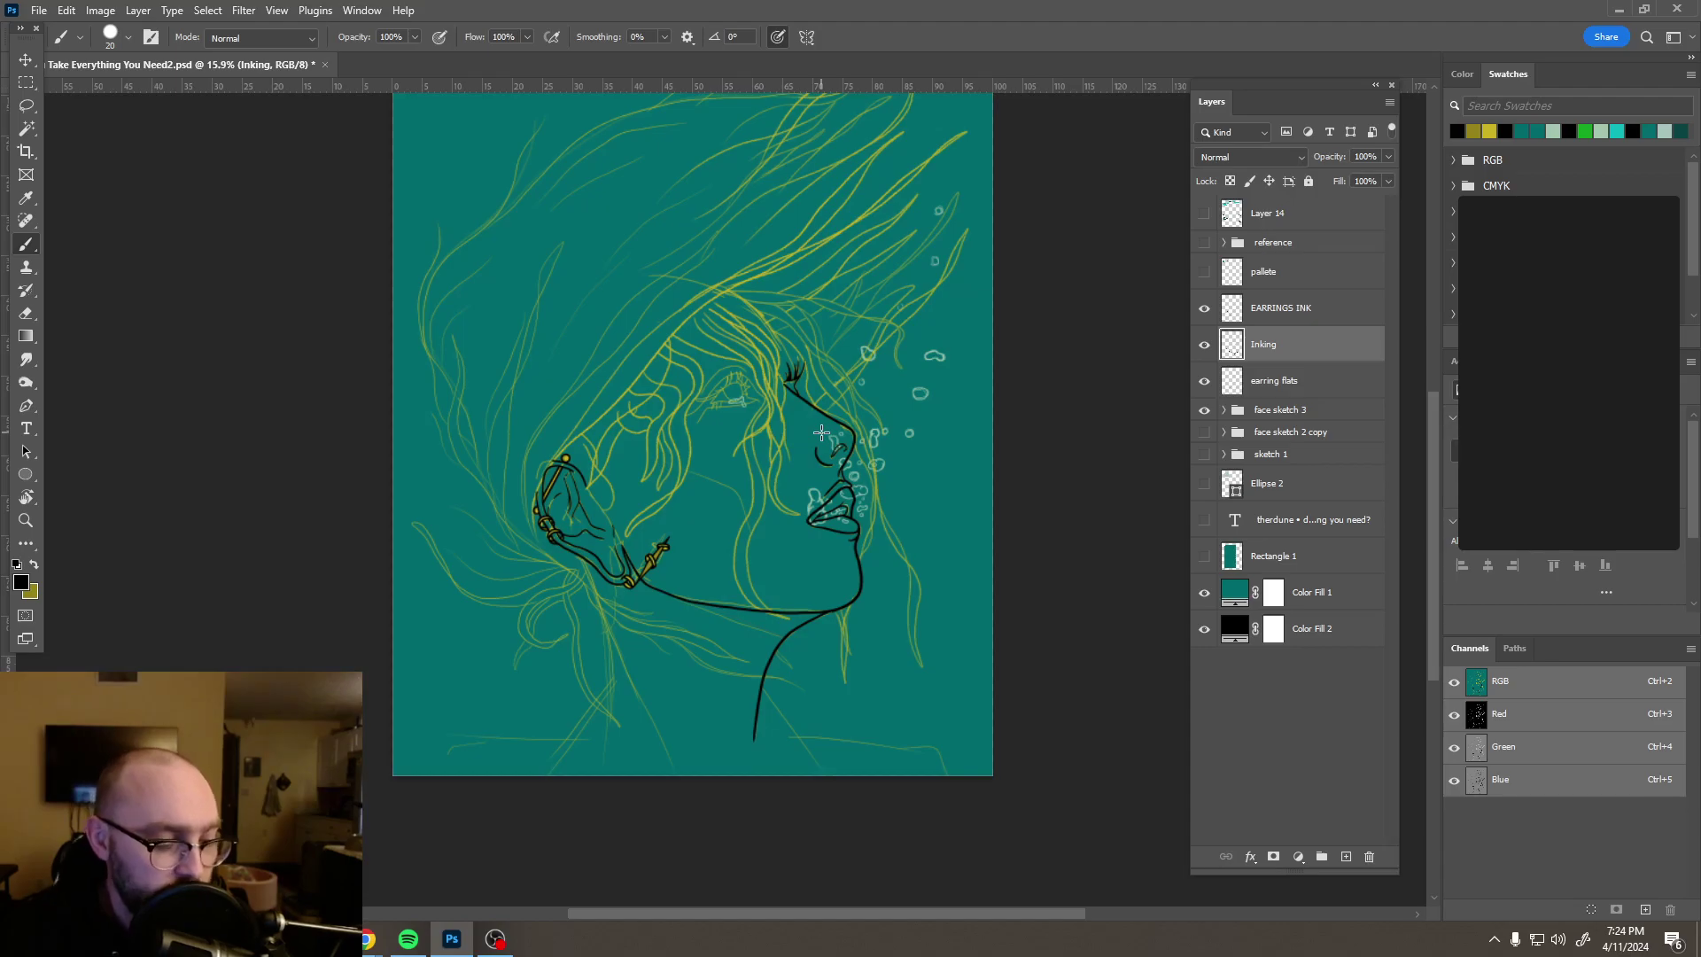
{"action": "scroll", "coordinate": [824, 389], "scroll_direction": "up", "scroll_amount": 8}
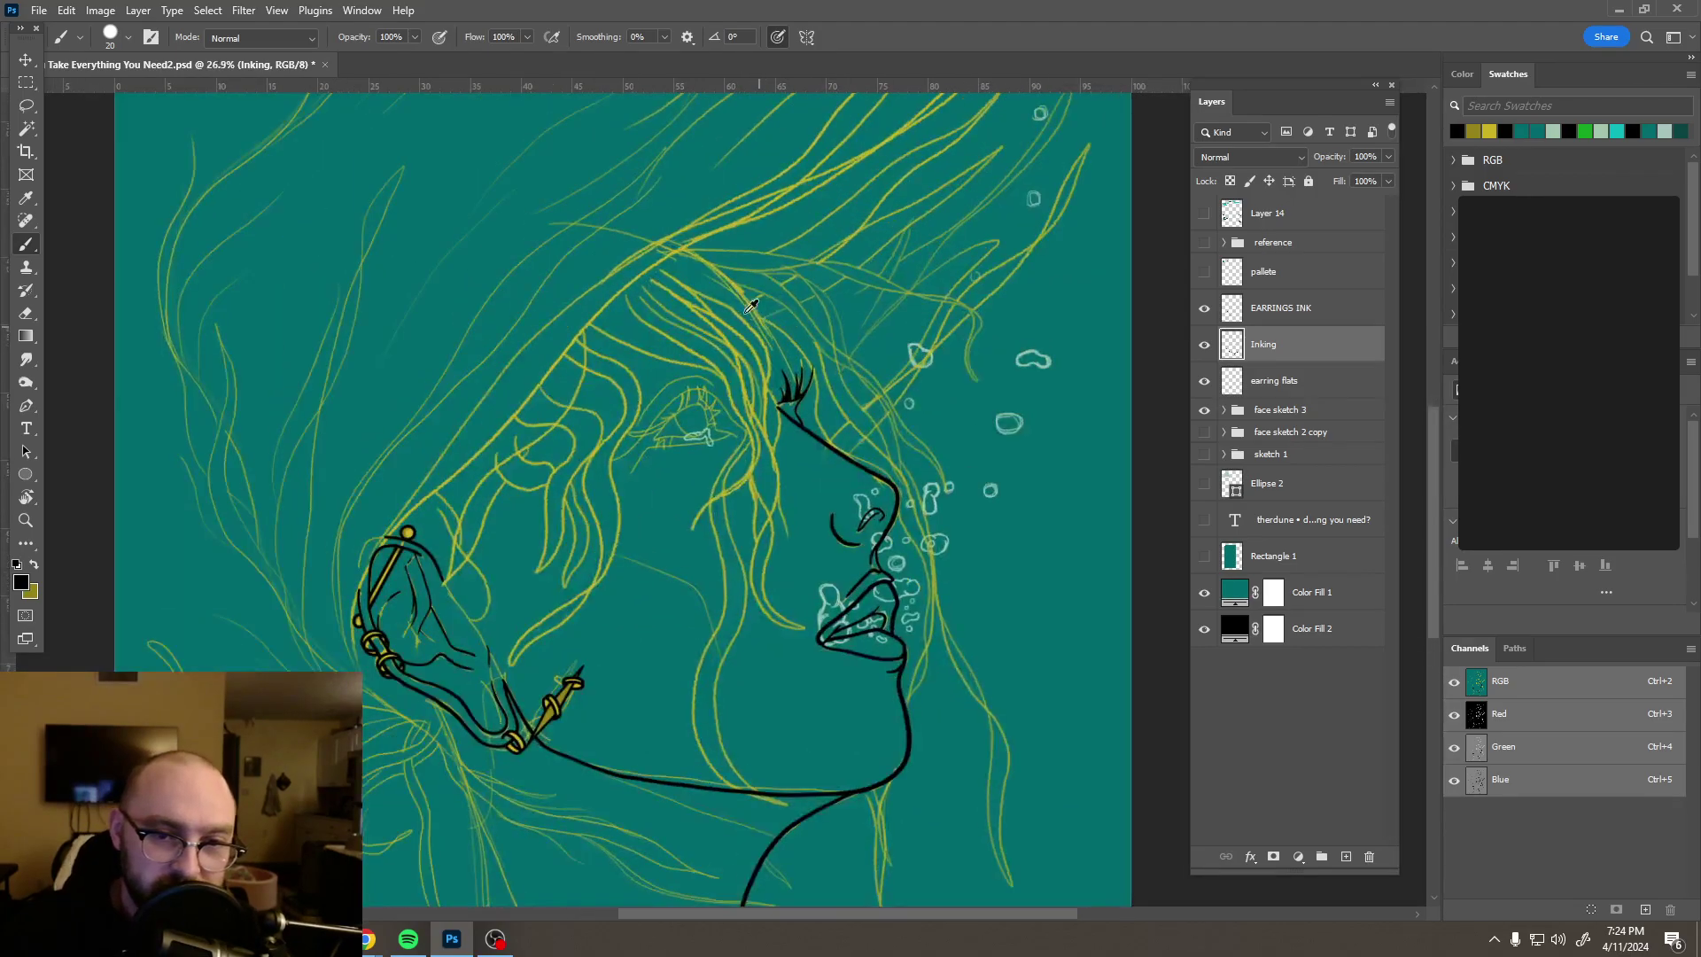
{"action": "scroll", "coordinate": [746, 304], "scroll_direction": "up", "scroll_amount": 1}
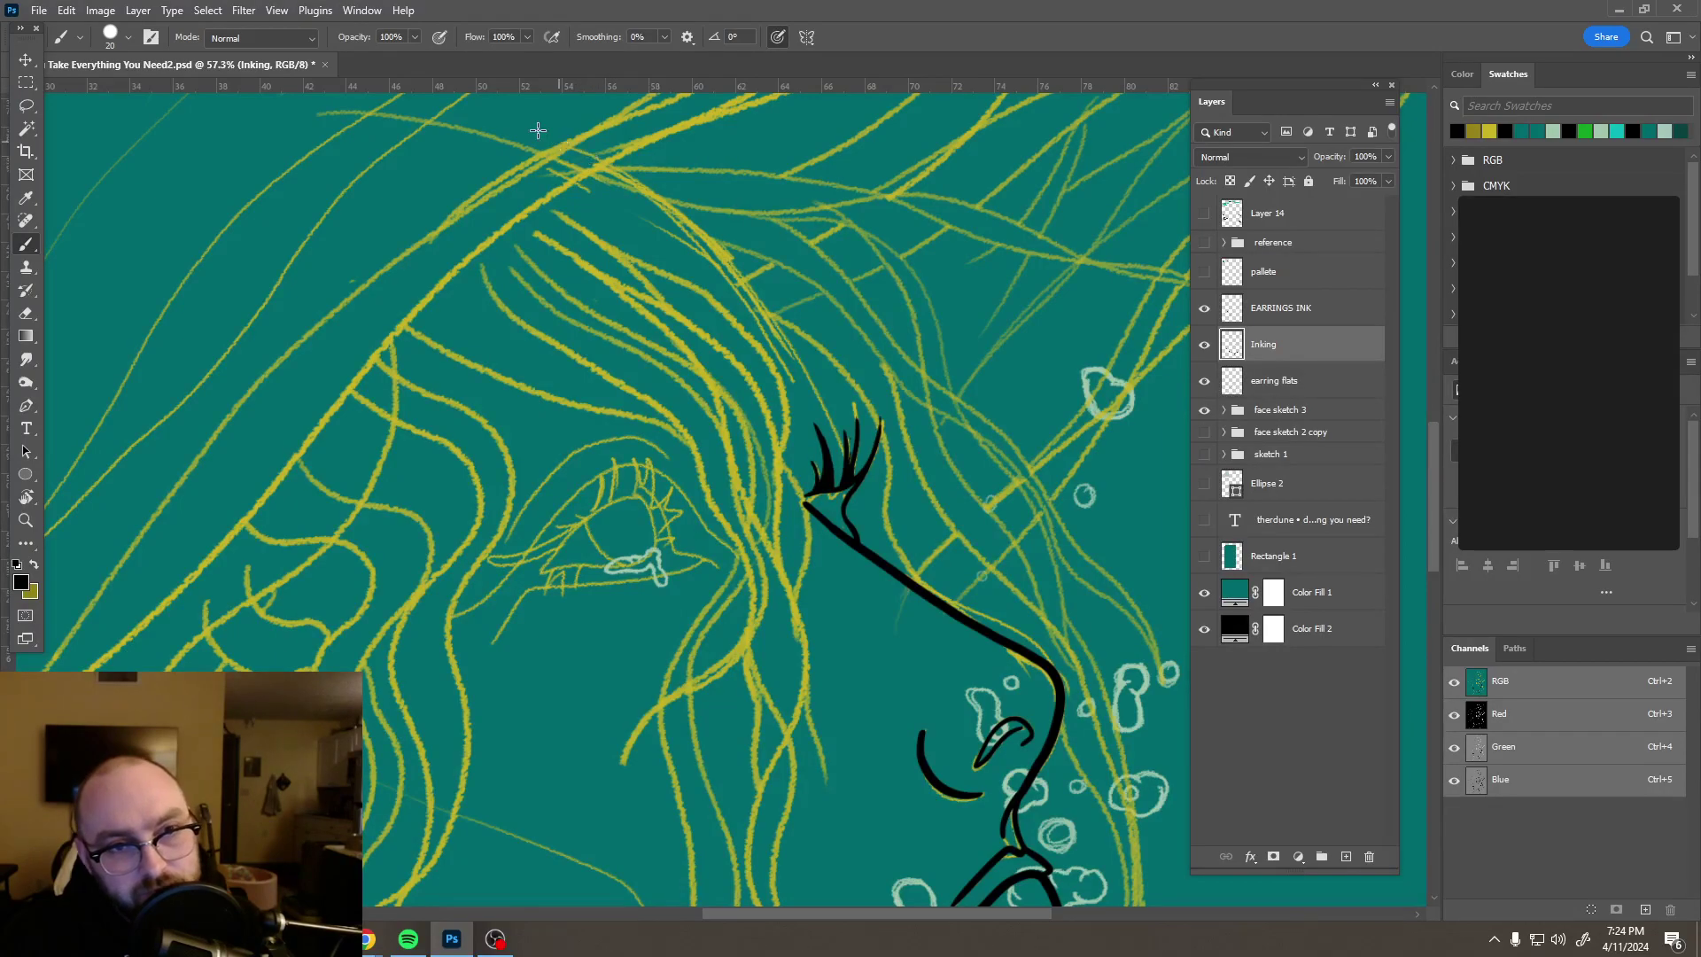
{"action": "left_click_drag", "start_coordinate": [531, 125], "coordinate": [629, 180]}
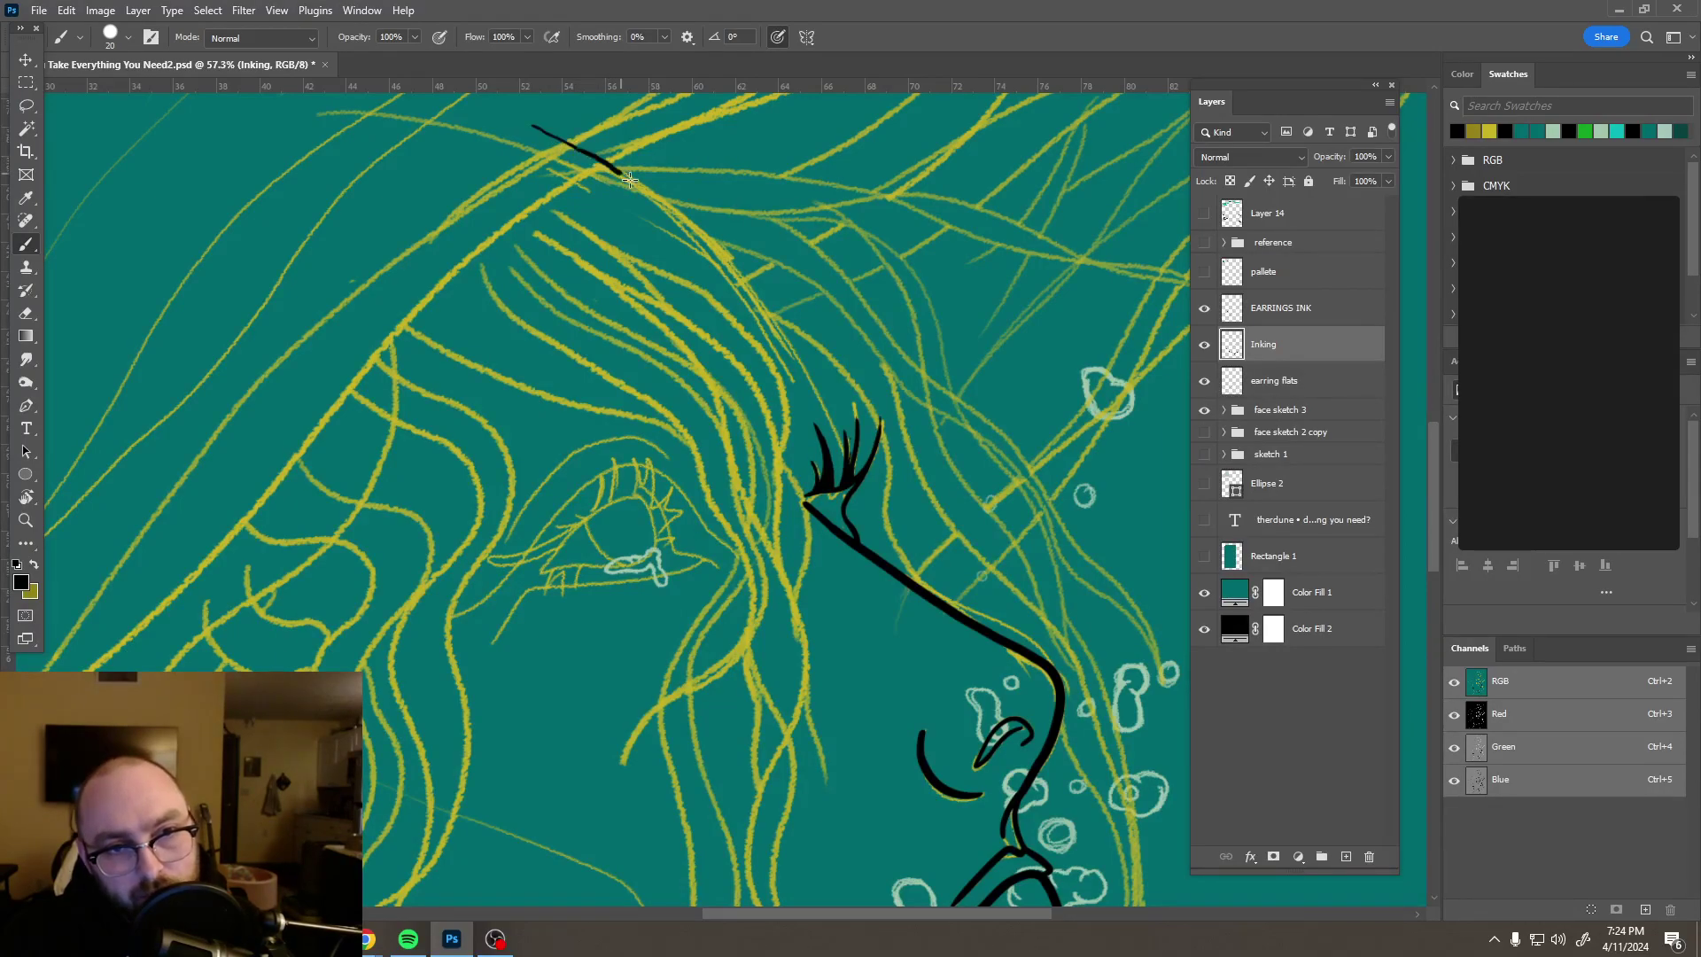
{"action": "key", "text": "ctrl+z"}
{"action": "left_click", "coordinate": [664, 38]}
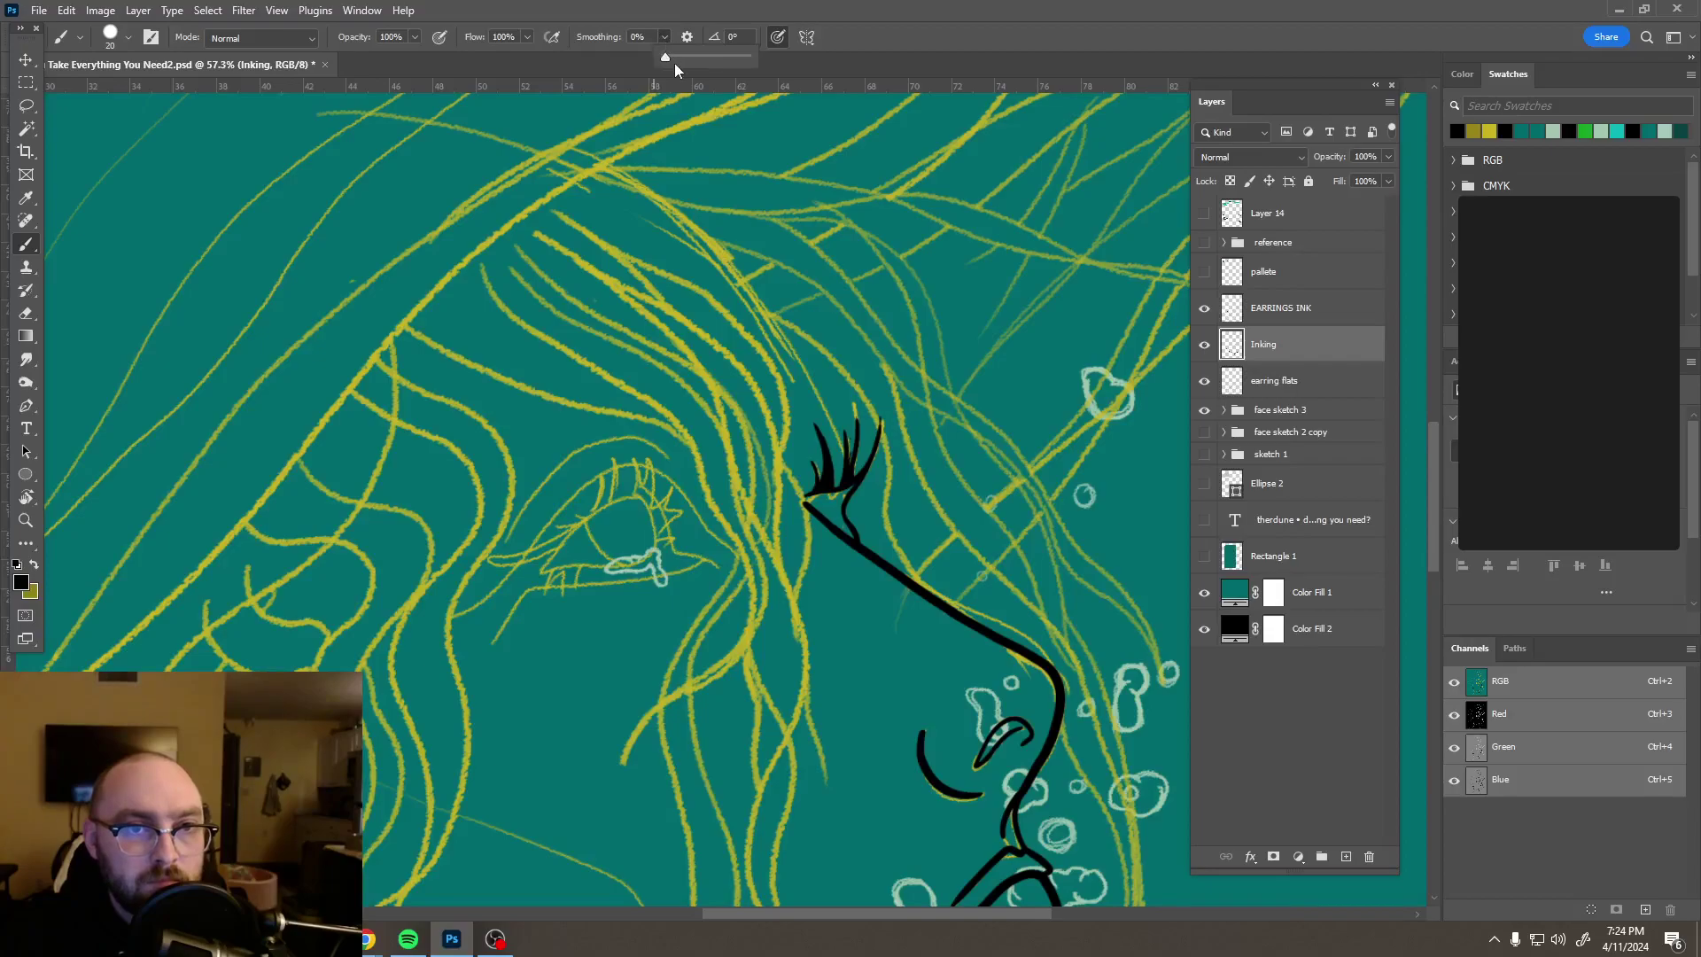
{"action": "left_click", "coordinate": [912, 46]}
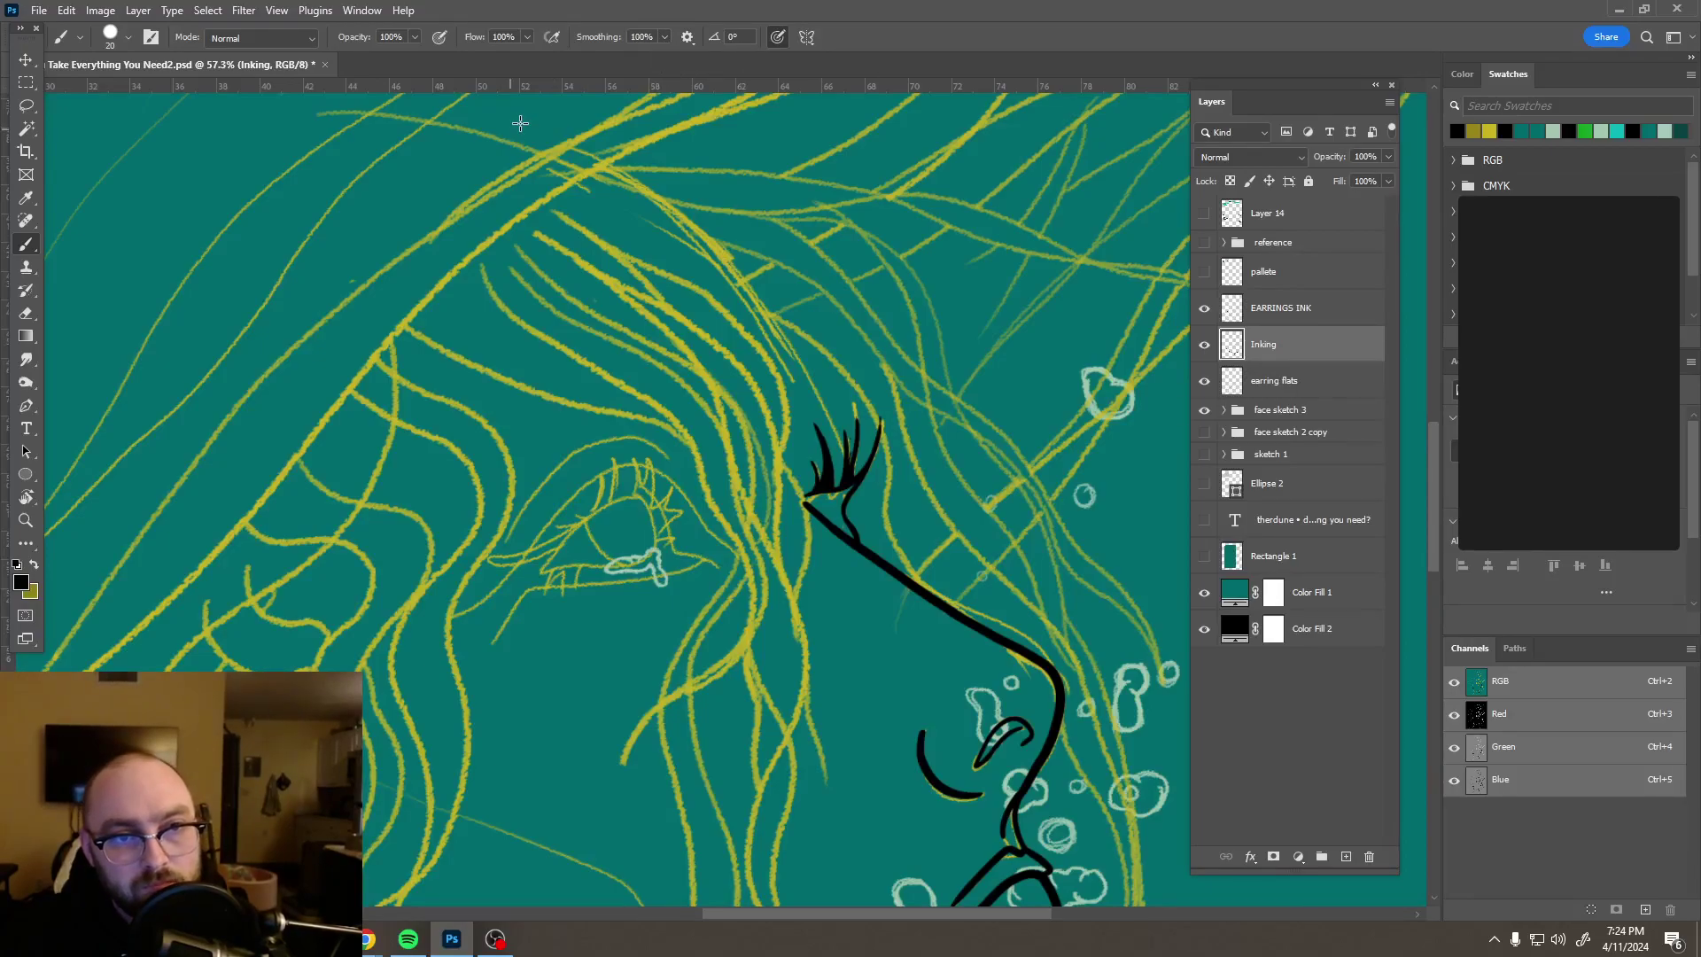
{"action": "mouse_move", "coordinate": [514, 119]}
{"action": "left_mouse_down"}
{"action": "mouse_move", "coordinate": [749, 291]}
{"action": "mouse_move", "coordinate": [830, 419]}
{"action": "mouse_move", "coordinate": [856, 504]}
{"action": "left_mouse_up"}
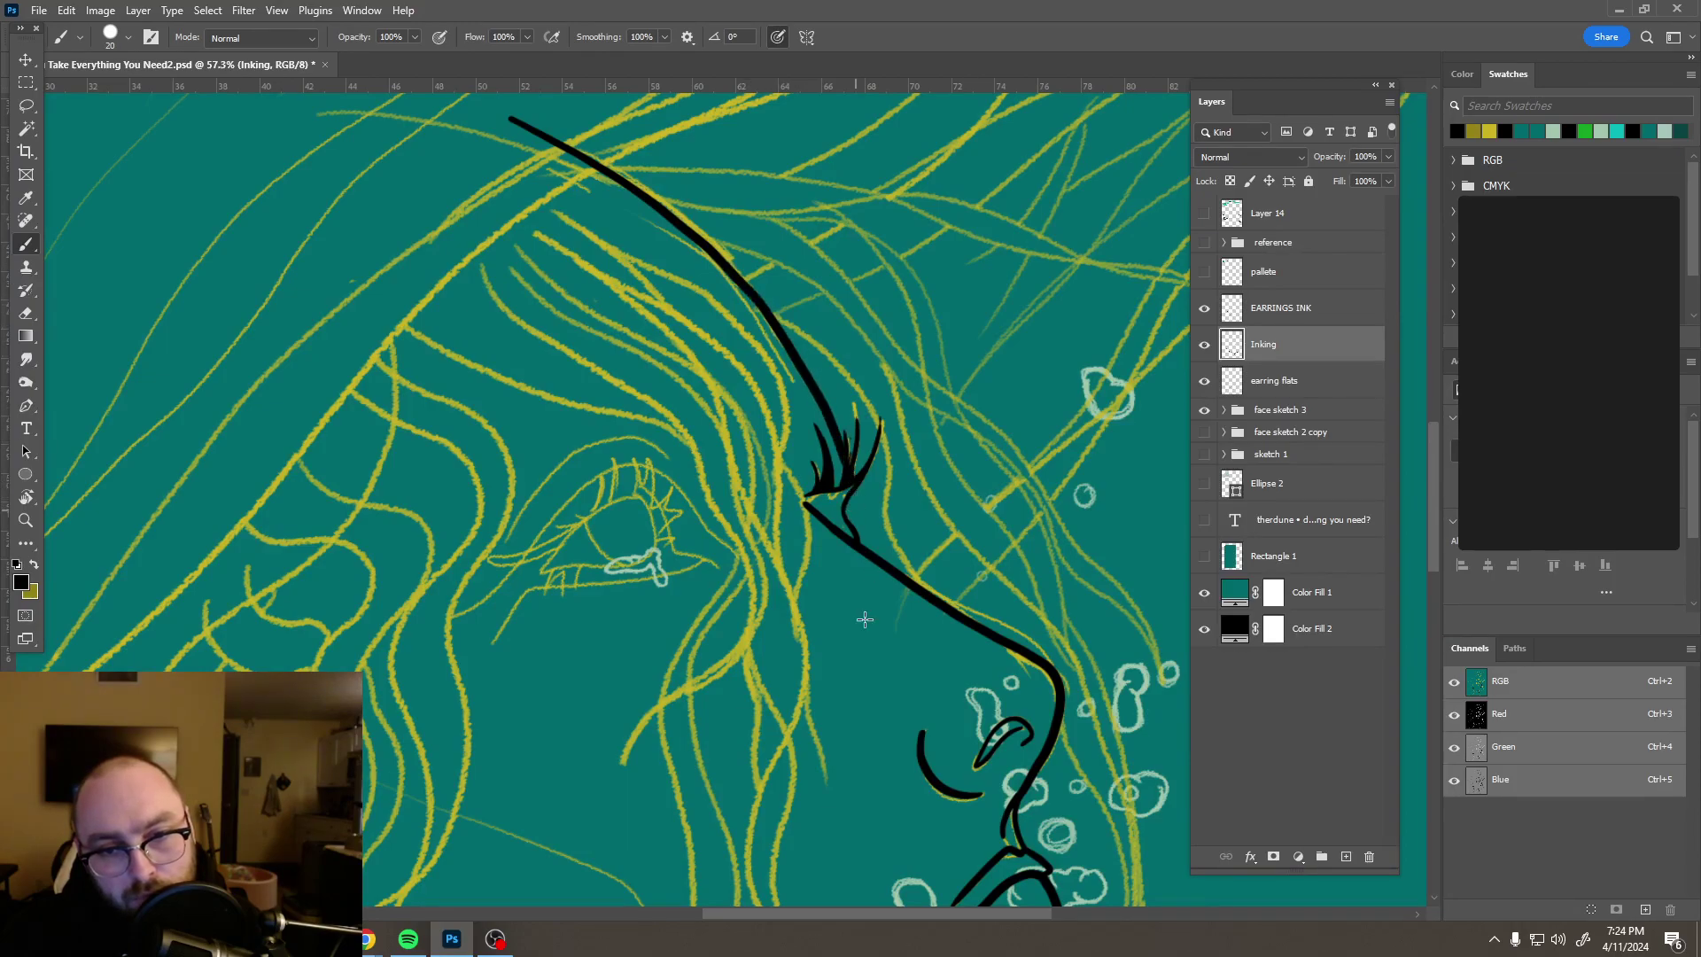
Step: Create a new empty layer directly above the Inking layer for the neck lines
{"action": "scroll", "coordinate": [762, 306], "scroll_direction": "down", "scroll_amount": 5}
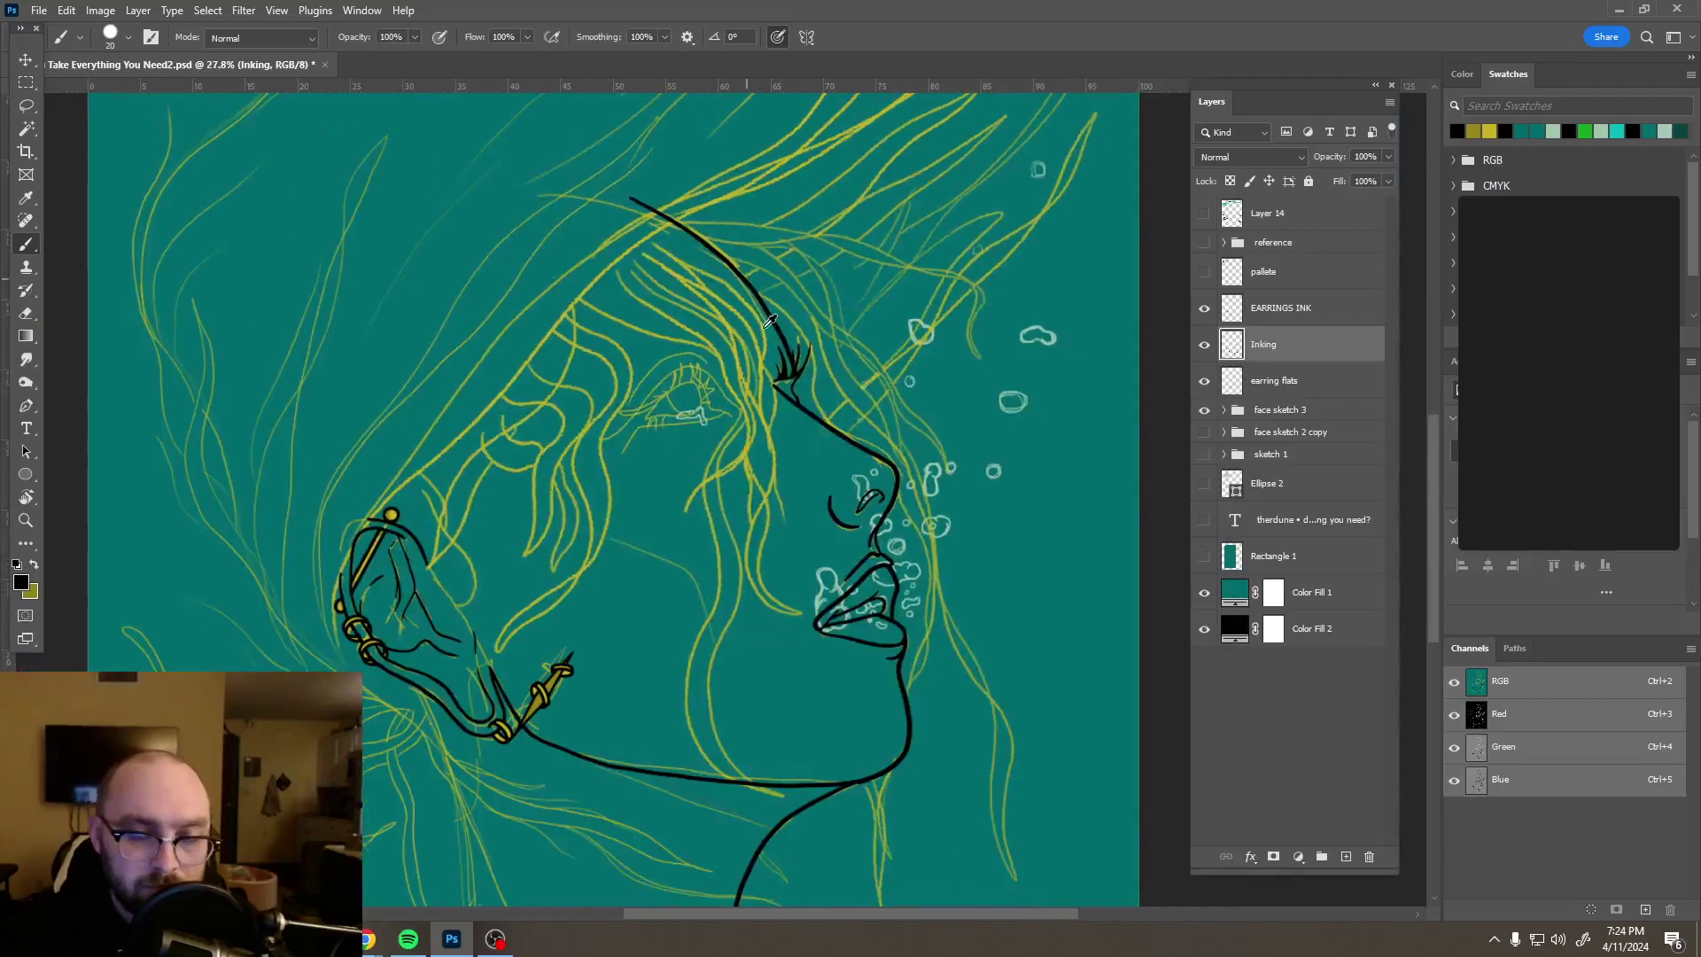
{"action": "scroll", "coordinate": [767, 311], "scroll_direction": "down", "scroll_amount": 8}
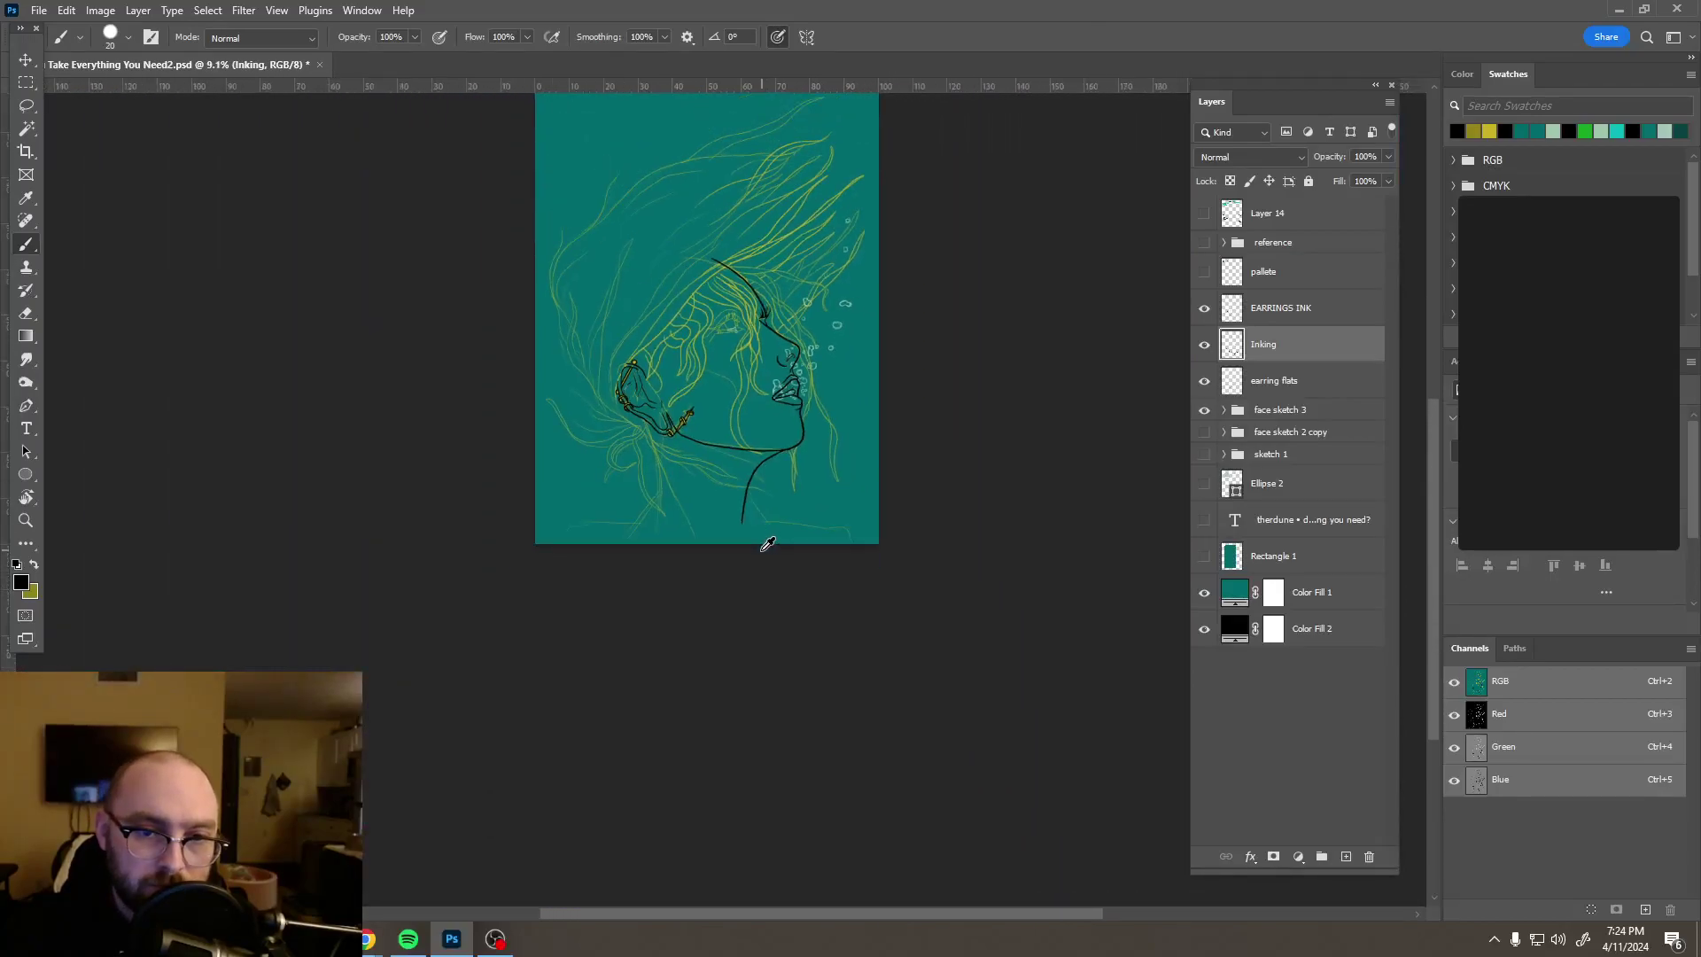
{"action": "scroll", "coordinate": [624, 370], "scroll_direction": "up", "scroll_amount": 1}
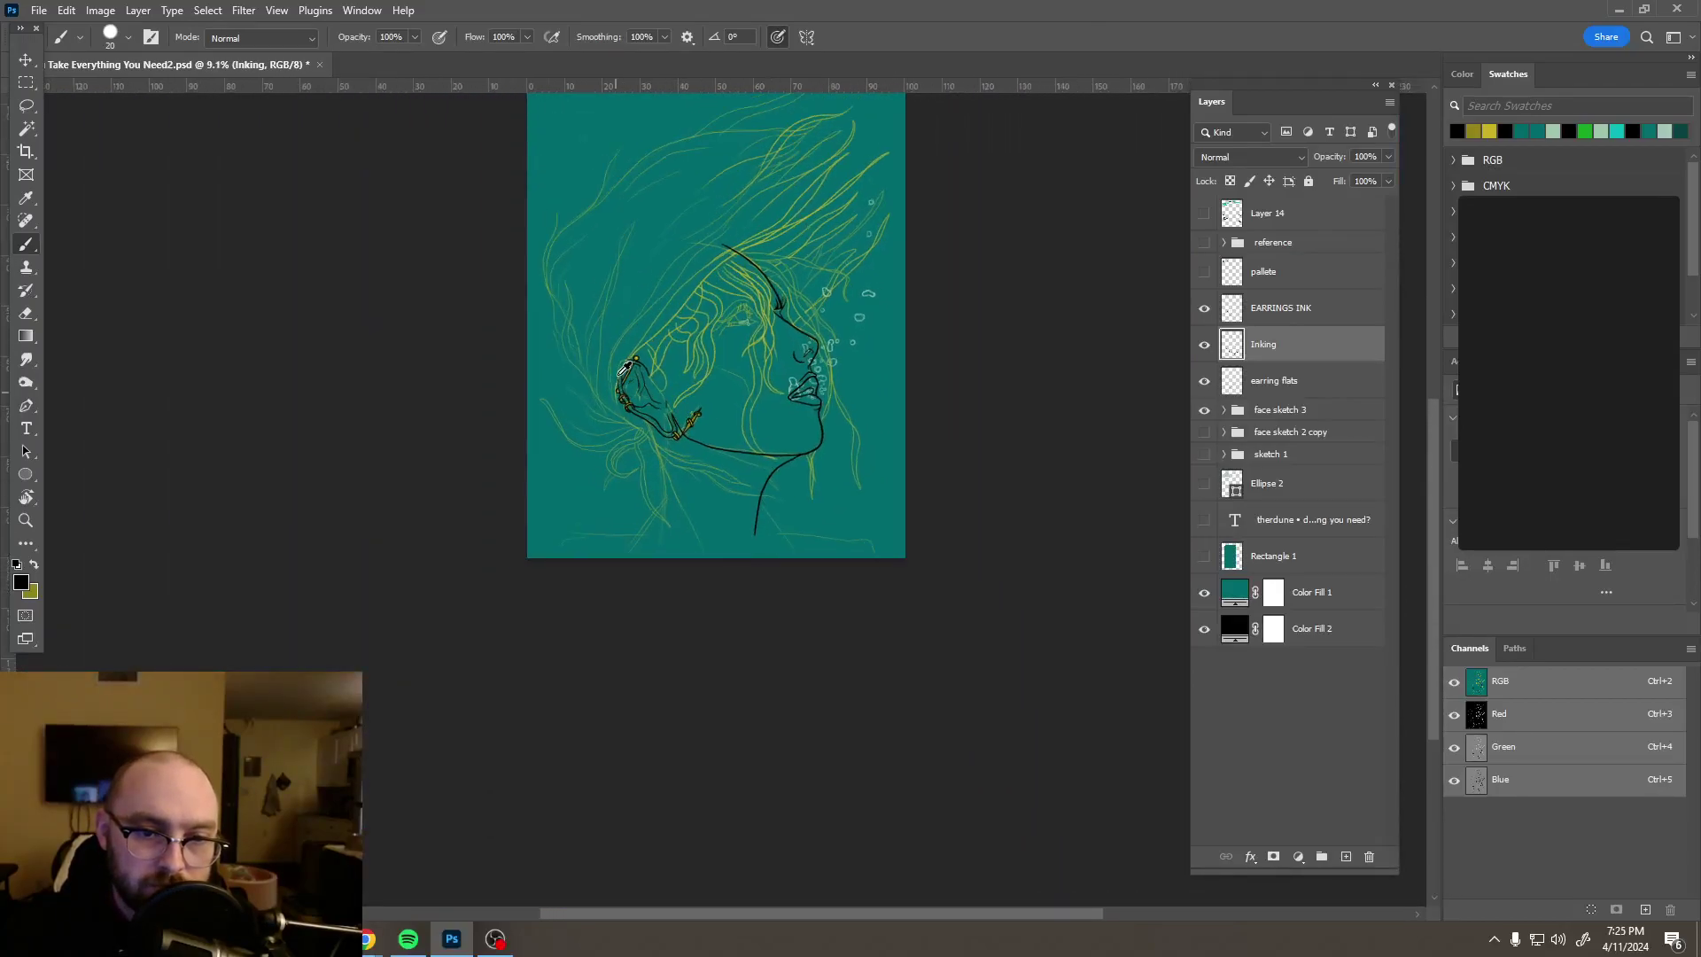
{"action": "scroll", "coordinate": [625, 371], "scroll_direction": "up", "scroll_amount": 6}
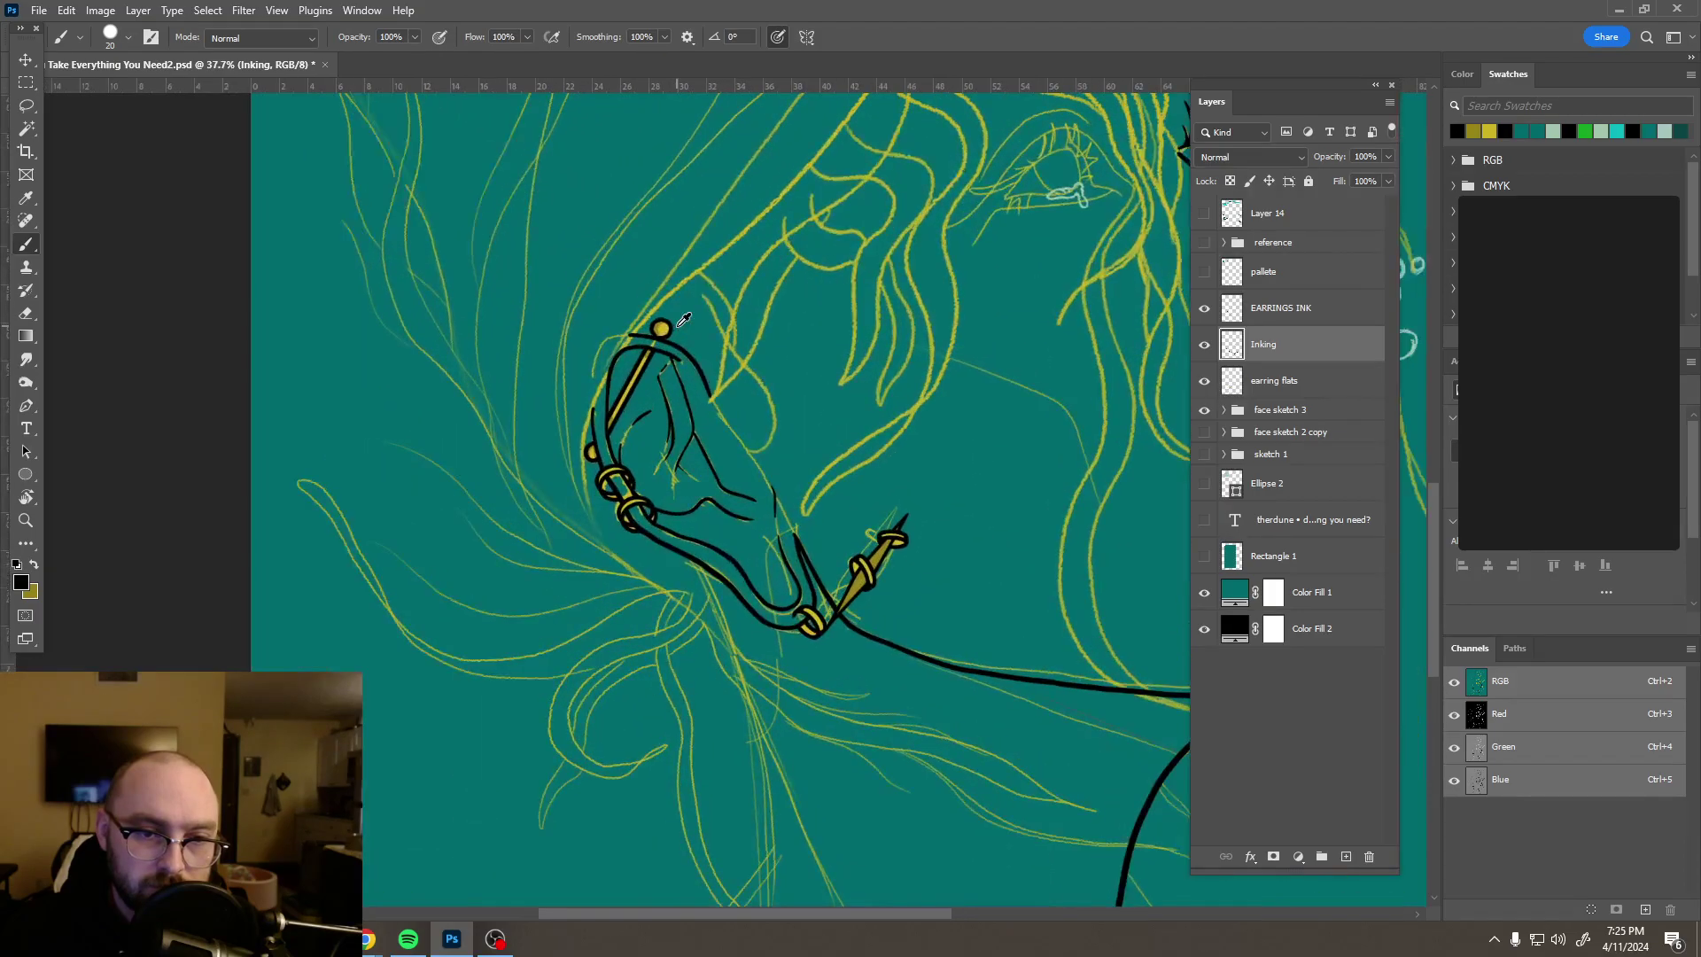
{"action": "scroll", "coordinate": [683, 319], "scroll_direction": "up", "scroll_amount": 1}
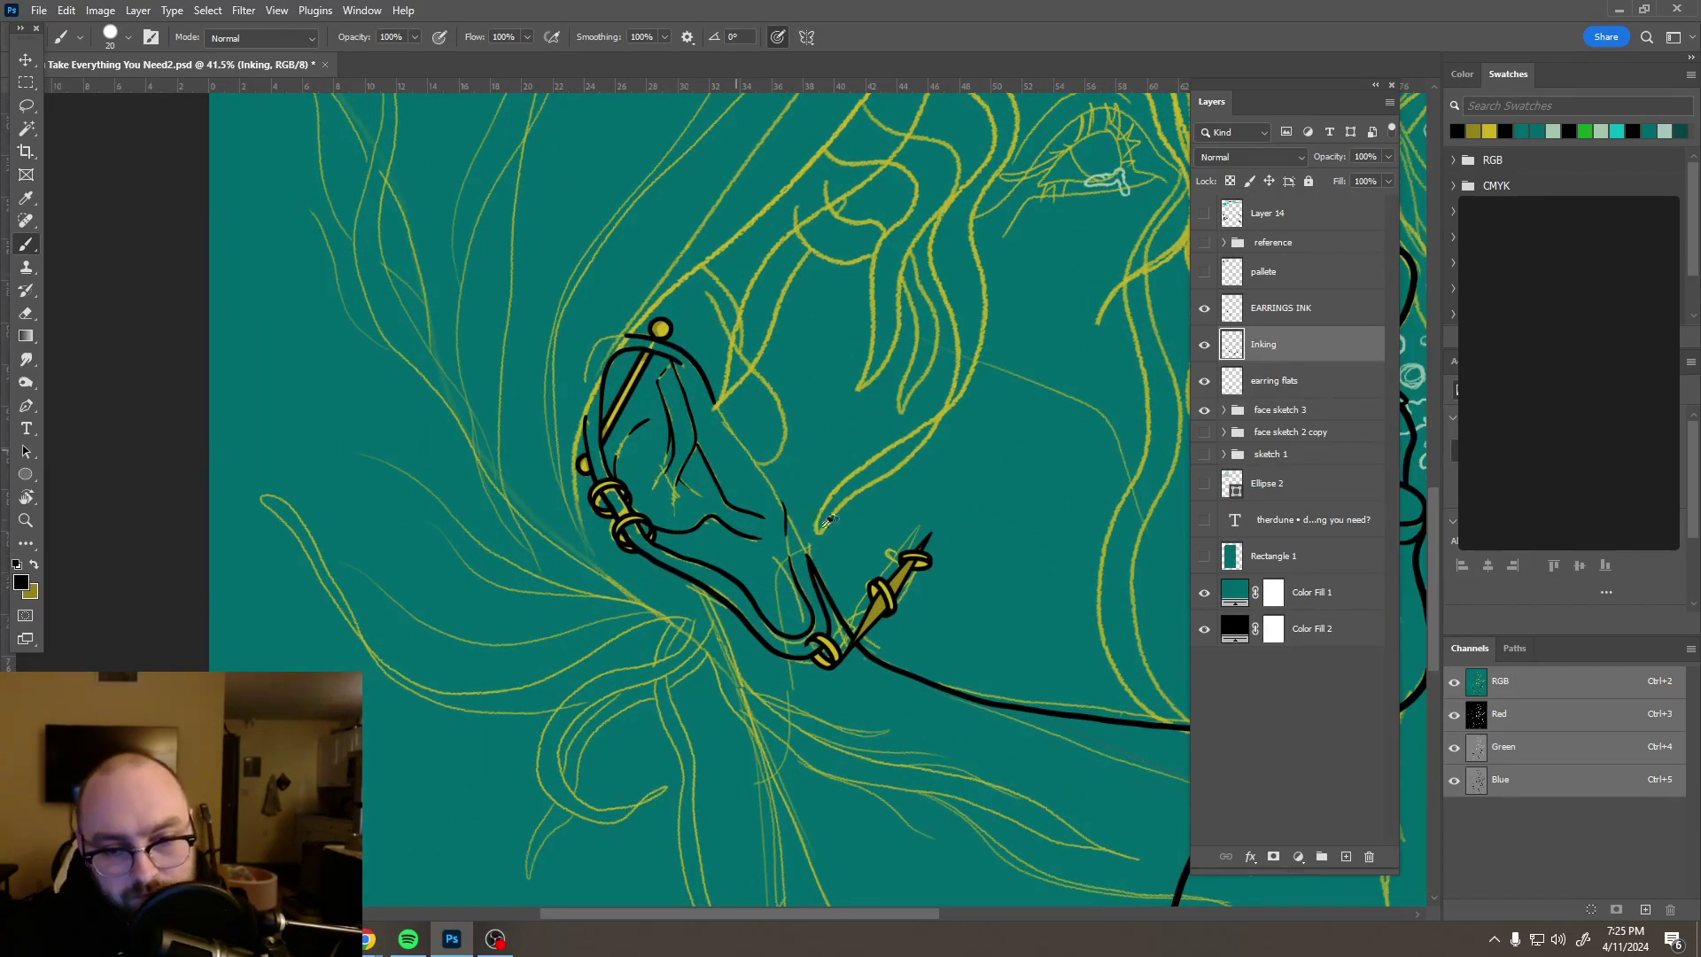
{"action": "scroll", "coordinate": [852, 530], "scroll_direction": "down", "scroll_amount": 6}
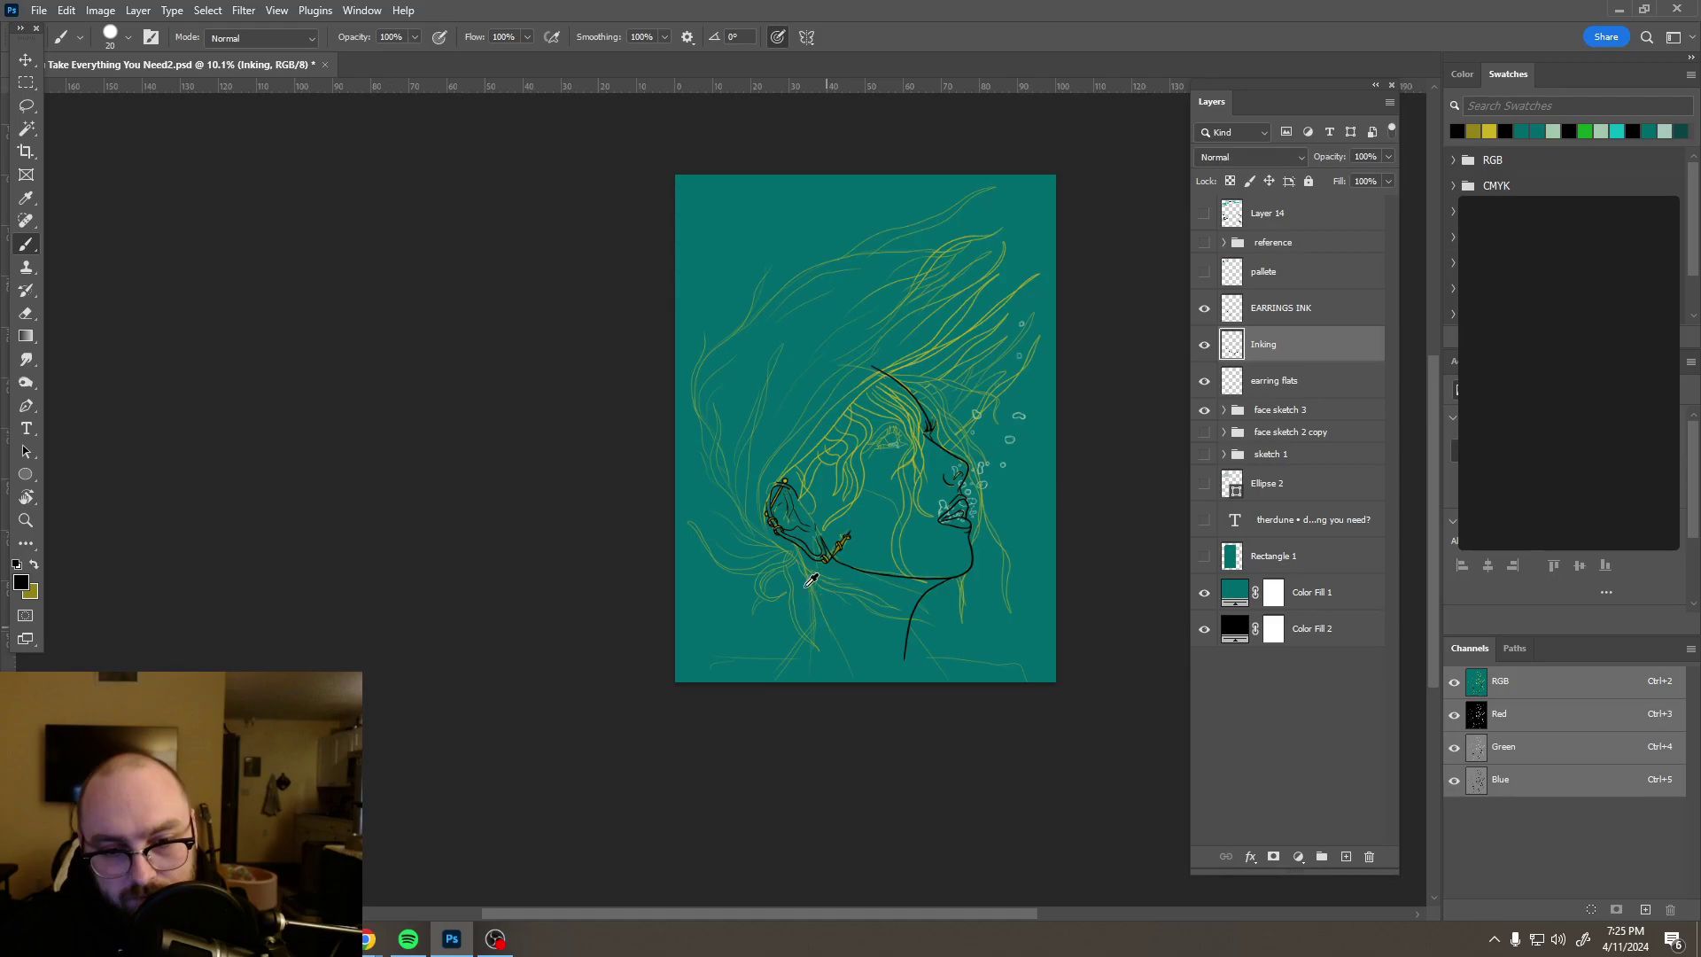
{"action": "scroll", "coordinate": [802, 587], "scroll_direction": "up", "scroll_amount": 4}
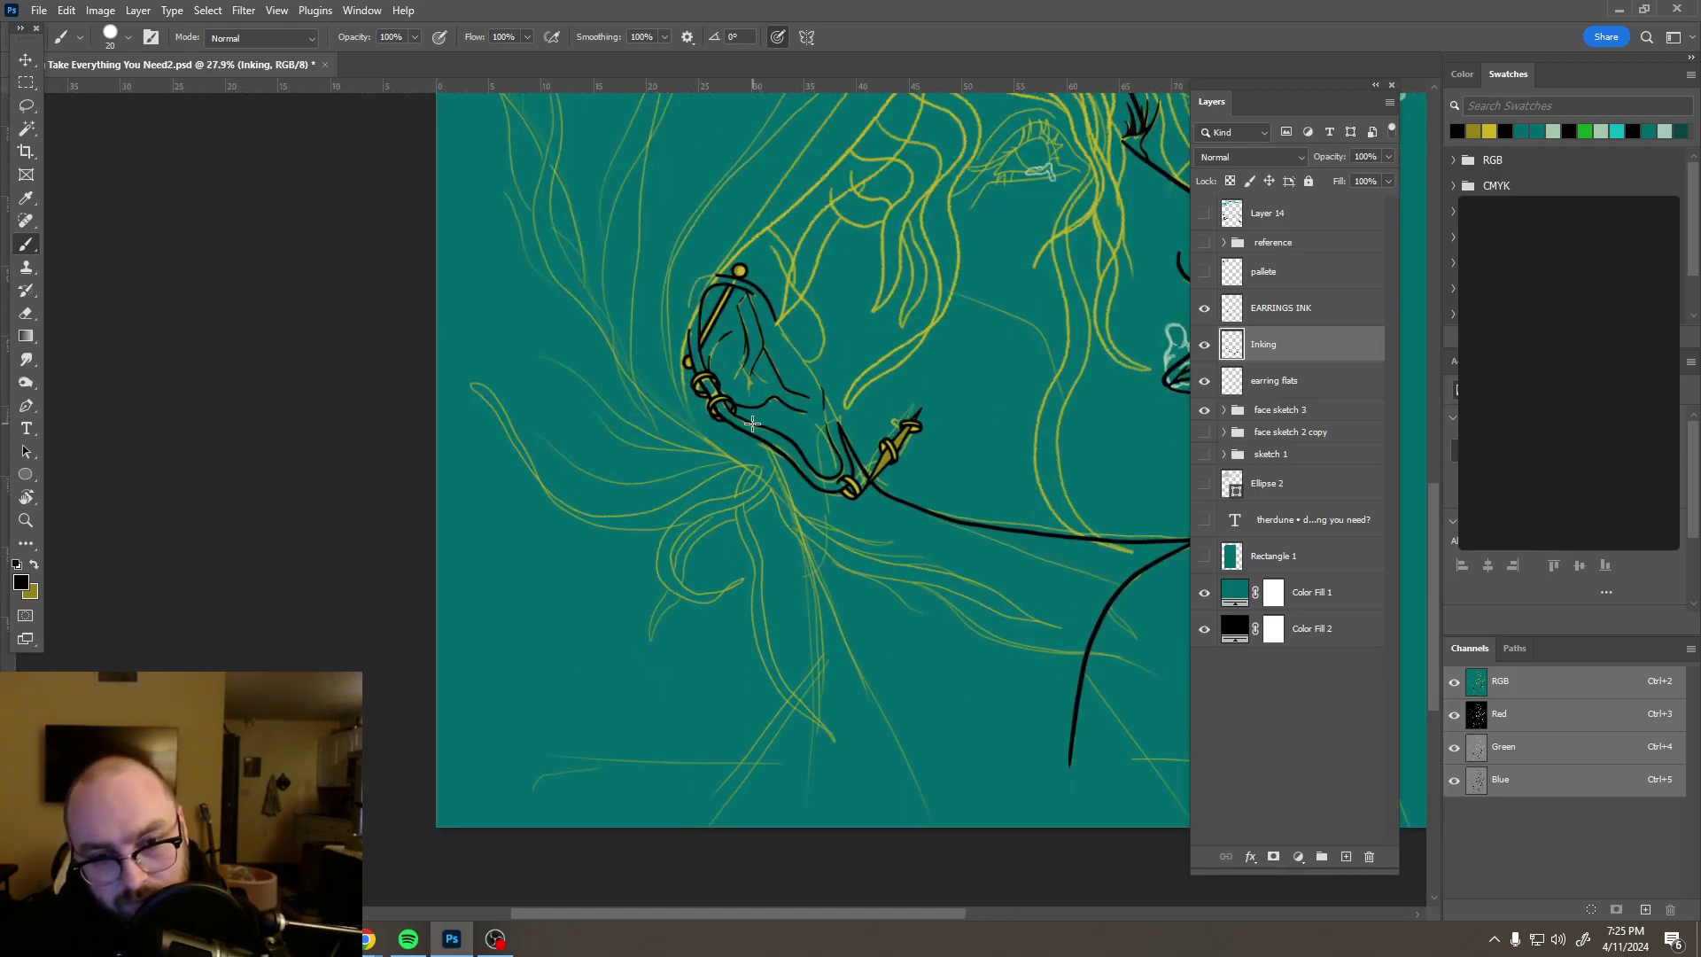
{"action": "left_click", "coordinate": [1346, 857]}
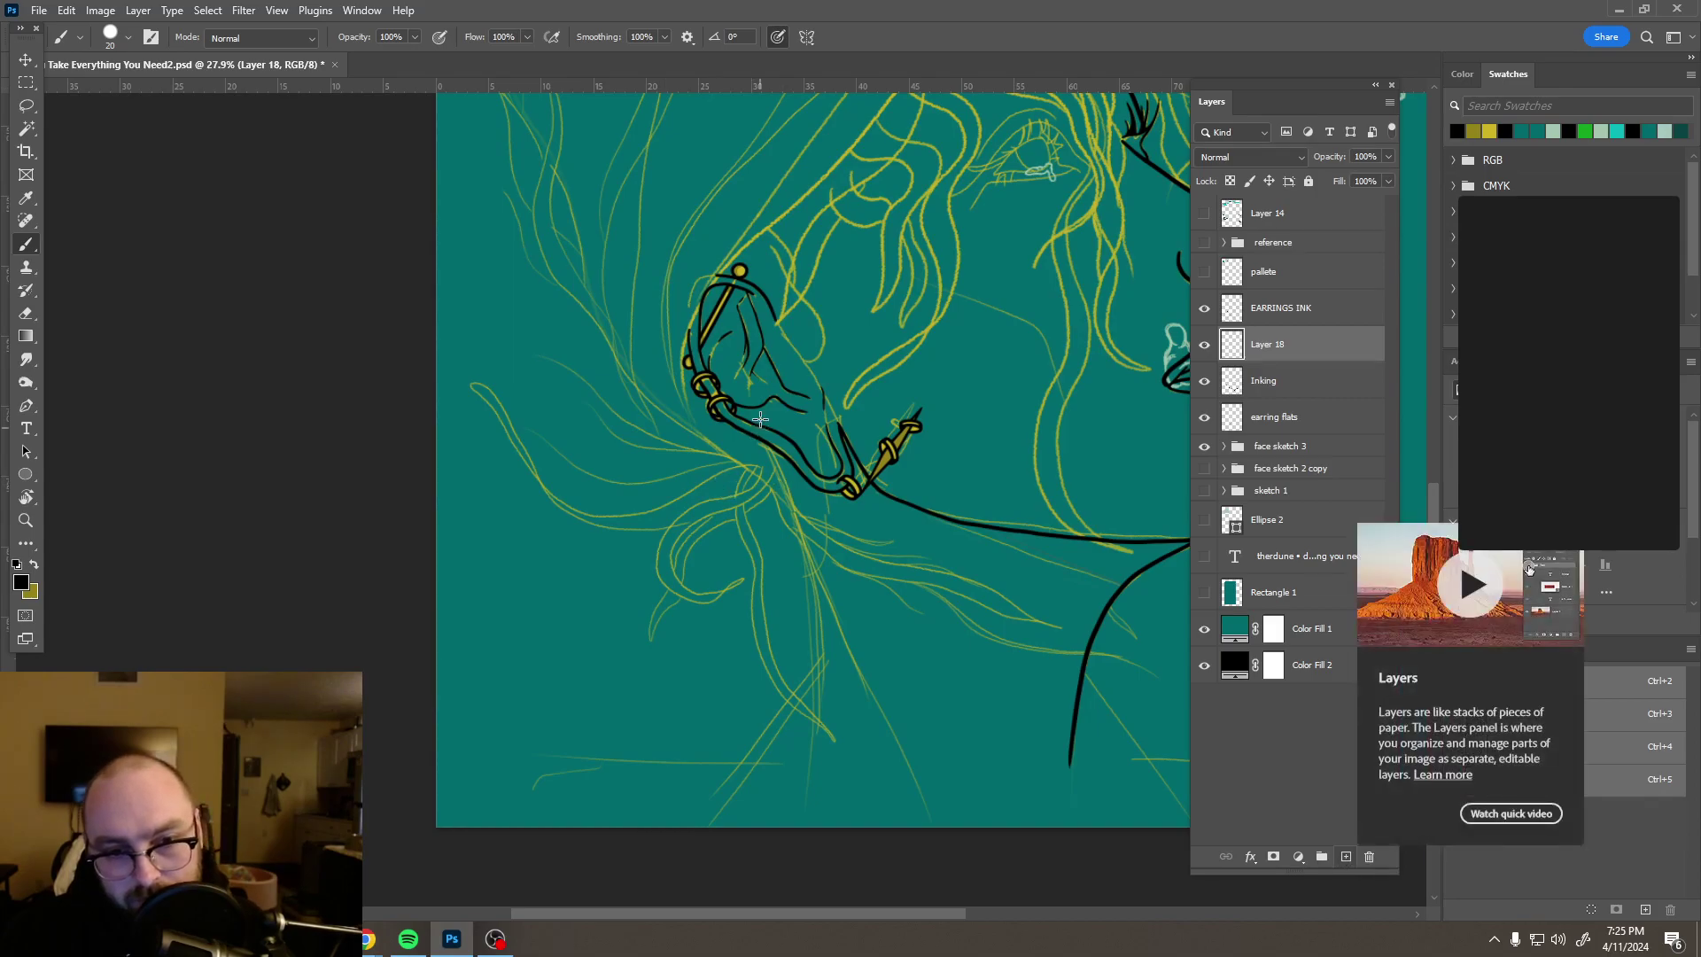
Step: Try to ink the diagonal neck muscle line and the back of the neck below the ear on the new layer
{"action": "left_click_drag", "start_coordinate": [760, 420], "coordinate": [771, 471]}
{"action": "left_click_drag", "start_coordinate": [805, 556], "coordinate": [889, 753]}
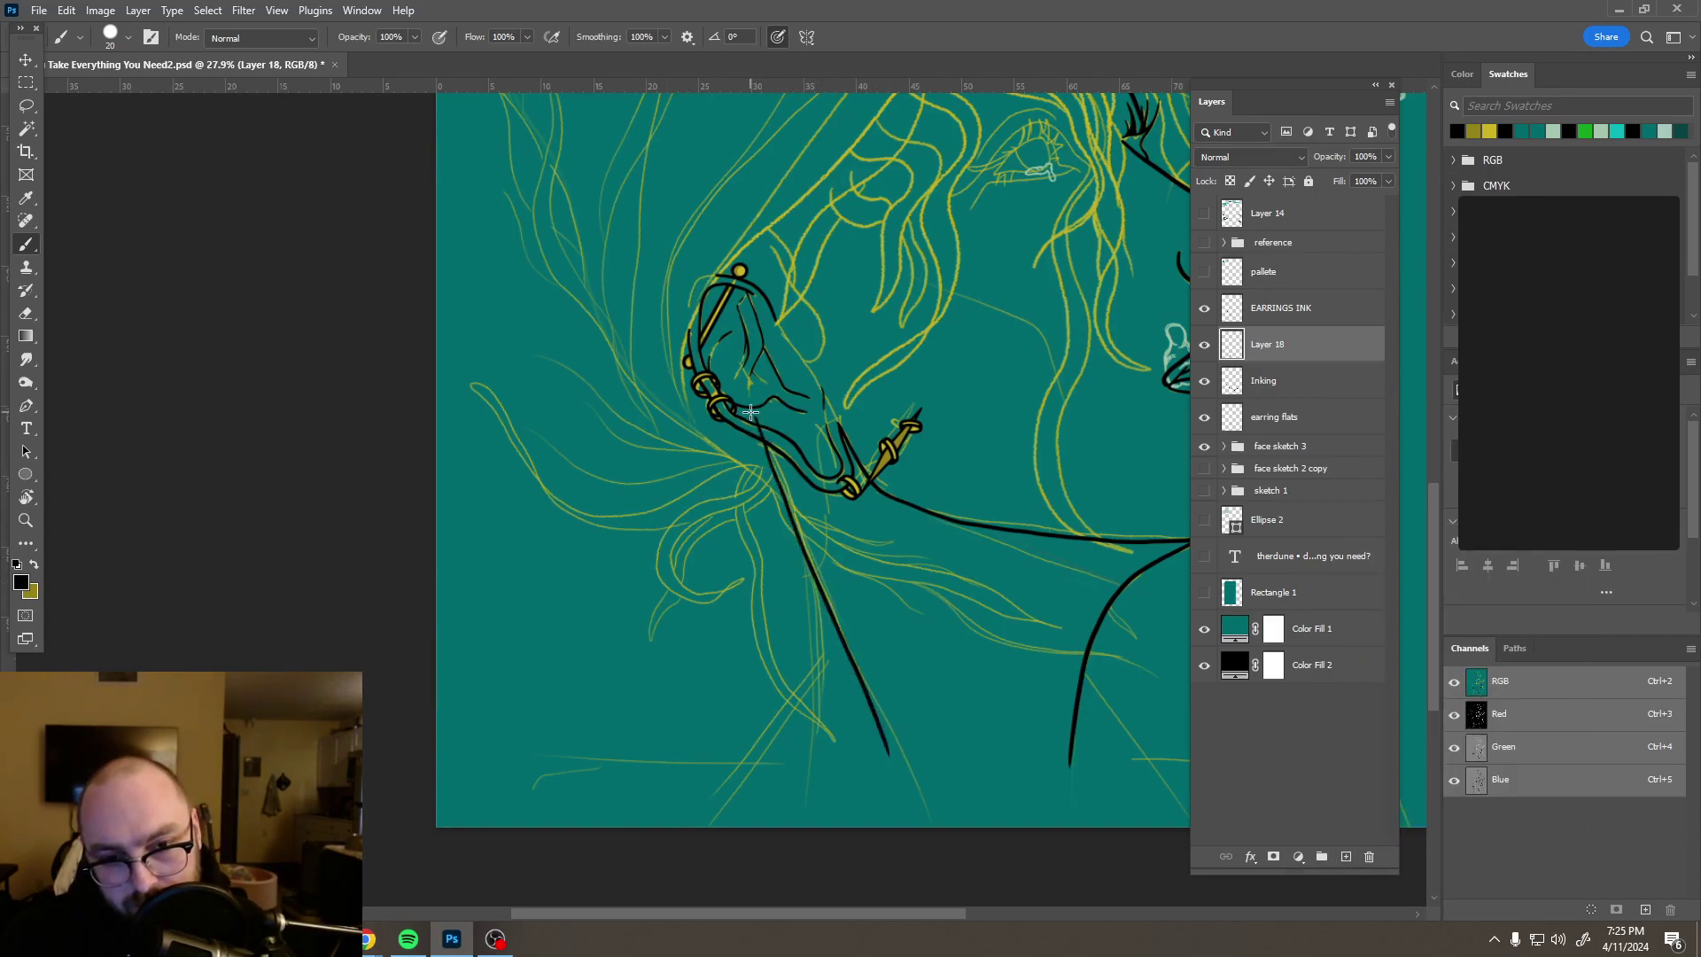
{"action": "left_click_drag", "start_coordinate": [753, 415], "coordinate": [898, 768]}
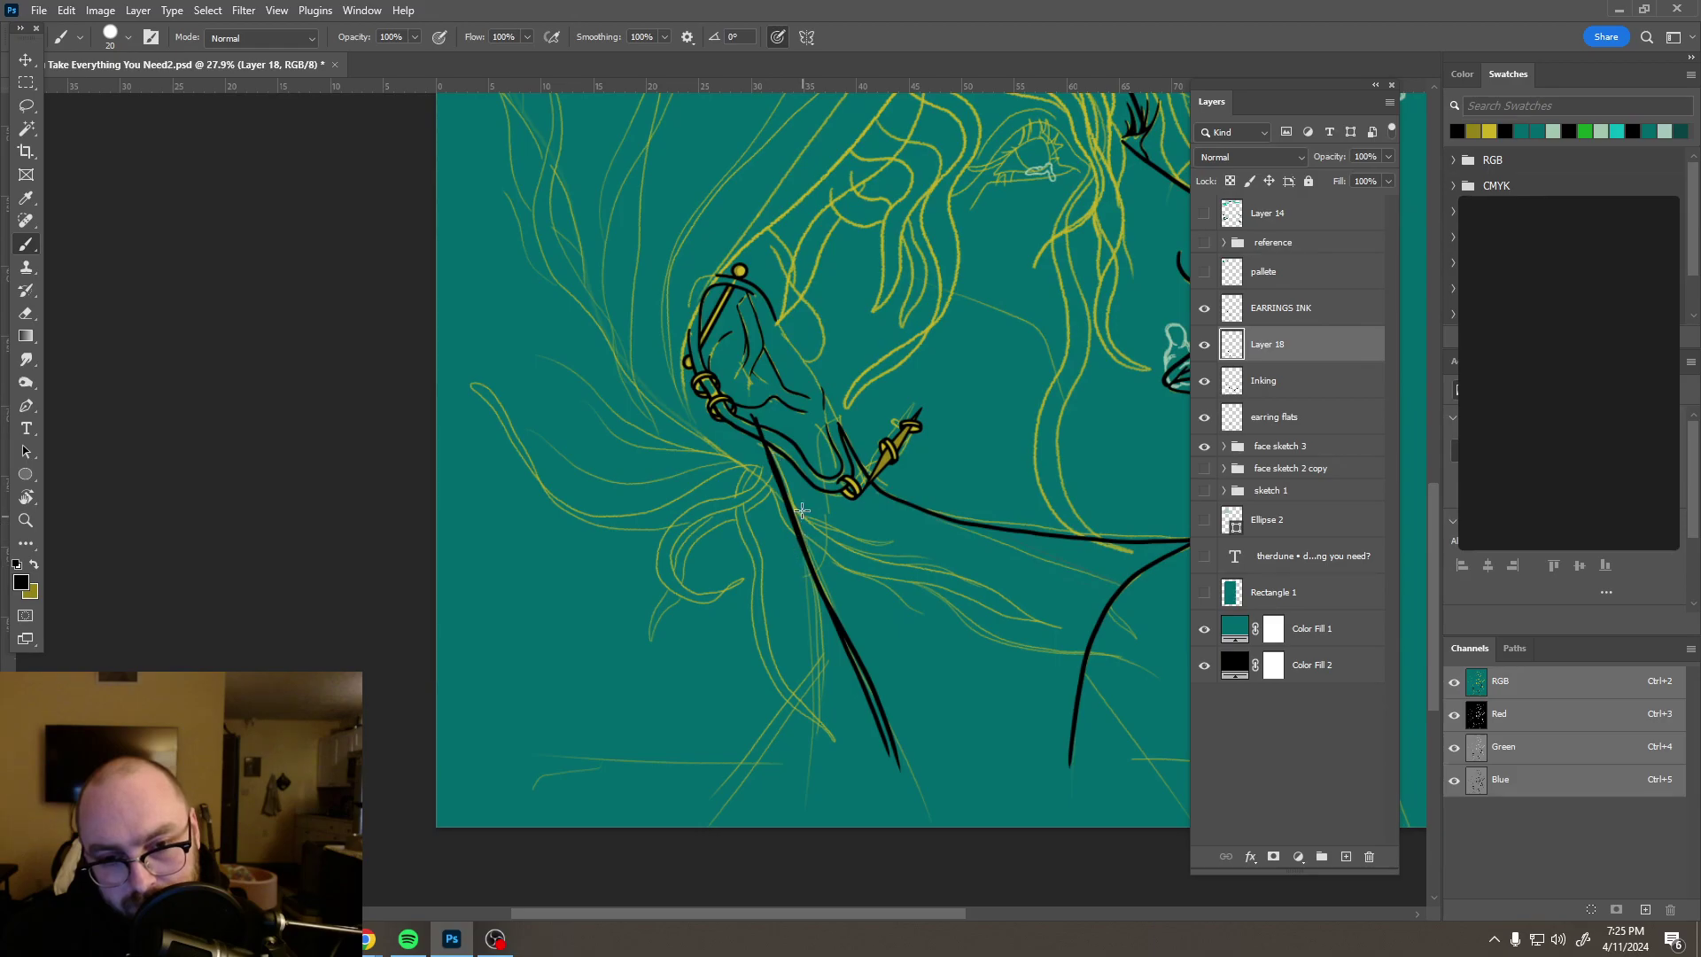
{"action": "left_click_drag", "start_coordinate": [803, 545], "coordinate": [812, 753]}
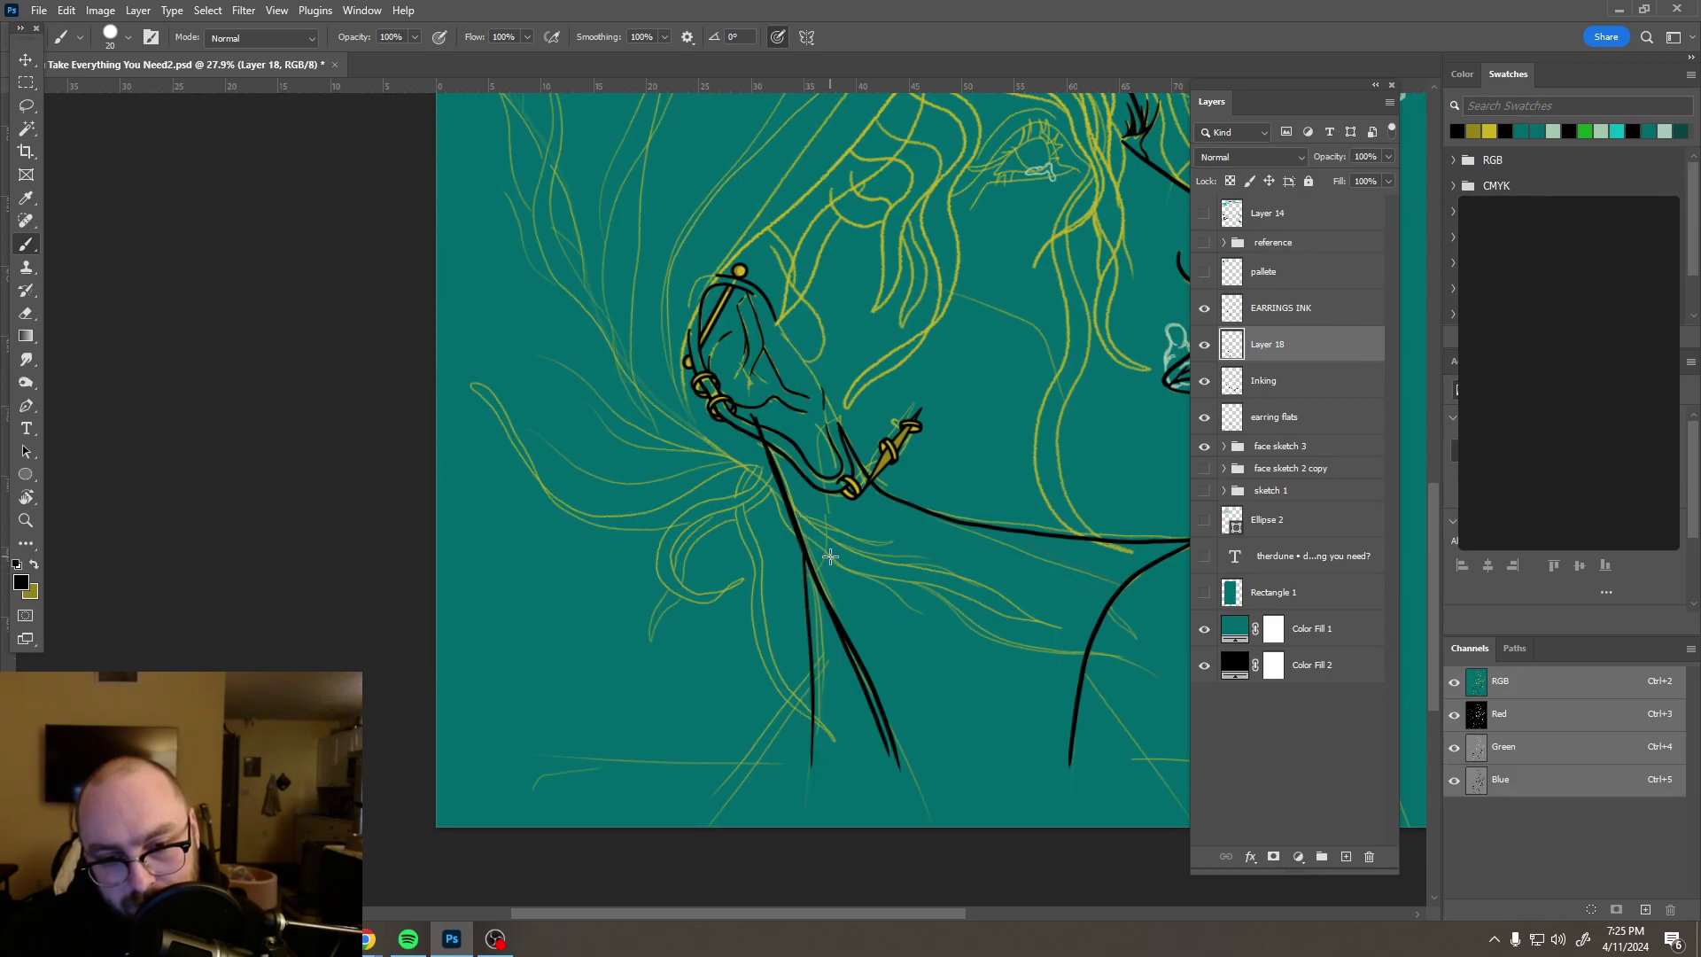
{"action": "scroll", "coordinate": [850, 562], "scroll_direction": "down", "scroll_amount": 6}
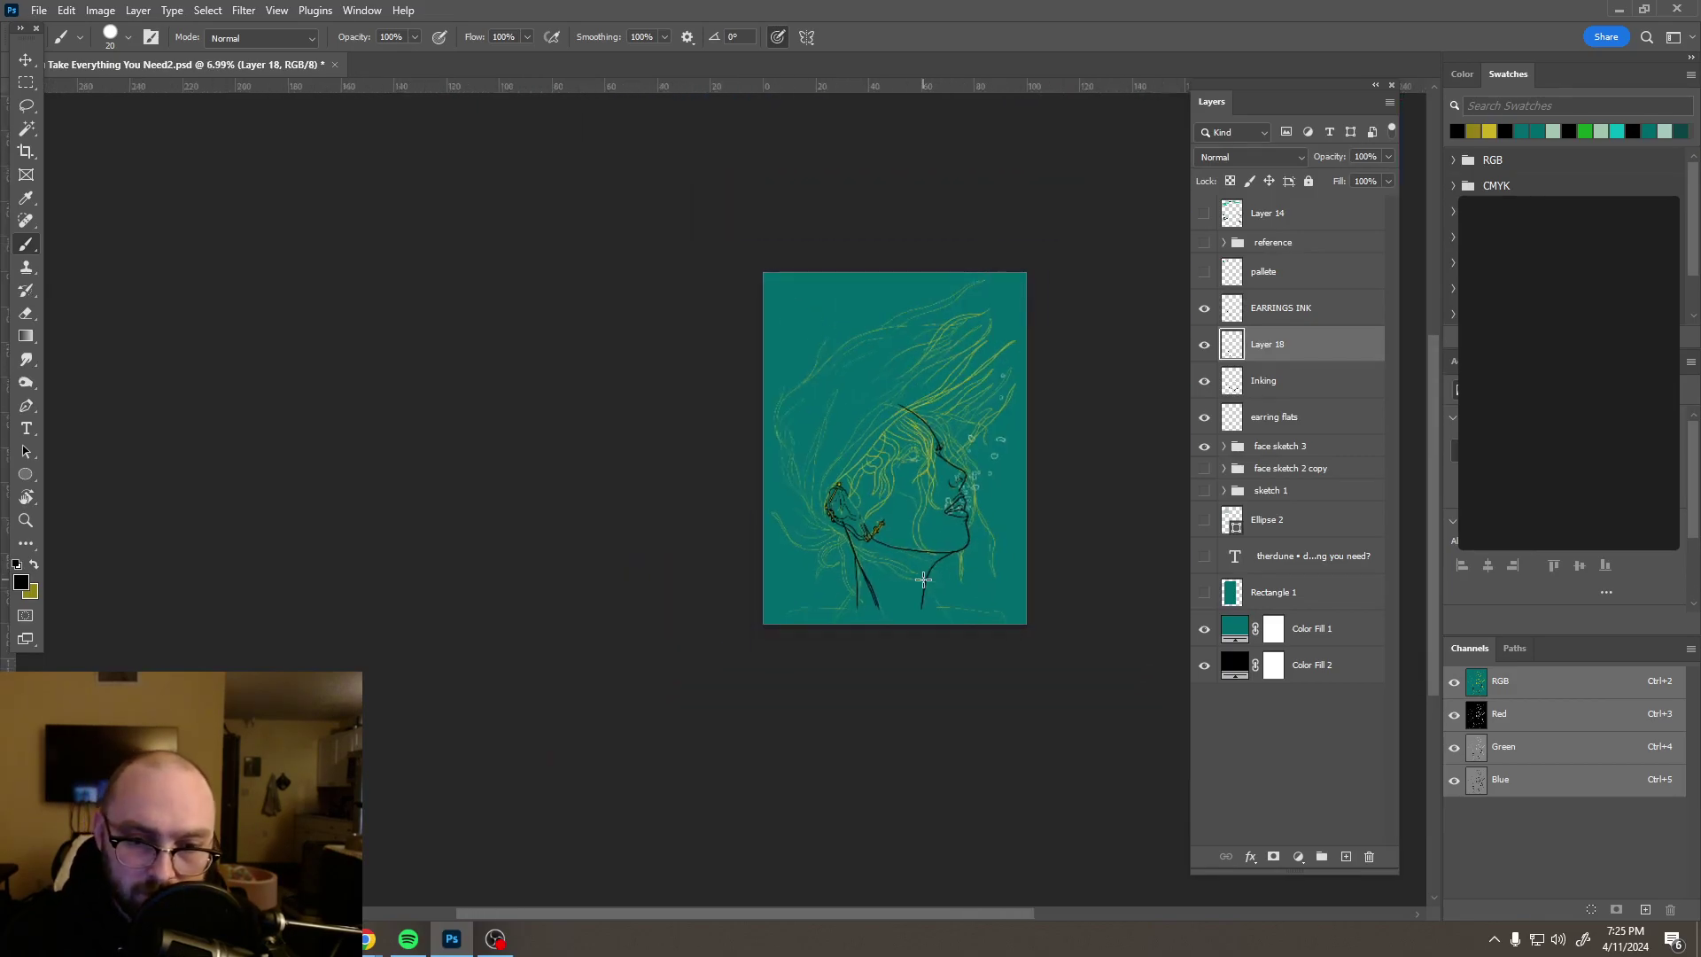
{"action": "scroll", "coordinate": [809, 497], "scroll_direction": "up", "scroll_amount": 4}
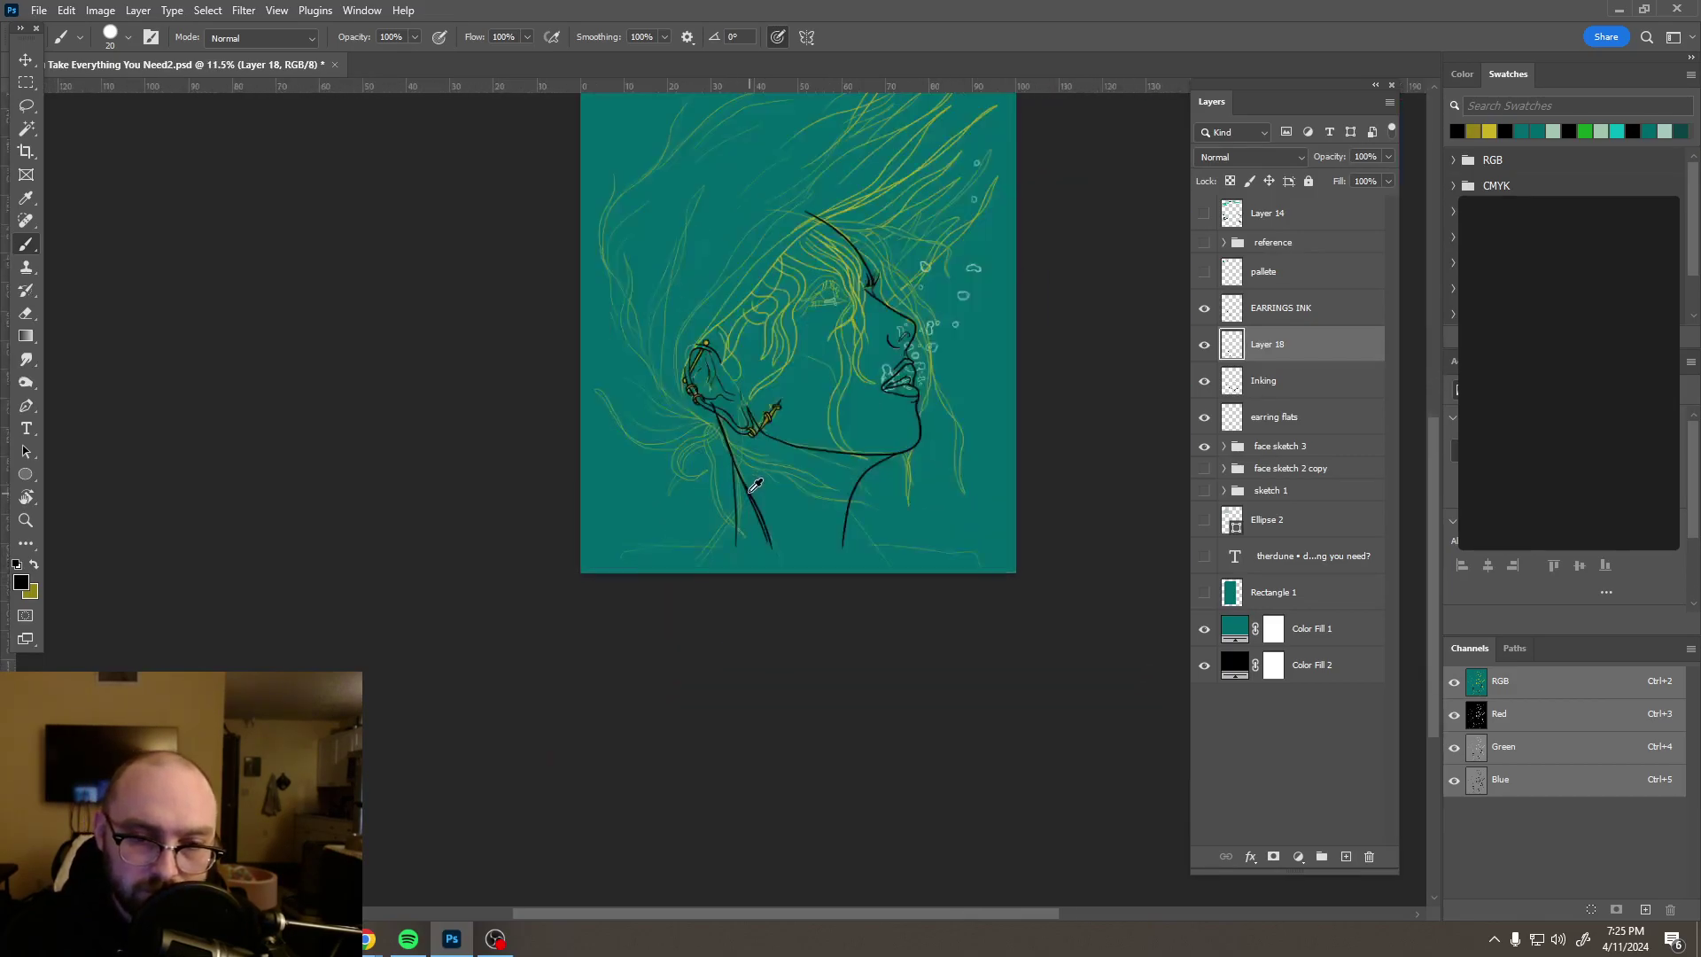
{"action": "key", "text": "ctrl+z"}
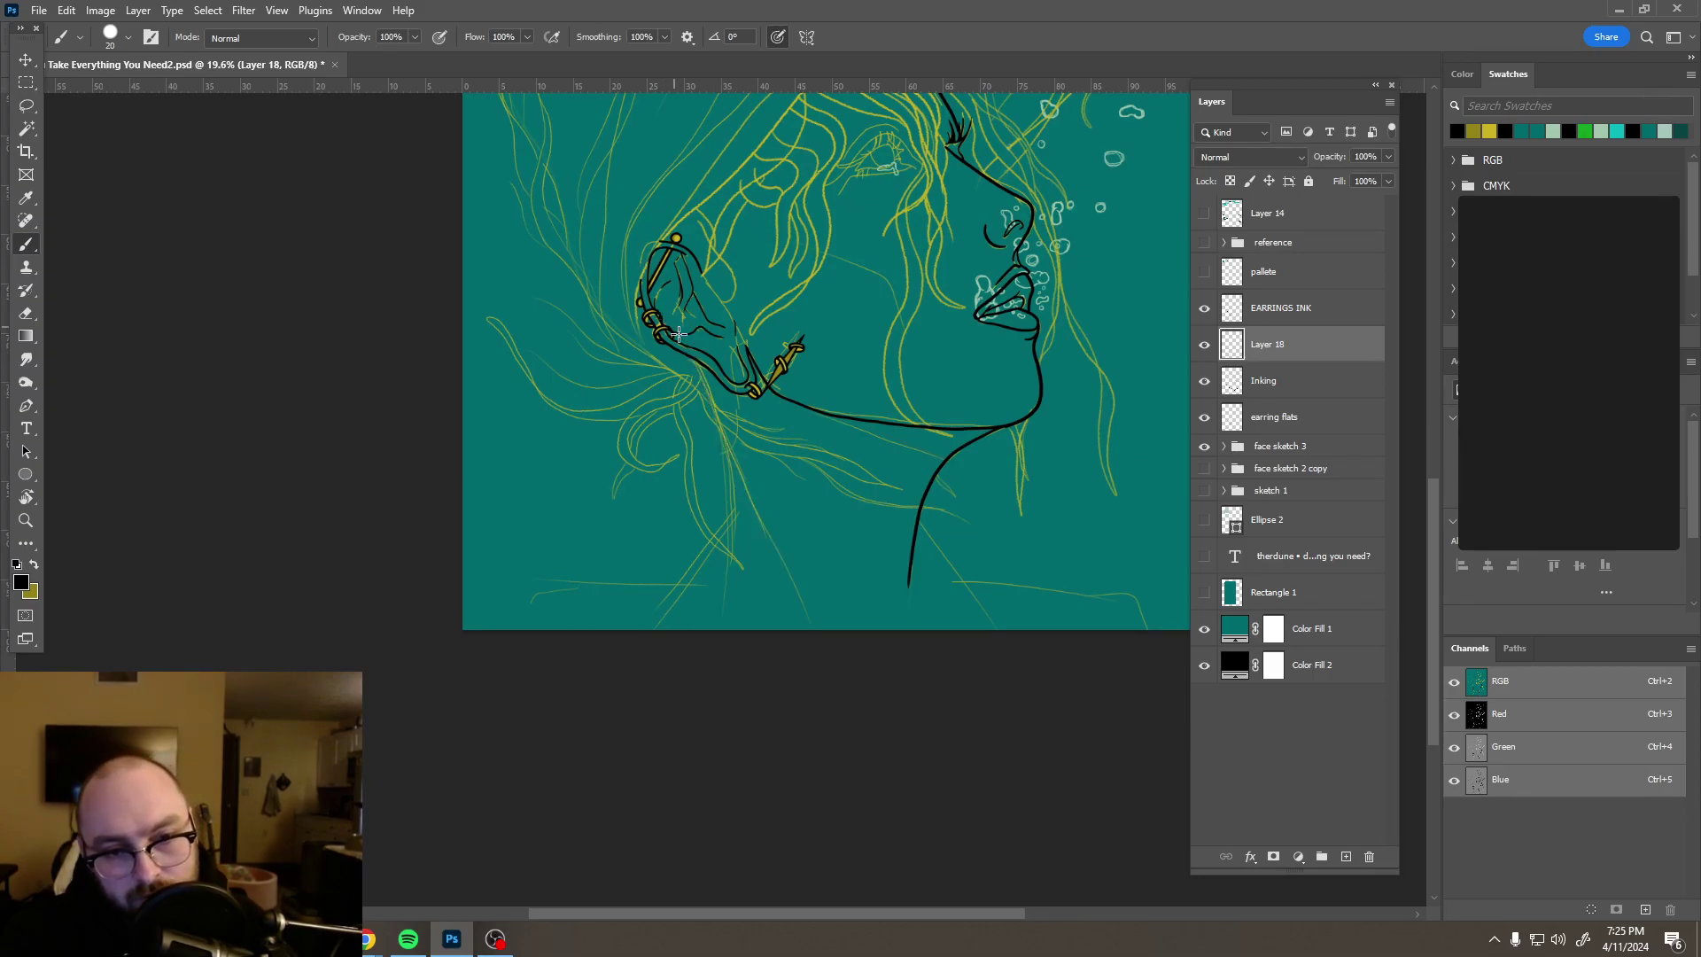
Step: Ink the back of the neck in one curve down from the ear, with a short neck muscle line branching forward from it
{"action": "left_click_drag", "start_coordinate": [703, 376], "coordinate": [732, 574]}
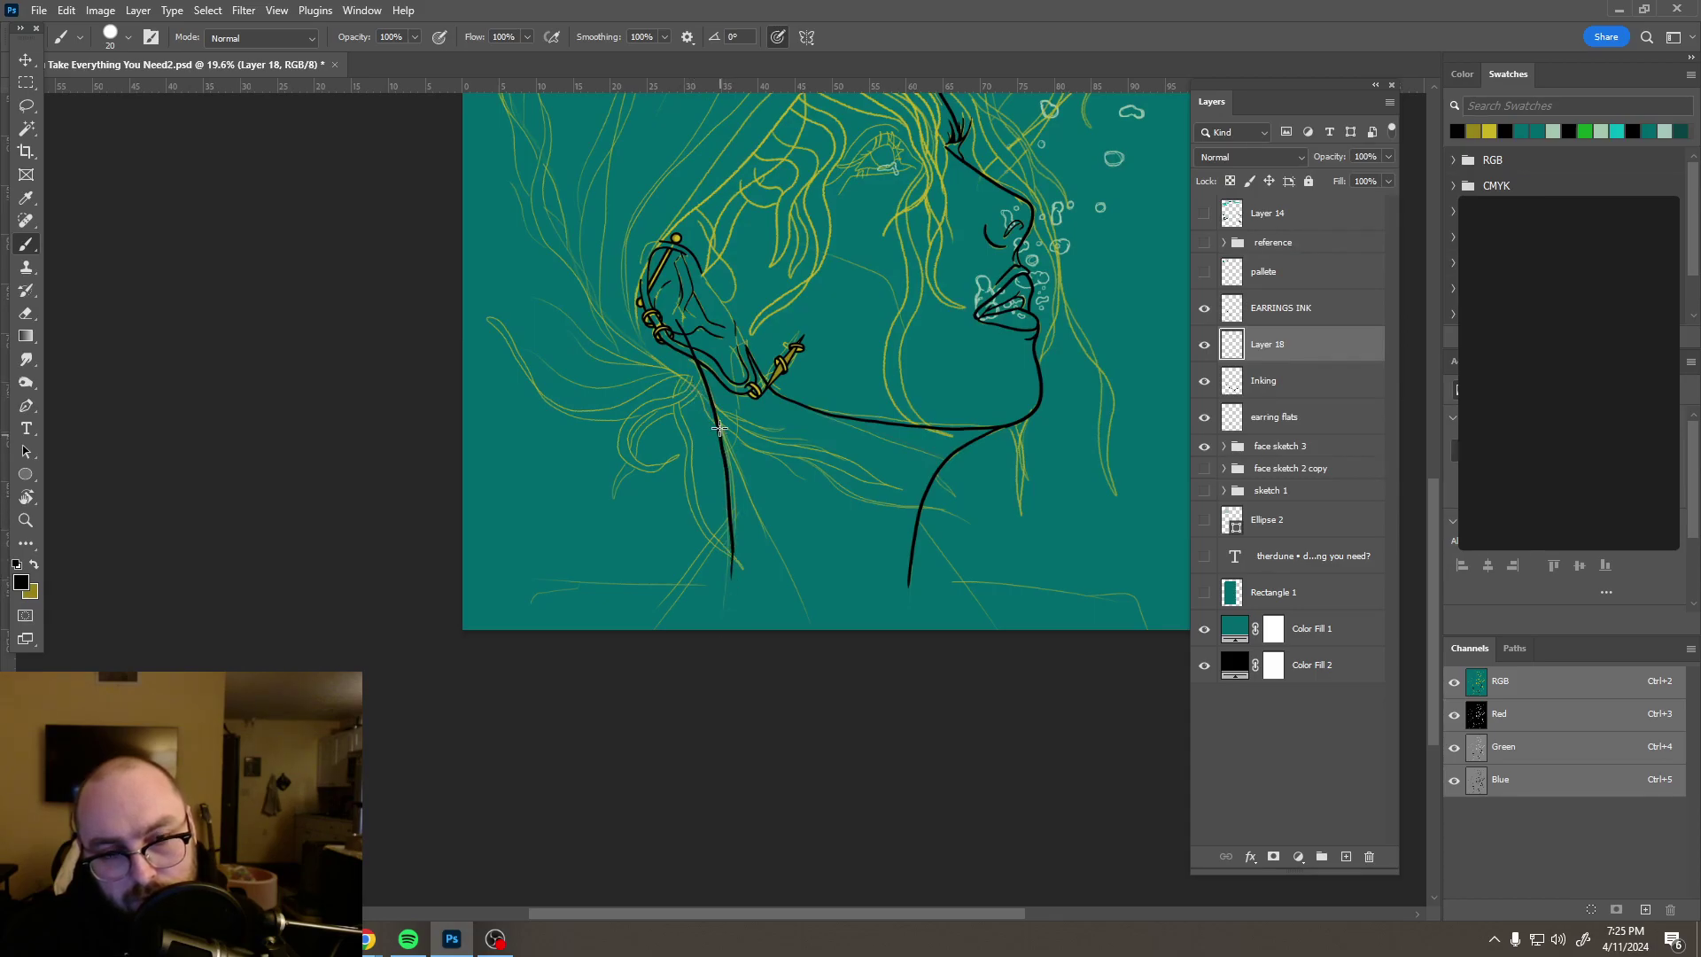
{"action": "left_click_drag", "start_coordinate": [745, 493], "coordinate": [759, 516]}
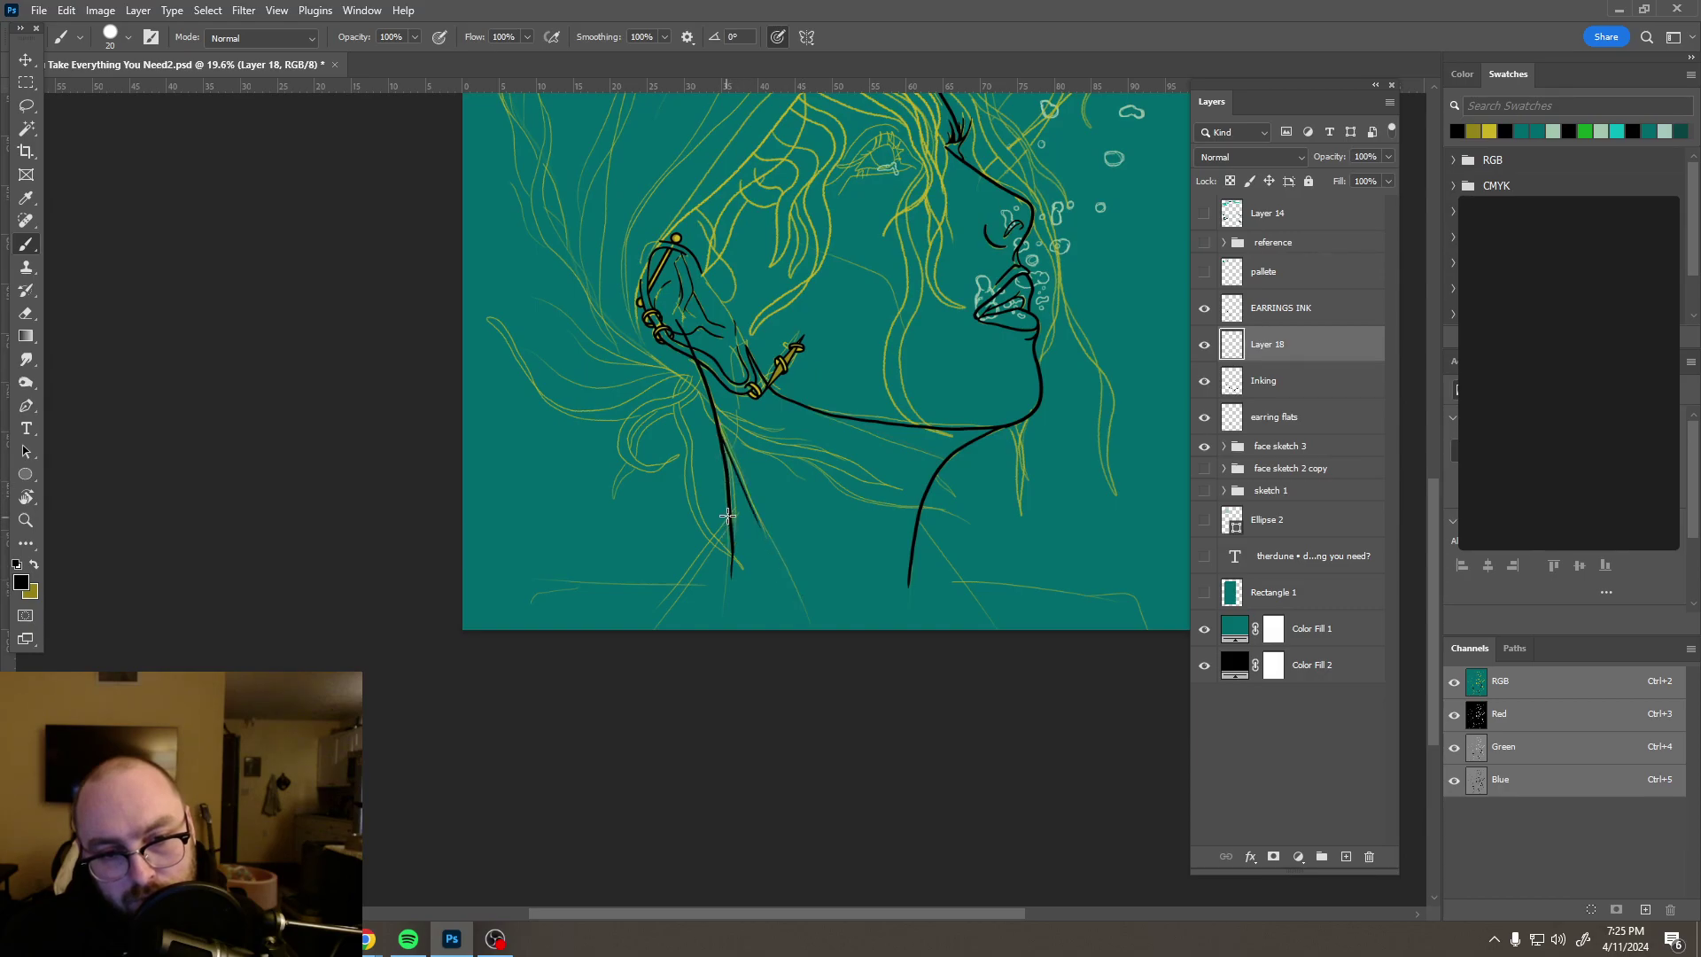
Step: Ink the short shoulder slopes branching outward from the lower back and front lines of the neck, following the sketch
{"action": "left_click_drag", "start_coordinate": [726, 519], "coordinate": [689, 568]}
{"action": "key", "text": "ctrl+z"}
{"action": "left_click_drag", "start_coordinate": [728, 515], "coordinate": [689, 568]}
{"action": "key", "text": "ctrl+z"}
{"action": "left_click_drag", "start_coordinate": [703, 549], "coordinate": [662, 604]}
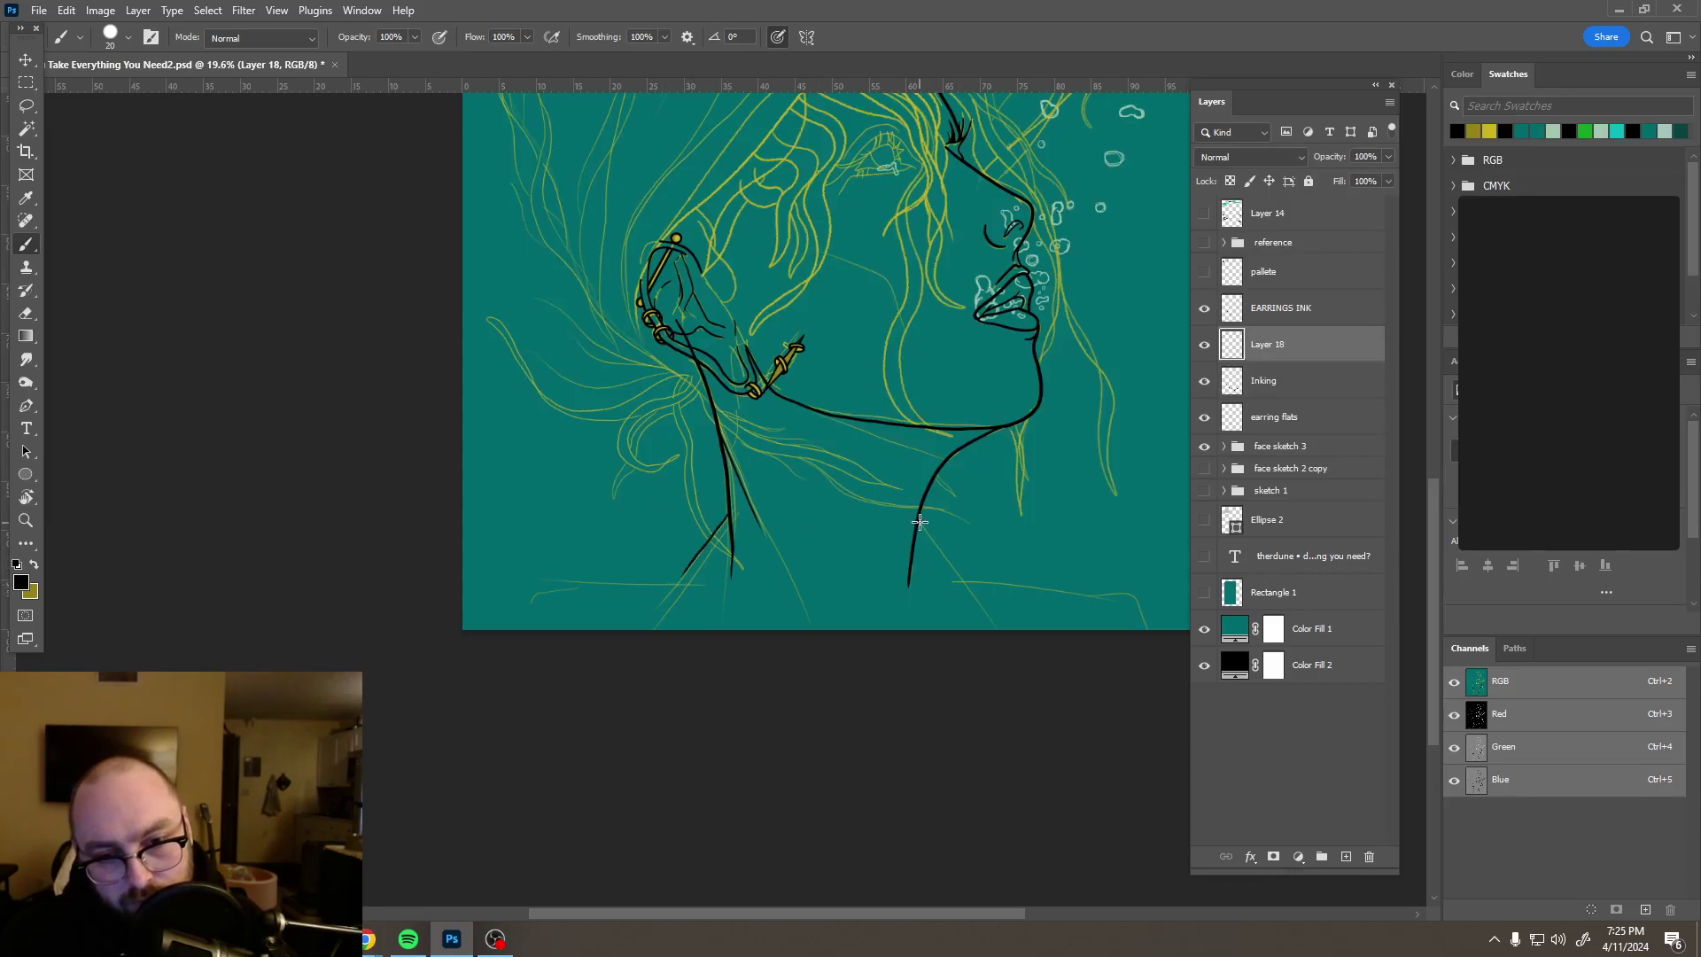
{"action": "left_click_drag", "start_coordinate": [919, 525], "coordinate": [968, 603]}
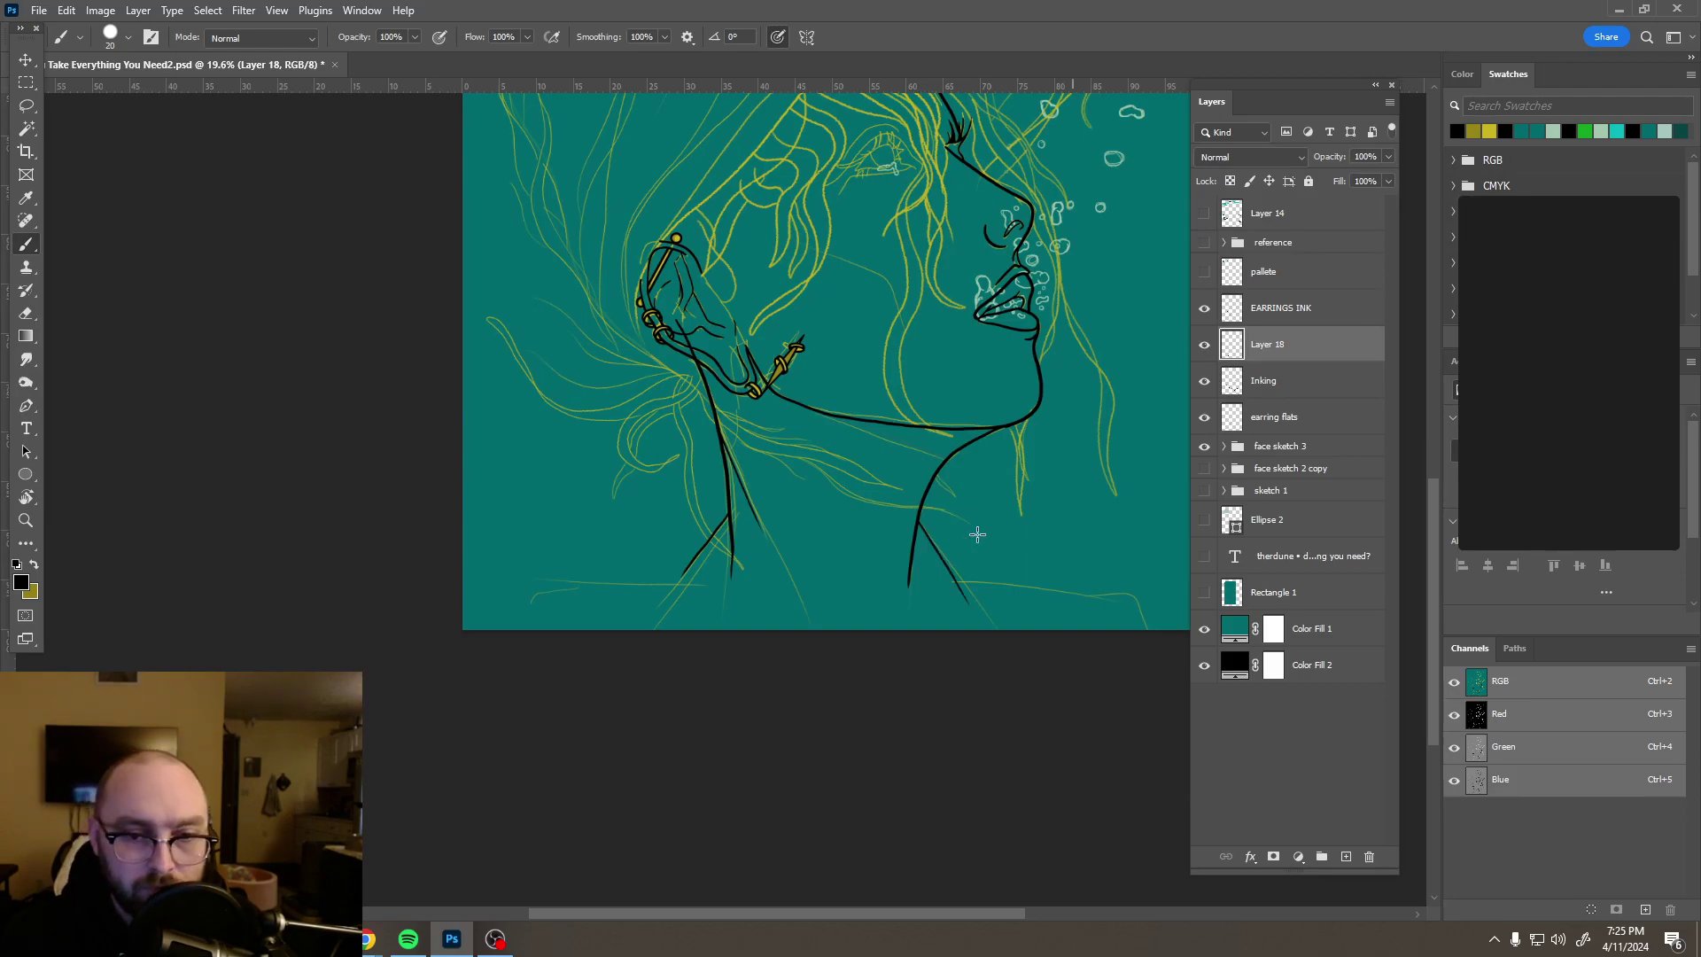
{"action": "scroll", "coordinate": [953, 476], "scroll_direction": "down", "scroll_amount": 5}
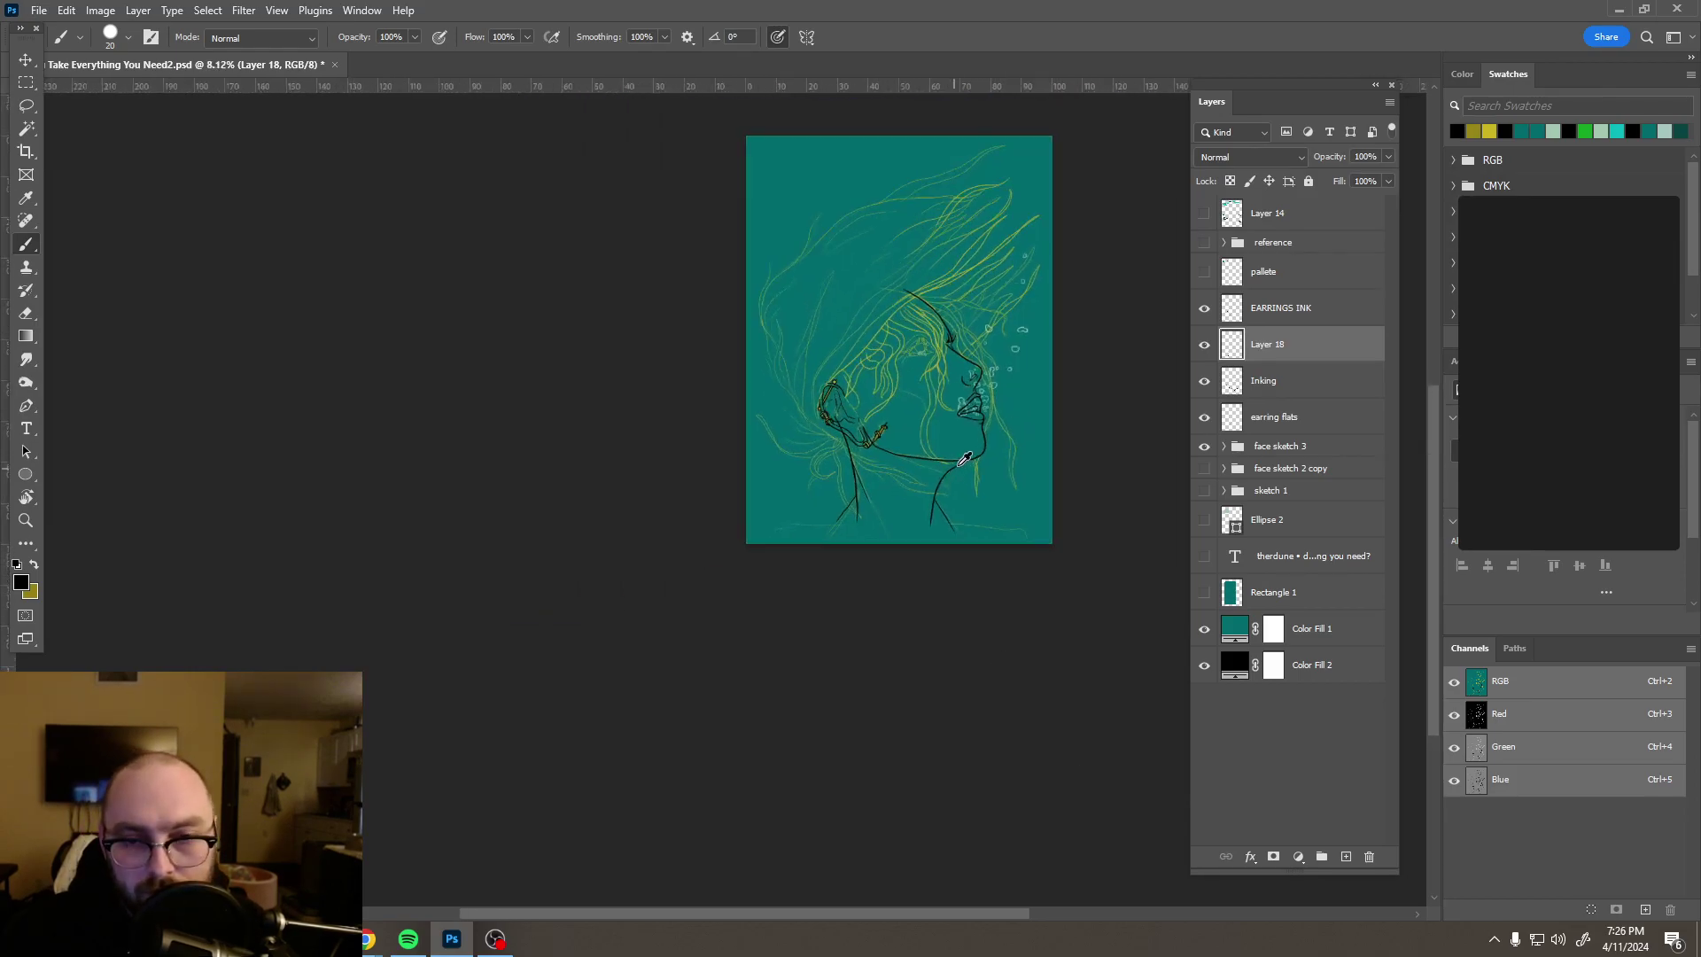
{"action": "scroll", "coordinate": [954, 461], "scroll_direction": "up", "scroll_amount": 2}
{"action": "scroll", "coordinate": [954, 452], "scroll_direction": "up", "scroll_amount": 5}
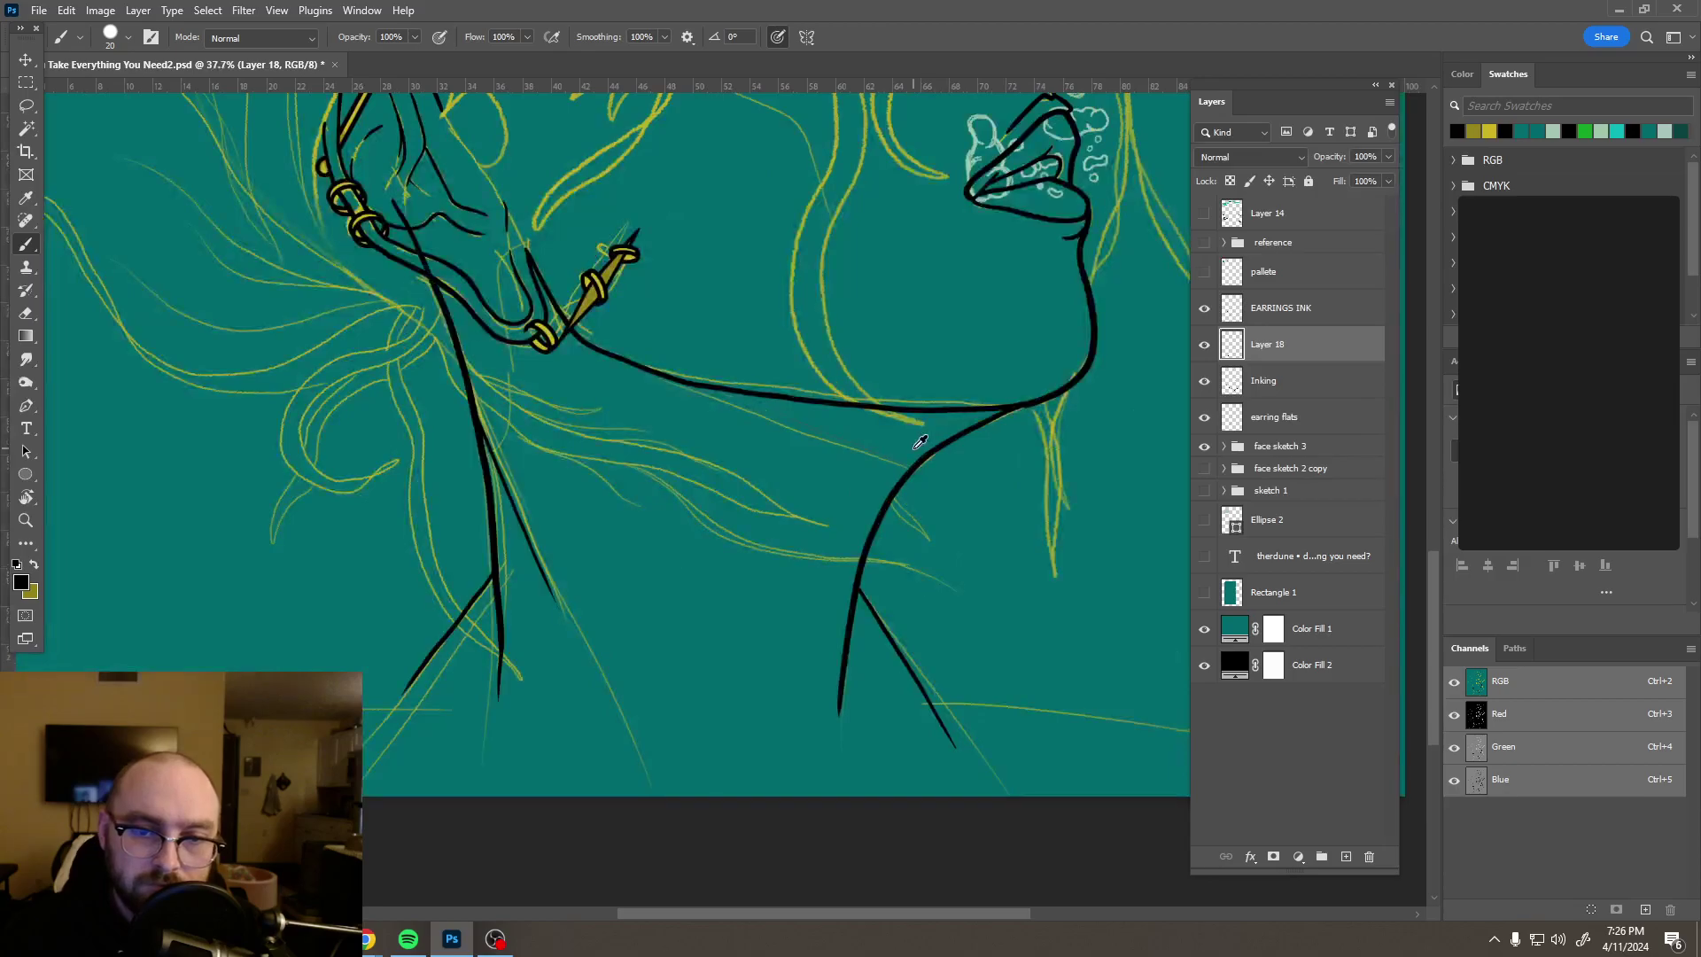
Step: Ink a broken line of short tapered strokes beneath the jawline, following the thin sketched edge from the front of the neck toward the ear
{"action": "scroll", "coordinate": [919, 442], "scroll_direction": "up", "scroll_amount": 4}
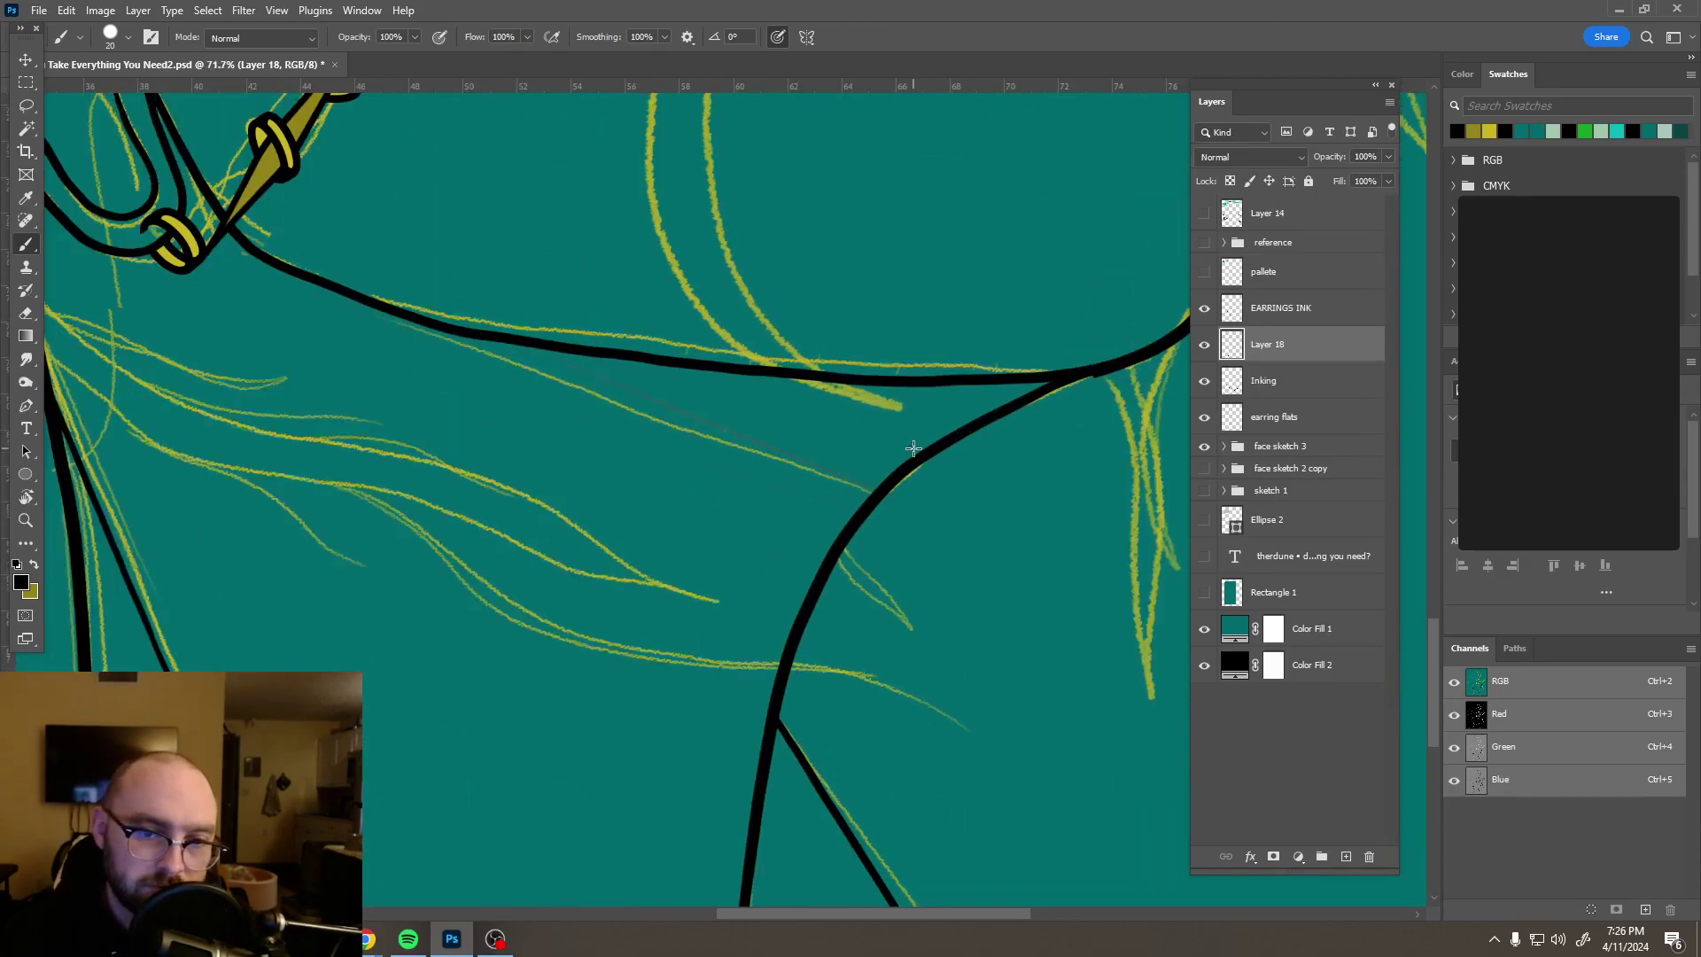
{"action": "scroll", "coordinate": [914, 450], "scroll_direction": "up", "scroll_amount": 1}
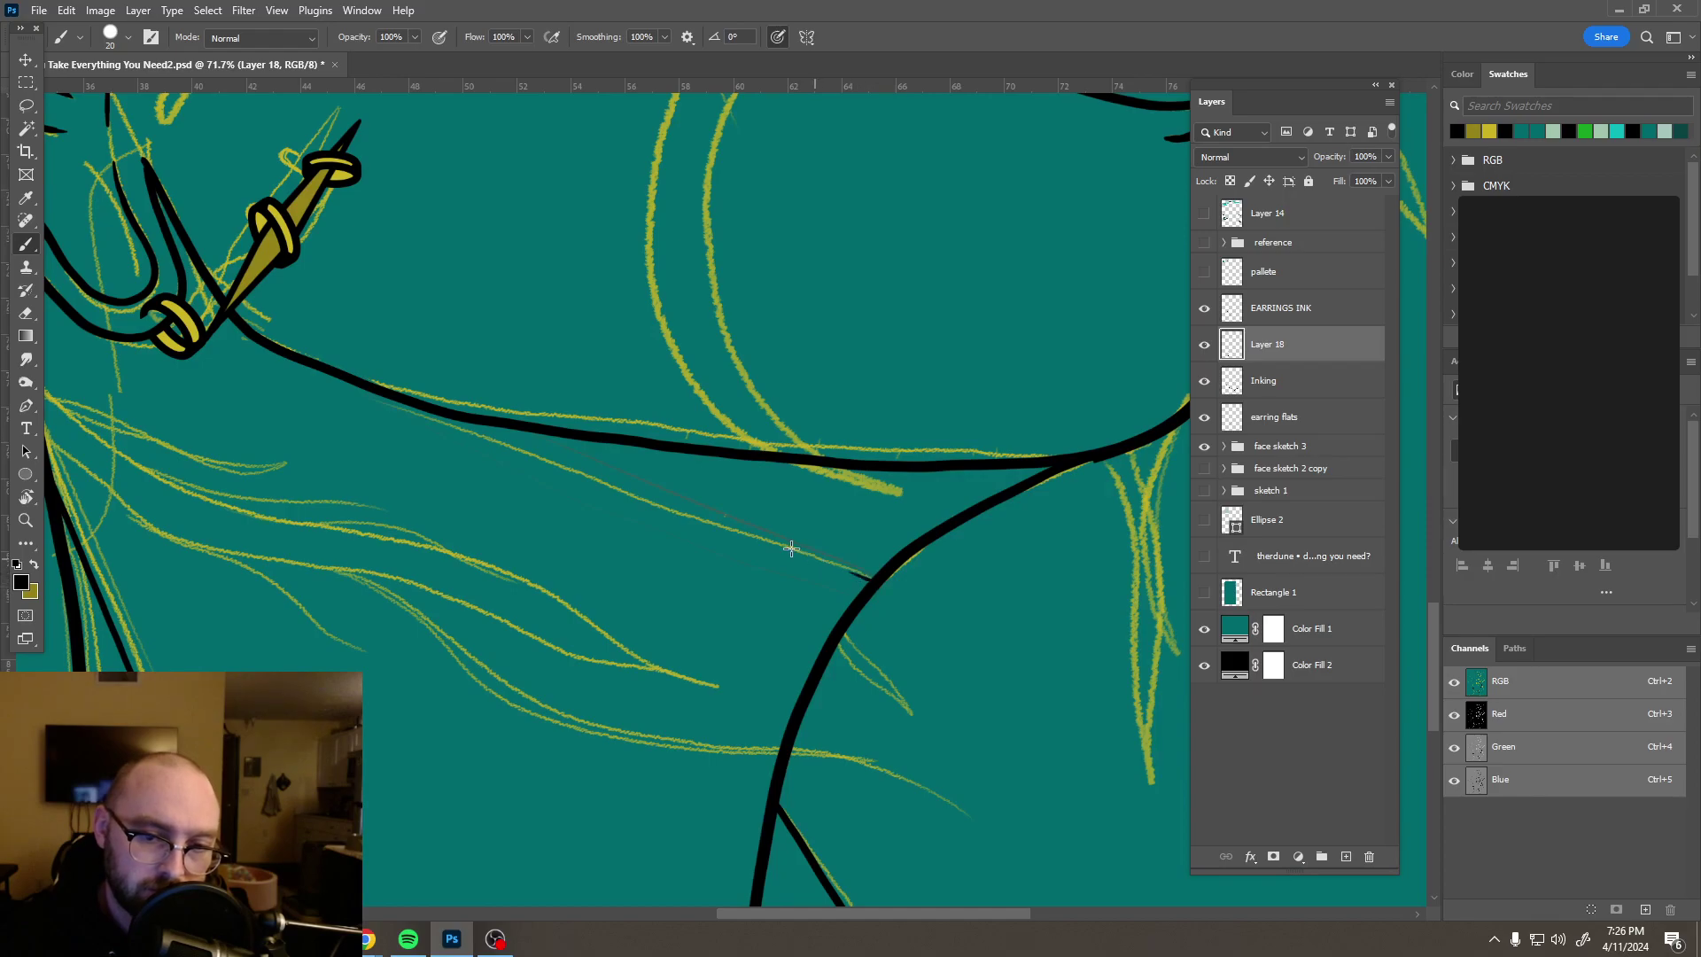
{"action": "left_click_drag", "start_coordinate": [401, 409], "coordinate": [504, 450]}
{"action": "left_click_drag", "start_coordinate": [600, 483], "coordinate": [746, 535]}
{"action": "scroll", "coordinate": [722, 331], "scroll_direction": "down", "scroll_amount": 2}
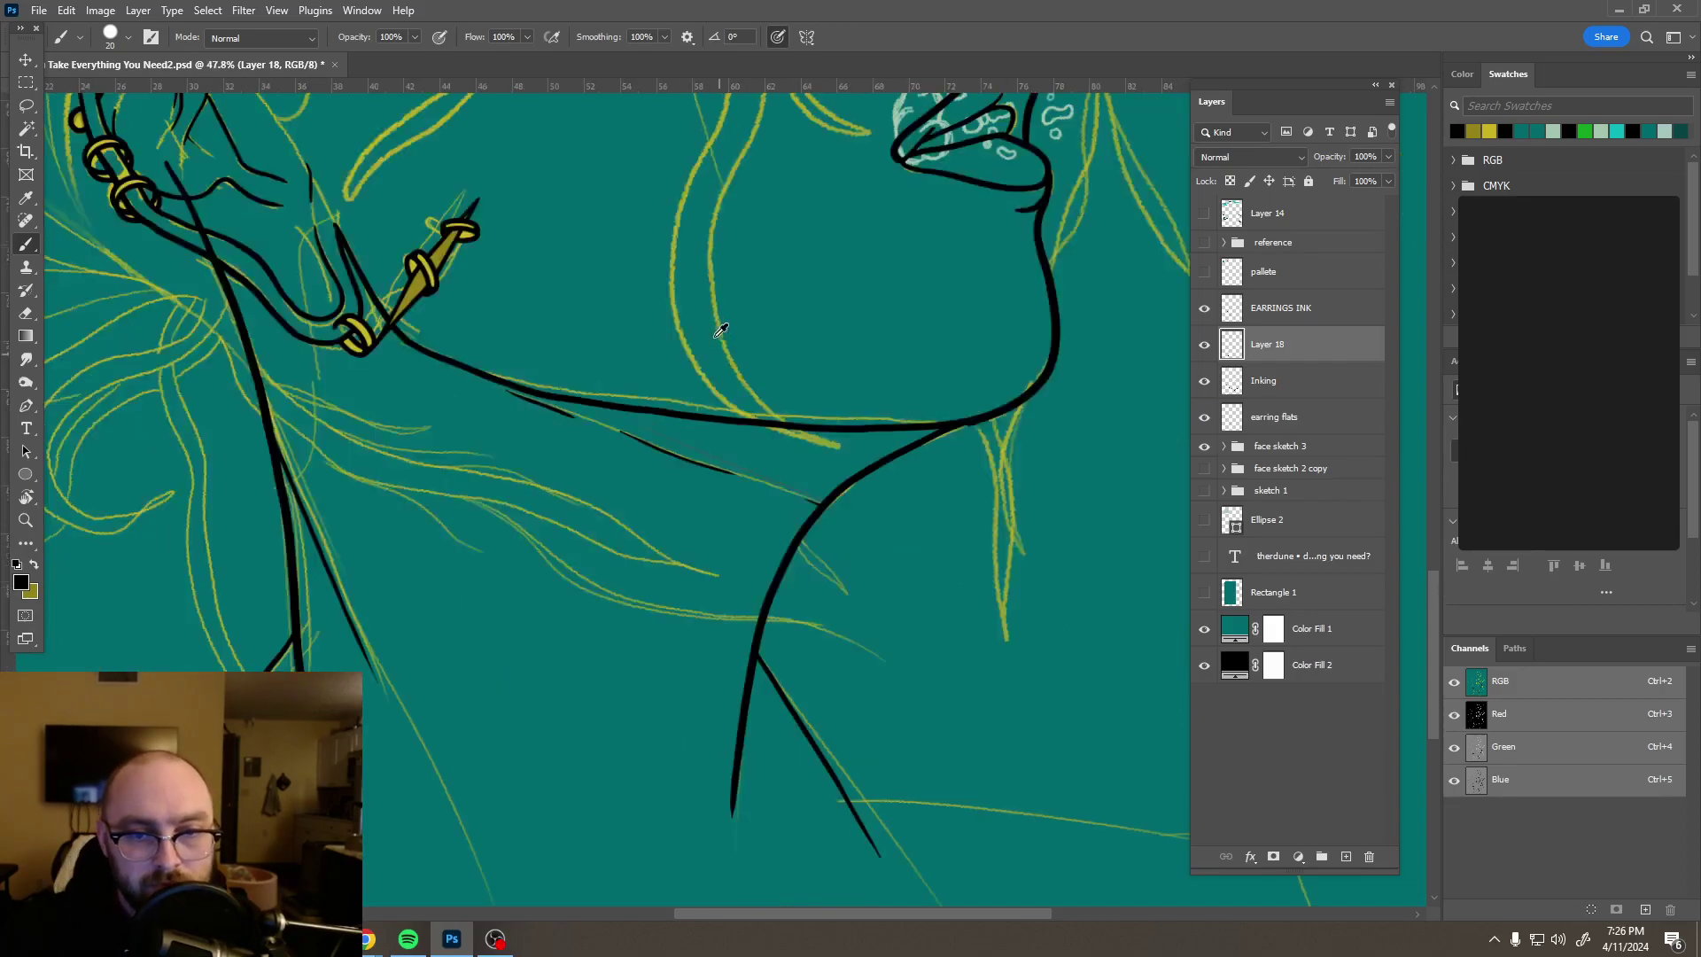
Step: Examine the inked jaw and neck lines, both across the whole illustration and close up under the chin
{"action": "scroll", "coordinate": [721, 331], "scroll_direction": "down", "scroll_amount": 5}
{"action": "scroll", "coordinate": [776, 425], "scroll_direction": "down", "scroll_amount": 4}
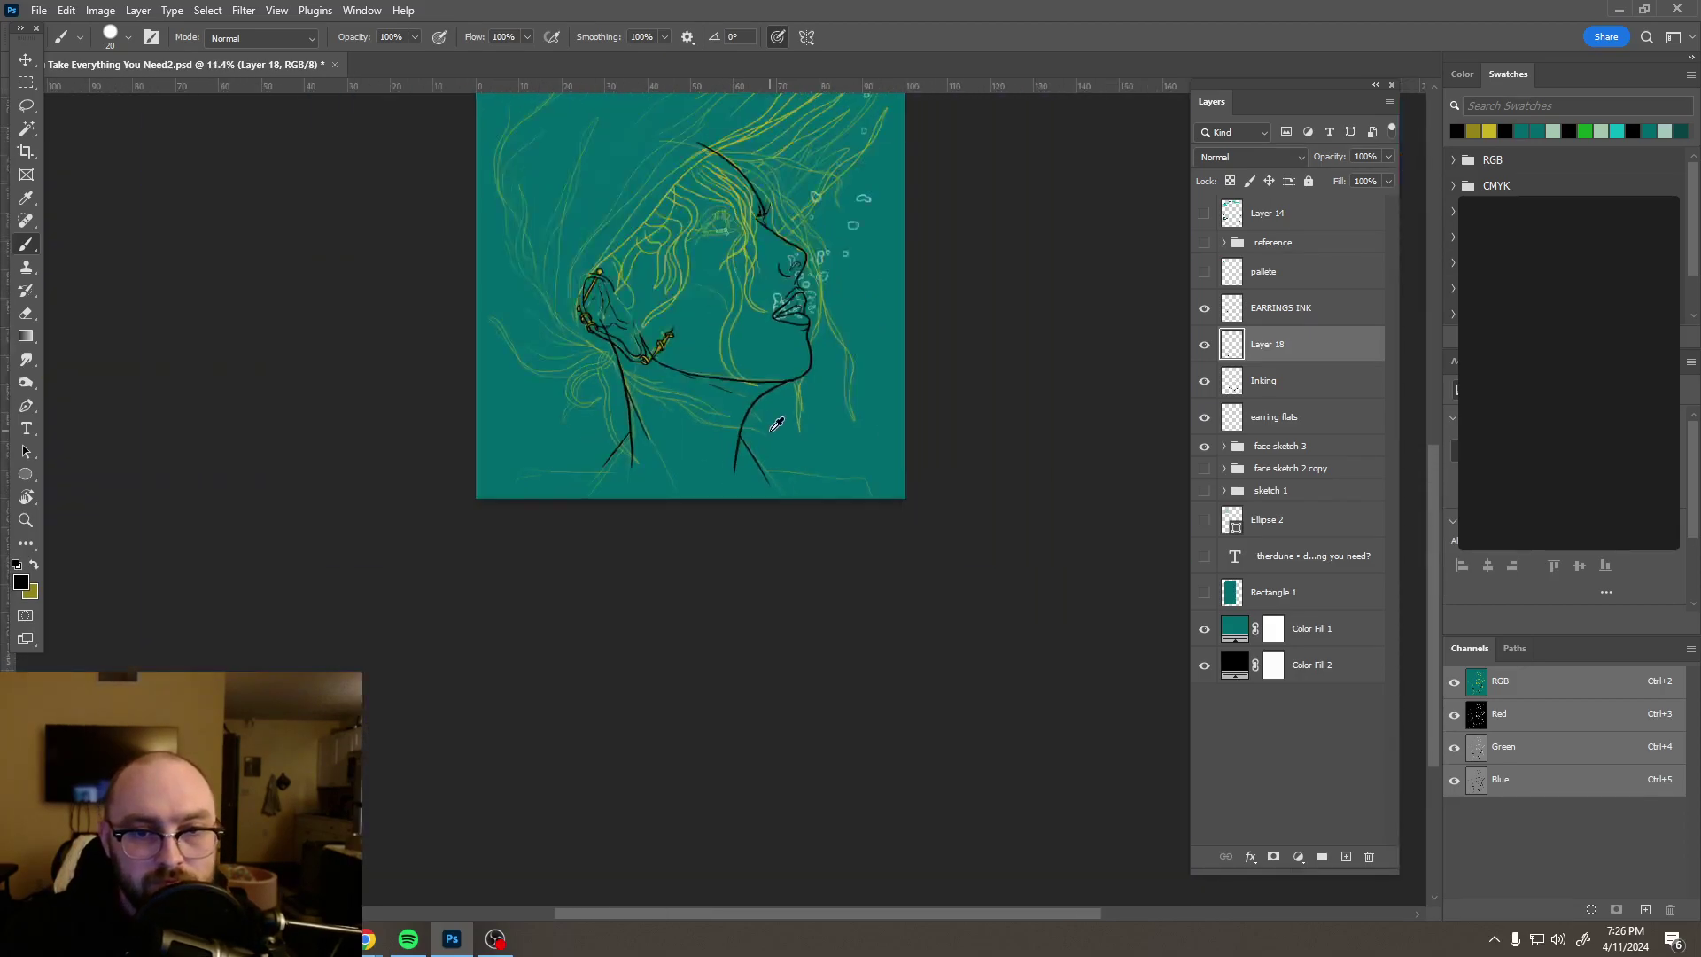
{"action": "left_click_drag", "start_coordinate": [774, 455], "coordinate": [783, 490]}
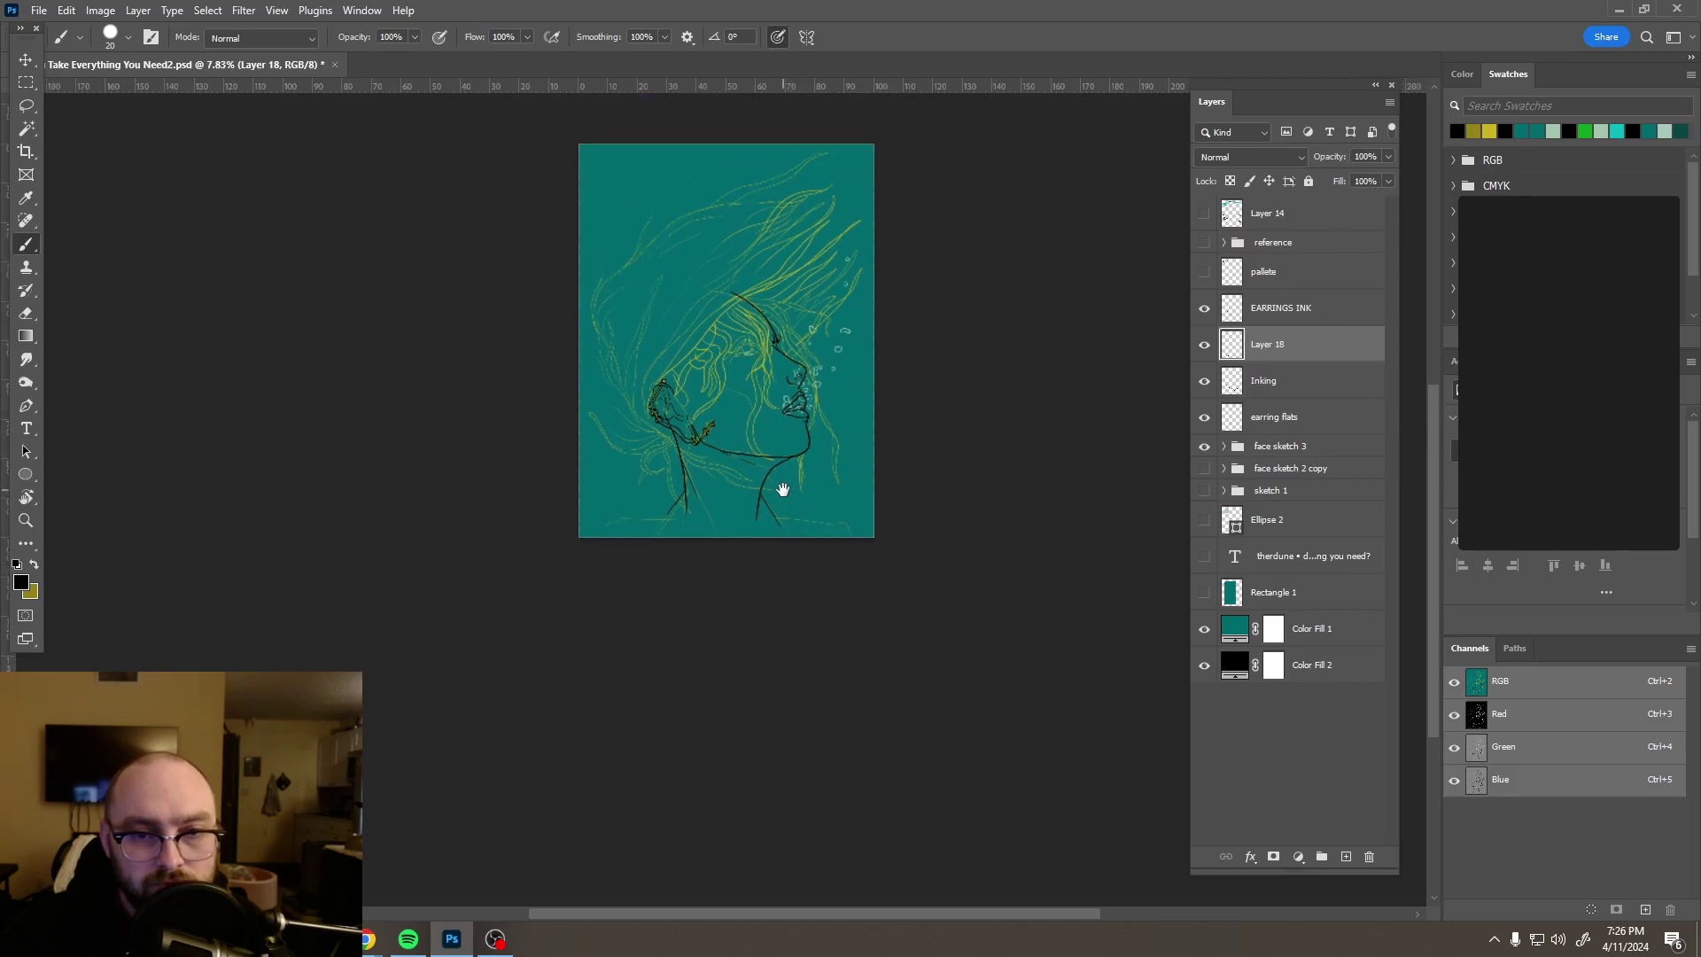
{"action": "scroll", "coordinate": [779, 523], "scroll_direction": "up", "scroll_amount": 2}
{"action": "scroll", "coordinate": [776, 562], "scroll_direction": "up", "scroll_amount": 6}
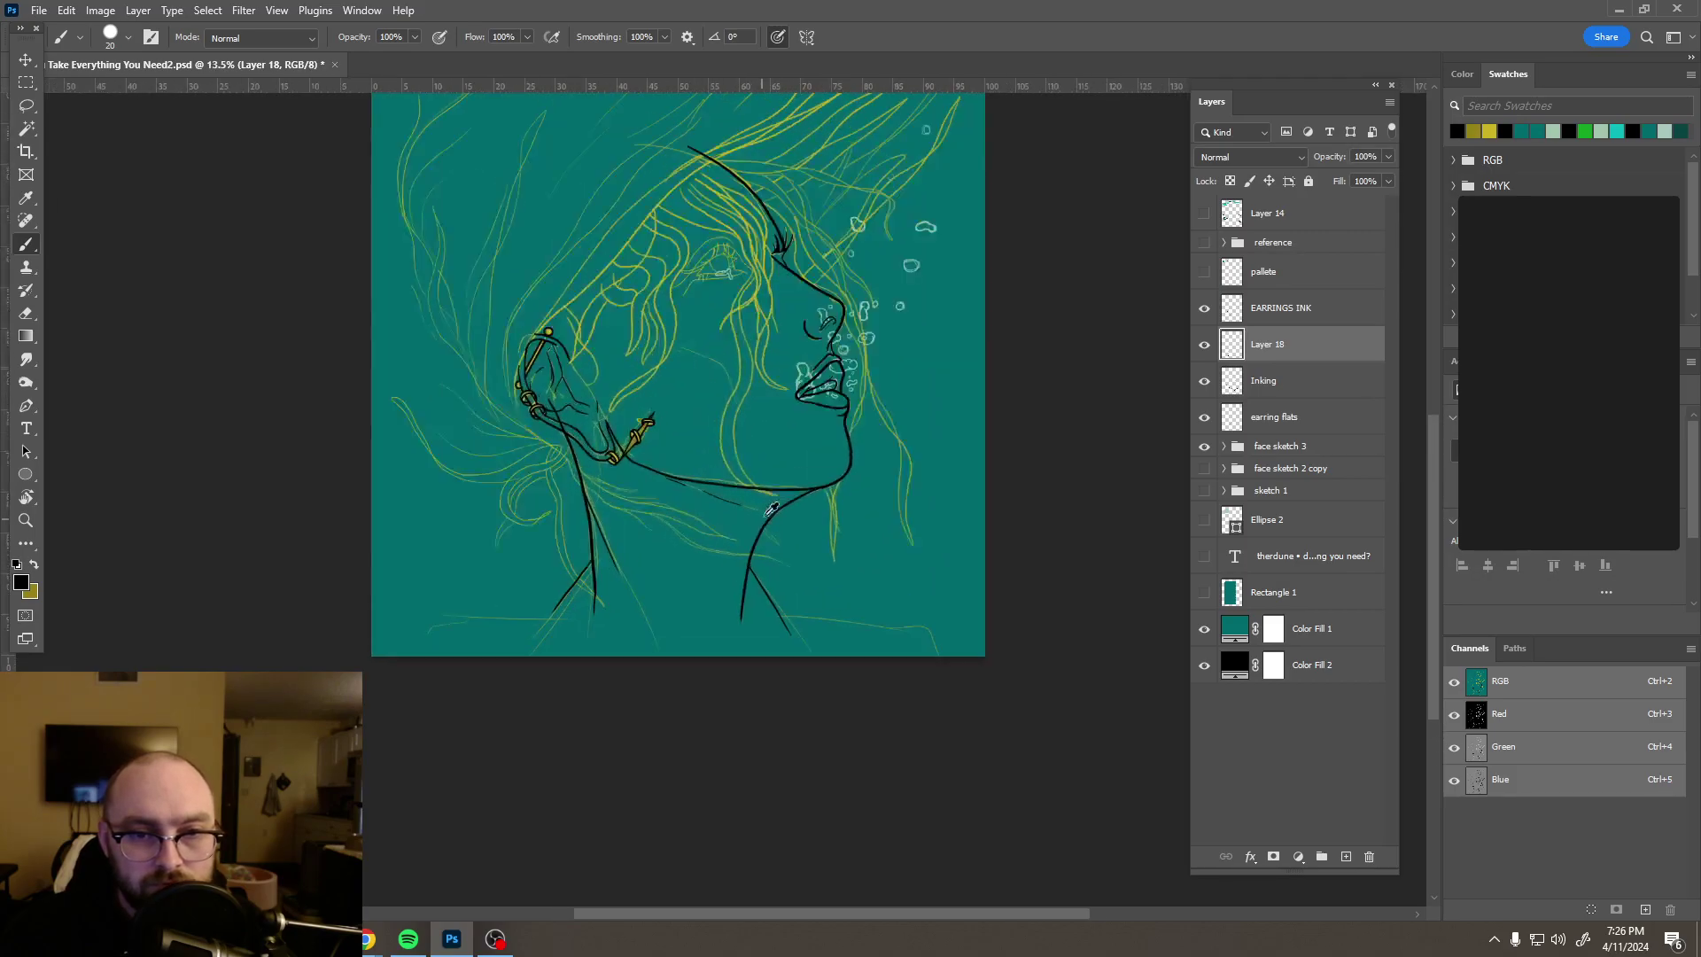
{"action": "scroll", "coordinate": [784, 436], "scroll_direction": "up", "scroll_amount": 5}
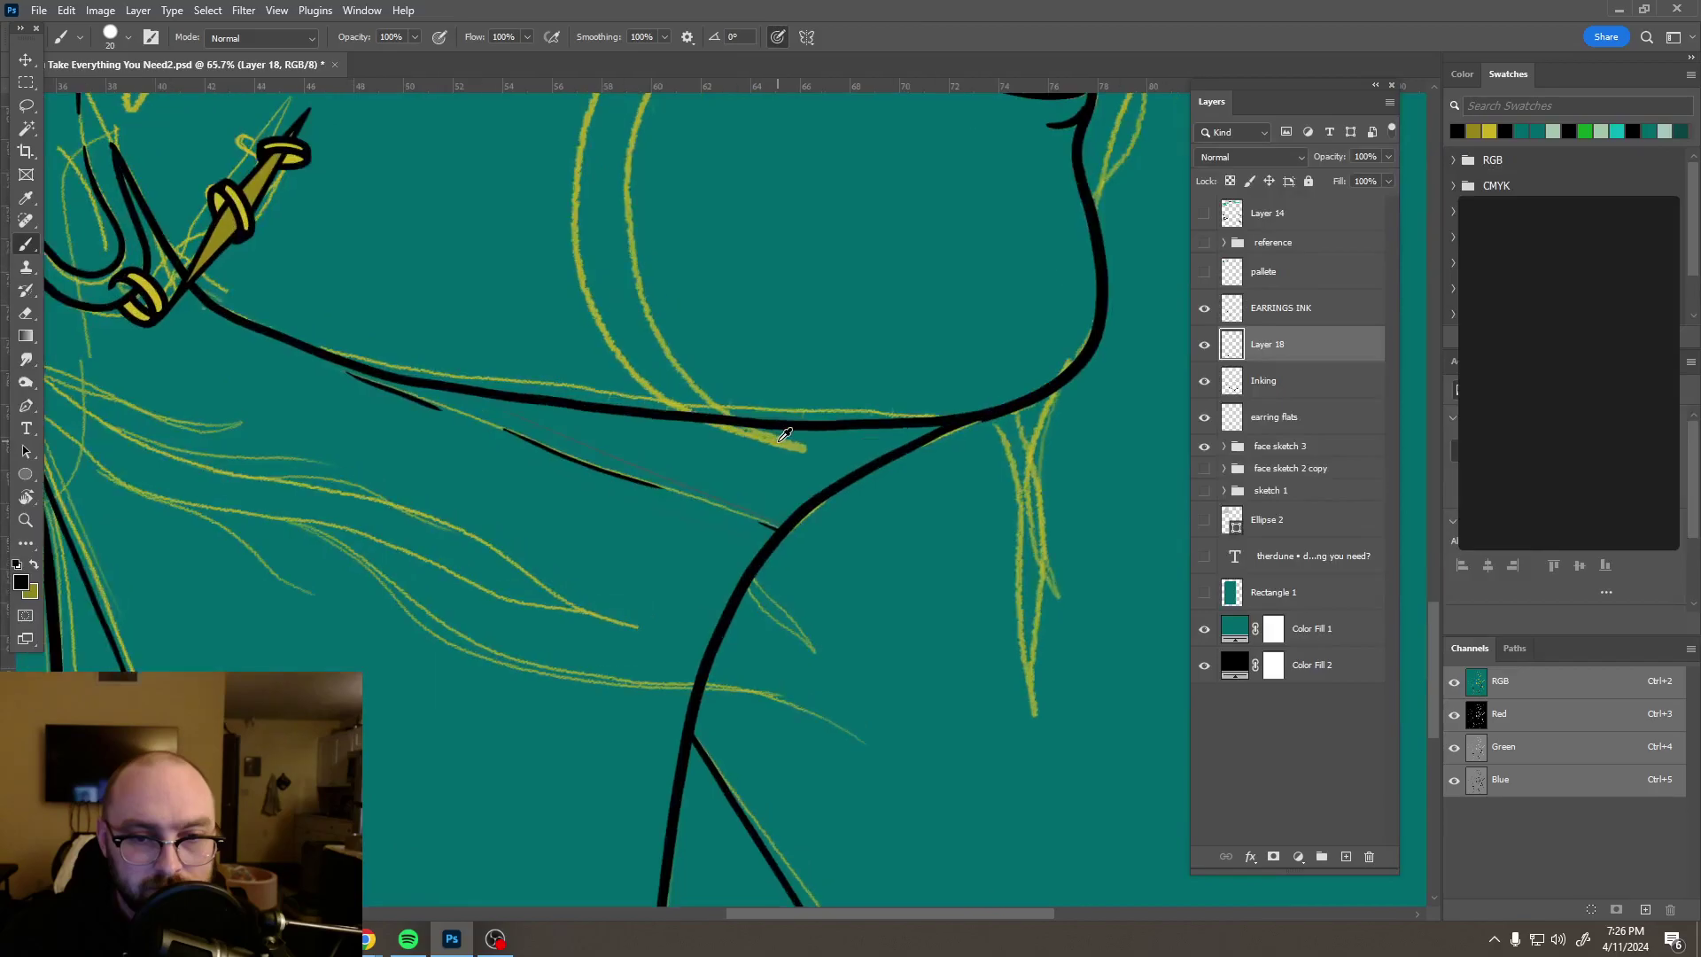
{"action": "scroll", "coordinate": [784, 436], "scroll_direction": "down", "scroll_amount": 3}
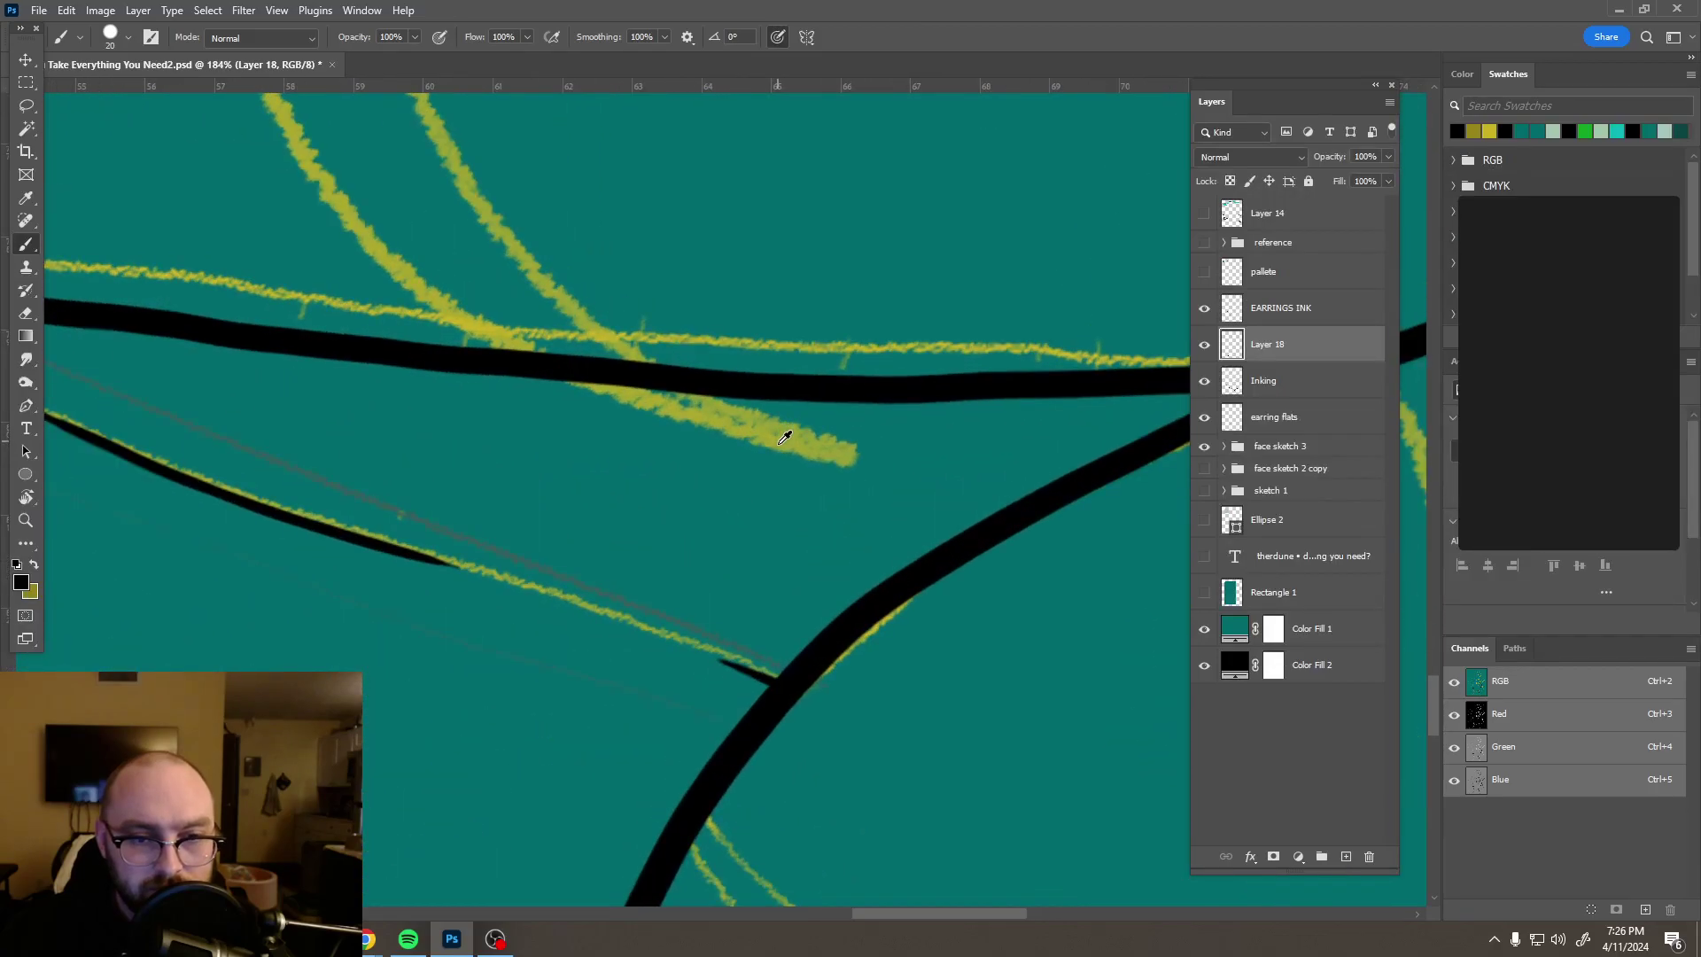
{"action": "scroll", "coordinate": [784, 441], "scroll_direction": "down", "scroll_amount": 1}
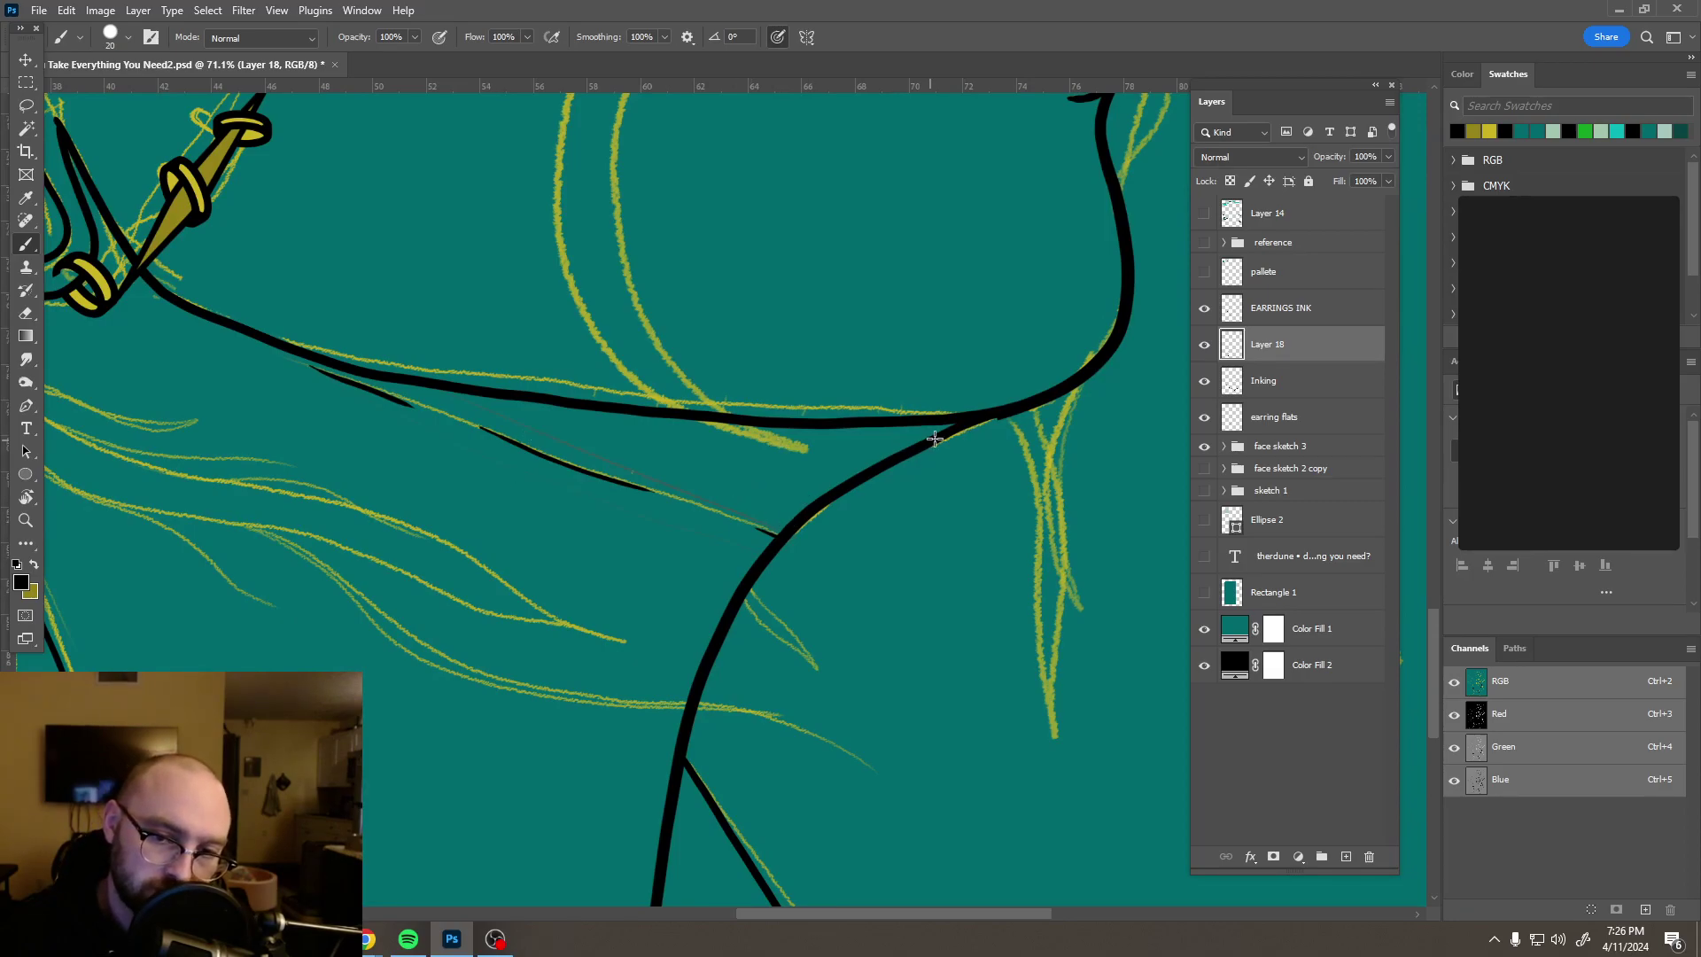
Step: Create a new empty layer directly above the neck line layer for the hatching under the jaw
{"action": "key", "text": "r"}
{"action": "mouse_move", "coordinate": [1036, 367]}
{"action": "left_mouse_down"}
{"action": "mouse_move", "coordinate": [1001, 578]}
{"action": "mouse_move", "coordinate": [1018, 566]}
{"action": "left_mouse_up"}
{"action": "key", "text": "b"}
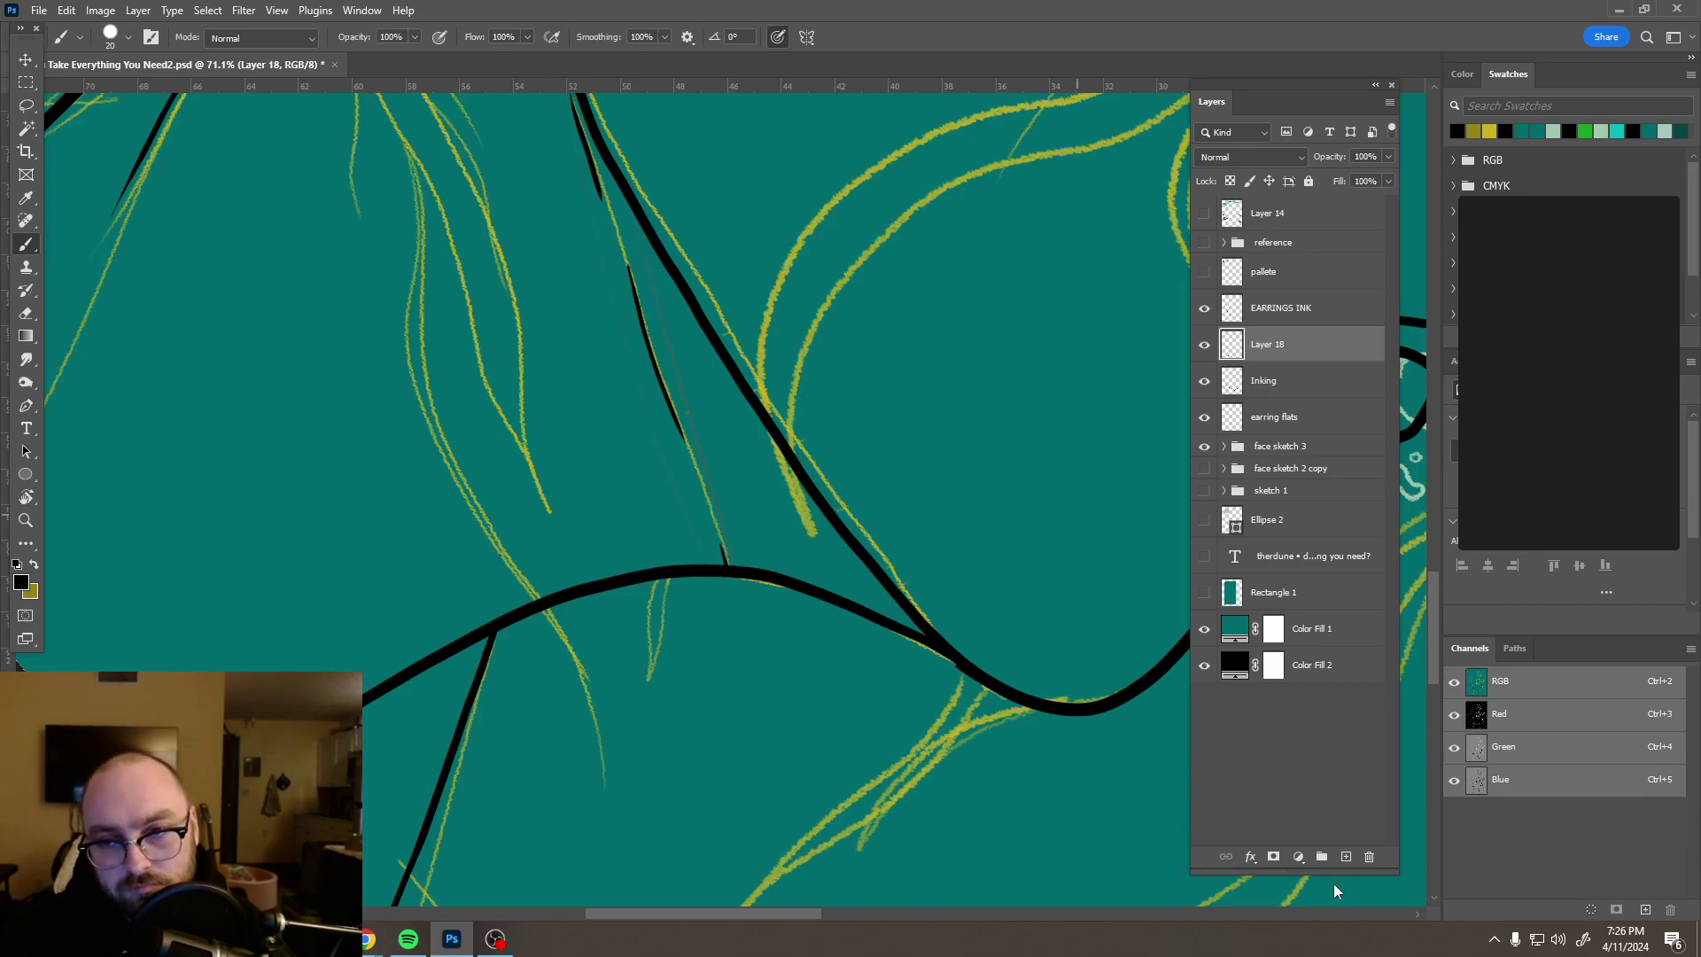
{"action": "key", "text": "ctrl+shift+alt+n"}
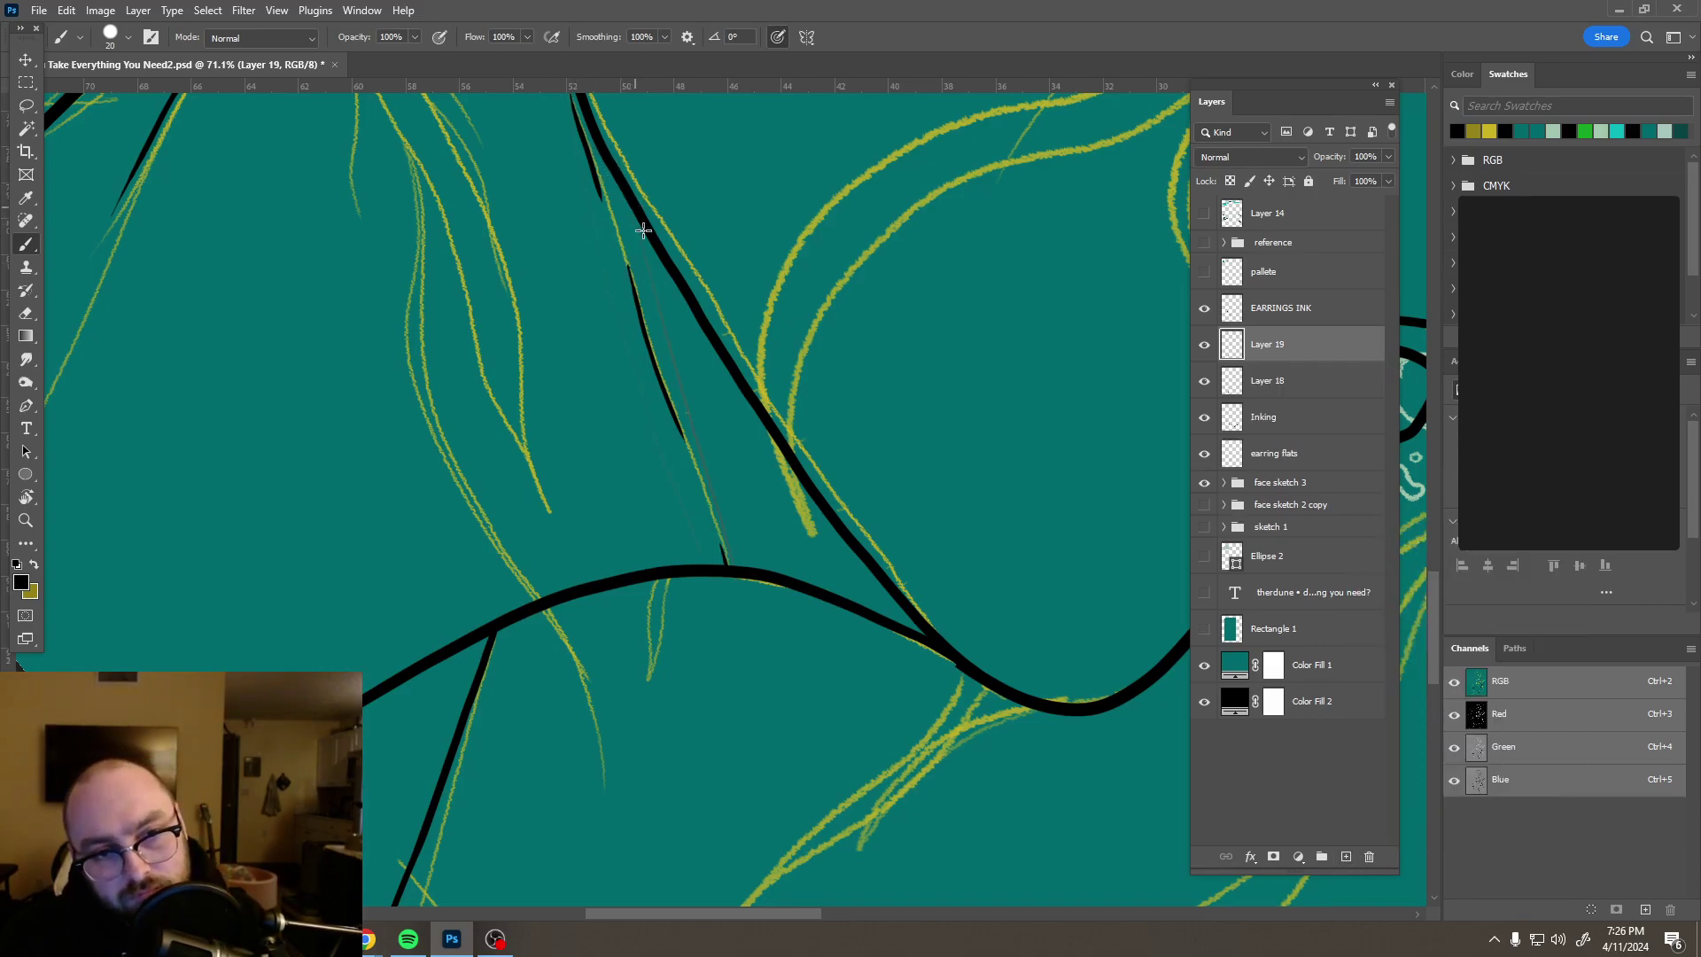
Step: Try to hatch the area between the jawline and the broken line beneath it with long tapered parallel strokes
{"action": "left_click_drag", "start_coordinate": [664, 261], "coordinate": [716, 440]}
{"action": "left_click_drag", "start_coordinate": [697, 314], "coordinate": [753, 542]}
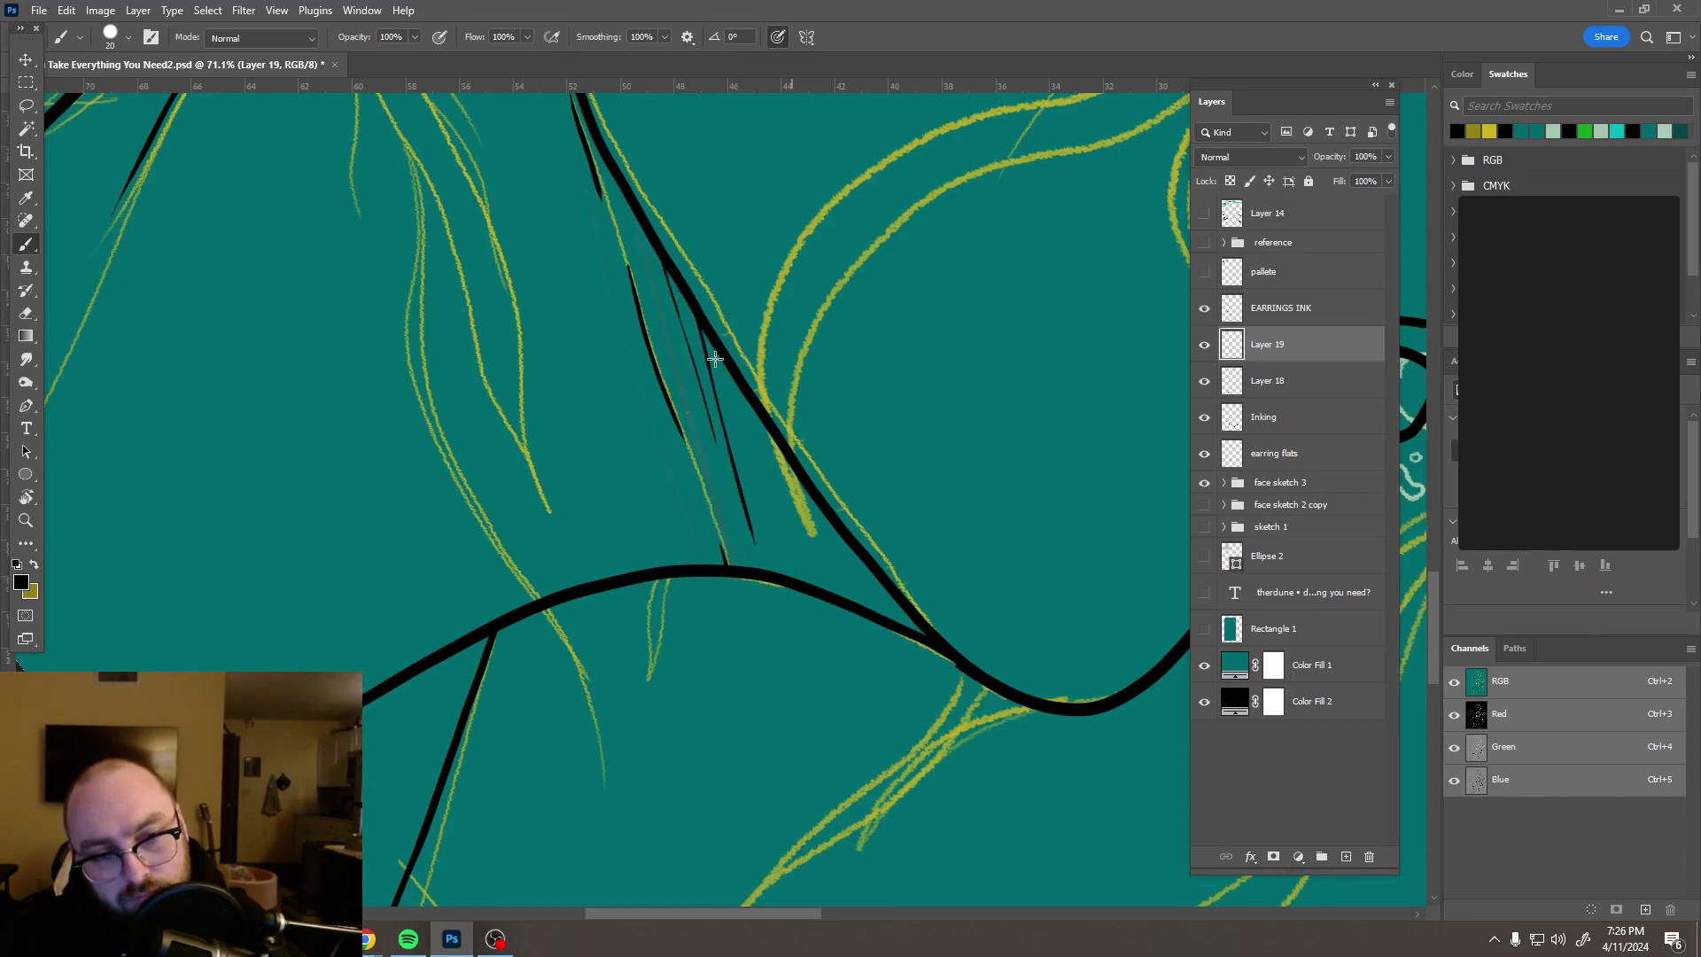
{"action": "left_click_drag", "start_coordinate": [725, 361], "coordinate": [779, 551]}
{"action": "left_click_drag", "start_coordinate": [772, 441], "coordinate": [809, 565]}
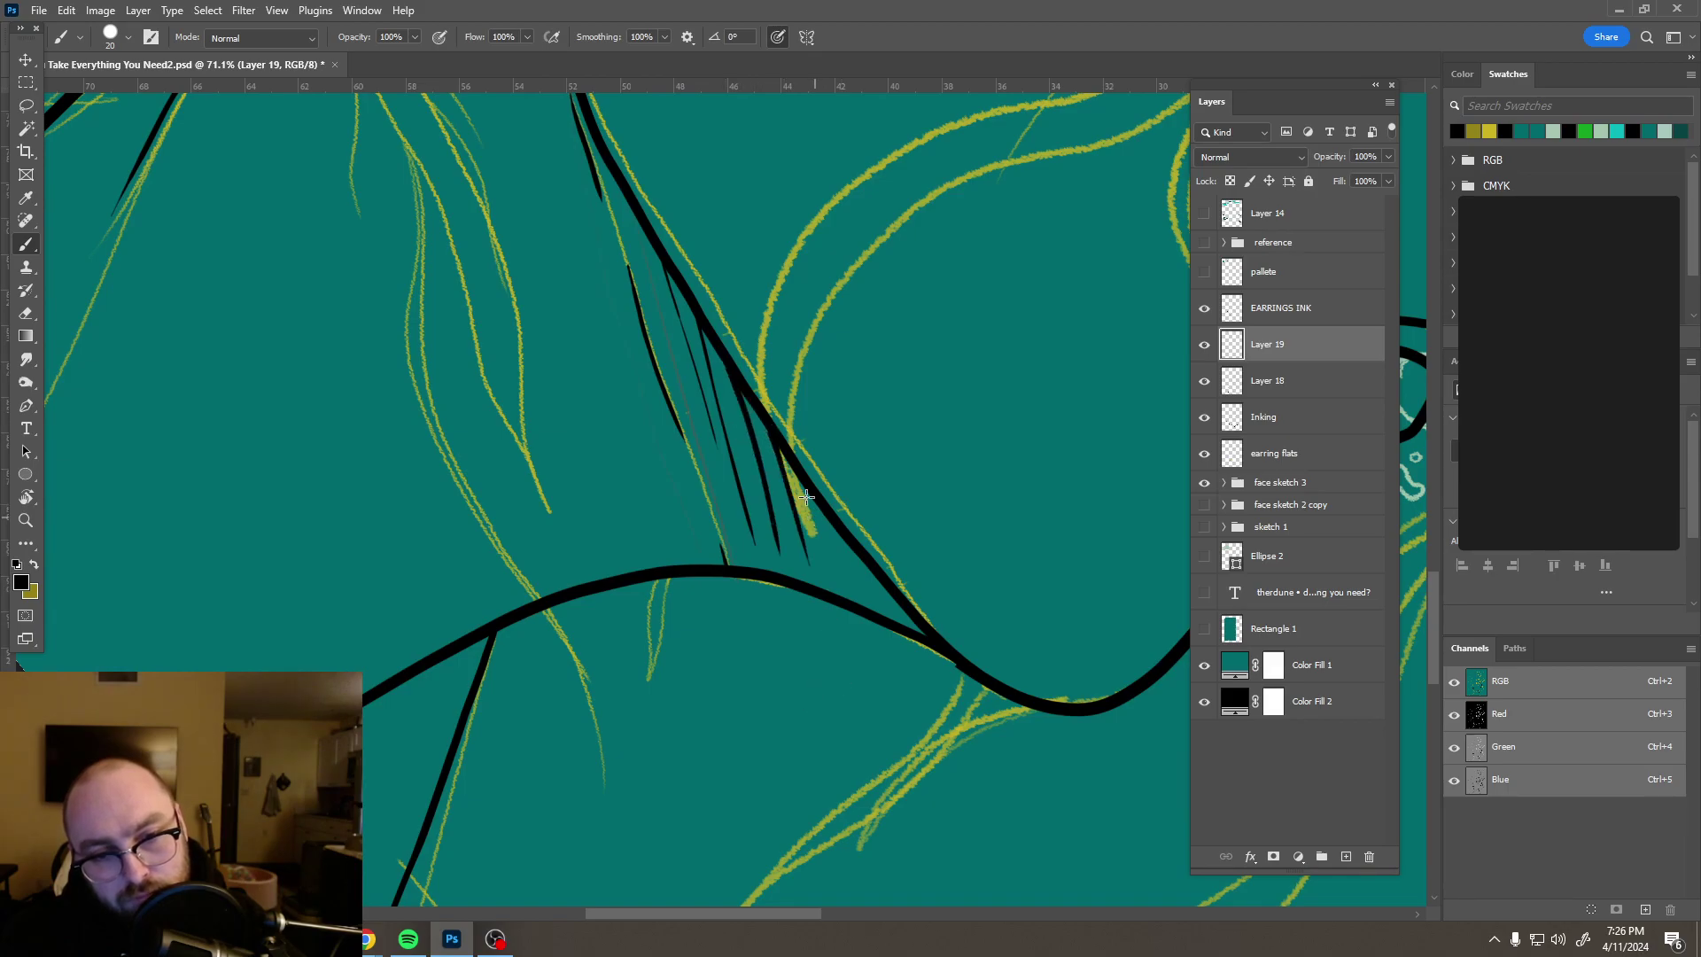
{"action": "left_click_drag", "start_coordinate": [808, 498], "coordinate": [840, 595]}
{"action": "key", "text": "ctrl+z"}
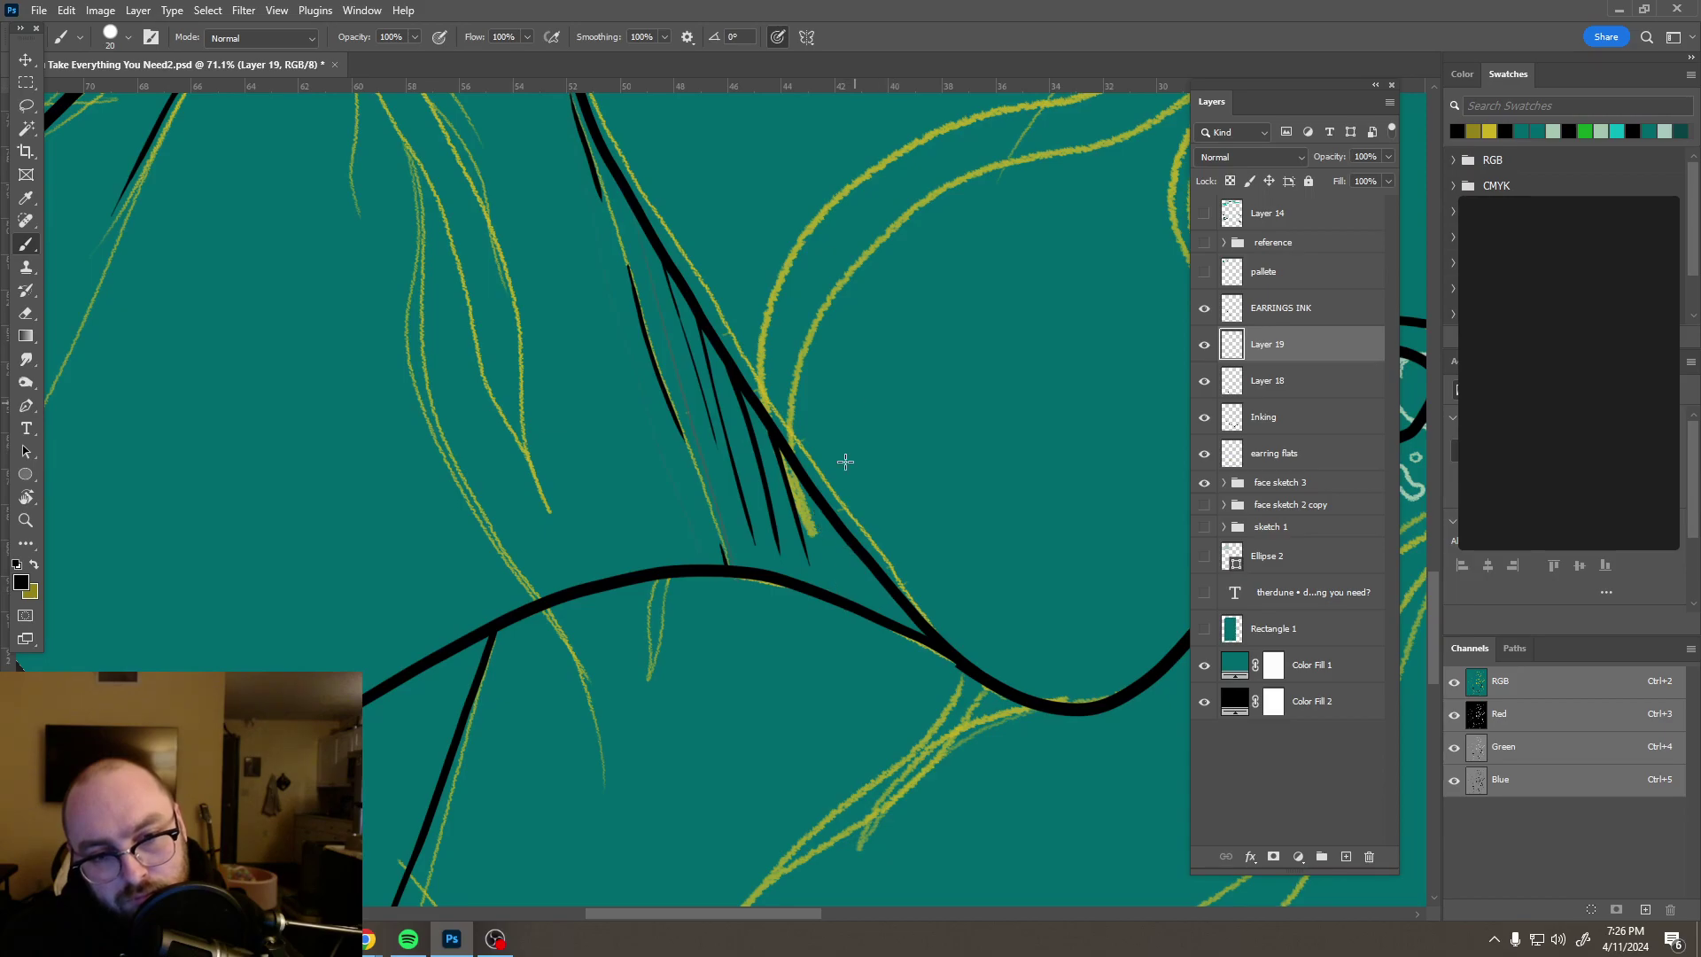
{"action": "mouse_move", "coordinate": [811, 489]}
{"action": "left_mouse_down"}
{"action": "mouse_move", "coordinate": [826, 560]}
{"action": "mouse_move", "coordinate": [889, 610]}
{"action": "left_mouse_up"}
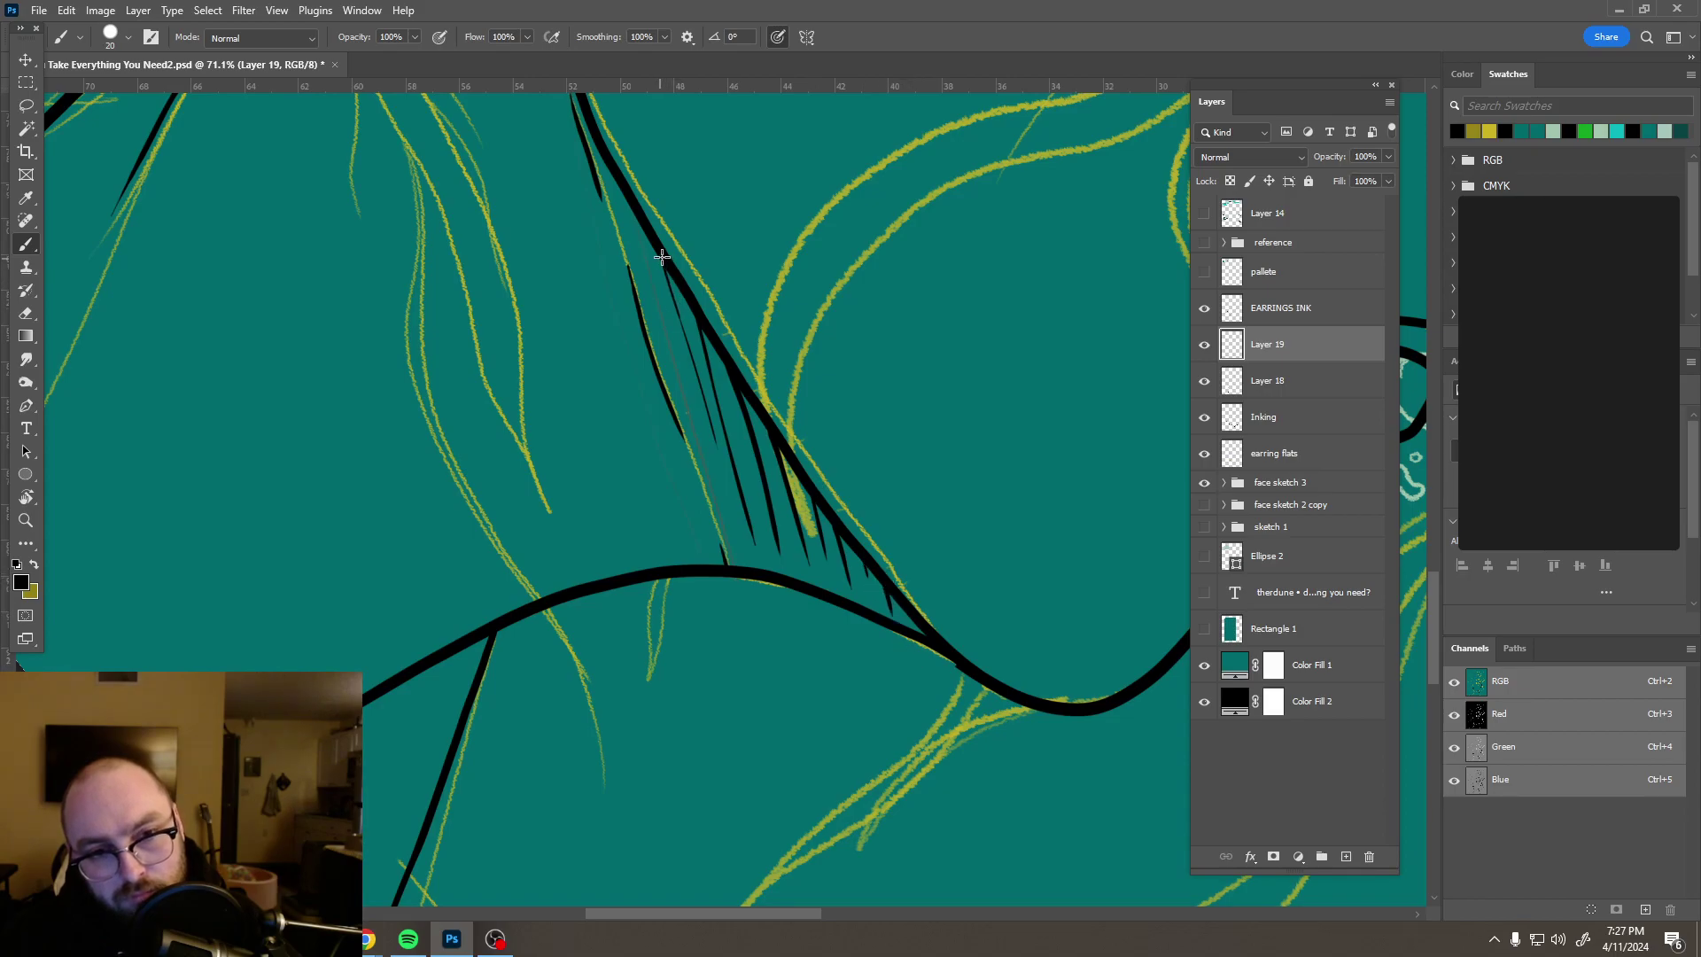
{"action": "left_click_drag", "start_coordinate": [674, 299], "coordinate": [719, 462]}
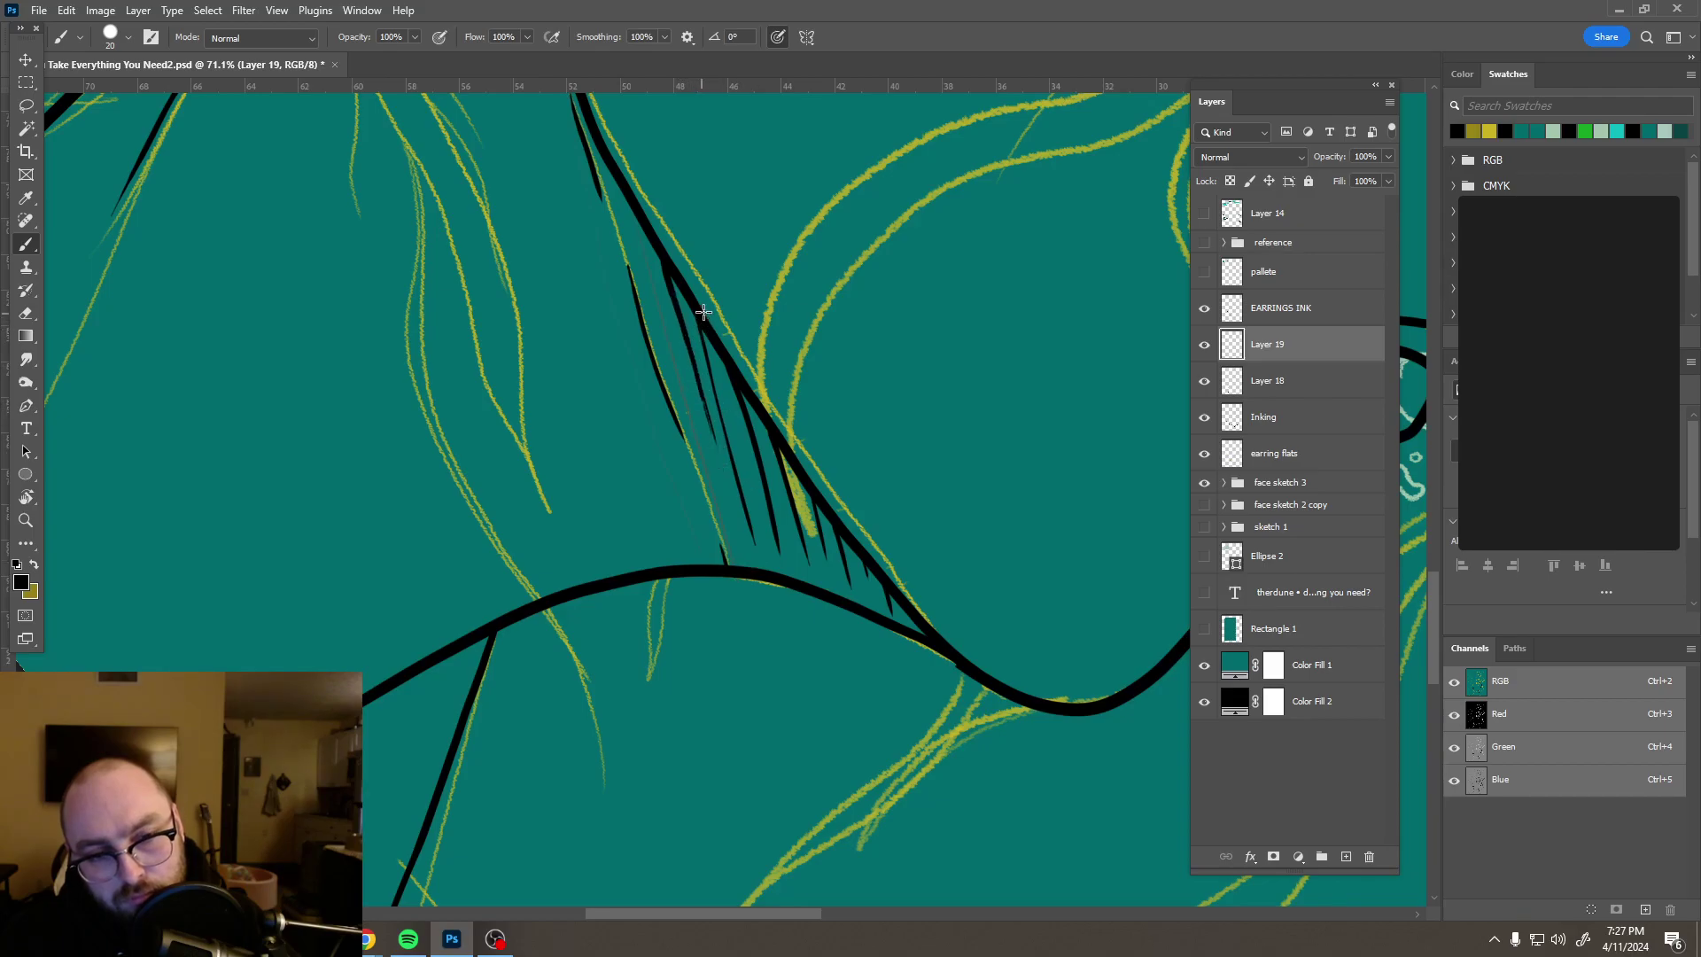
Step: Erase the trial hatching strokes under the jaw with a 30 px eraser
{"action": "key", "text": "e"}
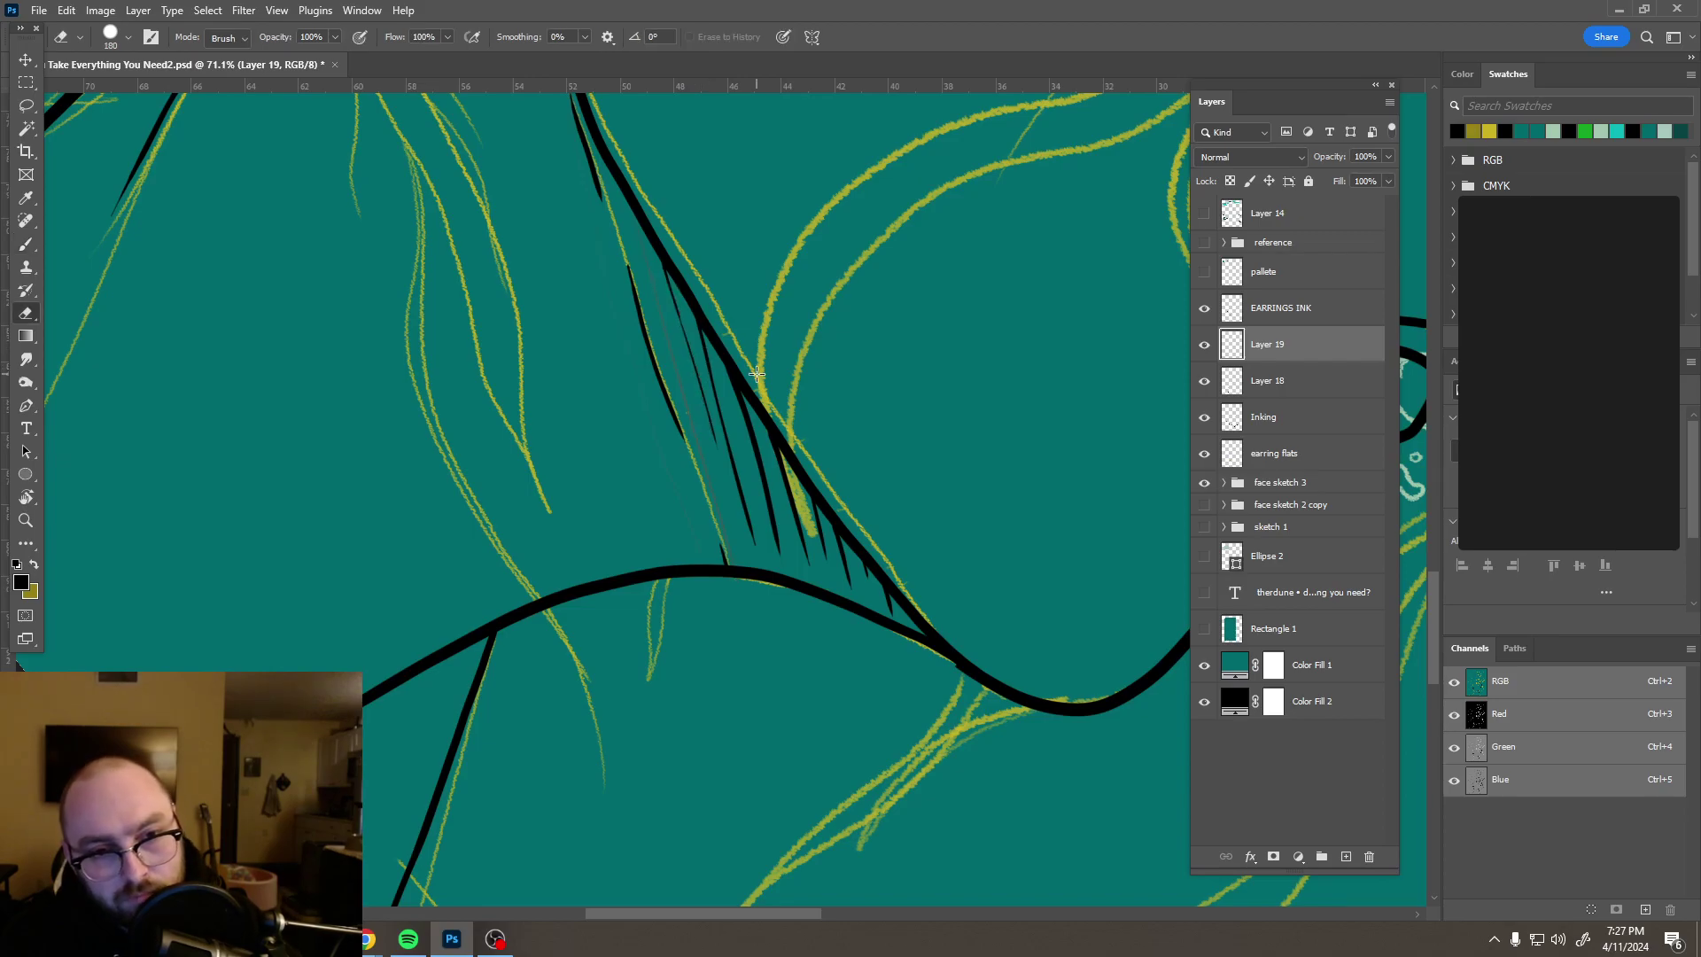
{"action": "mouse_move", "coordinate": [652, 332]}
{"action": "left_mouse_down"}
{"action": "mouse_move", "coordinate": [605, 333]}
{"action": "mouse_move", "coordinate": [708, 416]}
{"action": "mouse_move", "coordinate": [718, 447]}
{"action": "mouse_move", "coordinate": [696, 354]}
{"action": "mouse_move", "coordinate": [751, 519]}
{"action": "left_mouse_up"}
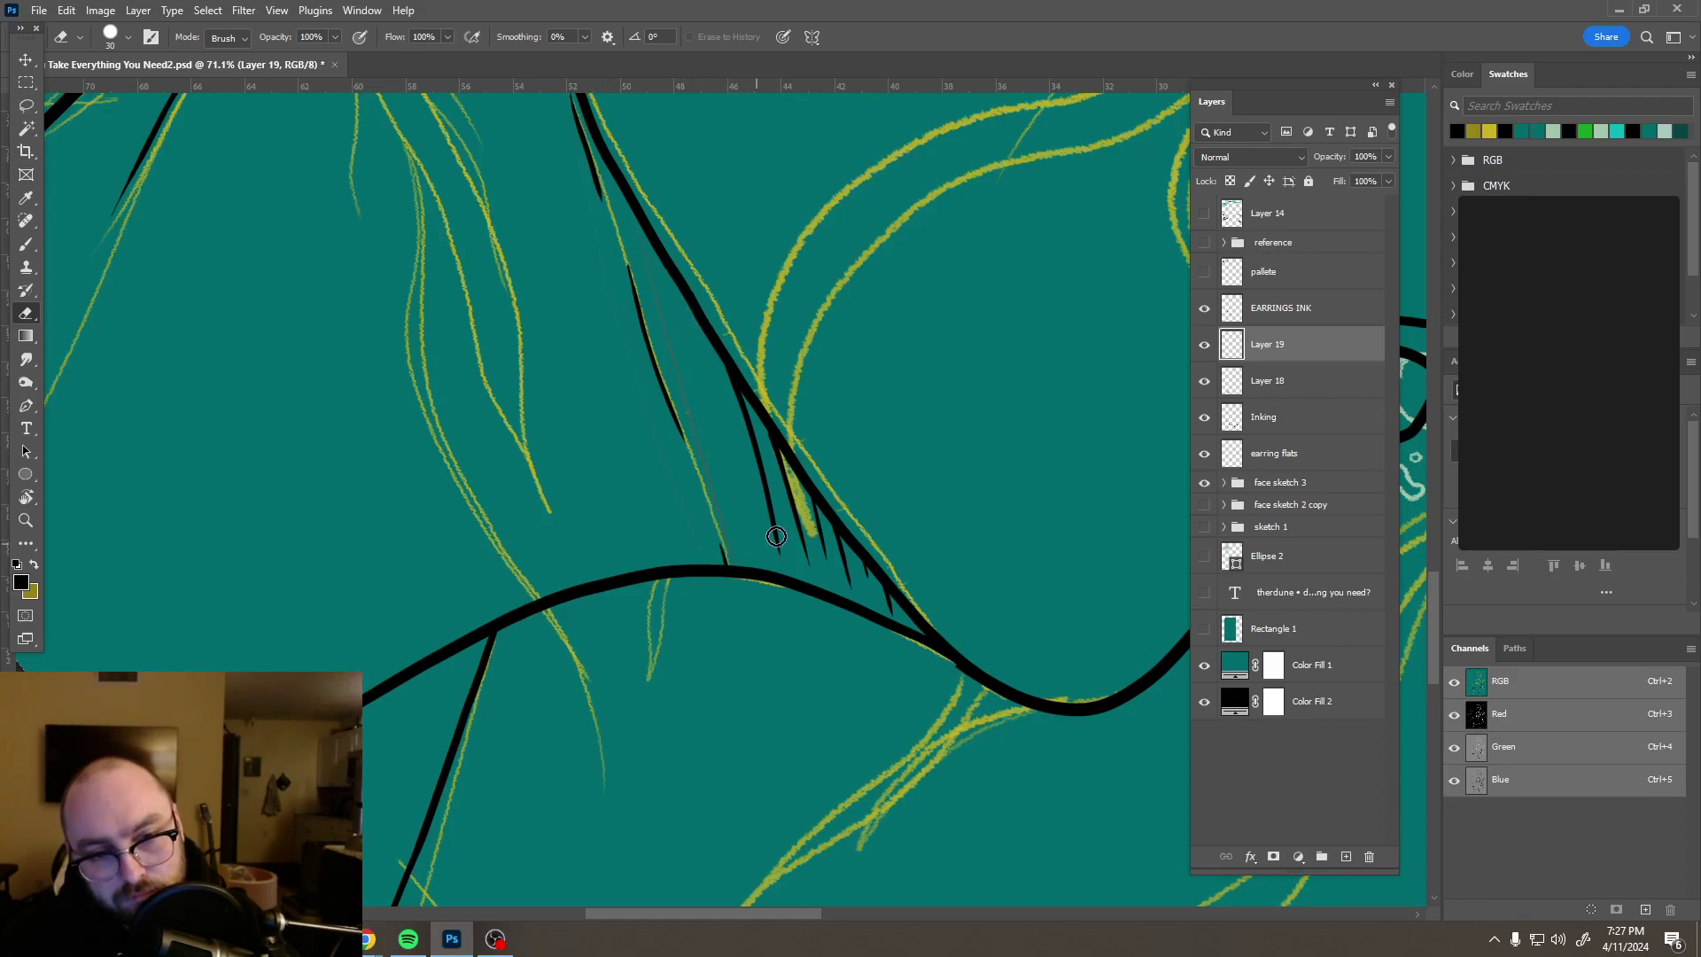
{"action": "key", "text": "b"}
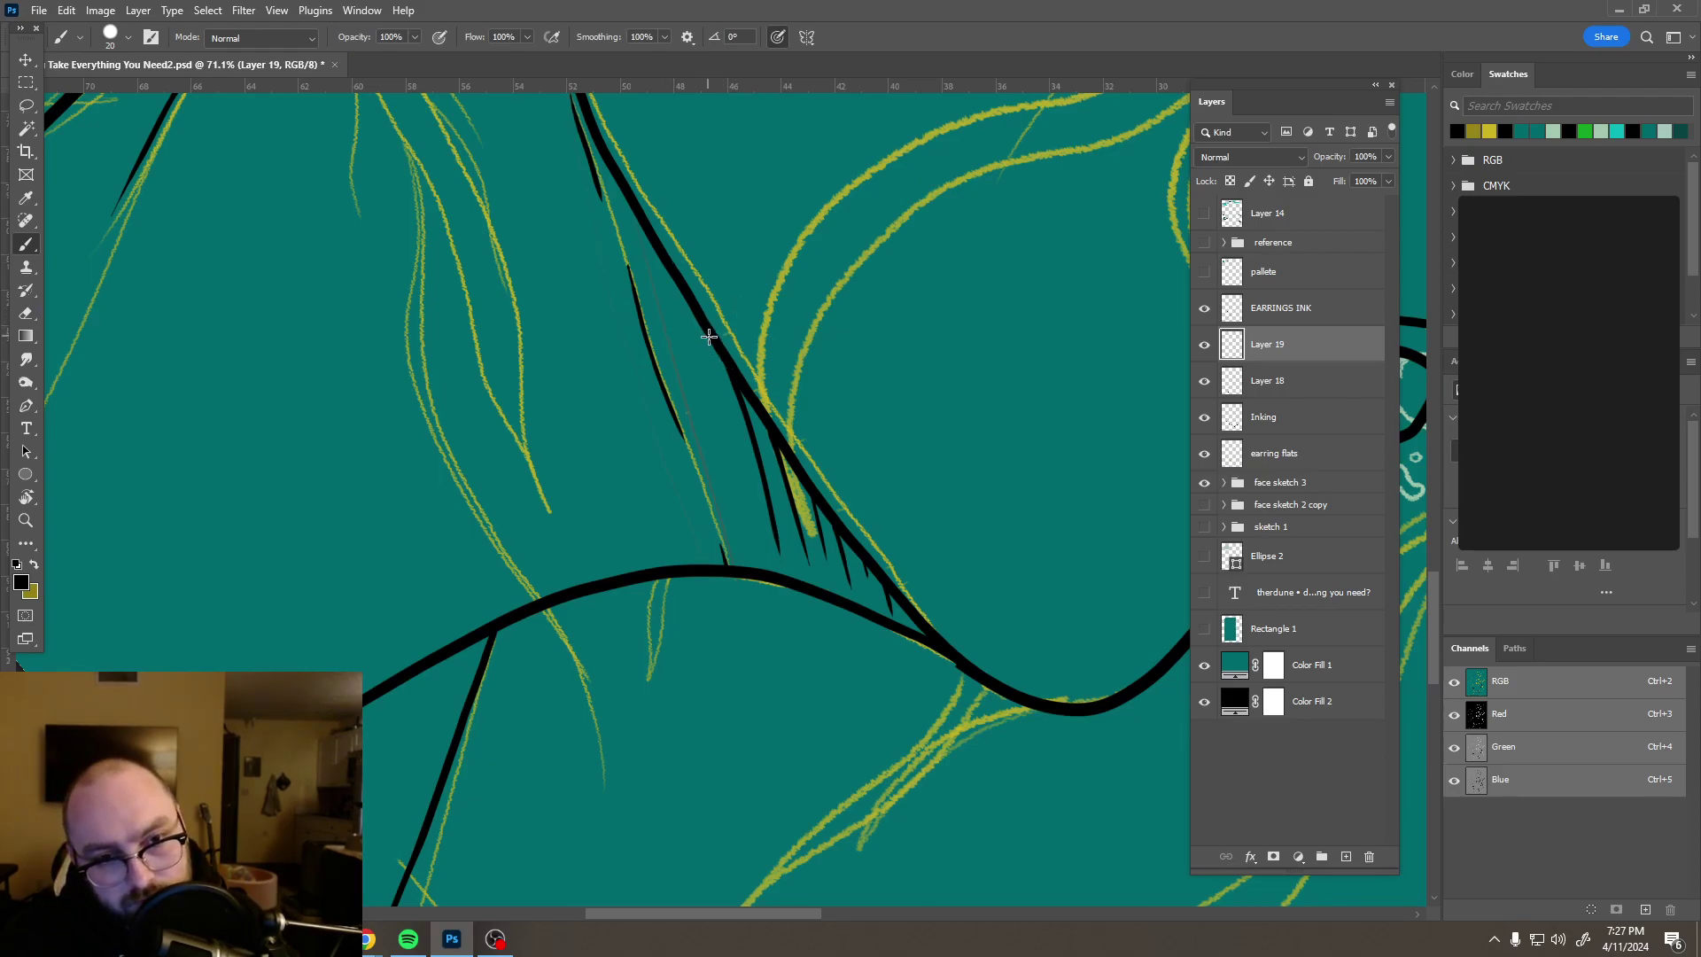
{"action": "key", "text": "e"}
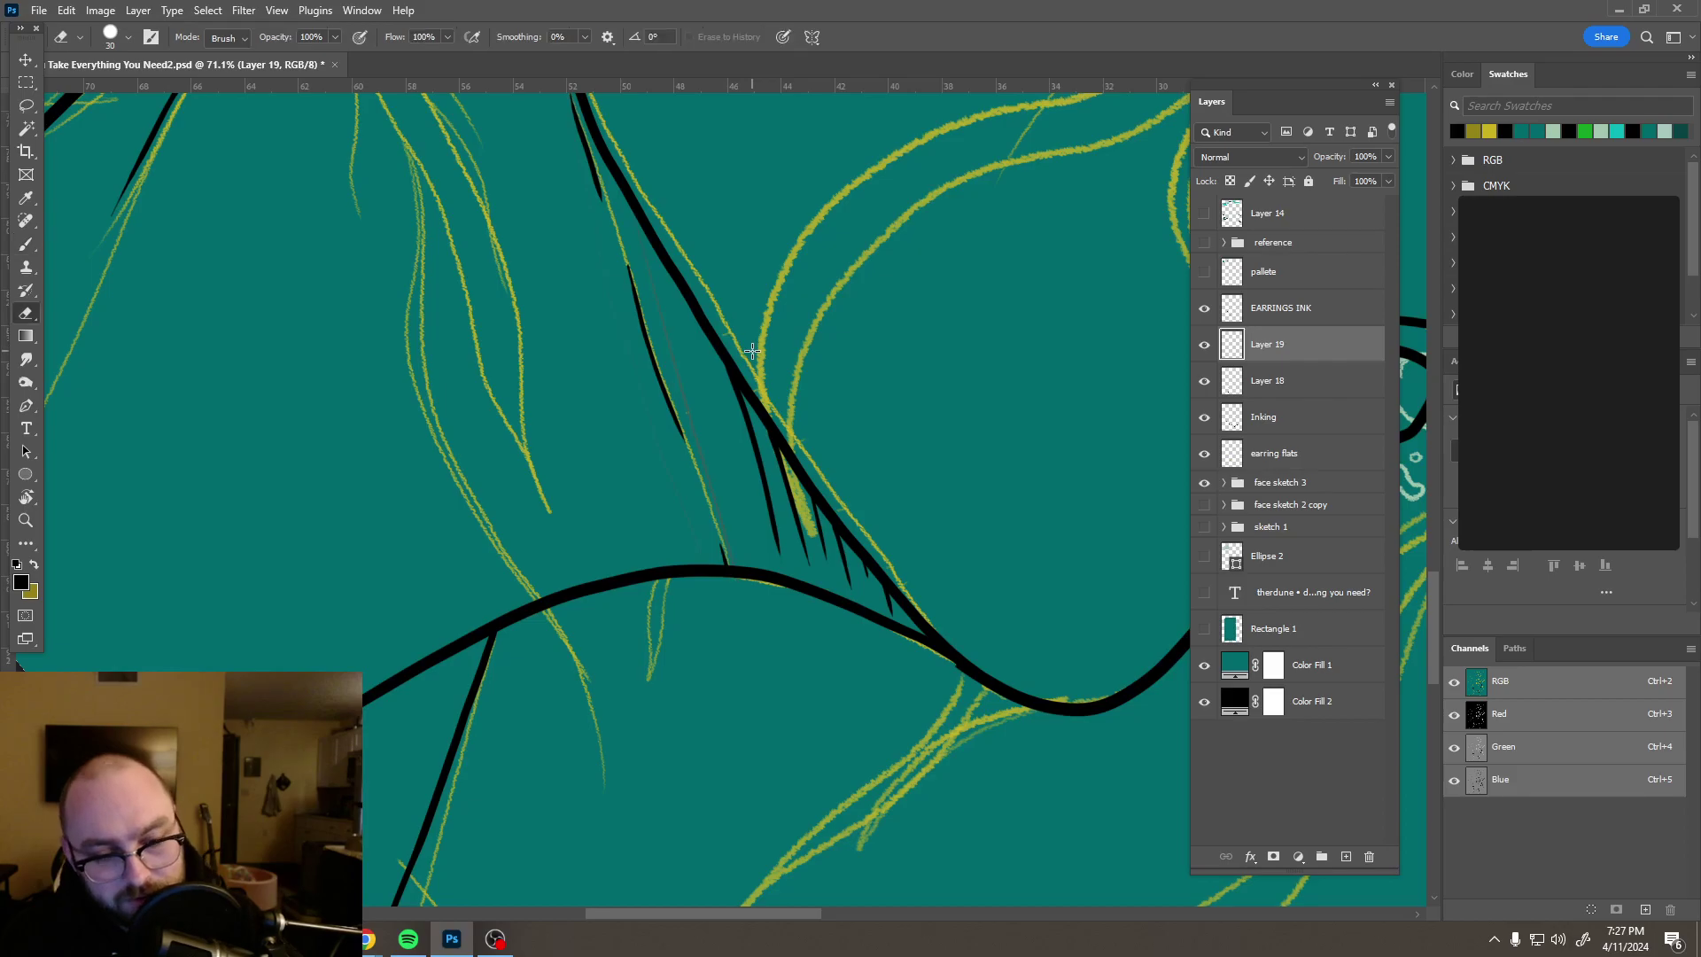
{"action": "mouse_move", "coordinate": [727, 387]}
{"action": "left_mouse_down"}
{"action": "mouse_move", "coordinate": [767, 540]}
{"action": "mouse_move", "coordinate": [752, 424]}
{"action": "mouse_move", "coordinate": [870, 563]}
{"action": "mouse_move", "coordinate": [848, 516]}
{"action": "left_mouse_up"}
Step: Using the Inking1 brush preset, ink the first parallel hatch strokes under the jaw, plus a short one rising from the front neck line
{"action": "key", "text": "b"}
{"action": "left_click", "coordinate": [110, 38]}
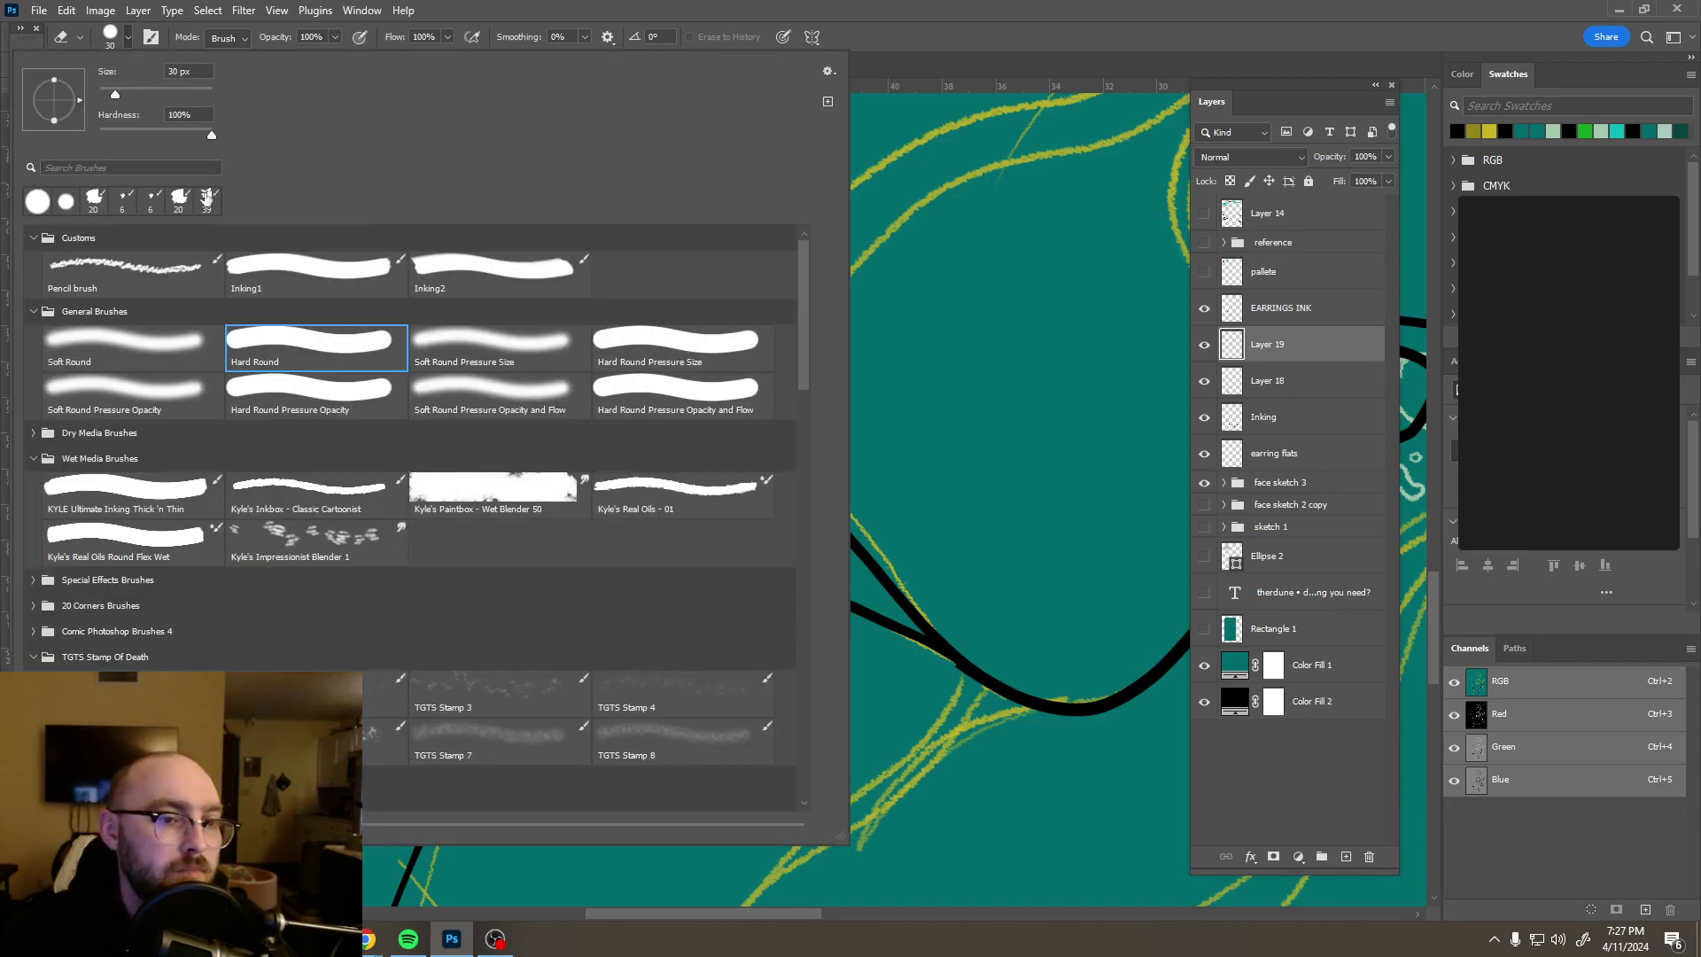
{"action": "double_click", "coordinate": [276, 270]}
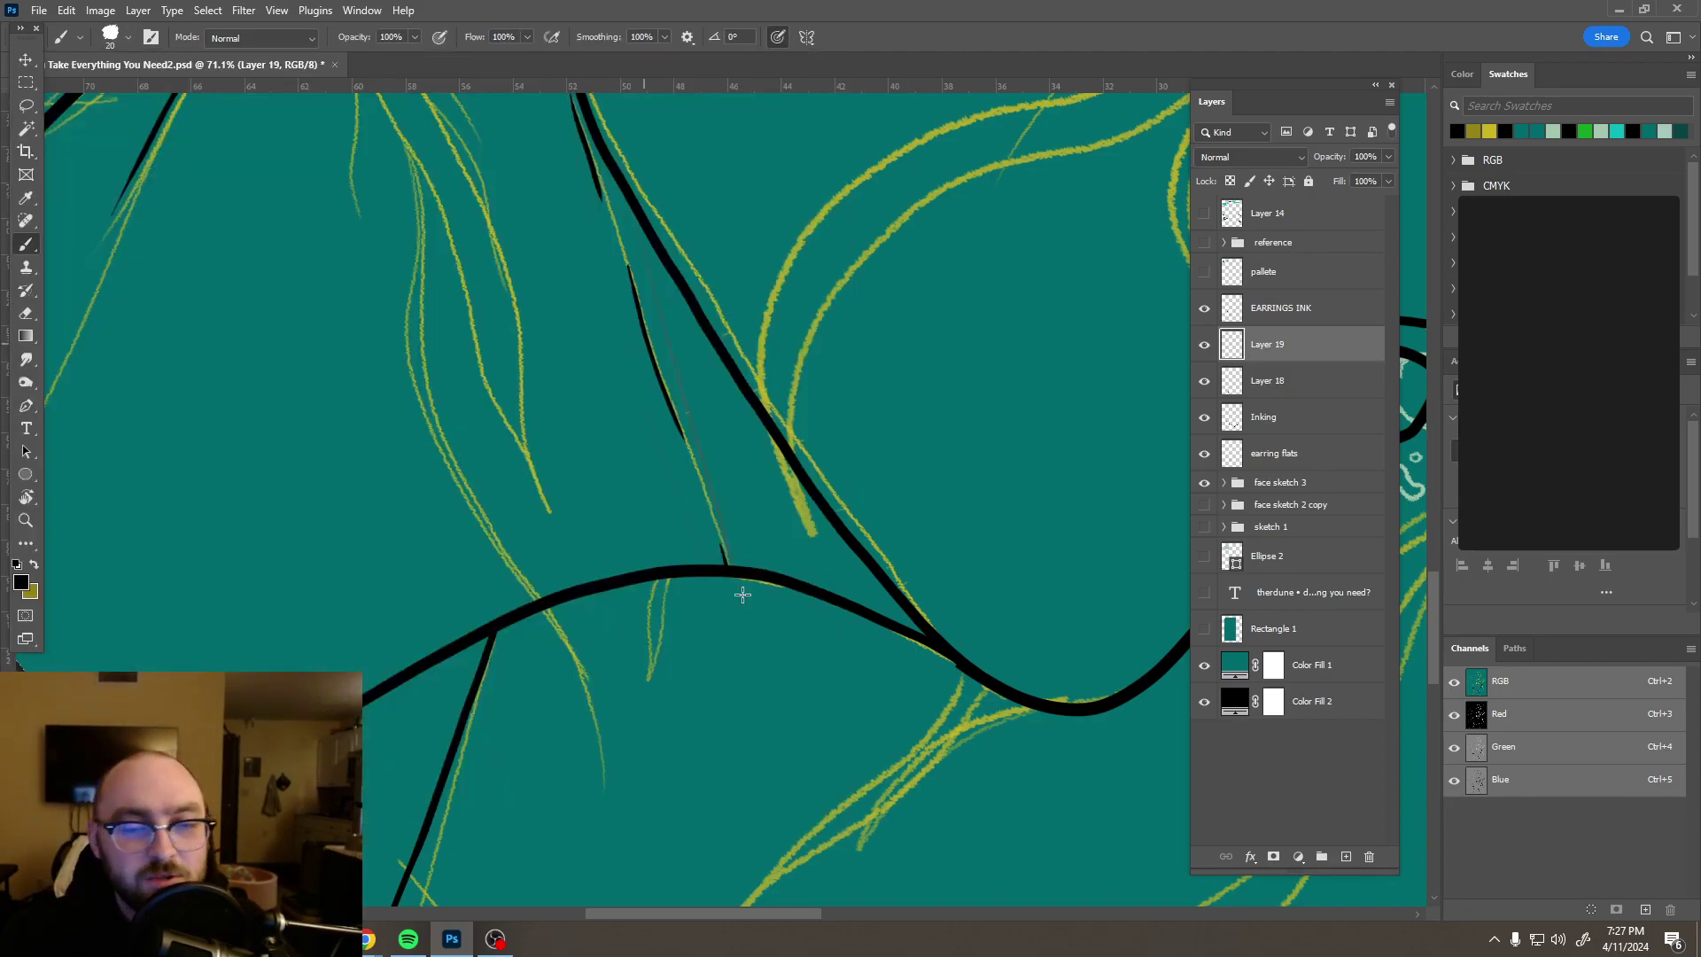
{"action": "left_click_drag", "start_coordinate": [649, 235], "coordinate": [716, 443]}
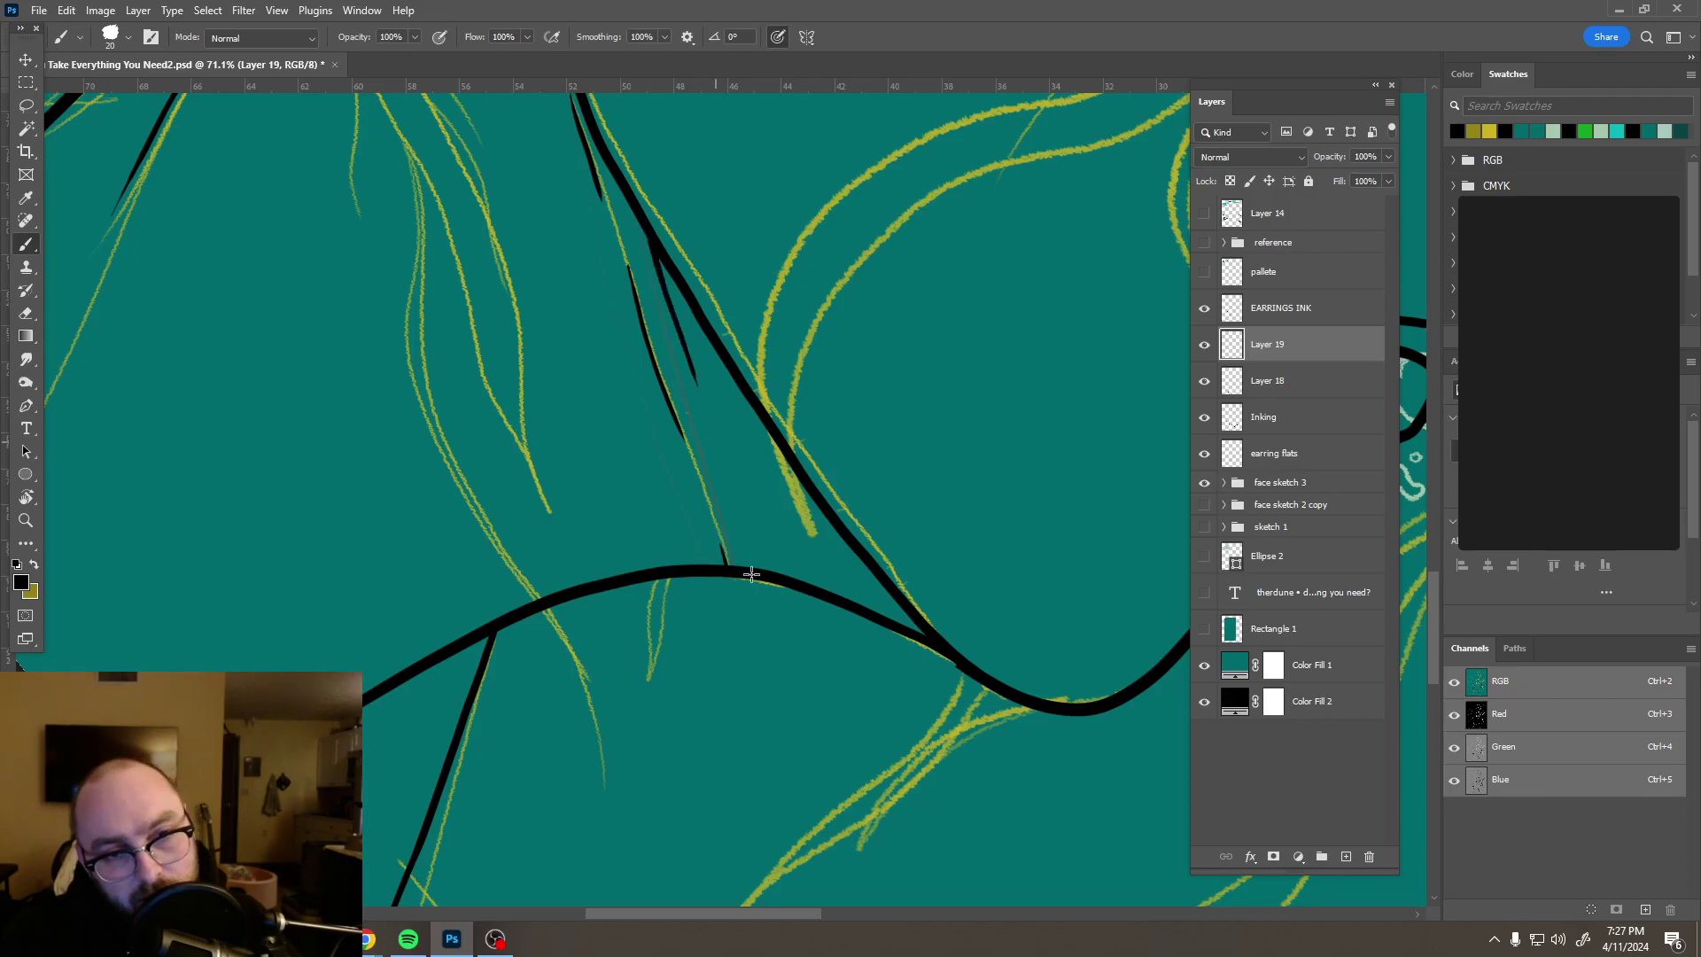
{"action": "key", "text": "ctrl+z"}
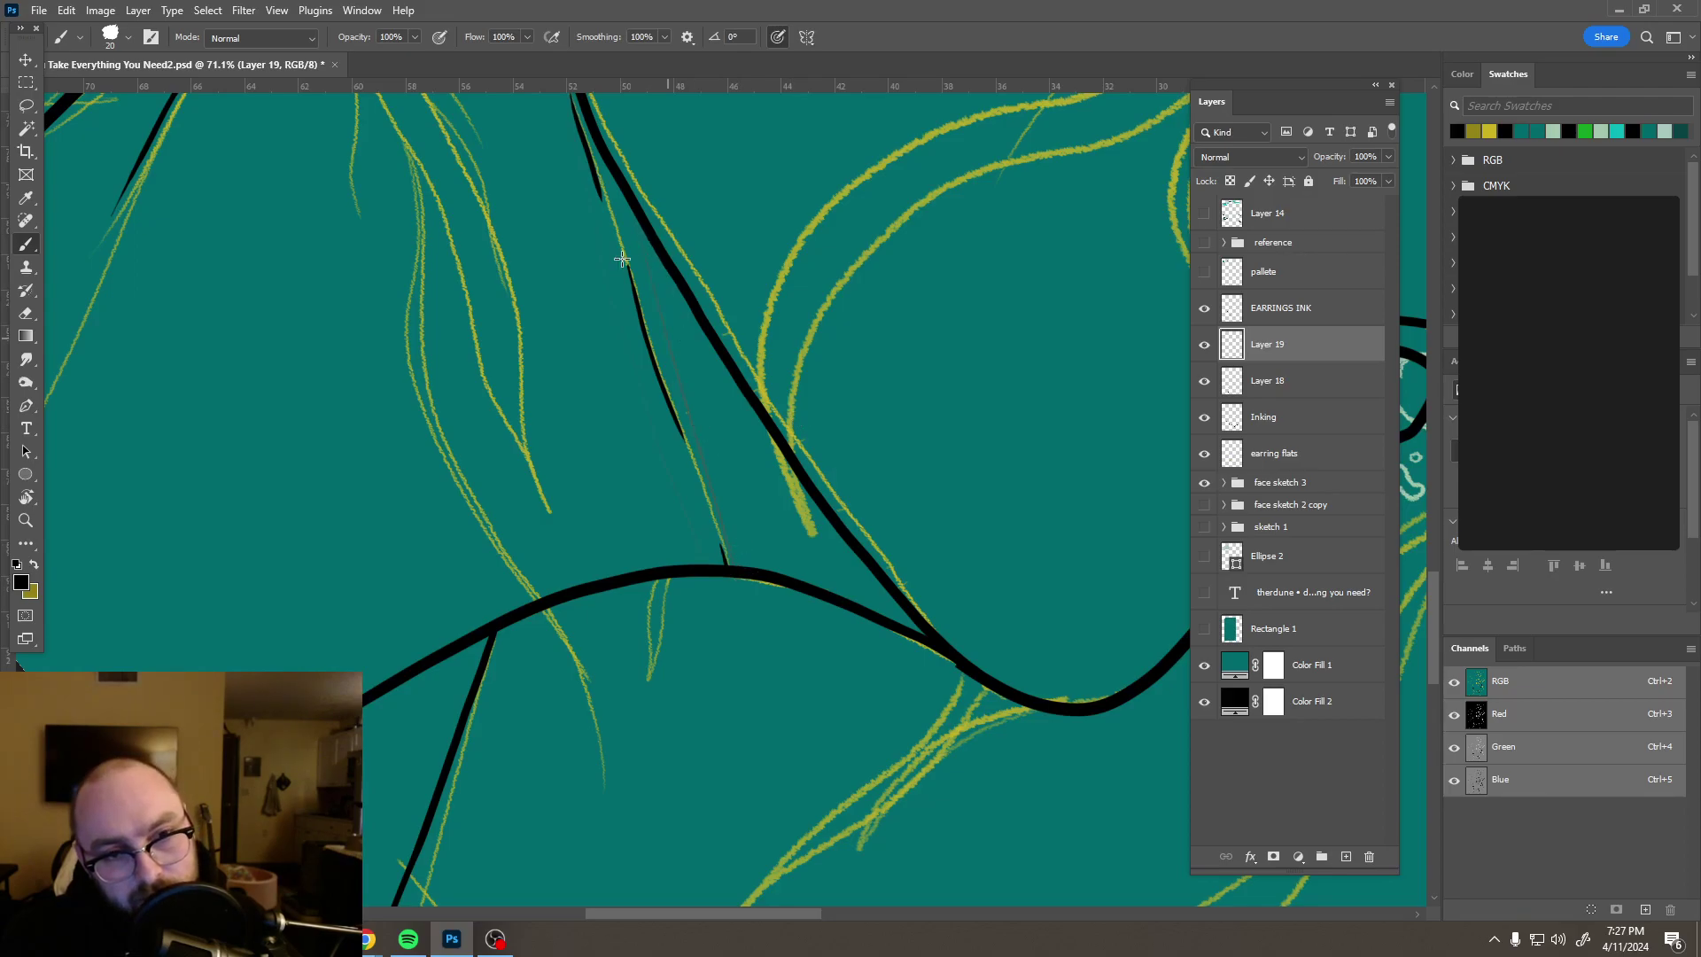
{"action": "left_click_drag", "start_coordinate": [648, 235], "coordinate": [696, 426]}
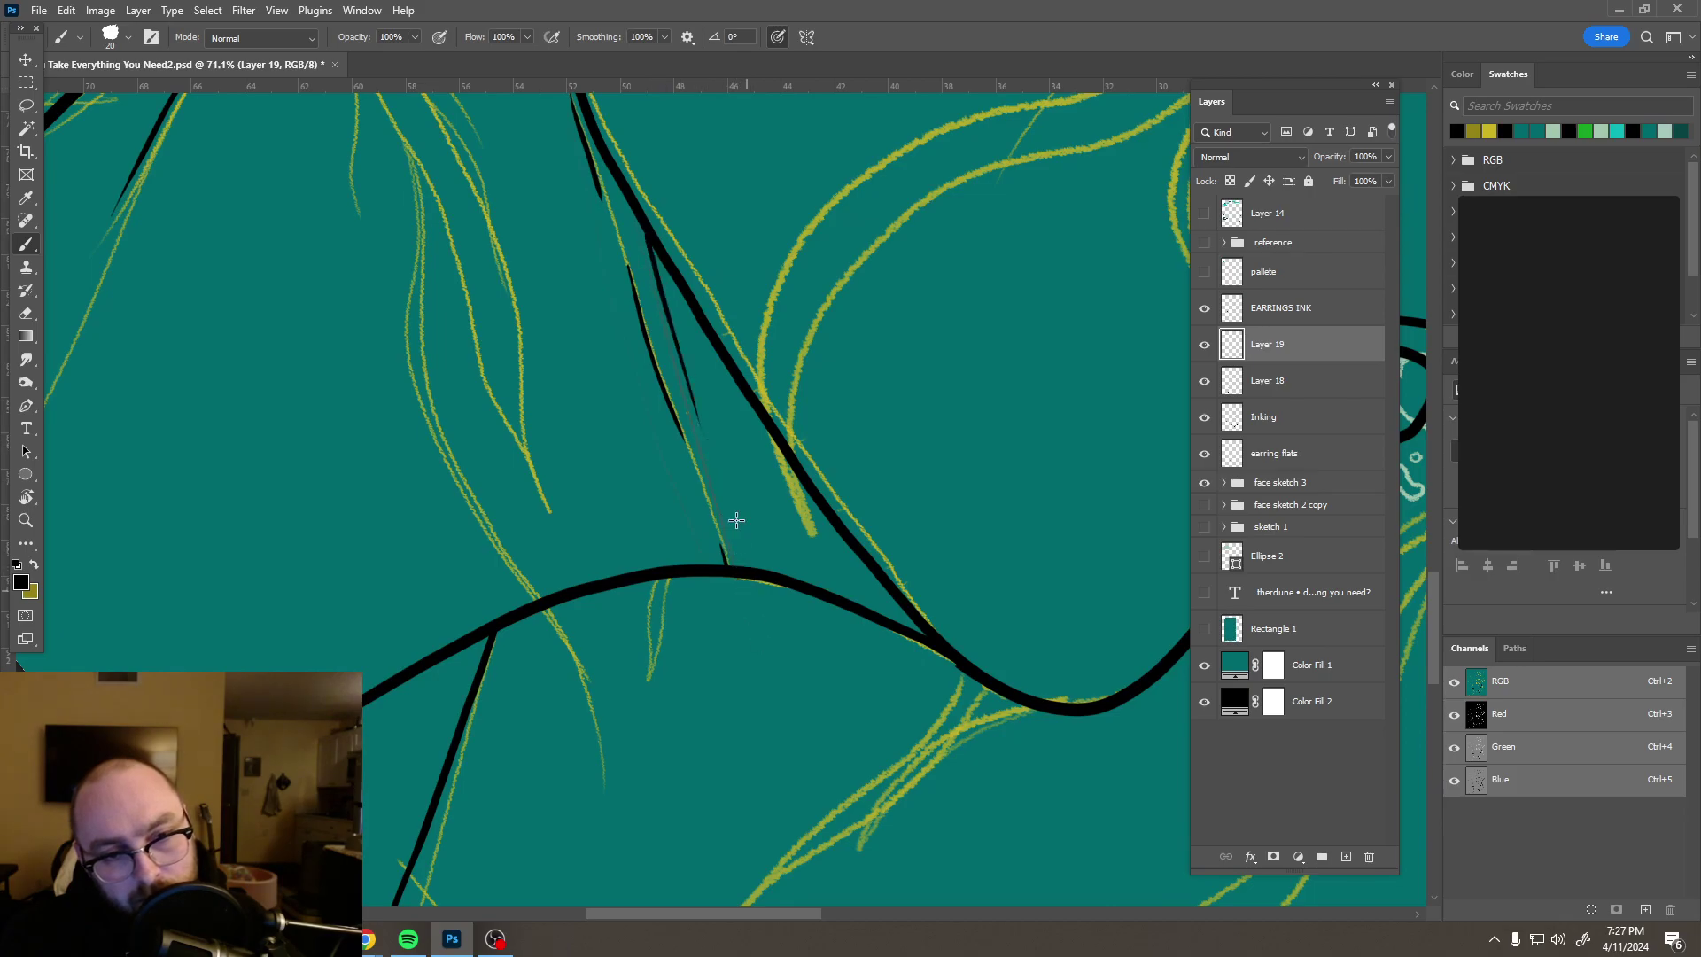
{"action": "mouse_move", "coordinate": [741, 571]}
{"action": "left_mouse_down"}
{"action": "mouse_move", "coordinate": [703, 406]}
{"action": "mouse_move", "coordinate": [710, 423]}
{"action": "left_mouse_up"}
{"action": "key", "text": "ctrl+z"}
{"action": "left_click_drag", "start_coordinate": [738, 564], "coordinate": [710, 456]}
{"action": "left_click_drag", "start_coordinate": [691, 305], "coordinate": [759, 589]}
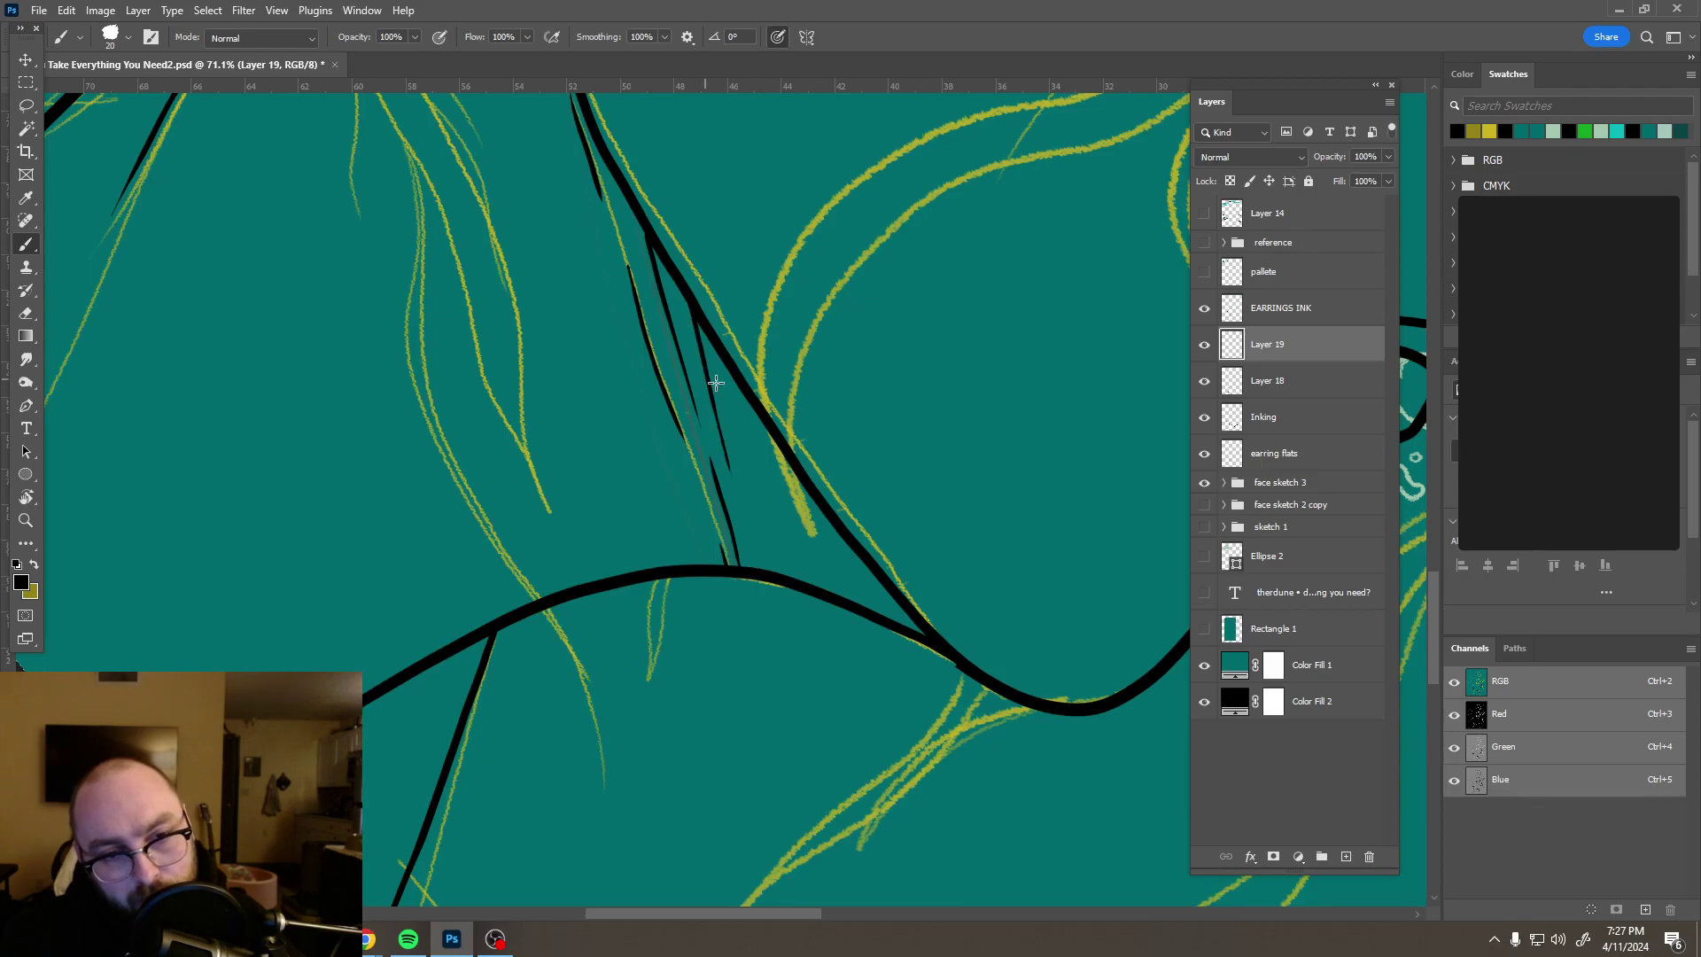
Step: Continue the hatching along the middle of the jawline with parallel tapered strokes, redrawing those that run too long
{"action": "left_click_drag", "start_coordinate": [725, 359], "coordinate": [764, 542]}
{"action": "left_click_drag", "start_coordinate": [759, 417], "coordinate": [799, 580]}
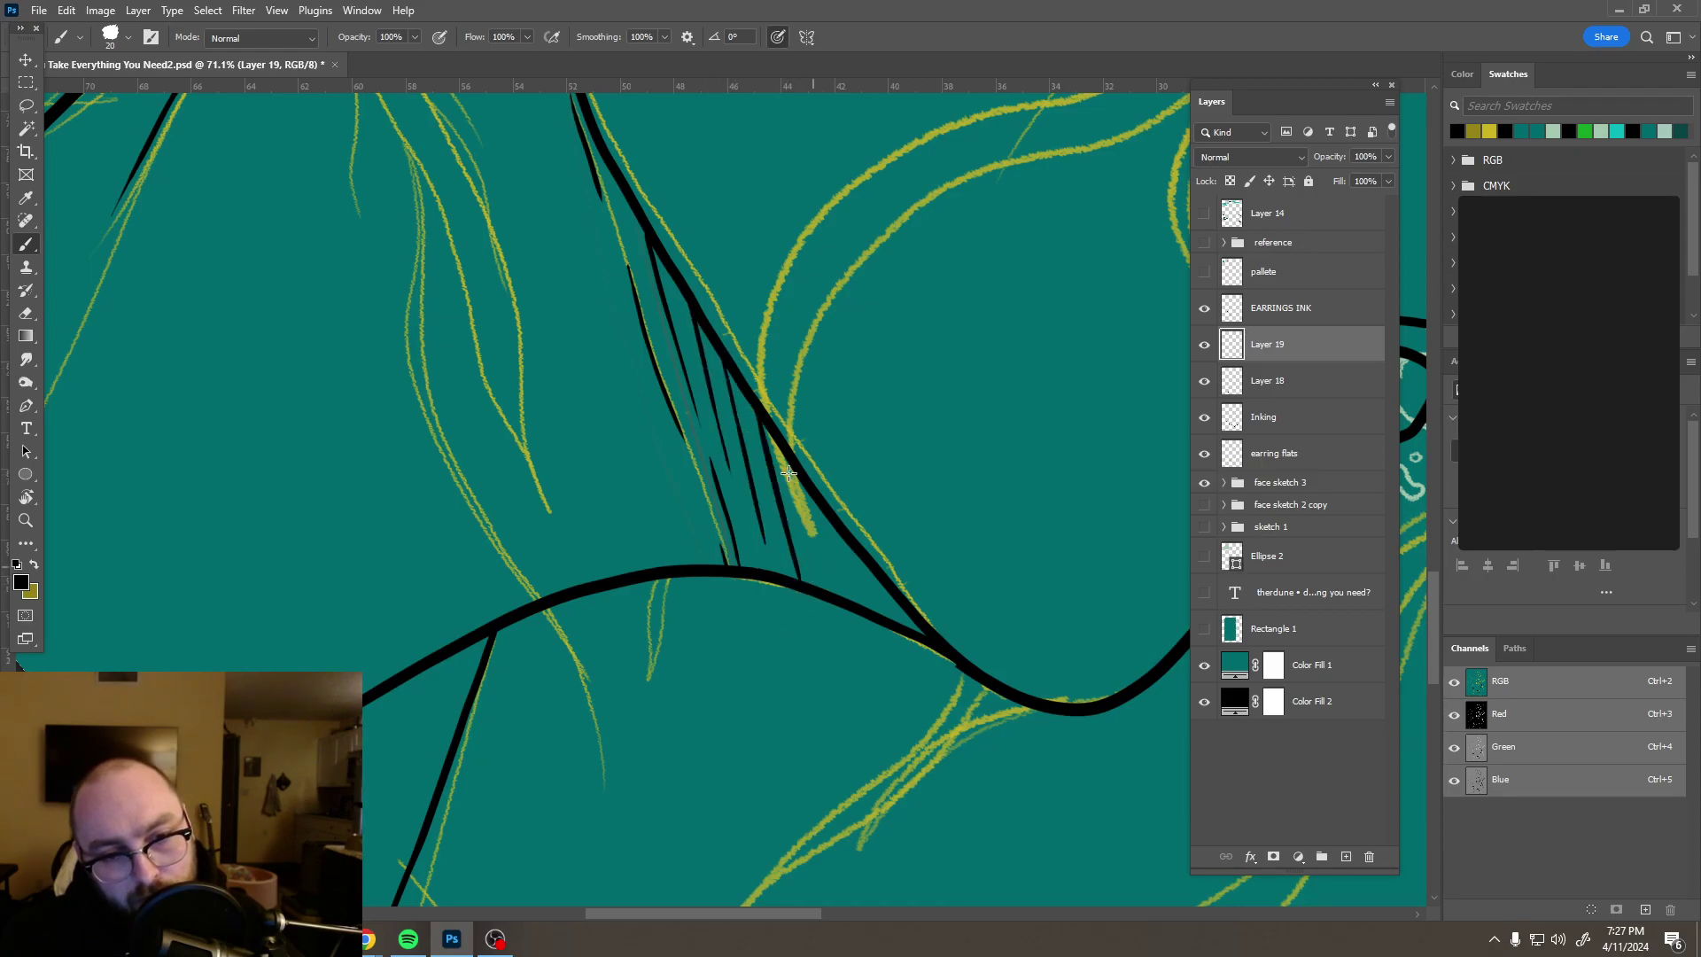
{"action": "key", "text": "ctrl+z"}
{"action": "left_click_drag", "start_coordinate": [757, 411], "coordinate": [791, 553]}
{"action": "left_click_drag", "start_coordinate": [790, 456], "coordinate": [815, 576]}
{"action": "key", "text": "ctrl+z"}
{"action": "left_click_drag", "start_coordinate": [787, 463], "coordinate": [833, 565]}
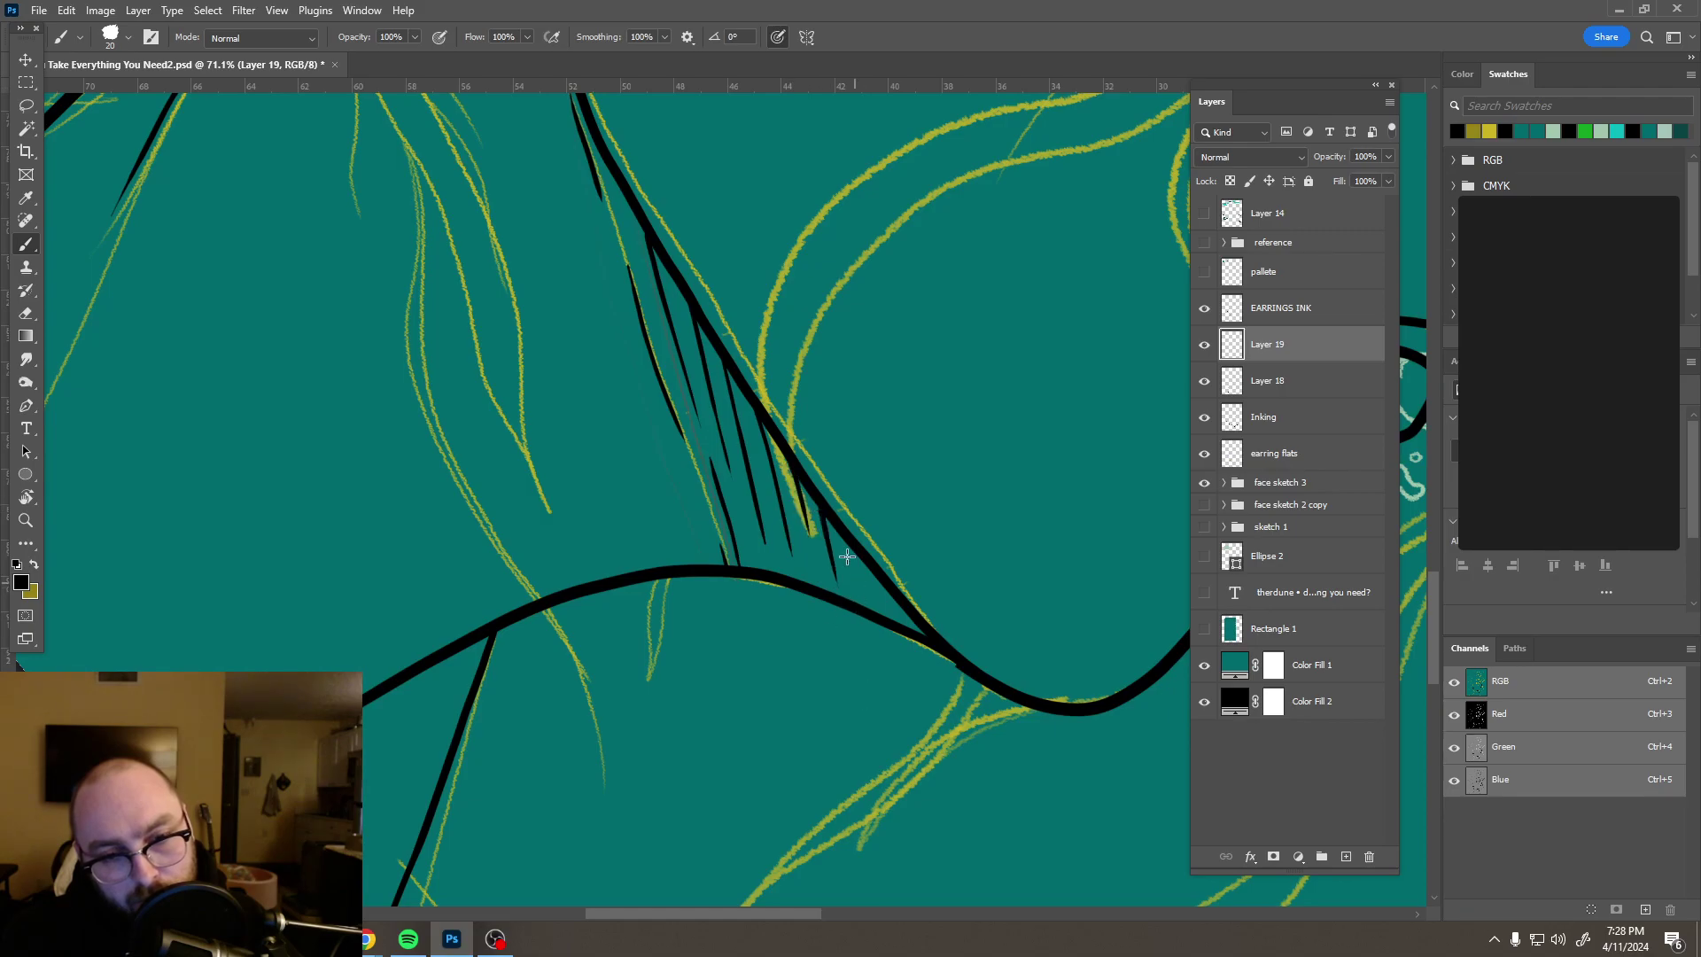
{"action": "key", "text": "ctrl+z"}
Step: Finish the hatching with short thin strokes in the narrow corner where the front of the neck meets the jaw
{"action": "left_click_drag", "start_coordinate": [820, 507], "coordinate": [836, 574]}
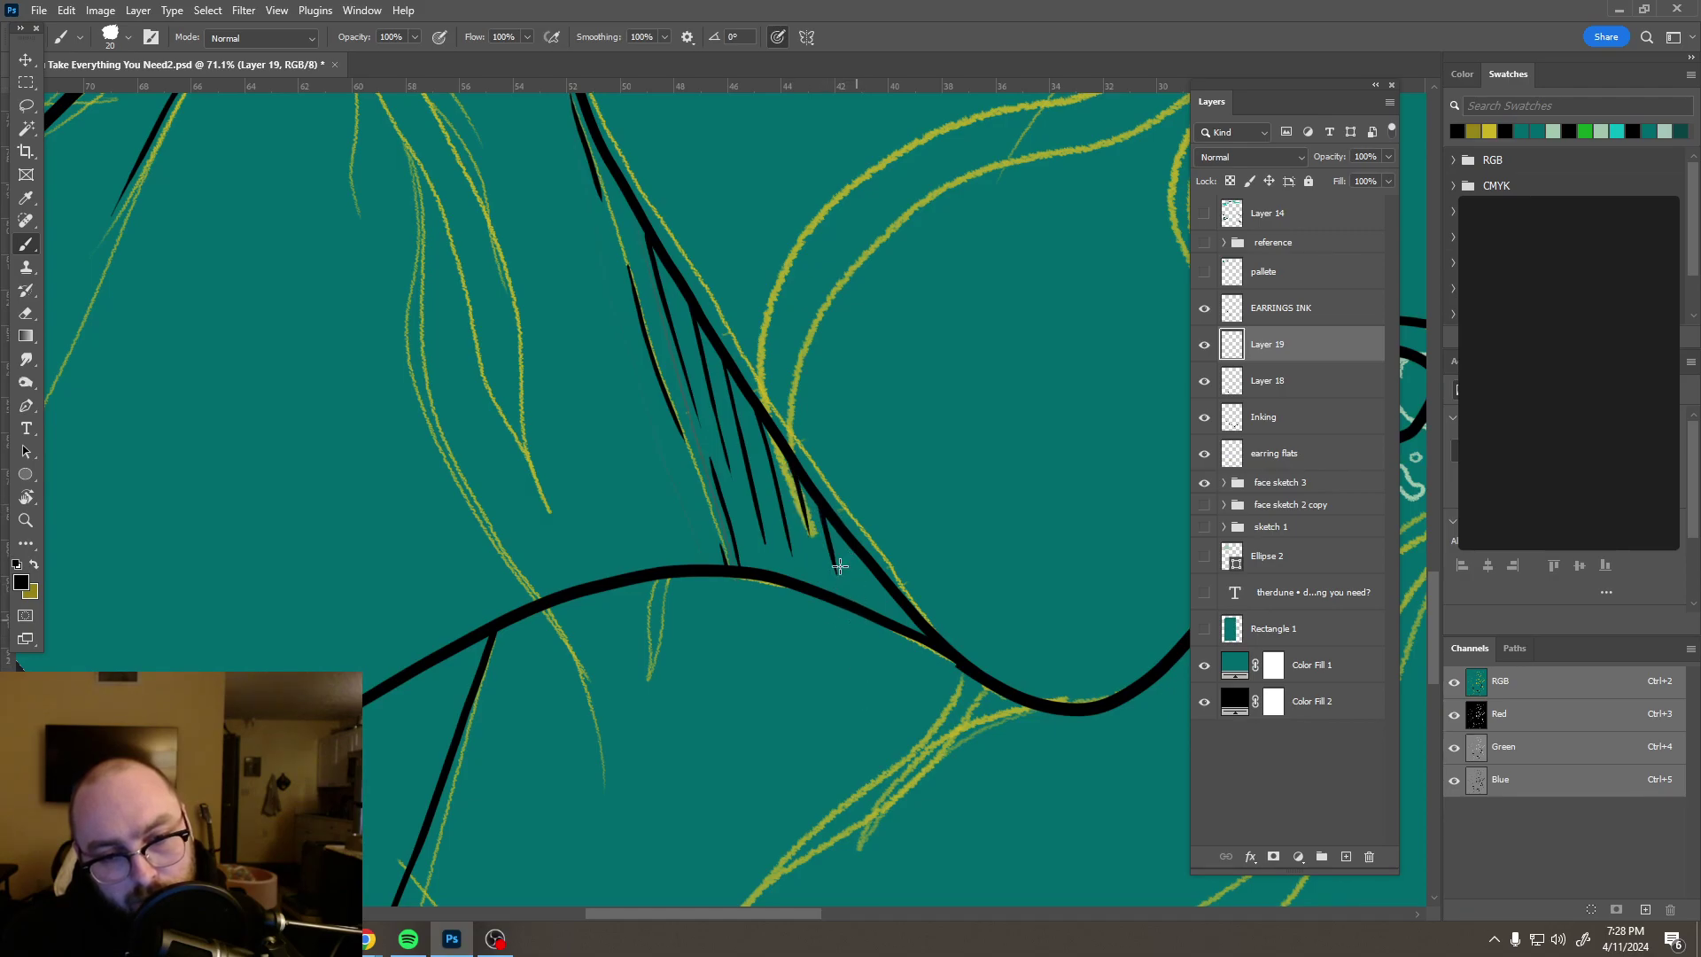
{"action": "key", "text": "ctrl+z"}
{"action": "key", "text": "ctrl+z"}
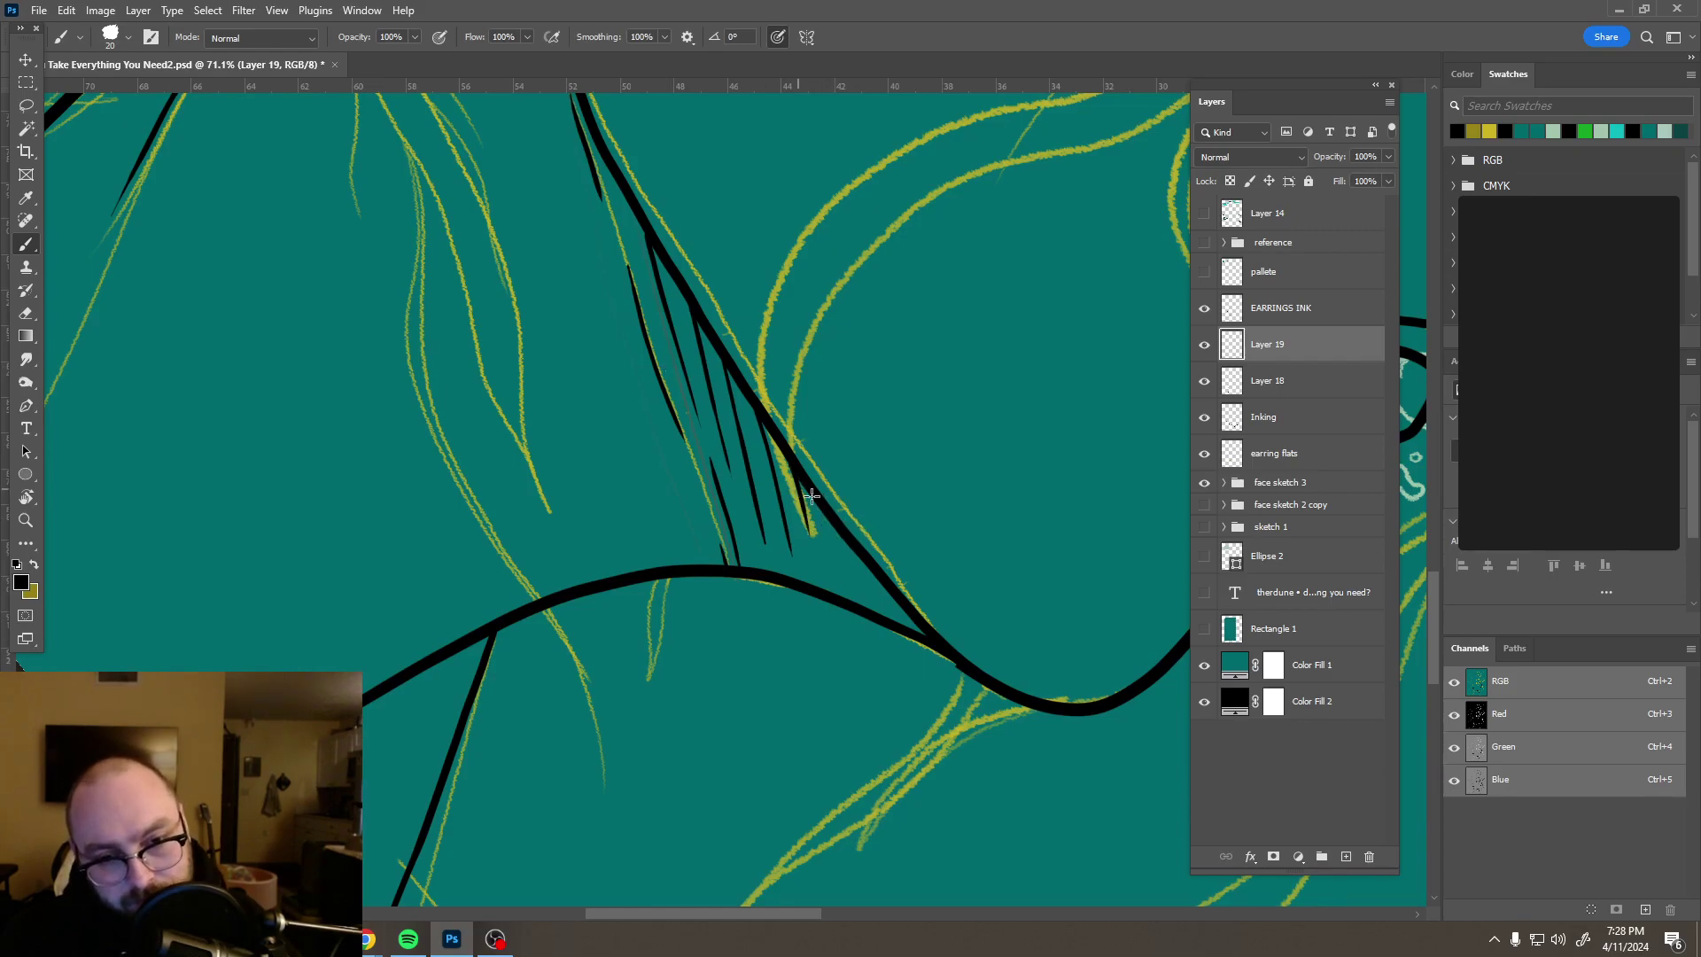
{"action": "left_click_drag", "start_coordinate": [822, 514], "coordinate": [838, 571]}
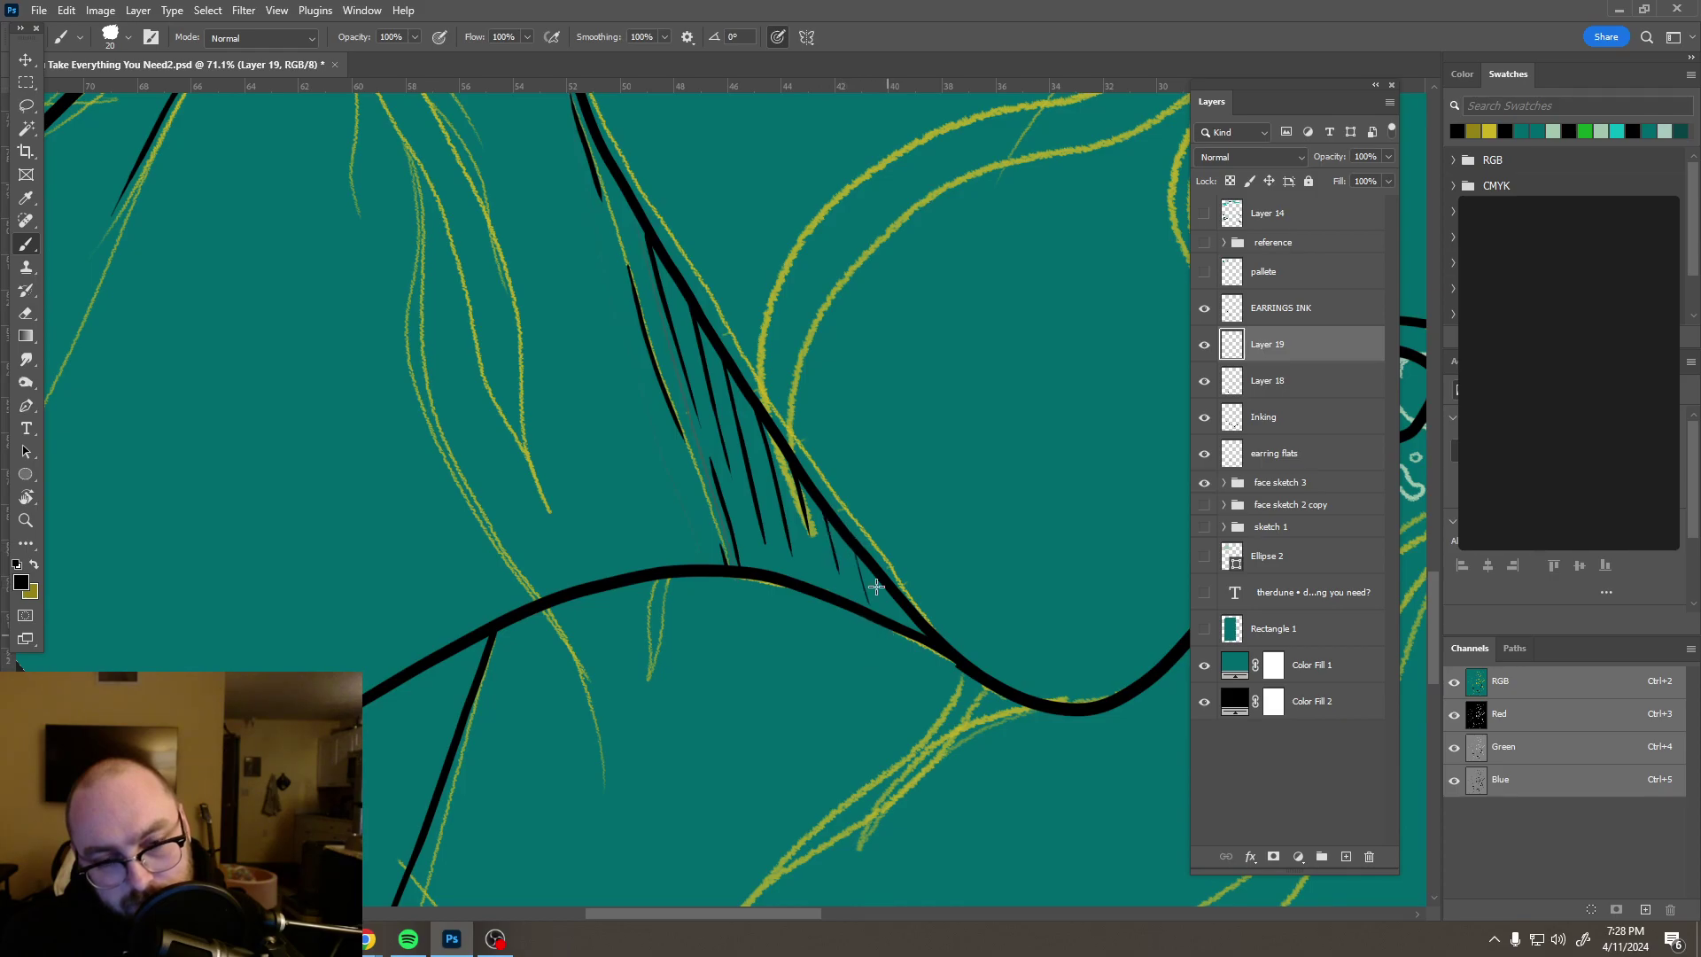
{"action": "left_click_drag", "start_coordinate": [878, 580], "coordinate": [887, 606]}
{"action": "key", "text": "ctrl+z"}
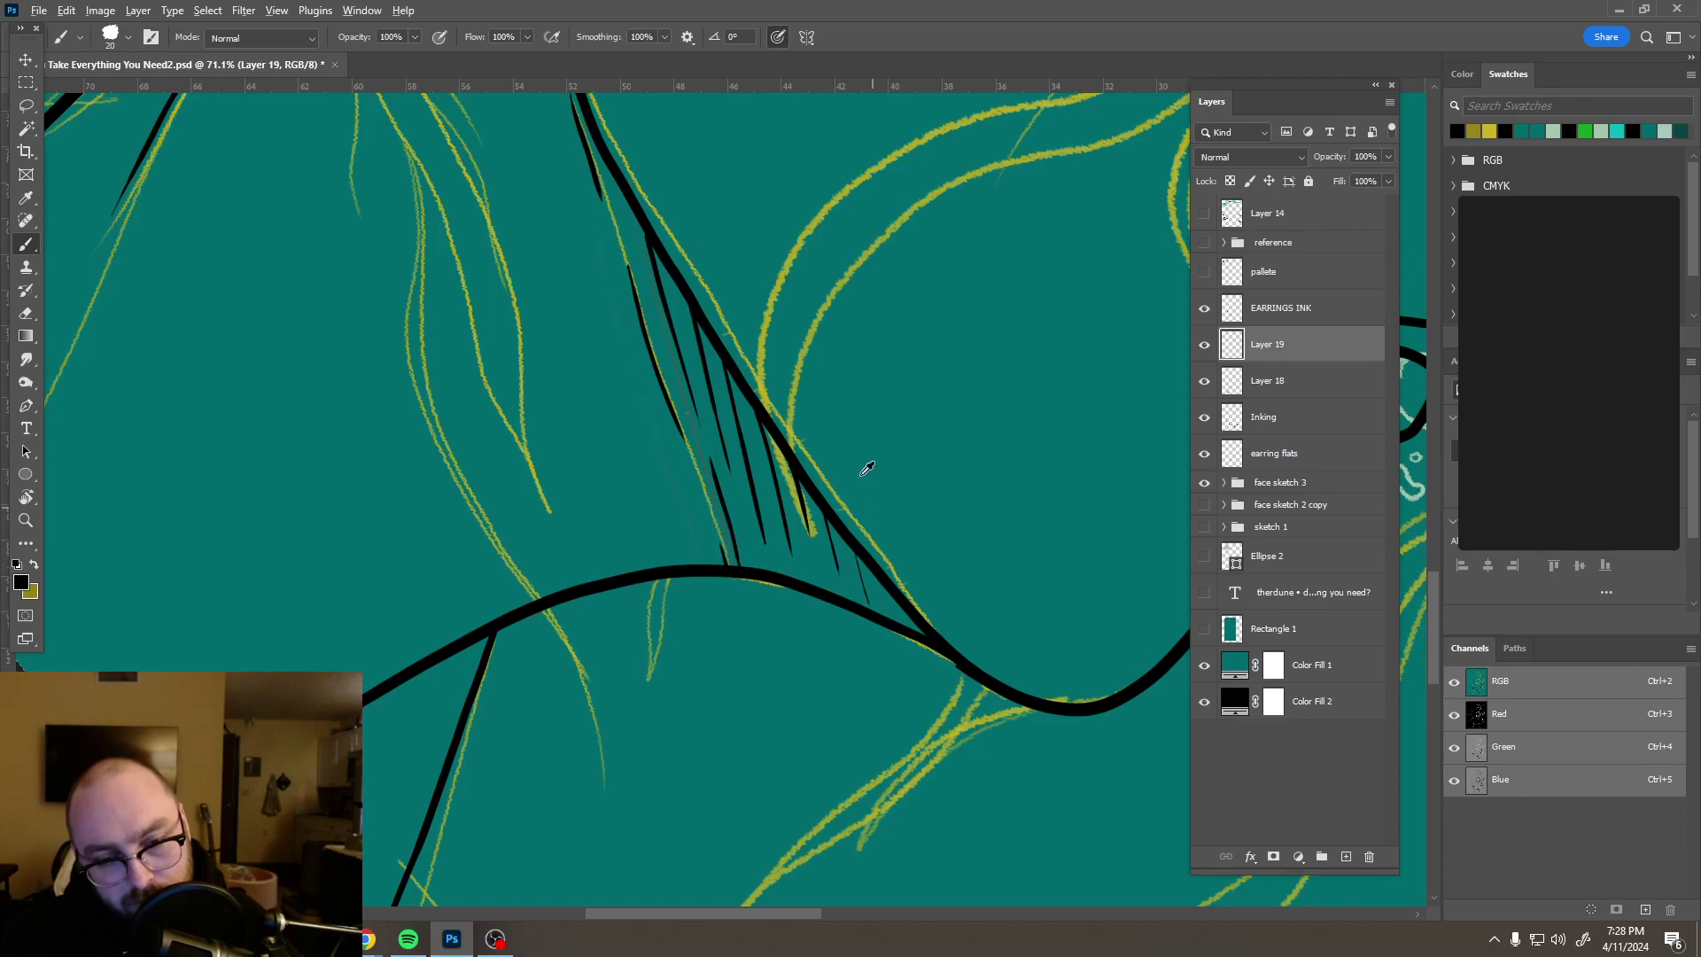
Step: Return the canvas rotation to 0° and check the under-jaw hatching against the whole illustration
{"action": "scroll", "coordinate": [863, 468], "scroll_direction": "down", "scroll_amount": 1}
{"action": "scroll", "coordinate": [859, 459], "scroll_direction": "down", "scroll_amount": 1}
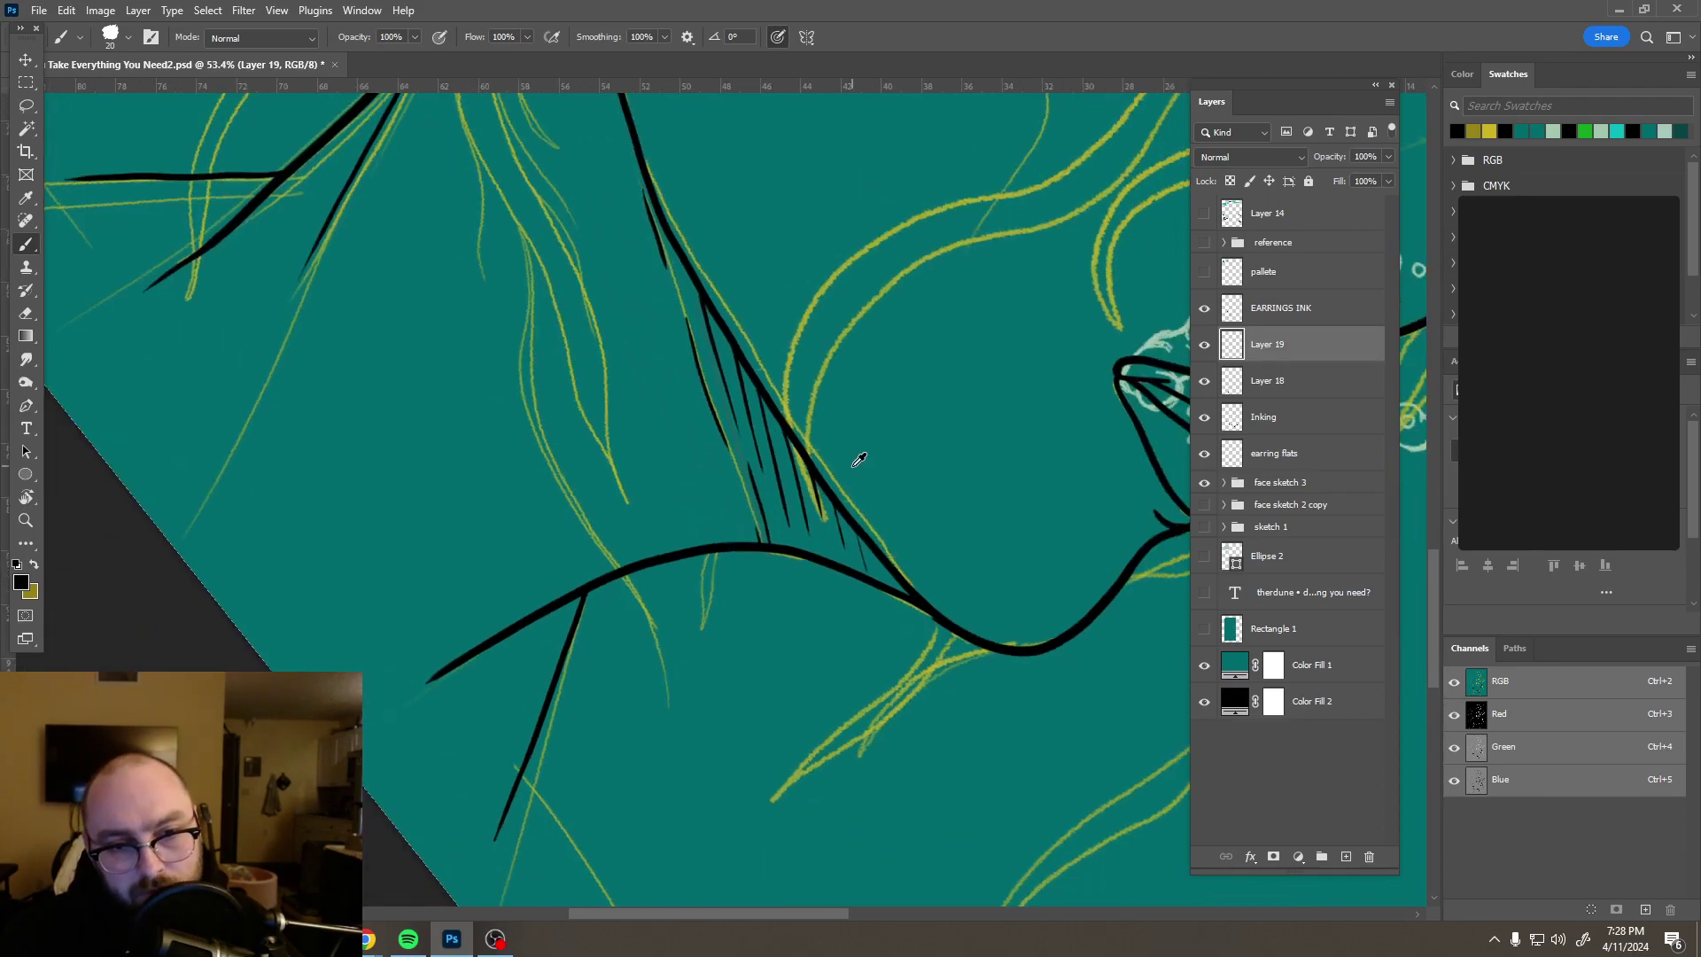
{"action": "scroll", "coordinate": [857, 457], "scroll_direction": "down", "scroll_amount": 10}
{"action": "scroll", "coordinate": [797, 452], "scroll_direction": "down", "scroll_amount": 5}
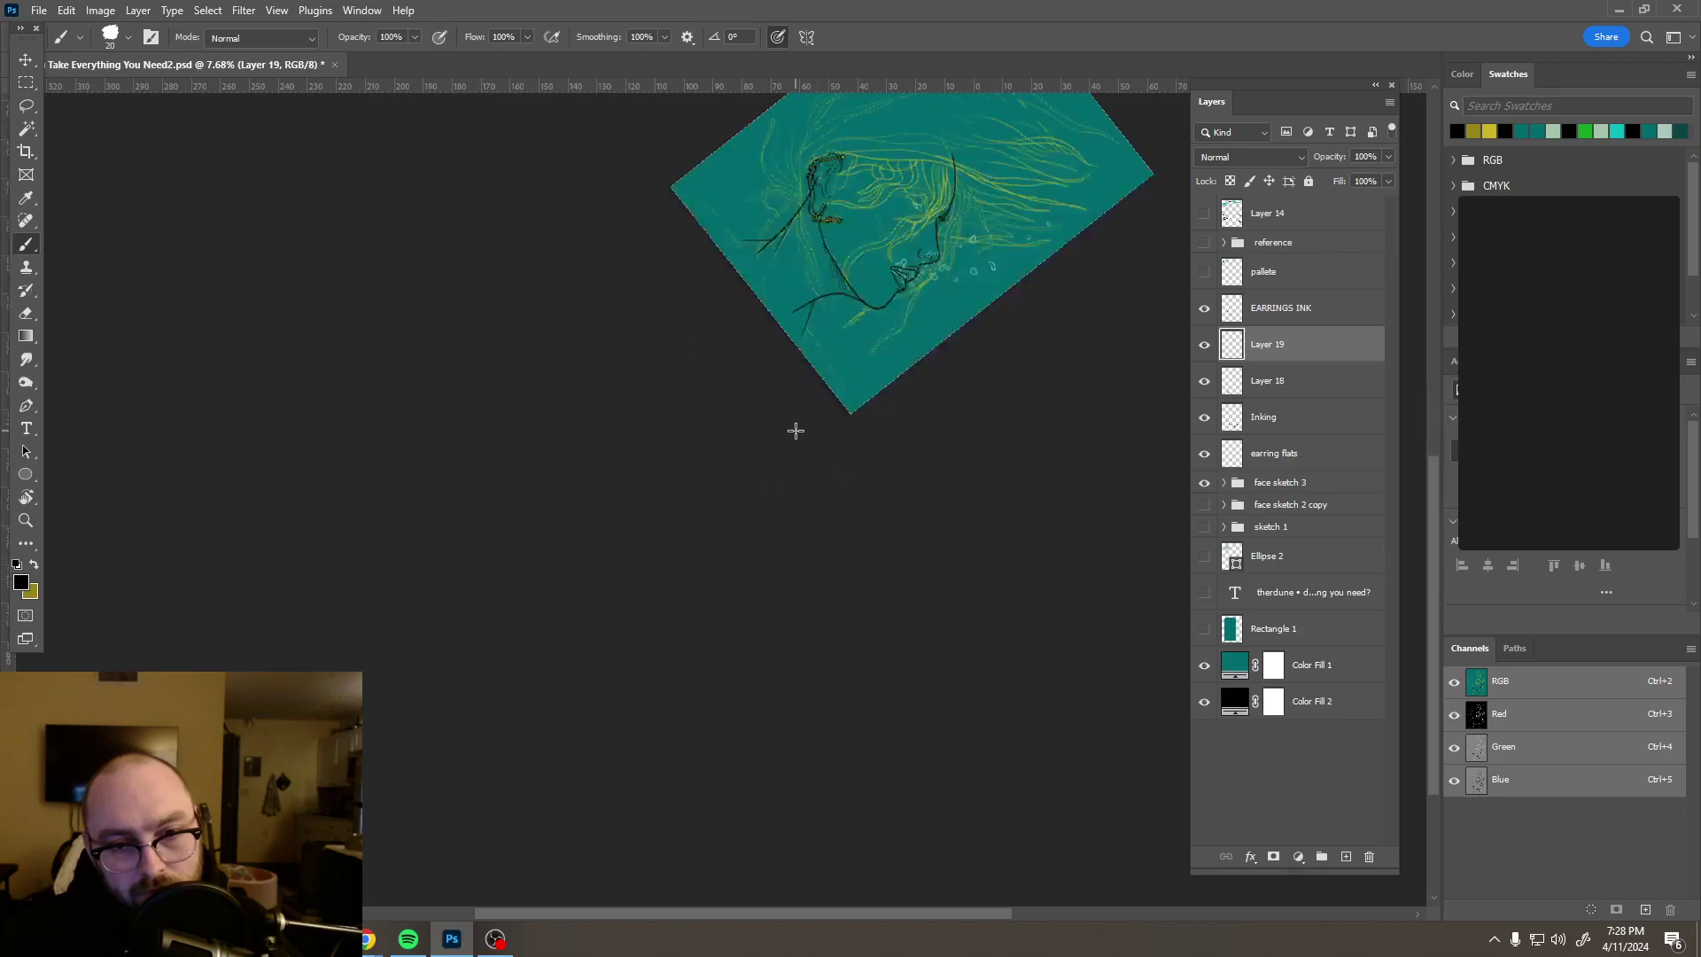
{"action": "key", "text": "r"}
{"action": "left_click_drag", "start_coordinate": [729, 407], "coordinate": [626, 413]}
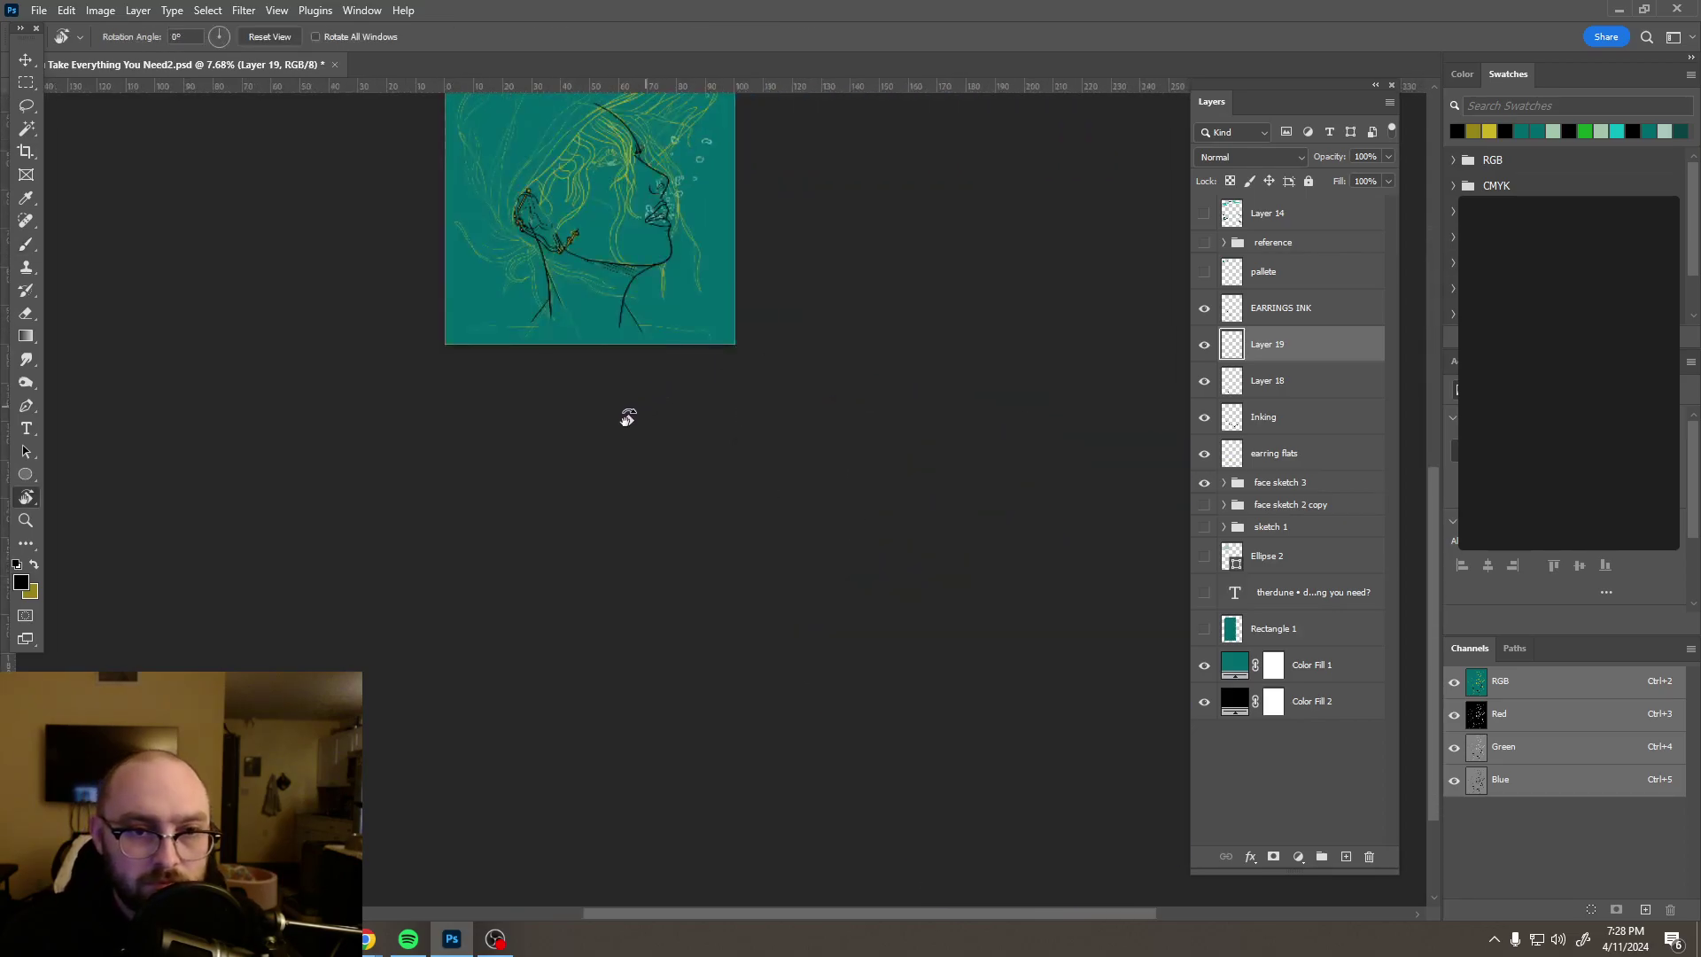
Step: Erase the hatch strokes between the jawline and the front of the neck, leaving the outlines intact
{"action": "scroll", "coordinate": [727, 440], "scroll_direction": "up", "scroll_amount": 2}
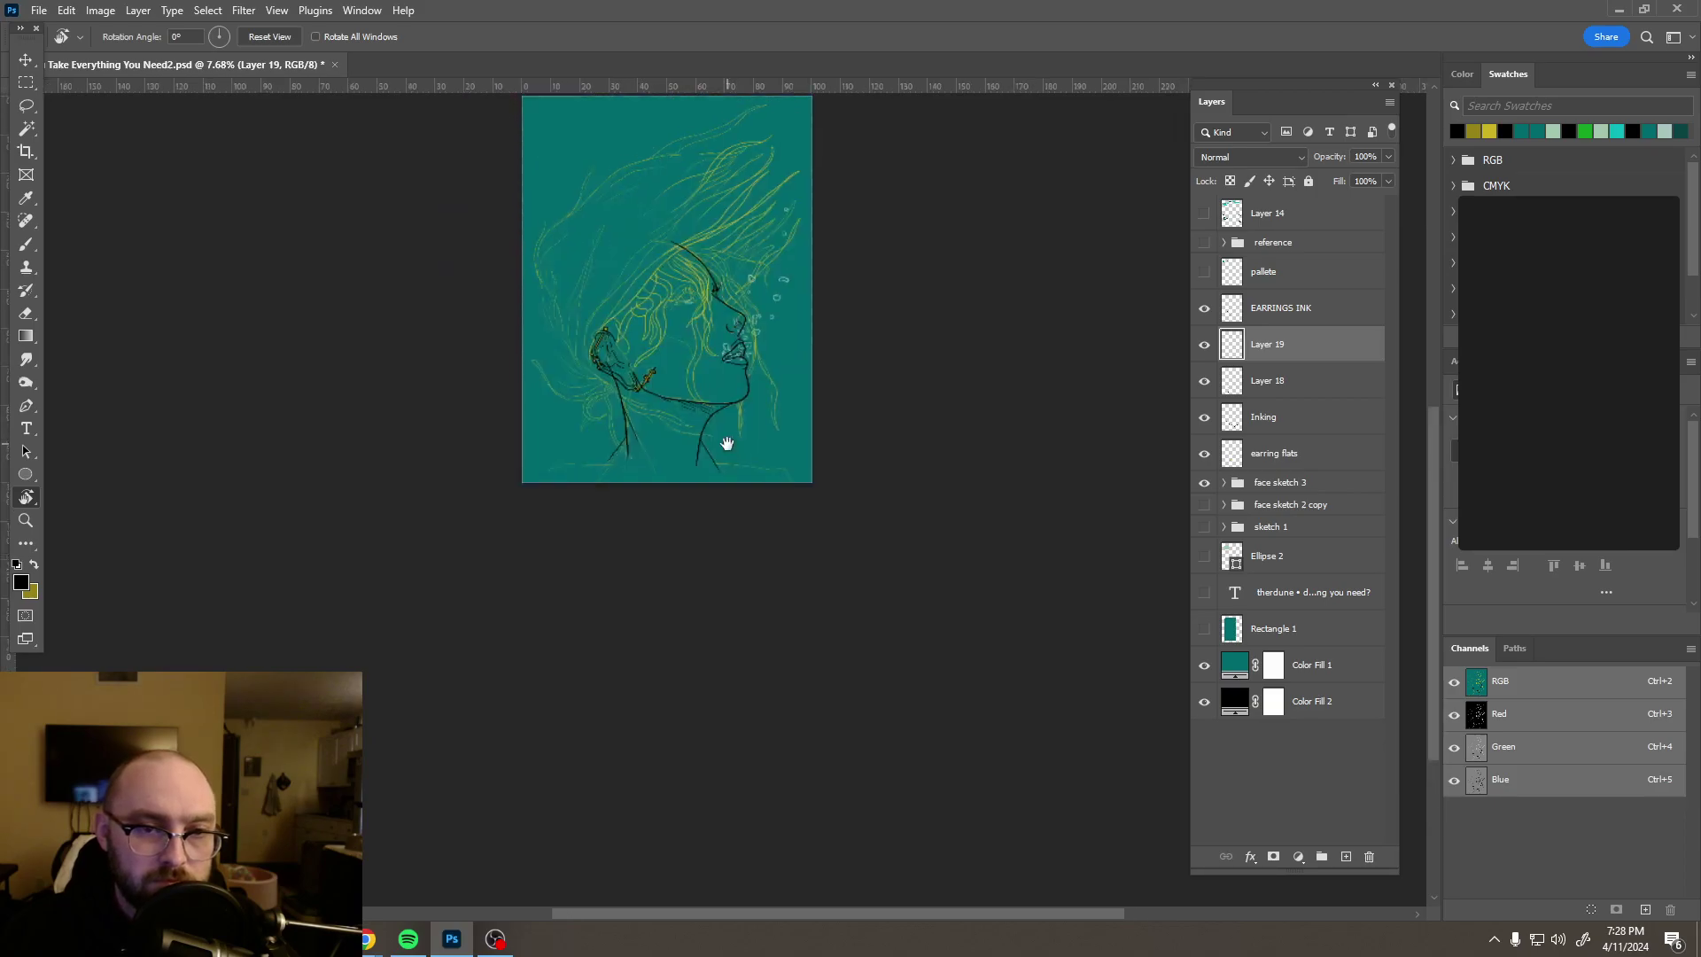
{"action": "key", "text": "b"}
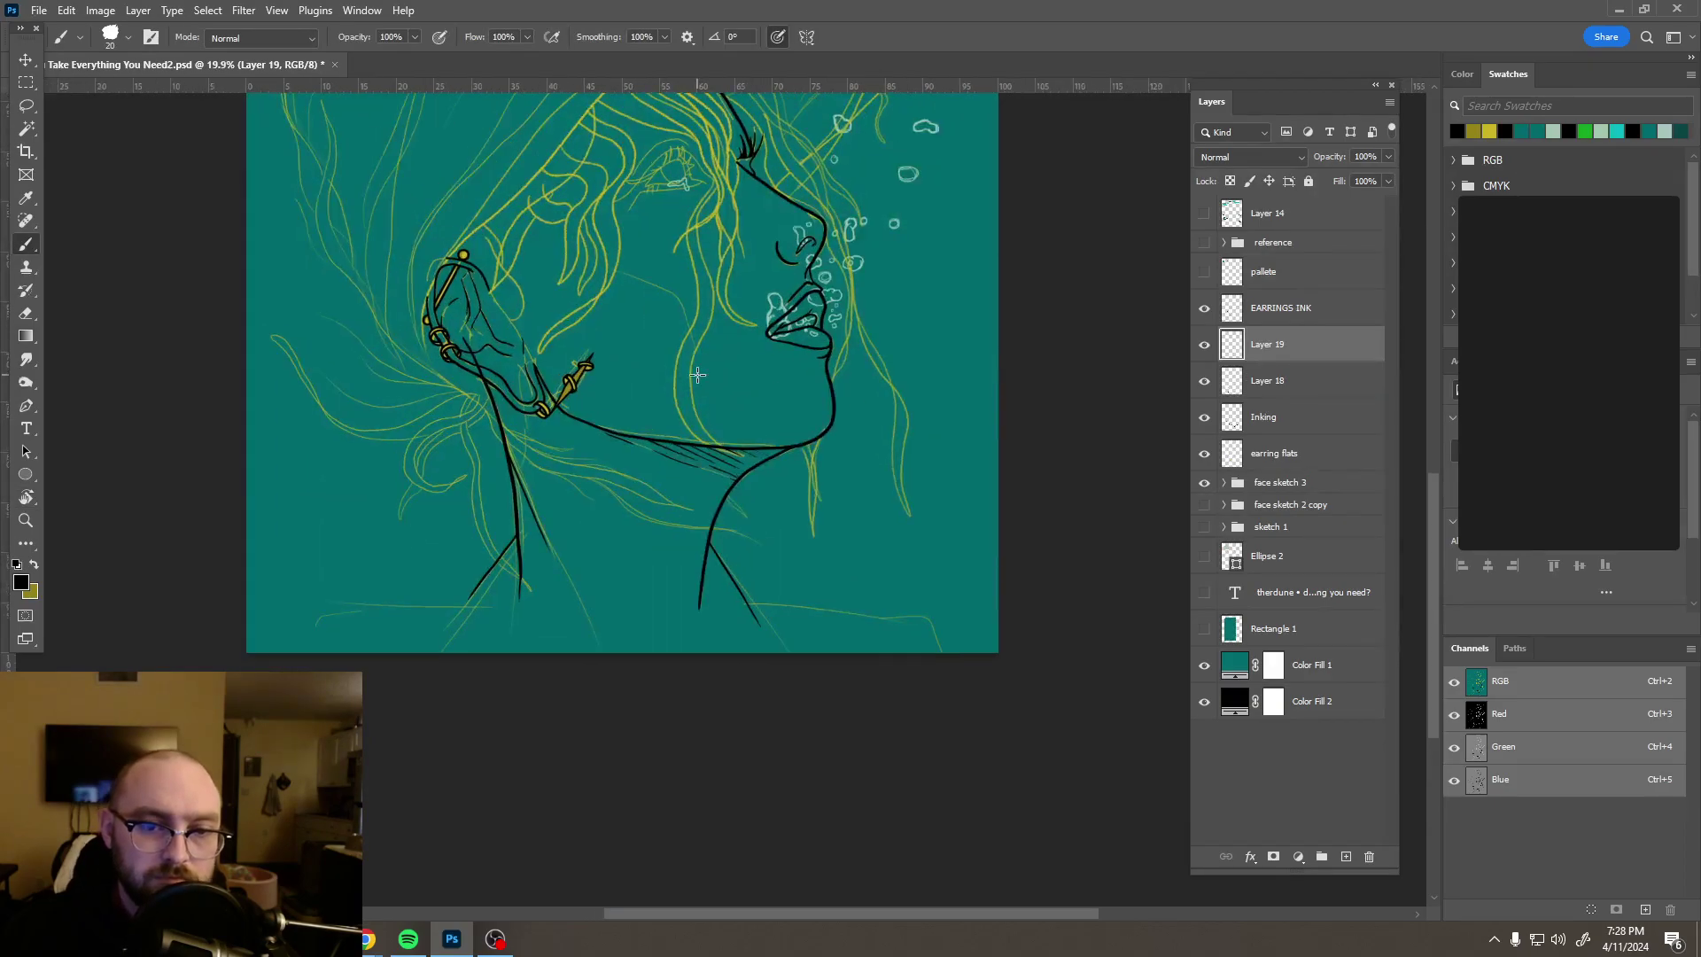
{"action": "scroll", "coordinate": [714, 346], "scroll_direction": "up", "scroll_amount": 2}
{"action": "left_click_drag", "start_coordinate": [706, 353], "coordinate": [714, 481]}
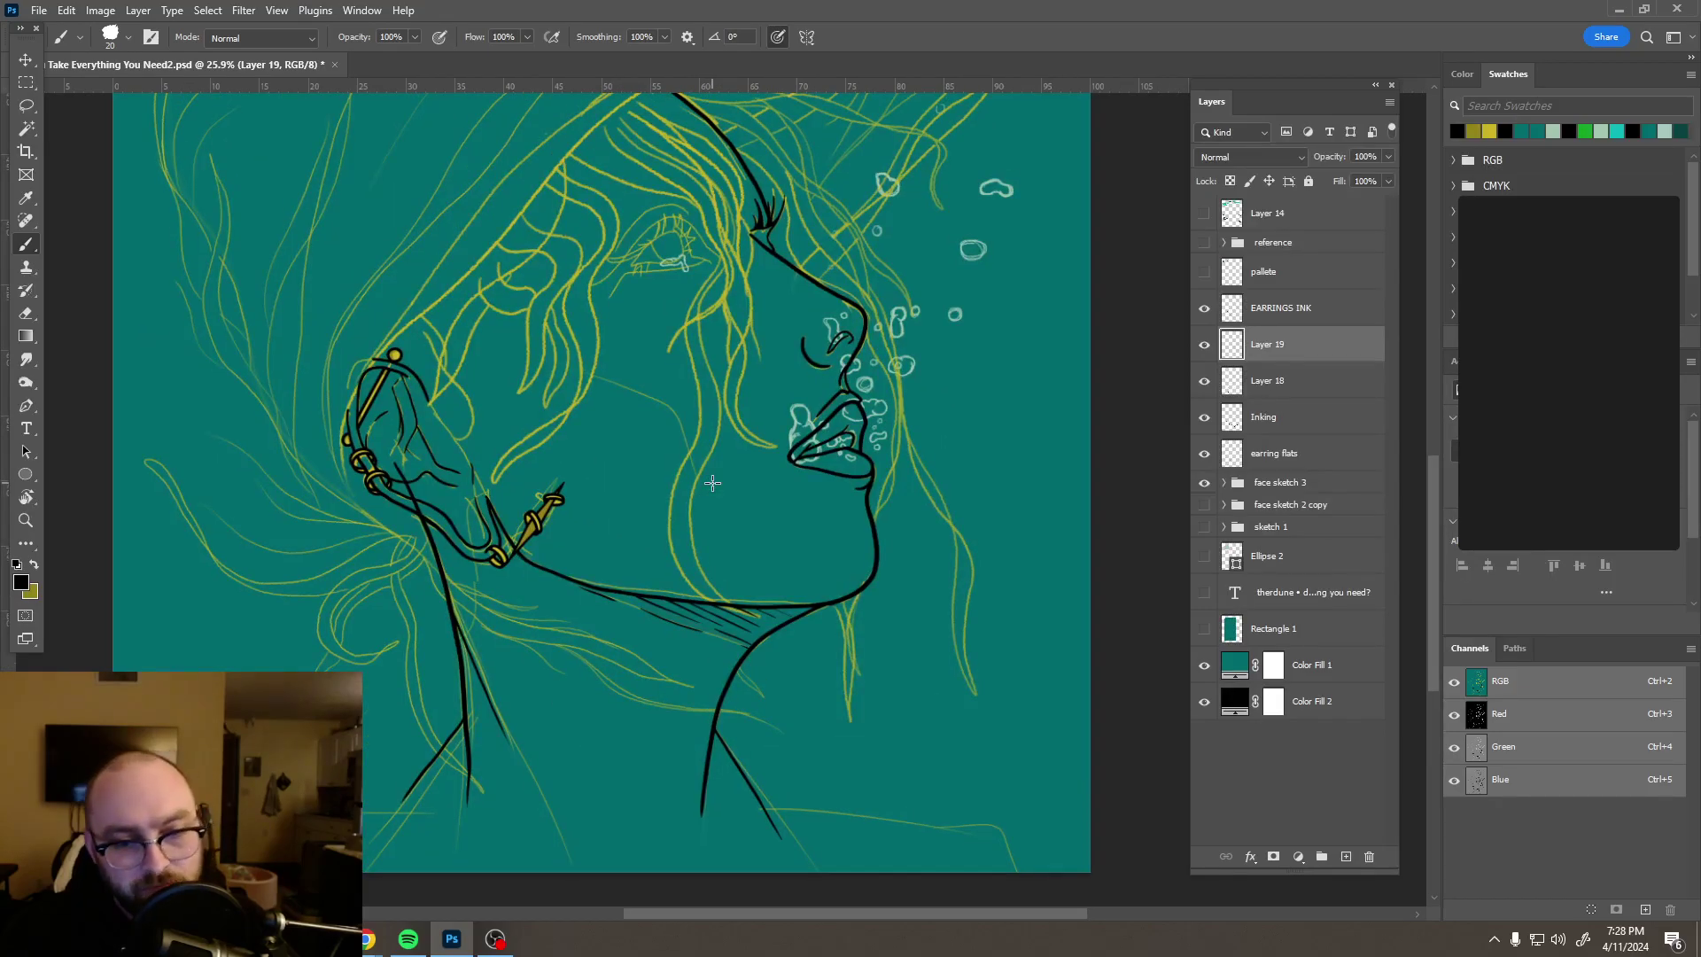
{"action": "left_click_drag", "start_coordinate": [695, 618], "coordinate": [744, 619]}
{"action": "left_click_drag", "start_coordinate": [611, 597], "coordinate": [741, 612]}
{"action": "key", "text": "ctrl+z"}
{"action": "key", "text": "e"}
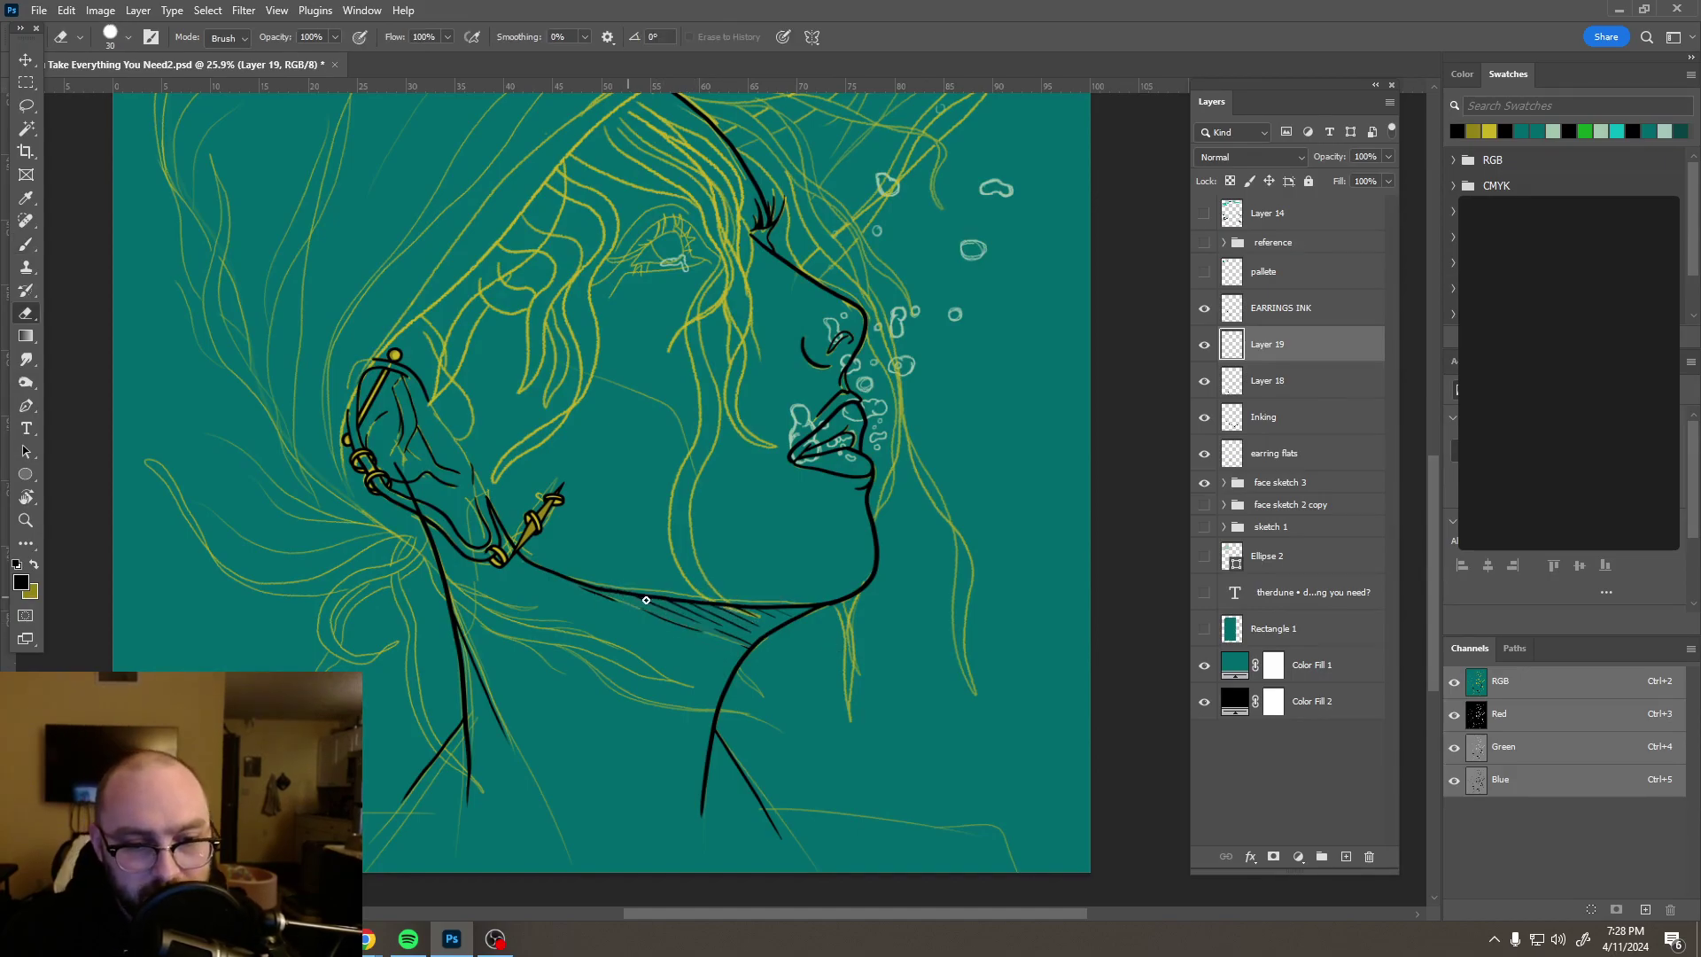
{"action": "left_click_drag", "start_coordinate": [689, 599], "coordinate": [805, 608]}
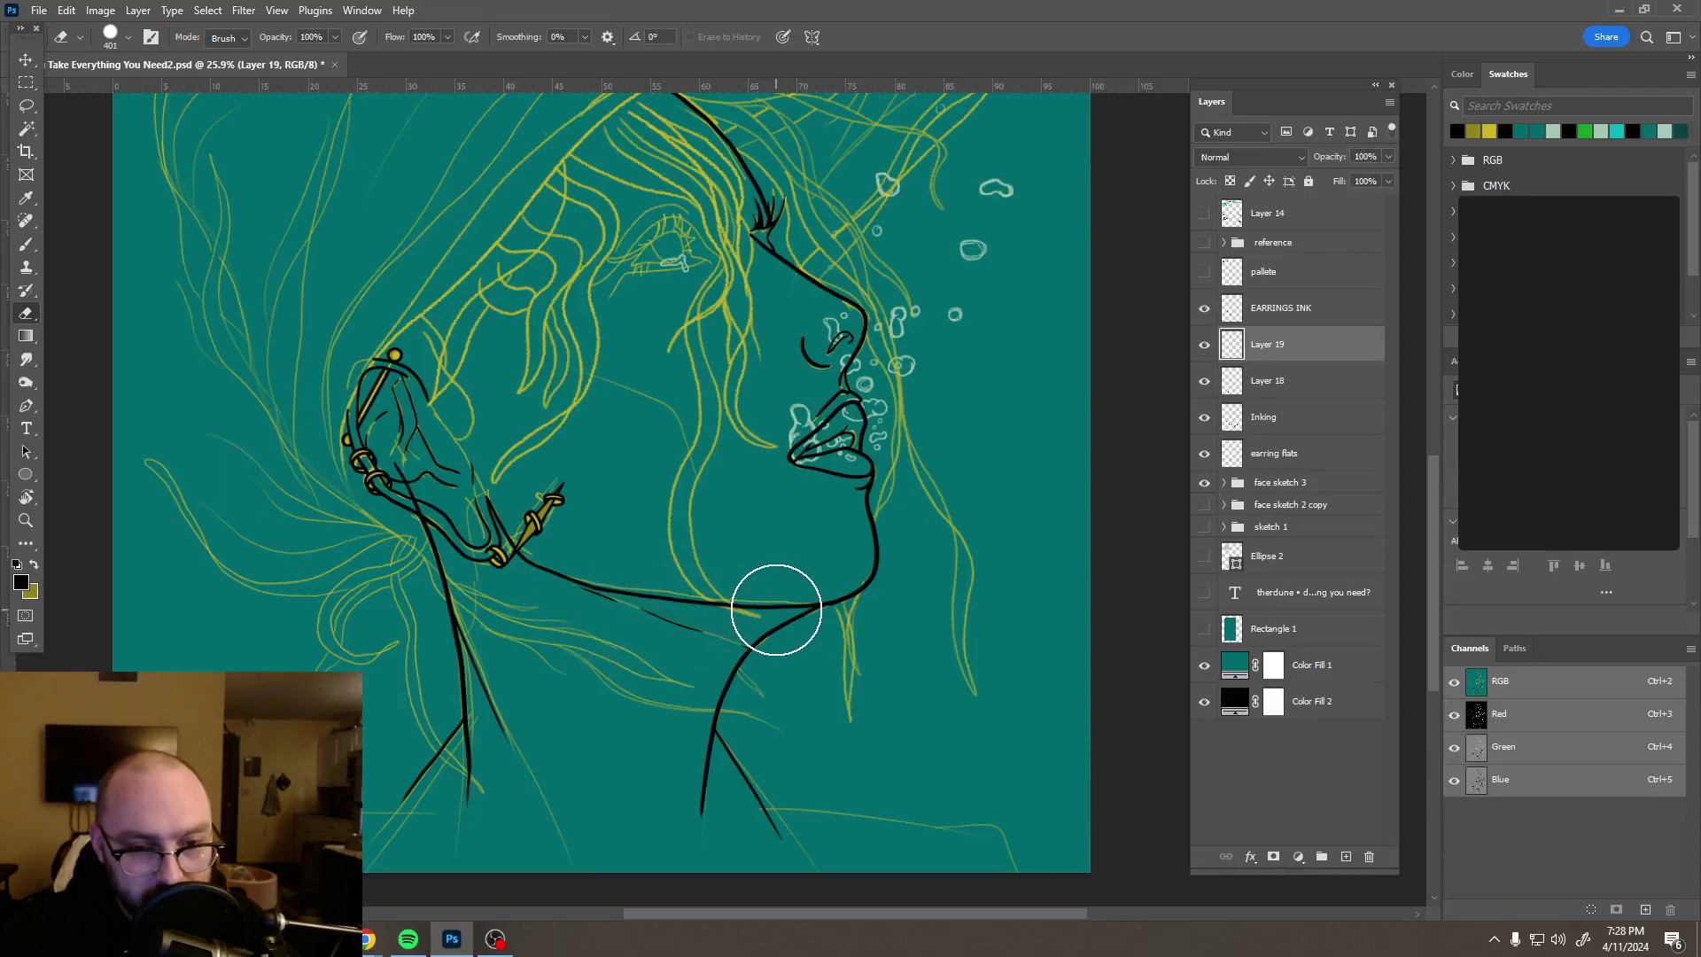
Step: Rotate the canvas to -90° around the jaw and neck junction and reselect the inking brush preset at size 20
{"action": "key", "text": "r"}
{"action": "left_click_drag", "start_coordinate": [553, 577], "coordinate": [775, 673]}
{"action": "scroll", "coordinate": [878, 543], "scroll_direction": "up", "scroll_amount": 5}
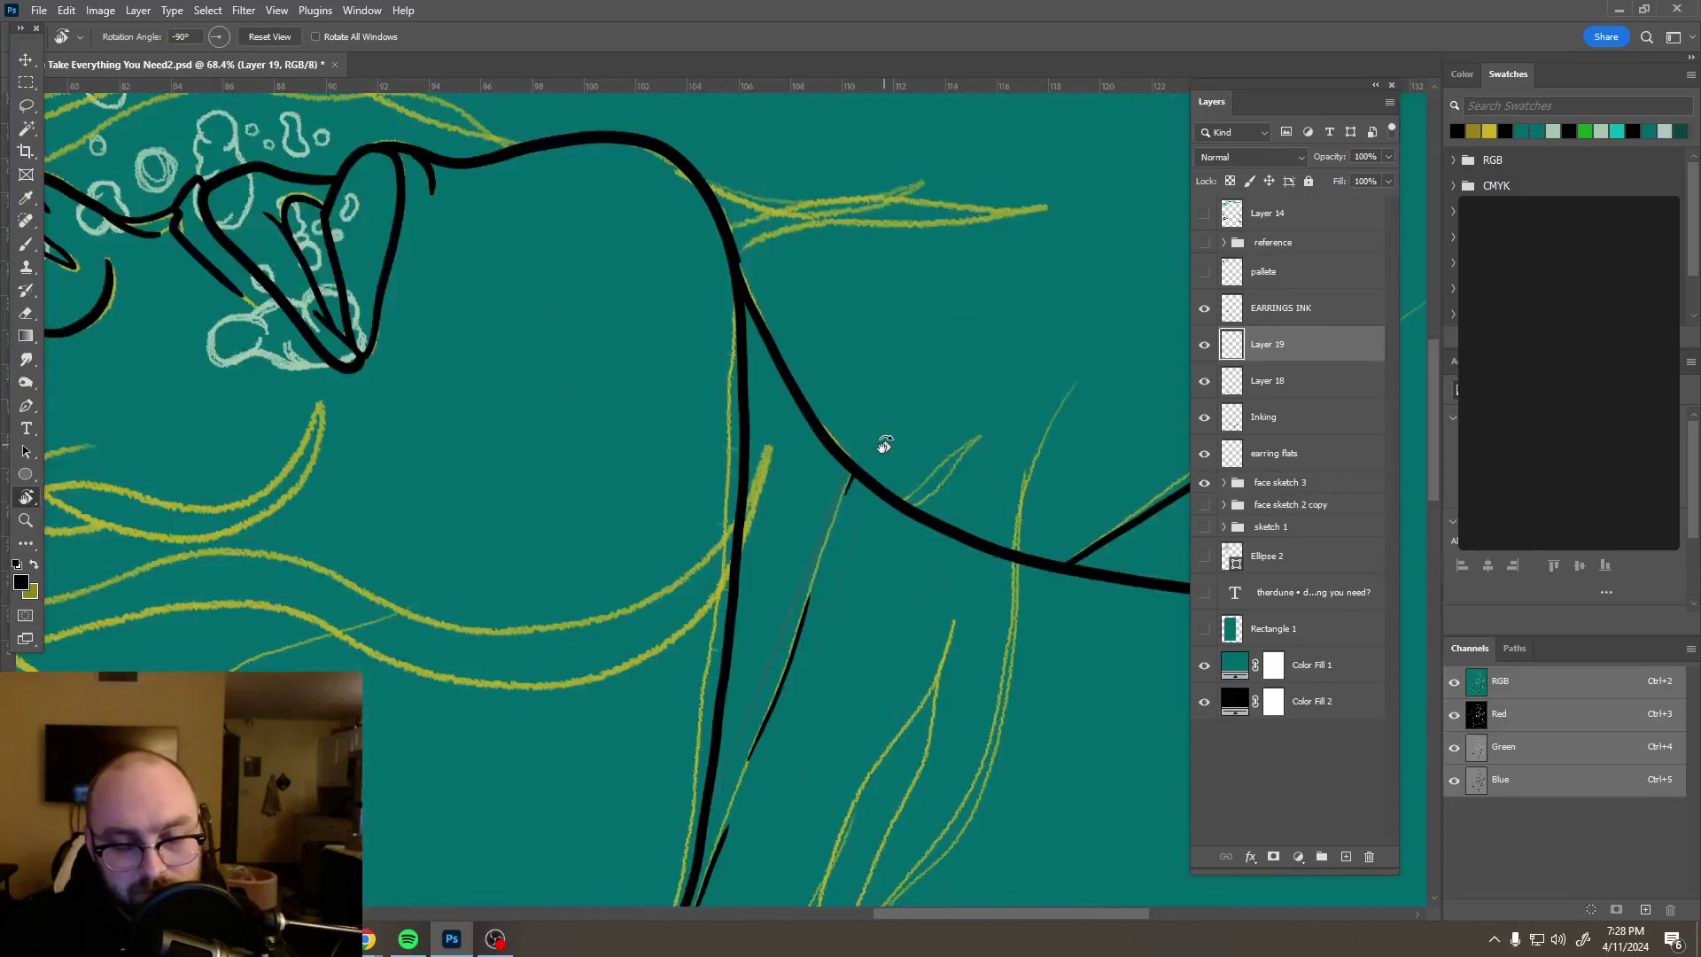
{"action": "key", "text": "b"}
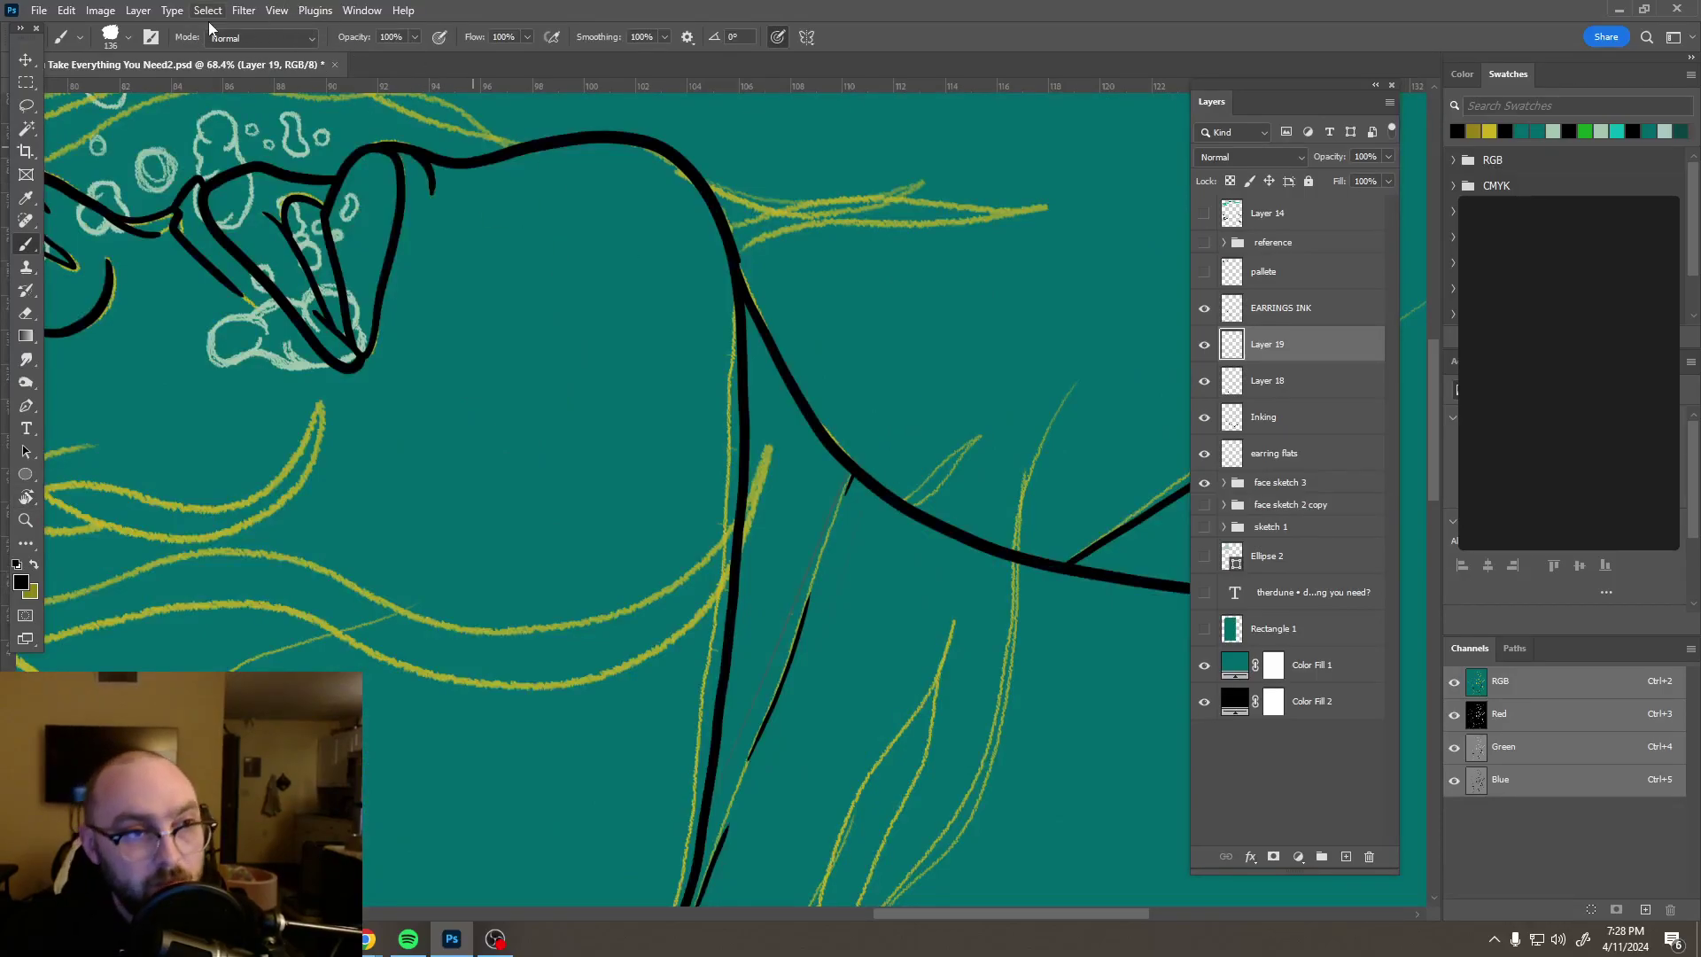
{"action": "left_click", "coordinate": [127, 37]}
{"action": "left_click", "coordinate": [478, 275]}
{"action": "left_click", "coordinate": [853, 8]}
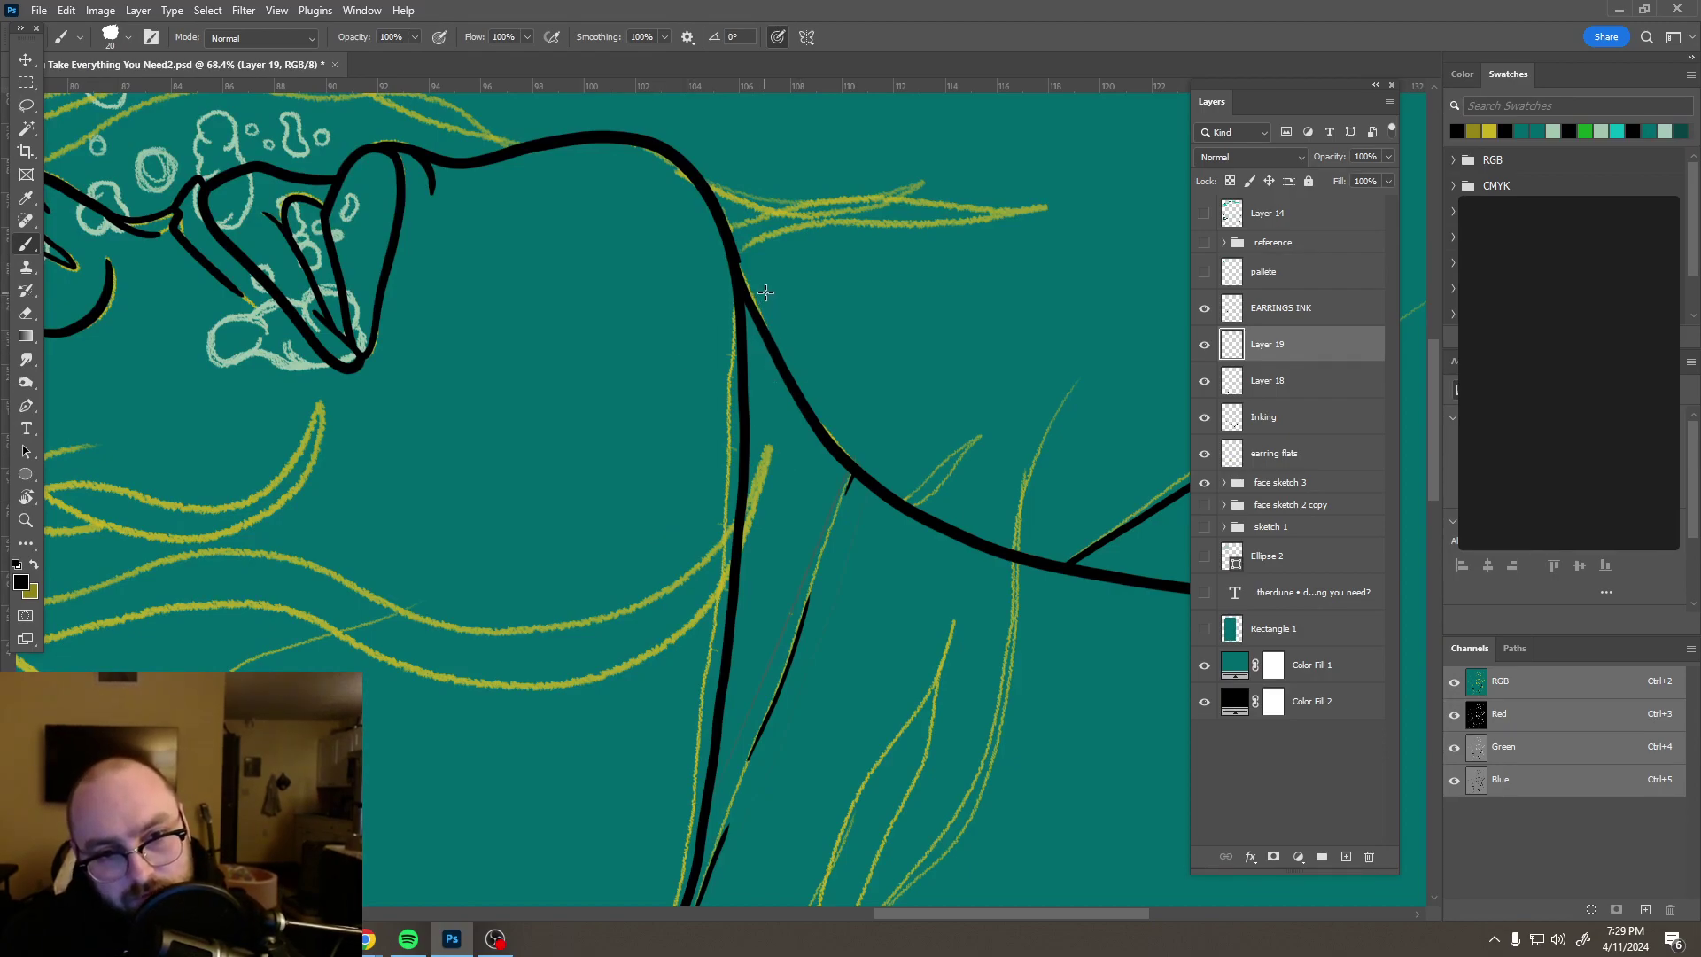
Step: Try two long parallel hatch strokes crossing the front neck line beside the jaw, and erase them
{"action": "left_click_drag", "start_coordinate": [770, 287], "coordinate": [770, 549]}
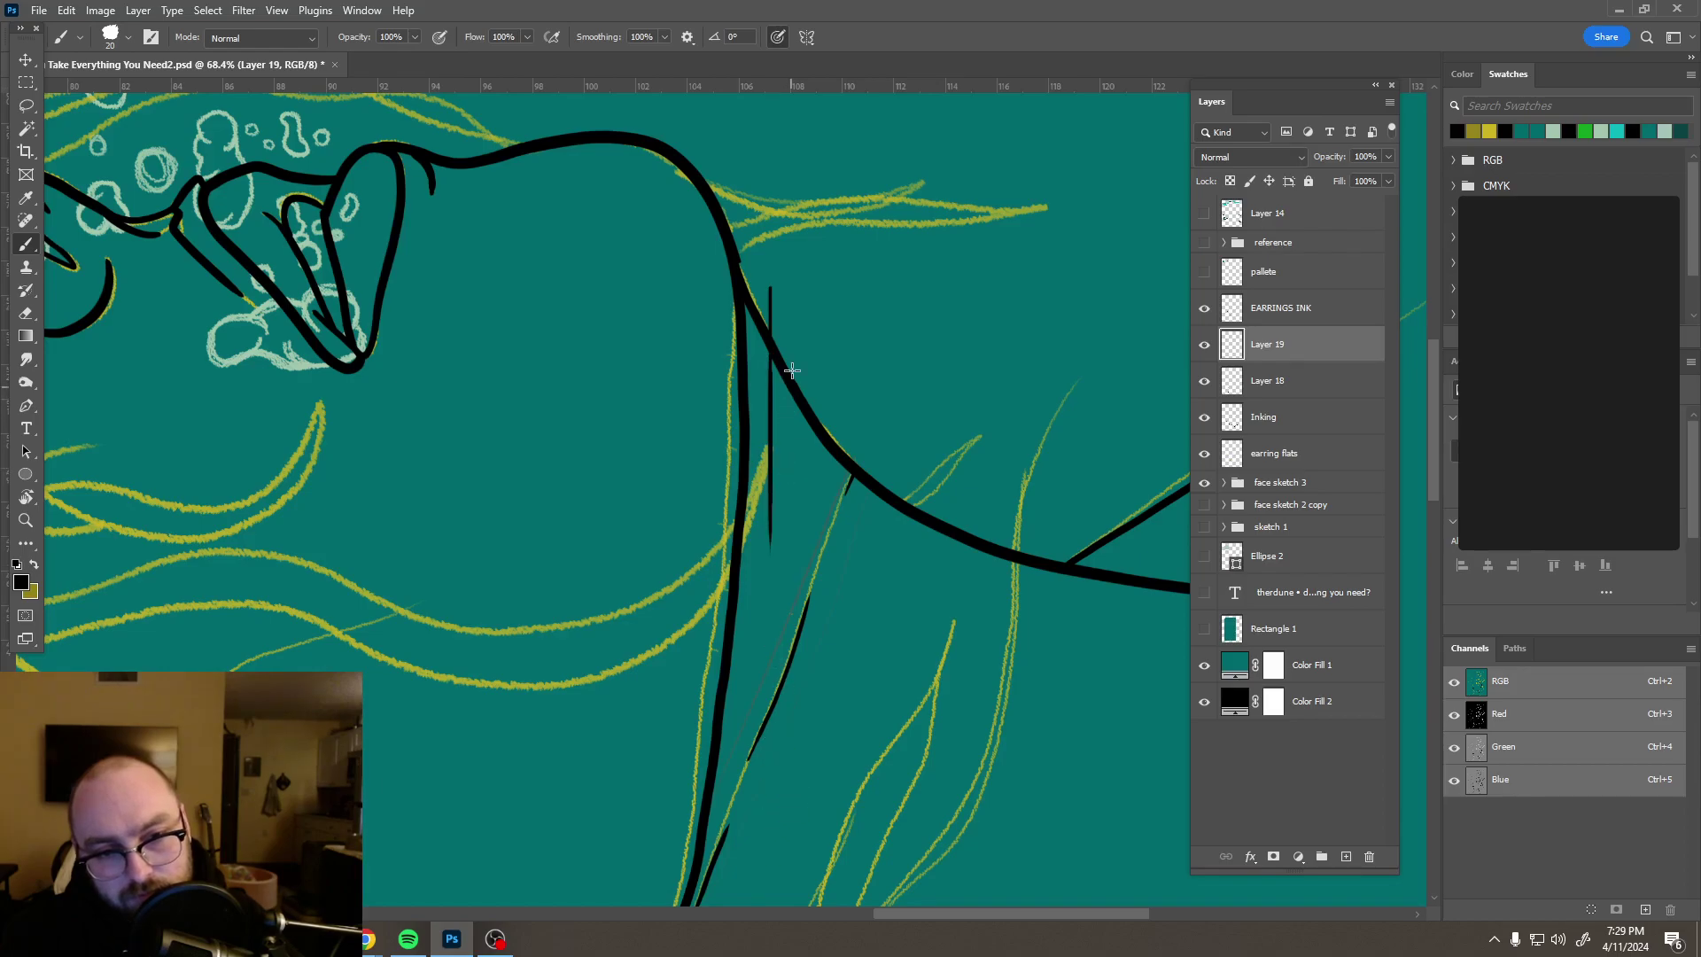
{"action": "left_click_drag", "start_coordinate": [796, 345], "coordinate": [797, 575]}
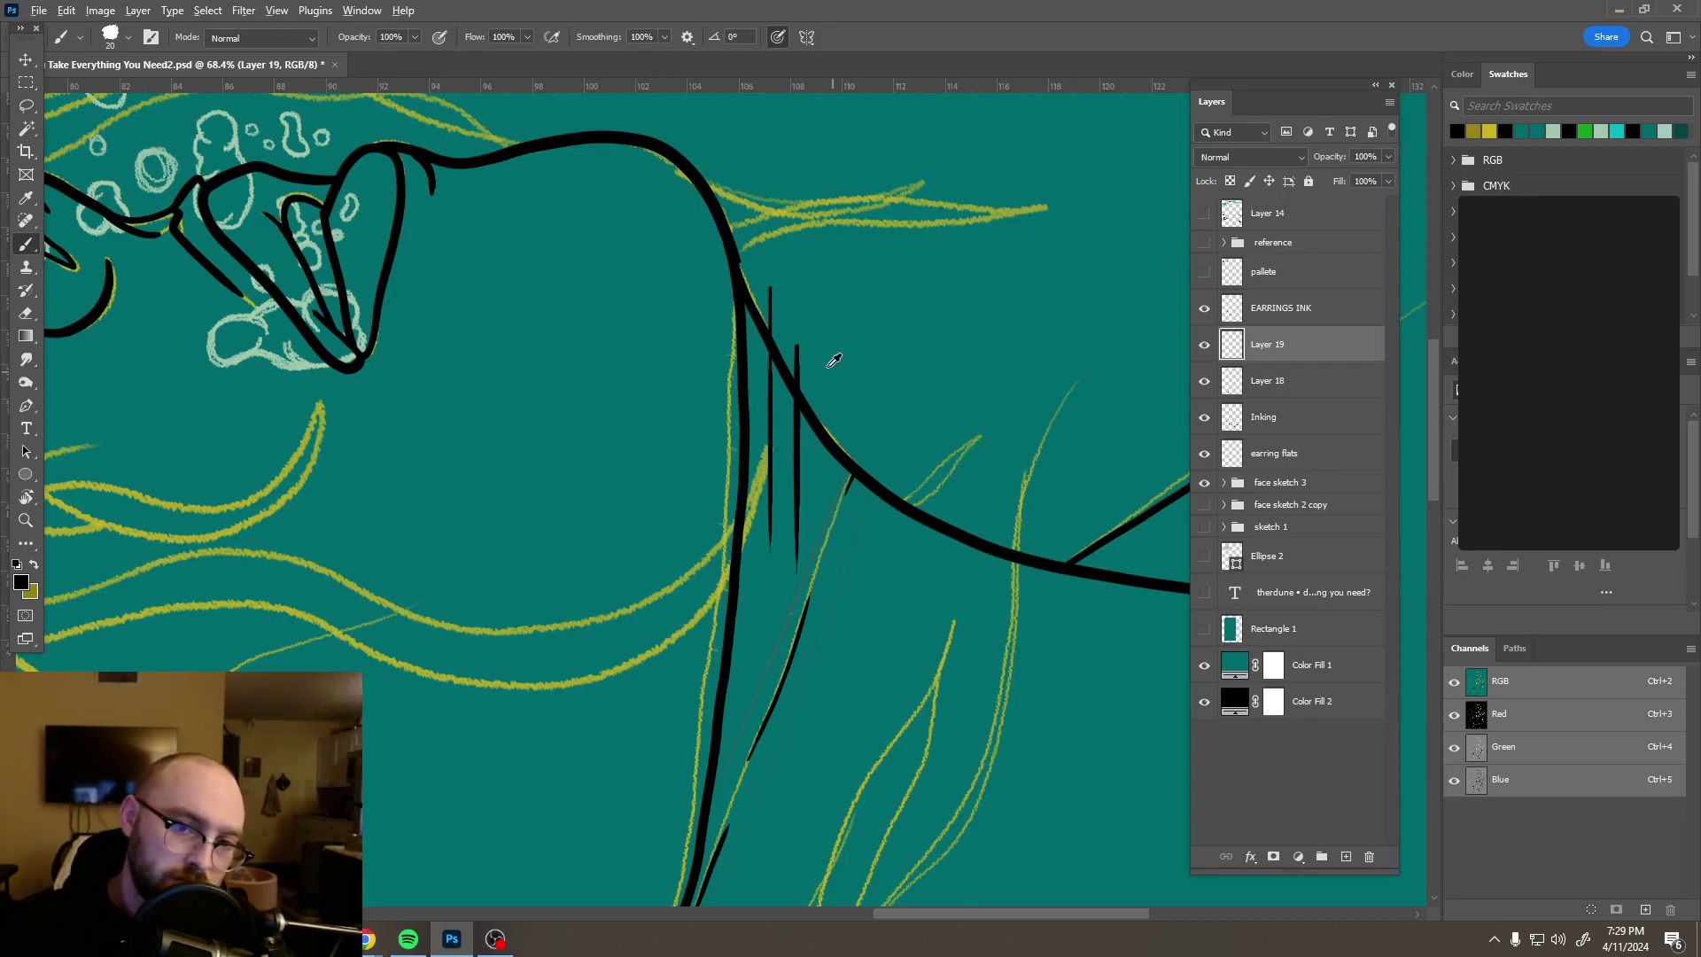
{"action": "scroll", "coordinate": [877, 363], "scroll_direction": "down", "scroll_amount": 8}
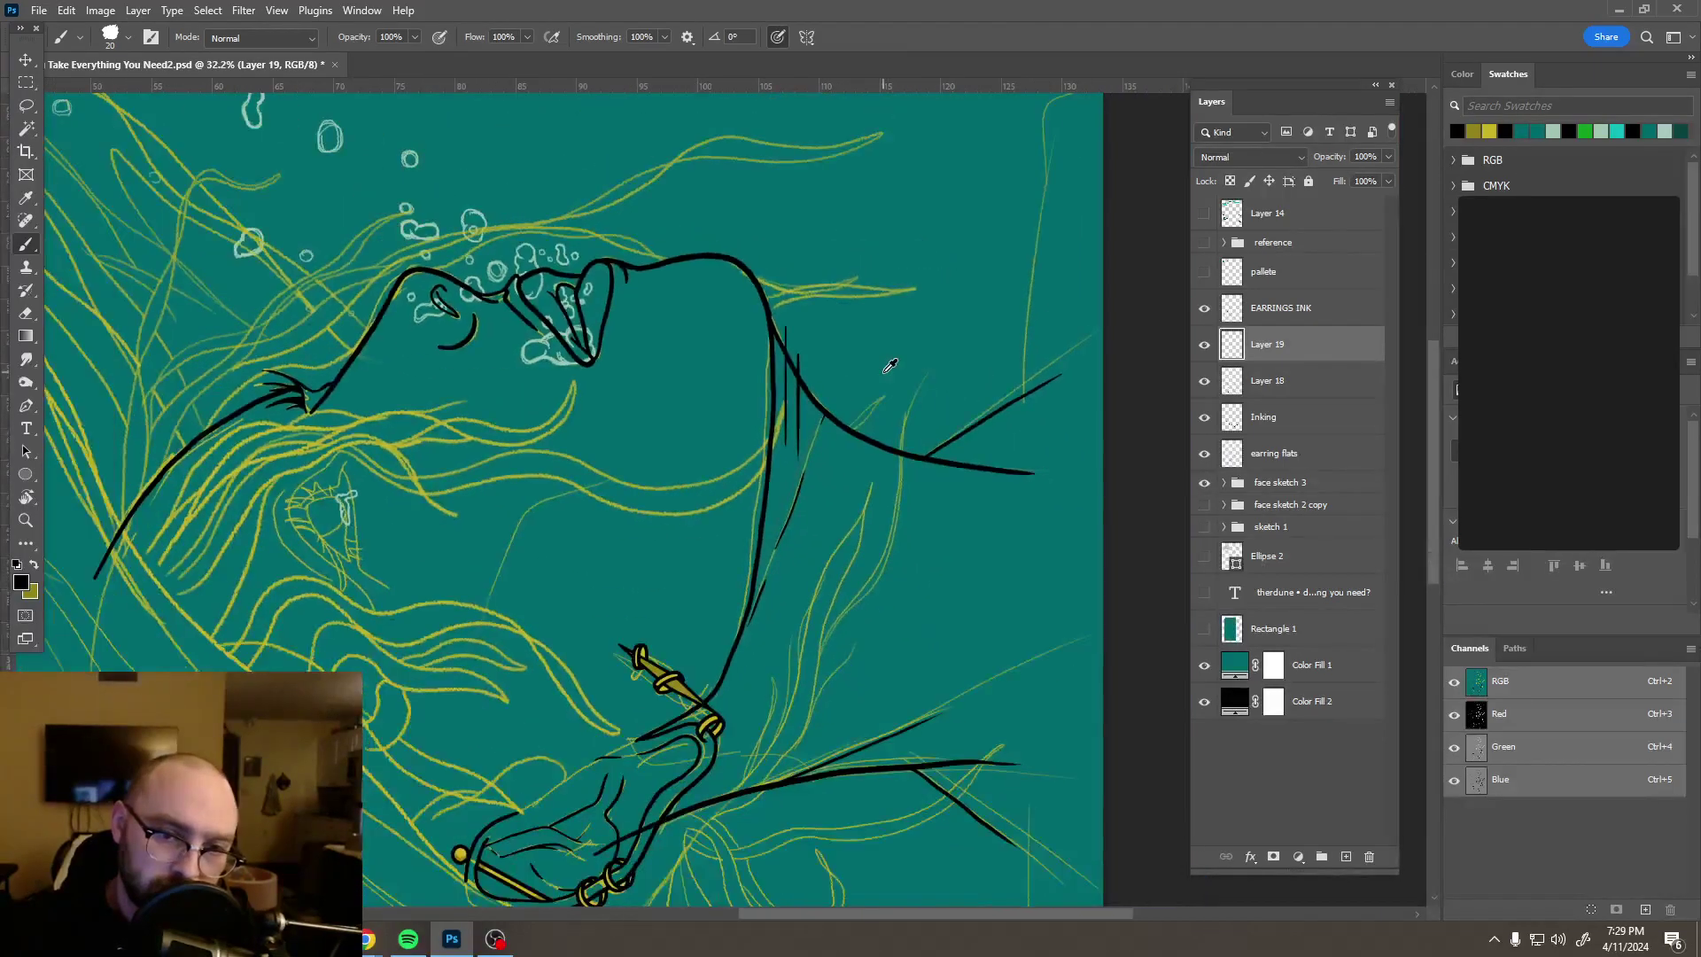
{"action": "scroll", "coordinate": [884, 358], "scroll_direction": "down", "scroll_amount": 3}
{"action": "key", "text": "r"}
{"action": "left_click_drag", "start_coordinate": [917, 503], "coordinate": [823, 591]}
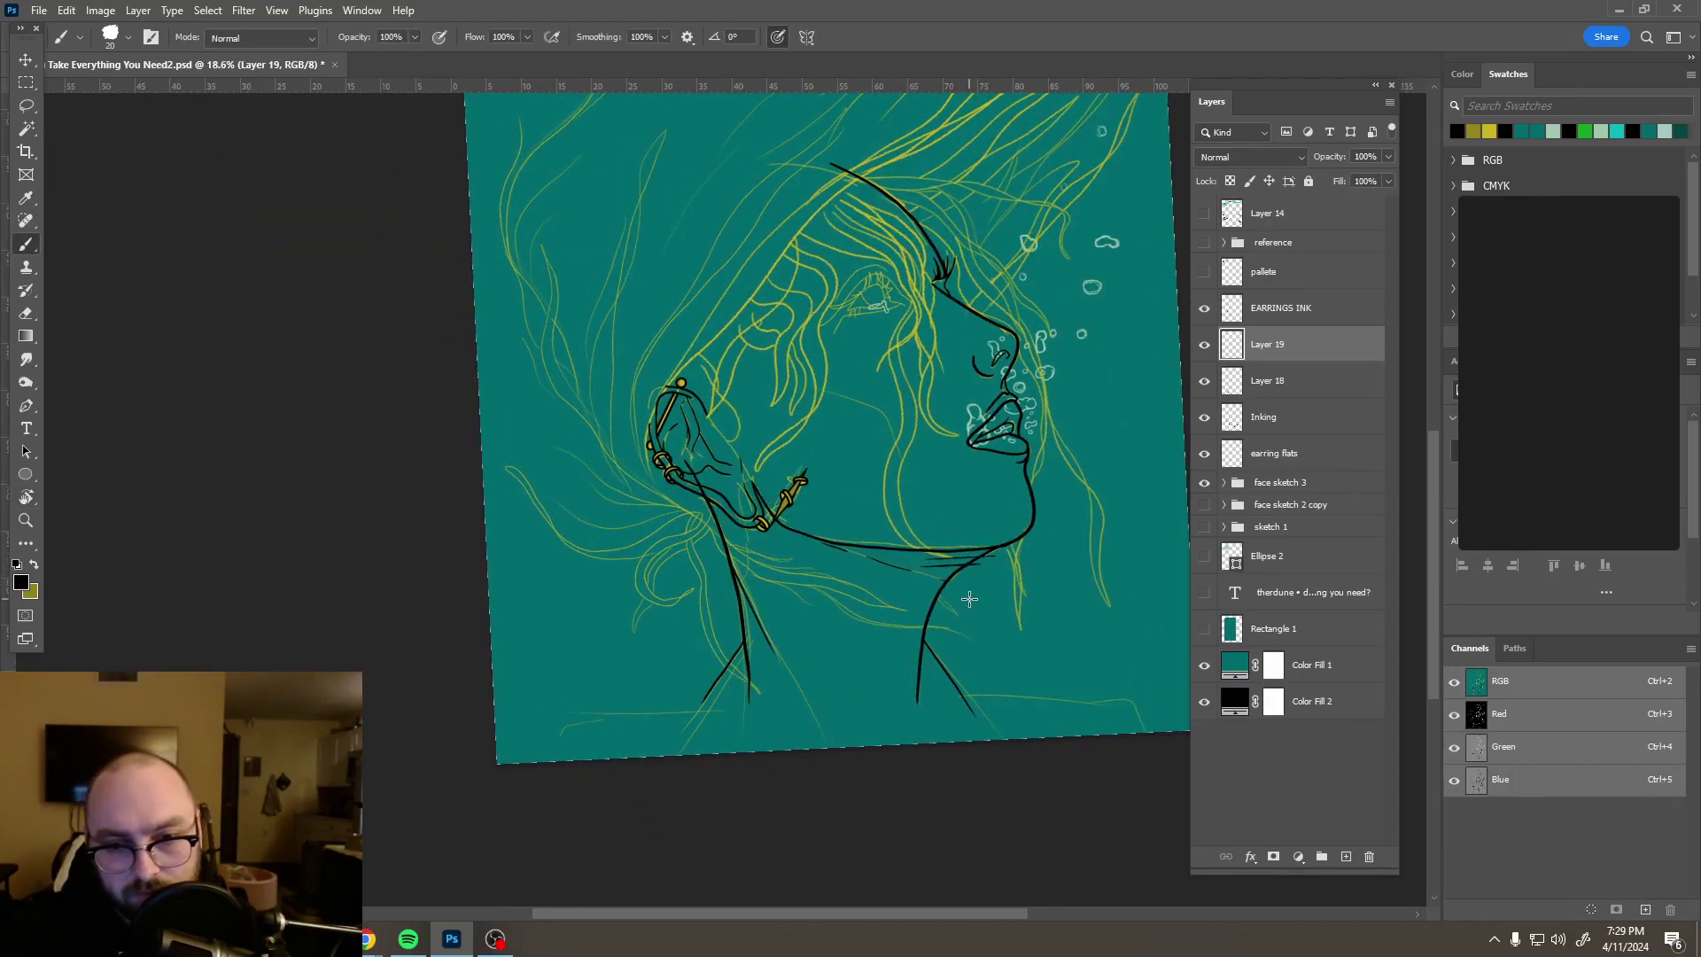
{"action": "key", "text": "e"}
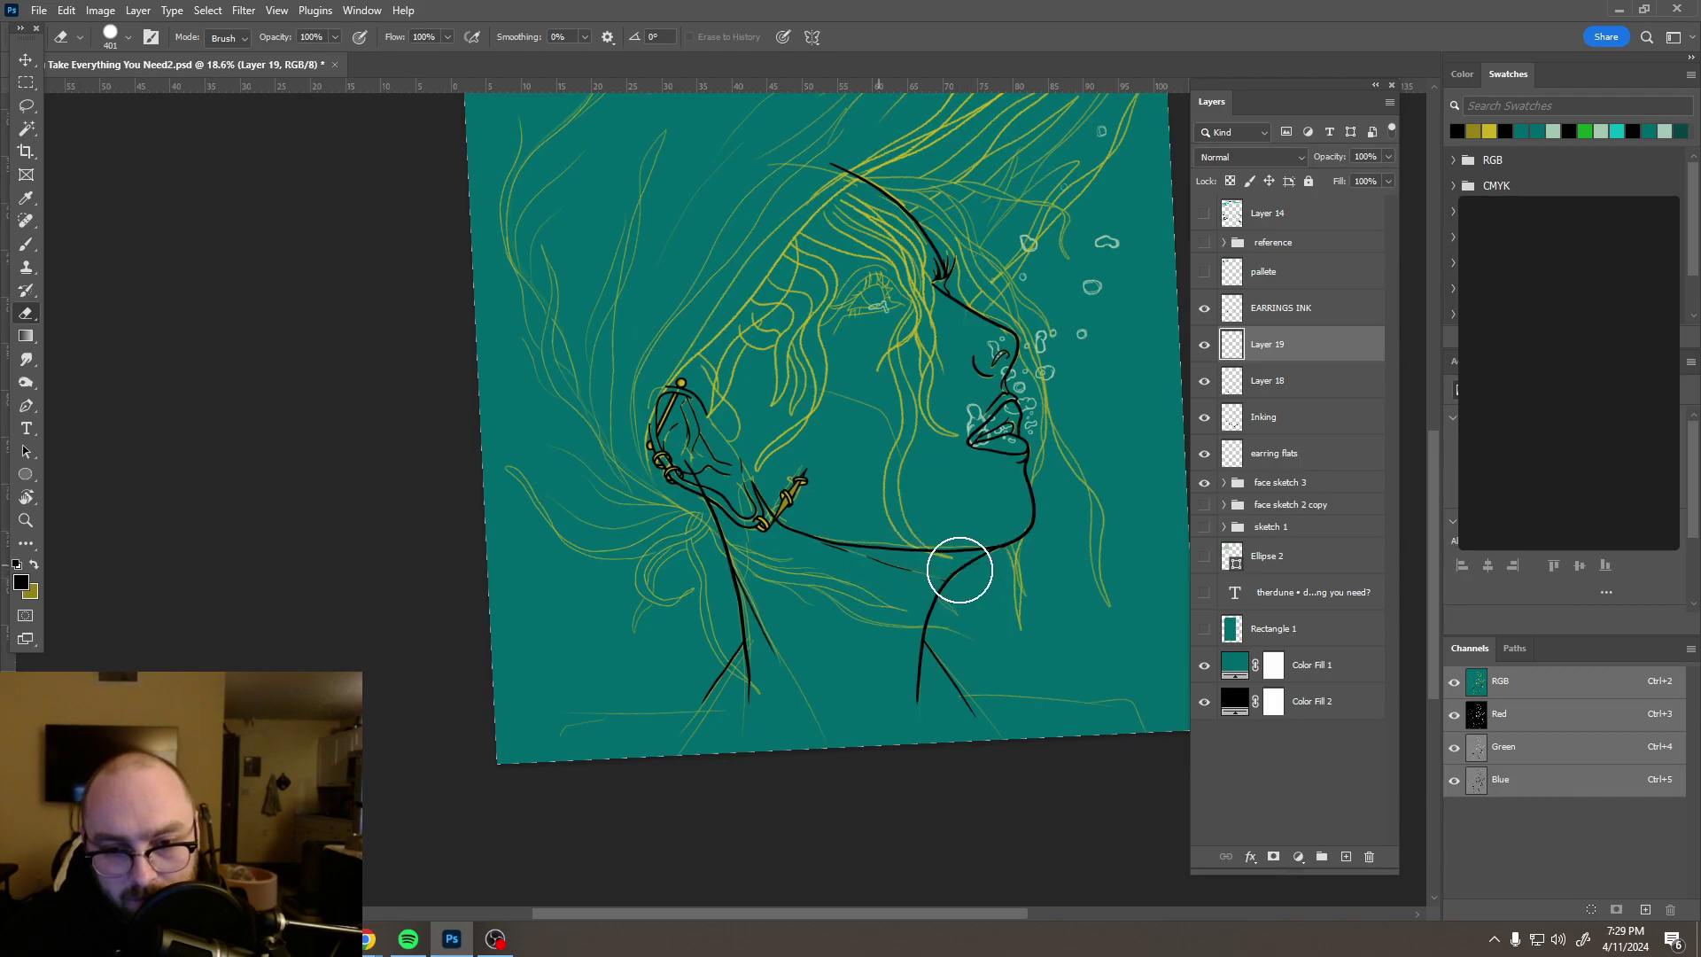
Step: With the canvas rotated, ink a row of tapered hatch strokes from the front neck line into the under-jaw area, varying their lengths
{"action": "scroll", "coordinate": [957, 574], "scroll_direction": "up", "scroll_amount": 2}
{"action": "scroll", "coordinate": [965, 569], "scroll_direction": "up", "scroll_amount": 7}
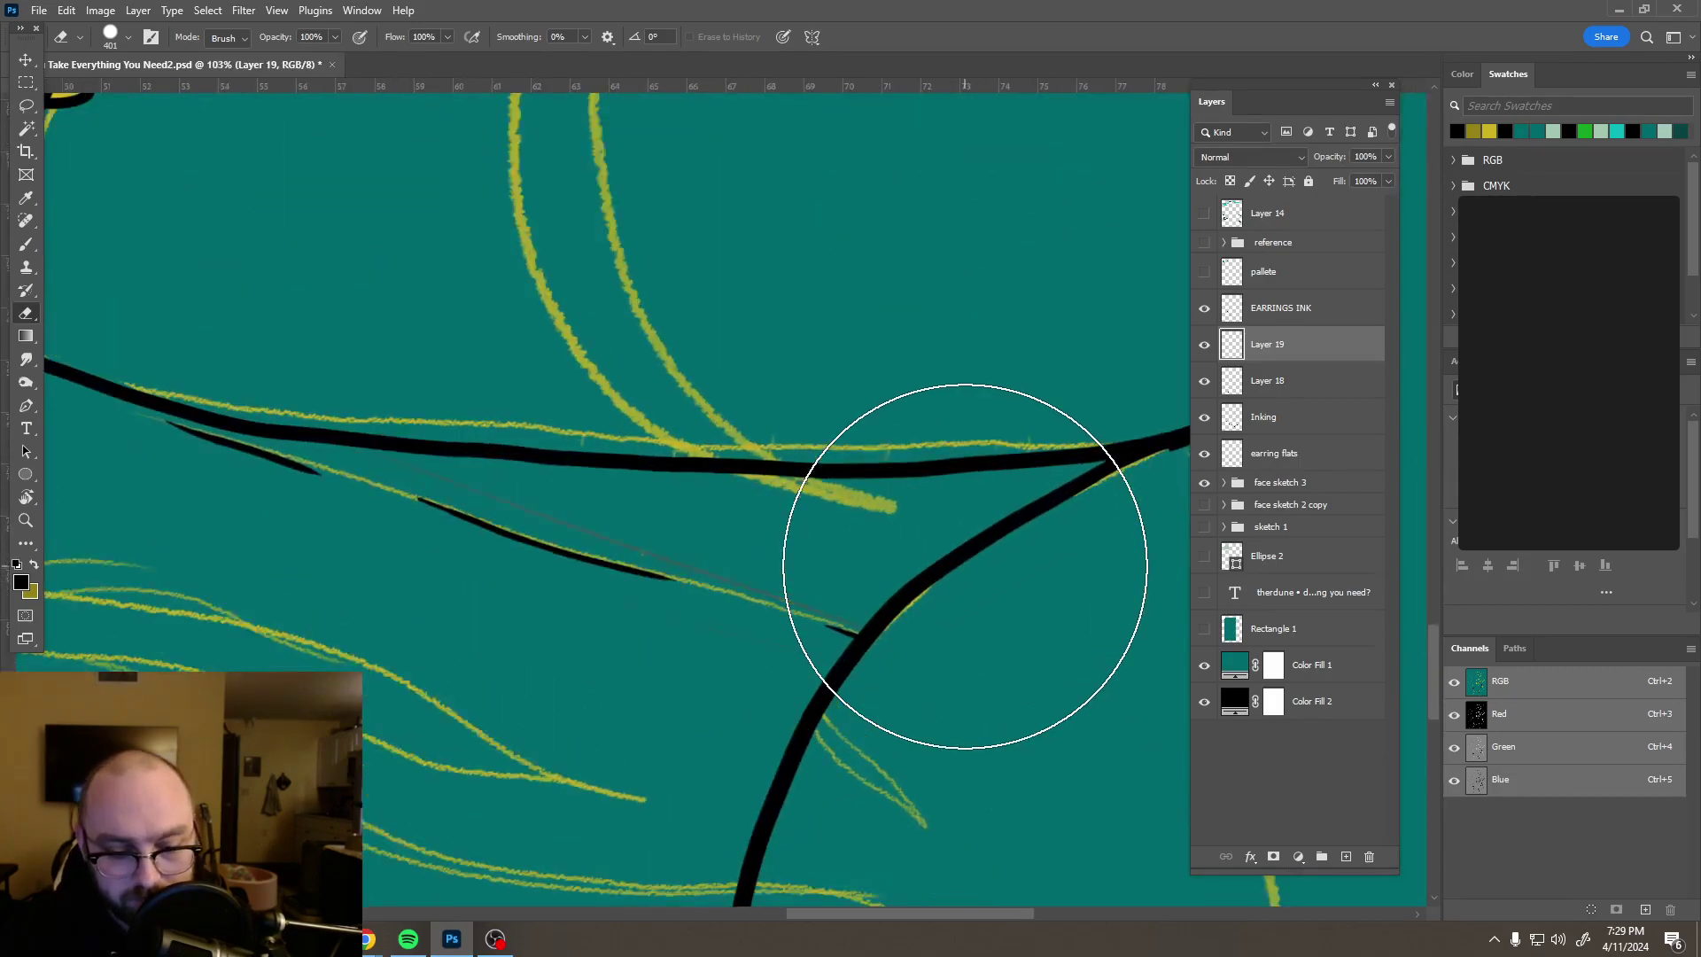
{"action": "key", "text": "r"}
{"action": "mouse_move", "coordinate": [733, 469]}
{"action": "left_mouse_down"}
{"action": "mouse_move", "coordinate": [786, 653]}
{"action": "mouse_move", "coordinate": [744, 653]}
{"action": "mouse_move", "coordinate": [571, 577]}
{"action": "mouse_move", "coordinate": [543, 418]}
{"action": "mouse_move", "coordinate": [573, 365]}
{"action": "left_mouse_up"}
{"action": "key", "text": "e"}
{"action": "left_click_drag", "start_coordinate": [613, 472], "coordinate": [621, 501]}
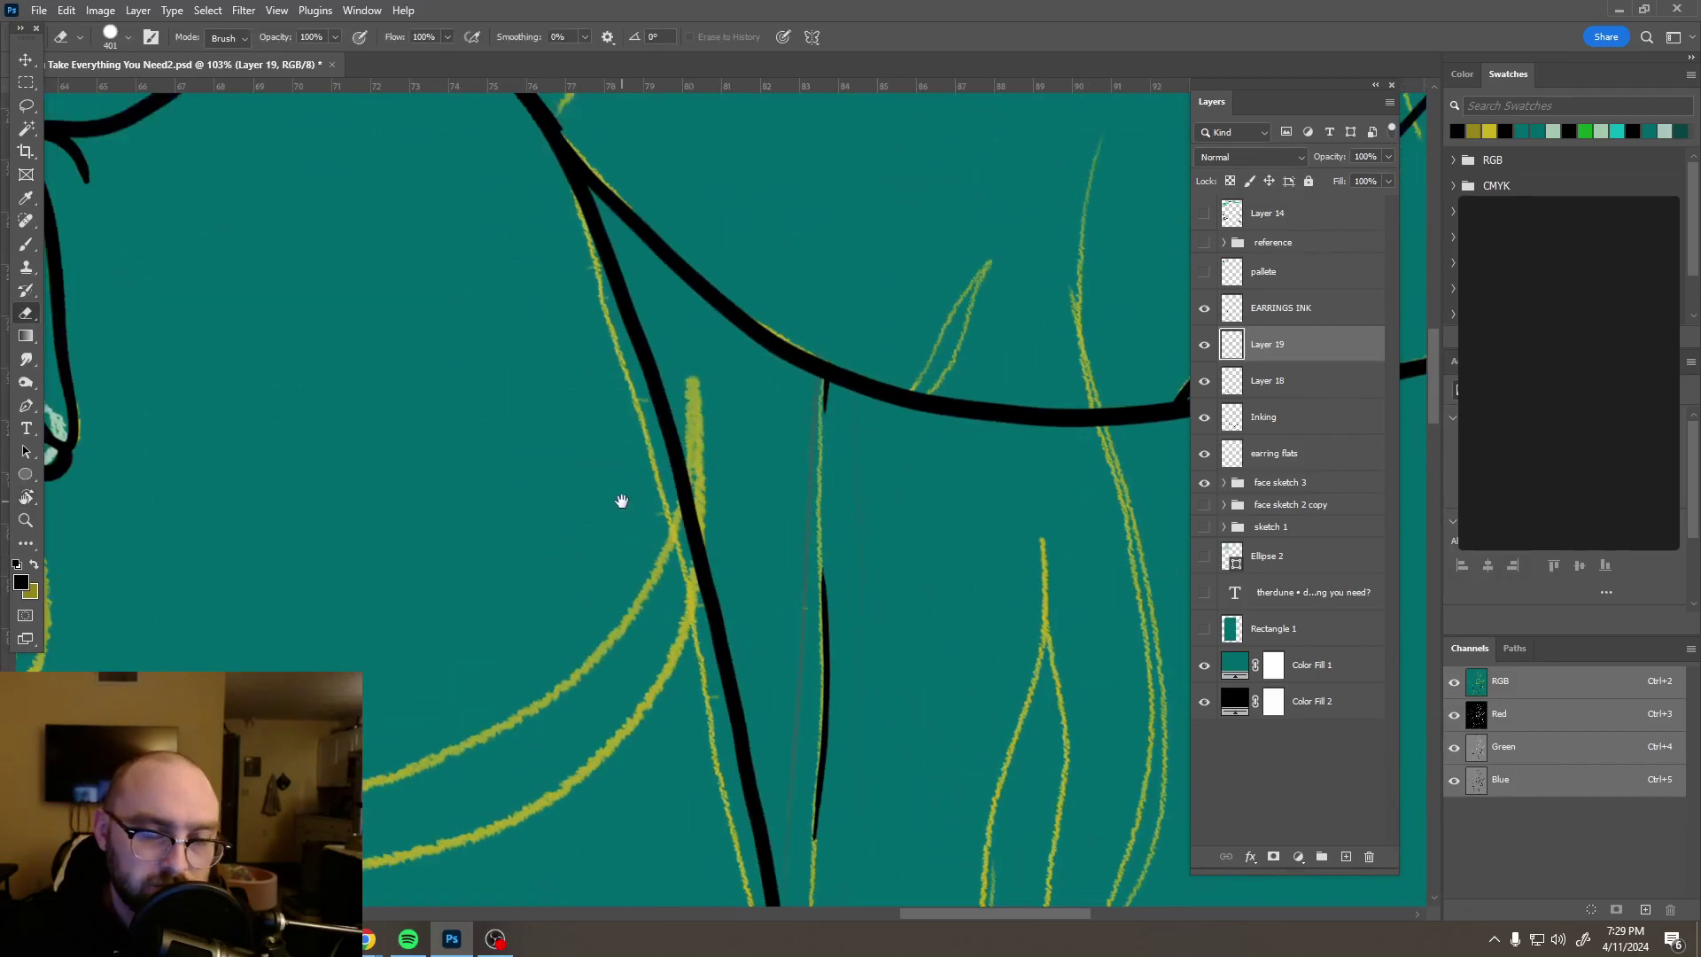
{"action": "key", "text": "b"}
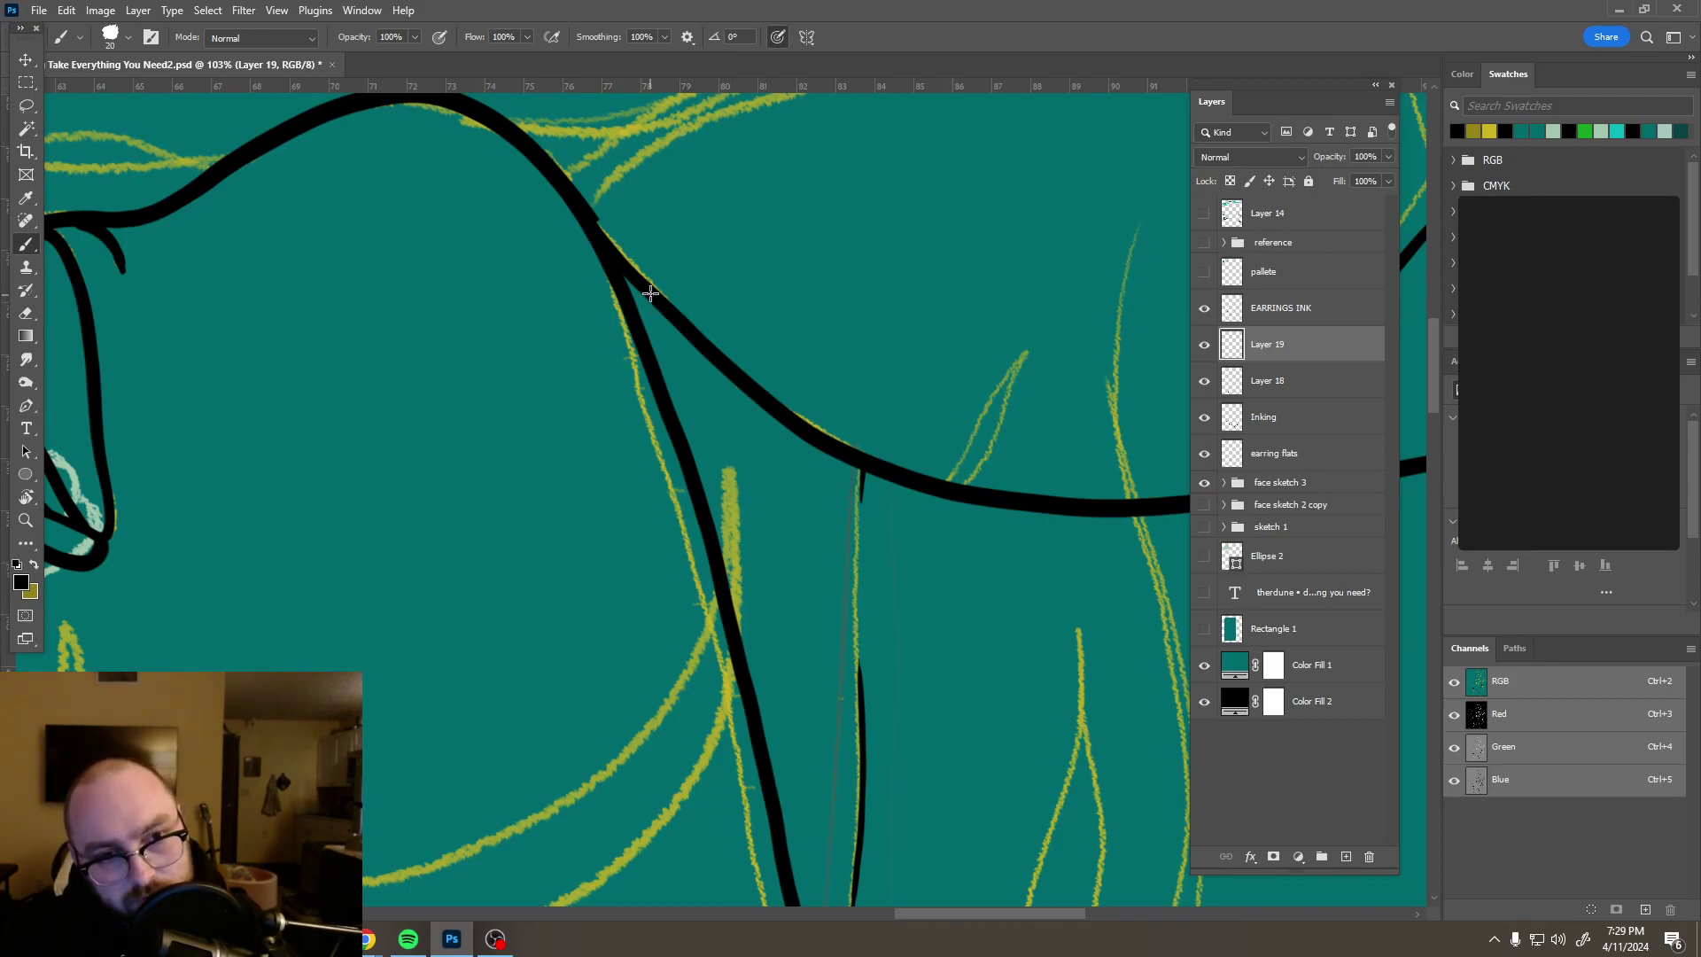
{"action": "left_click_drag", "start_coordinate": [657, 311], "coordinate": [713, 466]}
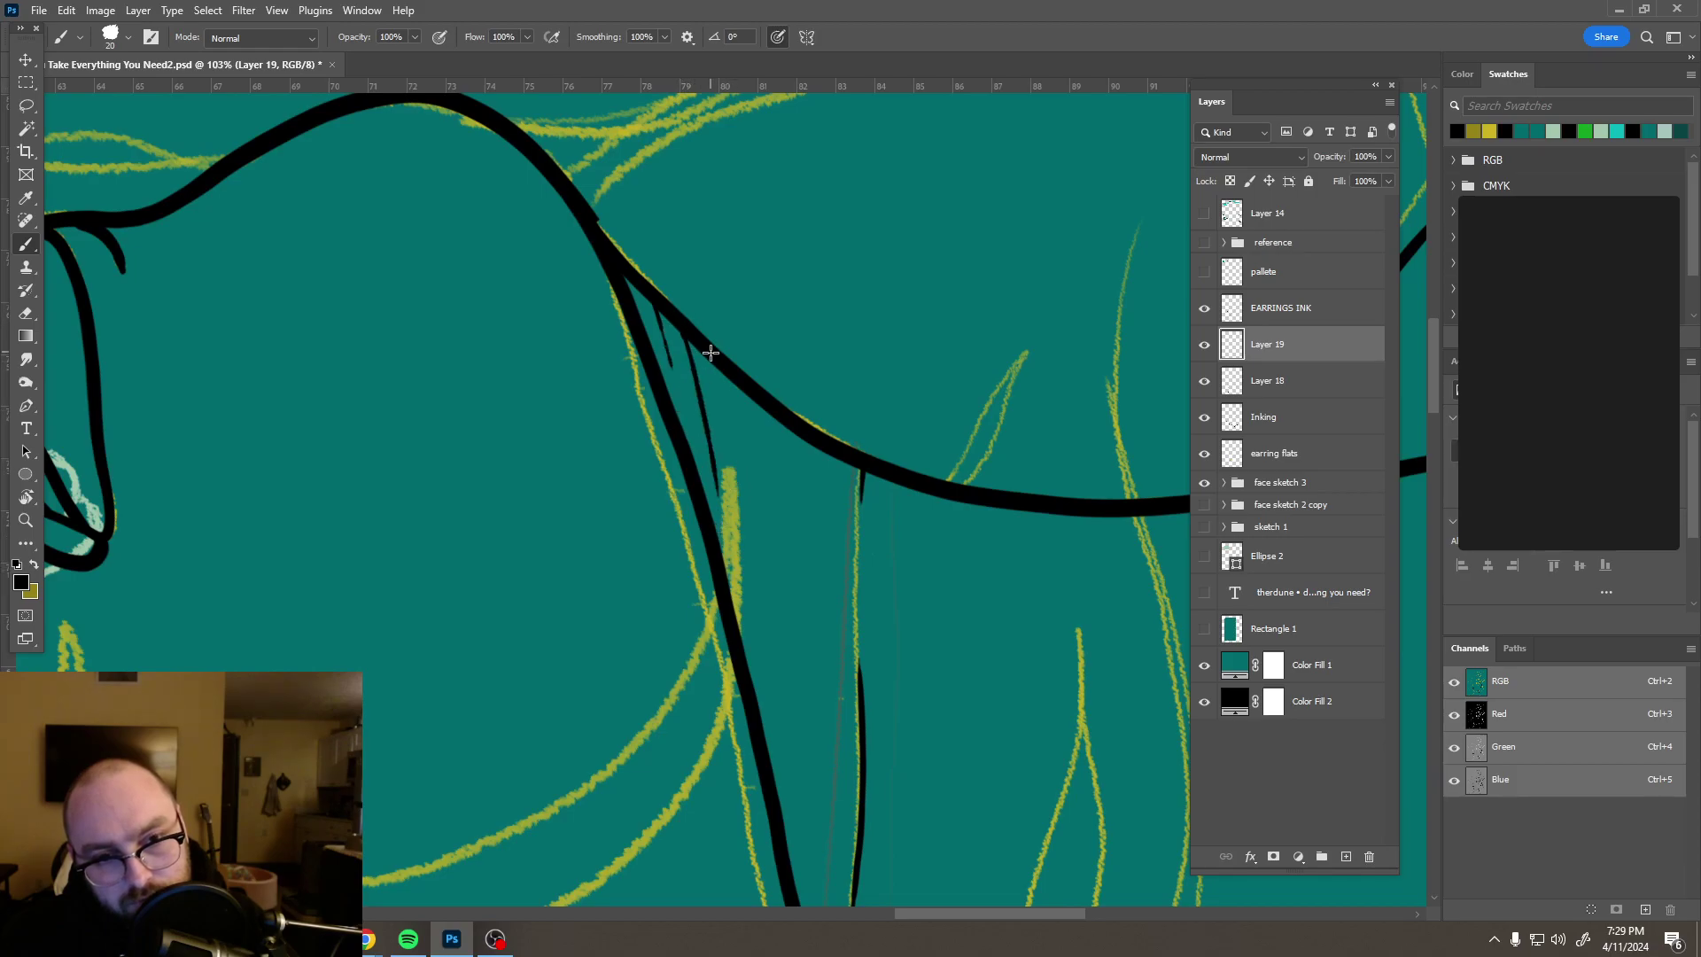
{"action": "left_click_drag", "start_coordinate": [711, 355], "coordinate": [748, 569]}
{"action": "left_click_drag", "start_coordinate": [751, 412], "coordinate": [778, 614]}
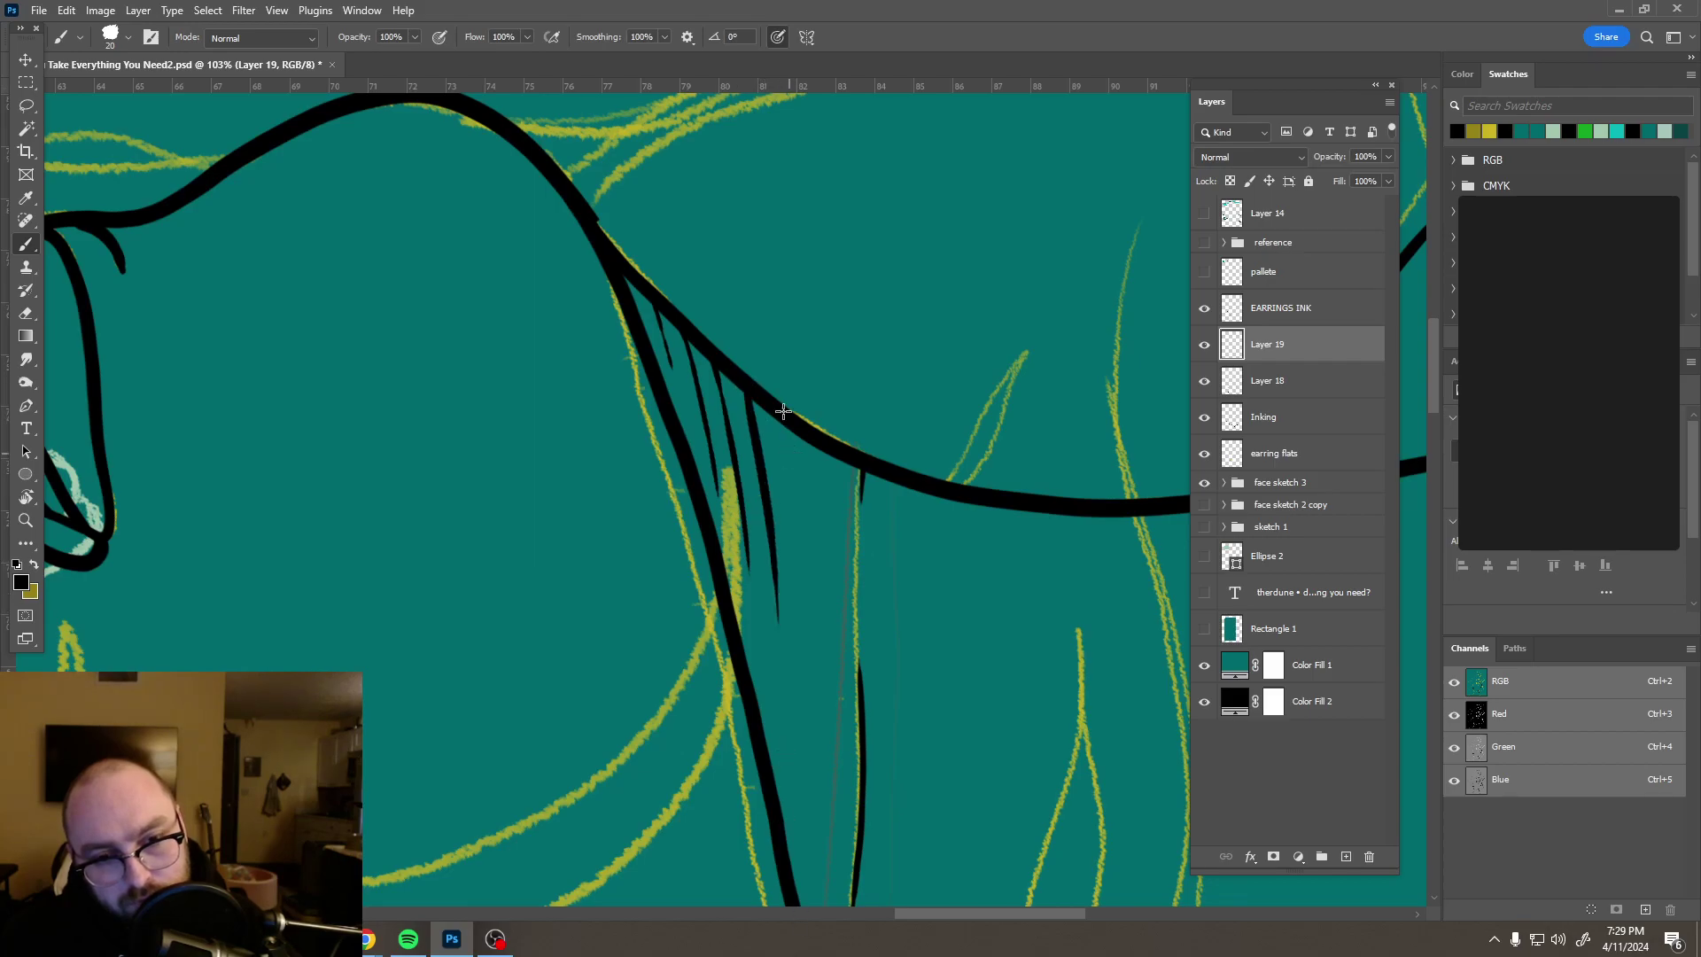
{"action": "left_click_drag", "start_coordinate": [786, 430], "coordinate": [798, 567]}
{"action": "left_click_drag", "start_coordinate": [811, 444], "coordinate": [823, 717]}
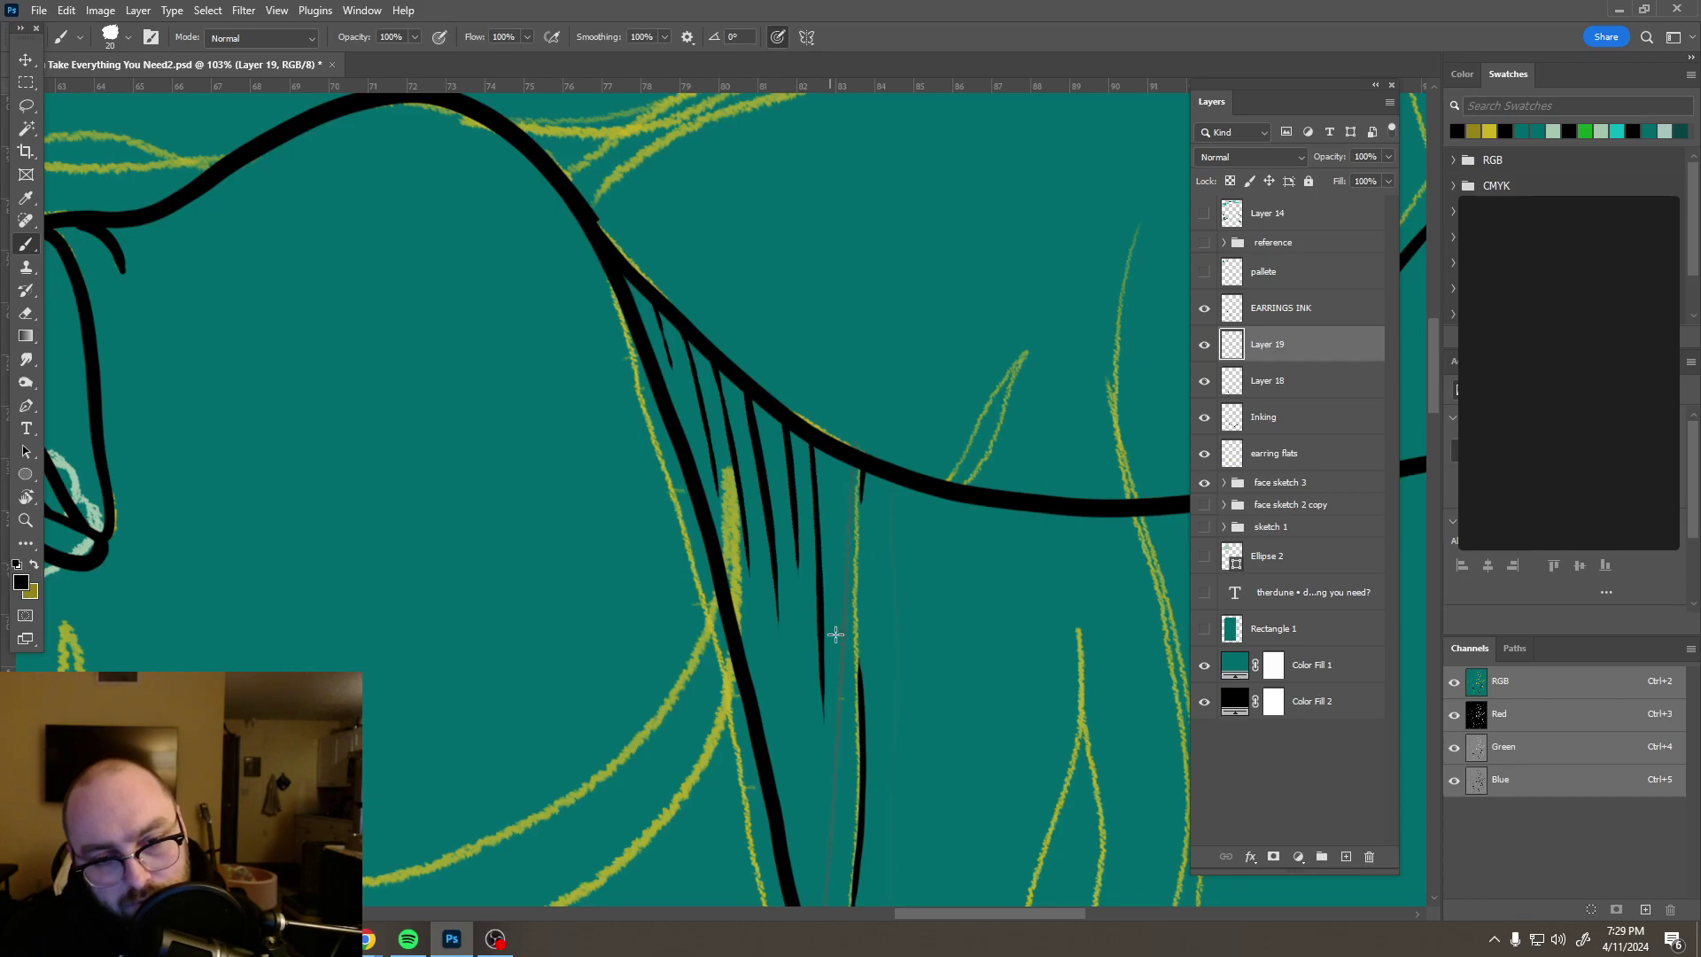
{"action": "left_click_drag", "start_coordinate": [834, 459], "coordinate": [833, 556]}
{"action": "left_click_drag", "start_coordinate": [852, 476], "coordinate": [850, 537]}
Step: Return the canvas rotation to 0° and examine how the new under-jaw hatching reads in the whole illustration
{"action": "scroll", "coordinate": [873, 322], "scroll_direction": "down", "scroll_amount": 5}
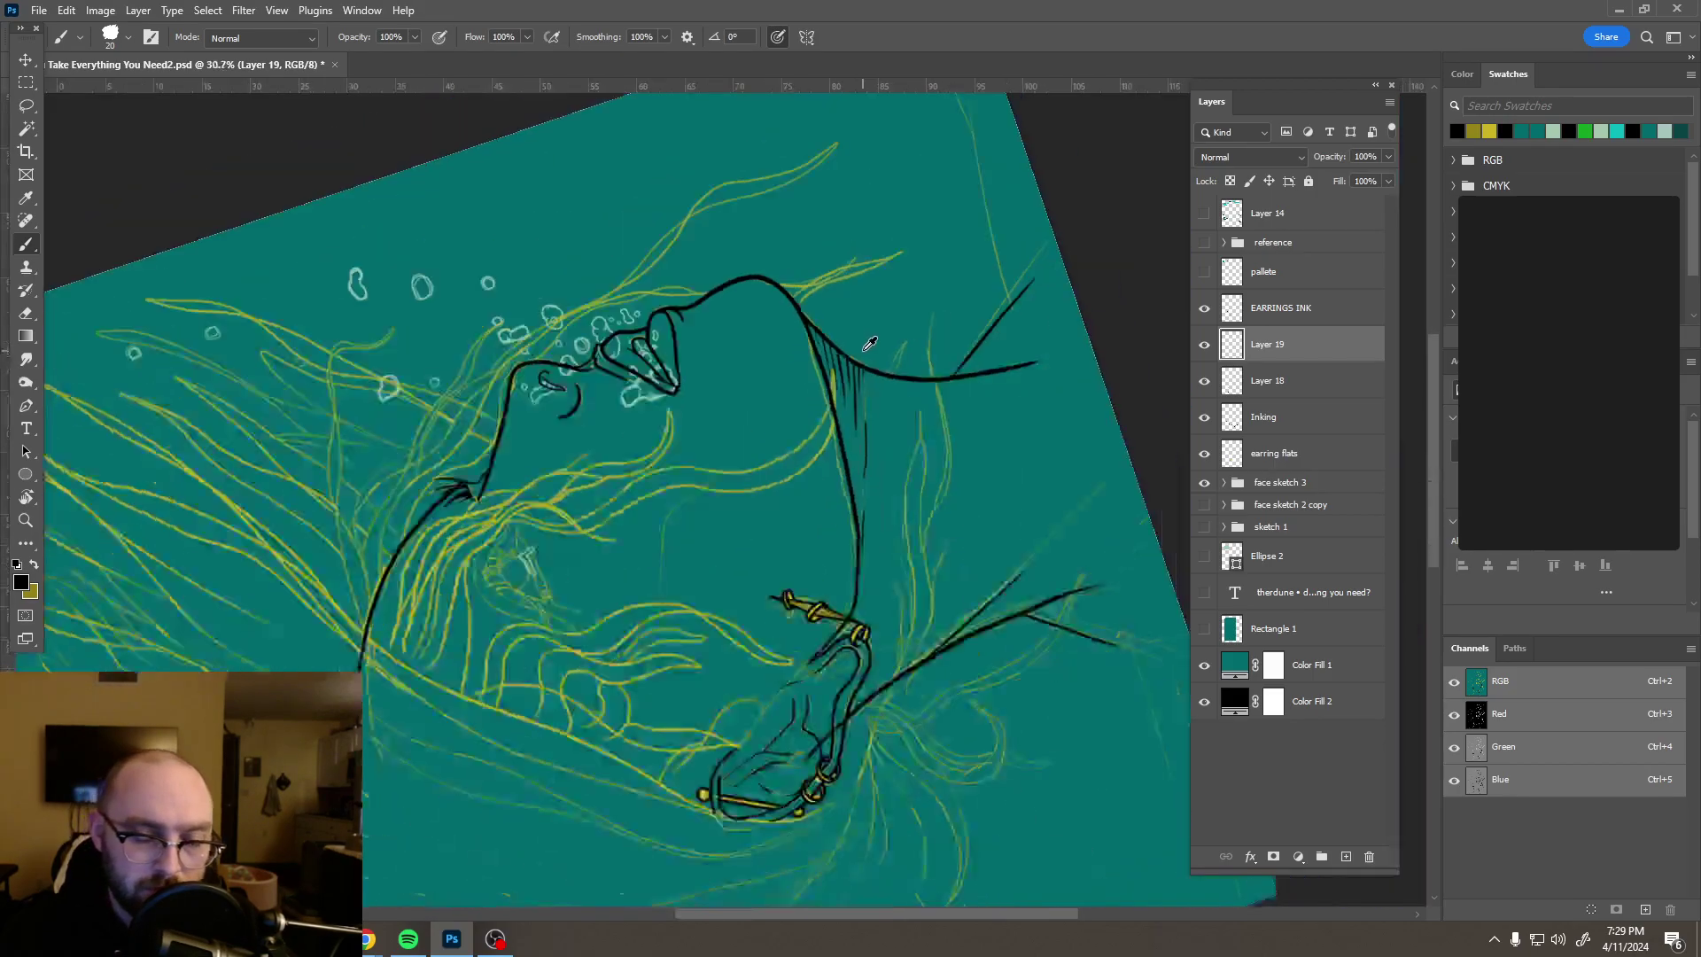
{"action": "scroll", "coordinate": [869, 344], "scroll_direction": "down", "scroll_amount": 4}
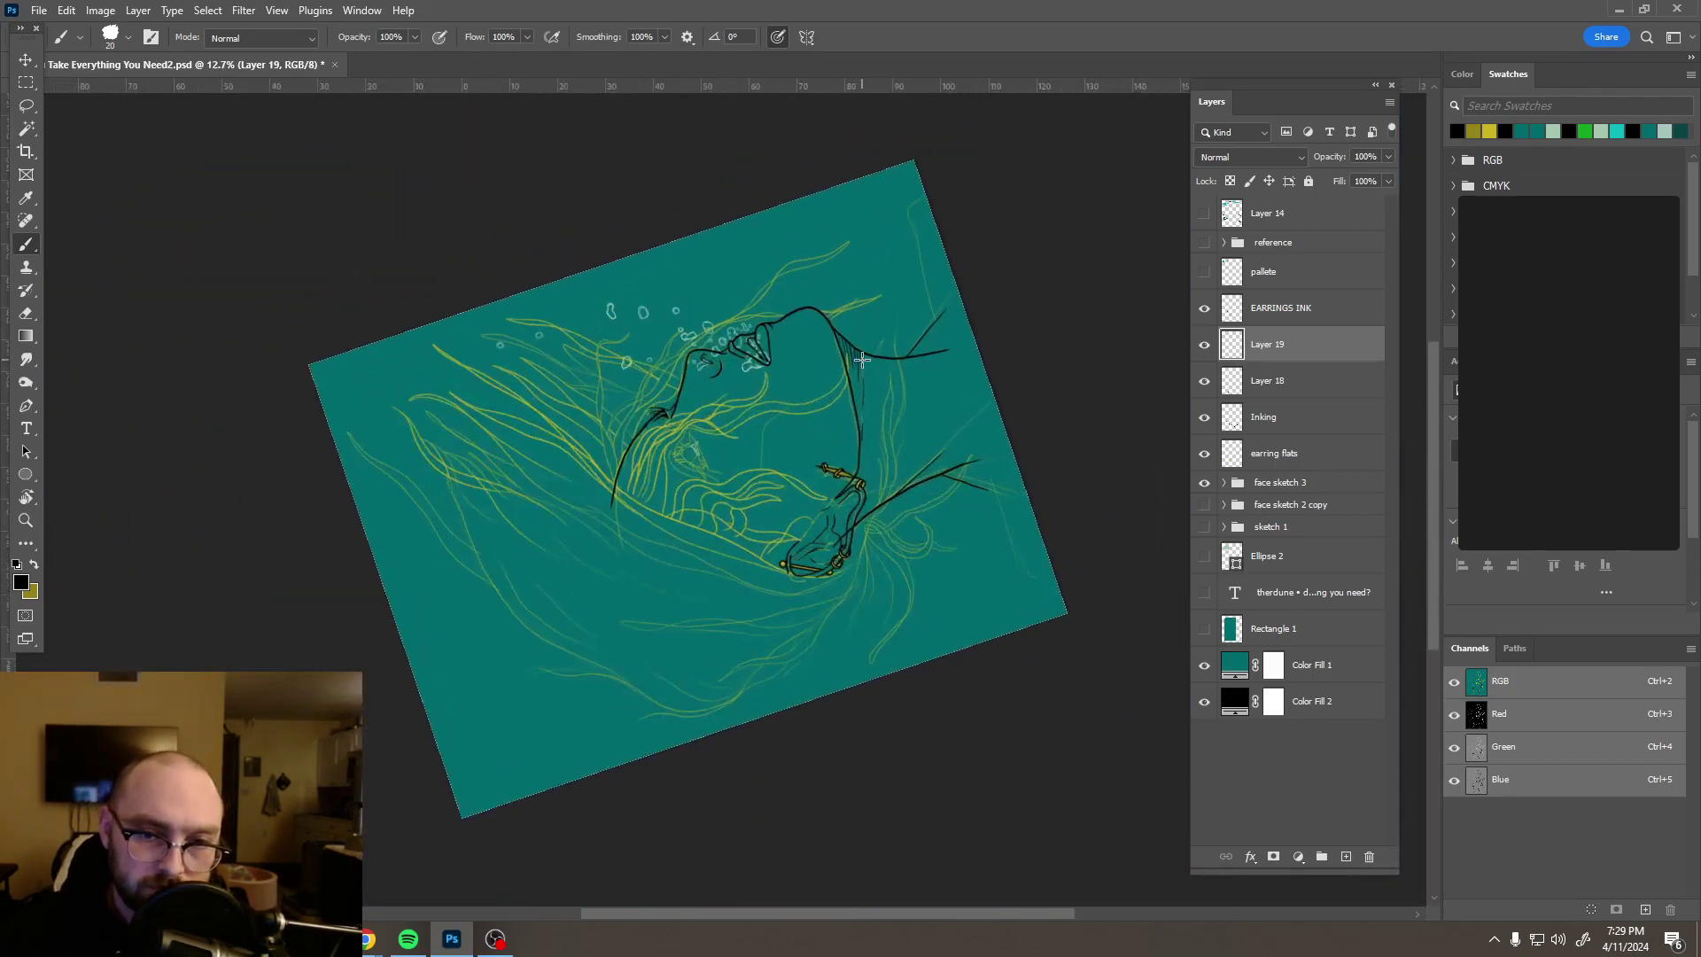
{"action": "key", "text": "r"}
{"action": "left_click_drag", "start_coordinate": [869, 368], "coordinate": [764, 587]}
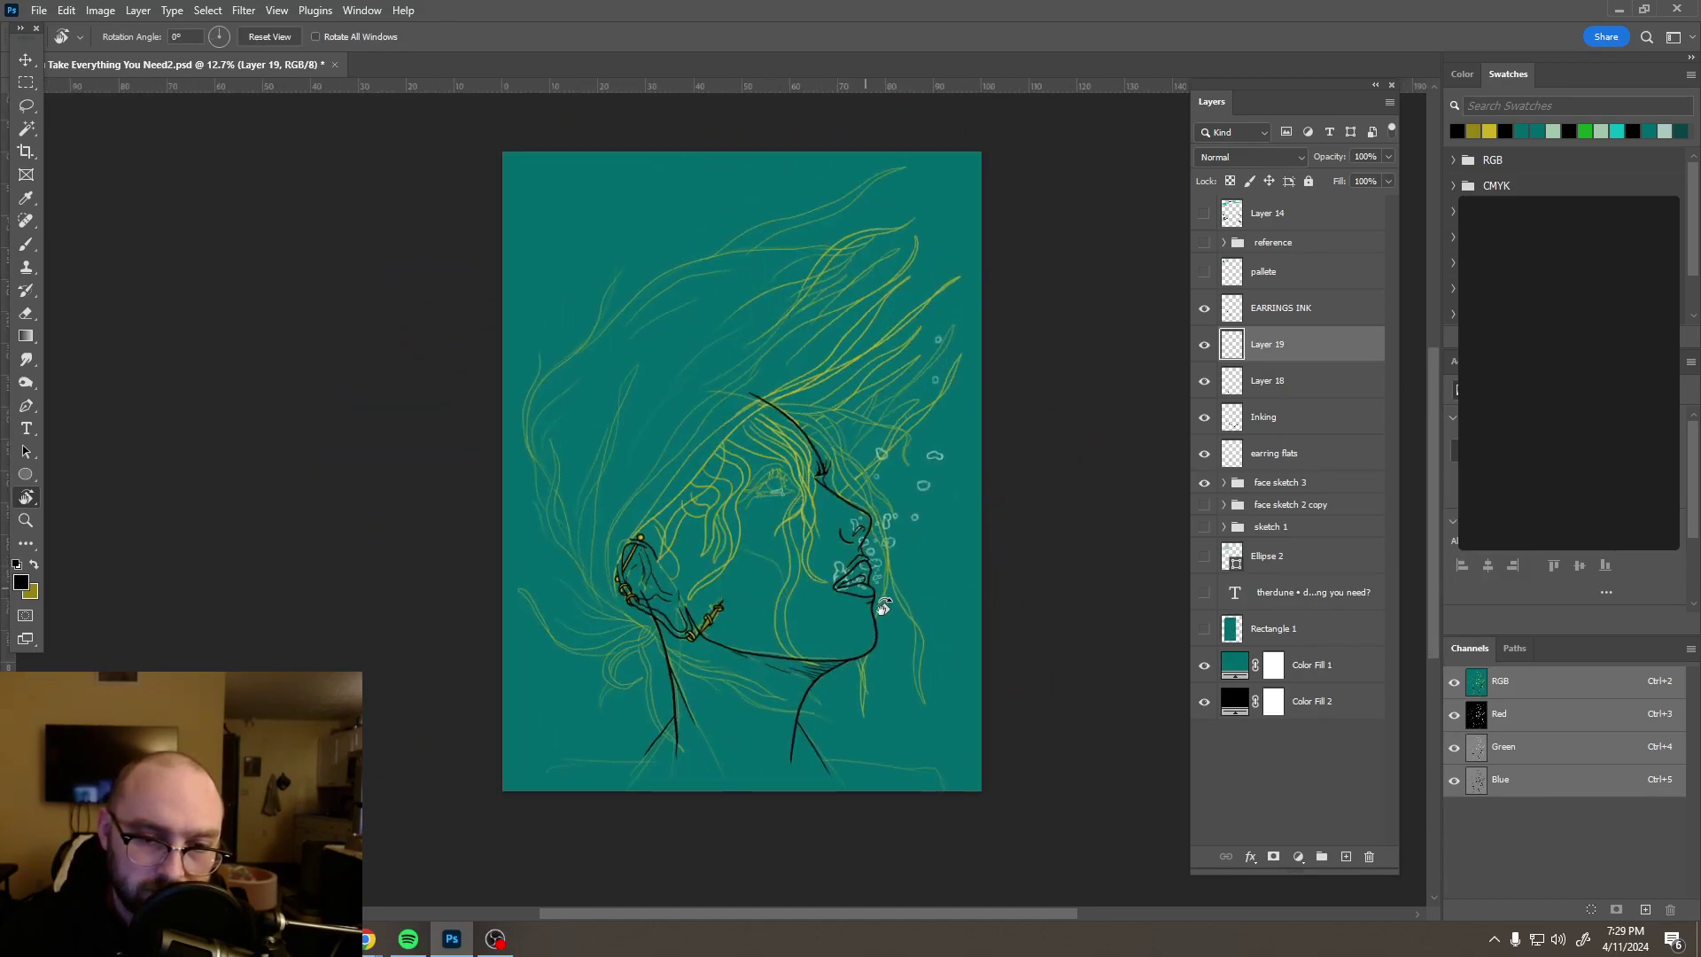
{"action": "scroll", "coordinate": [874, 621], "scroll_direction": "up", "scroll_amount": 3}
{"action": "scroll", "coordinate": [875, 621], "scroll_direction": "up", "scroll_amount": 2}
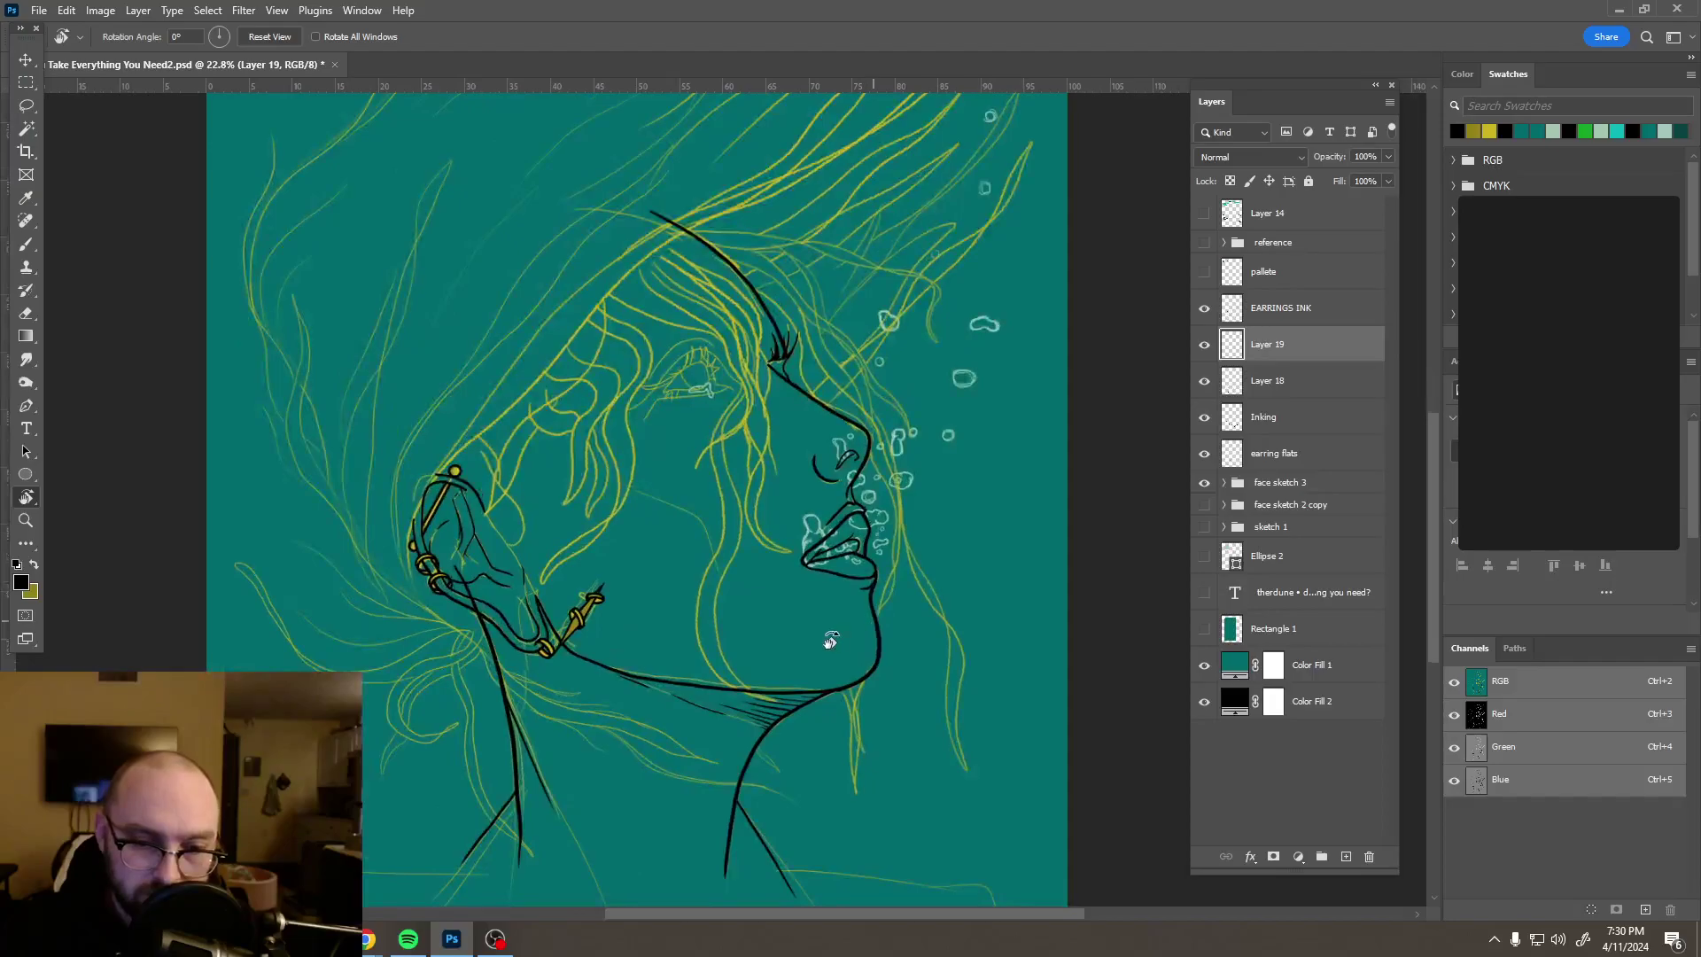
{"action": "left_click_drag", "start_coordinate": [837, 600], "coordinate": [938, 460]}
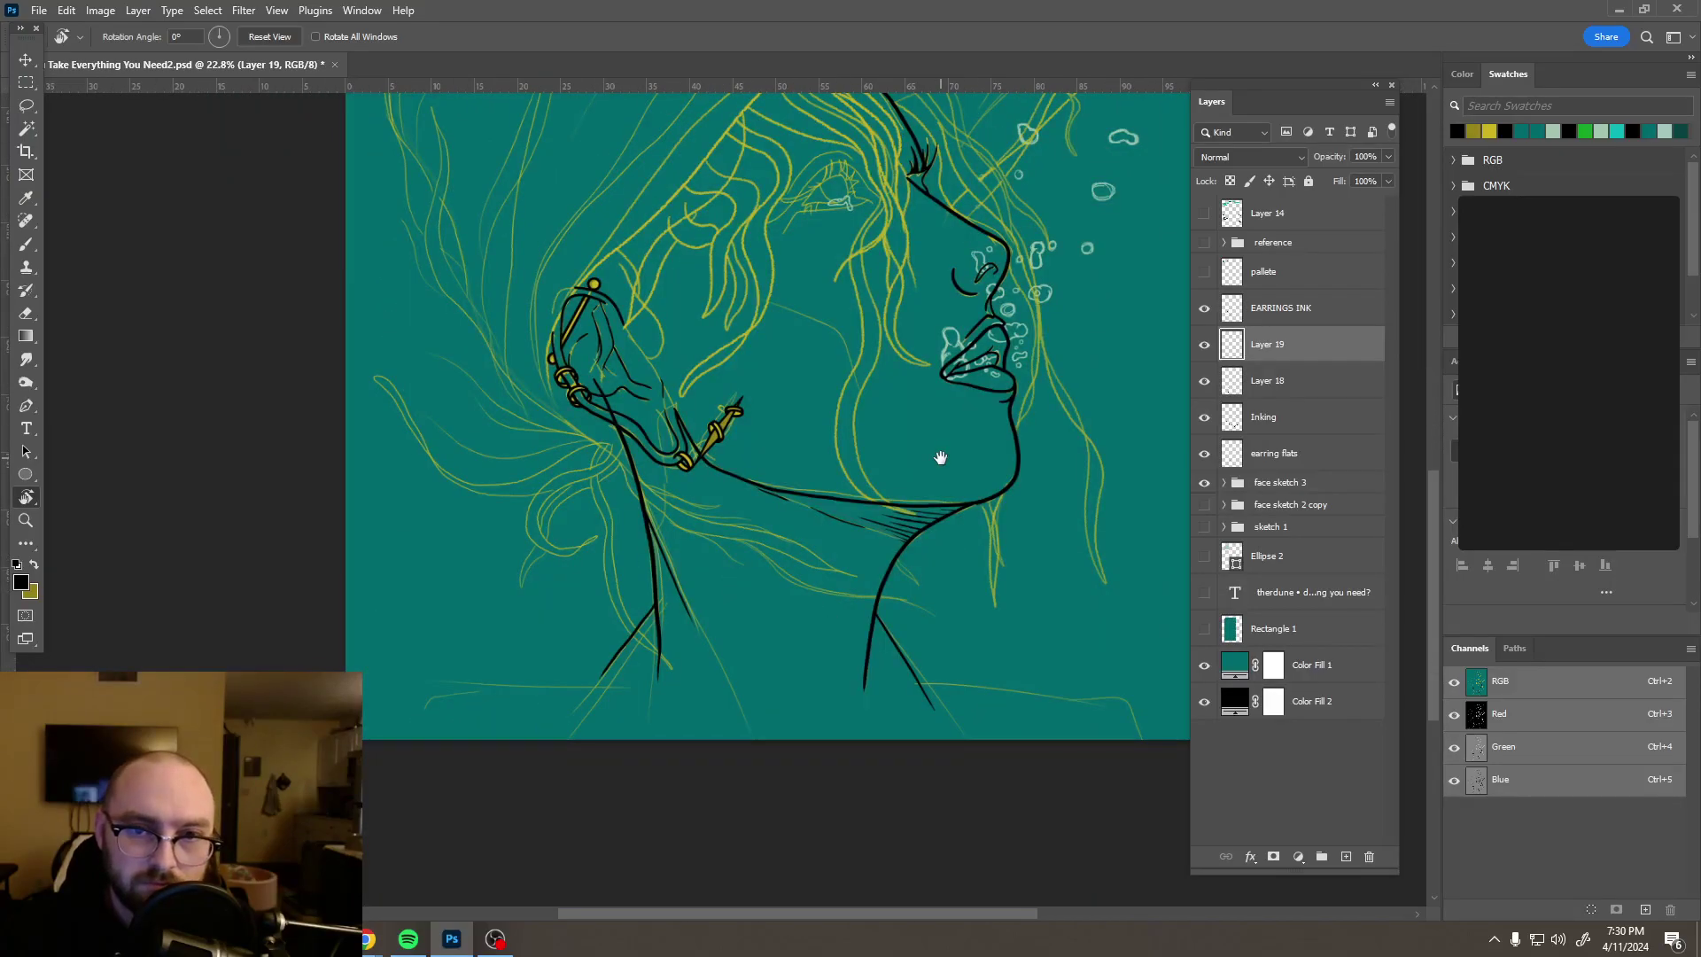
{"action": "key", "text": "b"}
{"action": "scroll", "coordinate": [941, 457], "scroll_direction": "down", "scroll_amount": 4}
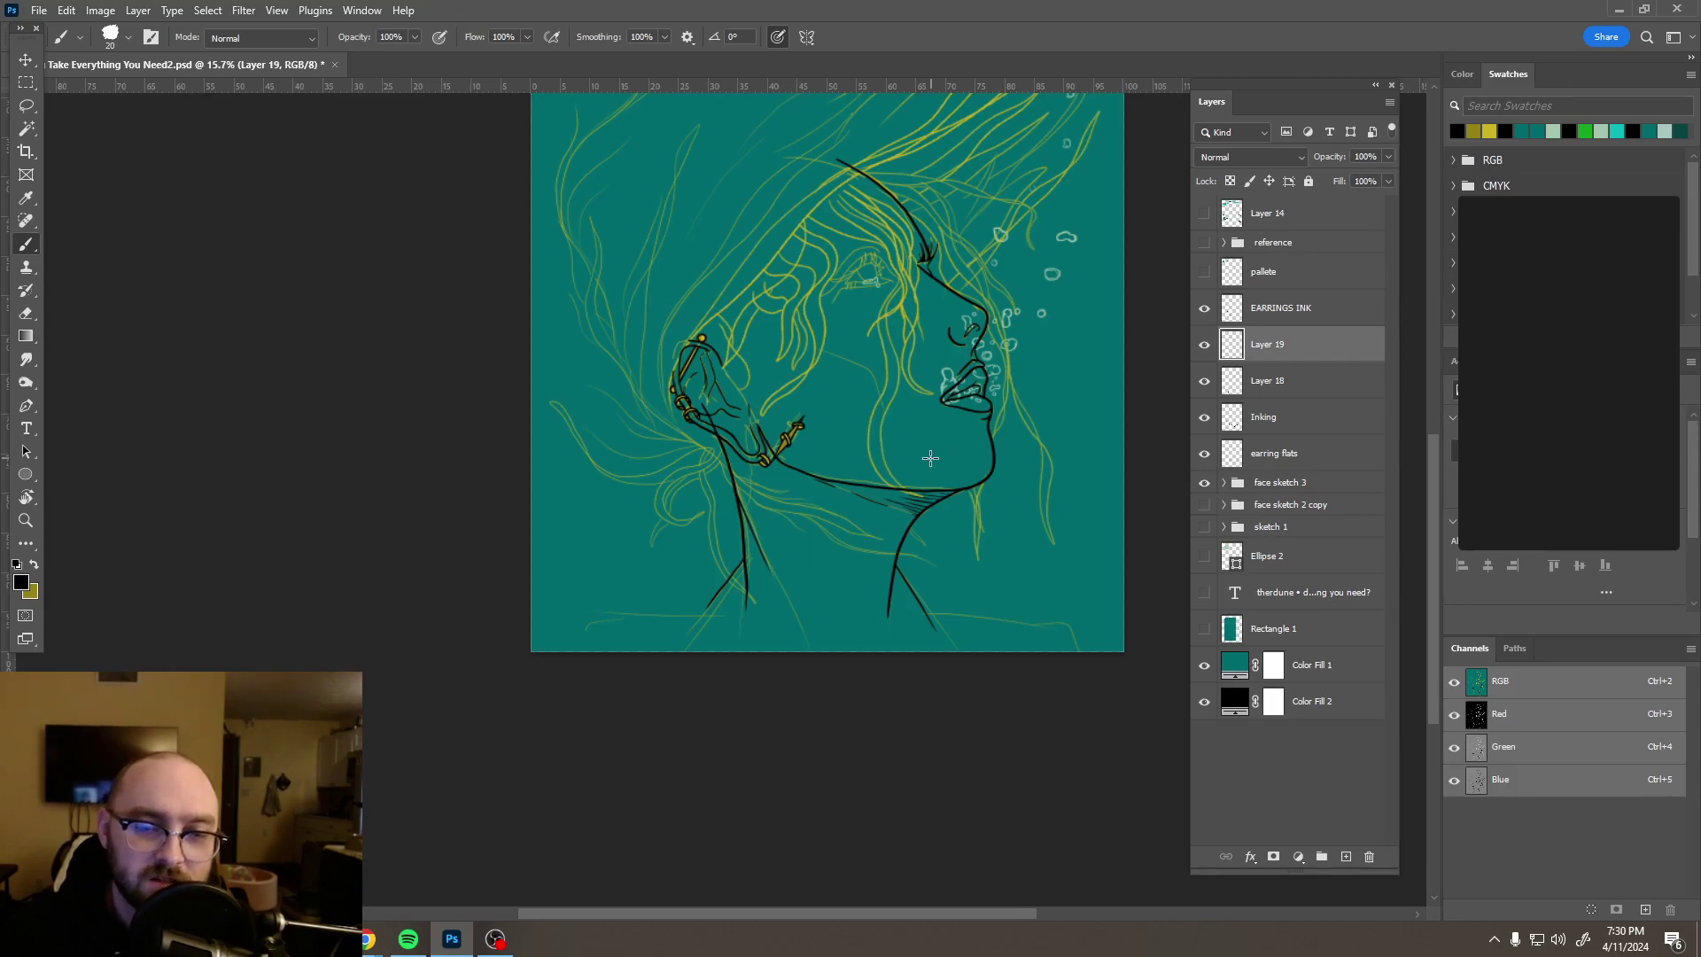
{"action": "scroll", "coordinate": [853, 459], "scroll_direction": "up", "scroll_amount": 1}
{"action": "scroll", "coordinate": [852, 459], "scroll_direction": "up", "scroll_amount": 1}
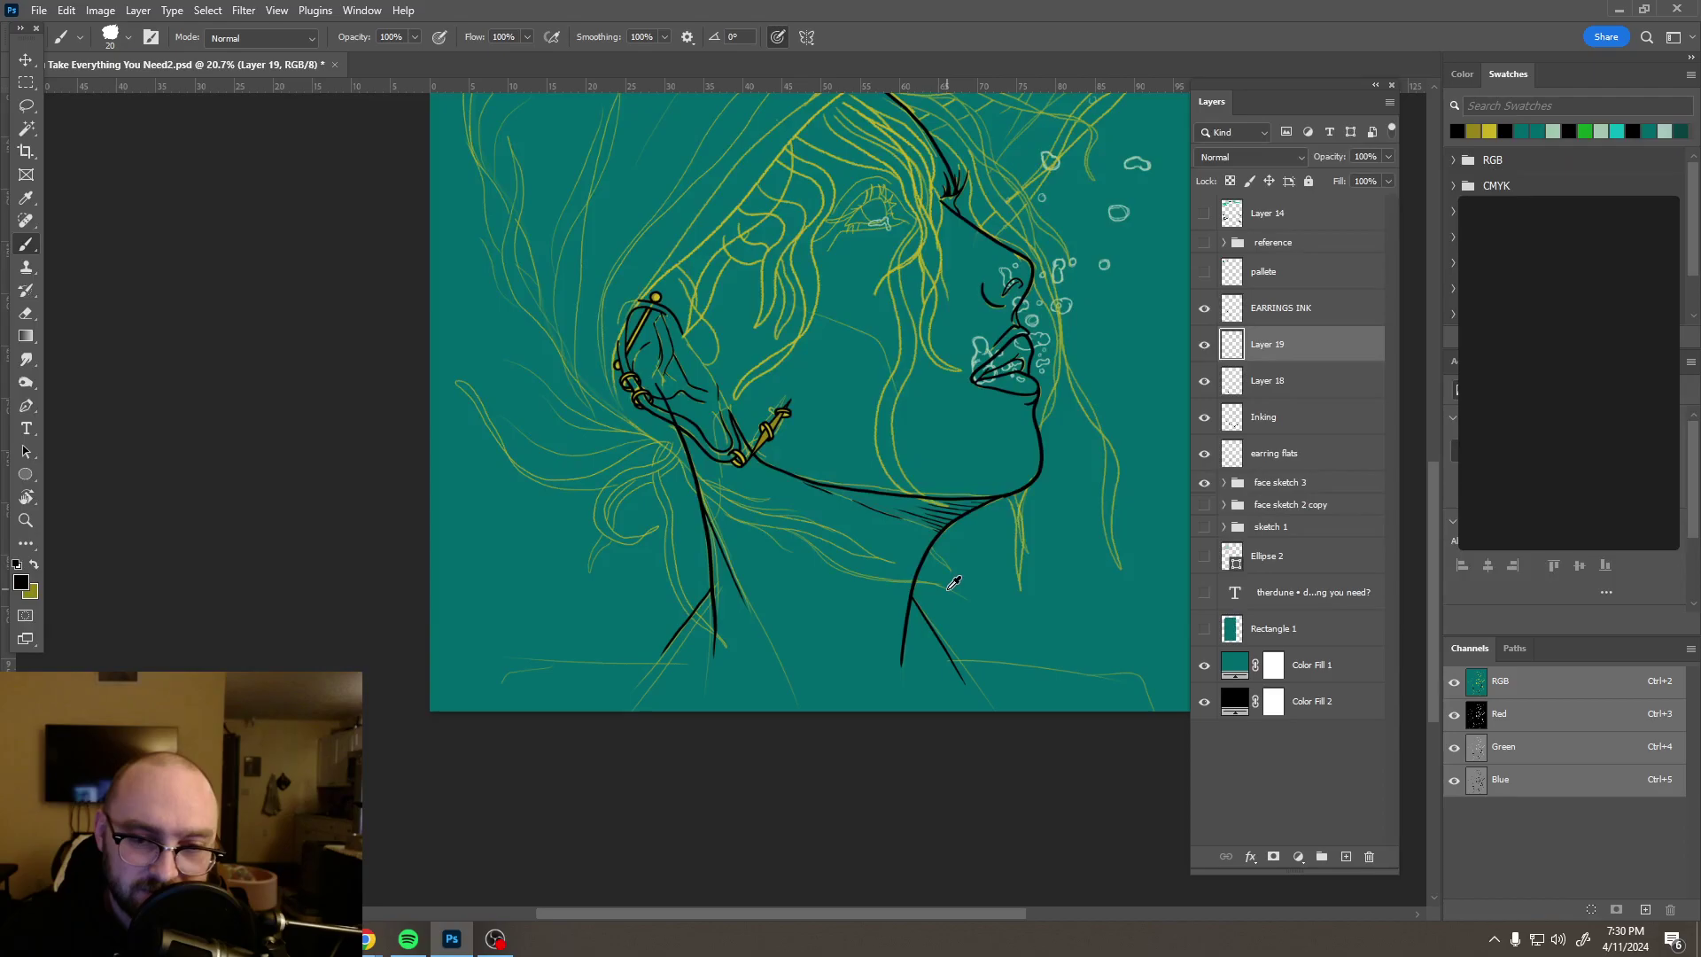
Step: Hatch the inner side of the front shoulder line with short slanted strokes, and erase the ends that overshoot the line
{"action": "scroll", "coordinate": [953, 582], "scroll_direction": "up", "scroll_amount": 5}
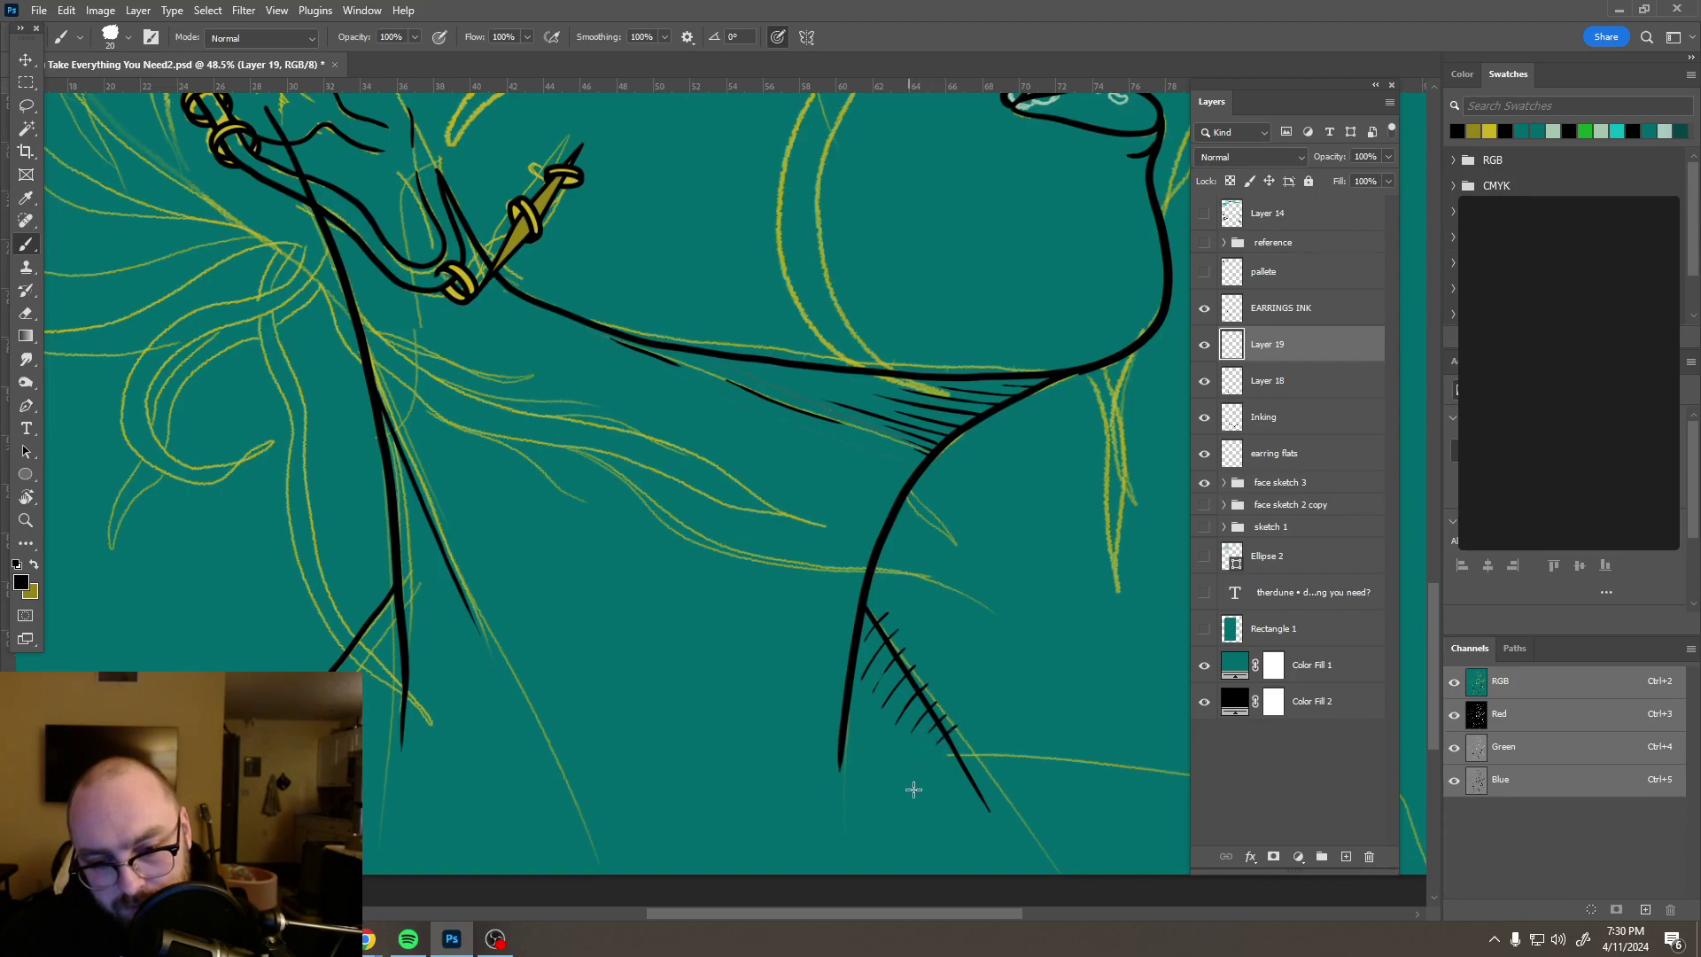
{"action": "key", "text": "e"}
{"action": "left_click_drag", "start_coordinate": [1000, 672], "coordinate": [926, 673]}
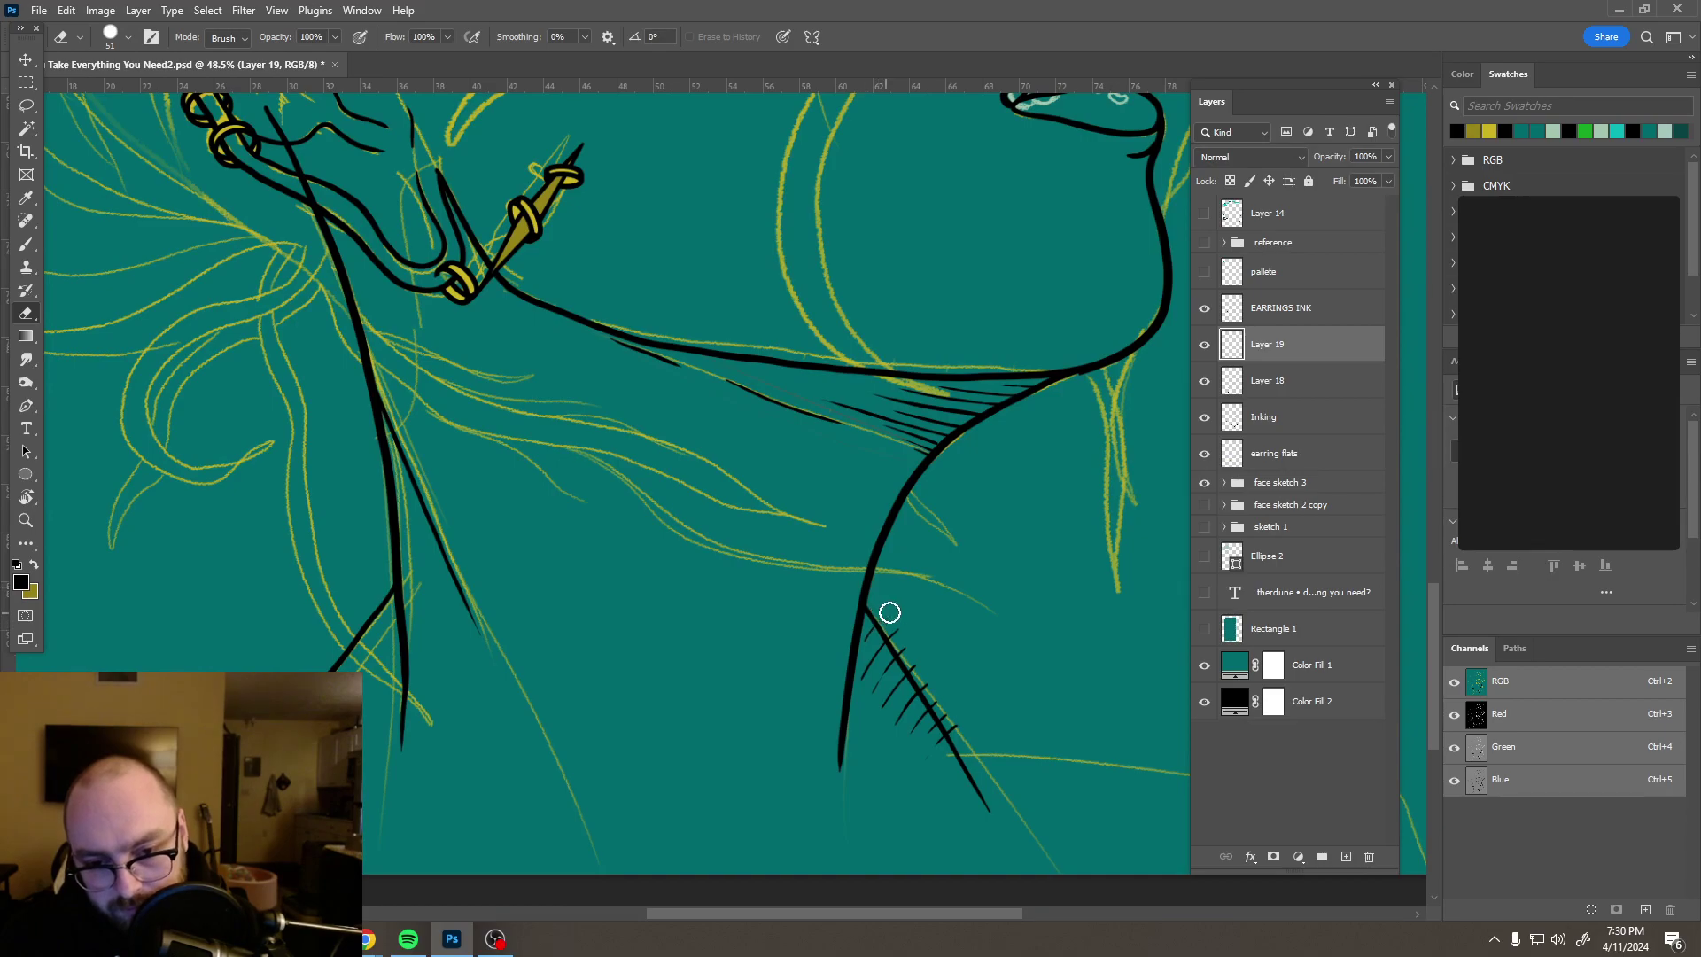
{"action": "scroll", "coordinate": [1005, 645], "scroll_direction": "up", "scroll_amount": 1}
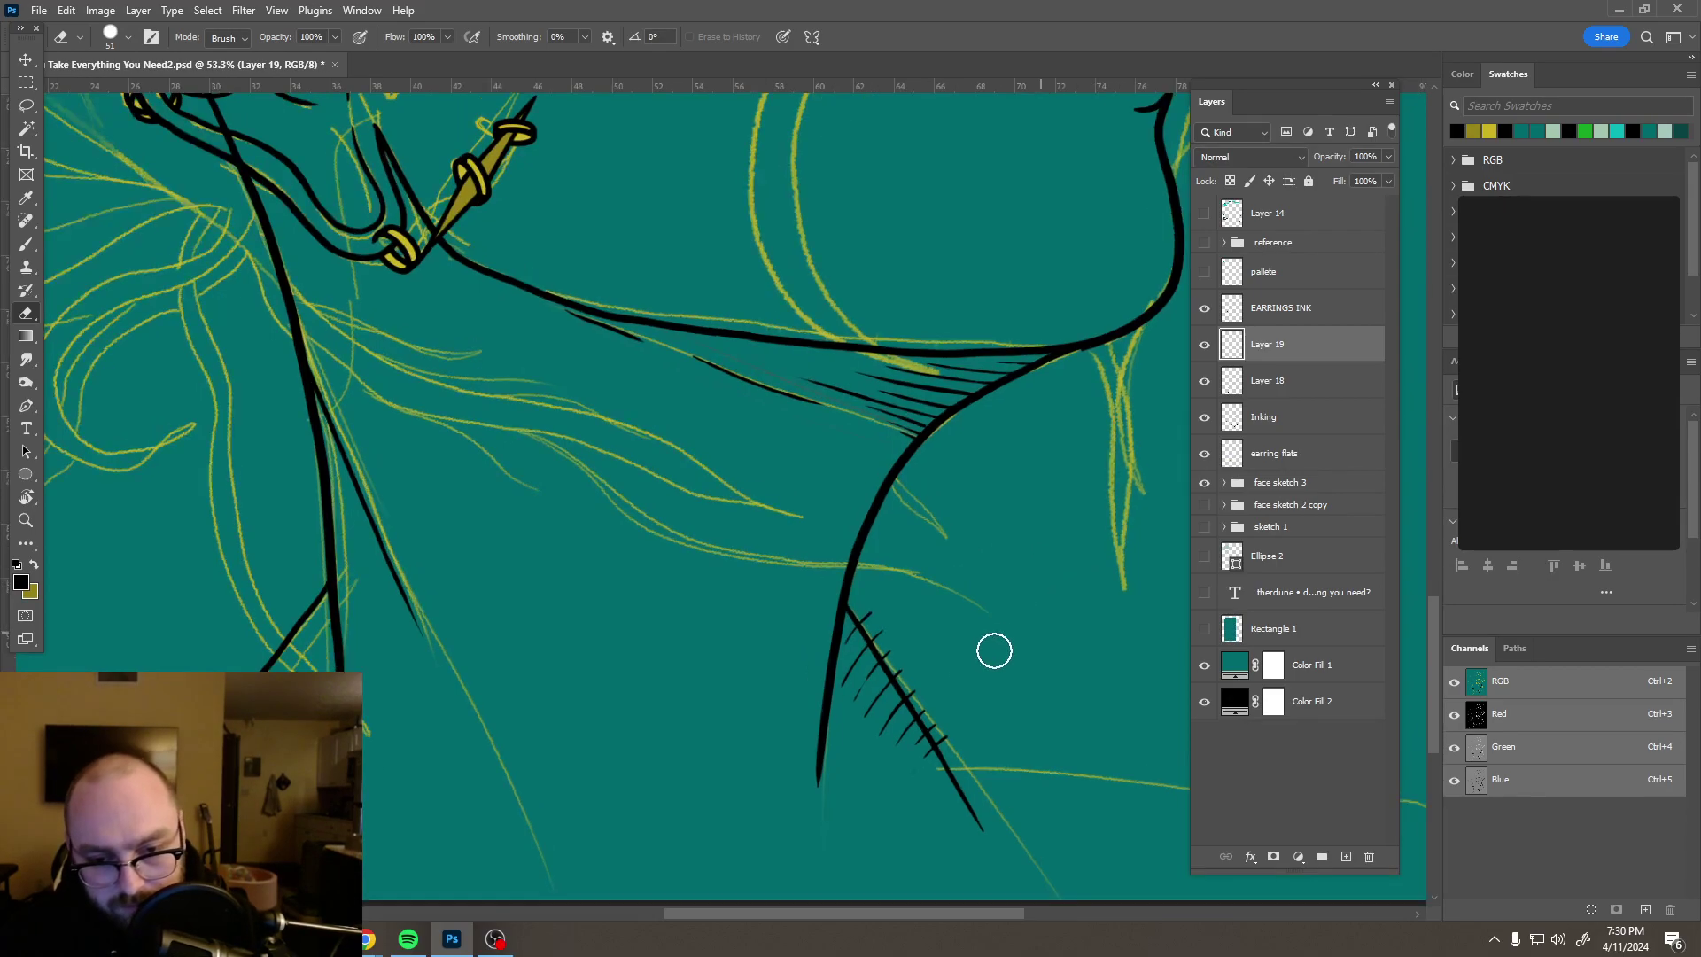
{"action": "scroll", "coordinate": [963, 661], "scroll_direction": "up", "scroll_amount": 7}
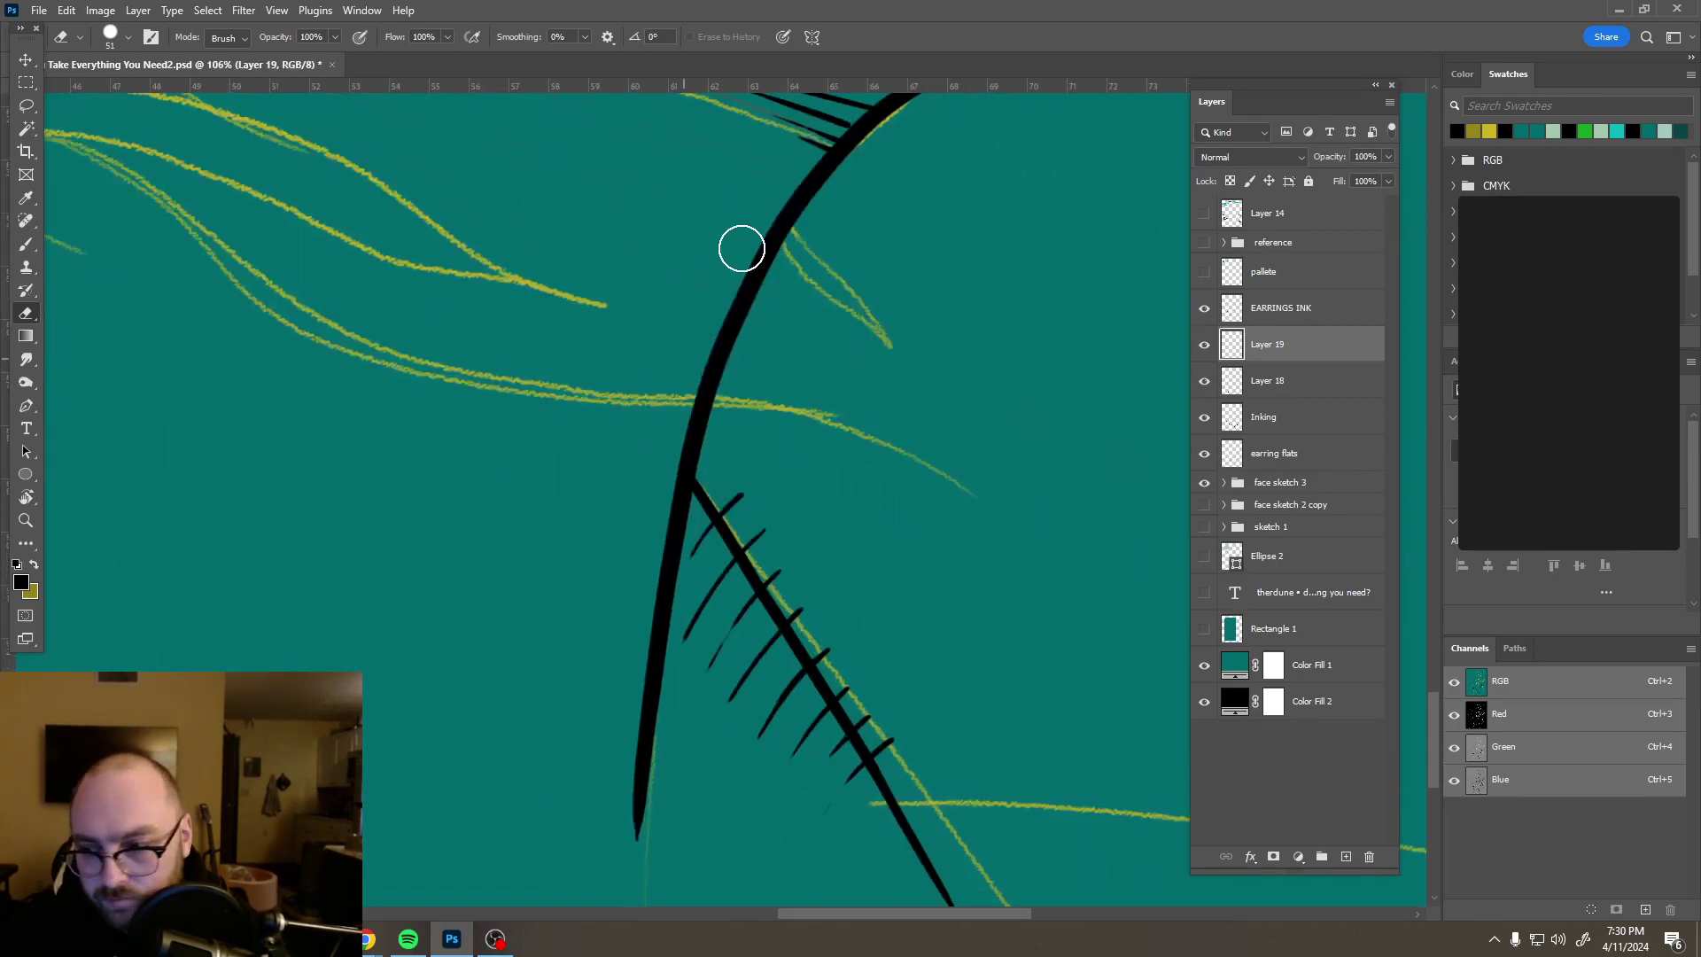
{"action": "mouse_move", "coordinate": [737, 498]}
{"action": "left_mouse_down"}
{"action": "mouse_move", "coordinate": [779, 513]}
{"action": "mouse_move", "coordinate": [774, 570]}
{"action": "mouse_move", "coordinate": [816, 649]}
{"action": "mouse_move", "coordinate": [858, 608]}
{"action": "left_mouse_up"}
{"action": "left_click_drag", "start_coordinate": [866, 691], "coordinate": [885, 740]}
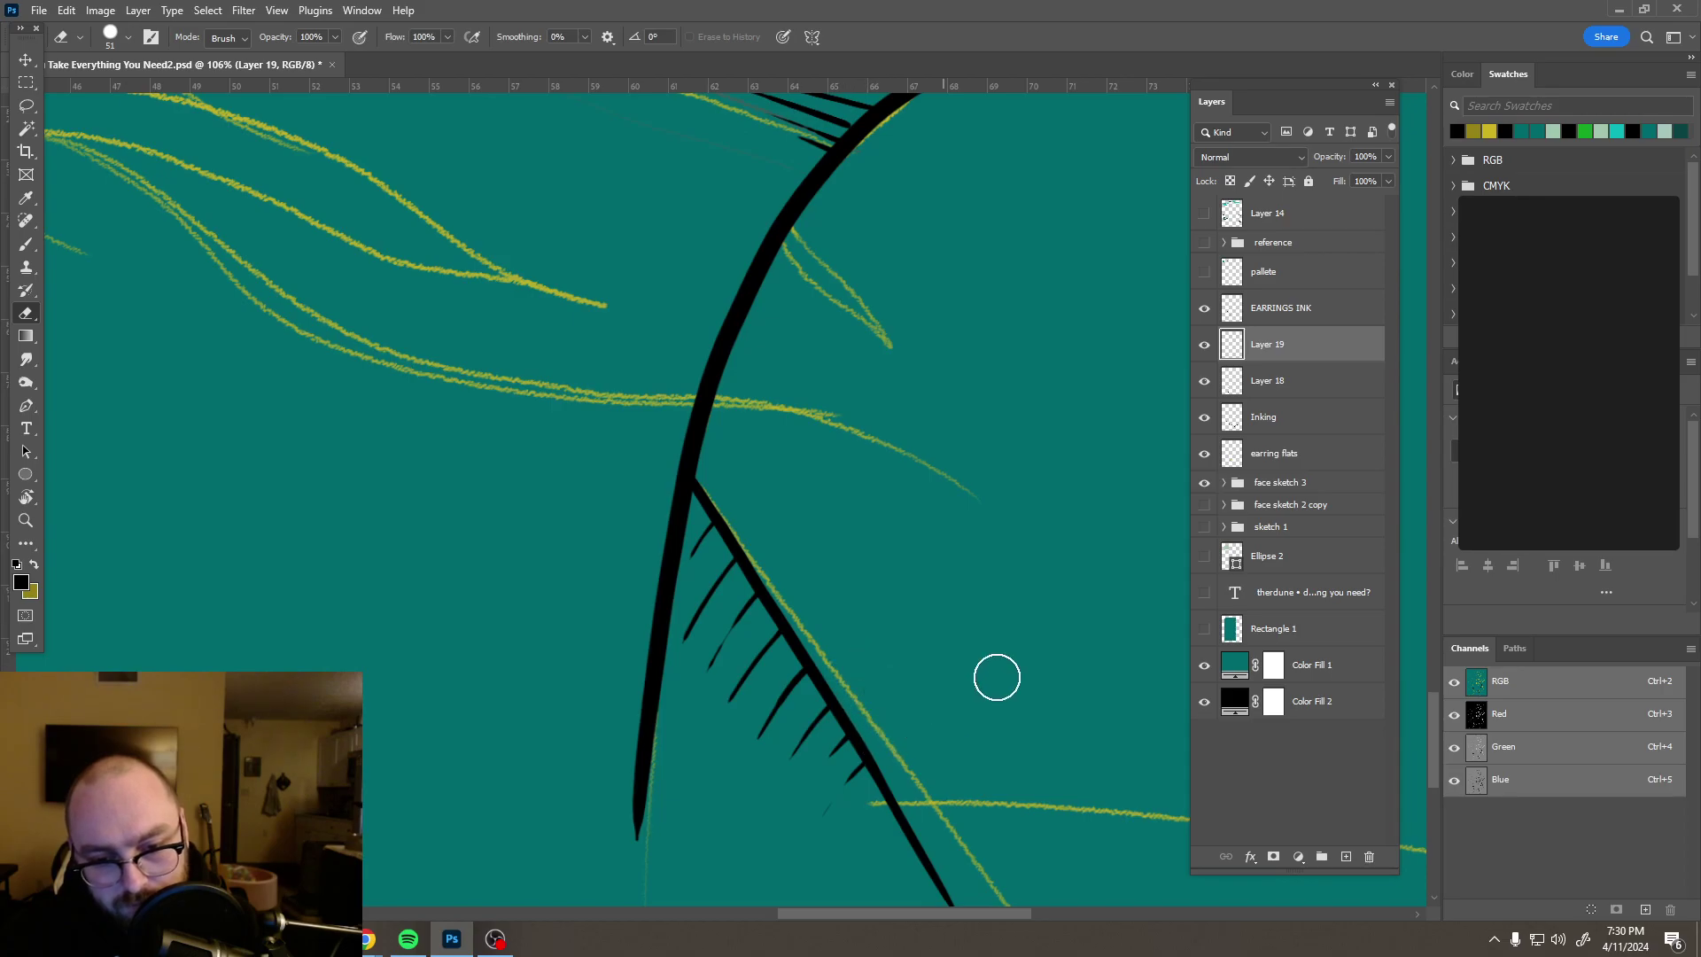
Step: Check the shoulder-line hatching against the whole face, and inspect the inked lips up close
{"action": "scroll", "coordinate": [918, 475], "scroll_direction": "down", "scroll_amount": 10}
{"action": "scroll", "coordinate": [913, 500], "scroll_direction": "up", "scroll_amount": 2}
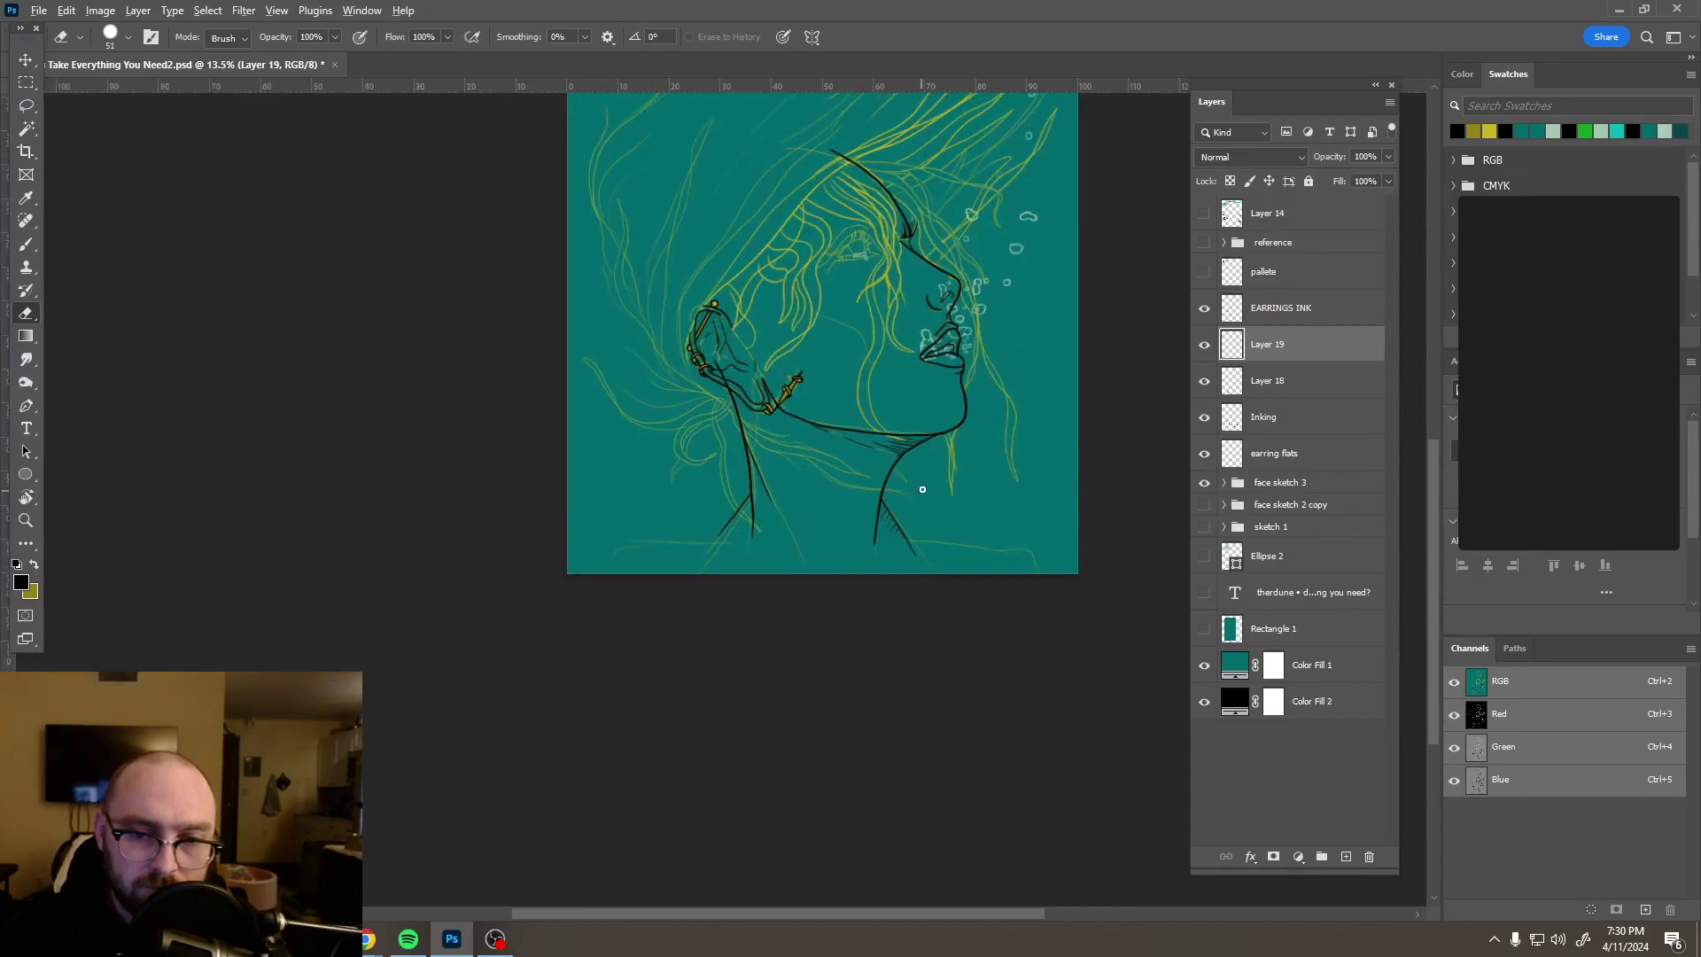
{"action": "scroll", "coordinate": [922, 487], "scroll_direction": "up", "scroll_amount": 3}
{"action": "left_click_drag", "start_coordinate": [915, 543], "coordinate": [905, 583]}
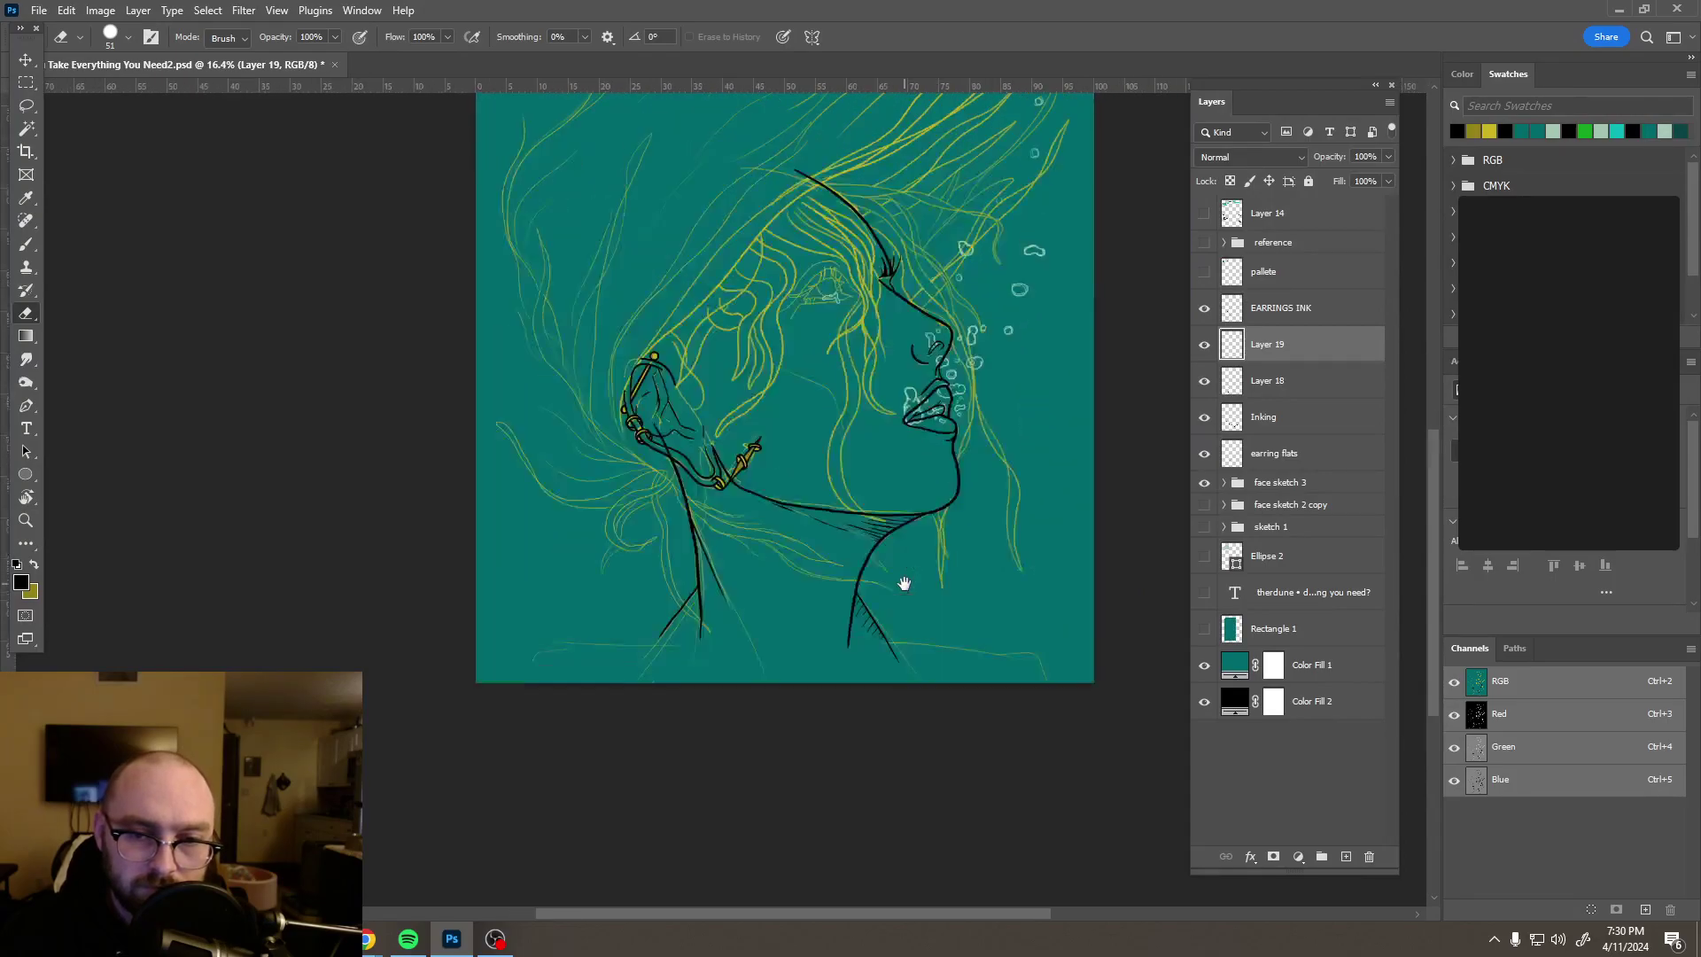
{"action": "scroll", "coordinate": [965, 448], "scroll_direction": "up", "scroll_amount": 5}
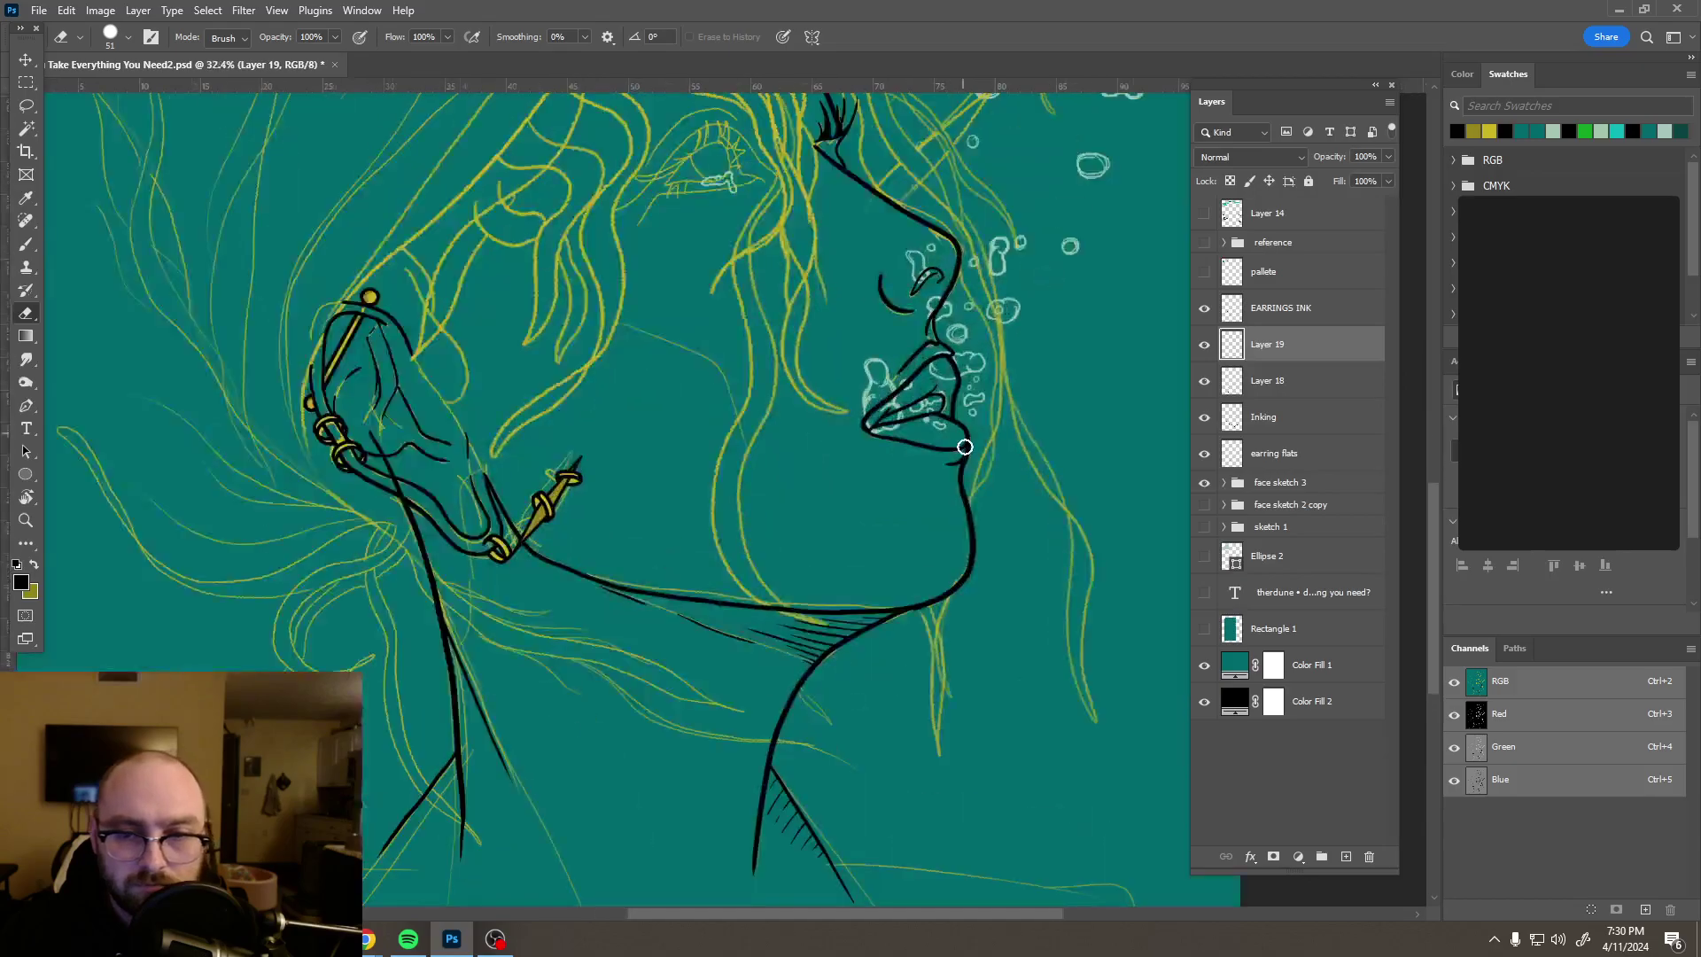
{"action": "scroll", "coordinate": [965, 448], "scroll_direction": "up", "scroll_amount": 5}
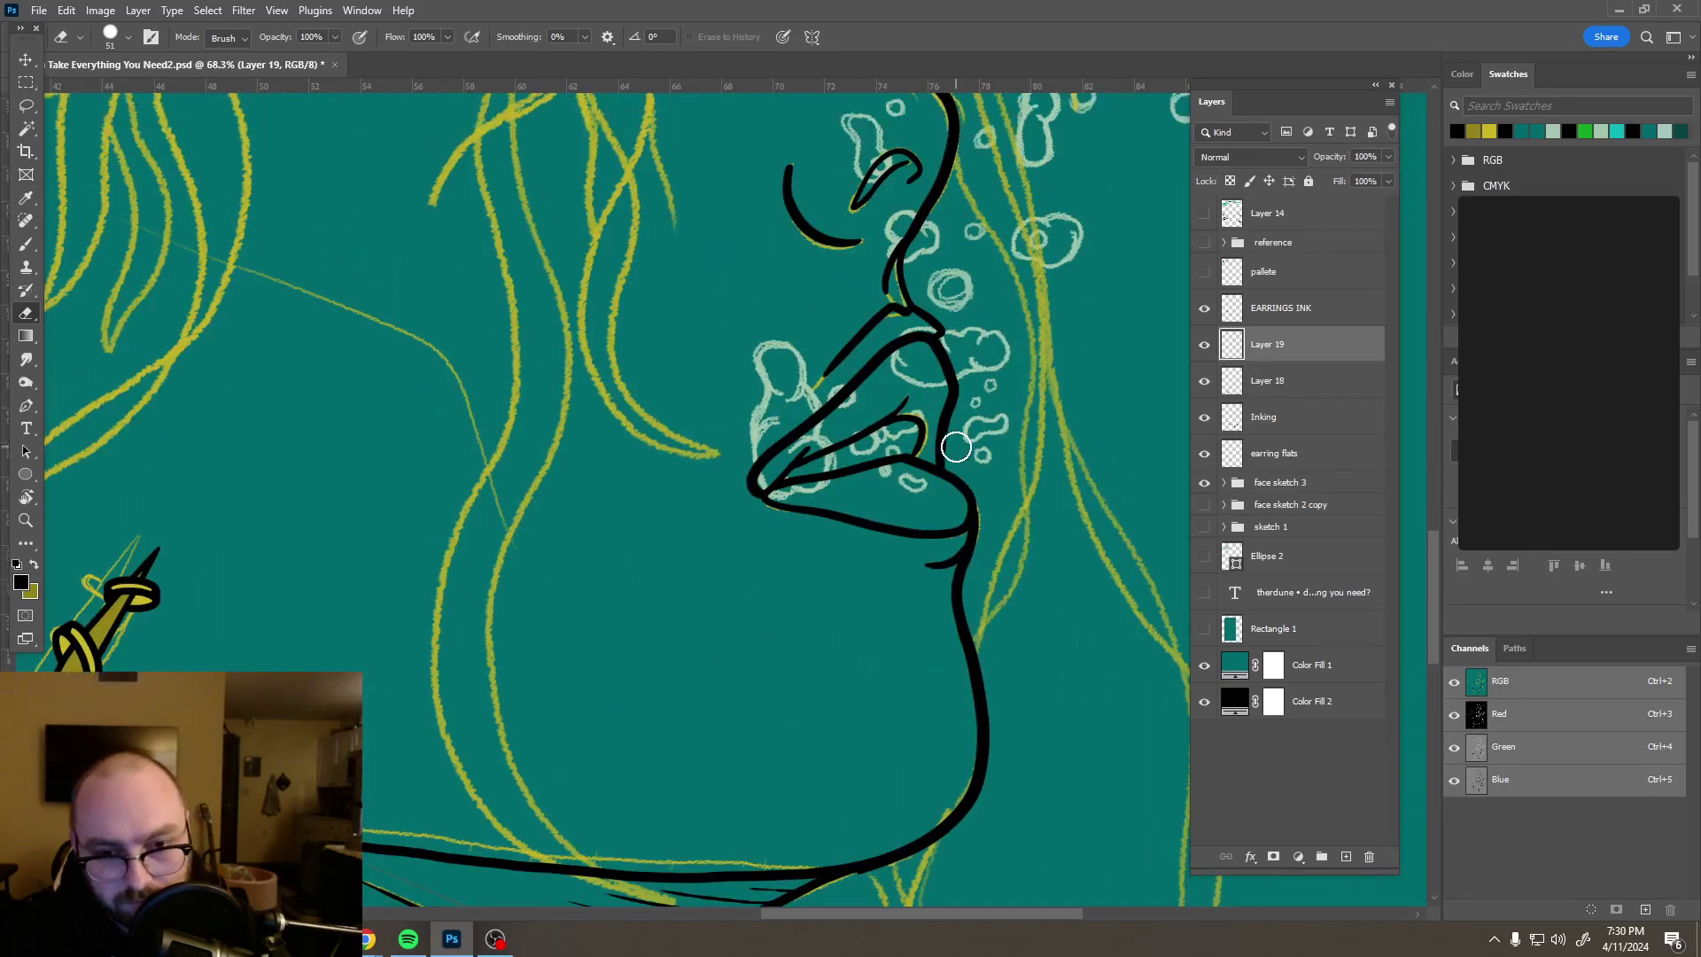
Step: Ink thin shadow strokes beneath the lower lip and short curved hatch strokes inside the front of both lips
{"action": "key", "text": "b"}
{"action": "left_click_drag", "start_coordinate": [944, 487], "coordinate": [940, 528]}
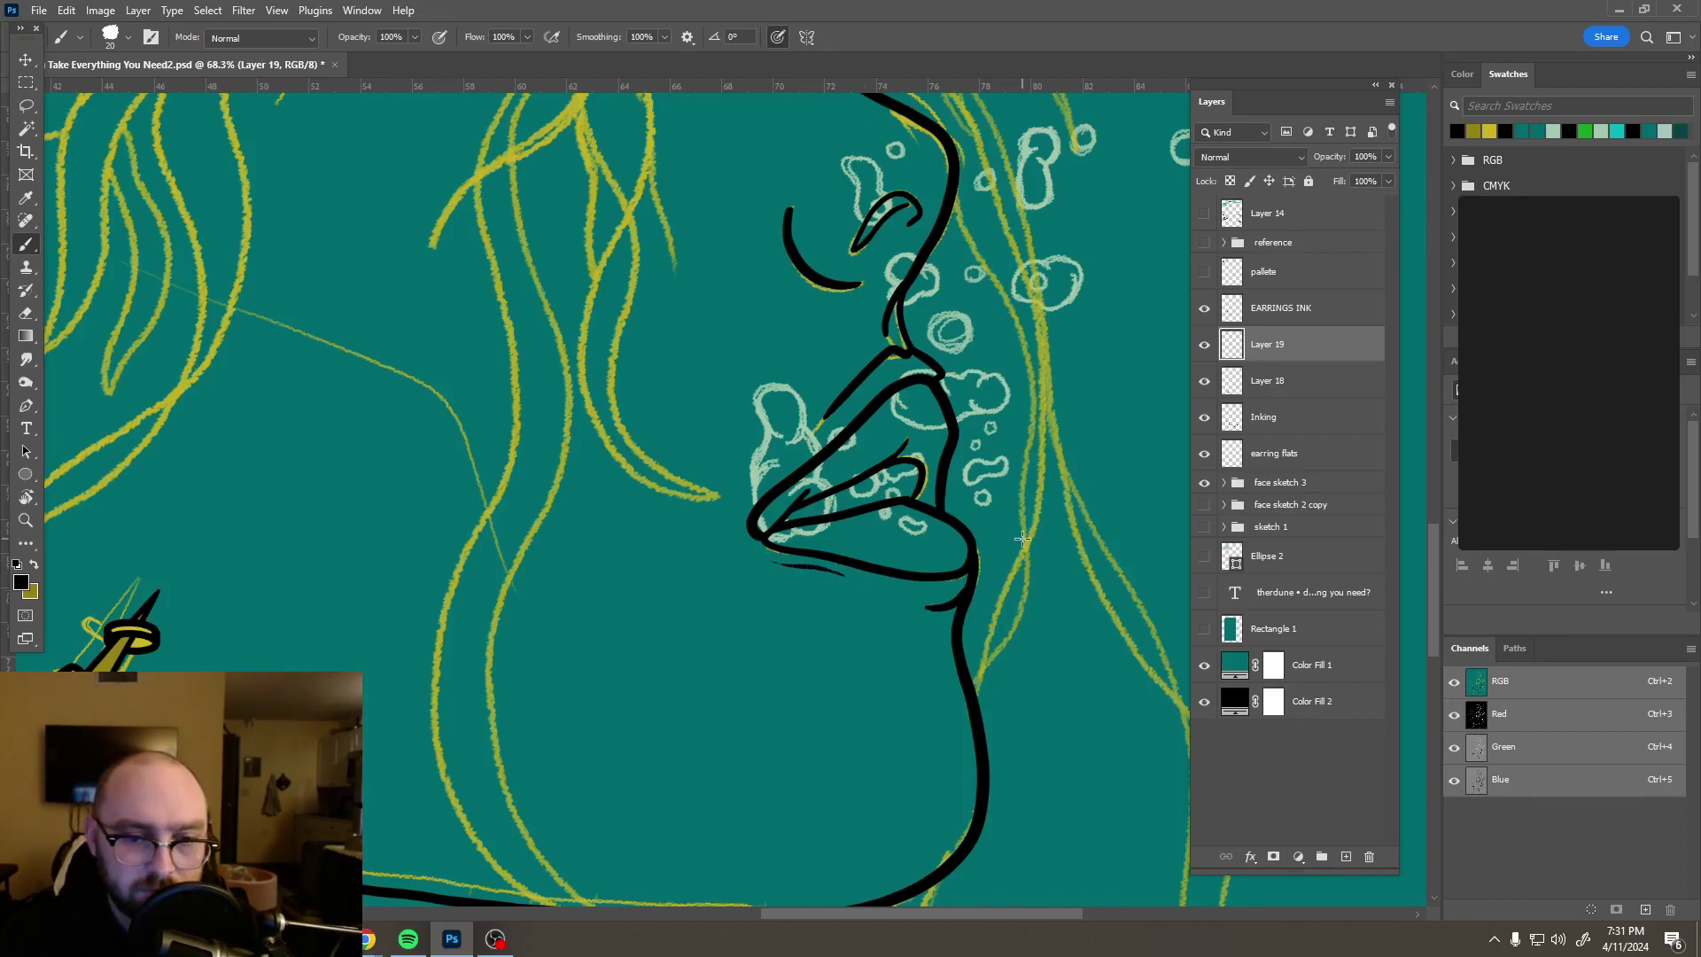
{"action": "scroll", "coordinate": [1023, 539], "scroll_direction": "down", "scroll_amount": 5}
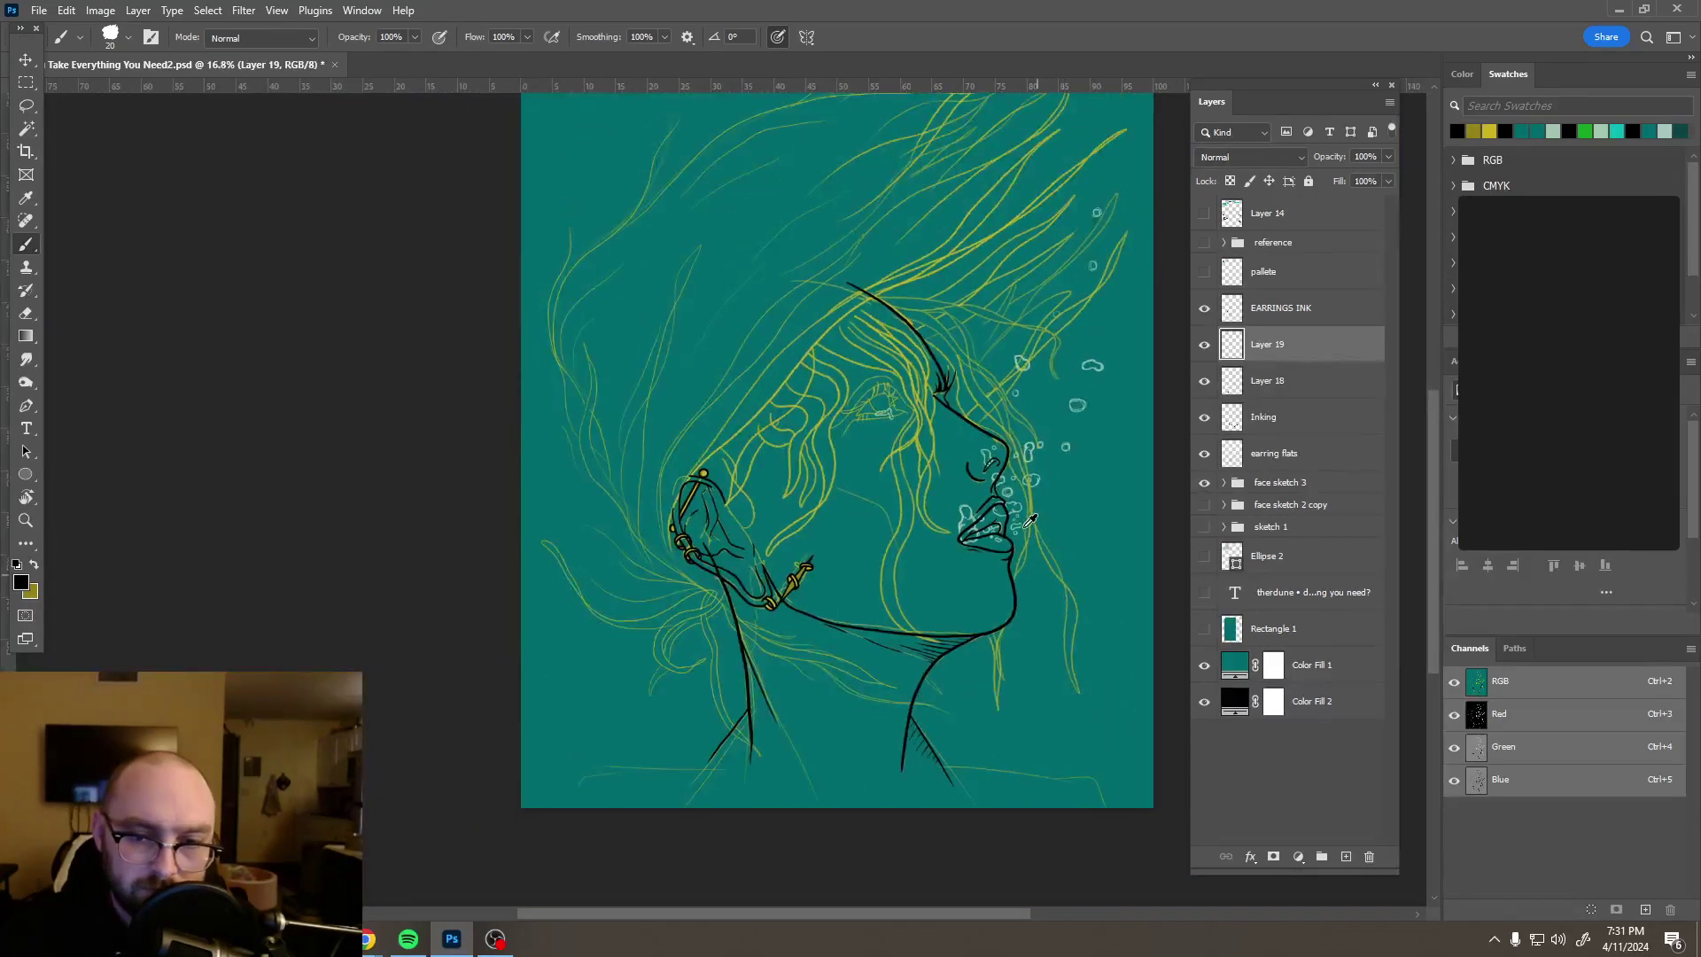
{"action": "scroll", "coordinate": [1023, 523], "scroll_direction": "up", "scroll_amount": 5}
{"action": "scroll", "coordinate": [961, 457], "scroll_direction": "up", "scroll_amount": 2}
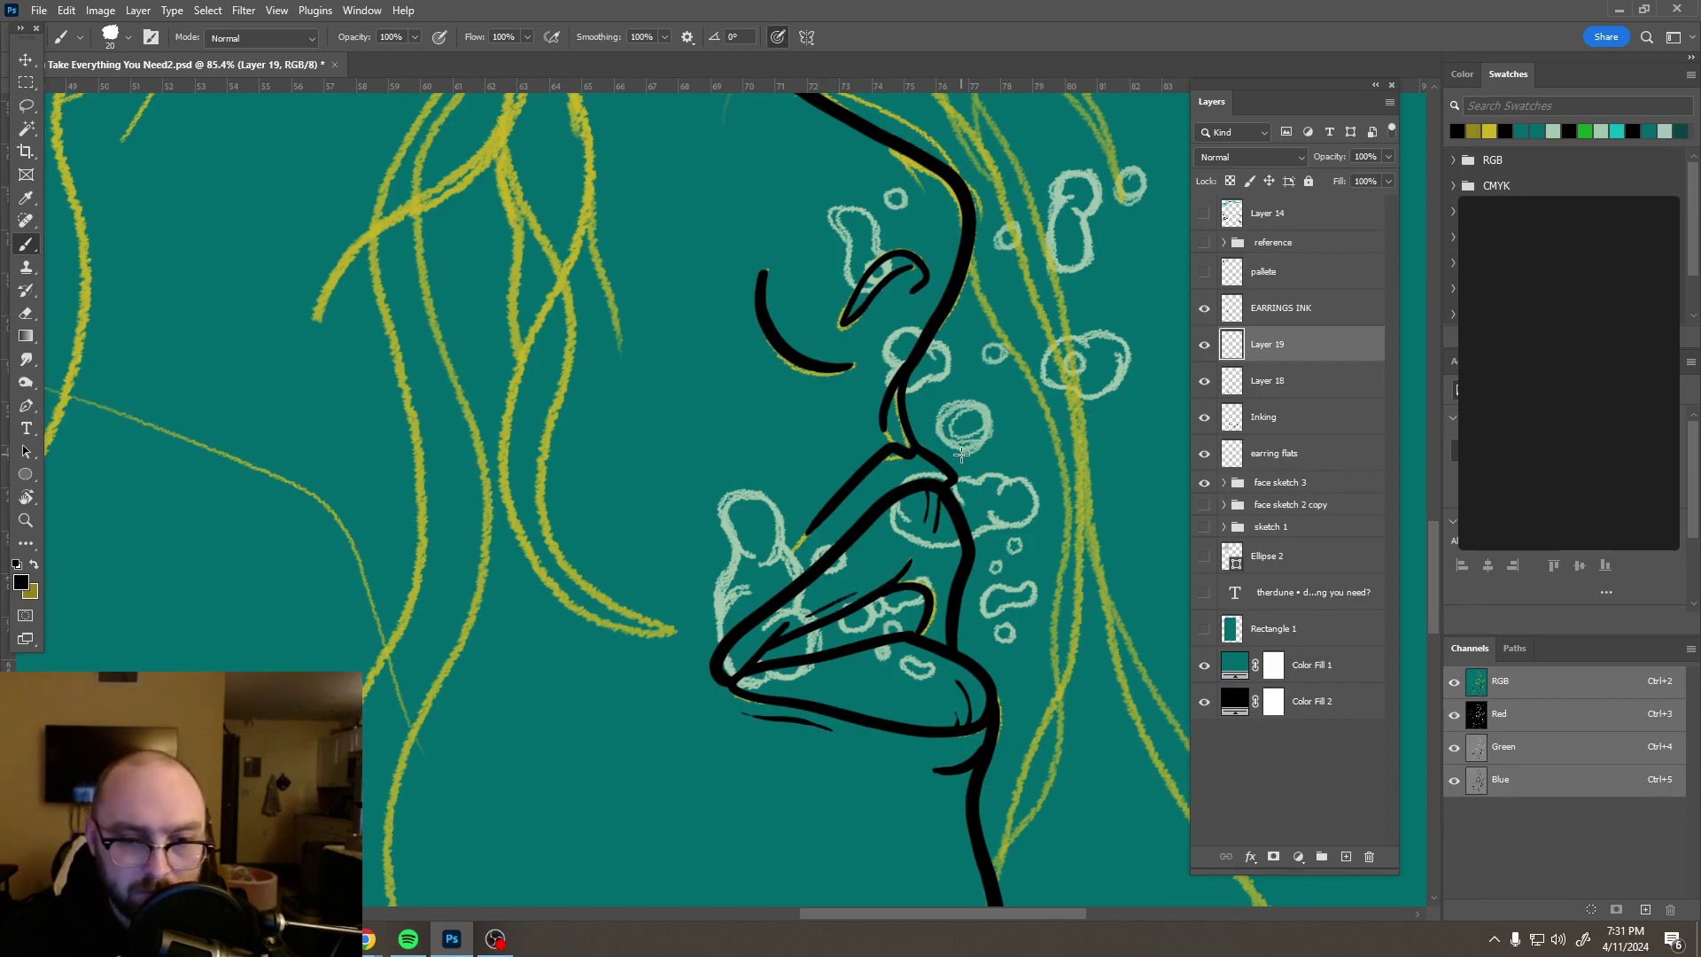
{"action": "scroll", "coordinate": [886, 578], "scroll_direction": "down", "scroll_amount": 5}
{"action": "scroll", "coordinate": [970, 540], "scroll_direction": "down", "scroll_amount": 5}
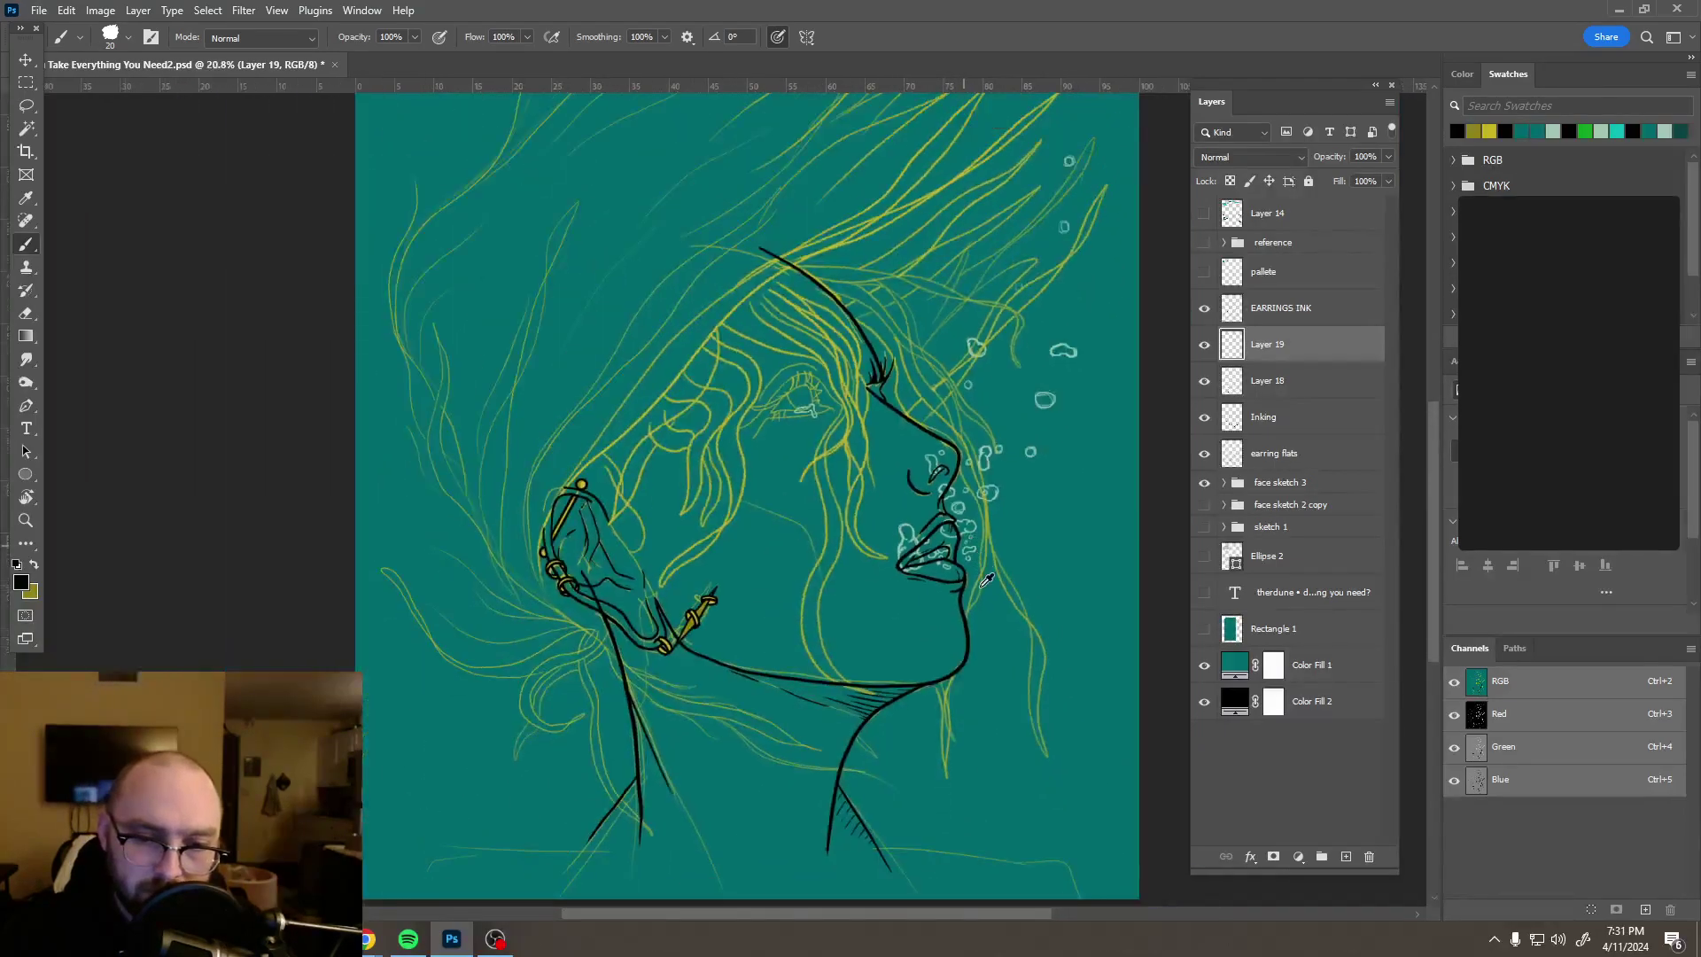
Step: Fill the narrow lower half of the nostril outline with solid black ink, using the Inking1 brush at 20 px
{"action": "scroll", "coordinate": [944, 487], "scroll_direction": "up", "scroll_amount": 3}
{"action": "scroll", "coordinate": [944, 488], "scroll_direction": "up", "scroll_amount": 6}
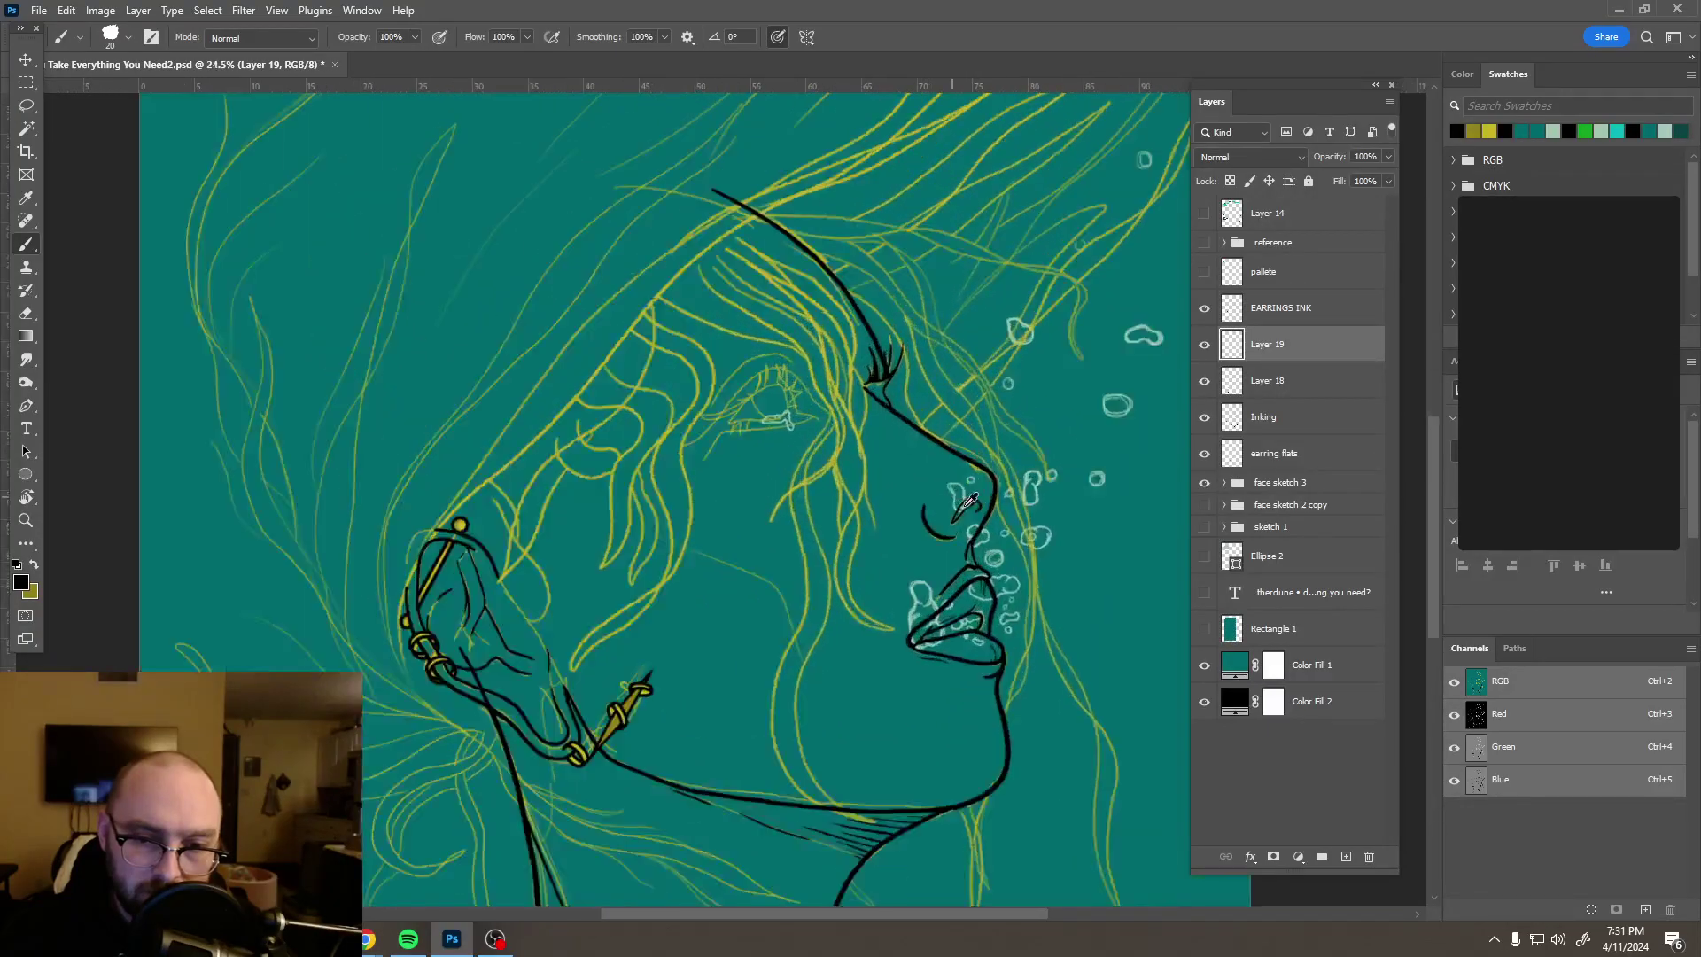
{"action": "scroll", "coordinate": [1074, 508], "scroll_direction": "up", "scroll_amount": 5}
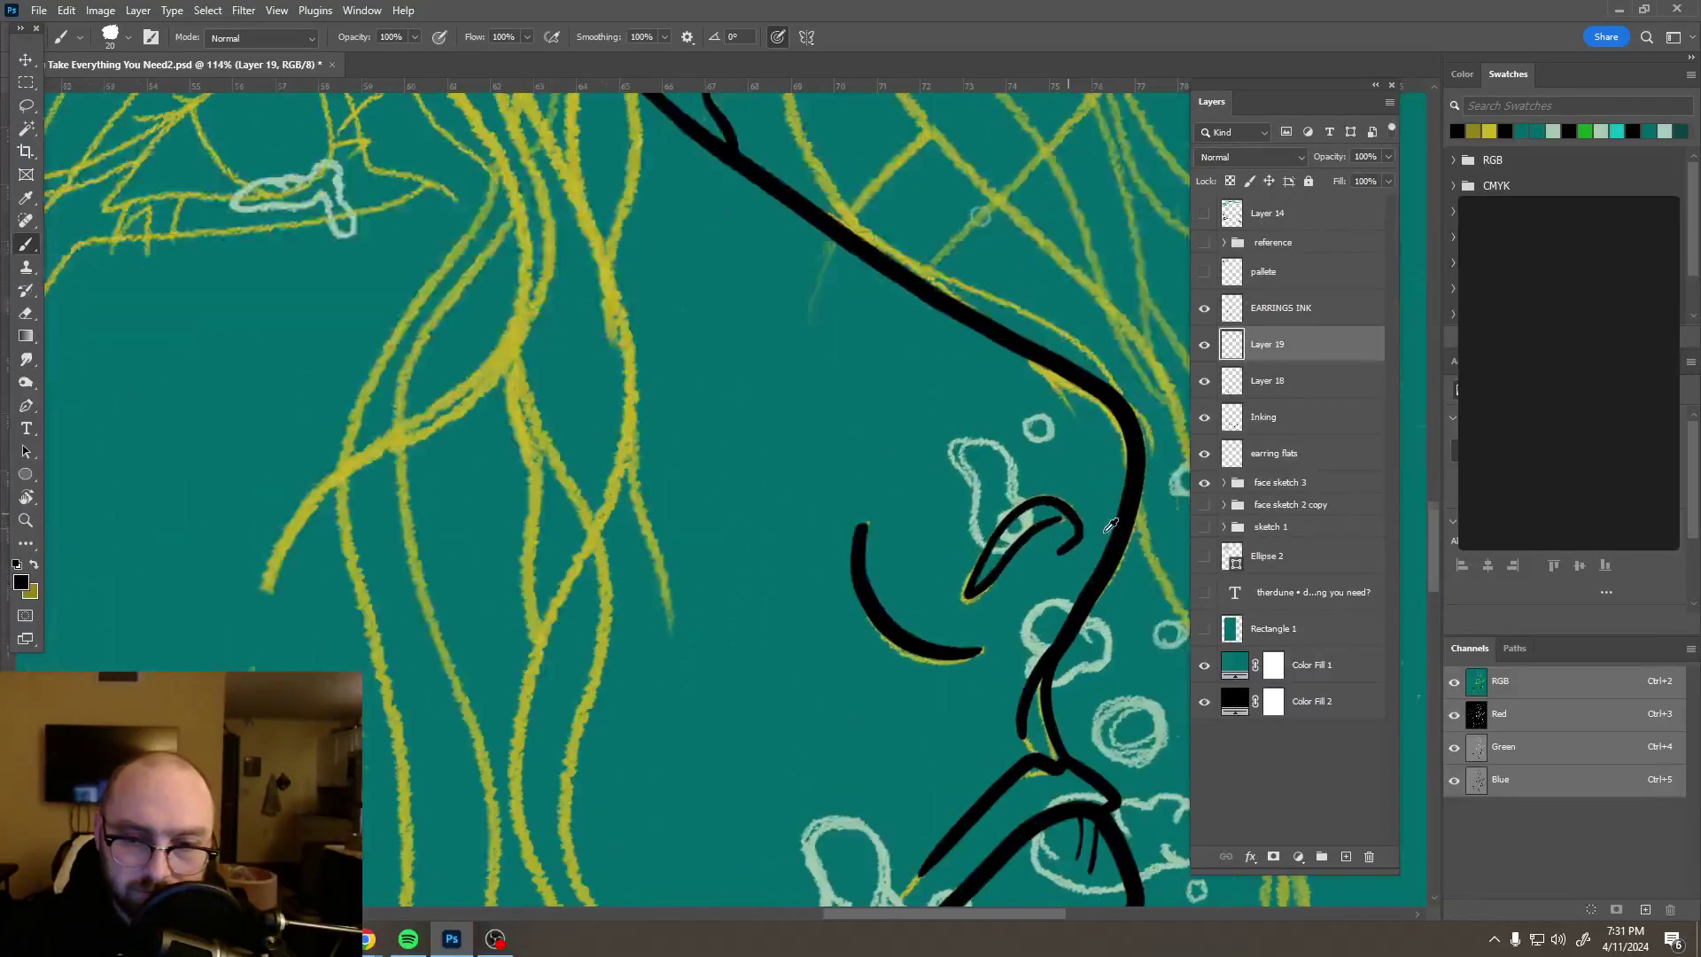
{"action": "left_click_drag", "start_coordinate": [958, 465], "coordinate": [809, 392]}
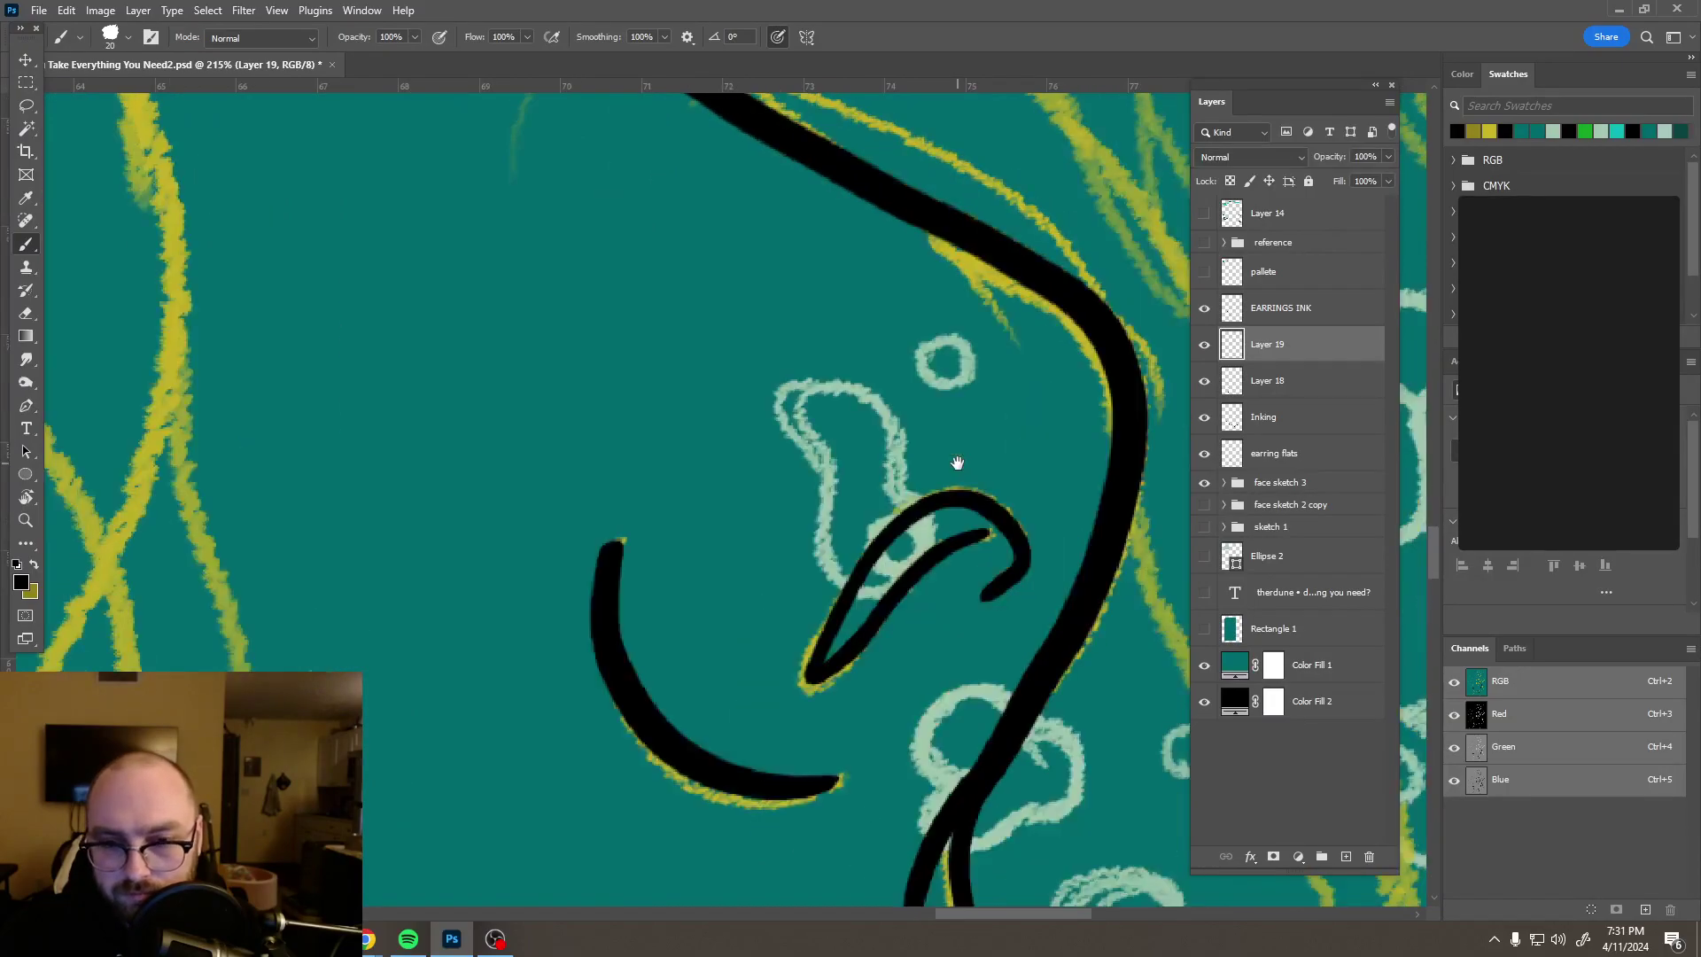
{"action": "left_click", "coordinate": [127, 37]}
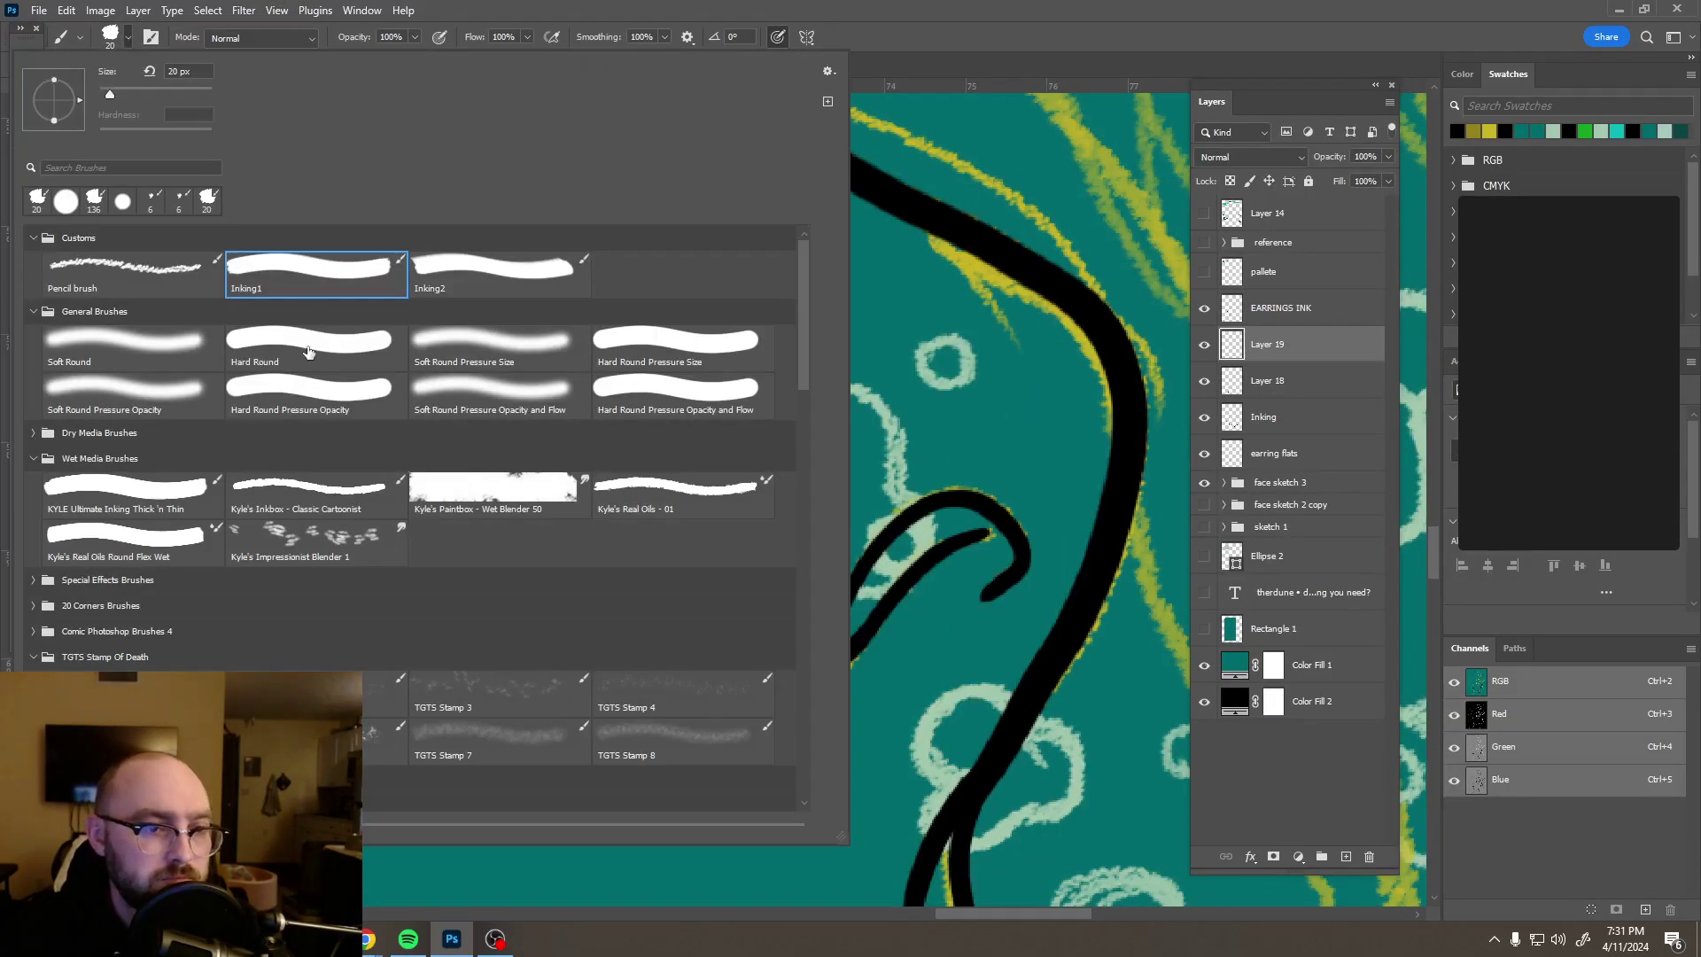
{"action": "key", "text": "Escape"}
{"action": "scroll", "coordinate": [830, 651], "scroll_direction": "up", "scroll_amount": 4}
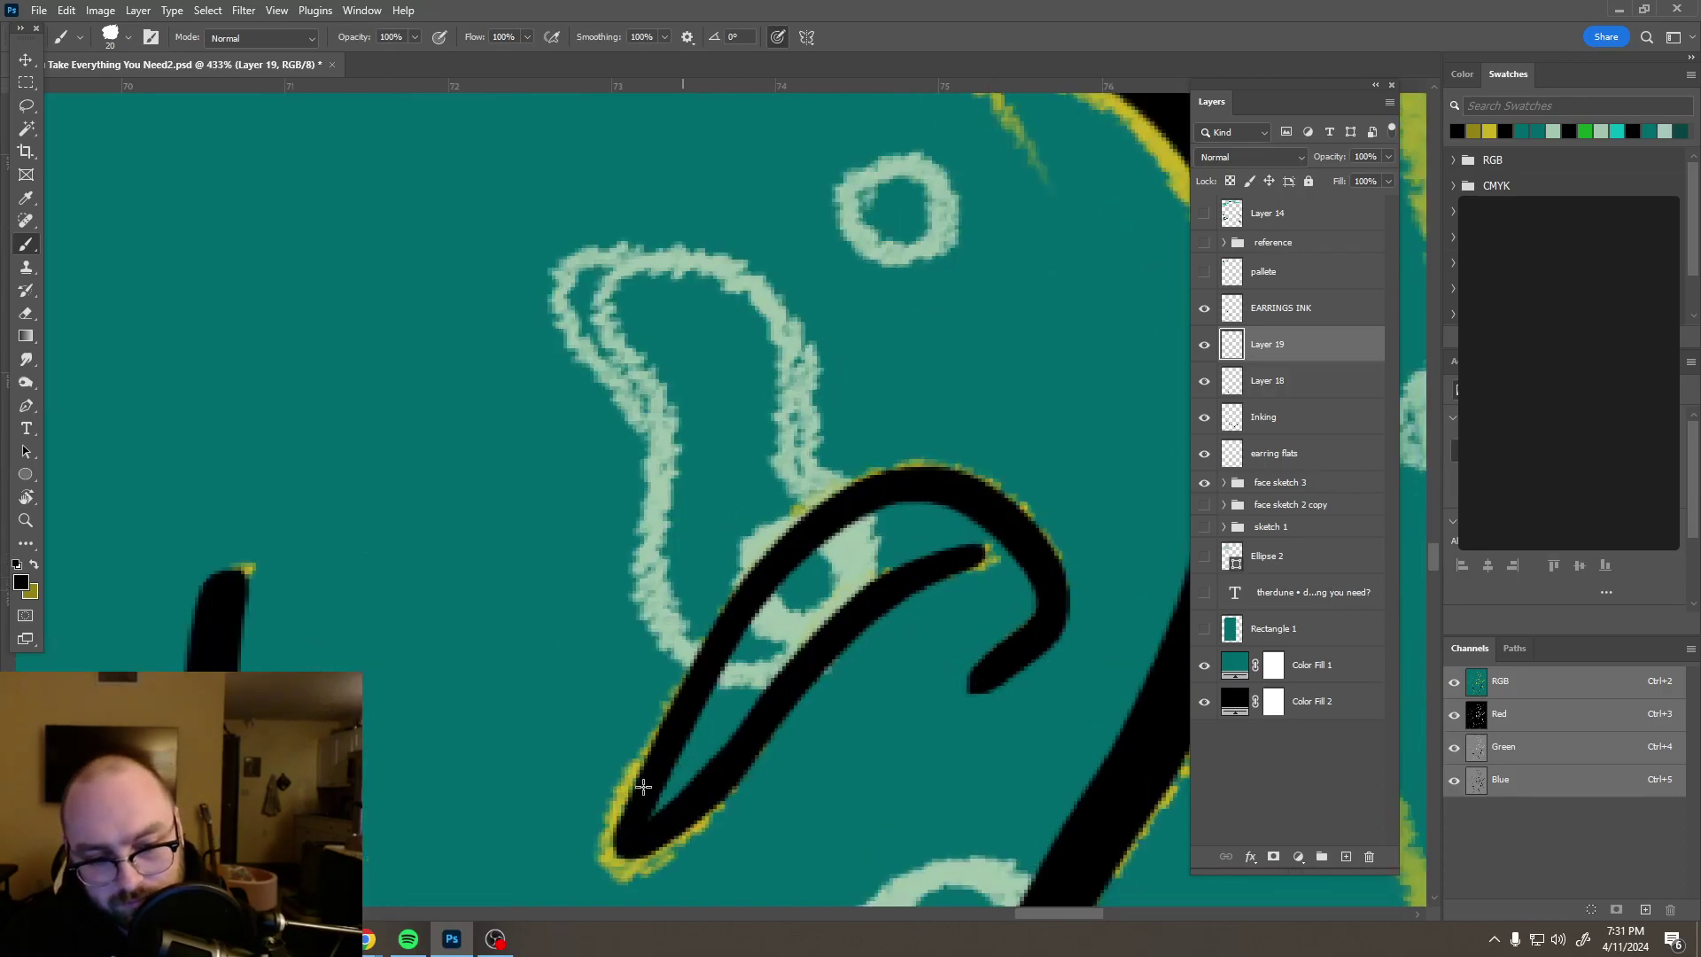
{"action": "mouse_move", "coordinate": [681, 754]}
{"action": "left_mouse_down"}
{"action": "mouse_move", "coordinate": [751, 624]}
{"action": "mouse_move", "coordinate": [814, 551]}
{"action": "mouse_move", "coordinate": [901, 494]}
{"action": "left_mouse_up"}
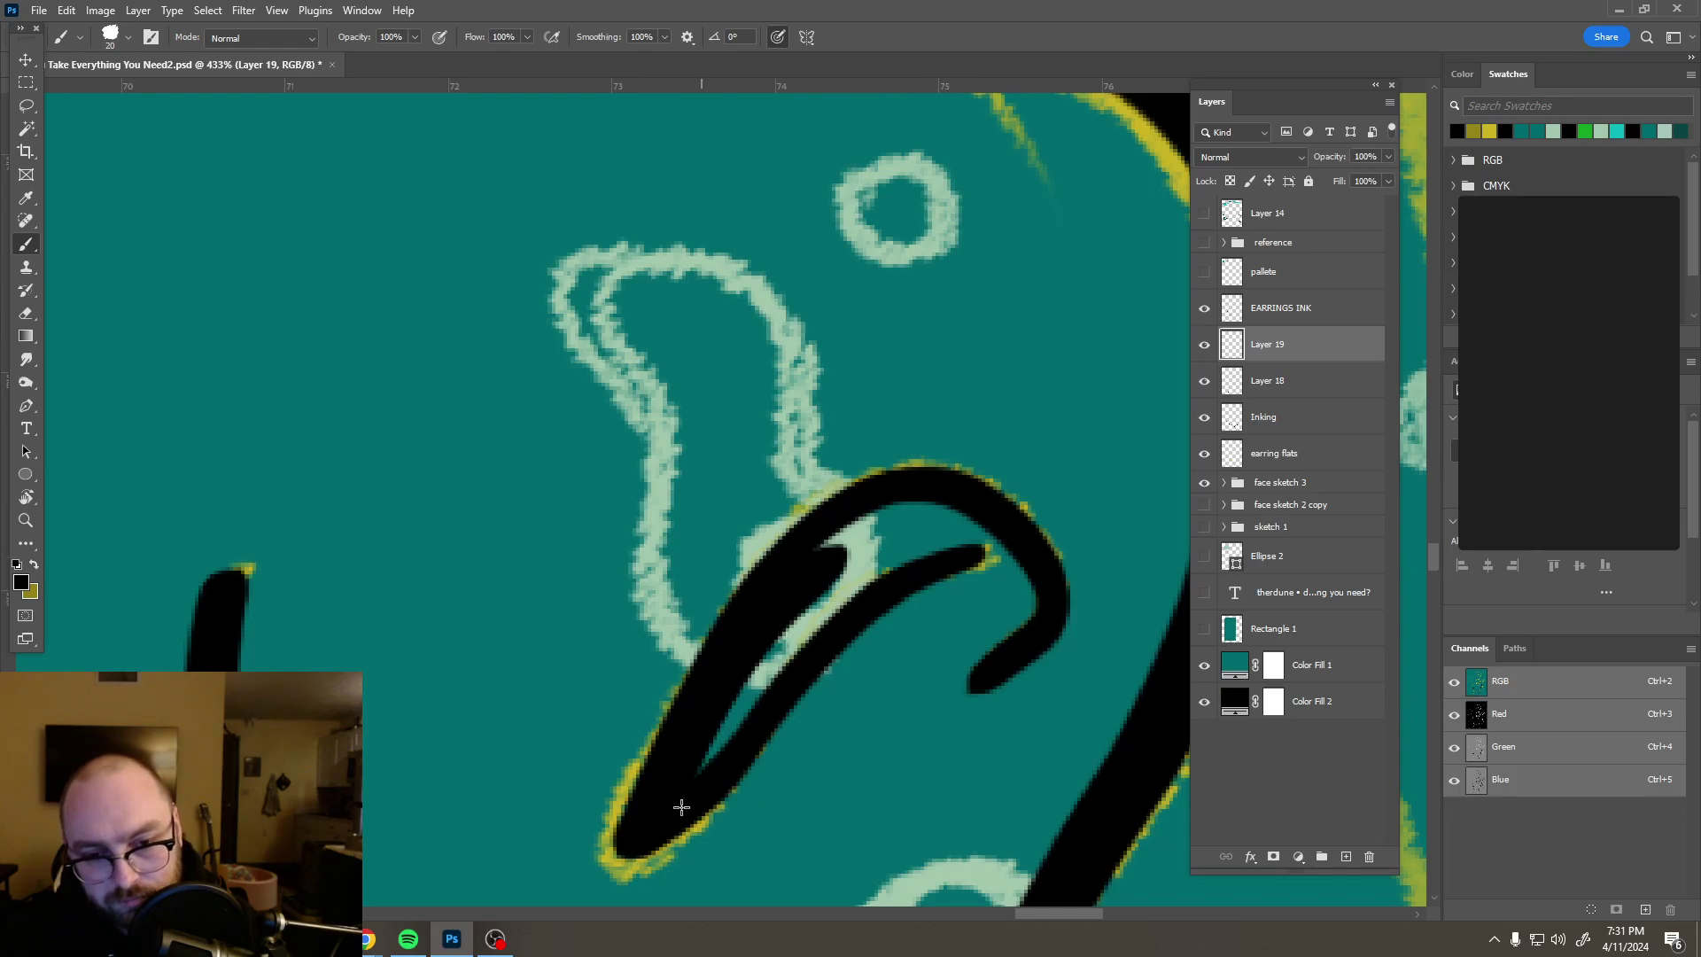
{"action": "mouse_move", "coordinate": [709, 753]}
{"action": "left_mouse_down"}
{"action": "mouse_move", "coordinate": [851, 514]}
{"action": "mouse_move", "coordinate": [1025, 463]}
{"action": "left_mouse_up"}
{"action": "mouse_move", "coordinate": [718, 764]}
{"action": "left_mouse_down"}
{"action": "mouse_move", "coordinate": [870, 558]}
{"action": "mouse_move", "coordinate": [815, 626]}
{"action": "left_mouse_up"}
Step: Fill the remaining gap of the nostril up to its curved upper rim with black, and check it against the whole face
{"action": "mouse_move", "coordinate": [920, 534]}
{"action": "left_mouse_down"}
{"action": "mouse_move", "coordinate": [1002, 504]}
{"action": "mouse_move", "coordinate": [1069, 538]}
{"action": "left_mouse_up"}
{"action": "mouse_move", "coordinate": [933, 500]}
{"action": "left_mouse_down"}
{"action": "mouse_move", "coordinate": [1064, 565]}
{"action": "mouse_move", "coordinate": [1087, 654]}
{"action": "left_mouse_up"}
{"action": "mouse_move", "coordinate": [783, 603]}
{"action": "left_mouse_down"}
{"action": "mouse_move", "coordinate": [798, 615]}
{"action": "mouse_move", "coordinate": [995, 543]}
{"action": "mouse_move", "coordinate": [881, 592]}
{"action": "mouse_move", "coordinate": [922, 537]}
{"action": "mouse_move", "coordinate": [981, 525]}
{"action": "left_mouse_up"}
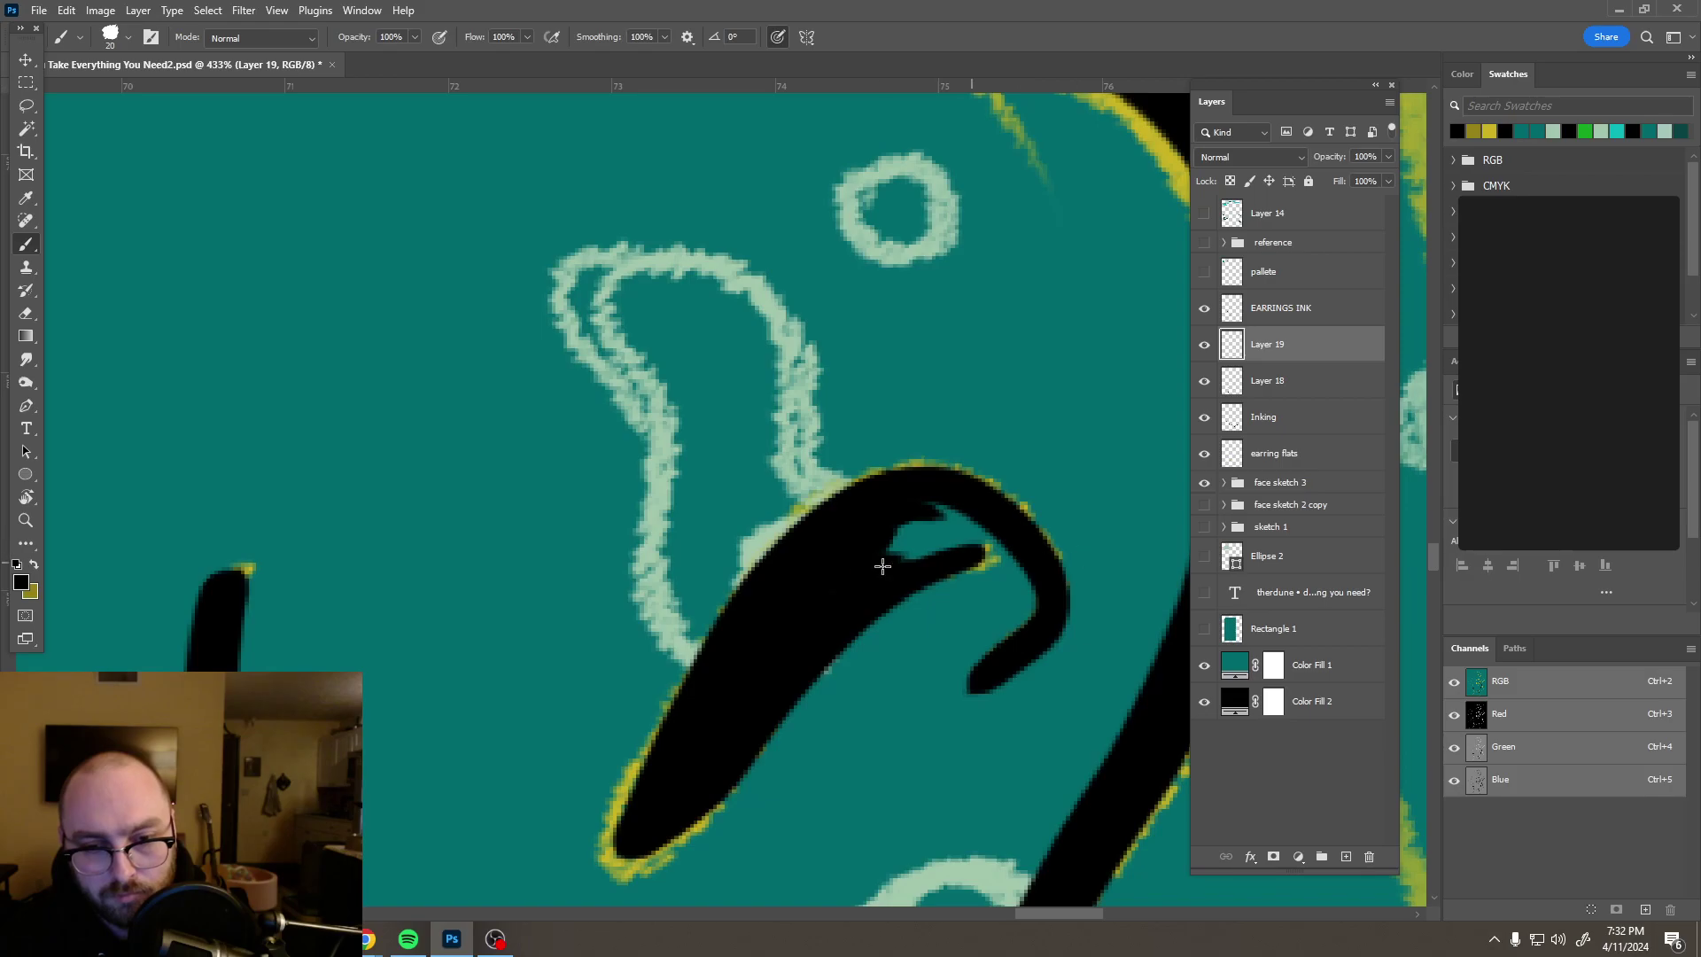
{"action": "left_click_drag", "start_coordinate": [893, 542], "coordinate": [1065, 542]}
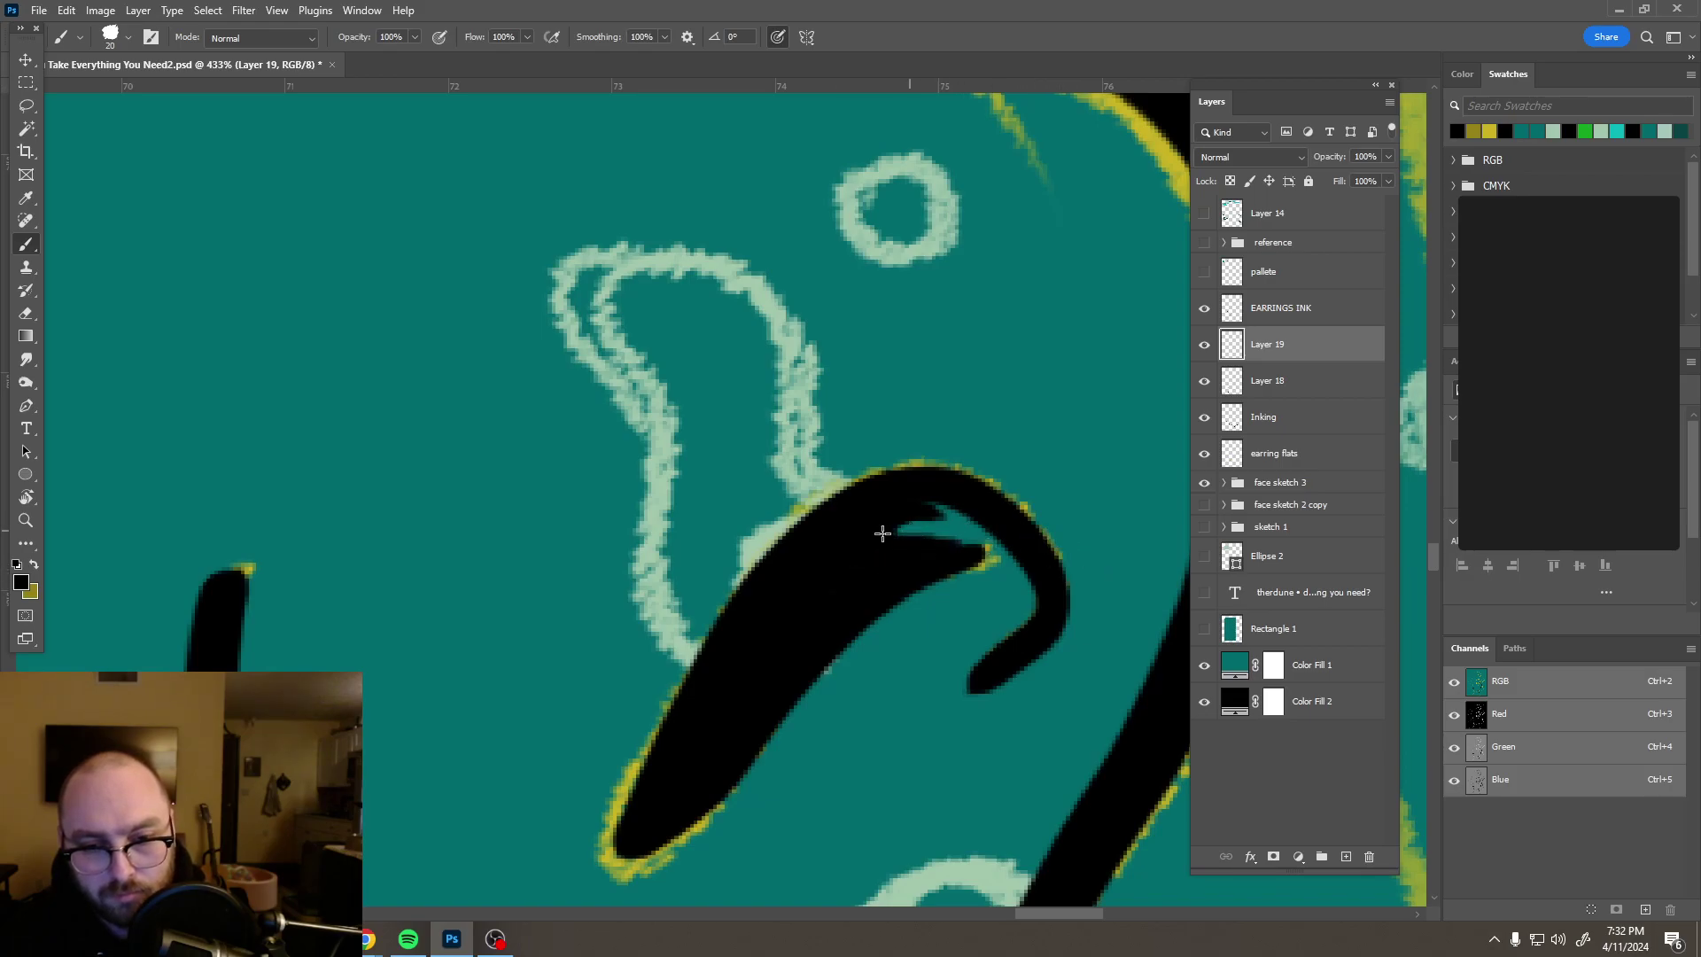
{"action": "left_click_drag", "start_coordinate": [919, 502], "coordinate": [975, 518]}
{"action": "scroll", "coordinate": [1006, 485], "scroll_direction": "down", "scroll_amount": 2}
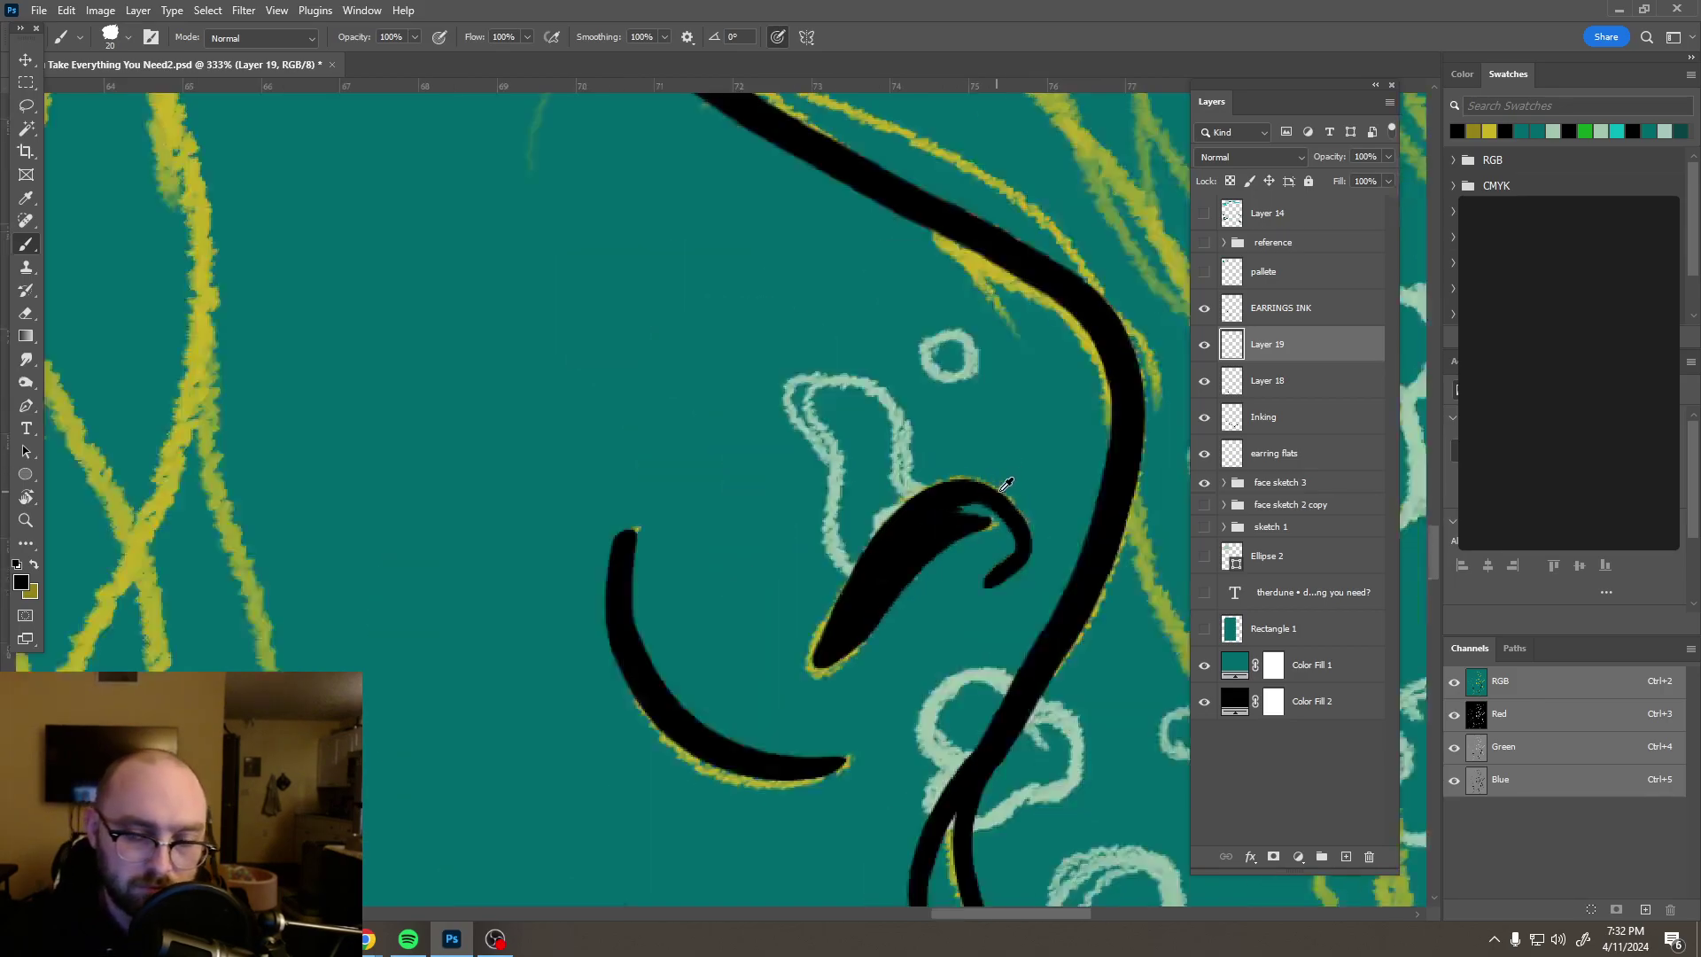
{"action": "scroll", "coordinate": [1006, 485], "scroll_direction": "down", "scroll_amount": 10}
{"action": "scroll", "coordinate": [1046, 550], "scroll_direction": "down", "scroll_amount": 1}
Step: Add a few short hatch ticks across the upper part of the curved line behind the nostril
{"action": "scroll", "coordinate": [936, 506], "scroll_direction": "up", "scroll_amount": 5}
{"action": "scroll", "coordinate": [936, 506], "scroll_direction": "up", "scroll_amount": 4}
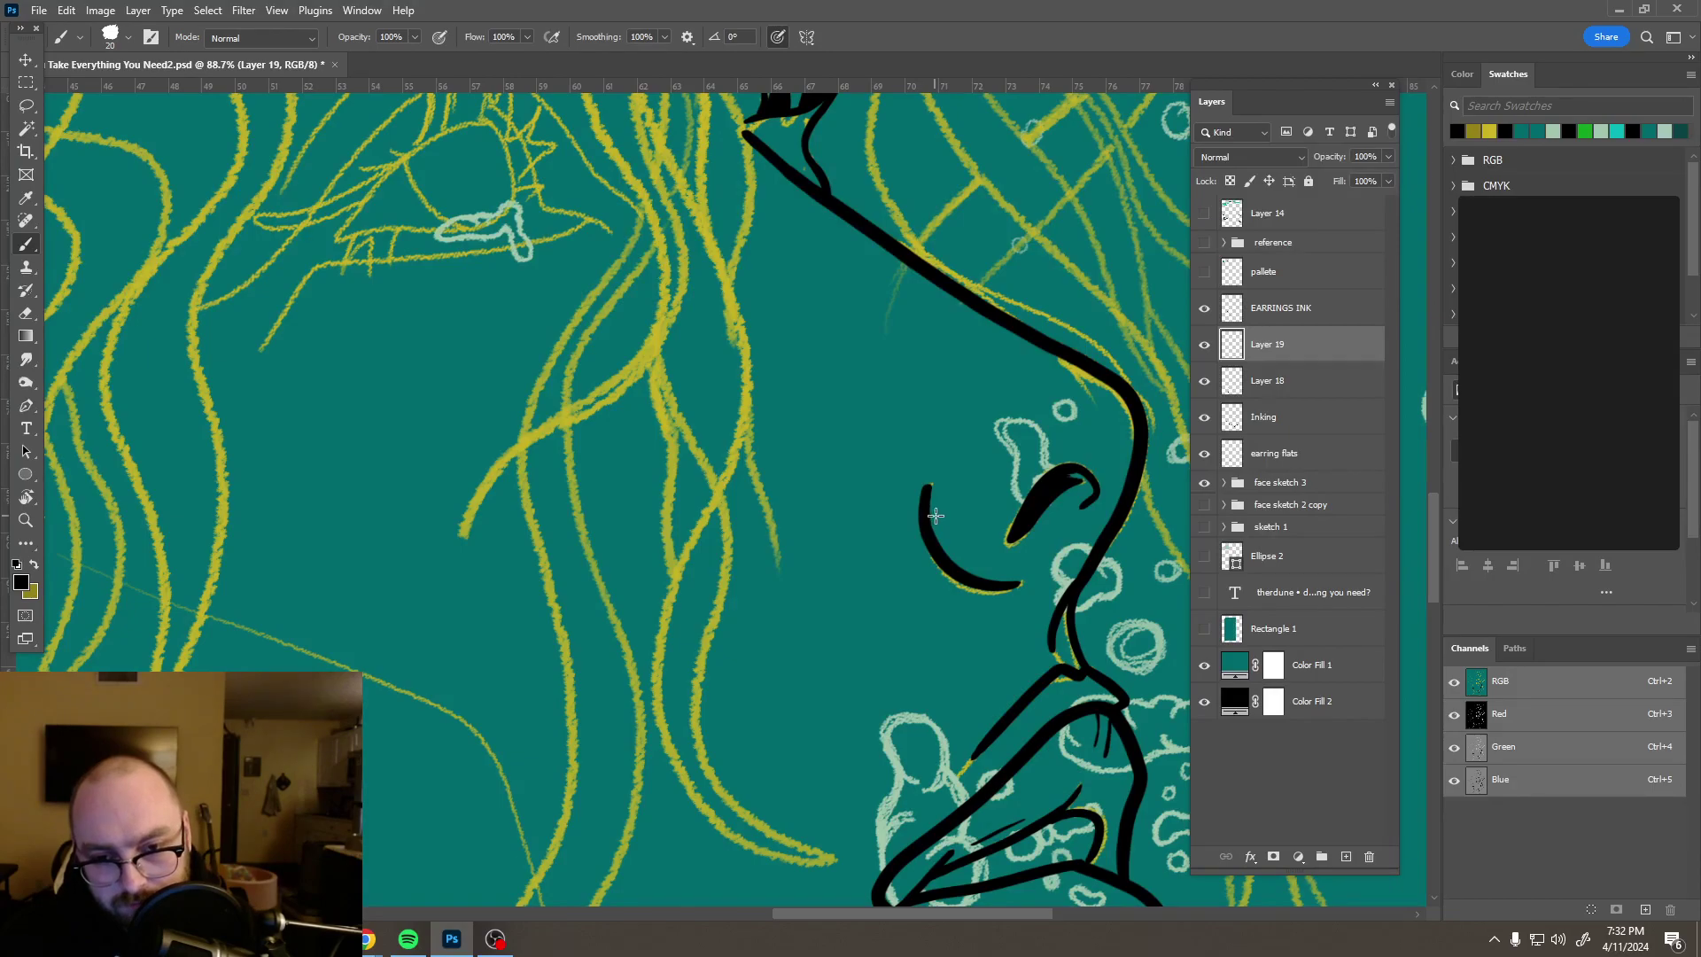
{"action": "mouse_move", "coordinate": [911, 532]}
{"action": "left_mouse_down"}
{"action": "mouse_move", "coordinate": [902, 552]}
{"action": "mouse_move", "coordinate": [937, 535]}
{"action": "left_mouse_up"}
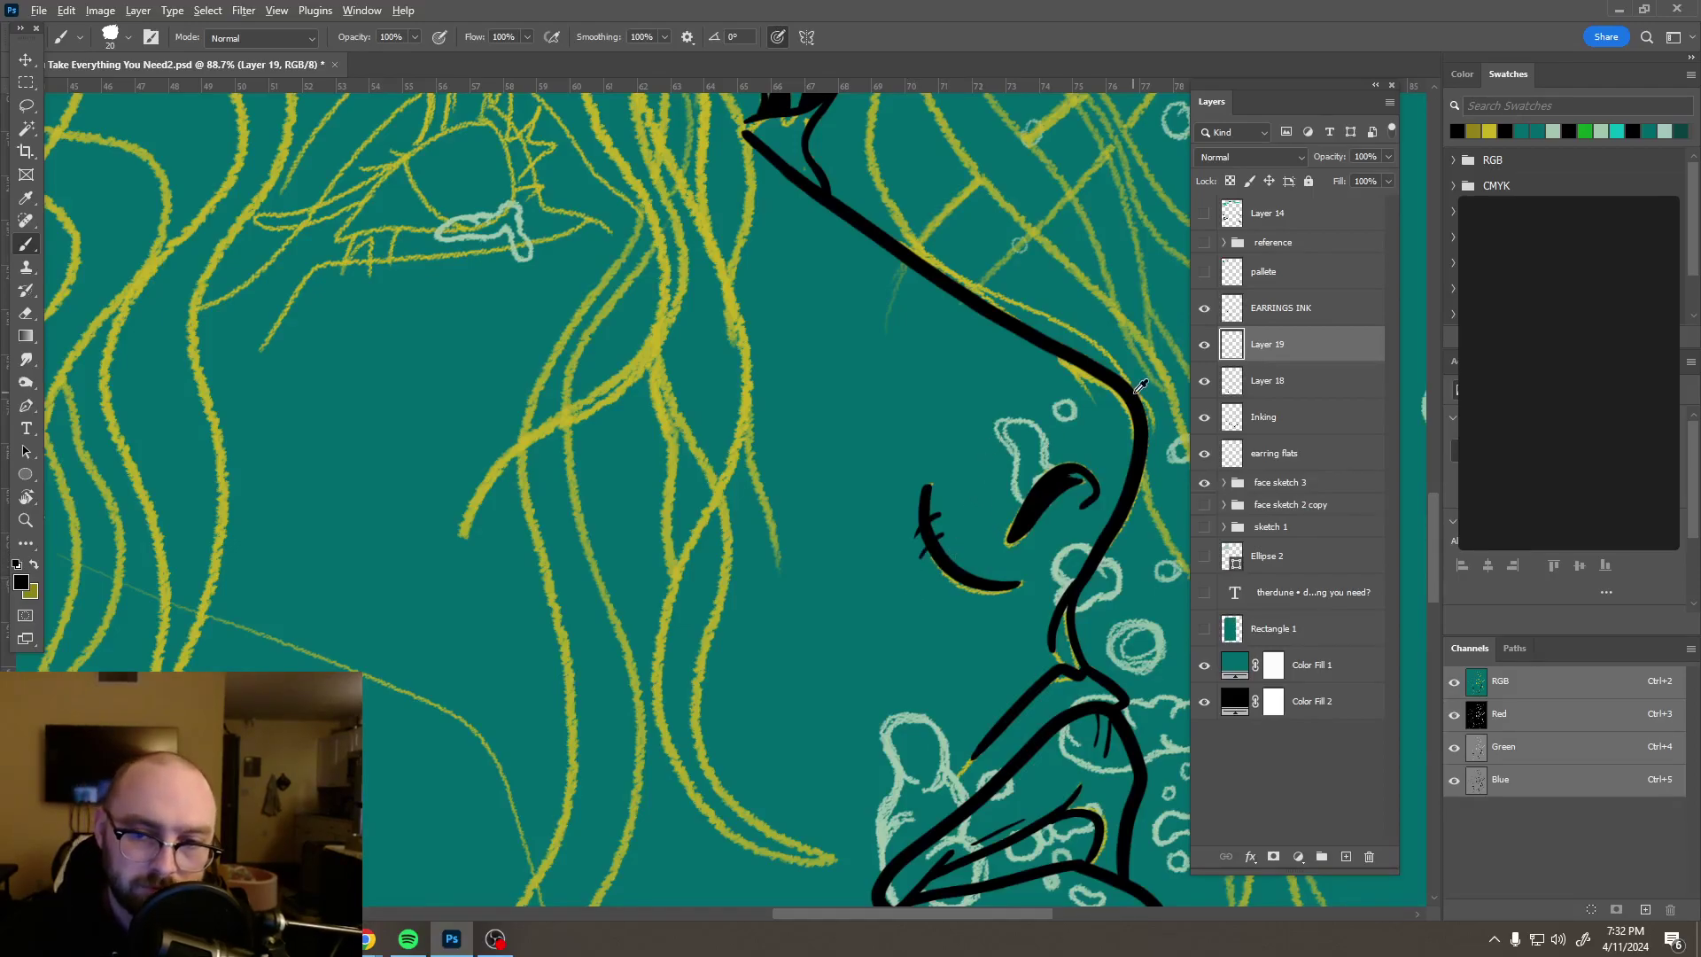
Step: Ink a short tapered accent curve just inside the nose tip, and check how it reads on the whole face
{"action": "scroll", "coordinate": [1140, 393], "scroll_direction": "up", "scroll_amount": 2}
{"action": "scroll", "coordinate": [1140, 392], "scroll_direction": "up", "scroll_amount": 1}
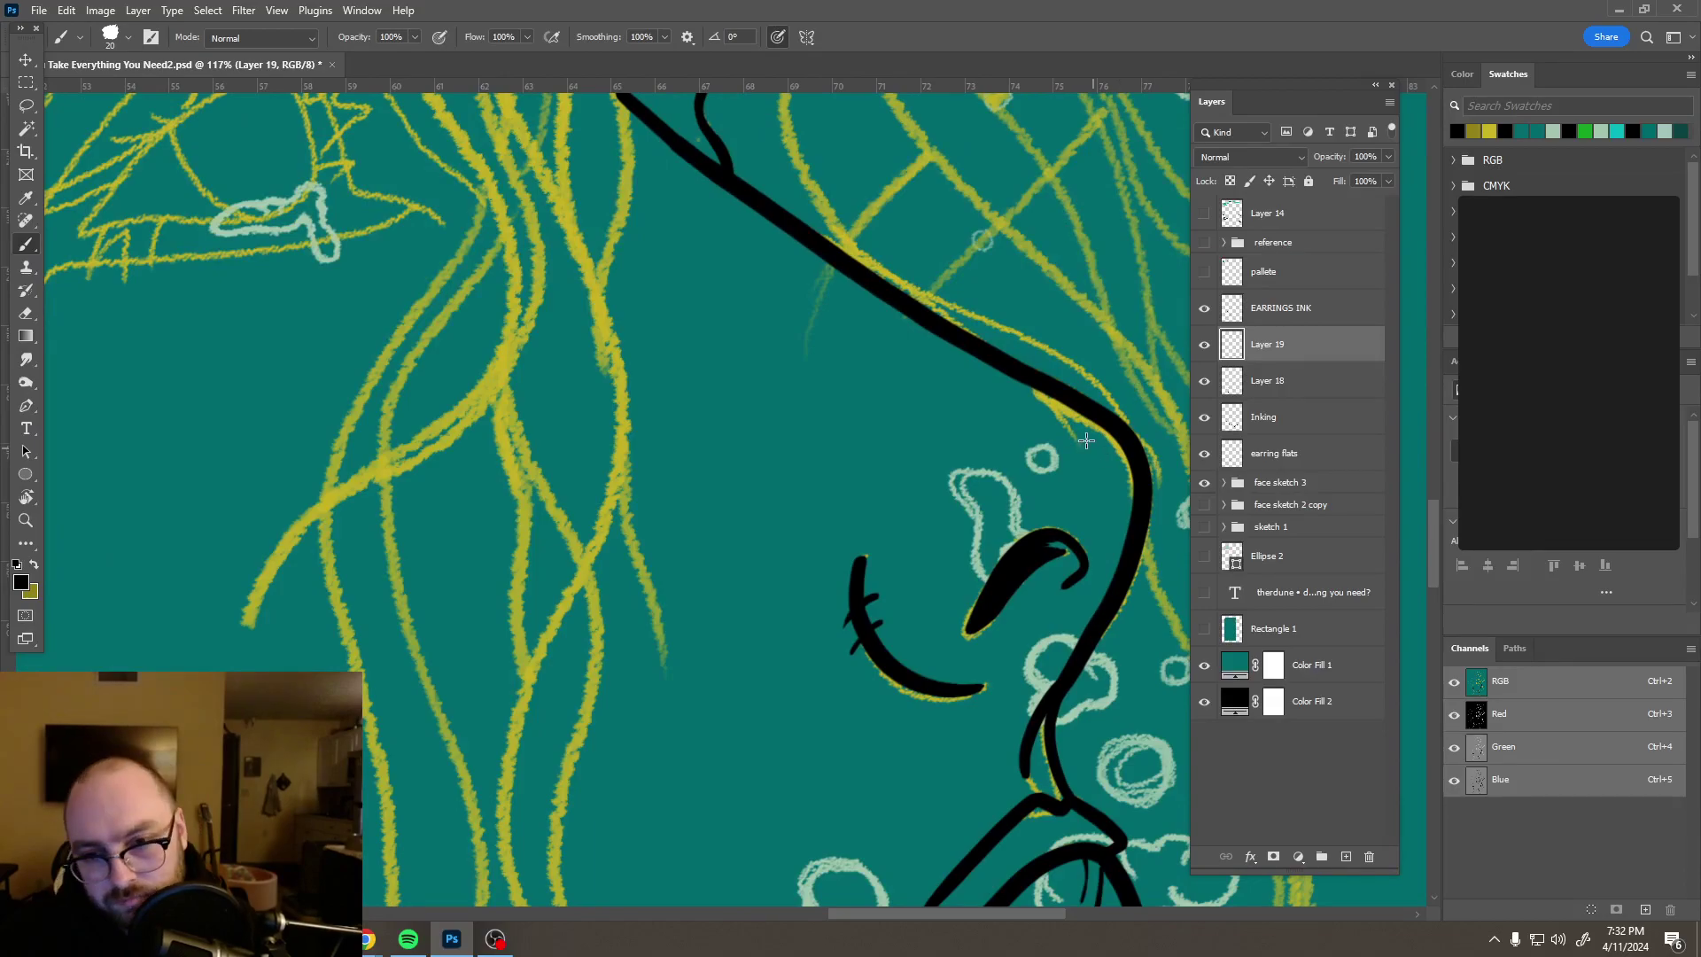
{"action": "left_click_drag", "start_coordinate": [1107, 449], "coordinate": [1122, 496]}
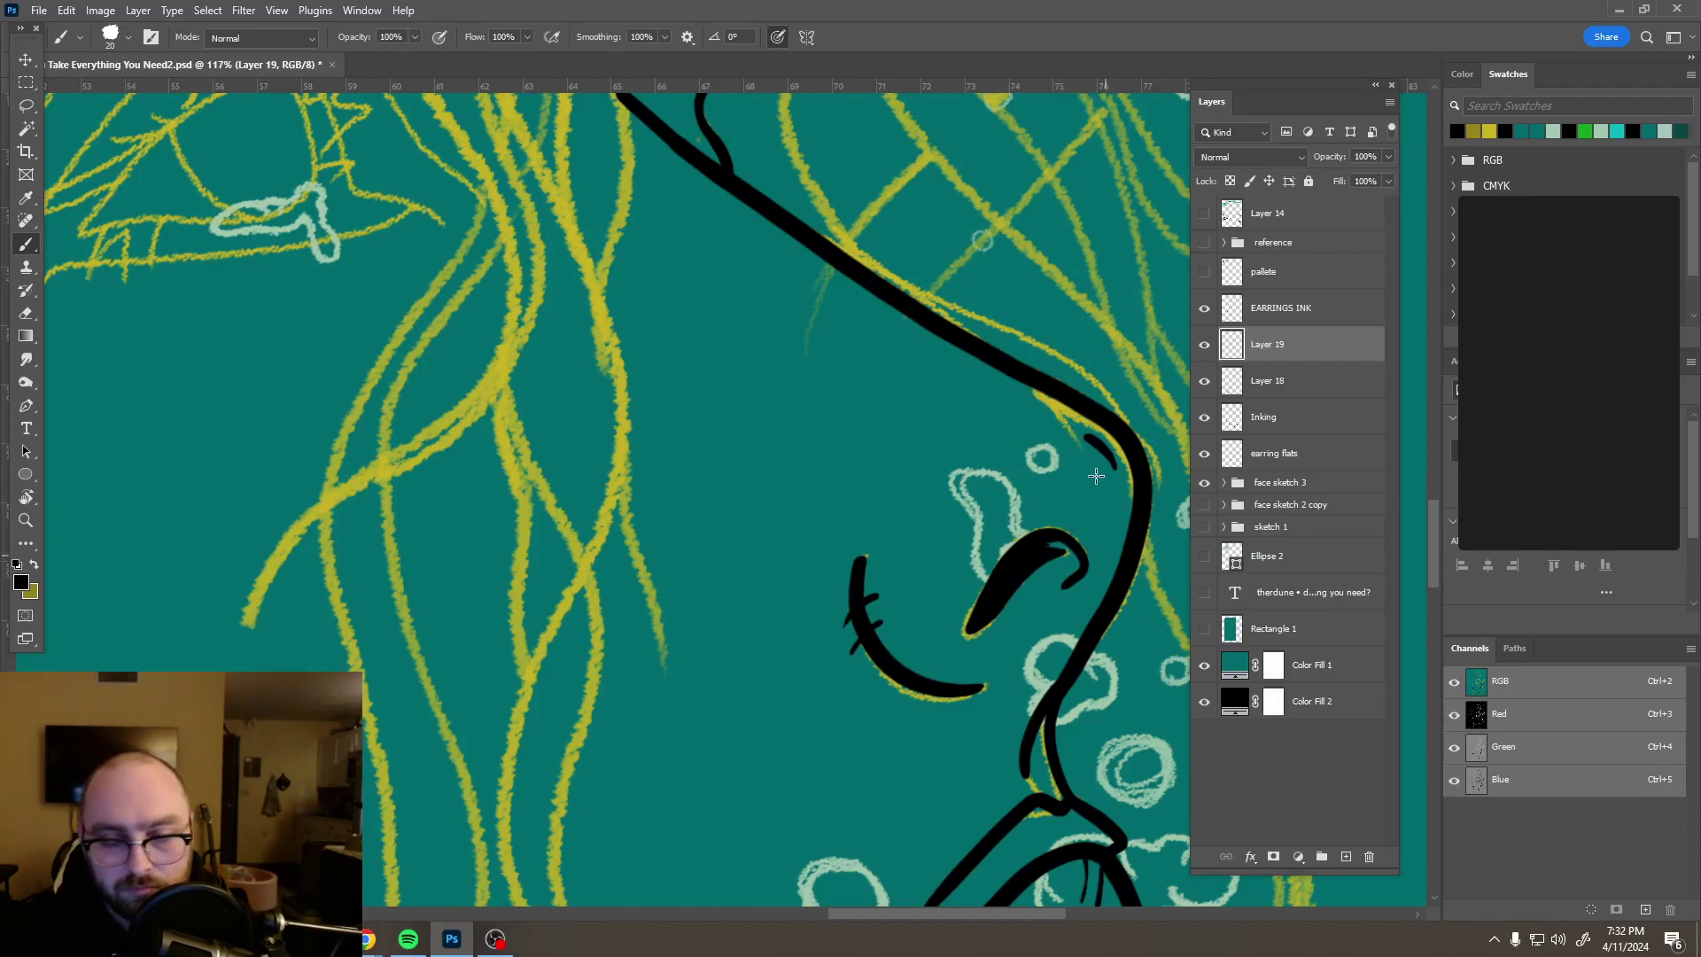
{"action": "scroll", "coordinate": [1105, 556], "scroll_direction": "down", "scroll_amount": 6}
{"action": "scroll", "coordinate": [1135, 515], "scroll_direction": "down", "scroll_amount": 1}
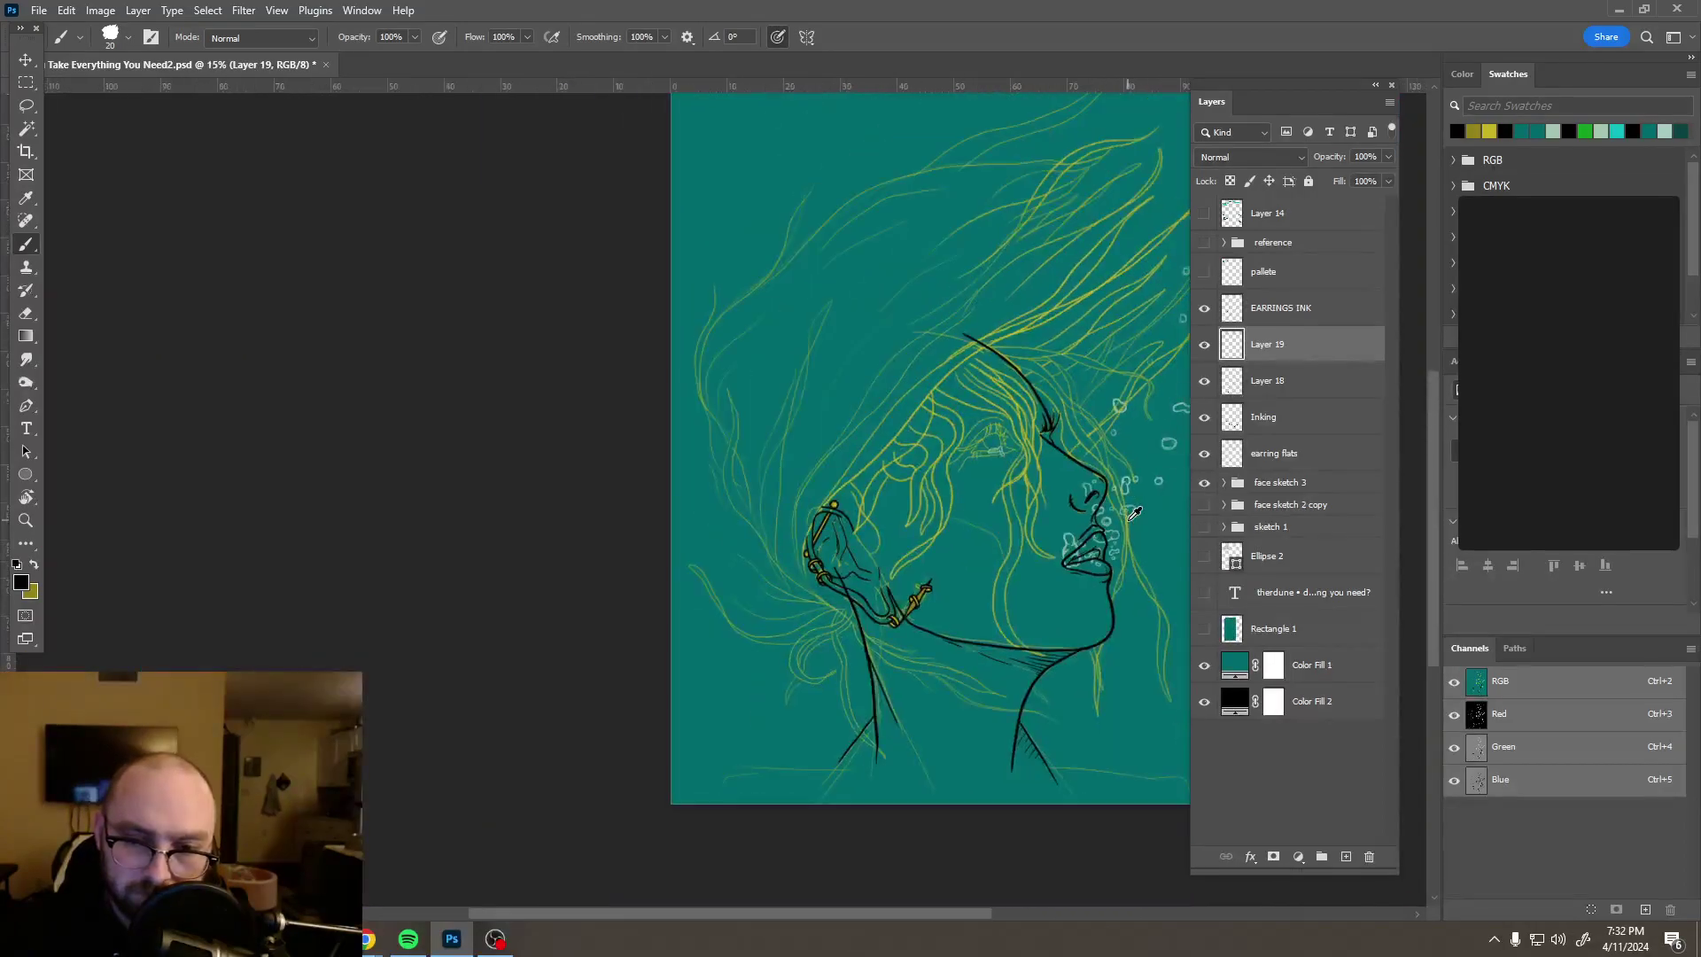
{"action": "left_click_drag", "start_coordinate": [1114, 530], "coordinate": [992, 502]}
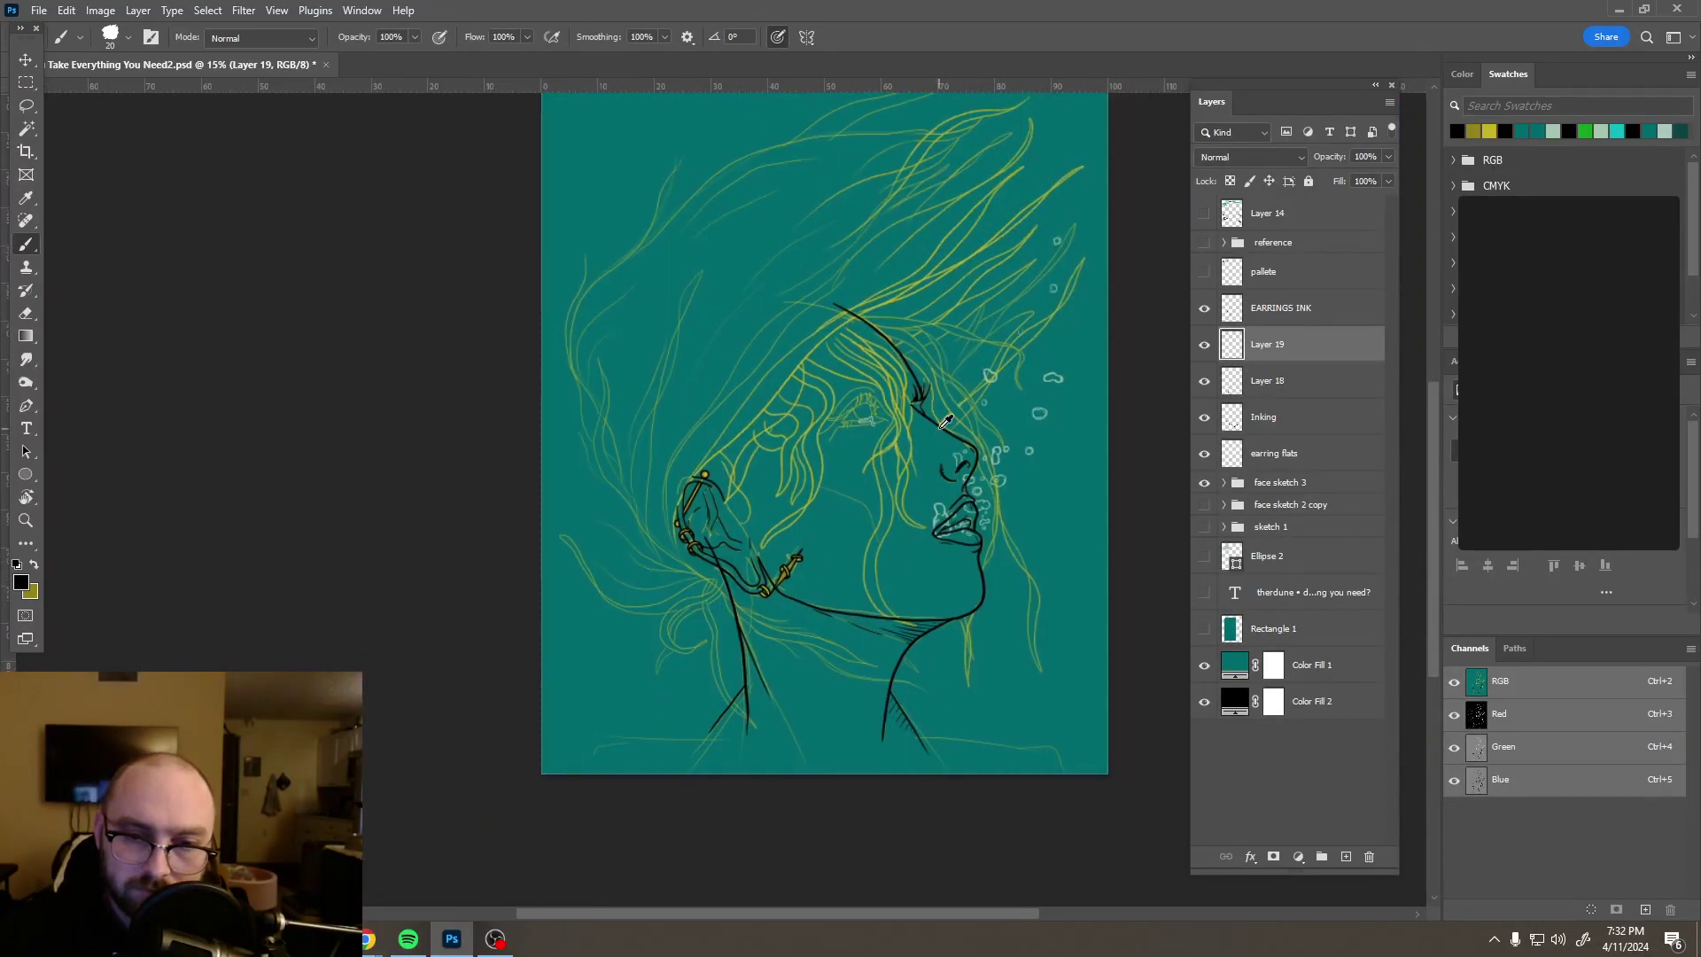
Step: Try short shading strokes just inside the nose bridge line below the brow
{"action": "scroll", "coordinate": [939, 426], "scroll_direction": "up", "scroll_amount": 2}
{"action": "scroll", "coordinate": [934, 417], "scroll_direction": "up", "scroll_amount": 2}
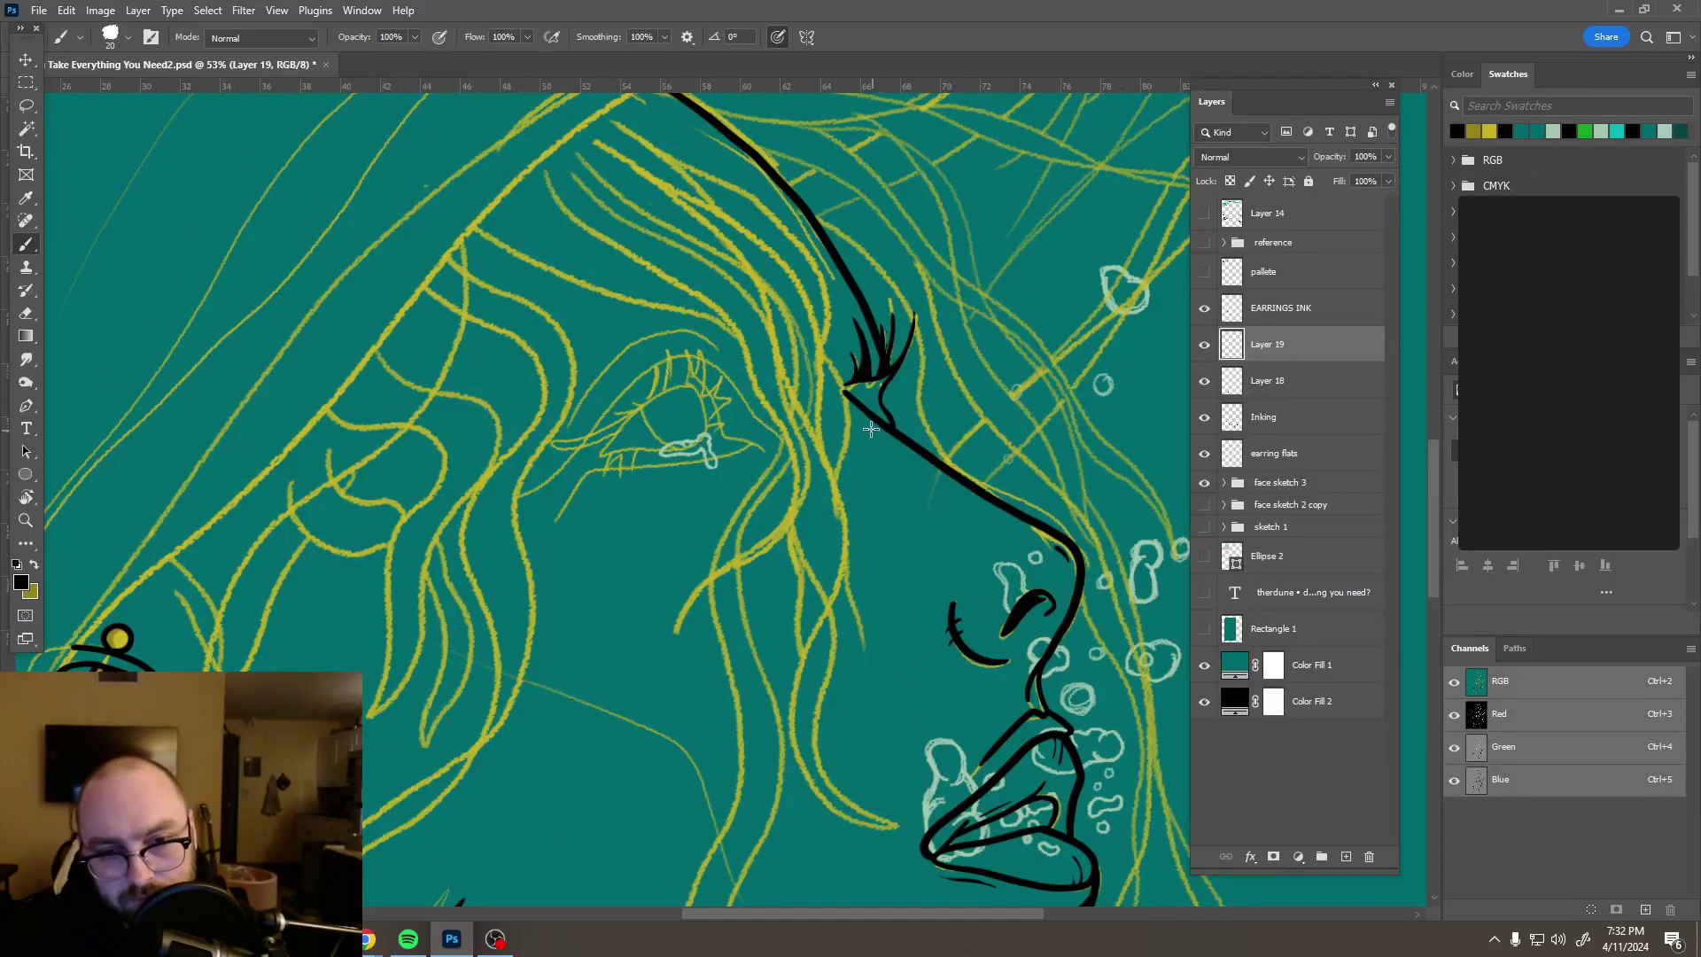
{"action": "left_click_drag", "start_coordinate": [870, 428], "coordinate": [879, 436]}
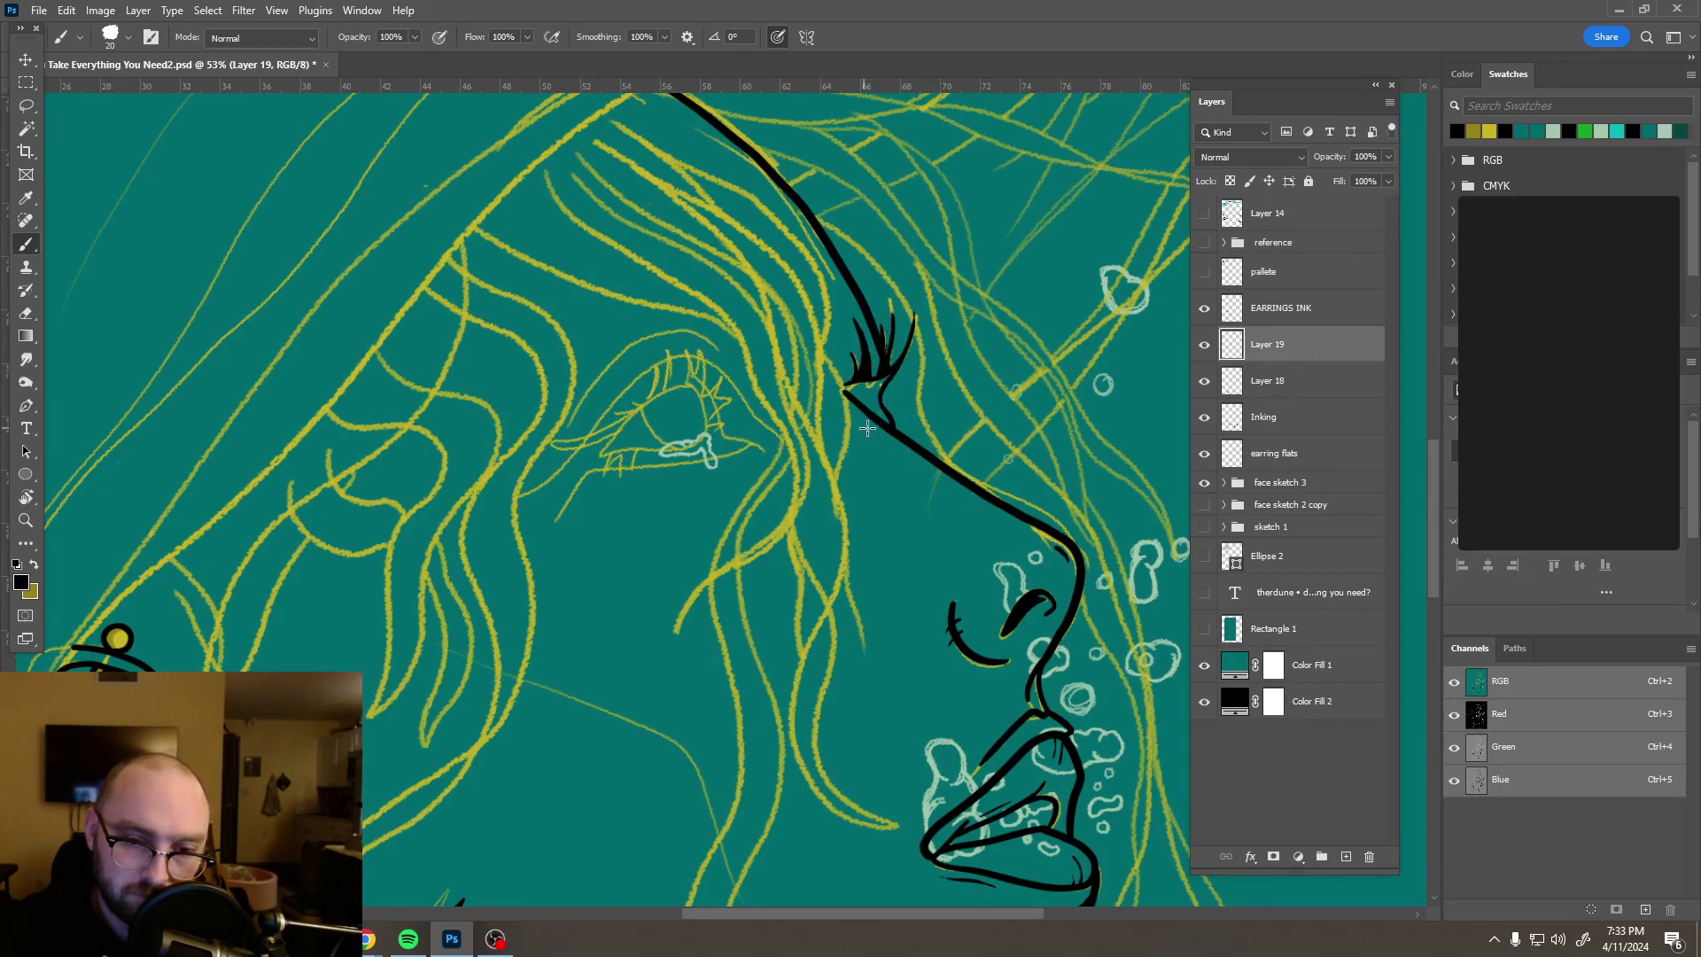
{"action": "left_click_drag", "start_coordinate": [863, 428], "coordinate": [934, 484]}
{"action": "scroll", "coordinate": [1118, 611], "scroll_direction": "down", "scroll_amount": 6}
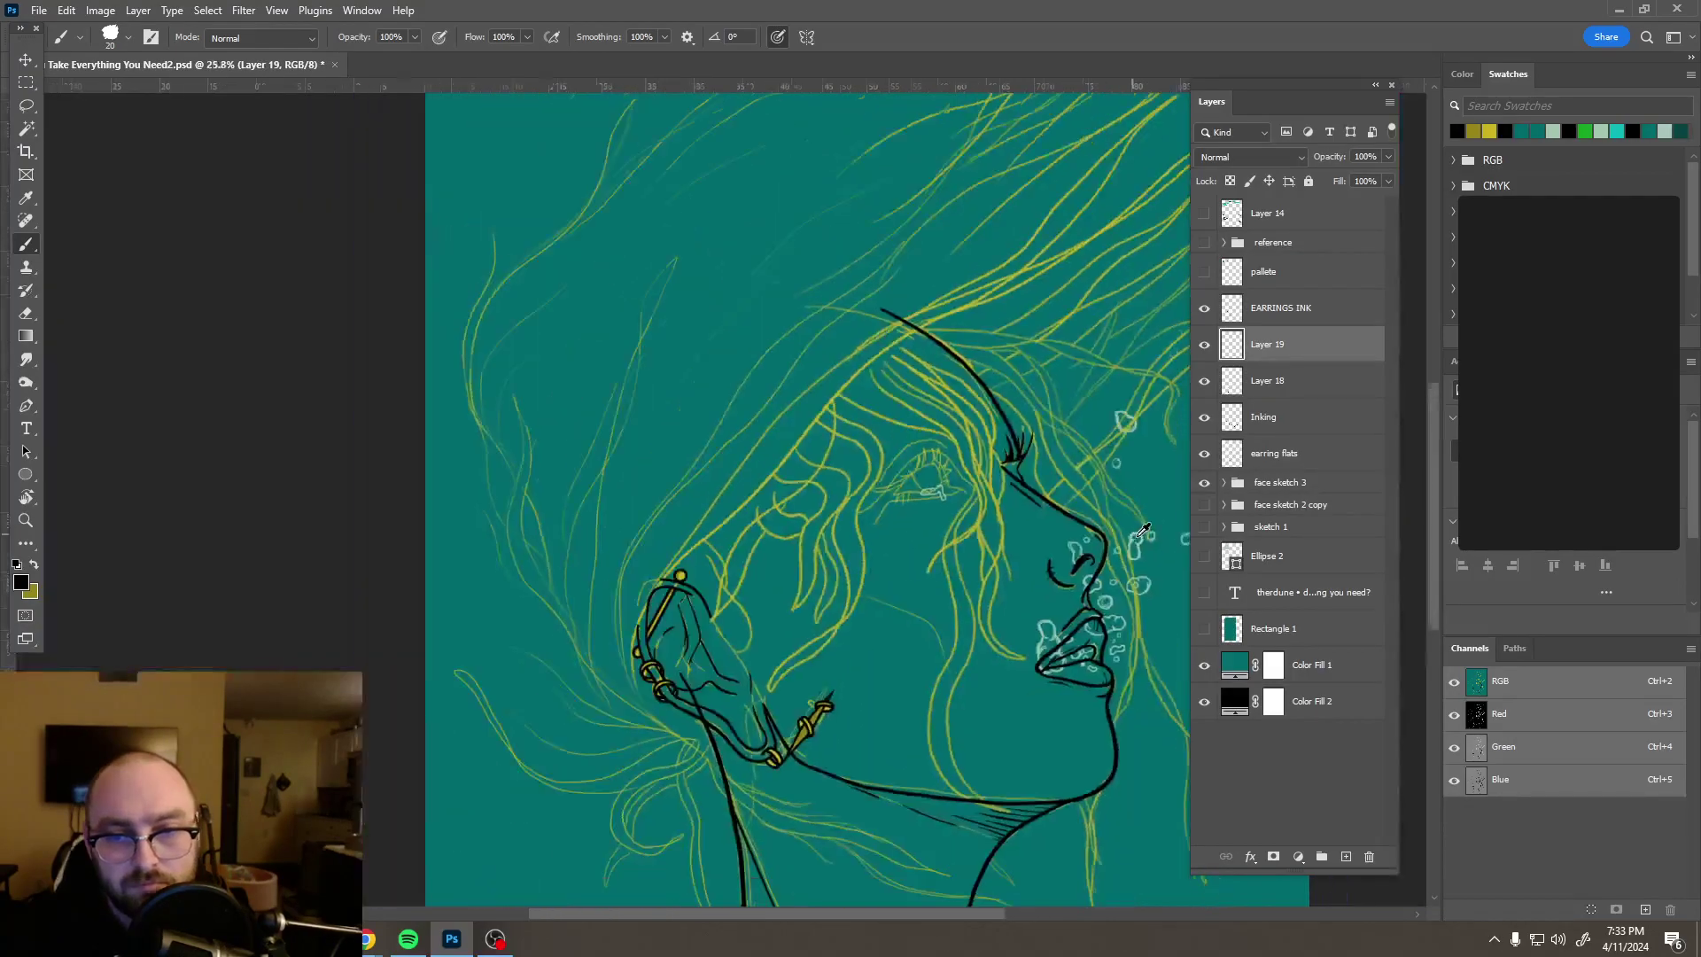
{"action": "scroll", "coordinate": [1134, 577], "scroll_direction": "down", "scroll_amount": 1}
Step: Review the nose and nostril inking up close and in the full illustration, and save the document
{"action": "scroll", "coordinate": [1139, 576], "scroll_direction": "up", "scroll_amount": 3}
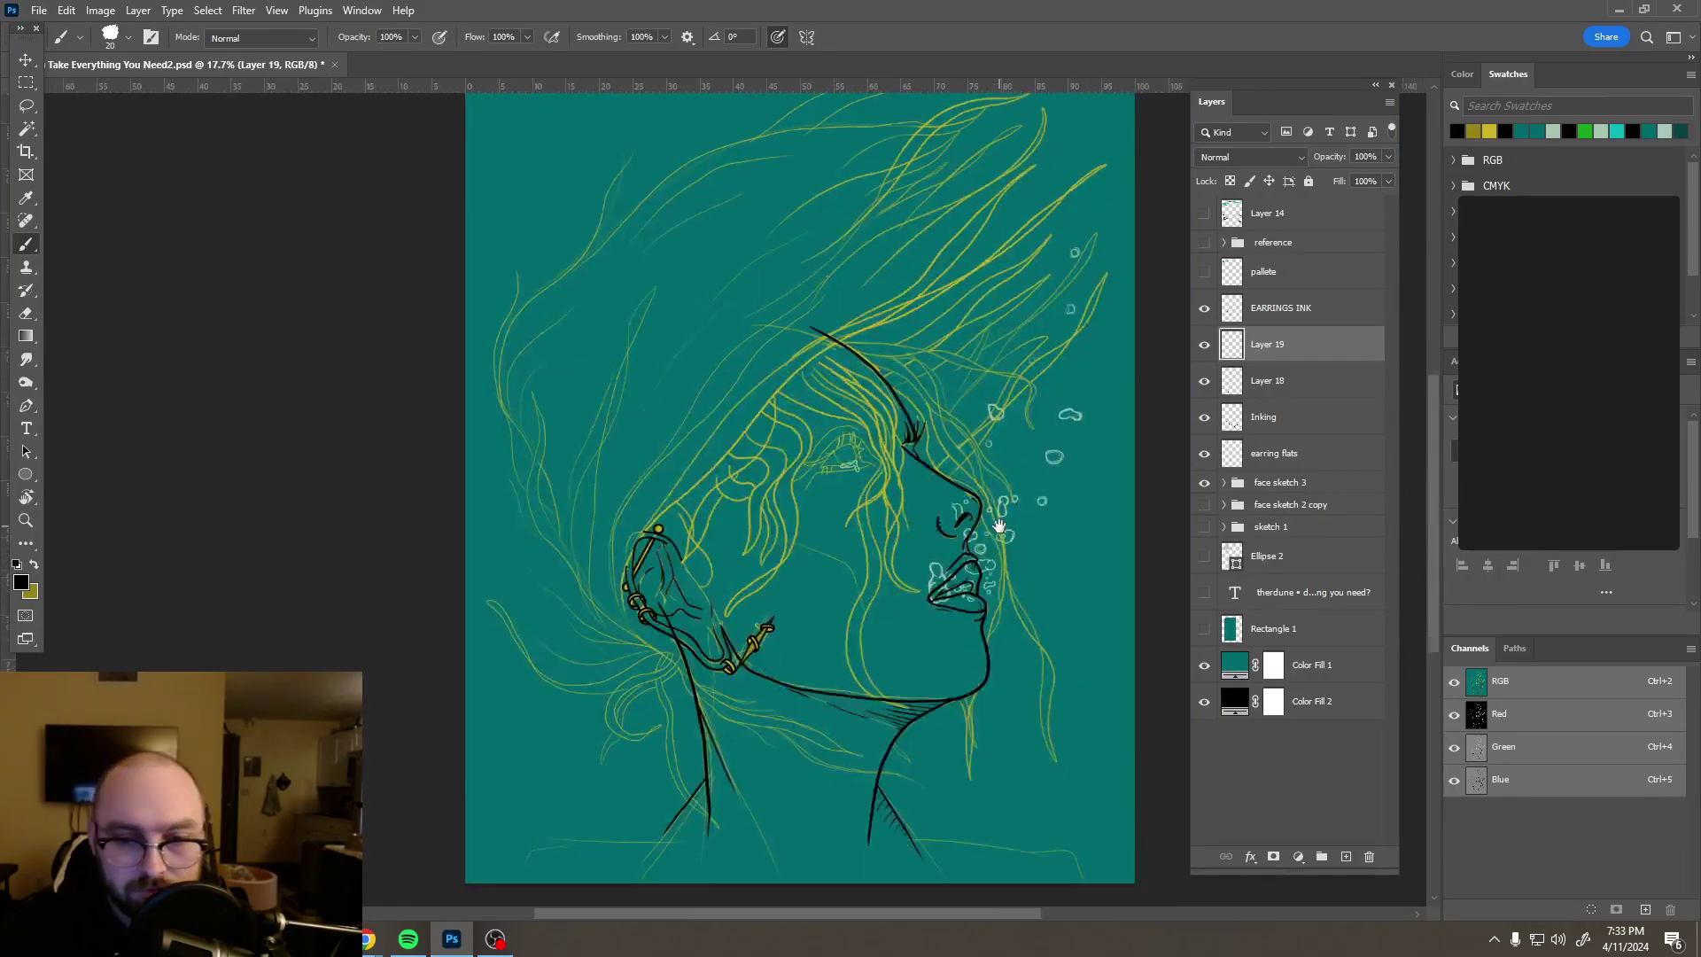
{"action": "scroll", "coordinate": [977, 554], "scroll_direction": "up", "scroll_amount": 8}
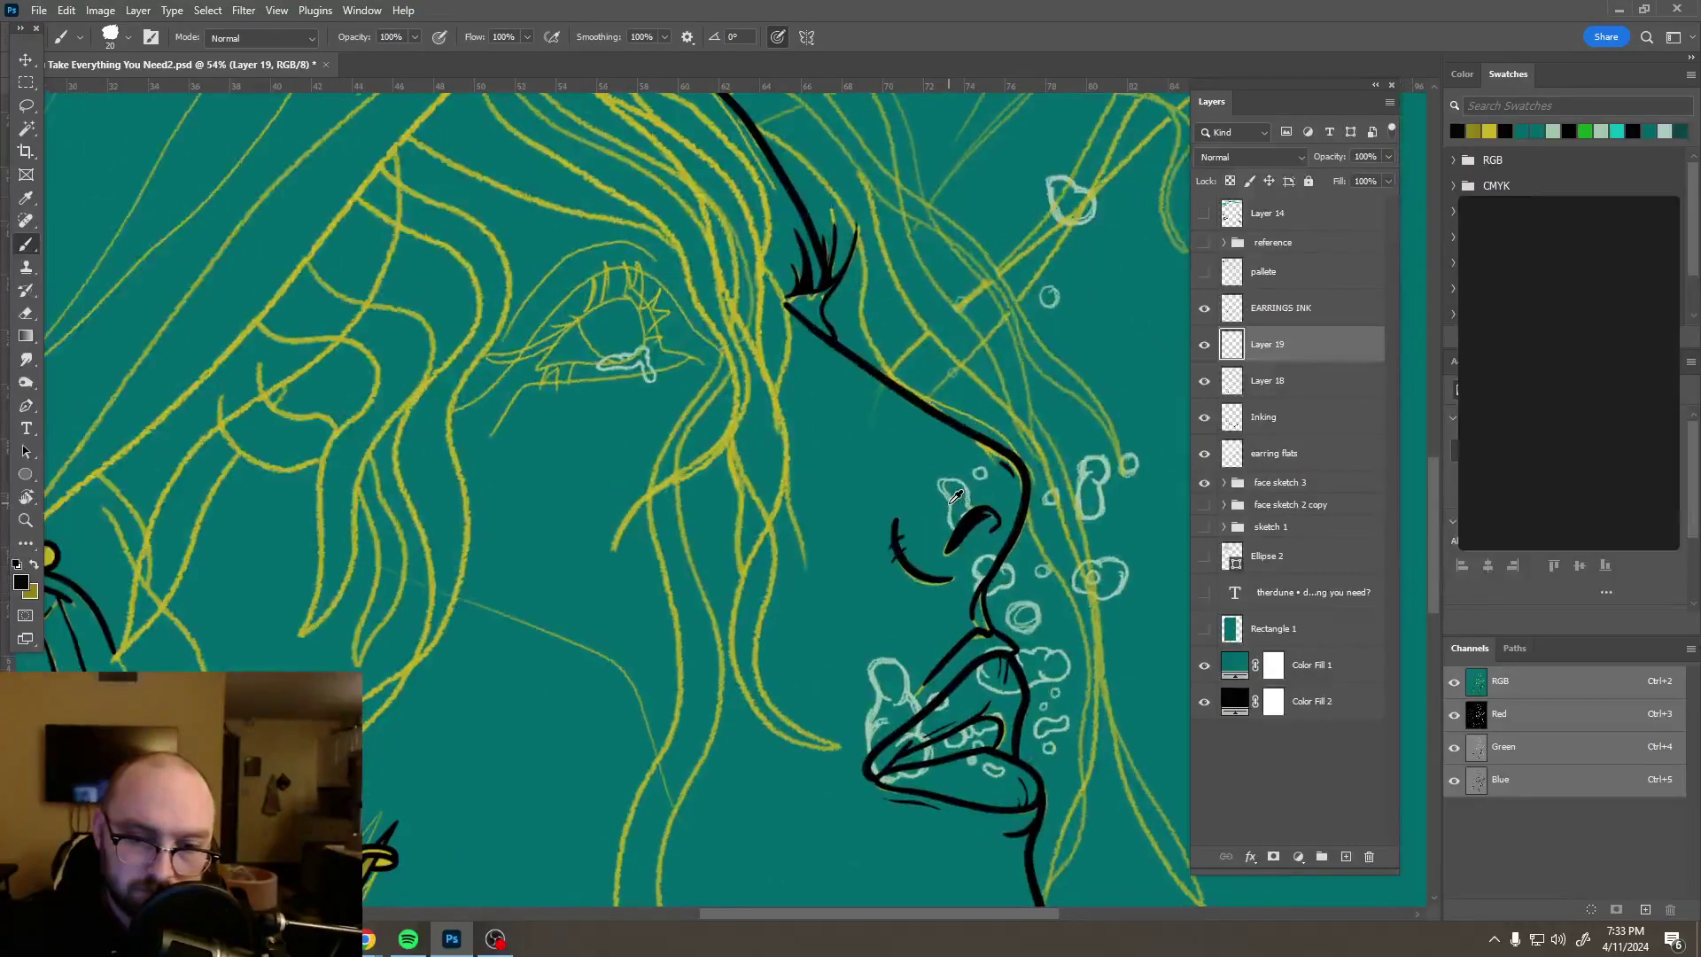
{"action": "scroll", "coordinate": [956, 497], "scroll_direction": "up", "scroll_amount": 2}
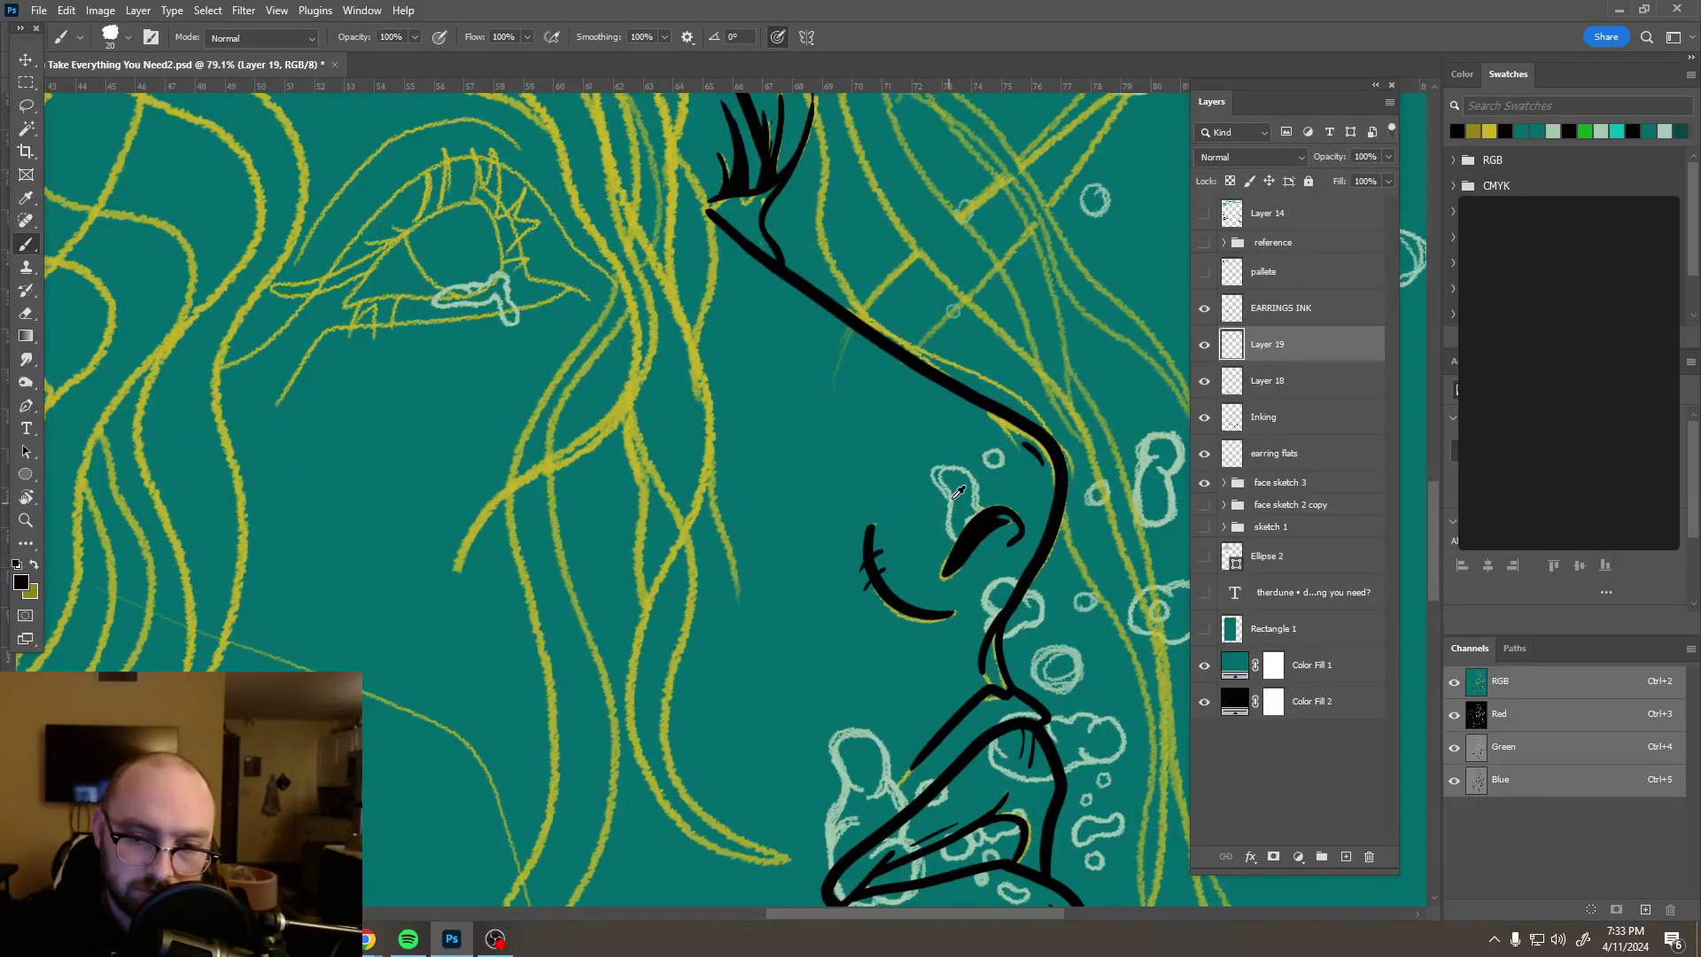
{"action": "scroll", "coordinate": [958, 493], "scroll_direction": "down", "scroll_amount": 8}
{"action": "scroll", "coordinate": [961, 493], "scroll_direction": "down", "scroll_amount": 3}
{"action": "key", "text": "ctrl+s"}
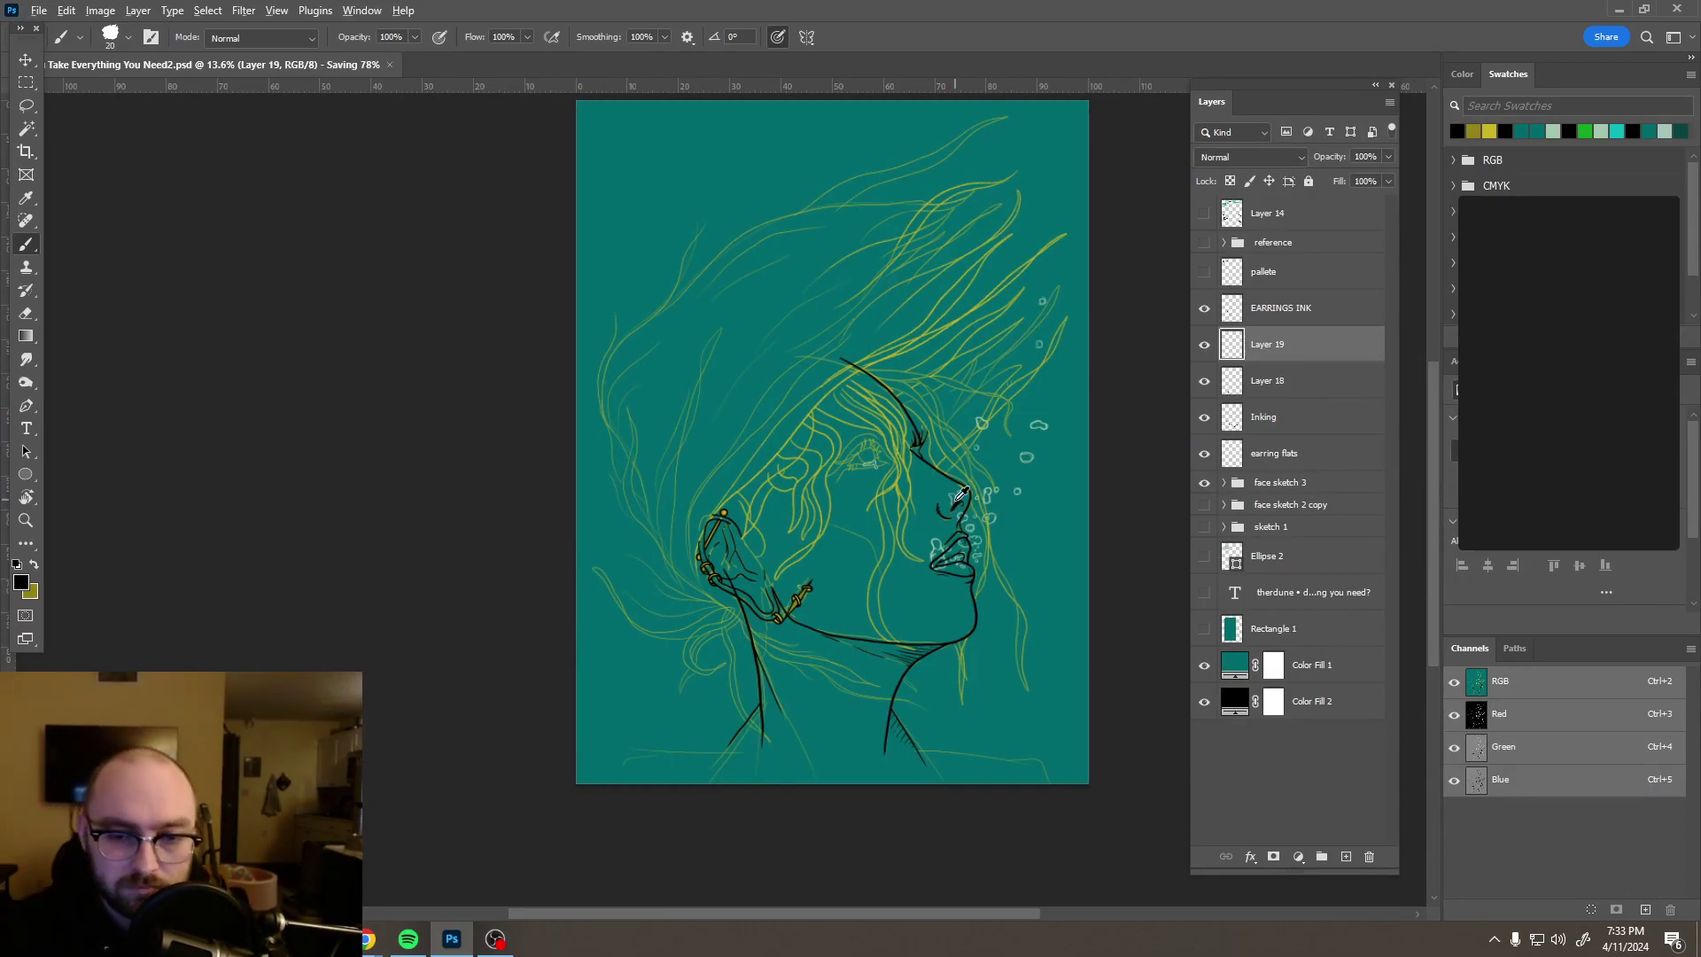
Step: Ink a short tapered shading stroke just inside the front contour of the chin
{"action": "scroll", "coordinate": [963, 492], "scroll_direction": "up", "scroll_amount": 3}
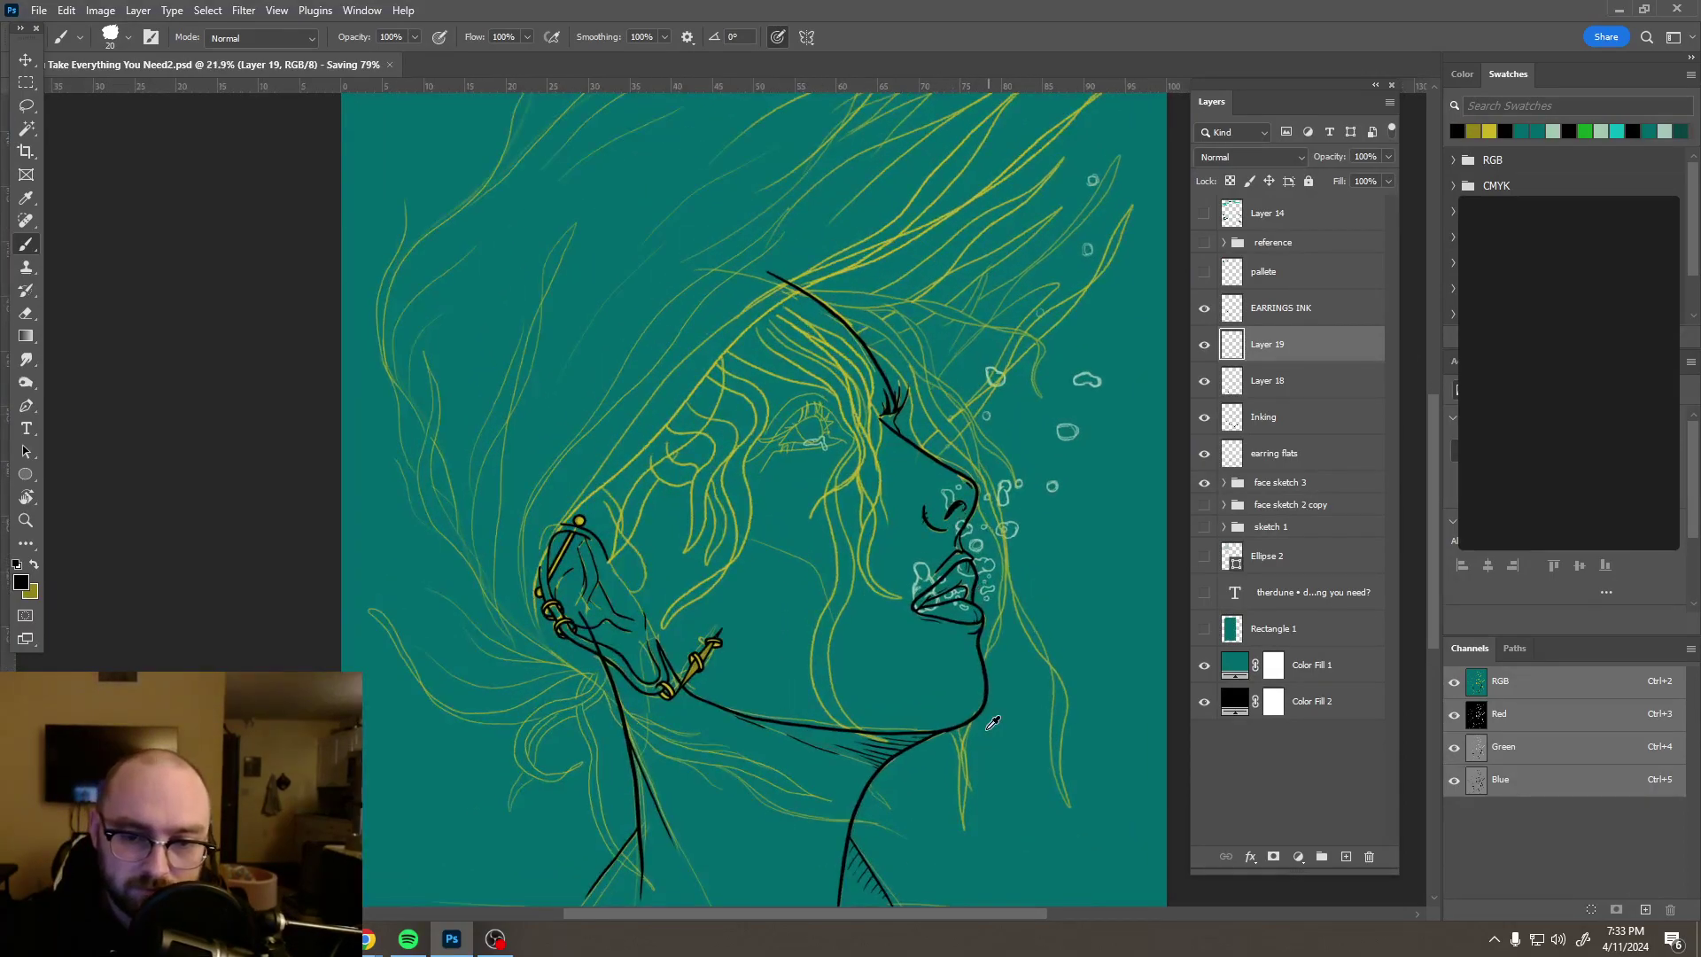
{"action": "scroll", "coordinate": [992, 722], "scroll_direction": "up", "scroll_amount": 5}
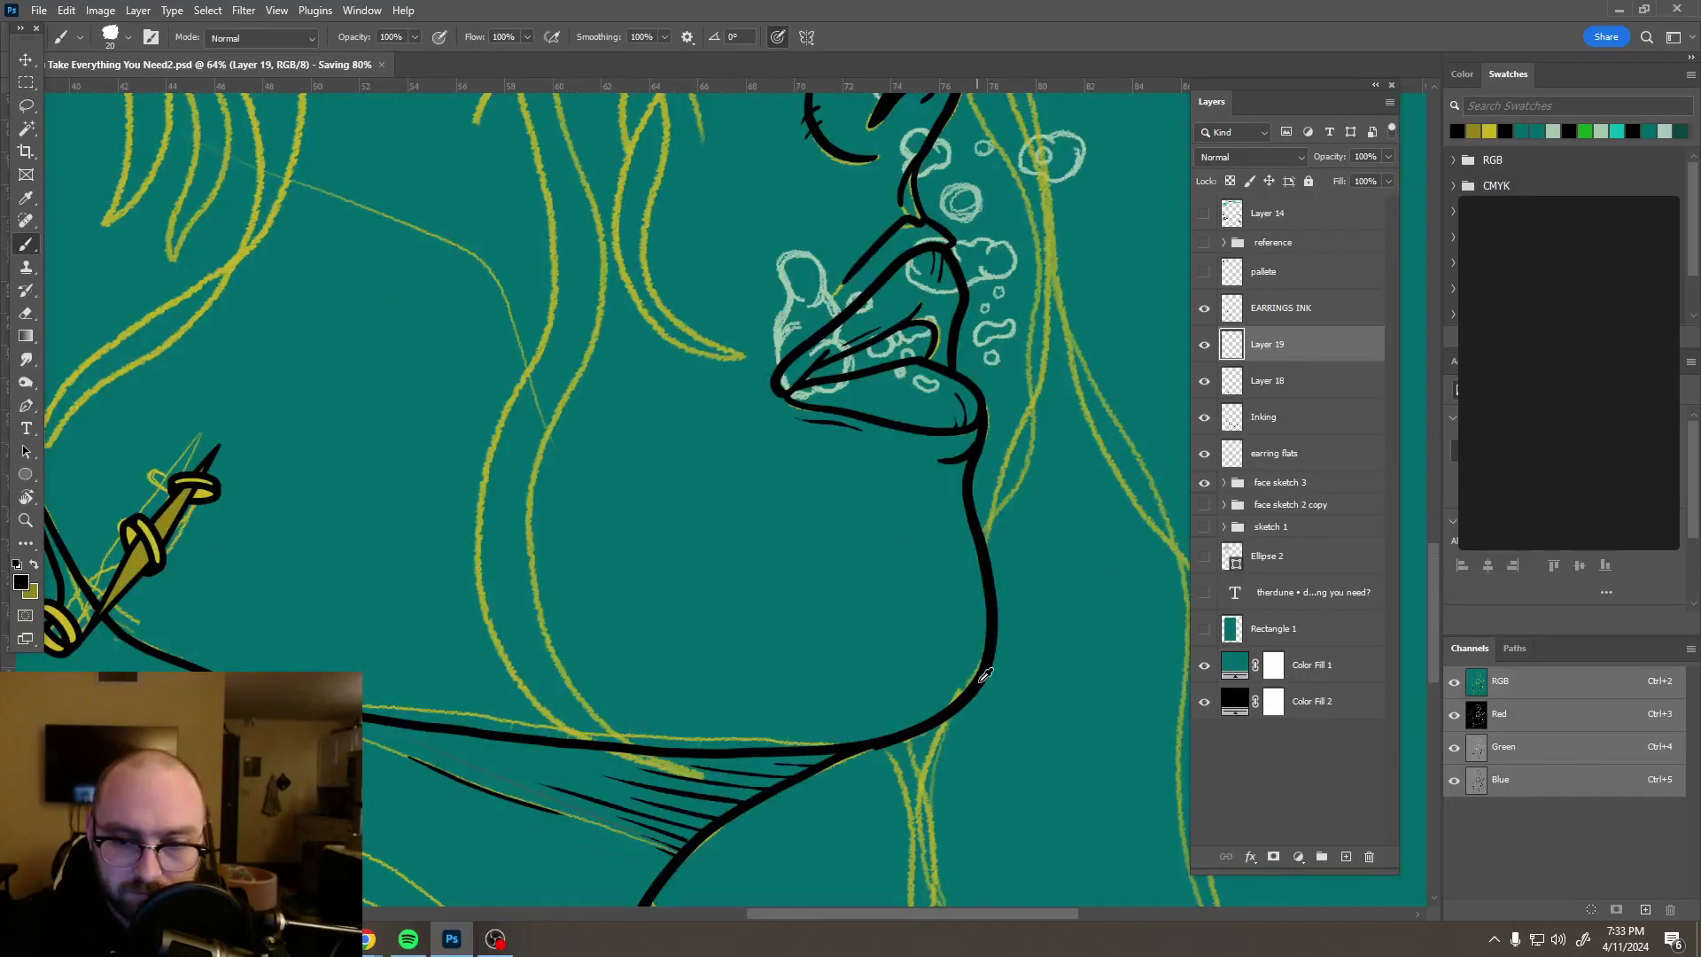
{"action": "scroll", "coordinate": [985, 675], "scroll_direction": "up", "scroll_amount": 2}
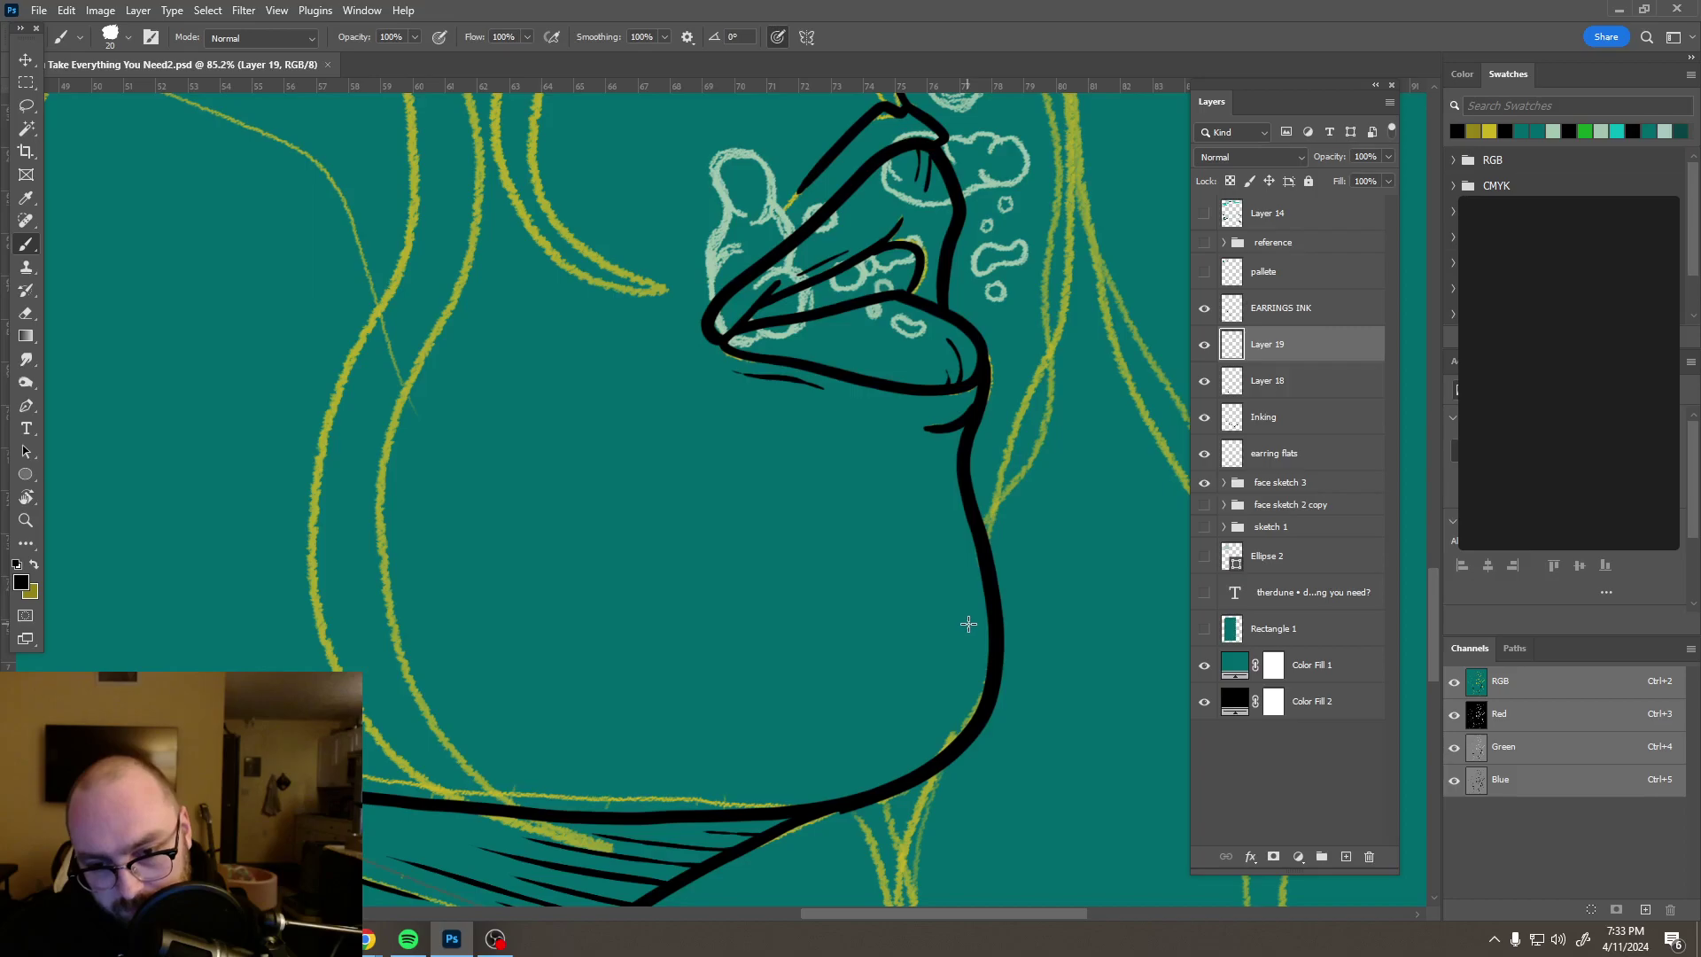
{"action": "left_click_drag", "start_coordinate": [970, 625], "coordinate": [960, 700]}
{"action": "scroll", "coordinate": [894, 762], "scroll_direction": "down", "scroll_amount": 5}
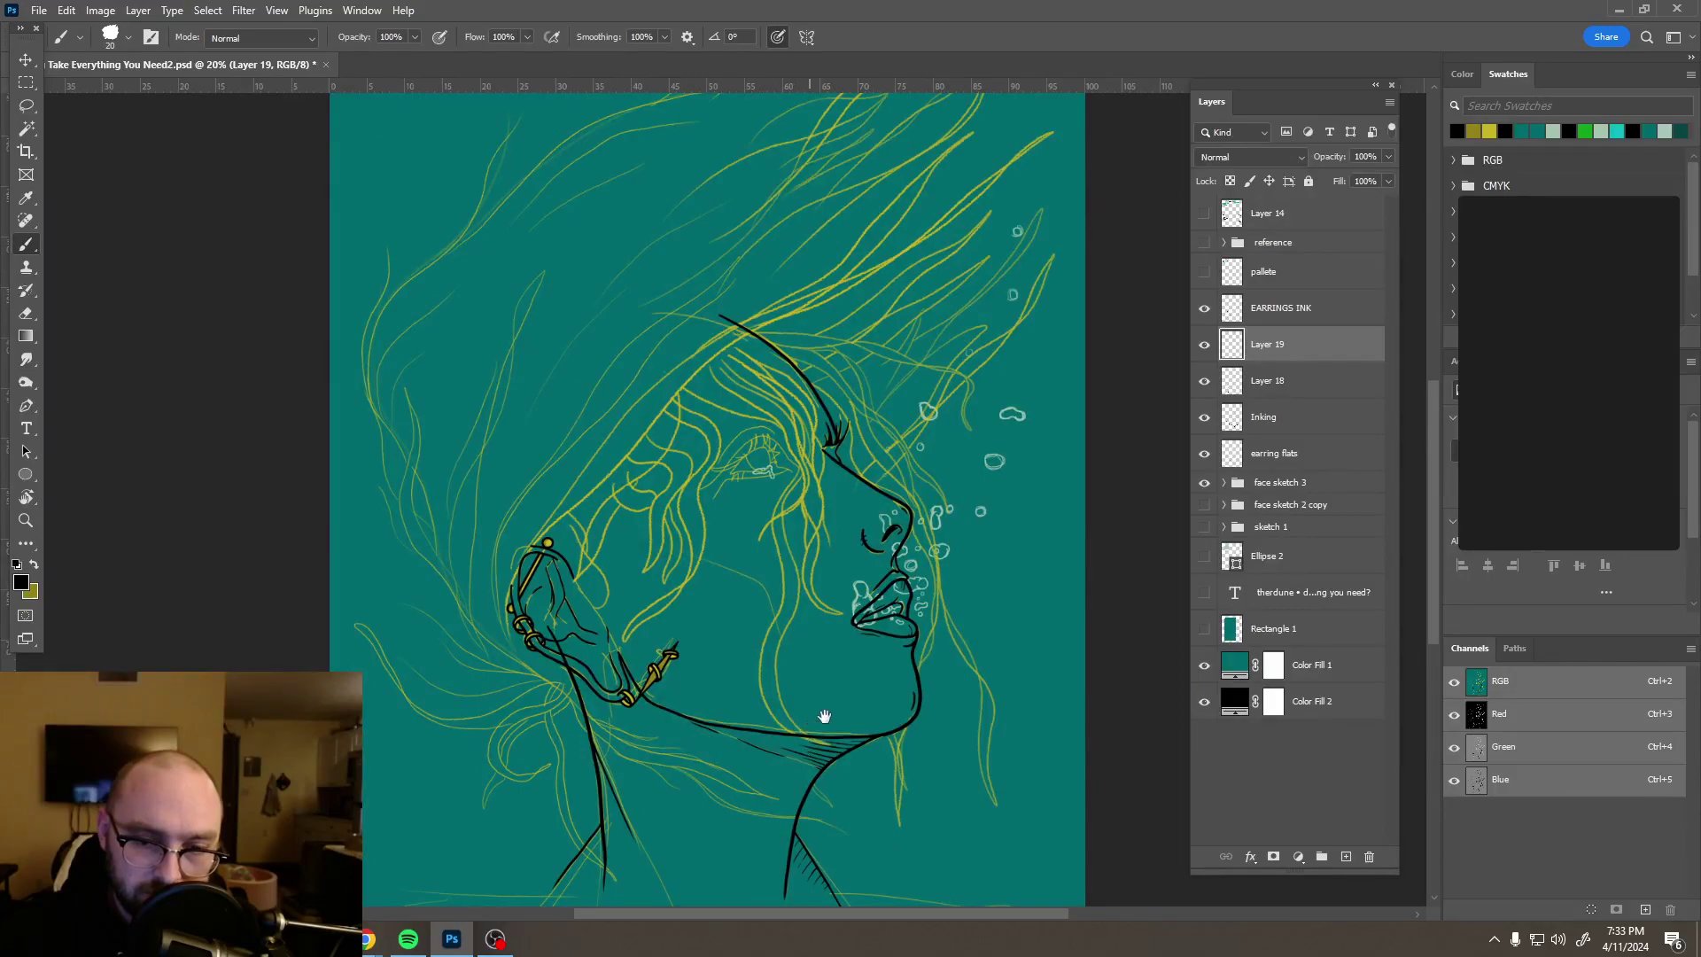
Step: Ink the diagonal neck muscle line below the ear and the cheekbone line as thin broken strokes over the sketch
{"action": "scroll", "coordinate": [865, 691], "scroll_direction": "left", "scroll_amount": 2}
{"action": "scroll", "coordinate": [865, 691], "scroll_direction": "down", "scroll_amount": 1}
{"action": "scroll", "coordinate": [673, 613], "scroll_direction": "up", "scroll_amount": 5}
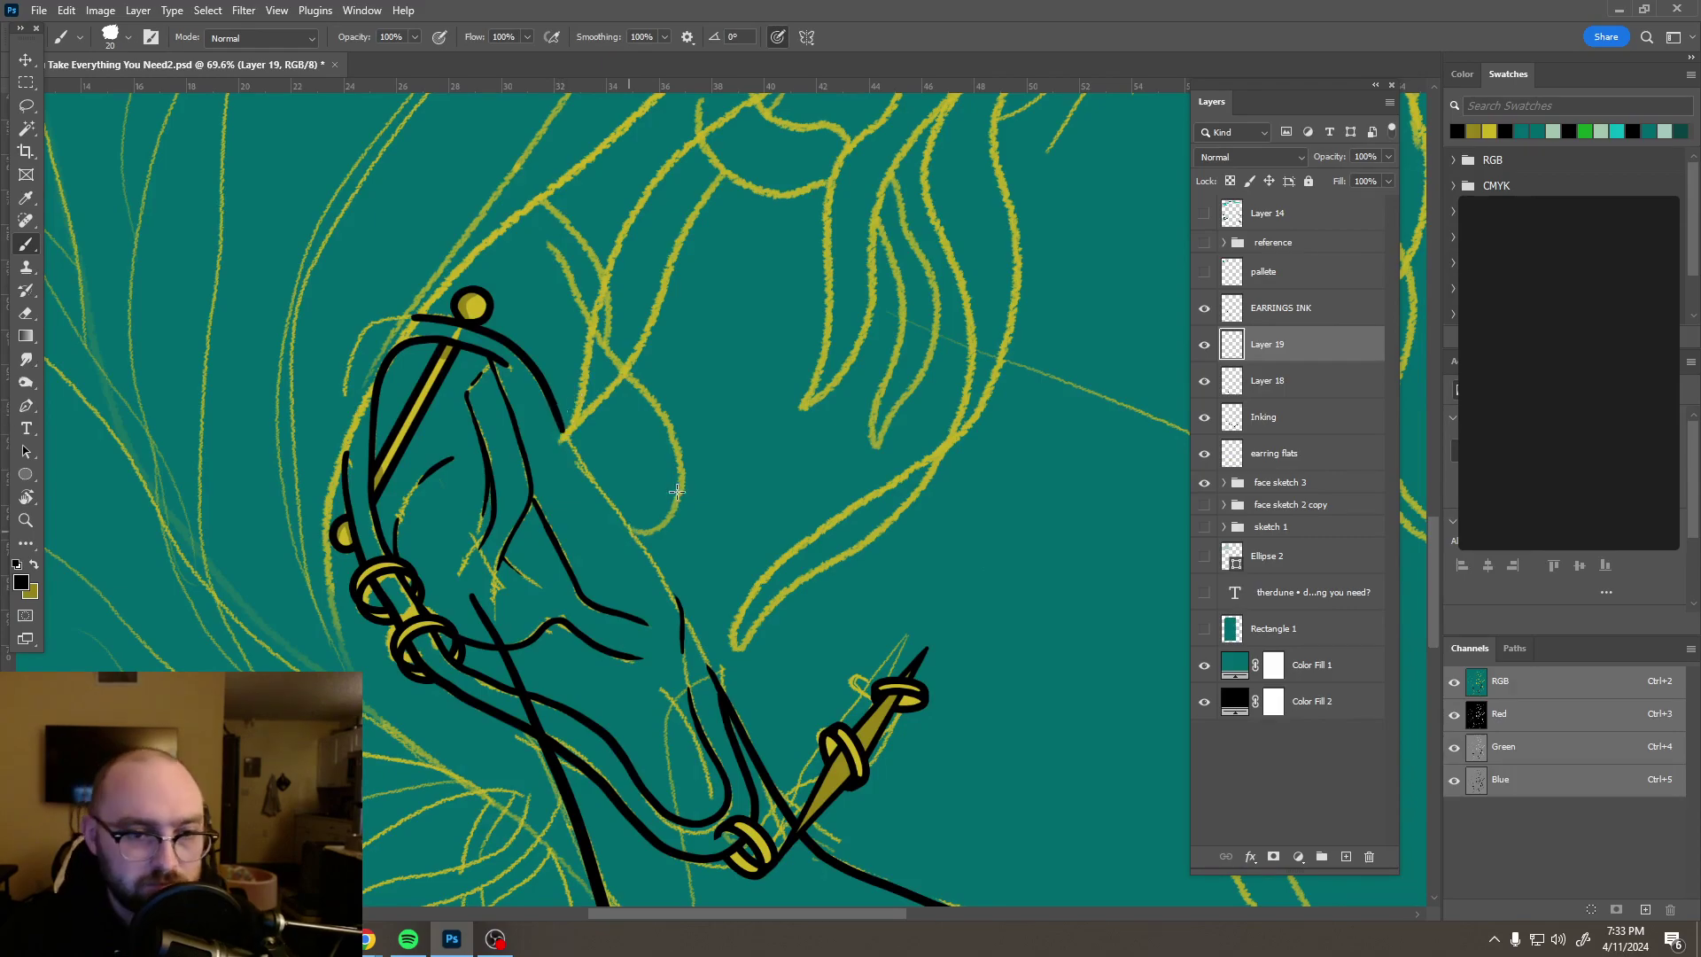
{"action": "scroll", "coordinate": [696, 448], "scroll_direction": "down", "scroll_amount": 5}
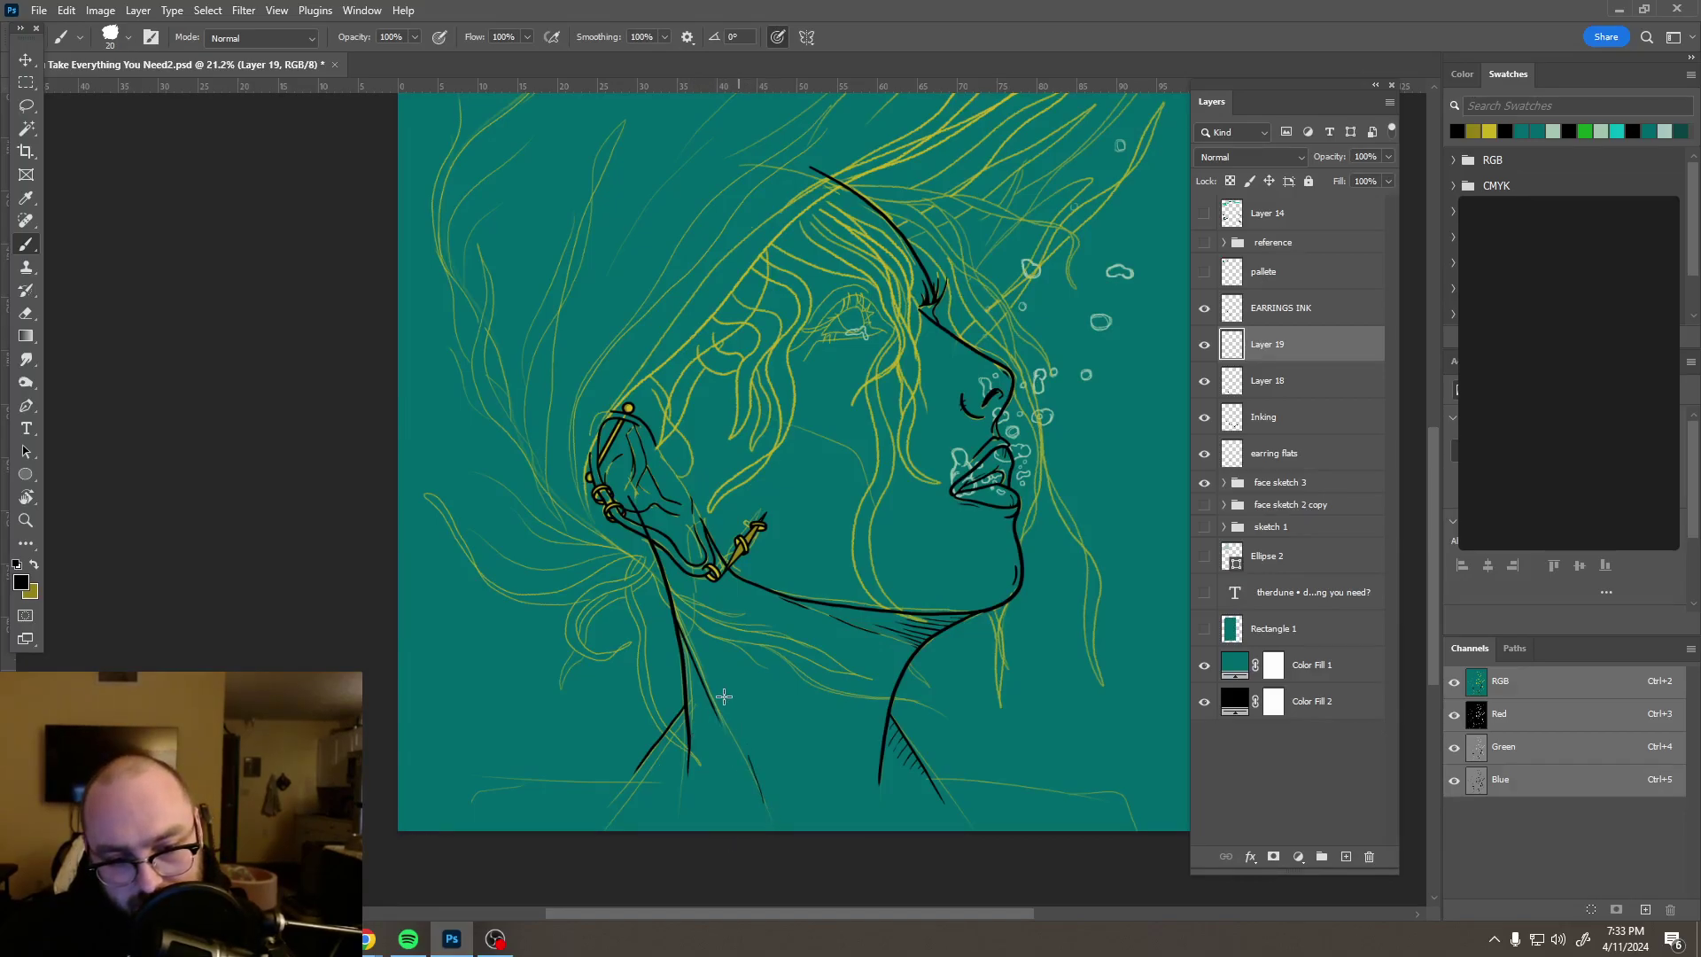
{"action": "left_click_drag", "start_coordinate": [696, 666], "coordinate": [767, 808]}
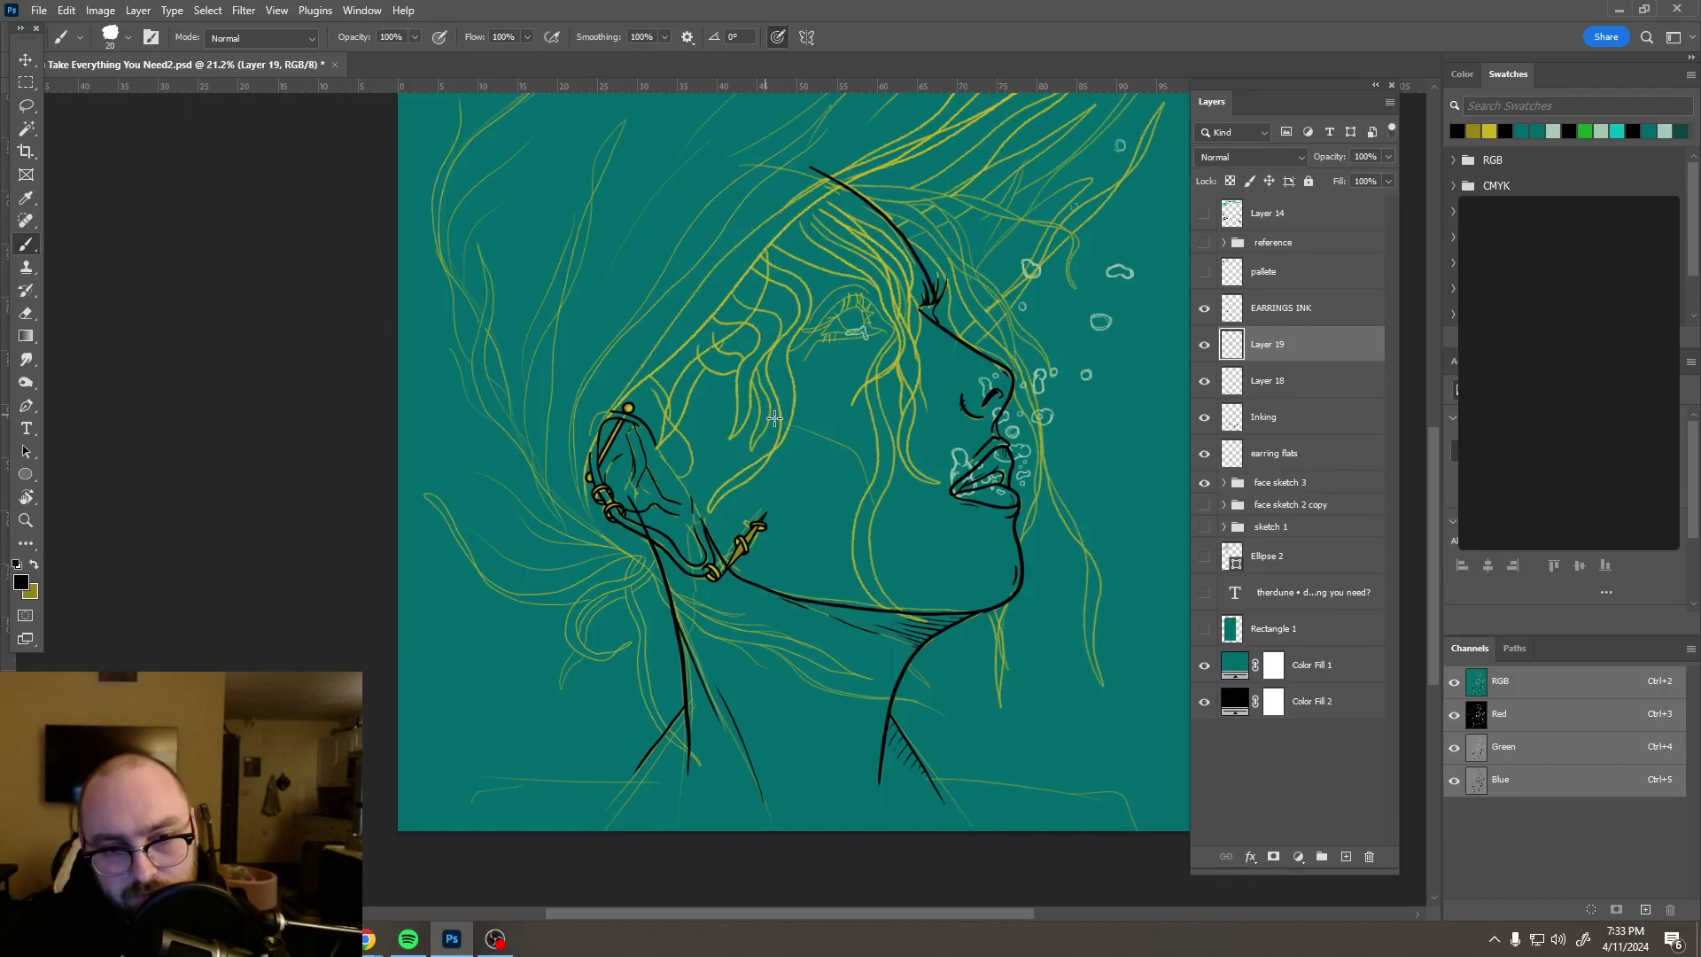
{"action": "left_click_drag", "start_coordinate": [805, 432], "coordinate": [868, 480]}
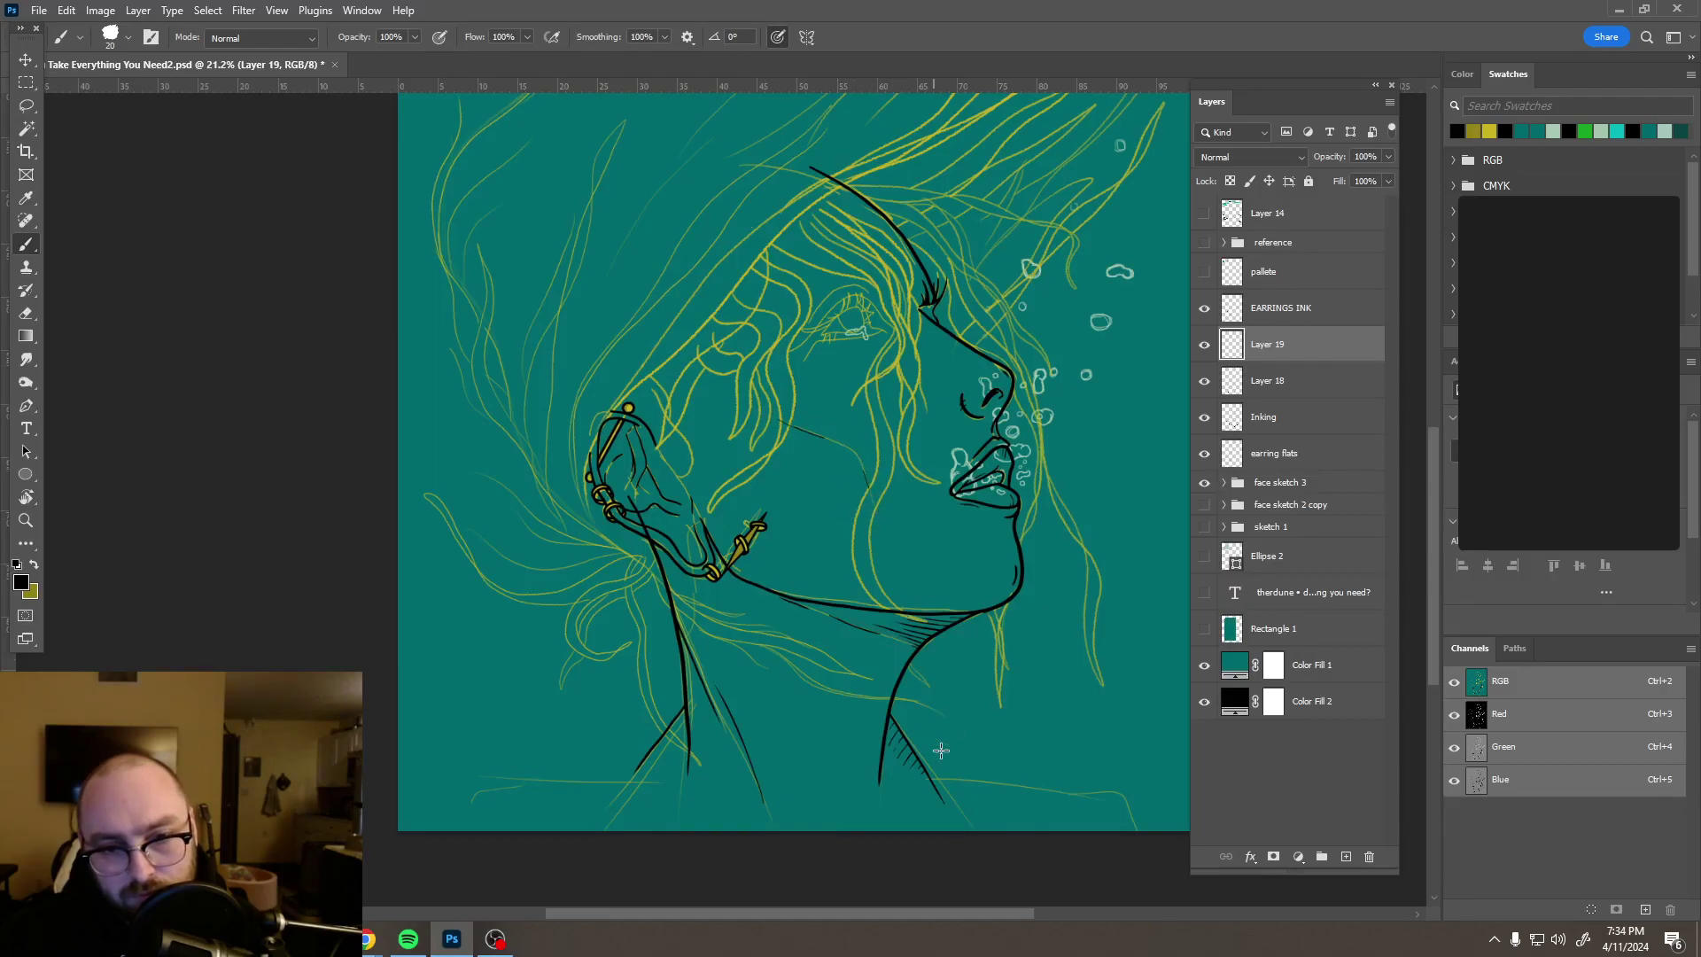
{"action": "scroll", "coordinate": [949, 532], "scroll_direction": "down", "scroll_amount": 5}
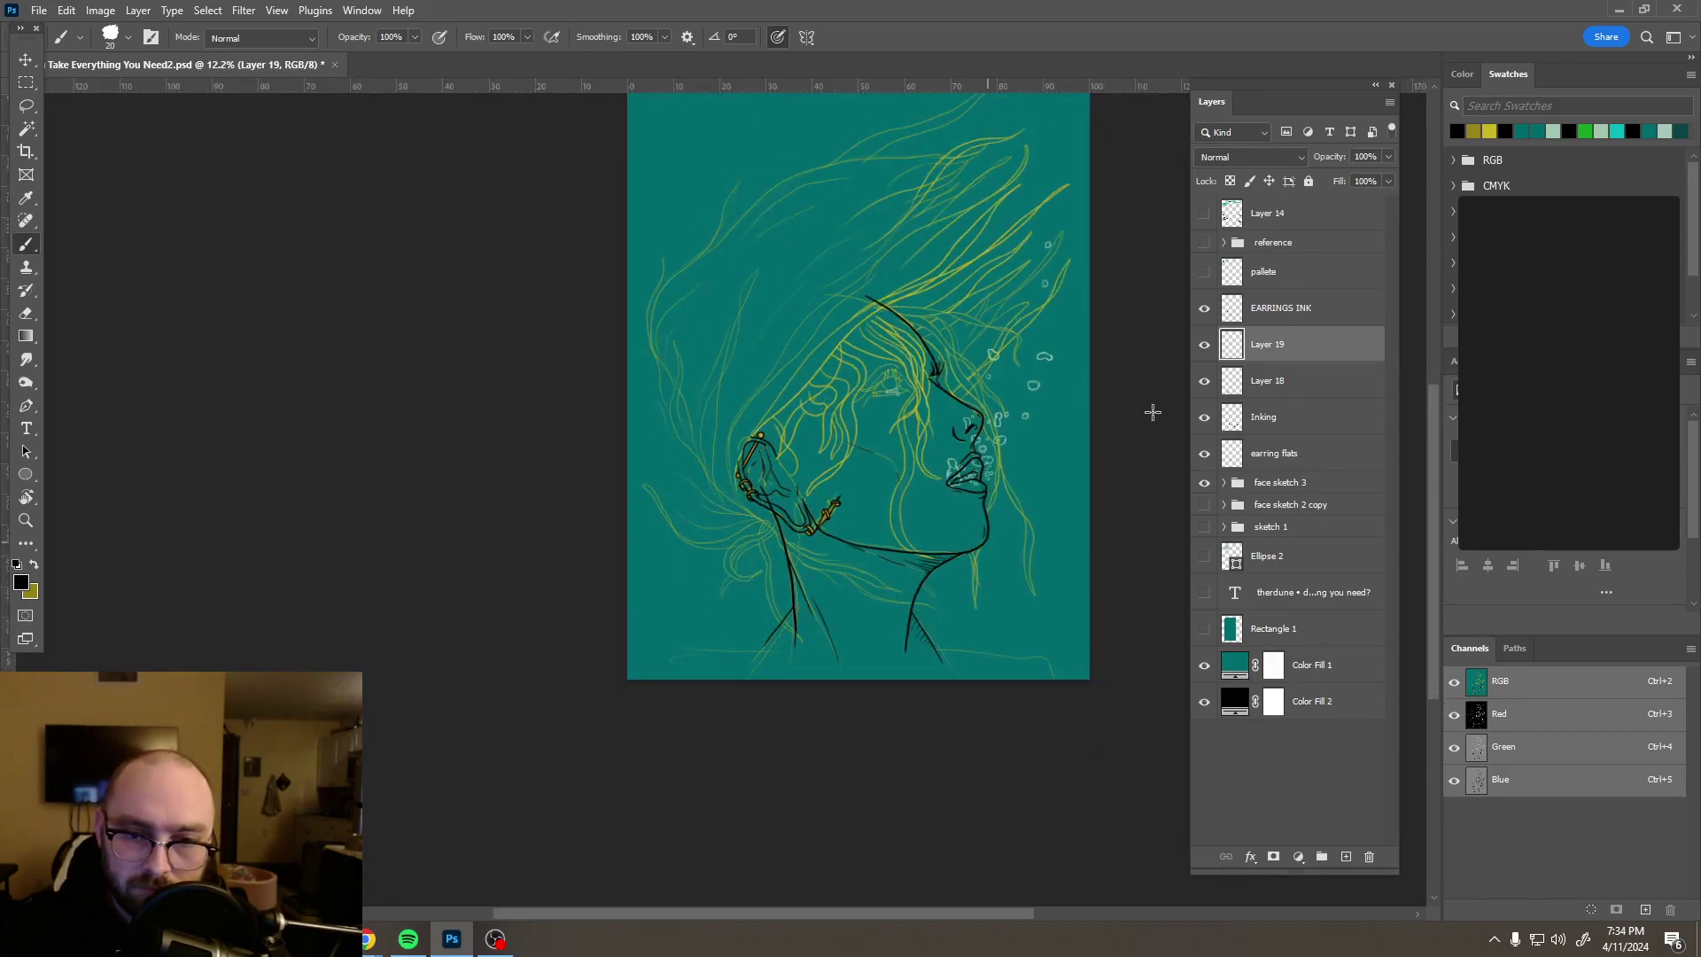
Step: Review the face inking without the face sketch 3 group, then with the sketch shown again, both up close and in full
{"action": "left_click", "coordinate": [1204, 483]}
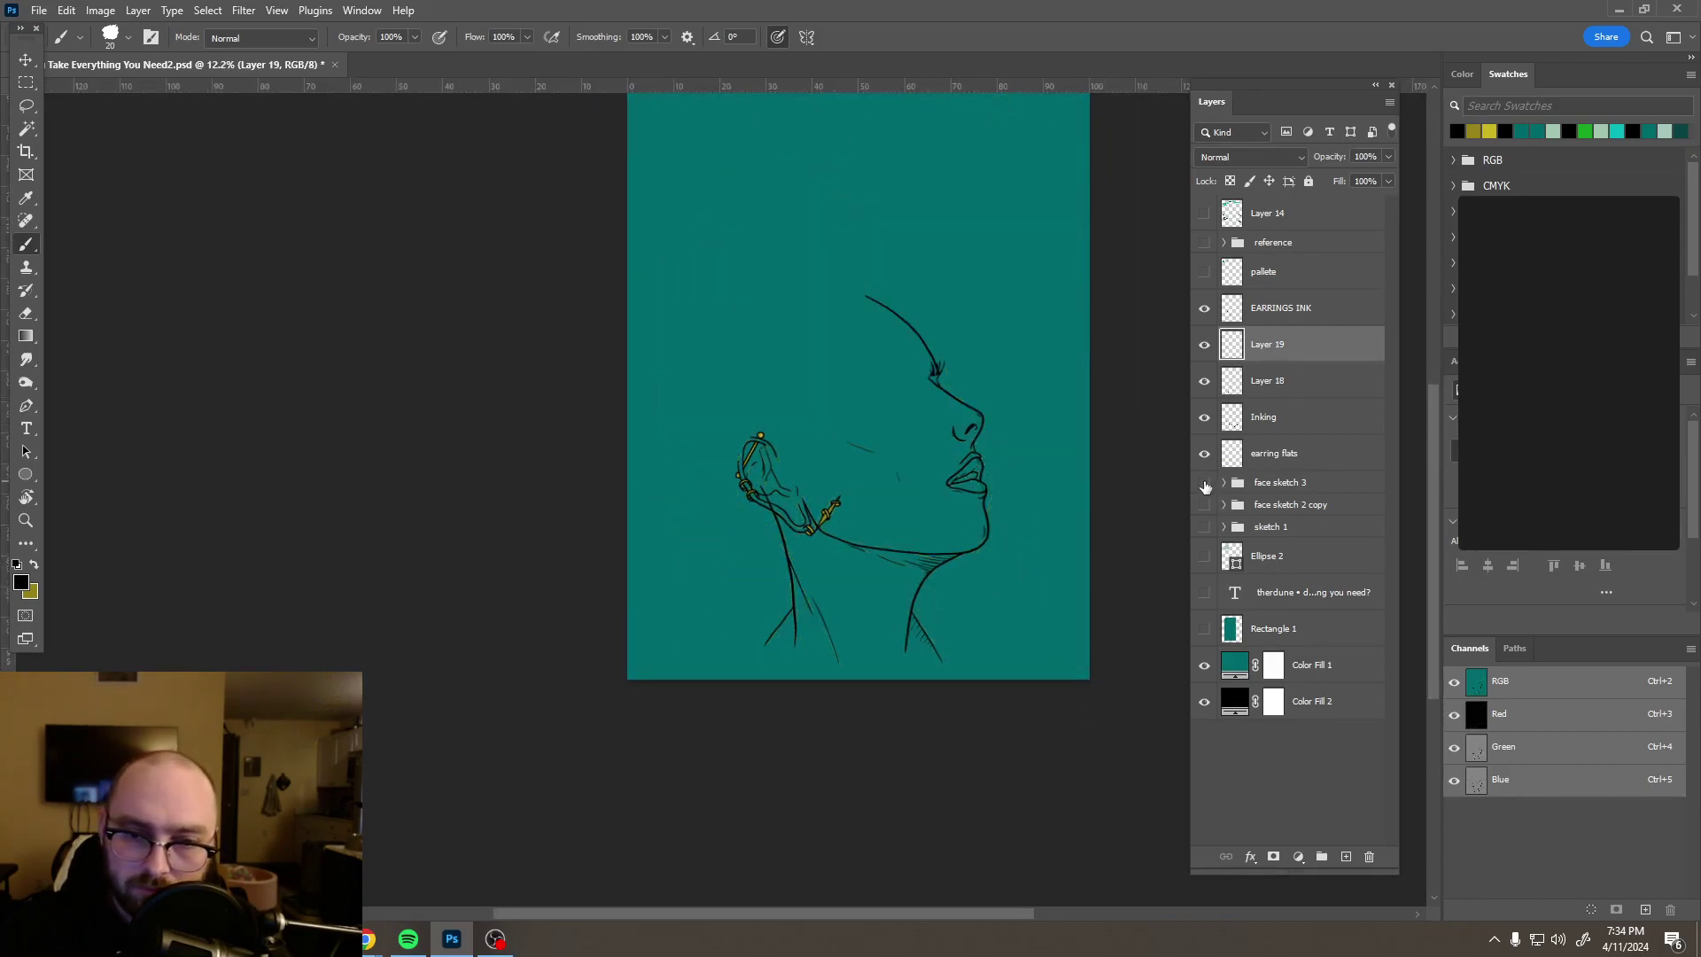
{"action": "scroll", "coordinate": [978, 392], "scroll_direction": "up", "scroll_amount": 3}
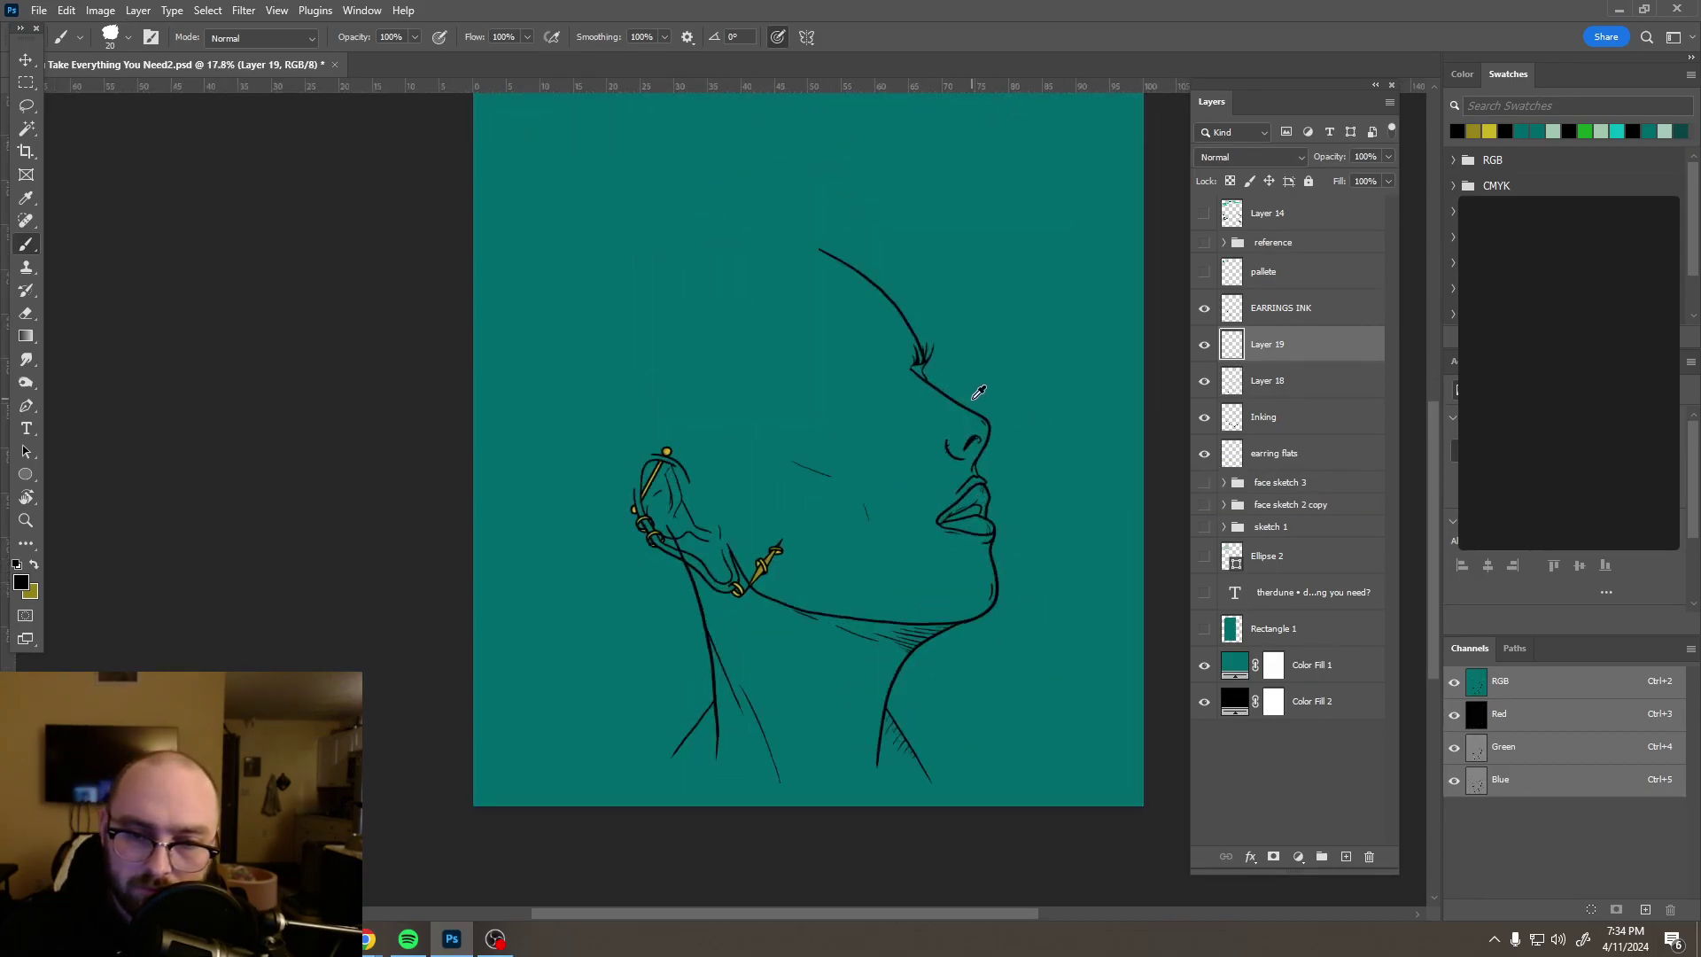
{"action": "left_click_drag", "start_coordinate": [916, 434], "coordinate": [867, 446]}
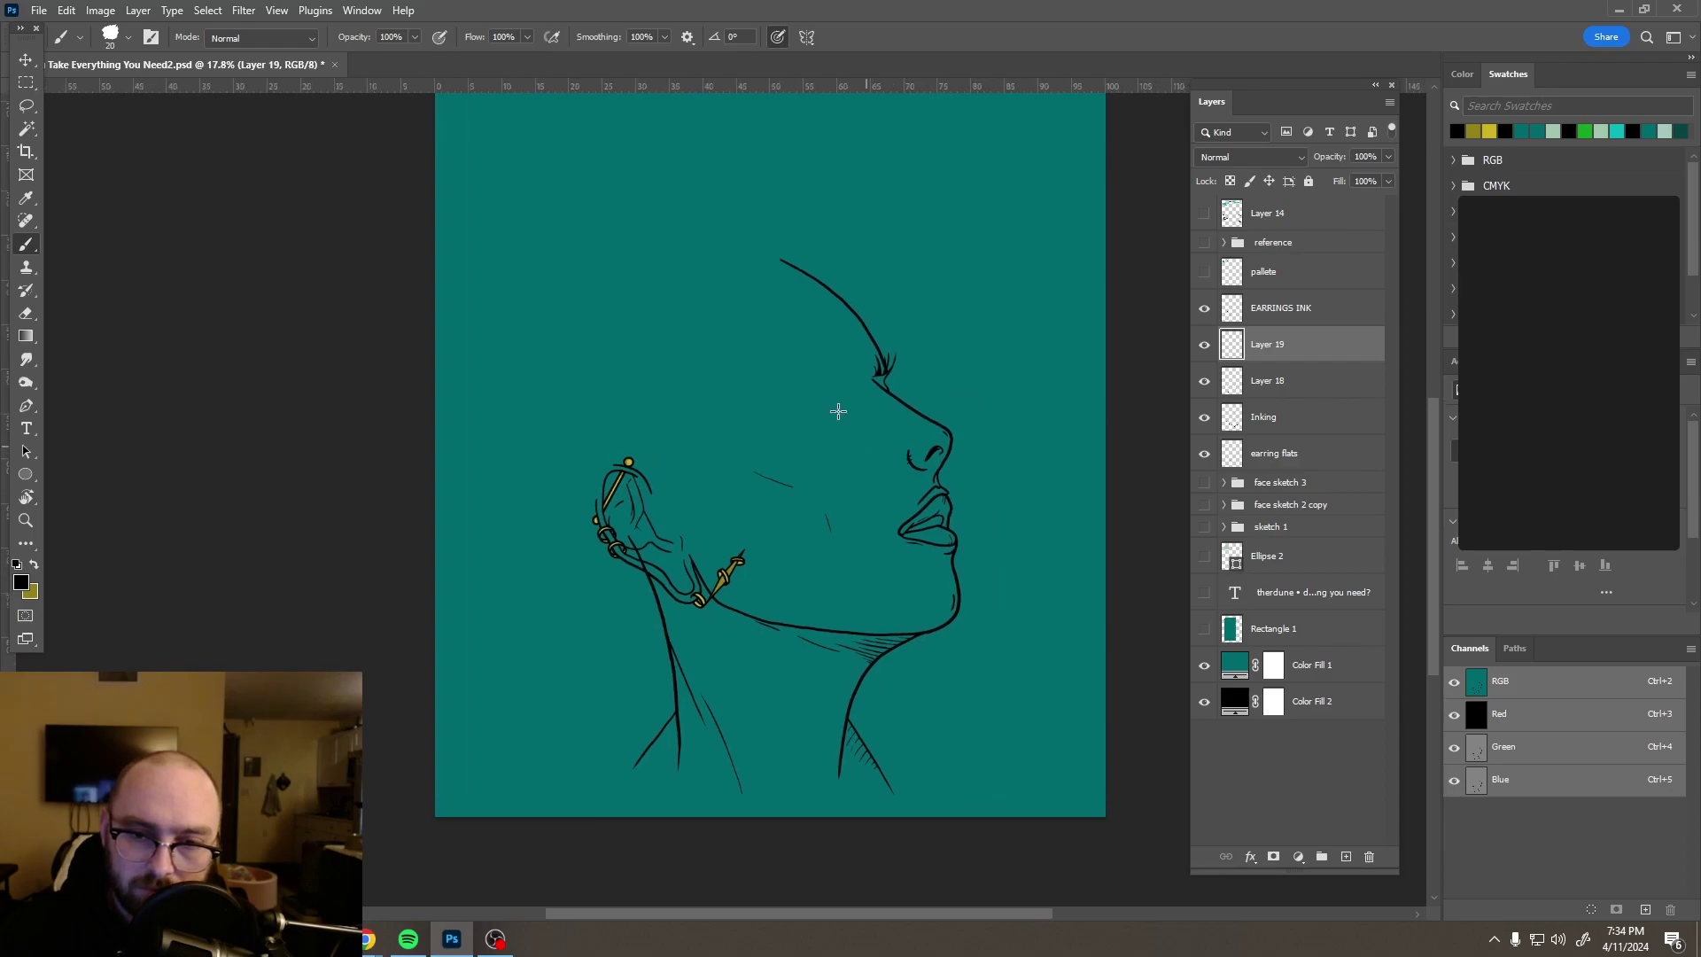
{"action": "scroll", "coordinate": [812, 376], "scroll_direction": "up", "scroll_amount": 2}
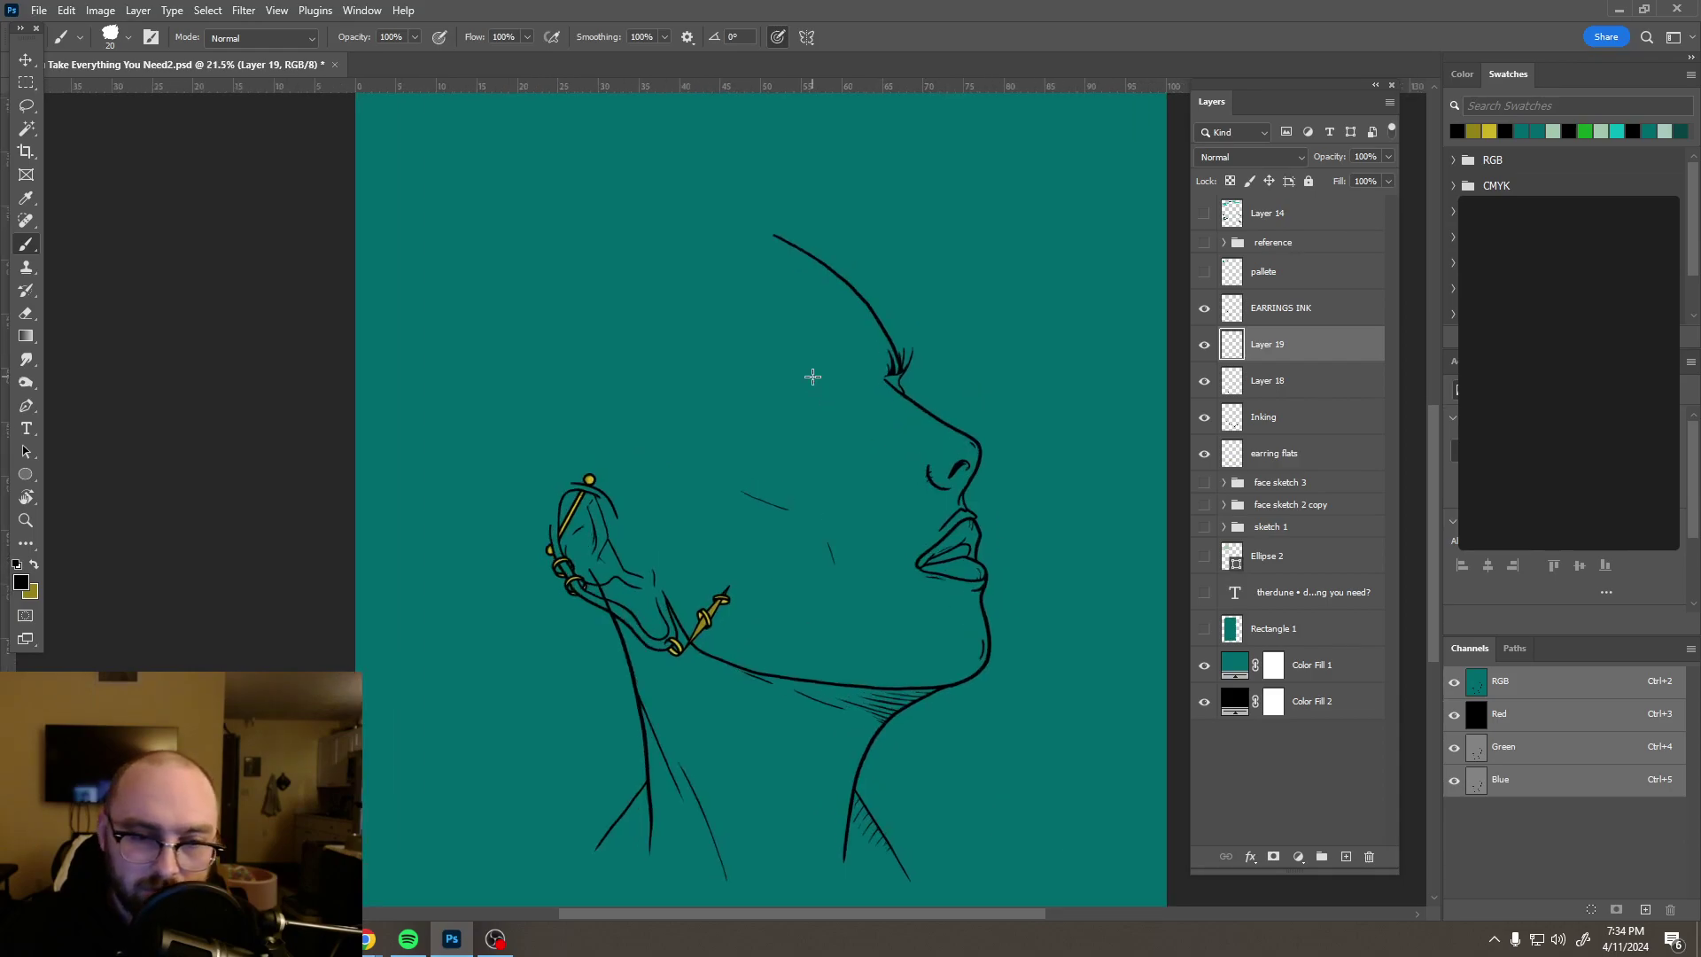
{"action": "left_click", "coordinate": [1204, 483]}
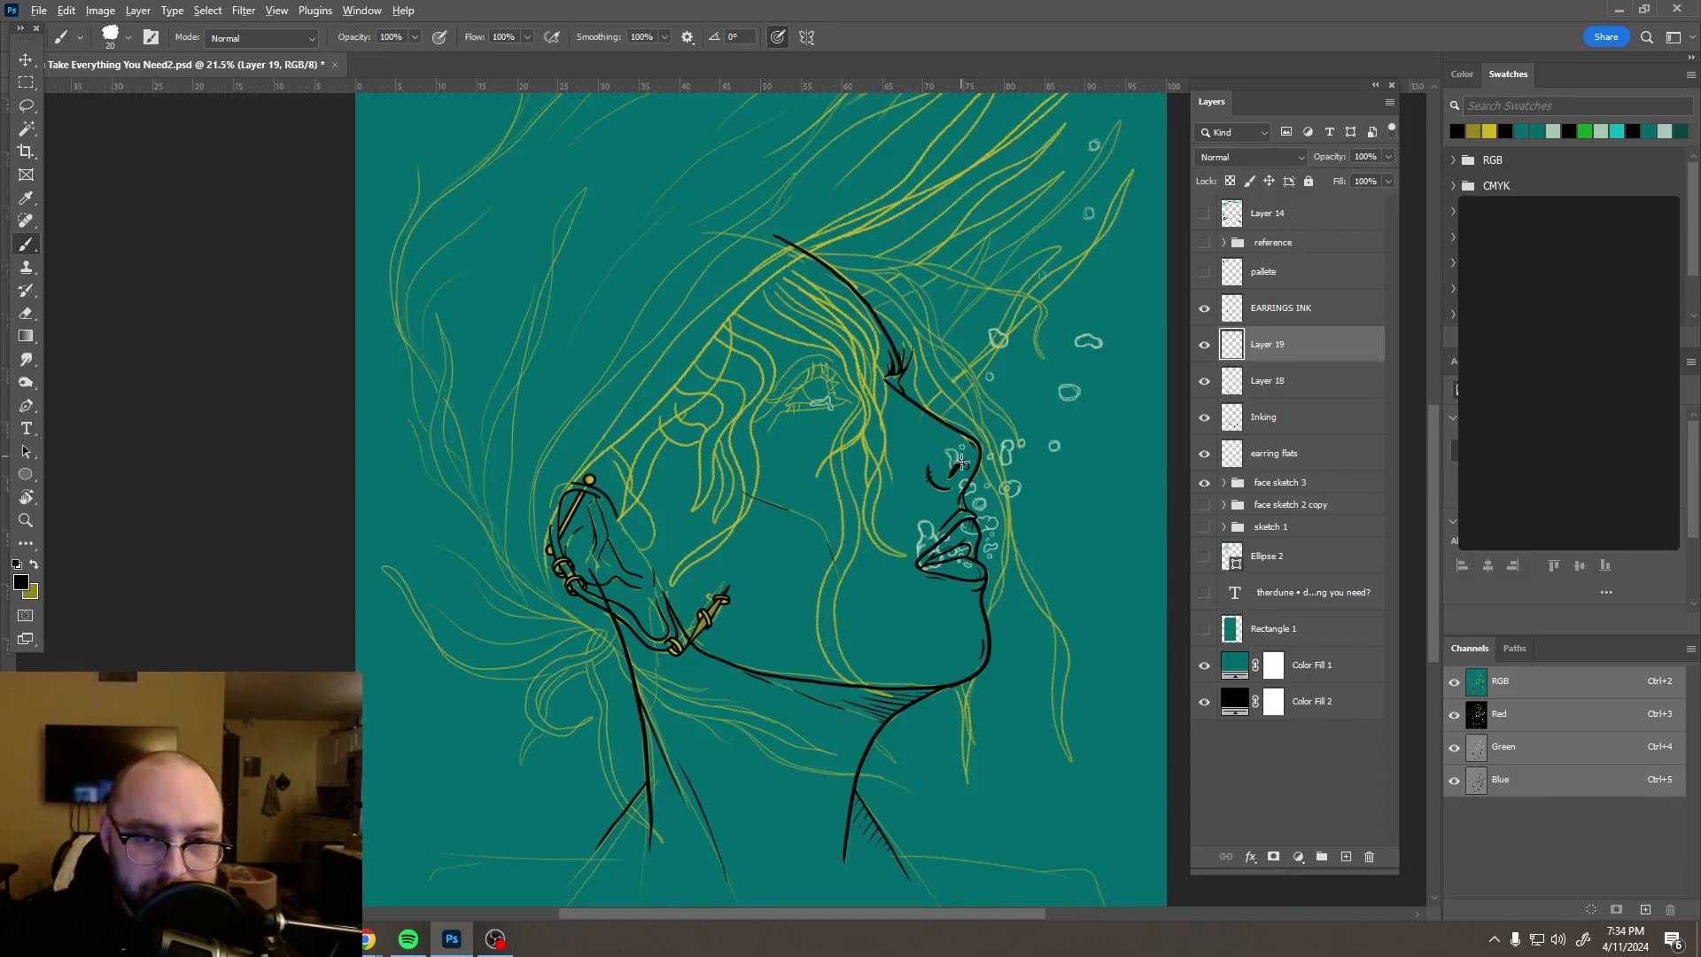
{"action": "scroll", "coordinate": [961, 457], "scroll_direction": "down", "scroll_amount": 3}
{"action": "scroll", "coordinate": [928, 410], "scroll_direction": "up", "scroll_amount": 5}
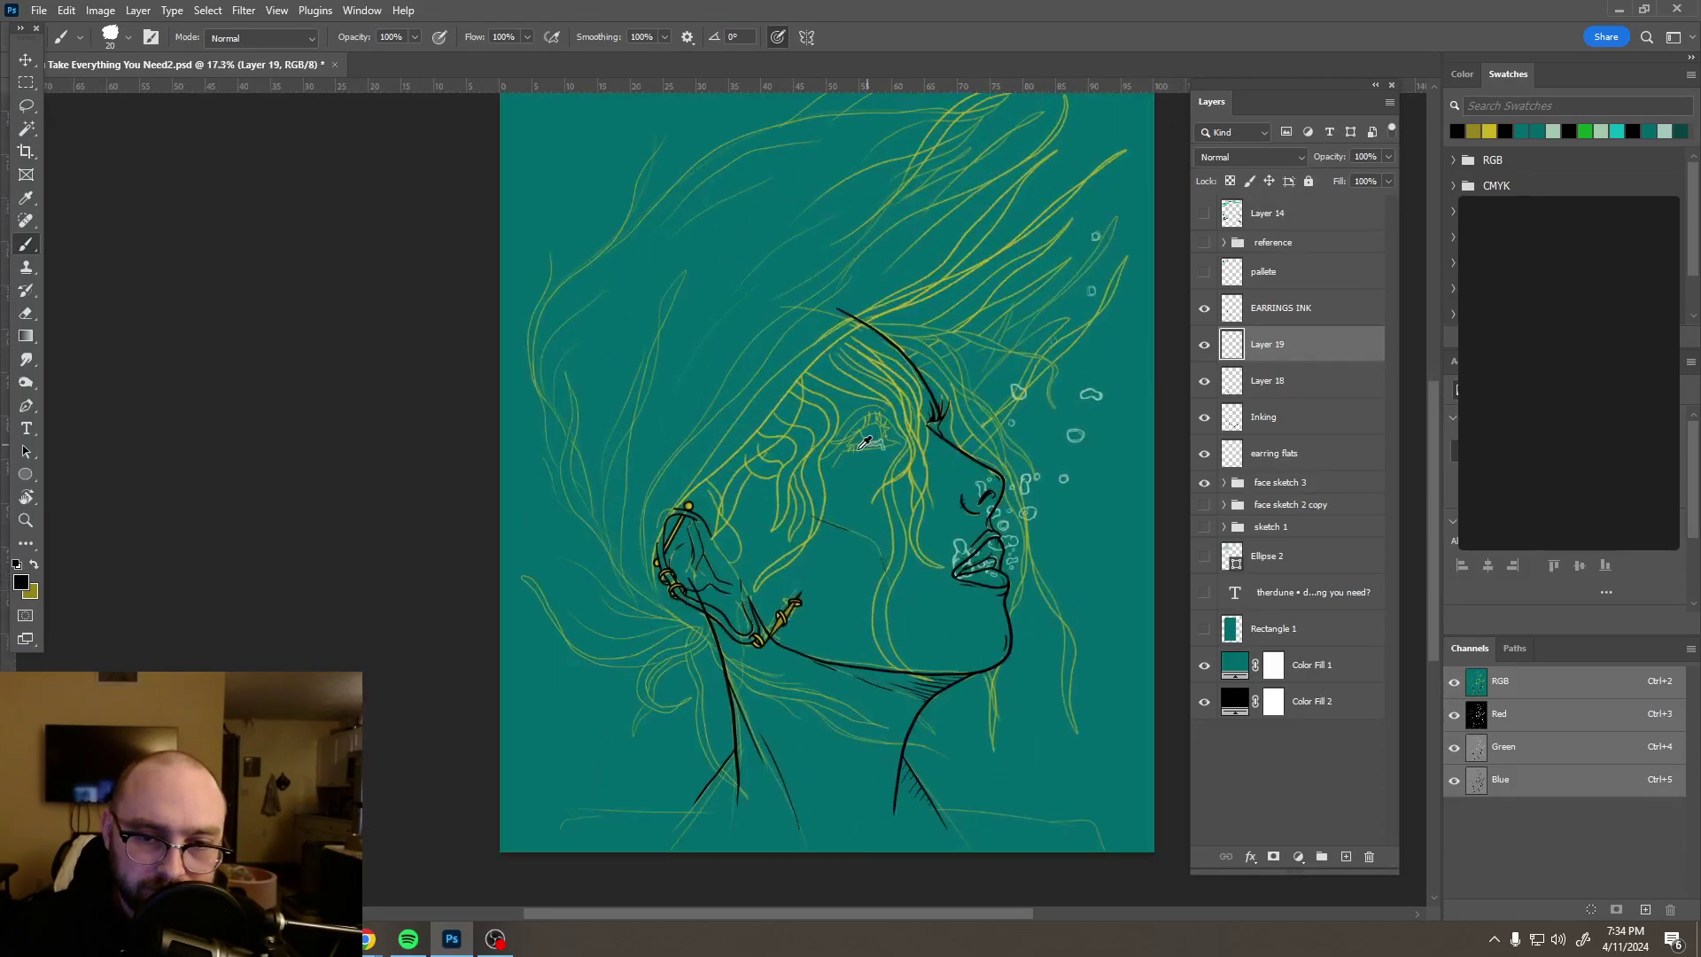
{"action": "scroll", "coordinate": [933, 522], "scroll_direction": "down", "scroll_amount": 5}
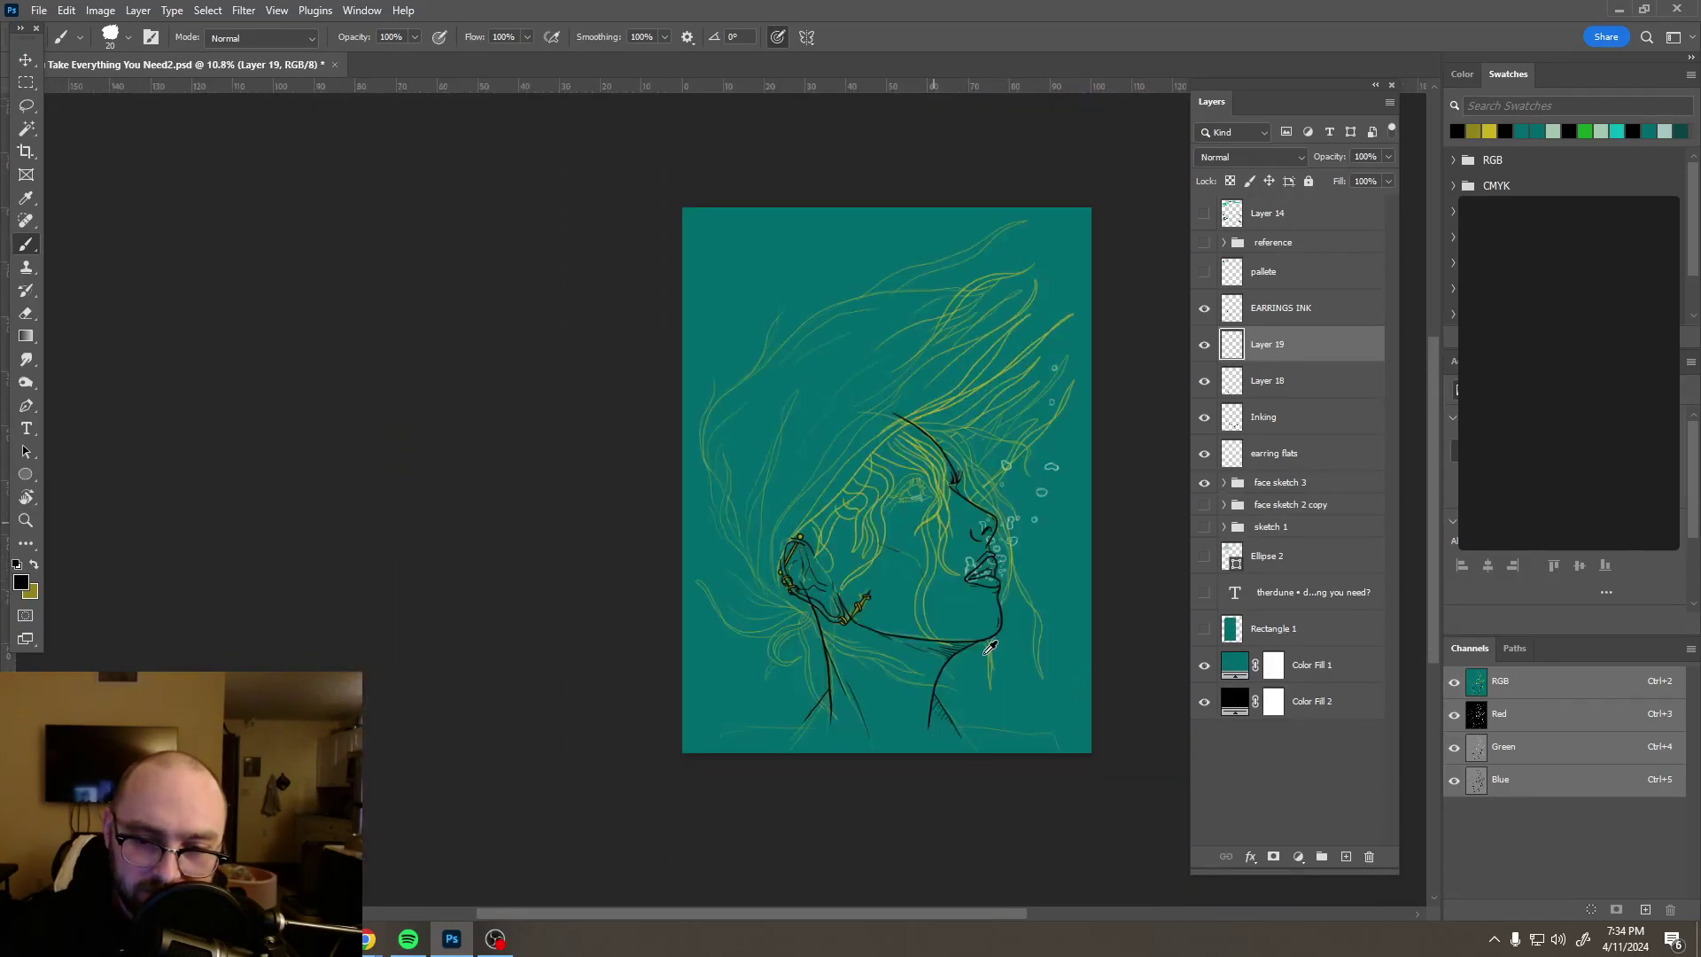
{"action": "scroll", "coordinate": [1016, 663], "scroll_direction": "up", "scroll_amount": 3}
{"action": "scroll", "coordinate": [1016, 663], "scroll_direction": "up", "scroll_amount": 2}
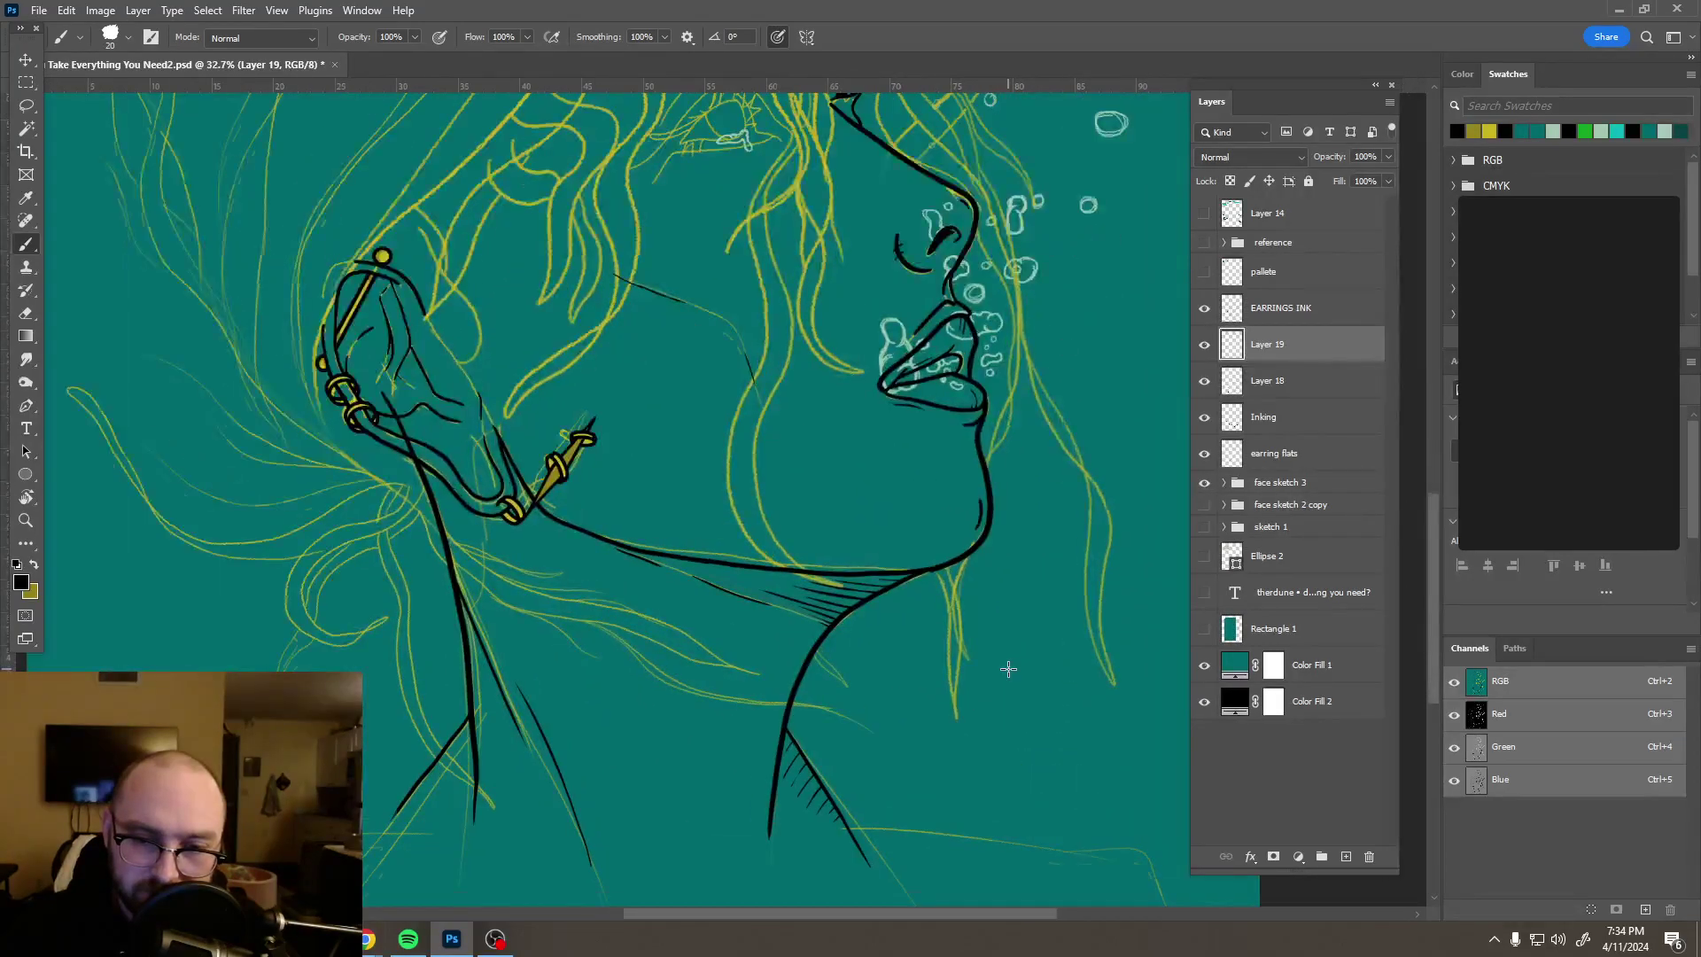
{"action": "scroll", "coordinate": [1008, 669], "scroll_direction": "down", "scroll_amount": 2}
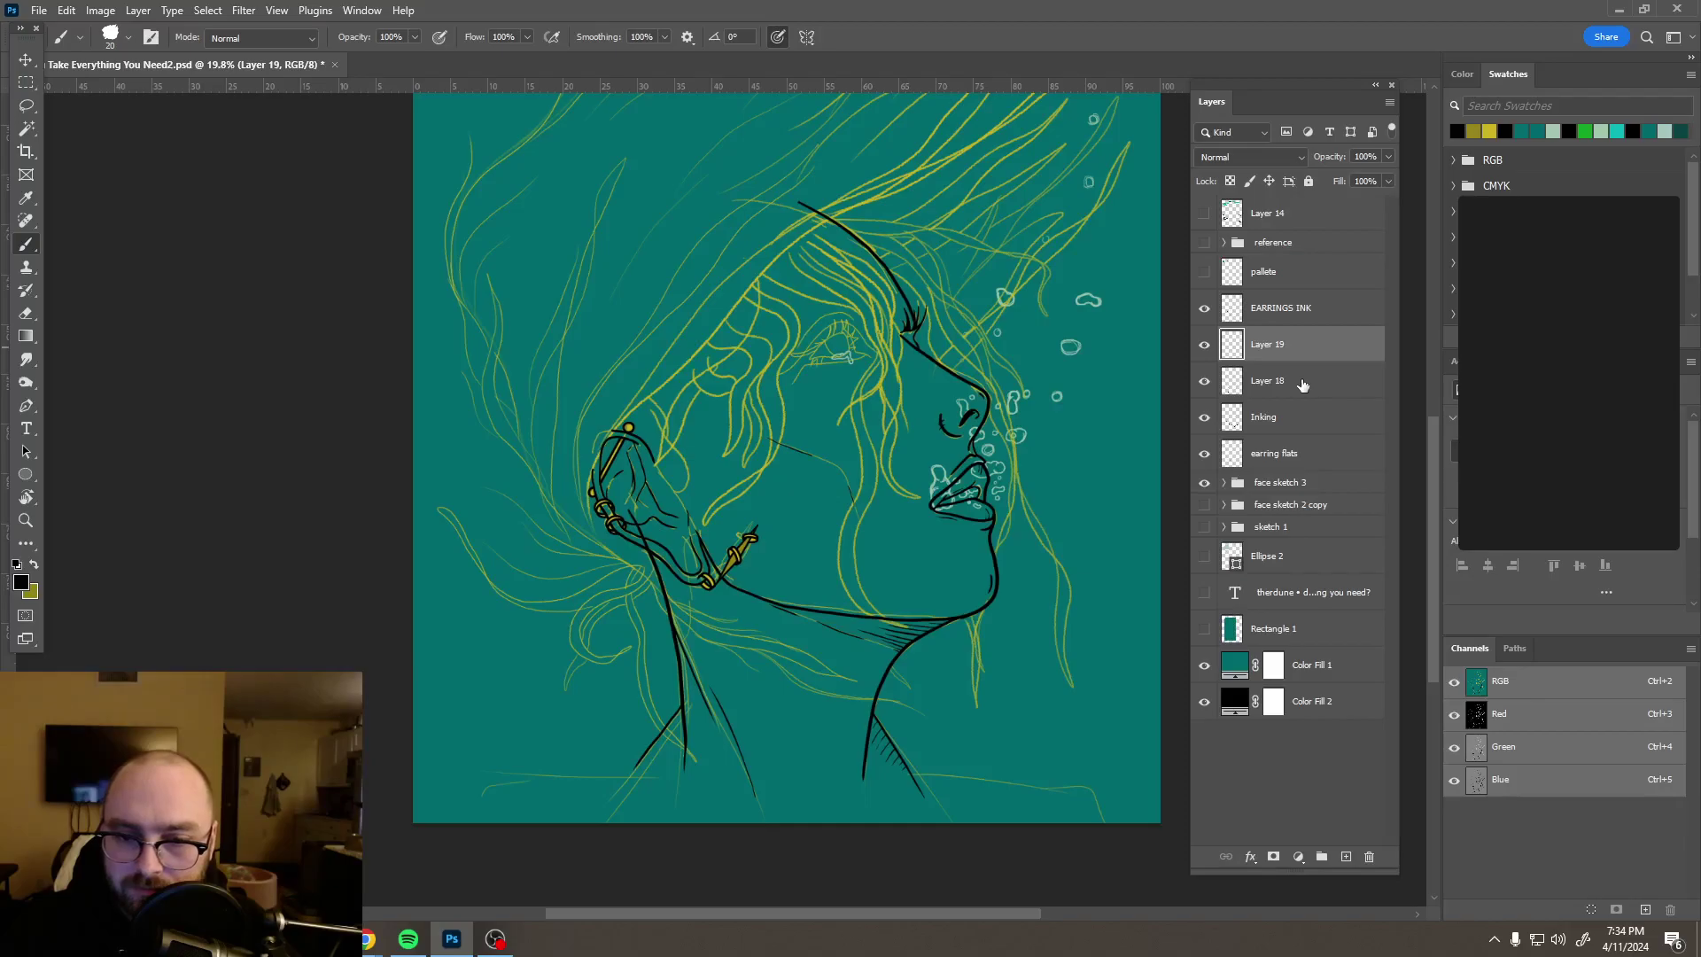
Step: Hide Layer 19 and toggle the visibility of Layer 18 to check which ink lines it holds
{"action": "left_click", "coordinate": [1205, 345]}
{"action": "left_click", "coordinate": [1203, 382]}
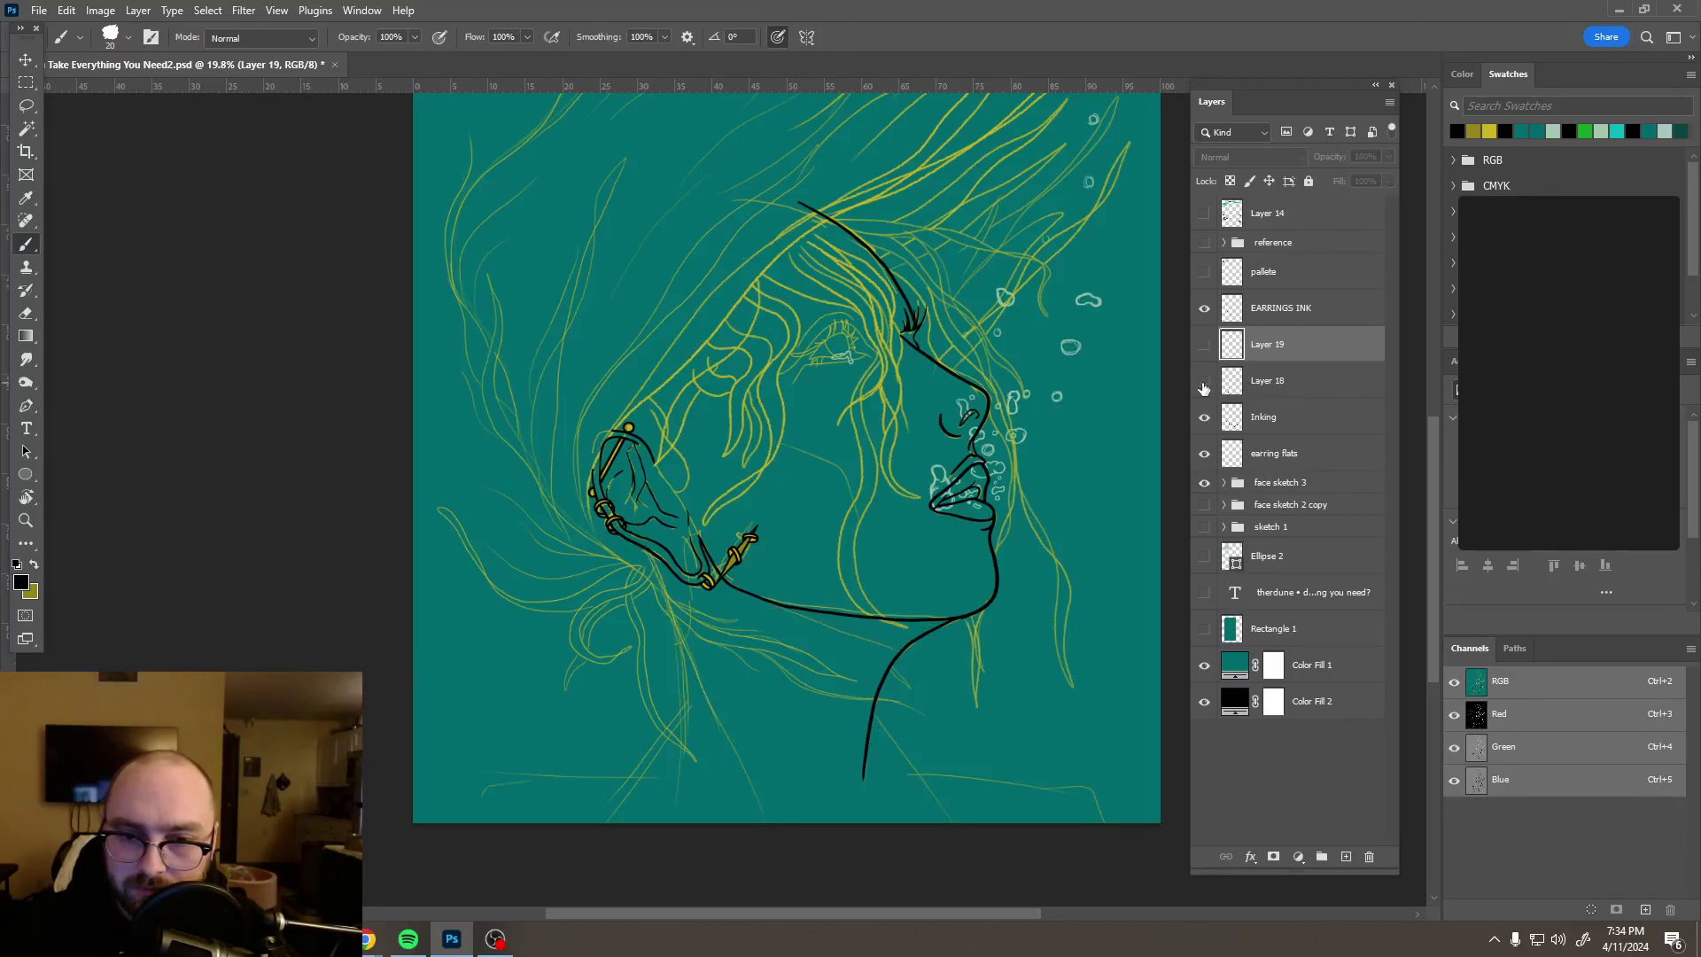
{"action": "left_click", "coordinate": [1204, 382]}
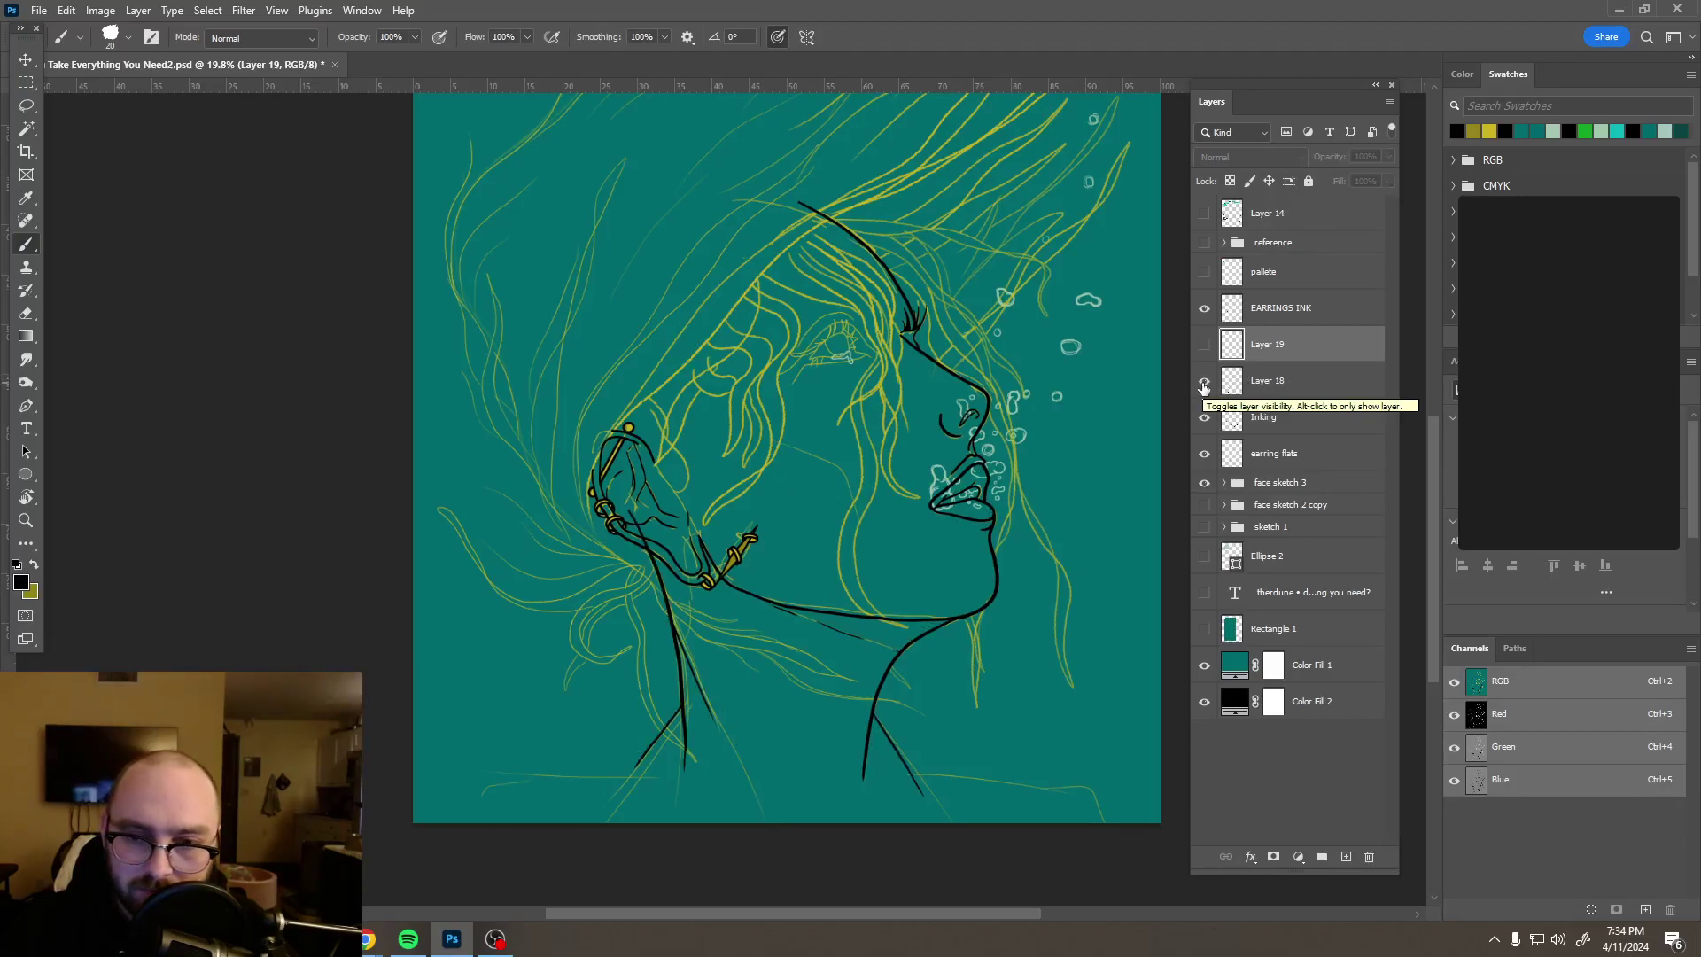
{"action": "left_click", "coordinate": [1203, 382]}
{"action": "left_click", "coordinate": [1203, 382]}
Step: Place the Inking layer above Layer 18 and merge the two layers
{"action": "mouse_move", "coordinate": [1275, 414]}
{"action": "left_mouse_down"}
{"action": "mouse_move", "coordinate": [1291, 379]}
{"action": "mouse_move", "coordinate": [1271, 379]}
{"action": "left_mouse_up"}
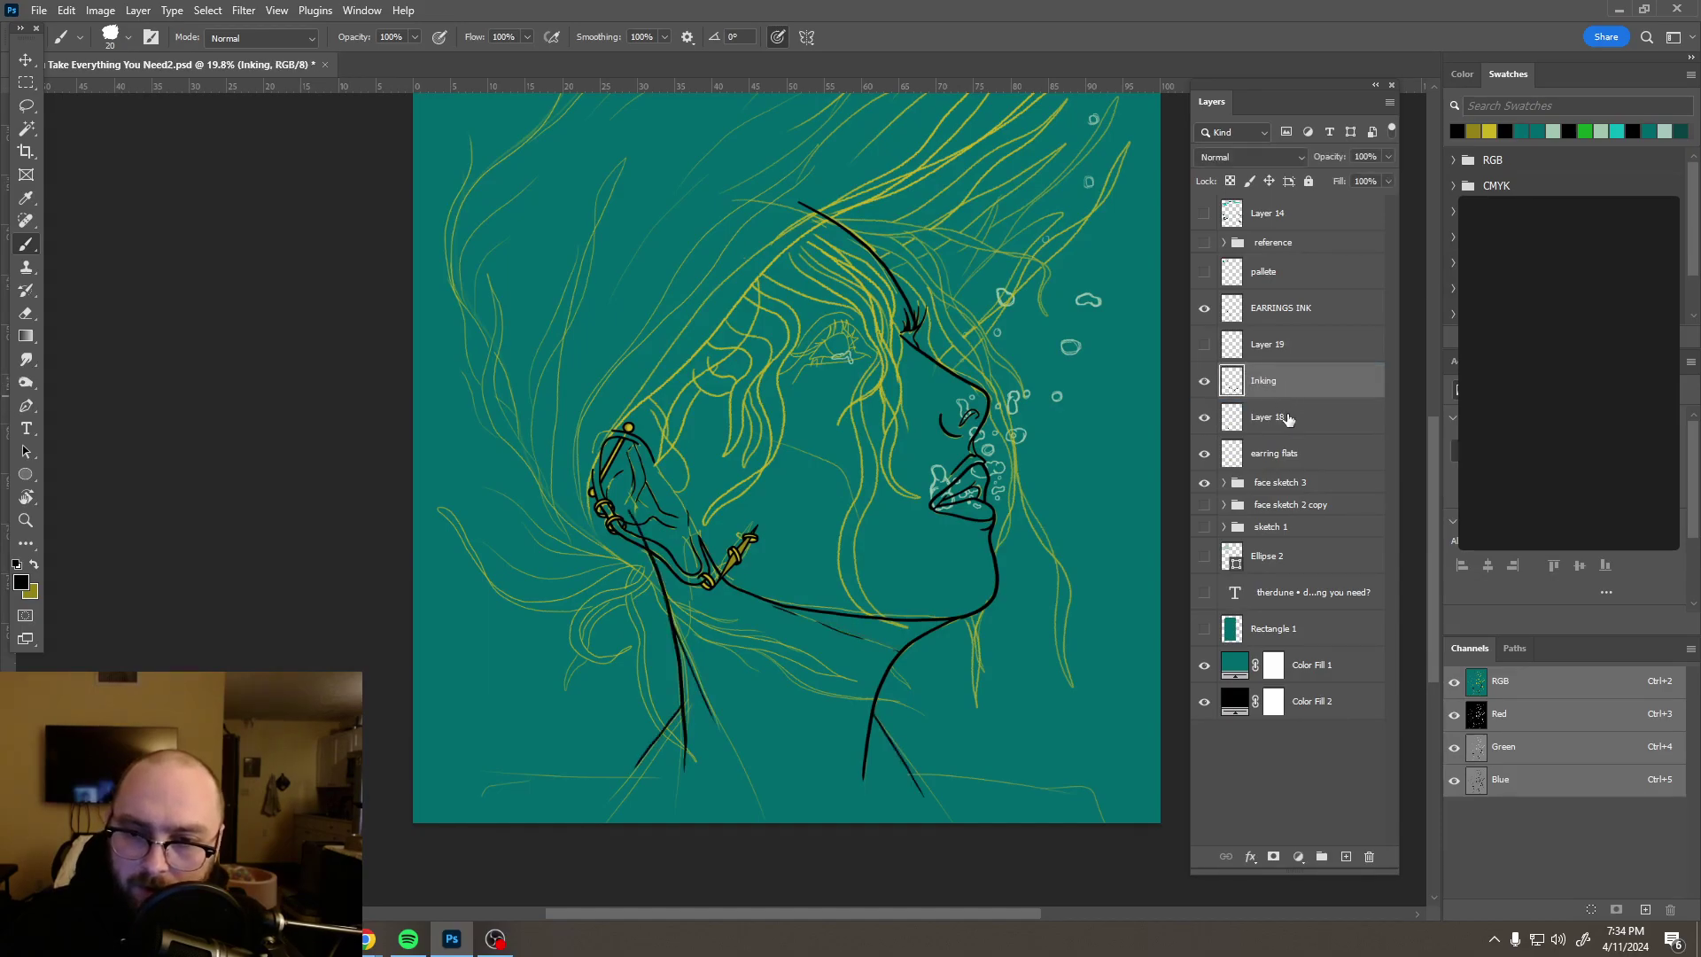
{"action": "left_click", "coordinate": [1280, 416], "text": "shift"}
{"action": "right_click", "coordinate": [1313, 417]}
{"action": "left_click", "coordinate": [1363, 545]}
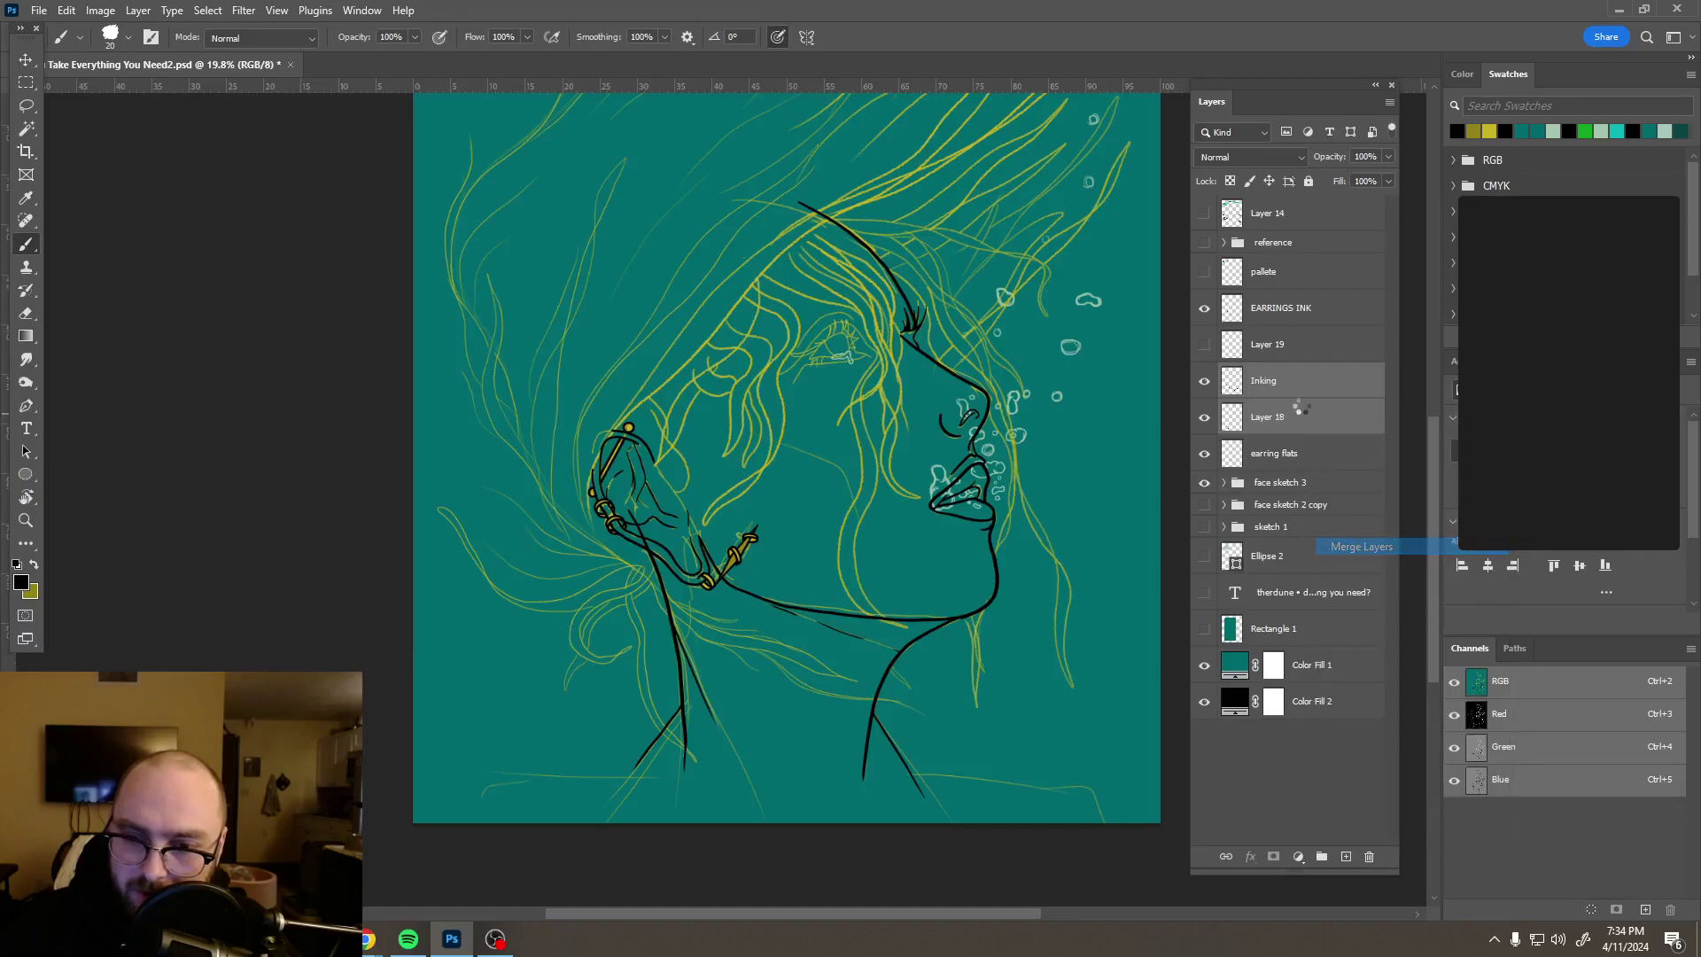
Step: Show Layer 19, rename it DETAIL INK CROSS, and toggle its visibility to check its shading strokes
{"action": "left_click", "coordinate": [1249, 346]}
{"action": "left_click", "coordinate": [1205, 345]}
{"action": "double_click", "coordinate": [1265, 348]}
{"action": "type", "text": "DETAIL"}
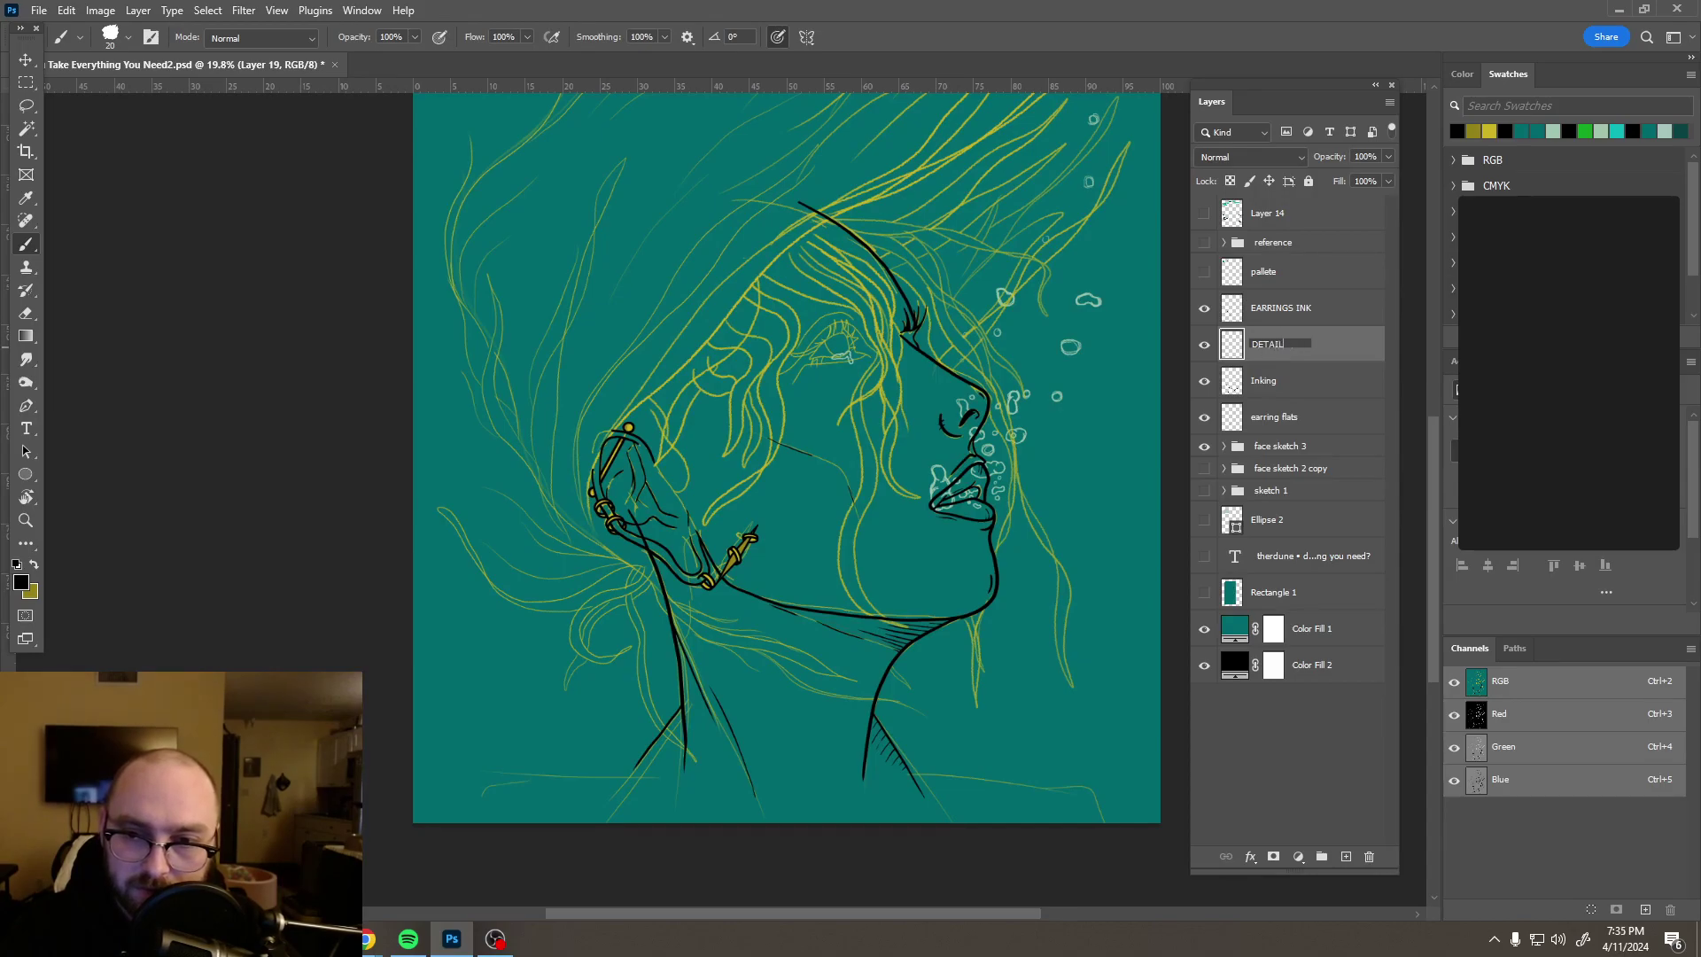
{"action": "type", "text": " INK CROSS"}
{"action": "key", "text": "Return"}
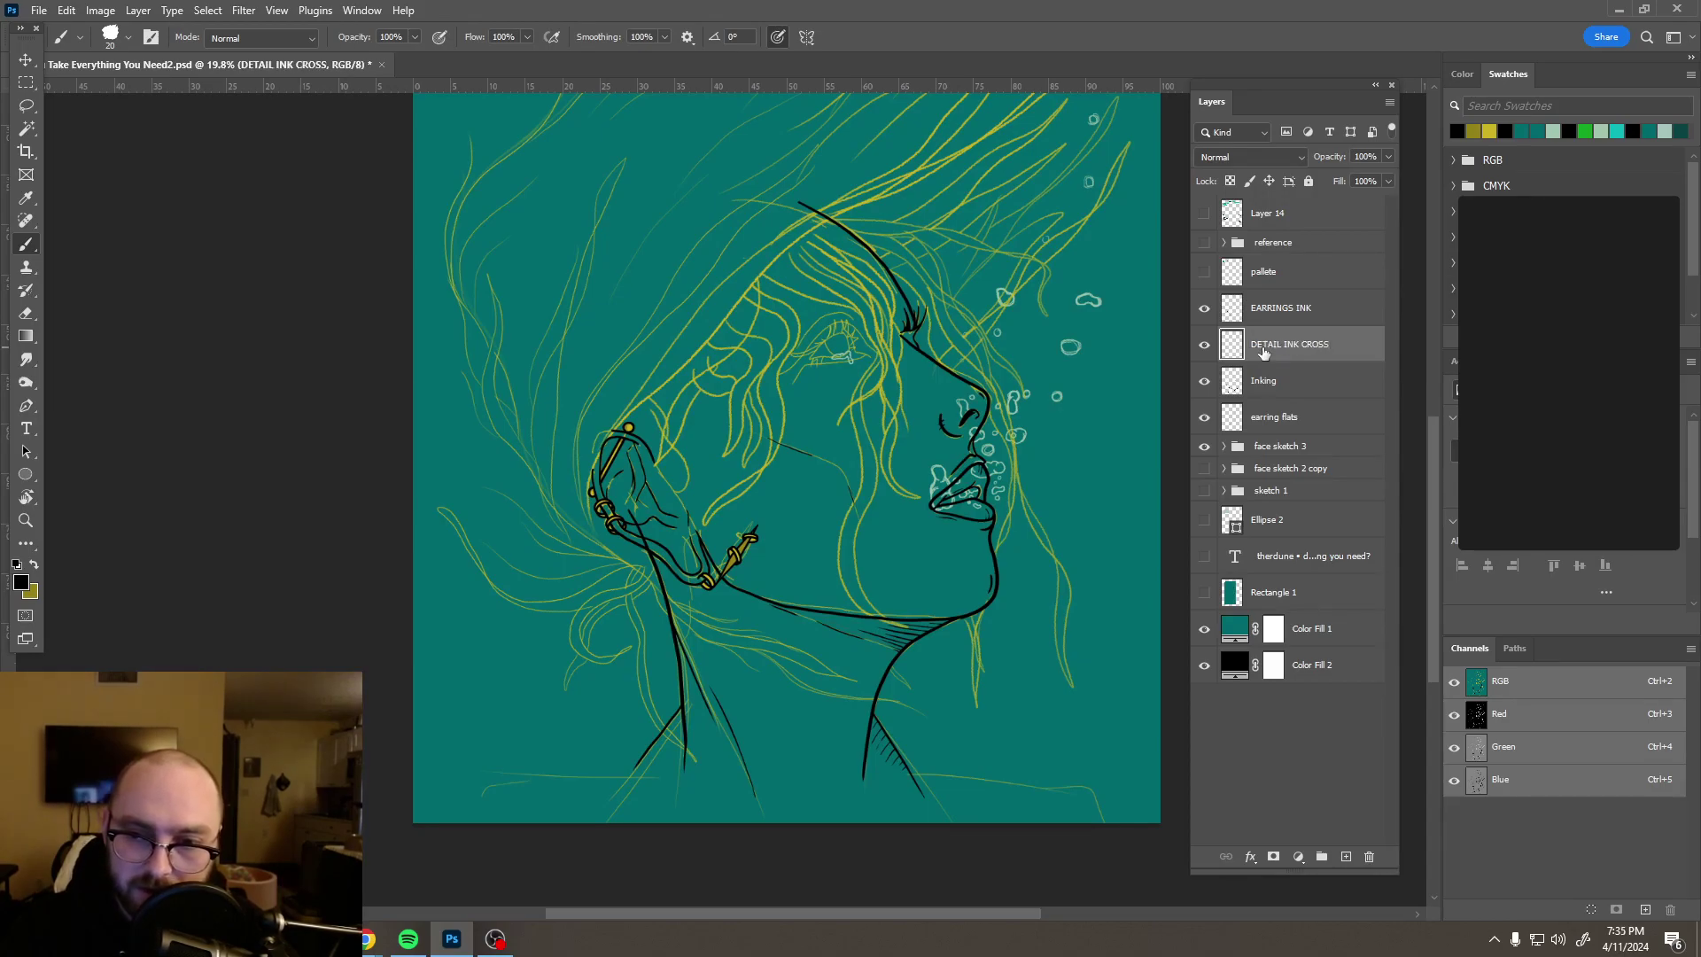
{"action": "left_click", "coordinate": [1205, 346]}
{"action": "left_click", "coordinate": [1205, 346]}
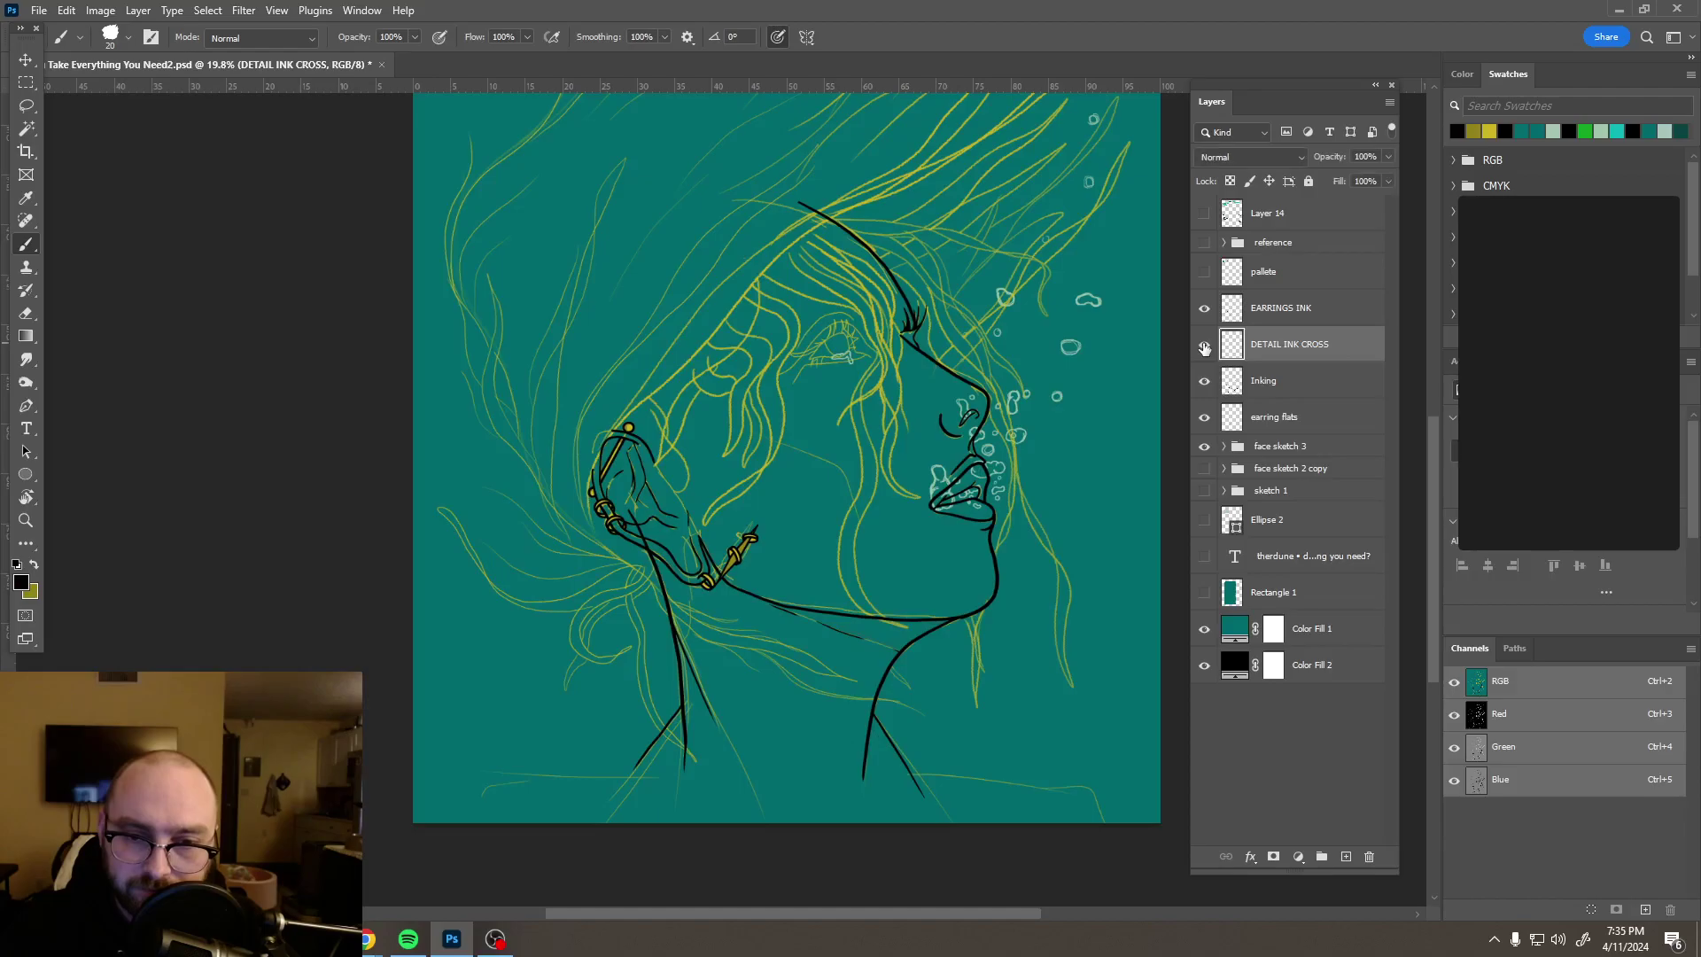
Step: Add a new layer directly above Inking and name it HAIR INK
{"action": "left_click", "coordinate": [1265, 386]}
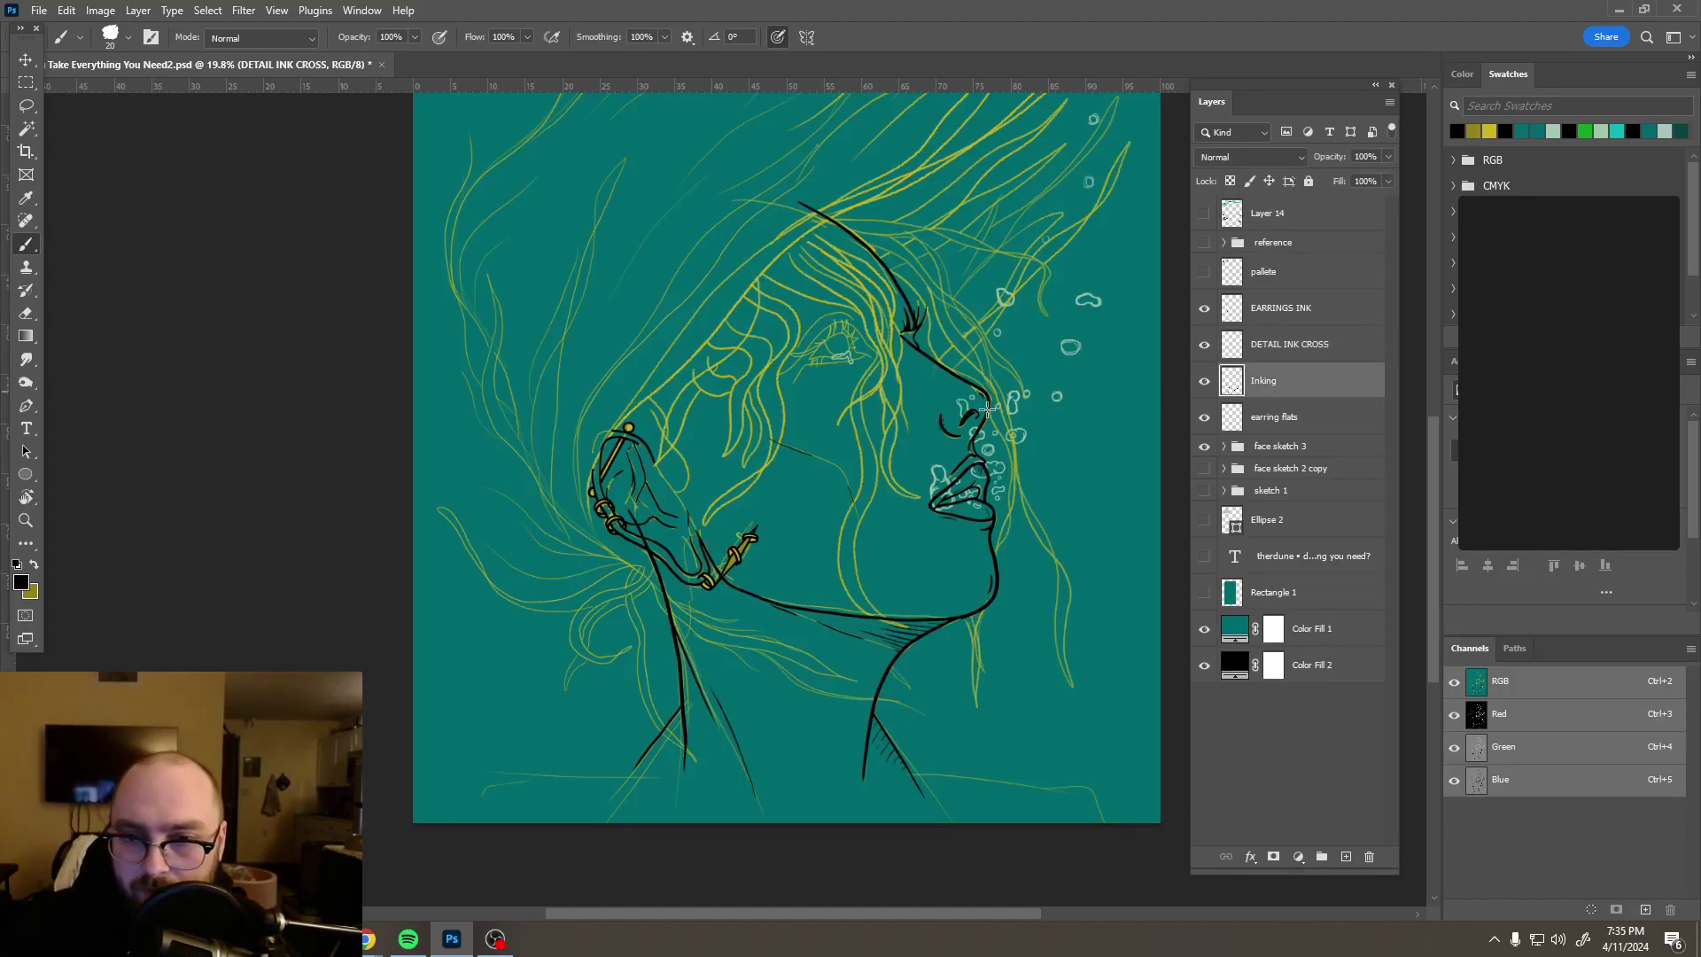
{"action": "left_click", "coordinate": [1347, 857]}
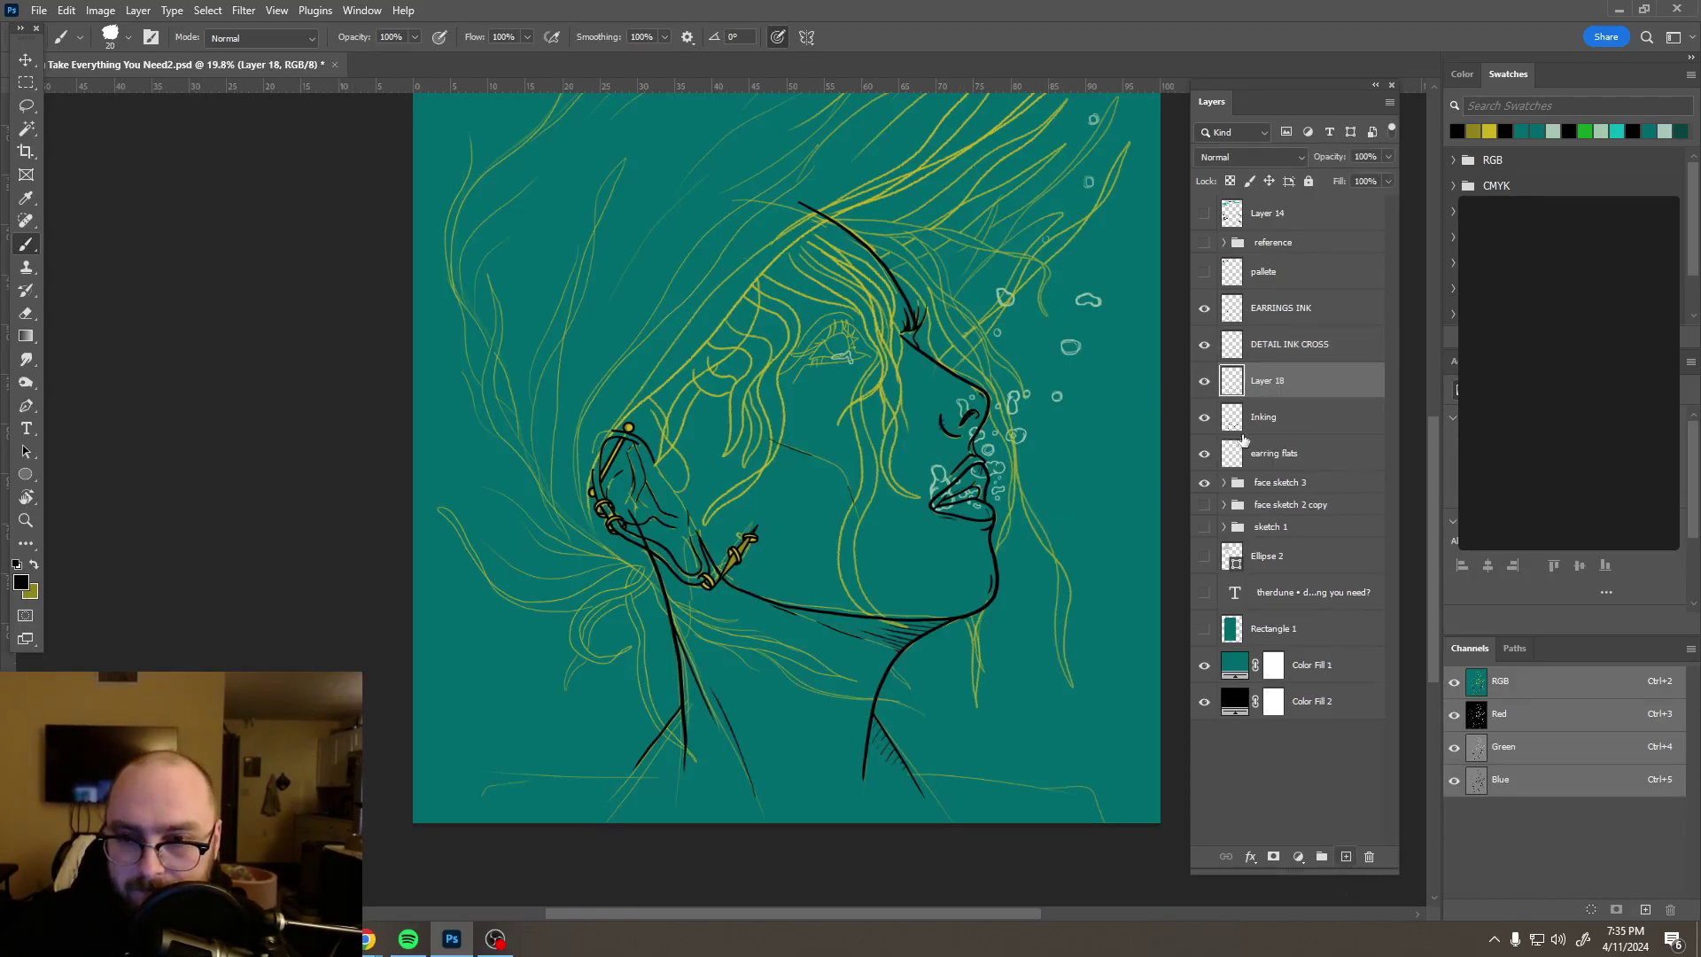
{"action": "double_click", "coordinate": [1267, 383]}
{"action": "type", "text": "HAIR INK"}
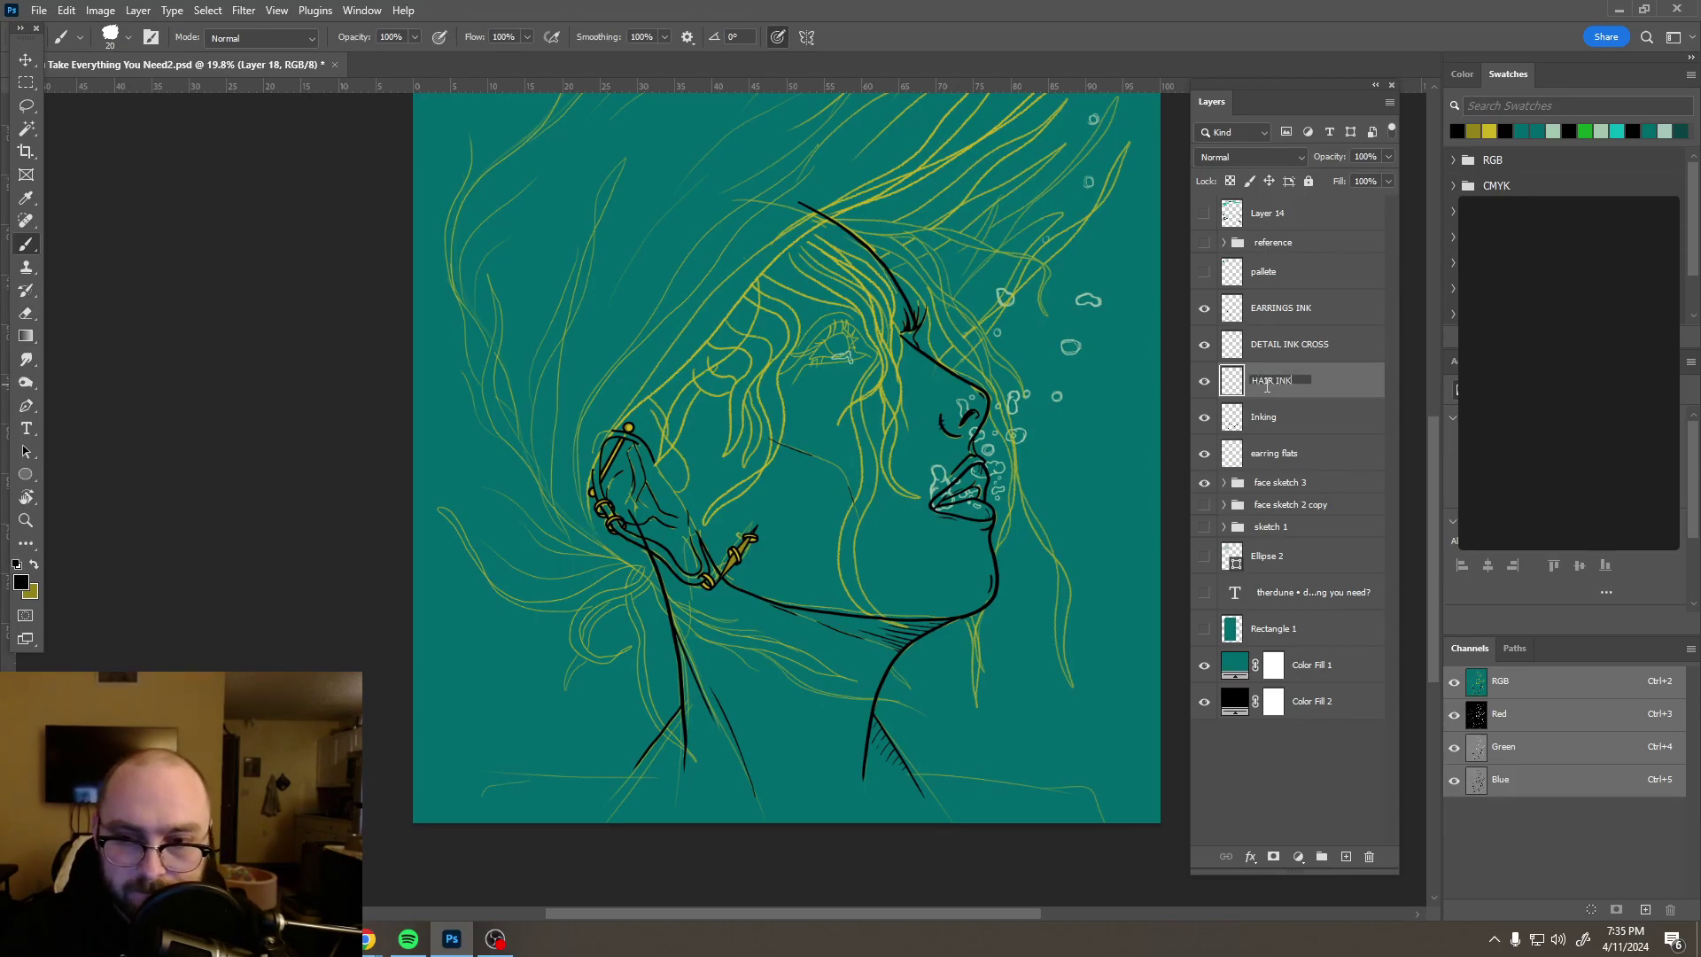
{"action": "key", "text": "Return"}
Step: Ink the small hair tip protruding from the front neck line as two tapered curves meeting at a point
{"action": "scroll", "coordinate": [1119, 521], "scroll_direction": "up", "scroll_amount": 4}
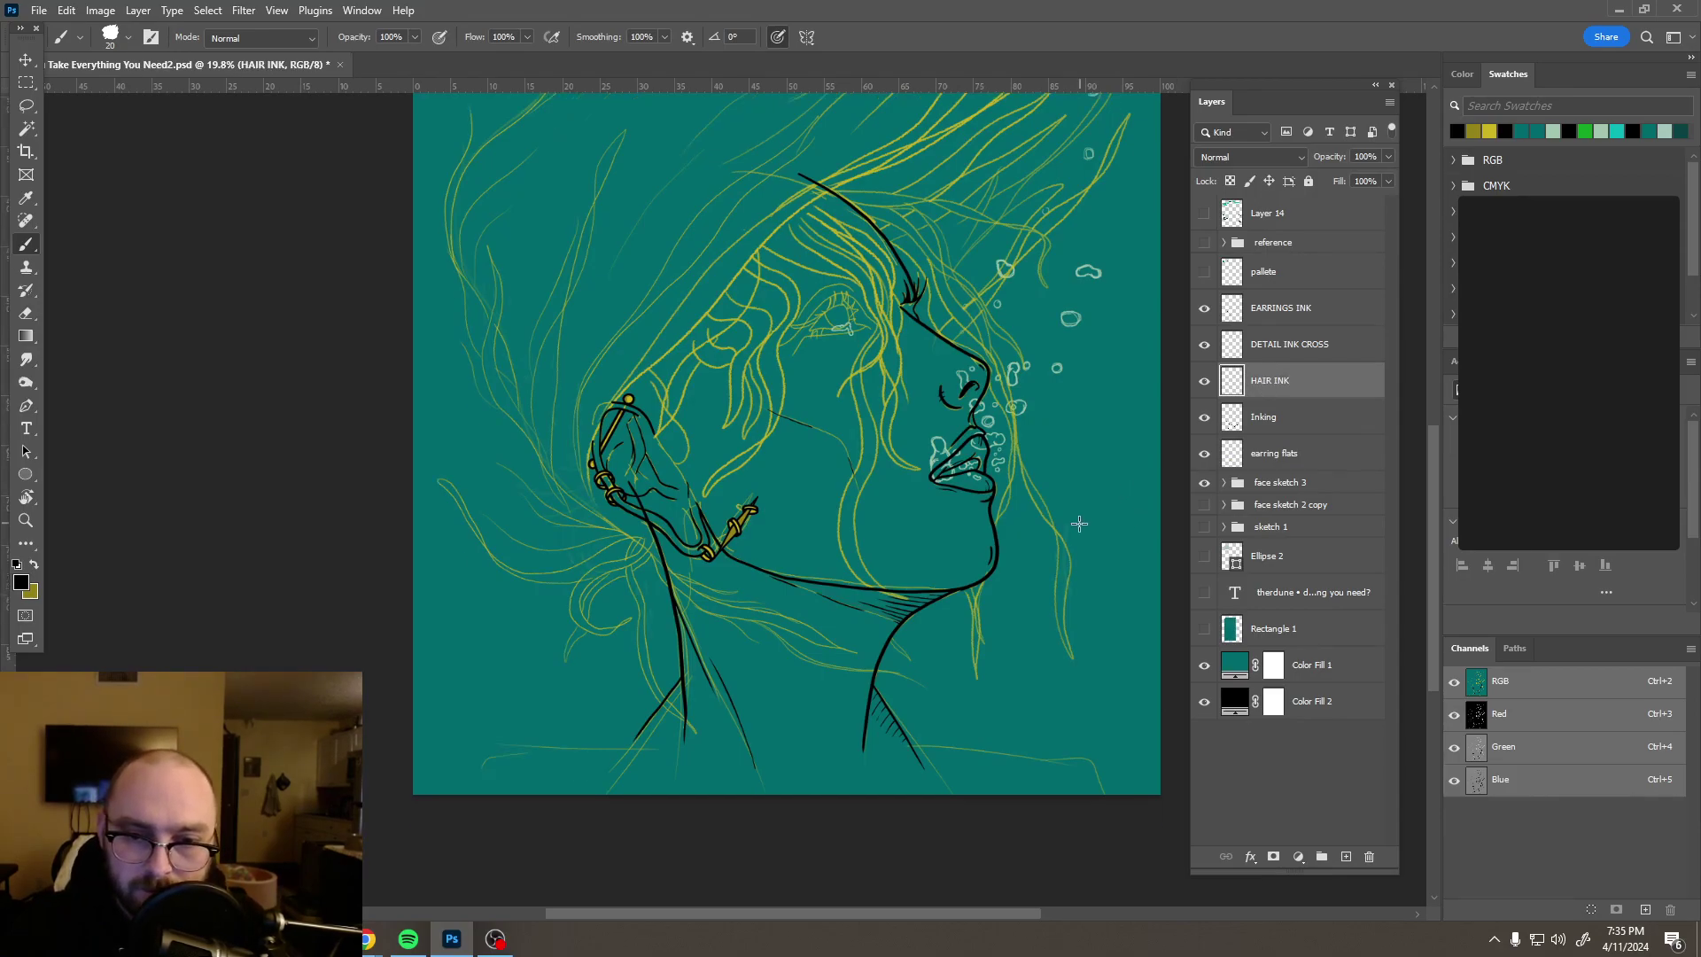
{"action": "scroll", "coordinate": [1004, 560], "scroll_direction": "up", "scroll_amount": 7}
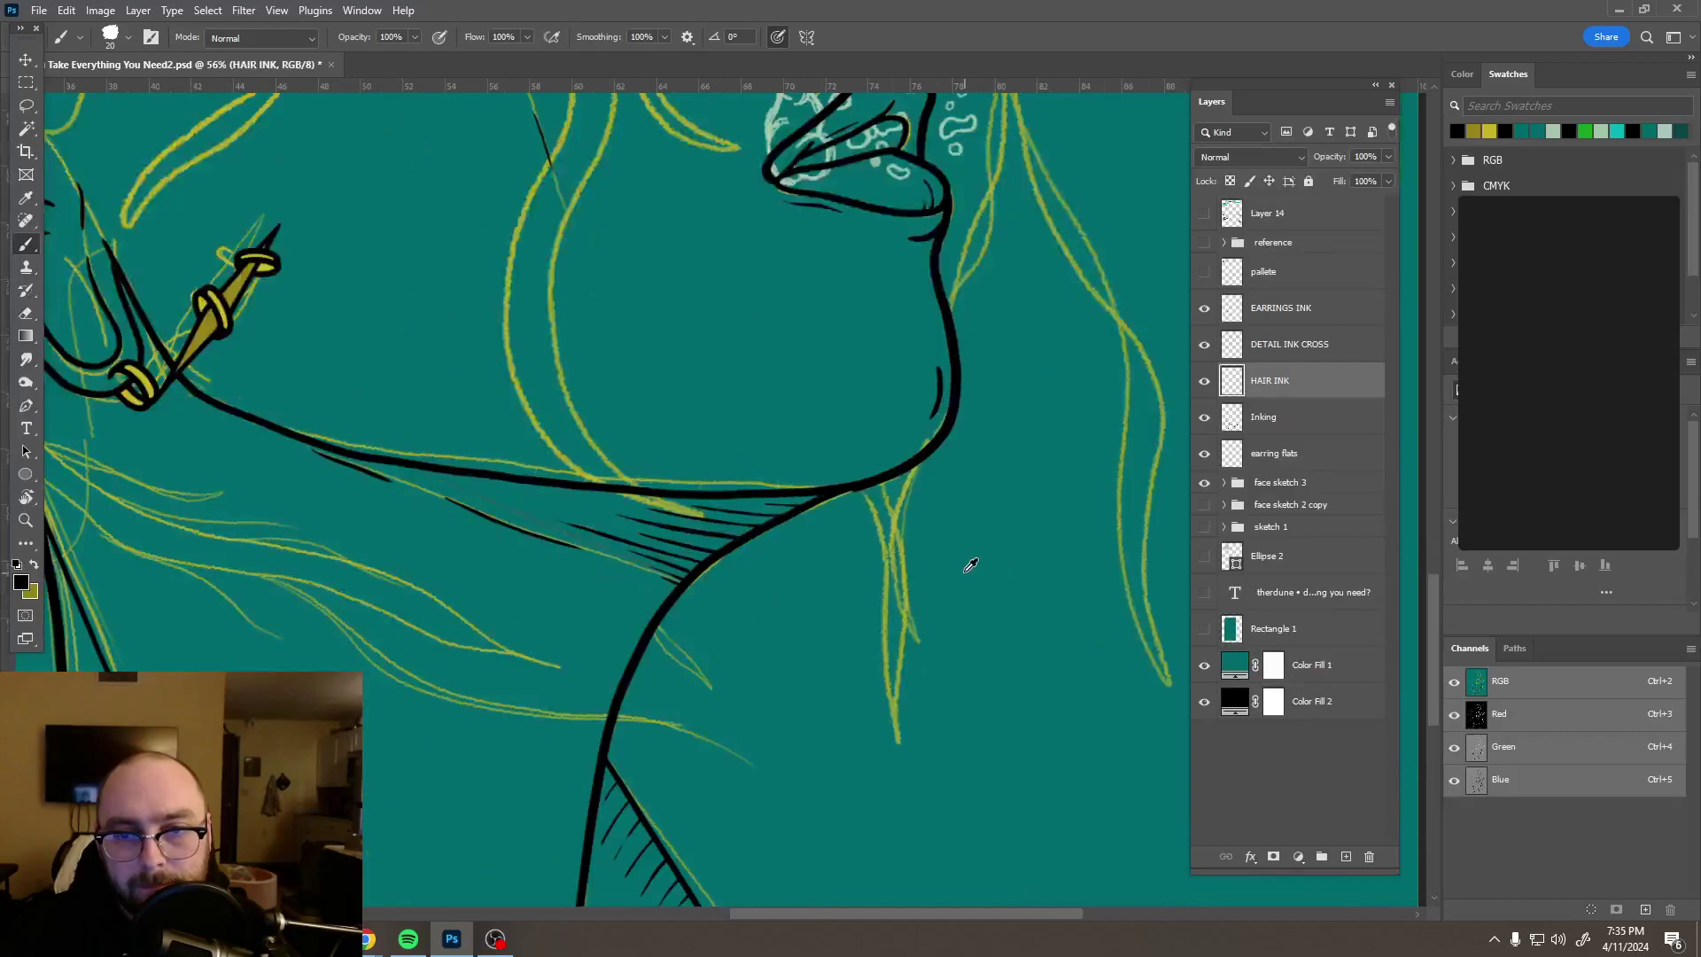
{"action": "scroll", "coordinate": [428, 721], "scroll_direction": "up", "scroll_amount": 3}
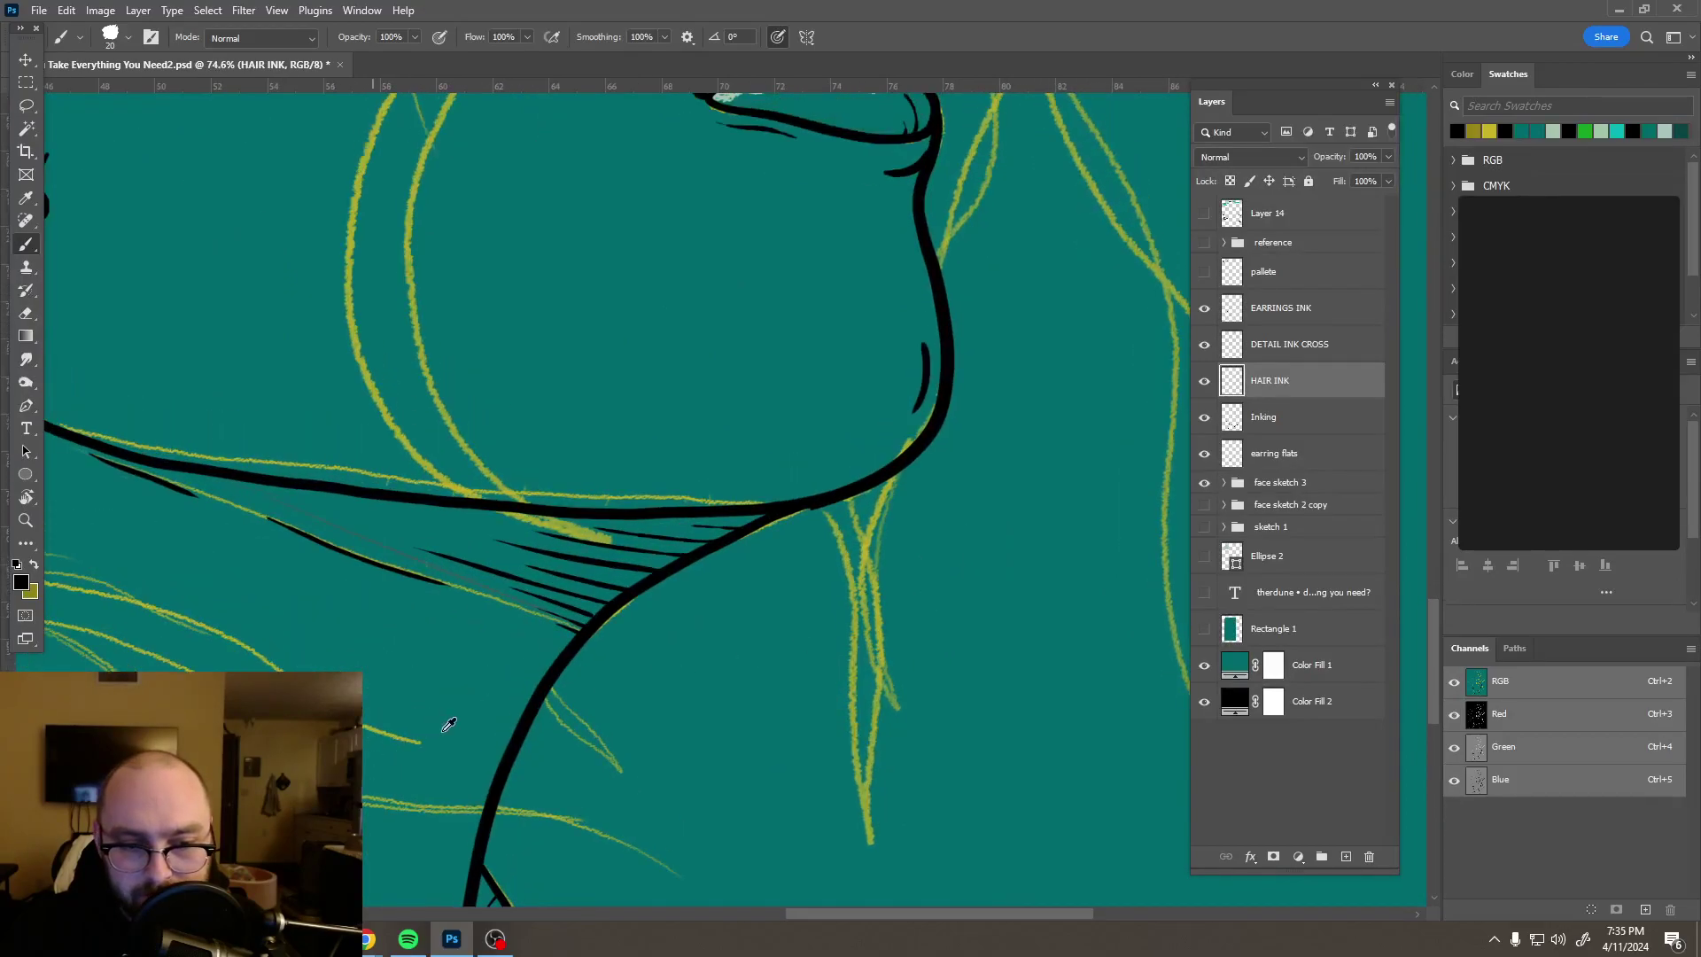
{"action": "left_click_drag", "start_coordinate": [607, 556], "coordinate": [646, 486]}
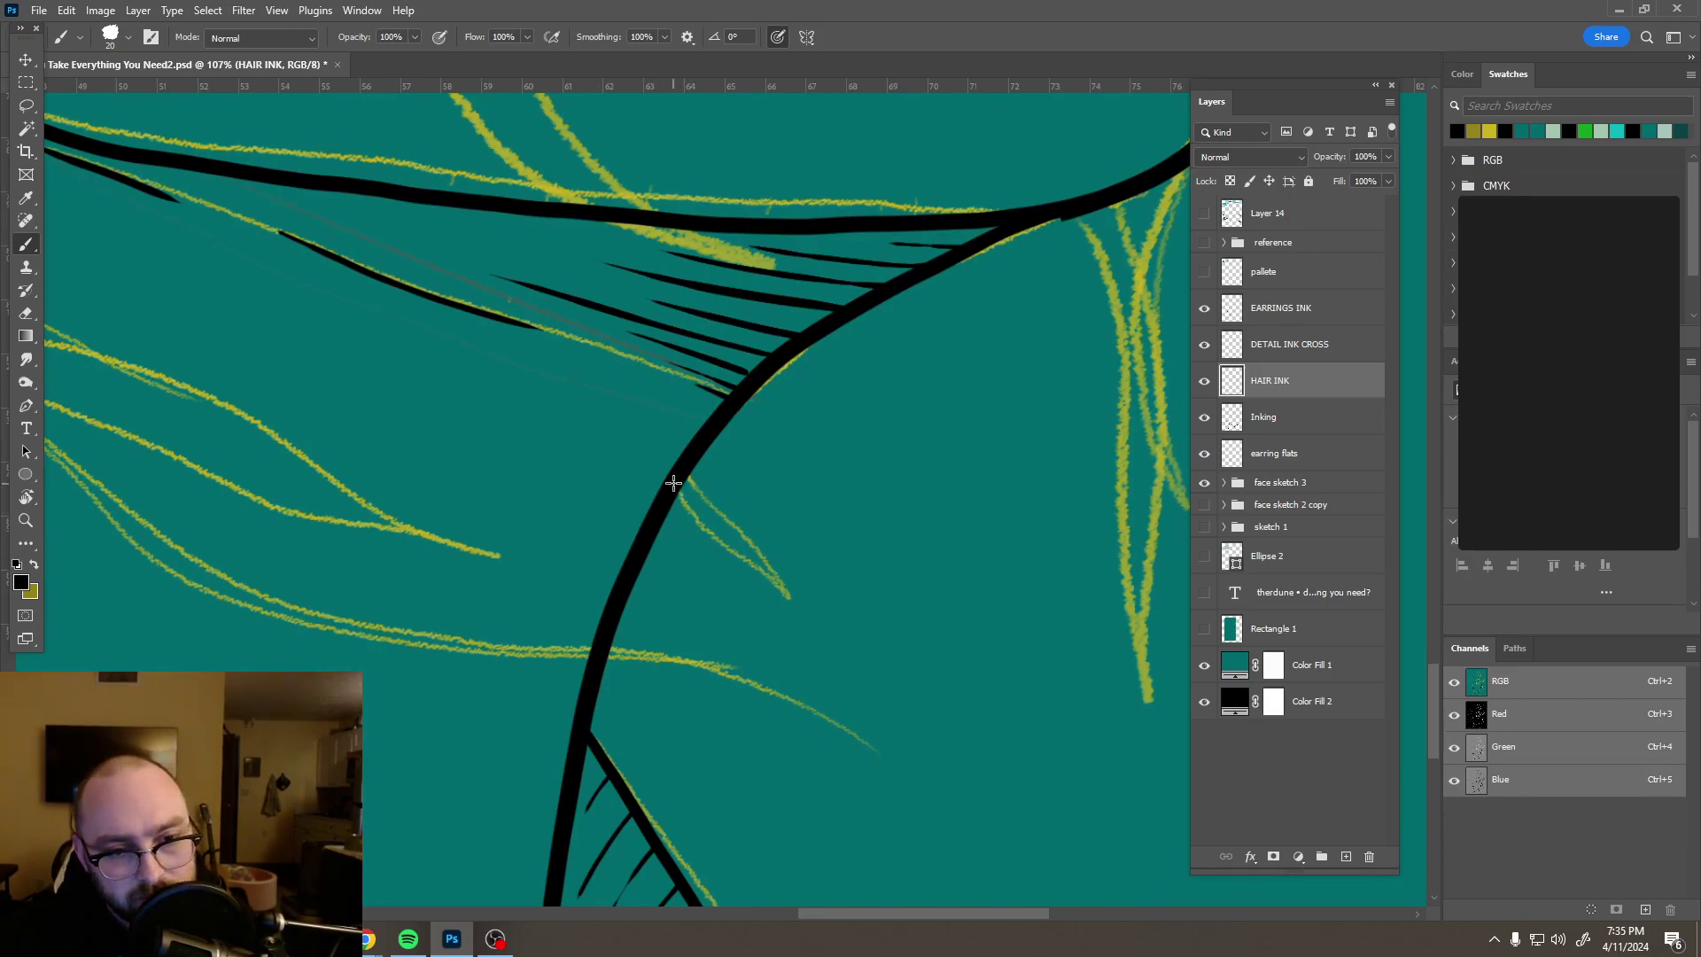
{"action": "left_click_drag", "start_coordinate": [685, 502], "coordinate": [821, 642]}
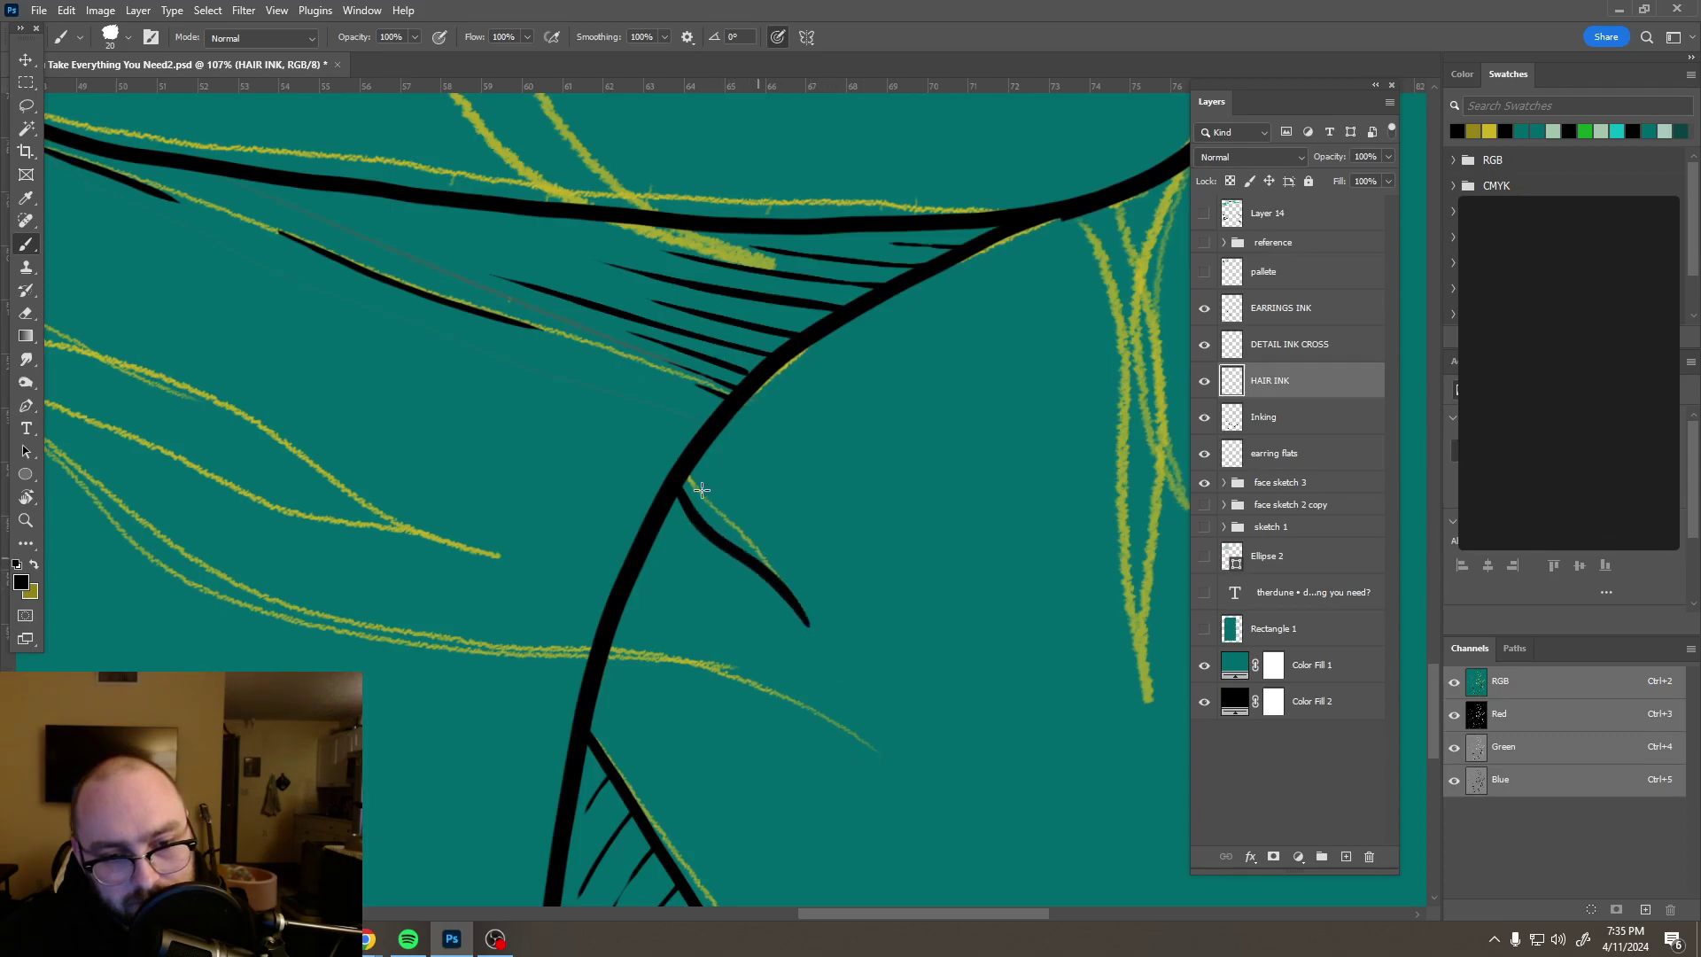
{"action": "left_click_drag", "start_coordinate": [691, 481], "coordinate": [788, 603]}
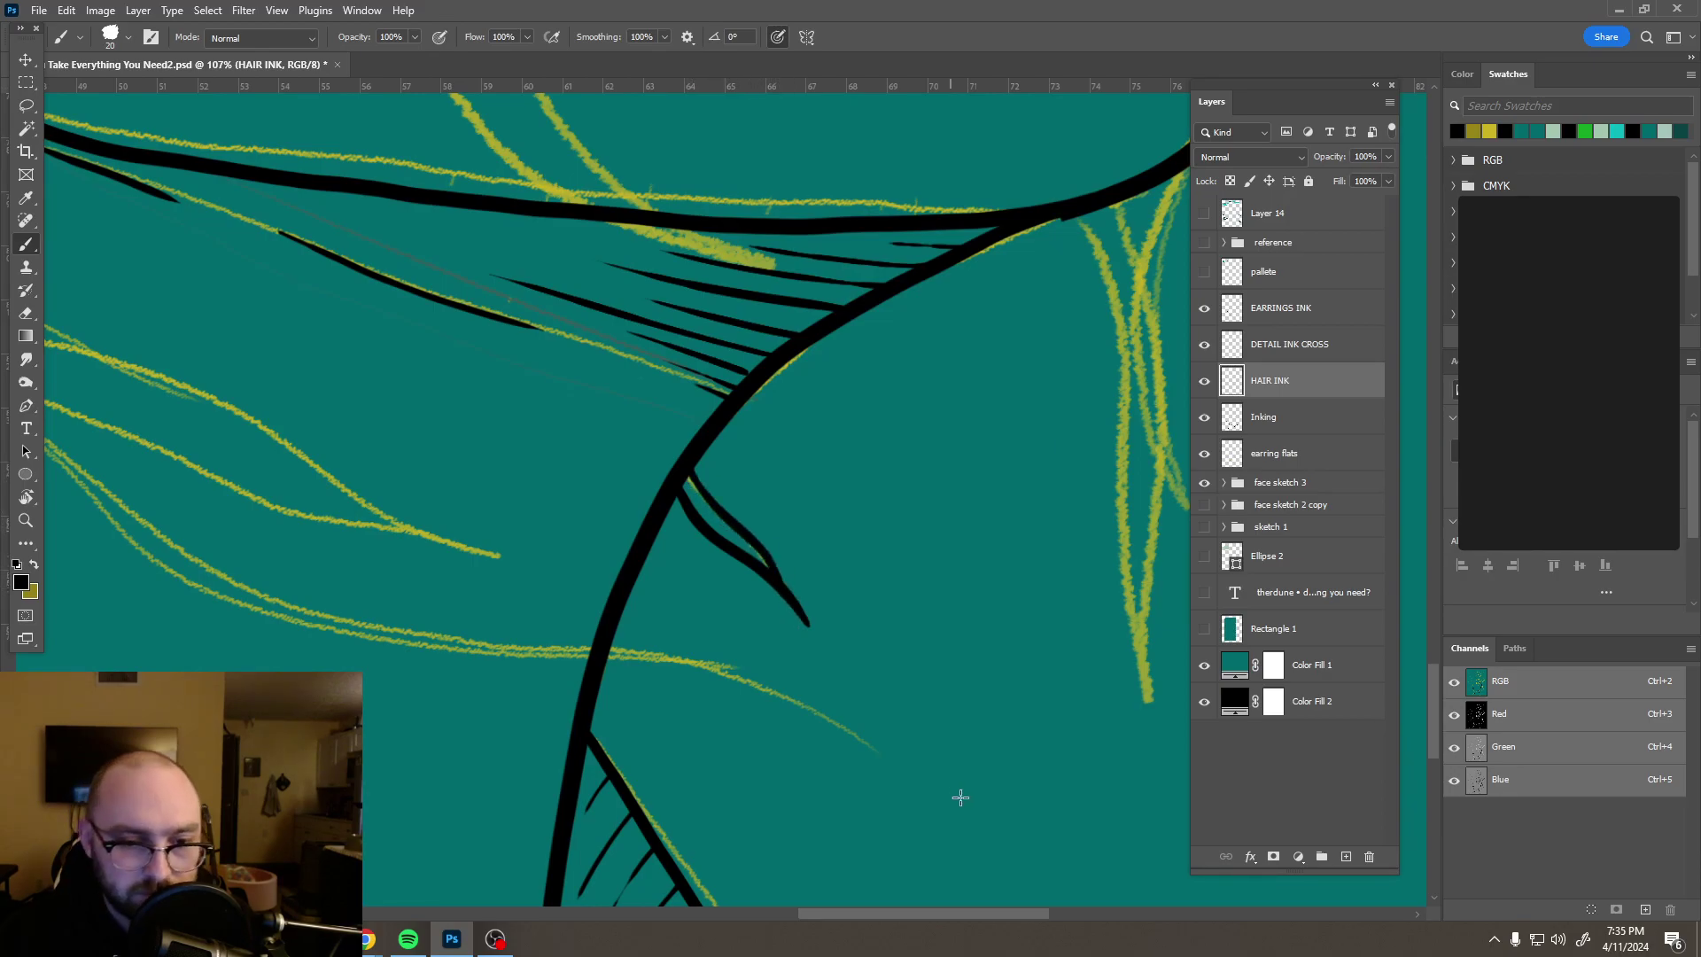
Step: Ink the long outer edge of the hair strand hanging beneath the chin, plus a short inner-edge stroke at its root
{"action": "scroll", "coordinate": [847, 372], "scroll_direction": "down", "scroll_amount": 5}
{"action": "scroll", "coordinate": [895, 419], "scroll_direction": "down", "scroll_amount": 2}
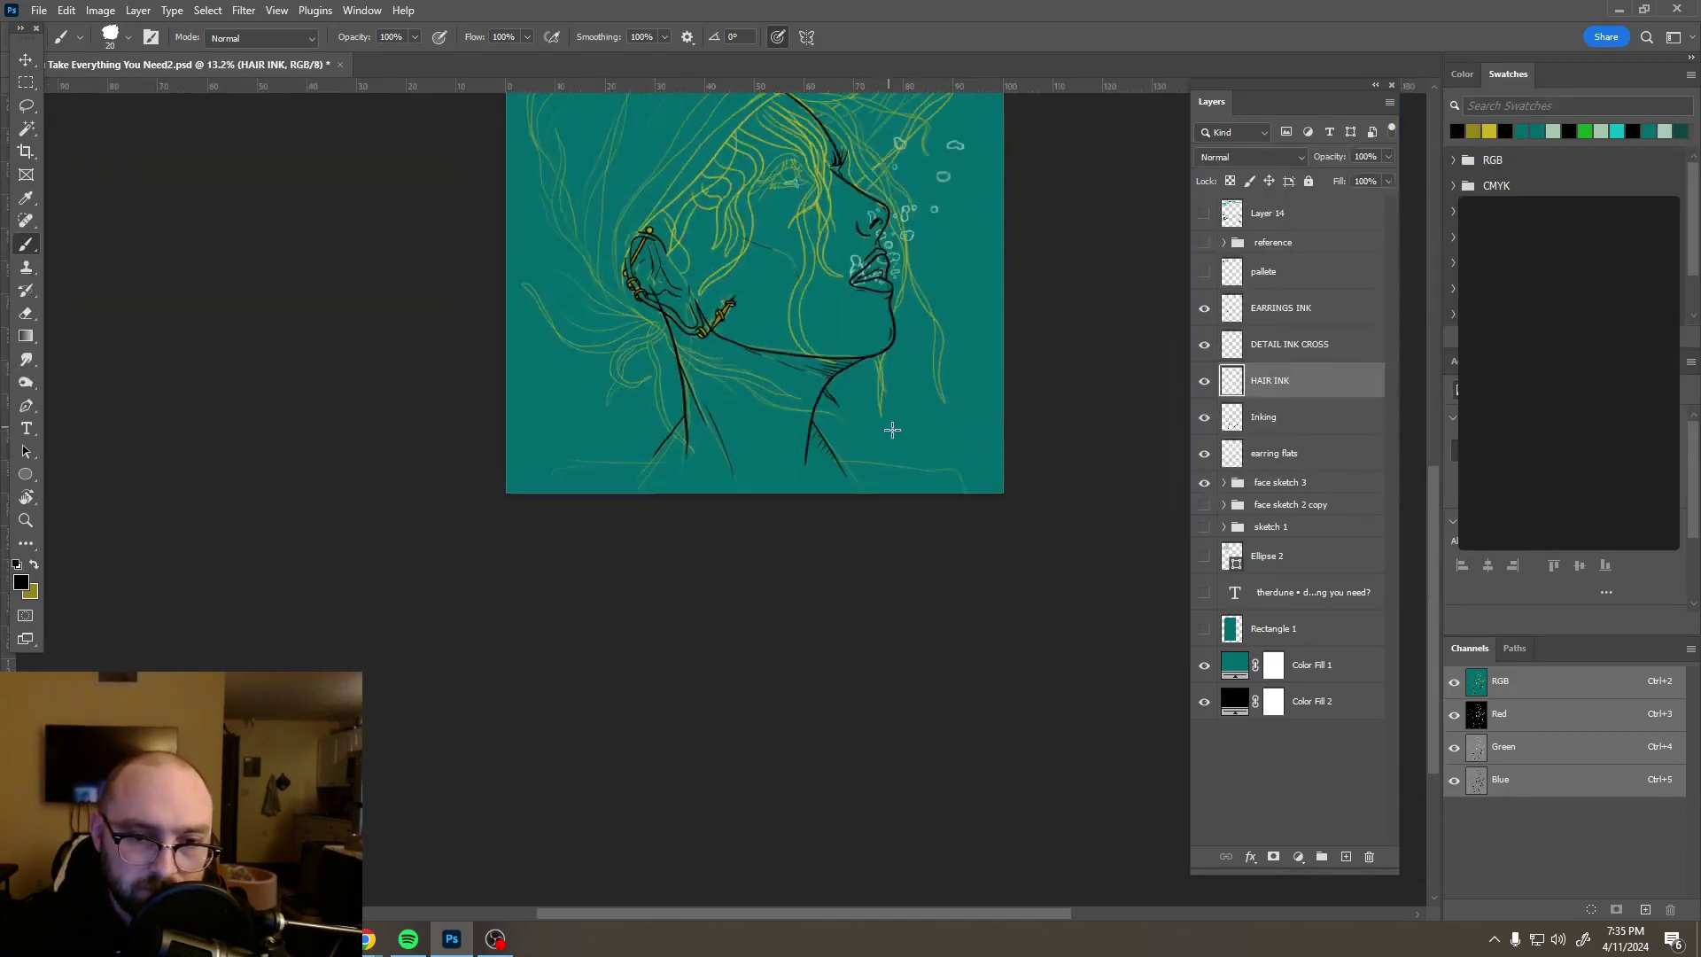
{"action": "scroll", "coordinate": [832, 483], "scroll_direction": "up", "scroll_amount": 2}
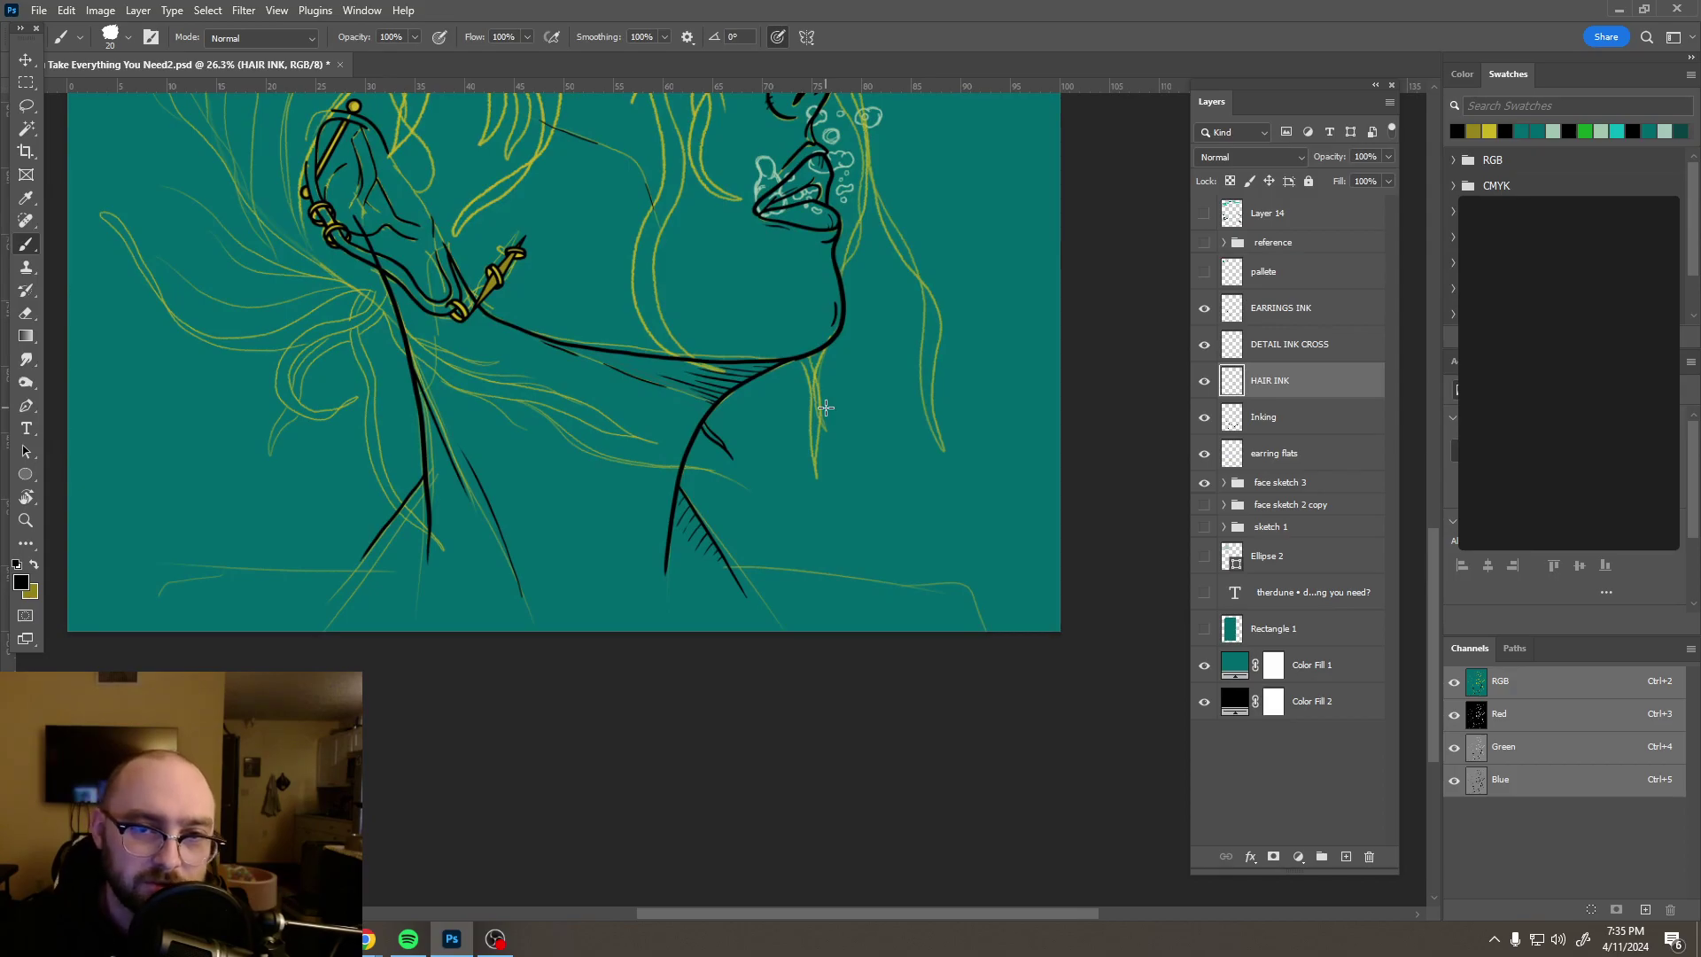
{"action": "scroll", "coordinate": [825, 408], "scroll_direction": "up", "scroll_amount": 1}
{"action": "scroll", "coordinate": [829, 403], "scroll_direction": "up", "scroll_amount": 4}
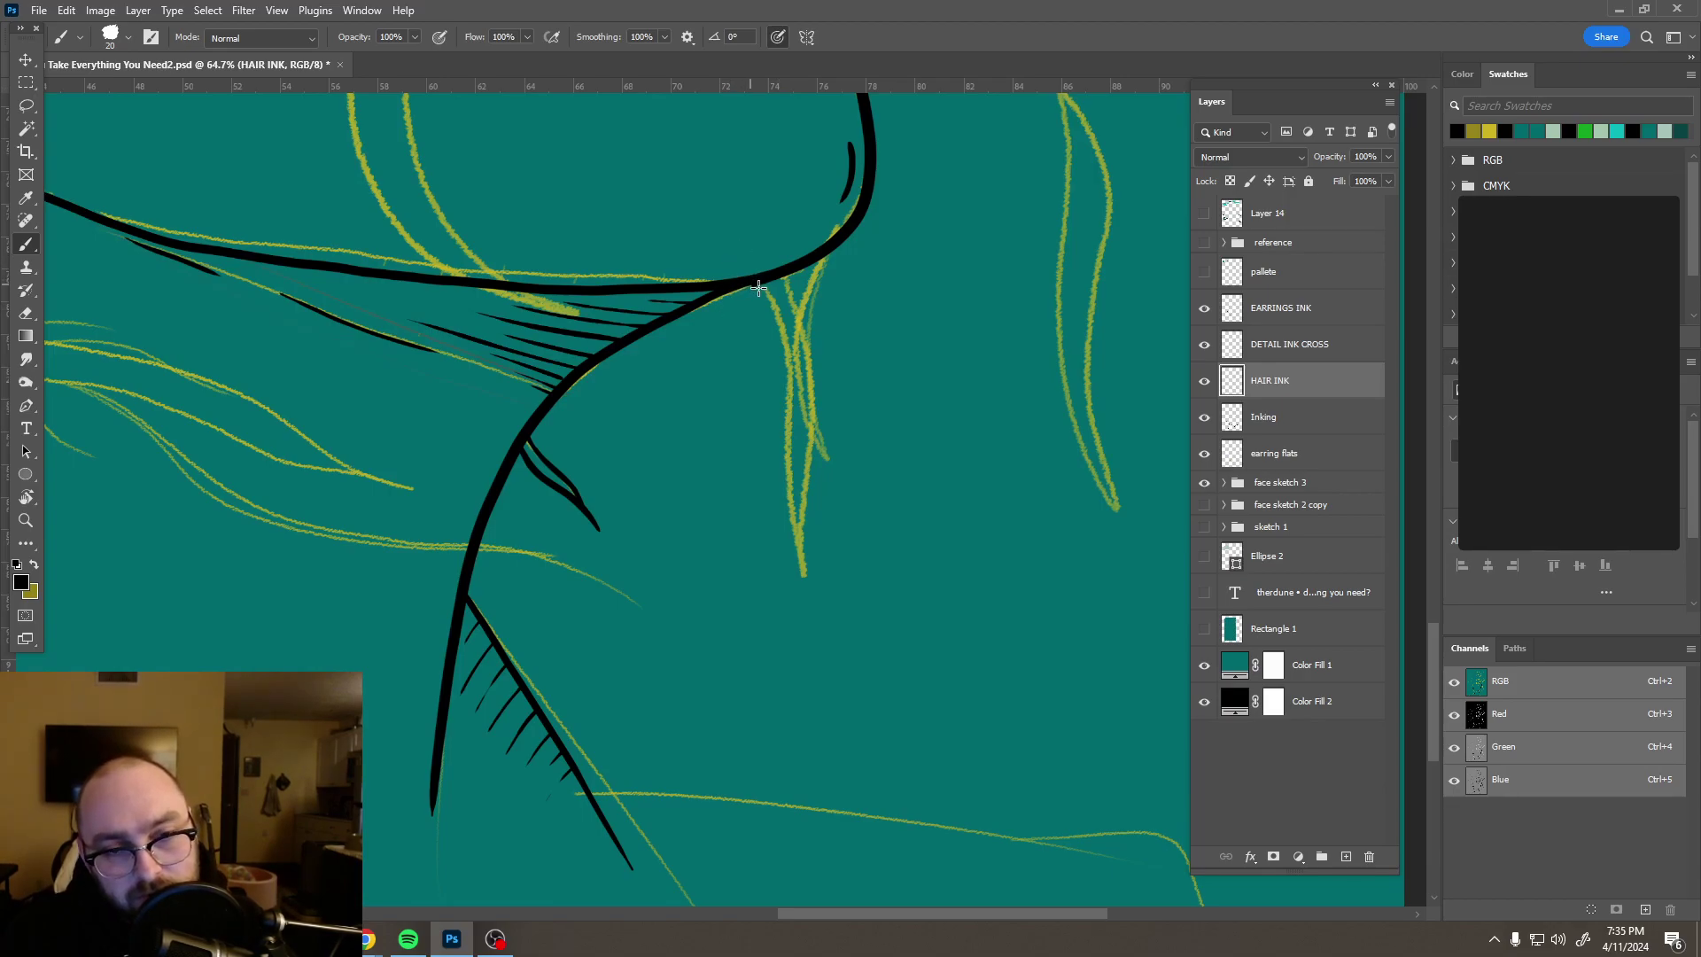
{"action": "left_click_drag", "start_coordinate": [781, 327], "coordinate": [802, 559]}
{"action": "left_click_drag", "start_coordinate": [817, 627], "coordinate": [872, 739]}
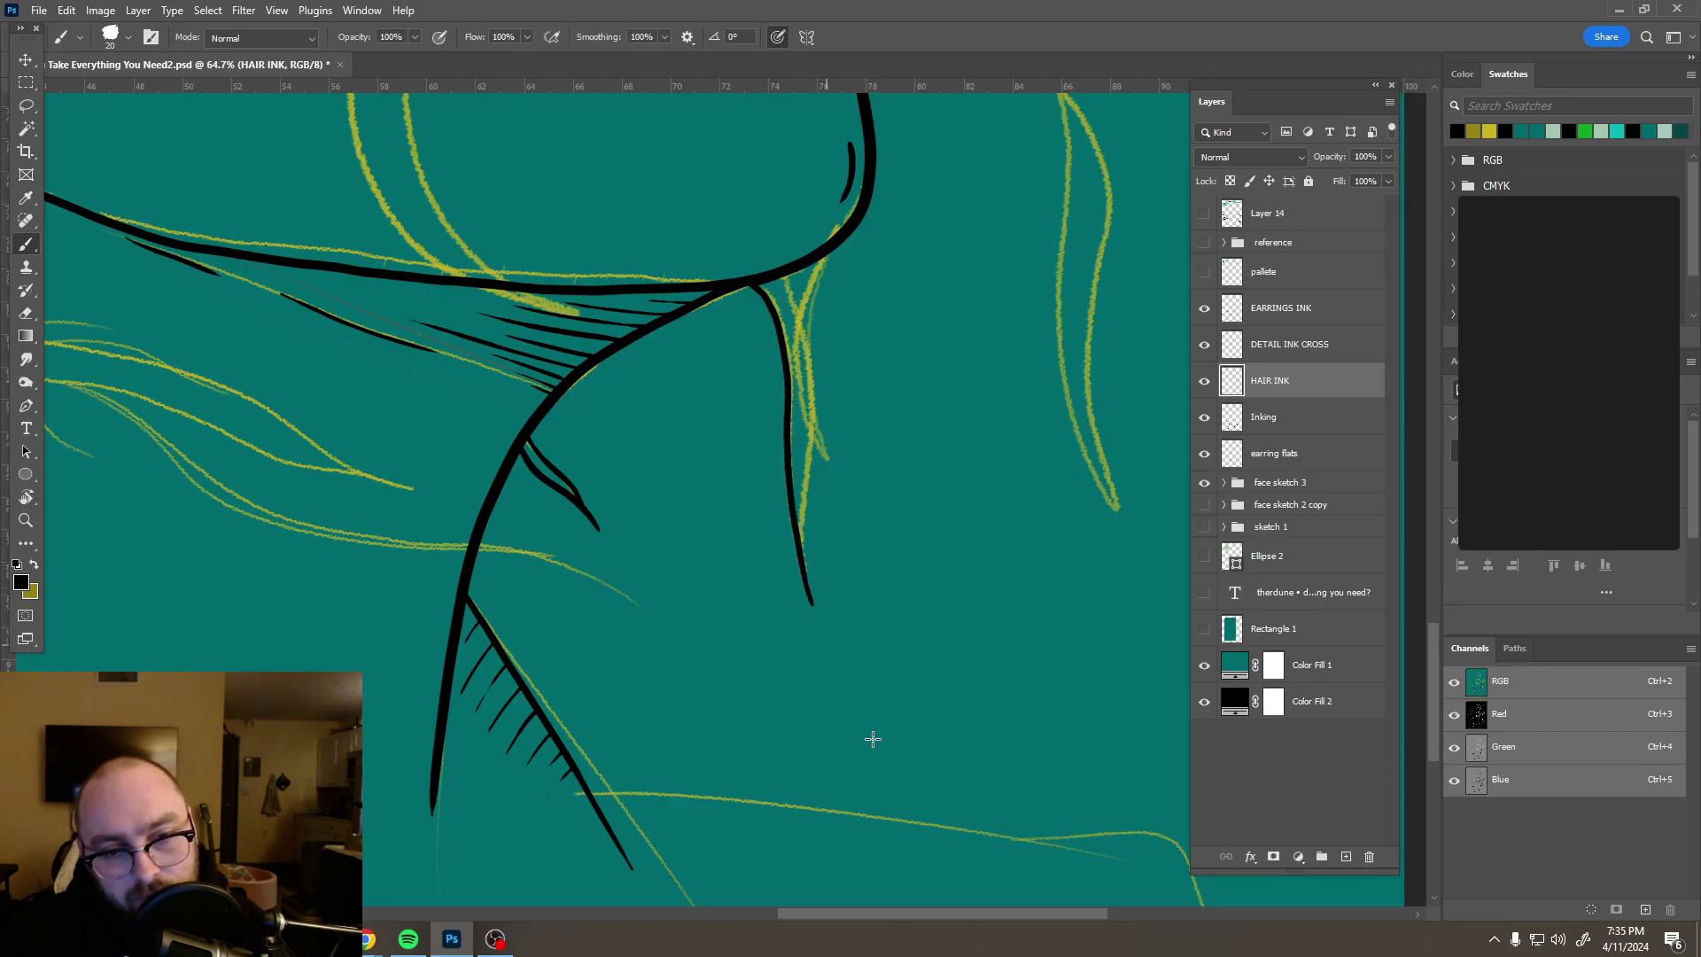
{"action": "left_click_drag", "start_coordinate": [784, 276], "coordinate": [789, 295]}
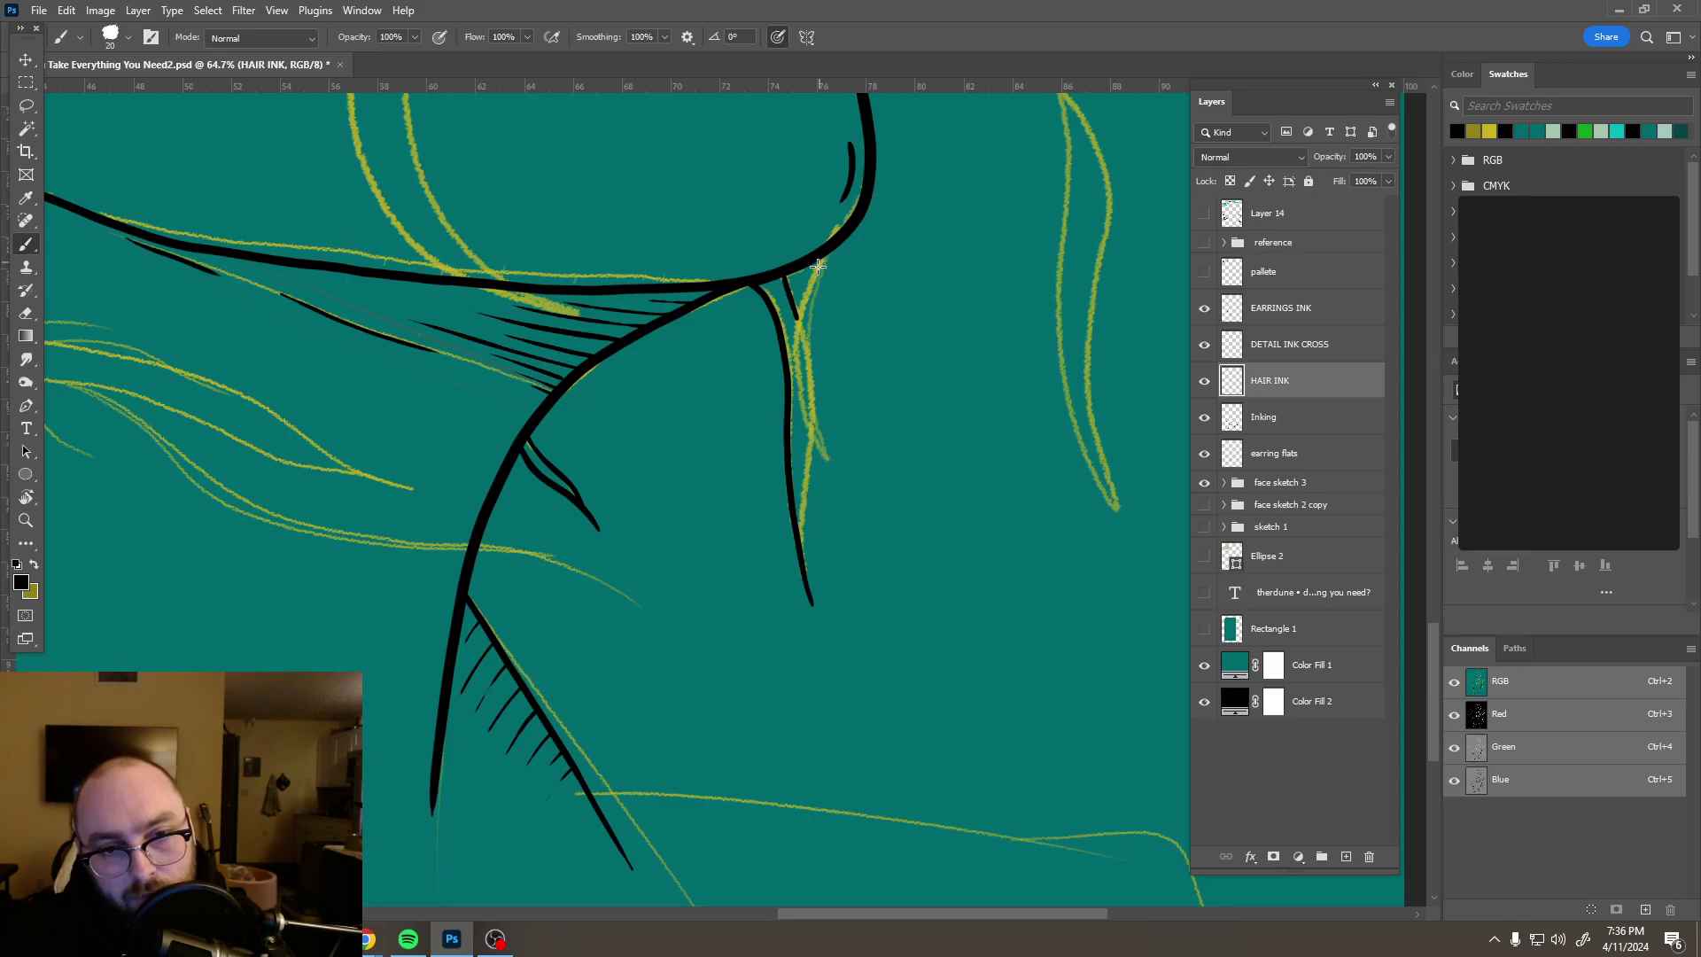
Step: Ink both edges of the shorter crossing strand under the chin and close the longer strand's lower tip with a thin stroke
{"action": "left_click_drag", "start_coordinate": [824, 258], "coordinate": [810, 289]}
{"action": "left_click_drag", "start_coordinate": [797, 370], "coordinate": [841, 507]}
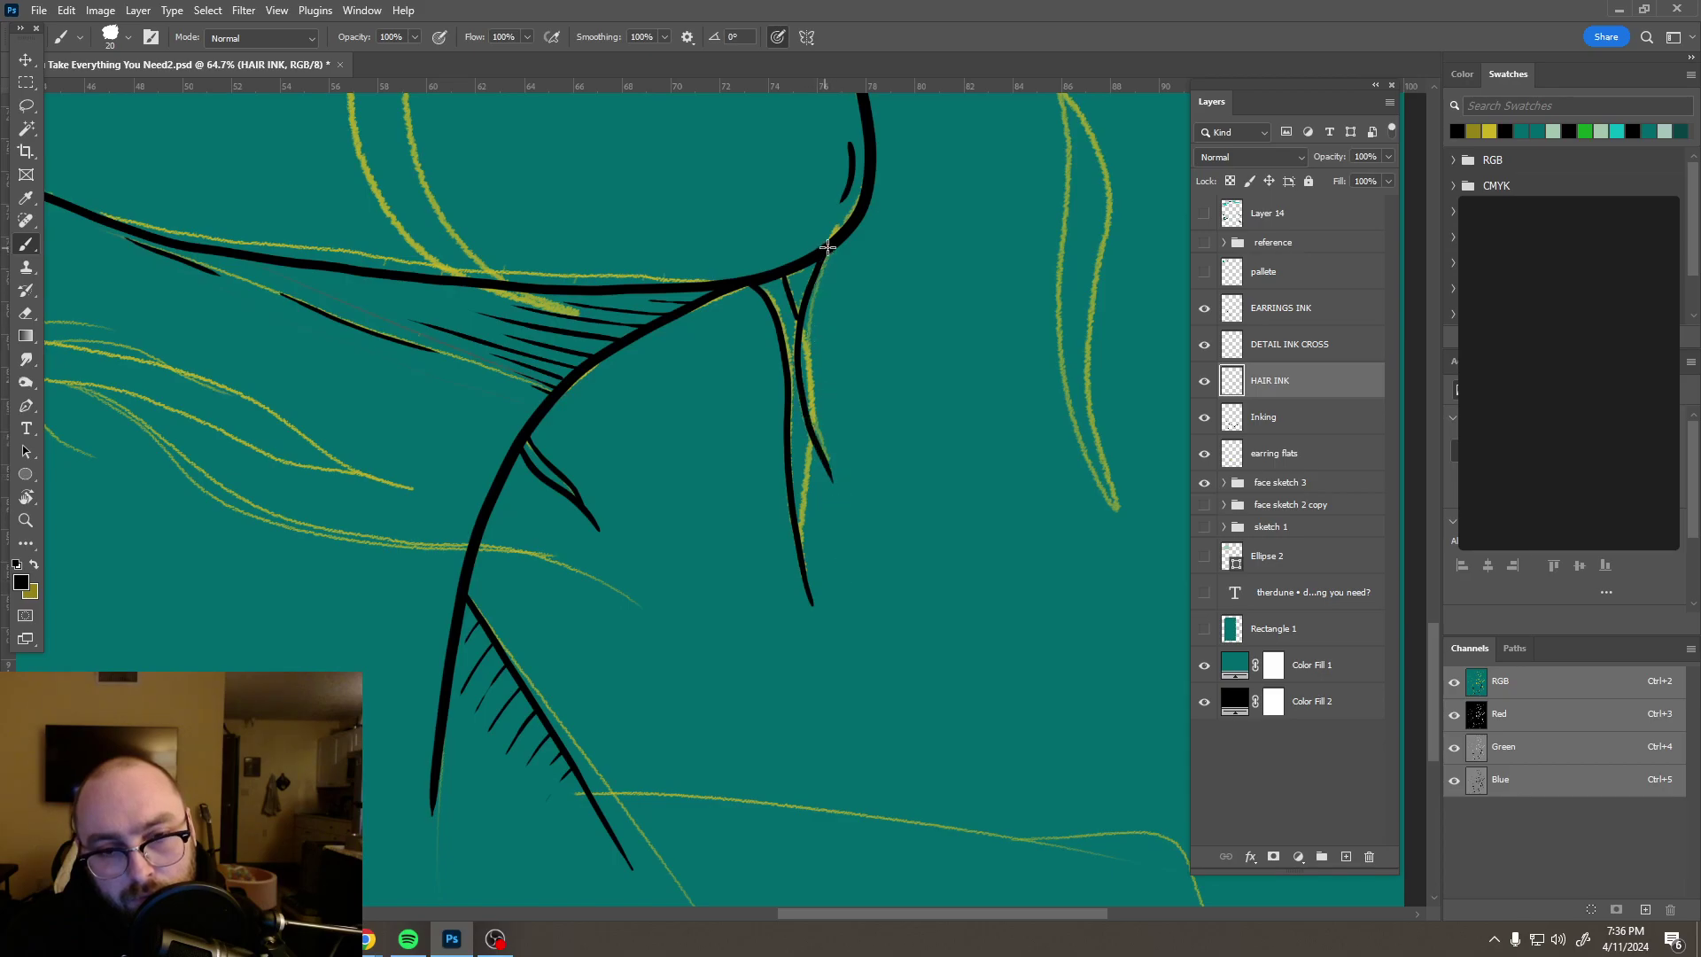
{"action": "left_click_drag", "start_coordinate": [813, 296], "coordinate": [828, 463]}
{"action": "left_click_drag", "start_coordinate": [807, 480], "coordinate": [802, 533]}
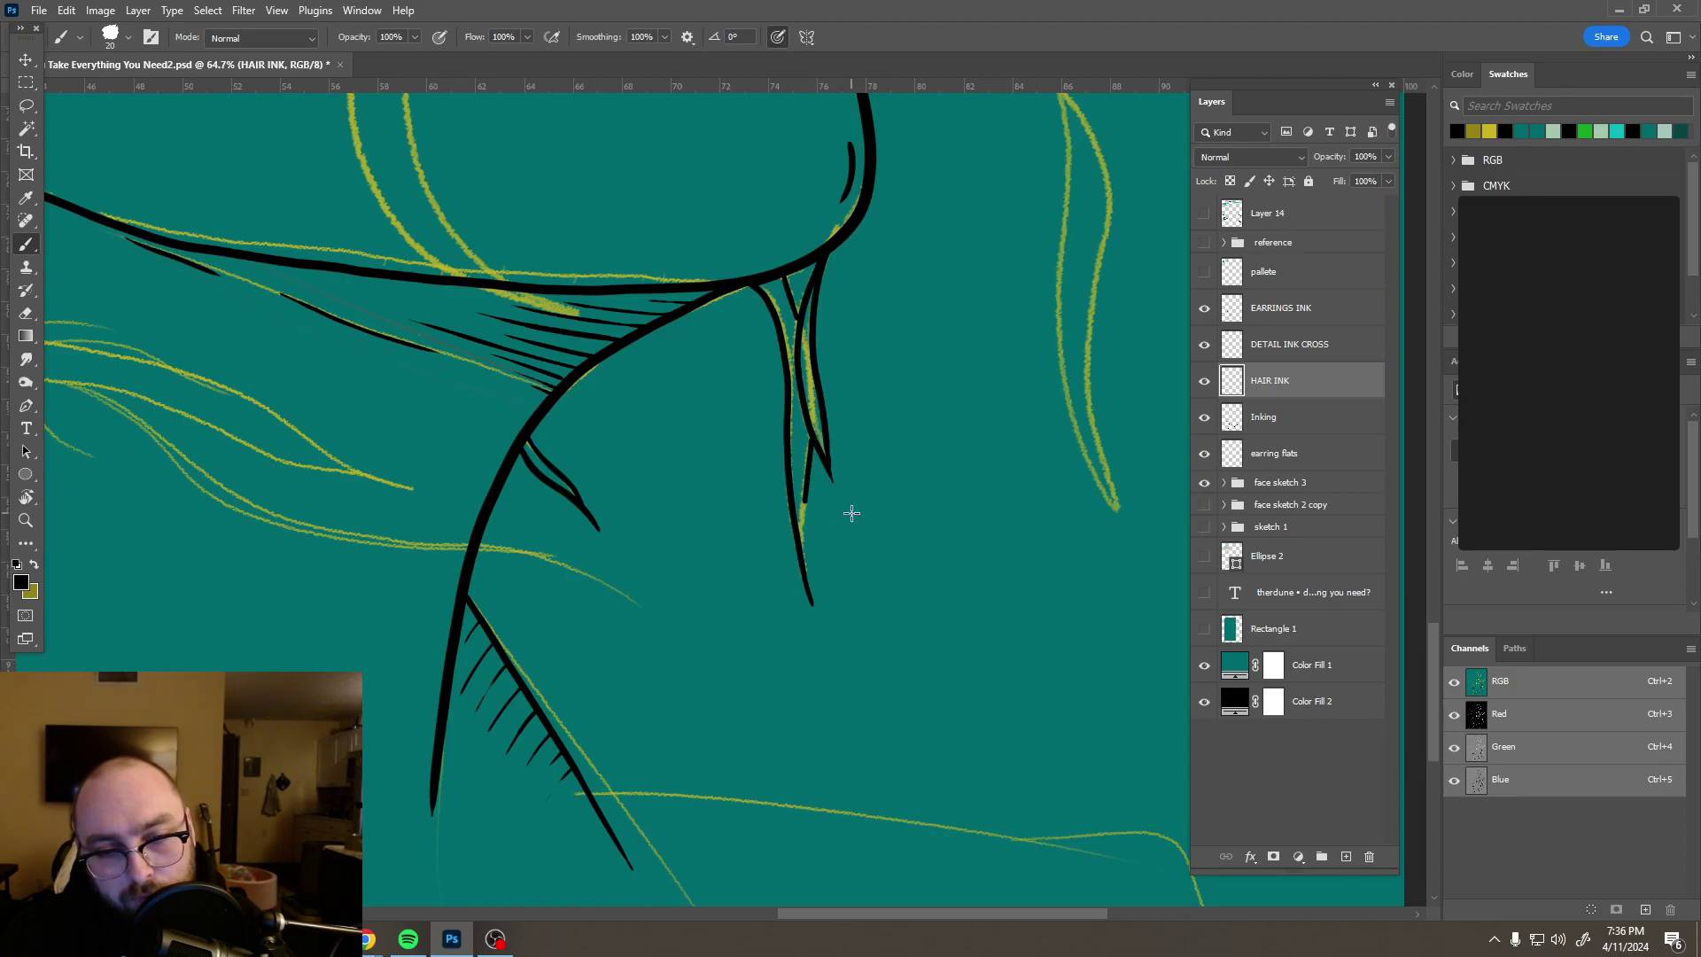
{"action": "key", "text": "ctrl+z"}
{"action": "left_click_drag", "start_coordinate": [814, 436], "coordinate": [802, 577]}
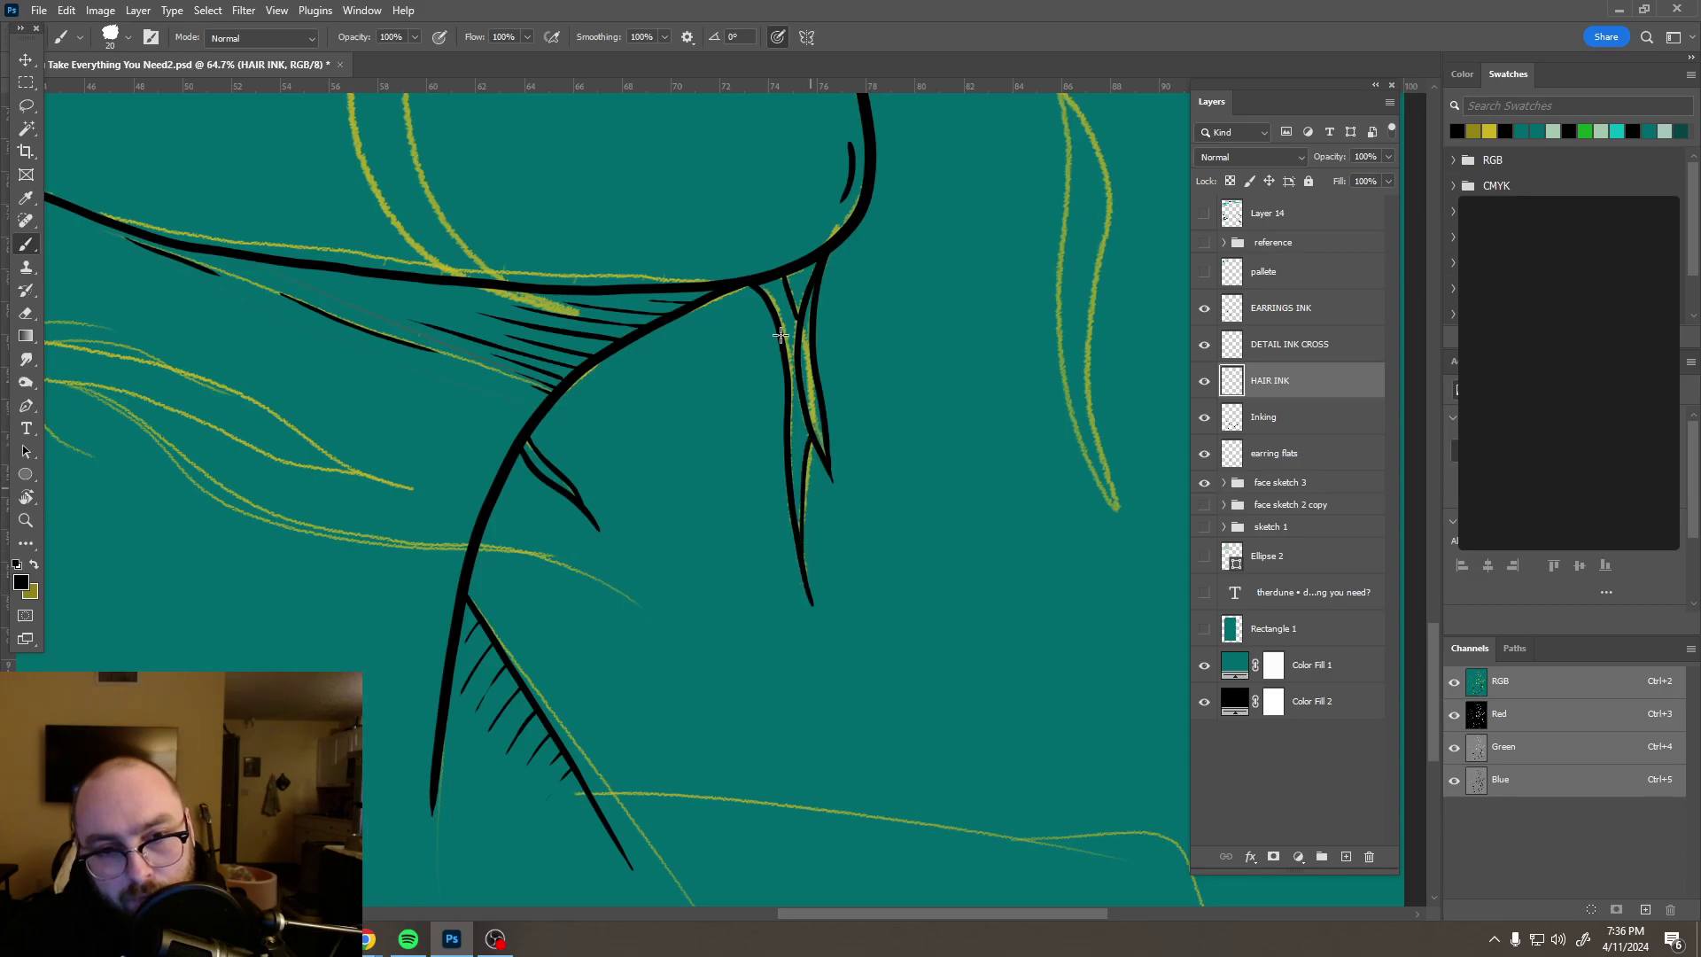
{"action": "scroll", "coordinate": [772, 304], "scroll_direction": "up", "scroll_amount": 2}
{"action": "scroll", "coordinate": [772, 304], "scroll_direction": "up", "scroll_amount": 6}
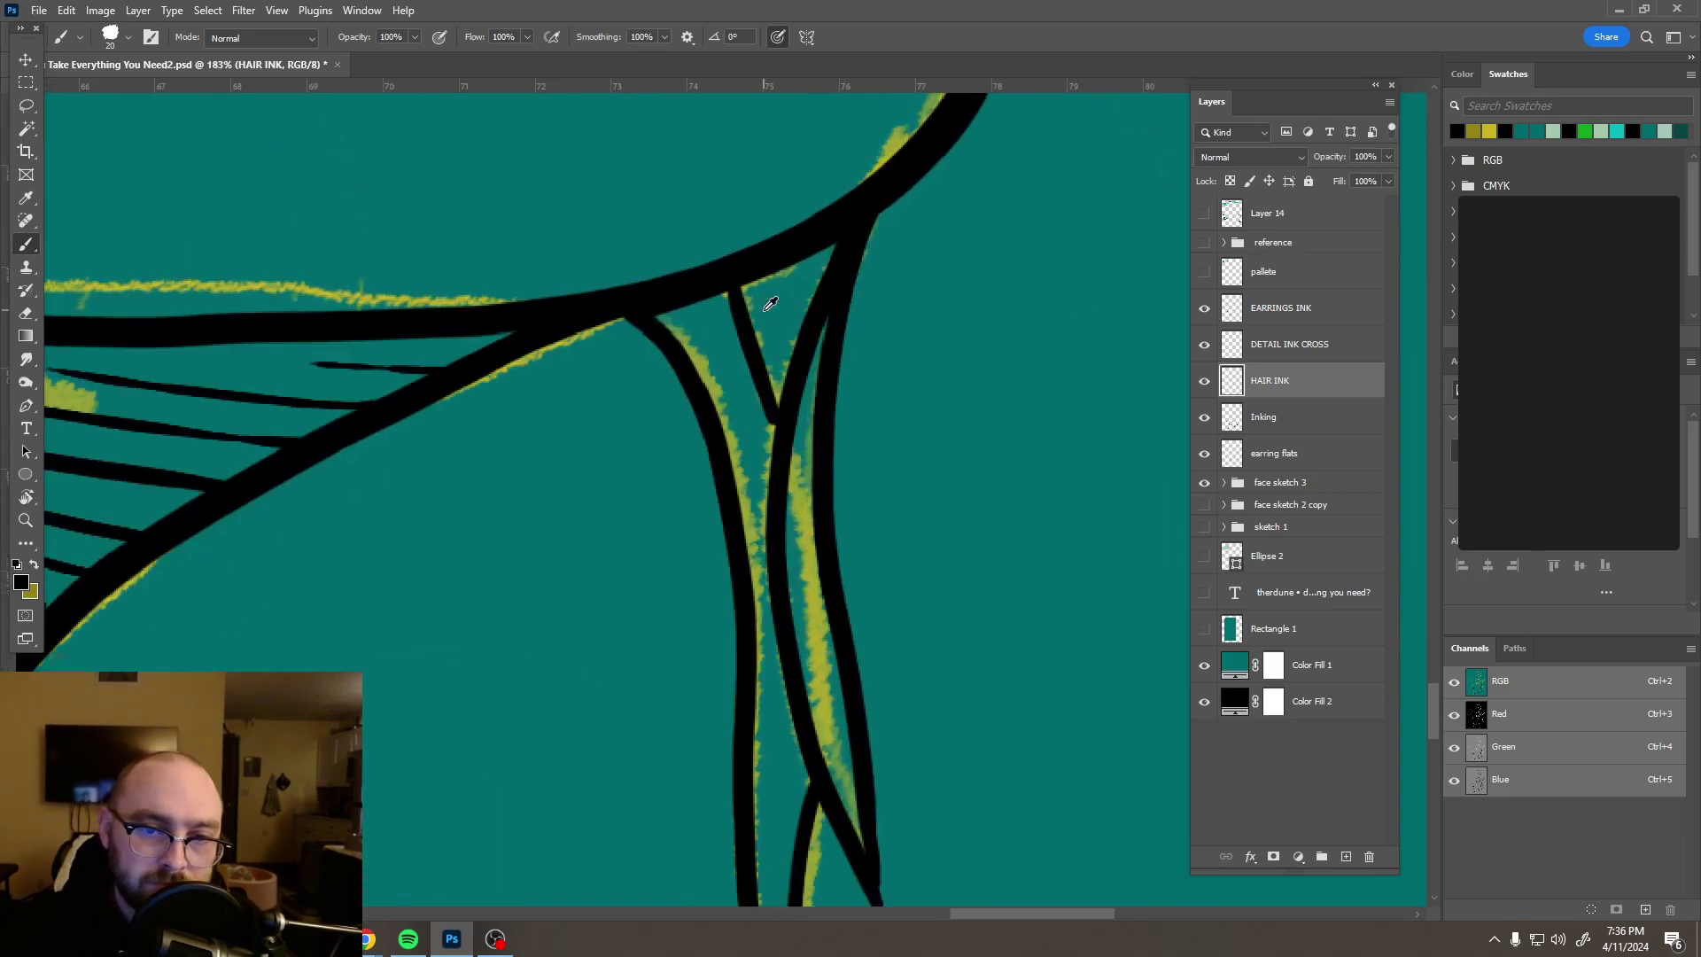
{"action": "left_click_drag", "start_coordinate": [779, 562], "coordinate": [720, 312]}
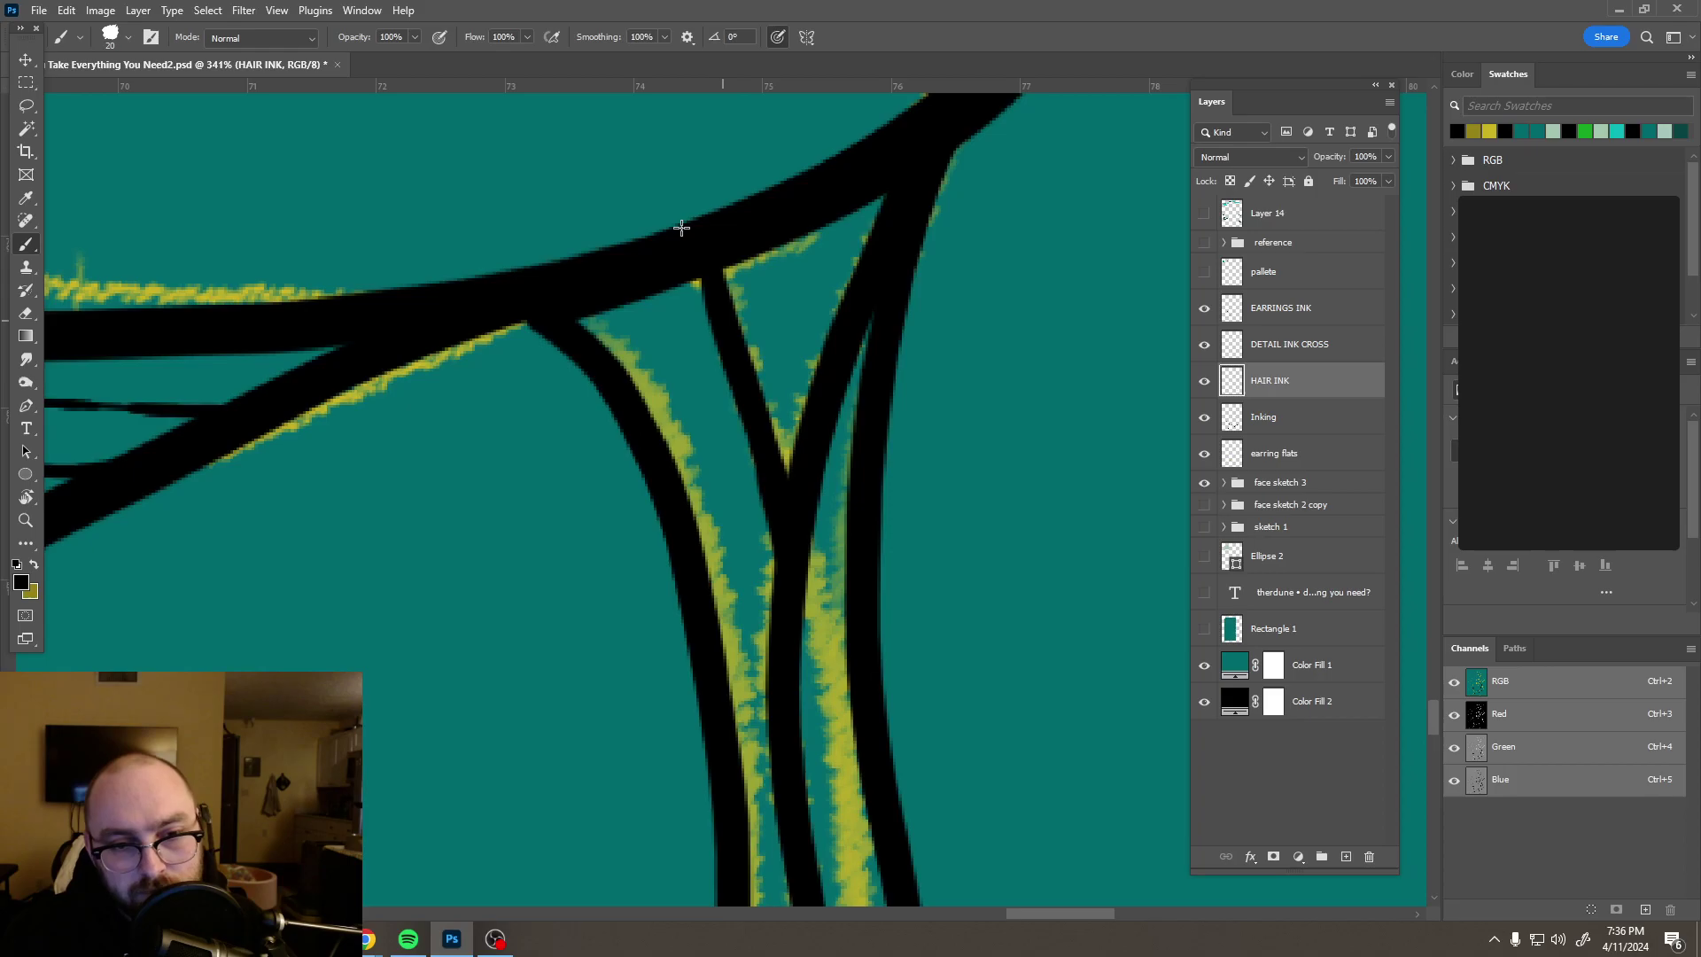
Step: Ink the long edge of a hair strand from the forehead across the nose and in front of the lips to the chin
{"action": "scroll", "coordinate": [708, 288], "scroll_direction": "down", "scroll_amount": 4}
{"action": "scroll", "coordinate": [710, 292], "scroll_direction": "down", "scroll_amount": 8}
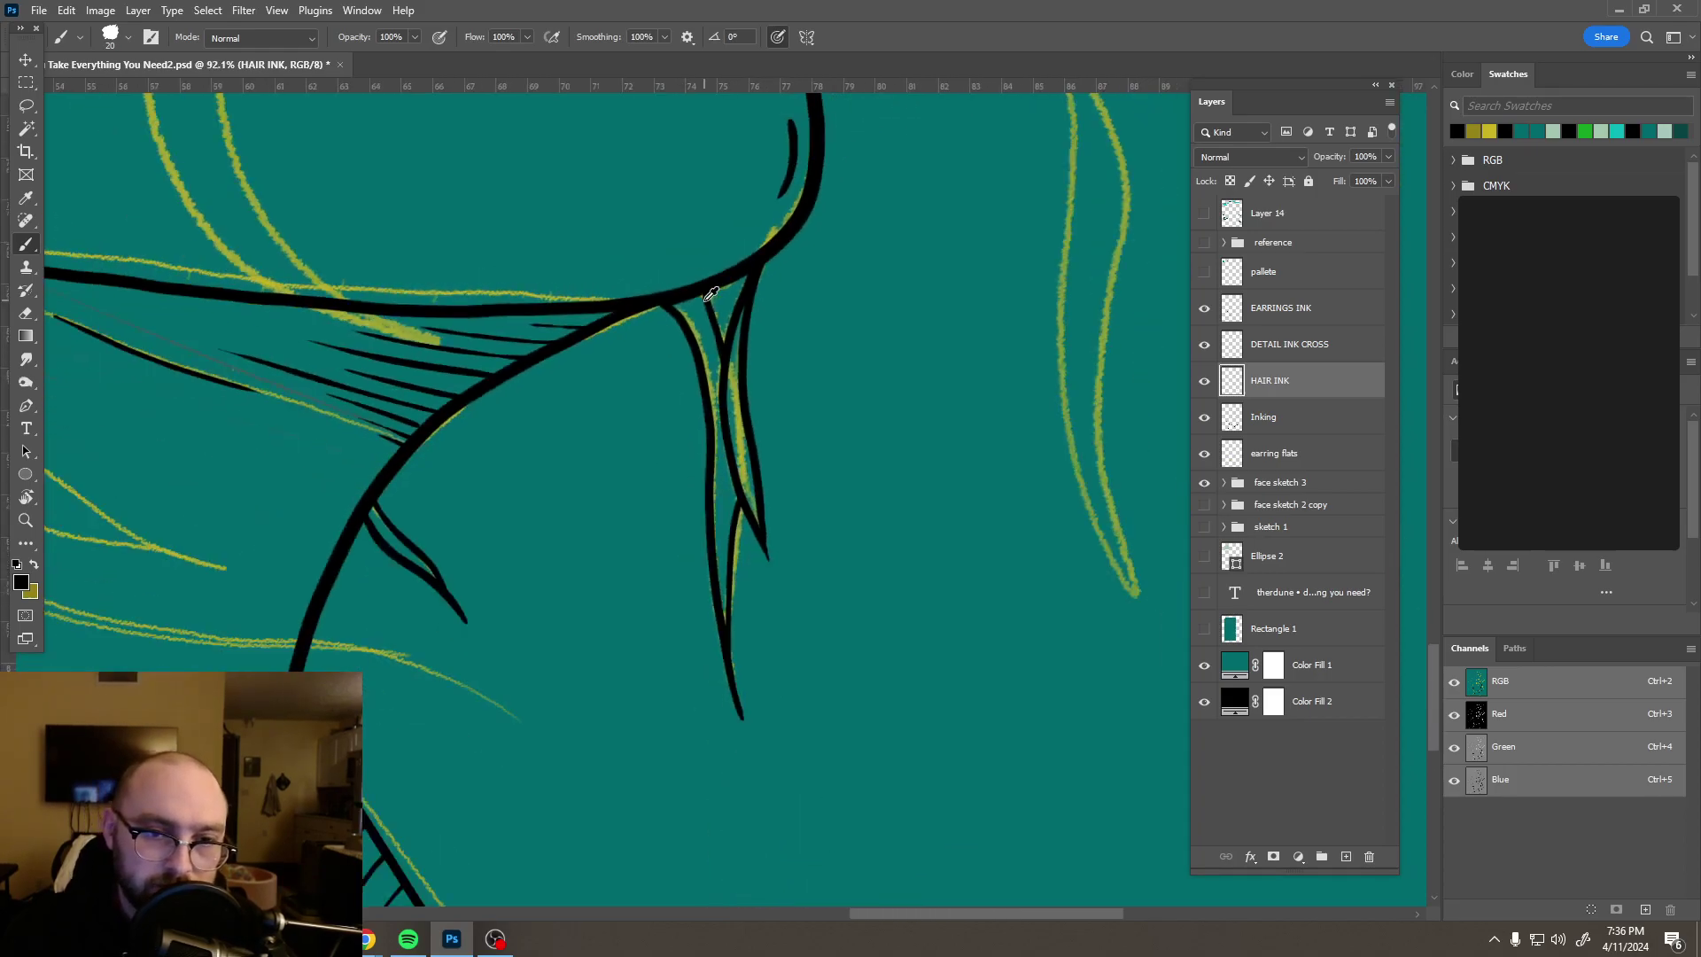
{"action": "scroll", "coordinate": [783, 357], "scroll_direction": "down", "scroll_amount": 4}
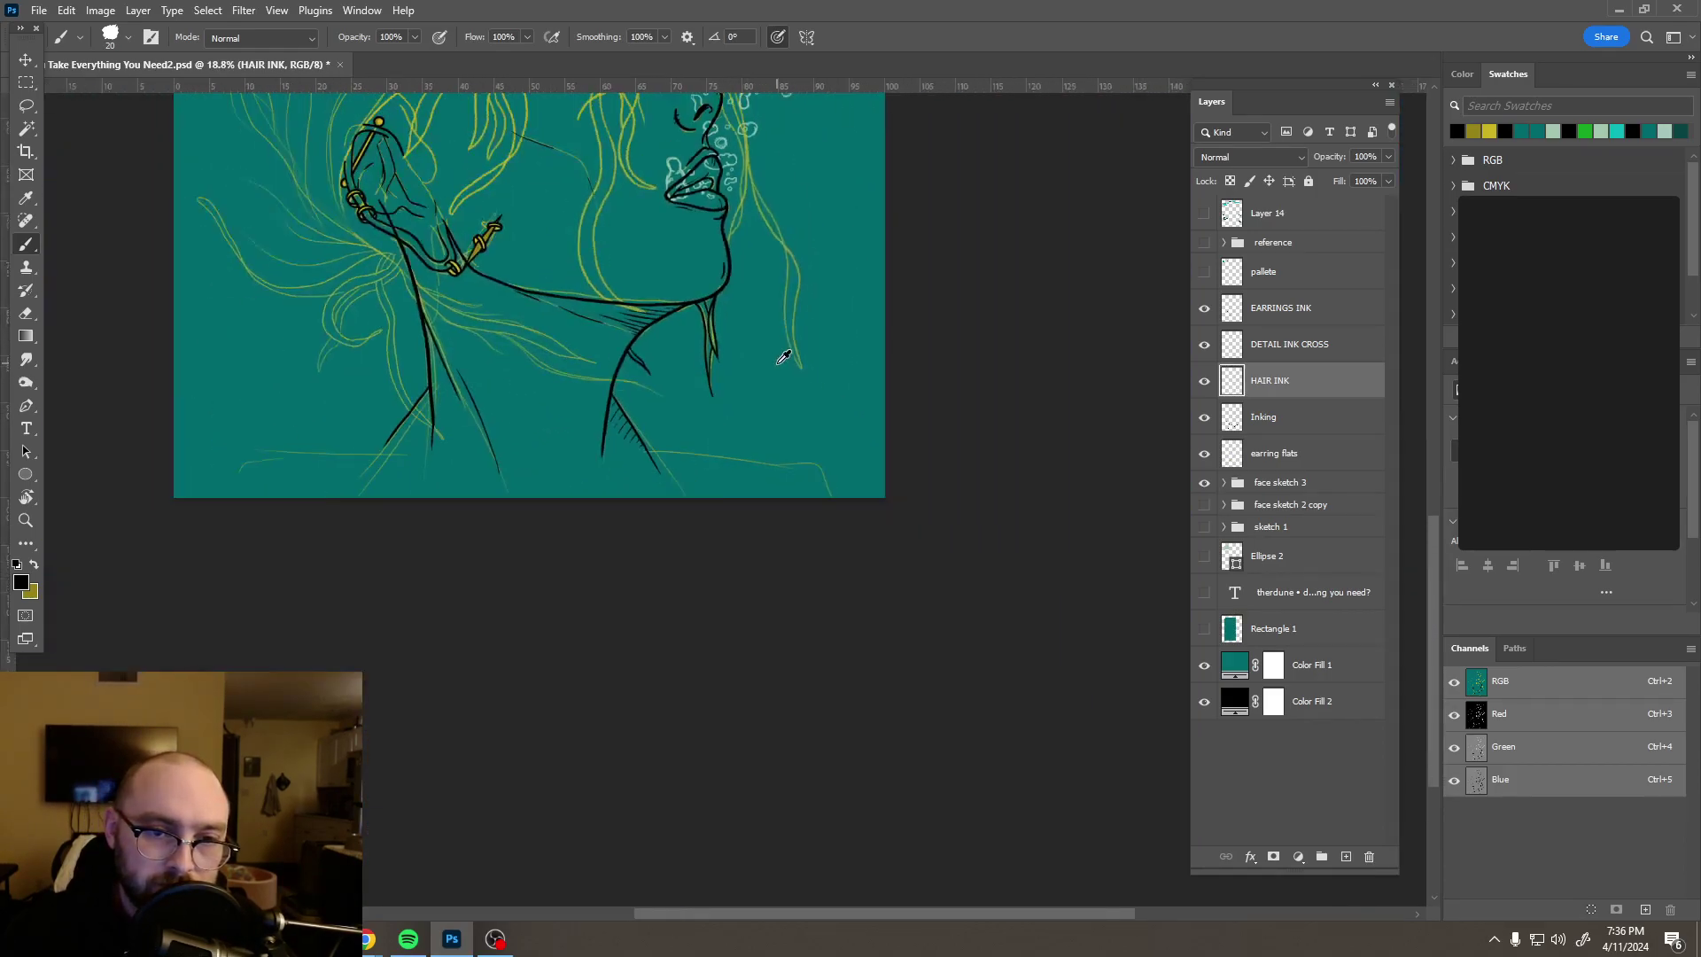
{"action": "scroll", "coordinate": [780, 474], "scroll_direction": "up", "scroll_amount": 2}
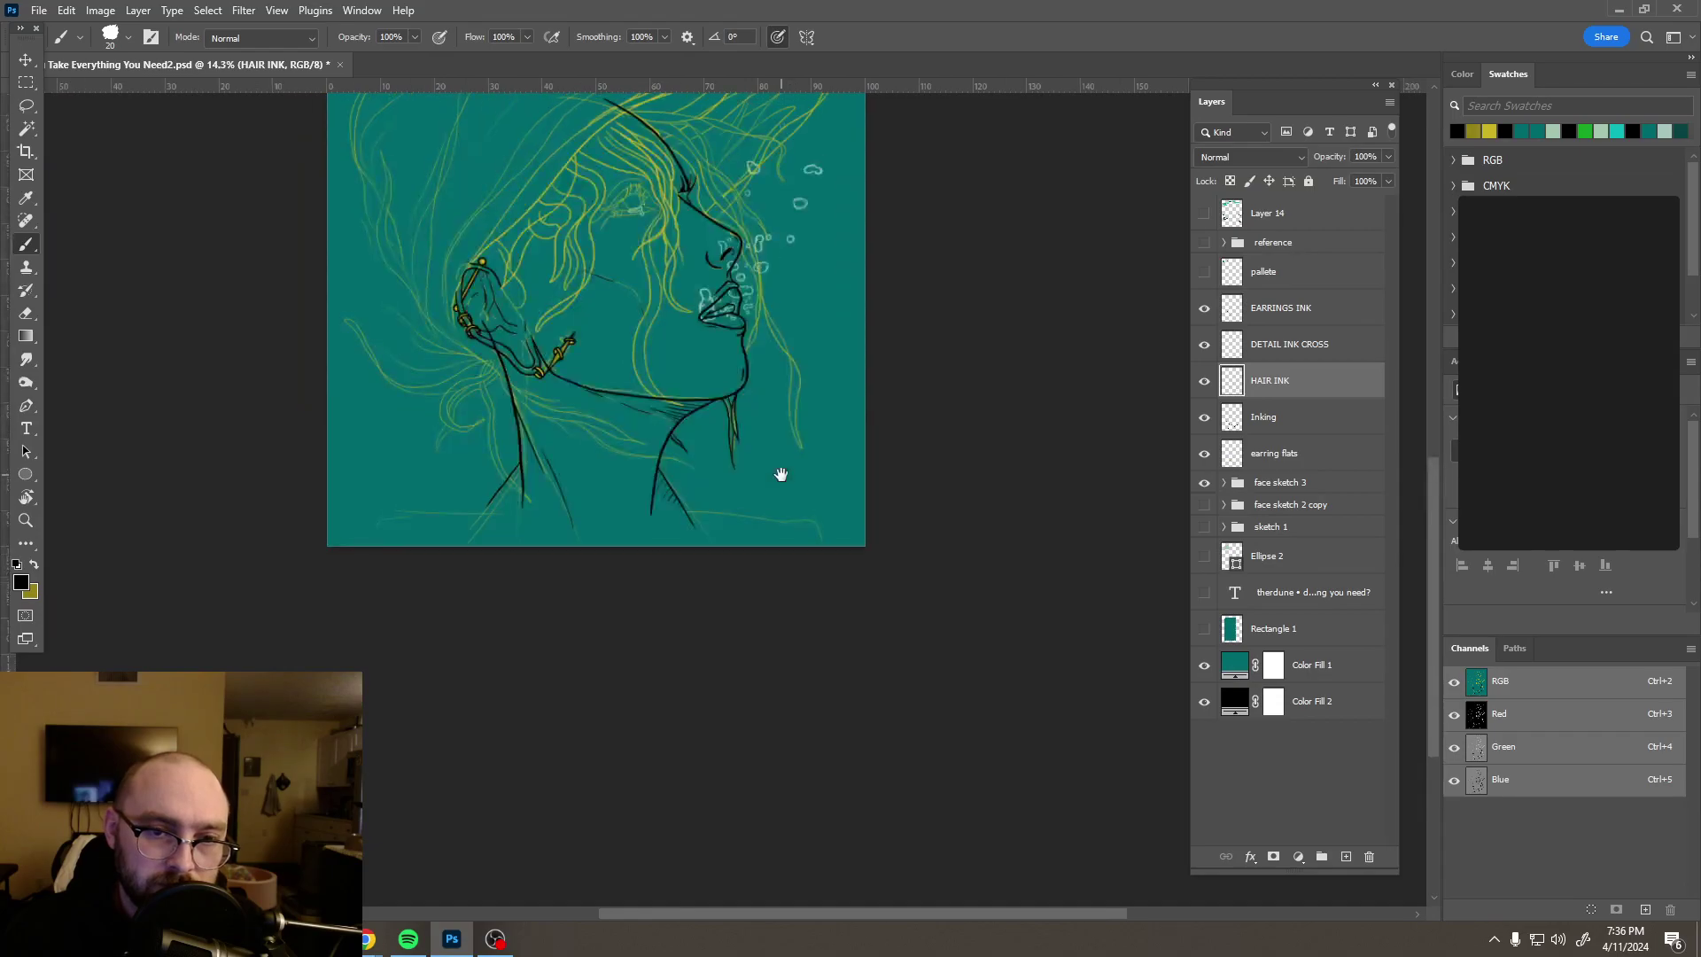
{"action": "scroll", "coordinate": [780, 270], "scroll_direction": "up", "scroll_amount": 3}
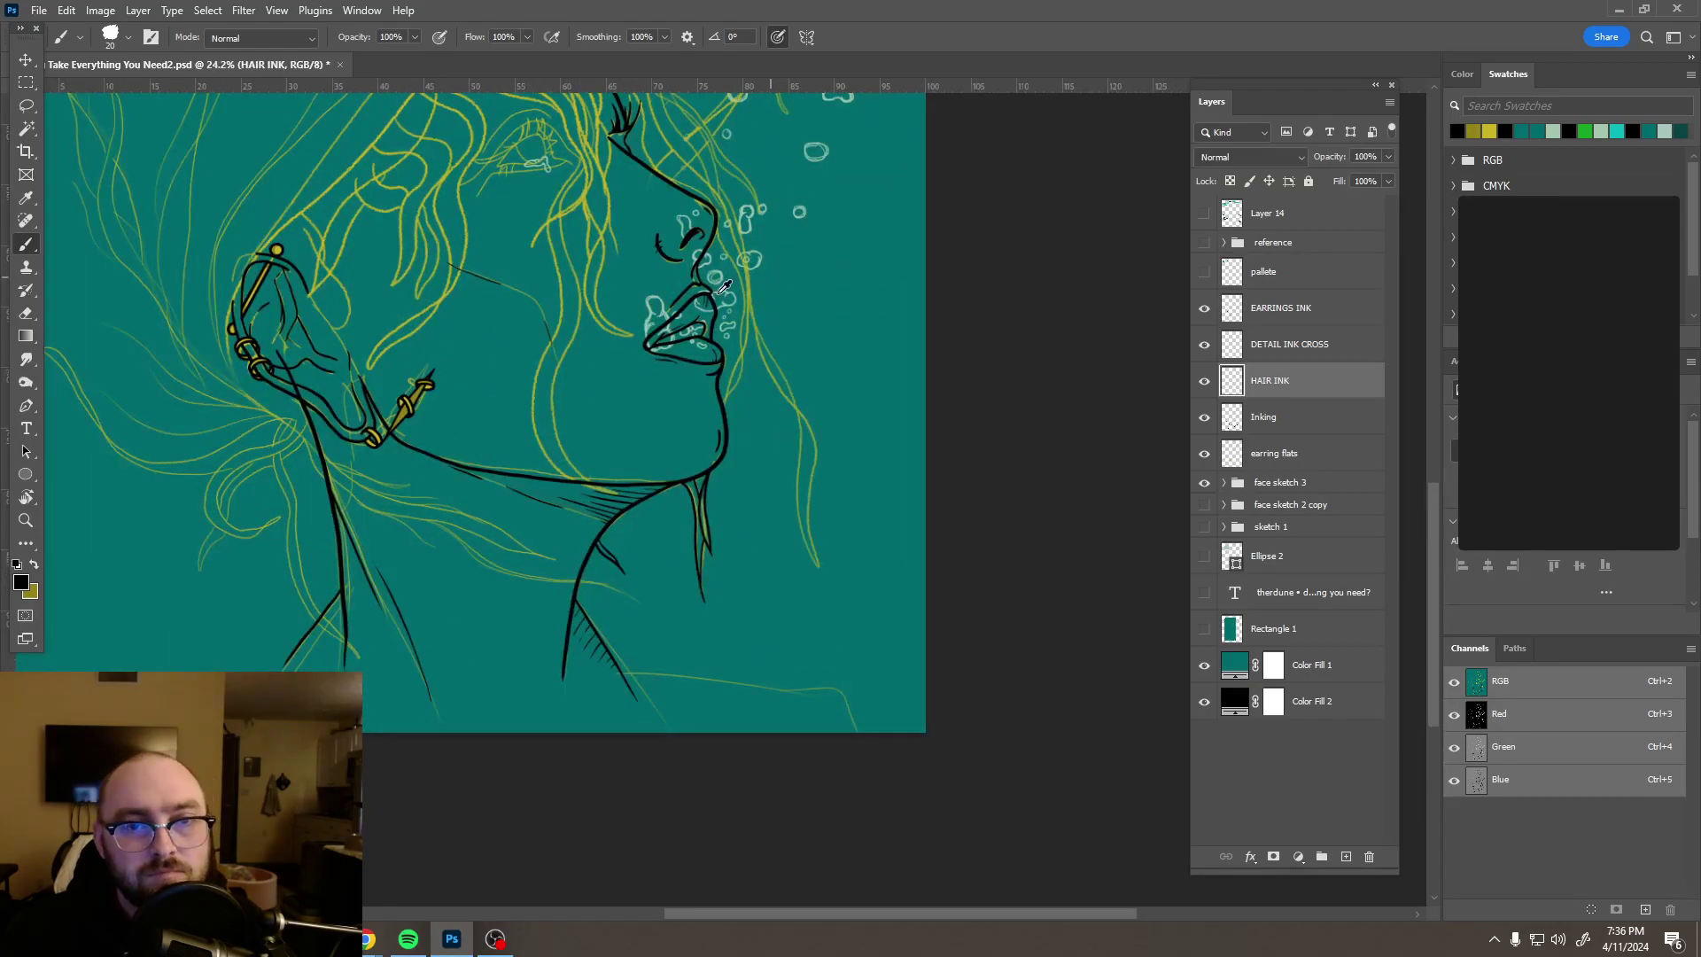
{"action": "scroll", "coordinate": [724, 286], "scroll_direction": "up", "scroll_amount": 4}
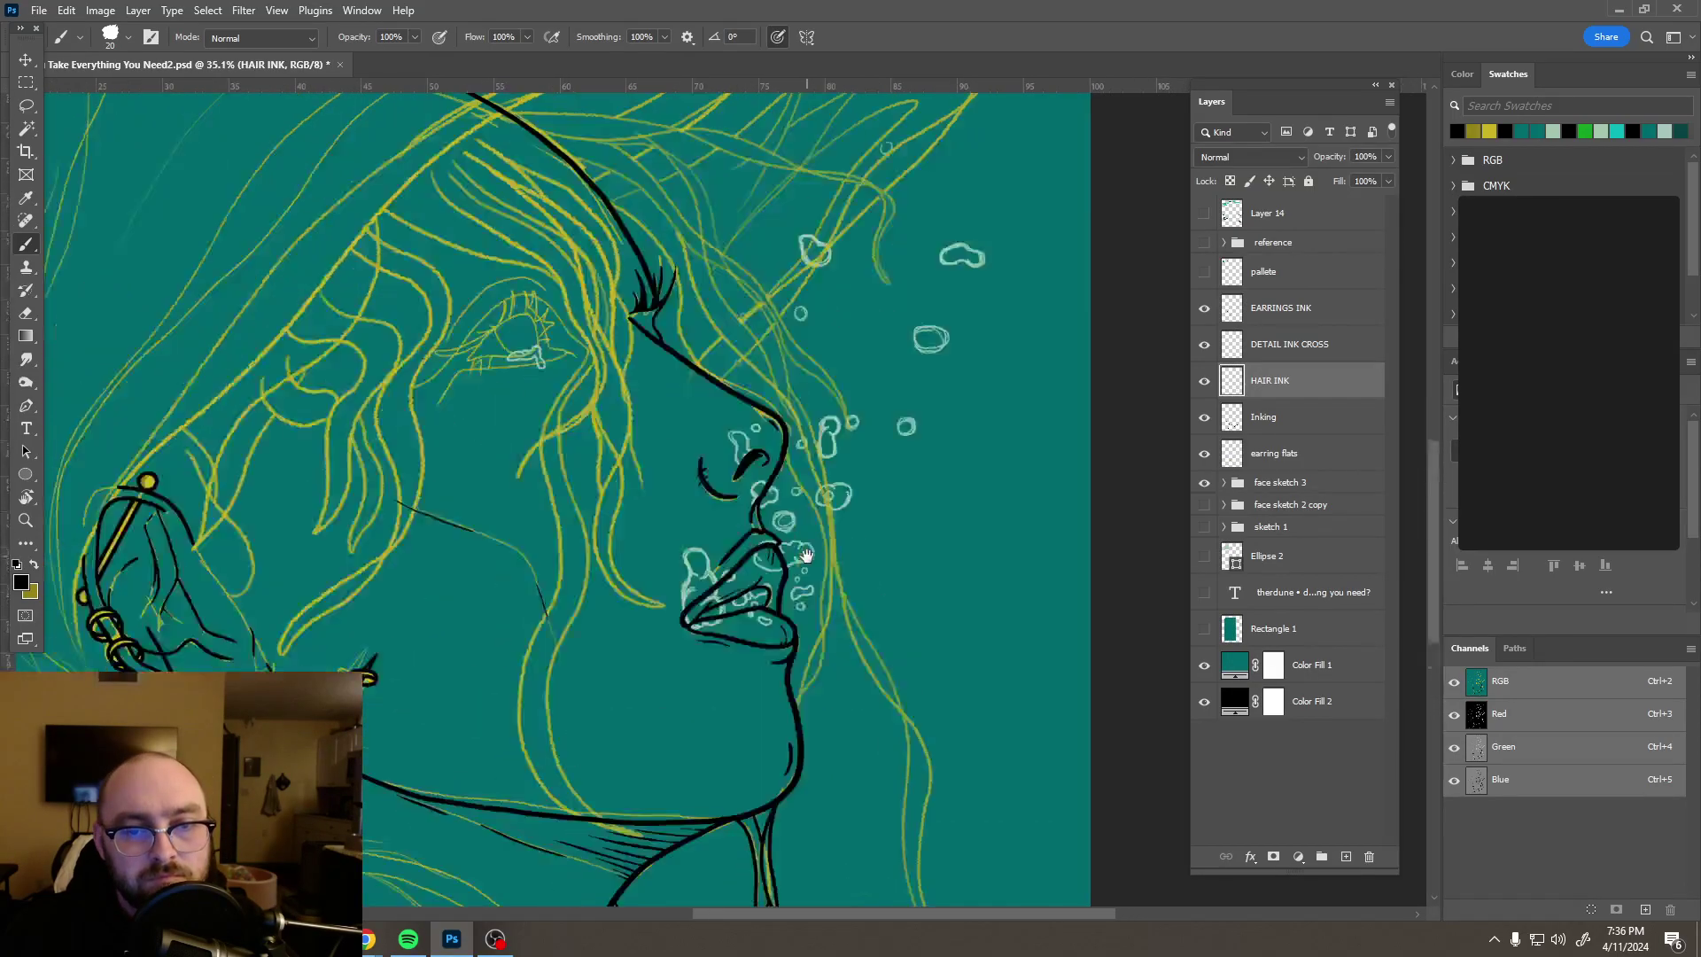
{"action": "left_click_drag", "start_coordinate": [806, 555], "coordinate": [812, 589]}
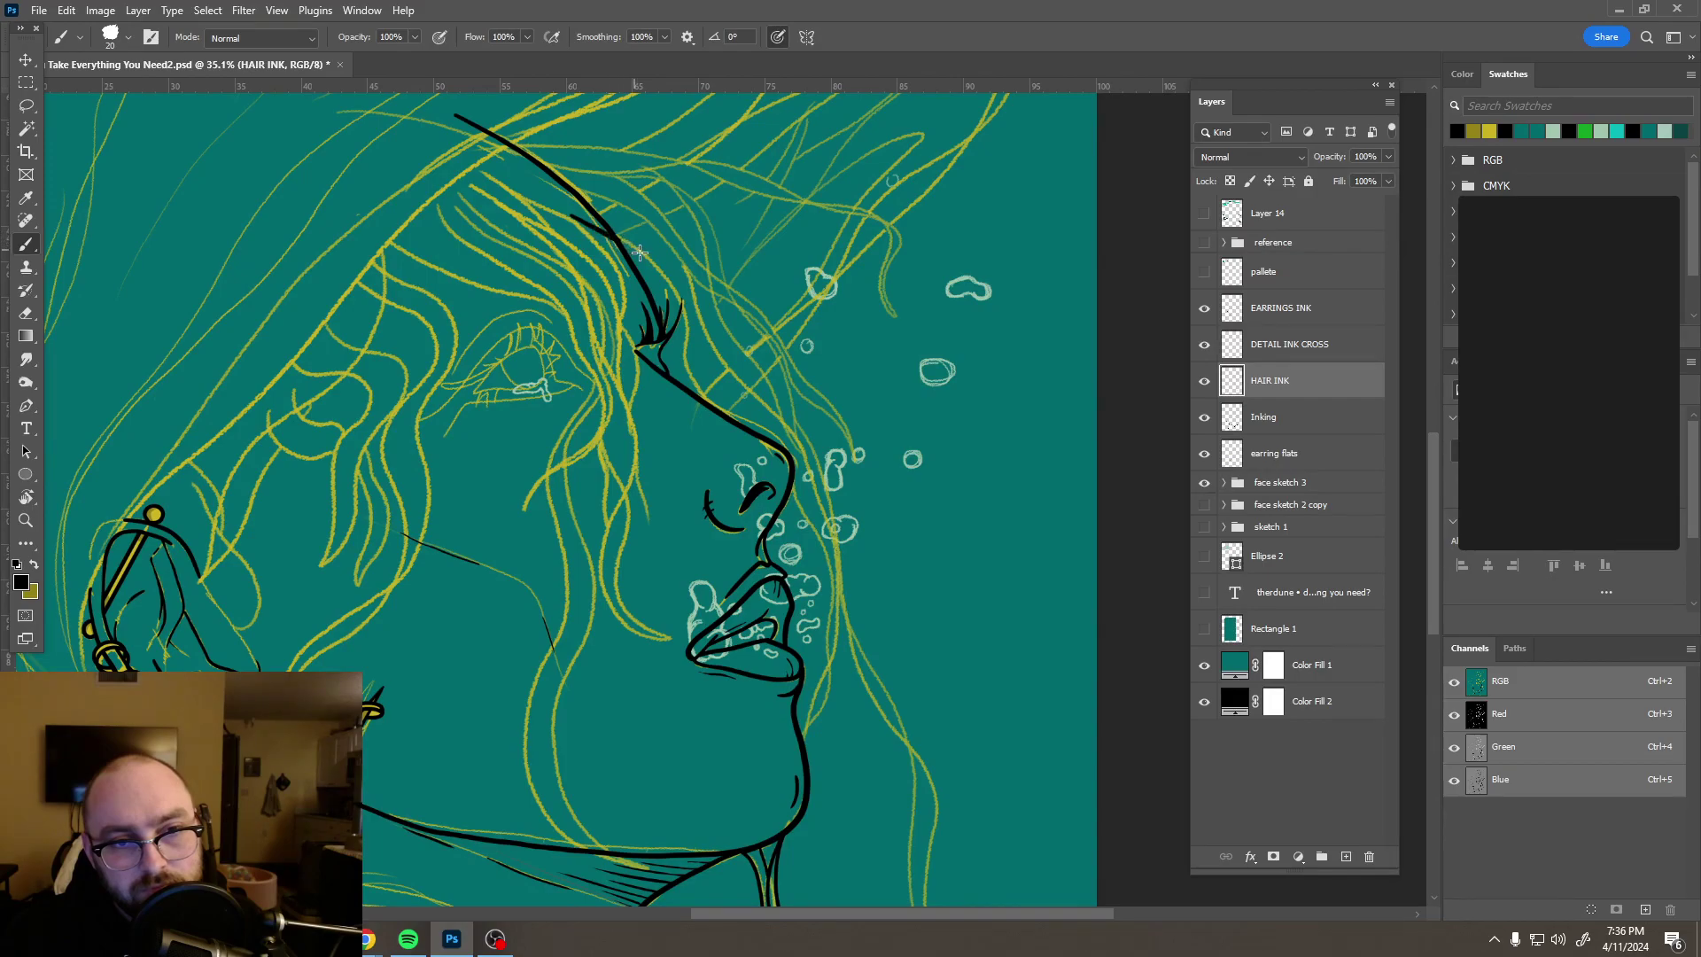
{"action": "mouse_move", "coordinate": [655, 262]}
{"action": "left_mouse_down"}
{"action": "mouse_move", "coordinate": [698, 394]}
{"action": "mouse_move", "coordinate": [806, 503]}
{"action": "mouse_move", "coordinate": [833, 587]}
{"action": "mouse_move", "coordinate": [832, 698]}
{"action": "mouse_move", "coordinate": [770, 800]}
{"action": "left_mouse_up"}
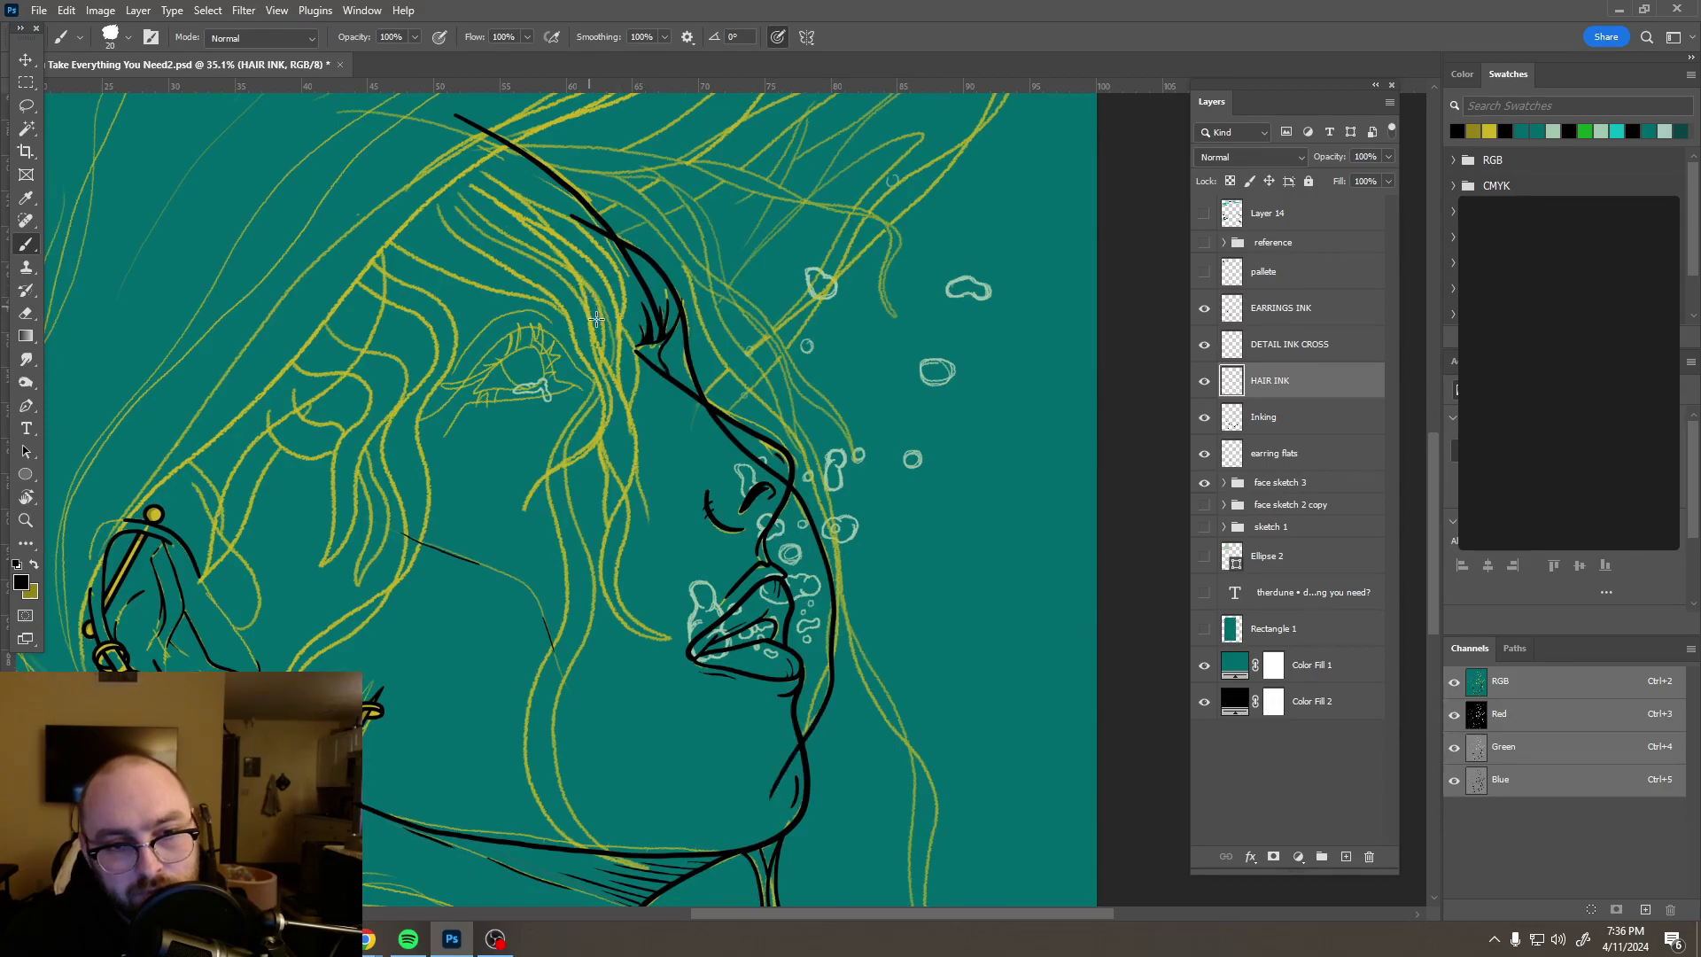
Step: Ink the strand's opposite edge along the nose bridge and past the lips, tapering it at the chin
{"action": "left_click_drag", "start_coordinate": [565, 325], "coordinate": [779, 439]}
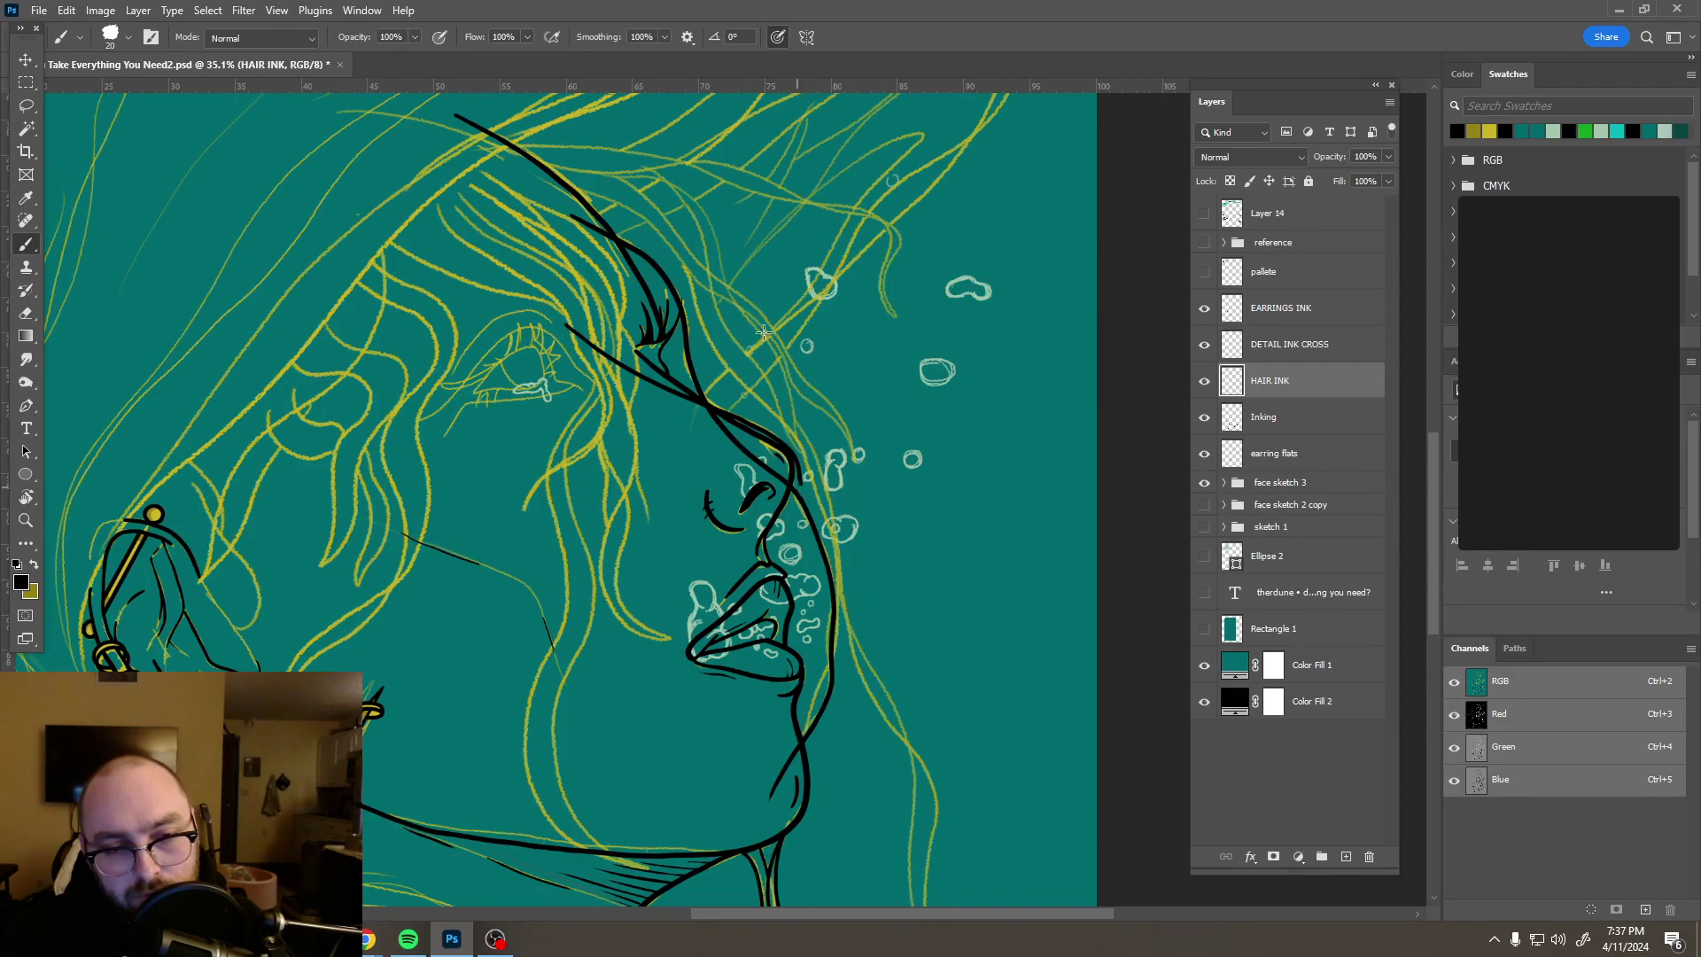
{"action": "key", "text": "ctrl+z"}
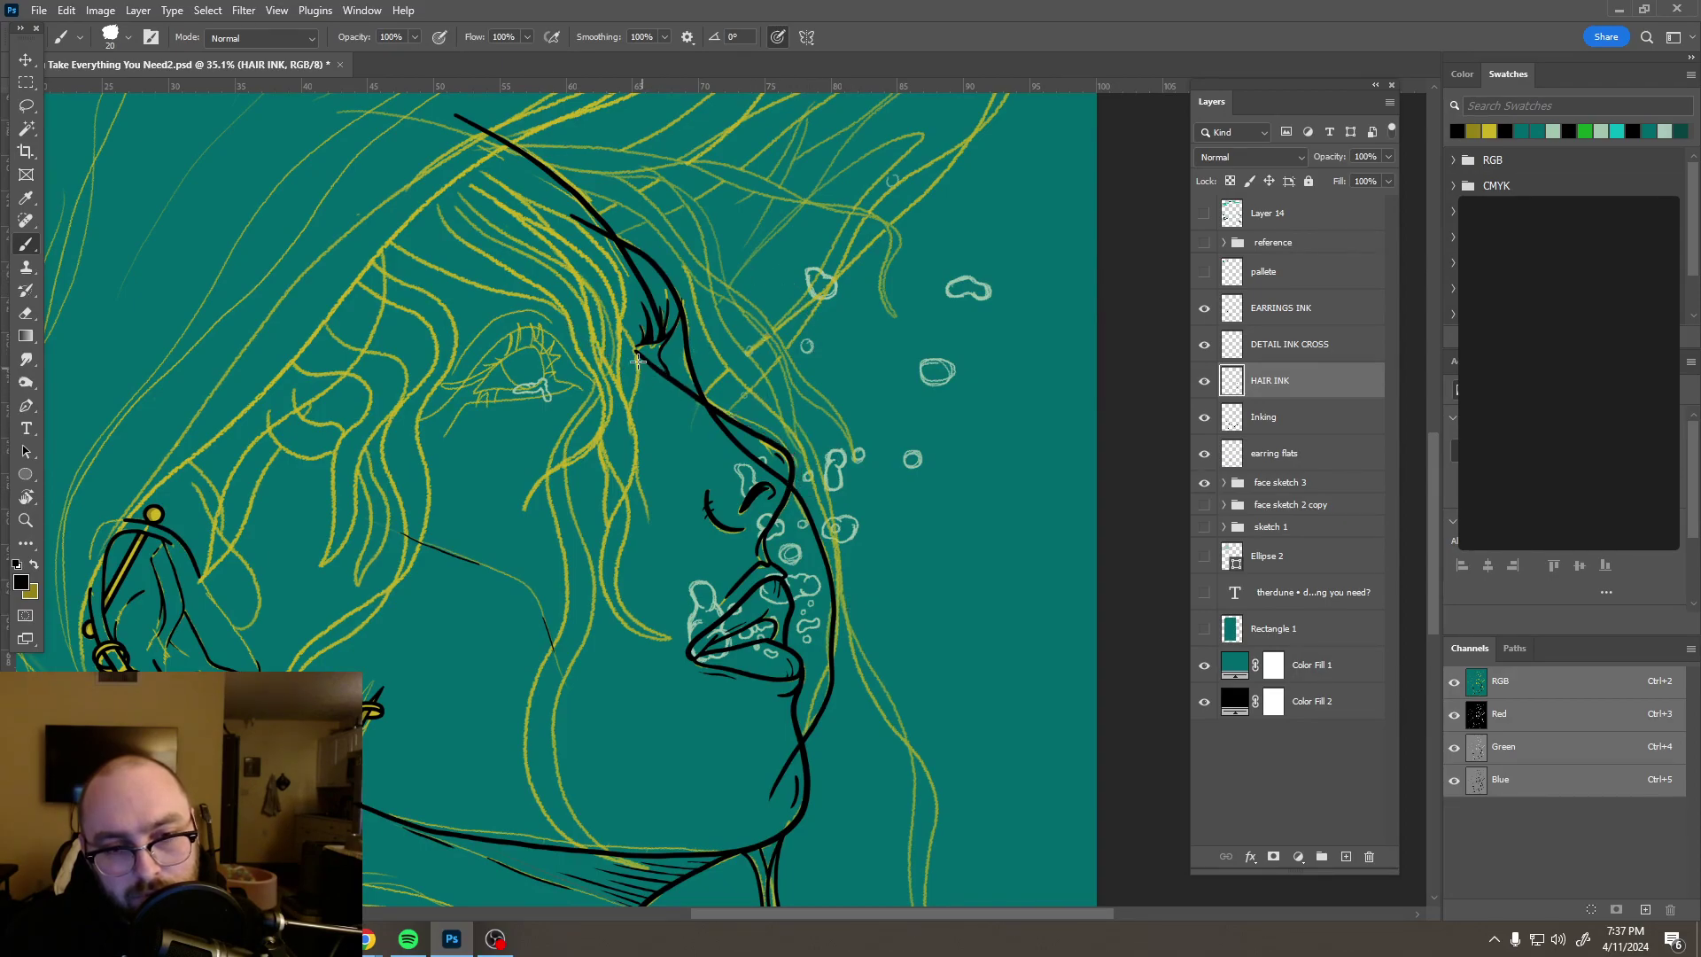
{"action": "left_click_drag", "start_coordinate": [626, 344], "coordinate": [707, 405]}
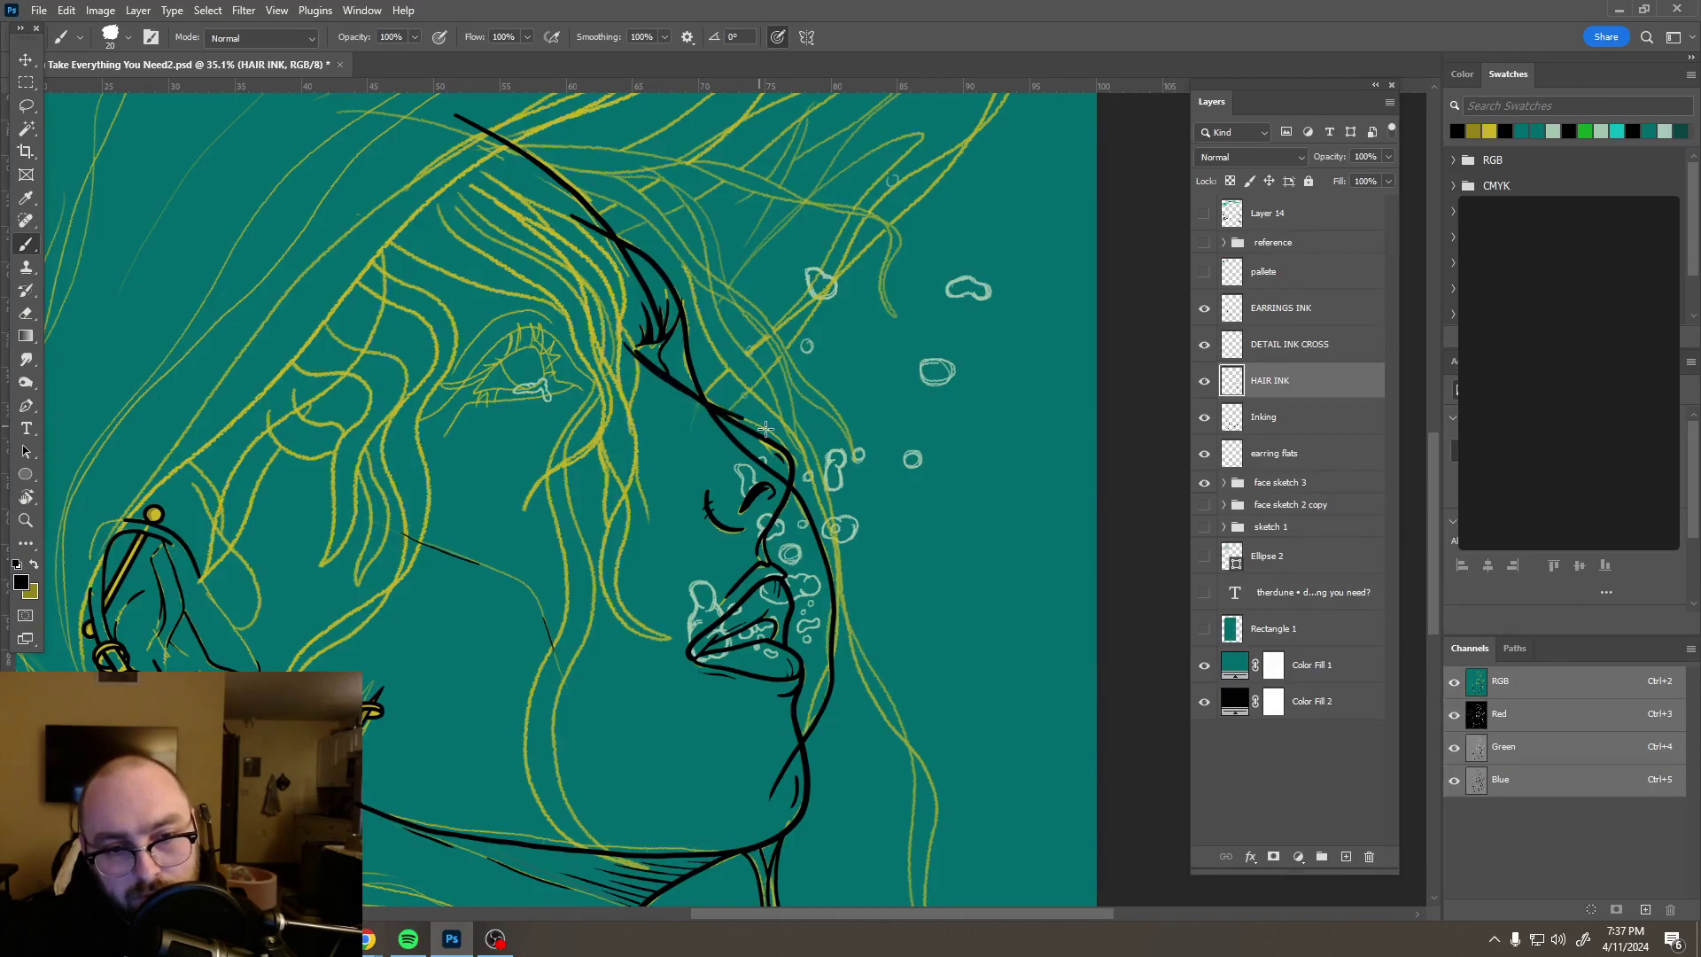
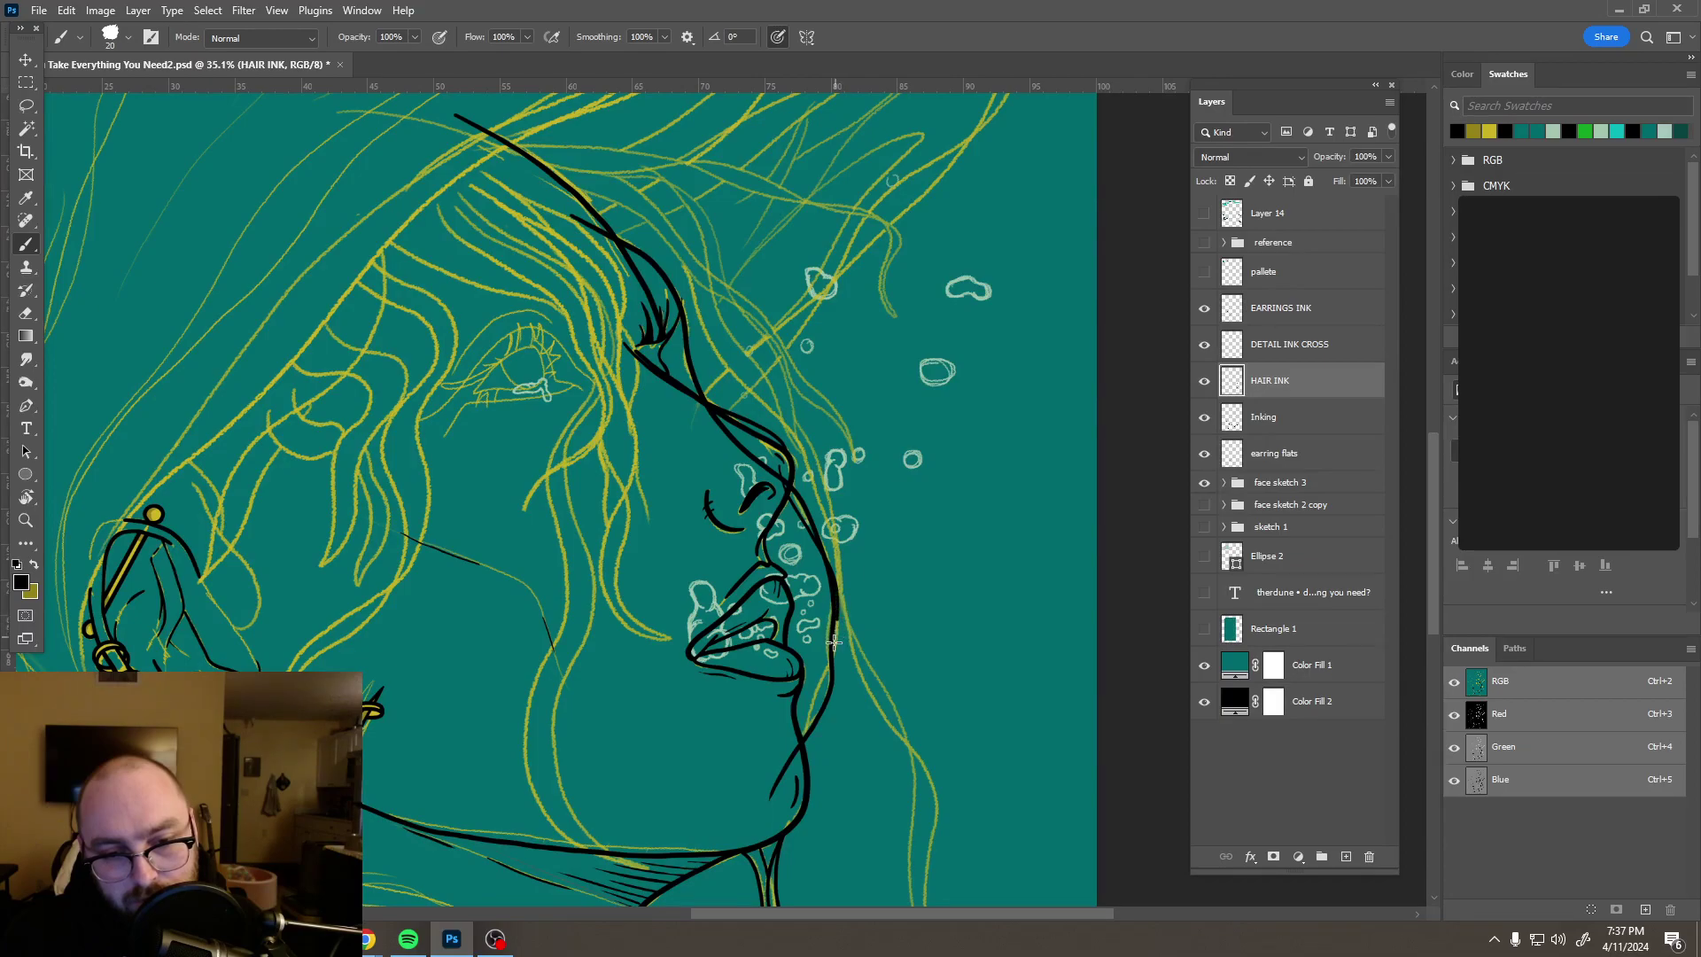
{"action": "left_click_drag", "start_coordinate": [808, 702], "coordinate": [786, 795]}
Step: Lower the HAIR INK layer's opacity to 41% and erase the strand ink that crosses inside the nose
{"action": "scroll", "coordinate": [760, 460], "scroll_direction": "up", "scroll_amount": 3}
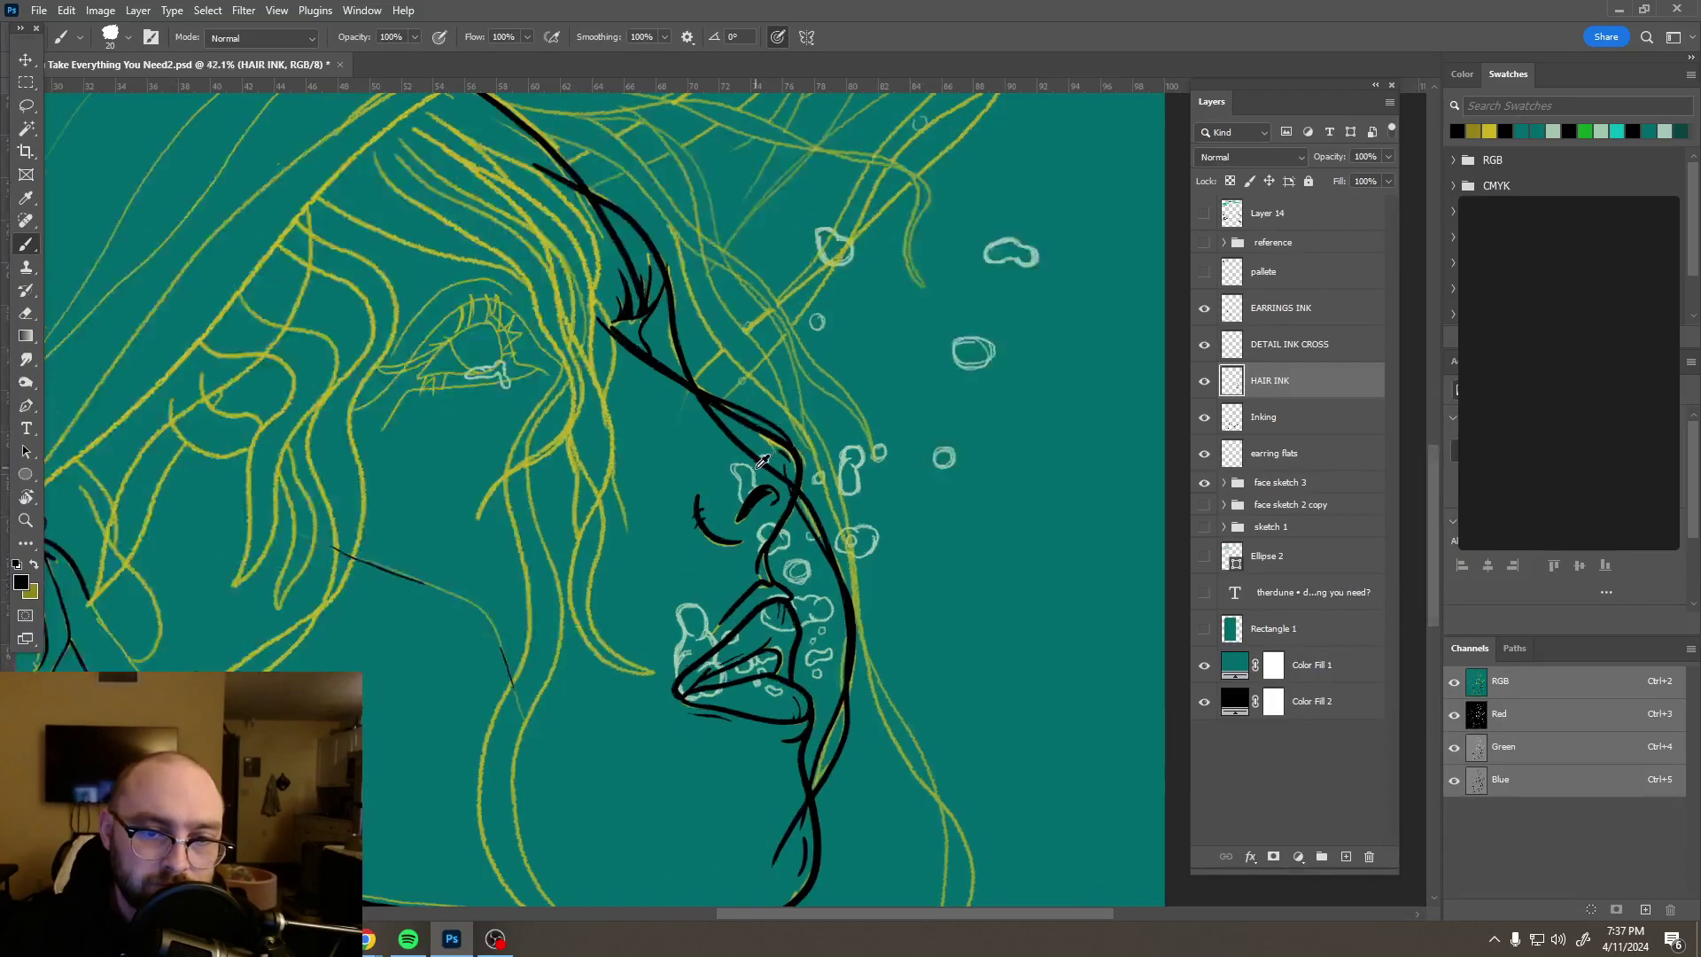
{"action": "scroll", "coordinate": [760, 461], "scroll_direction": "up", "scroll_amount": 1}
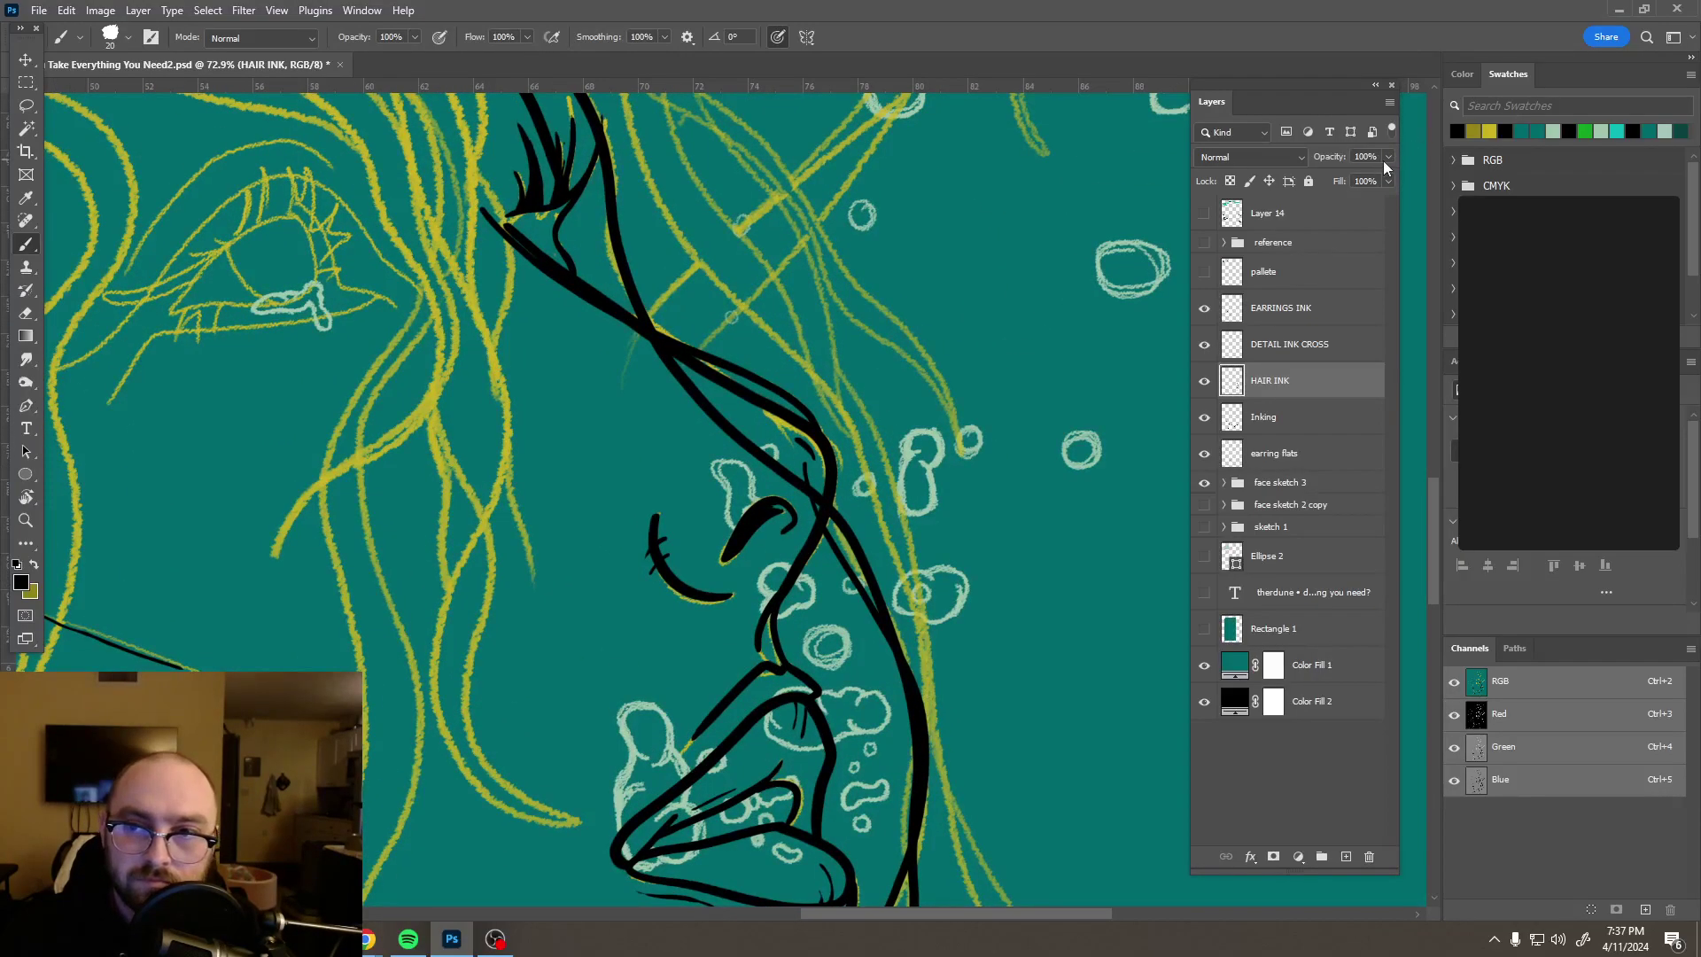
{"action": "left_click", "coordinate": [1338, 175]}
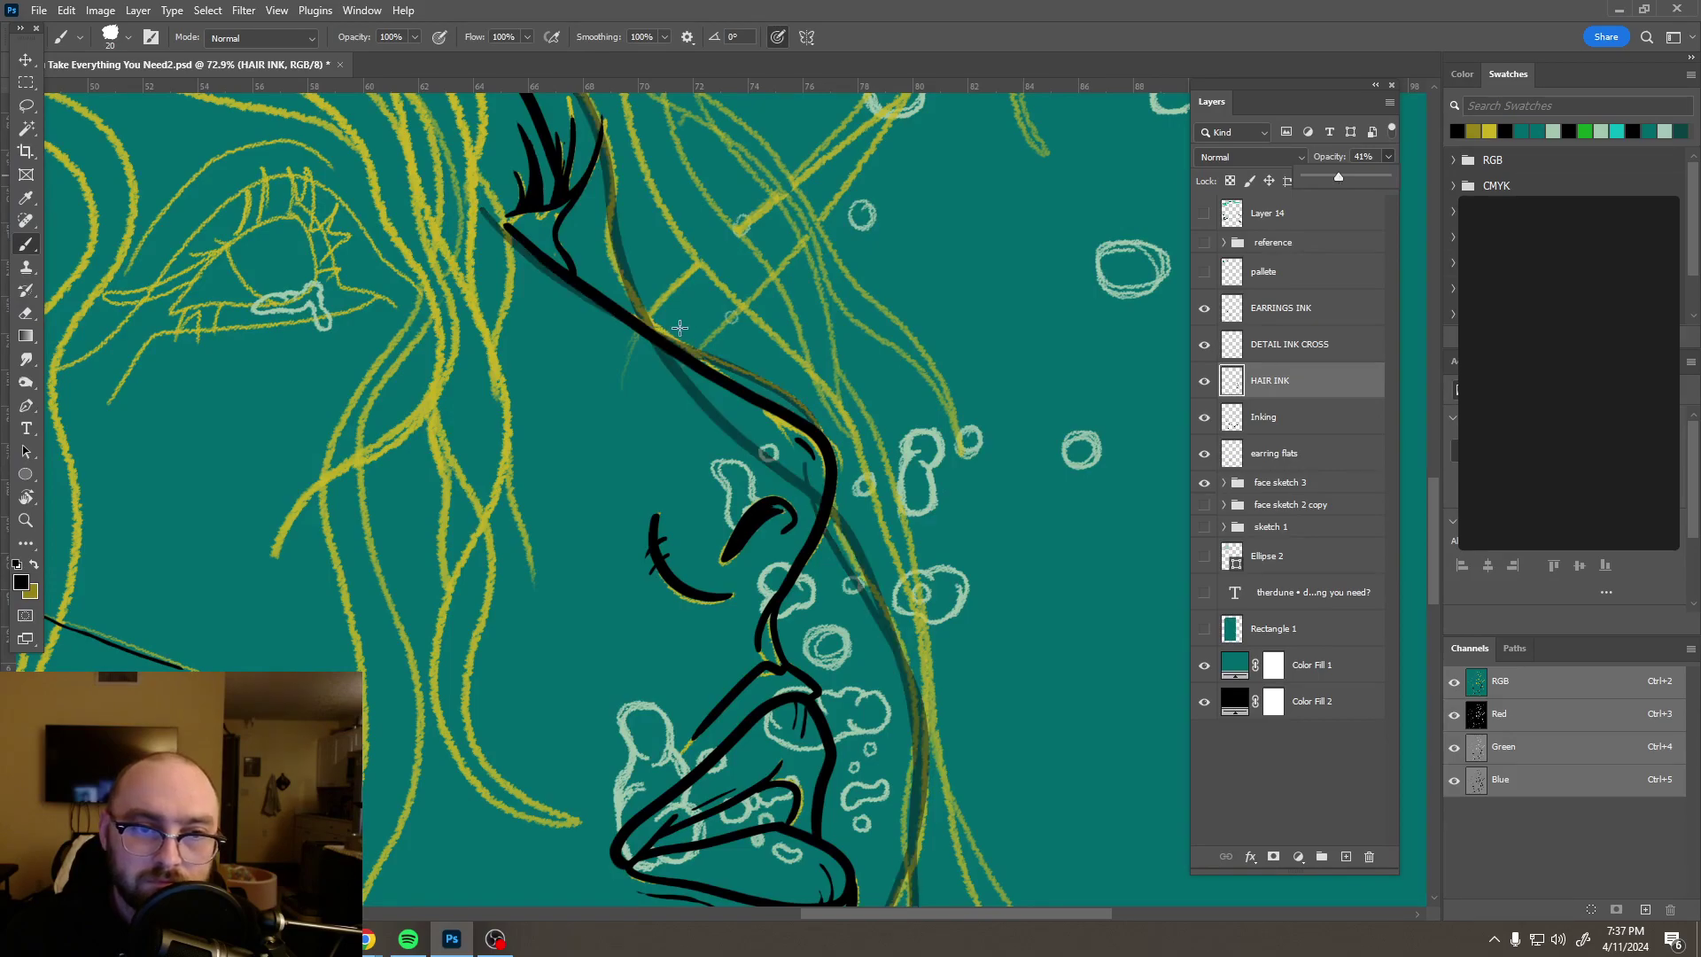
{"action": "key", "text": "e"}
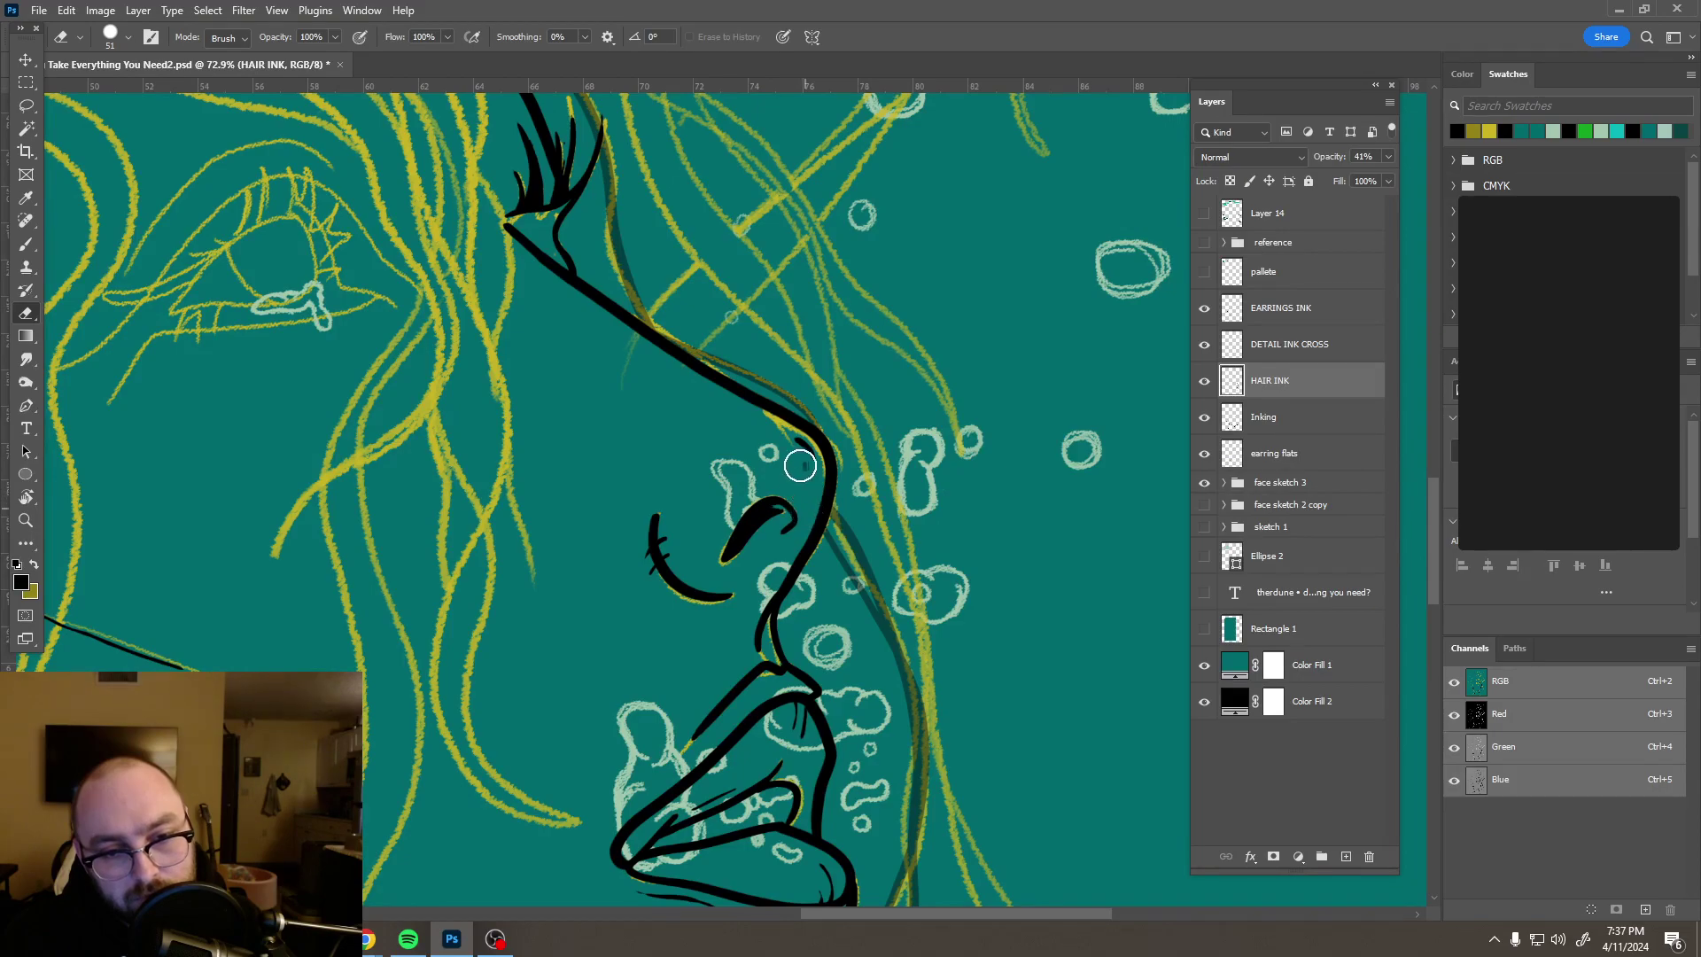
Step: Erase the strand tip overlapping the chin and set the HAIR INK layer's opacity back to 100%
{"action": "scroll", "coordinate": [780, 452], "scroll_direction": "down", "scroll_amount": 5}
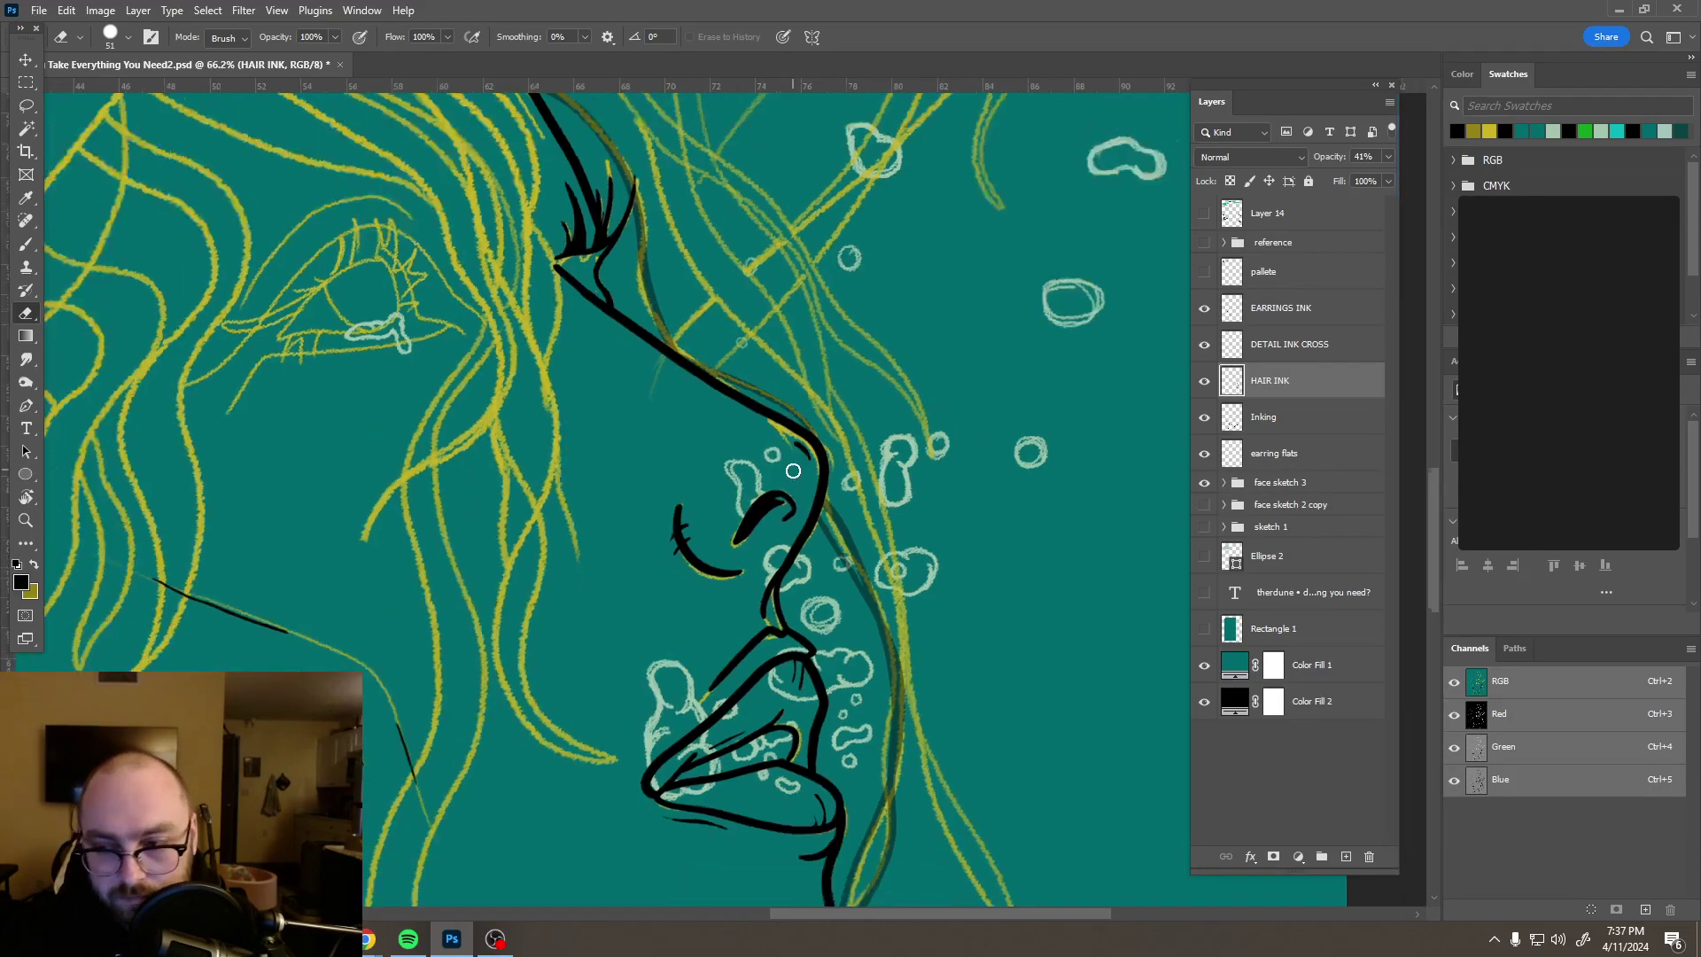
{"action": "scroll", "coordinate": [793, 478], "scroll_direction": "down", "scroll_amount": 4}
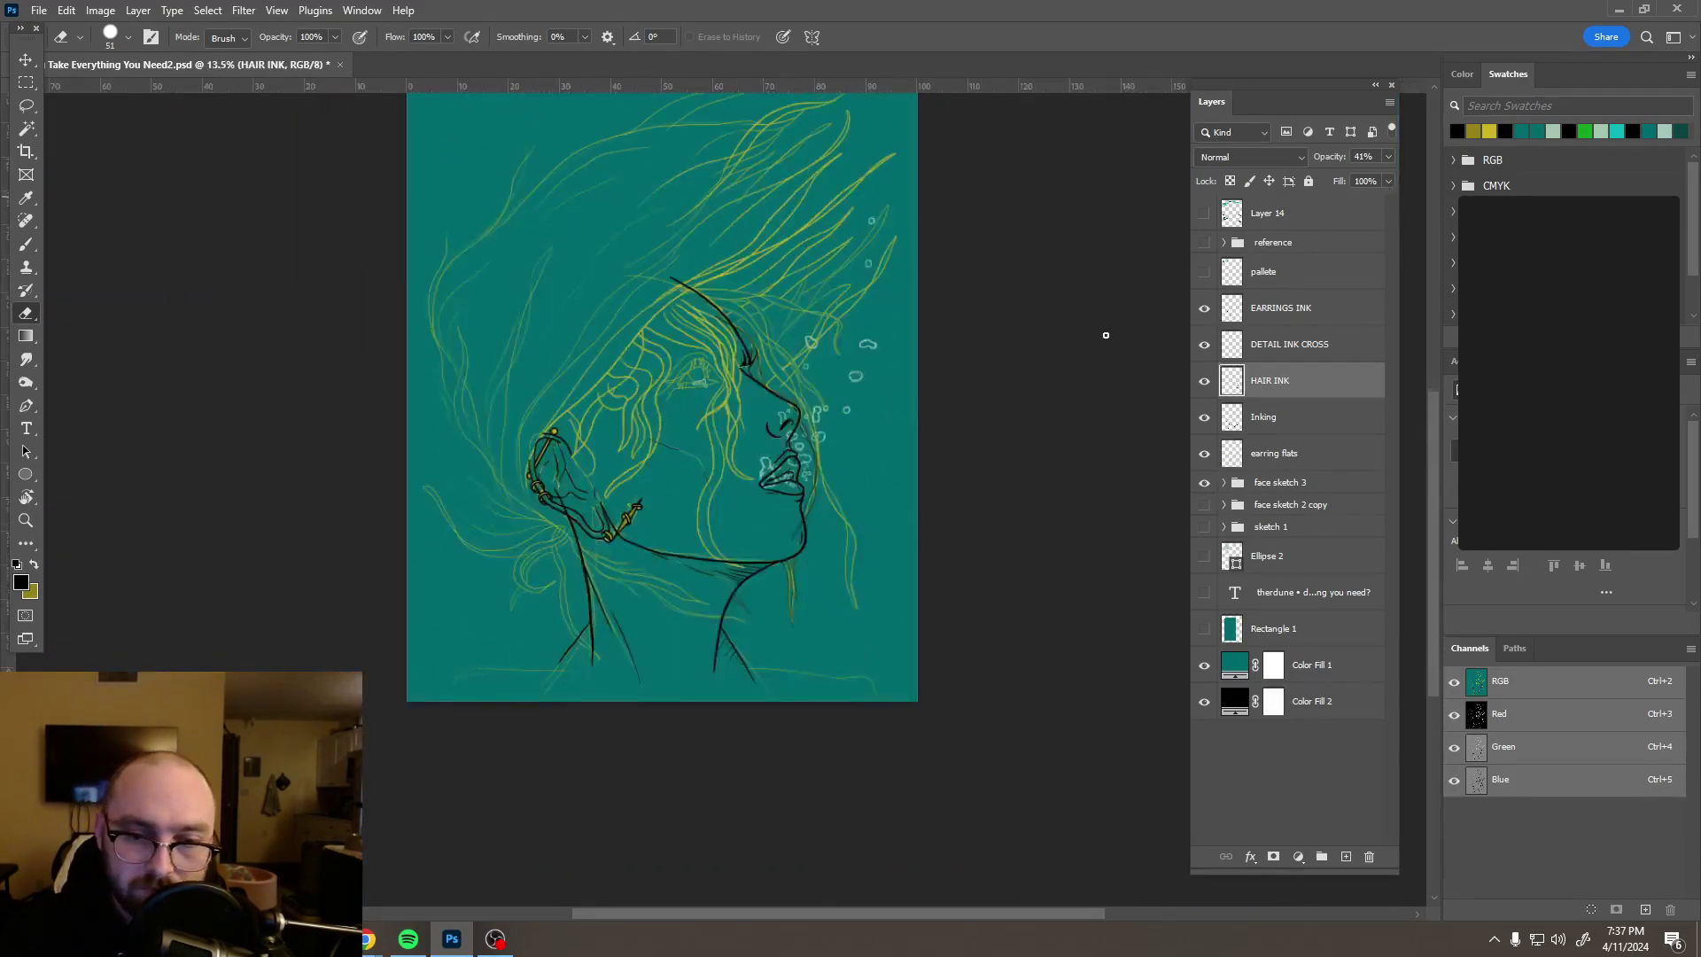
{"action": "scroll", "coordinate": [795, 554], "scroll_direction": "up", "scroll_amount": 6}
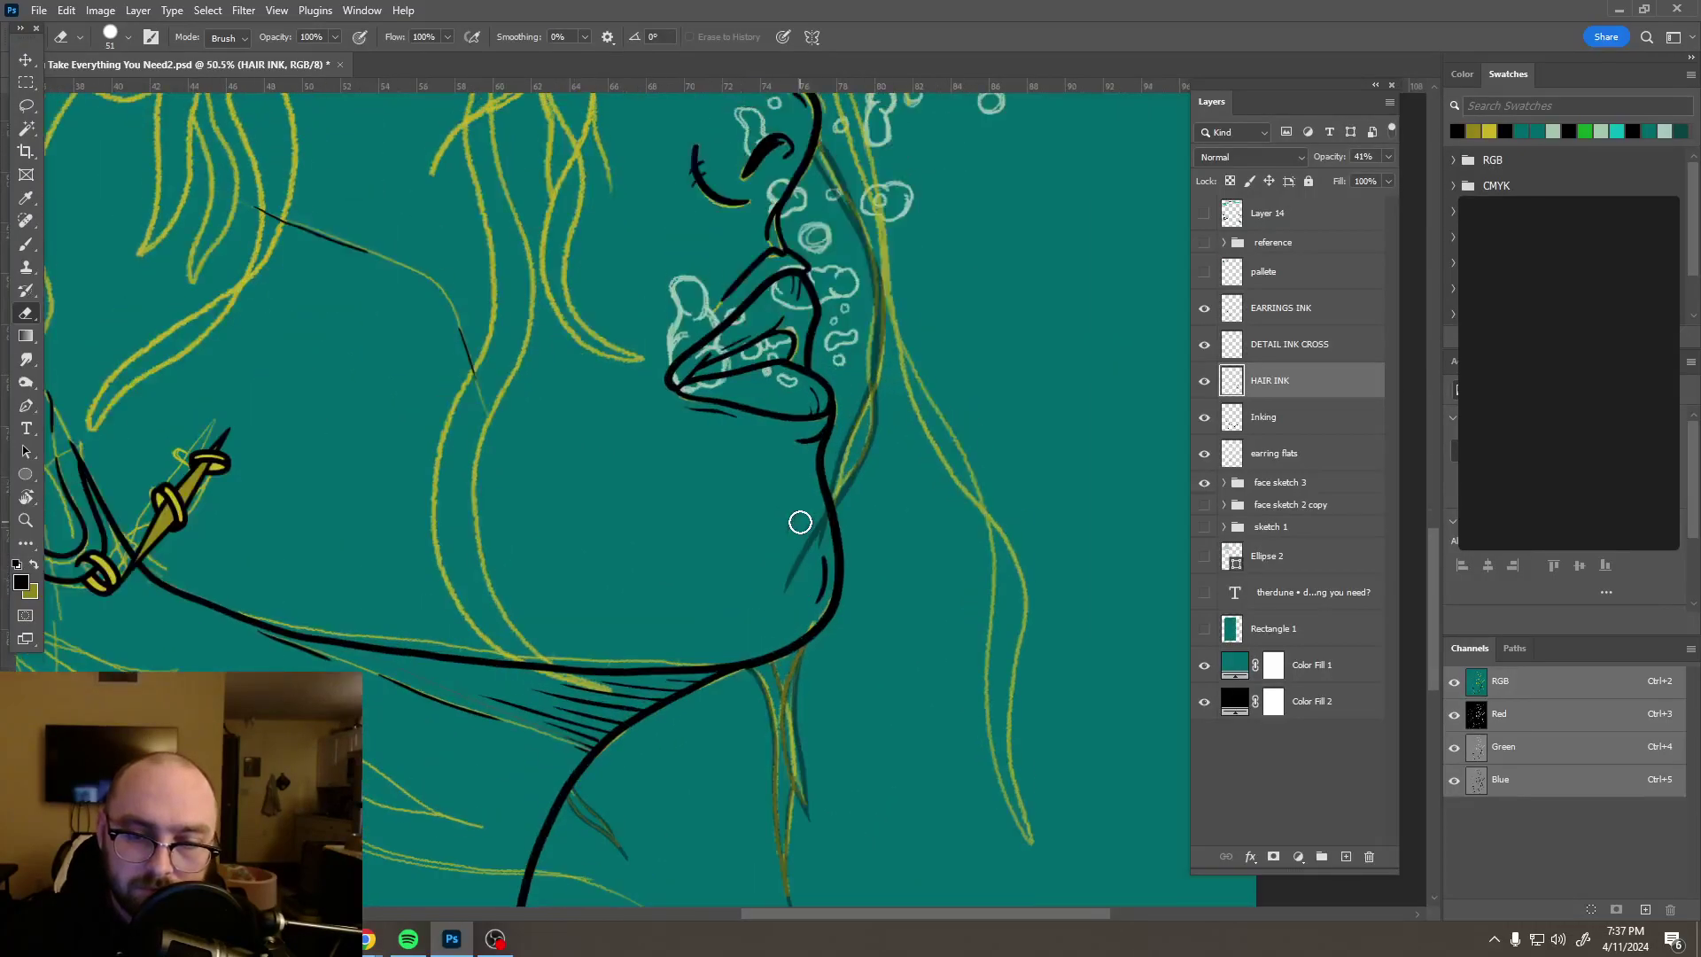
{"action": "mouse_move", "coordinate": [791, 527]}
{"action": "left_mouse_down"}
{"action": "mouse_move", "coordinate": [816, 511]}
{"action": "mouse_move", "coordinate": [779, 601]}
{"action": "left_mouse_up"}
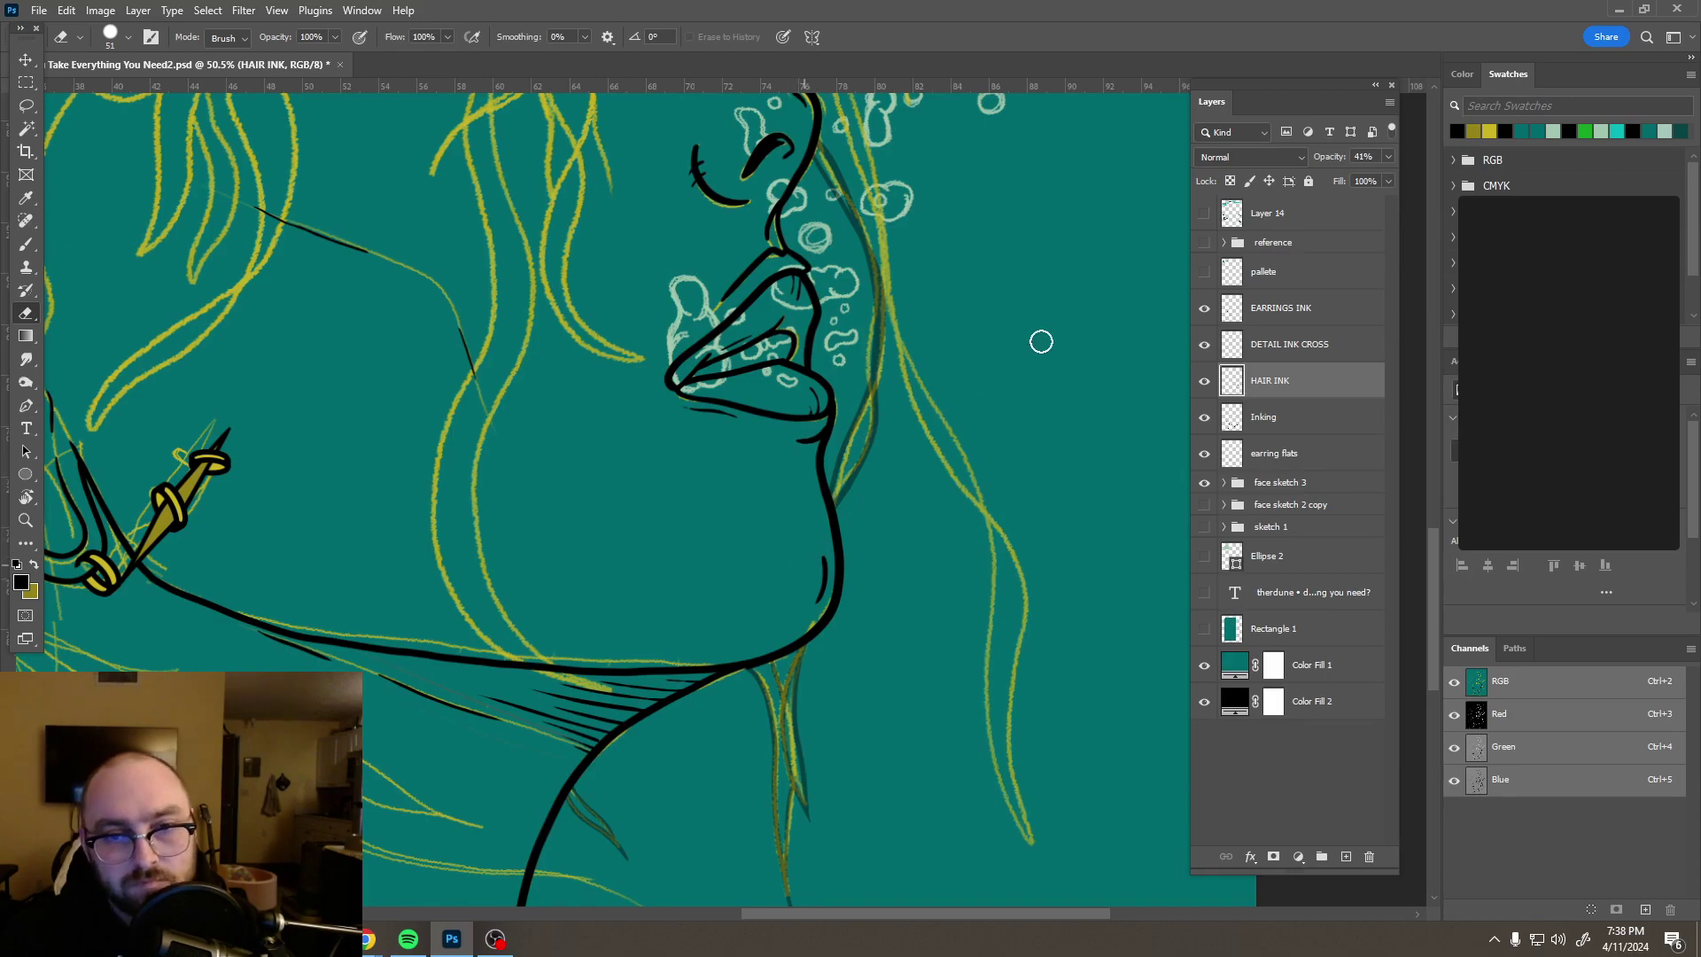
{"action": "left_click", "coordinate": [1387, 156]}
{"action": "left_click_drag", "start_coordinate": [1336, 189], "coordinate": [1393, 186]}
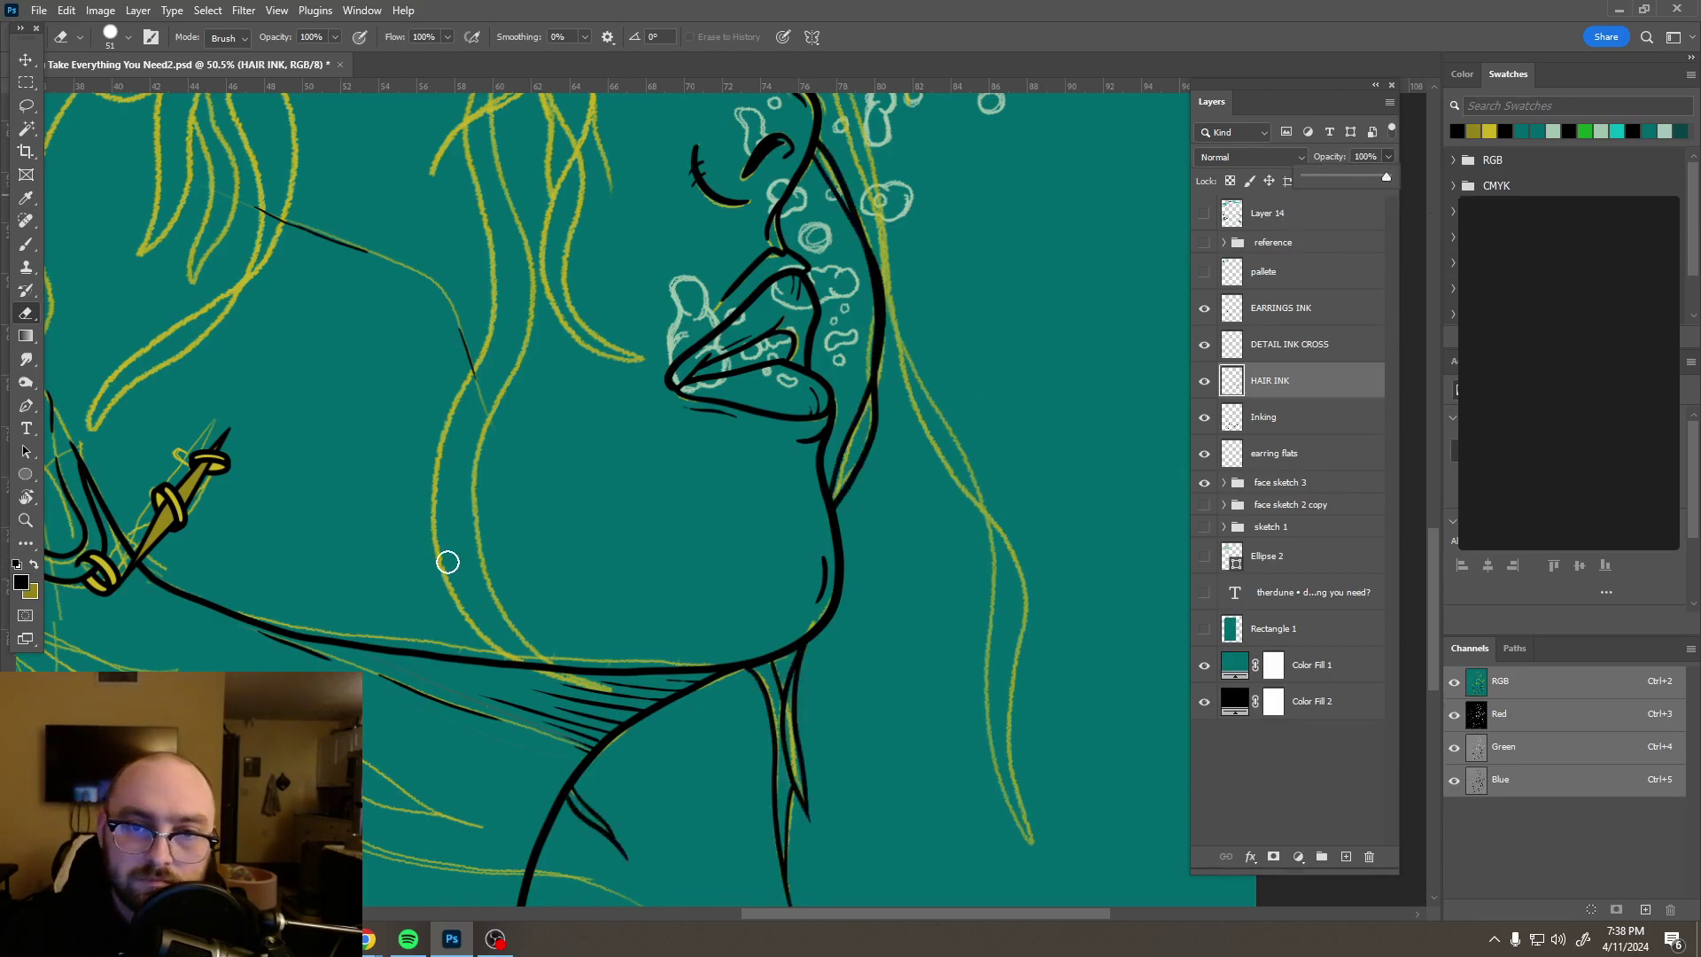
Step: Ink a long flowing strand edge from above the forehead, past the nose and lips, to a tip below chin level
{"action": "scroll", "coordinate": [655, 527], "scroll_direction": "down", "scroll_amount": 10}
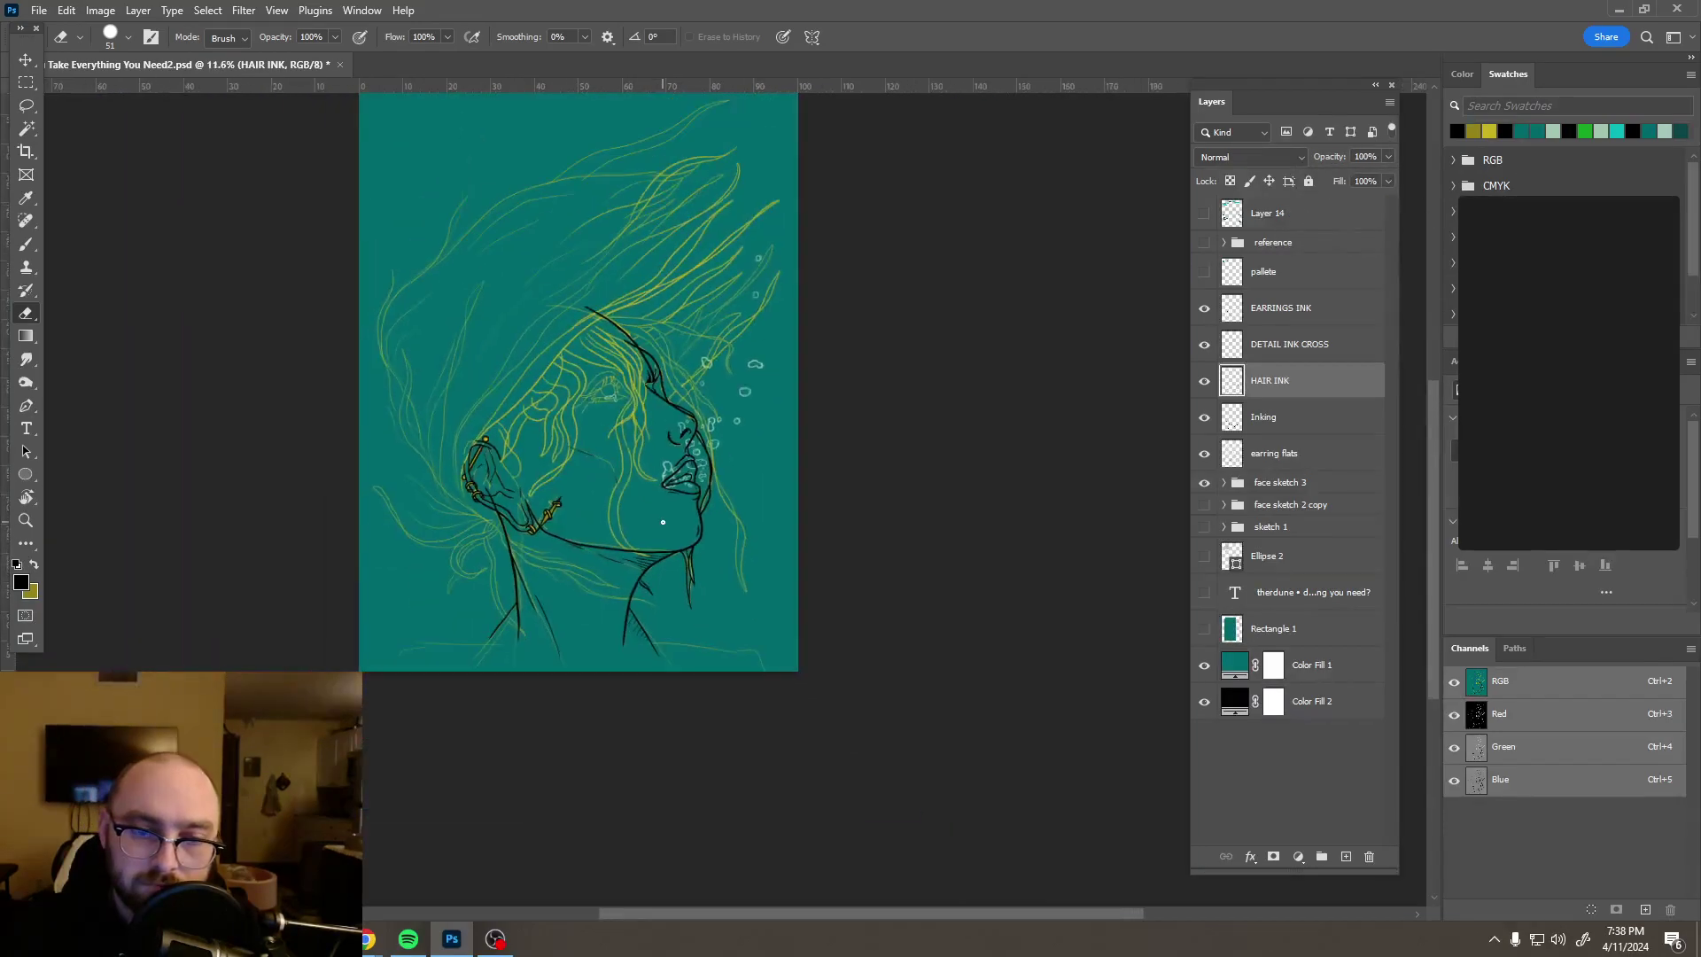
{"action": "scroll", "coordinate": [726, 434], "scroll_direction": "up", "scroll_amount": 5}
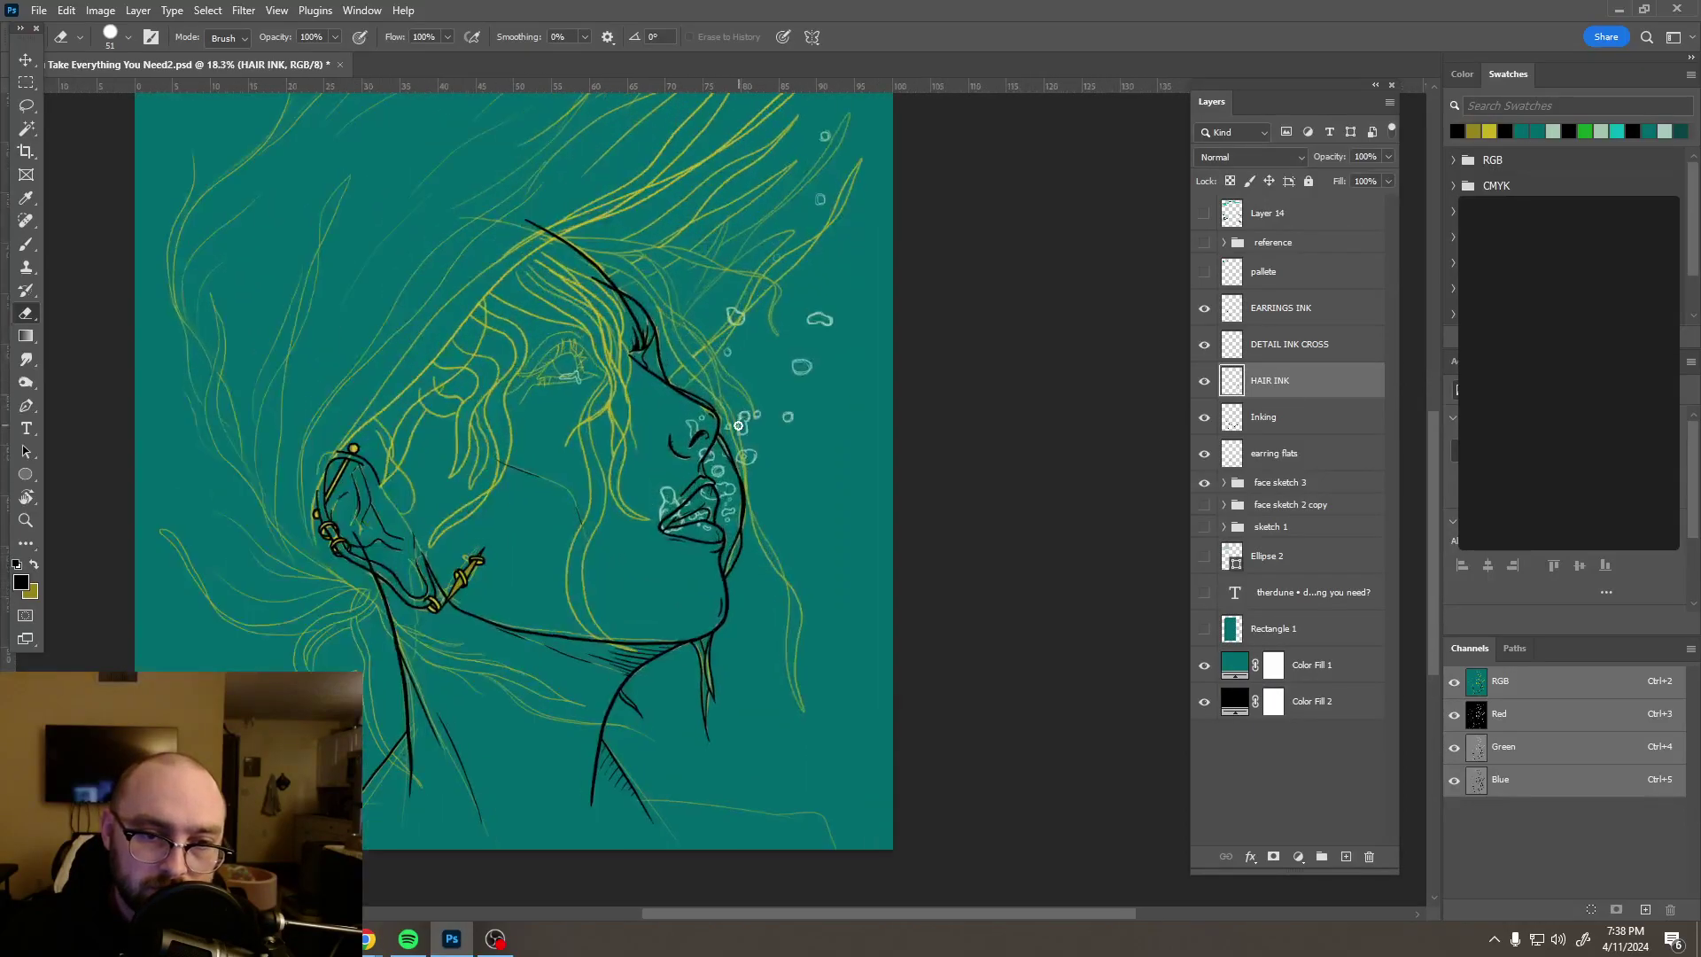
{"action": "scroll", "coordinate": [773, 563], "scroll_direction": "up", "scroll_amount": 2}
{"action": "scroll", "coordinate": [653, 404], "scroll_direction": "up", "scroll_amount": 2}
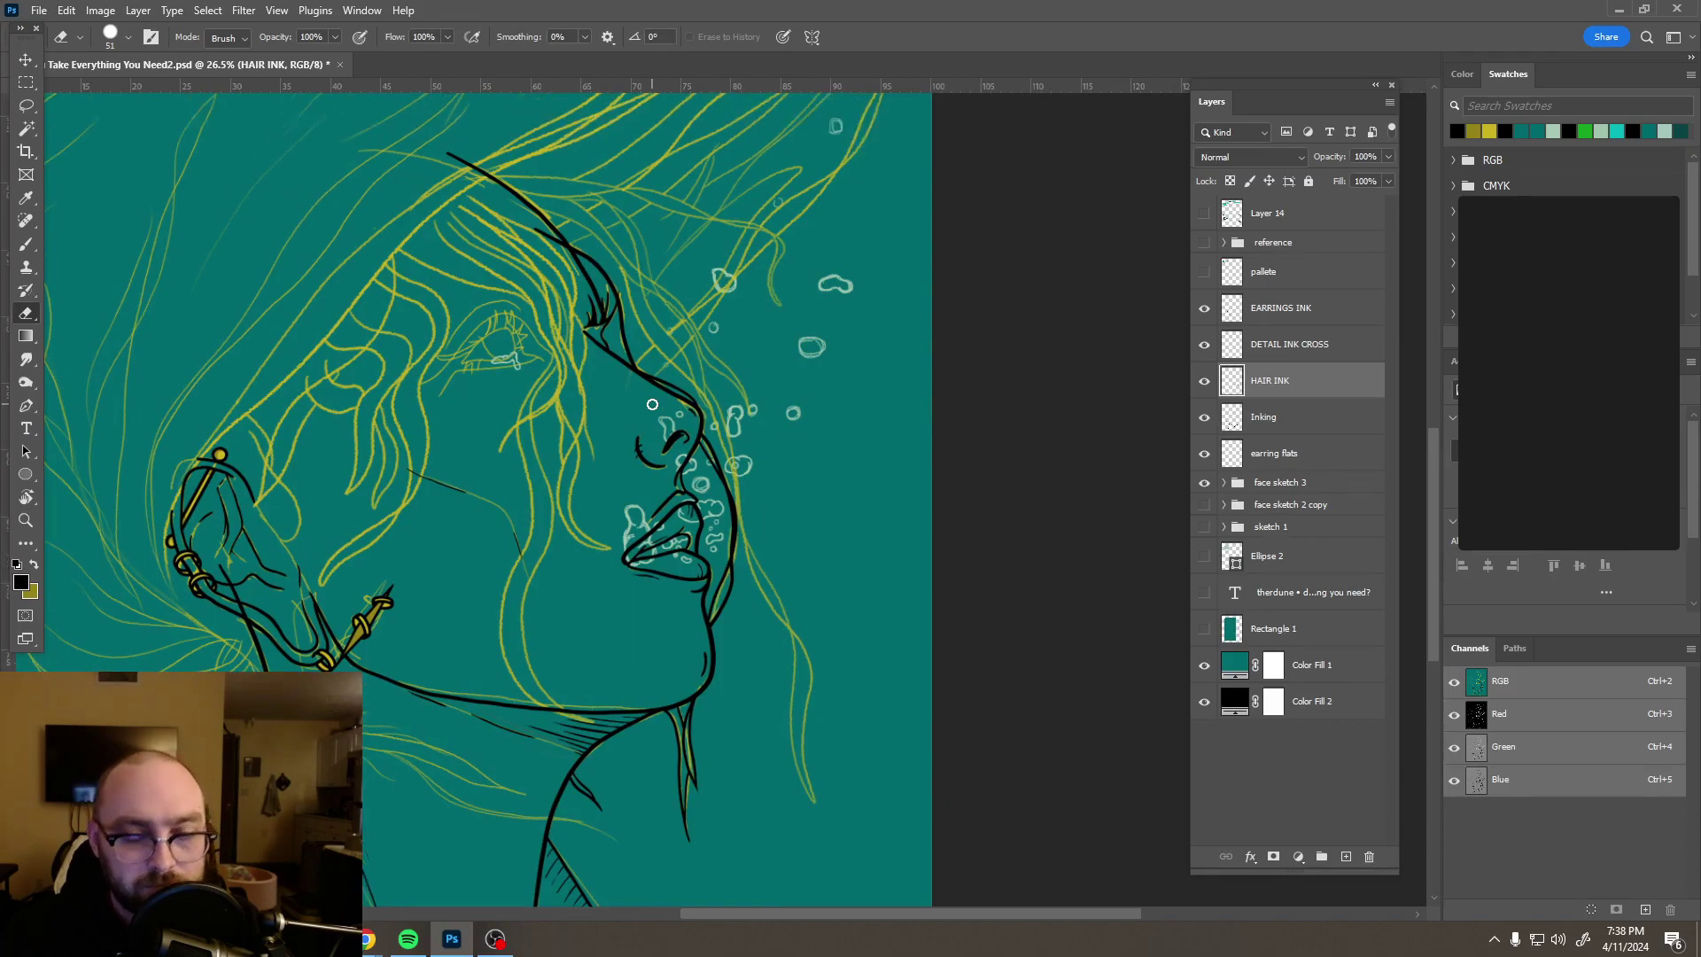
{"action": "key", "text": "b"}
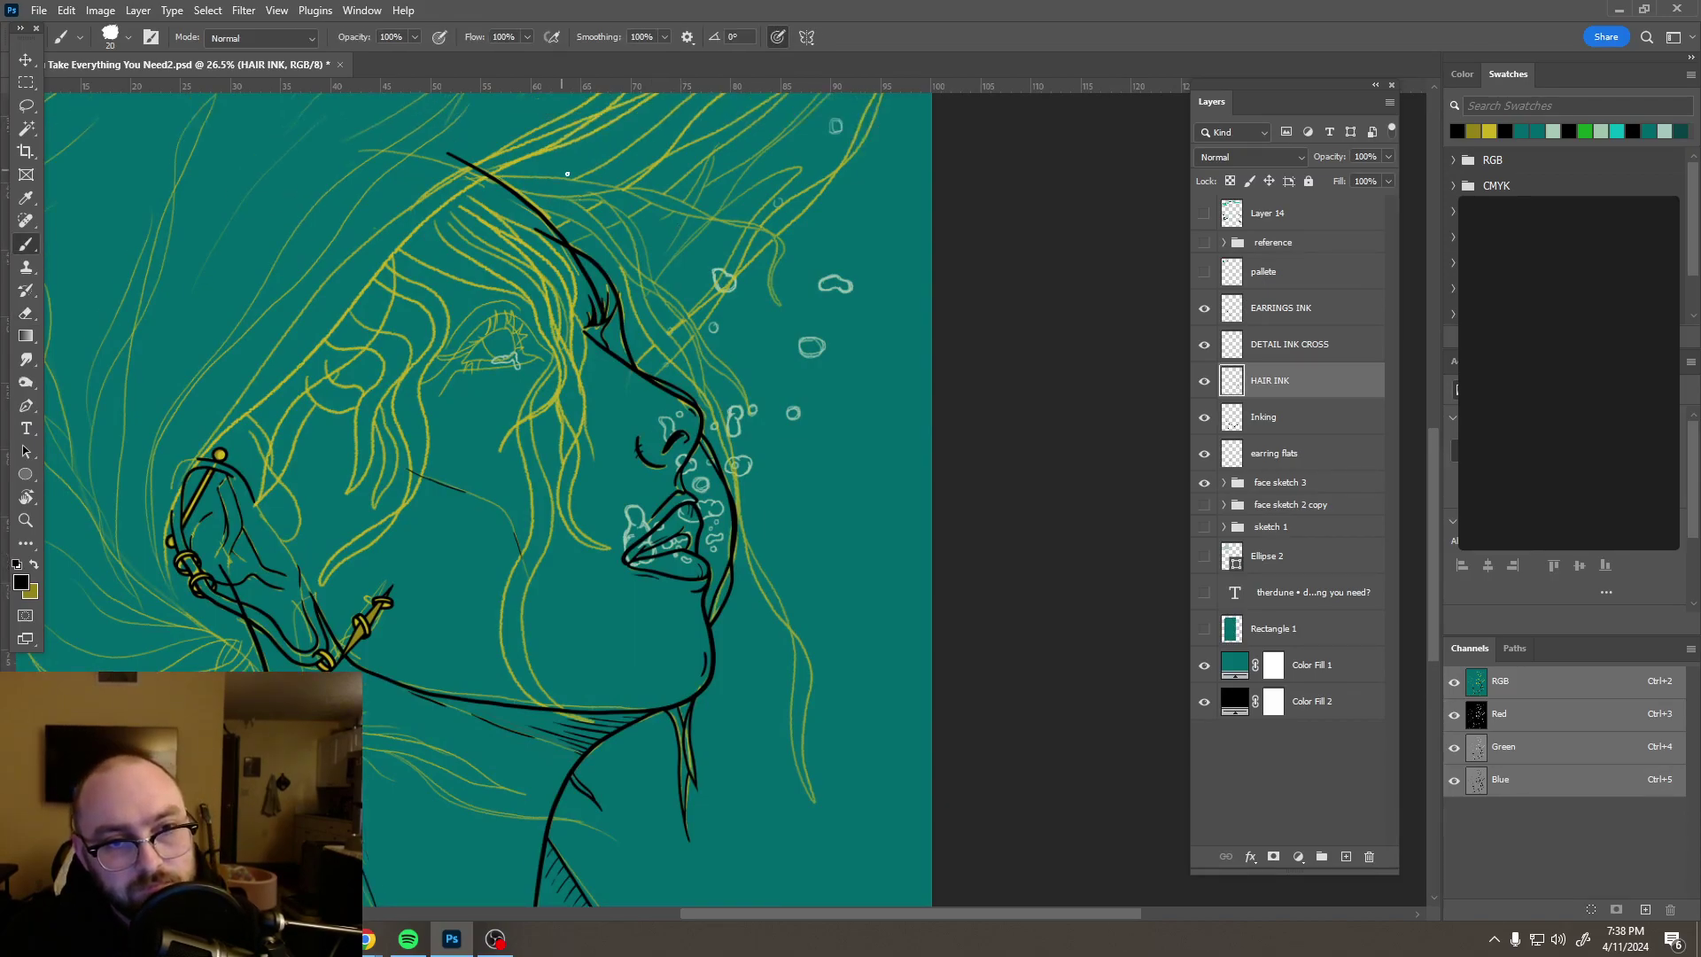
{"action": "left_click_drag", "start_coordinate": [558, 162], "coordinate": [605, 219]}
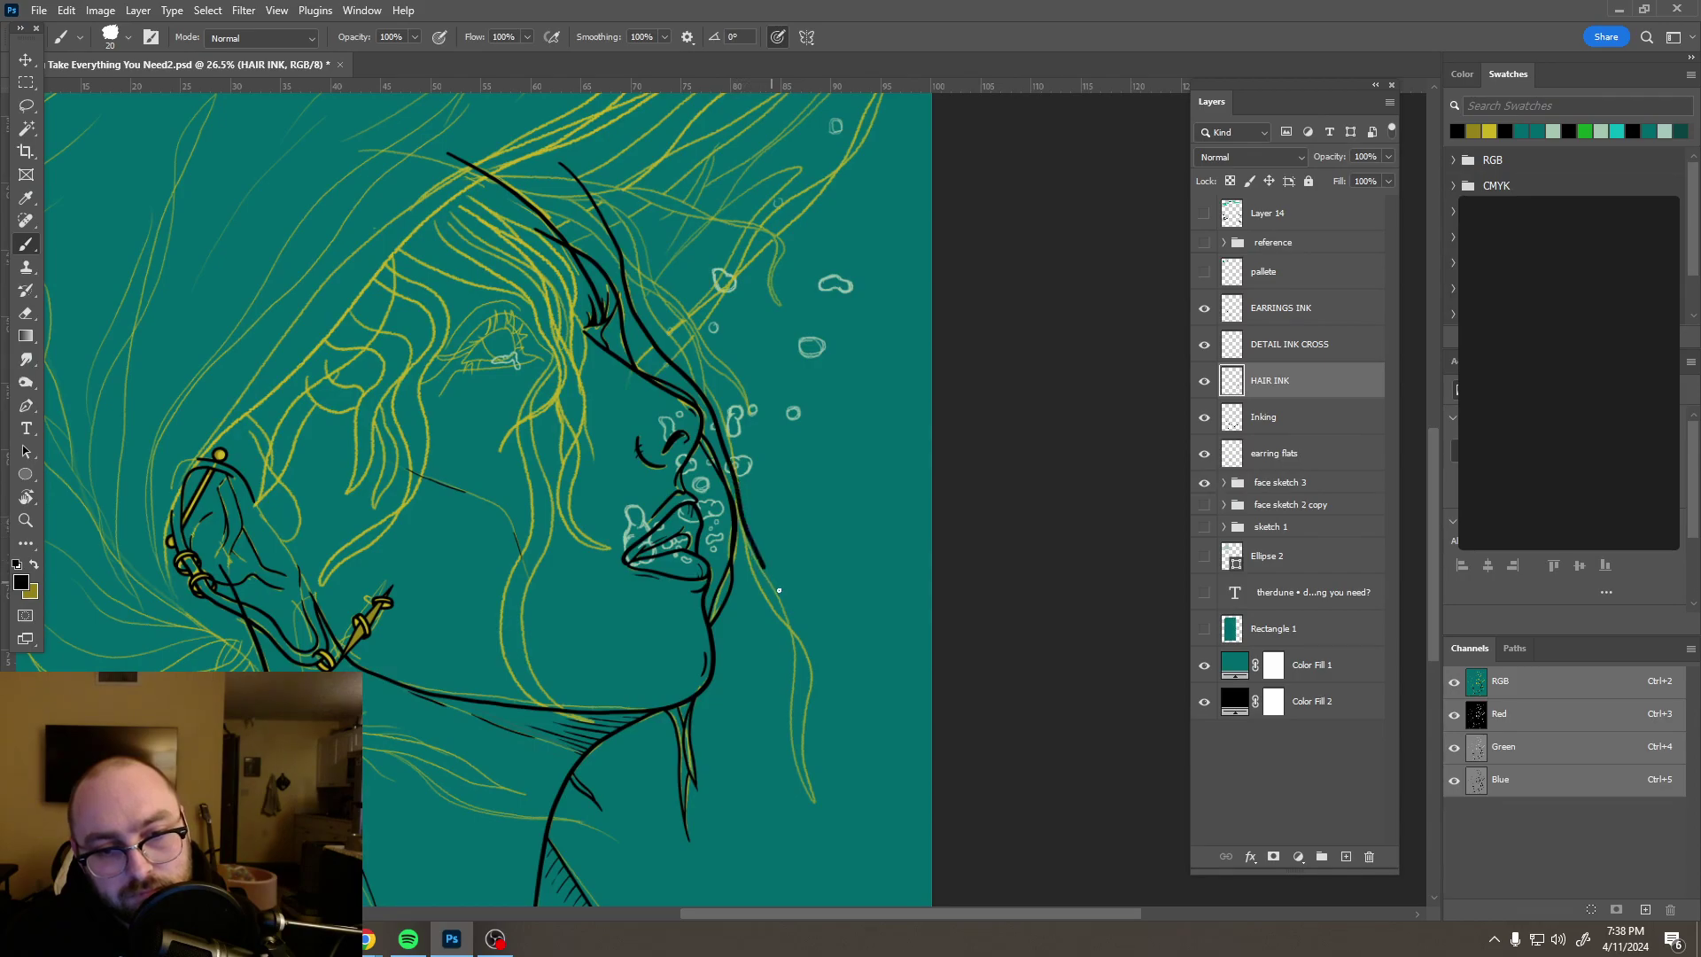
{"action": "left_click_drag", "start_coordinate": [791, 669], "coordinate": [800, 782]}
{"action": "left_click_drag", "start_coordinate": [841, 854], "coordinate": [843, 858]}
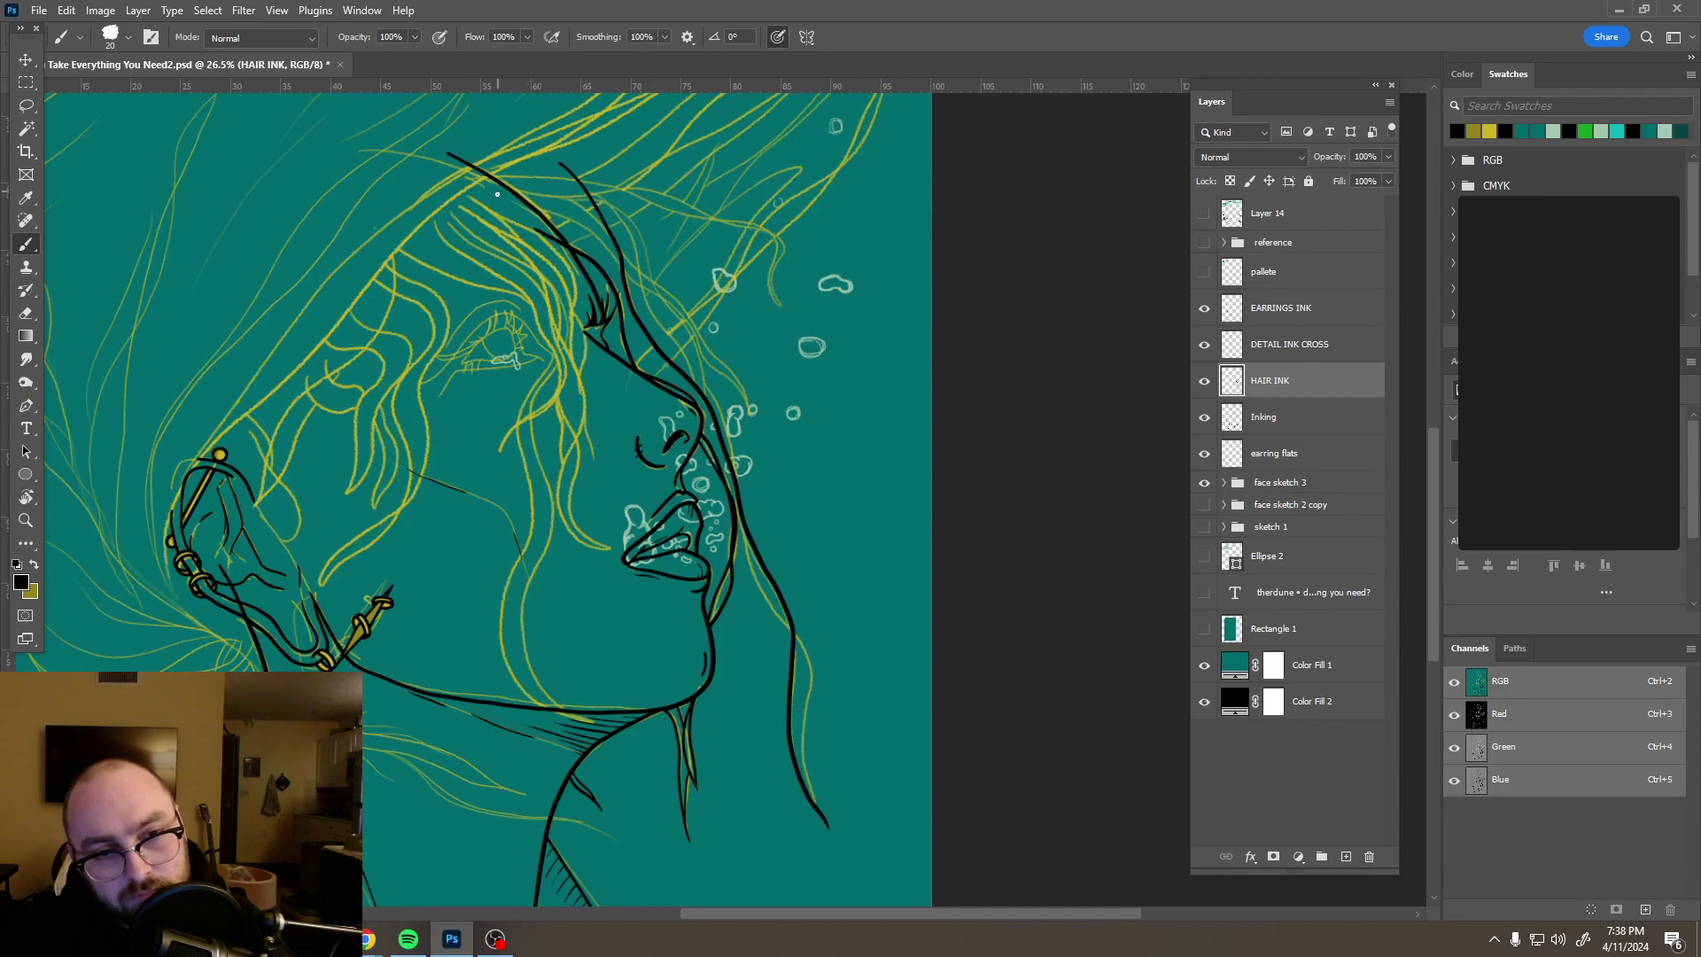
Step: Ink both edges of a shorter strand sweeping from the upper forehead to a tip in front of the nose
{"action": "left_click_drag", "start_coordinate": [557, 219], "coordinate": [610, 255]}
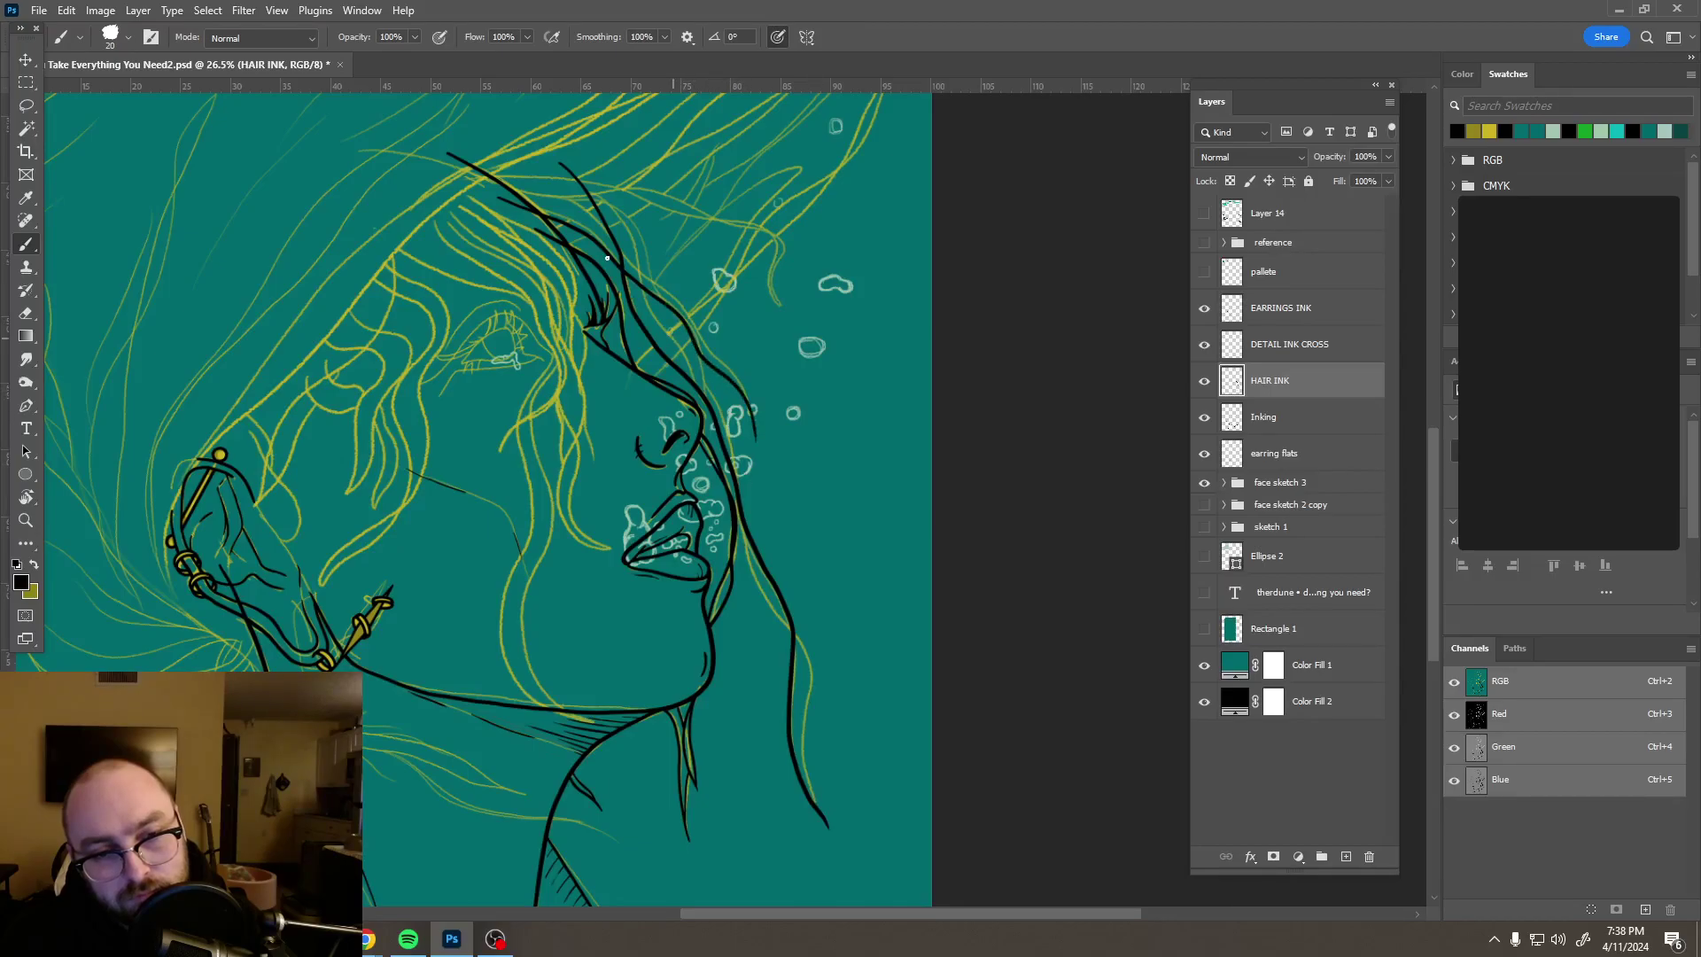
{"action": "left_click_drag", "start_coordinate": [575, 209], "coordinate": [608, 230]}
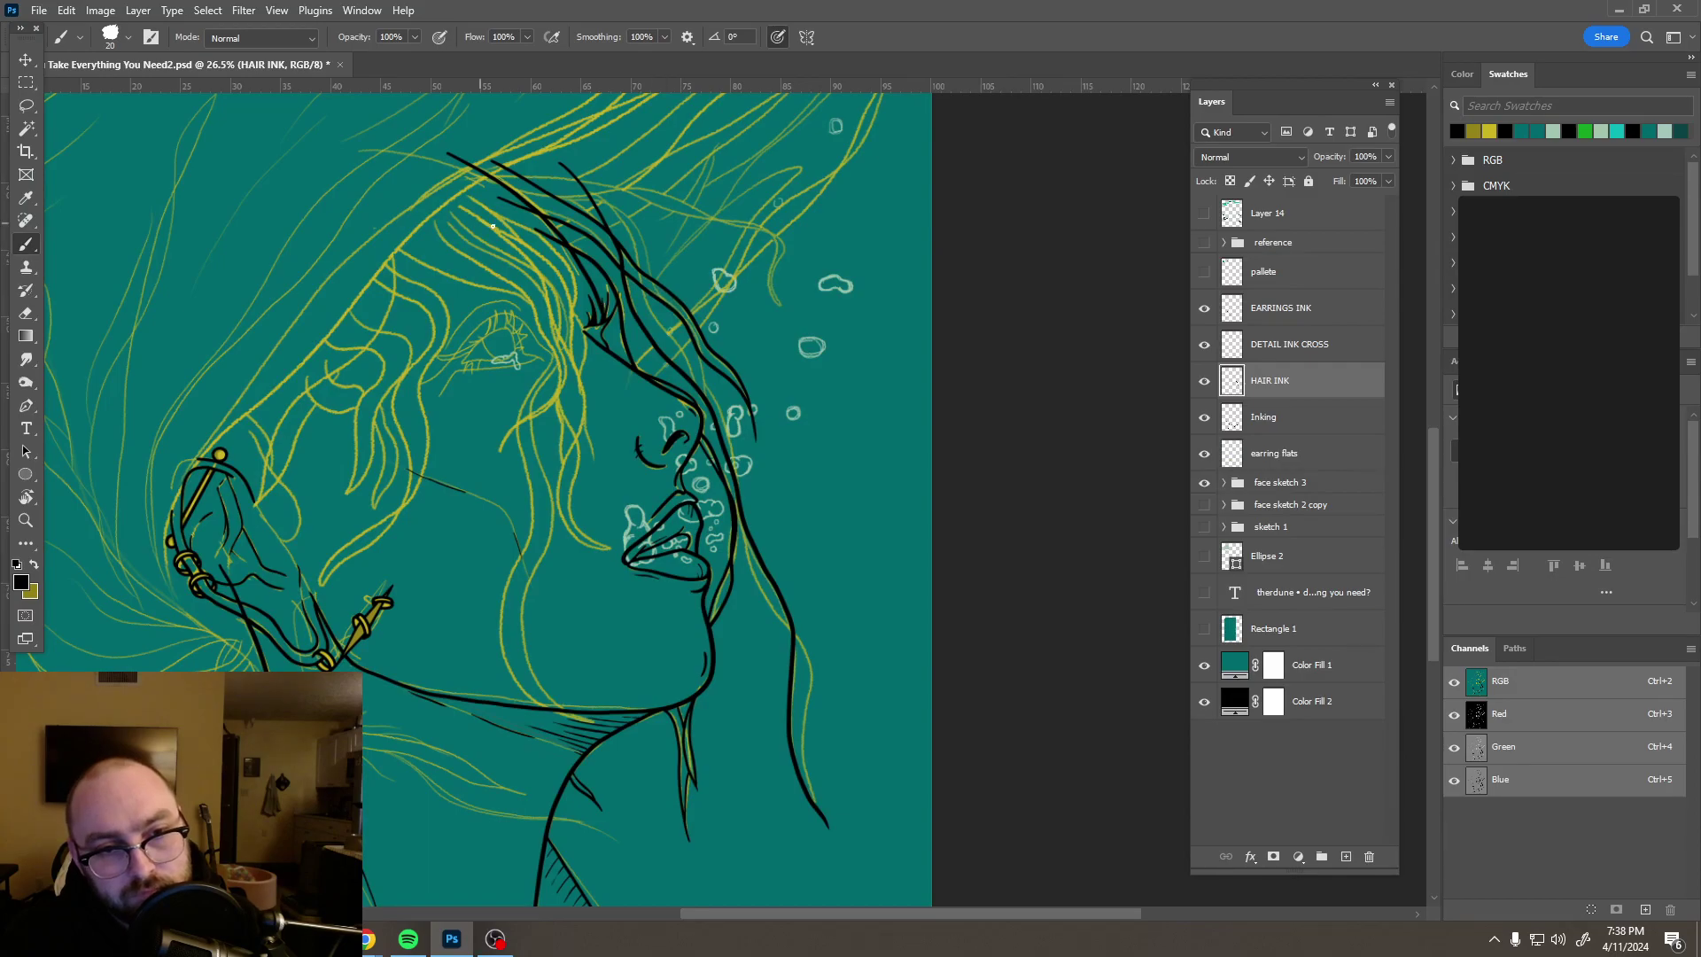
Step: Lower the HAIR INK layer's opacity to 50% and erase the strand roots that overlap the forehead inside the face outline
{"action": "scroll", "coordinate": [470, 229], "scroll_direction": "up", "scroll_amount": 5}
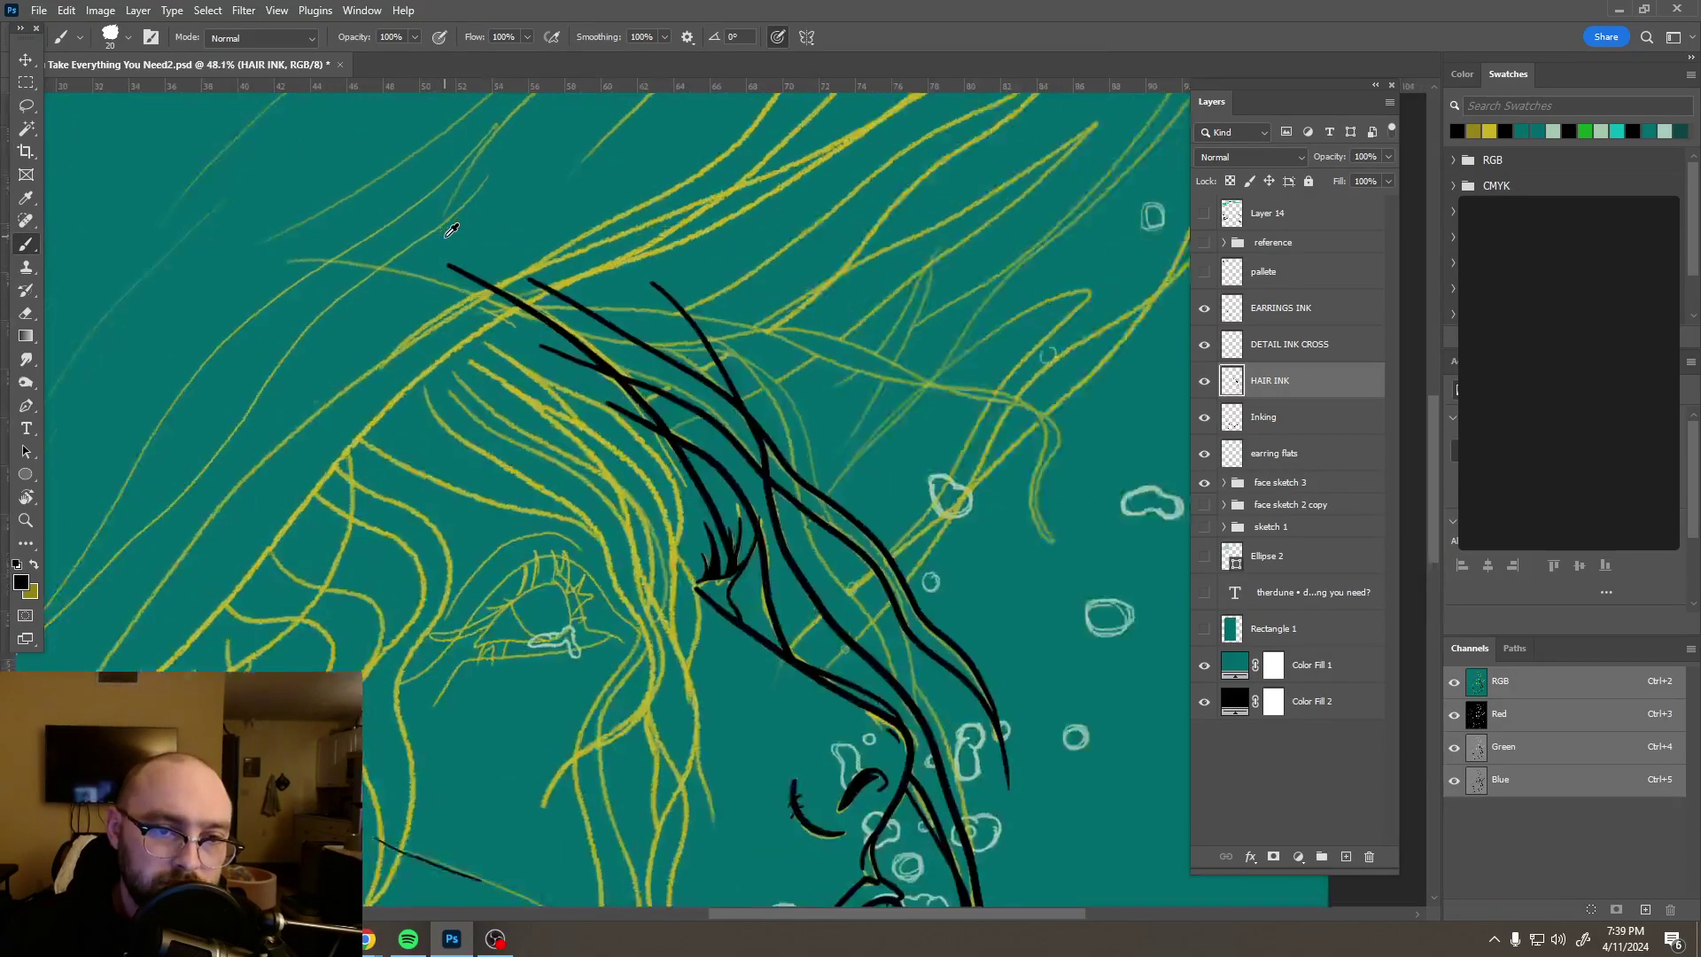
{"action": "scroll", "coordinate": [452, 229], "scroll_direction": "up", "scroll_amount": 4}
{"action": "left_click_drag", "start_coordinate": [1390, 157], "coordinate": [1346, 177]}
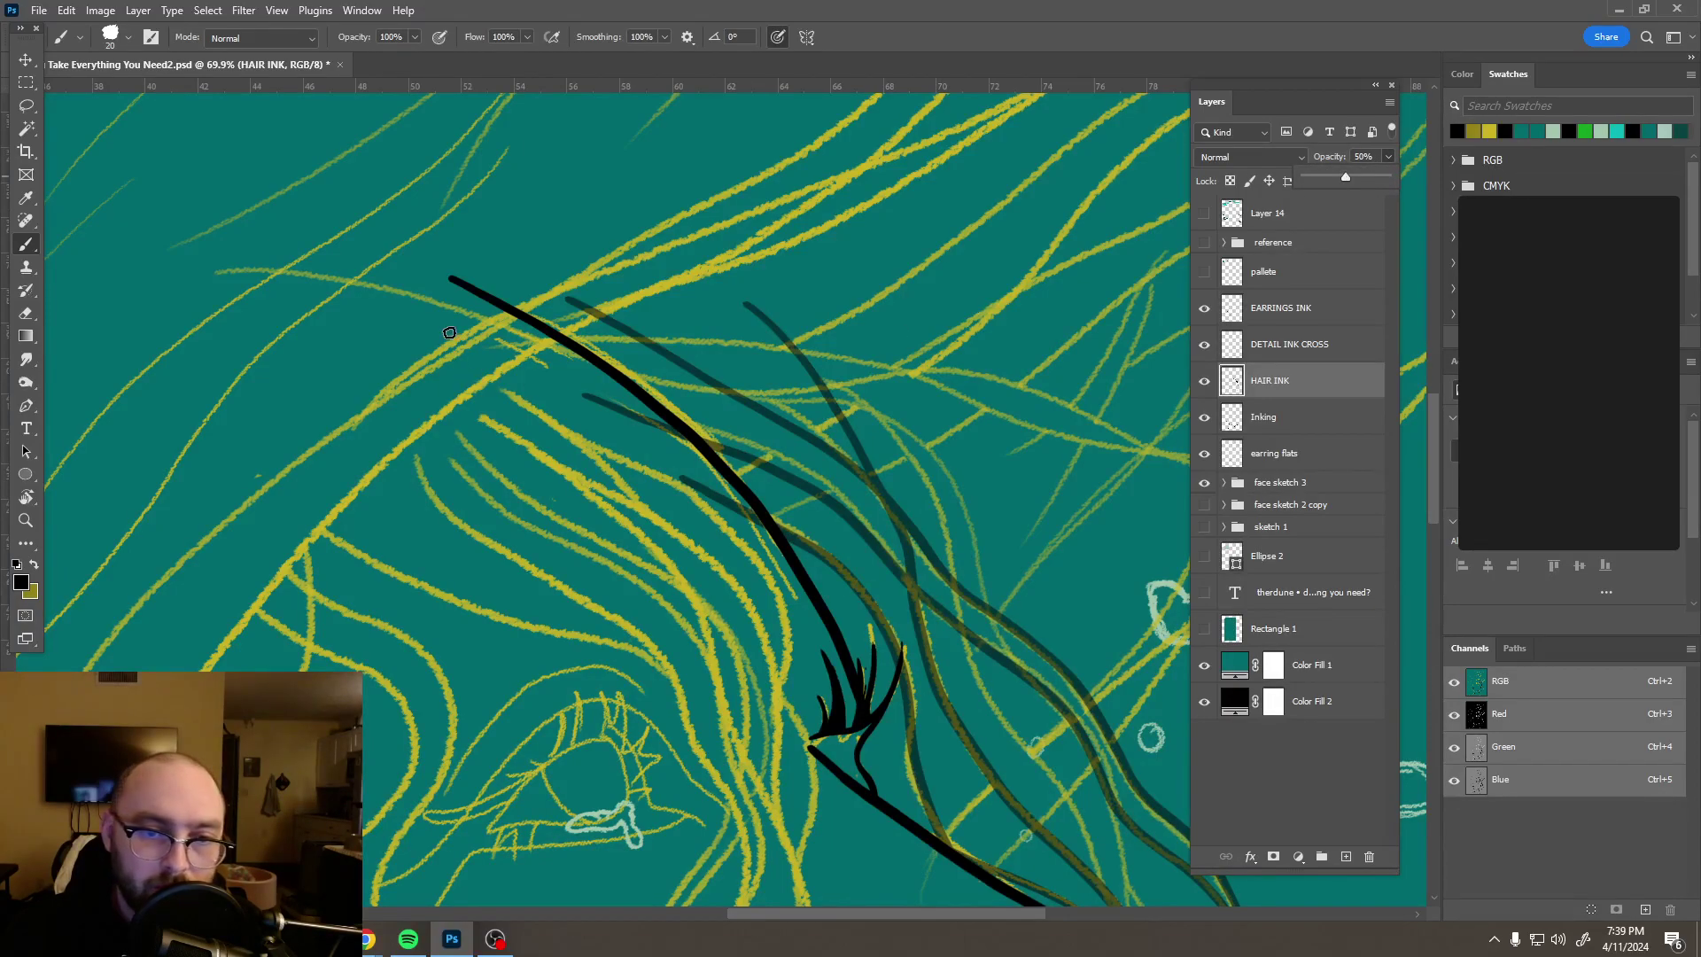
{"action": "key", "text": "e"}
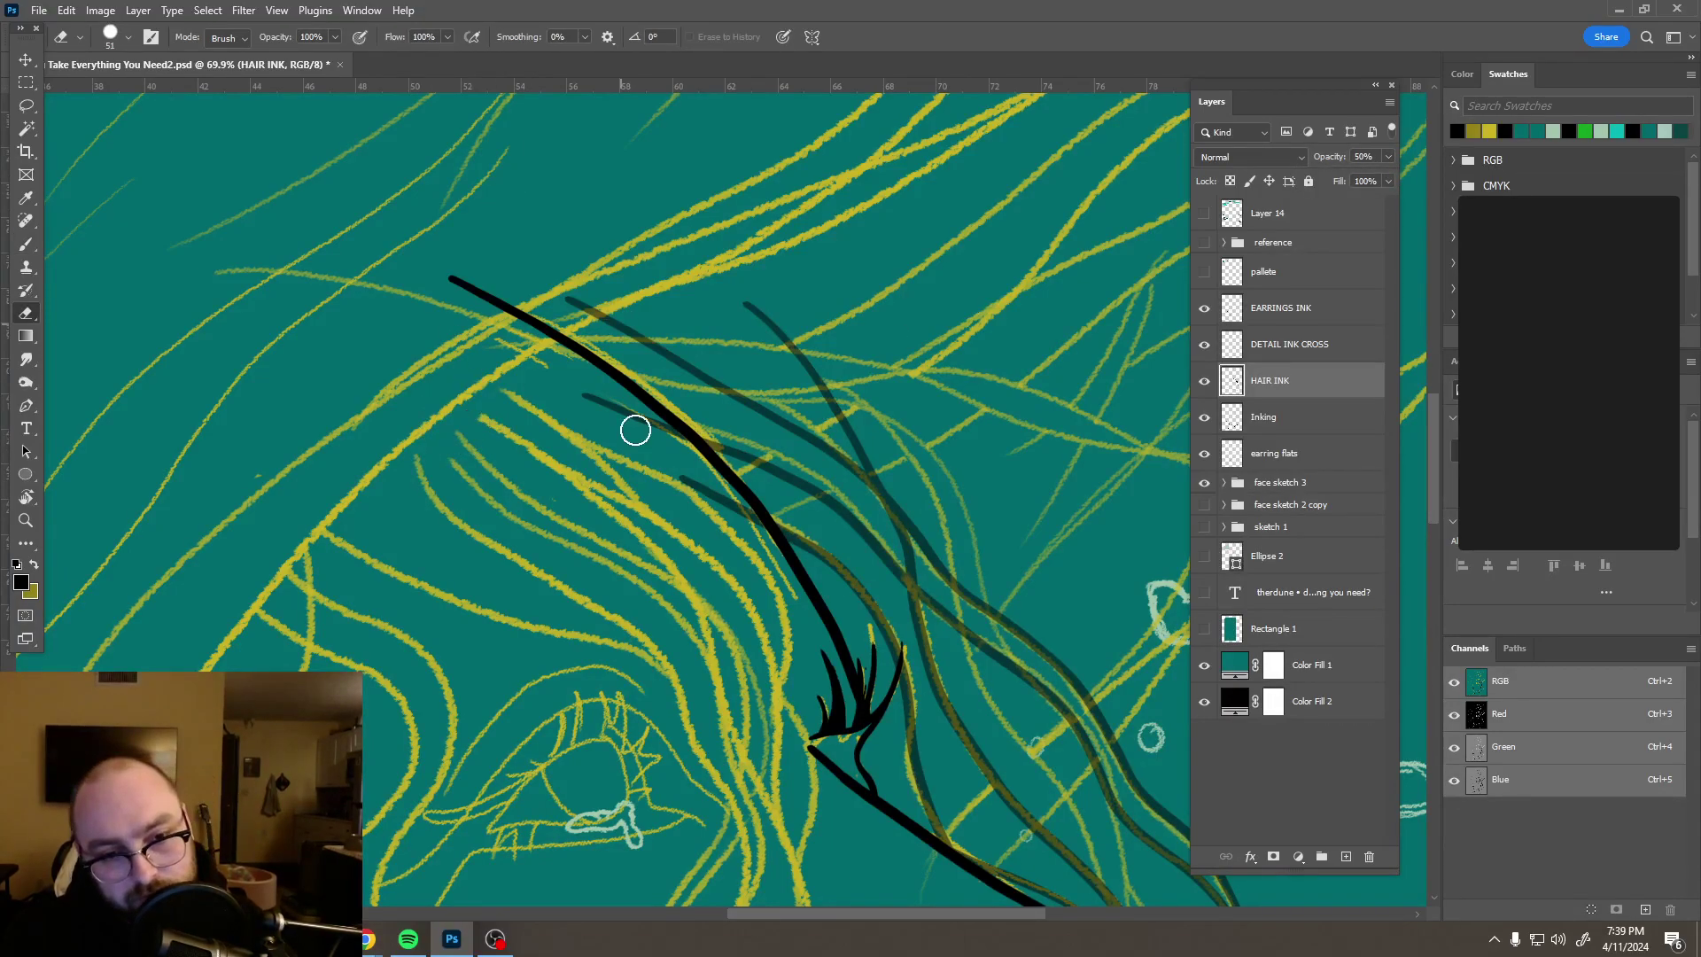
{"action": "left_click_drag", "start_coordinate": [582, 399], "coordinate": [697, 471]}
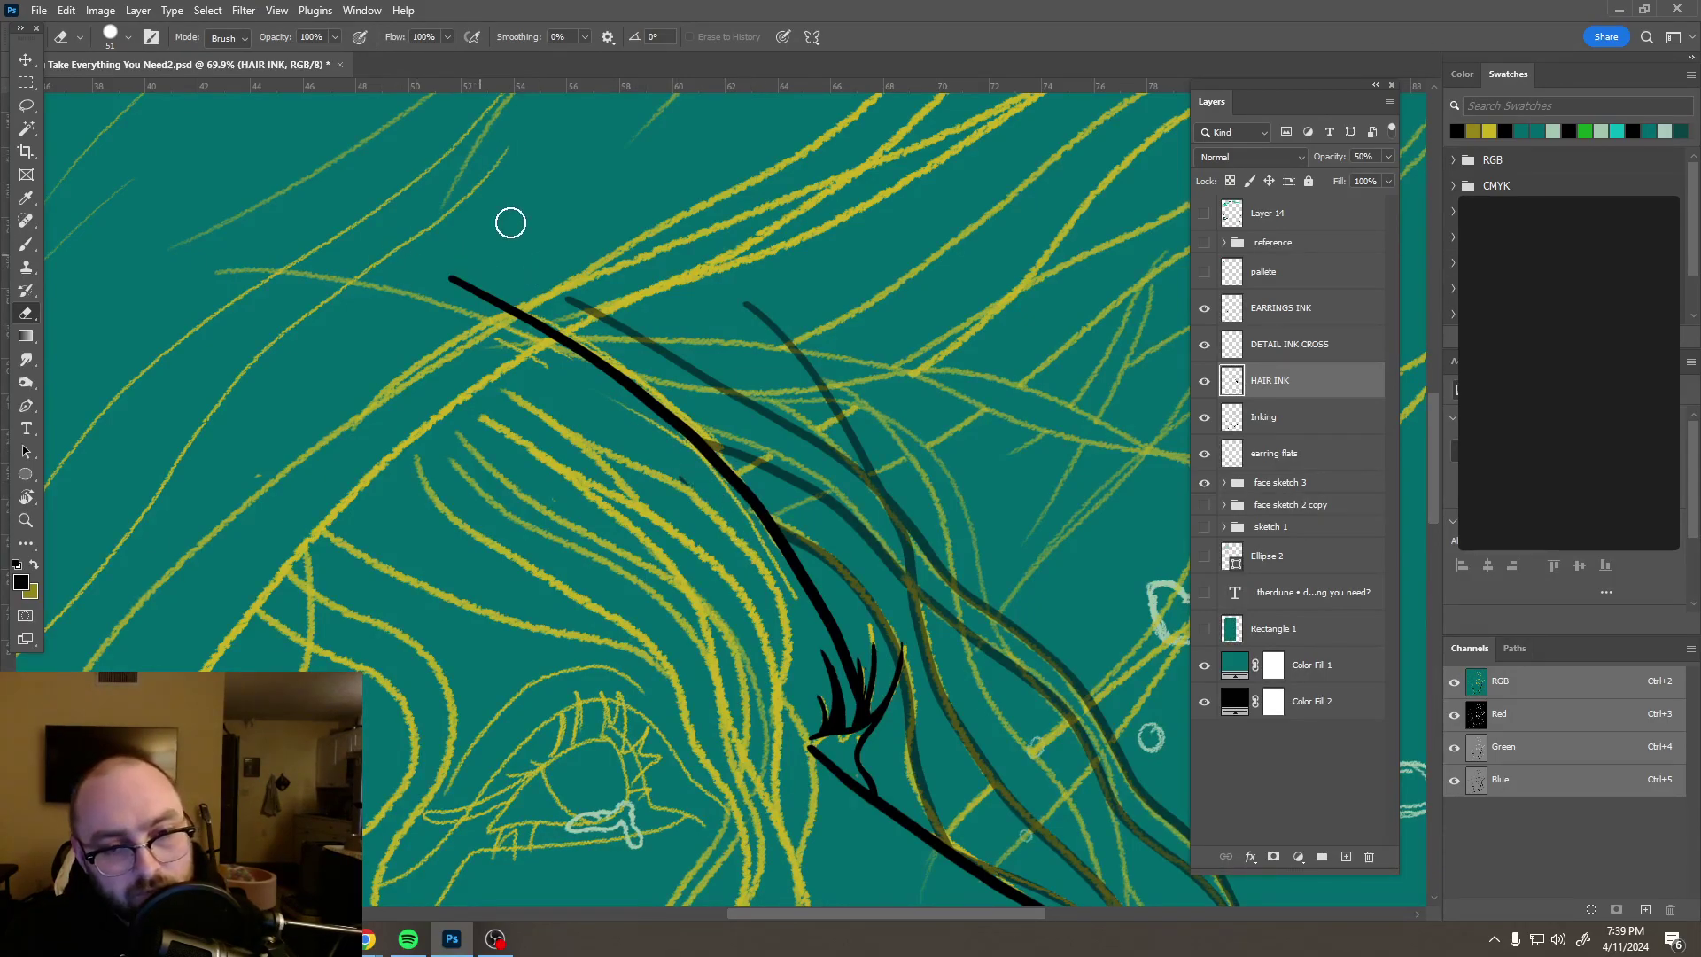
{"action": "scroll", "coordinate": [748, 482], "scroll_direction": "down", "scroll_amount": 10}
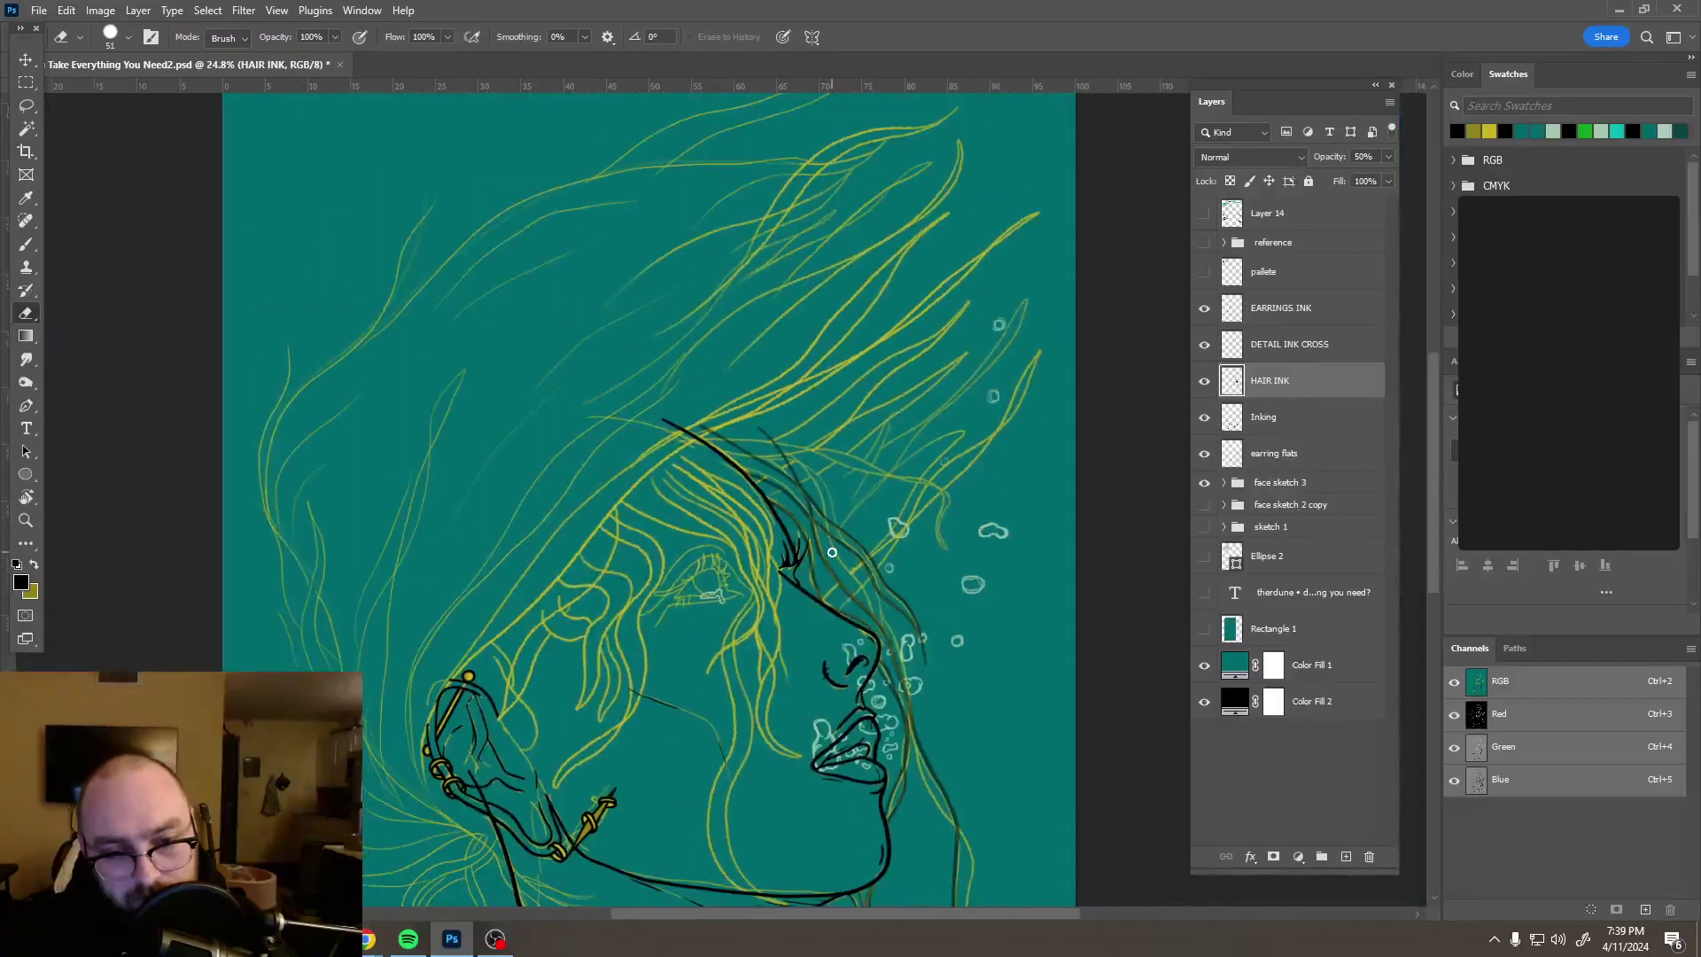
{"action": "scroll", "coordinate": [832, 552], "scroll_direction": "up", "scroll_amount": 6}
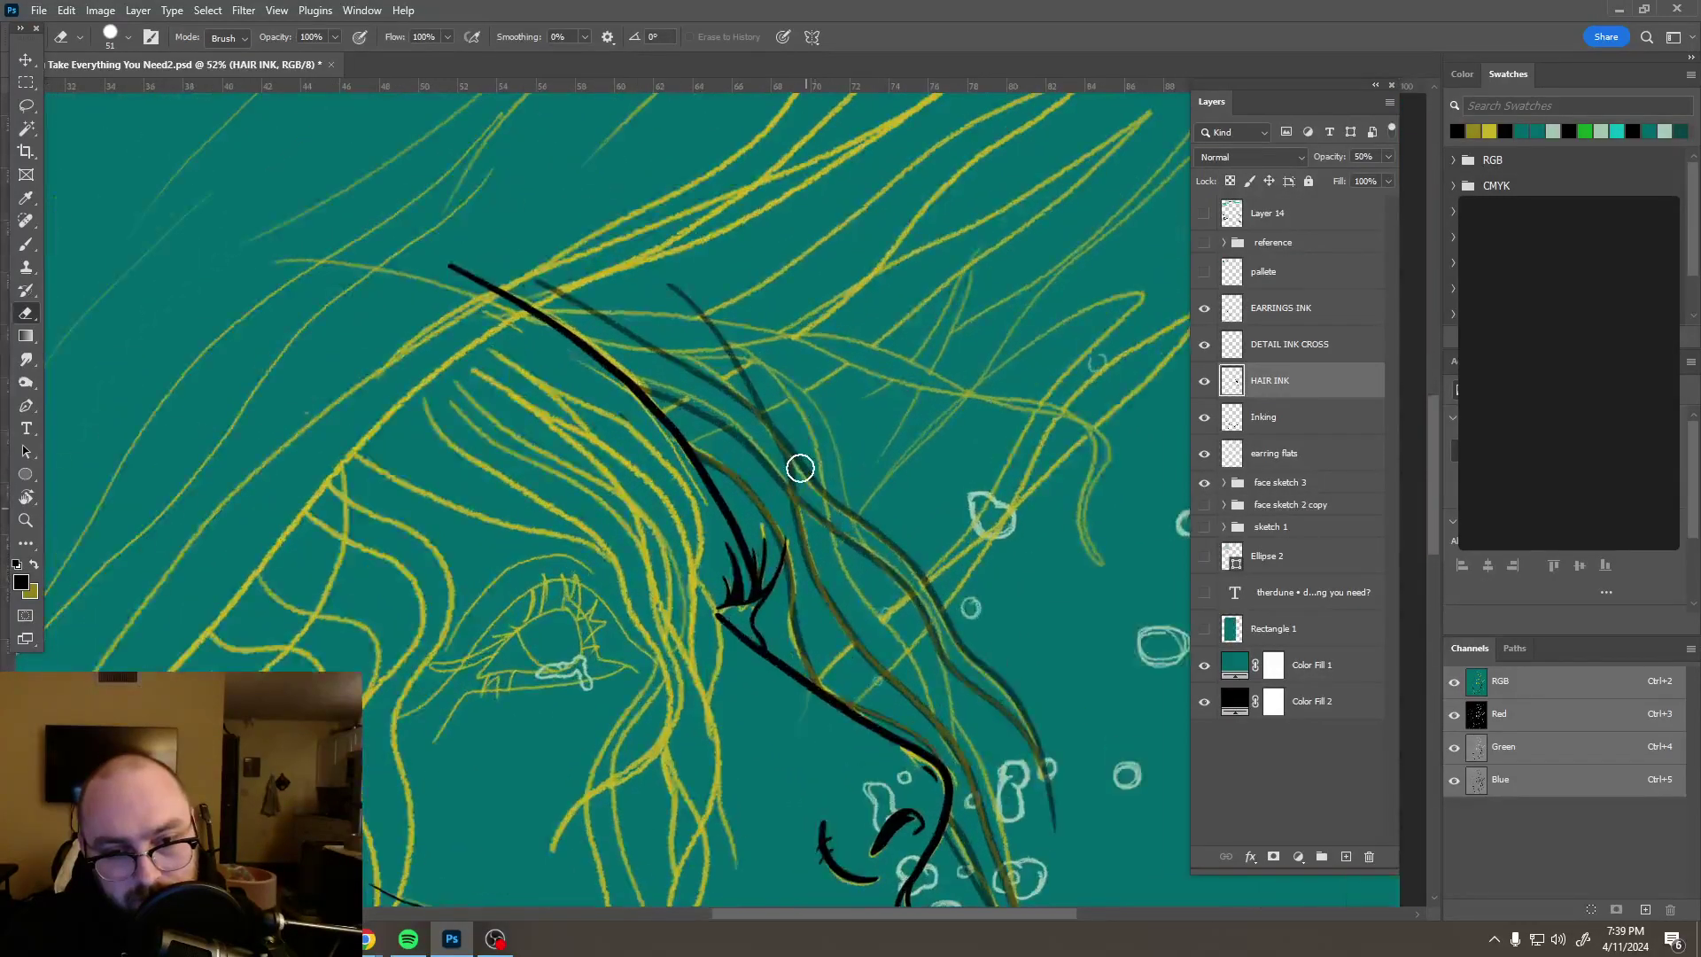
{"action": "scroll", "coordinate": [800, 467], "scroll_direction": "up", "scroll_amount": 4}
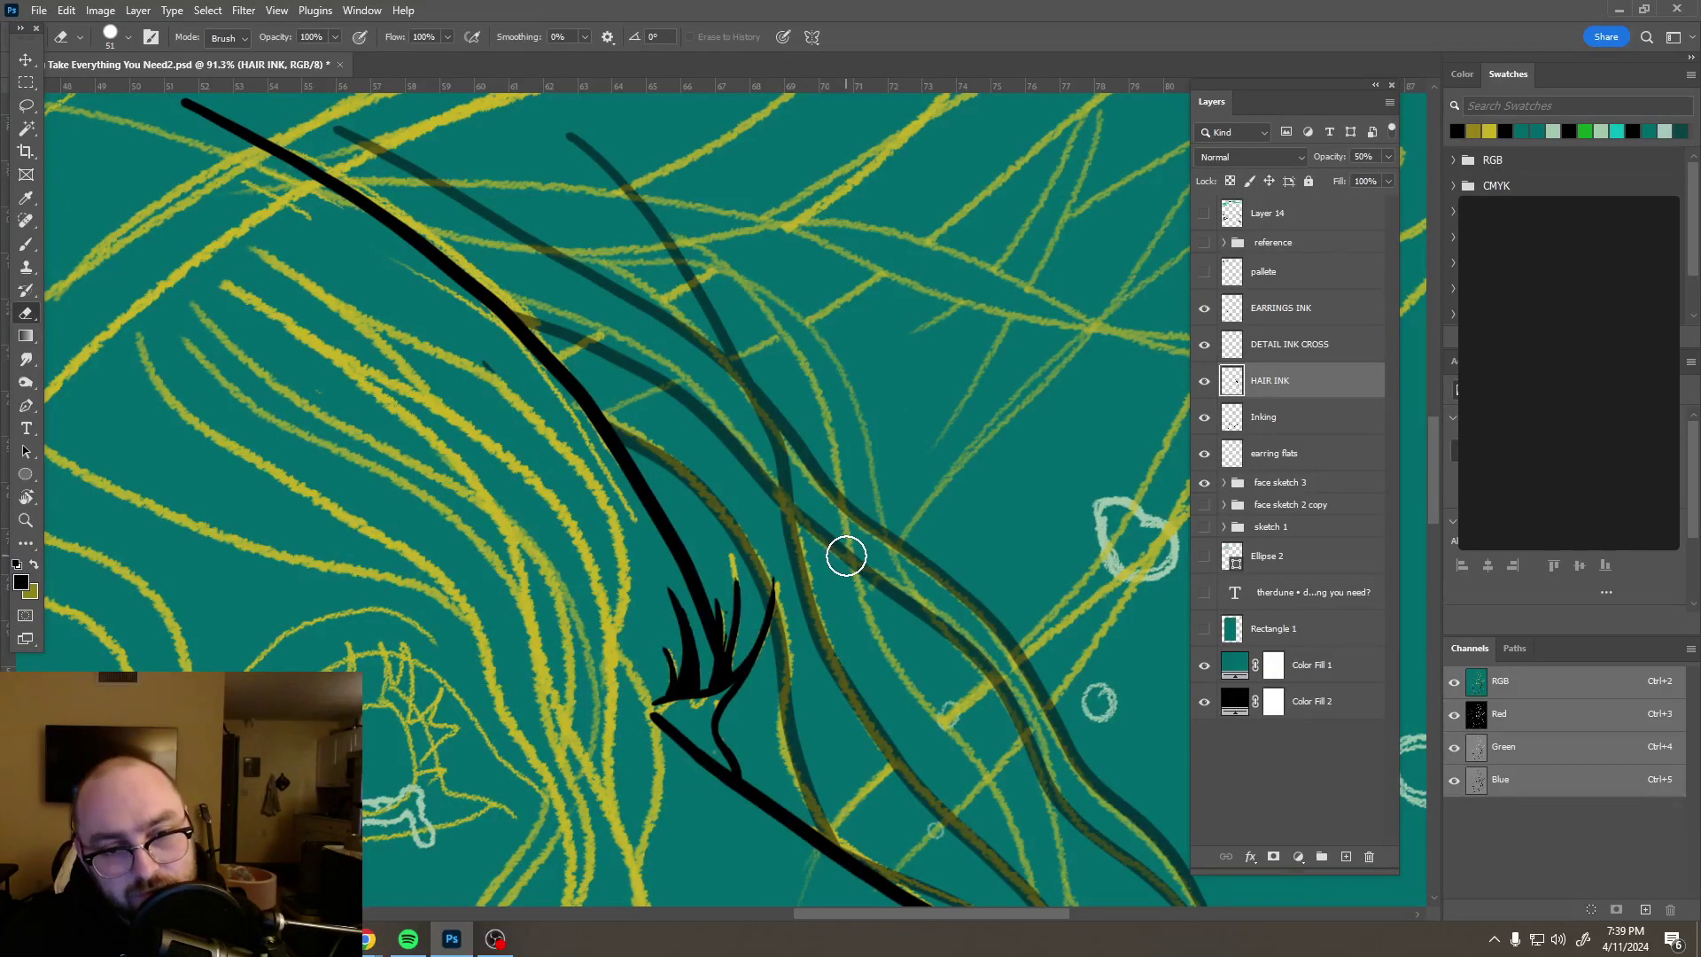
Step: Return the HAIR INK layer to 100% opacity and undo the forehead erasing and both edges of the shorter strand
{"action": "scroll", "coordinate": [846, 557], "scroll_direction": "down", "scroll_amount": 5}
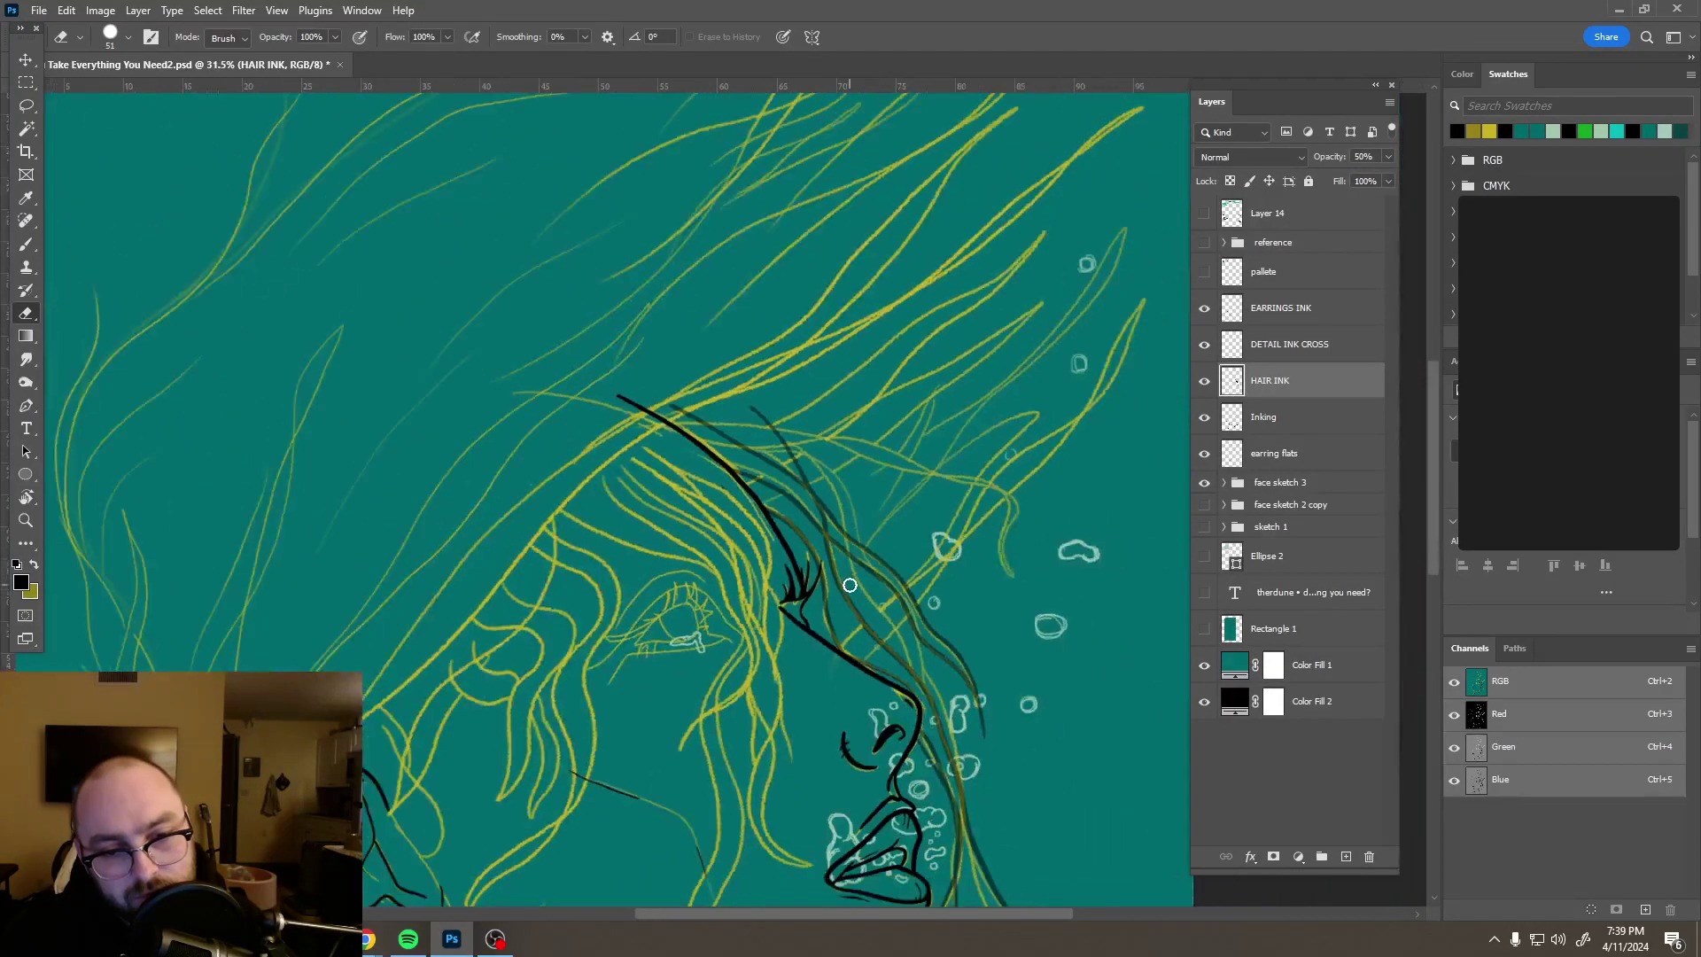
{"action": "left_click", "coordinate": [1204, 381]}
{"action": "left_click", "coordinate": [1204, 381]}
{"action": "scroll", "coordinate": [833, 502], "scroll_direction": "up", "scroll_amount": 1}
{"action": "scroll", "coordinate": [833, 502], "scroll_direction": "up", "scroll_amount": 1}
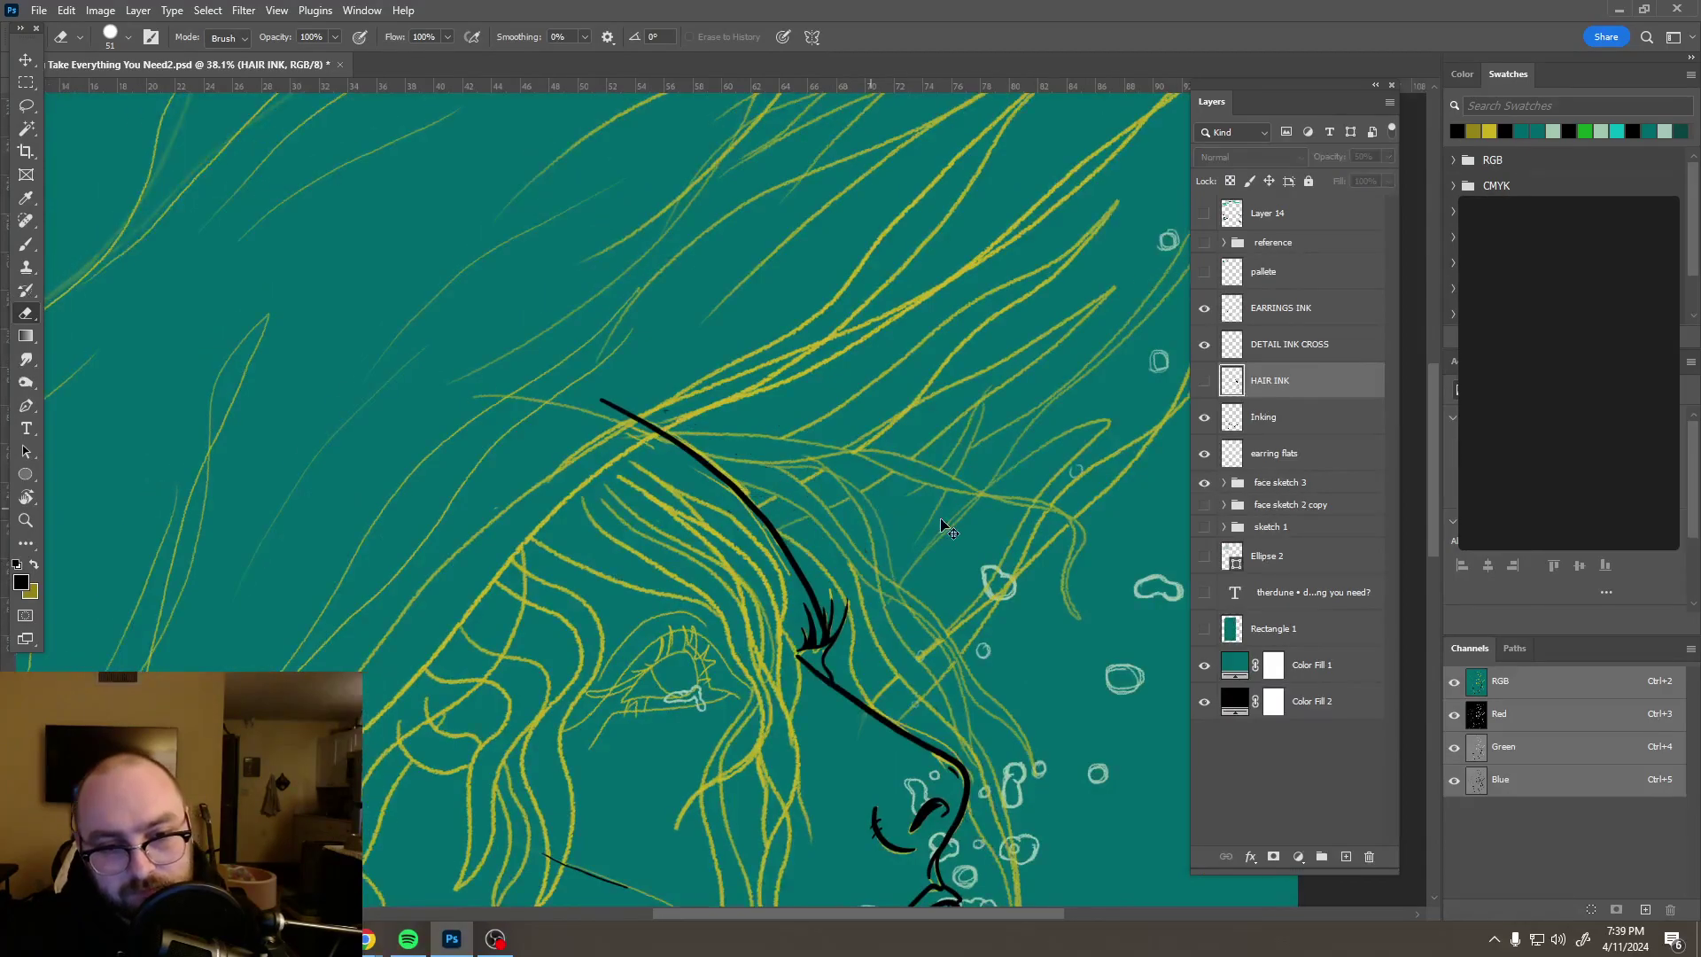
{"action": "key", "text": "0"}
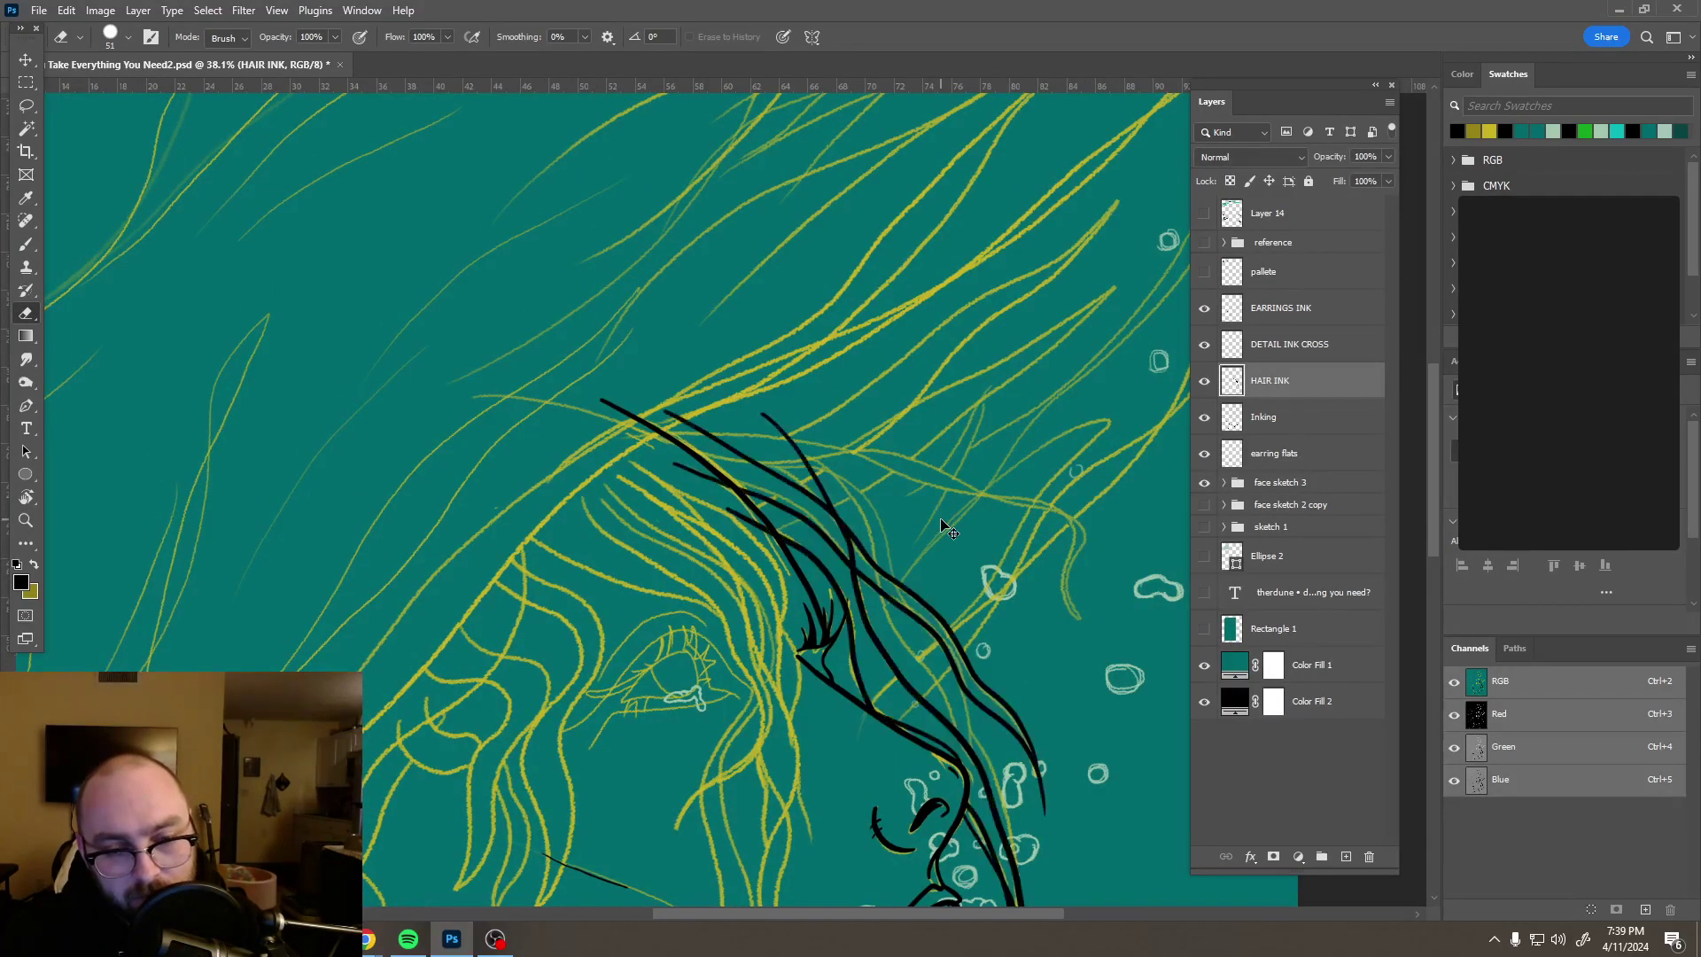
{"action": "key", "text": "ctrl+z"}
{"action": "key", "text": "ctrl+z"}
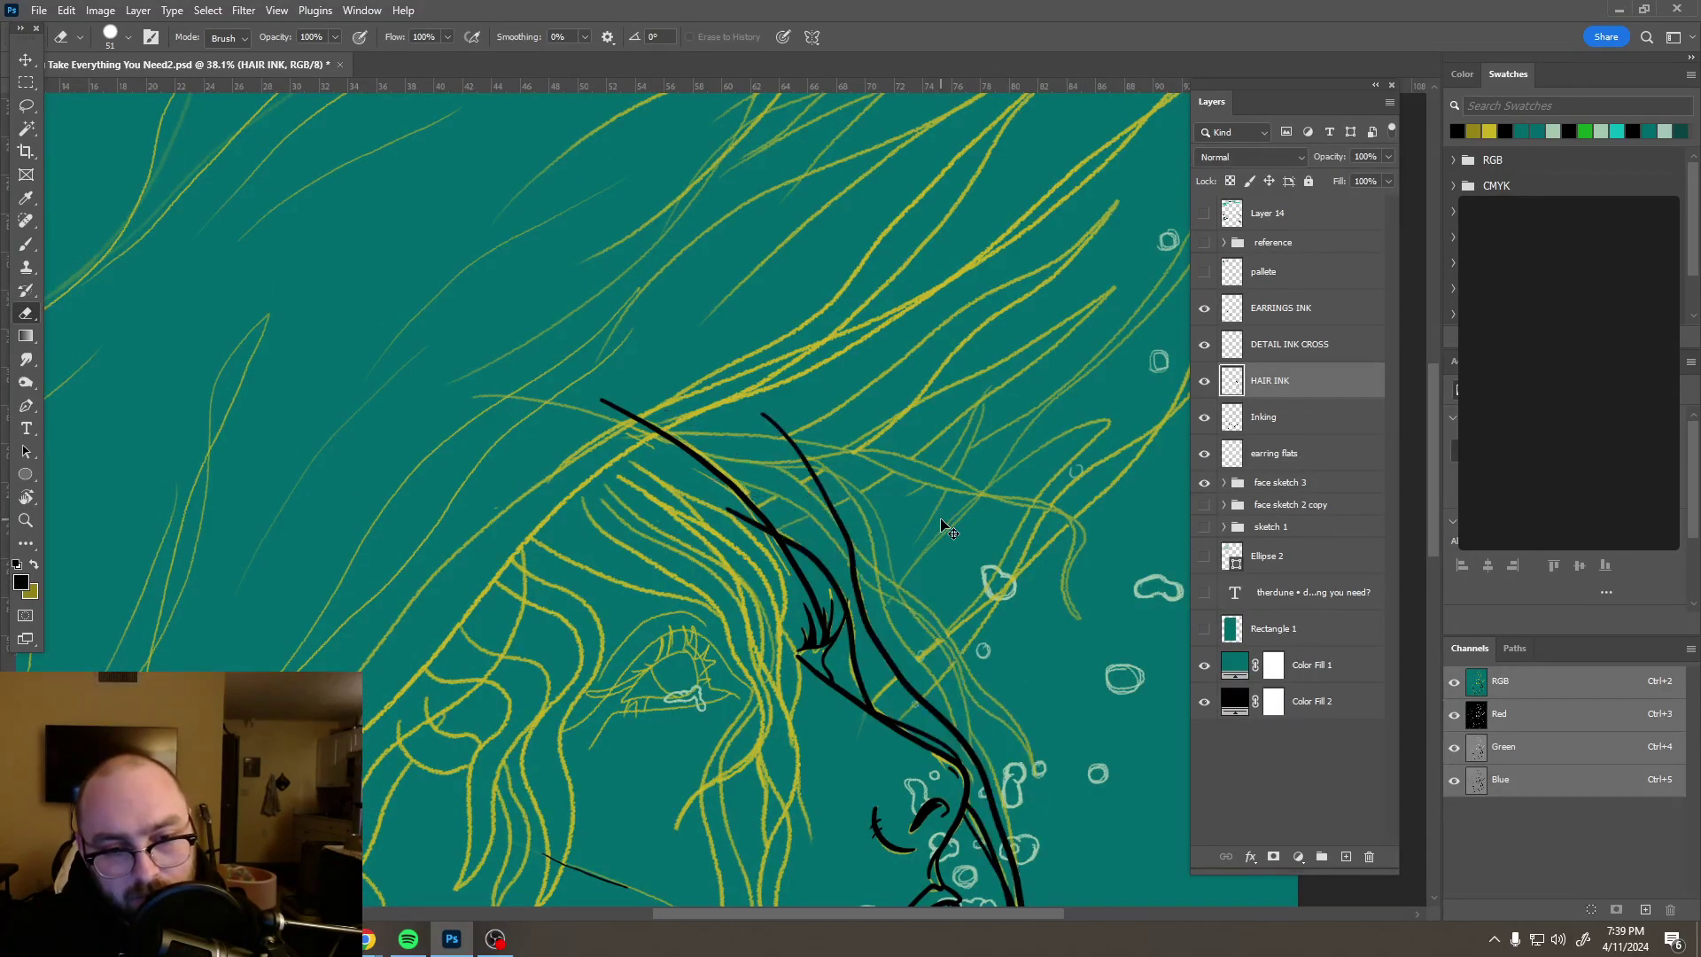
{"action": "scroll", "coordinate": [940, 519], "scroll_direction": "down", "scroll_amount": 1}
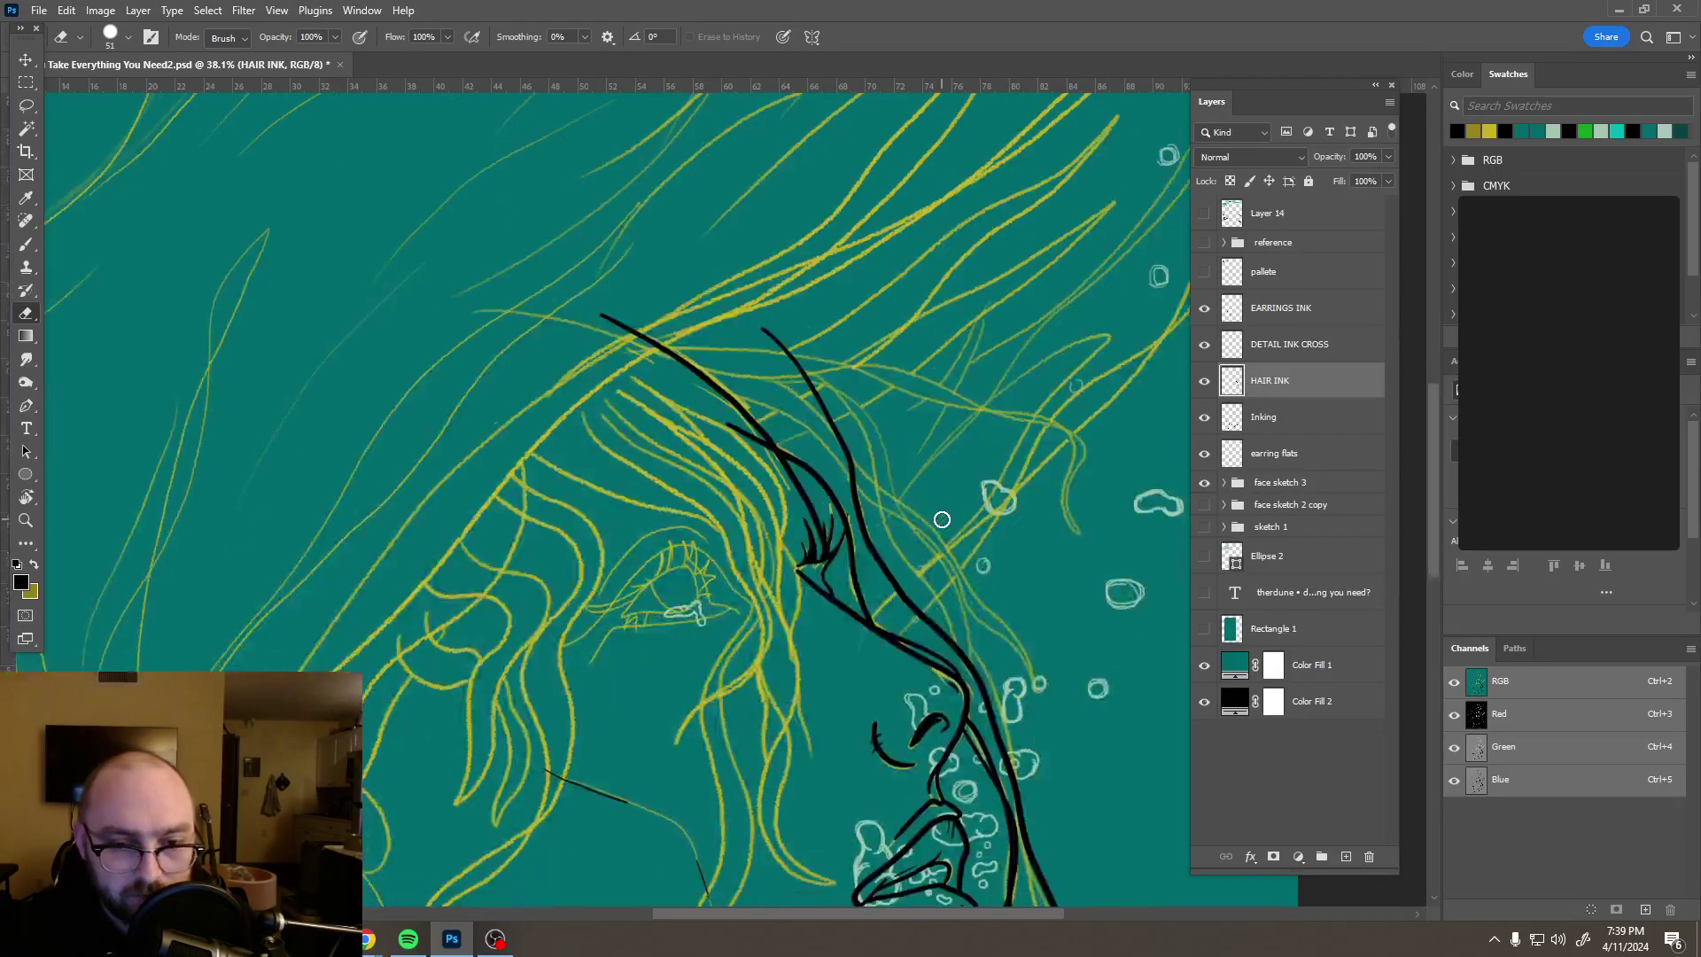
Step: Add a layer above HAIR INK and ink the second edge of the loose hair strand hanging past the chin
{"action": "scroll", "coordinate": [994, 647], "scroll_direction": "down", "scroll_amount": 3}
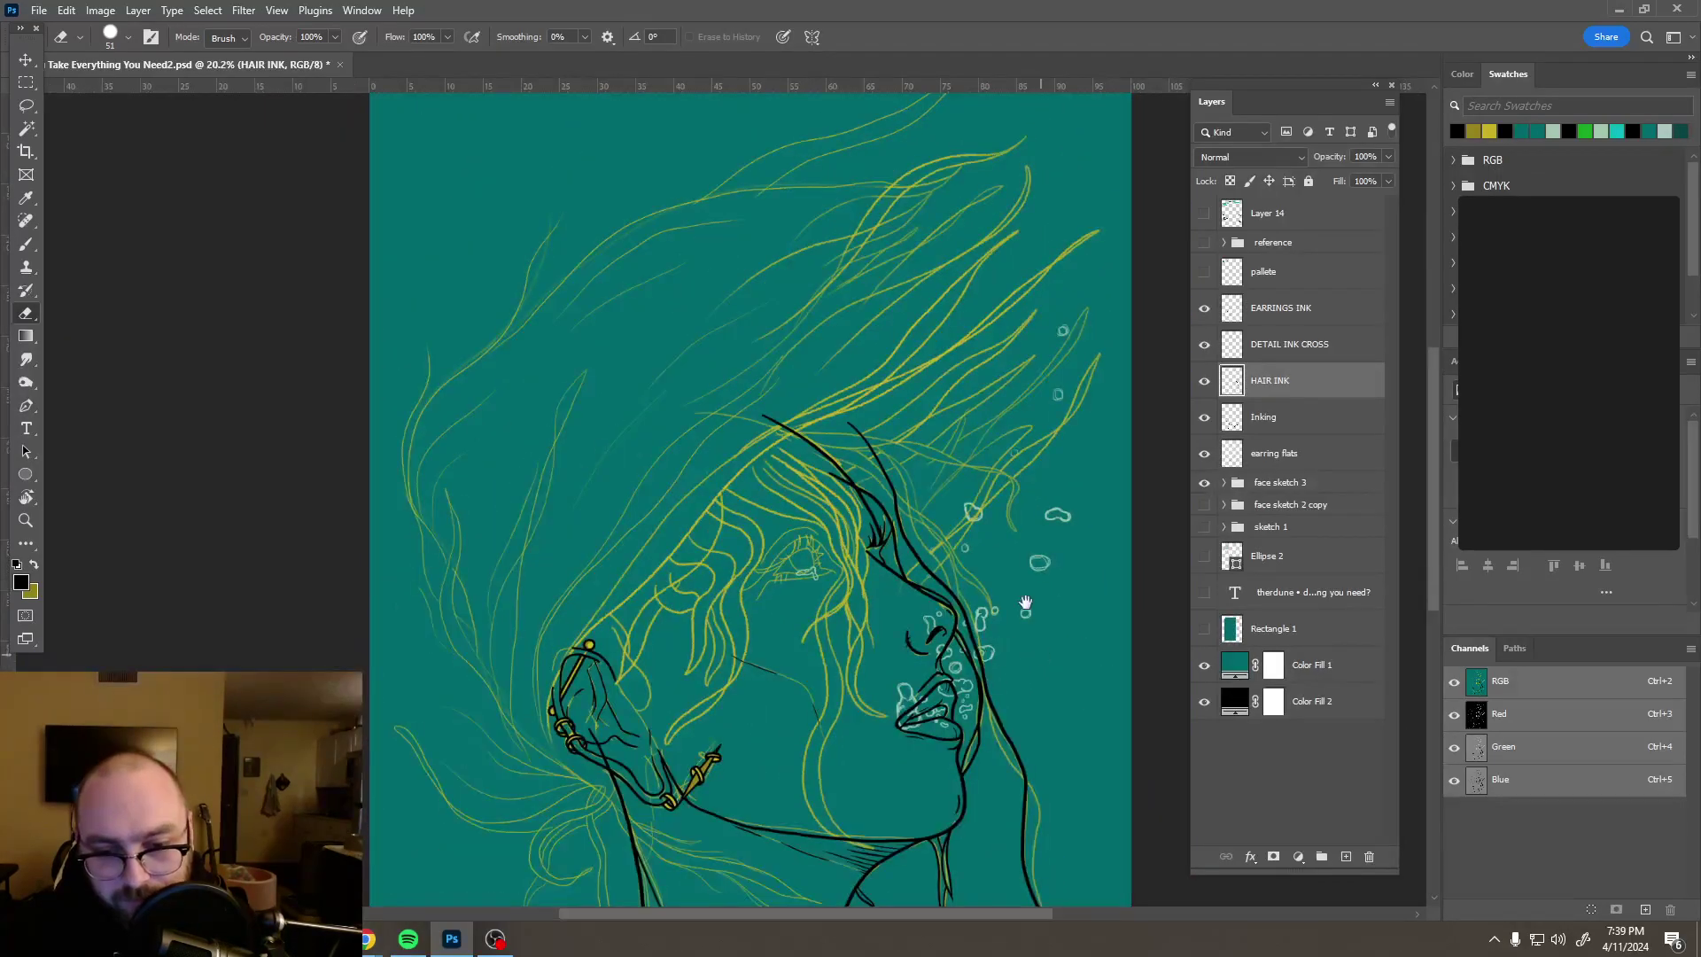
{"action": "scroll", "coordinate": [923, 384], "scroll_direction": "up", "scroll_amount": 2}
{"action": "scroll", "coordinate": [937, 426], "scroll_direction": "up", "scroll_amount": 2}
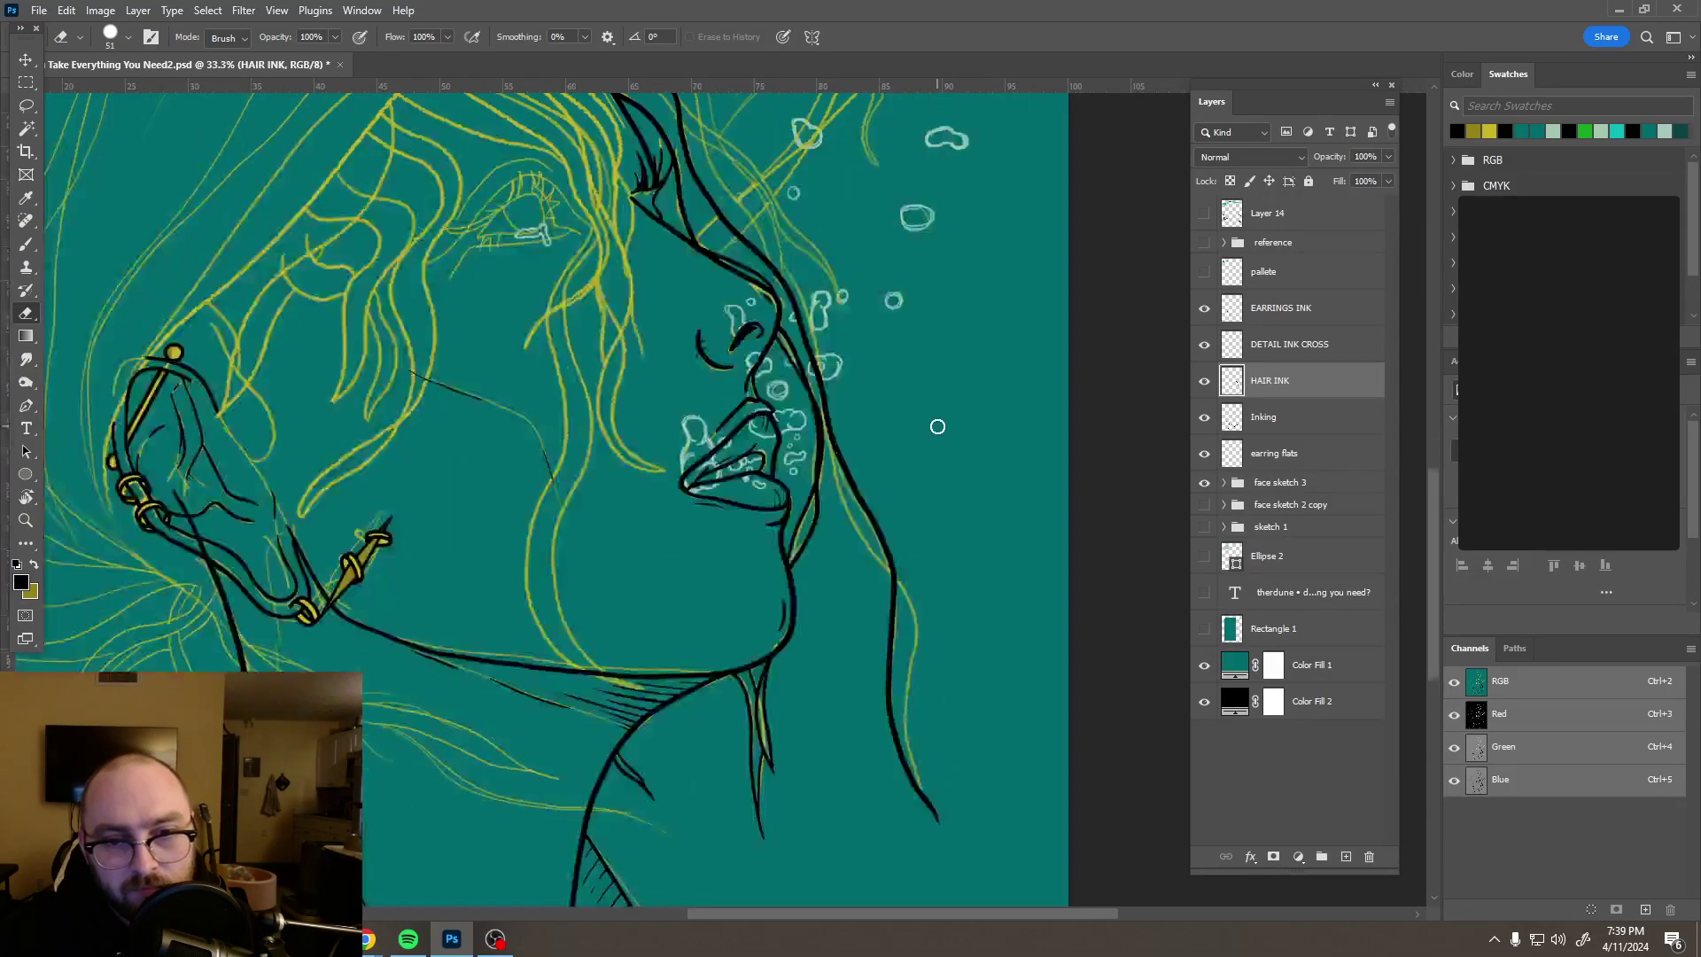
{"action": "key", "text": "b"}
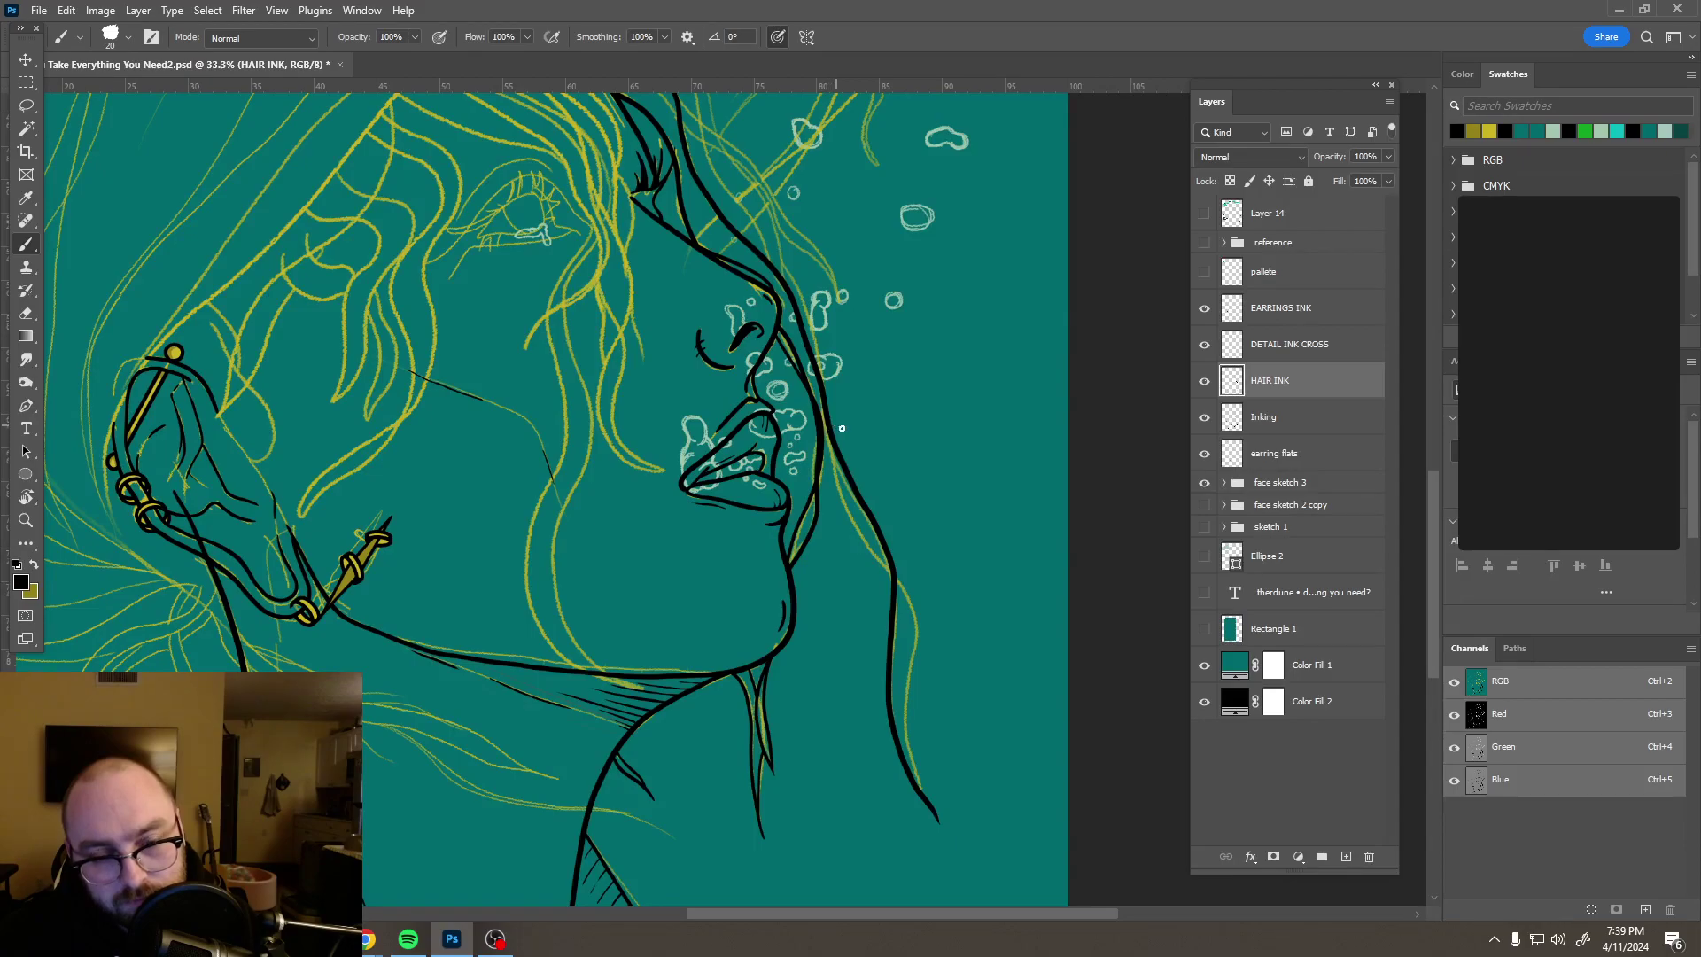
{"action": "left_click", "coordinate": [1346, 856]}
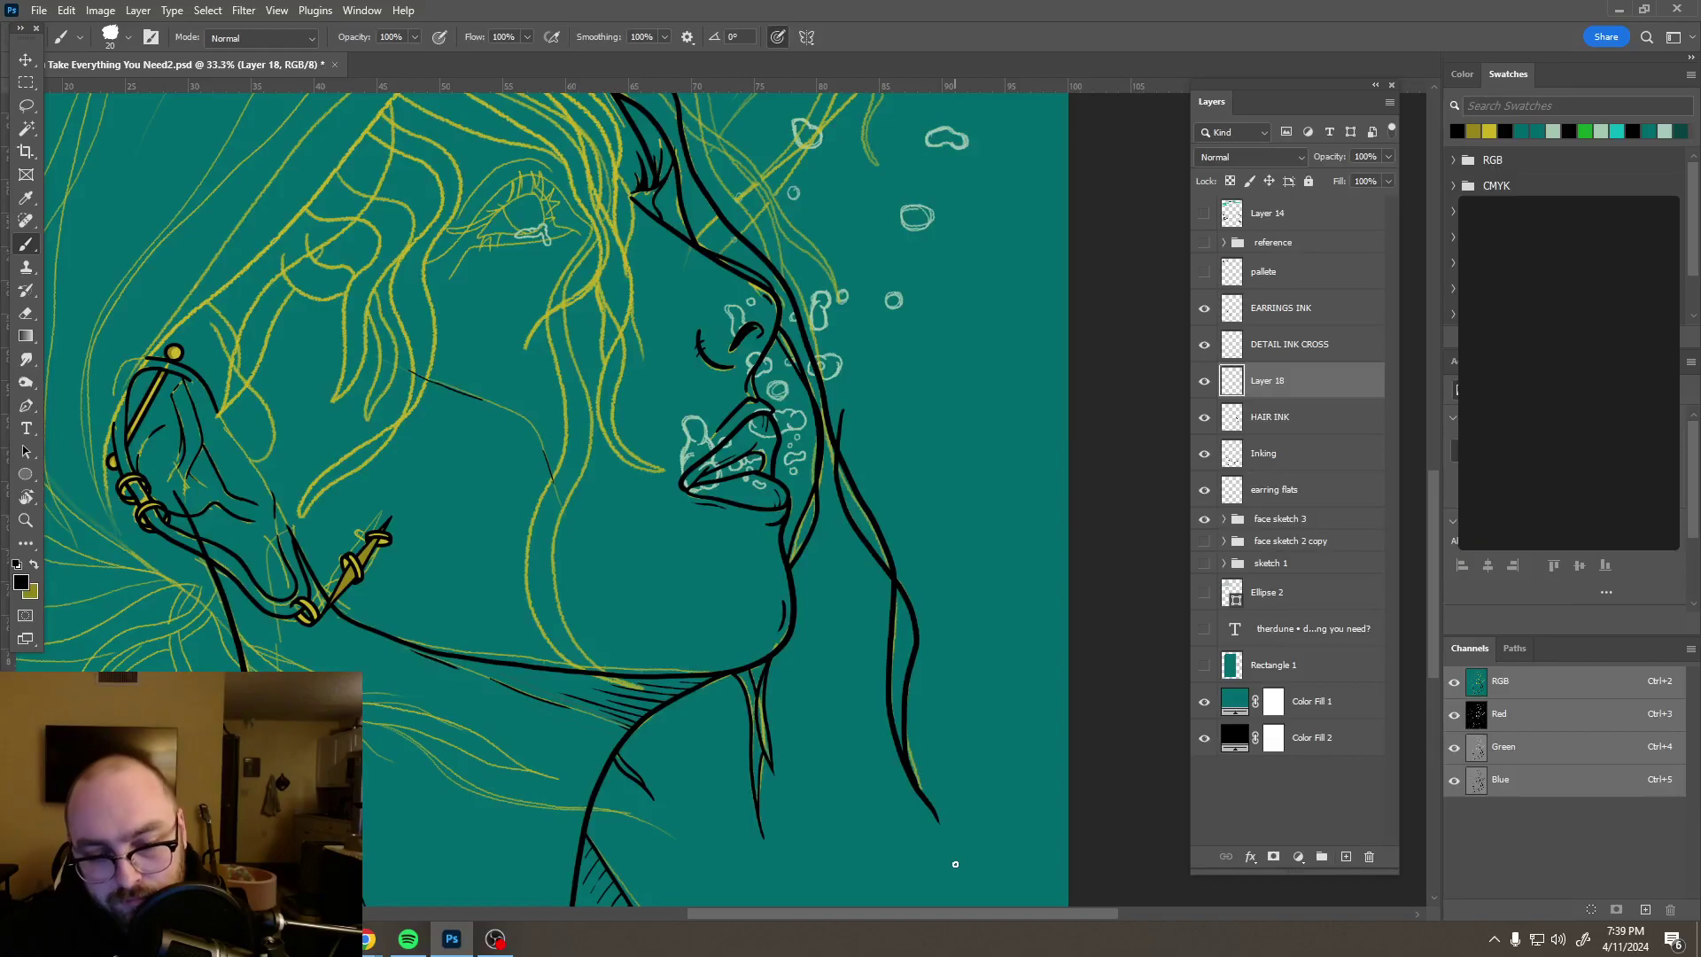
Step: Erase the overshooting upper tip of the new strand line where it crosses the existing hair line beside the lips
{"action": "scroll", "coordinate": [890, 377], "scroll_direction": "up", "scroll_amount": 5}
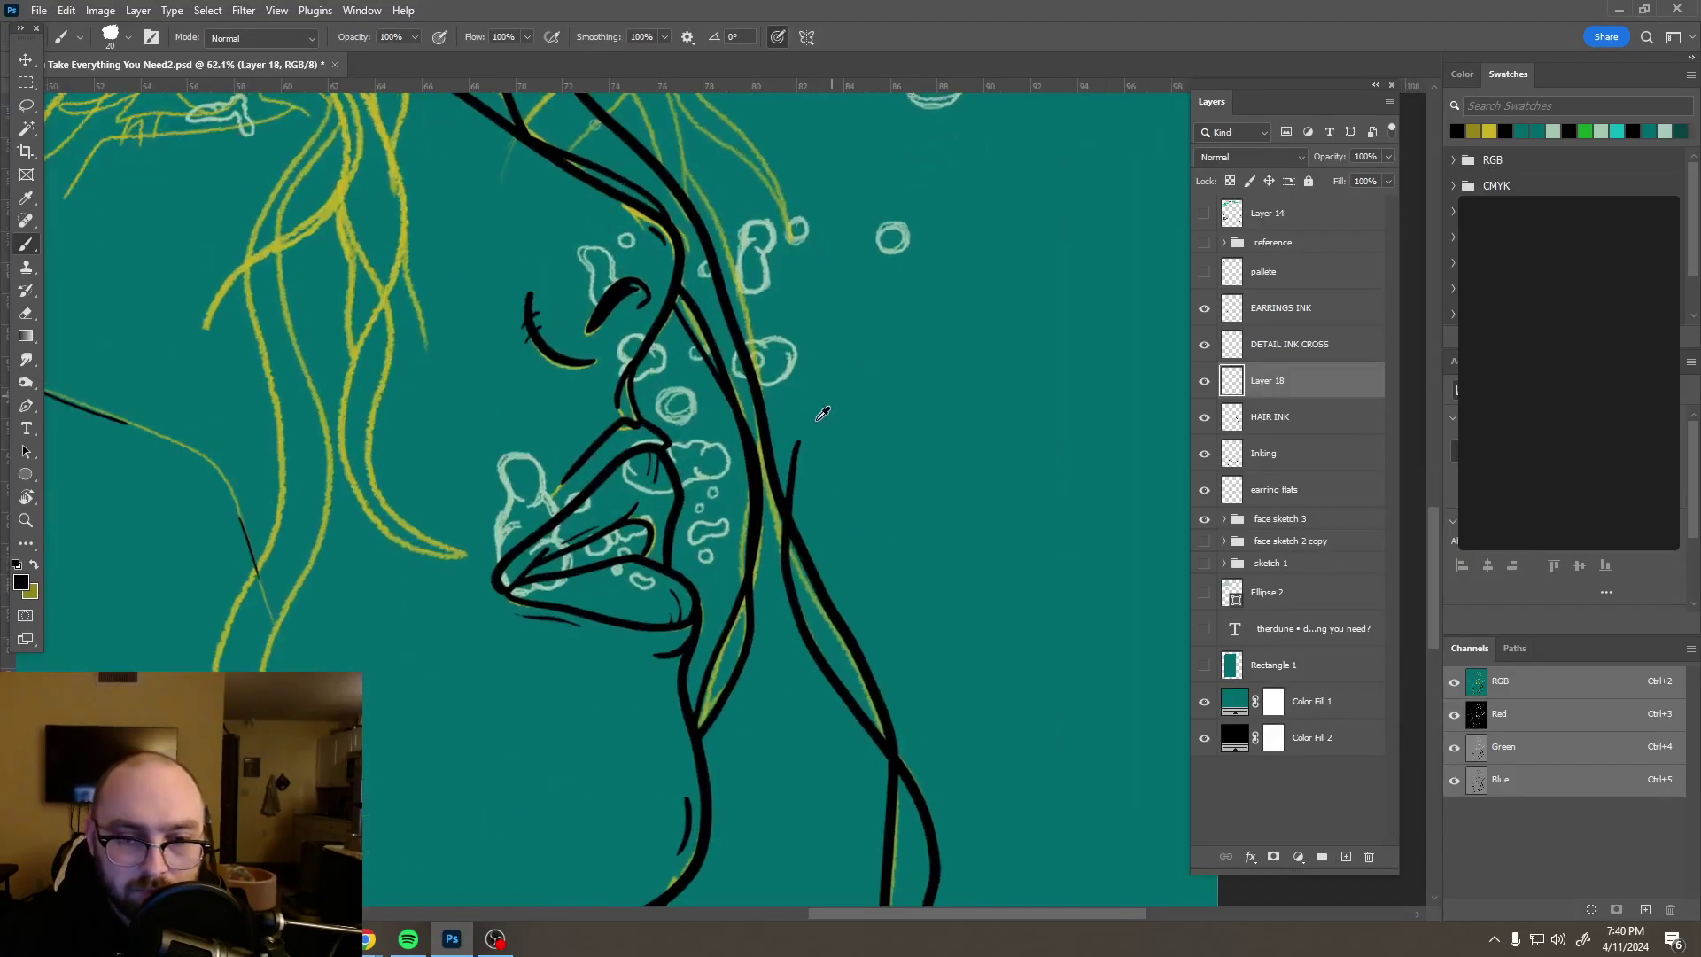
{"action": "scroll", "coordinate": [822, 414], "scroll_direction": "up", "scroll_amount": 2}
{"action": "key", "text": "e"}
{"action": "left_click_drag", "start_coordinate": [792, 441], "coordinate": [773, 555]}
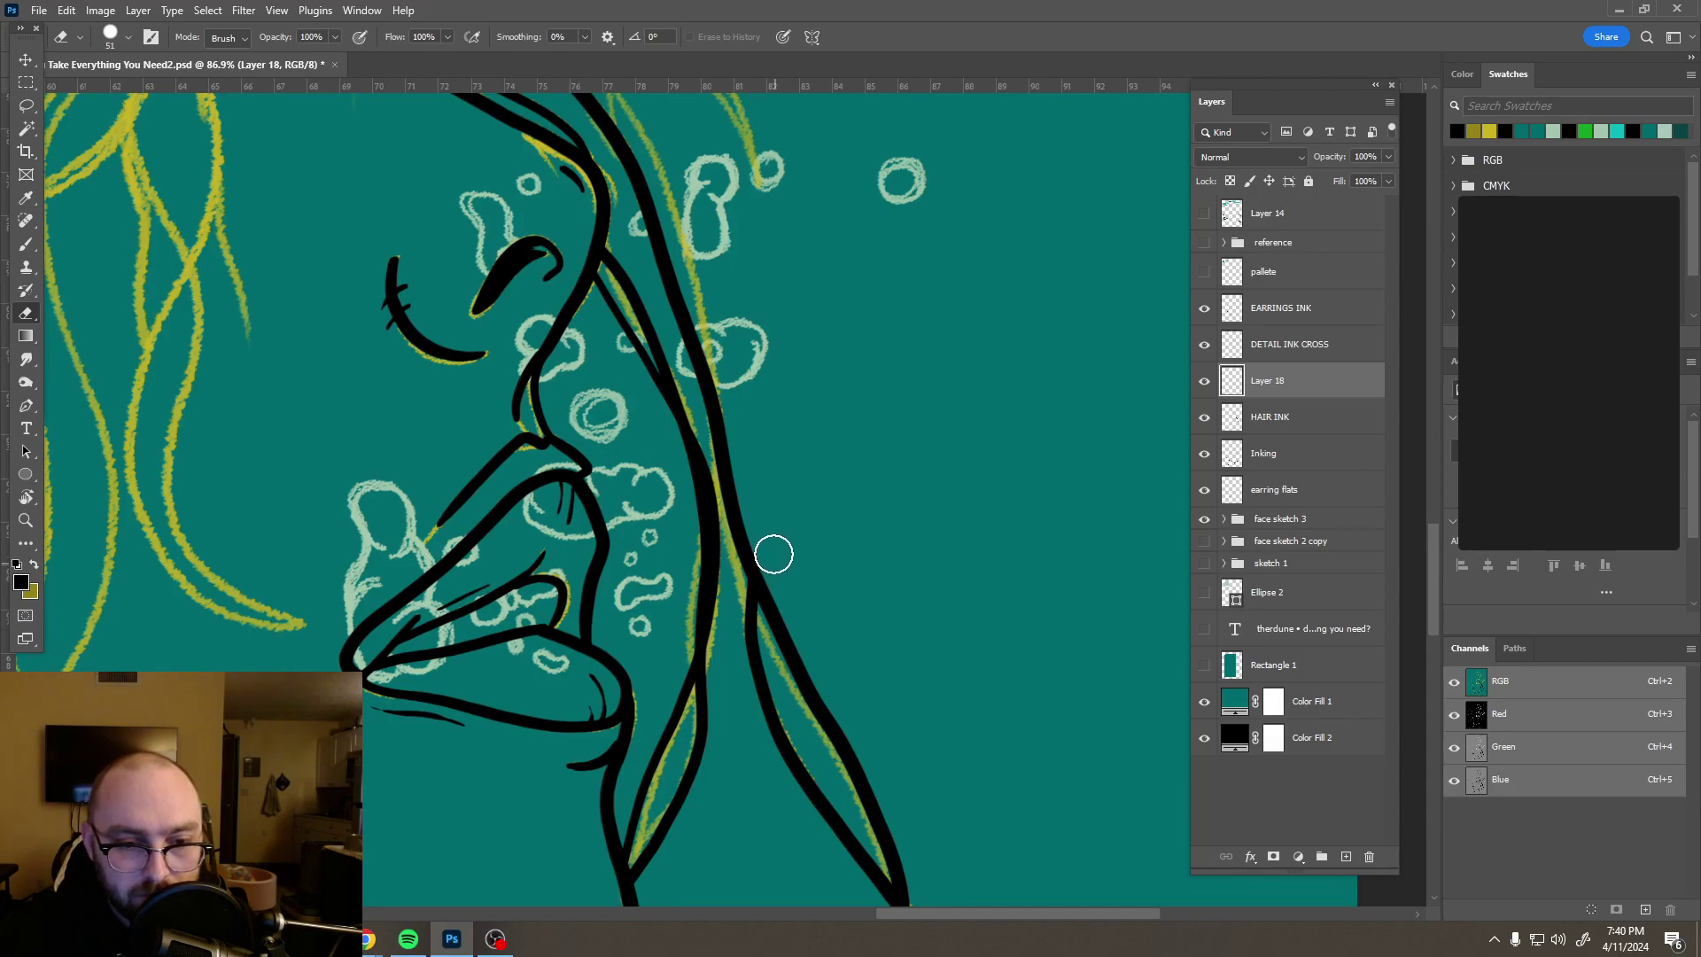
Step: Ink another black hair line alongside the existing strand, from the nose bridge down past the nose tip
{"action": "scroll", "coordinate": [790, 451], "scroll_direction": "down", "scroll_amount": 9}
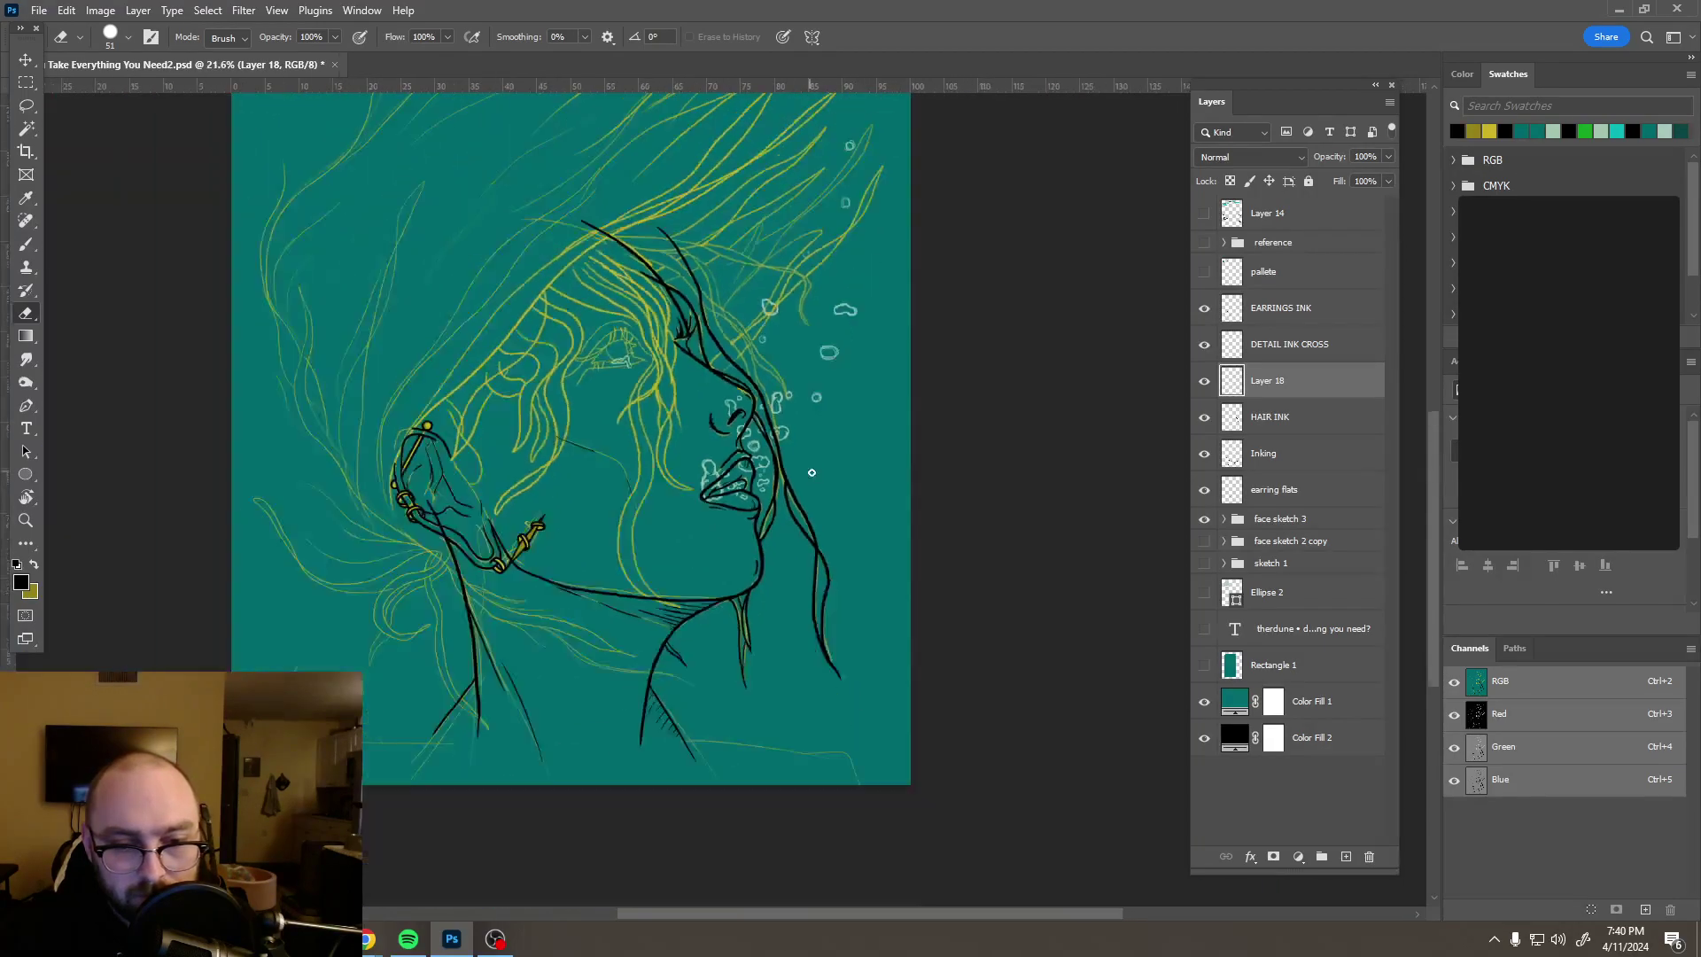
{"action": "scroll", "coordinate": [811, 472], "scroll_direction": "down", "scroll_amount": 3}
{"action": "scroll", "coordinate": [780, 430], "scroll_direction": "up", "scroll_amount": 3}
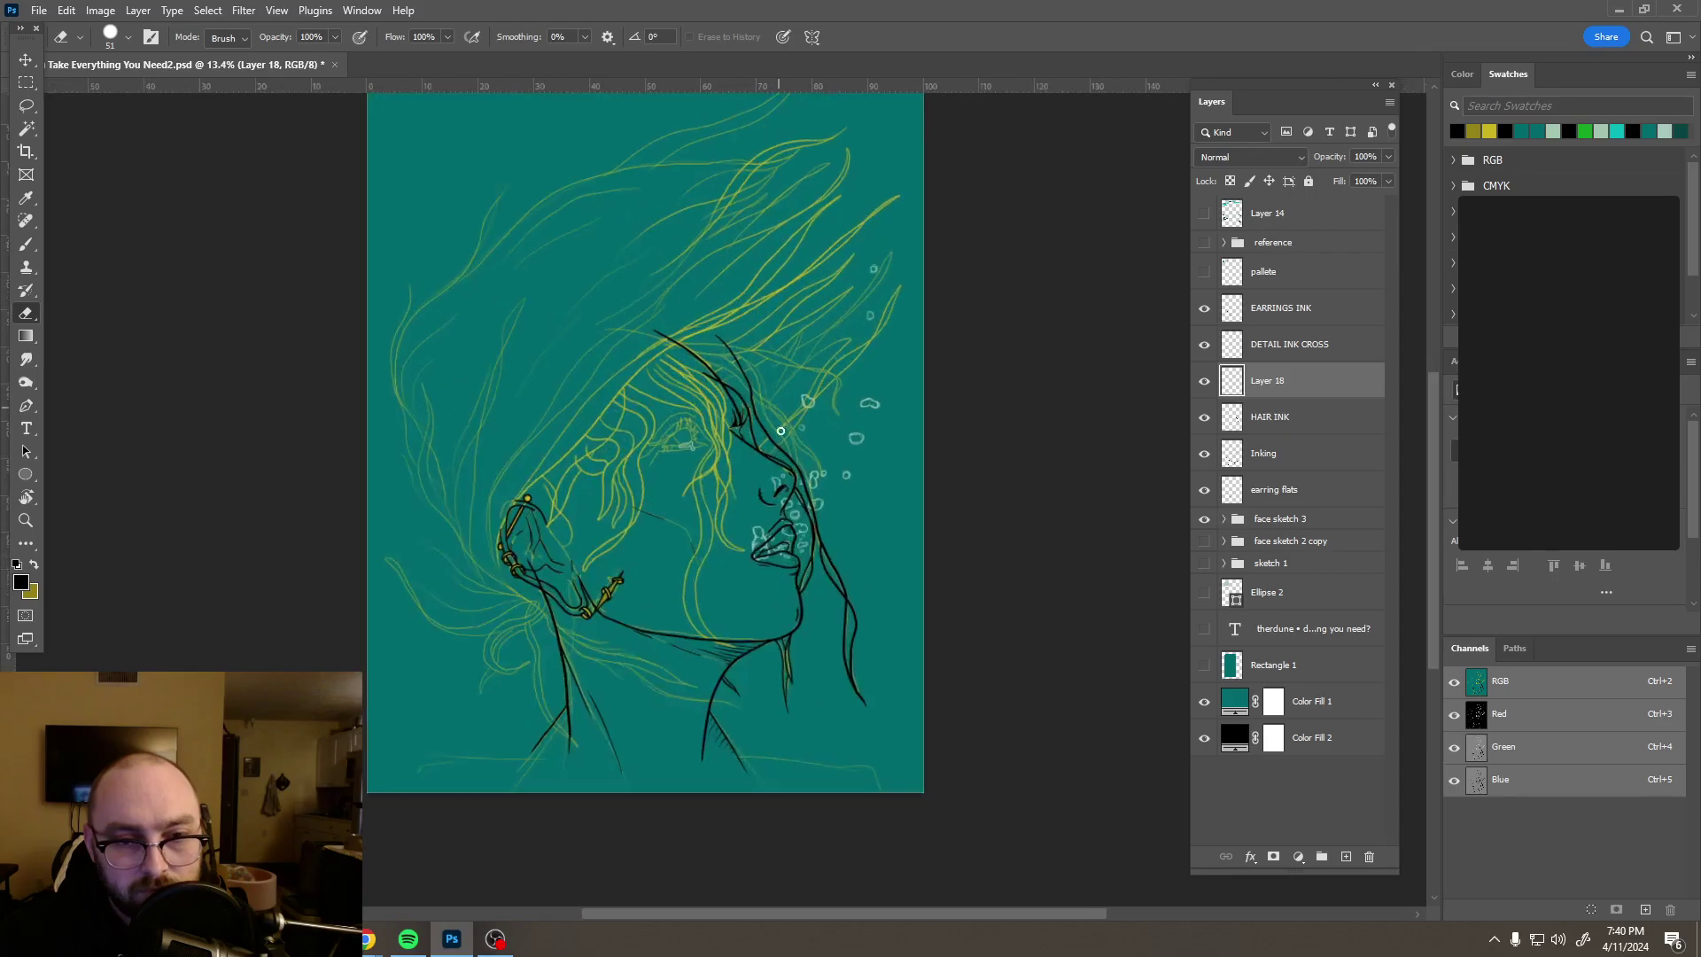
{"action": "scroll", "coordinate": [781, 431], "scroll_direction": "up", "scroll_amount": 6}
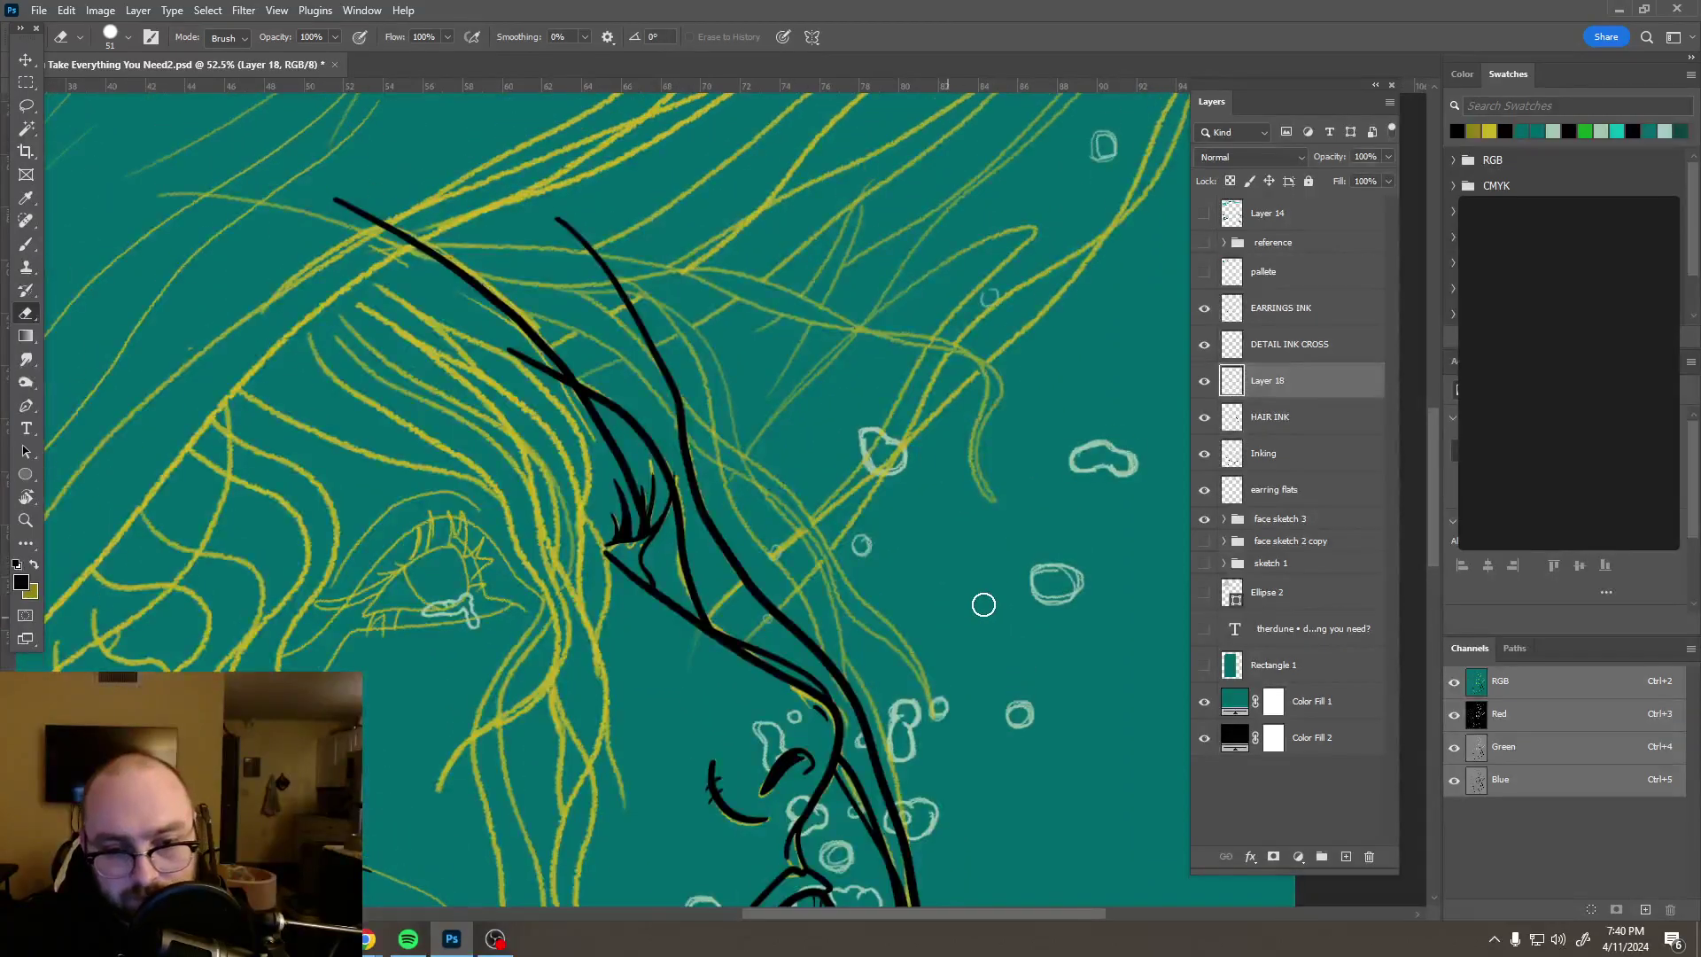
{"action": "scroll", "coordinate": [984, 606], "scroll_direction": "down", "scroll_amount": 3}
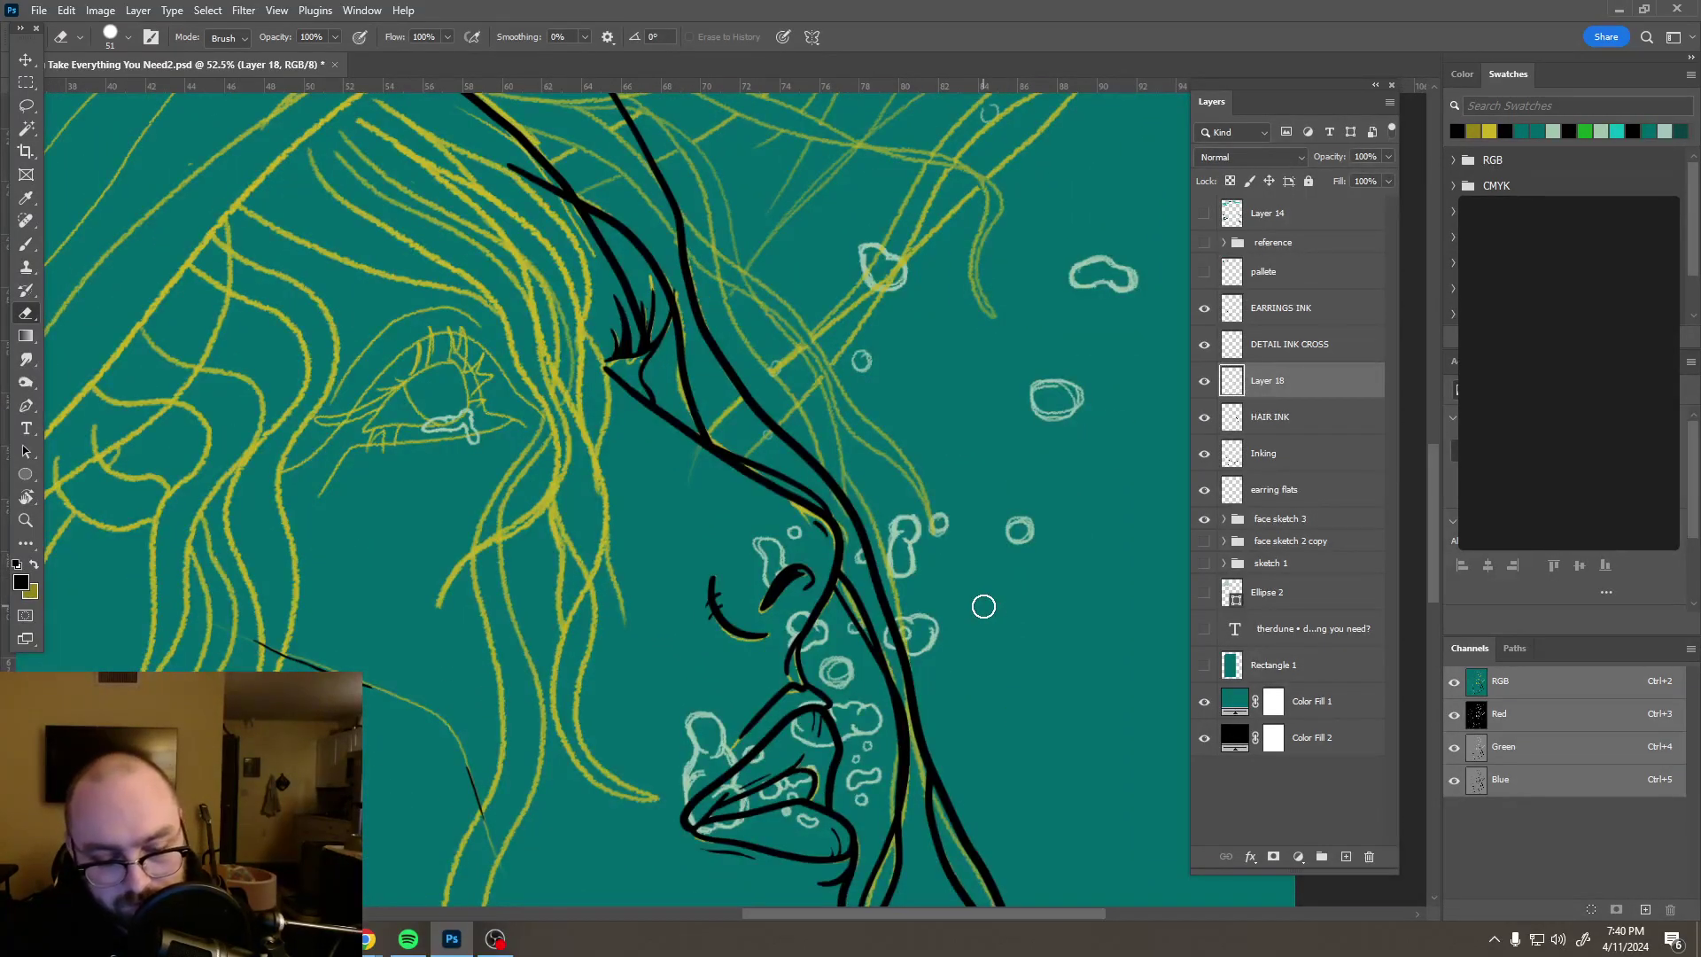
{"action": "key", "text": "b"}
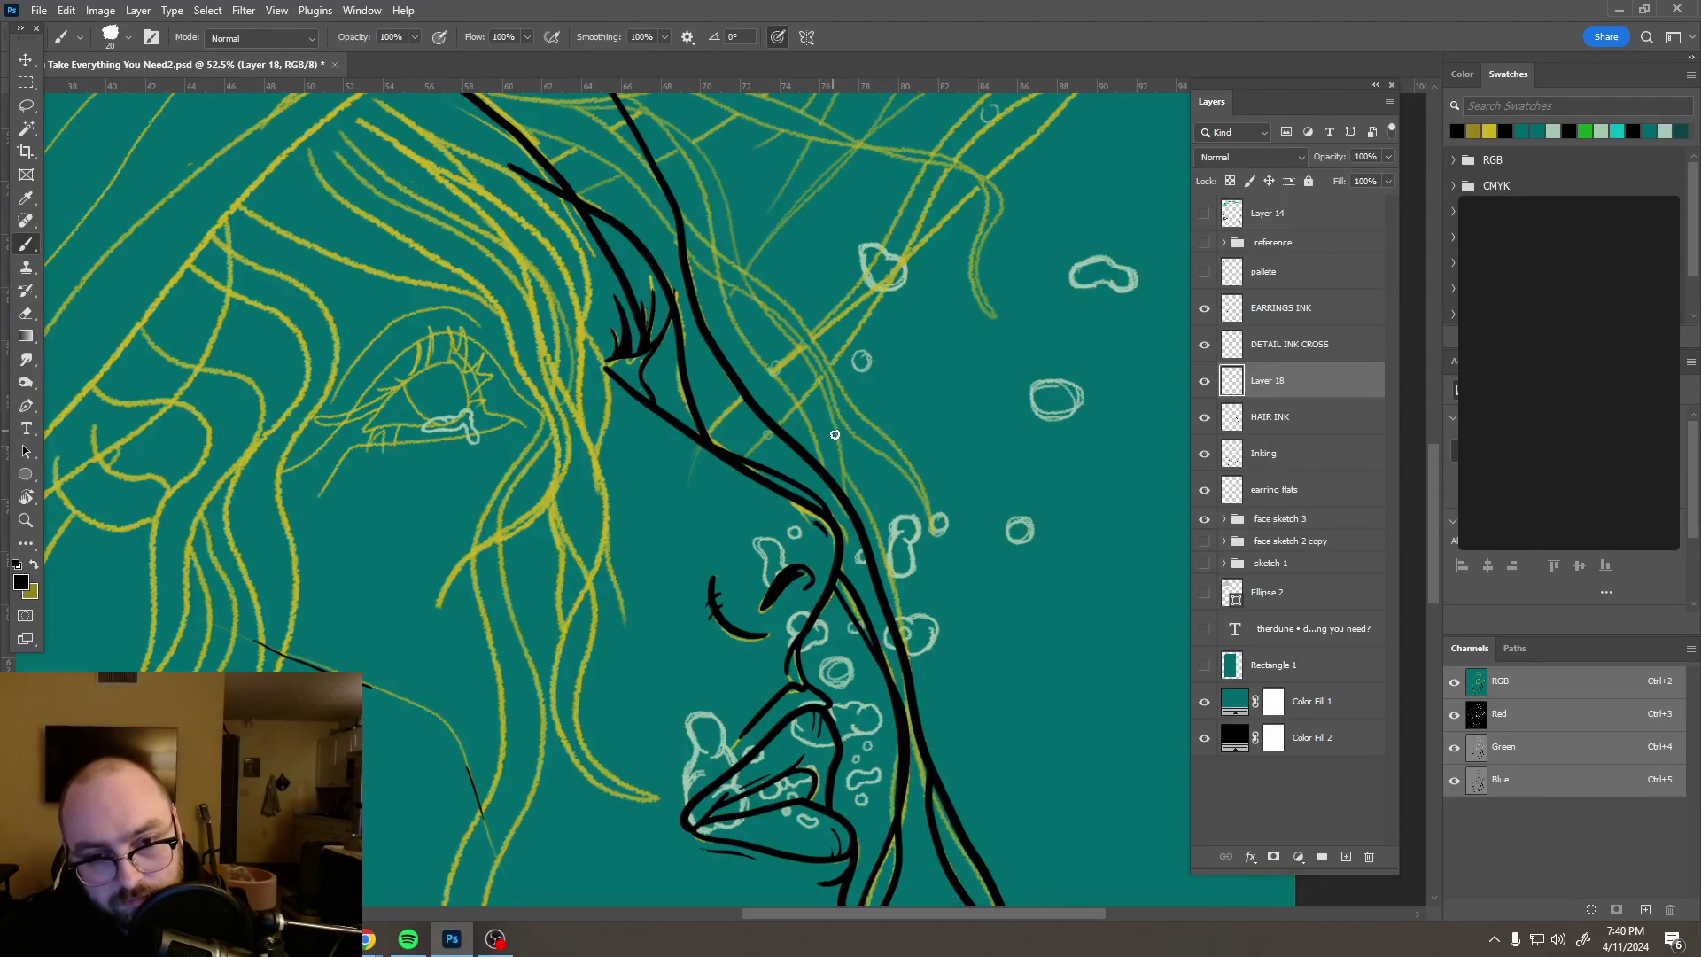
{"action": "mouse_move", "coordinate": [823, 448]}
{"action": "left_mouse_down"}
{"action": "mouse_move", "coordinate": [889, 557]}
{"action": "mouse_move", "coordinate": [910, 694]}
{"action": "left_mouse_up"}
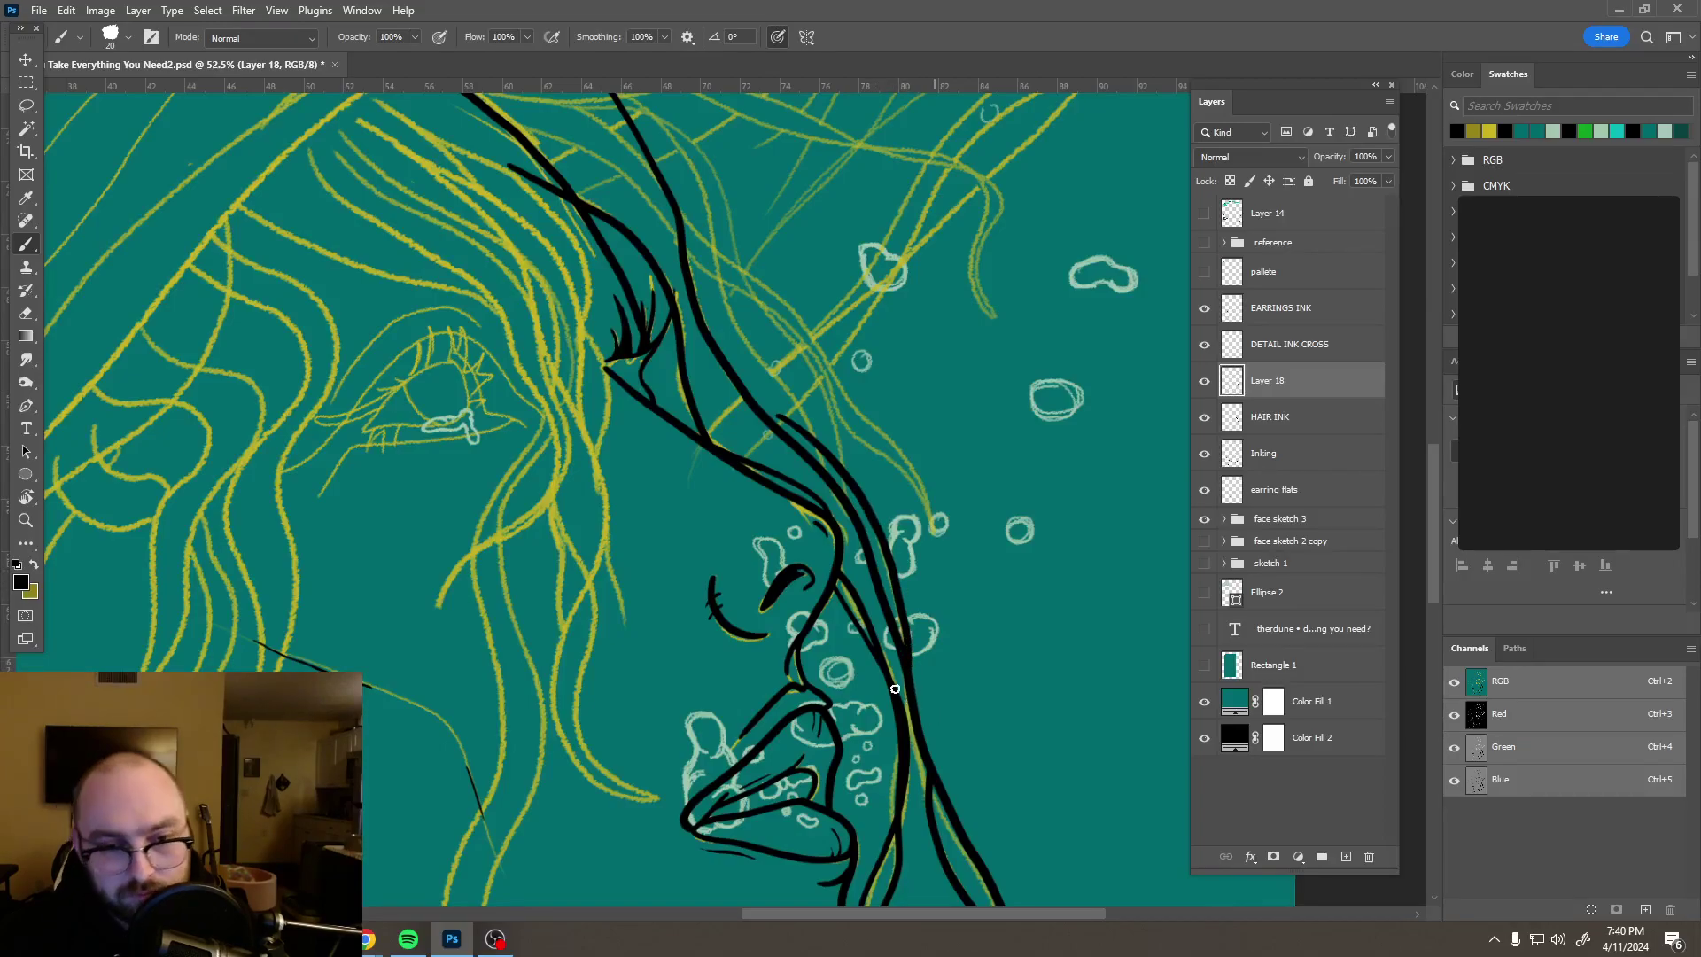
Step: Erase the upper end of the new hair line beside the nose bridge back to the crossing sketch line
{"action": "scroll", "coordinate": [861, 485], "scroll_direction": "down", "scroll_amount": 5}
{"action": "scroll", "coordinate": [861, 486], "scroll_direction": "down", "scroll_amount": 2}
{"action": "scroll", "coordinate": [861, 485], "scroll_direction": "up", "scroll_amount": 3}
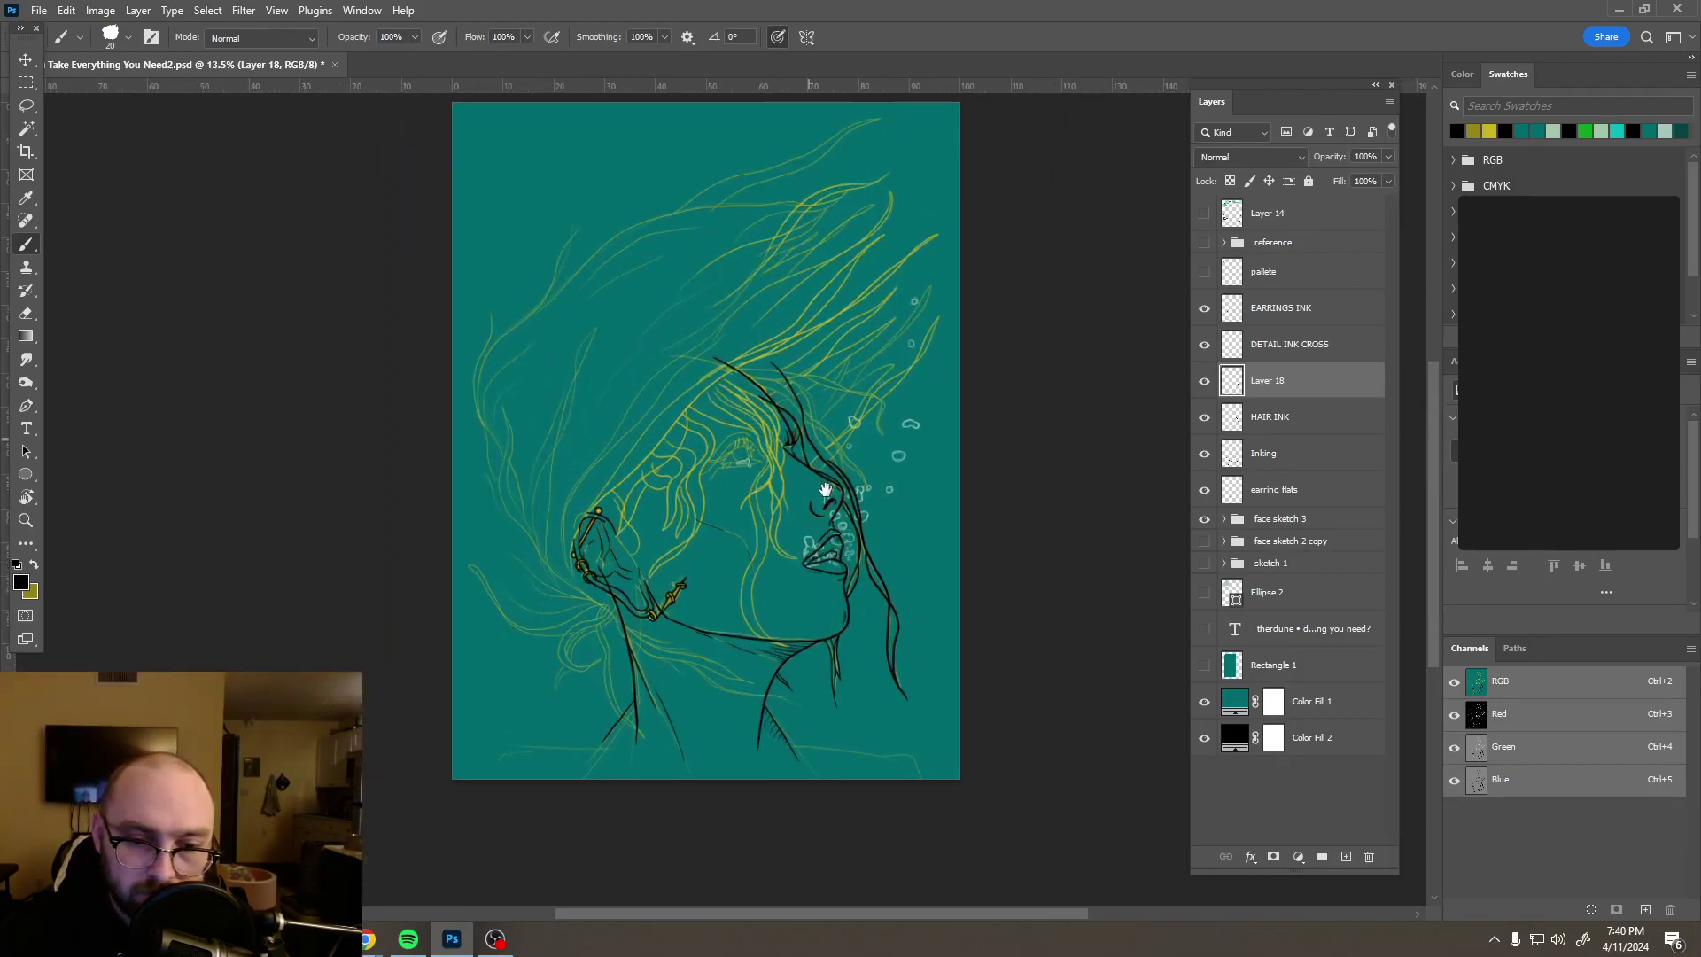
{"action": "scroll", "coordinate": [825, 488], "scroll_direction": "up", "scroll_amount": 2}
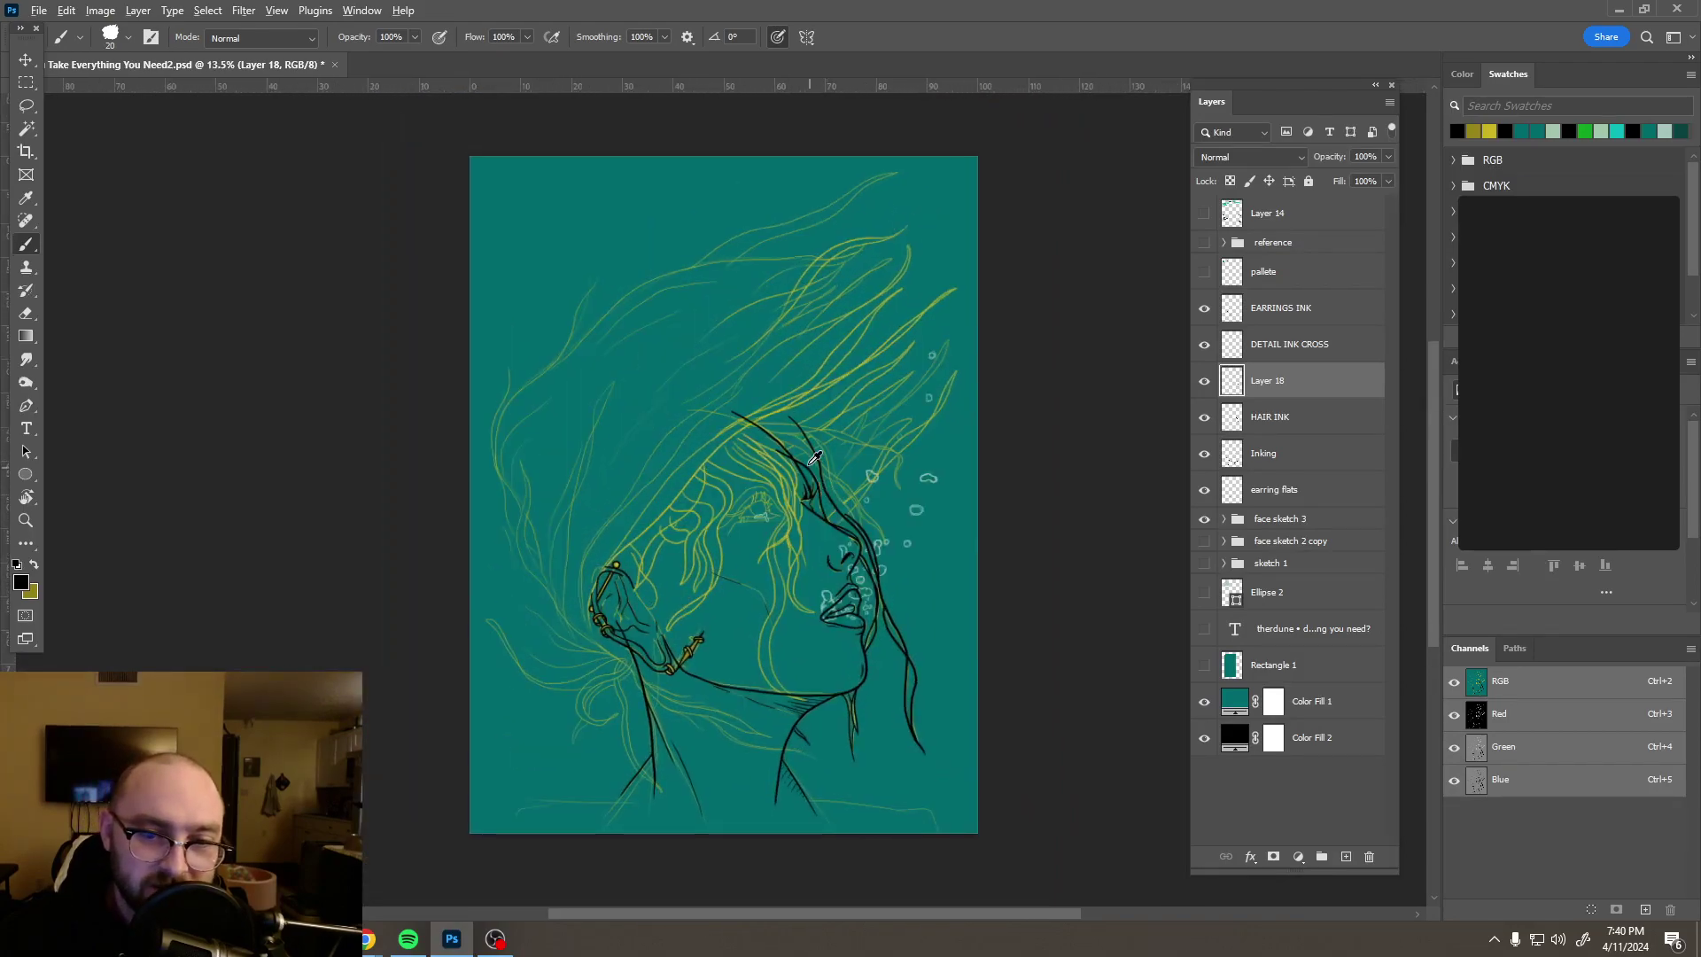
{"action": "scroll", "coordinate": [825, 491], "scroll_direction": "up", "scroll_amount": 4}
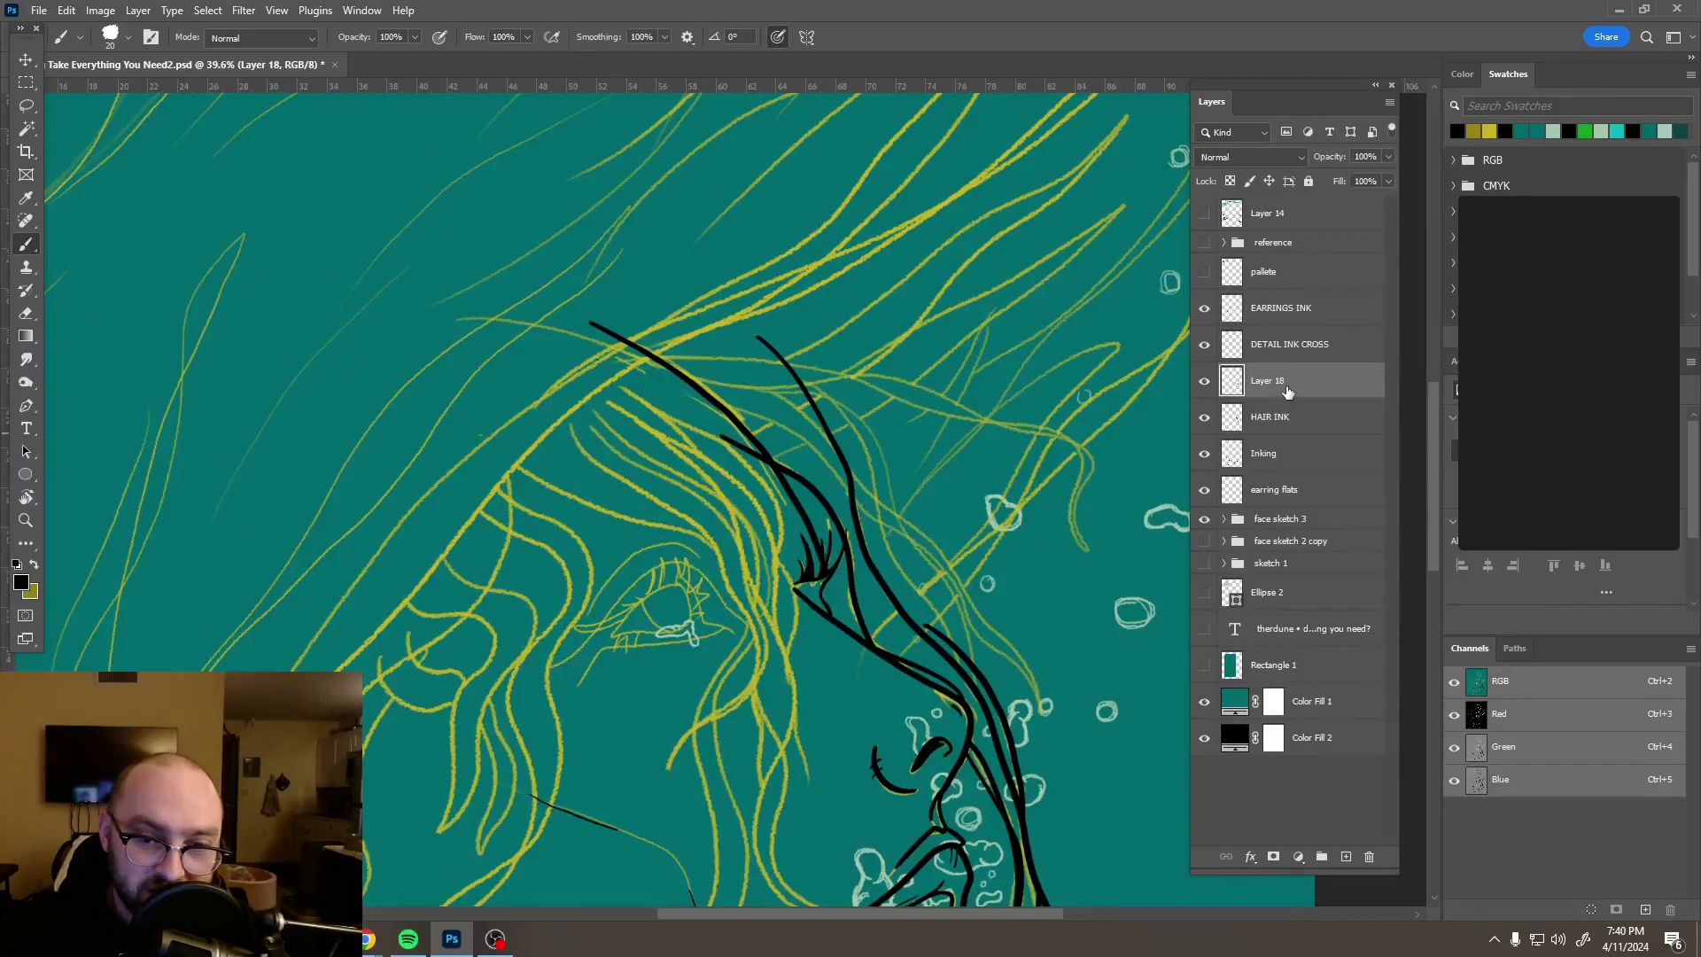
{"action": "scroll", "coordinate": [1038, 662], "scroll_direction": "up", "scroll_amount": 4}
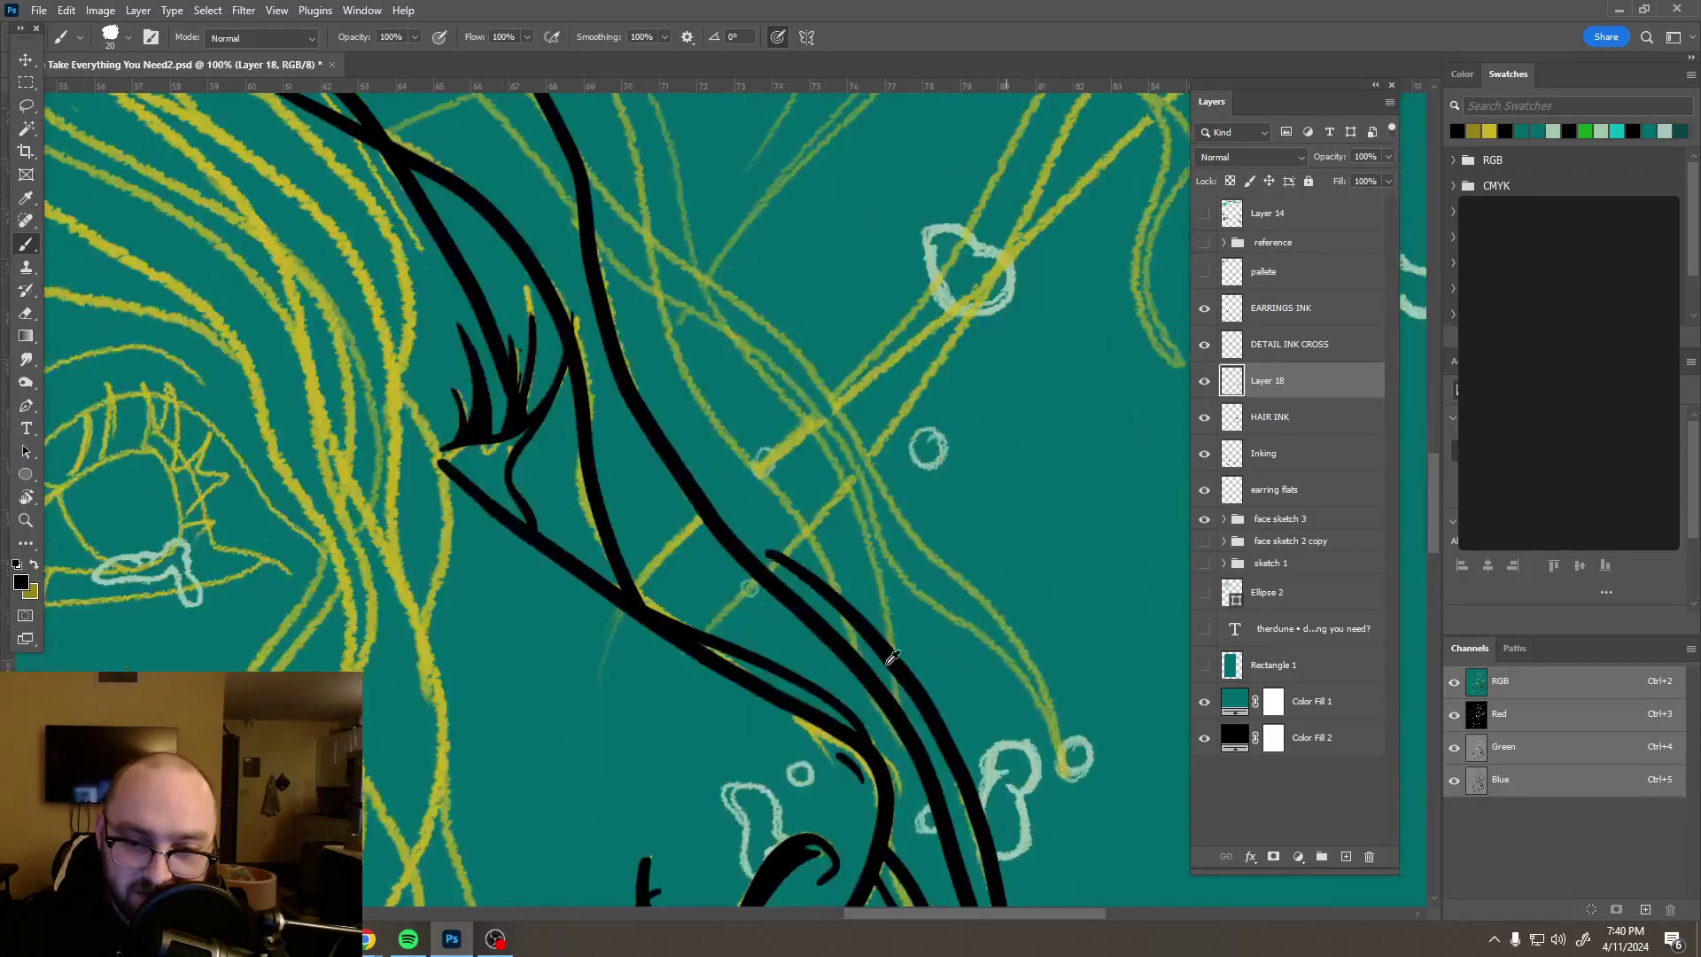
{"action": "key", "text": "e"}
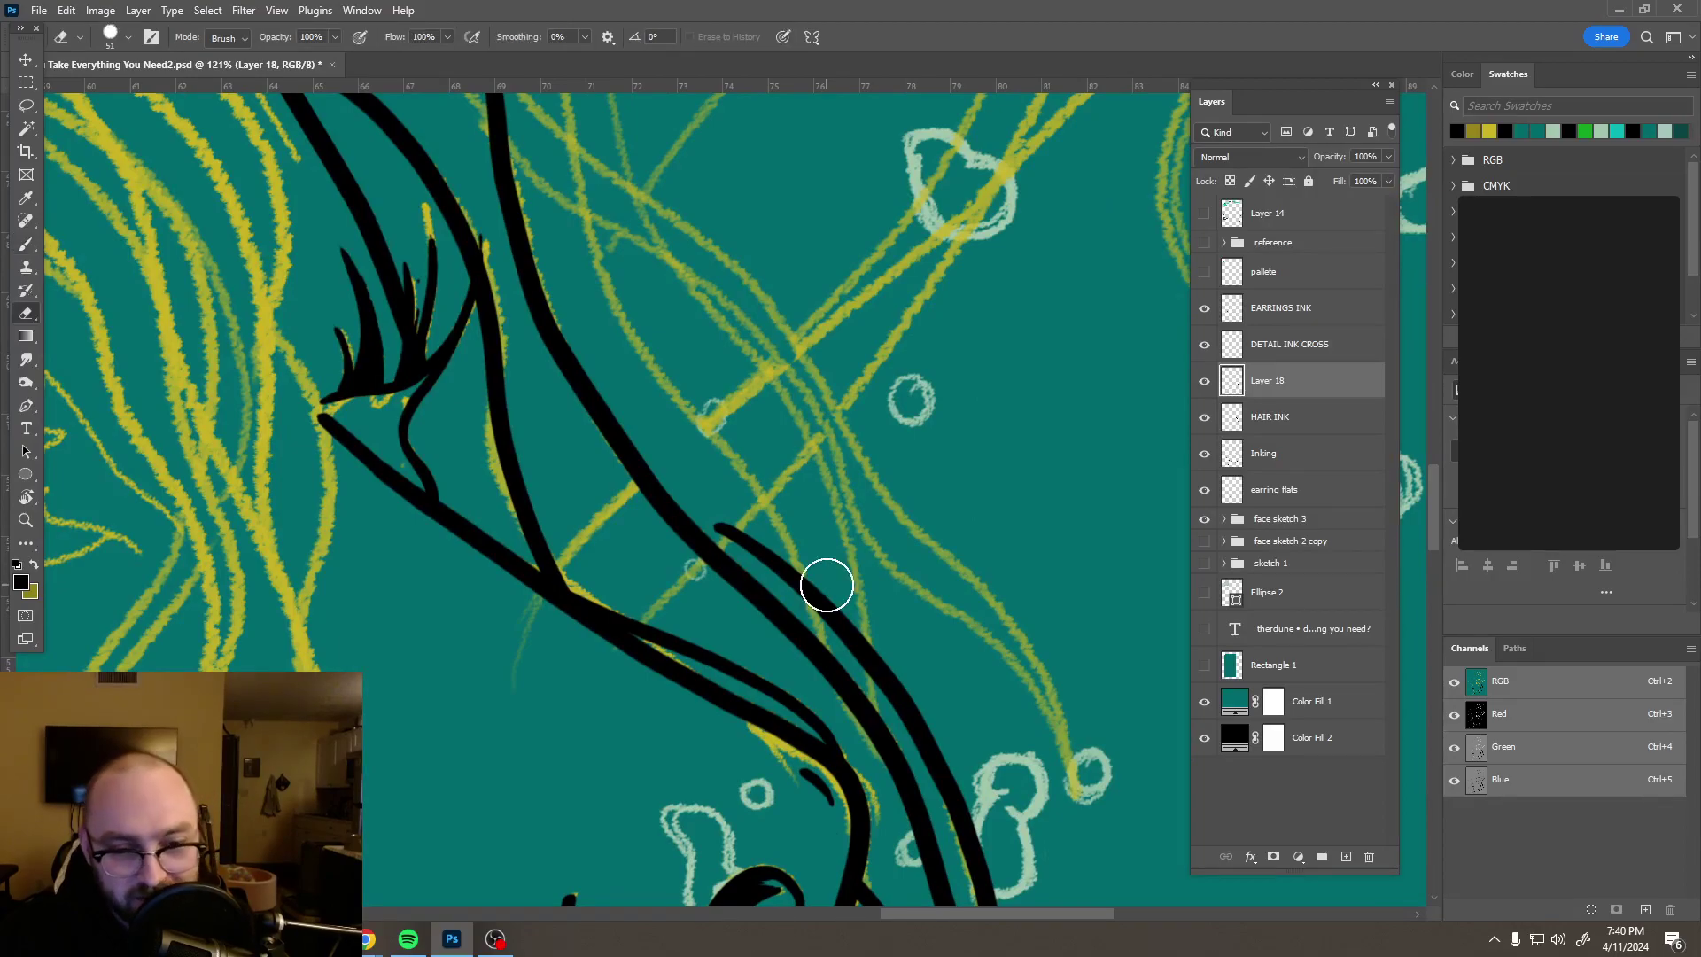
{"action": "mouse_move", "coordinate": [726, 526]}
{"action": "left_mouse_down"}
{"action": "mouse_move", "coordinate": [835, 610]}
{"action": "mouse_move", "coordinate": [822, 638]}
{"action": "mouse_move", "coordinate": [871, 659]}
{"action": "mouse_move", "coordinate": [874, 592]}
{"action": "left_mouse_up"}
{"action": "scroll", "coordinate": [847, 642], "scroll_direction": "up", "scroll_amount": 2}
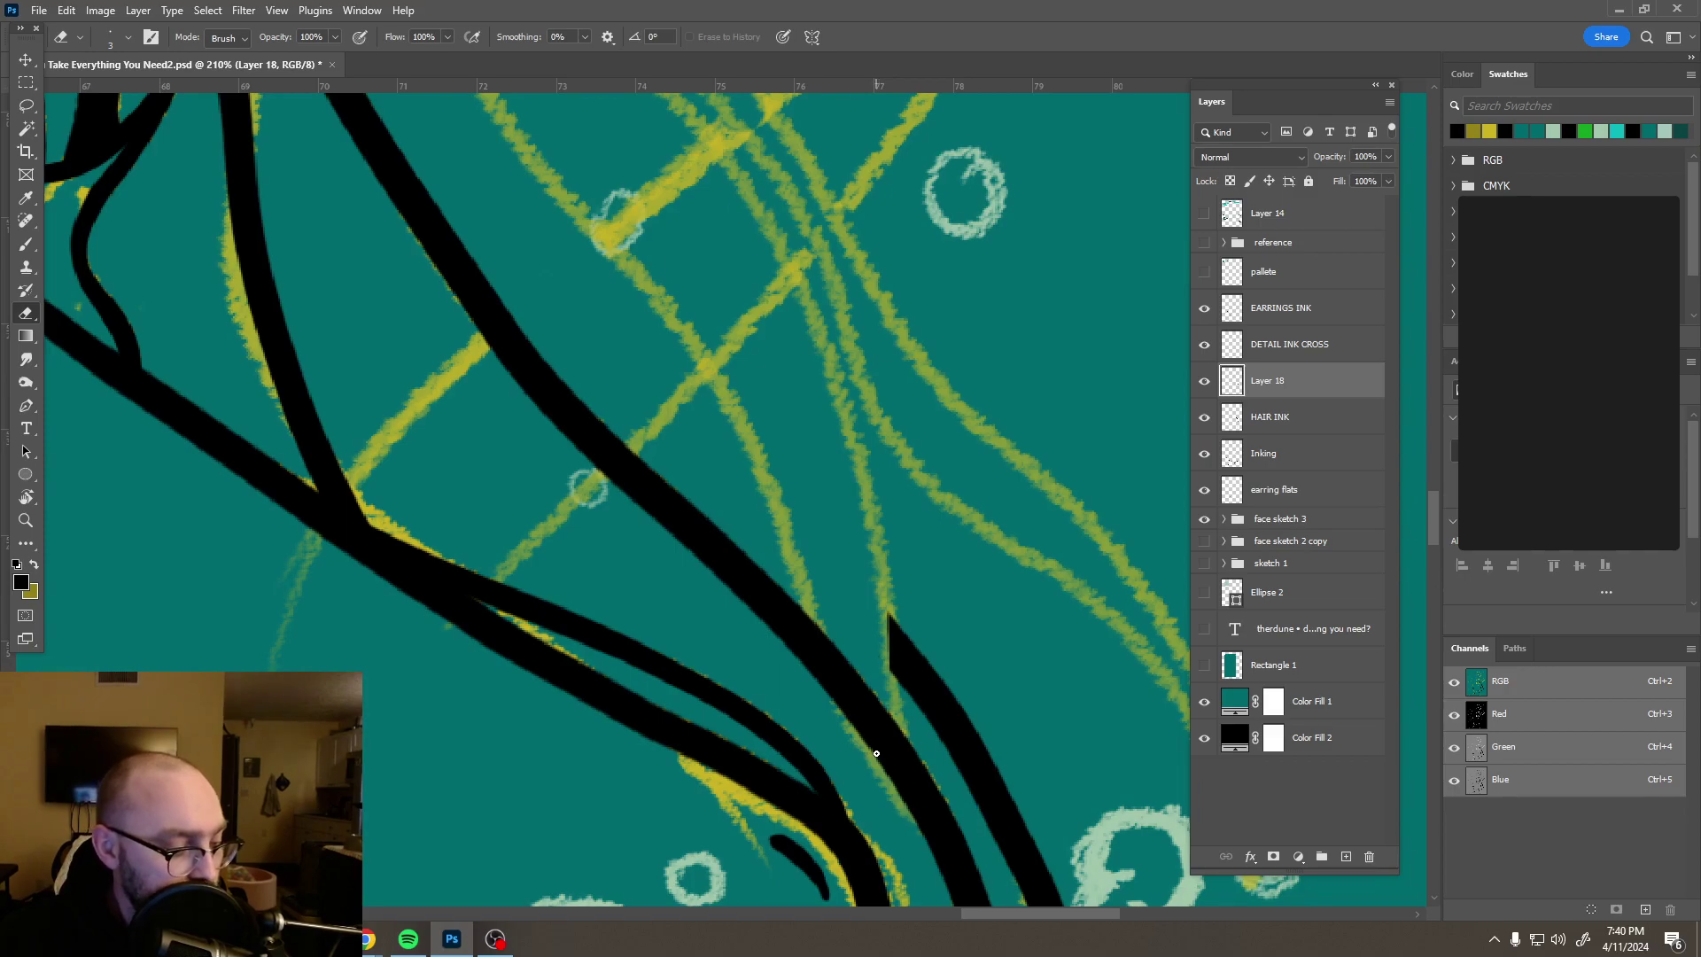
Step: Move the new strand layer below HAIR INK and merge the two layers
{"action": "scroll", "coordinate": [944, 506], "scroll_direction": "down", "scroll_amount": 5}
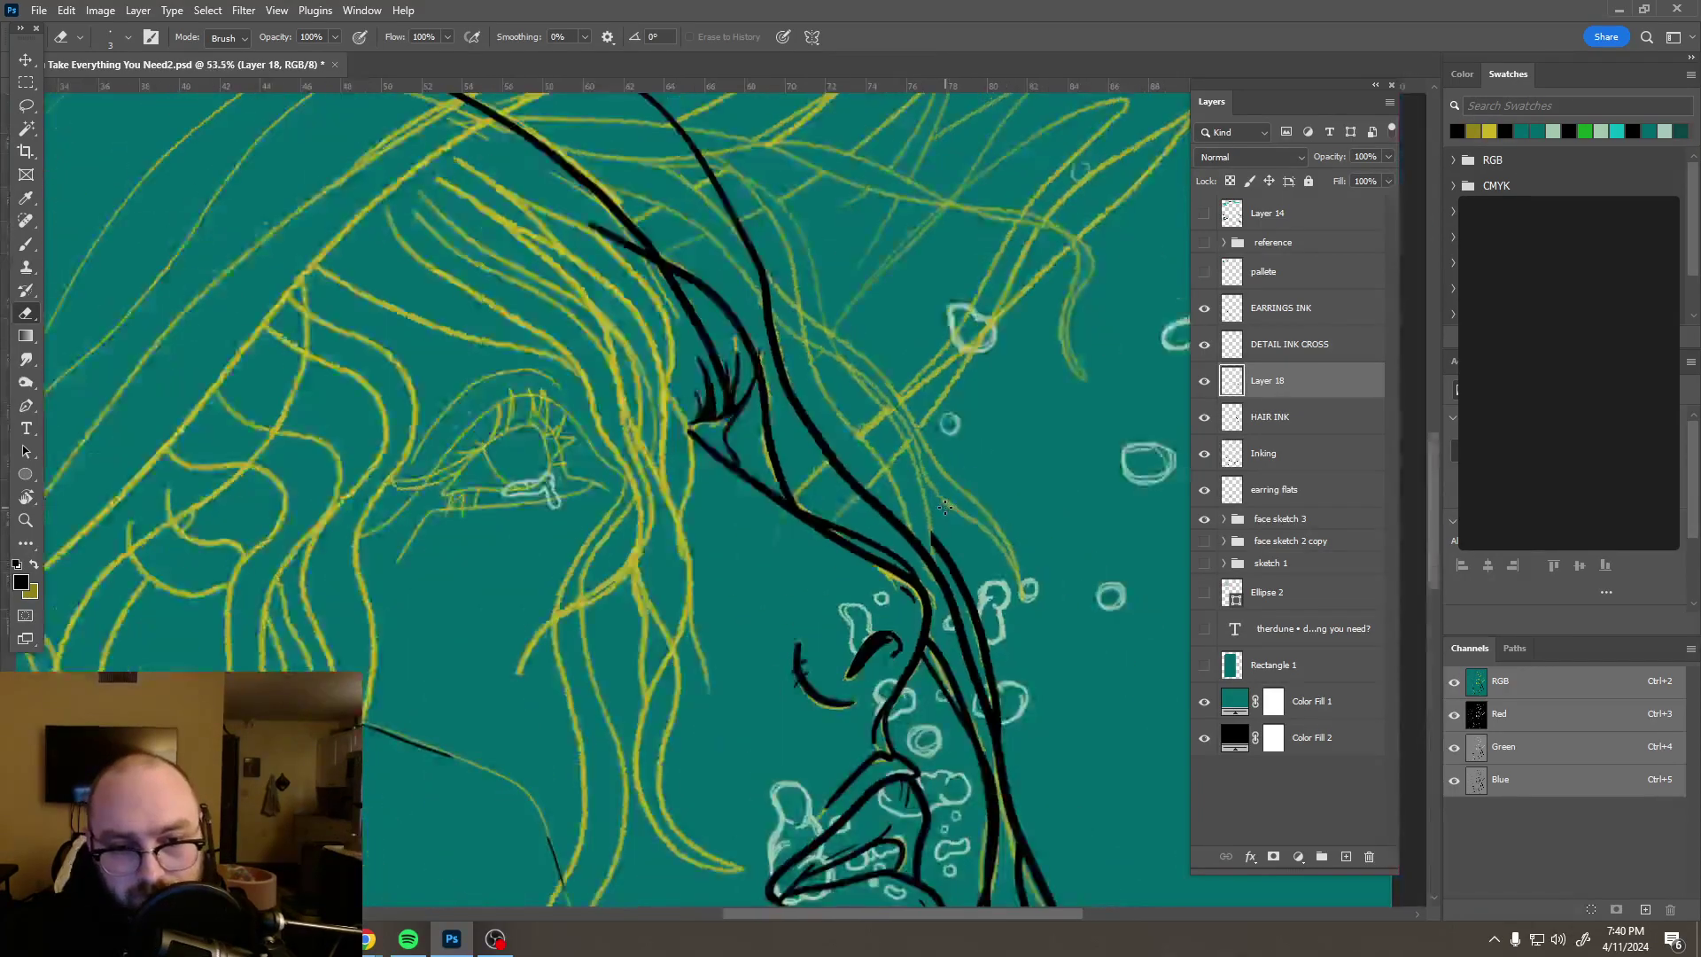
{"action": "scroll", "coordinate": [945, 506], "scroll_direction": "down", "scroll_amount": 5}
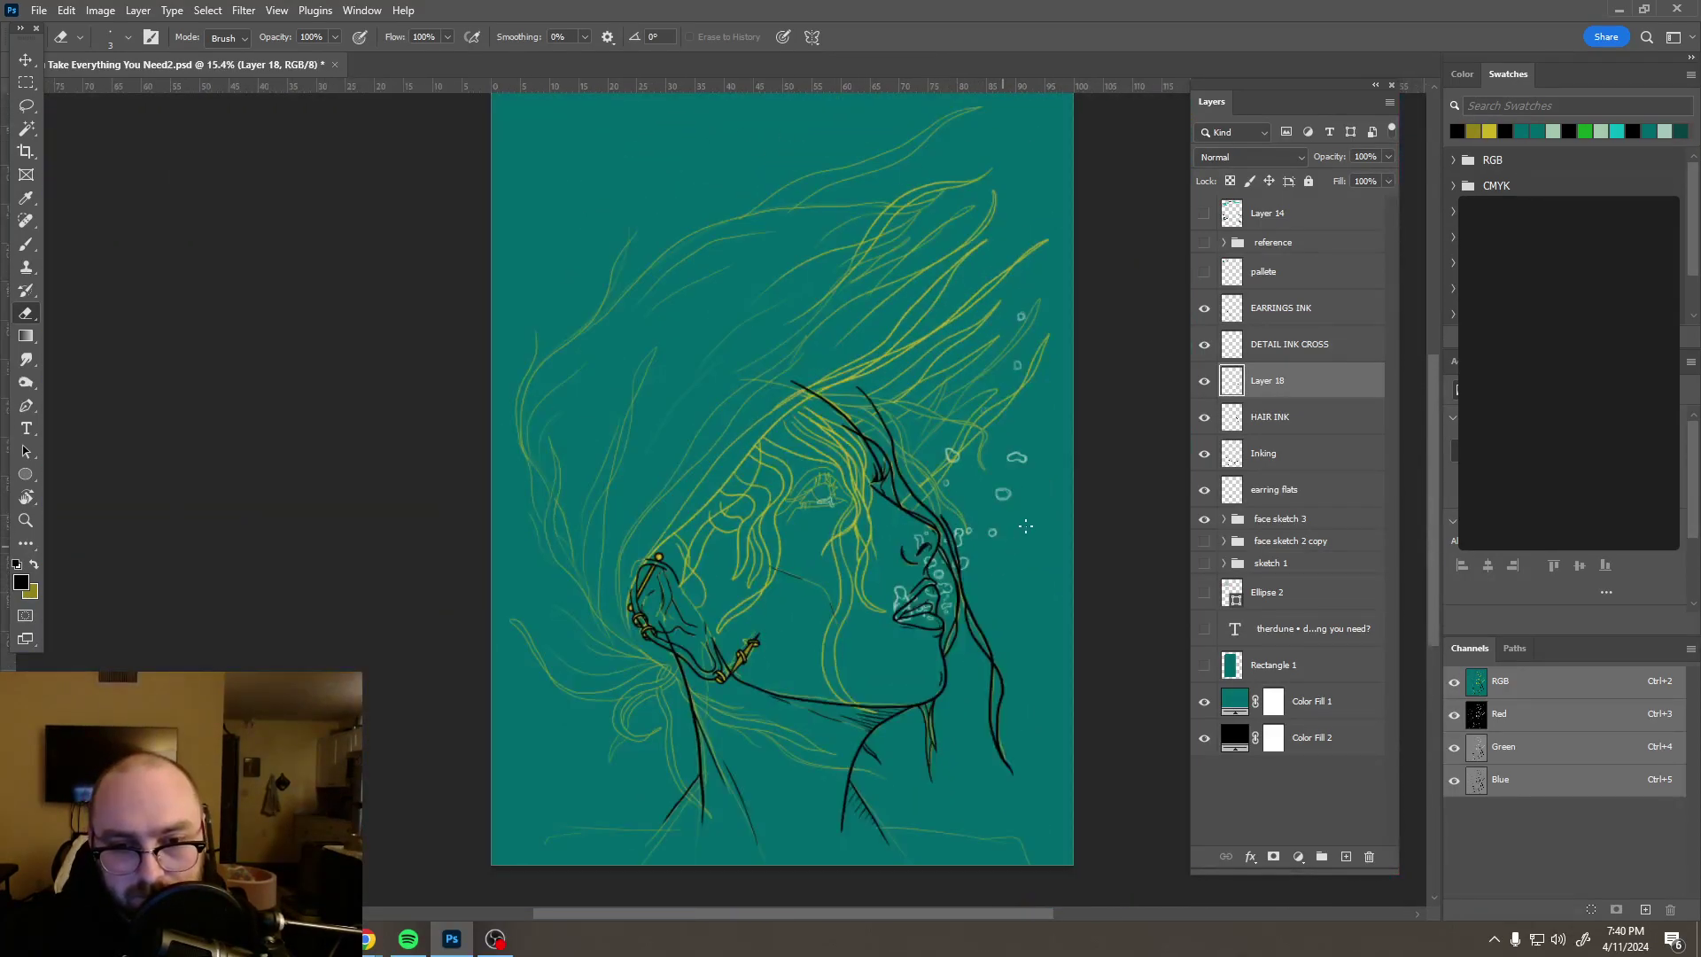
{"action": "left_click_drag", "start_coordinate": [1304, 395], "coordinate": [1303, 416]}
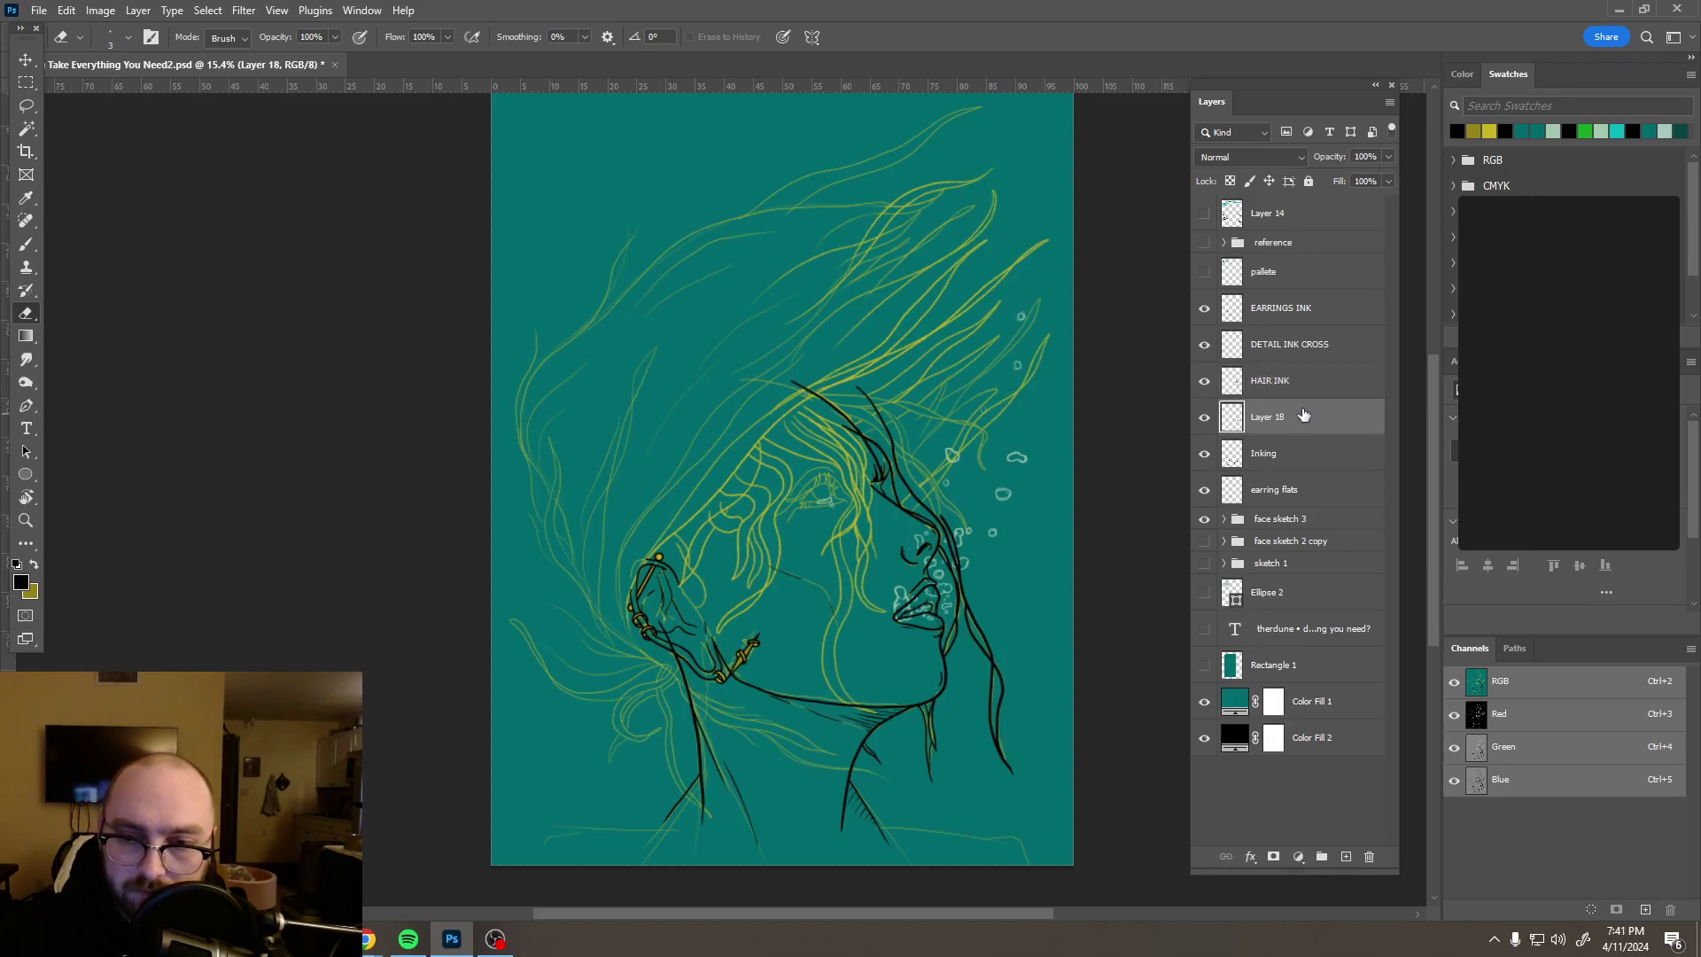
{"action": "right_click", "coordinate": [1307, 393]}
{"action": "left_click", "coordinate": [1369, 518]}
Step: Resize the eraser and remove the stray line end overshooting the forehead hair strand above the far eyelashes
{"action": "scroll", "coordinate": [981, 435], "scroll_direction": "up", "scroll_amount": 5}
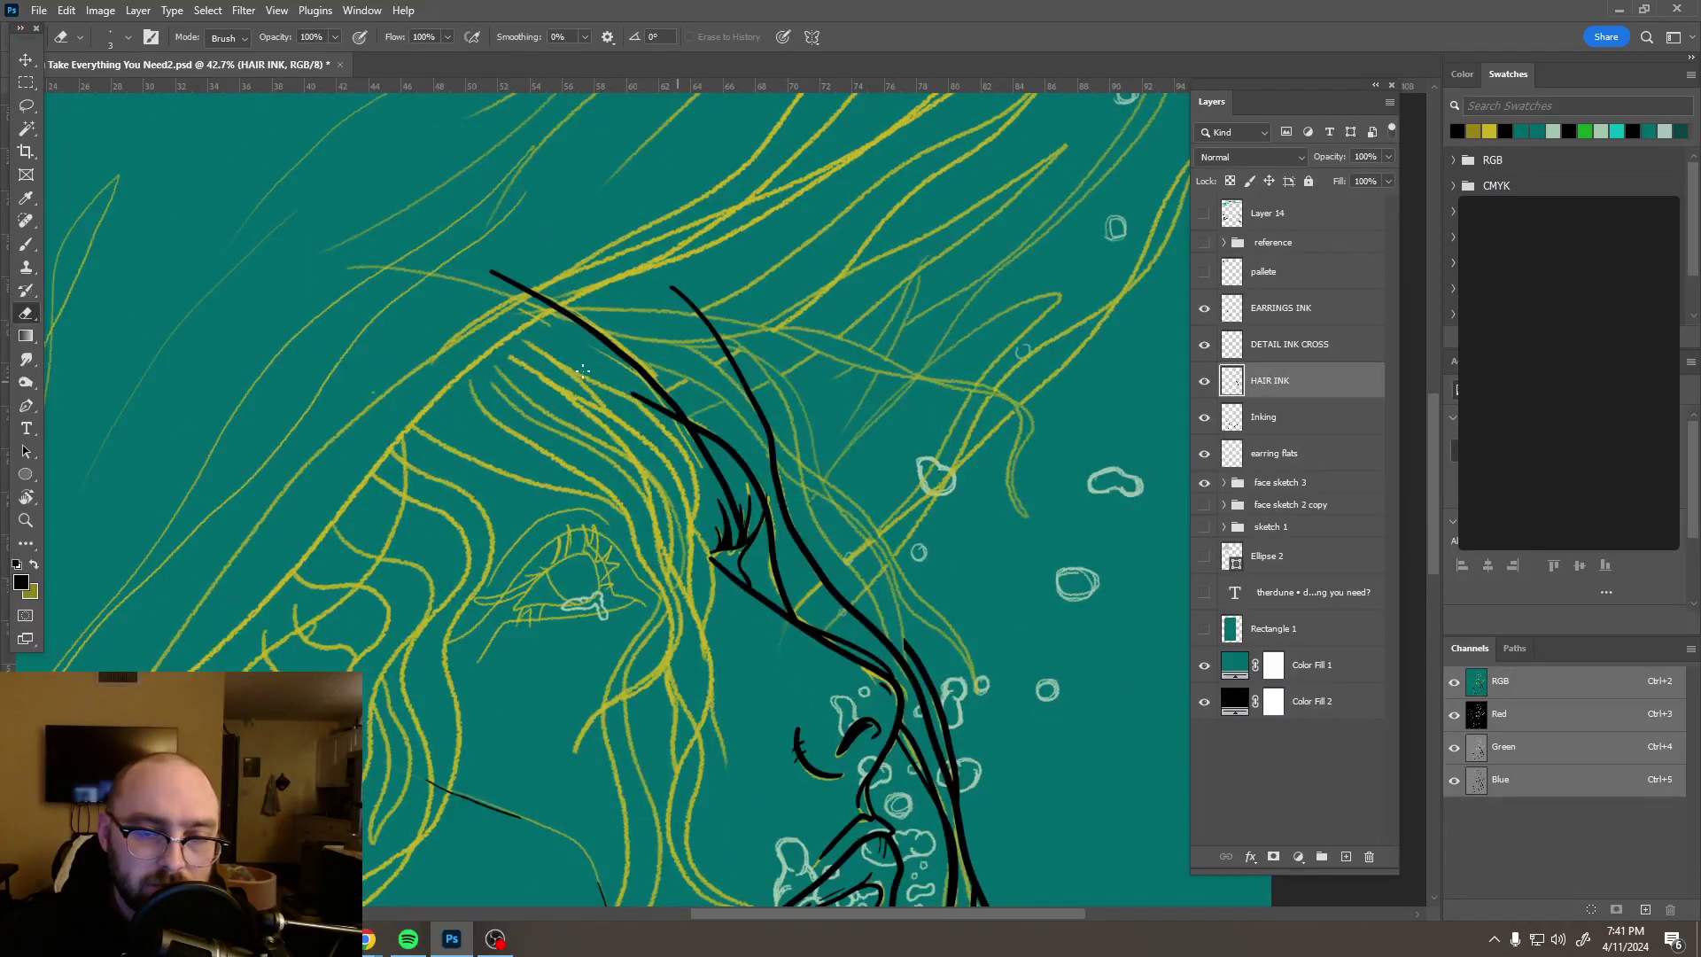
{"action": "scroll", "coordinate": [582, 372], "scroll_direction": "up", "scroll_amount": 2}
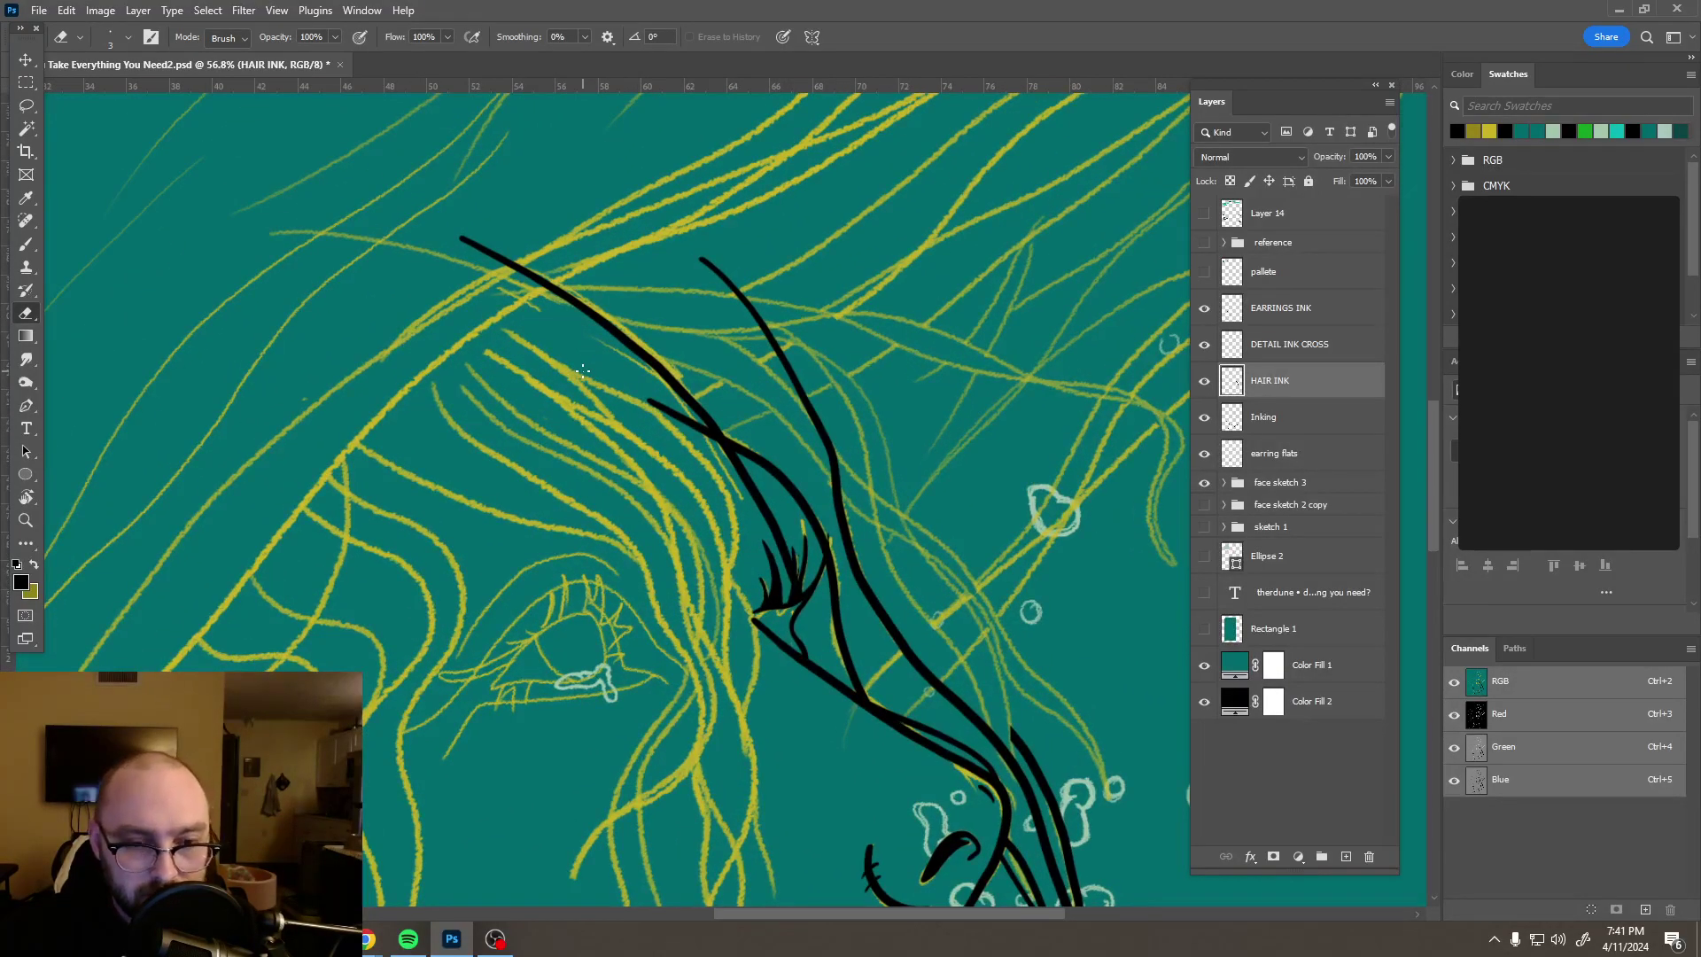
{"action": "right_click", "coordinate": [662, 419], "text": "alt"}
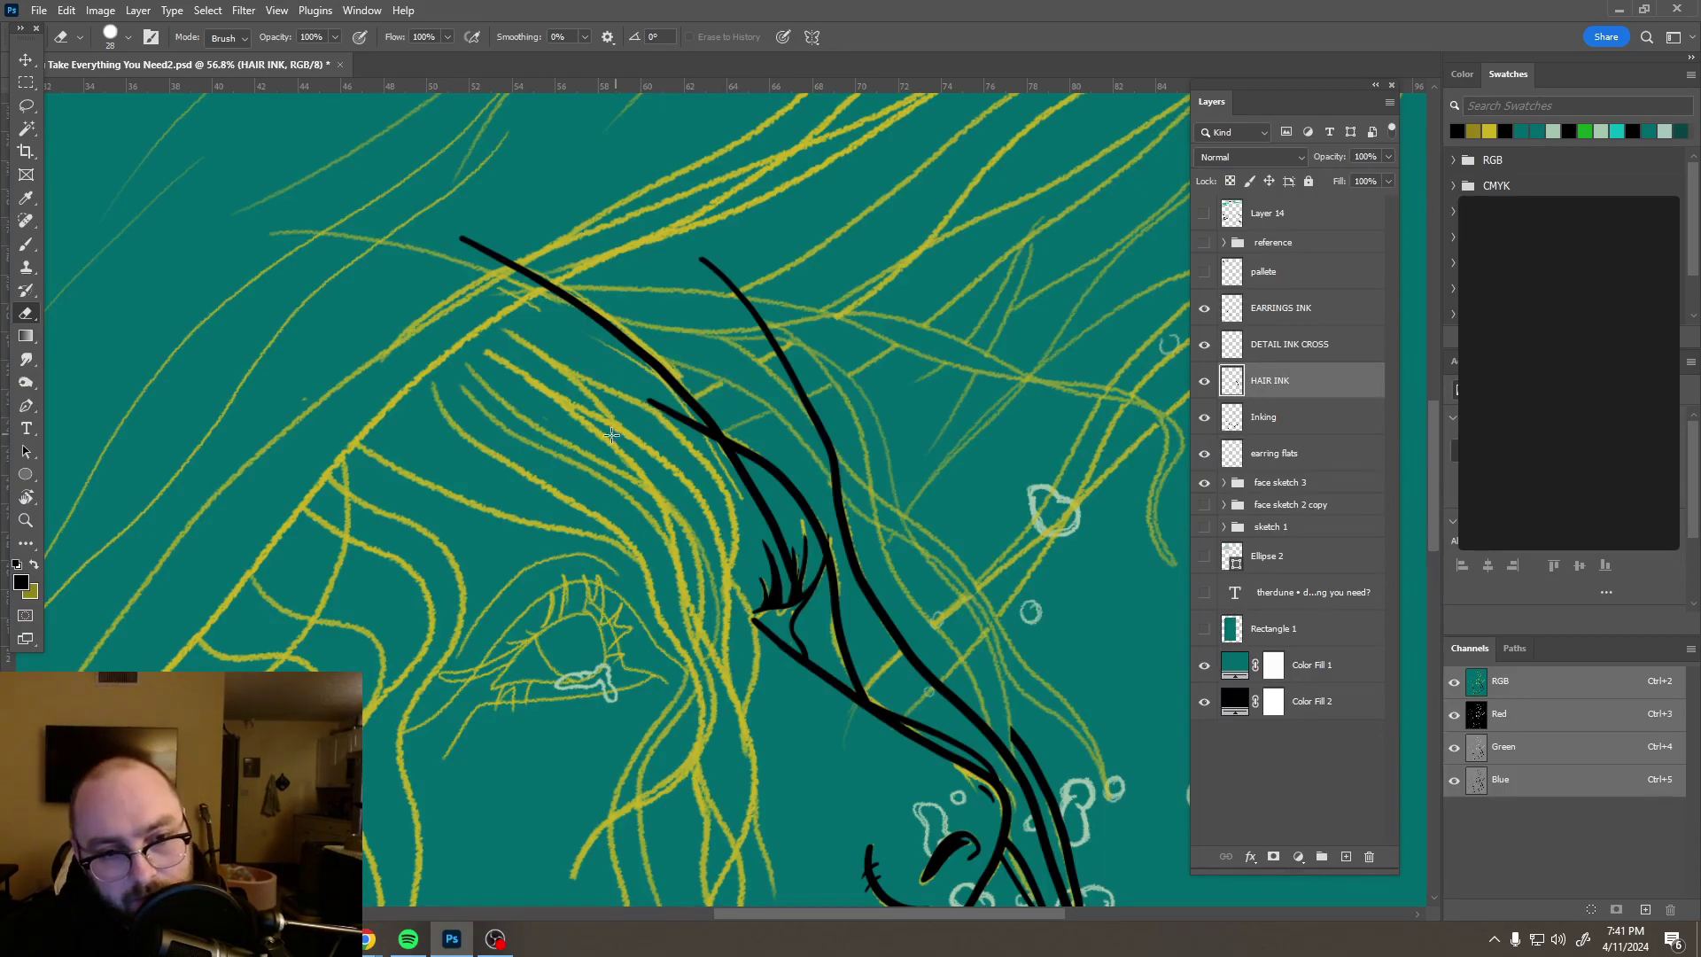
{"action": "left_click_drag", "start_coordinate": [640, 401], "coordinate": [723, 457]}
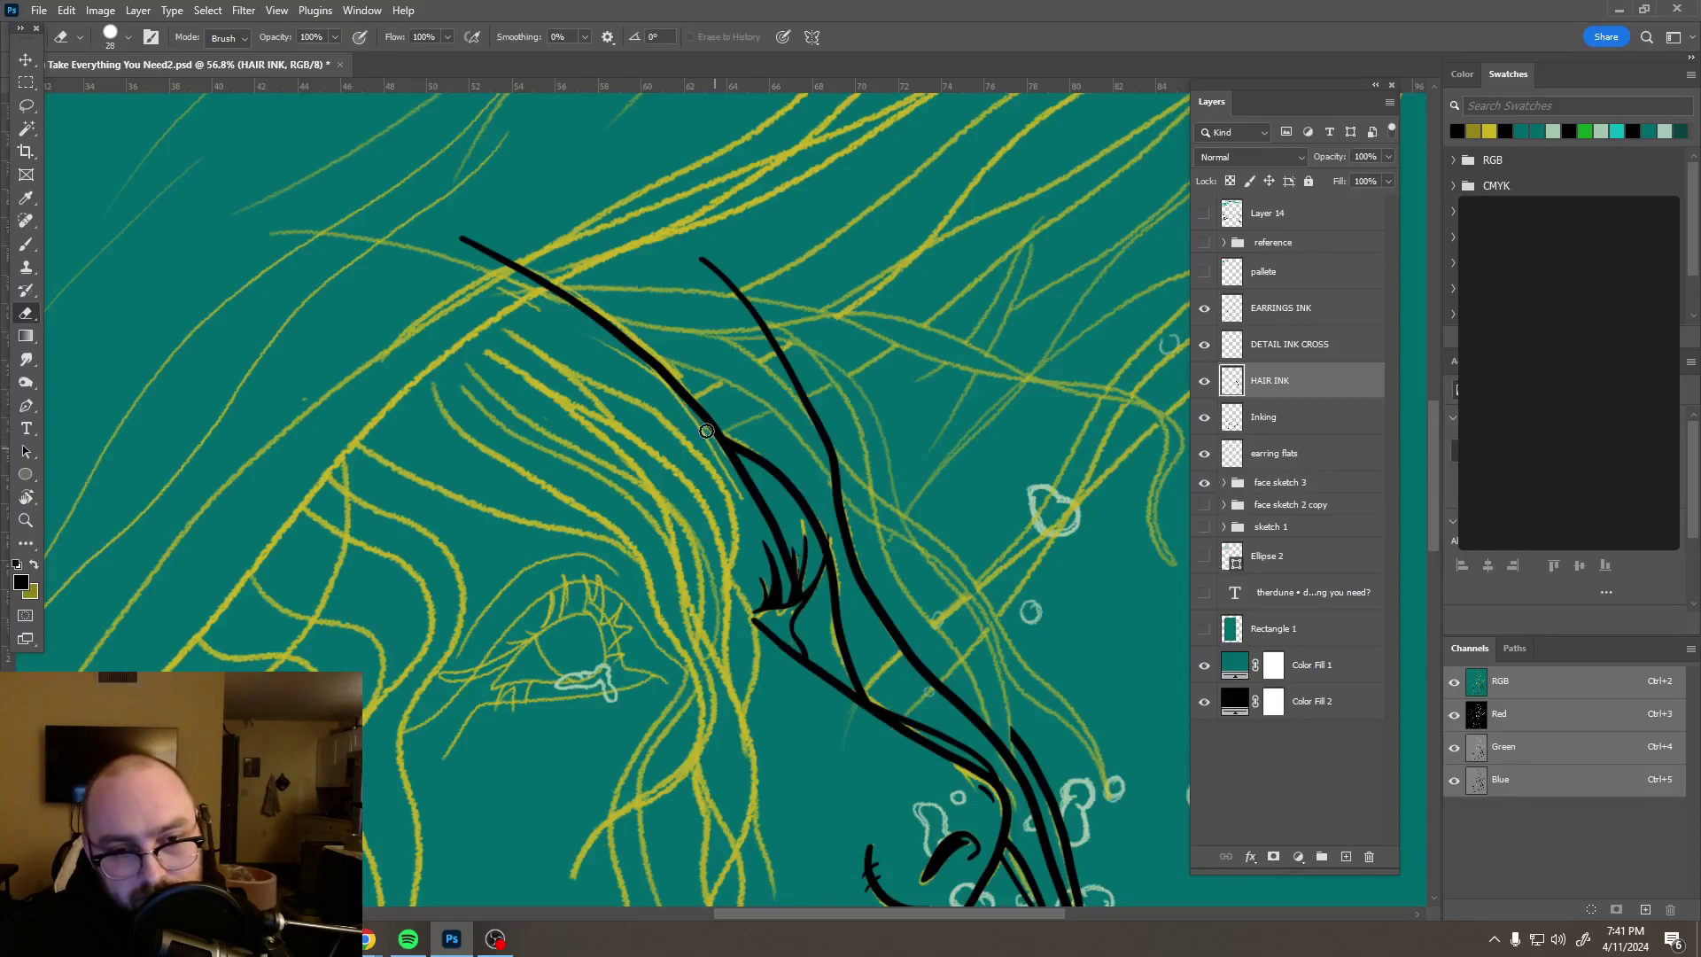
Step: Add a layer above HAIR INK and ink two long hair strands curving from above the forehead down to the nose bridge
{"action": "scroll", "coordinate": [728, 448], "scroll_direction": "down", "scroll_amount": 1}
{"action": "scroll", "coordinate": [730, 448], "scroll_direction": "down", "scroll_amount": 6}
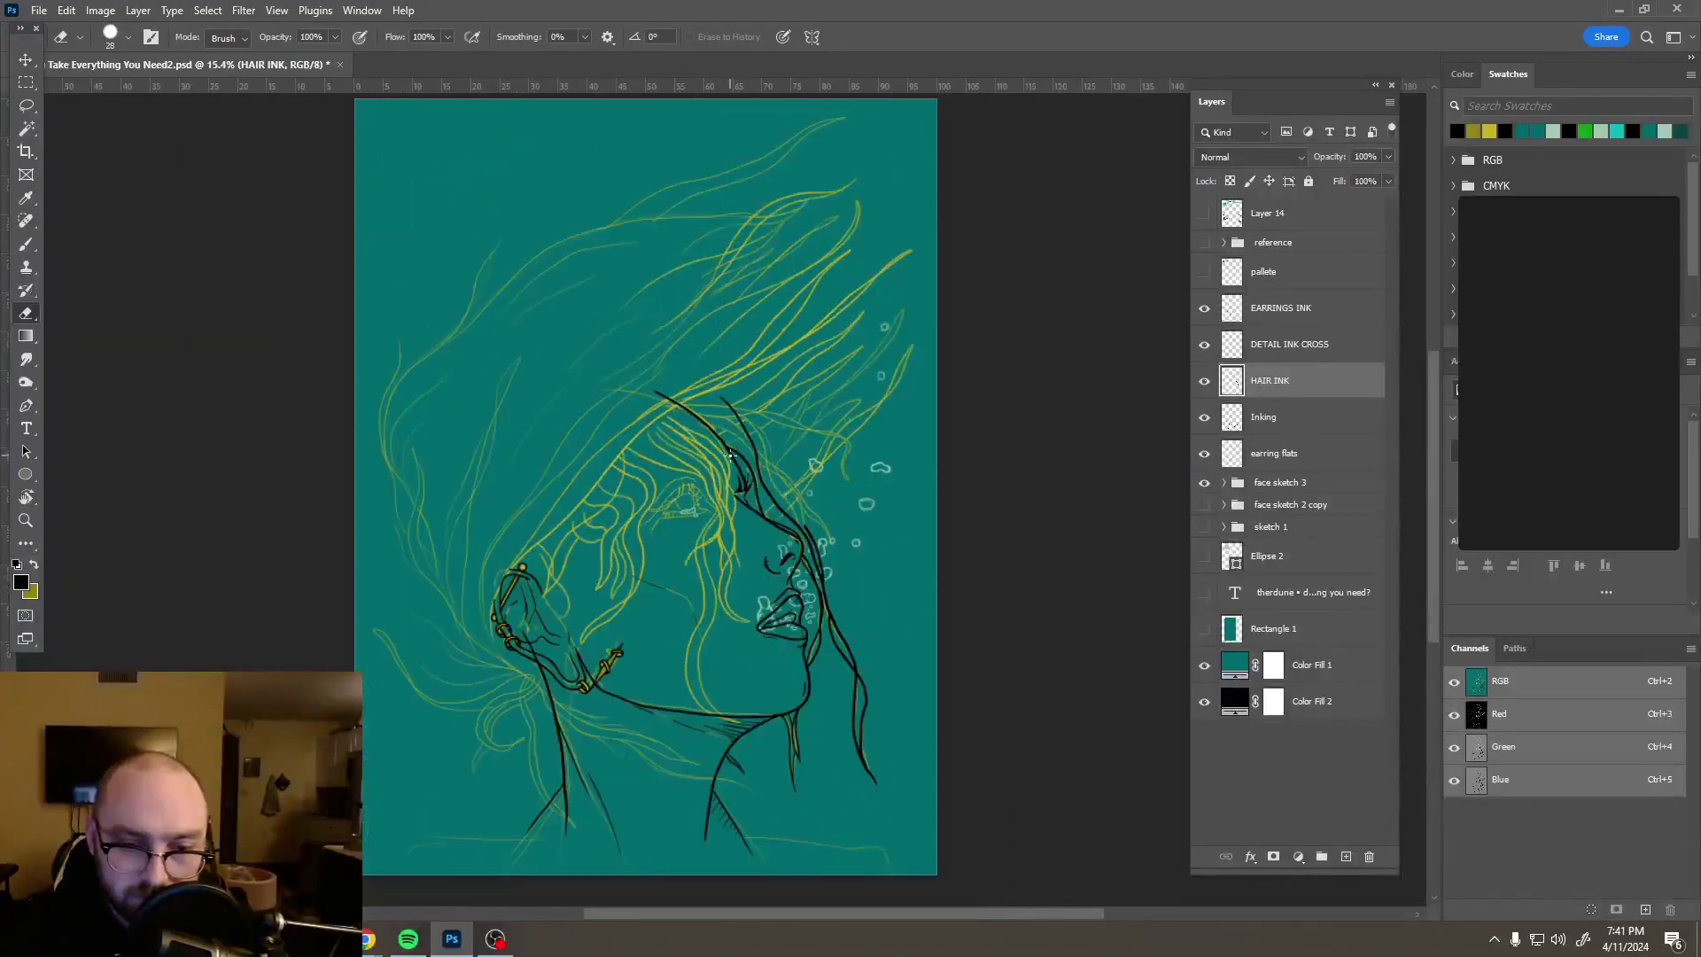
{"action": "scroll", "coordinate": [778, 456], "scroll_direction": "up", "scroll_amount": 6}
{"action": "scroll", "coordinate": [743, 470], "scroll_direction": "up", "scroll_amount": 9}
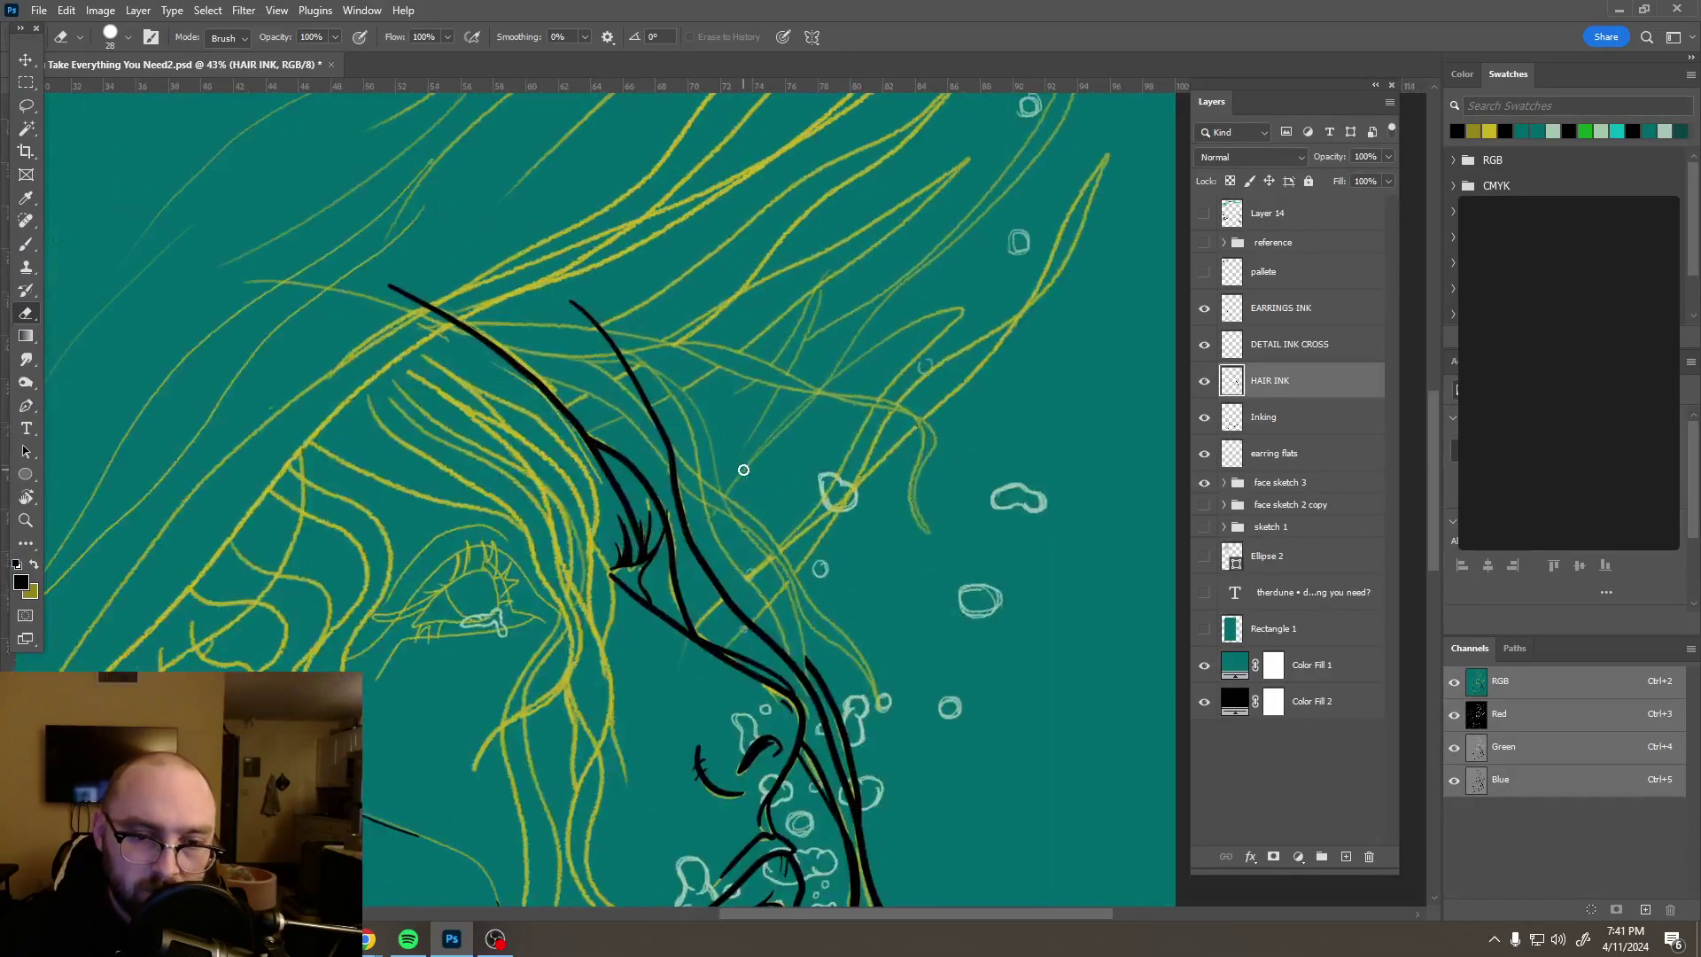
{"action": "scroll", "coordinate": [716, 639], "scroll_direction": "up", "scroll_amount": 1}
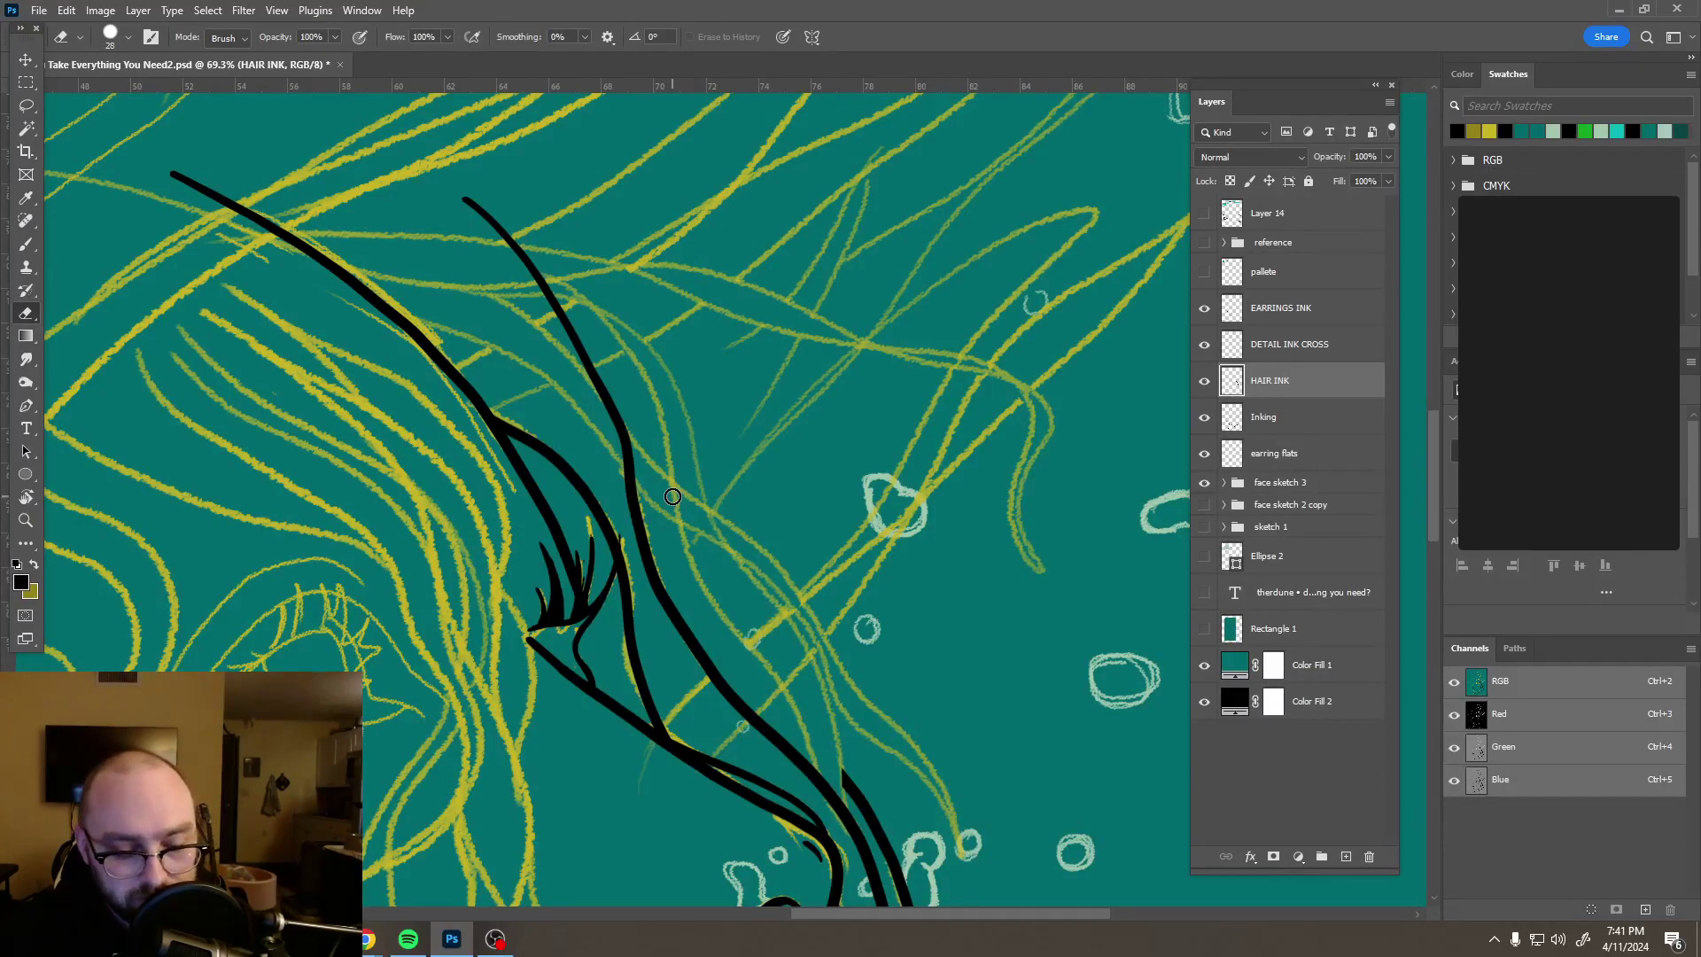
{"action": "key", "text": "b"}
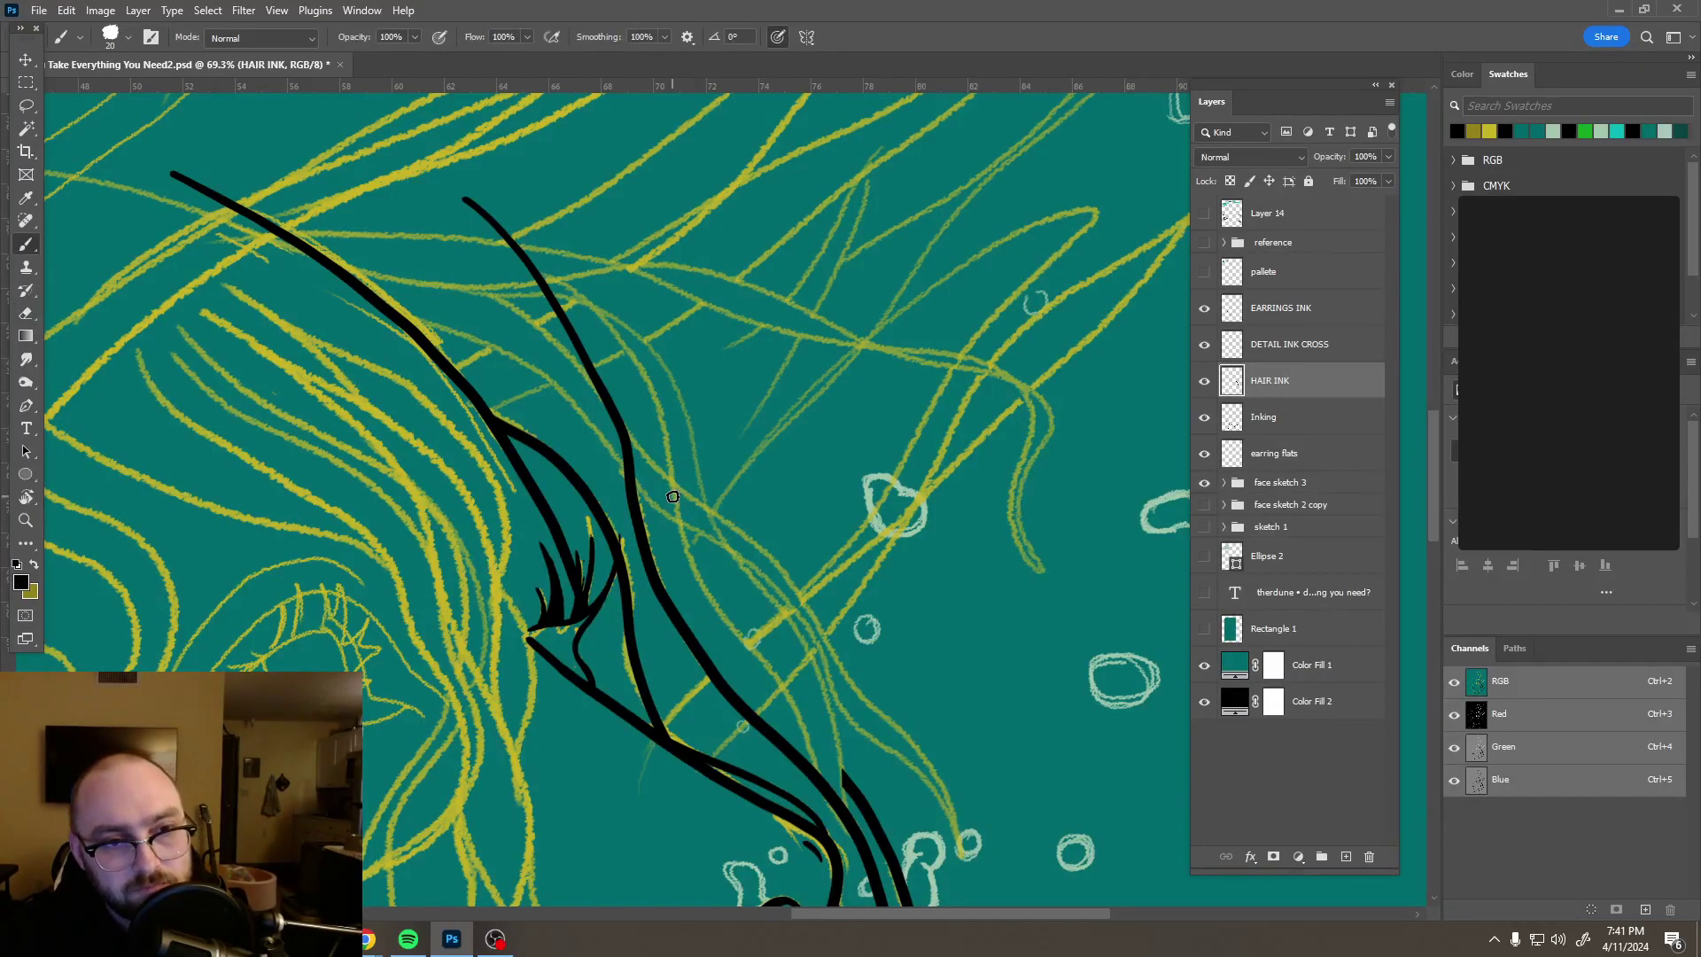
{"action": "left_click", "coordinate": [1348, 856]}
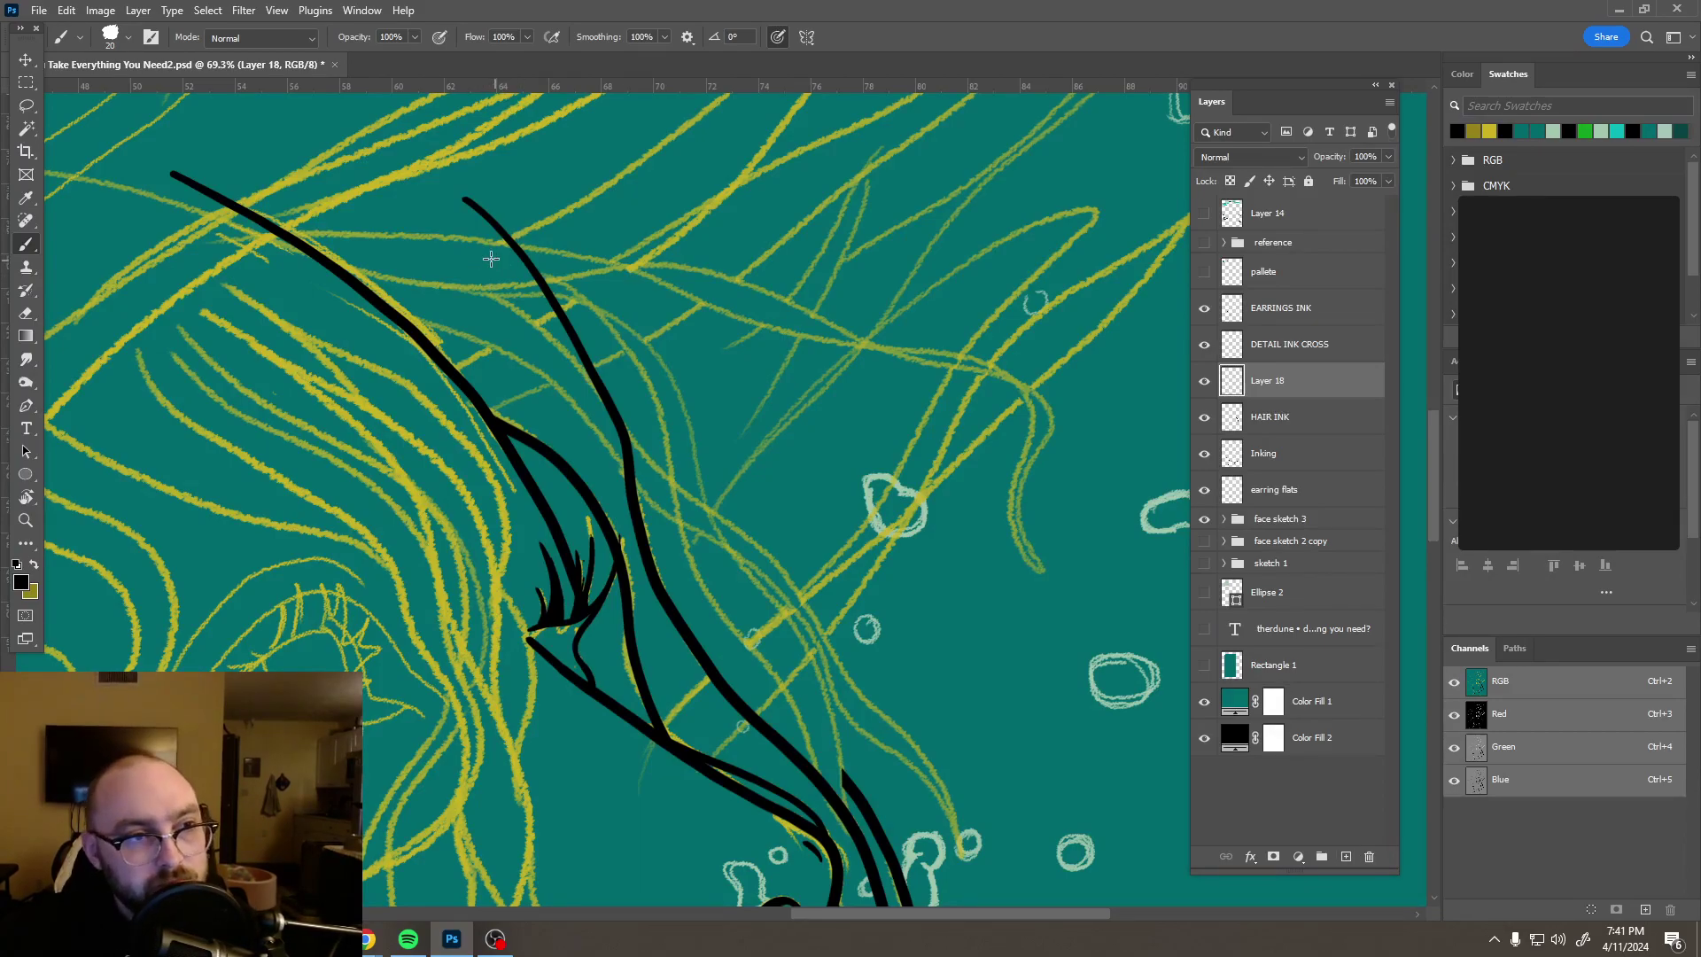
{"action": "mouse_move", "coordinate": [490, 258]}
{"action": "left_mouse_down"}
{"action": "mouse_move", "coordinate": [567, 285]}
{"action": "mouse_move", "coordinate": [631, 346]}
{"action": "mouse_move", "coordinate": [702, 570]}
{"action": "mouse_move", "coordinate": [795, 700]}
{"action": "mouse_move", "coordinate": [817, 788]}
{"action": "left_mouse_up"}
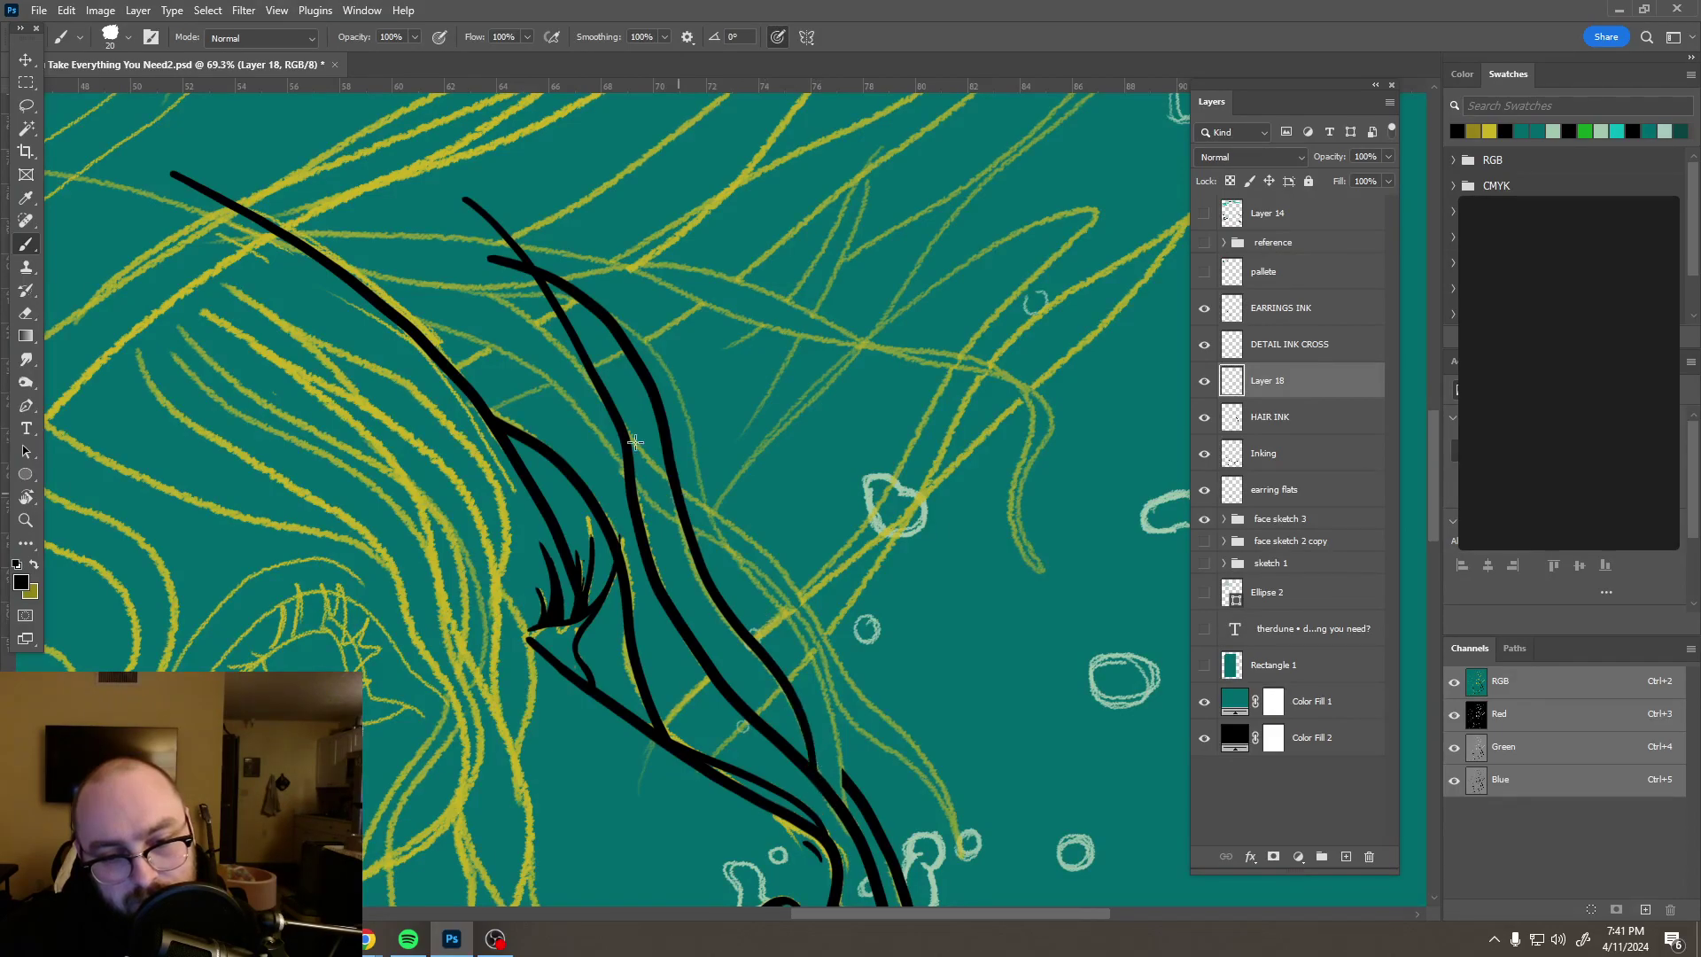
{"action": "mouse_move", "coordinate": [449, 246]}
{"action": "left_mouse_down"}
{"action": "mouse_move", "coordinate": [545, 275]}
{"action": "mouse_move", "coordinate": [658, 355]}
{"action": "mouse_move", "coordinate": [738, 558]}
{"action": "mouse_move", "coordinate": [842, 727]}
{"action": "mouse_move", "coordinate": [846, 812]}
{"action": "left_mouse_up"}
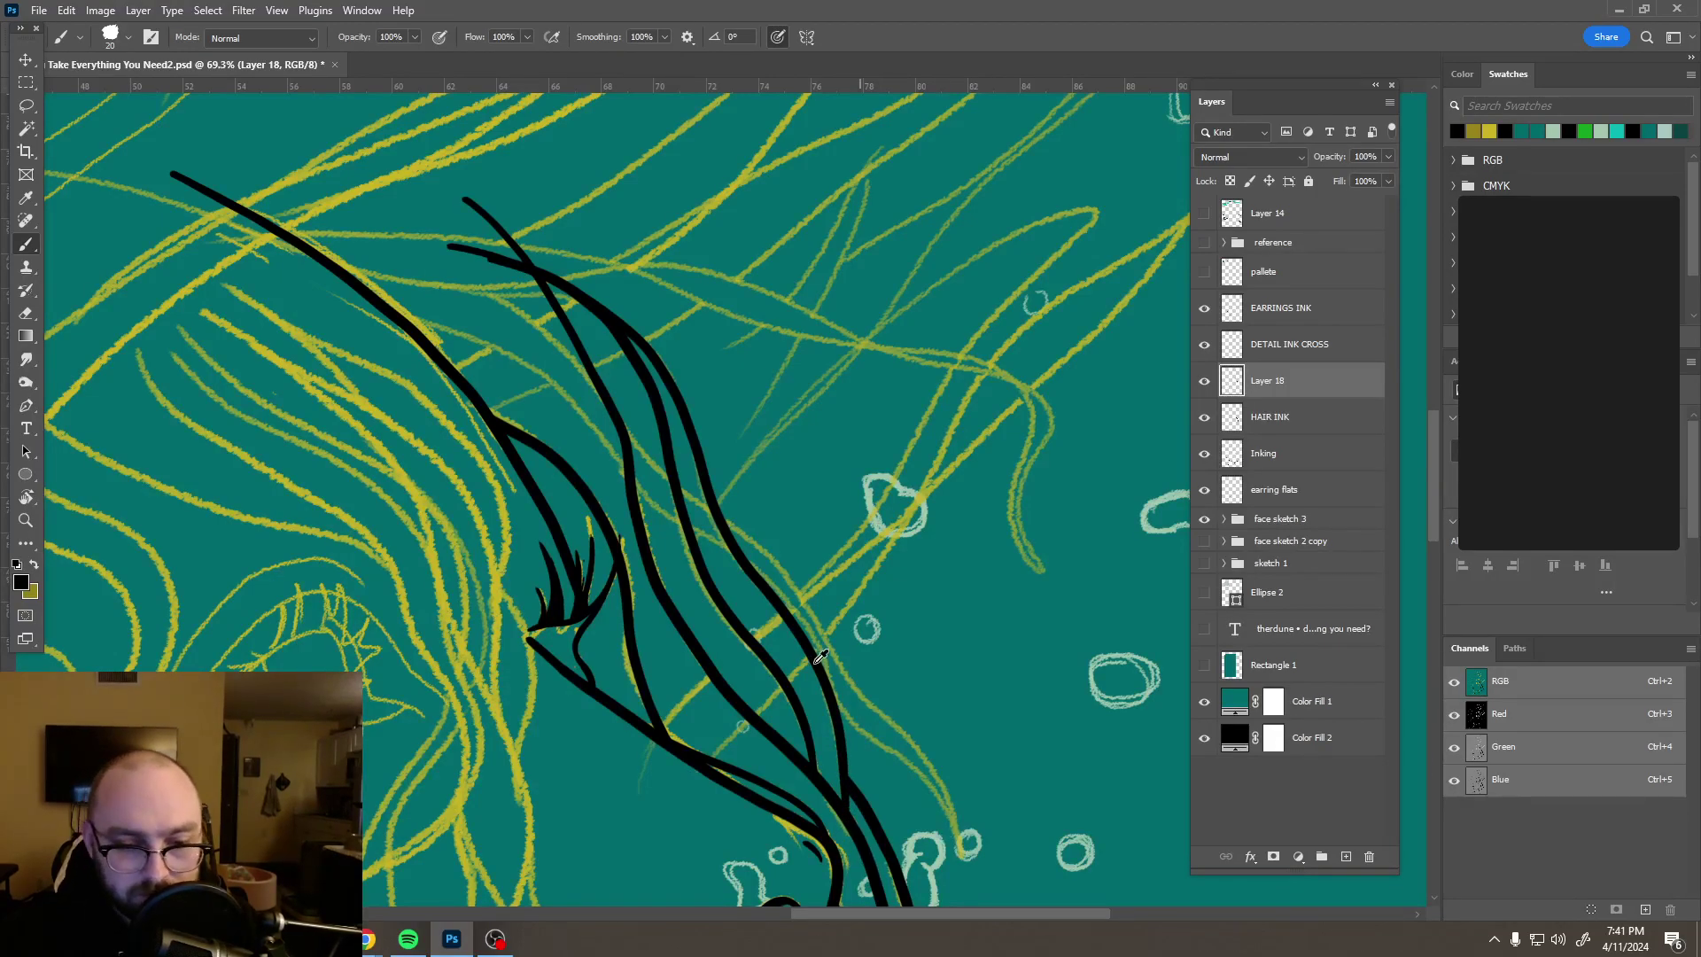
Step: Erase the upper strand ends that overshoot the crossing with the neighbouring inked strand above the forehead
{"action": "scroll", "coordinate": [817, 647], "scroll_direction": "down", "scroll_amount": 5}
{"action": "scroll", "coordinate": [848, 780], "scroll_direction": "down", "scroll_amount": 4}
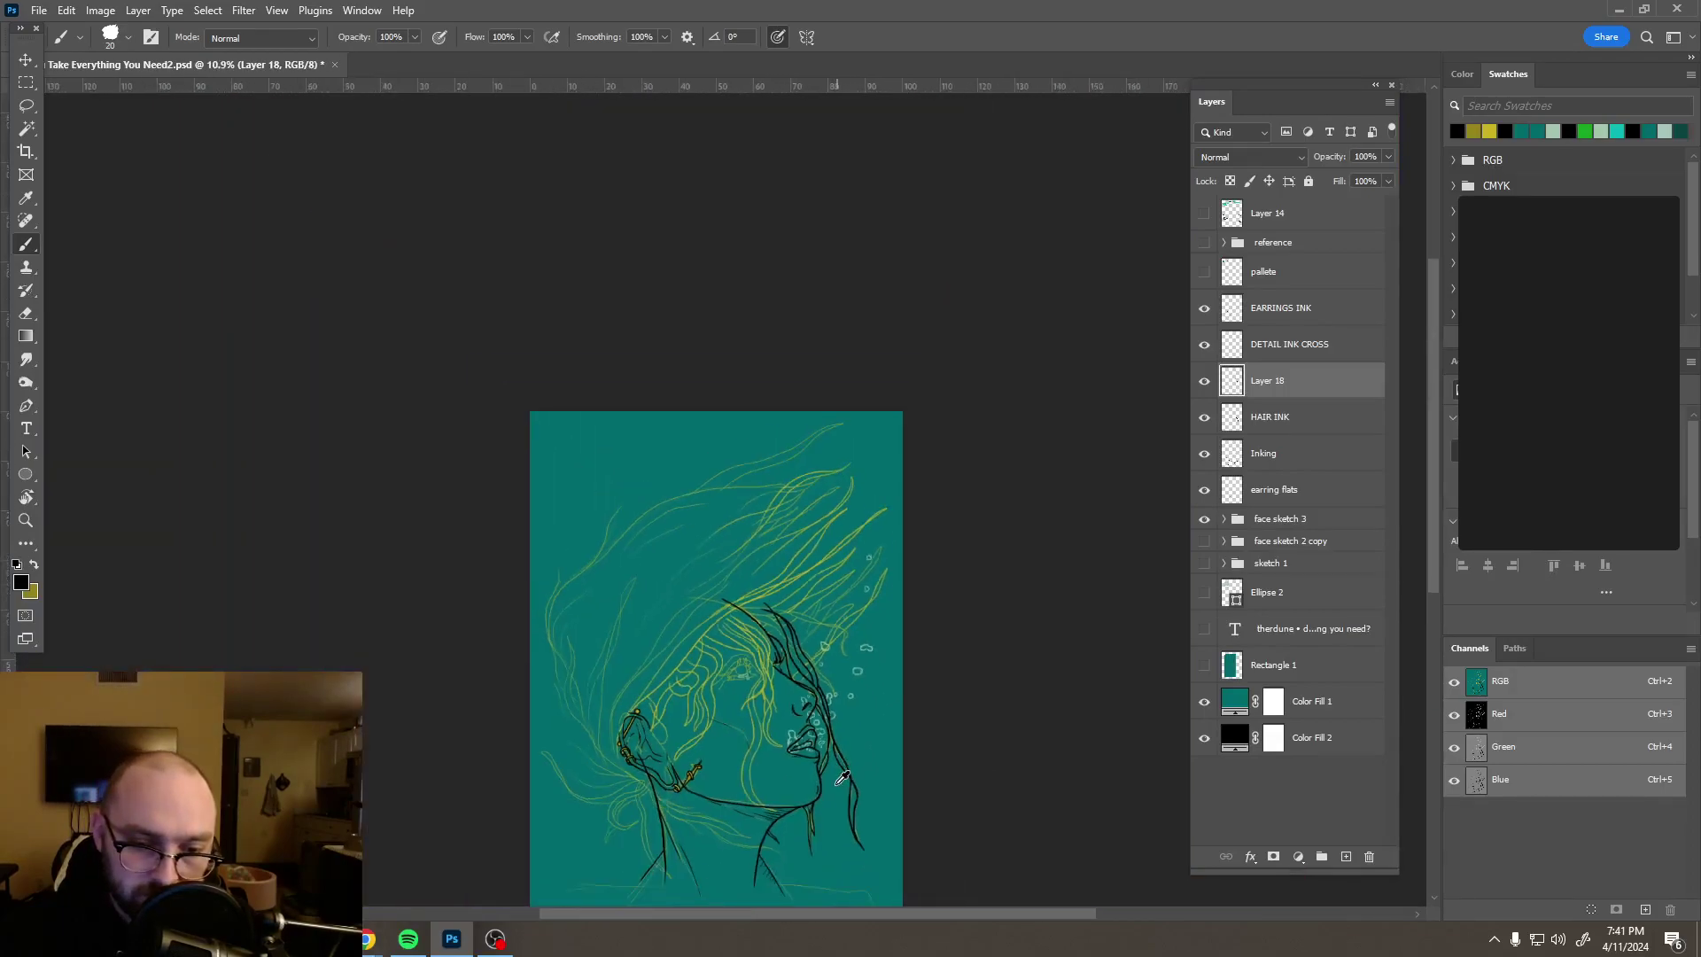
{"action": "scroll", "coordinate": [775, 564], "scroll_direction": "up", "scroll_amount": 1}
{"action": "scroll", "coordinate": [774, 564], "scroll_direction": "up", "scroll_amount": 7}
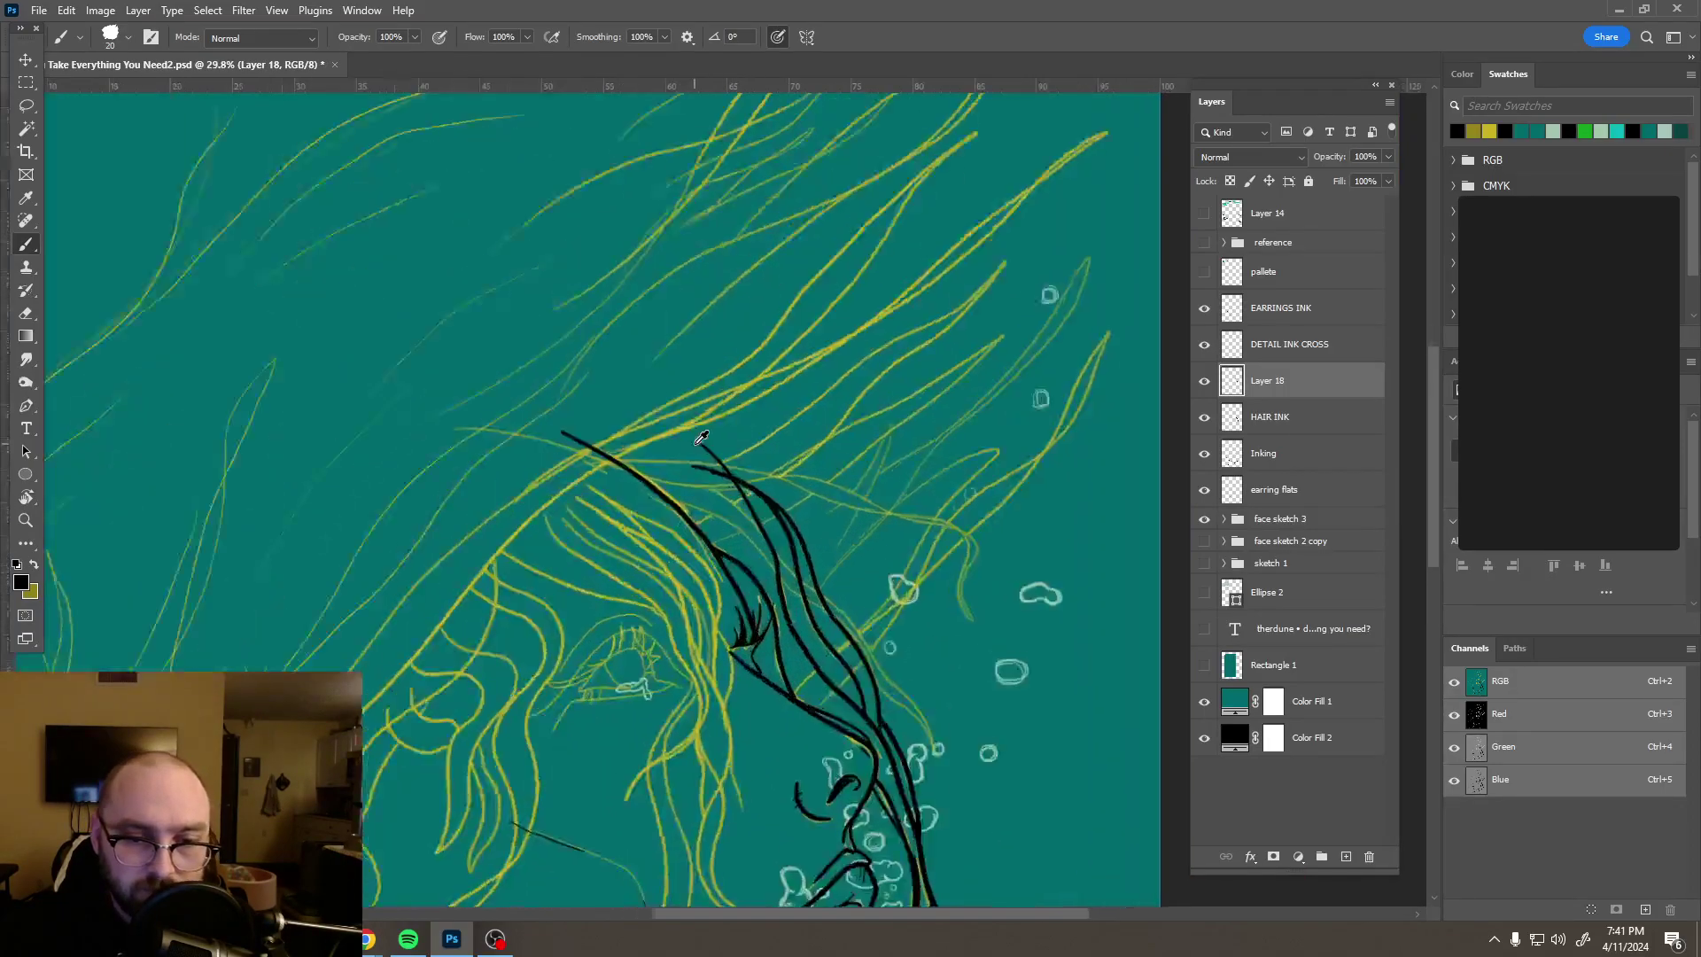
{"action": "key", "text": "e"}
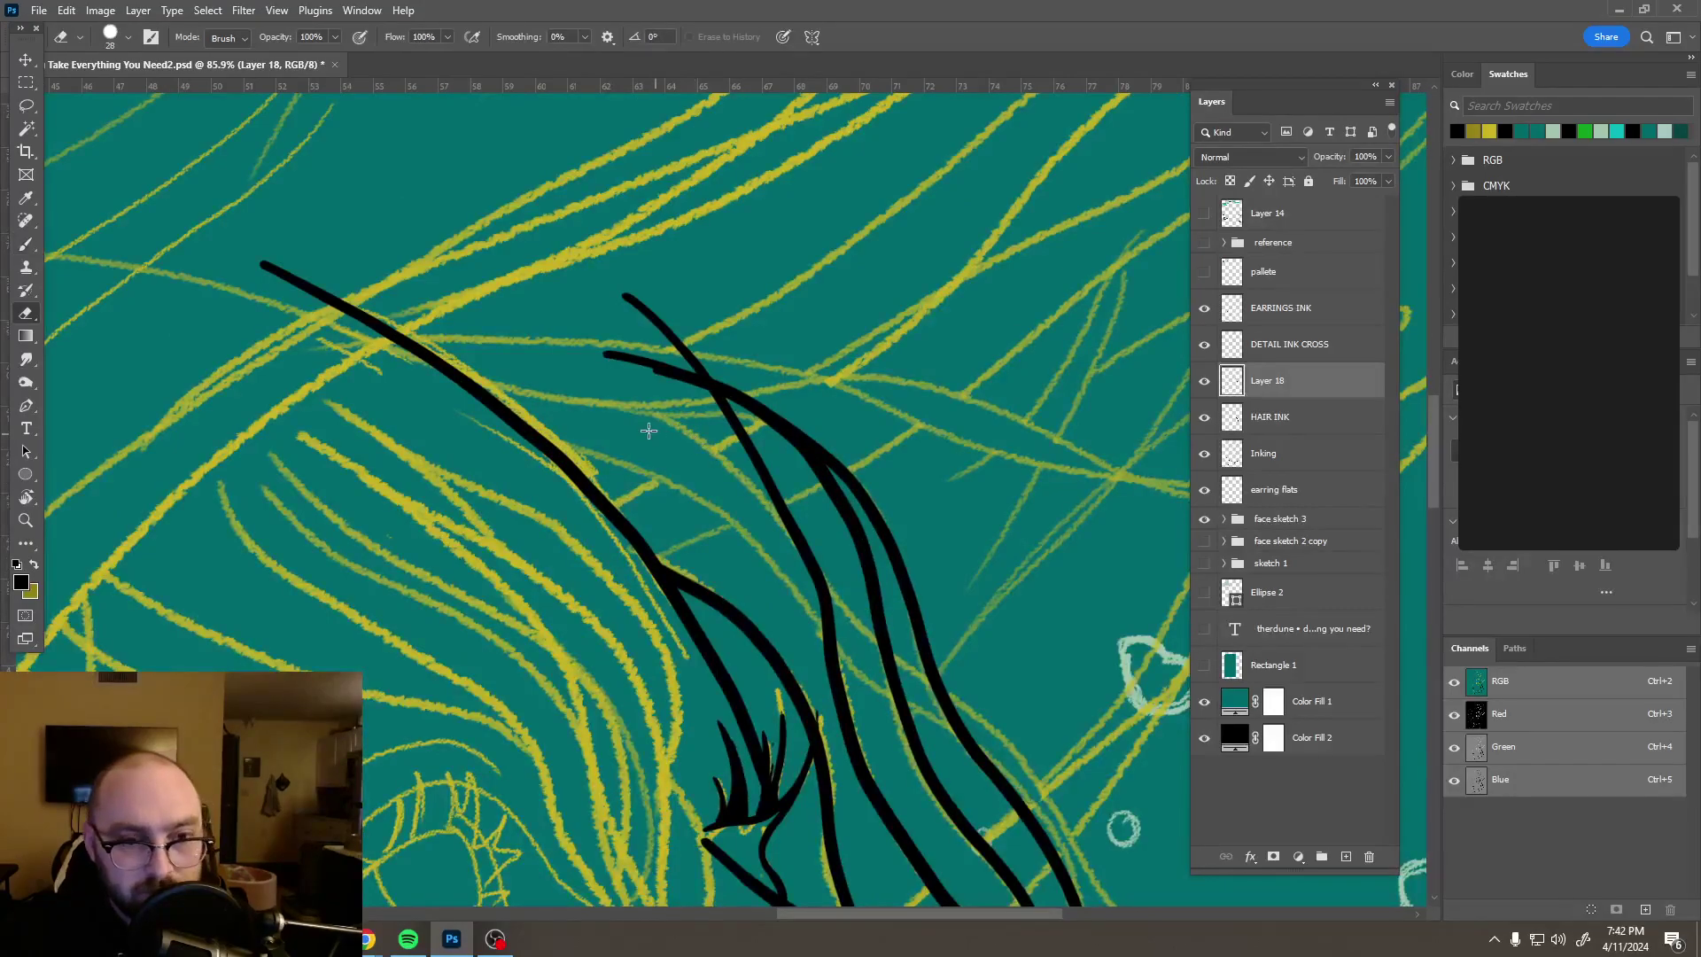
{"action": "left_click_drag", "start_coordinate": [592, 353], "coordinate": [685, 379]}
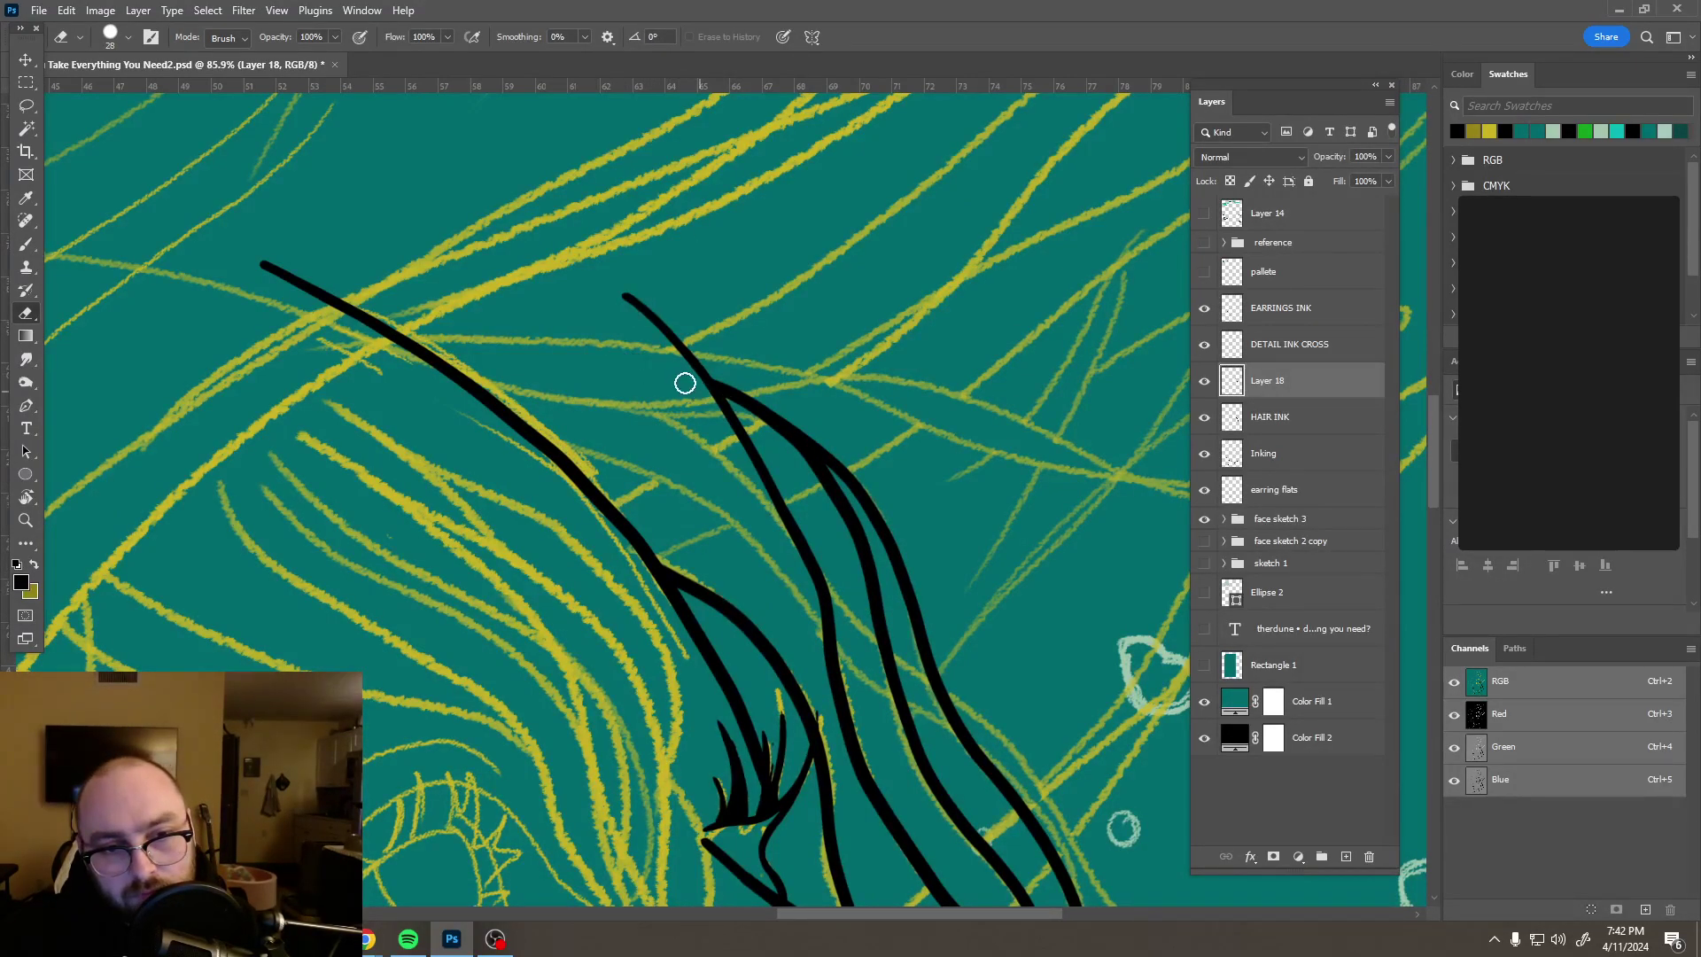
Step: Move the finished strand layer below HAIR INK and merge the two layers
{"action": "scroll", "coordinate": [683, 397], "scroll_direction": "down", "scroll_amount": 10}
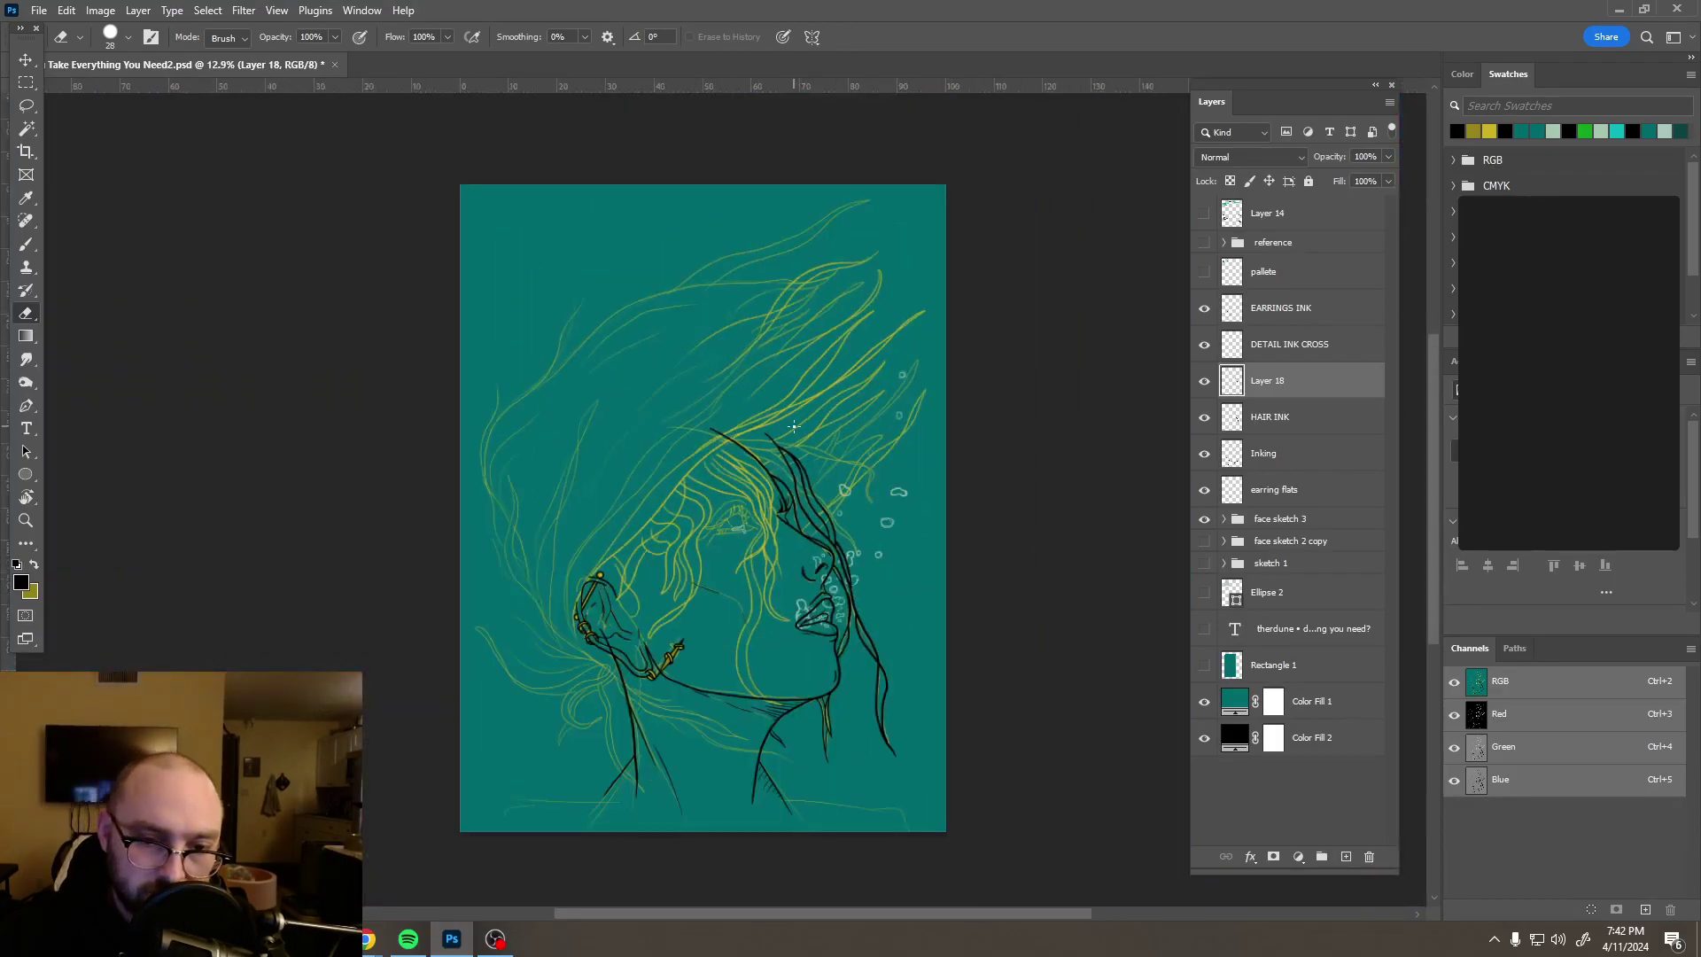
{"action": "scroll", "coordinate": [794, 426], "scroll_direction": "up", "scroll_amount": 4}
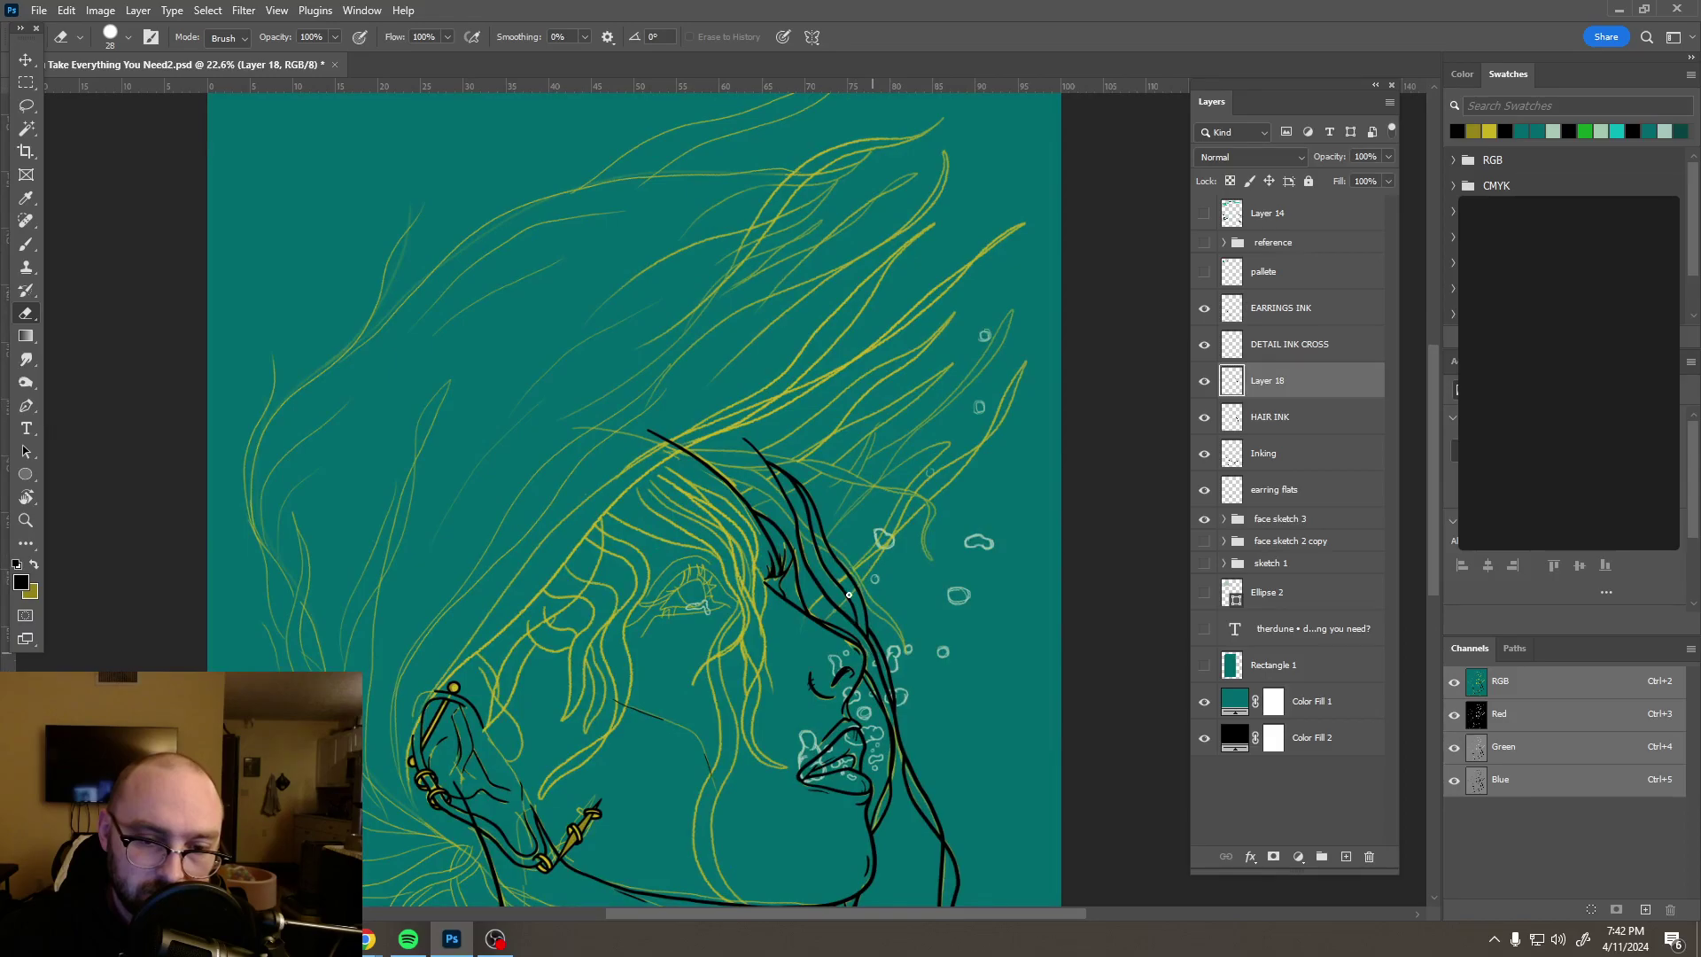
{"action": "scroll", "coordinate": [781, 478], "scroll_direction": "up", "scroll_amount": 5}
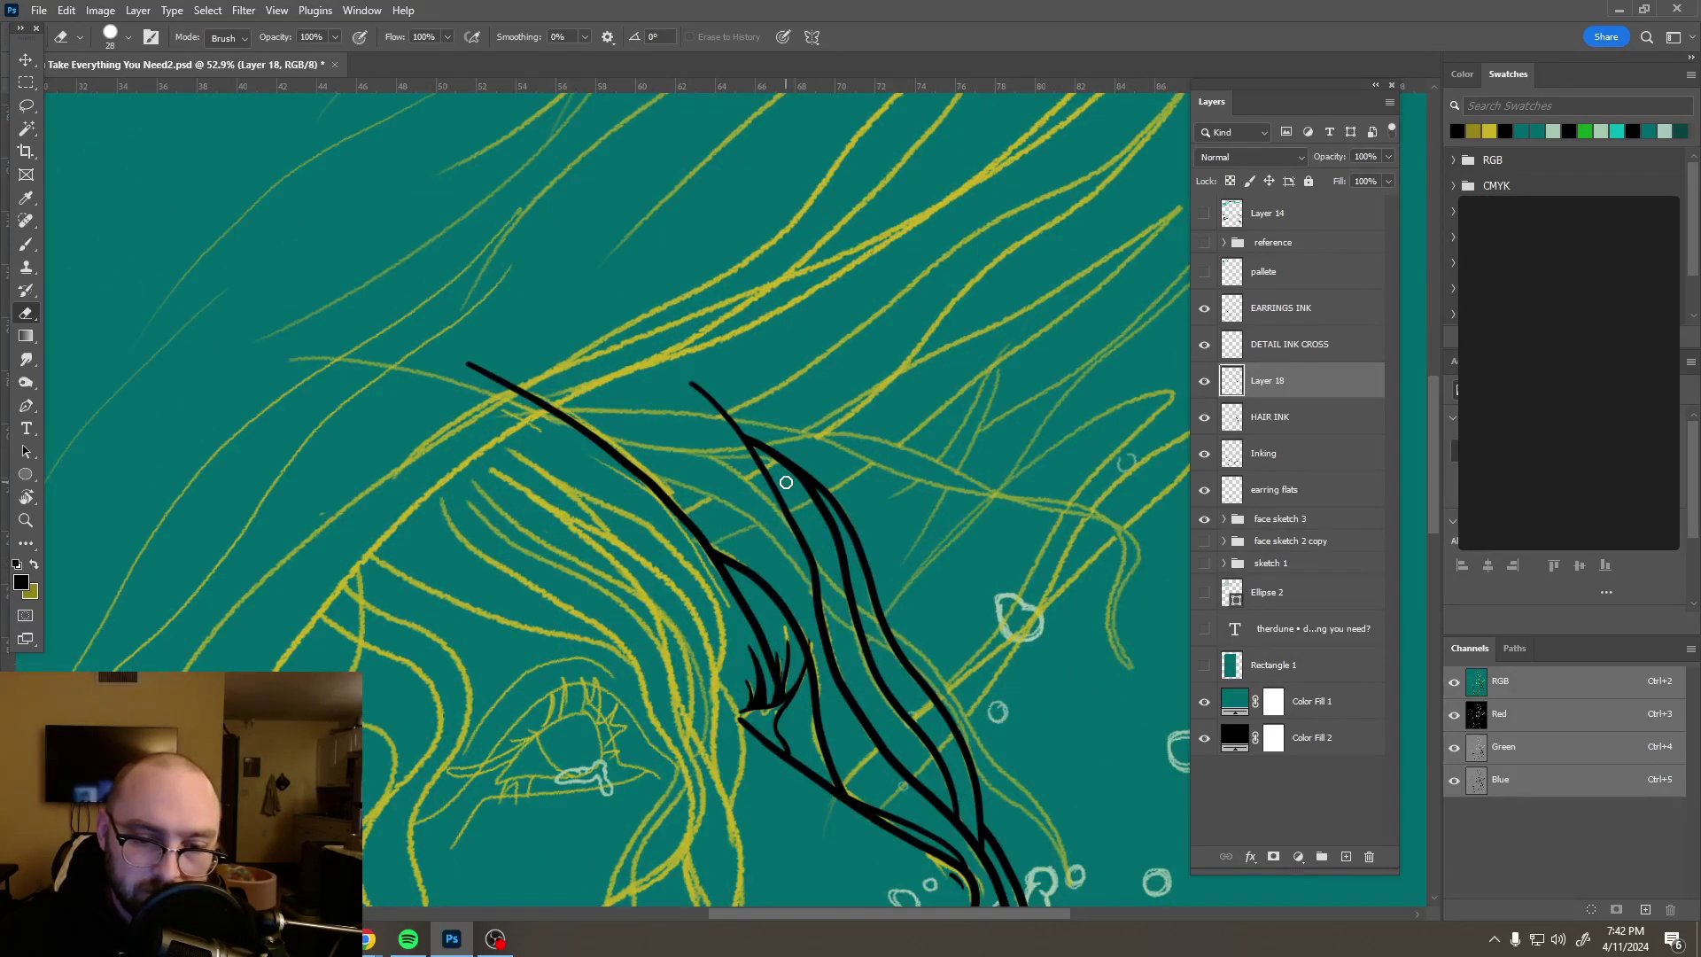
{"action": "scroll", "coordinate": [848, 612], "scroll_direction": "down", "scroll_amount": 5}
{"action": "scroll", "coordinate": [849, 611], "scroll_direction": "right", "scroll_amount": 2}
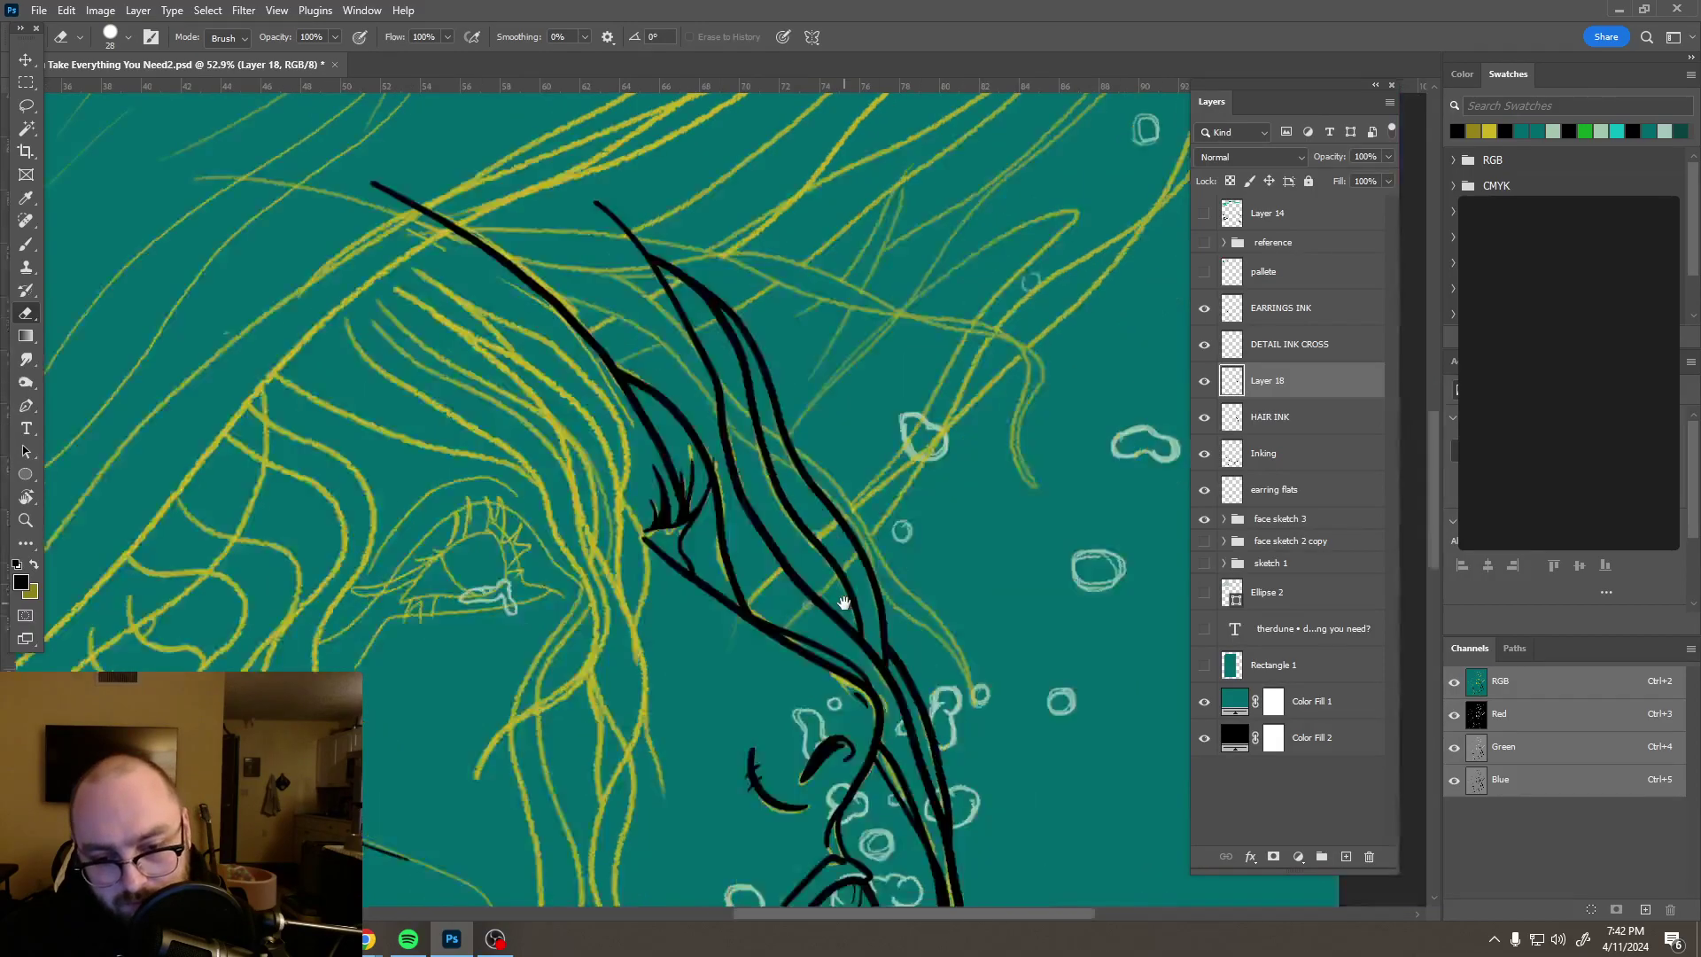
{"action": "left_click_drag", "start_coordinate": [1303, 387], "coordinate": [1371, 857]}
{"action": "right_click", "coordinate": [1305, 386]}
Step: Add a layer above HAIR INK and ink two intertwining strands sweeping from beside the nose bridge up past the bubbles
{"action": "left_click", "coordinate": [1346, 858]}
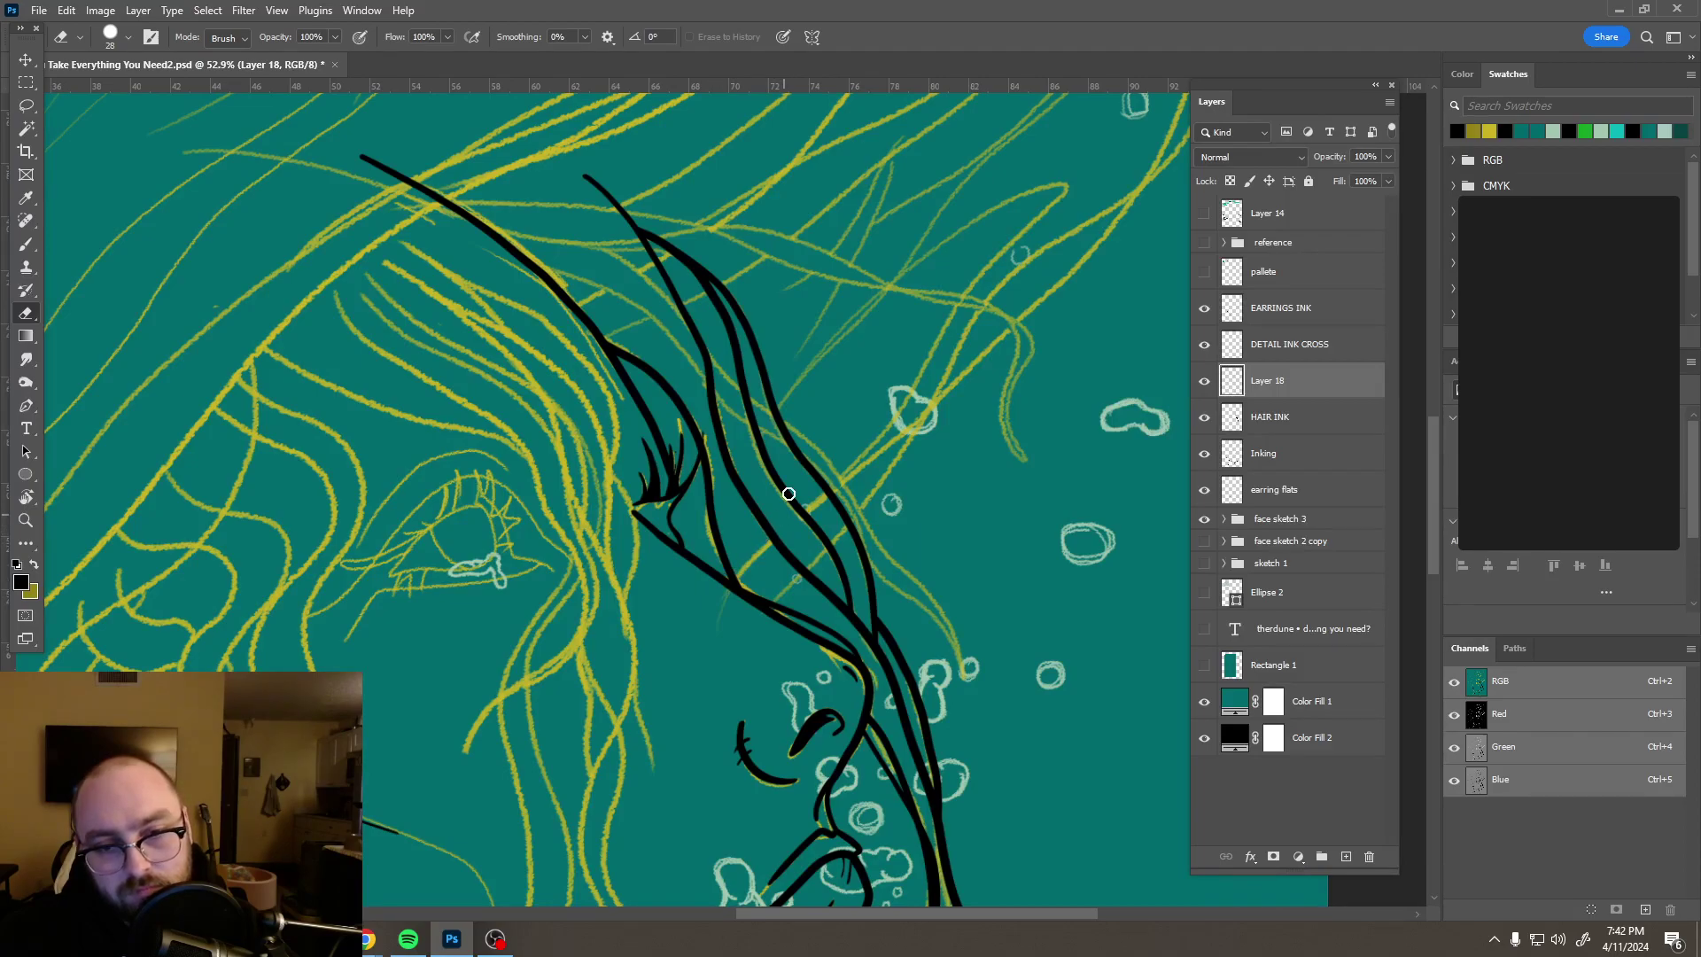
{"action": "key", "text": "b"}
{"action": "scroll", "coordinate": [791, 480], "scroll_direction": "down", "scroll_amount": 3}
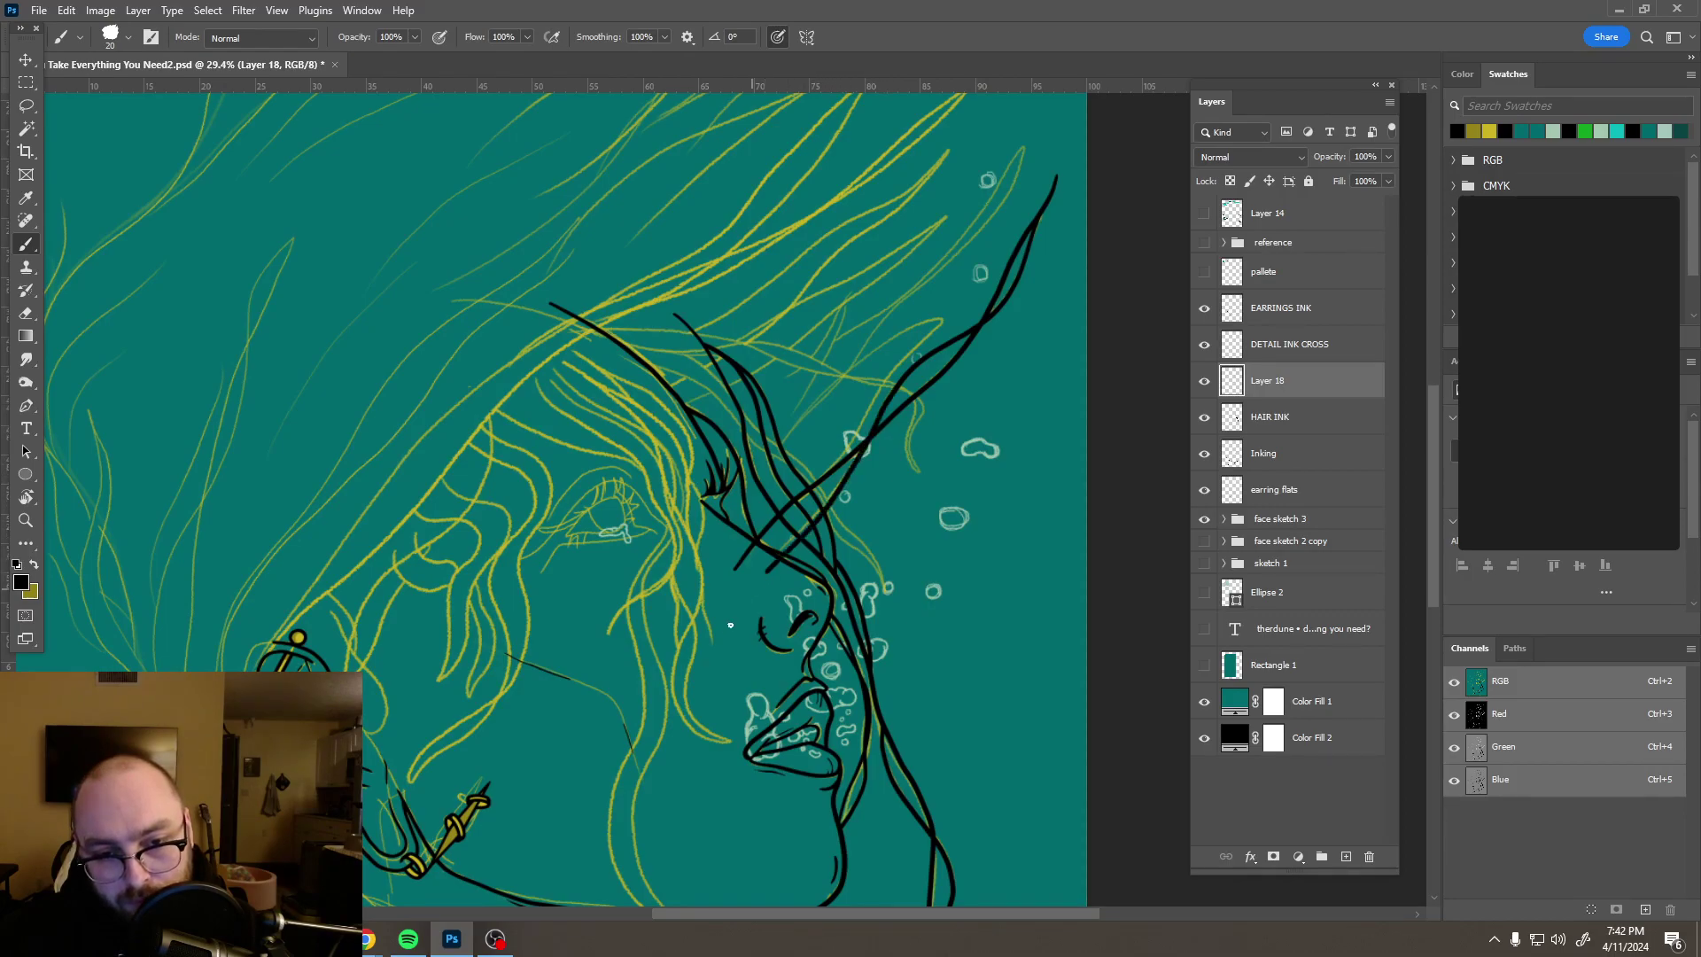
Step: Erase the lower ends of both new strands where they extend past the nose bridge line onto the face
{"action": "scroll", "coordinate": [749, 620], "scroll_direction": "up", "scroll_amount": 3}
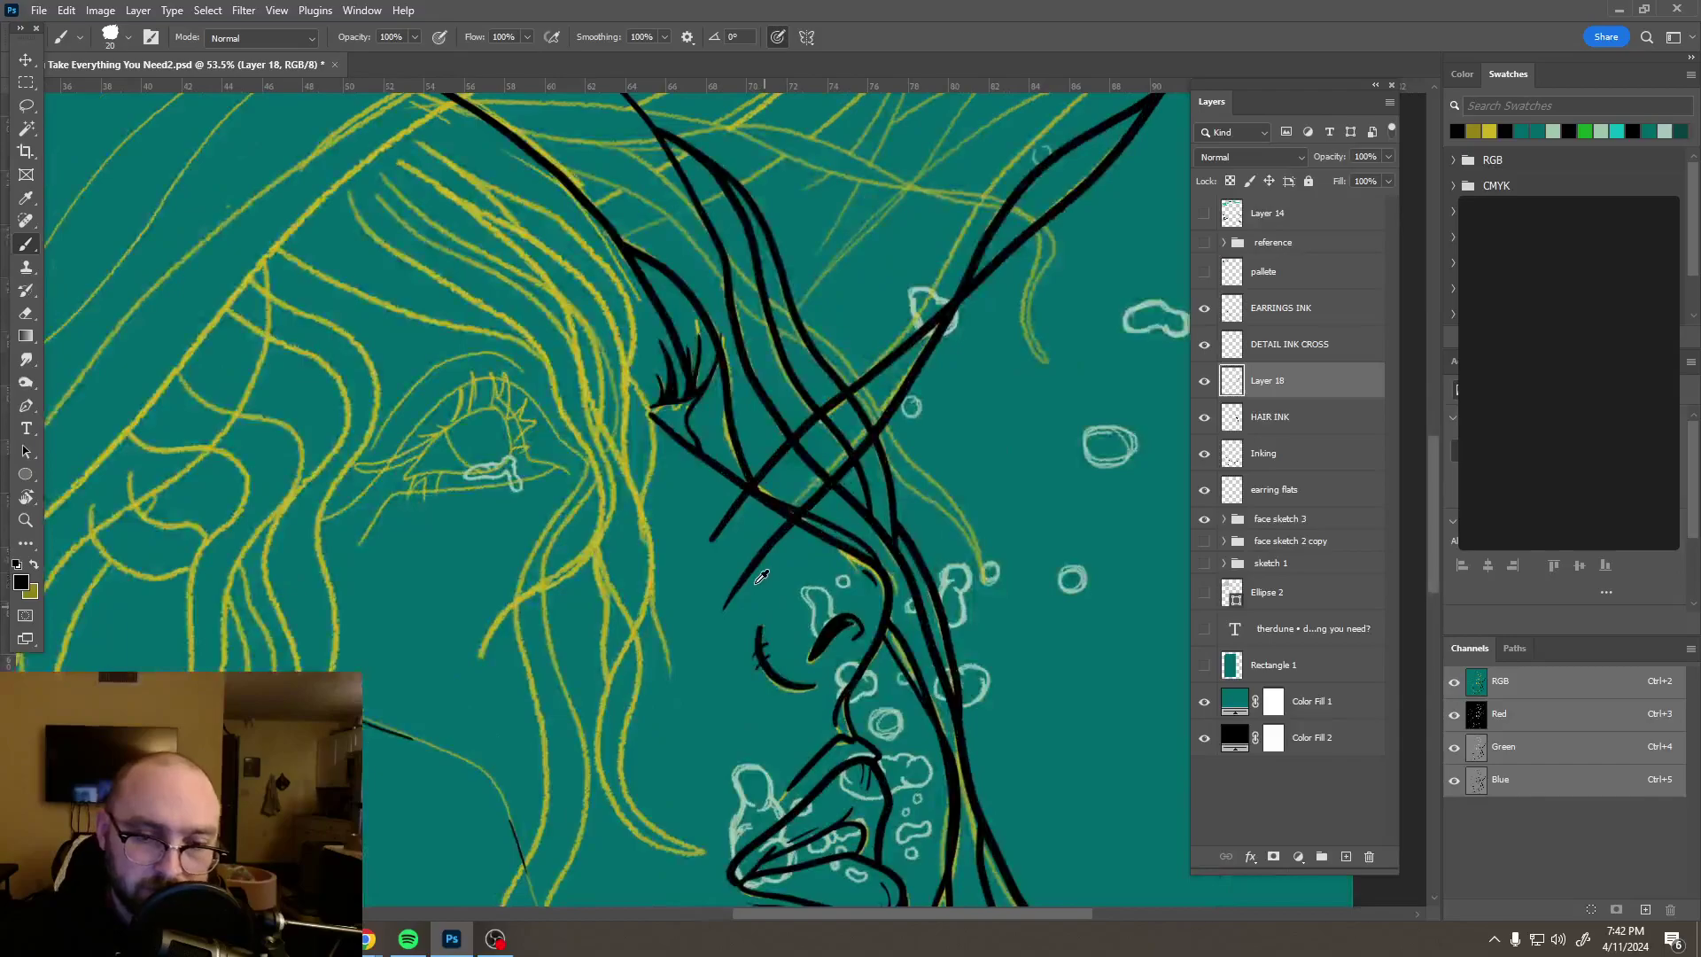
{"action": "scroll", "coordinate": [749, 557], "scroll_direction": "up", "scroll_amount": 4}
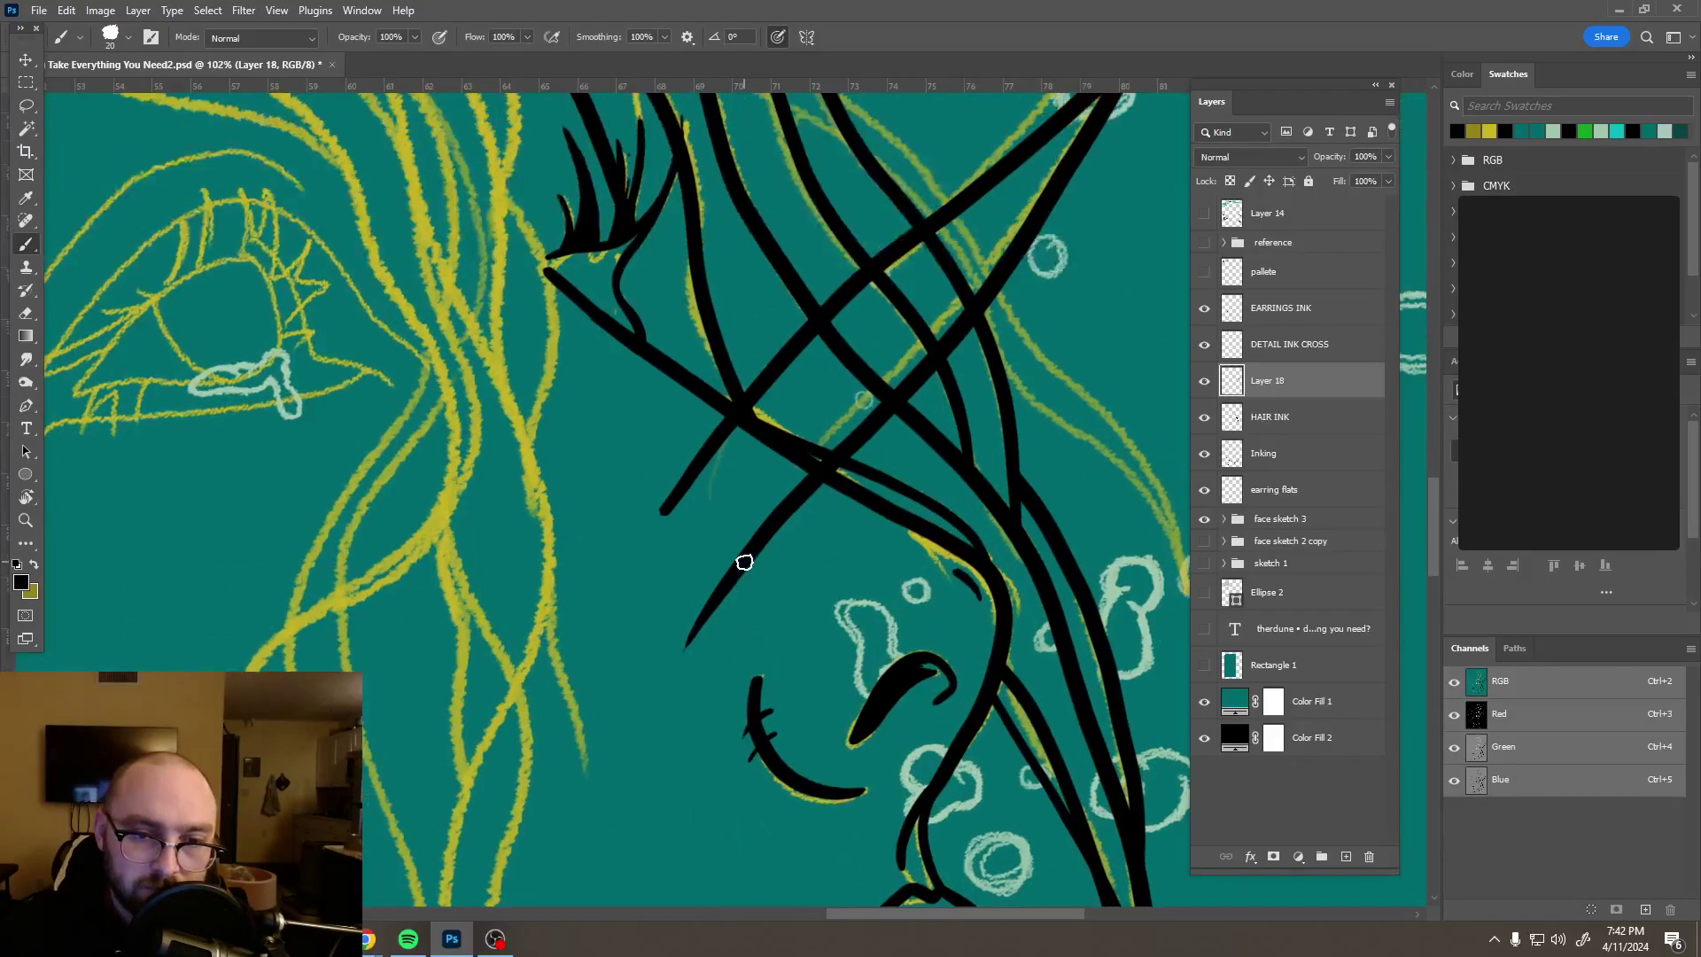
{"action": "key", "text": "e"}
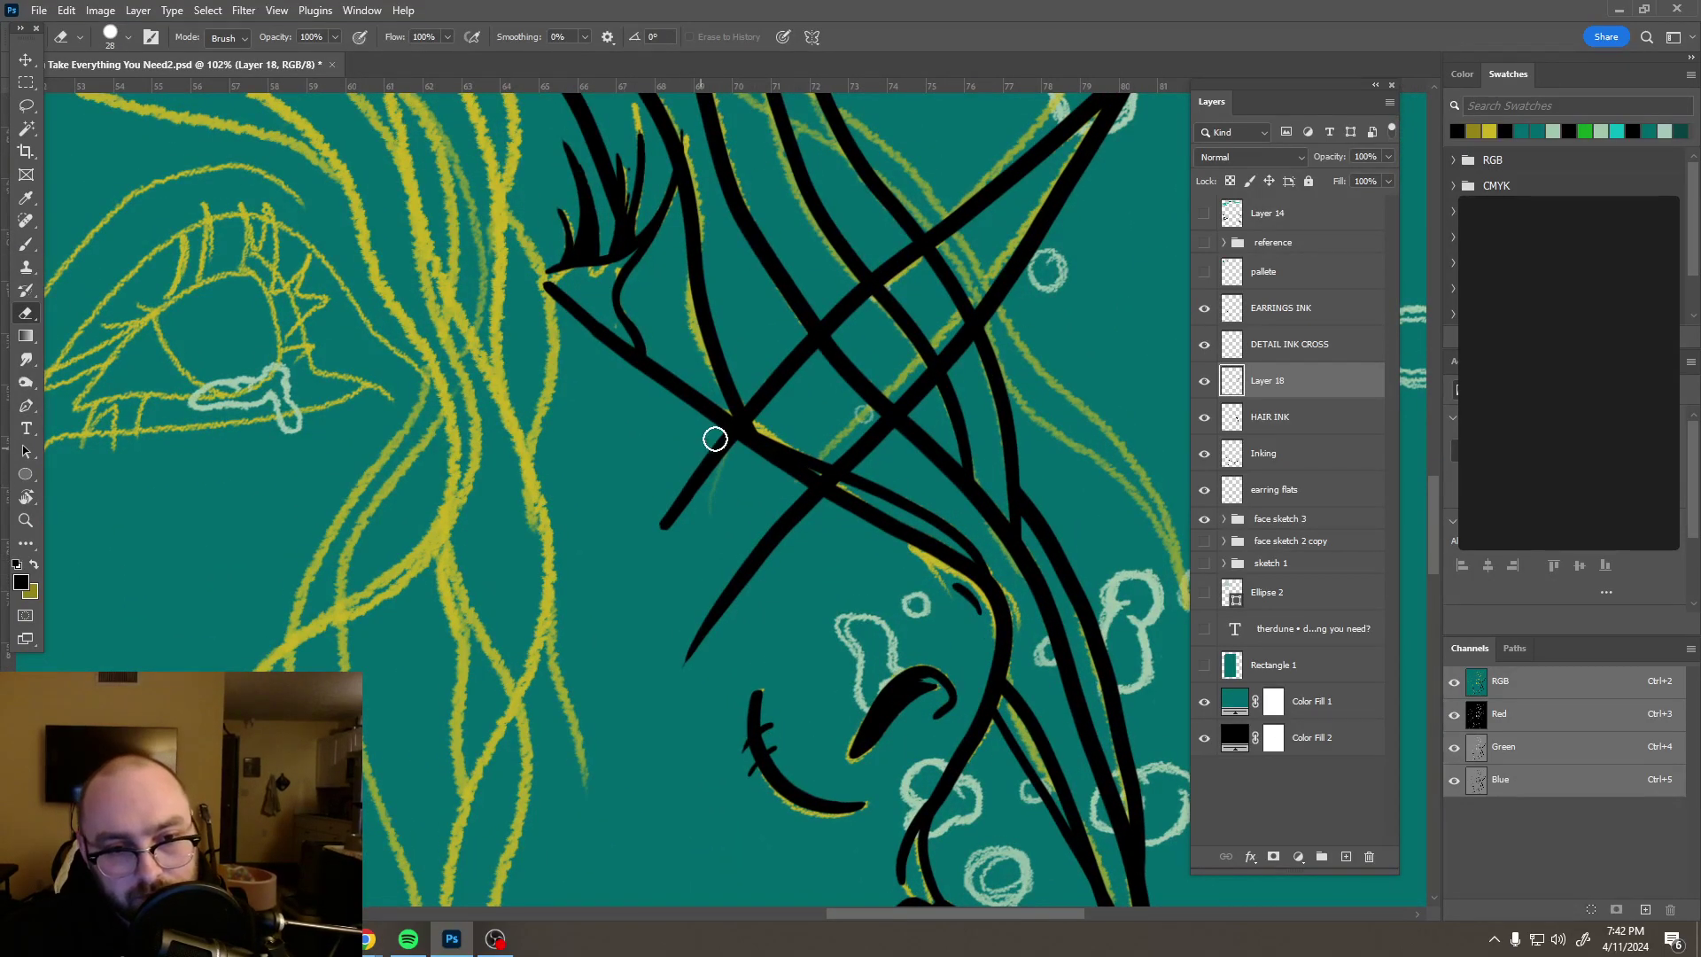
{"action": "left_click_drag", "start_coordinate": [716, 449], "coordinate": [659, 558]}
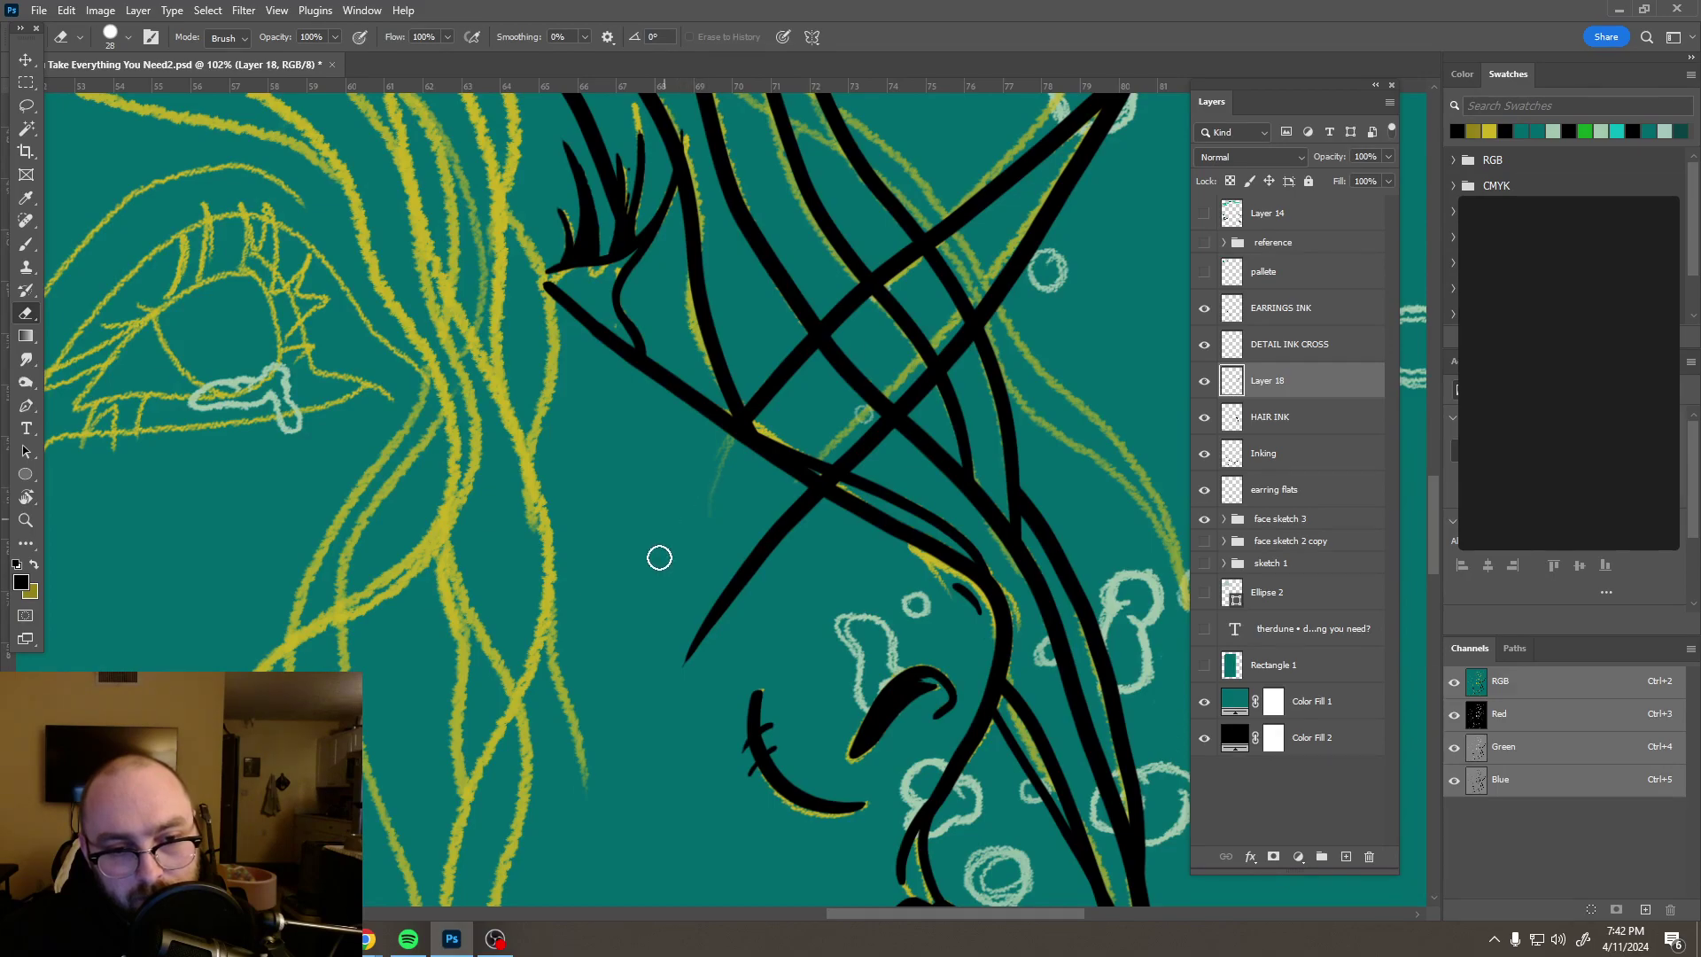
{"action": "left_click_drag", "start_coordinate": [798, 497], "coordinate": [674, 668]}
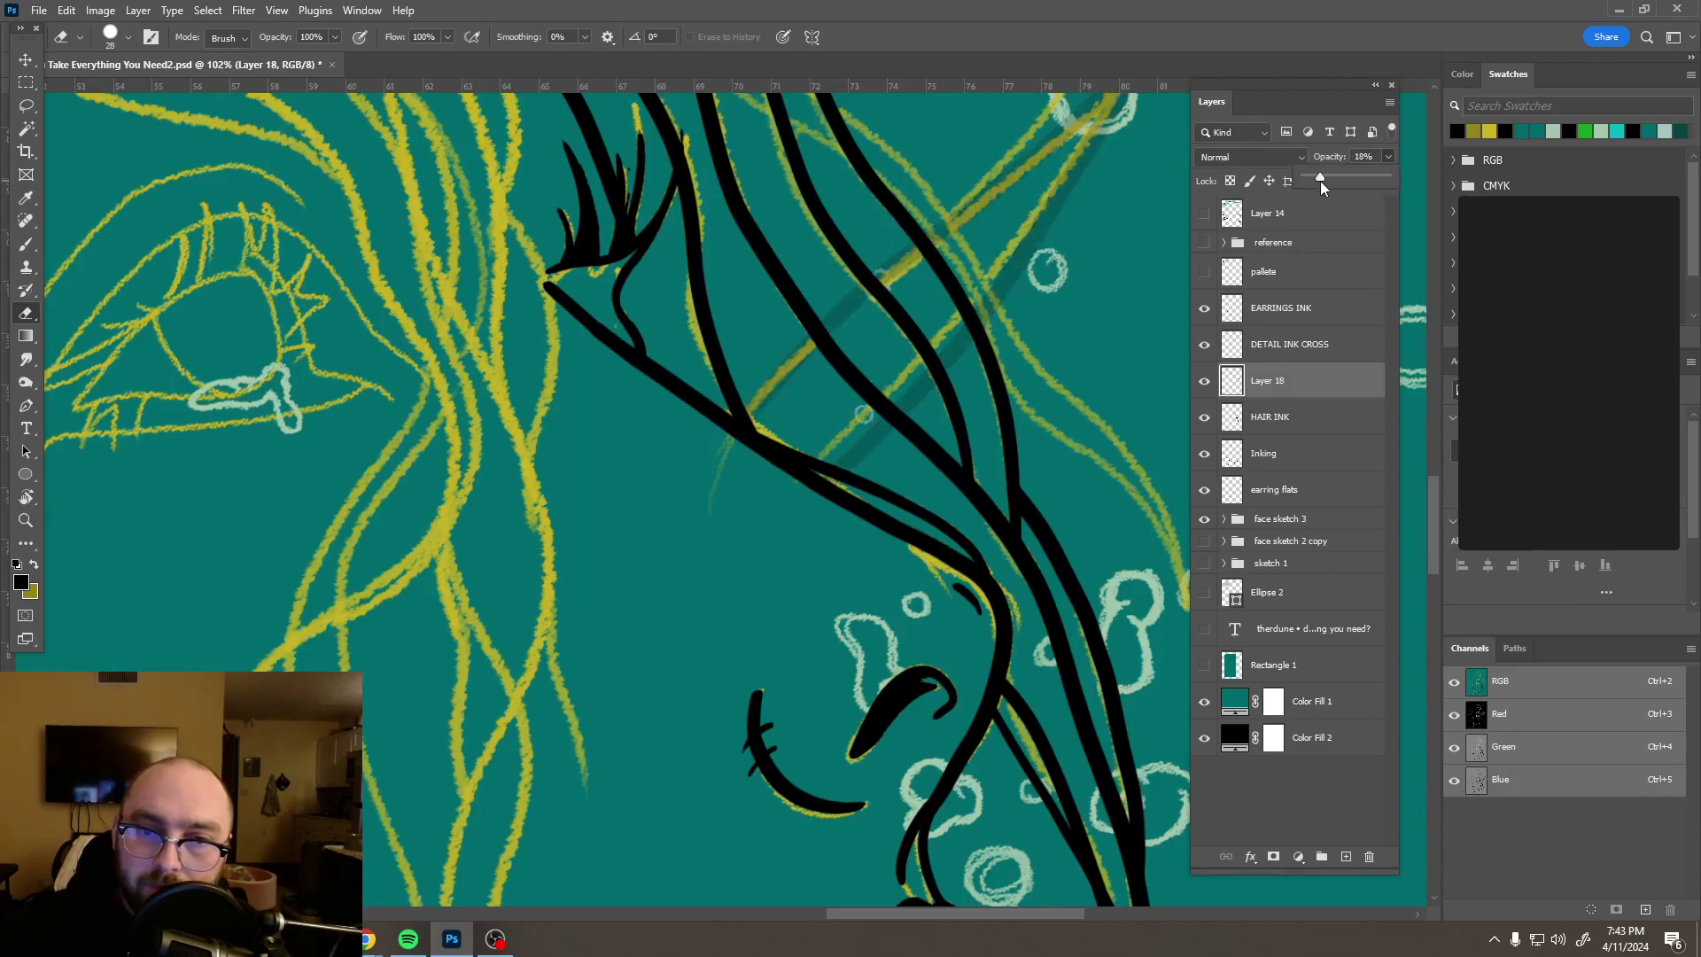
Step: Lower the new strand layer's opacity to 18% and erase overlaps where its strands pass behind the existing inked hair
{"action": "left_click", "coordinate": [850, 293]}
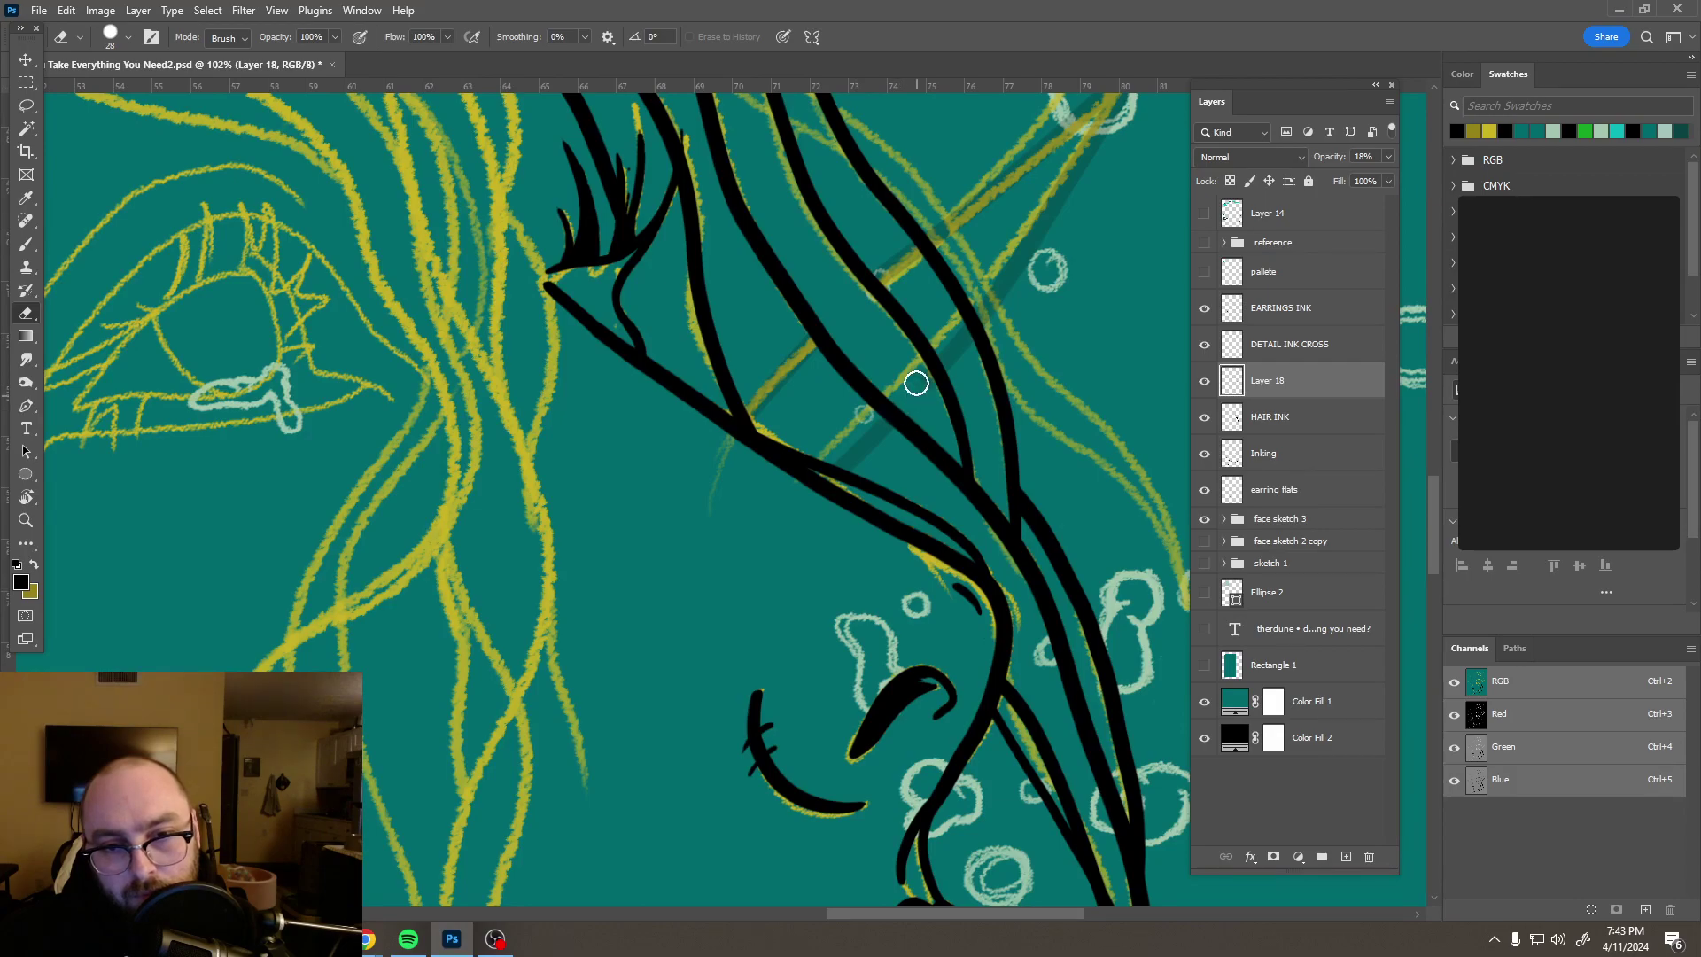
{"action": "scroll", "coordinate": [918, 372], "scroll_direction": "down", "scroll_amount": 5}
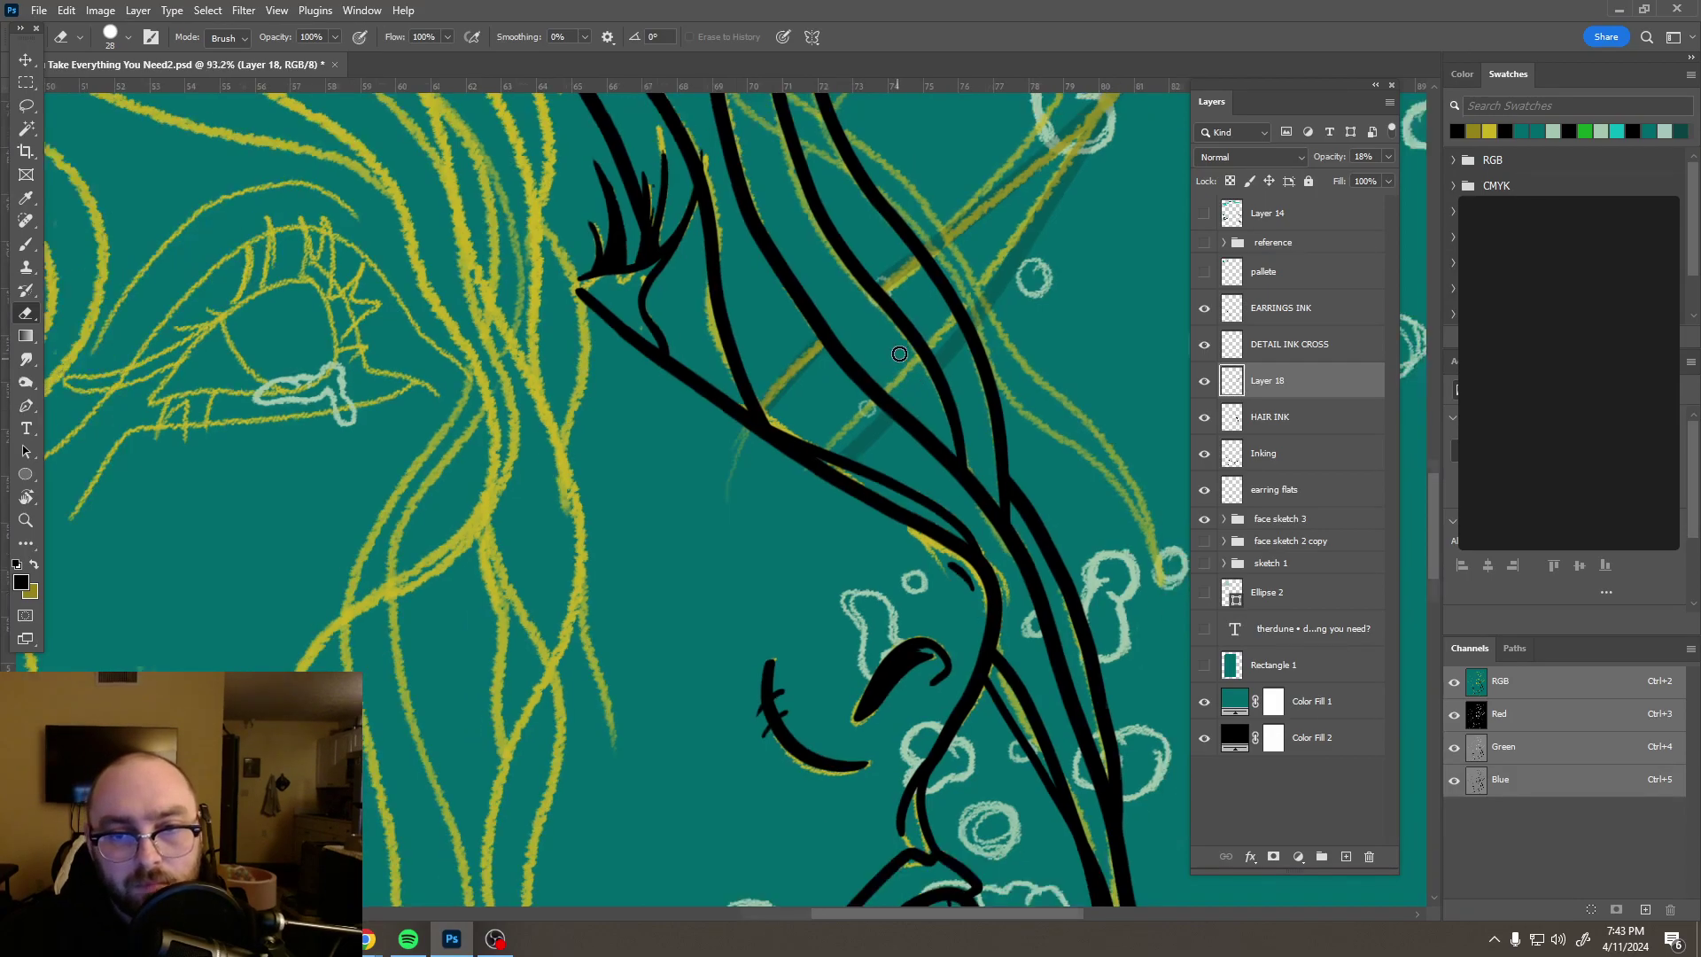
{"action": "scroll", "coordinate": [919, 368], "scroll_direction": "down", "scroll_amount": 2}
{"action": "key", "text": "space"}
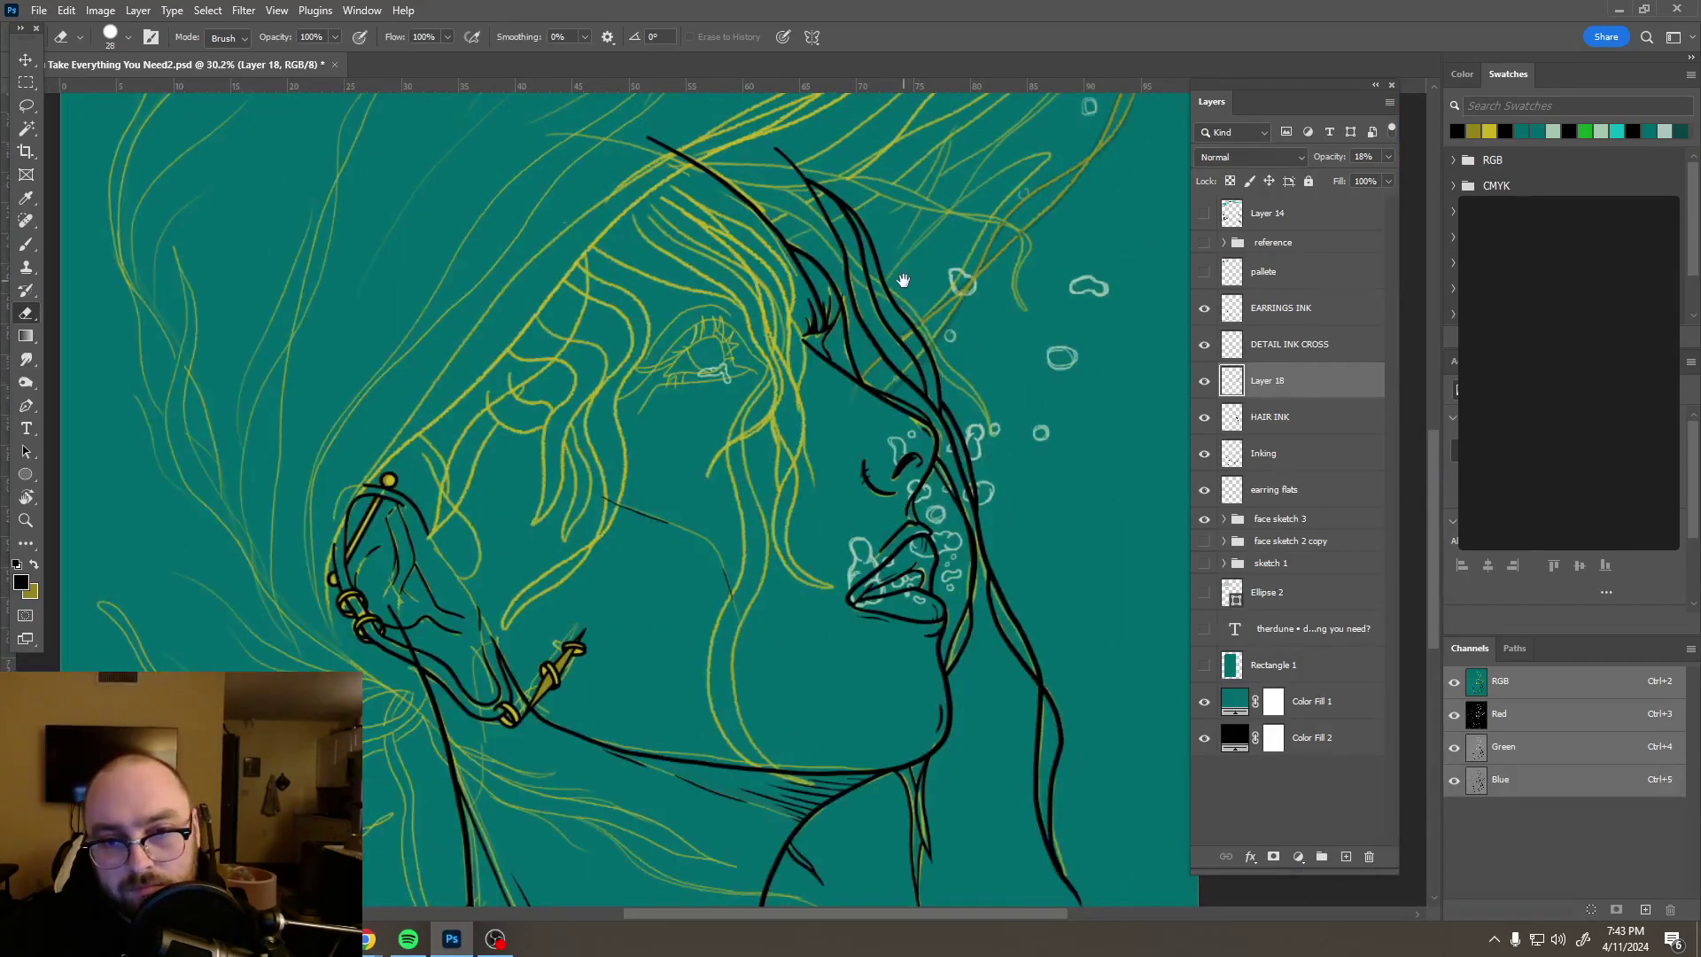
{"action": "scroll", "coordinate": [897, 301], "scroll_direction": "up", "scroll_amount": 4}
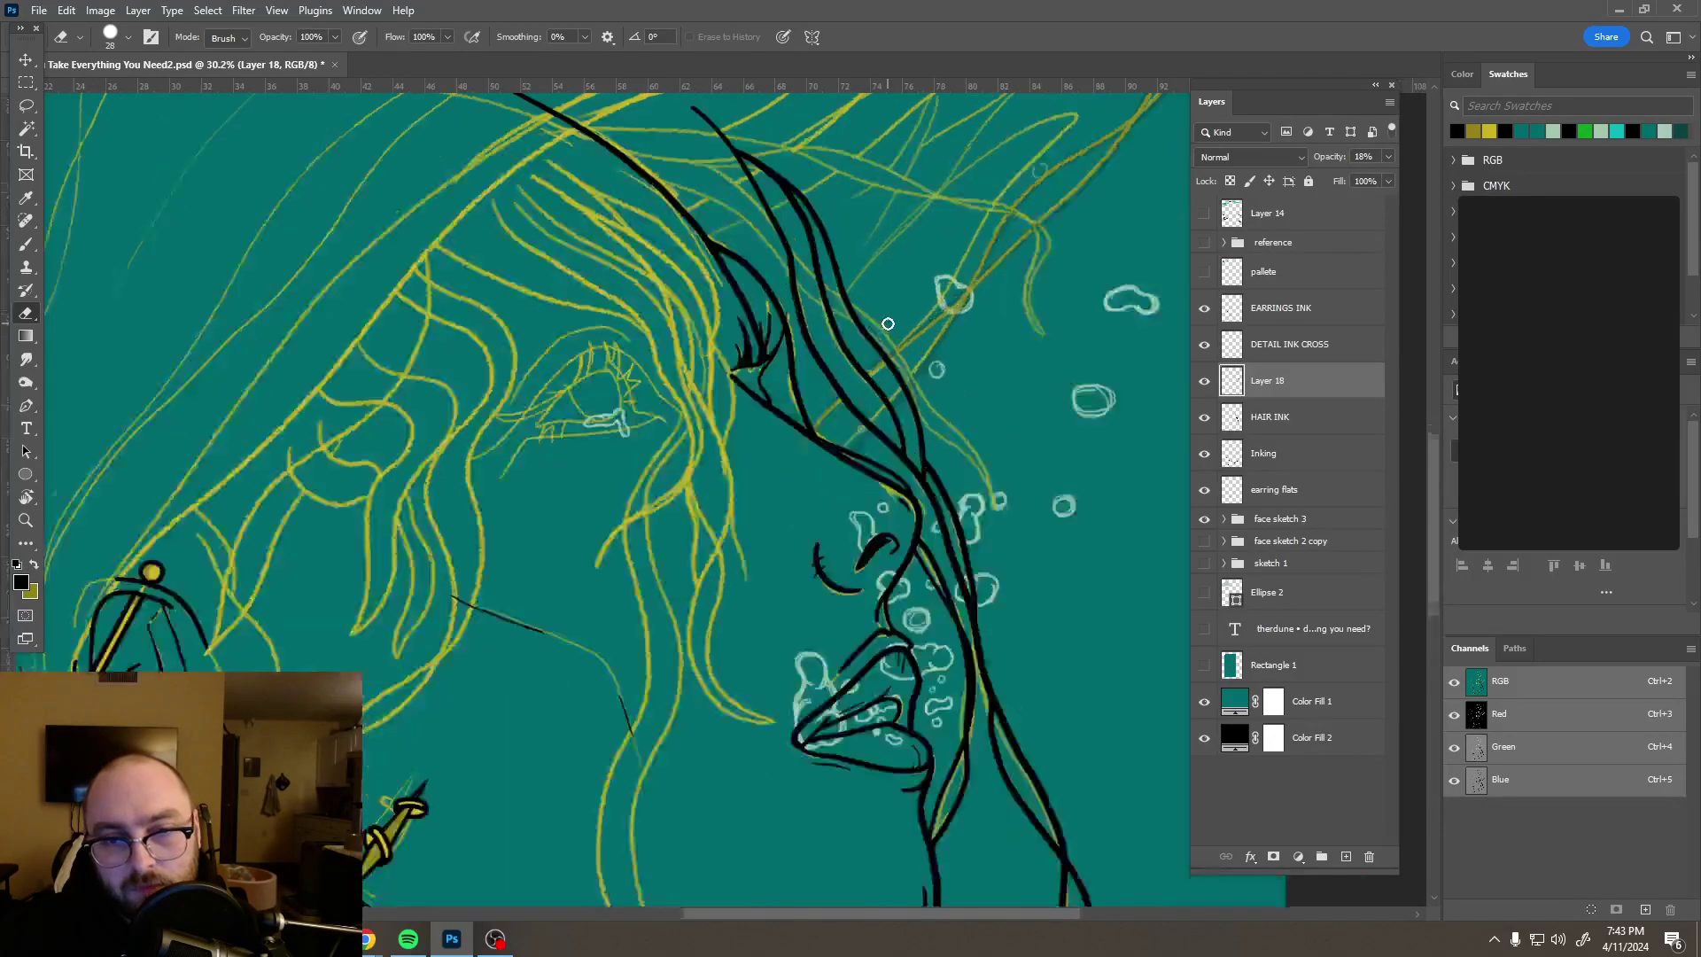
{"action": "scroll", "coordinate": [893, 324], "scroll_direction": "up", "scroll_amount": 1}
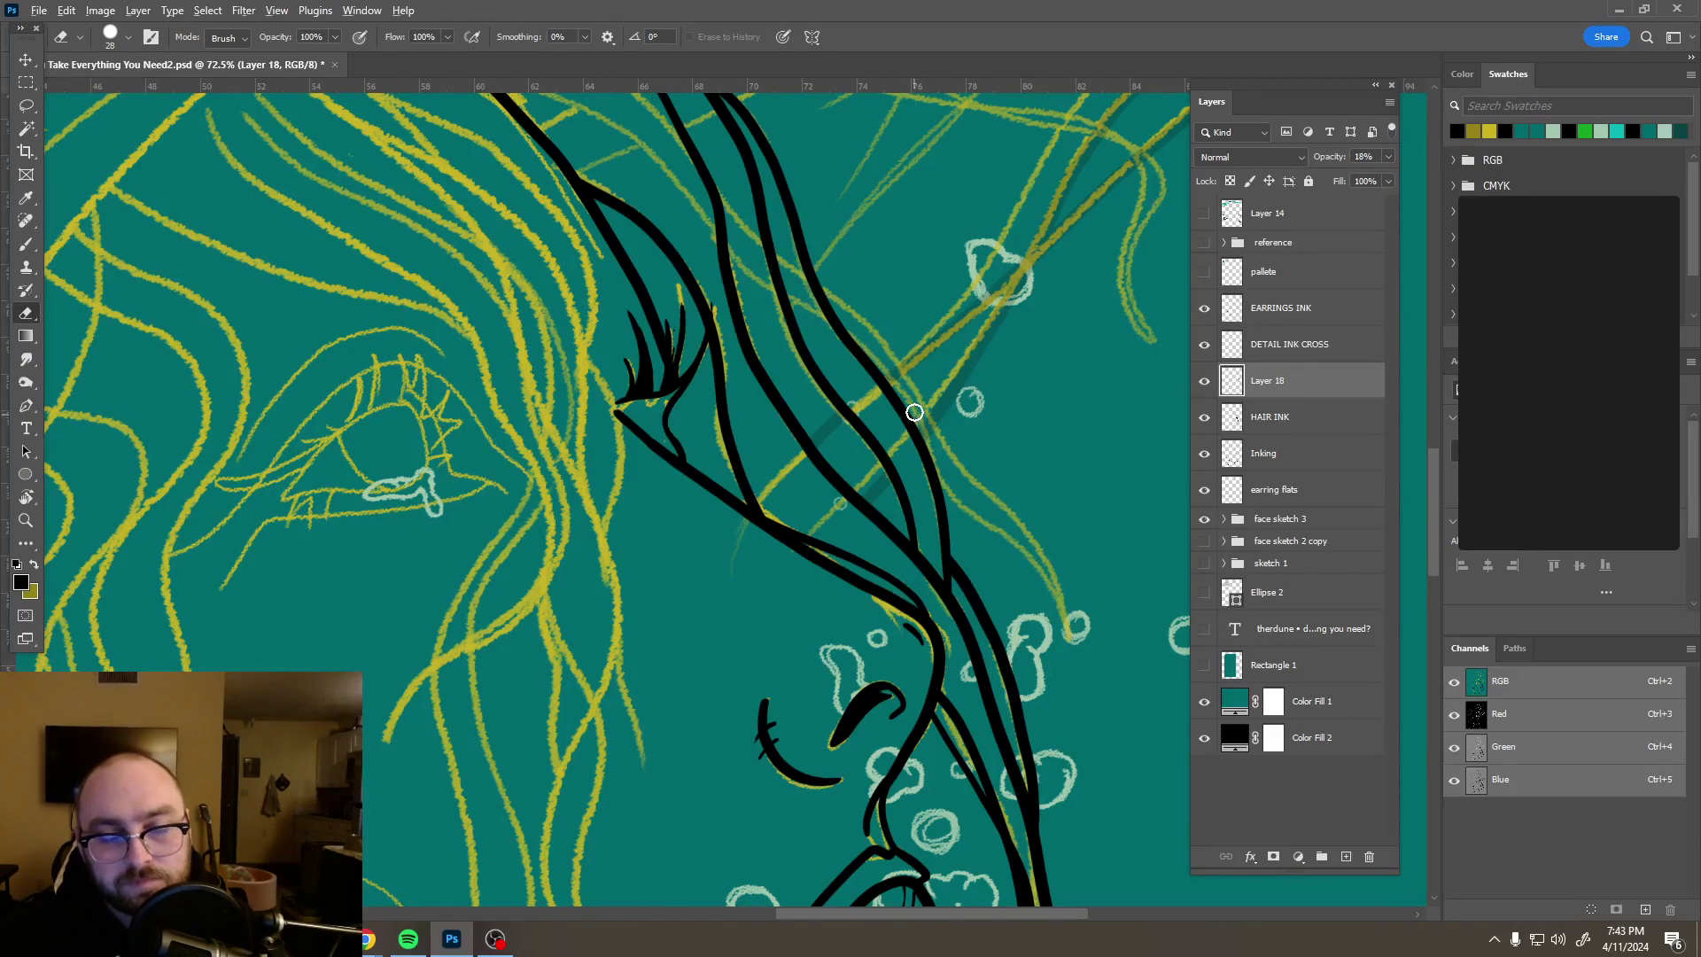
{"action": "scroll", "coordinate": [913, 409], "scroll_direction": "down", "scroll_amount": 1}
{"action": "scroll", "coordinate": [913, 409], "scroll_direction": "down", "scroll_amount": 8}
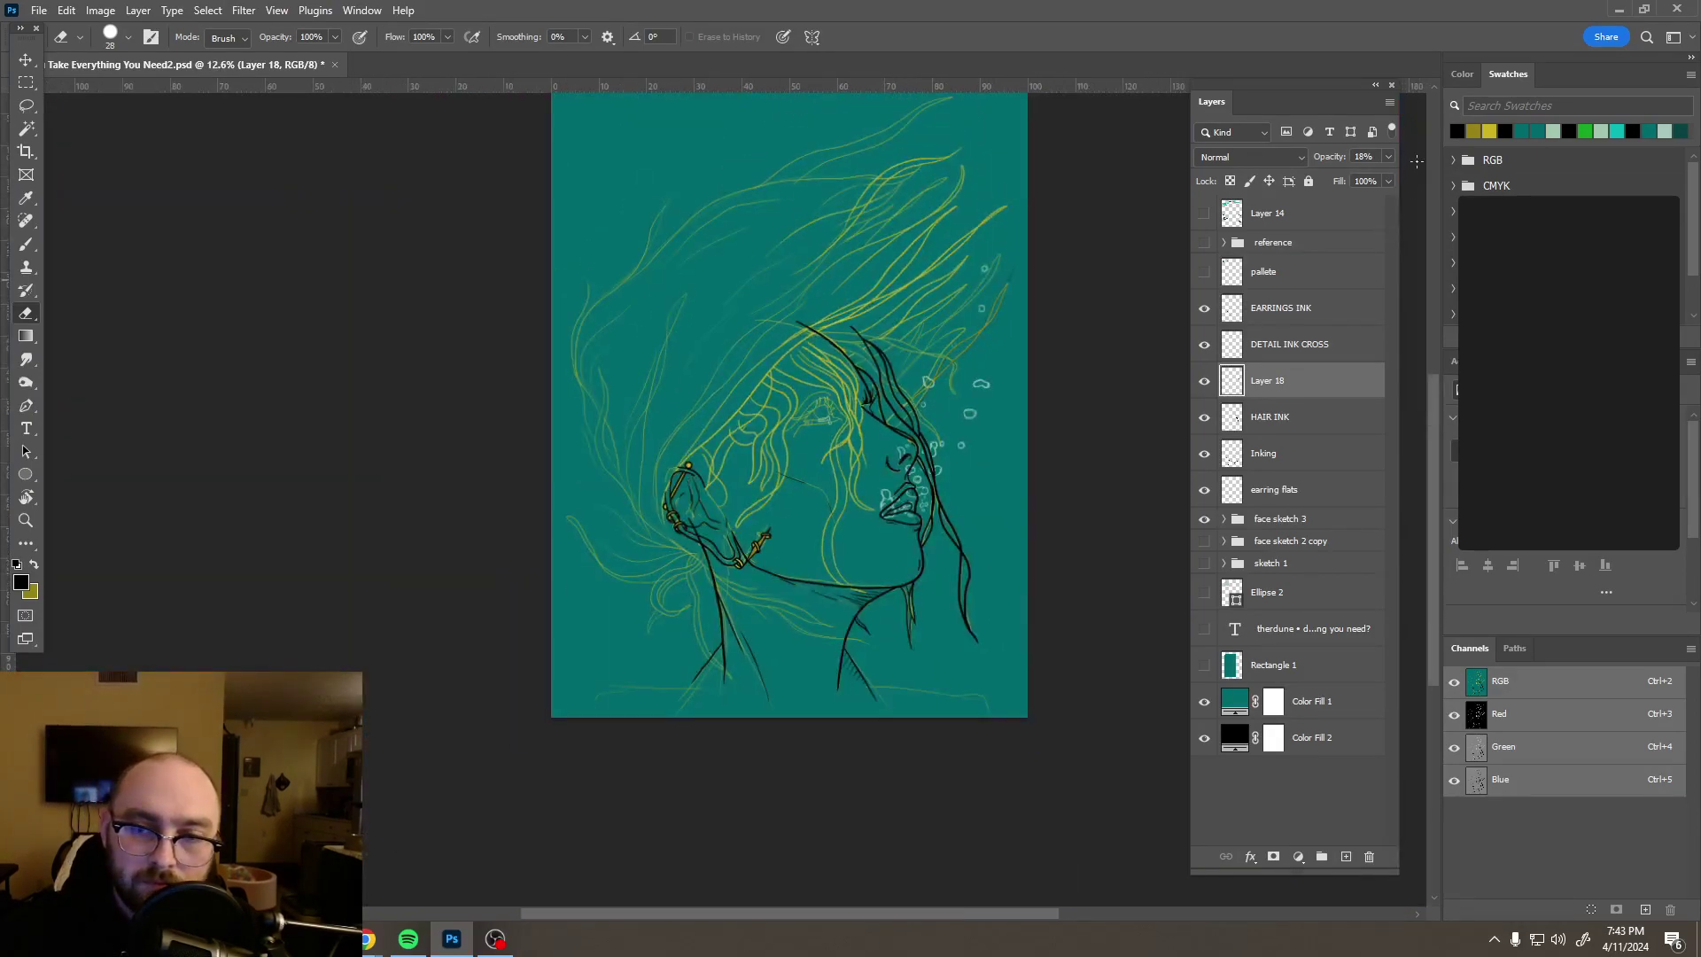
Step: Restore the strand layer's opacity to 100% and check the ink with the face sketch 3 group temporarily hidden
{"action": "left_click", "coordinate": [1389, 157]}
{"action": "left_click_drag", "start_coordinate": [1320, 173], "coordinate": [1387, 176]}
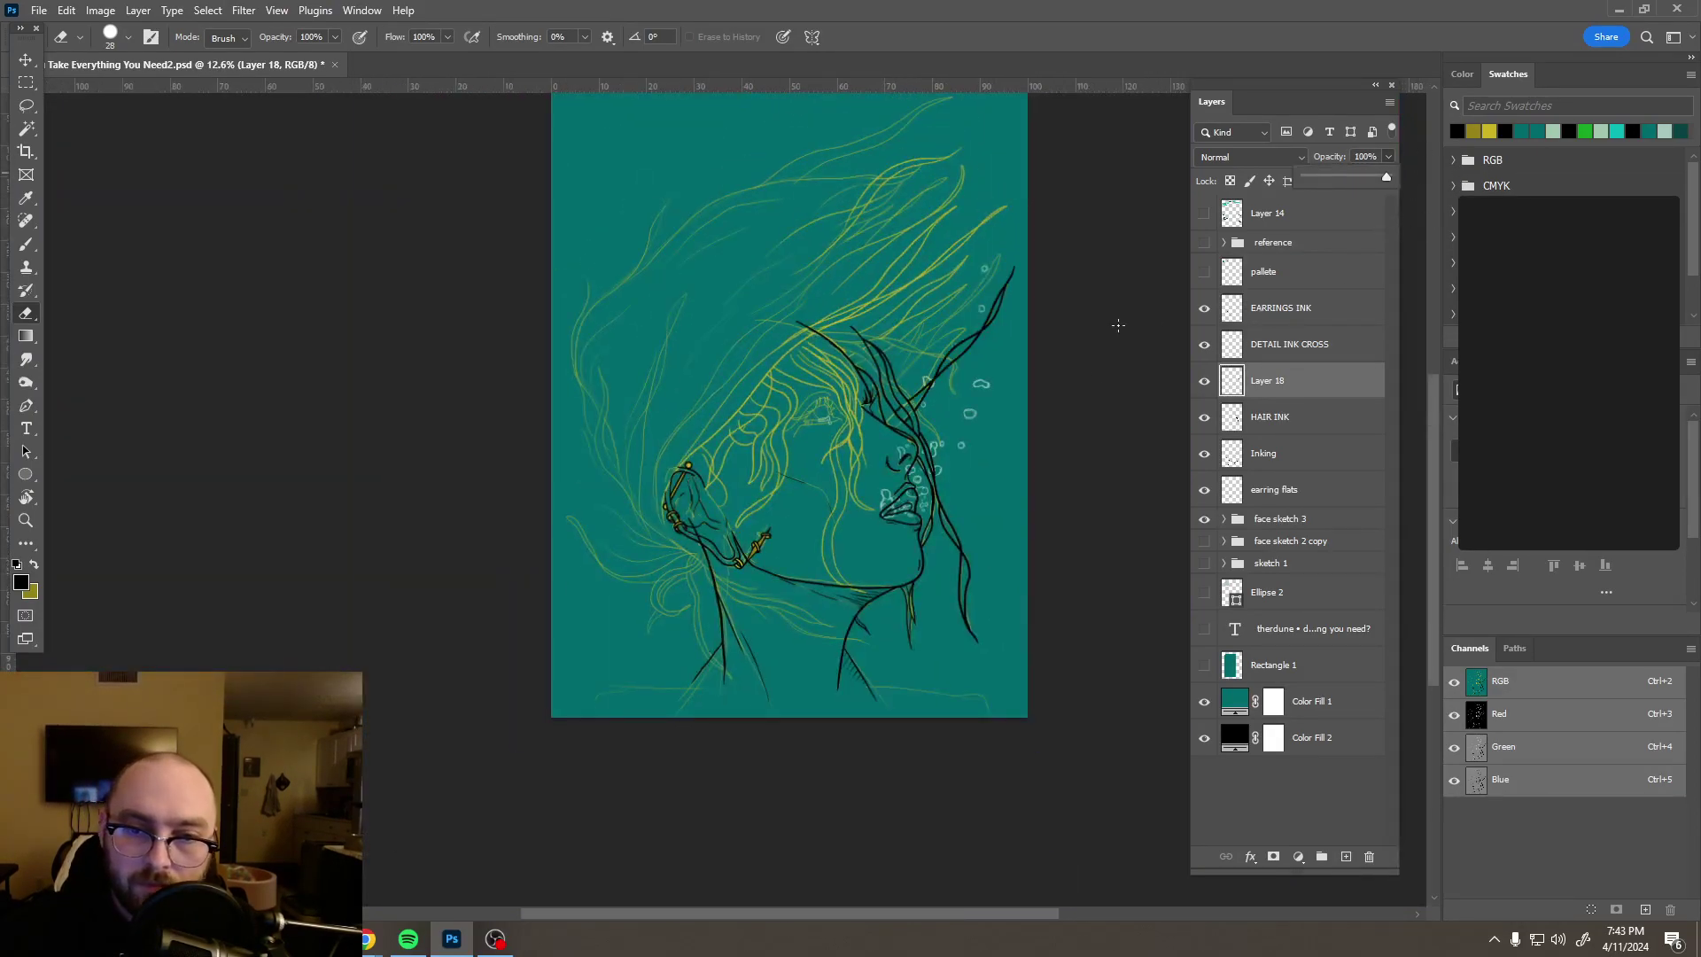
{"action": "scroll", "coordinate": [1011, 364], "scroll_direction": "down", "scroll_amount": 3}
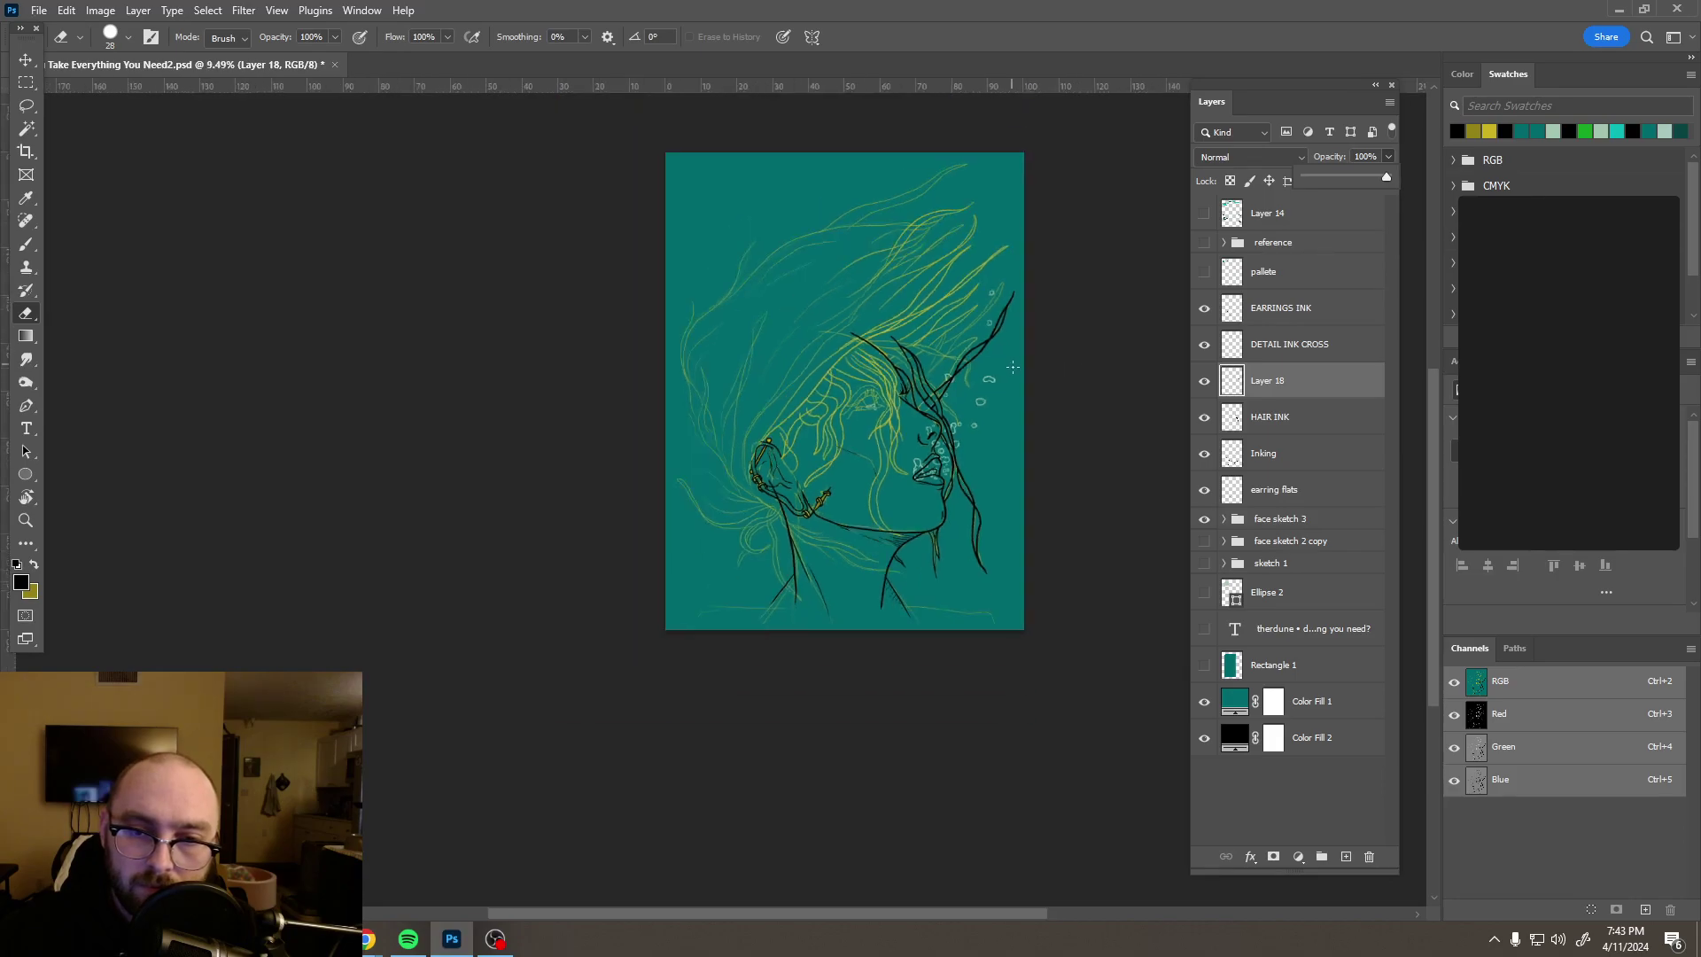
{"action": "scroll", "coordinate": [1012, 366], "scroll_direction": "up", "scroll_amount": 3}
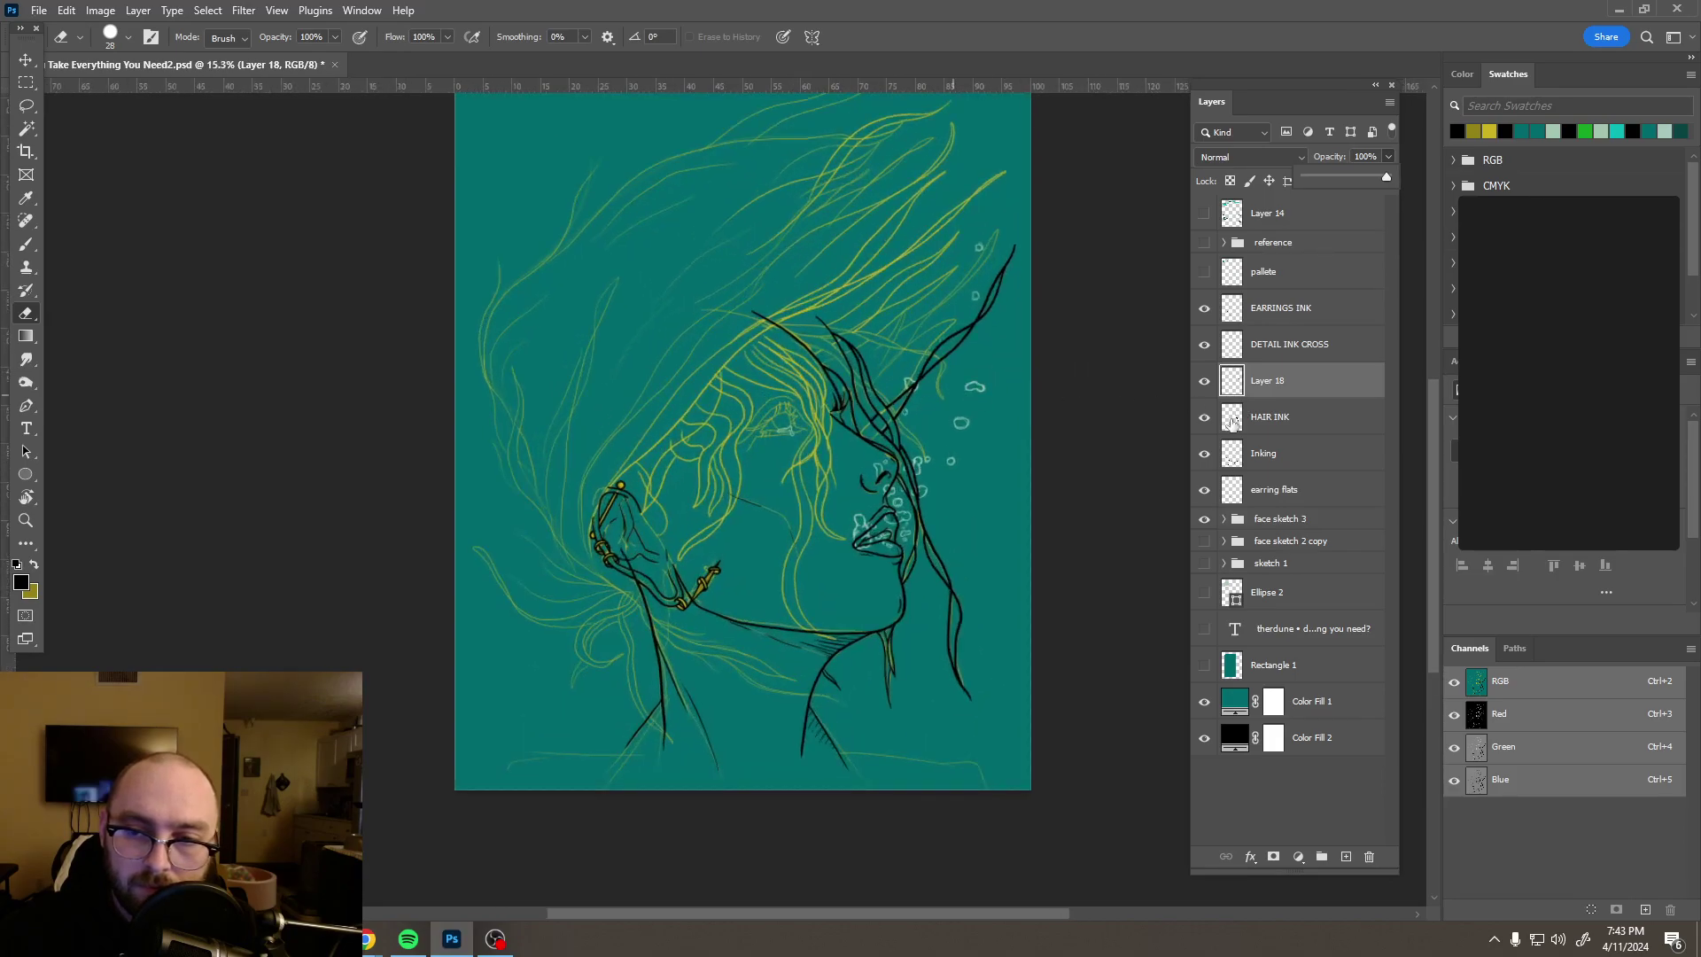
{"action": "left_click", "coordinate": [1203, 521]}
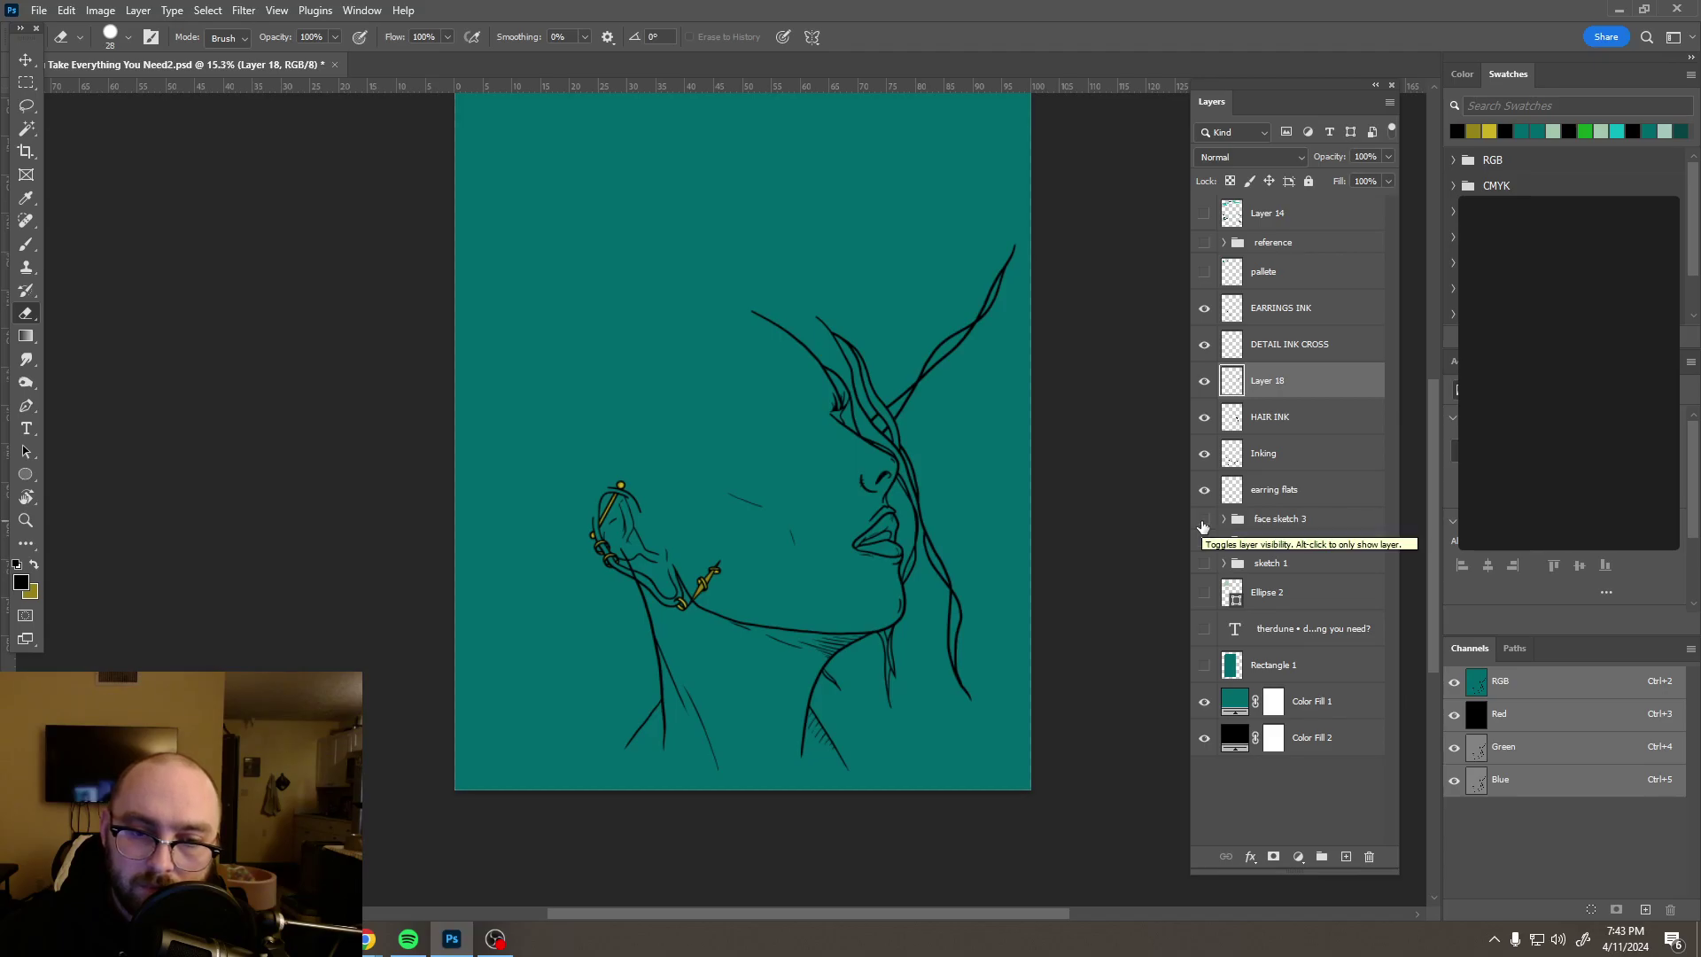
{"action": "left_click", "coordinate": [1203, 523]}
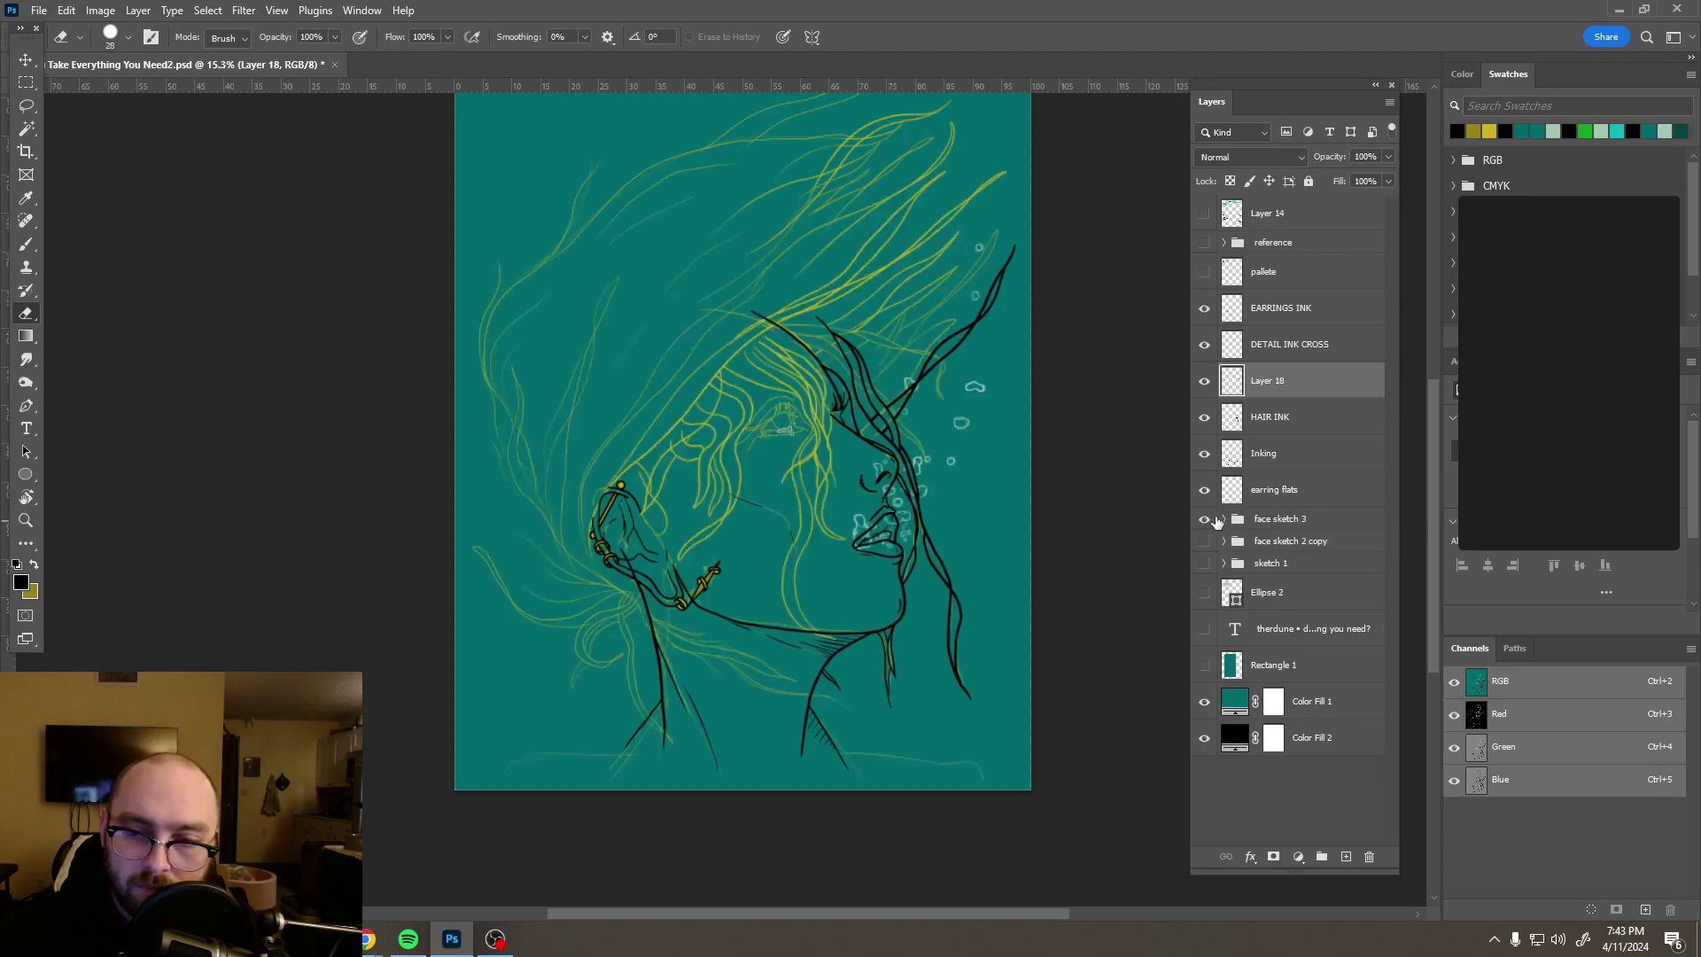
Step: Place the intertwined strand layer beneath HAIR INK and merge both layers into one
{"action": "left_click_drag", "start_coordinate": [1295, 400], "coordinate": [1300, 434]}
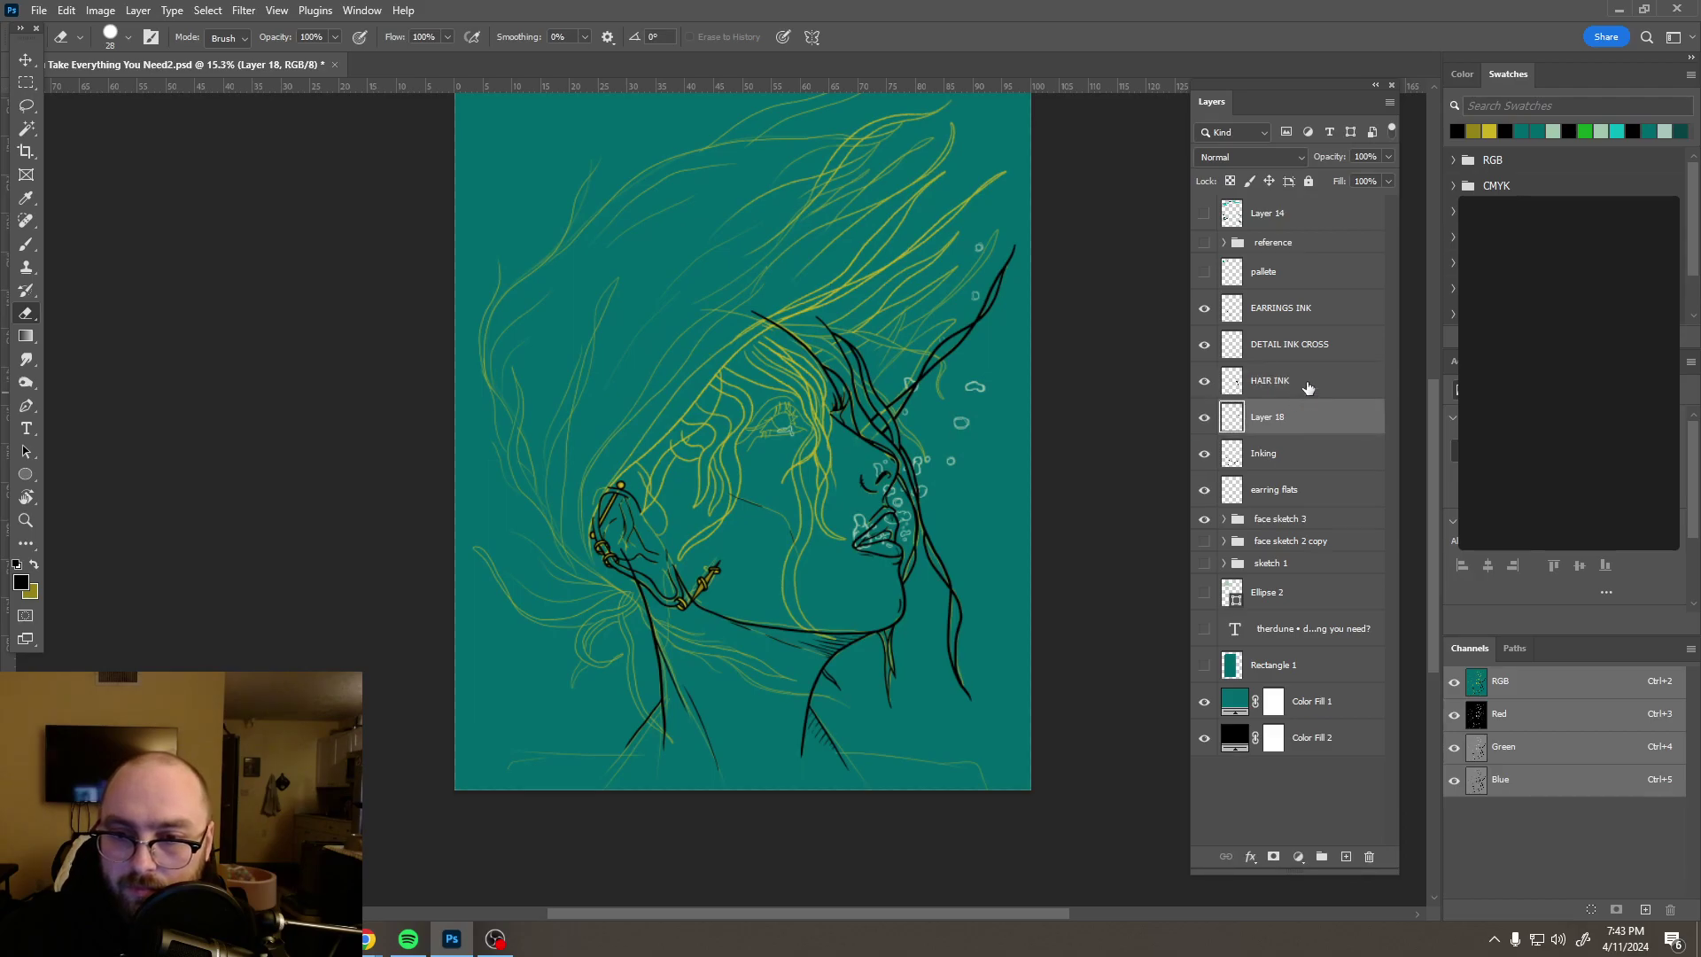
{"action": "left_click", "coordinate": [1308, 387], "text": "ctrl"}
{"action": "right_click", "coordinate": [1308, 387]}
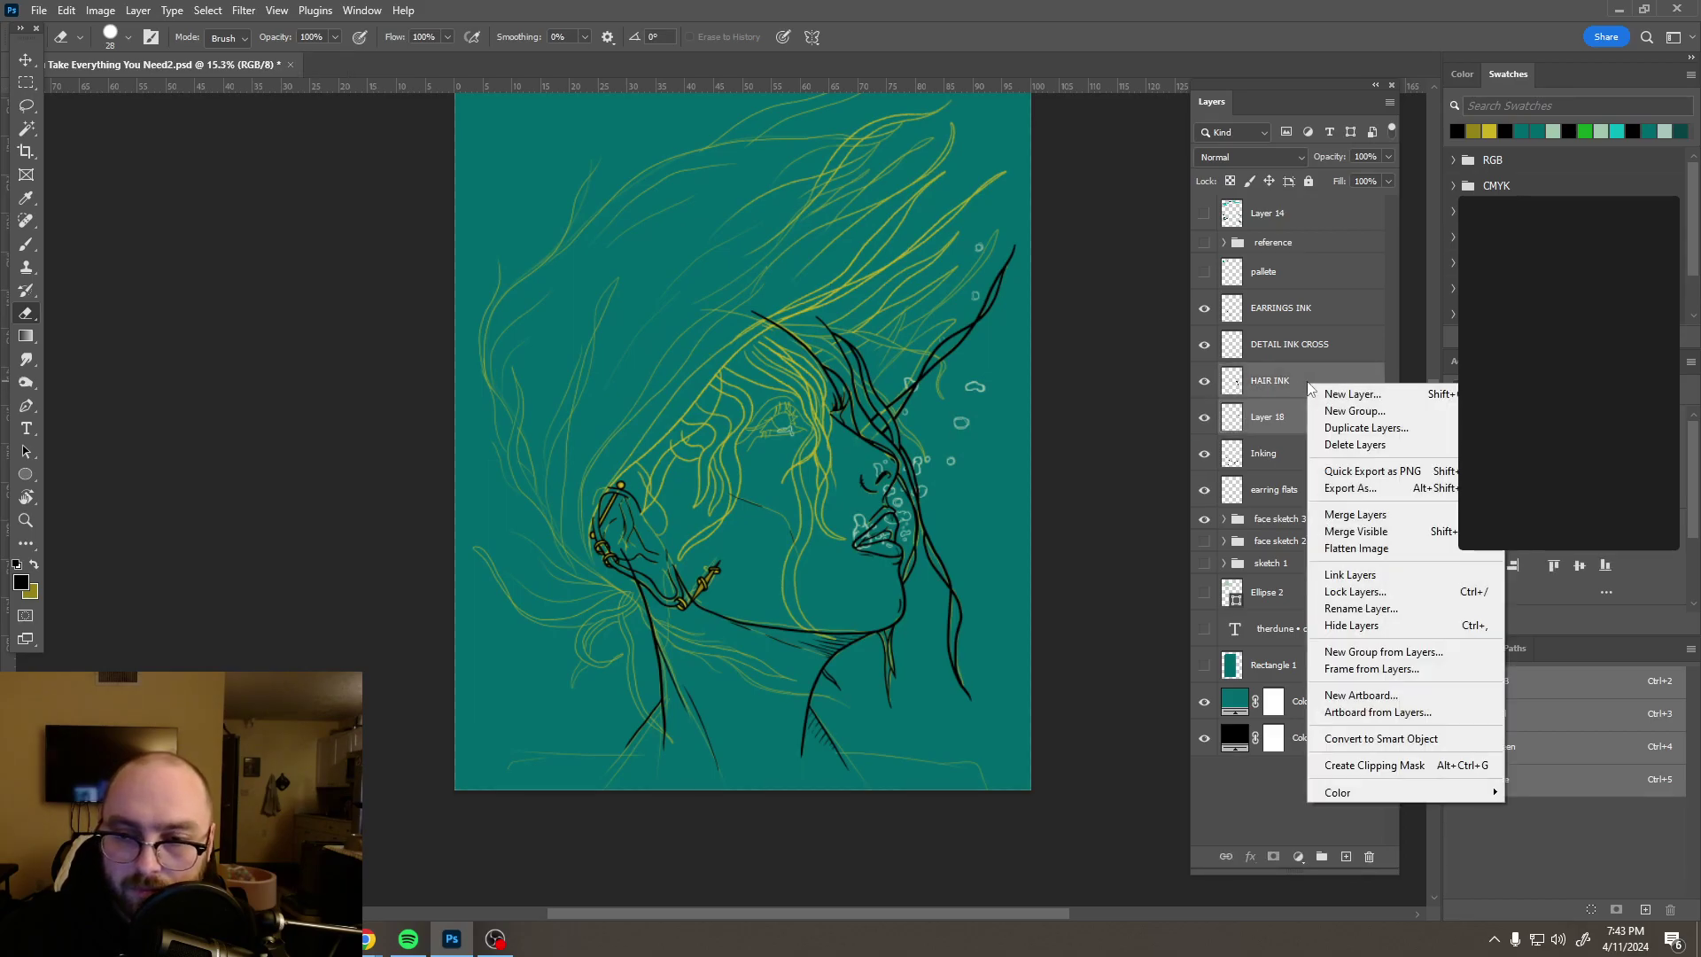
{"action": "left_click", "coordinate": [1354, 514]}
Step: Add a layer above HAIR INK and ink further curving strands from the nose bridge alongside the outward-sweeping pair, including a short branch
{"action": "scroll", "coordinate": [911, 336], "scroll_direction": "up", "scroll_amount": 5}
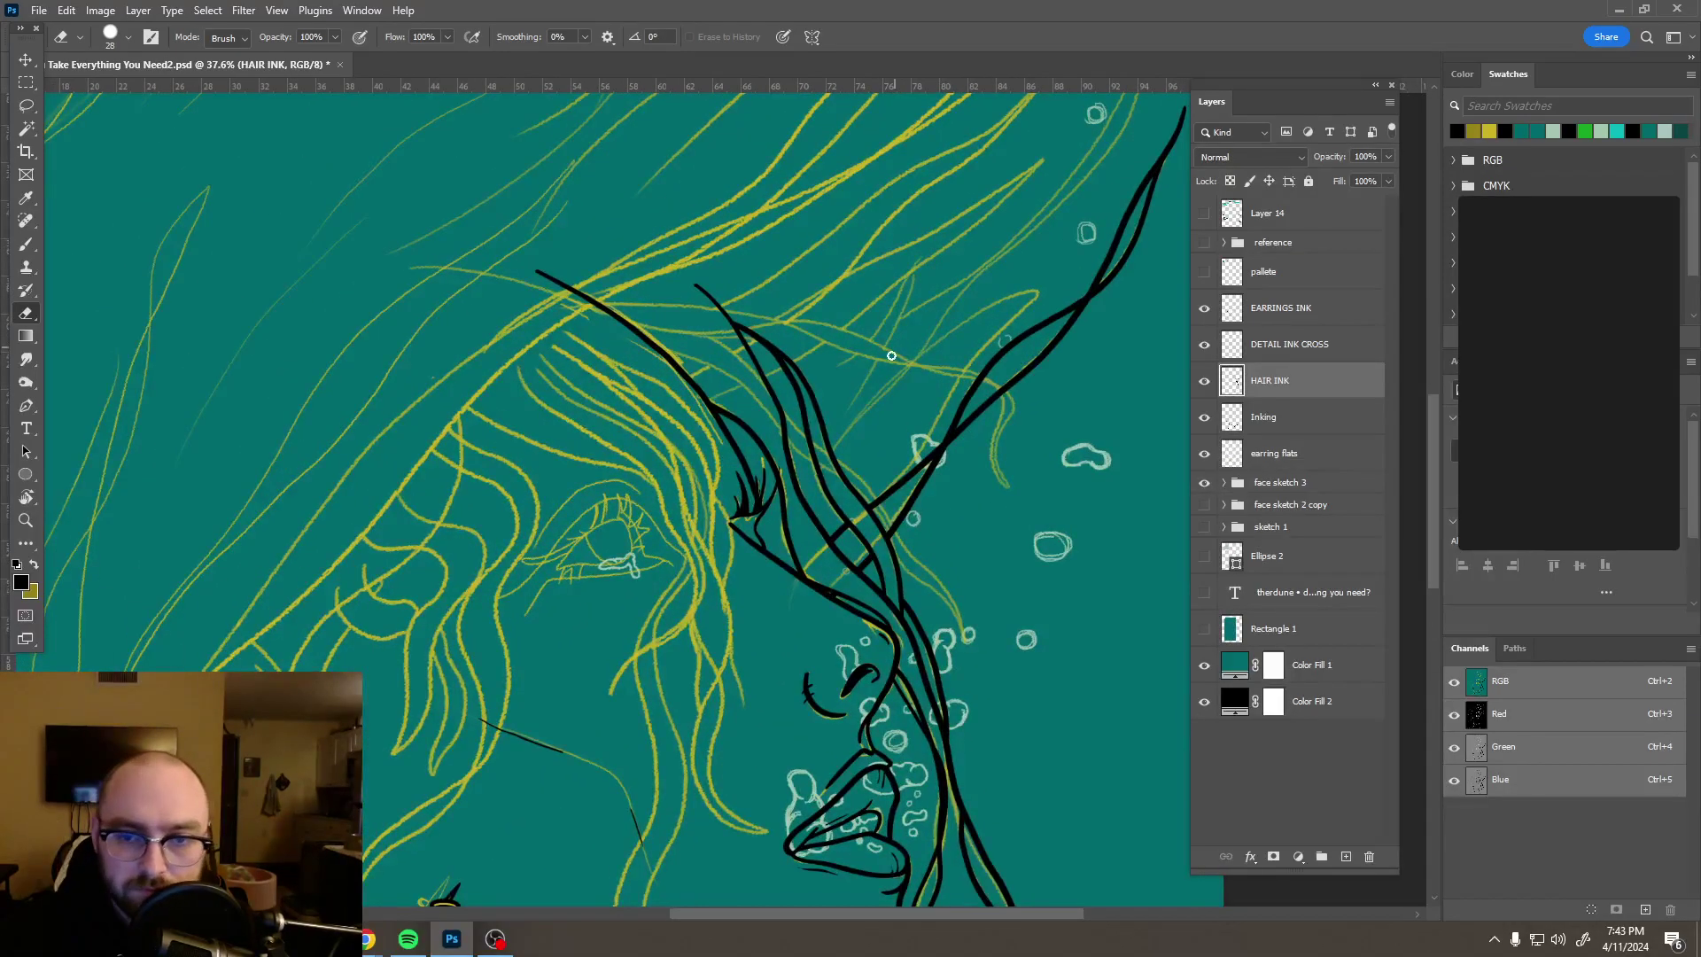
{"action": "scroll", "coordinate": [895, 348], "scroll_direction": "up", "scroll_amount": 3}
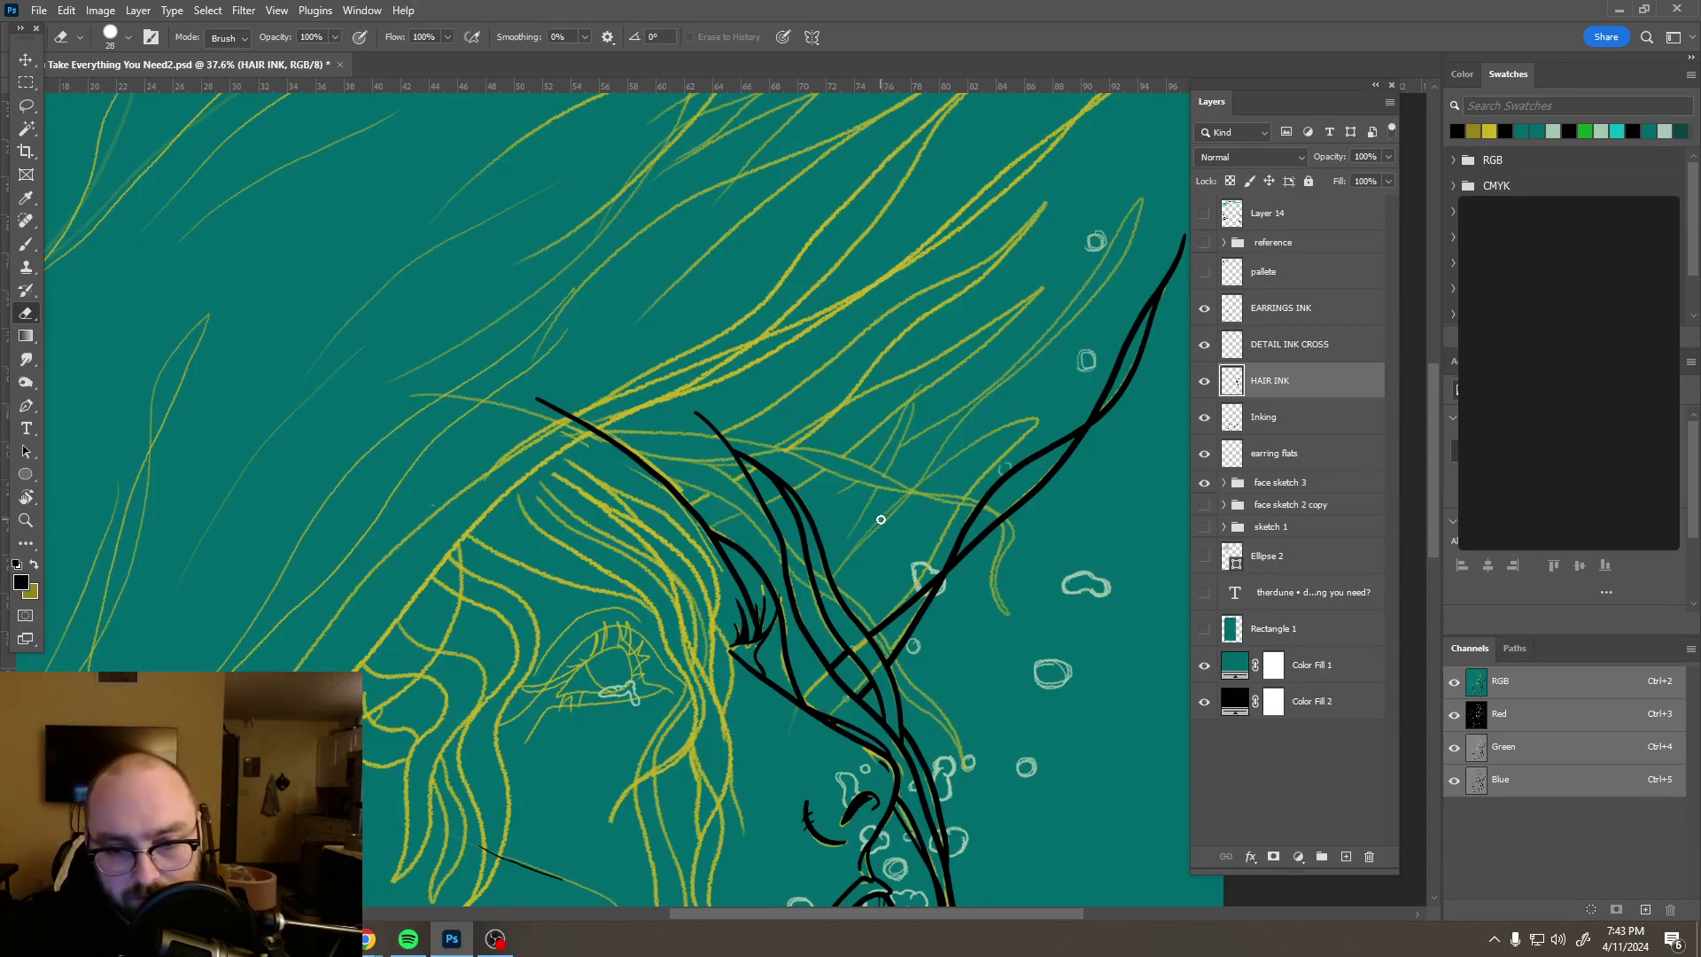
{"action": "key", "text": "b"}
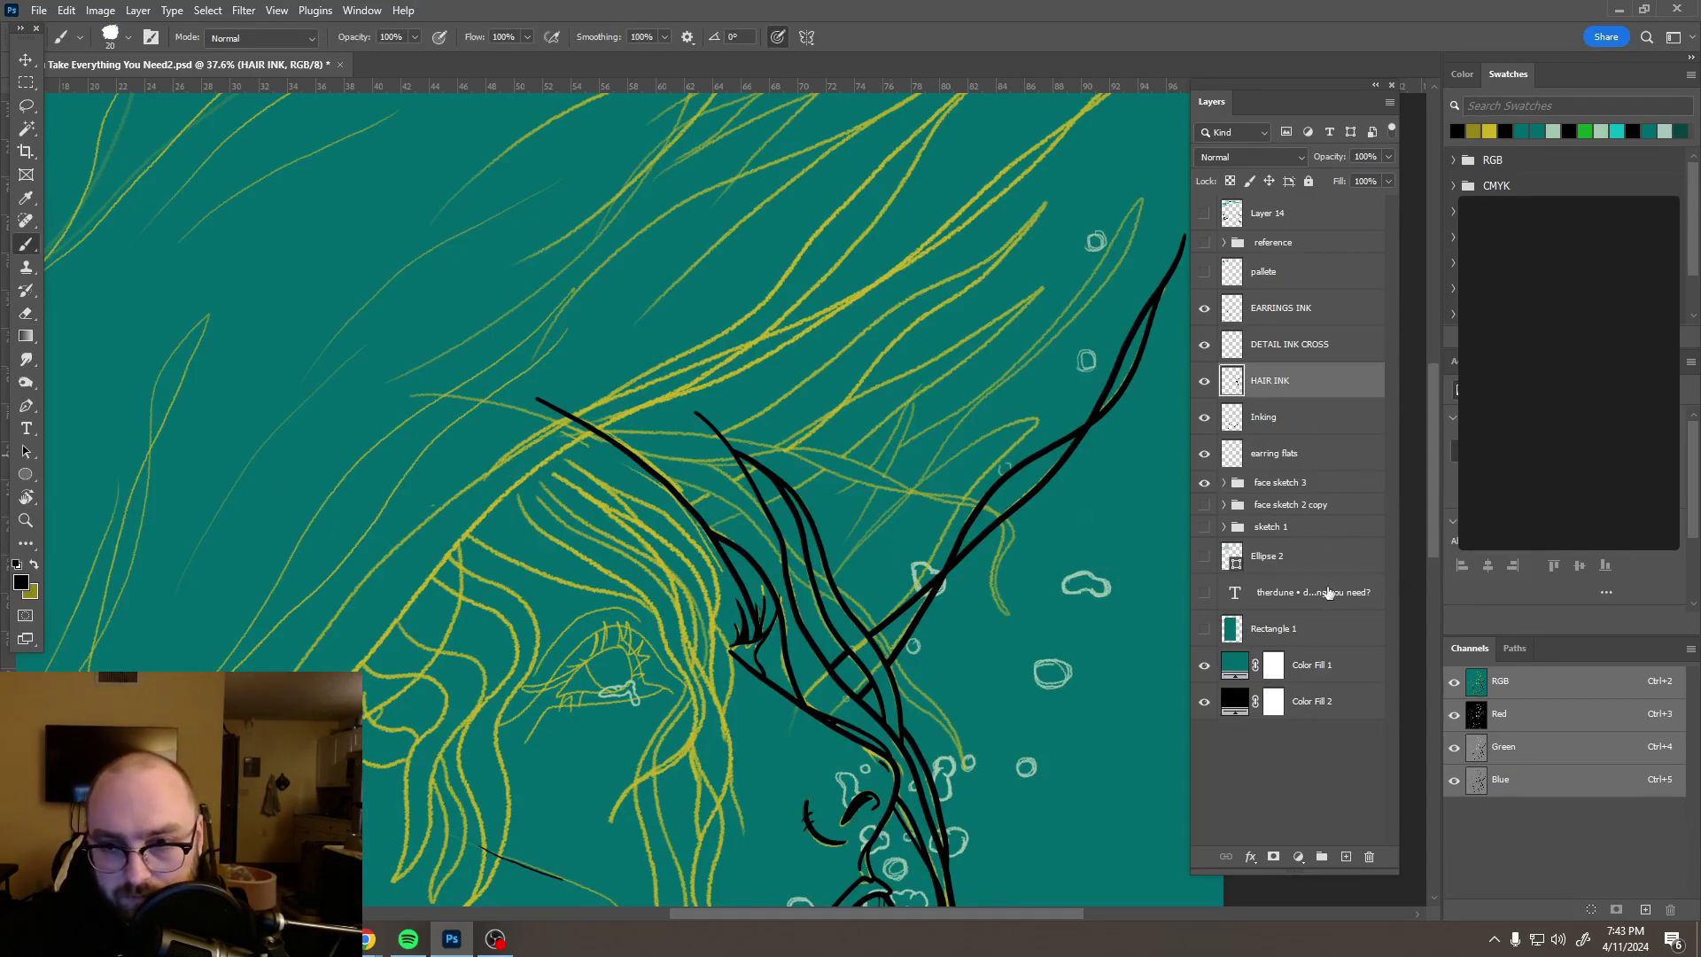
{"action": "left_click", "coordinate": [1346, 857]}
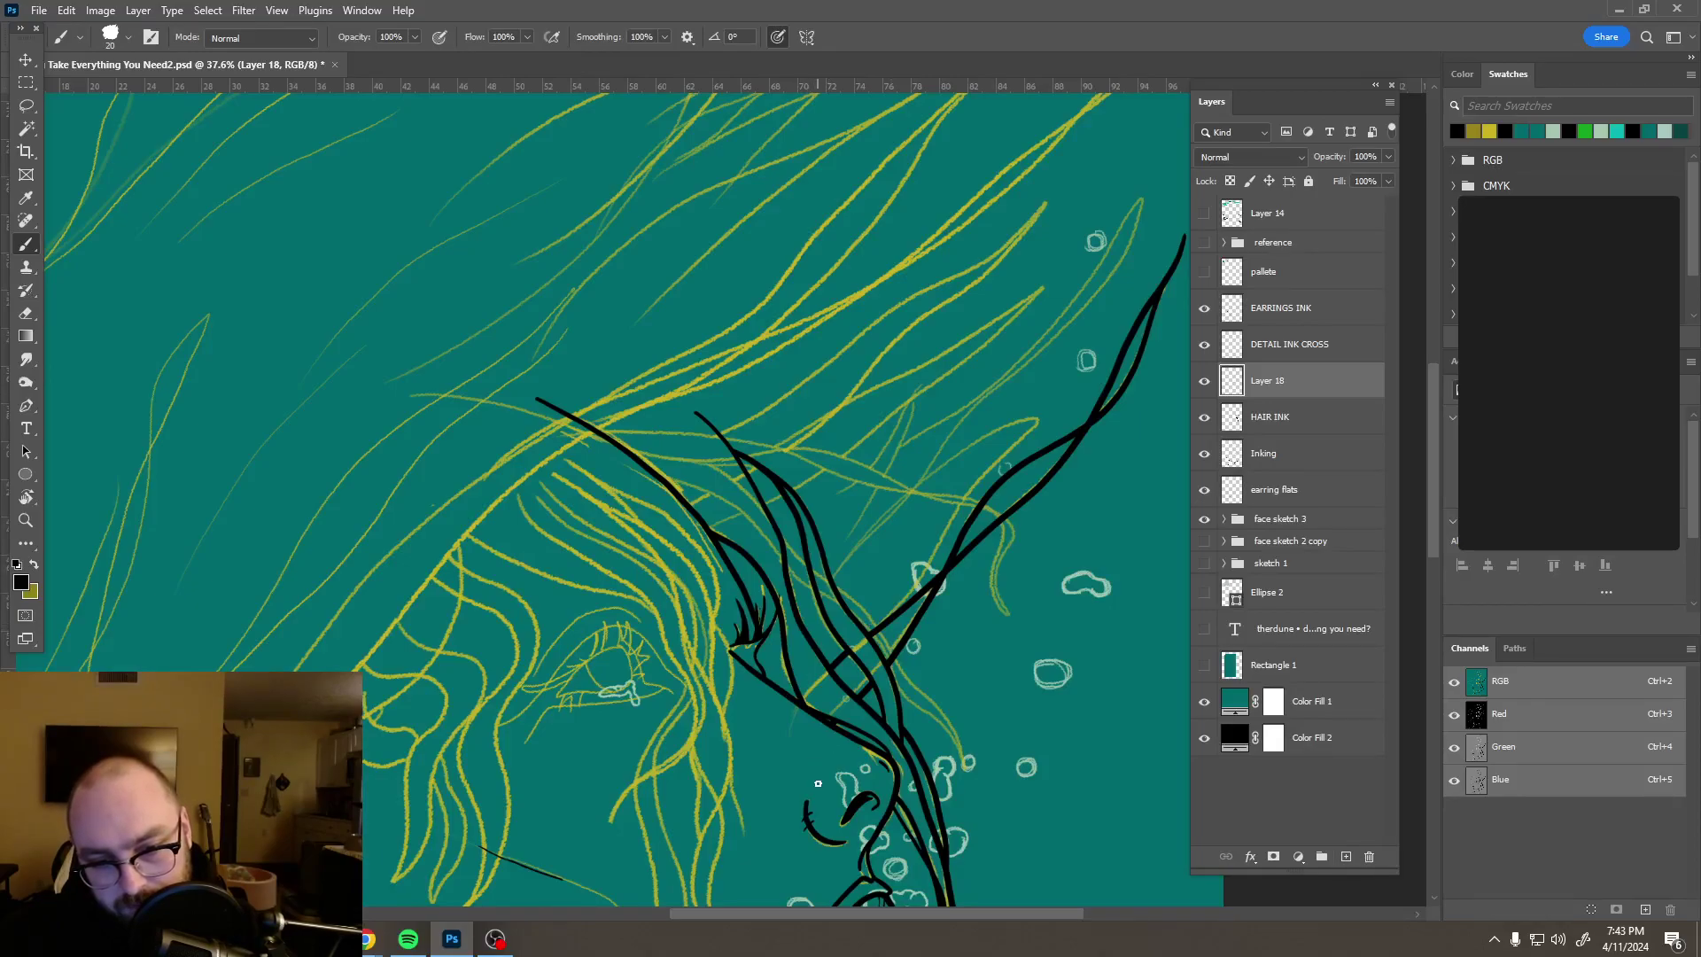
{"action": "left_click_drag", "start_coordinate": [785, 777], "coordinate": [875, 628]}
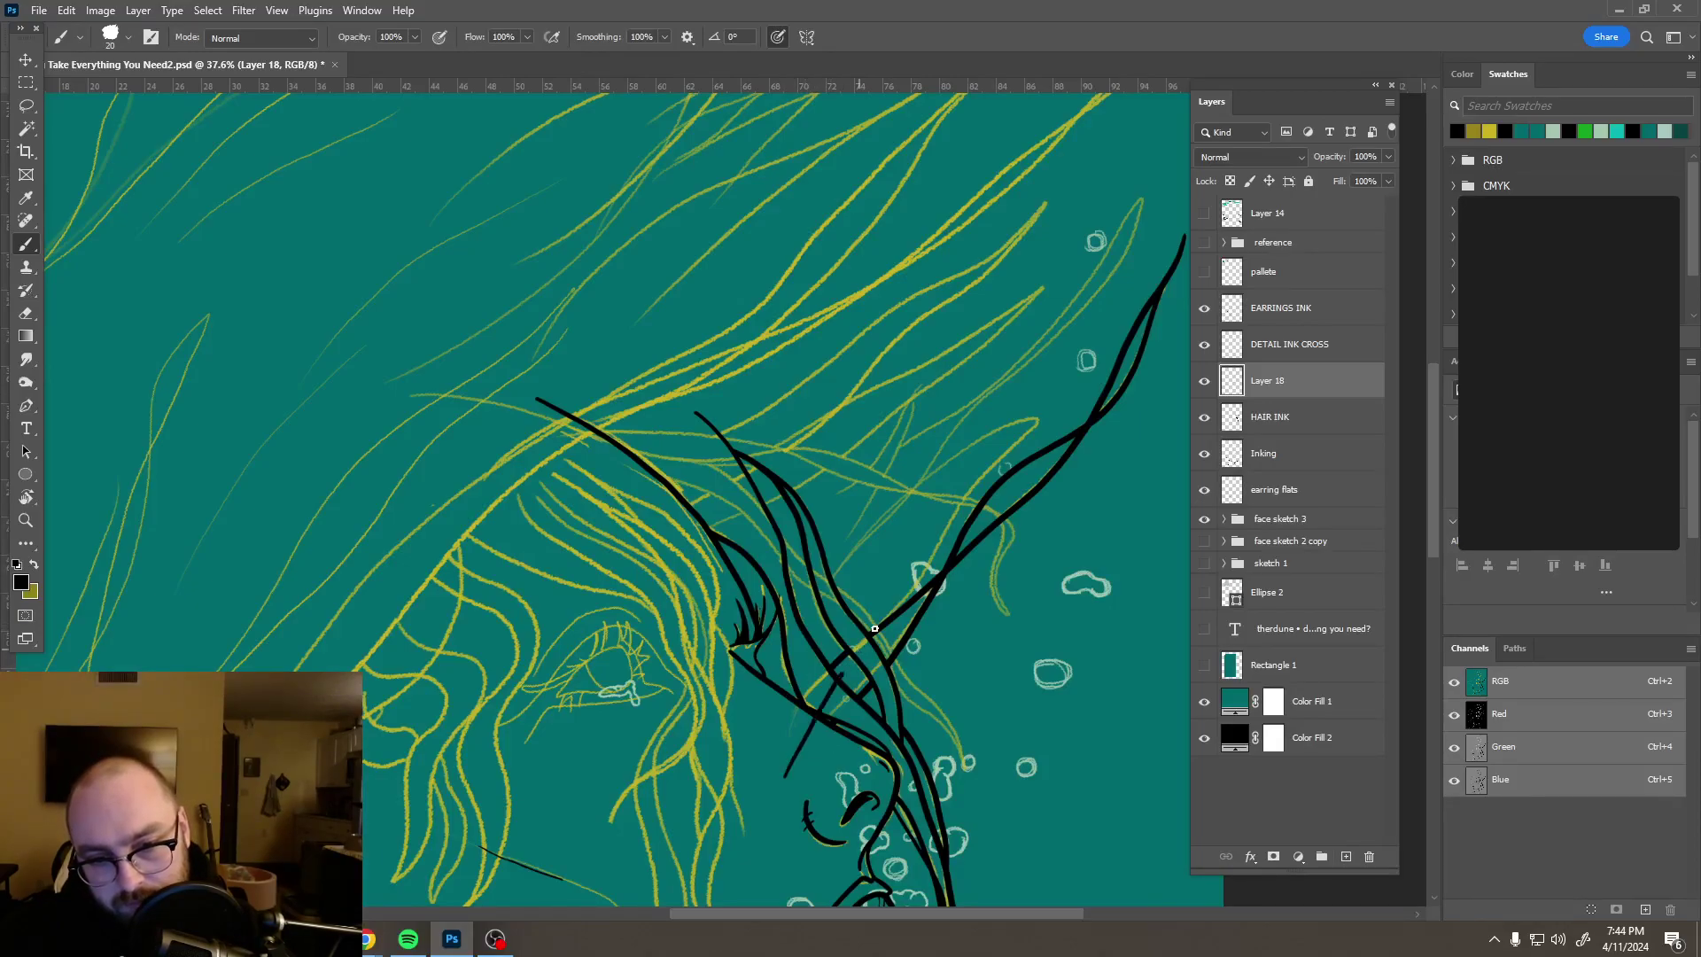
{"action": "left_click_drag", "start_coordinate": [932, 551], "coordinate": [1077, 381]}
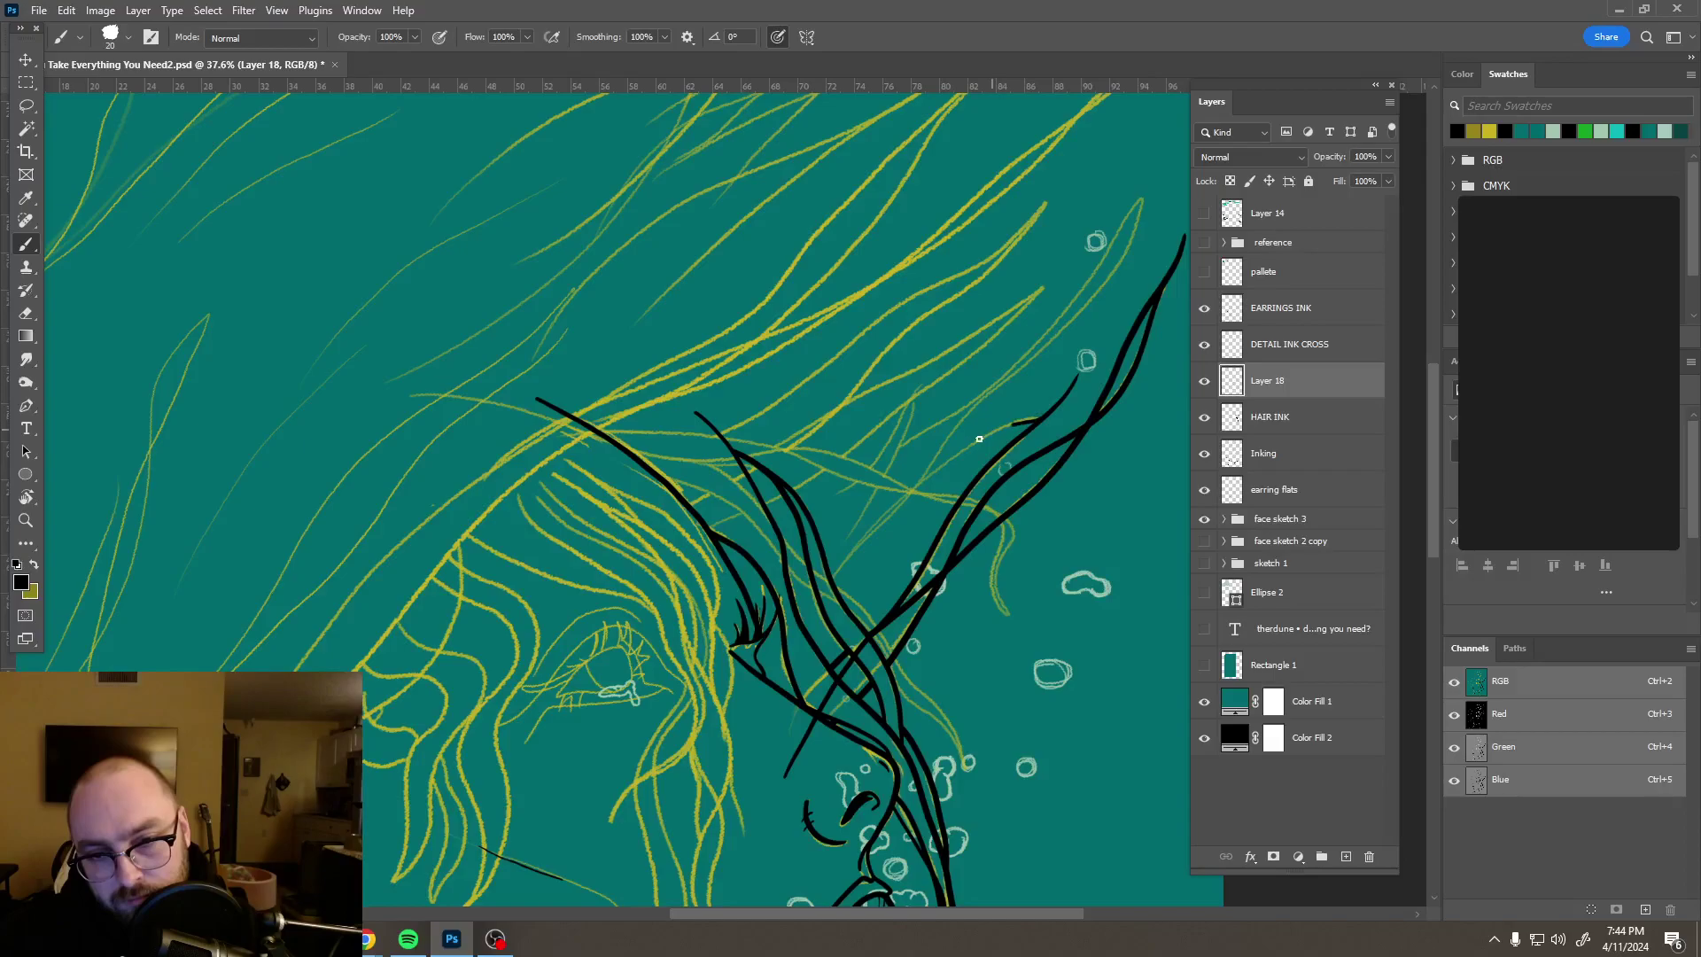
{"action": "mouse_move", "coordinate": [885, 558]}
{"action": "left_mouse_down"}
{"action": "mouse_move", "coordinate": [911, 507]}
{"action": "mouse_move", "coordinate": [878, 529]}
{"action": "left_mouse_up"}
{"action": "left_click_drag", "start_coordinate": [817, 600], "coordinate": [770, 702]}
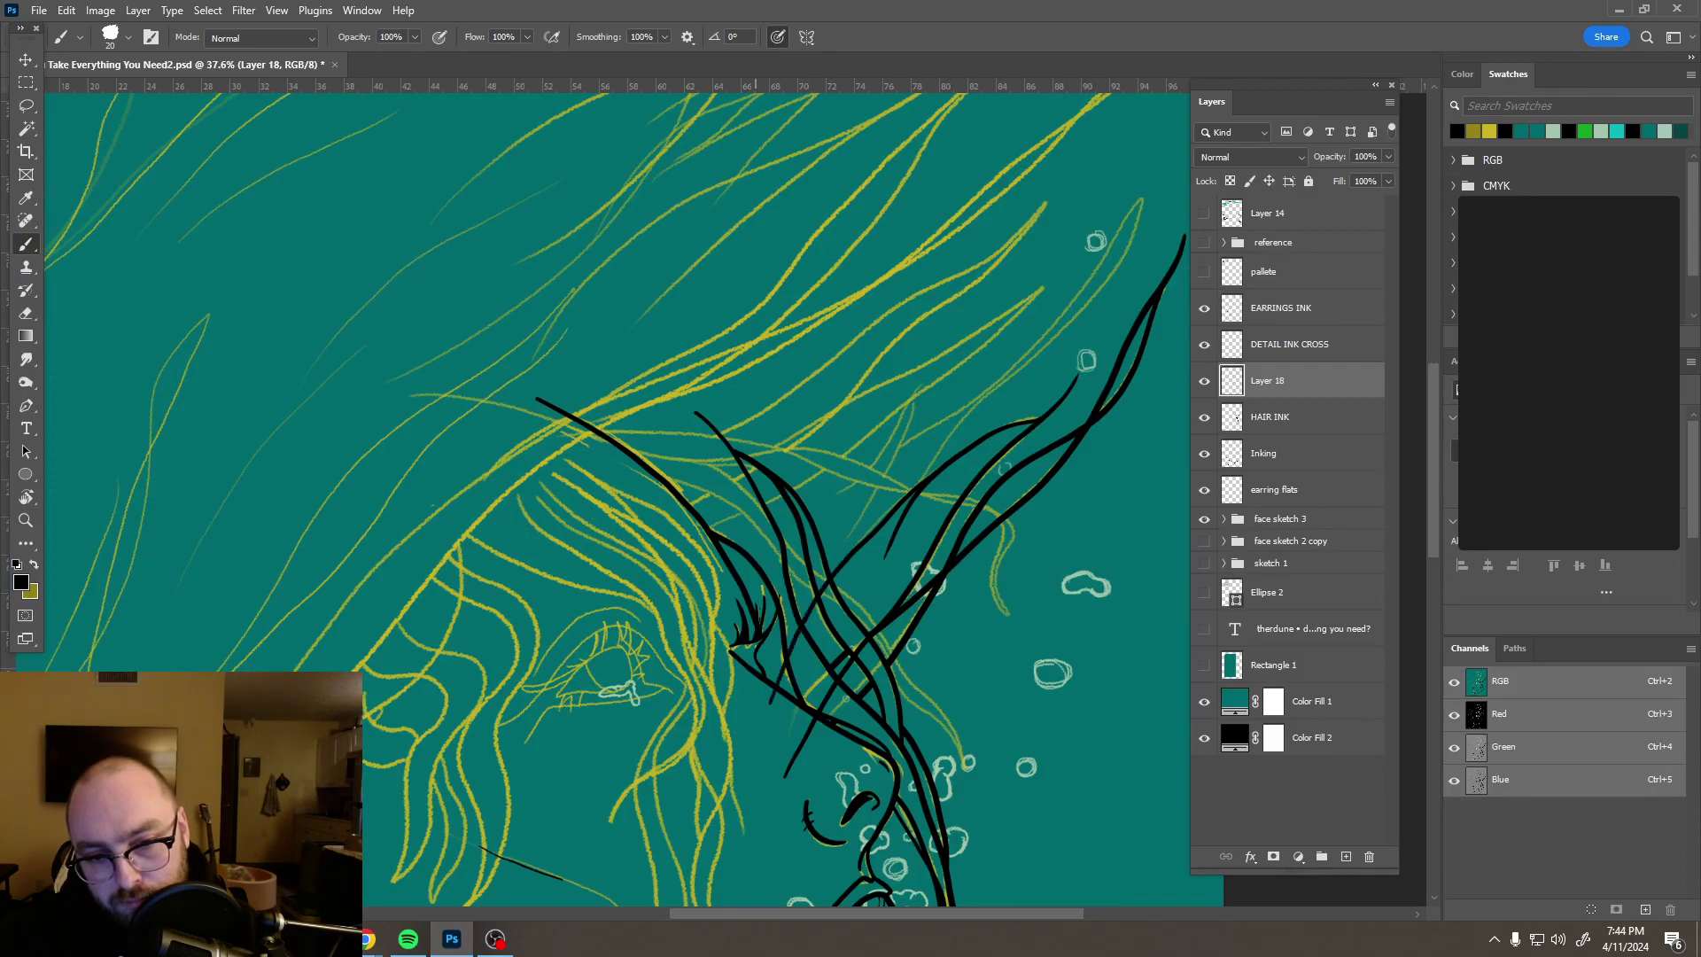
Step: Examine the newly inked strands against the whole portrait and close up where they cross the existing hair ink
{"action": "scroll", "coordinate": [771, 719], "scroll_direction": "down", "scroll_amount": 2}
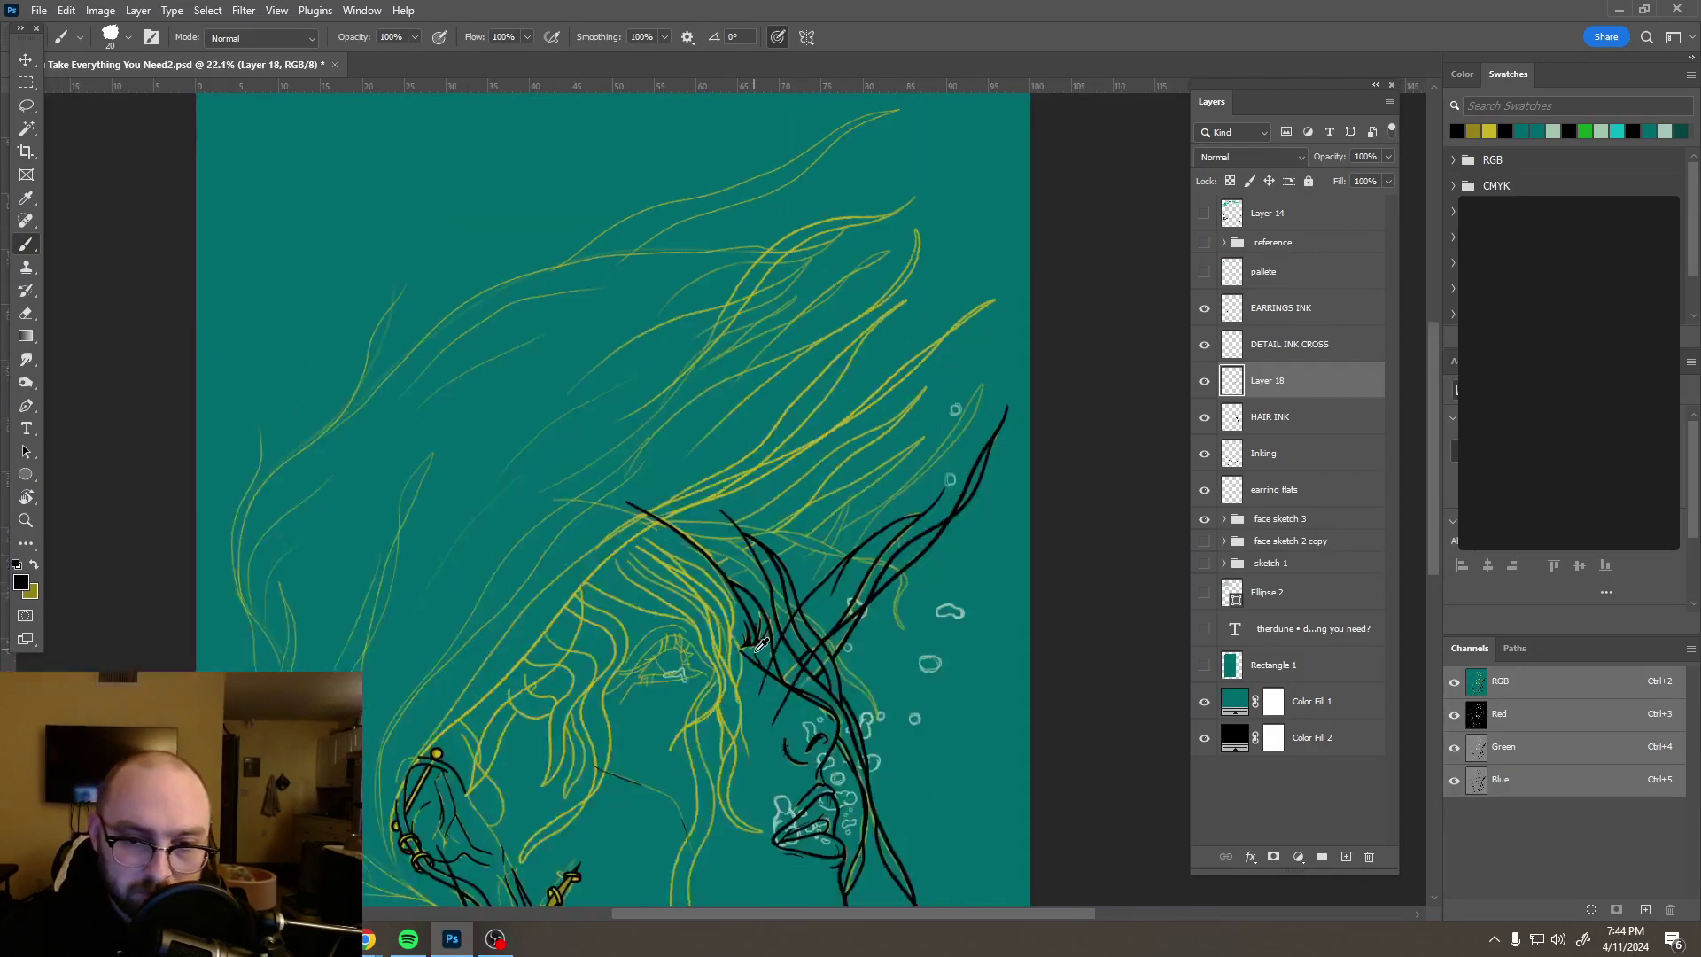
{"action": "scroll", "coordinate": [771, 719], "scroll_direction": "down", "scroll_amount": 1}
{"action": "scroll", "coordinate": [770, 720], "scroll_direction": "up", "scroll_amount": 4}
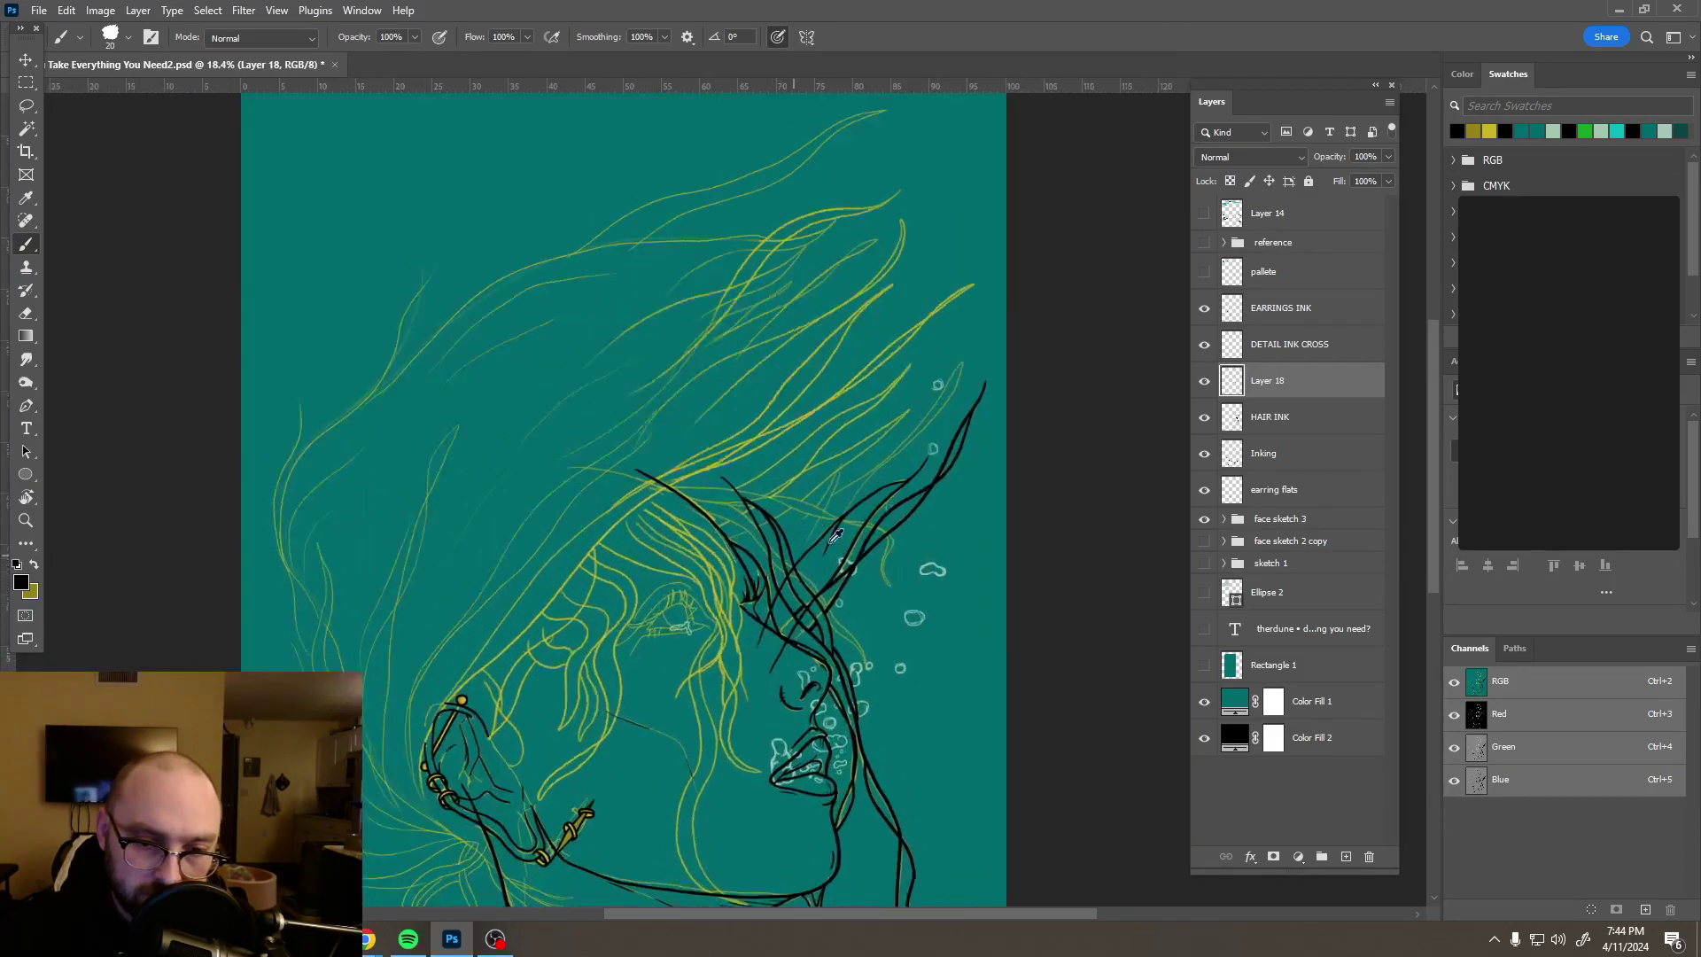
{"action": "scroll", "coordinate": [877, 521], "scroll_direction": "up", "scroll_amount": 3}
{"action": "scroll", "coordinate": [877, 520], "scroll_direction": "up", "scroll_amount": 3}
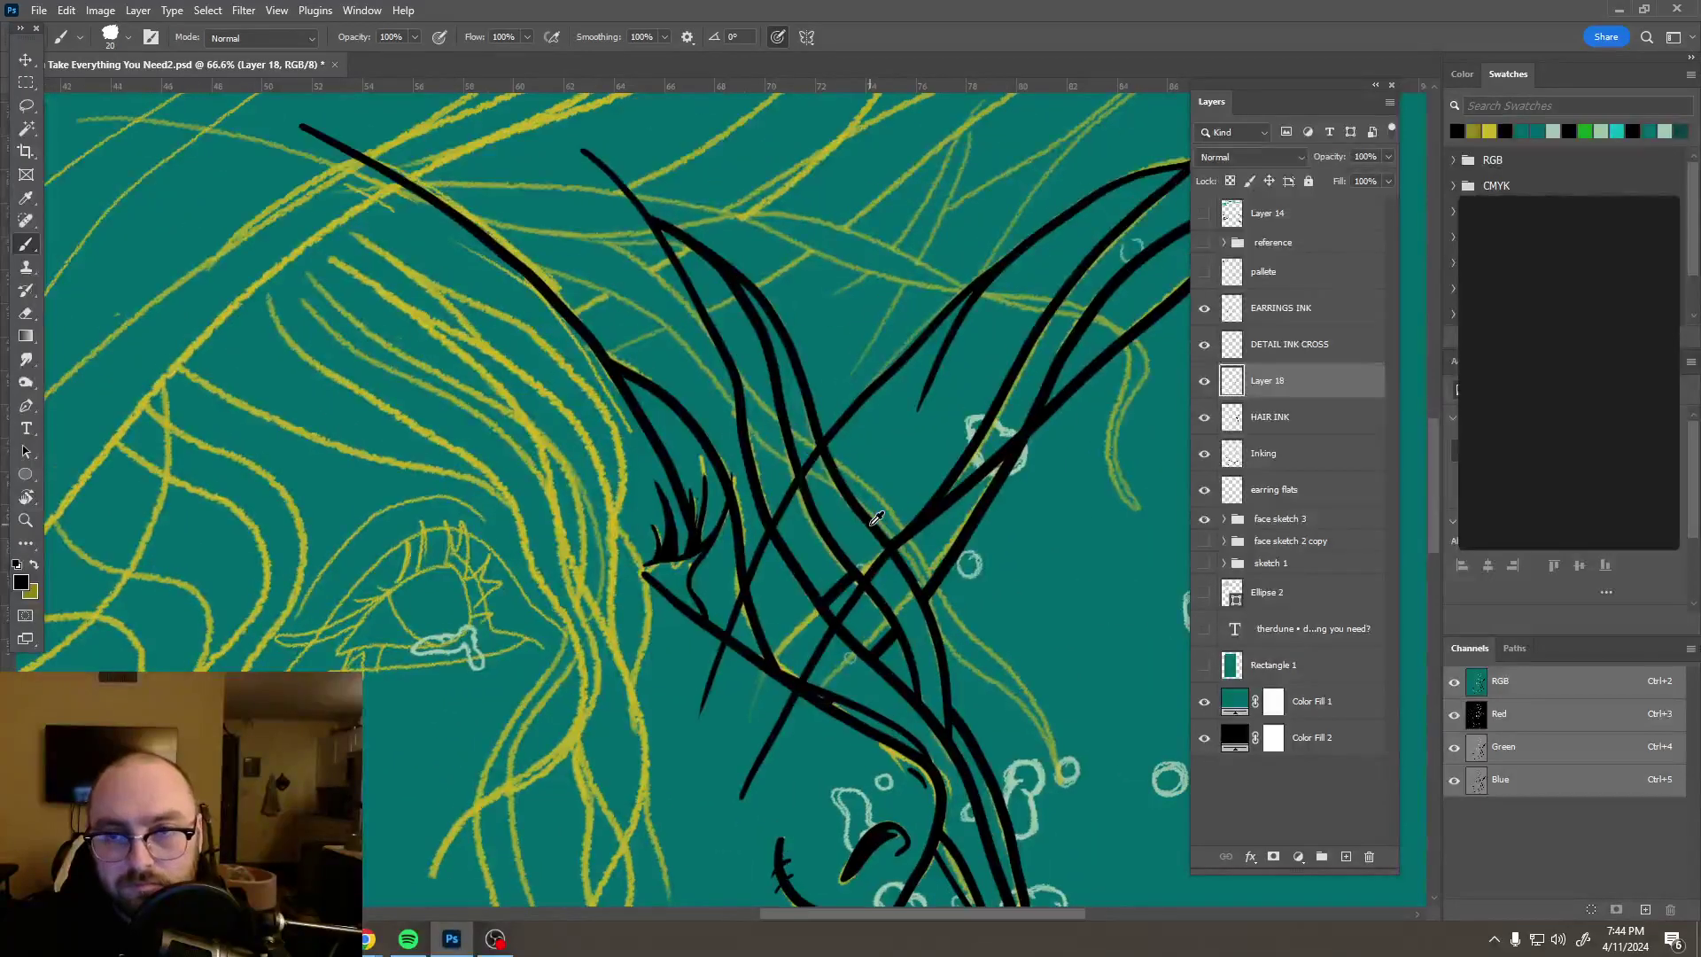
{"action": "scroll", "coordinate": [877, 520], "scroll_direction": "down", "scroll_amount": 6}
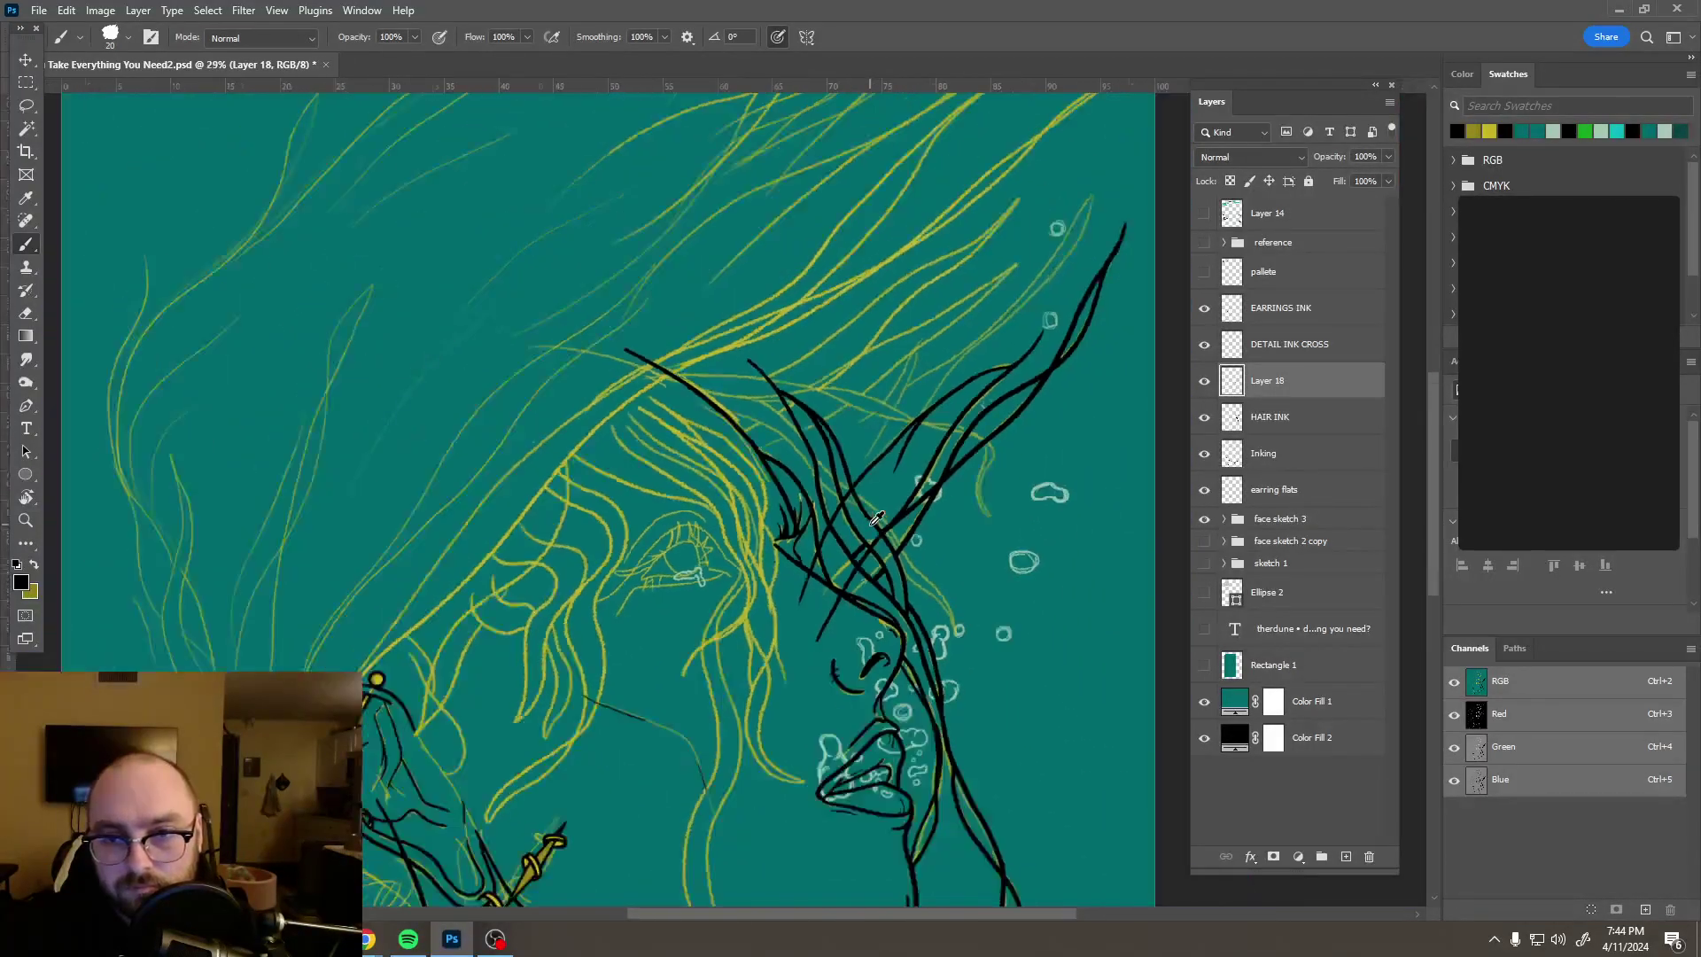
{"action": "scroll", "coordinate": [877, 520], "scroll_direction": "down", "scroll_amount": 1}
{"action": "scroll", "coordinate": [877, 520], "scroll_direction": "up", "scroll_amount": 3}
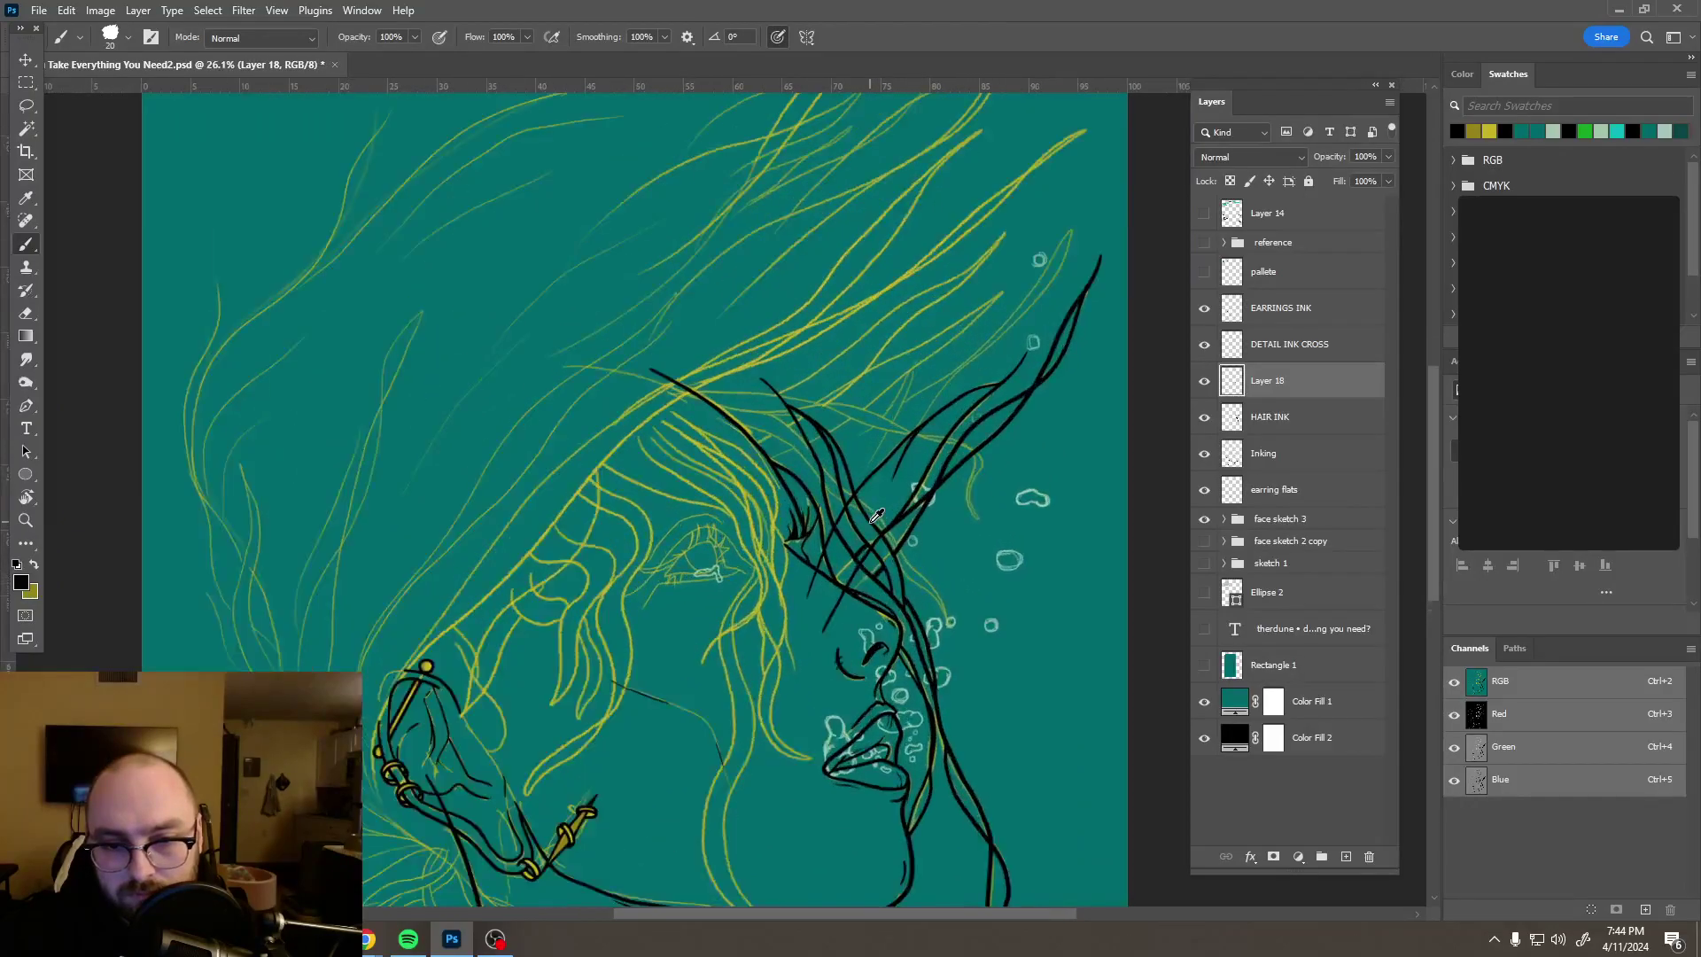
Step: Lower the strand layer's opacity to 43% and erase its strand ends that pass behind the inked hair near the nose bridge
{"action": "left_click", "coordinate": [1389, 157]}
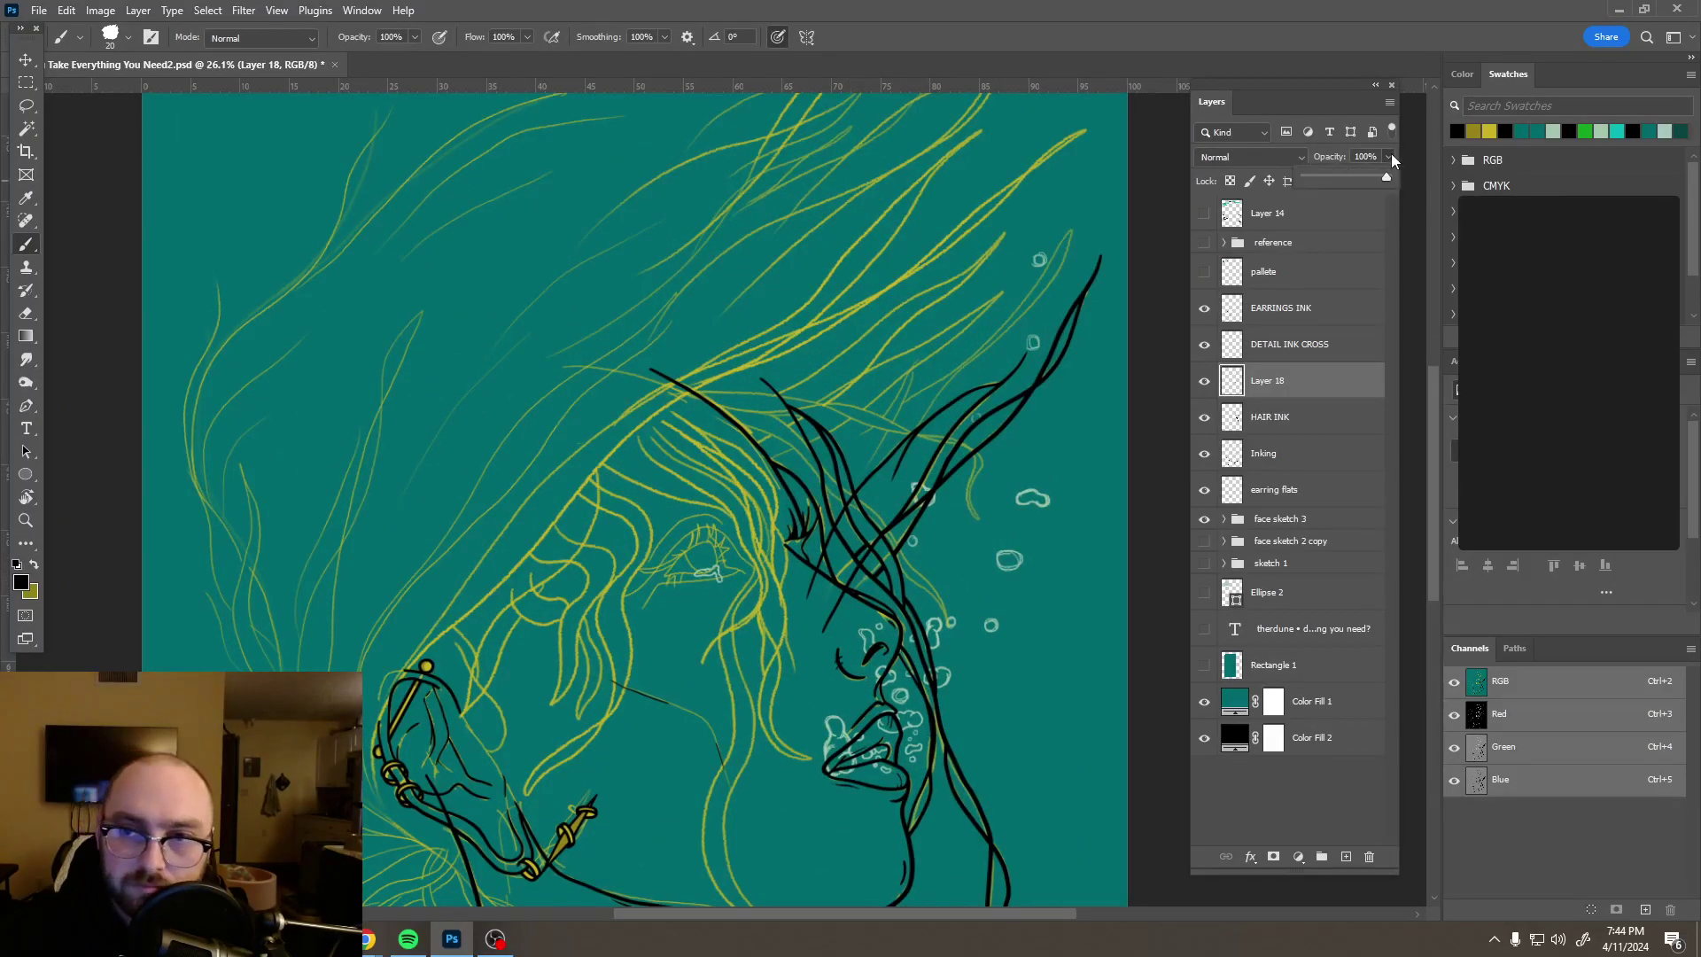
{"action": "scroll", "coordinate": [870, 581], "scroll_direction": "up", "scroll_amount": 4}
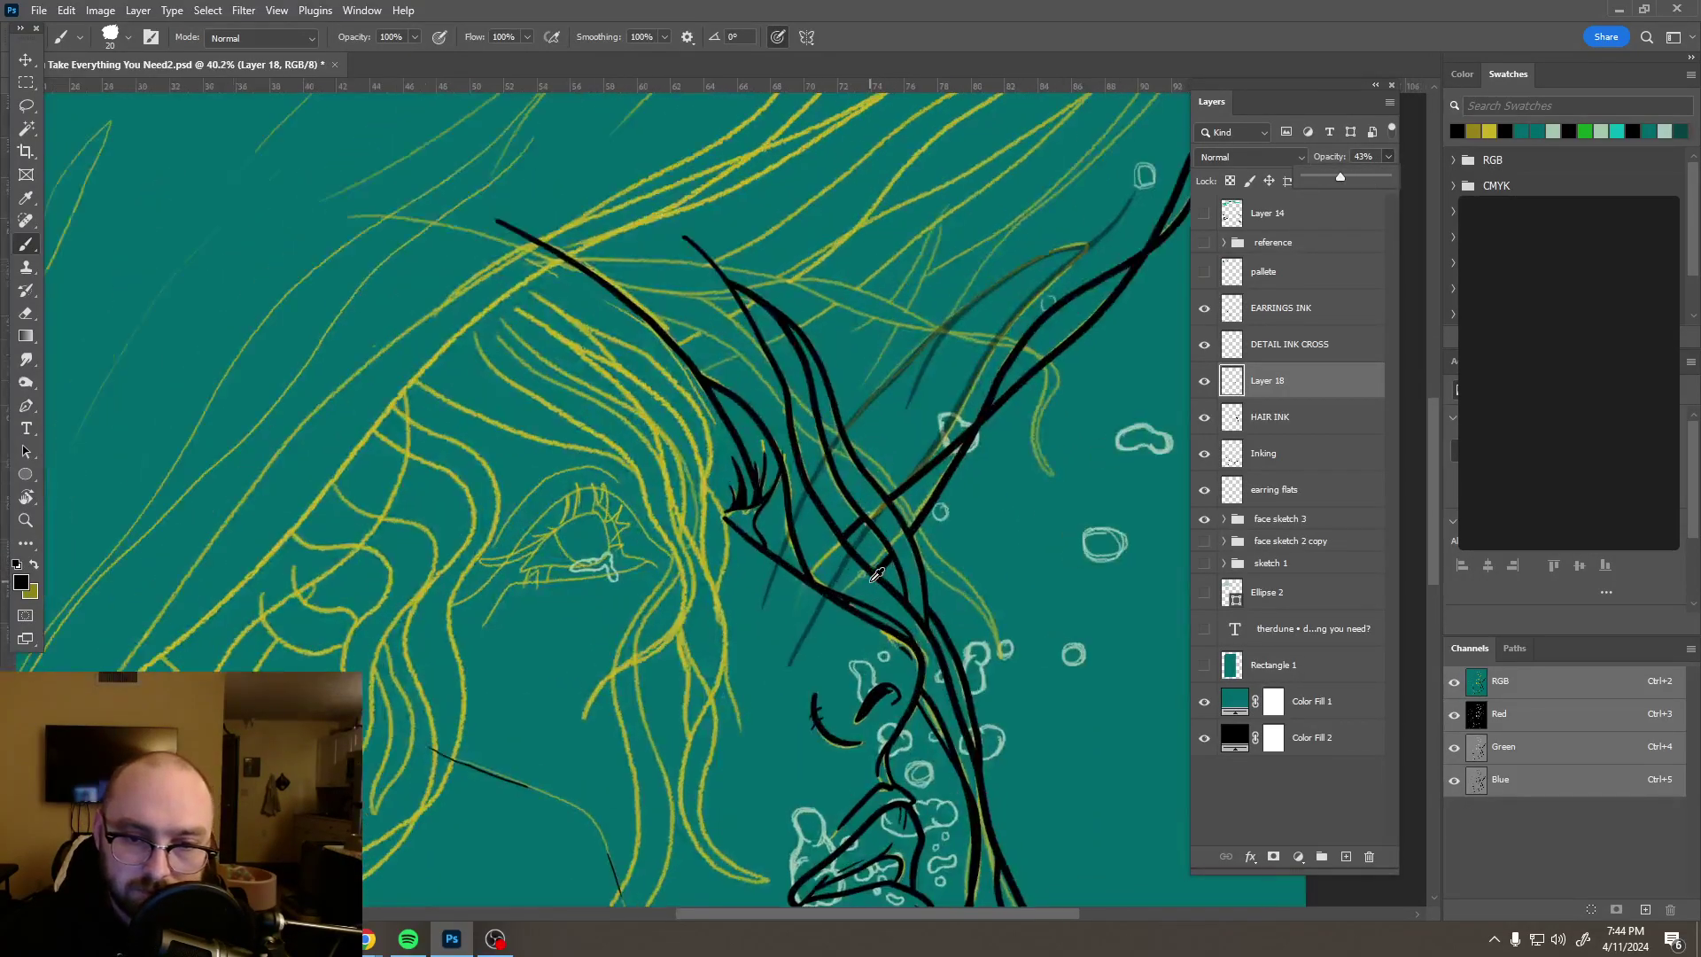
{"action": "key", "text": "e"}
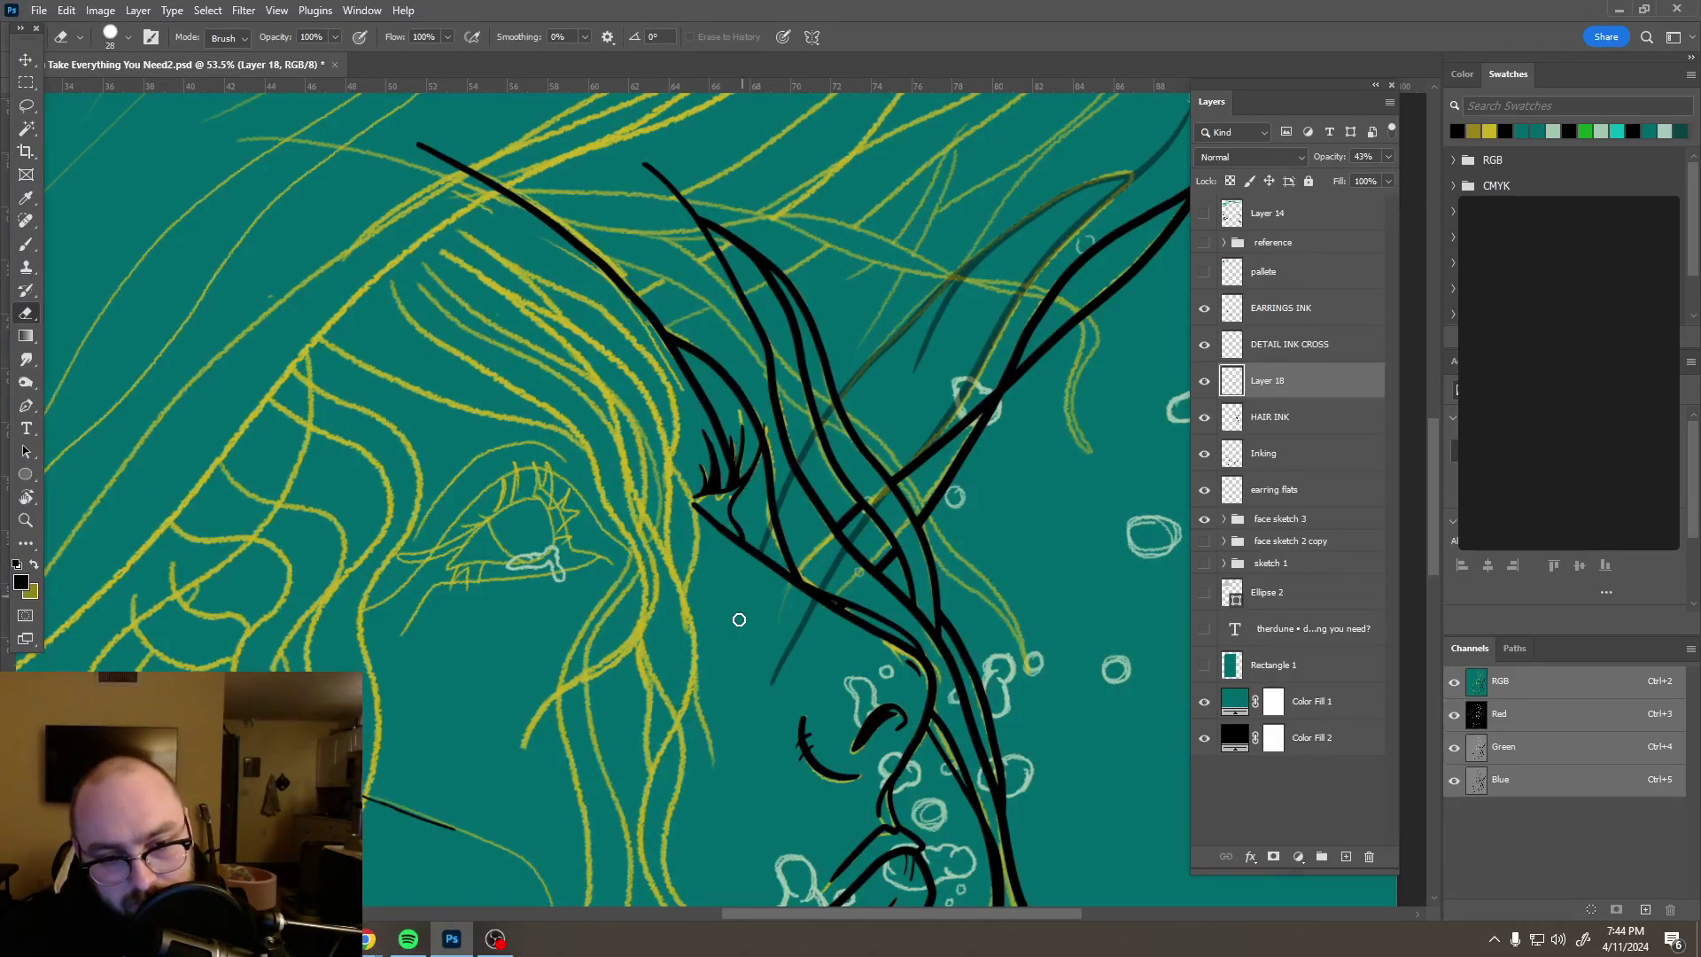
{"action": "left_click", "coordinate": [769, 682]}
{"action": "left_click_drag", "start_coordinate": [777, 670], "coordinate": [840, 554]}
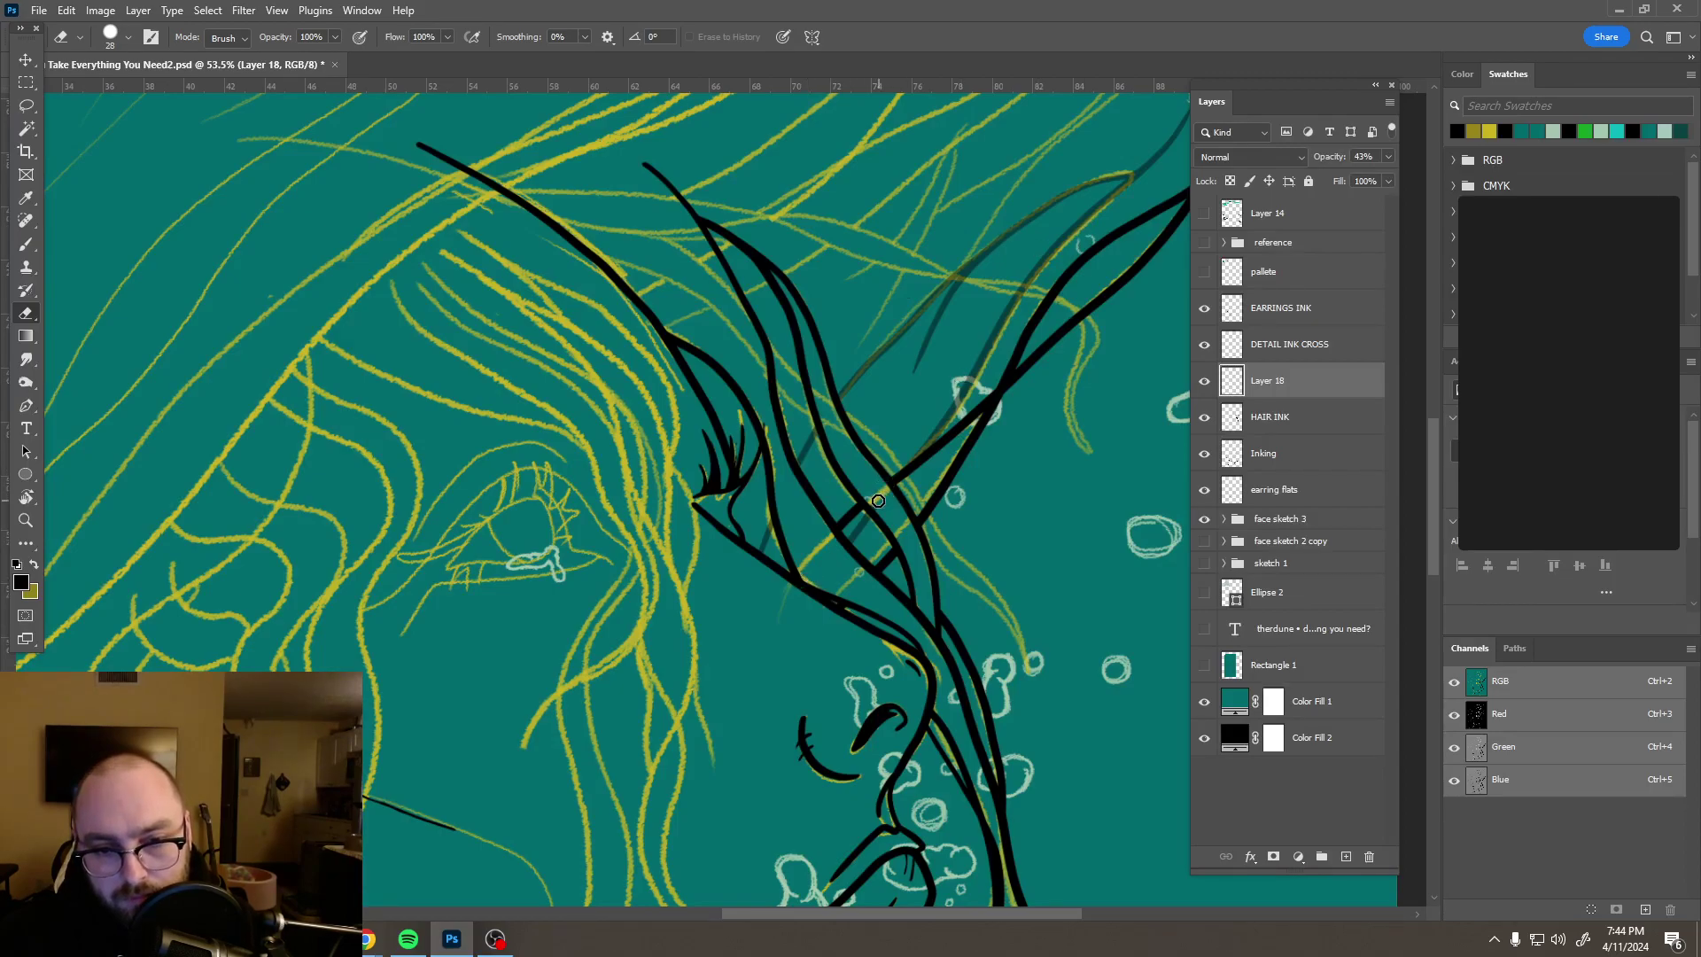
Step: Restore the strand layer's opacity to 100% and check the line work with the face sketch 3 group briefly hidden
{"action": "scroll", "coordinate": [919, 475], "scroll_direction": "down", "scroll_amount": 5}
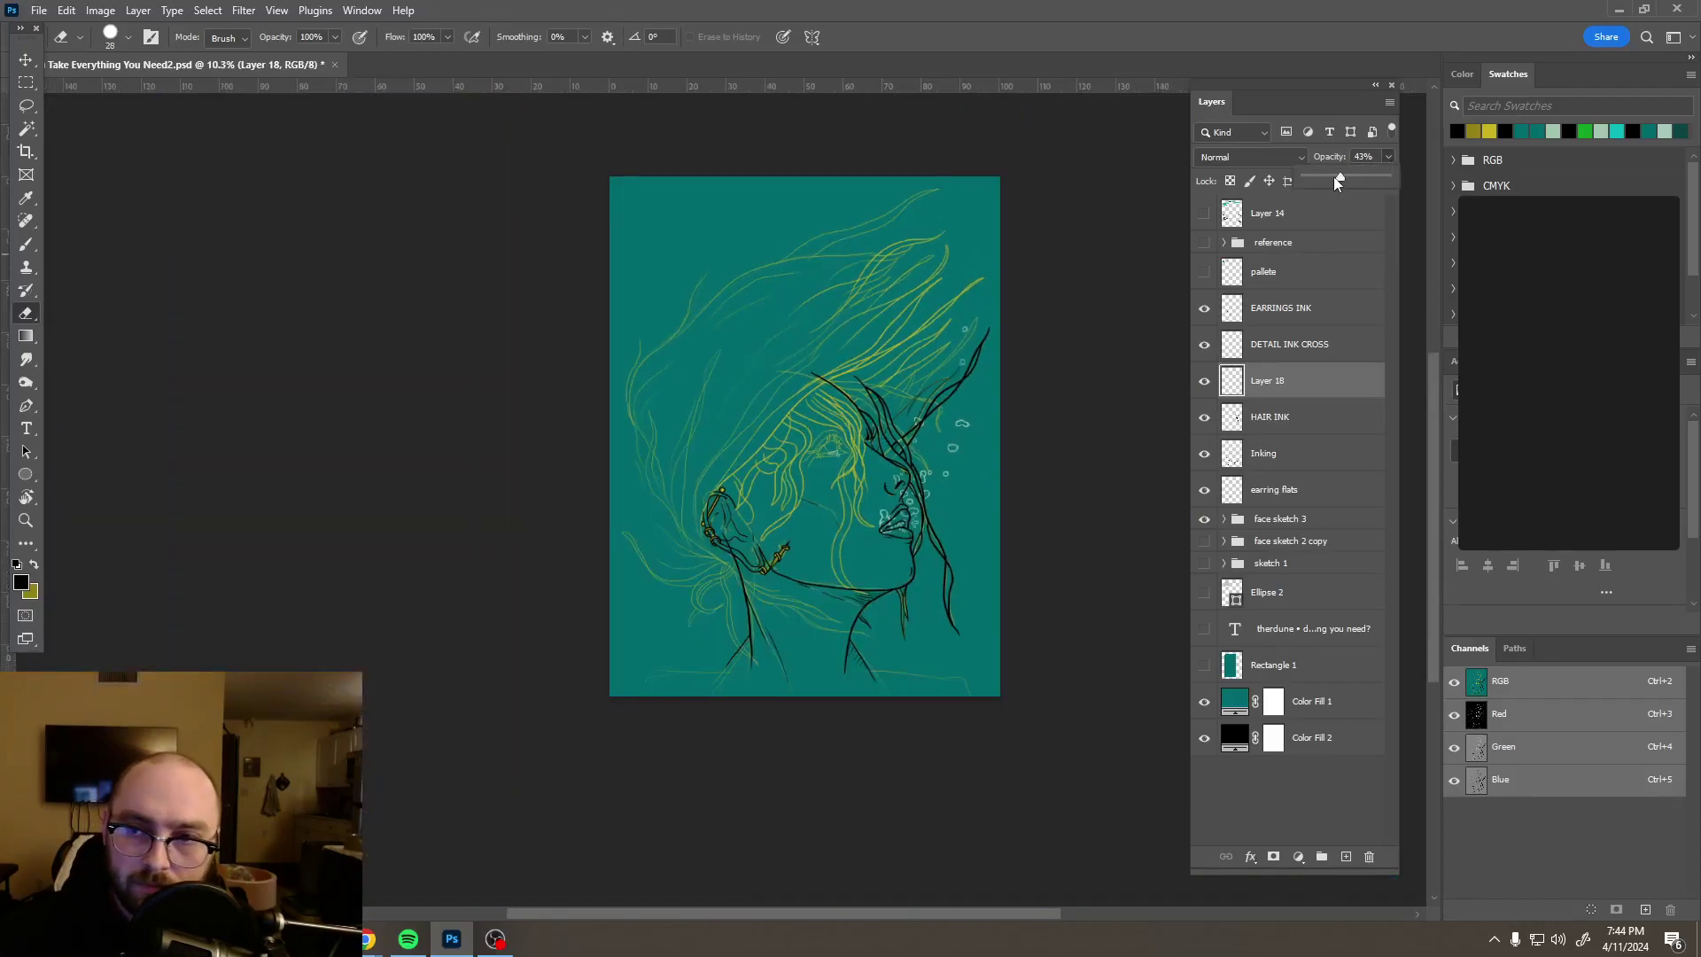
{"action": "left_click_drag", "start_coordinate": [1400, 181], "coordinate": [1457, 175]}
{"action": "scroll", "coordinate": [980, 380], "scroll_direction": "down", "scroll_amount": 1}
{"action": "scroll", "coordinate": [980, 380], "scroll_direction": "up", "scroll_amount": 3}
{"action": "left_click", "coordinate": [1206, 520]}
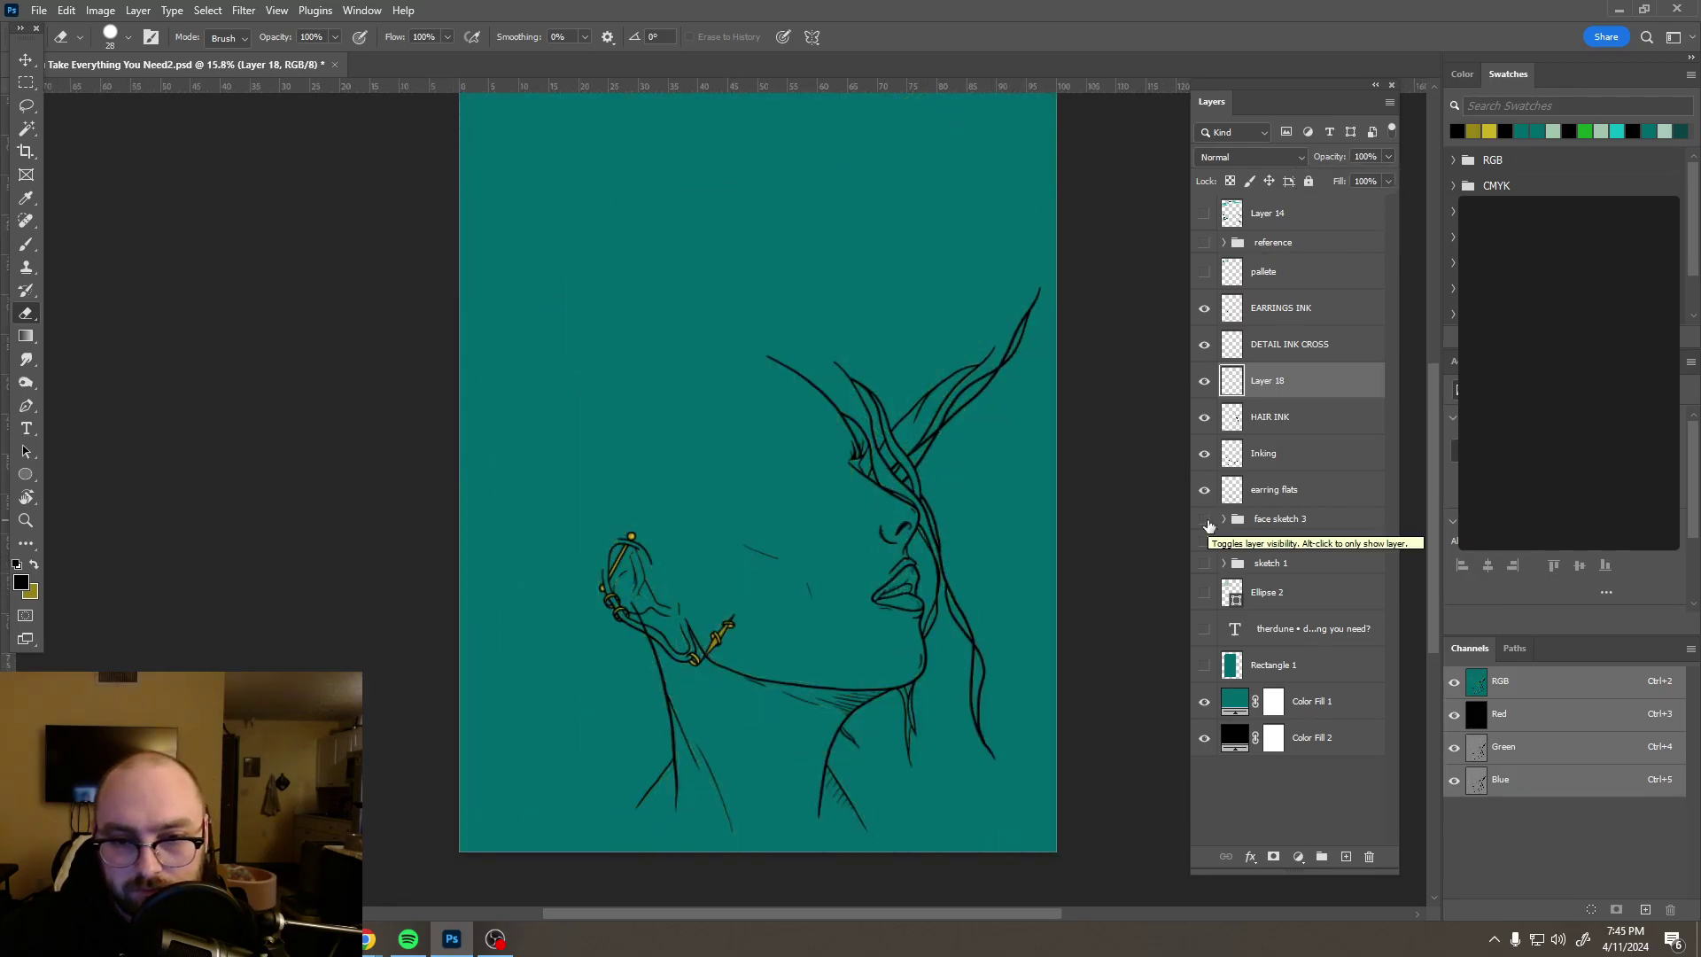
{"action": "left_click", "coordinate": [1205, 521]}
Step: Move HAIR INK above the cleaned strand layer and merge the two layers
{"action": "left_click_drag", "start_coordinate": [1300, 422], "coordinate": [1300, 410]}
{"action": "right_click", "coordinate": [1296, 420]}
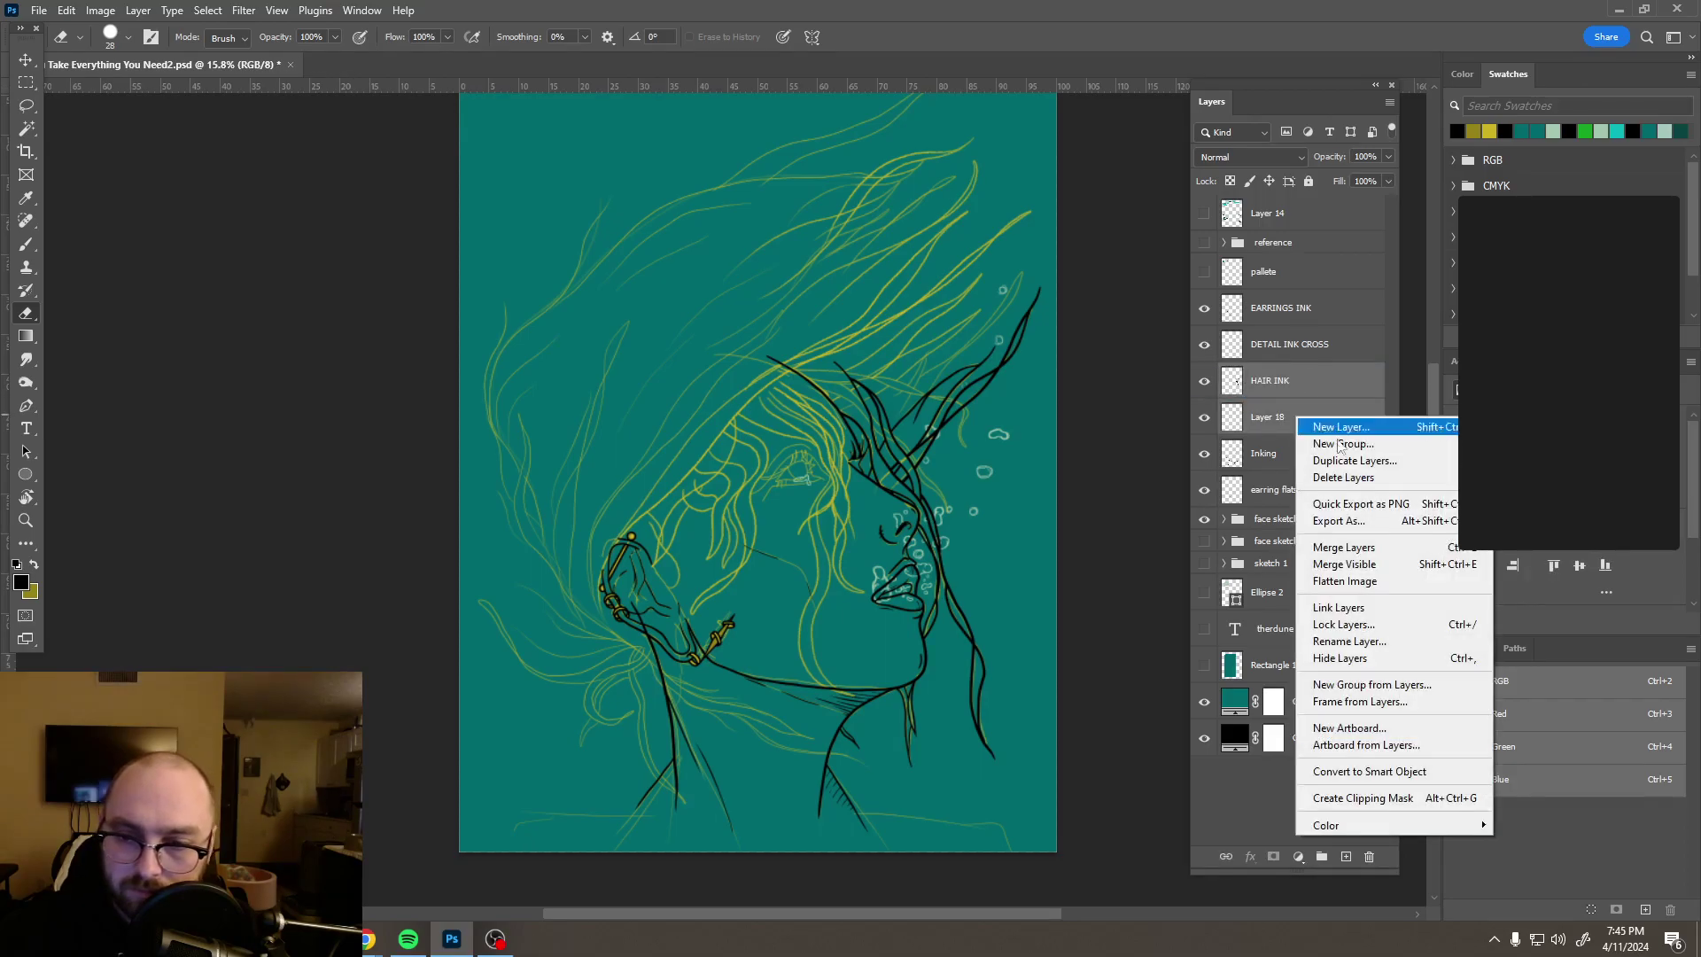
{"action": "left_click", "coordinate": [1355, 553]}
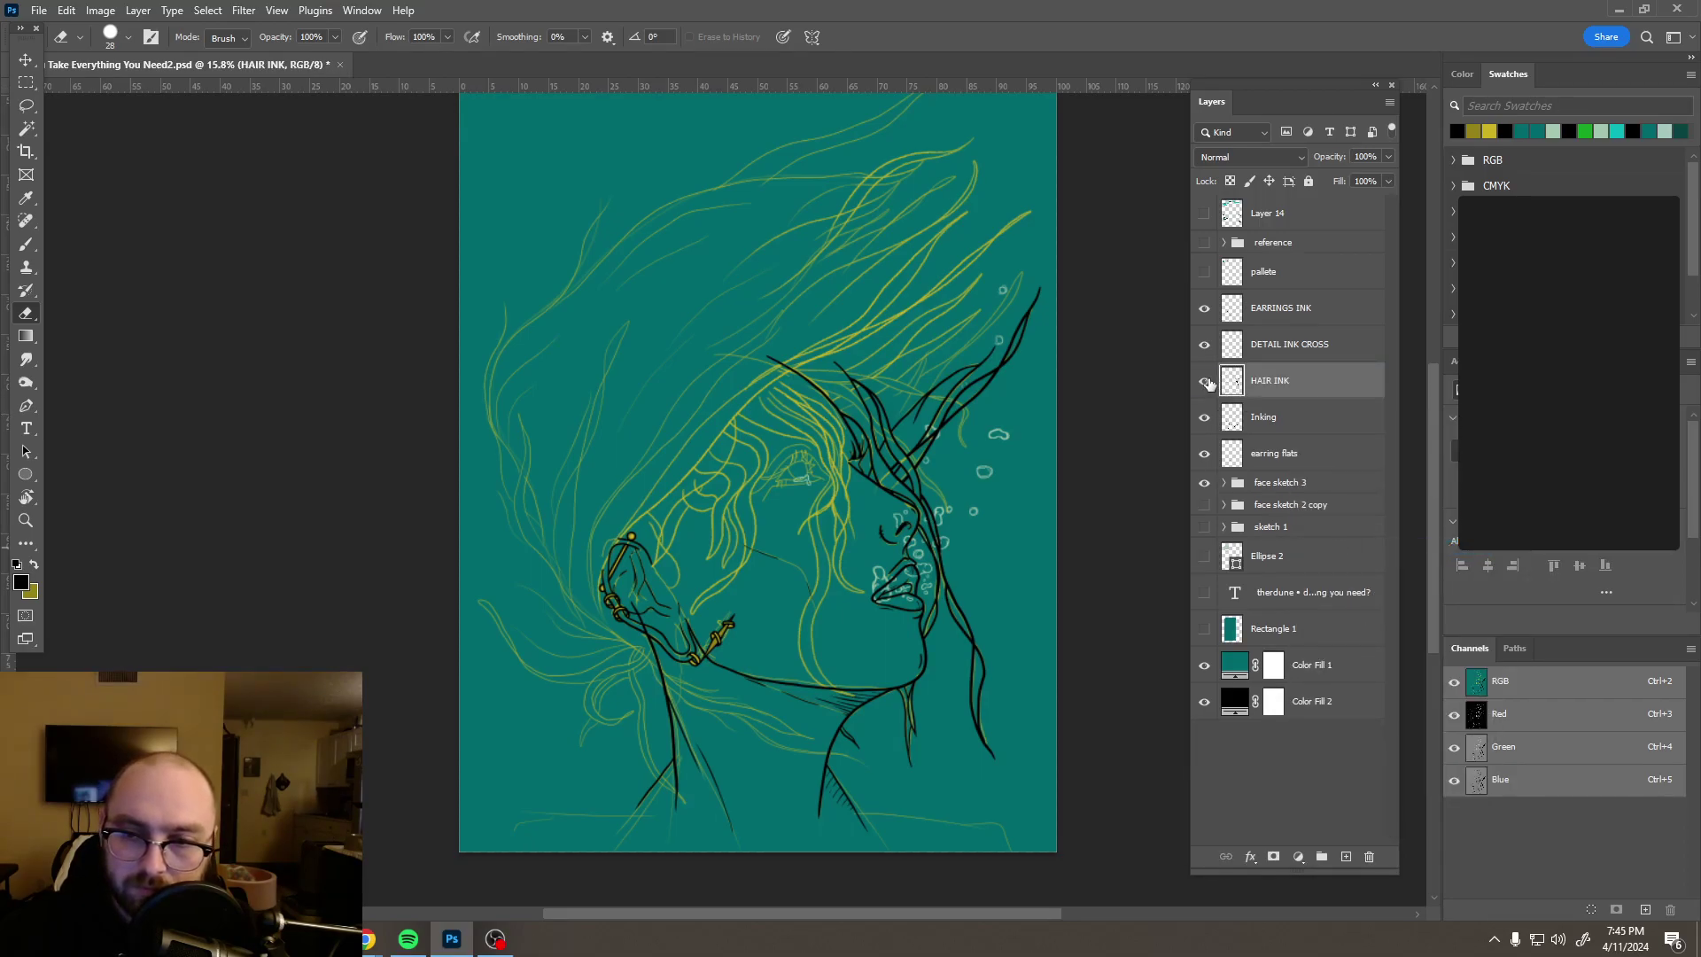
Step: On a new layer above HAIR INK, ink two intertwining strands from the top of the forehead across the outward-sweeping hair, curling down at the end
{"action": "key", "text": "ctrl+z"}
{"action": "scroll", "coordinate": [953, 368], "scroll_direction": "up", "scroll_amount": 3}
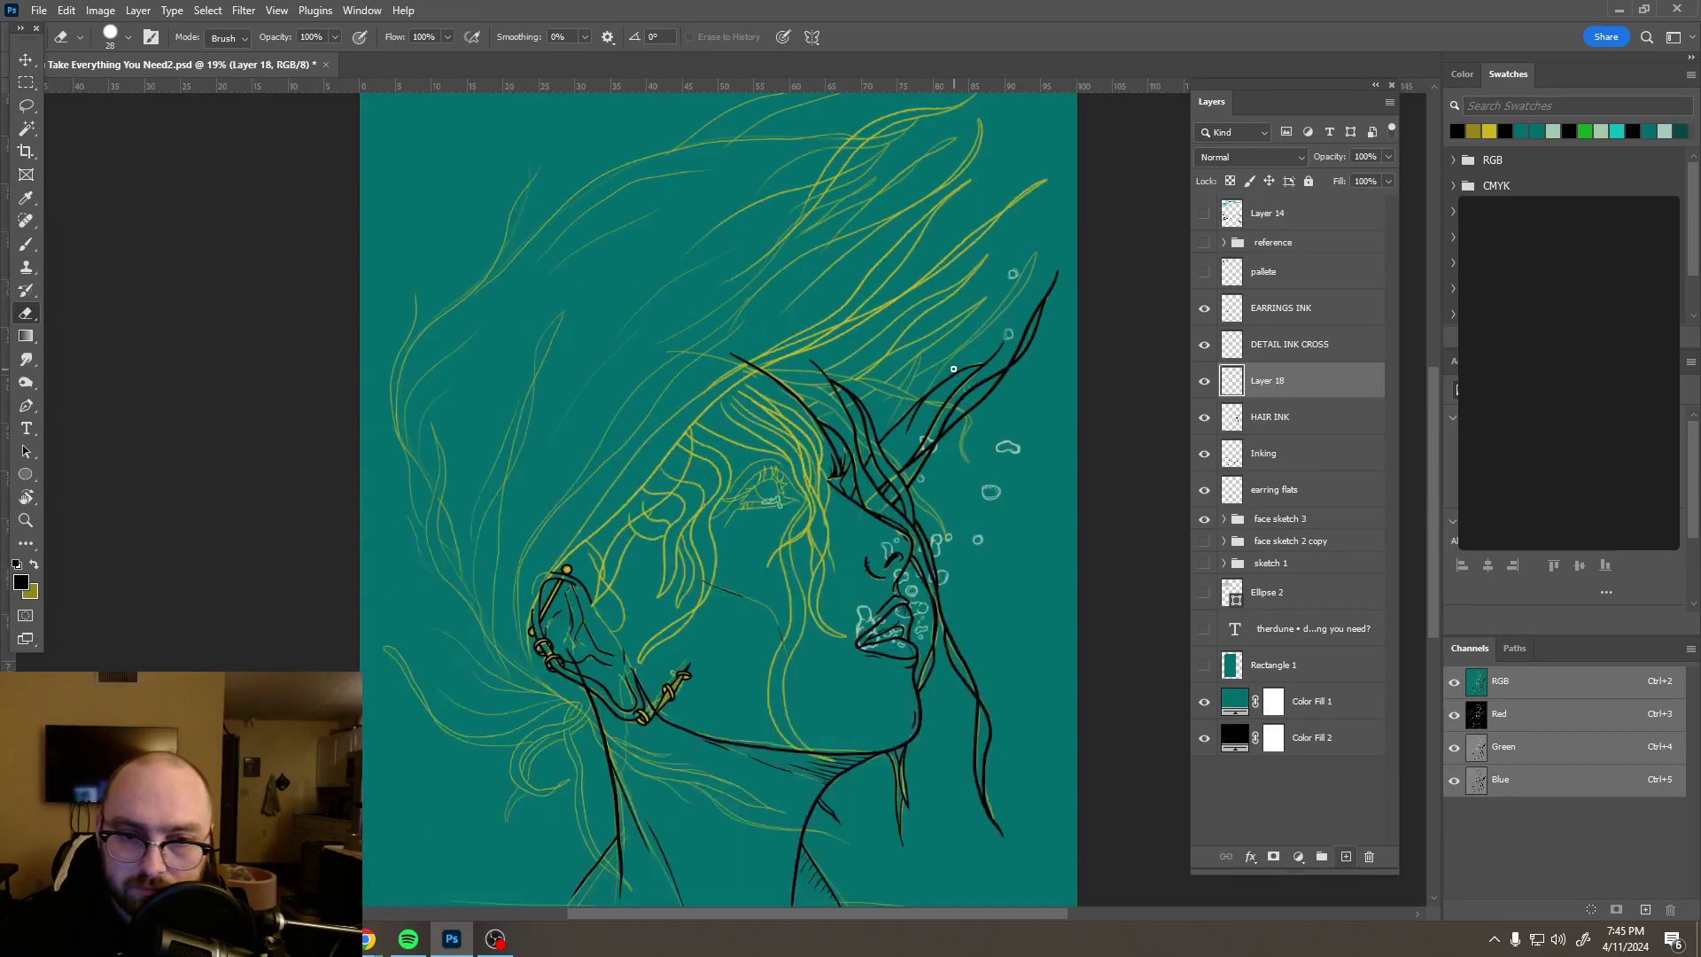
{"action": "scroll", "coordinate": [953, 368], "scroll_direction": "up", "scroll_amount": 2}
{"action": "scroll", "coordinate": [953, 368], "scroll_direction": "up", "scroll_amount": 1}
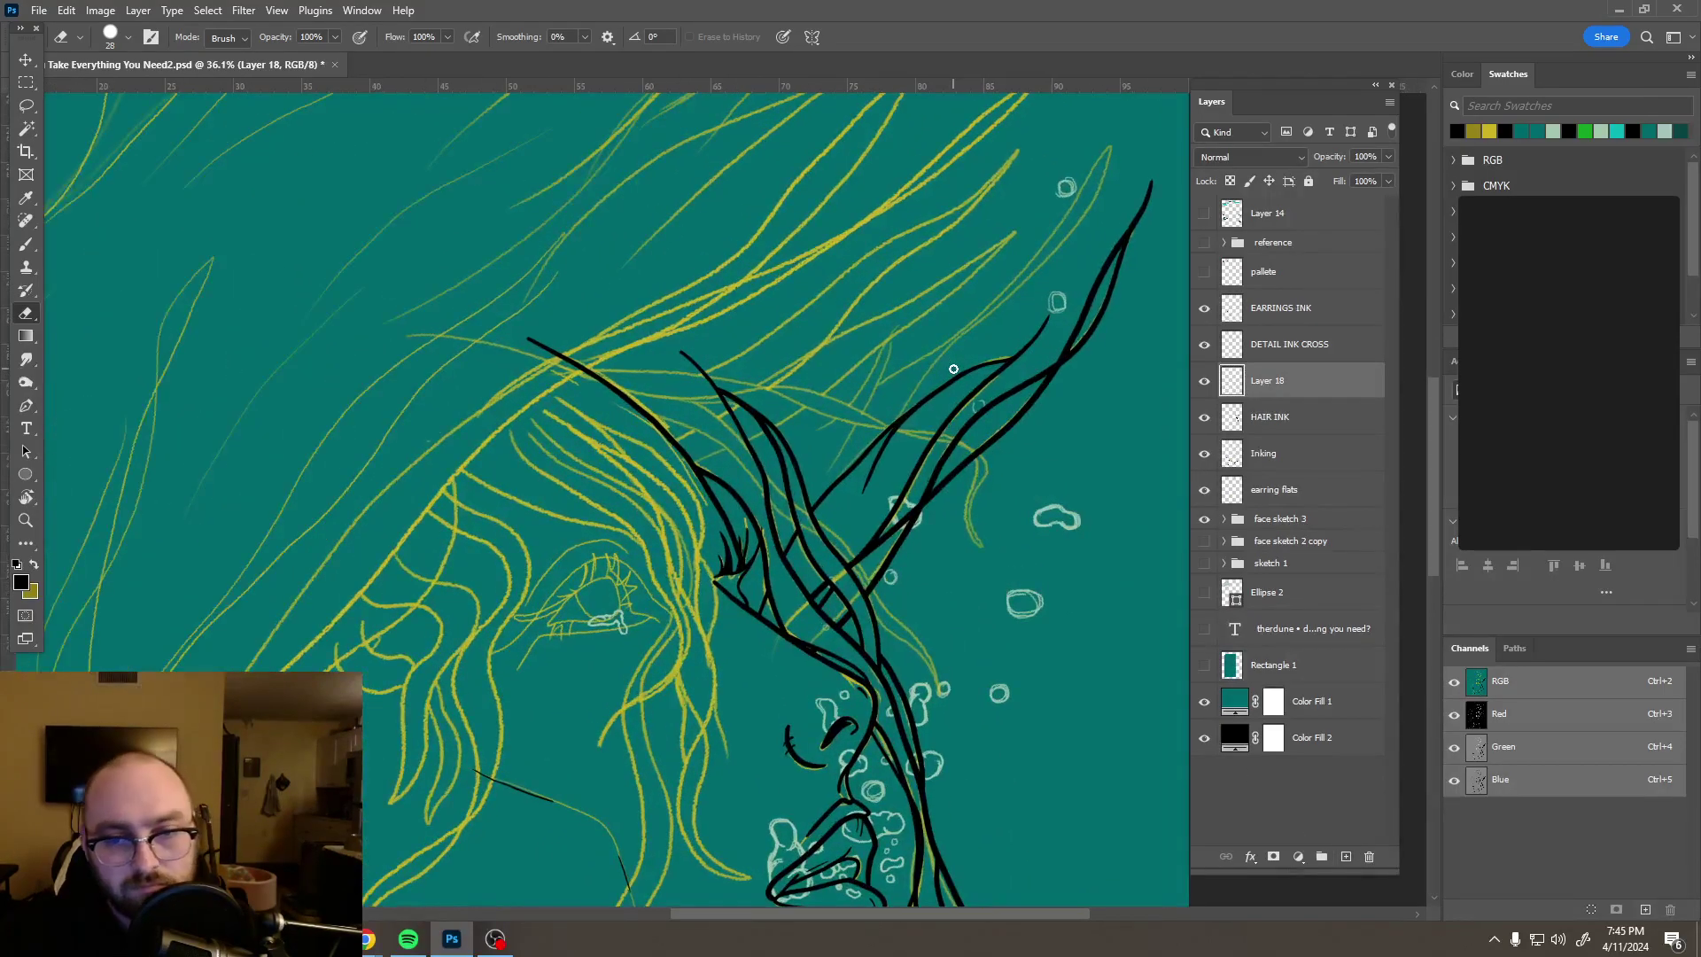
{"action": "key", "text": "b"}
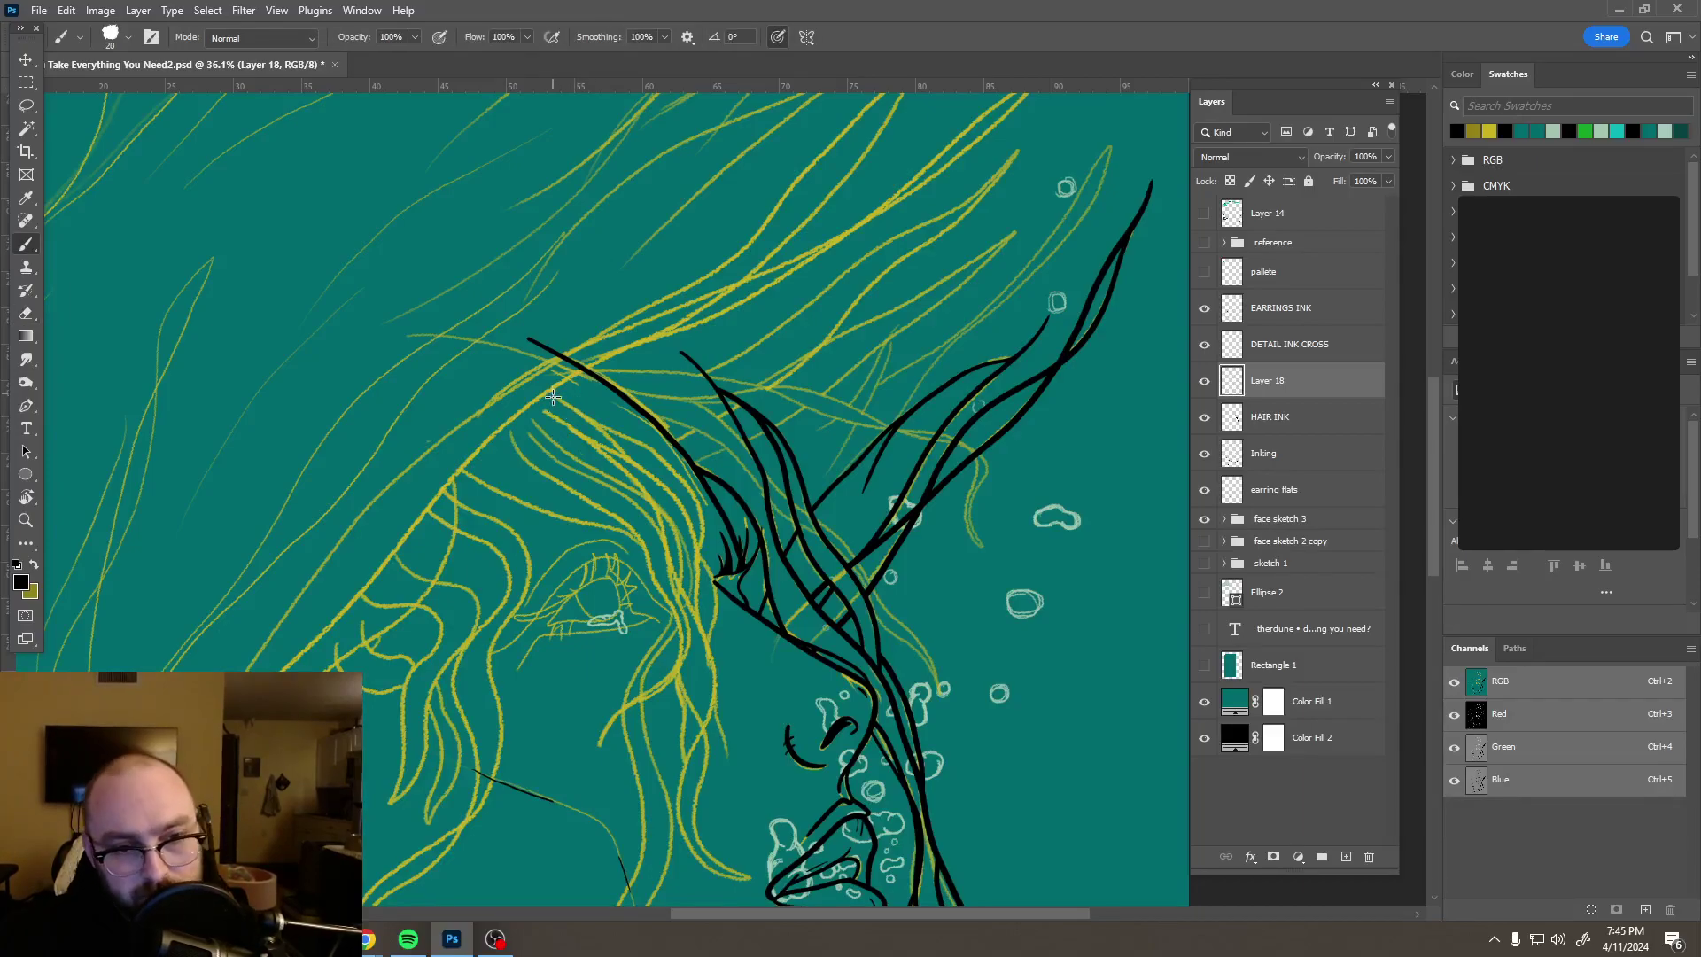
{"action": "mouse_move", "coordinate": [548, 387]}
{"action": "left_mouse_down"}
{"action": "mouse_move", "coordinate": [703, 369]}
{"action": "mouse_move", "coordinate": [963, 438]}
{"action": "left_mouse_up"}
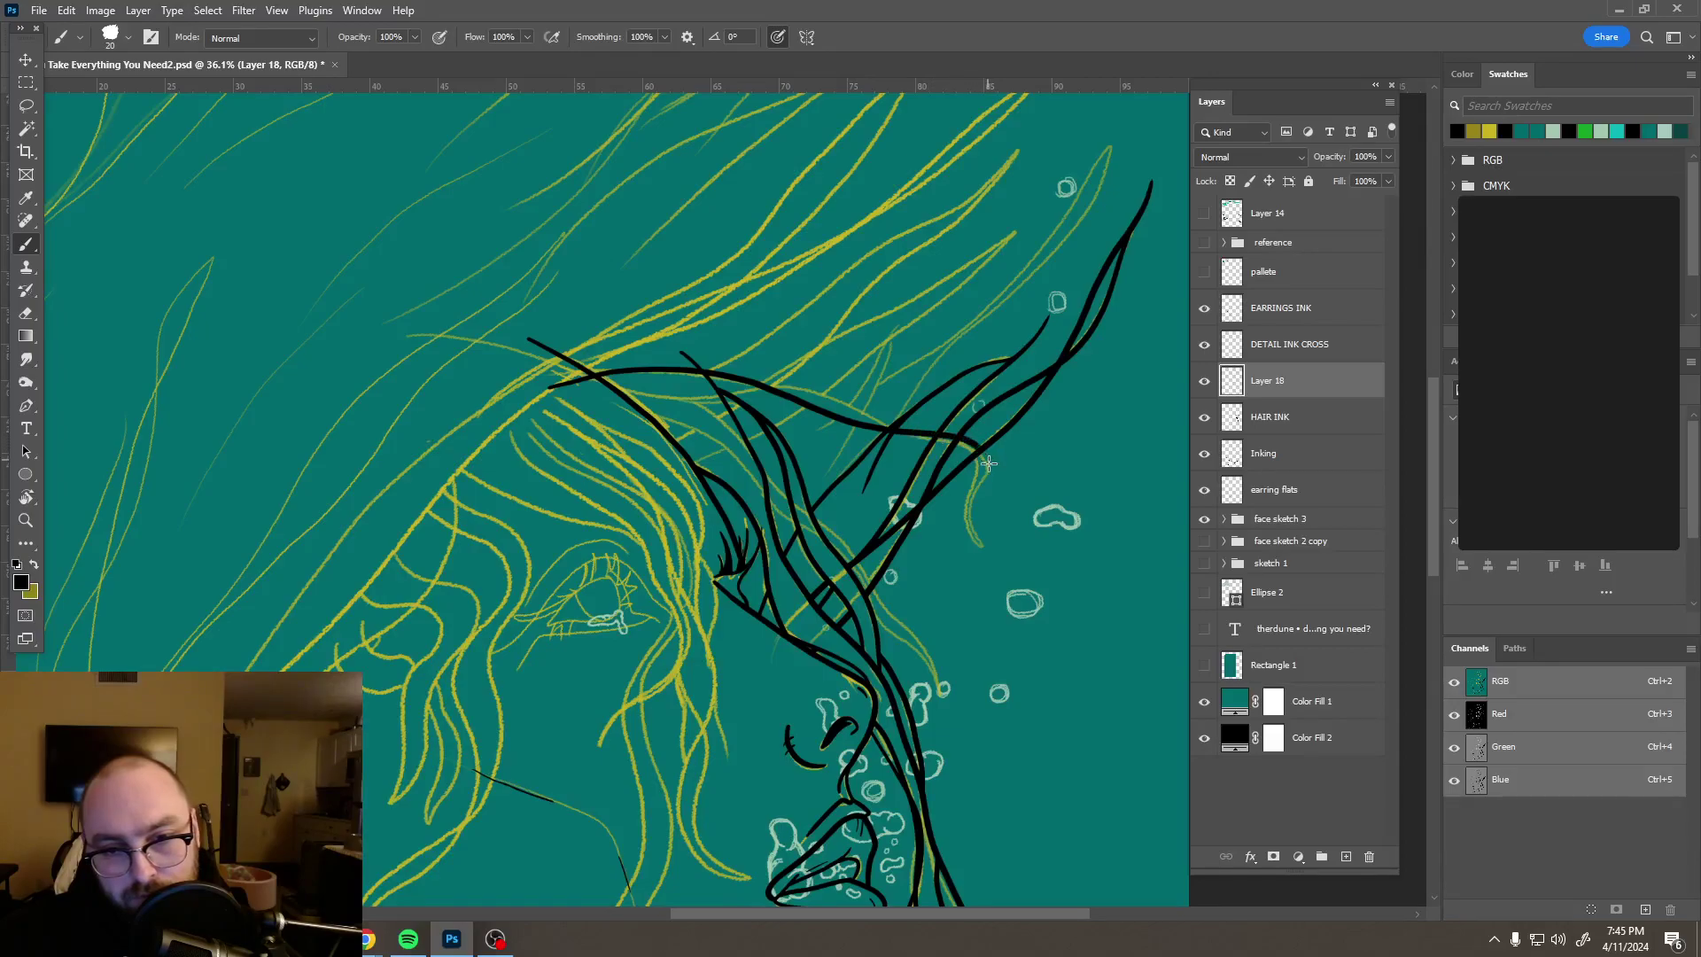
{"action": "left_click_drag", "start_coordinate": [983, 487], "coordinate": [977, 496]}
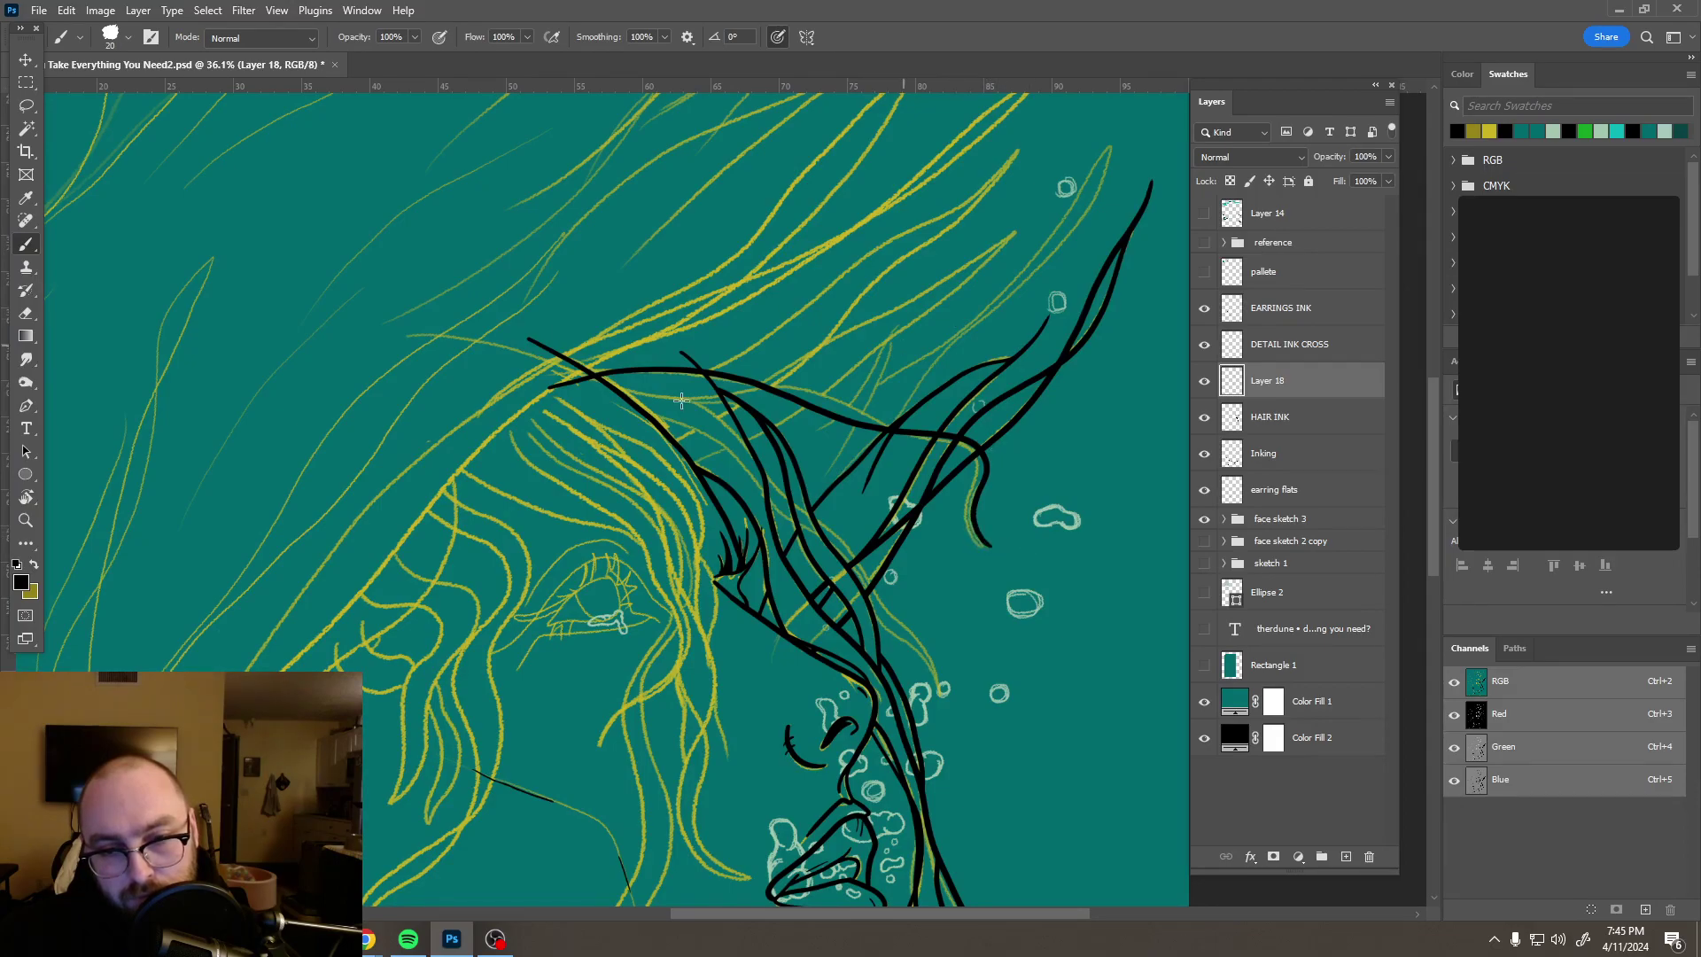
{"action": "mouse_move", "coordinate": [541, 367]}
{"action": "left_mouse_down"}
{"action": "mouse_move", "coordinate": [623, 400]}
{"action": "mouse_move", "coordinate": [745, 393]}
{"action": "mouse_move", "coordinate": [916, 434]}
{"action": "left_mouse_up"}
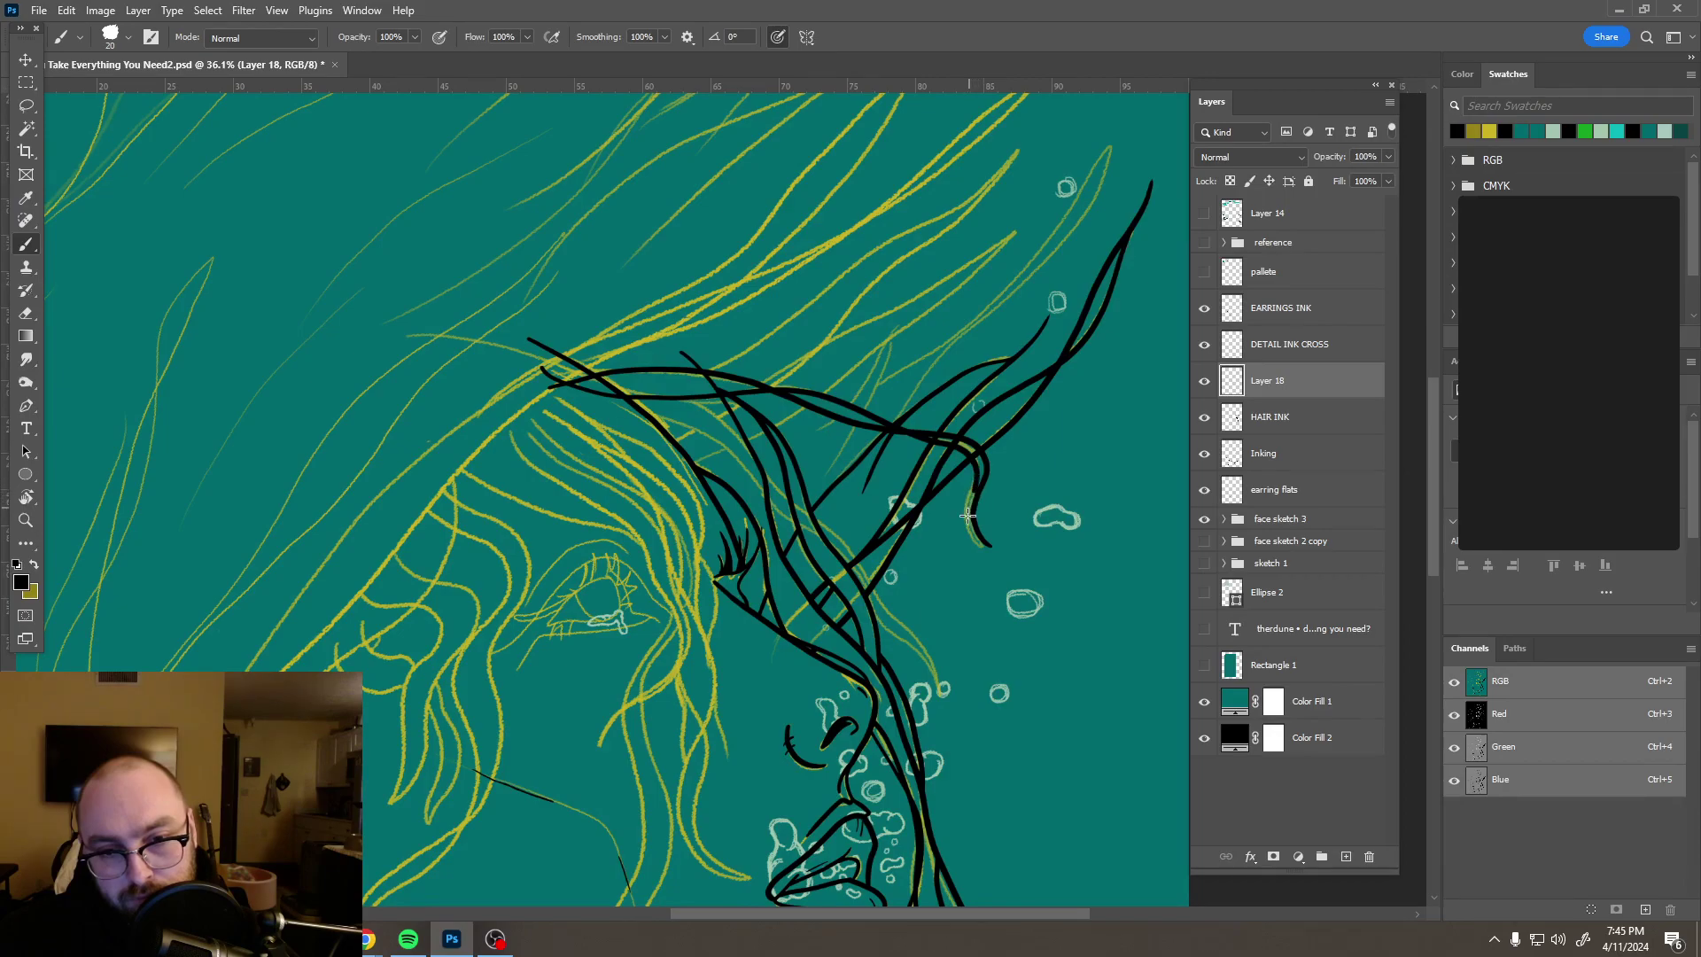
{"action": "left_click_drag", "start_coordinate": [983, 541], "coordinate": [990, 547]}
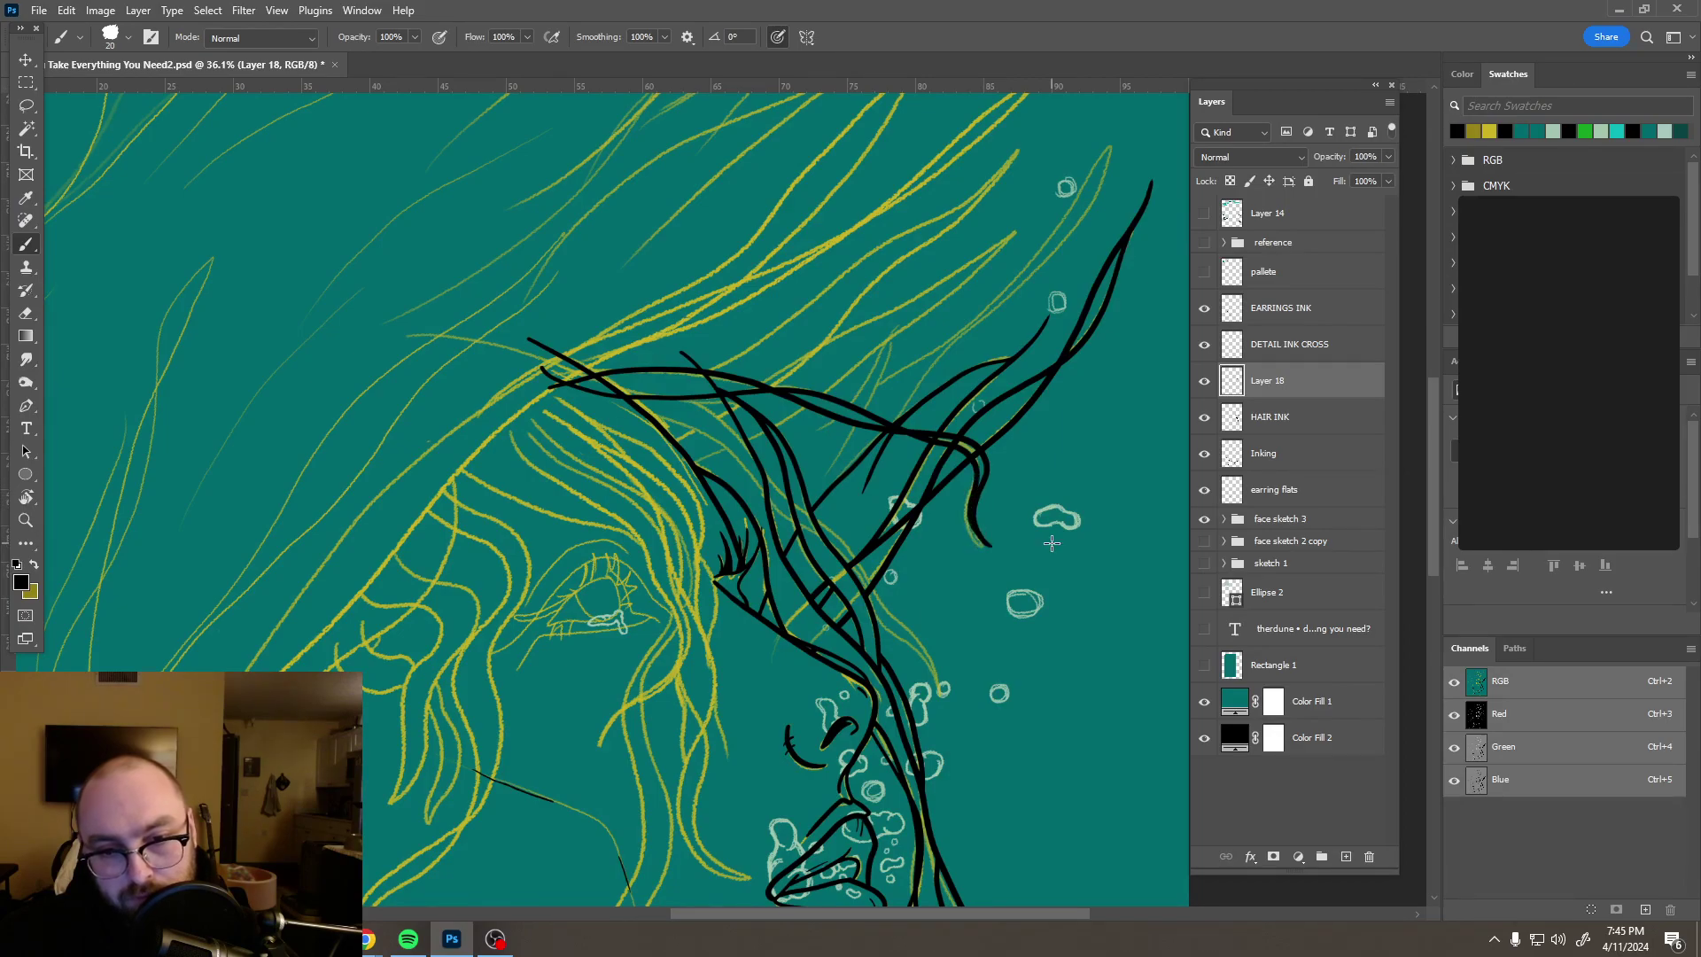
Step: Lower the intertwined pair's layer opacity to 49% and erase the strand starts extending past the inked forehead strand with a size 55 eraser
{"action": "left_click", "coordinate": [1389, 156]}
{"action": "left_click_drag", "start_coordinate": [1389, 178], "coordinate": [1345, 178]}
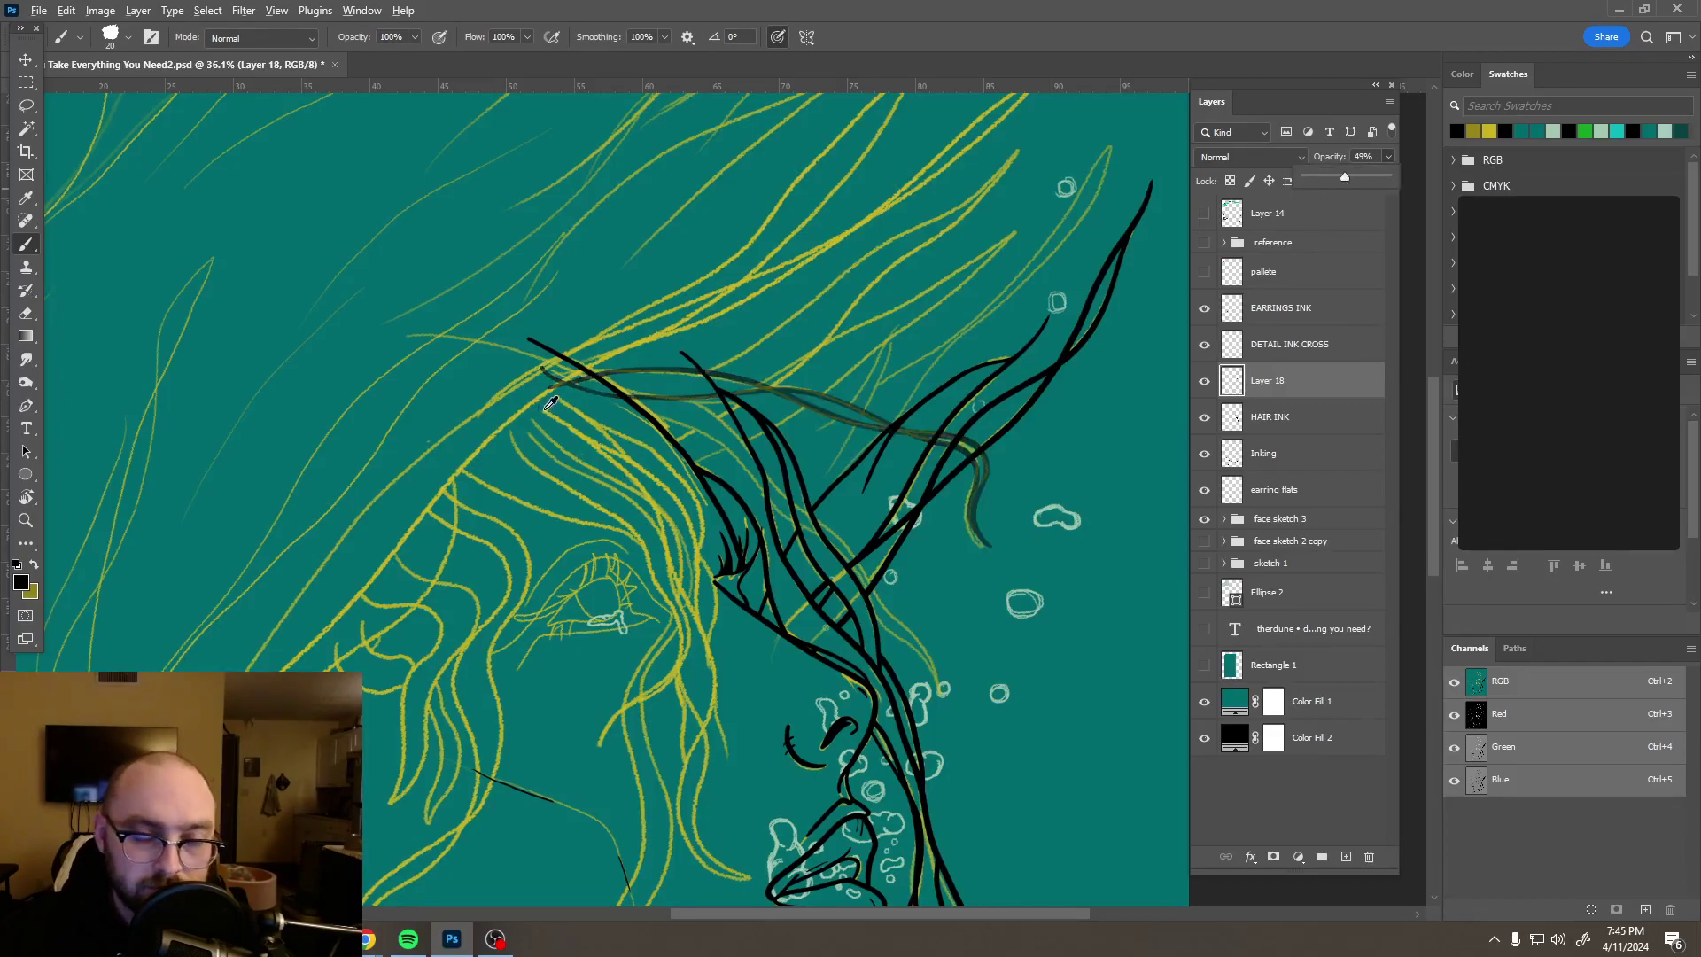
{"action": "scroll", "coordinate": [549, 403], "scroll_direction": "up", "scroll_amount": 4}
{"action": "key", "text": "e"}
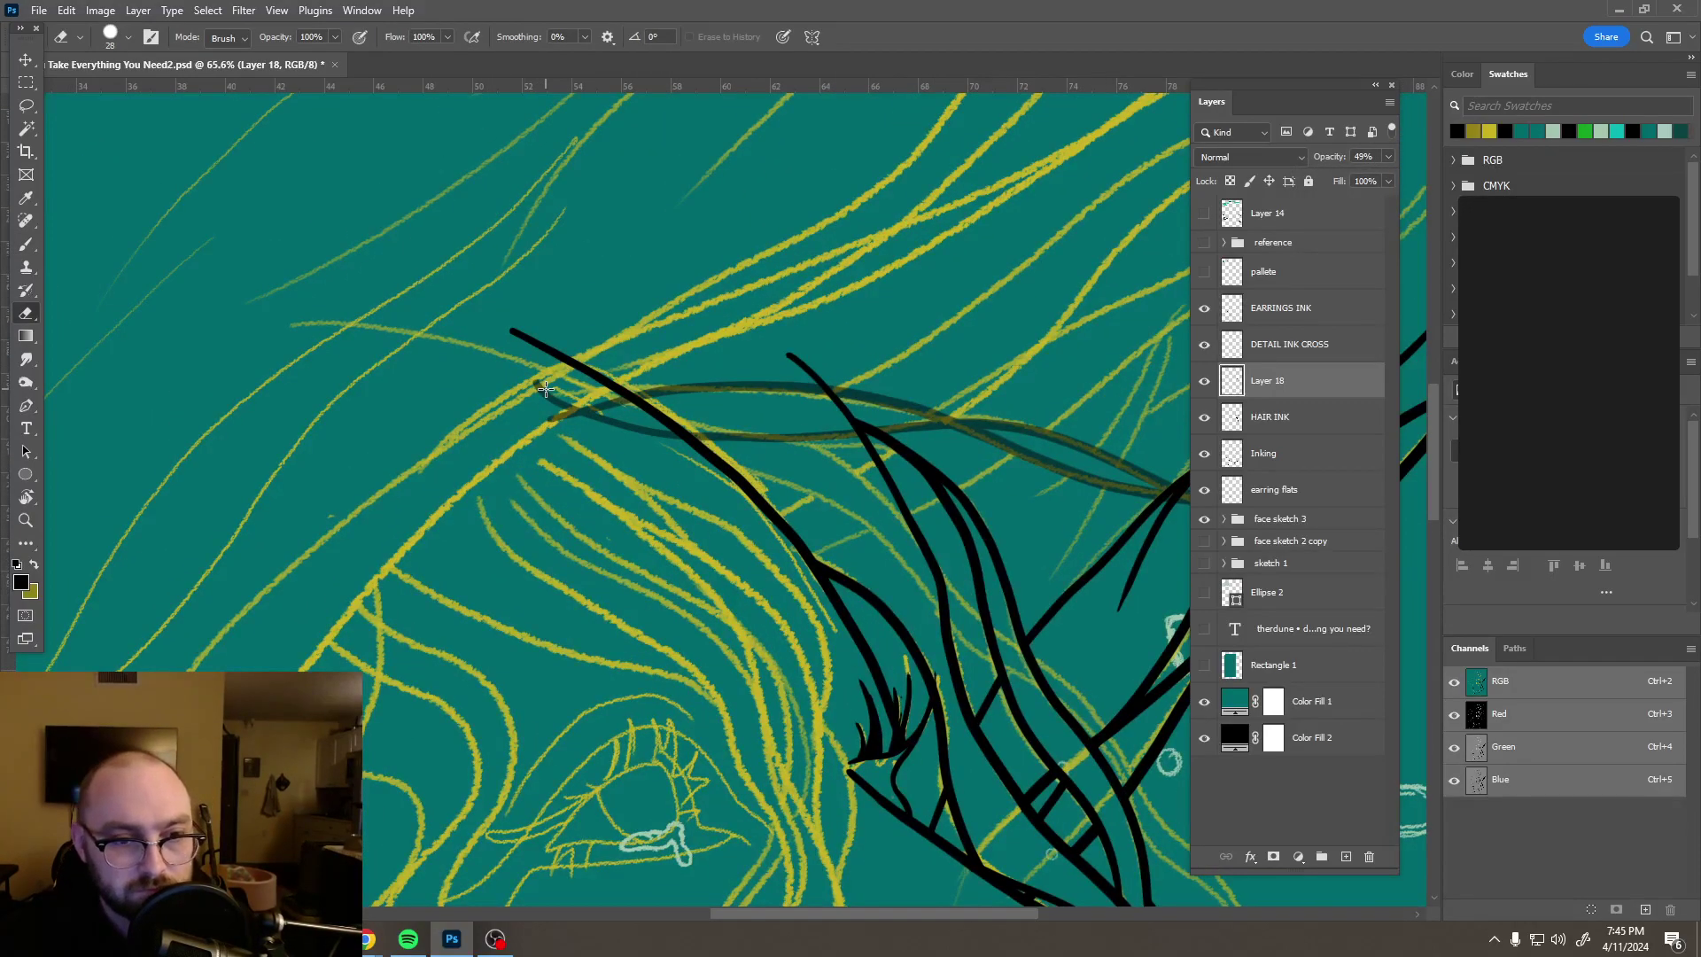
{"action": "mouse_move", "coordinate": [546, 388]}
{"action": "left_mouse_down"}
{"action": "mouse_move", "coordinate": [615, 395]}
{"action": "mouse_move", "coordinate": [524, 380]}
{"action": "mouse_move", "coordinate": [580, 436]}
{"action": "mouse_move", "coordinate": [638, 429]}
{"action": "mouse_move", "coordinate": [676, 452]}
{"action": "left_mouse_up"}
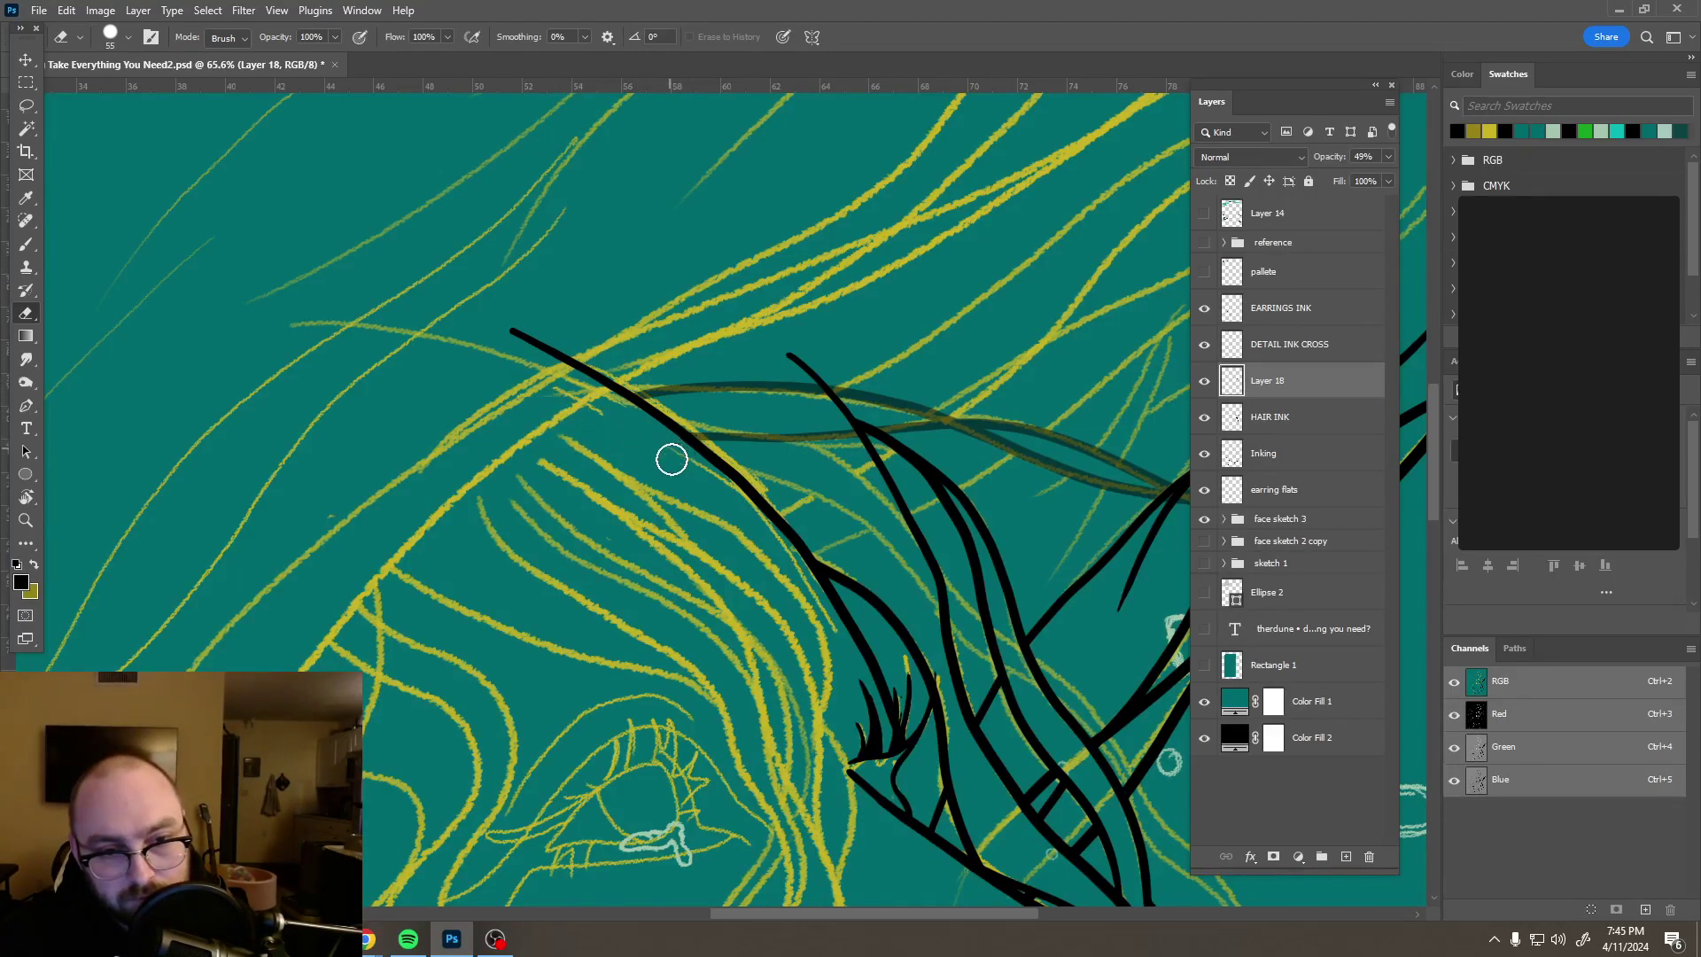
{"action": "left_click_drag", "start_coordinate": [767, 489], "coordinate": [609, 469]}
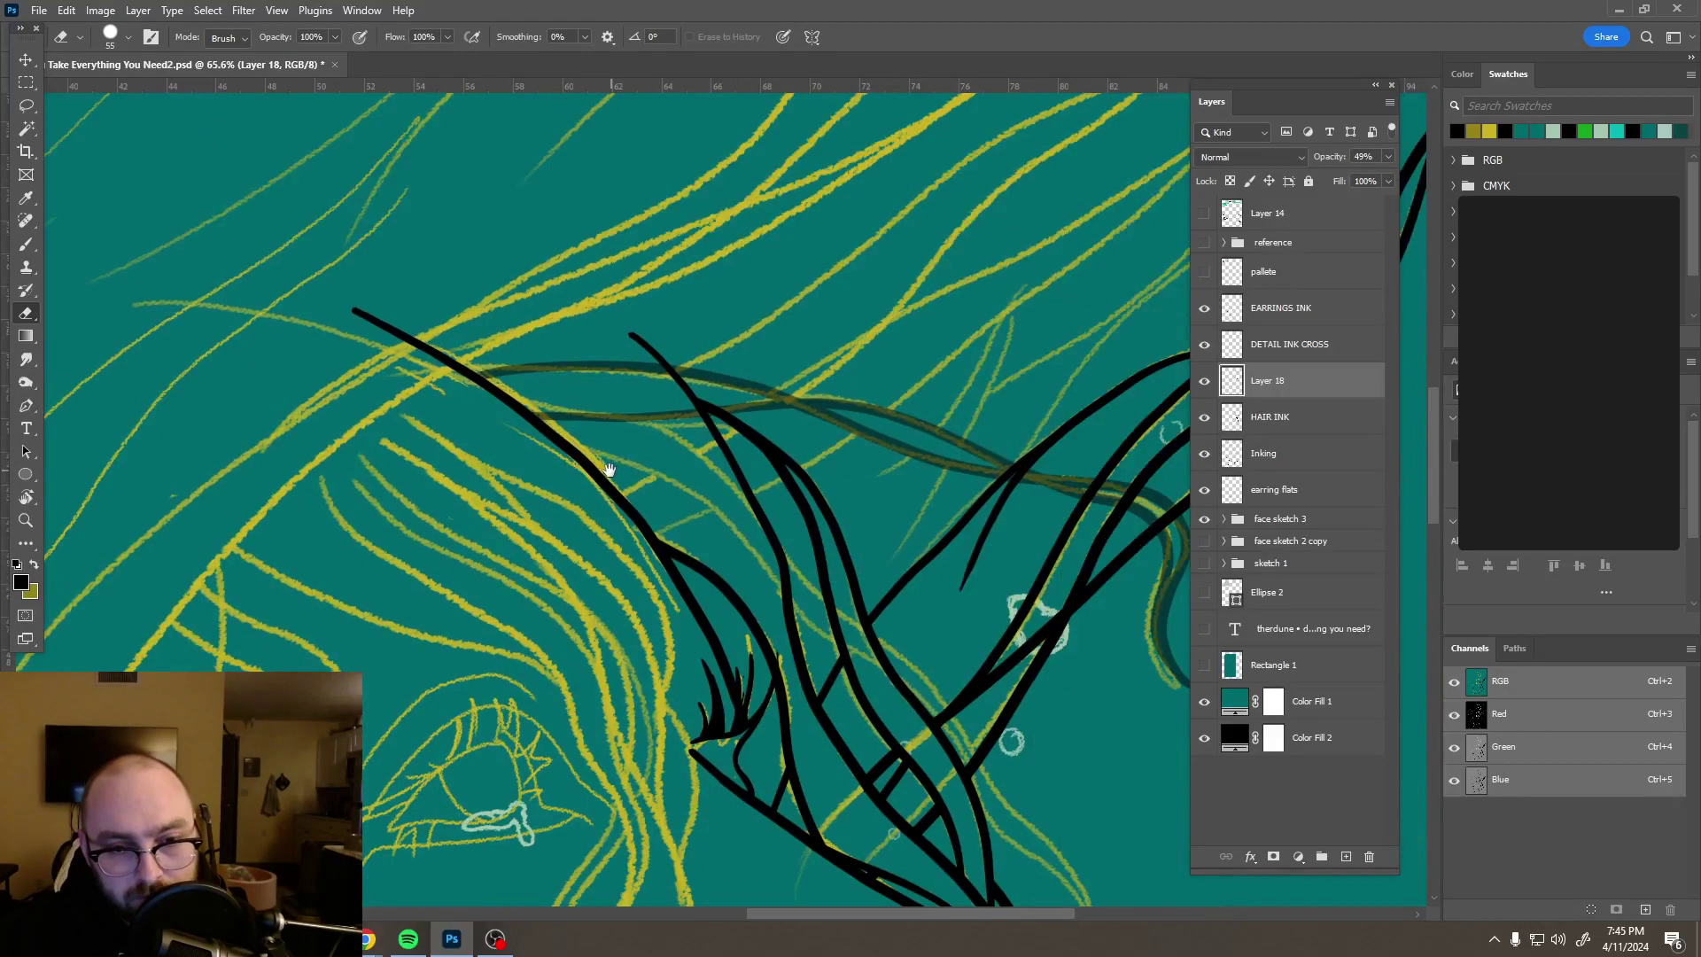
Step: Erase the faded pair's section between the inked forehead strand and the next inked strand
{"action": "scroll", "coordinate": [609, 469], "scroll_direction": "down", "scroll_amount": 3}
{"action": "scroll", "coordinate": [608, 475], "scroll_direction": "down", "scroll_amount": 4}
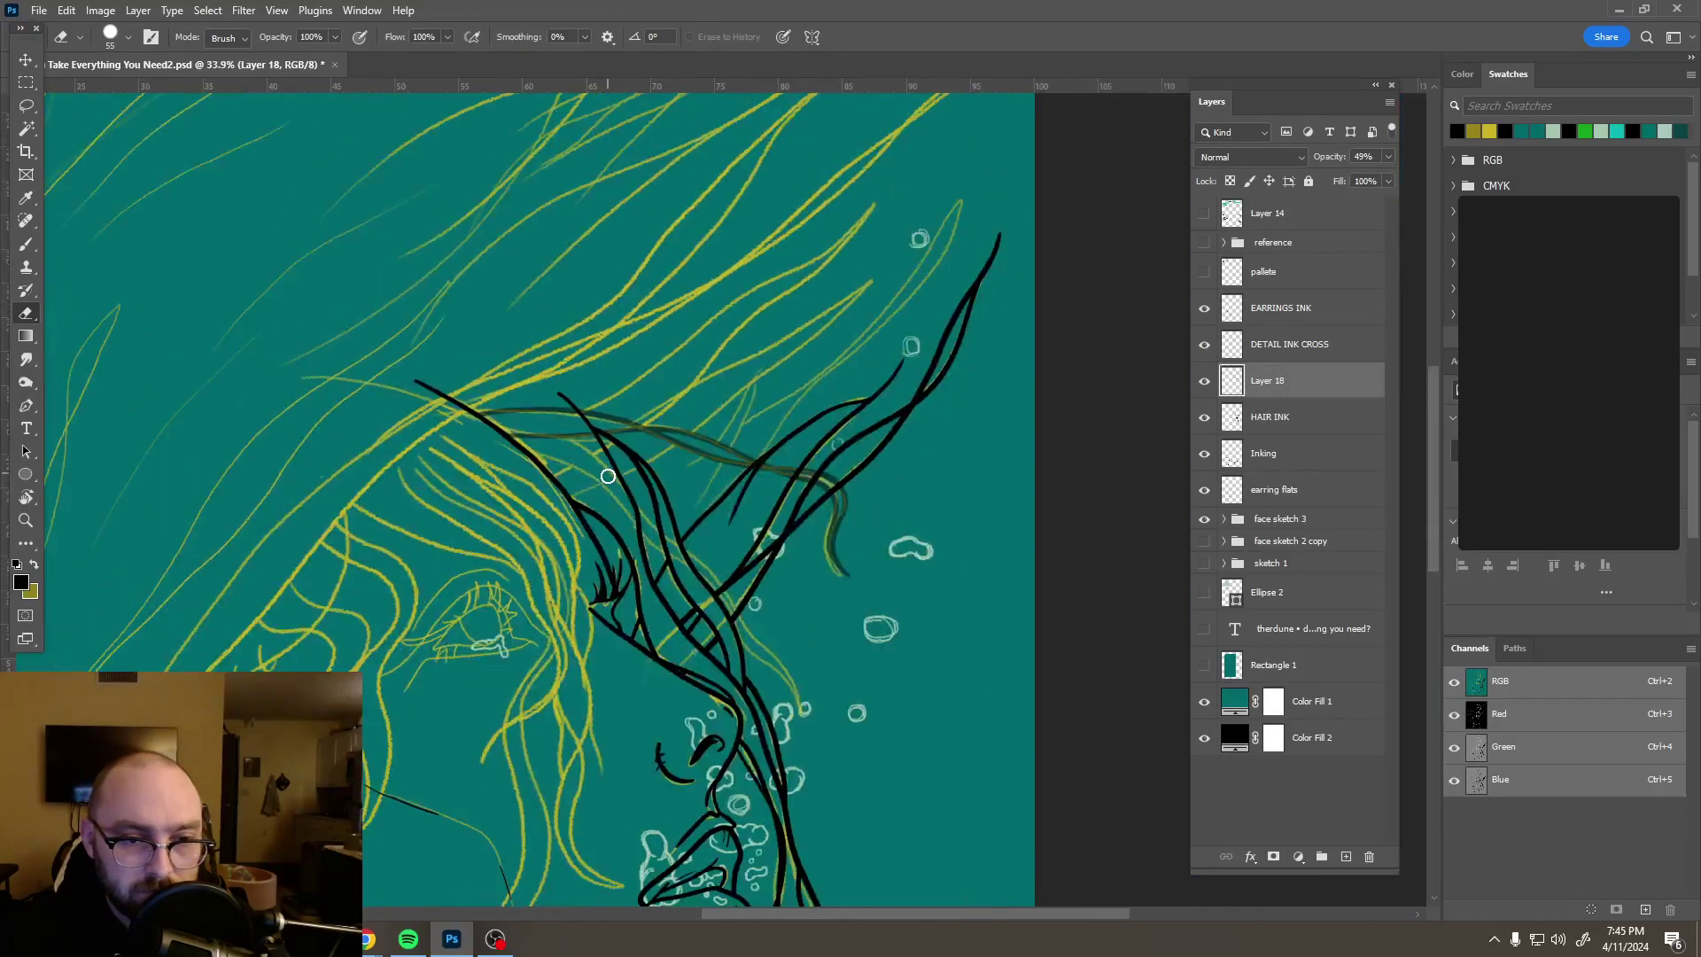
{"action": "scroll", "coordinate": [608, 476], "scroll_direction": "down", "scroll_amount": 2}
{"action": "scroll", "coordinate": [606, 517], "scroll_direction": "up", "scroll_amount": 5}
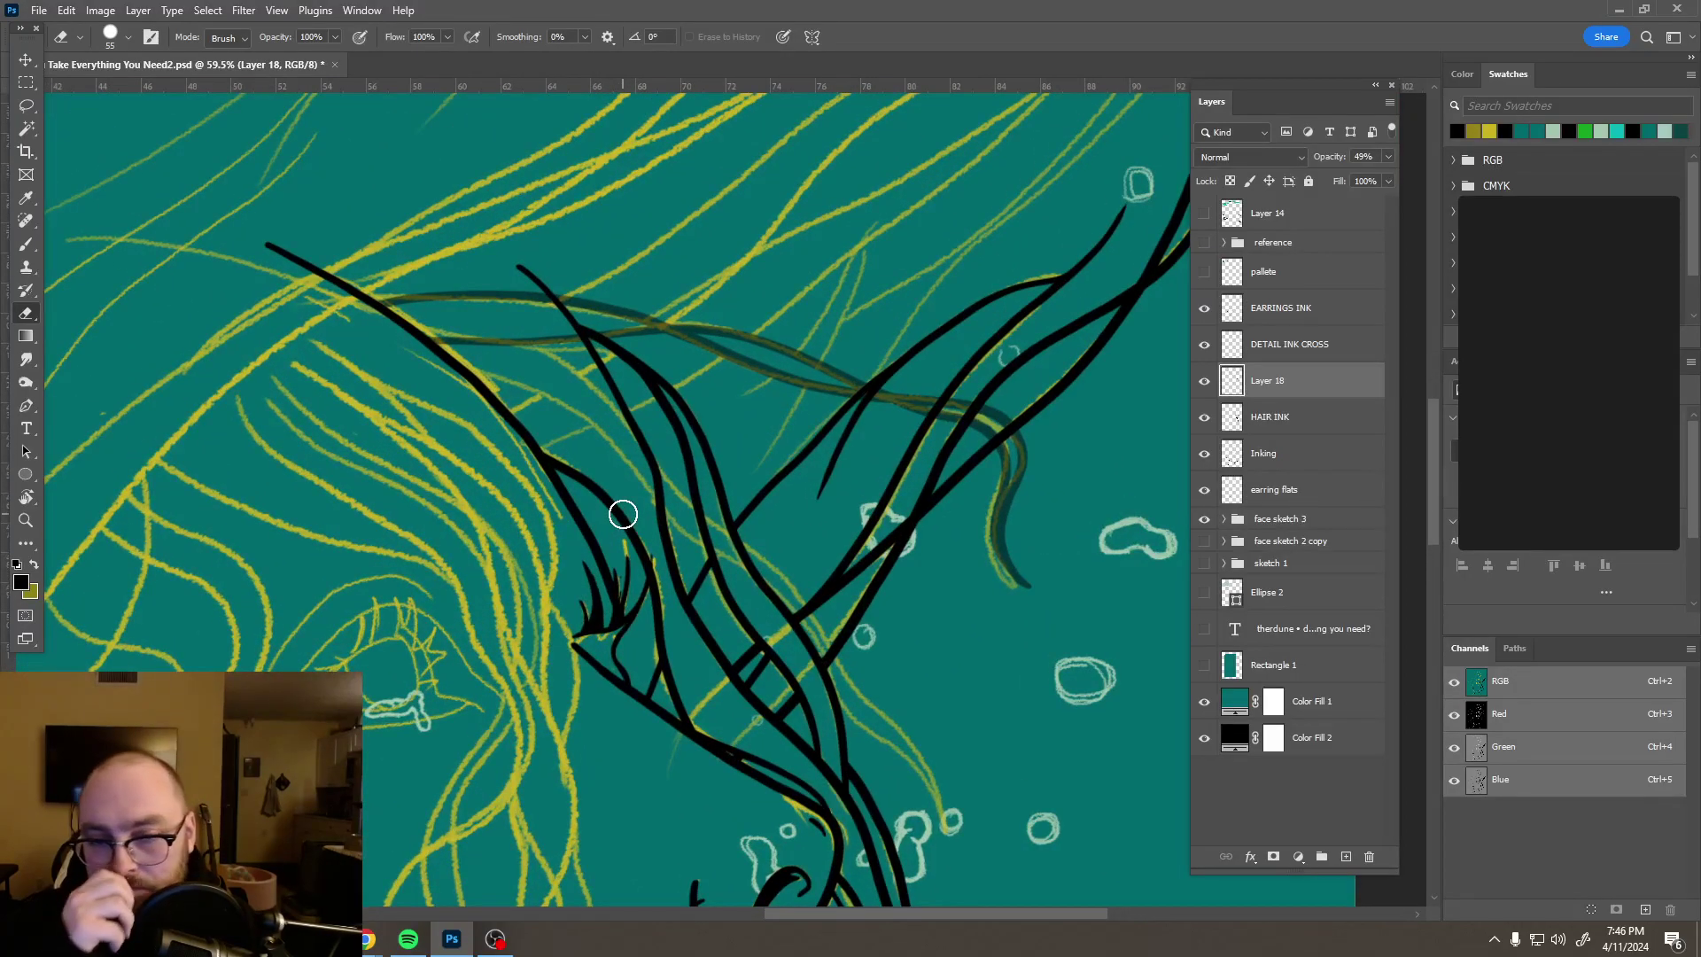
{"action": "scroll", "coordinate": [623, 514], "scroll_direction": "down", "scroll_amount": 7}
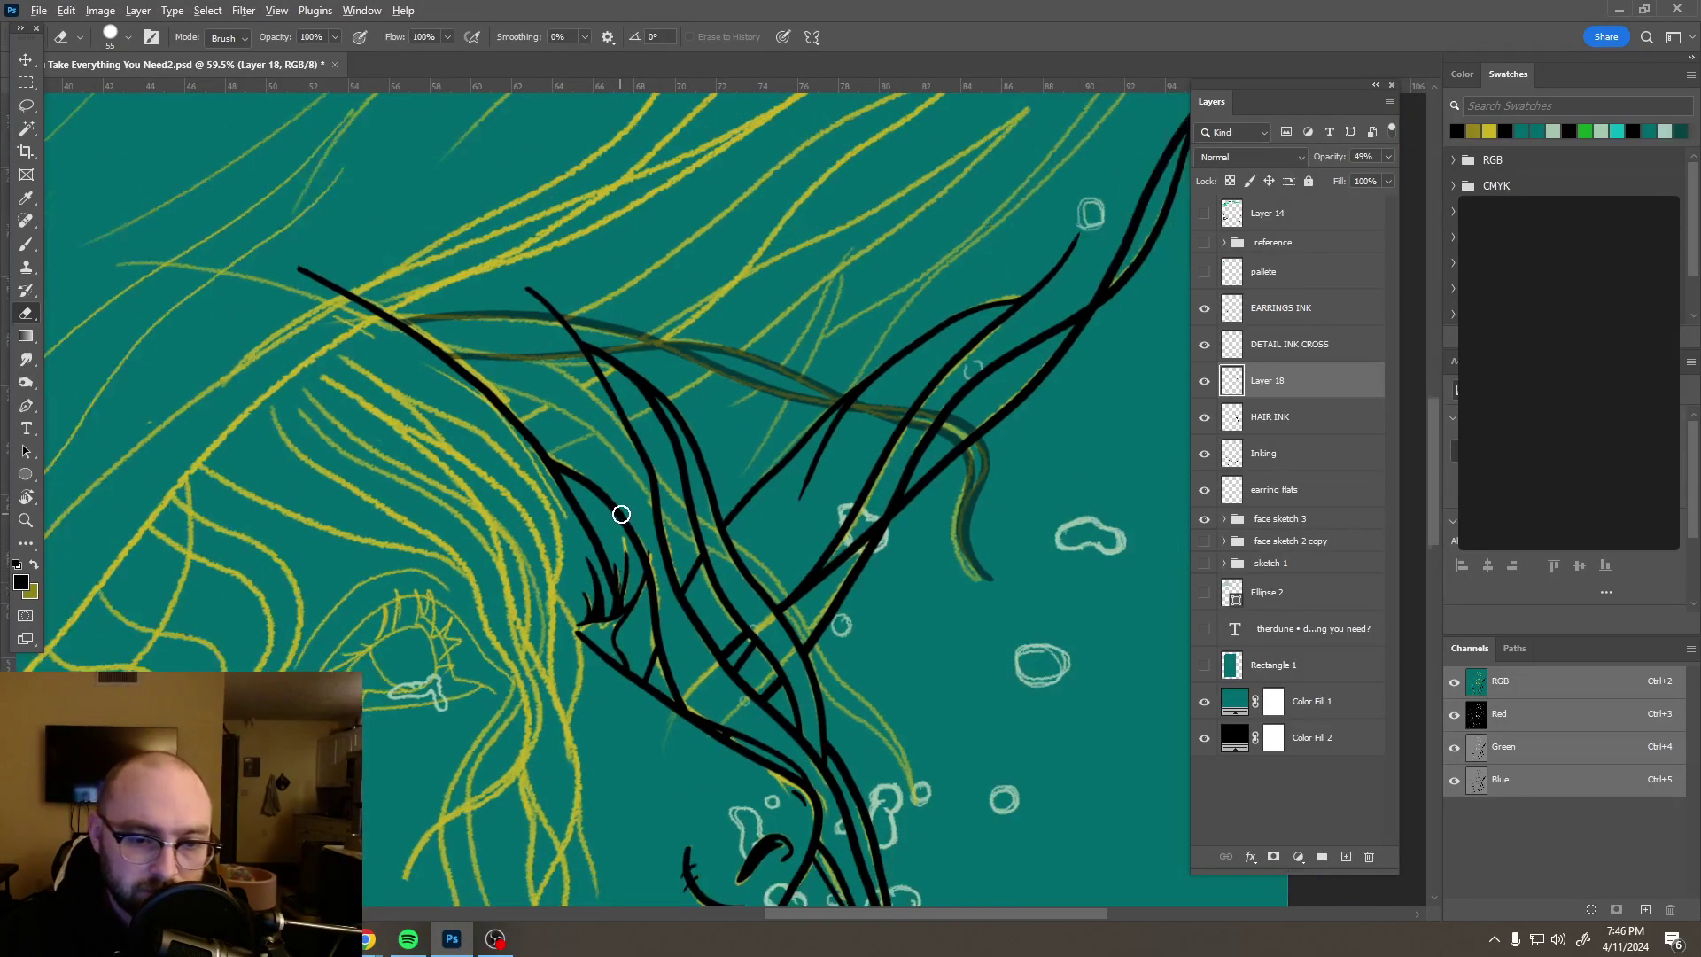
{"action": "scroll", "coordinate": [635, 526], "scroll_direction": "down", "scroll_amount": 1}
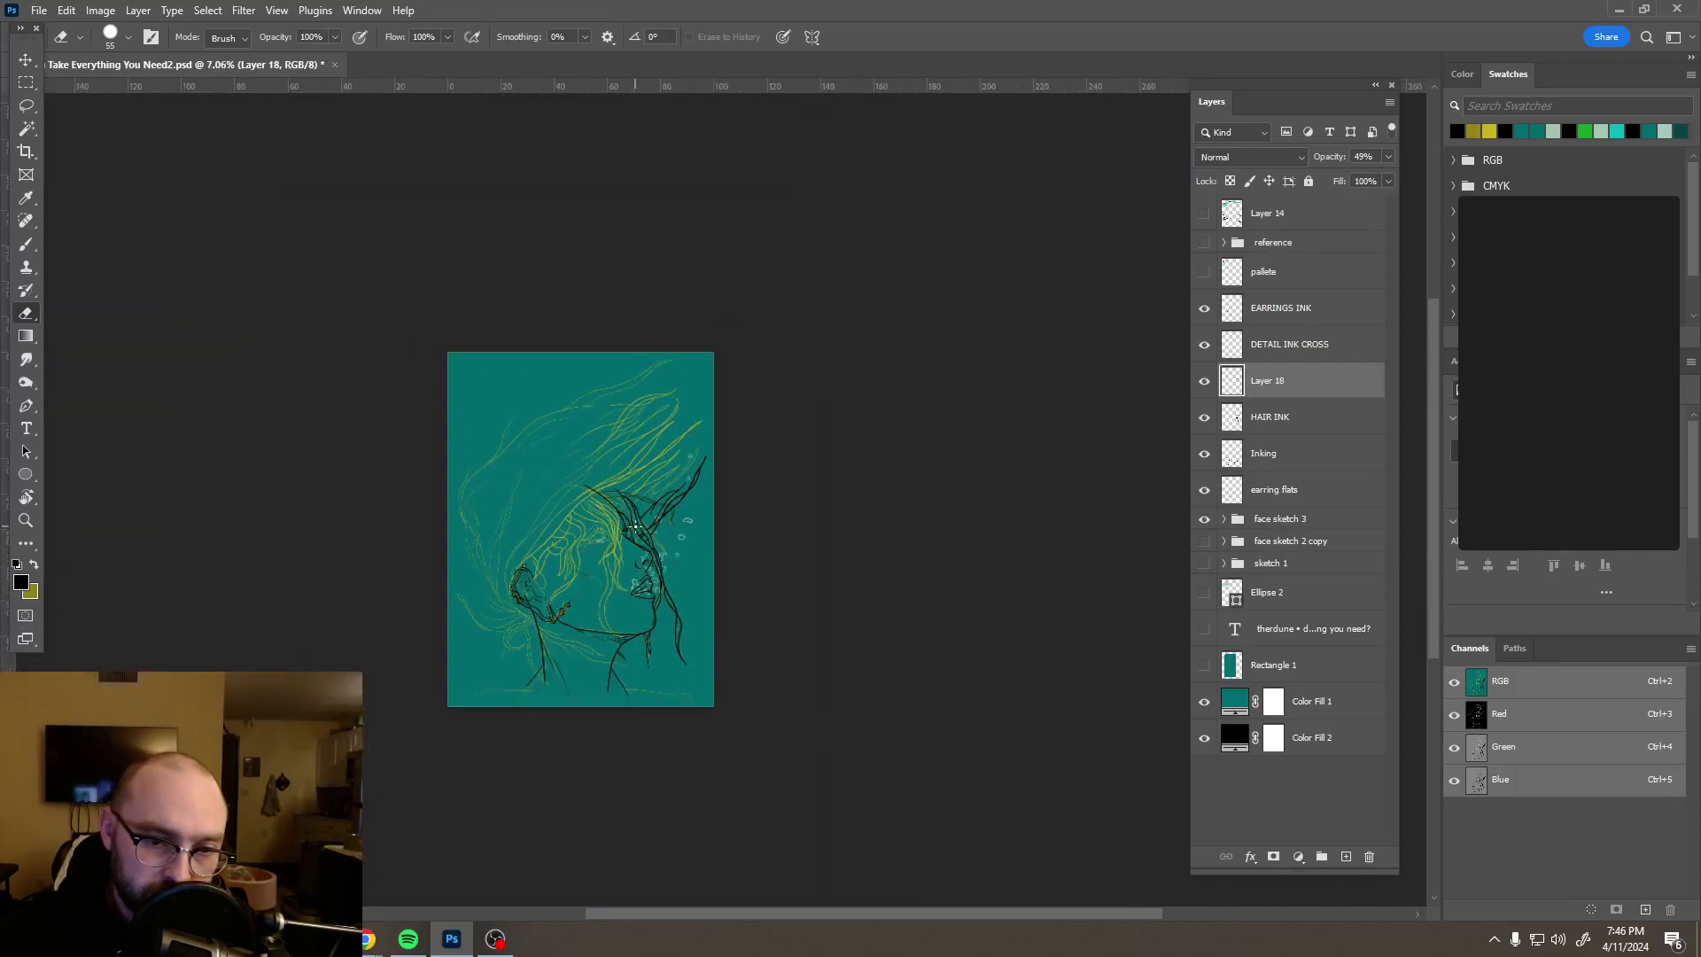
{"action": "scroll", "coordinate": [634, 526], "scroll_direction": "up", "scroll_amount": 5}
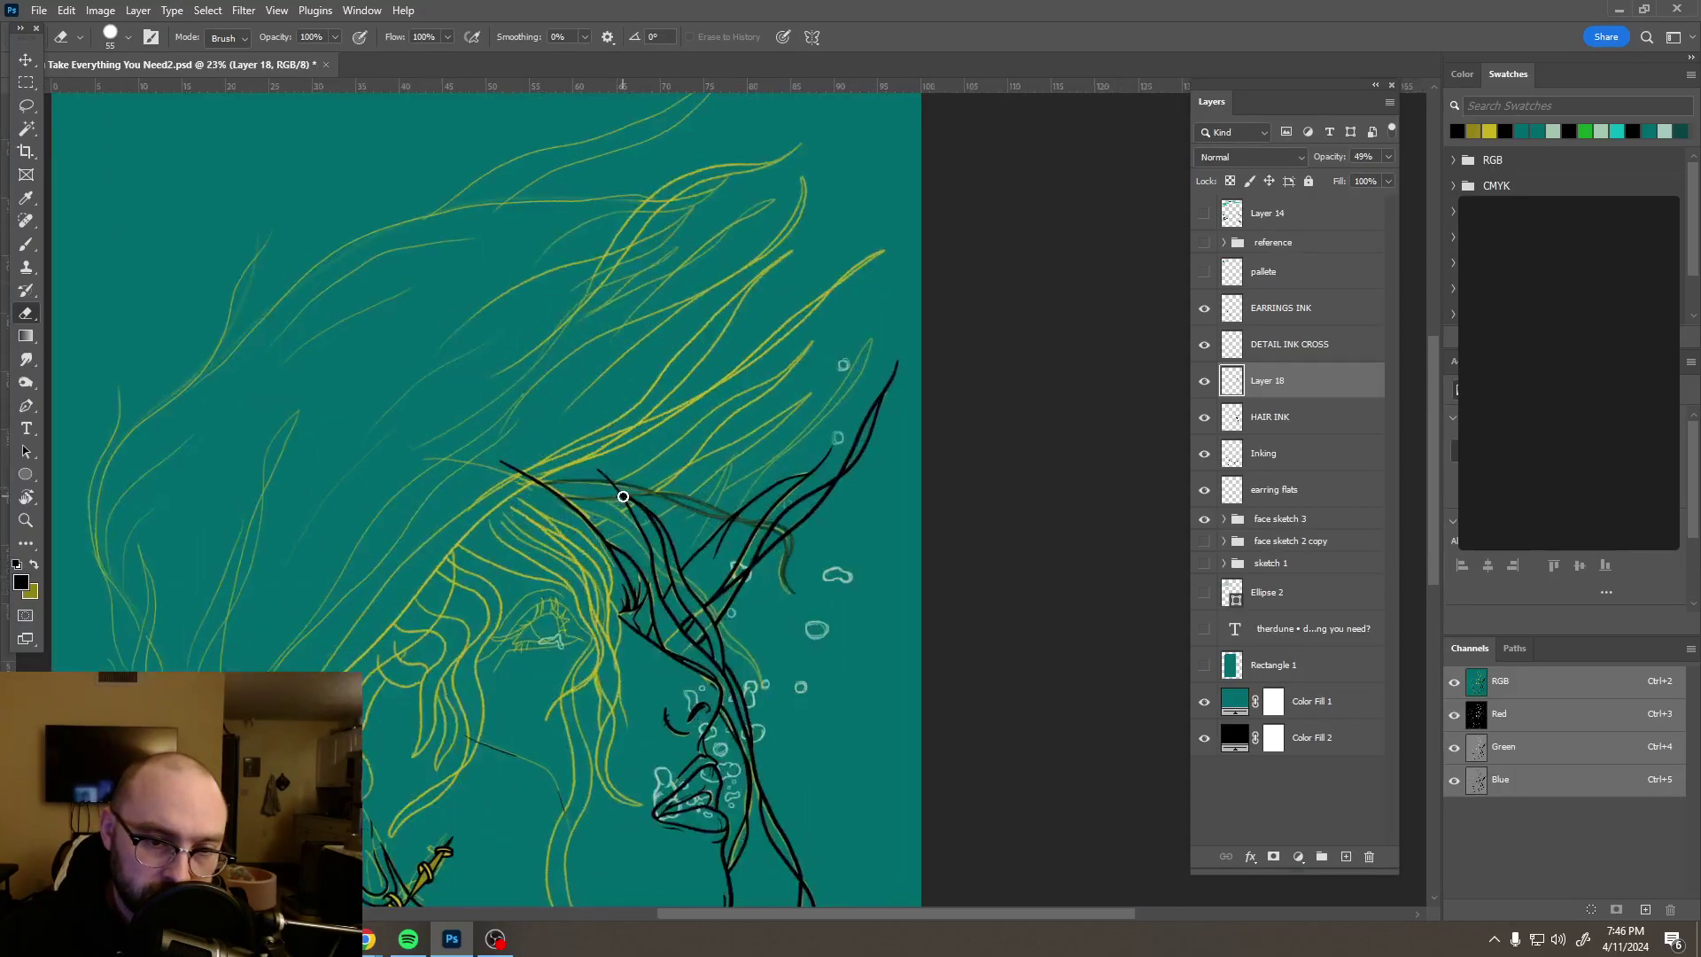
{"action": "scroll", "coordinate": [623, 497], "scroll_direction": "up", "scroll_amount": 4}
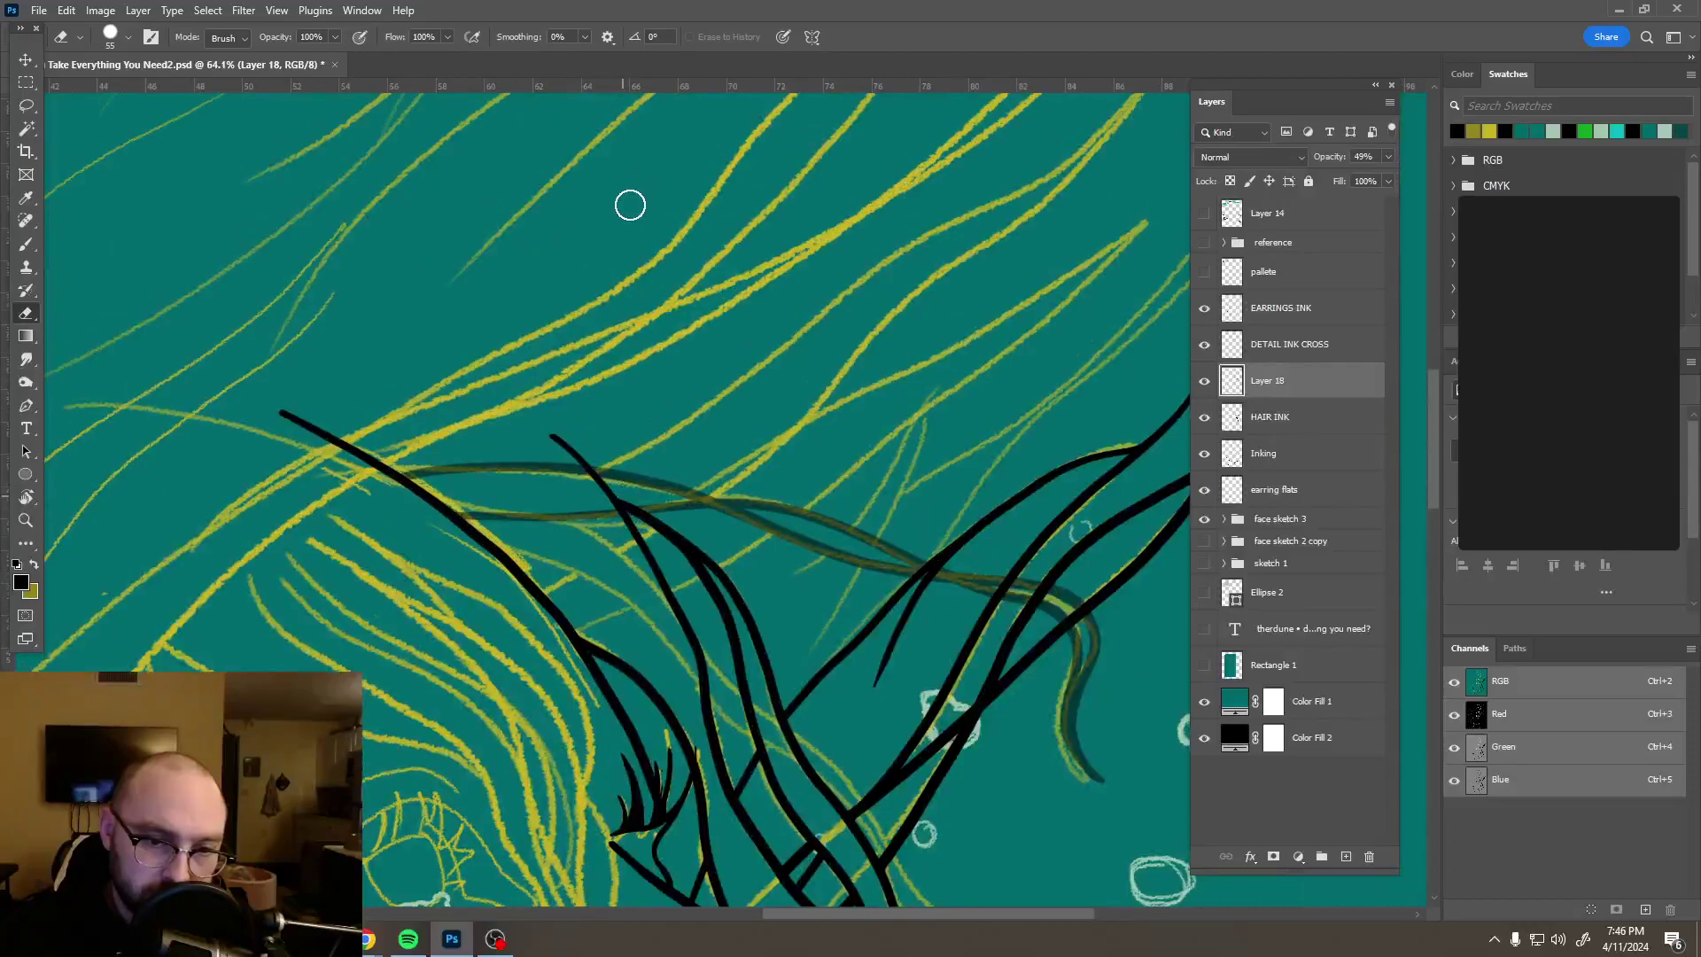
{"action": "mouse_move", "coordinate": [401, 479]}
{"action": "left_mouse_down"}
{"action": "mouse_move", "coordinate": [562, 463]}
{"action": "mouse_move", "coordinate": [603, 517]}
{"action": "mouse_move", "coordinate": [443, 509]}
{"action": "left_mouse_up"}
Step: On HAIR INK, erase the outward-sweeping strands wherever the faded intertwined pair crosses over them, using a size 15 eraser
{"action": "left_click_drag", "start_coordinate": [866, 588], "coordinate": [668, 486]}
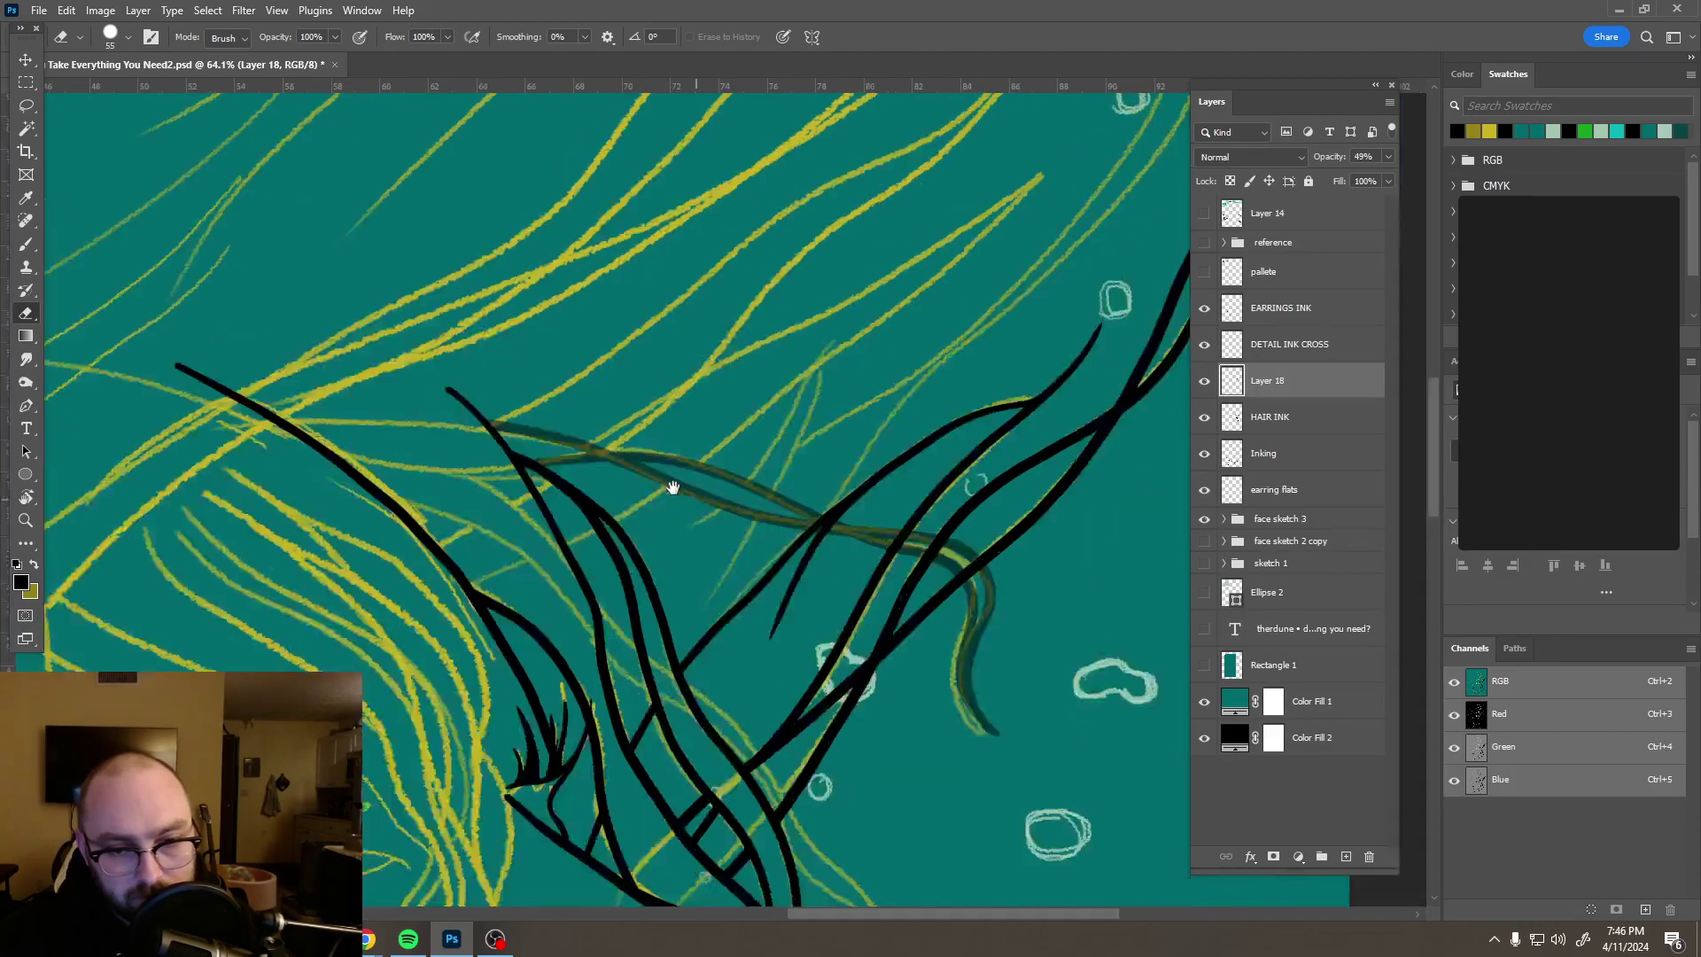
{"action": "scroll", "coordinate": [782, 479], "scroll_direction": "up", "scroll_amount": 5}
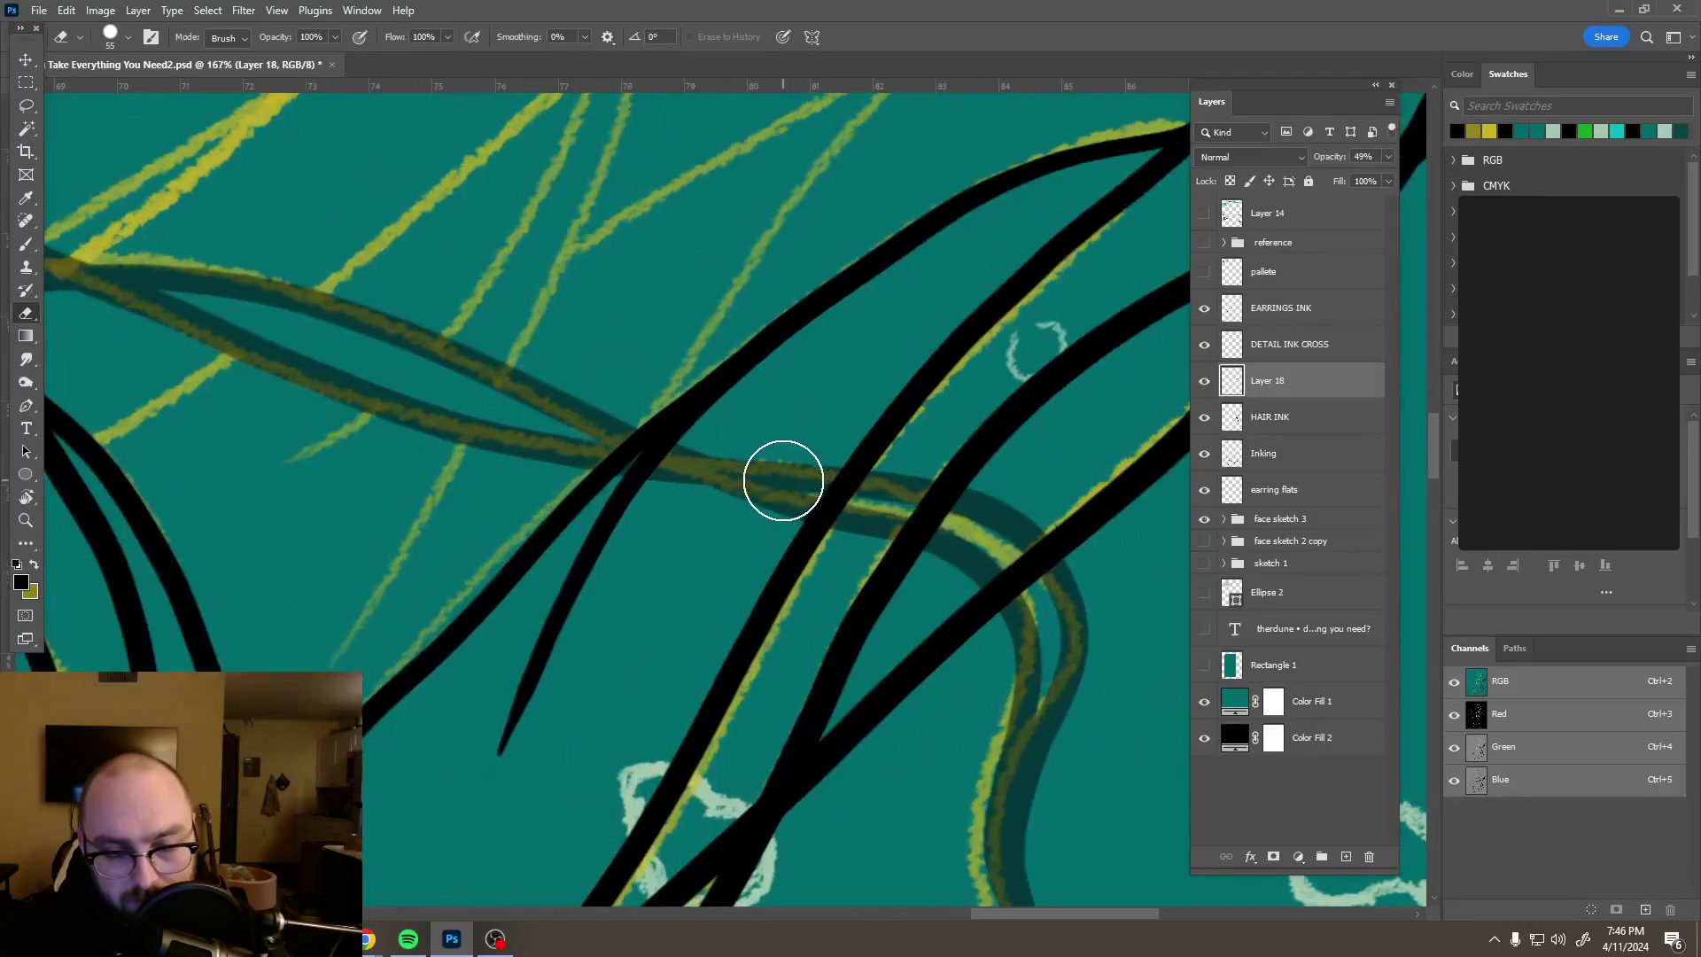
{"action": "left_click", "coordinate": [1287, 414]}
{"action": "scroll", "coordinate": [621, 463], "scroll_direction": "up", "scroll_amount": 2}
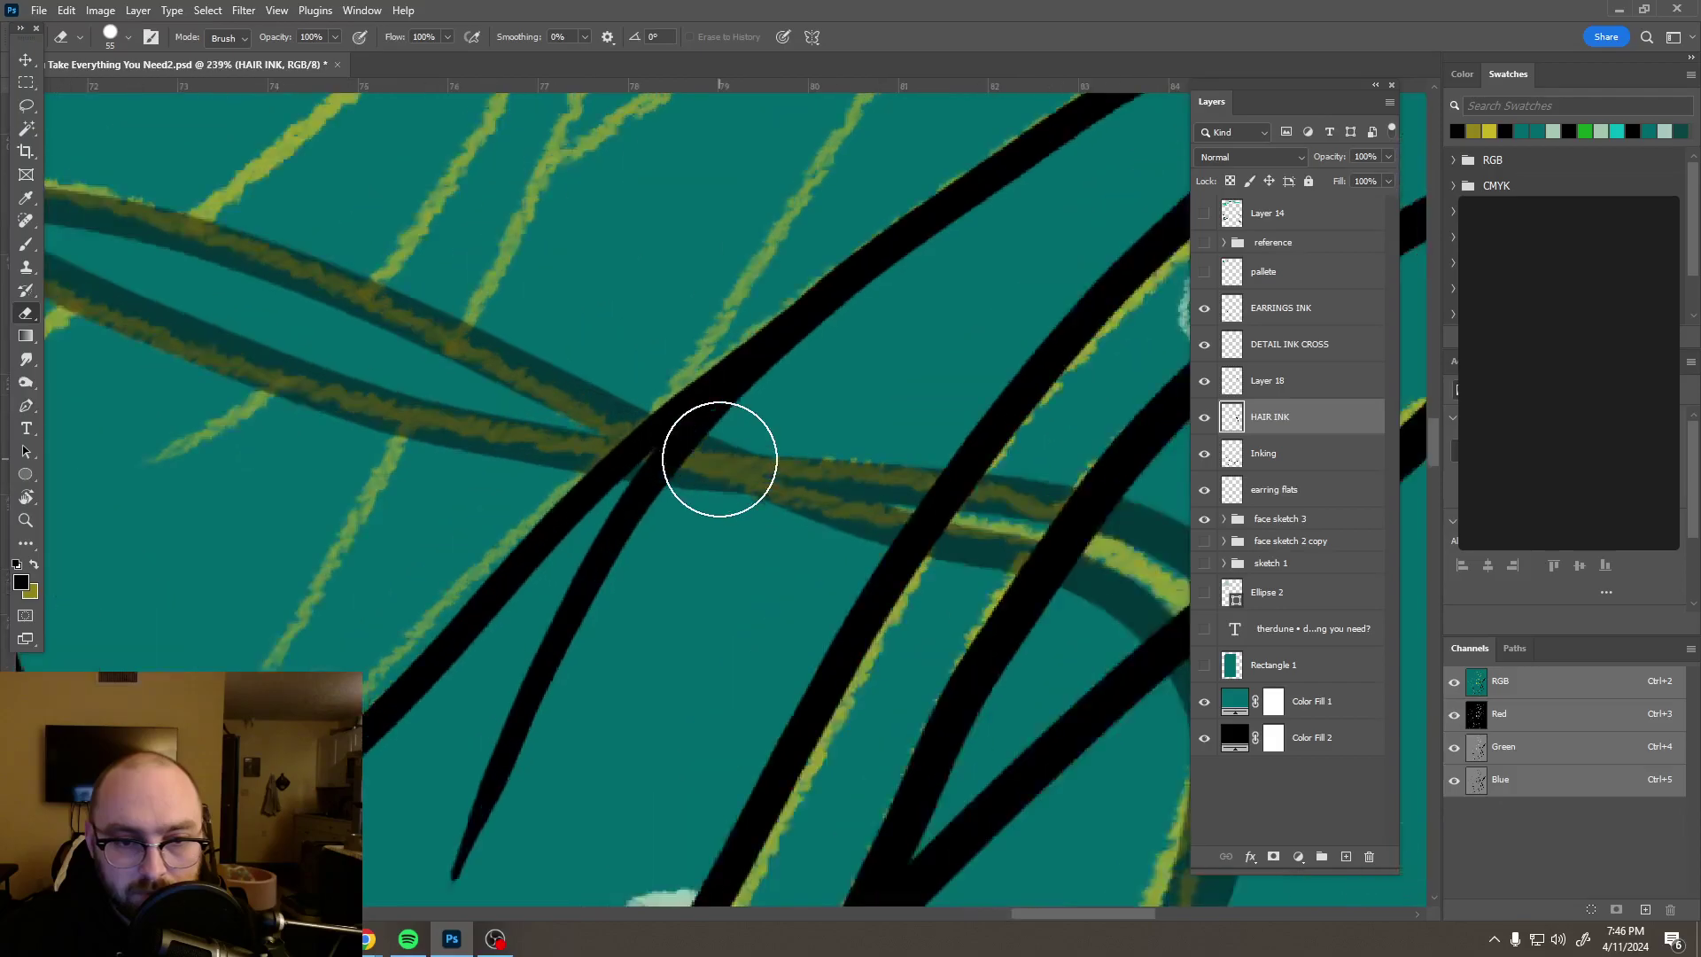
{"action": "right_click", "coordinate": [688, 461], "text": "alt"}
{"action": "left_click_drag", "start_coordinate": [689, 461], "coordinate": [600, 448]}
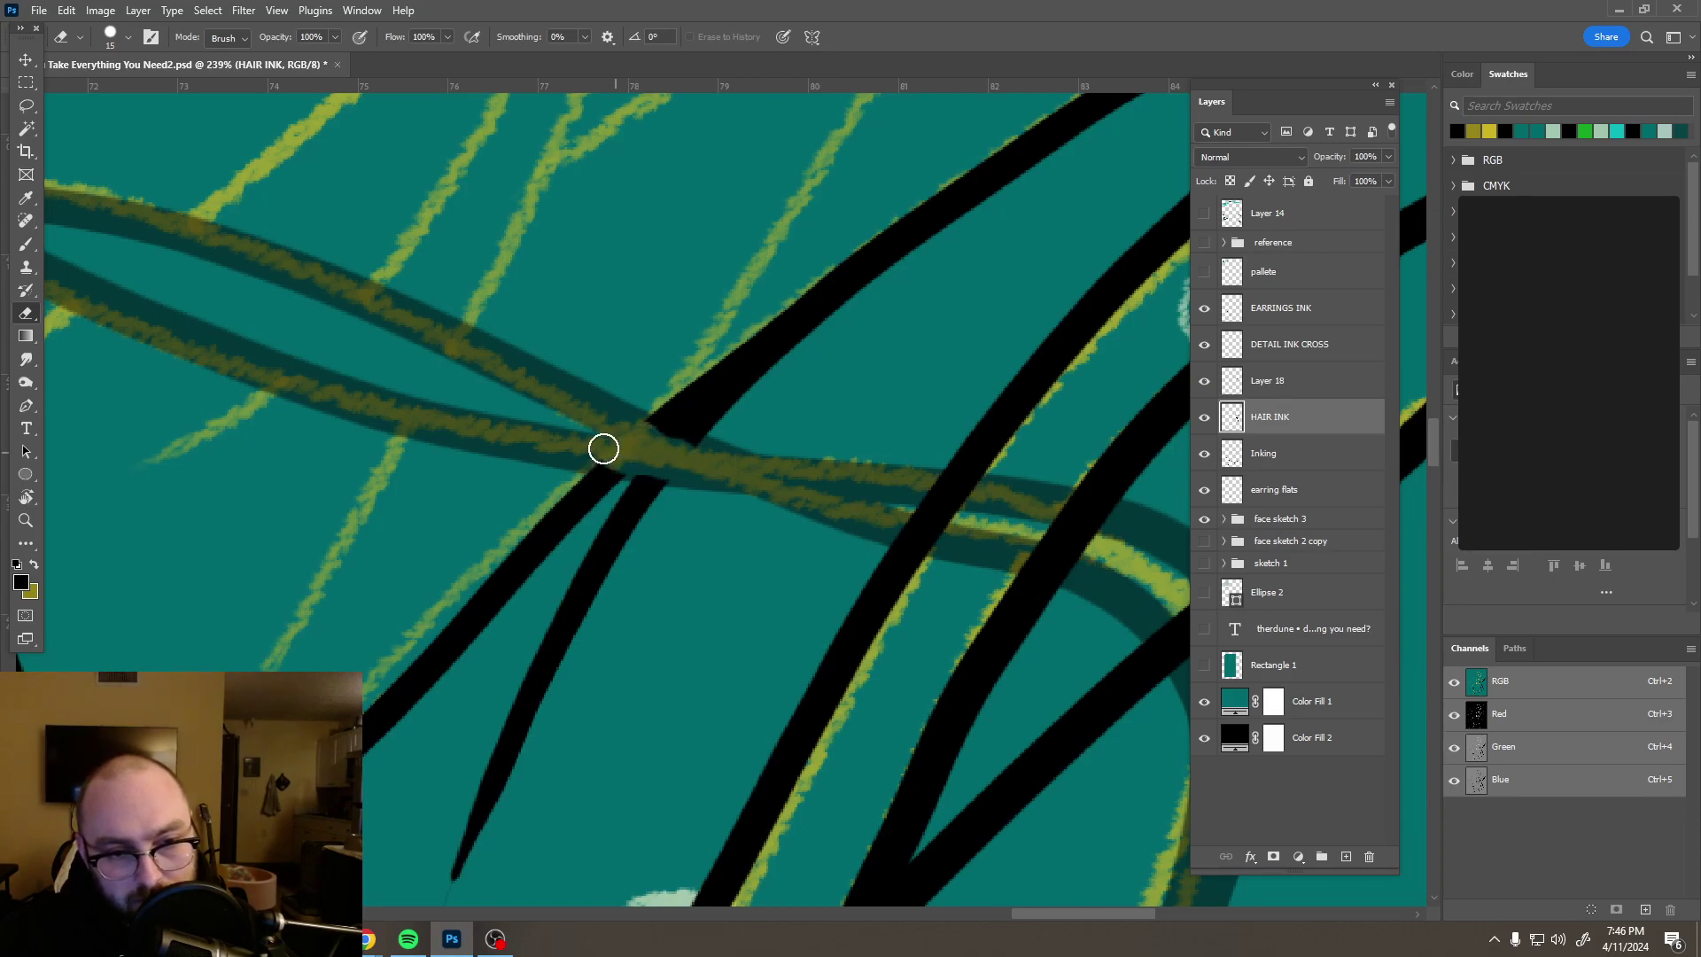
{"action": "mouse_move", "coordinate": [877, 496]}
{"action": "left_mouse_down"}
{"action": "mouse_move", "coordinate": [1052, 528]}
{"action": "mouse_move", "coordinate": [1052, 546]}
{"action": "mouse_move", "coordinate": [657, 376]}
{"action": "left_mouse_up"}
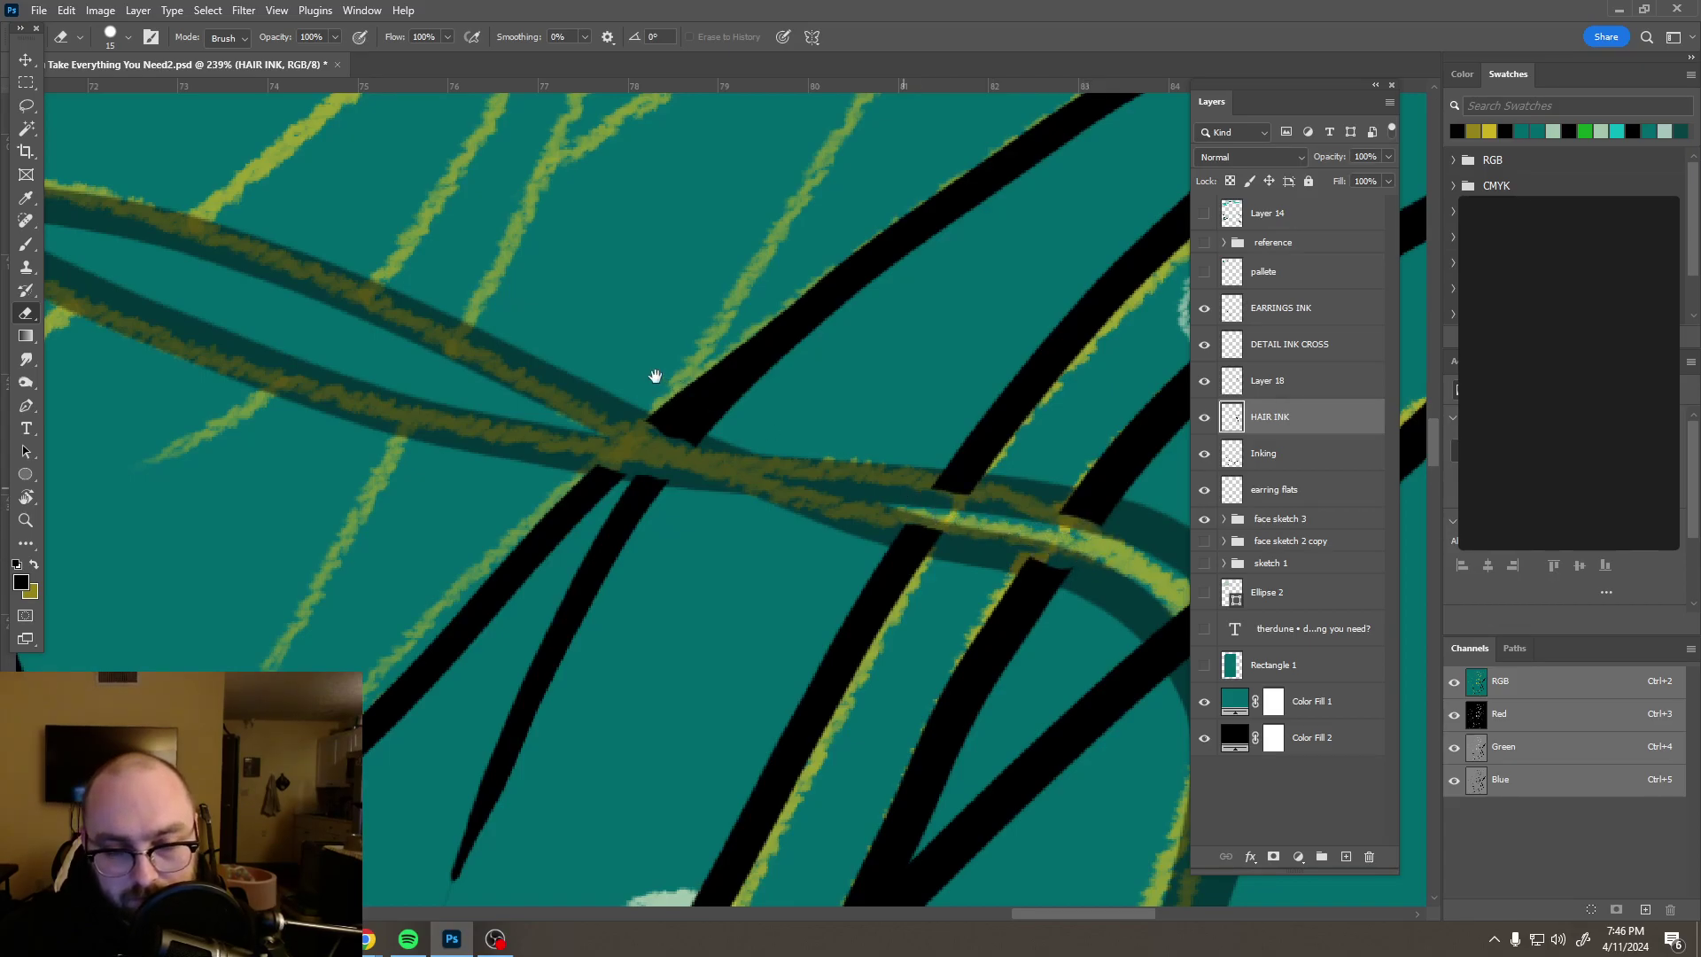
{"action": "mouse_move", "coordinate": [736, 429]}
{"action": "left_mouse_down"}
{"action": "mouse_move", "coordinate": [777, 472]}
{"action": "mouse_move", "coordinate": [752, 407]}
{"action": "mouse_move", "coordinate": [782, 431]}
{"action": "left_mouse_up"}
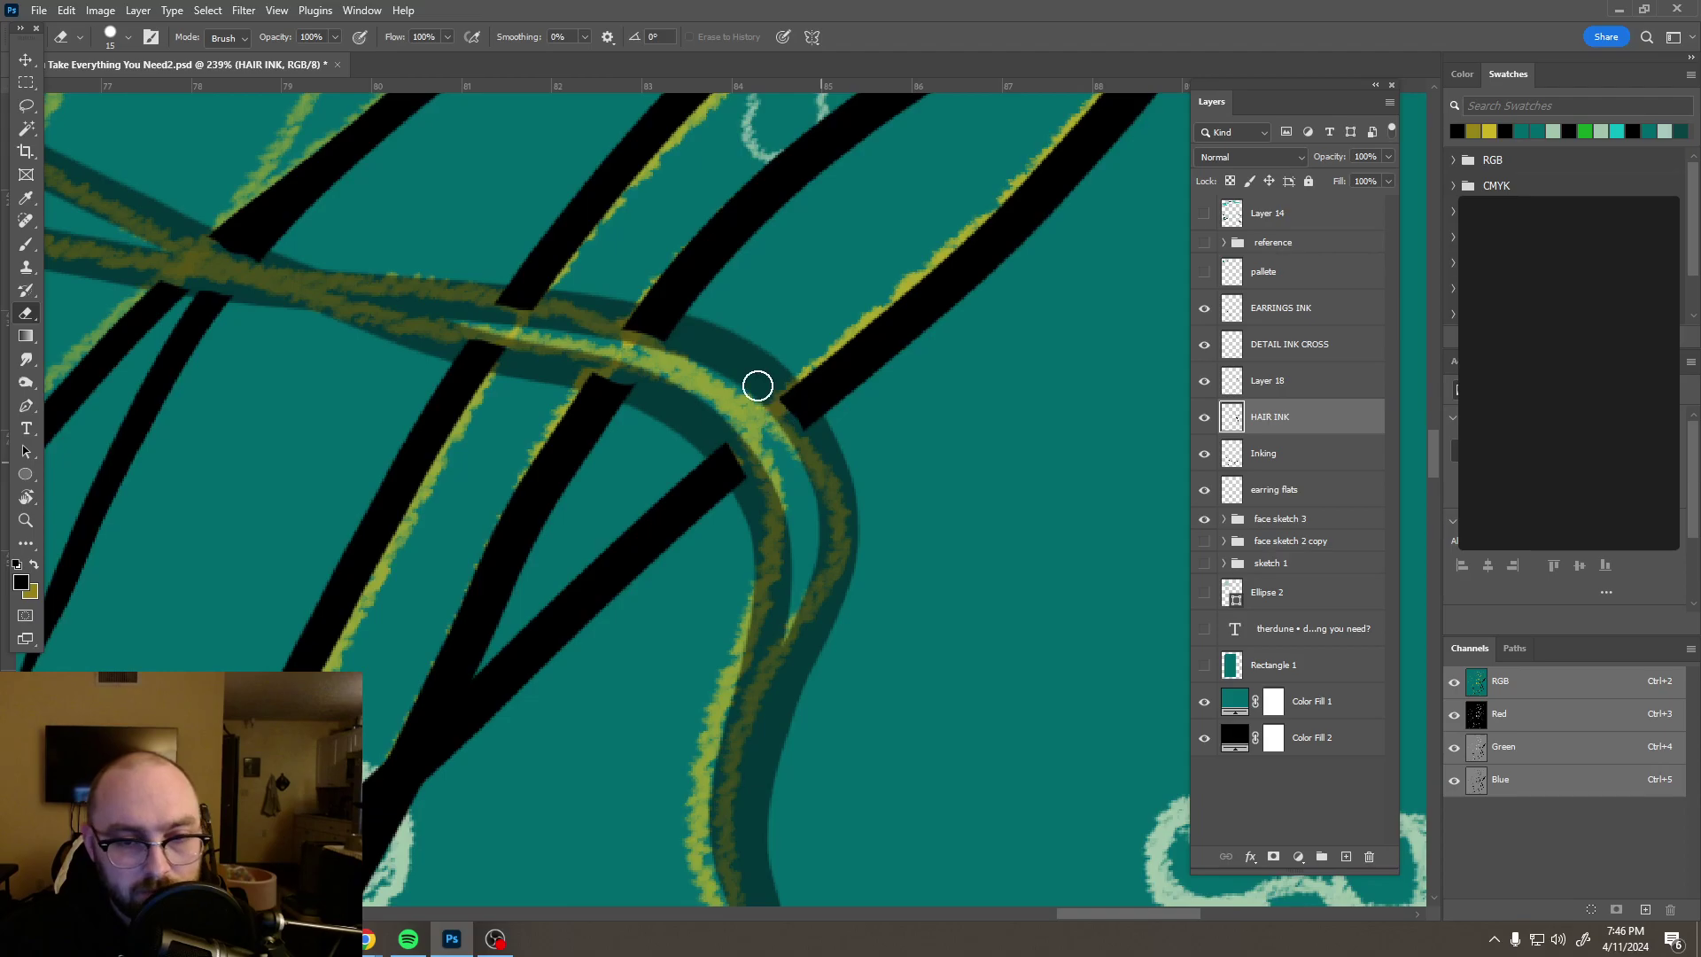
{"action": "scroll", "coordinate": [759, 383], "scroll_direction": "down", "scroll_amount": 3}
{"action": "scroll", "coordinate": [759, 396], "scroll_direction": "down", "scroll_amount": 10}
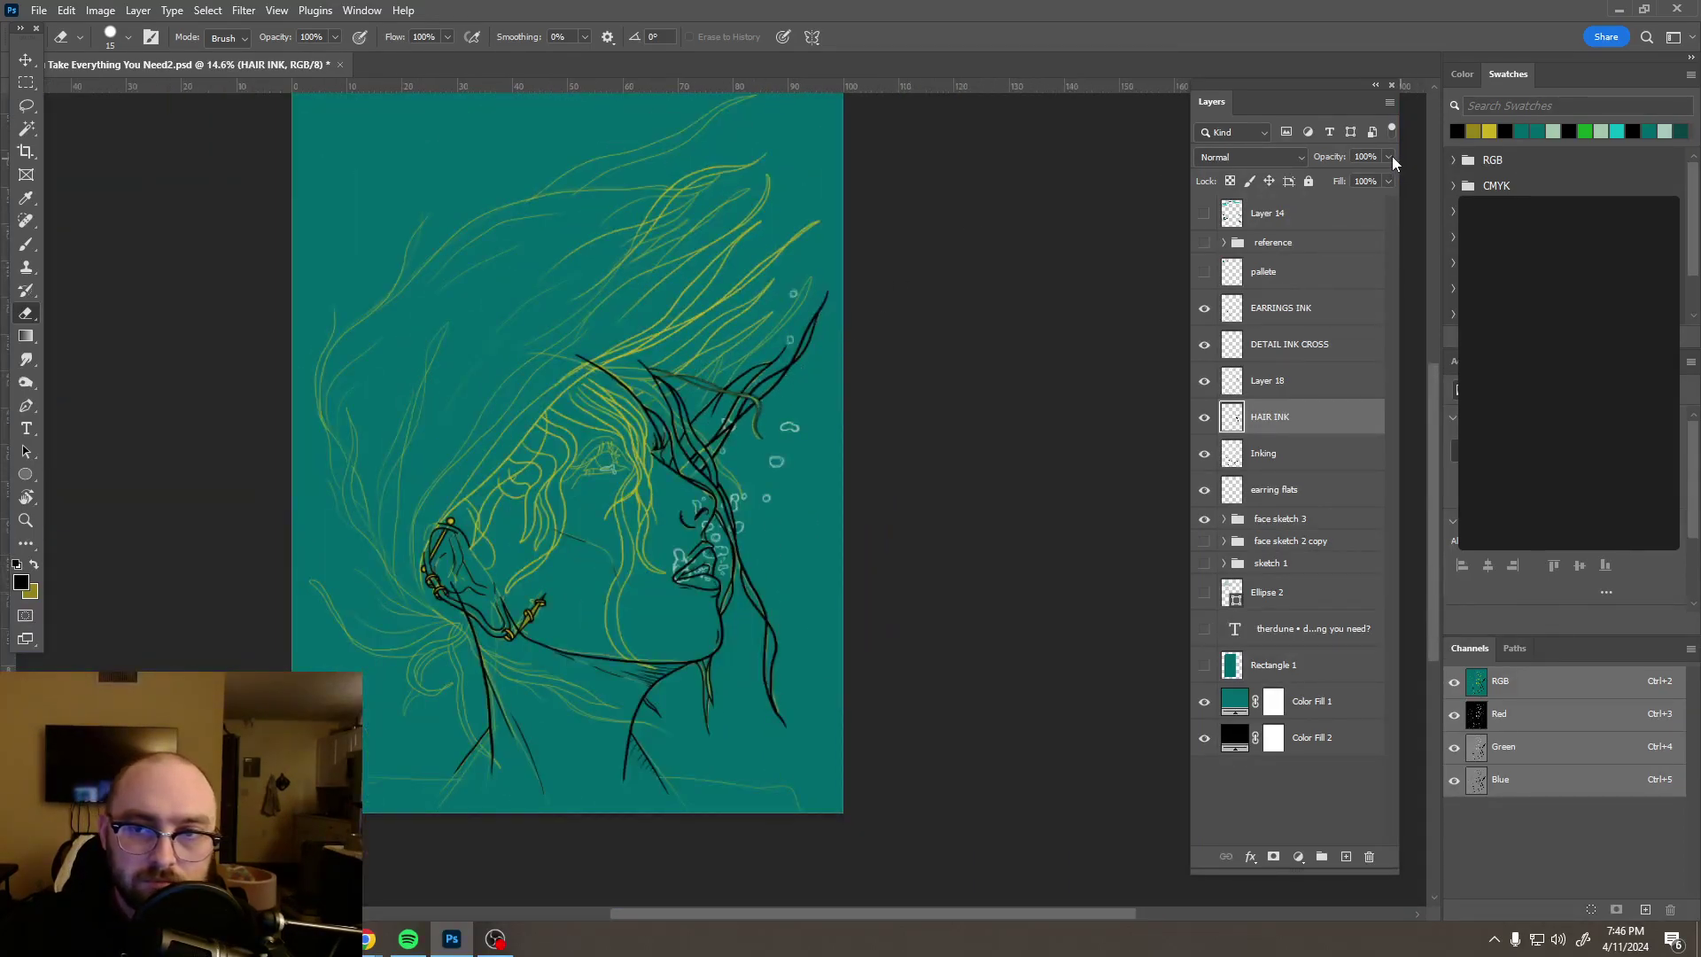
Step: Restore the intertwined pair's layer, Layer 18, to 100% opacity
{"action": "left_click", "coordinate": [1275, 384]}
{"action": "left_click", "coordinate": [1388, 156]}
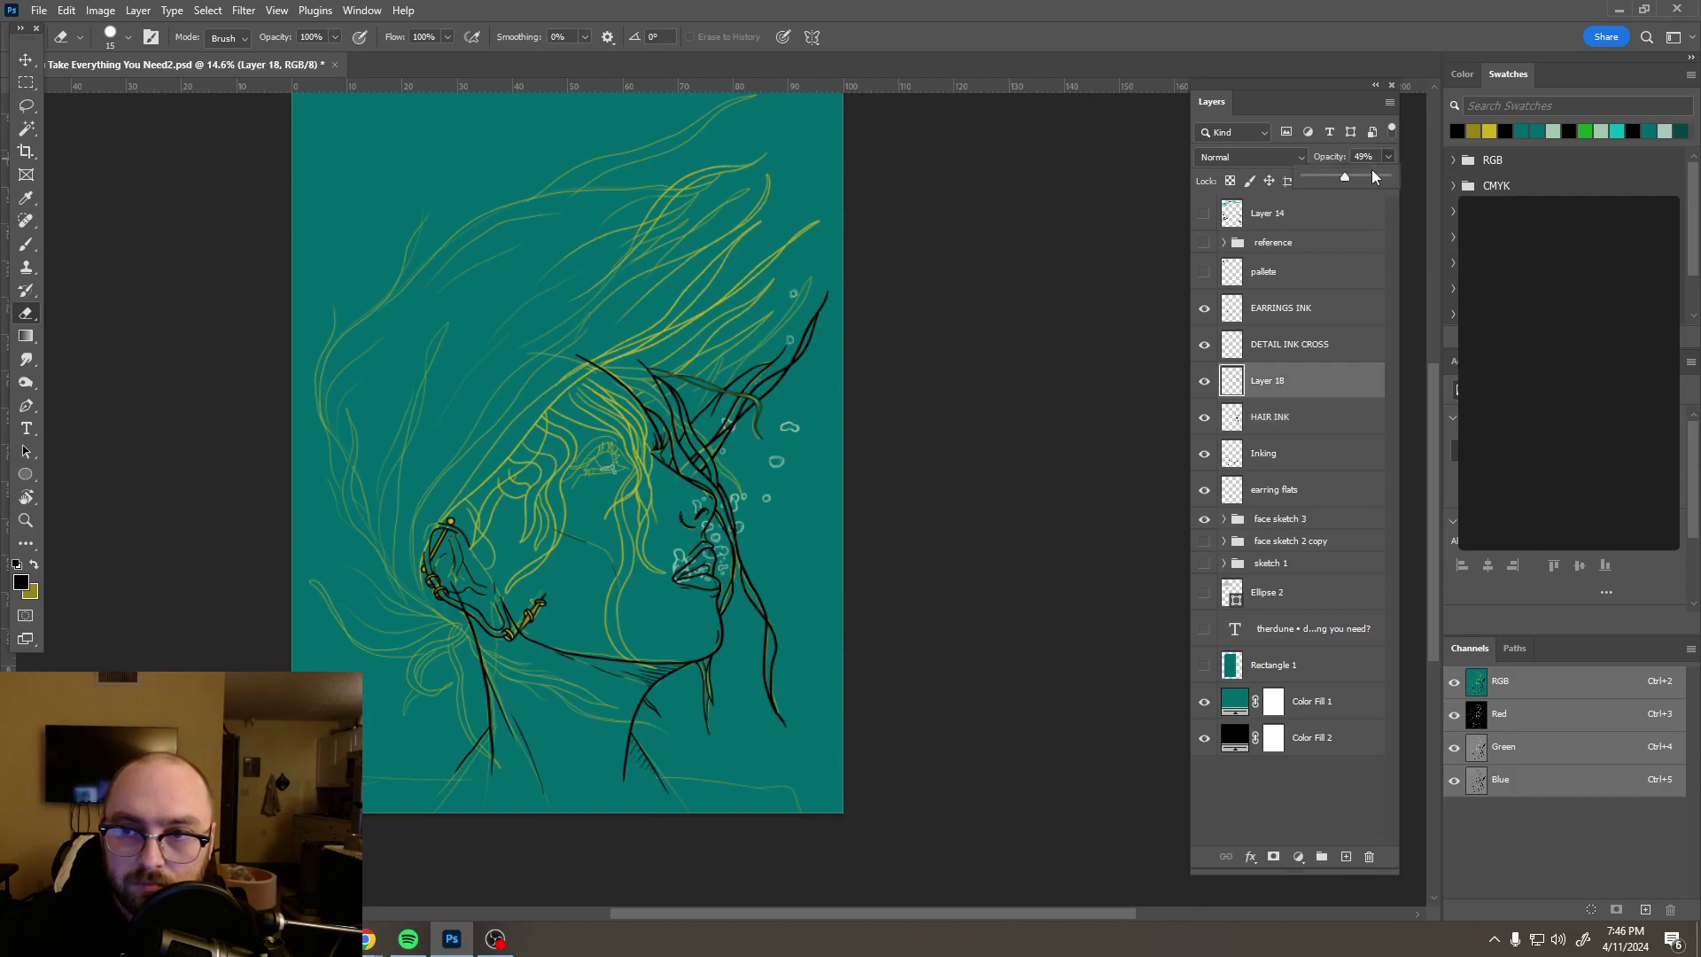
{"action": "left_click", "coordinate": [26, 82]}
{"action": "scroll", "coordinate": [620, 359], "scroll_direction": "down", "scroll_amount": 3}
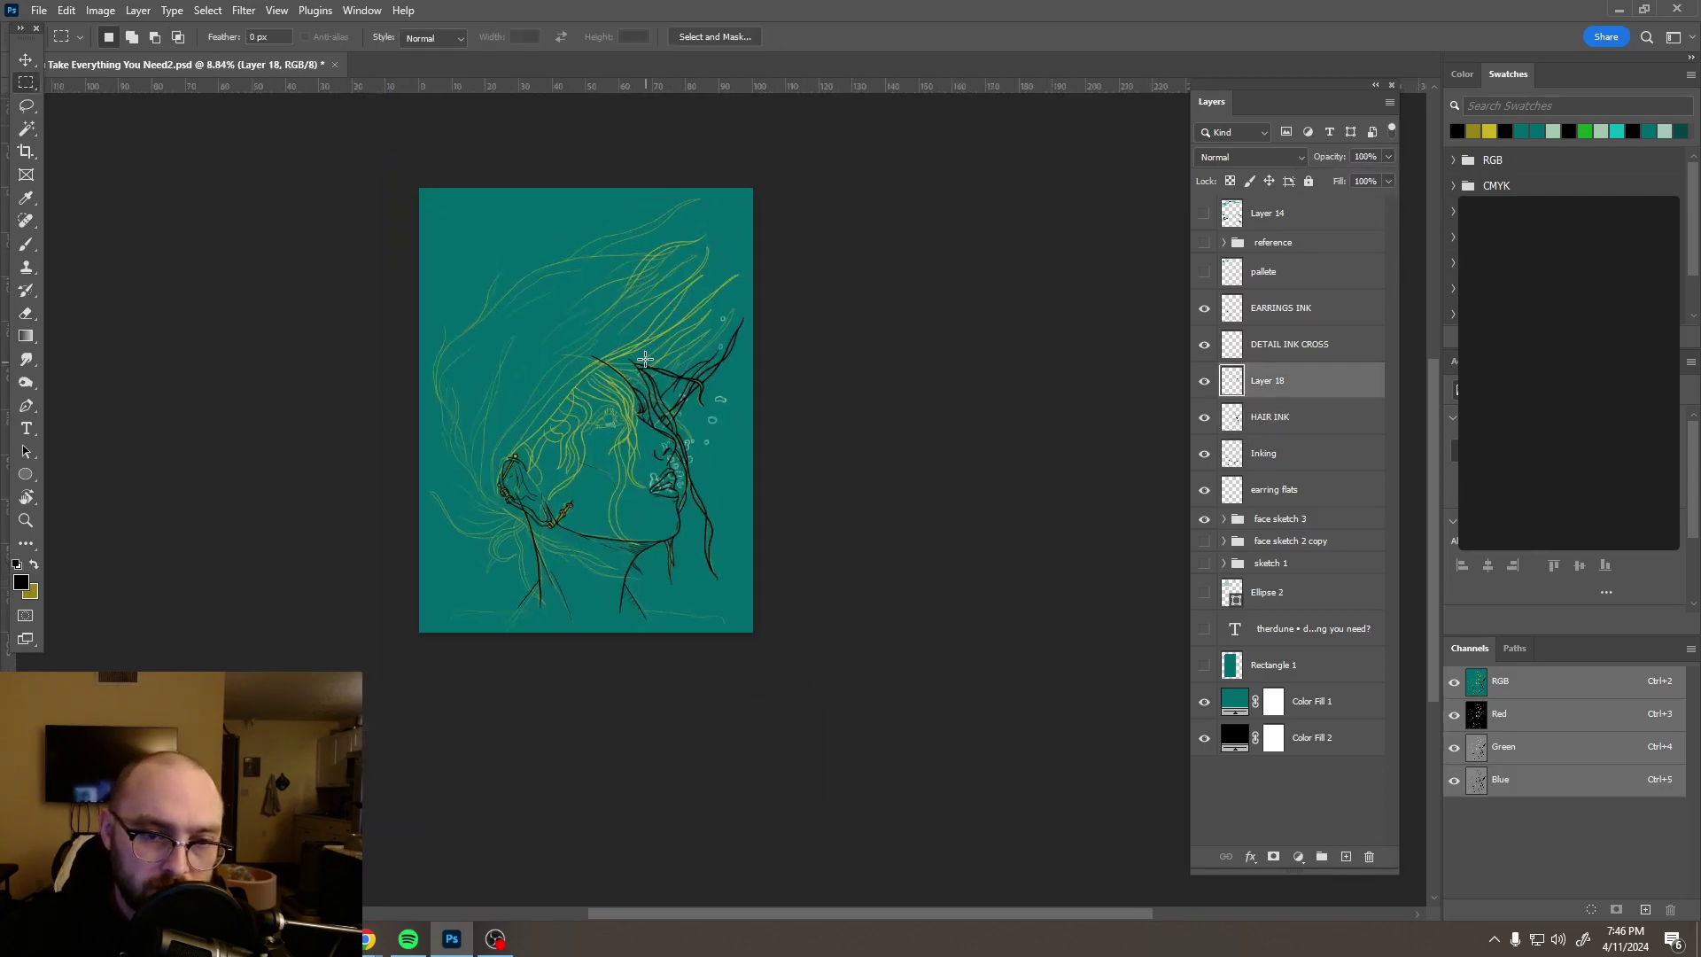
{"action": "scroll", "coordinate": [645, 359], "scroll_direction": "up", "scroll_amount": 8}
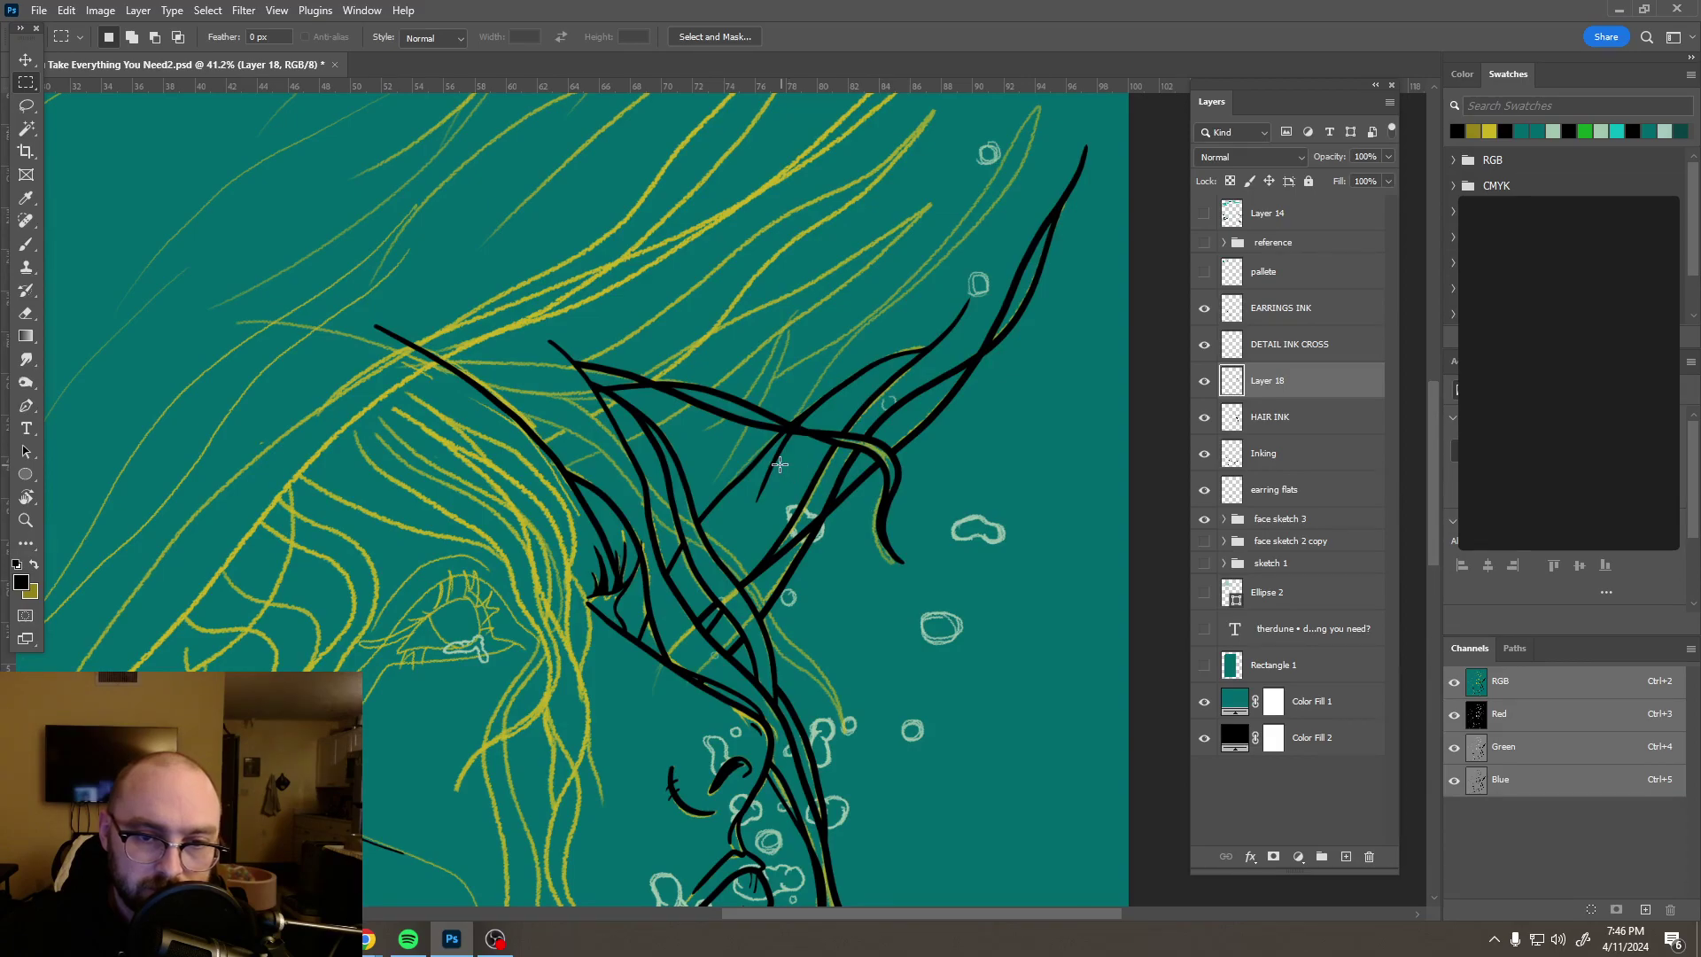
{"action": "scroll", "coordinate": [778, 462], "scroll_direction": "down", "scroll_amount": 3}
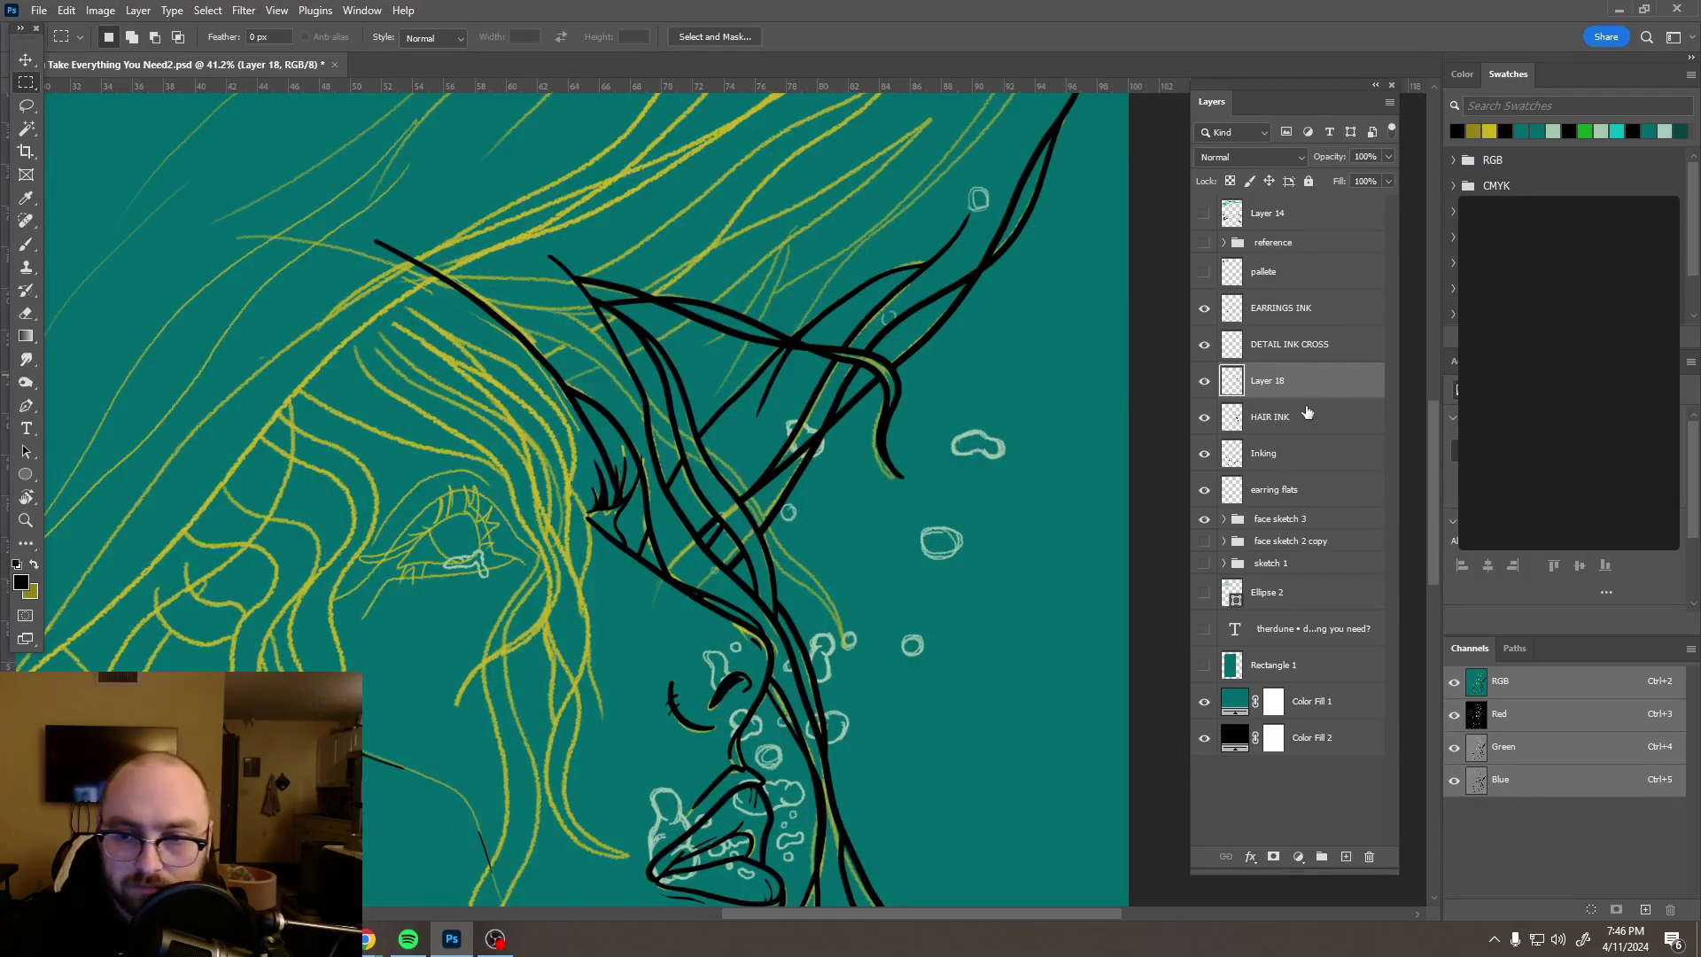
Step: Move HAIR INK above Layer 18 and merge the two layers
{"action": "left_click", "coordinate": [1310, 416]}
{"action": "left_click_drag", "start_coordinate": [1309, 411], "coordinate": [1308, 365]}
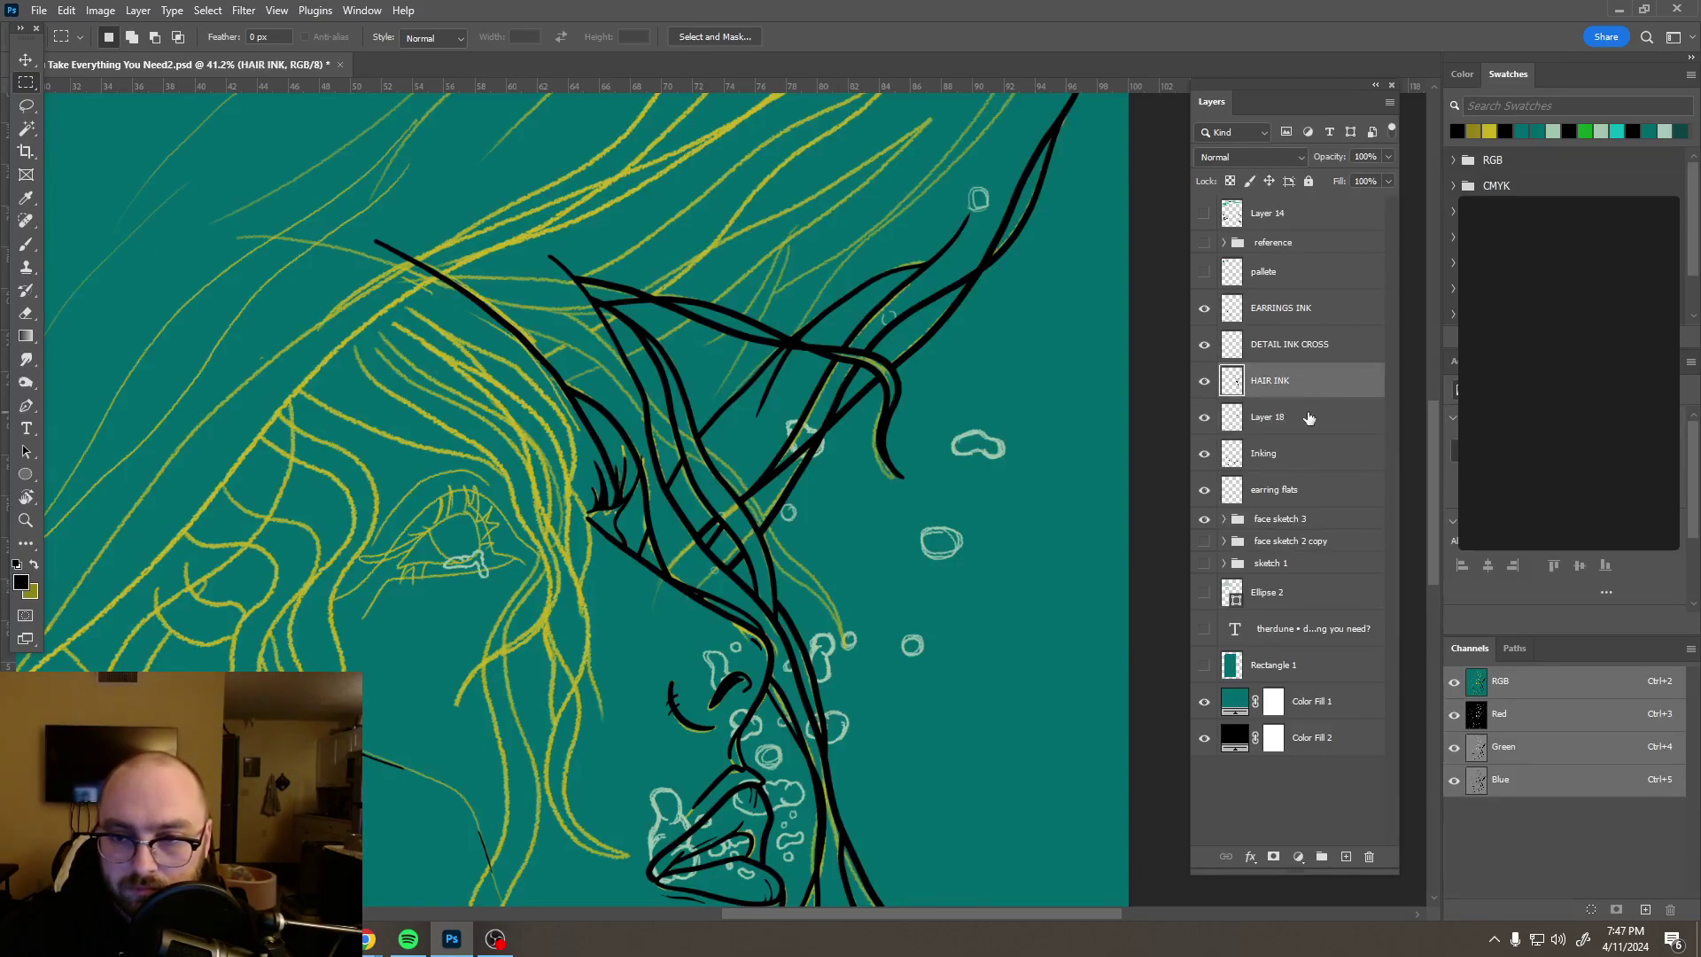
{"action": "left_click", "coordinate": [1310, 417], "text": "shift"}
{"action": "right_click", "coordinate": [1309, 414]}
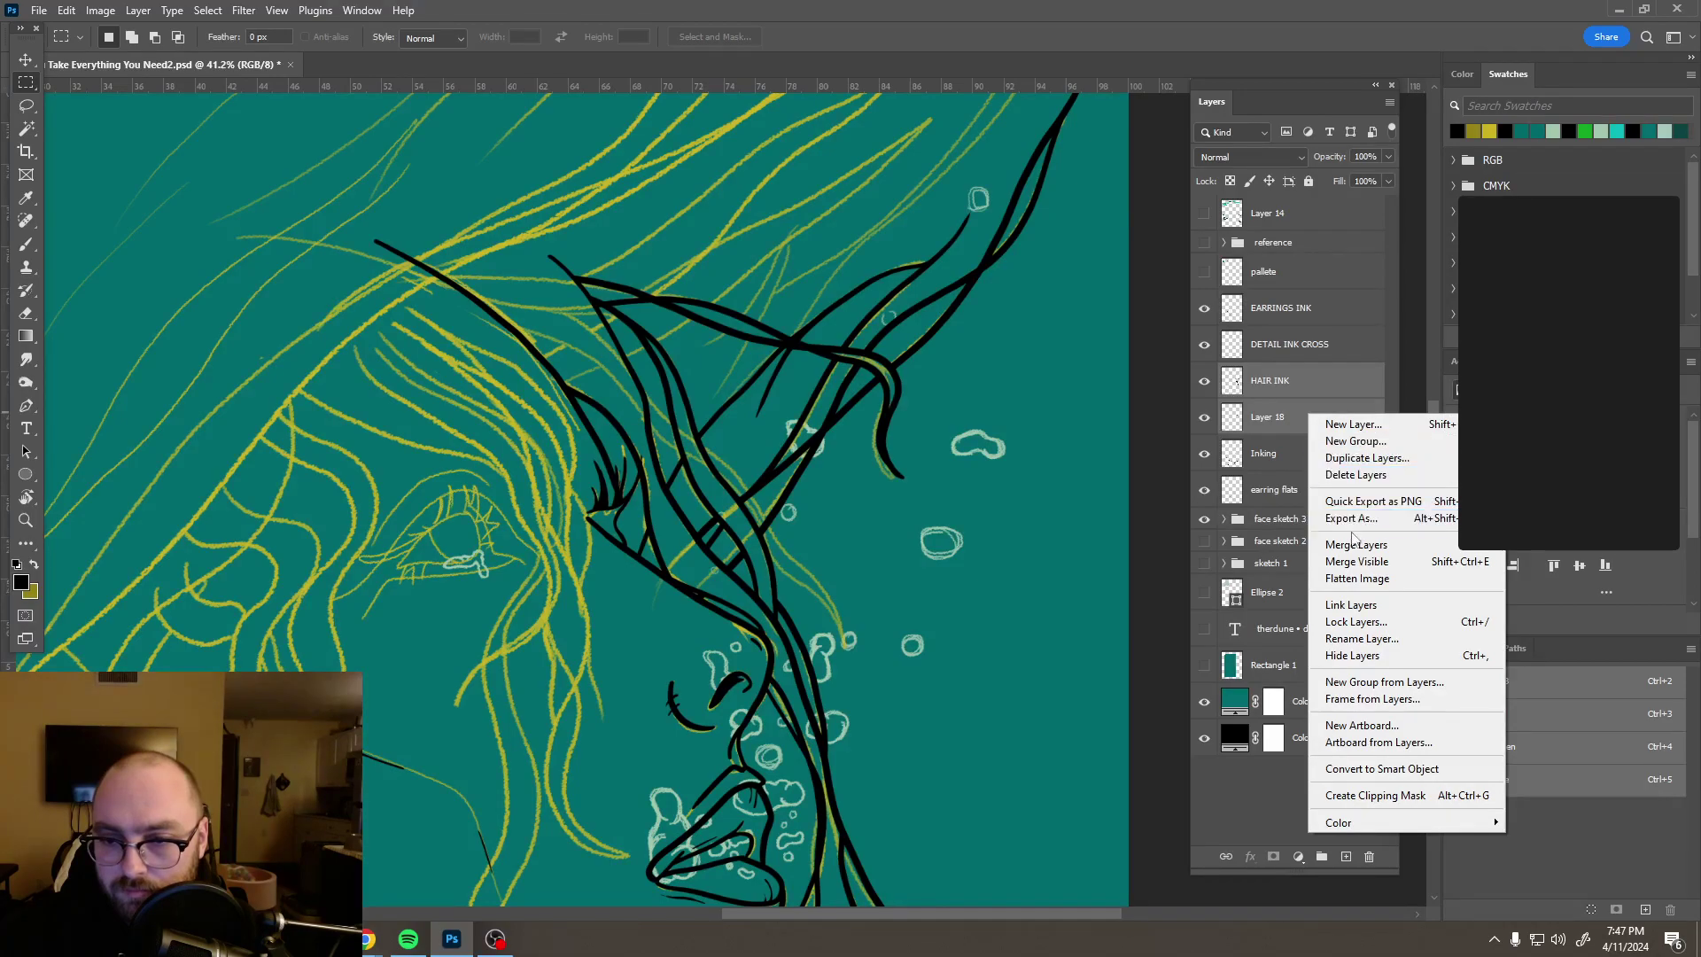
{"action": "left_click", "coordinate": [1356, 544]}
Step: On a new layer above HAIR INK, ink two strands from the upper forehead down across the inked hair, ending beside the nose bridge
{"action": "left_click", "coordinate": [1343, 856]}
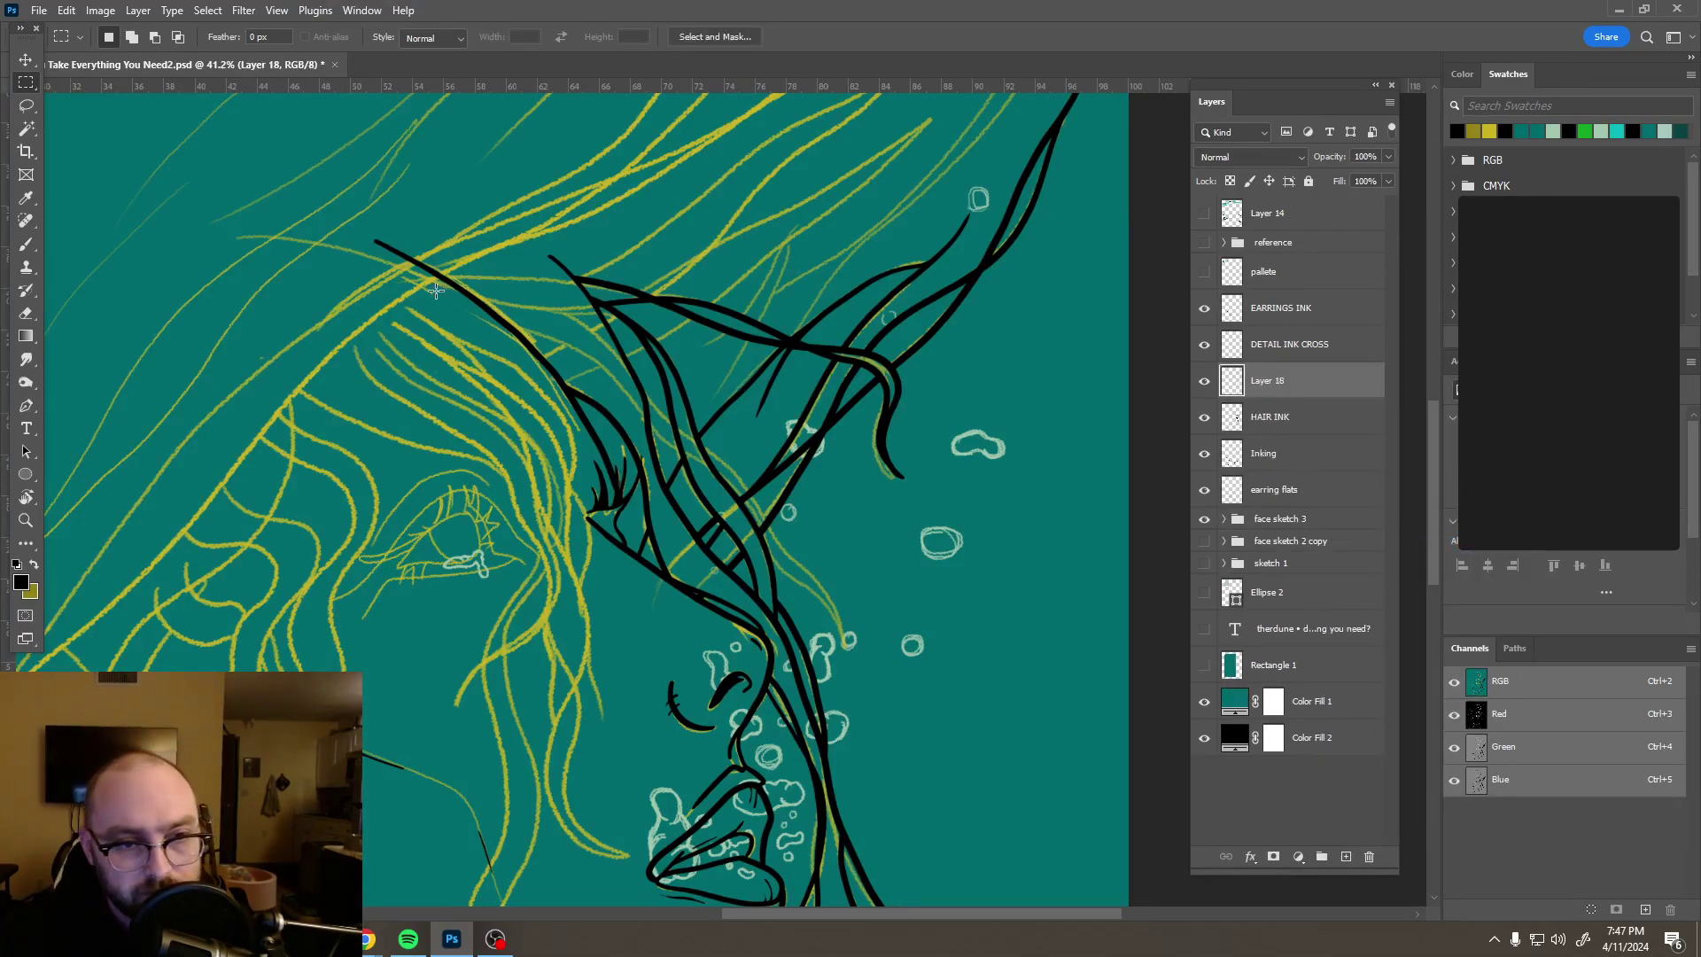
{"action": "left_click_drag", "start_coordinate": [437, 305], "coordinate": [529, 330]}
{"action": "key", "text": "ctrl+d"}
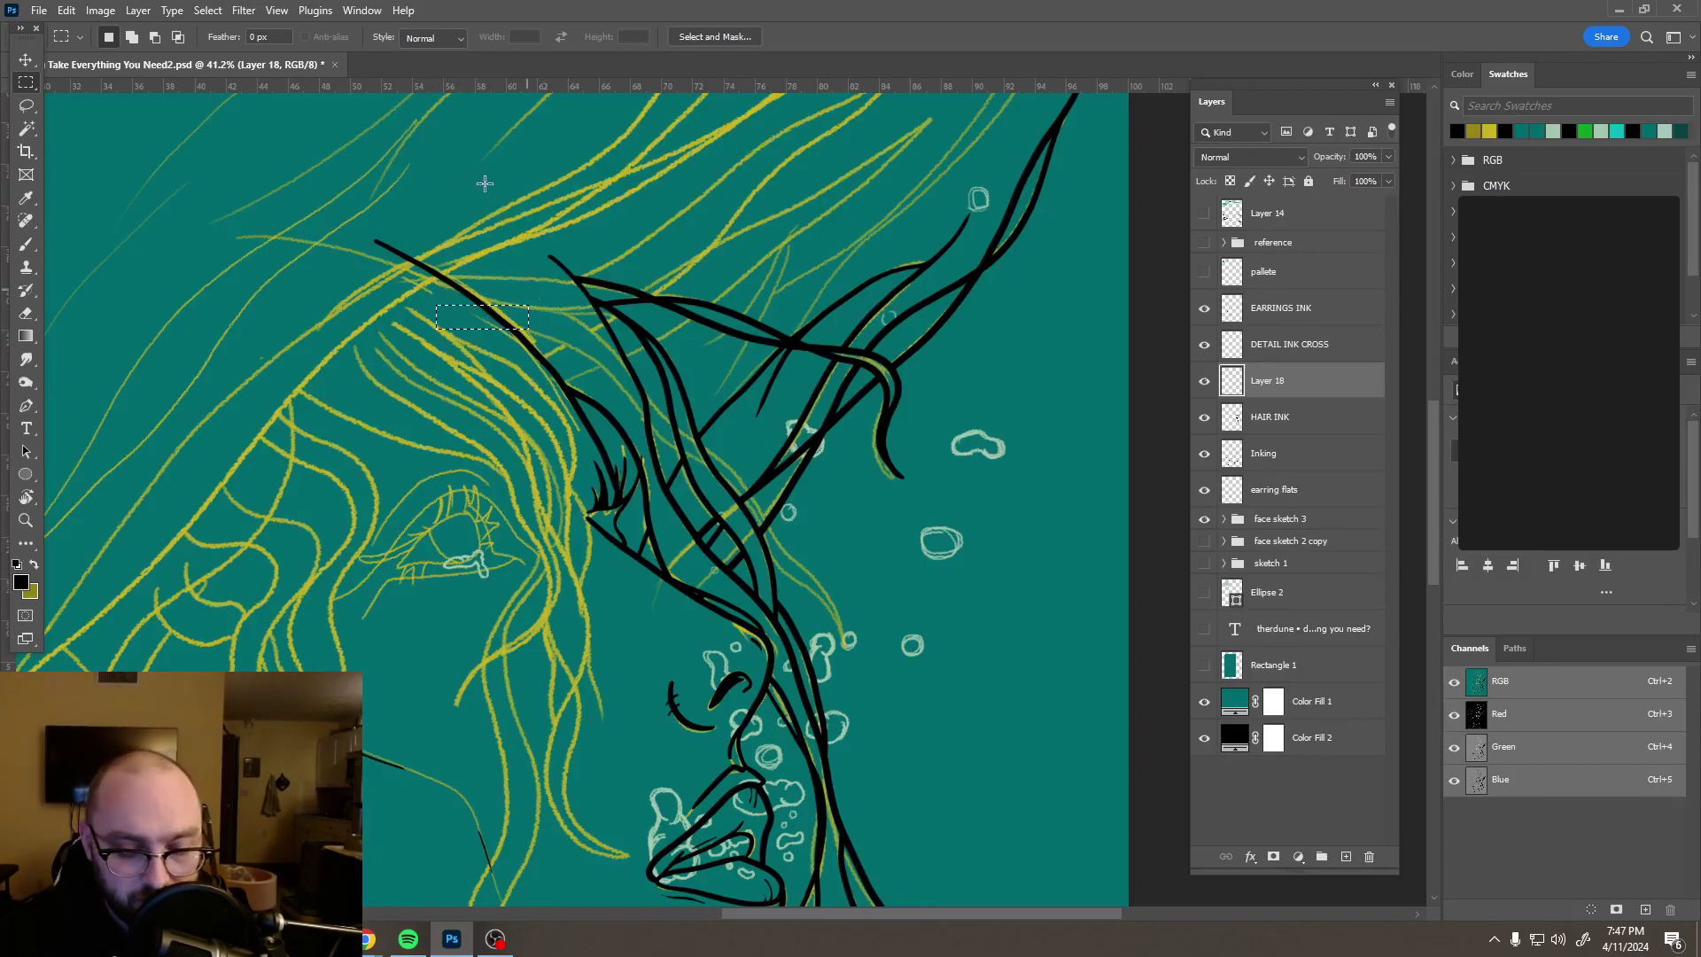
{"action": "key", "text": "b"}
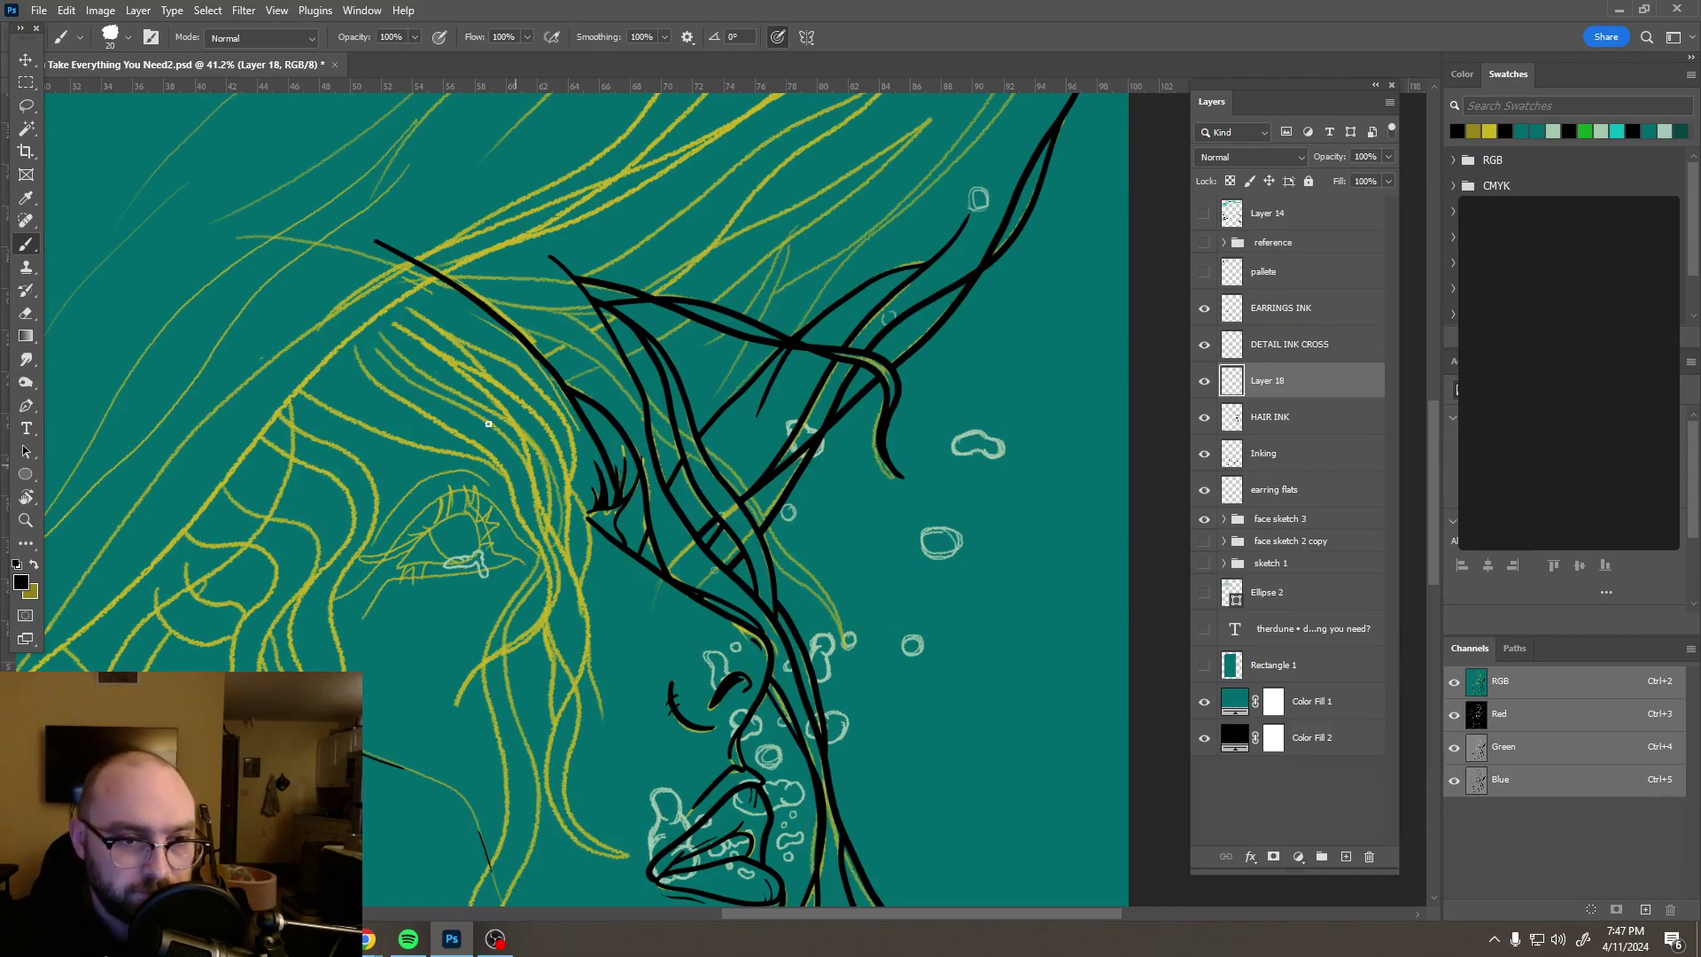
{"action": "left_click_drag", "start_coordinate": [446, 311], "coordinate": [581, 353]}
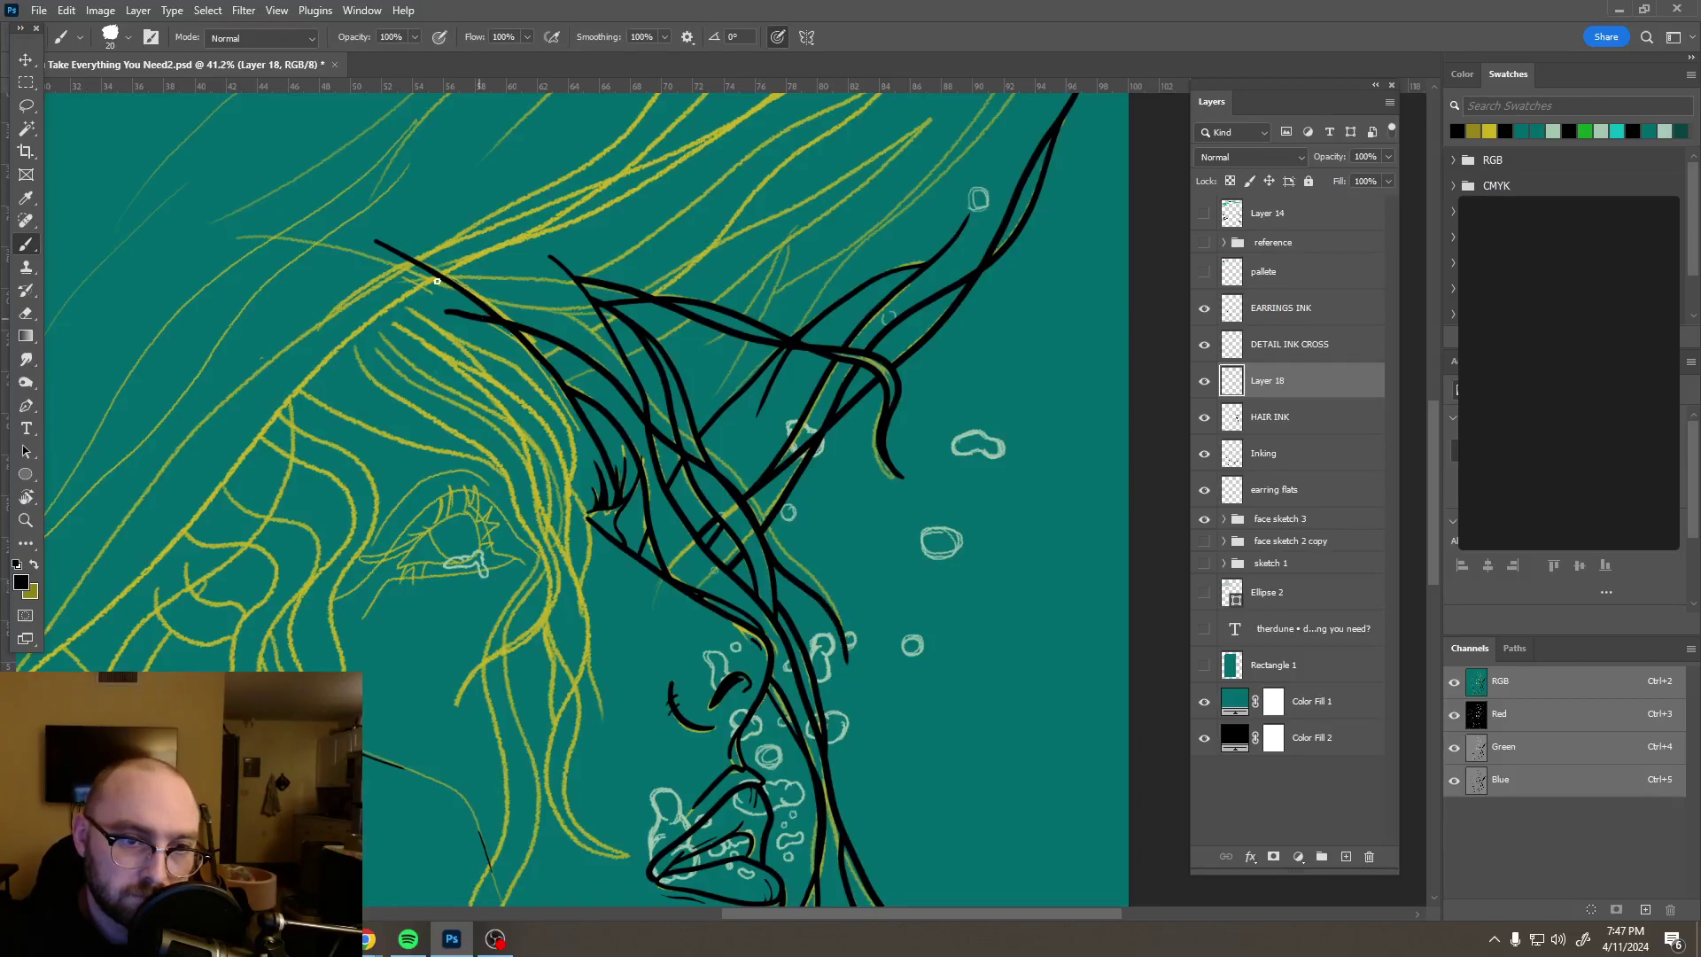
{"action": "left_click_drag", "start_coordinate": [417, 277], "coordinate": [568, 318]}
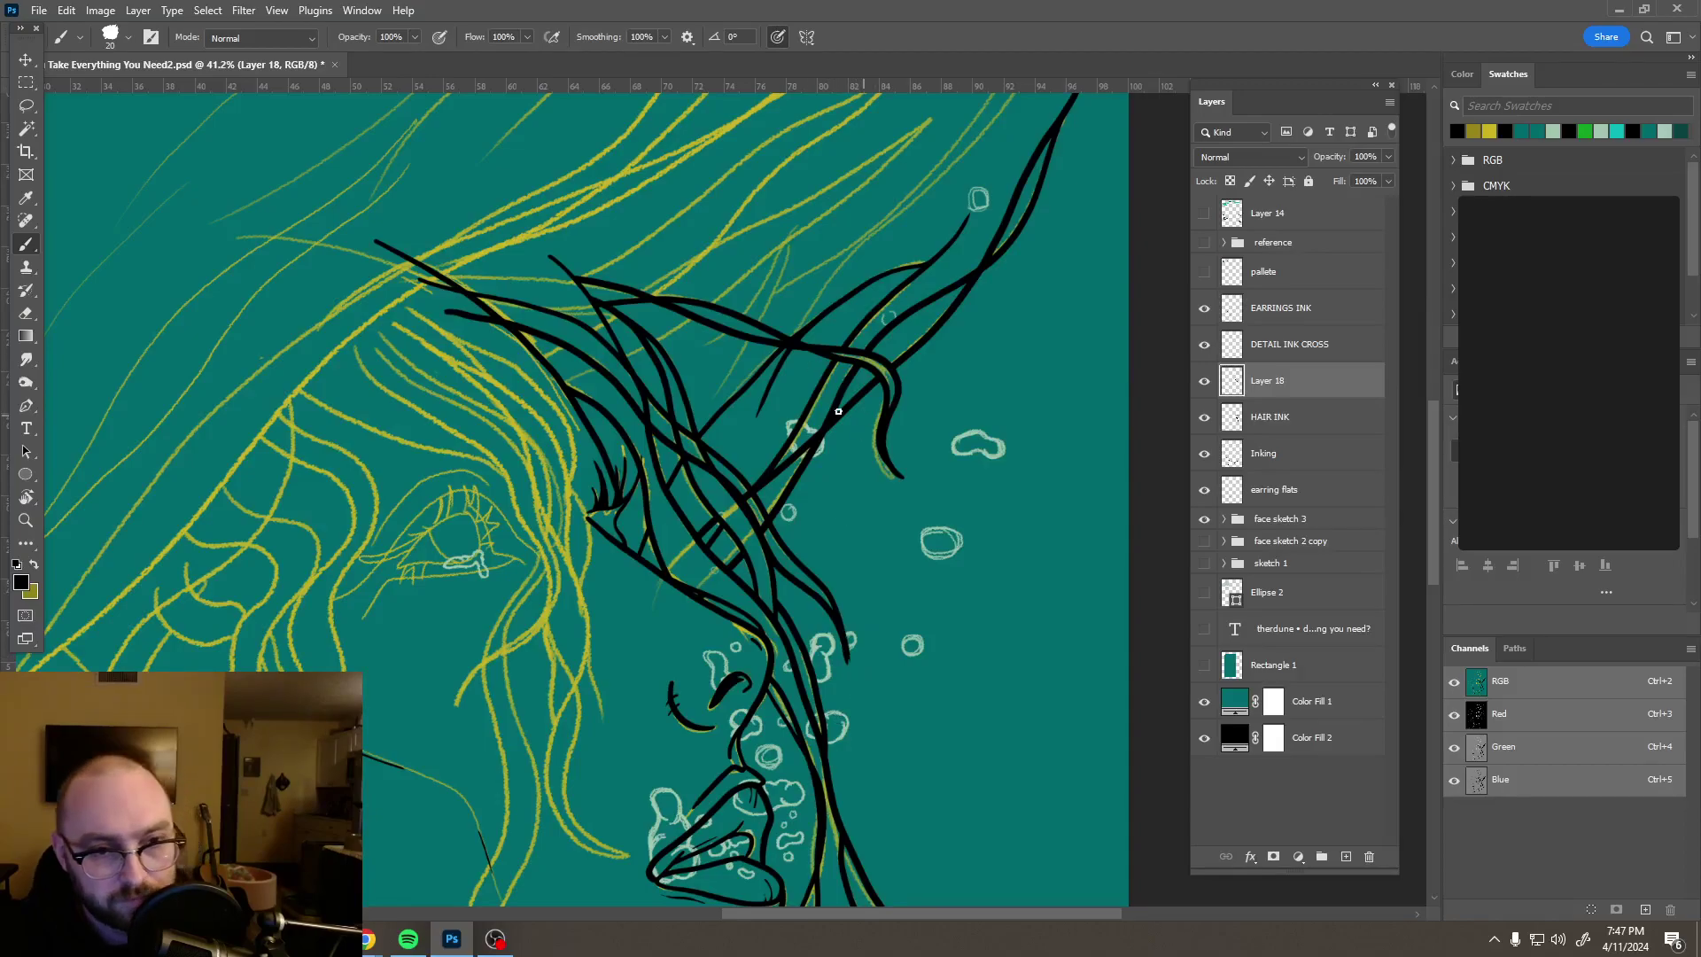
{"action": "left_click_drag", "start_coordinate": [427, 289], "coordinate": [492, 294]}
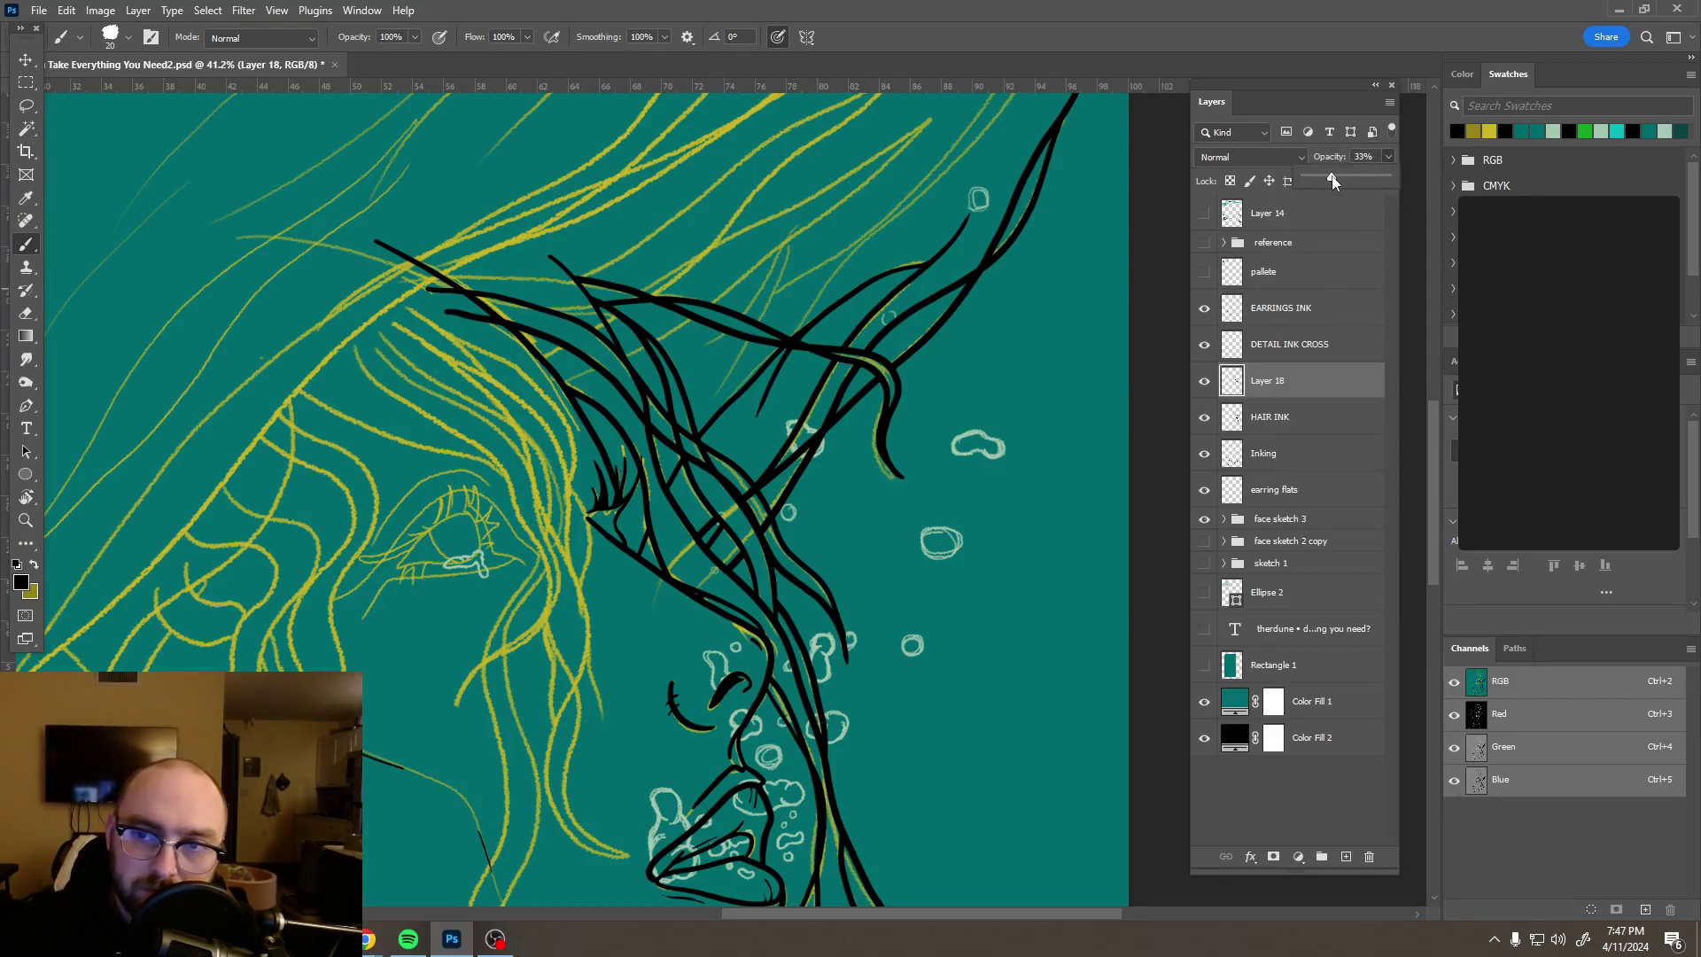
Step: Lower the new strands' layer opacity to 32% and erase their starts extending past the inked forehead strand with a size 27 eraser
{"action": "left_click_drag", "start_coordinate": [1333, 181], "coordinate": [1329, 179]}
{"action": "mouse_move", "coordinate": [340, 269]}
{"action": "left_mouse_down"}
{"action": "mouse_move", "coordinate": [626, 361]}
{"action": "mouse_move", "coordinate": [651, 344]}
{"action": "left_mouse_up"}
{"action": "key", "text": "e"}
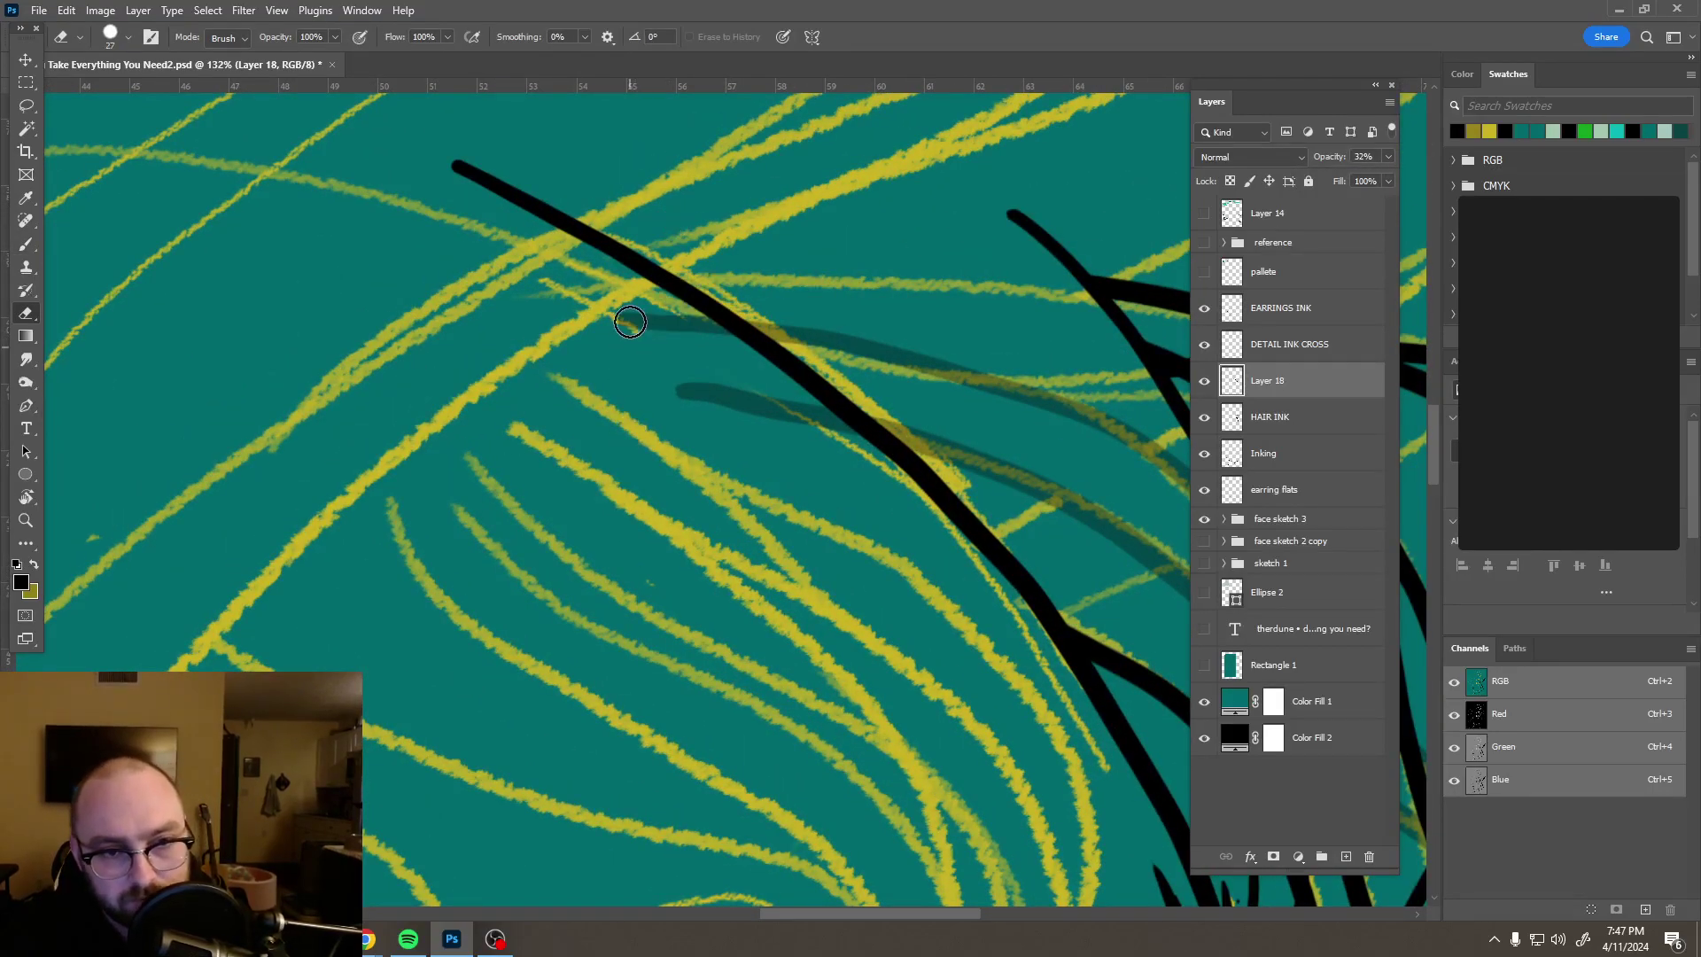
{"action": "mouse_move", "coordinate": [748, 395]}
{"action": "left_mouse_down"}
{"action": "mouse_move", "coordinate": [837, 429]}
{"action": "mouse_move", "coordinate": [670, 377]}
{"action": "left_mouse_up"}
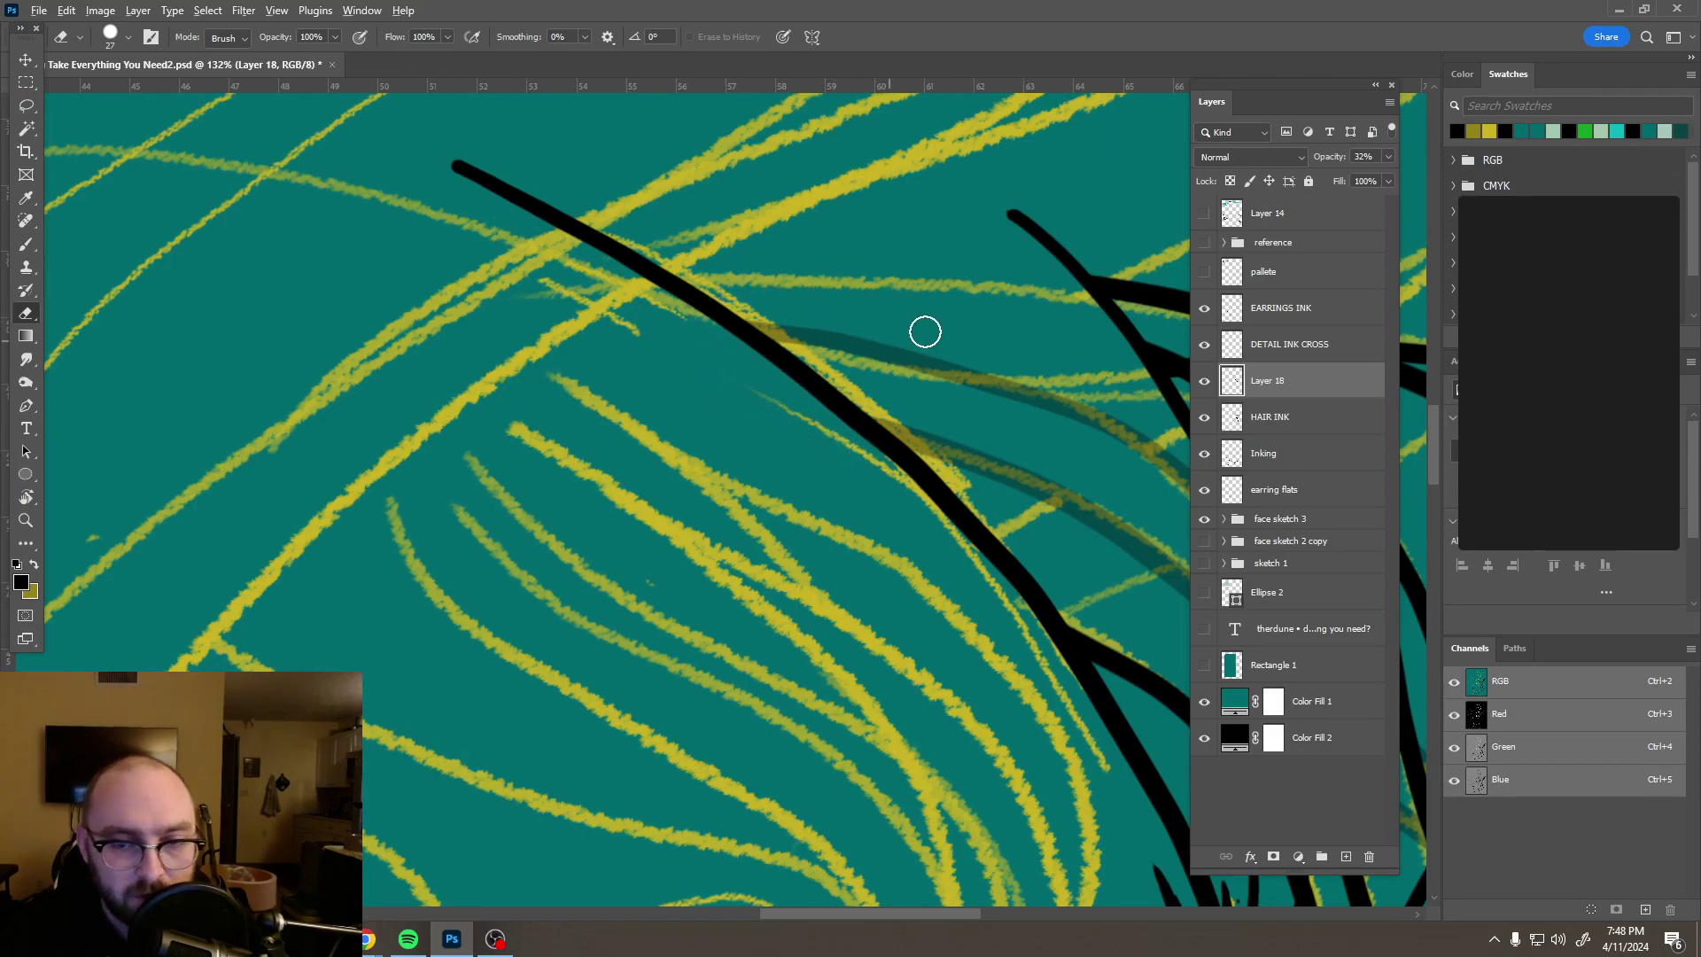
Step: Examine the inked hair with the face sketch 3 group hidden, and show the sketch again for comparison
{"action": "scroll", "coordinate": [922, 331], "scroll_direction": "down", "scroll_amount": 5}
{"action": "scroll", "coordinate": [928, 353], "scroll_direction": "down", "scroll_amount": 2}
{"action": "left_click_drag", "start_coordinate": [791, 505], "coordinate": [800, 396]}
{"action": "scroll", "coordinate": [706, 419], "scroll_direction": "right", "scroll_amount": 5}
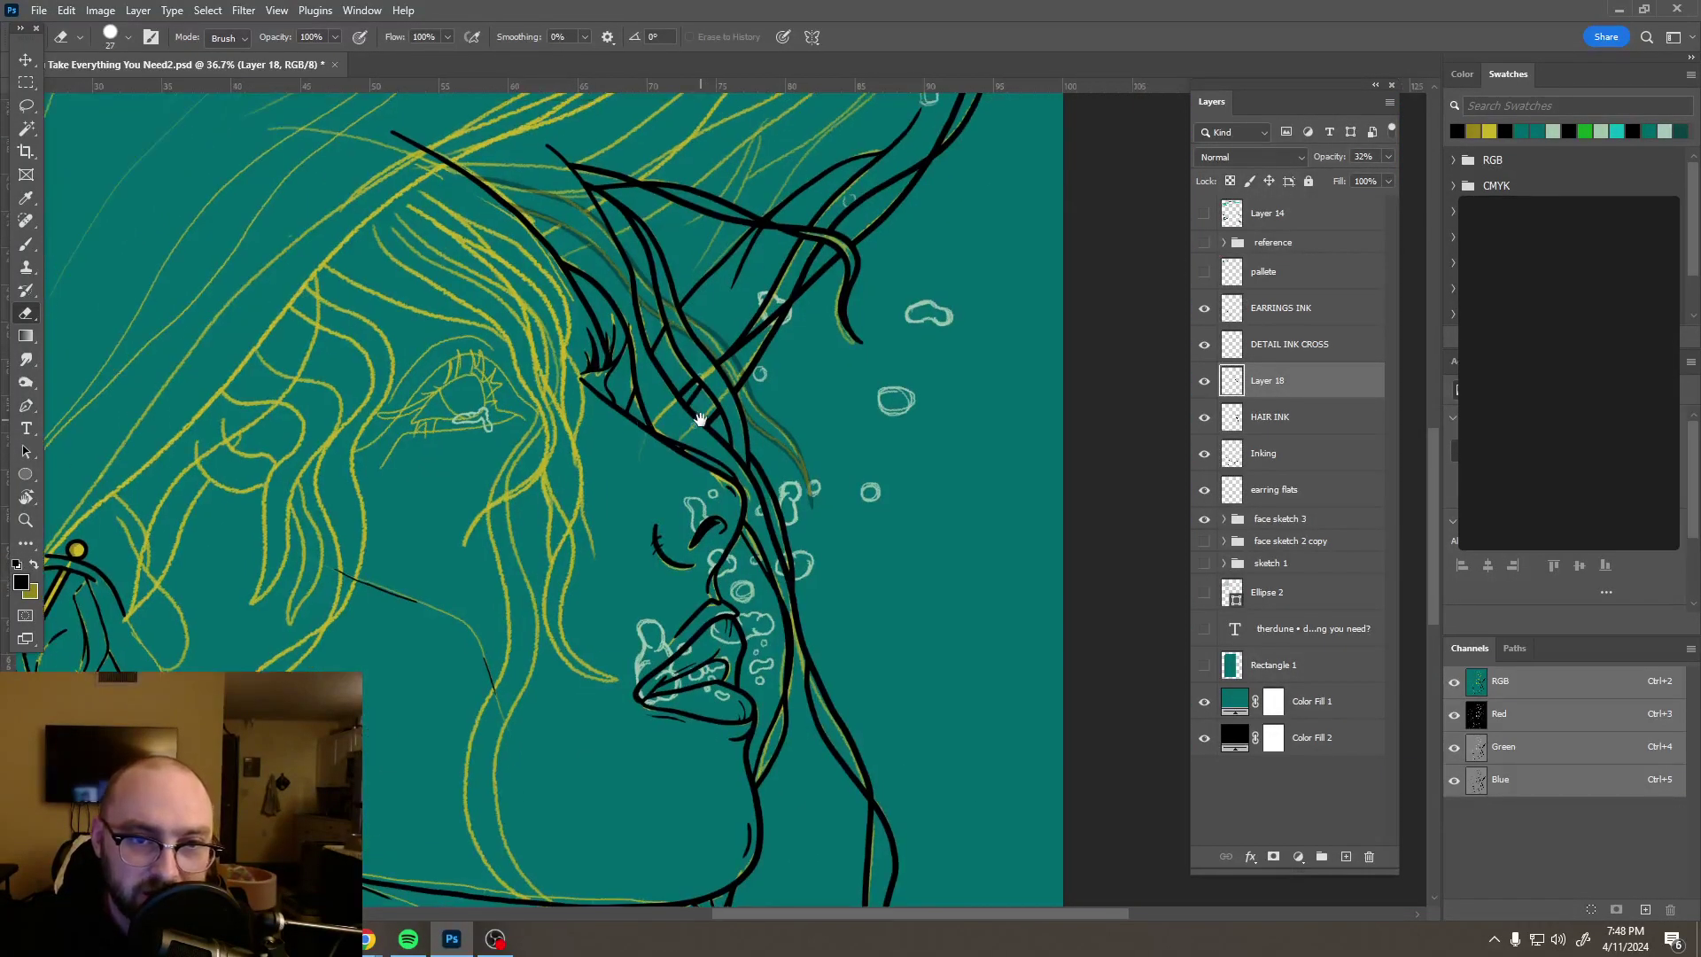
{"action": "scroll", "coordinate": [548, 268], "scroll_direction": "up", "scroll_amount": 1}
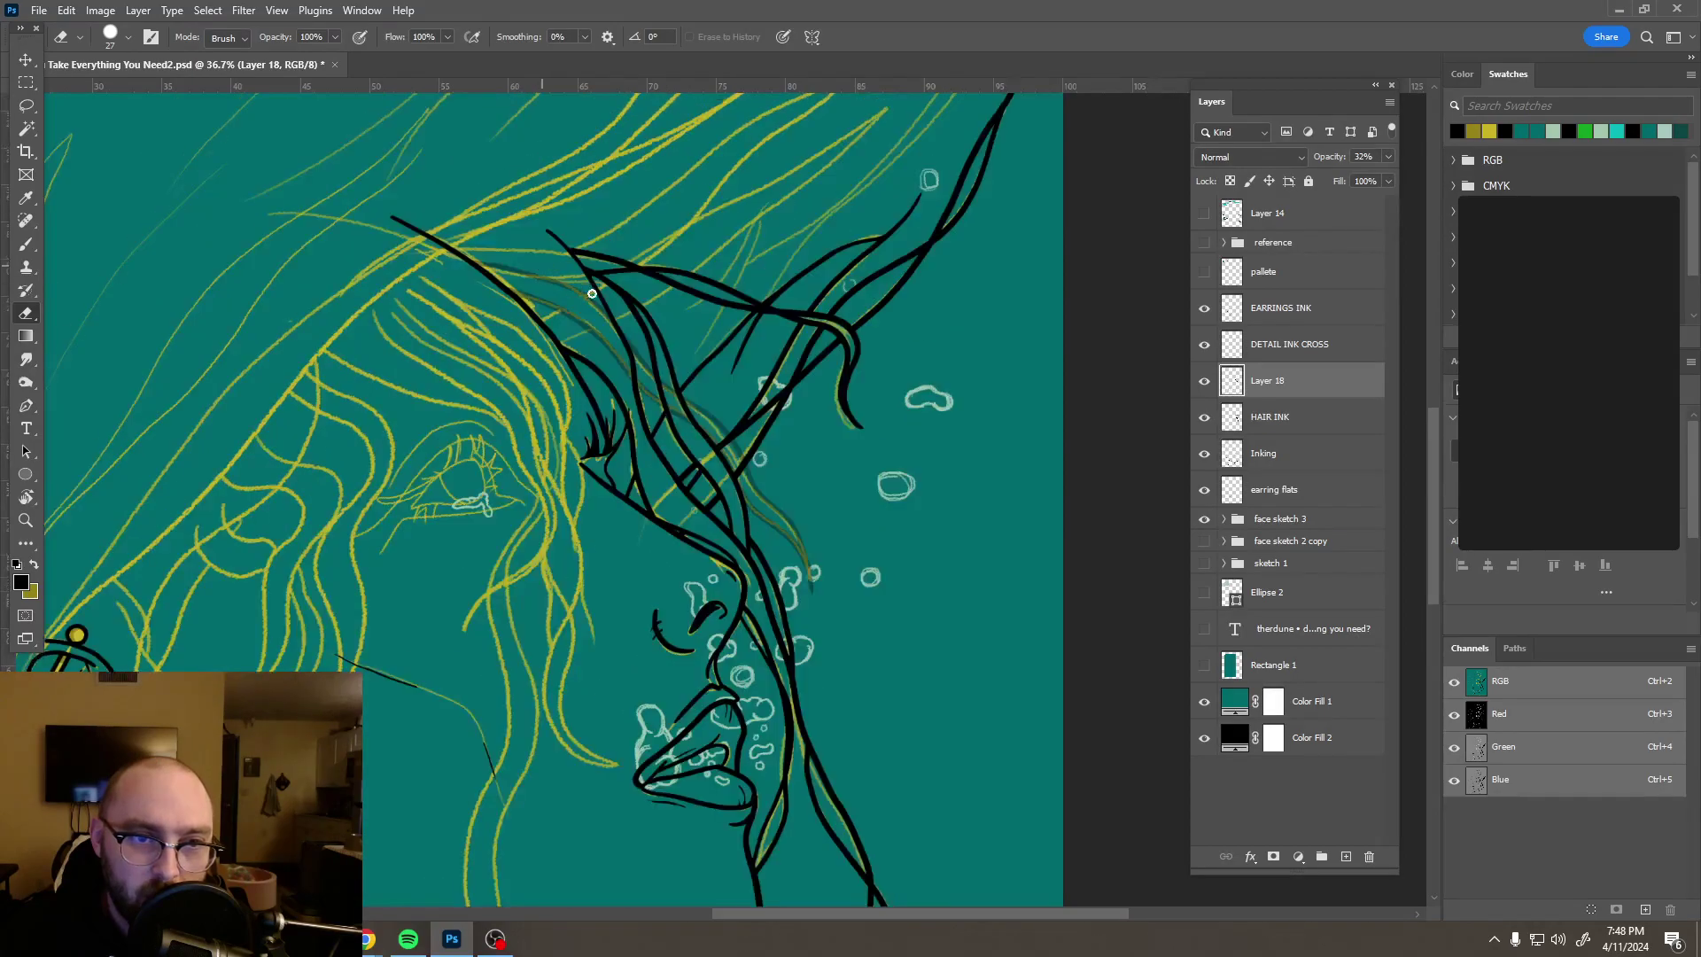
{"action": "left_click", "coordinate": [1202, 523]}
{"action": "scroll", "coordinate": [759, 314], "scroll_direction": "down", "scroll_amount": 5}
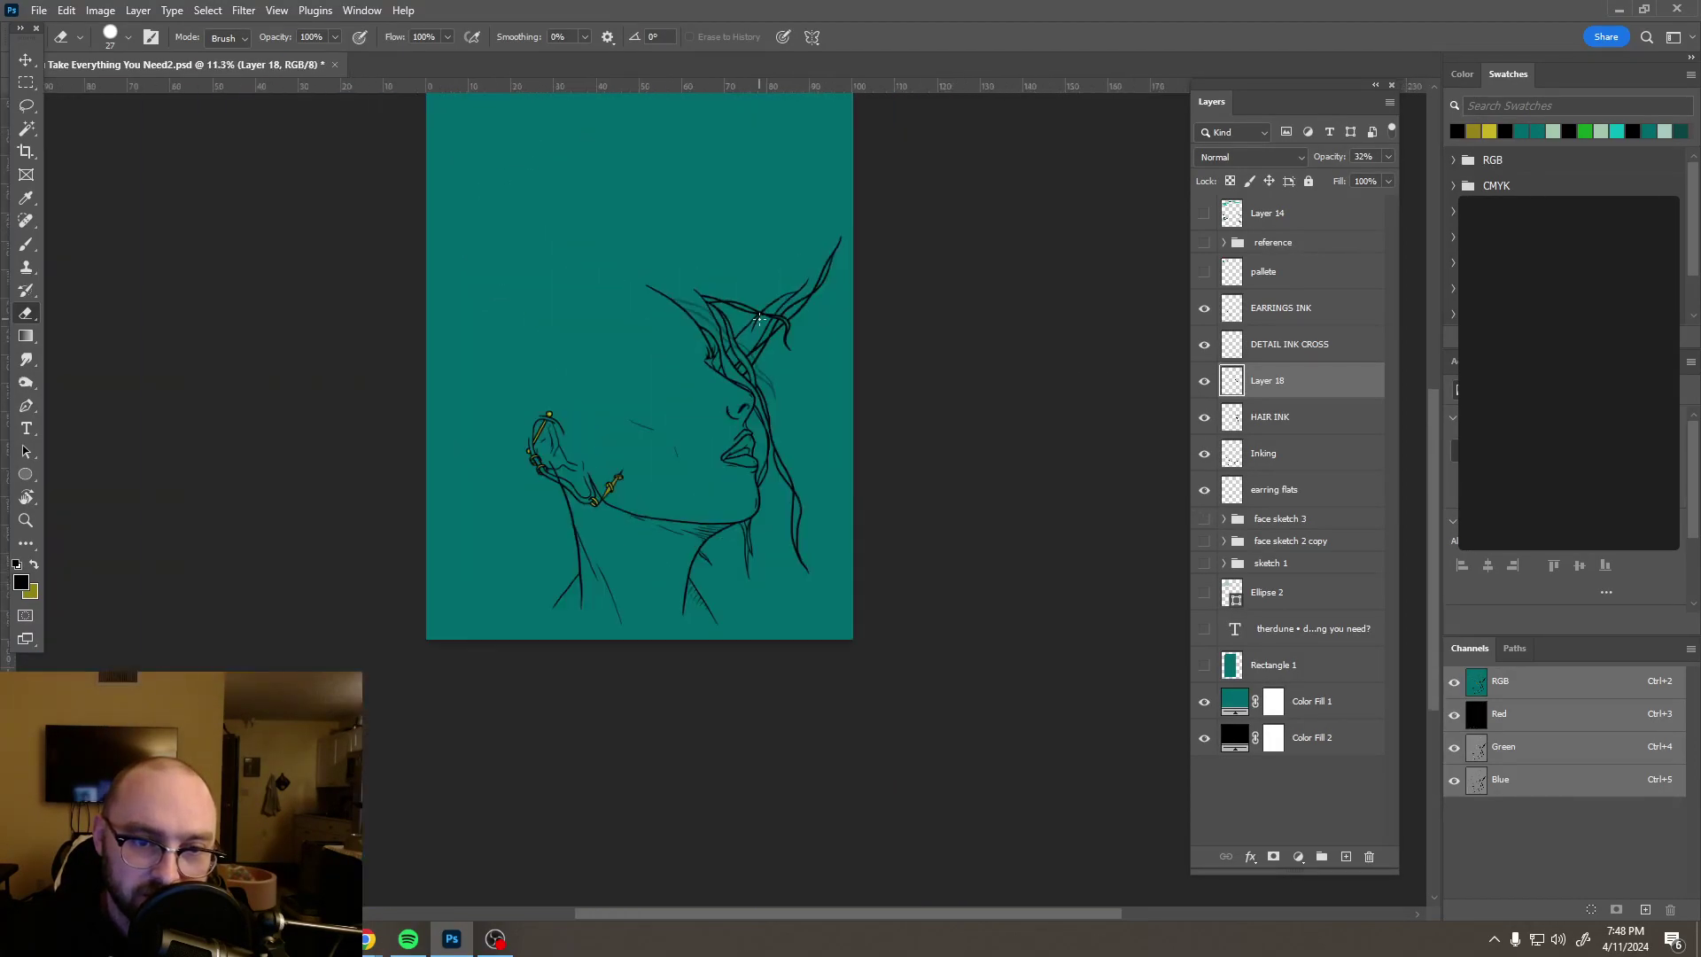
{"action": "scroll", "coordinate": [728, 295], "scroll_direction": "up", "scroll_amount": 7}
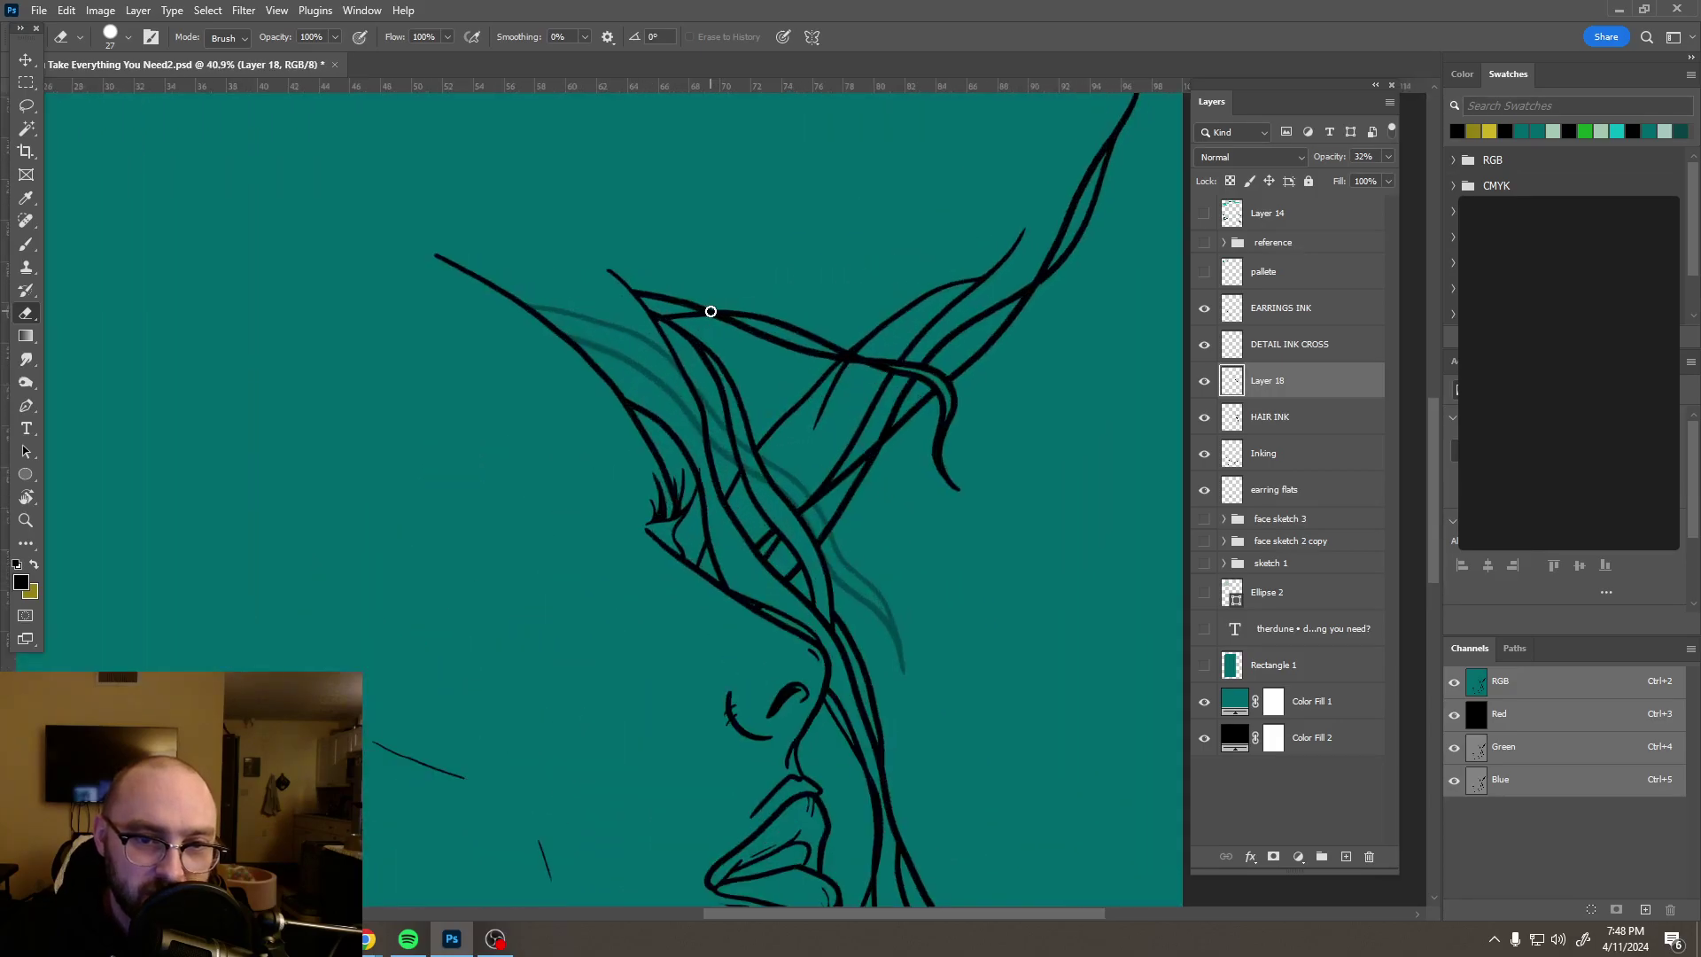
{"action": "scroll", "coordinate": [711, 311], "scroll_direction": "down", "scroll_amount": 3}
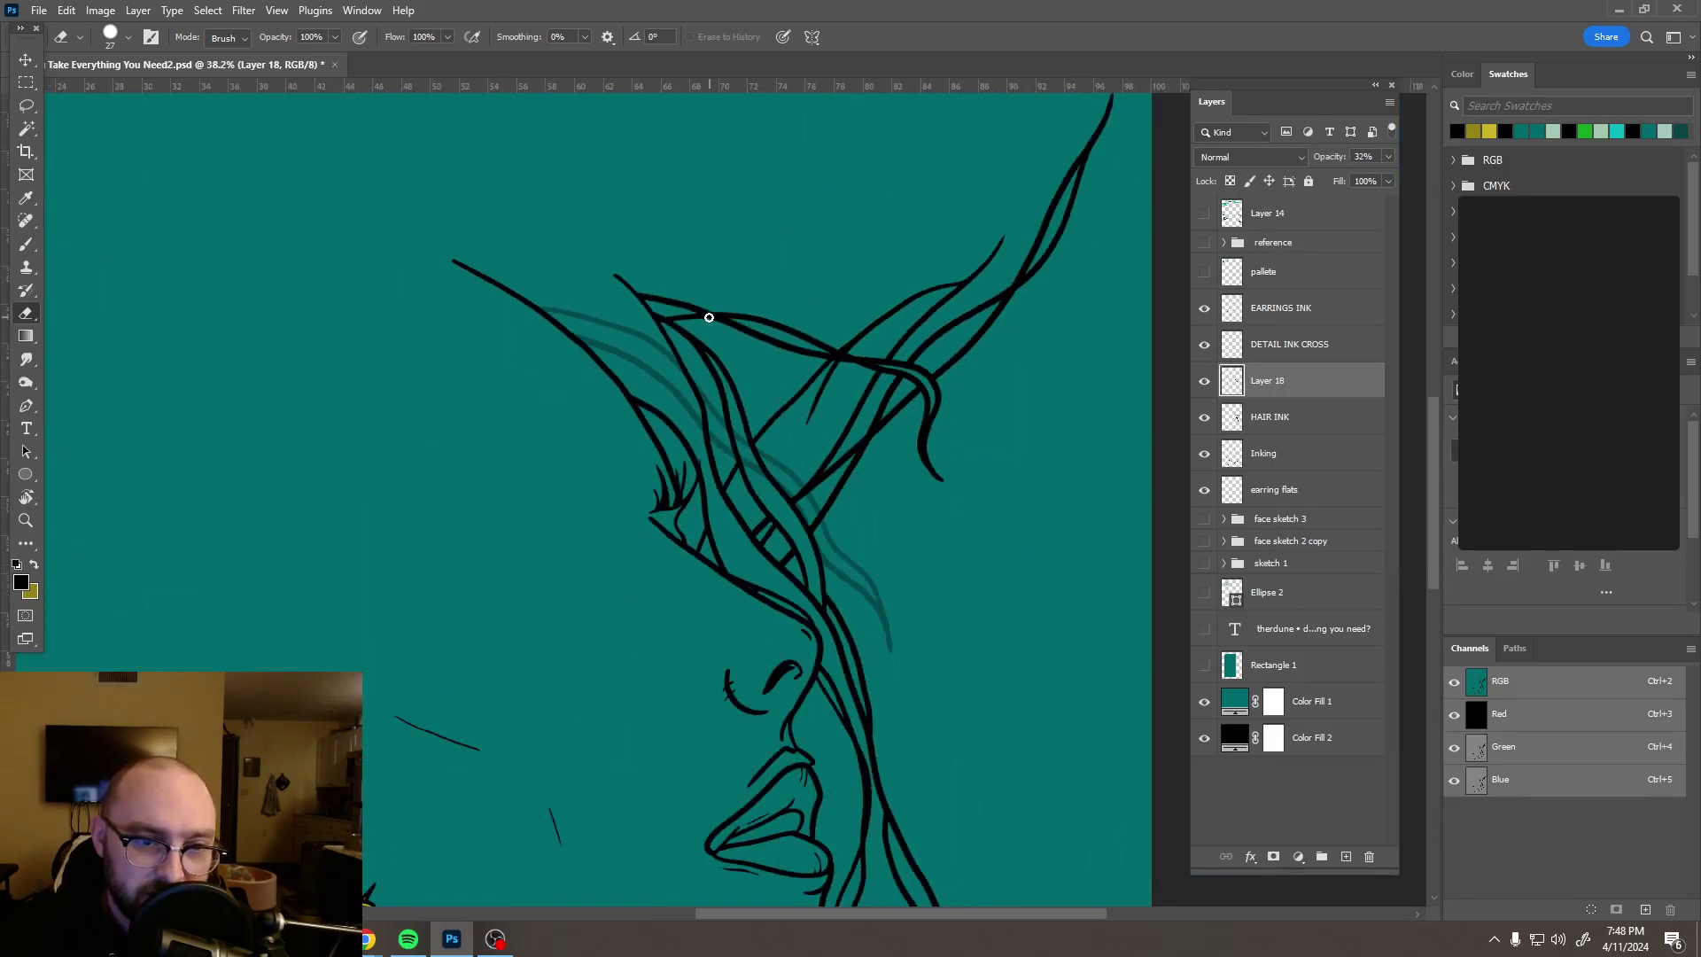
{"action": "scroll", "coordinate": [709, 318], "scroll_direction": "down", "scroll_amount": 1}
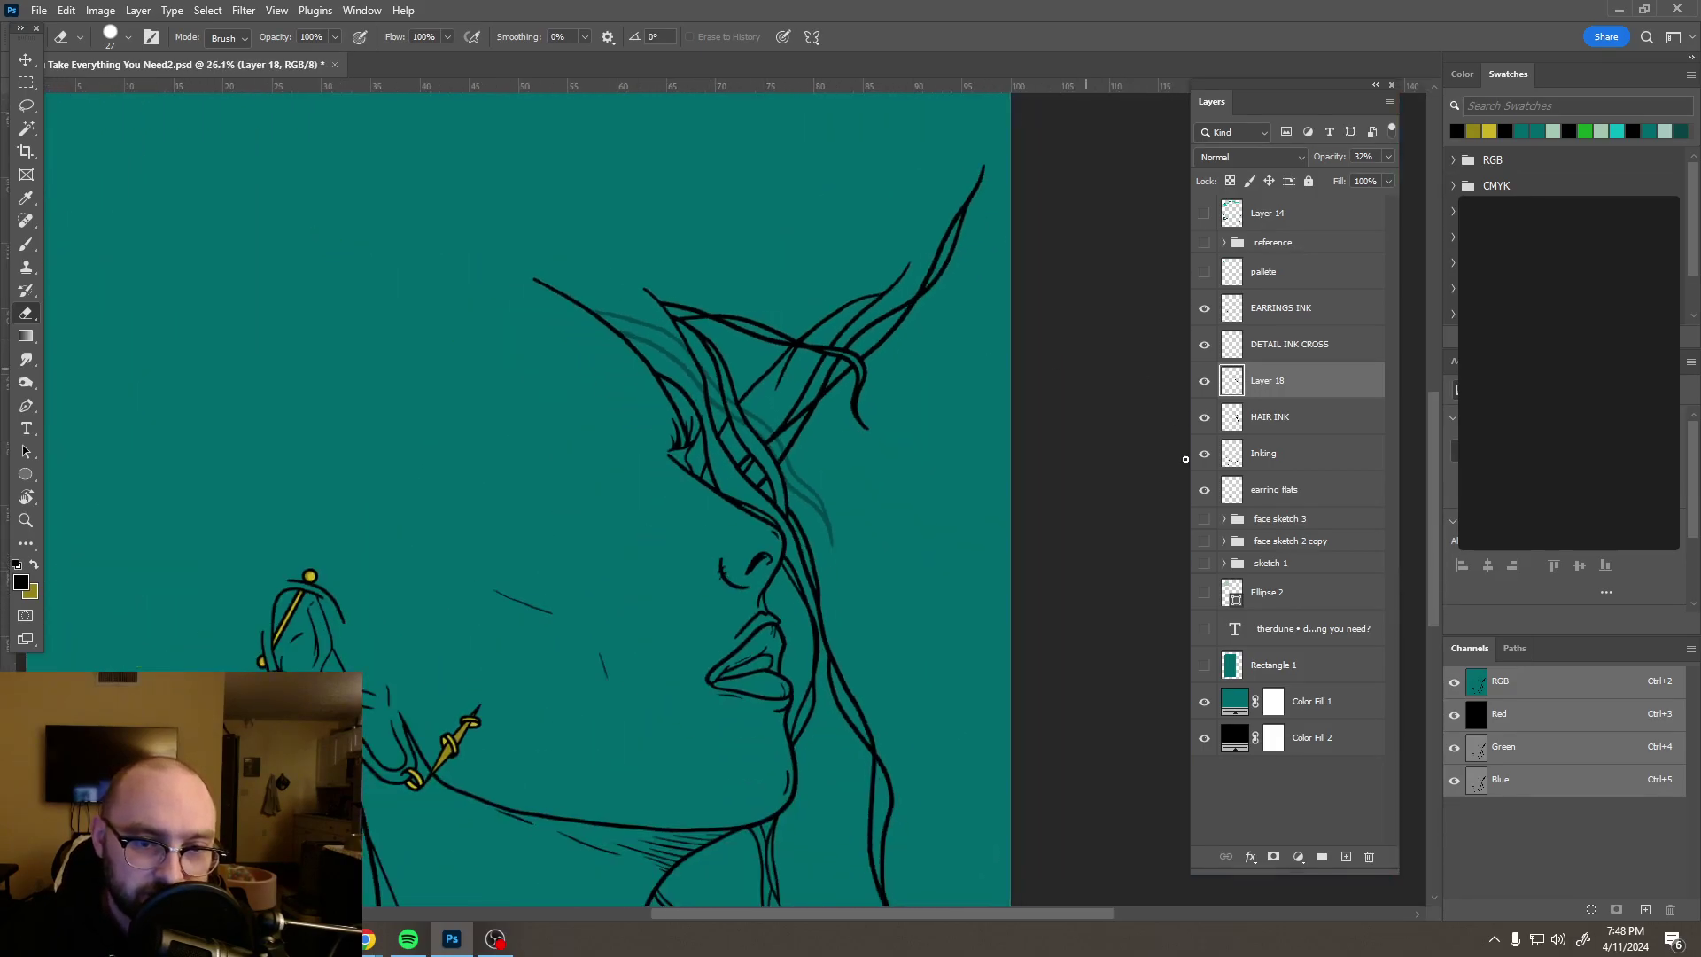
{"action": "left_click", "coordinate": [1203, 520]}
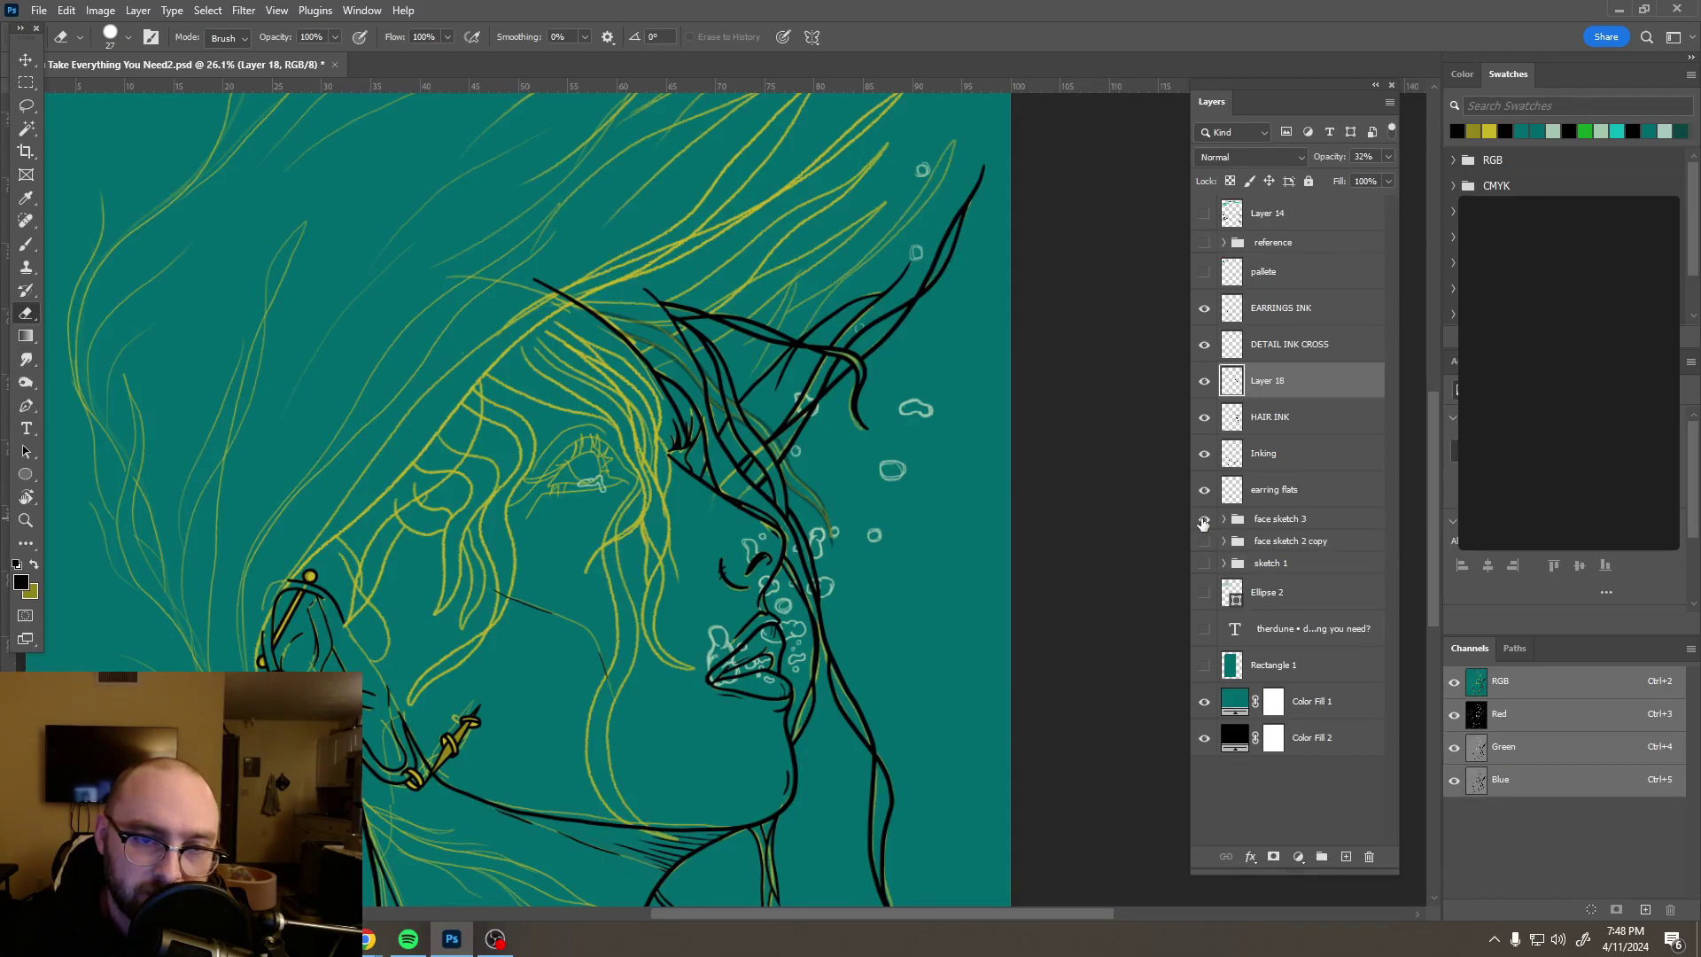
{"action": "left_click", "coordinate": [1203, 520]}
{"action": "left_click", "coordinate": [1204, 520]}
Step: Restore Layer 18 to 100% opacity and erase the two new strands' starts back to the inked forehead strand
{"action": "key", "text": "0"}
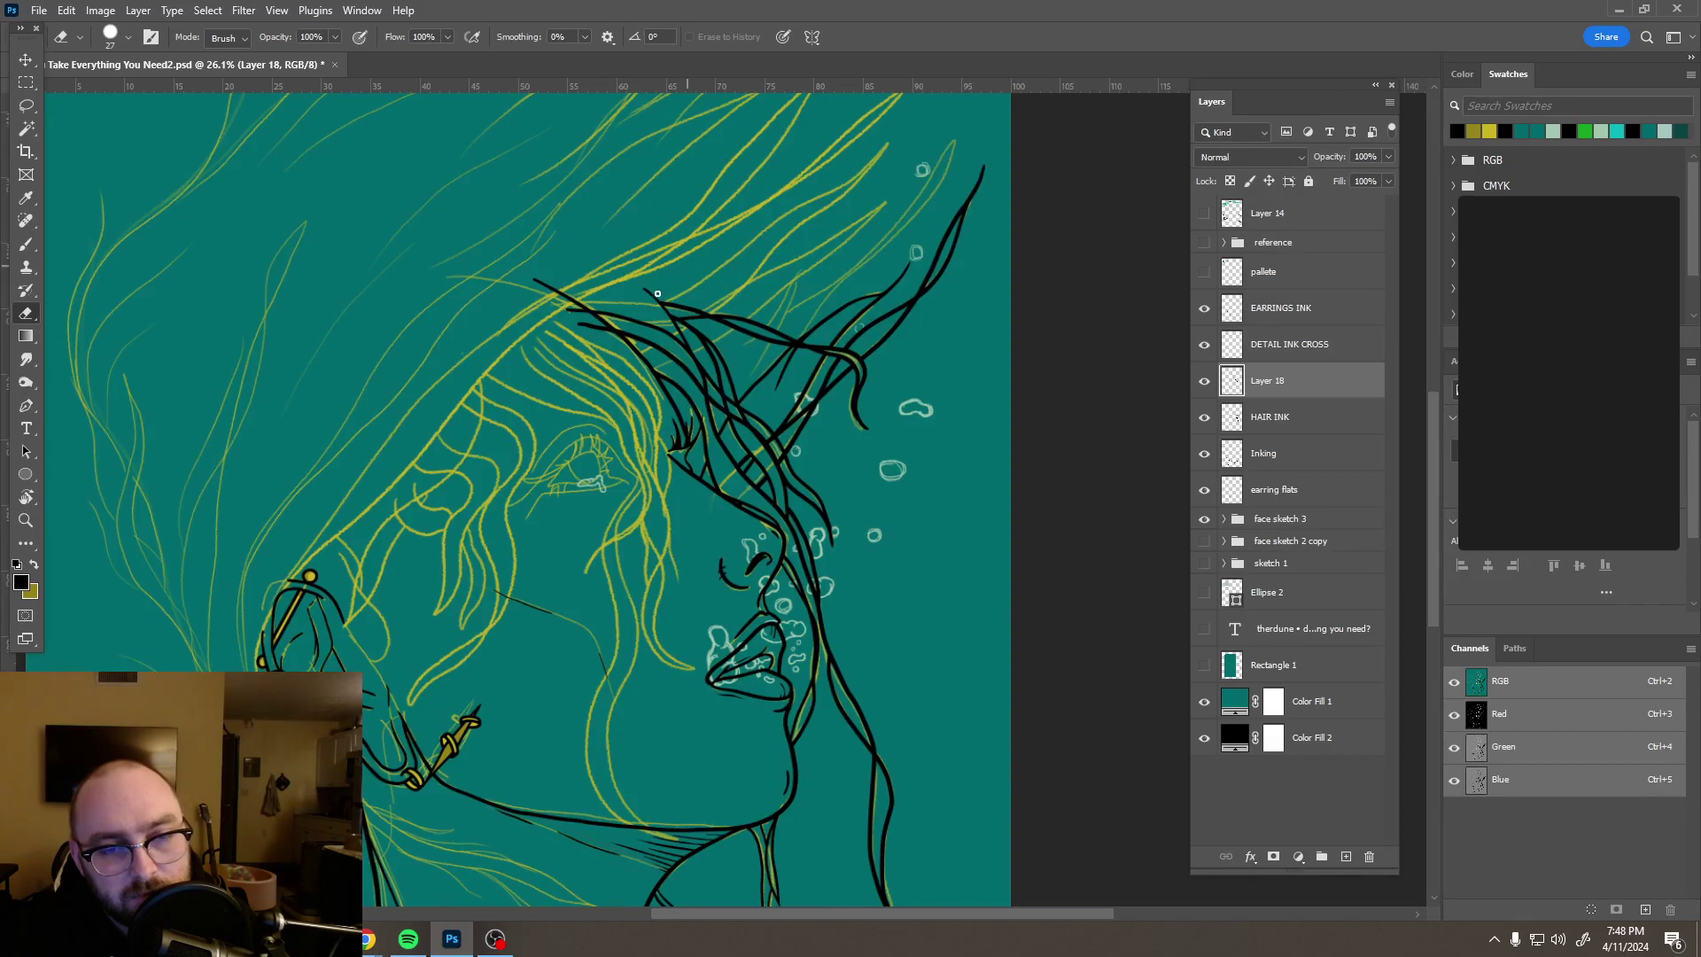
{"action": "scroll", "coordinate": [634, 300], "scroll_direction": "up", "scroll_amount": 3}
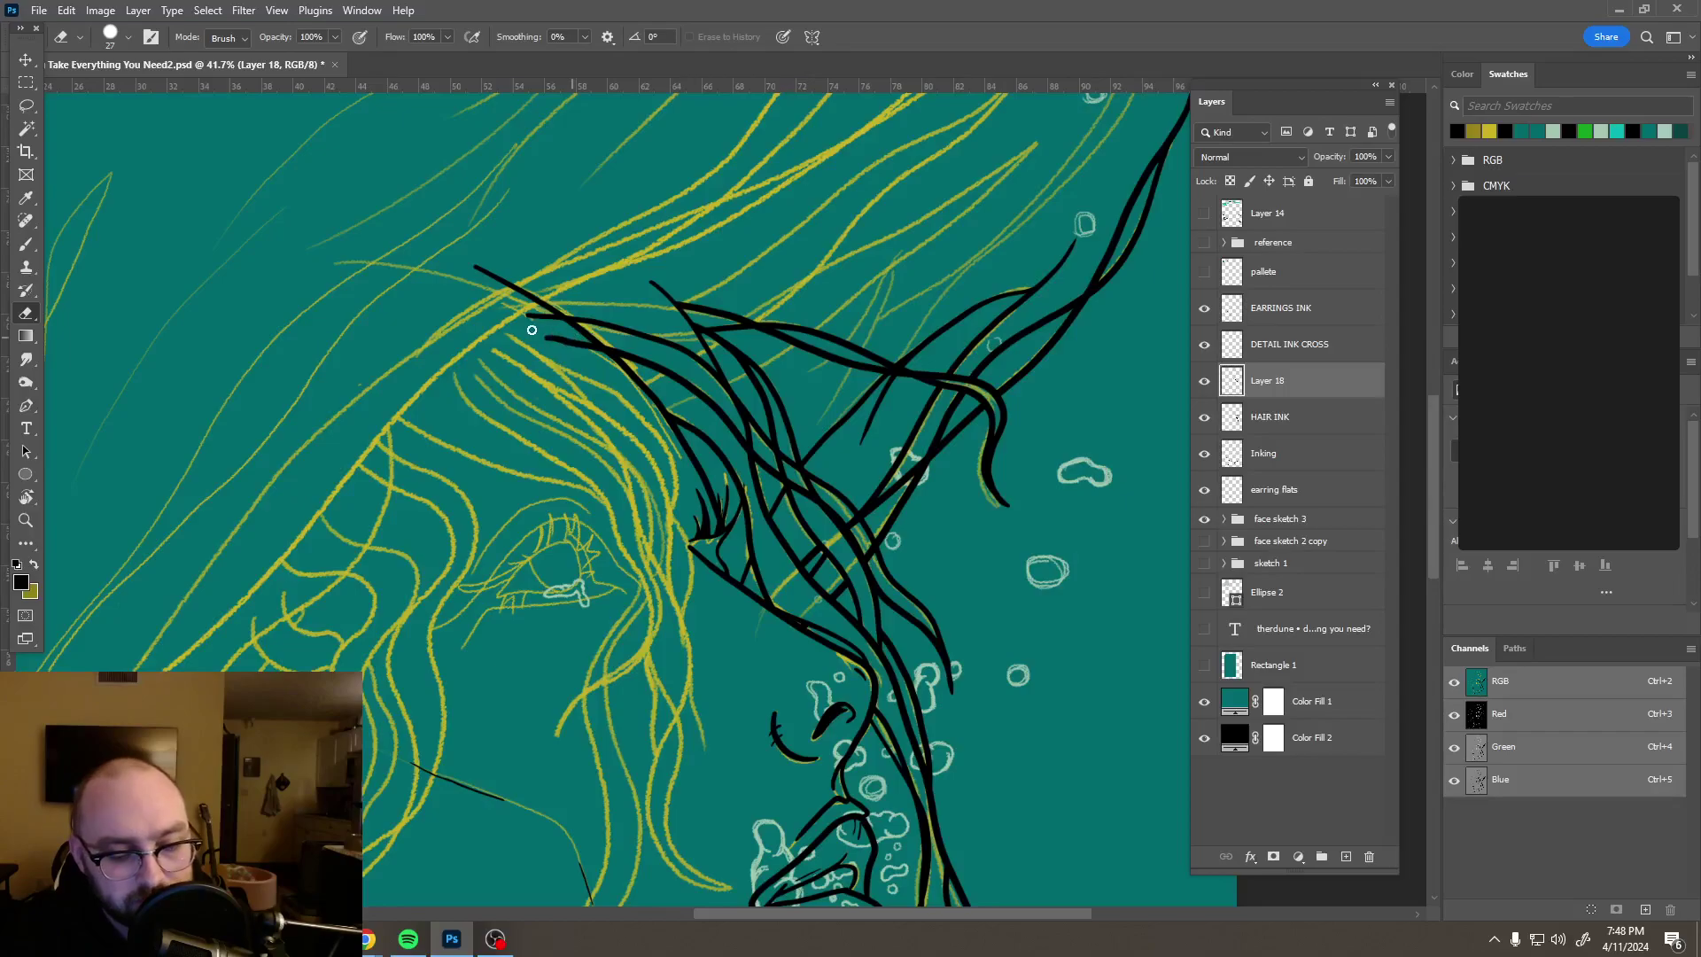
{"action": "scroll", "coordinate": [513, 316], "scroll_direction": "up", "scroll_amount": 4}
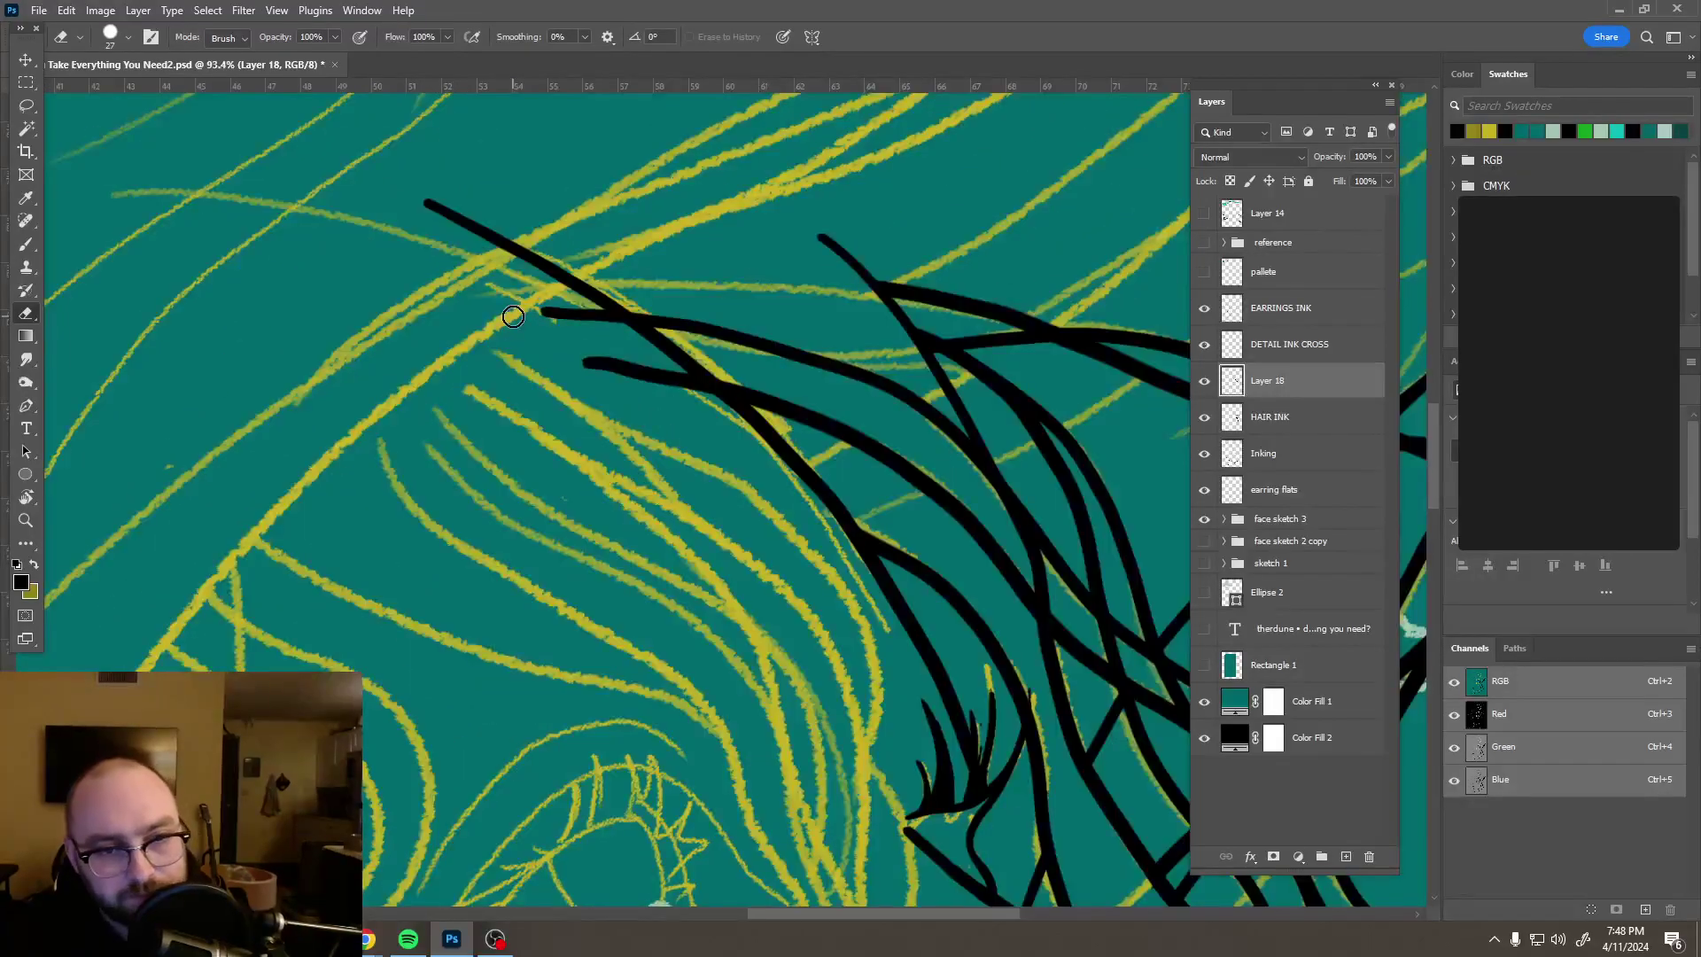
{"action": "mouse_move", "coordinate": [537, 315]}
{"action": "left_mouse_down"}
{"action": "mouse_move", "coordinate": [611, 320]}
{"action": "mouse_move", "coordinate": [707, 391]}
{"action": "mouse_move", "coordinate": [592, 363]}
{"action": "mouse_move", "coordinate": [638, 365]}
{"action": "mouse_move", "coordinate": [620, 365]}
{"action": "left_mouse_up"}
Step: Ink thin tapered starts for the two new strands, extending them inward past the inked forehead strand
{"action": "key", "text": "b"}
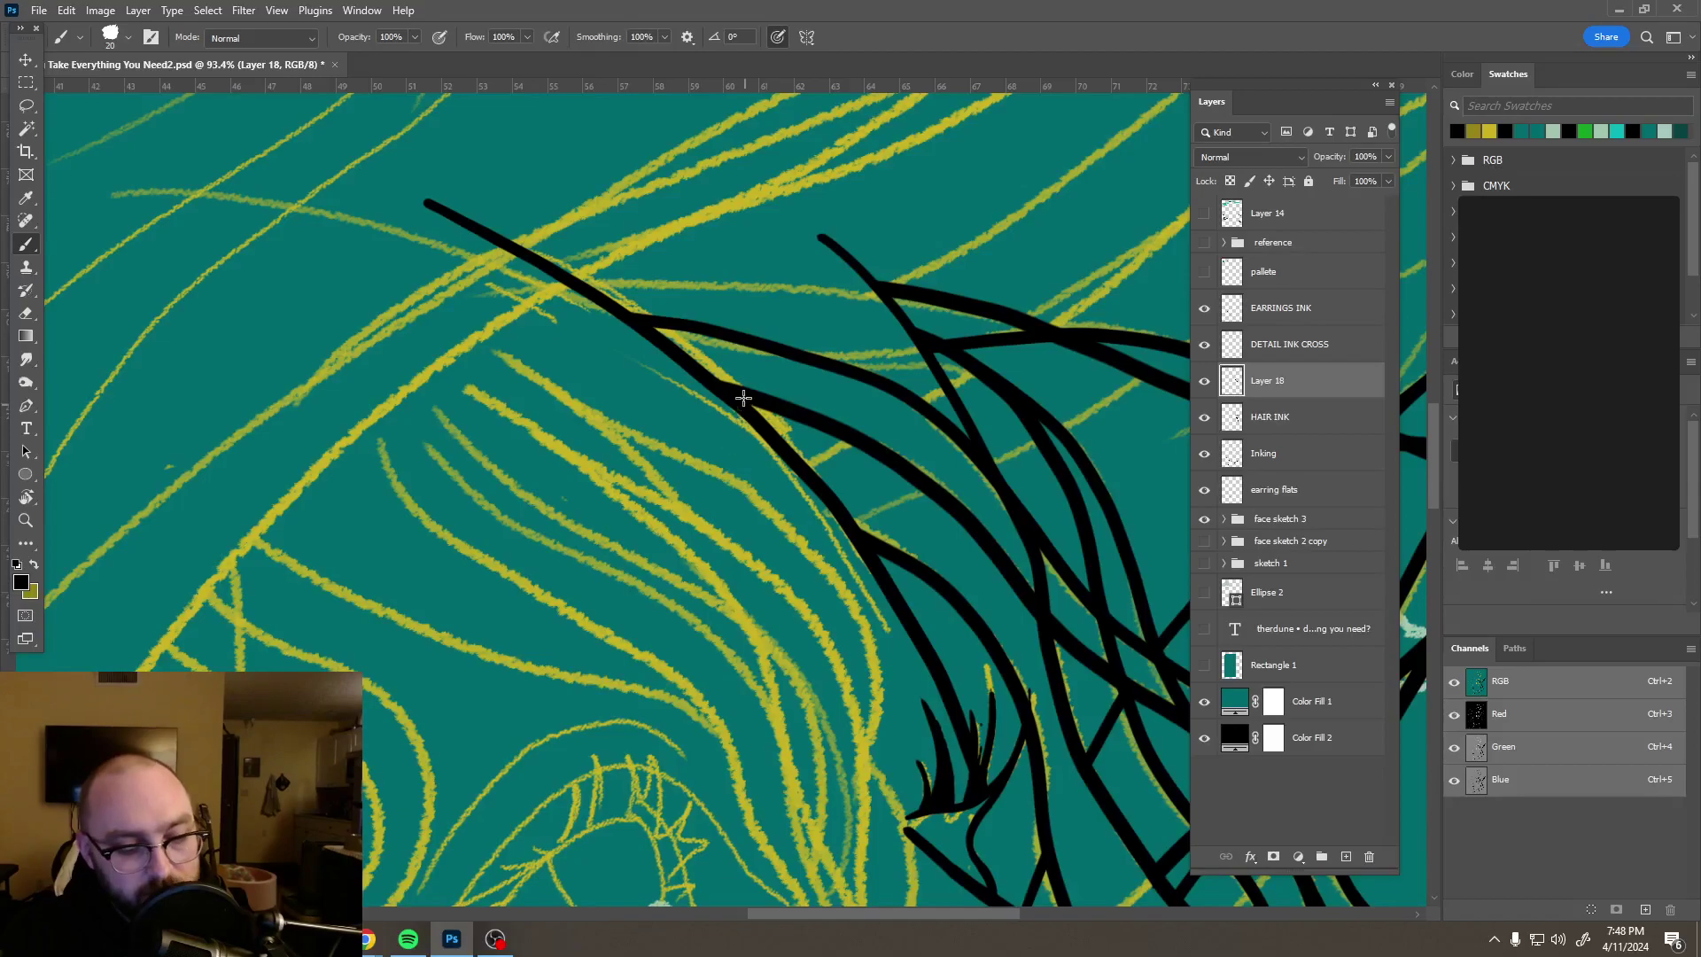
{"action": "left_click_drag", "start_coordinate": [709, 392], "coordinate": [544, 378]}
{"action": "left_click_drag", "start_coordinate": [595, 317], "coordinate": [627, 324]}
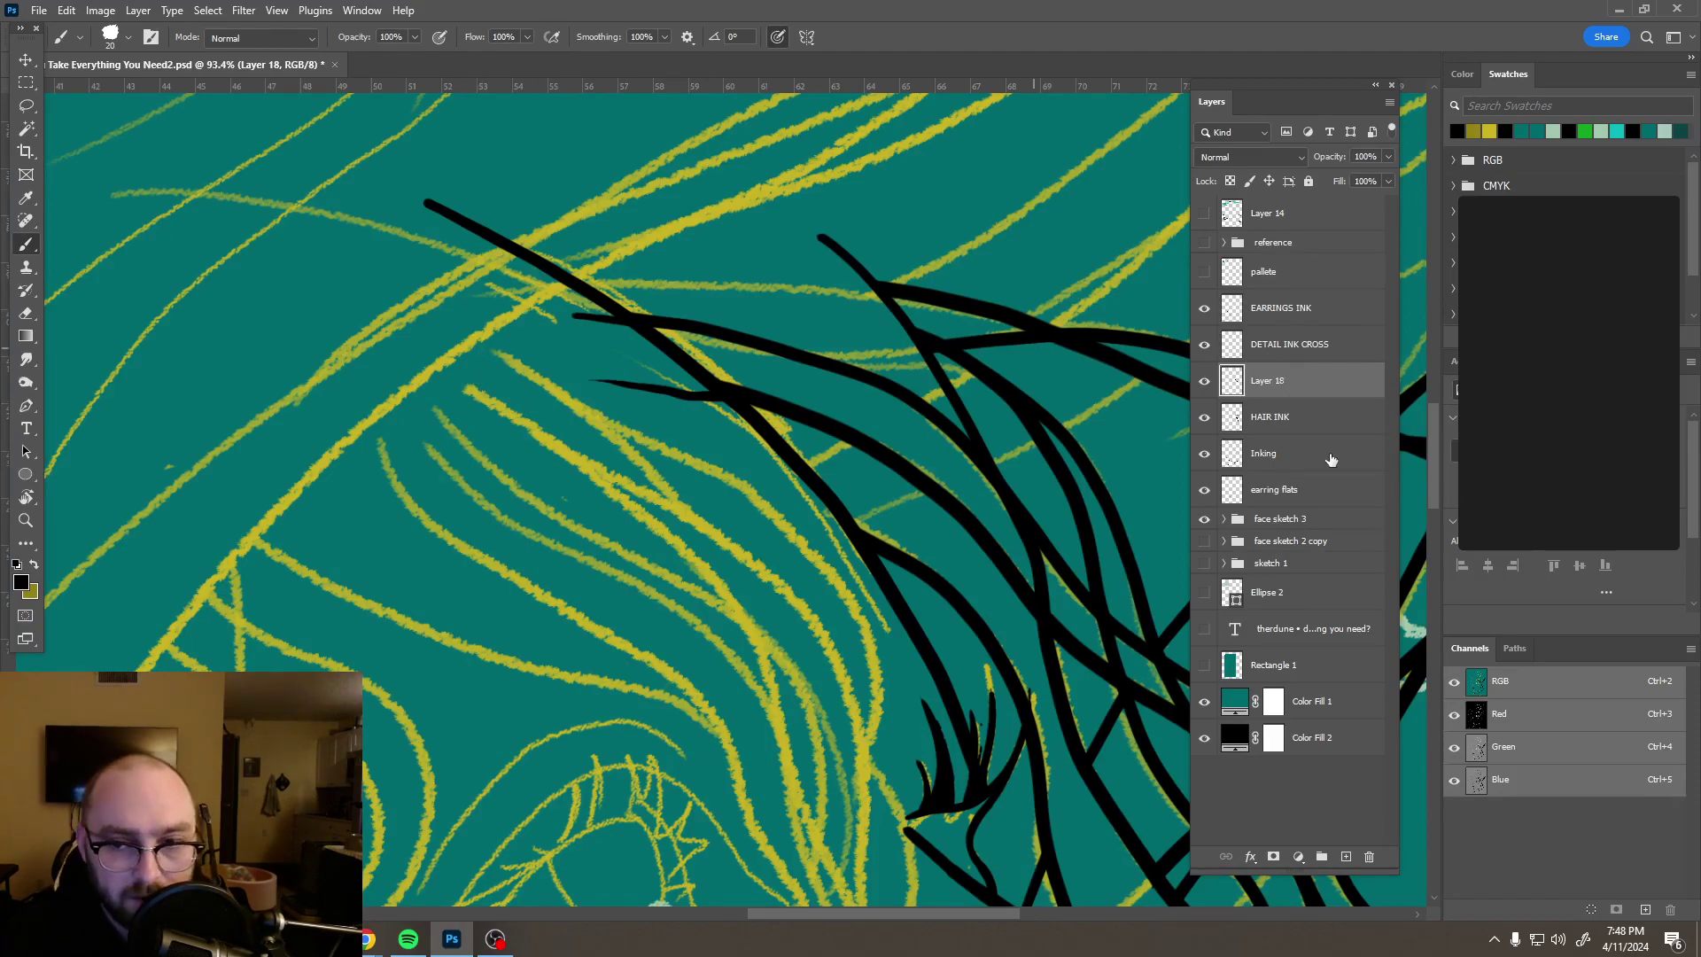
Step: On the Inking layer, erase the forehead line's section between the two new strands with the size 27 eraser
{"action": "left_click", "coordinate": [1290, 464]}
{"action": "key", "text": "e"}
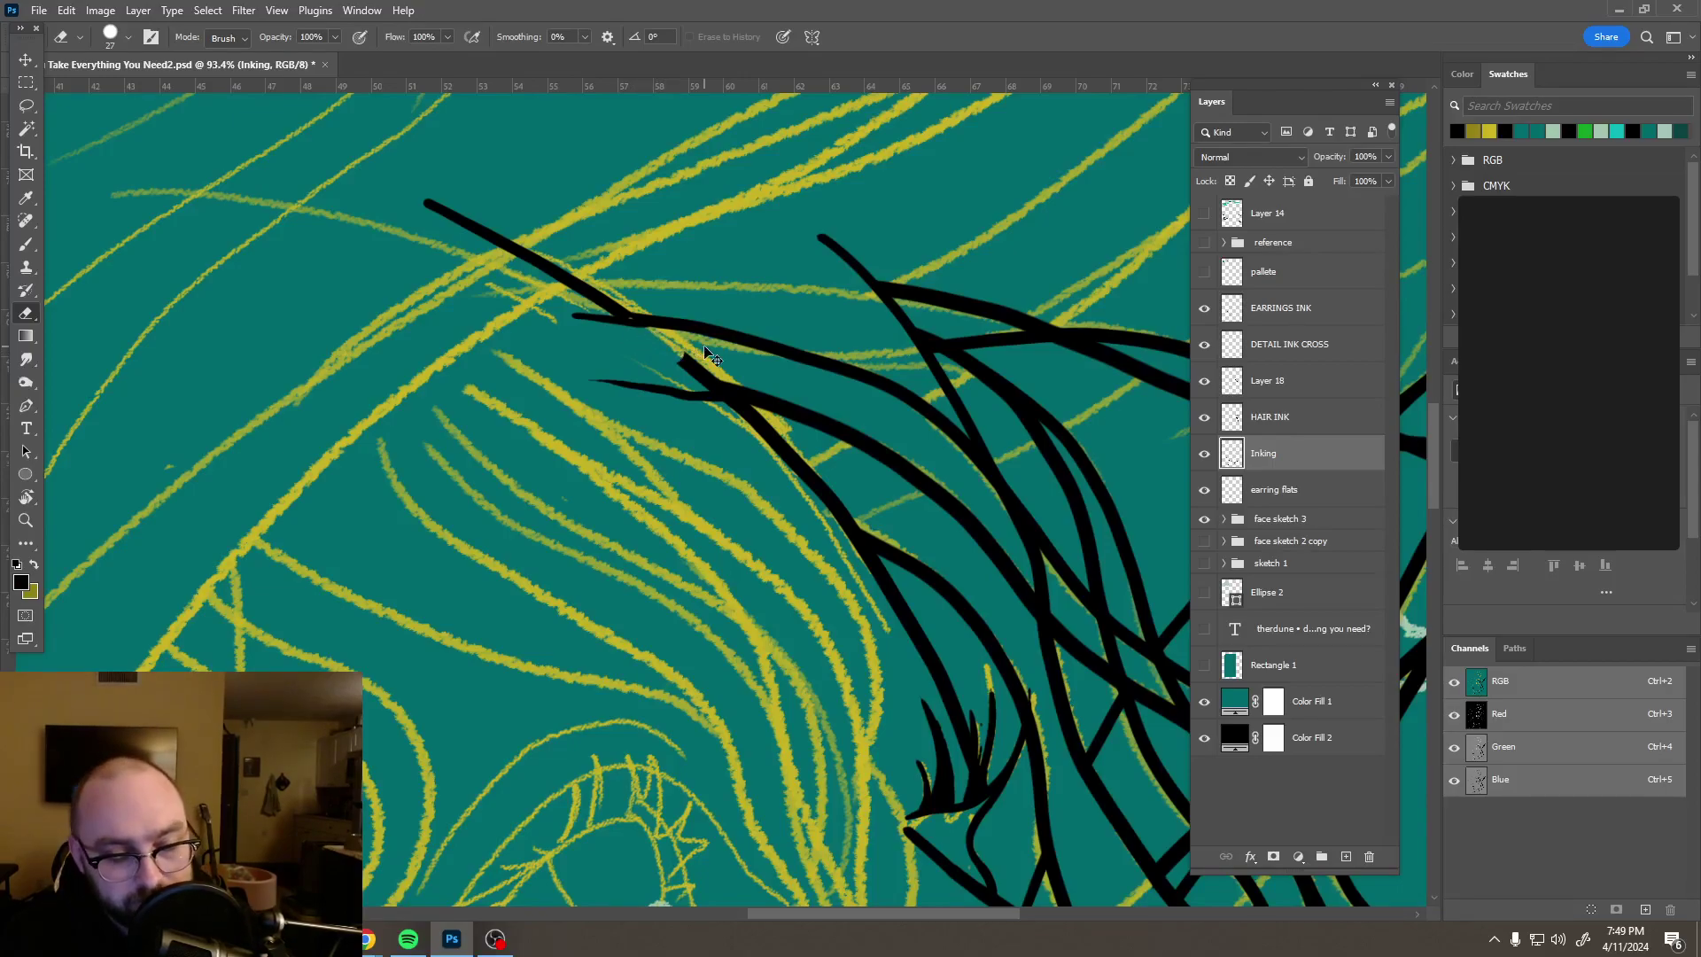
{"action": "left_click_drag", "start_coordinate": [646, 336], "coordinate": [717, 372]}
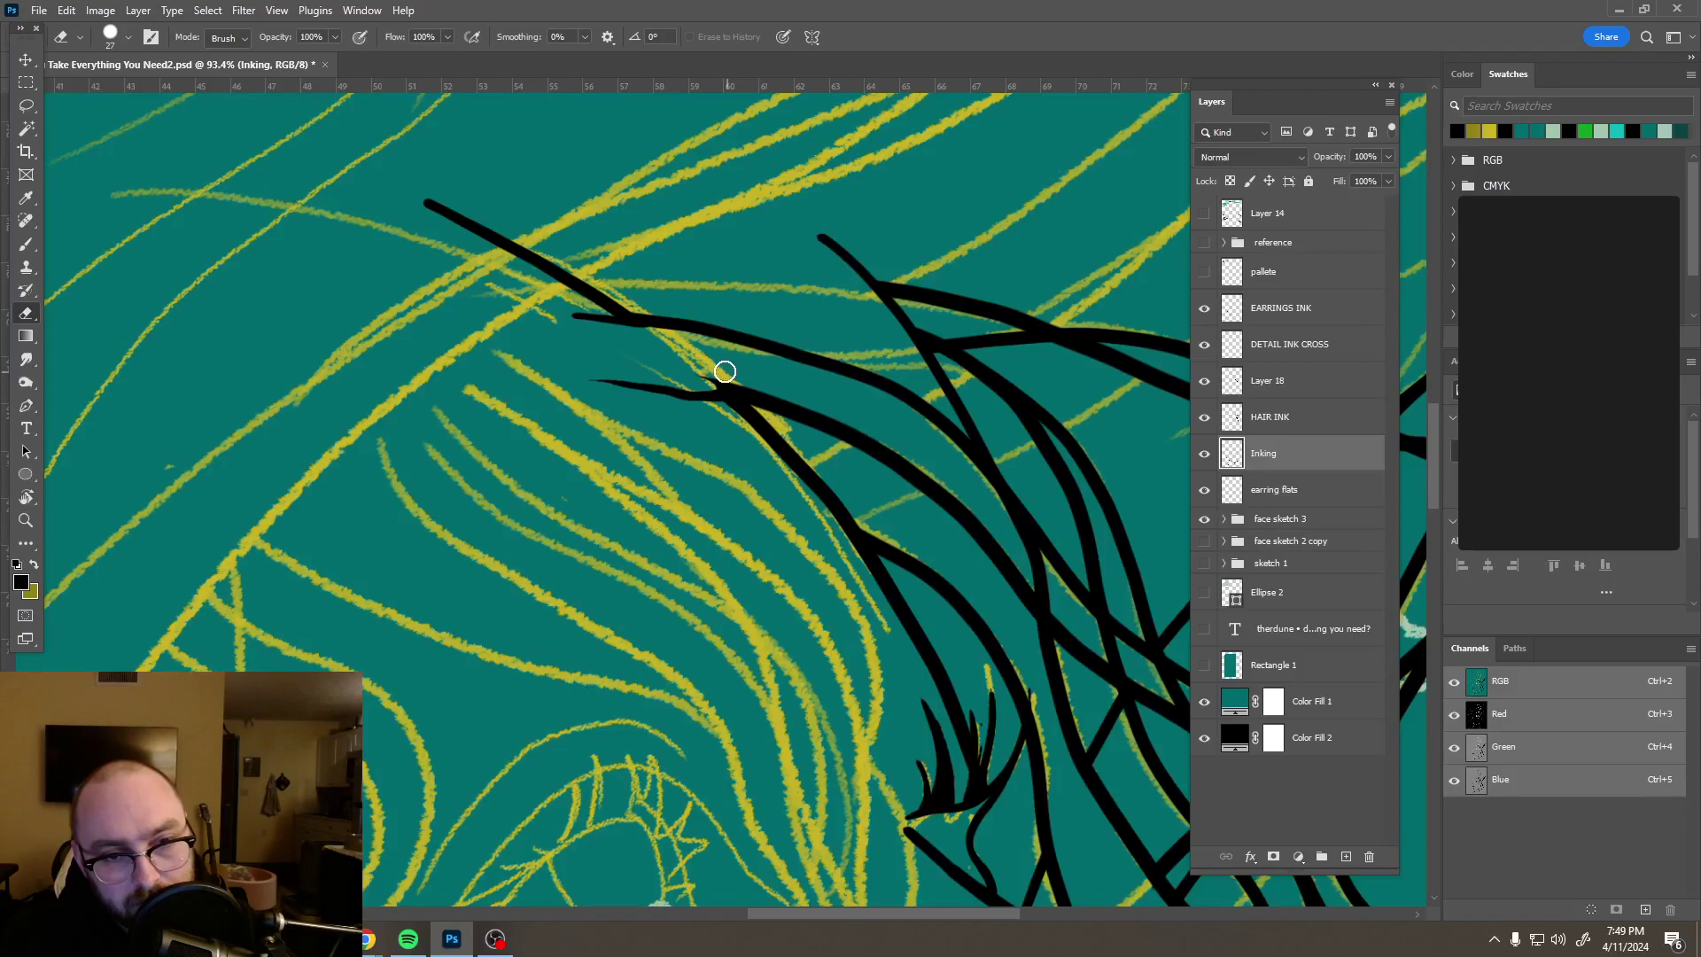
Step: Trim the cut end of the inked forehead line back from the upper new strand with the size 27 eraser
{"action": "scroll", "coordinate": [683, 358], "scroll_direction": "down", "scroll_amount": 3}
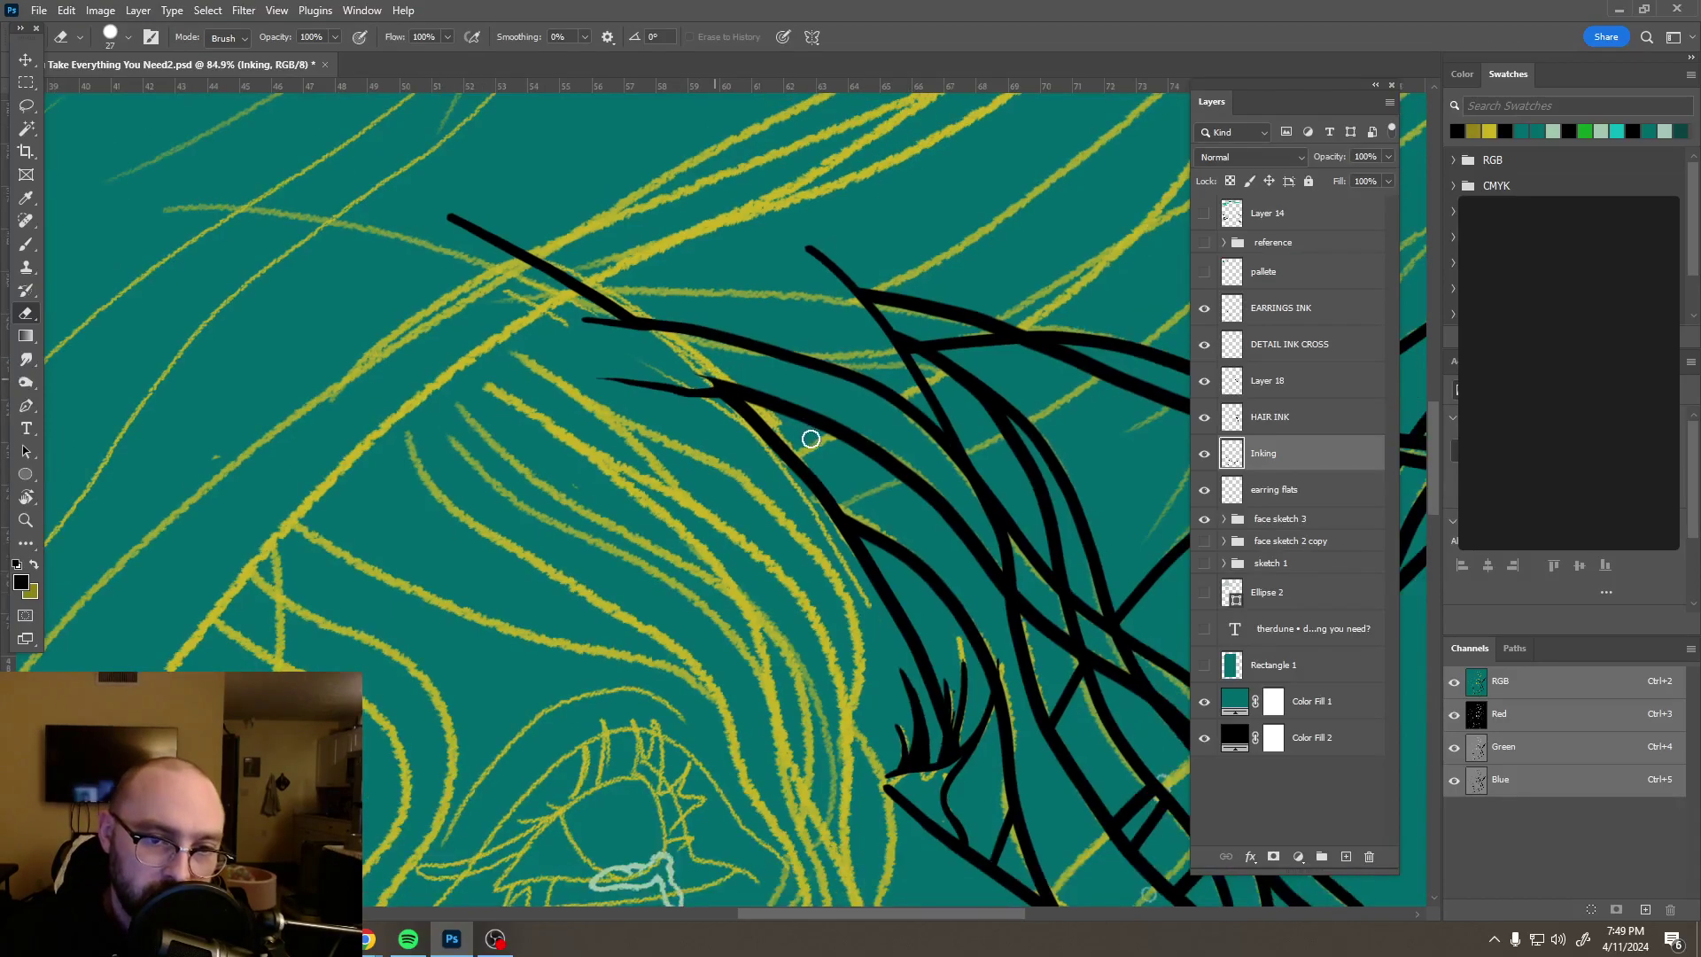
{"action": "scroll", "coordinate": [848, 474], "scroll_direction": "down", "scroll_amount": 6}
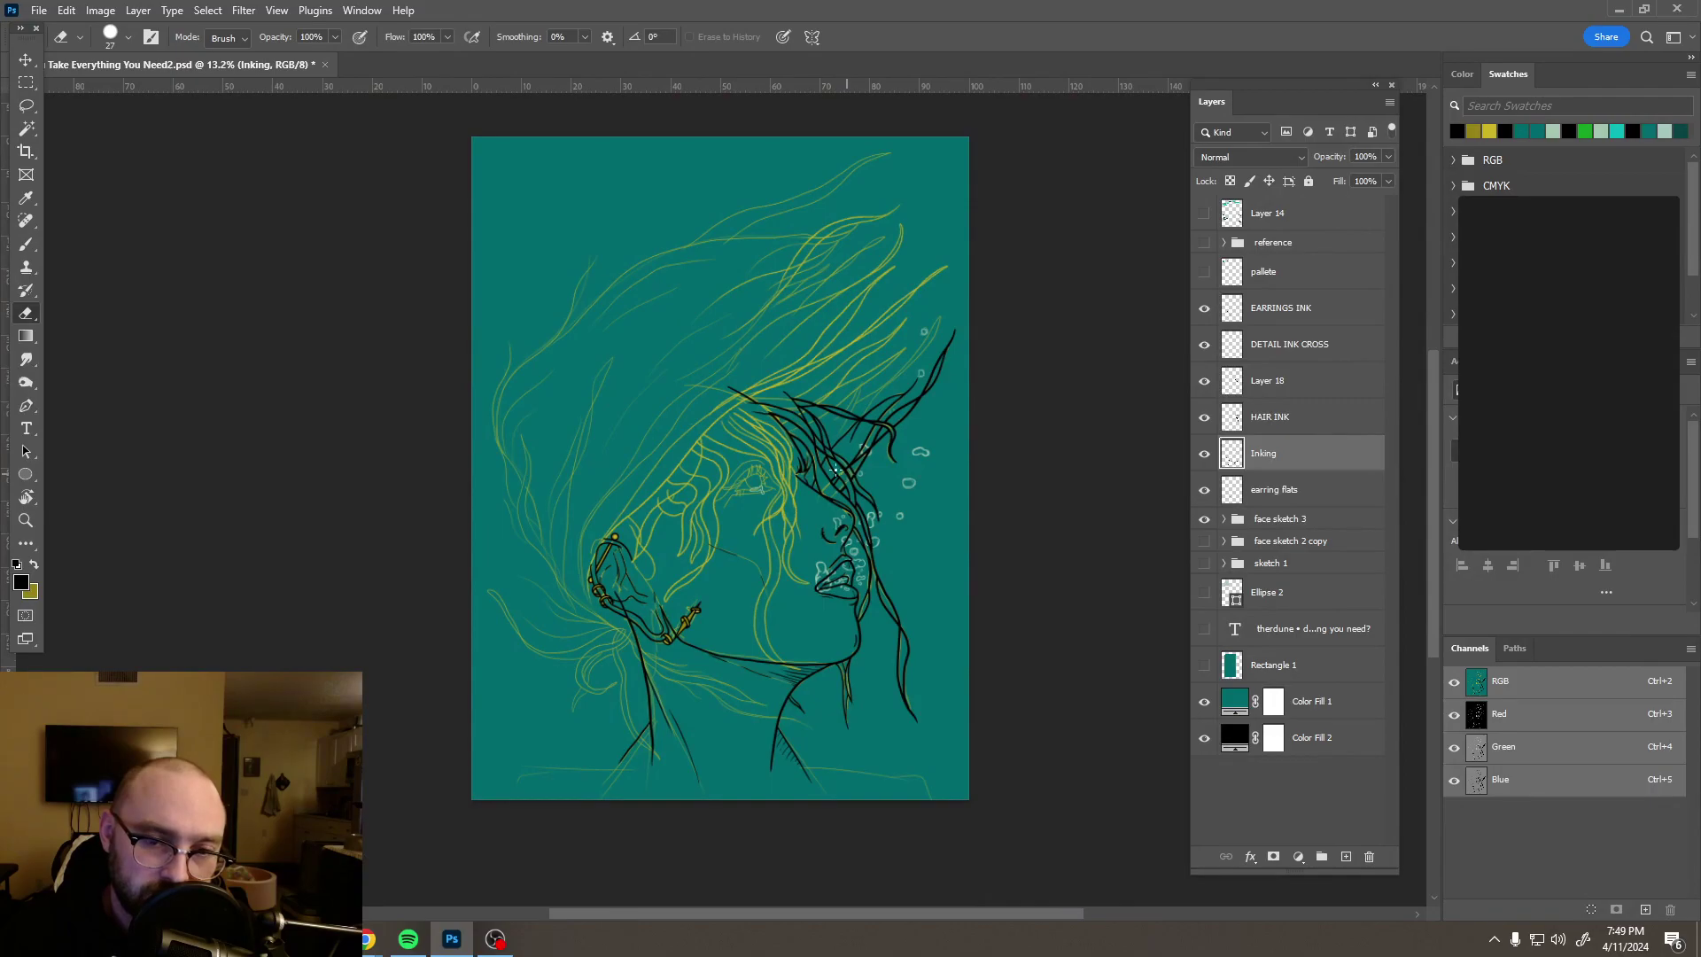
{"action": "scroll", "coordinate": [766, 405], "scroll_direction": "up", "scroll_amount": 6}
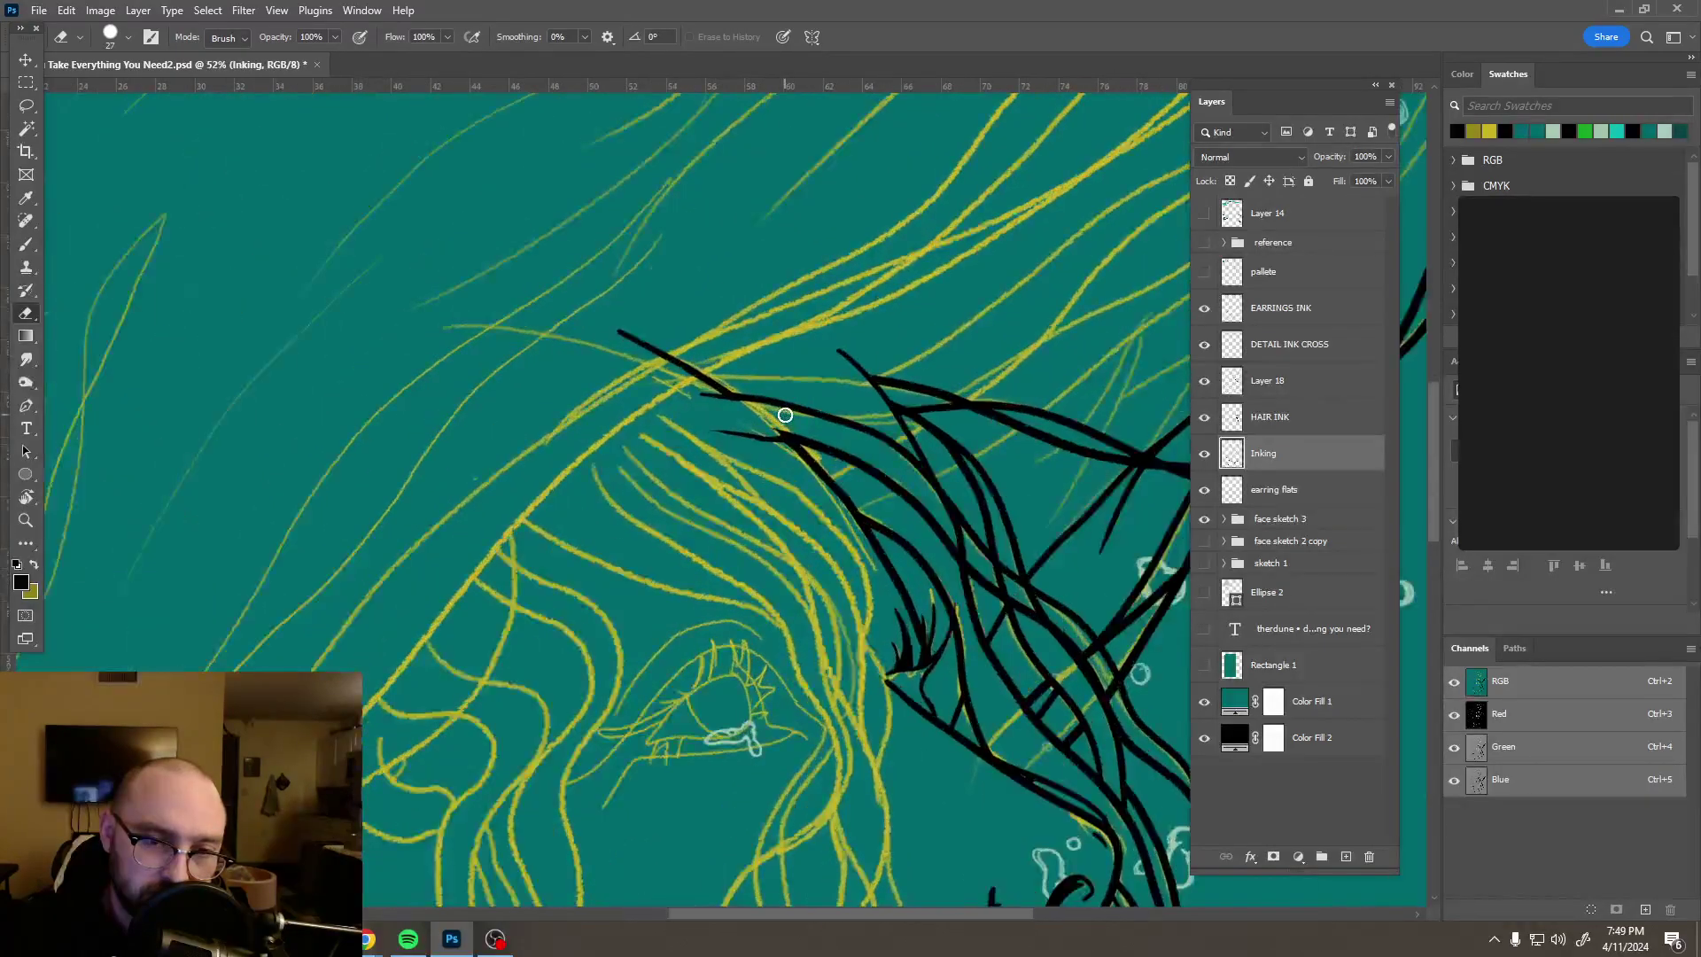
{"action": "scroll", "coordinate": [769, 415], "scroll_direction": "up", "scroll_amount": 2}
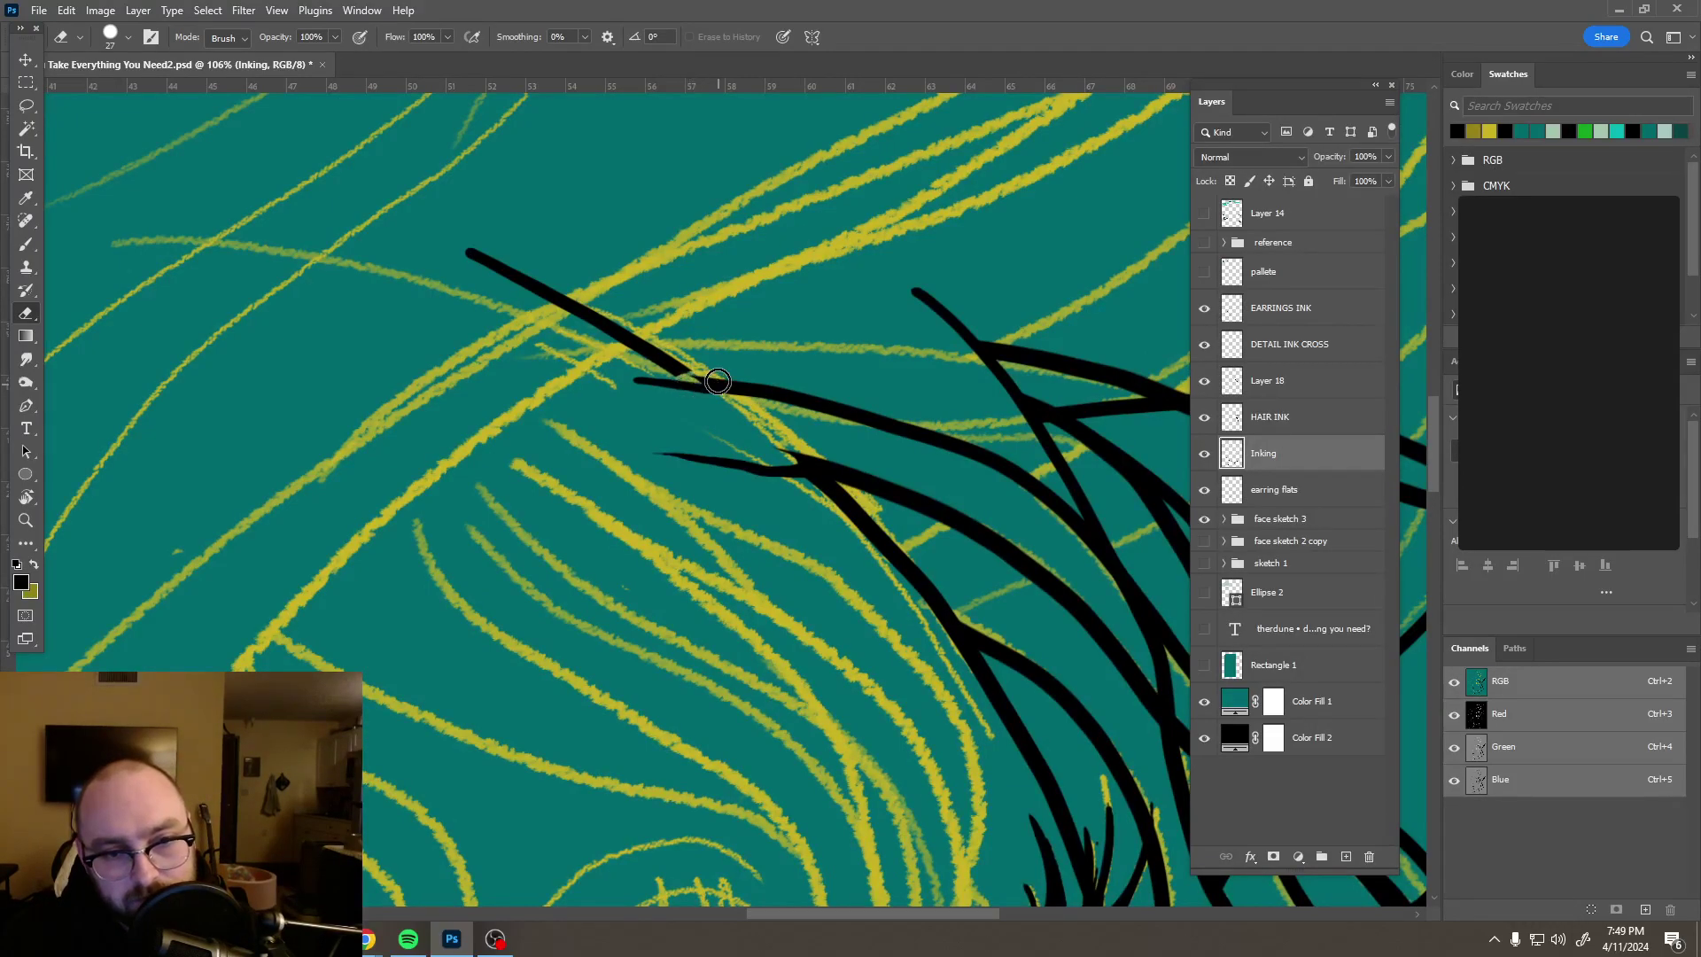
{"action": "left_click_drag", "start_coordinate": [703, 376], "coordinate": [672, 364]}
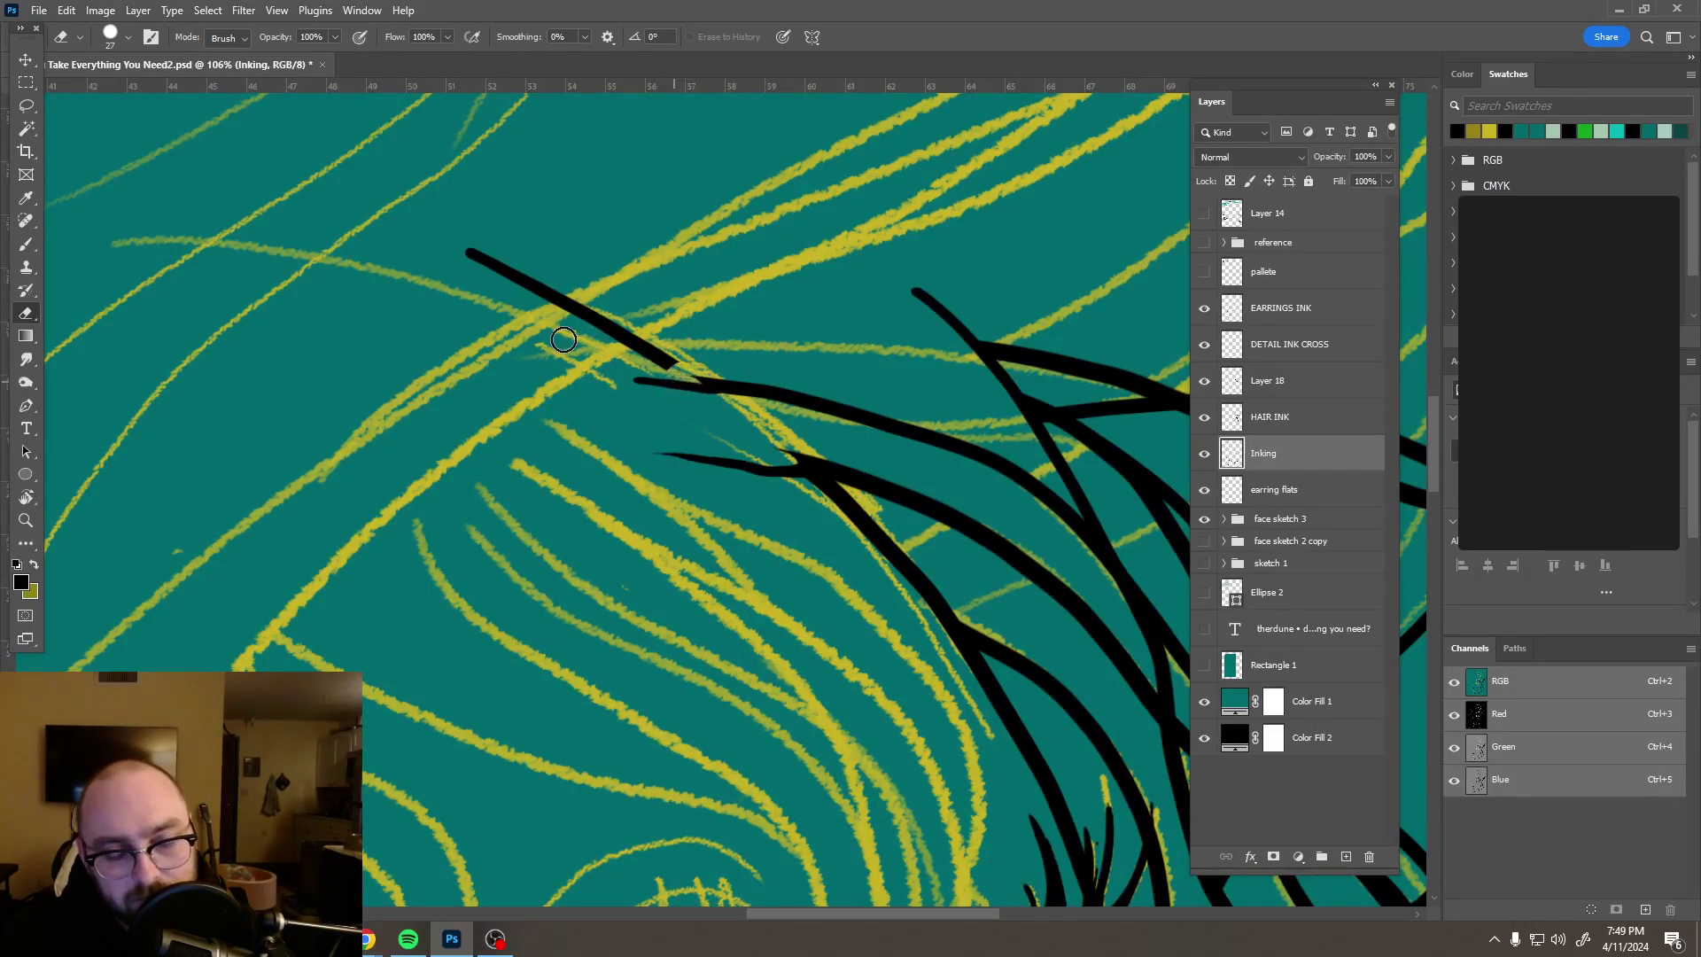
Step: Undo the tapered starts of the two new strands and erase the forehead line's section between the strands again on the Inking layer
{"action": "key", "text": "ctrl+z"}
{"action": "key", "text": "ctrl+z"}
{"action": "key", "text": "ctrl+z"}
{"action": "key", "text": "ctrl+z"}
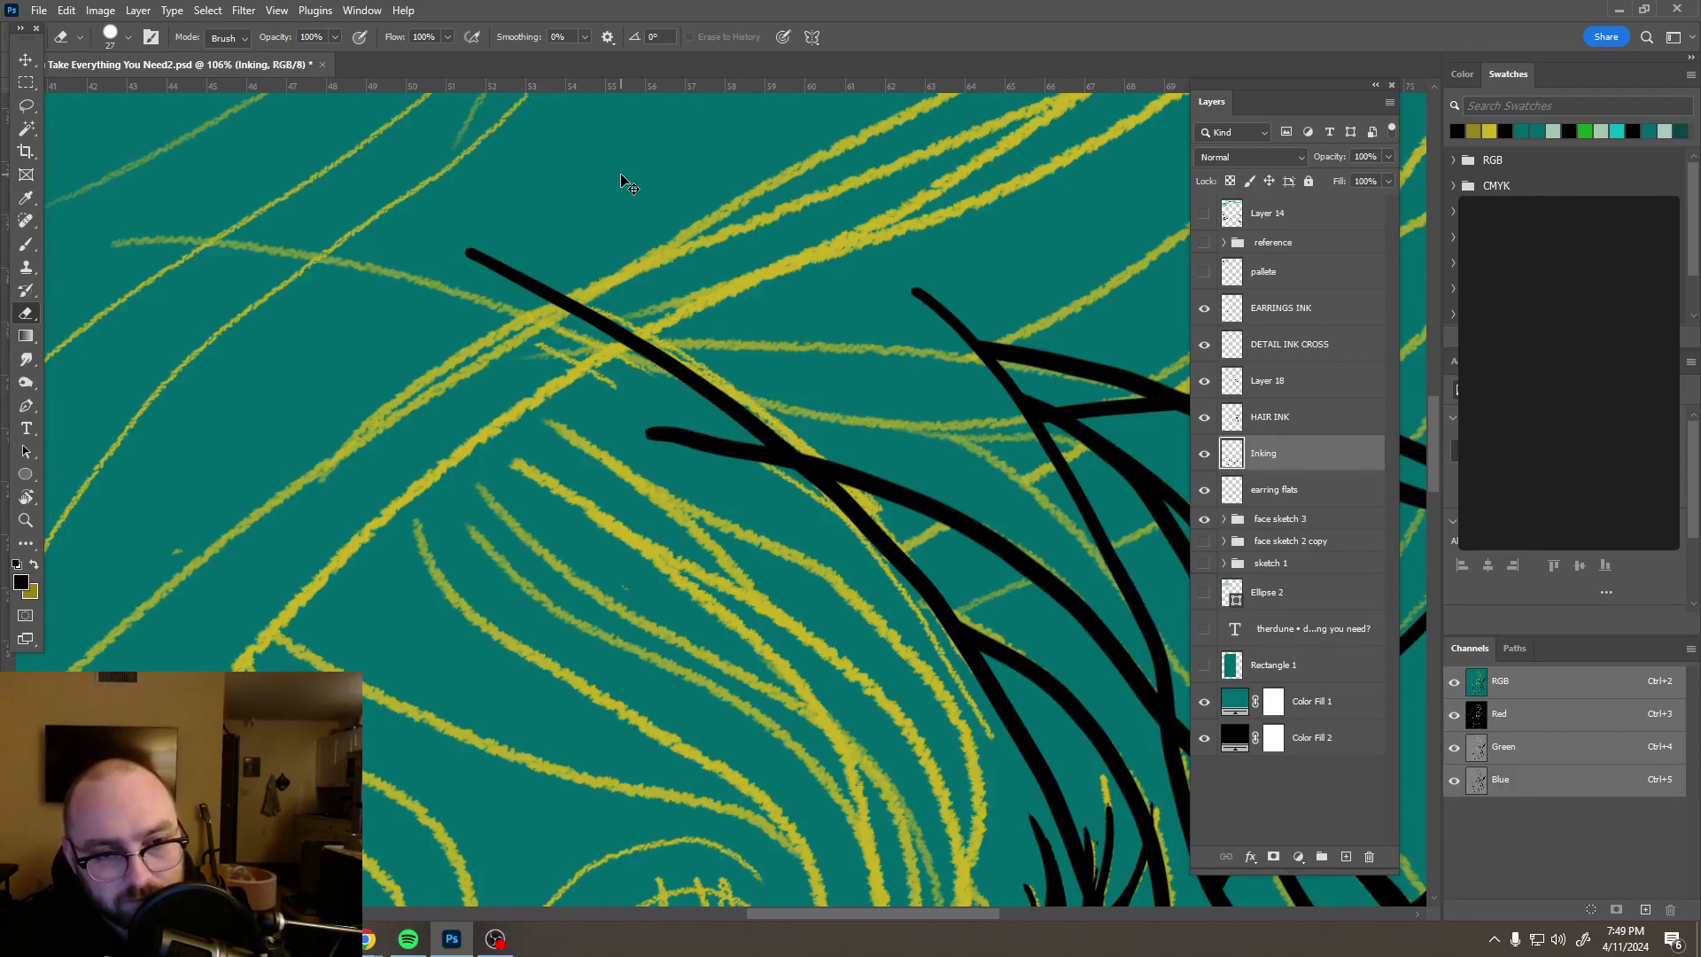
{"action": "key", "text": "ctrl+shift+z"}
{"action": "mouse_move", "coordinate": [703, 407]}
{"action": "left_mouse_down"}
{"action": "mouse_move", "coordinate": [702, 391]}
{"action": "mouse_move", "coordinate": [741, 407]}
{"action": "mouse_move", "coordinate": [786, 448]}
{"action": "mouse_move", "coordinate": [748, 437]}
{"action": "mouse_move", "coordinate": [725, 399]}
{"action": "left_mouse_up"}
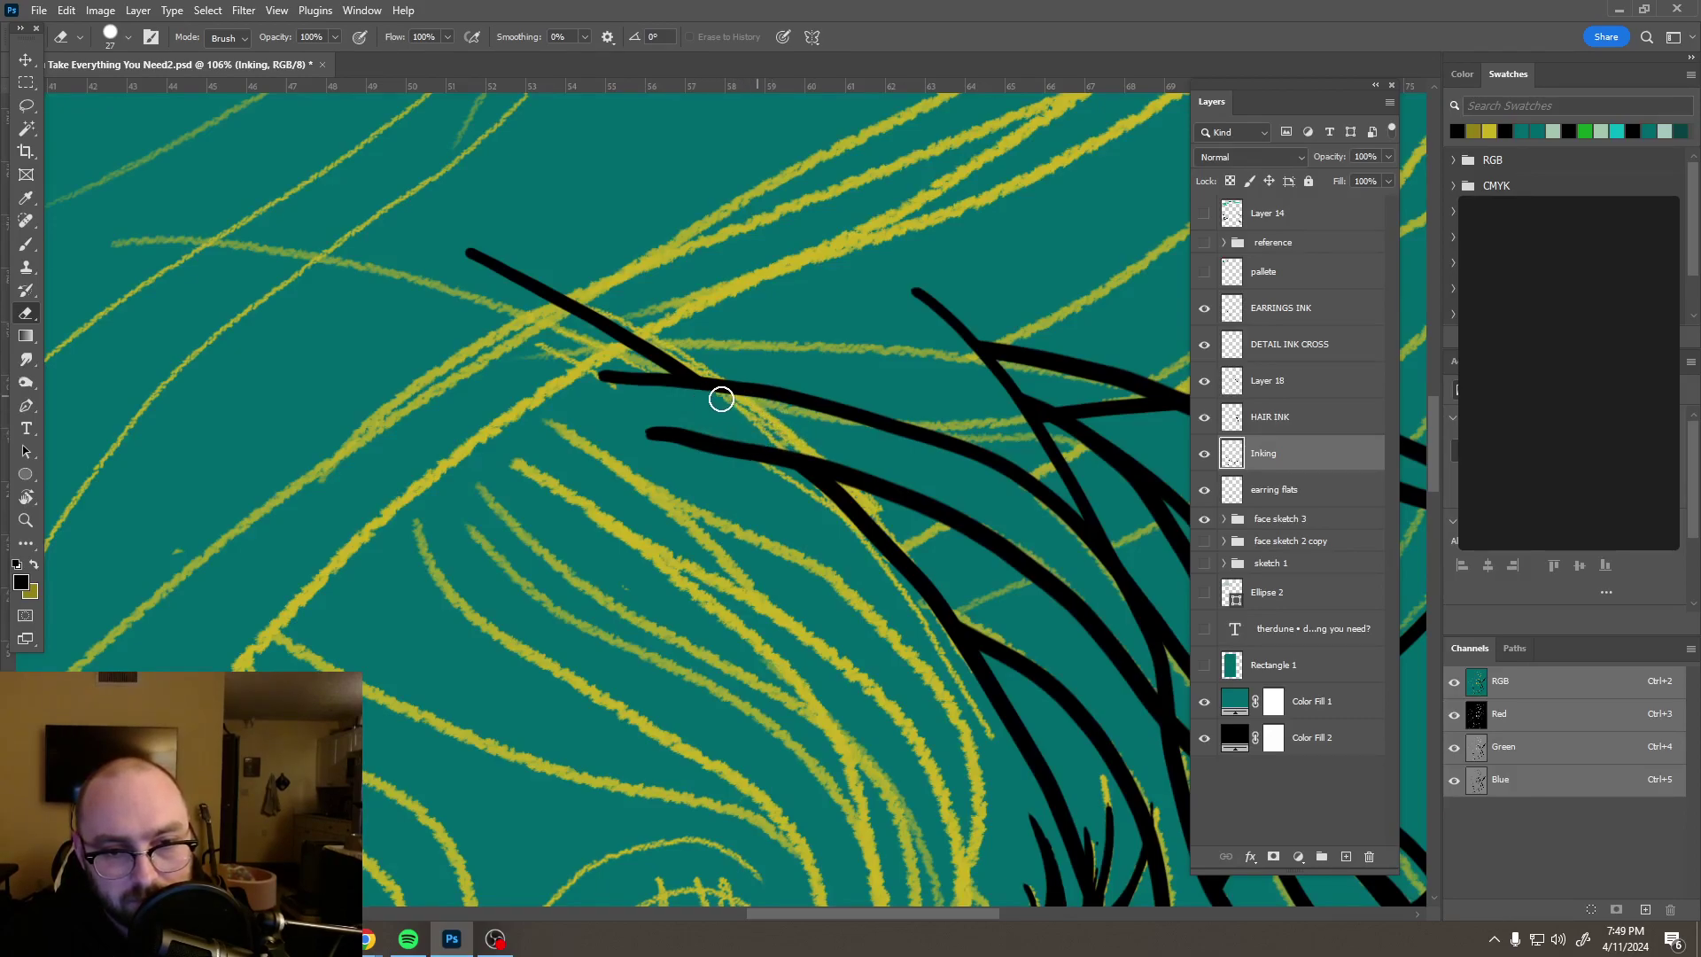
Step: On Layer 18, ink short inward extensions at the starts of the two new strands with the size 20 brush
{"action": "scroll", "coordinate": [859, 434], "scroll_direction": "down", "scroll_amount": 5}
{"action": "scroll", "coordinate": [978, 549], "scroll_direction": "down", "scroll_amount": 3}
{"action": "scroll", "coordinate": [875, 431], "scroll_direction": "up", "scroll_amount": 6}
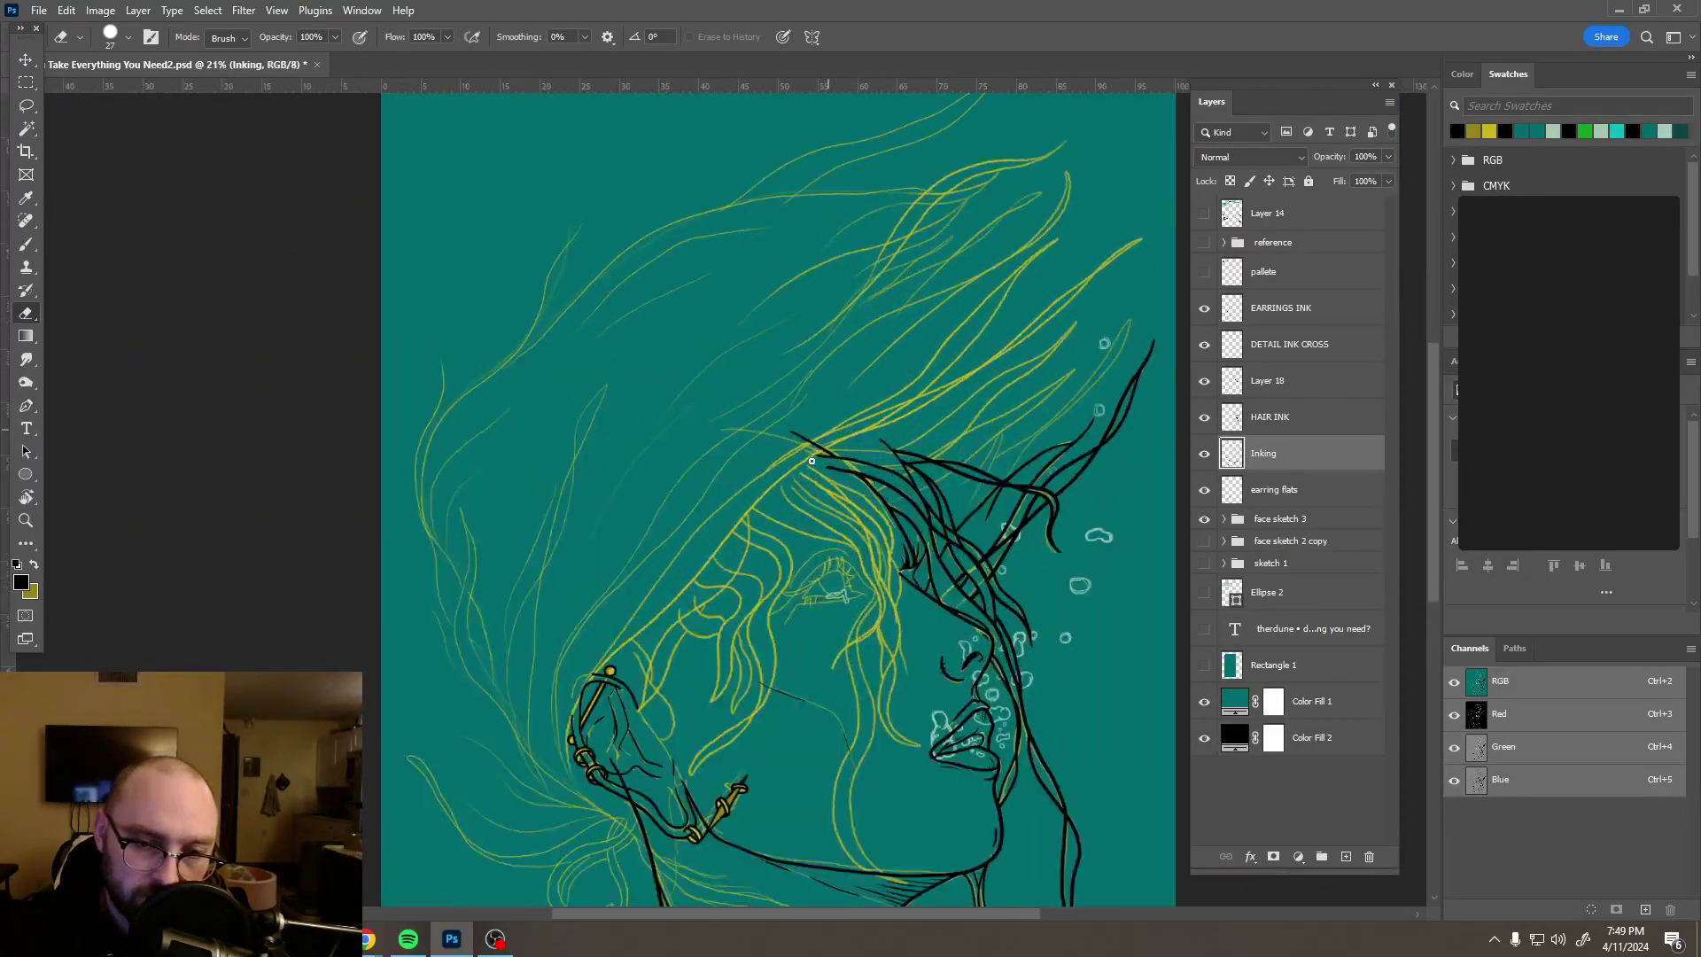
{"action": "scroll", "coordinate": [821, 464], "scroll_direction": "up", "scroll_amount": 4}
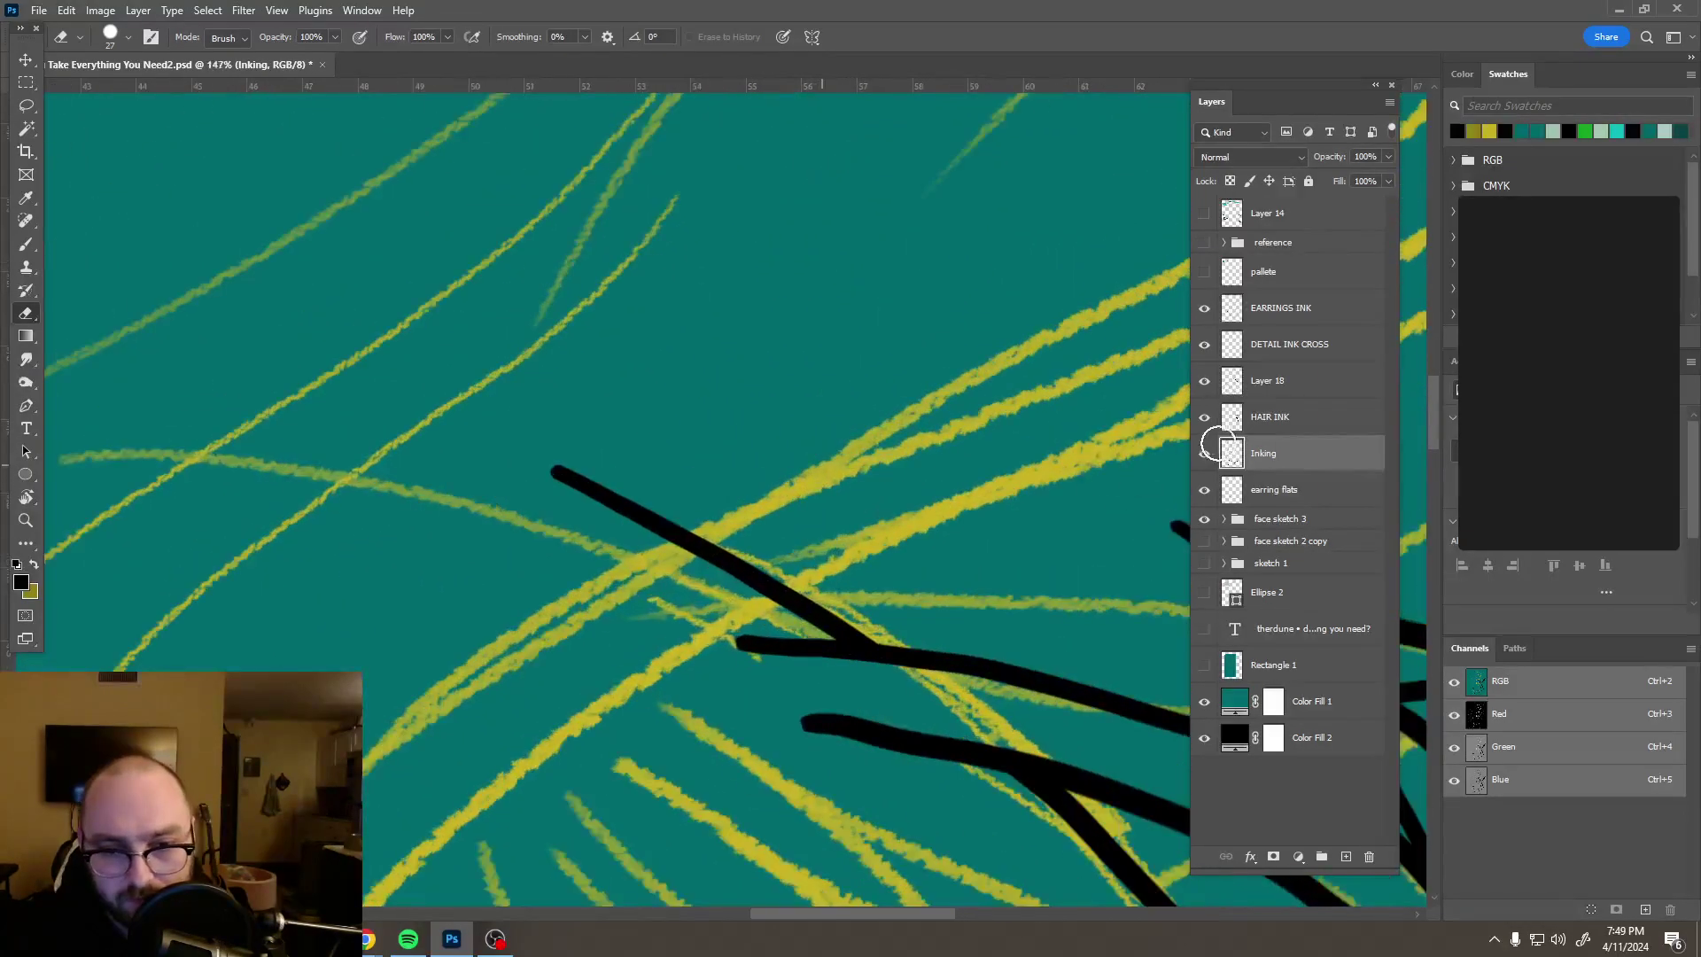
{"action": "left_click", "coordinate": [1280, 410]}
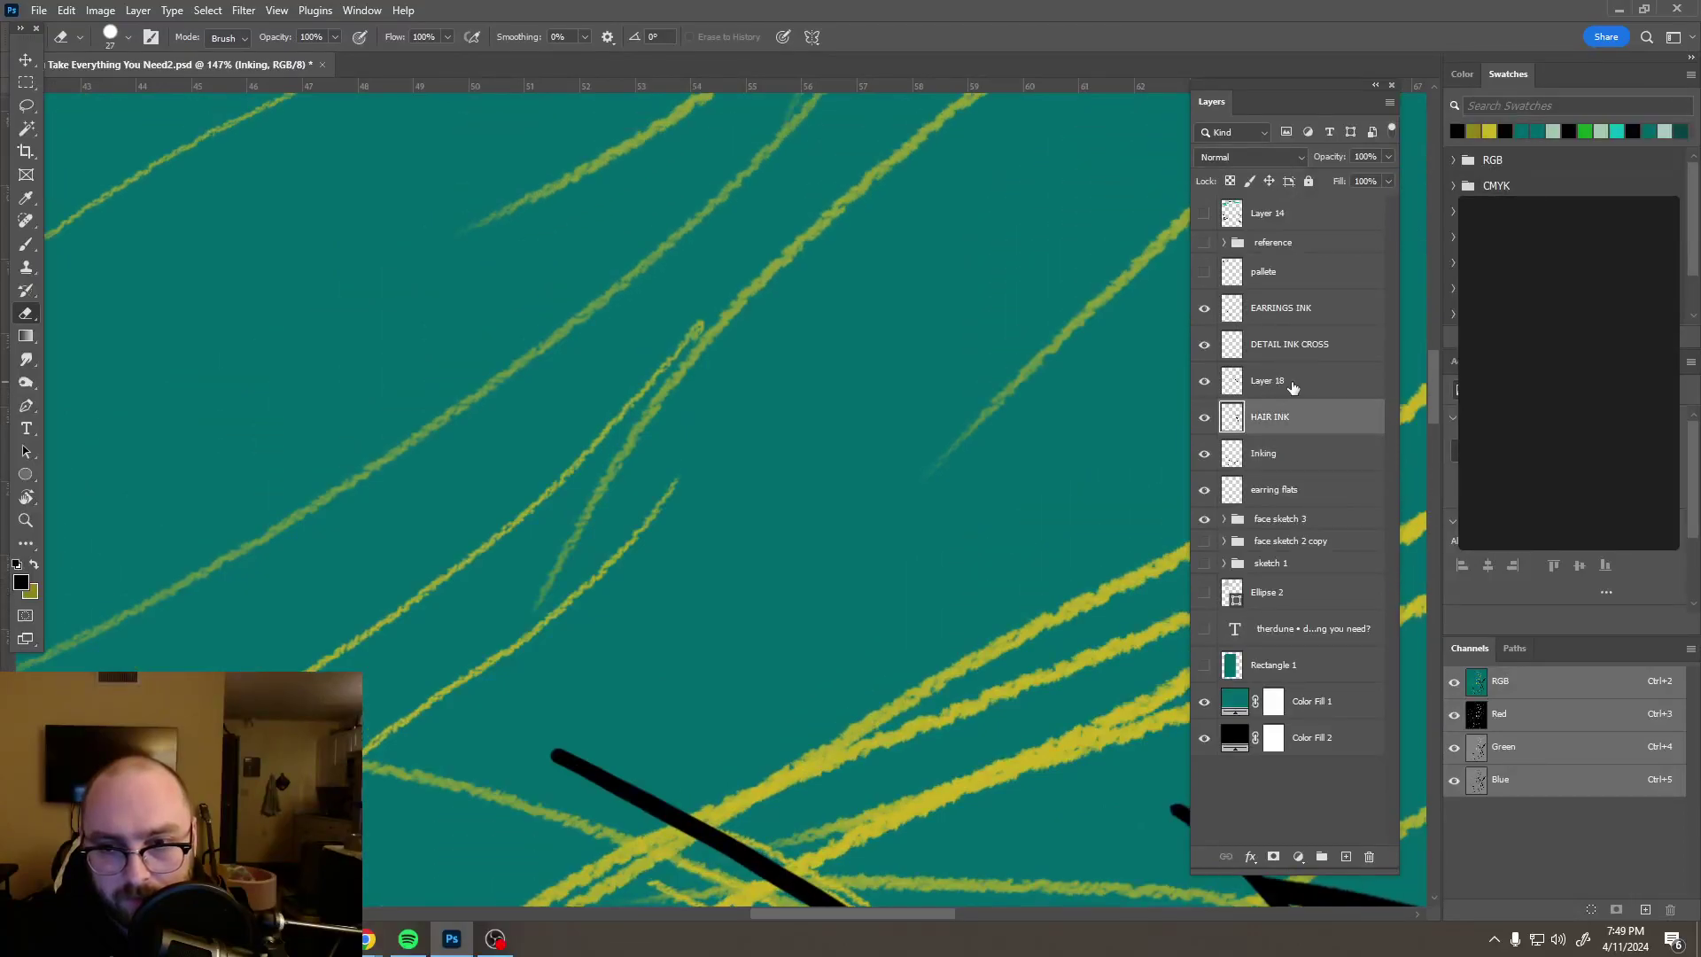
{"action": "left_click", "coordinate": [1278, 381]}
{"action": "scroll", "coordinate": [934, 512], "scroll_direction": "down", "scroll_amount": 5}
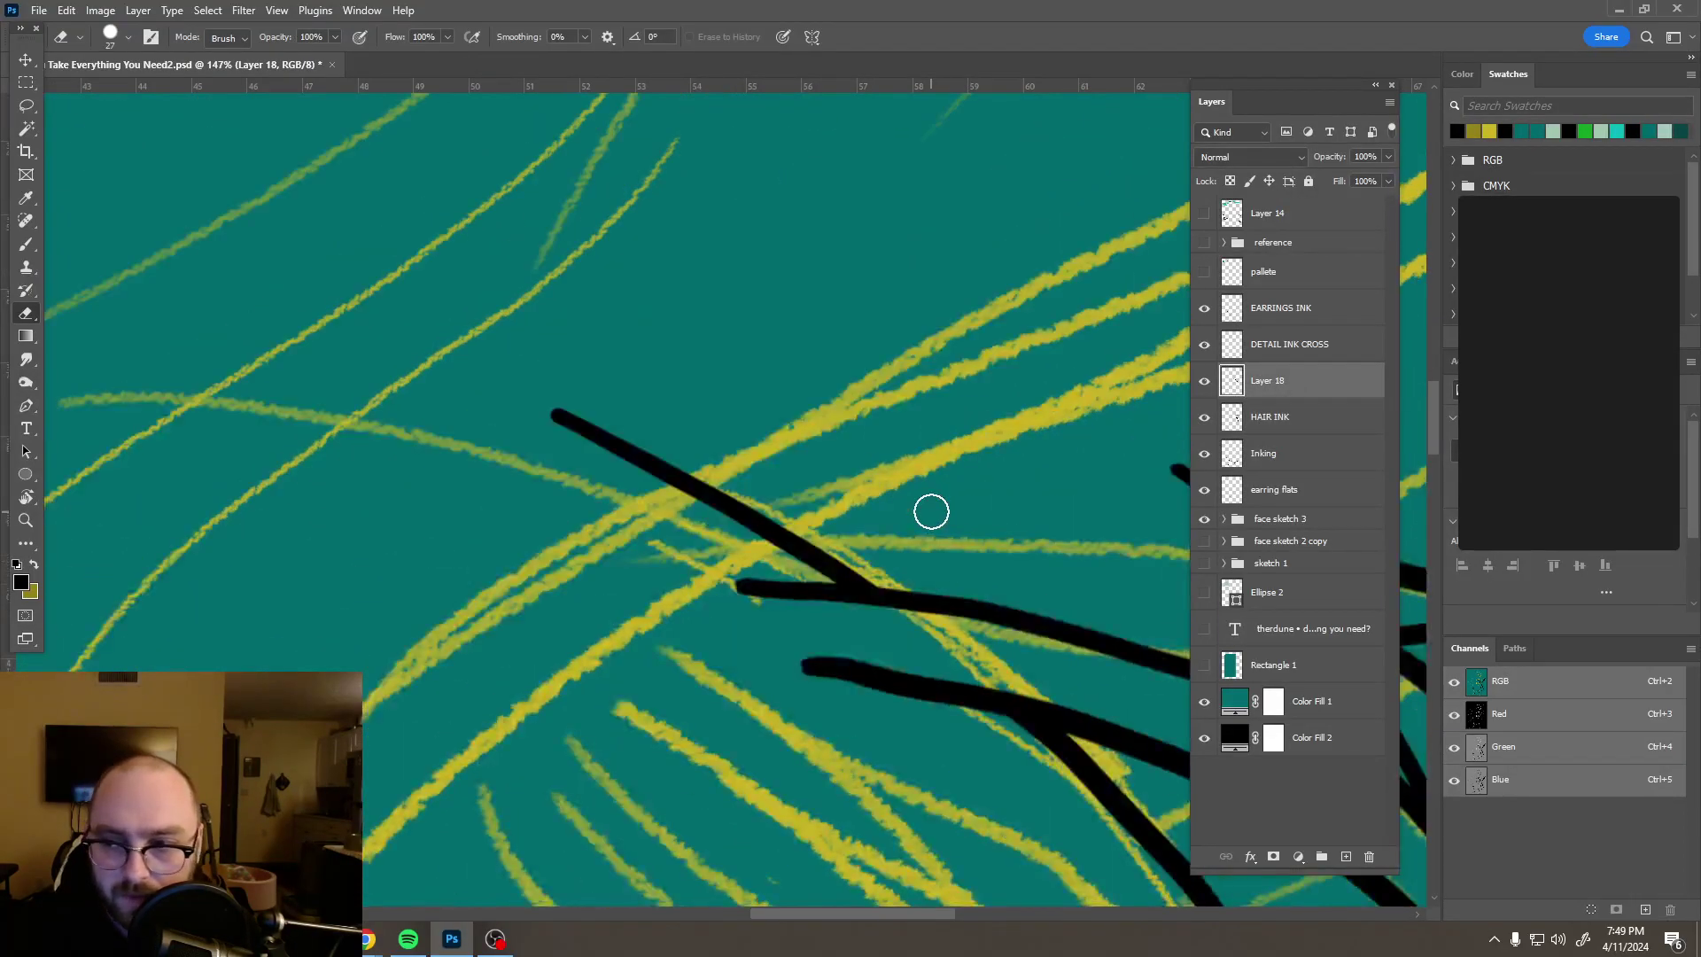
{"action": "key", "text": "b"}
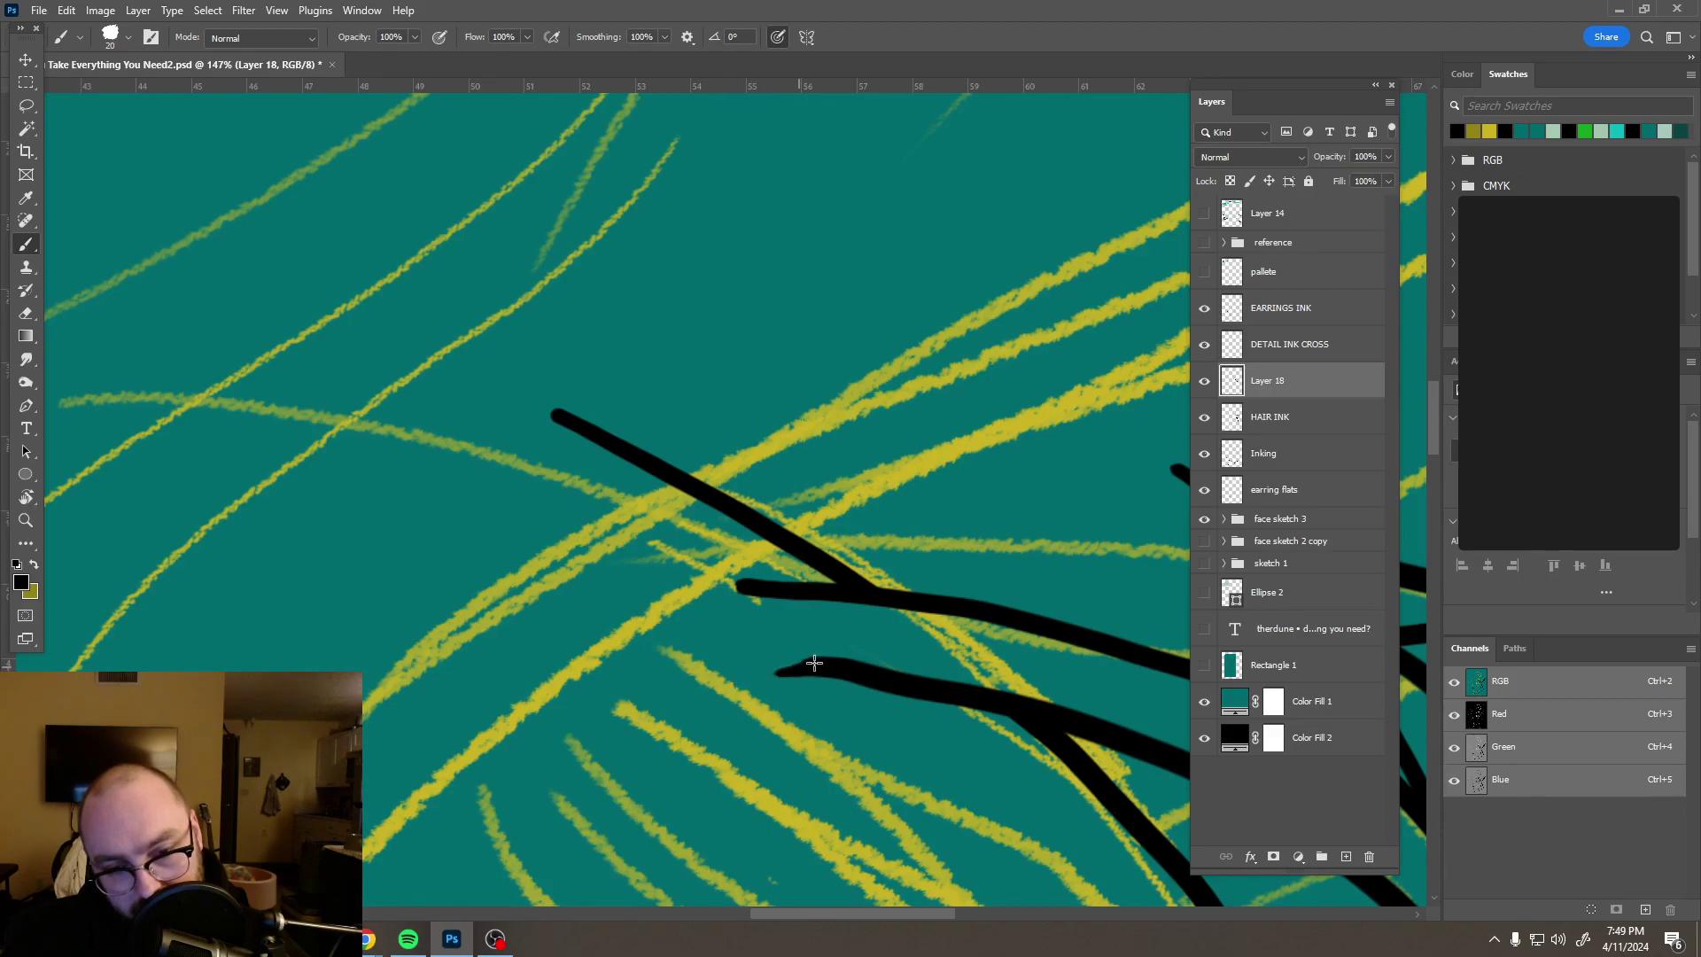
{"action": "left_click_drag", "start_coordinate": [729, 675], "coordinate": [686, 670]}
{"action": "key", "text": "ctrl+z"}
{"action": "mouse_move", "coordinate": [750, 650]}
{"action": "left_mouse_down"}
{"action": "mouse_move", "coordinate": [692, 636]}
{"action": "mouse_move", "coordinate": [814, 662]}
{"action": "left_mouse_up"}
{"action": "key", "text": "ctrl+z"}
{"action": "mouse_move", "coordinate": [741, 584]}
{"action": "left_mouse_down"}
{"action": "mouse_move", "coordinate": [667, 592]}
{"action": "mouse_move", "coordinate": [623, 565]}
{"action": "left_mouse_up"}
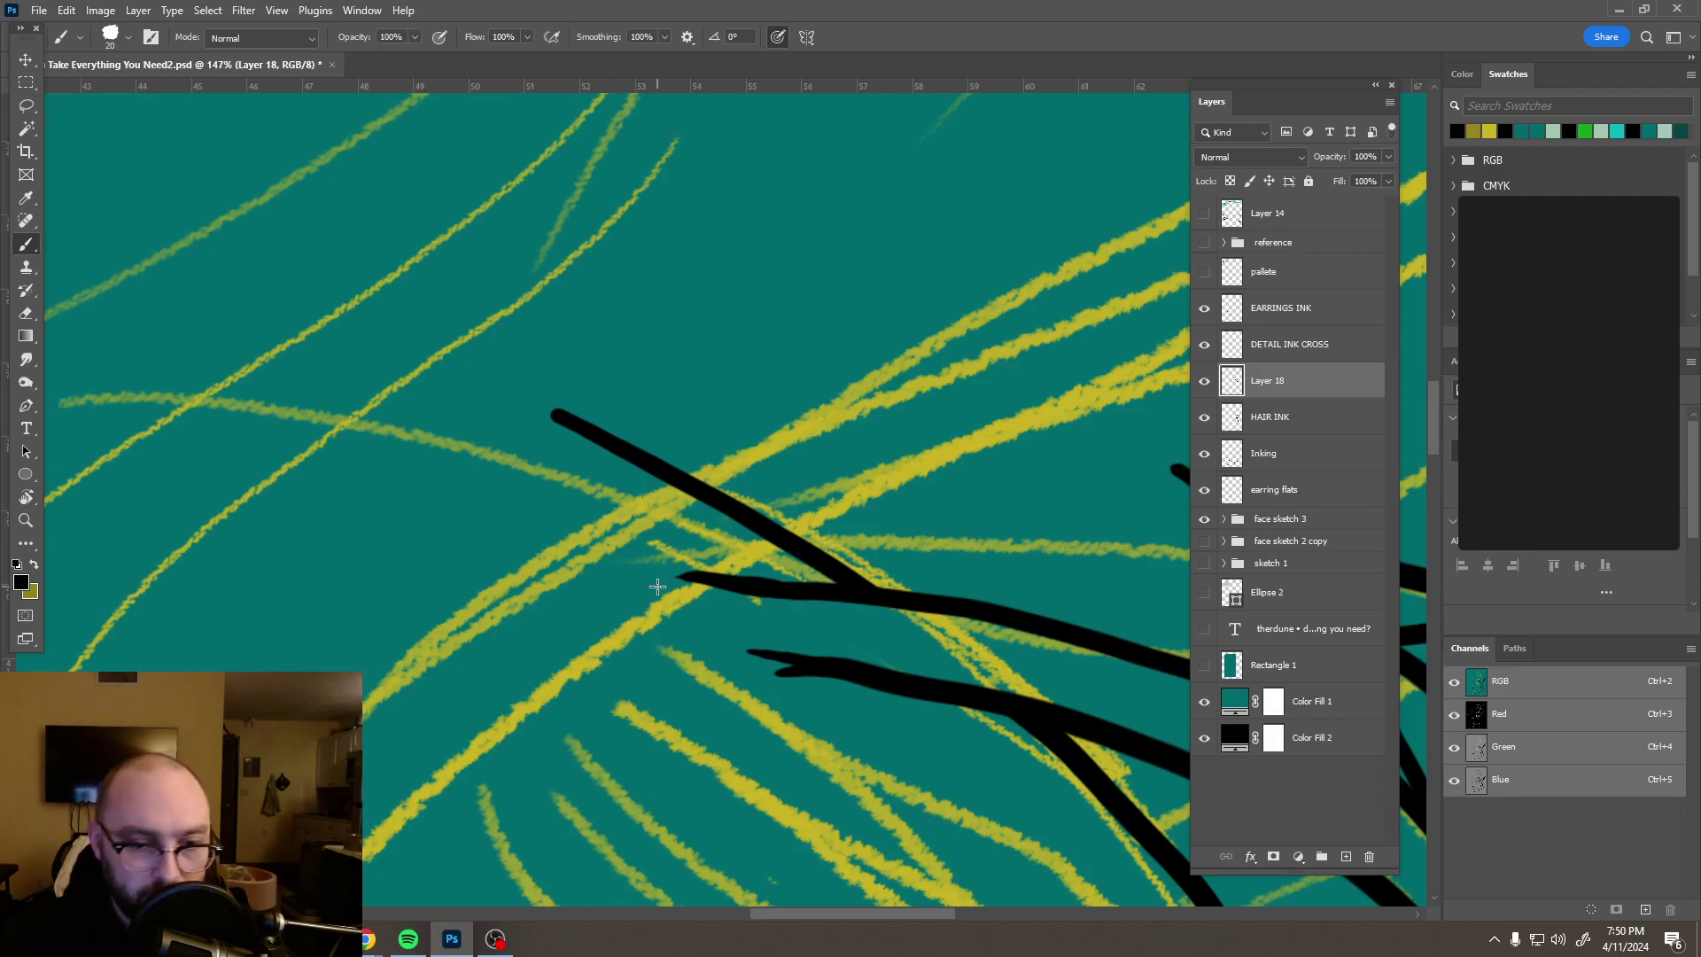
Step: Lower Layer 18's opacity to 25% so the older hair ink shows beneath the two new strands
{"action": "scroll", "coordinate": [680, 590], "scroll_direction": "down", "scroll_amount": 3}
{"action": "scroll", "coordinate": [853, 599], "scroll_direction": "down", "scroll_amount": 10}
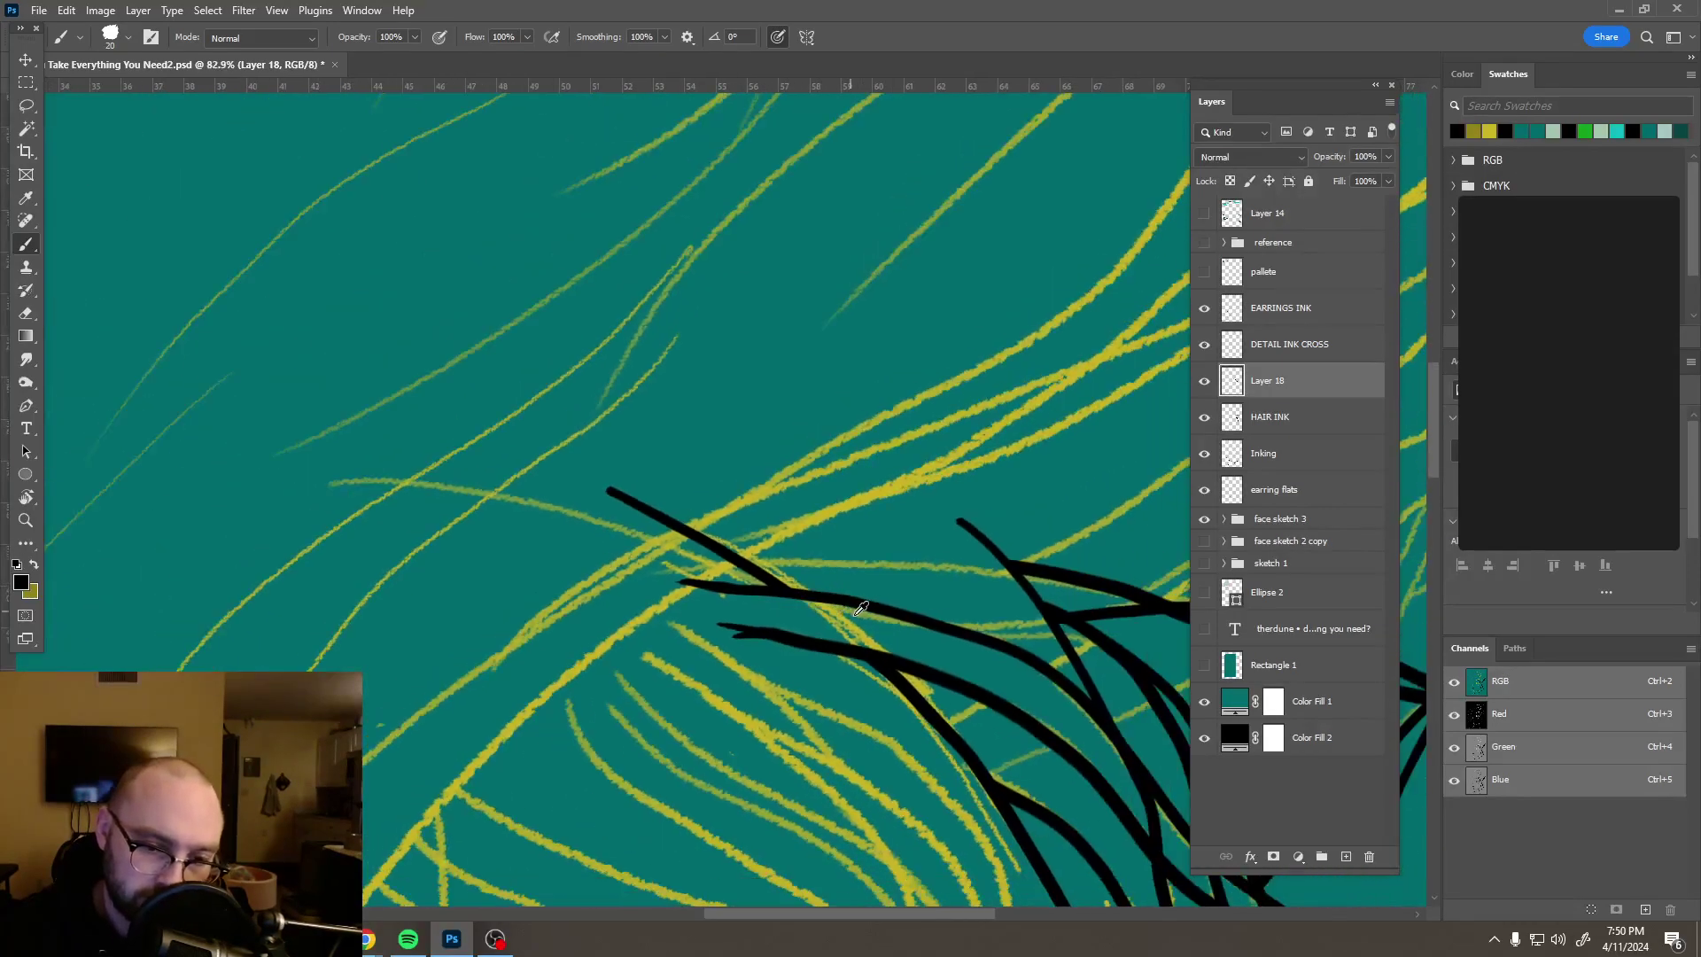
{"action": "scroll", "coordinate": [864, 610], "scroll_direction": "down", "scroll_amount": 3}
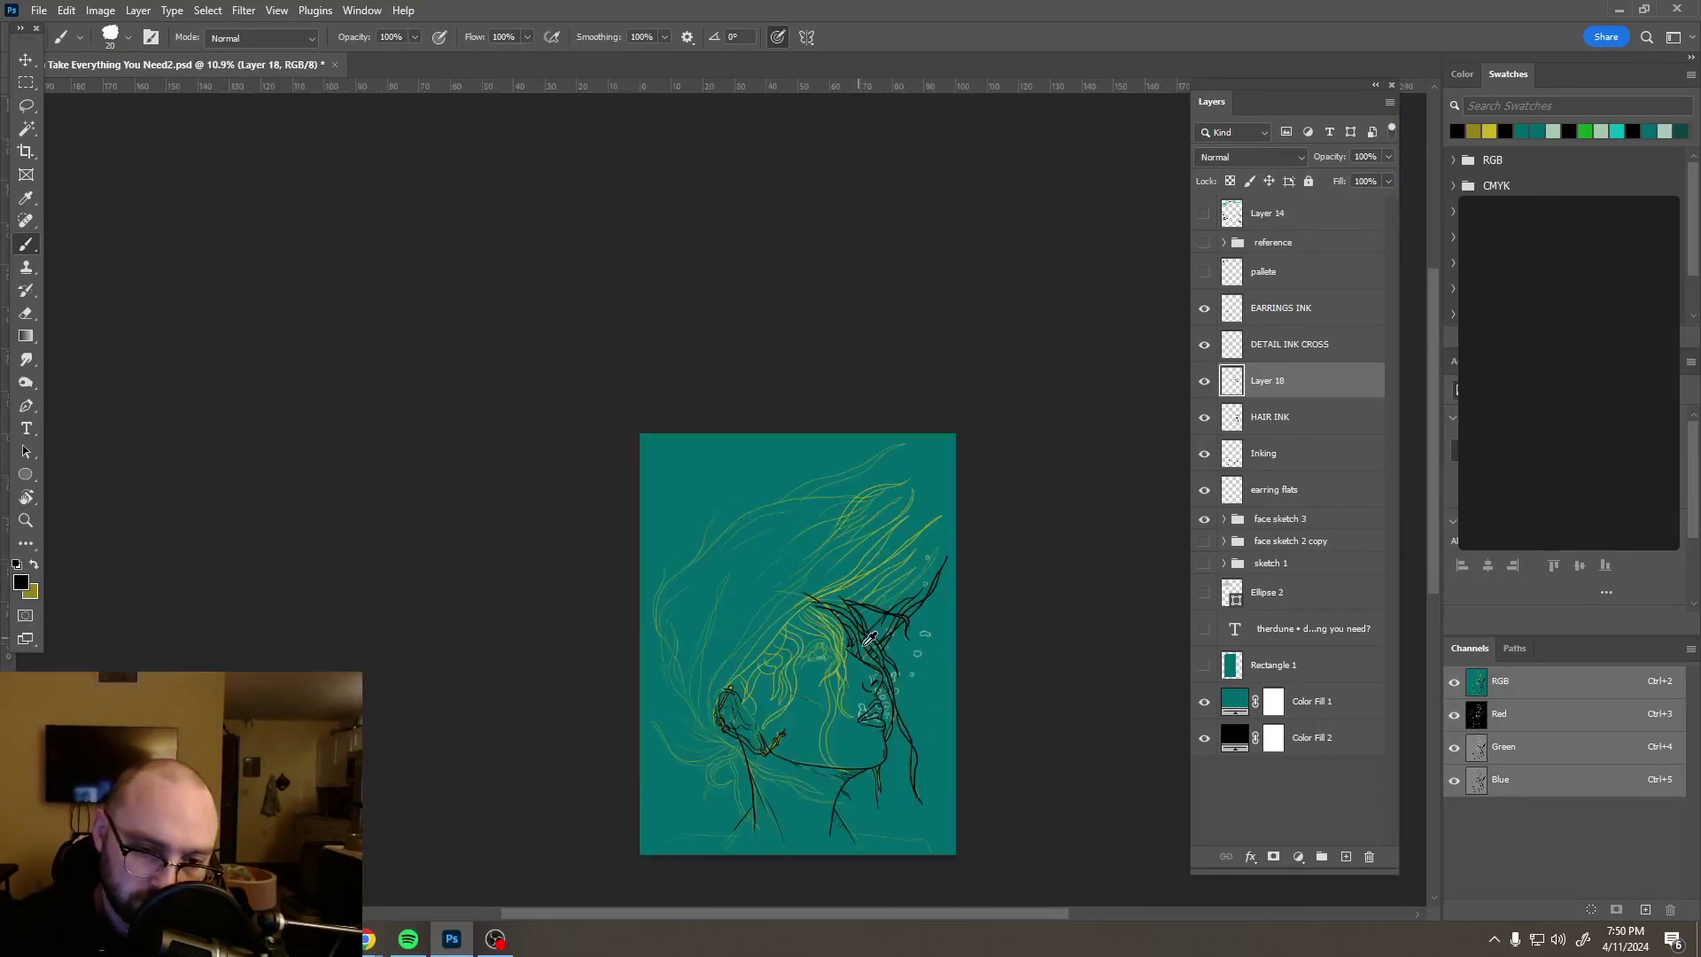
{"action": "scroll", "coordinate": [857, 589], "scroll_direction": "up", "scroll_amount": 3}
{"action": "scroll", "coordinate": [856, 580], "scroll_direction": "up", "scroll_amount": 6}
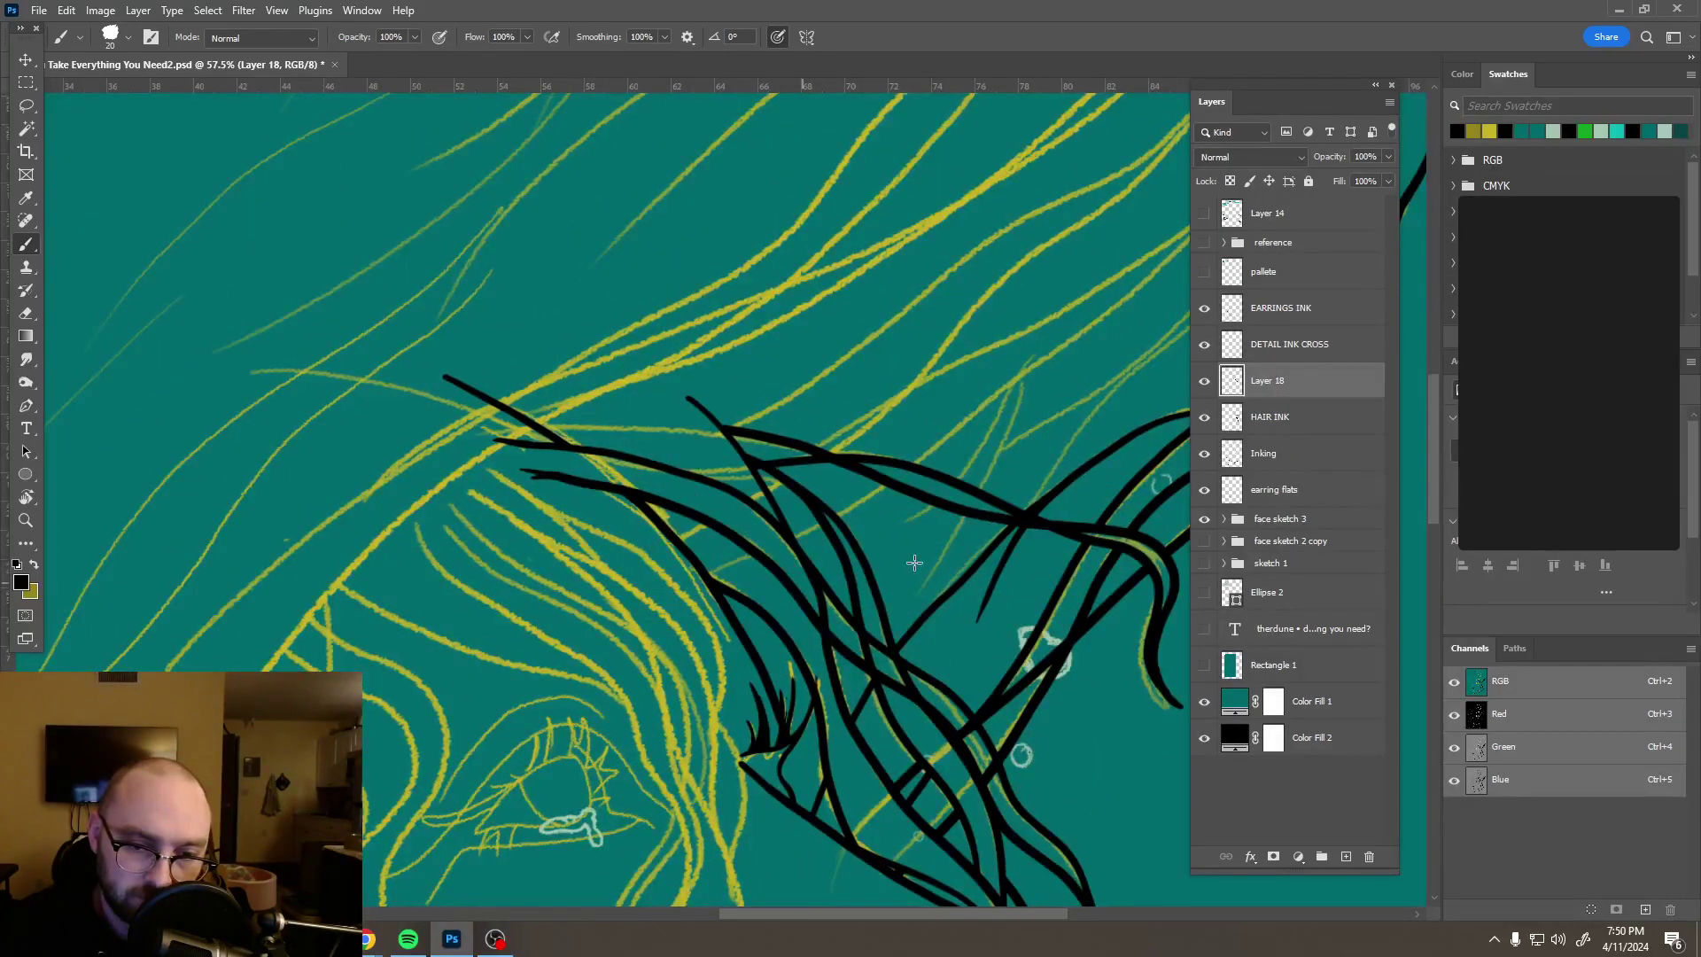
{"action": "left_click", "coordinate": [1389, 157]}
{"action": "left_click_drag", "start_coordinate": [1388, 177], "coordinate": [1325, 175]}
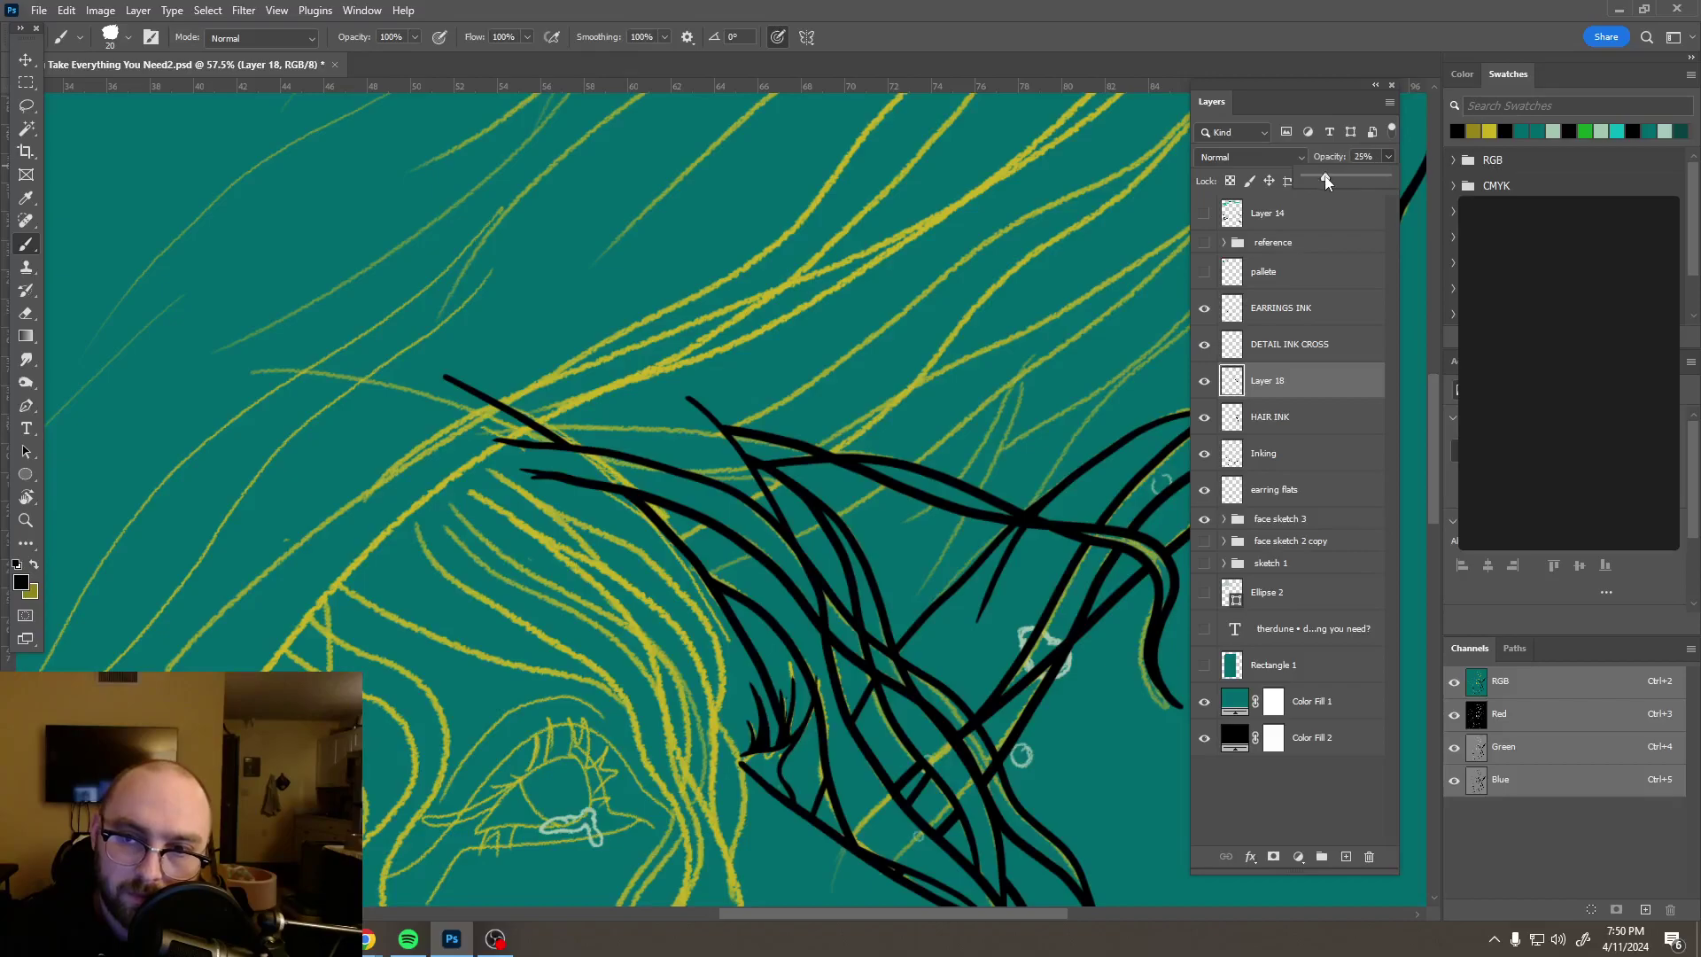
{"action": "scroll", "coordinate": [950, 450], "scroll_direction": "down", "scroll_amount": 1}
{"action": "scroll", "coordinate": [951, 450], "scroll_direction": "down", "scroll_amount": 1}
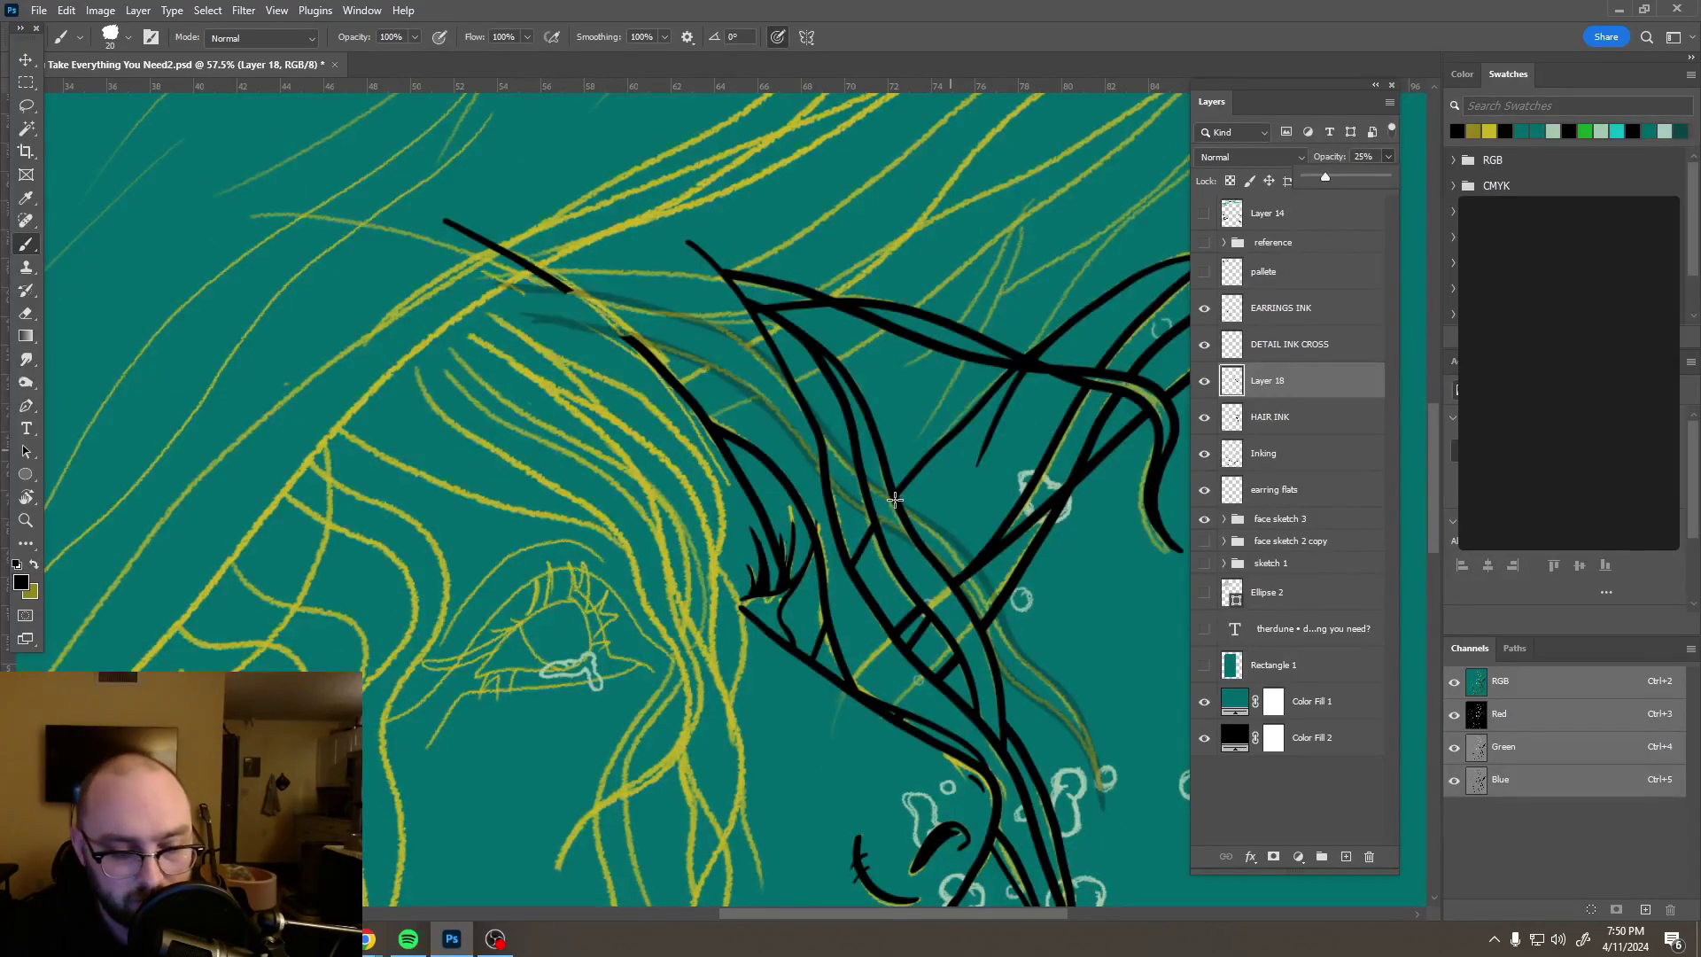
Step: Fade the HAIR INK layer to 41% opacity and restore Layer 18 to 100%
{"action": "key", "text": "e"}
{"action": "key", "text": "alt+bracketleft"}
{"action": "scroll", "coordinate": [849, 461], "scroll_direction": "up", "scroll_amount": 5}
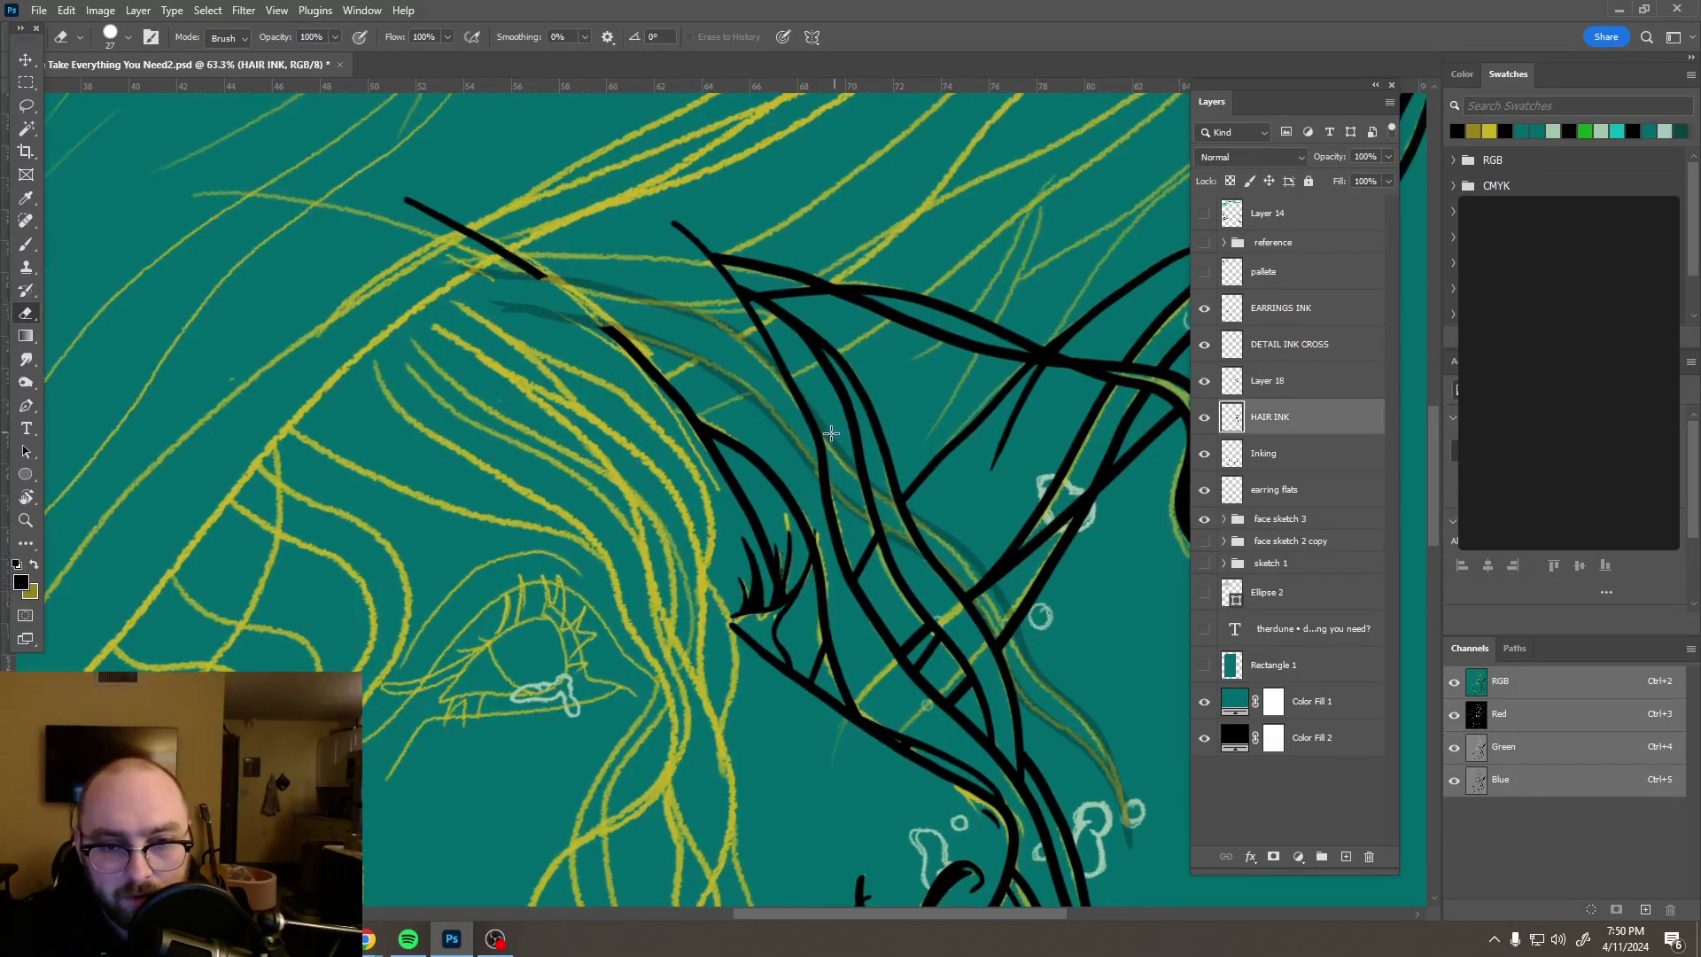
{"action": "scroll", "coordinate": [841, 468], "scroll_direction": "up", "scroll_amount": 2}
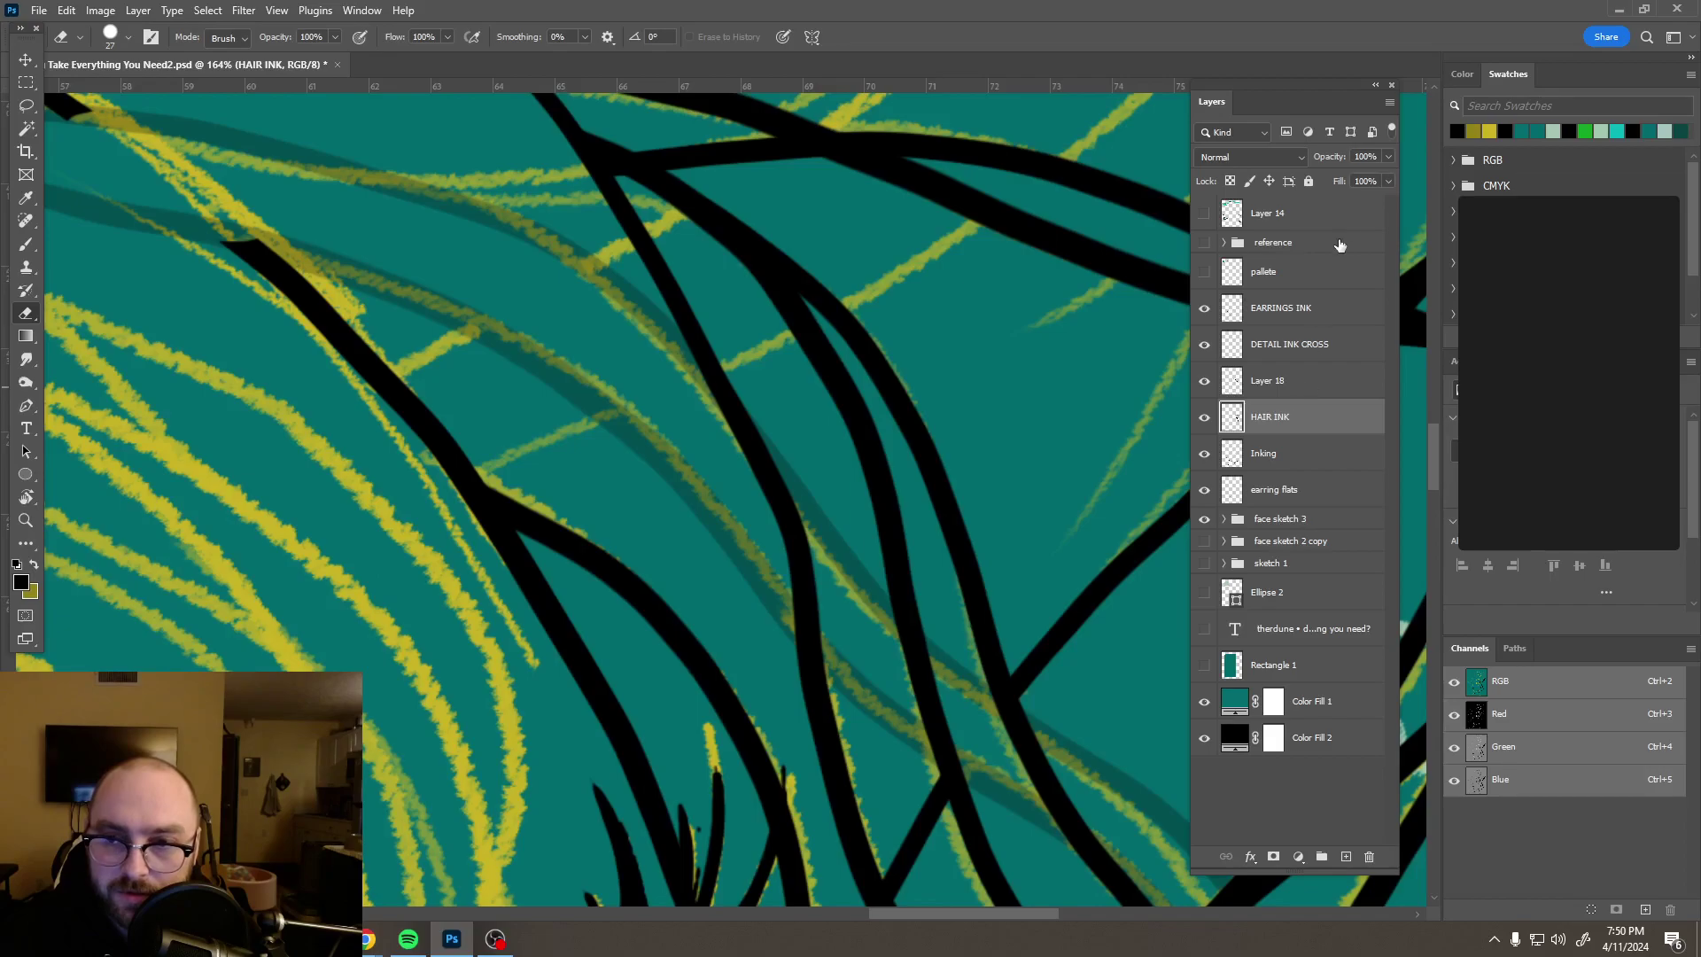
{"action": "left_click_drag", "start_coordinate": [1387, 161], "coordinate": [1339, 177]}
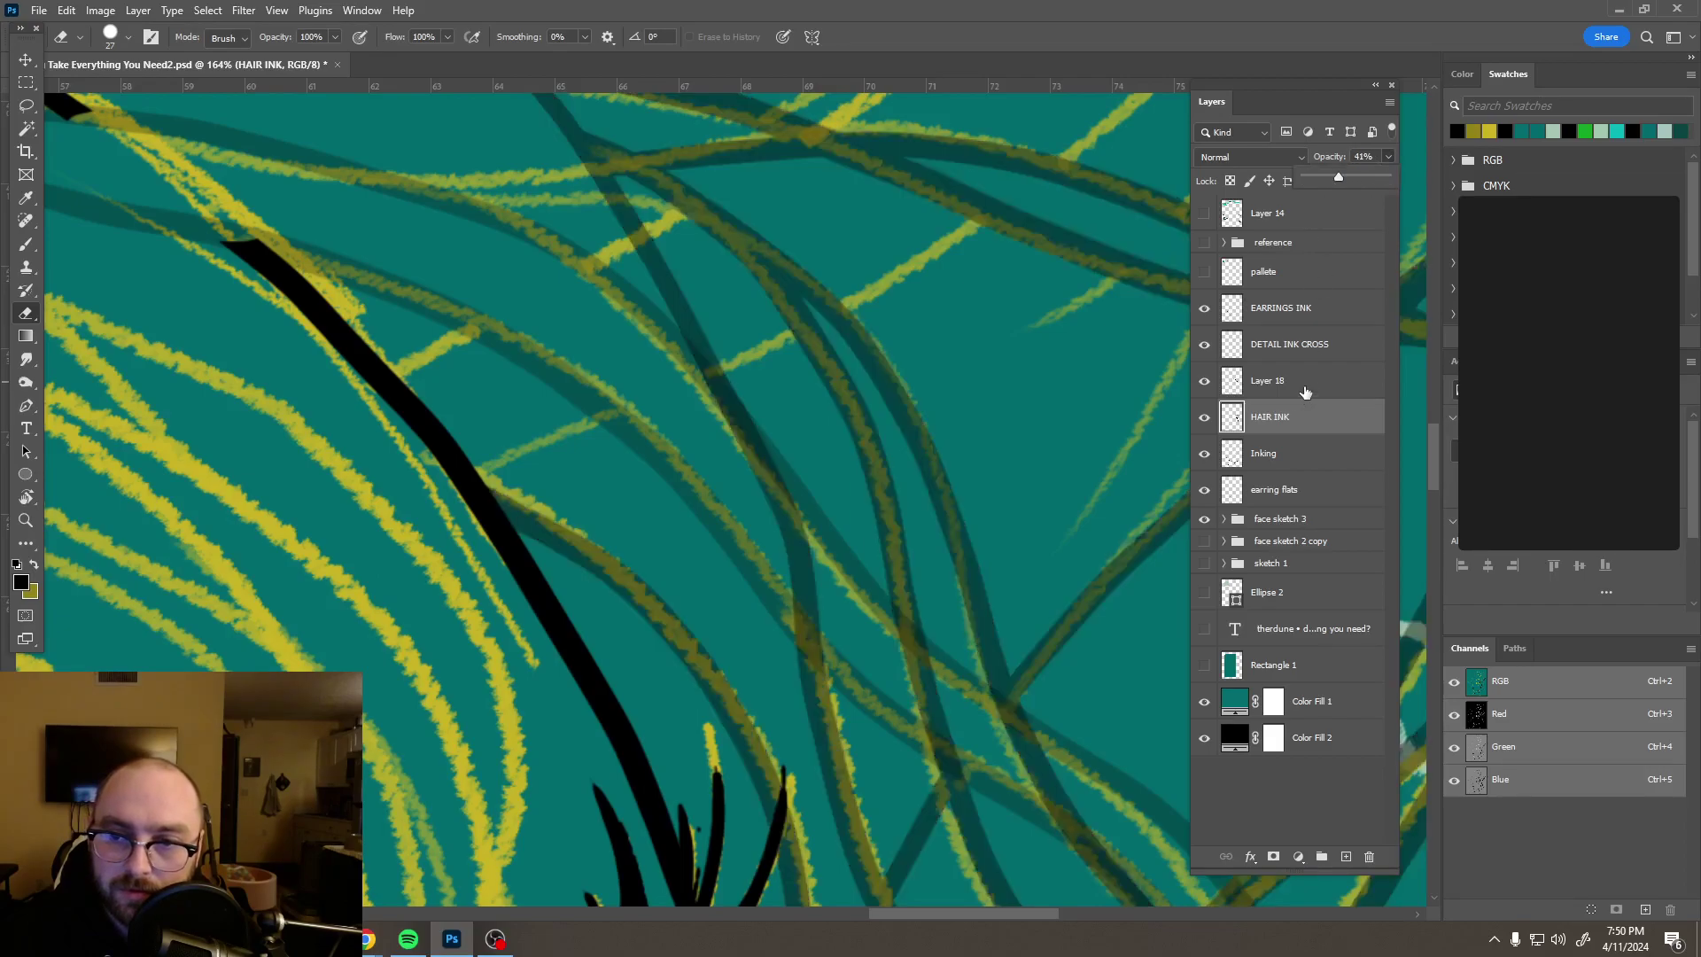
{"action": "key", "text": "alt+bracketright"}
{"action": "left_click", "coordinate": [1388, 157]}
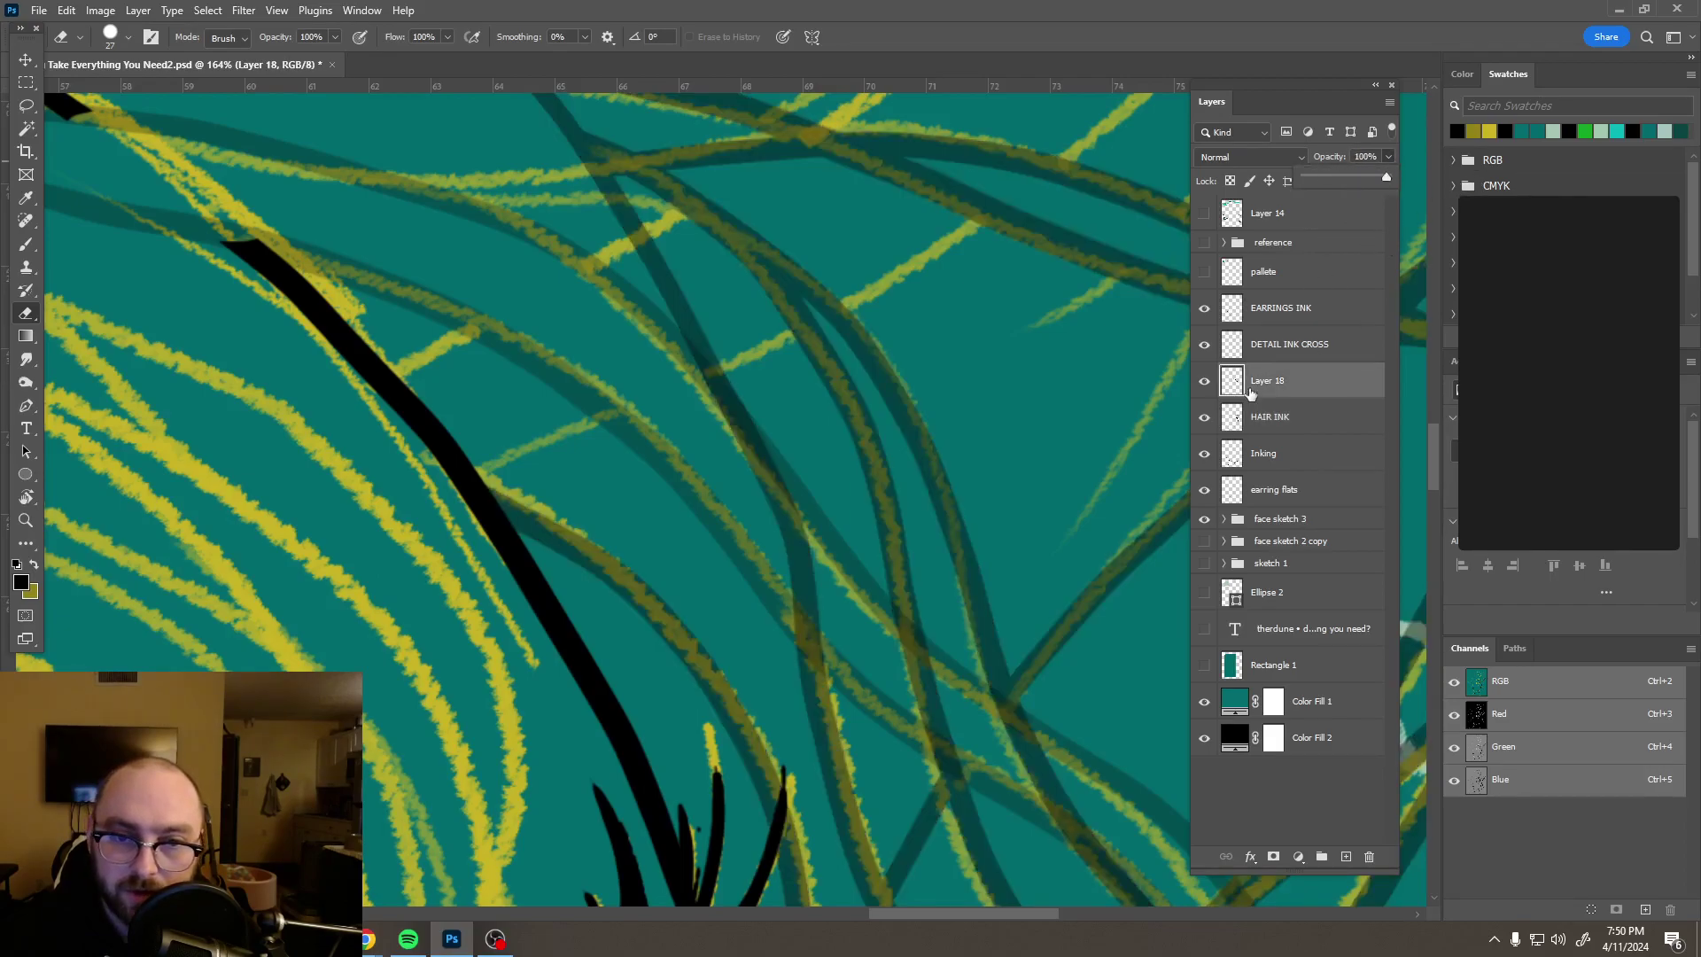
Step: On HAIR INK, erase the older hair lines crossing between the two new strands with the size 27 eraser
{"action": "left_click", "coordinate": [1329, 434]}
{"action": "mouse_move", "coordinate": [796, 534]}
{"action": "left_mouse_down"}
{"action": "mouse_move", "coordinate": [820, 611]}
{"action": "mouse_move", "coordinate": [942, 721]}
{"action": "mouse_move", "coordinate": [972, 709]}
{"action": "mouse_move", "coordinate": [1075, 798]}
{"action": "mouse_move", "coordinate": [1005, 765]}
{"action": "left_mouse_up"}
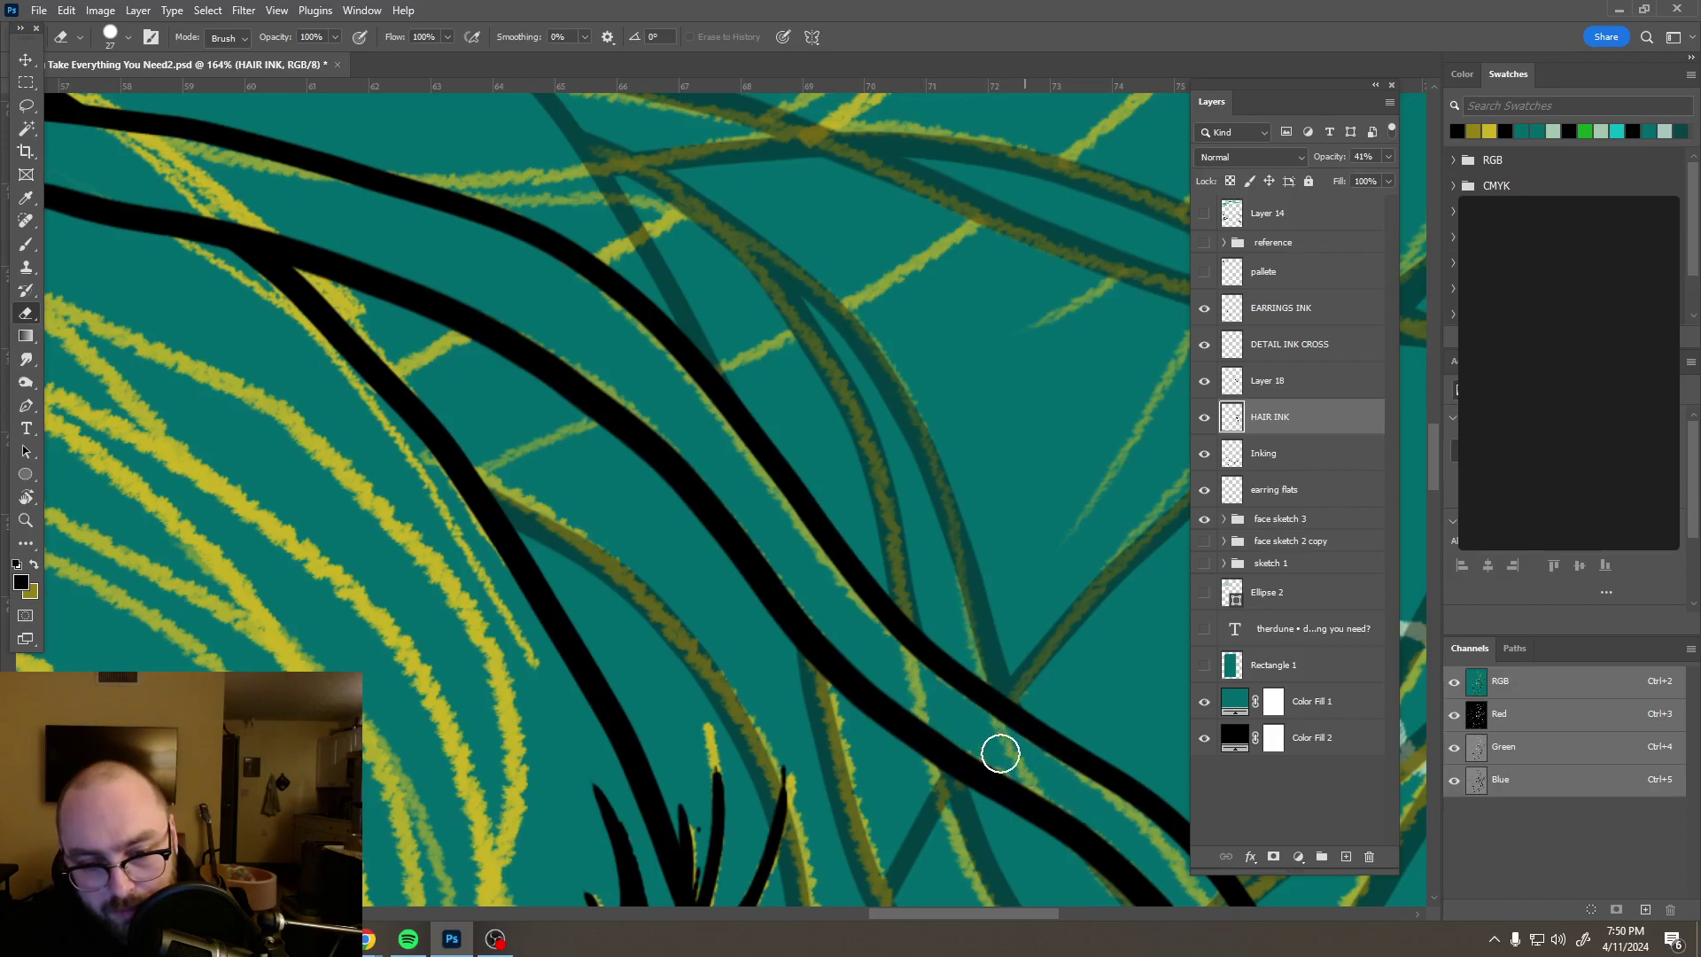
{"action": "scroll", "coordinate": [1005, 764], "scroll_direction": "down", "scroll_amount": 6}
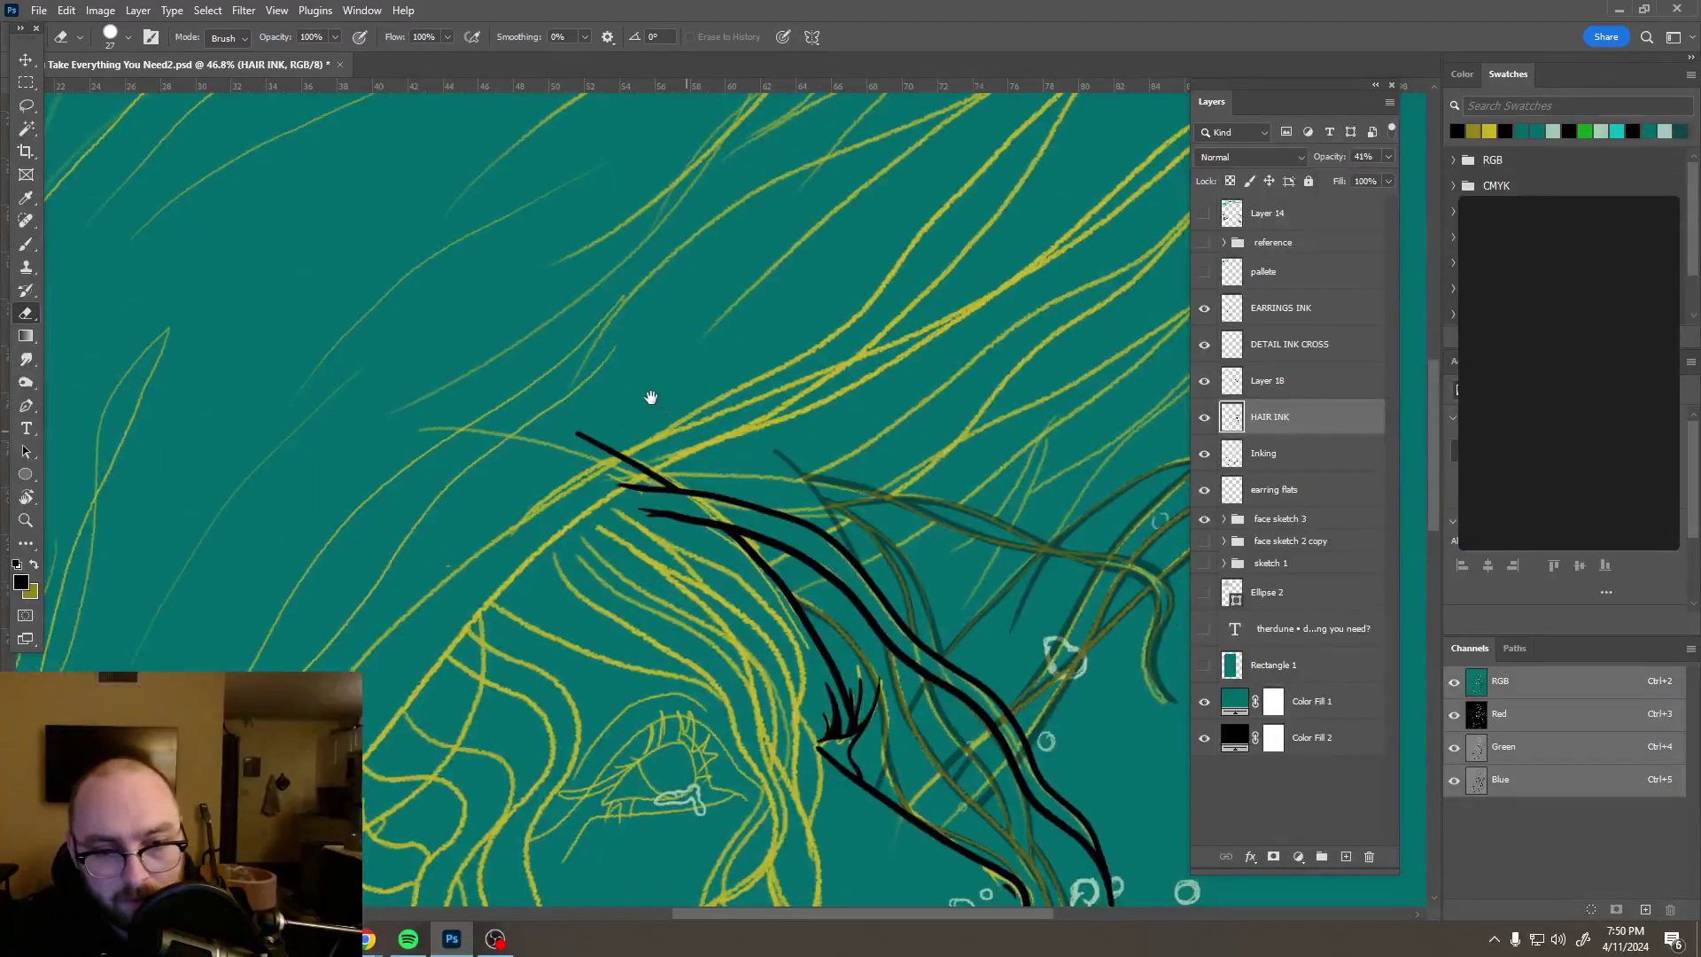
{"action": "scroll", "coordinate": [650, 397], "scroll_direction": "up", "scroll_amount": 6}
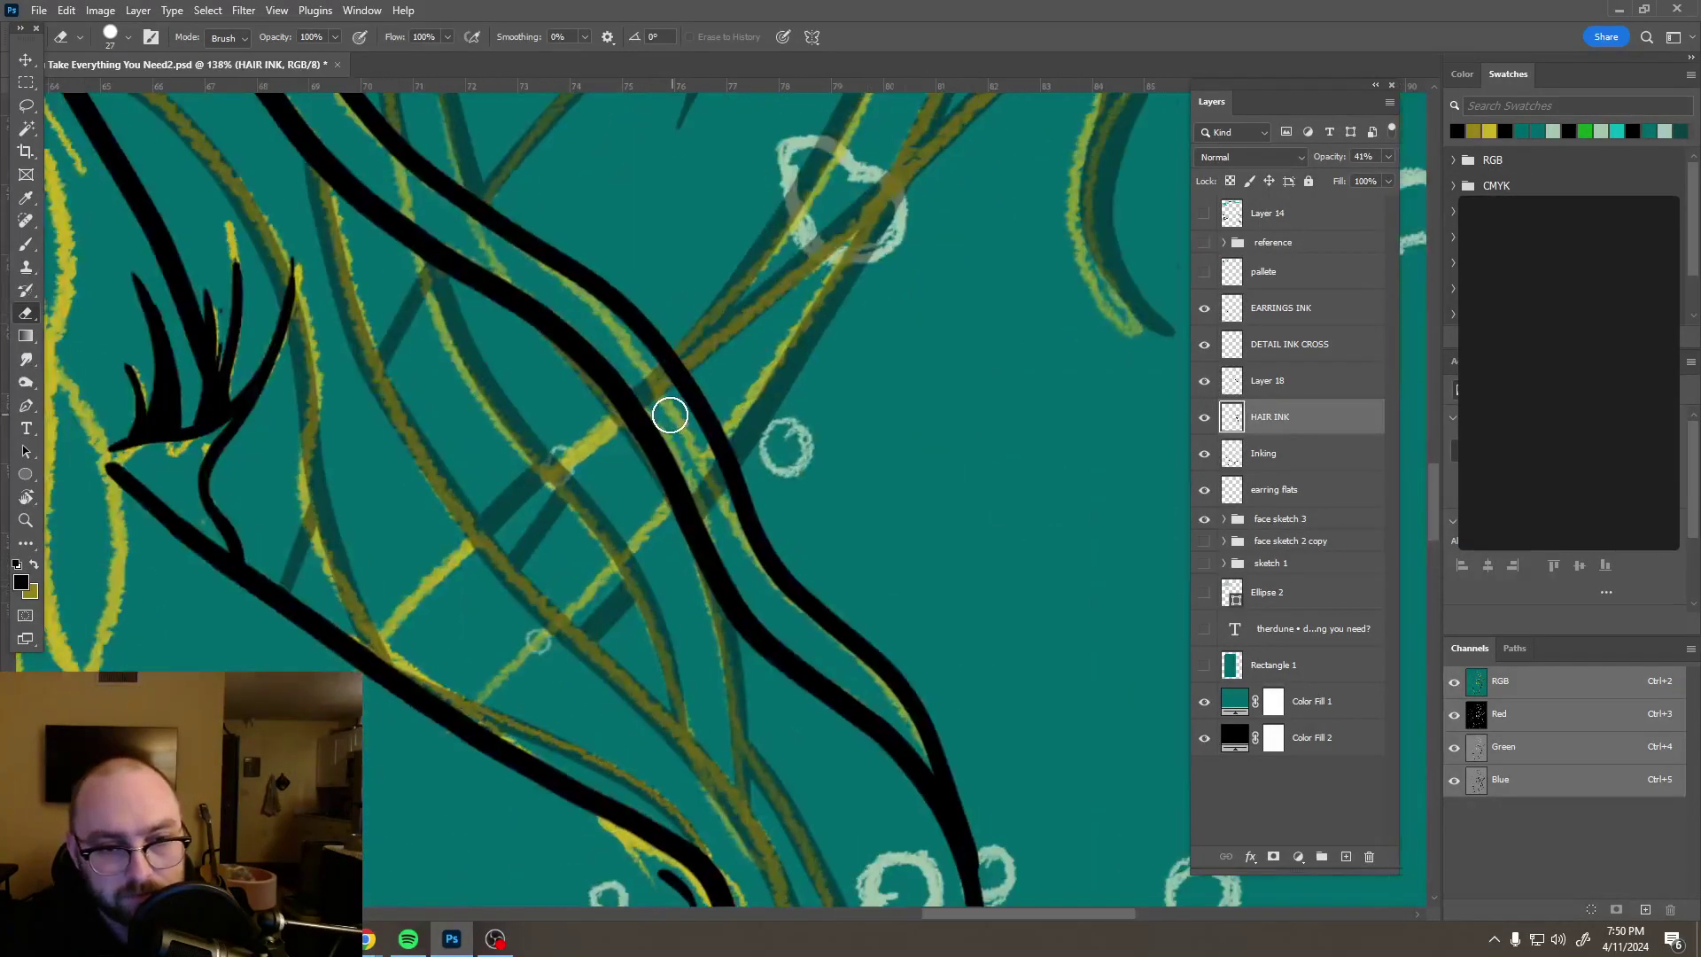
{"action": "scroll", "coordinate": [671, 414], "scroll_direction": "up", "scroll_amount": 1}
{"action": "mouse_move", "coordinate": [626, 408]}
{"action": "left_mouse_down"}
{"action": "mouse_move", "coordinate": [641, 396]}
{"action": "mouse_move", "coordinate": [713, 562]}
{"action": "left_mouse_up"}
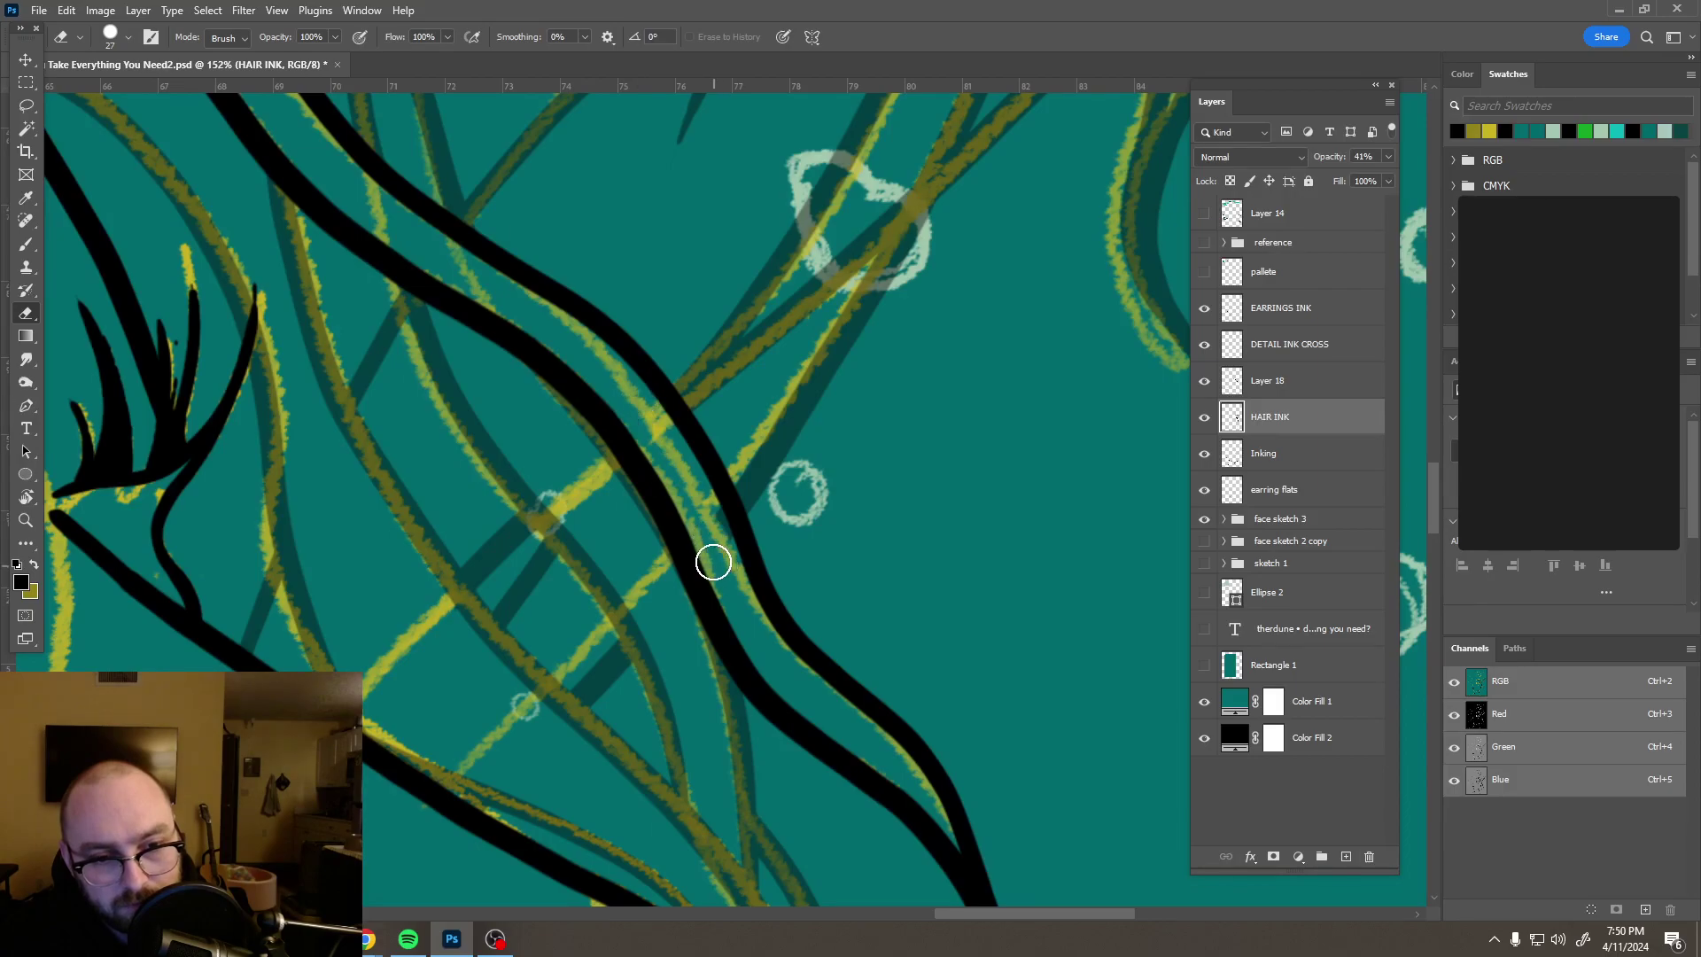
{"action": "scroll", "coordinate": [681, 460], "scroll_direction": "down", "scroll_amount": 1}
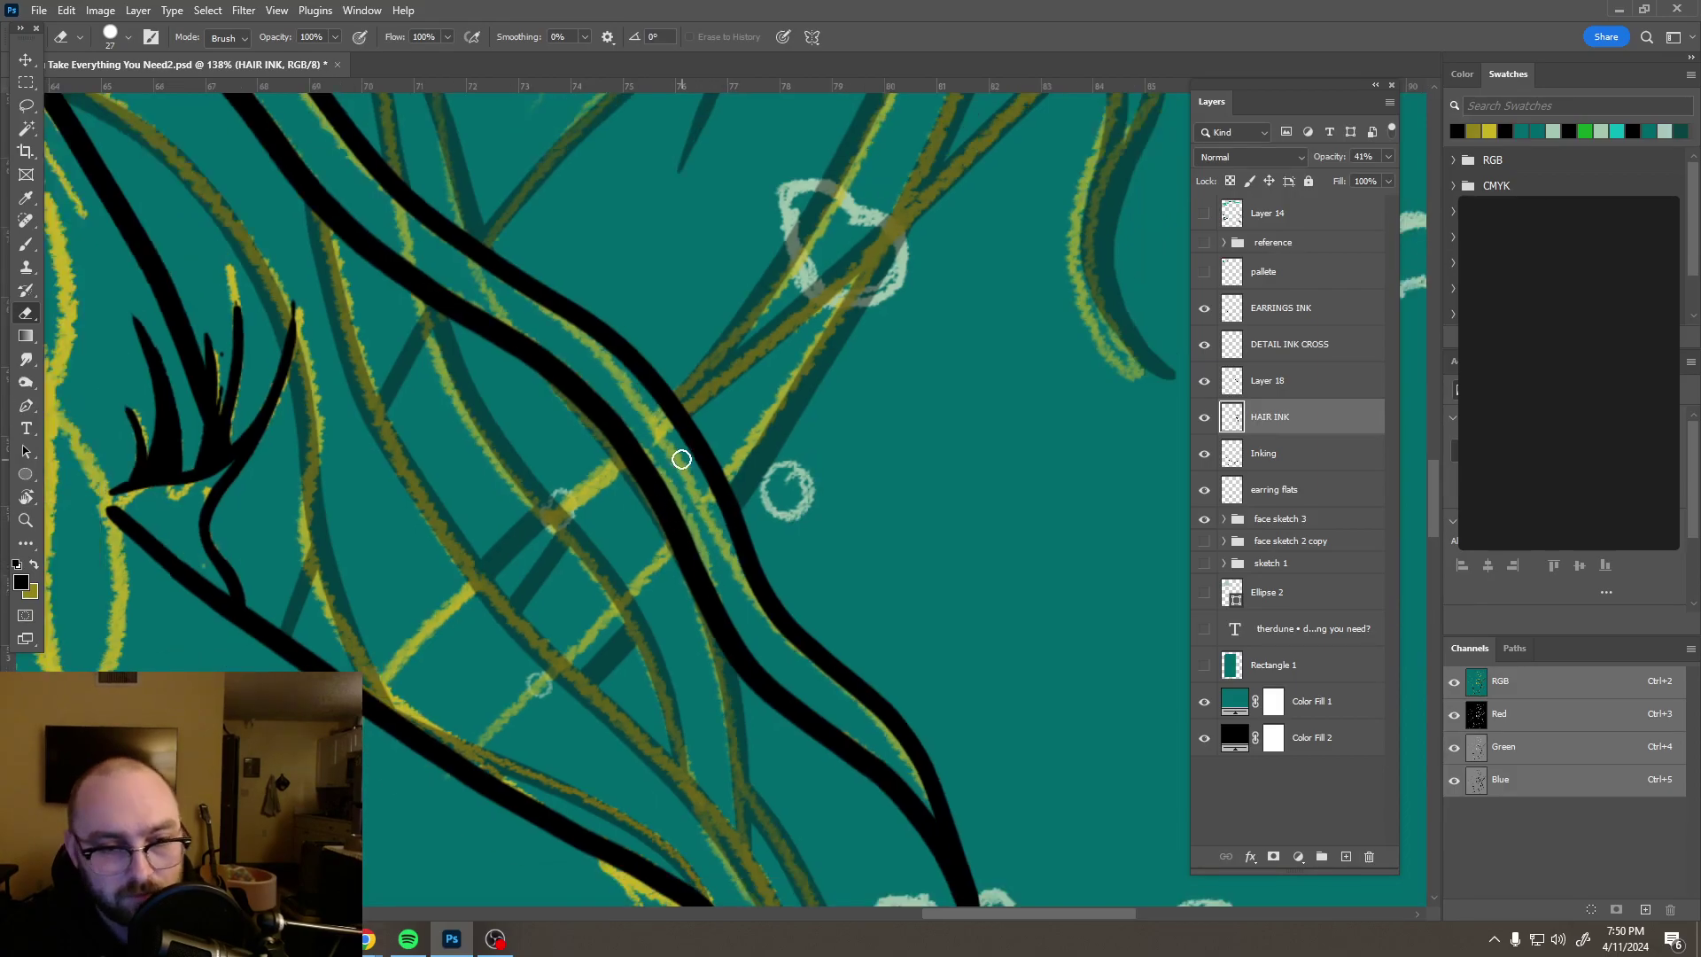
Step: Restore the HAIR INK layer to 100% opacity
{"action": "scroll", "coordinate": [682, 459], "scroll_direction": "down", "scroll_amount": 6}
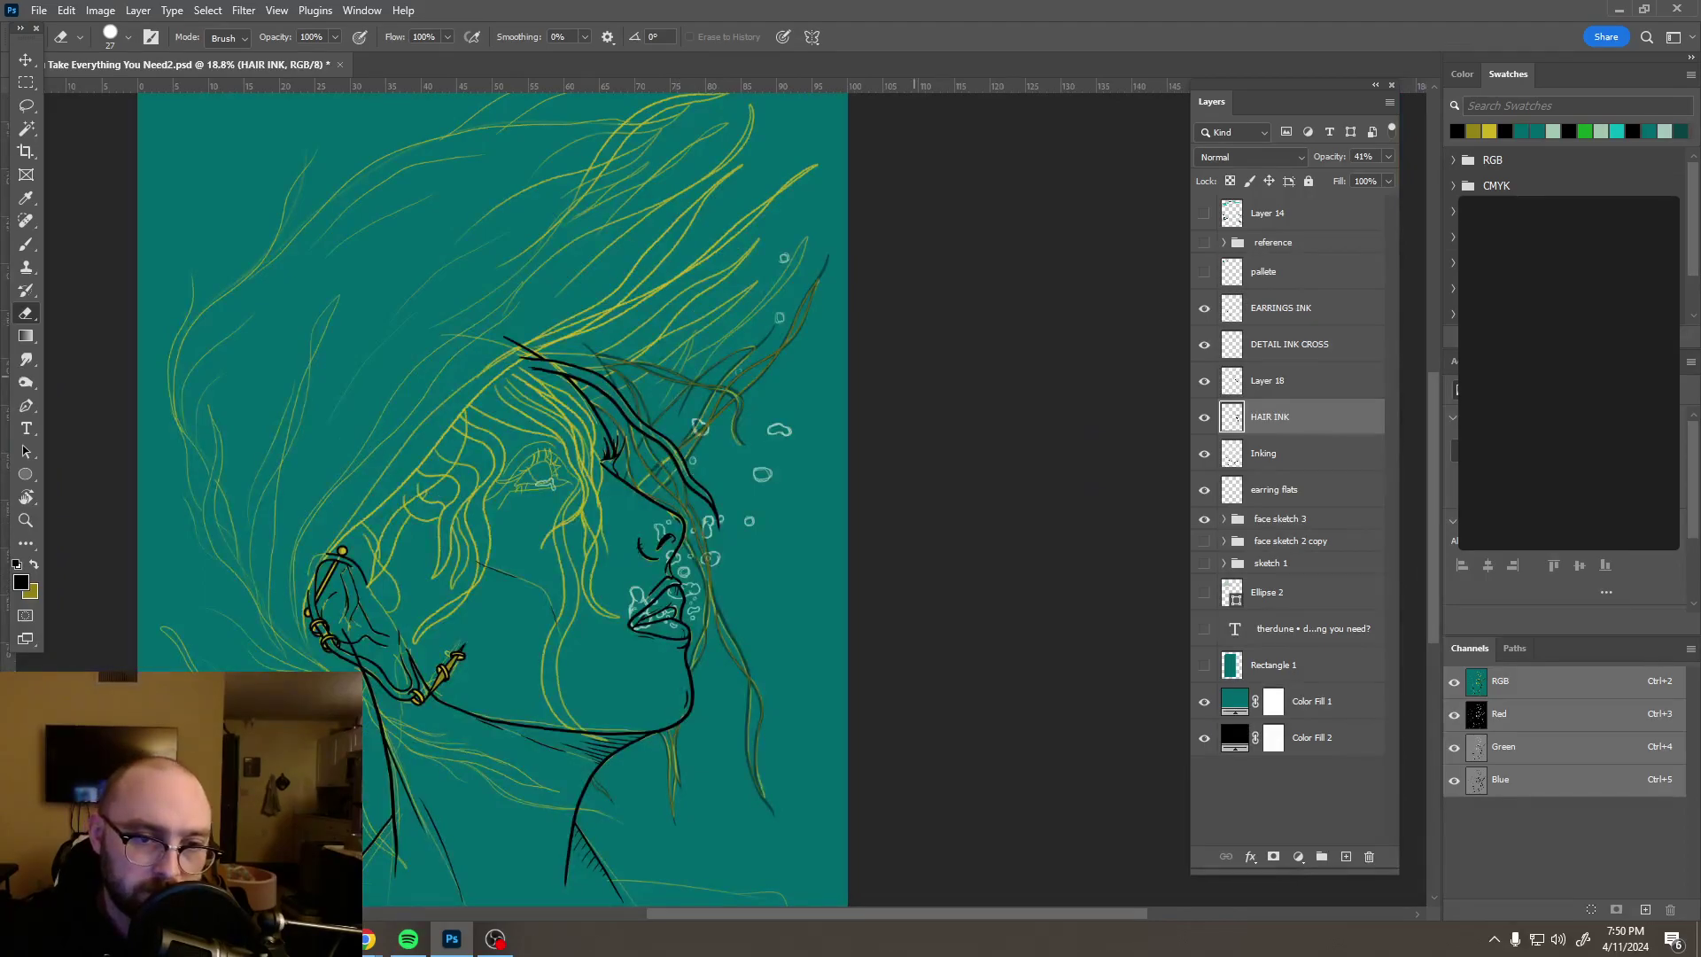
{"action": "left_click", "coordinate": [1203, 273]}
{"action": "left_click", "coordinate": [1203, 273]}
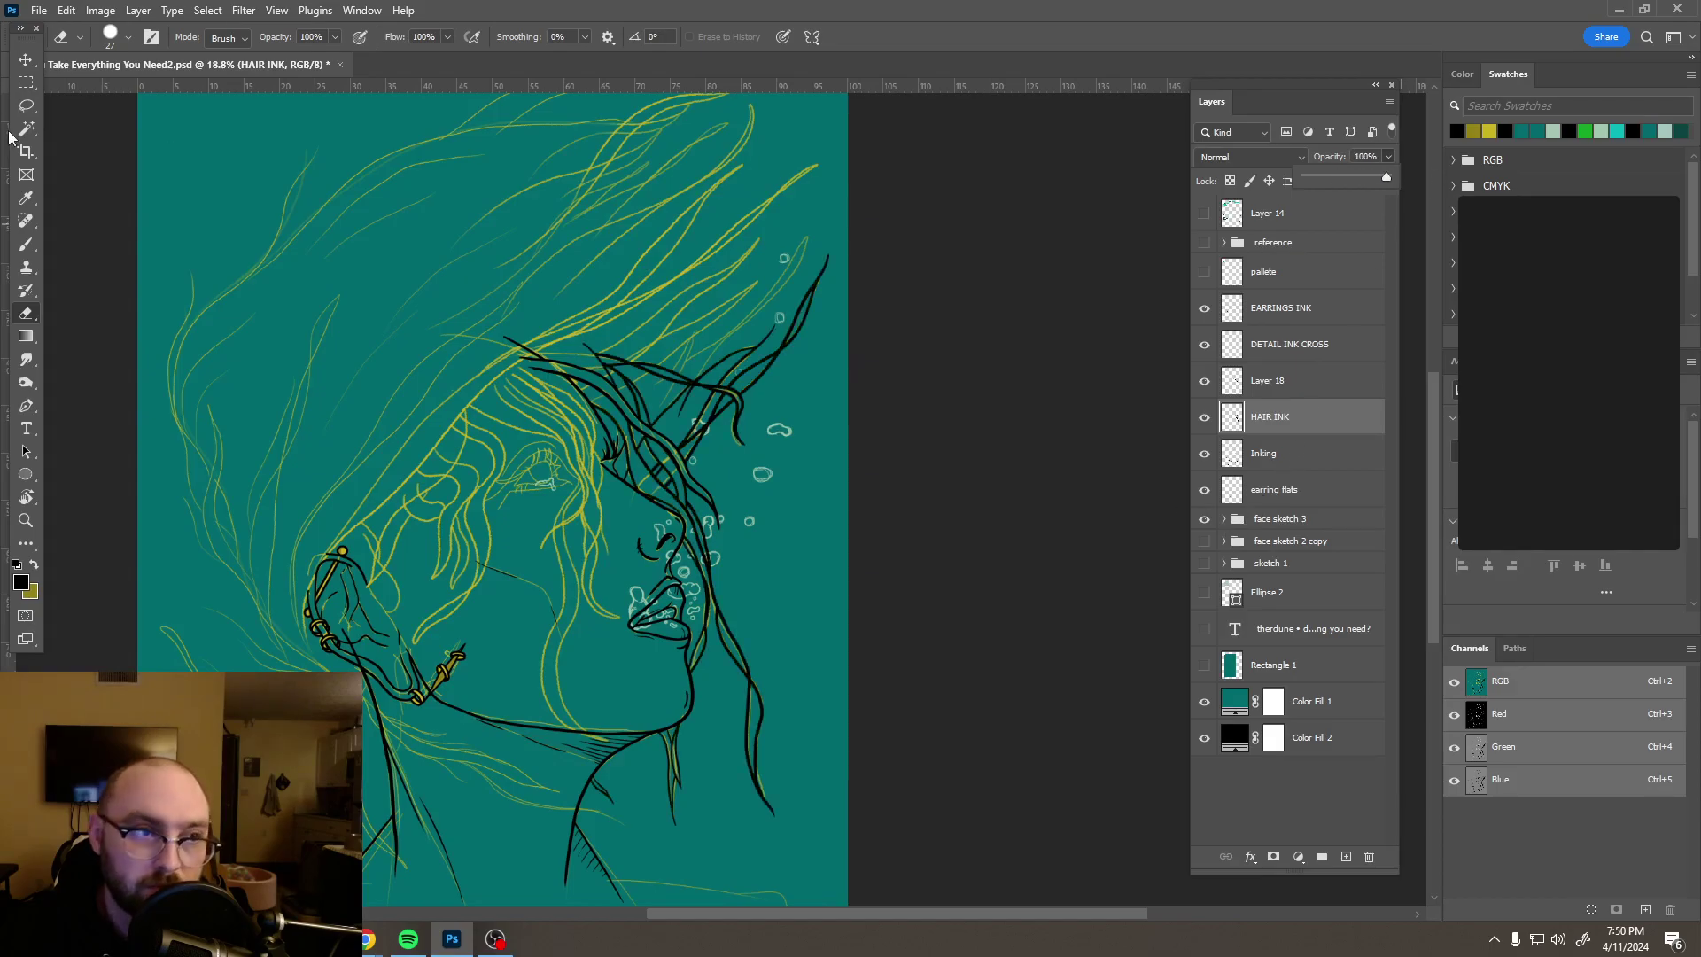
Step: Hide the face sketch 3 group and examine the inked hair strands across the whole portrait
{"action": "key", "text": "m"}
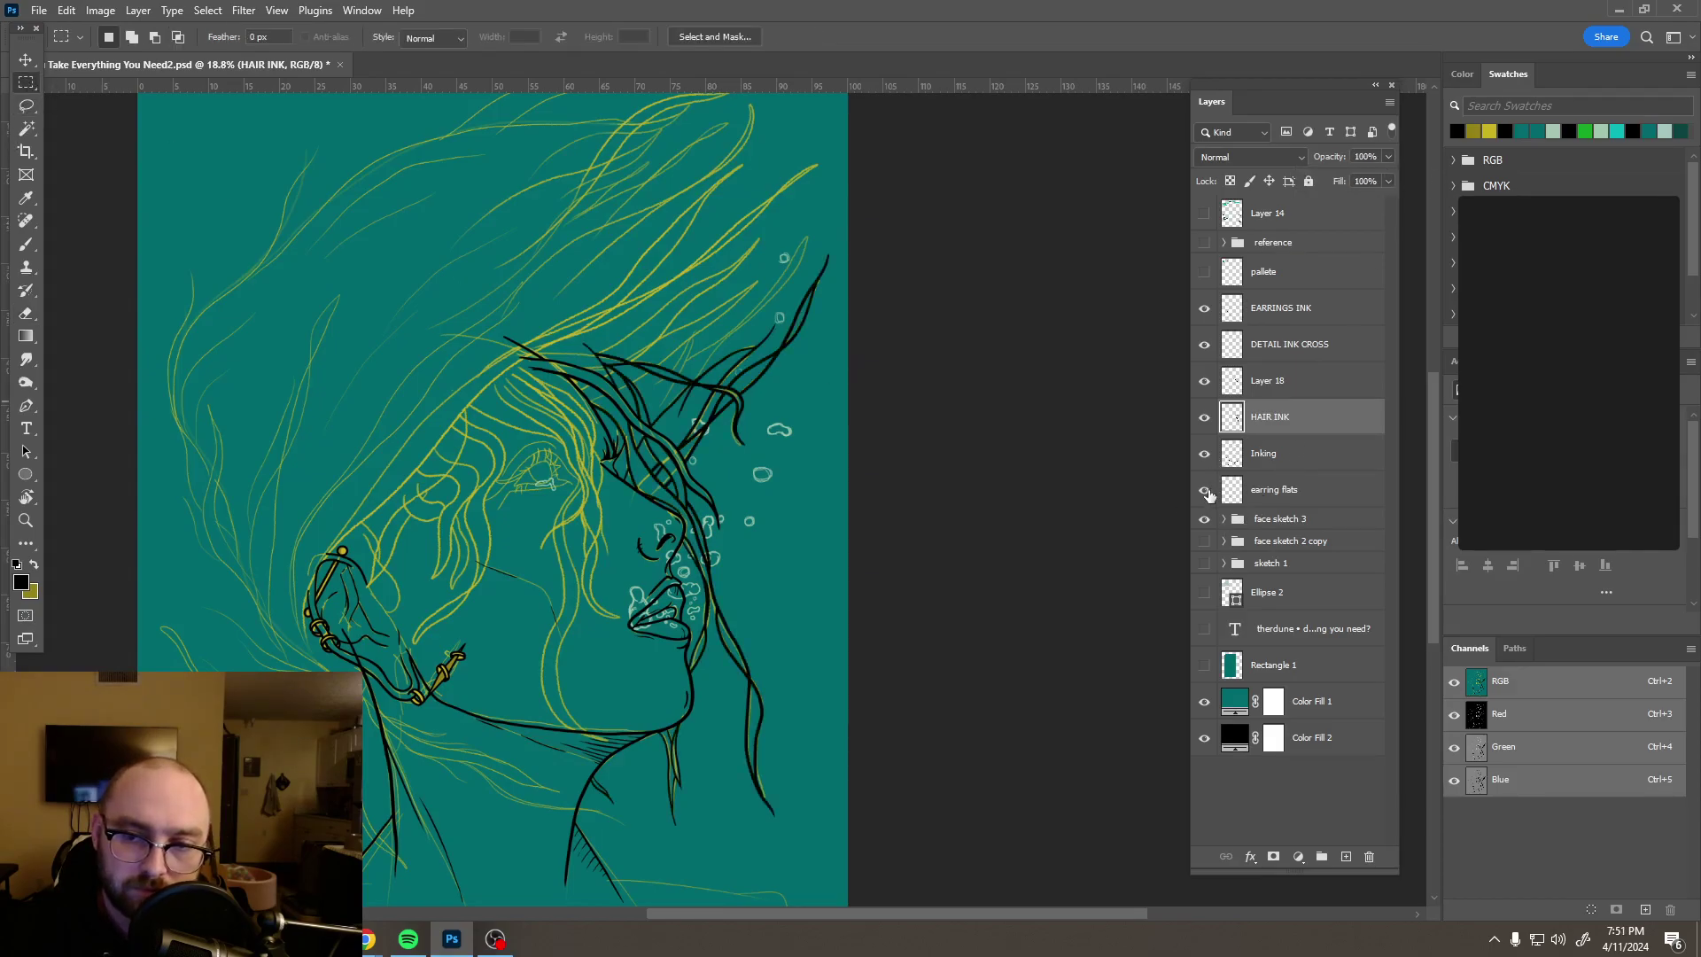
{"action": "left_click", "coordinate": [1204, 518]}
{"action": "scroll", "coordinate": [707, 364], "scroll_direction": "down", "scroll_amount": 5}
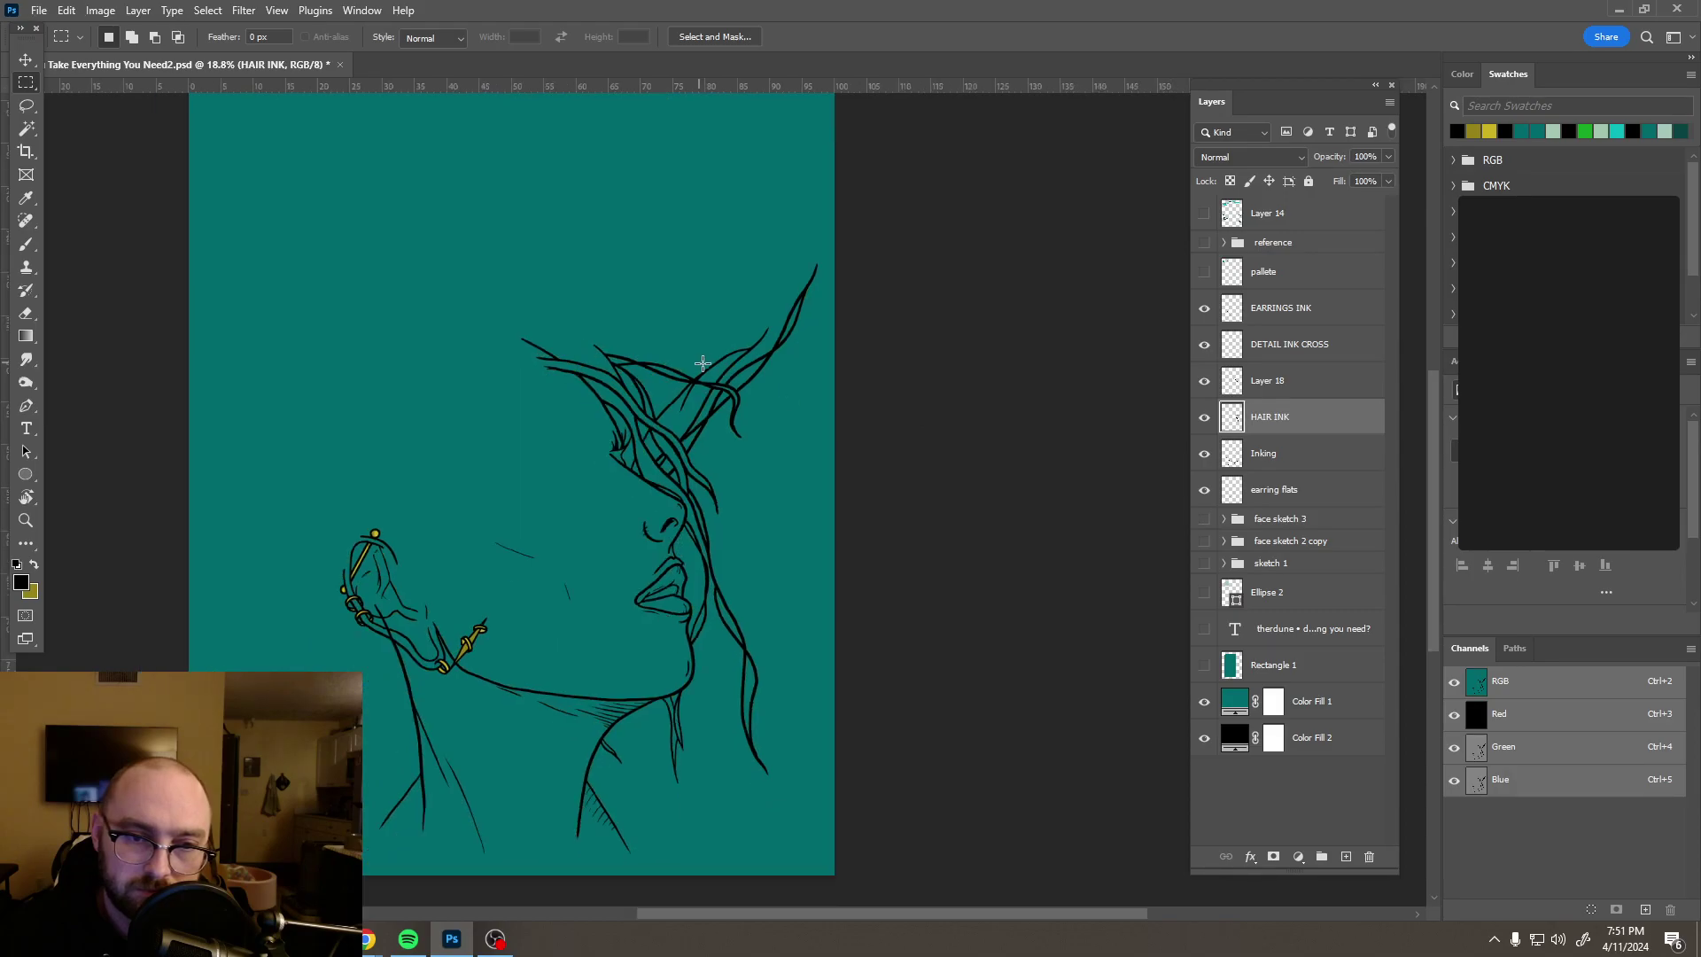
{"action": "scroll", "coordinate": [707, 364], "scroll_direction": "down", "scroll_amount": 1}
{"action": "scroll", "coordinate": [672, 353], "scroll_direction": "up", "scroll_amount": 4}
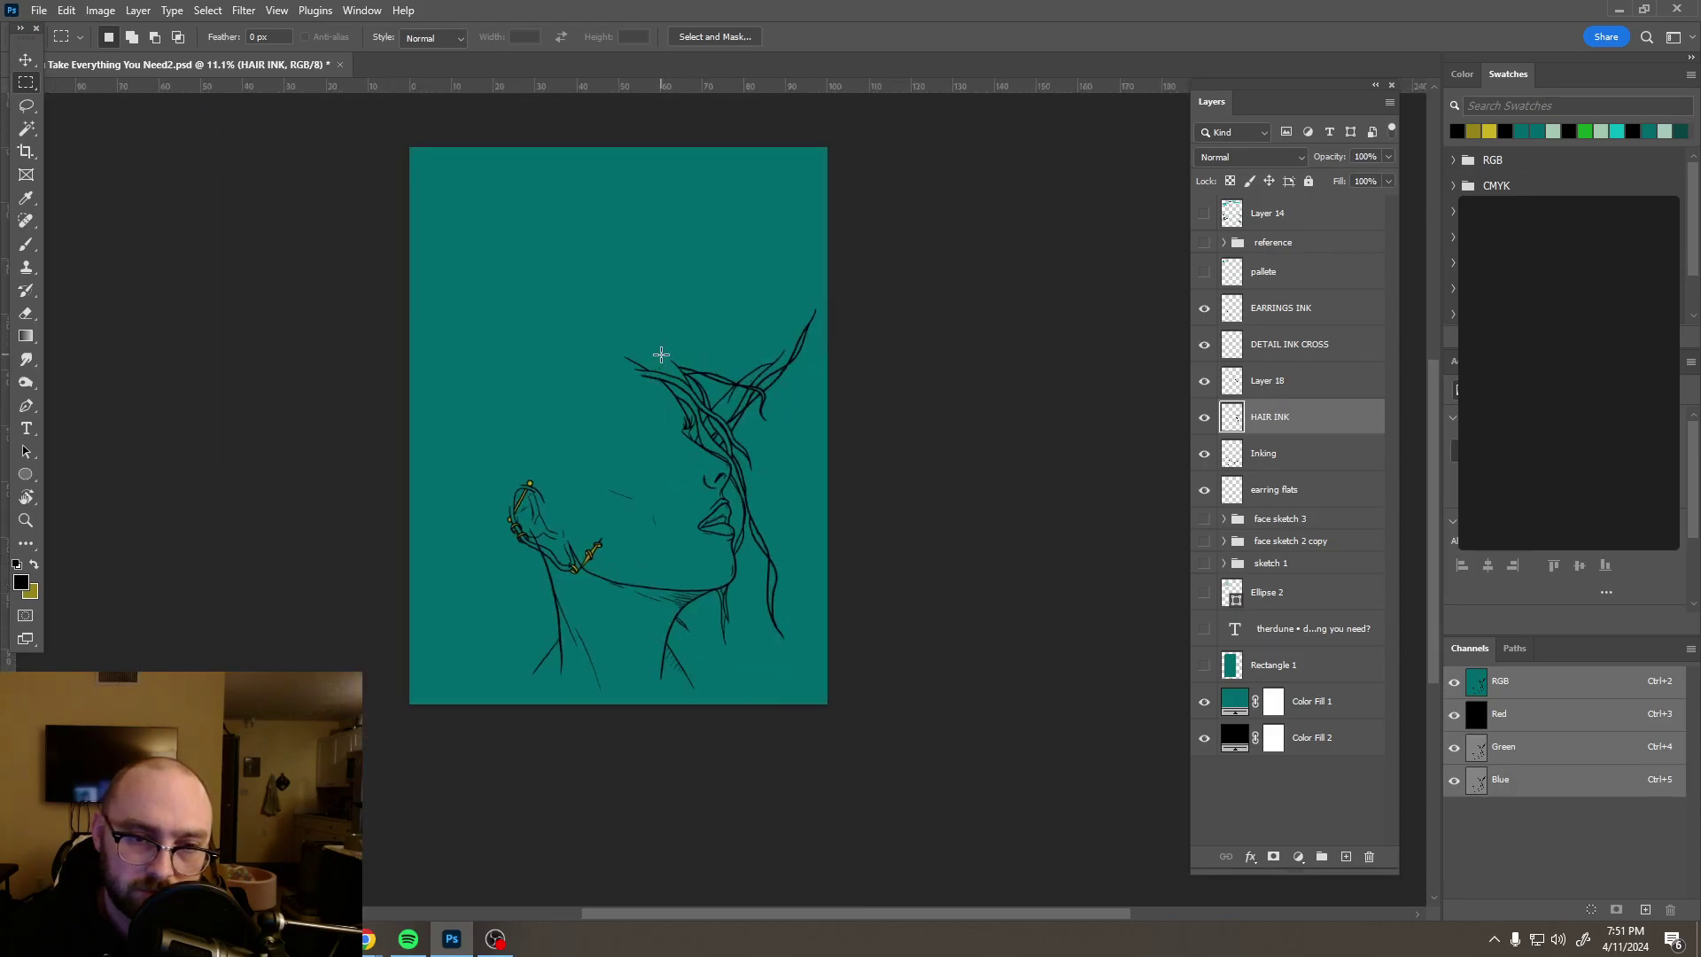
{"action": "scroll", "coordinate": [884, 384], "scroll_direction": "up", "scroll_amount": 2}
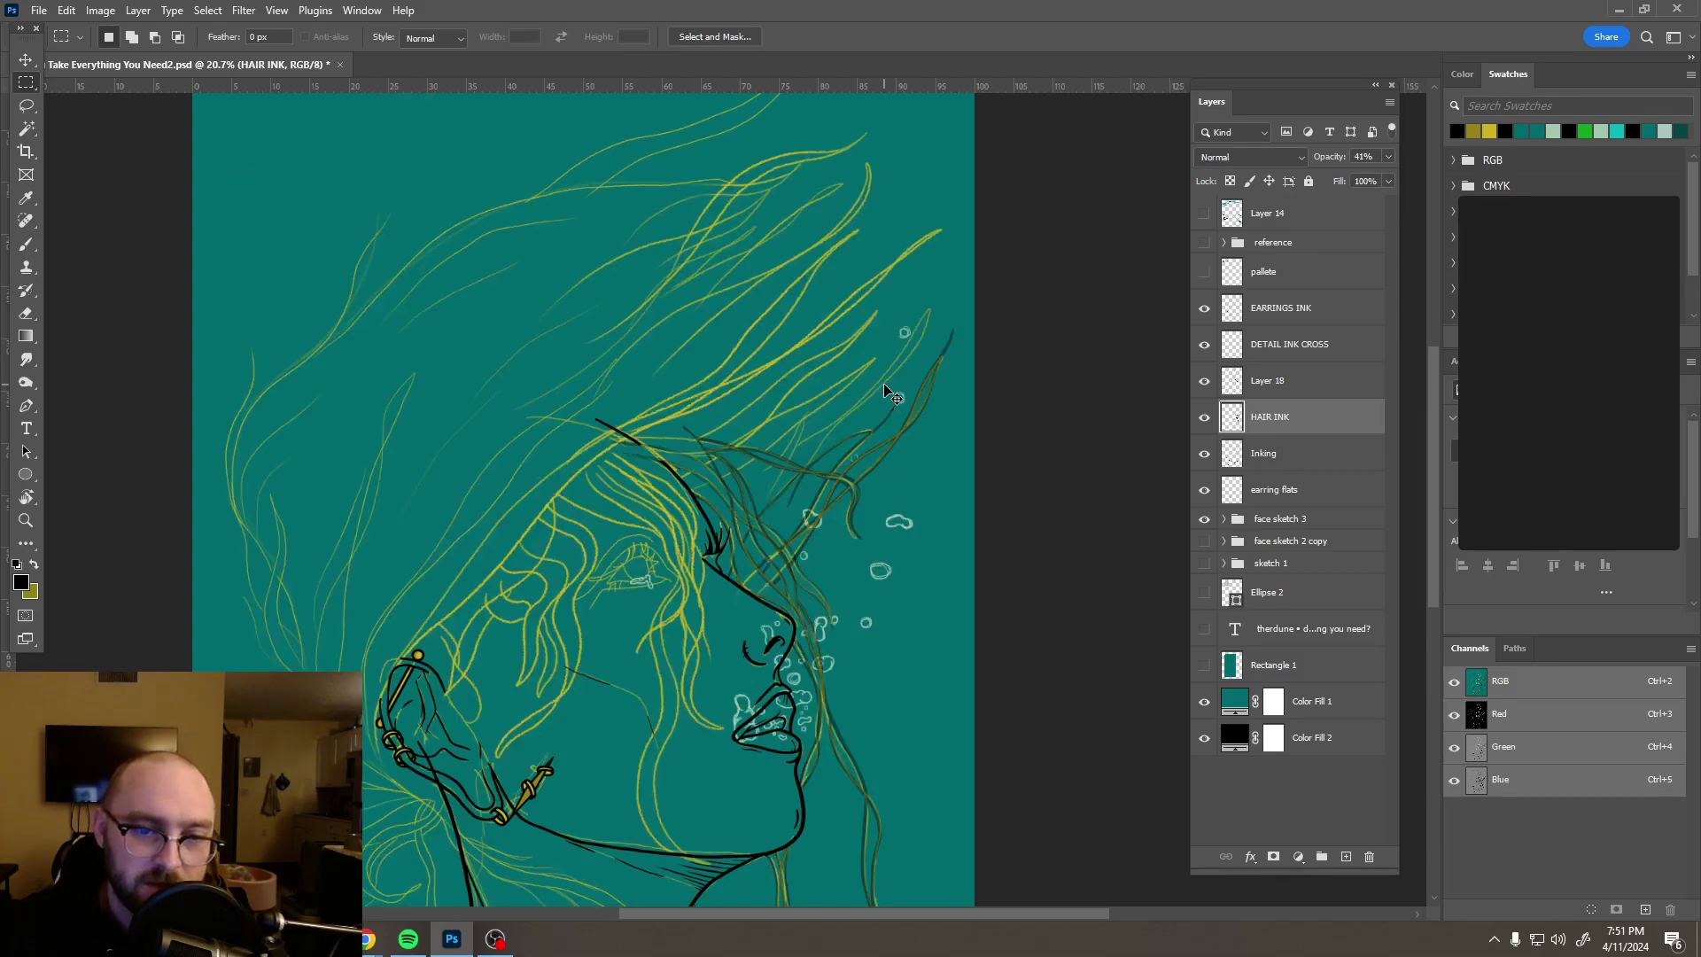
Step: Undo the recent opacity changes, hair line erasing and strand start extensions
{"action": "key", "text": "0"}
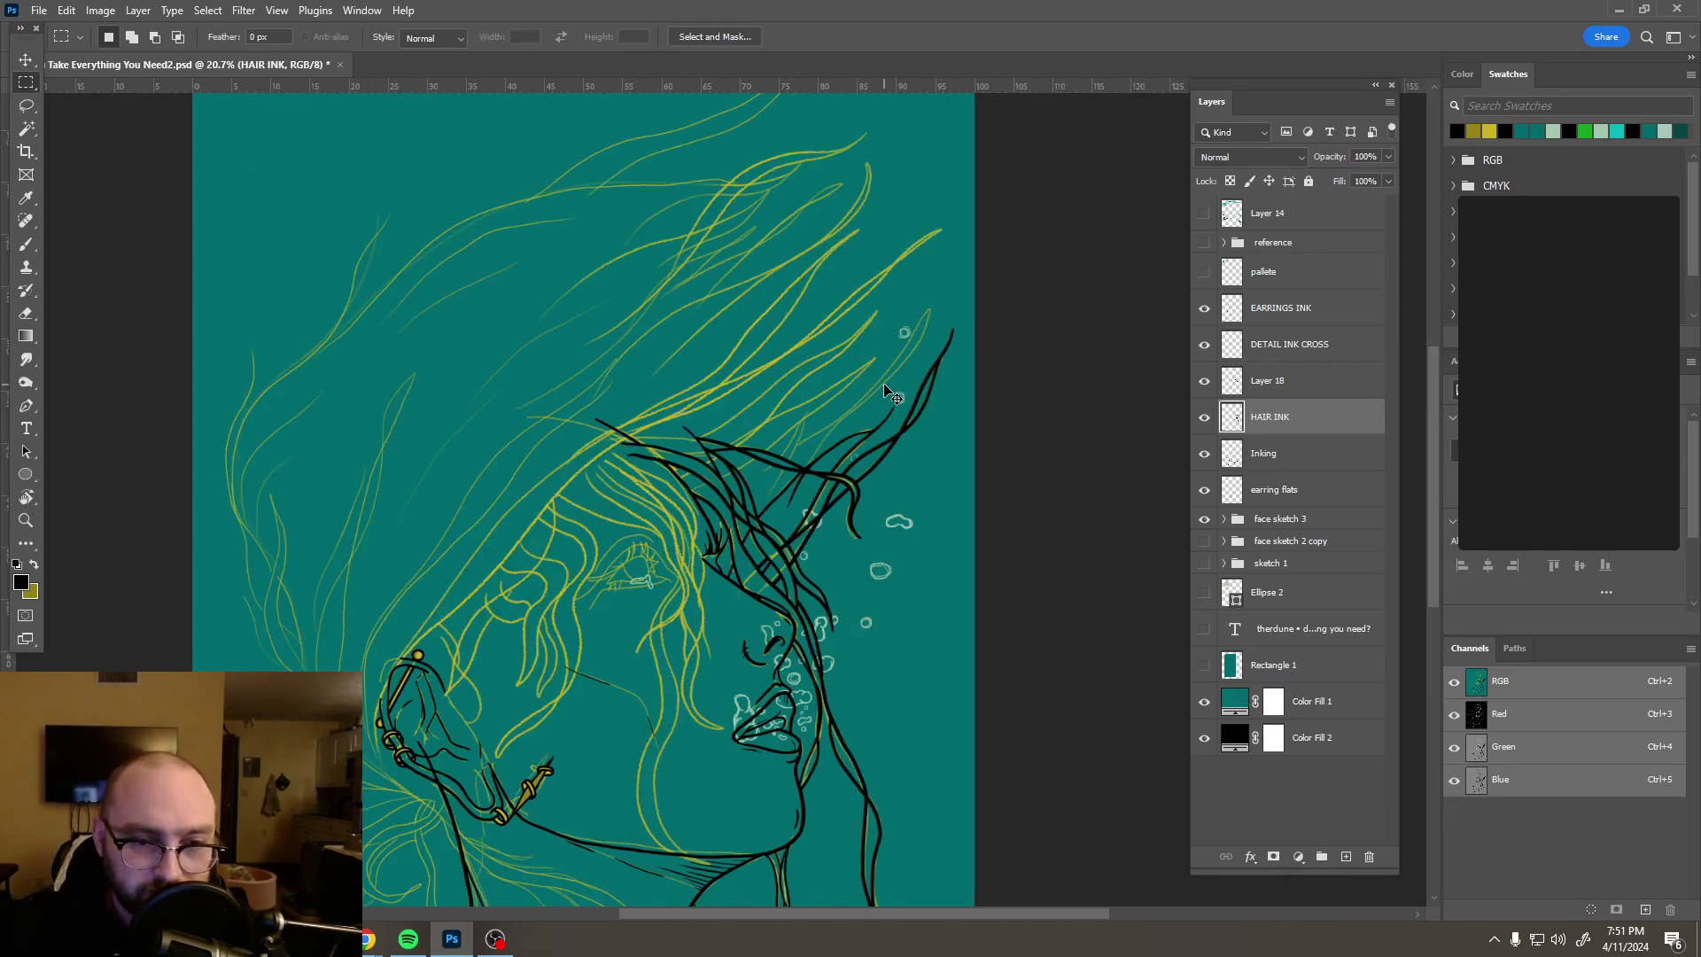
{"action": "key", "text": "ctrl+shift+d"}
{"action": "key", "text": "ctrl+z"}
{"action": "key", "text": "ctrl+z"}
{"action": "key", "text": "ctrl+z"}
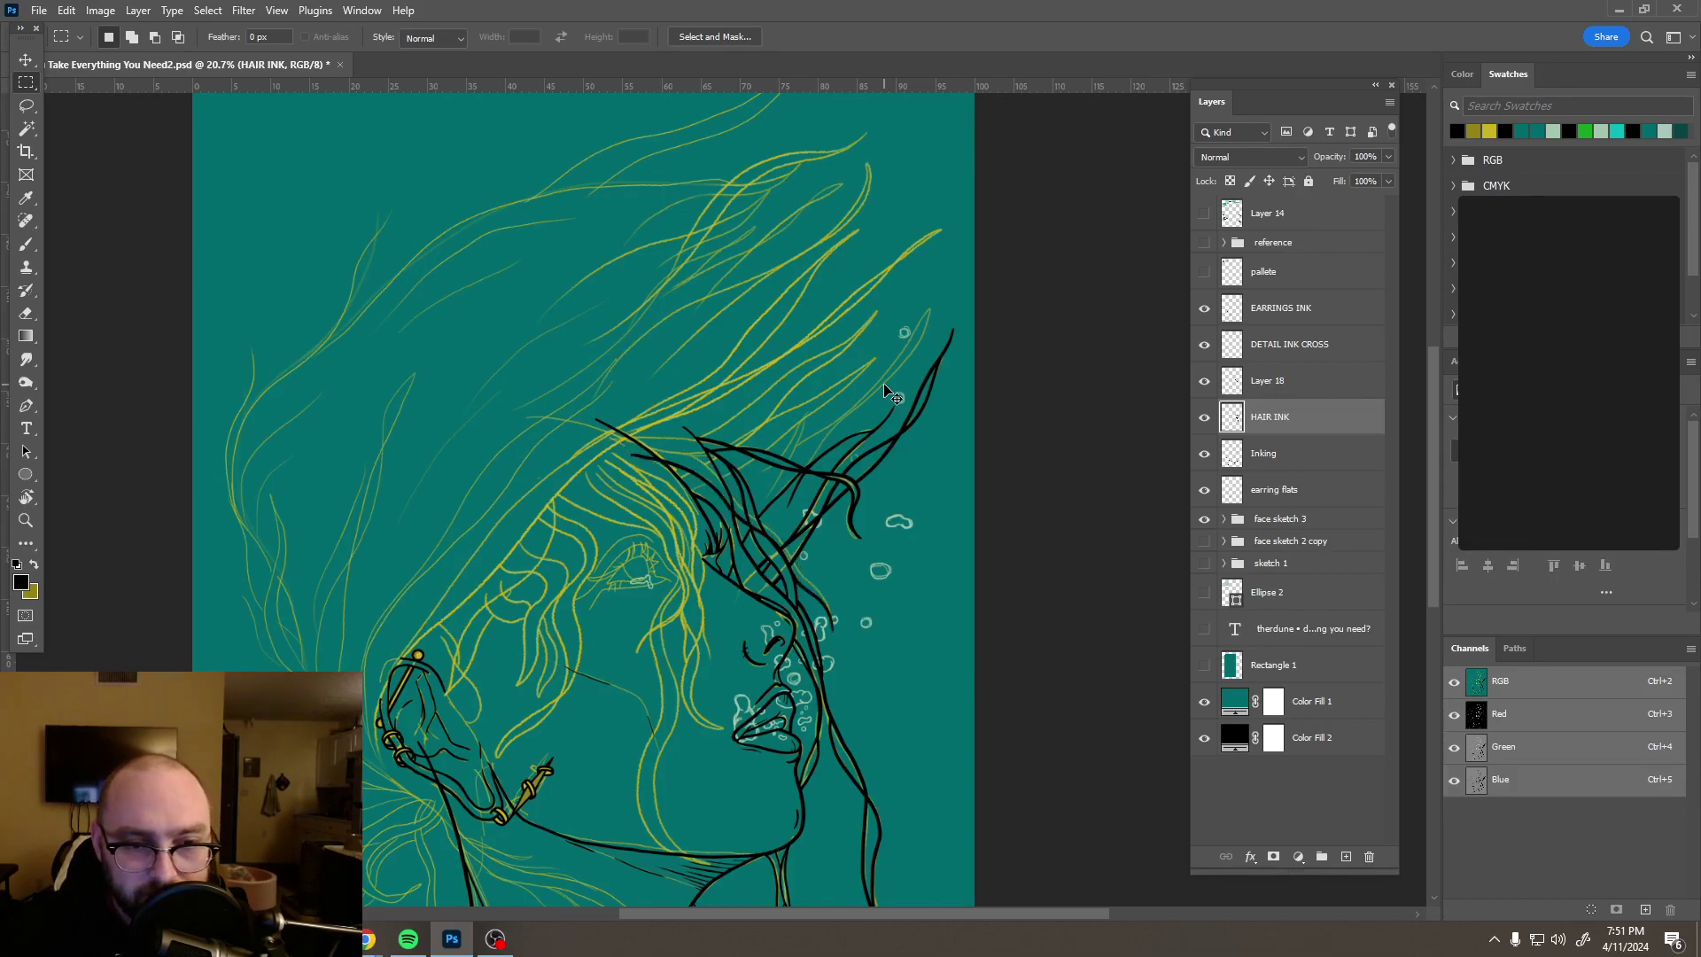
Step: Select Layer 18 with the two new hair strands and lower its opacity to 26%
{"action": "key", "text": "ctrl+z"}
{"action": "left_click_drag", "start_coordinate": [699, 442], "coordinate": [1072, 399]}
{"action": "key", "text": "ctrl+shift+z"}
{"action": "left_click", "coordinate": [1388, 156]}
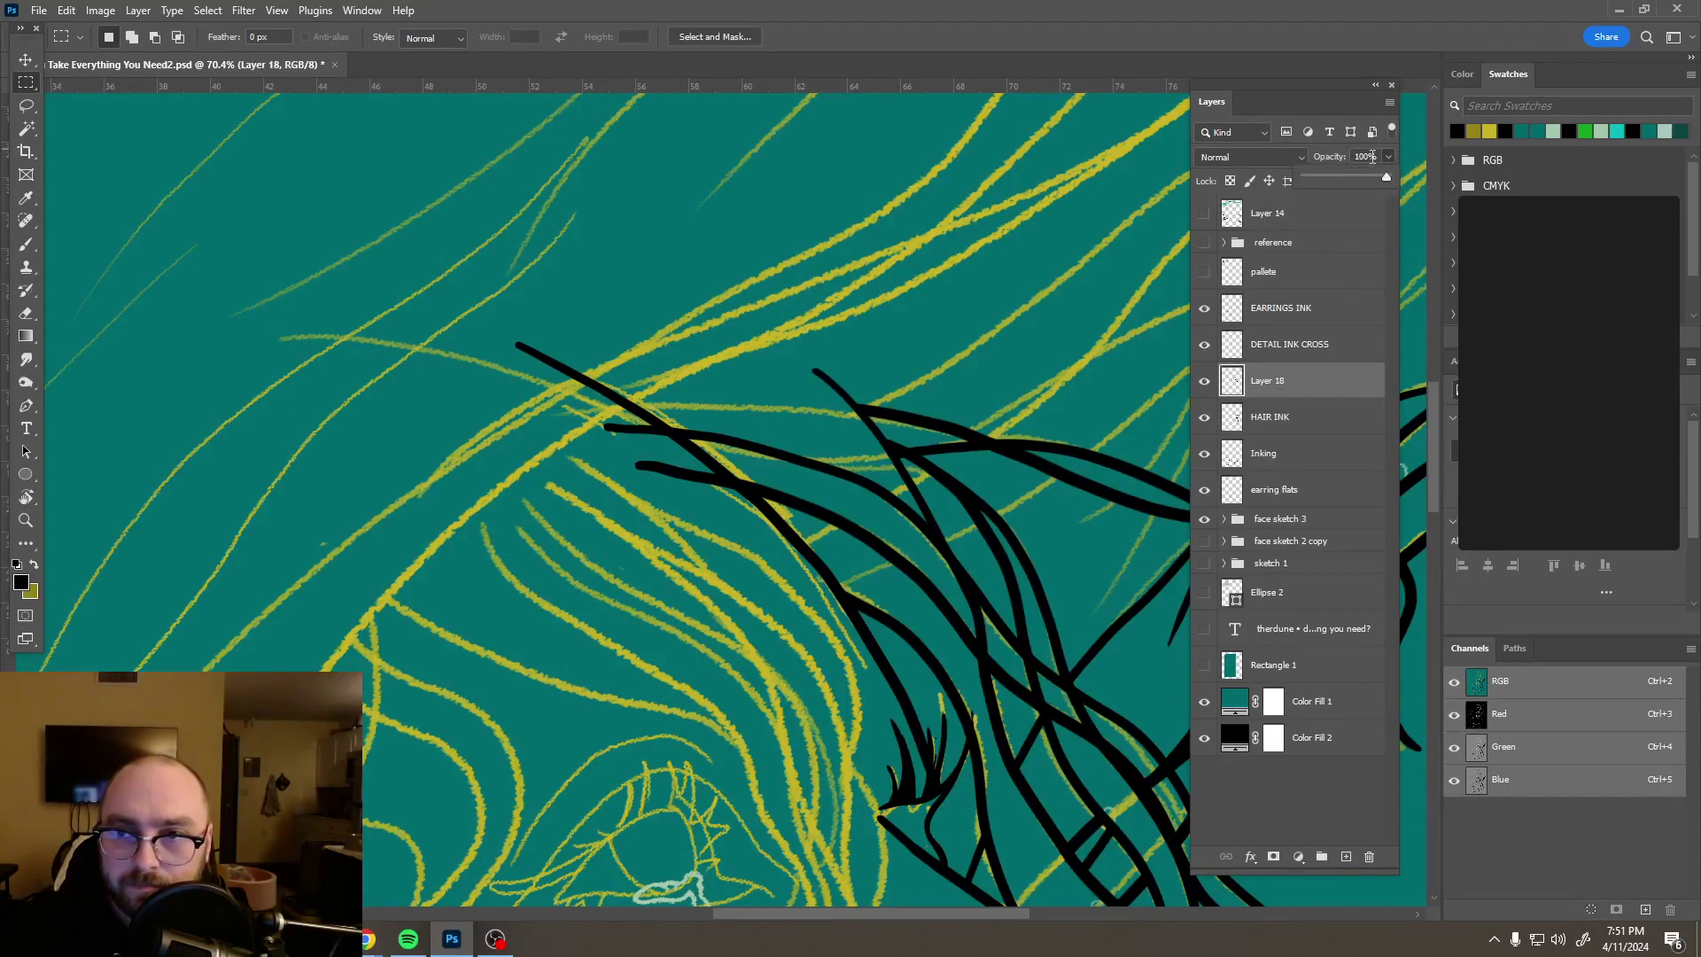
{"action": "left_click", "coordinate": [714, 432]}
Step: On Layer 18, erase the new strands' starts beyond the front hairline strand and their overlaps with older strands, using the size 27 eraser
{"action": "key", "text": "e"}
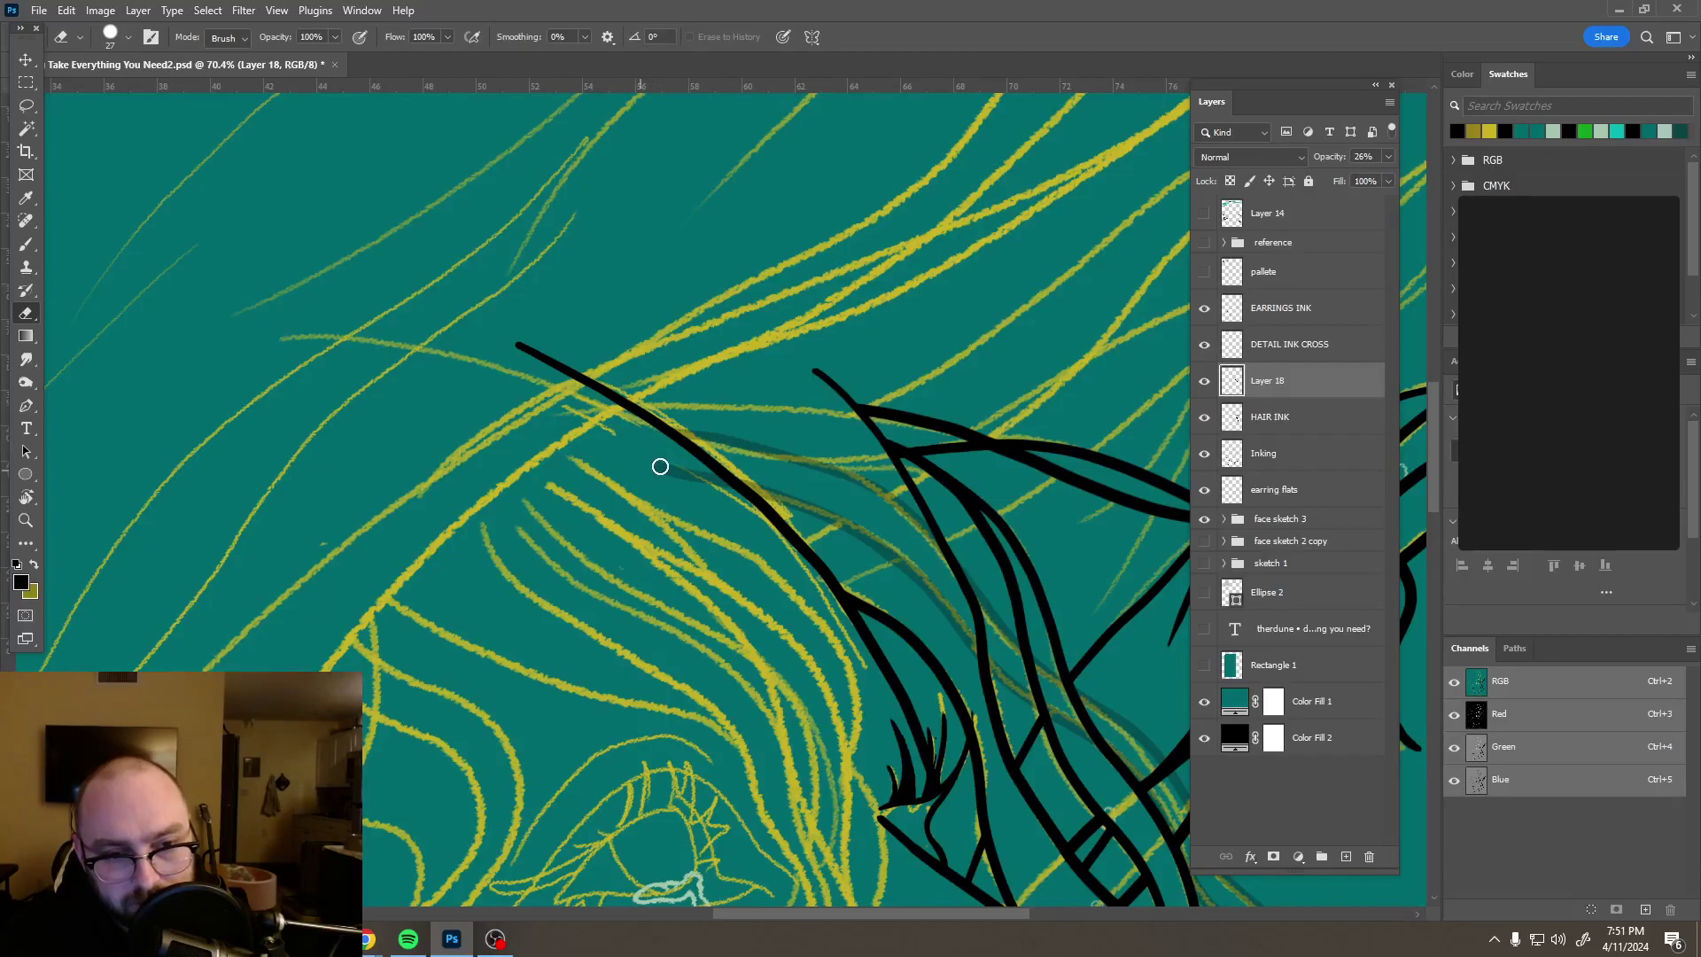
{"action": "left_click_drag", "start_coordinate": [681, 476], "coordinate": [713, 481]}
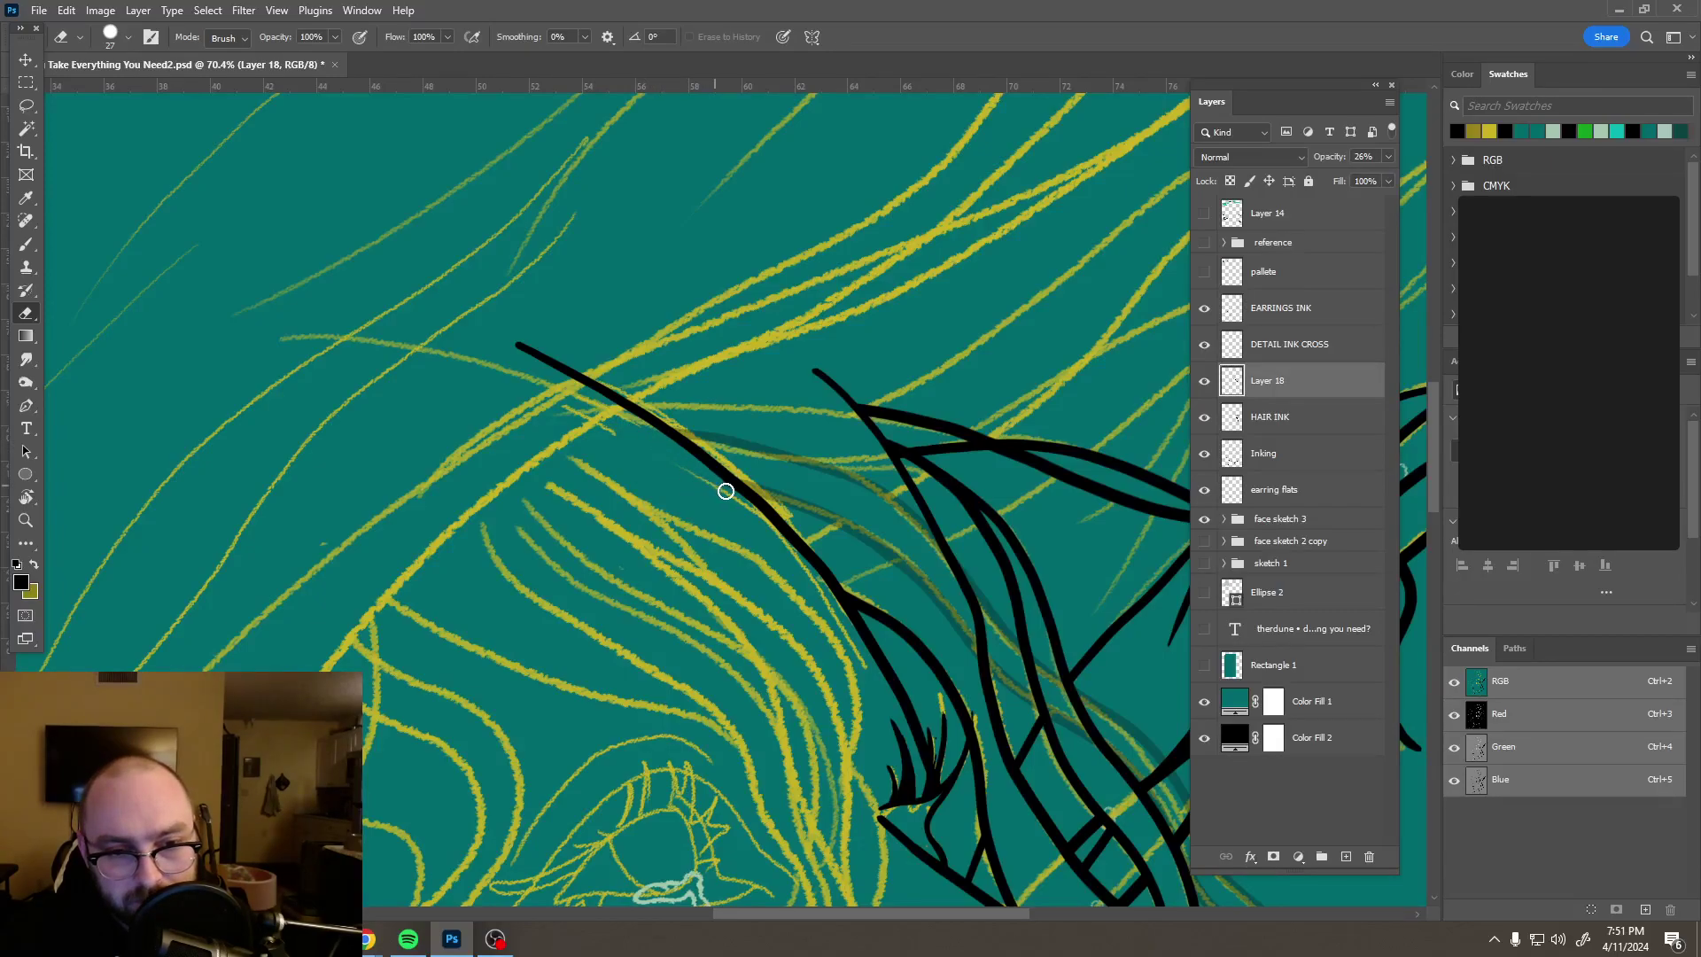
{"action": "scroll", "coordinate": [895, 539], "scroll_direction": "down", "scroll_amount": 3}
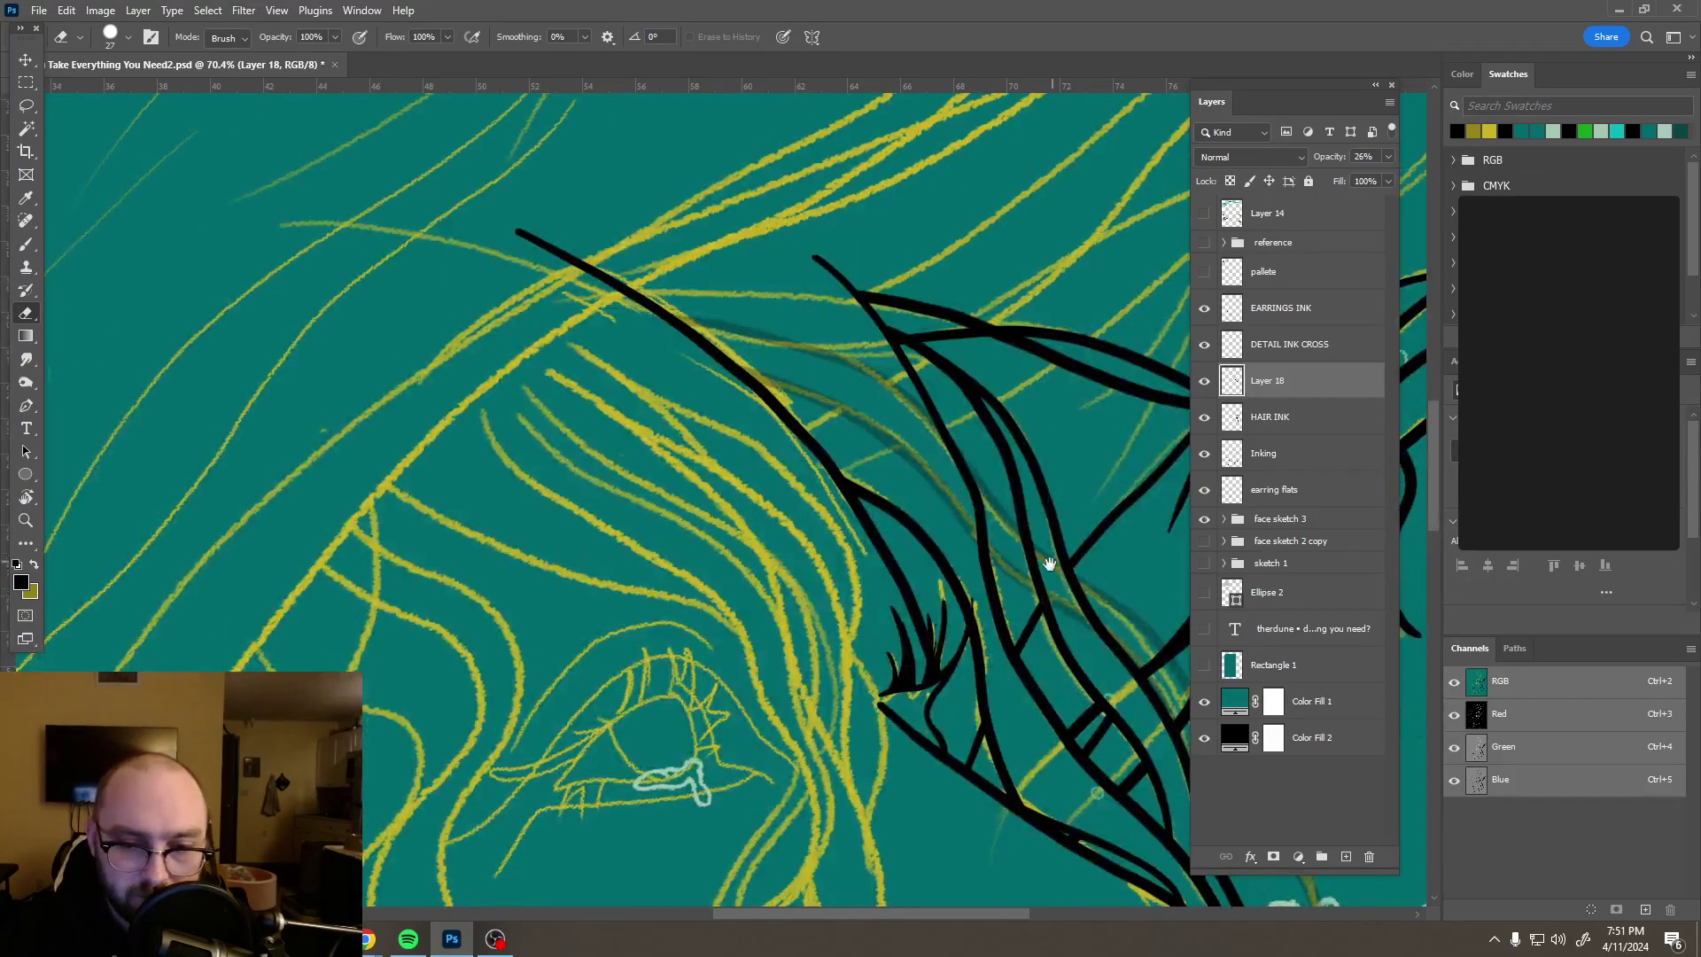
{"action": "scroll", "coordinate": [773, 357], "scroll_direction": "down", "scroll_amount": 5}
{"action": "scroll", "coordinate": [773, 356], "scroll_direction": "right", "scroll_amount": 6}
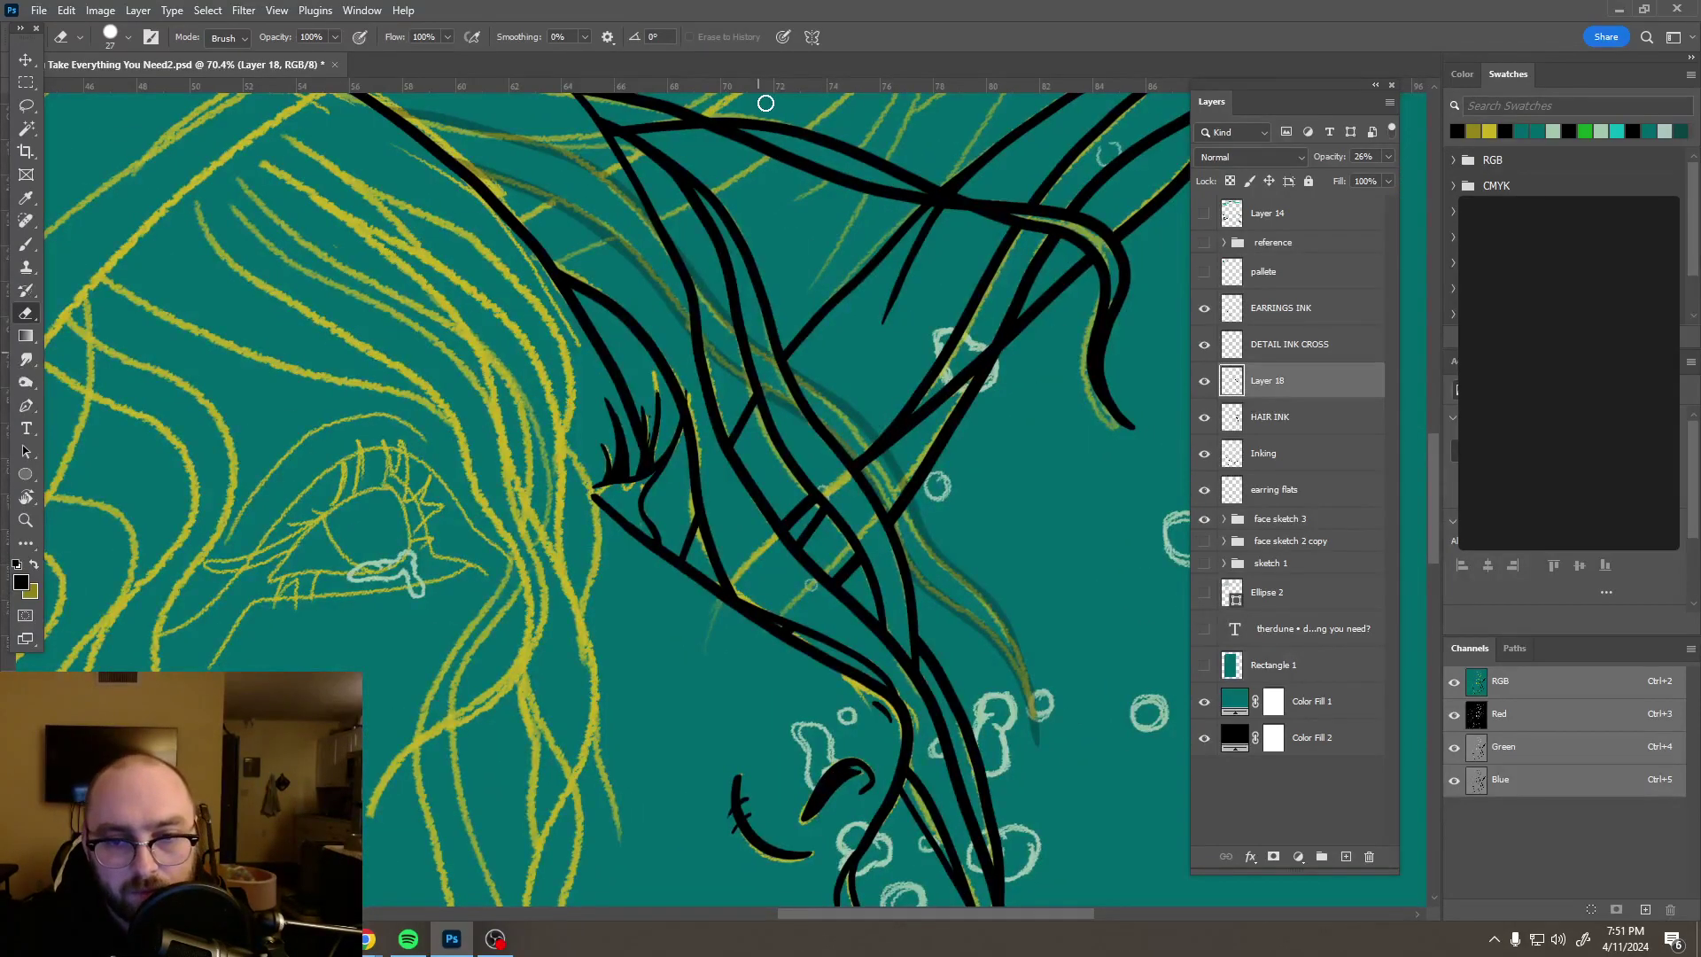
{"action": "left_click_drag", "start_coordinate": [676, 235], "coordinate": [694, 273]}
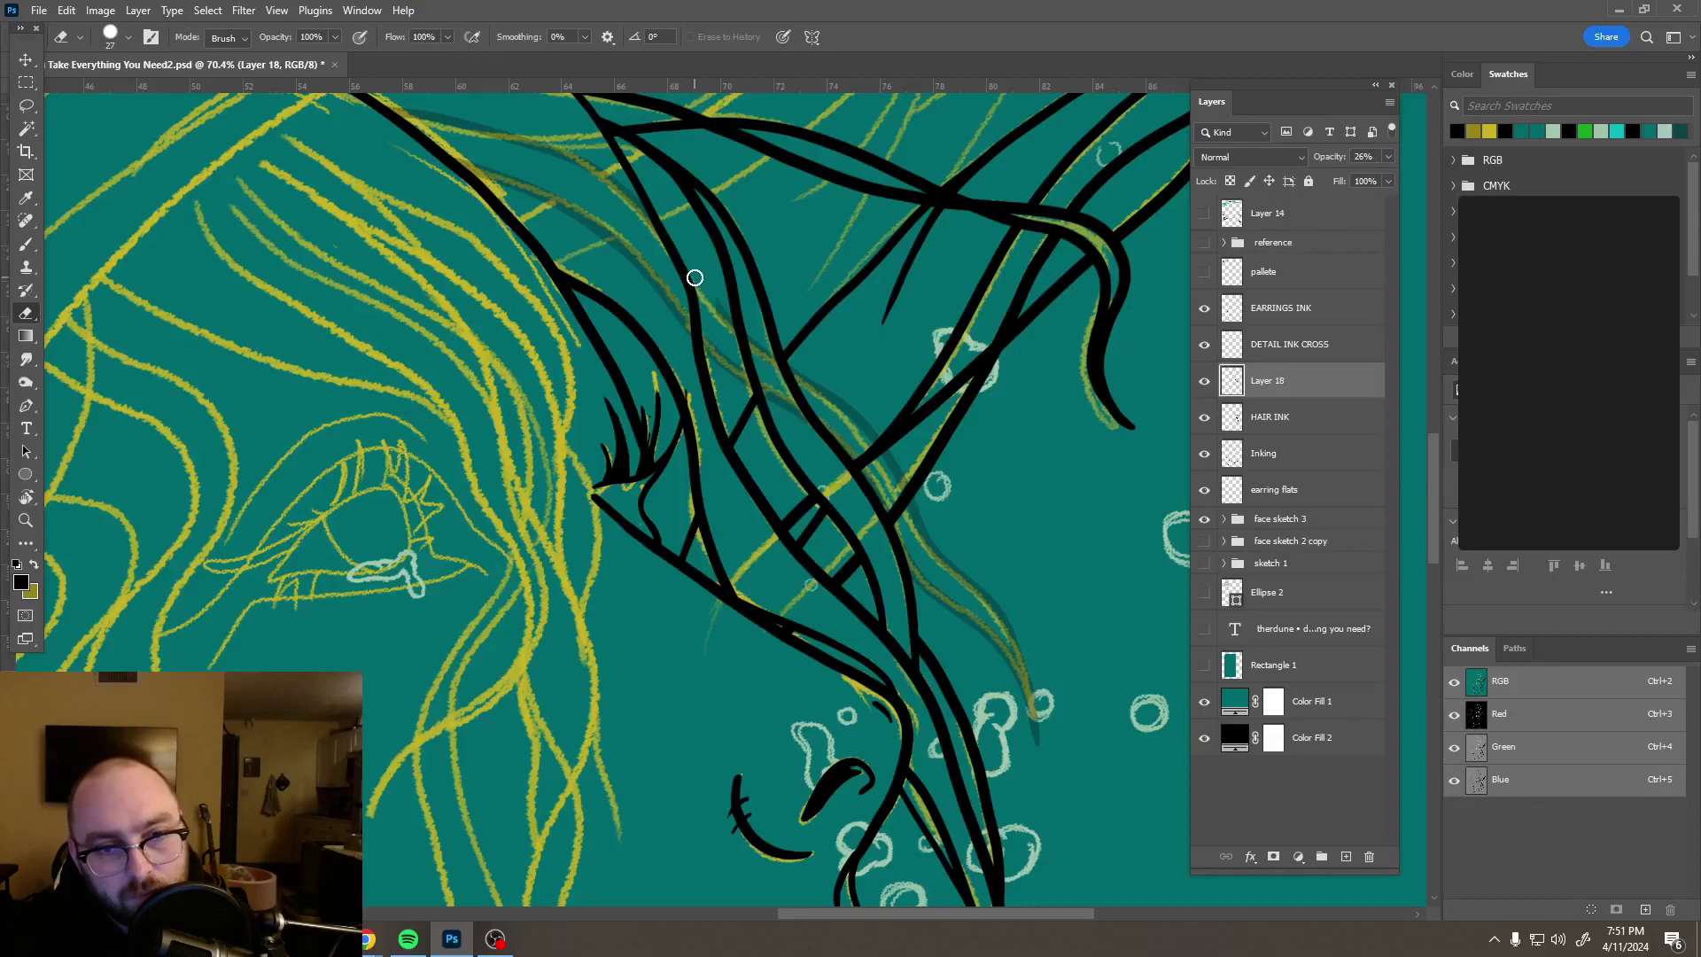
{"action": "scroll", "coordinate": [714, 275], "scroll_direction": "down", "scroll_amount": 5}
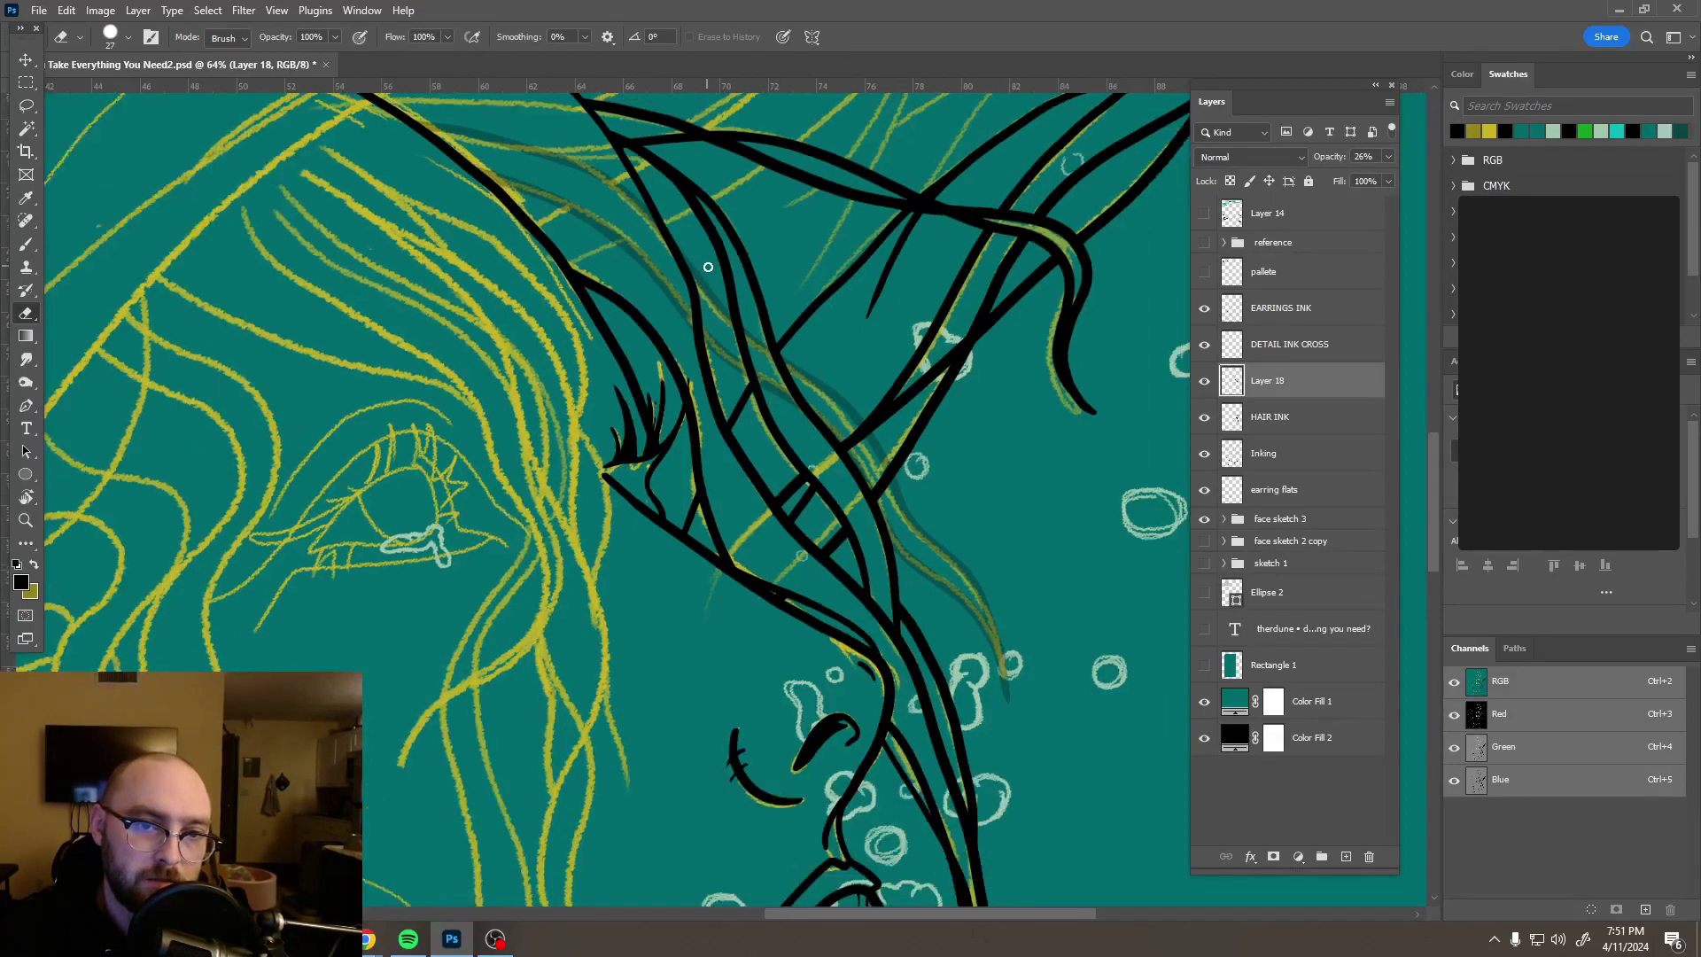
{"action": "scroll", "coordinate": [709, 269], "scroll_direction": "up", "scroll_amount": 5}
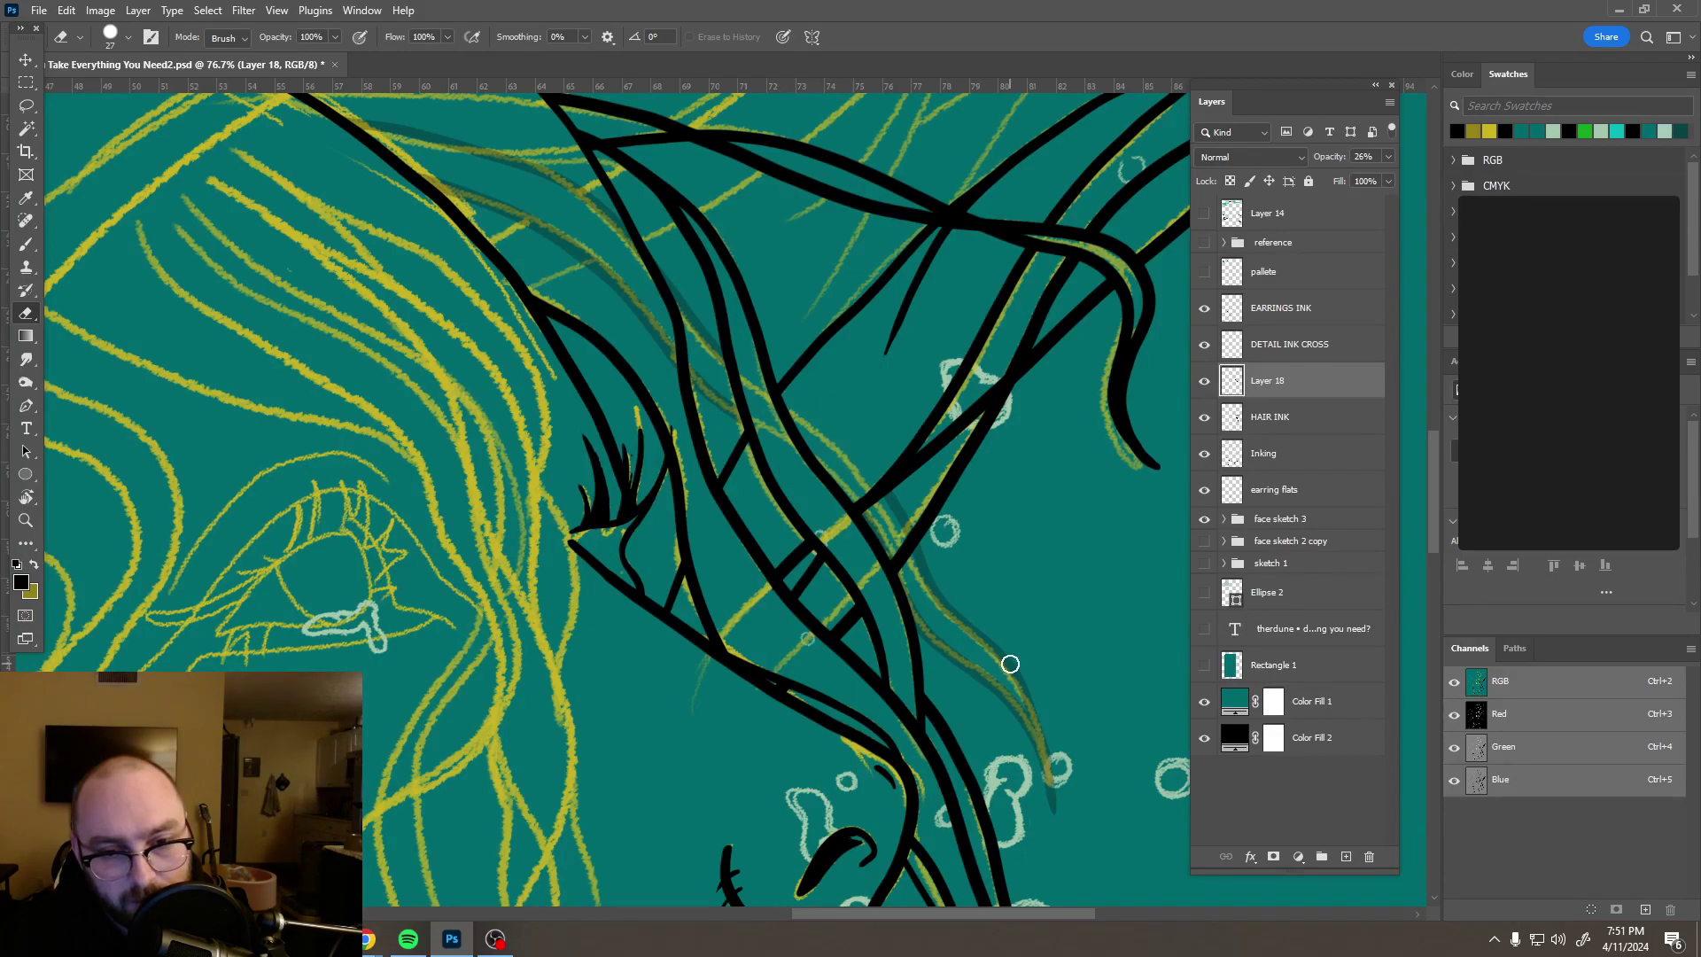
Step: Restore Layer 18 to 100% opacity and examine the strand crossings above the nose
{"action": "scroll", "coordinate": [1009, 655], "scroll_direction": "down", "scroll_amount": 6}
{"action": "scroll", "coordinate": [1004, 637], "scroll_direction": "up", "scroll_amount": 1}
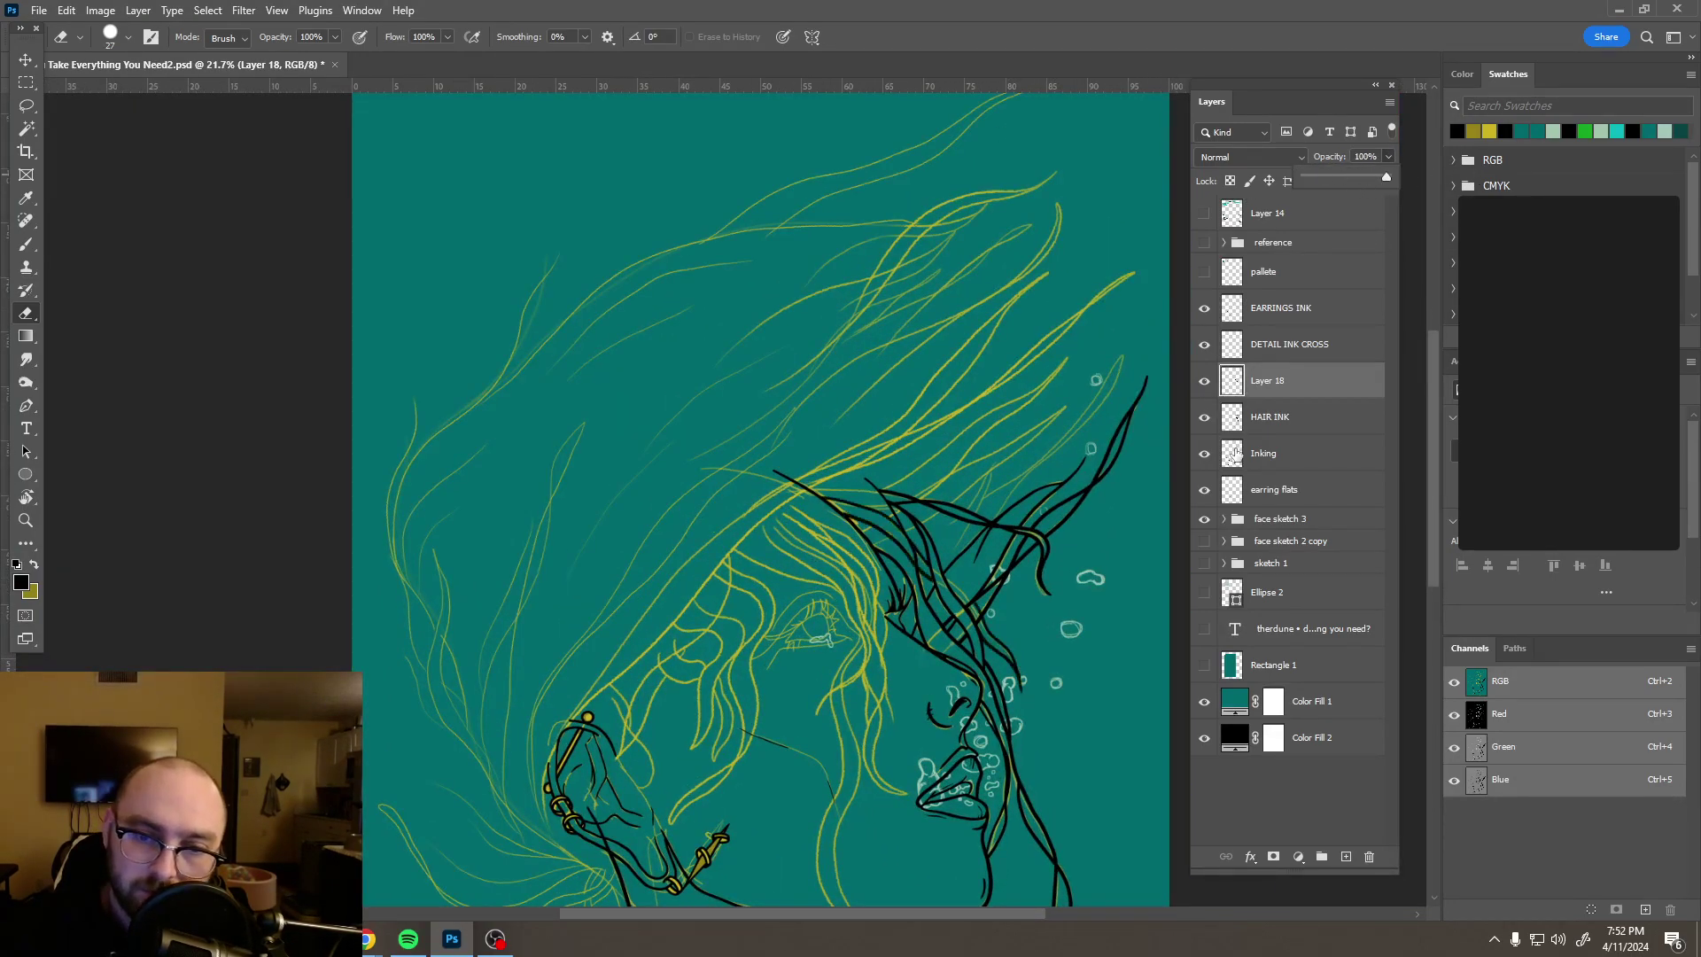
{"action": "left_click_drag", "start_coordinate": [992, 637], "coordinate": [934, 547]}
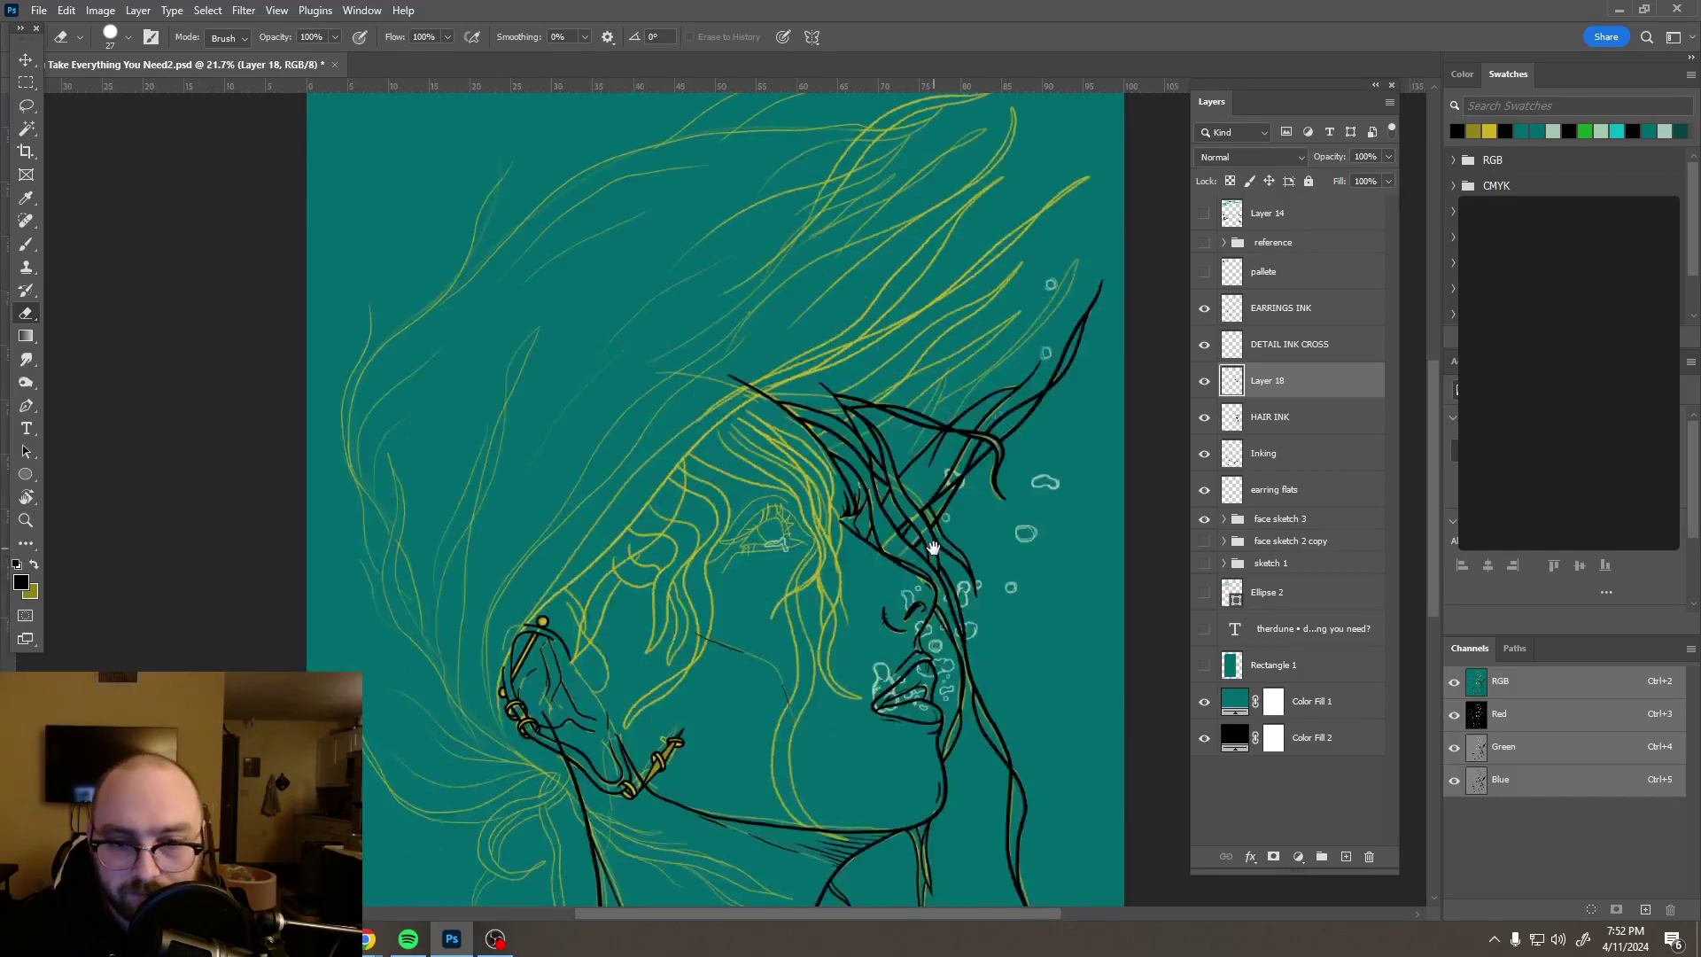
{"action": "scroll", "coordinate": [892, 508], "scroll_direction": "up", "scroll_amount": 4}
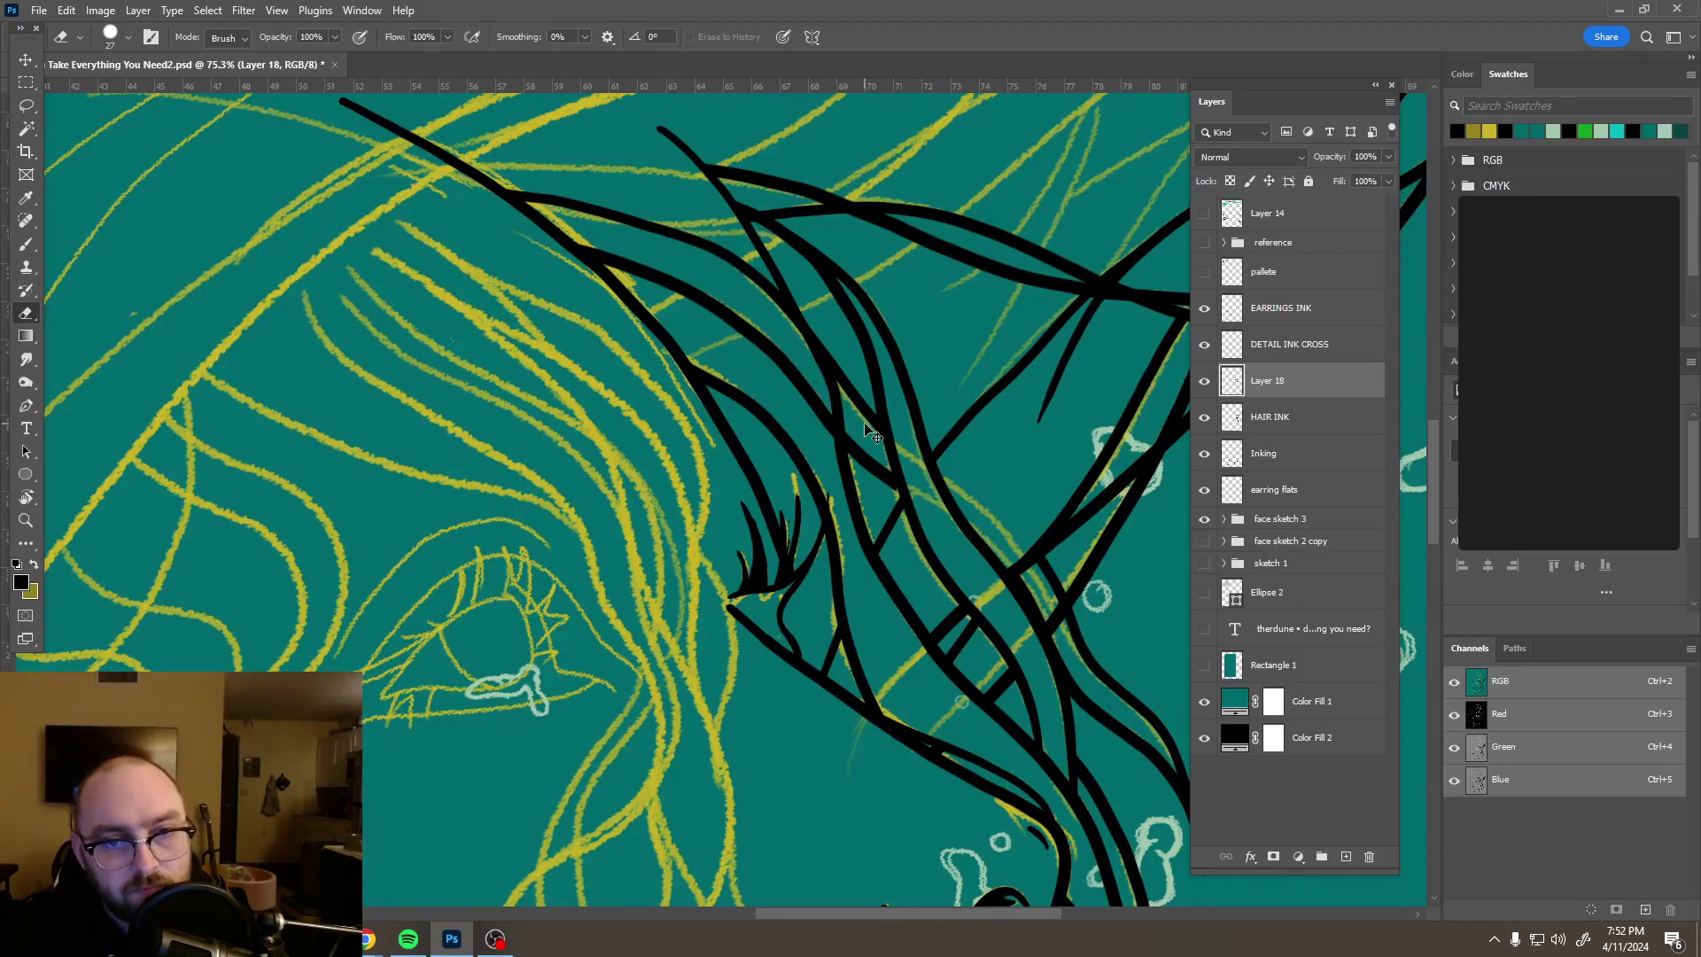
{"action": "scroll", "coordinate": [865, 424], "scroll_direction": "down", "scroll_amount": 5}
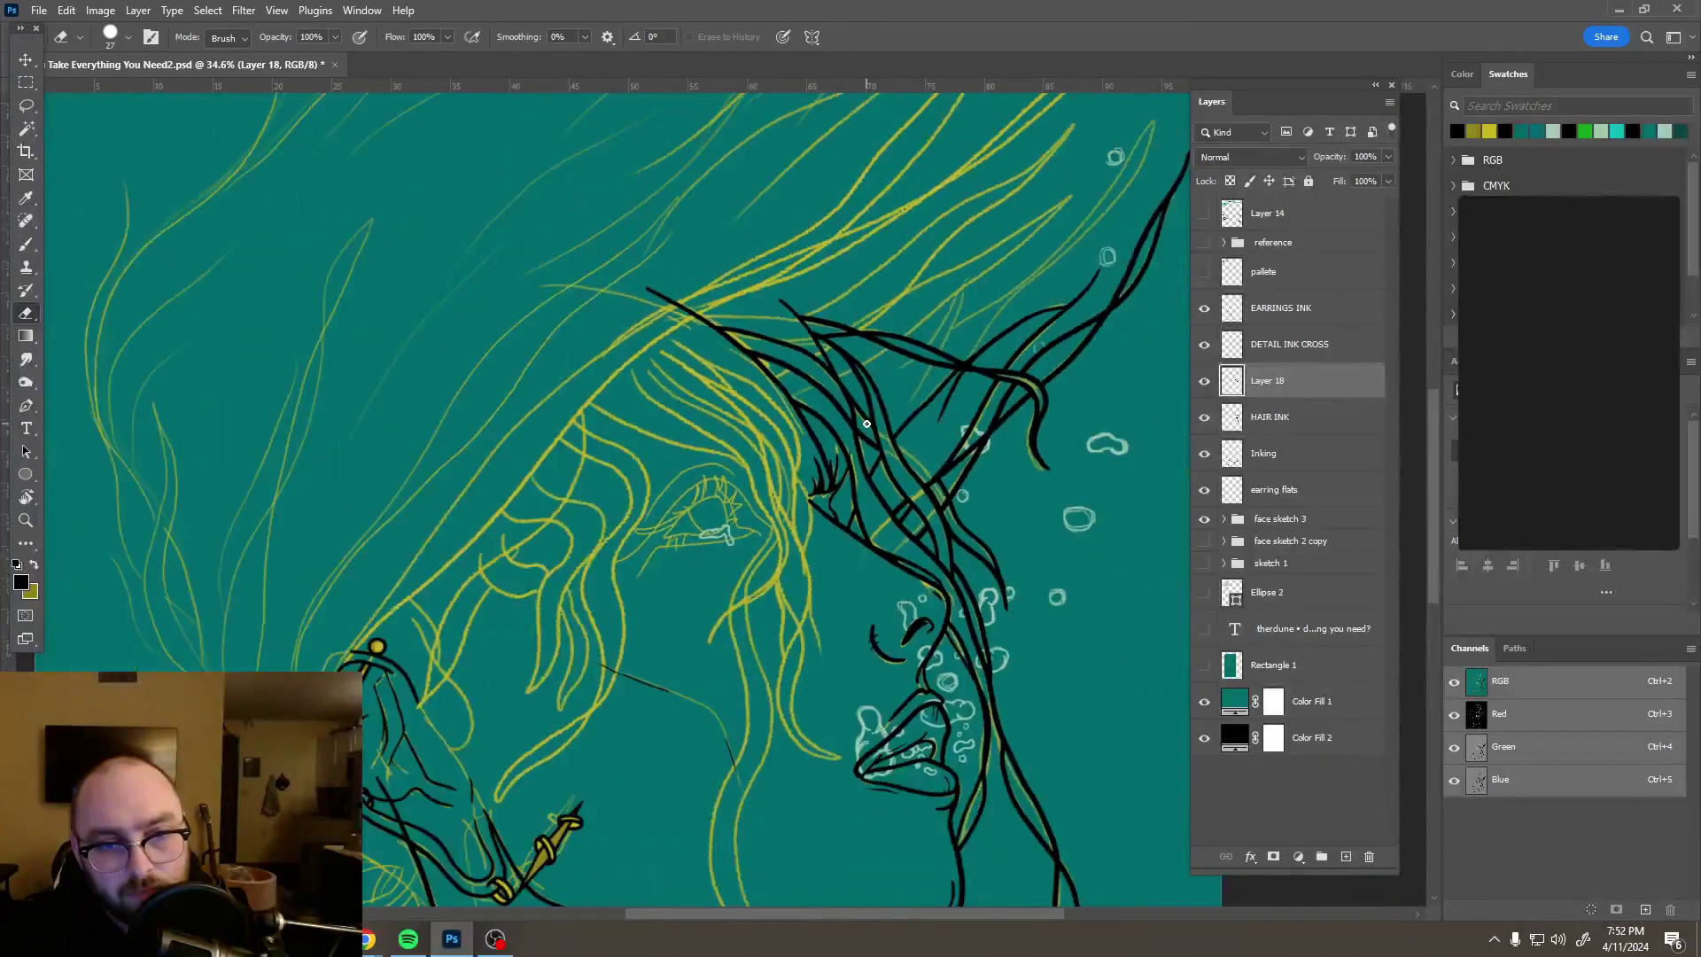
Step: Lower Layer 18 to 26% opacity to compare the strand overlaps, and undo the opacity change
{"action": "key", "text": "2"}
{"action": "key", "text": "6"}
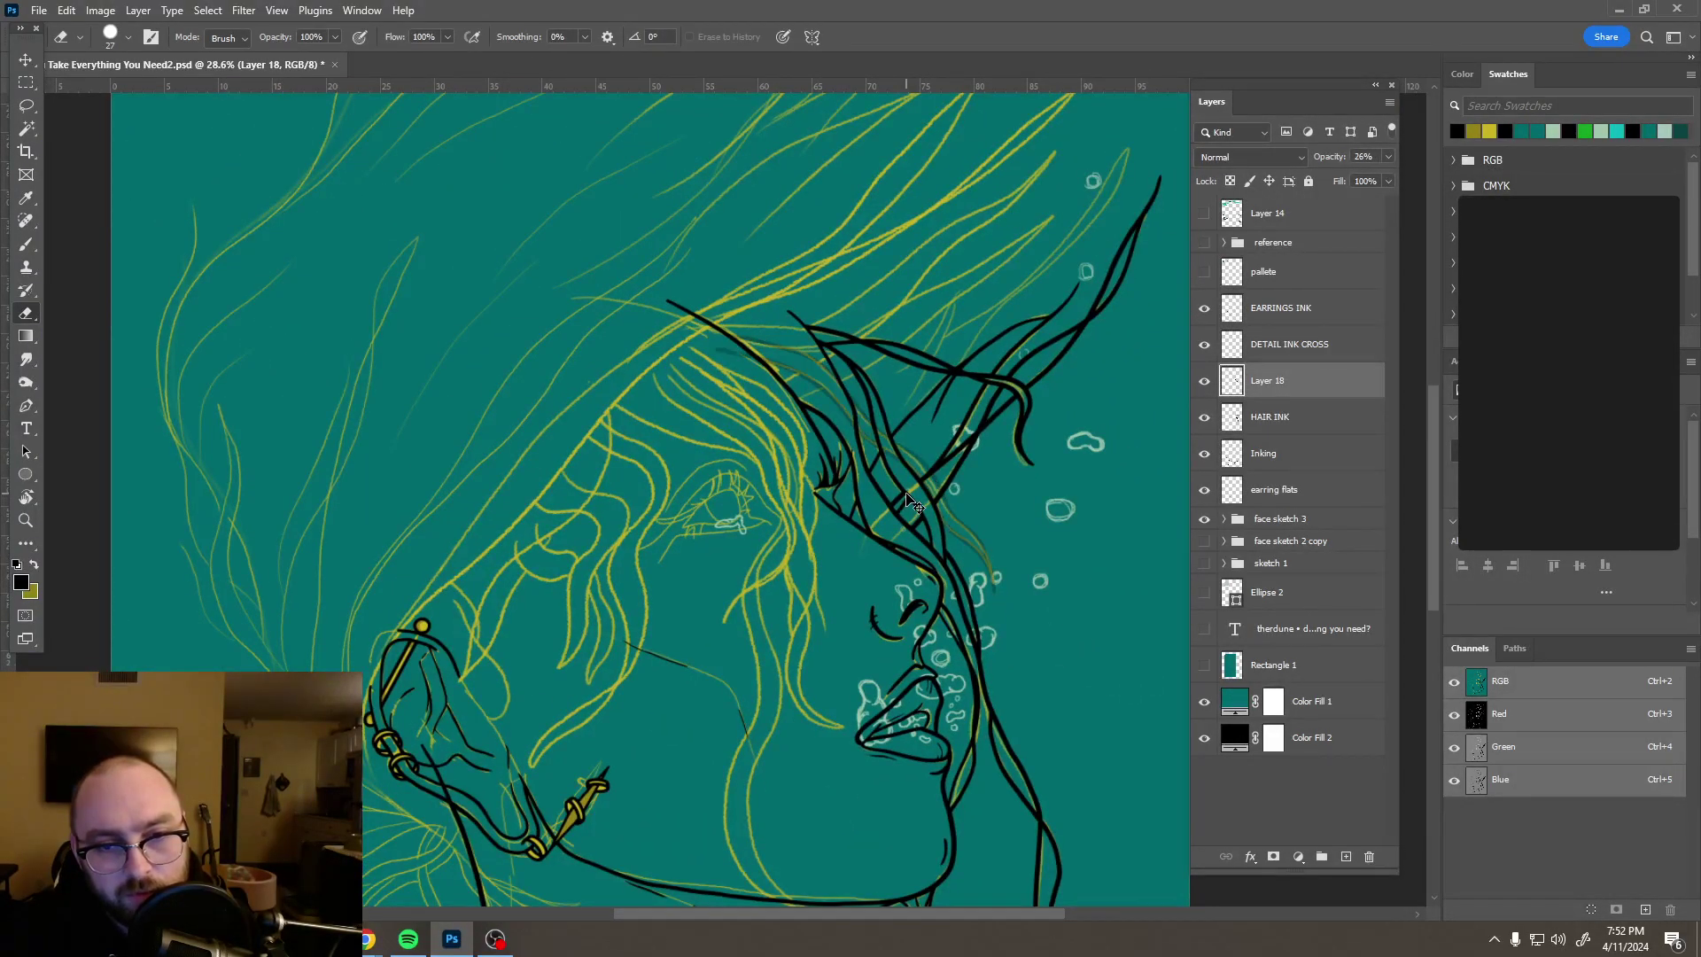
{"action": "key", "text": "ctrl+shift+z"}
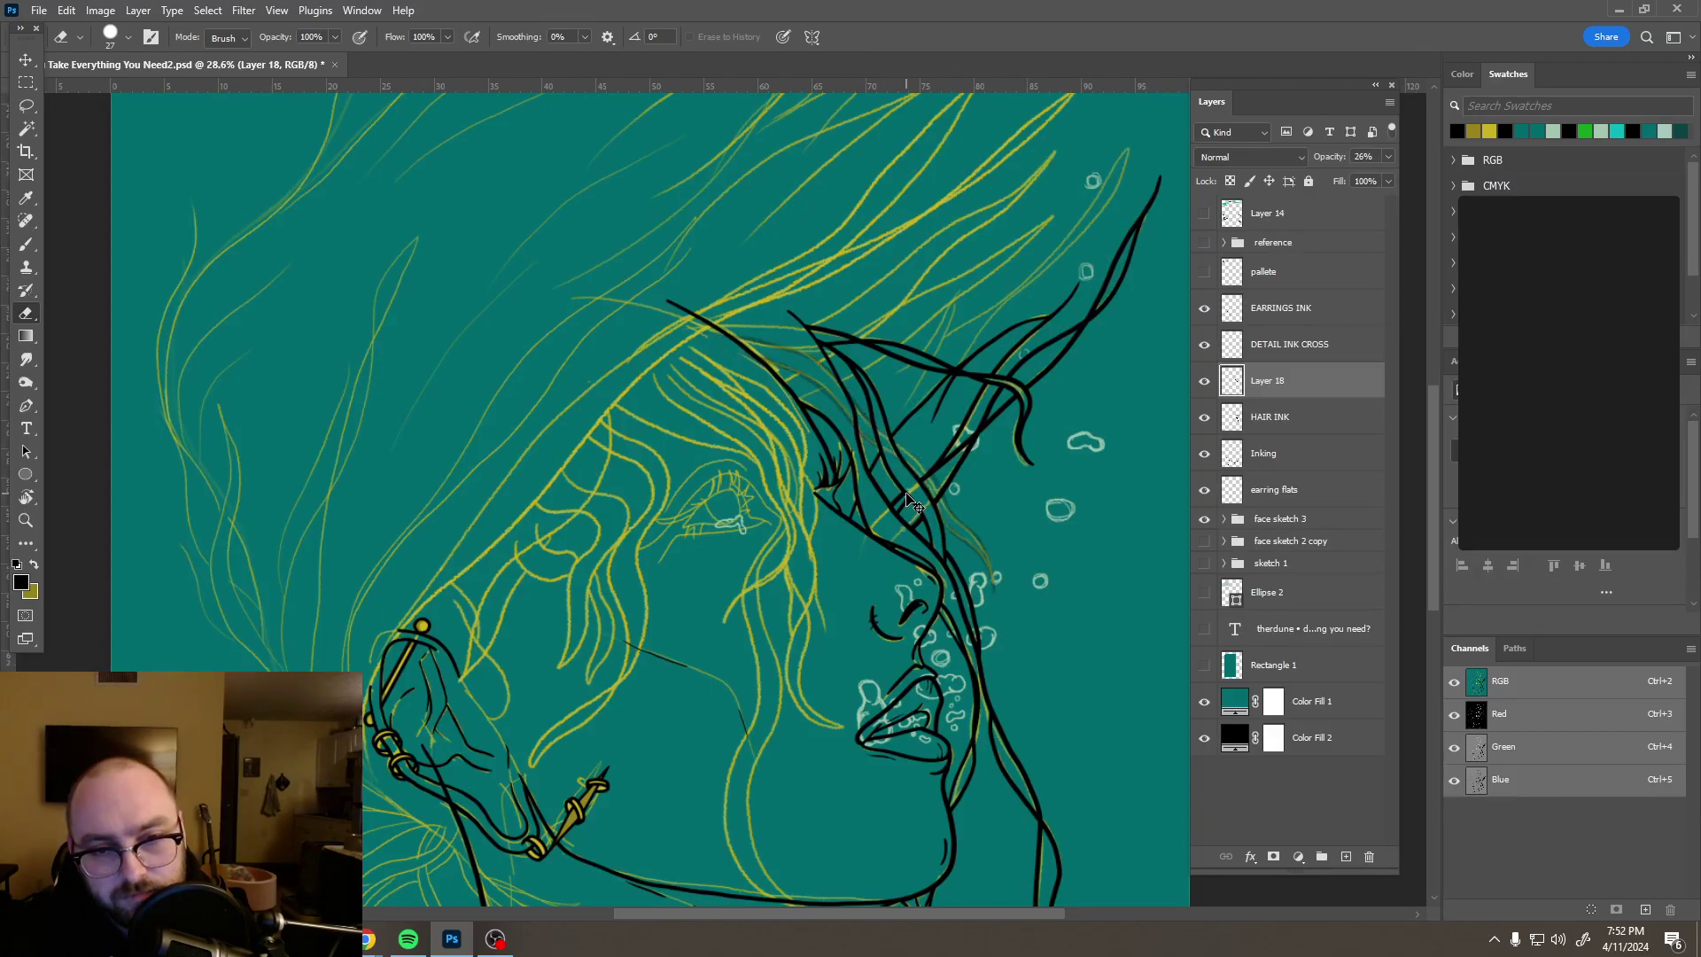
{"action": "key", "text": "ctrl+z"}
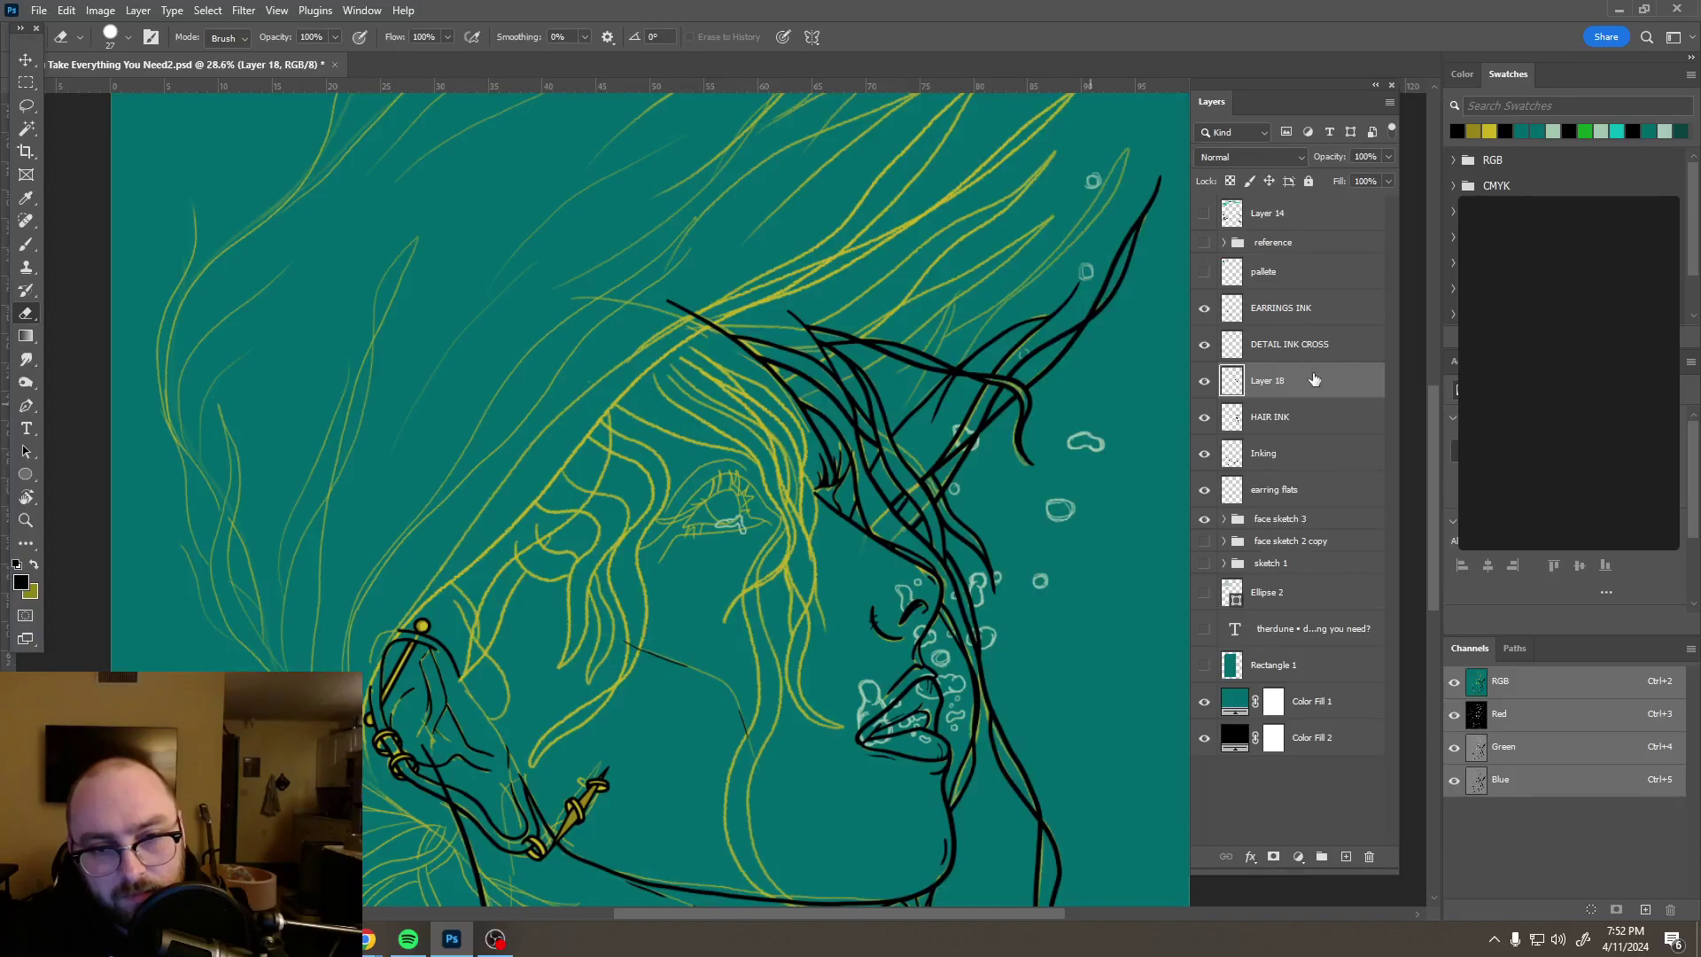
Step: On HAIR INK, clean up the junction of the new strand and the crossing hair line beside the eyelashes with a smaller eraser
{"action": "left_click", "coordinate": [1294, 417]}
{"action": "scroll", "coordinate": [886, 408], "scroll_direction": "up", "scroll_amount": 3}
{"action": "scroll", "coordinate": [835, 431], "scroll_direction": "up", "scroll_amount": 3}
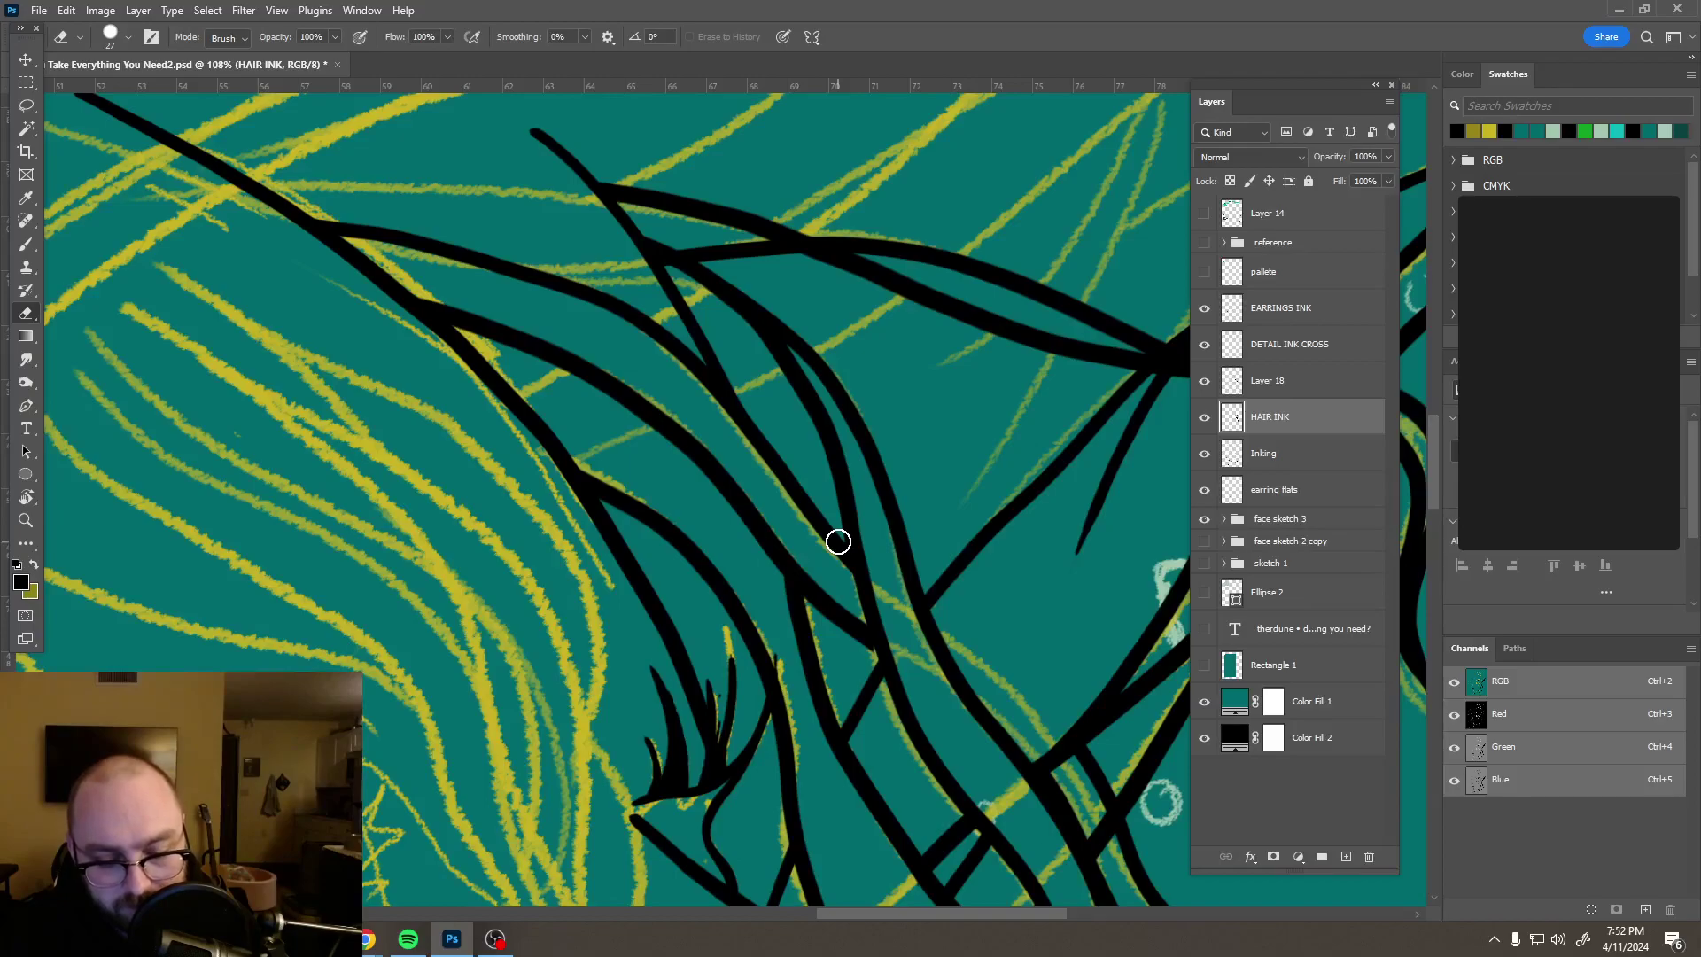
{"action": "key", "text": "b"}
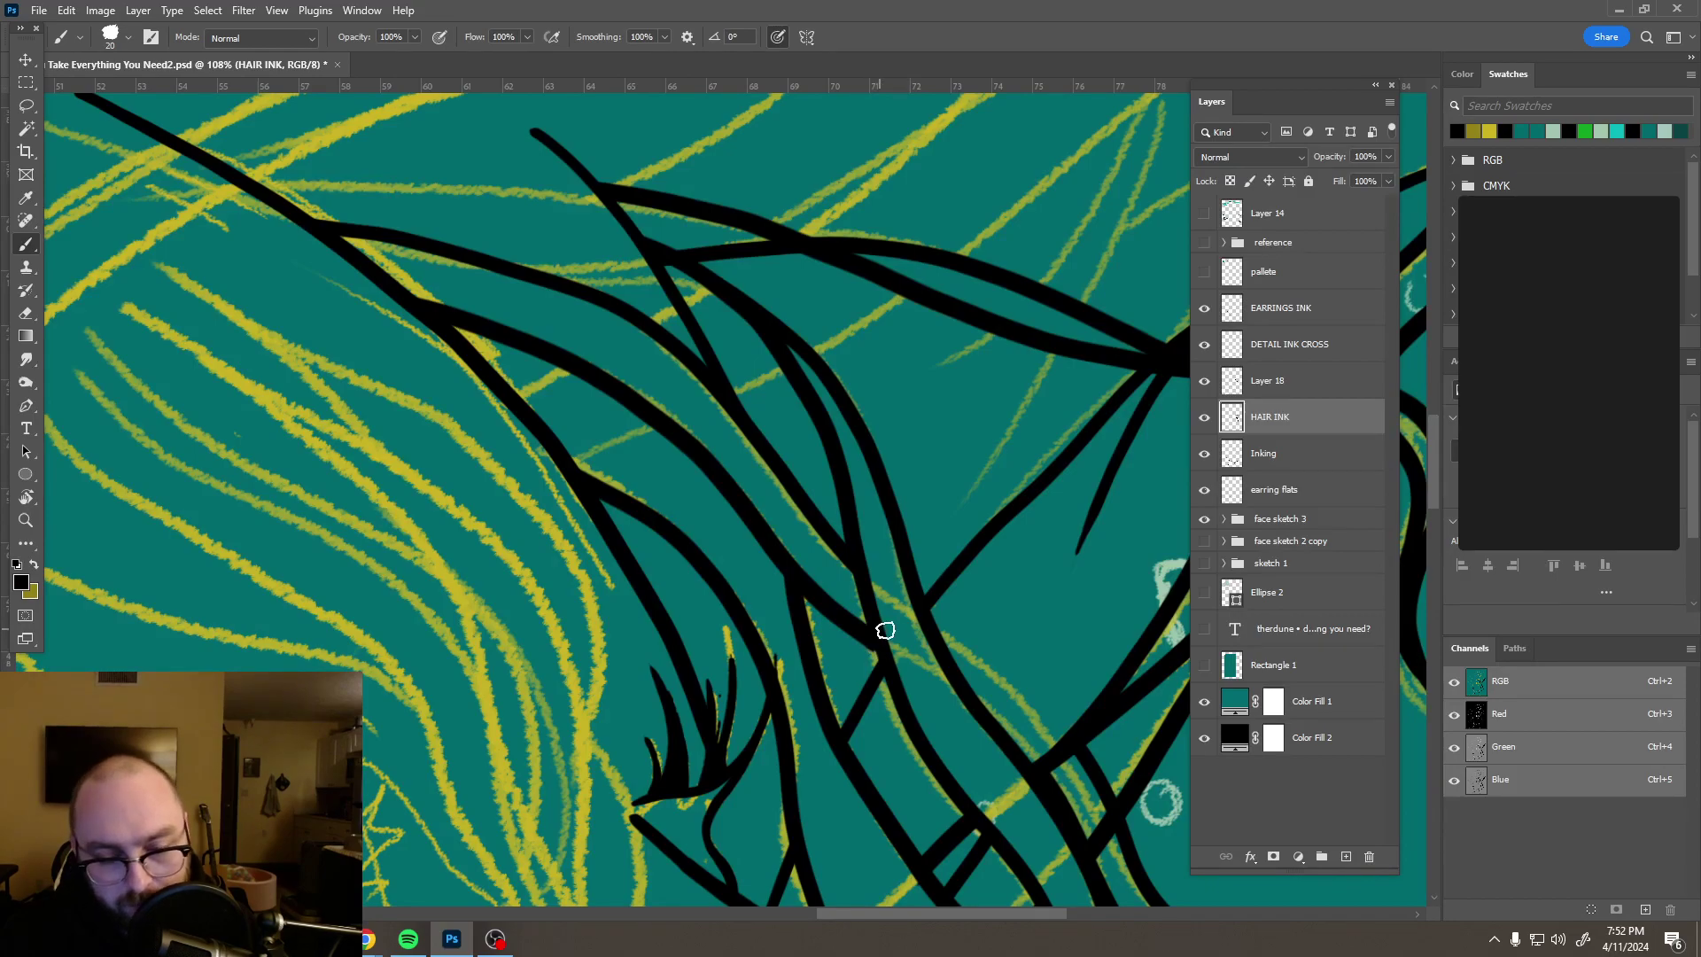
{"action": "scroll", "coordinate": [885, 630], "scroll_direction": "up", "scroll_amount": 10}
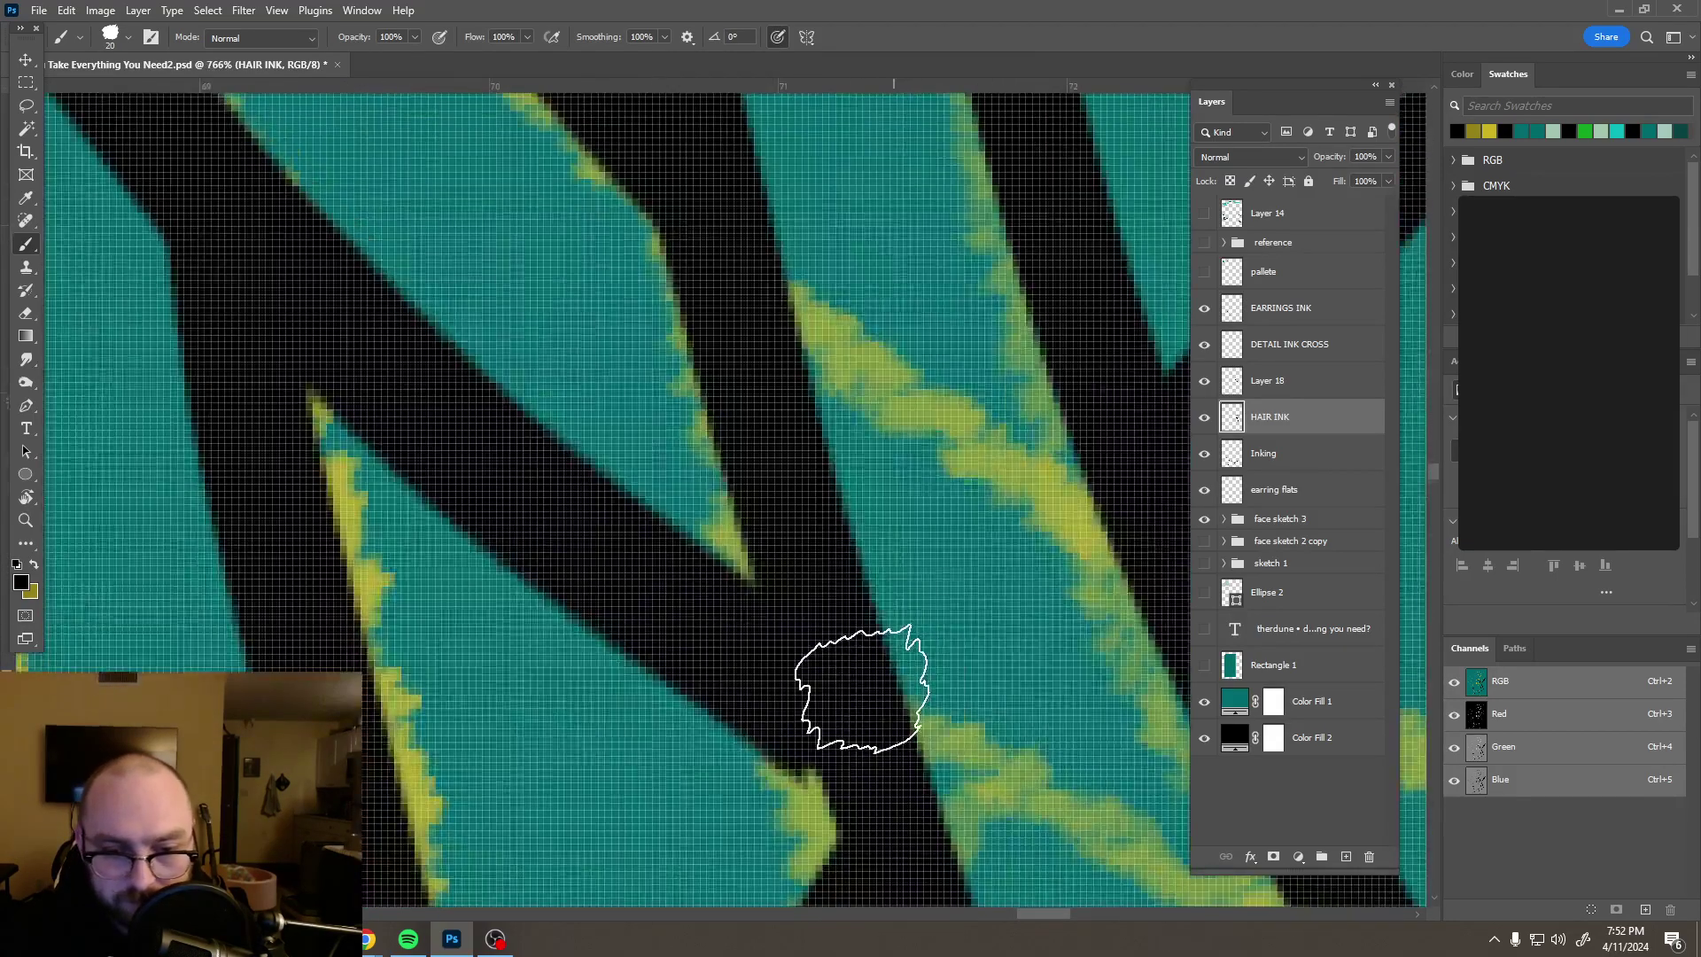
{"action": "scroll", "coordinate": [854, 683], "scroll_direction": "down", "scroll_amount": 3}
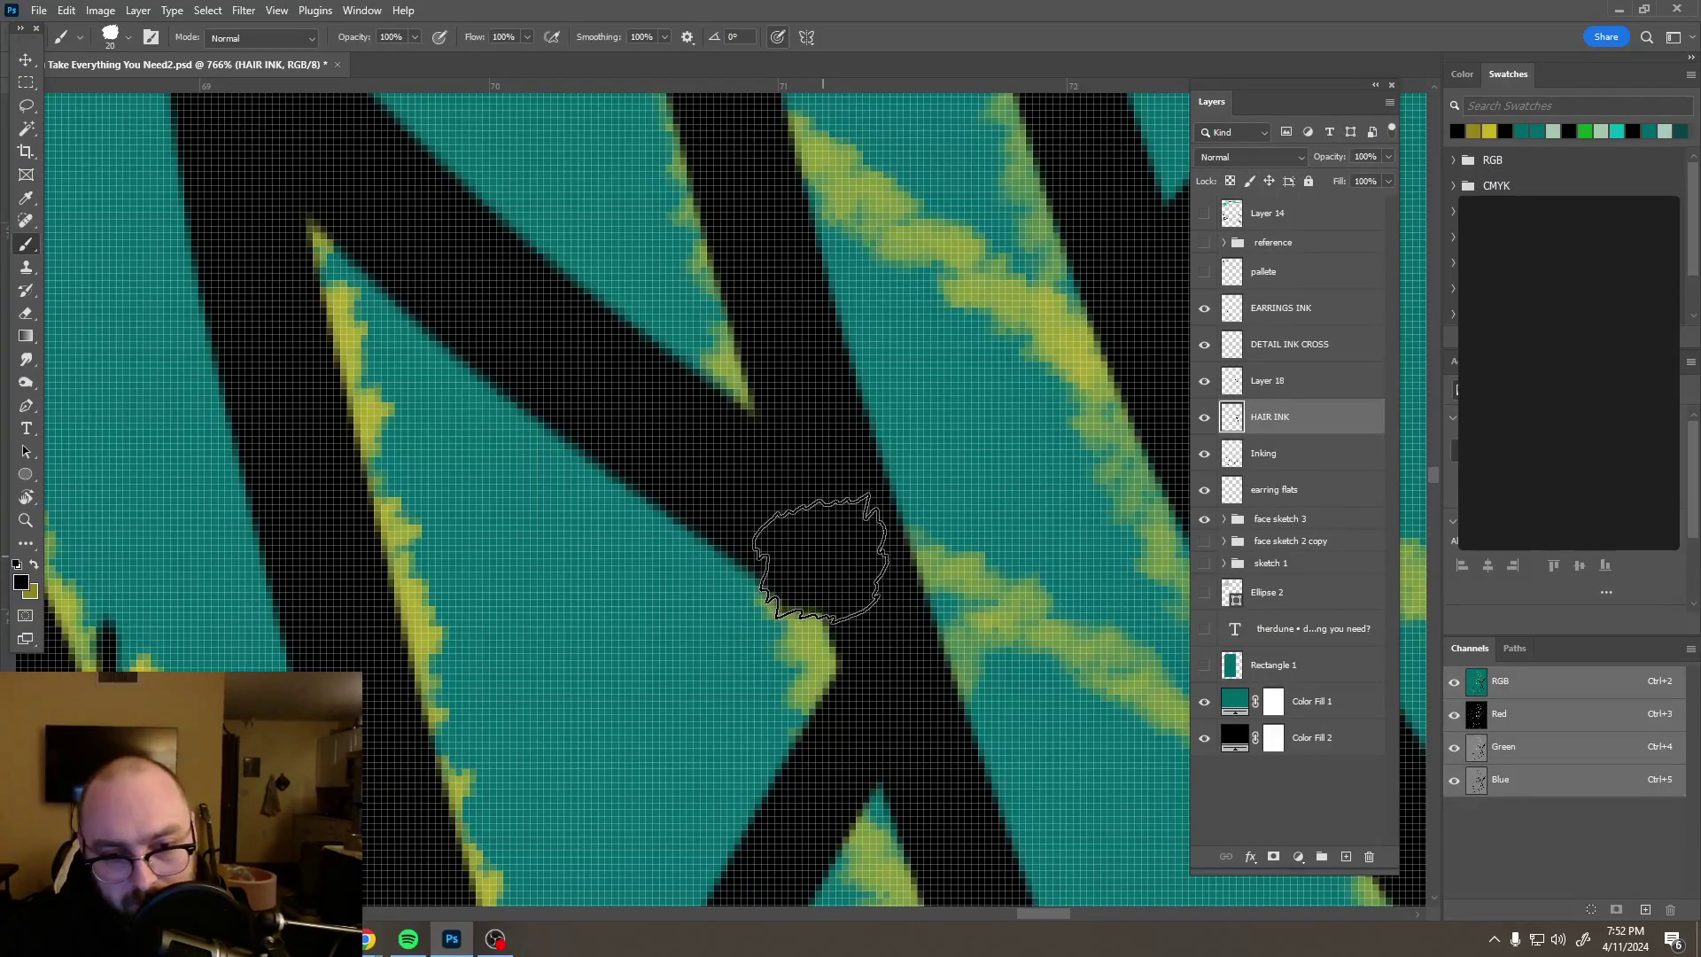
{"action": "scroll", "coordinate": [877, 518], "scroll_direction": "down", "scroll_amount": 2}
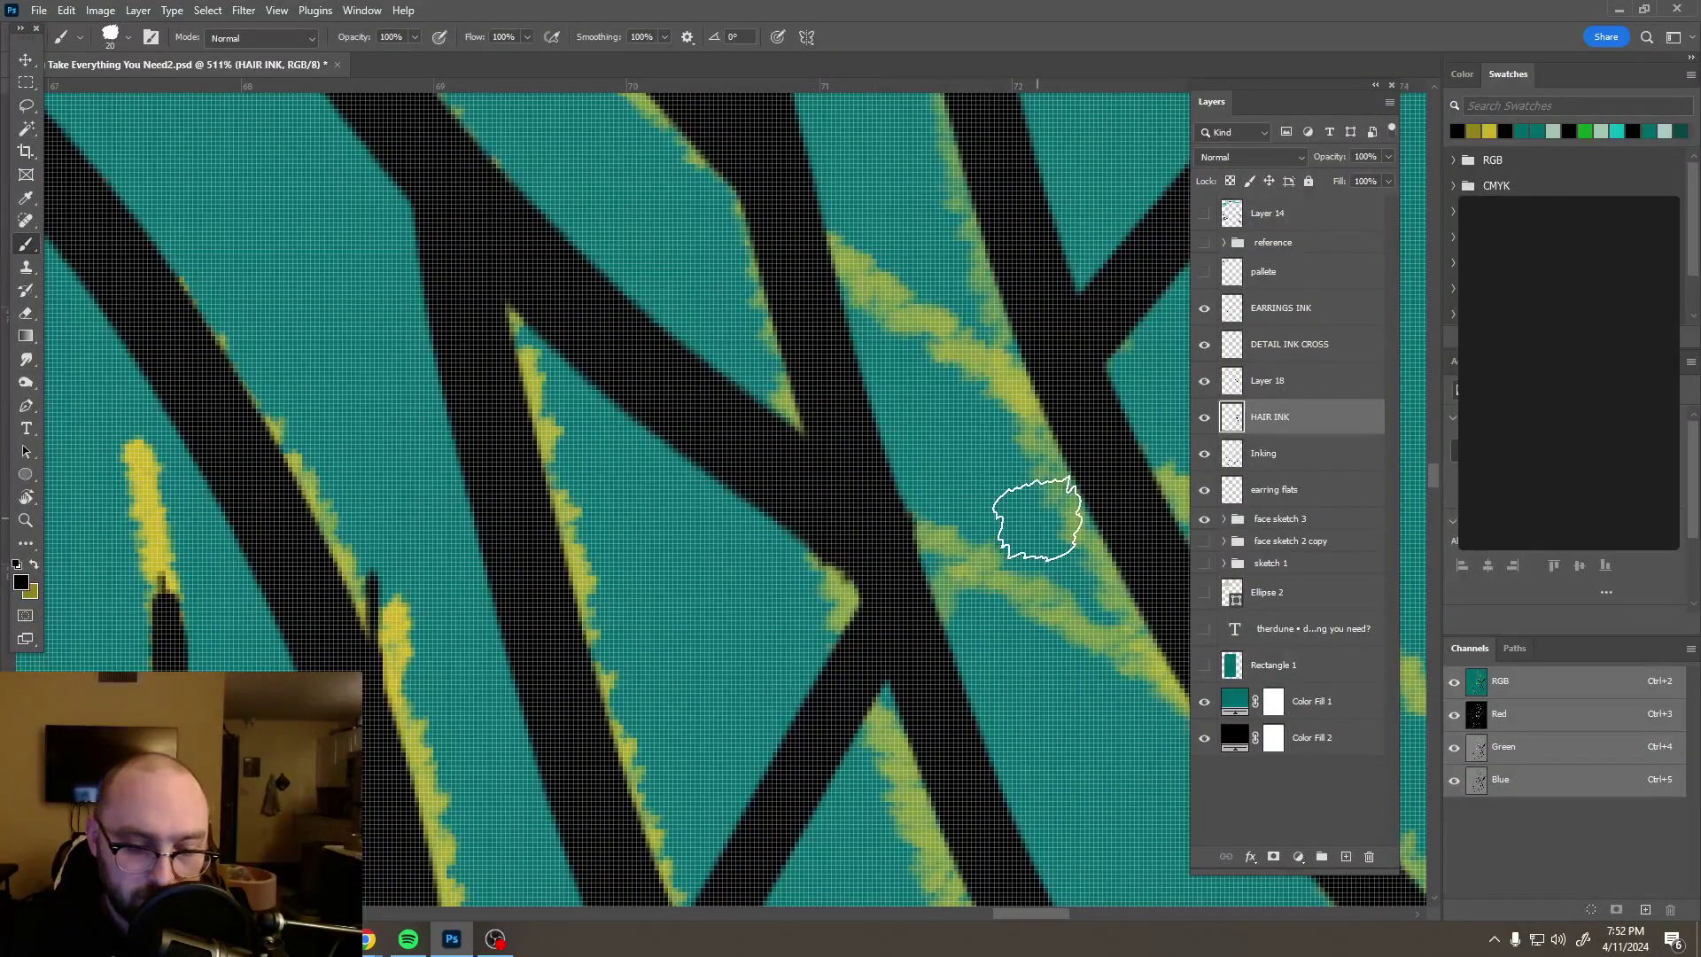
{"action": "key", "text": "e"}
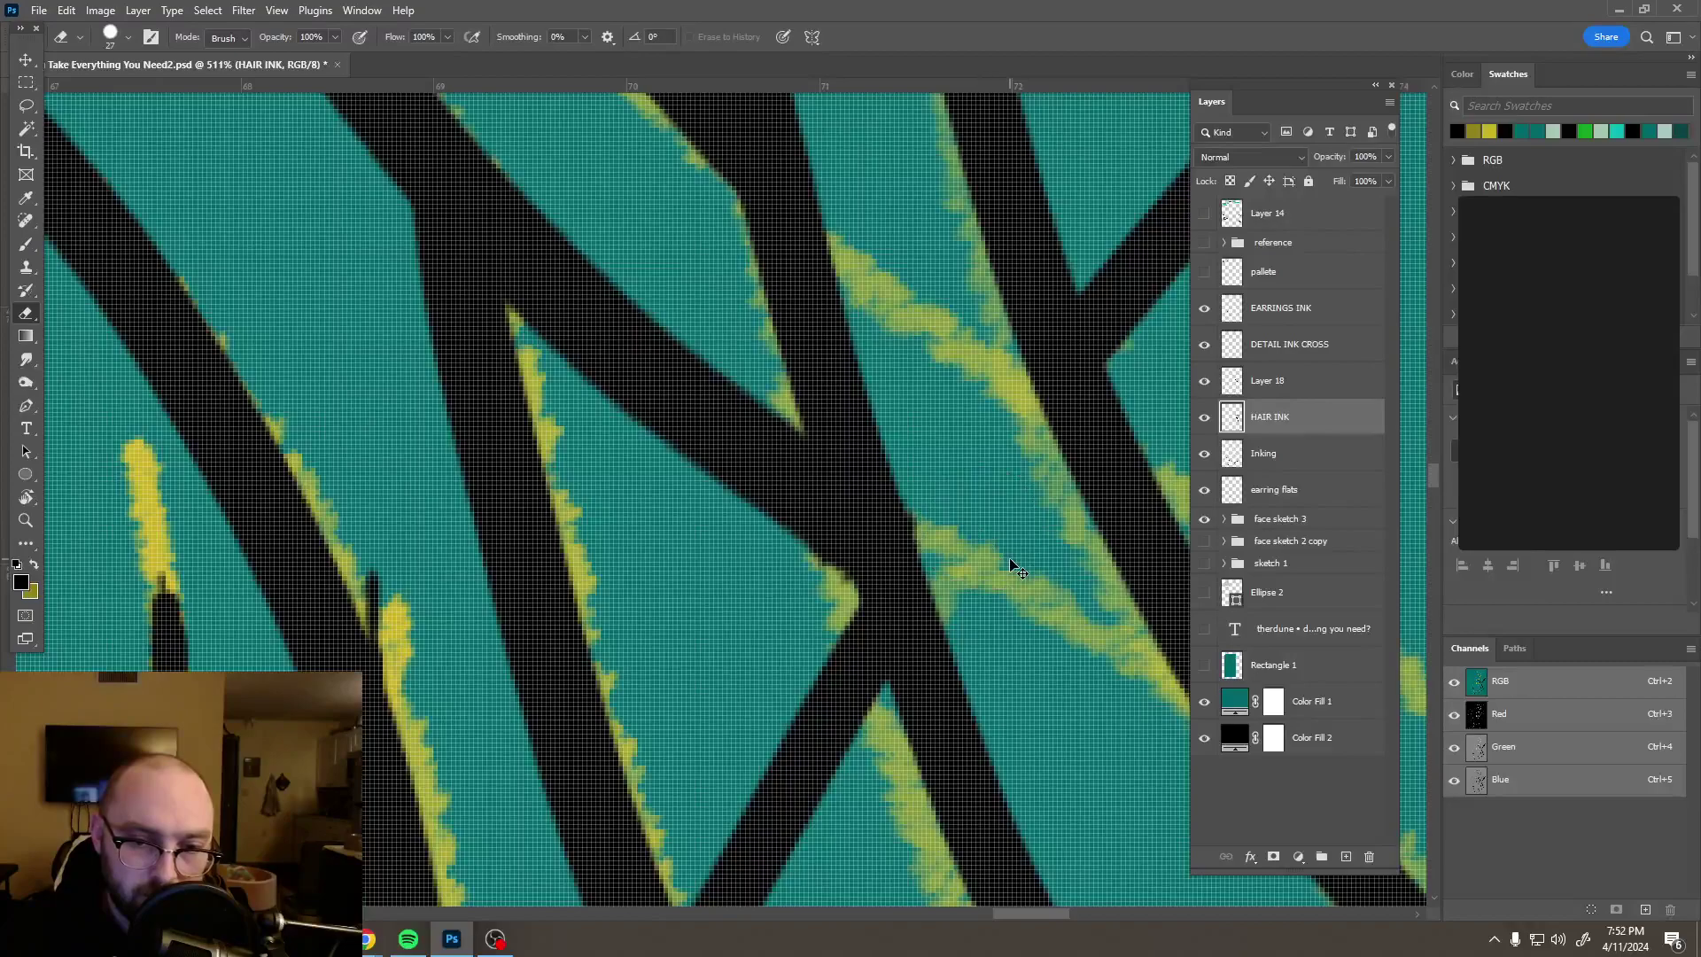
{"action": "mouse_move", "coordinate": [893, 550]}
{"action": "left_mouse_down"}
{"action": "mouse_move", "coordinate": [833, 557]}
{"action": "mouse_move", "coordinate": [848, 569]}
{"action": "left_mouse_up"}
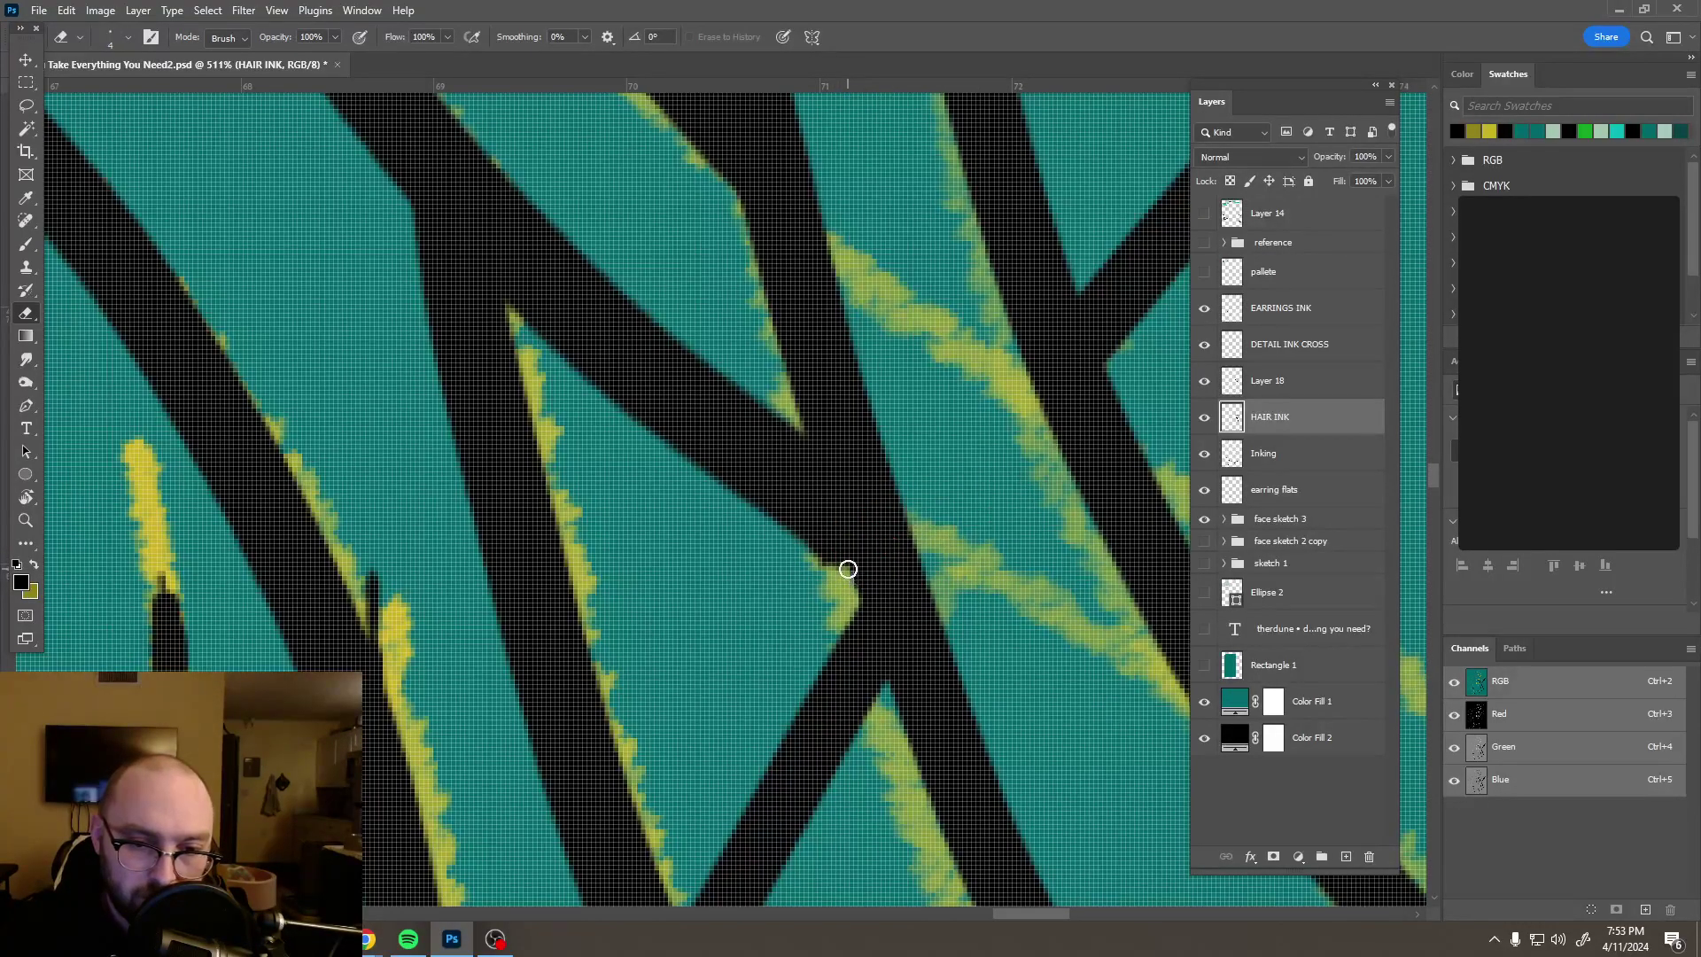
Step: Touch up the inner corner of the same strand junction in black with the brush at size 9
{"action": "key", "text": "b"}
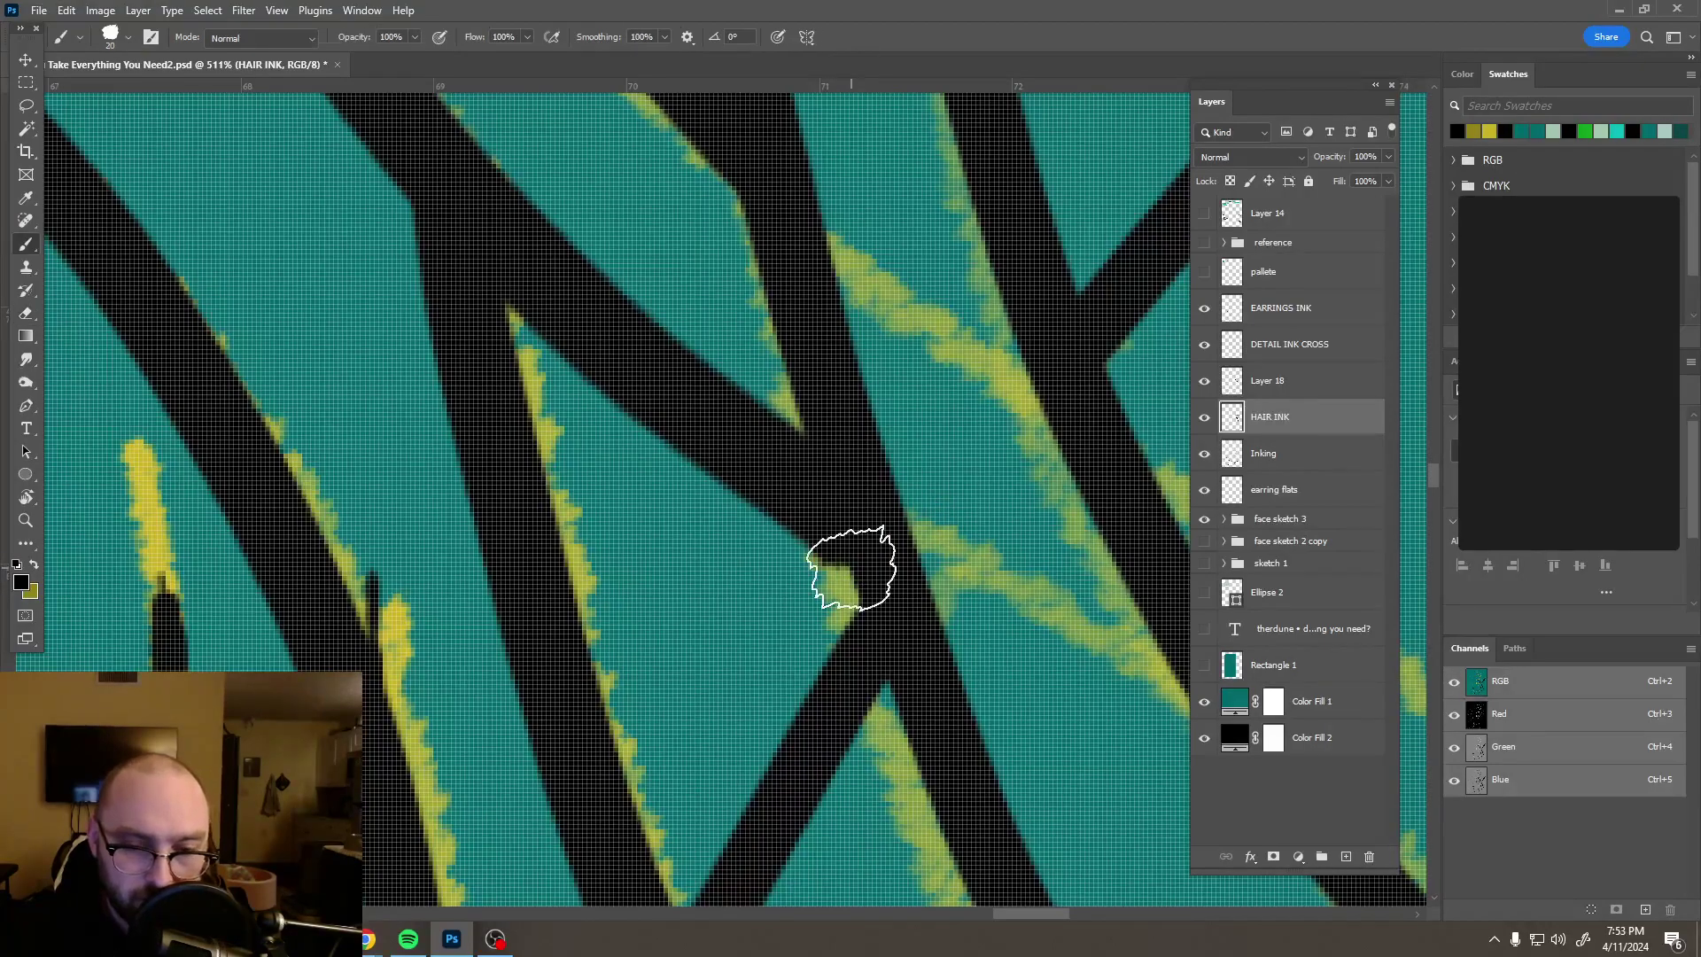
{"action": "mouse_move", "coordinate": [852, 568]}
{"action": "left_mouse_down"}
{"action": "mouse_move", "coordinate": [829, 575]}
{"action": "mouse_move", "coordinate": [853, 565]}
{"action": "left_mouse_up"}
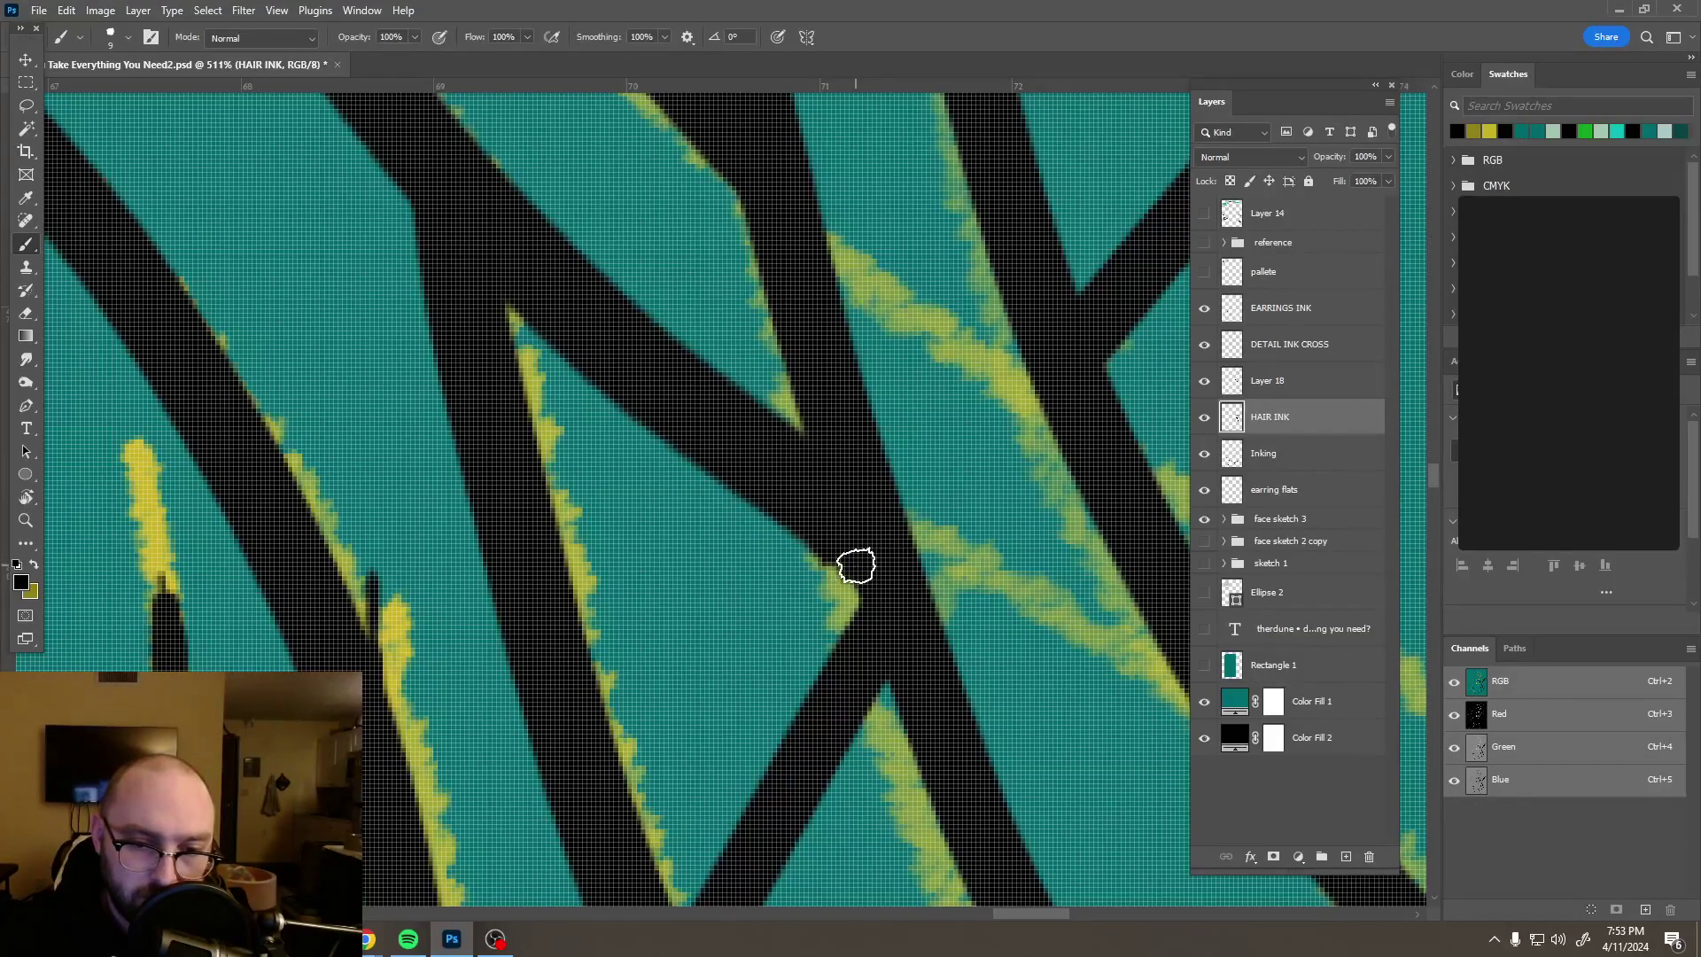
{"action": "scroll", "coordinate": [952, 574], "scroll_direction": "down", "scroll_amount": 3}
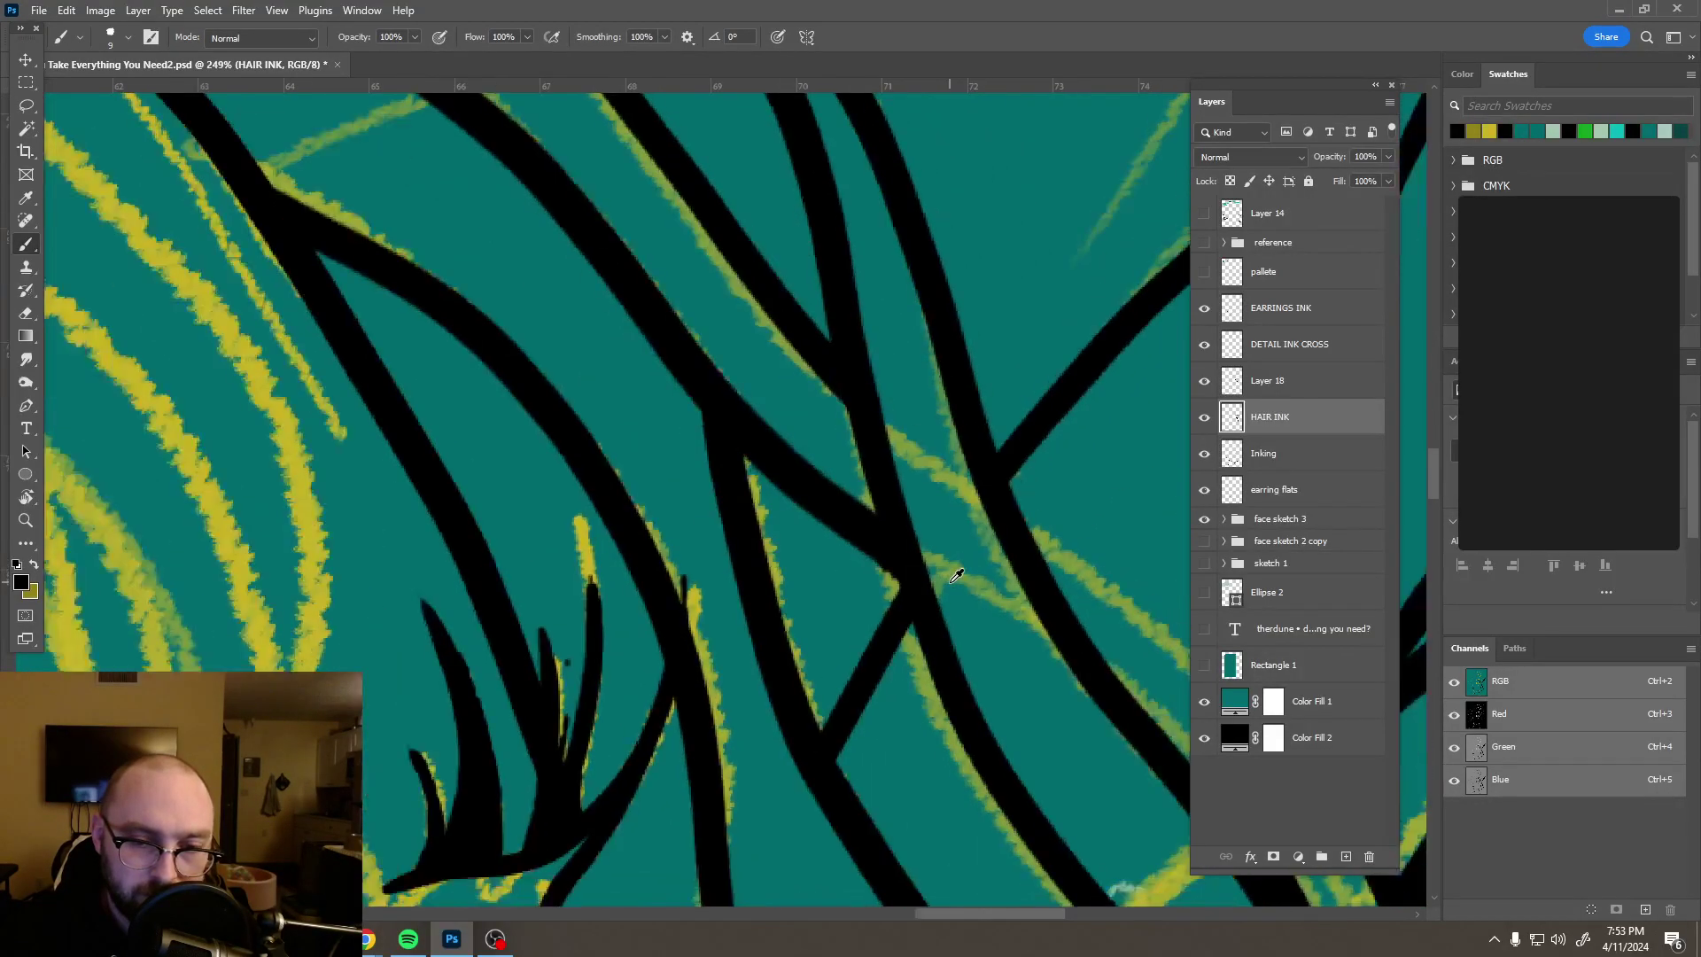
{"action": "scroll", "coordinate": [955, 578], "scroll_direction": "down", "scroll_amount": 5}
{"action": "scroll", "coordinate": [951, 582], "scroll_direction": "down", "scroll_amount": 5}
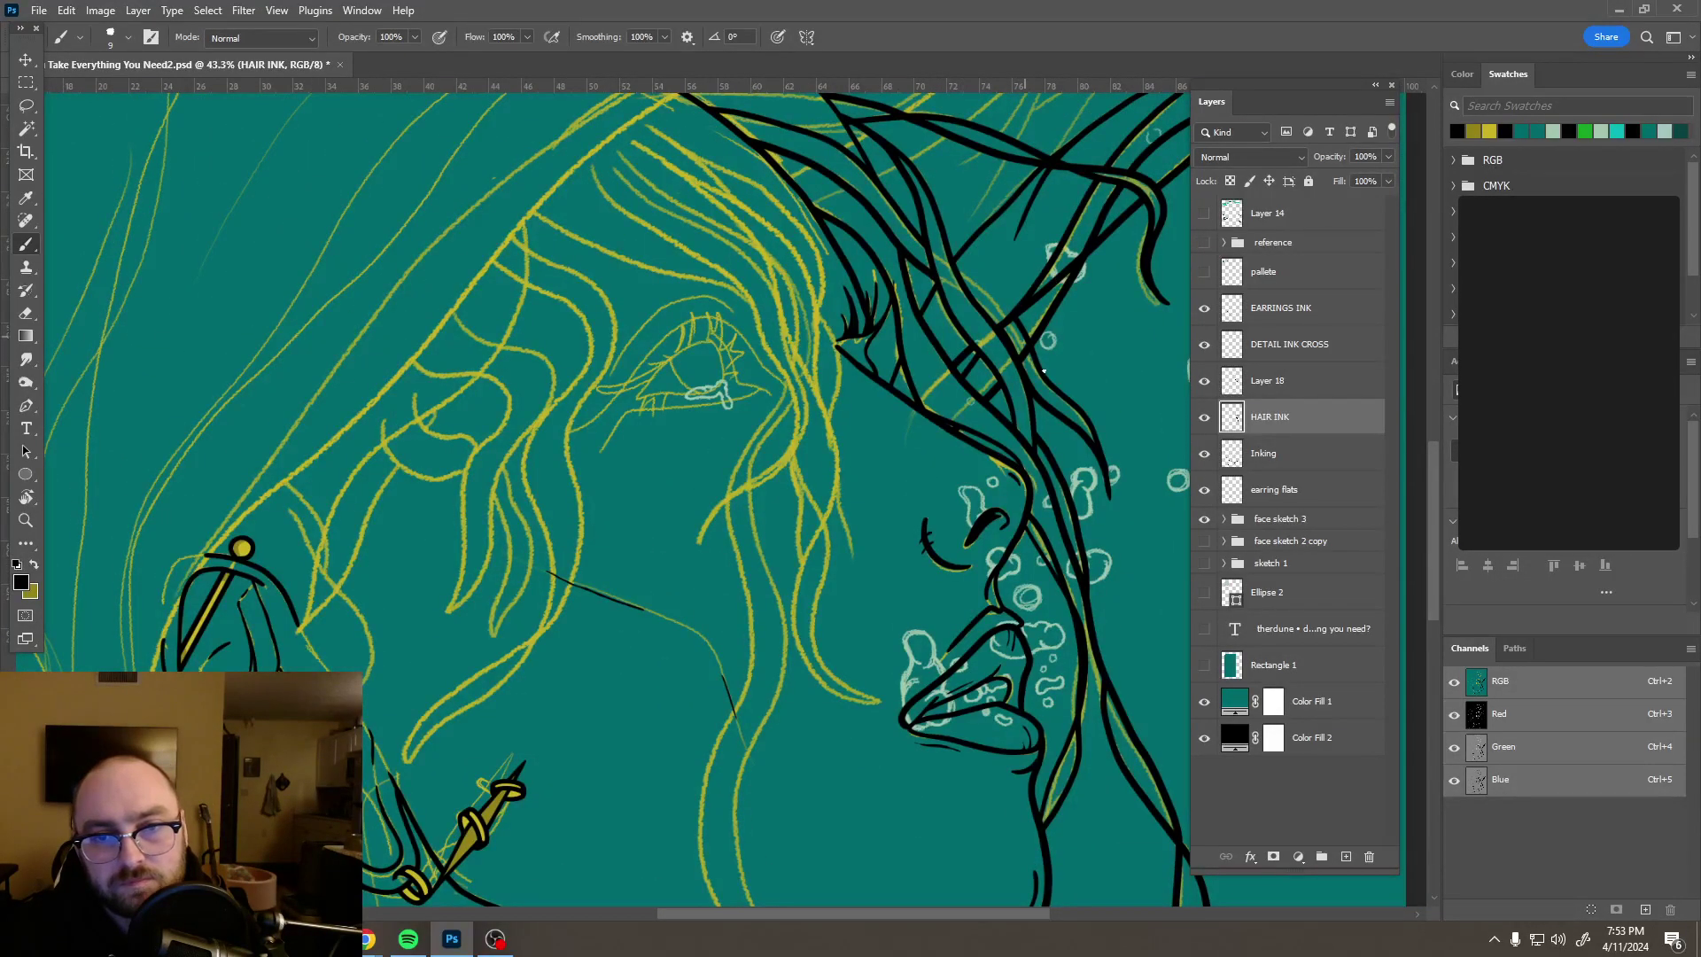
Step: On HAIR INK, erase the diagonal hair line segment crossing between the two strands above the nose, using the size 11 eraser
{"action": "left_click_drag", "start_coordinate": [1041, 364], "coordinate": [1168, 401]}
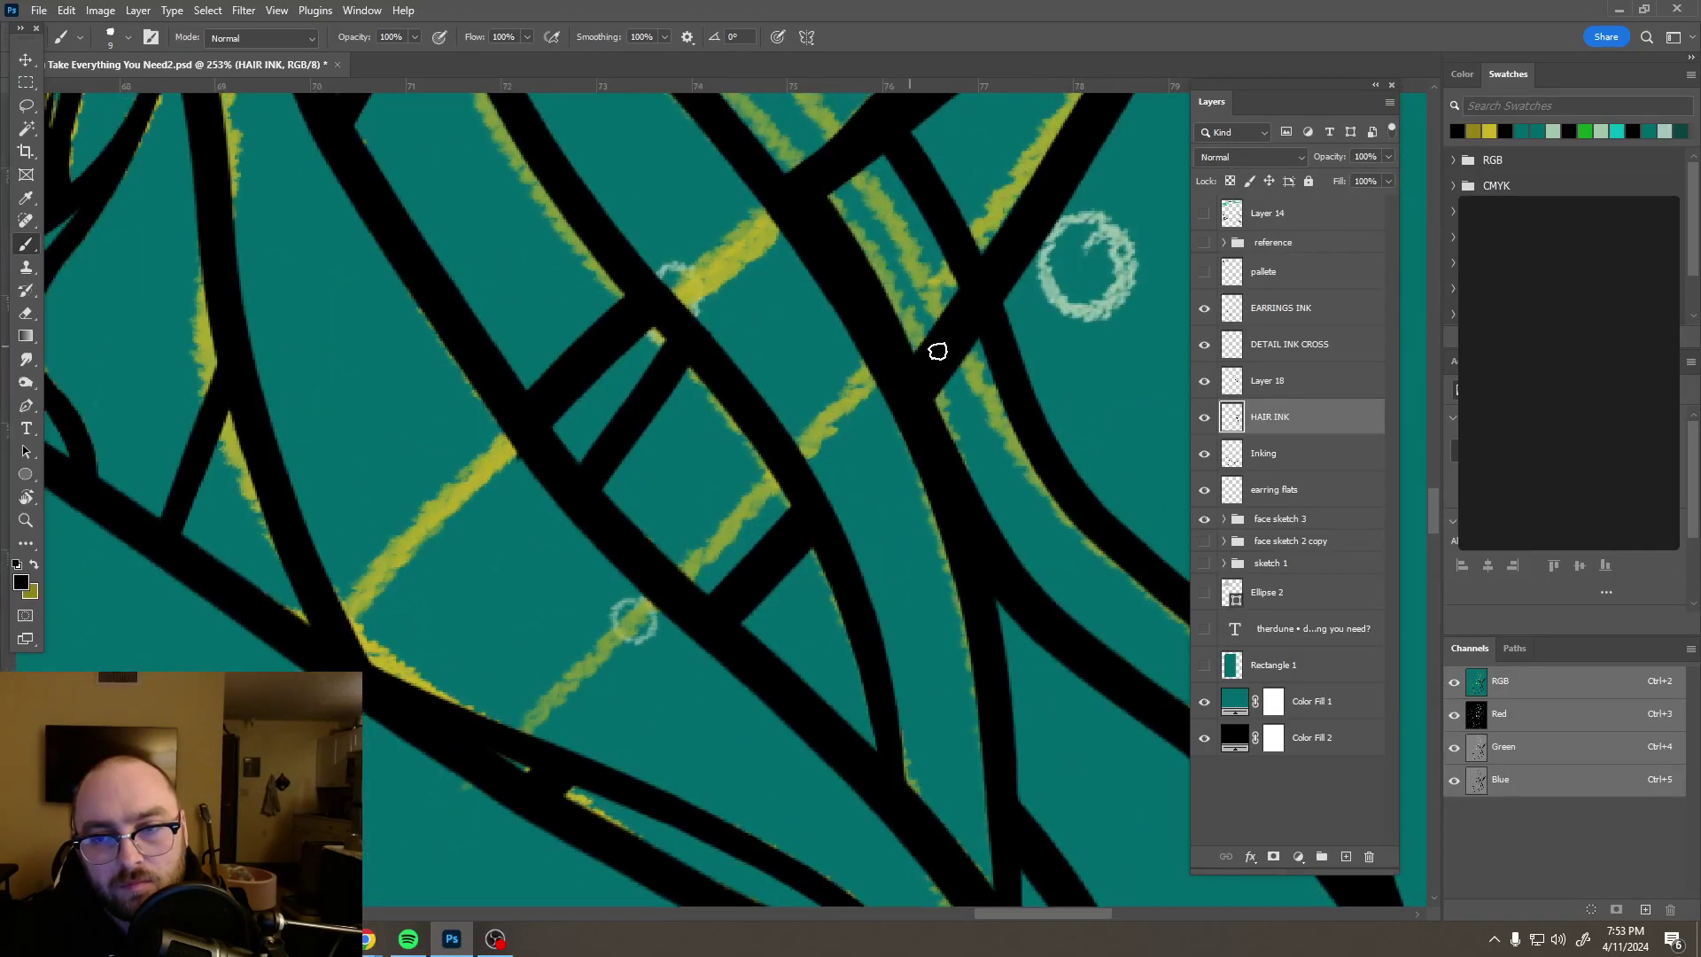
{"action": "key", "text": "e"}
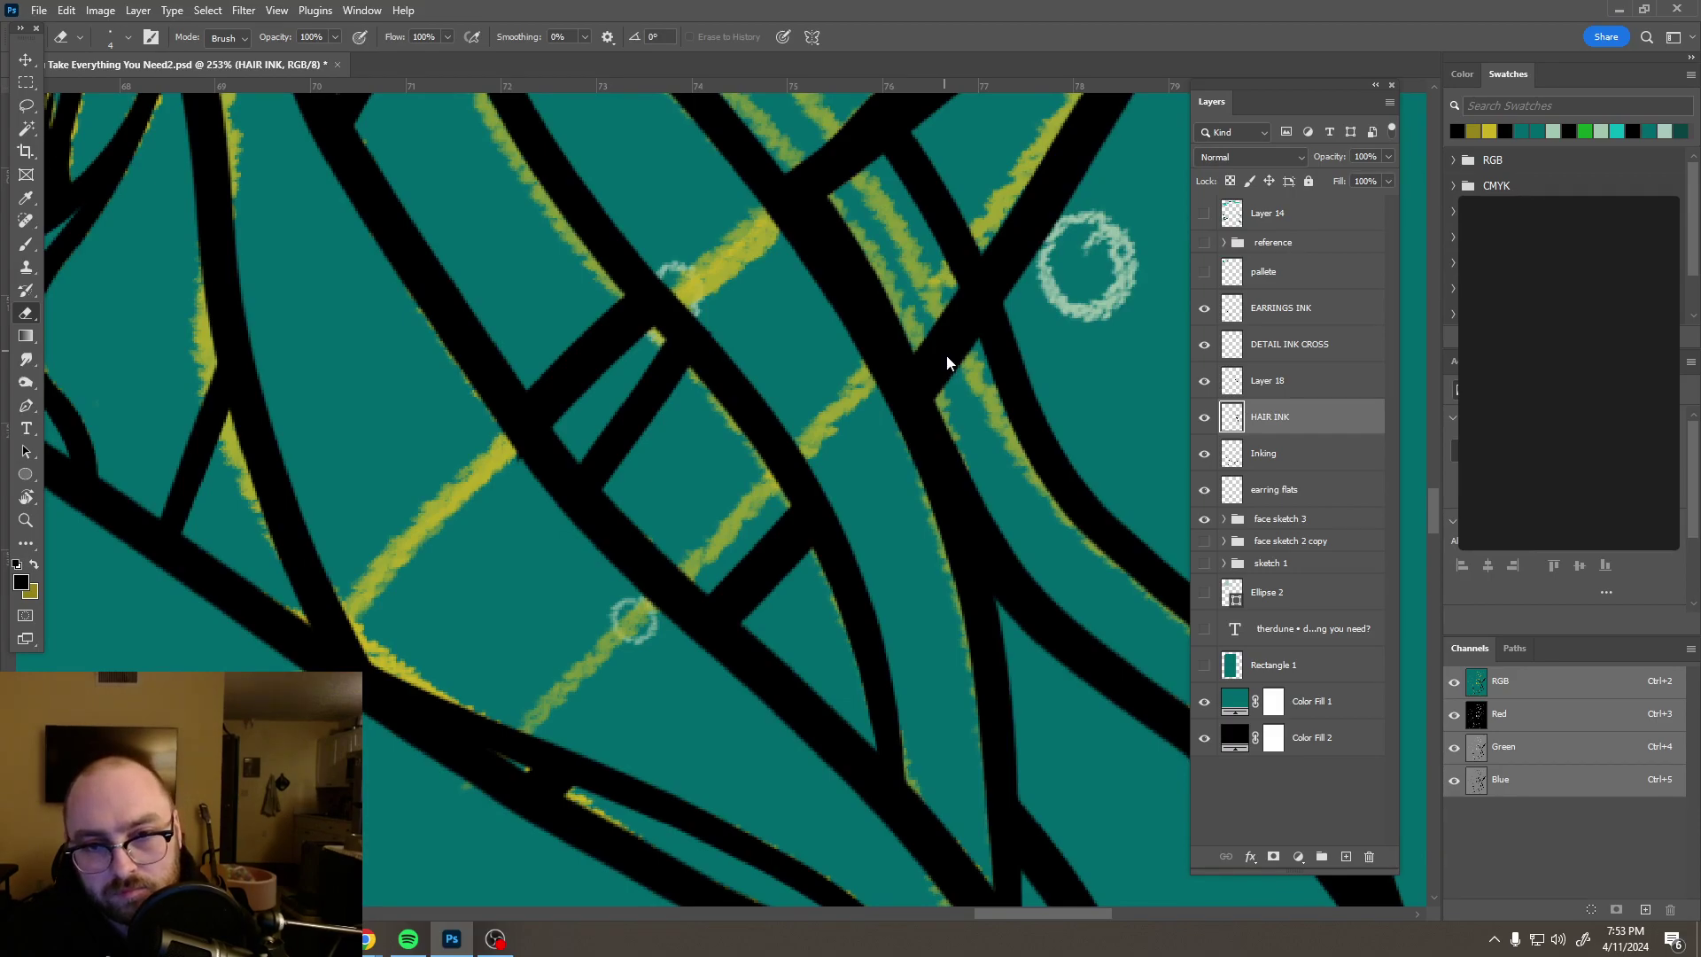
{"action": "right_click", "coordinate": [943, 349], "text": "alt"}
{"action": "left_click_drag", "start_coordinate": [950, 358], "coordinate": [945, 351]}
{"action": "mouse_move", "coordinate": [948, 283]}
{"action": "left_mouse_down"}
{"action": "mouse_move", "coordinate": [960, 342]}
{"action": "mouse_move", "coordinate": [915, 316]}
{"action": "mouse_move", "coordinate": [904, 331]}
{"action": "mouse_move", "coordinate": [929, 405]}
{"action": "left_mouse_up"}
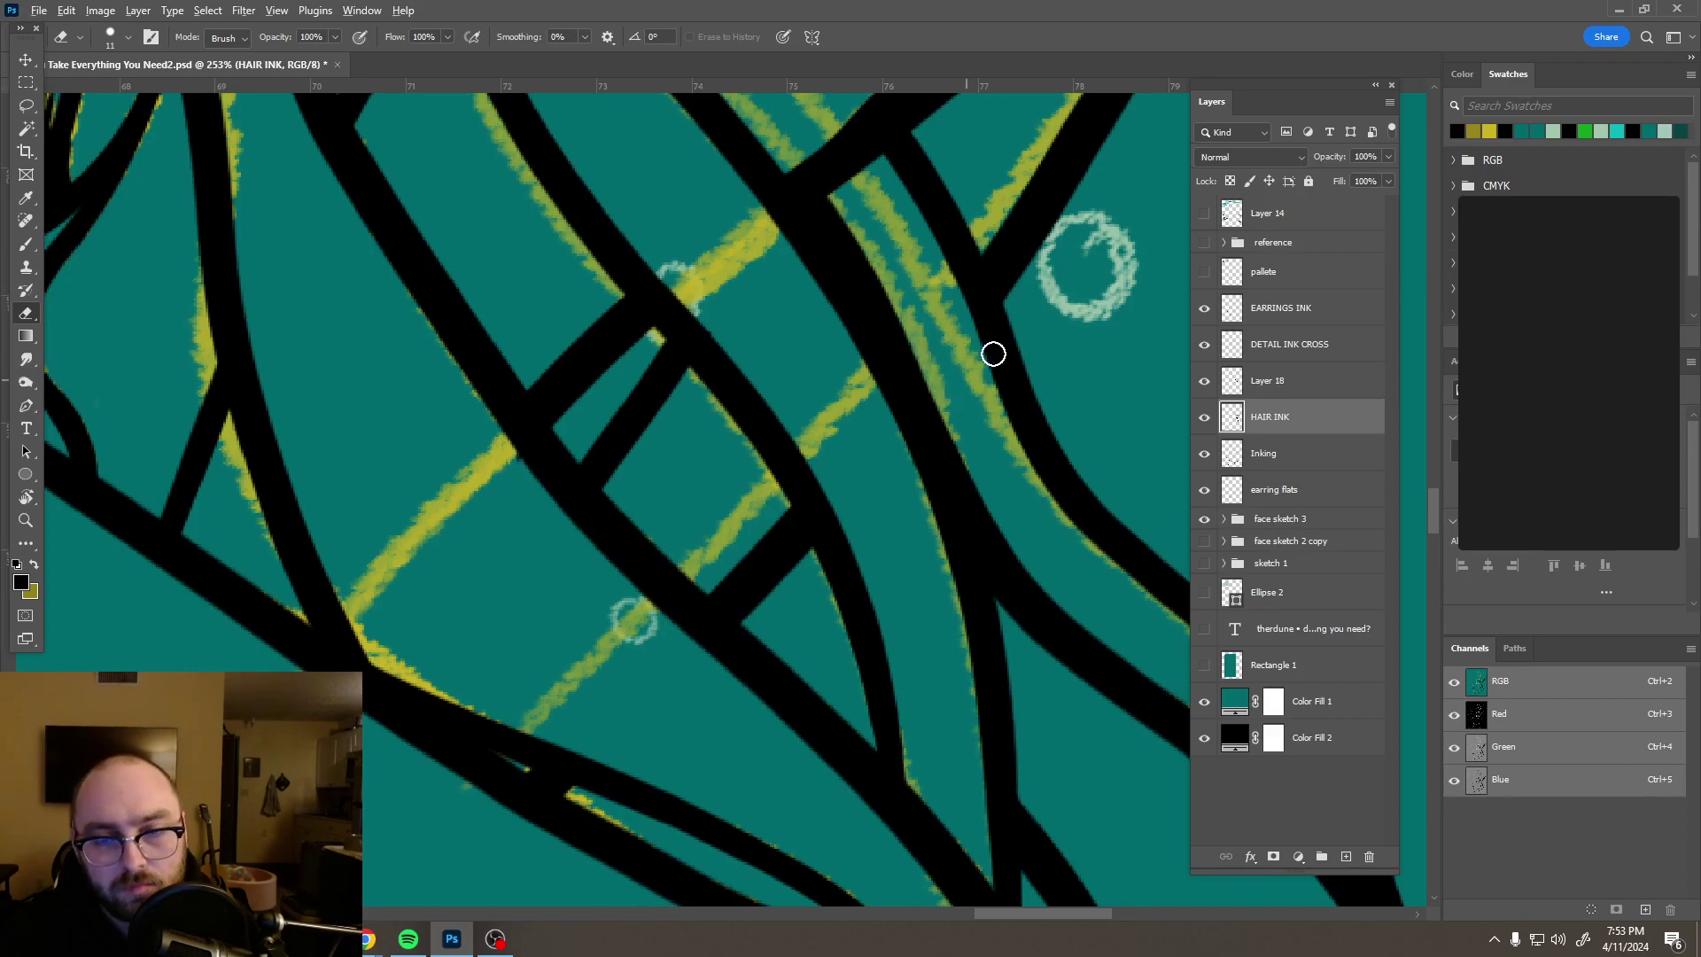
Step: Examine the inked hair across the portrait, comparing it with and without the two new strands
{"action": "scroll", "coordinate": [990, 355], "scroll_direction": "down", "scroll_amount": 5}
{"action": "scroll", "coordinate": [990, 358], "scroll_direction": "down", "scroll_amount": 6}
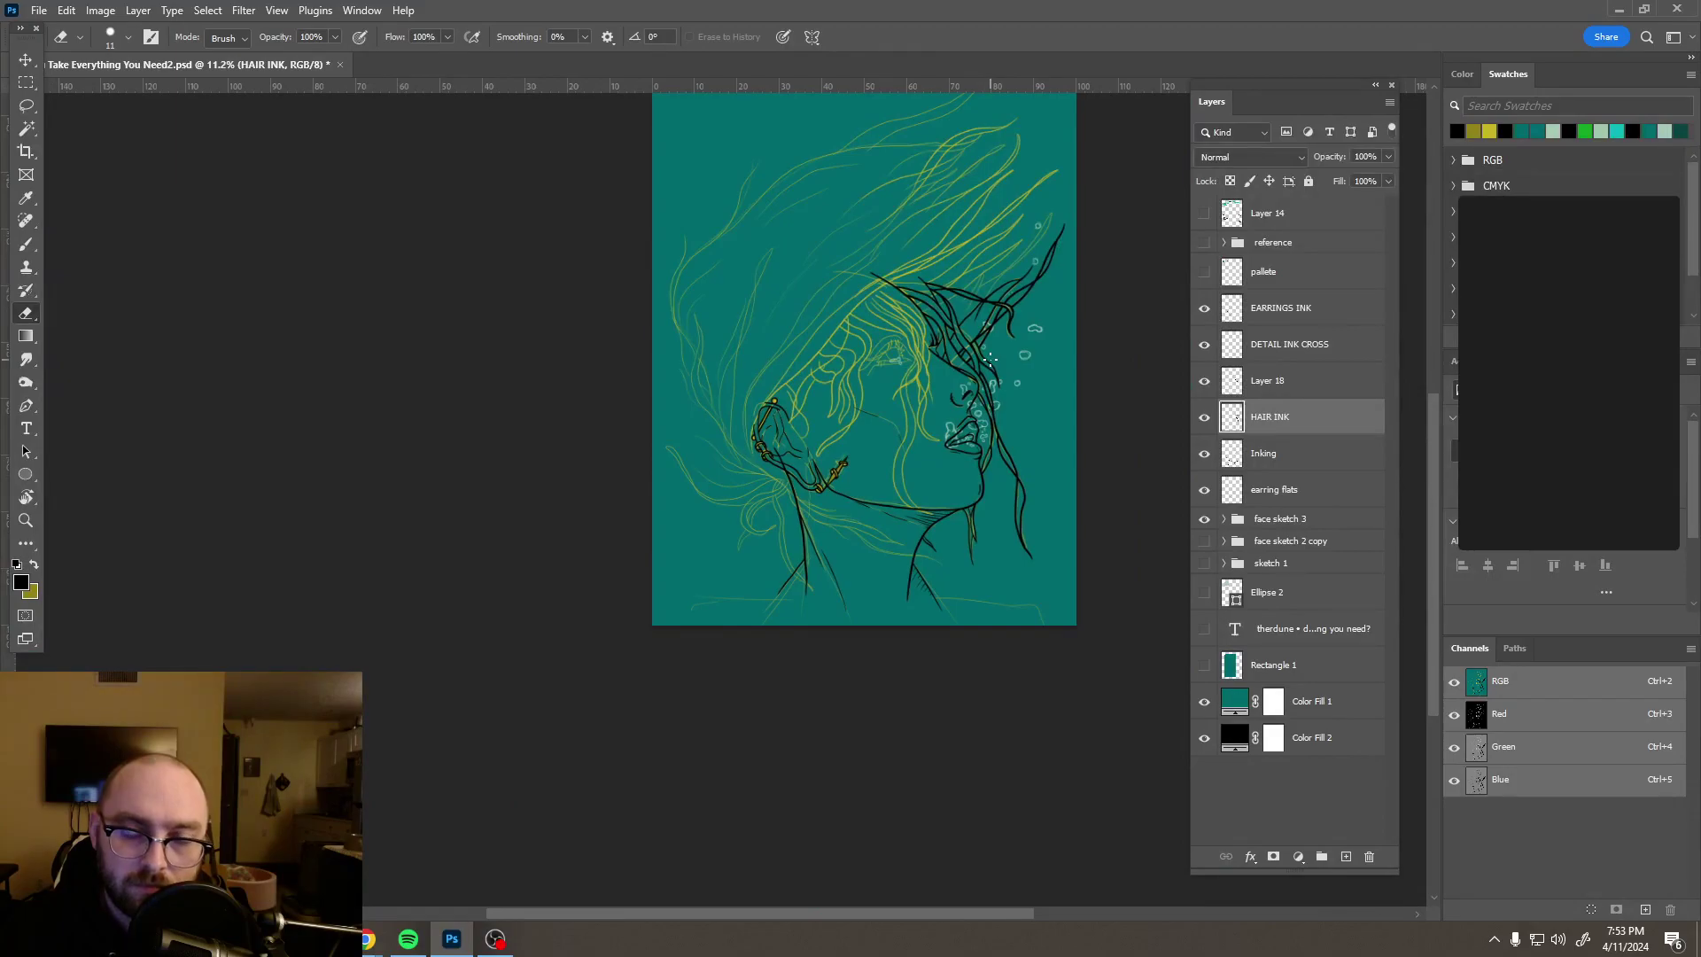
{"action": "scroll", "coordinate": [926, 300], "scroll_direction": "up", "scroll_amount": 3}
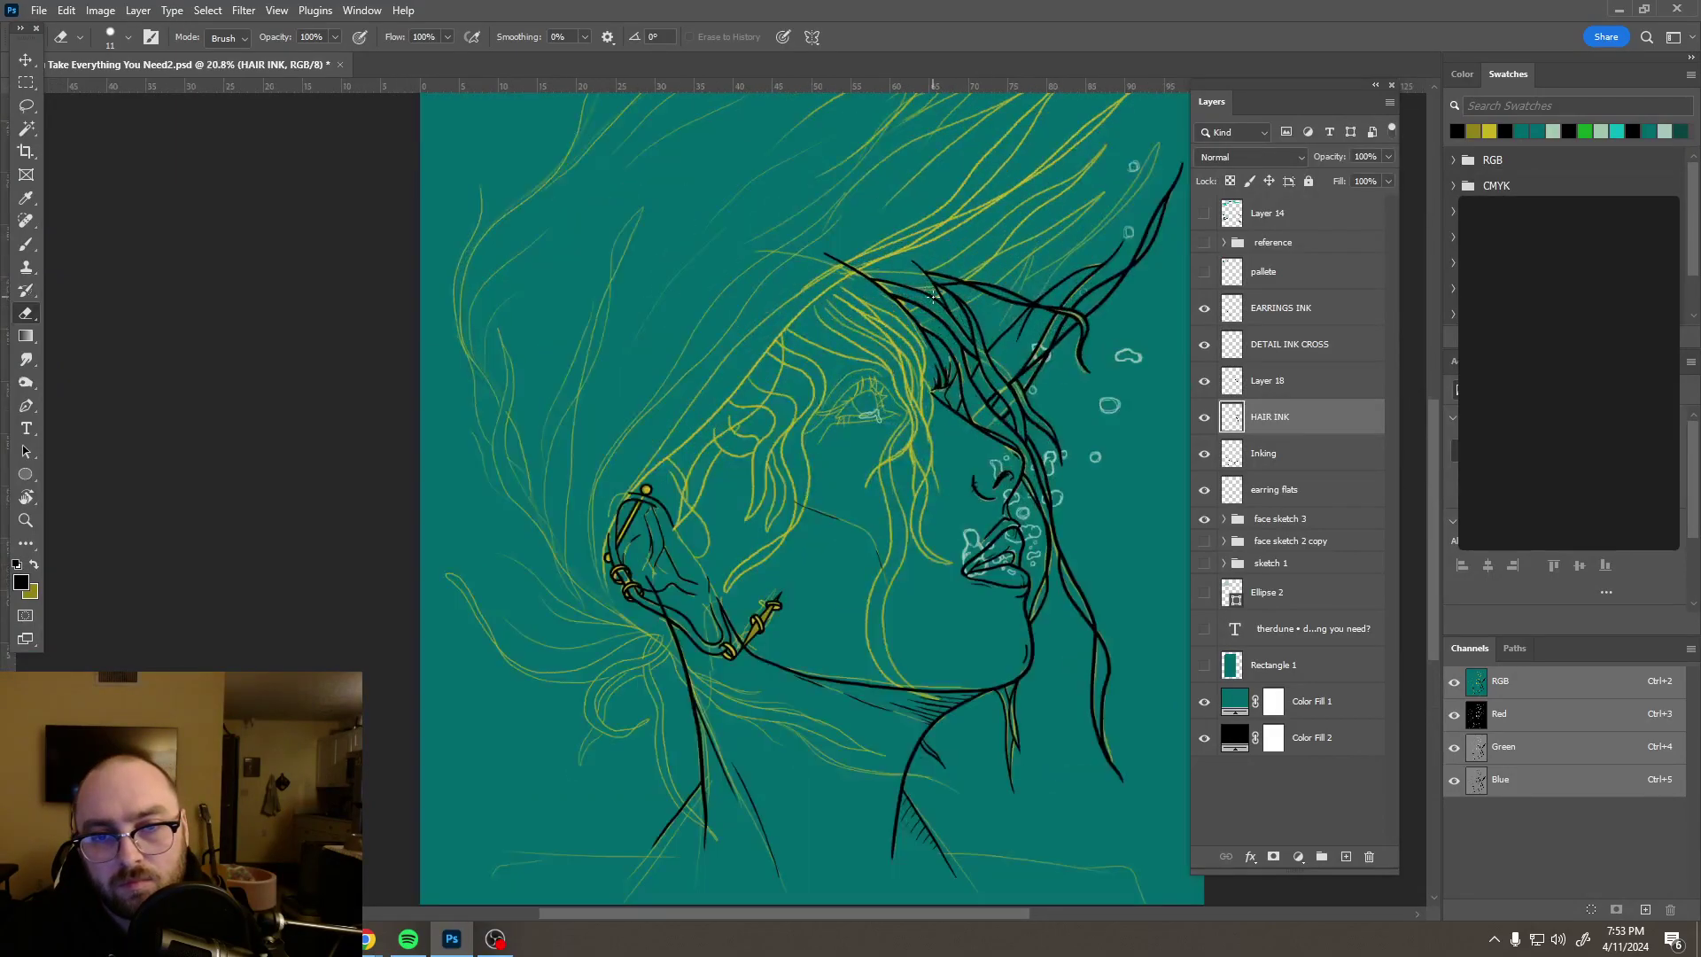
{"action": "scroll", "coordinate": [933, 296], "scroll_direction": "up", "scroll_amount": 3}
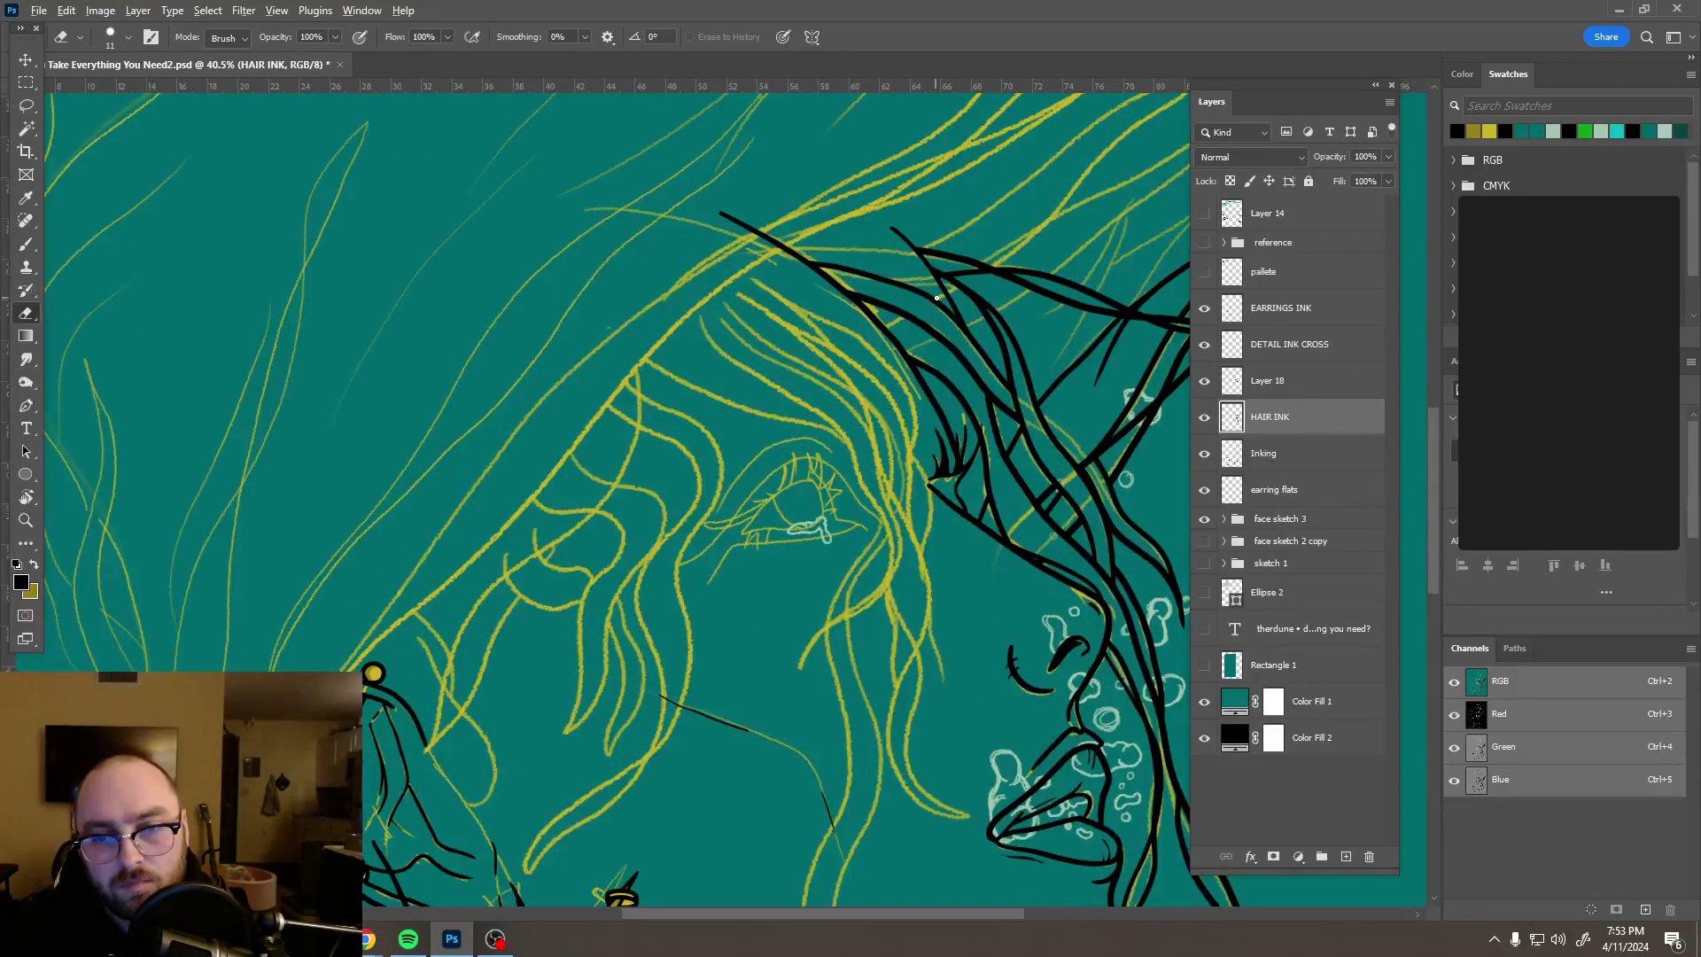
{"action": "scroll", "coordinate": [937, 298], "scroll_direction": "down", "scroll_amount": 2}
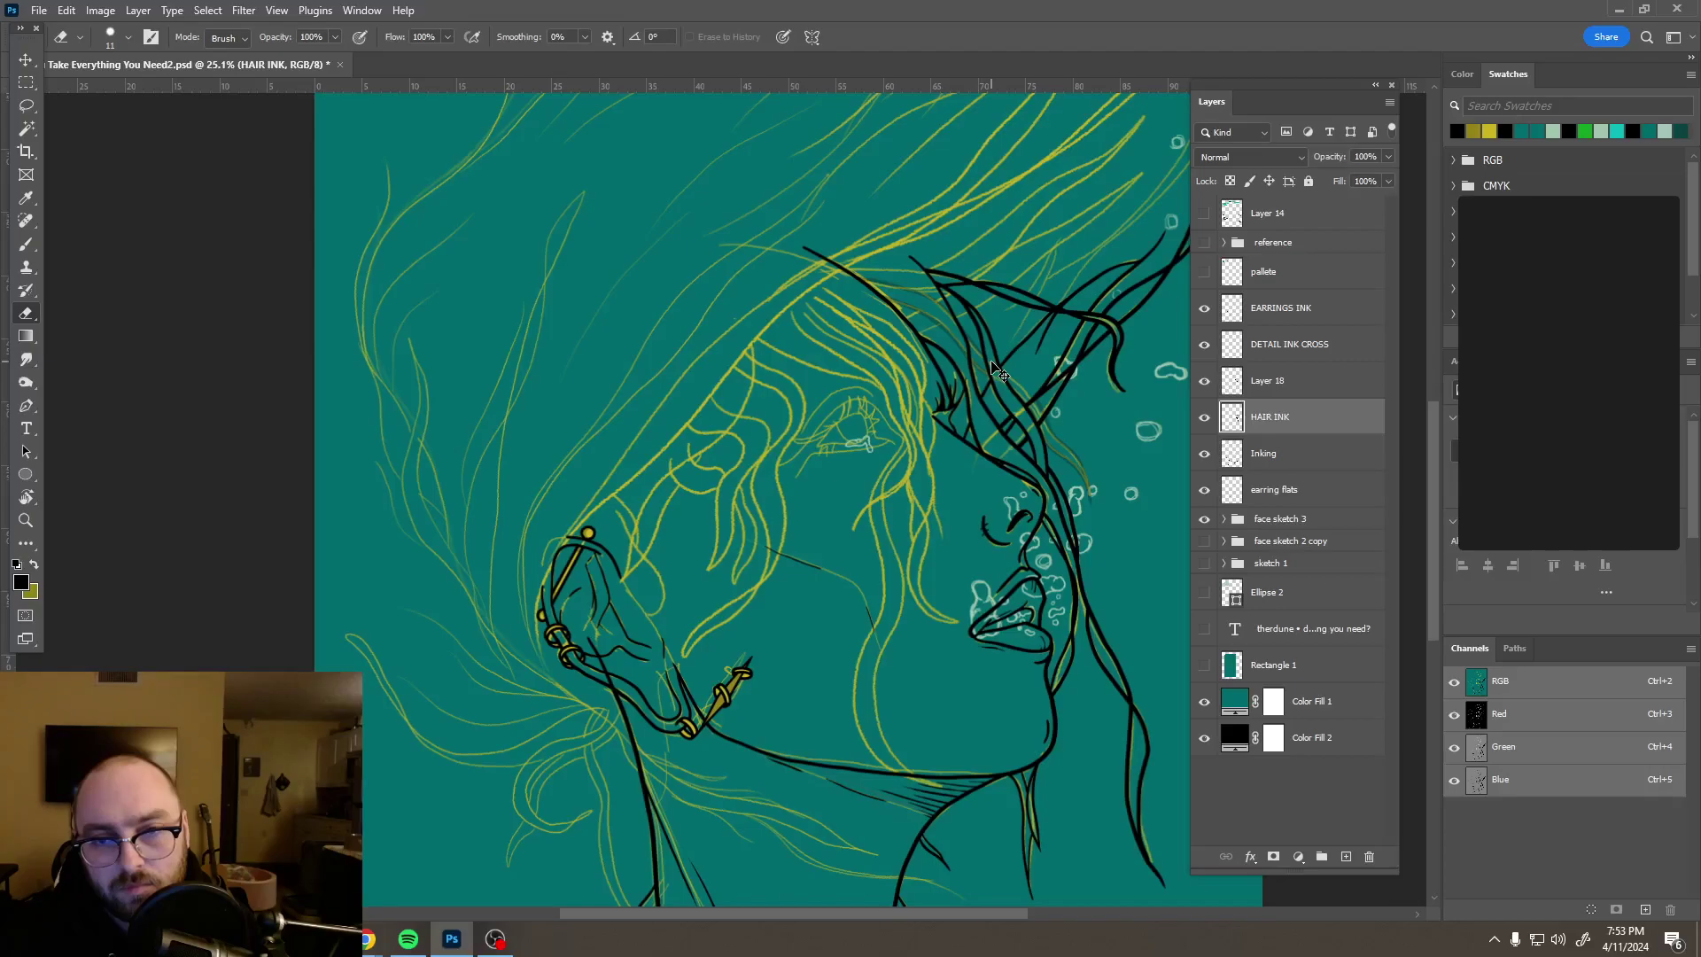
{"action": "key", "text": "ctrl+z"}
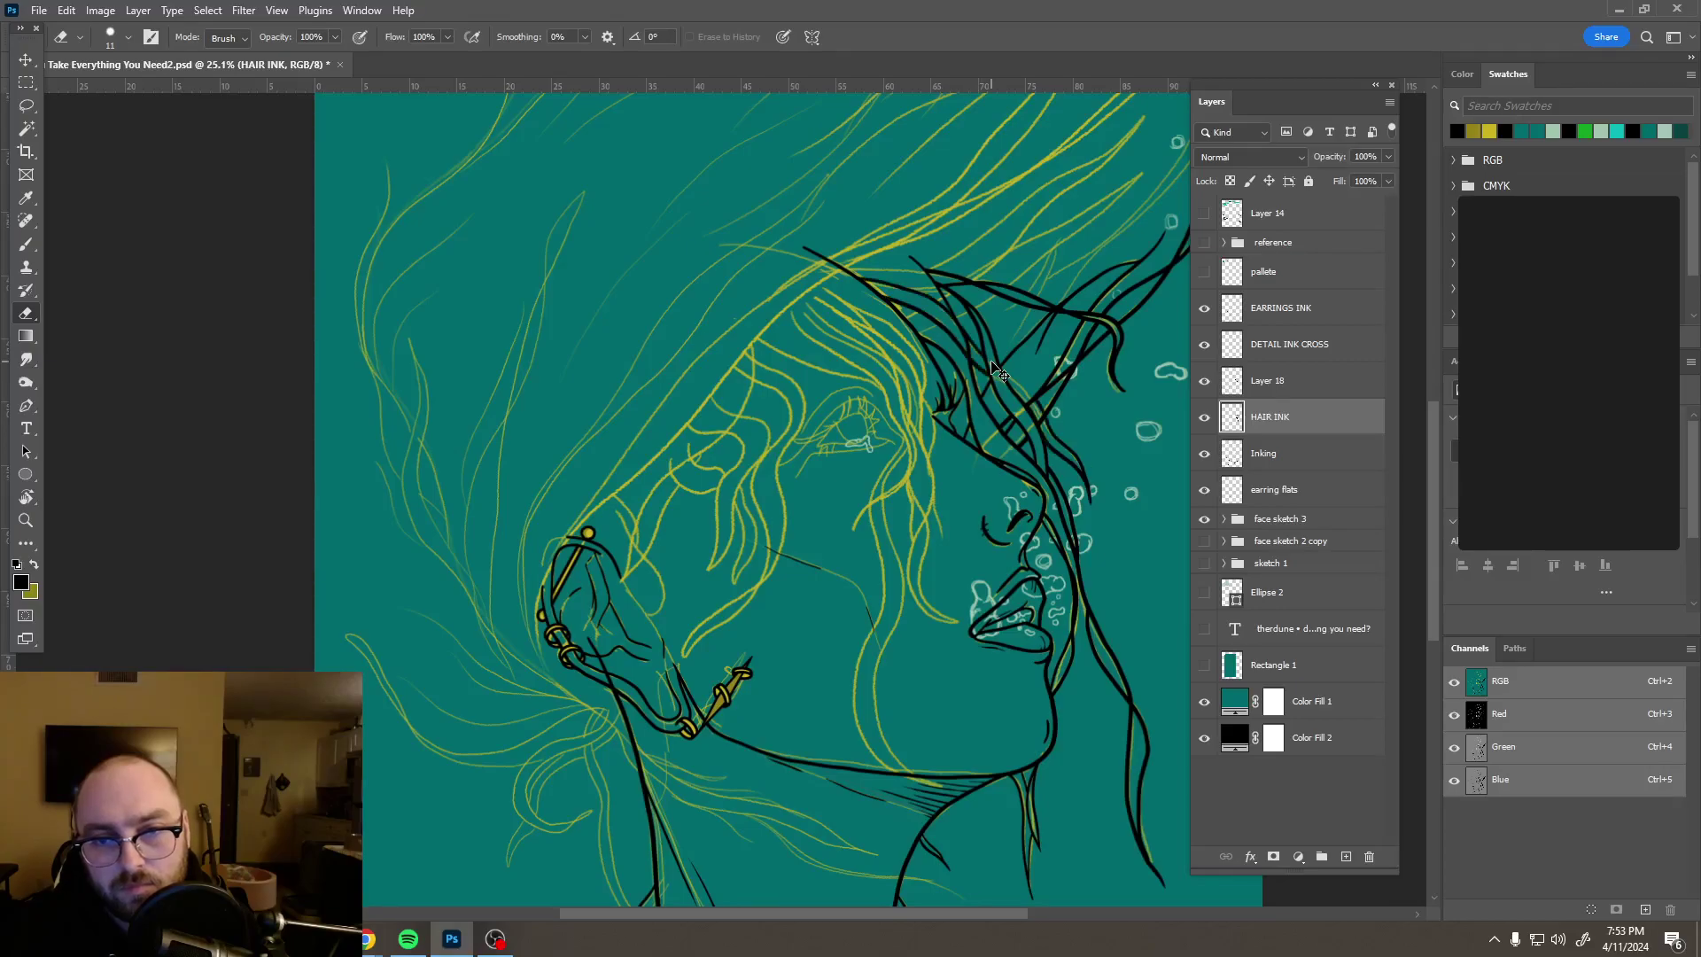
{"action": "scroll", "coordinate": [972, 315], "scroll_direction": "up", "scroll_amount": 3}
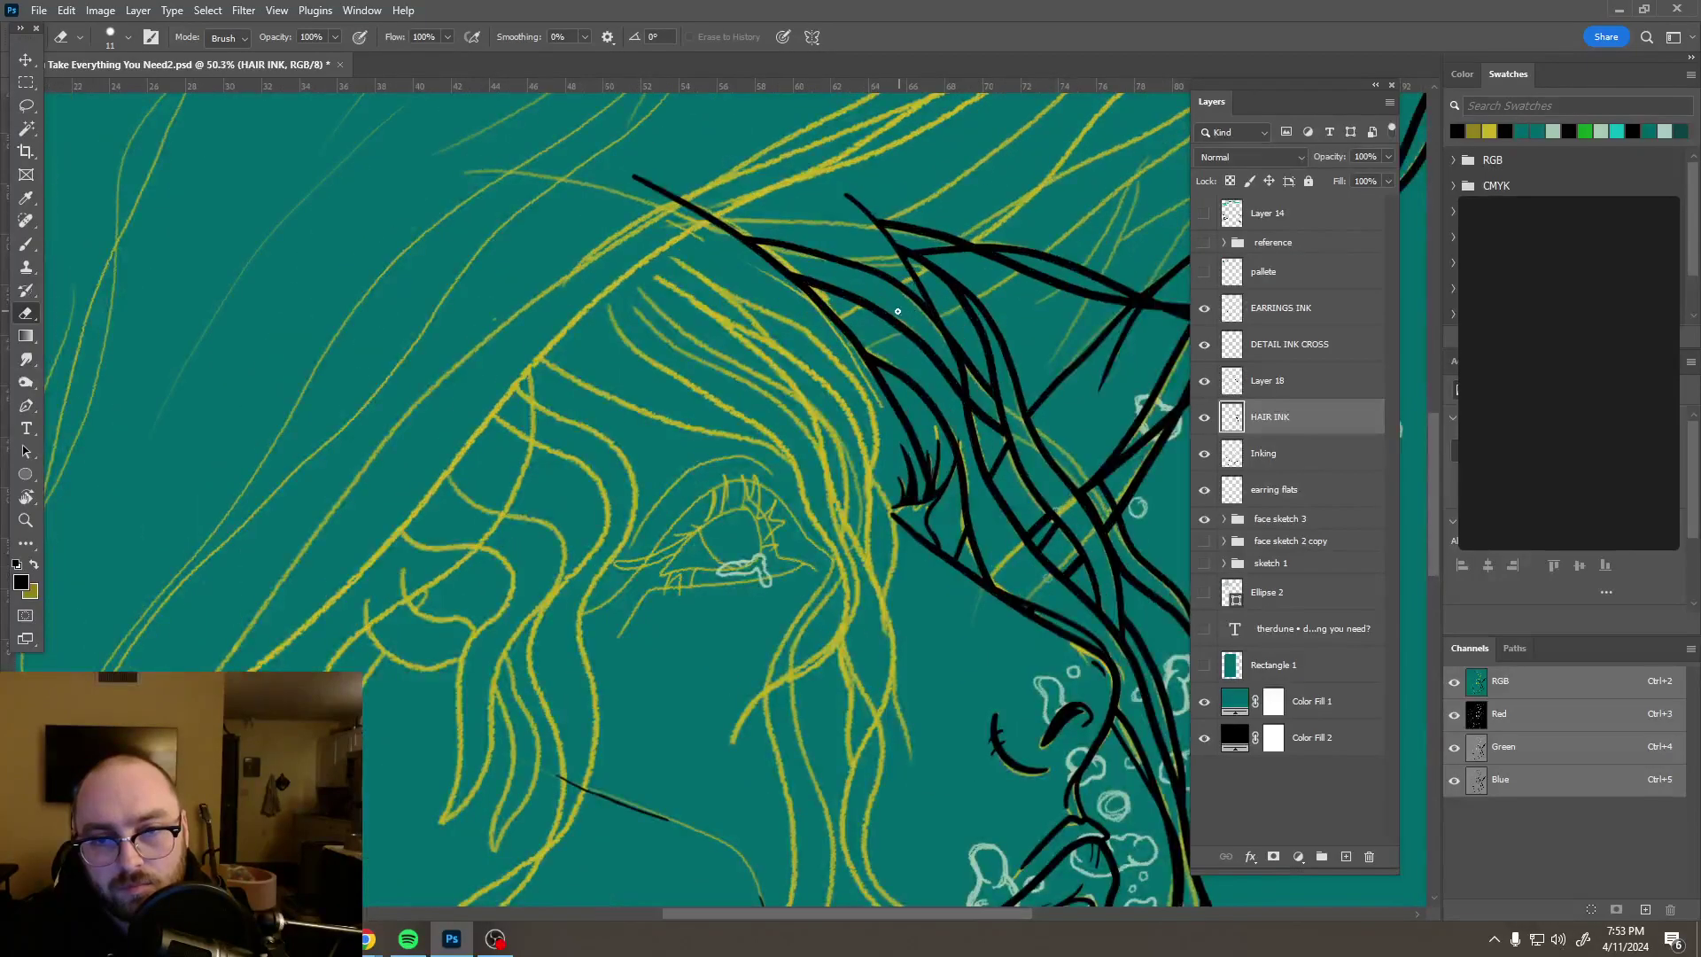
Step: On Layer 18, erase the two new strands sweeping from the hairline past the eyelashes with the size 79 eraser
{"action": "right_click", "coordinate": [898, 312], "text": "alt"}
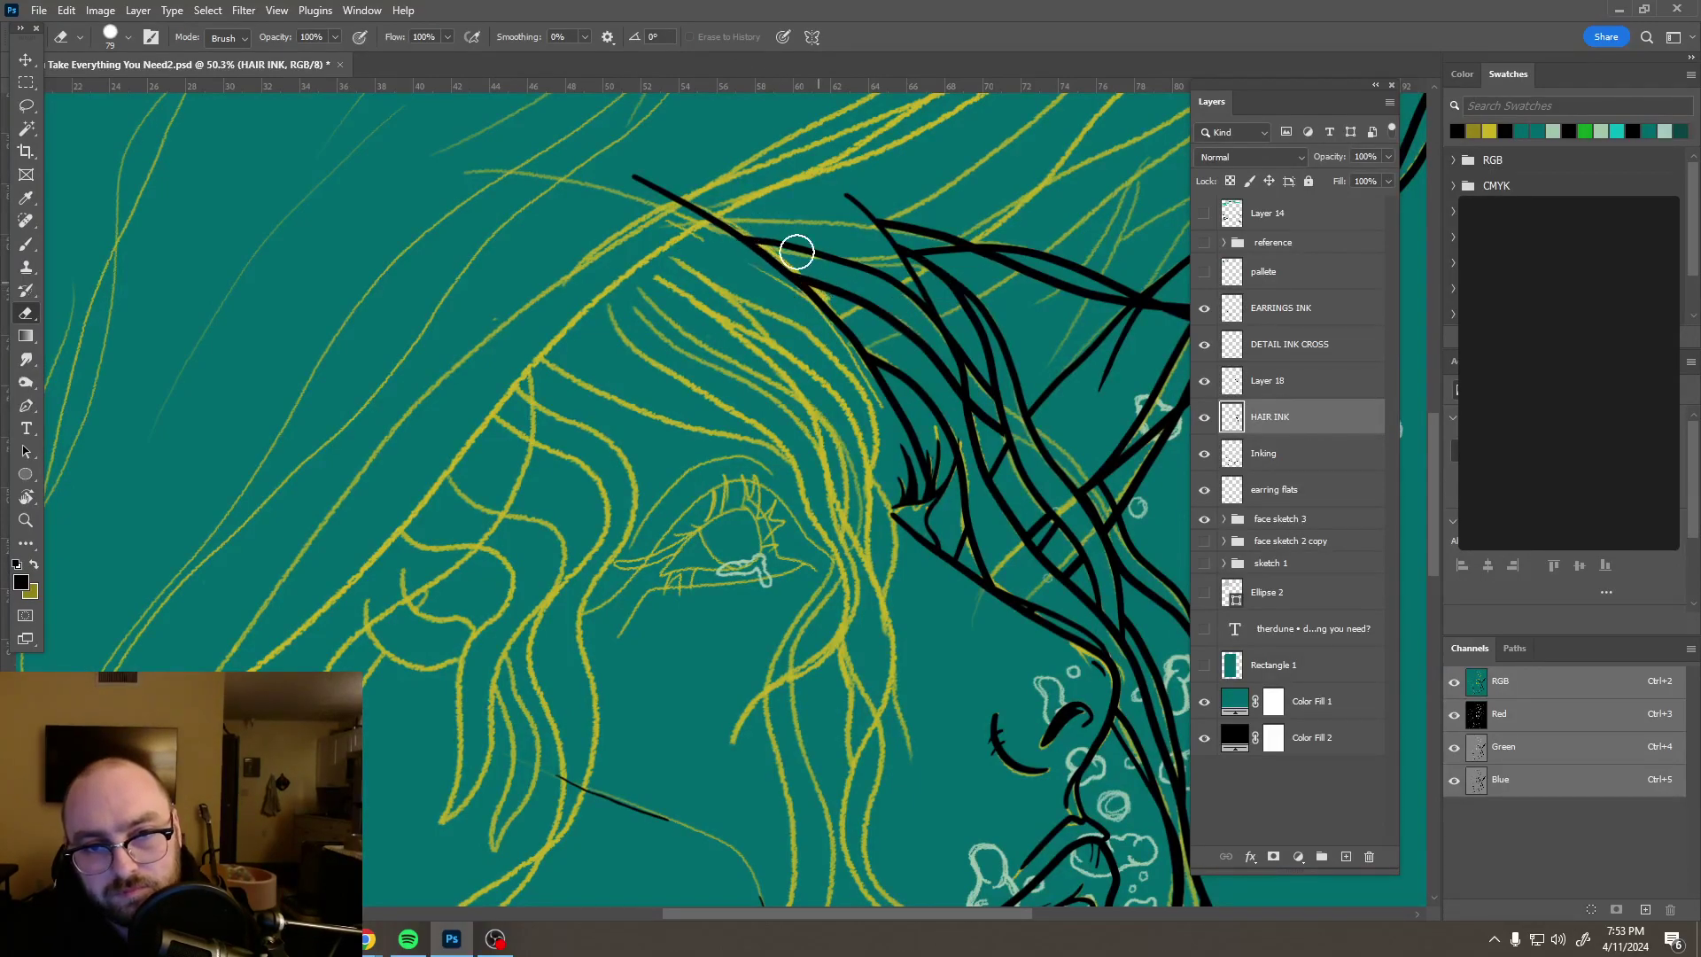
{"action": "key", "text": "alt+bracketright"}
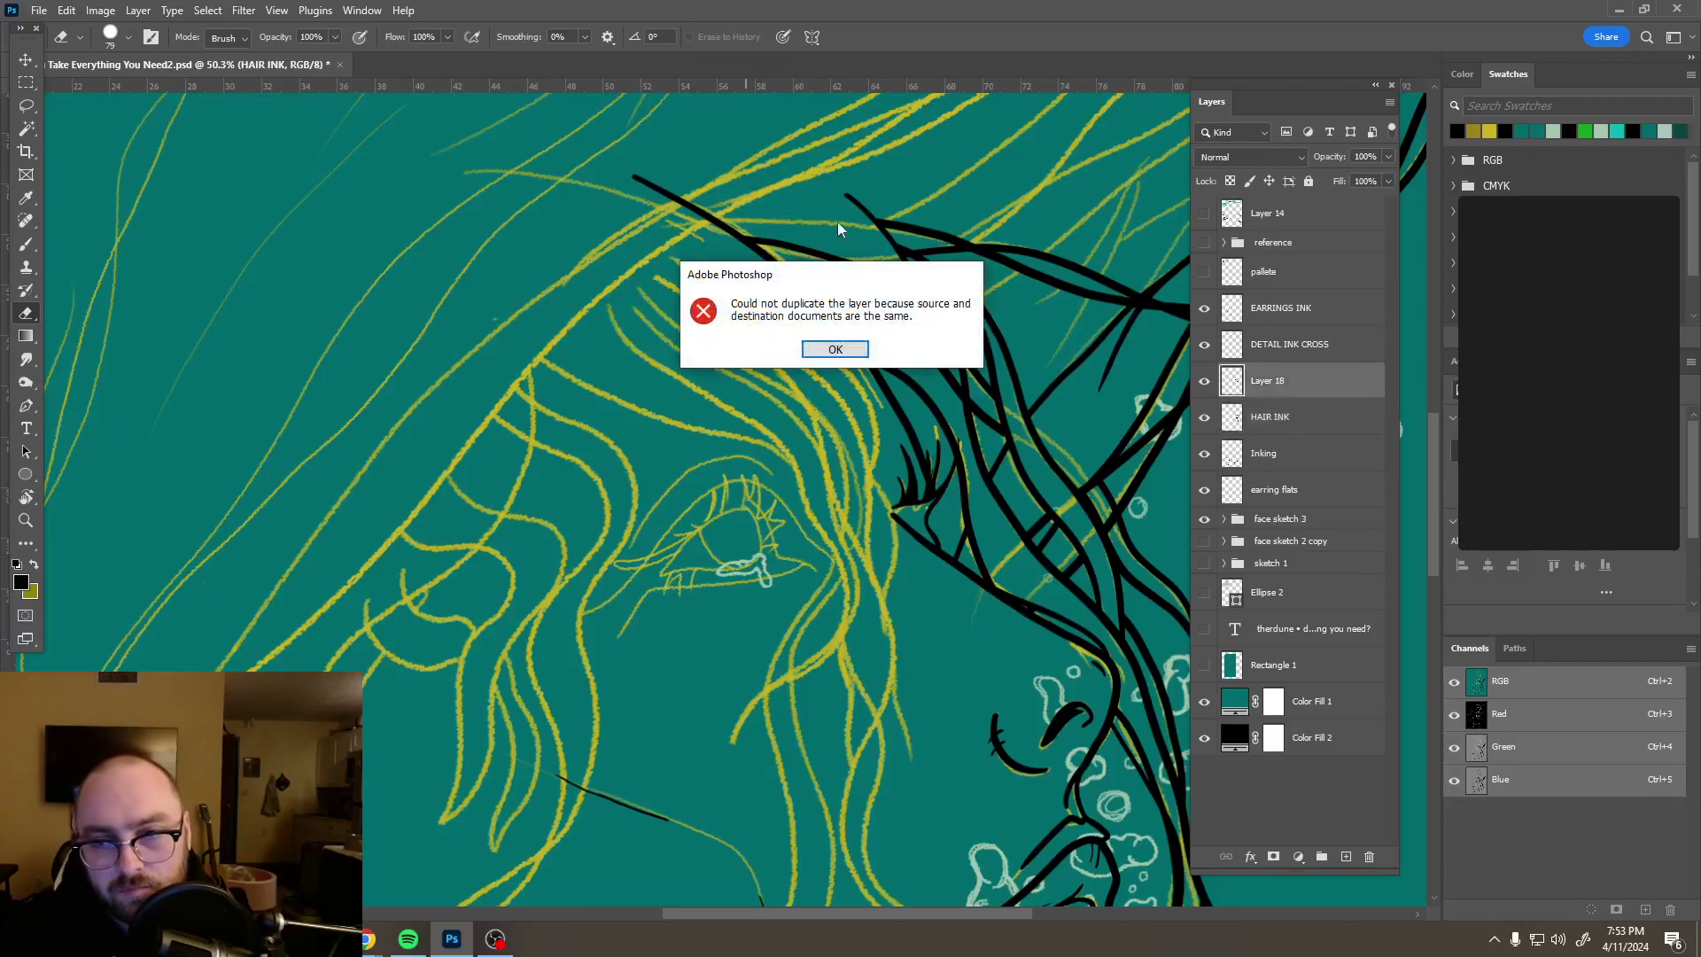
{"action": "key", "text": "Return"}
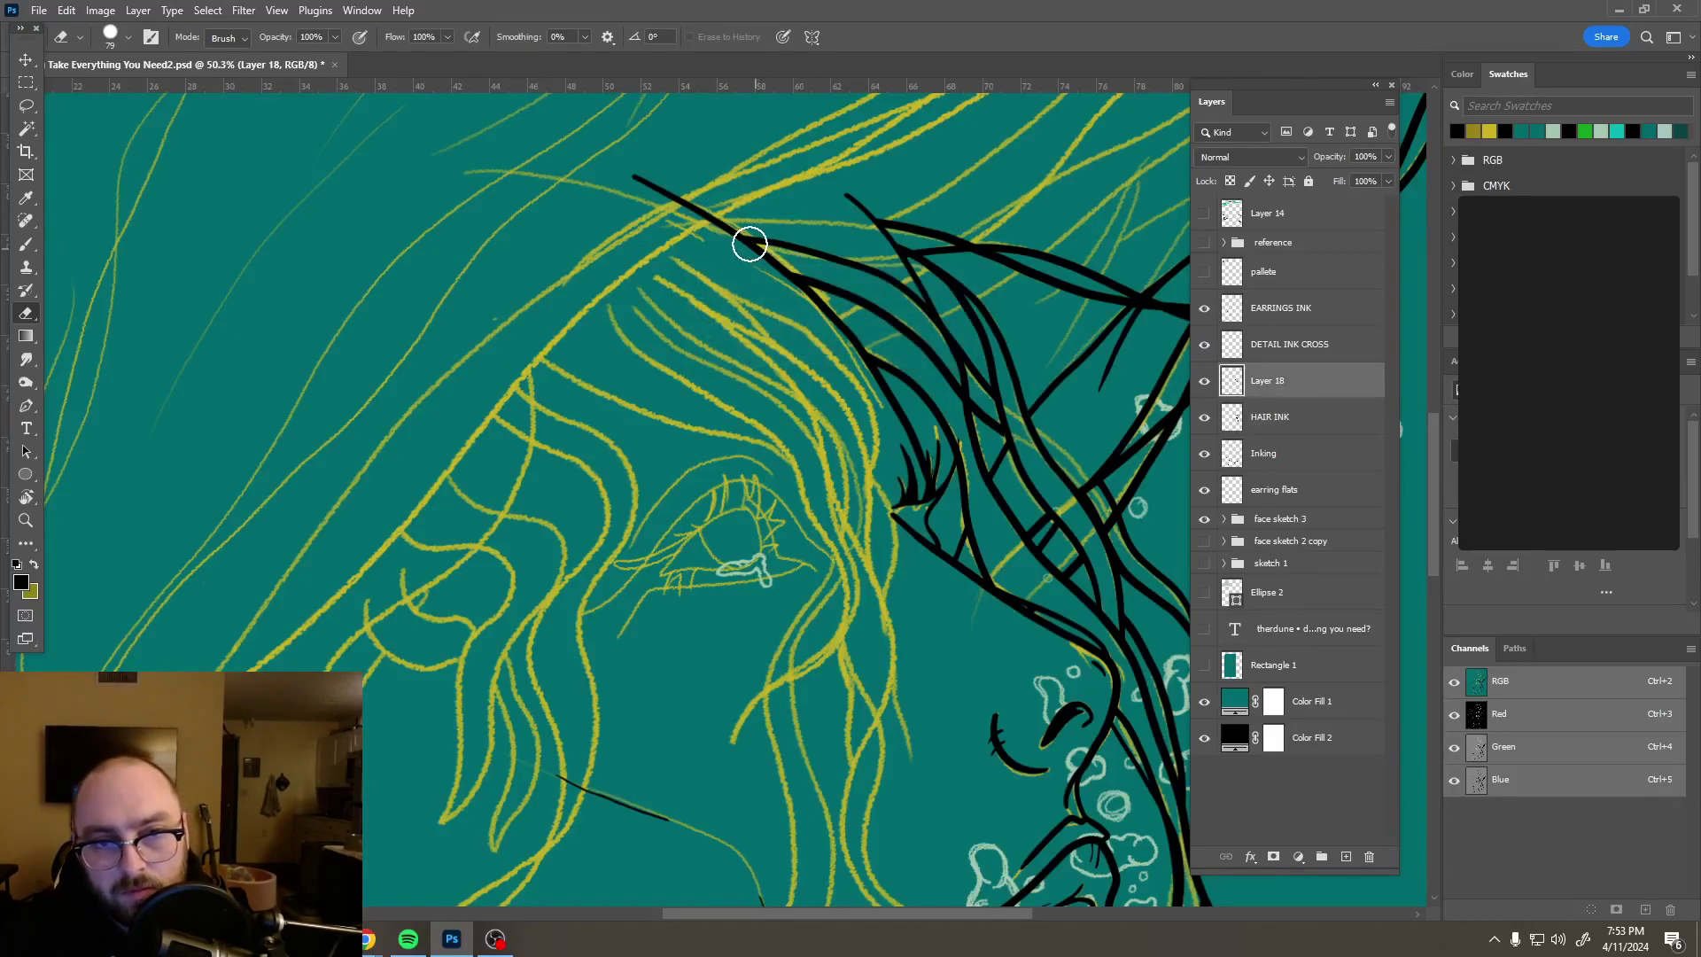
{"action": "left_click_drag", "start_coordinate": [907, 308], "coordinate": [946, 386]}
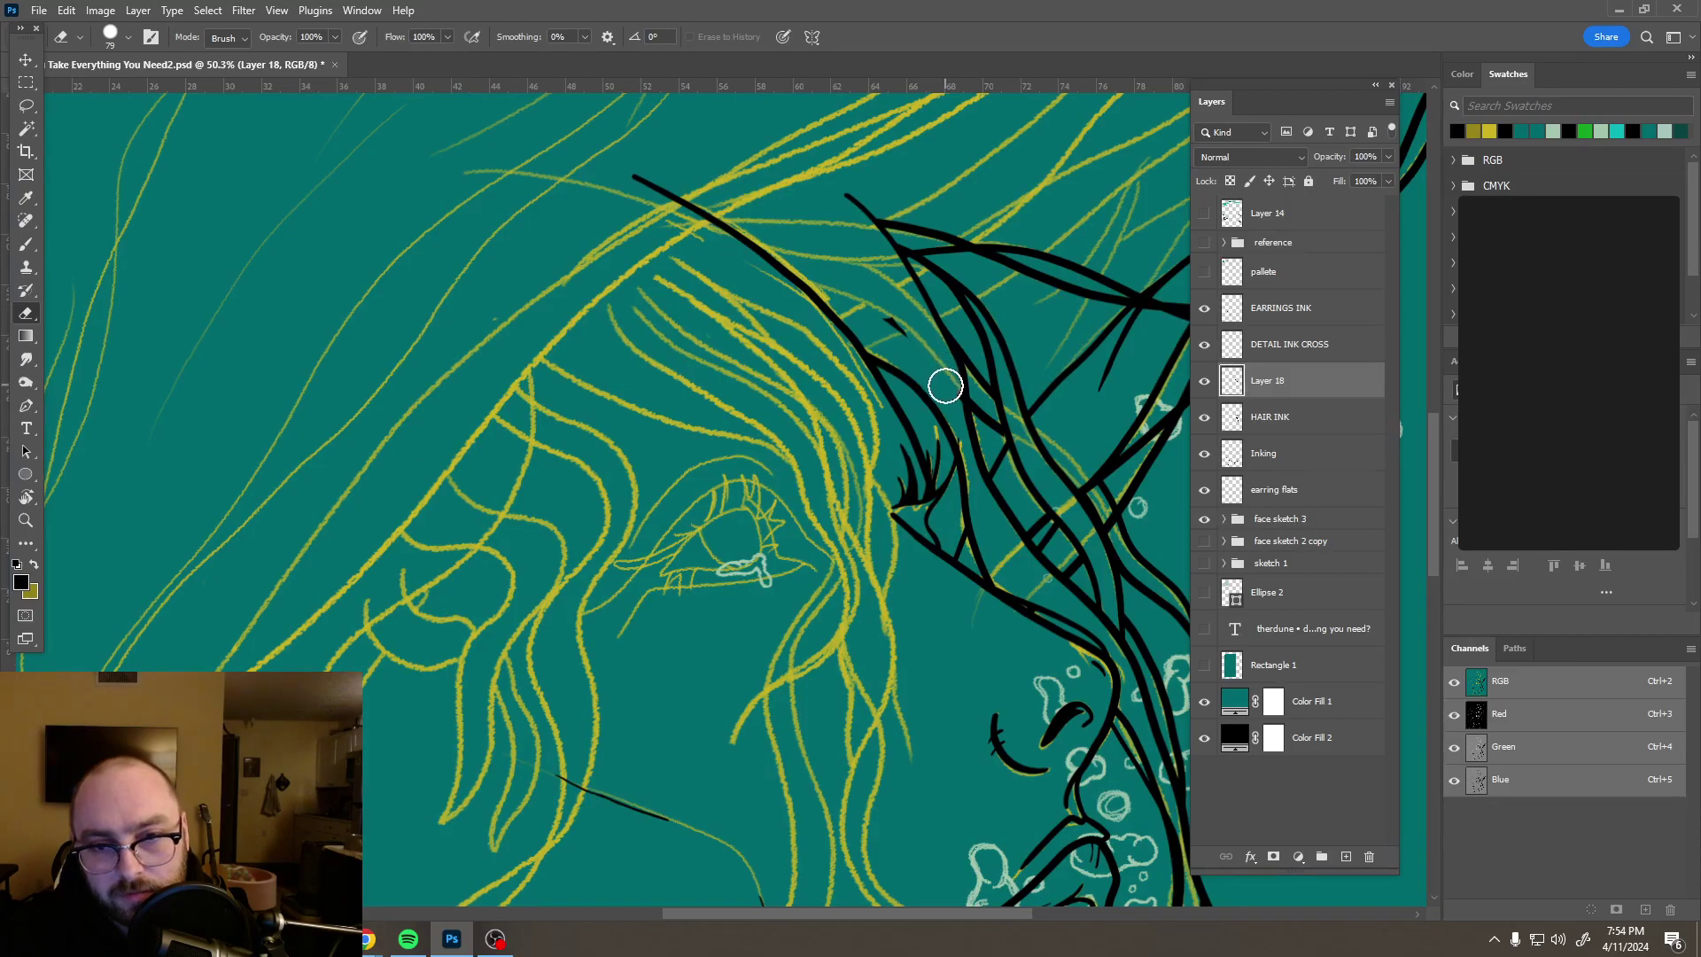
{"action": "mouse_move", "coordinate": [877, 312]}
{"action": "left_mouse_down"}
{"action": "mouse_move", "coordinate": [948, 401]}
{"action": "mouse_move", "coordinate": [922, 364]}
{"action": "mouse_move", "coordinate": [982, 359]}
{"action": "mouse_move", "coordinate": [944, 381]}
{"action": "left_mouse_up"}
Step: Examine the remaining inked hair strands and their junctions above the nose, both close up and across the whole portrait
{"action": "scroll", "coordinate": [1100, 483], "scroll_direction": "down", "scroll_amount": 5}
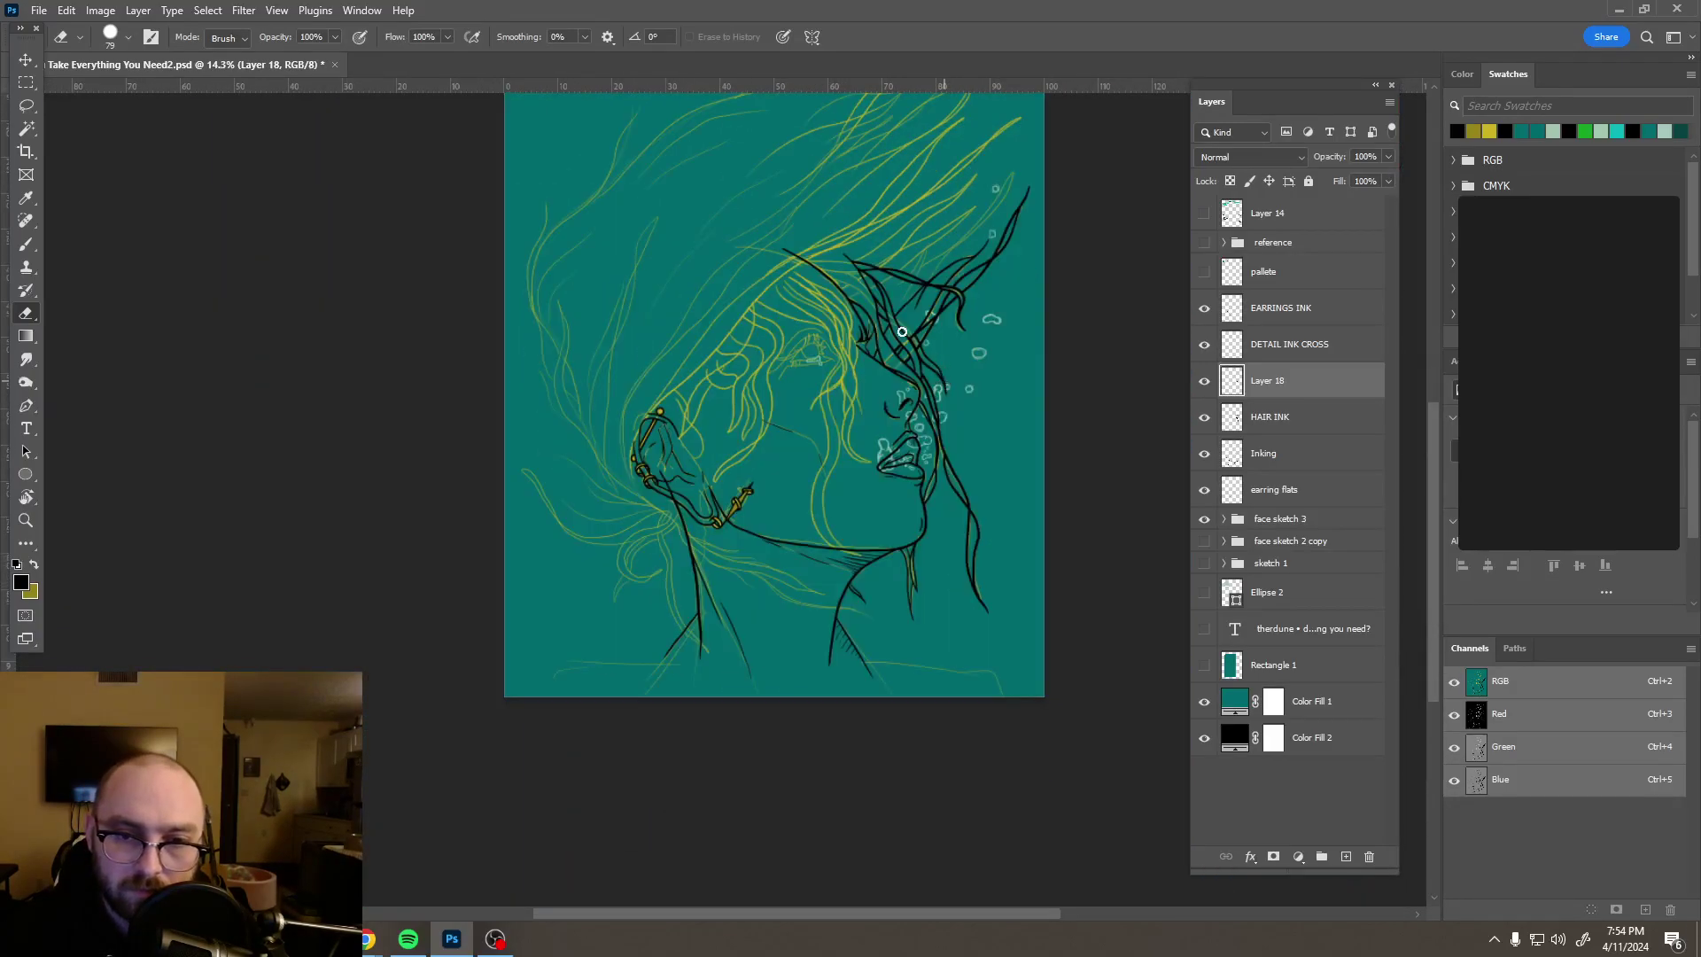
{"action": "scroll", "coordinate": [915, 340], "scroll_direction": "up", "scroll_amount": 8}
{"action": "scroll", "coordinate": [880, 358], "scroll_direction": "up", "scroll_amount": 2}
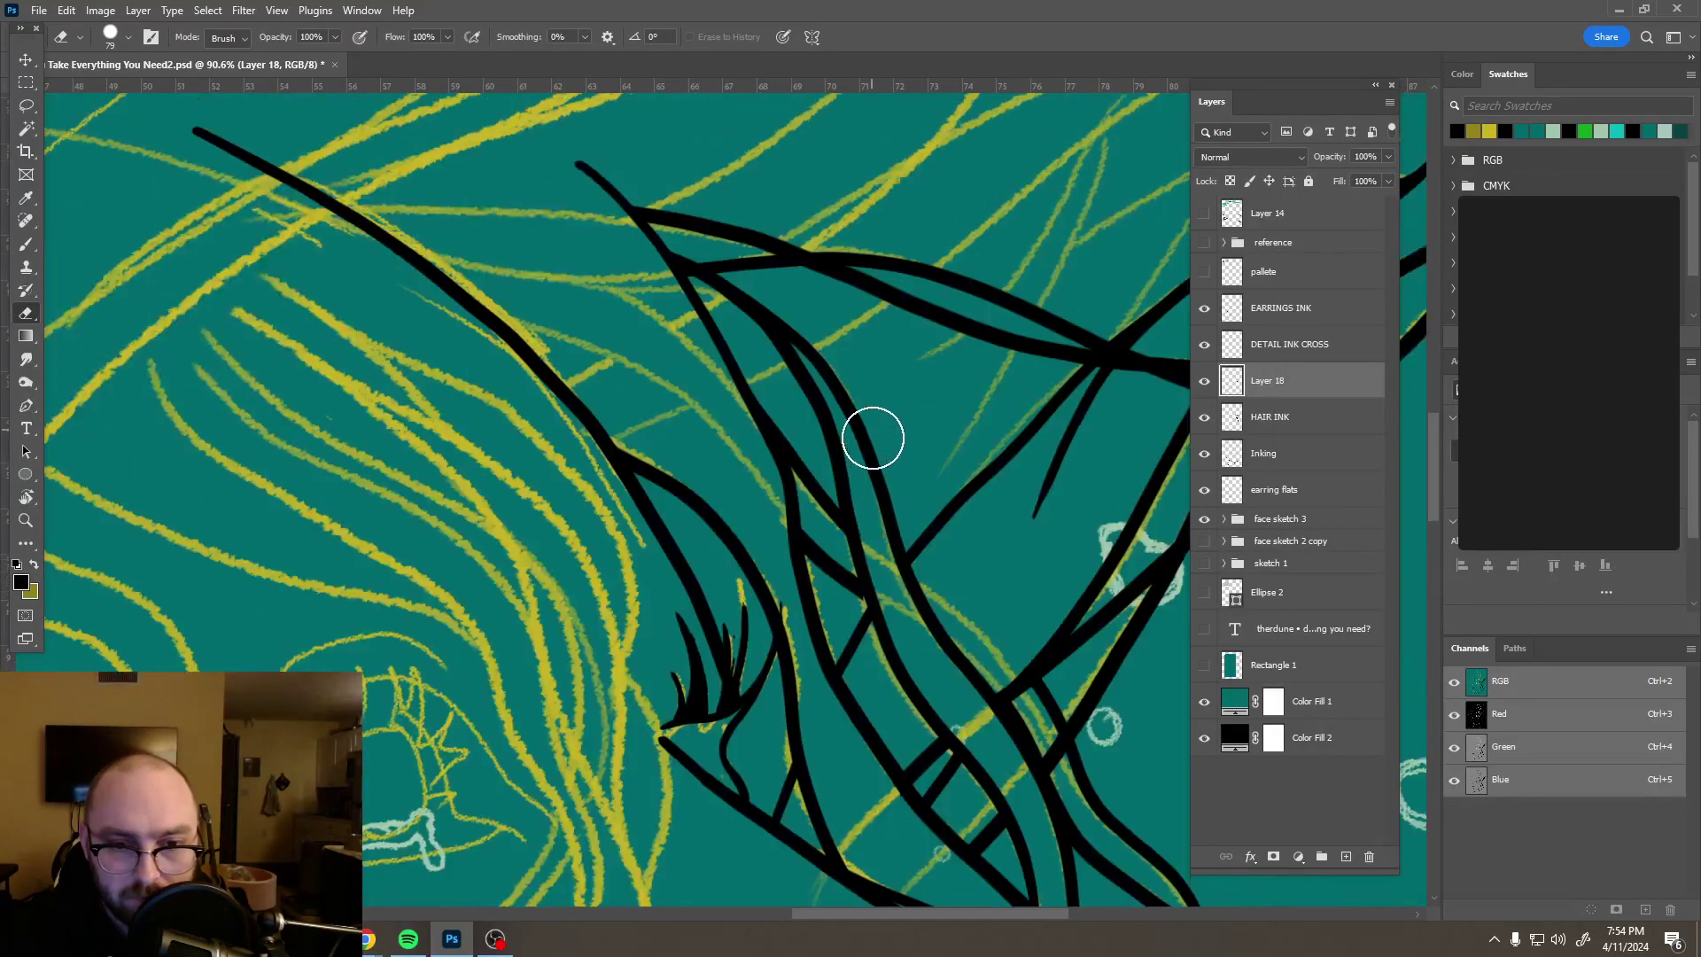
{"action": "scroll", "coordinate": [873, 438], "scroll_direction": "up", "scroll_amount": 2}
{"action": "key", "text": "b"}
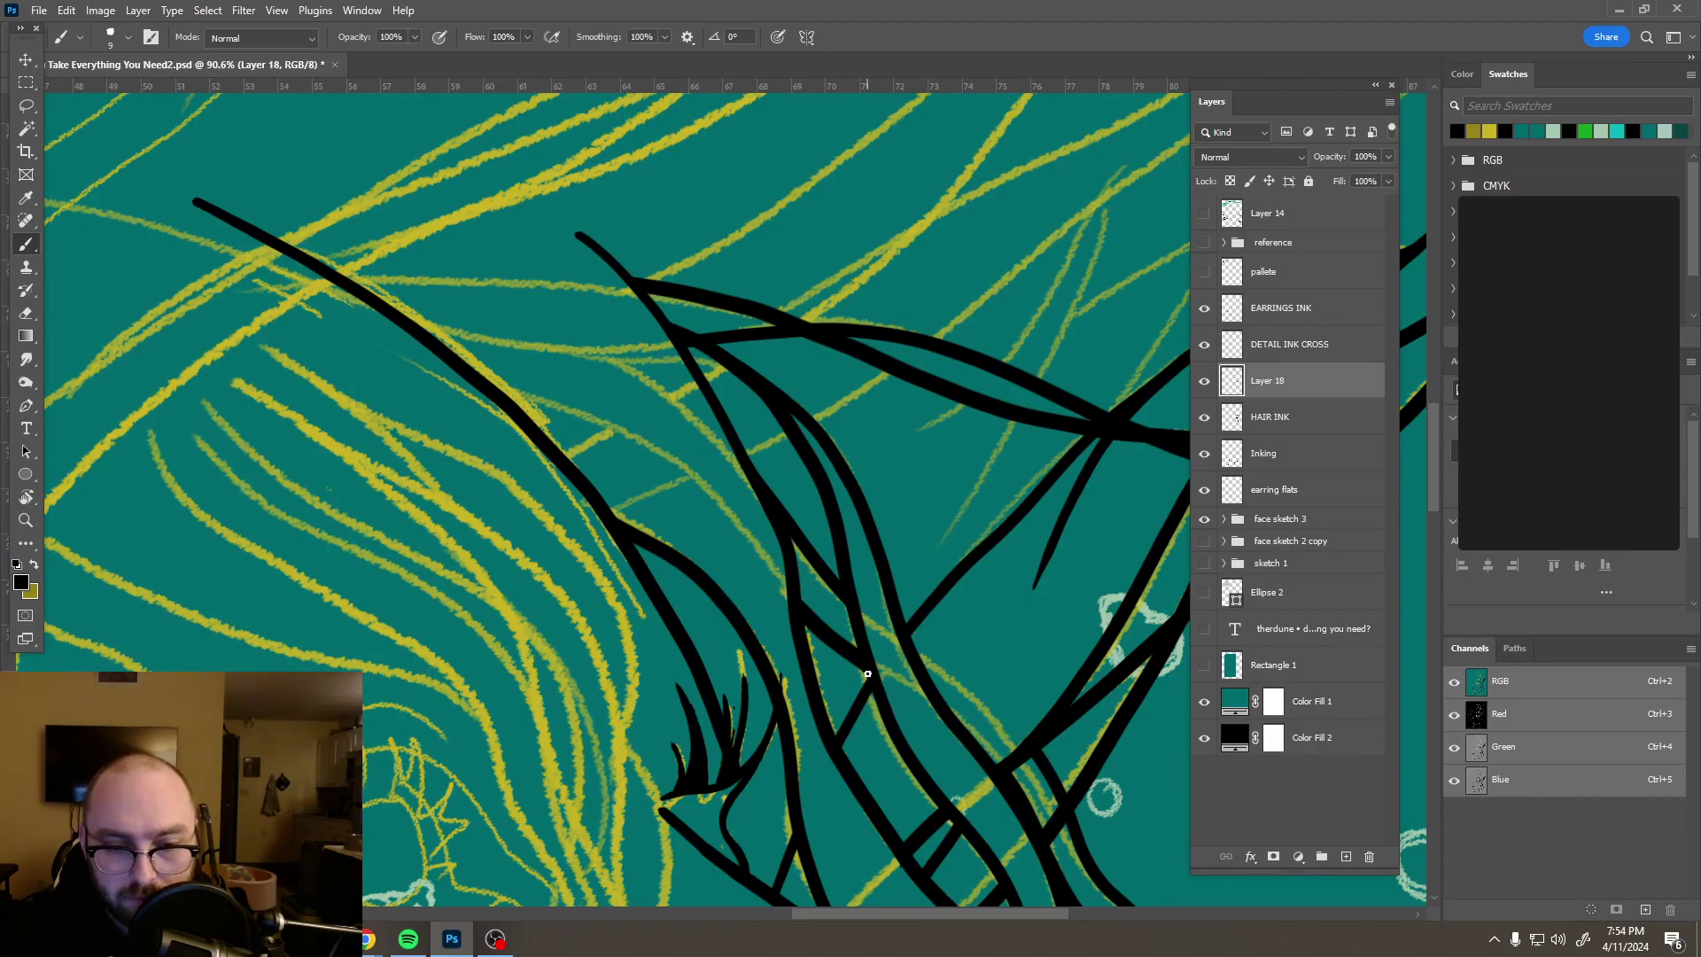
{"action": "scroll", "coordinate": [869, 677], "scroll_direction": "up", "scroll_amount": 10}
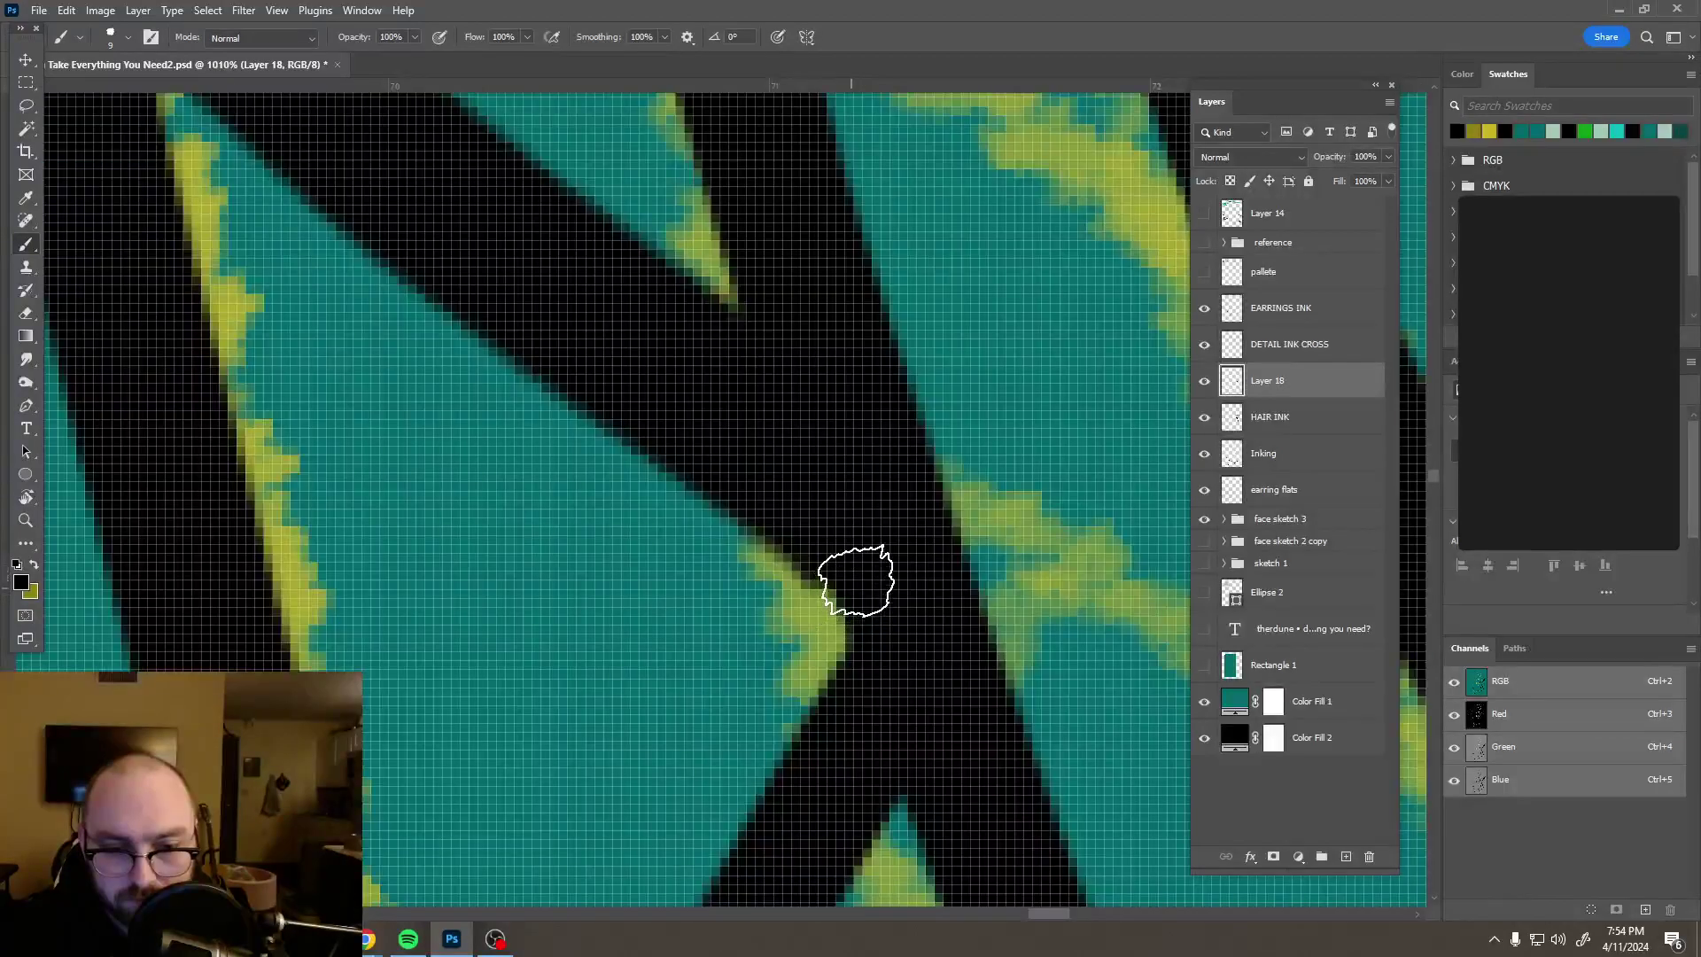
{"action": "scroll", "coordinate": [918, 608], "scroll_direction": "down", "scroll_amount": 12}
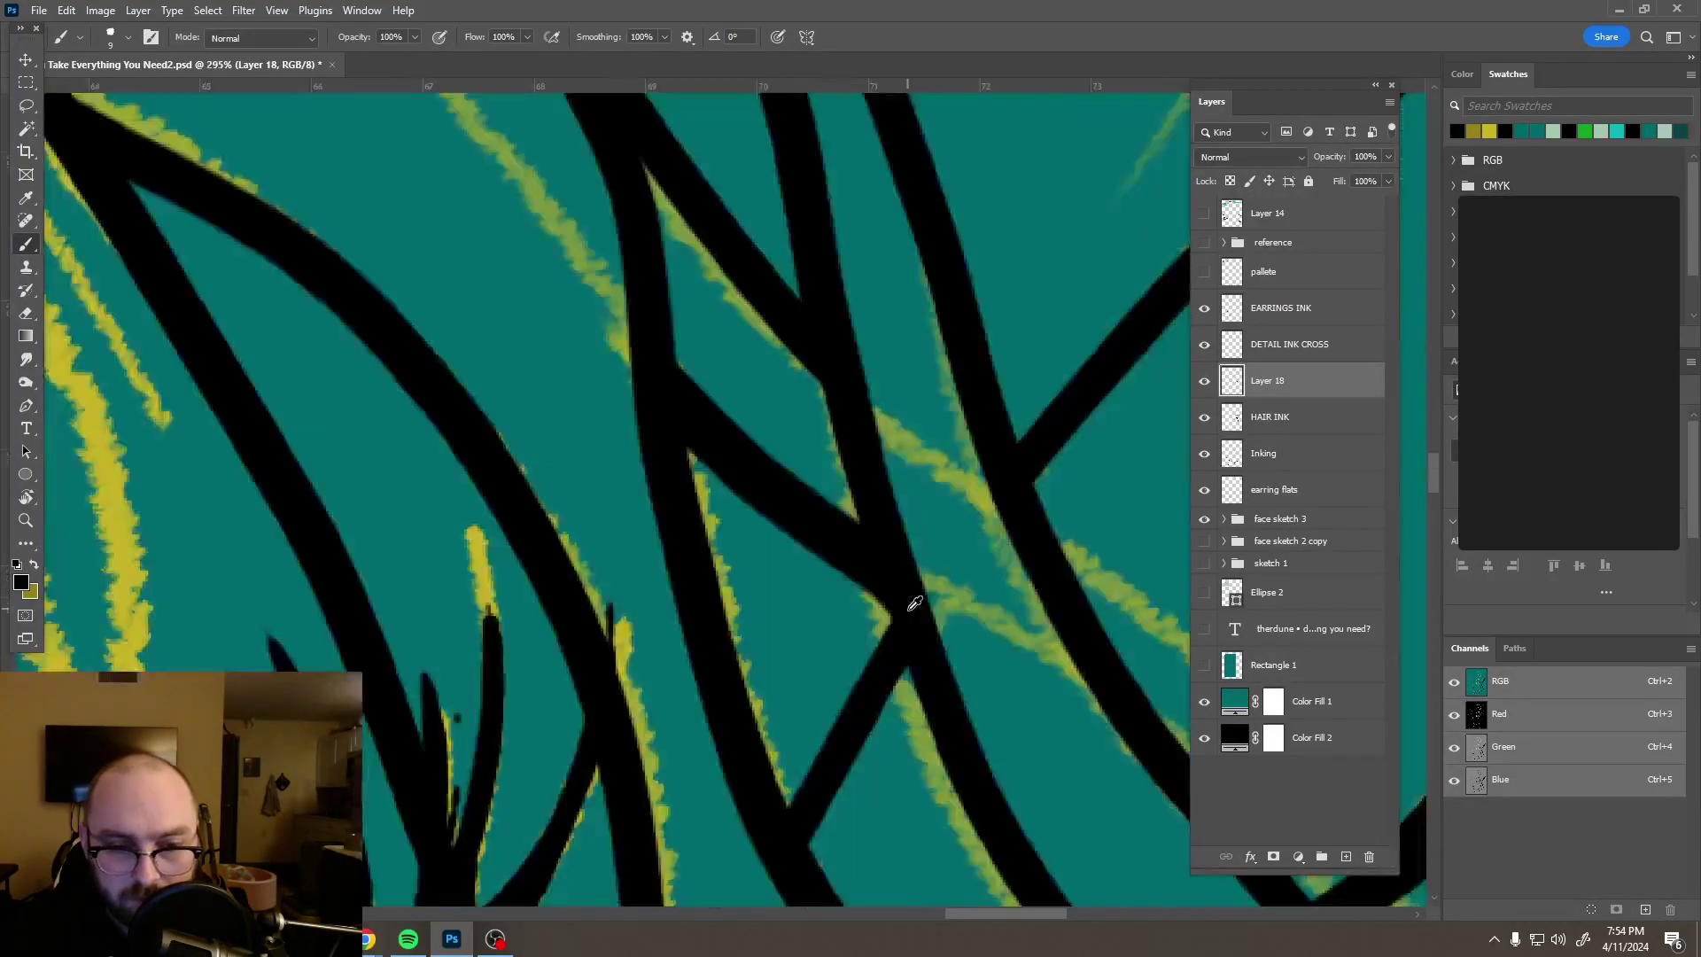
{"action": "scroll", "coordinate": [927, 613], "scroll_direction": "down", "scroll_amount": 3}
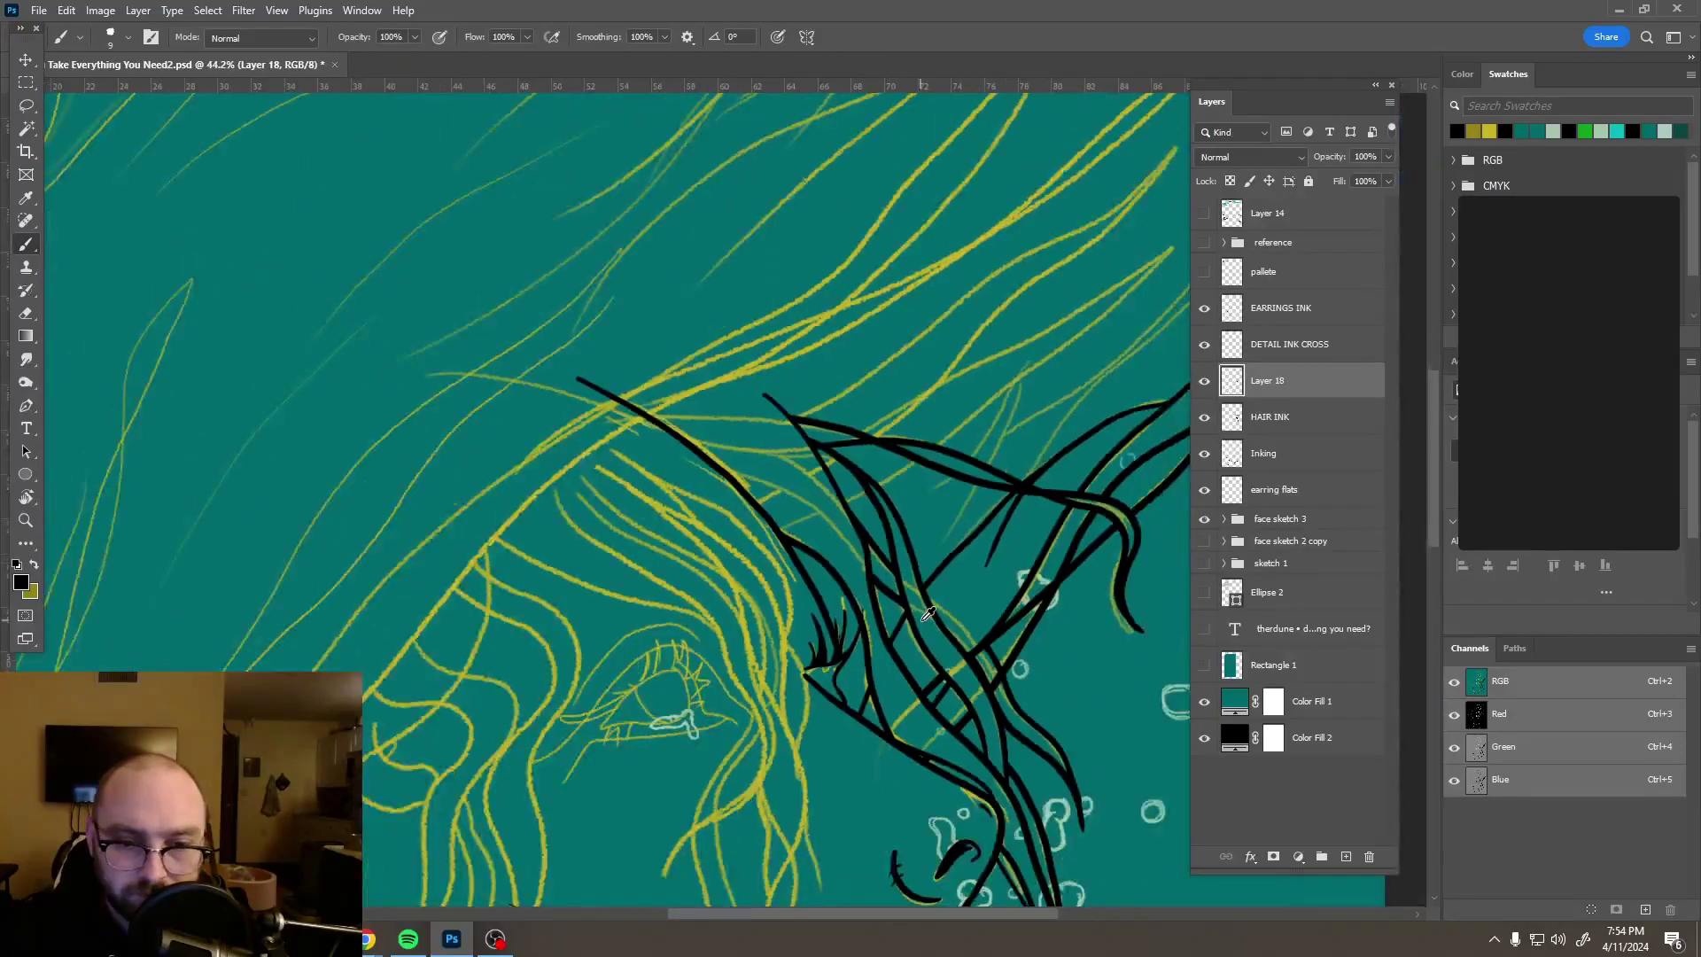
{"action": "scroll", "coordinate": [1032, 656], "scroll_direction": "up", "scroll_amount": 8}
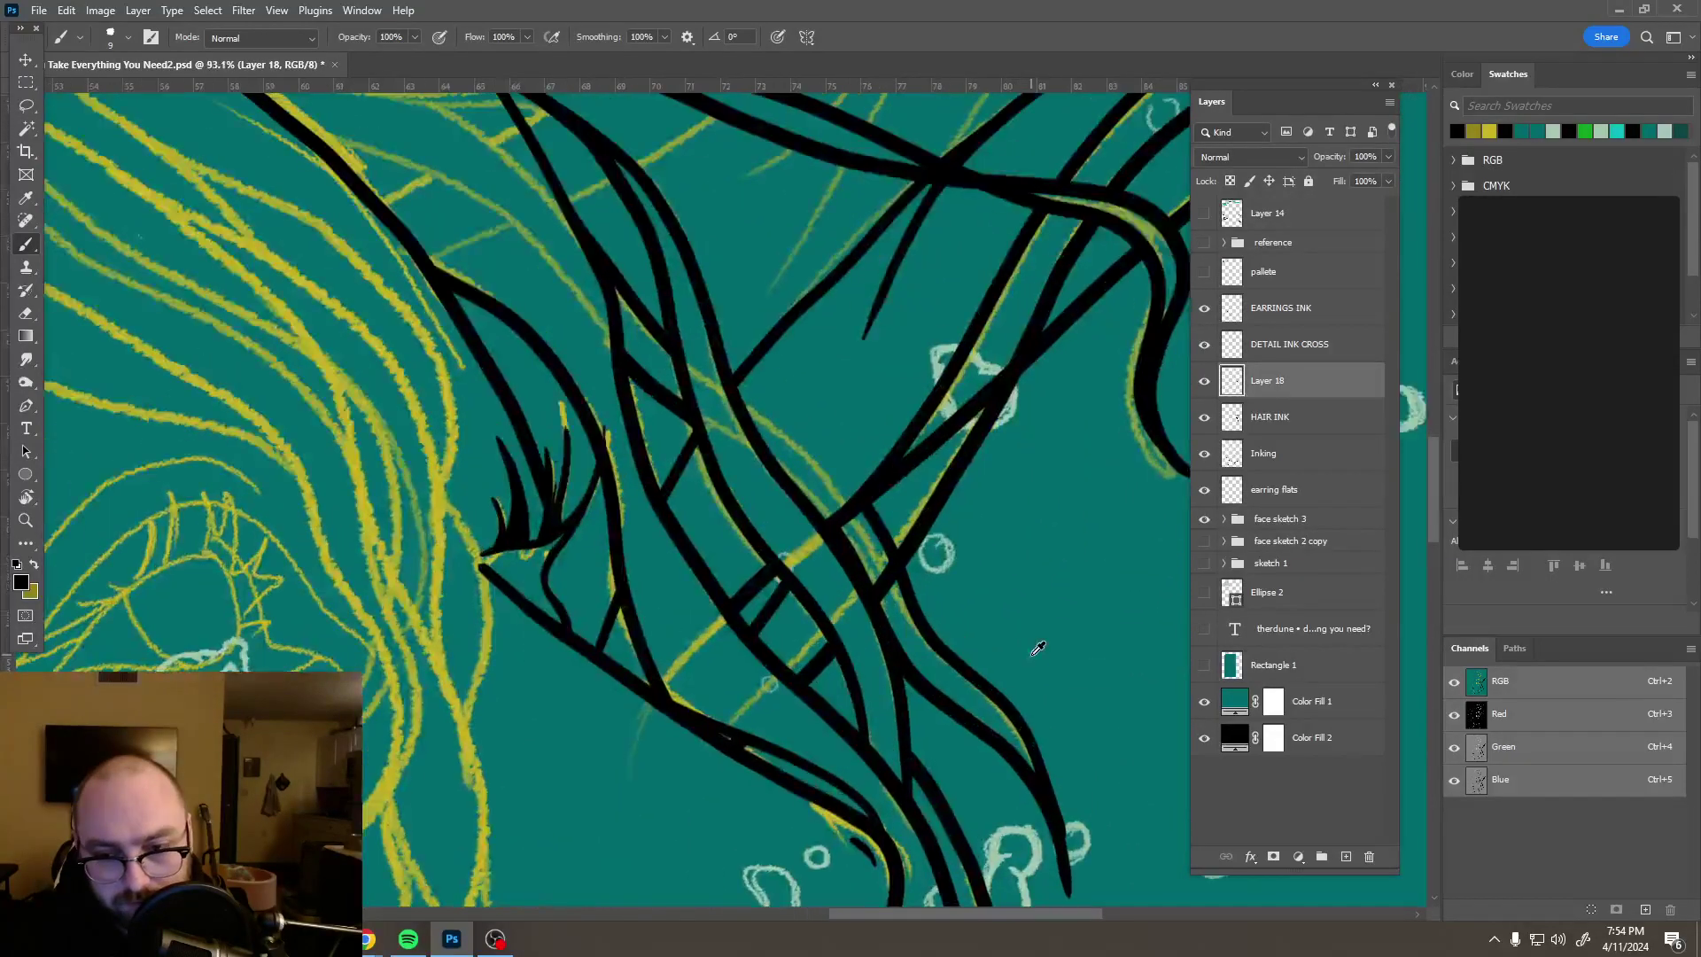
Step: On HAIR INK, erase the diagonal line segment crossing inside the hair strand above the nose with the size 16 eraser
{"action": "left_click", "coordinate": [1306, 417]}
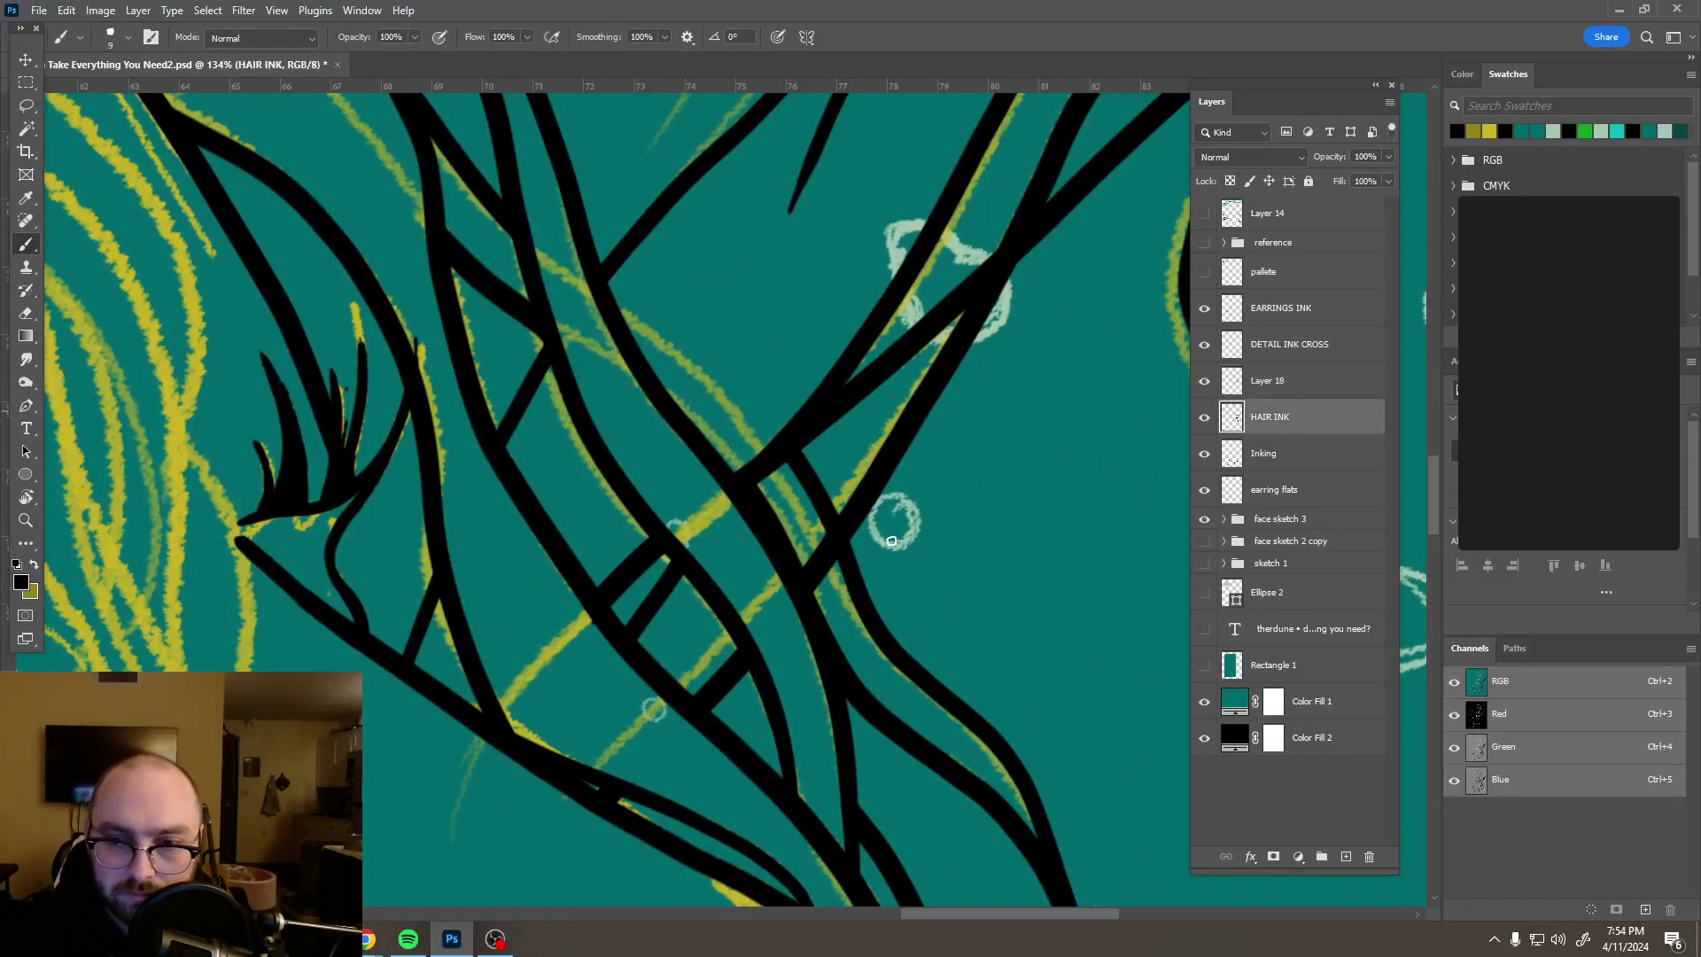
{"action": "key", "text": "e"}
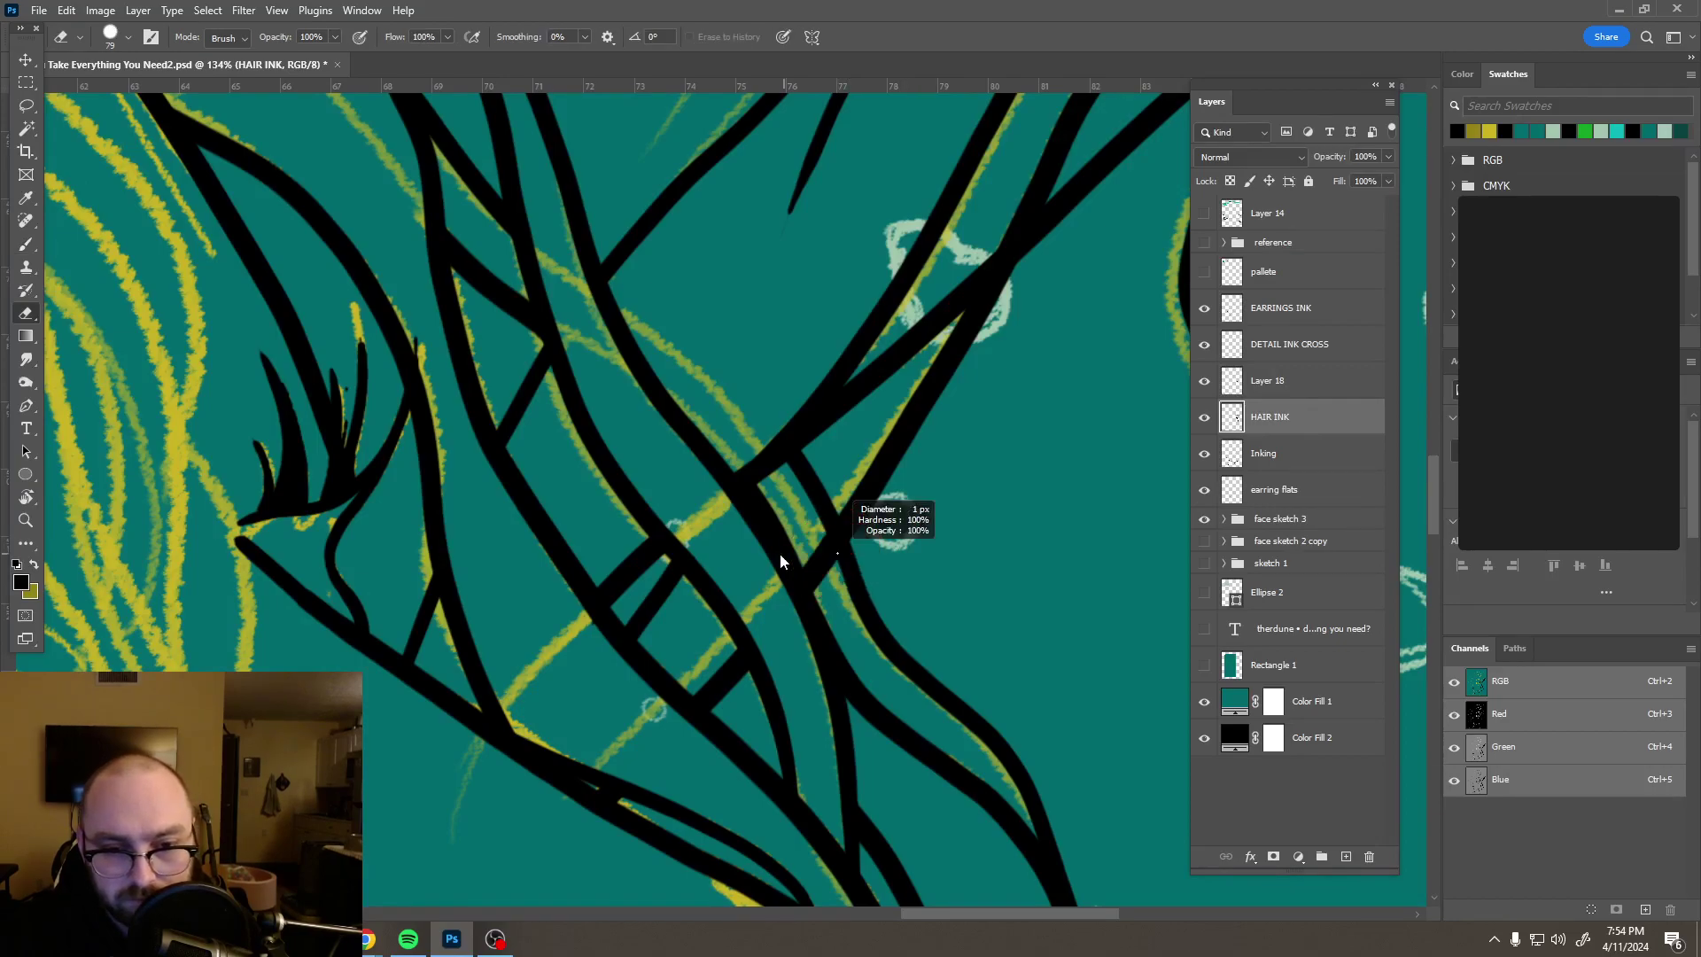
{"action": "left_click_drag", "start_coordinate": [790, 555], "coordinate": [817, 565]}
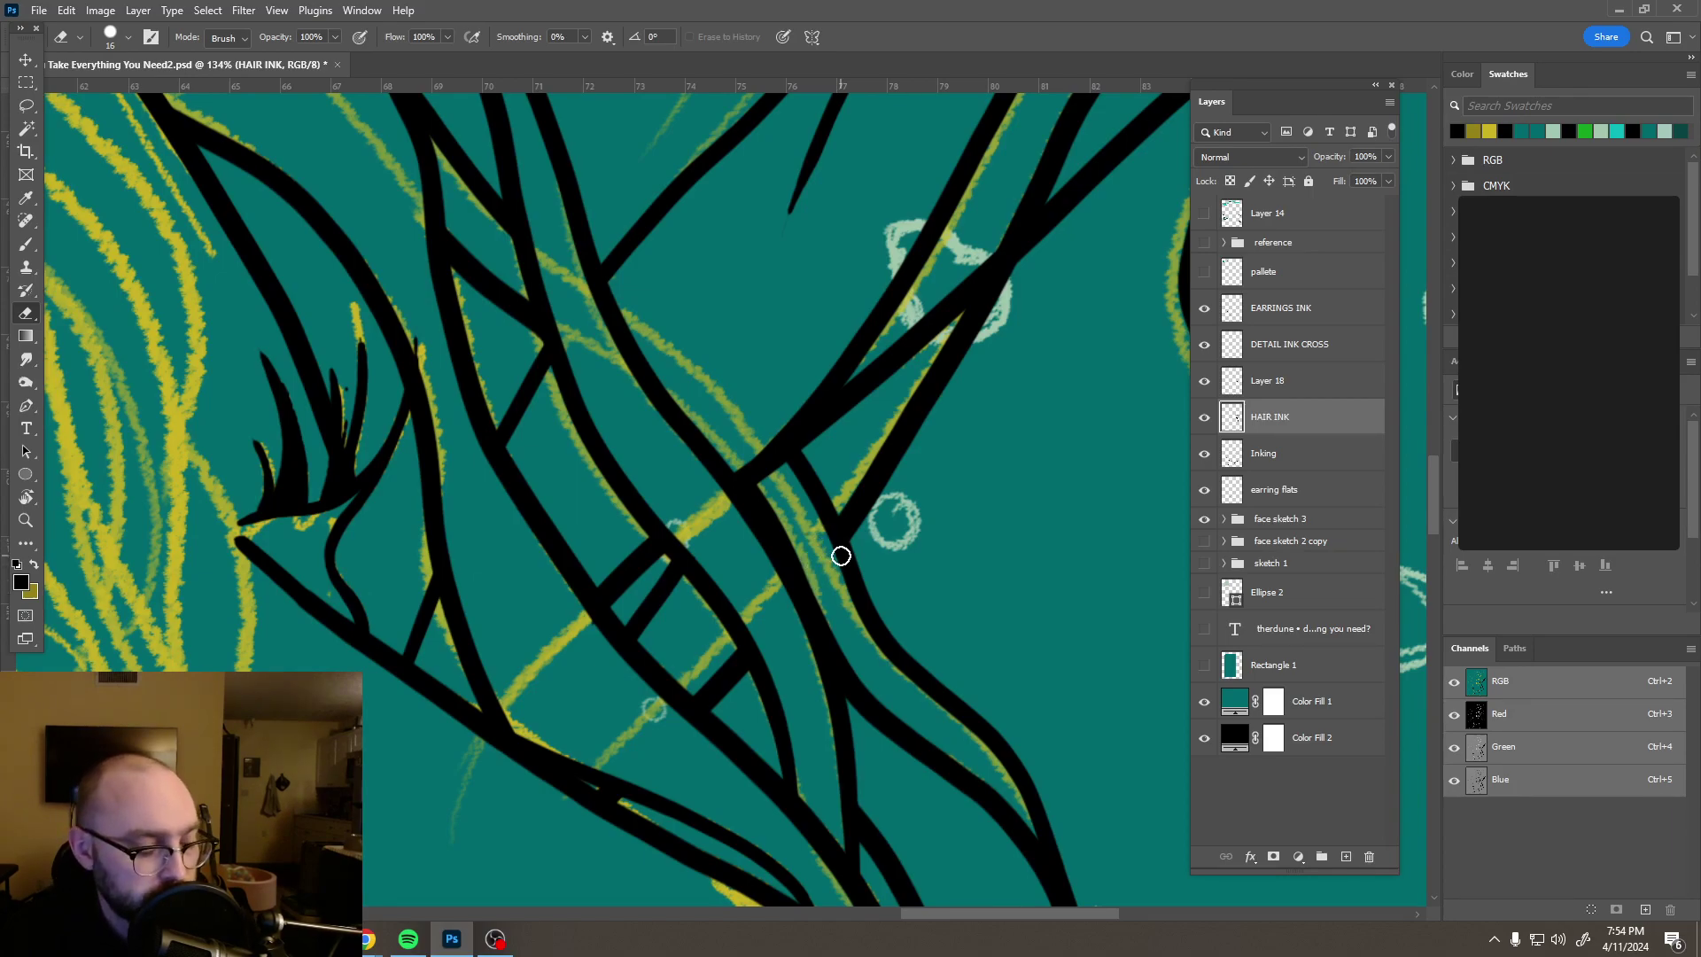
Step: Hide the face sketch 3 group and erase the HAIR INK strand running past the eyelashes to the nose bridge, using the size 49 eraser
{"action": "scroll", "coordinate": [853, 544], "scroll_direction": "down", "scroll_amount": 10}
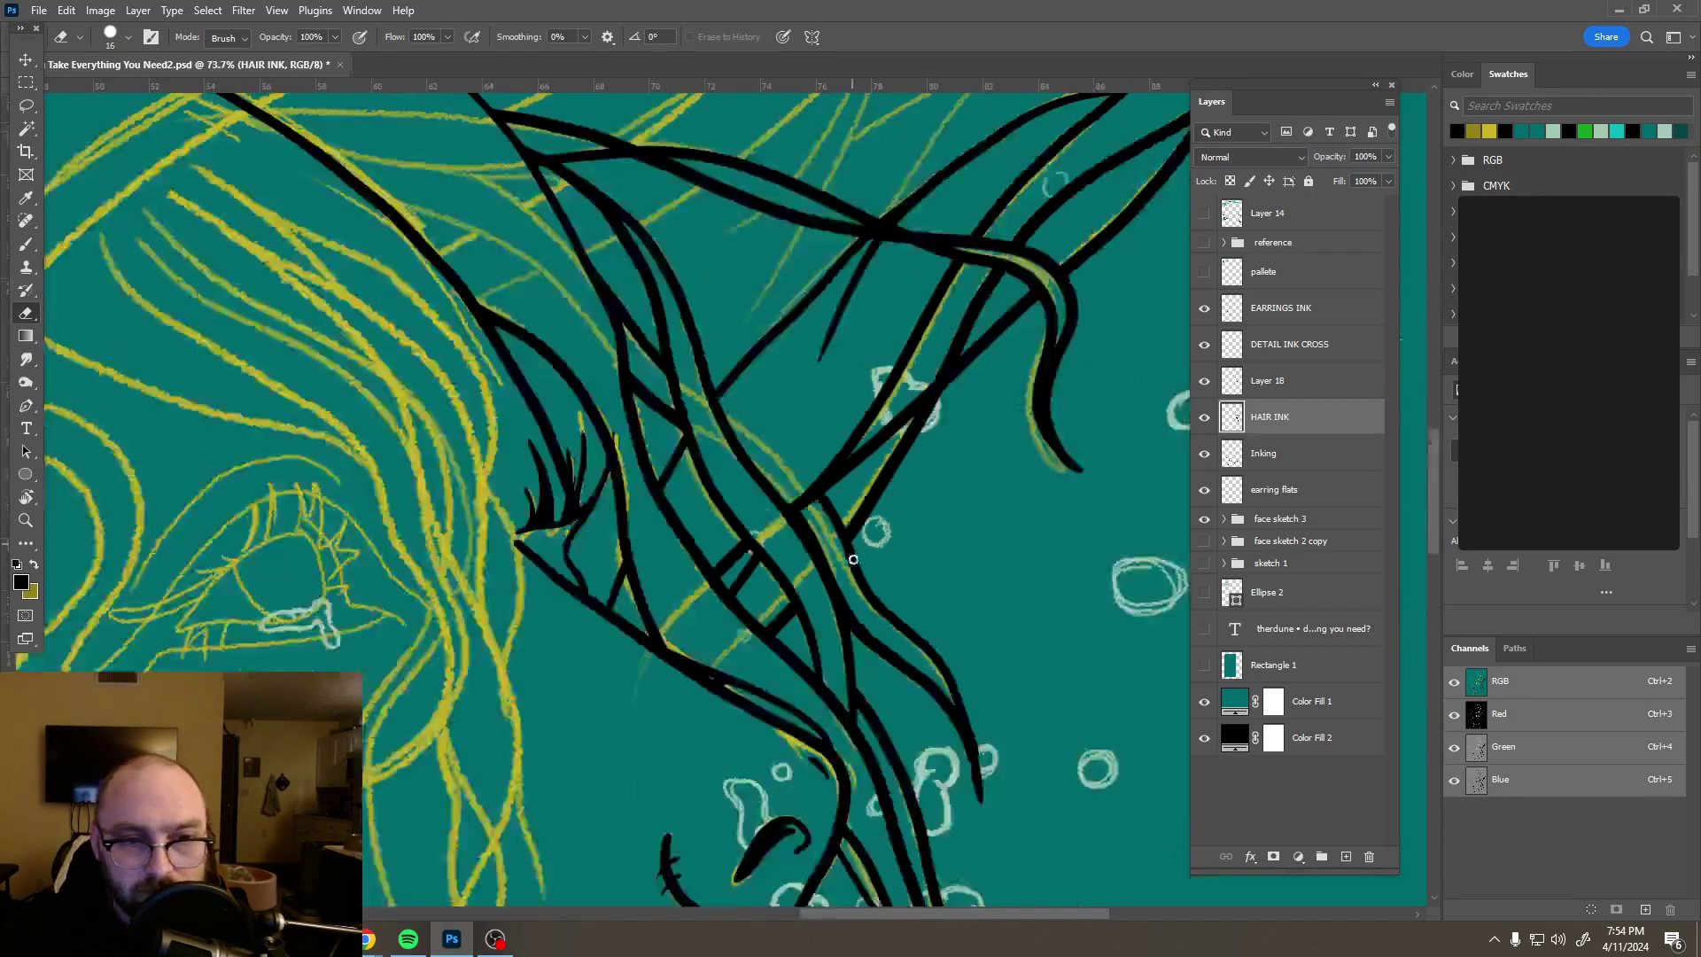
{"action": "scroll", "coordinate": [858, 591], "scroll_direction": "down", "scroll_amount": 2}
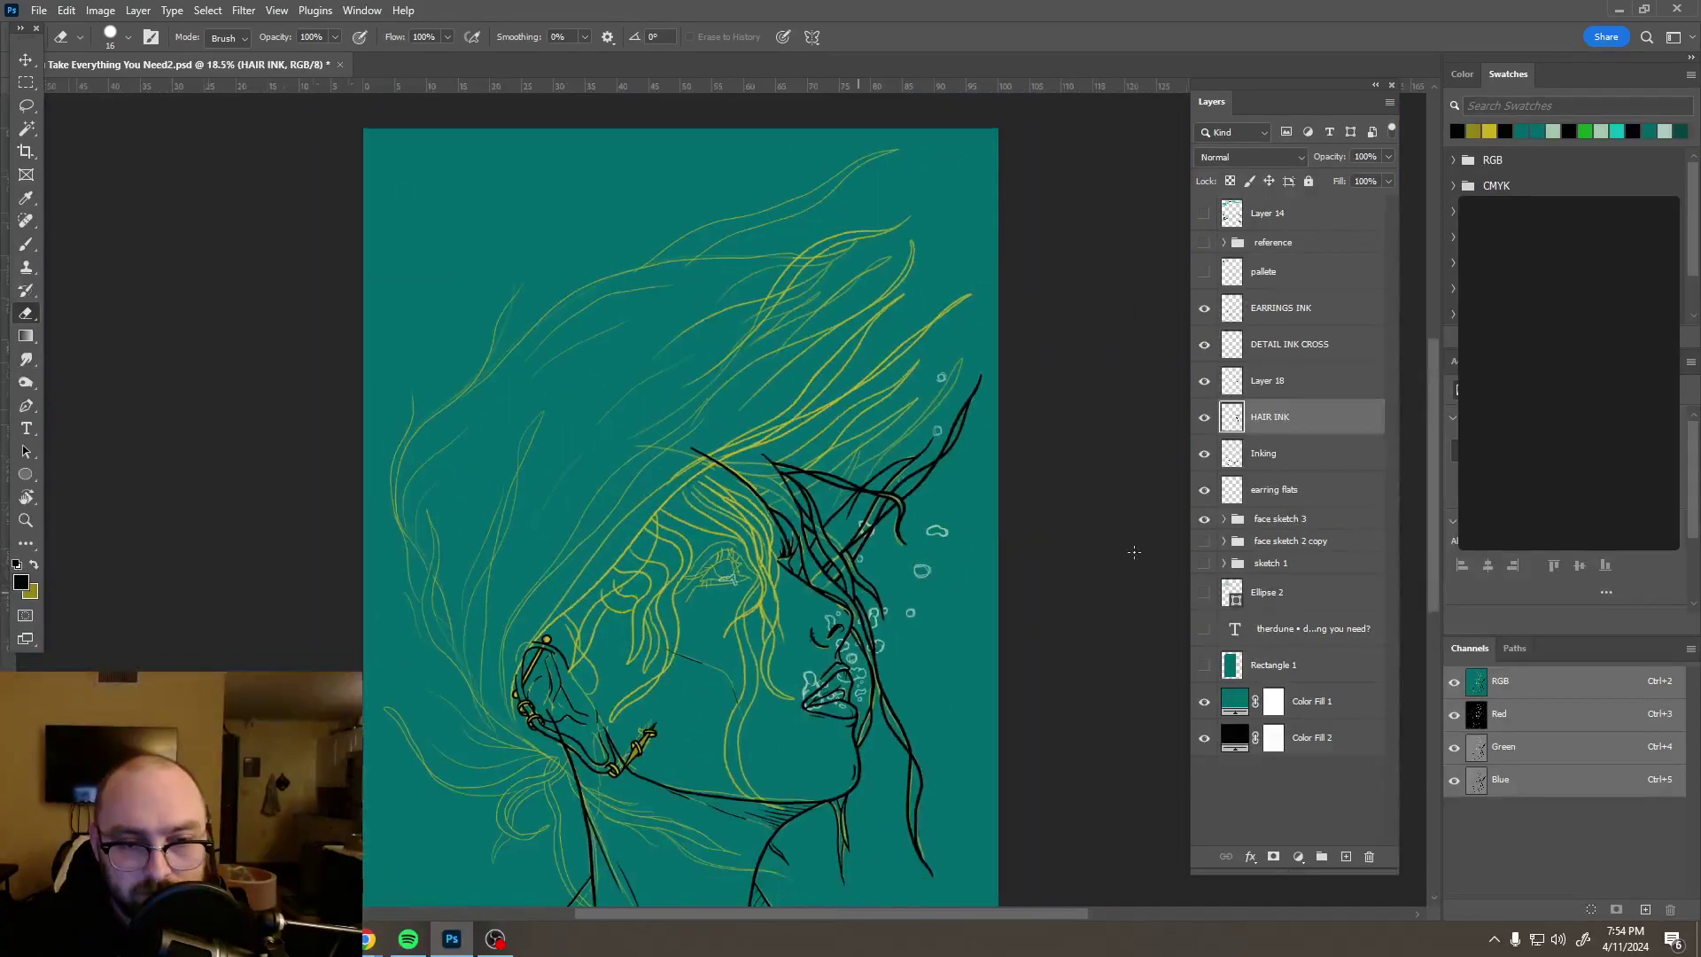
{"action": "left_click", "coordinate": [1204, 518]}
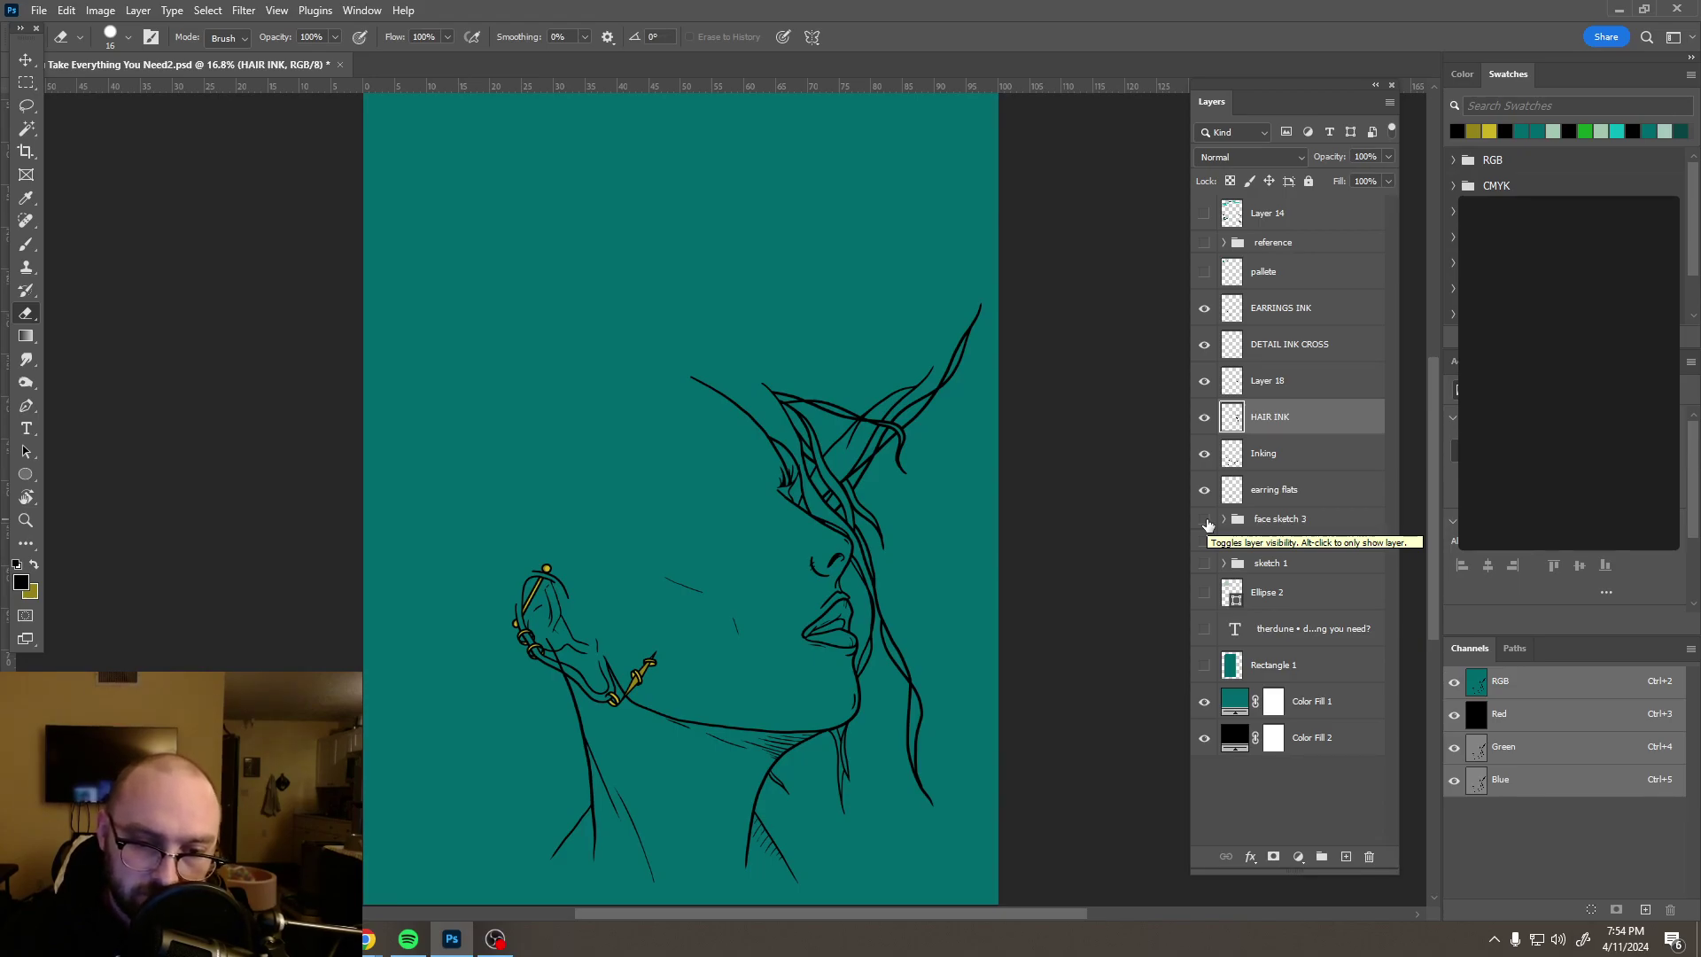
{"action": "scroll", "coordinate": [831, 515], "scroll_direction": "up", "scroll_amount": 5}
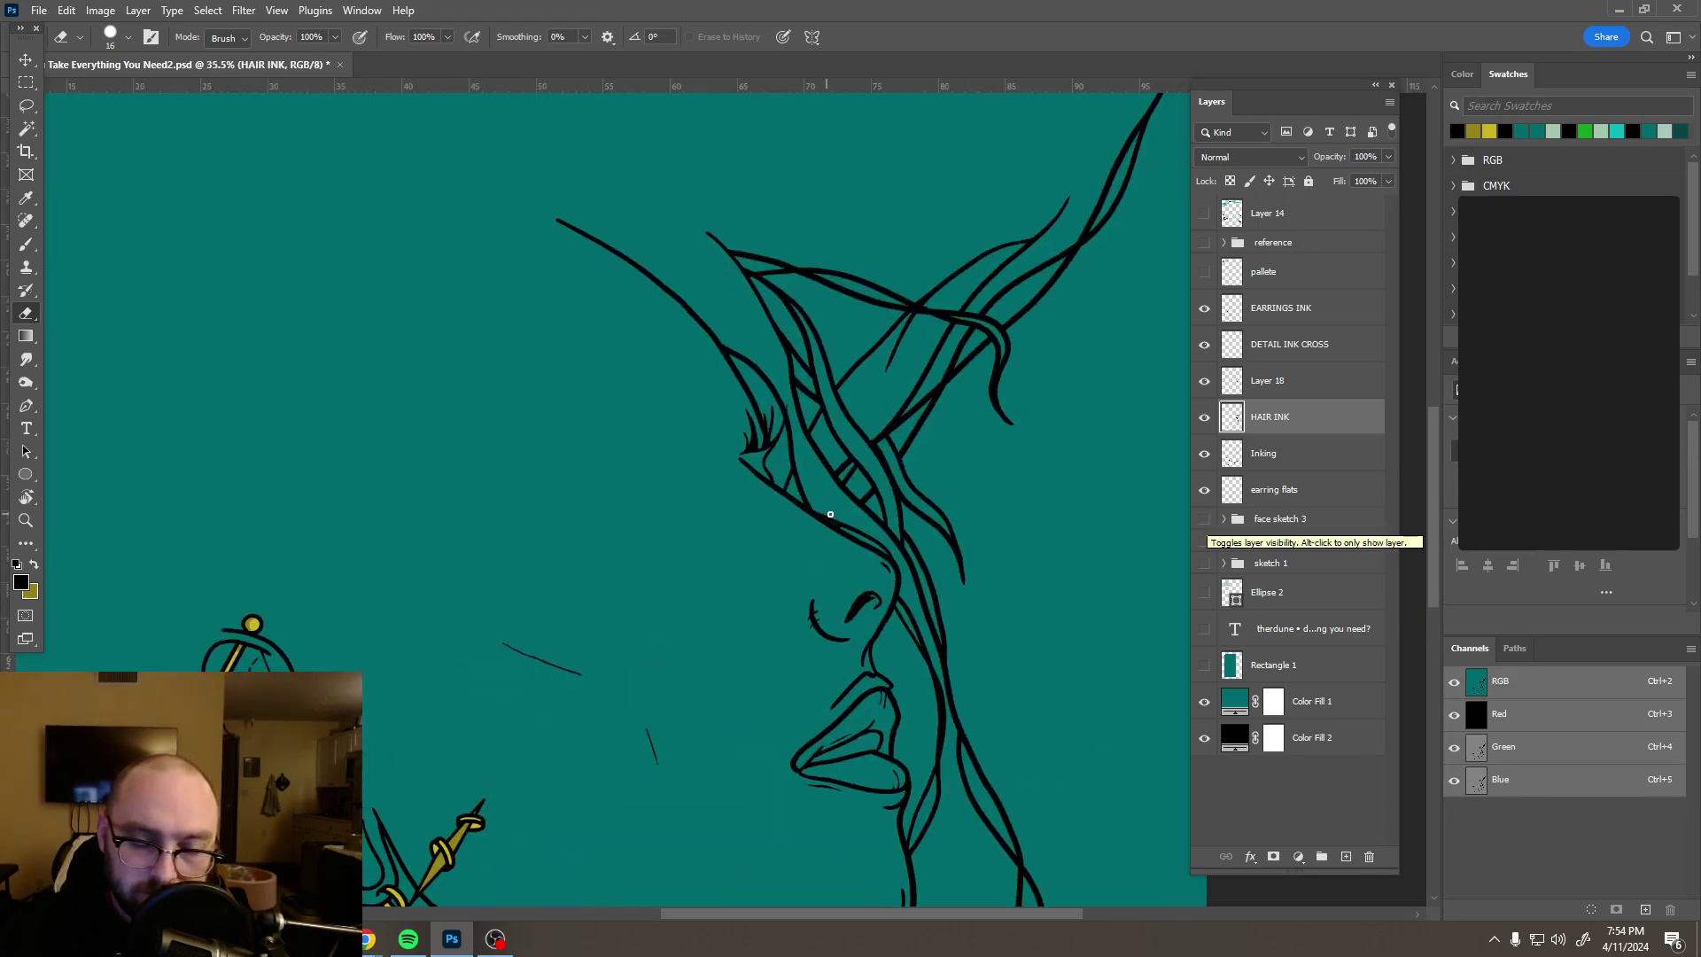
{"action": "scroll", "coordinate": [831, 515], "scroll_direction": "up", "scroll_amount": 1}
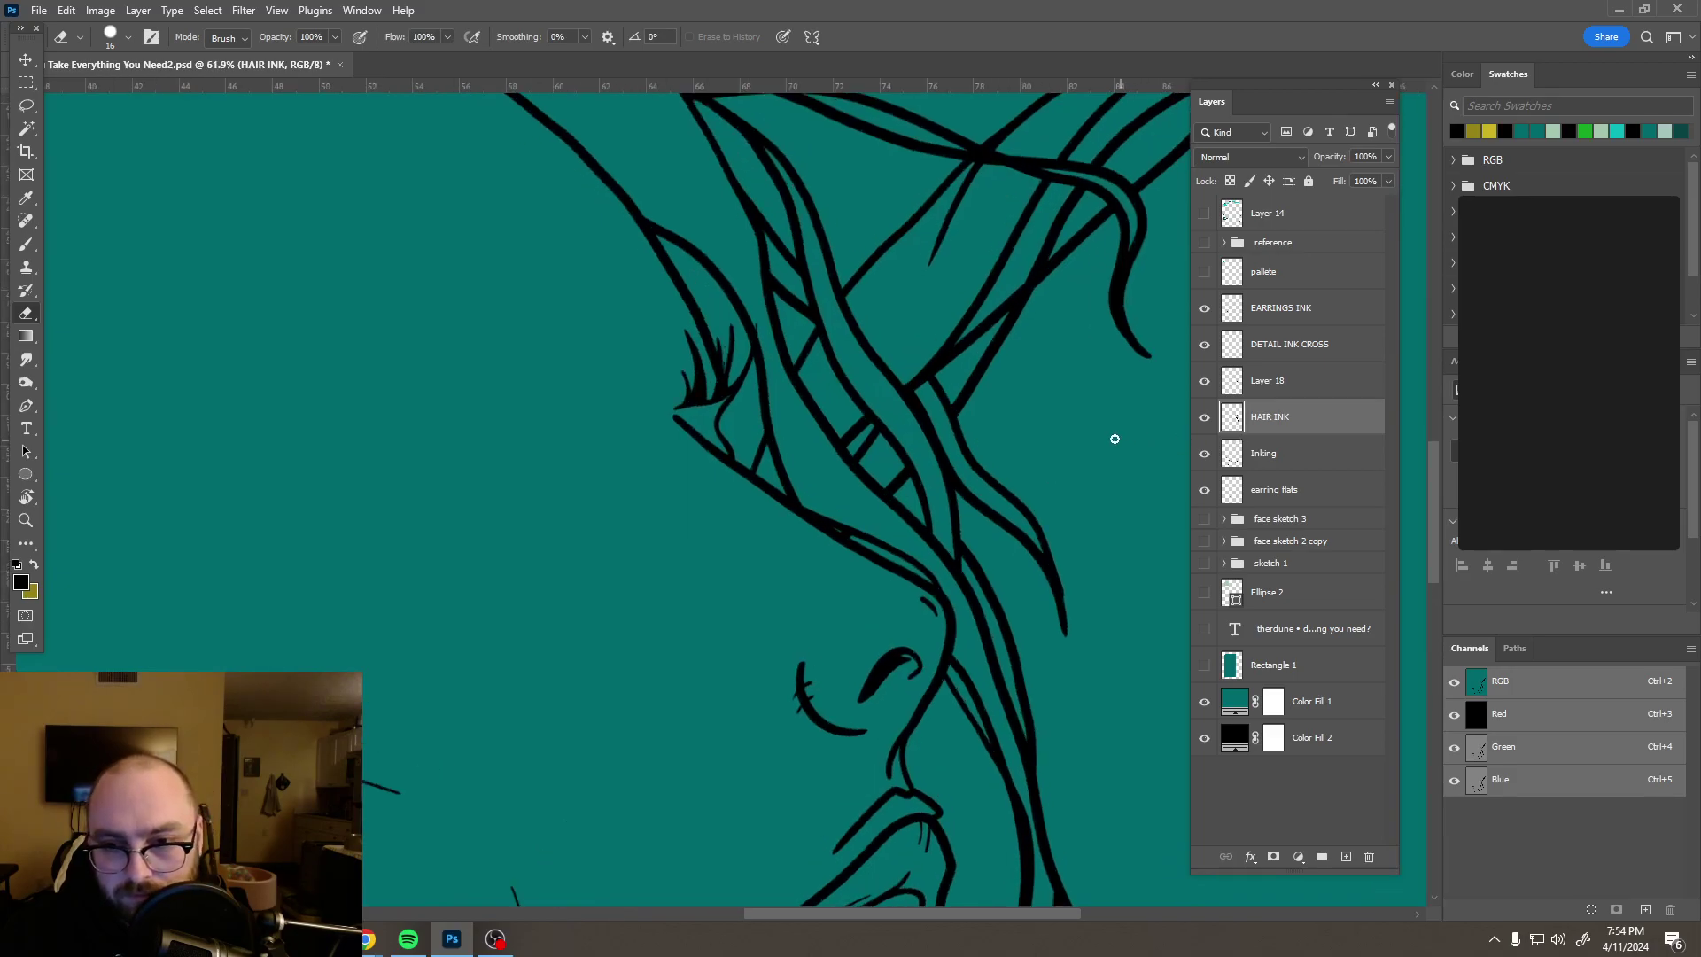
{"action": "right_click", "coordinate": [727, 266], "text": "alt"}
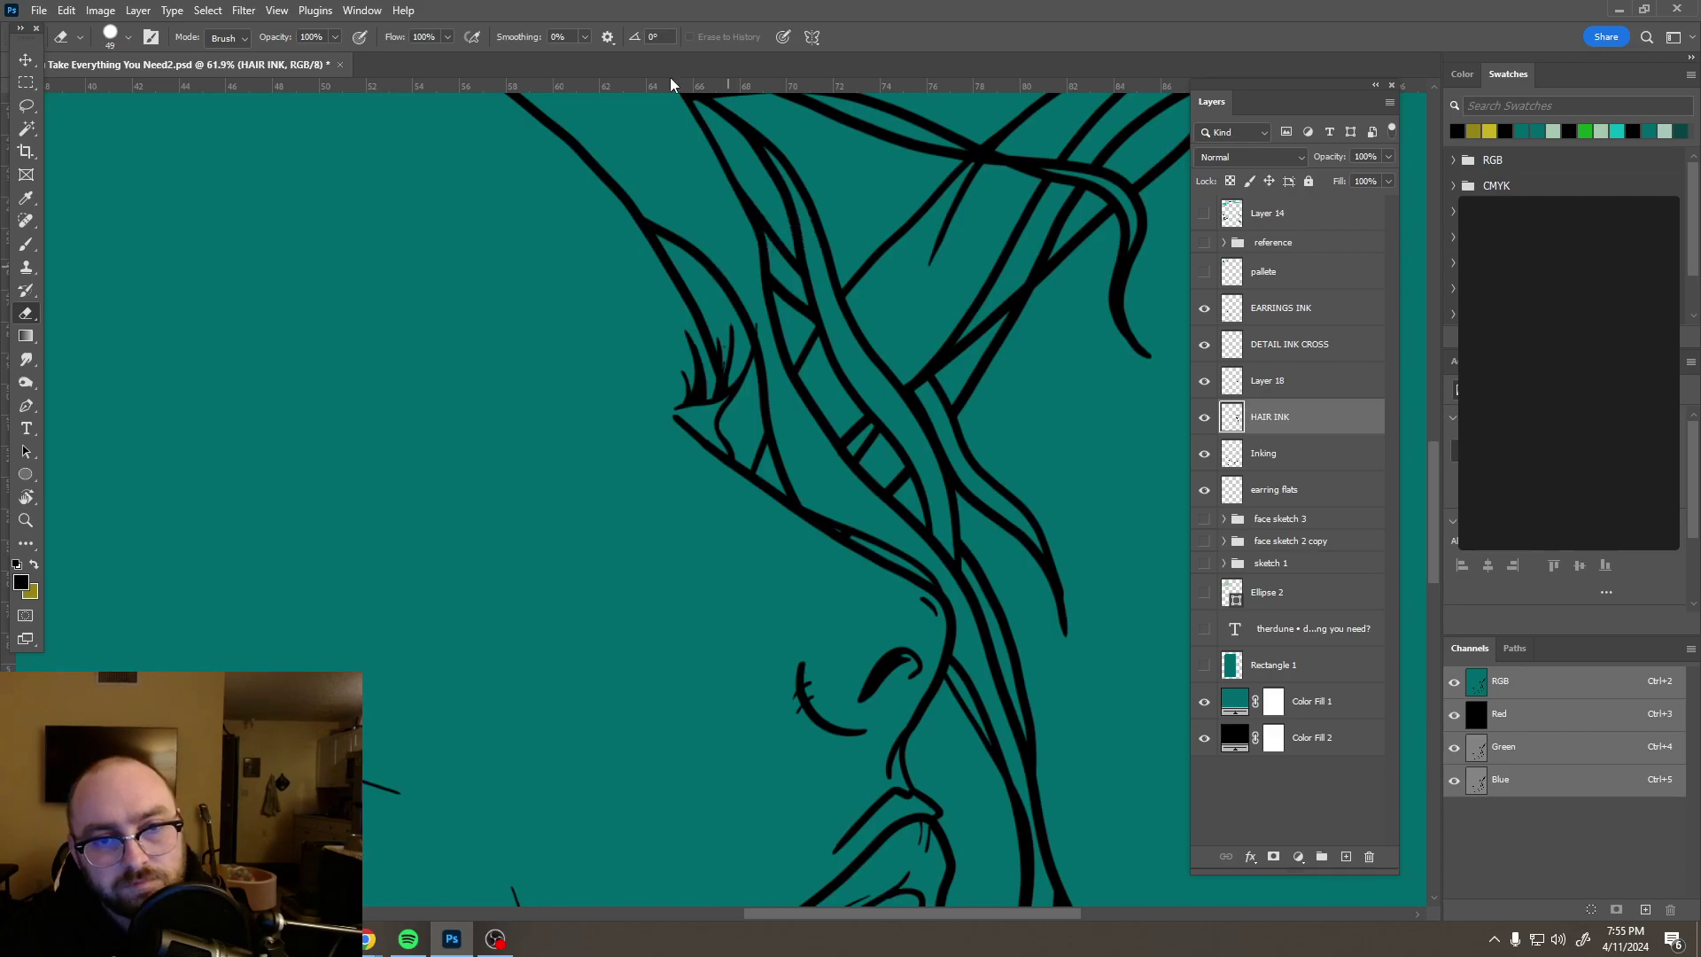
{"action": "mouse_move", "coordinate": [662, 244]}
{"action": "left_mouse_down"}
{"action": "mouse_move", "coordinate": [642, 224]}
{"action": "mouse_move", "coordinate": [736, 300]}
{"action": "mouse_move", "coordinate": [761, 369]}
{"action": "mouse_move", "coordinate": [767, 456]}
{"action": "mouse_move", "coordinate": [753, 469]}
{"action": "mouse_move", "coordinate": [938, 587]}
{"action": "left_mouse_up"}
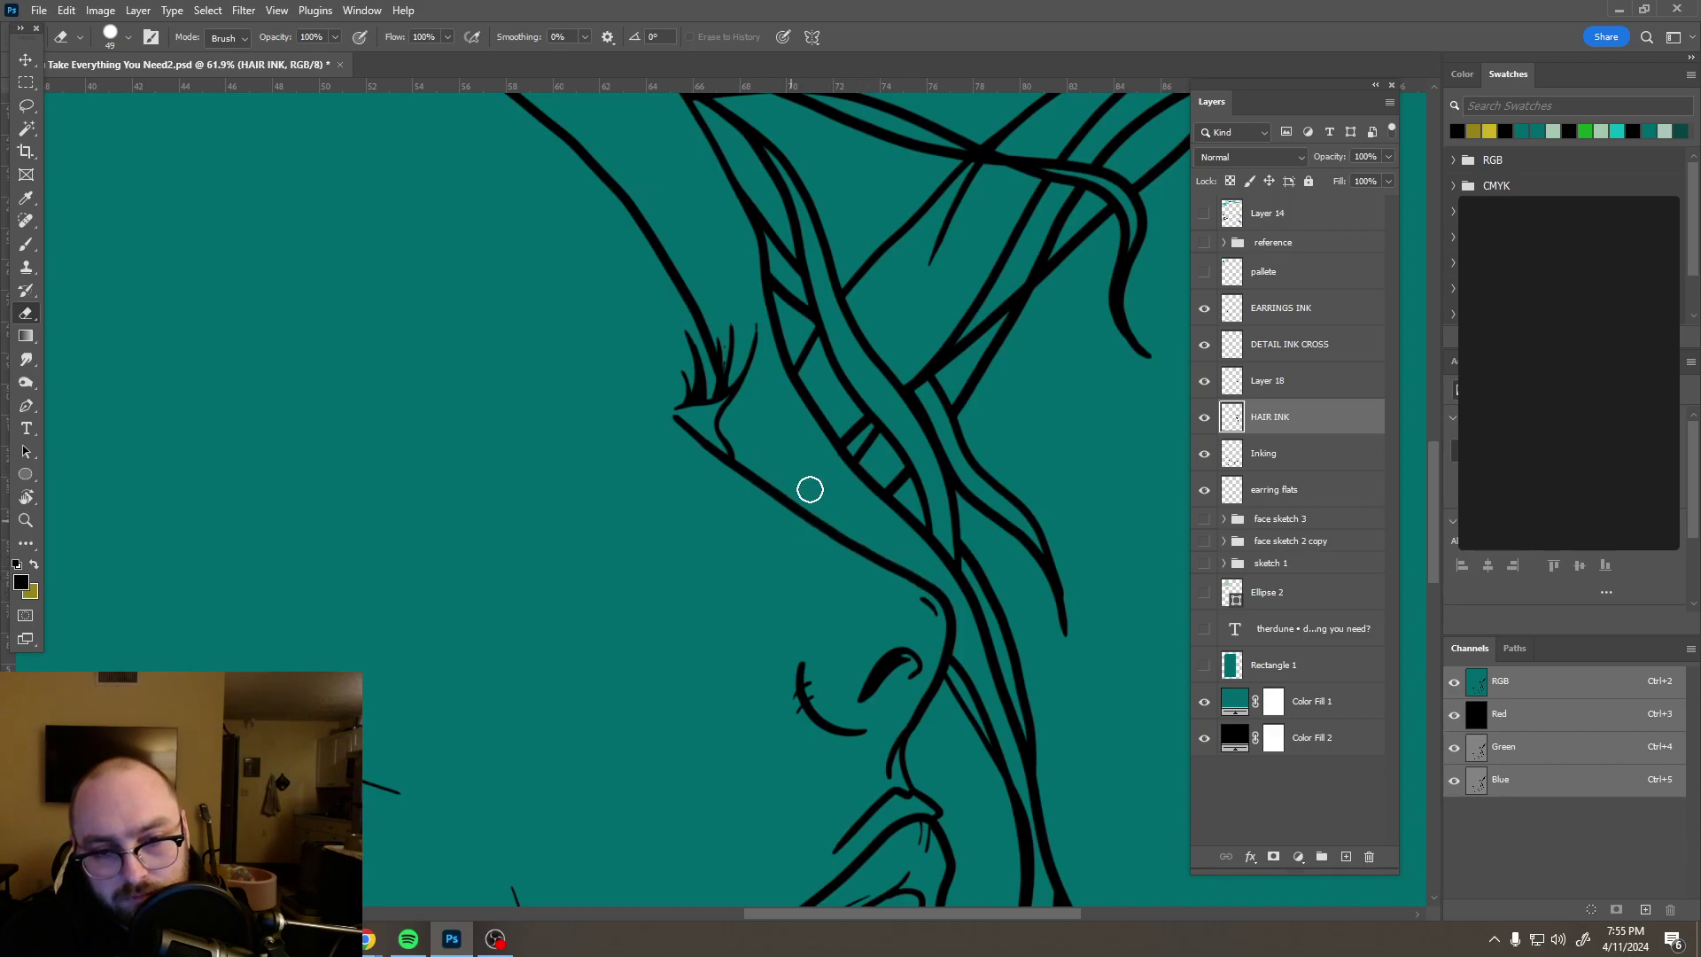
Step: Compare the inked portrait with and without the face sketch 3 group, leaving the sketch shown
{"action": "scroll", "coordinate": [825, 484], "scroll_direction": "down", "scroll_amount": 8}
{"action": "scroll", "coordinate": [824, 484], "scroll_direction": "up", "scroll_amount": 2}
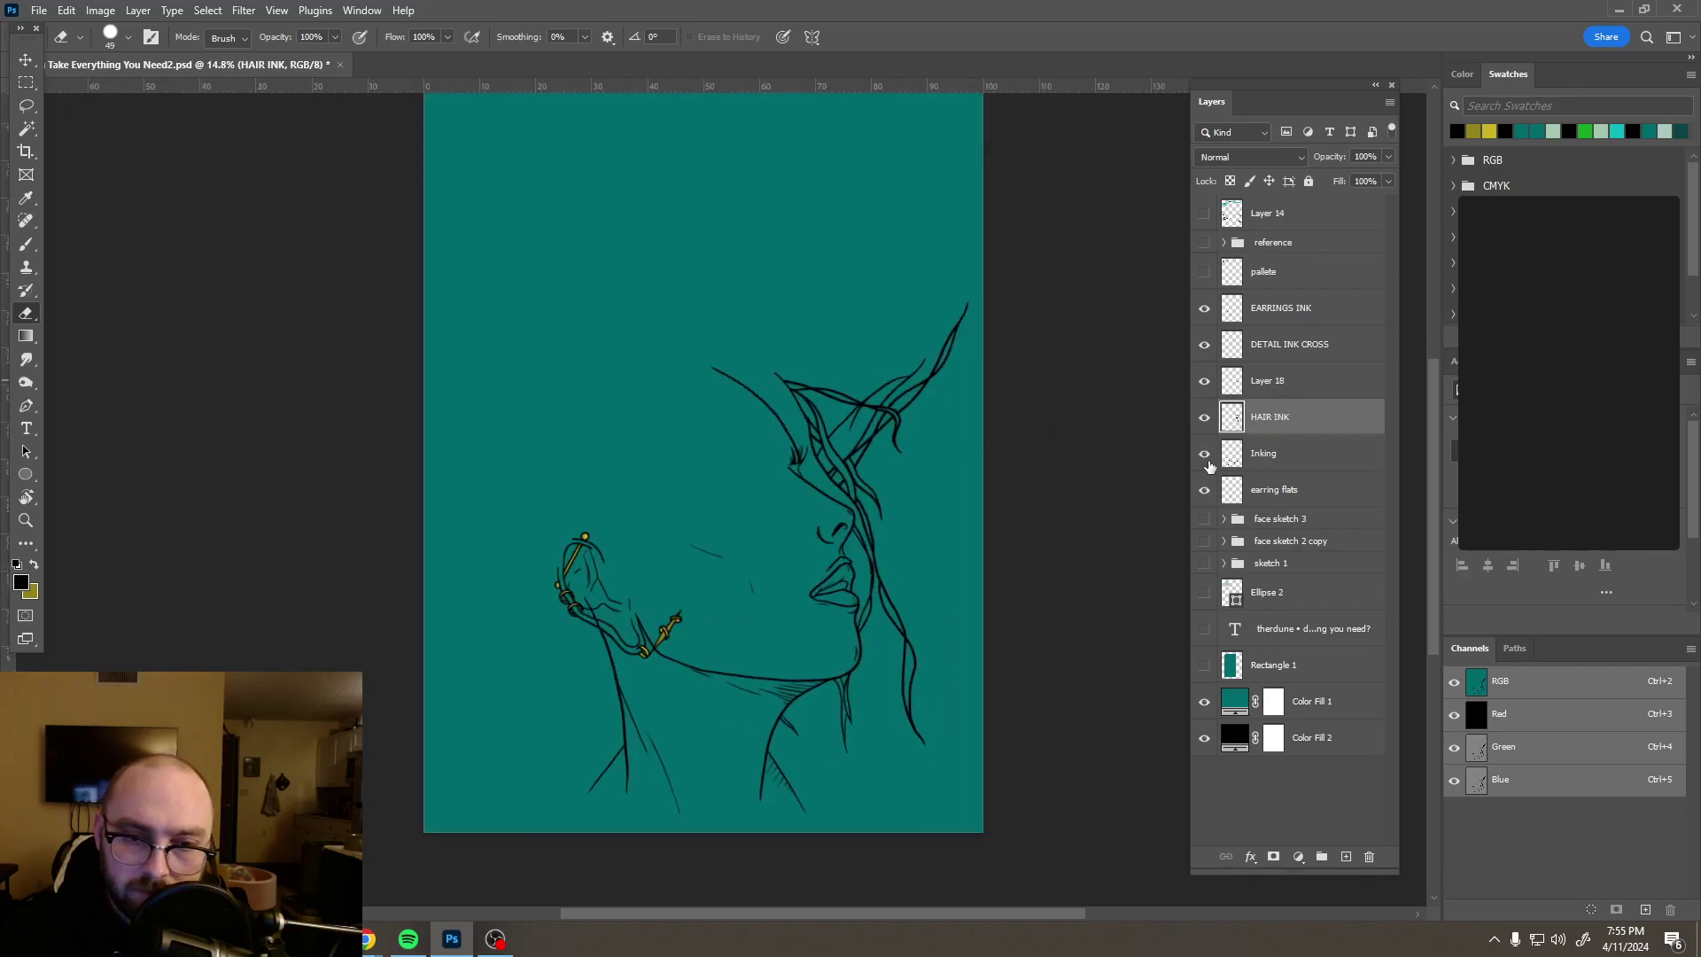
{"action": "left_click", "coordinate": [1204, 519]}
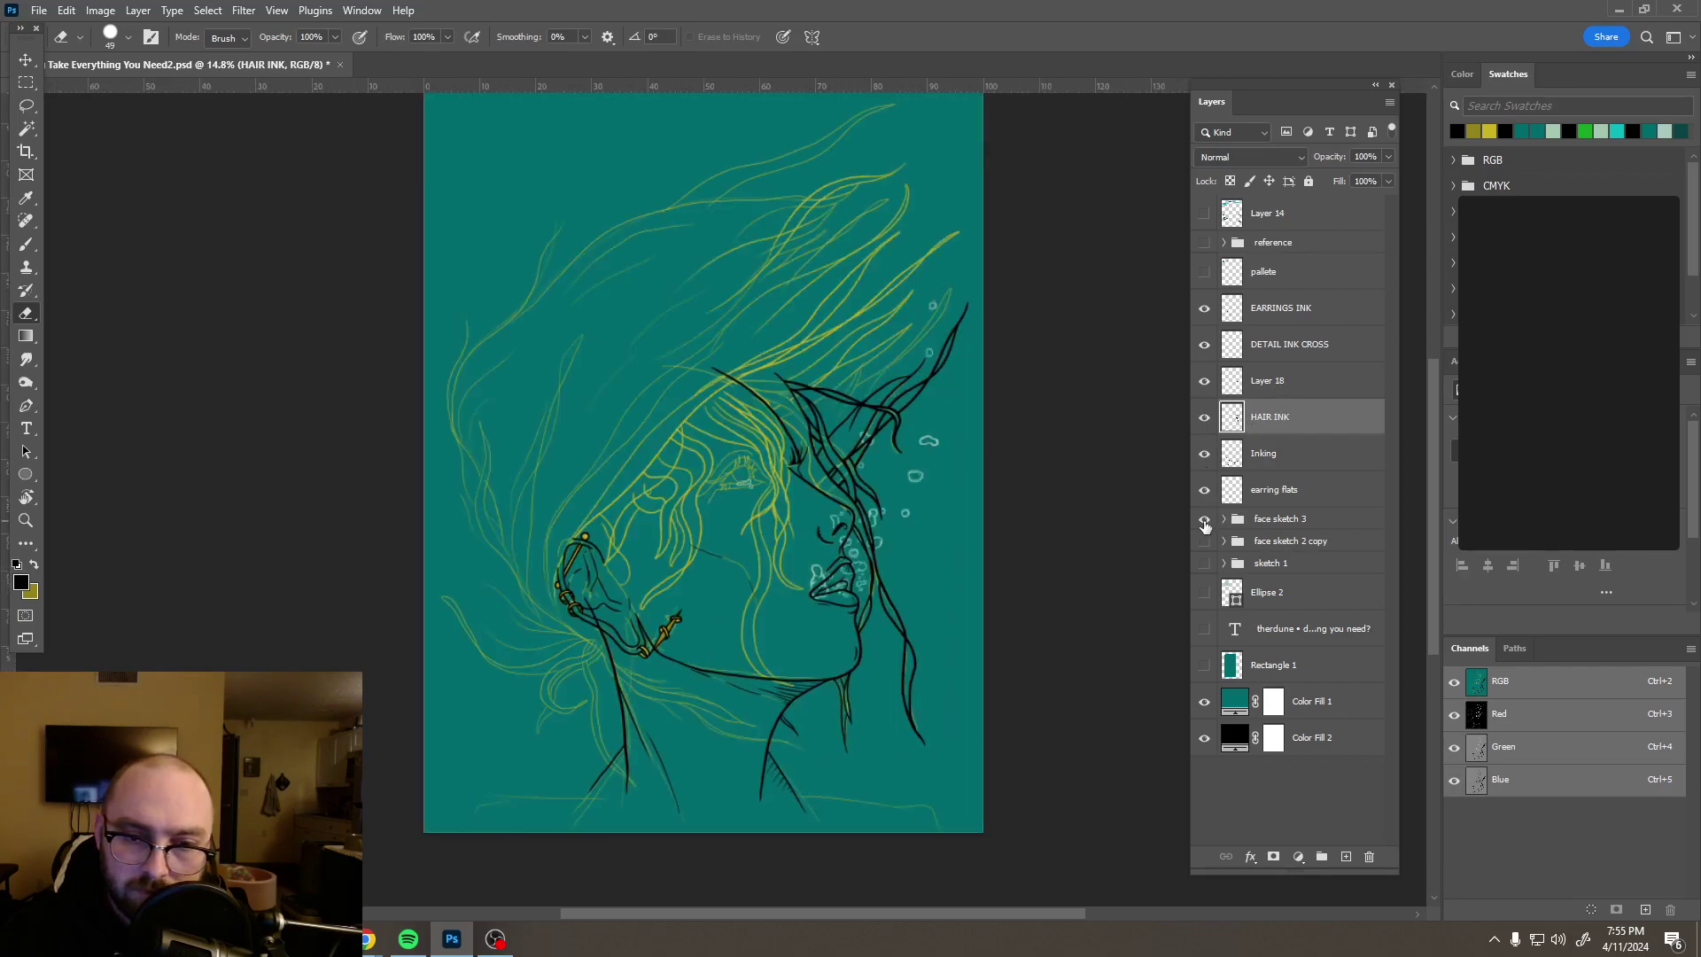
{"action": "left_click", "coordinate": [1204, 521]}
{"action": "left_click", "coordinate": [1204, 521]}
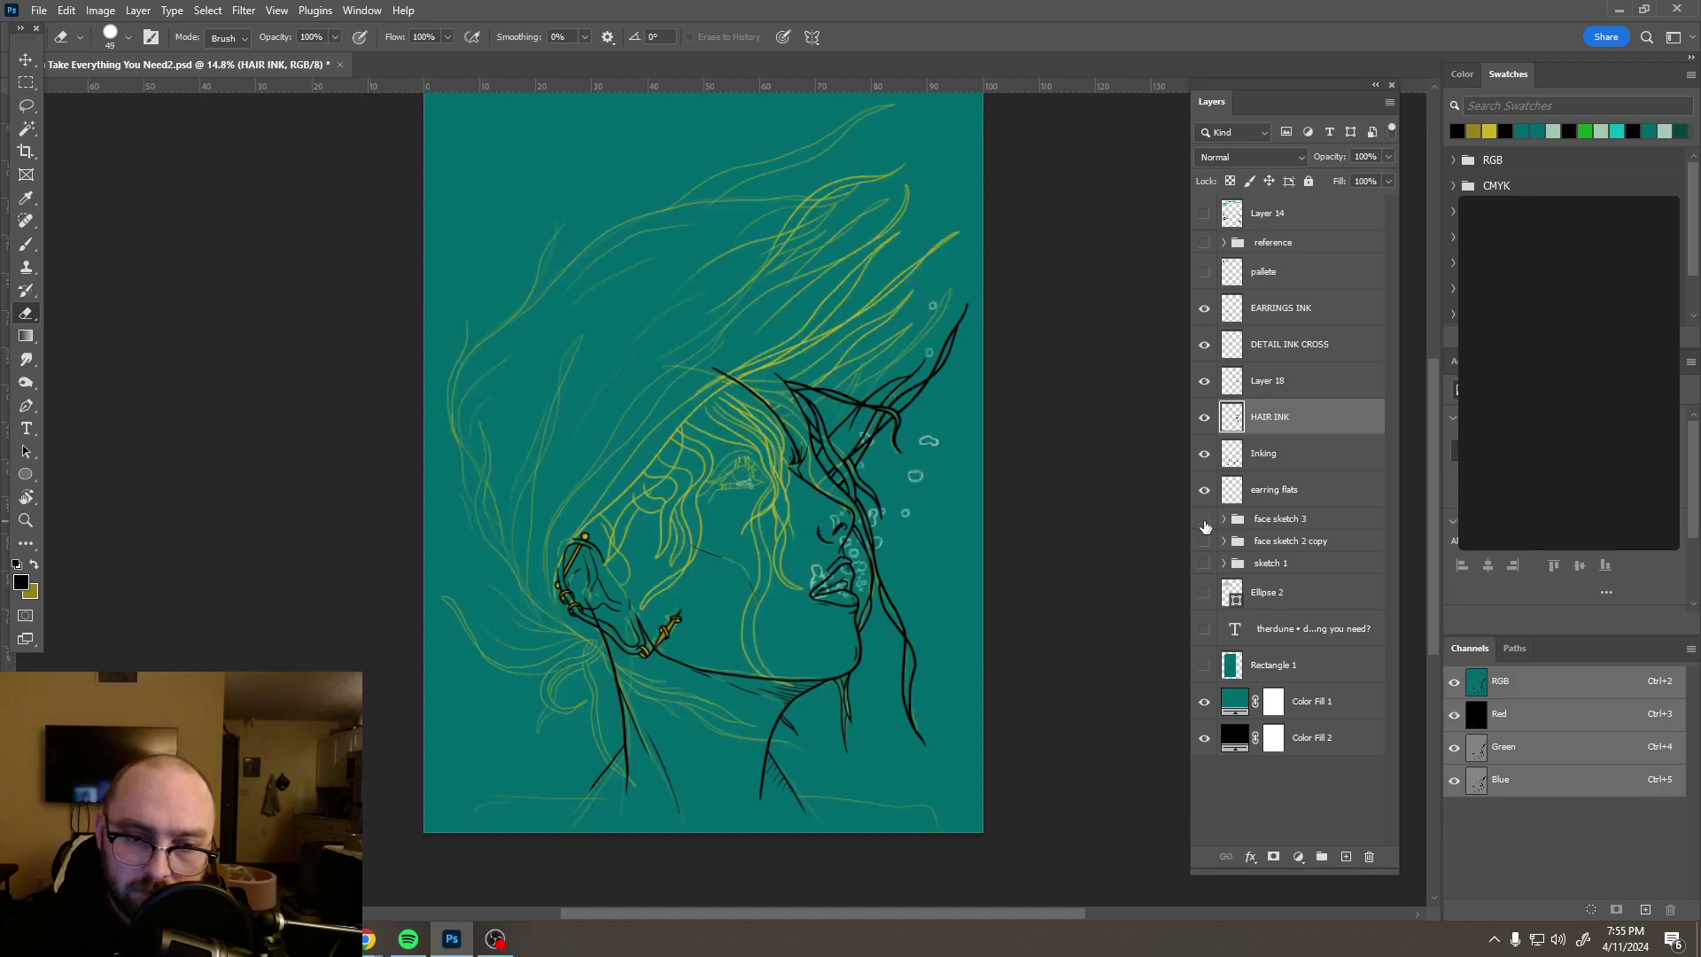
{"action": "left_click", "coordinate": [1204, 523]}
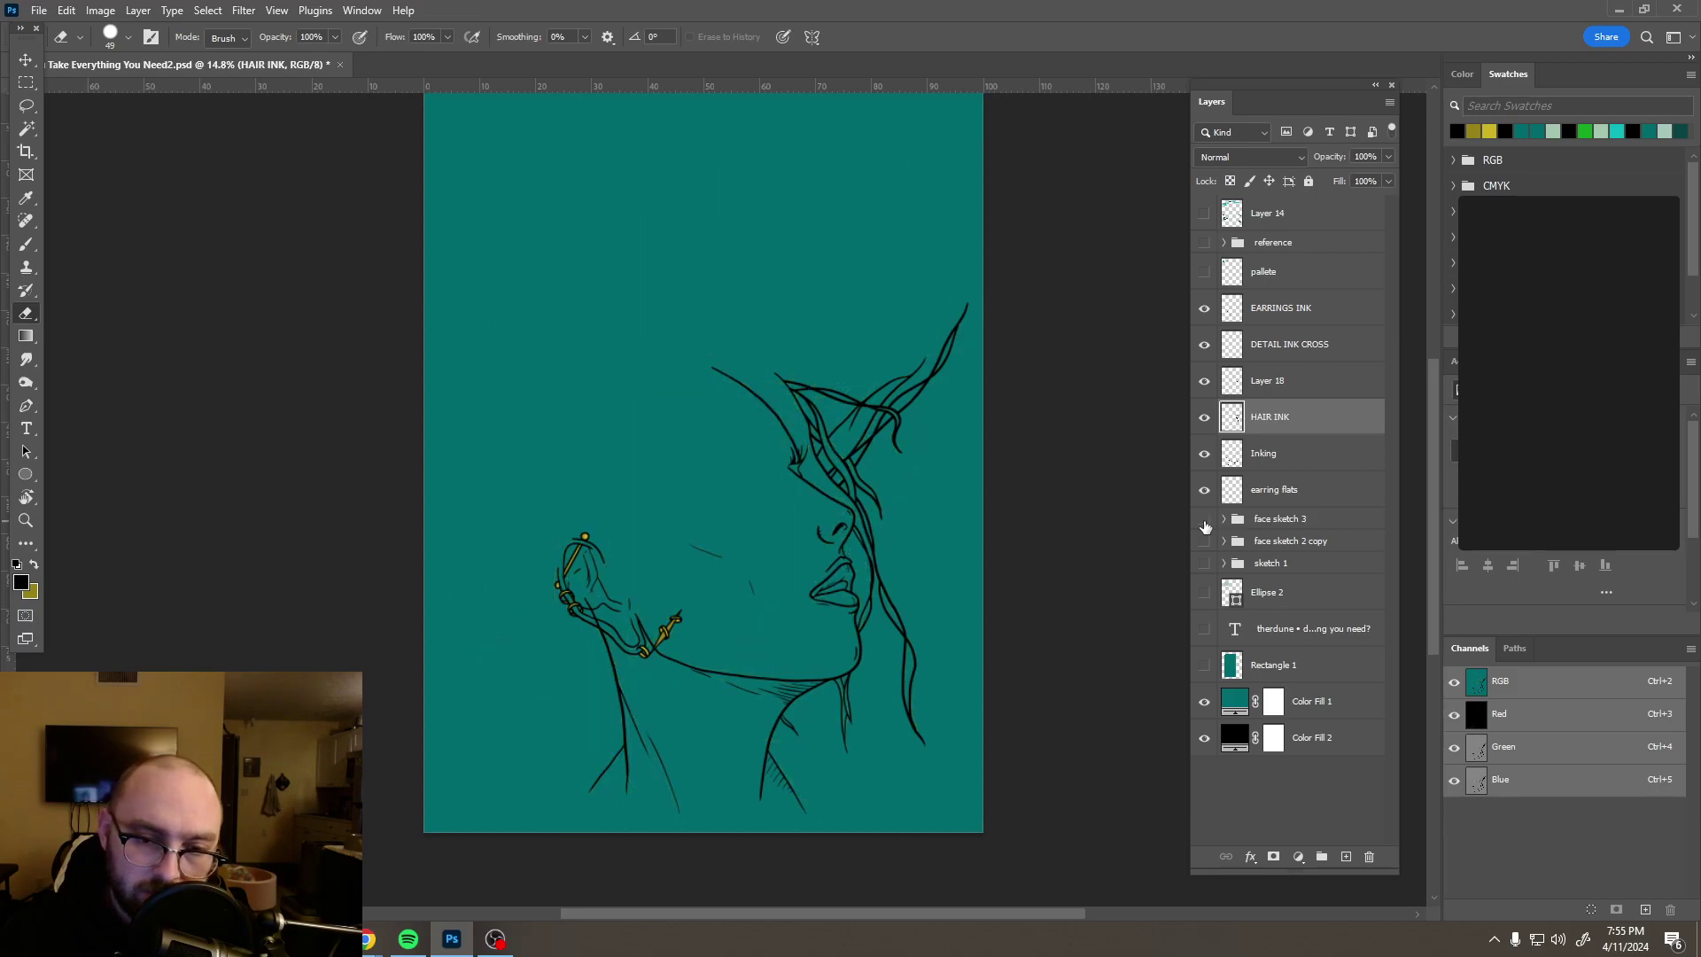
{"action": "left_click", "coordinate": [1205, 523]}
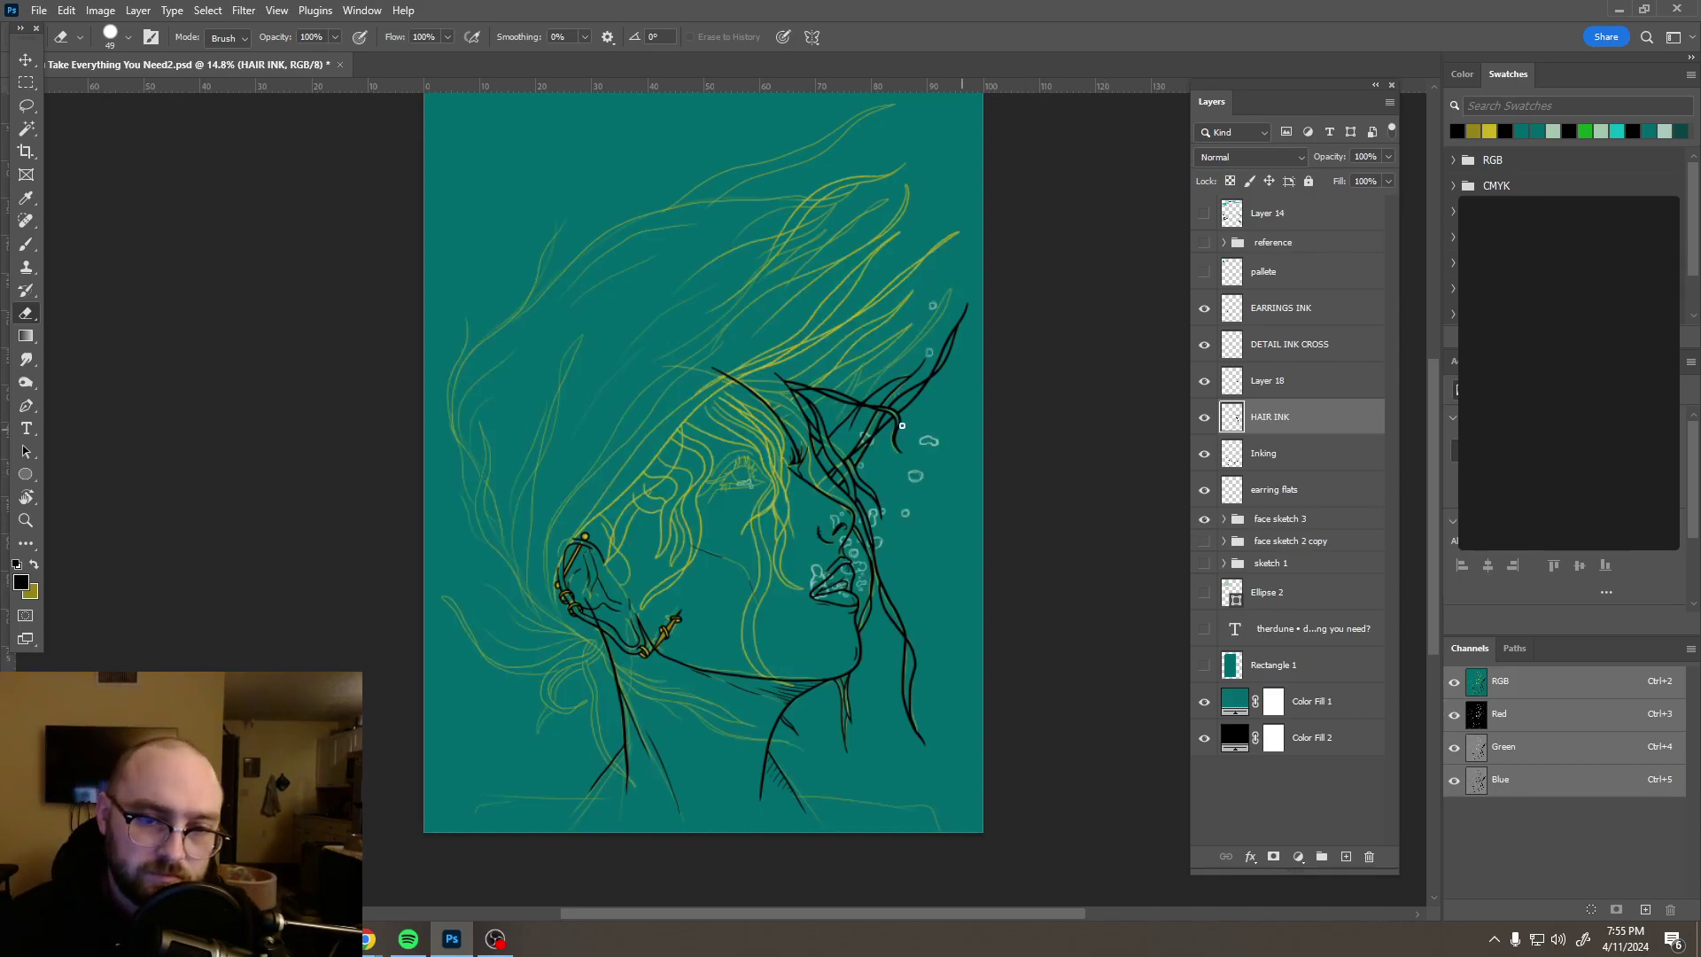
Step: Move HAIR INK above Layer 18 and merge the two layers into HAIR INK
{"action": "scroll", "coordinate": [827, 400], "scroll_direction": "up", "scroll_amount": 3}
{"action": "scroll", "coordinate": [788, 396], "scroll_direction": "up", "scroll_amount": 2}
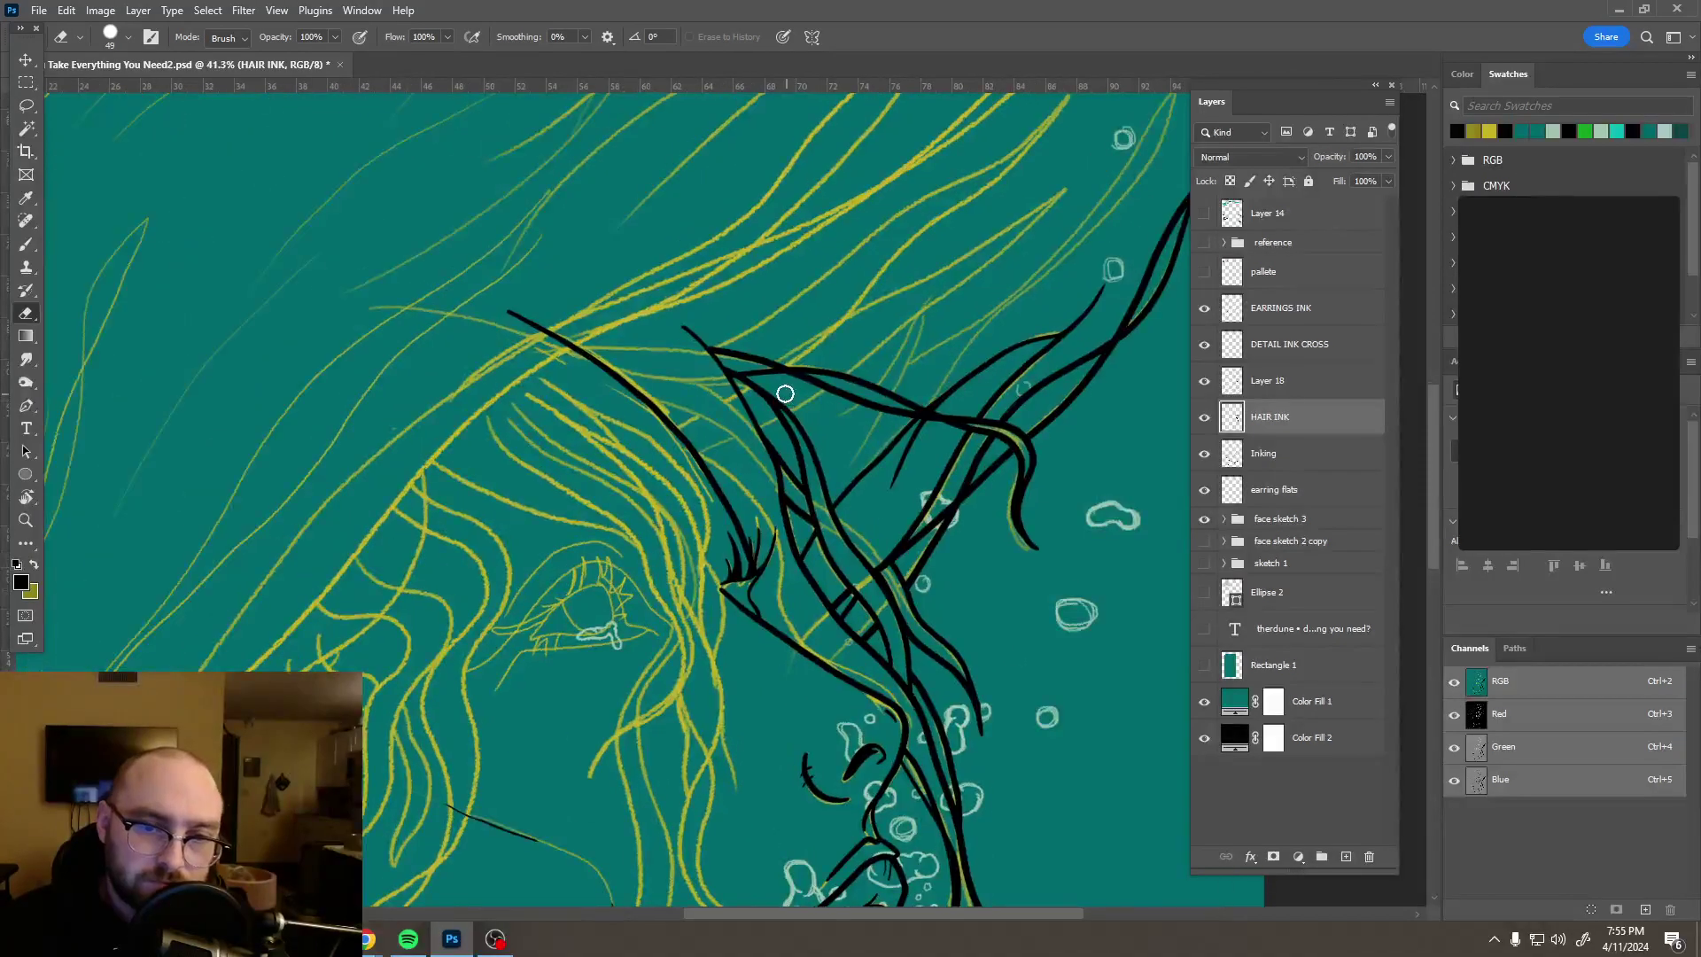
{"action": "scroll", "coordinate": [784, 393], "scroll_direction": "up", "scroll_amount": 2}
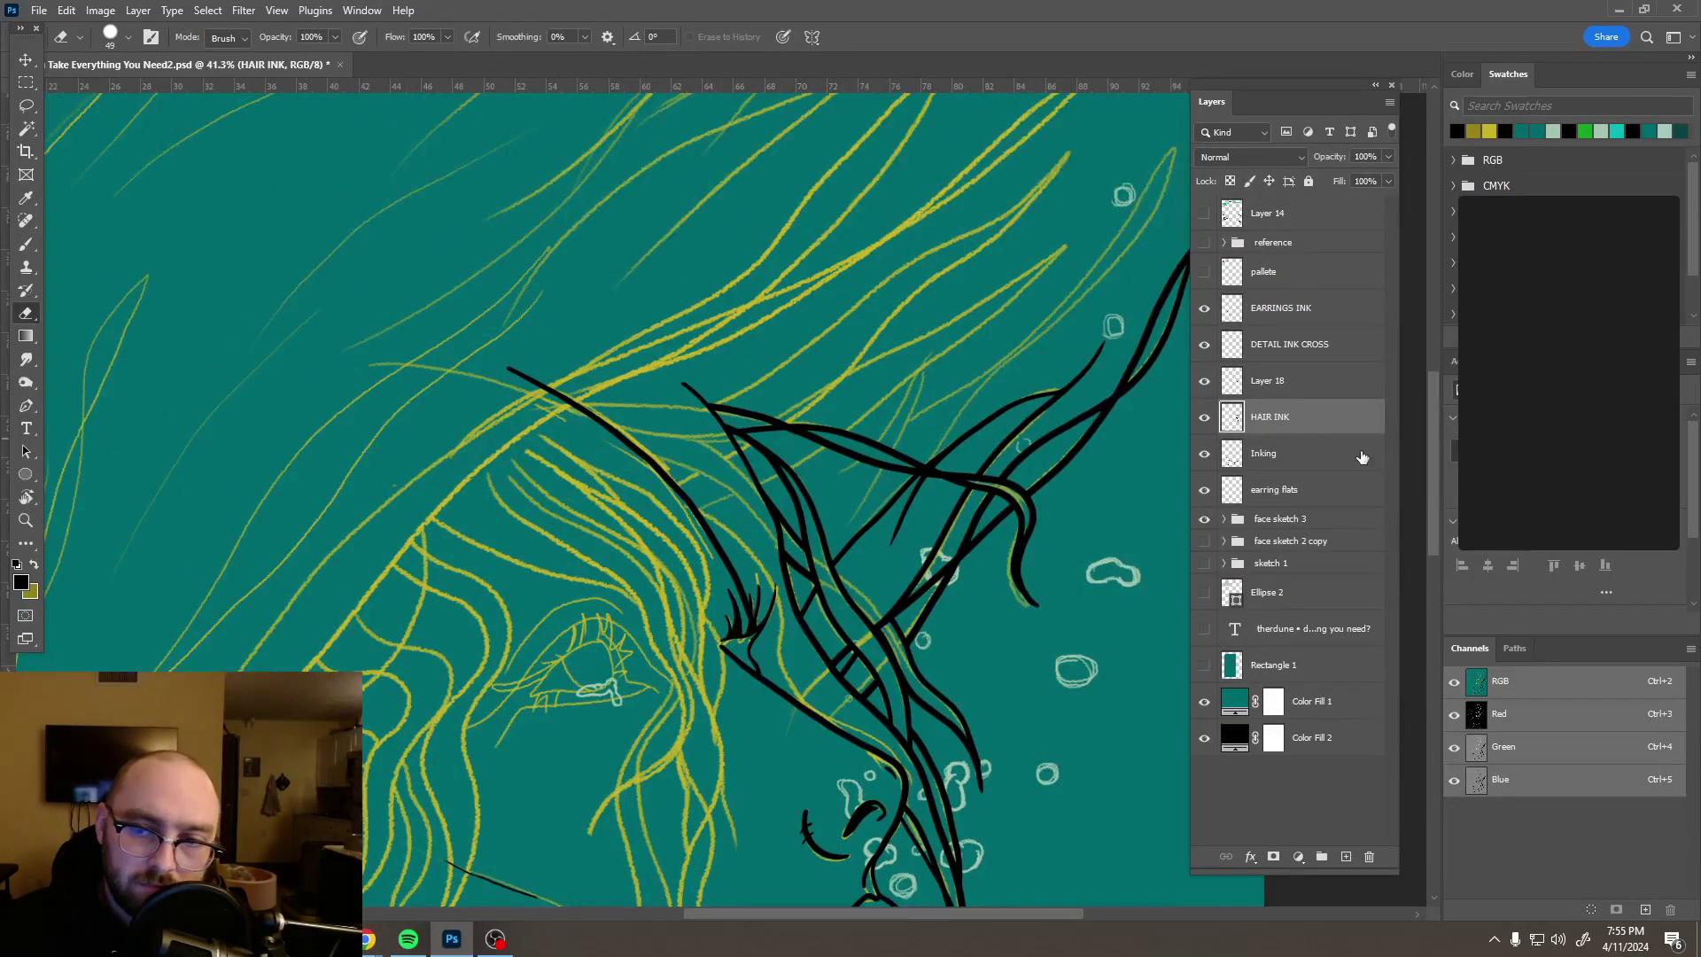
{"action": "left_click", "coordinate": [1294, 385]}
{"action": "mouse_move", "coordinate": [1318, 387]}
{"action": "left_mouse_down"}
{"action": "mouse_move", "coordinate": [1317, 425]}
{"action": "mouse_move", "coordinate": [1321, 403]}
{"action": "left_mouse_up"}
{"action": "left_click", "coordinate": [1321, 390], "text": "shift"}
{"action": "right_click", "coordinate": [1321, 390]}
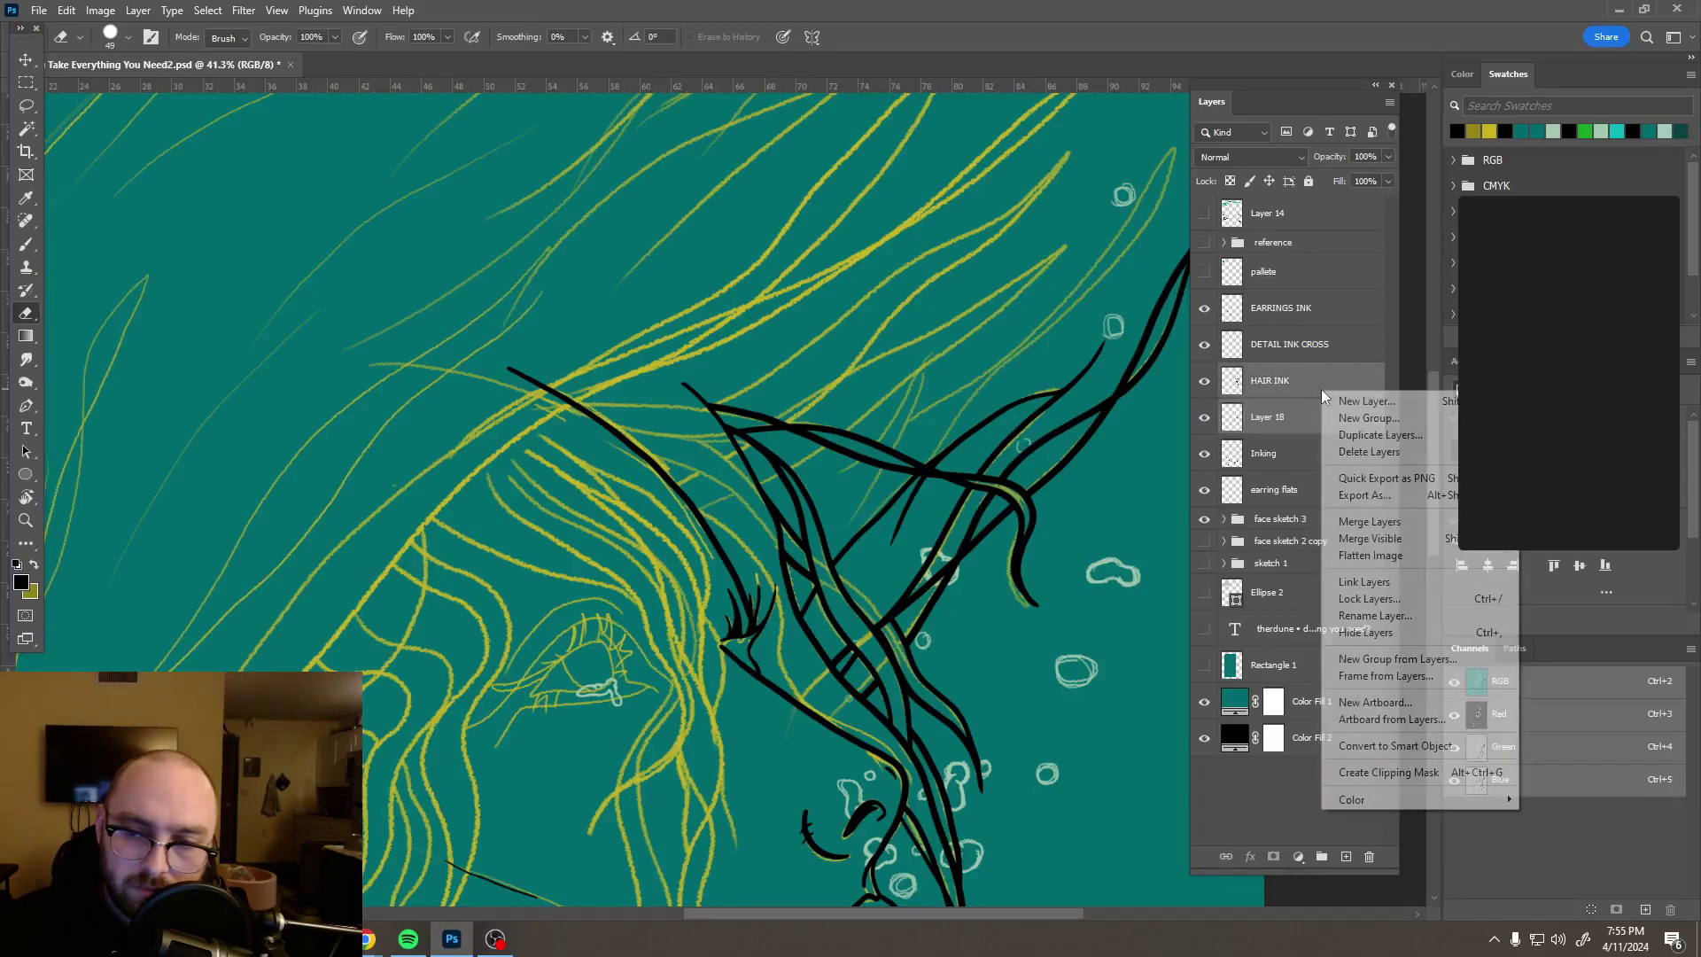
{"action": "left_click", "coordinate": [1370, 522]}
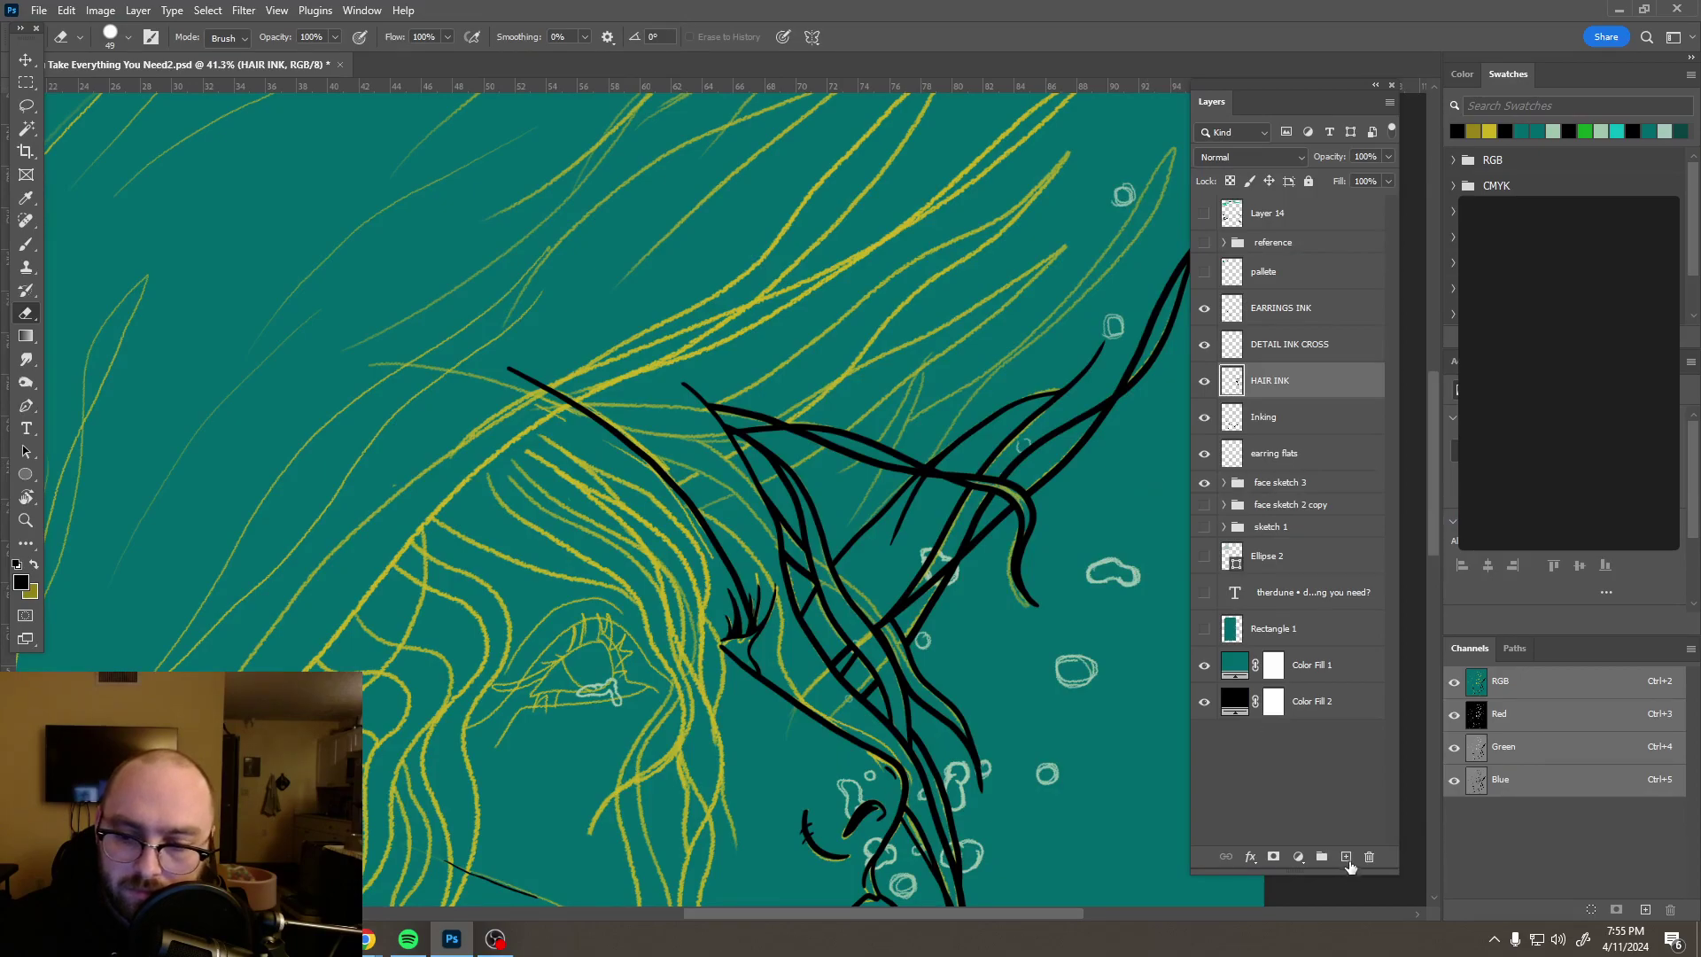
Step: On a new layer, ink a black strand from the hairline across to the crossing hair lines with the size 20 brush and pressure-controlled size
{"action": "left_click", "coordinate": [1346, 856]}
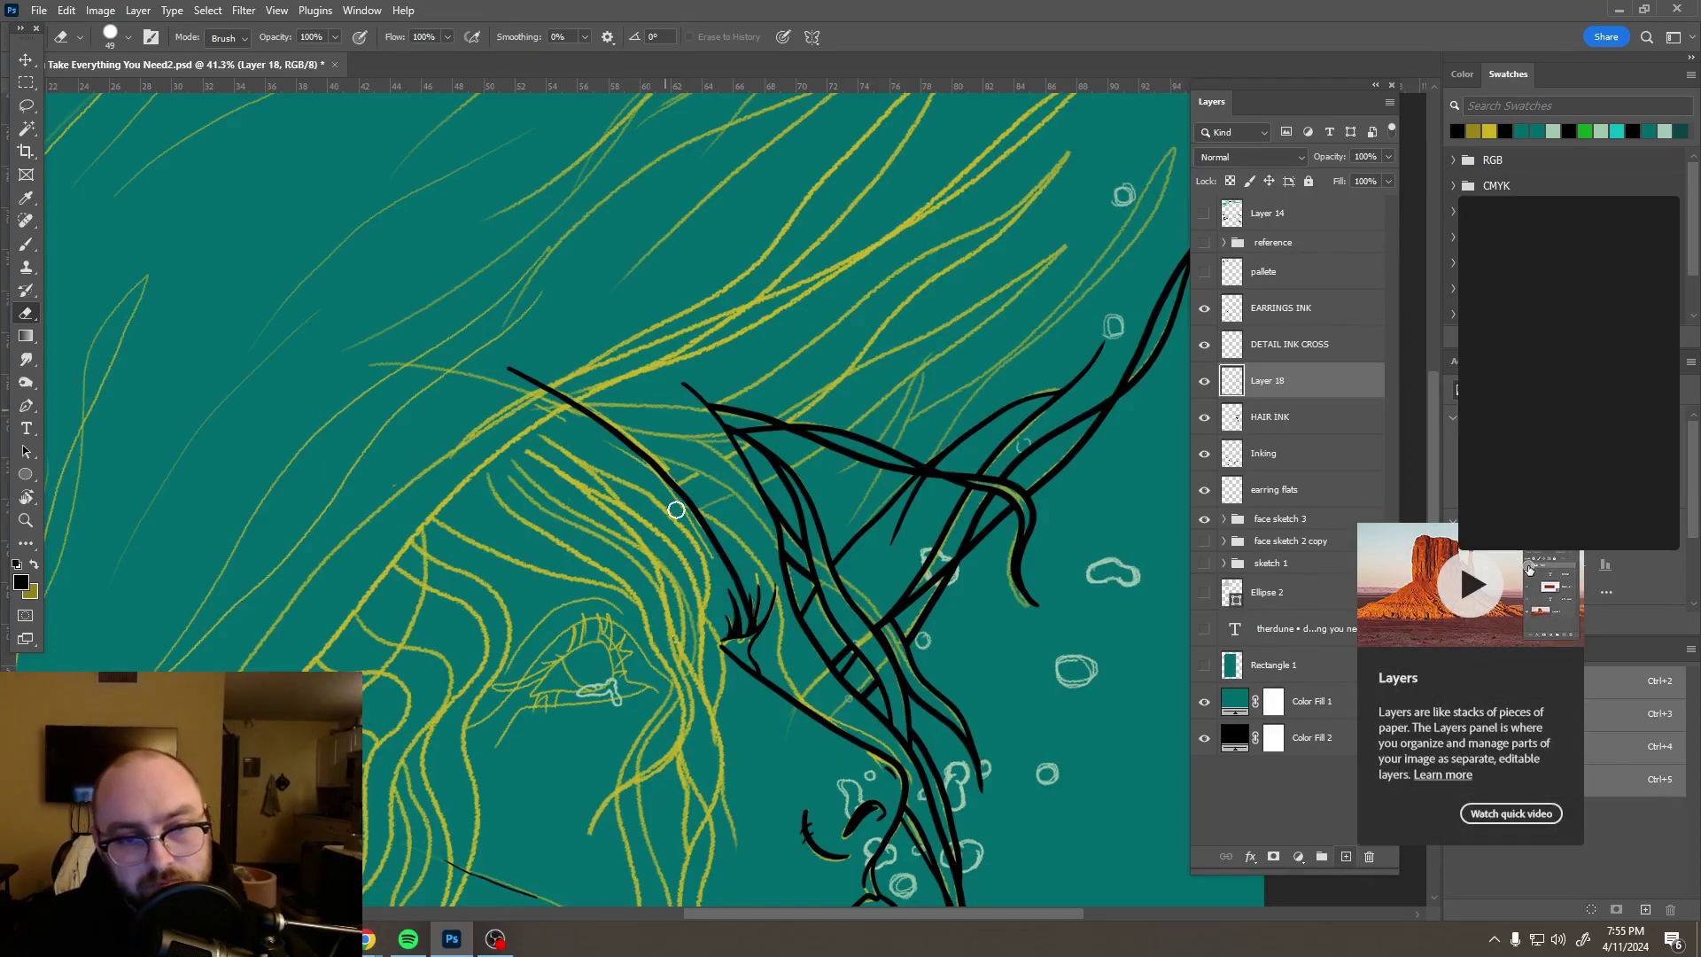
{"action": "key", "text": "b"}
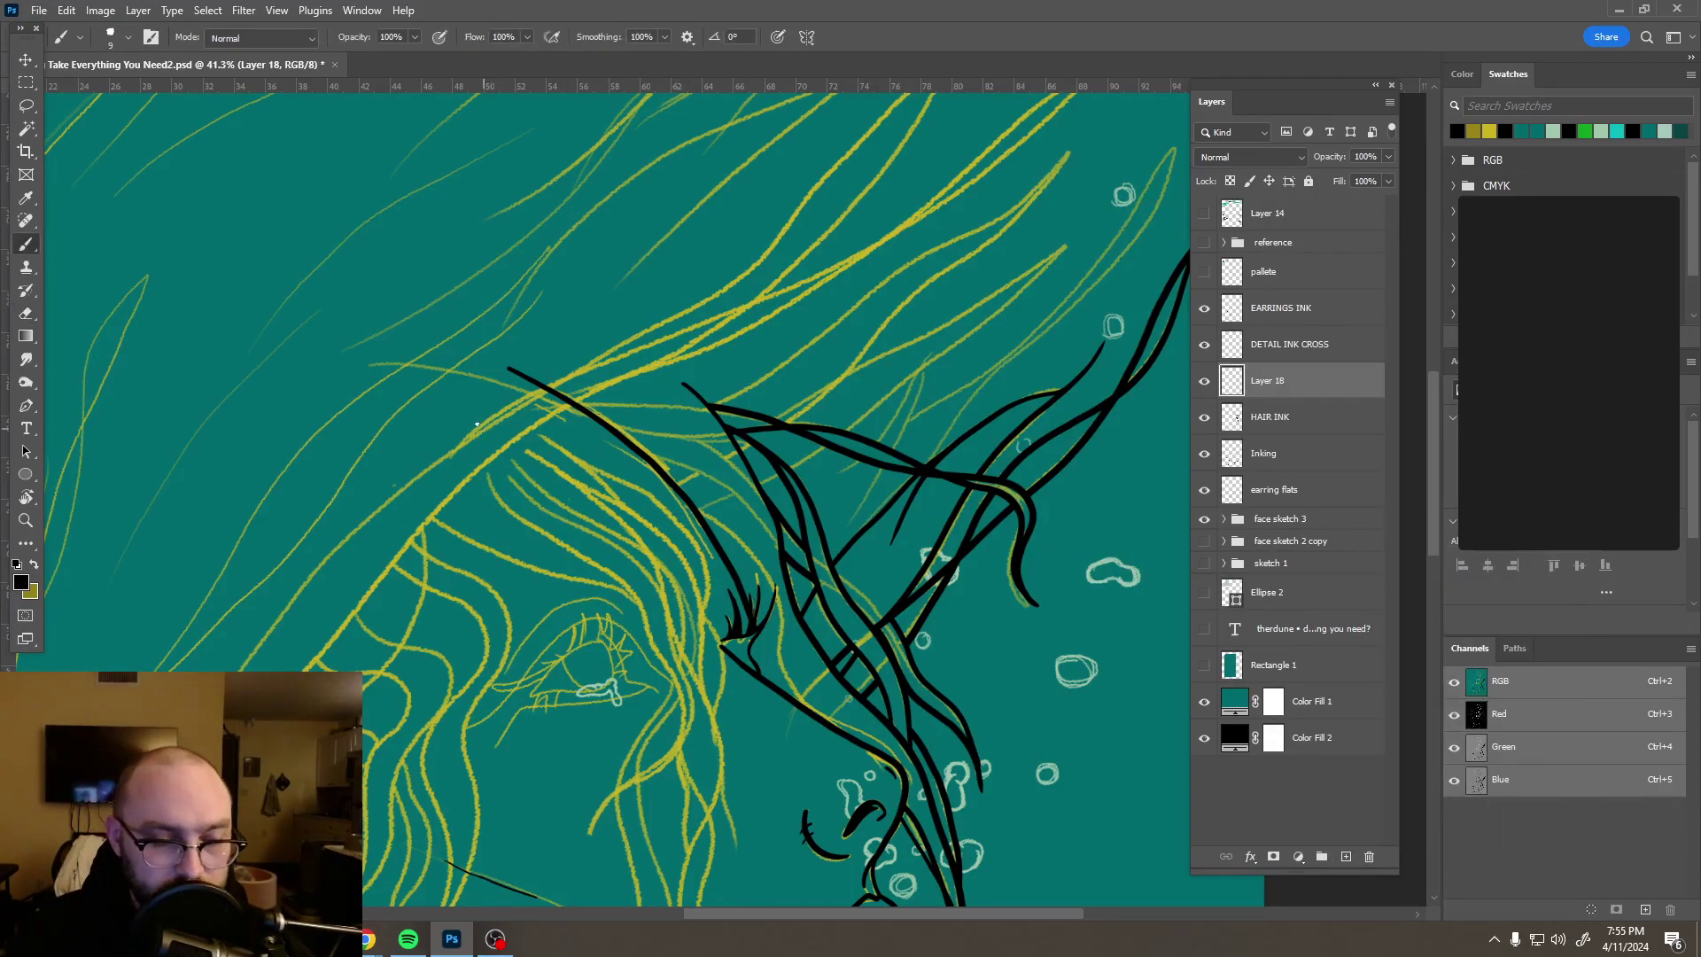
{"action": "left_click", "coordinate": [129, 38]}
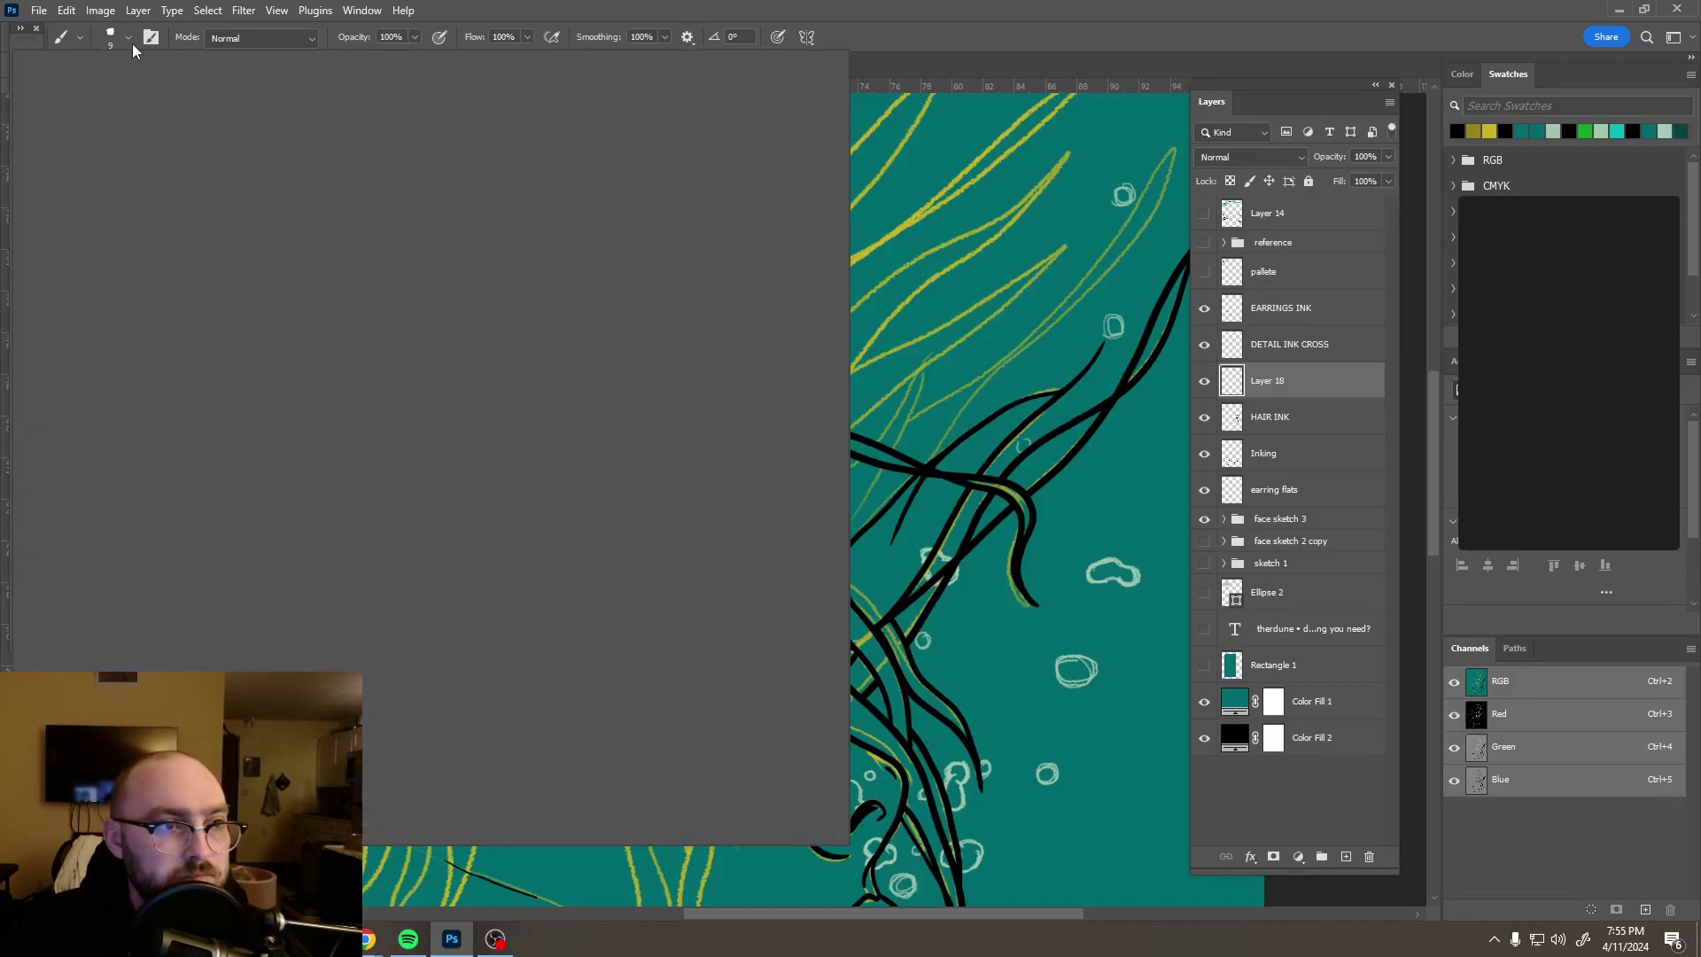
{"action": "left_click", "coordinate": [502, 274]}
{"action": "left_click", "coordinate": [777, 39]}
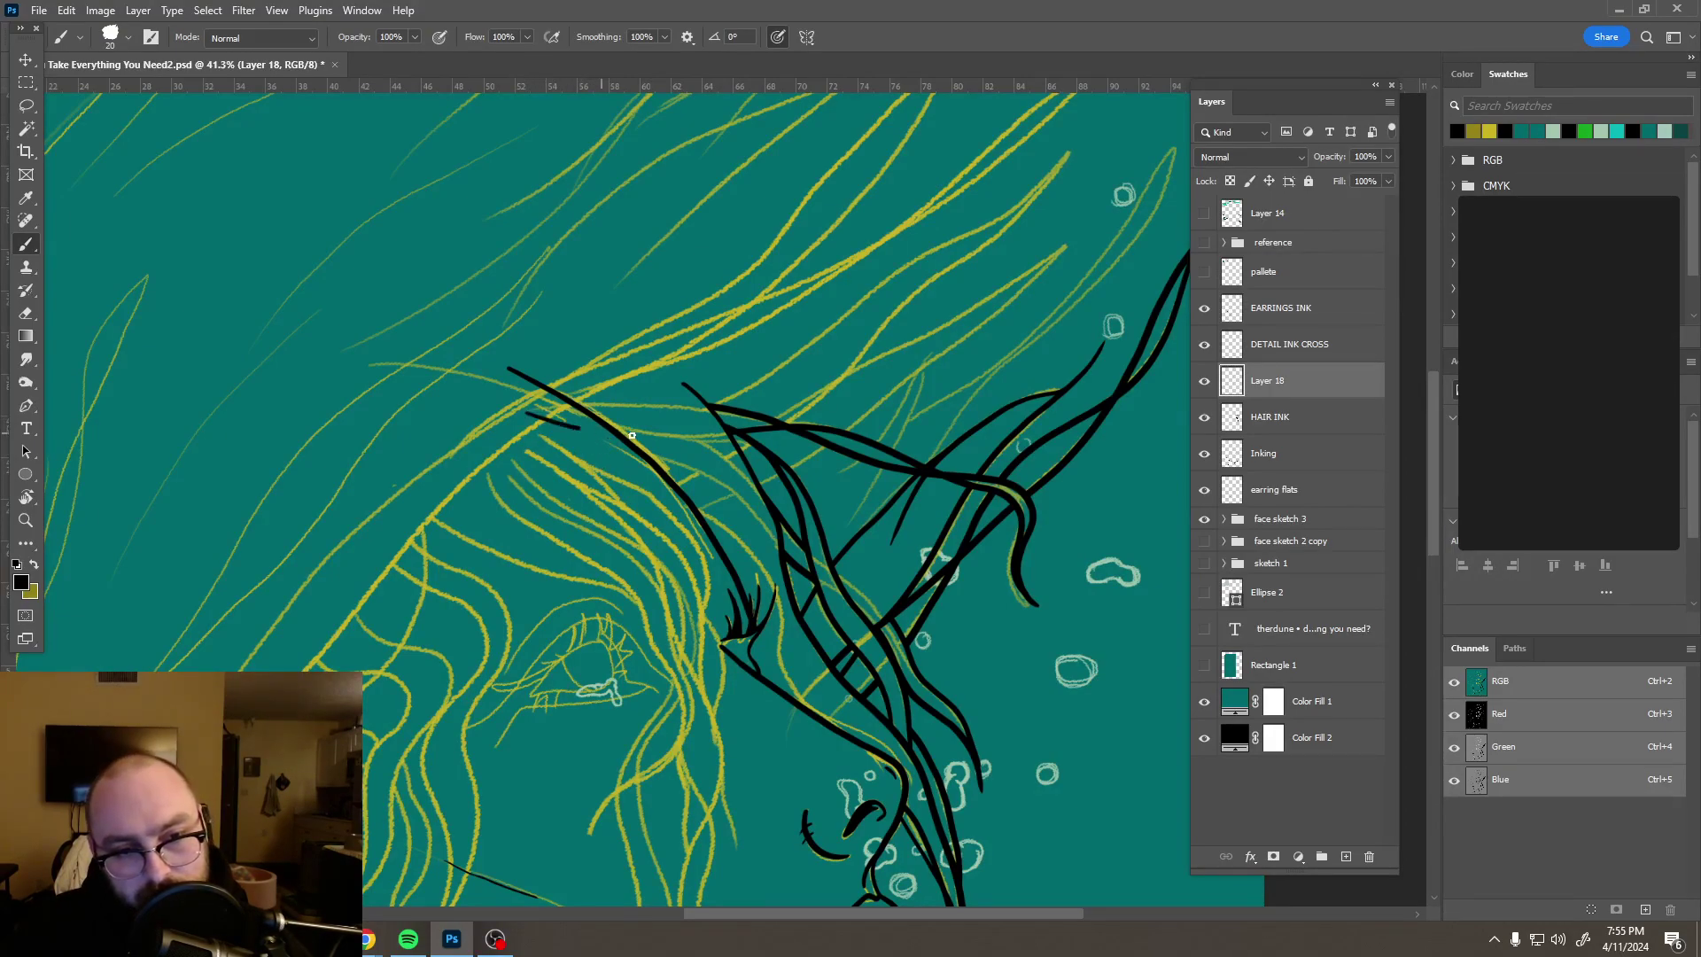
{"action": "left_click_drag", "start_coordinate": [684, 438], "coordinate": [774, 416]}
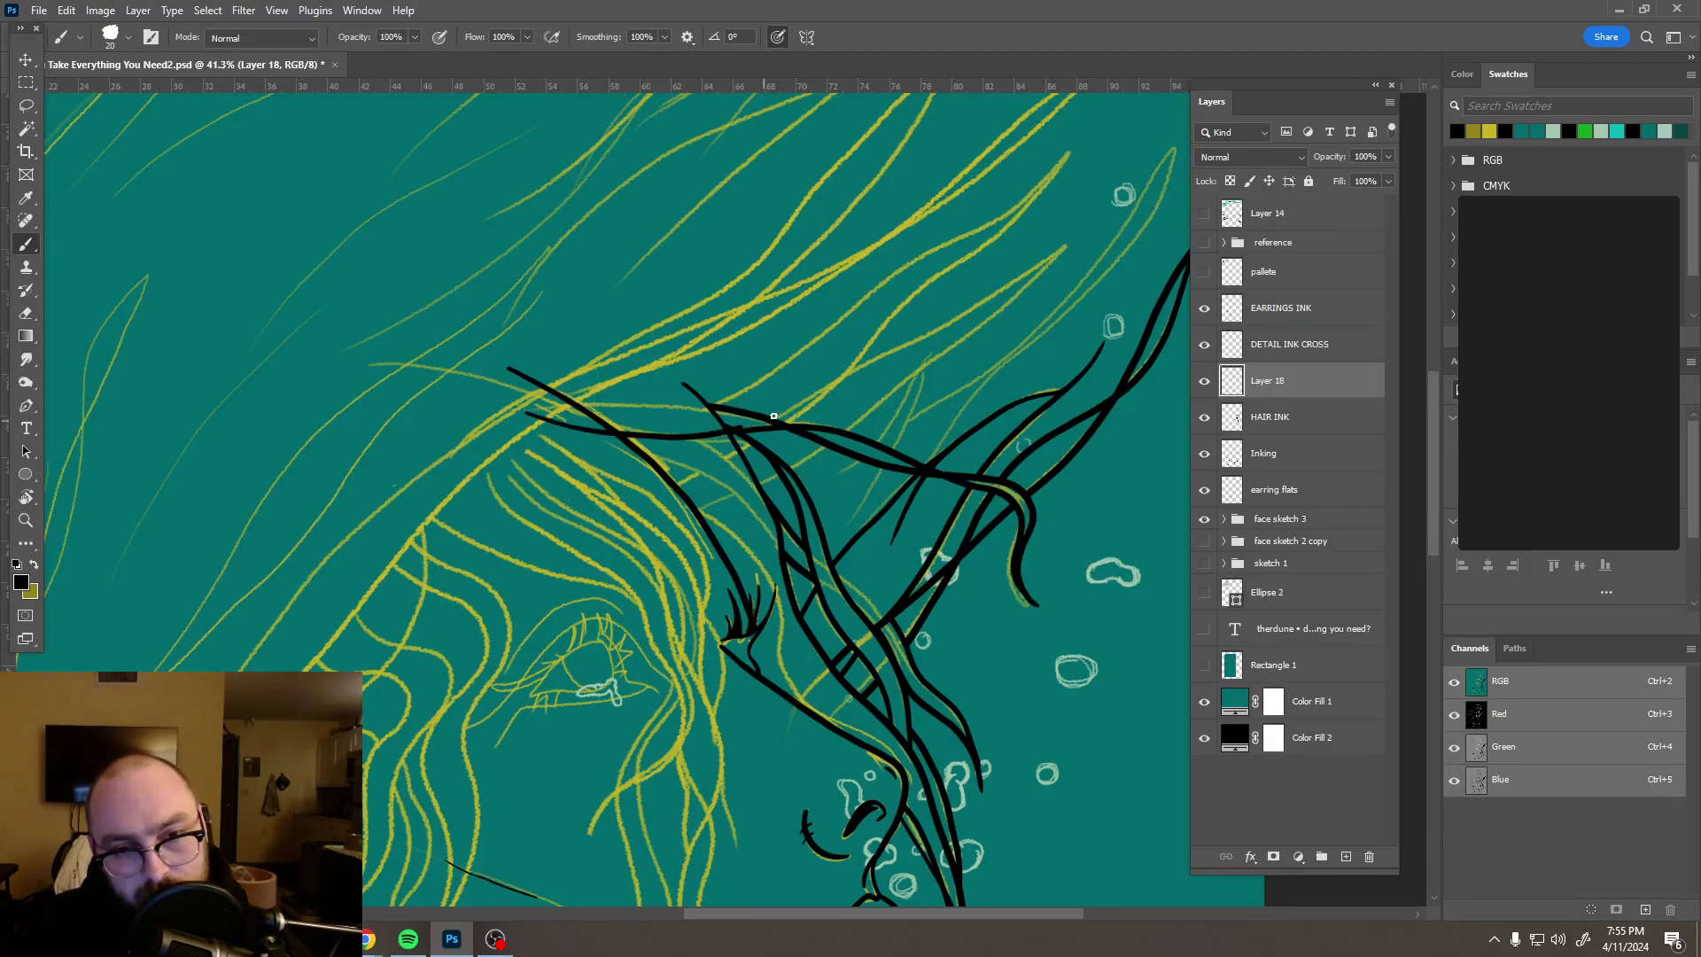
Step: On Layer 18, ink one black strand from the crossing hair lines out along the sketched tip and another from the hairline to the crossing
{"action": "left_click_drag", "start_coordinate": [861, 366], "coordinate": [1103, 202]}
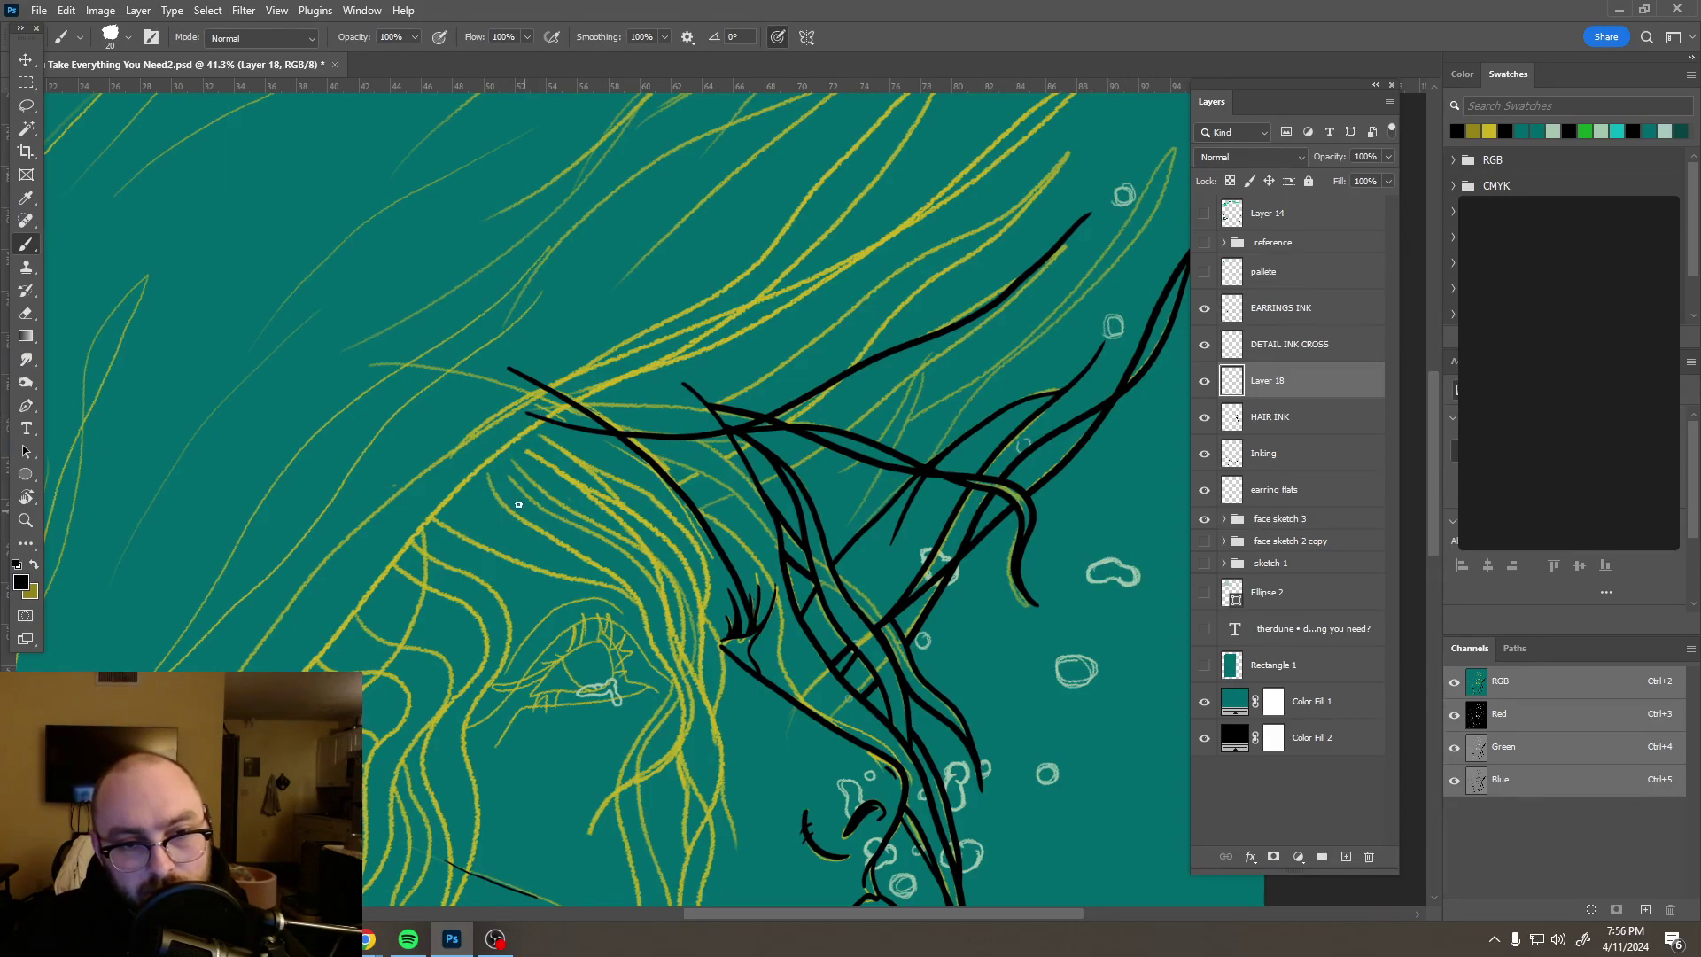
{"action": "left_click_drag", "start_coordinate": [542, 415], "coordinate": [671, 405]}
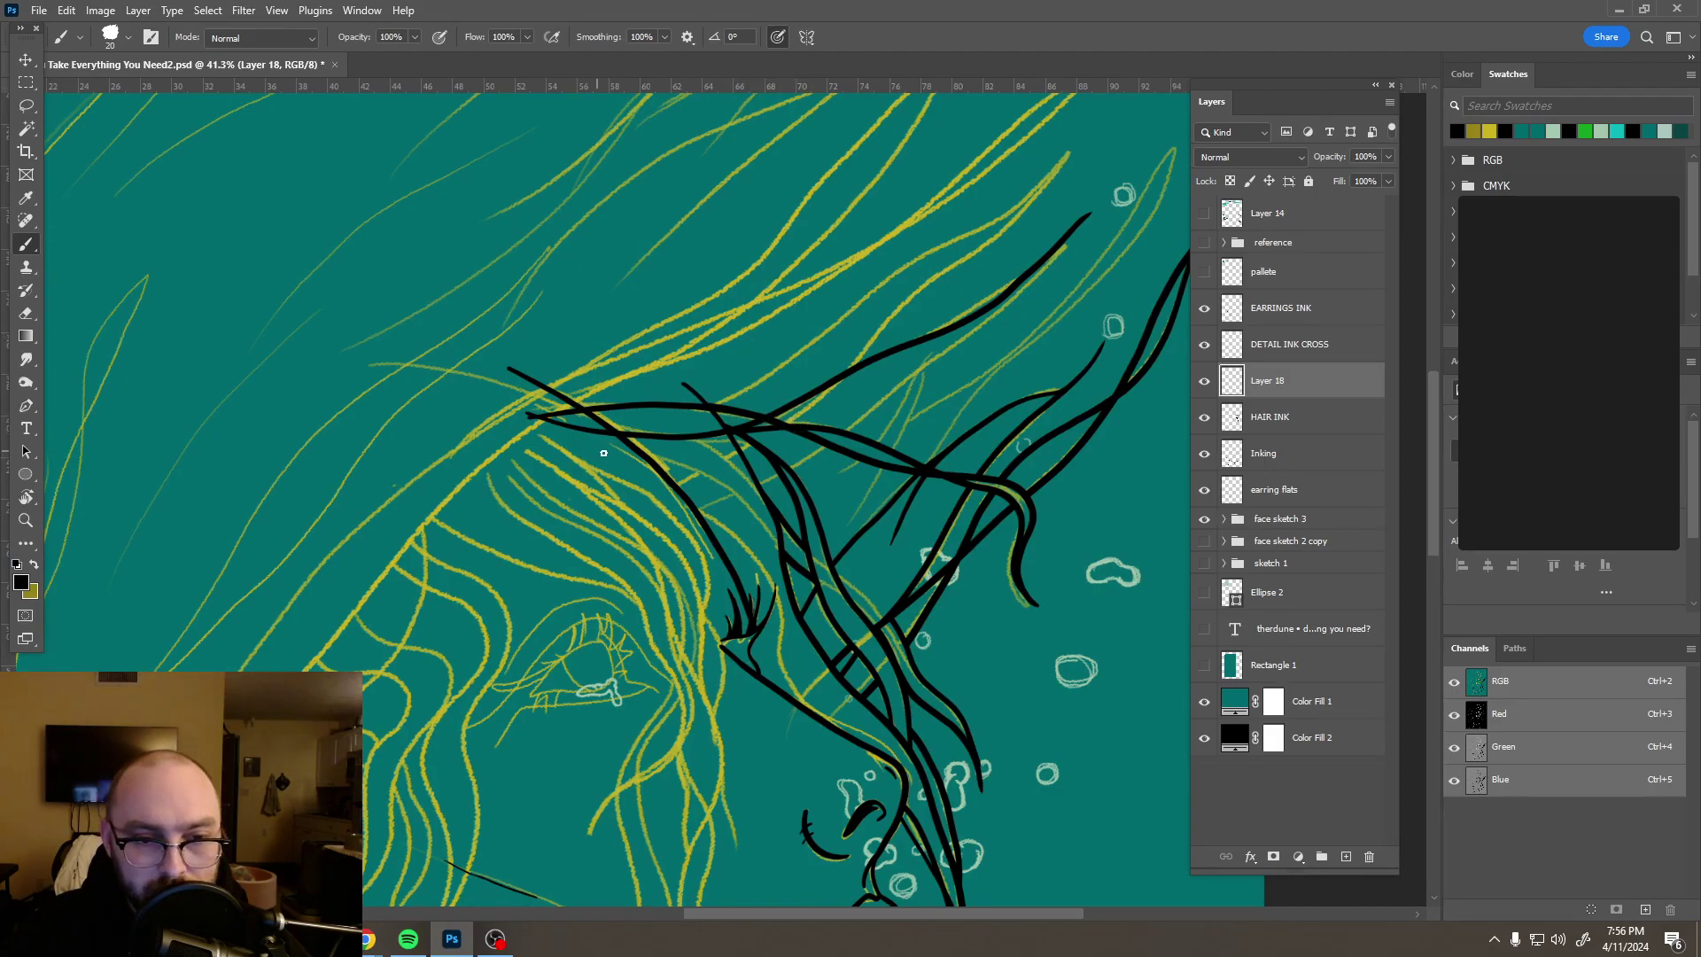
{"action": "left_click_drag", "start_coordinate": [605, 472], "coordinate": [703, 472]}
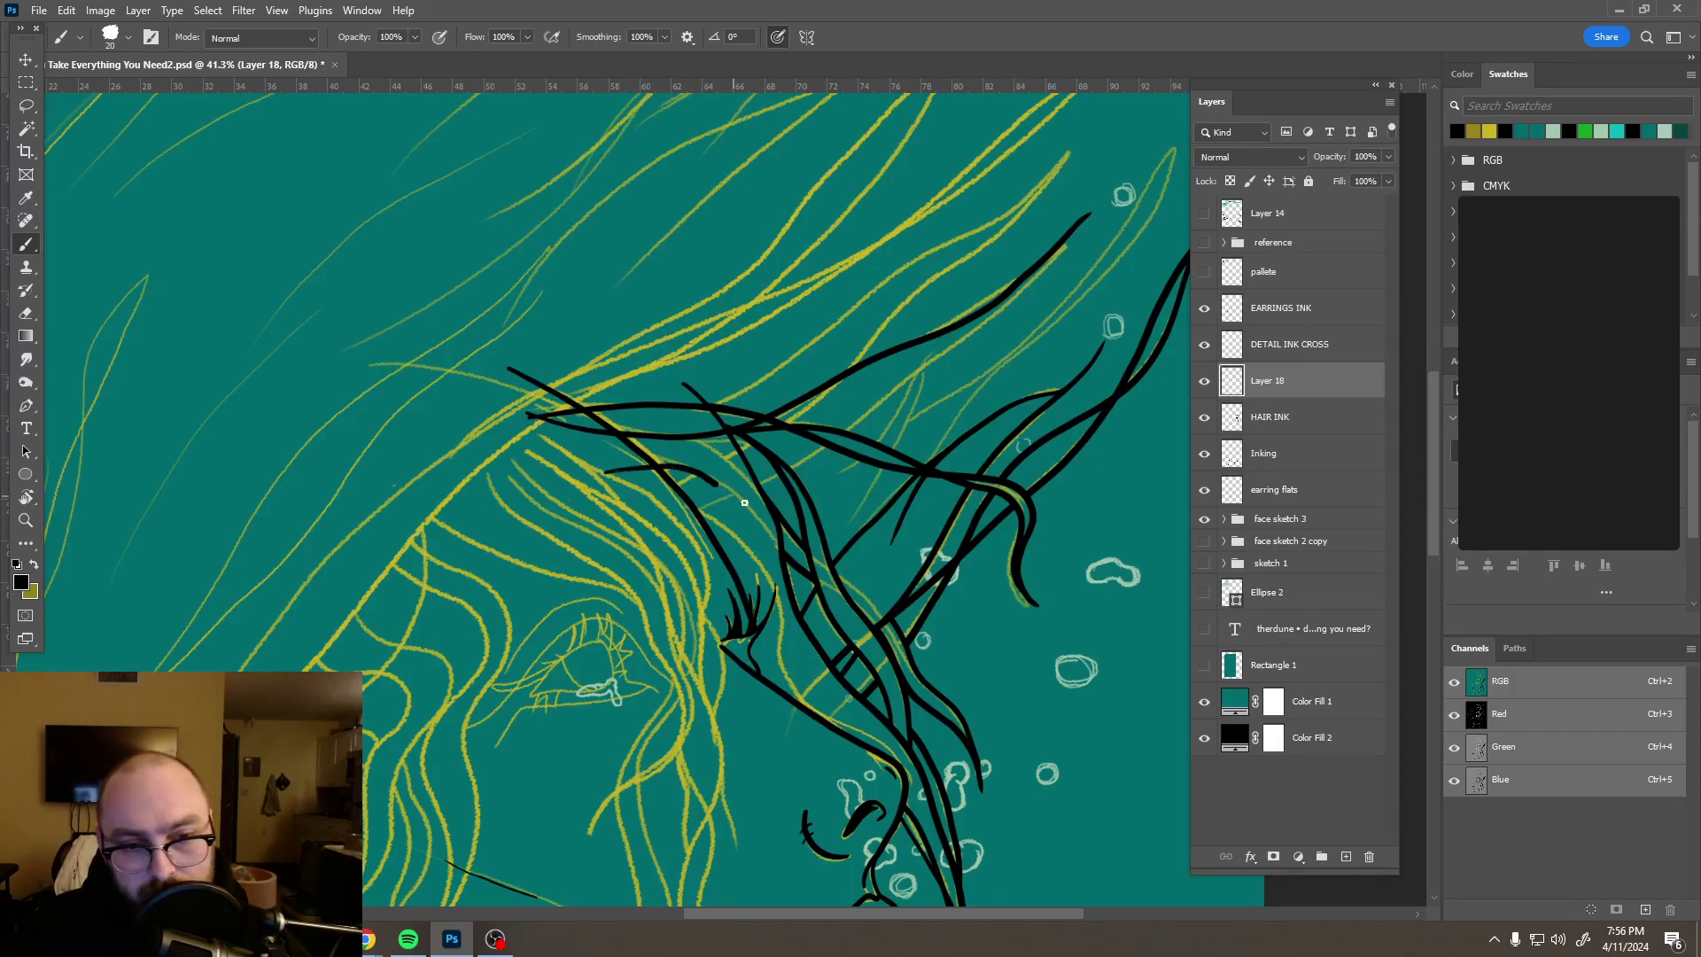
{"action": "key", "text": "ctrl+z"}
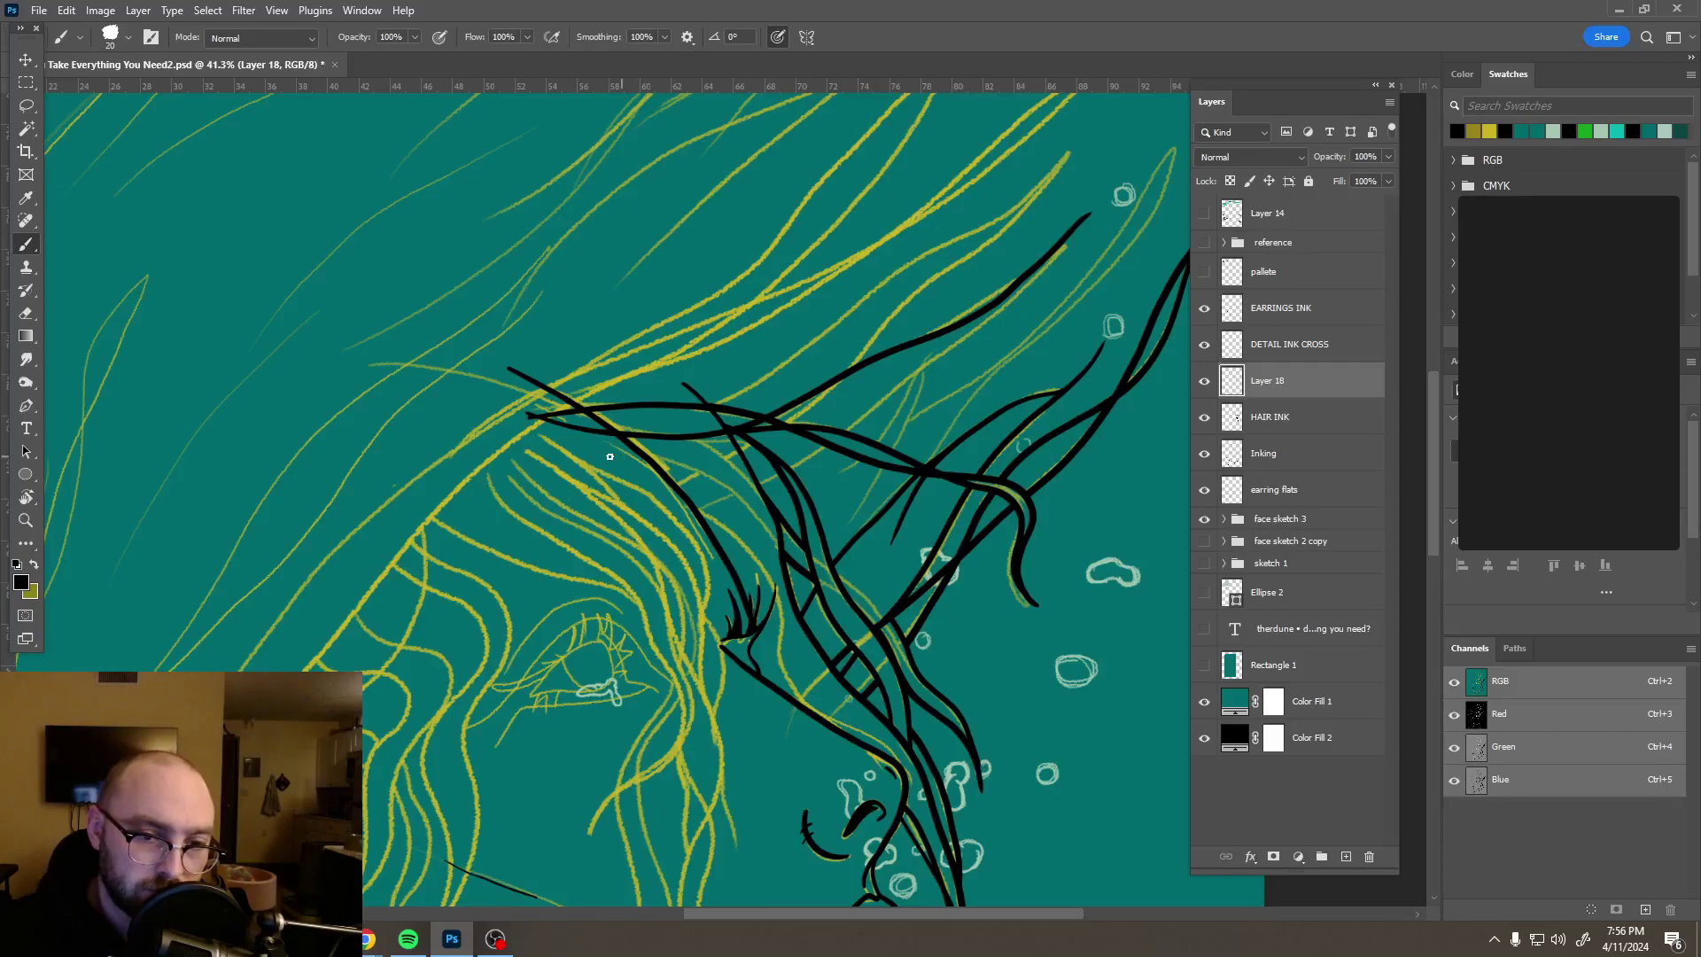
{"action": "left_click_drag", "start_coordinate": [669, 458], "coordinate": [745, 501]}
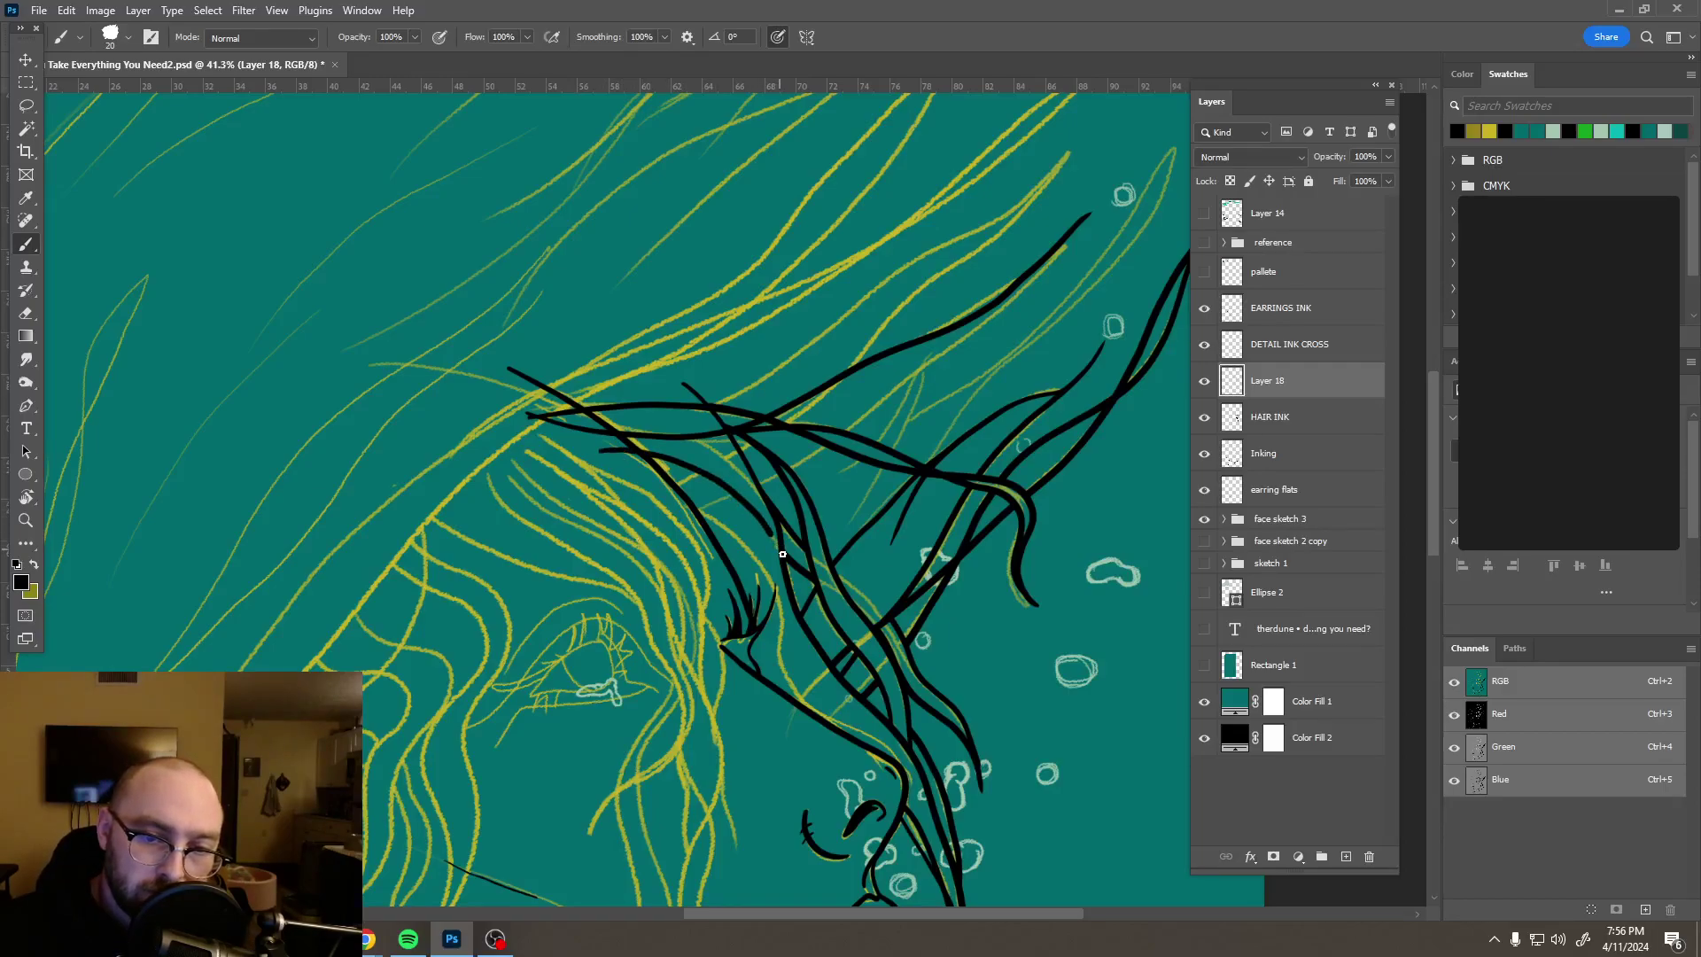
{"action": "key", "text": "ctrl+z"}
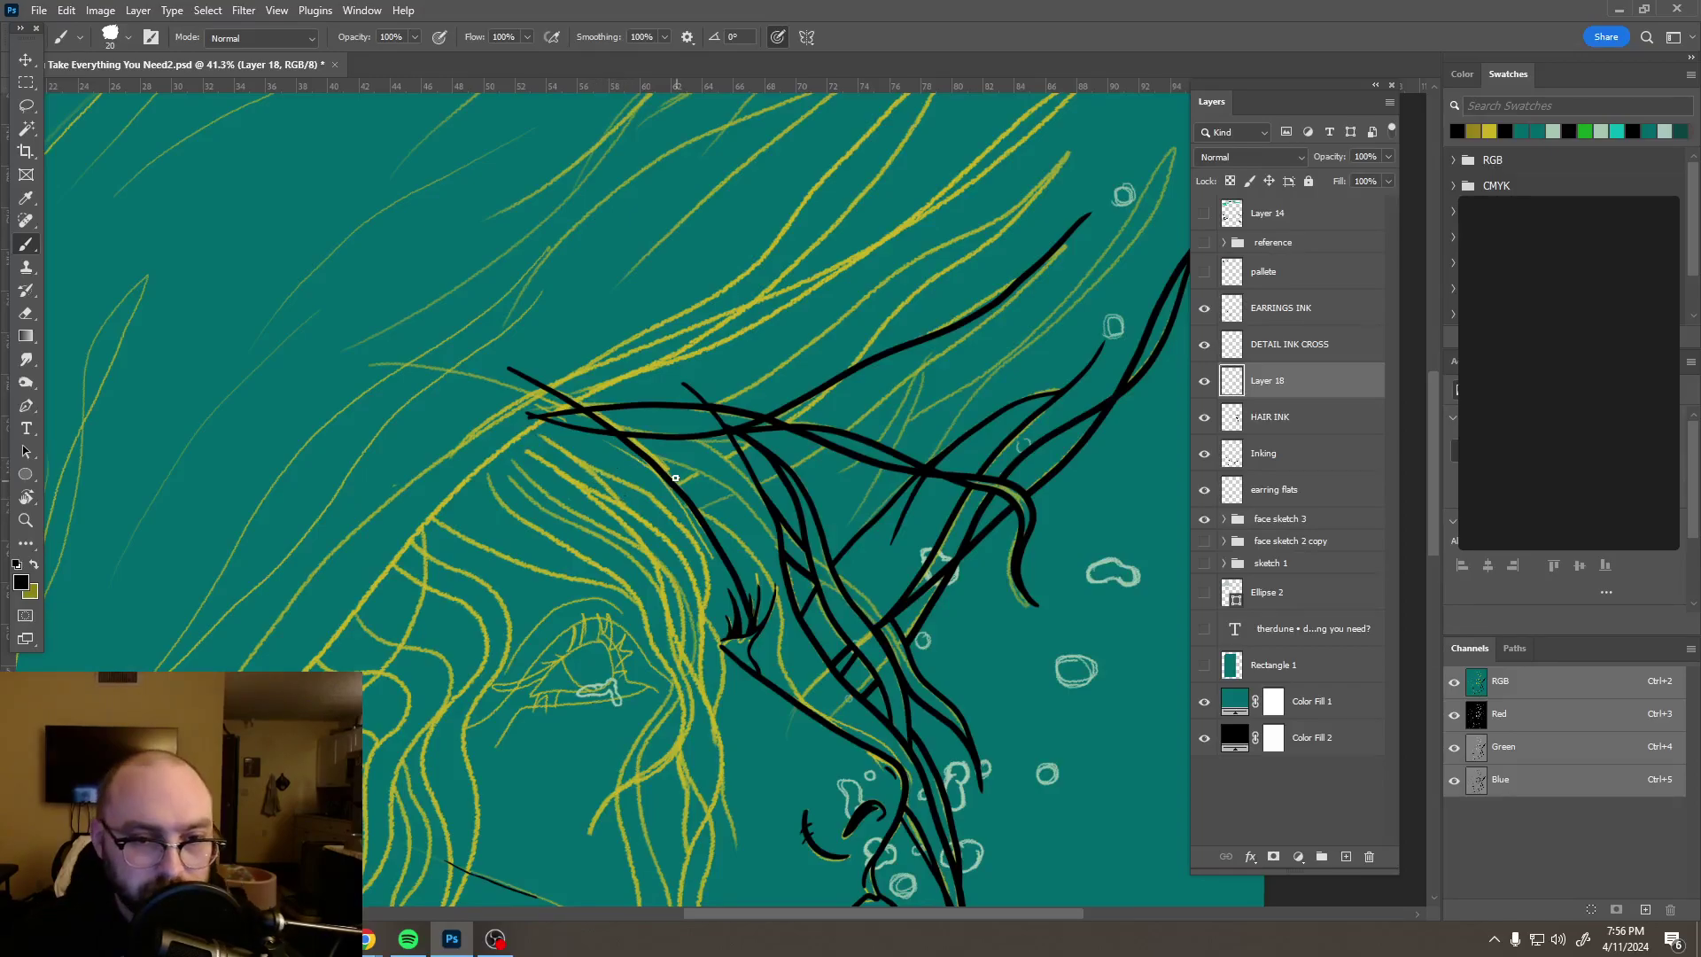
Step: Ink a black strand from the forehead hair up through the crossing strands to join the outer tip of the upper strand
{"action": "scroll", "coordinate": [734, 372], "scroll_direction": "up", "scroll_amount": 2}
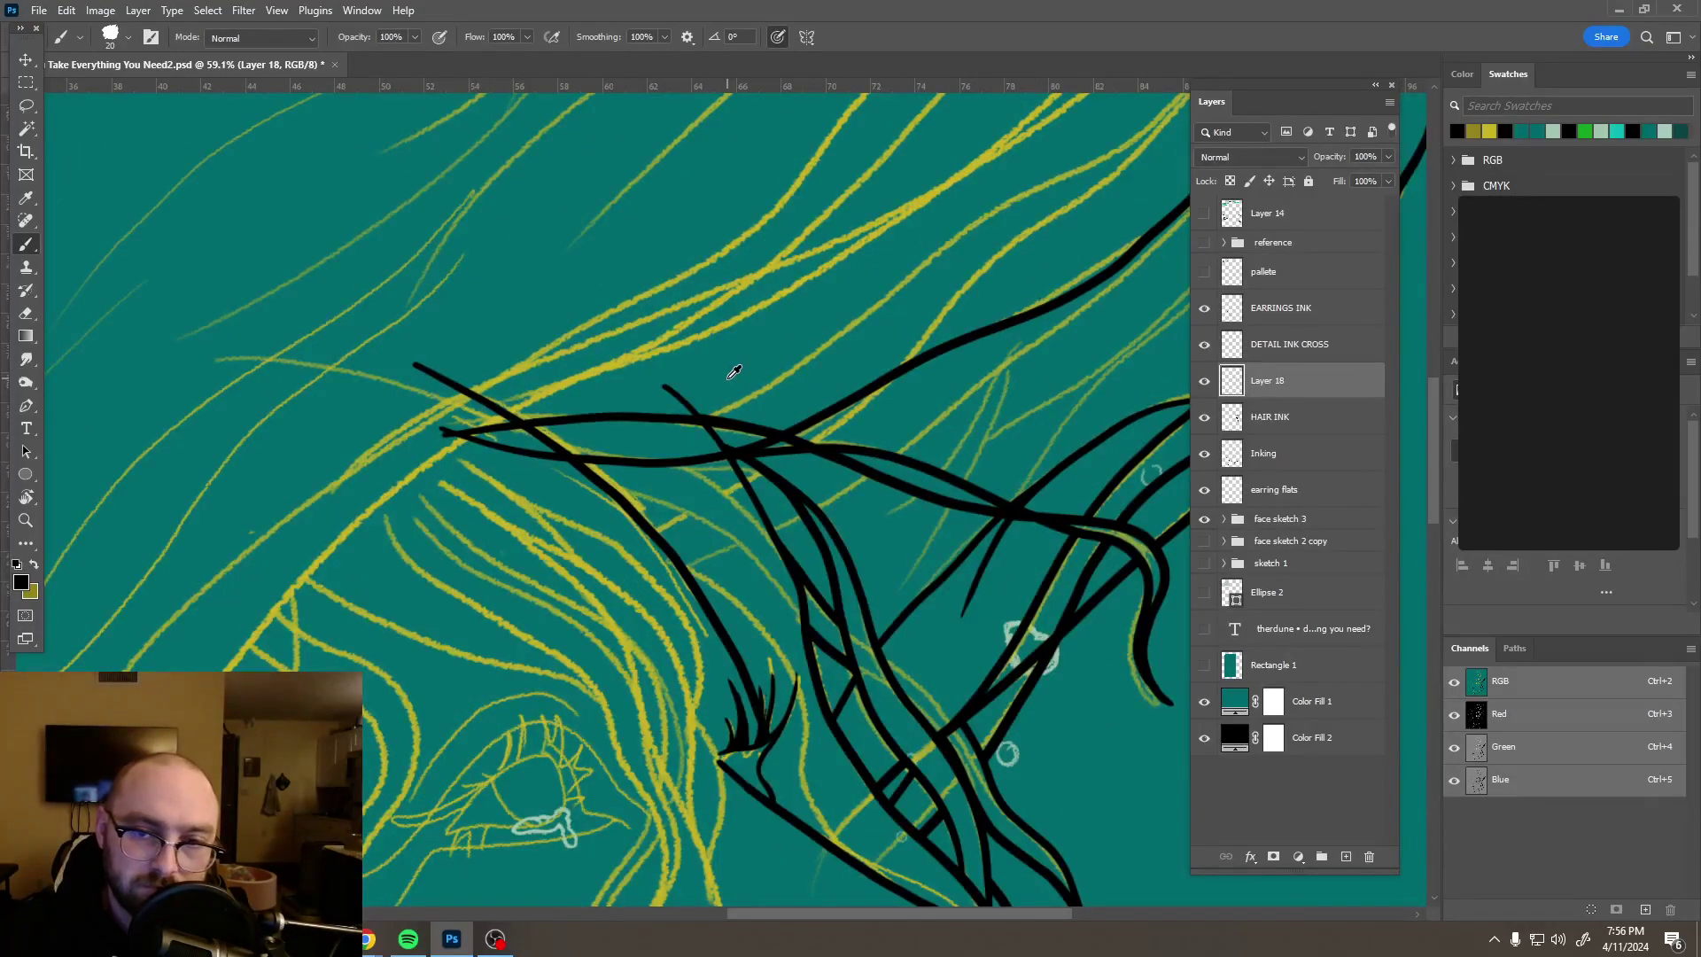
{"action": "scroll", "coordinate": [728, 379], "scroll_direction": "down", "scroll_amount": 2}
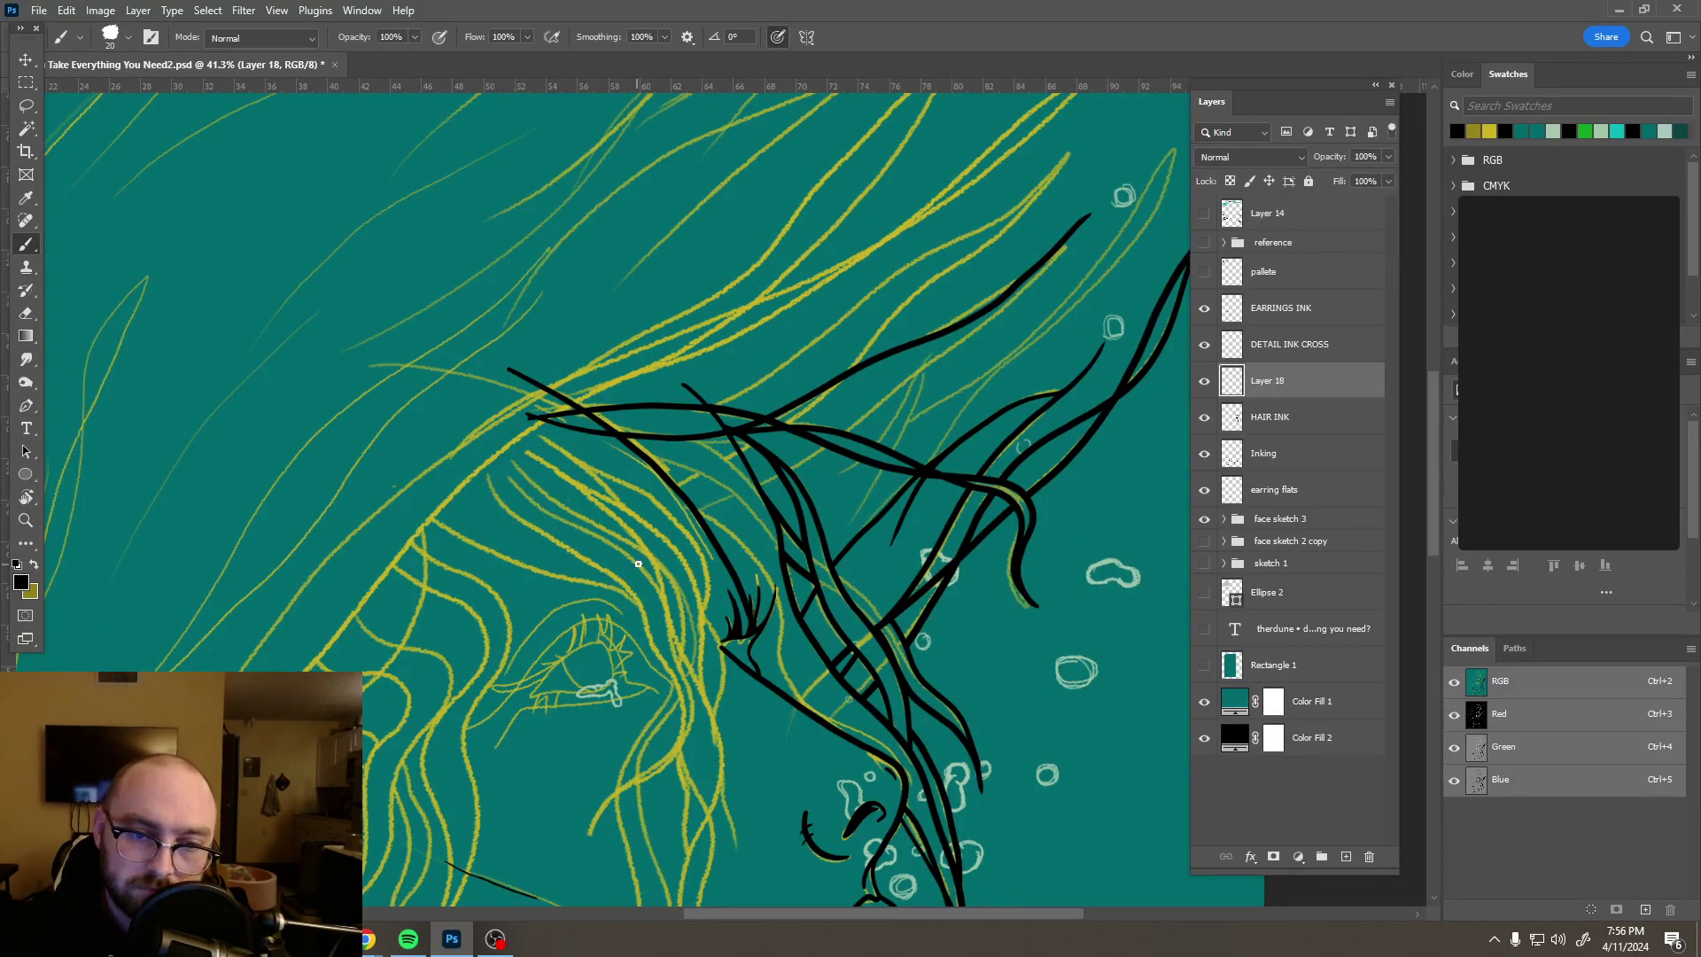
{"action": "left_click_drag", "start_coordinate": [722, 498], "coordinate": [742, 491]}
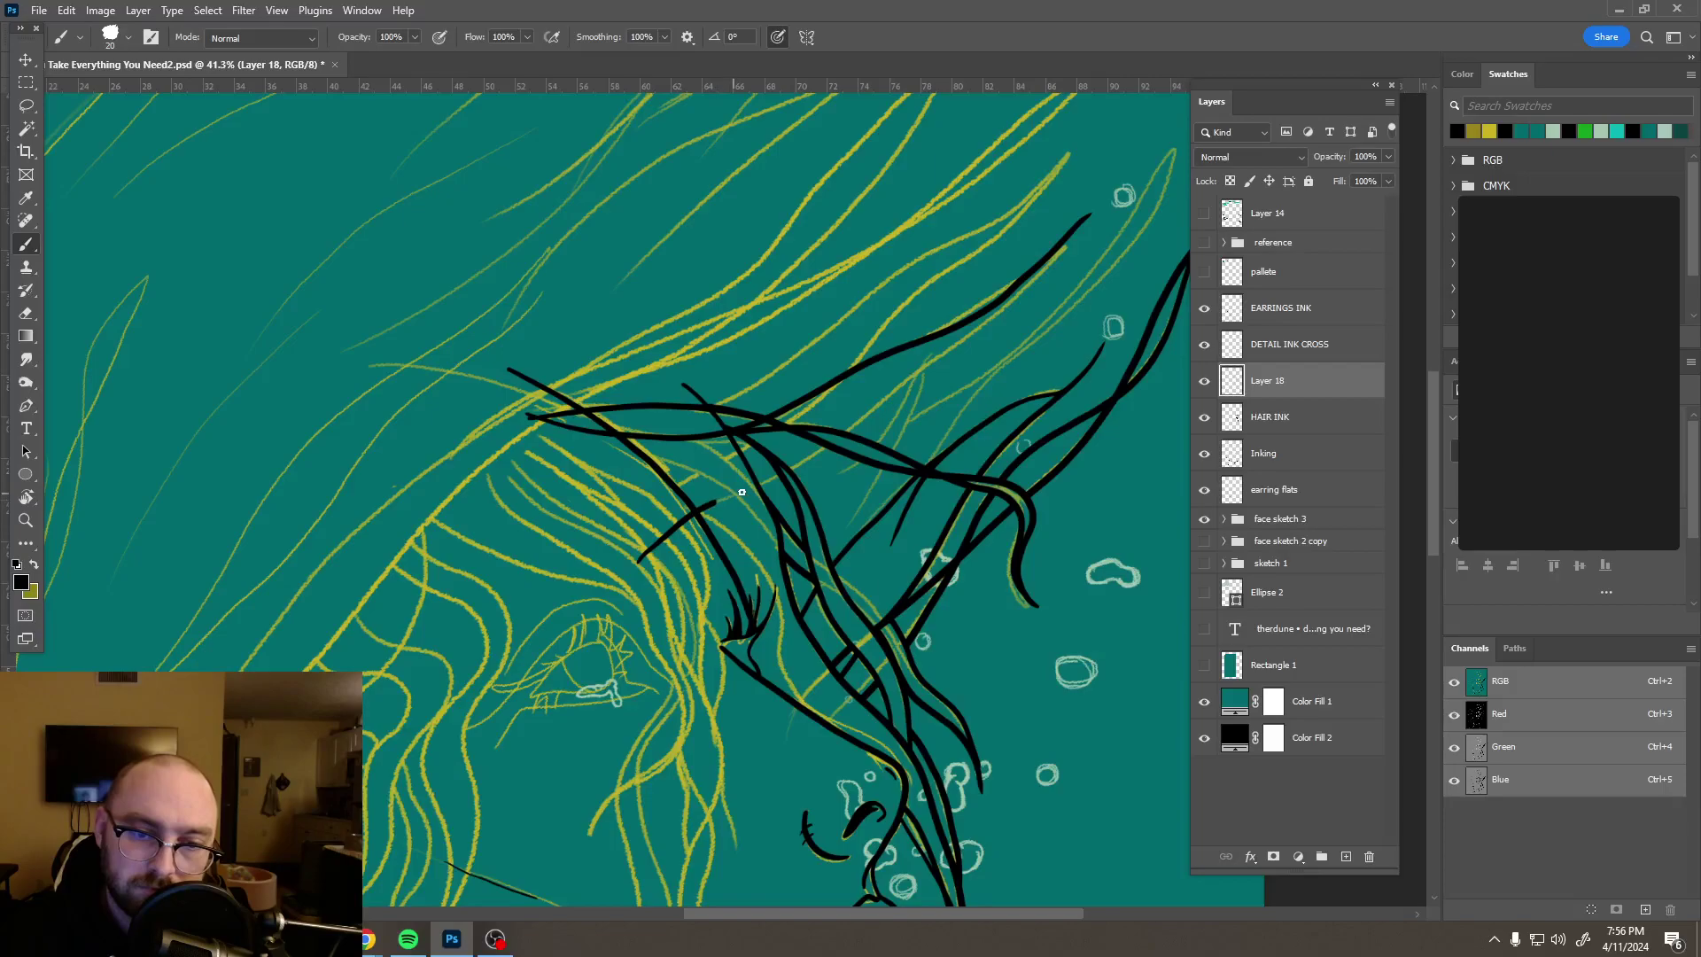
{"action": "mouse_move", "coordinate": [840, 431]}
{"action": "left_mouse_down"}
{"action": "mouse_move", "coordinate": [1002, 312]}
{"action": "mouse_move", "coordinate": [1074, 233]}
{"action": "left_mouse_up"}
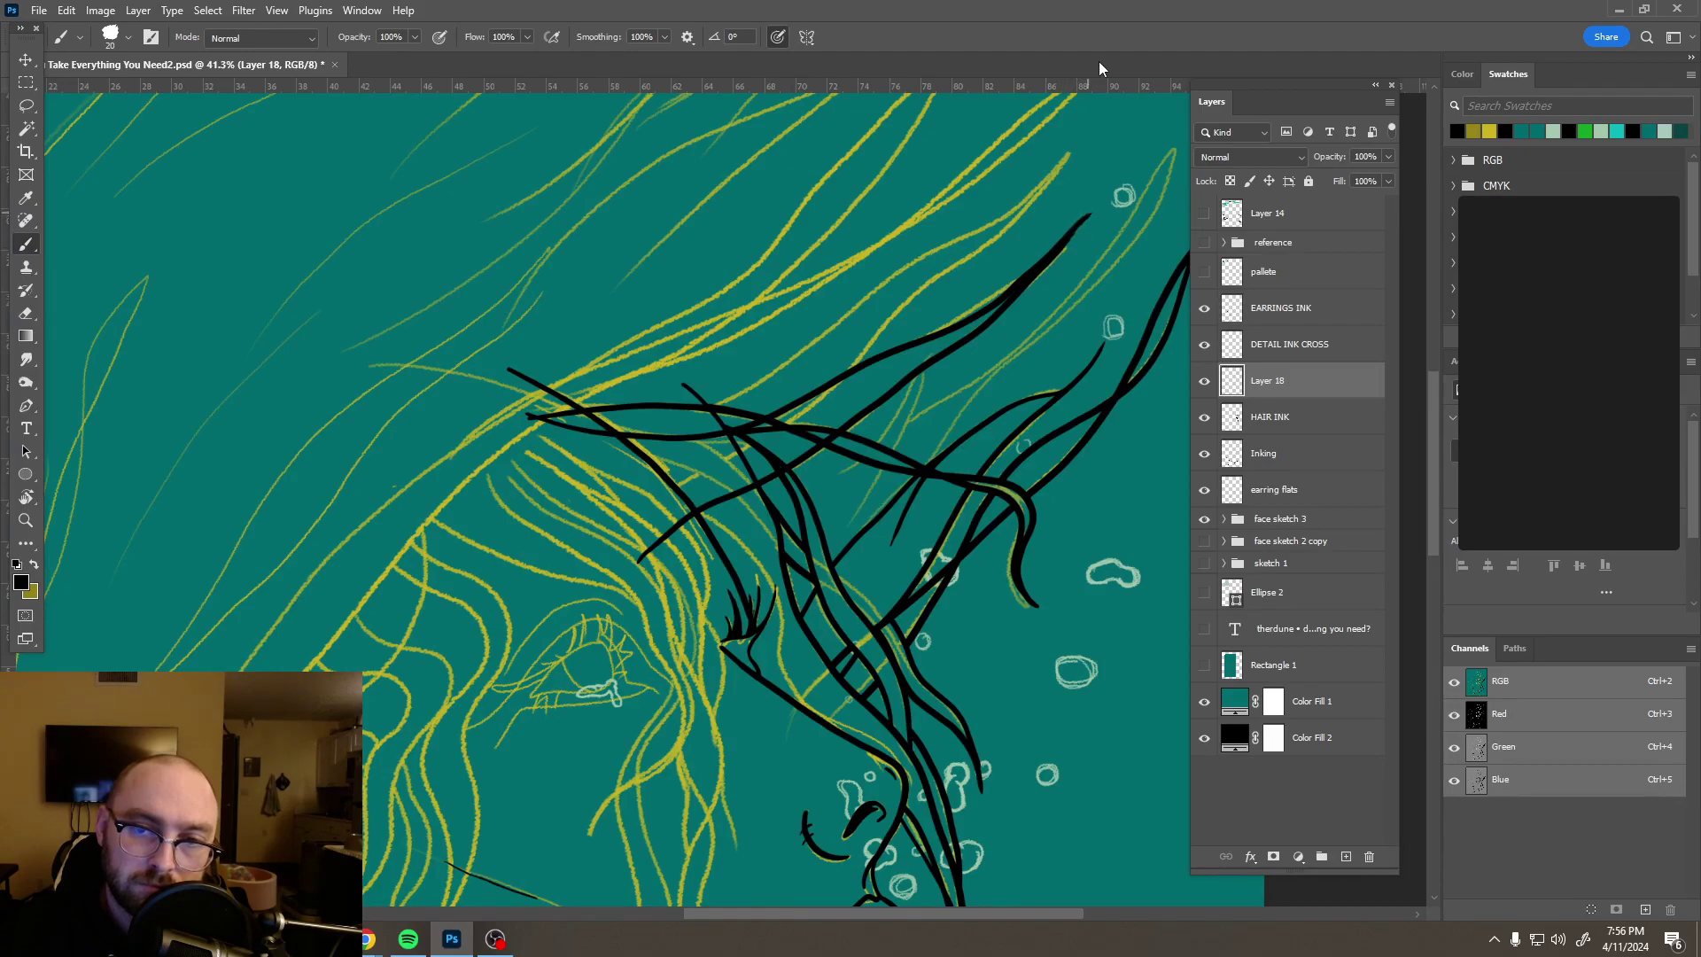
Step: Lower Layer 18's opacity to 45% and erase the strand ends that run past the forehead line with the size 49 eraser
{"action": "scroll", "coordinate": [916, 352], "scroll_direction": "down", "scroll_amount": 5}
{"action": "scroll", "coordinate": [920, 376], "scroll_direction": "down", "scroll_amount": 1}
{"action": "left_click_drag", "start_coordinate": [1388, 156], "coordinate": [1325, 176]}
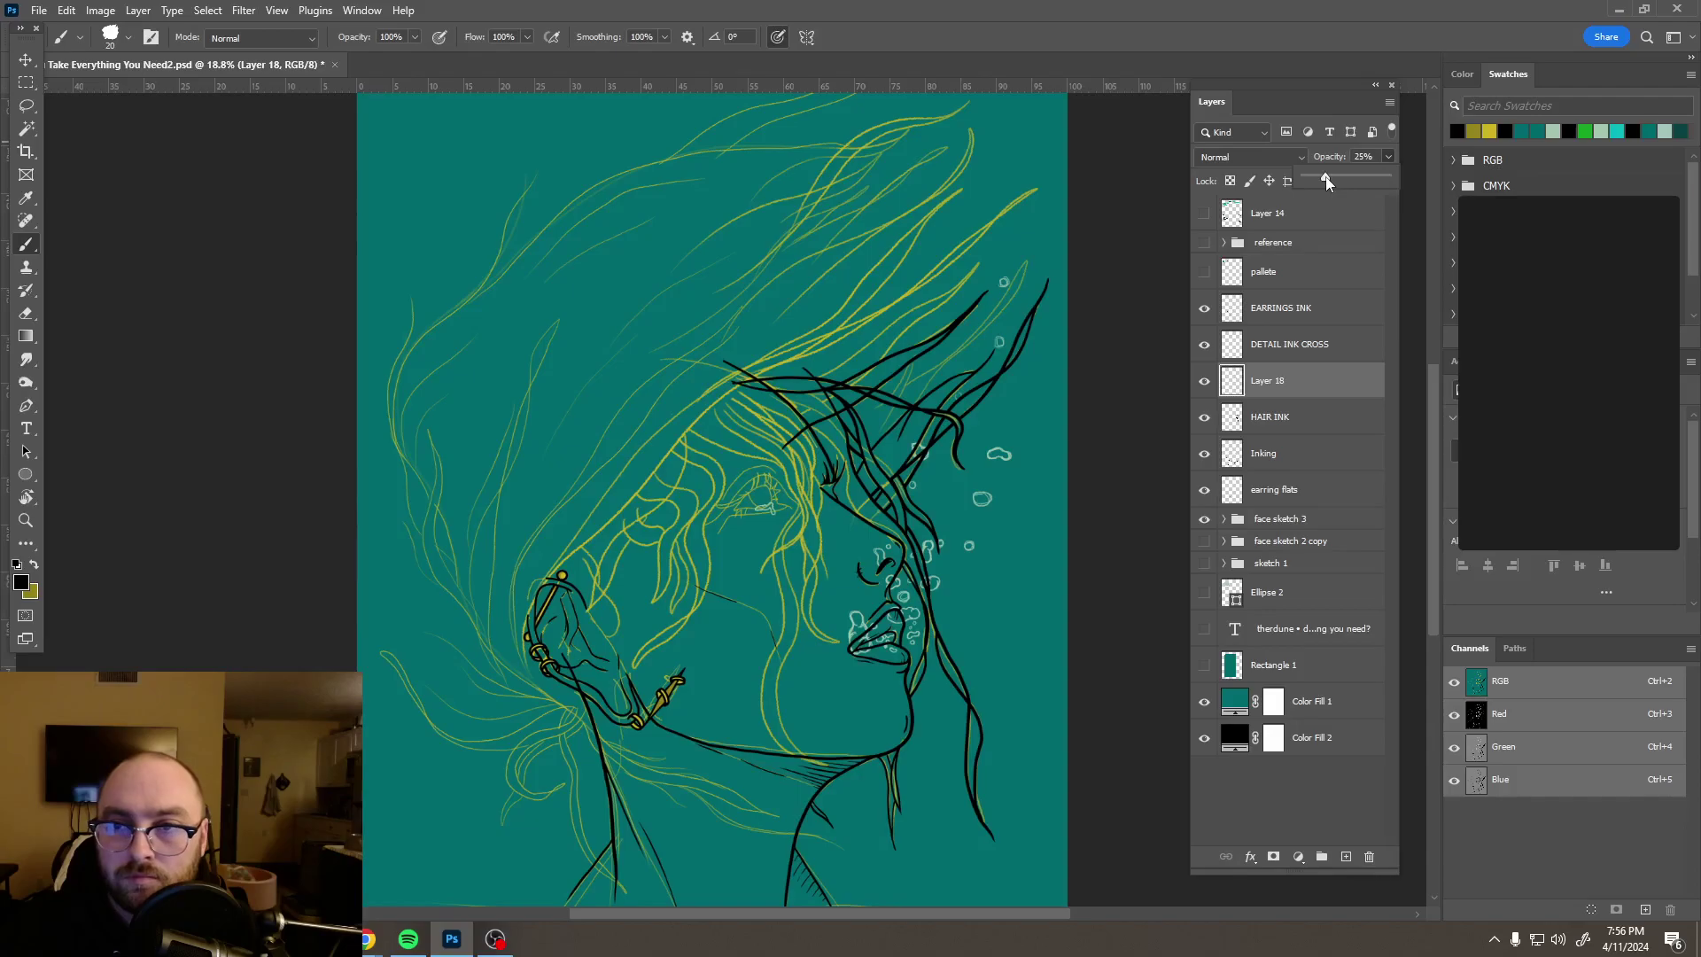
{"action": "scroll", "coordinate": [788, 367], "scroll_direction": "up", "scroll_amount": 3}
{"action": "scroll", "coordinate": [789, 368], "scroll_direction": "up", "scroll_amount": 3}
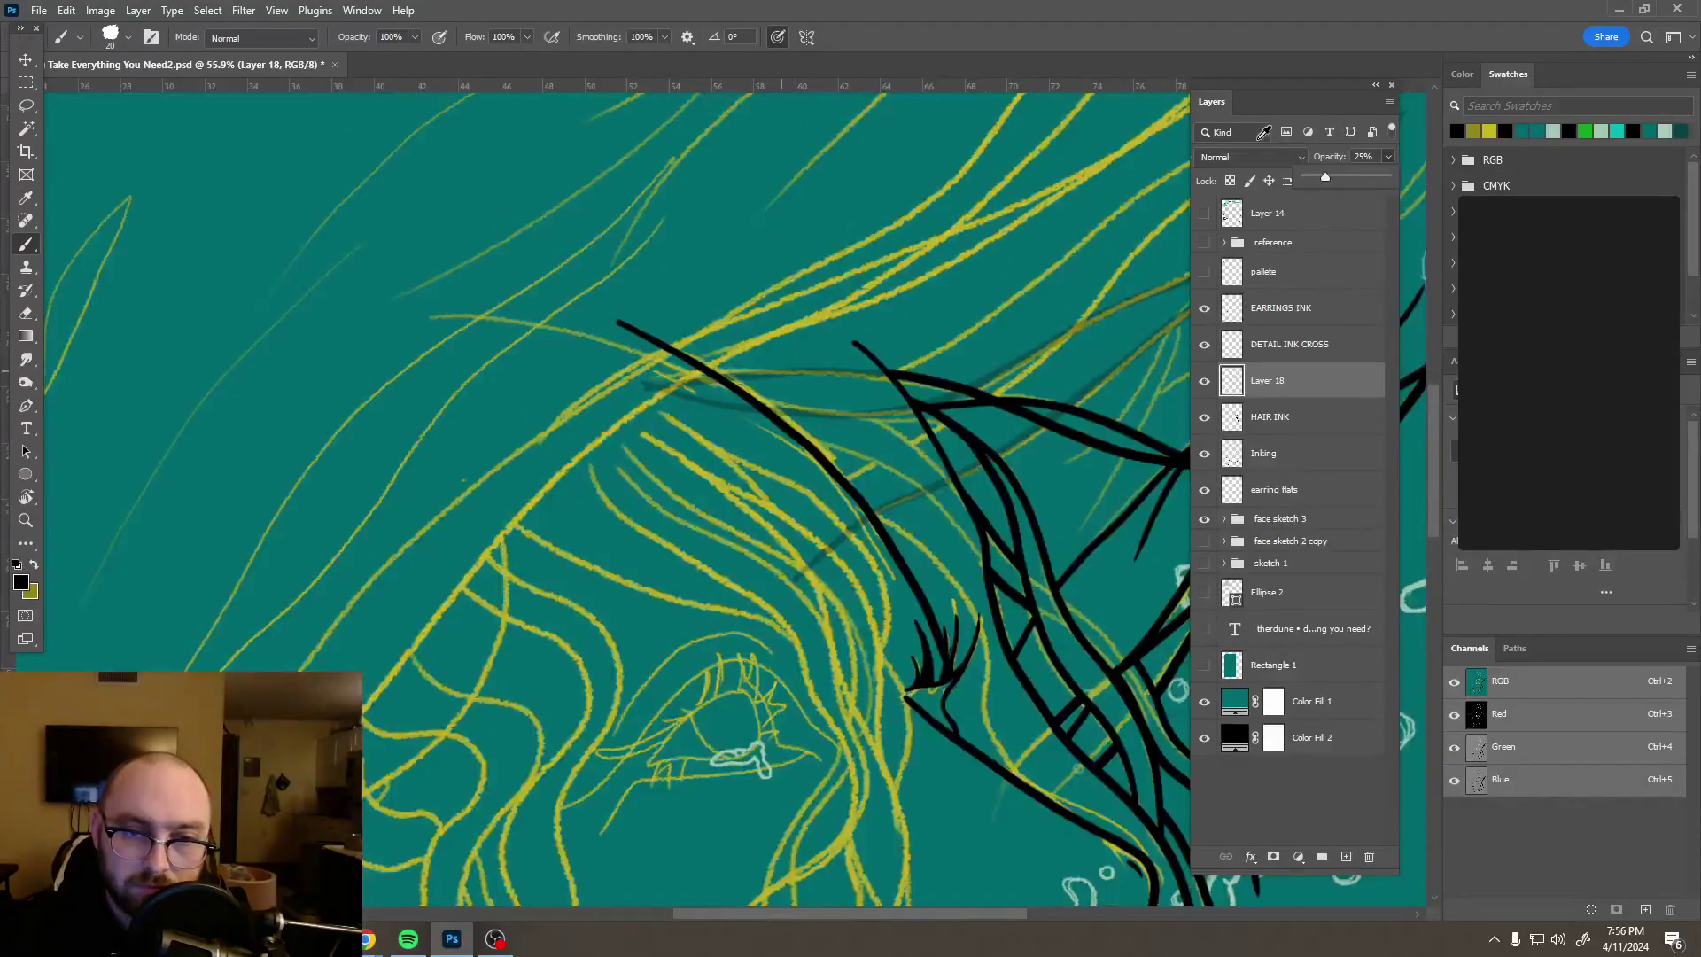
{"action": "scroll", "coordinate": [788, 368], "scroll_direction": "up", "scroll_amount": 2}
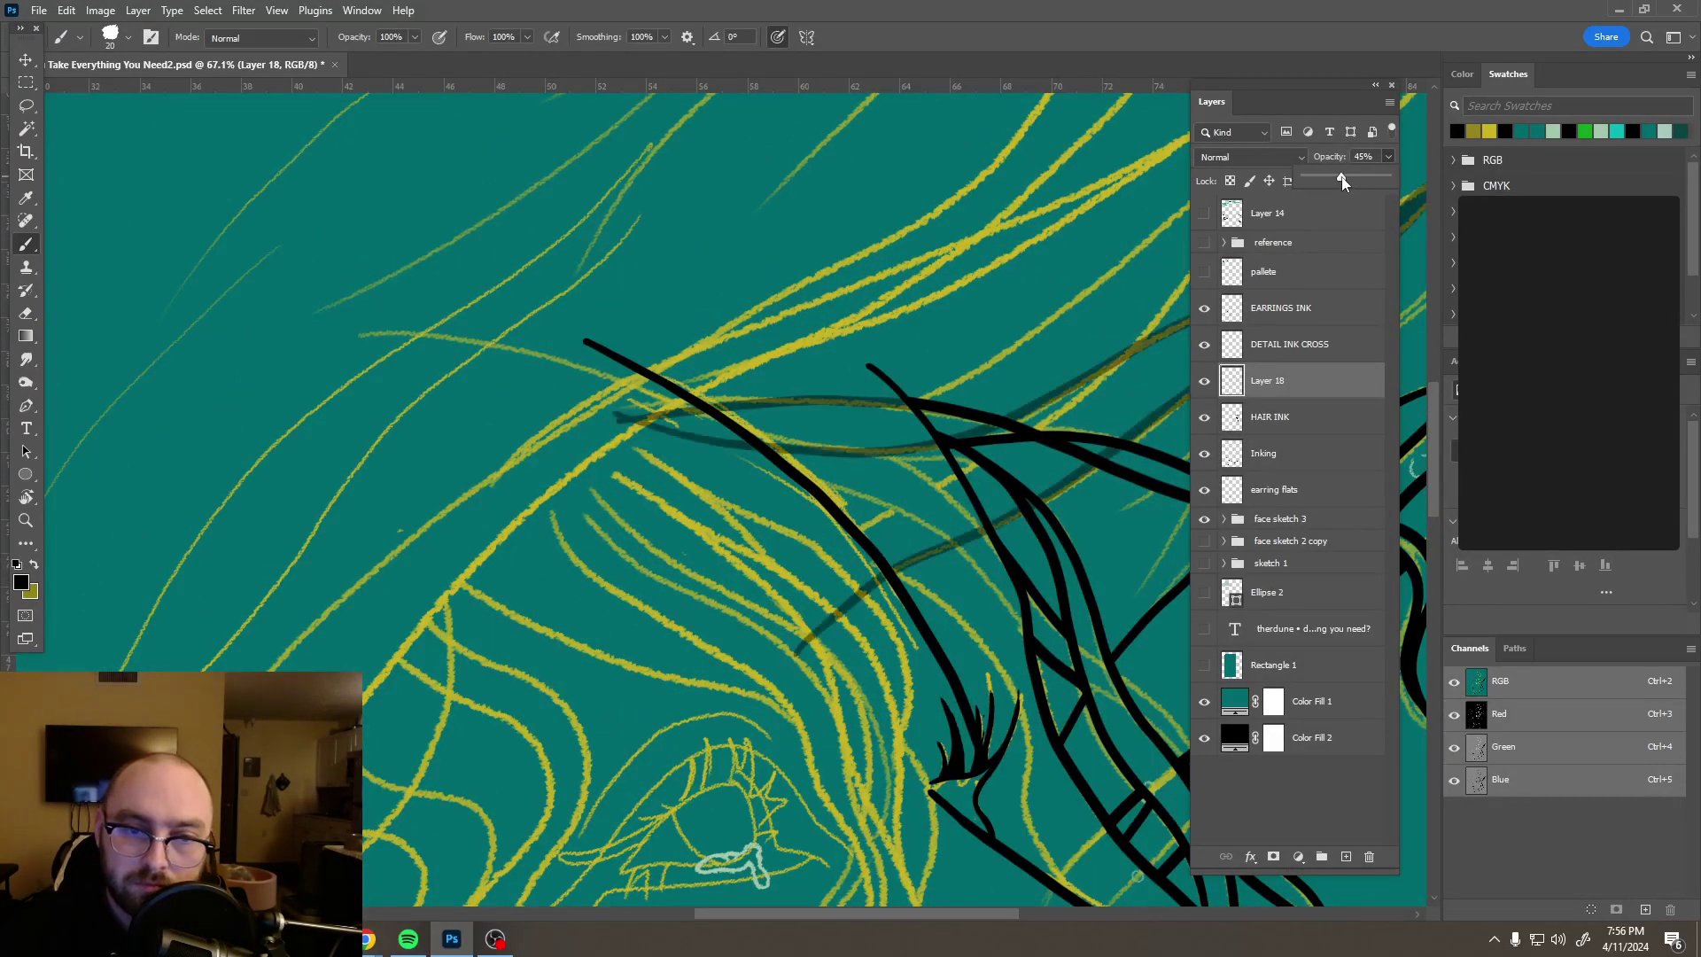
{"action": "key", "text": "e"}
{"action": "mouse_move", "coordinate": [686, 413]}
{"action": "left_mouse_down"}
{"action": "mouse_move", "coordinate": [608, 410]}
{"action": "mouse_move", "coordinate": [752, 463]}
{"action": "mouse_move", "coordinate": [843, 620]}
{"action": "mouse_move", "coordinate": [874, 578]}
{"action": "mouse_move", "coordinate": [785, 668]}
{"action": "left_mouse_up"}
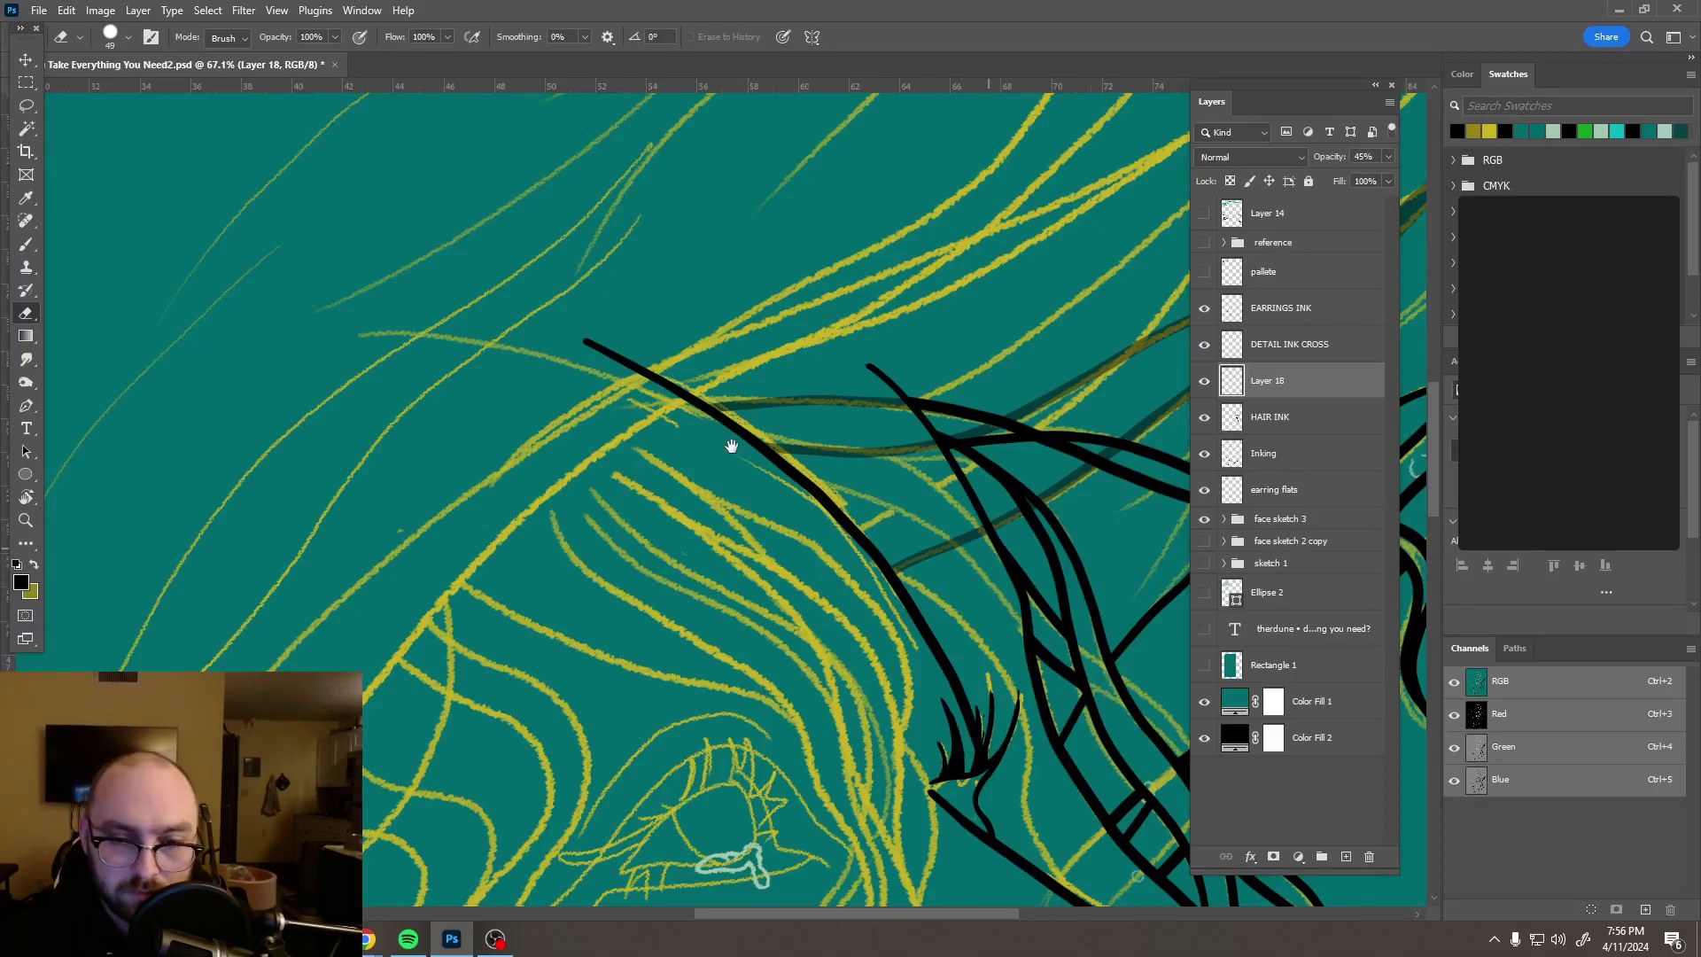
{"action": "left_click_drag", "start_coordinate": [1002, 551], "coordinate": [730, 446]}
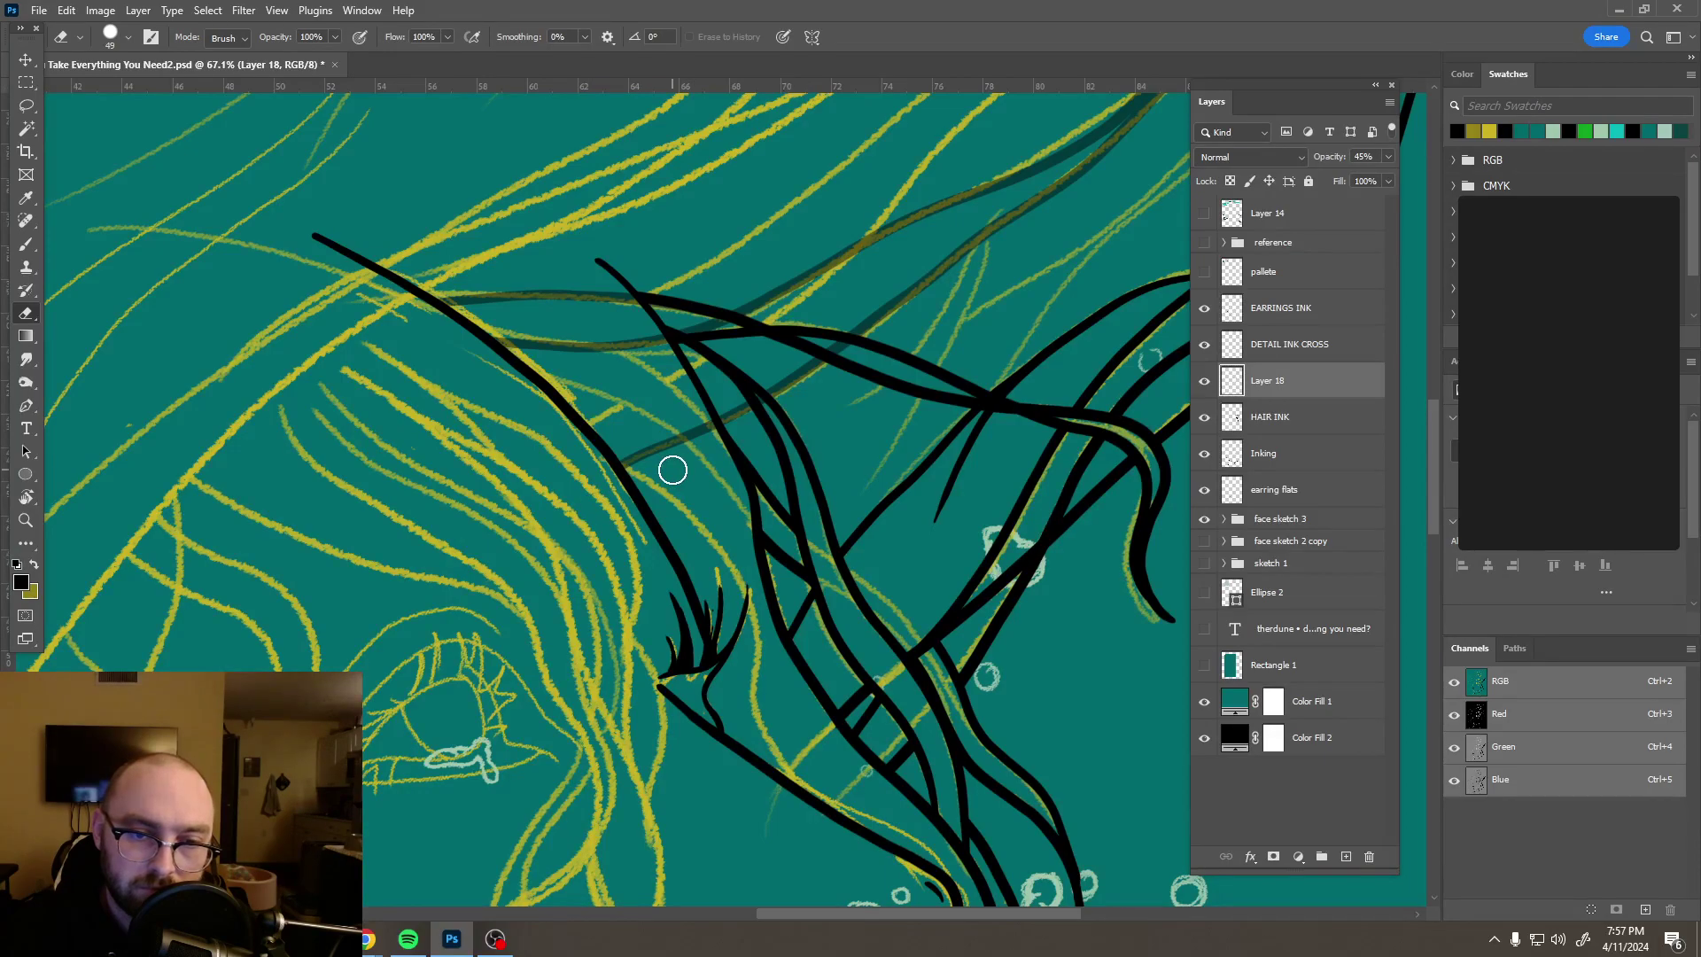
Step: Restore Layer 18's opacity to 100% and check the inking with the face sketch 3 group hidden, leaving the group shown again
{"action": "scroll", "coordinate": [630, 539], "scroll_direction": "down", "scroll_amount": 5}
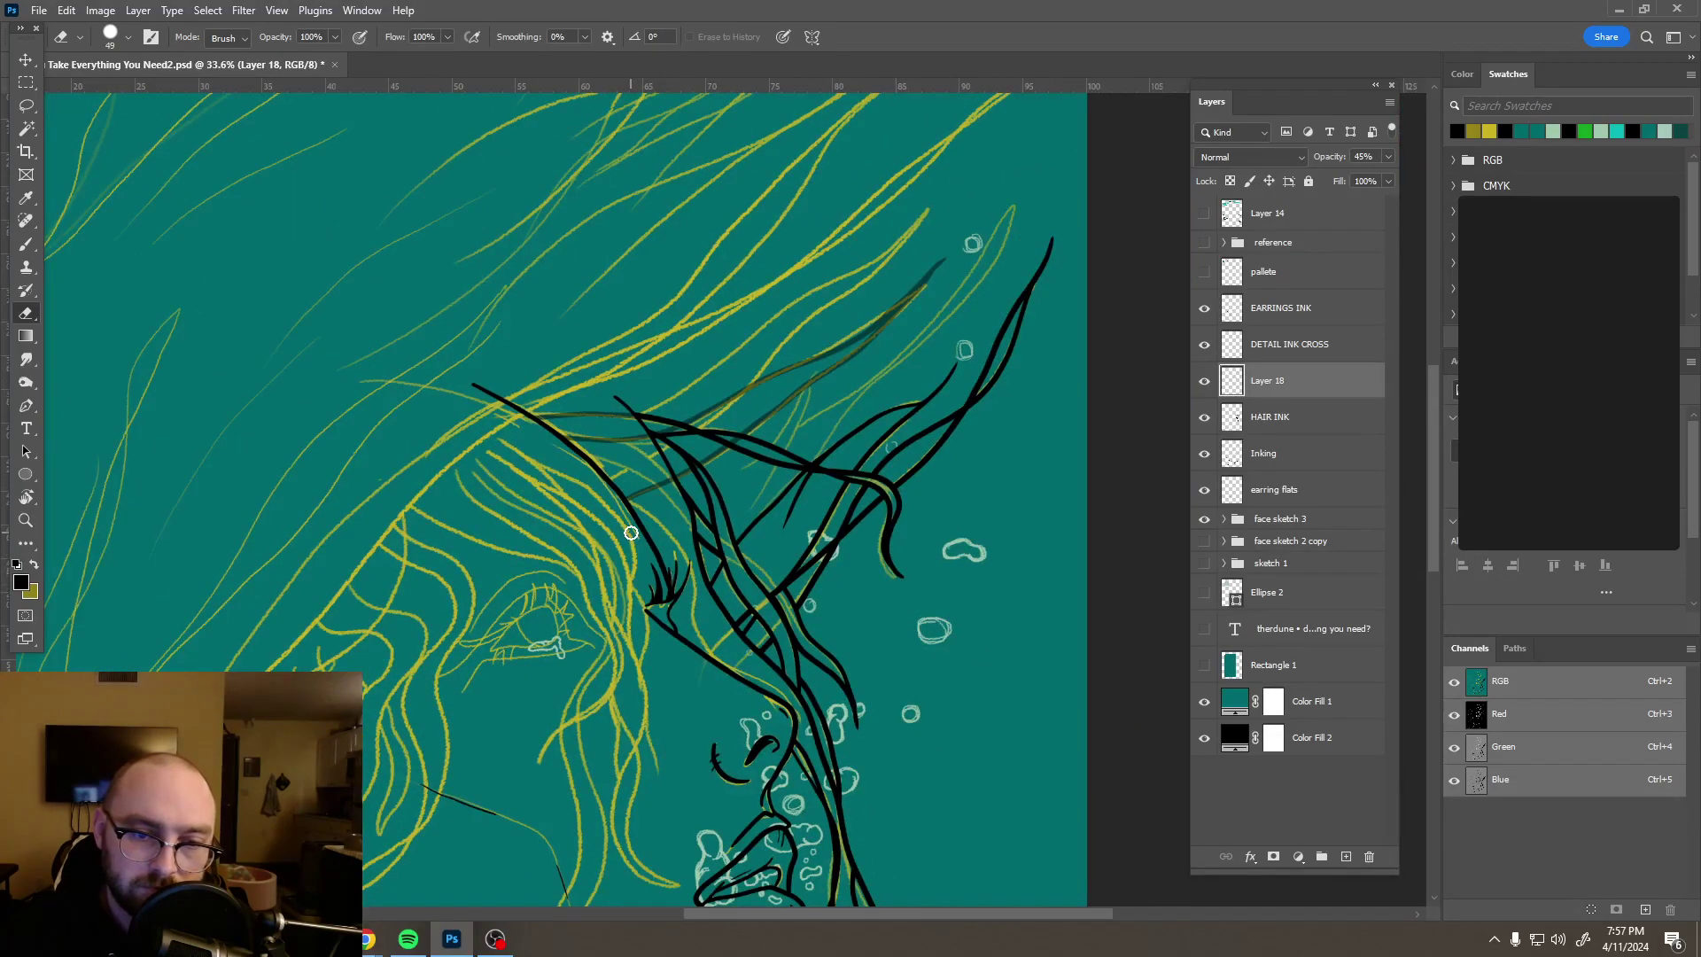
{"action": "left_click", "coordinate": [1204, 518]}
{"action": "left_click", "coordinate": [1388, 157]}
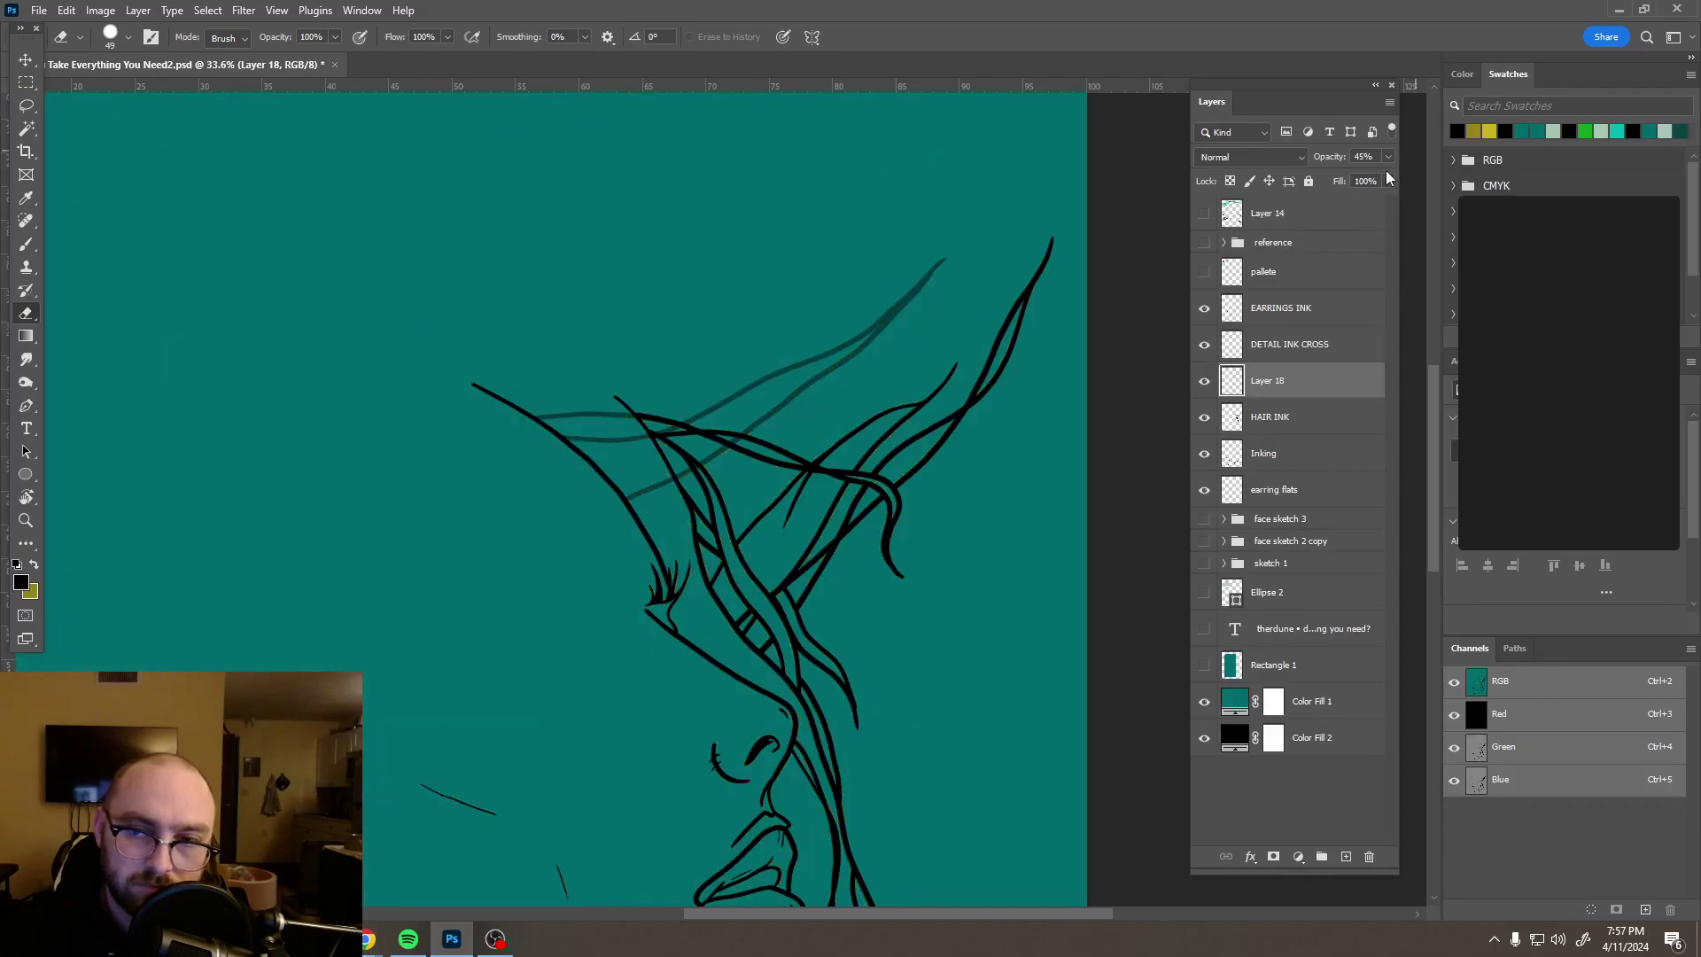
{"action": "scroll", "coordinate": [934, 437], "scroll_direction": "down", "scroll_amount": 5}
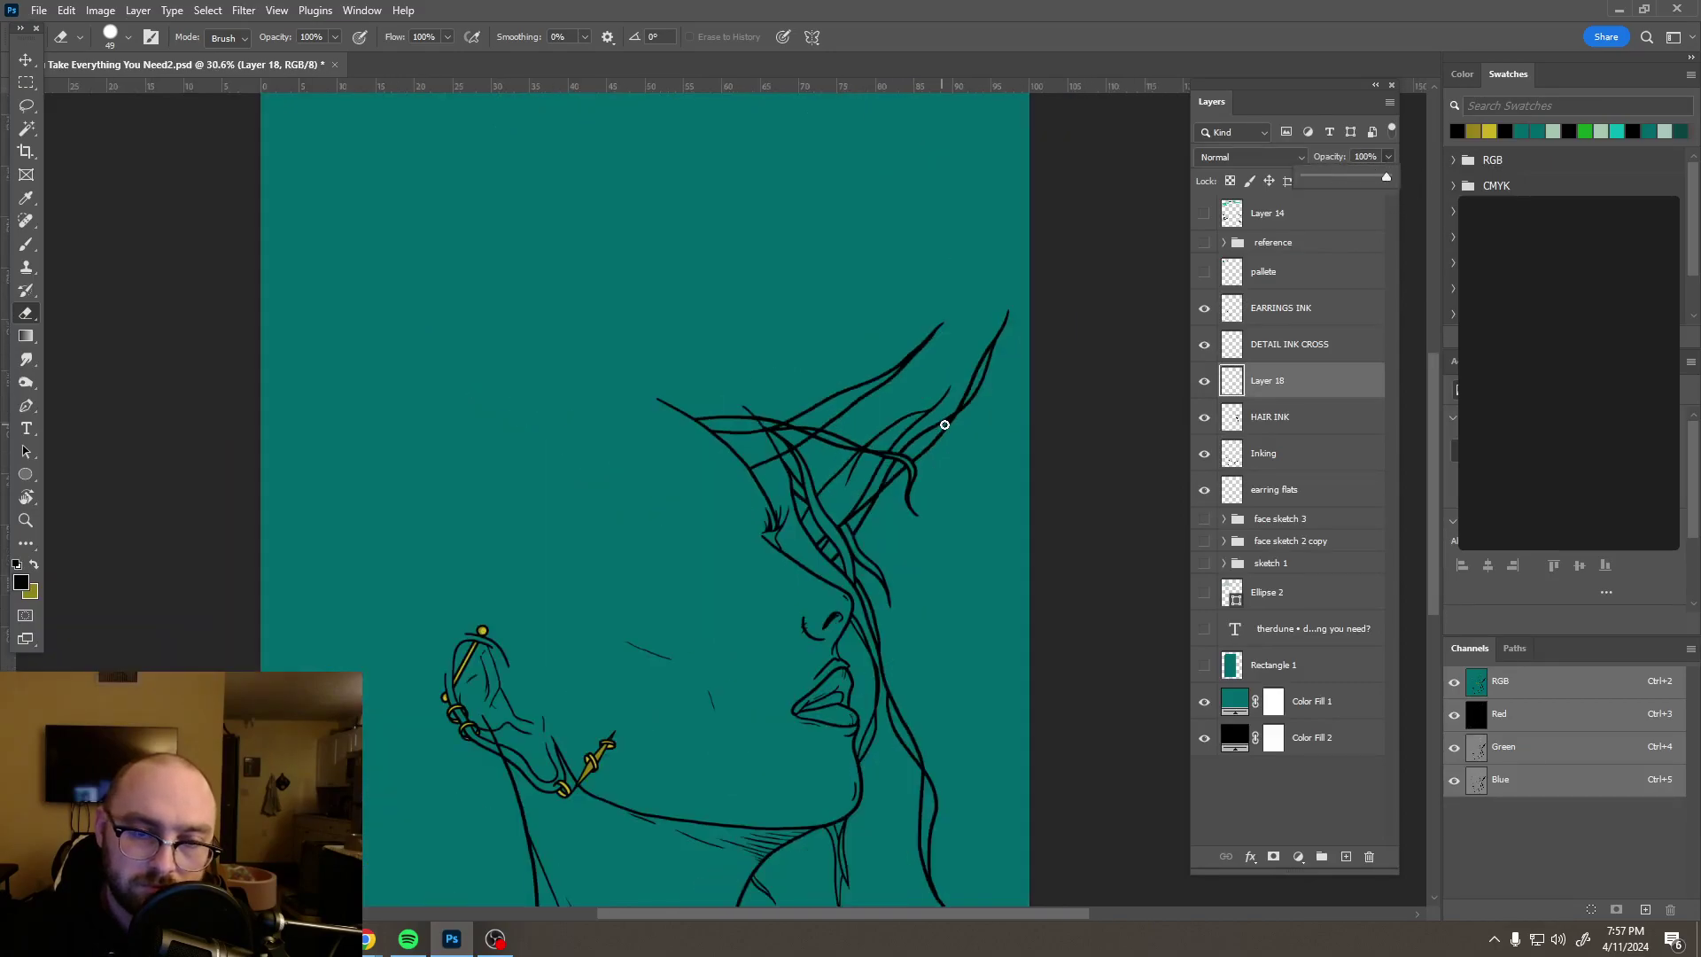
{"action": "scroll", "coordinate": [866, 381], "scroll_direction": "up", "scroll_amount": 6}
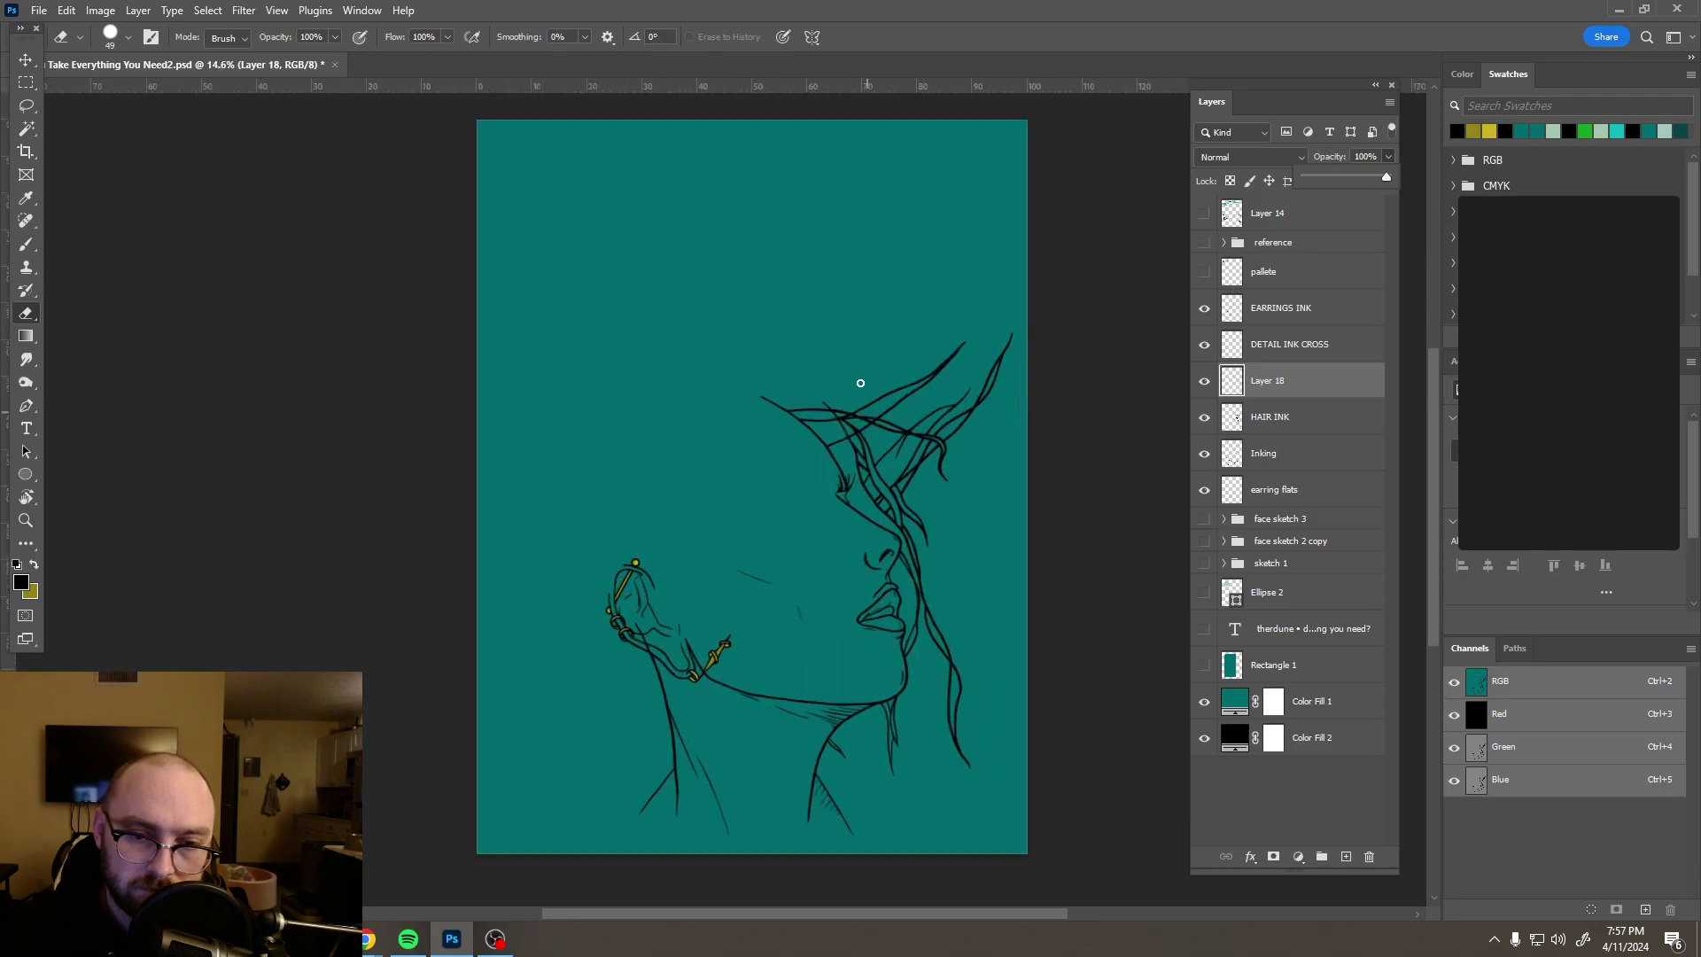
{"action": "scroll", "coordinate": [822, 429], "scroll_direction": "up", "scroll_amount": 3}
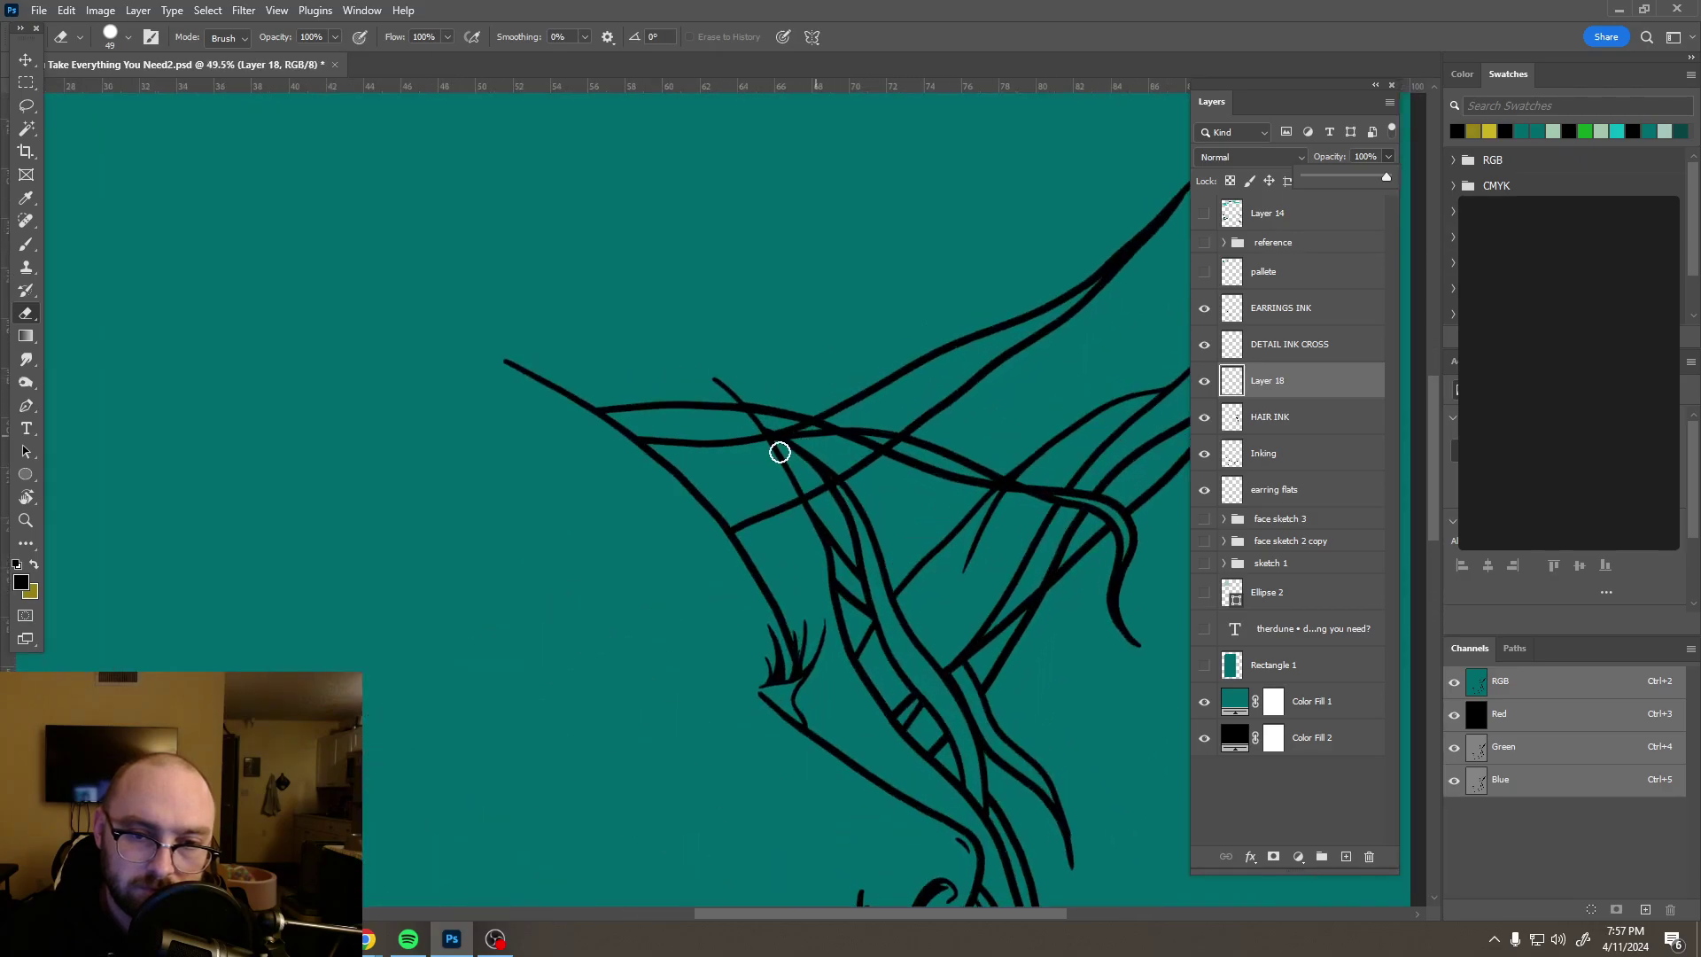
{"action": "scroll", "coordinate": [736, 445], "scroll_direction": "up", "scroll_amount": 1}
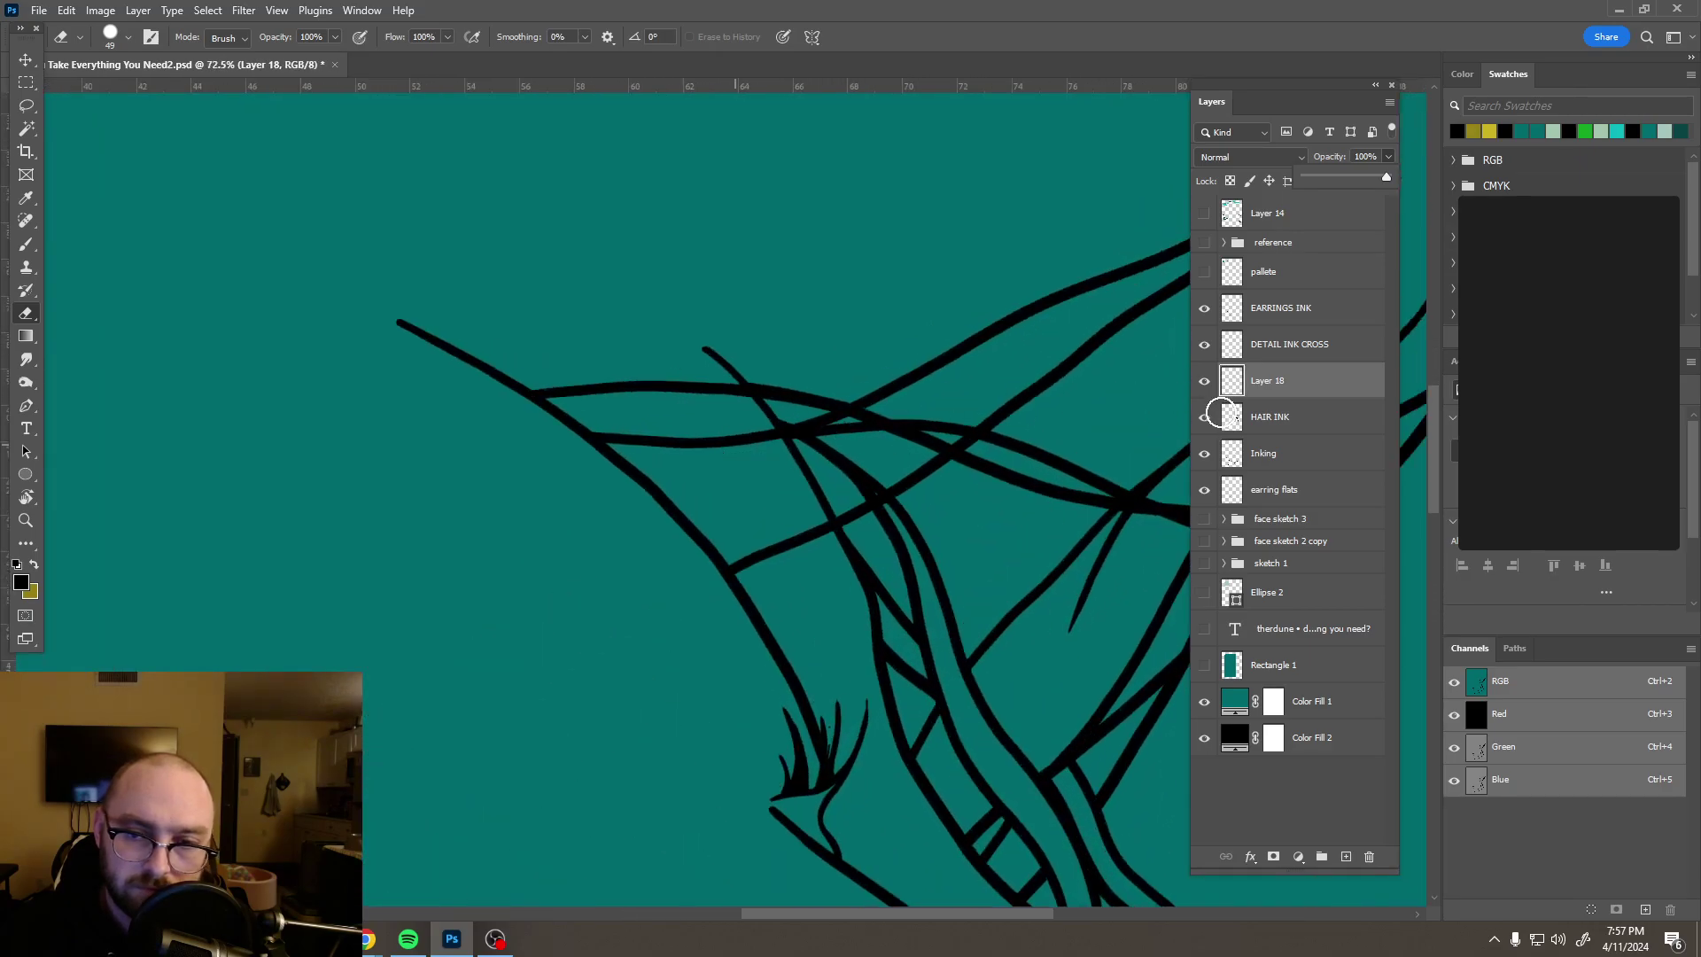
{"action": "left_click", "coordinate": [1203, 521]}
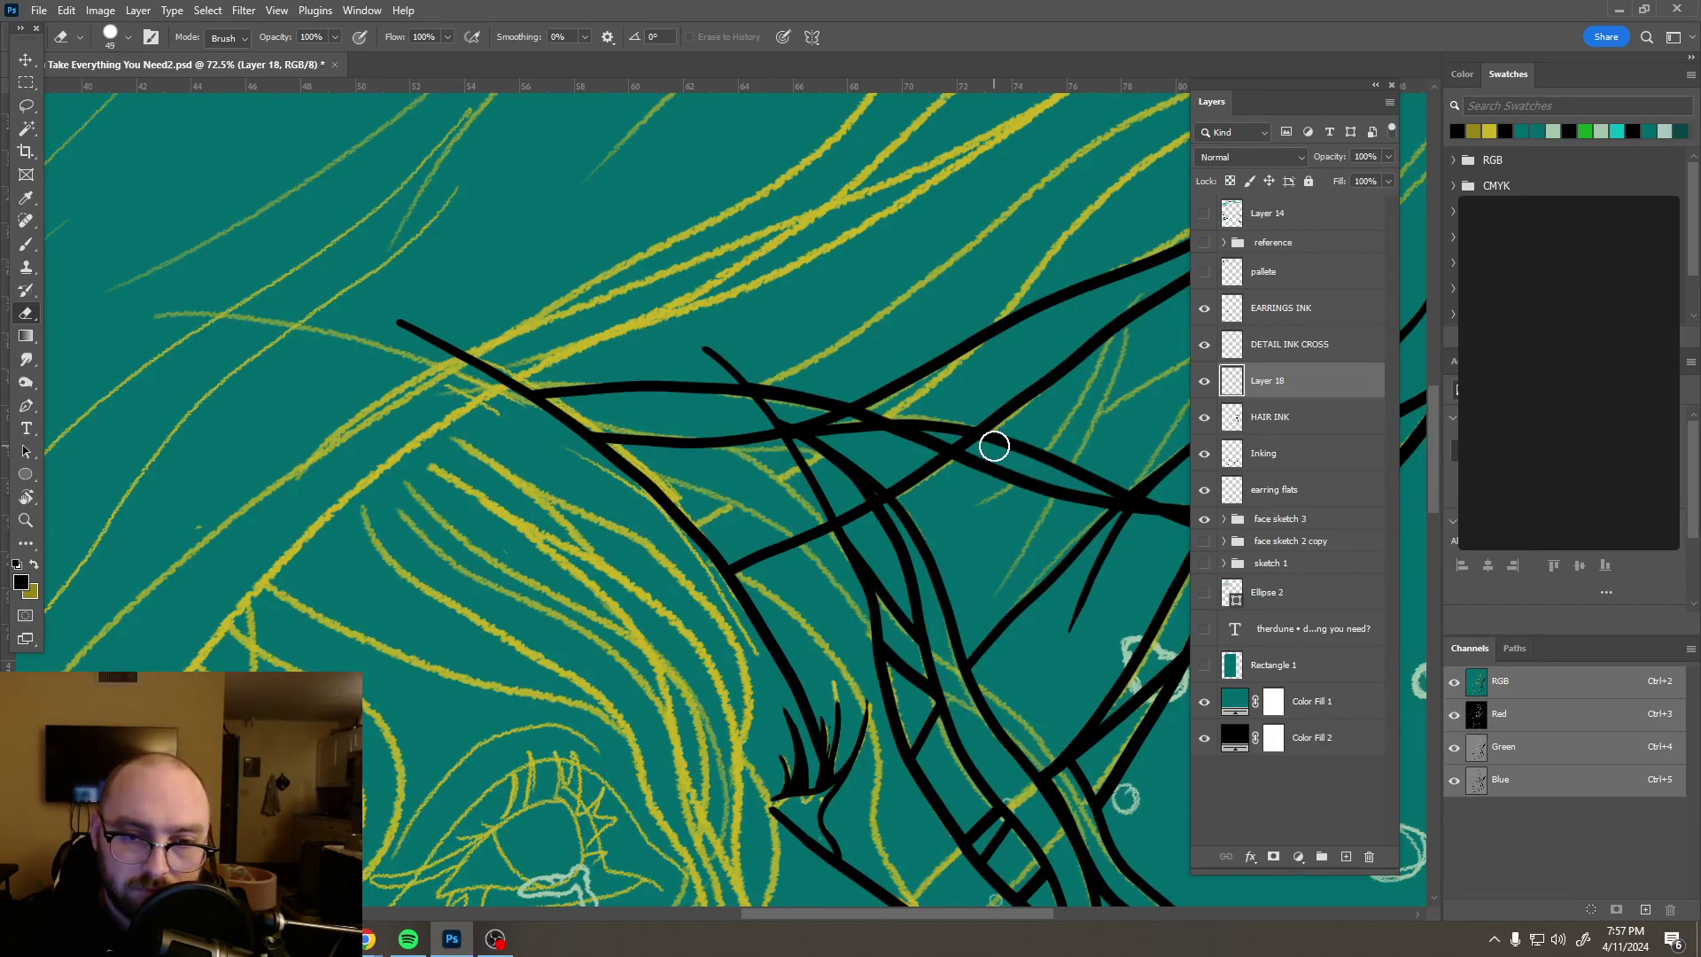
{"action": "scroll", "coordinate": [973, 445], "scroll_direction": "down", "scroll_amount": 5}
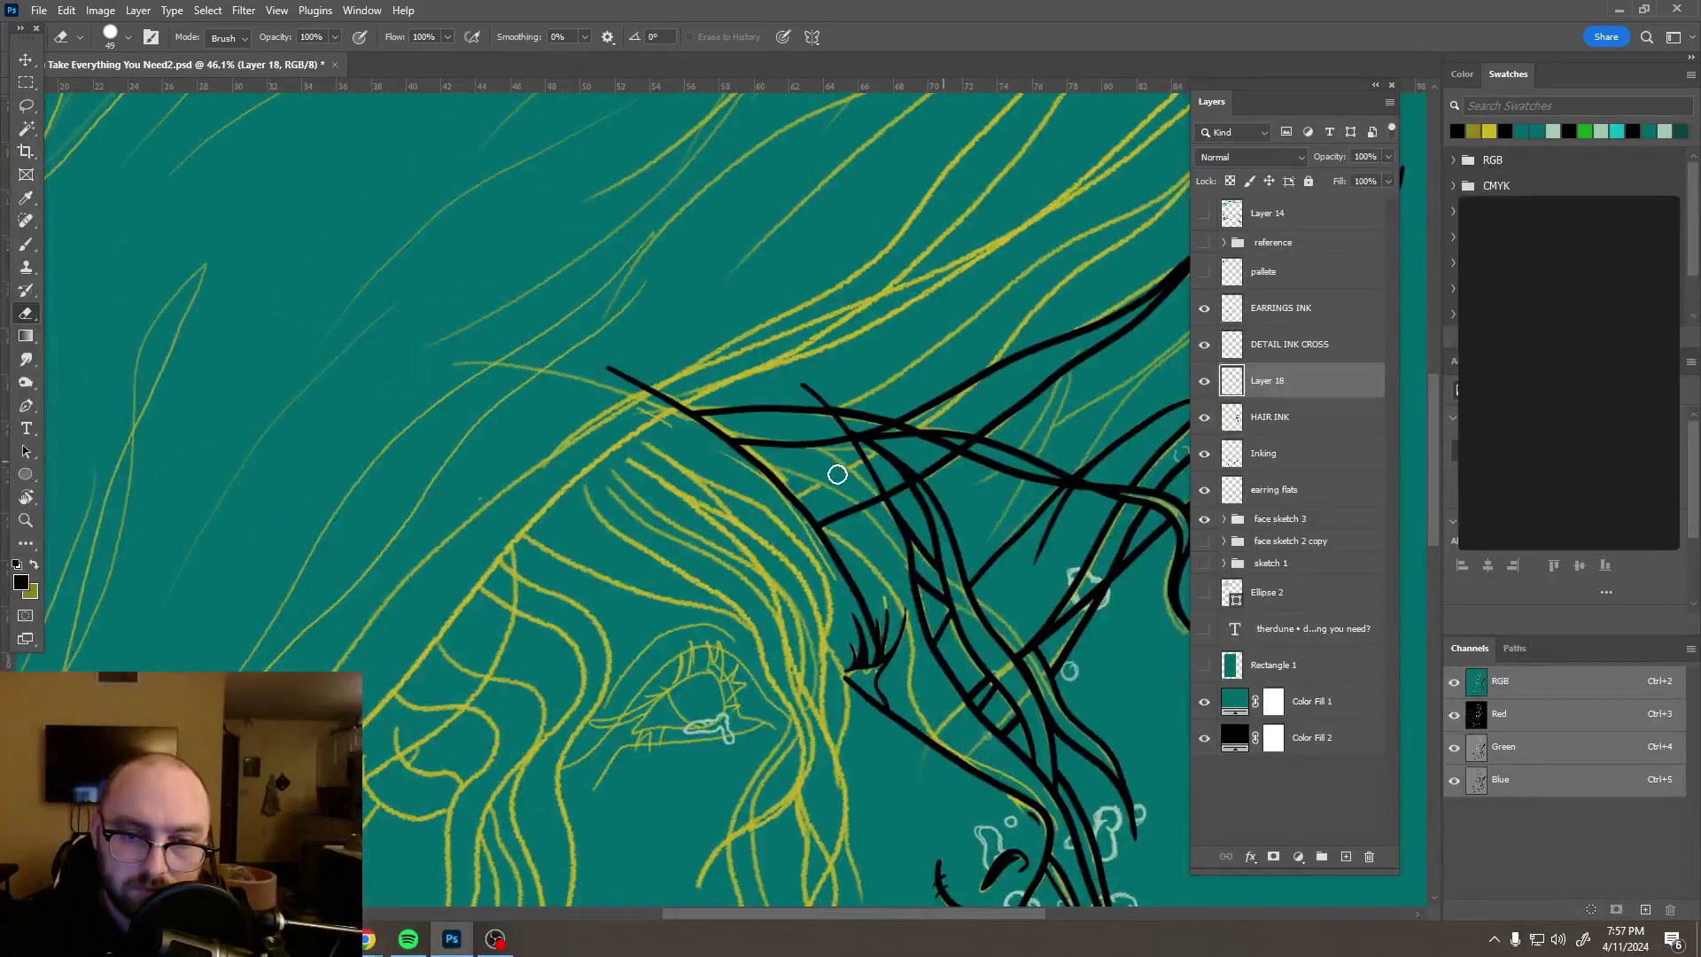
{"action": "left_click_drag", "start_coordinate": [965, 433], "coordinate": [775, 499]}
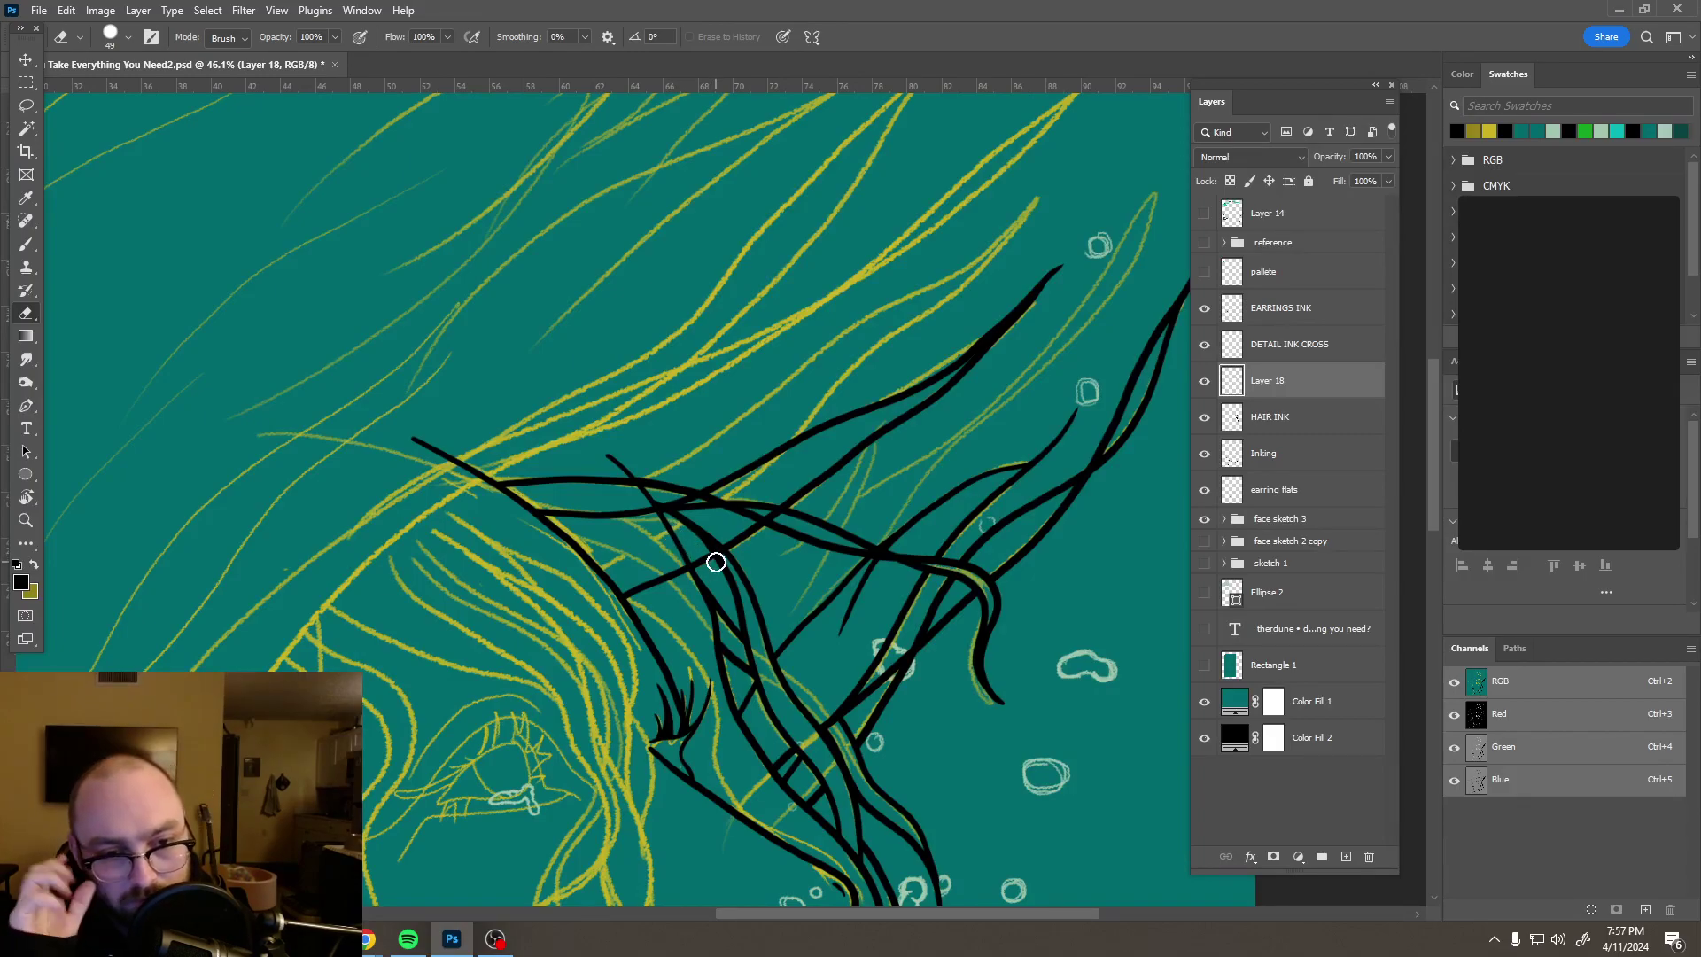
Step: Set HAIR INK's opacity to 68% and erase the stray strand tip poking above the upper strand from the hairline
{"action": "left_click", "coordinate": [1281, 432]}
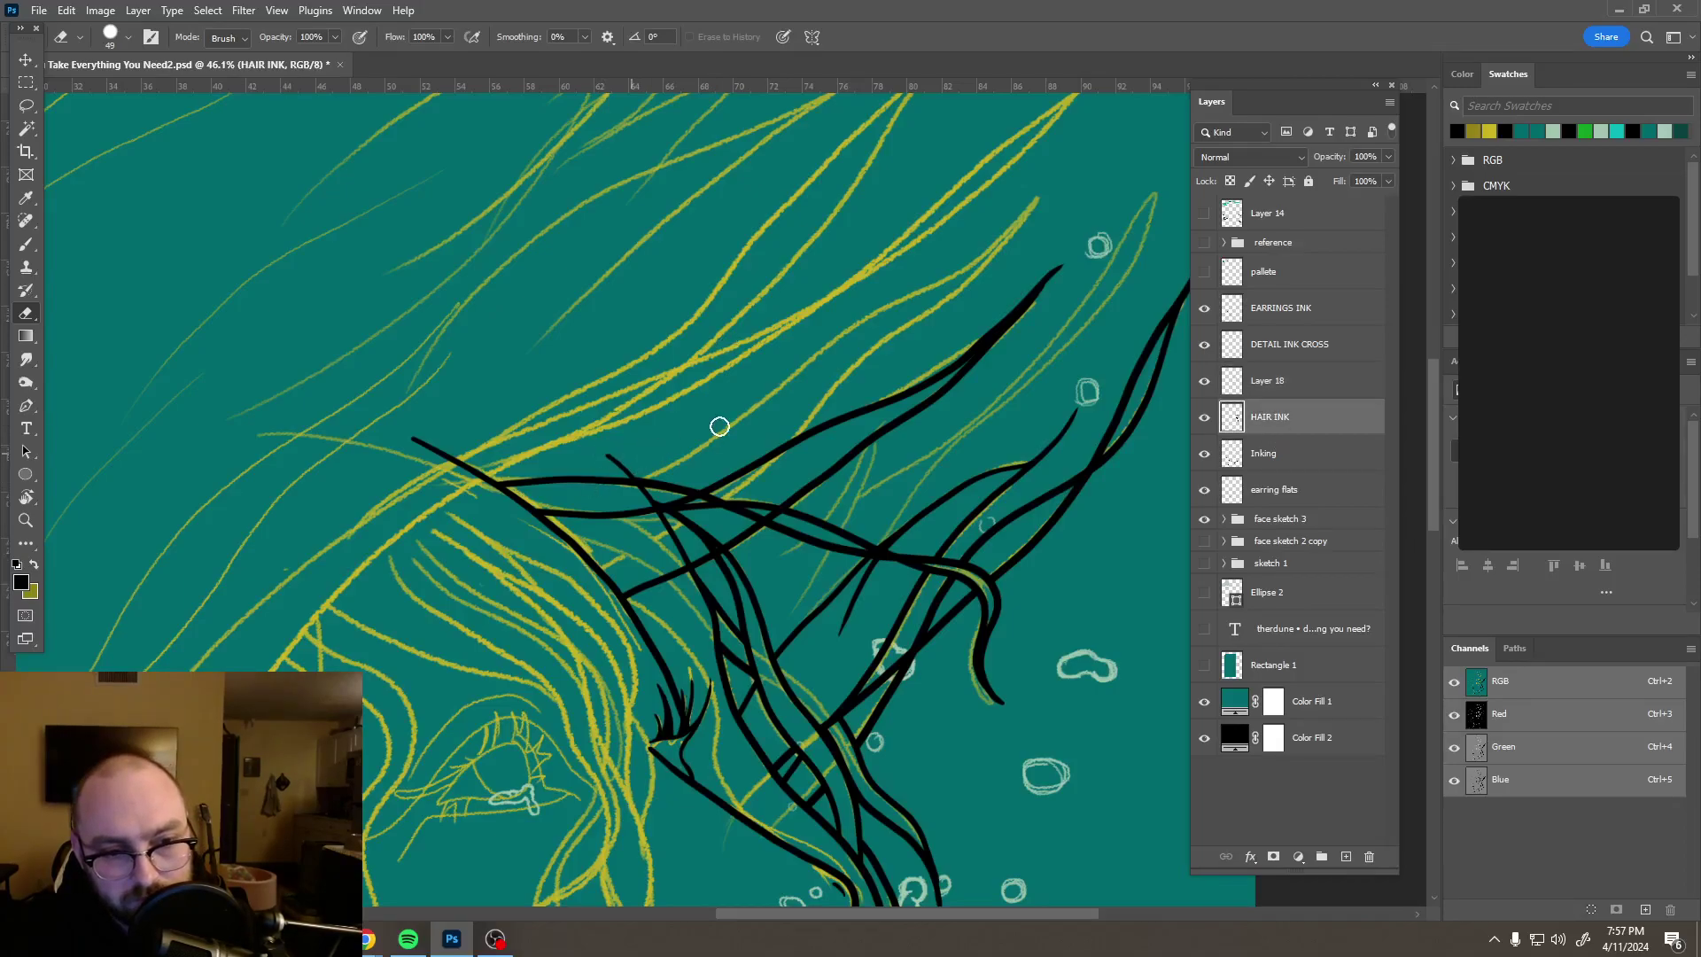
{"action": "left_click", "coordinate": [1388, 157]}
{"action": "left_click_drag", "start_coordinate": [1379, 176], "coordinate": [1361, 176]}
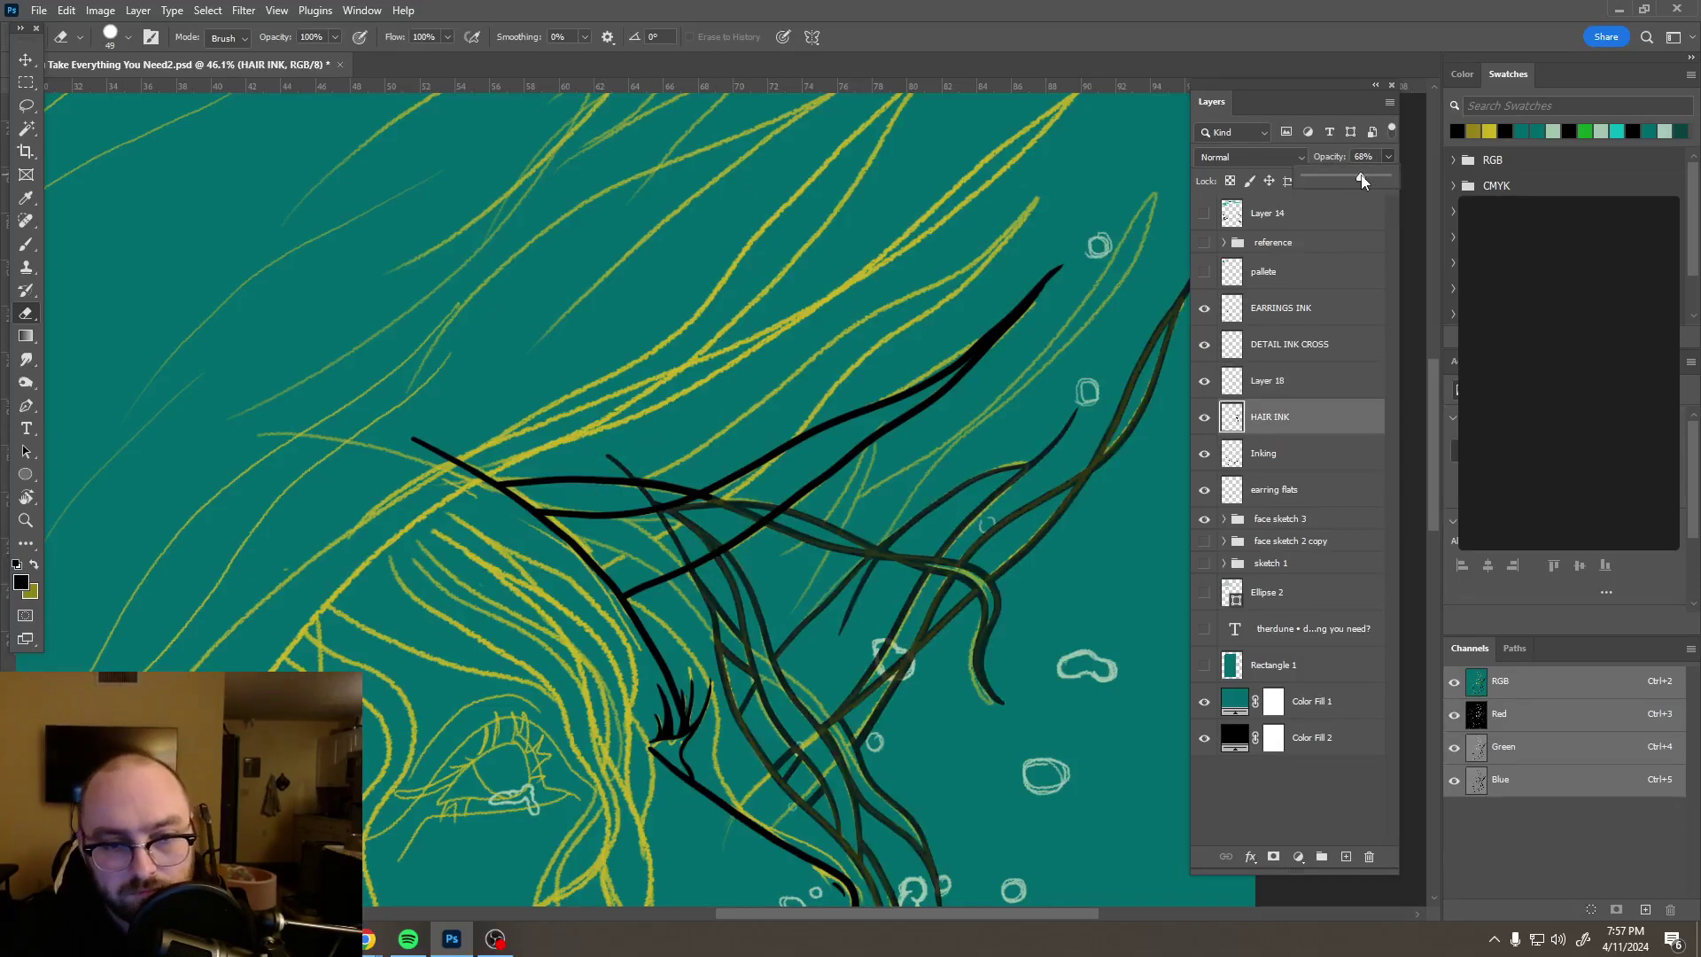
{"action": "left_click", "coordinate": [632, 469]}
{"action": "left_click_drag", "start_coordinate": [631, 470], "coordinate": [653, 486]}
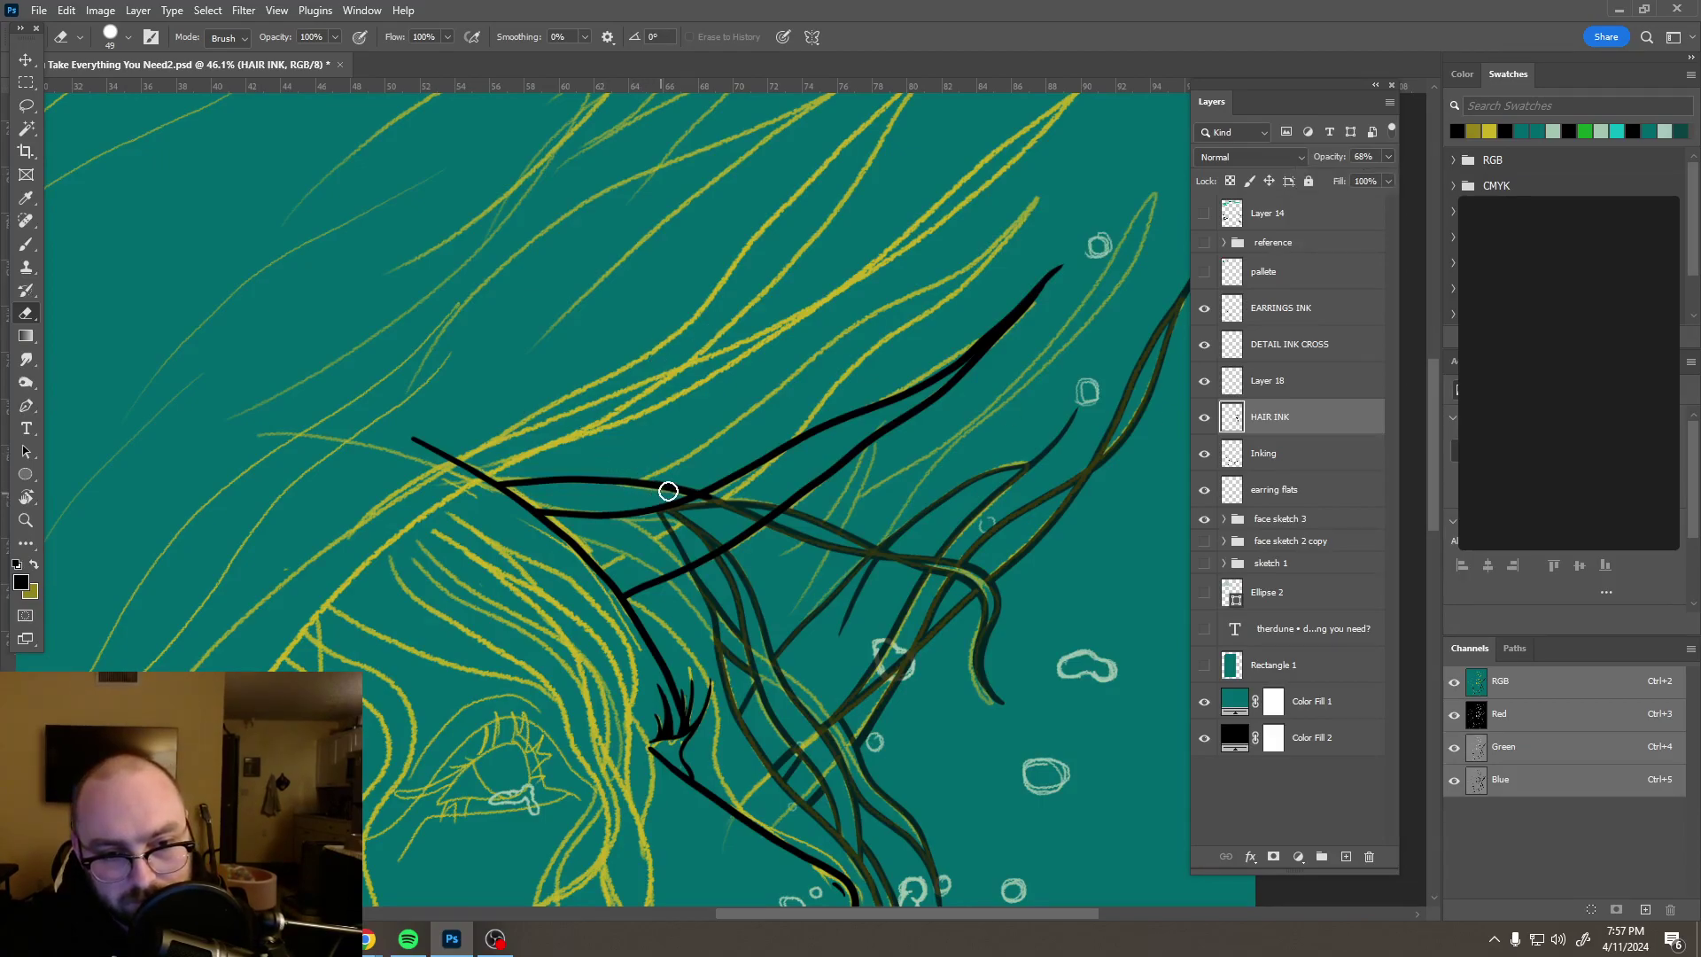
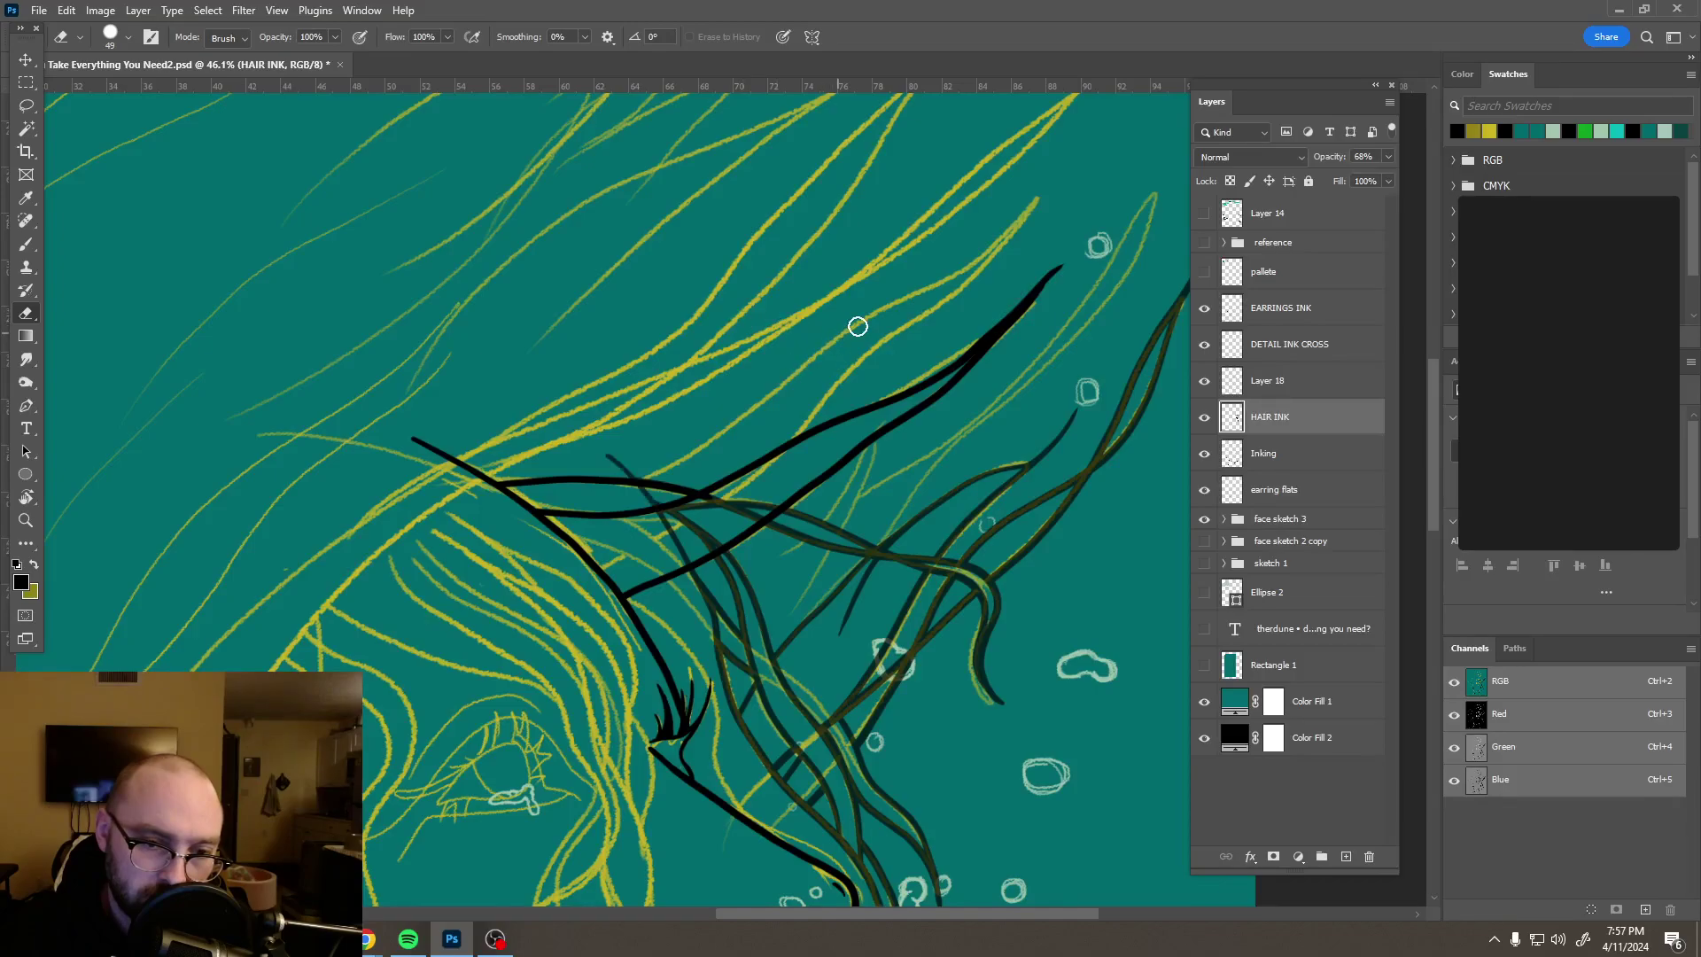
{"action": "mouse_move", "coordinate": [635, 452]}
{"action": "left_mouse_down"}
{"action": "mouse_move", "coordinate": [620, 467]}
{"action": "mouse_move", "coordinate": [667, 474]}
{"action": "mouse_move", "coordinate": [620, 461]}
{"action": "left_mouse_up"}
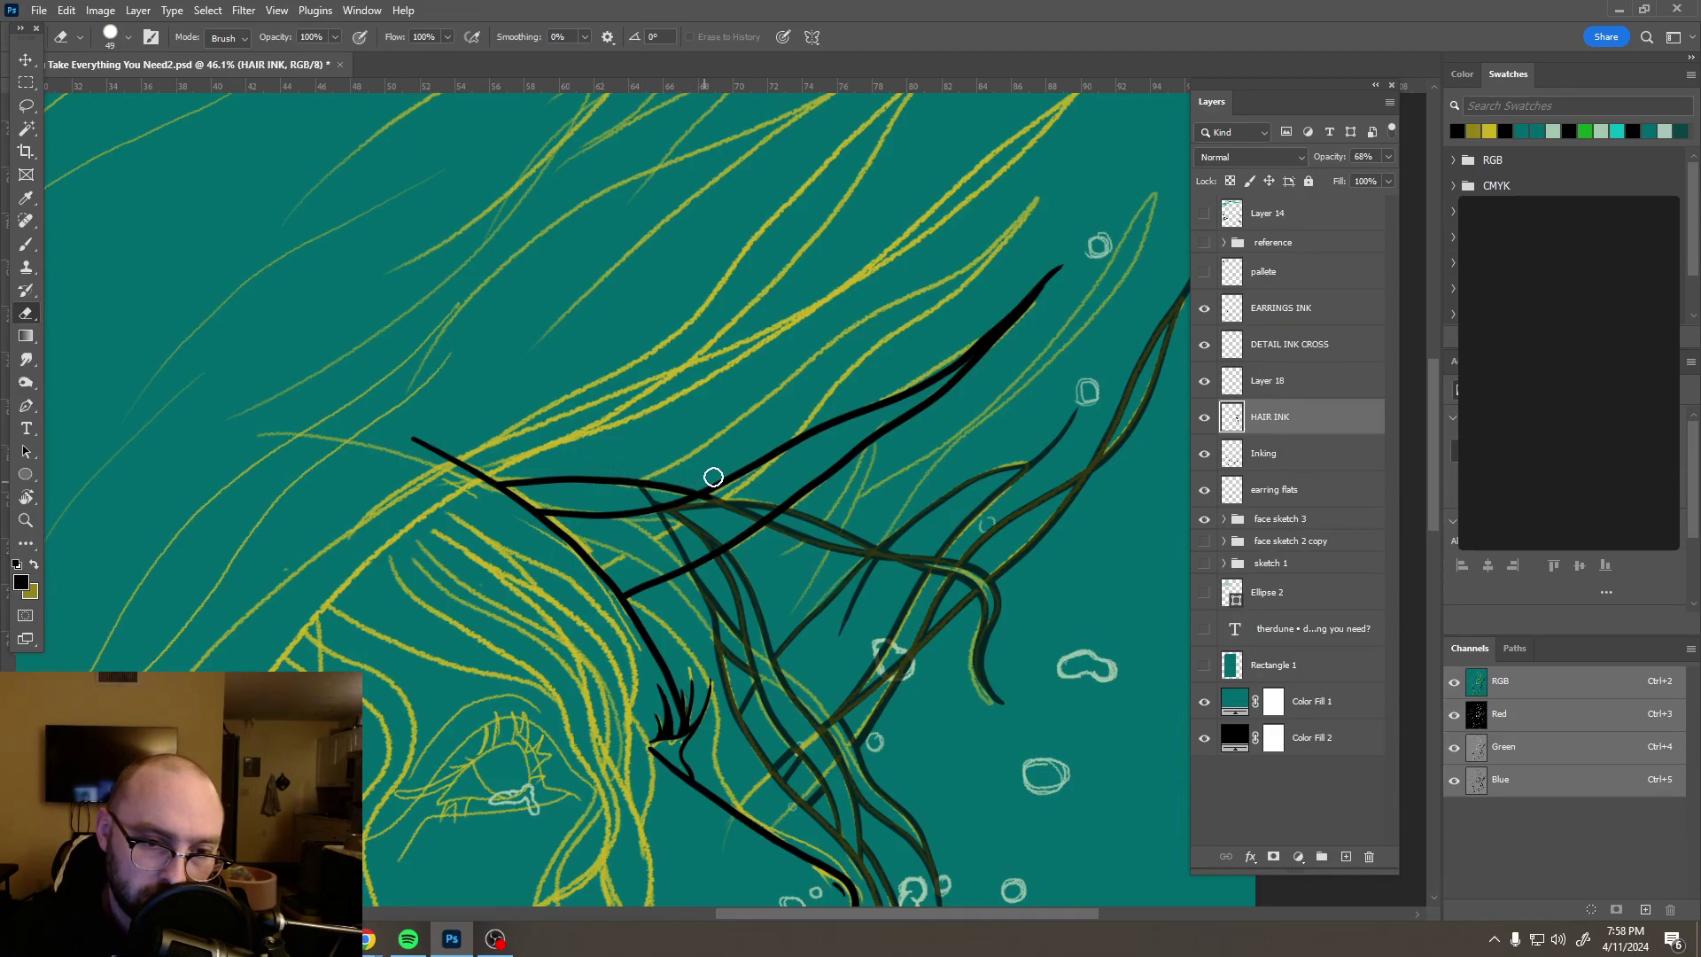
Step: Add a new empty layer directly above Layer 18
{"action": "scroll", "coordinate": [731, 412], "scroll_direction": "down", "scroll_amount": 4}
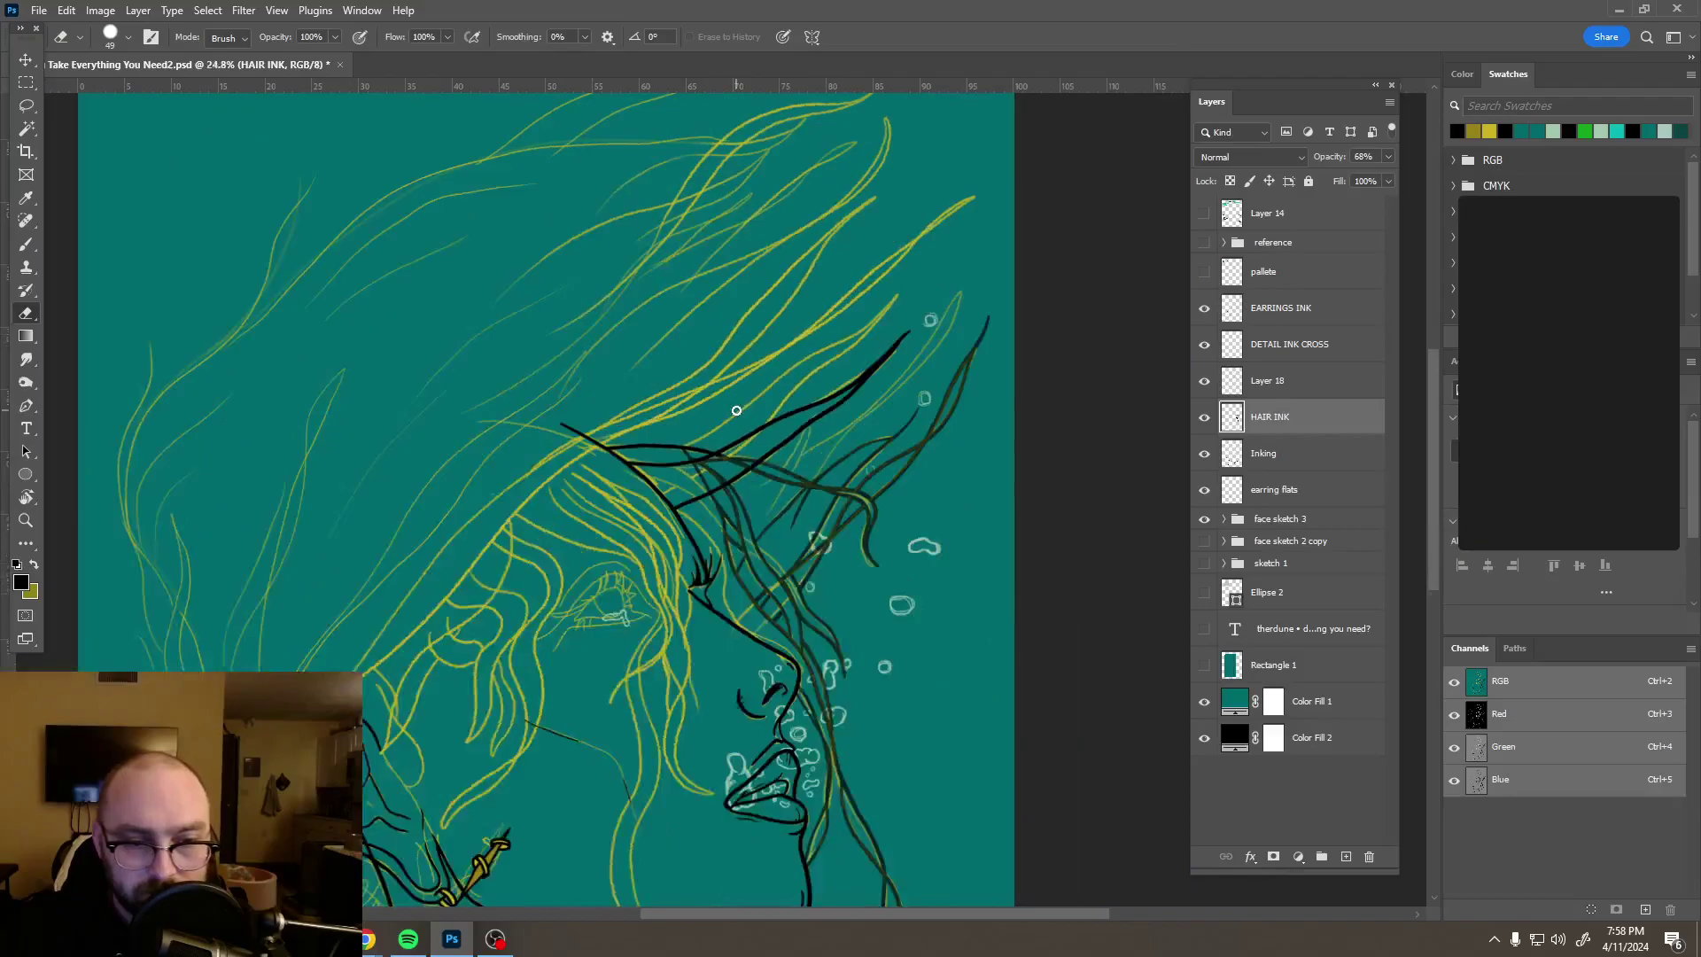
{"action": "scroll", "coordinate": [731, 407], "scroll_direction": "down", "scroll_amount": 3}
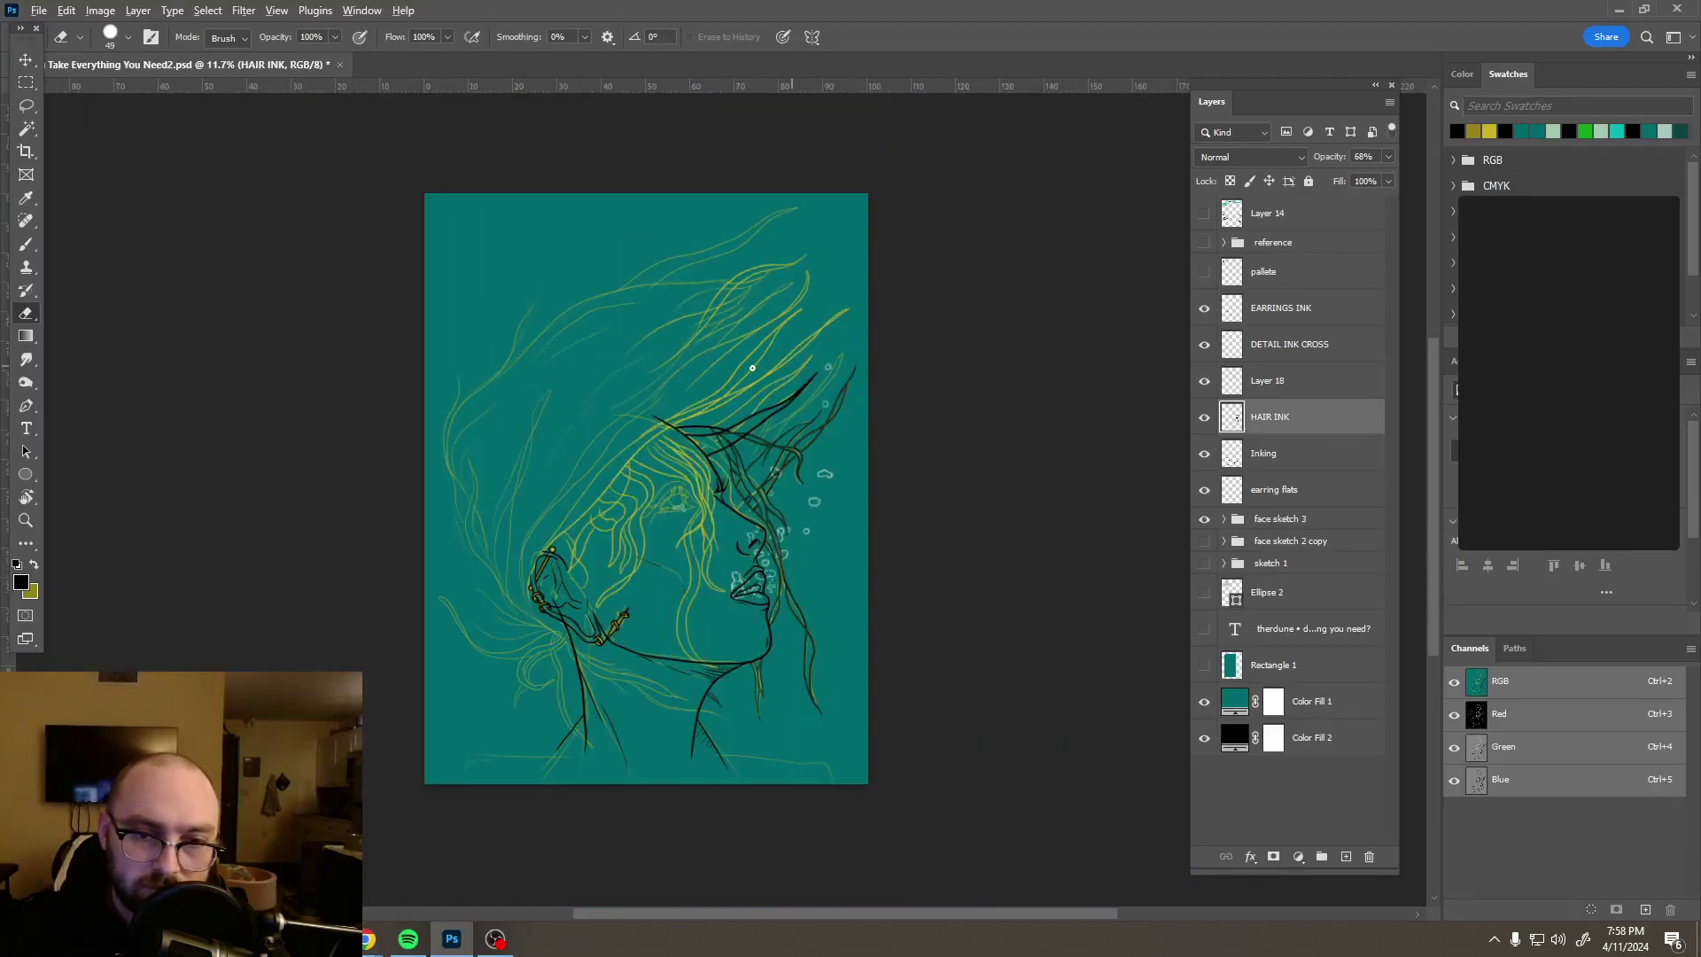
{"action": "scroll", "coordinate": [752, 368], "scroll_direction": "up", "scroll_amount": 3}
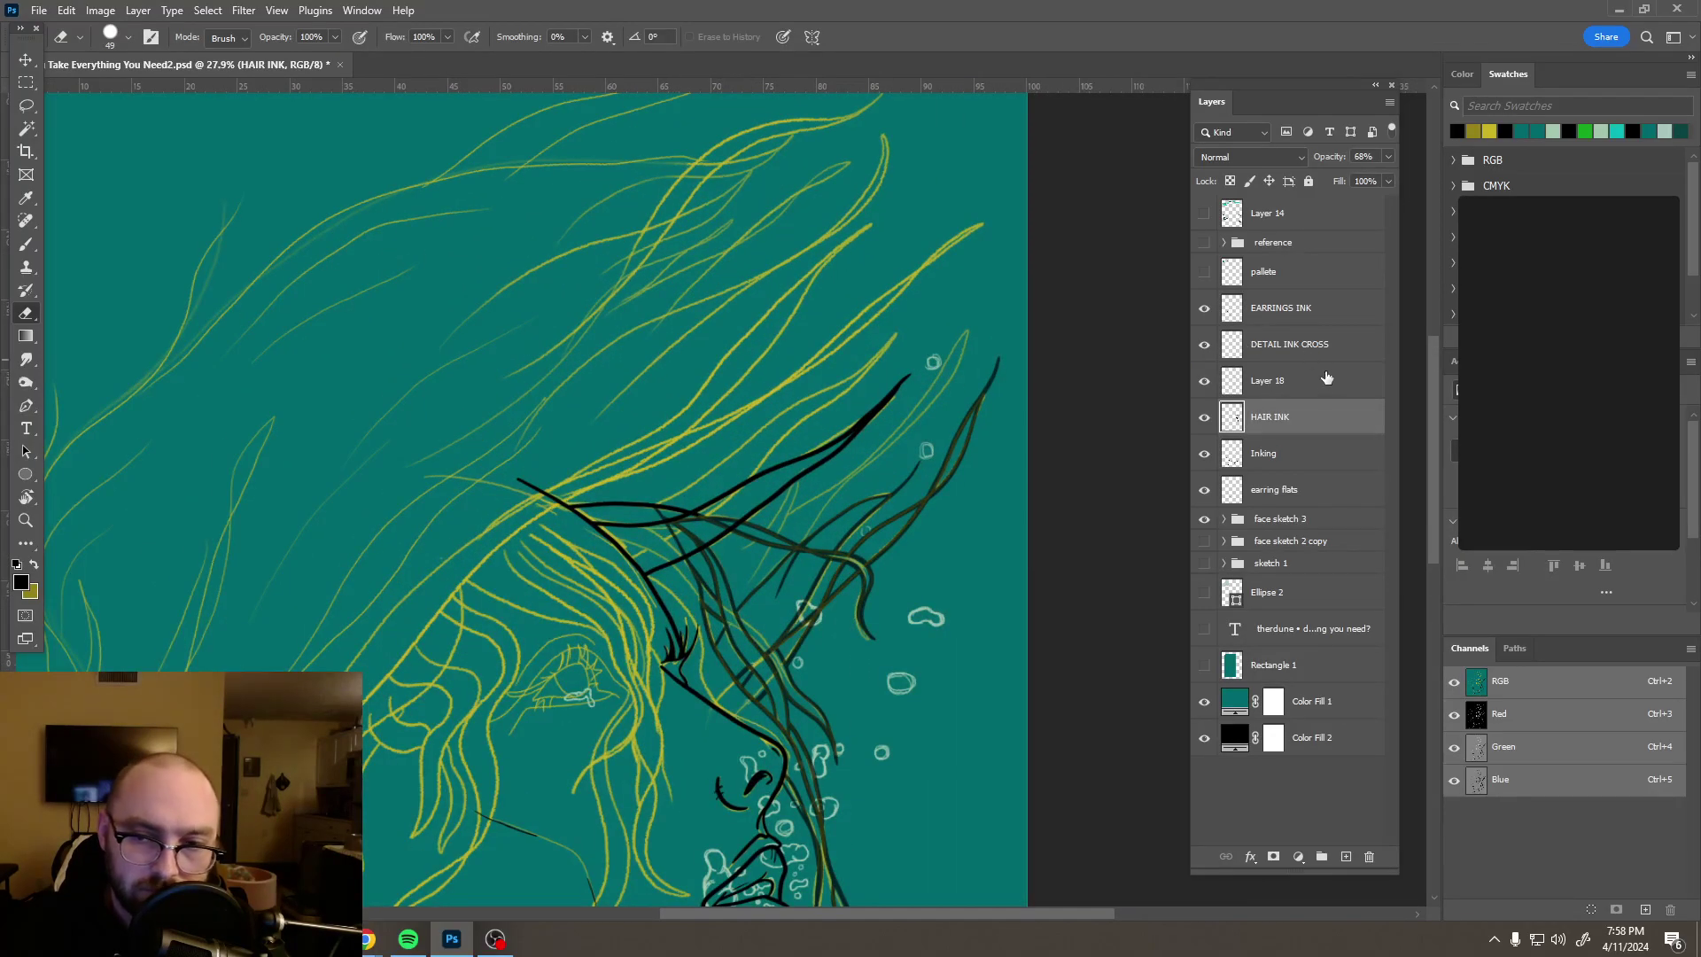
{"action": "left_click", "coordinate": [1324, 381]}
{"action": "left_click", "coordinate": [1346, 856]}
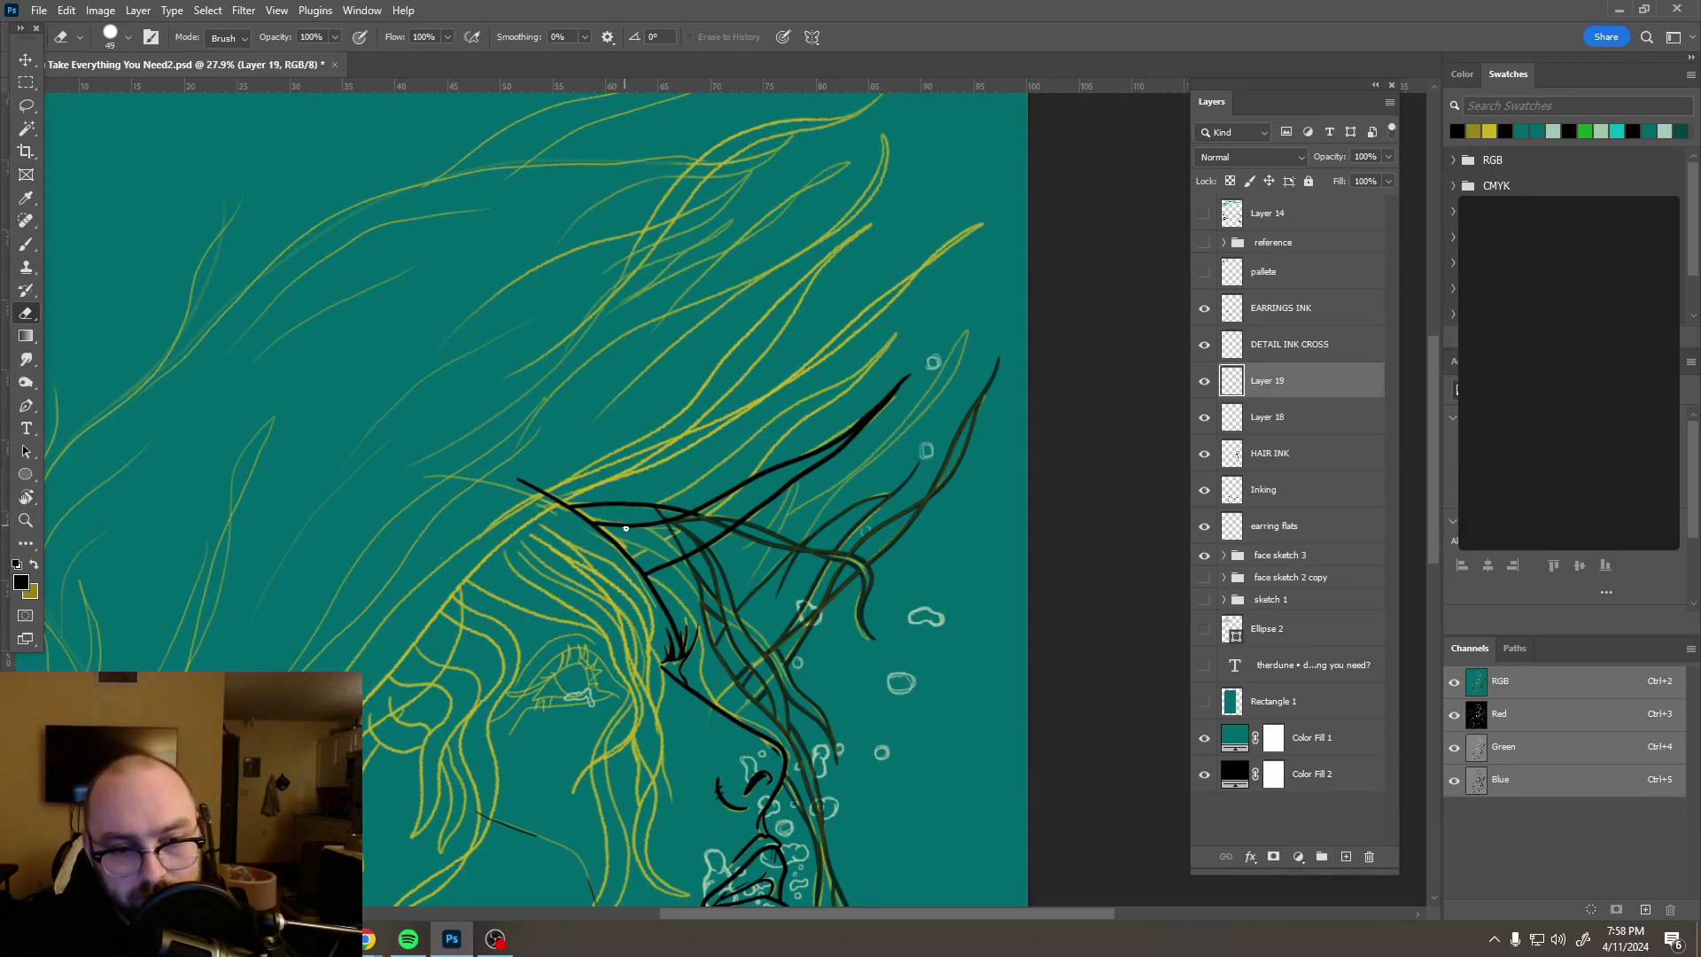
Step: Ink two black strands from the forehead hair along the yellow sketch, joining at a pointed tip above the existing upper pair
{"action": "key", "text": "b"}
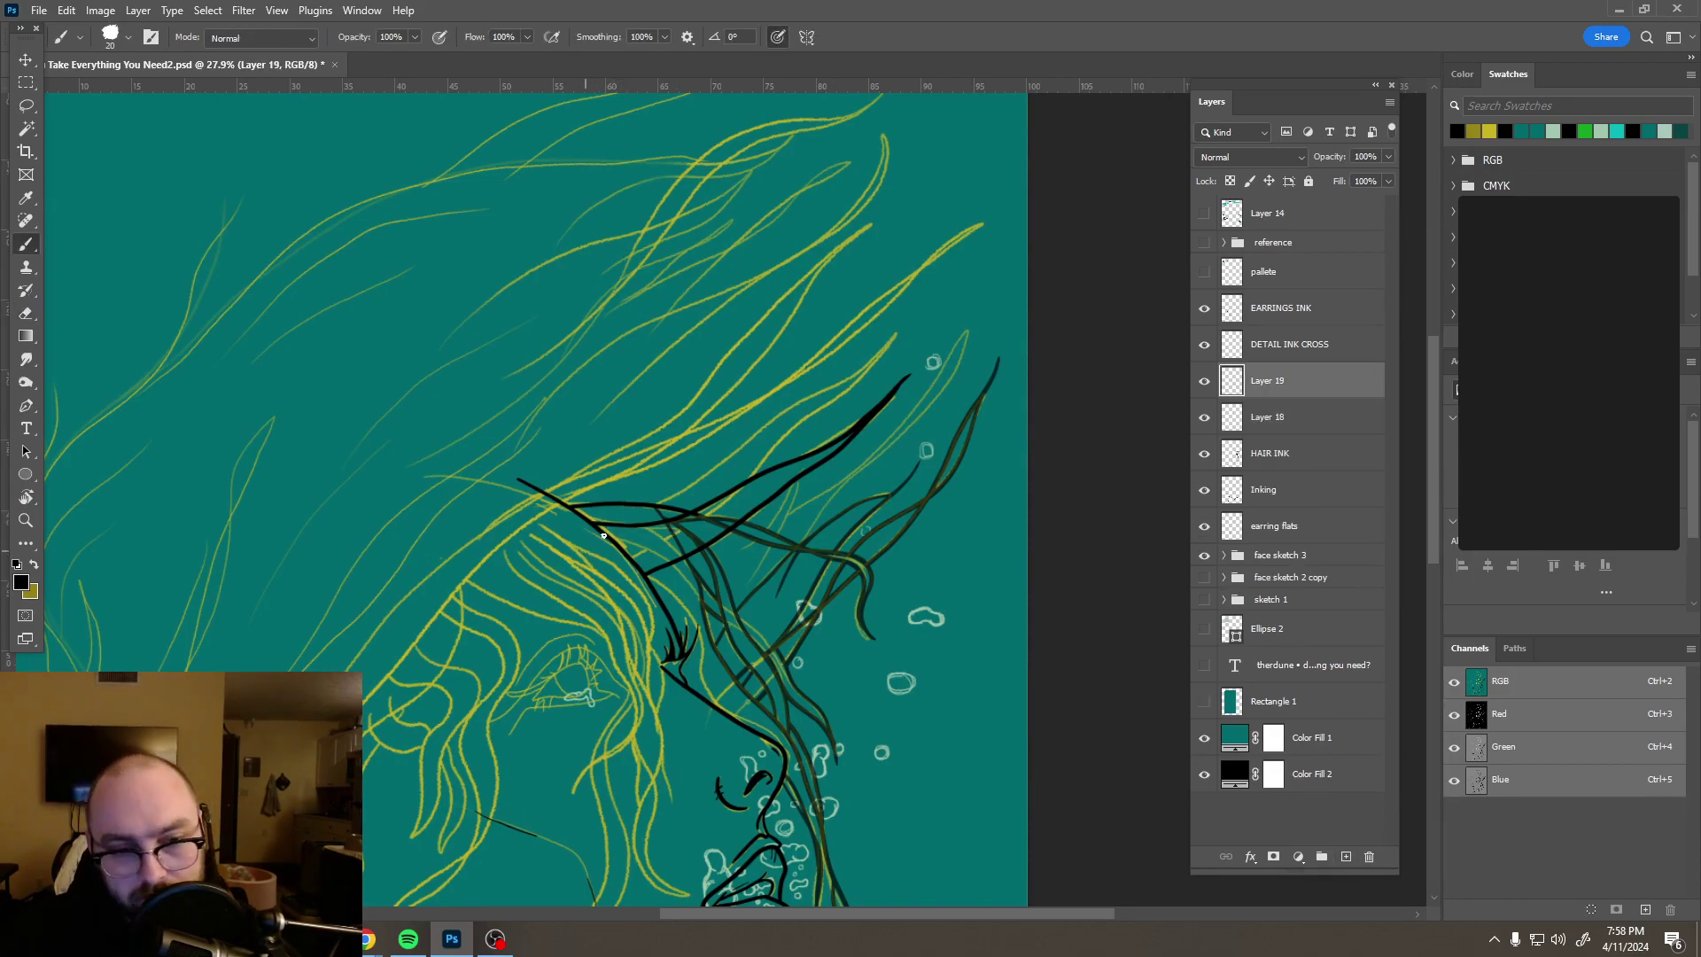
{"action": "left_click_drag", "start_coordinate": [586, 551], "coordinate": [679, 493]}
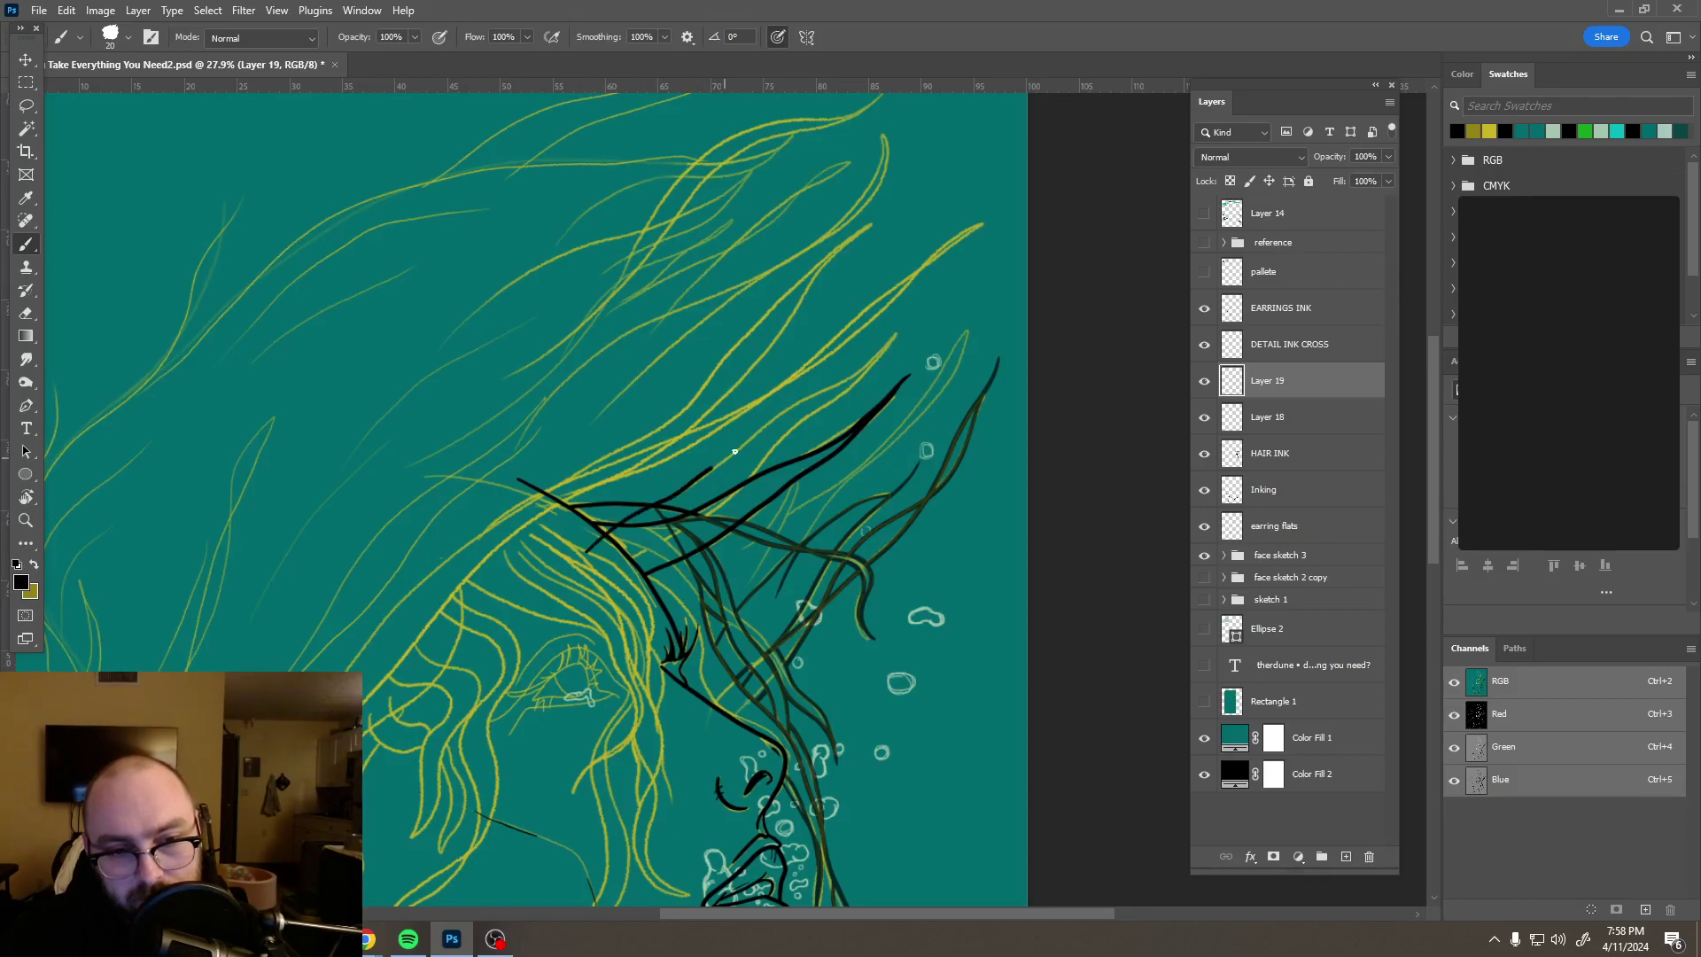
{"action": "left_click_drag", "start_coordinate": [845, 379], "coordinate": [871, 363]}
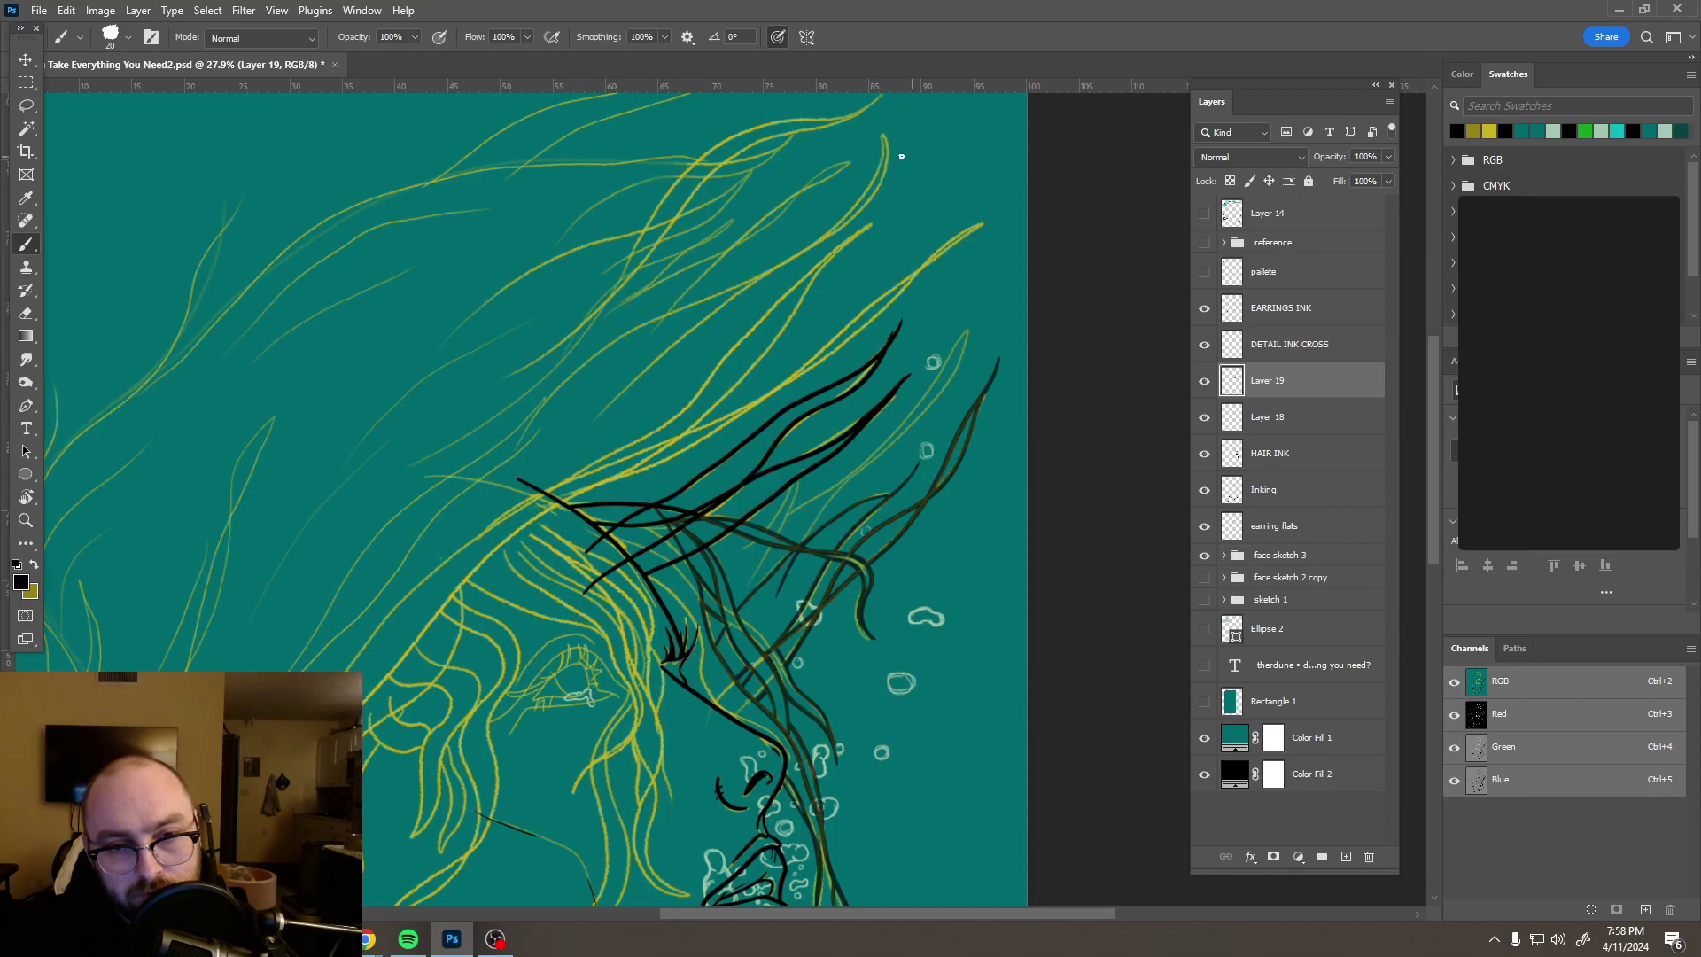
{"action": "key", "text": "ctrl+z"}
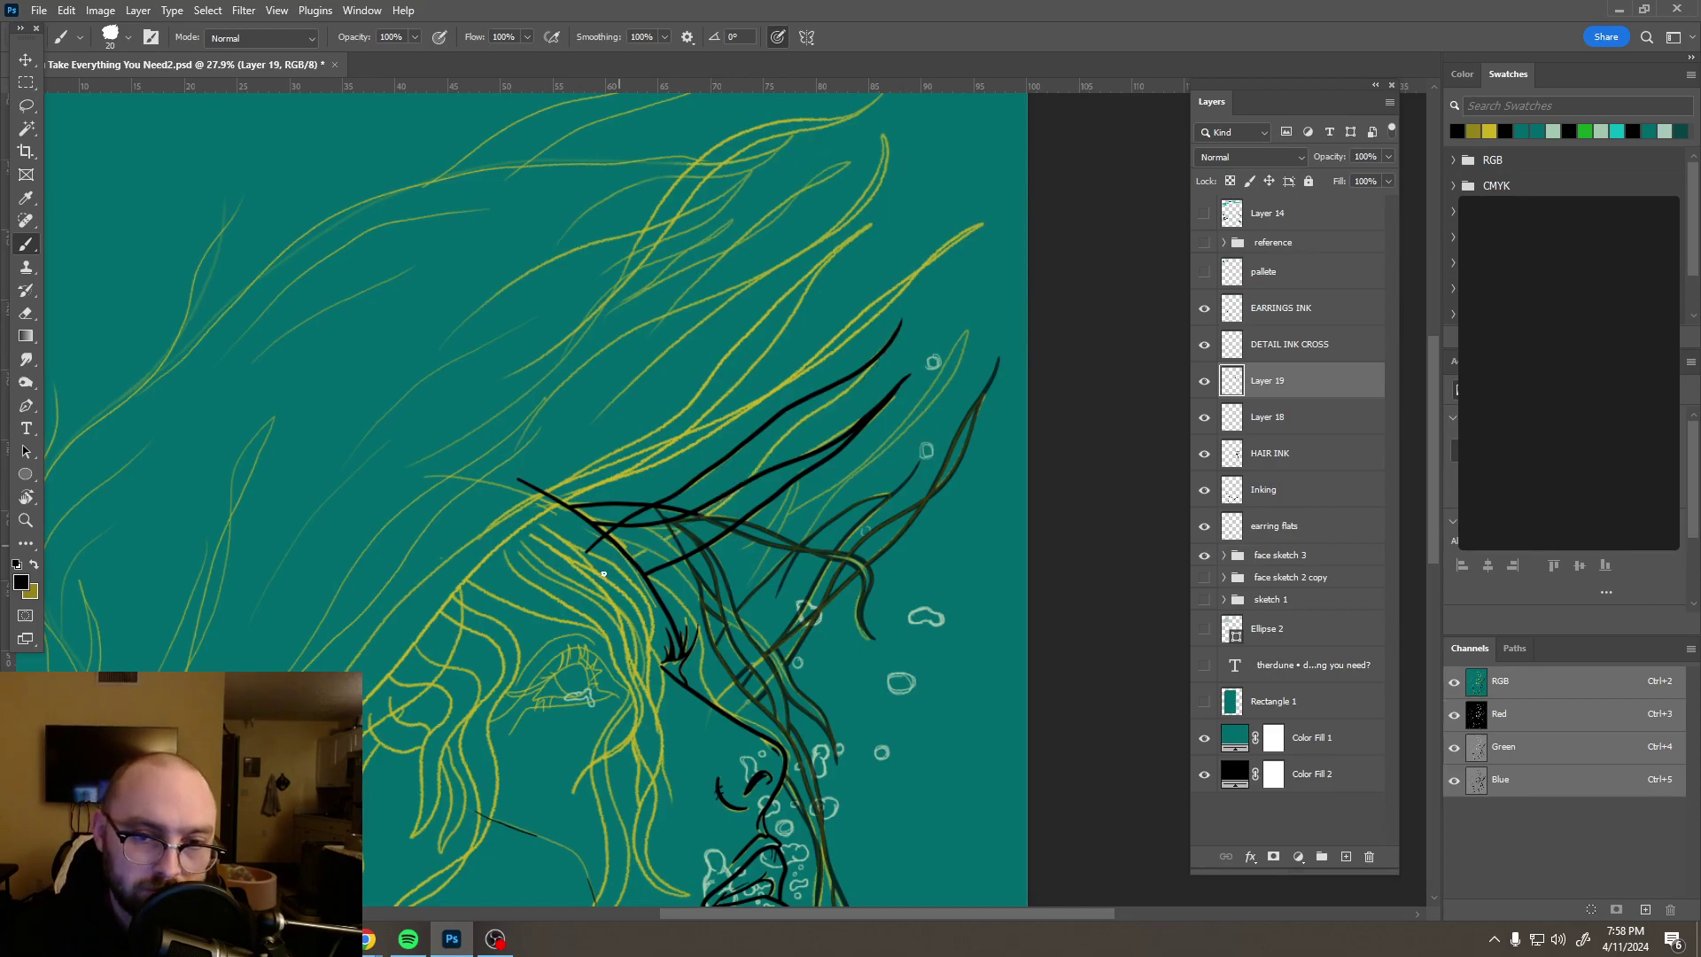
{"action": "left_click_drag", "start_coordinate": [595, 580], "coordinate": [660, 546]}
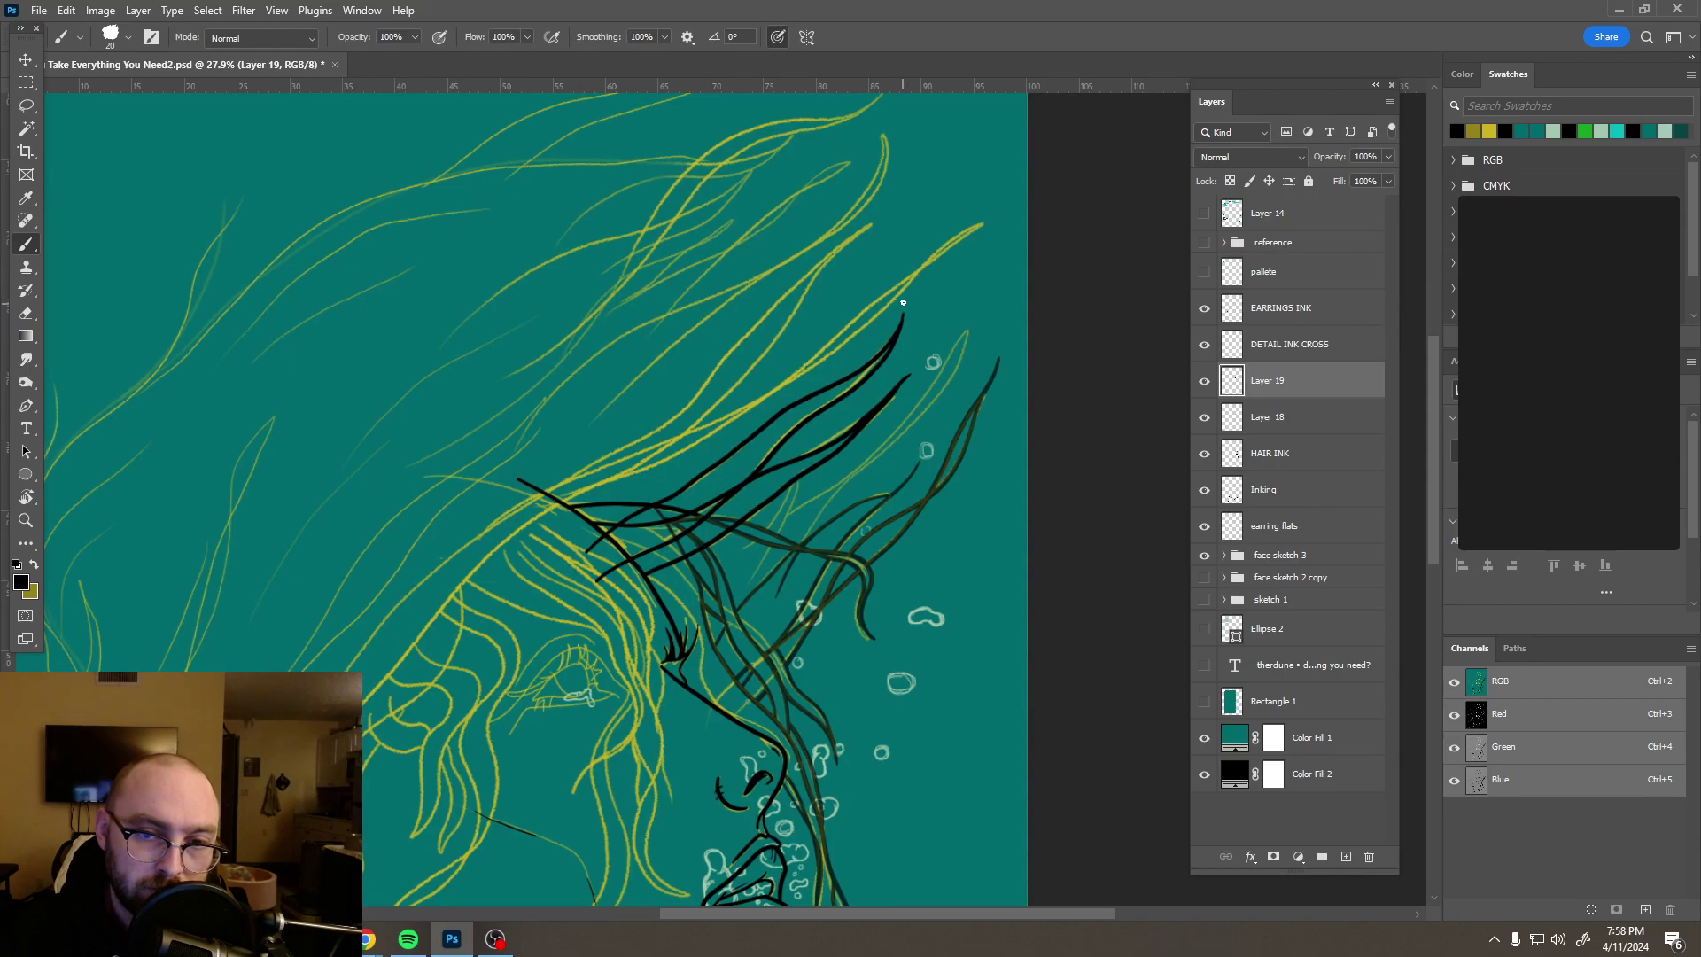
Step: Lower Layer 19's opacity to 23% and erase the new strand ends that run past the forehead line with the size 49 eraser
{"action": "scroll", "coordinate": [695, 574], "scroll_direction": "down", "scroll_amount": 5}
{"action": "scroll", "coordinate": [694, 575], "scroll_direction": "up", "scroll_amount": 6}
{"action": "scroll", "coordinate": [685, 141], "scroll_direction": "up", "scroll_amount": 2}
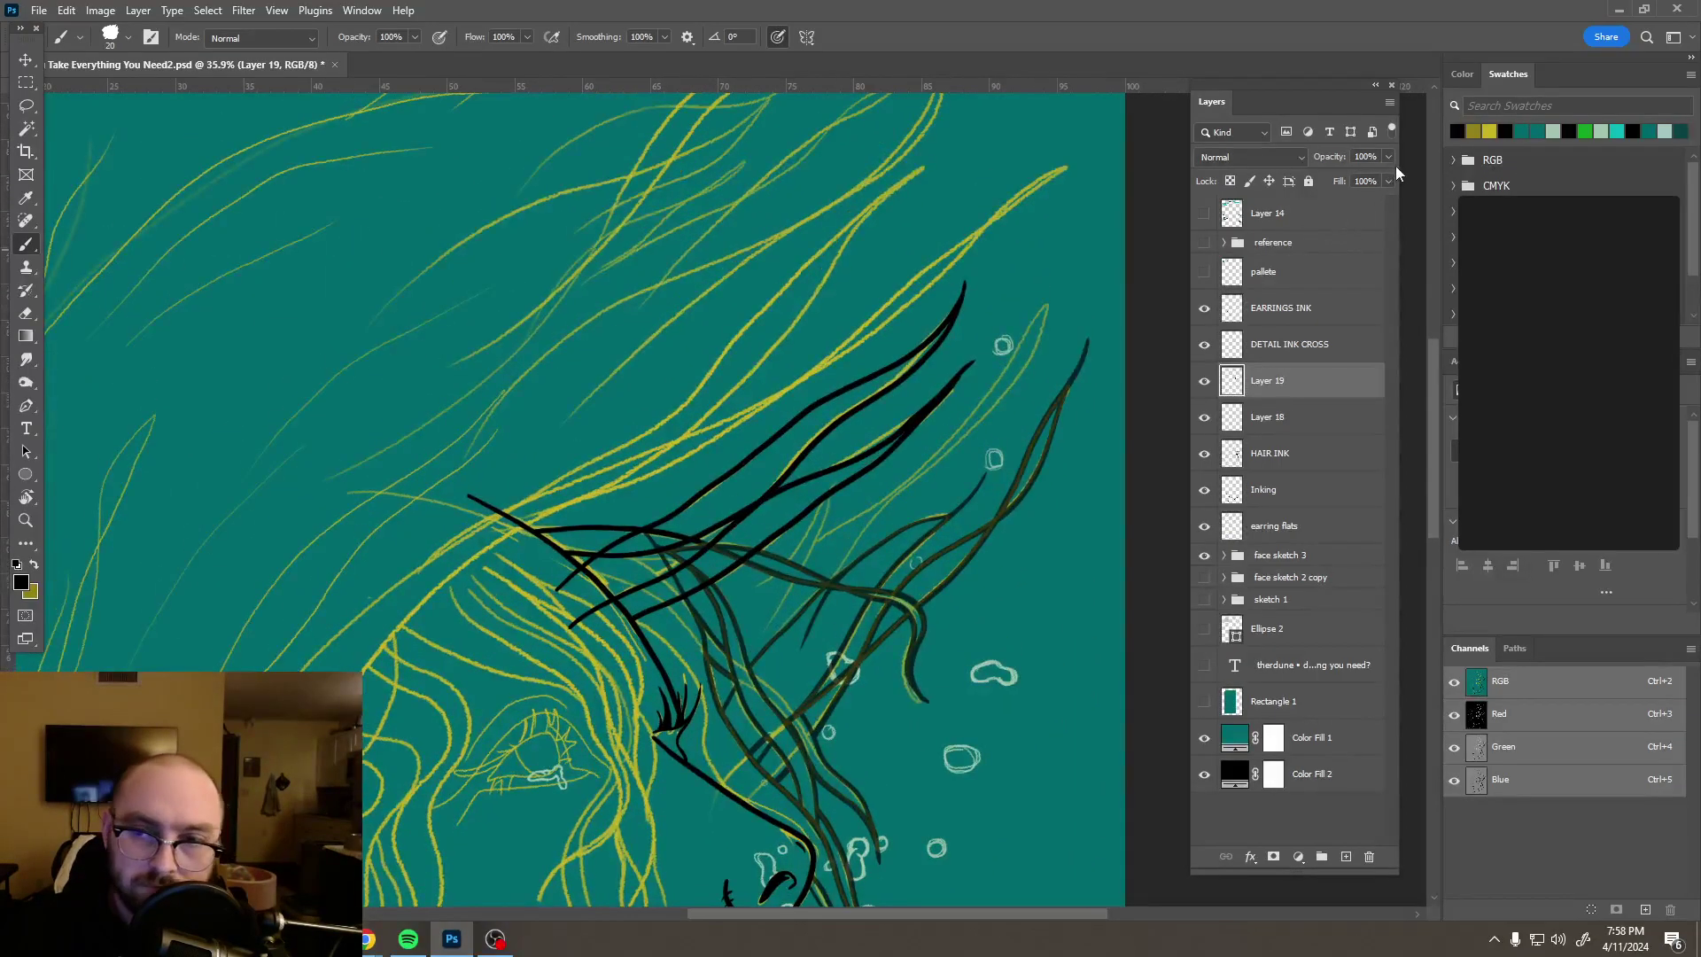
{"action": "key", "text": "ctrl+z"}
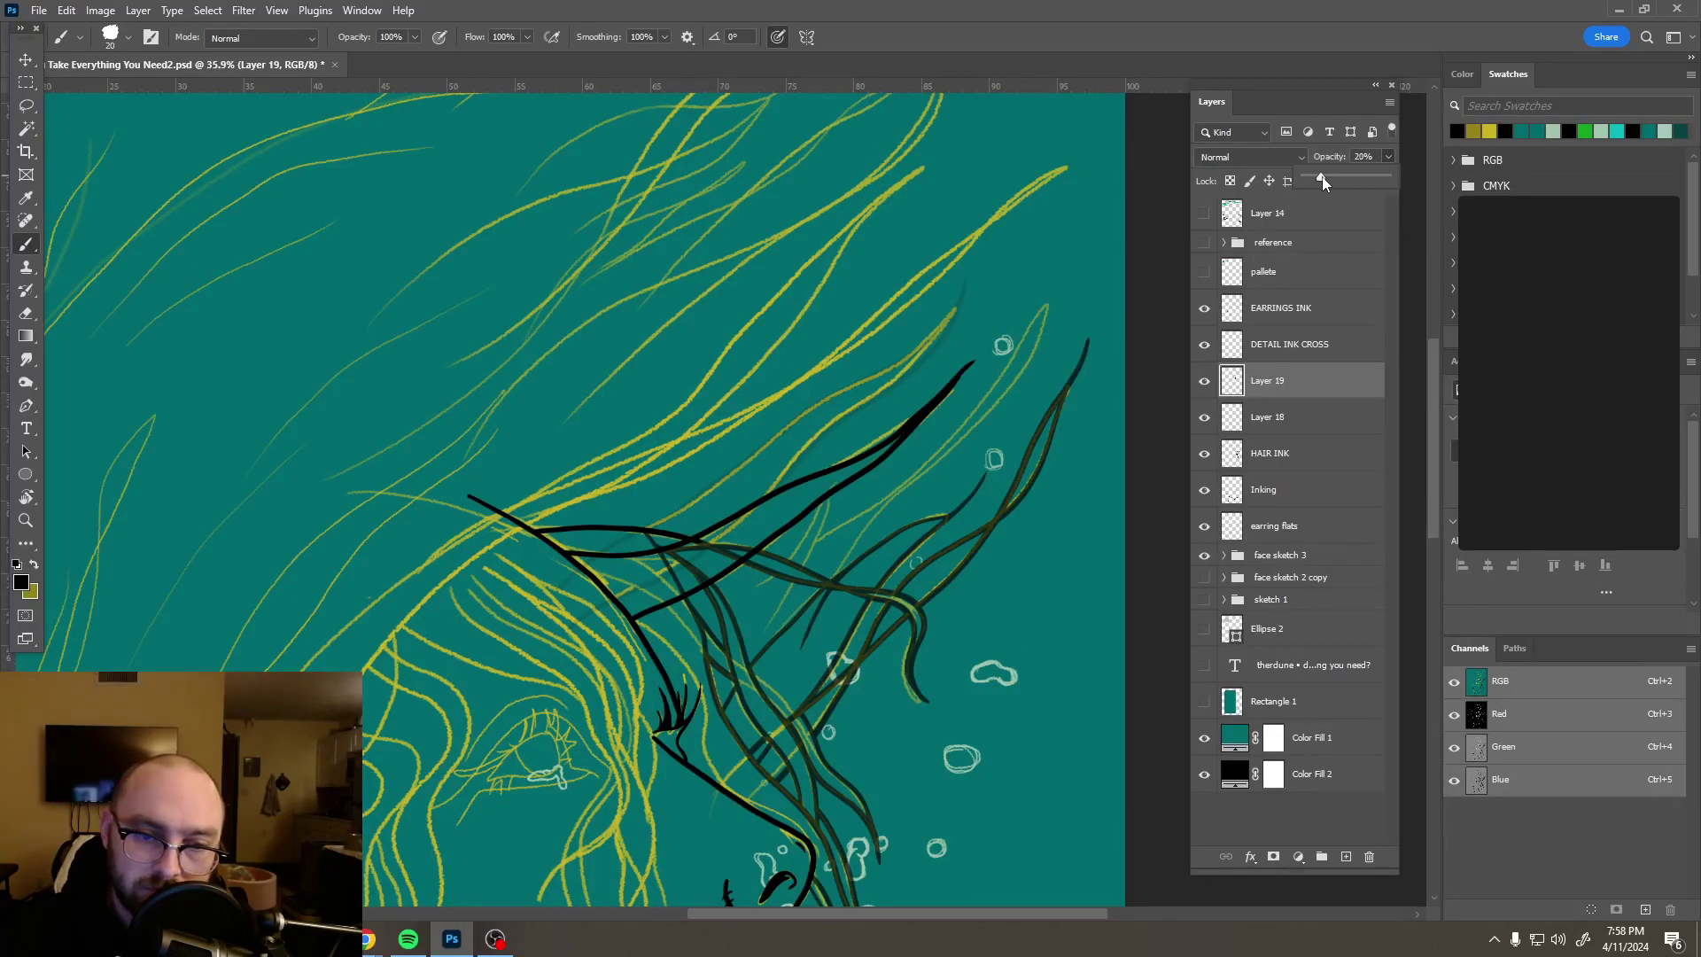
{"action": "key", "text": "v"}
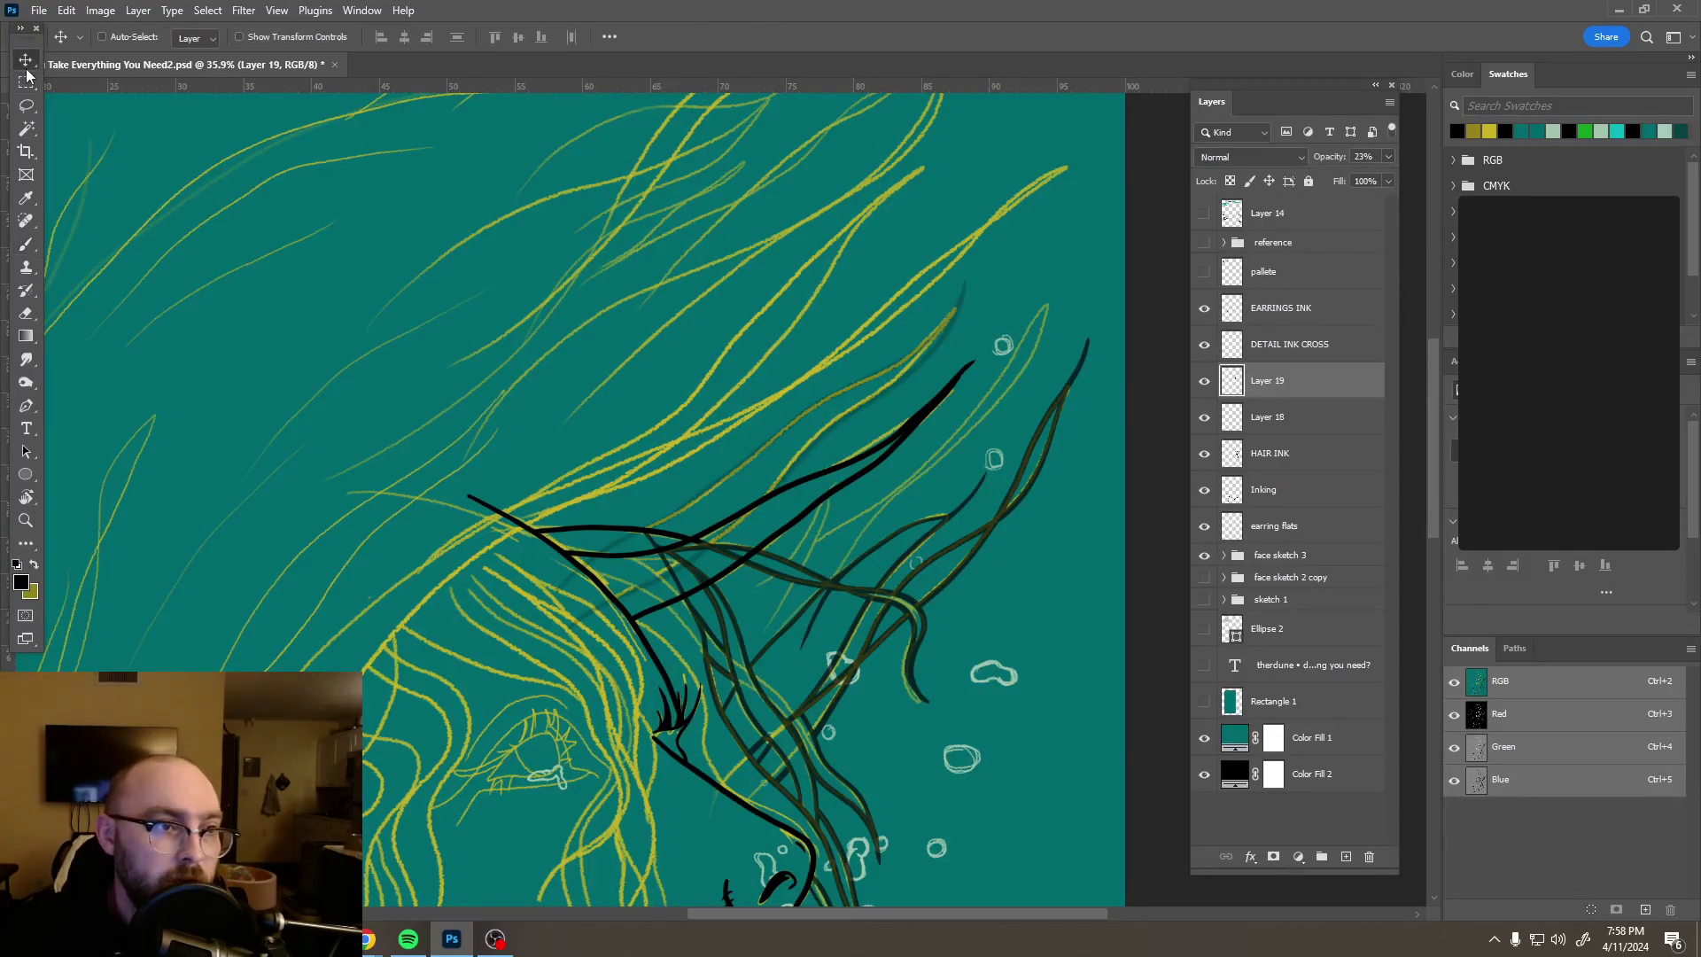
{"action": "scroll", "coordinate": [498, 603], "scroll_direction": "up", "scroll_amount": 5}
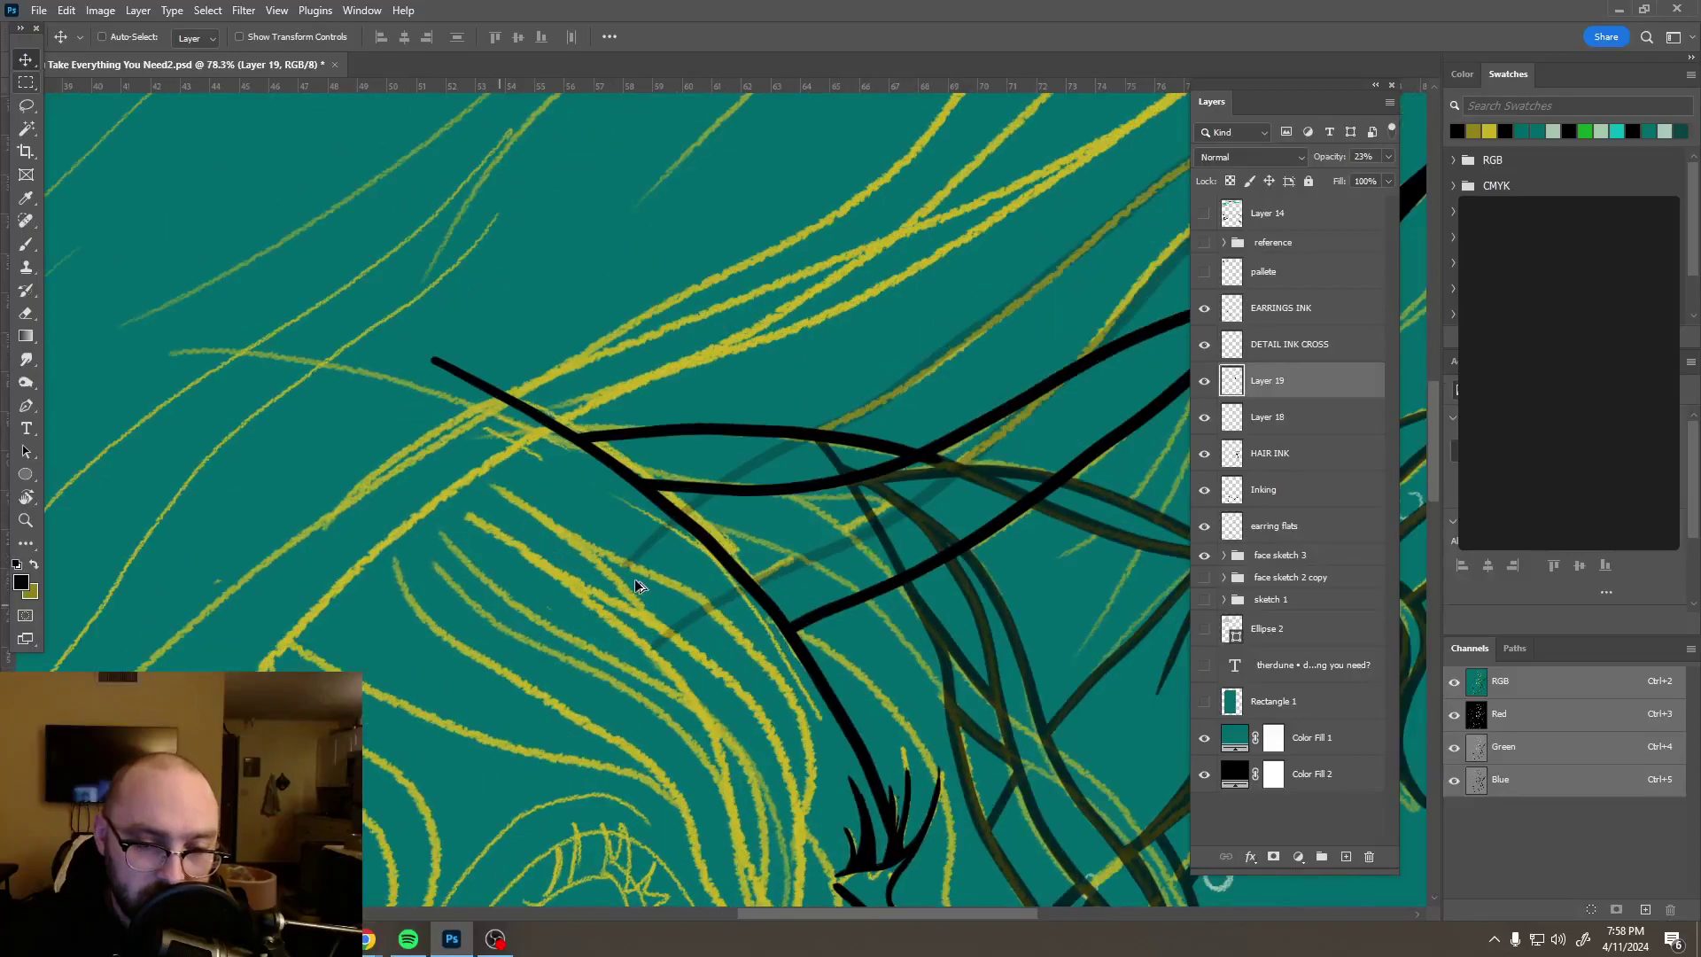
{"action": "key", "text": "e"}
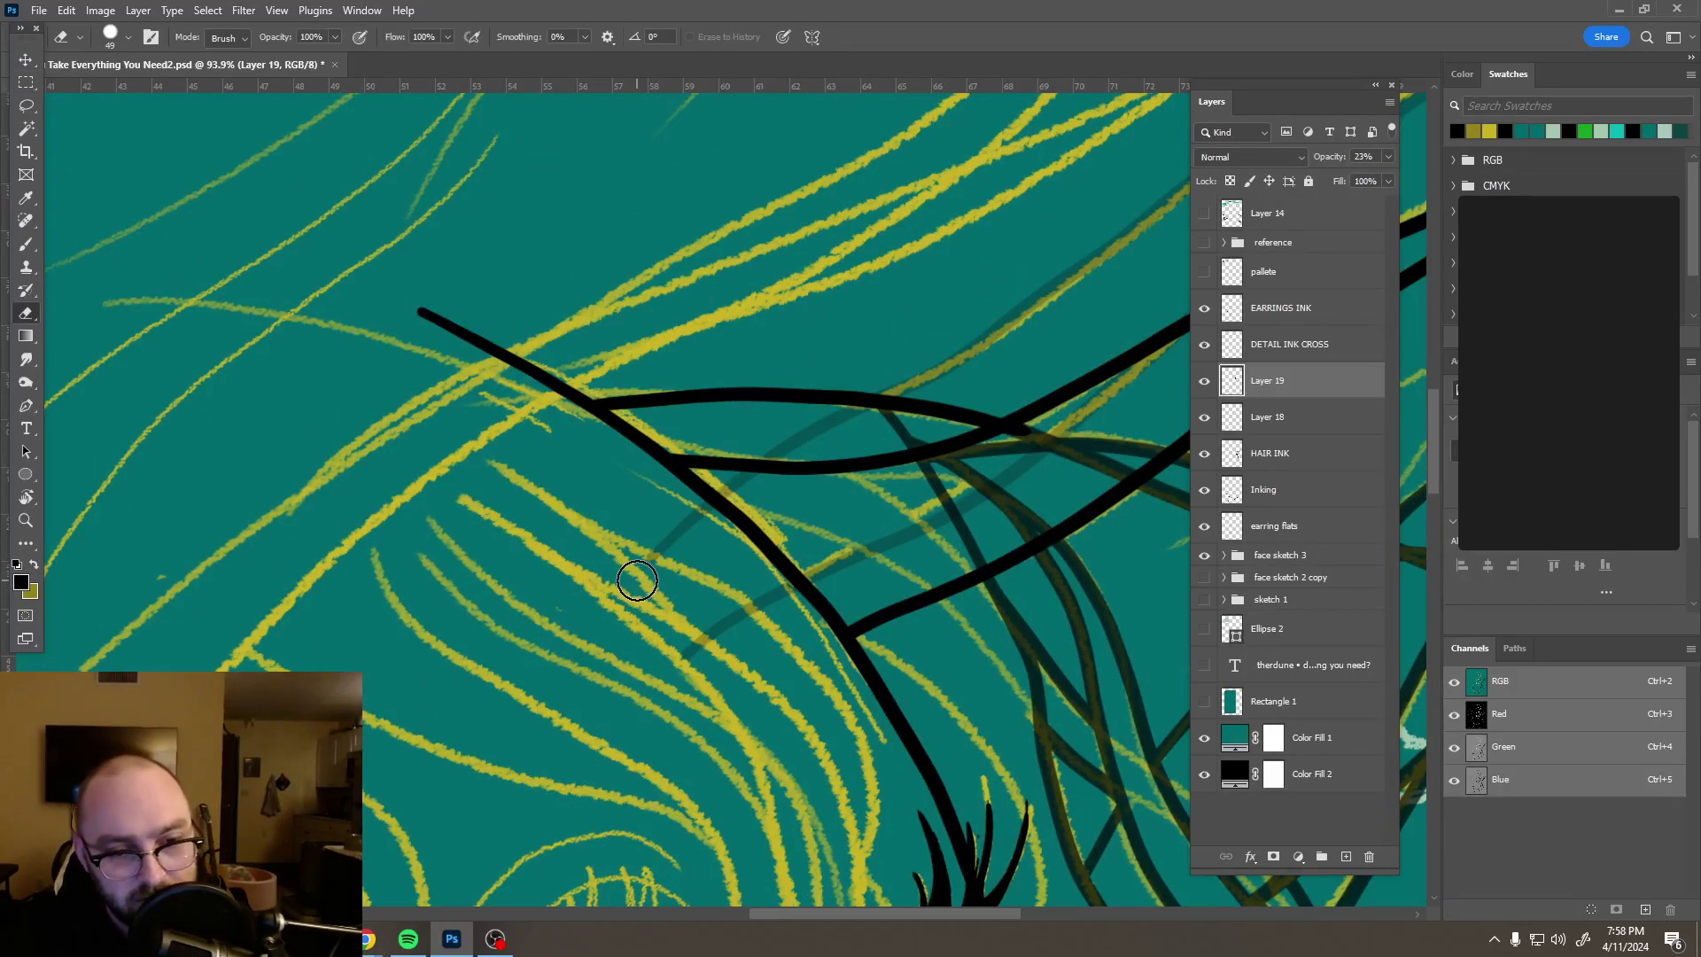
{"action": "left_click_drag", "start_coordinate": [784, 589], "coordinate": [639, 727]}
{"action": "scroll", "coordinate": [780, 549], "scroll_direction": "down", "scroll_amount": 3}
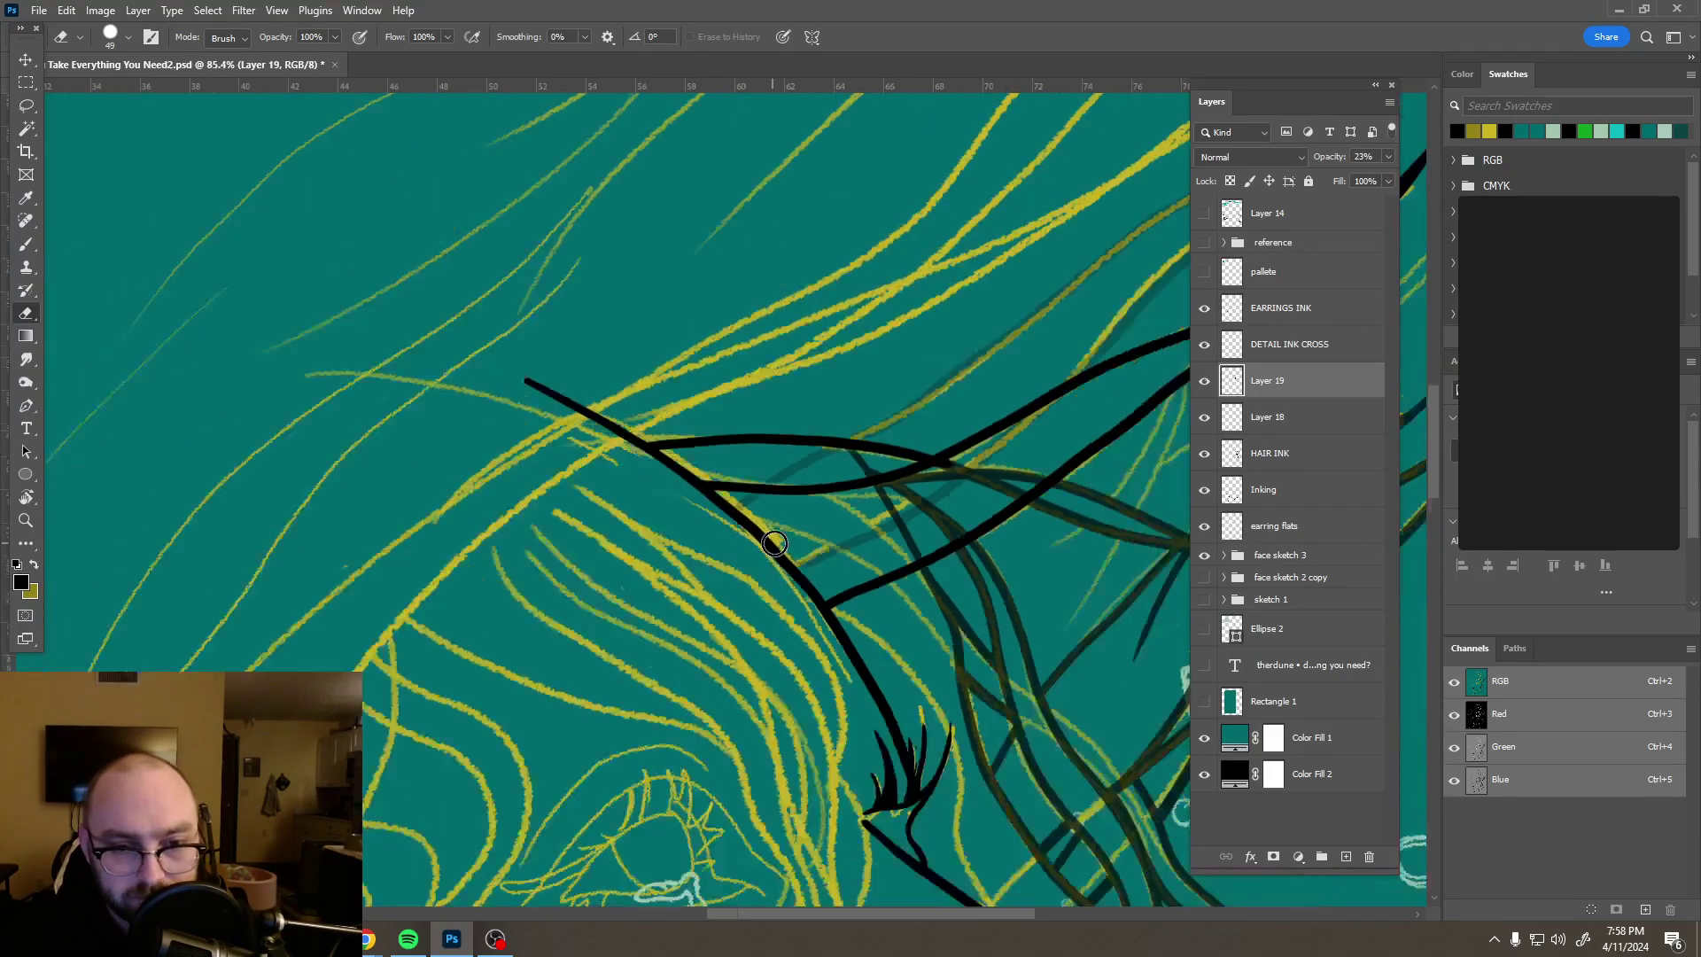
Step: Try erasing Layer 19's lower strand where it passes behind the crossing strands and check the inking at full opacity with face sketch 3 hidden
{"action": "scroll", "coordinate": [600, 568], "scroll_direction": "right", "scroll_amount": 5}
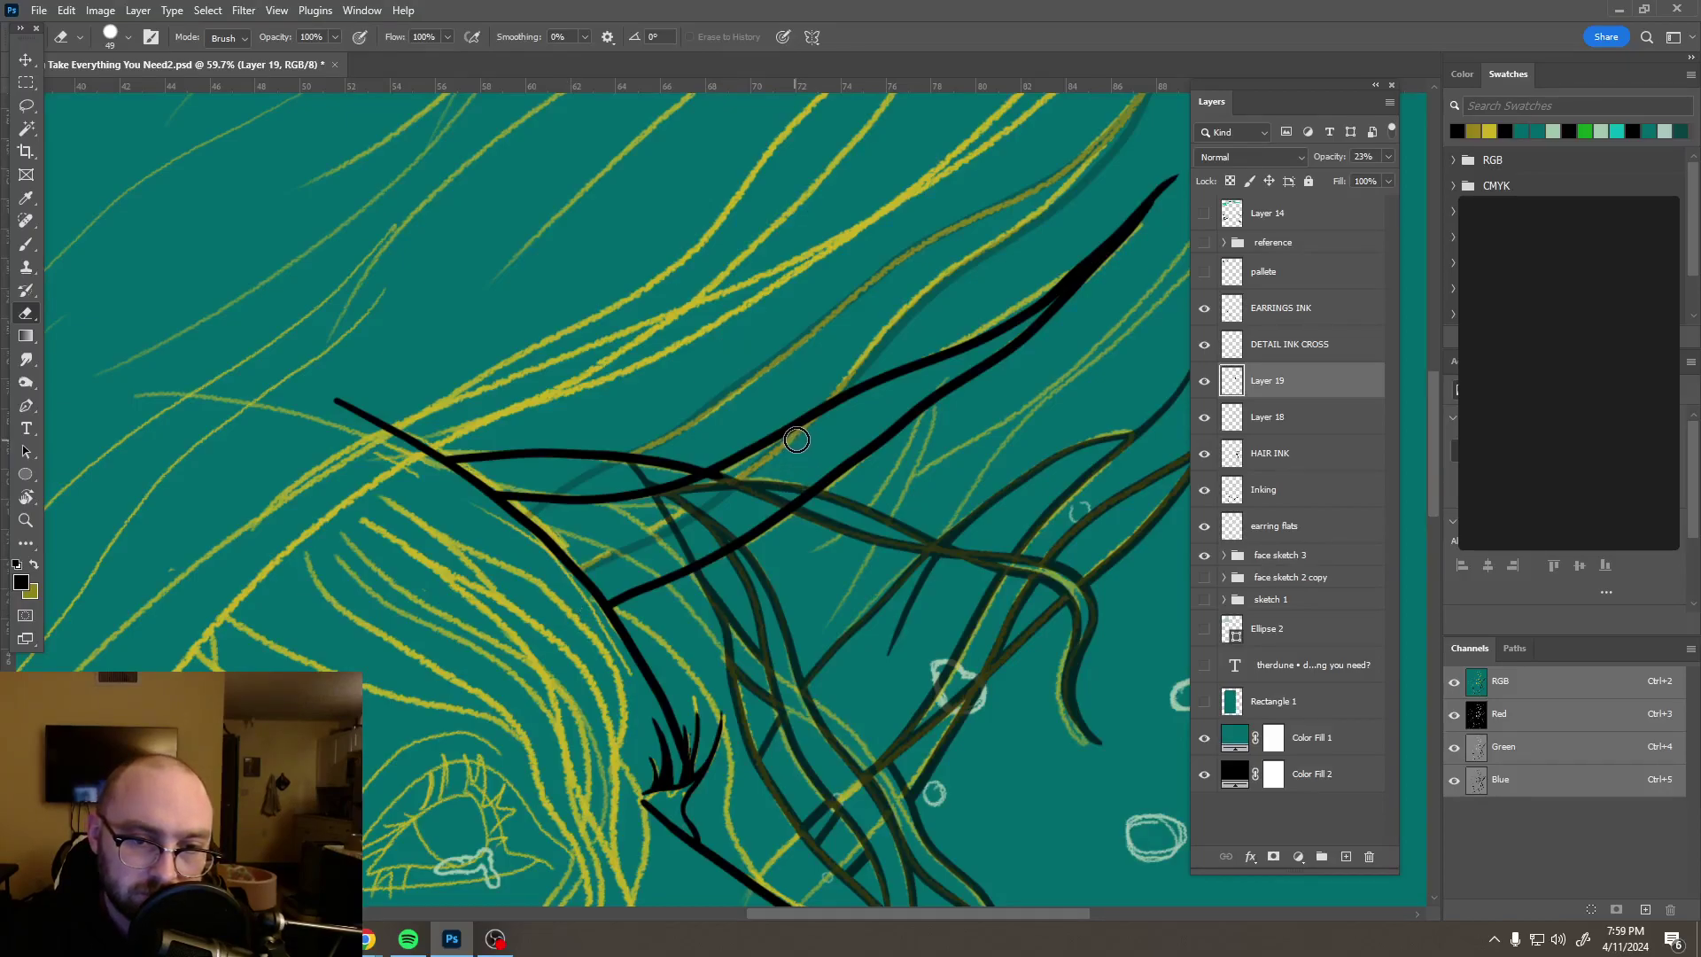
{"action": "left_click_drag", "start_coordinate": [800, 438], "coordinate": [609, 552]}
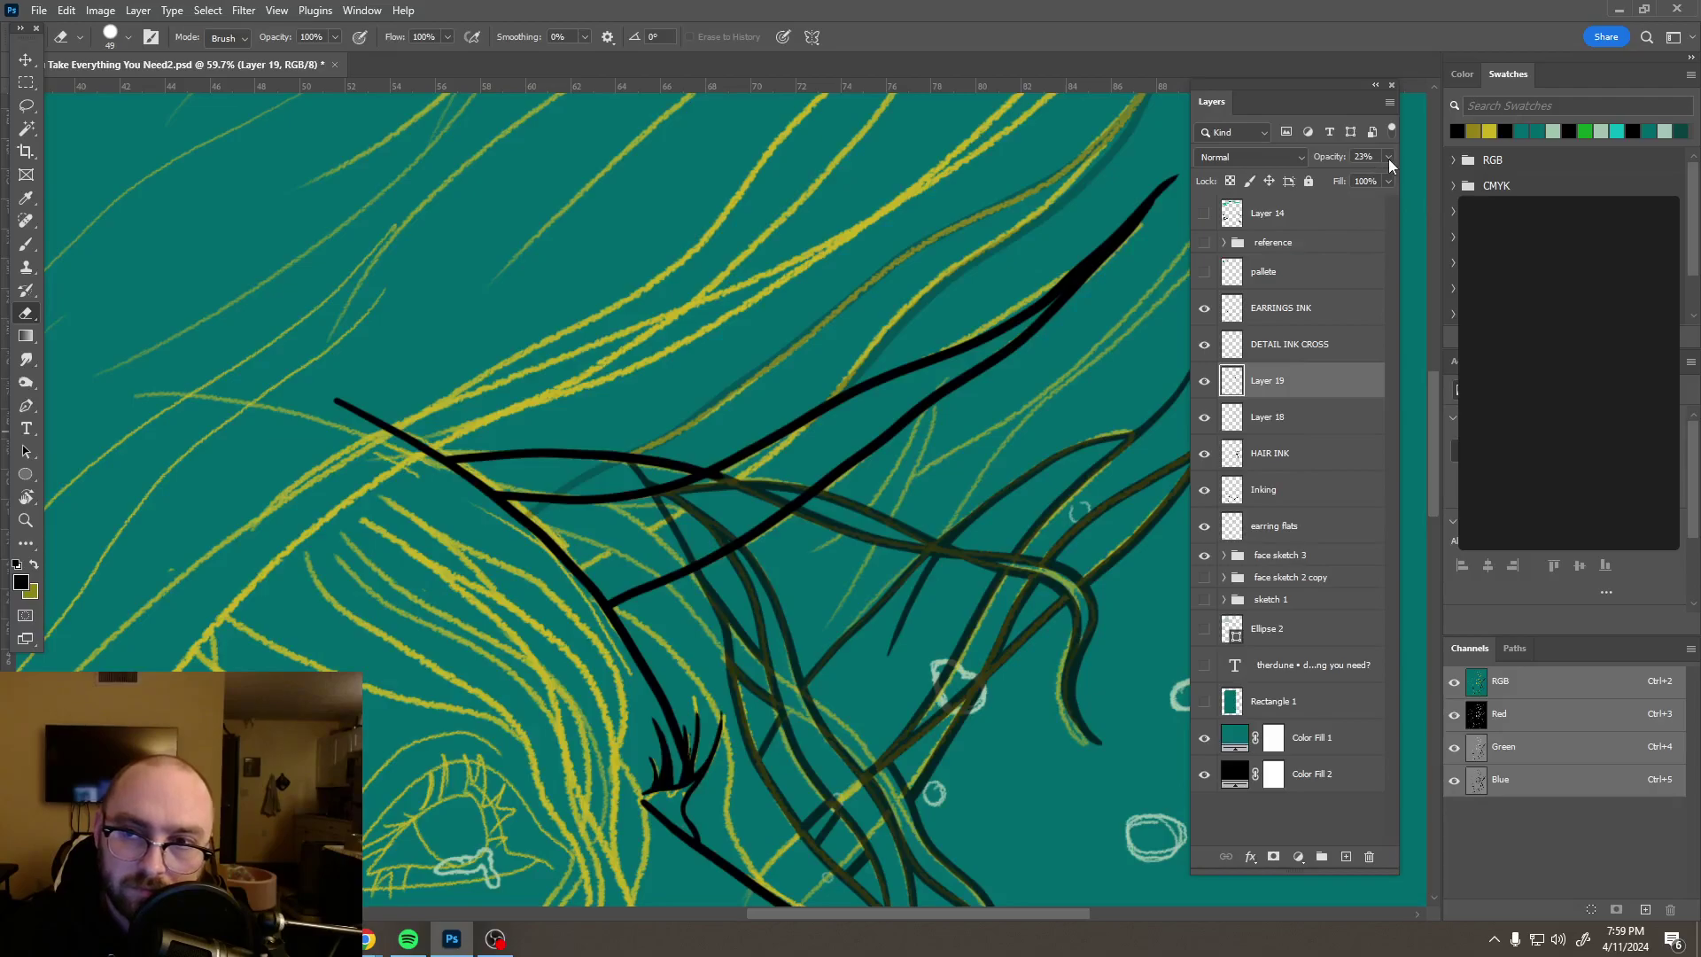
{"action": "key", "text": "alt+bracketleft"}
{"action": "key", "text": "alt+bracketleft"}
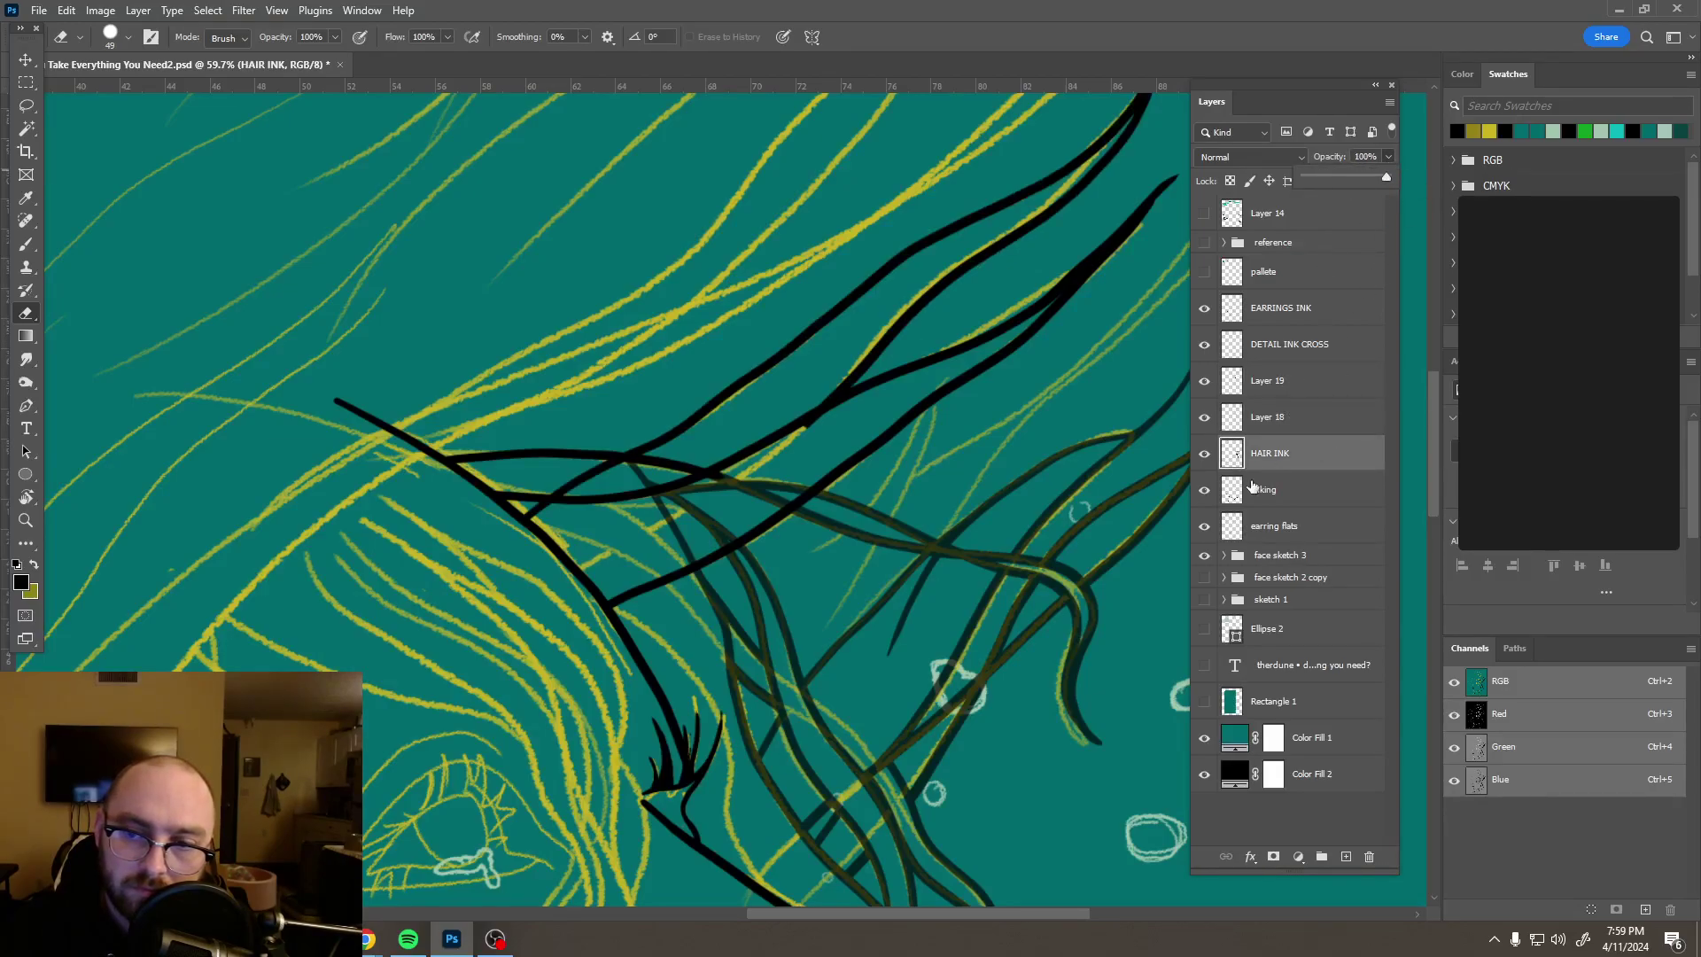
{"action": "left_click", "coordinate": [1204, 555]}
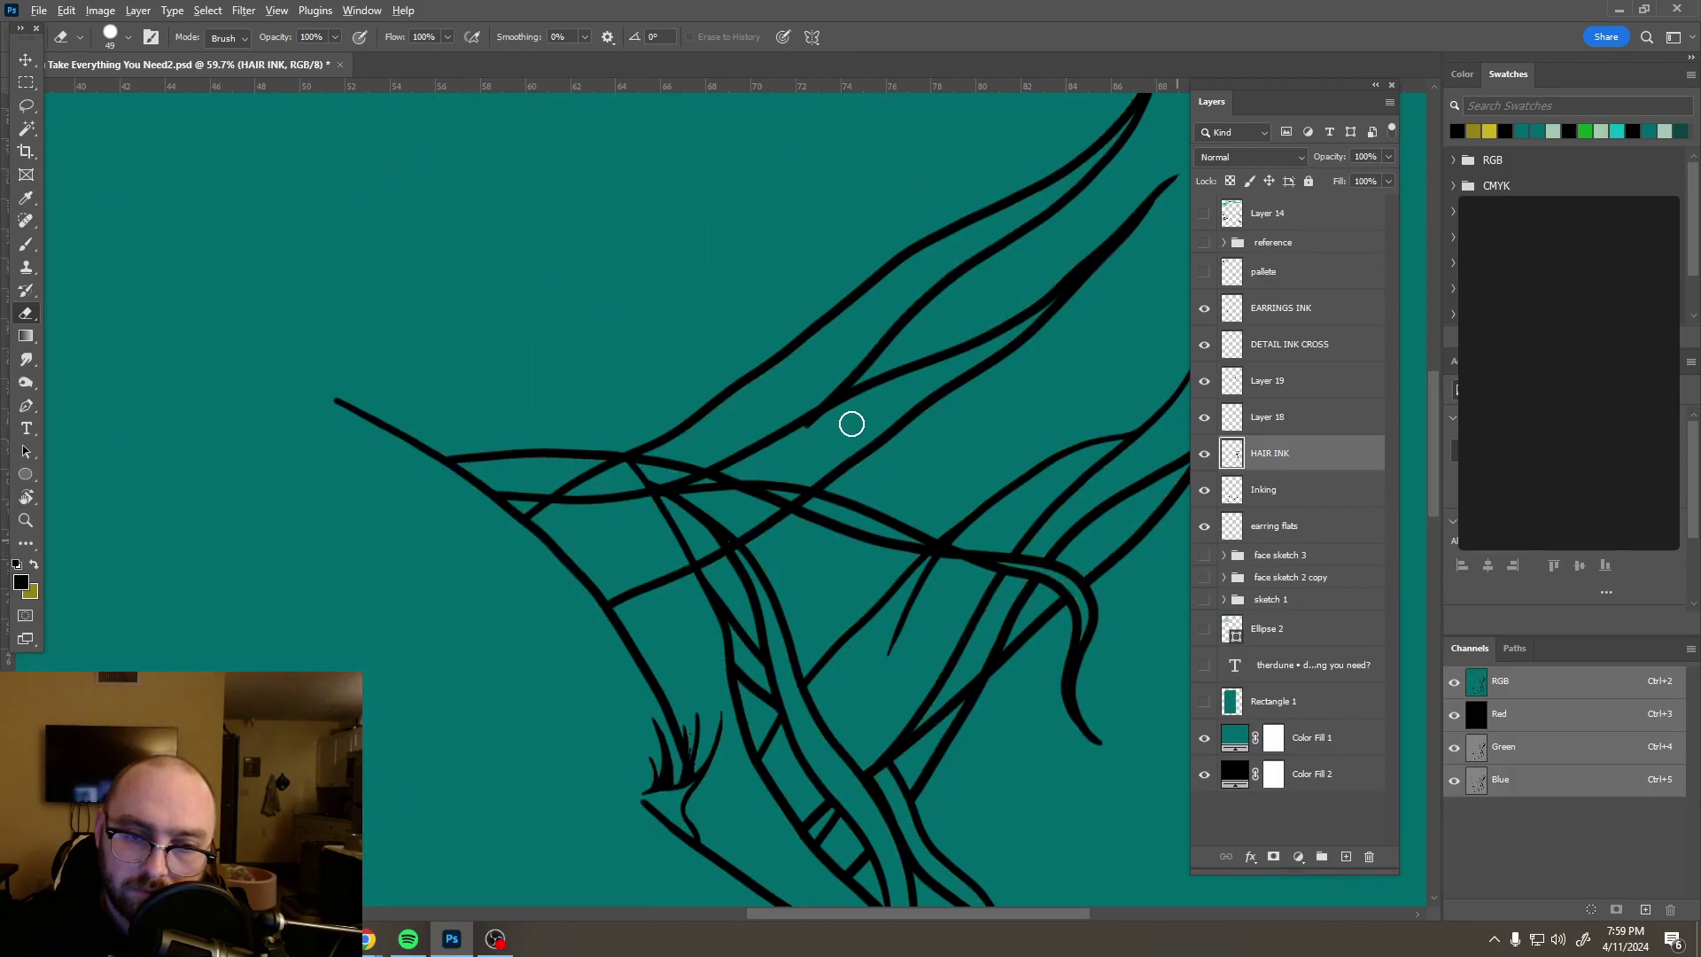
{"action": "scroll", "coordinate": [851, 424], "scroll_direction": "down", "scroll_amount": 6}
{"action": "scroll", "coordinate": [853, 416], "scroll_direction": "up", "scroll_amount": 5}
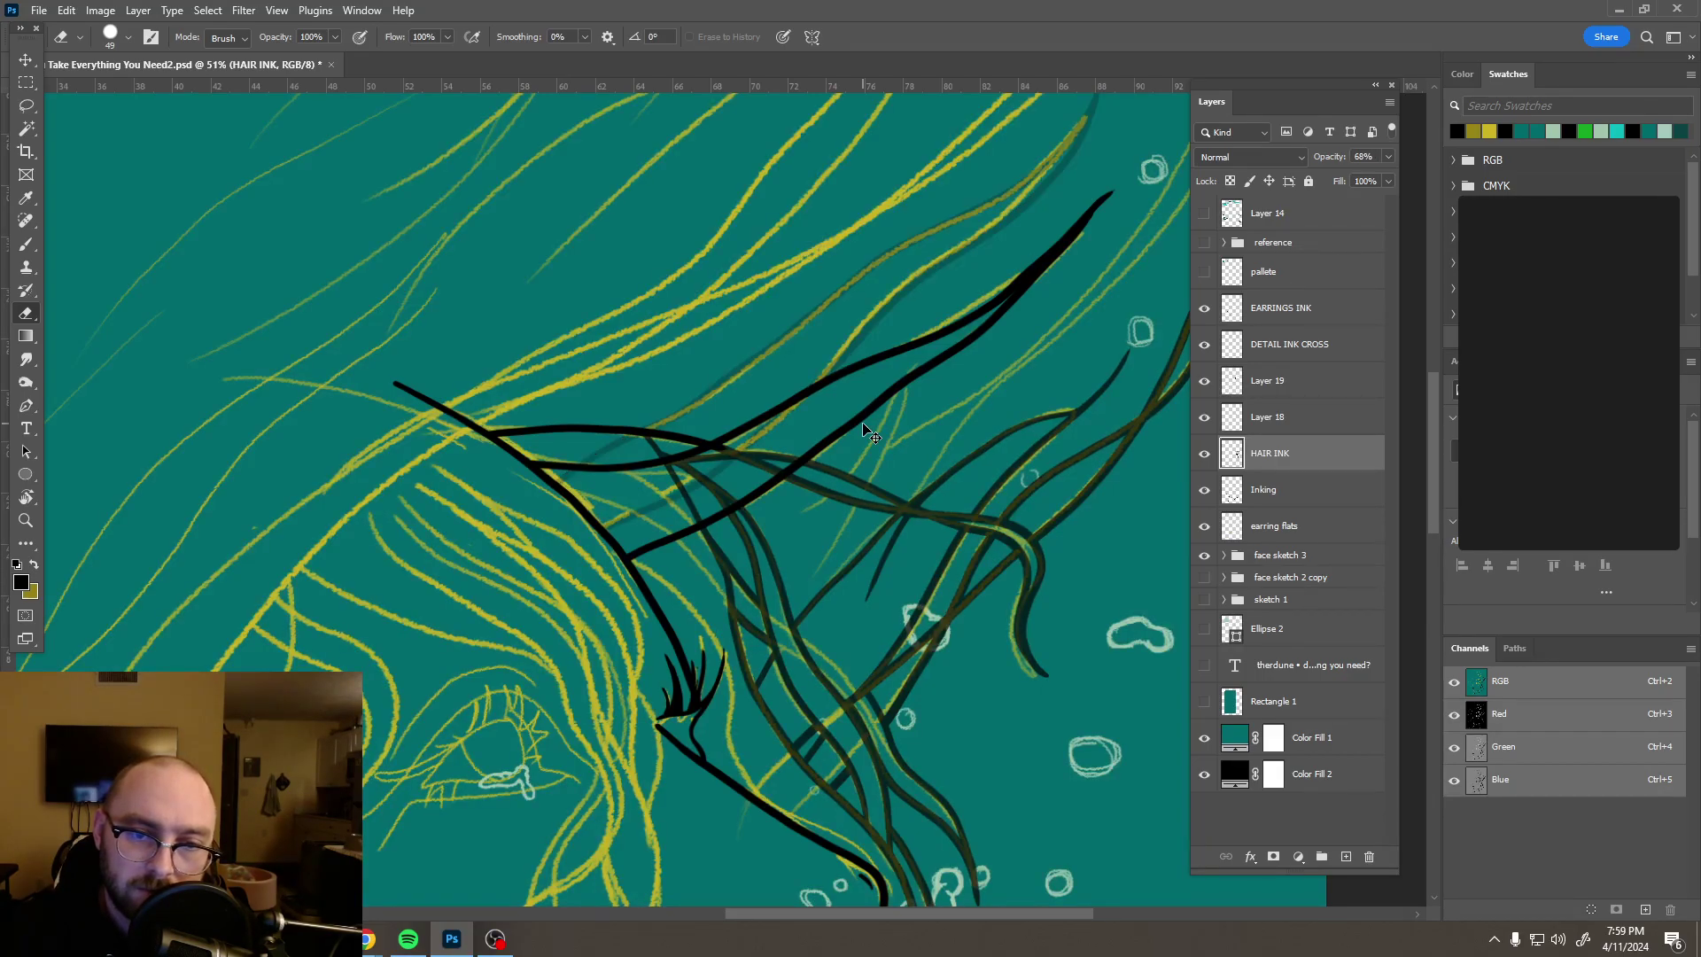
Step: Restore the opacity of HAIR INK and Layer 19 to 100%
{"action": "left_click", "coordinate": [1389, 156]}
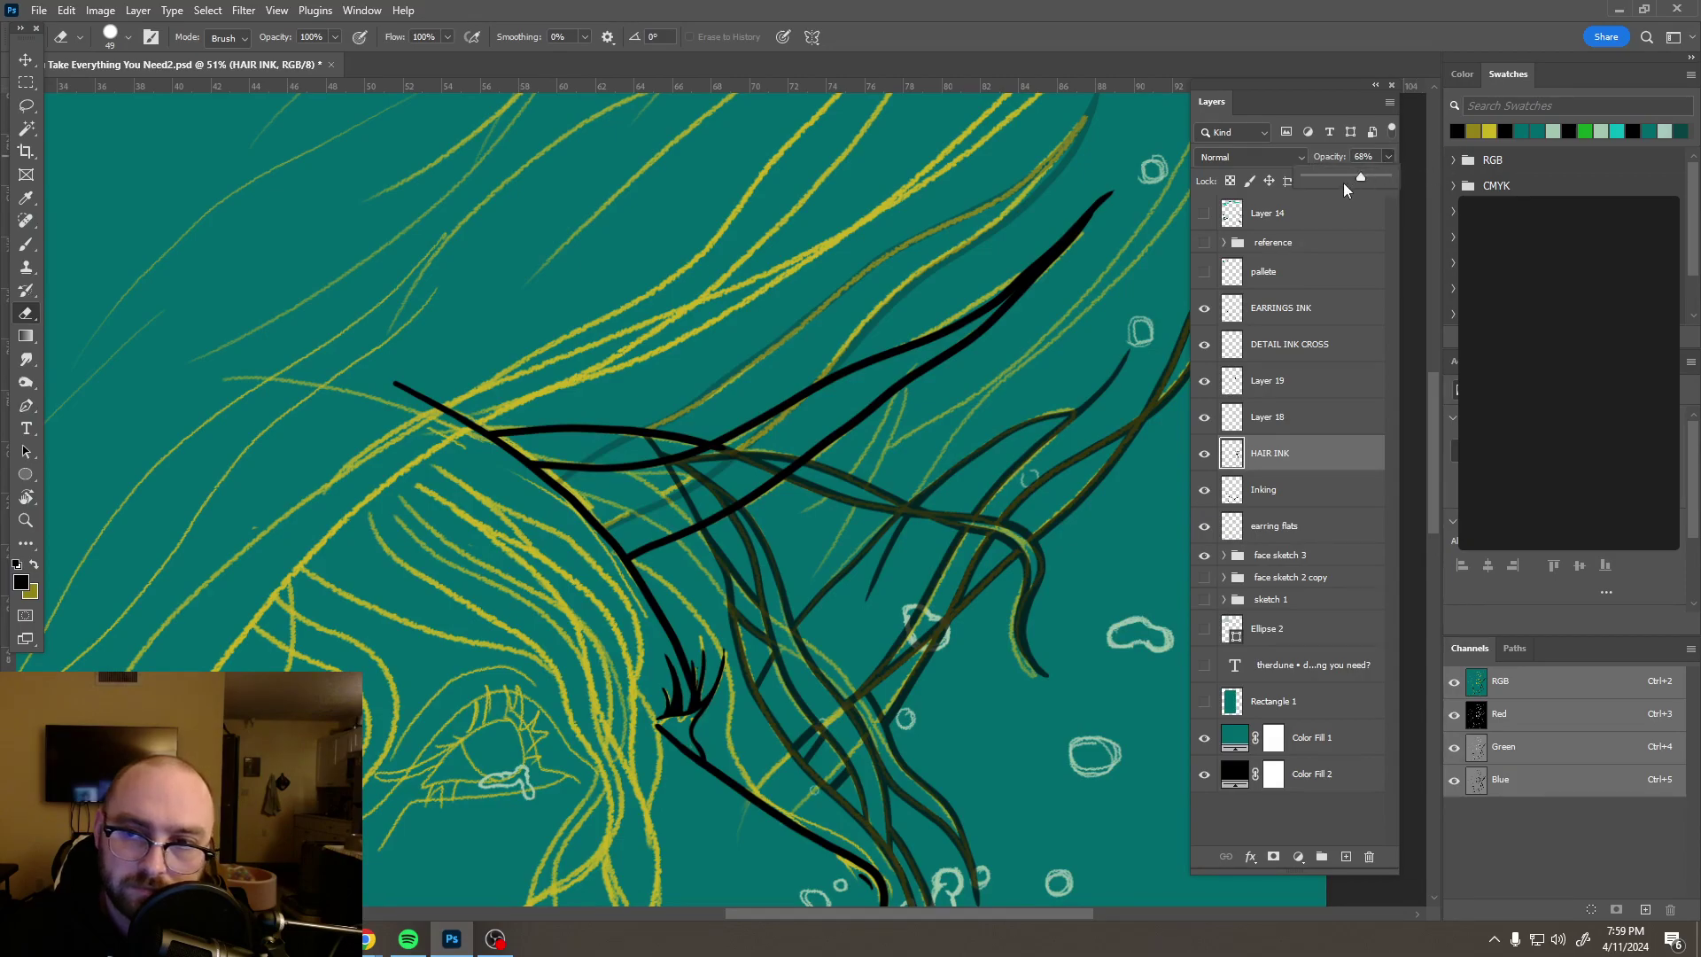
{"action": "left_click", "coordinate": [1303, 391]}
{"action": "left_click", "coordinate": [1387, 158]}
{"action": "left_click_drag", "start_coordinate": [1323, 177], "coordinate": [1438, 167]}
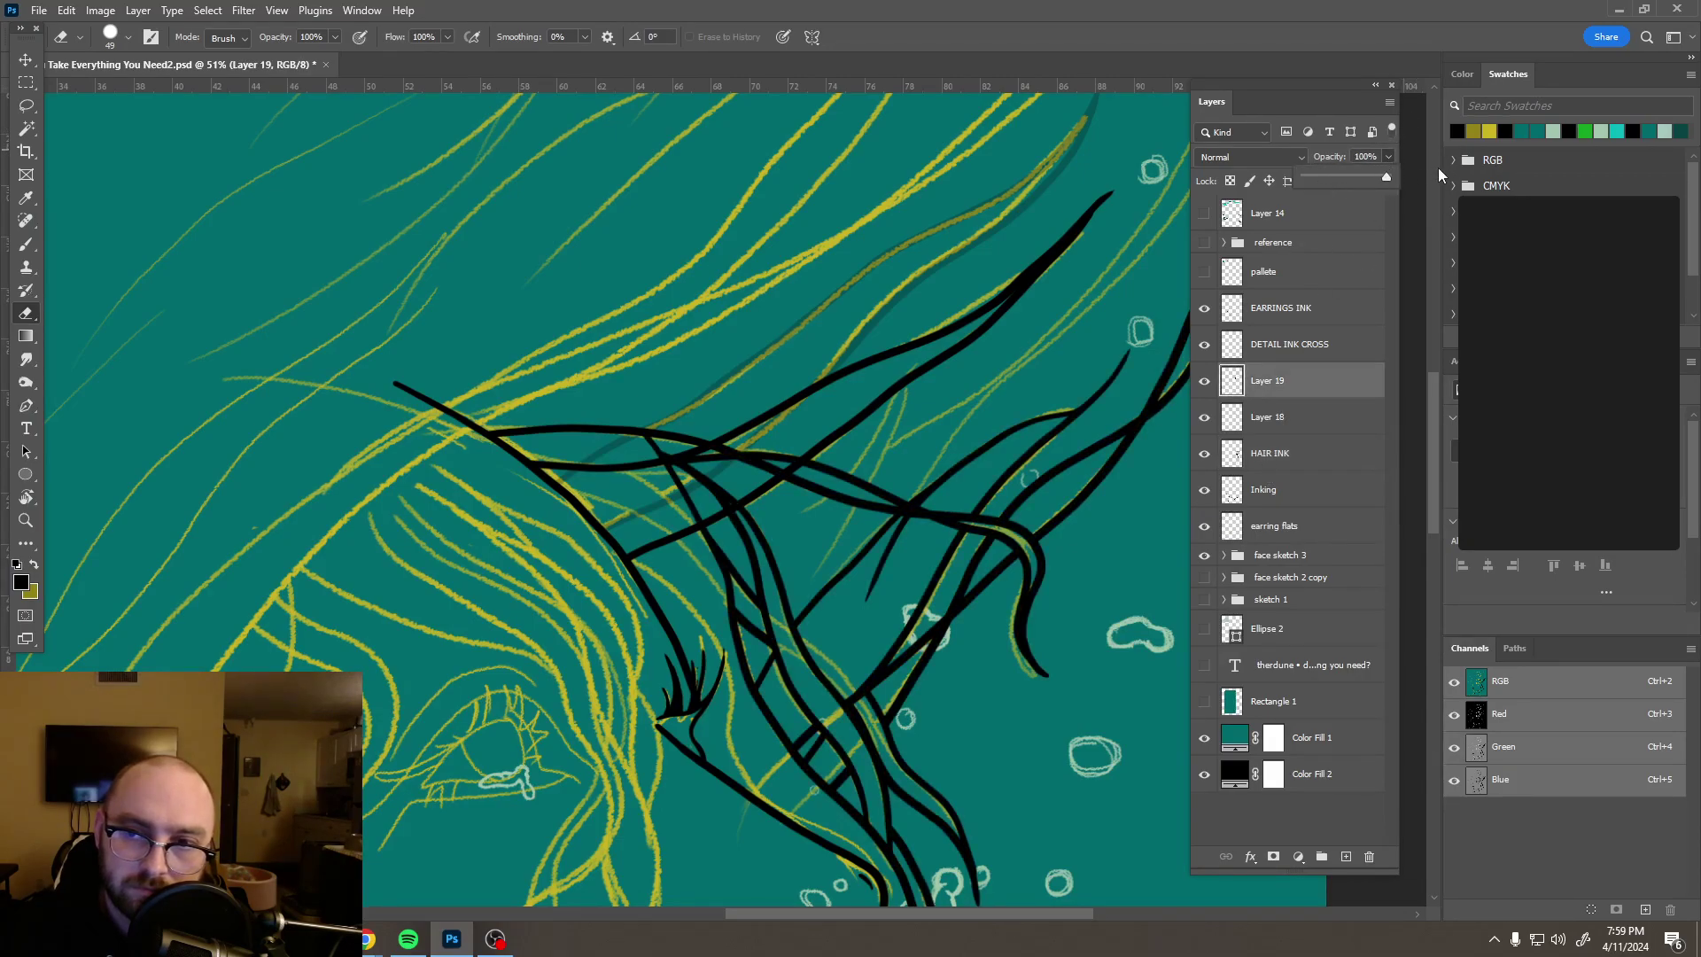
{"action": "scroll", "coordinate": [972, 340], "scroll_direction": "down", "scroll_amount": 6}
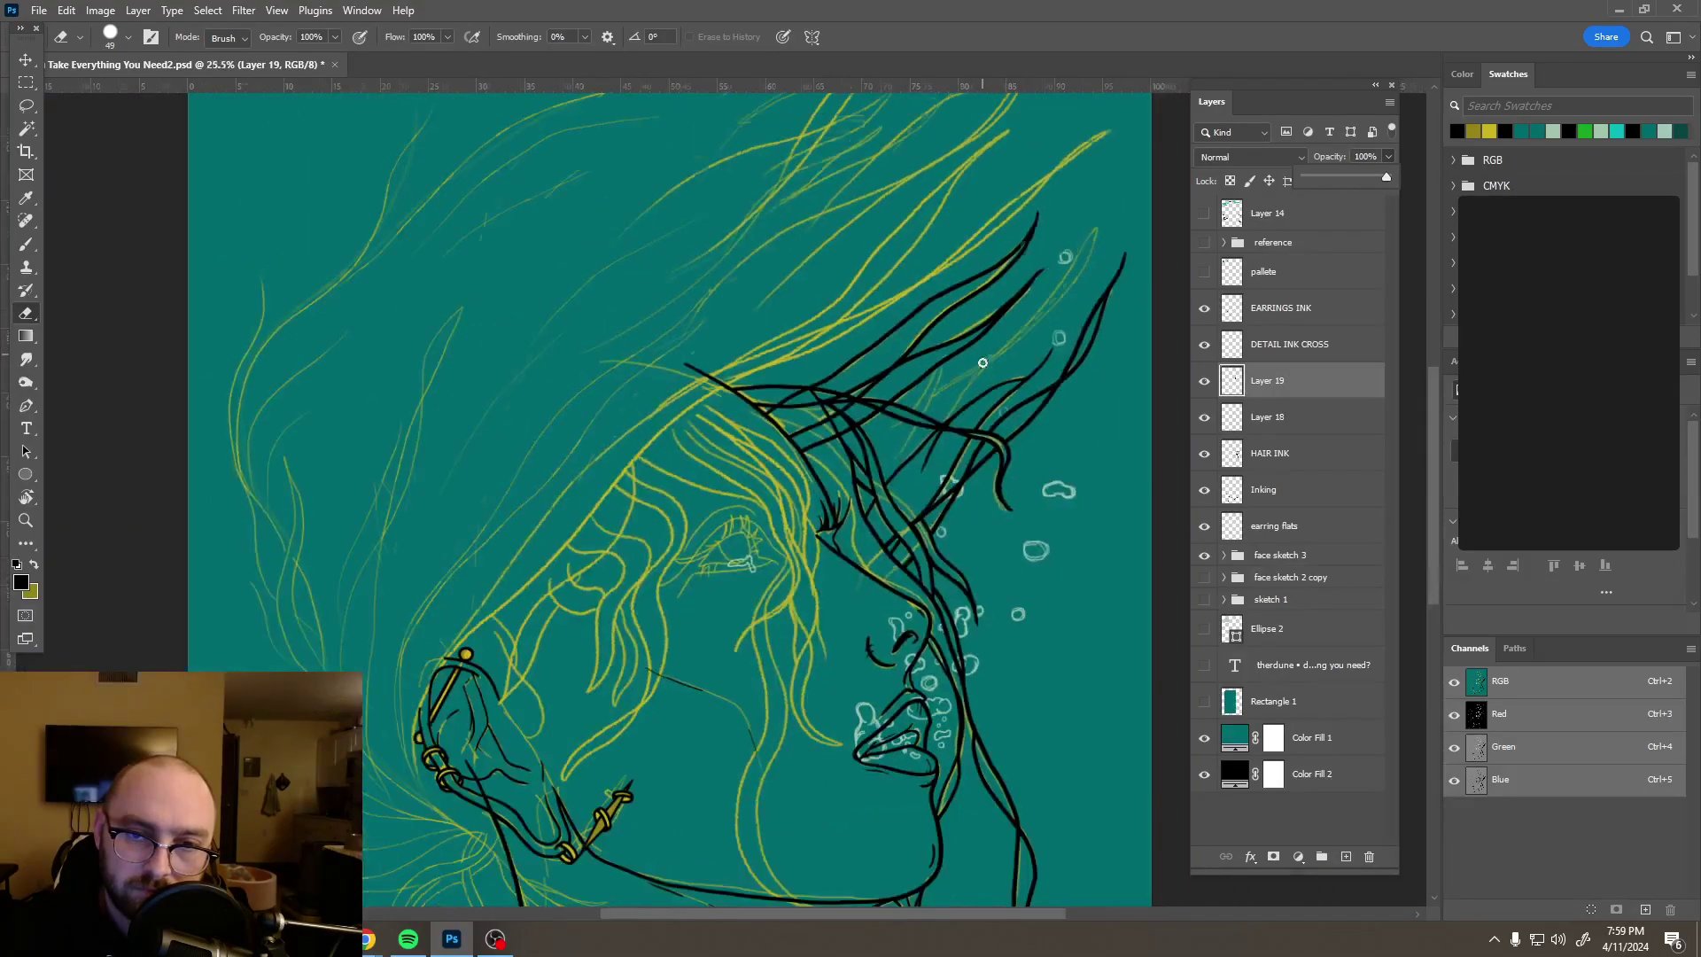
{"action": "scroll", "coordinate": [980, 391], "scroll_direction": "up", "scroll_amount": 4}
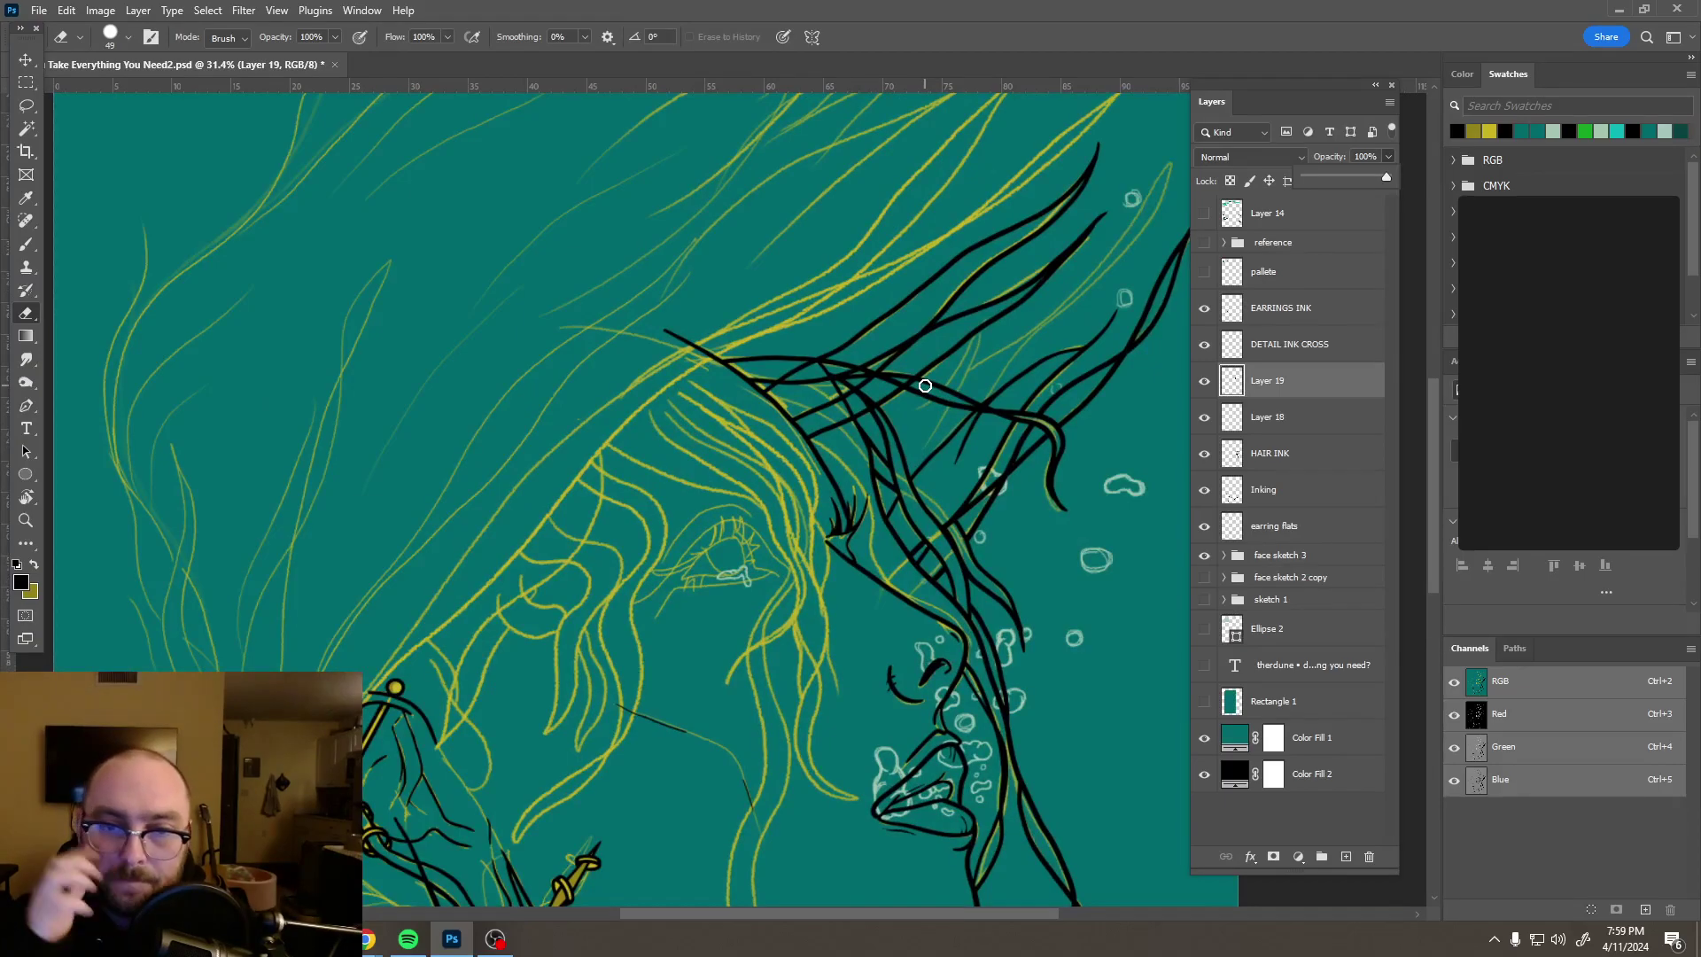
Step: Compare which strands sit on Layer 19, Layer 18 and HAIR INK by toggling their visibility, leaving all three layers shown
{"action": "left_click_drag", "start_coordinate": [1204, 454], "coordinate": [1210, 388]}
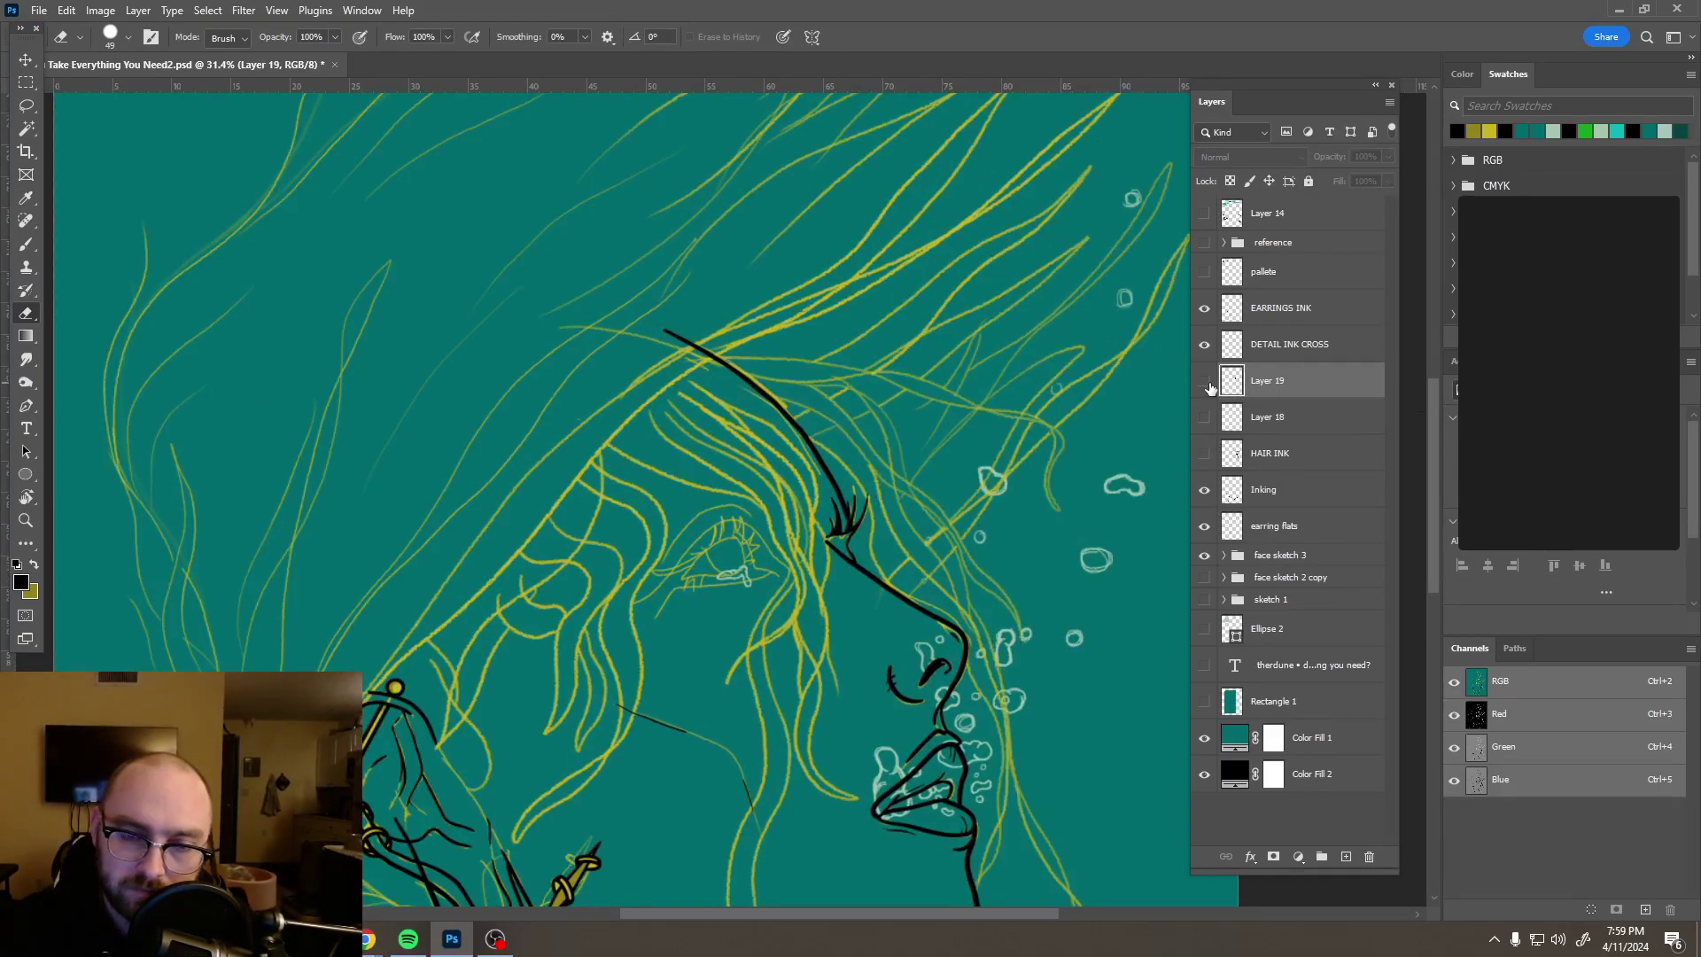
{"action": "left_click", "coordinate": [1205, 384]}
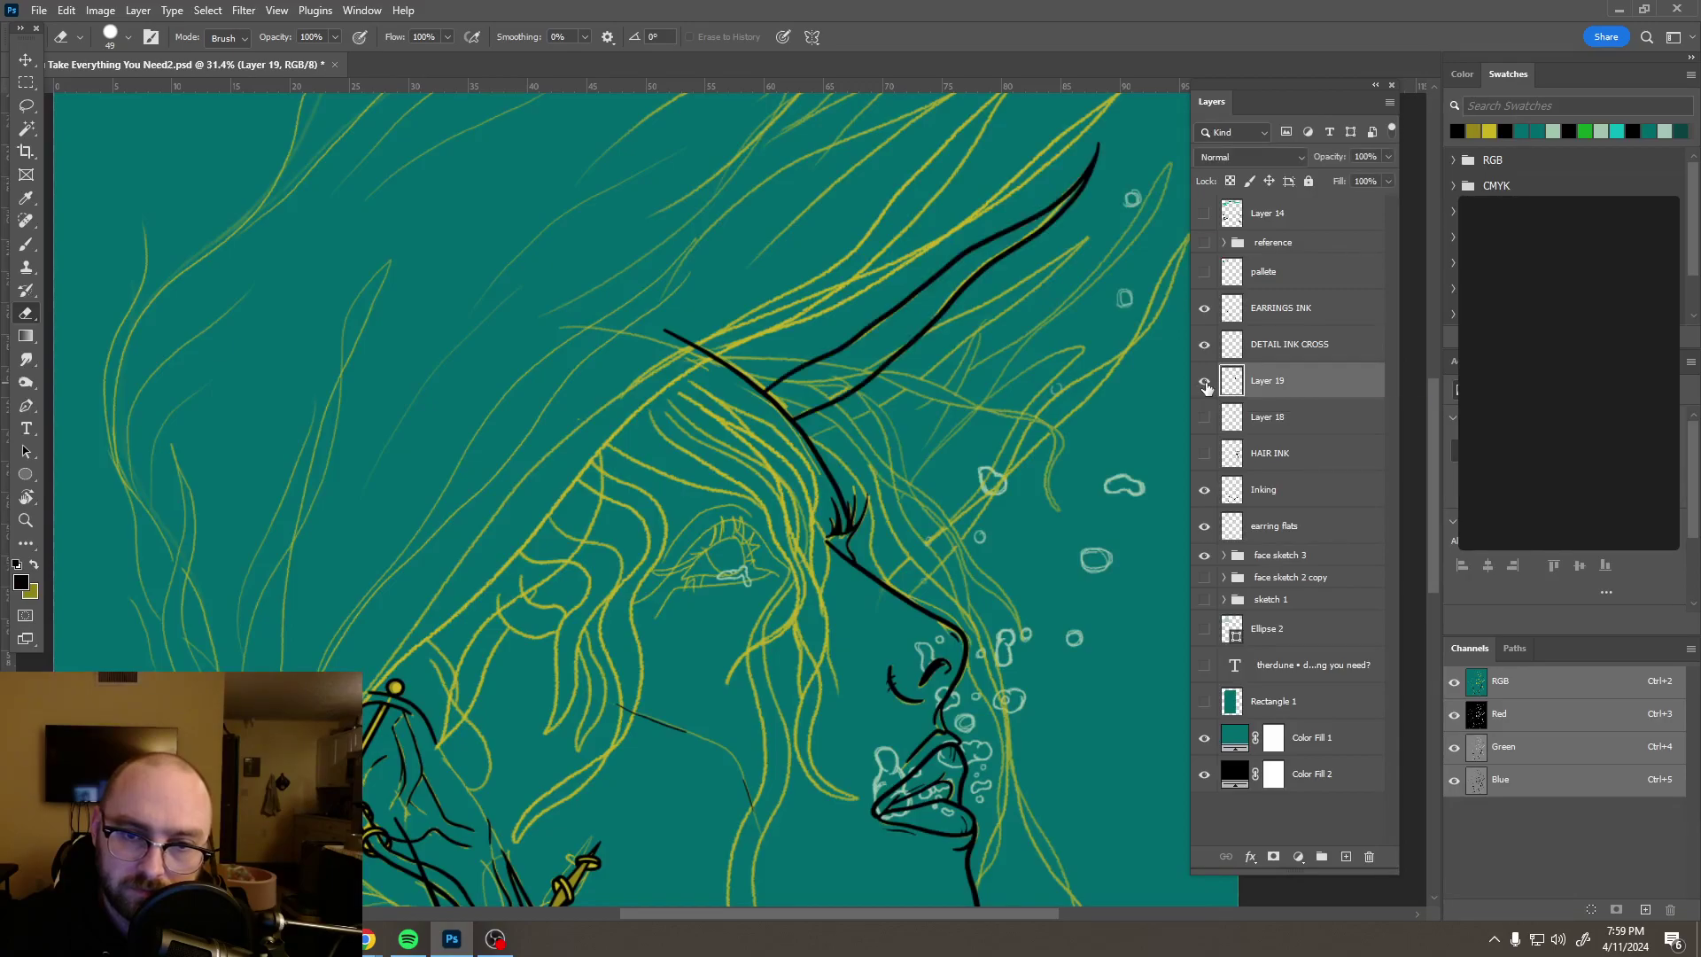
{"action": "left_click", "coordinate": [1205, 384]}
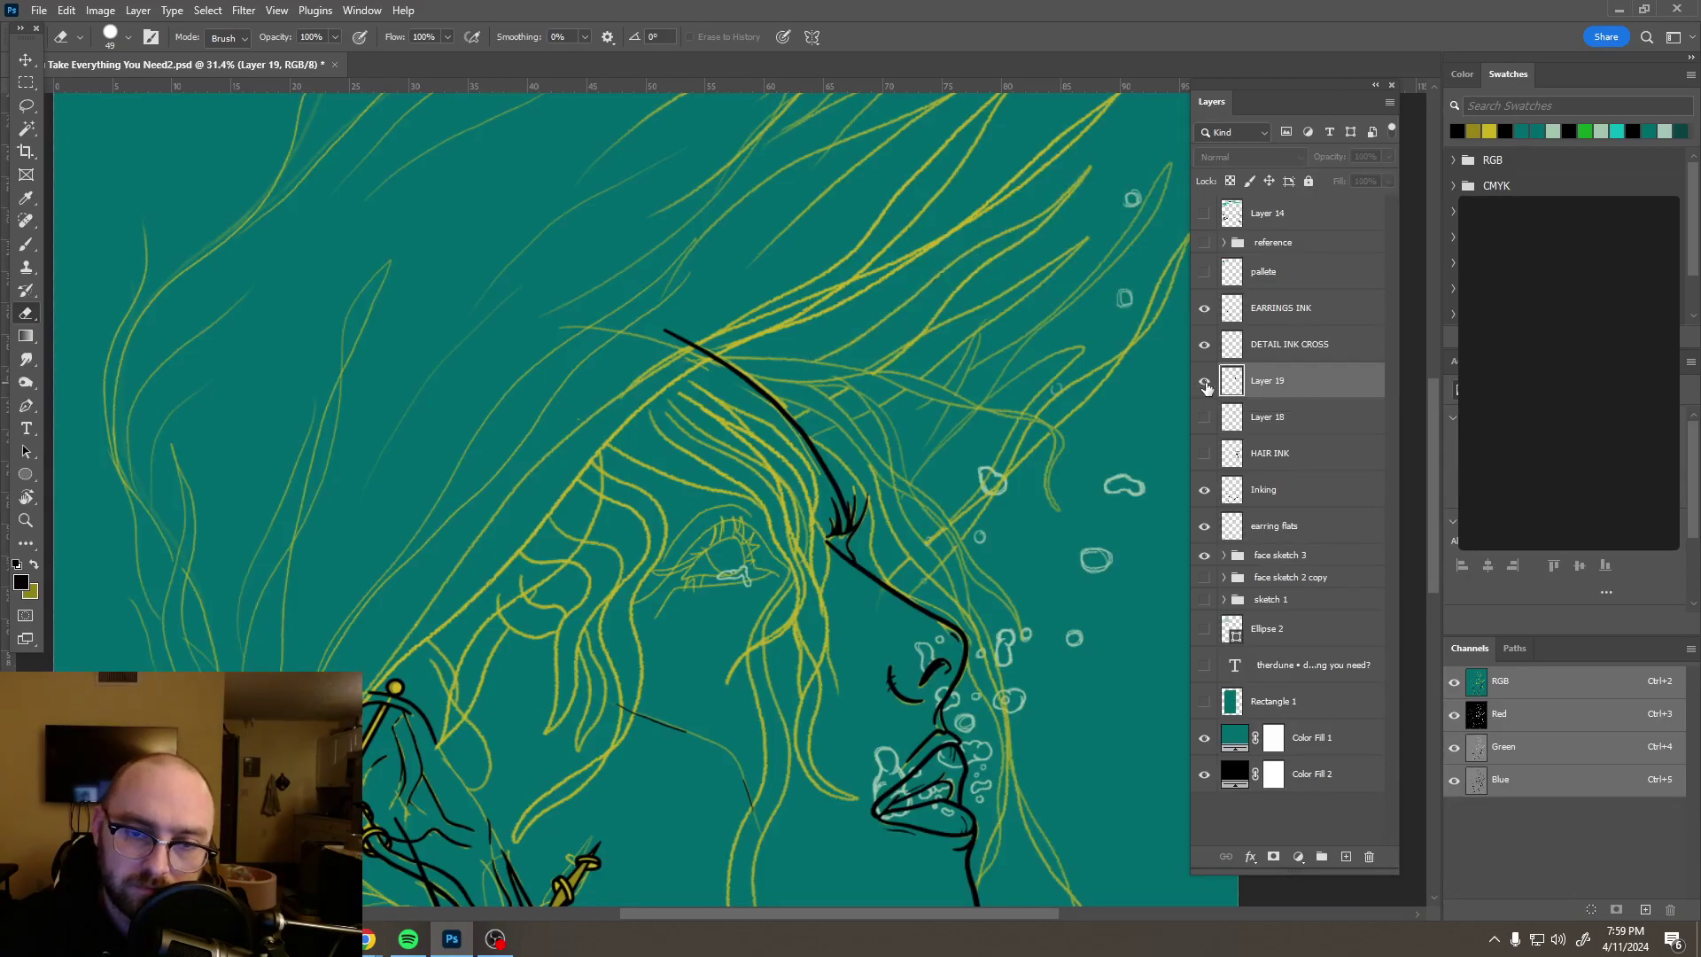
{"action": "left_click", "coordinate": [1205, 385]}
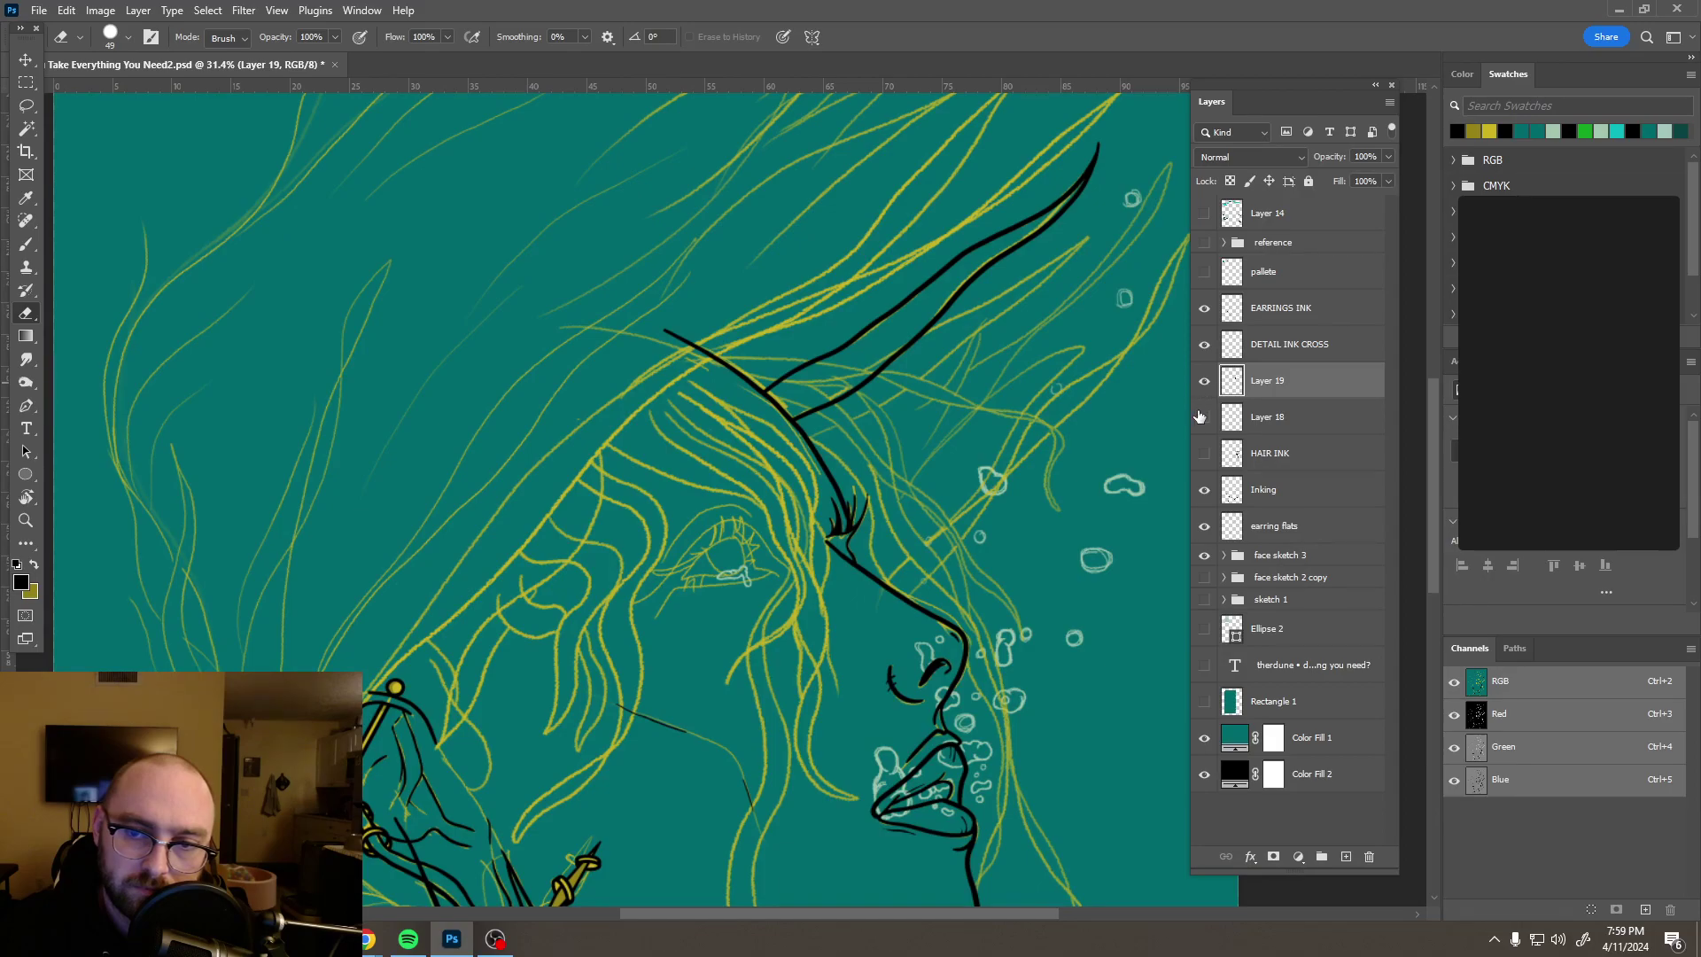
{"action": "left_click", "coordinate": [1203, 416]}
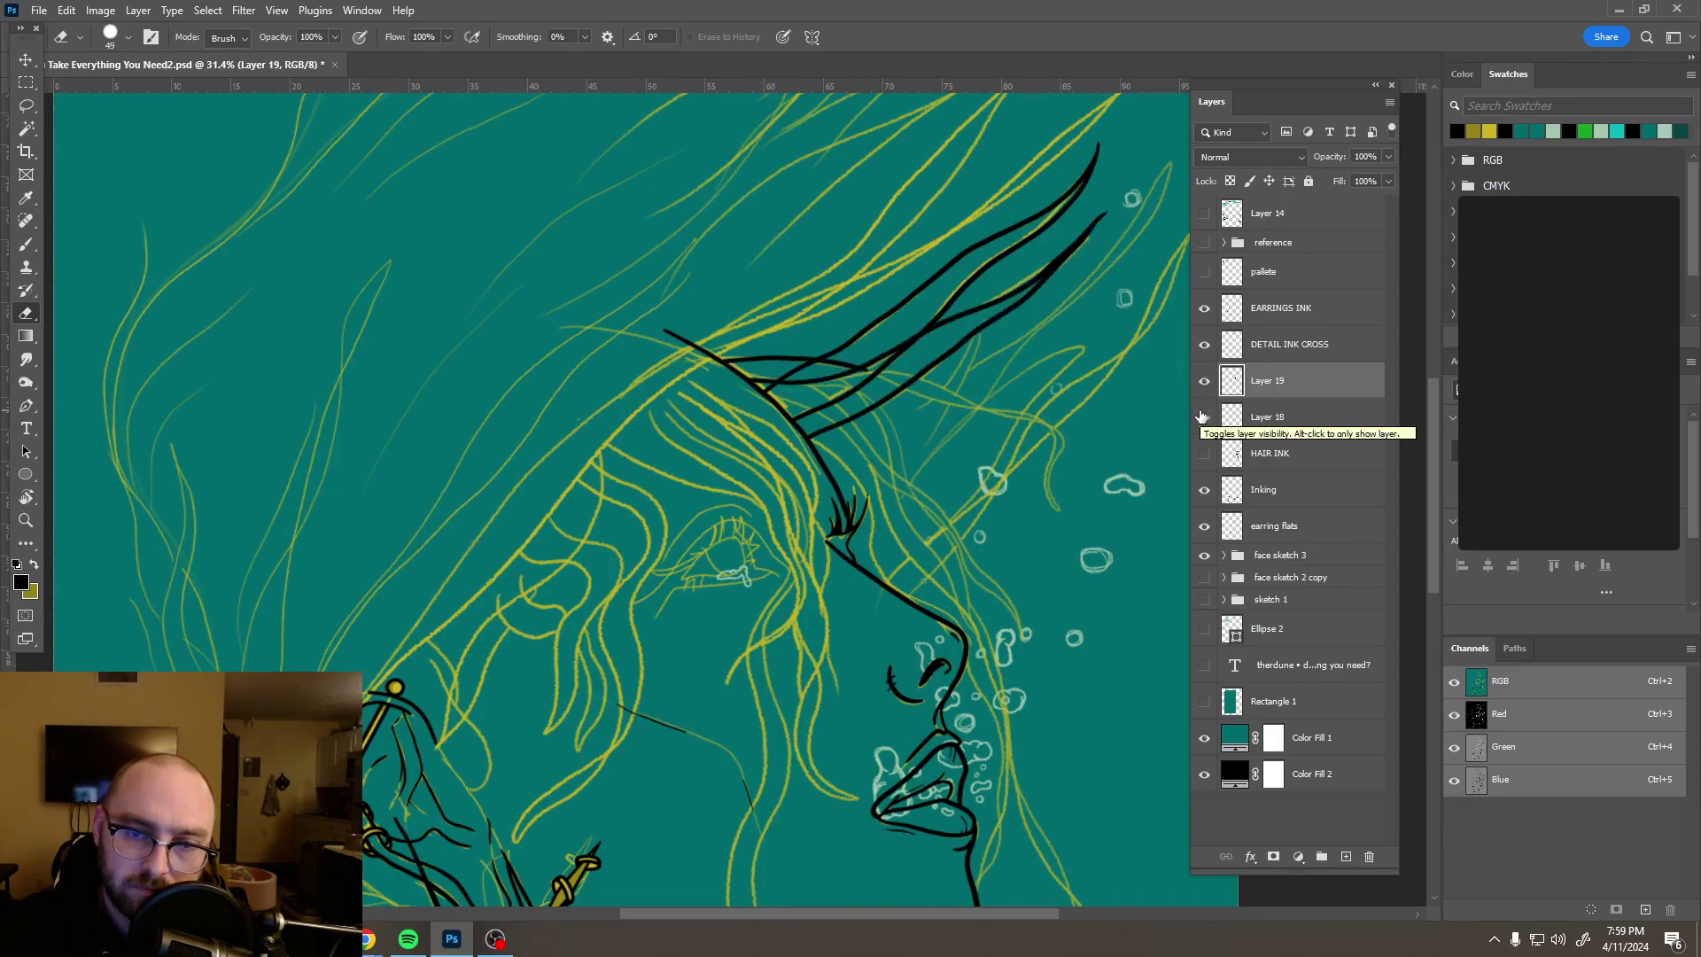
{"action": "left_click", "coordinate": [1204, 453]}
{"action": "left_click", "coordinate": [1204, 453]}
{"action": "left_click", "coordinate": [1204, 454]}
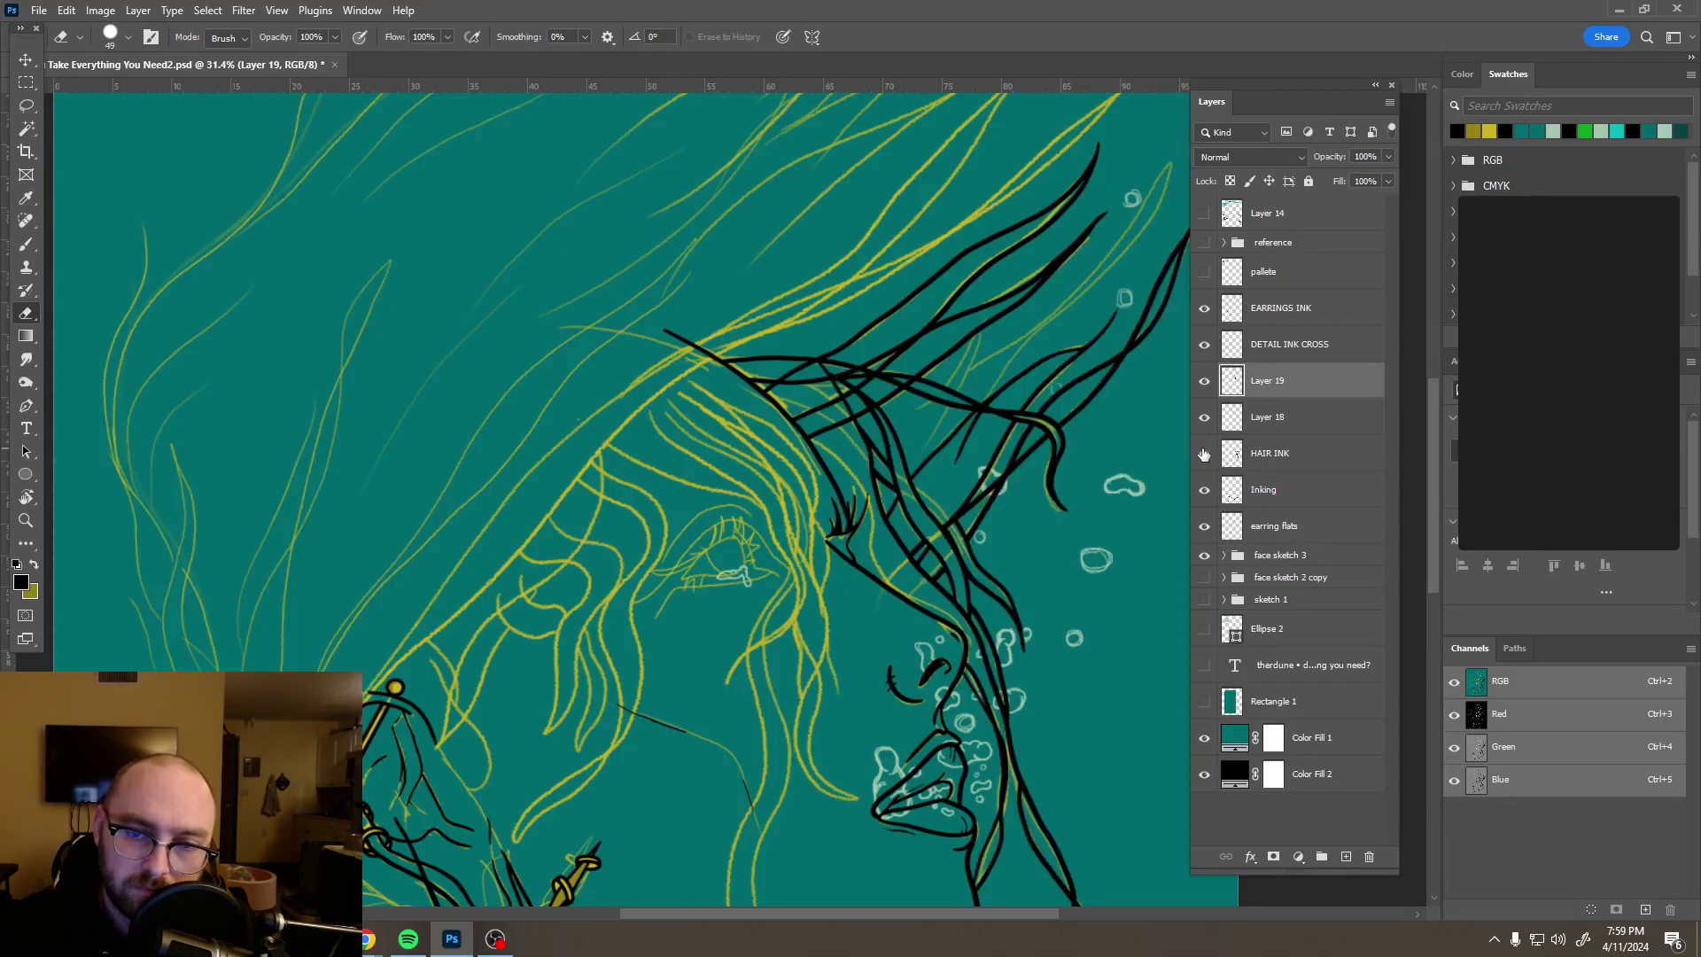
{"action": "left_click", "coordinate": [1203, 454]}
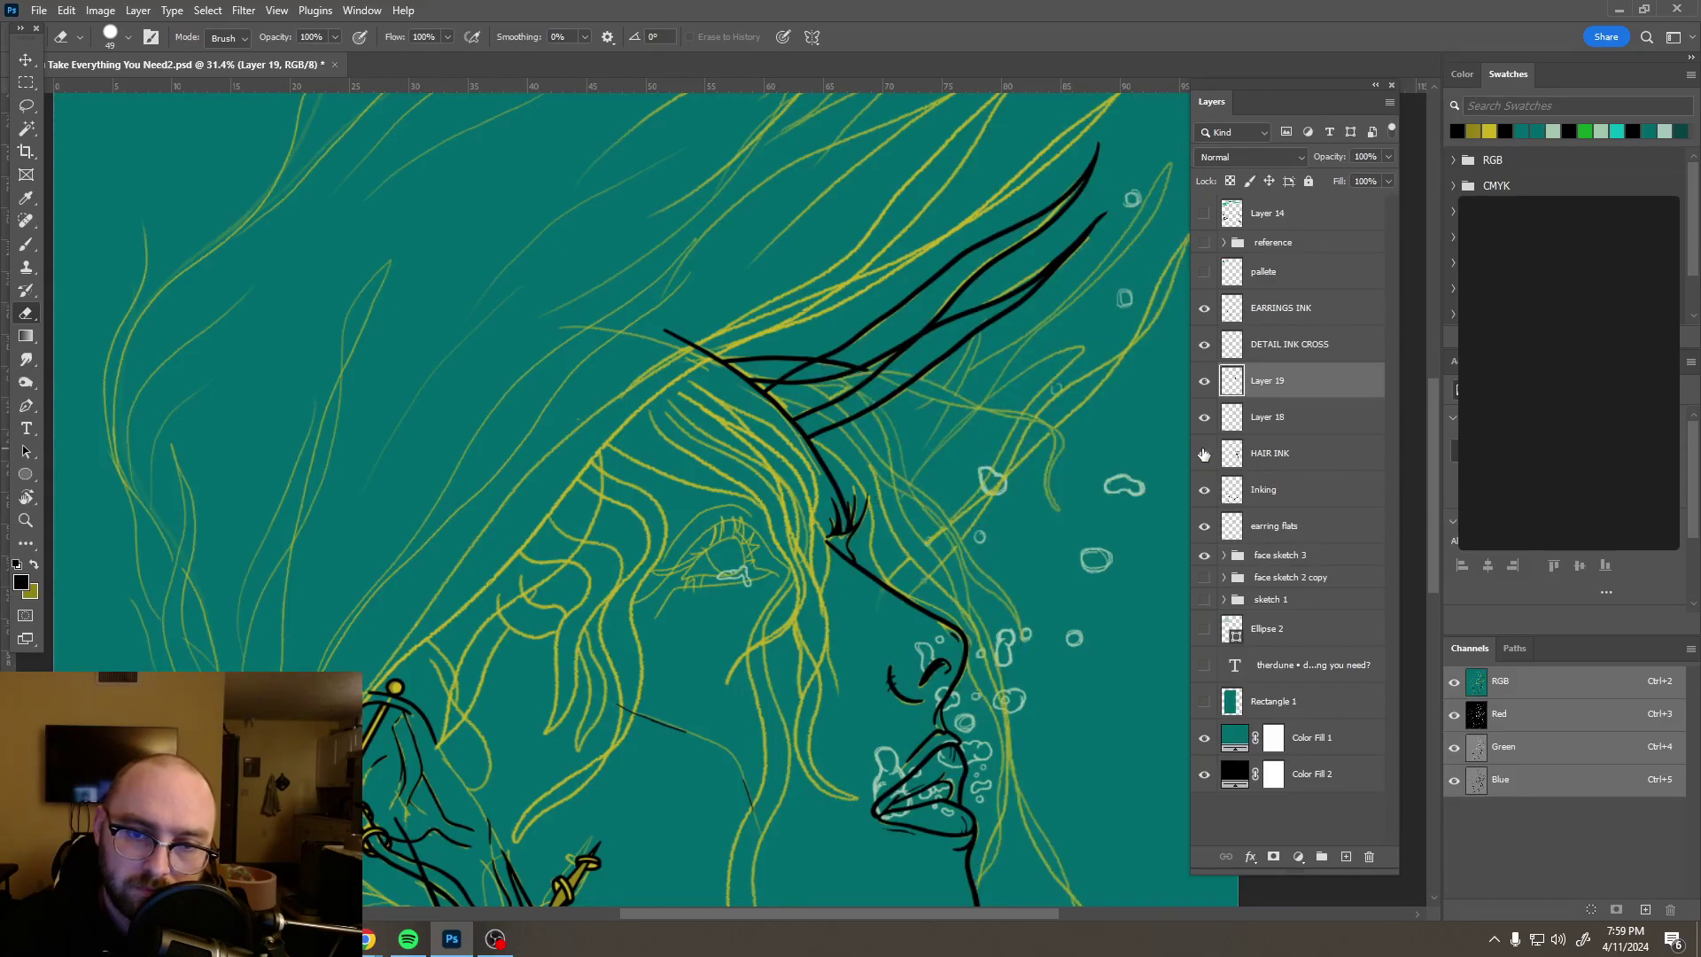
{"action": "left_click", "coordinate": [1203, 454]}
{"action": "left_click", "coordinate": [1203, 454]}
{"action": "left_click", "coordinate": [1203, 454]}
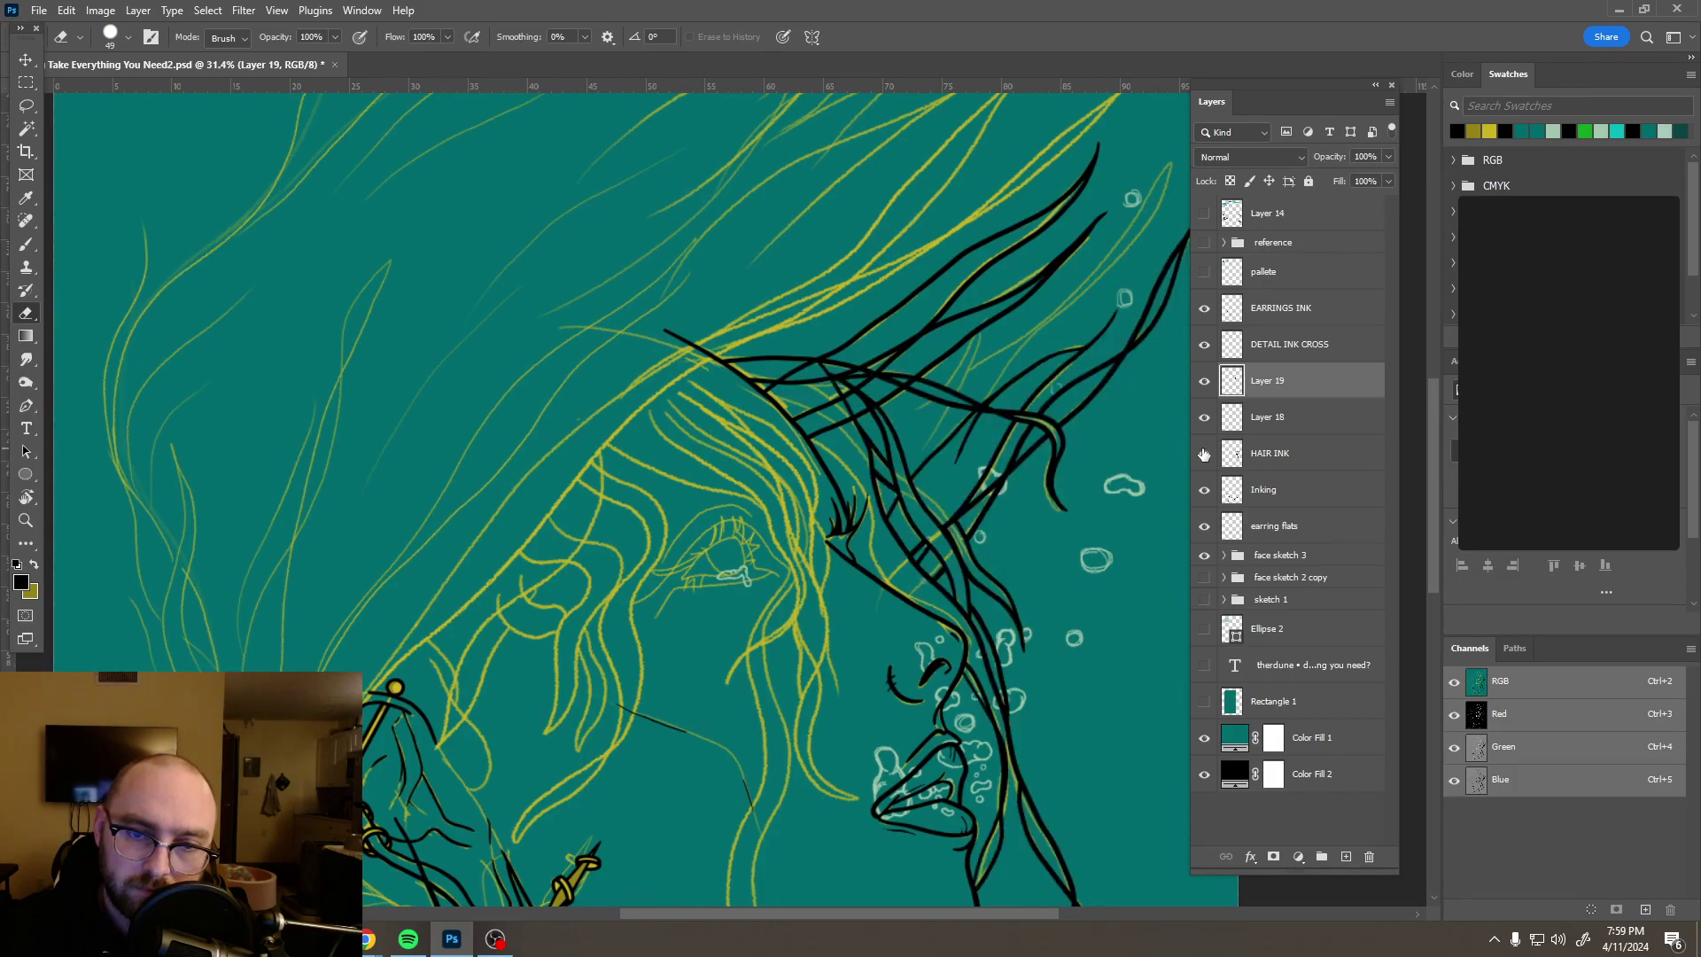
{"action": "scroll", "coordinate": [837, 399], "scroll_direction": "up", "scroll_amount": 3}
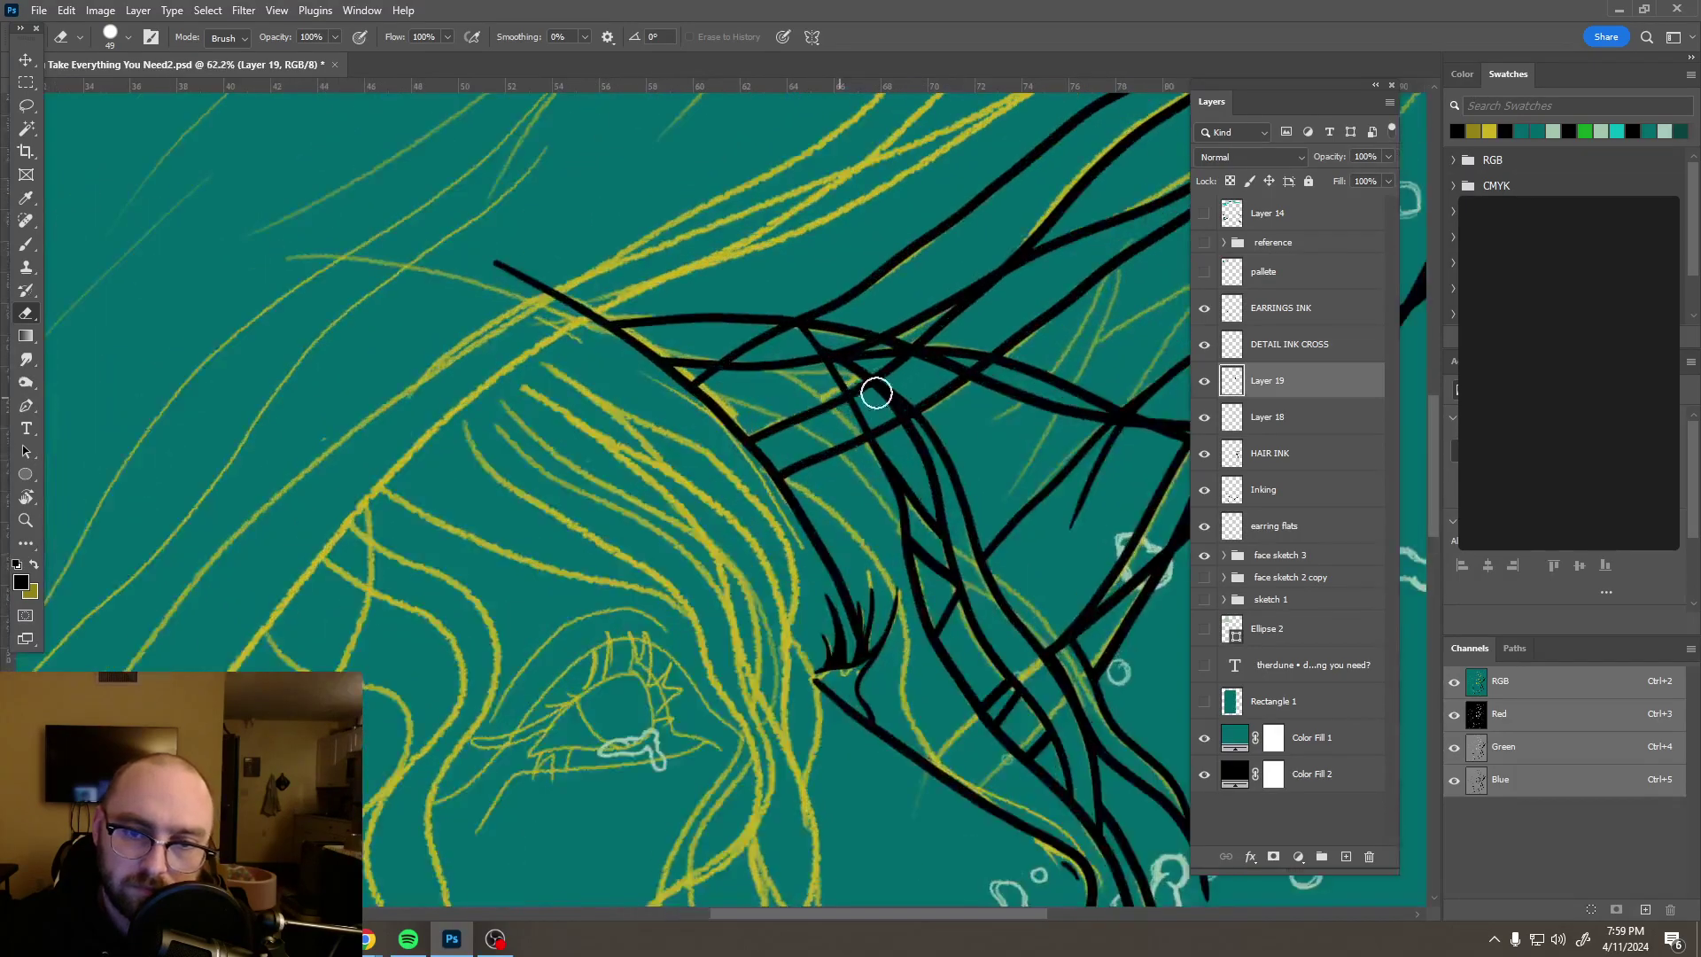
{"action": "left_click", "coordinate": [1210, 457]}
{"action": "left_click", "coordinate": [1210, 457]}
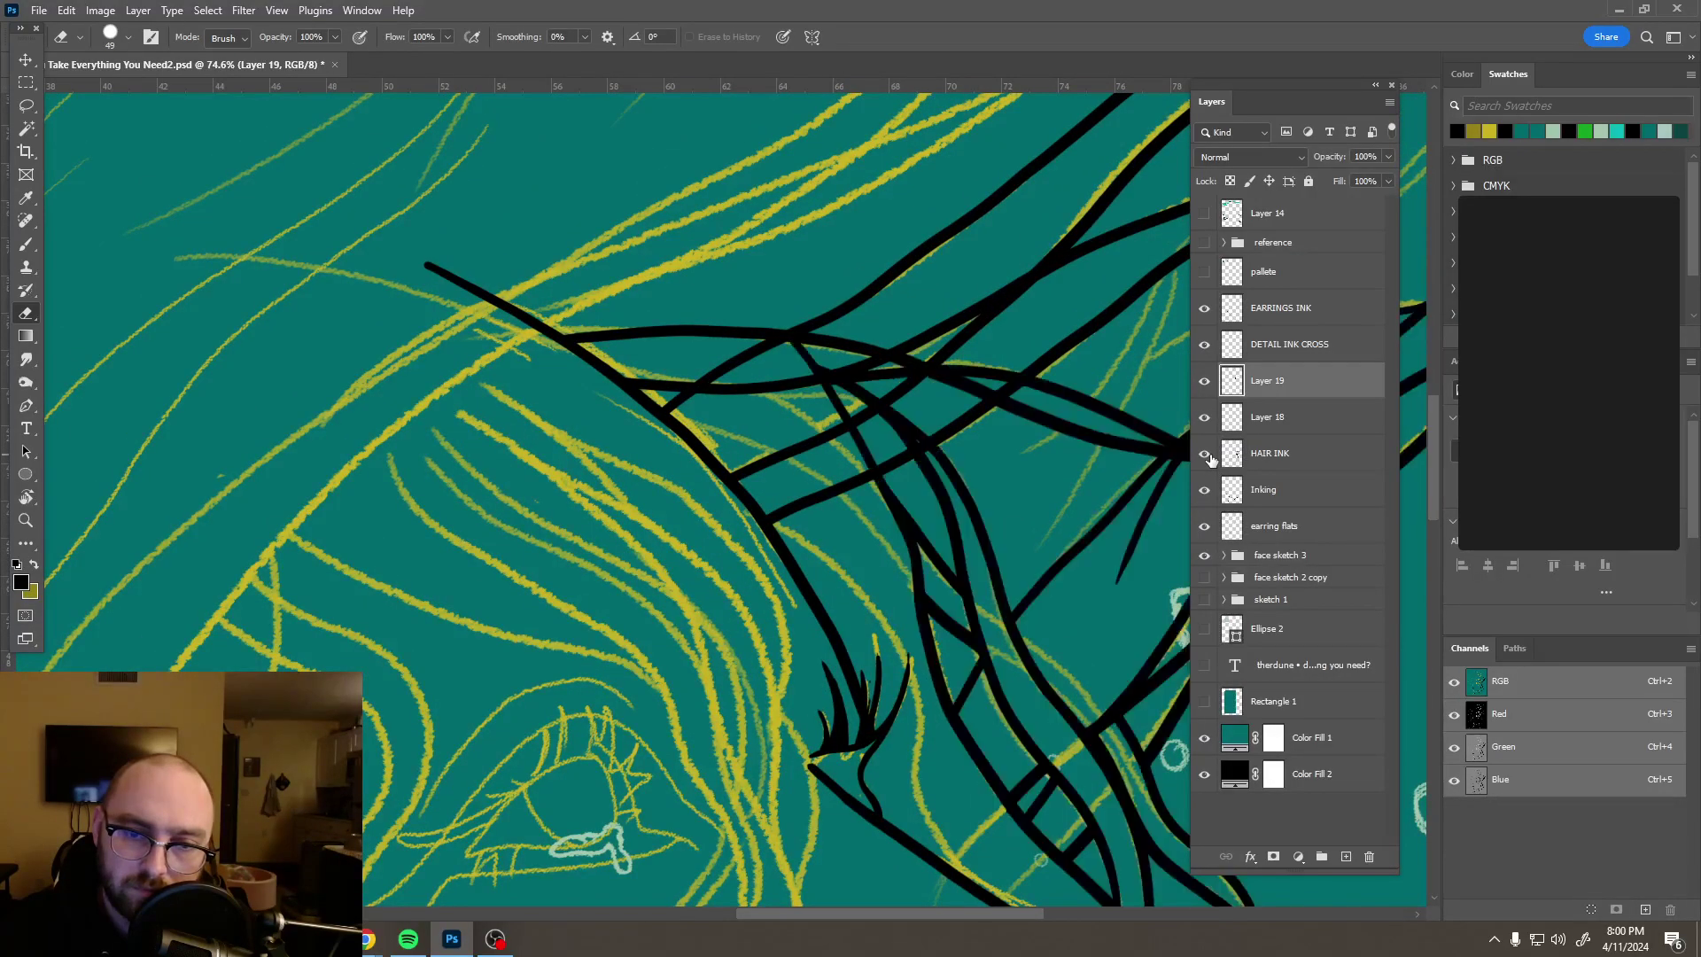
Step: Select HAIR INK, check its strands around the forehead crossings by toggling its visibility, and lower its opacity to 29%
{"action": "left_click", "coordinate": [1282, 462]}
{"action": "scroll", "coordinate": [886, 436], "scroll_direction": "up", "scroll_amount": 2}
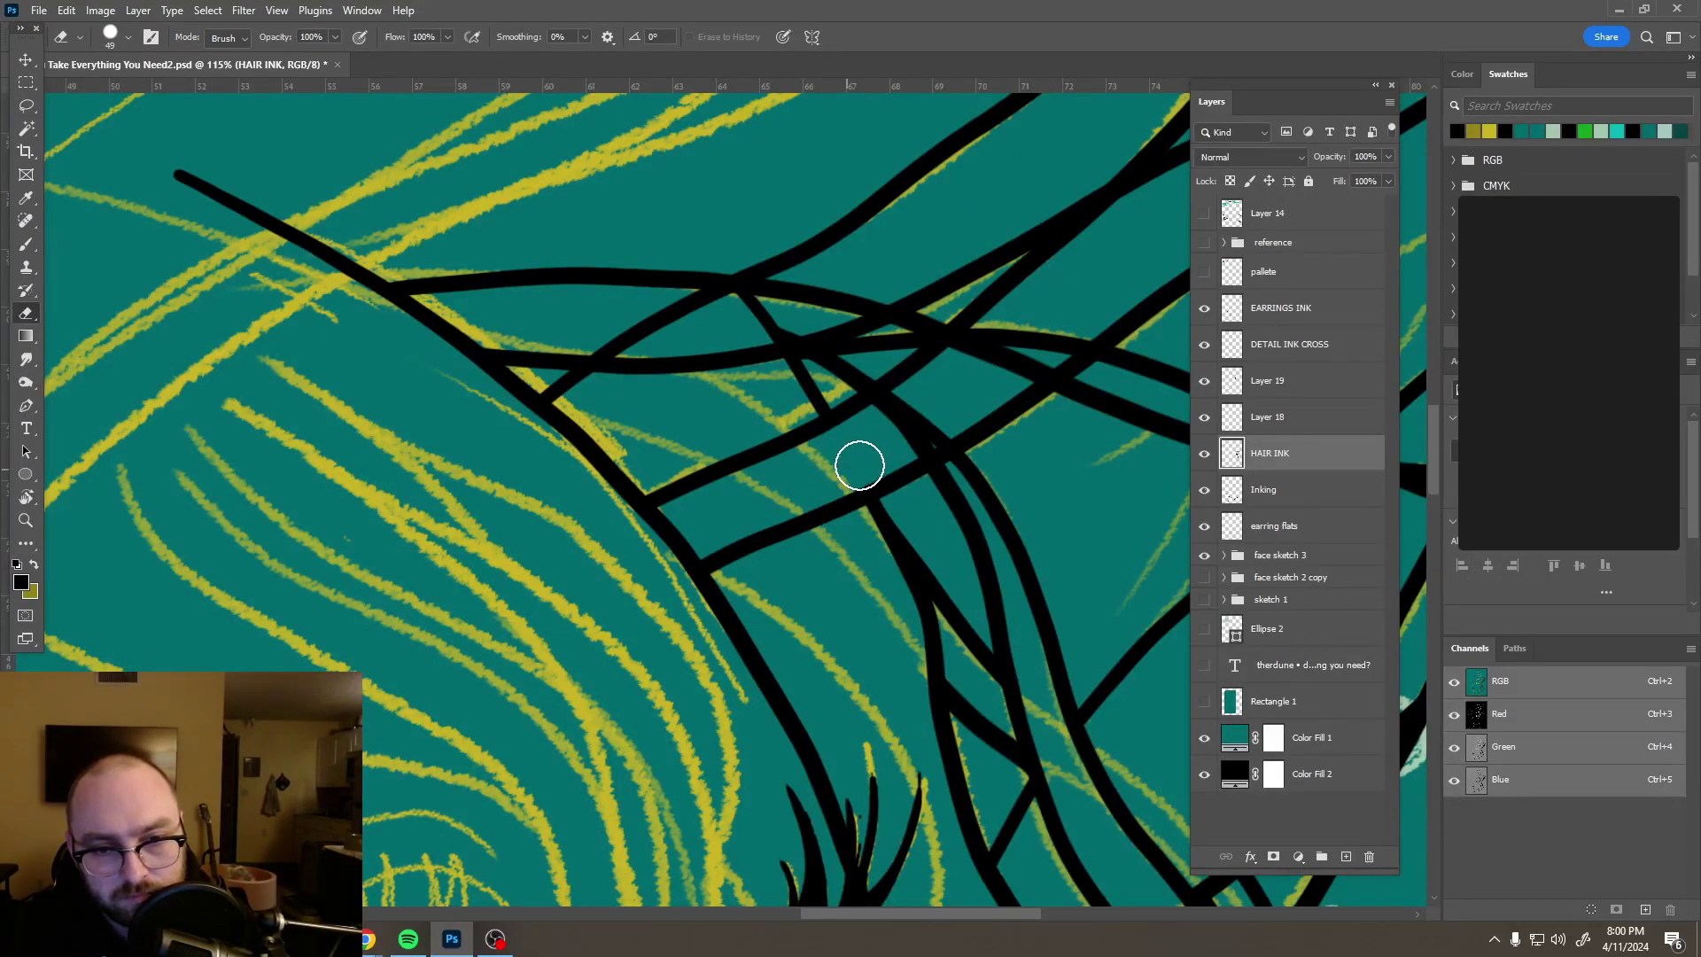
{"action": "scroll", "coordinate": [864, 465], "scroll_direction": "down", "scroll_amount": 5}
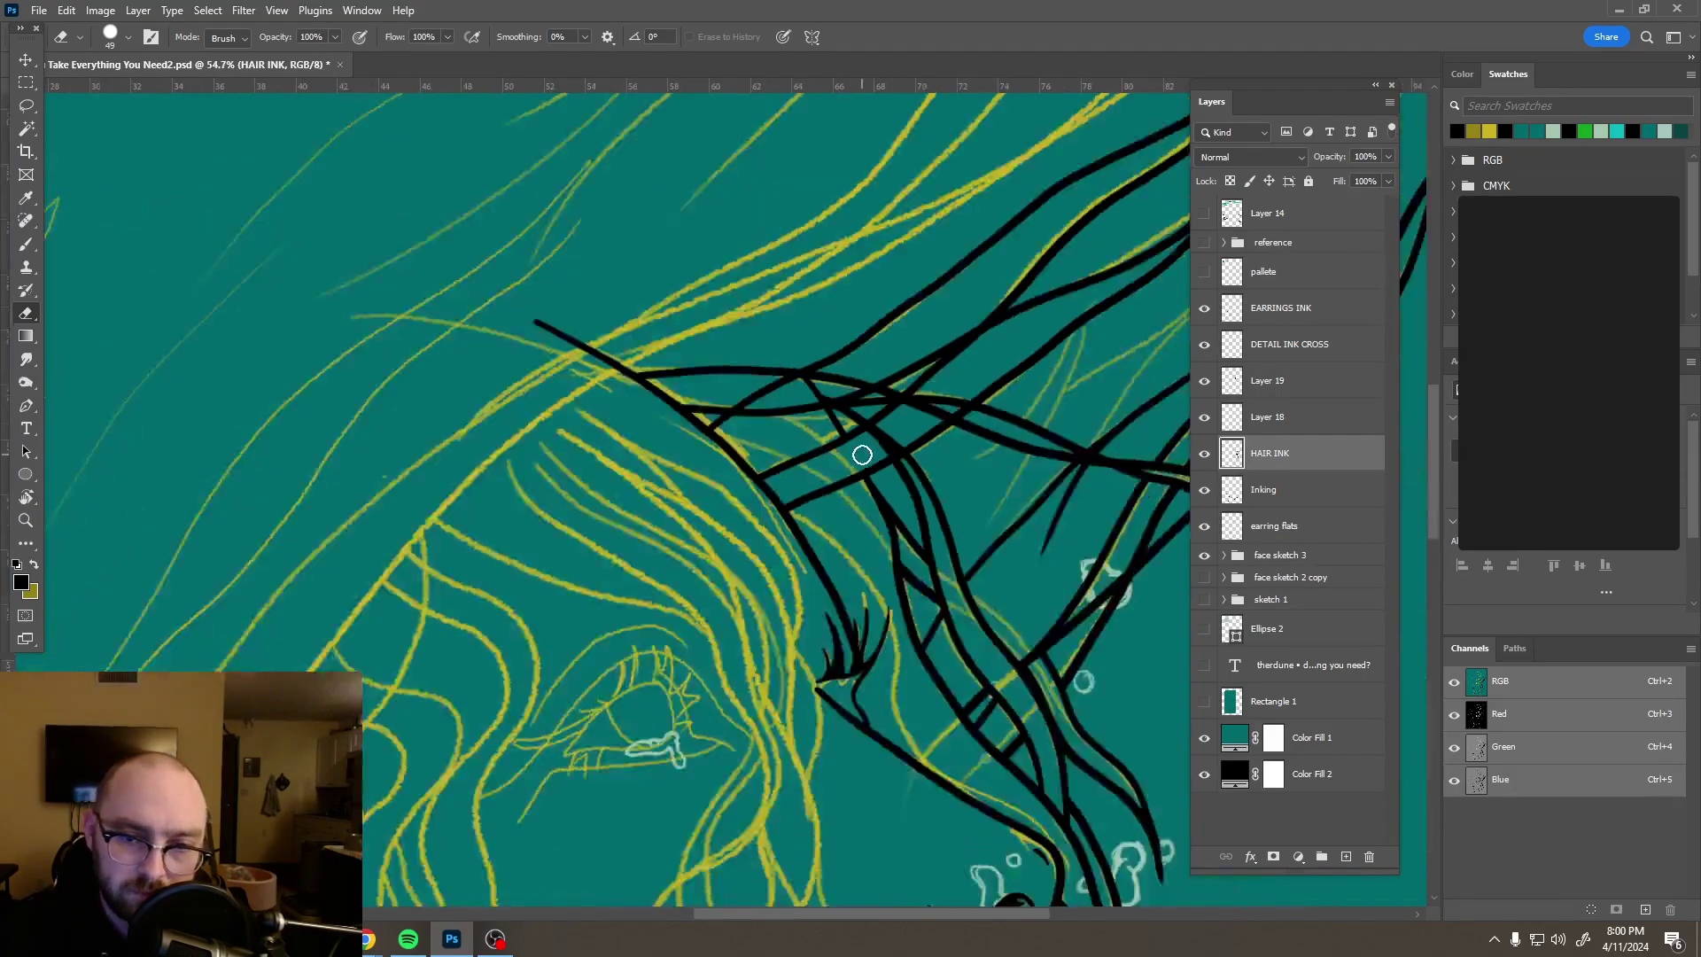
{"action": "scroll", "coordinate": [868, 463], "scroll_direction": "down", "scroll_amount": 4}
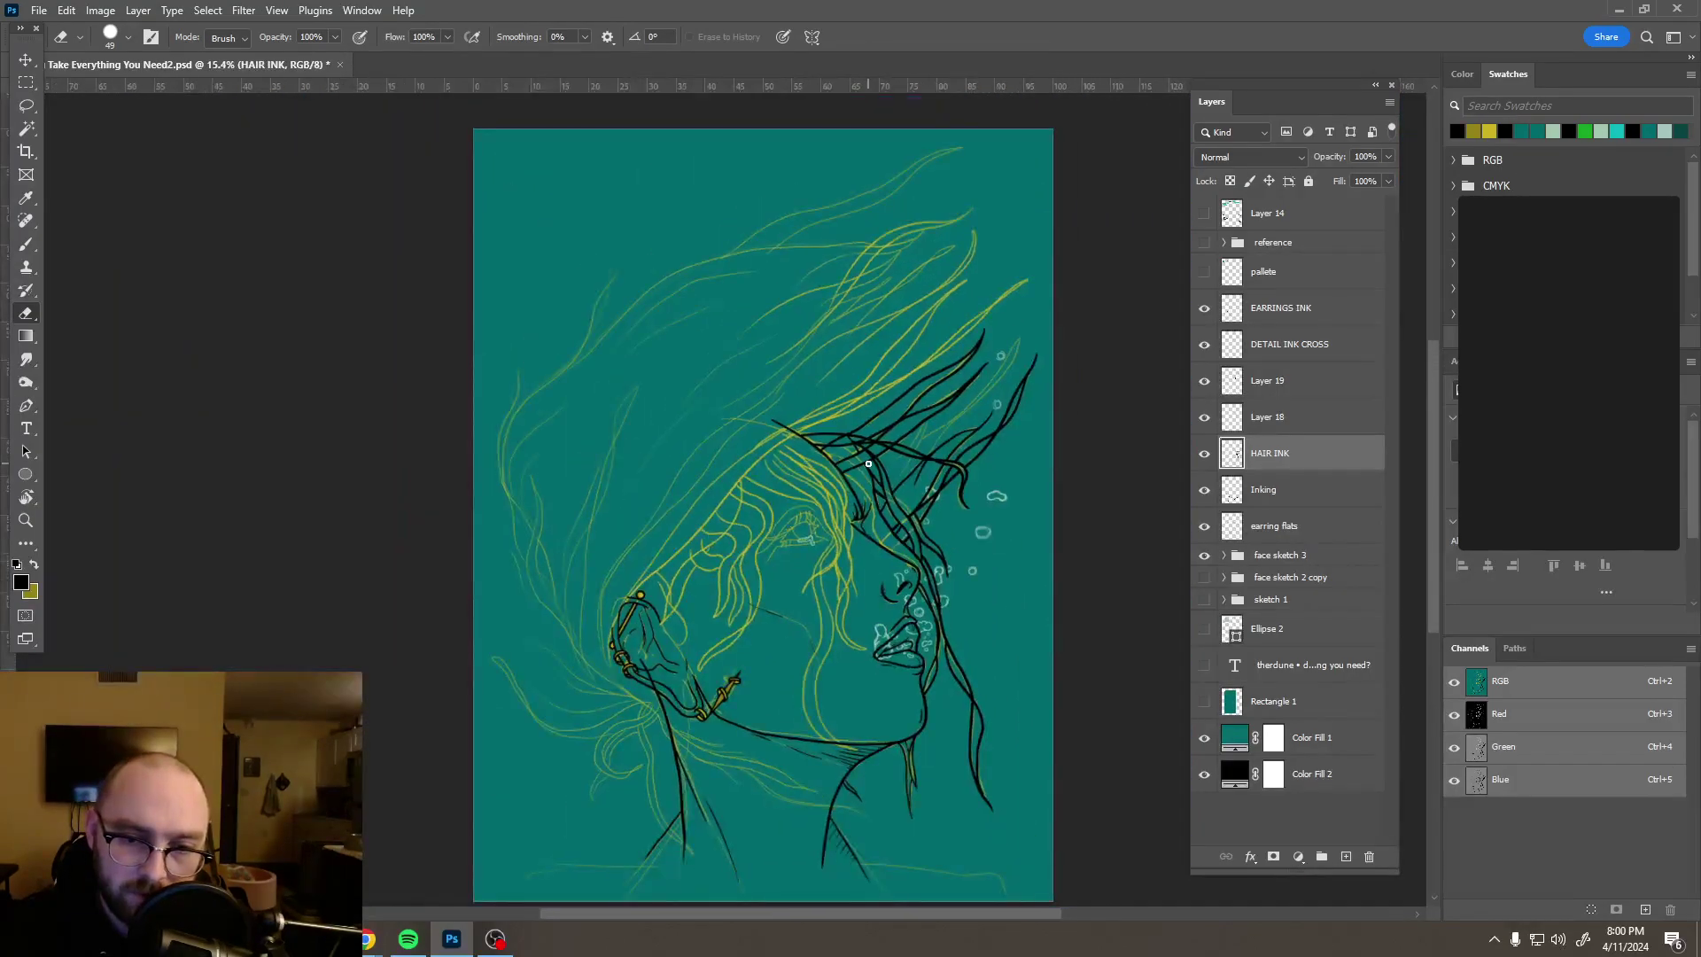
{"action": "scroll", "coordinate": [868, 463], "scroll_direction": "up", "scroll_amount": 6}
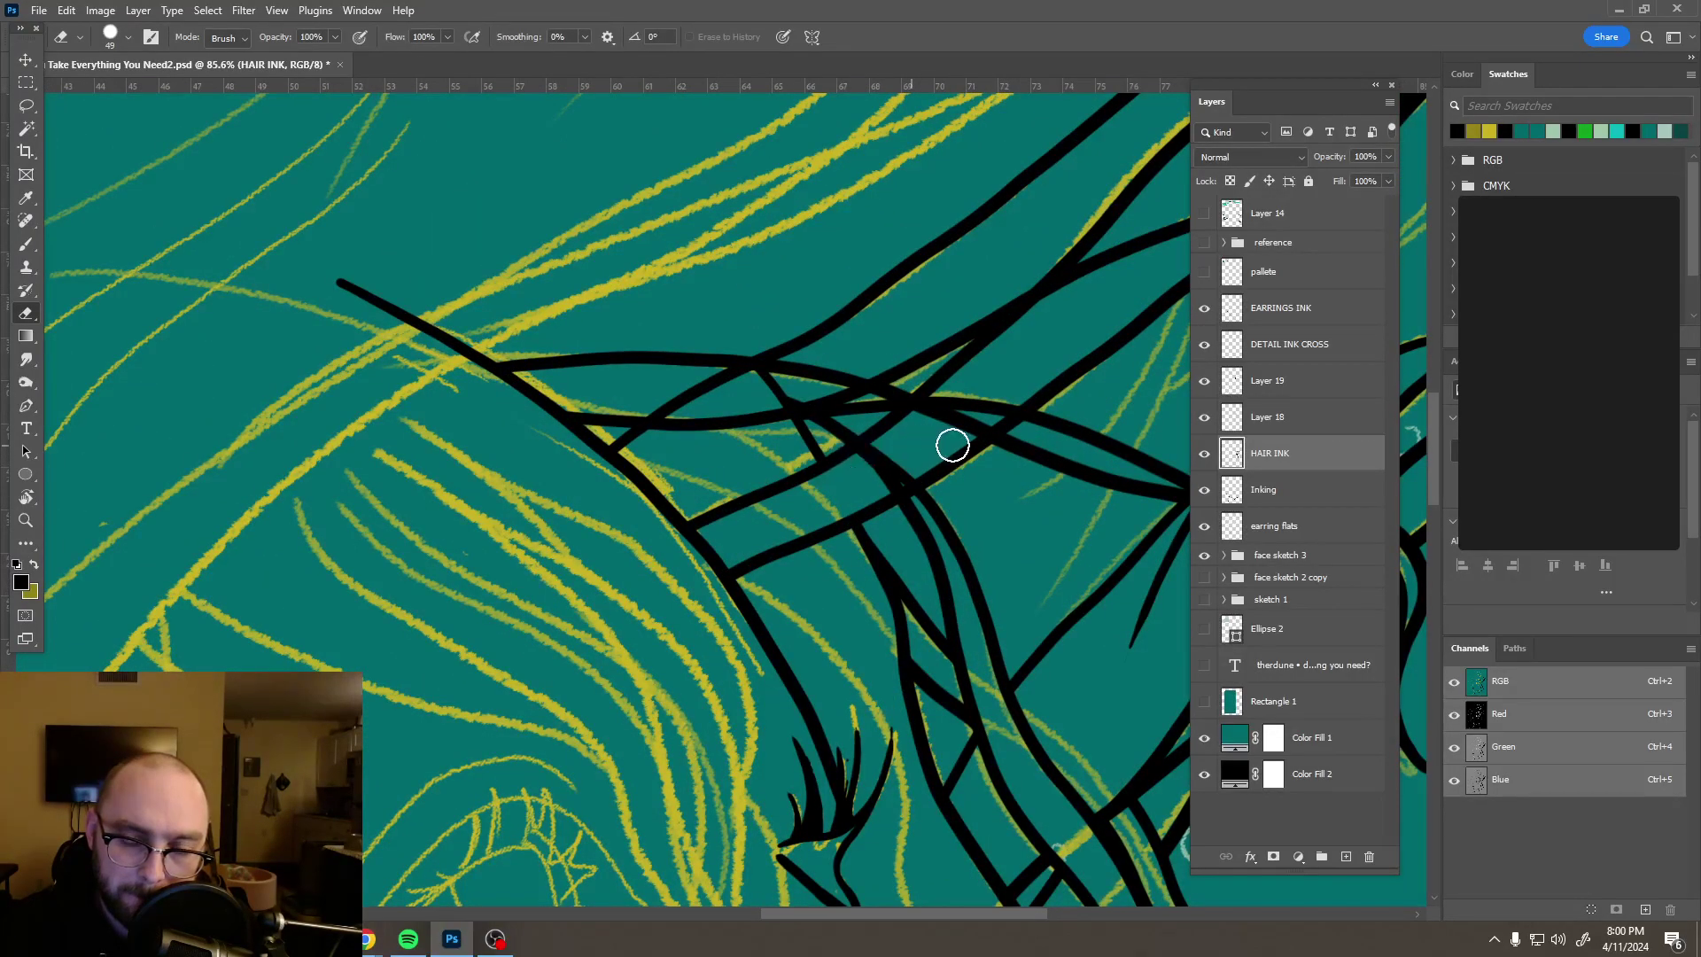
{"action": "scroll", "coordinate": [949, 444], "scroll_direction": "down", "scroll_amount": 3}
{"action": "scroll", "coordinate": [959, 450], "scroll_direction": "up", "scroll_amount": 3}
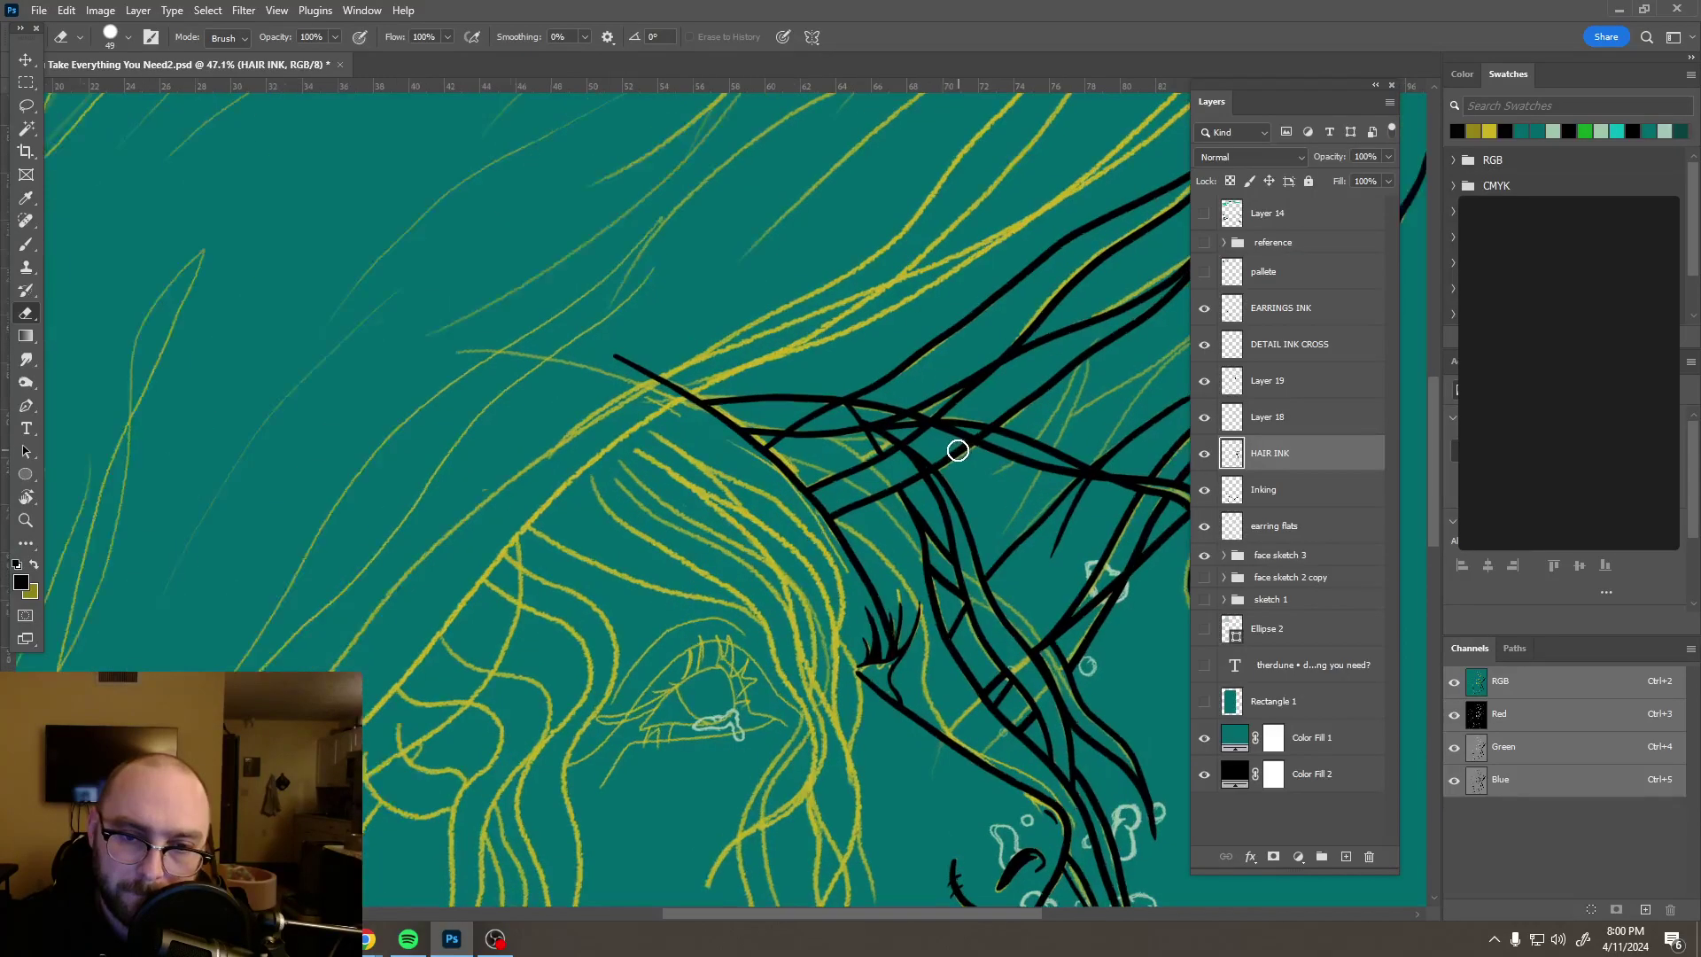
{"action": "left_click", "coordinate": [1204, 453]}
{"action": "left_click", "coordinate": [1204, 454]}
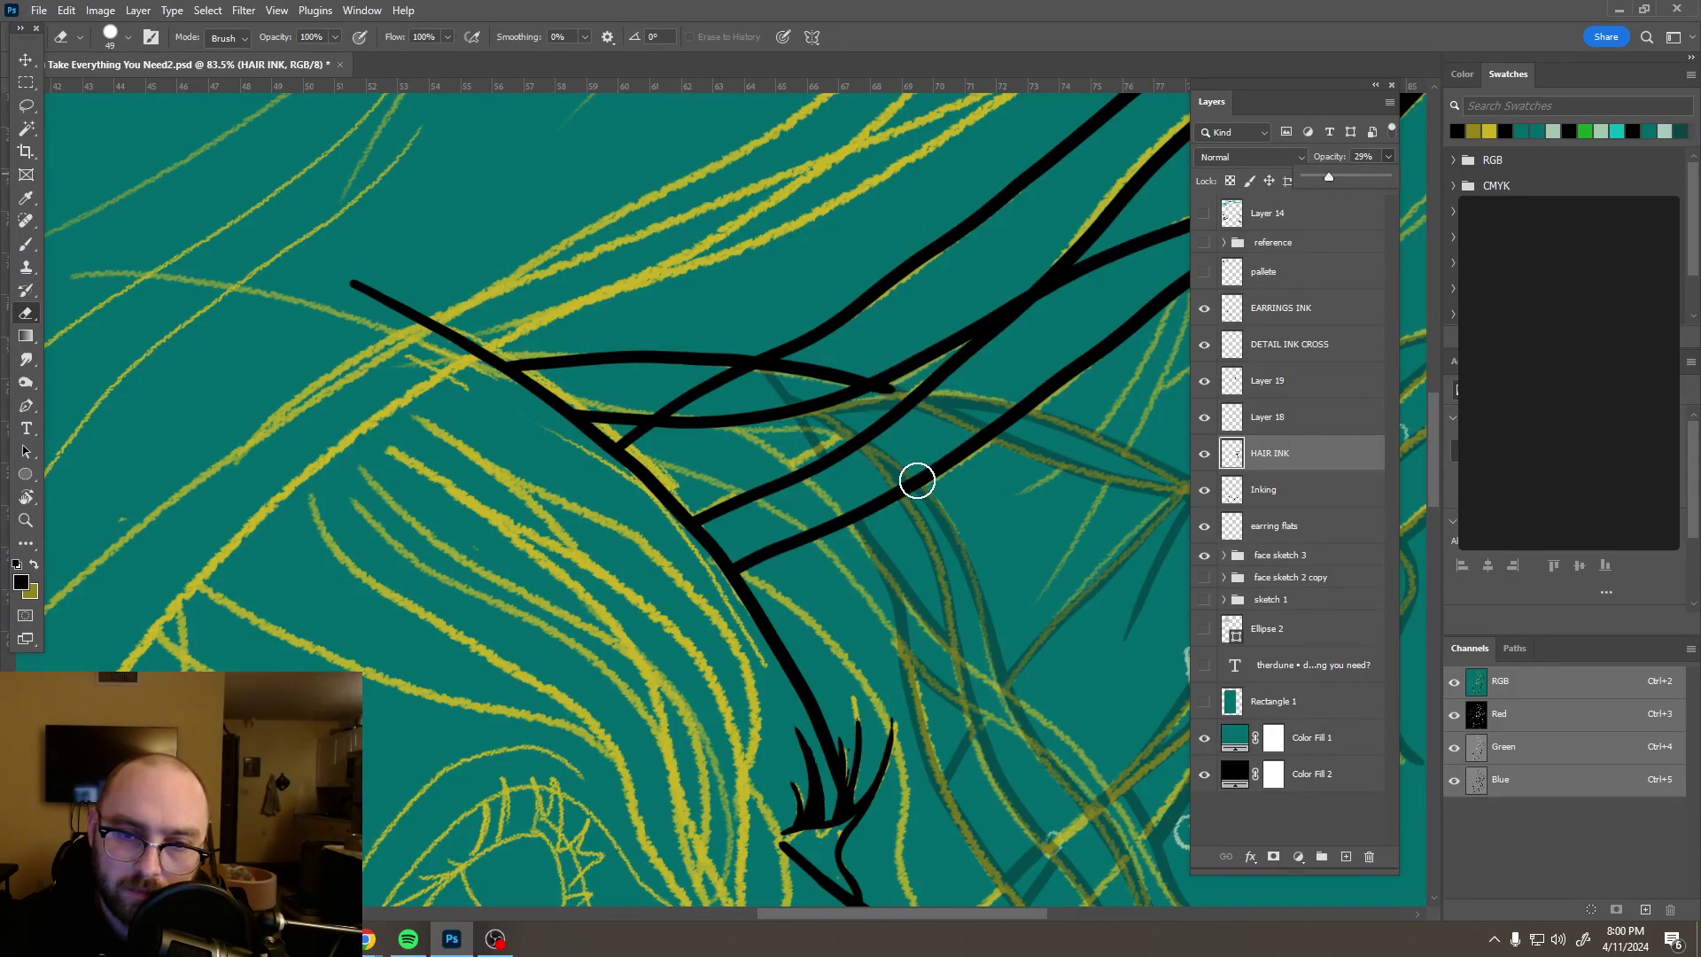
Step: Reduce the eraser size to 31 px
{"action": "scroll", "coordinate": [795, 451], "scroll_direction": "up", "scroll_amount": 1}
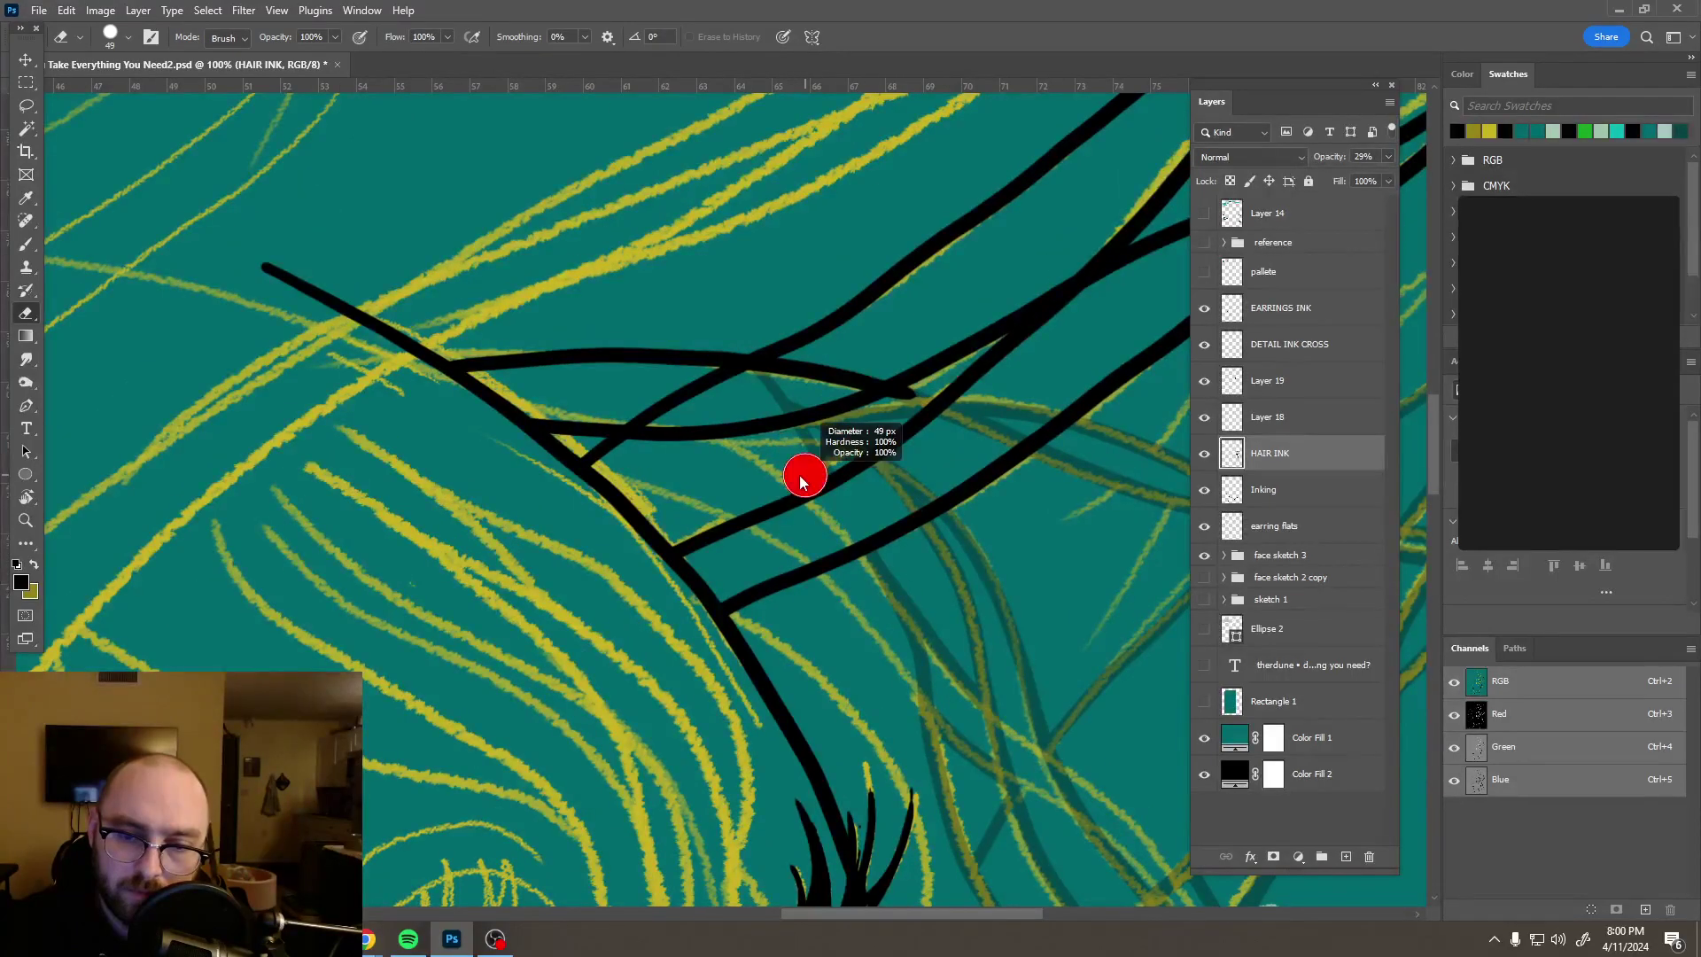
{"action": "key", "text": "bracketleft"}
{"action": "key", "text": "bracketleft"}
{"action": "key", "text": "bracketleft"}
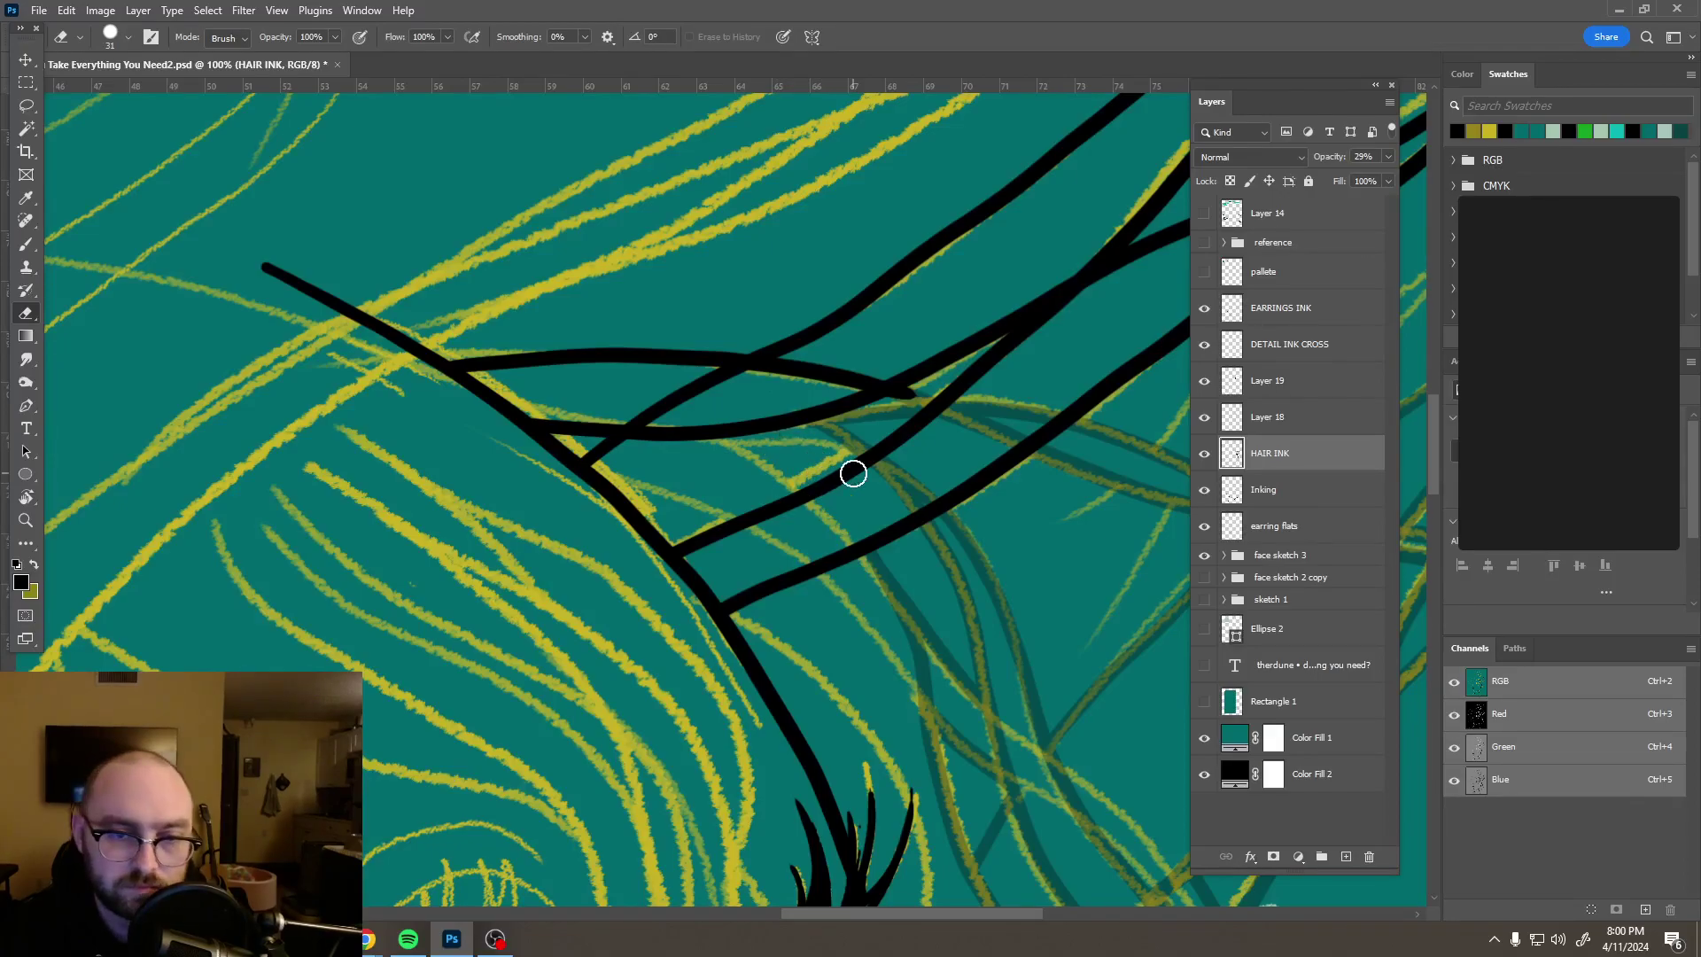
{"action": "scroll", "coordinate": [850, 471], "scroll_direction": "down", "scroll_amount": 5}
{"action": "left_click_drag", "start_coordinate": [1010, 464], "coordinate": [762, 571]}
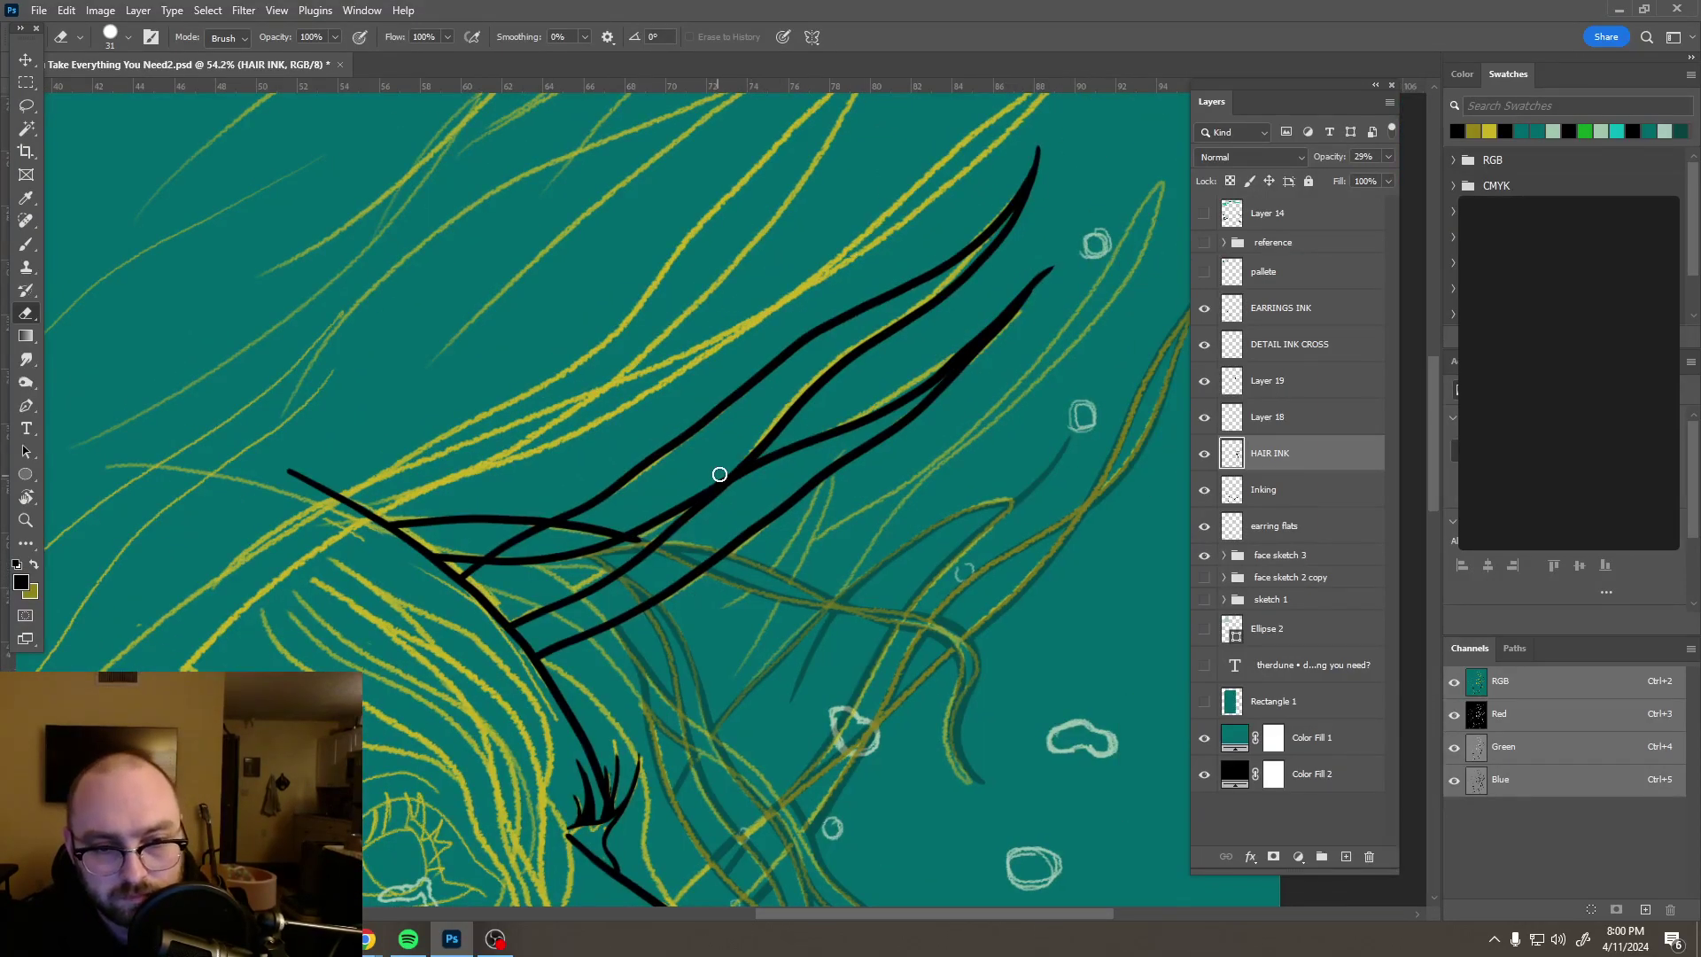
Step: Compare the strands on Layer 18 and Layer 19 by toggling their visibility, leaving both layers shown and Layer 18 selected
{"action": "left_click", "coordinate": [1269, 418]}
{"action": "left_click", "coordinate": [1207, 420]}
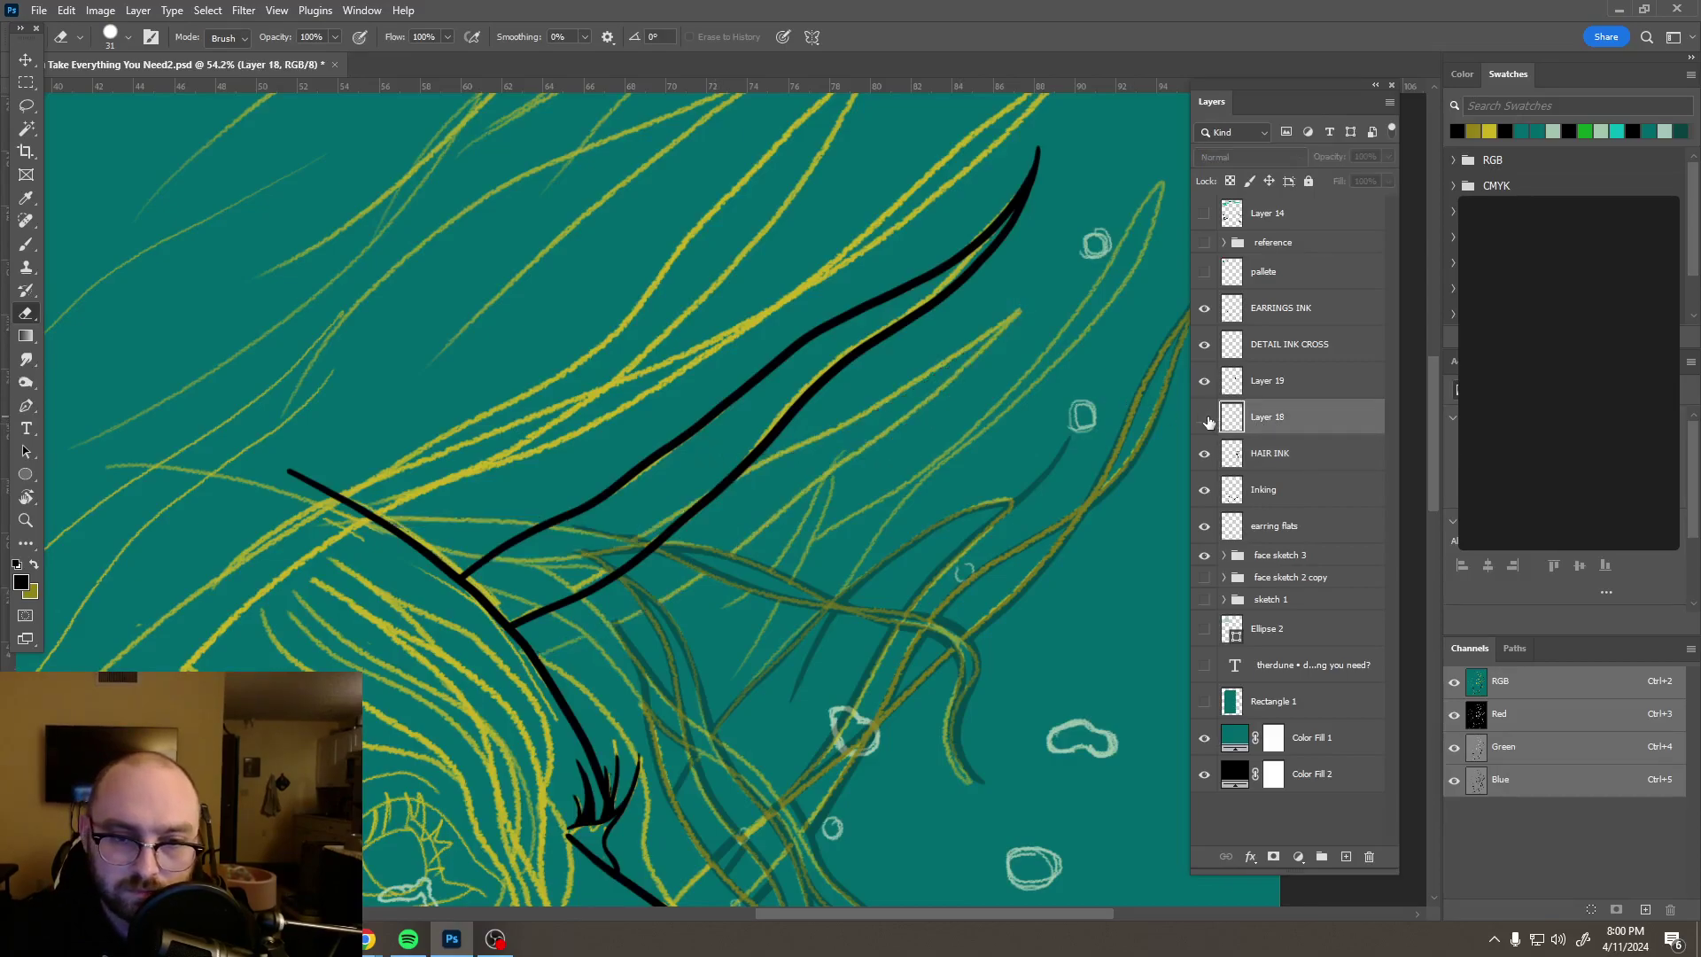
{"action": "left_click", "coordinate": [1206, 419]}
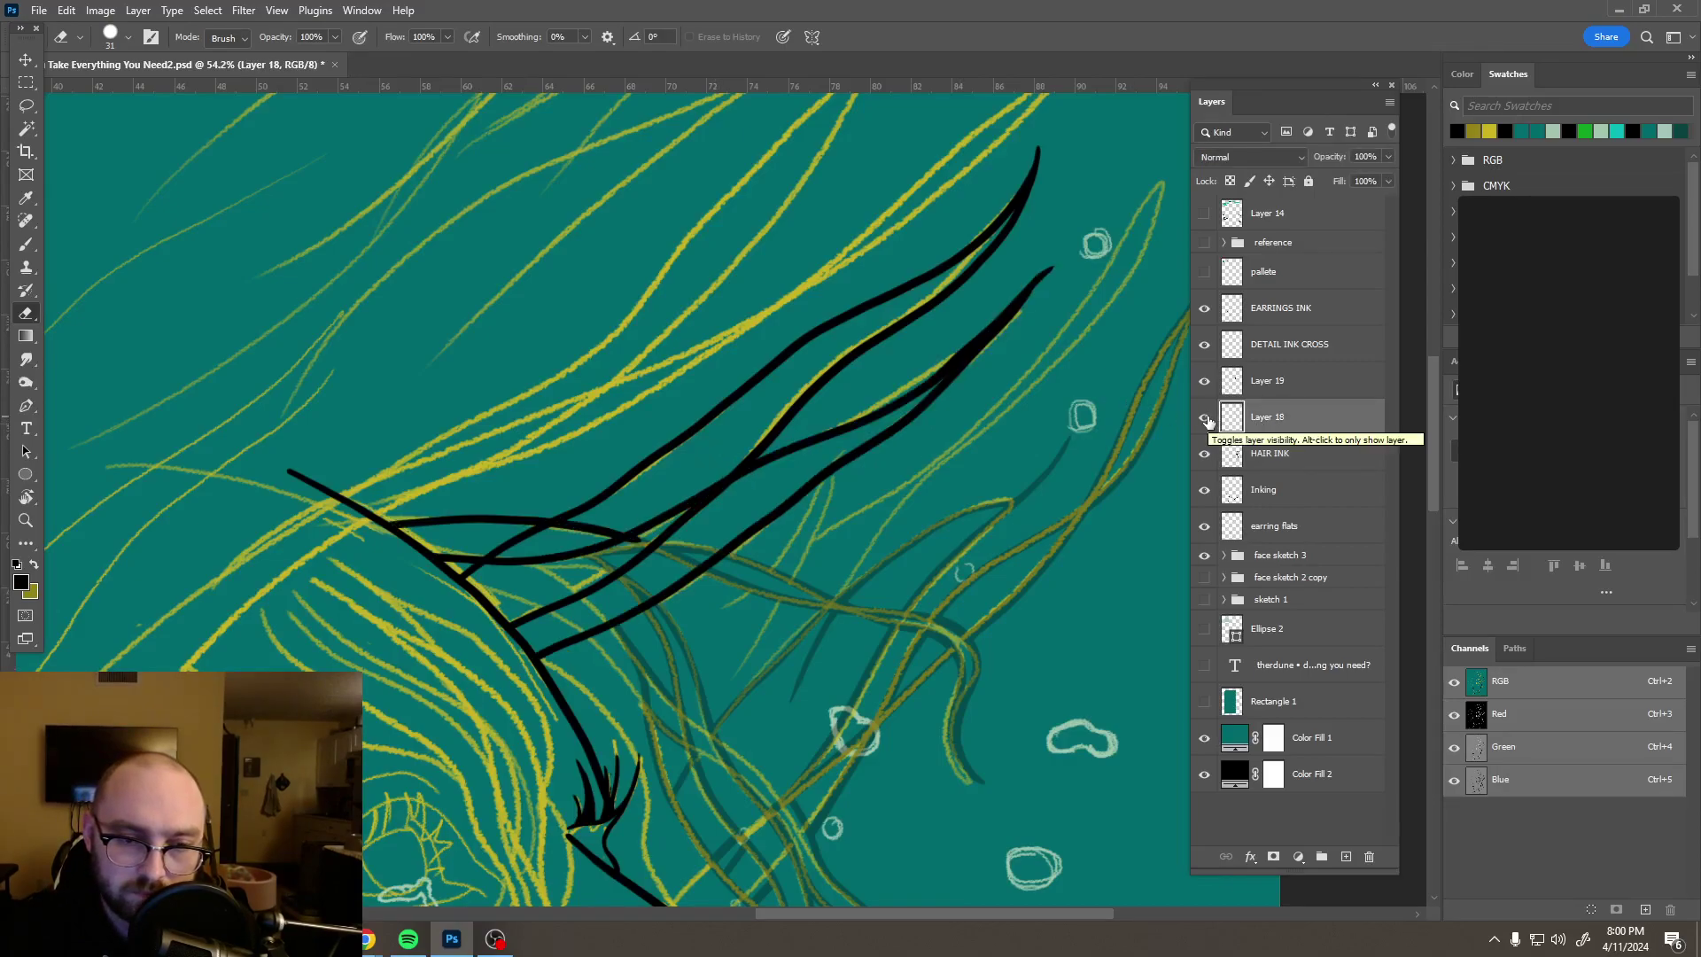
{"action": "left_click", "coordinate": [1206, 419]}
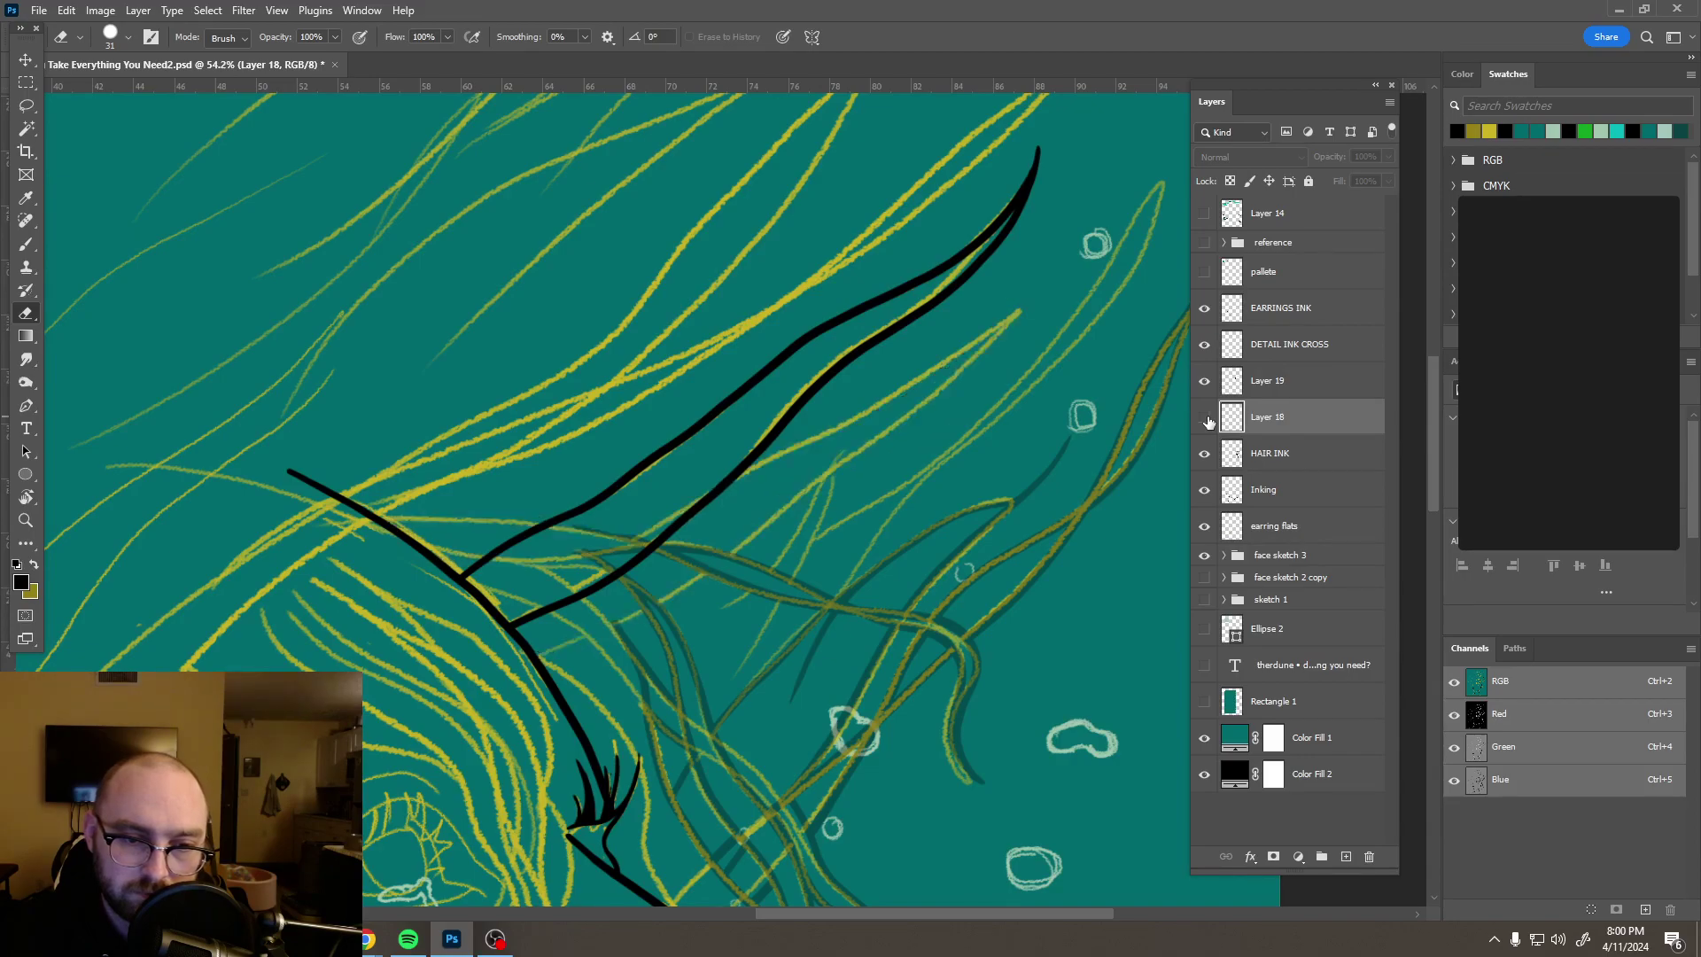
{"action": "left_click", "coordinate": [1205, 381]}
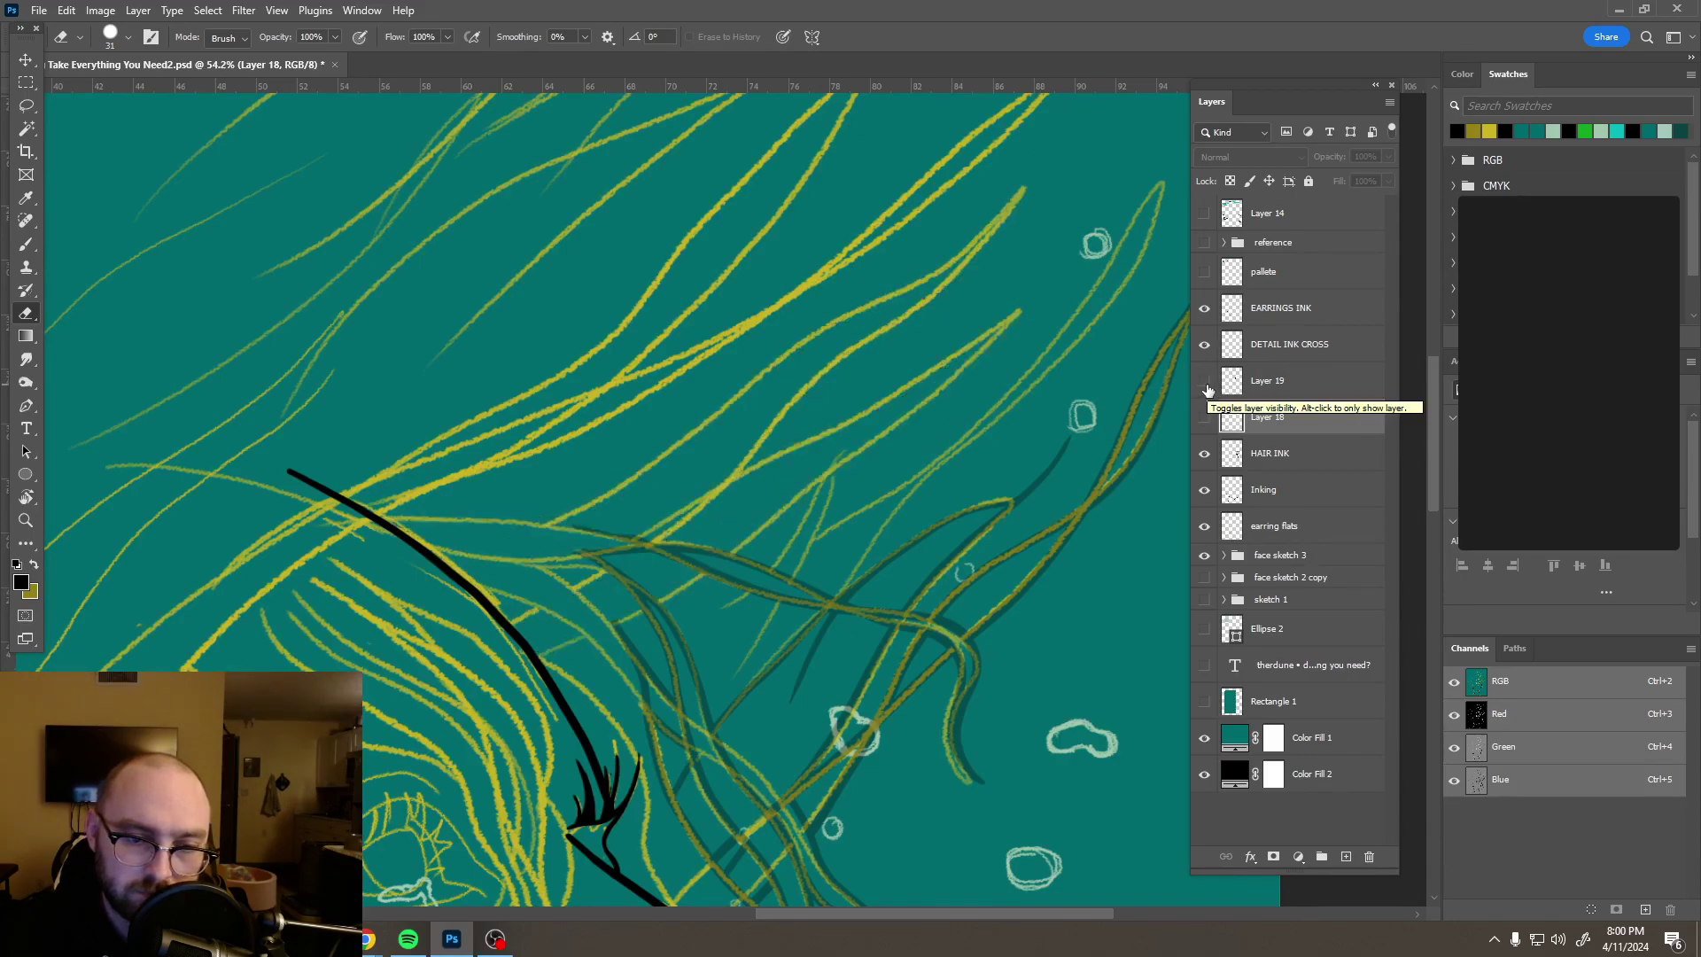
{"action": "left_click", "coordinate": [1207, 419]}
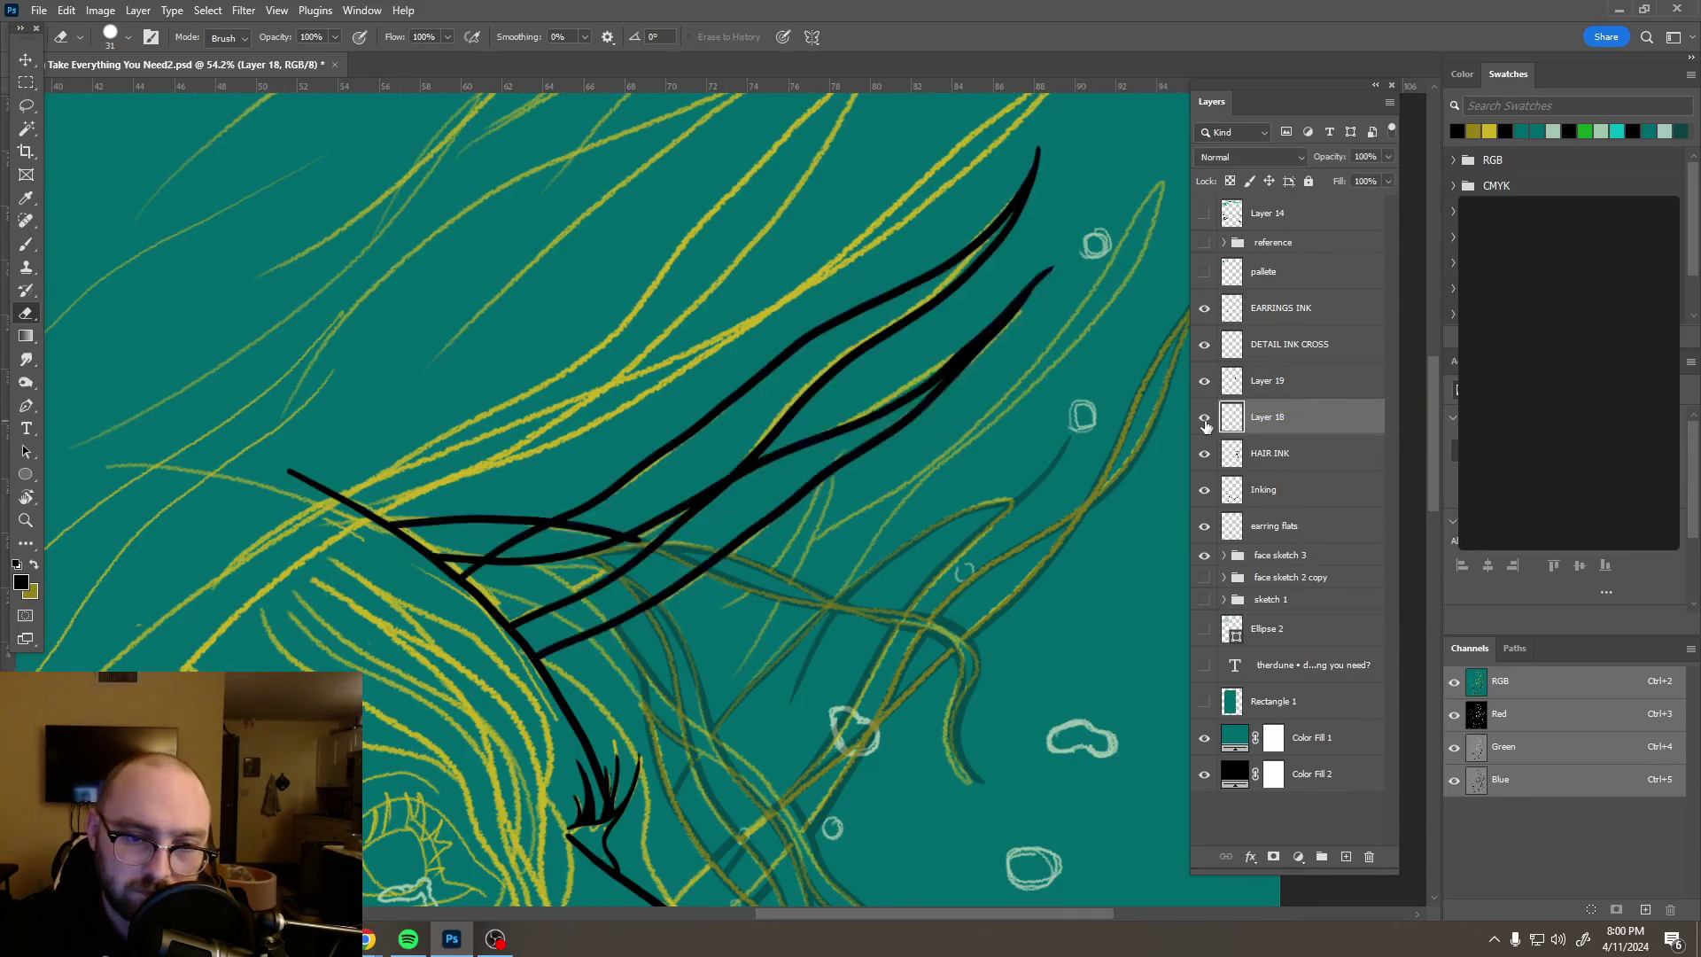
Step: Fade Layer 18 to 54%, erase its lower strand between the forehead line and the crossing Layer 19 strand, and restore it to 100%
{"action": "left_click", "coordinate": [1389, 157]}
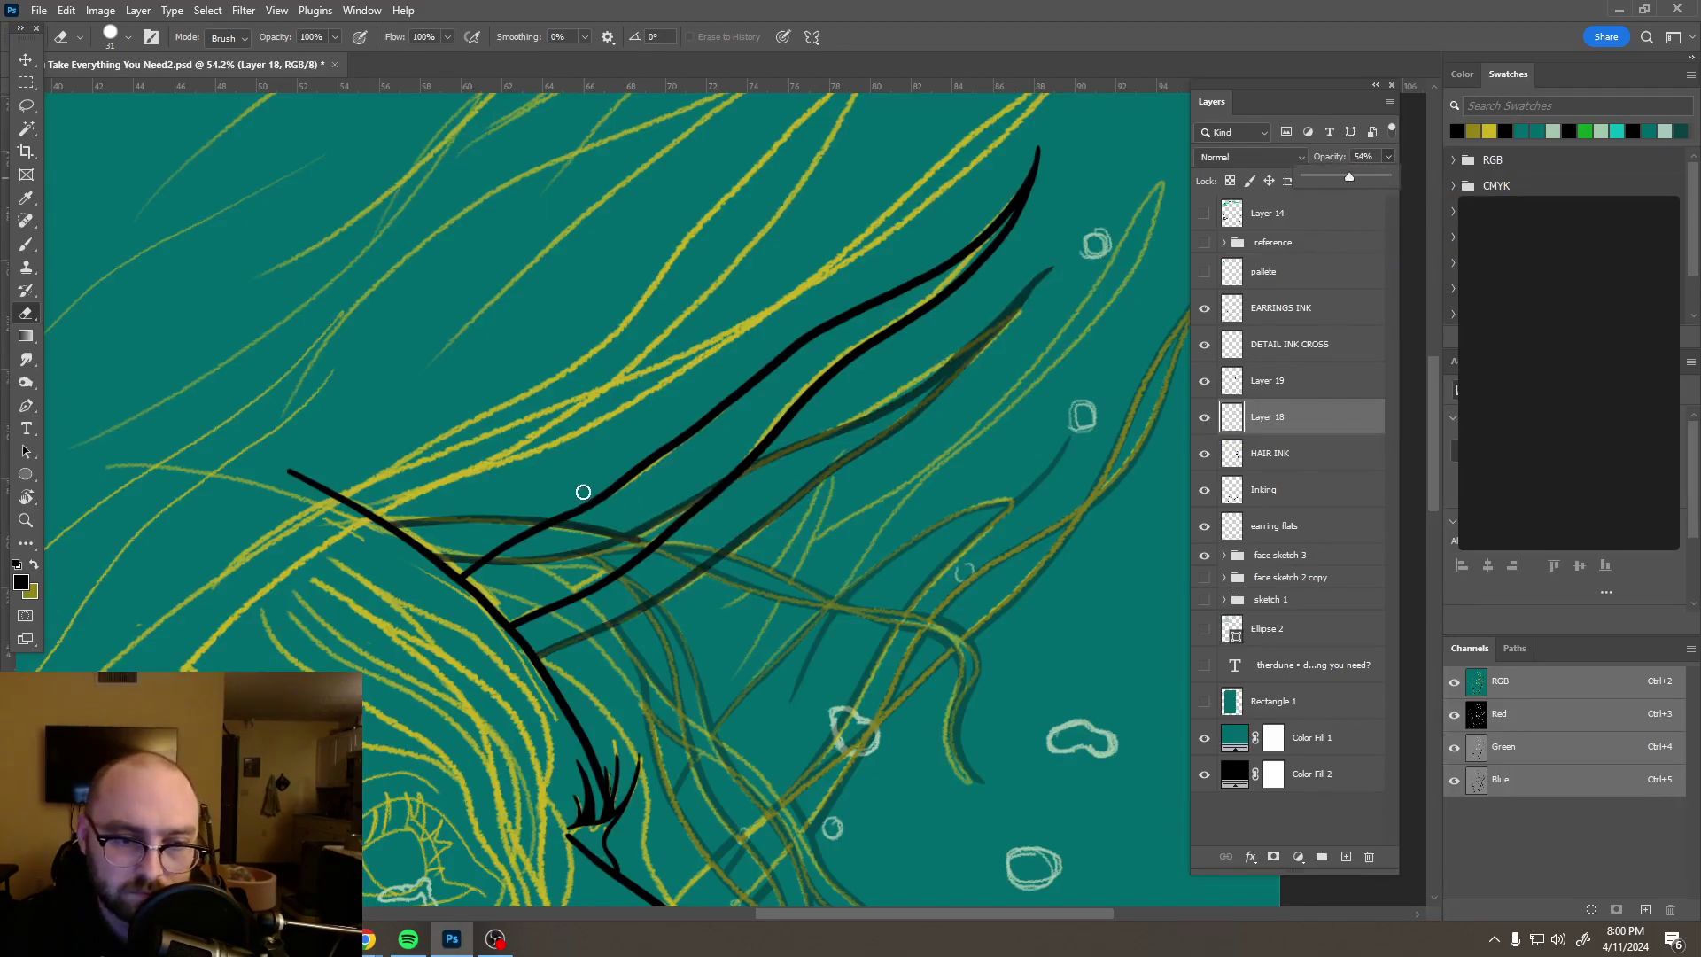
{"action": "left_click", "coordinate": [492, 561]}
{"action": "mouse_move", "coordinate": [508, 561]}
{"action": "left_mouse_down"}
{"action": "mouse_move", "coordinate": [638, 531]}
{"action": "mouse_move", "coordinate": [720, 476]}
{"action": "left_mouse_up"}
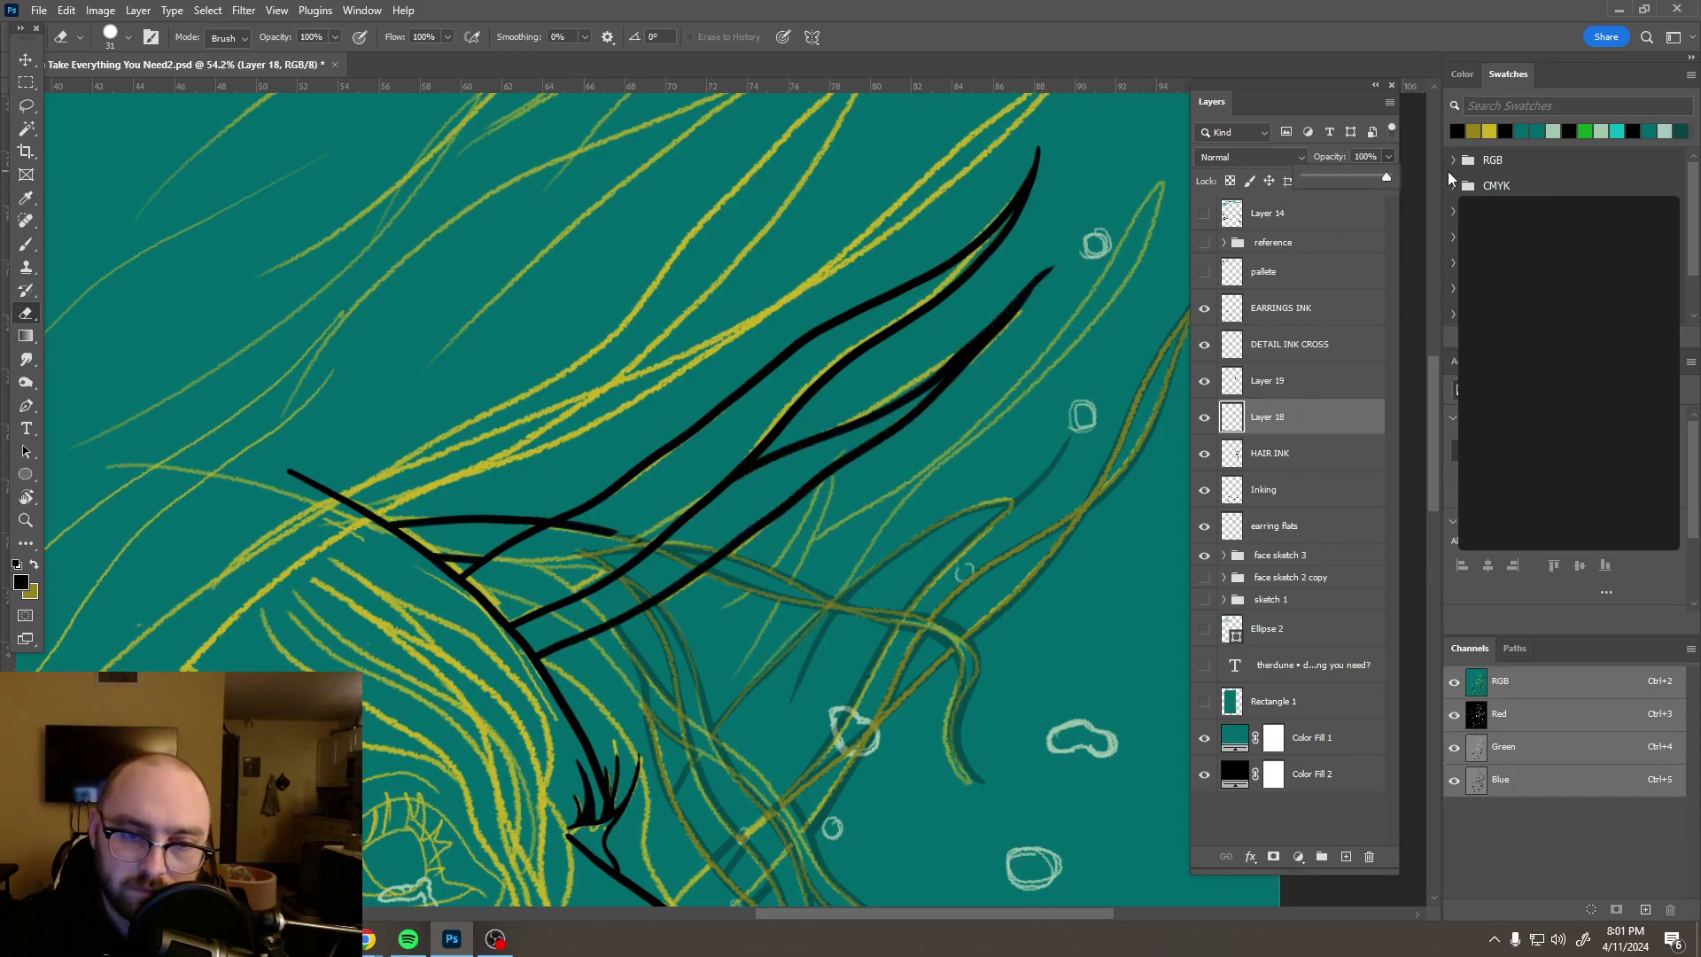
Step: Select HAIR INK and restore its opacity to 100%
{"action": "left_click", "coordinate": [1297, 393]}
{"action": "left_click", "coordinate": [1297, 392]}
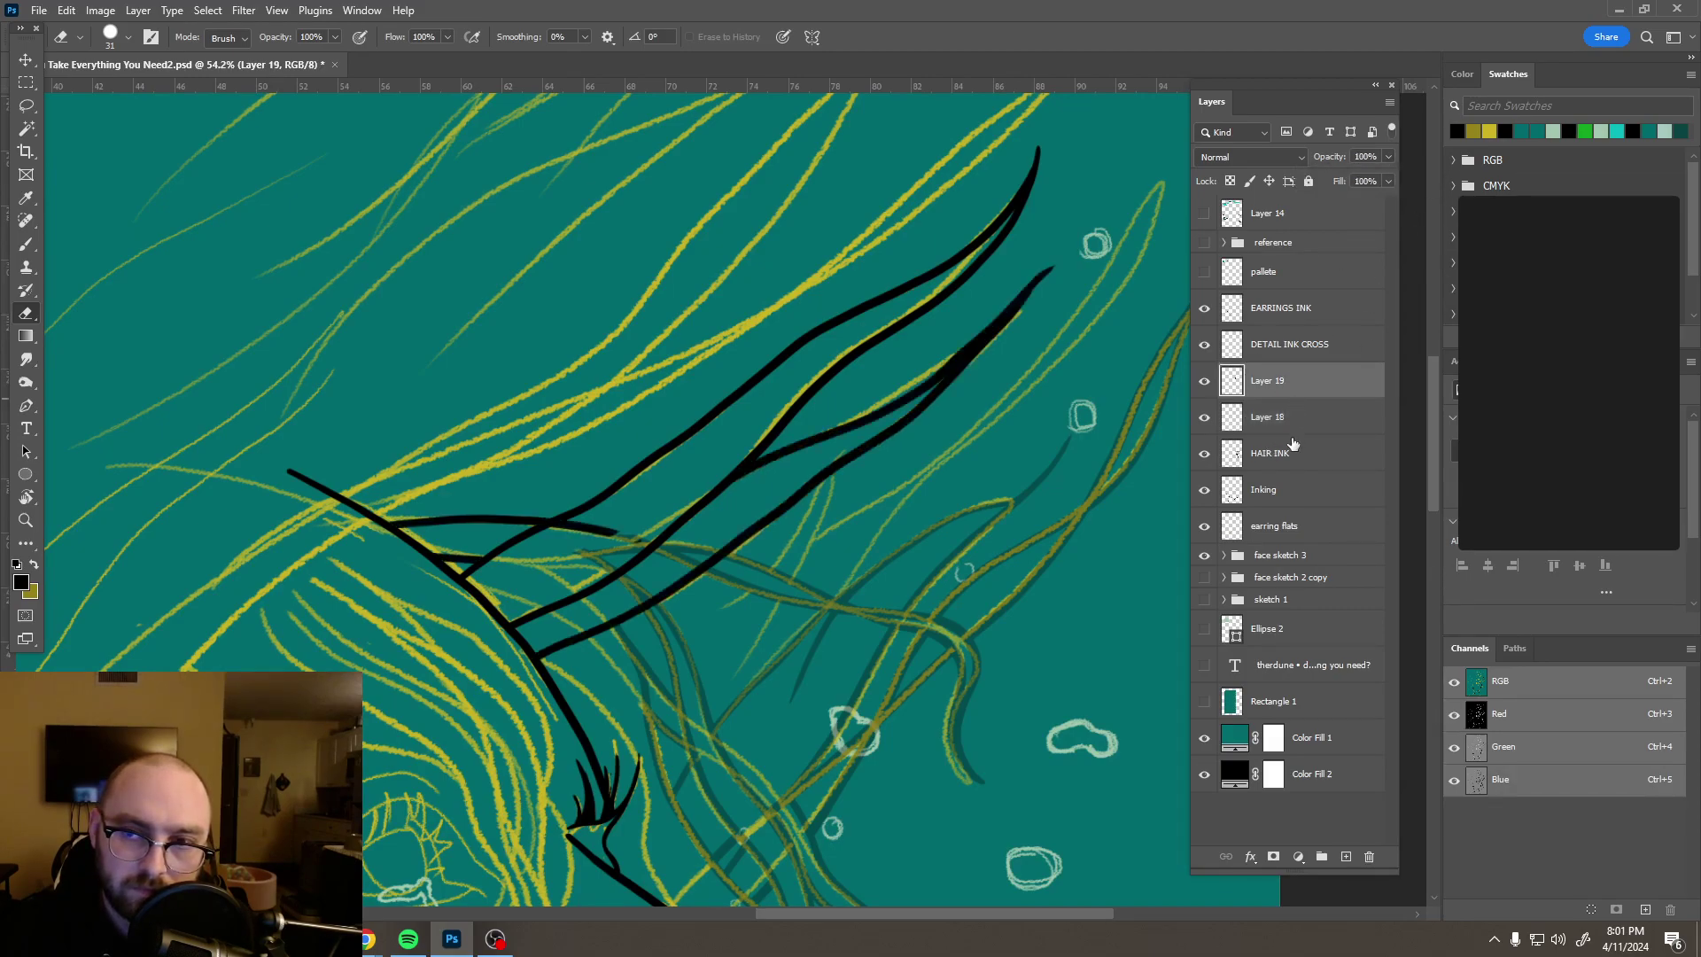
{"action": "left_click", "coordinate": [1298, 458]}
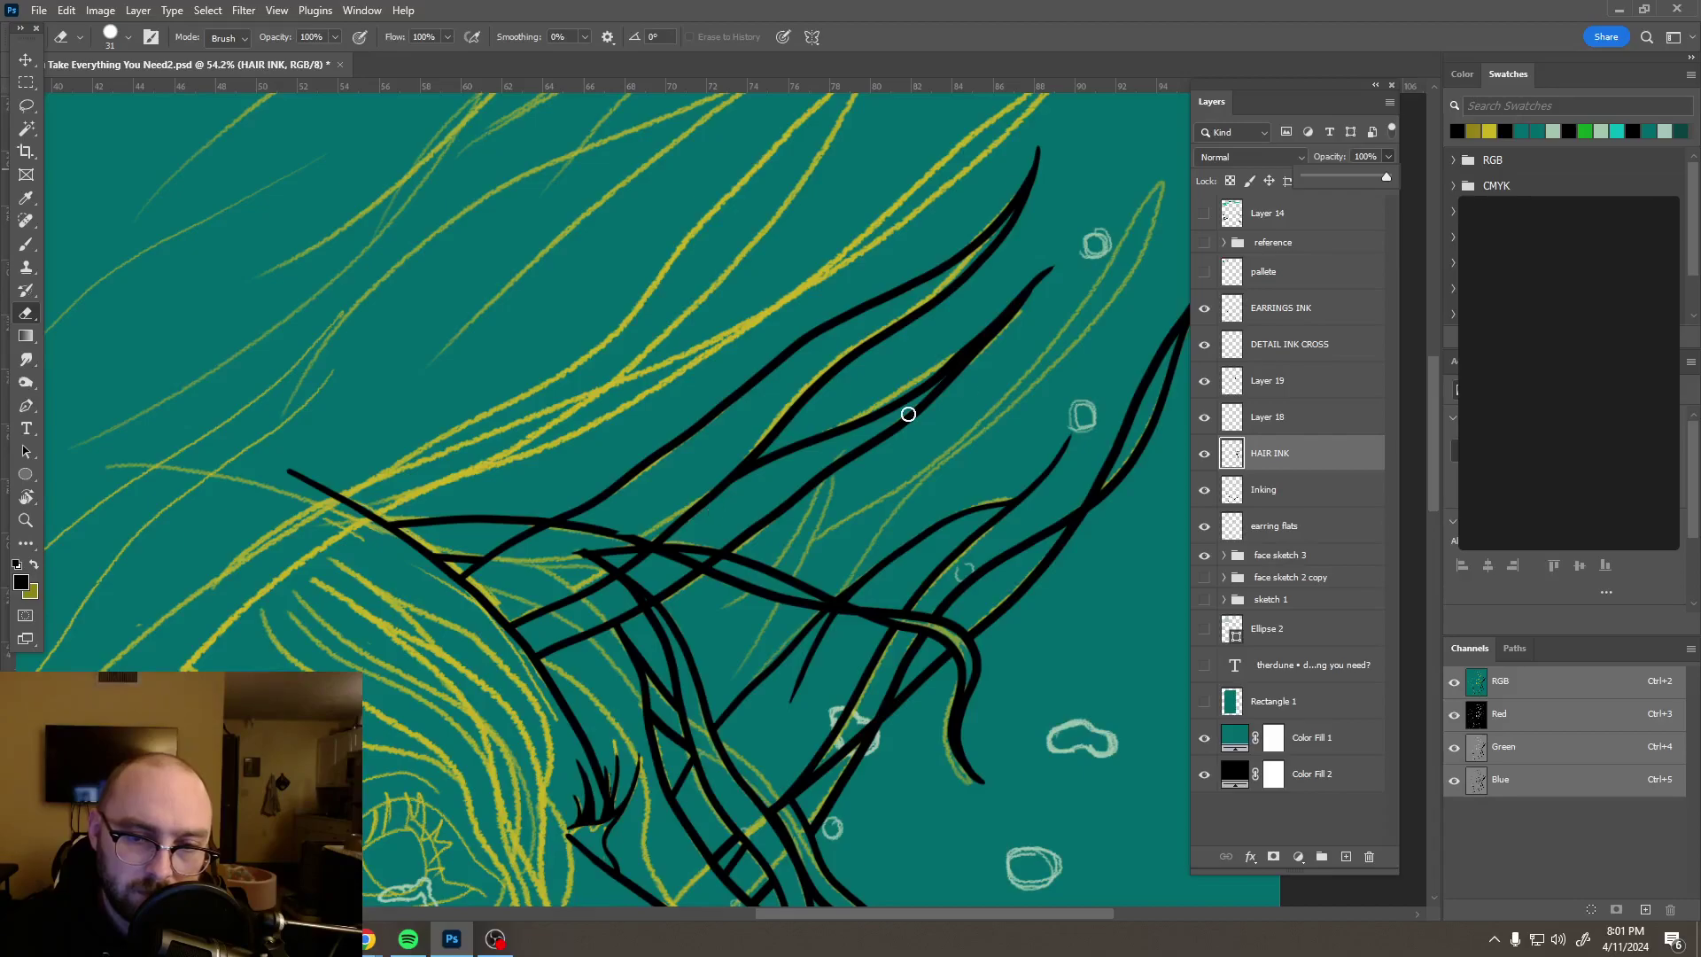
Step: Hide Layer 18 and Layer 19 and erase the tapered start of HAIR INK's upper strand where it passes the crossing
{"action": "left_click", "coordinate": [1204, 417]}
{"action": "left_click", "coordinate": [1205, 380]}
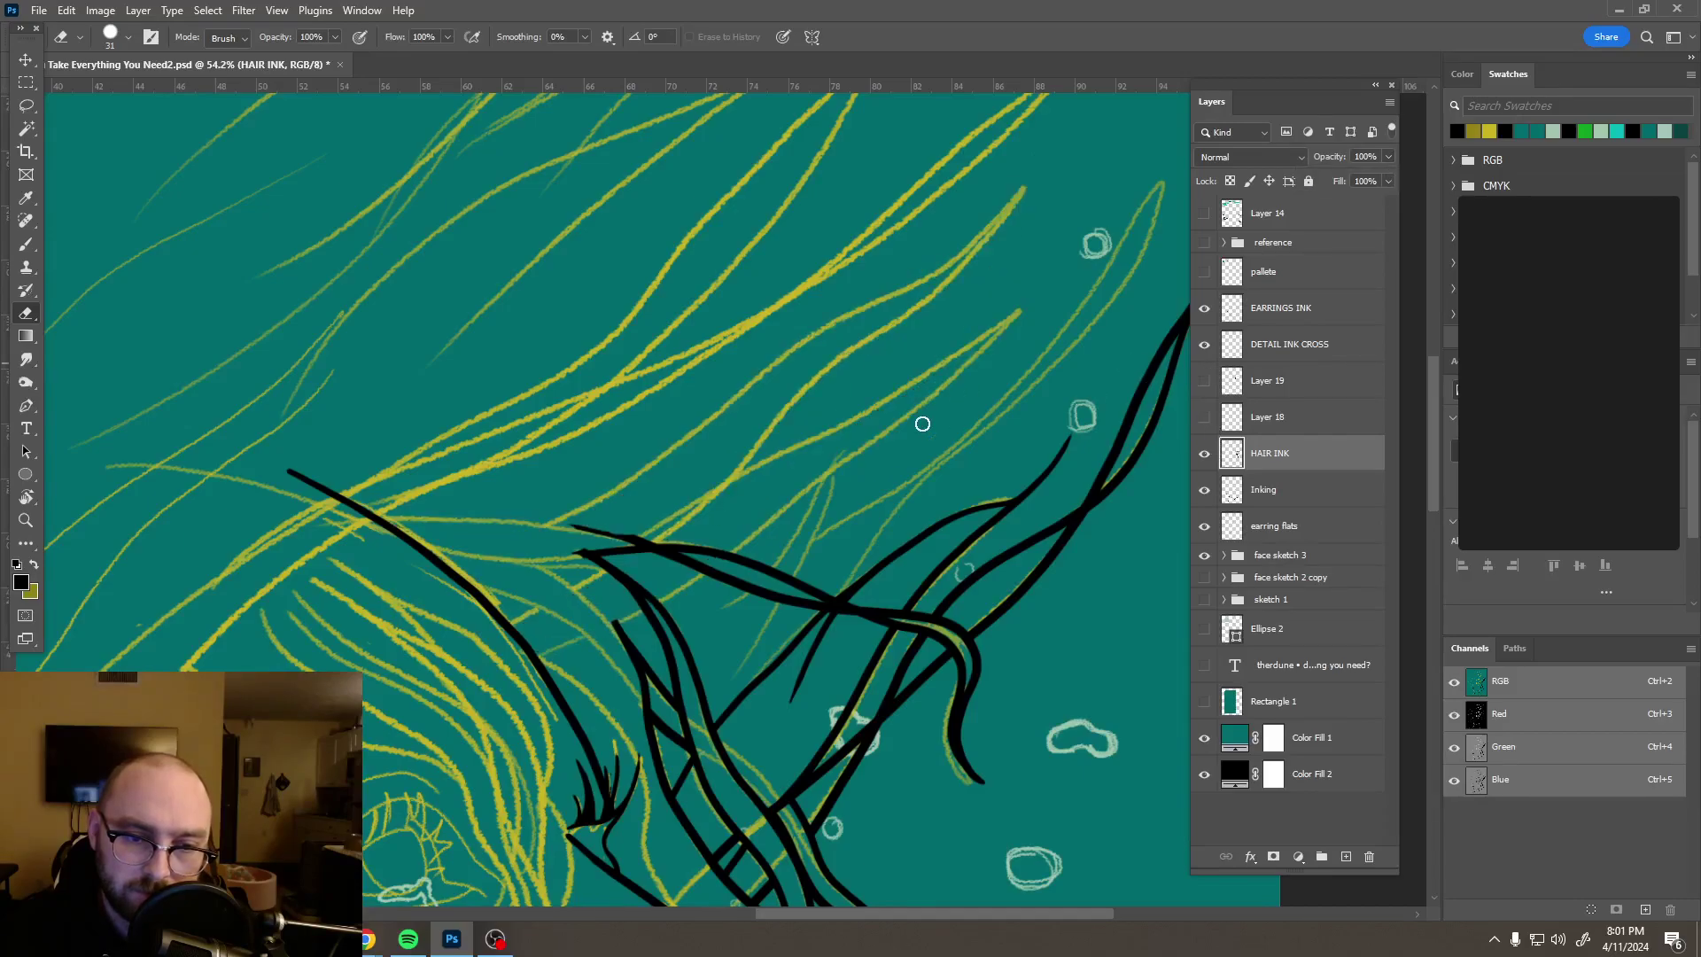
{"action": "scroll", "coordinate": [627, 498], "scroll_direction": "up", "scroll_amount": 5}
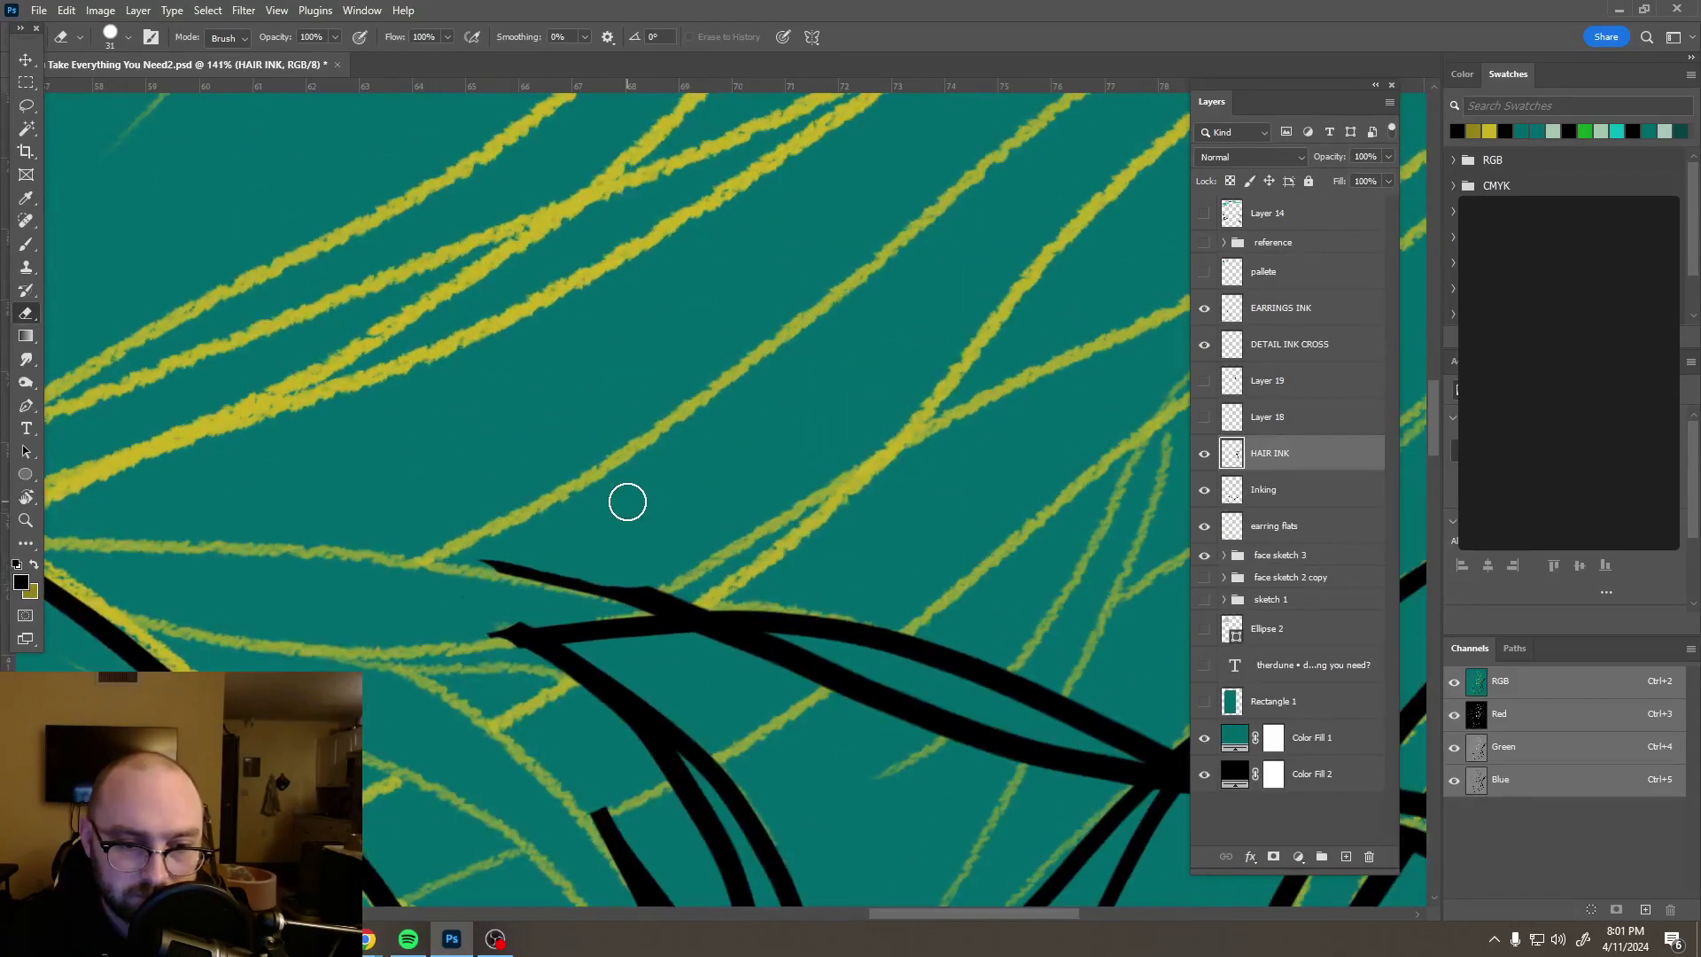
{"action": "mouse_move", "coordinate": [478, 561]}
{"action": "left_mouse_down"}
{"action": "mouse_move", "coordinate": [689, 585]}
{"action": "mouse_move", "coordinate": [513, 586]}
{"action": "left_mouse_up"}
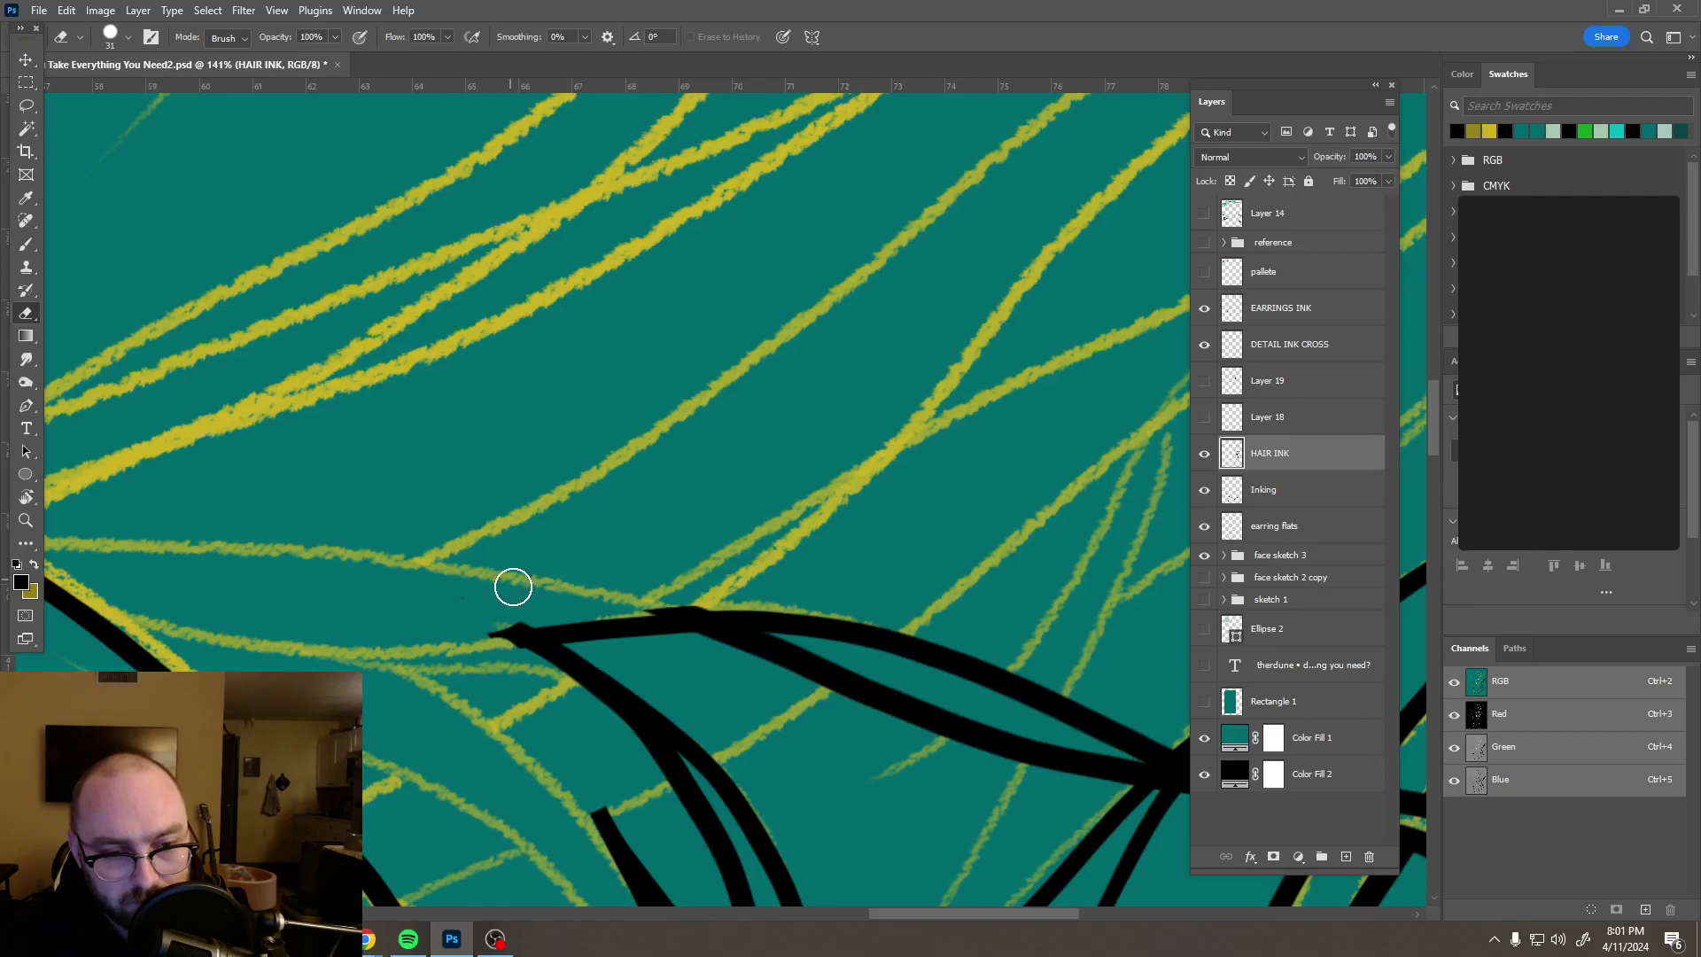
Step: Ink a black strand on HAIR INK with the size 20 brush, from the forehead line along the sketch to the cut strand
{"action": "scroll", "coordinate": [513, 587], "scroll_direction": "down", "scroll_amount": 10}
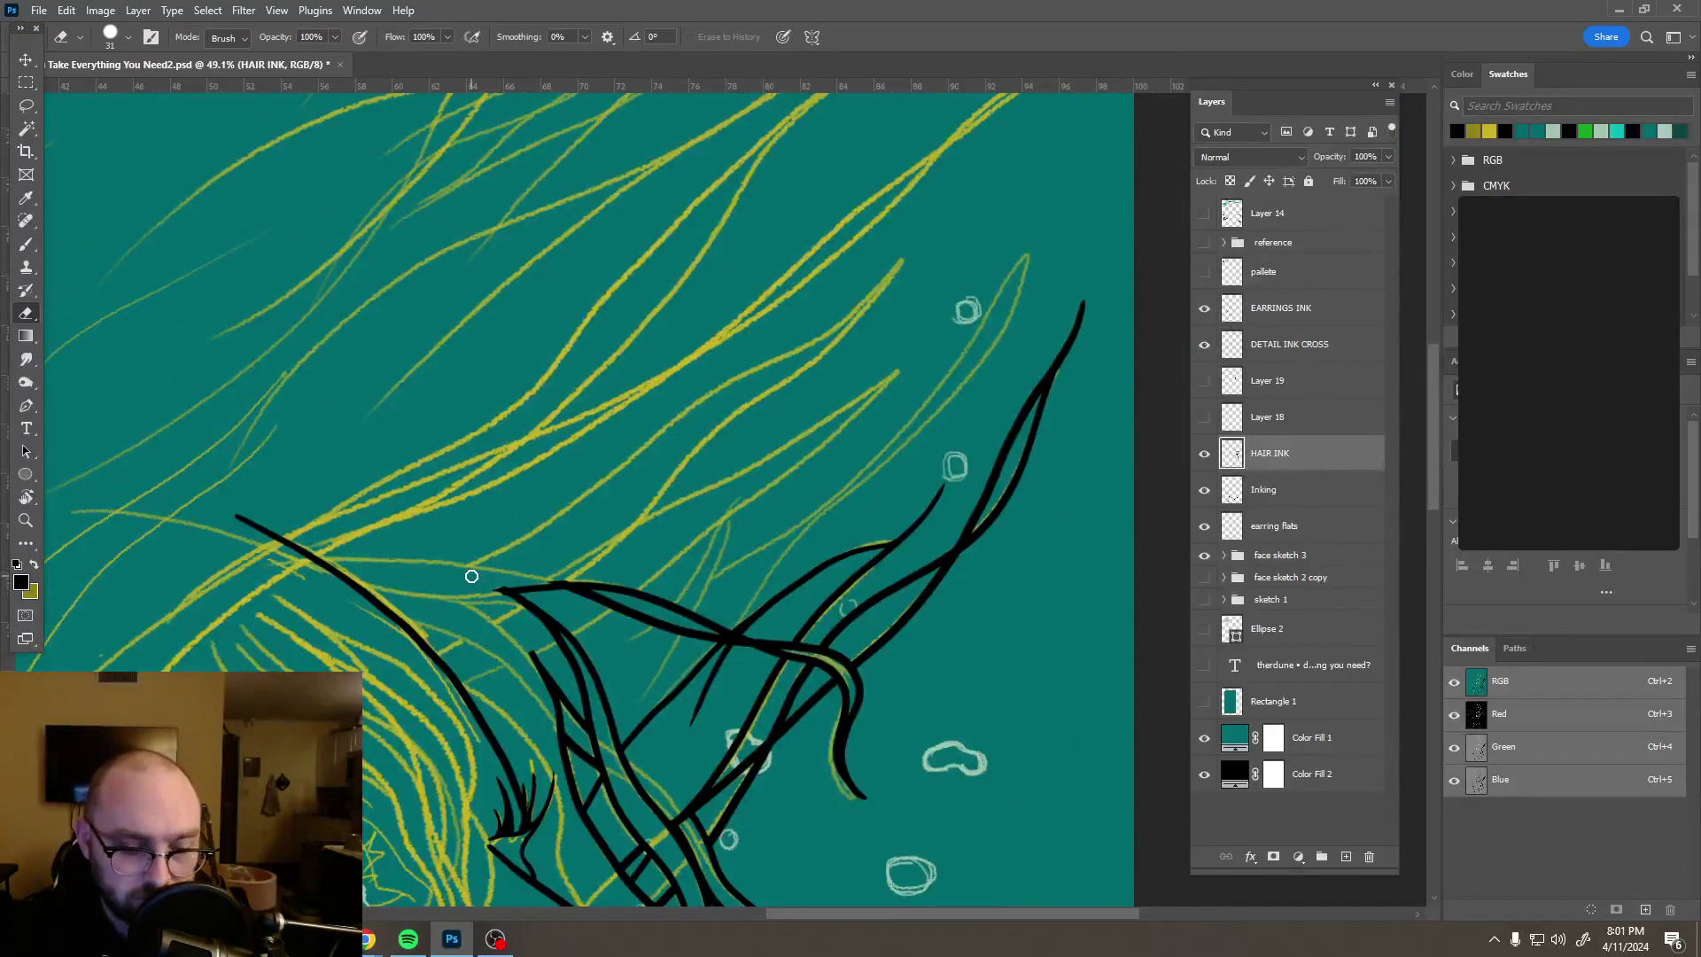
{"action": "key", "text": "b"}
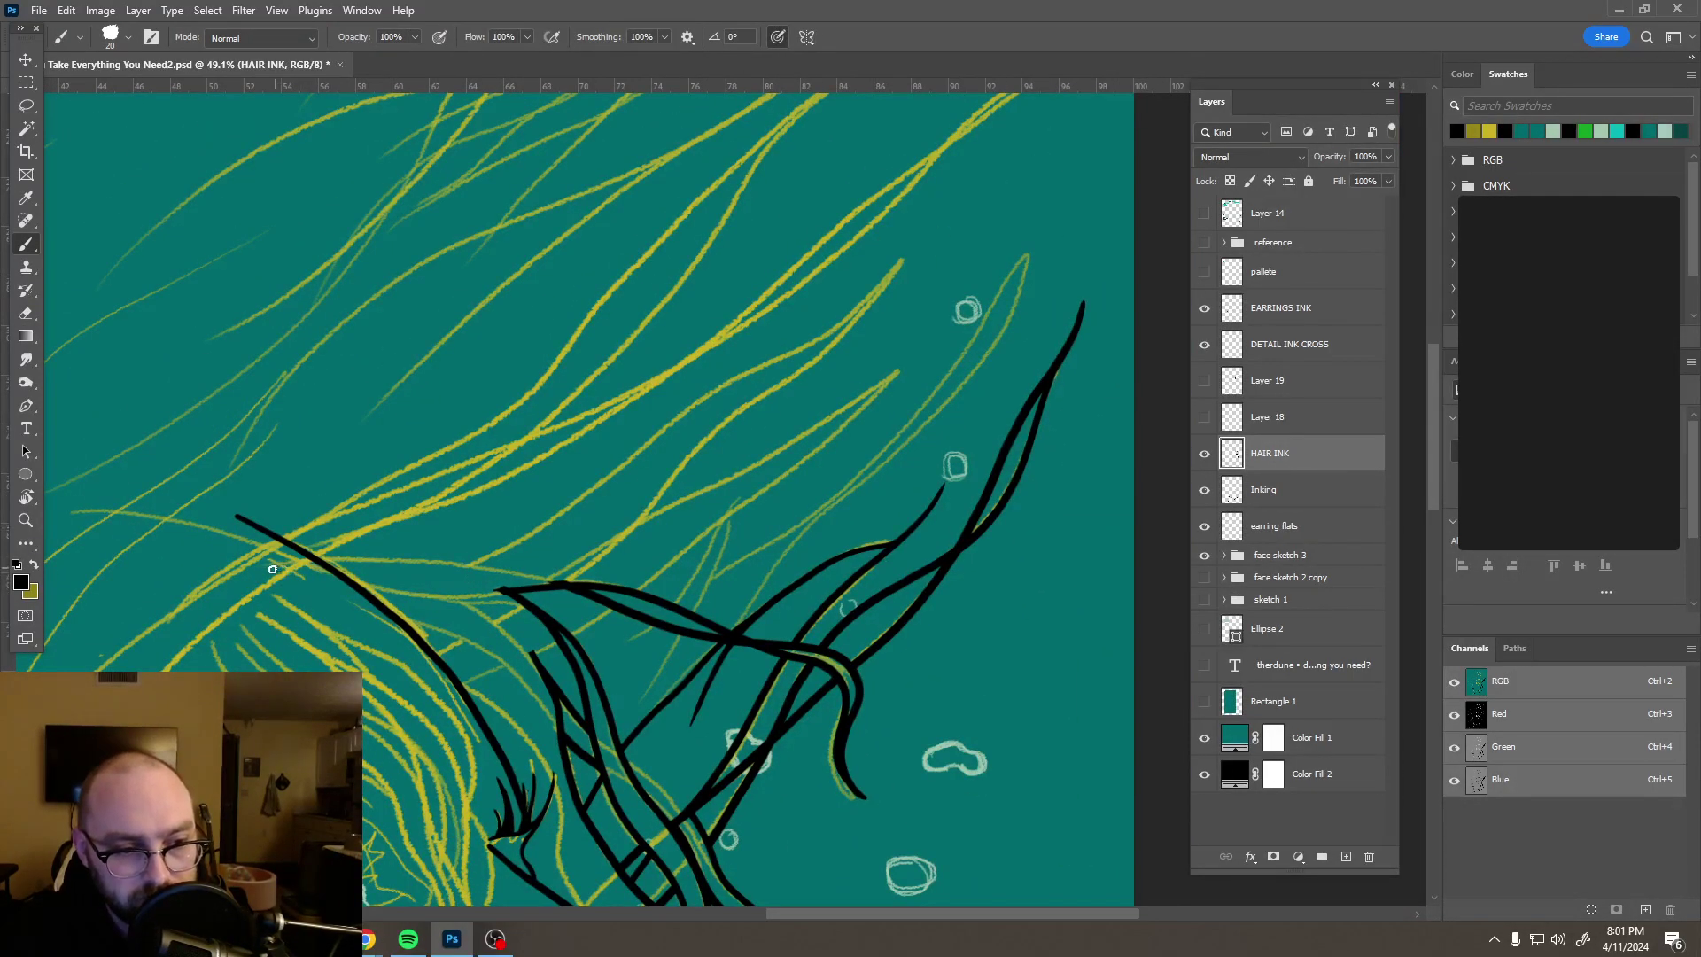
{"action": "left_click_drag", "start_coordinate": [319, 560], "coordinate": [348, 558]}
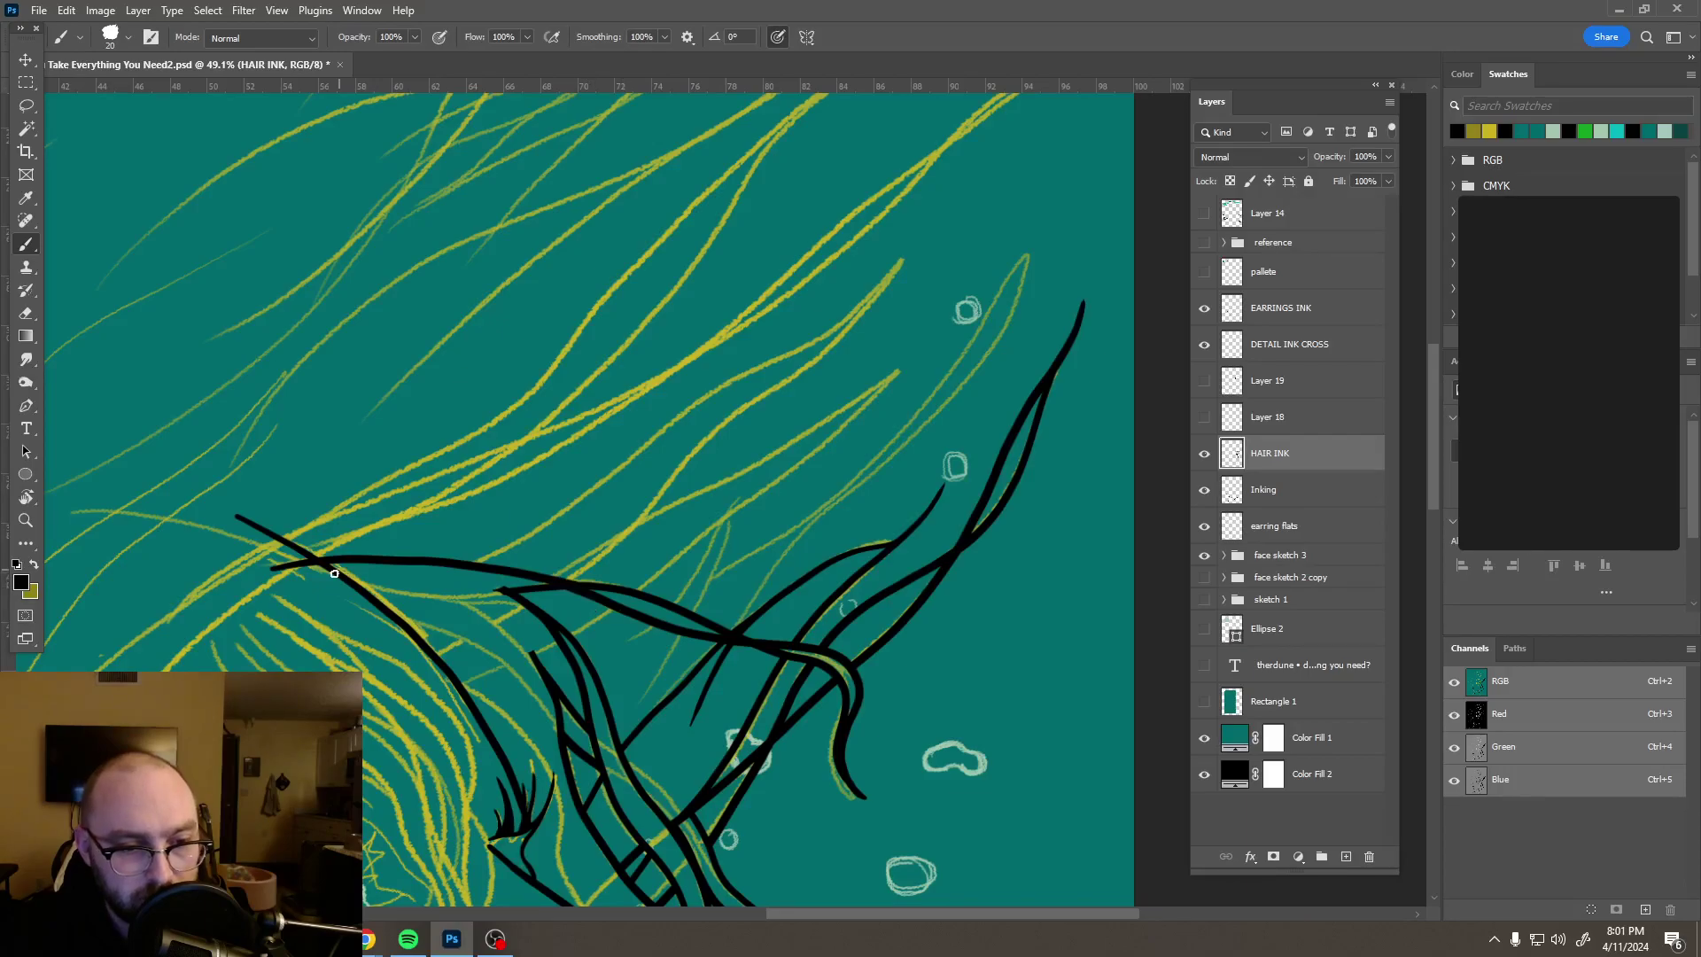
Step: Show Layer 18 and Layer 19 again and reselect HAIR INK
{"action": "left_click", "coordinate": [1204, 417]}
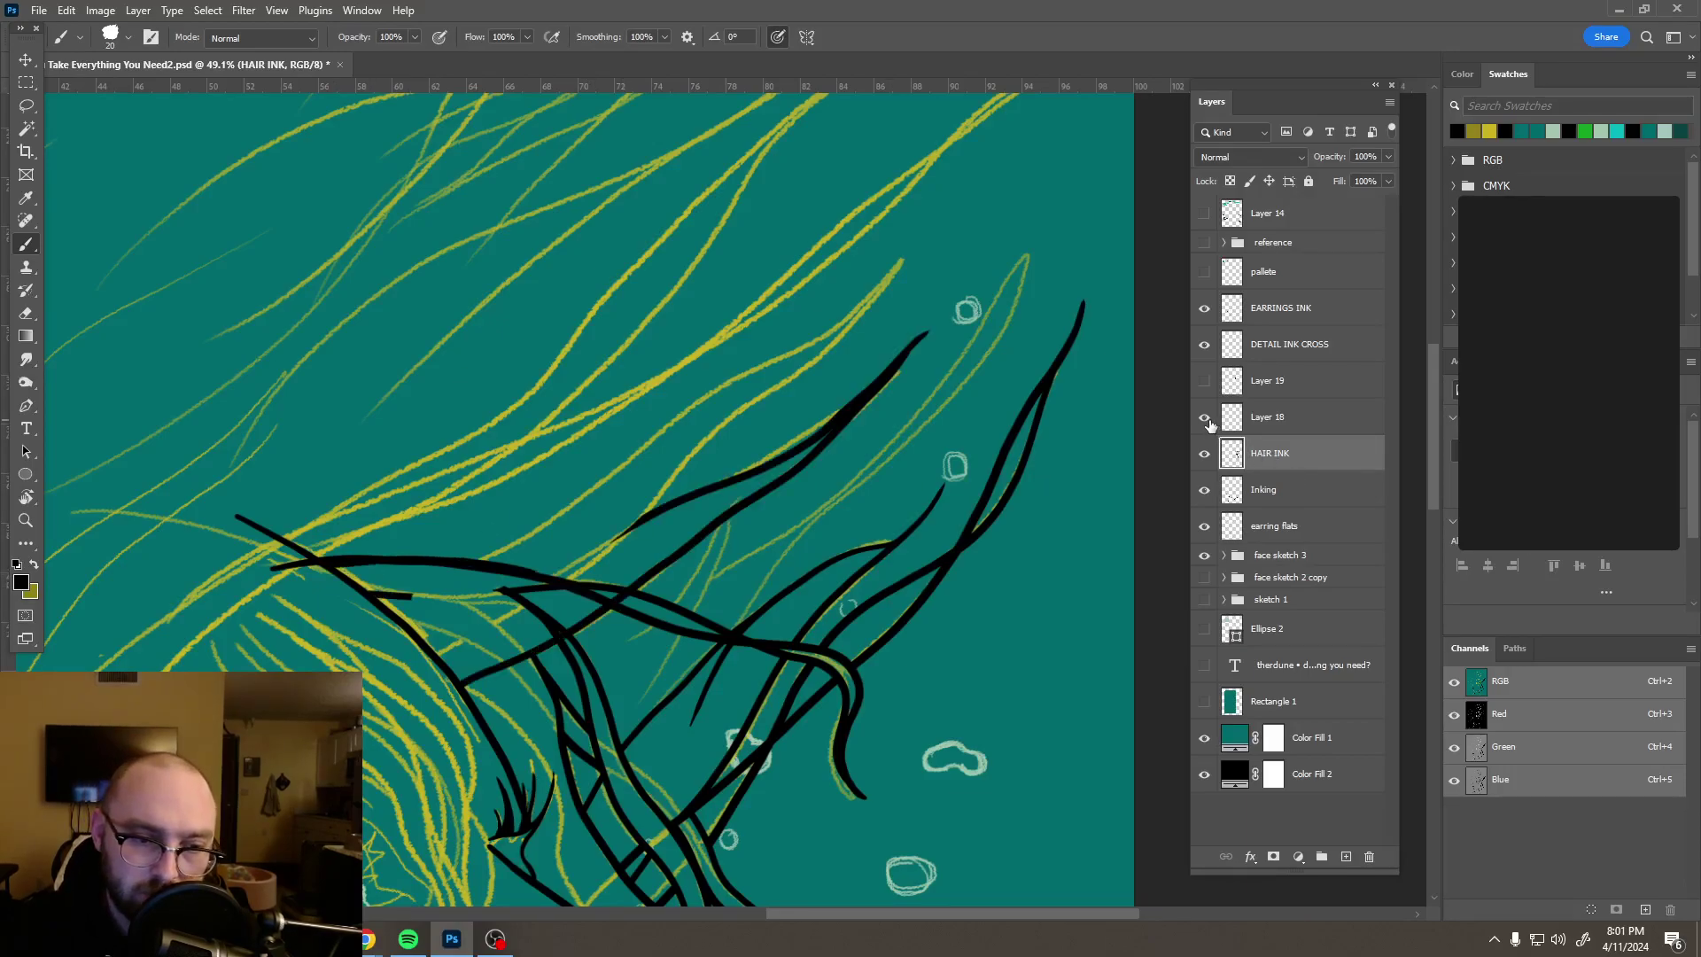
{"action": "left_click", "coordinate": [1205, 381]}
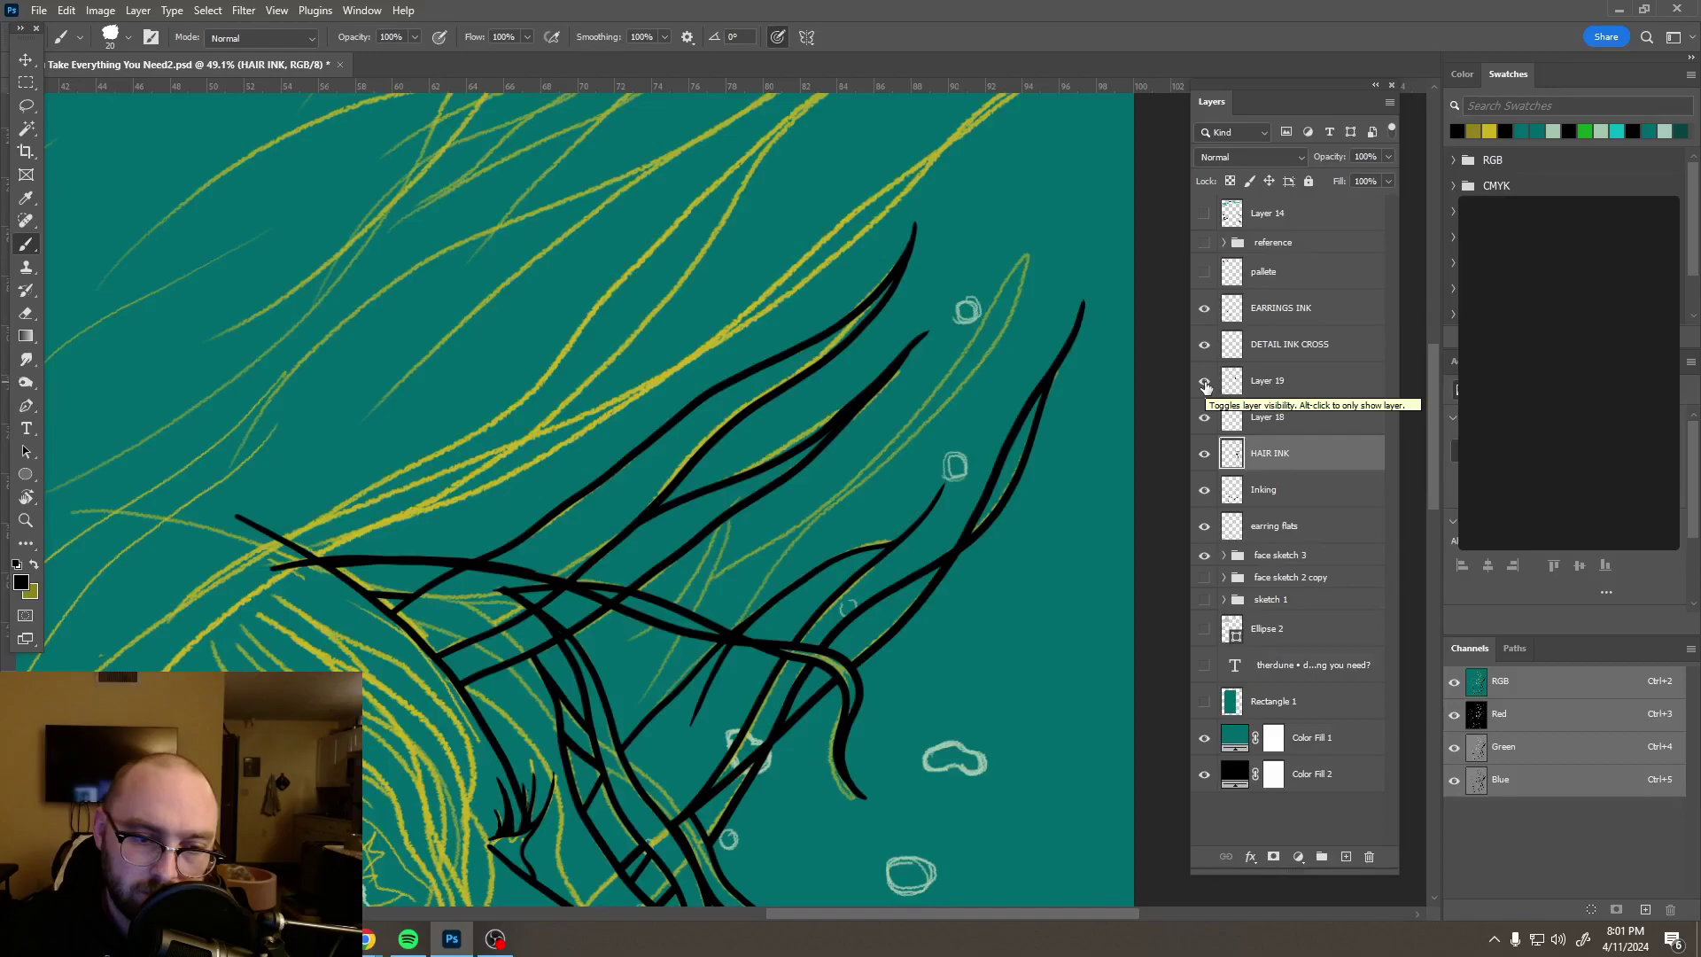
{"action": "left_click", "coordinate": [1281, 429]}
{"action": "left_click", "coordinate": [1285, 381]}
{"action": "left_click", "coordinate": [1289, 456]}
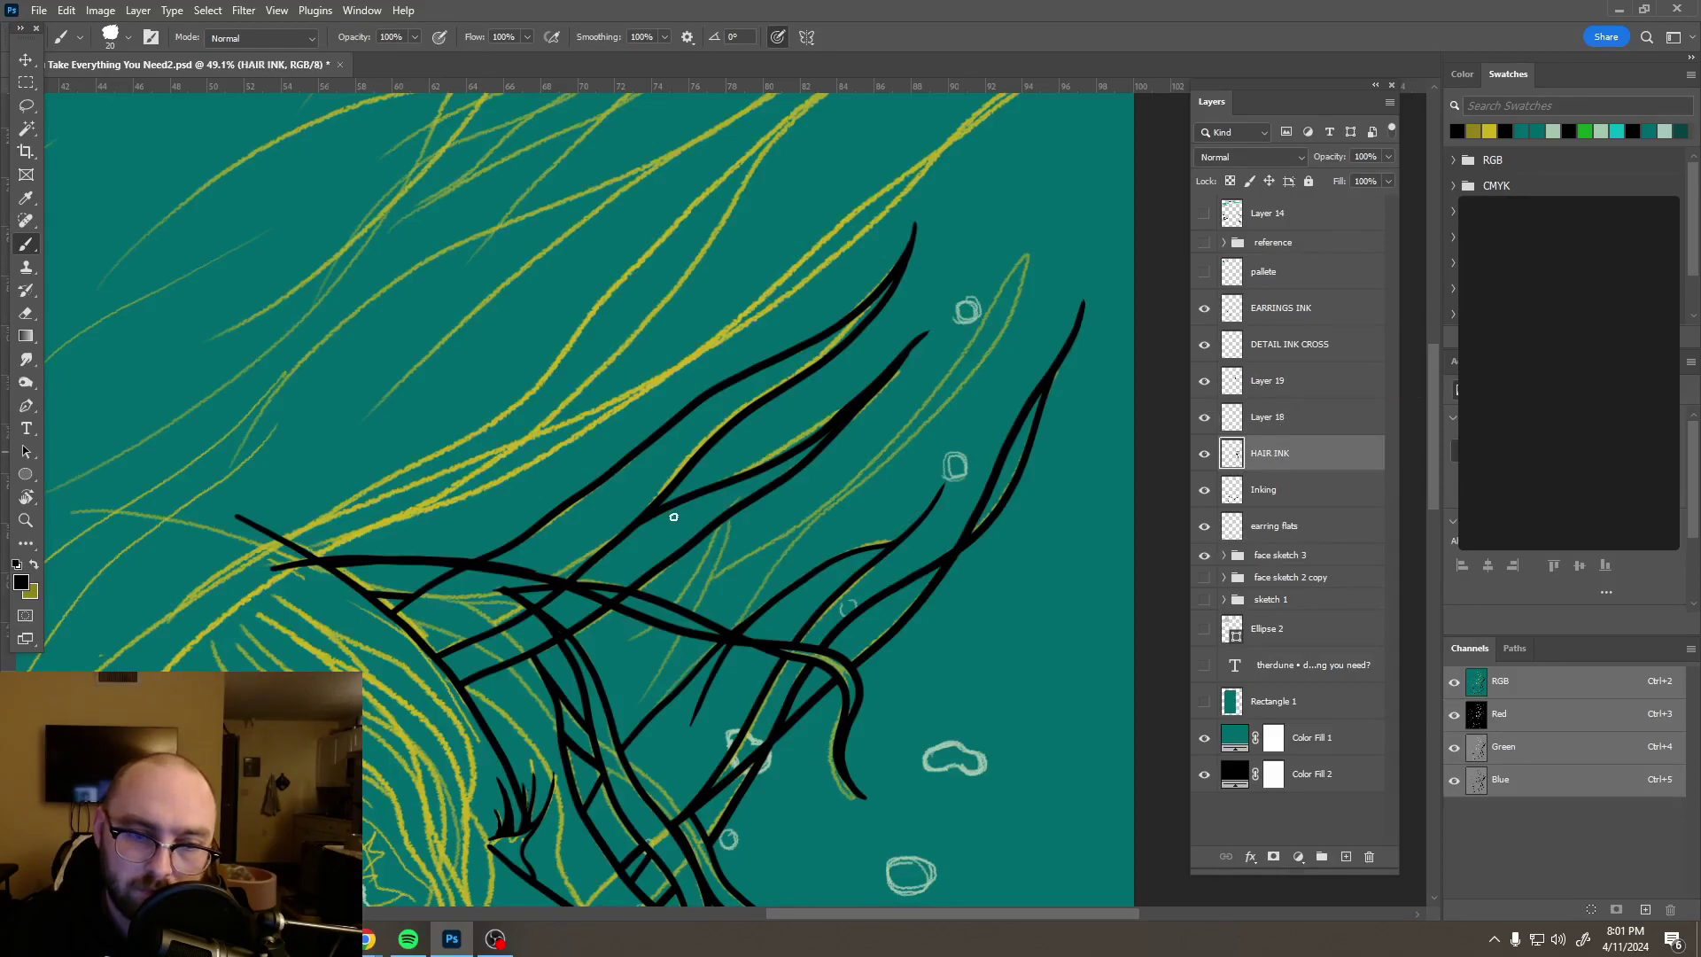
Step: Examine which layer holds the doubled strand near the crossing by toggling Layer 18 and Layer 19, leaving both shown
{"action": "scroll", "coordinate": [520, 592], "scroll_direction": "up", "scroll_amount": 6}
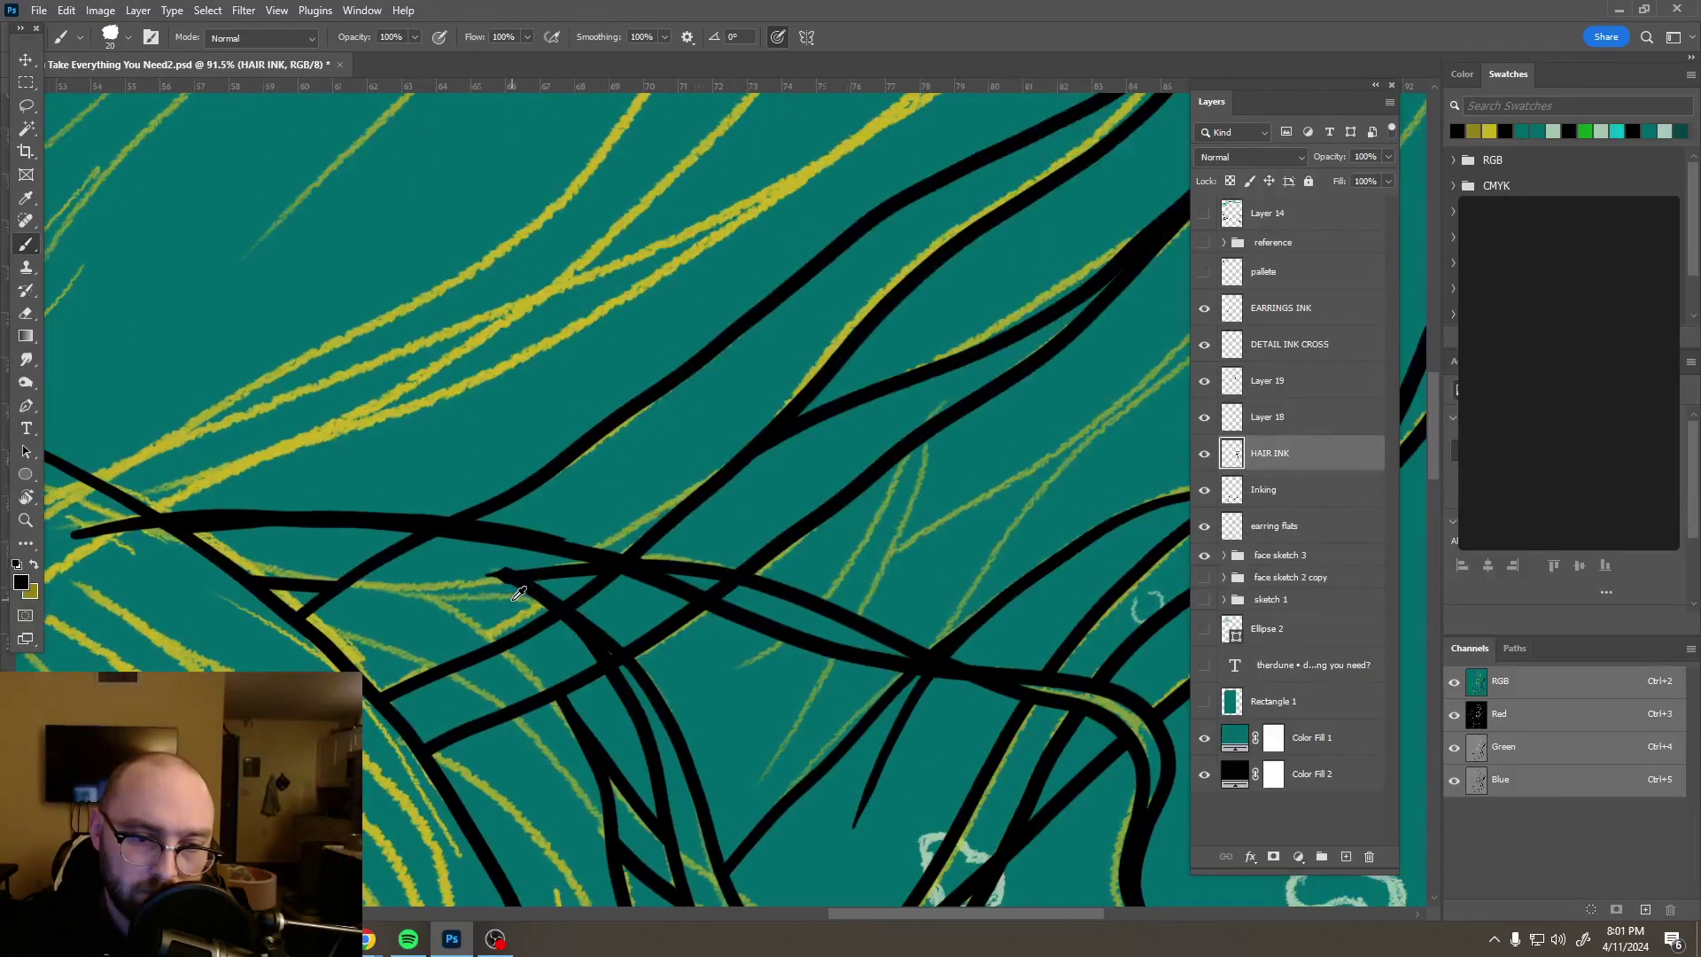
{"action": "scroll", "coordinate": [519, 592], "scroll_direction": "up", "scroll_amount": 4}
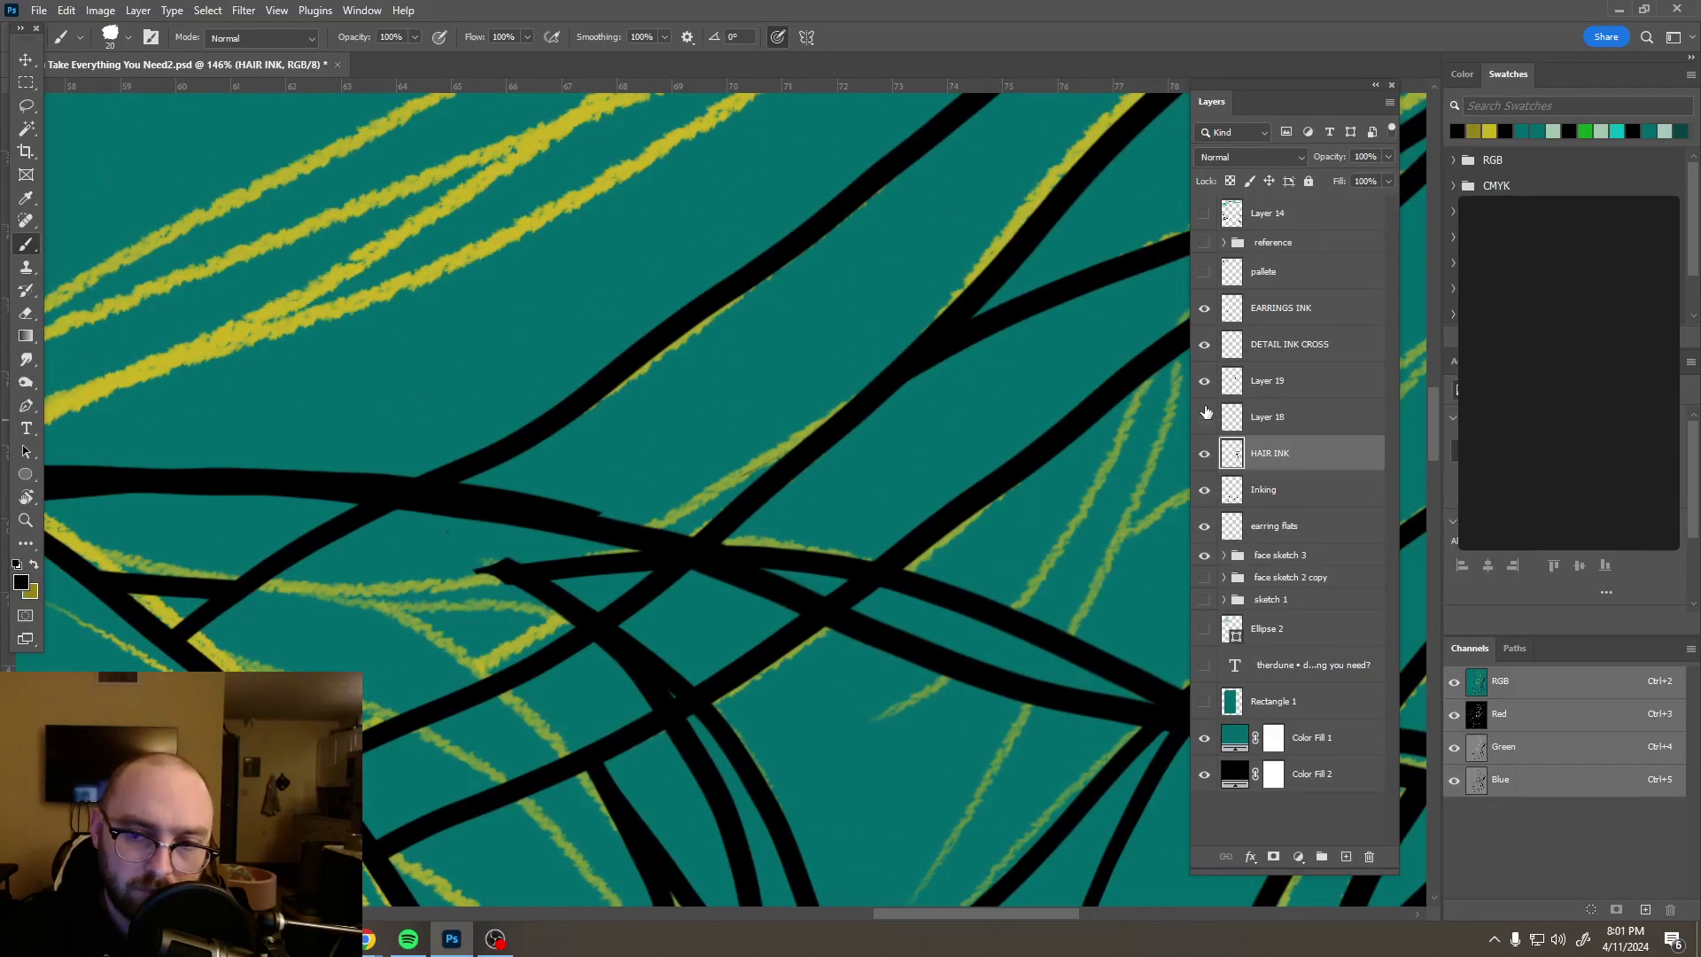
{"action": "left_click", "coordinate": [1205, 417]}
{"action": "left_click", "coordinate": [1205, 381]}
{"action": "left_click", "coordinate": [1205, 381]}
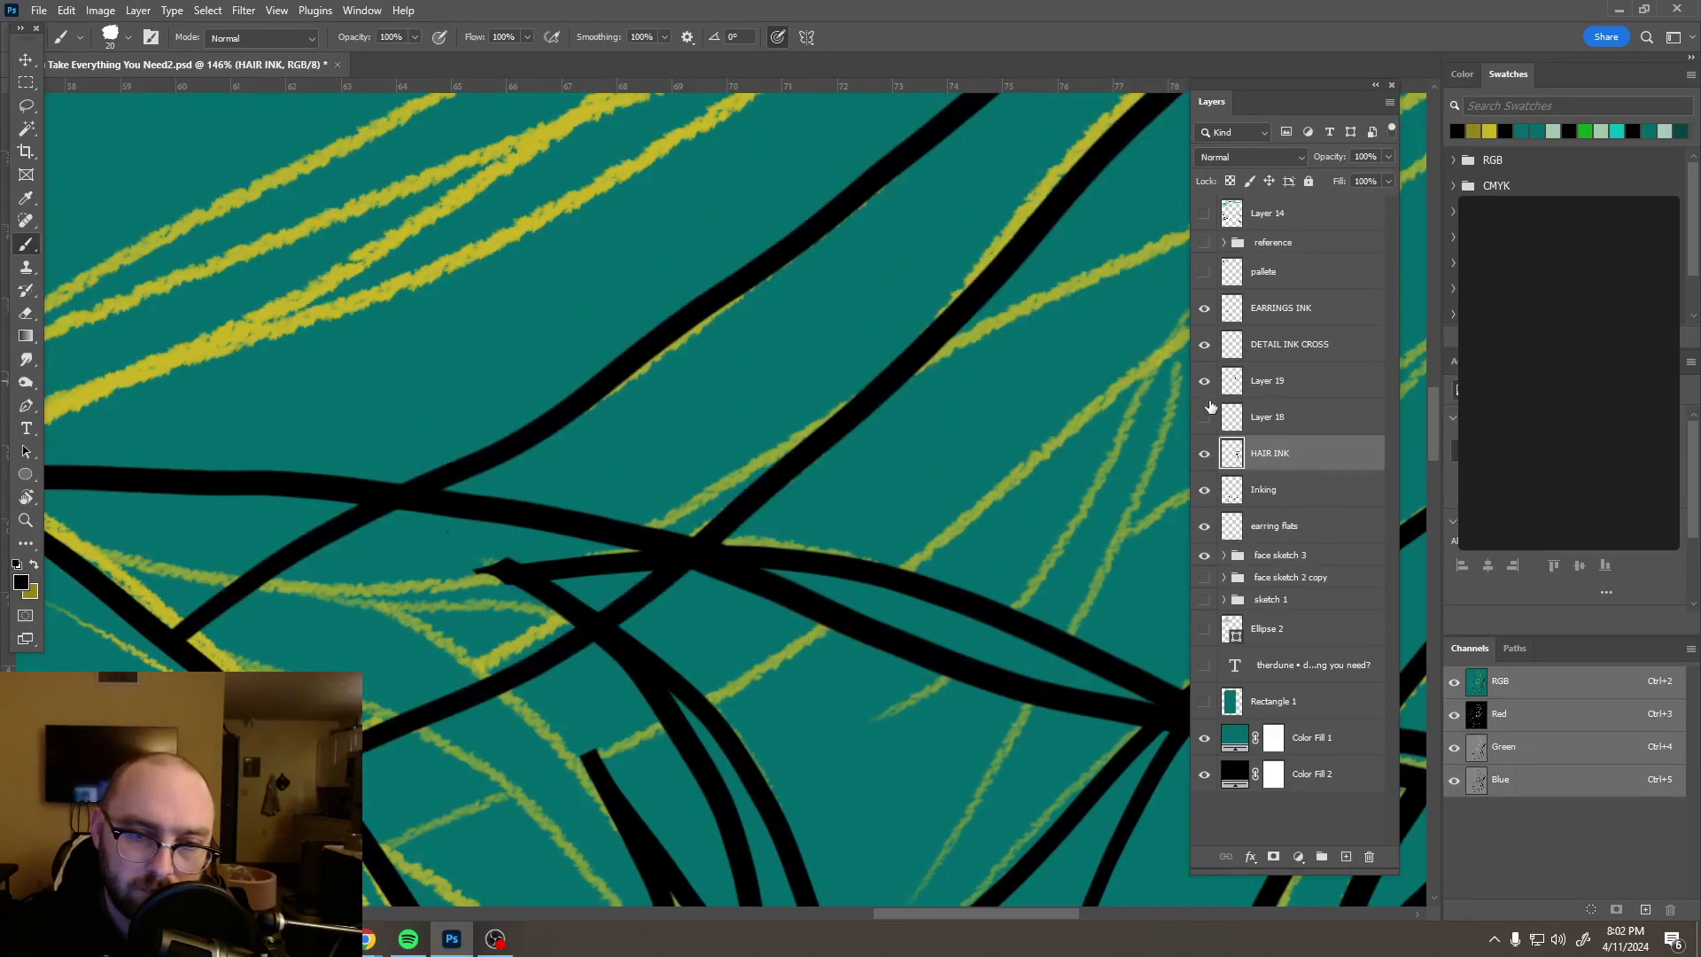
{"action": "left_click", "coordinate": [1205, 417]}
Step: Erase Layer 18's strand where it doubles the new one, and HAIR INK's end running past the forehead line, with the size 31 eraser
{"action": "scroll", "coordinate": [673, 410], "scroll_direction": "down", "scroll_amount": 3}
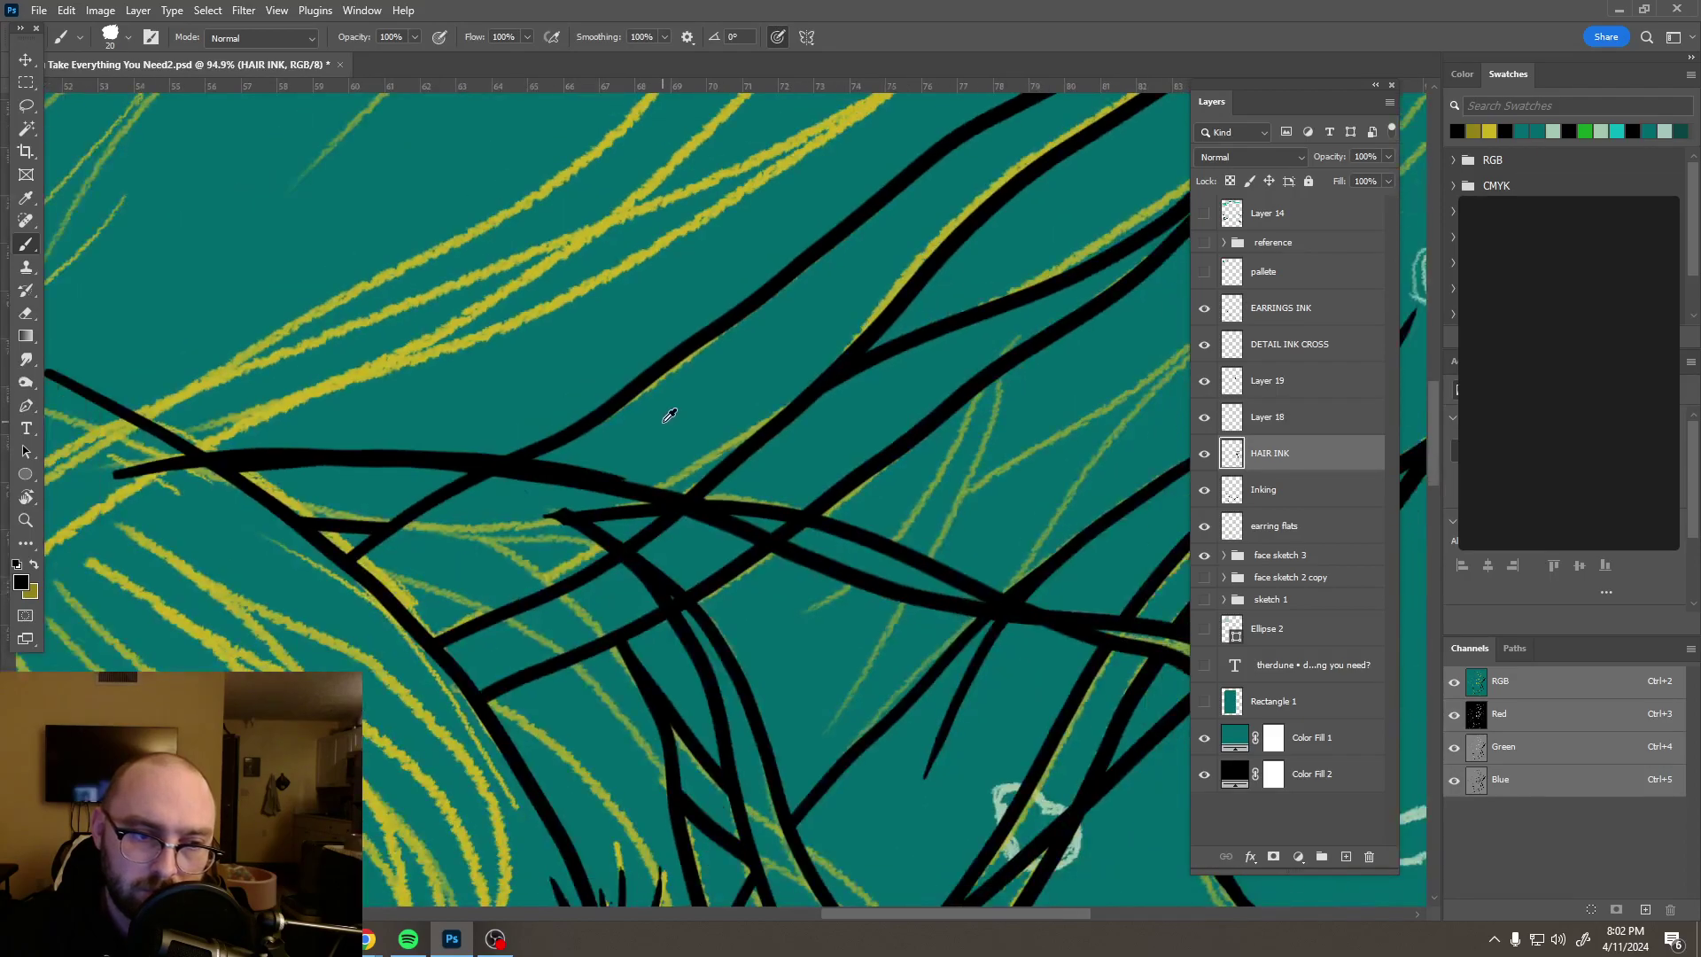
{"action": "key", "text": "e"}
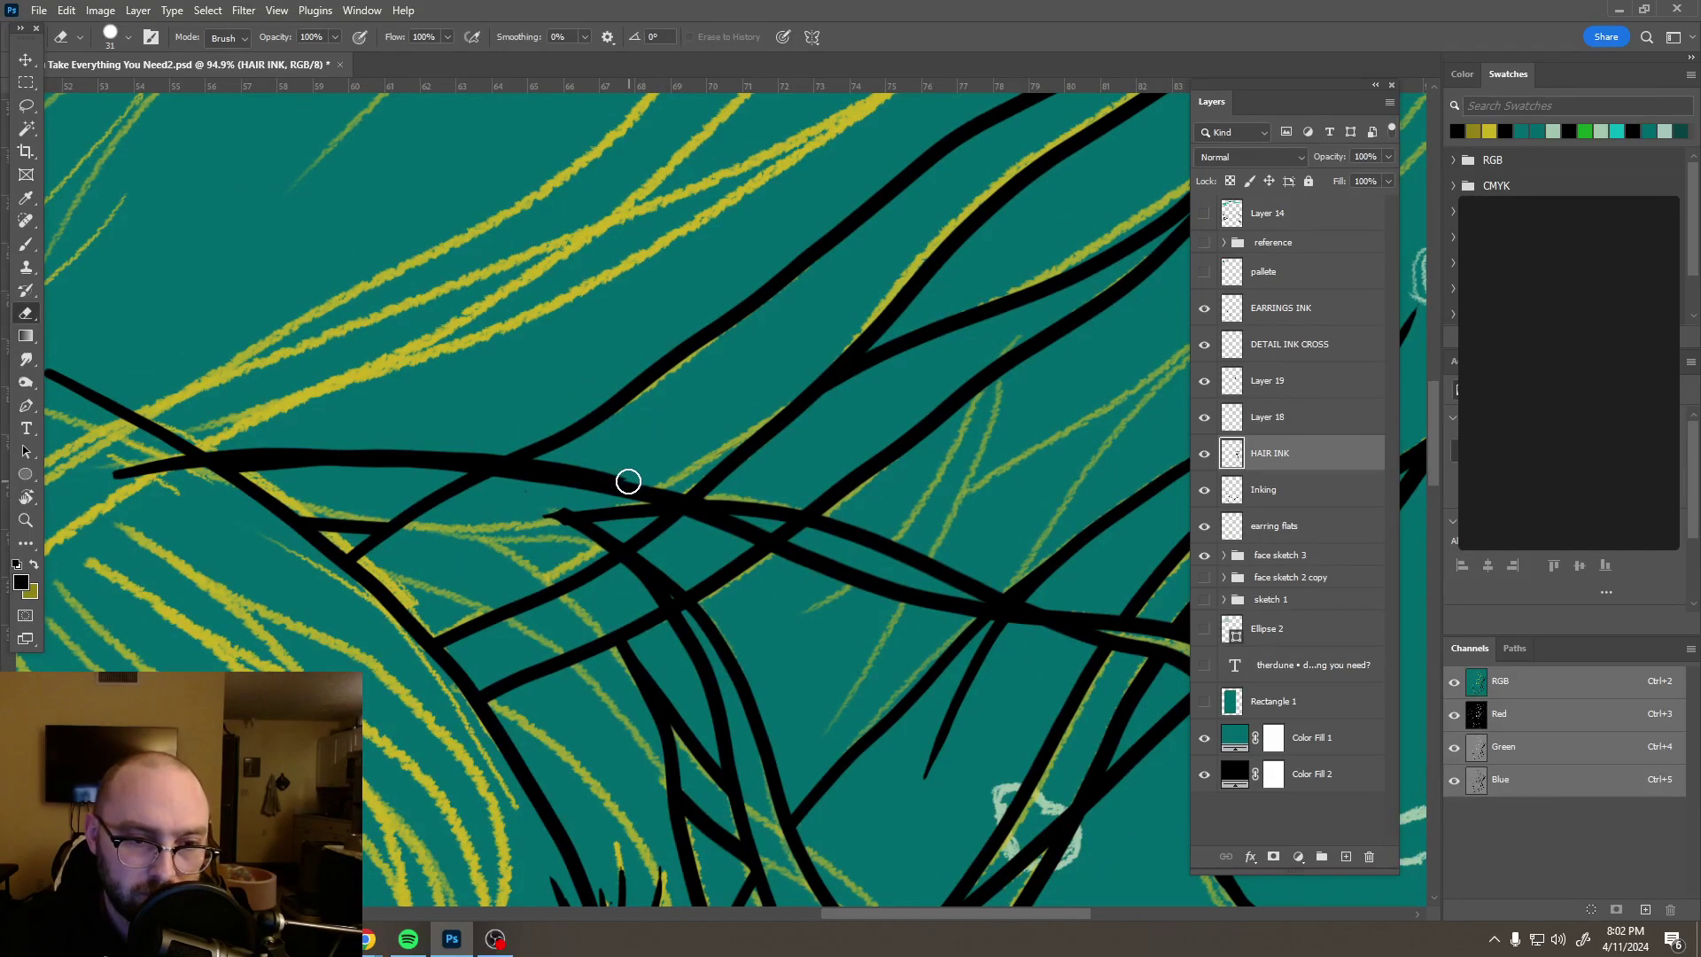
{"action": "left_click_drag", "start_coordinate": [550, 469], "coordinate": [449, 467]}
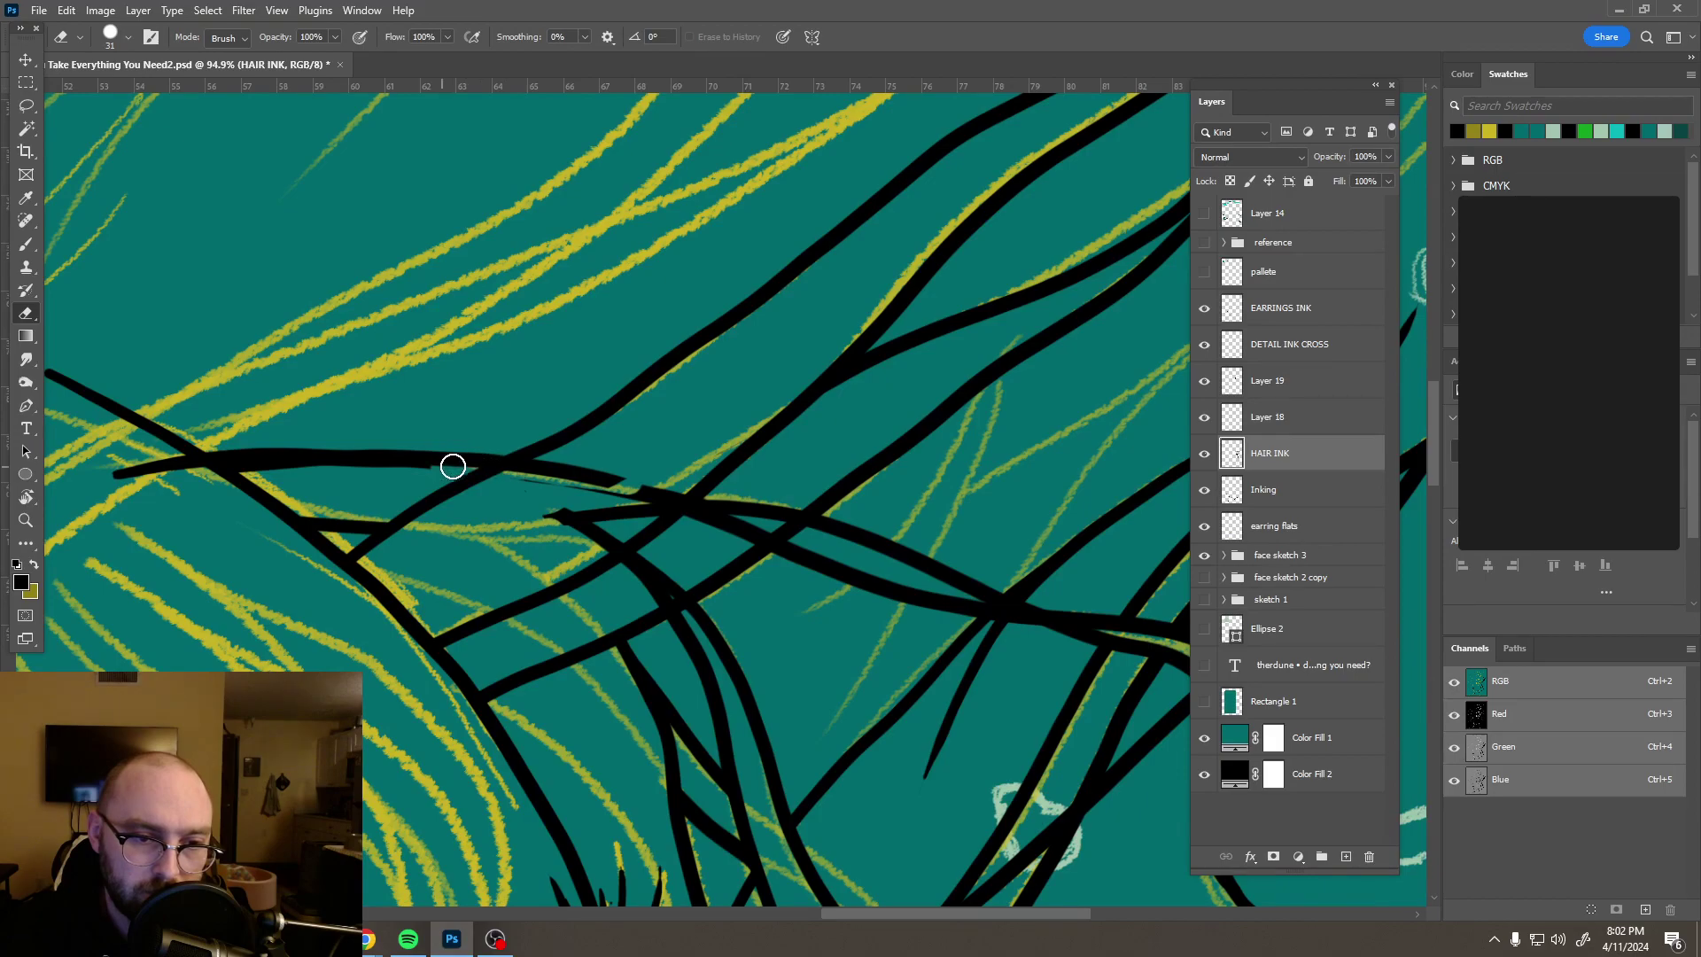
{"action": "left_click", "coordinate": [1226, 429]}
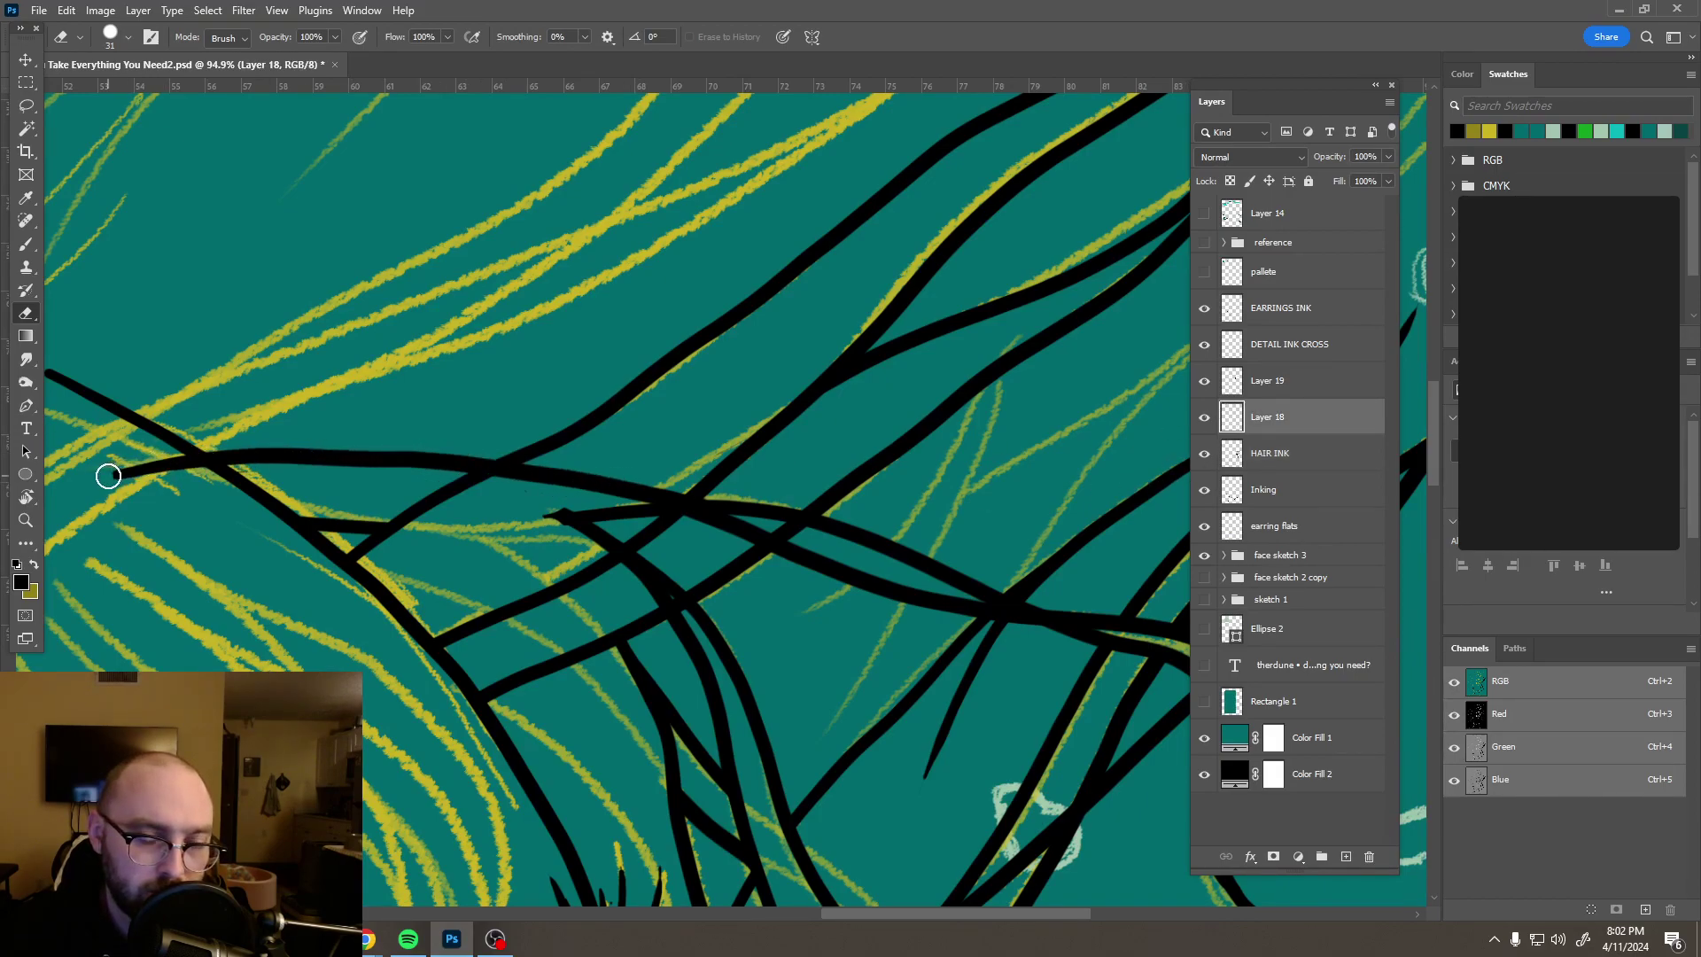
{"action": "key", "text": "alt+bracketleft"}
{"action": "left_click_drag", "start_coordinate": [141, 469], "coordinate": [190, 467]}
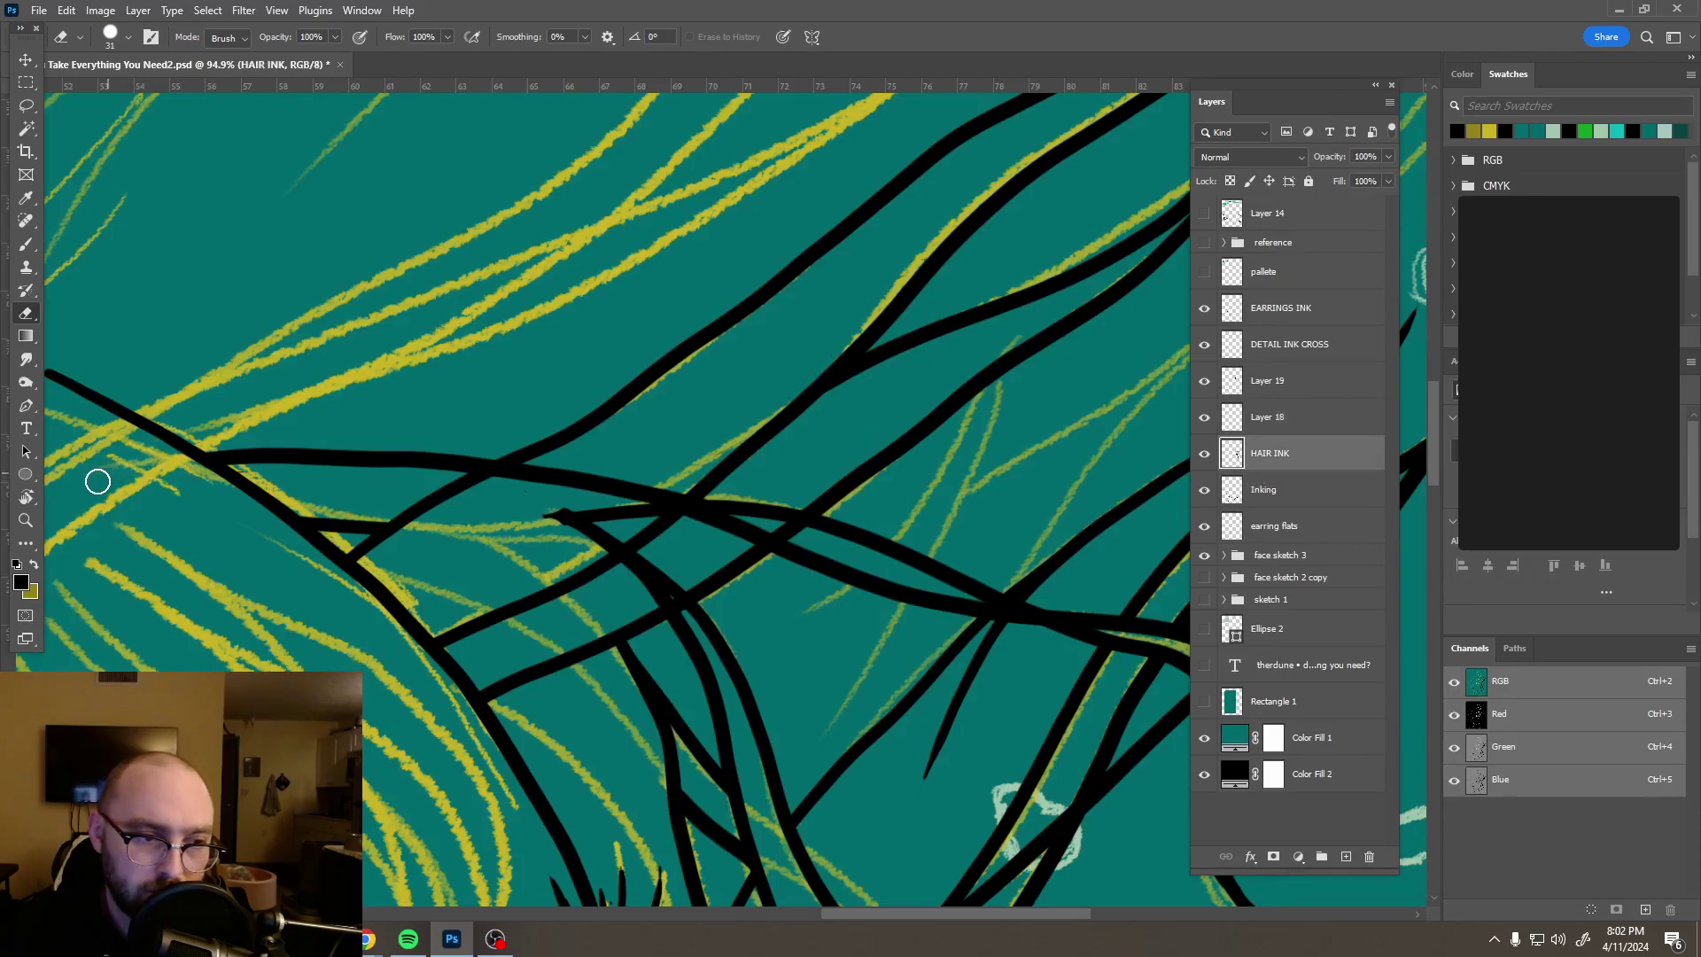
{"action": "mouse_move", "coordinate": [568, 518]}
{"action": "left_mouse_down"}
{"action": "mouse_move", "coordinate": [653, 505]}
{"action": "mouse_move", "coordinate": [591, 548]}
{"action": "mouse_move", "coordinate": [569, 528]}
{"action": "mouse_move", "coordinate": [612, 531]}
{"action": "left_mouse_up"}
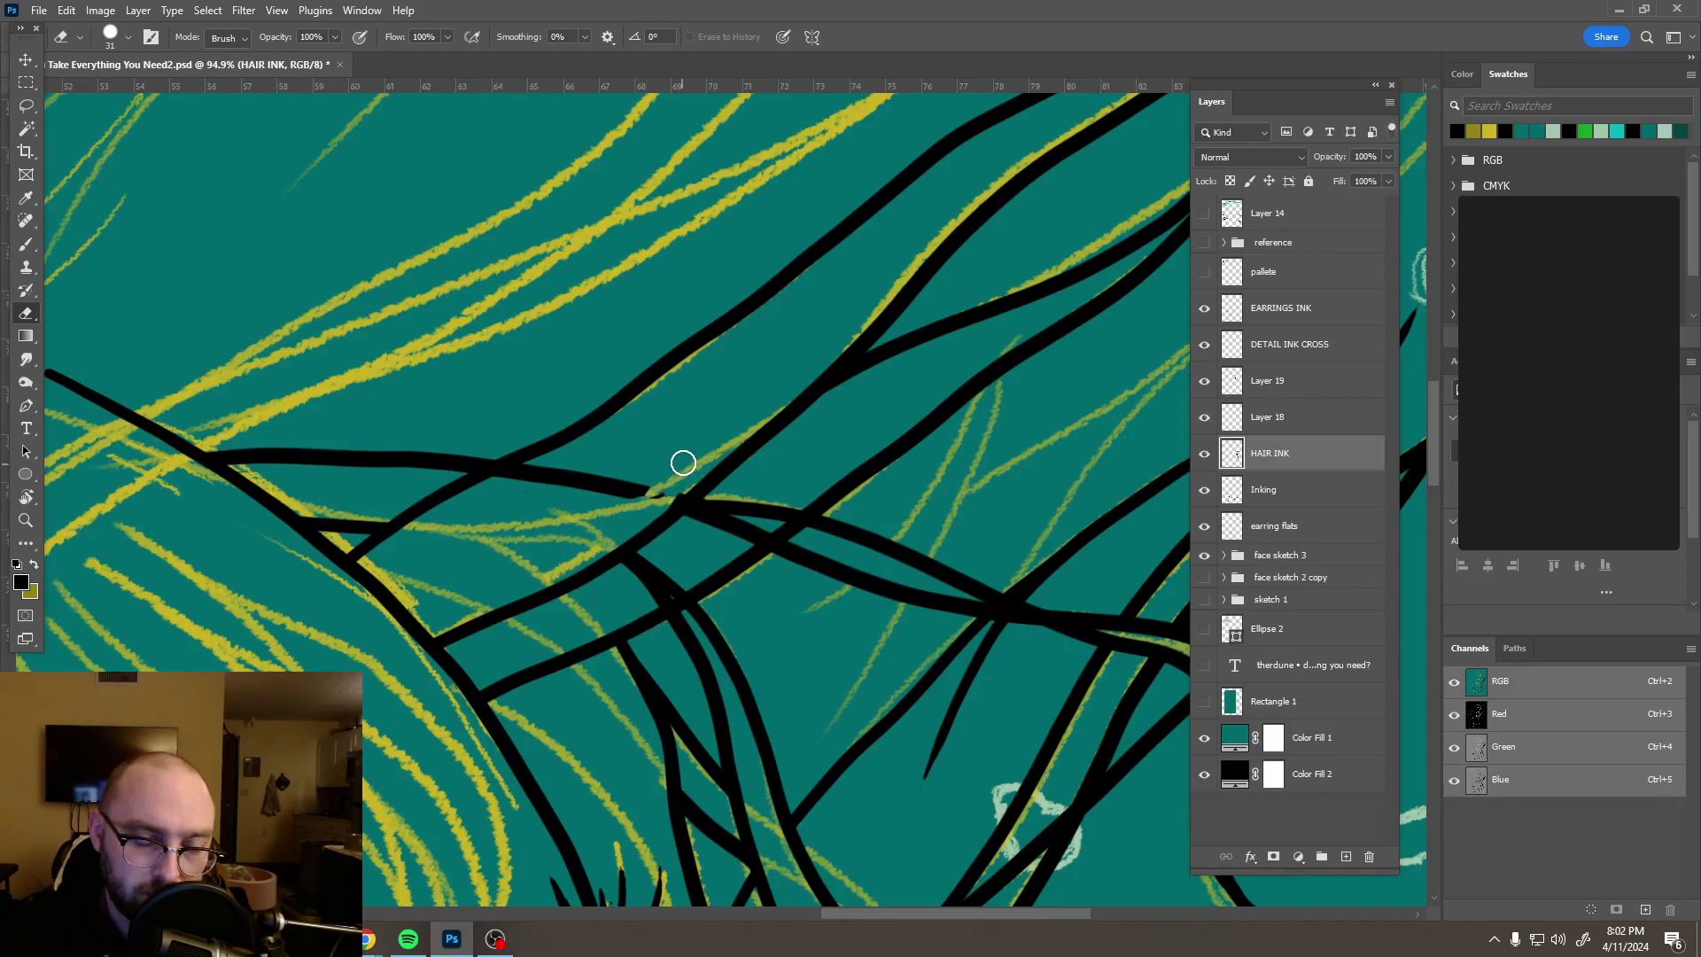
{"action": "key", "text": "ctrl+z"}
{"action": "key", "text": "ctrl+z"}
{"action": "key", "text": "ctrl+z"}
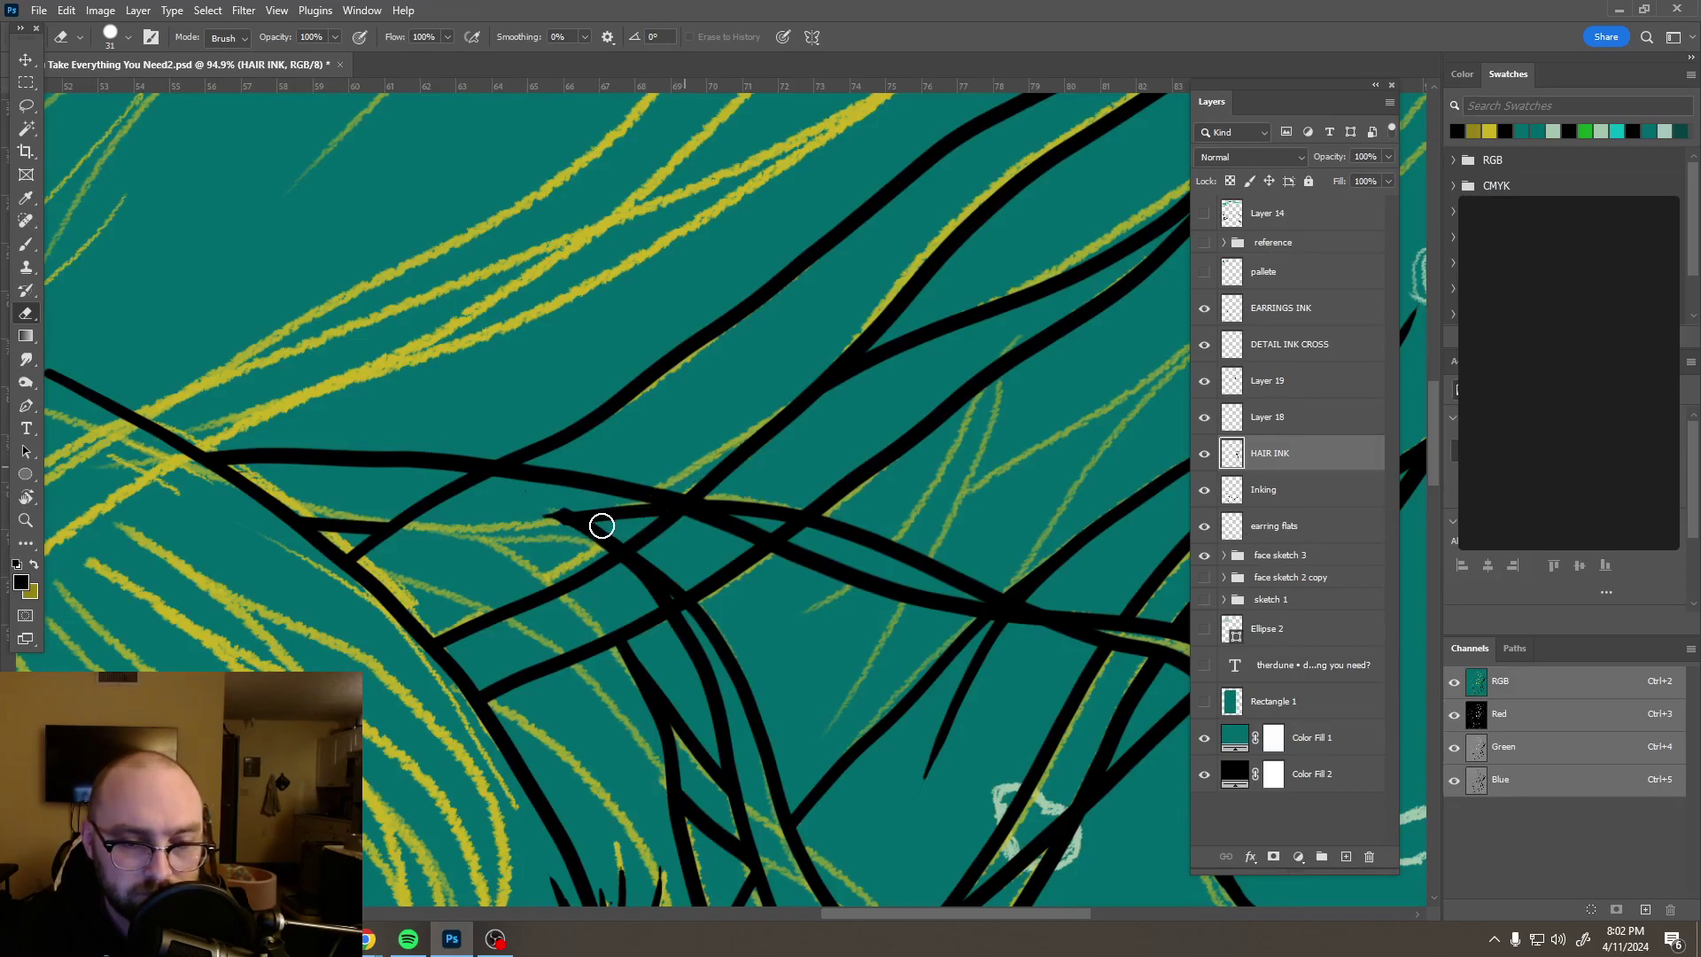
Step: Cut the two strands on HAIR INK from the crossing with the size 7 eraser and remove their remains with size 47
{"action": "scroll", "coordinate": [602, 533], "scroll_direction": "up", "scroll_amount": 3}
{"action": "left_click_drag", "start_coordinate": [591, 528], "coordinate": [572, 532]}
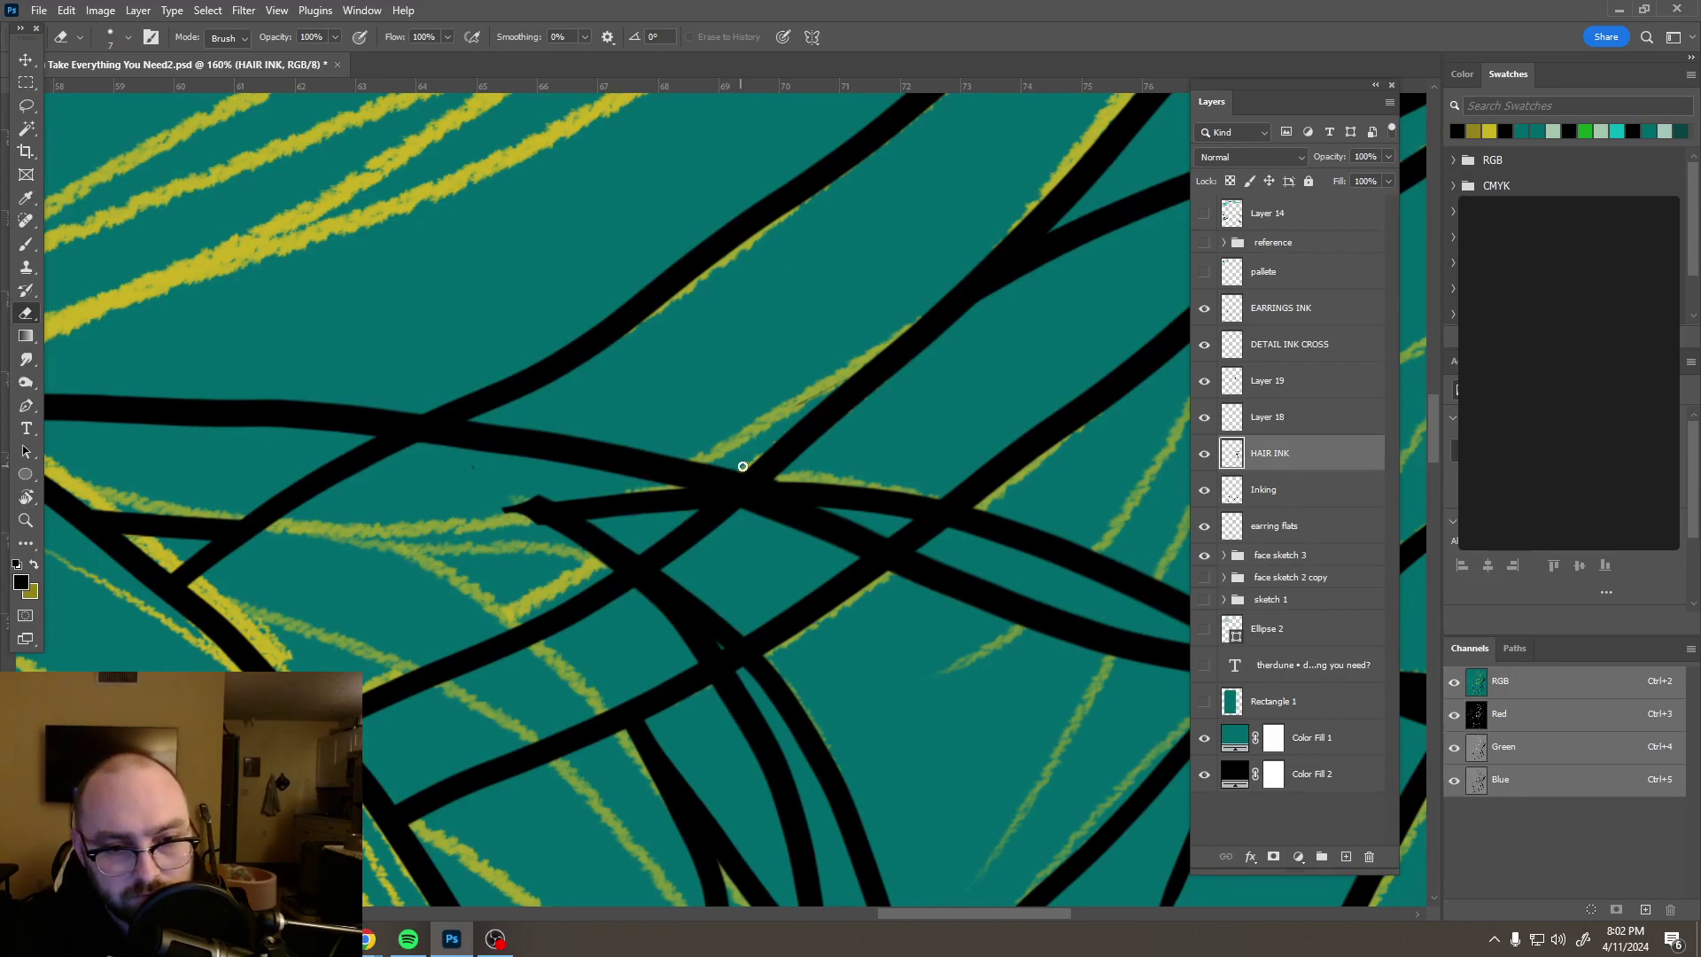
{"action": "left_click_drag", "start_coordinate": [715, 485], "coordinate": [668, 518]}
{"action": "mouse_move", "coordinate": [748, 456]}
{"action": "left_mouse_down"}
{"action": "mouse_move", "coordinate": [663, 506]}
{"action": "mouse_move", "coordinate": [636, 474]}
{"action": "mouse_move", "coordinate": [646, 505]}
{"action": "left_mouse_up"}
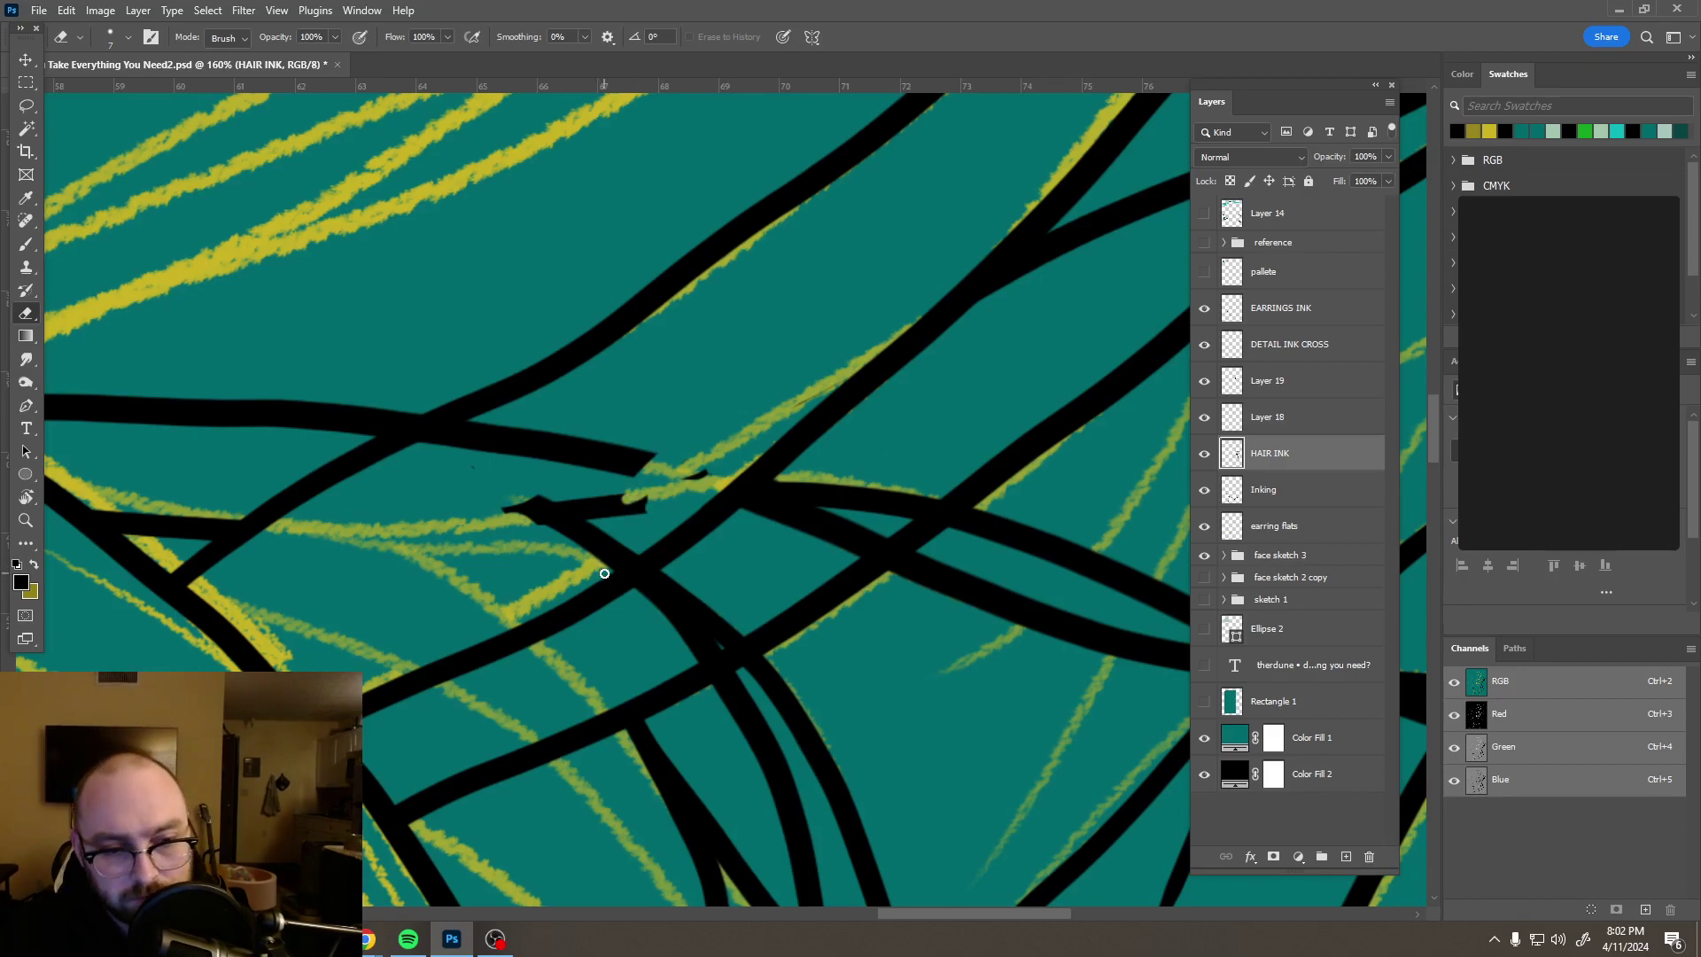
{"action": "left_click_drag", "start_coordinate": [599, 564], "coordinate": [591, 530]}
{"action": "right_click", "coordinate": [589, 494], "text": "alt"}
{"action": "mouse_move", "coordinate": [656, 455]}
{"action": "left_mouse_down"}
{"action": "mouse_move", "coordinate": [444, 460]}
{"action": "mouse_move", "coordinate": [517, 482]}
{"action": "mouse_move", "coordinate": [535, 516]}
{"action": "mouse_move", "coordinate": [583, 518]}
{"action": "mouse_move", "coordinate": [638, 478]}
{"action": "left_mouse_up"}
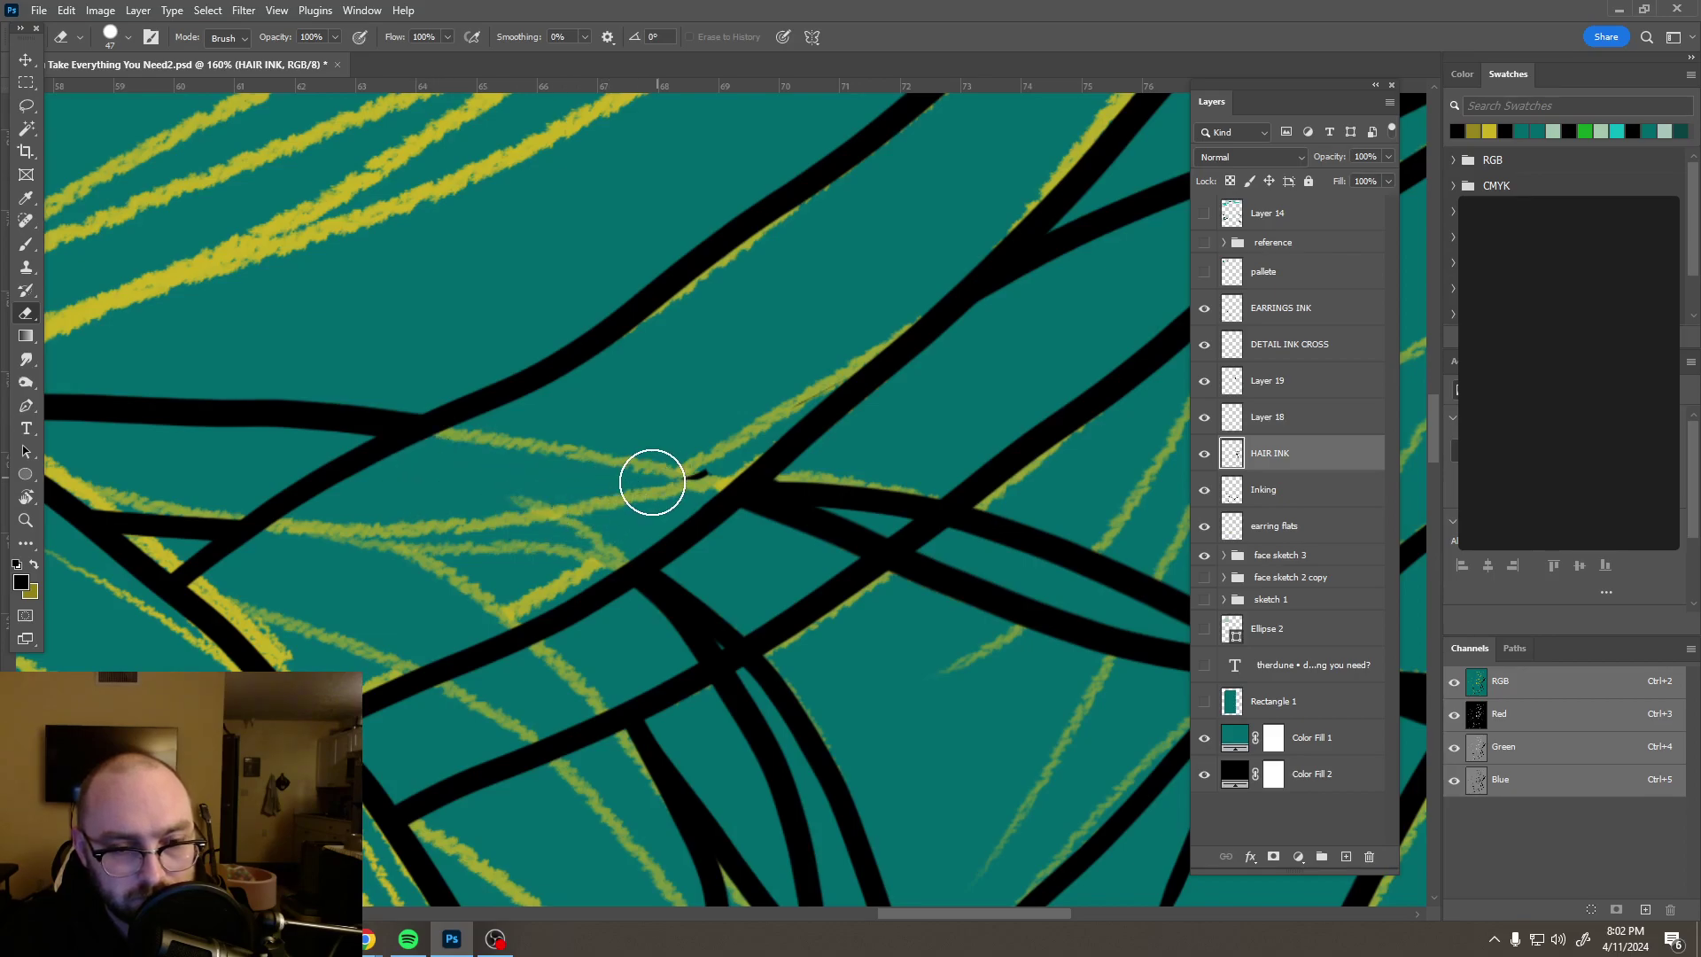
Step: Erase the leftover ink speck beside the strand crossing on Layer 18
{"action": "left_click", "coordinate": [1309, 497]}
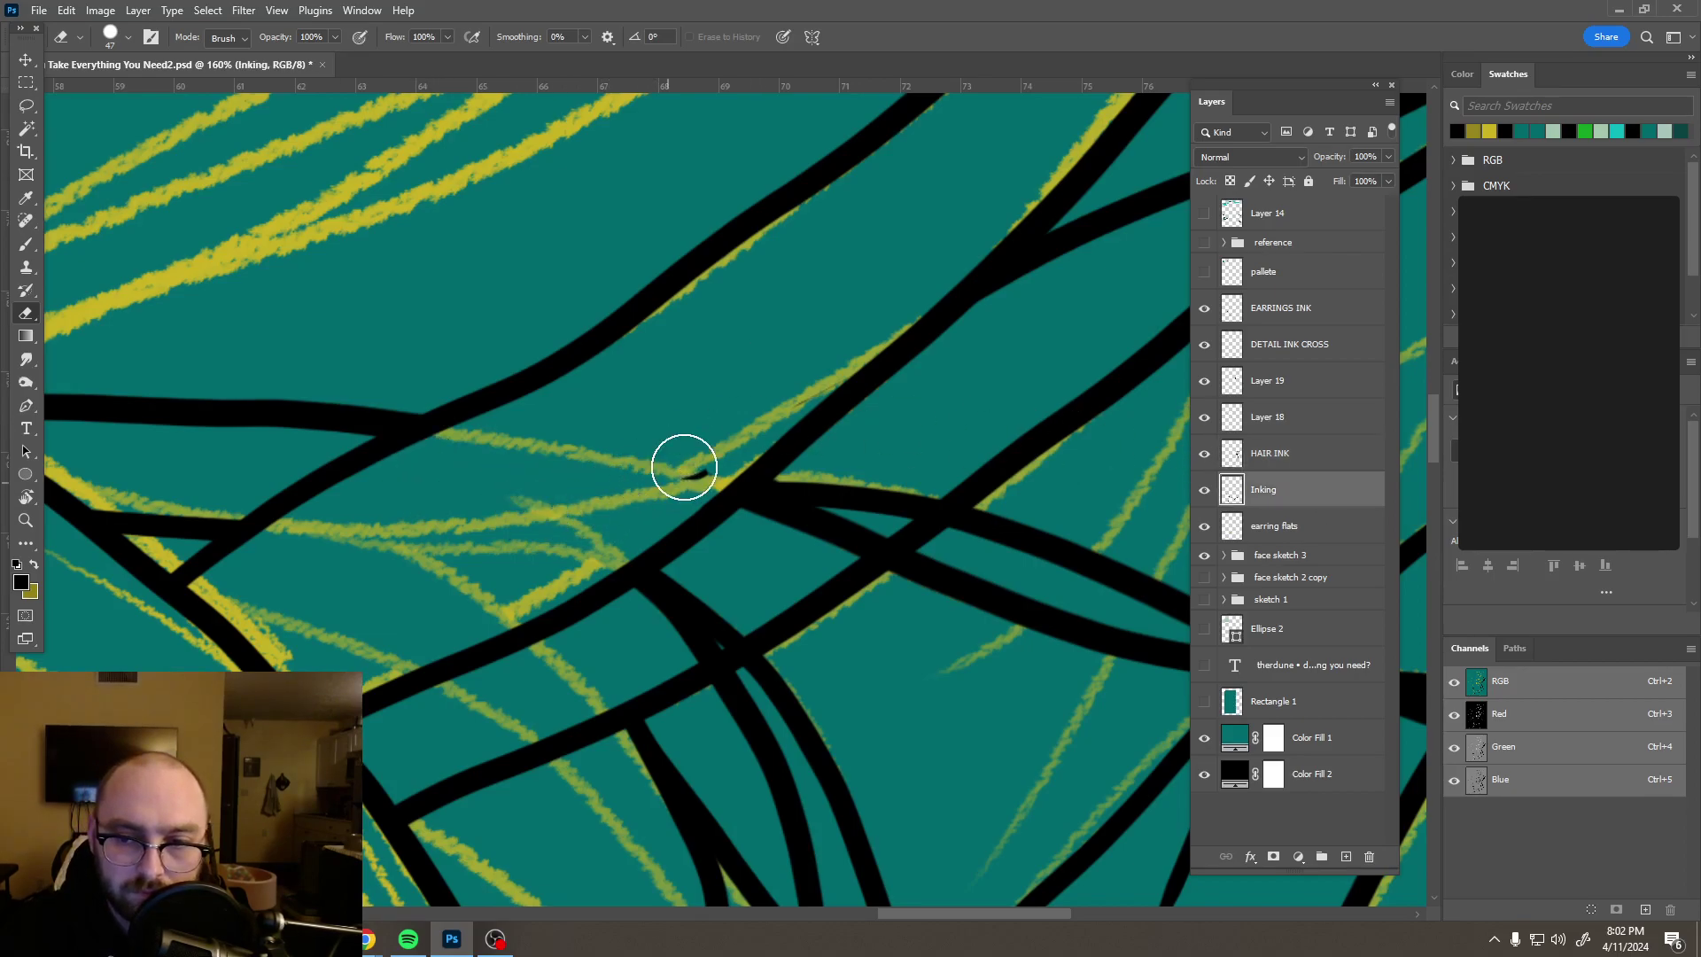
{"action": "left_click", "coordinate": [1329, 416]}
{"action": "left_click", "coordinate": [677, 461]}
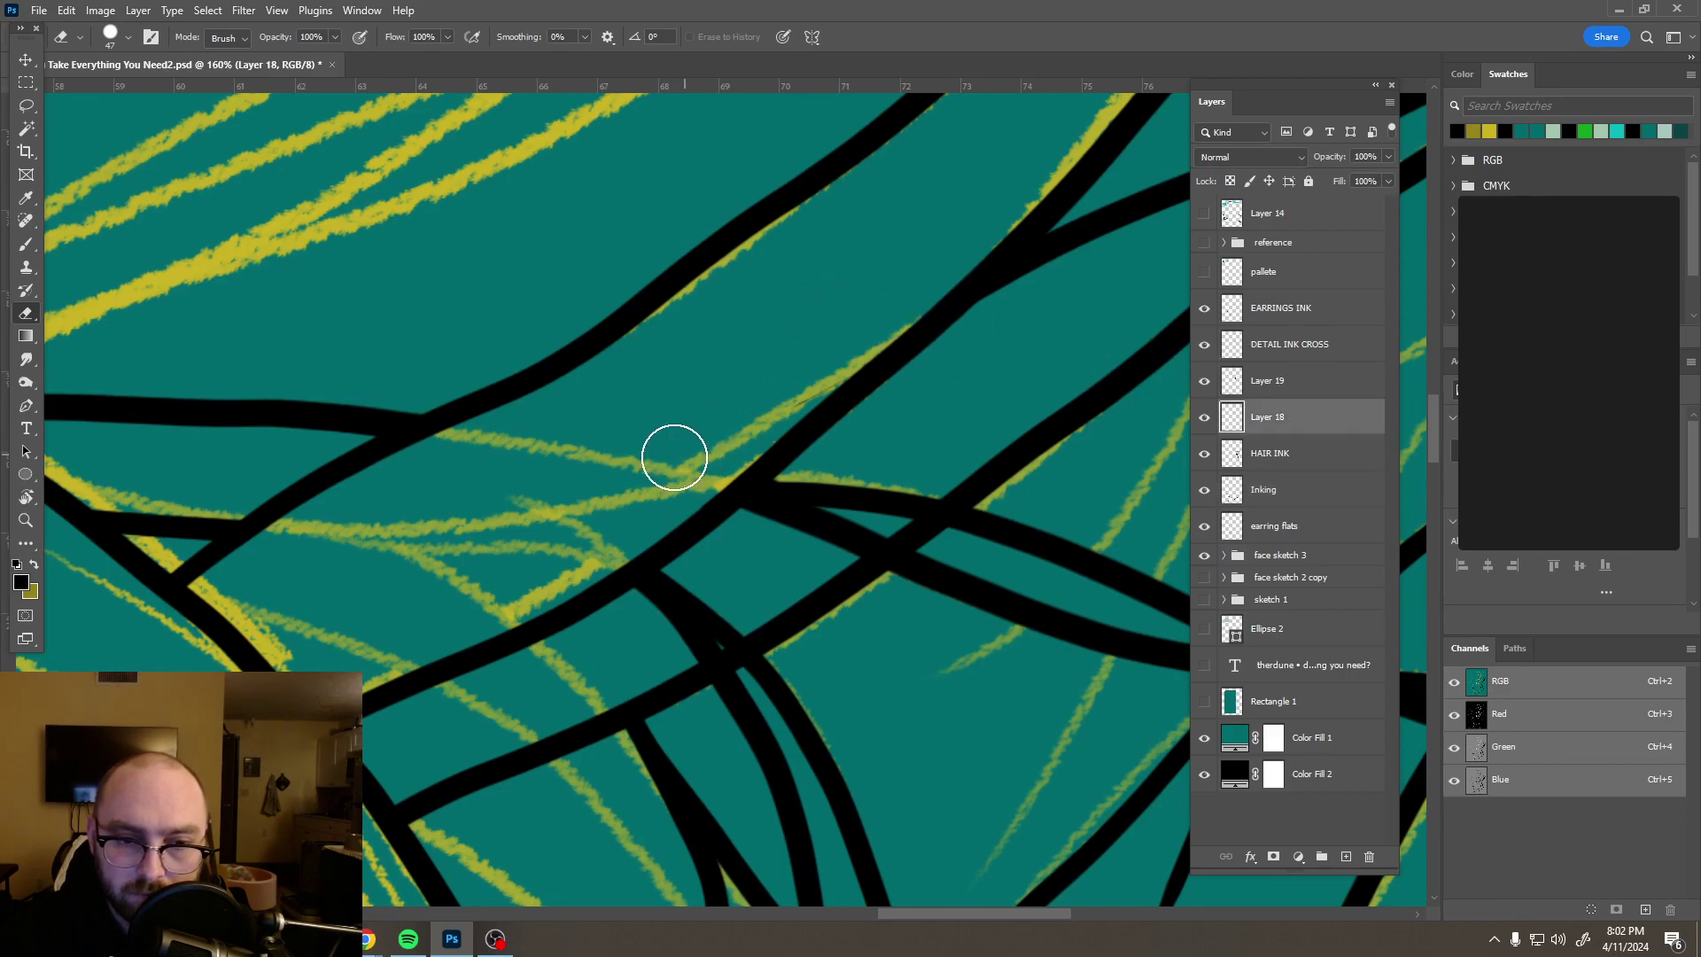
Step: Examine the inked hair as a whole and up close, toggling Layer 18 to check its strokes, and reduce the eraser size
{"action": "scroll", "coordinate": [991, 414], "scroll_direction": "down", "scroll_amount": 10}
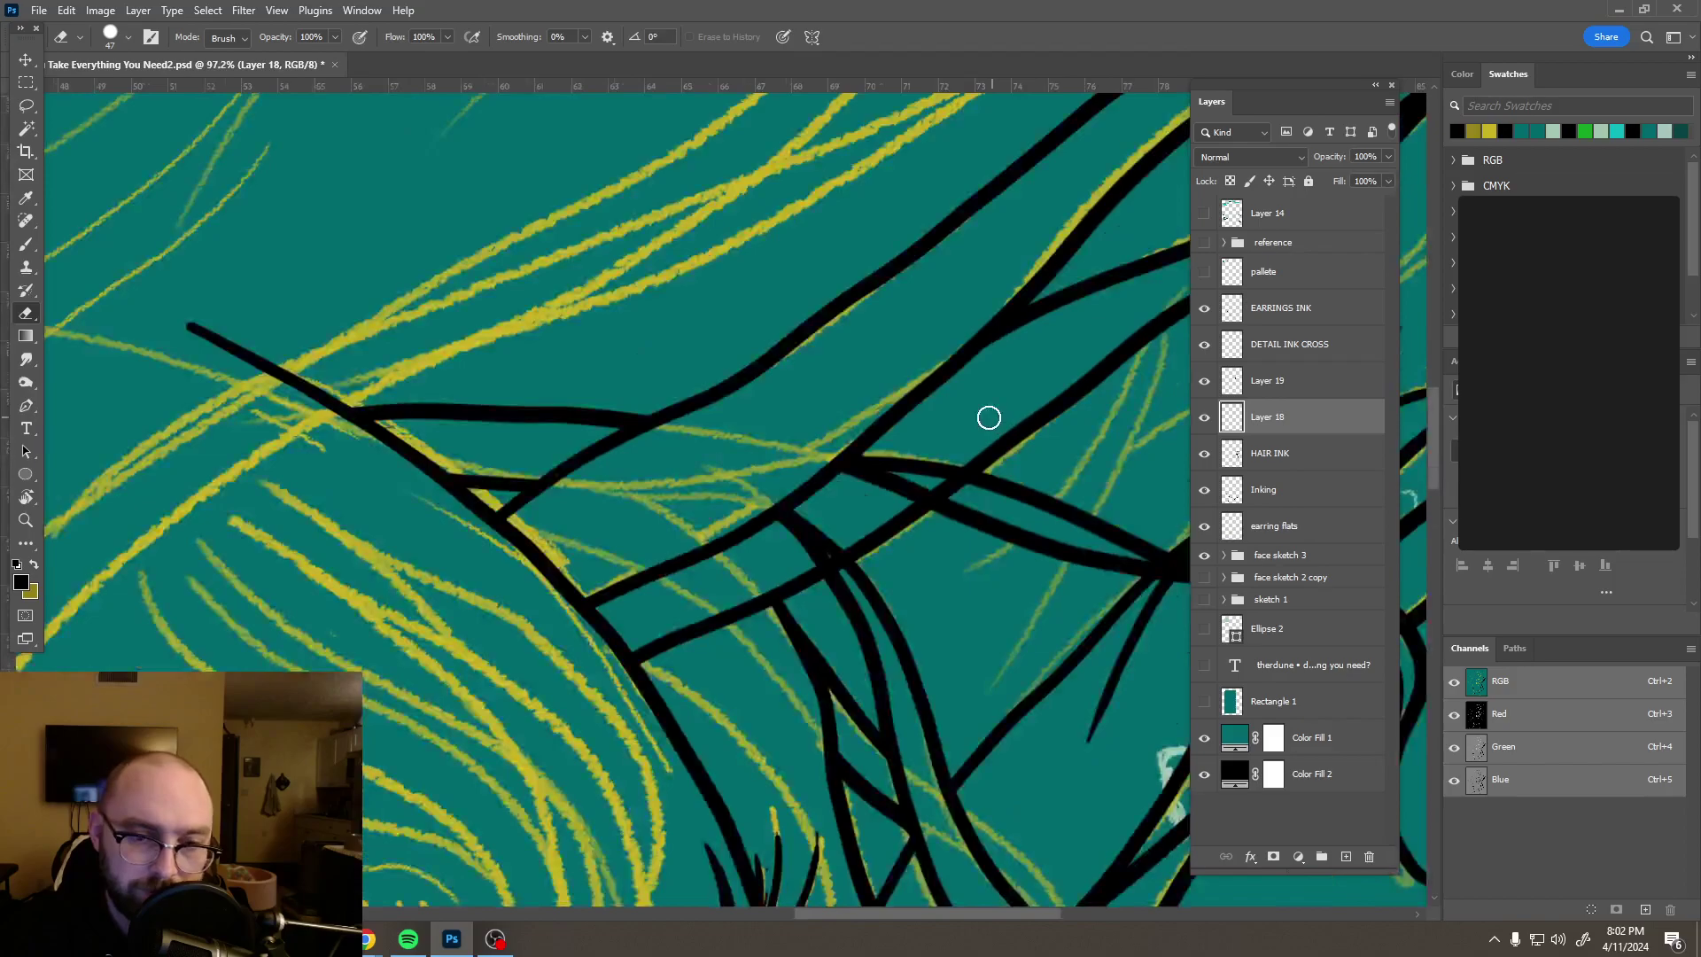
{"action": "scroll", "coordinate": [1018, 430], "scroll_direction": "down", "scroll_amount": 5}
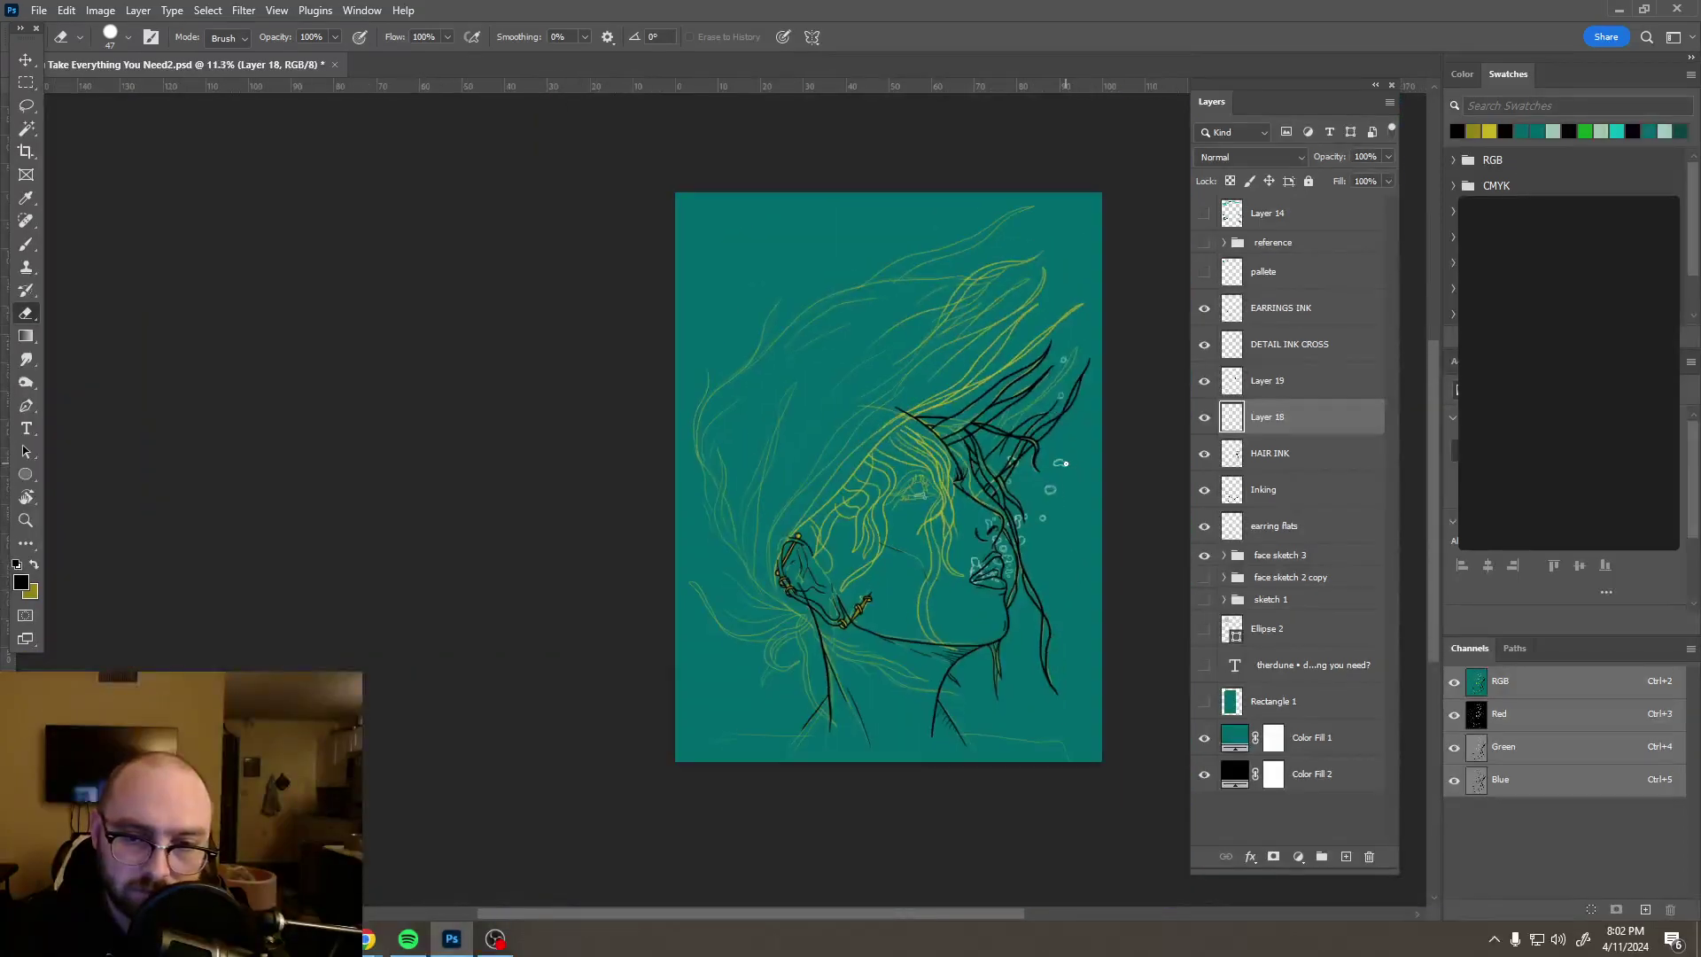
{"action": "scroll", "coordinate": [1044, 455], "scroll_direction": "up", "scroll_amount": 5}
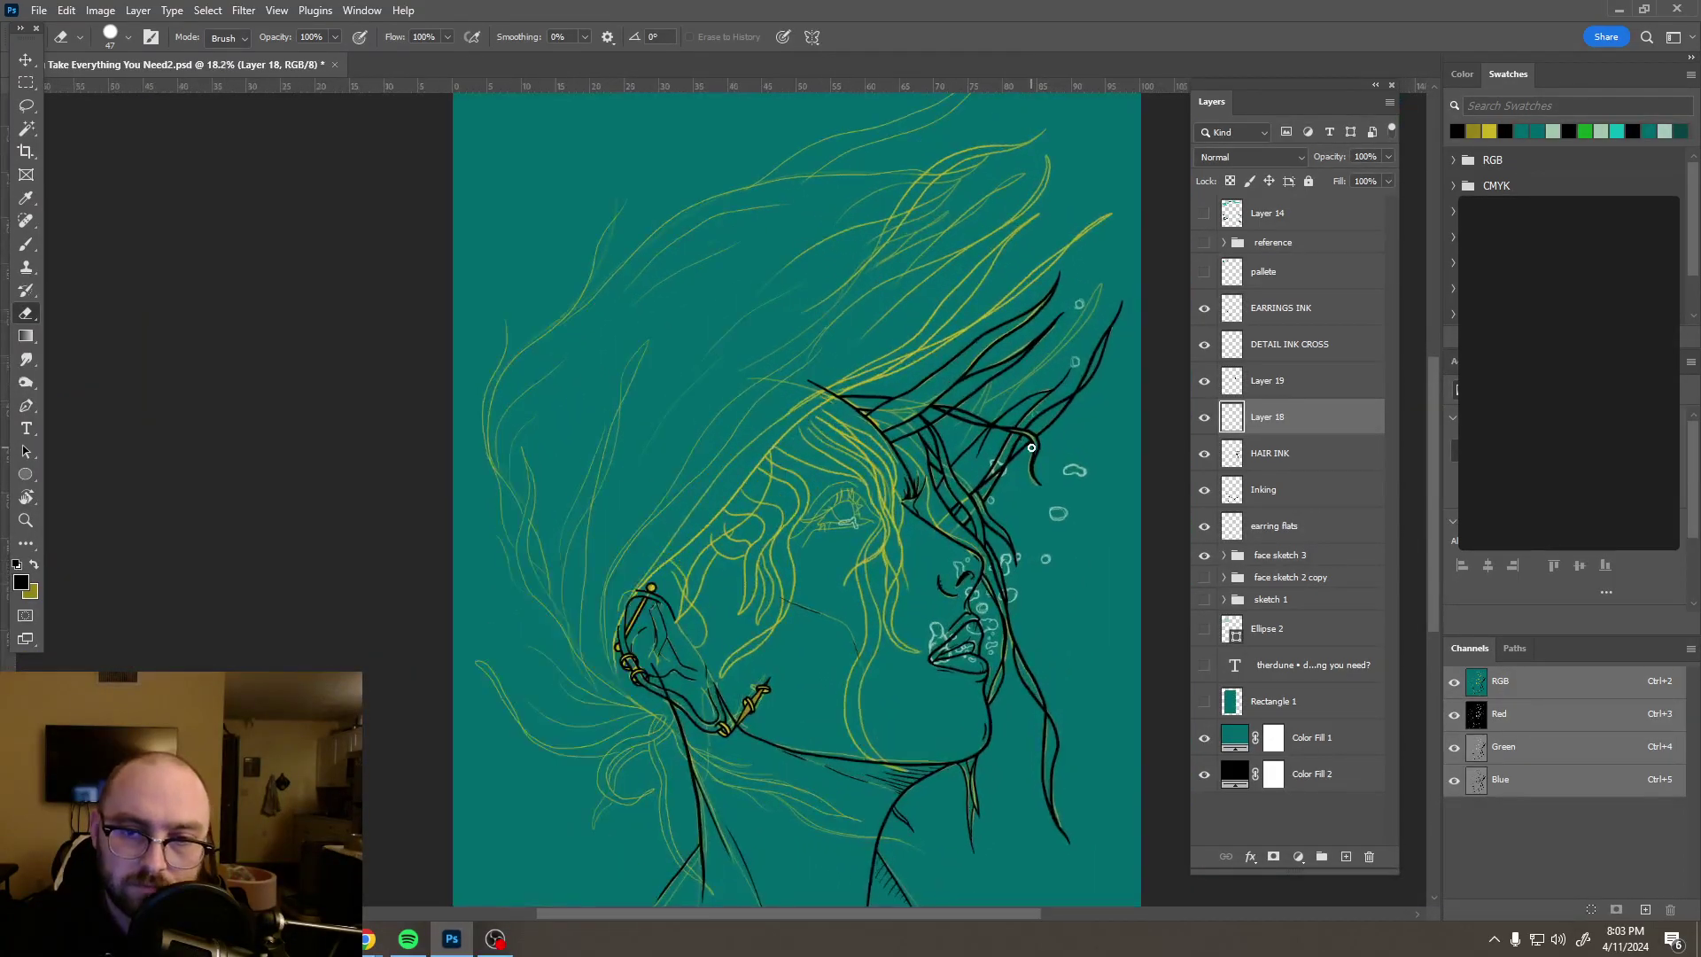
{"action": "left_click_drag", "start_coordinate": [964, 453], "coordinate": [946, 454]}
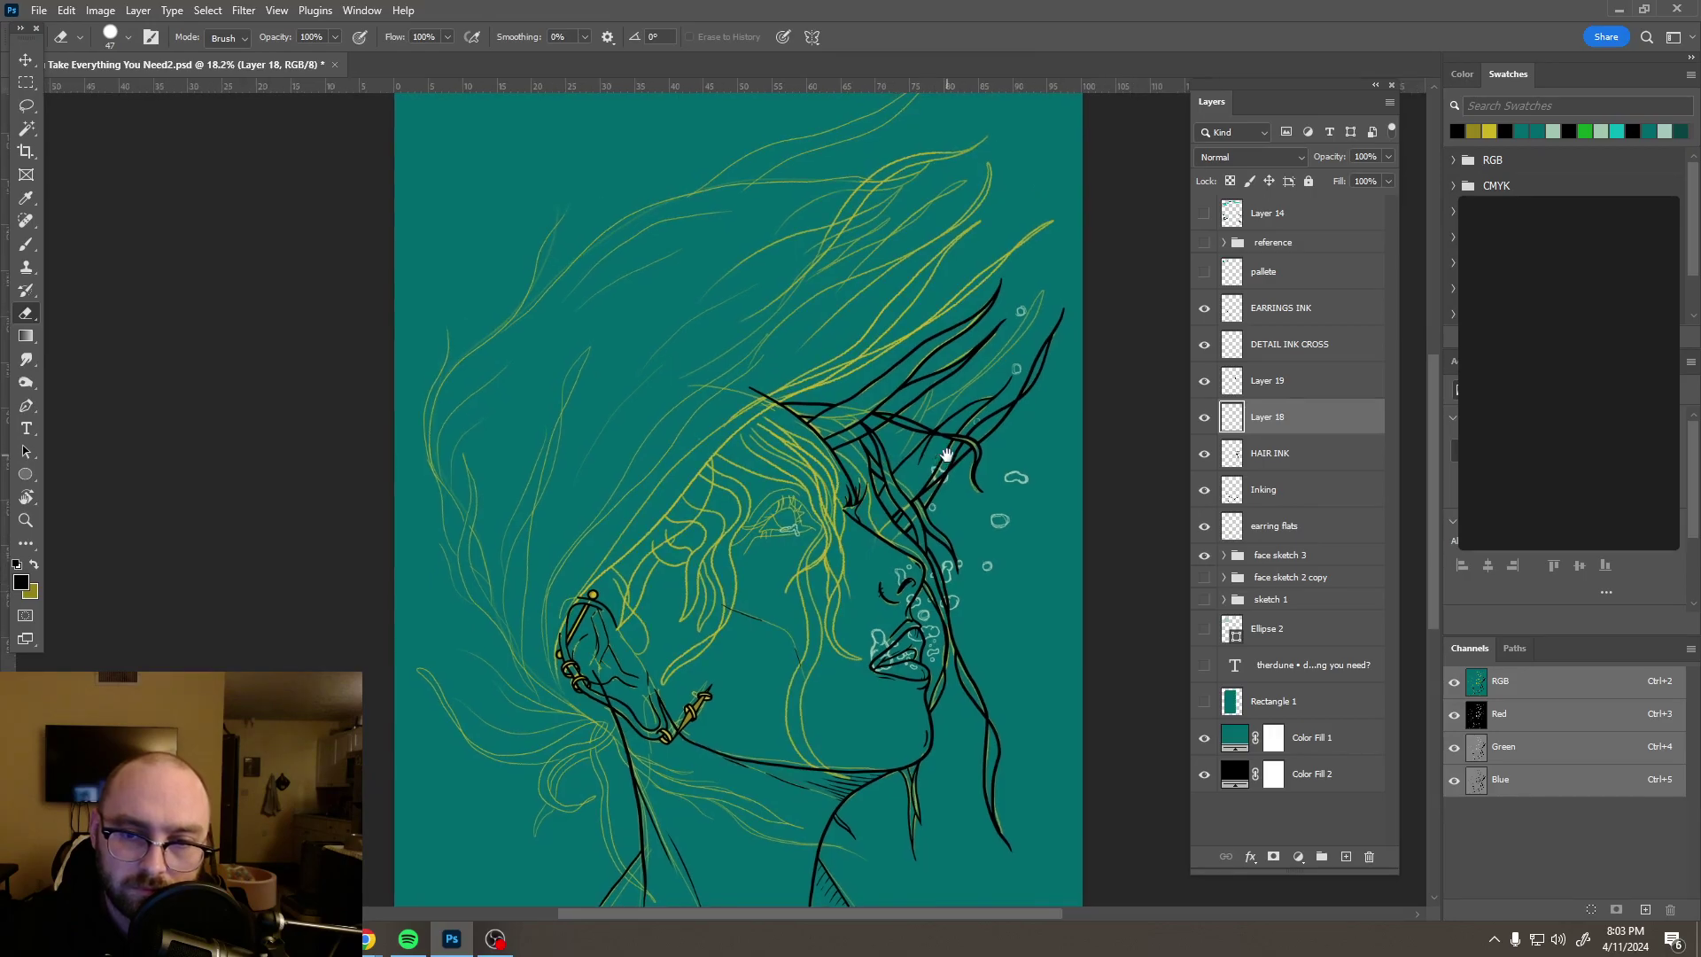
{"action": "scroll", "coordinate": [881, 437], "scroll_direction": "up", "scroll_amount": 3}
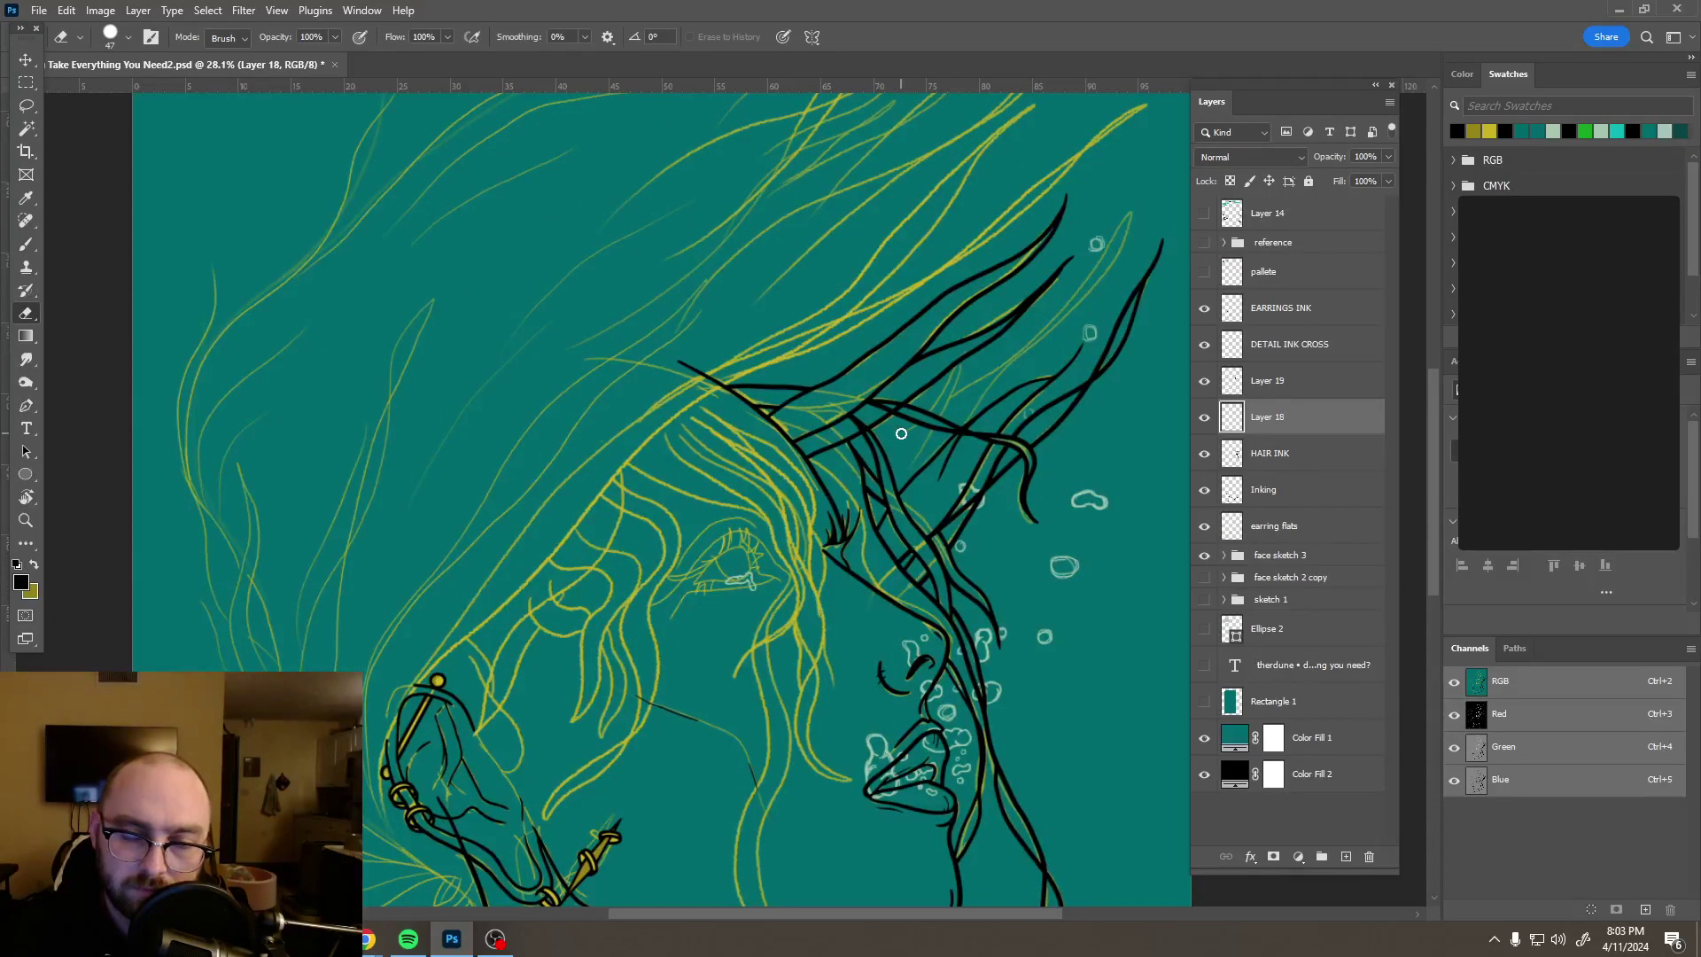
{"action": "scroll", "coordinate": [901, 433], "scroll_direction": "up", "scroll_amount": 6}
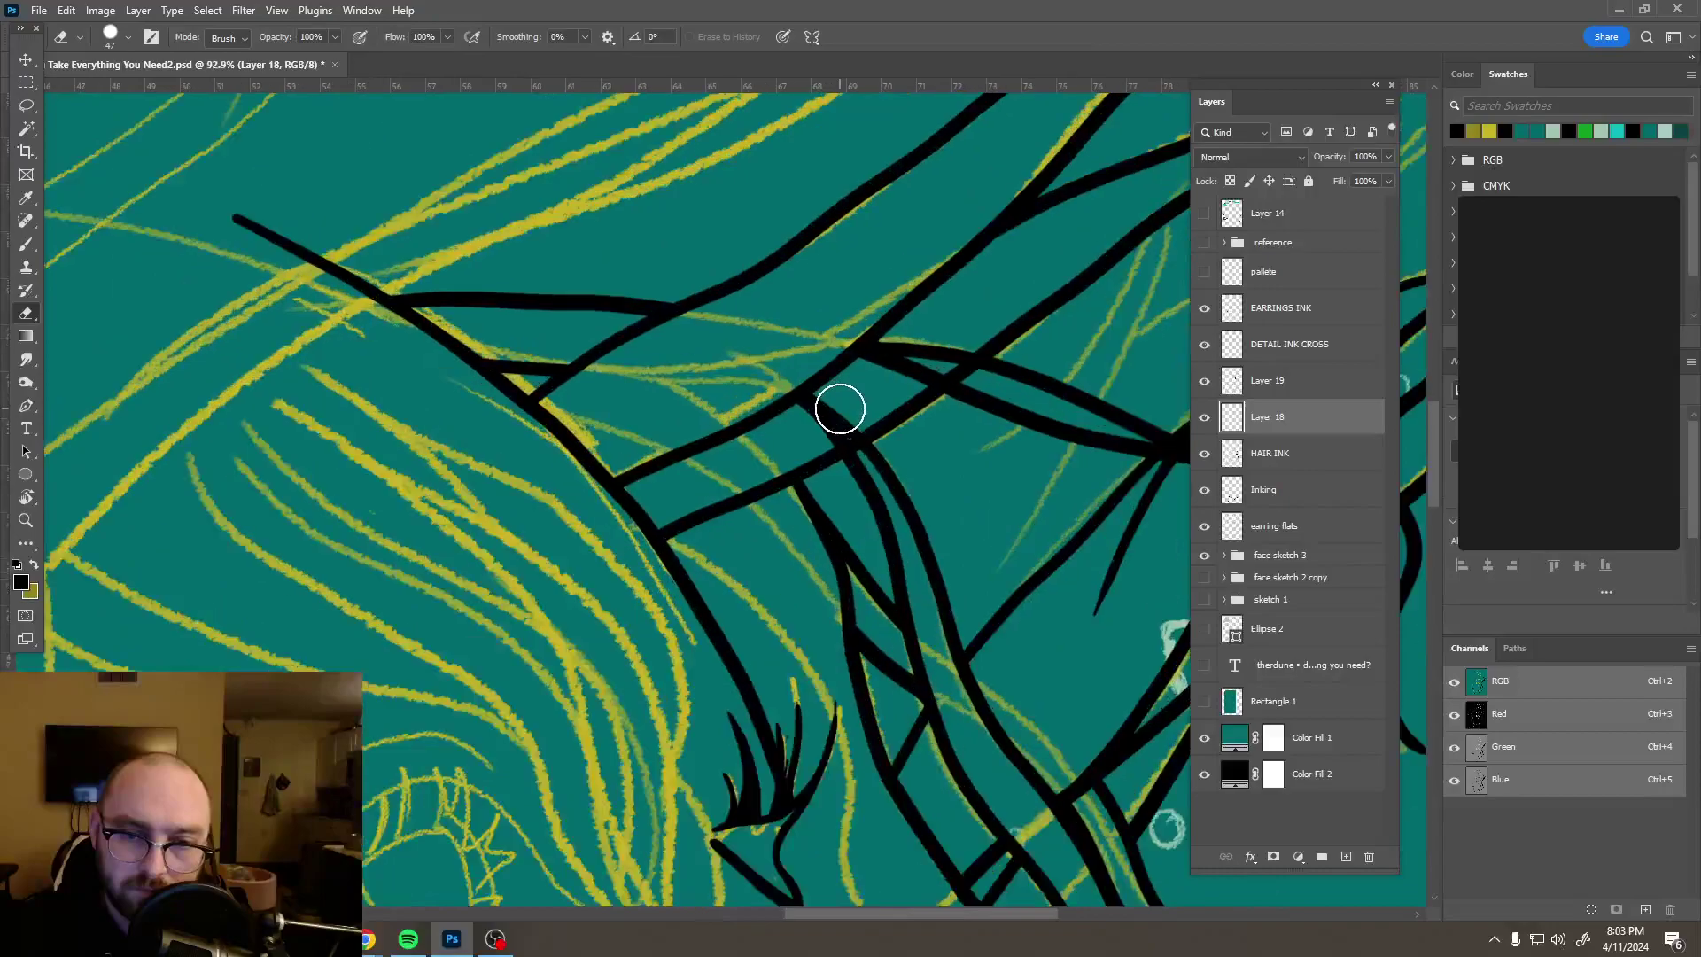
{"action": "scroll", "coordinate": [840, 409], "scroll_direction": "up", "scroll_amount": 3}
{"action": "left_click", "coordinate": [1204, 417]}
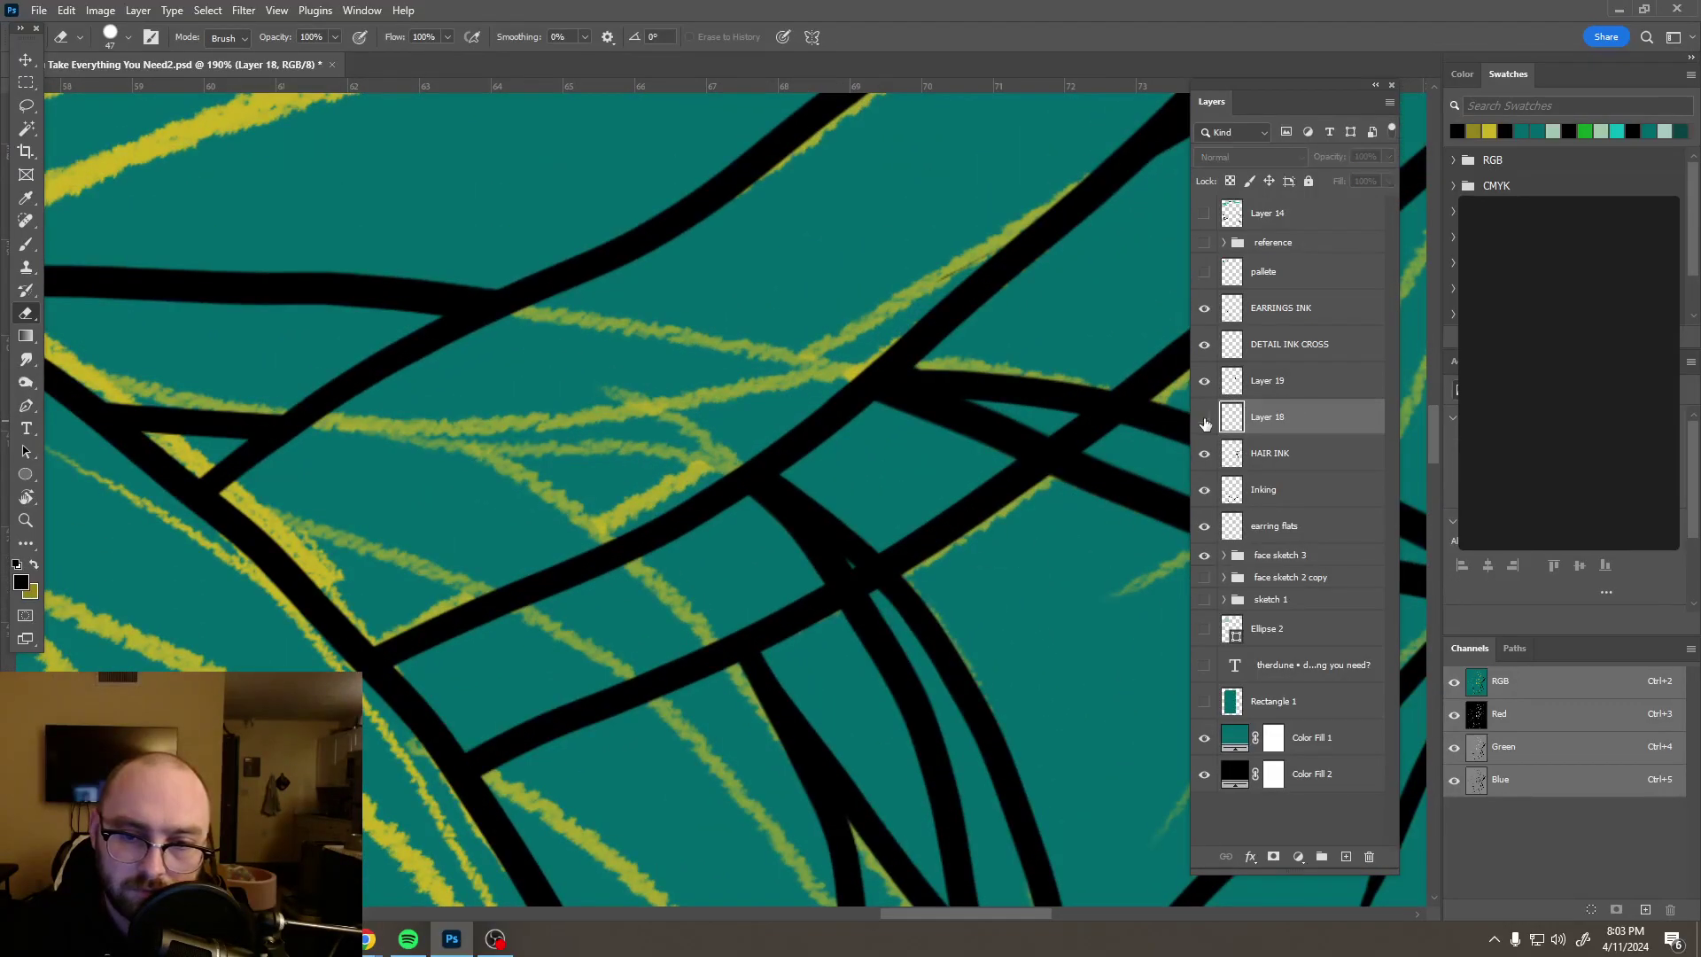
{"action": "left_click", "coordinate": [1204, 417]}
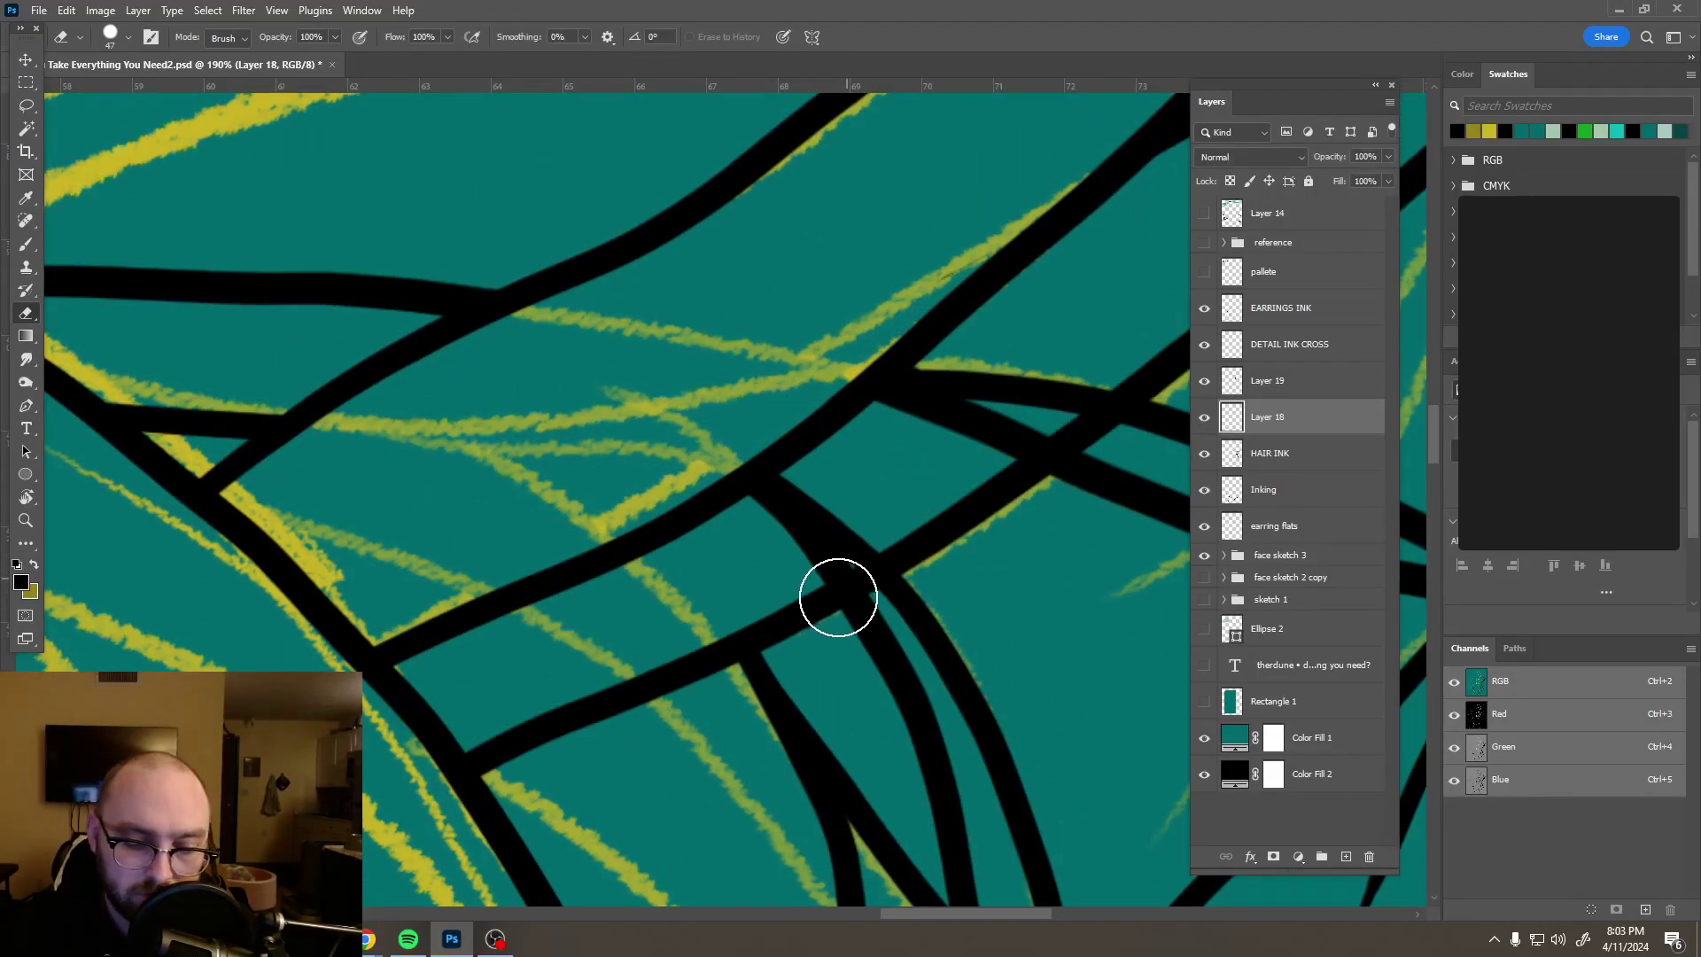
{"action": "right_click", "coordinate": [870, 579], "text": "alt"}
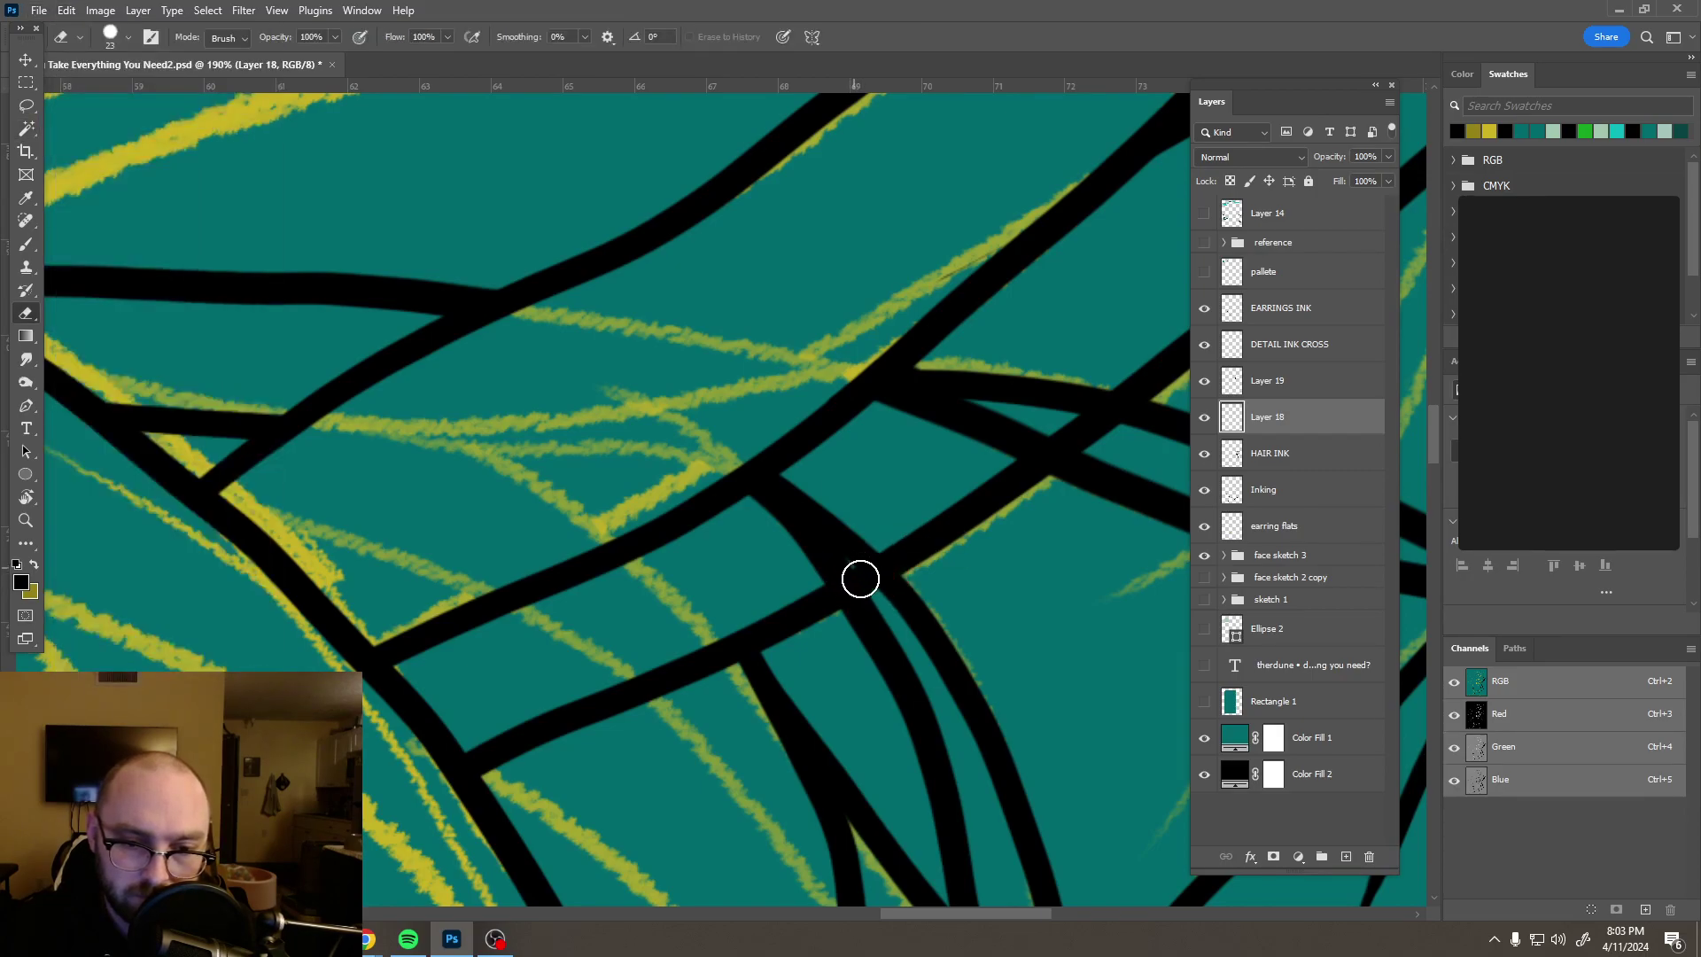
Step: Compare the hair strands around the forehead with Layer 18 hidden and shown, leaving it shown
{"action": "scroll", "coordinate": [886, 602], "scroll_direction": "down", "scroll_amount": 10}
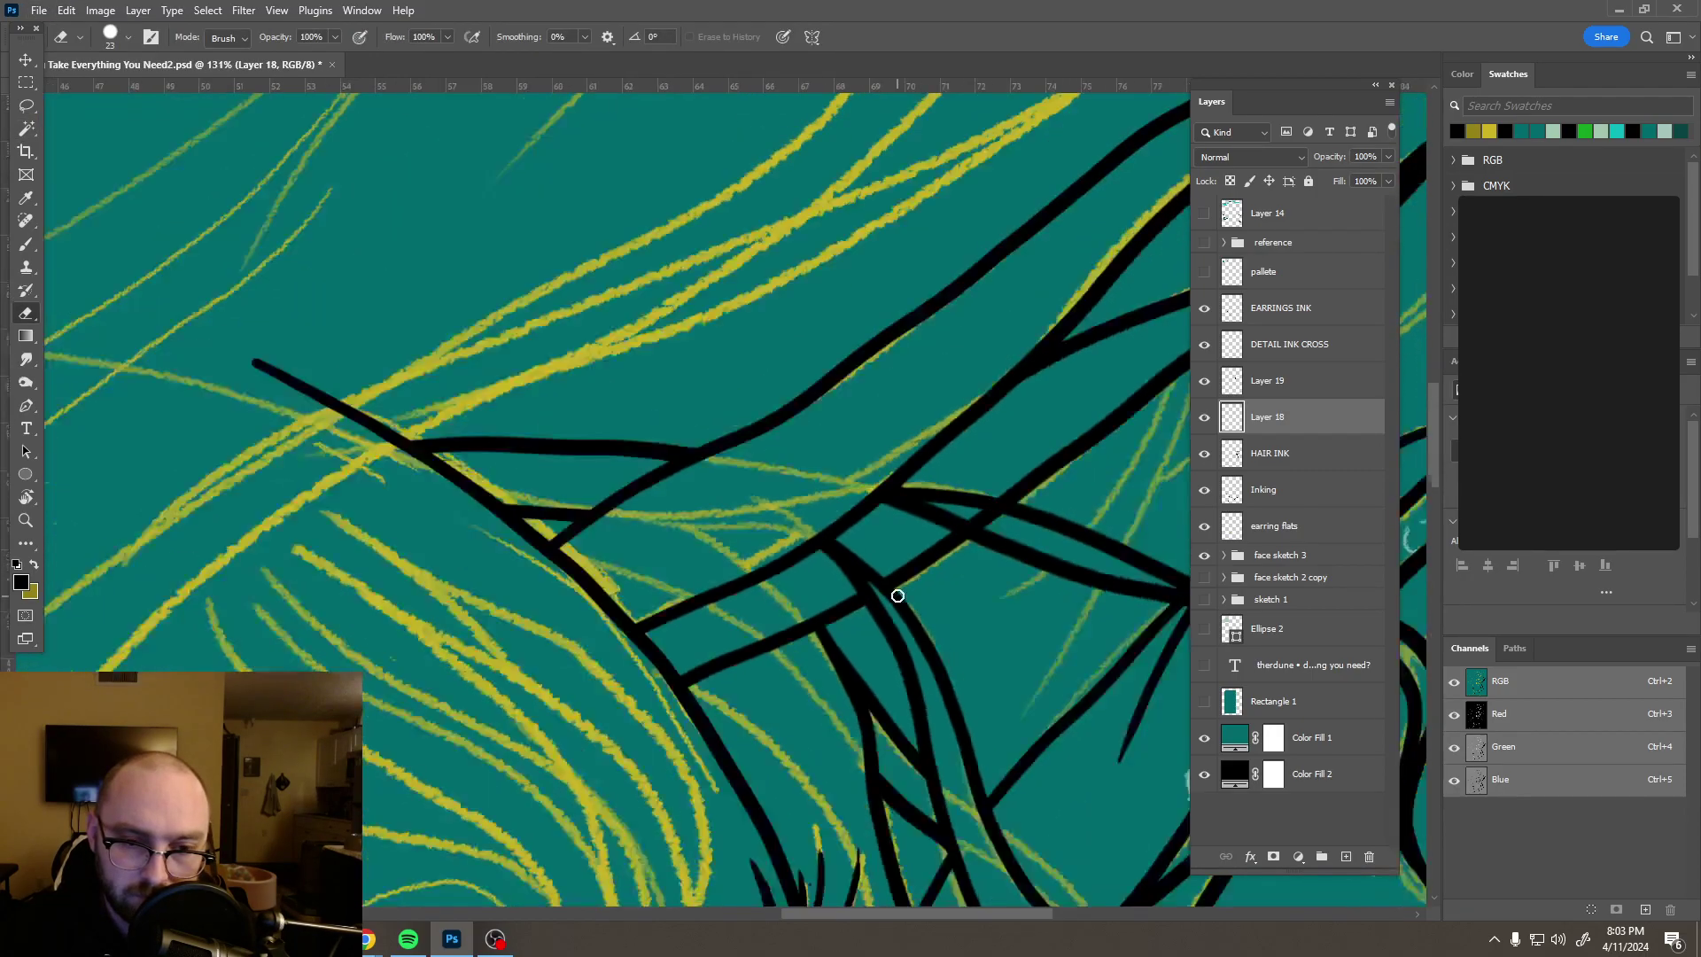
{"action": "scroll", "coordinate": [900, 593], "scroll_direction": "down", "scroll_amount": 10}
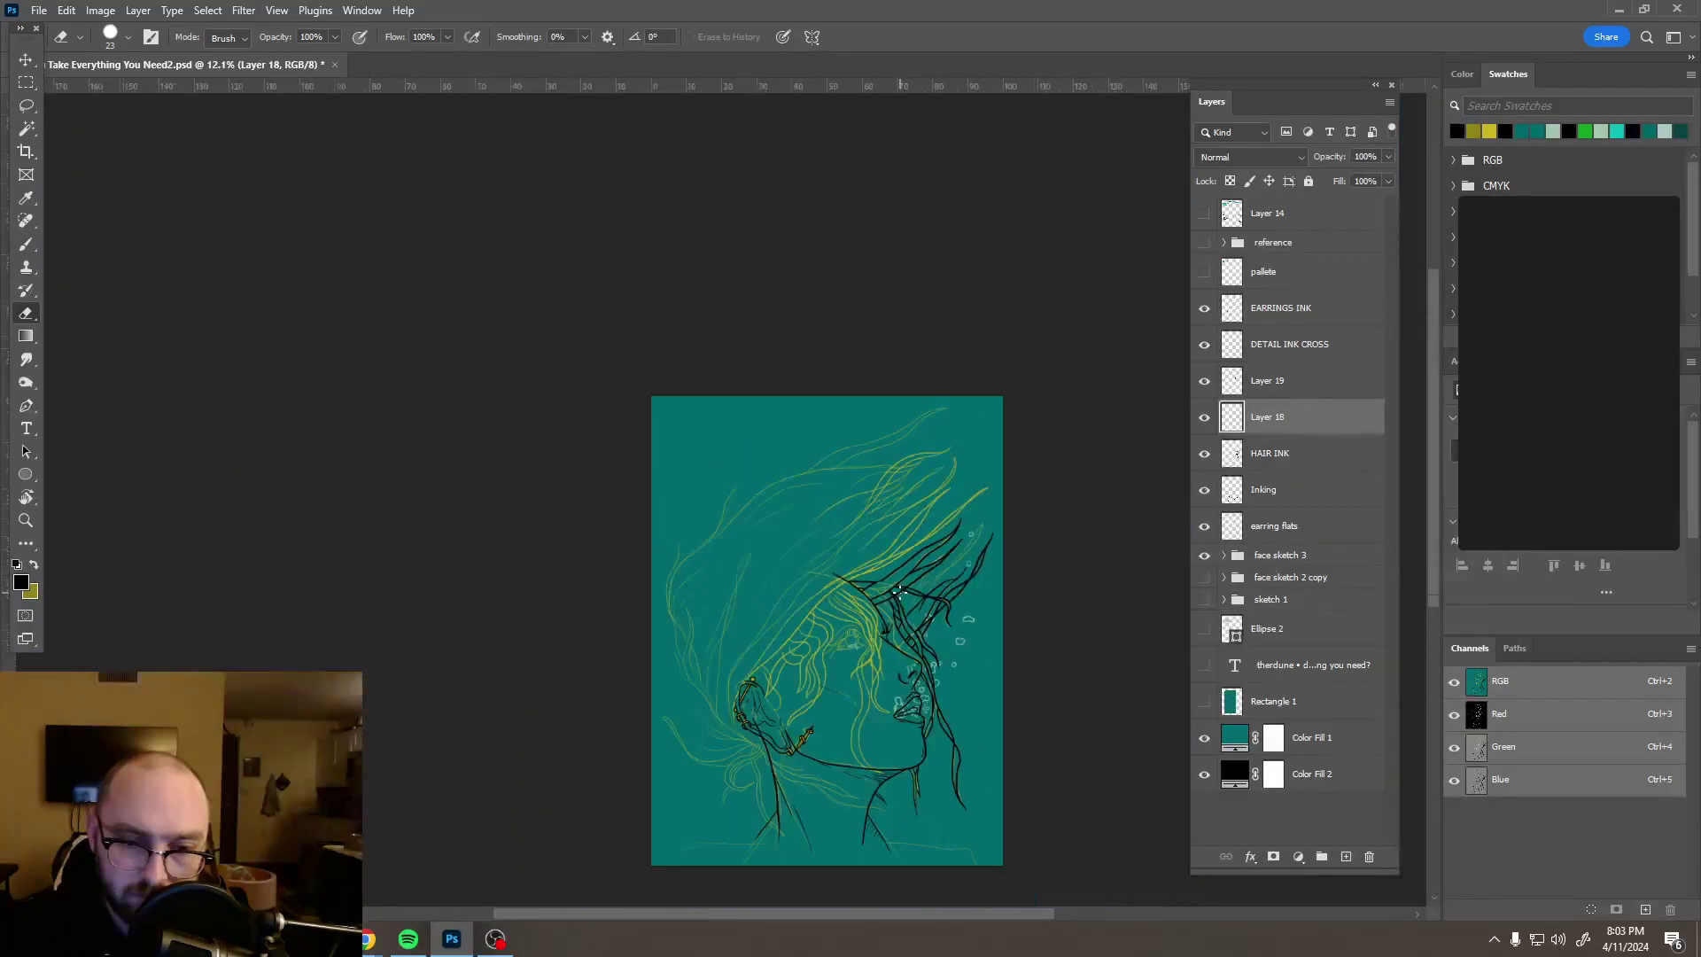
{"action": "scroll", "coordinate": [901, 593], "scroll_direction": "up", "scroll_amount": 6}
{"action": "key", "text": "w"}
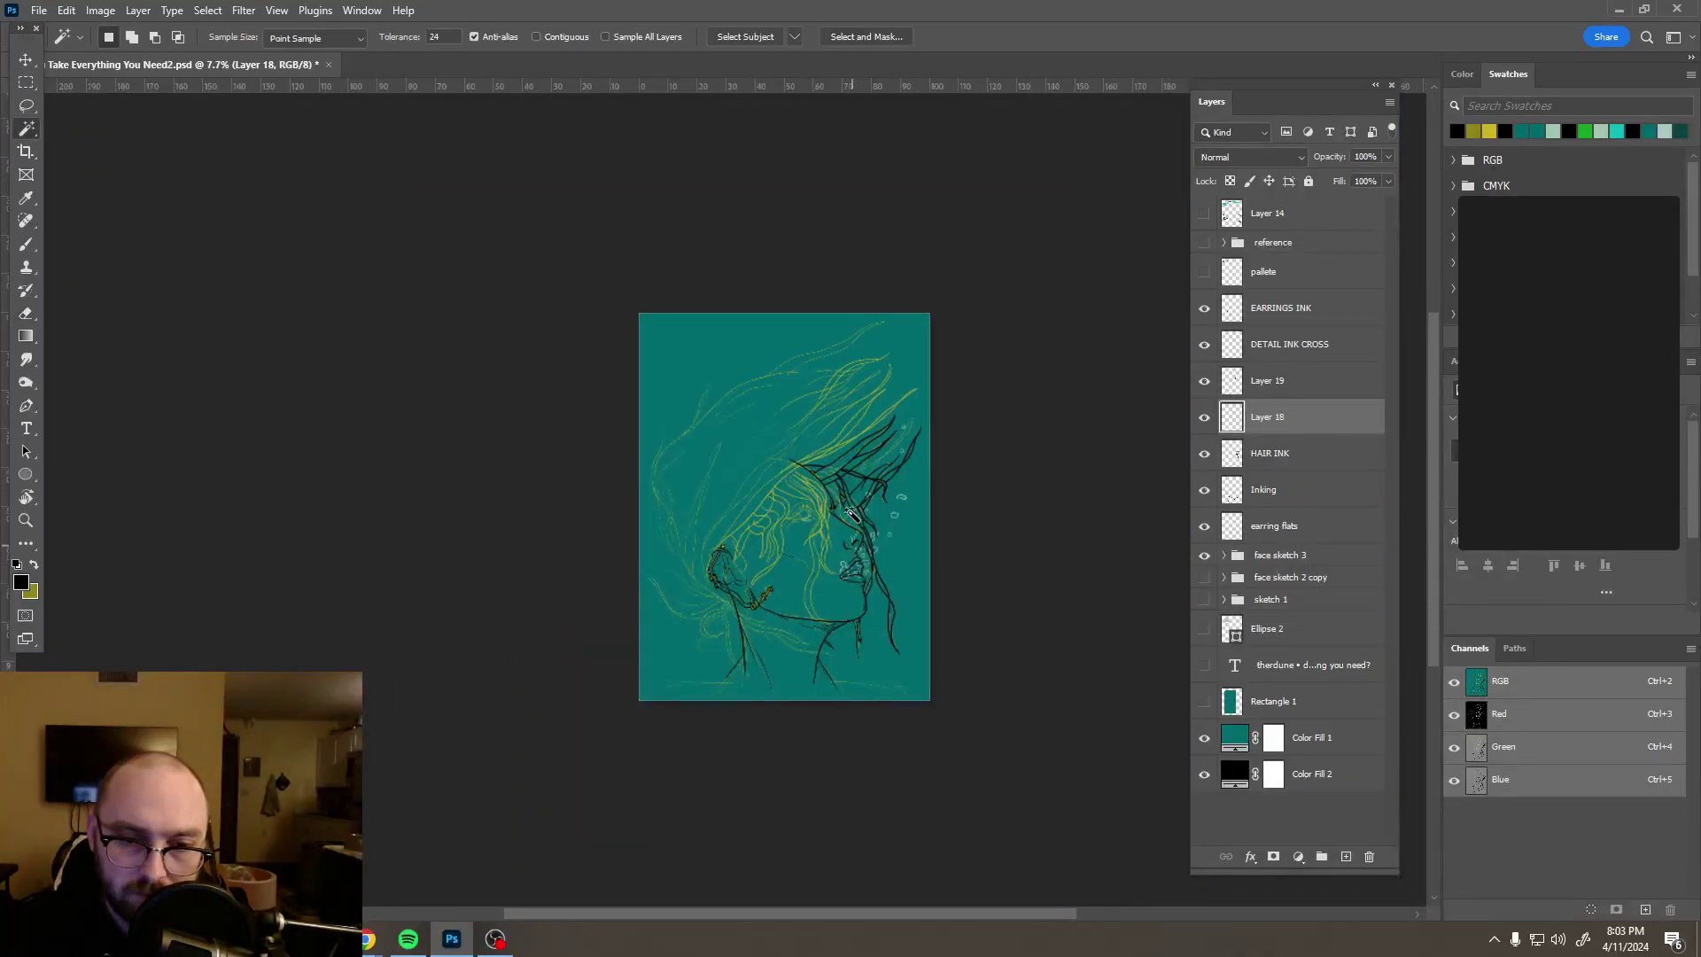
{"action": "scroll", "coordinate": [833, 467], "scroll_direction": "up", "scroll_amount": 3}
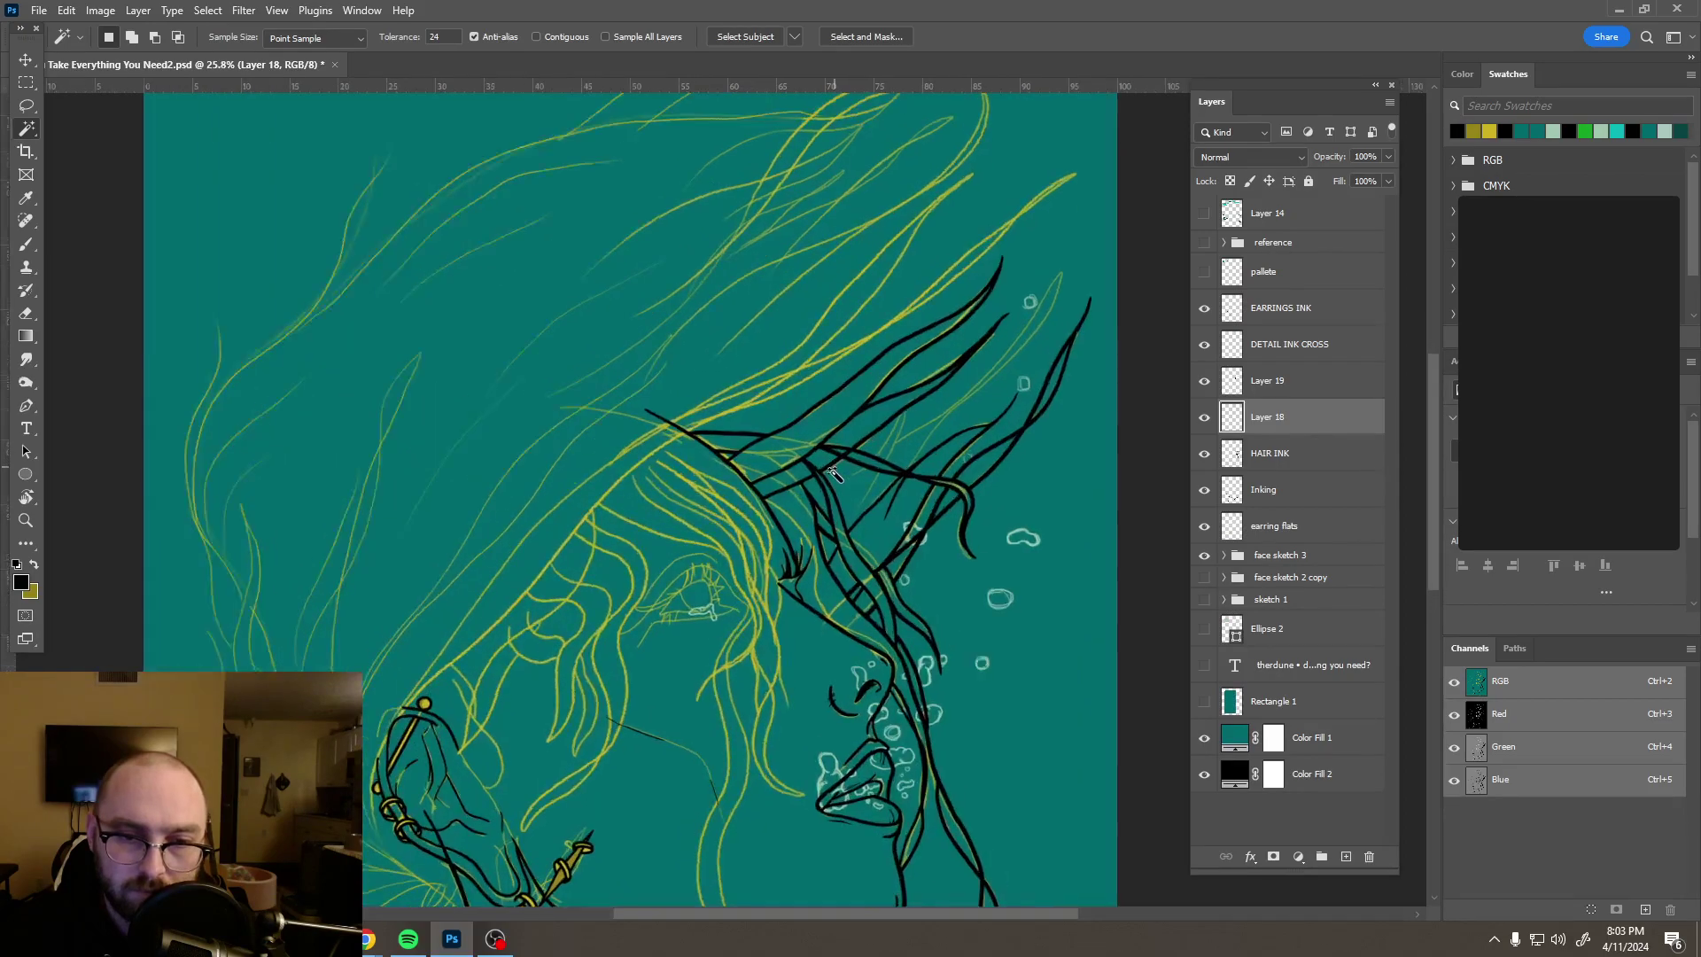
{"action": "scroll", "coordinate": [833, 476], "scroll_direction": "up", "scroll_amount": 1}
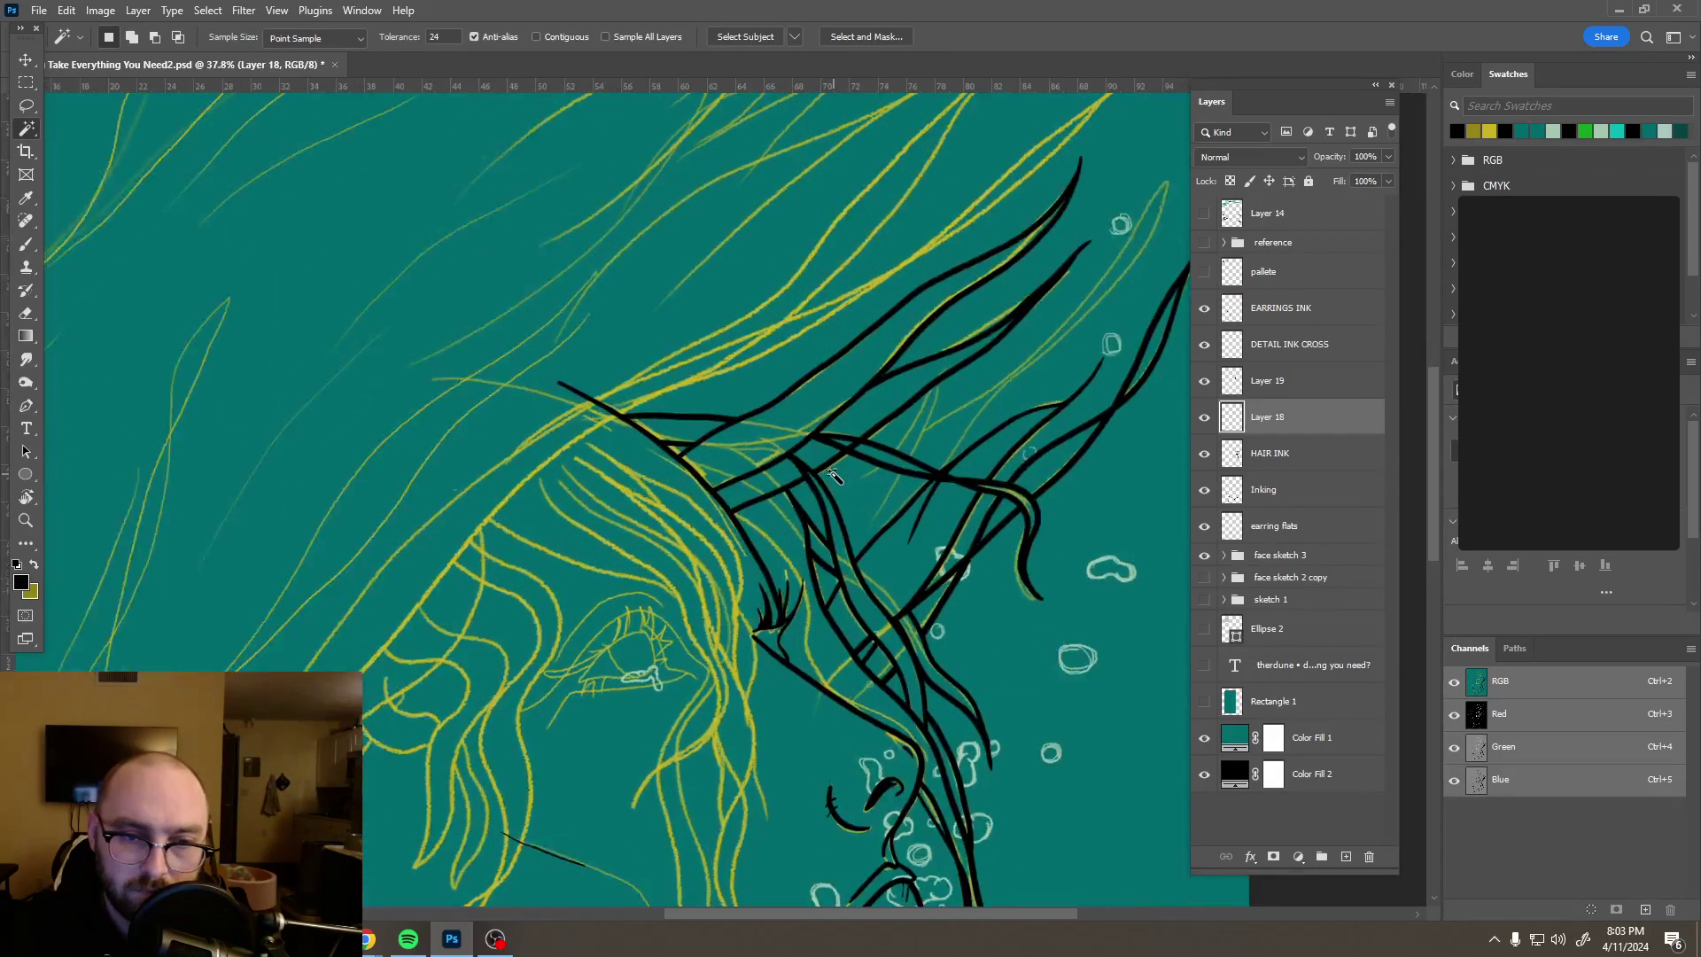
{"action": "left_click", "coordinate": [1204, 417]}
{"action": "left_click", "coordinate": [1205, 420]}
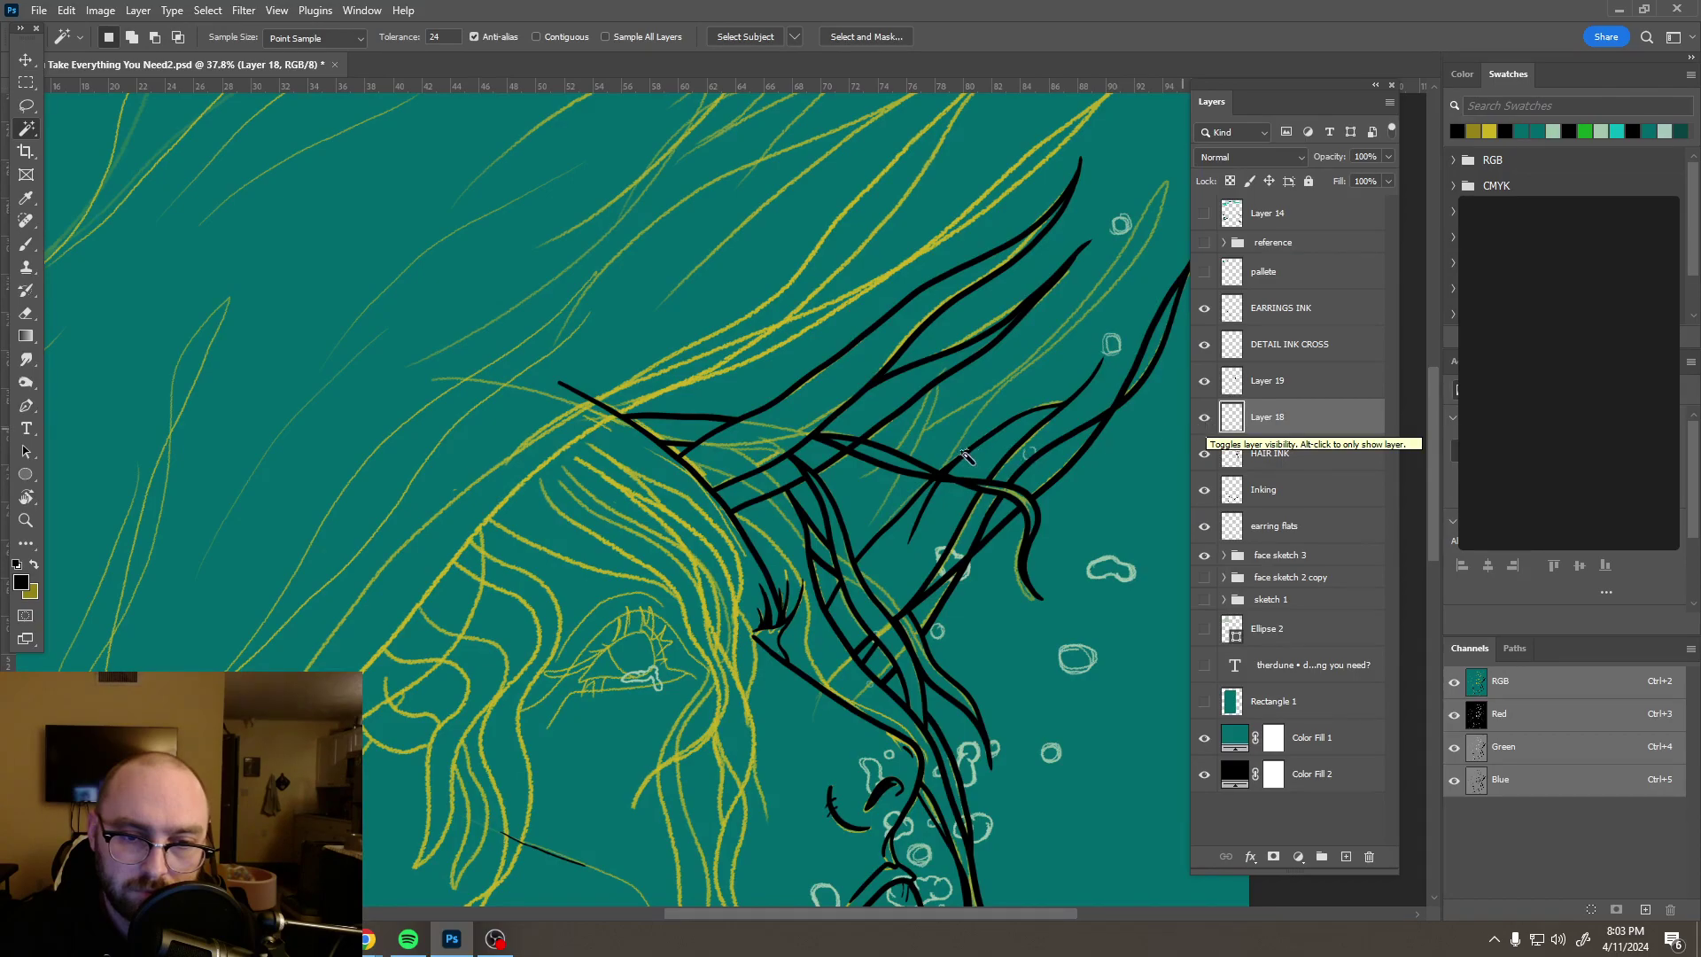
Step: Review the whole ink drawing without the face sketch 3 group, show the group again and save the document
{"action": "scroll", "coordinate": [975, 454], "scroll_direction": "down", "scroll_amount": 3}
{"action": "scroll", "coordinate": [936, 458], "scroll_direction": "down", "scroll_amount": 2}
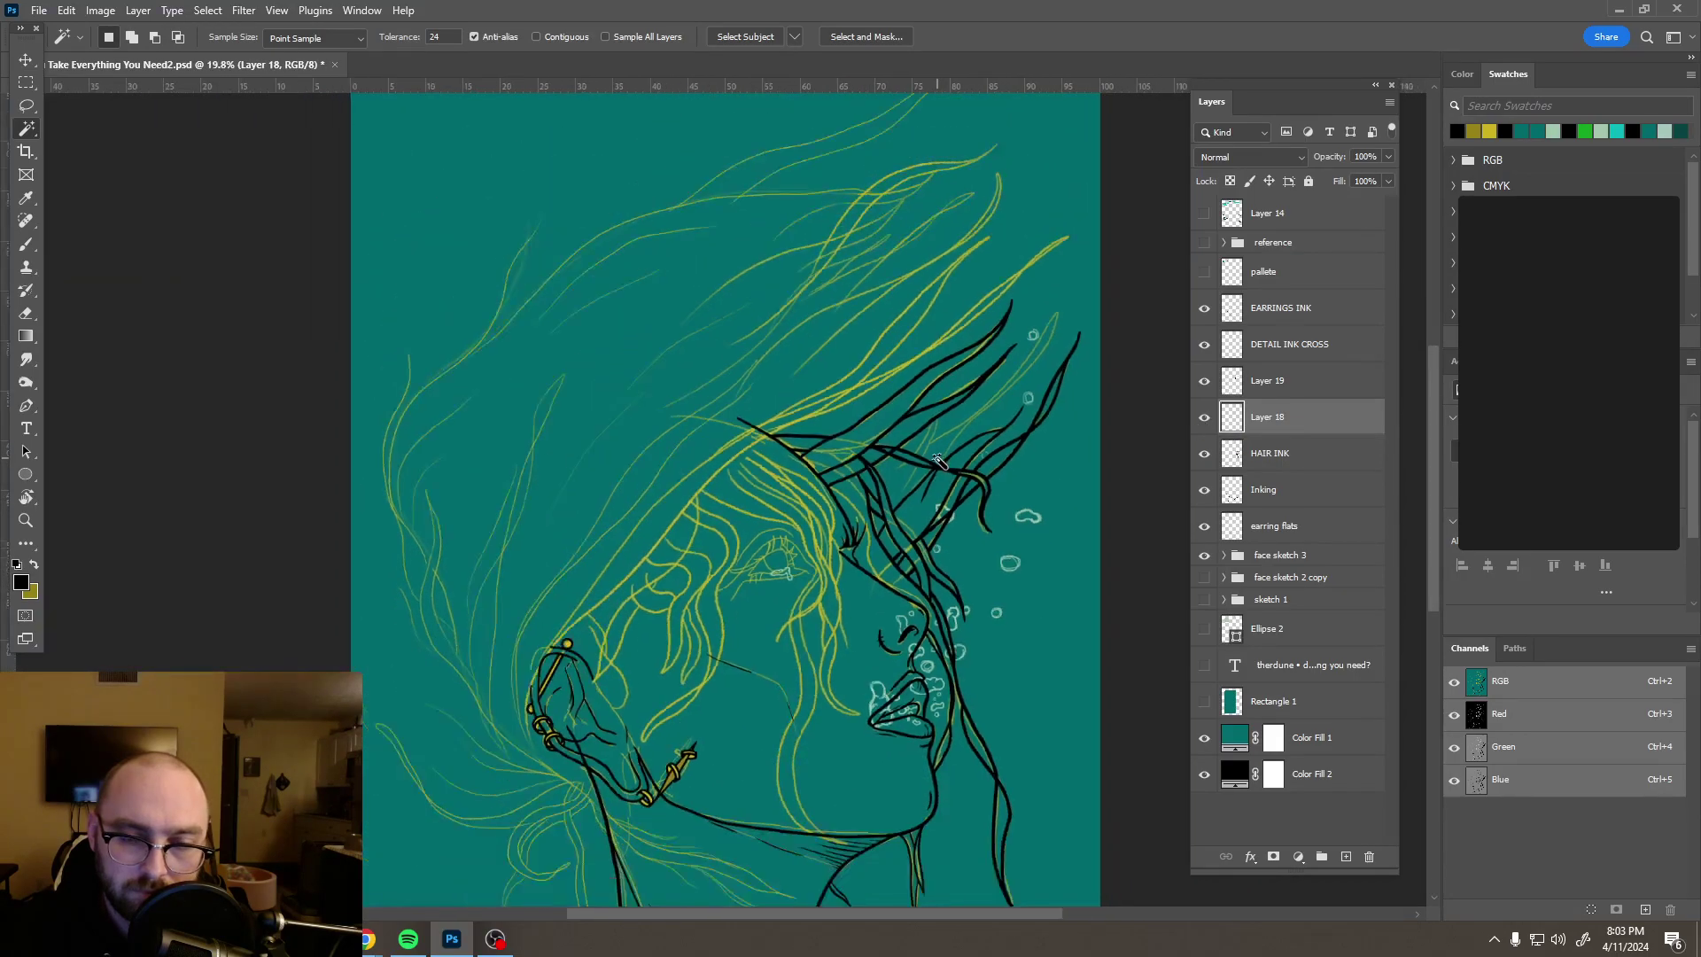
{"action": "left_click", "coordinate": [1203, 555]}
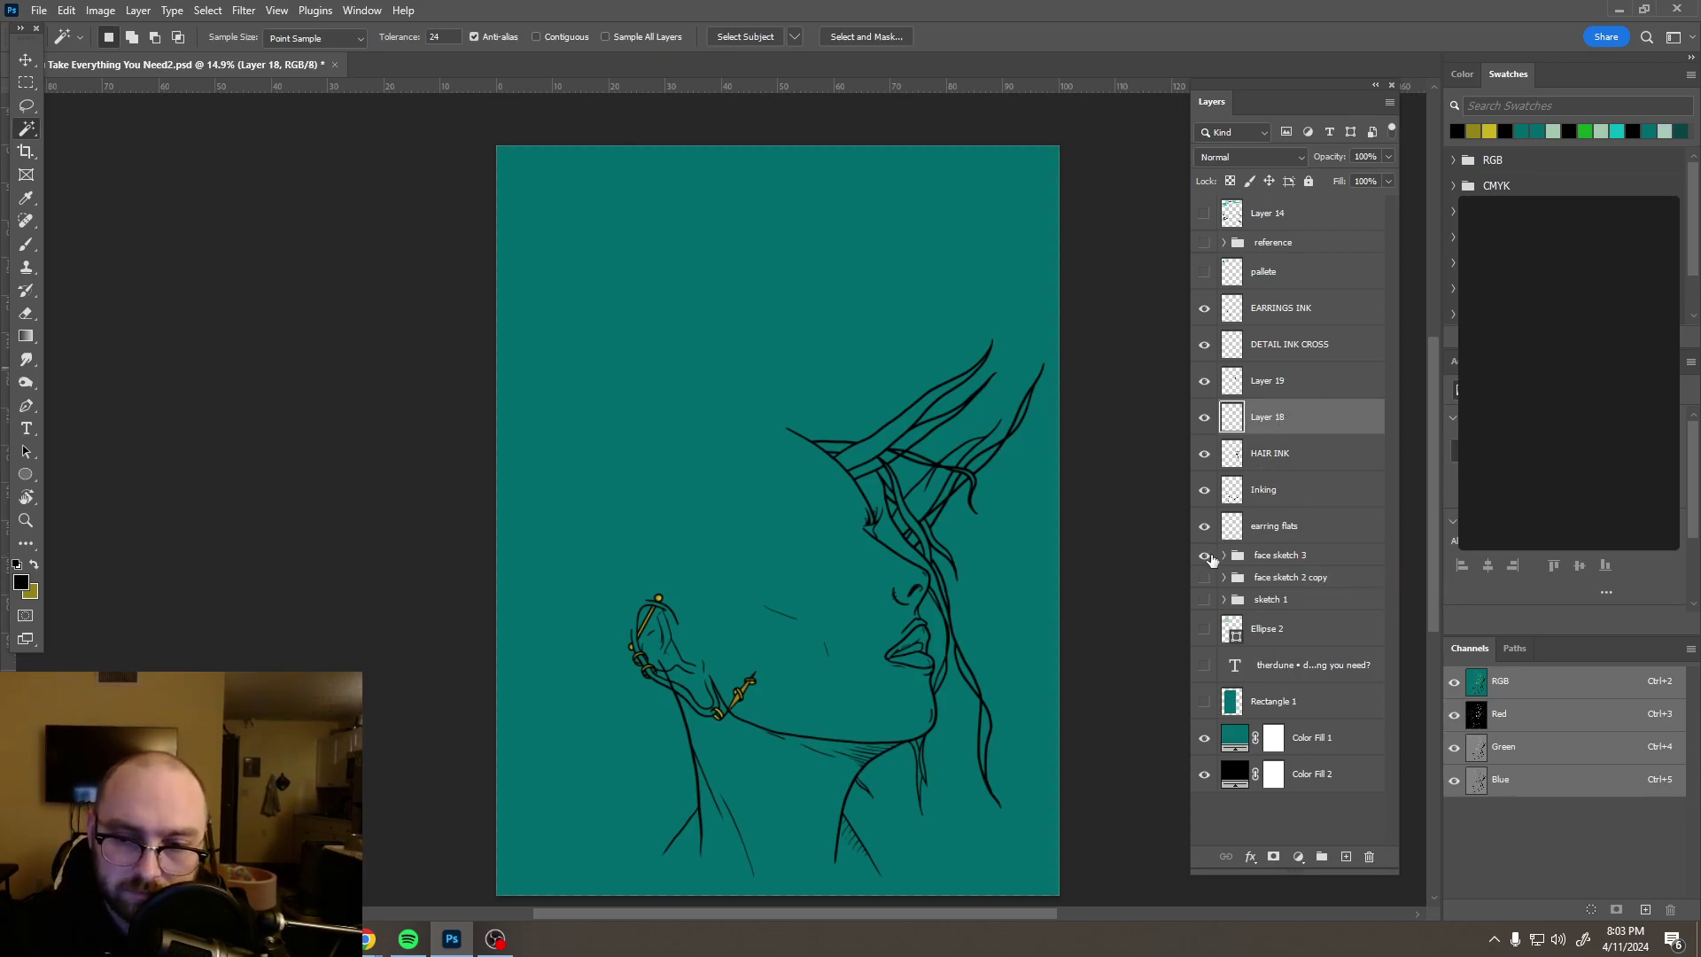
{"action": "left_click", "coordinate": [1205, 556]}
{"action": "key", "text": "ctrl+s"}
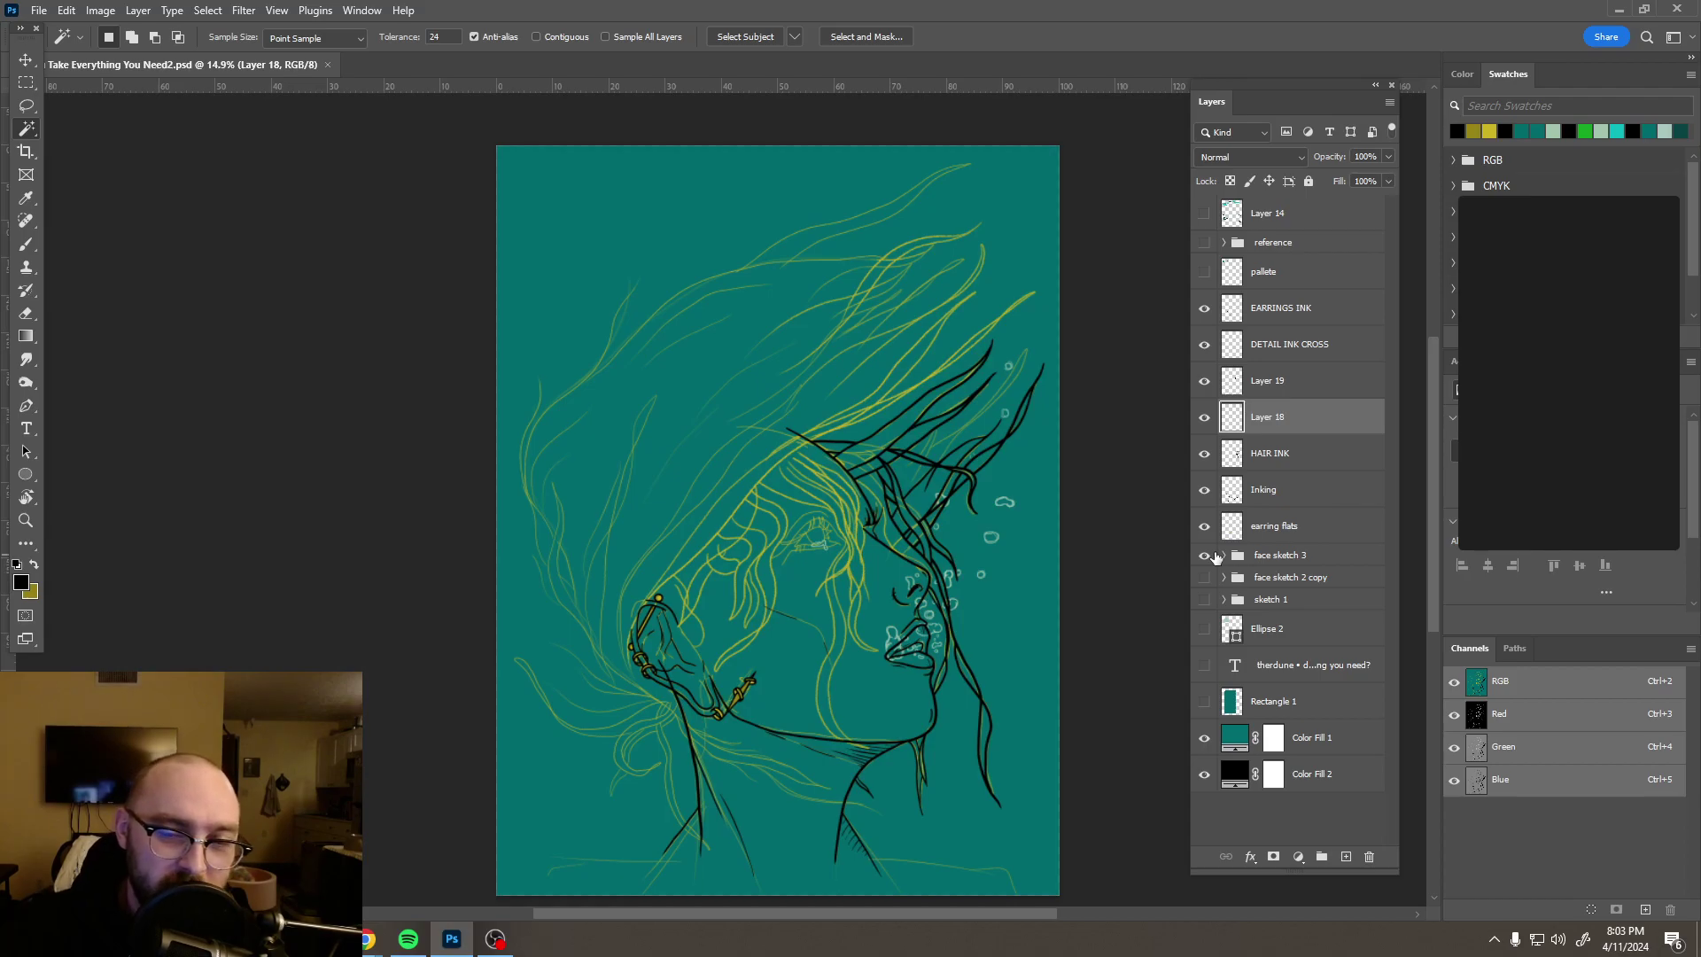
Step: Show the Rectangle 1 layer and hide Color Fill 1, keeping the black Color Fill 2 as background
{"action": "scroll", "coordinate": [866, 592], "scroll_direction": "down", "scroll_amount": 2}
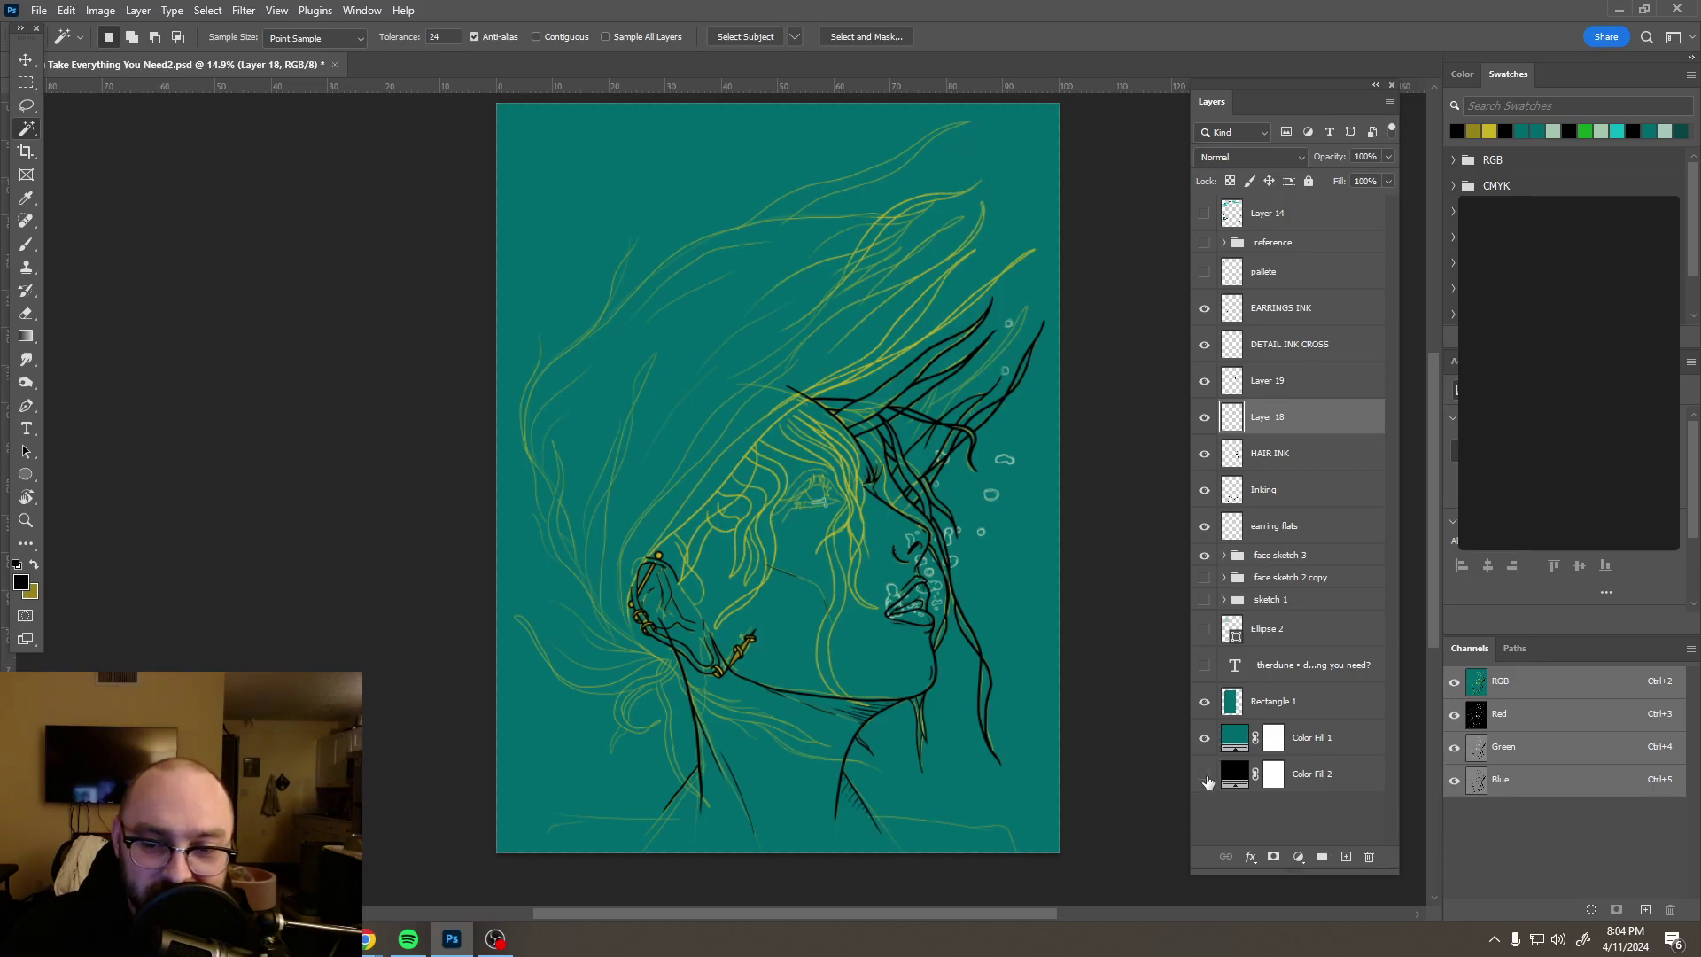
{"action": "left_click", "coordinate": [1204, 739]}
{"action": "left_click", "coordinate": [1205, 775]}
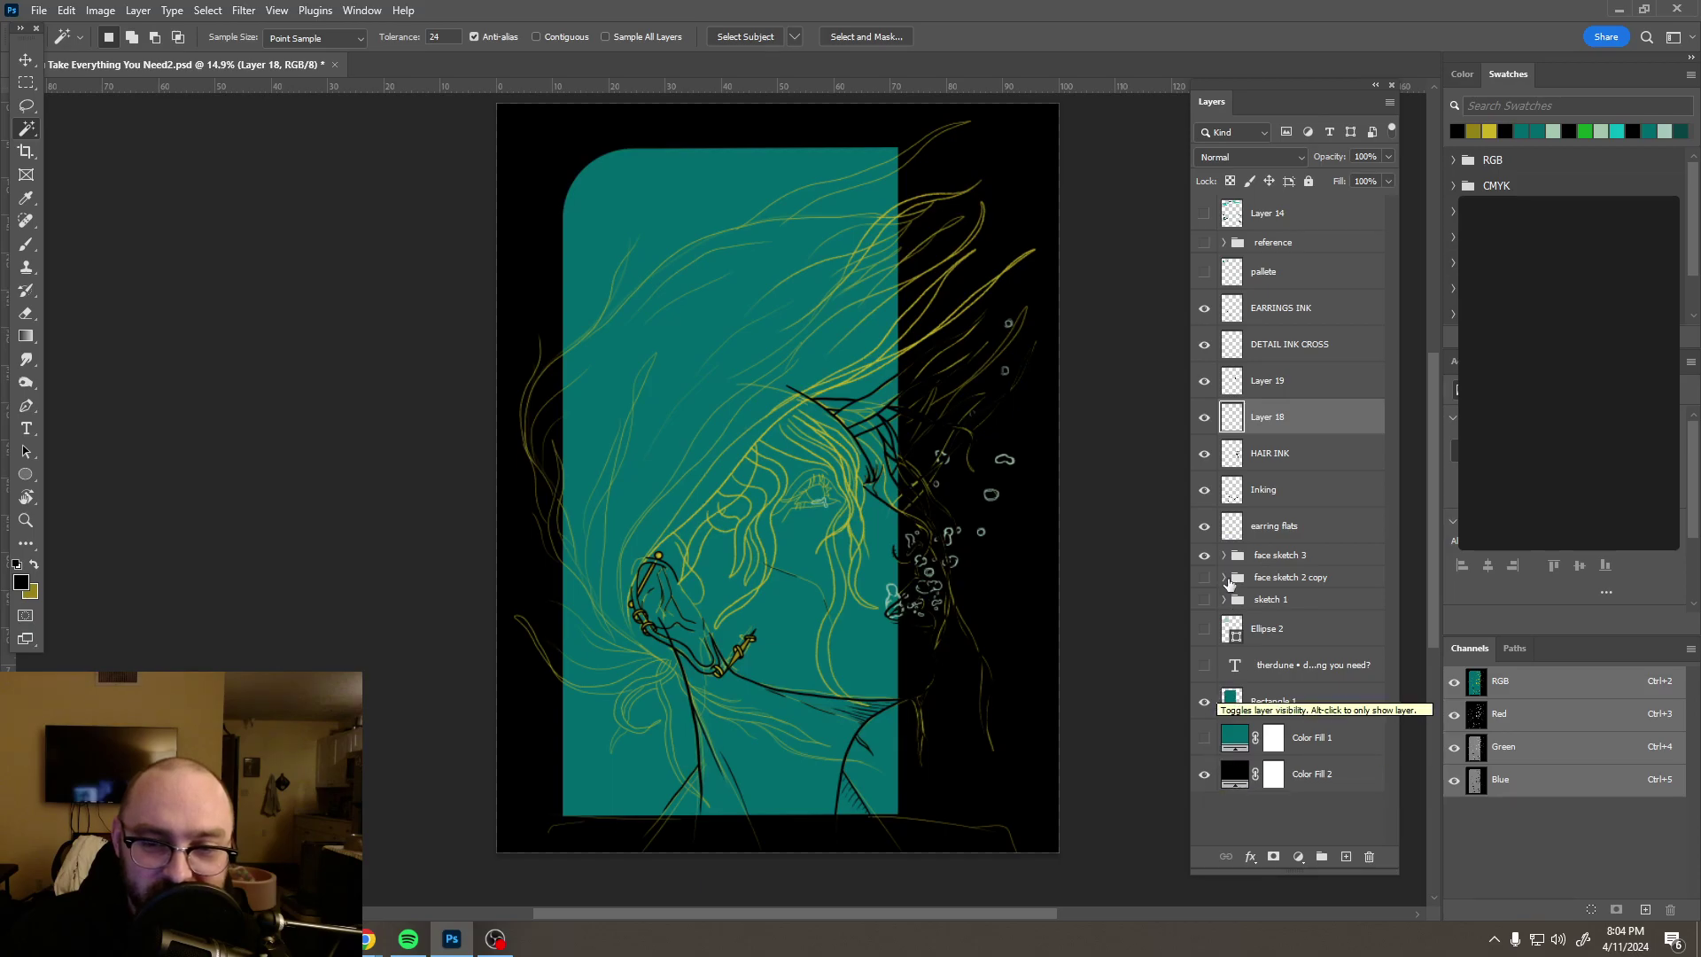
Step: Hide the Inking, HAIR INK, Layer 18, Layer 19, DETAIL INK CROSS and EARRINGS INK layers, and show the poster's text layer
{"action": "left_click", "coordinate": [1205, 492]}
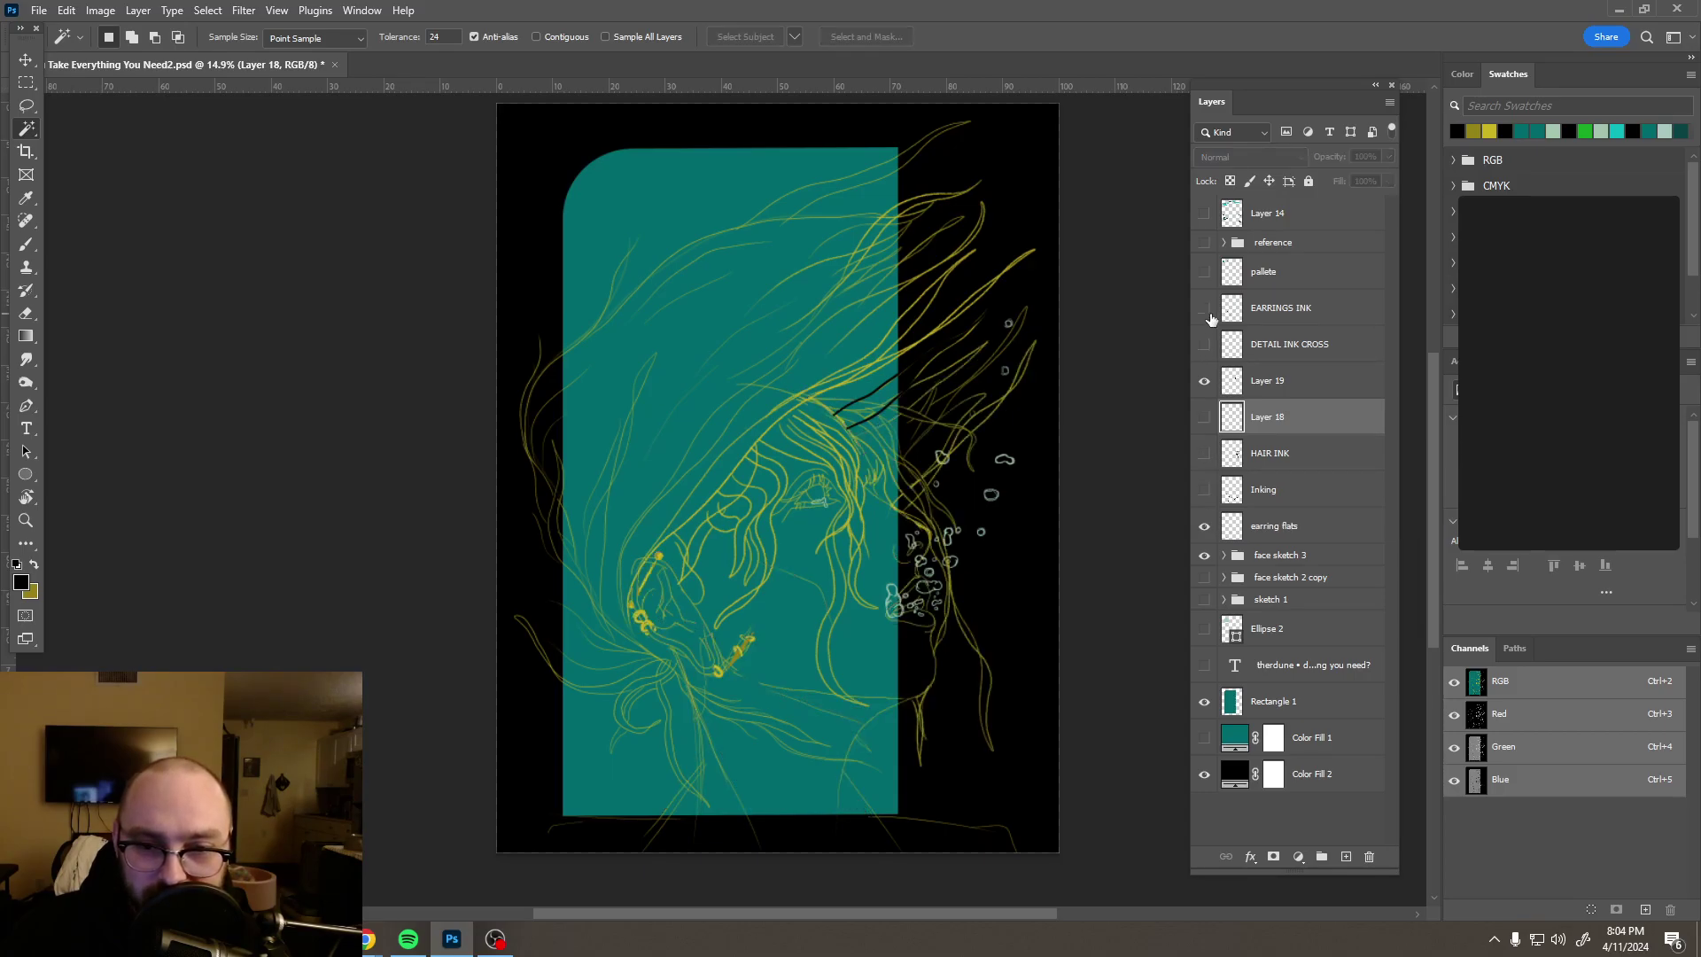
{"action": "left_click", "coordinate": [1203, 667]}
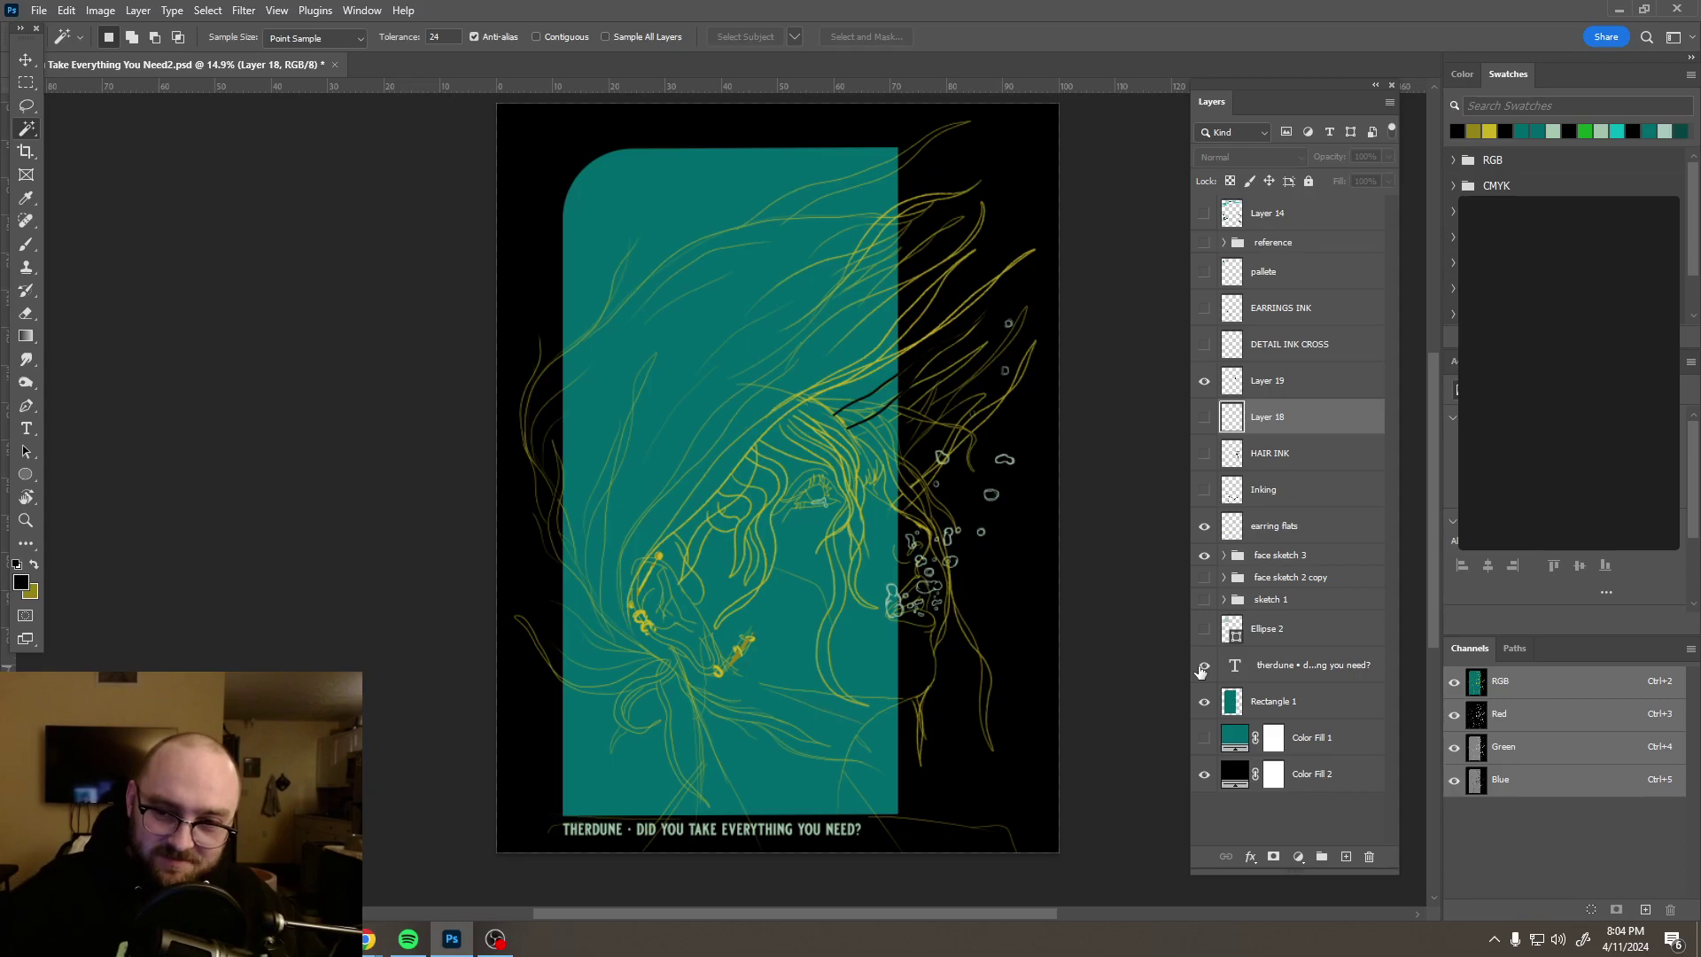
{"action": "left_click", "coordinate": [1205, 380]}
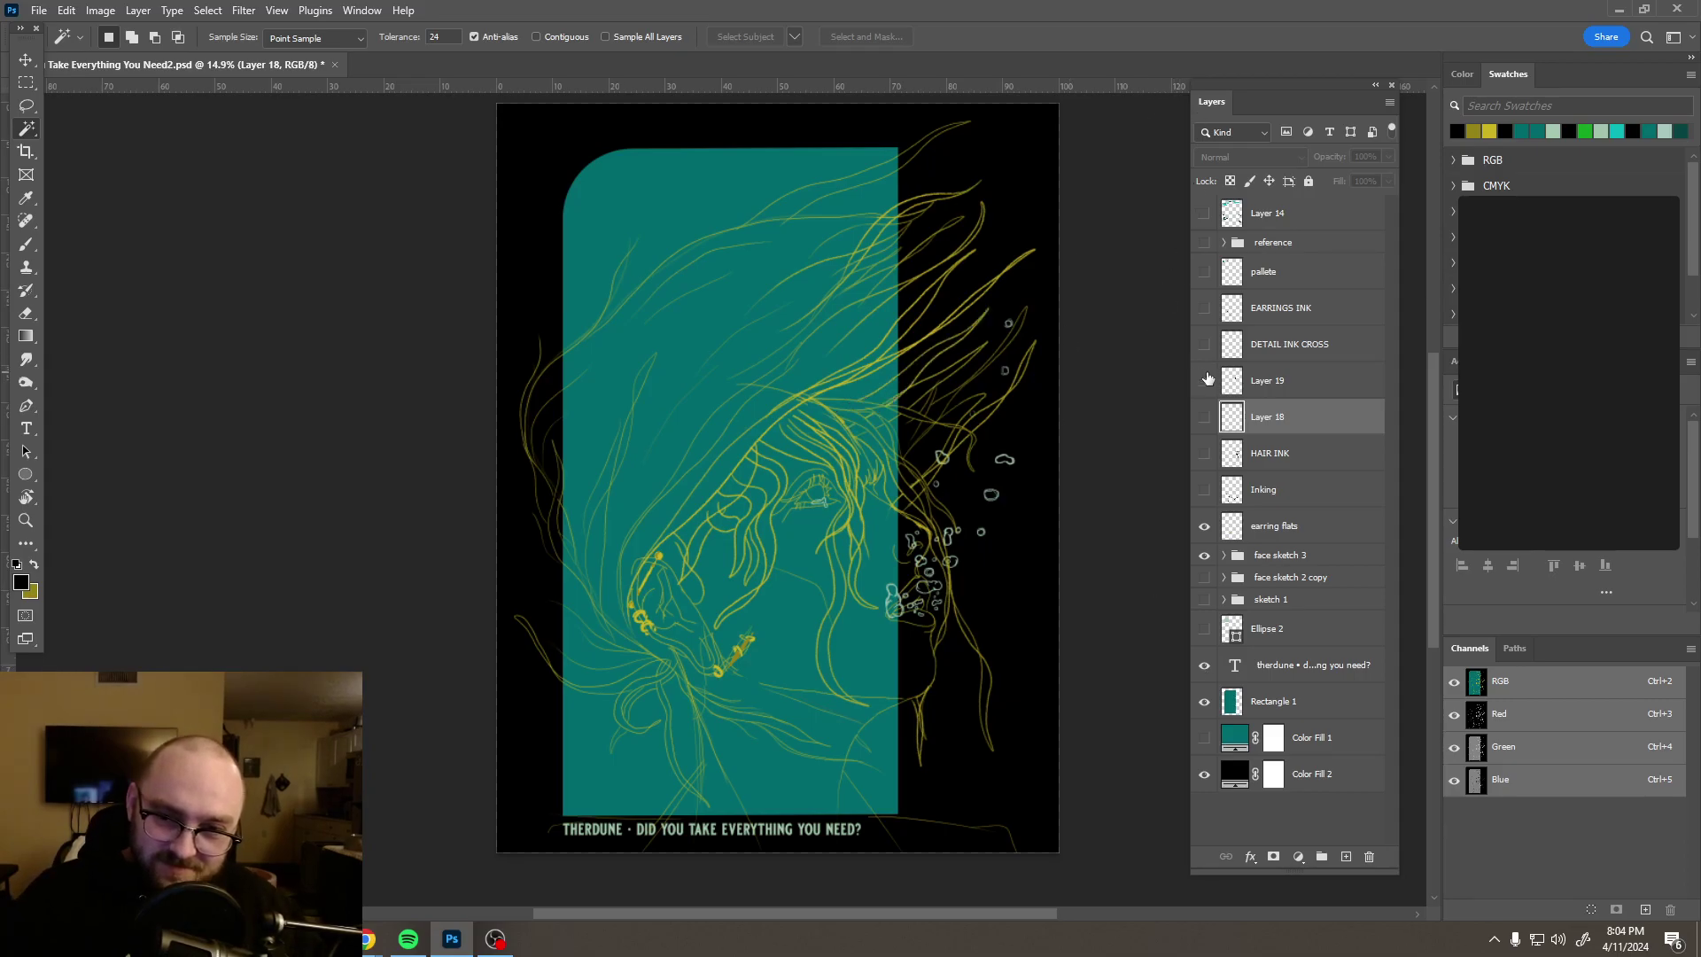
Step: Check the poster layout with the face sketch 2 copy group toggled, leave it hidden, and duplicate that group
{"action": "scroll", "coordinate": [934, 385], "scroll_direction": "down", "scroll_amount": 3}
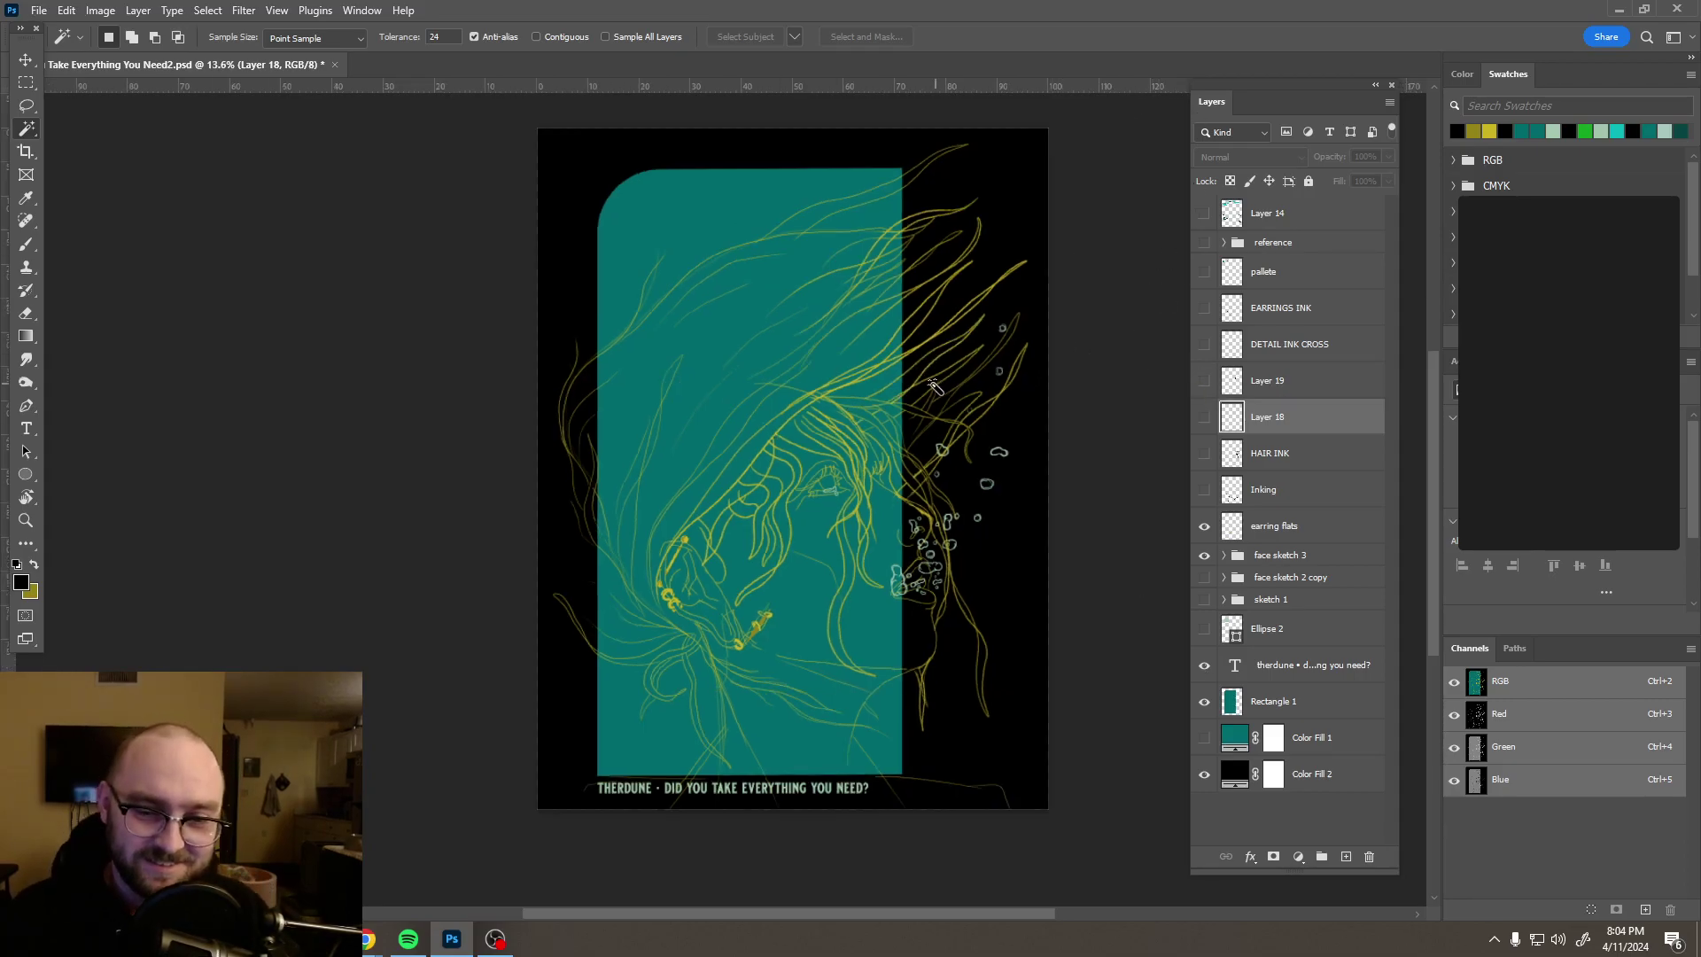
{"action": "scroll", "coordinate": [934, 385], "scroll_direction": "up", "scroll_amount": 1}
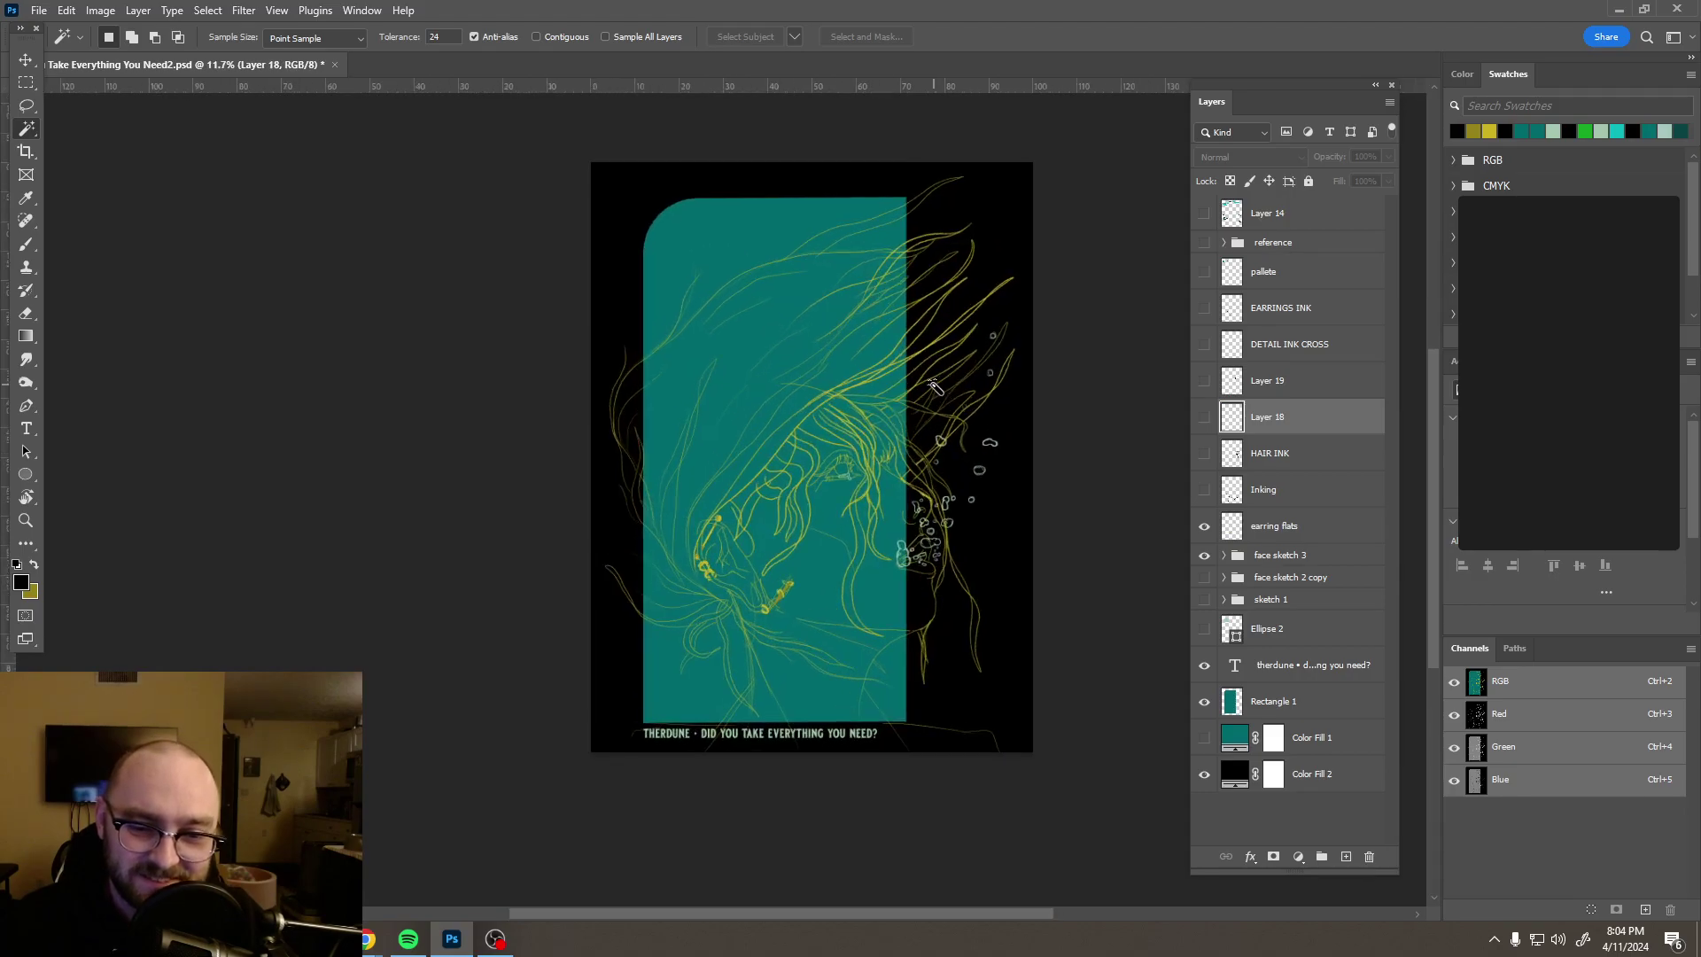
{"action": "scroll", "coordinate": [935, 385], "scroll_direction": "up", "scroll_amount": 1}
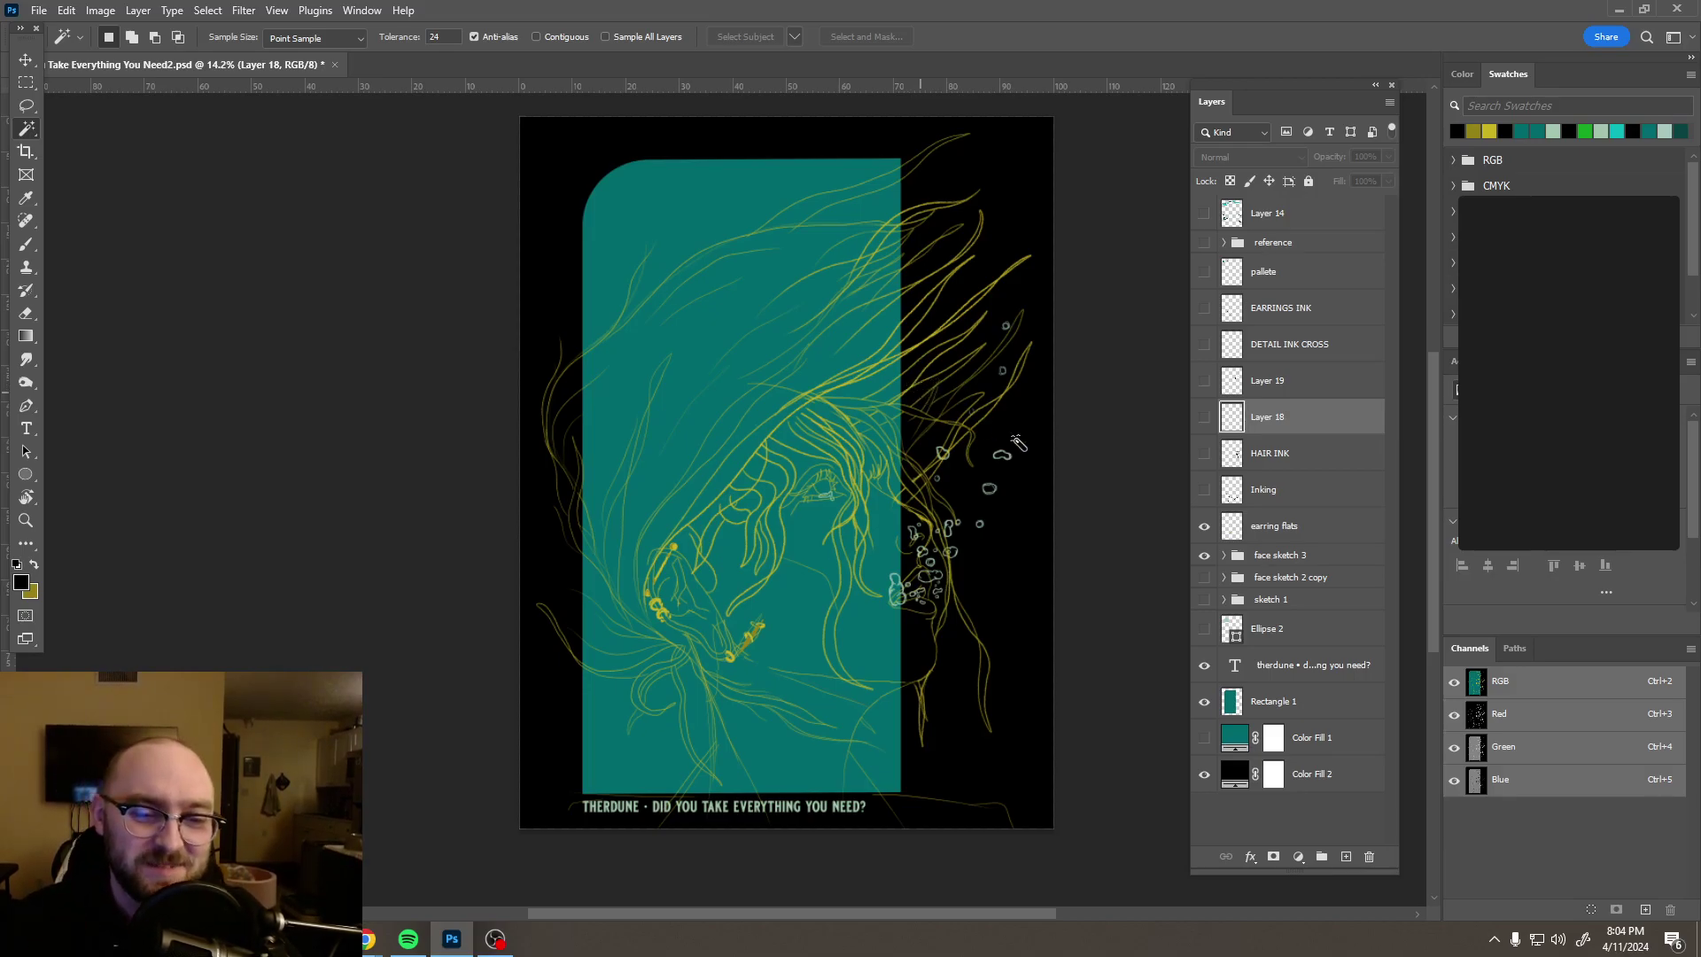
{"action": "left_click", "coordinate": [1204, 581]}
{"action": "left_click", "coordinate": [1204, 578]}
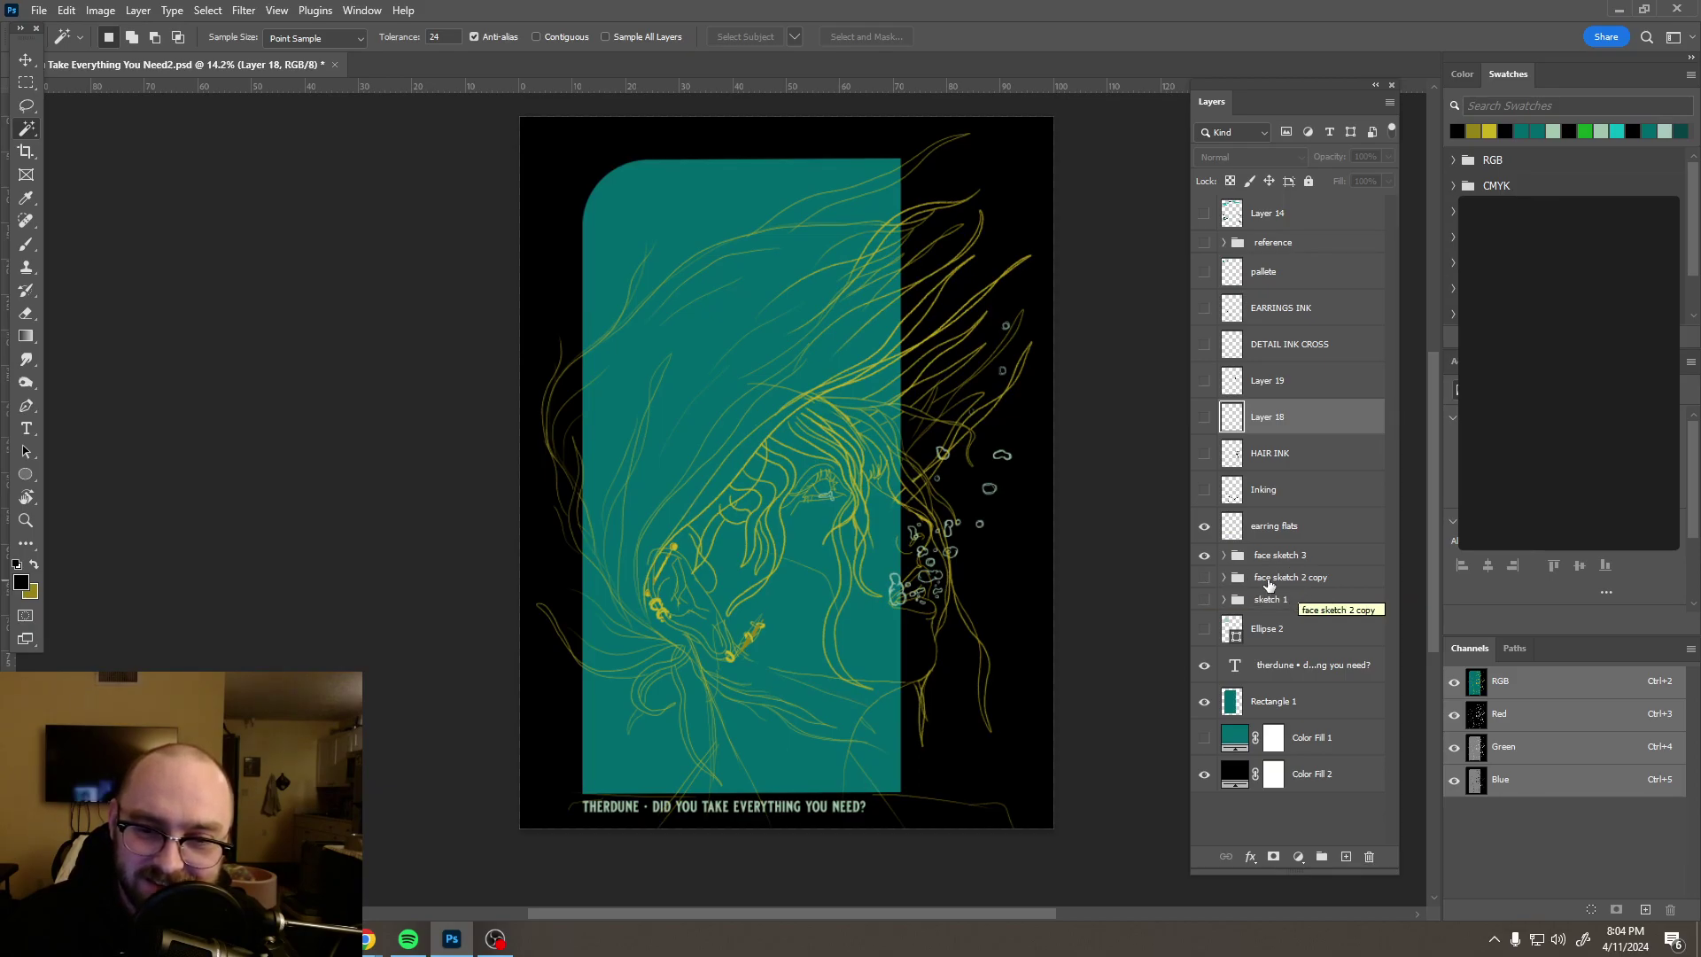
{"action": "left_click", "coordinate": [1306, 583]}
{"action": "mouse_move", "coordinate": [1309, 589]}
{"action": "left_mouse_down"}
{"action": "mouse_move", "coordinate": [1320, 847]}
{"action": "mouse_move", "coordinate": [1346, 856]}
{"action": "left_mouse_up"}
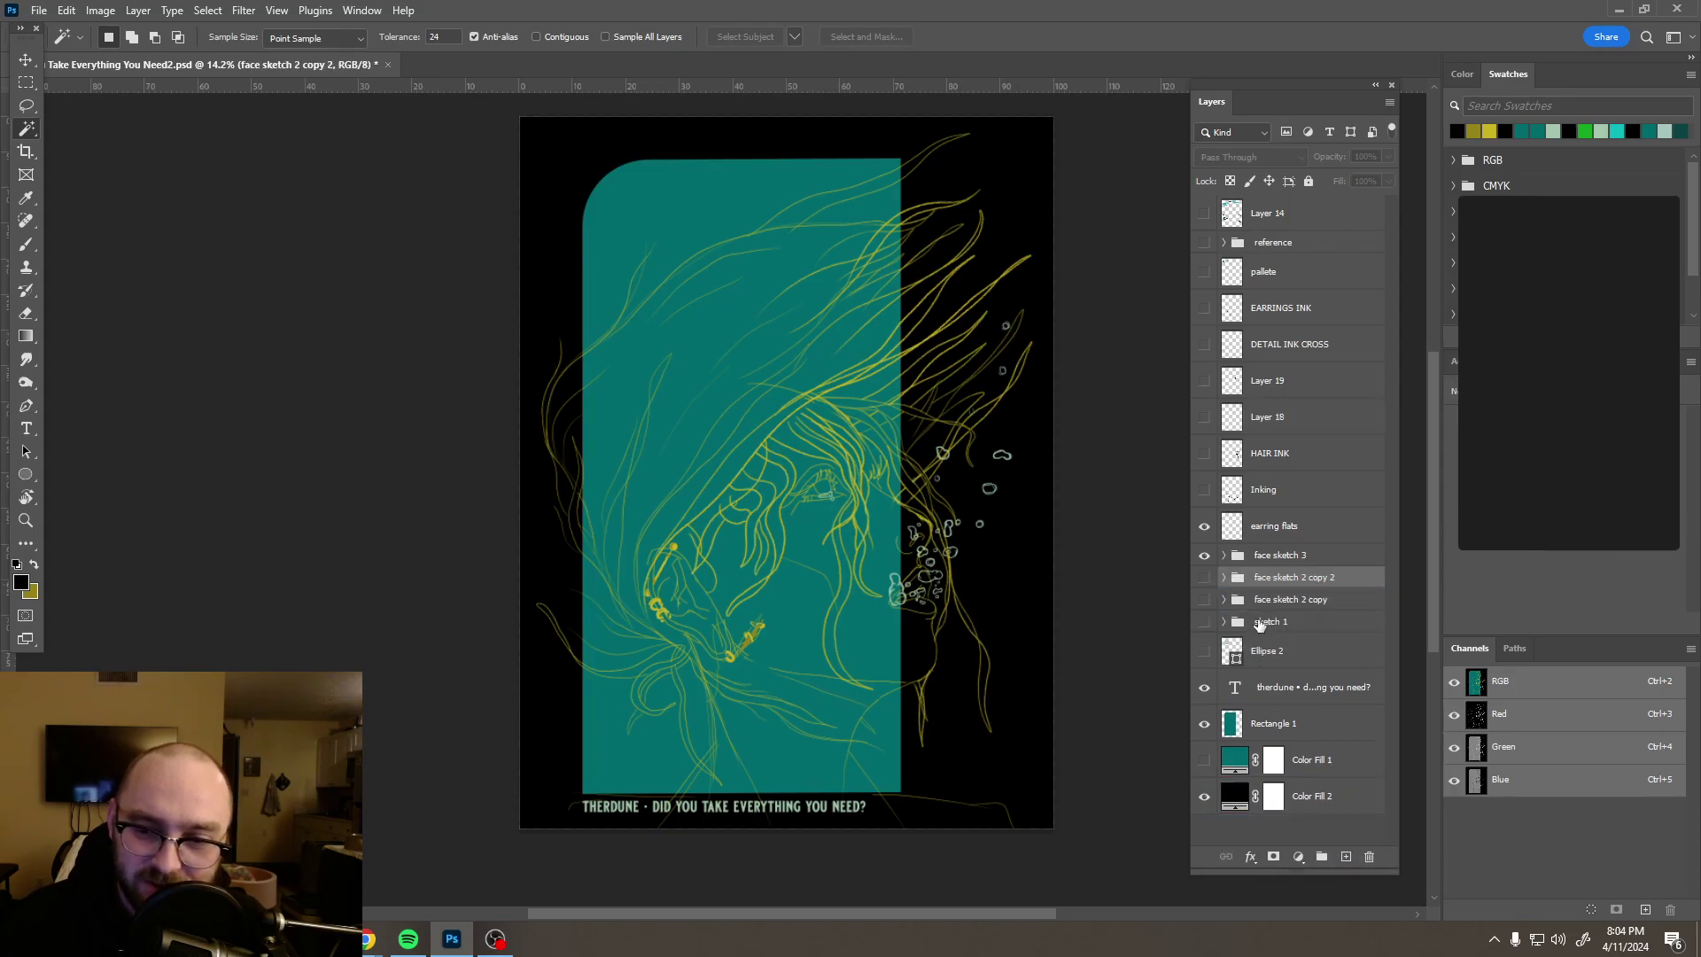
Step: Show the face sketch 2 copy 2 group and merge it into a single layer, with face sketch 3 and earring flats hidden
{"action": "right_click", "coordinate": [1296, 577]}
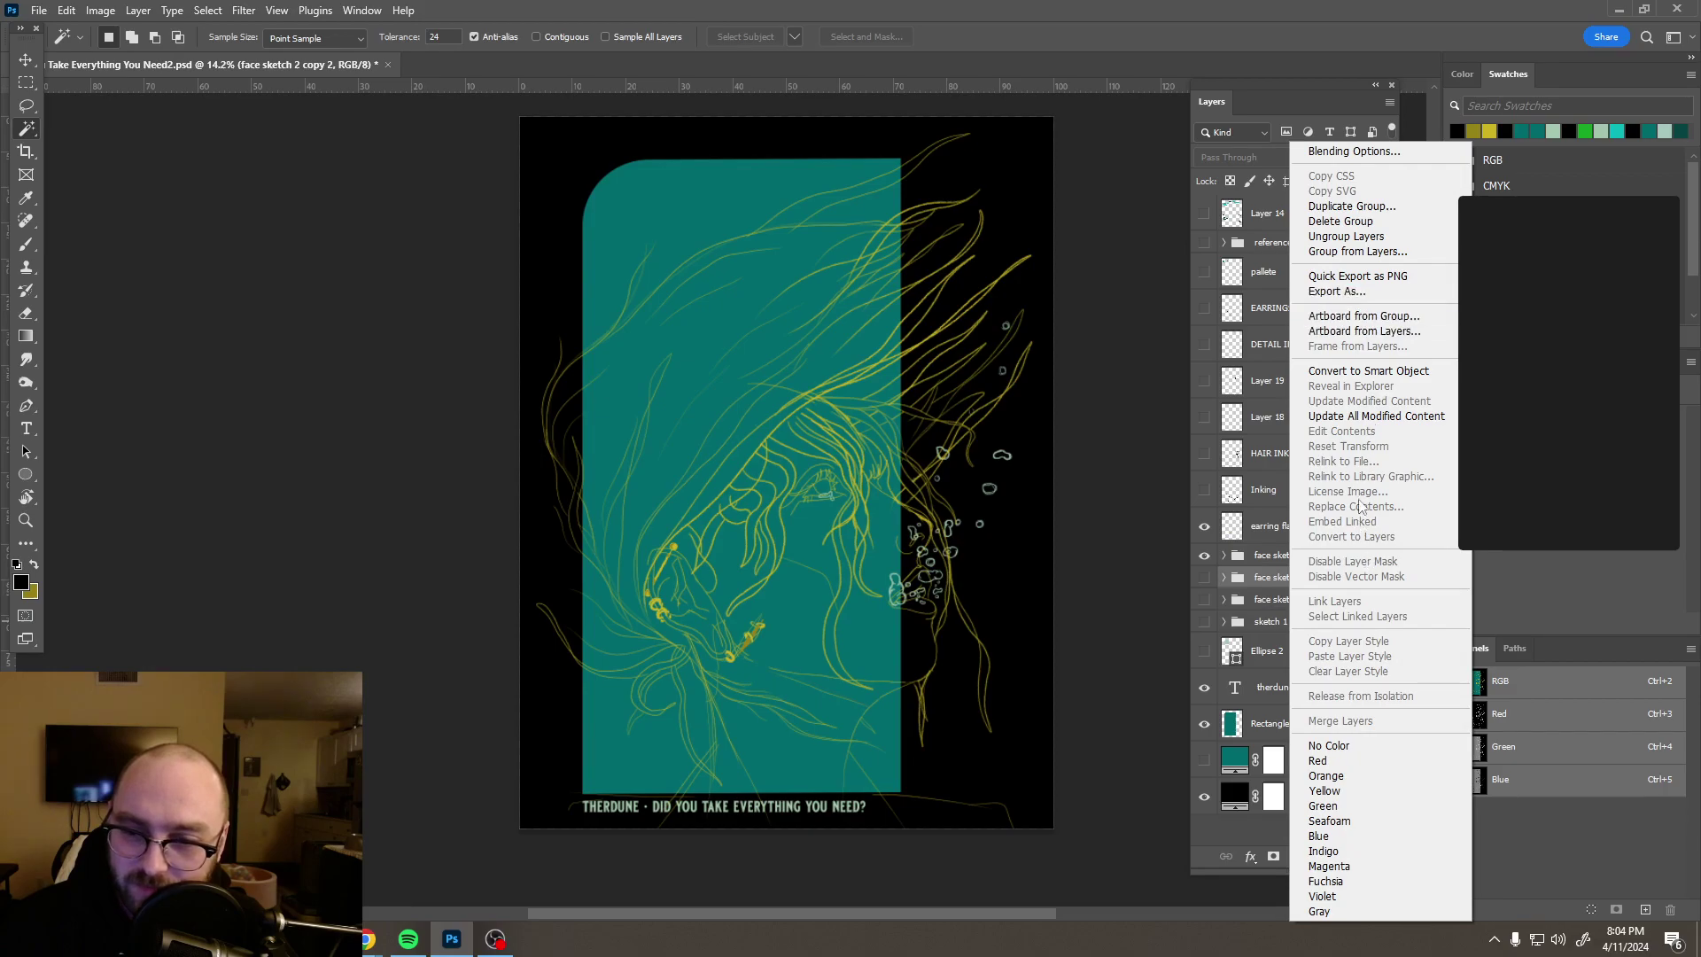
{"action": "left_click", "coordinate": [1208, 585]}
{"action": "right_click", "coordinate": [1268, 577]}
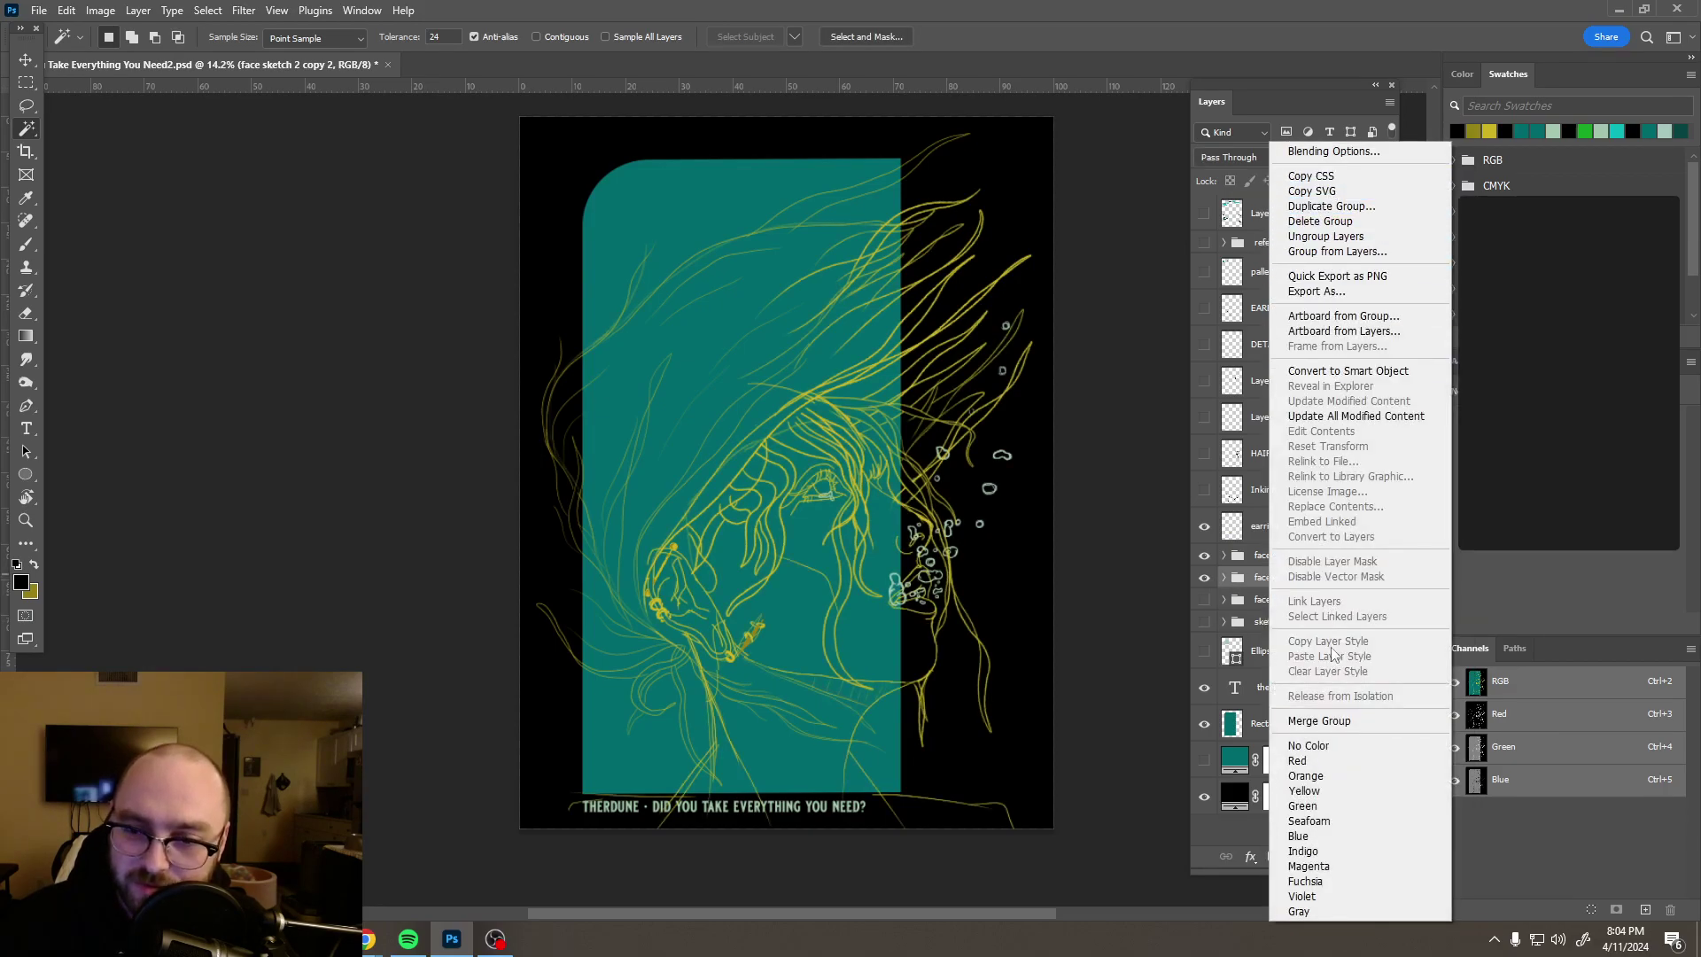
{"action": "left_click", "coordinate": [1325, 720]}
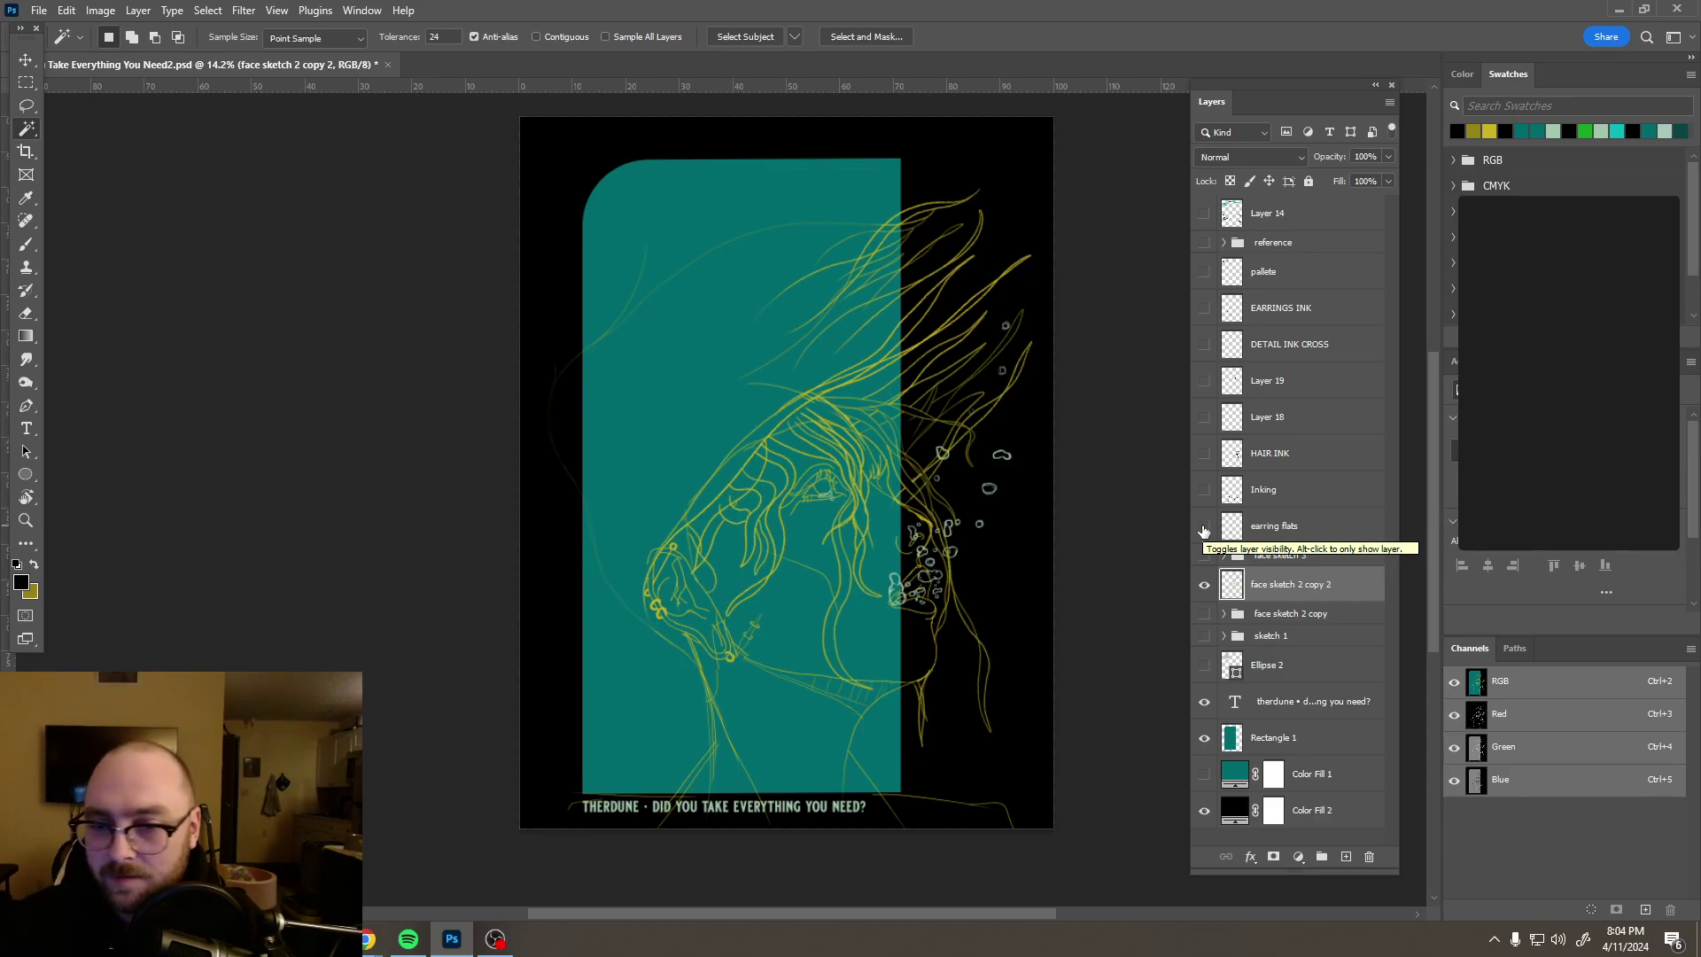
Step: Load the merged face sketch 2 copy 2 layer's lines as a selection, paint them all black with a very large brush, and deselect
{"action": "left_click", "coordinate": [1233, 587], "text": "ctrl"}
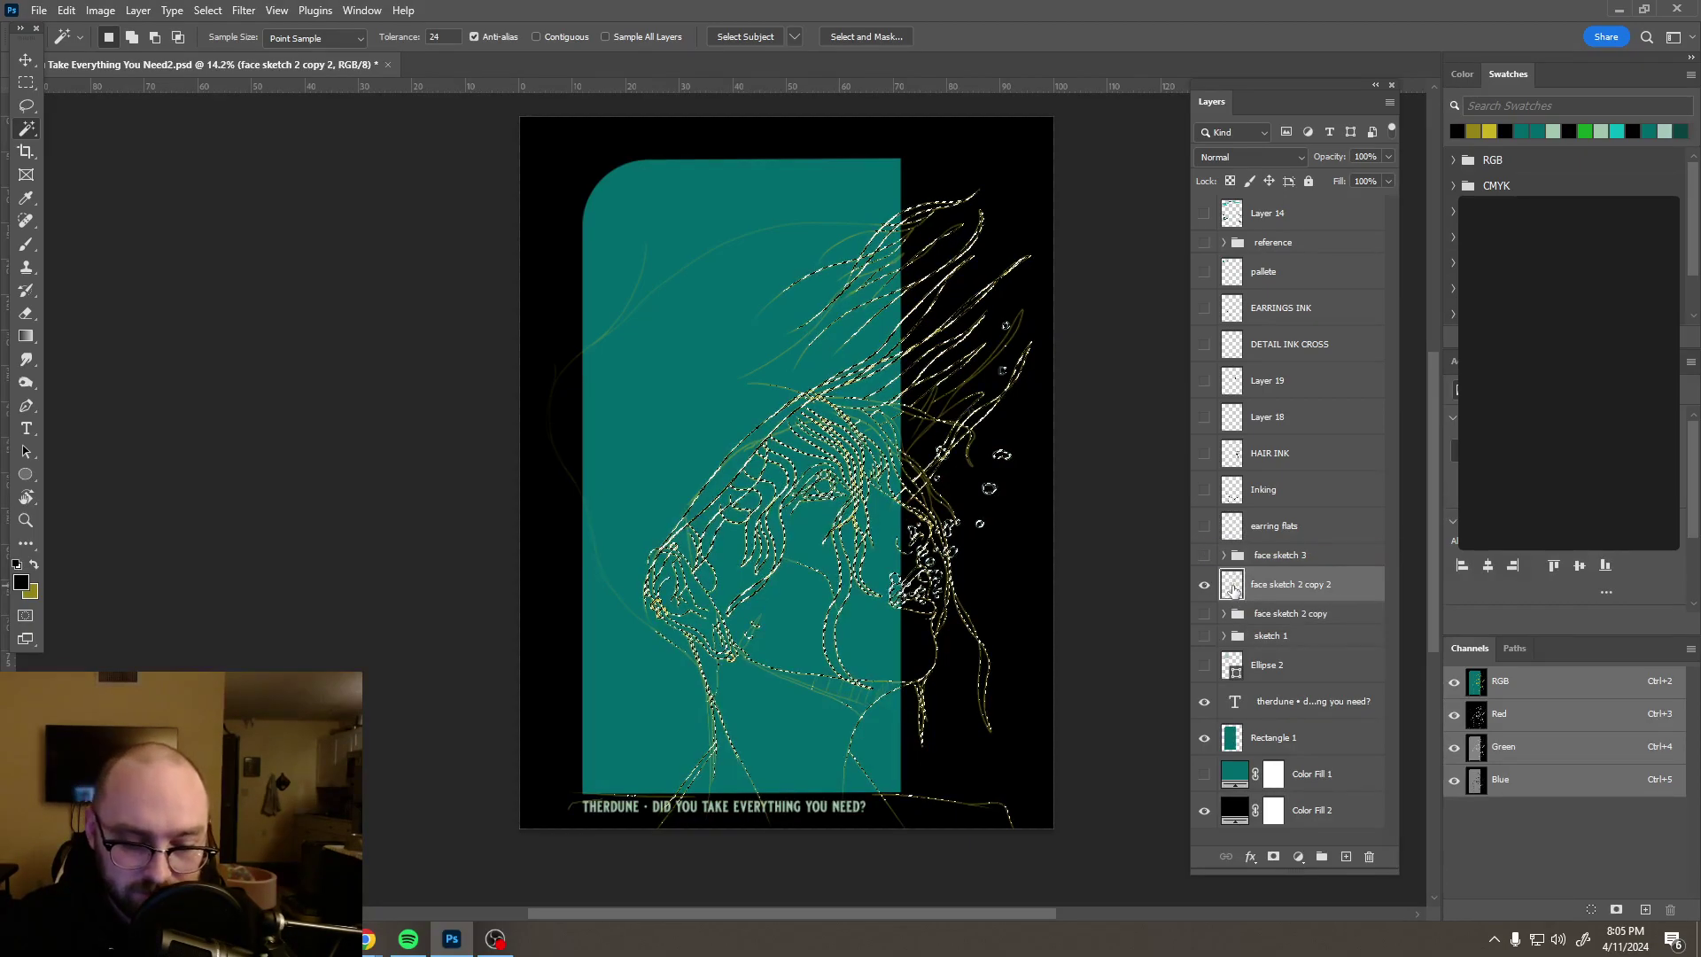
{"action": "key", "text": "b"}
{"action": "left_click_drag", "start_coordinate": [800, 488], "coordinate": [1018, 482]}
{"action": "left_click", "coordinate": [129, 37]}
{"action": "left_click", "coordinate": [308, 341]}
{"action": "key", "text": "Return"}
{"action": "mouse_move", "coordinate": [700, 250]}
{"action": "left_mouse_down"}
{"action": "mouse_move", "coordinate": [769, 300]}
{"action": "mouse_move", "coordinate": [794, 233]}
{"action": "mouse_move", "coordinate": [831, 765]}
{"action": "mouse_move", "coordinate": [835, 797]}
{"action": "mouse_move", "coordinate": [873, 828]}
{"action": "mouse_move", "coordinate": [670, 453]}
{"action": "mouse_move", "coordinate": [683, 292]}
{"action": "mouse_move", "coordinate": [797, 296]}
{"action": "mouse_move", "coordinate": [853, 353]}
{"action": "left_mouse_up"}
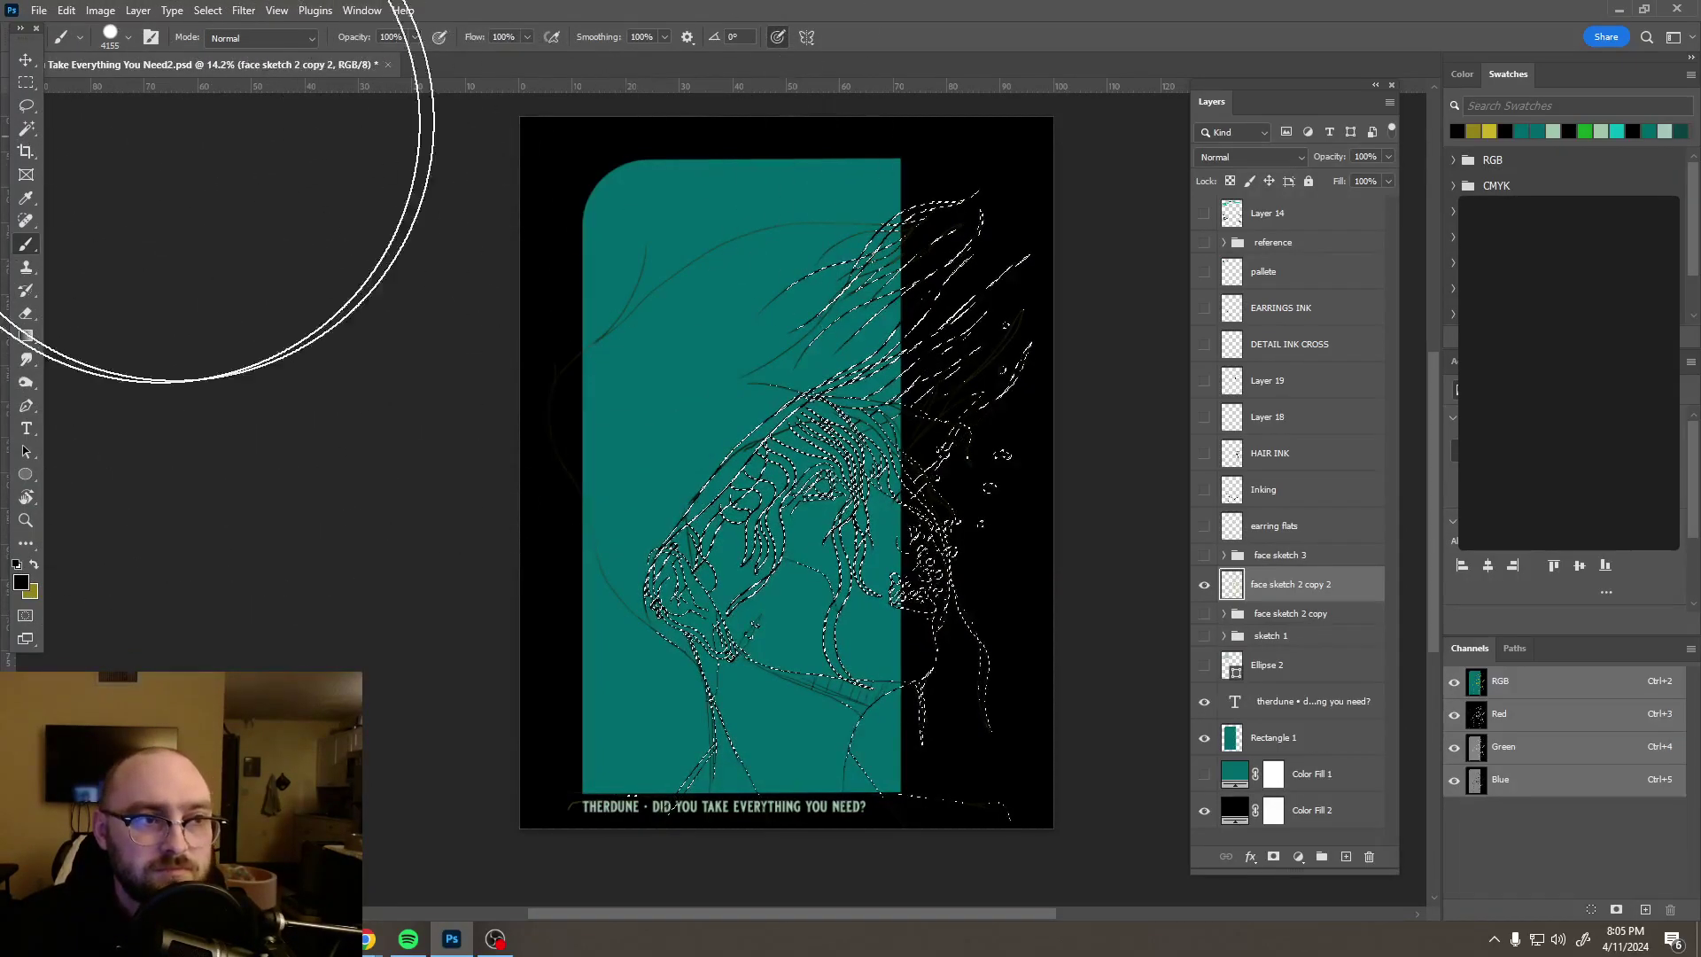
{"action": "left_click", "coordinate": [26, 82]}
{"action": "left_click", "coordinate": [746, 266]}
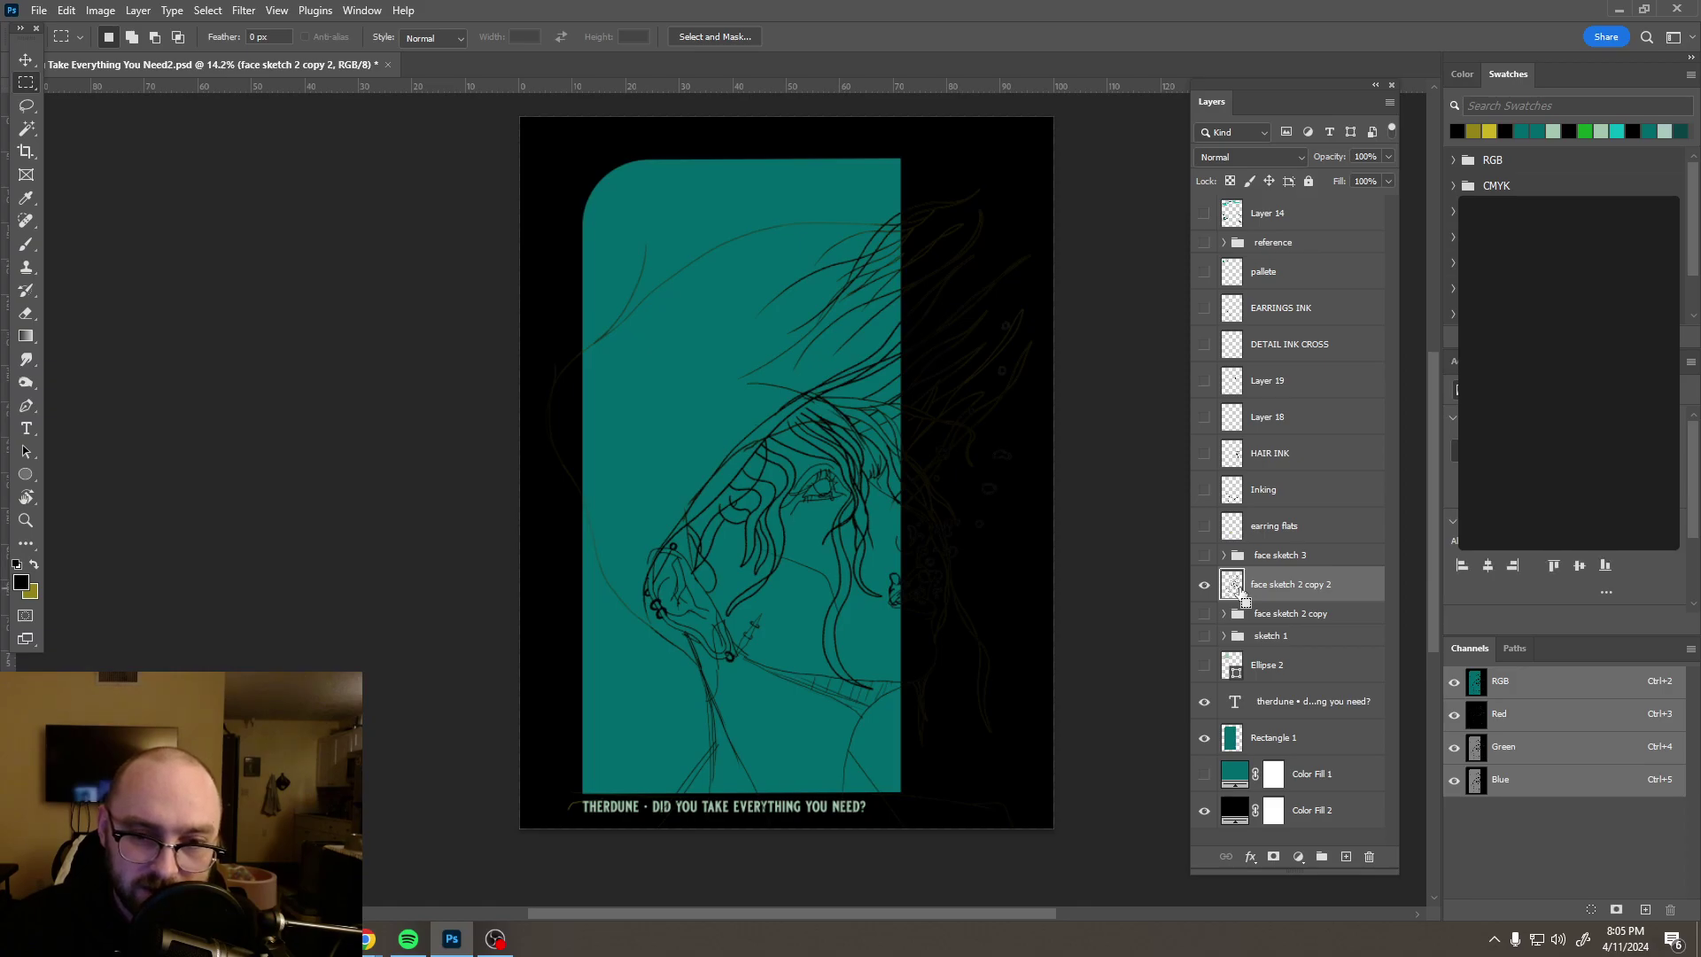
Step: Recolor only the sketch lines outside the teal rectangle in pale green sampled from the pallete layer, then deselect and hide that layer
{"action": "left_click", "coordinate": [1233, 587], "text": "ctrl"}
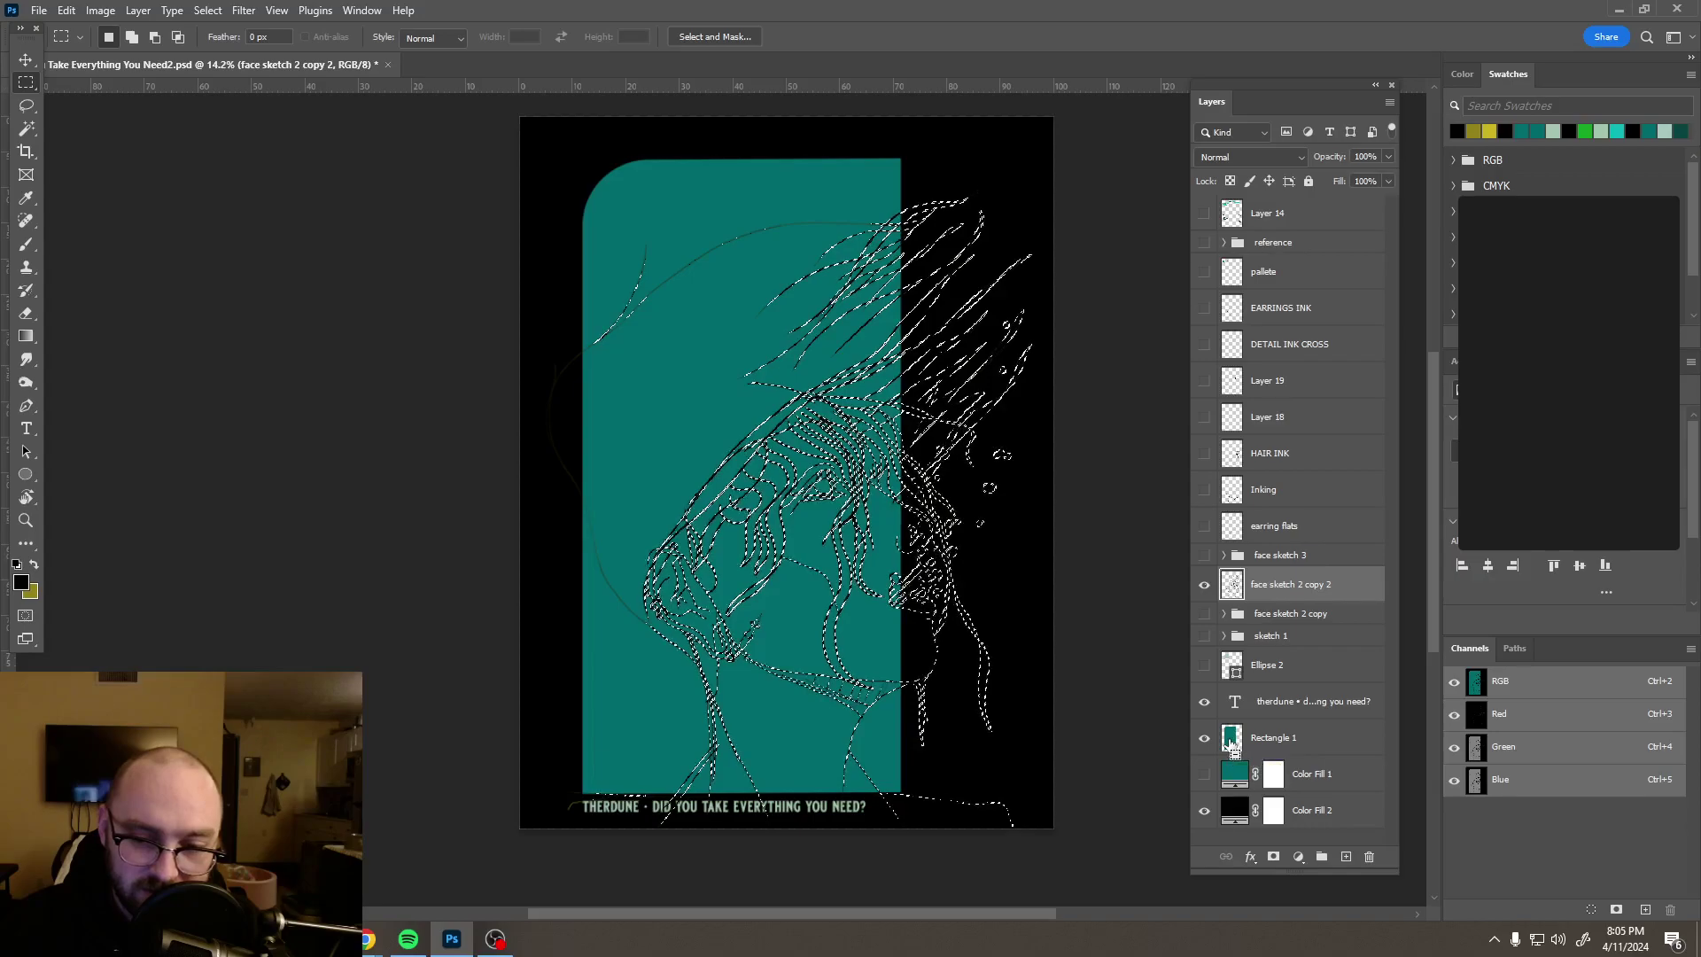
{"action": "left_click", "coordinate": [1231, 744], "text": "ctrl+alt"}
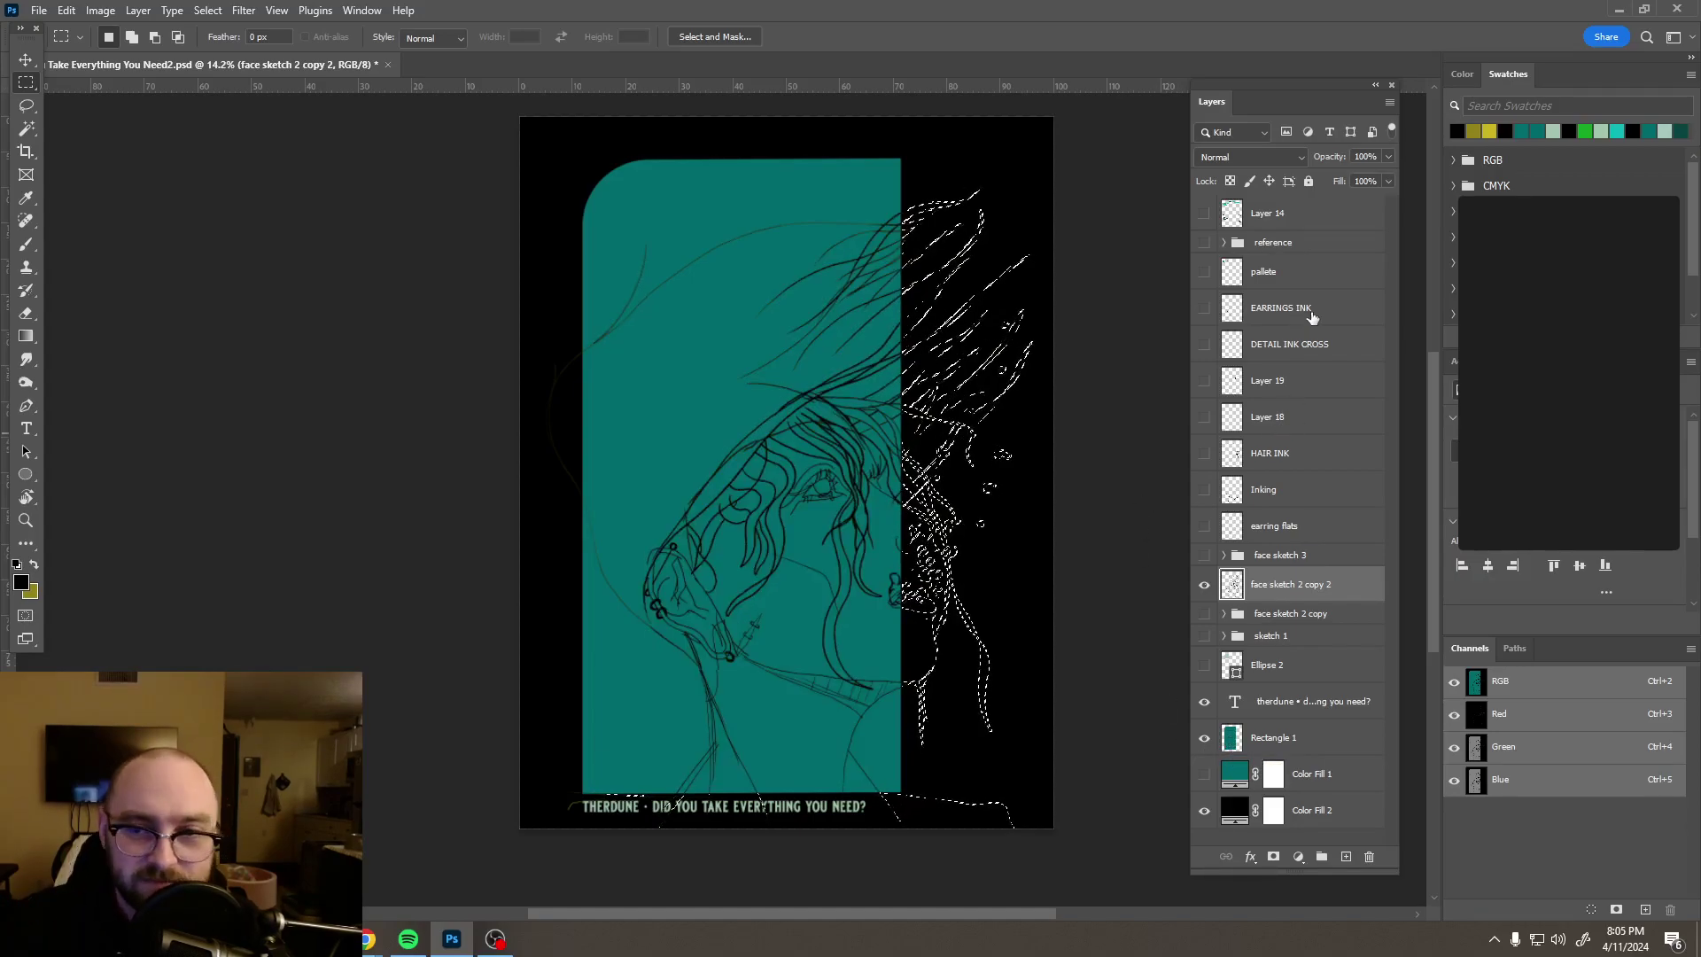
{"action": "scroll", "coordinate": [797, 443], "scroll_direction": "up", "scroll_amount": 2}
{"action": "left_click", "coordinate": [1204, 271]}
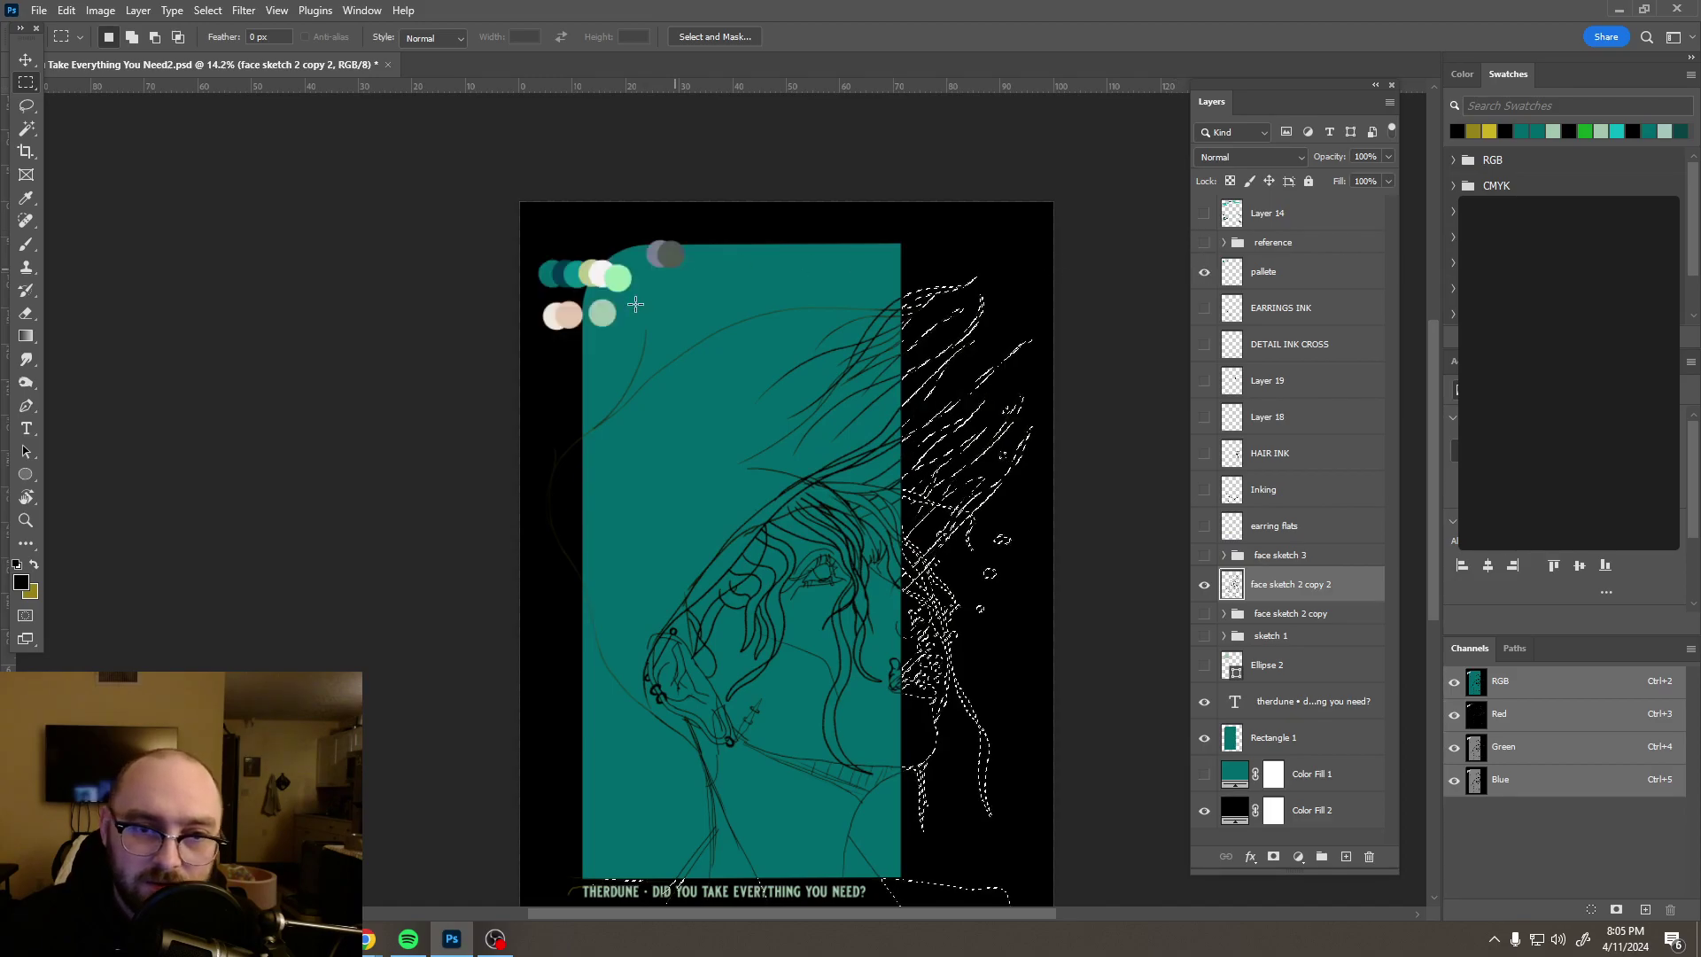
{"action": "key", "text": "b"}
{"action": "left_click", "coordinate": [602, 312], "text": "alt"}
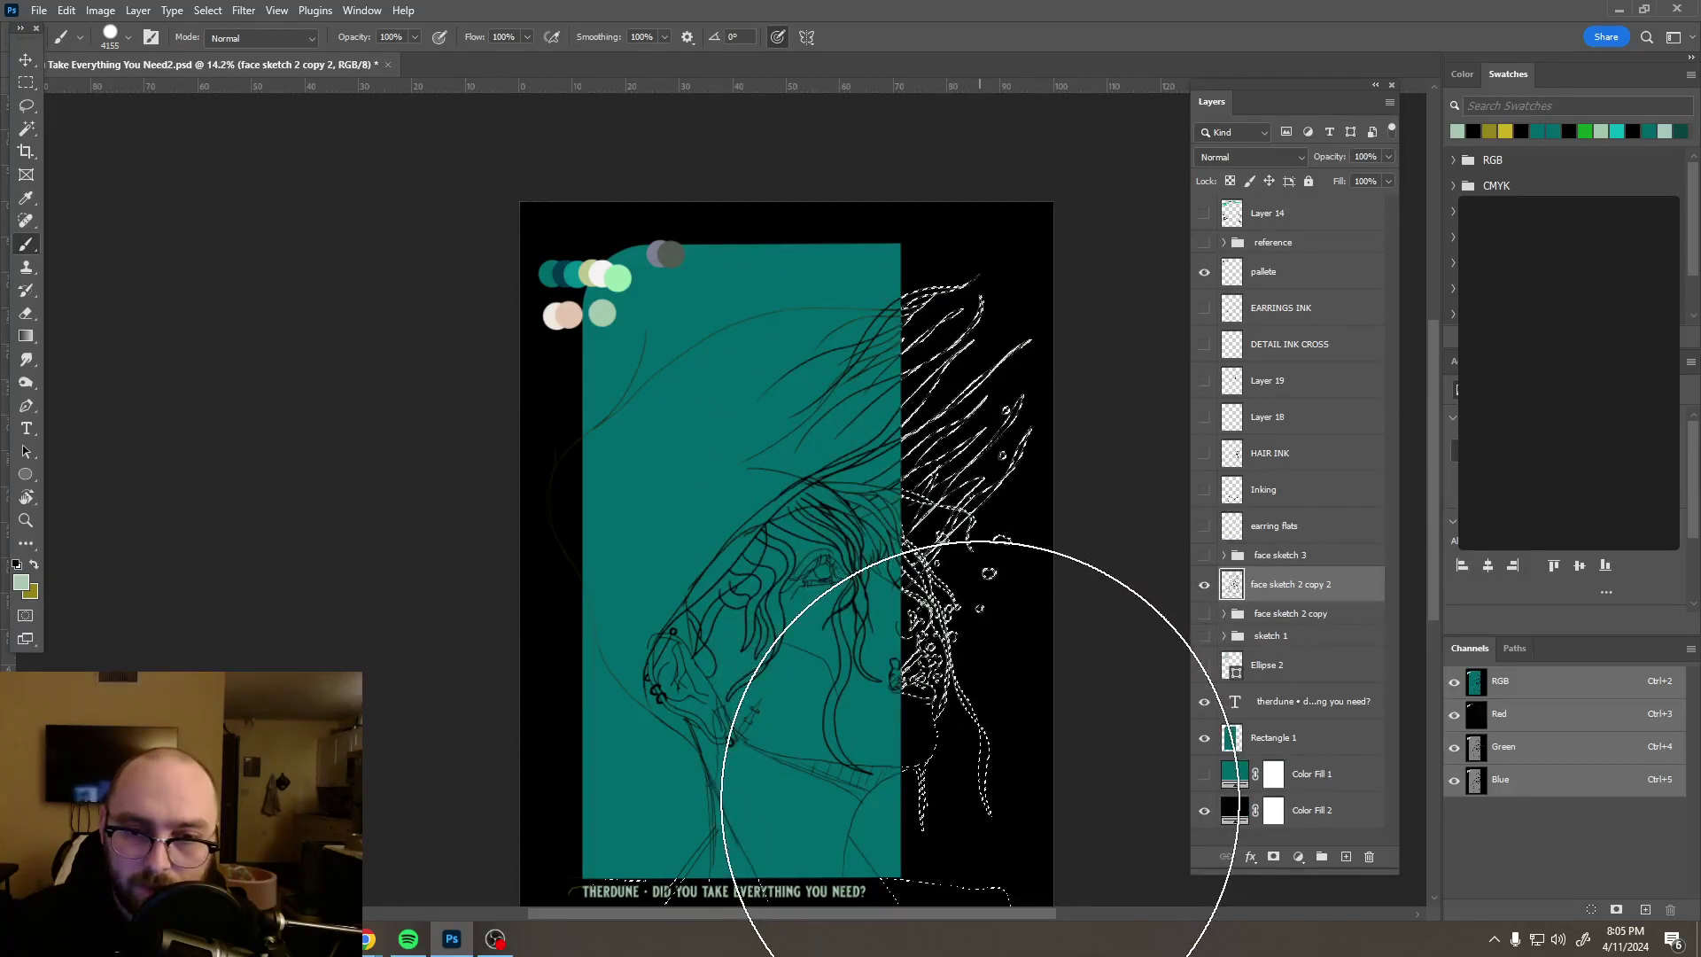
{"action": "scroll", "coordinate": [942, 543], "scroll_direction": "down", "scroll_amount": 3}
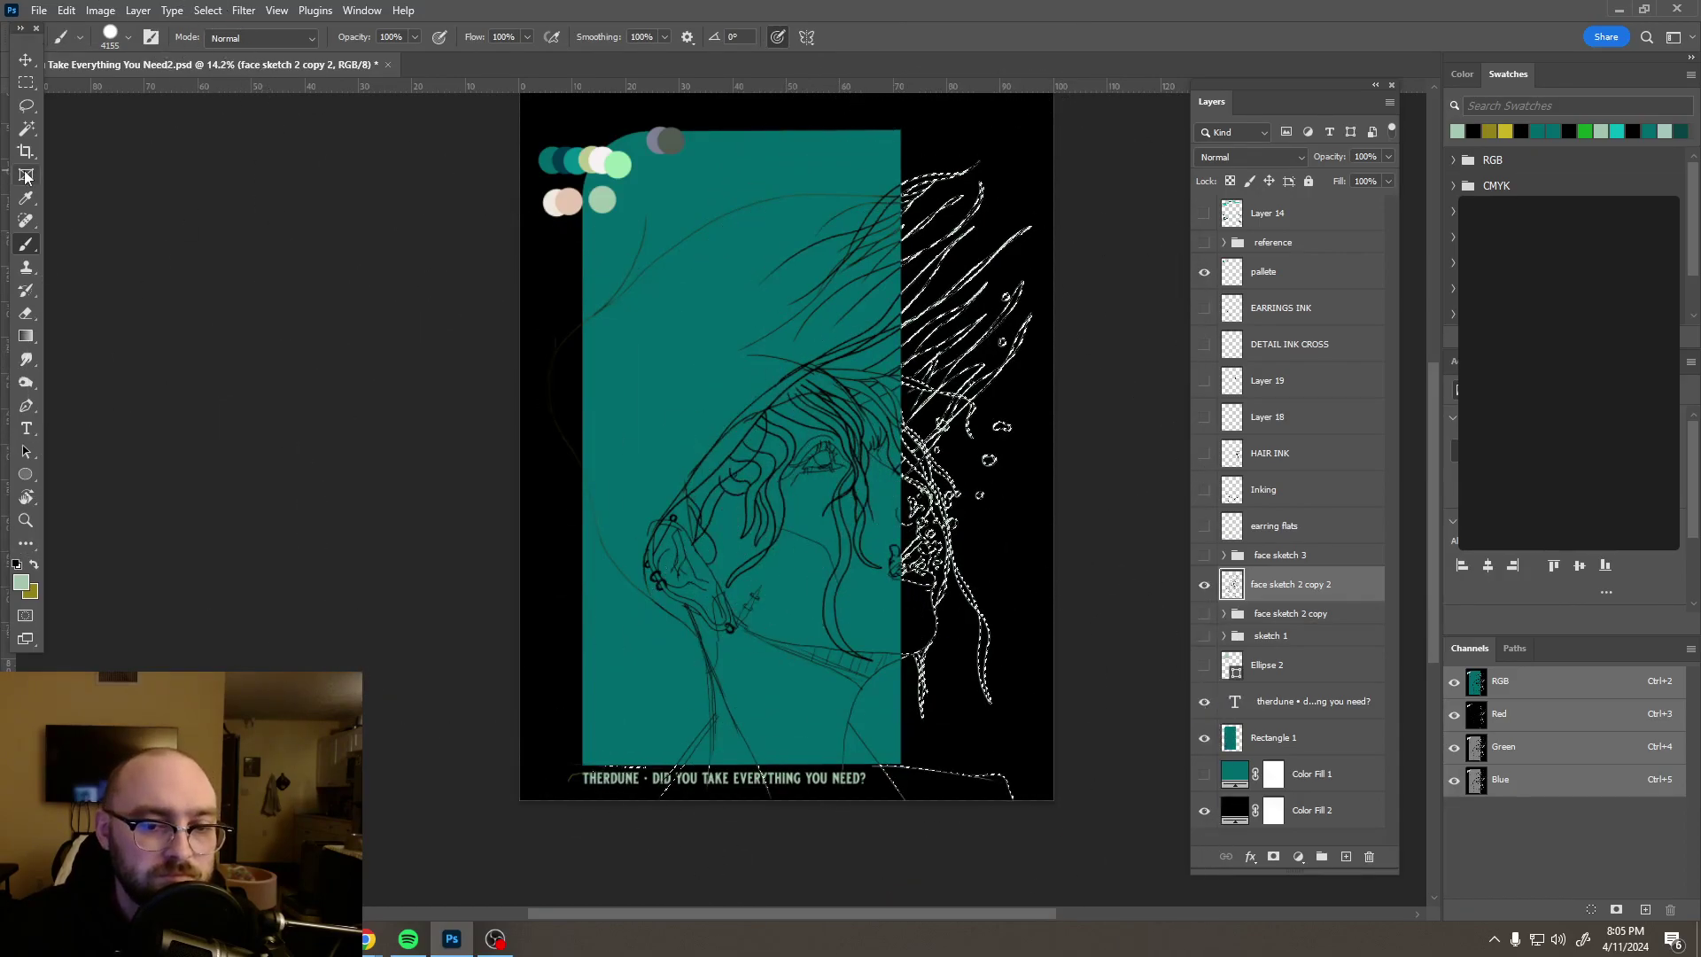
{"action": "key", "text": "m"}
{"action": "left_click", "coordinate": [714, 250]}
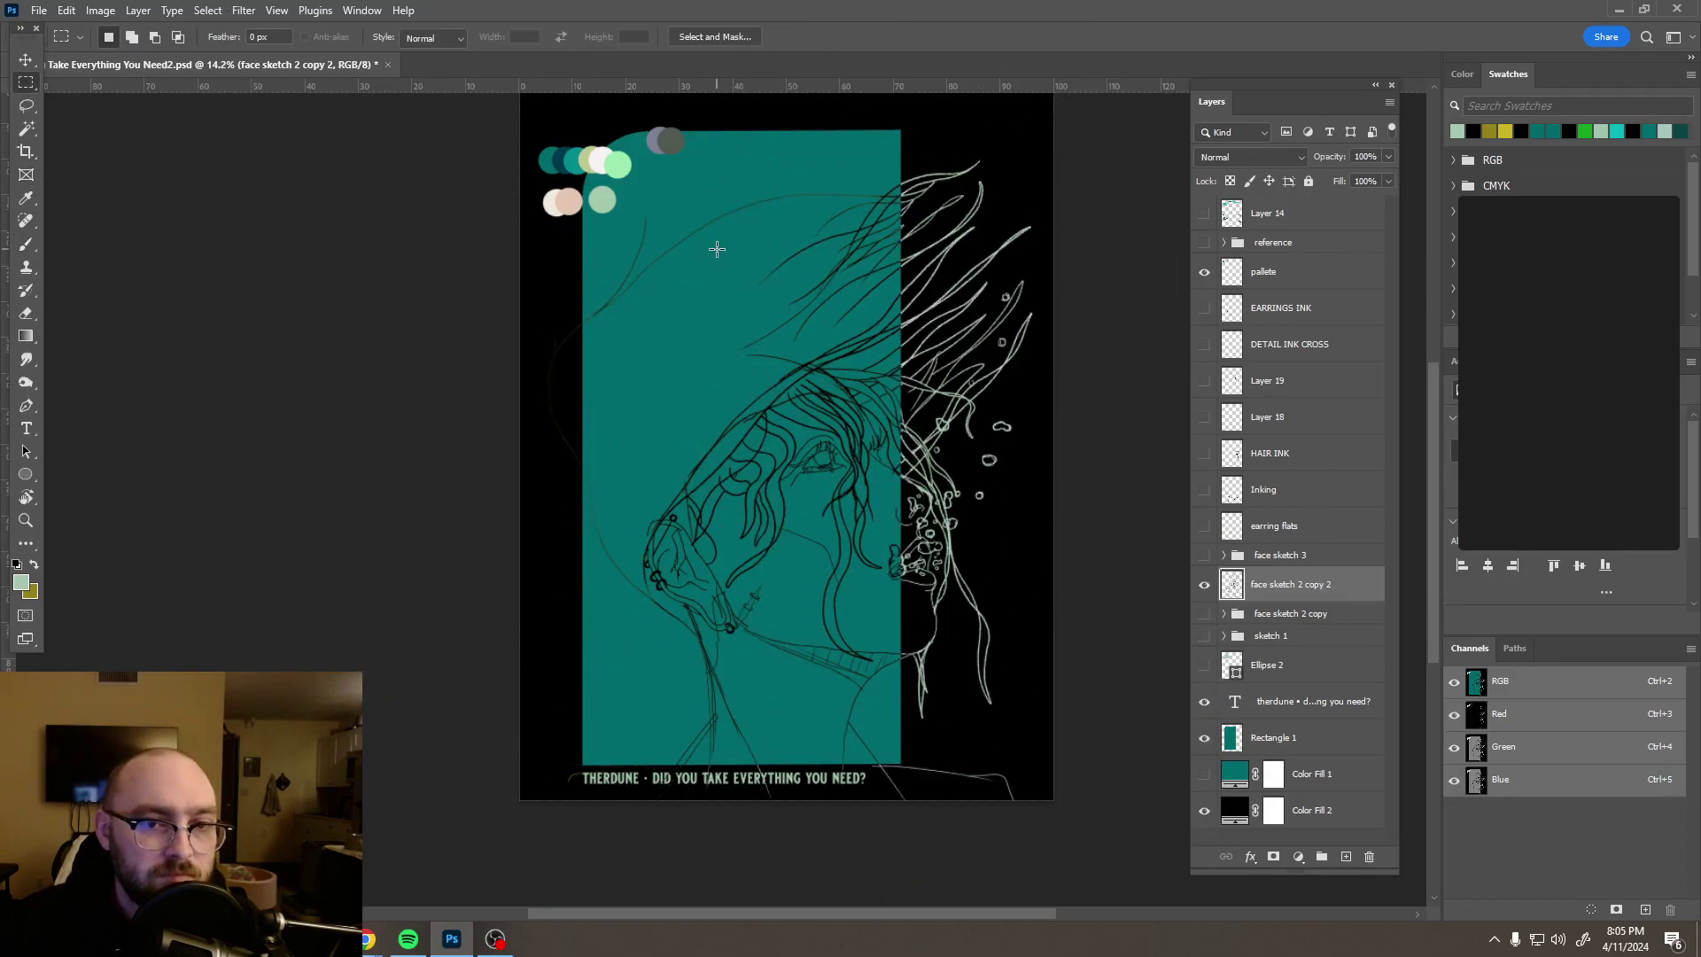
{"action": "left_click", "coordinate": [1205, 272]}
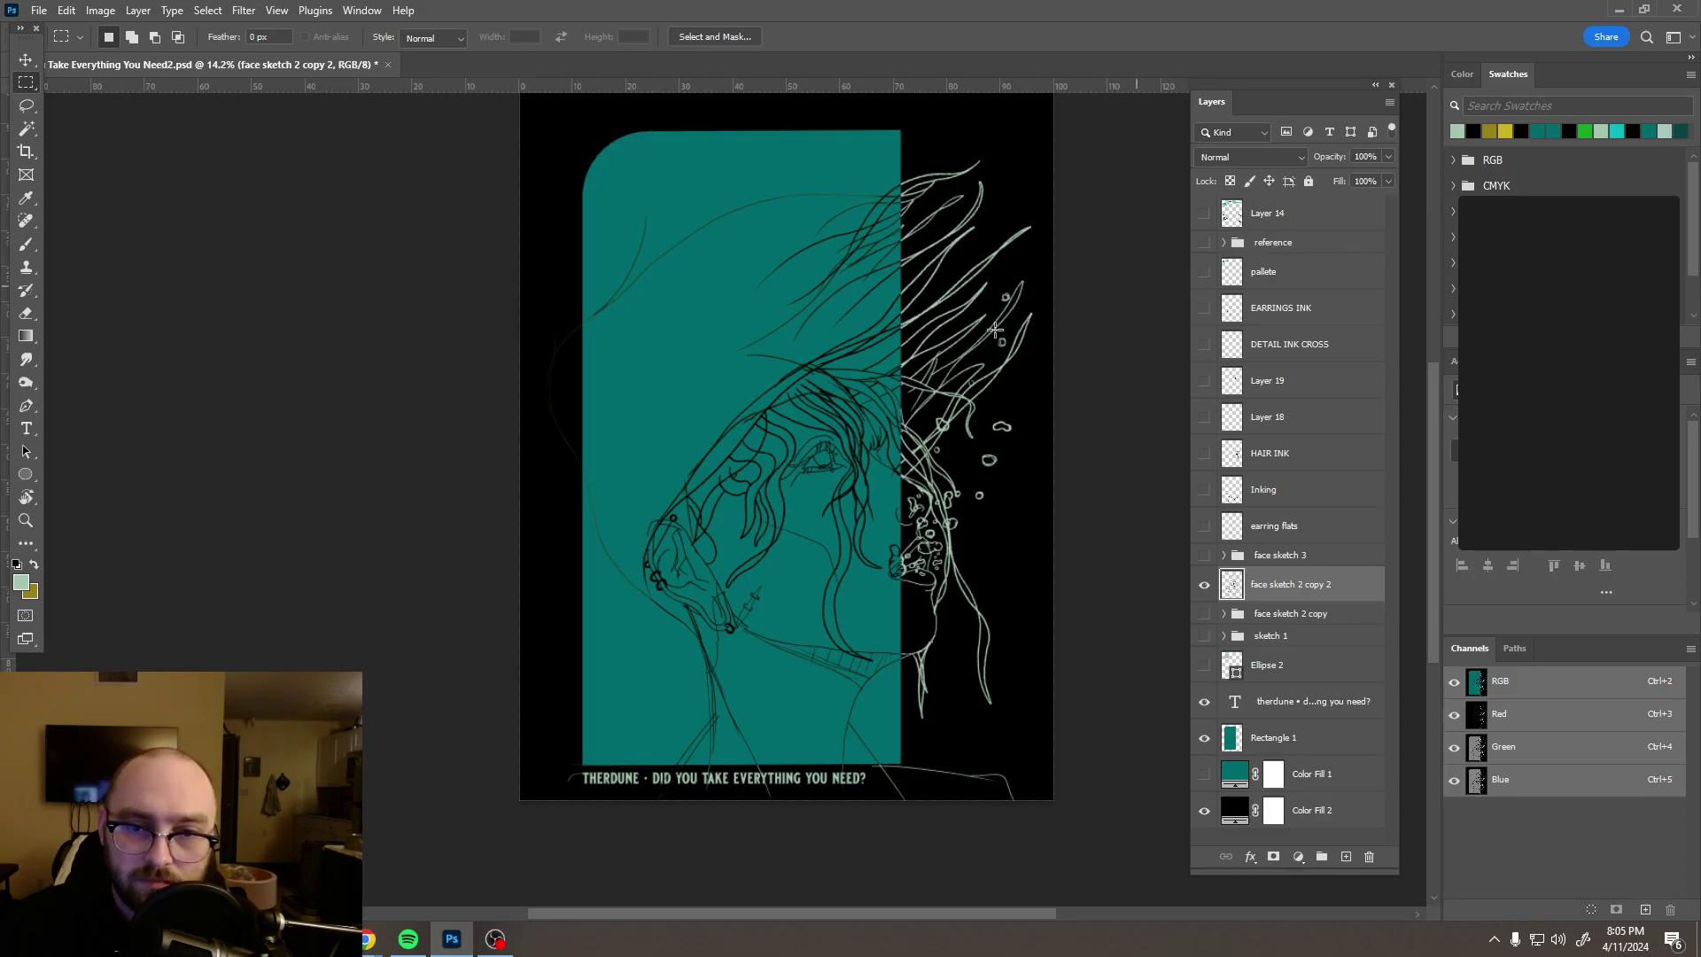
Step: Review the whole two-tone poster composition with and without the earring flats layer, leaving that layer hidden
{"action": "scroll", "coordinate": [981, 326], "scroll_direction": "down", "scroll_amount": 2}
{"action": "scroll", "coordinate": [981, 286], "scroll_direction": "up", "scroll_amount": 2}
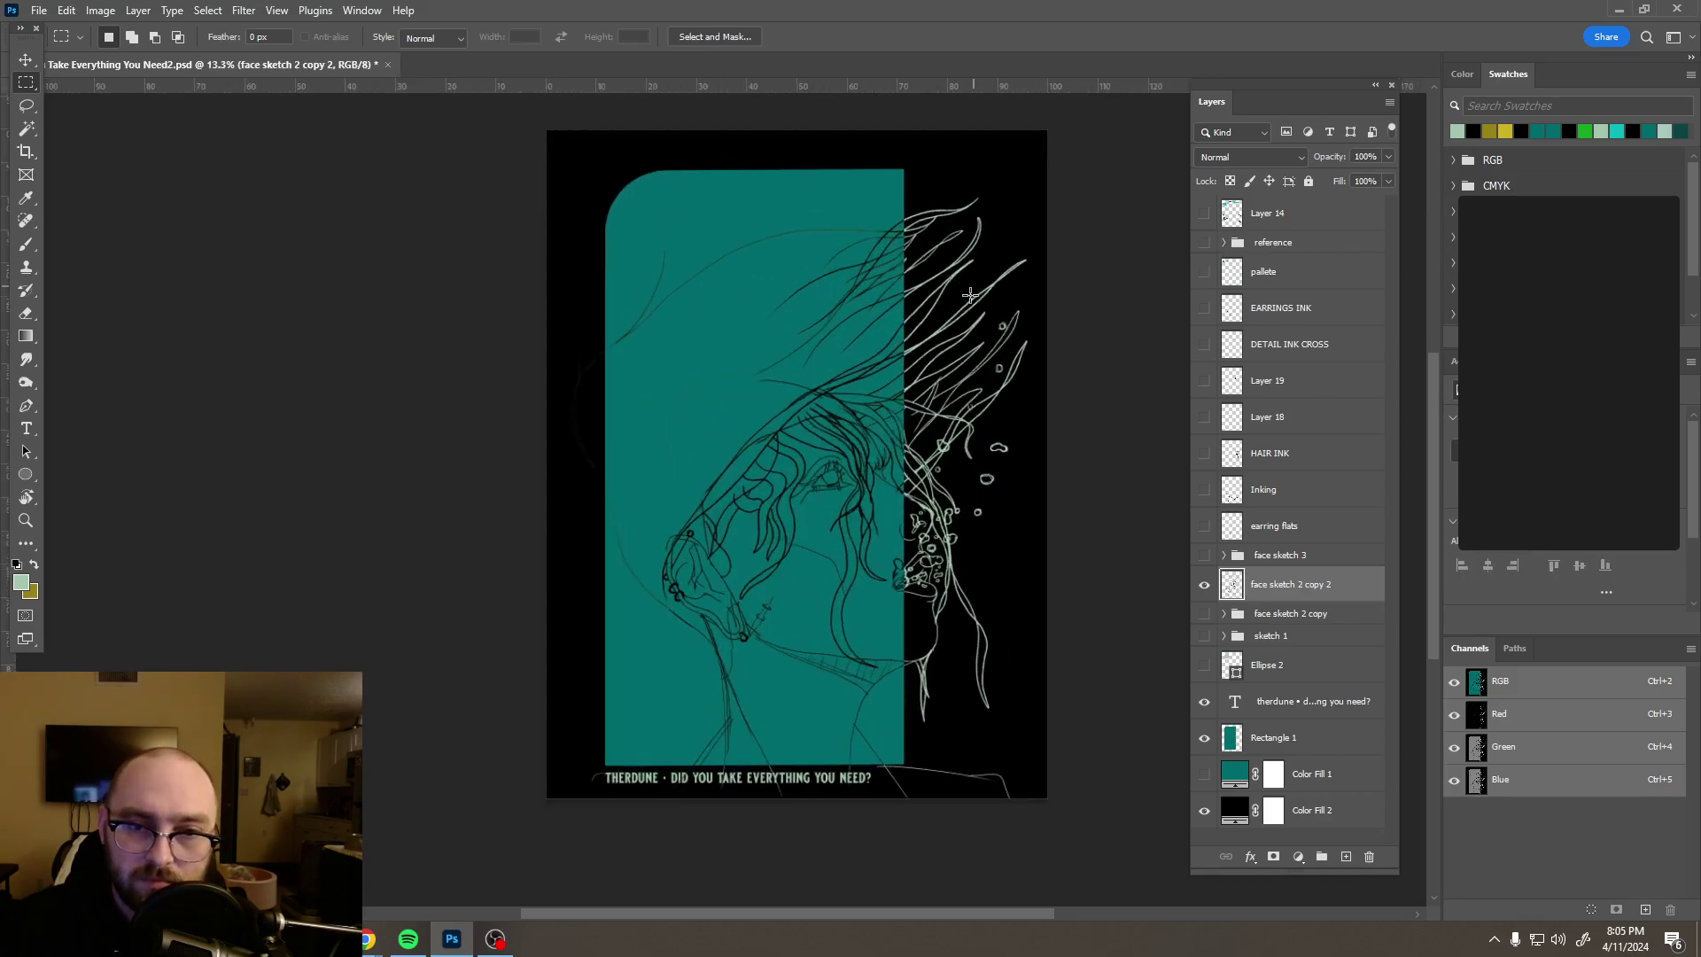
{"action": "left_click_drag", "start_coordinate": [941, 355], "coordinate": [923, 342]}
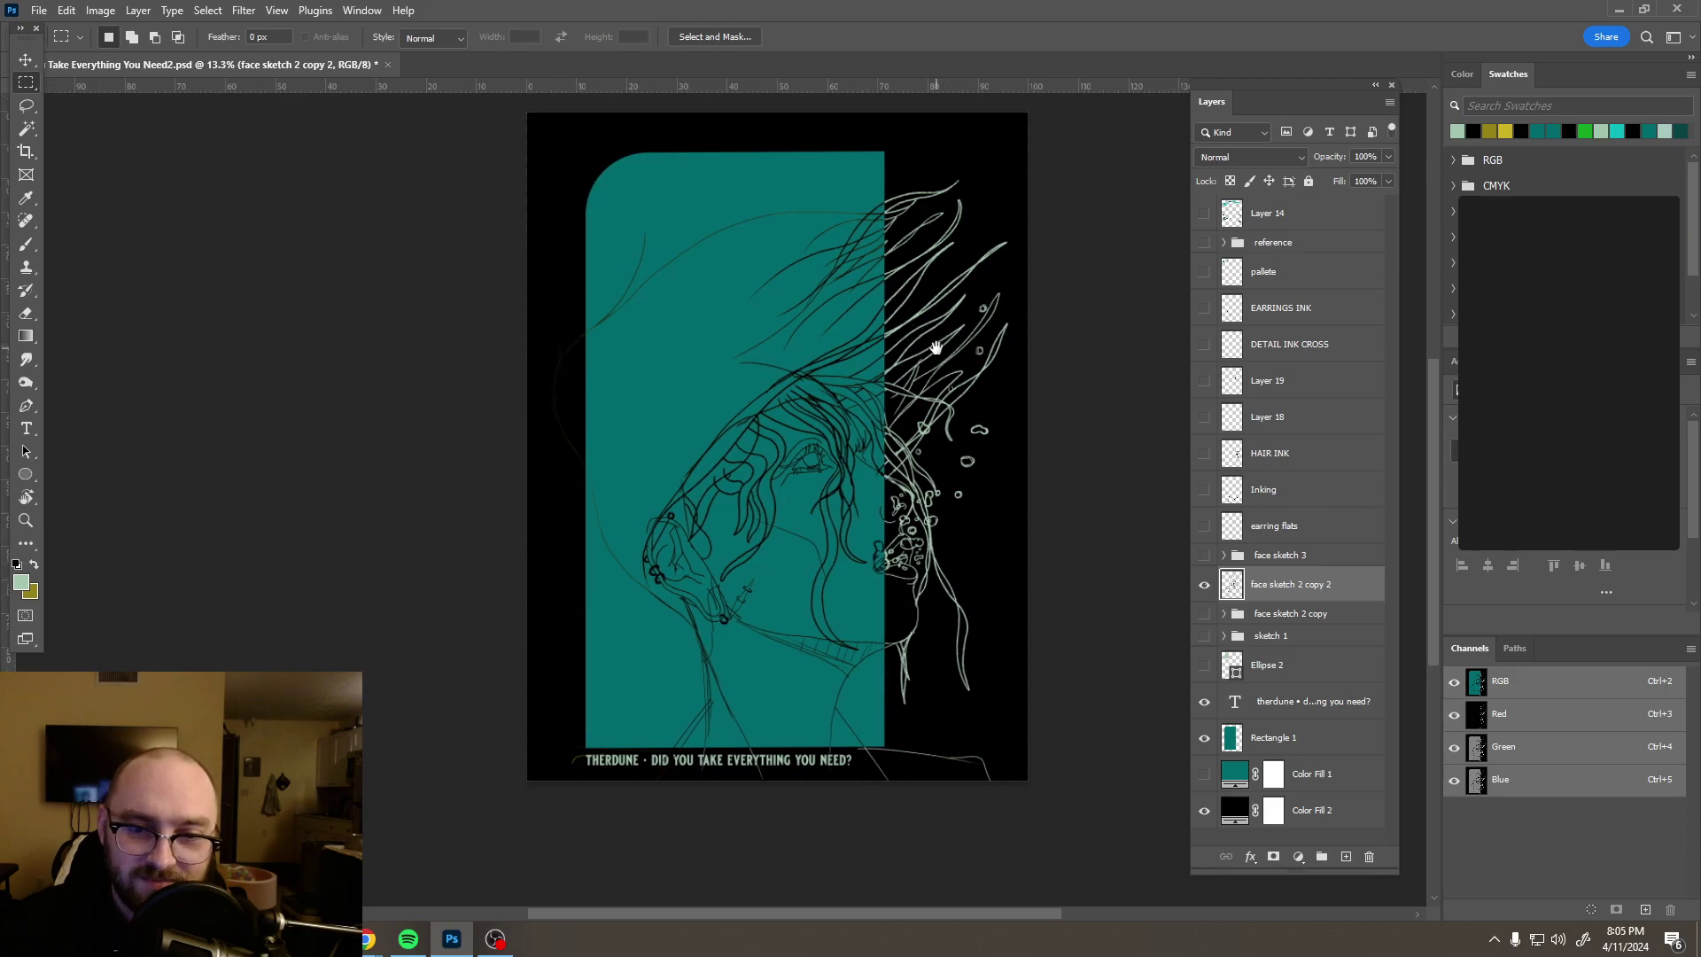
{"action": "scroll", "coordinate": [938, 347], "scroll_direction": "down", "scroll_amount": 1}
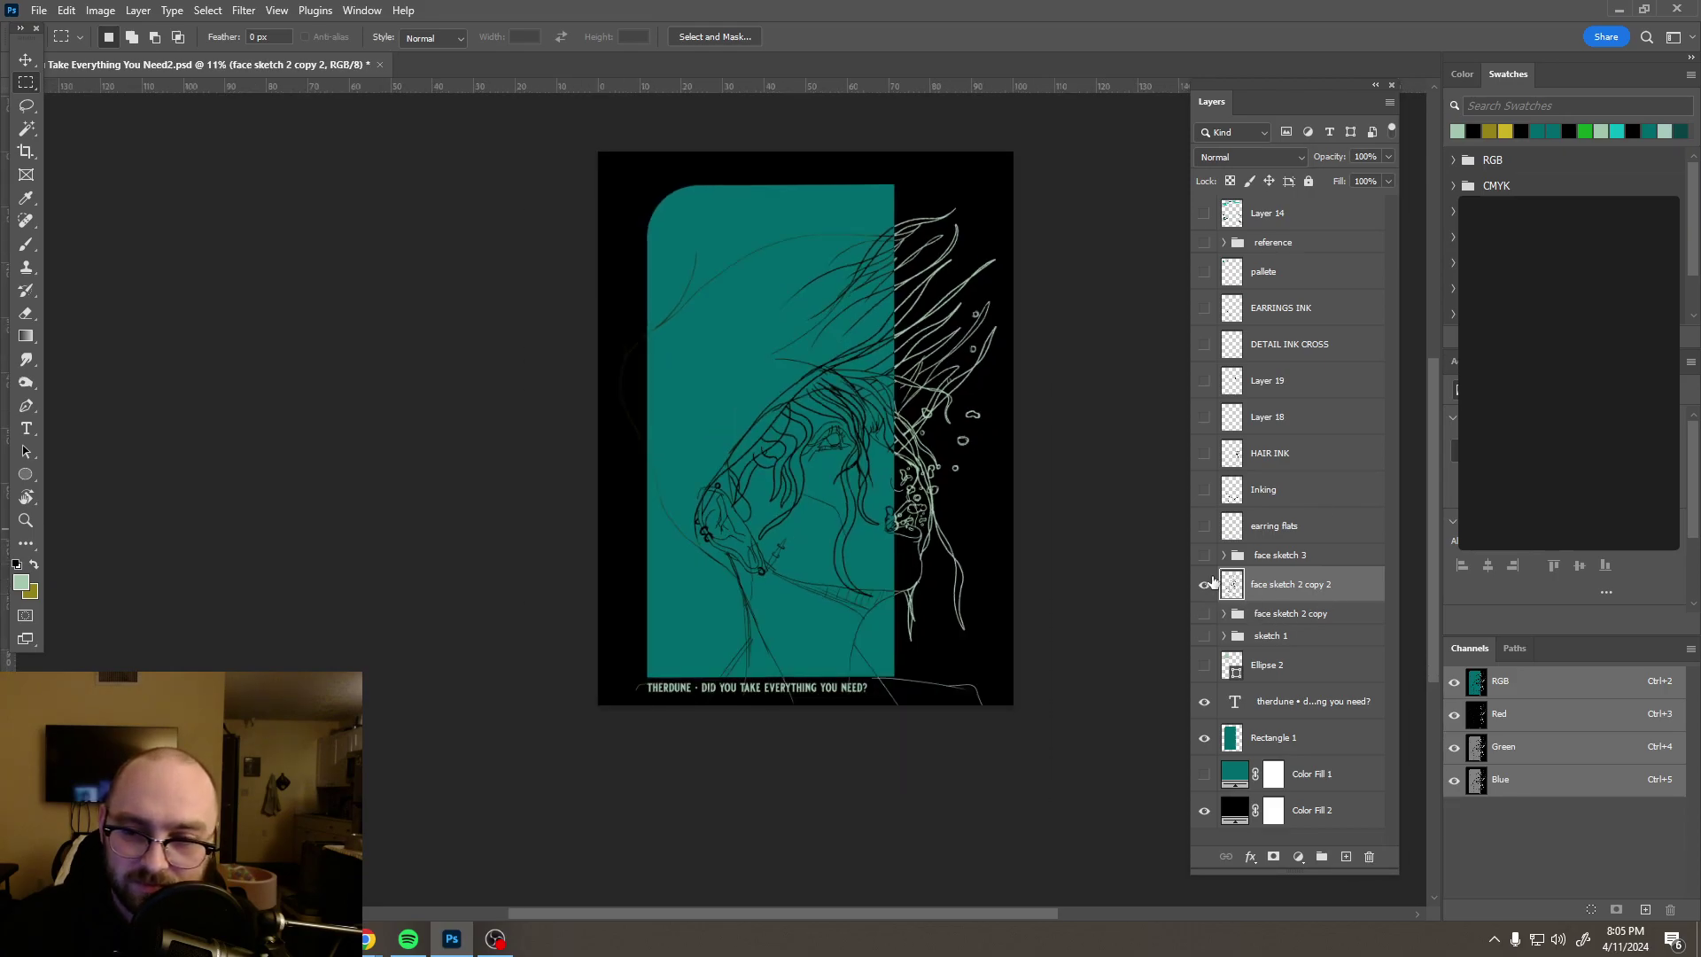
{"action": "left_click", "coordinate": [1204, 525]}
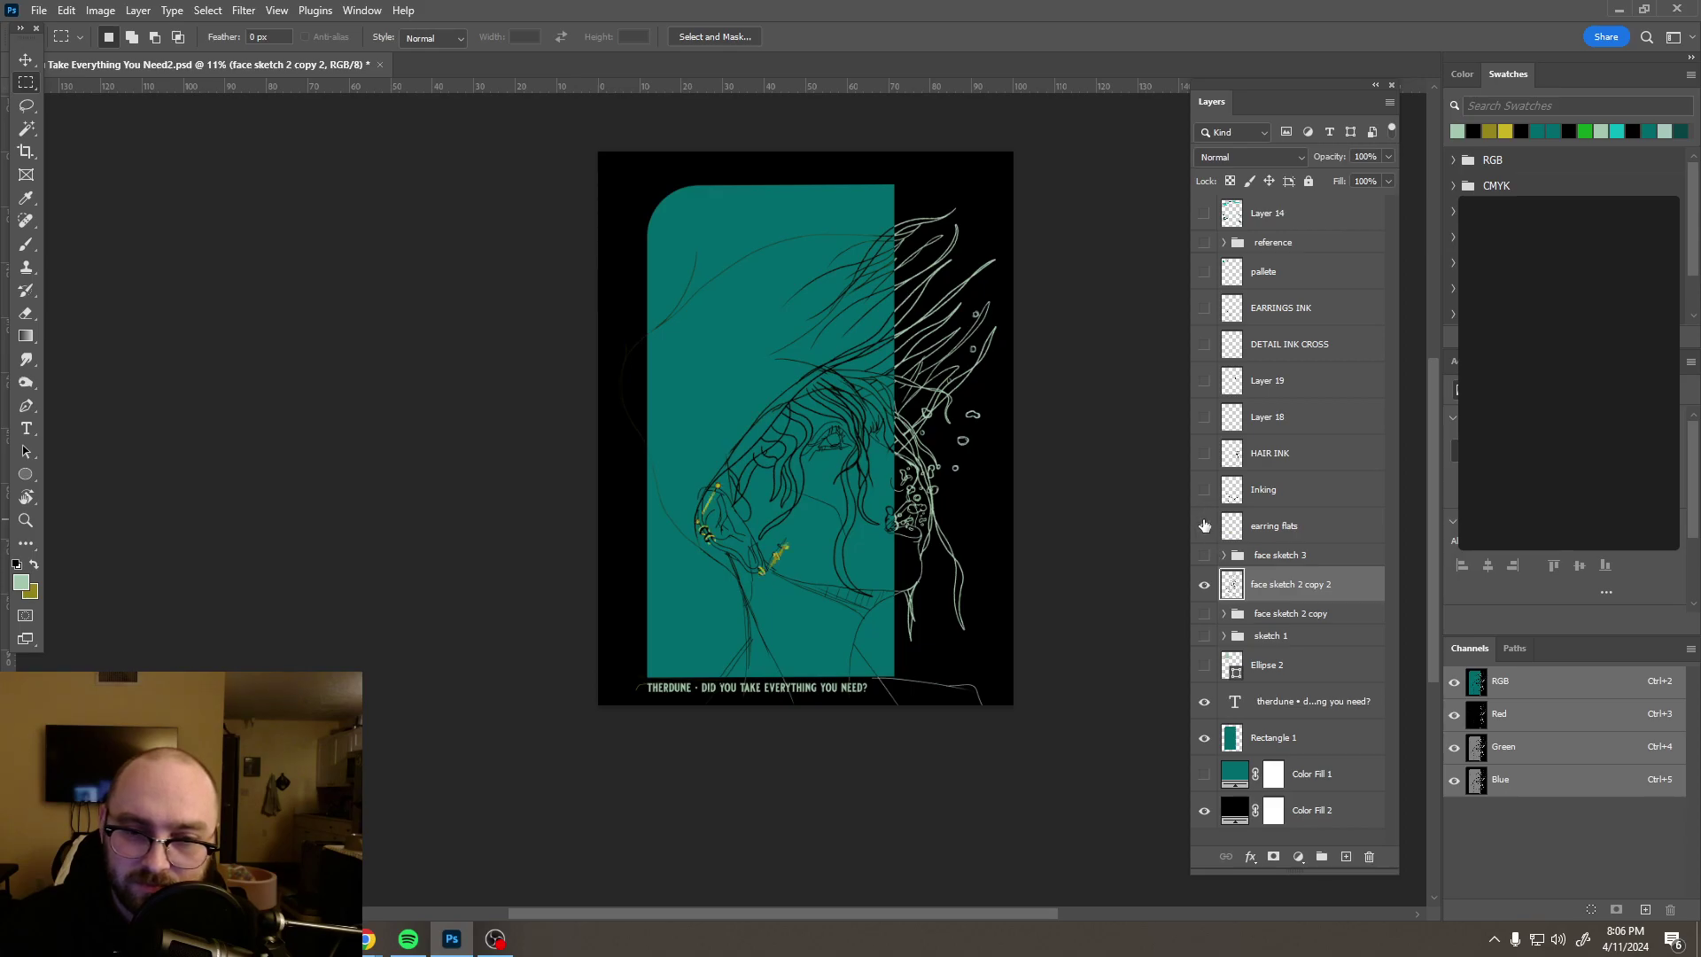
{"action": "left_click", "coordinate": [1204, 526]}
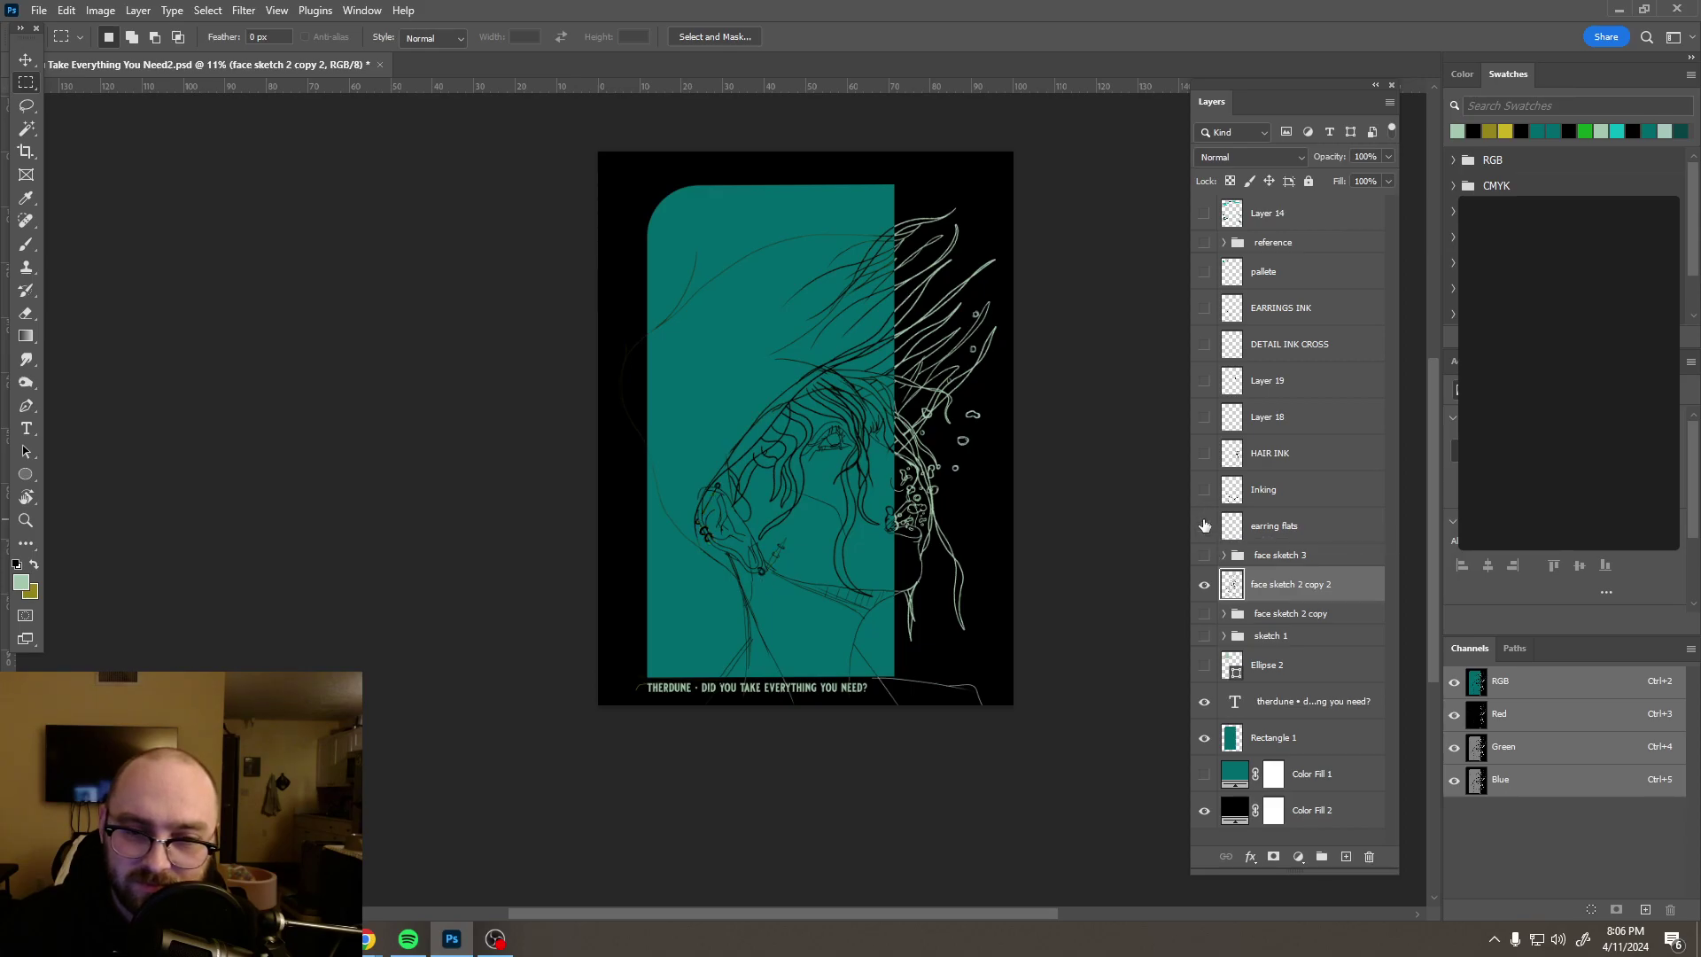